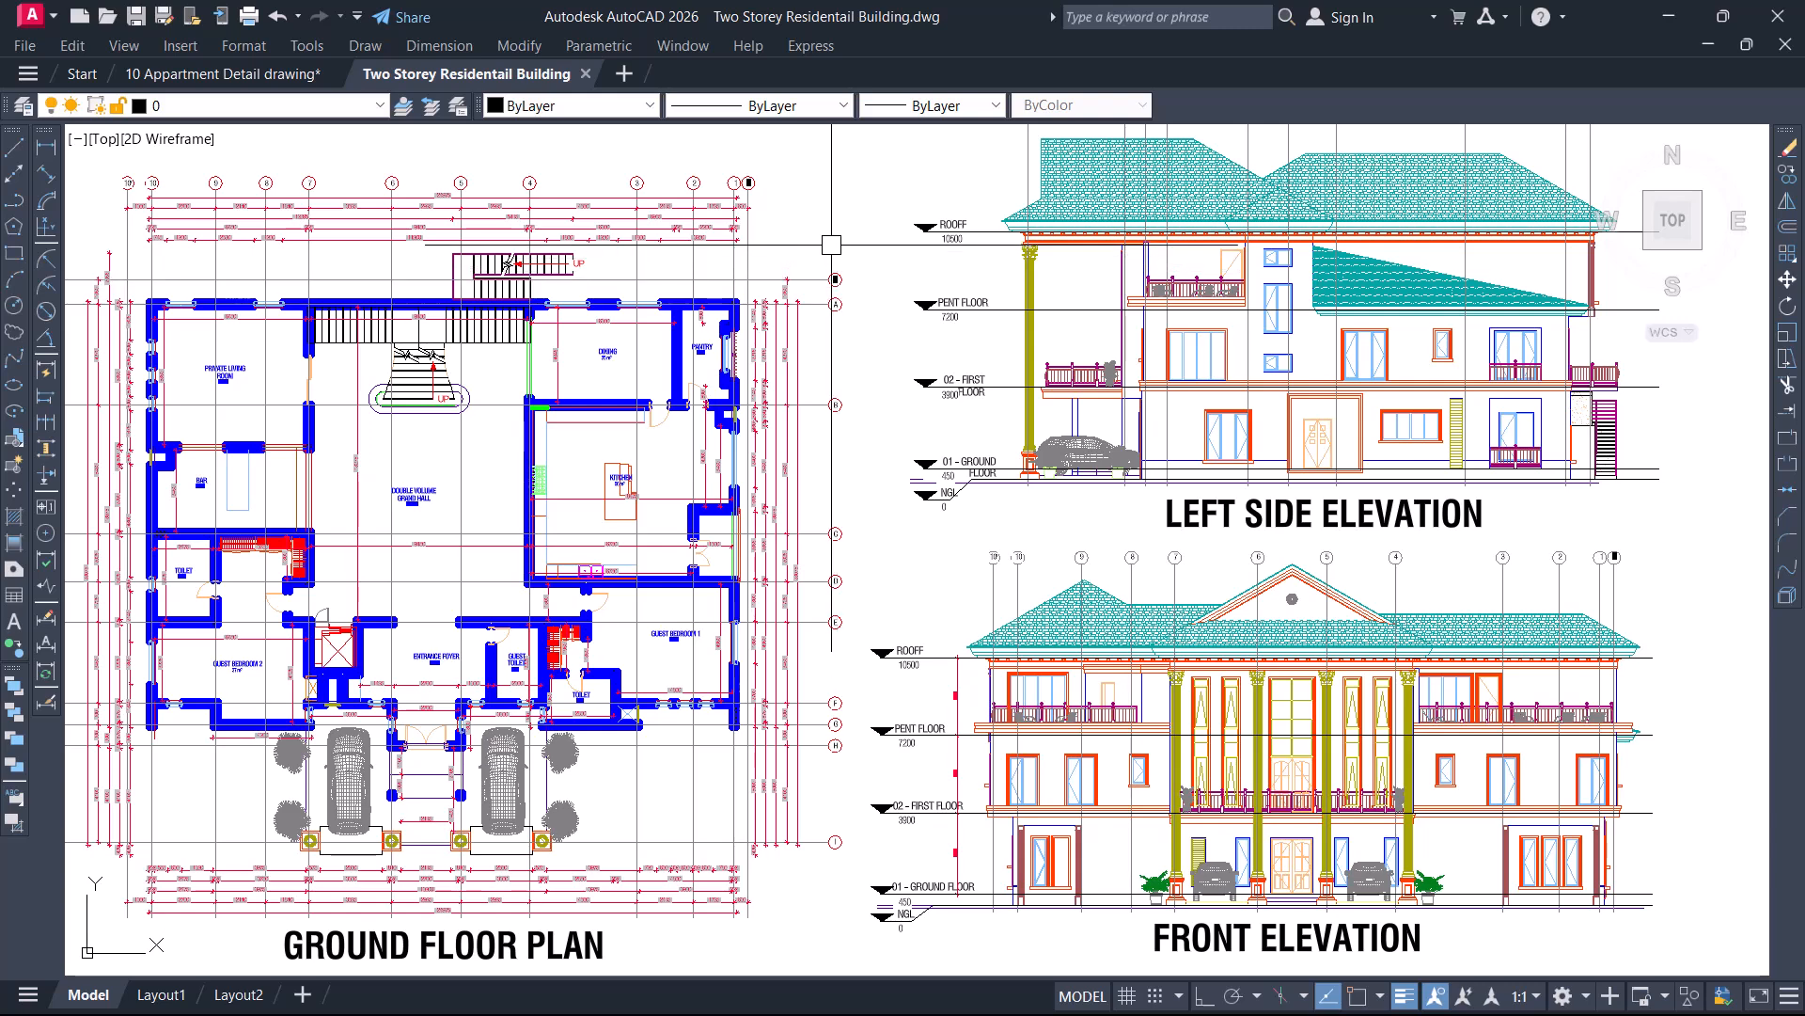
Examine the full framed sheet of floor plans, sections and elevations of the two-storey residential building
{"action": "middle_click_drag", "start_coordinate": [835, 238], "coordinate": [840, 239]}
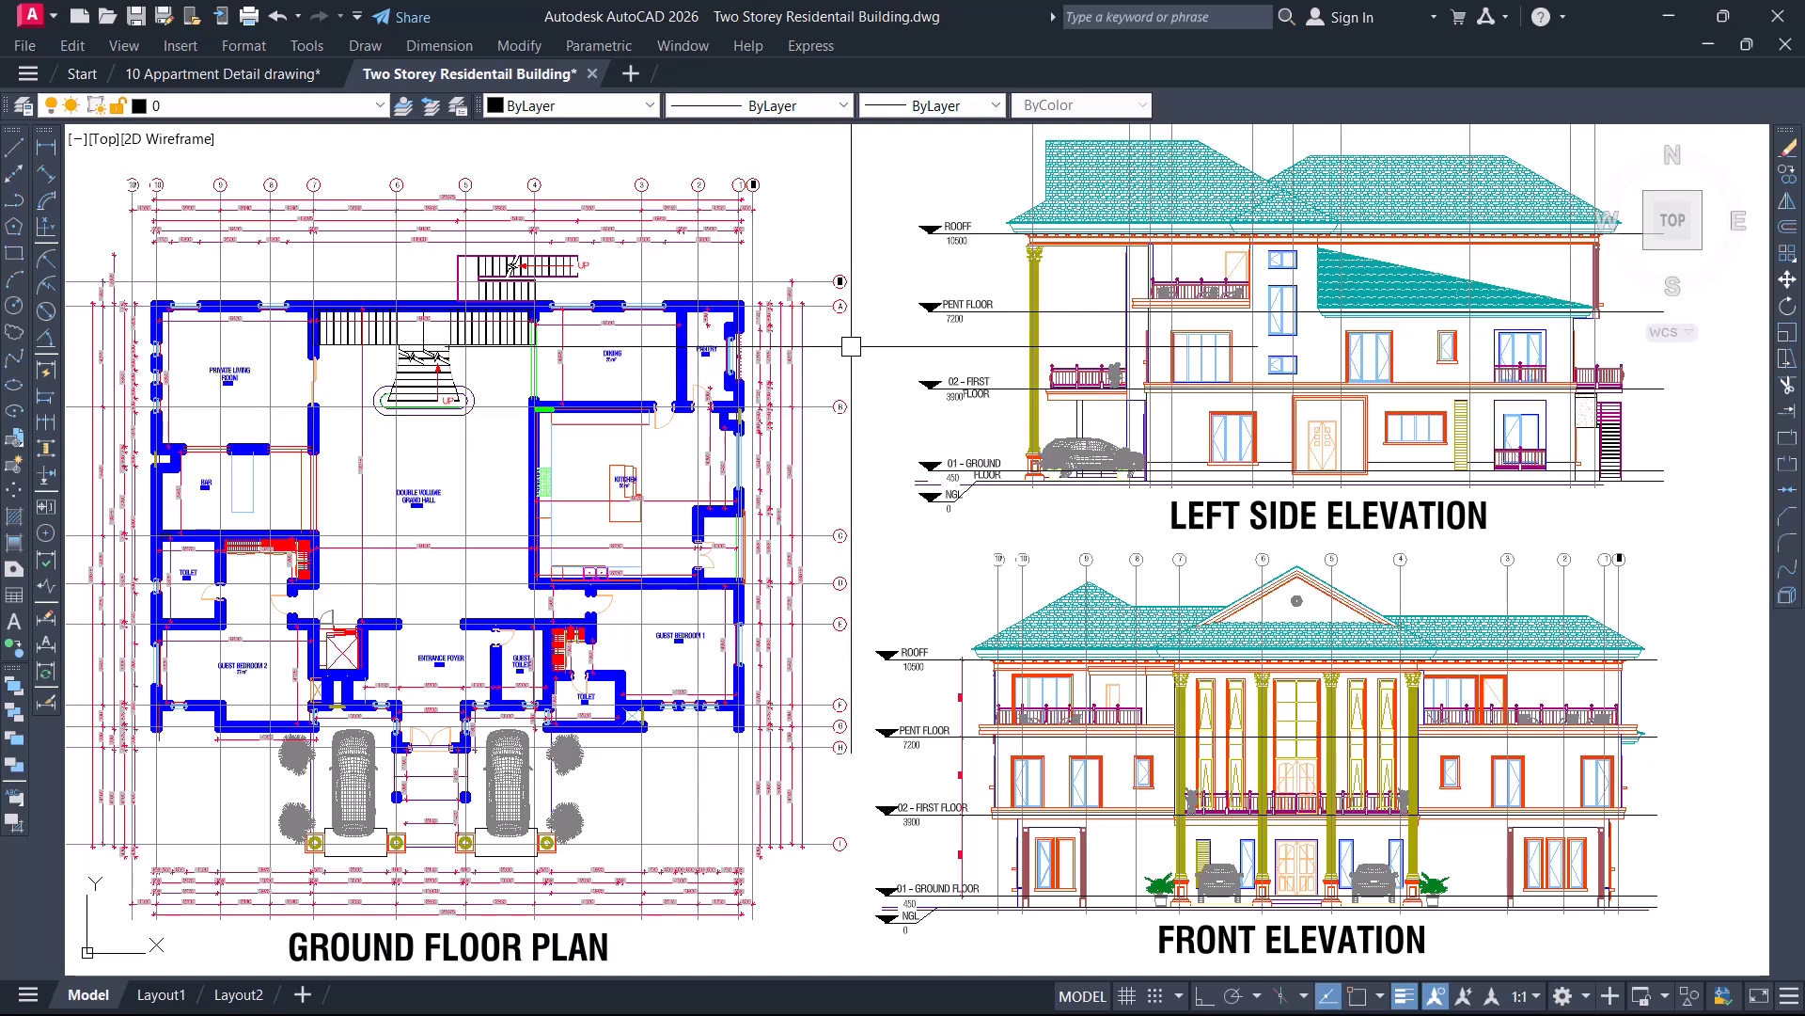
{"action": "scroll", "coordinate": [853, 346], "scroll_direction": "down", "scroll_amount": 5}
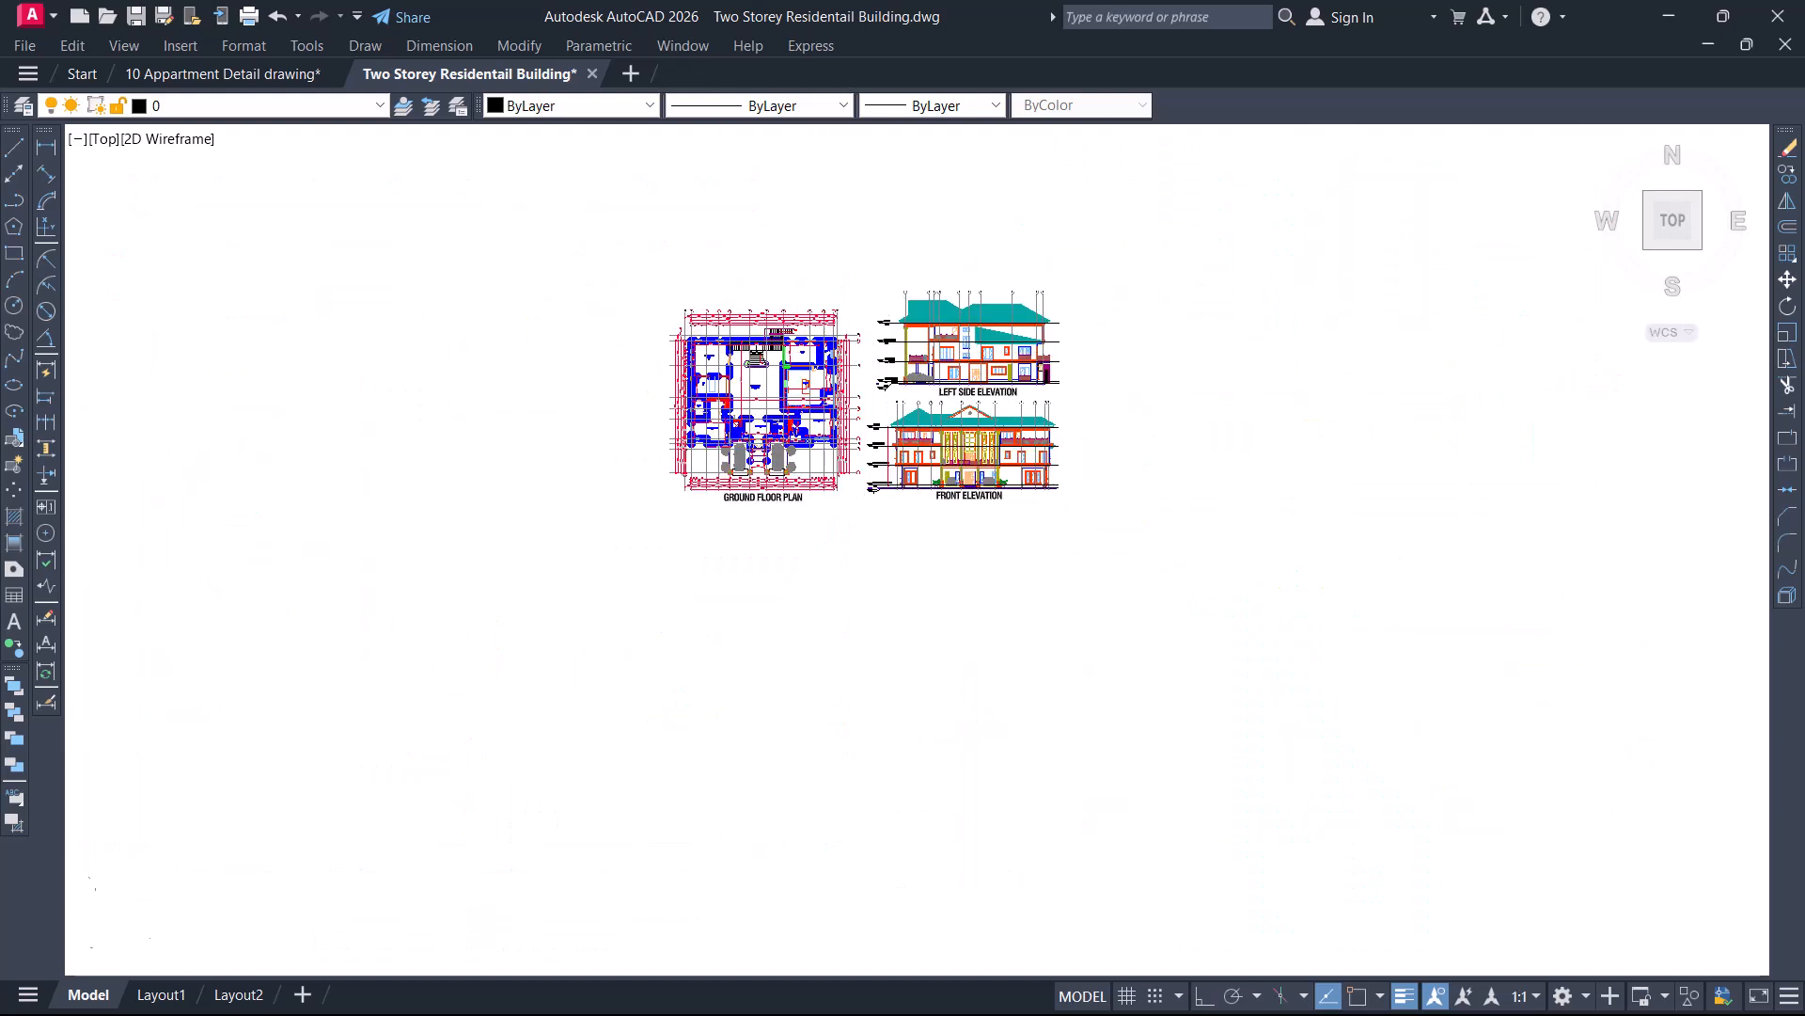
{"action": "scroll", "coordinate": [863, 352], "scroll_direction": "down", "scroll_amount": 3}
{"action": "scroll", "coordinate": [818, 362], "scroll_direction": "down", "scroll_amount": 3}
{"action": "middle_click_drag", "start_coordinate": [392, 383], "coordinate": [890, 430]}
{"action": "scroll", "coordinate": [746, 379], "scroll_direction": "up", "scroll_amount": 4}
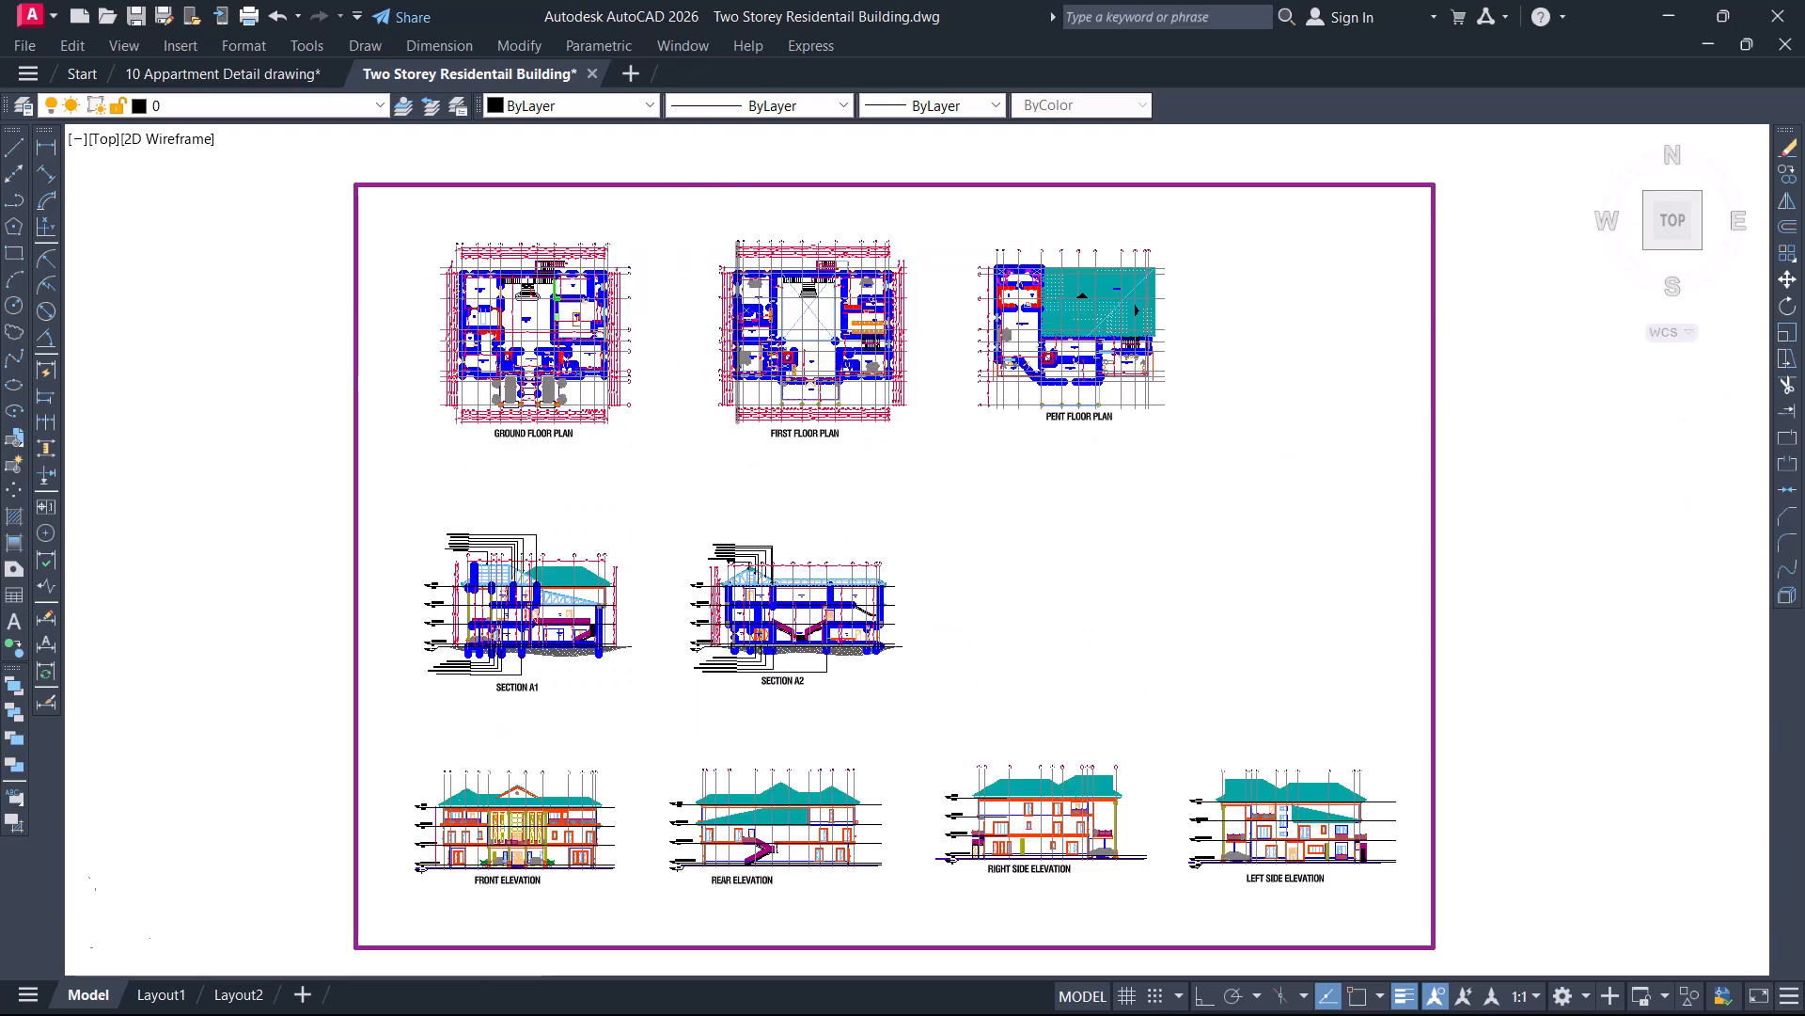
{"action": "scroll", "coordinate": [643, 307], "scroll_direction": "up", "scroll_amount": 2}
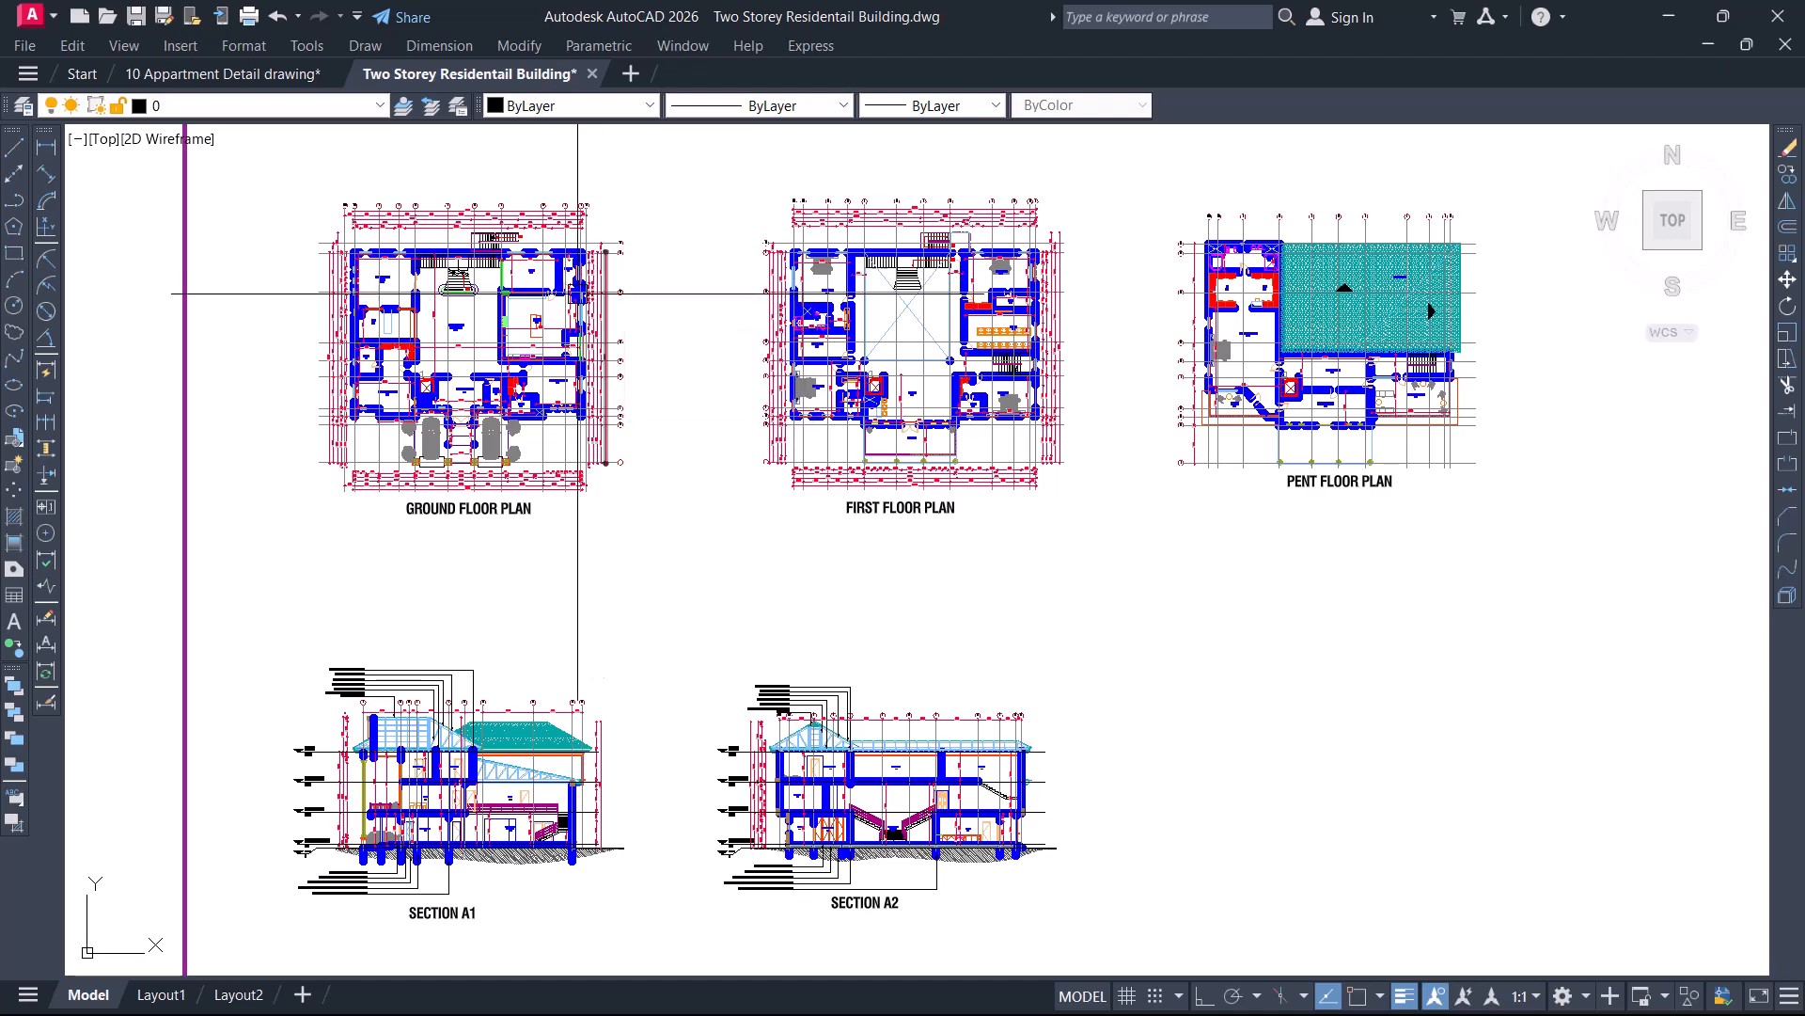
Examine the ground floor plan, including the grand hall staircase, dining room, pantry and kitchen
{"action": "scroll", "coordinate": [464, 264], "scroll_direction": "up", "scroll_amount": 2}
{"action": "scroll", "coordinate": [405, 600], "scroll_direction": "up", "scroll_amount": 4}
{"action": "middle_click_drag", "start_coordinate": [475, 499], "coordinate": [580, 827]}
{"action": "scroll", "coordinate": [580, 825], "scroll_direction": "up", "scroll_amount": 2}
{"action": "scroll", "coordinate": [562, 679], "scroll_direction": "down", "scroll_amount": 4}
{"action": "middle_click_drag", "start_coordinate": [624, 487], "coordinate": [626, 613]}
{"action": "scroll", "coordinate": [636, 456], "scroll_direction": "up", "scroll_amount": 4}
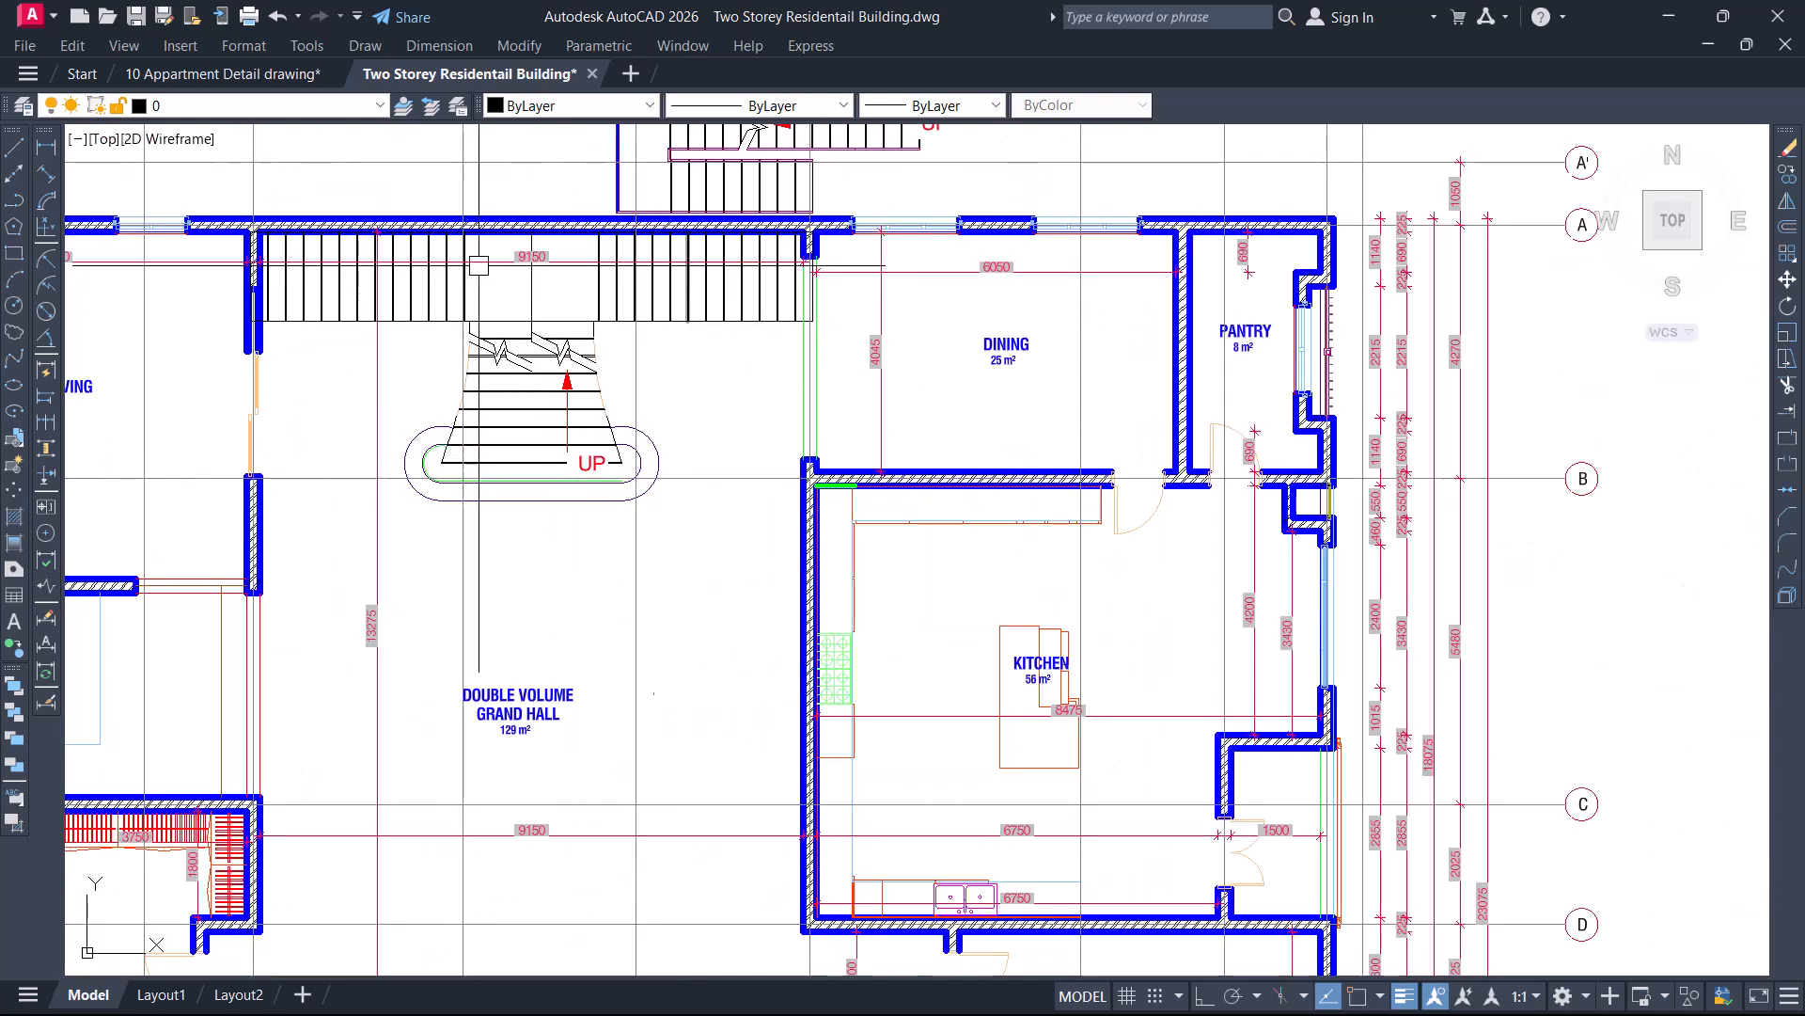
{"action": "scroll", "coordinate": [583, 395], "scroll_direction": "down", "scroll_amount": 4}
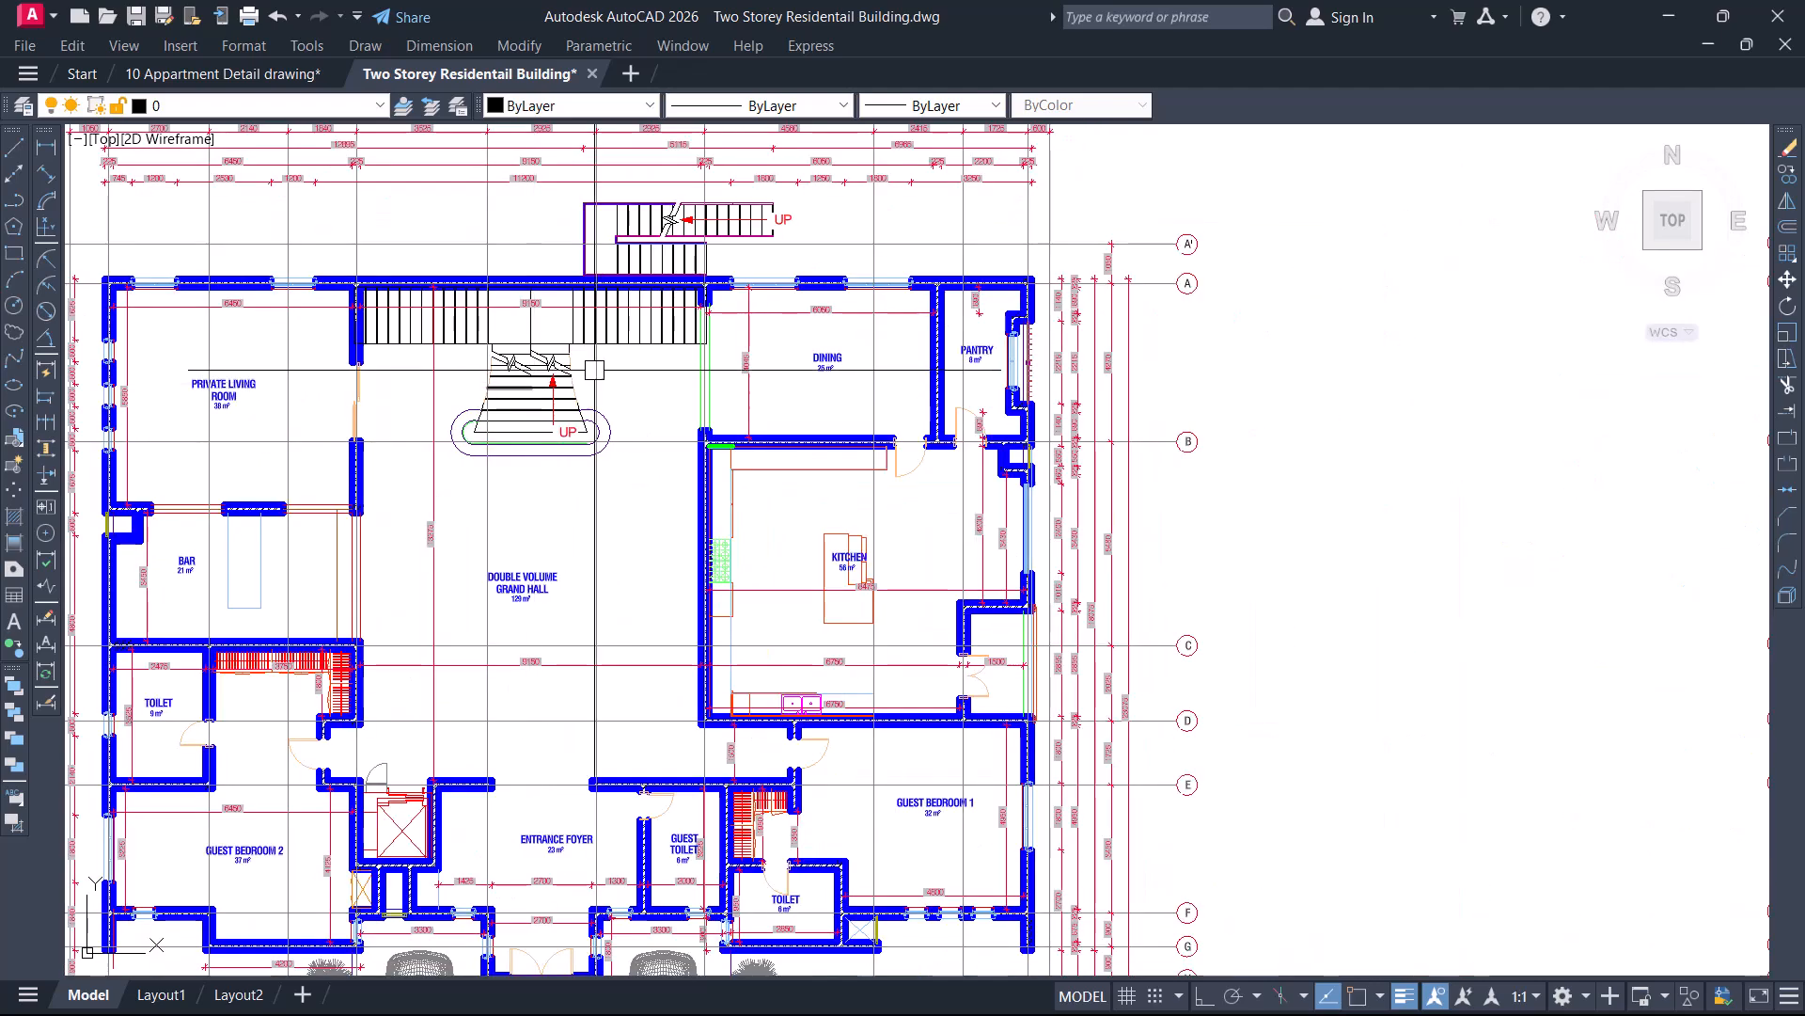
{"action": "scroll", "coordinate": [935, 499], "scroll_direction": "down", "scroll_amount": 3}
Examine the first floor plan and compare it with the double-volume grand hall on the ground floor plan
{"action": "scroll", "coordinate": [488, 471], "scroll_direction": "up", "scroll_amount": 3}
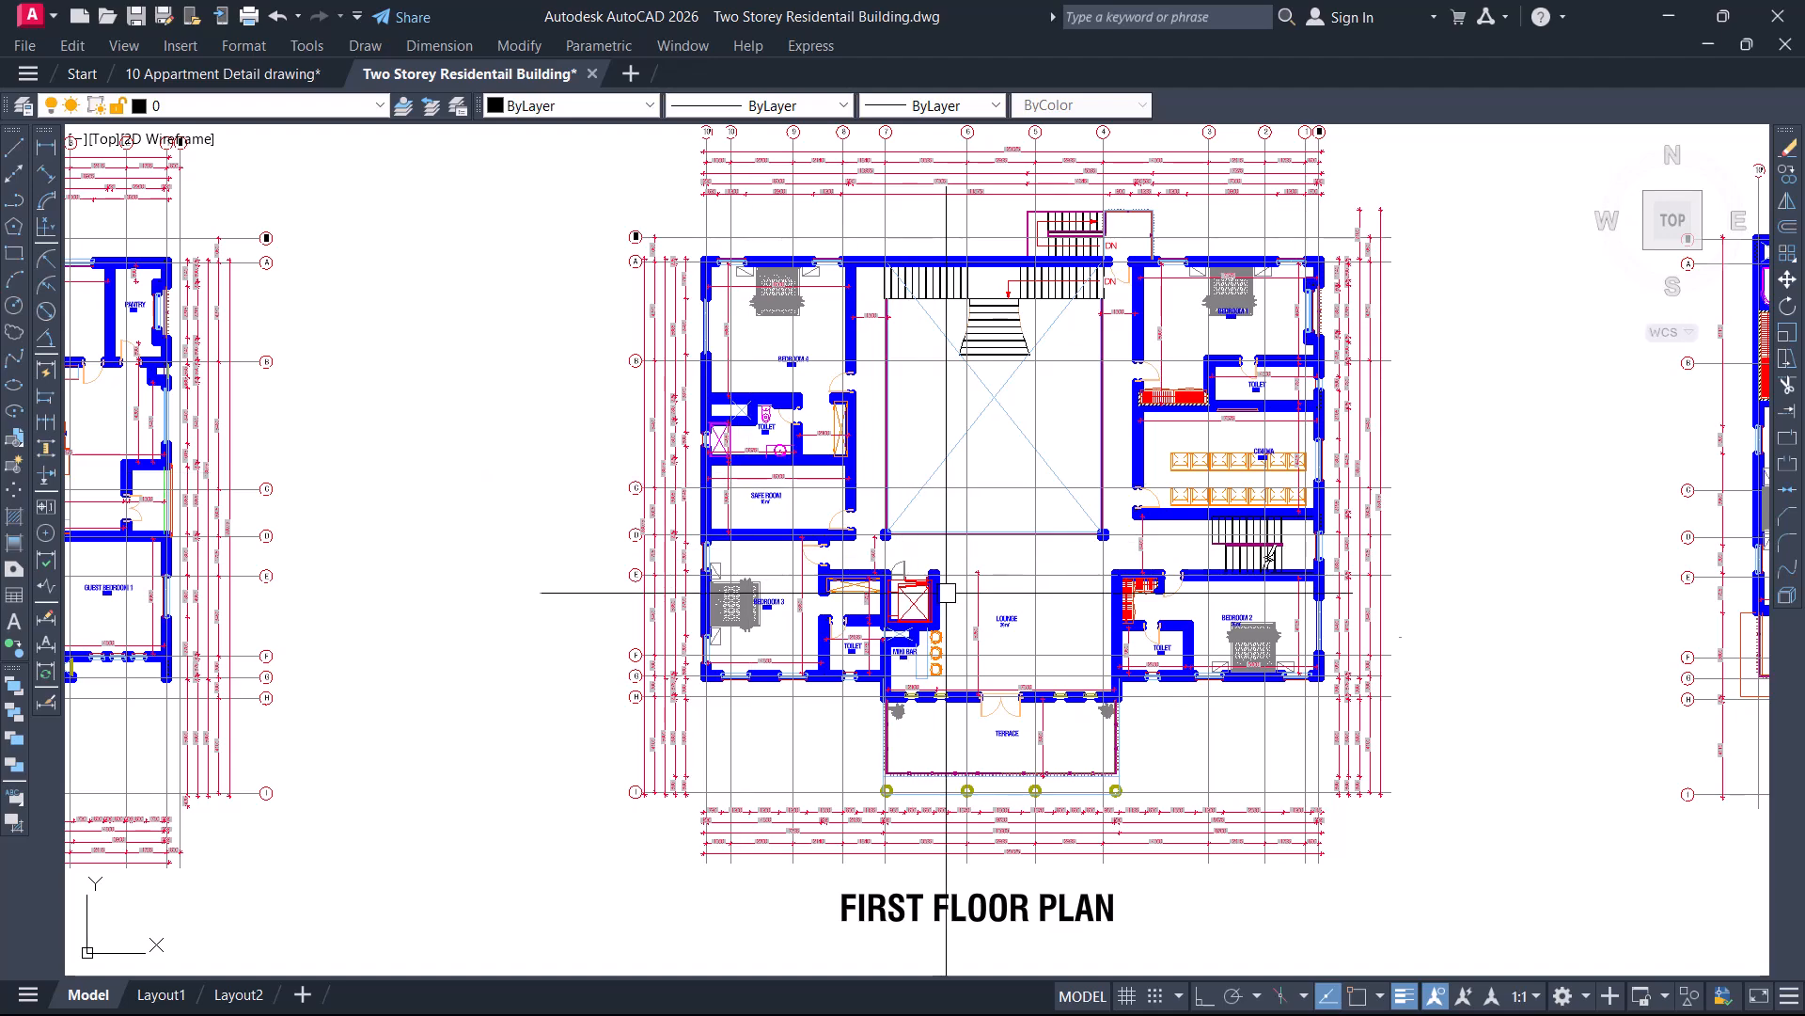
{"action": "scroll", "coordinate": [1070, 263], "scroll_direction": "up", "scroll_amount": 3}
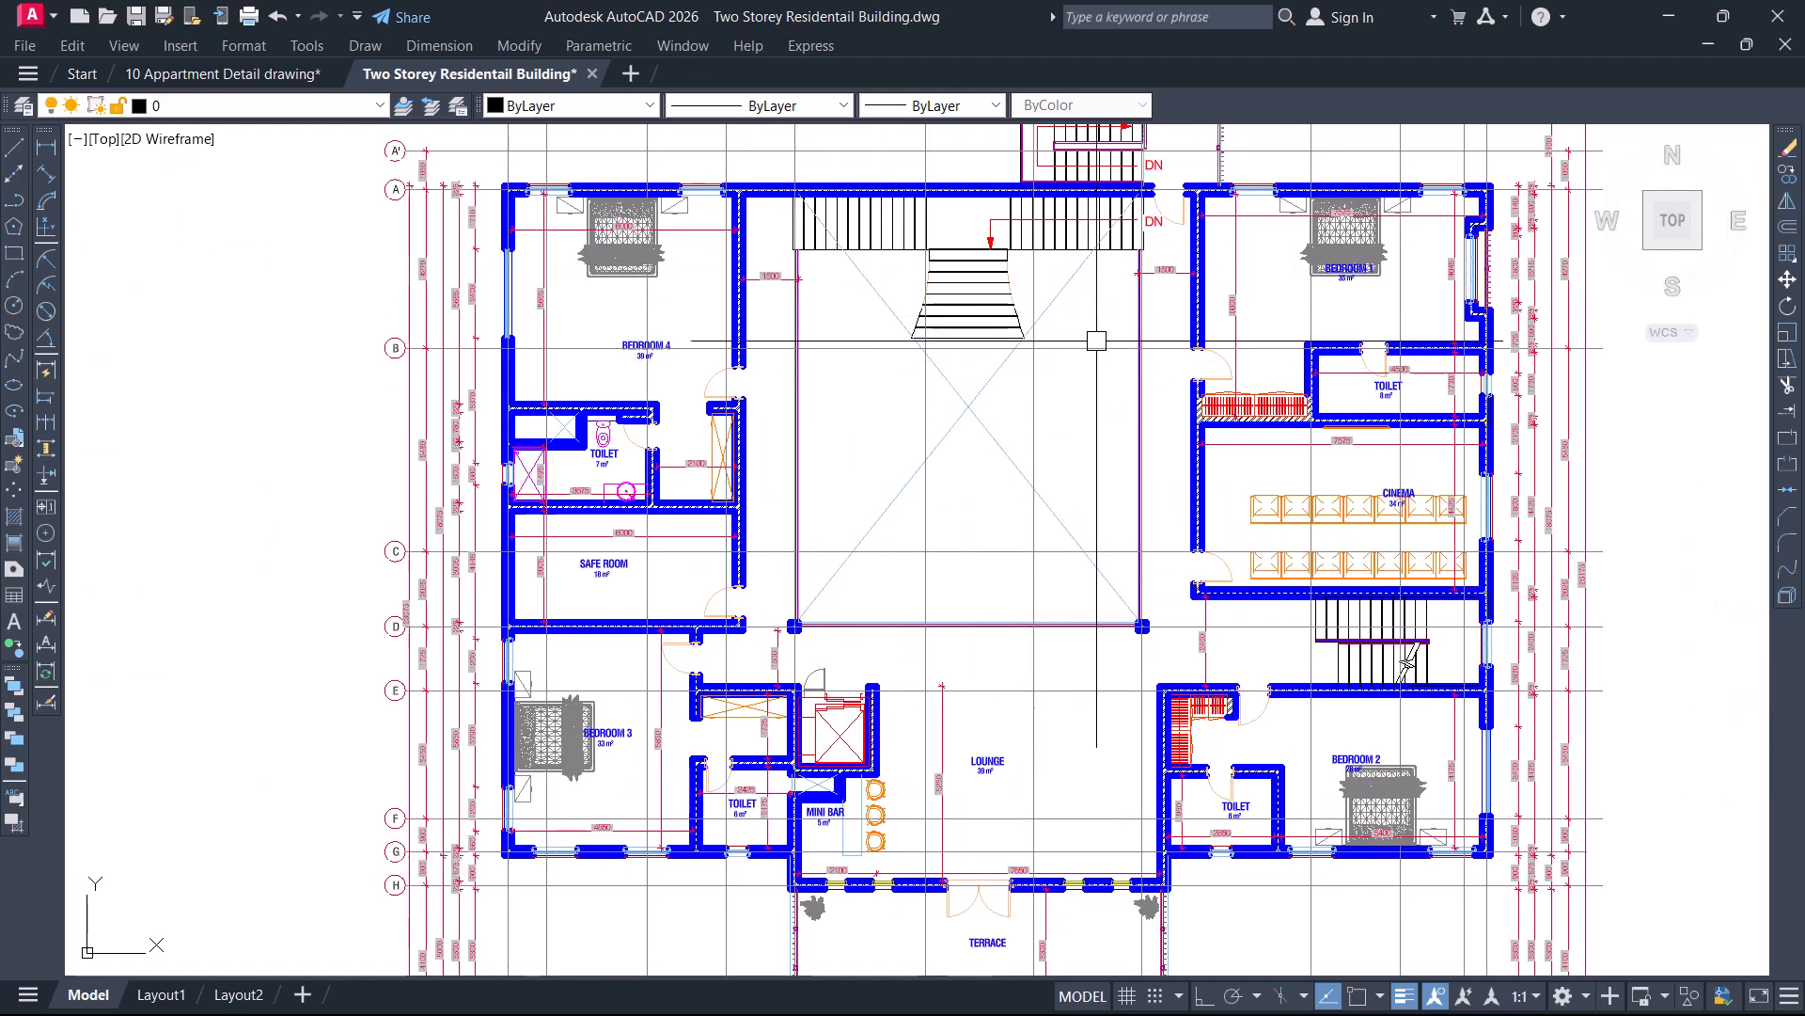
{"action": "scroll", "coordinate": [1029, 273], "scroll_direction": "down", "scroll_amount": 3}
{"action": "scroll", "coordinate": [699, 410], "scroll_direction": "down", "scroll_amount": 3}
{"action": "scroll", "coordinate": [430, 438], "scroll_direction": "up", "scroll_amount": 6}
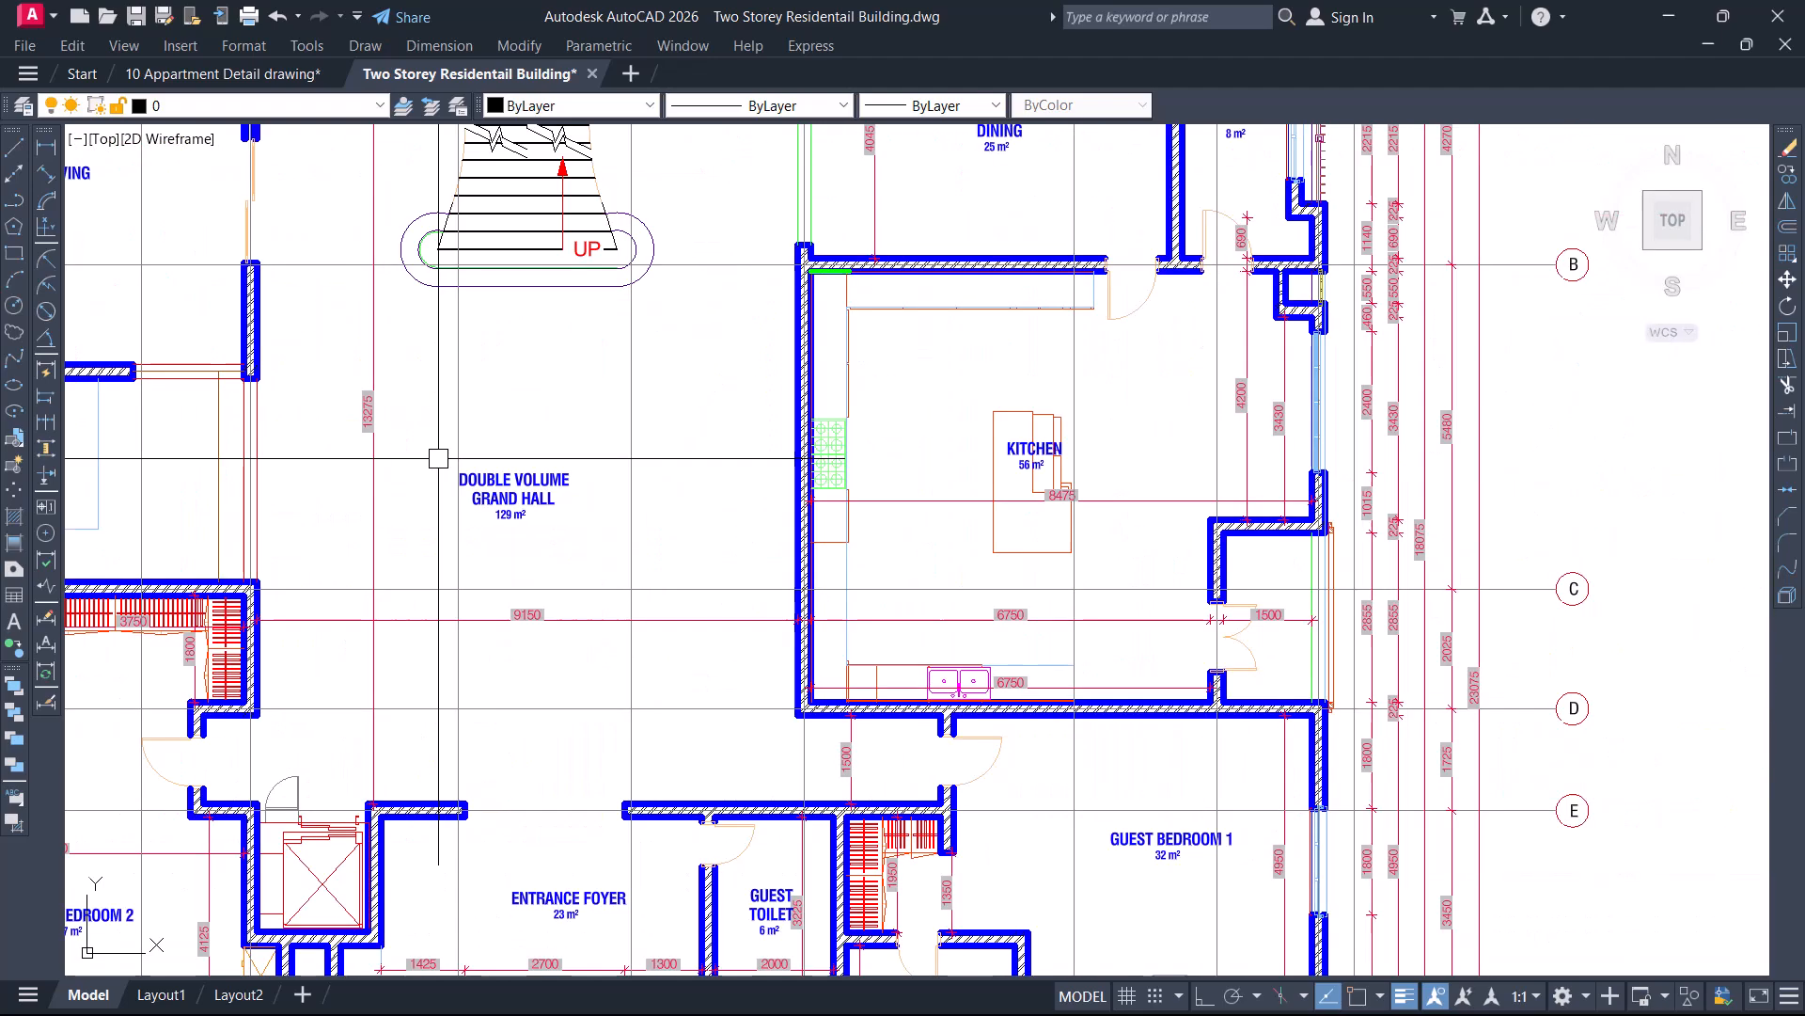
{"action": "scroll", "coordinate": [677, 475], "scroll_direction": "down", "scroll_amount": 5}
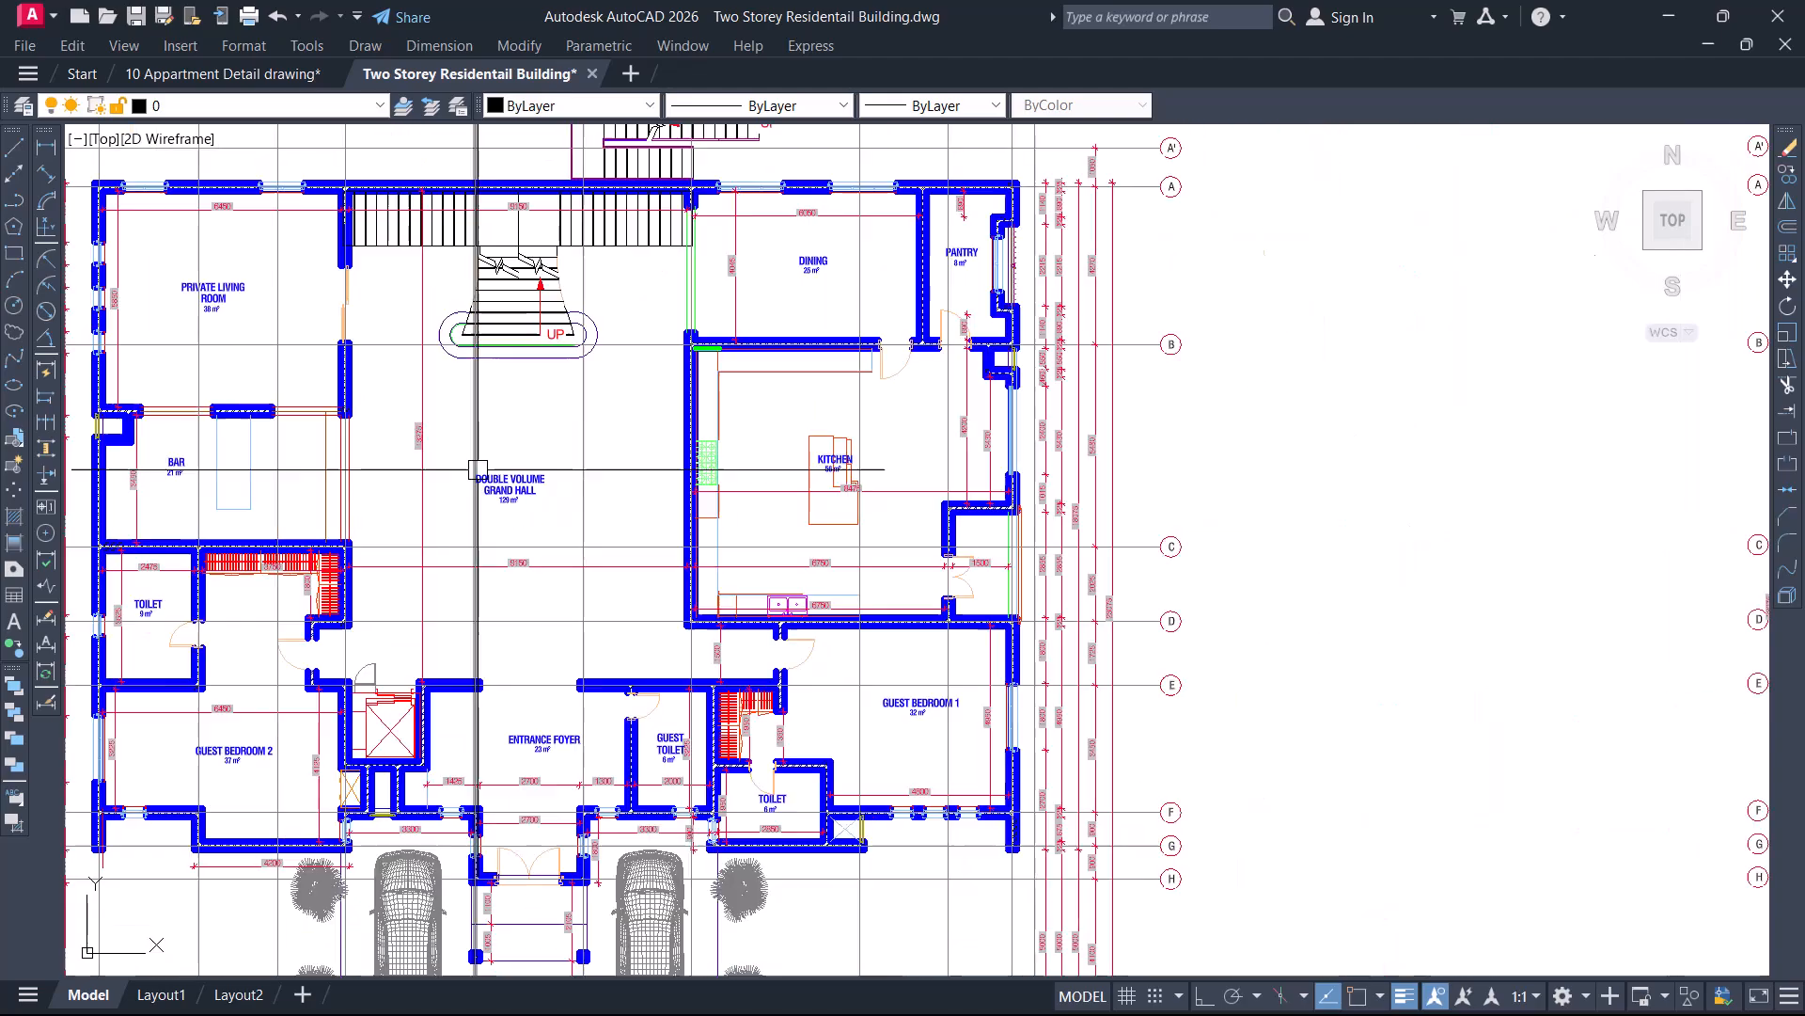
Examine the pent floor plan with its roof area, master bedroom, sitting room and terraces
{"action": "middle_click_drag", "start_coordinate": [1257, 516], "coordinate": [580, 423]}
{"action": "scroll", "coordinate": [1140, 536], "scroll_direction": "down", "scroll_amount": 4}
{"action": "middle_click_drag", "start_coordinate": [1141, 536], "coordinate": [1104, 566]}
{"action": "scroll", "coordinate": [1081, 596], "scroll_direction": "up", "scroll_amount": 5}
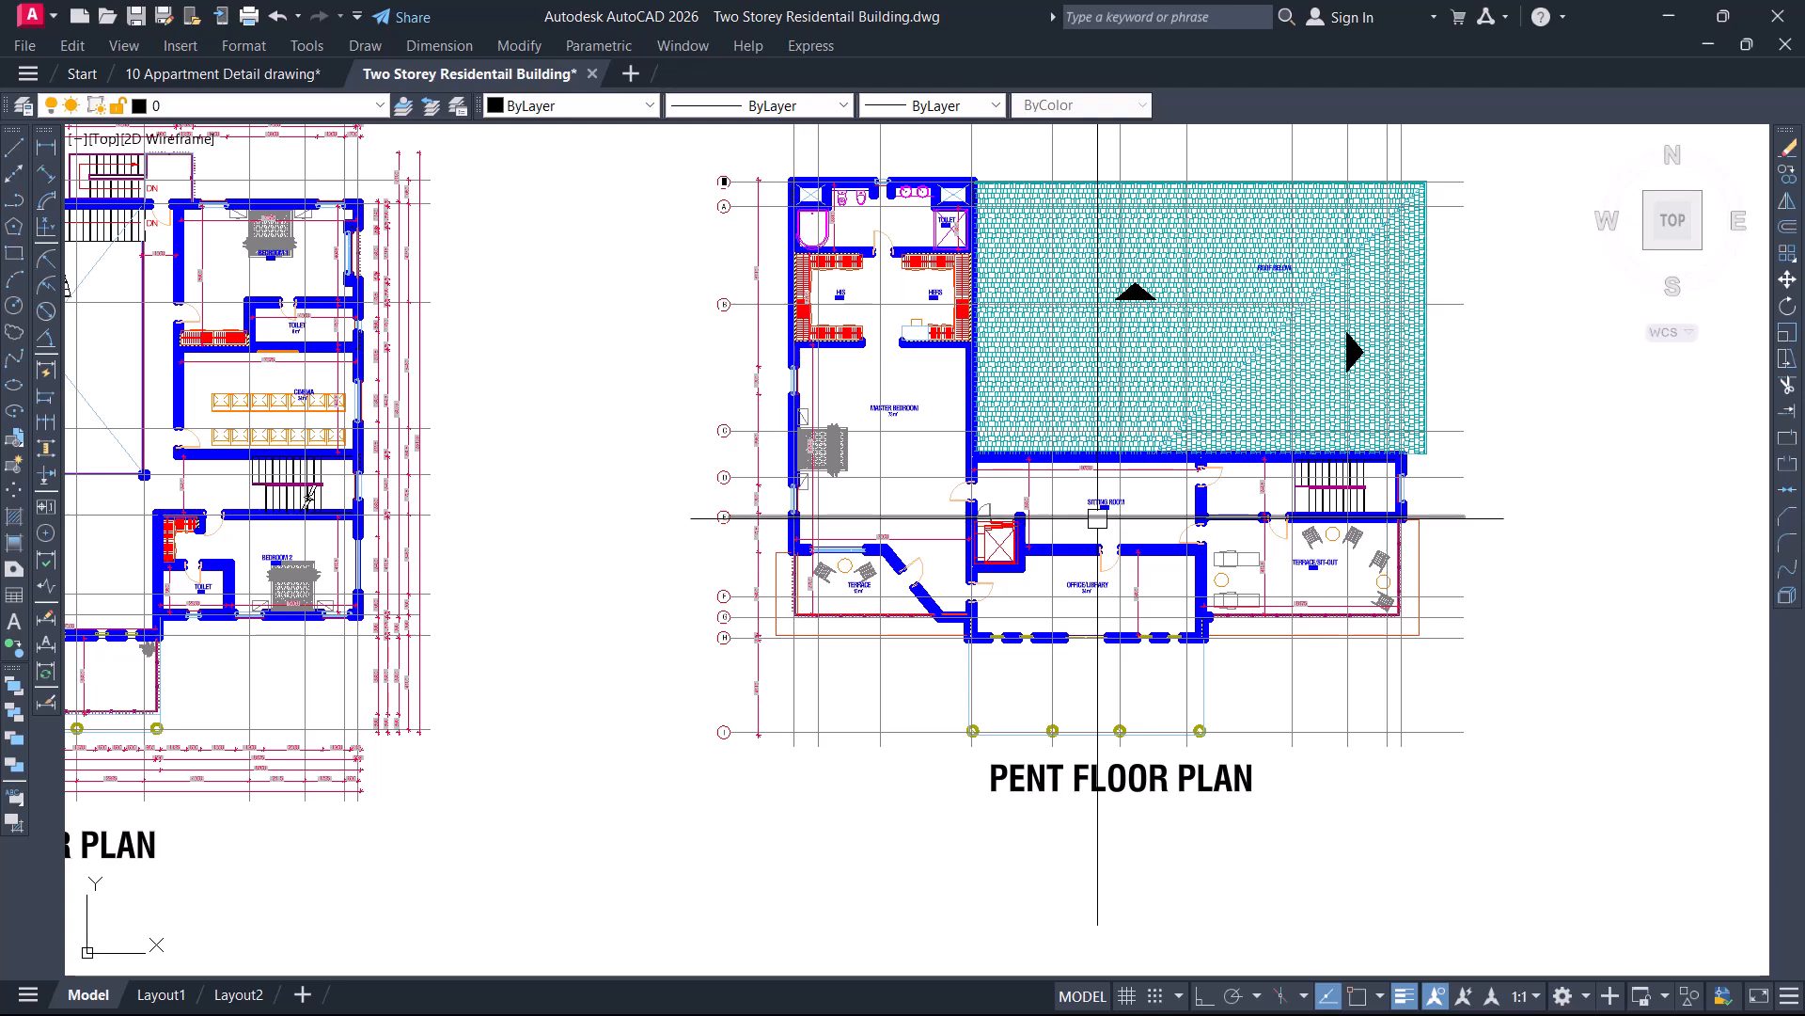
{"action": "middle_click_drag", "start_coordinate": [909, 607], "coordinate": [1058, 537]}
{"action": "mouse_move", "coordinate": [803, 596]}
{"action": "middle_mouse_down"}
{"action": "mouse_move", "coordinate": [919, 567]}
{"action": "mouse_move", "coordinate": [1187, 554]}
{"action": "middle_mouse_up"}
{"action": "scroll", "coordinate": [1166, 556], "scroll_direction": "down", "scroll_amount": 4}
Examine the front, rear, right side and left side elevations one after another
{"action": "middle_click_drag", "start_coordinate": [749, 642], "coordinate": [965, 379]}
{"action": "middle_click_drag", "start_coordinate": [743, 723], "coordinate": [822, 473]}
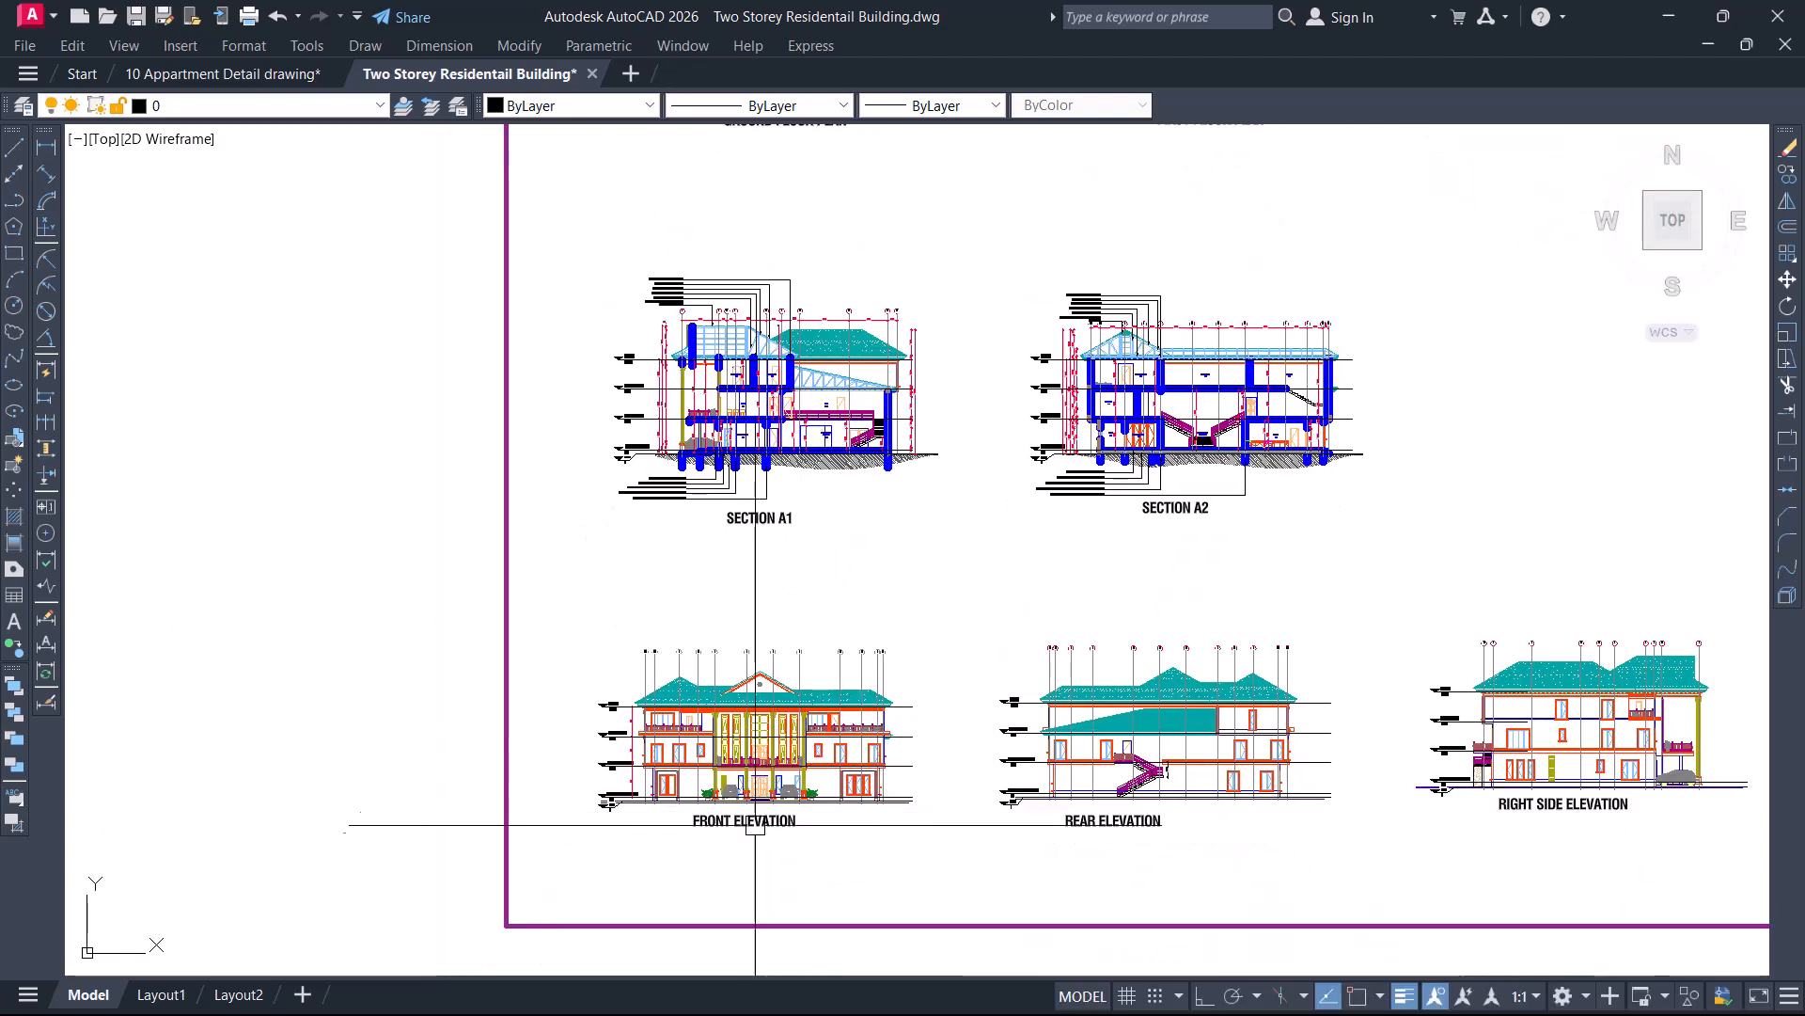
{"action": "scroll", "coordinate": [734, 822], "scroll_direction": "up", "scroll_amount": 6}
{"action": "scroll", "coordinate": [710, 418], "scroll_direction": "up", "scroll_amount": 2}
{"action": "scroll", "coordinate": [711, 420], "scroll_direction": "down", "scroll_amount": 2}
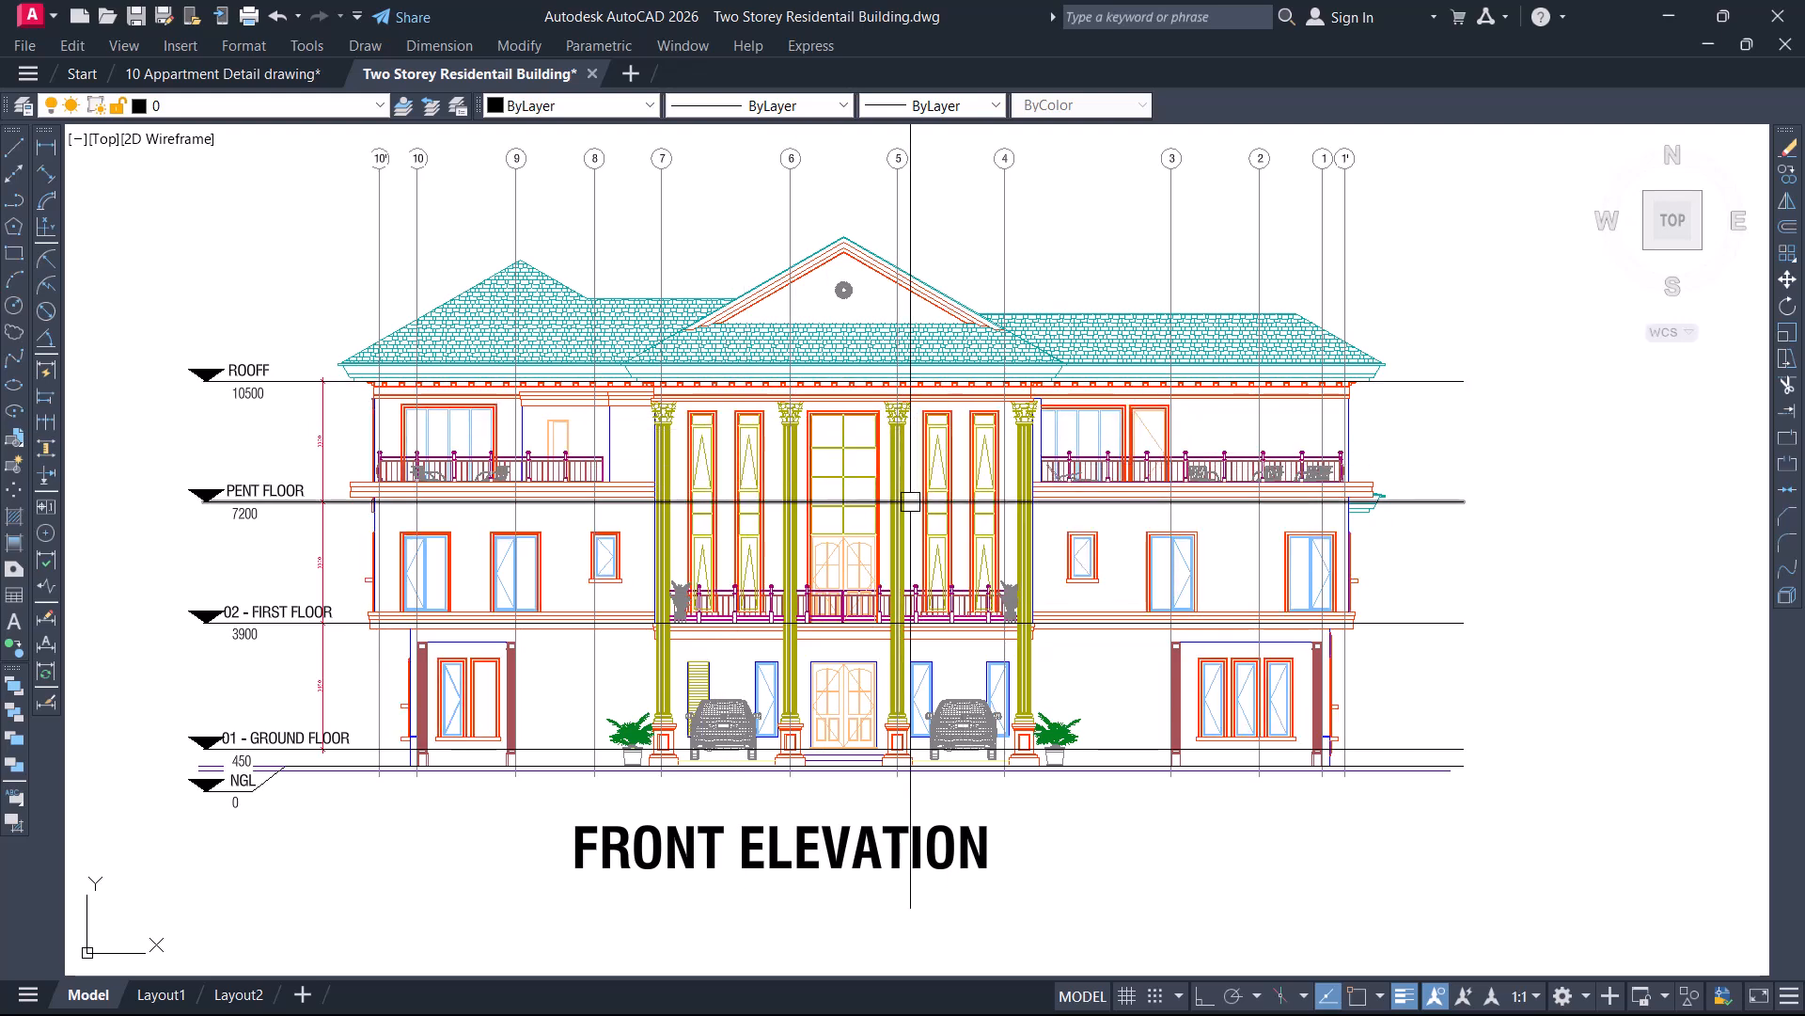
{"action": "scroll", "coordinate": [1051, 551], "scroll_direction": "down", "scroll_amount": 4}
{"action": "middle_click_drag", "start_coordinate": [1452, 580], "coordinate": [803, 542]}
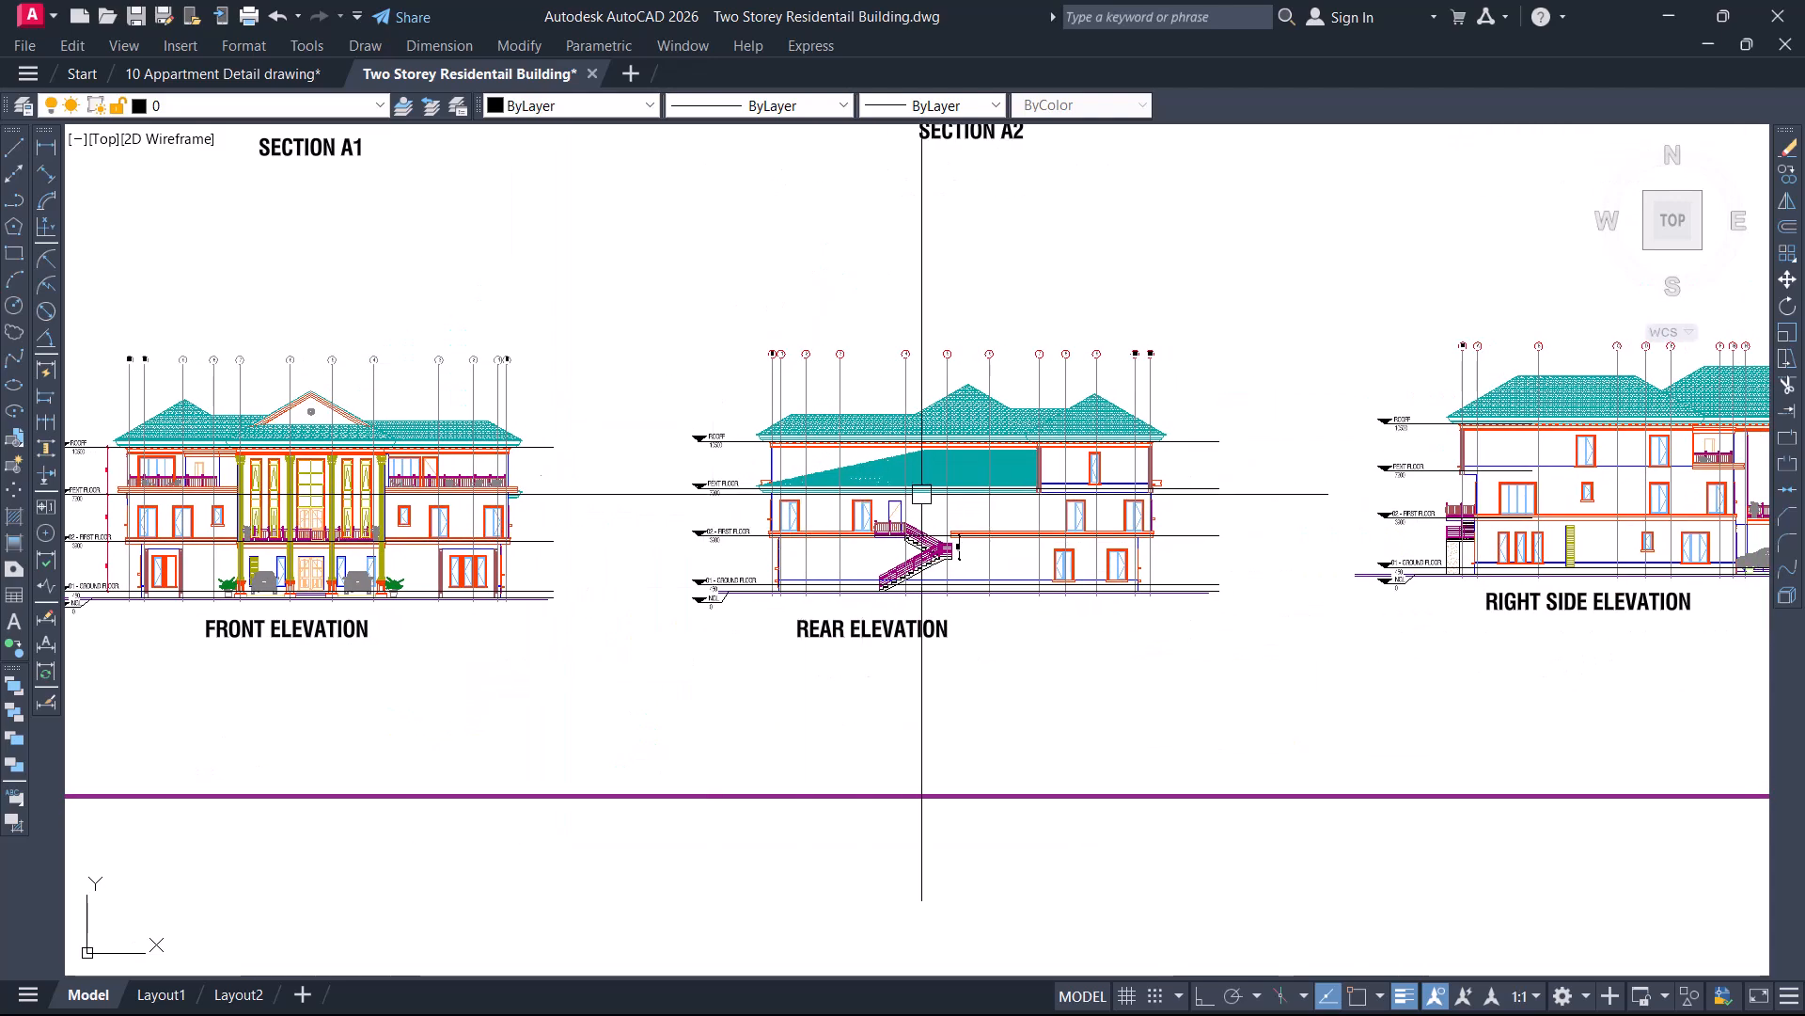
{"action": "scroll", "coordinate": [945, 474], "scroll_direction": "up", "scroll_amount": 4}
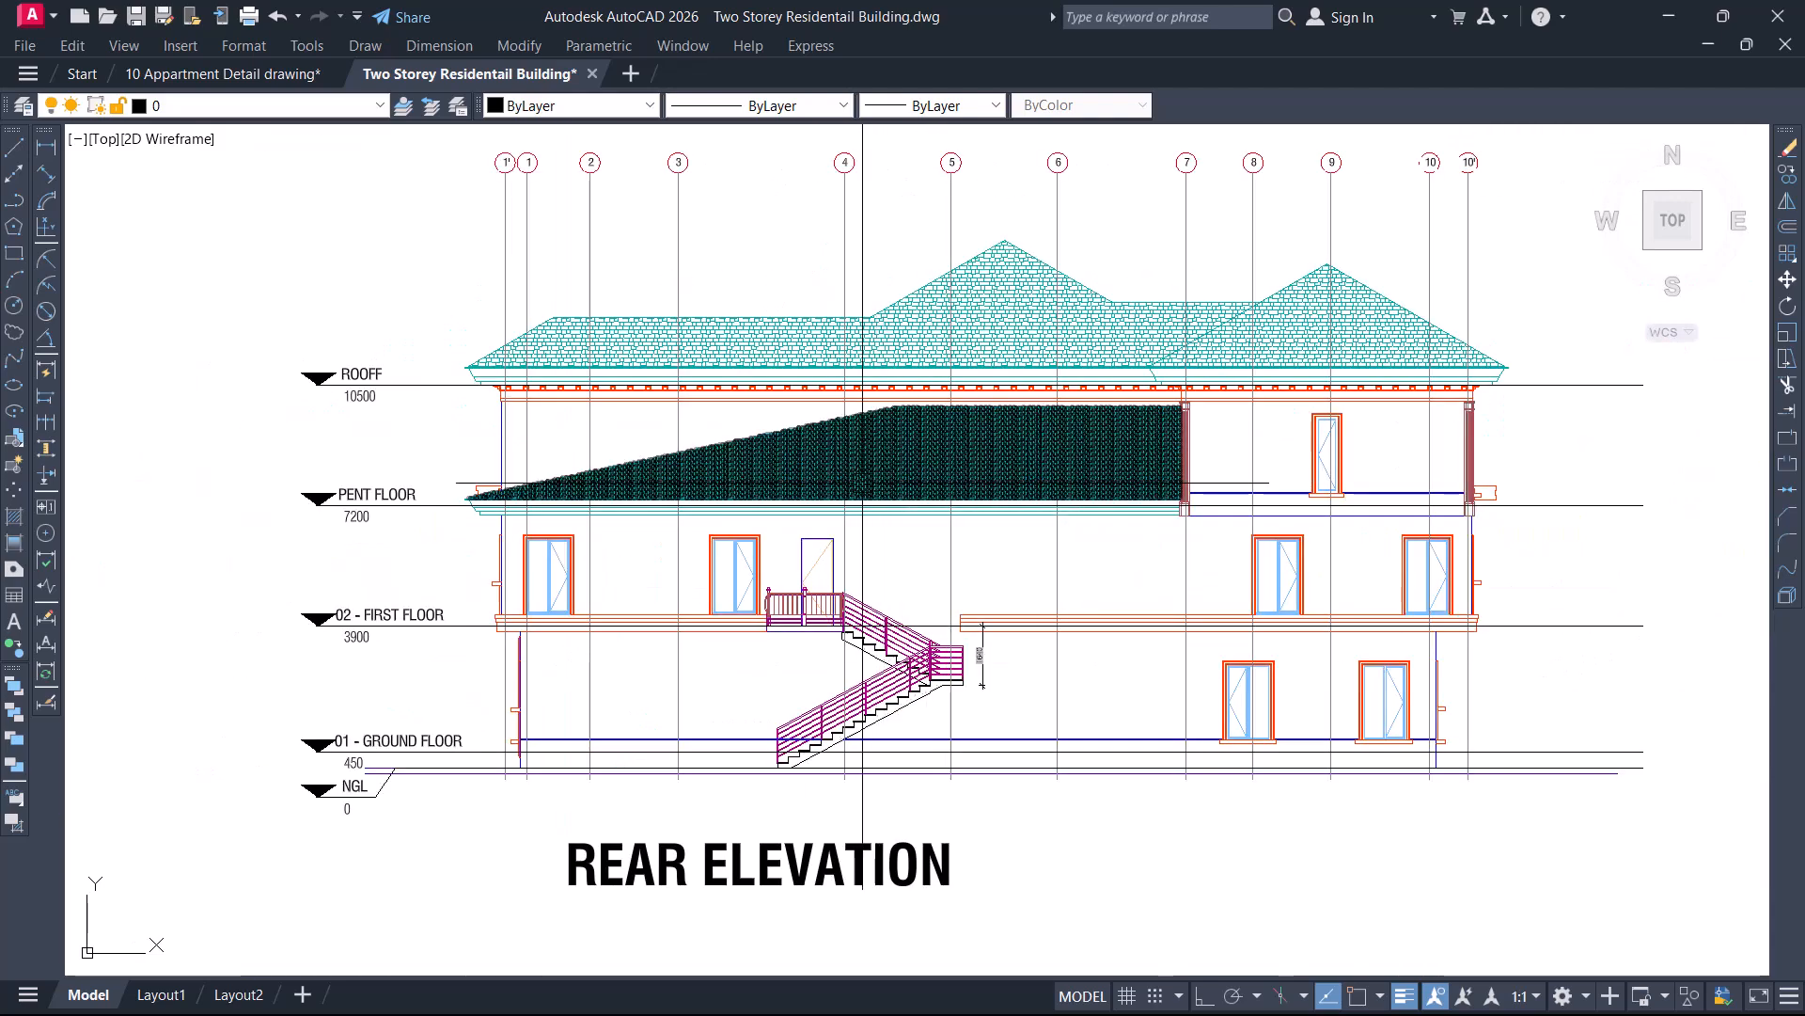
{"action": "middle_click_drag", "start_coordinate": [1505, 621], "coordinate": [748, 520]}
{"action": "middle_click_drag", "start_coordinate": [1438, 517], "coordinate": [247, 519]}
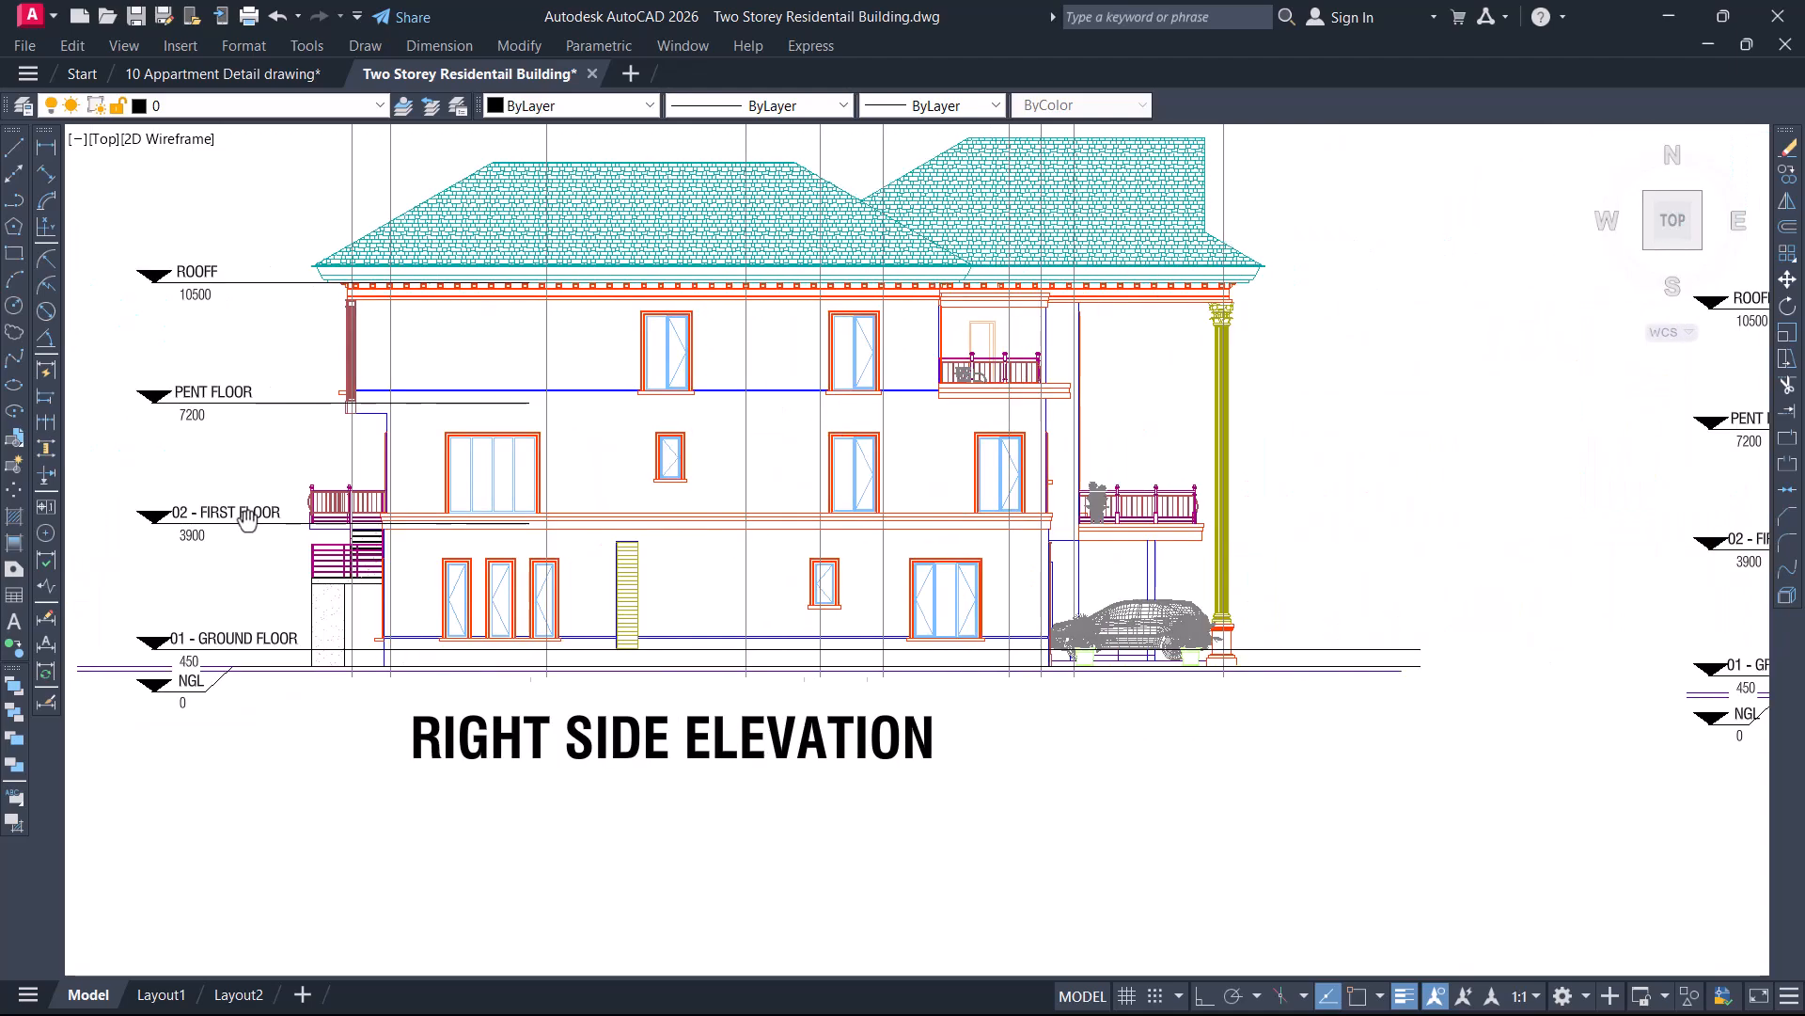
{"action": "scroll", "coordinate": [617, 491], "scroll_direction": "down", "scroll_amount": 2}
{"action": "middle_click_drag", "start_coordinate": [1092, 520], "coordinate": [920, 565]}
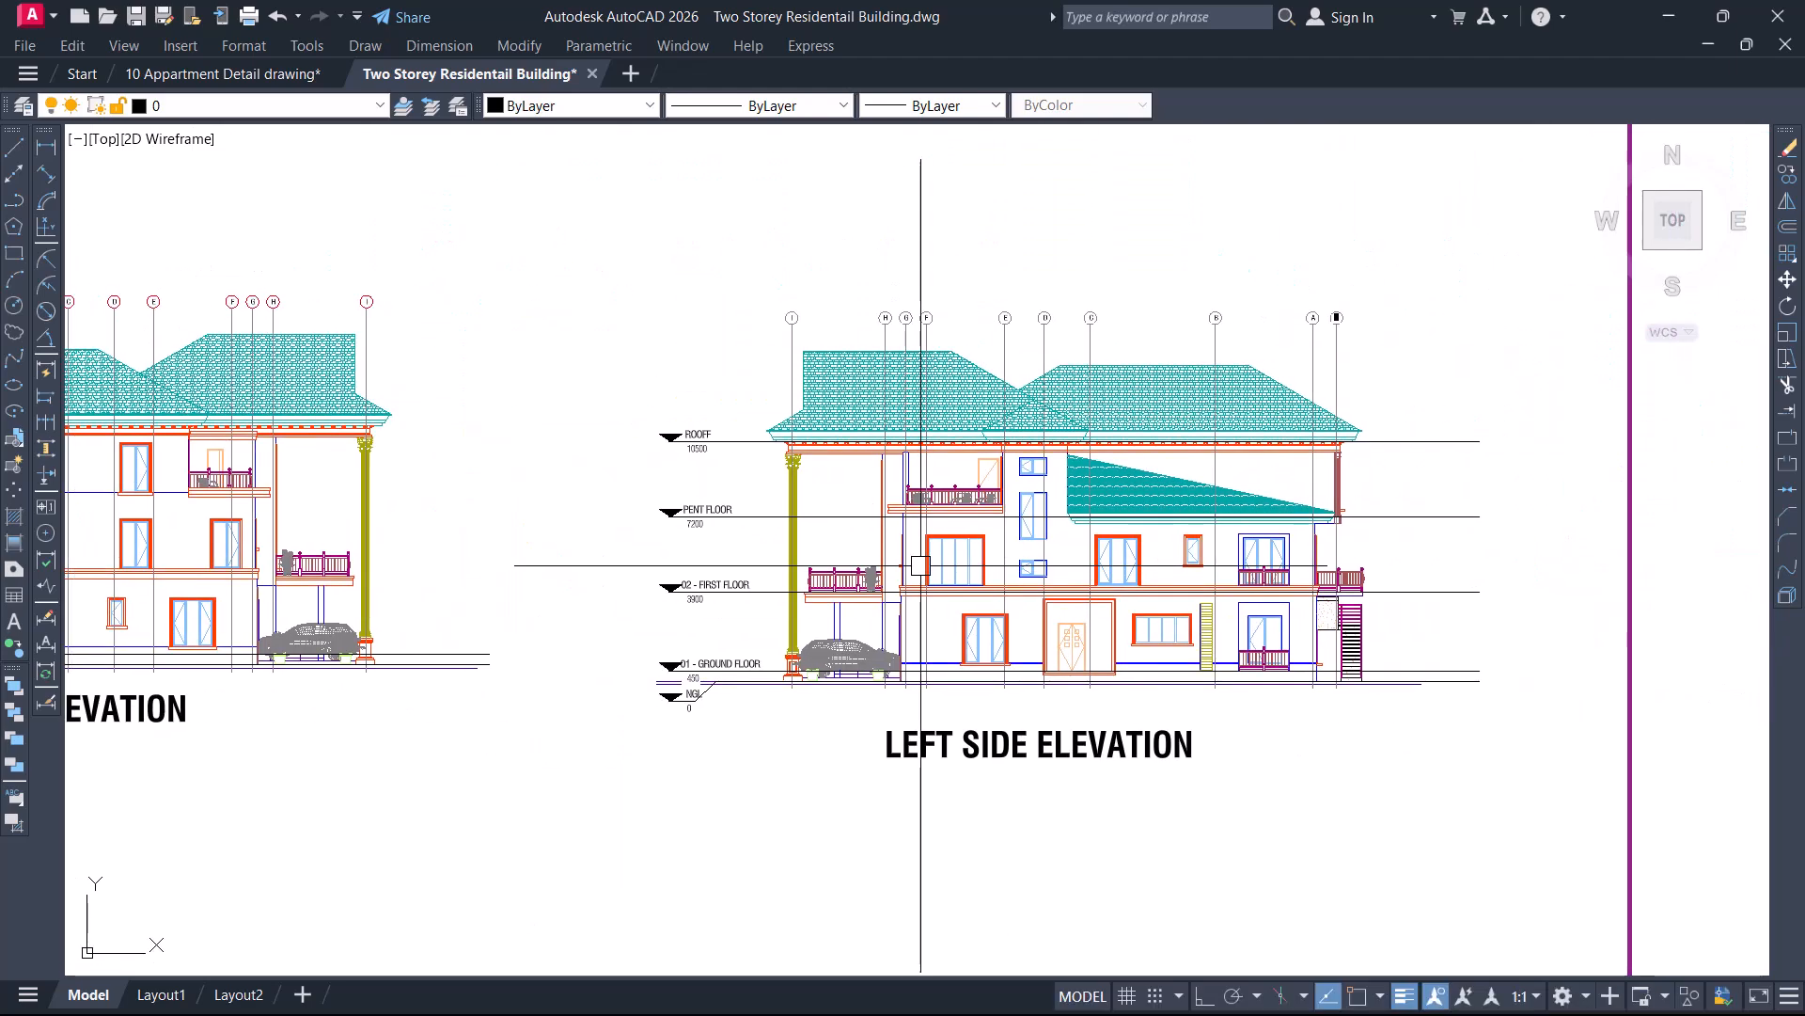
{"action": "scroll", "coordinate": [988, 524], "scroll_direction": "up", "scroll_amount": 2}
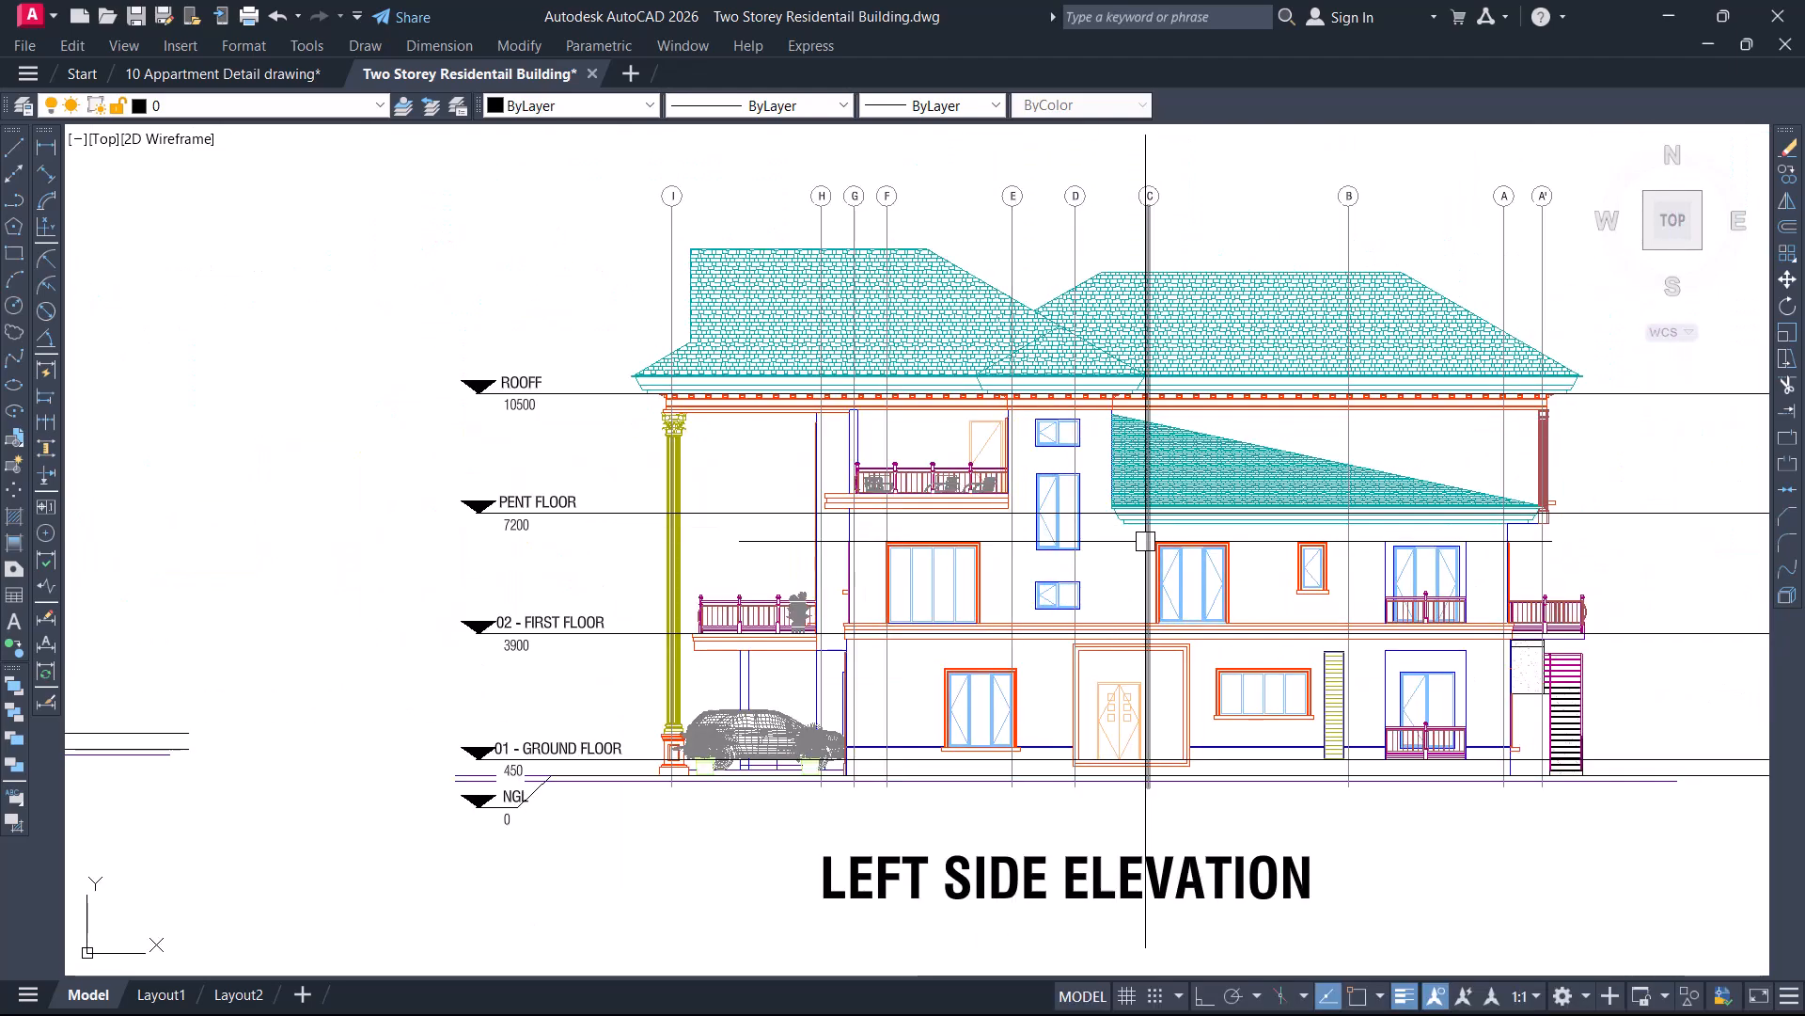
Examine Section A1 and Section A2, including the floor levels and the grand hall's double staircase
{"action": "scroll", "coordinate": [1141, 534], "scroll_direction": "down", "scroll_amount": 6}
{"action": "mouse_move", "coordinate": [515, 350]}
{"action": "middle_mouse_down"}
{"action": "mouse_move", "coordinate": [715, 468]}
{"action": "mouse_move", "coordinate": [969, 545]}
{"action": "middle_mouse_up"}
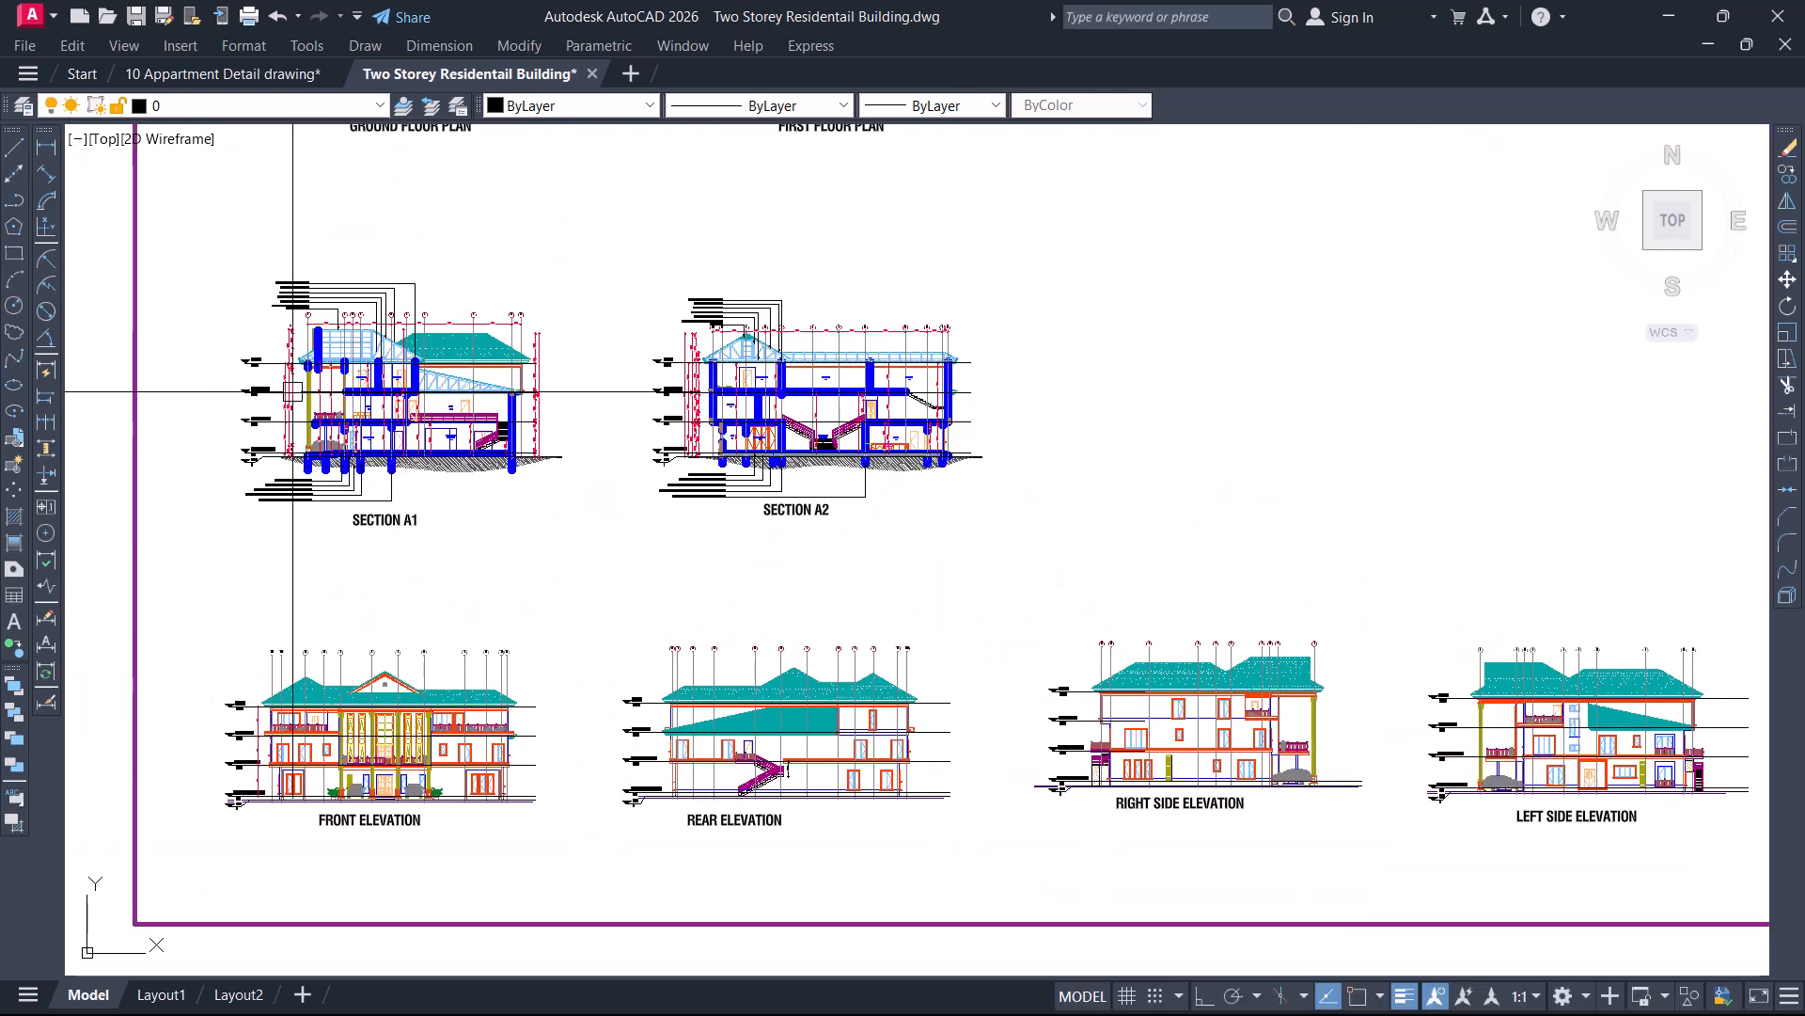
{"action": "scroll", "coordinate": [306, 395], "scroll_direction": "up", "scroll_amount": 6}
{"action": "scroll", "coordinate": [310, 376], "scroll_direction": "up", "scroll_amount": 2}
{"action": "middle_click_drag", "start_coordinate": [439, 377], "coordinate": [566, 348]}
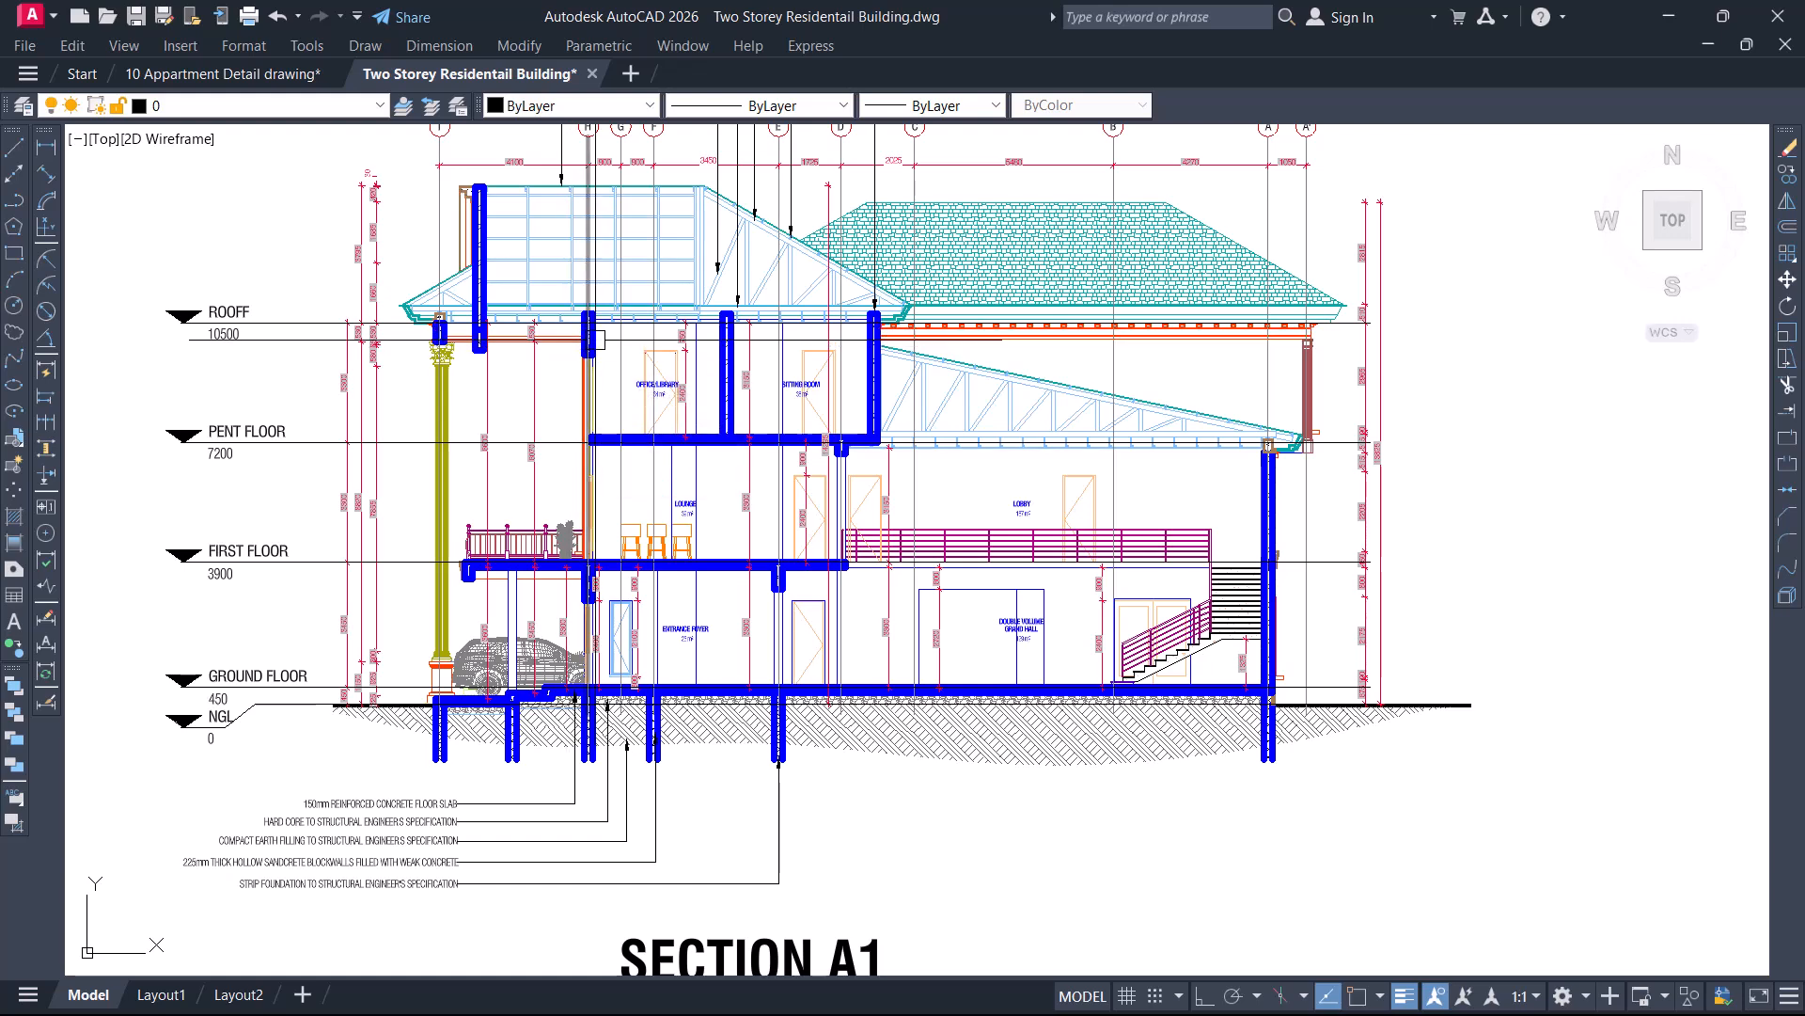
{"action": "scroll", "coordinate": [589, 339], "scroll_direction": "down", "scroll_amount": 2}
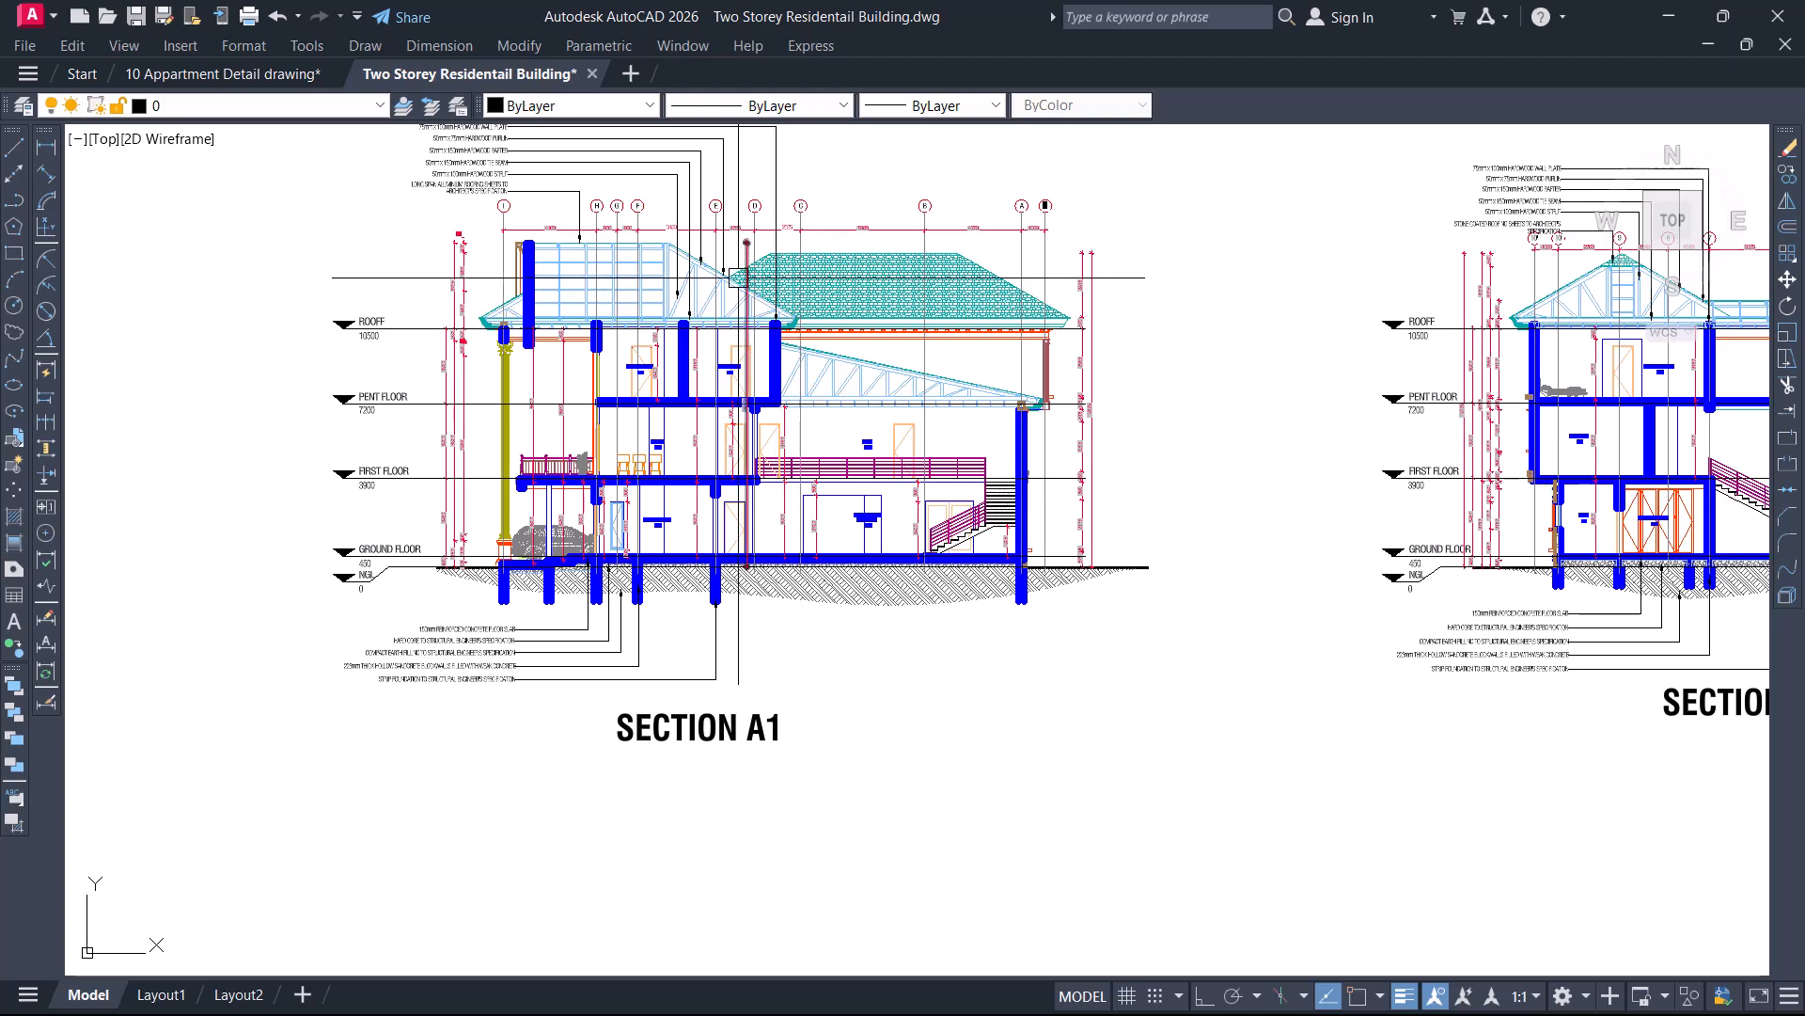
{"action": "scroll", "coordinate": [738, 277], "scroll_direction": "up", "scroll_amount": 2}
{"action": "scroll", "coordinate": [696, 313], "scroll_direction": "down", "scroll_amount": 2}
{"action": "mouse_move", "coordinate": [1201, 401]}
{"action": "middle_mouse_down"}
{"action": "mouse_move", "coordinate": [975, 431]}
{"action": "mouse_move", "coordinate": [393, 379]}
{"action": "middle_mouse_up"}
{"action": "scroll", "coordinate": [879, 470], "scroll_direction": "up", "scroll_amount": 2}
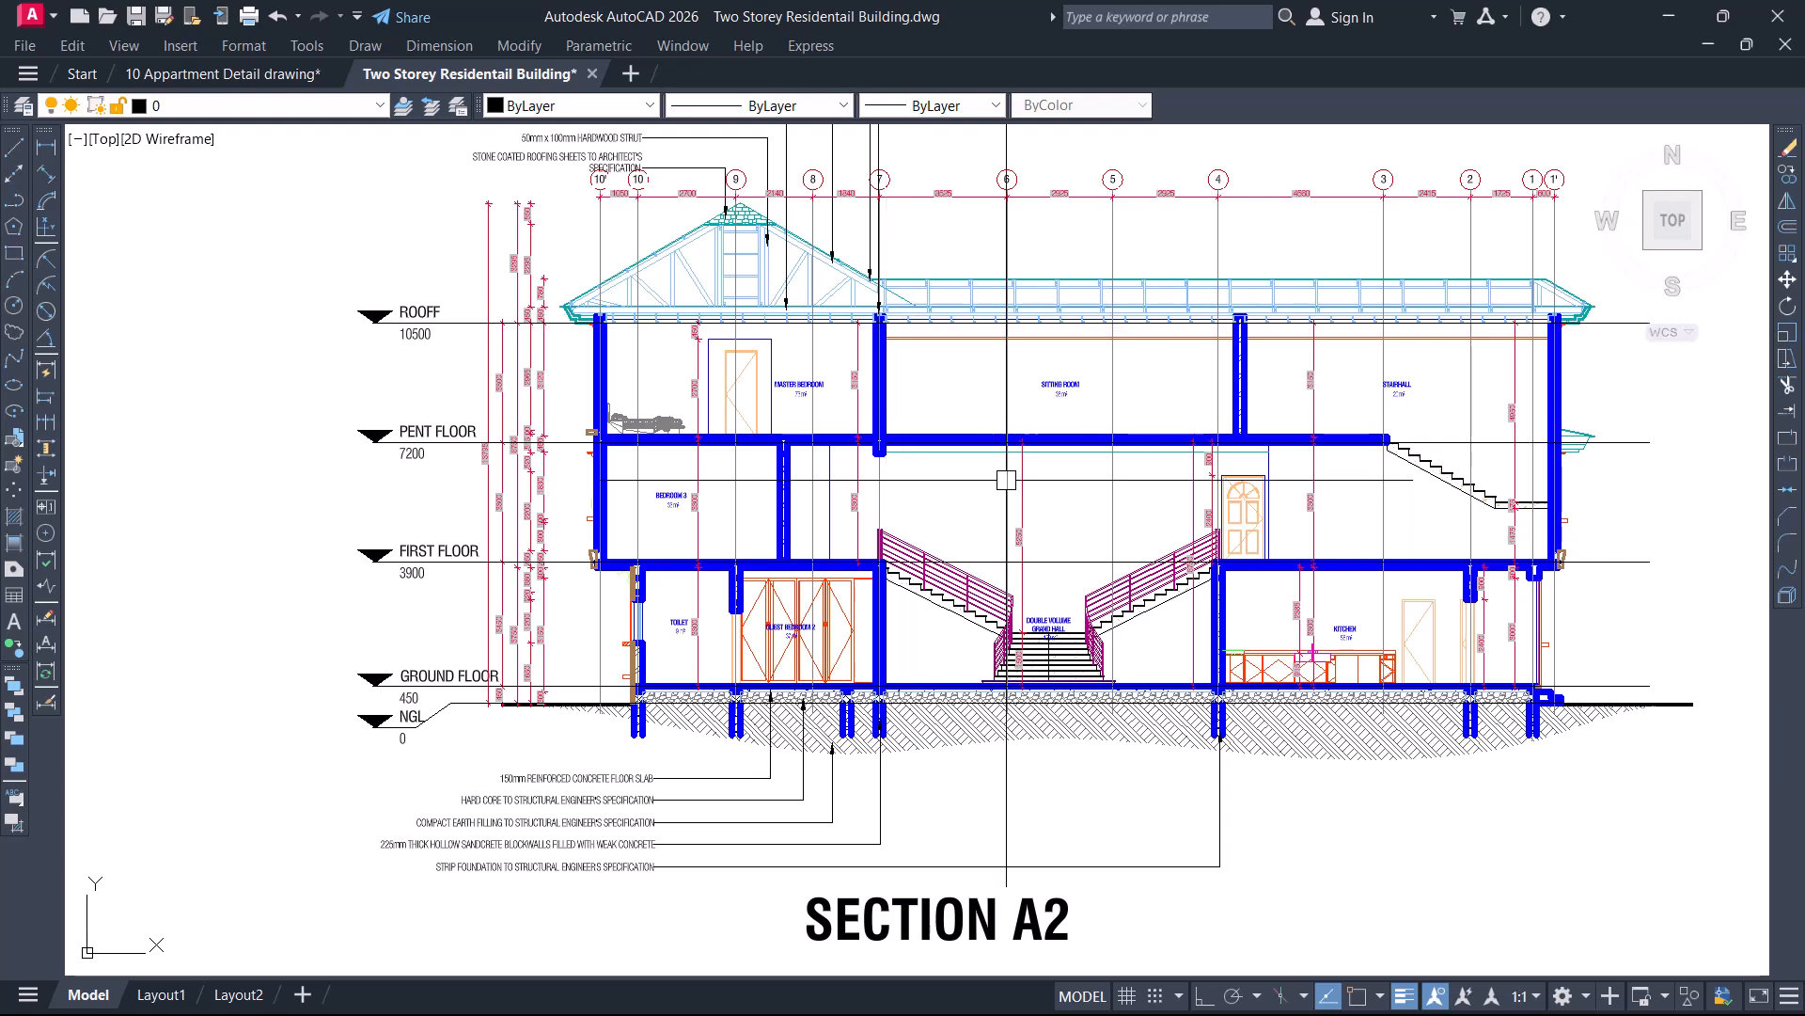
{"action": "scroll", "coordinate": [1055, 574], "scroll_direction": "up", "scroll_amount": 4}
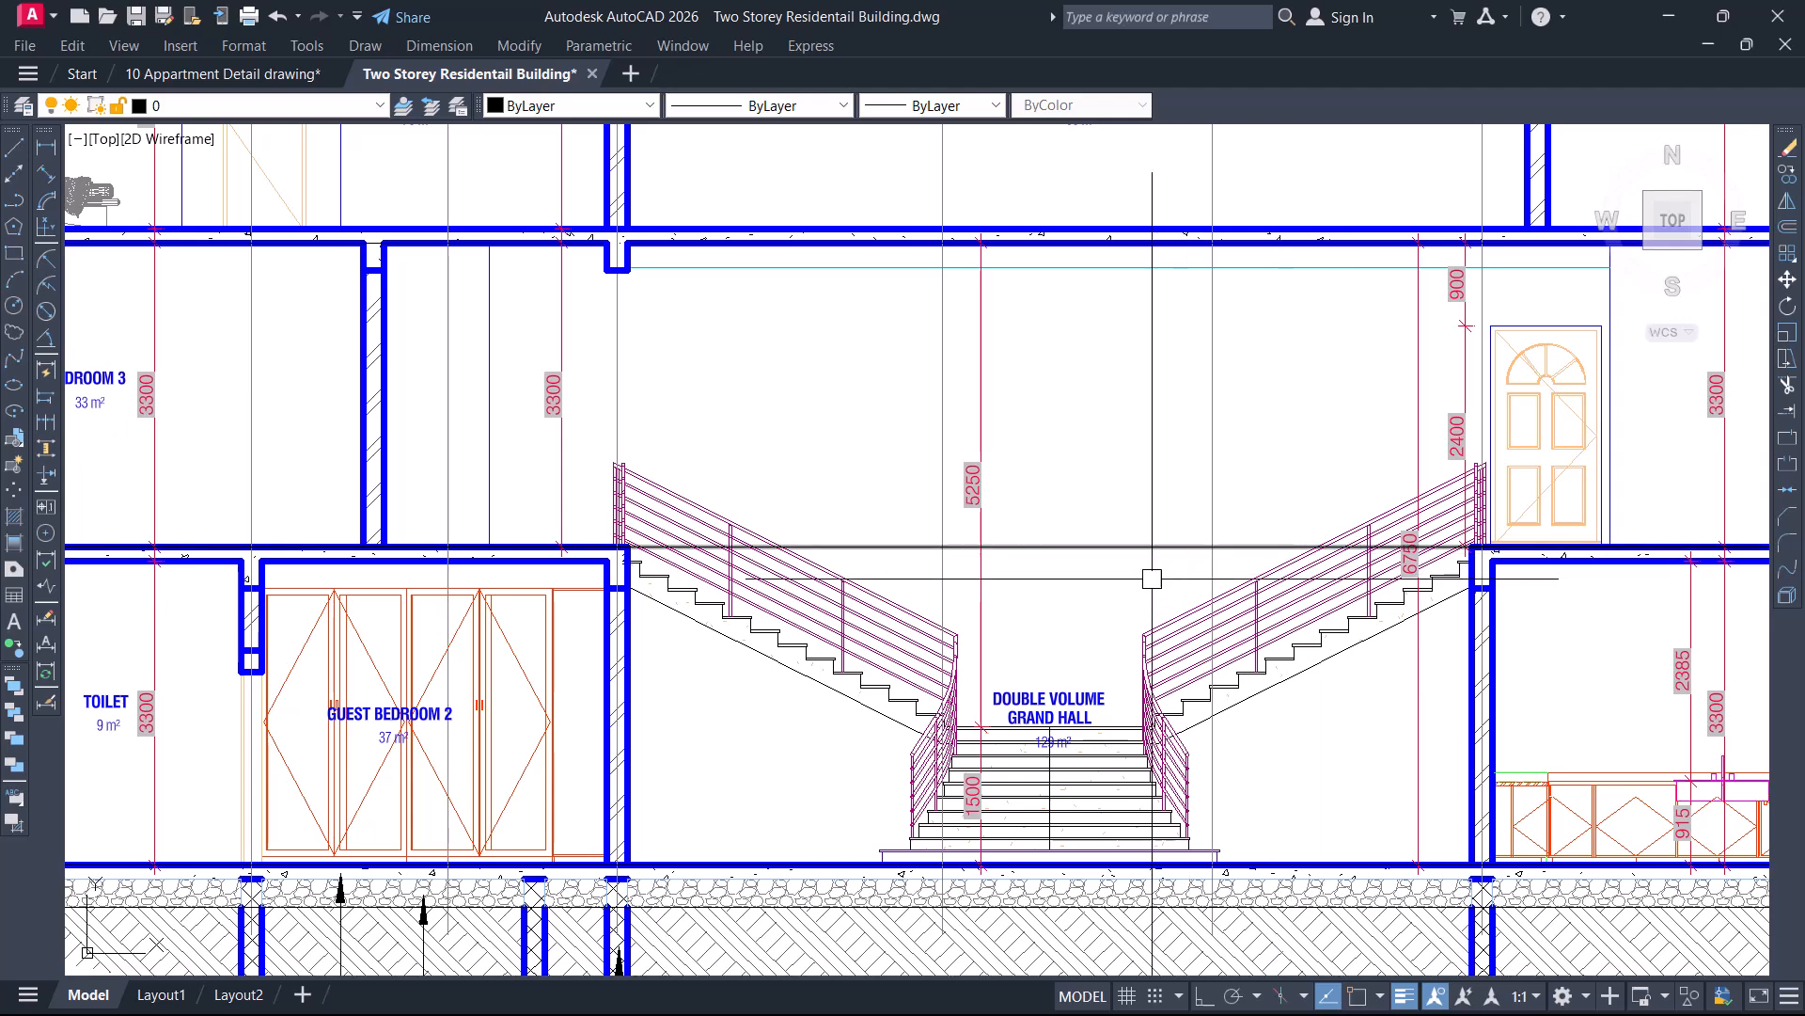
{"action": "scroll", "coordinate": [935, 528], "scroll_direction": "down", "scroll_amount": 8}
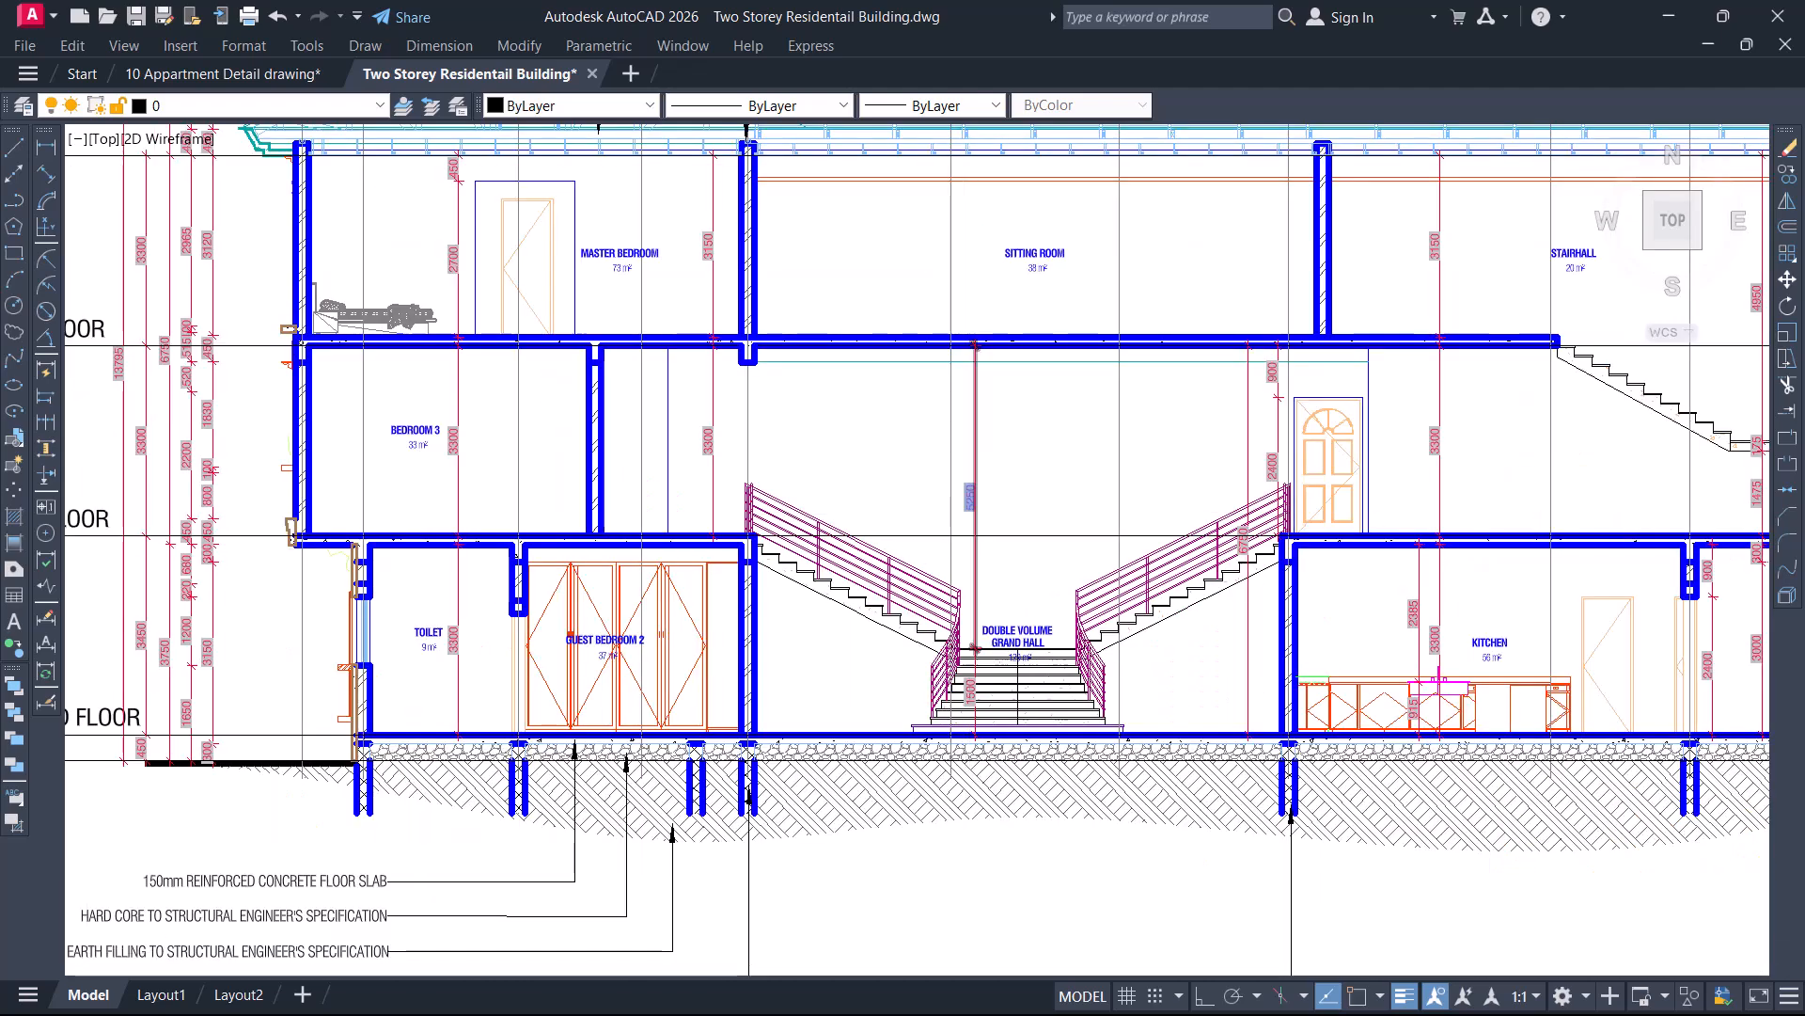
Review the ground floor plan again around the double-volume grand hall
{"action": "middle_click_drag", "start_coordinate": [536, 323], "coordinate": [972, 493]}
{"action": "middle_click_drag", "start_coordinate": [852, 412], "coordinate": [906, 728]}
{"action": "middle_click_drag", "start_coordinate": [867, 355], "coordinate": [895, 566]}
{"action": "scroll", "coordinate": [882, 433], "scroll_direction": "up", "scroll_amount": 2}
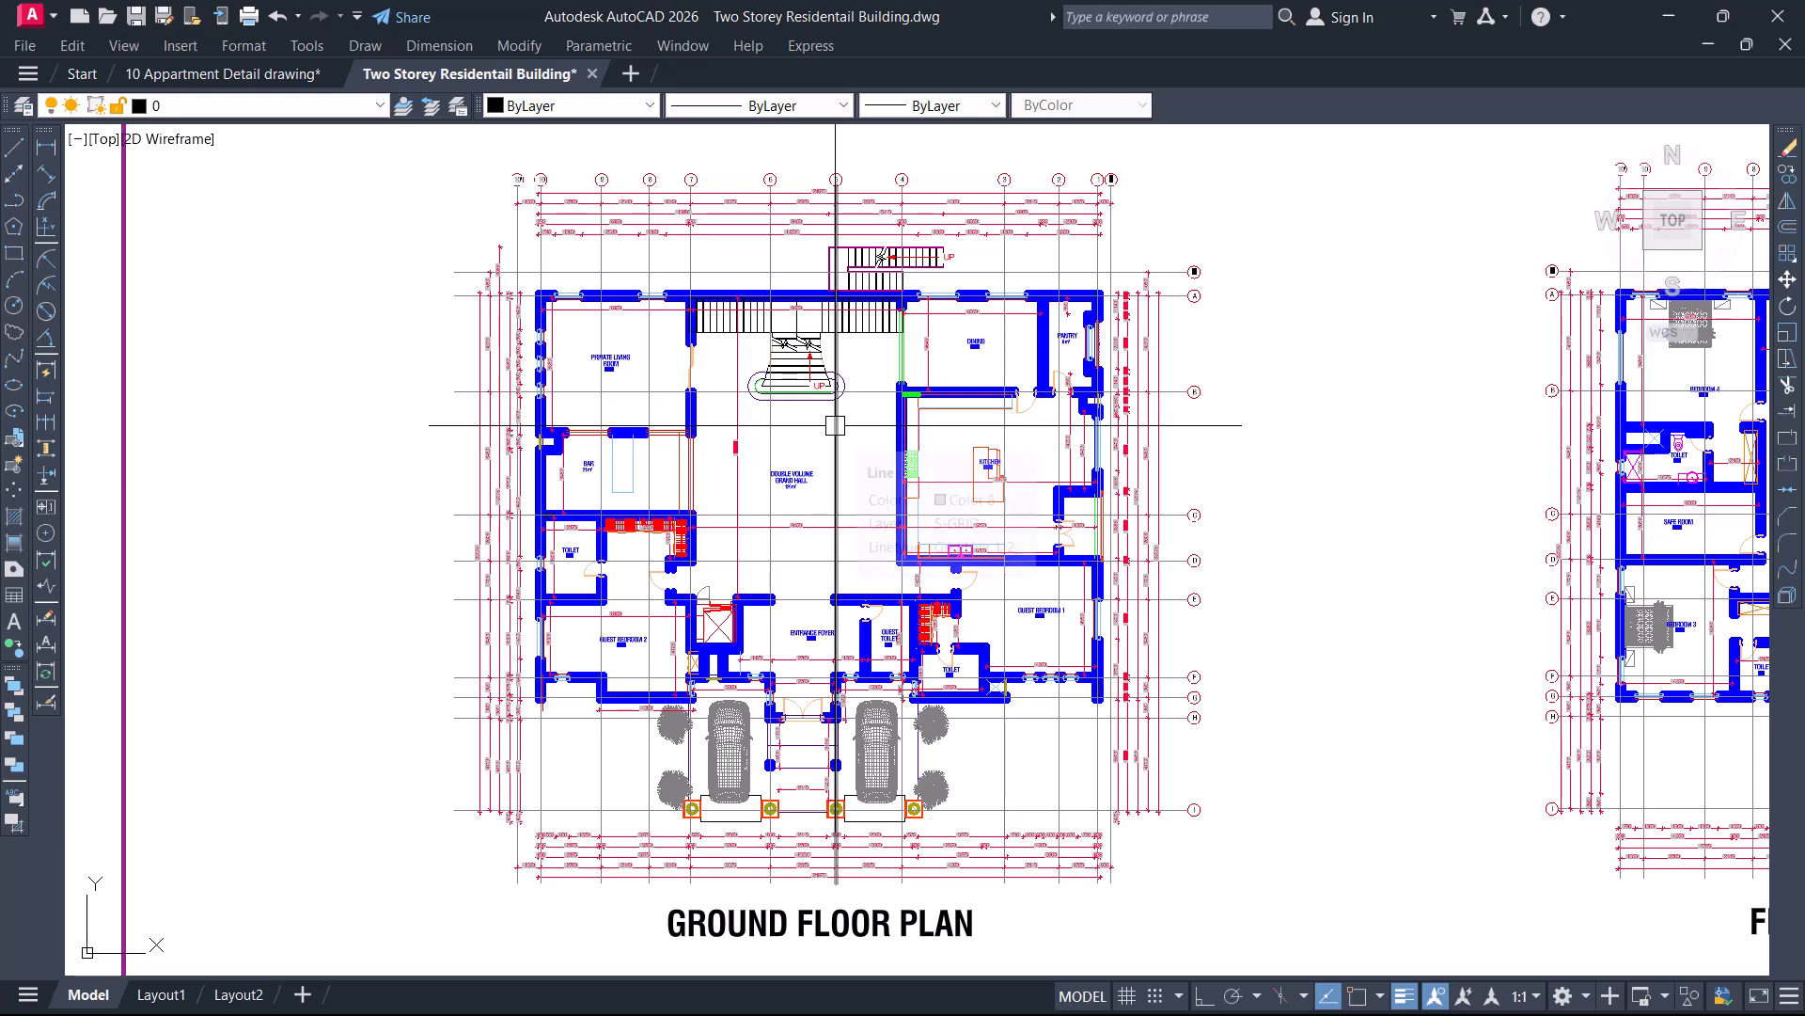
{"action": "mouse_move", "coordinate": [835, 425]}
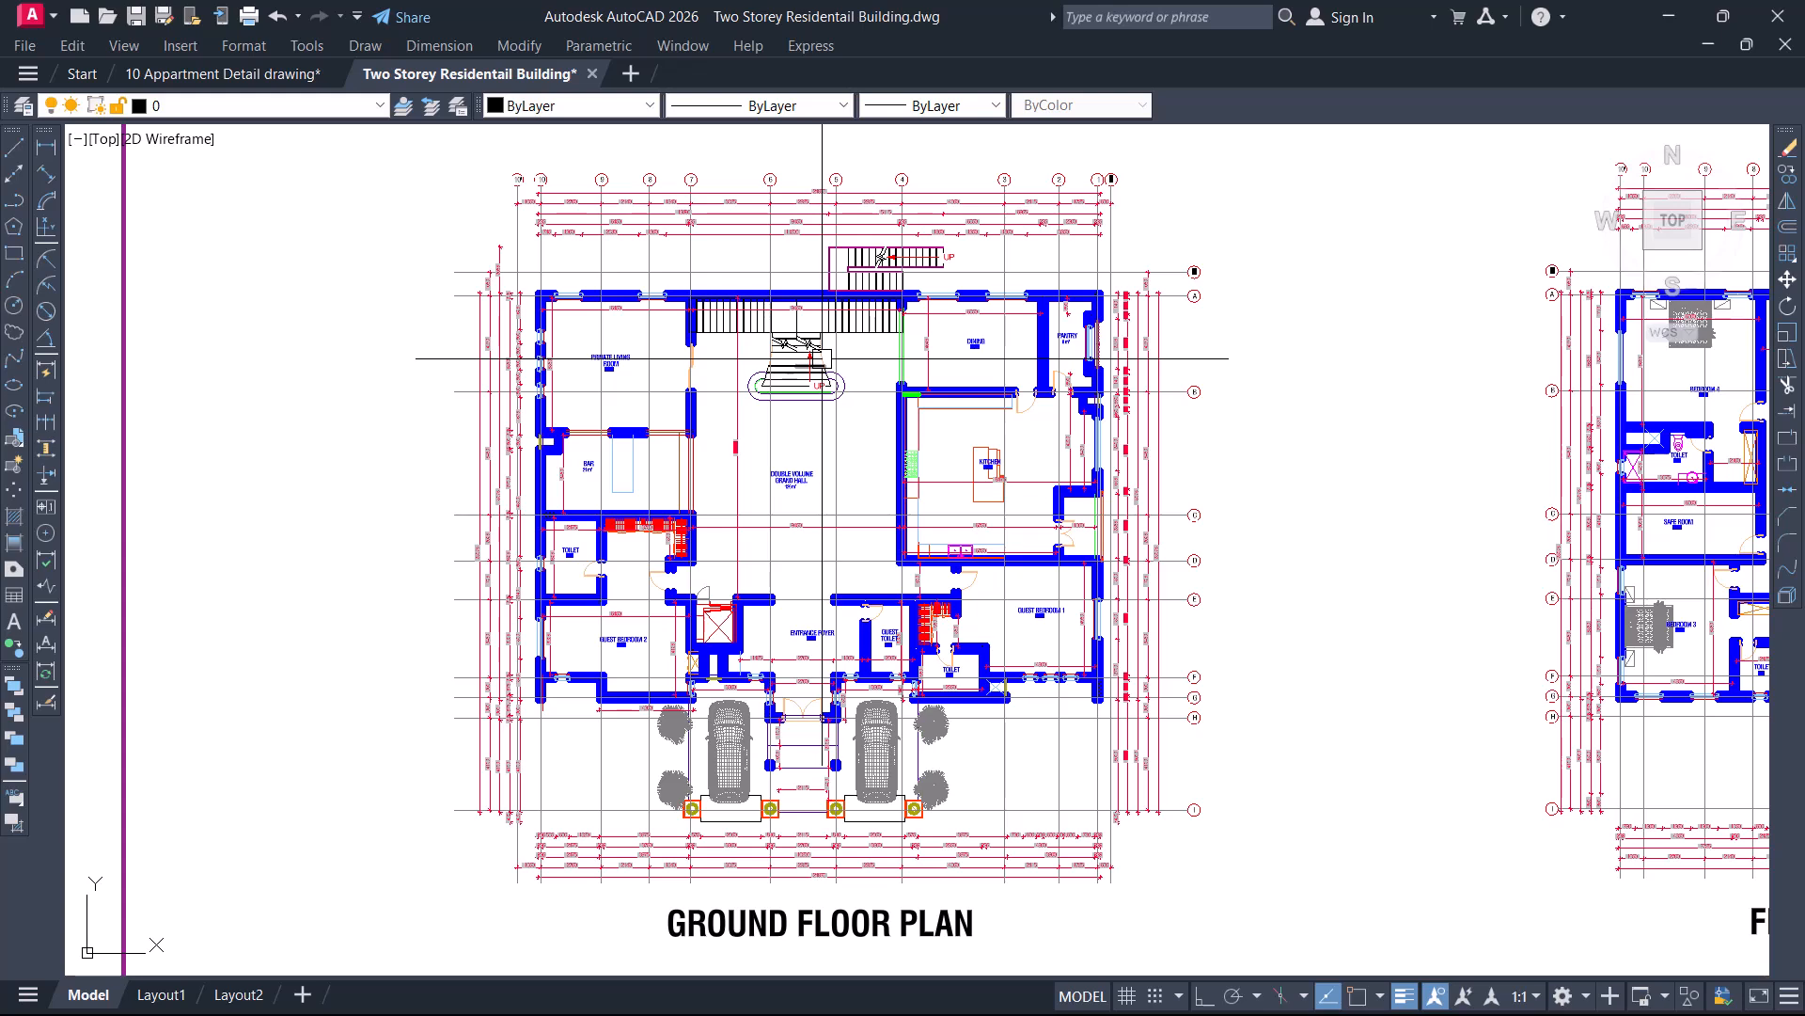
Copy the whole framed drawing sheet from the frame's upper-left corner to the empty area beyond the small plan-and-elevations group
{"action": "scroll", "coordinate": [841, 347], "scroll_direction": "down", "scroll_amount": 5}
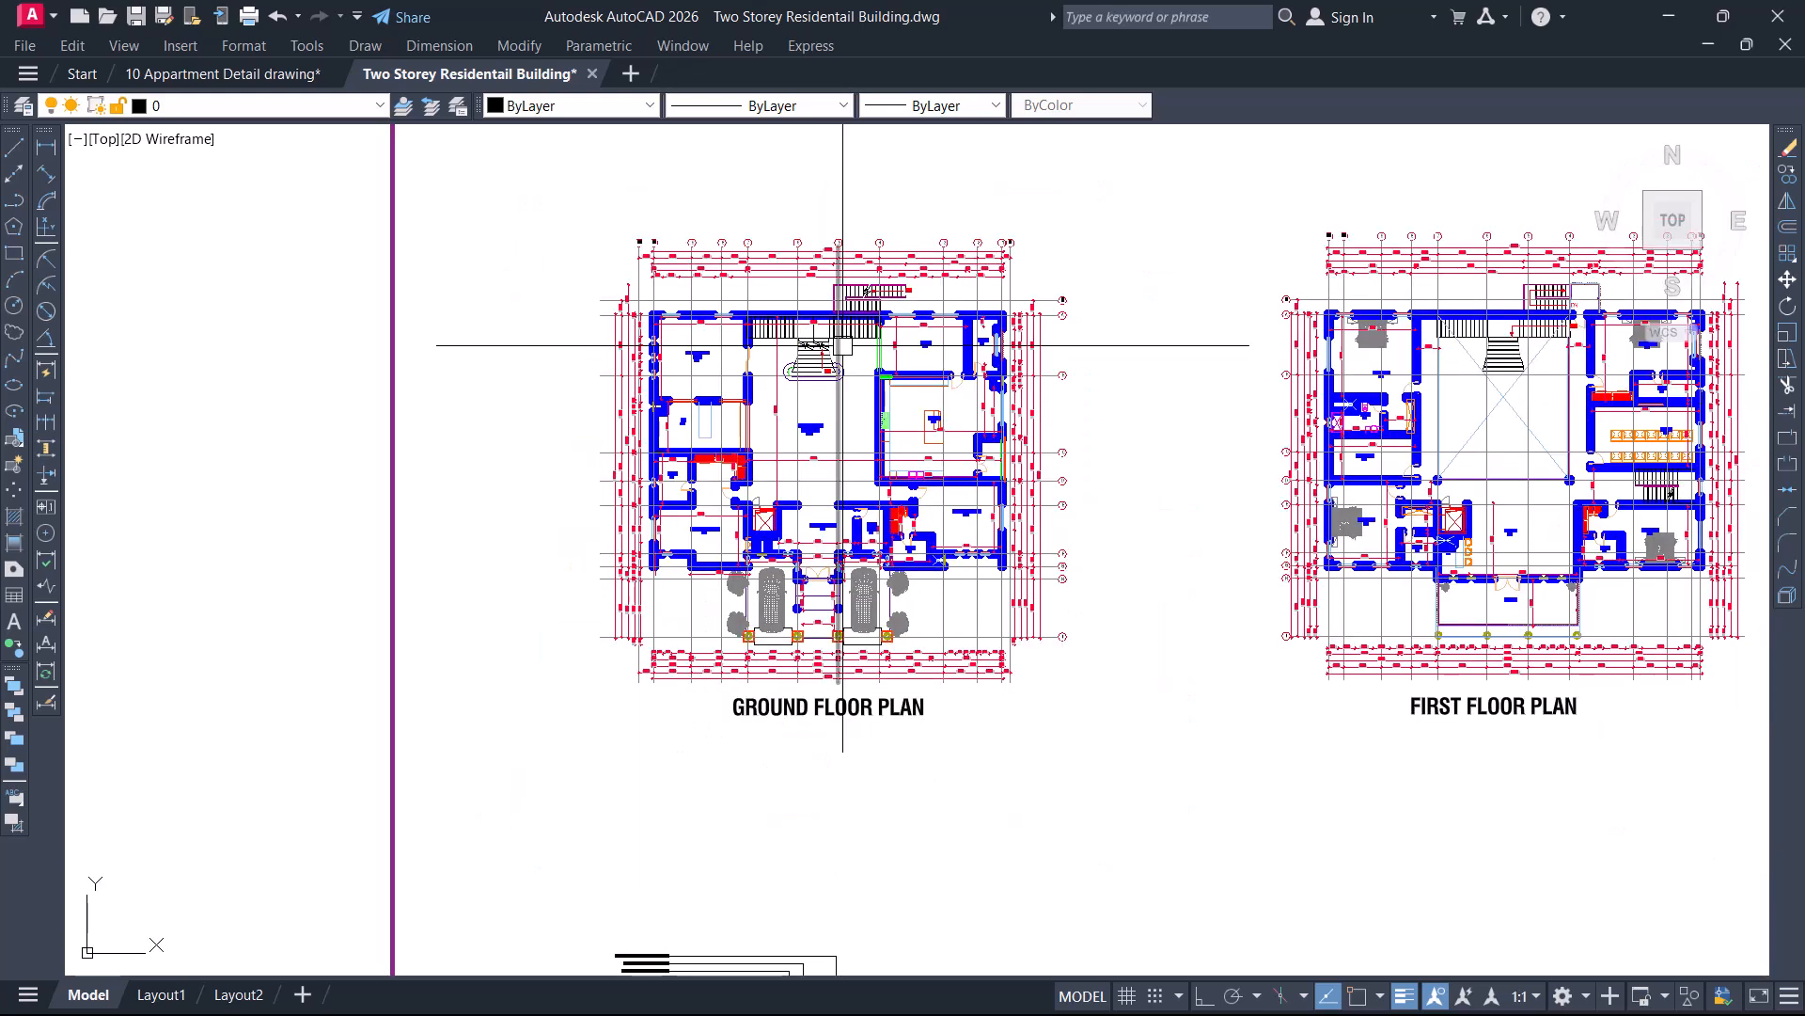
{"action": "scroll", "coordinate": [842, 334], "scroll_direction": "down", "scroll_amount": 2}
{"action": "middle_click_drag", "start_coordinate": [840, 319], "coordinate": [697, 298]}
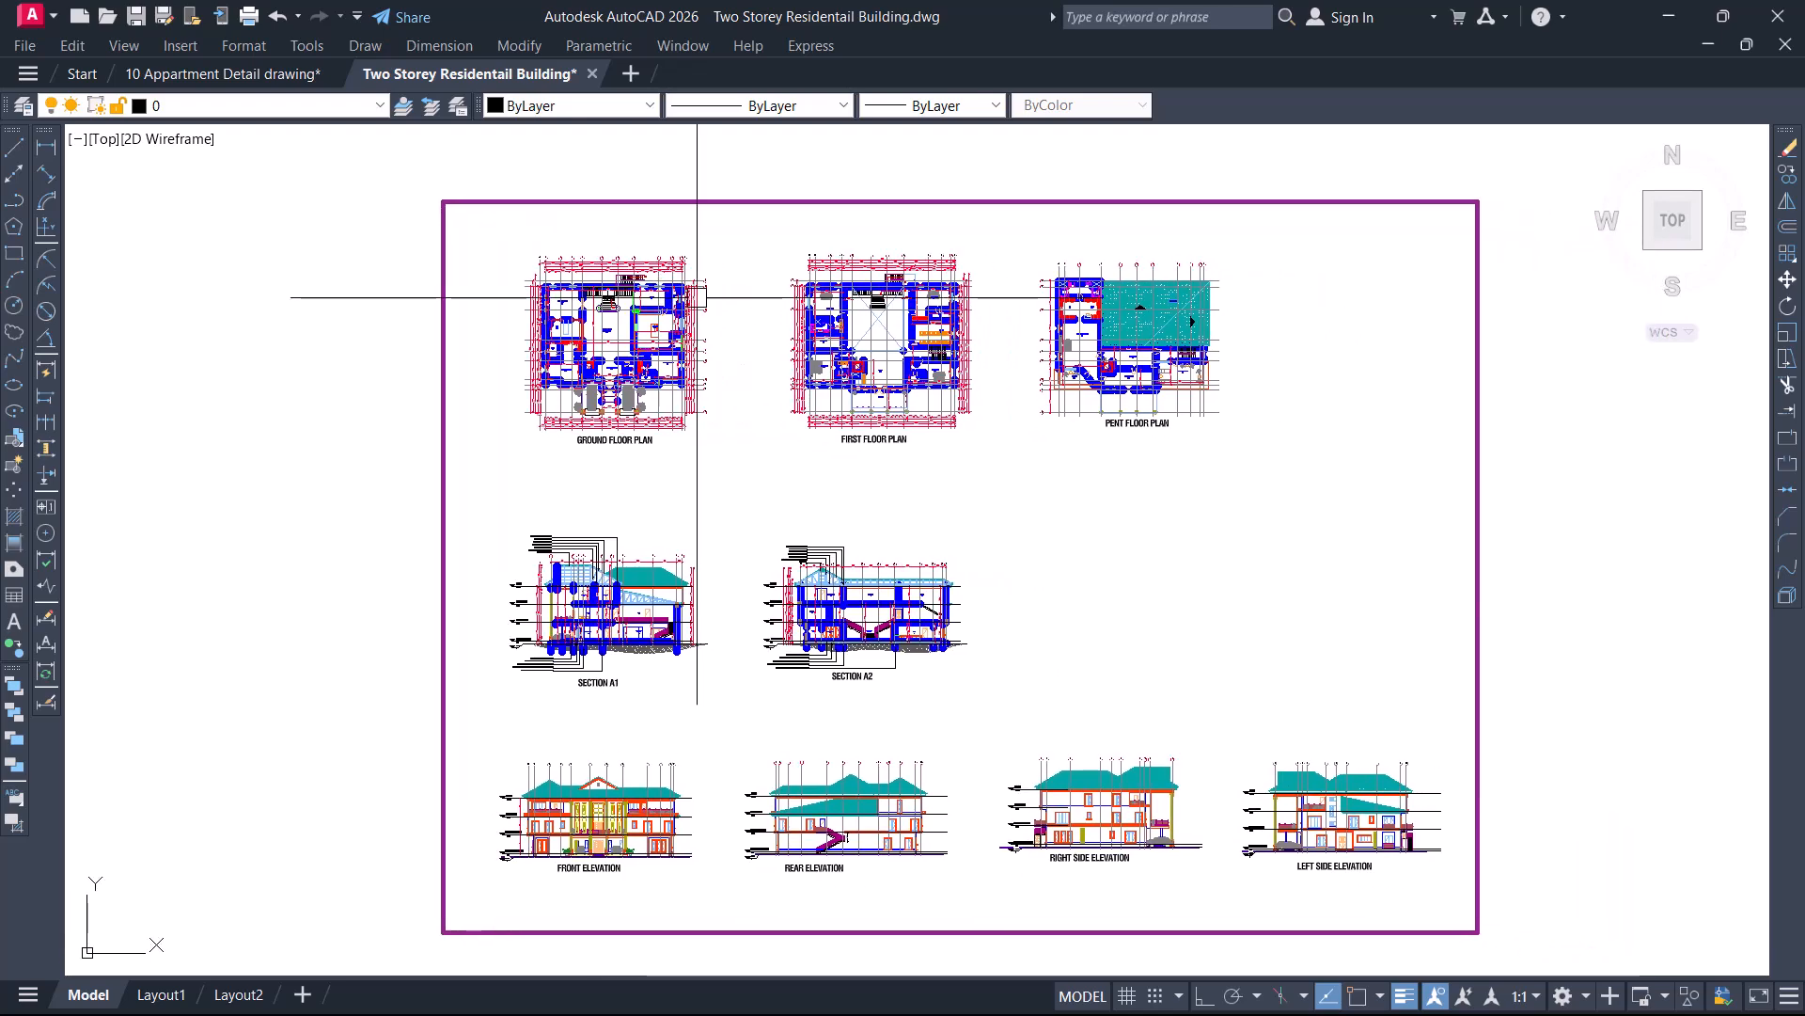
{"action": "scroll", "coordinate": [658, 263], "scroll_direction": "down", "scroll_amount": 2}
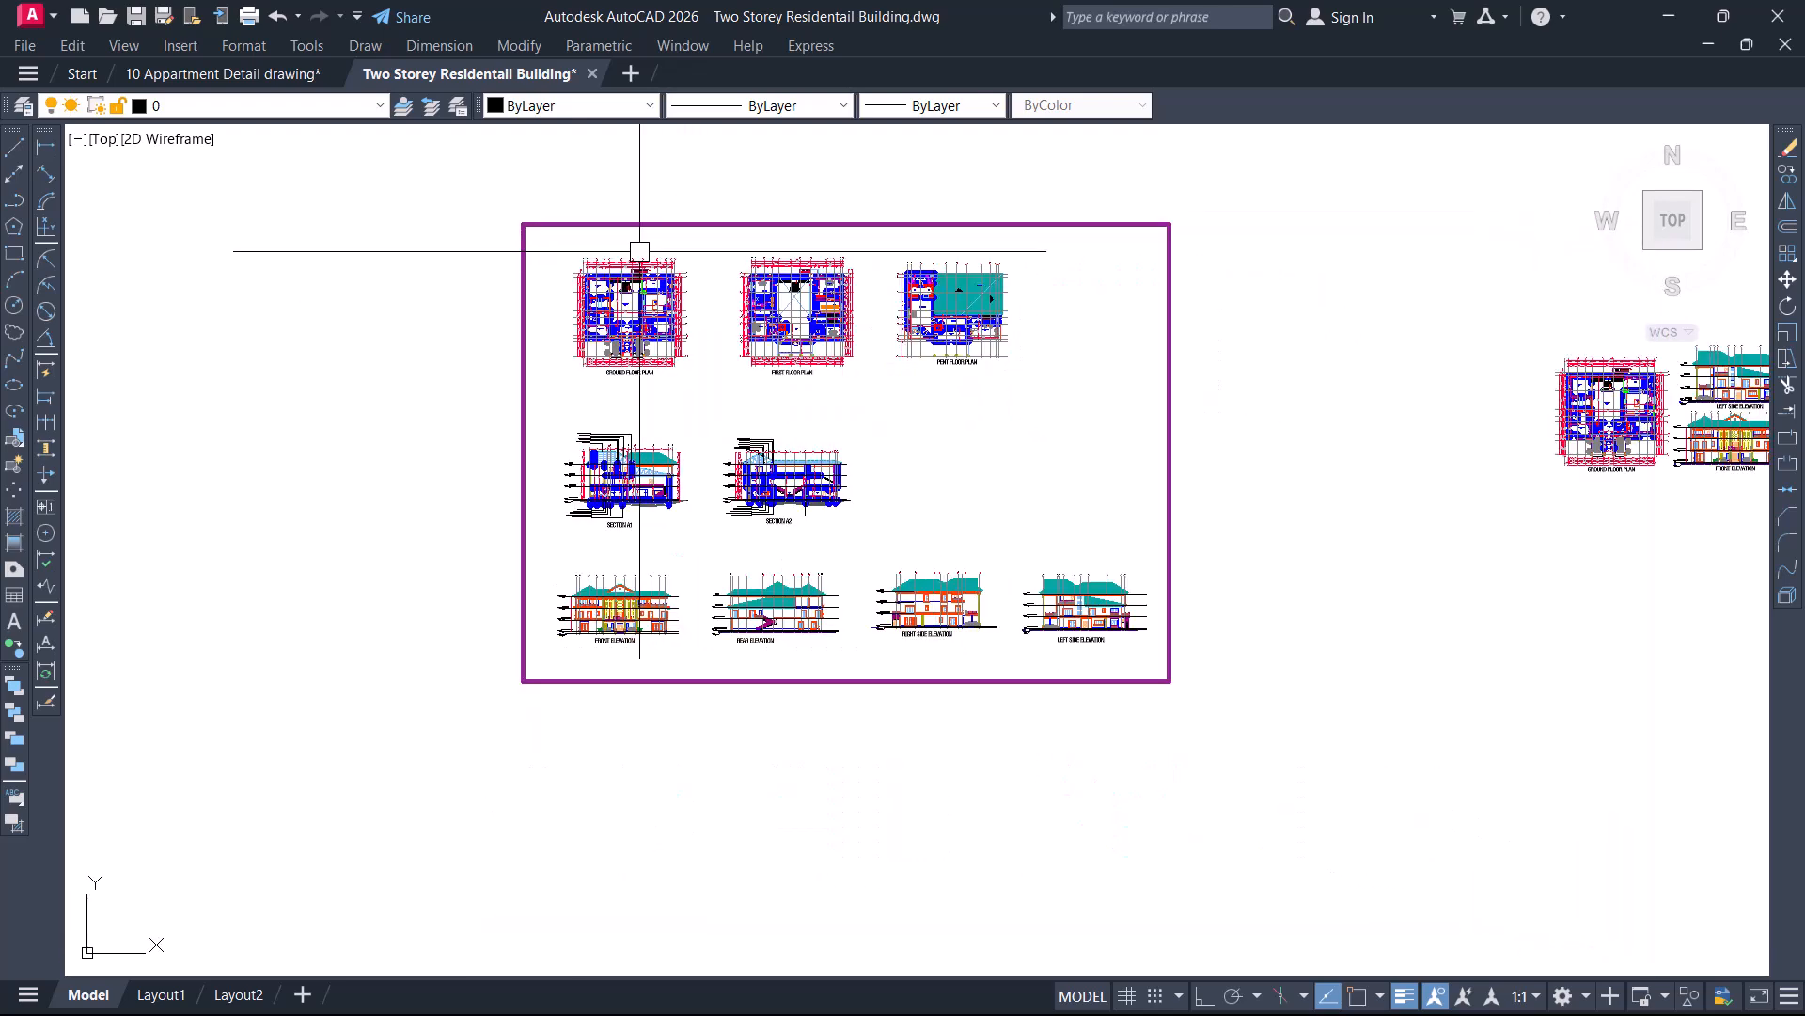
{"action": "left_click", "coordinate": [472, 187]}
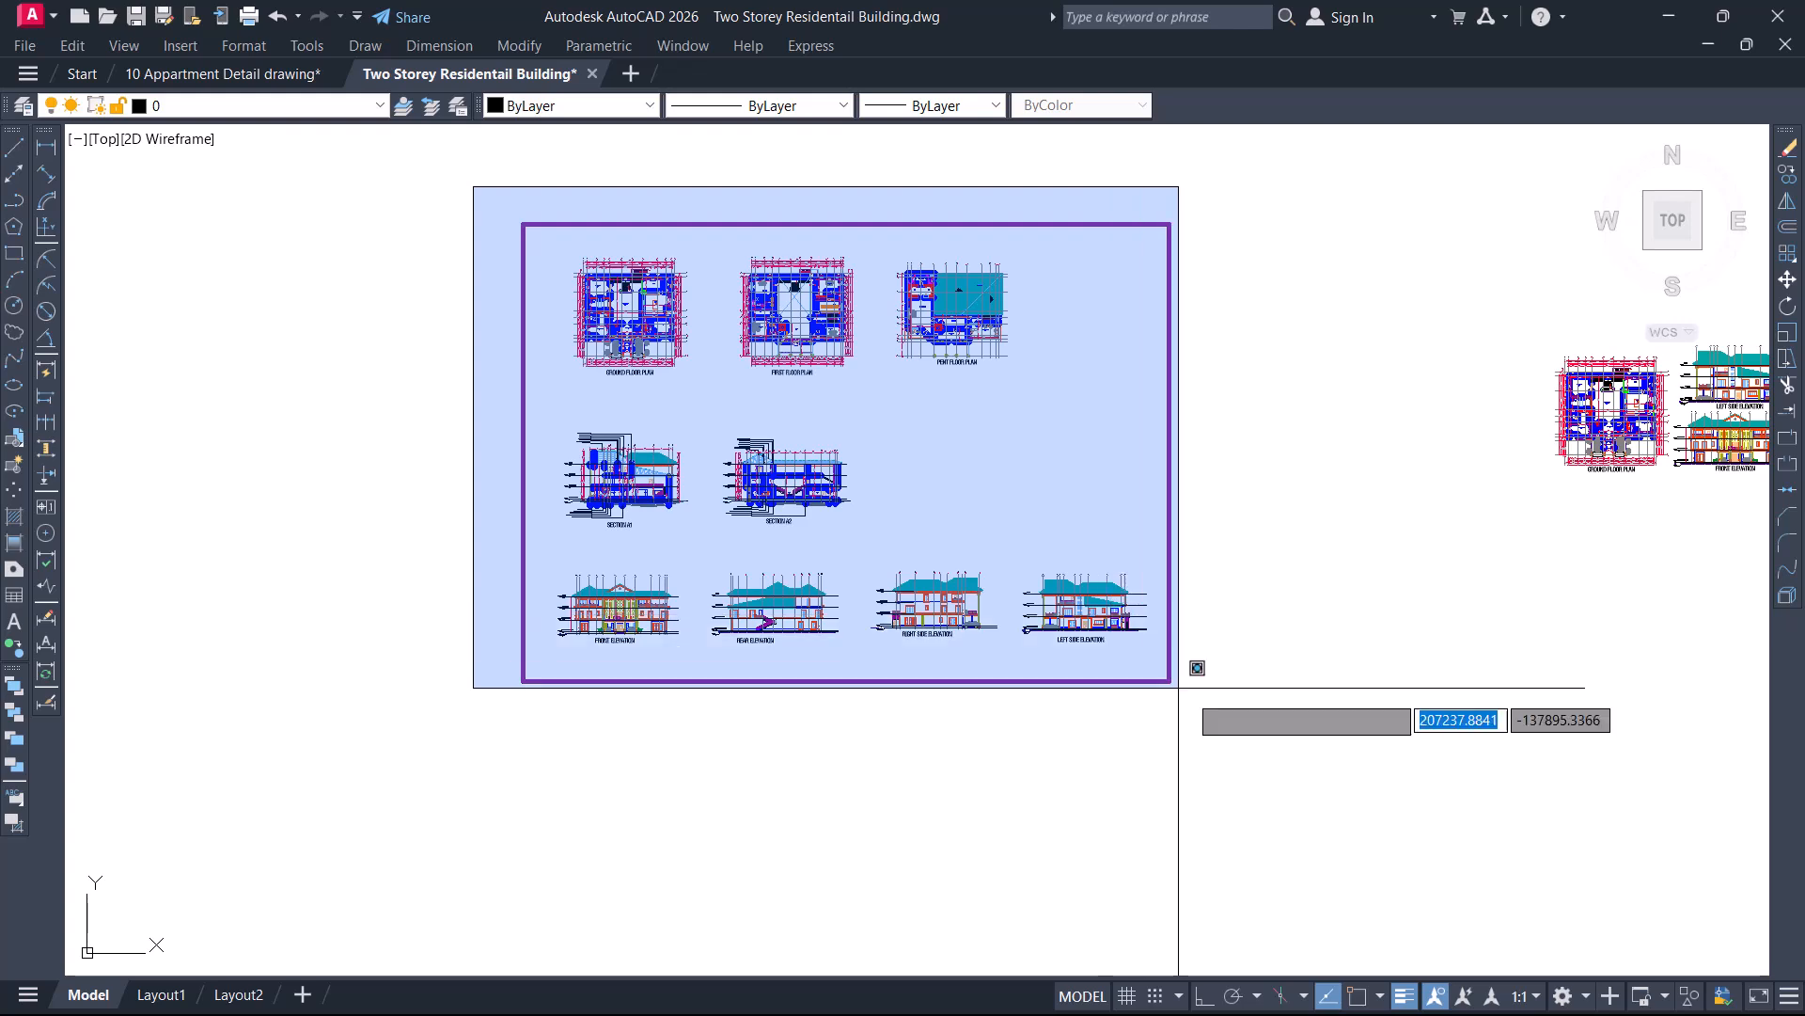
{"action": "left_click", "coordinate": [1205, 714]}
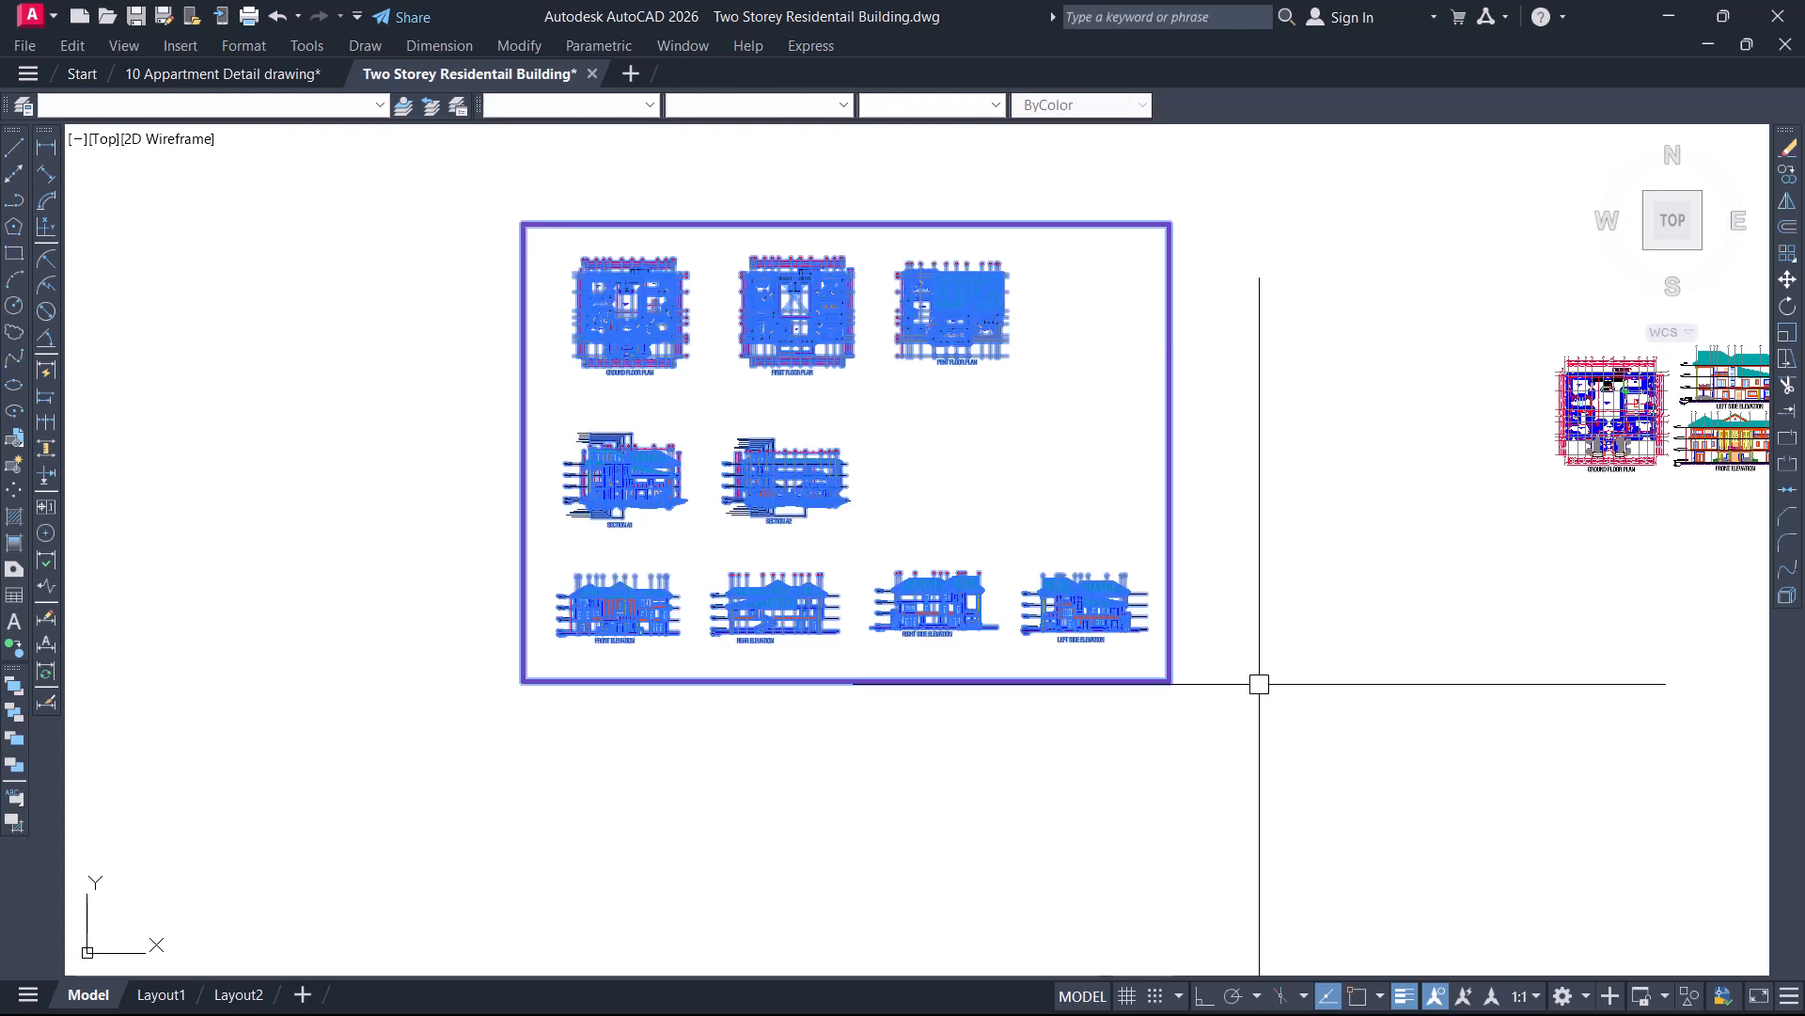
{"action": "type", "text": "cp"}
{"action": "key", "text": "Return"}
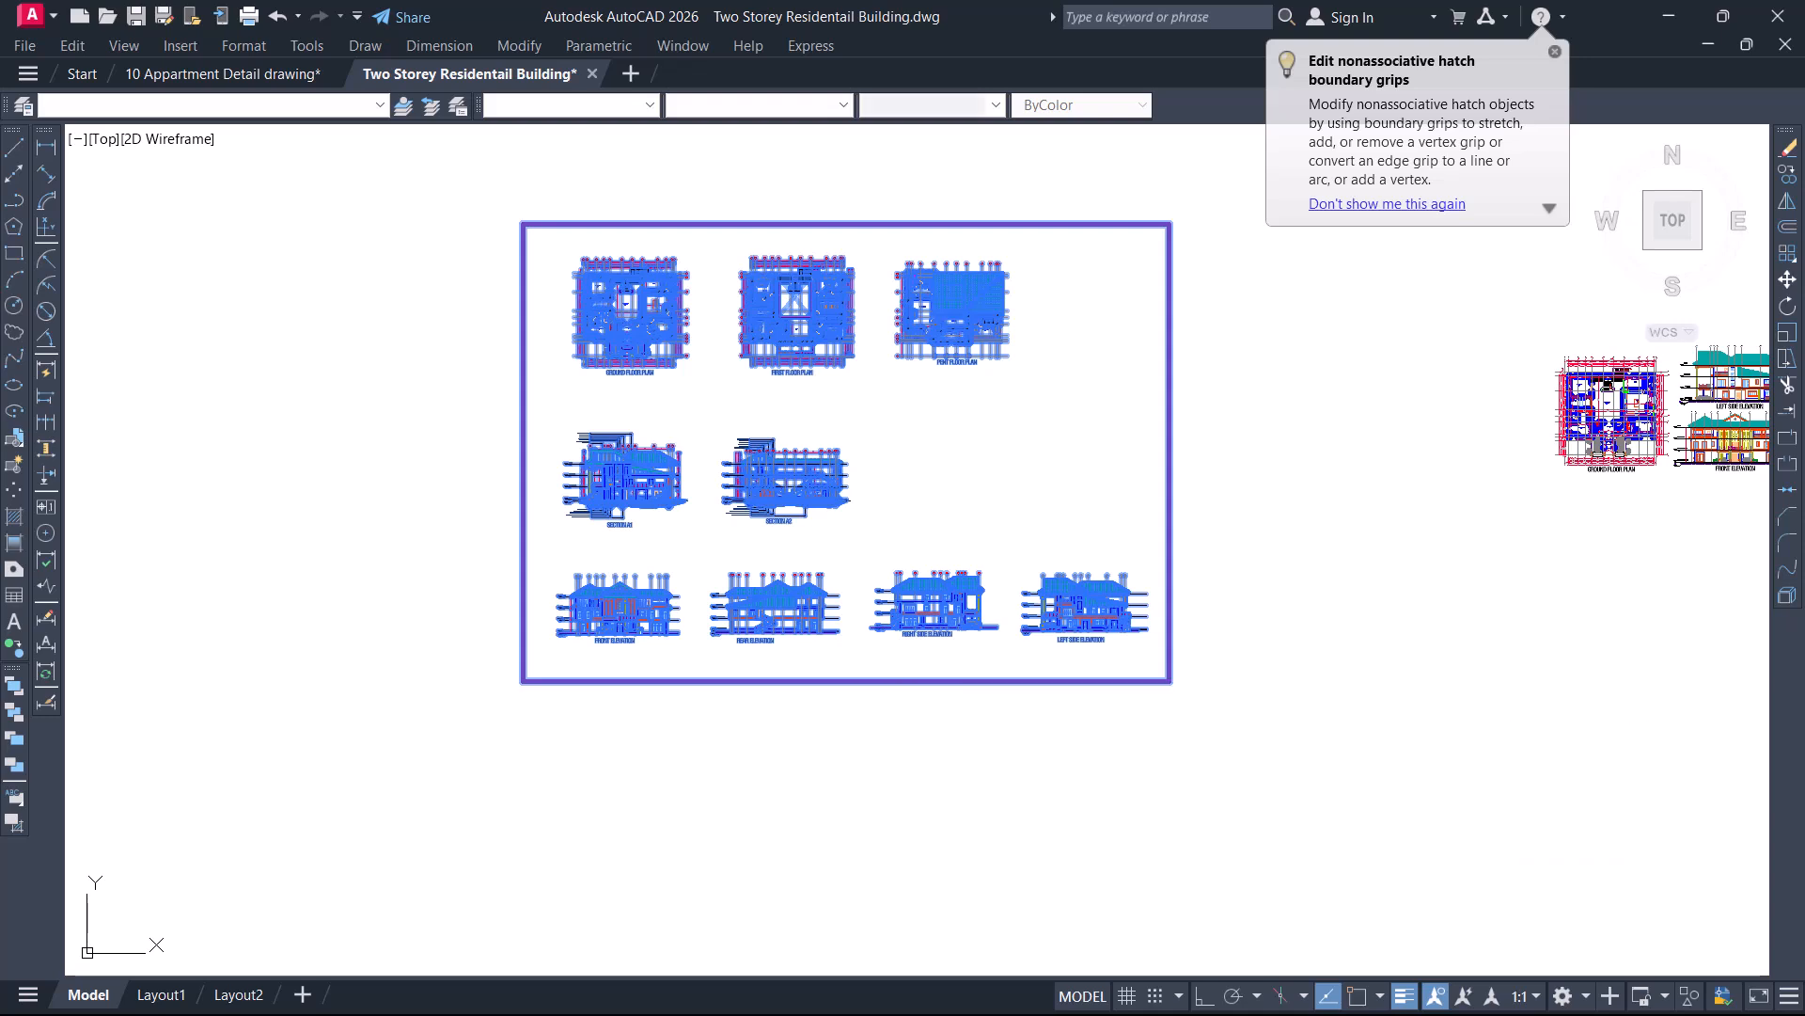
{"action": "left_click", "coordinate": [523, 225]}
{"action": "scroll", "coordinate": [188, 360], "scroll_direction": "down", "scroll_amount": 4}
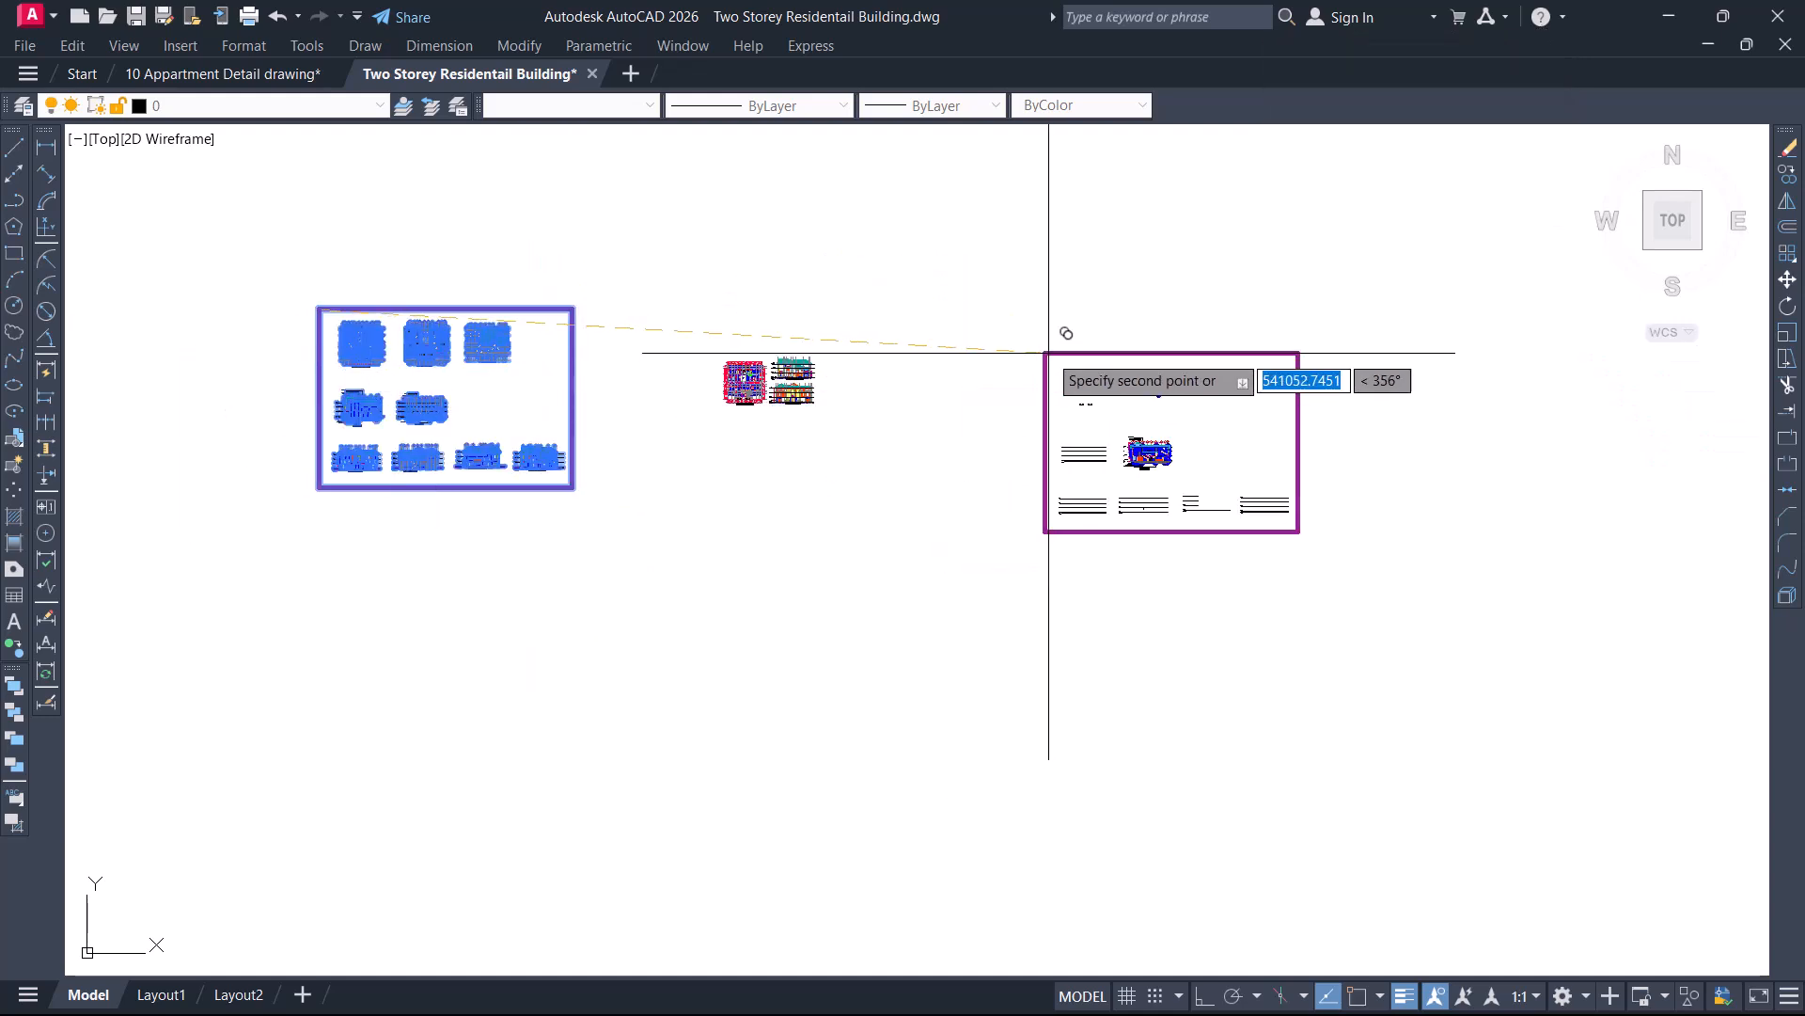
{"action": "left_click", "coordinate": [1059, 342]}
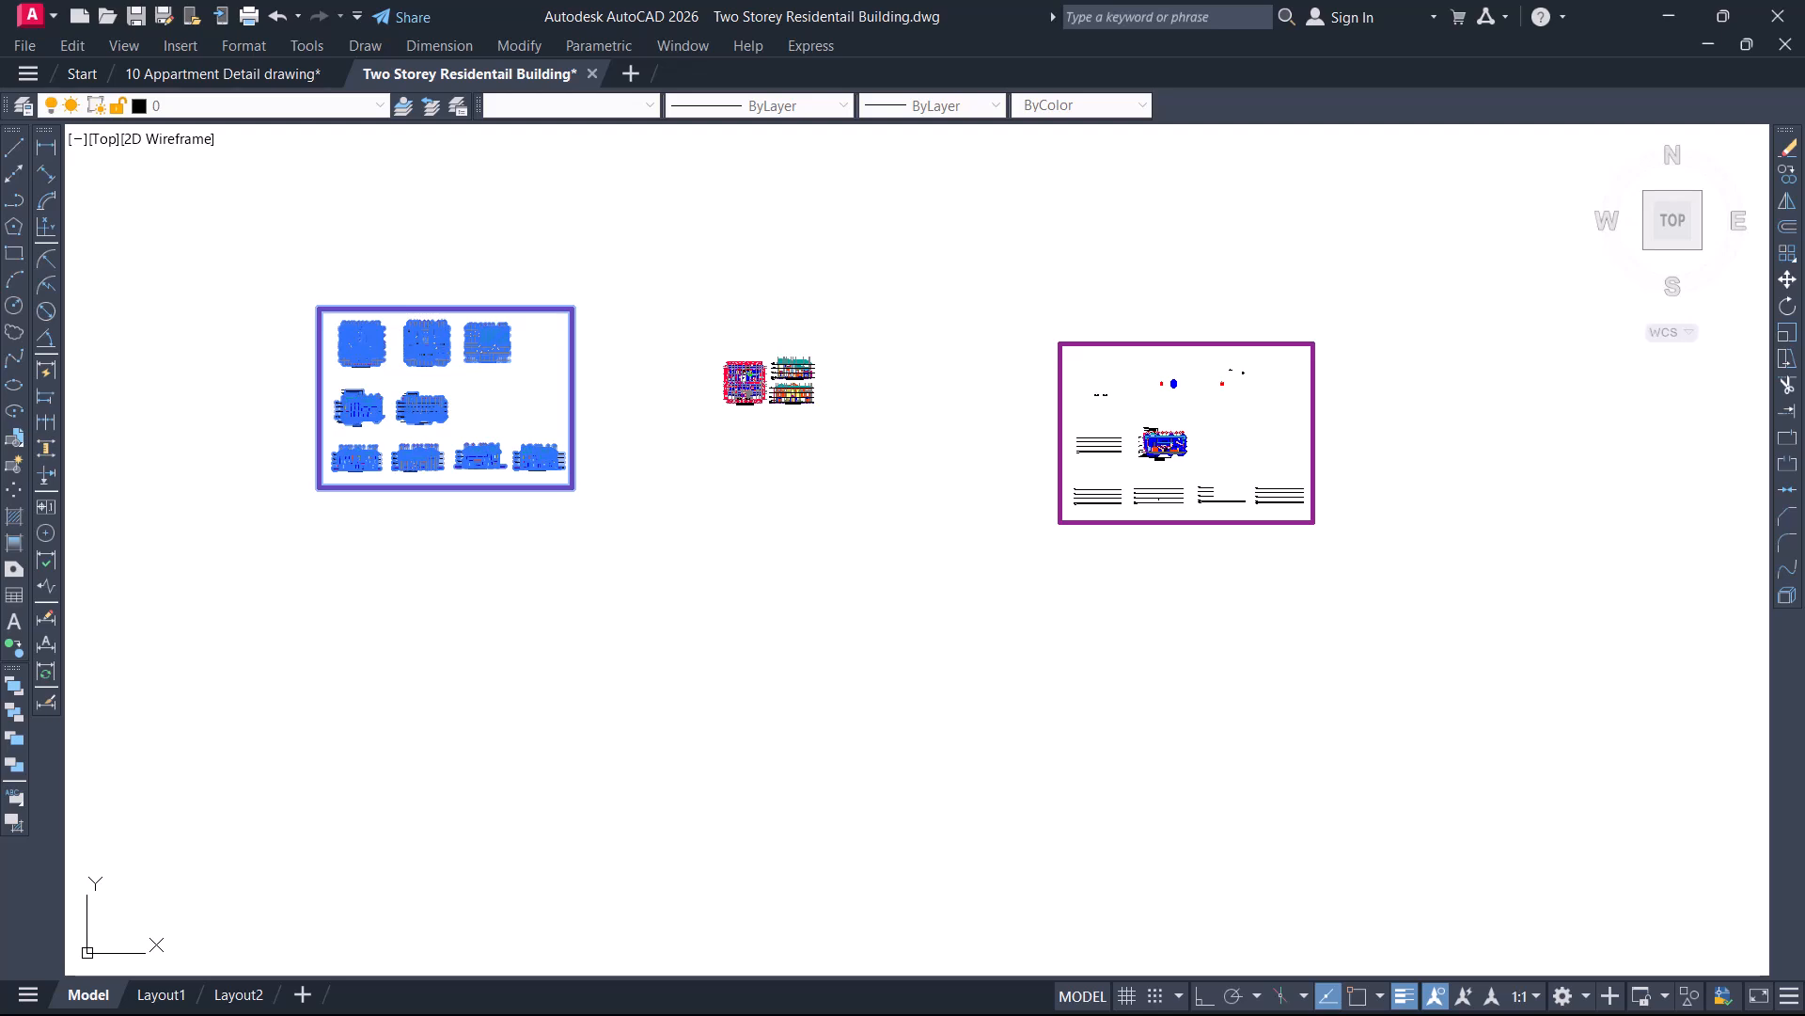
{"action": "left_click", "coordinate": [1063, 345]}
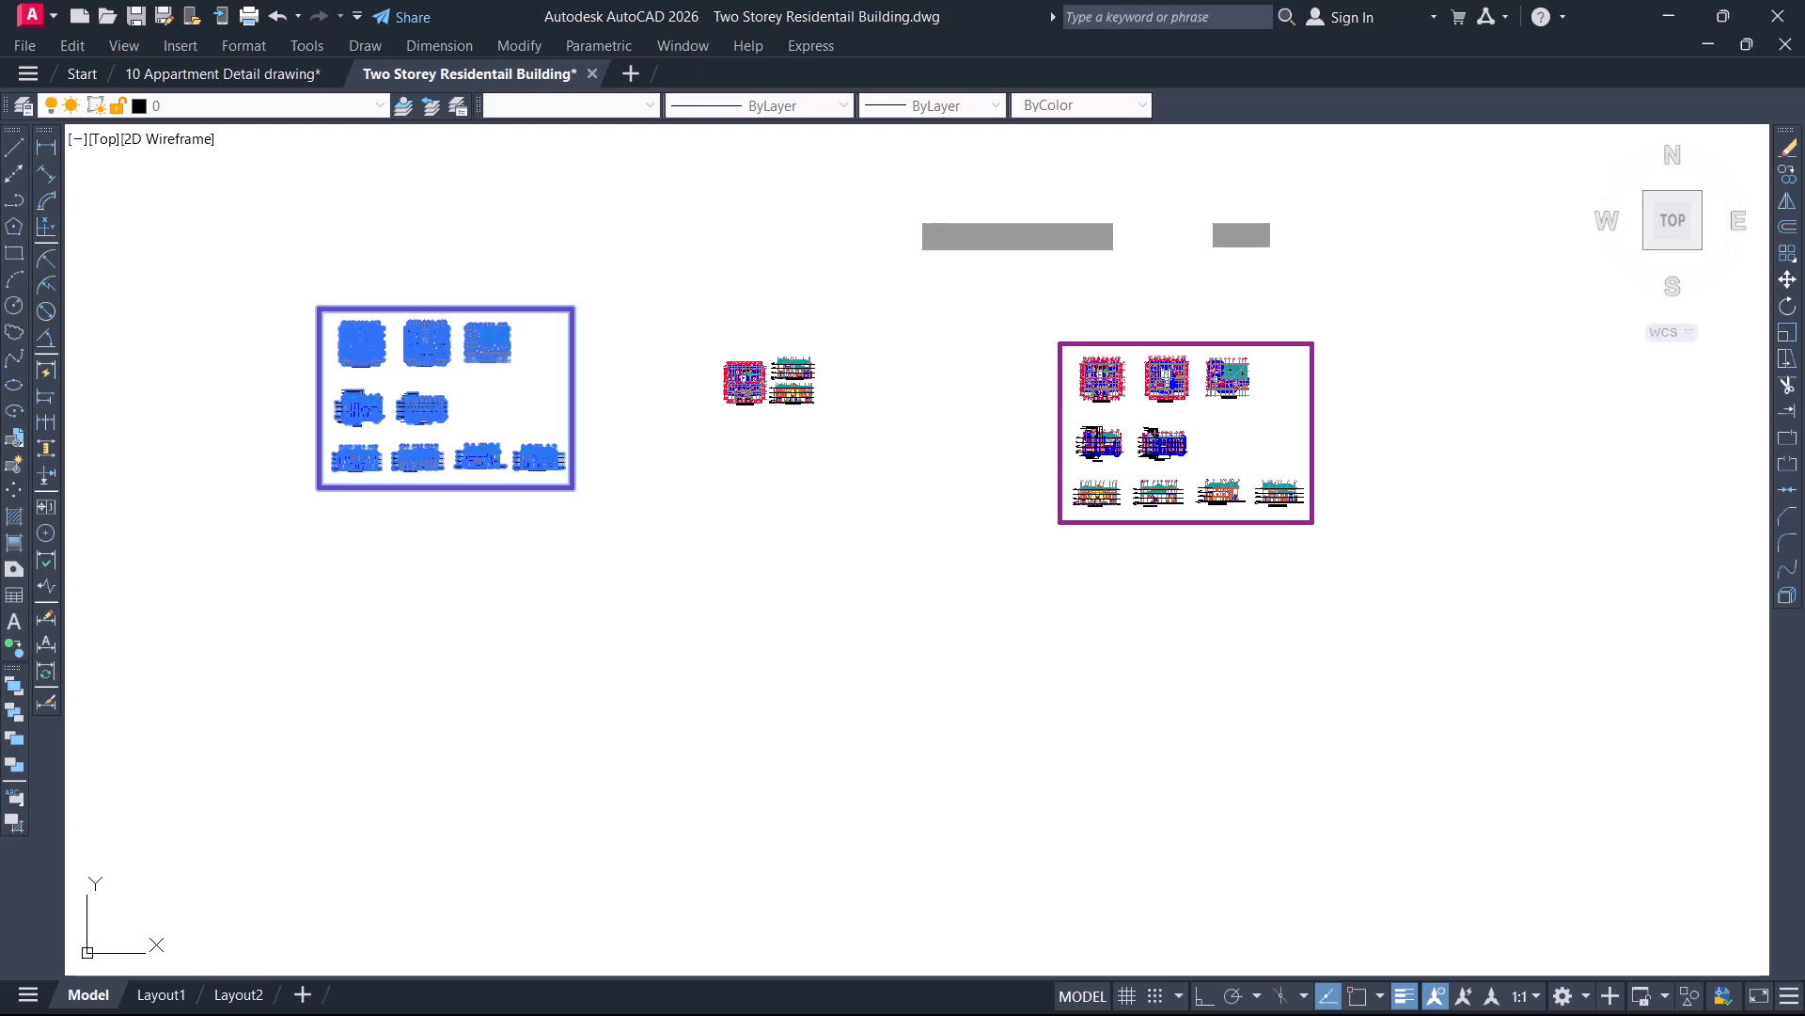
Finish copying the sheet and examine the copy's ground floor plan, including the lift beside the entrance foyer
{"action": "key", "text": "Return"}
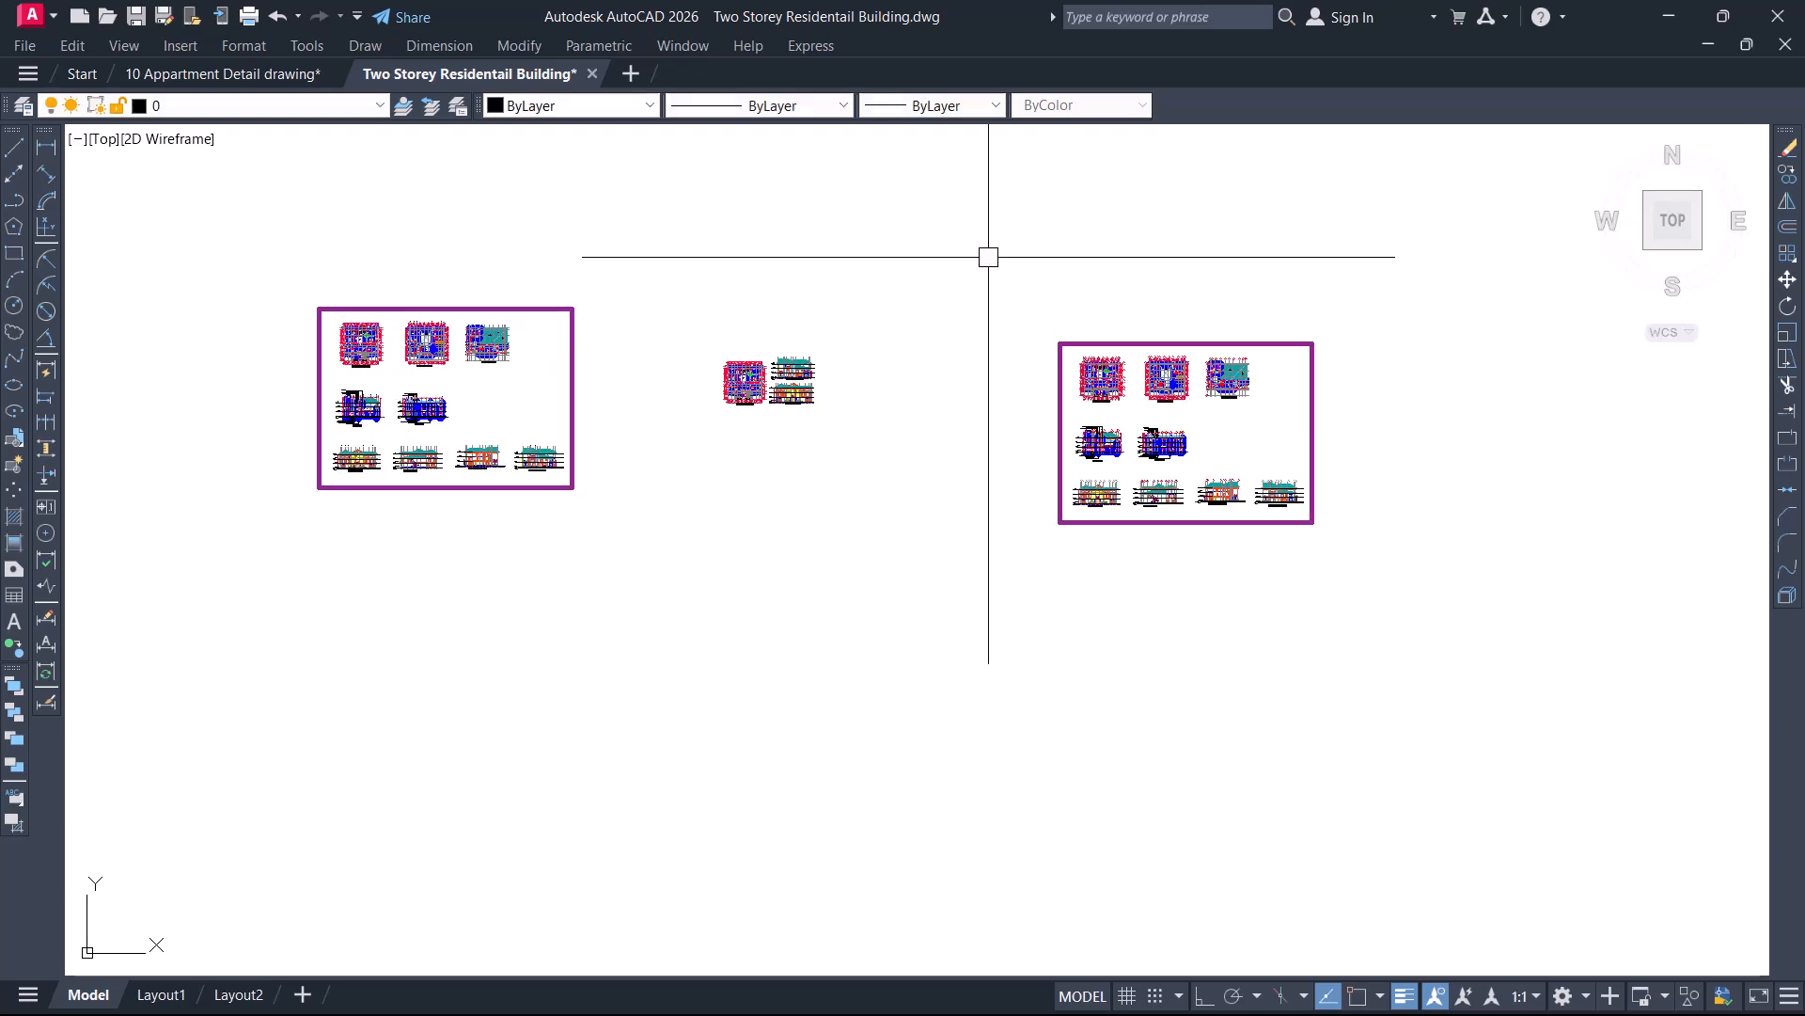
{"action": "scroll", "coordinate": [1132, 326], "scroll_direction": "up", "scroll_amount": 4}
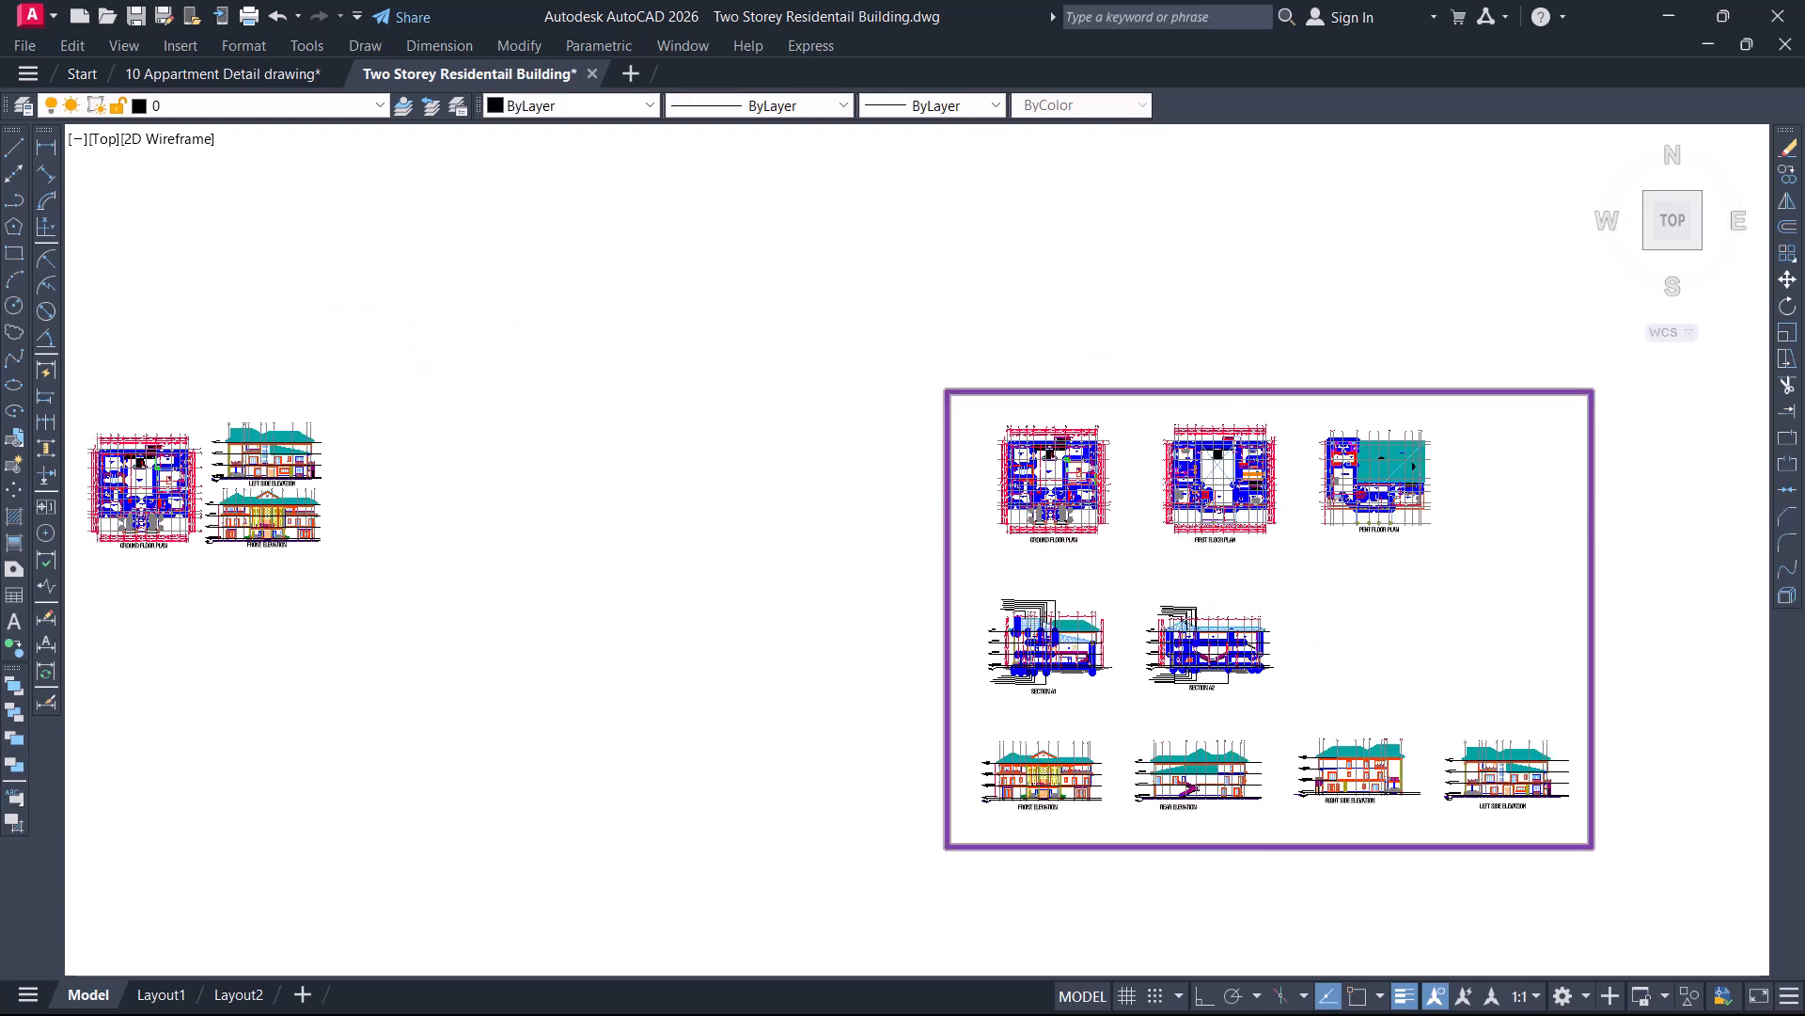
{"action": "scroll", "coordinate": [1128, 424], "scroll_direction": "up", "scroll_amount": 4}
{"action": "scroll", "coordinate": [940, 239], "scroll_direction": "up", "scroll_amount": 2}
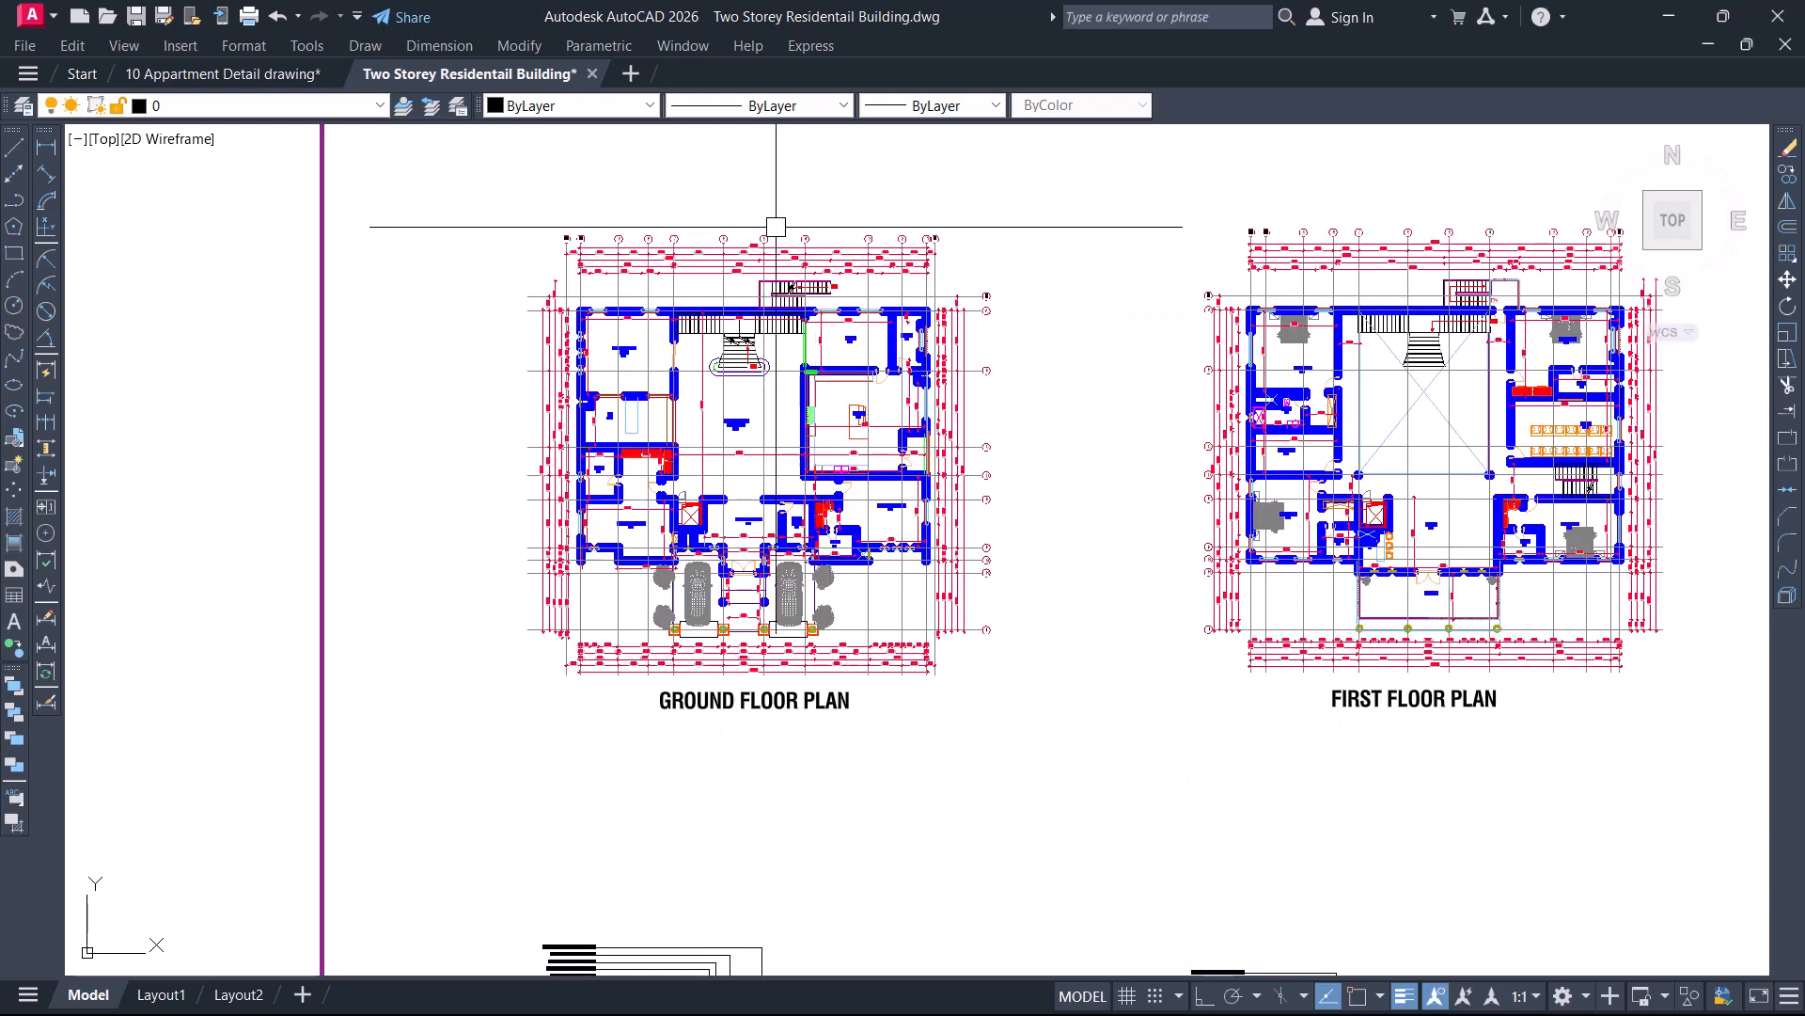
{"action": "scroll", "coordinate": [617, 234], "scroll_direction": "up", "scroll_amount": 4}
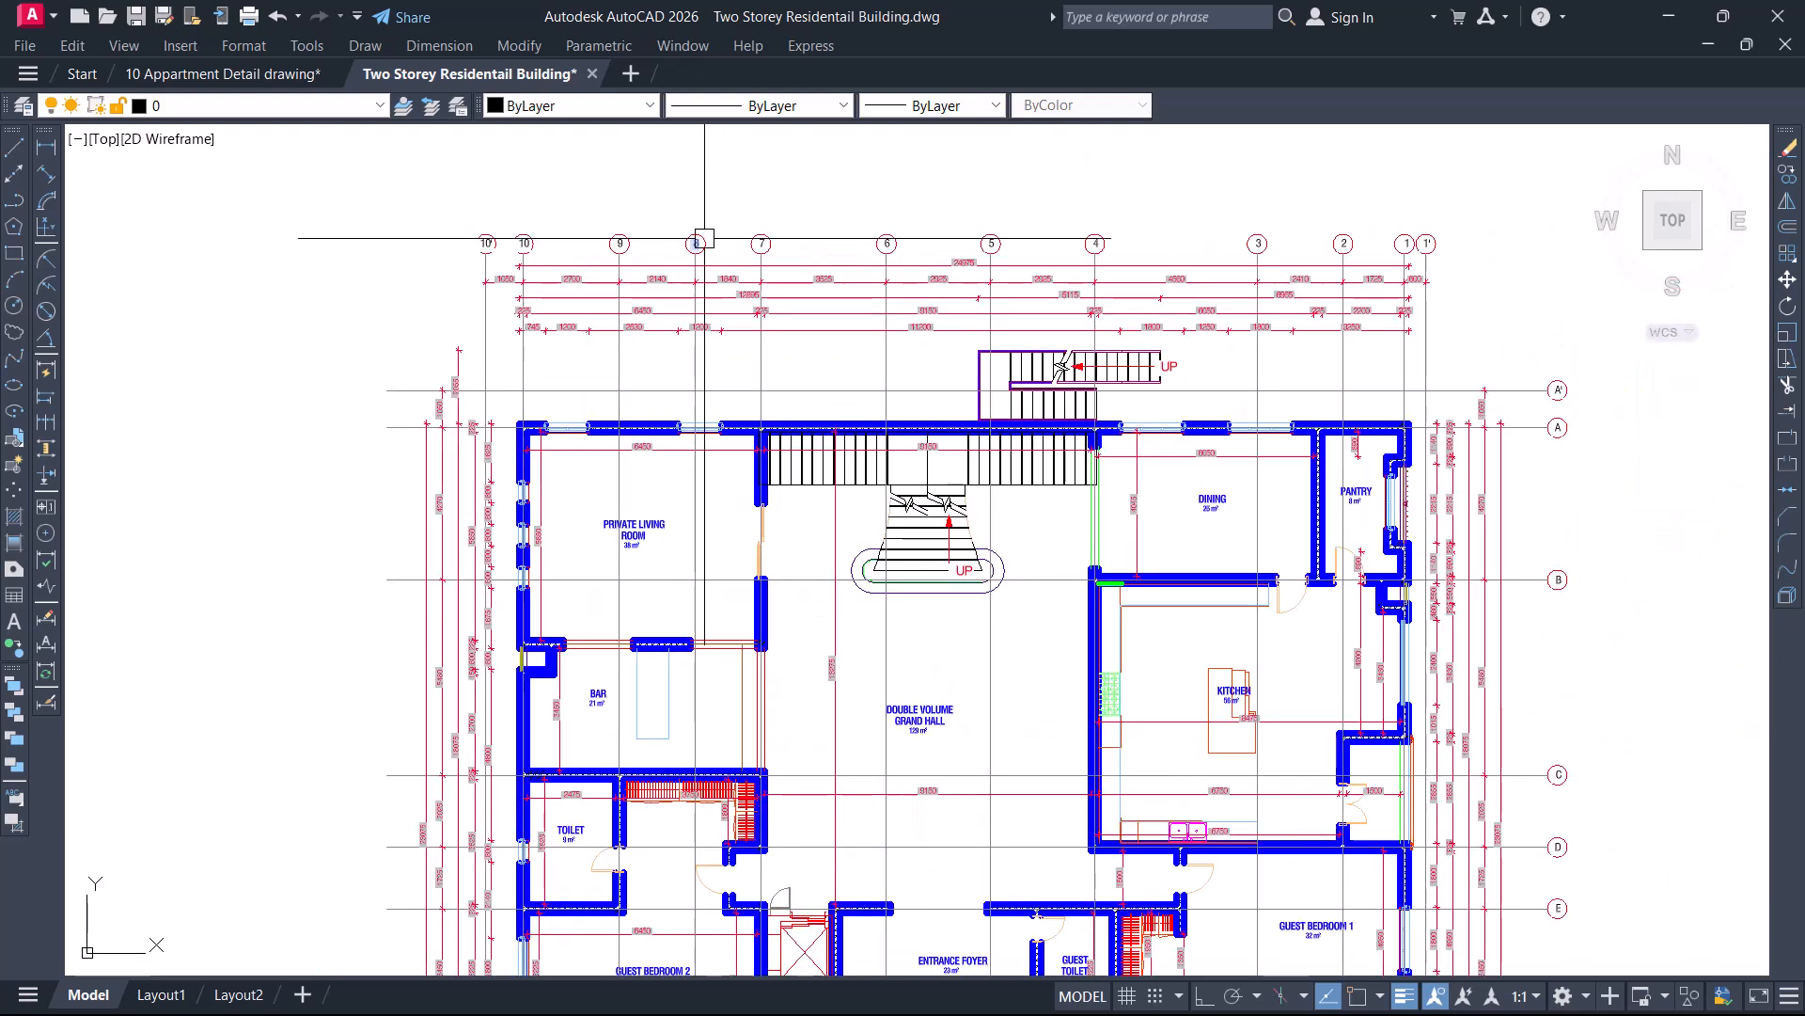
{"action": "scroll", "coordinate": [736, 222], "scroll_direction": "down", "scroll_amount": 2}
{"action": "scroll", "coordinate": [800, 250], "scroll_direction": "down", "scroll_amount": 2}
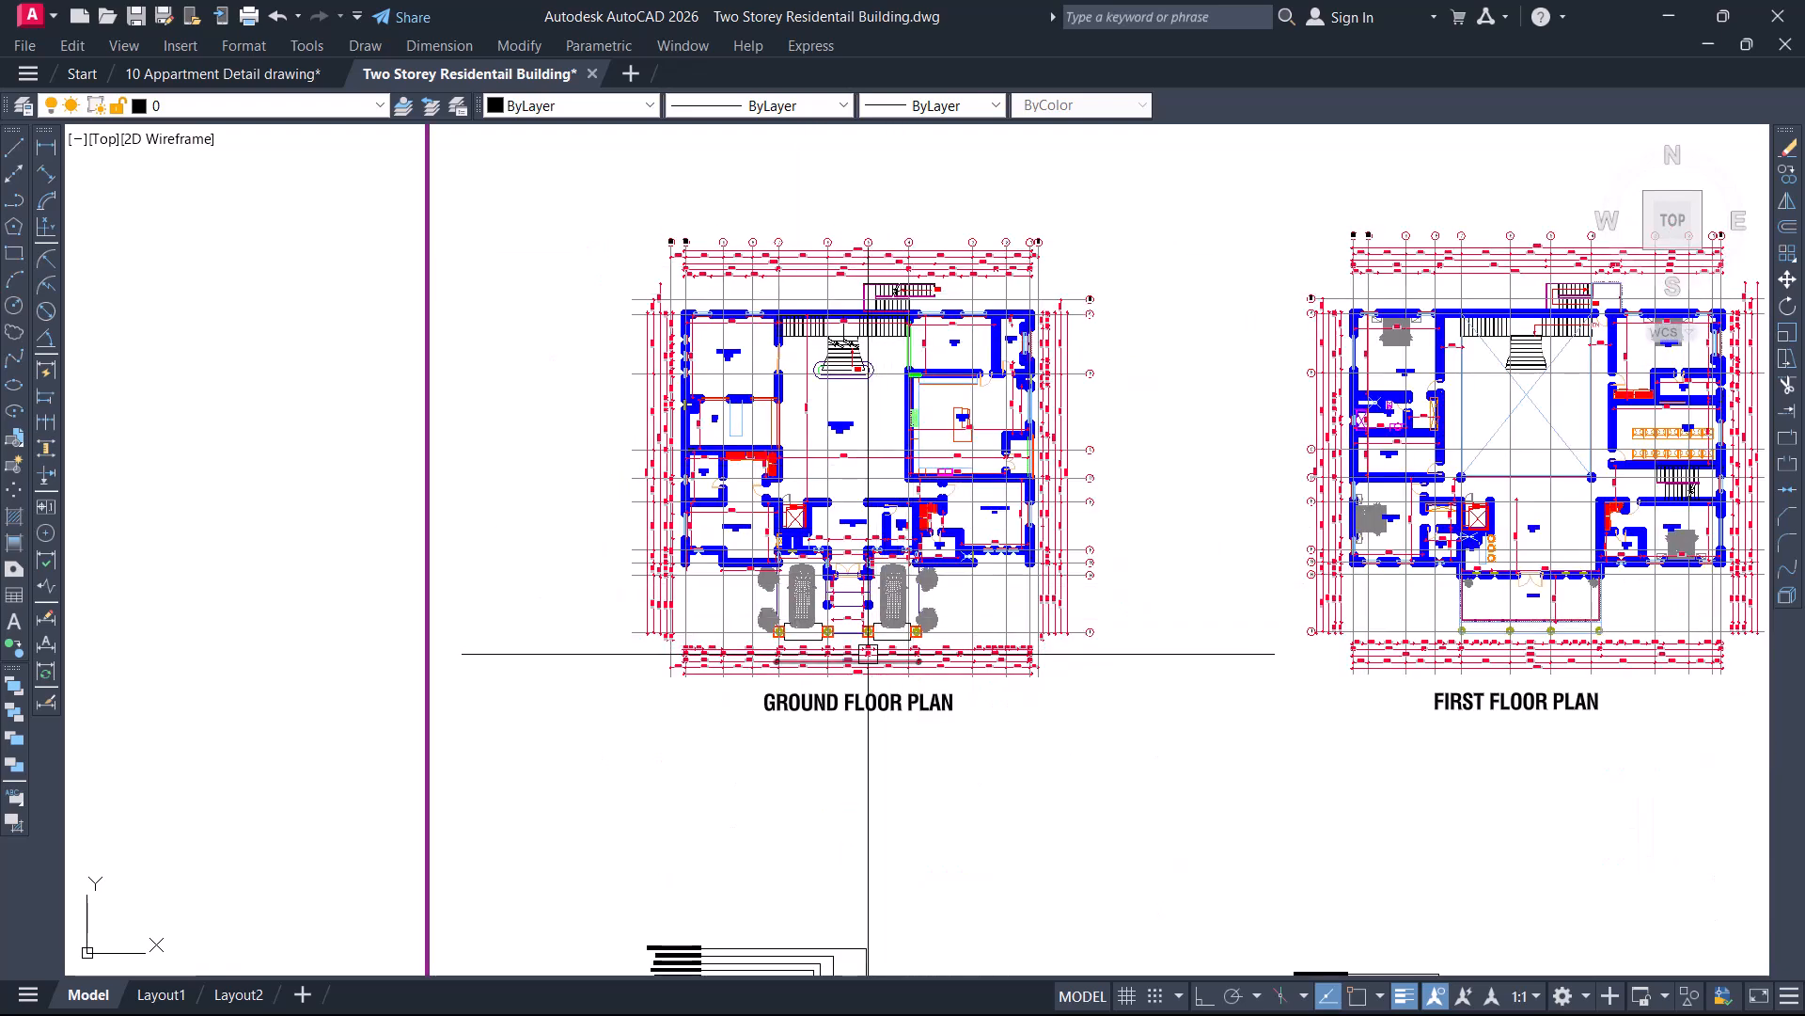
{"action": "scroll", "coordinate": [827, 555], "scroll_direction": "up", "scroll_amount": 4}
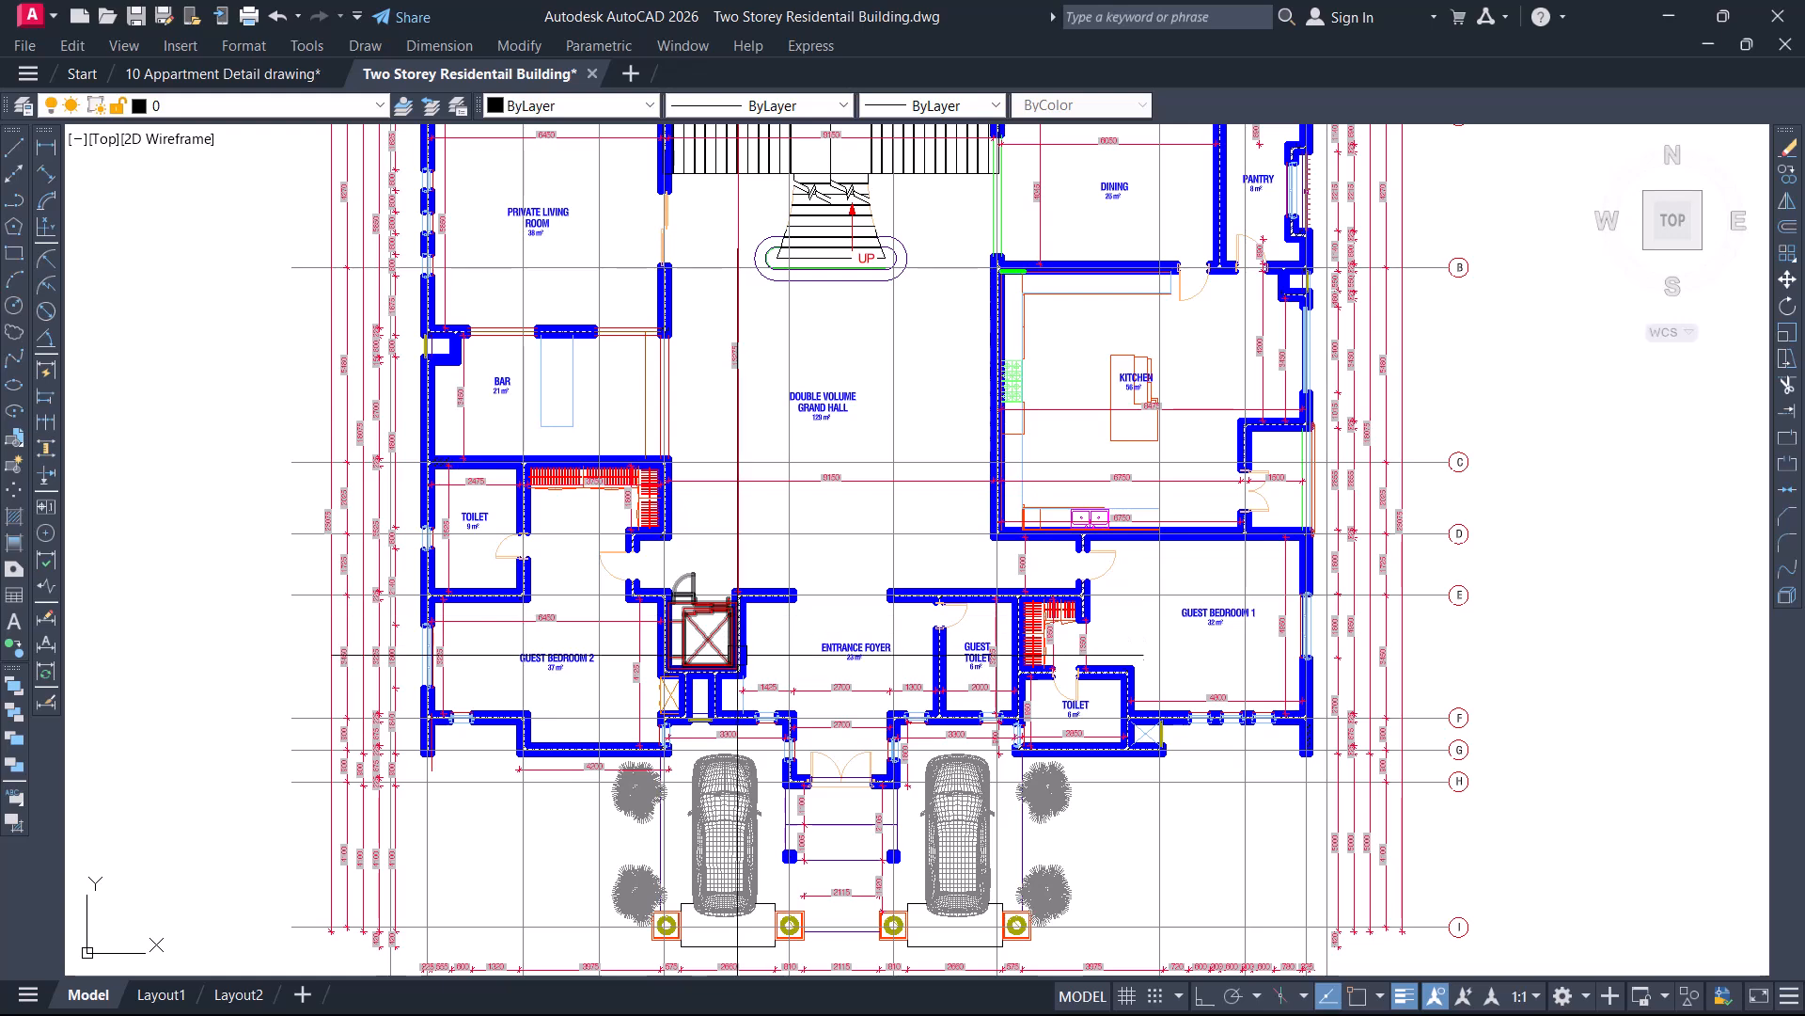
{"action": "scroll", "coordinate": [712, 678], "scroll_direction": "up", "scroll_amount": 2}
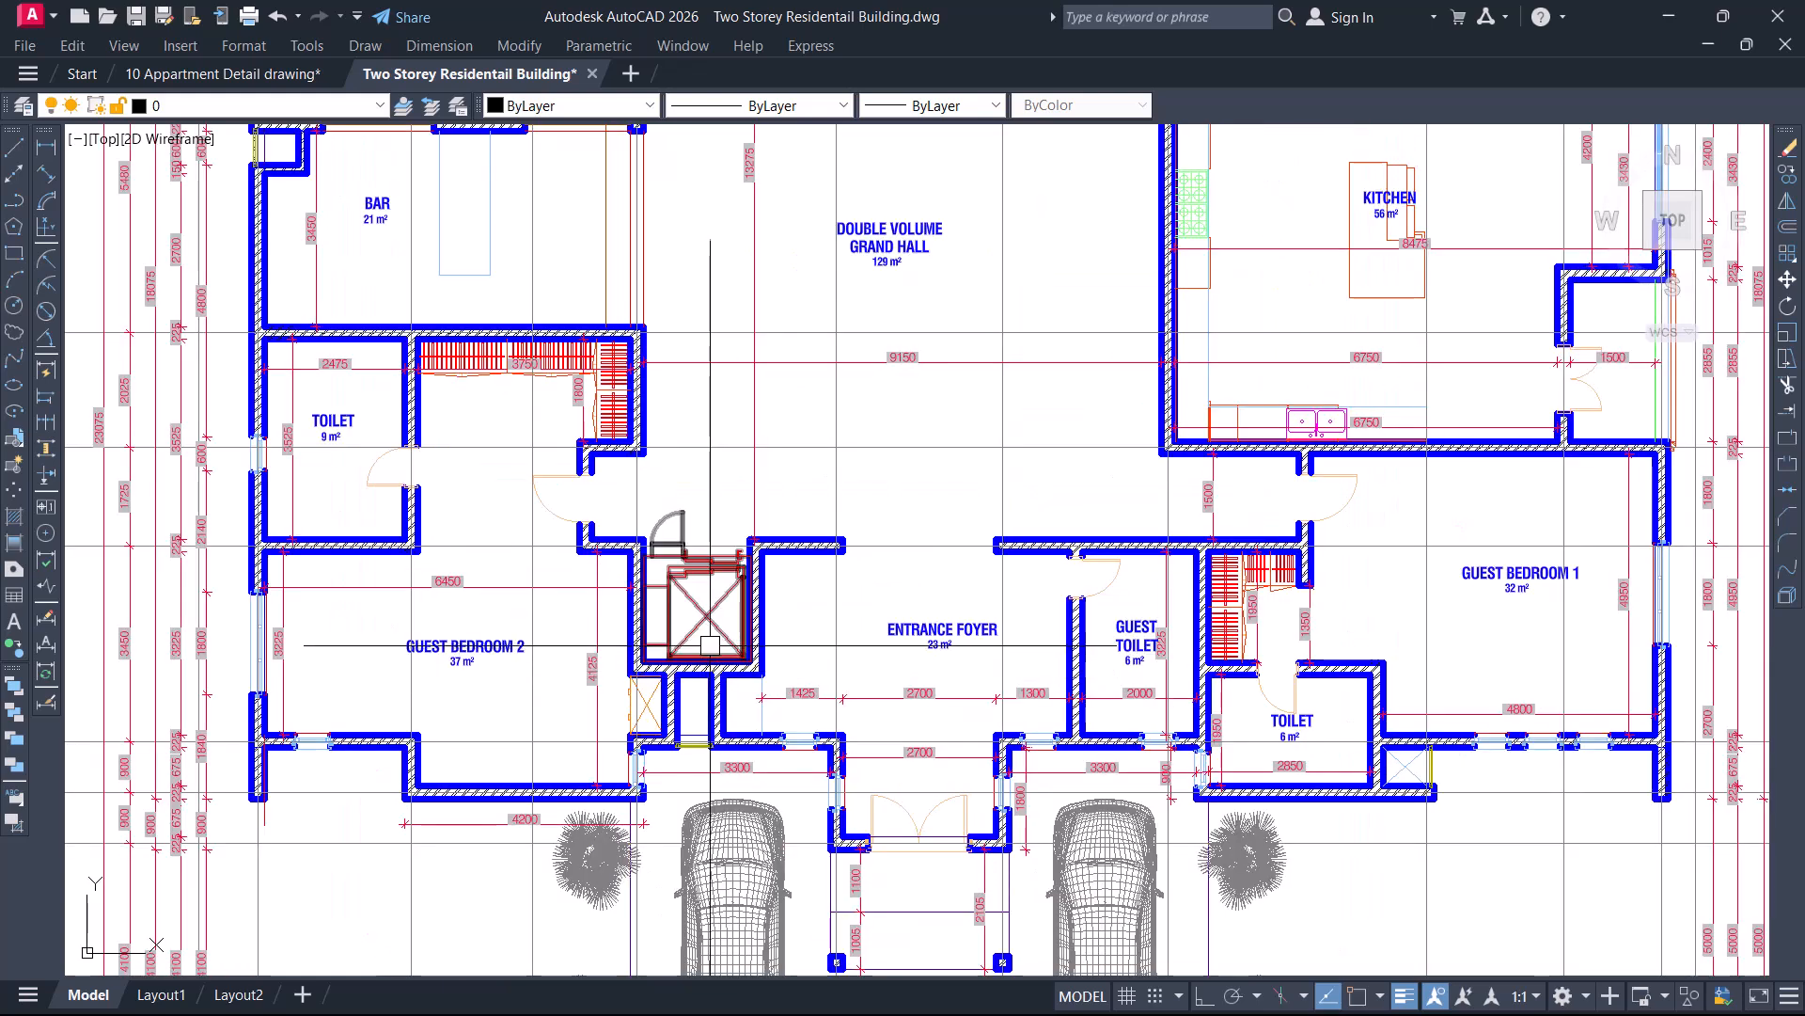
{"action": "scroll", "coordinate": [709, 647], "scroll_direction": "up", "scroll_amount": 4}
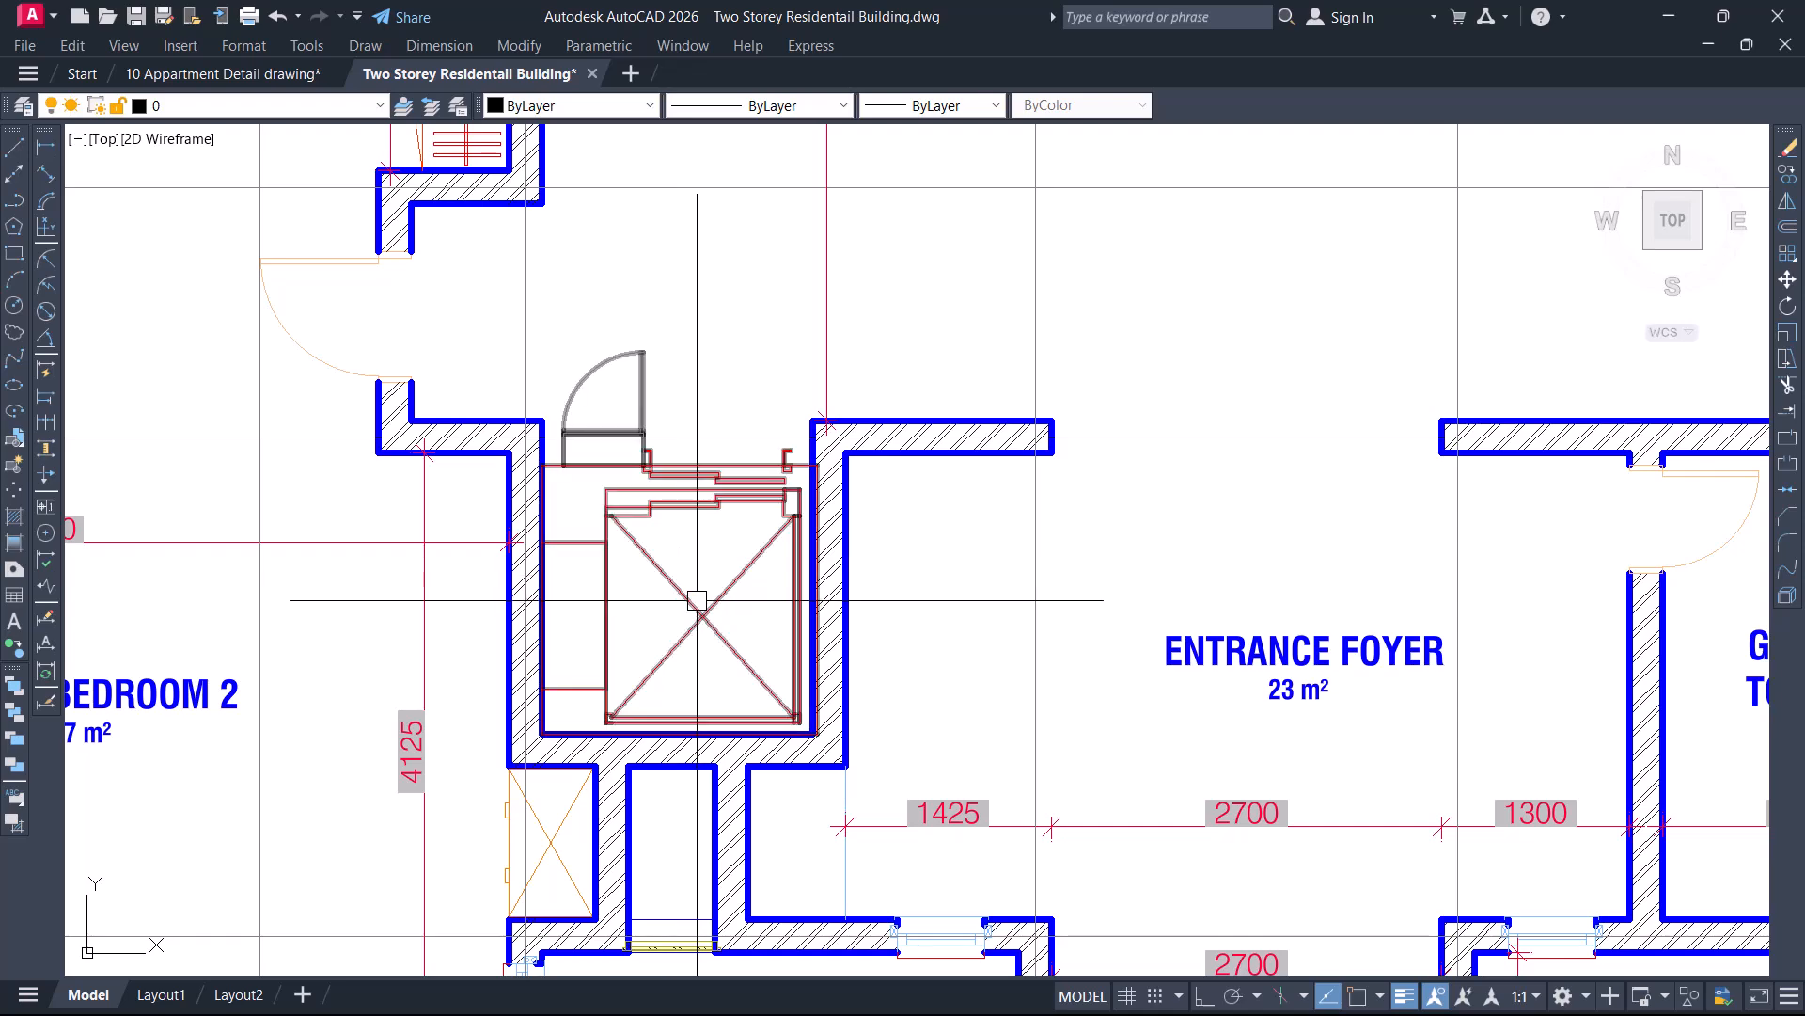
{"action": "scroll", "coordinate": [705, 578], "scroll_direction": "down", "scroll_amount": 3}
{"action": "scroll", "coordinate": [722, 502], "scroll_direction": "up", "scroll_amount": 3}
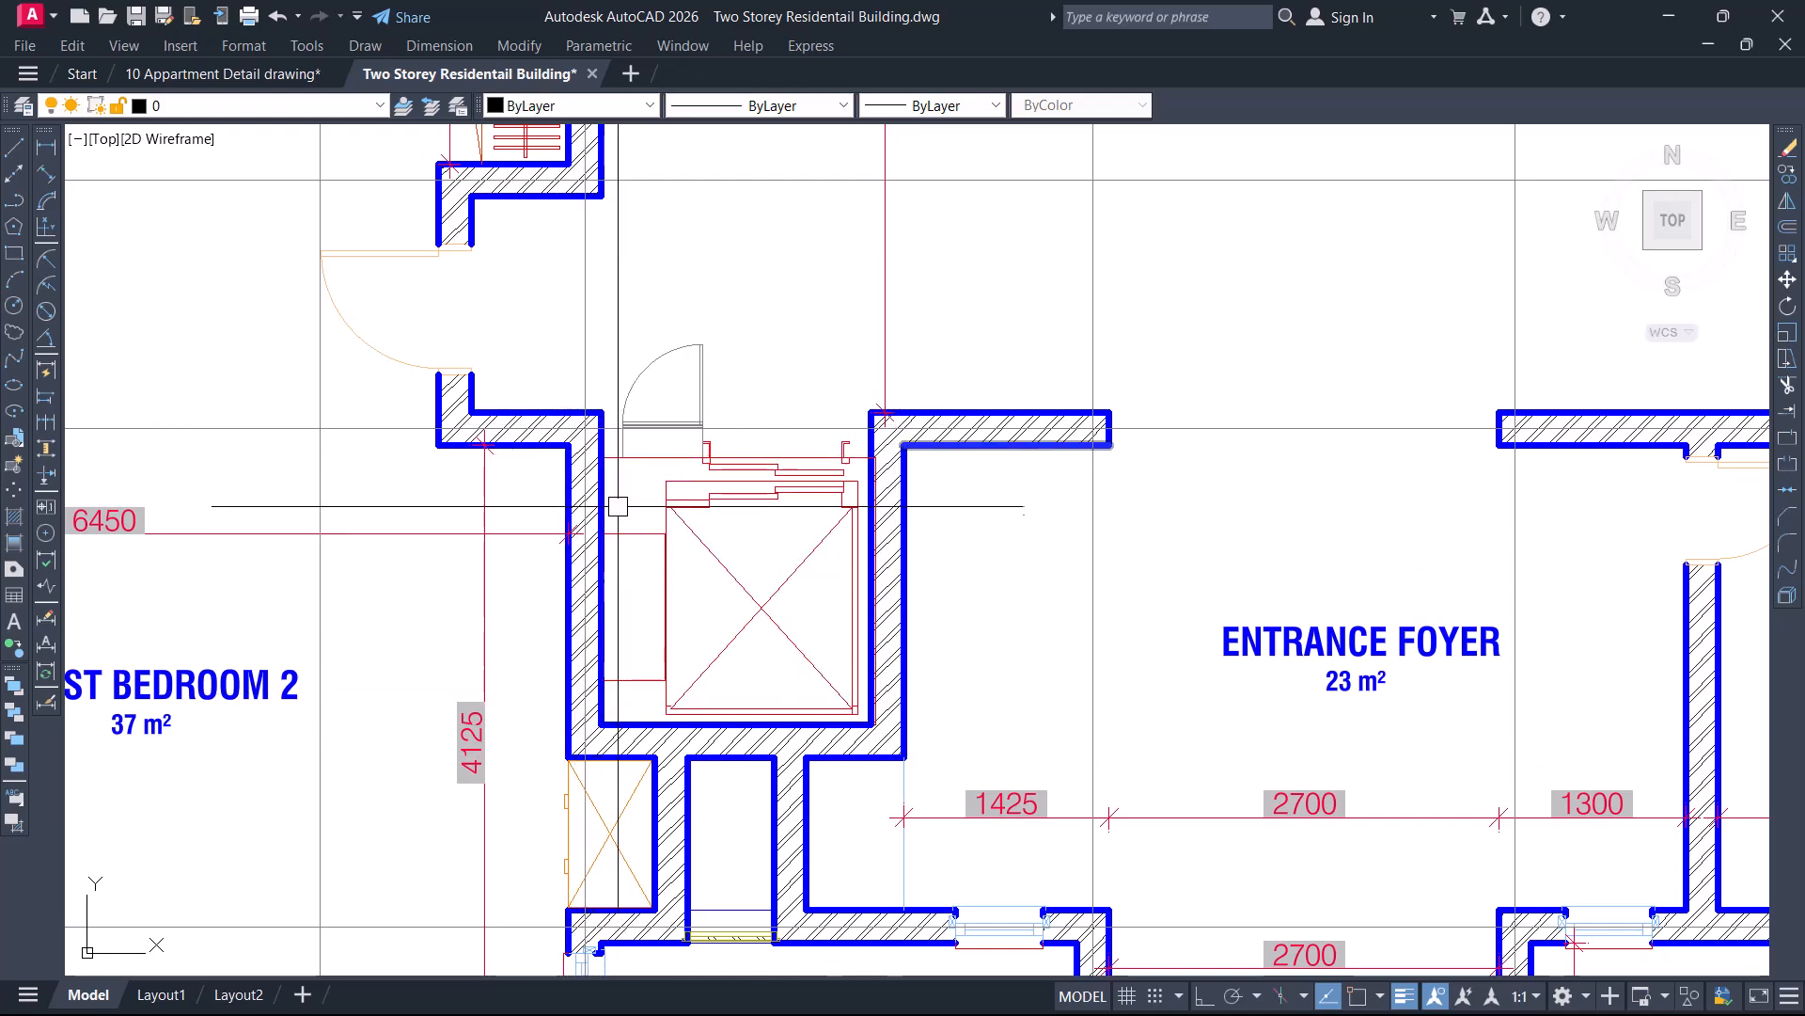
{"action": "scroll", "coordinate": [905, 522], "scroll_direction": "down", "scroll_amount": 4}
Examine the grand hall's double staircase and the external staircase near the dining room on the ground floor plan
{"action": "middle_click_drag", "start_coordinate": [989, 373], "coordinate": [961, 682]}
{"action": "scroll", "coordinate": [970, 589], "scroll_direction": "down", "scroll_amount": 2}
{"action": "middle_click_drag", "start_coordinate": [1020, 437], "coordinate": [930, 654]}
{"action": "scroll", "coordinate": [970, 501], "scroll_direction": "up", "scroll_amount": 6}
{"action": "scroll", "coordinate": [773, 427], "scroll_direction": "down", "scroll_amount": 2}
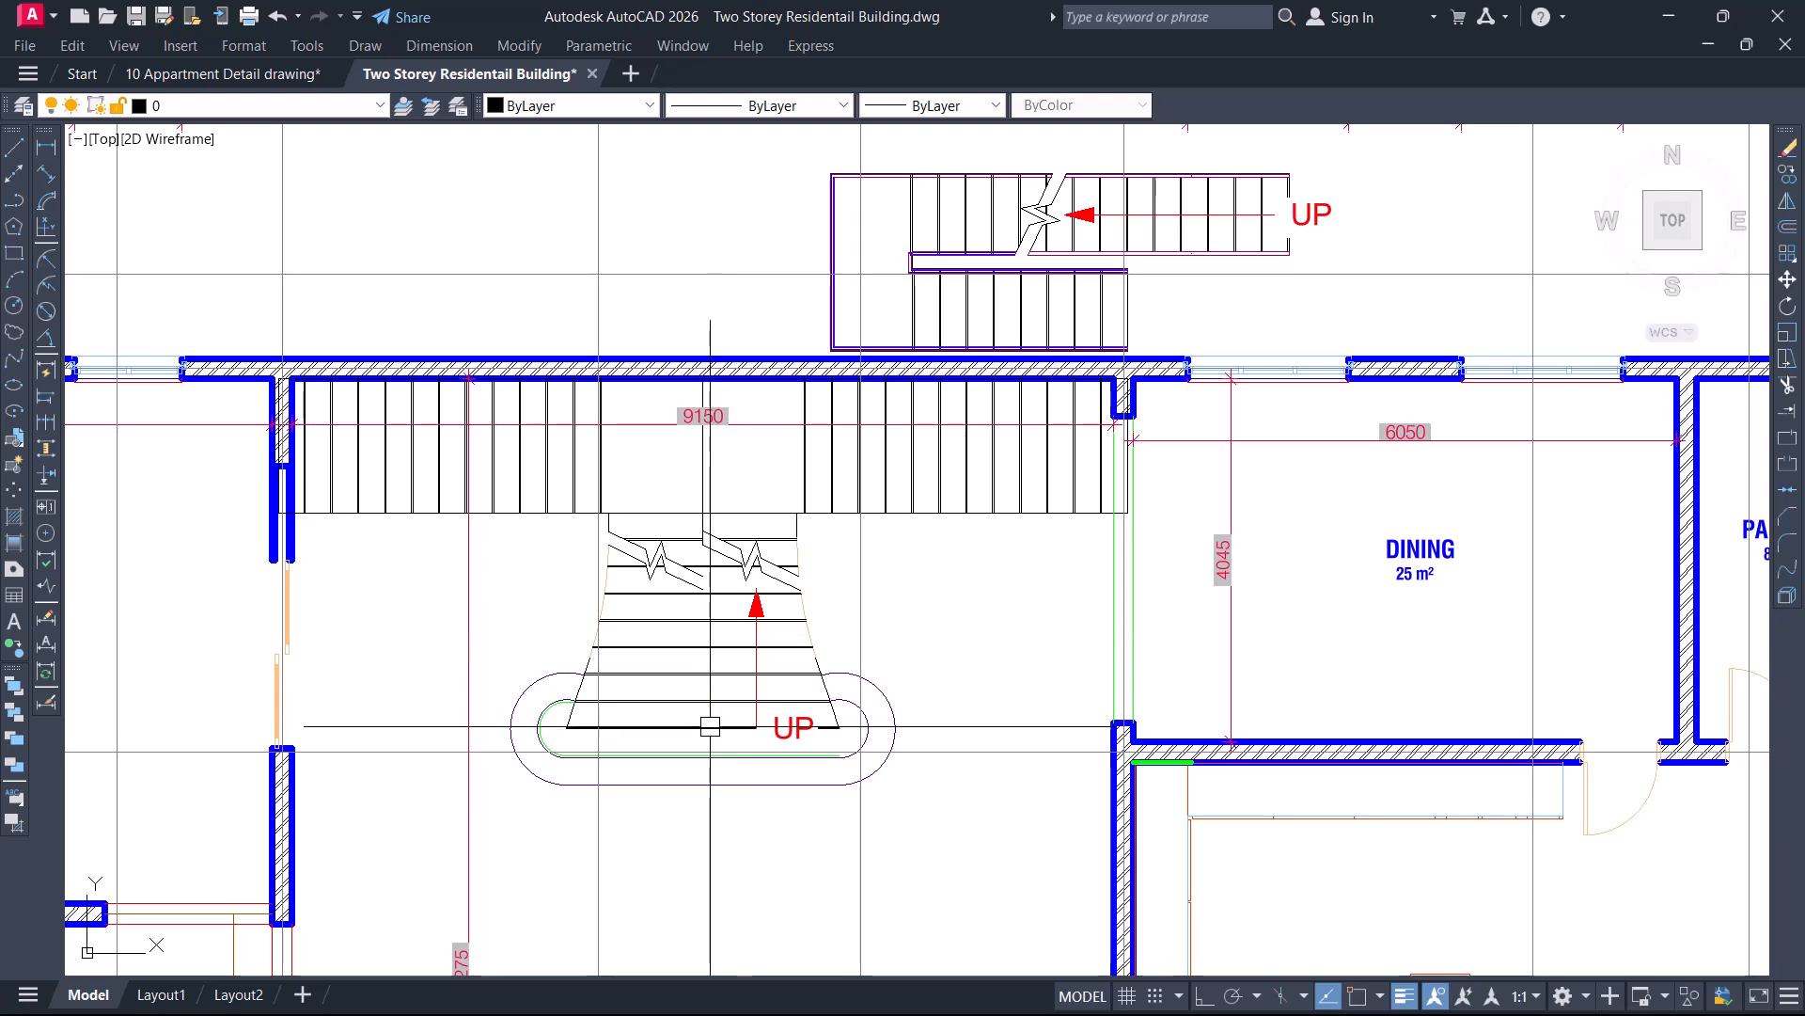
{"action": "middle_click_drag", "start_coordinate": [1276, 325], "coordinate": [1121, 444]}
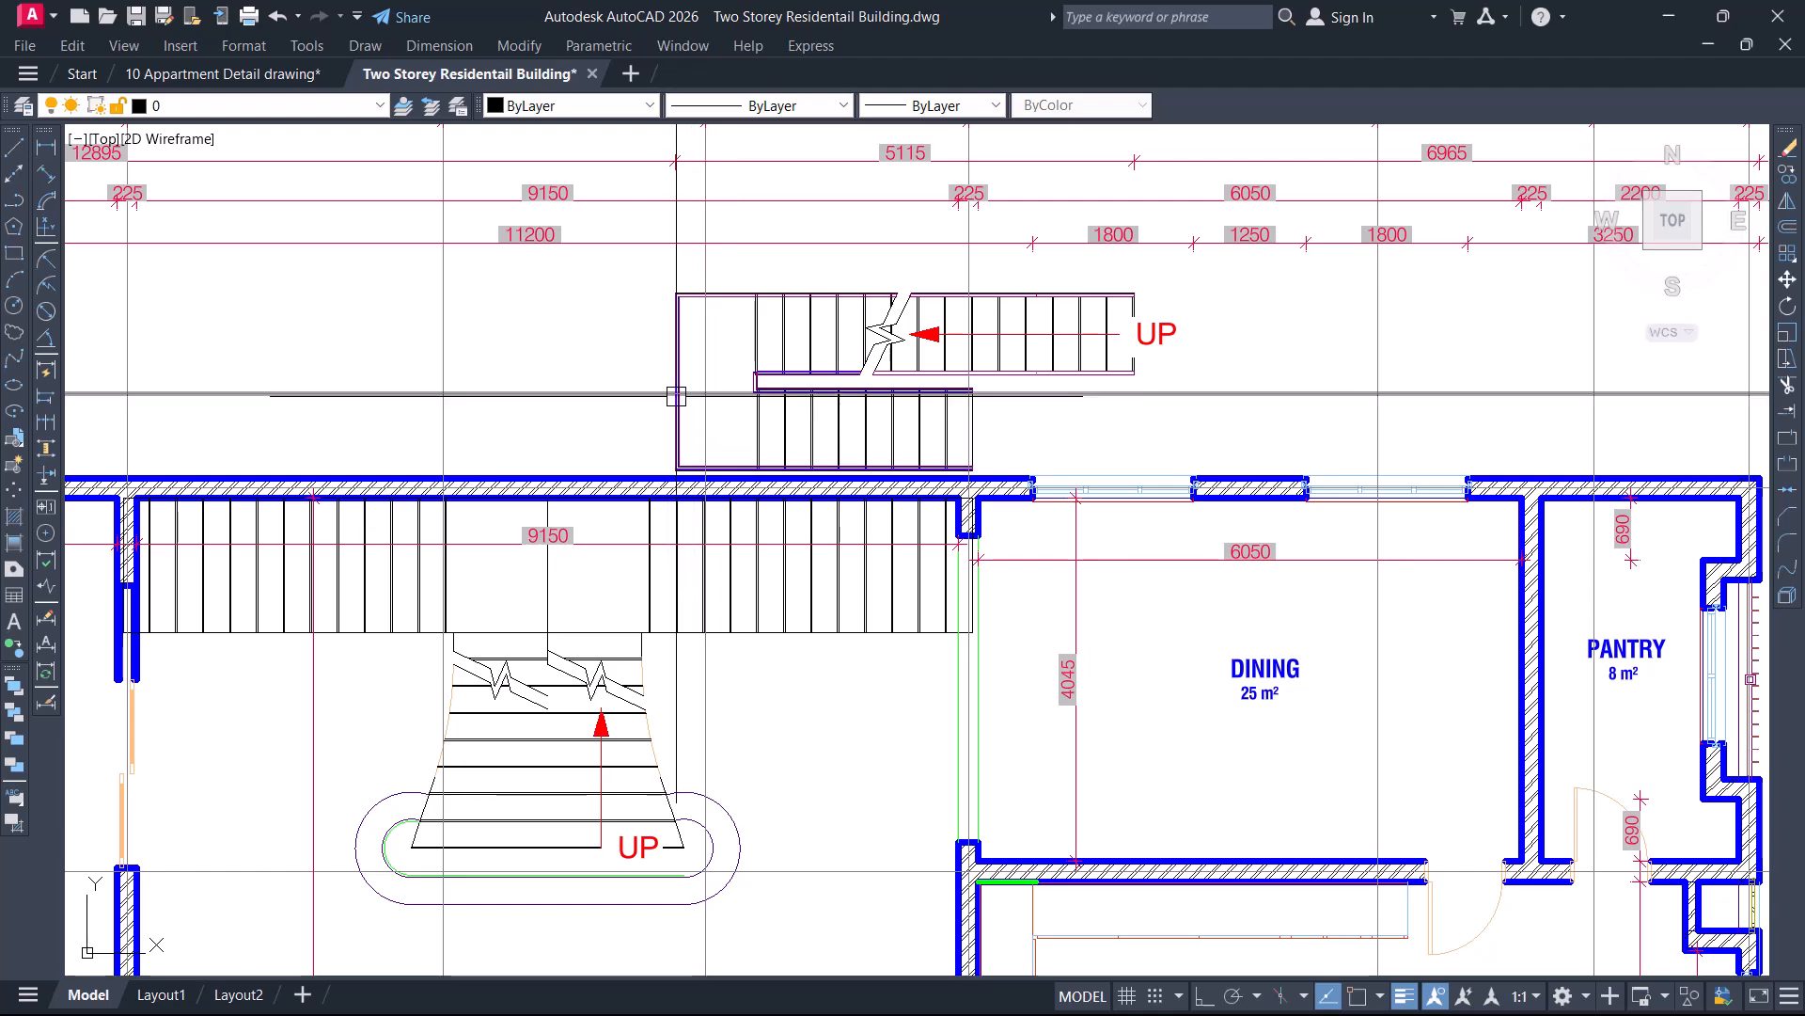
{"action": "scroll", "coordinate": [681, 394], "scroll_direction": "down", "scroll_amount": 8}
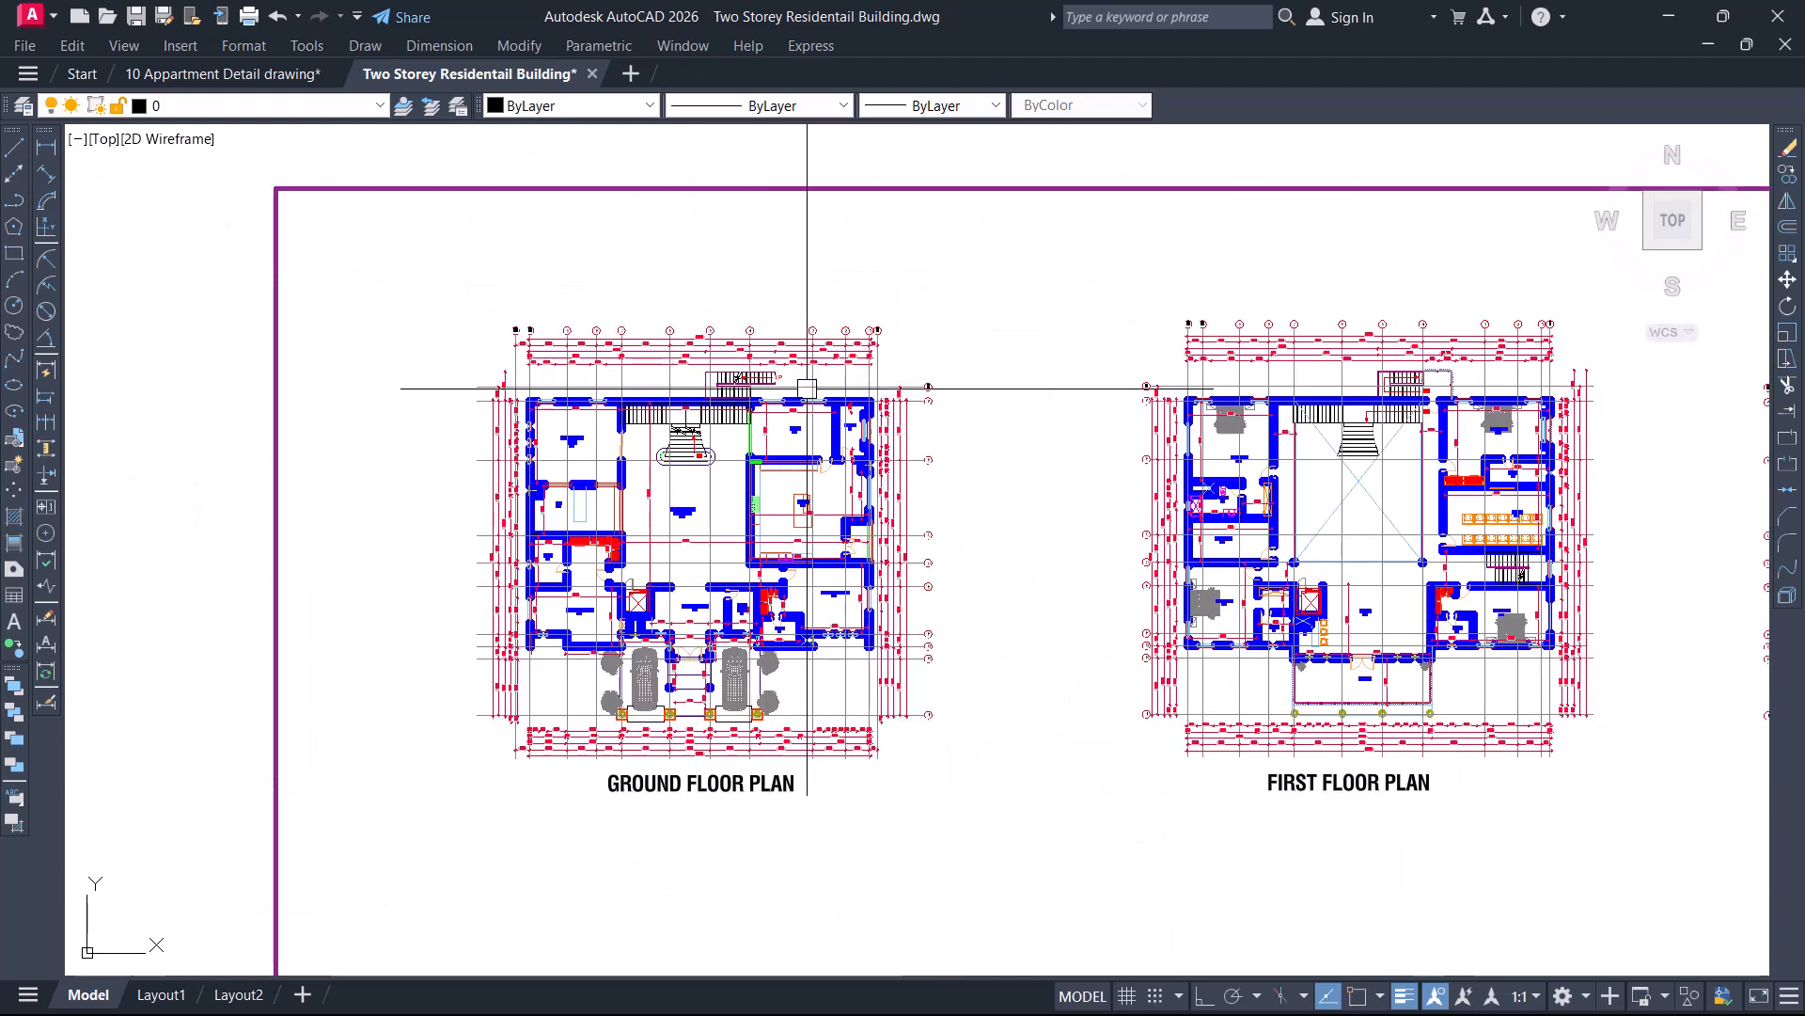
Examine the two sections and the external staircase with its landing height in the rear elevation
{"action": "middle_click_drag", "start_coordinate": [1161, 677], "coordinate": [999, 307]}
{"action": "scroll", "coordinate": [1064, 403], "scroll_direction": "down", "scroll_amount": 4}
{"action": "scroll", "coordinate": [1063, 544], "scroll_direction": "up", "scroll_amount": 5}
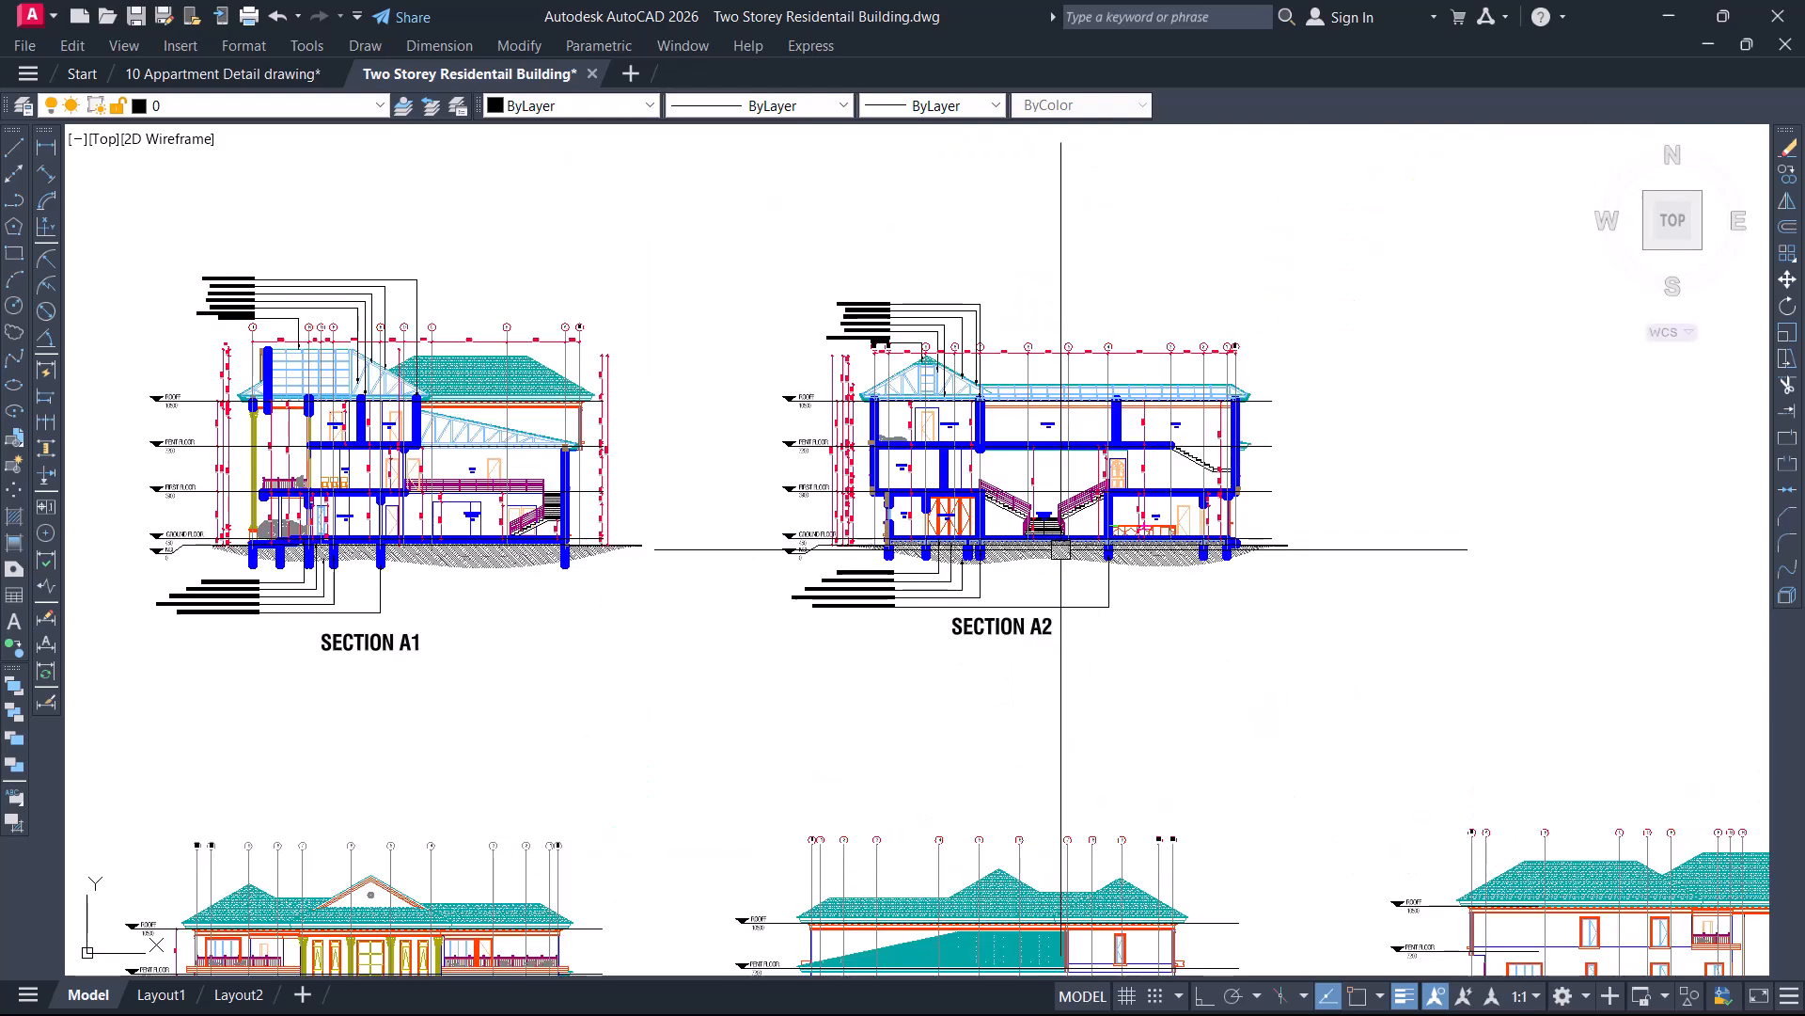
{"action": "middle_click_drag", "start_coordinate": [606, 537], "coordinate": [760, 271]}
{"action": "scroll", "coordinate": [1081, 658], "scroll_direction": "up", "scroll_amount": 5}
{"action": "scroll", "coordinate": [1239, 816], "scroll_direction": "up", "scroll_amount": 8}
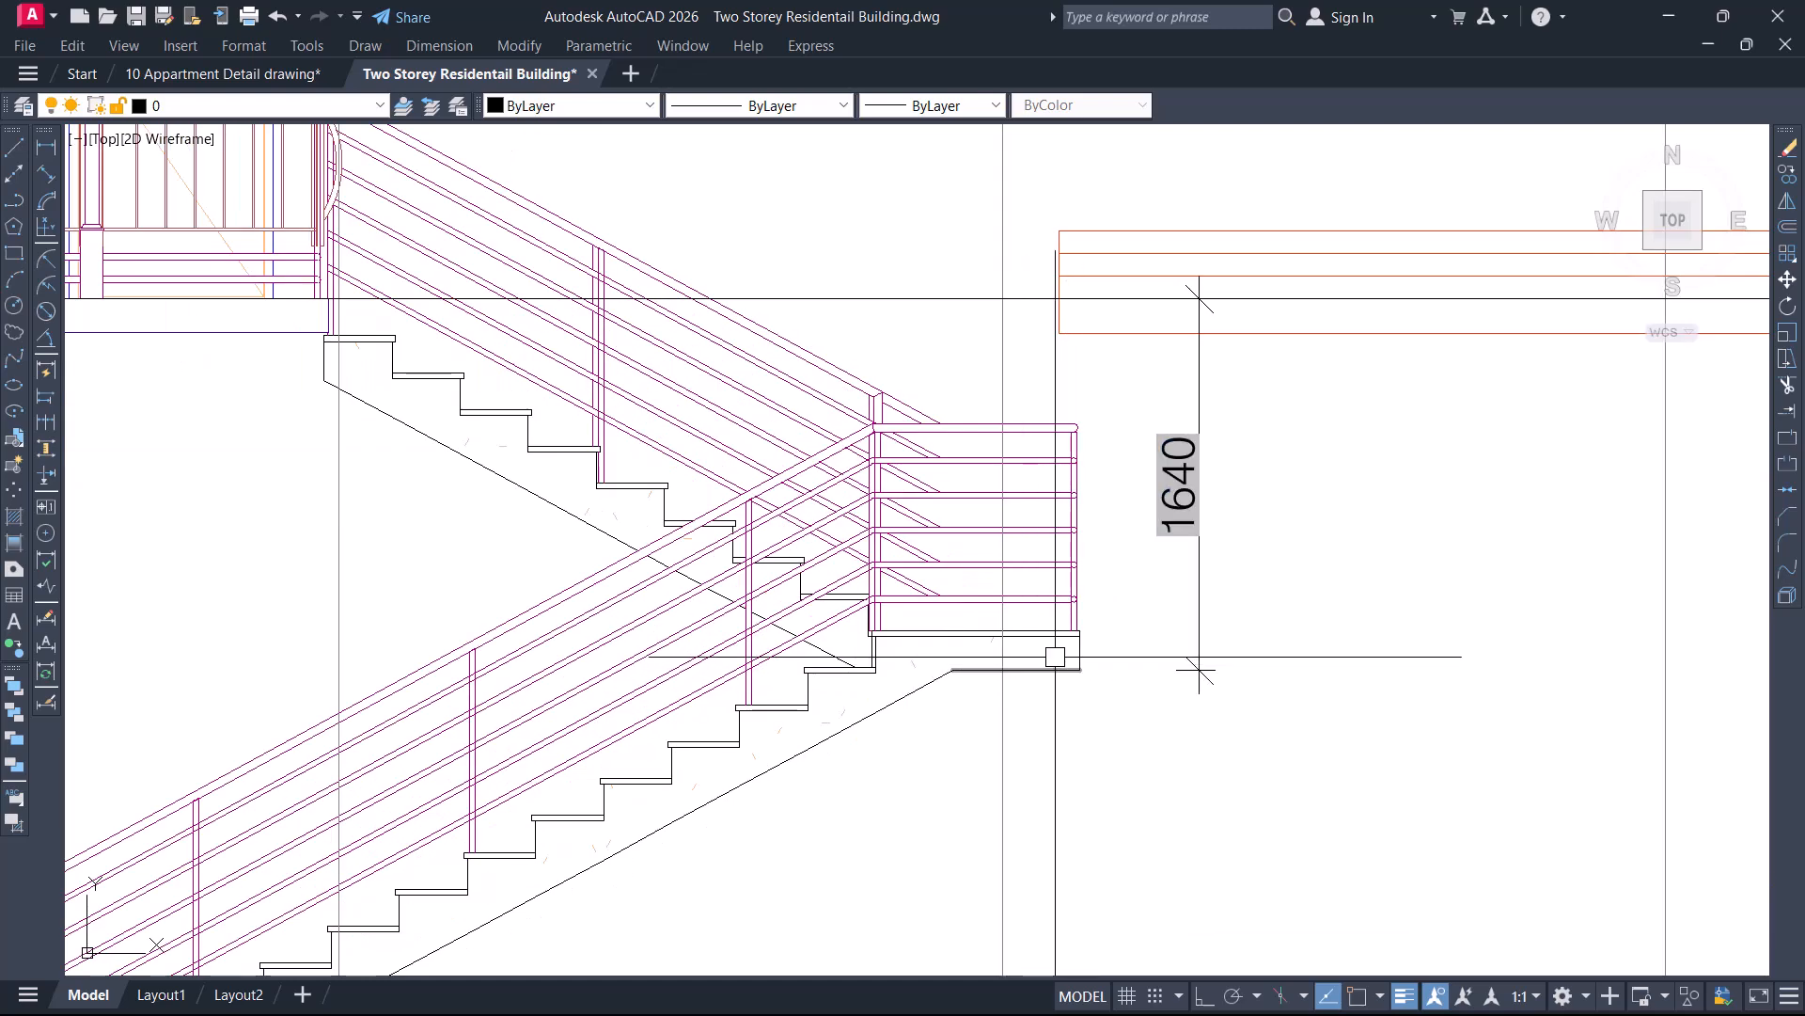
{"action": "scroll", "coordinate": [1199, 673], "scroll_direction": "down", "scroll_amount": 4}
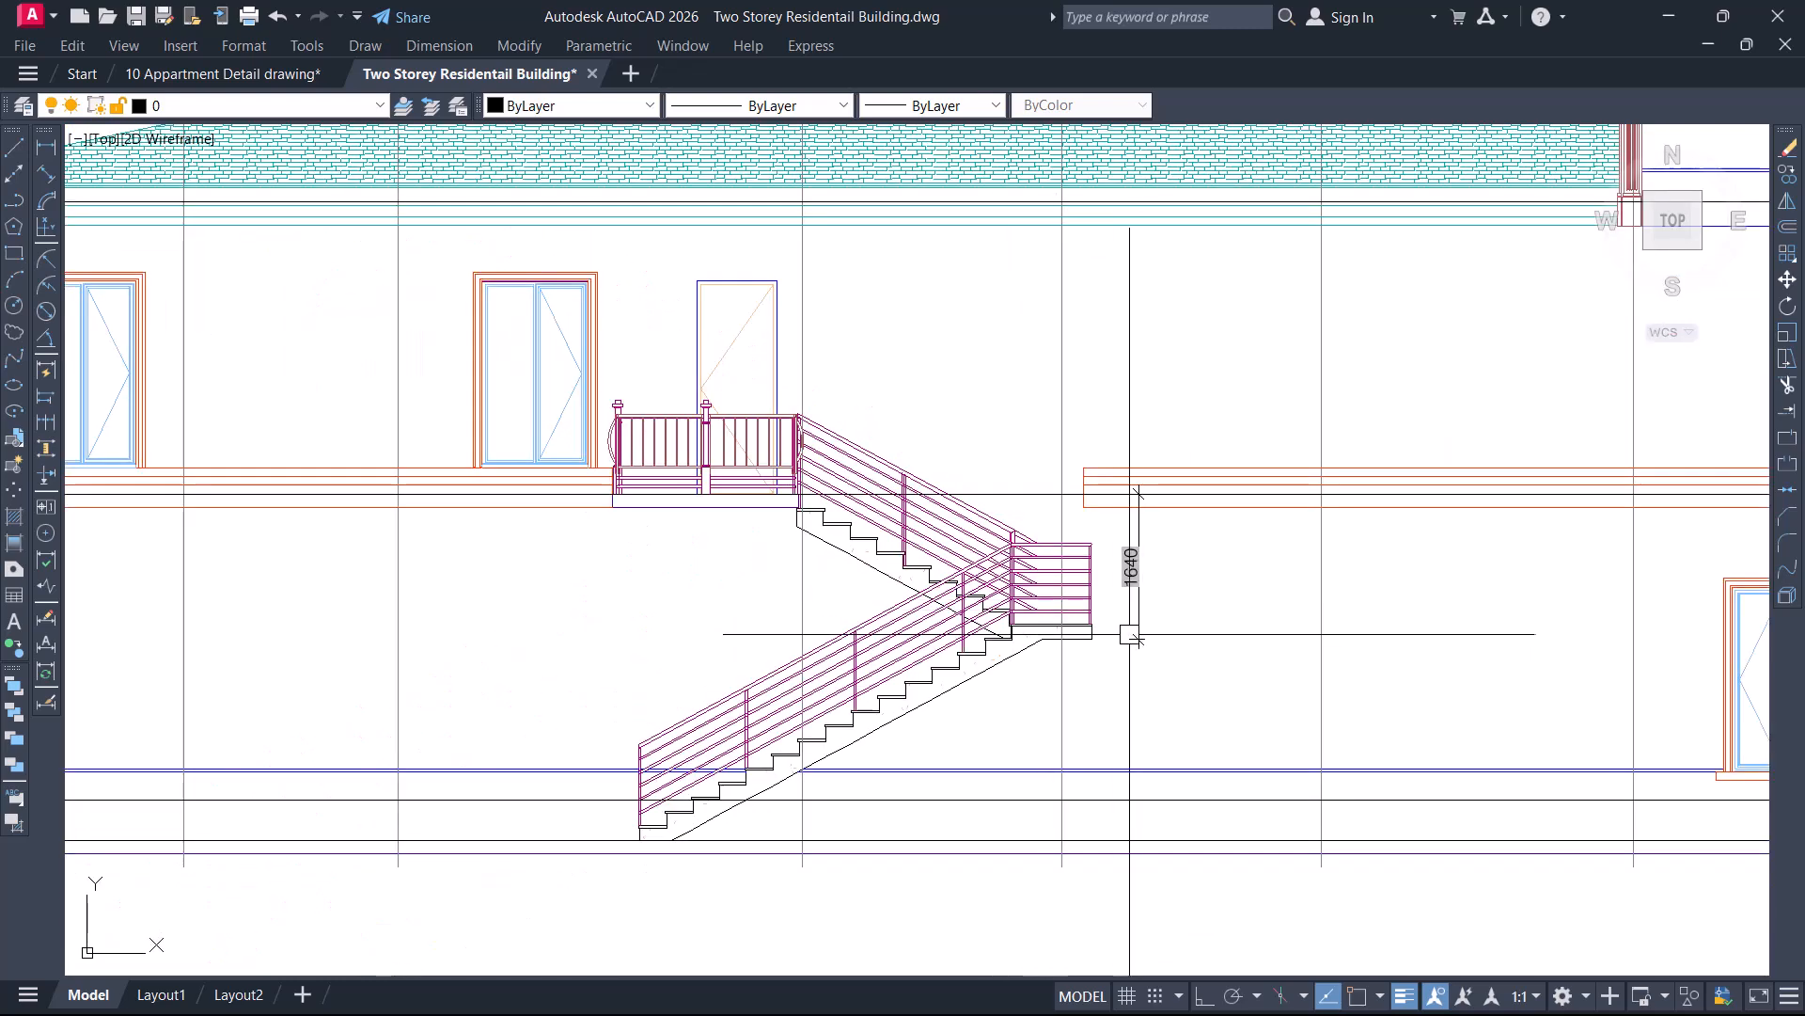
{"action": "scroll", "coordinate": [1093, 636], "scroll_direction": "up", "scroll_amount": 4}
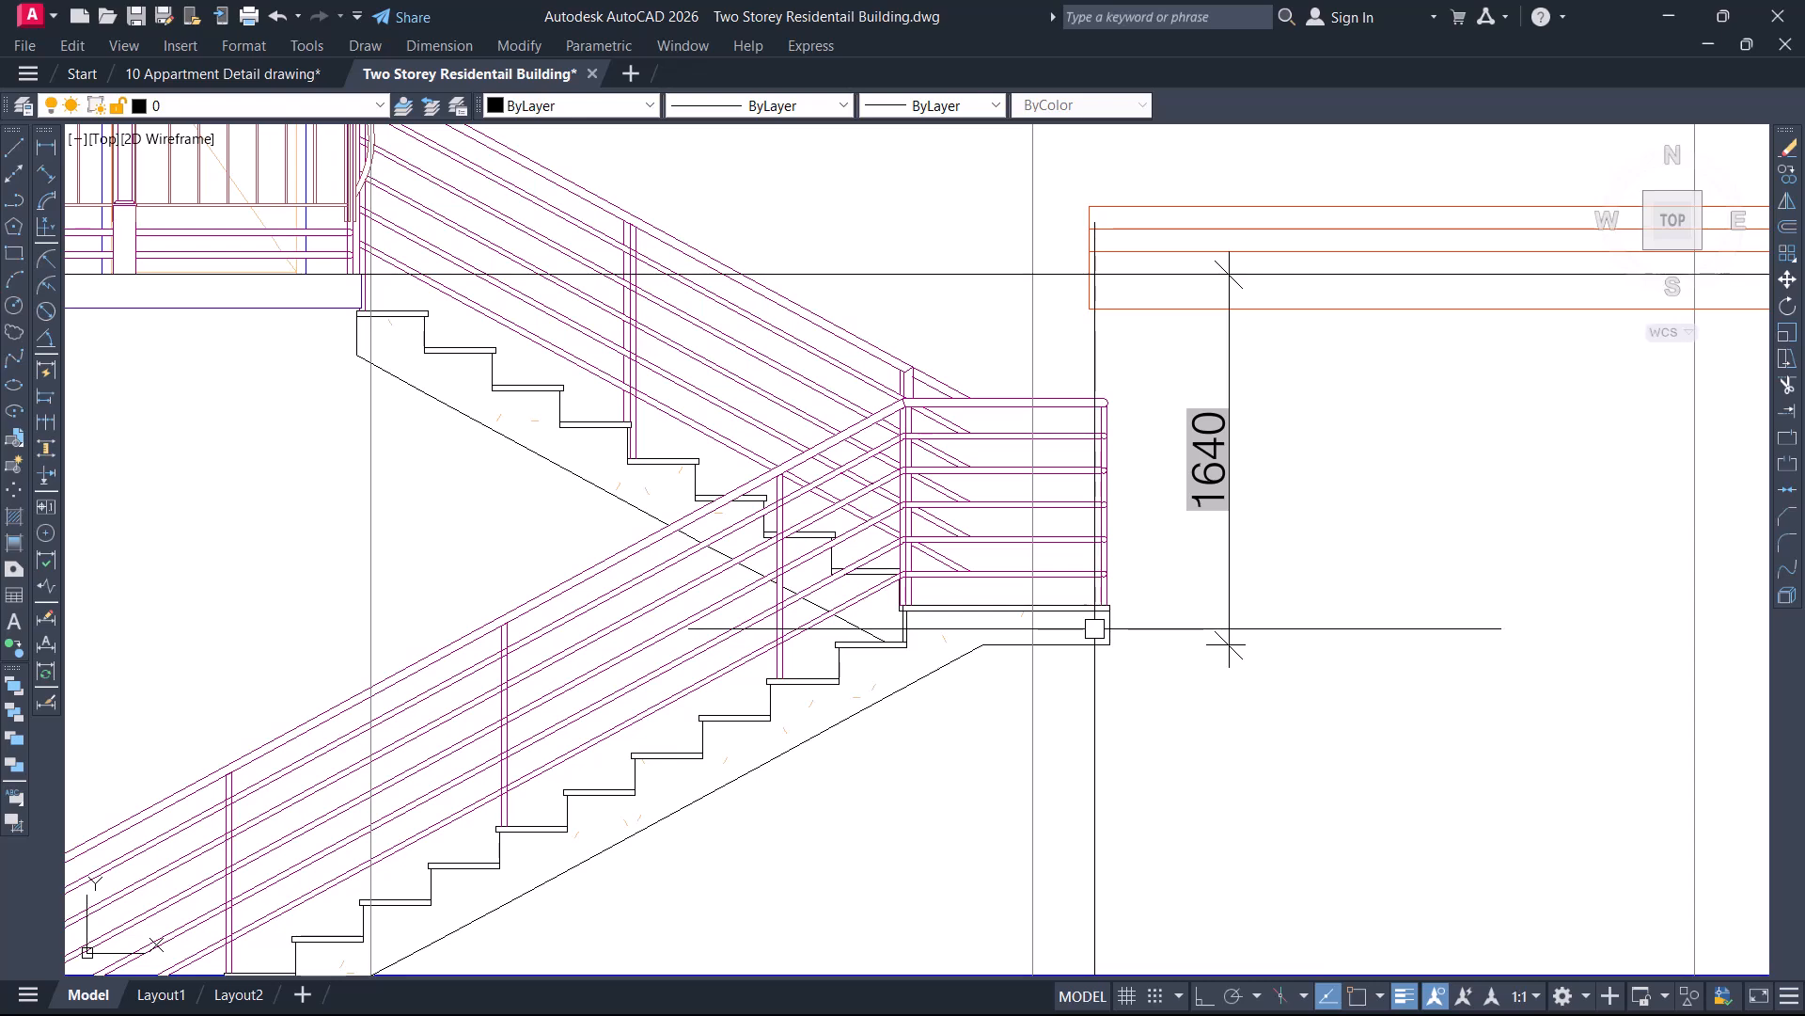
{"action": "scroll", "coordinate": [1095, 630], "scroll_direction": "down", "scroll_amount": 4}
{"action": "scroll", "coordinate": [1114, 518], "scroll_direction": "up", "scroll_amount": 2}
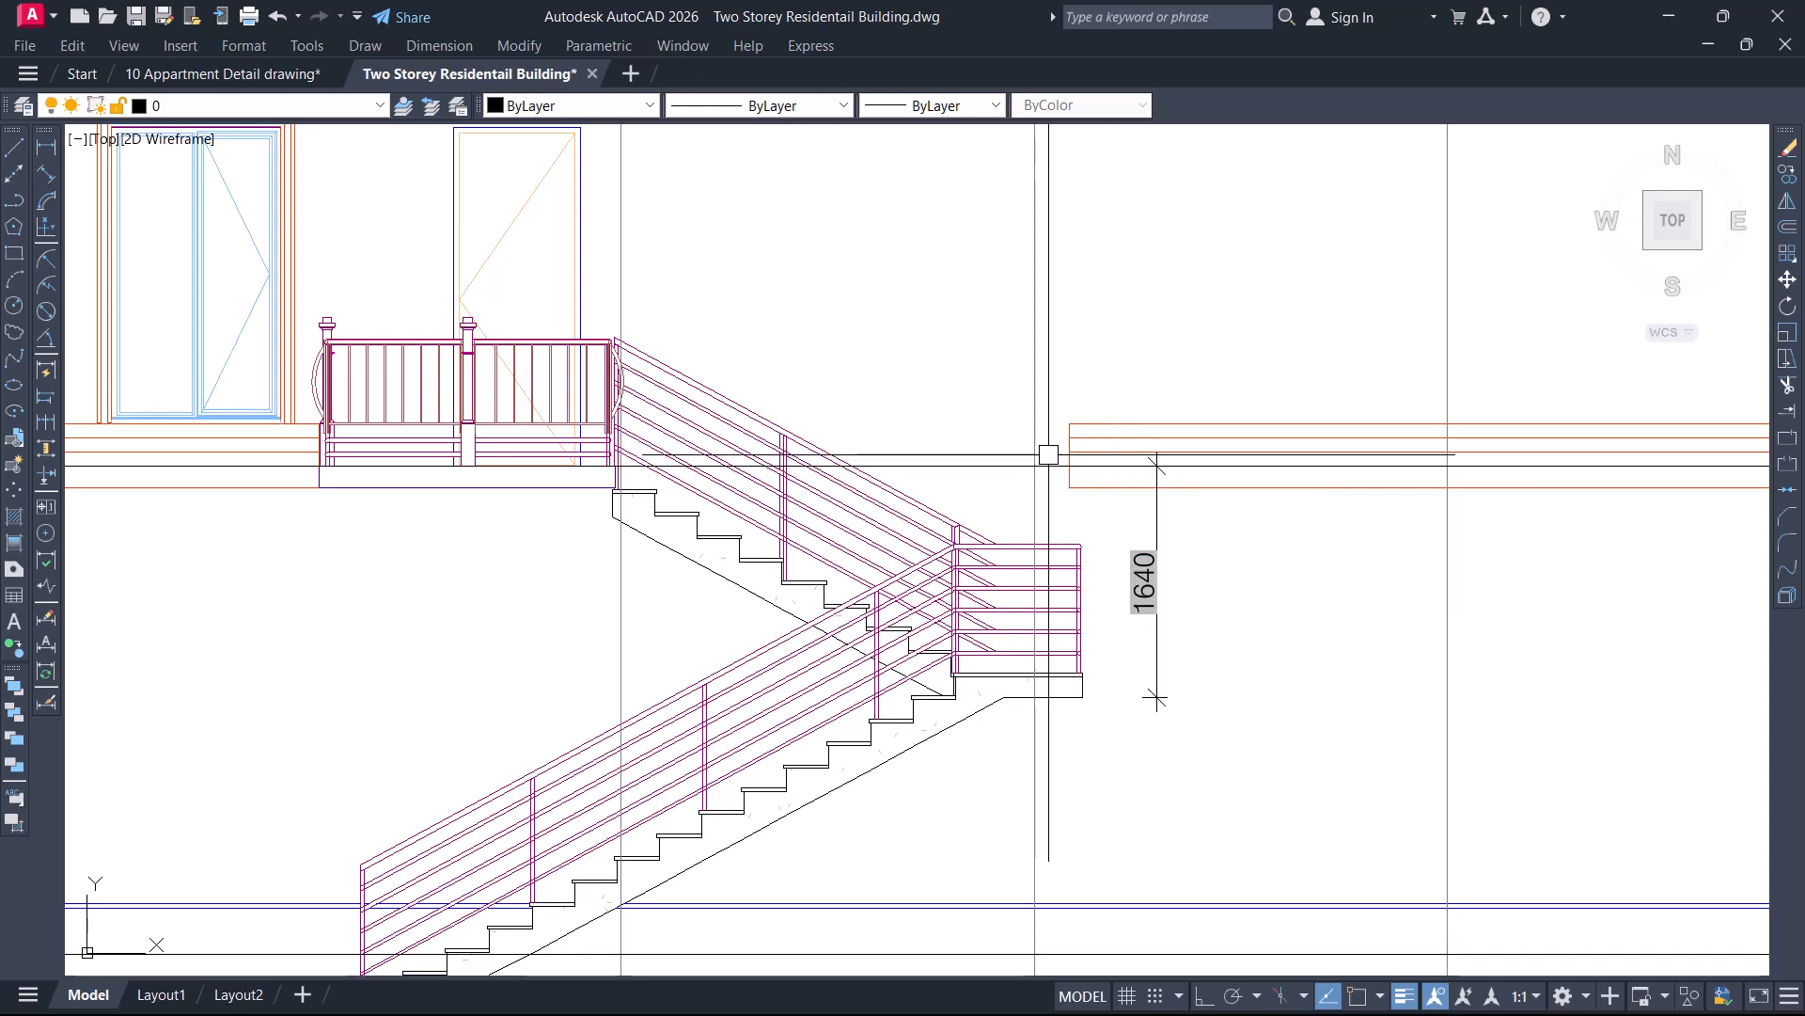
Select the overall dimension above the ground floor plan and check which layer it is on
{"action": "scroll", "coordinate": [1023, 471], "scroll_direction": "down", "scroll_amount": 4}
{"action": "middle_click_drag", "start_coordinate": [1022, 417], "coordinate": [1060, 786]}
{"action": "scroll", "coordinate": [1061, 786], "scroll_direction": "down", "scroll_amount": 4}
{"action": "mouse_move", "coordinate": [989, 596]}
{"action": "middle_mouse_down"}
{"action": "mouse_move", "coordinate": [1201, 922]}
{"action": "mouse_move", "coordinate": [1199, 965]}
{"action": "middle_mouse_up"}
{"action": "scroll", "coordinate": [942, 374], "scroll_direction": "up", "scroll_amount": 4}
{"action": "scroll", "coordinate": [940, 487], "scroll_direction": "up", "scroll_amount": 2}
{"action": "mouse_move", "coordinate": [939, 488]}
{"action": "middle_mouse_down"}
{"action": "mouse_move", "coordinate": [943, 429]}
{"action": "mouse_move", "coordinate": [932, 508]}
{"action": "middle_mouse_up"}
{"action": "scroll", "coordinate": [943, 430], "scroll_direction": "down", "scroll_amount": 2}
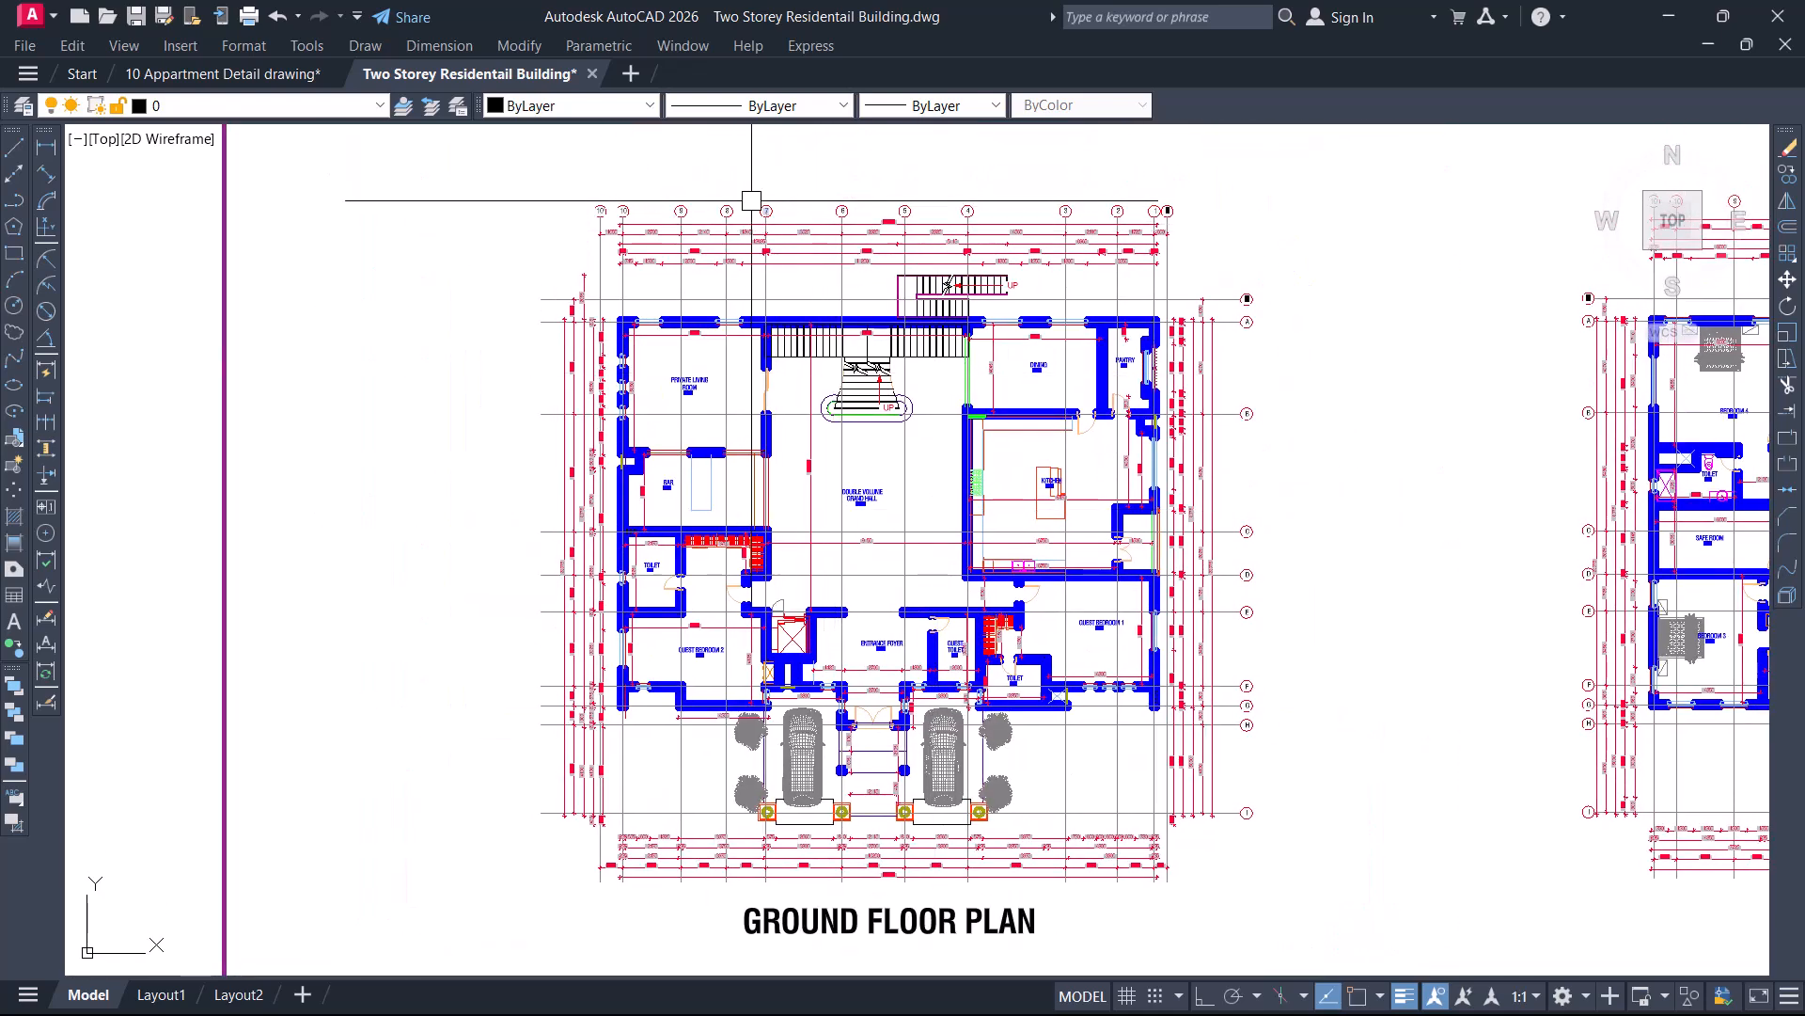
{"action": "scroll", "coordinate": [719, 202], "scroll_direction": "up", "scroll_amount": 2}
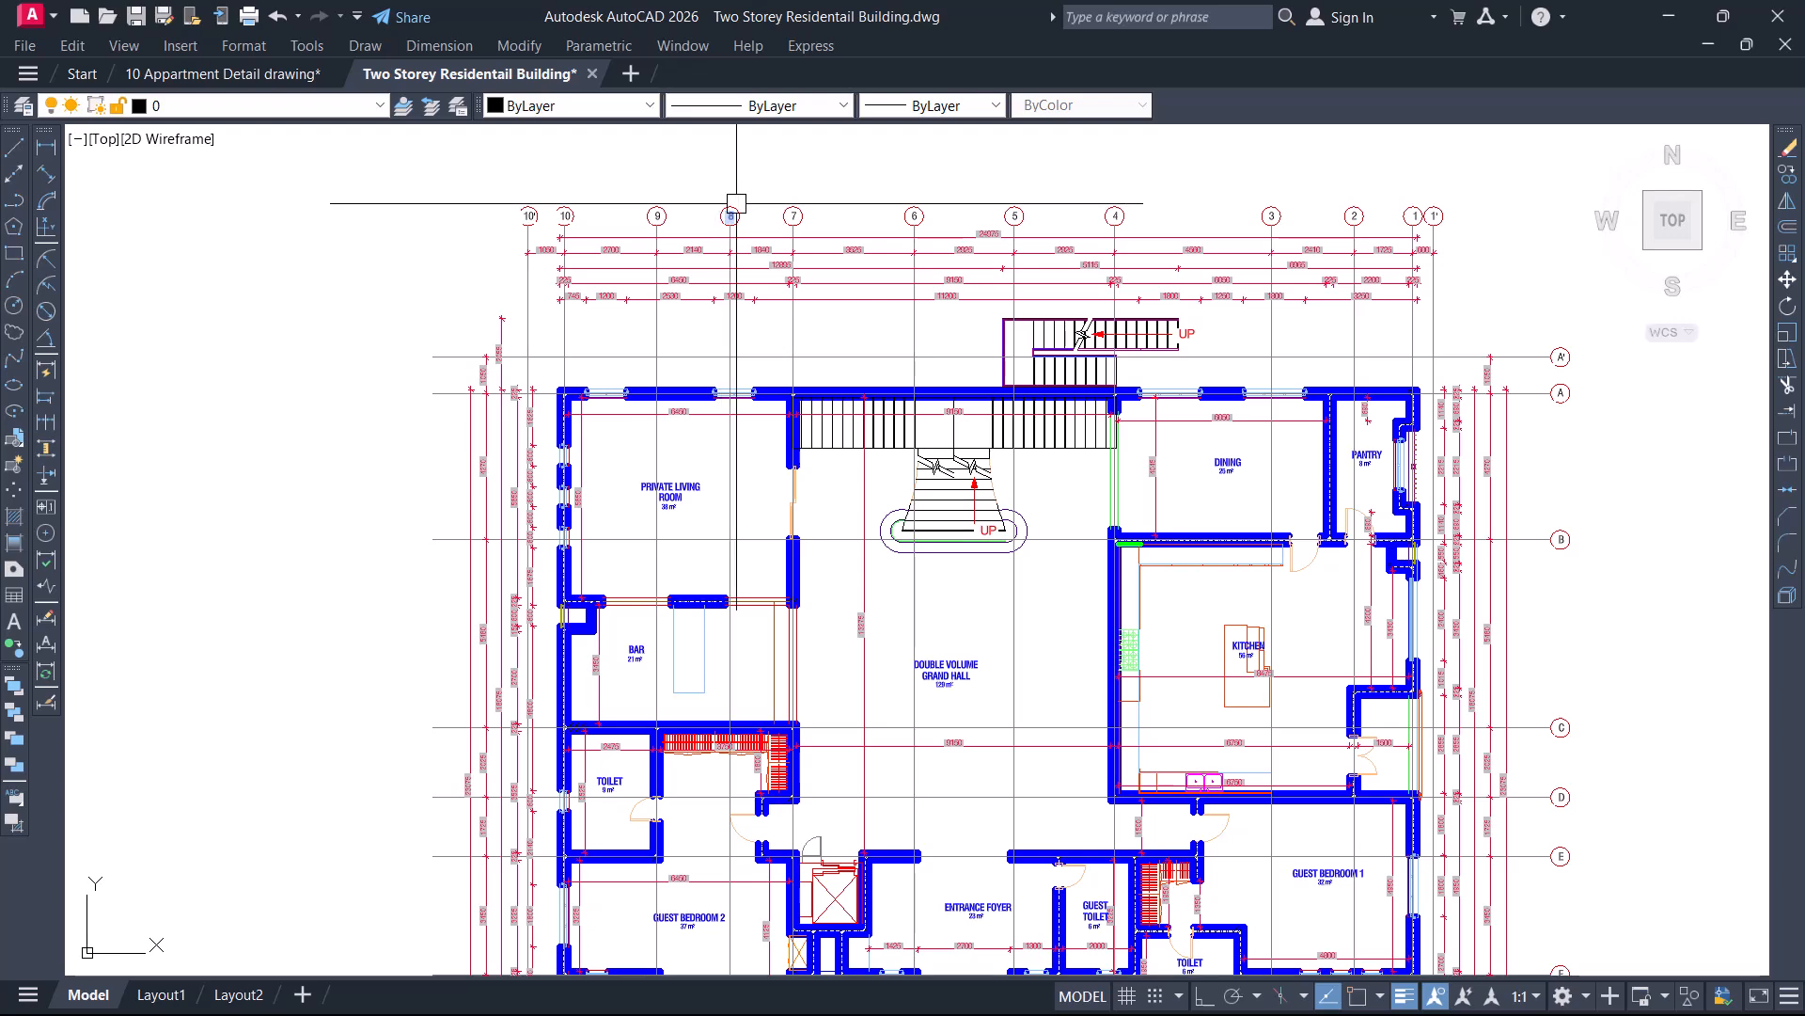
{"action": "scroll", "coordinate": [741, 236], "scroll_direction": "up", "scroll_amount": 4}
{"action": "scroll", "coordinate": [800, 264], "scroll_direction": "down", "scroll_amount": 4}
{"action": "scroll", "coordinate": [915, 247], "scroll_direction": "up", "scroll_amount": 4}
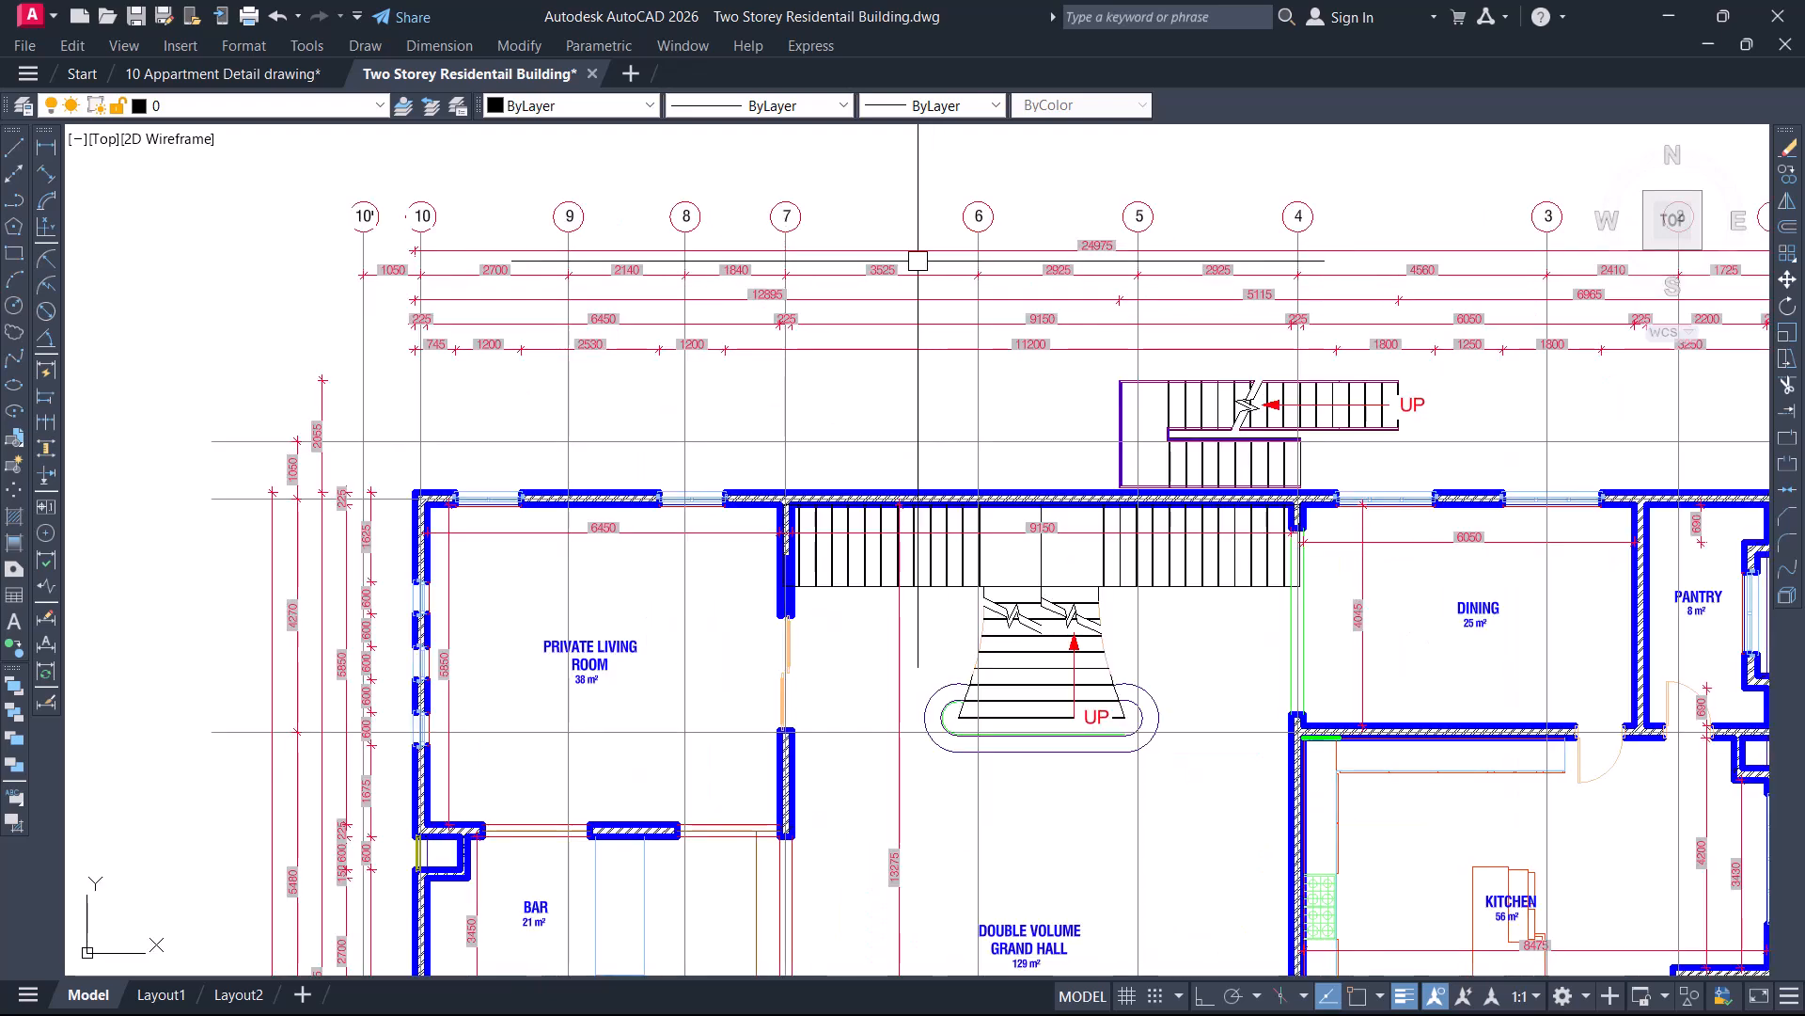
{"action": "left_click", "coordinate": [795, 245]}
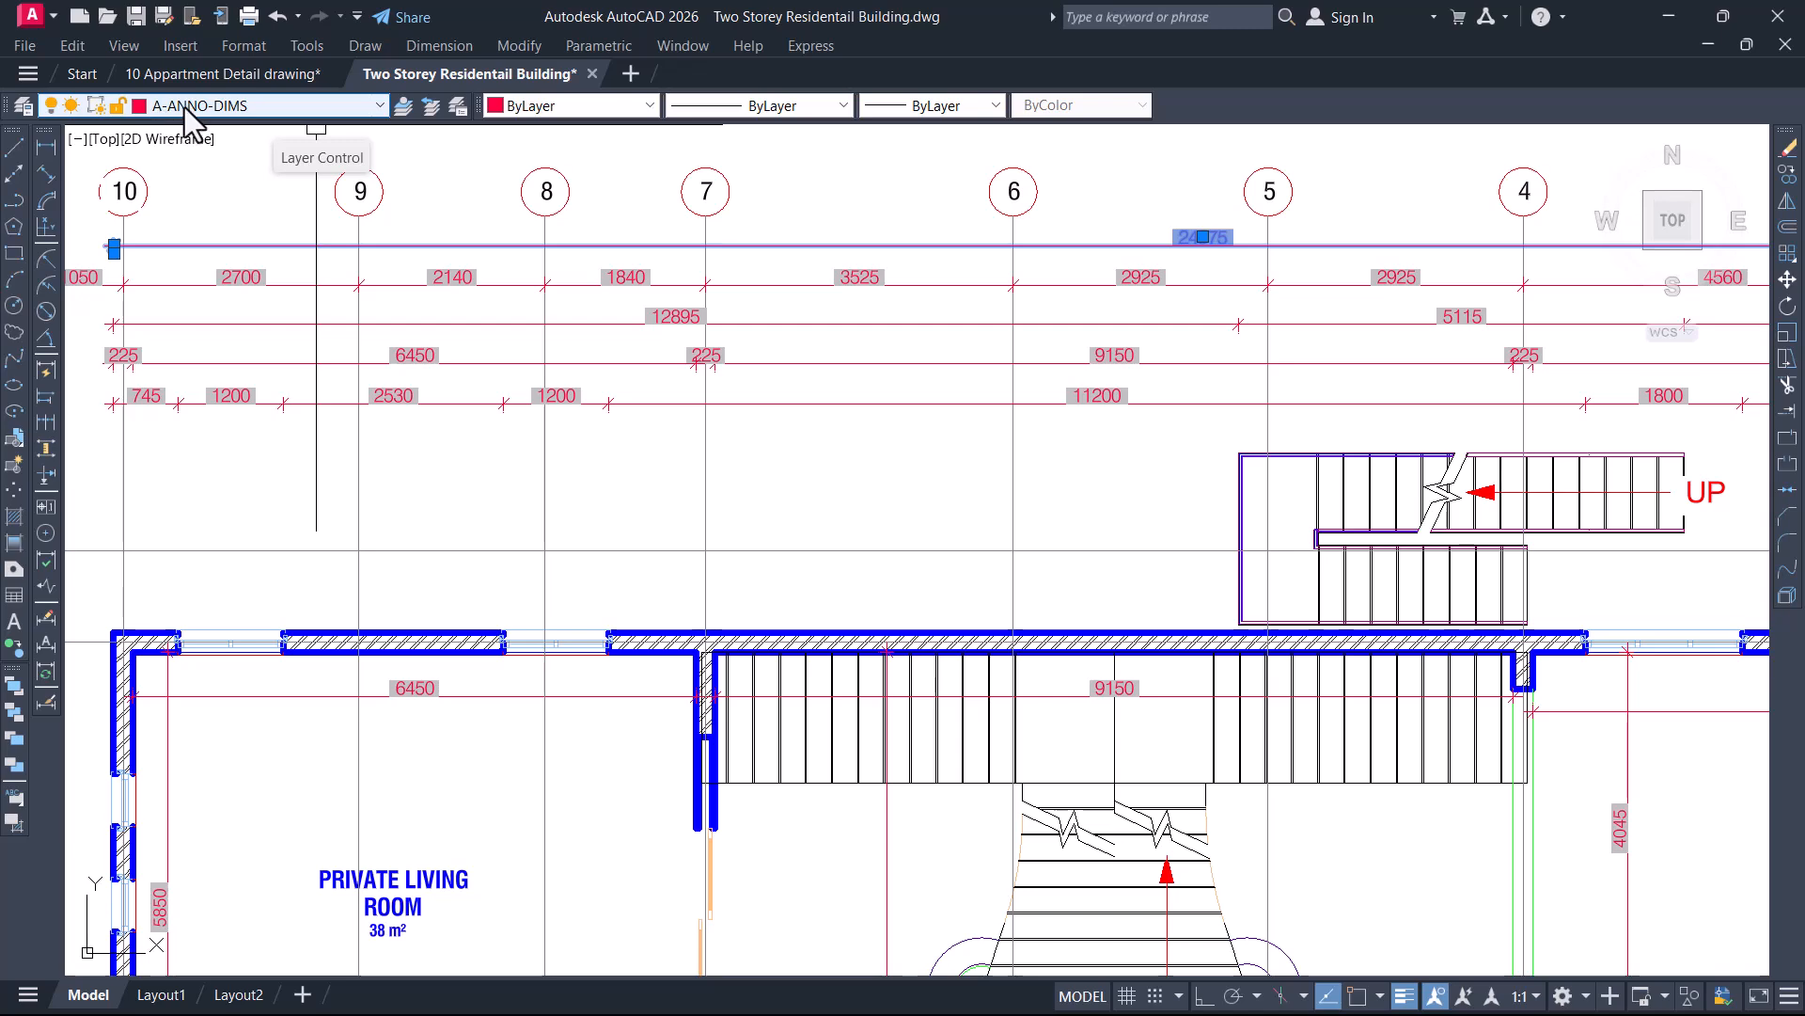
{"action": "scroll", "coordinate": [1044, 404], "scroll_direction": "down", "scroll_amount": 4}
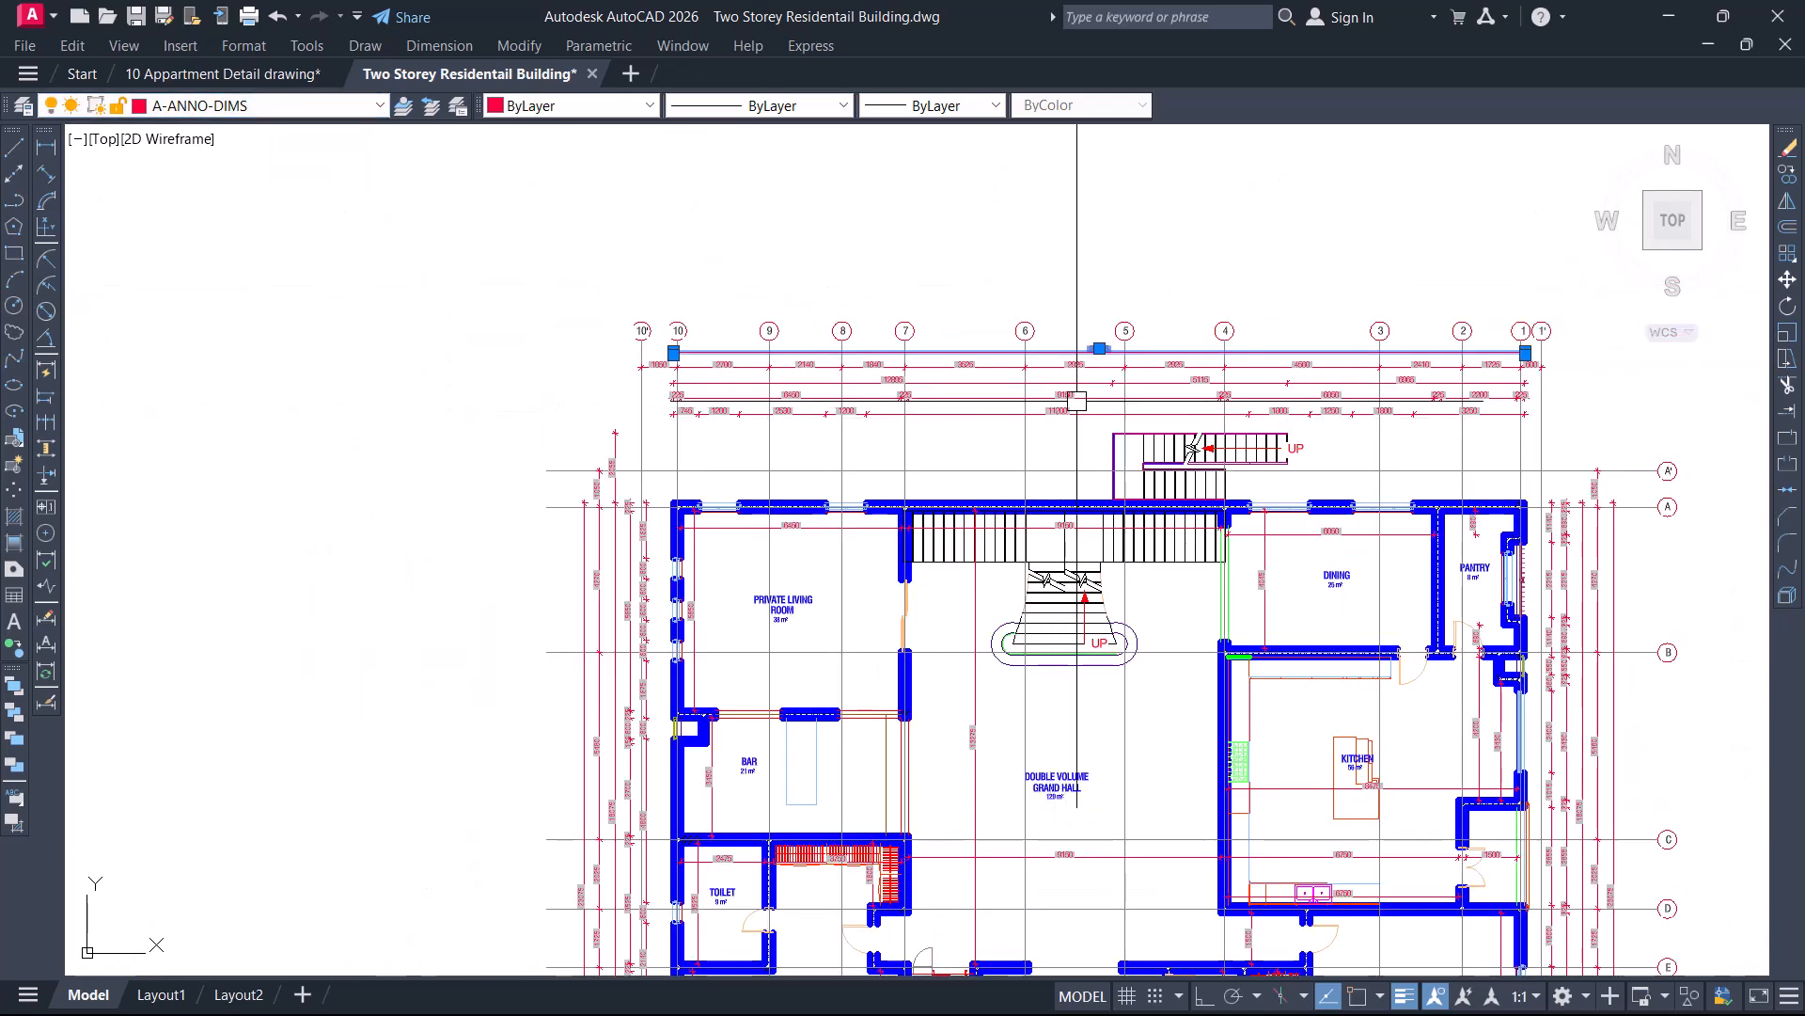
Select the complete ground floor and first floor plans together, leaving out their titles
{"action": "scroll", "coordinate": [1084, 363], "scroll_direction": "down", "scroll_amount": 3}
{"action": "scroll", "coordinate": [886, 294], "scroll_direction": "down", "scroll_amount": 2}
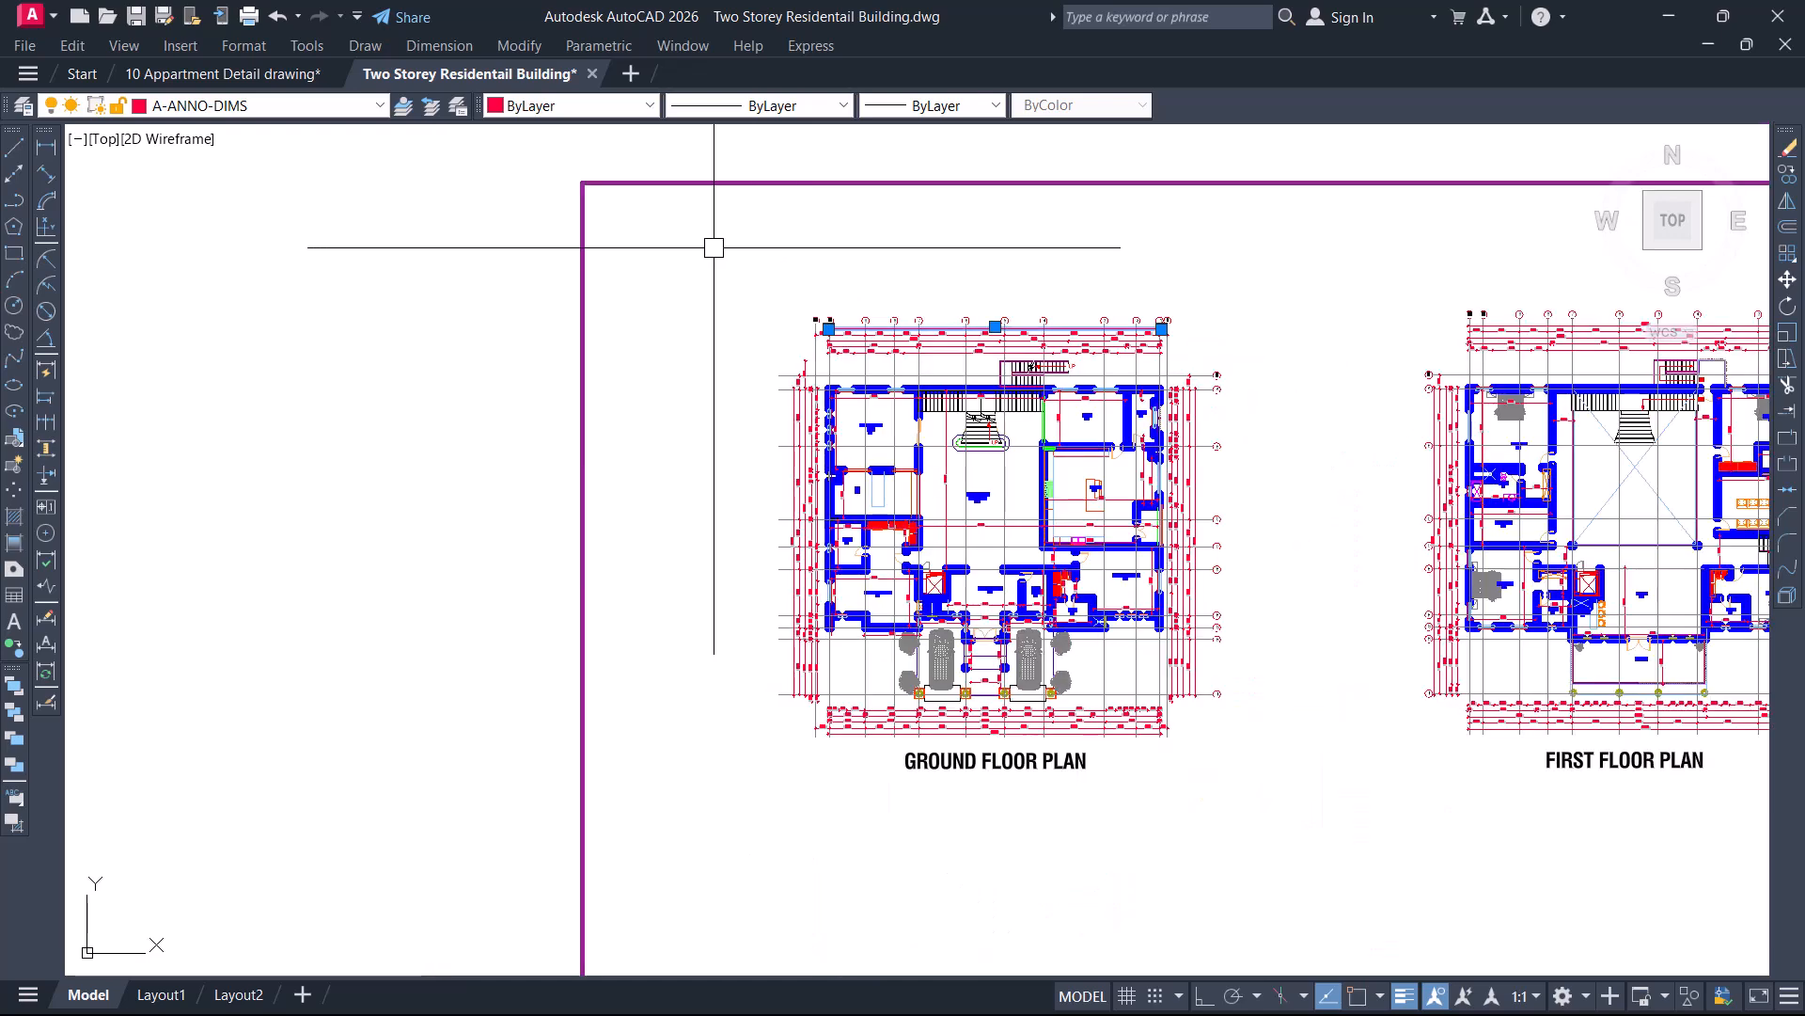
{"action": "left_click", "coordinate": [1249, 743]}
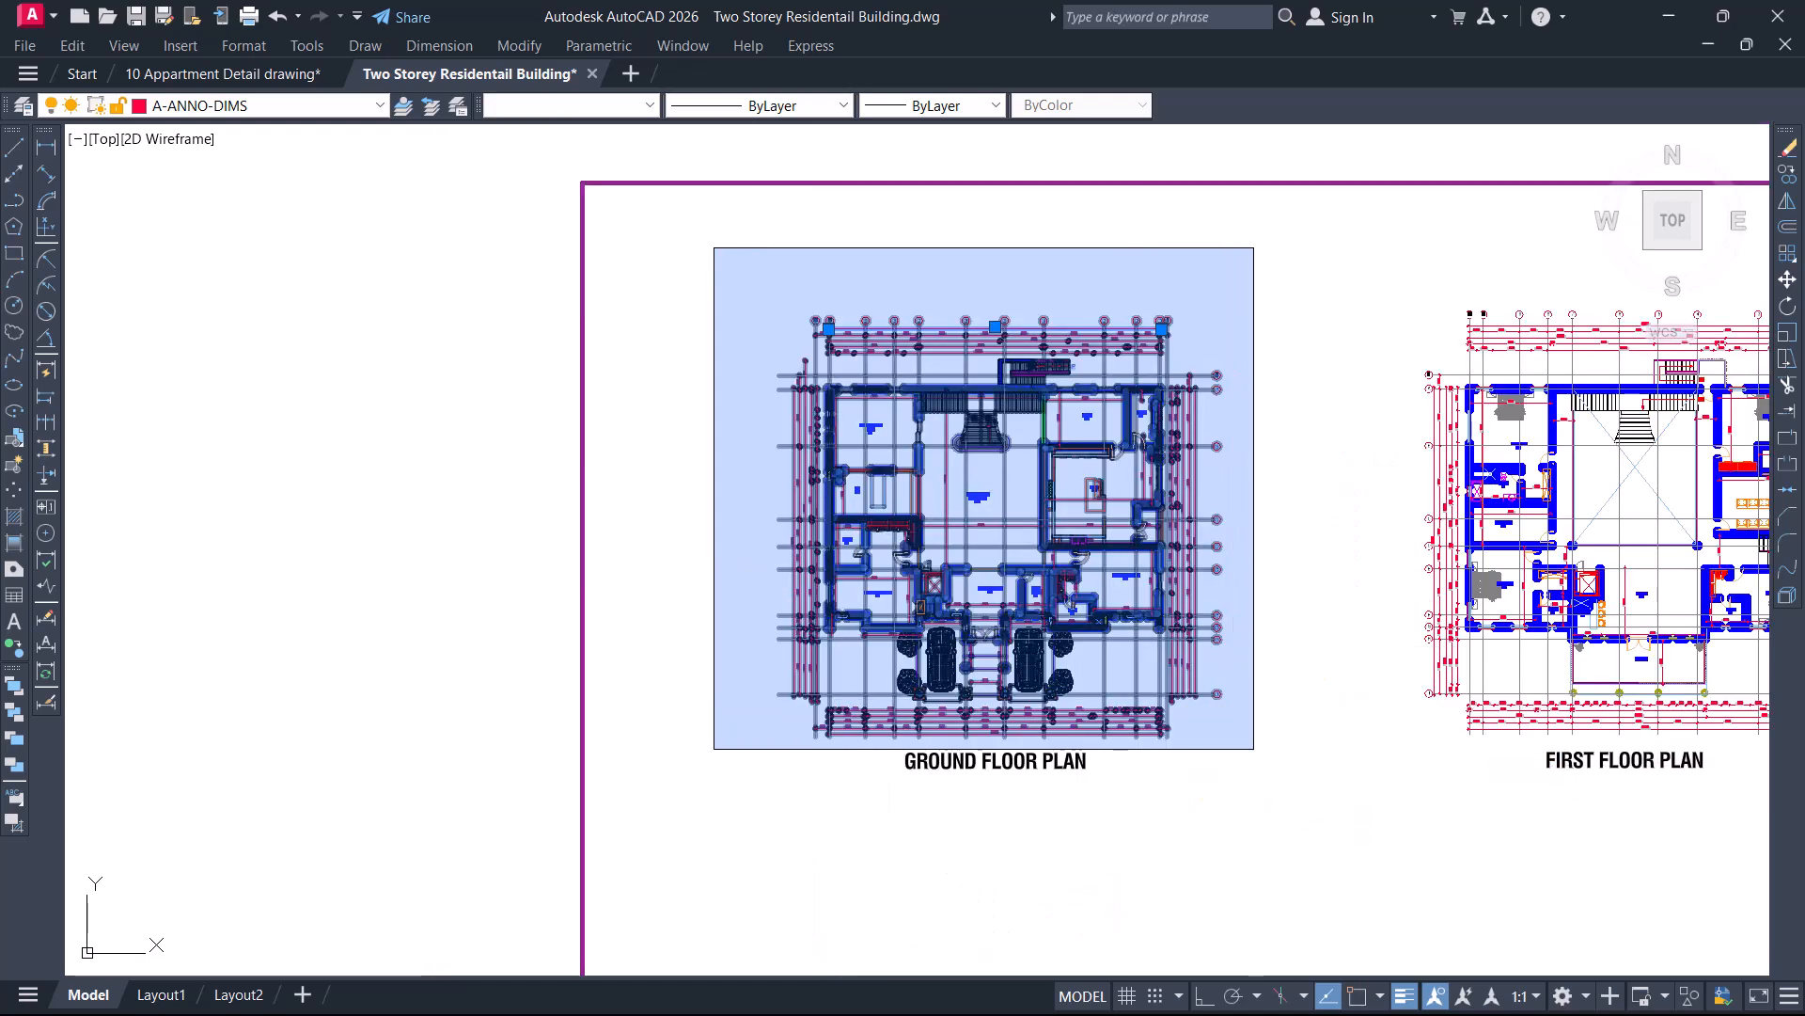
{"action": "scroll", "coordinate": [698, 406], "scroll_direction": "down", "scroll_amount": 2}
{"action": "left_click", "coordinate": [1114, 337]}
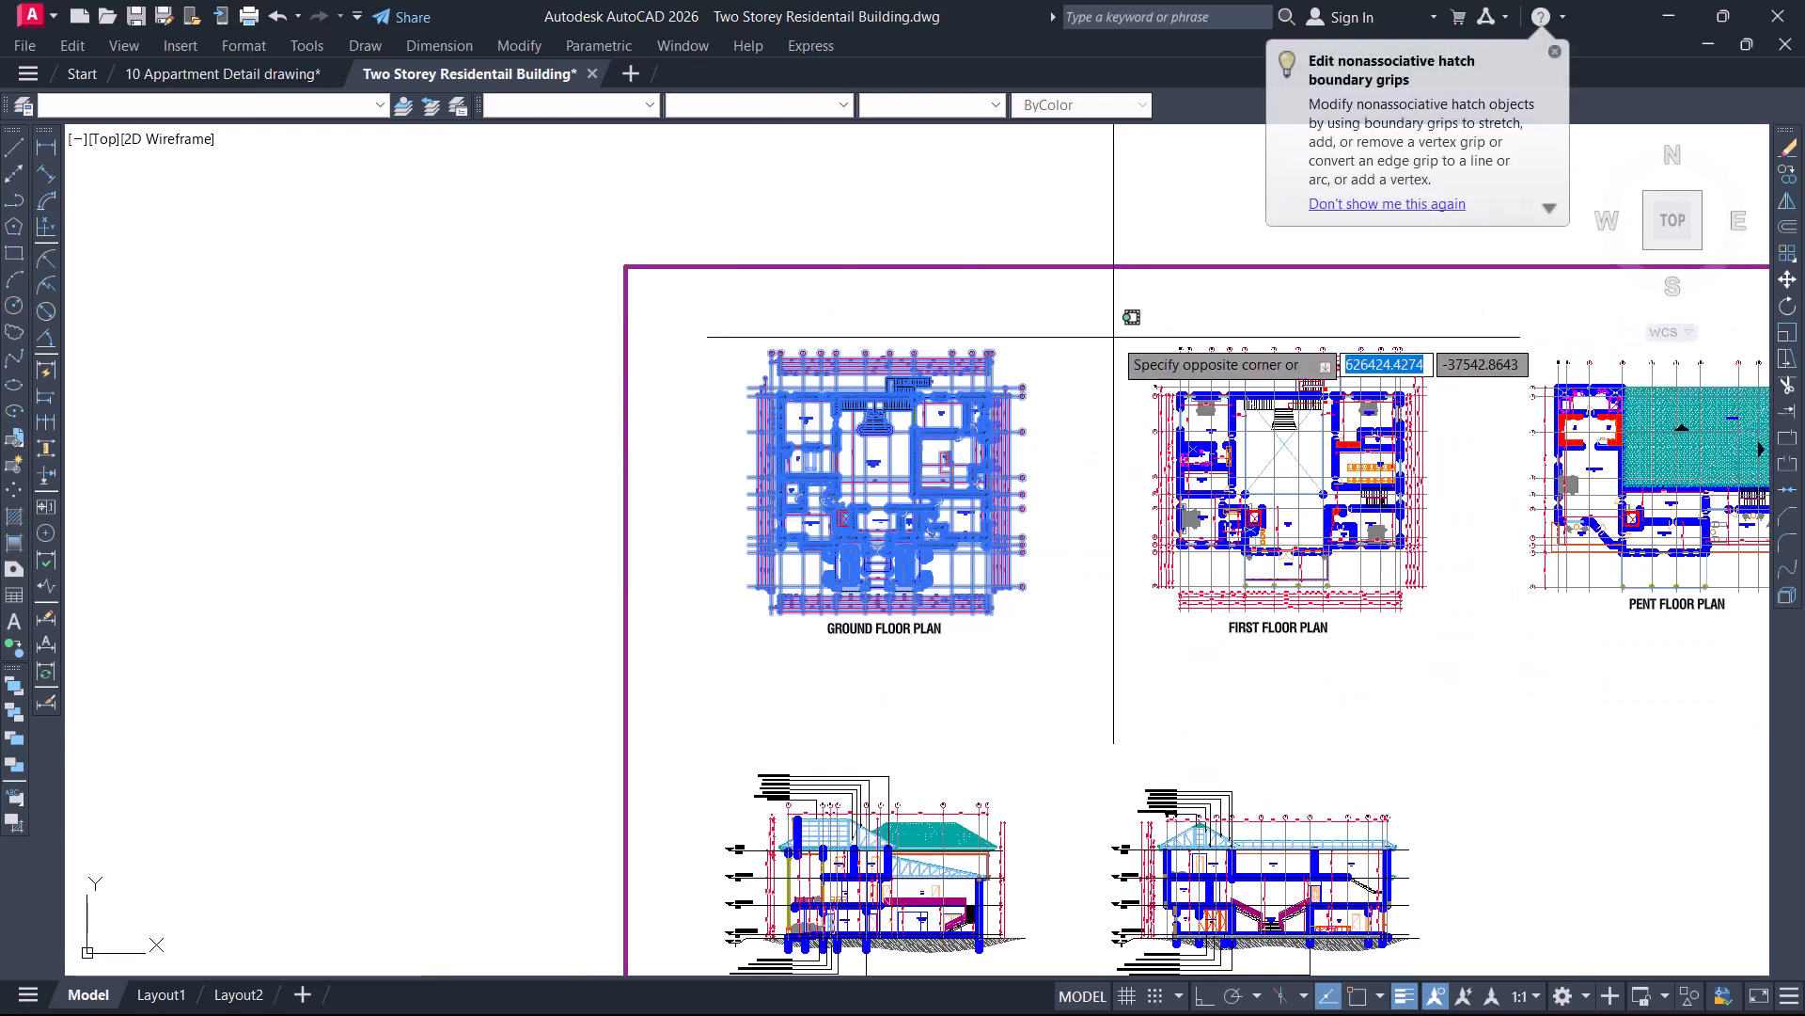
{"action": "left_click", "coordinate": [1438, 616]}
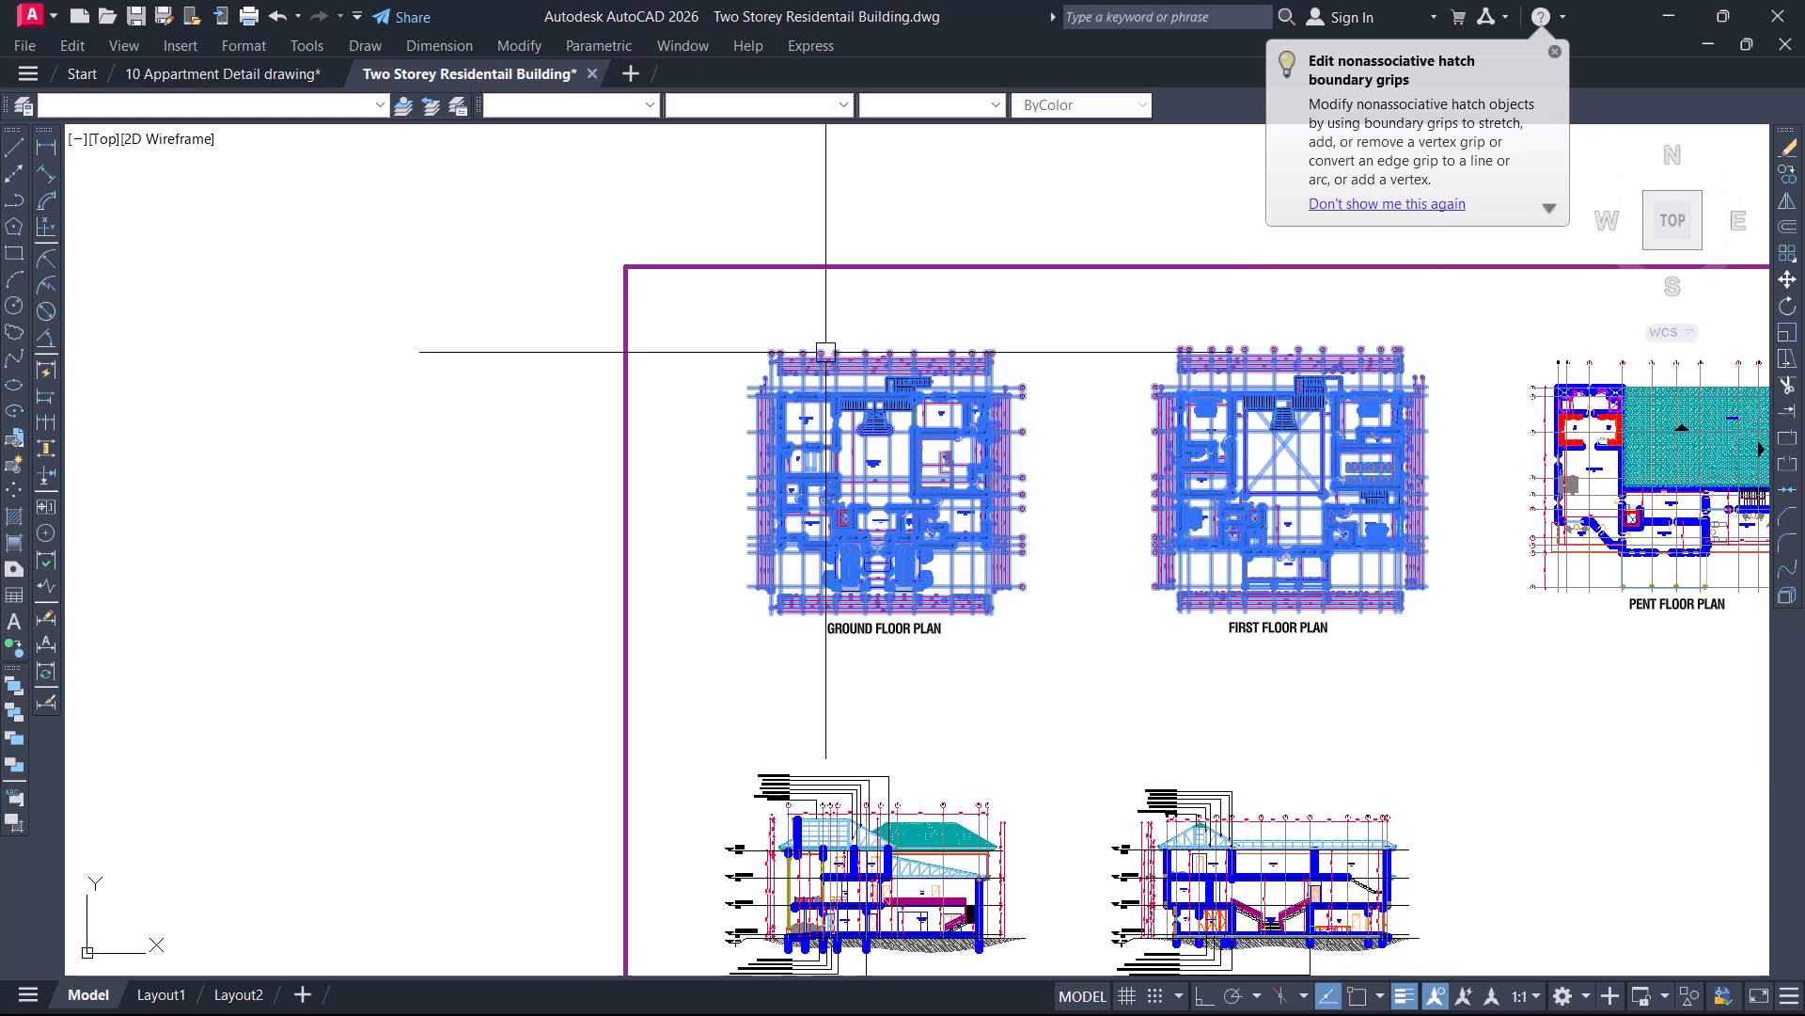
Use Quick Select on the current selection to keep only objects whose layer equals A-ANNO-DIMS
{"action": "right_click", "coordinate": [889, 592]}
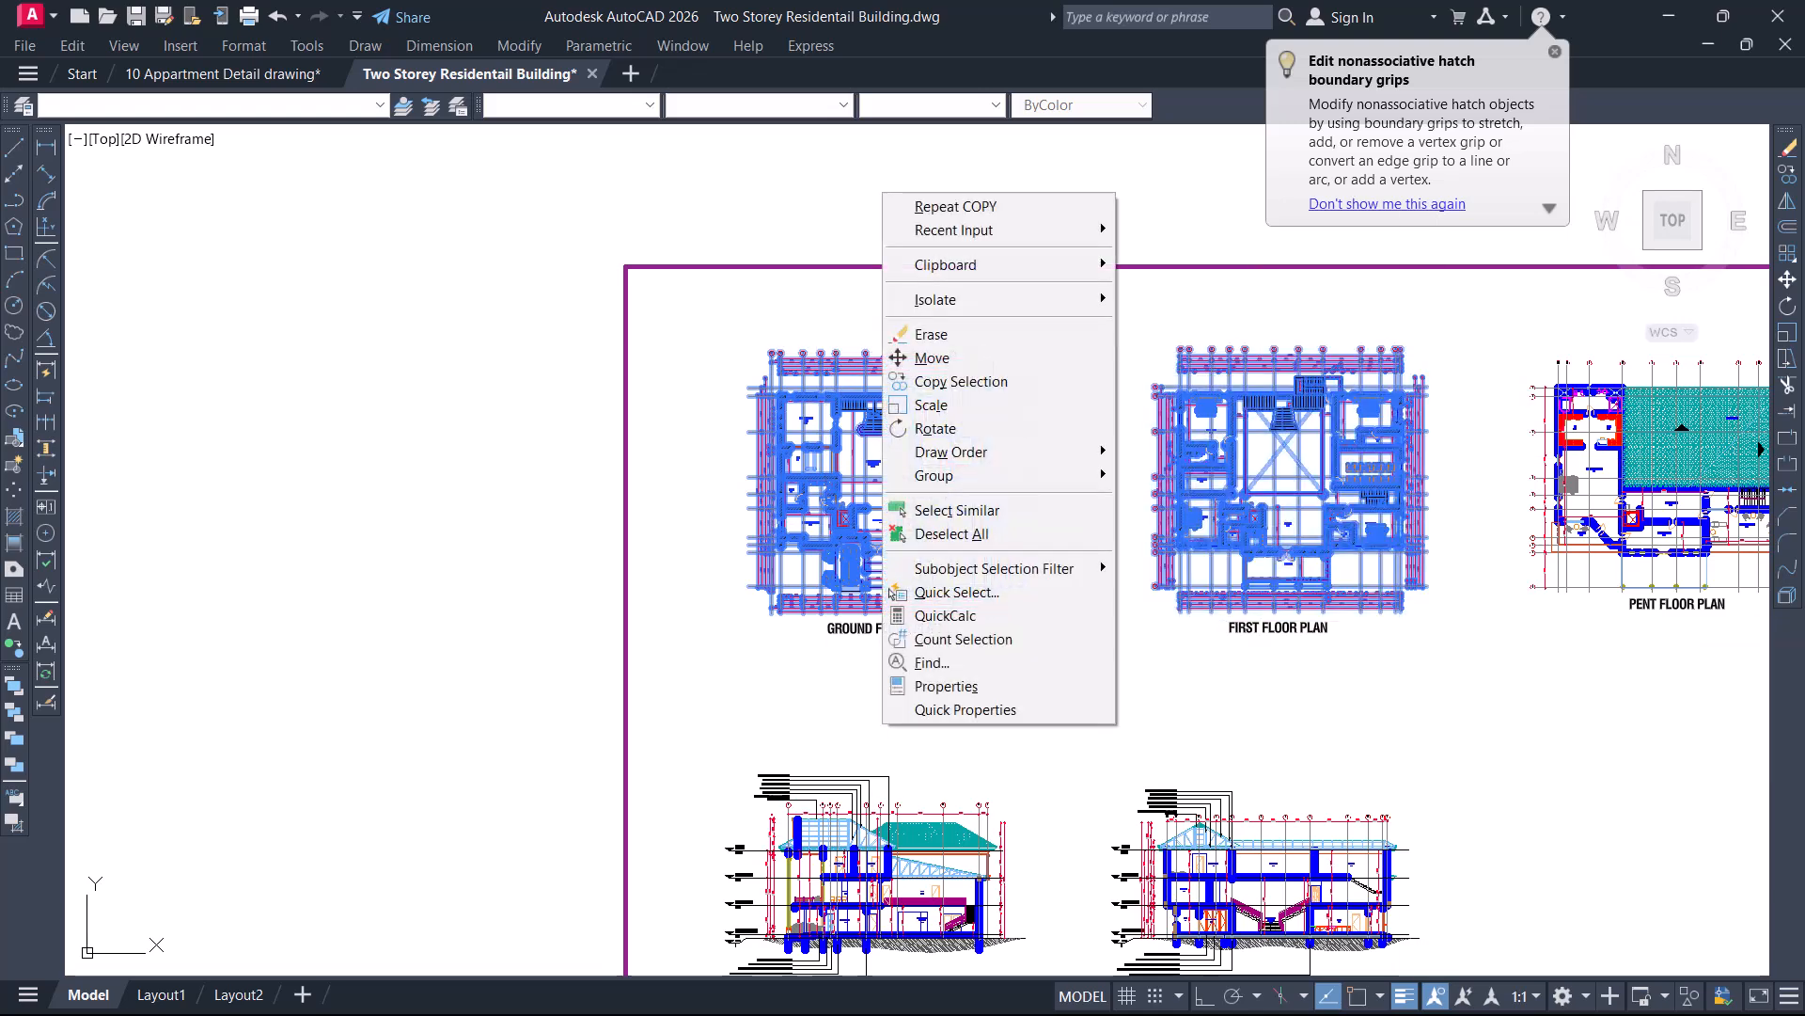
{"action": "left_click", "coordinate": [956, 593]}
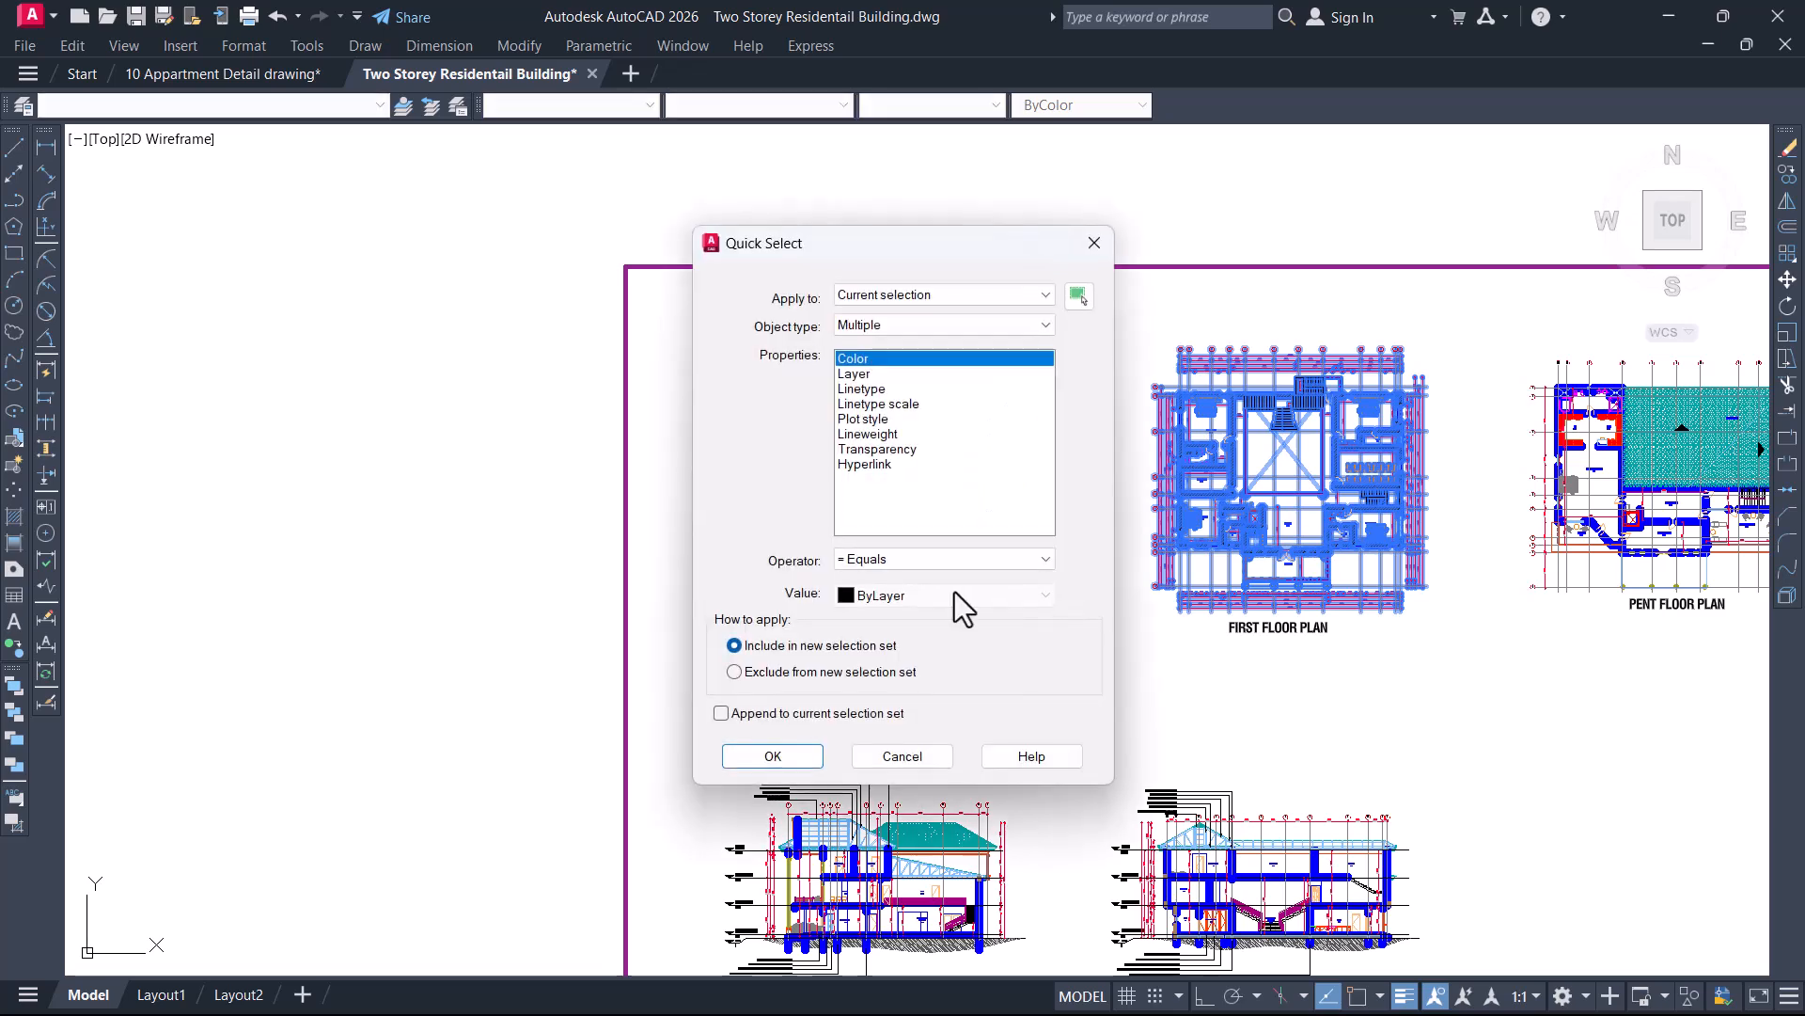
{"action": "left_click", "coordinate": [866, 374]}
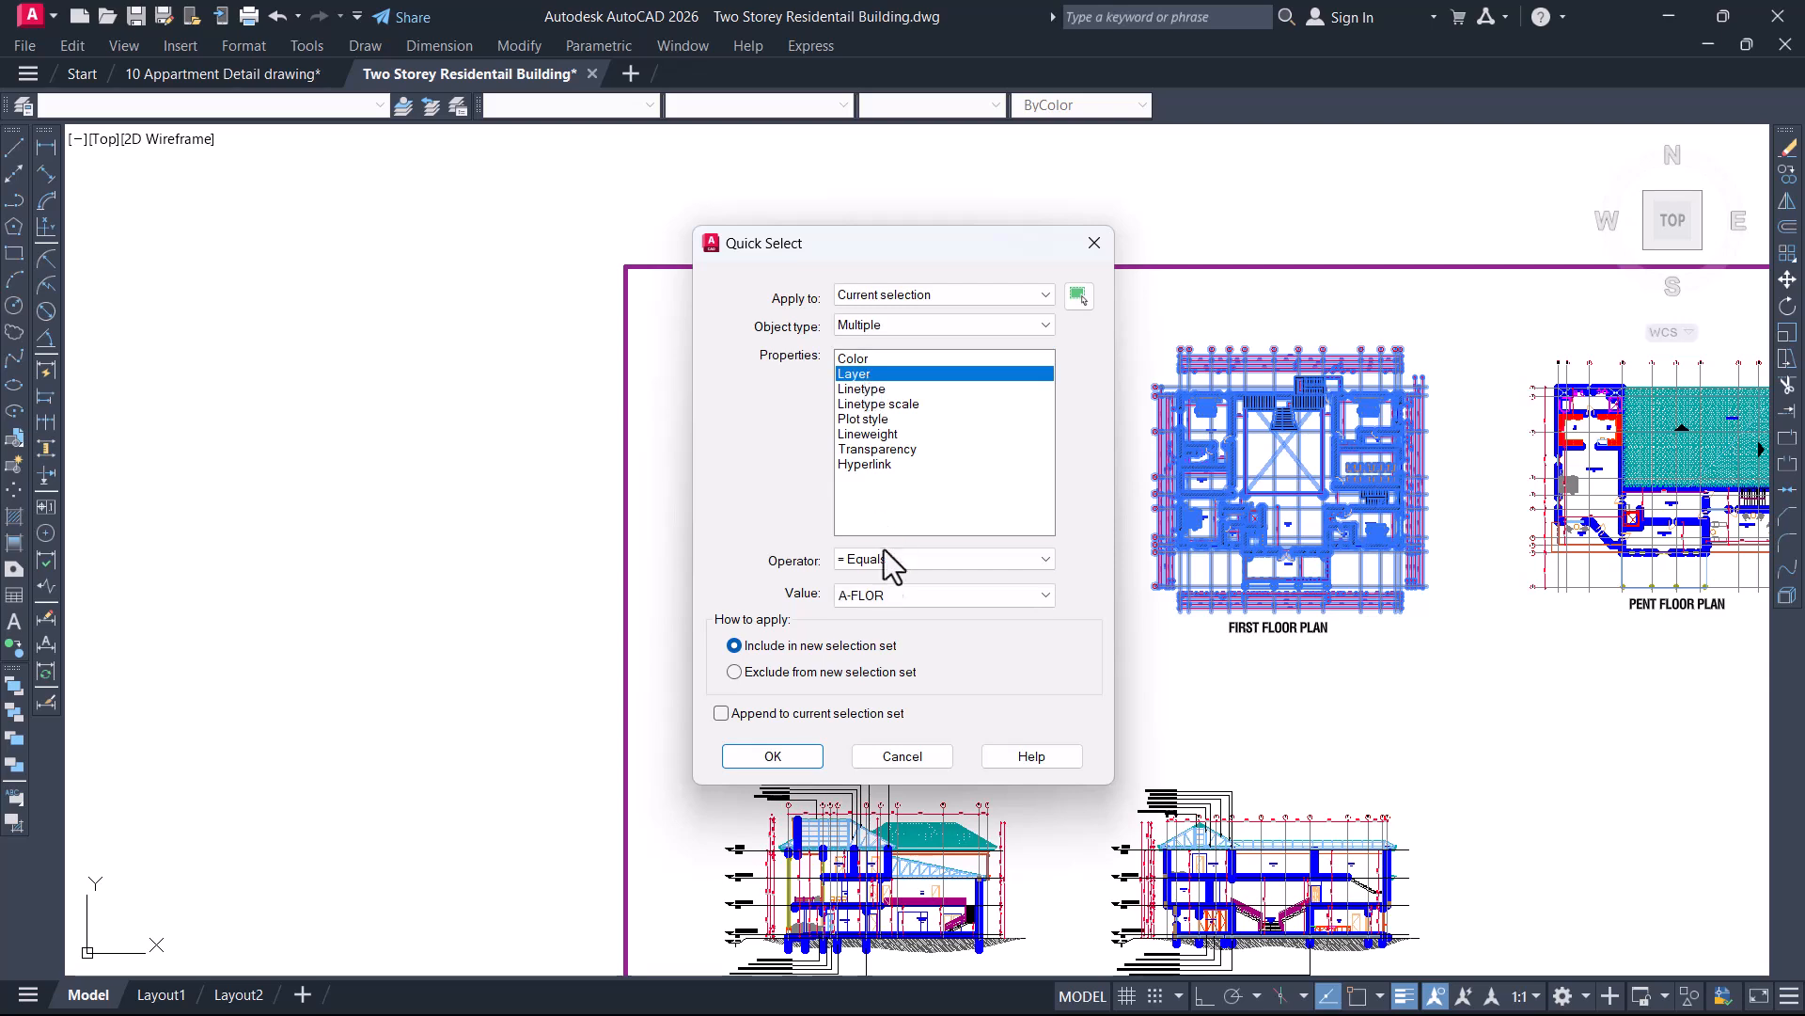
{"action": "left_click", "coordinate": [880, 595]}
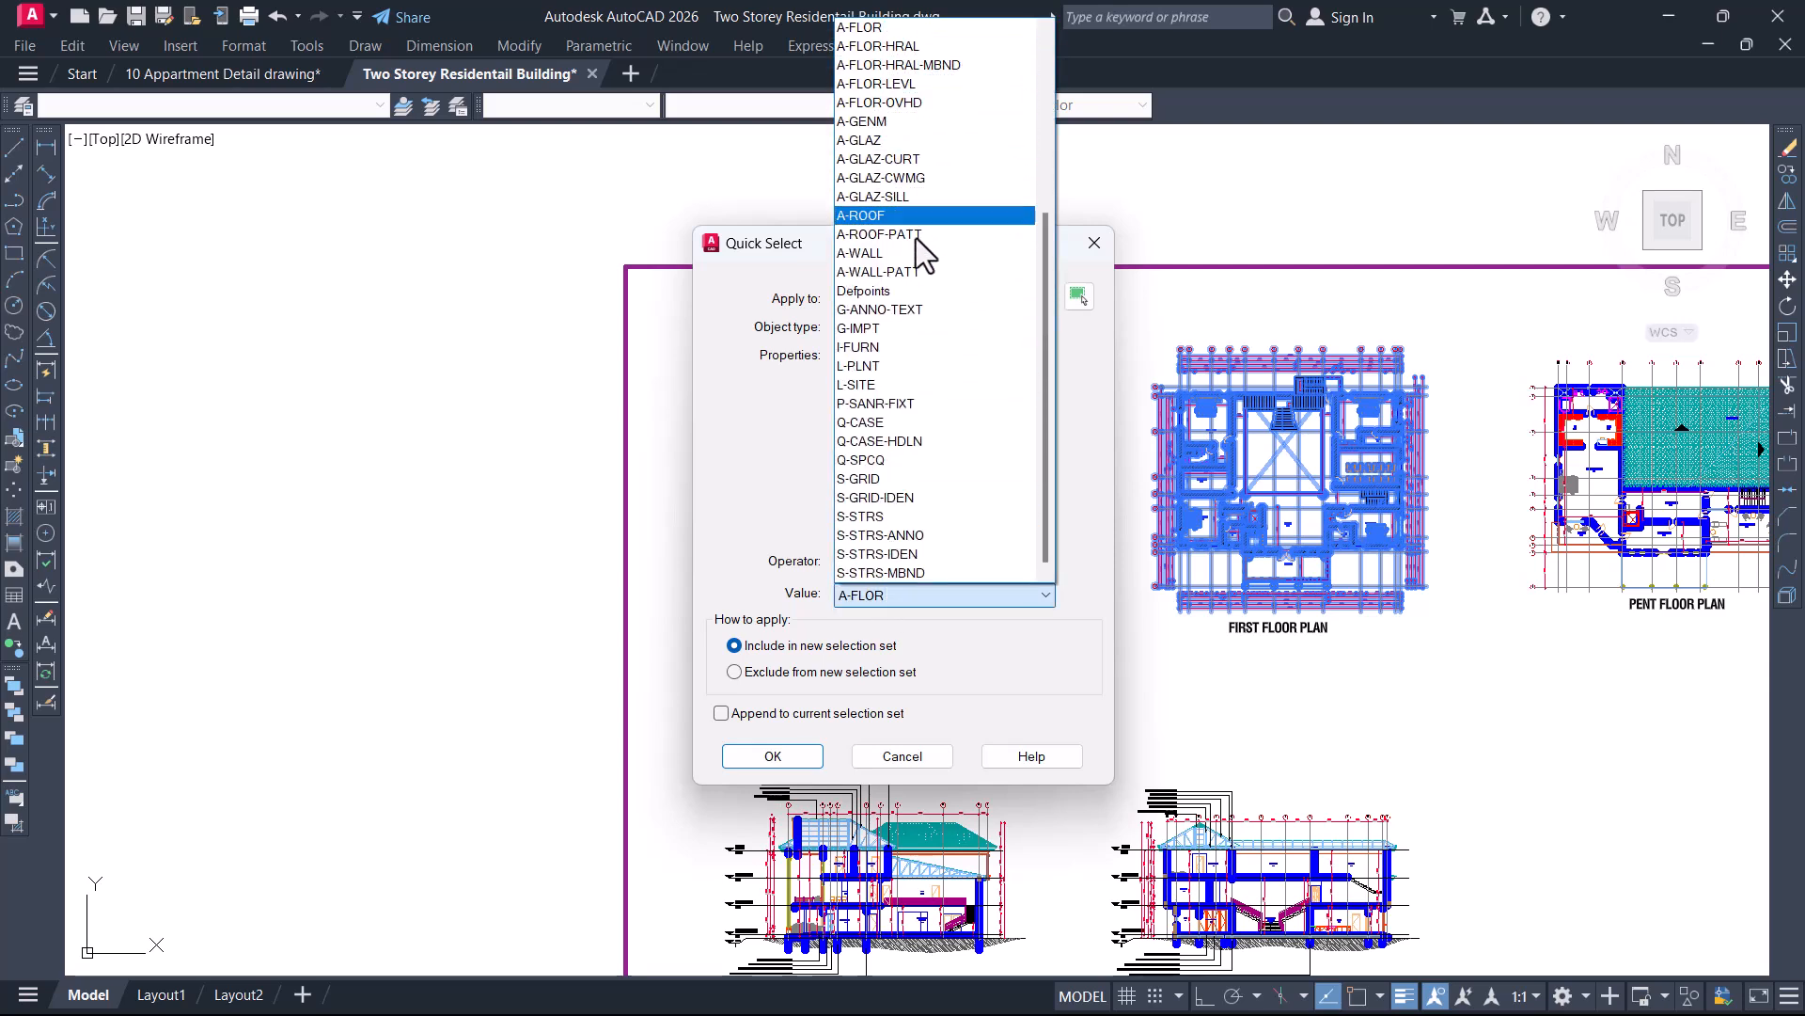
{"action": "scroll", "coordinate": [932, 291], "scroll_direction": "up", "scroll_amount": 2}
{"action": "scroll", "coordinate": [931, 123], "scroll_direction": "up", "scroll_amount": 2}
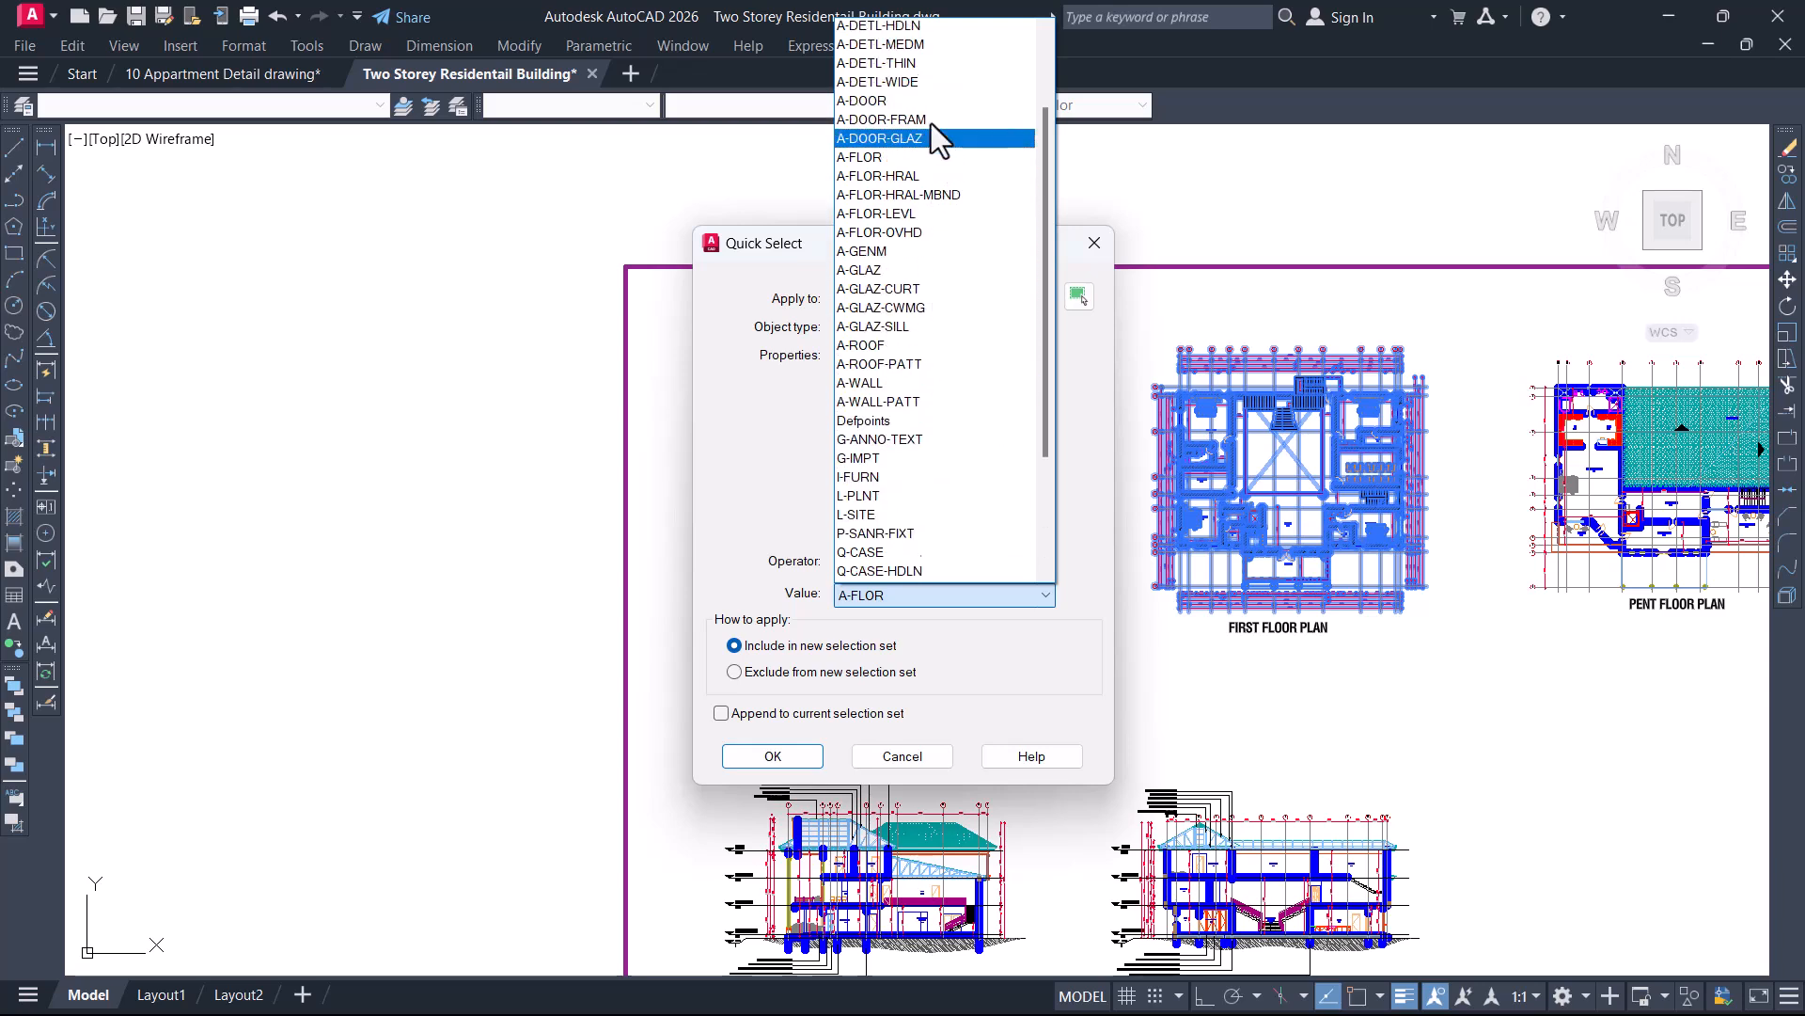
{"action": "scroll", "coordinate": [917, 94], "scroll_direction": "up", "scroll_amount": 1}
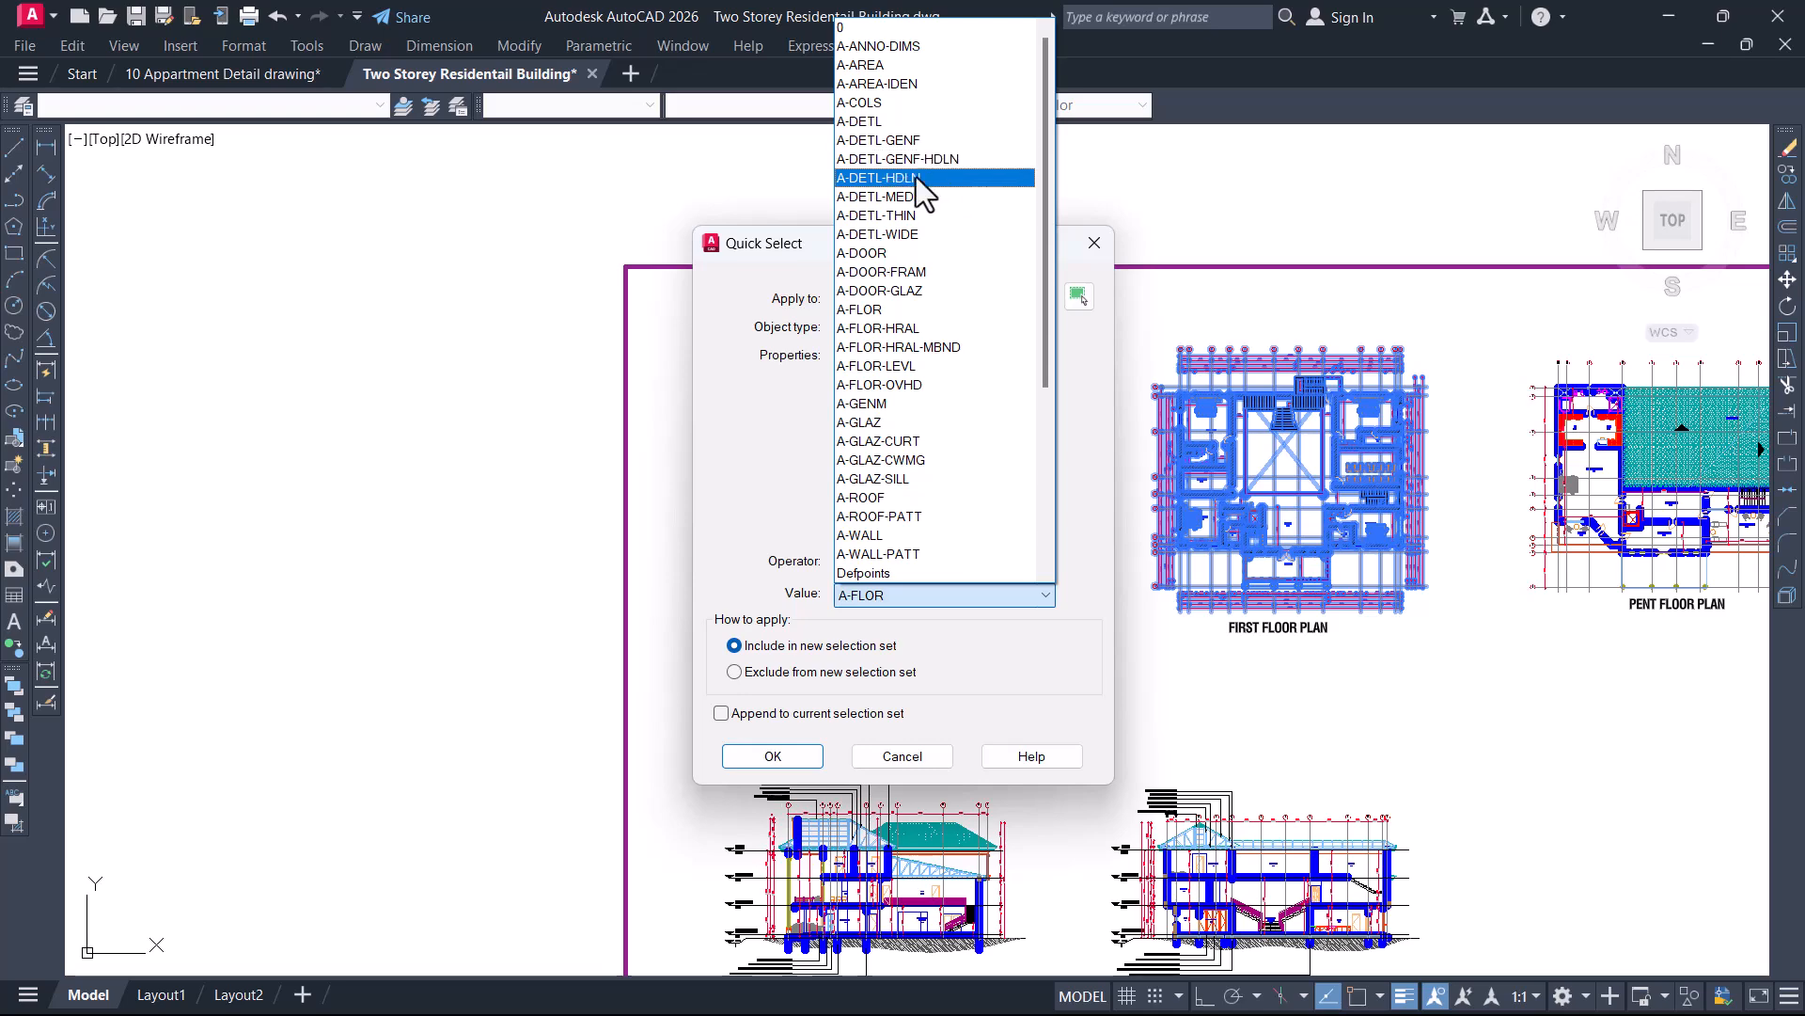
{"action": "left_click", "coordinate": [921, 47]}
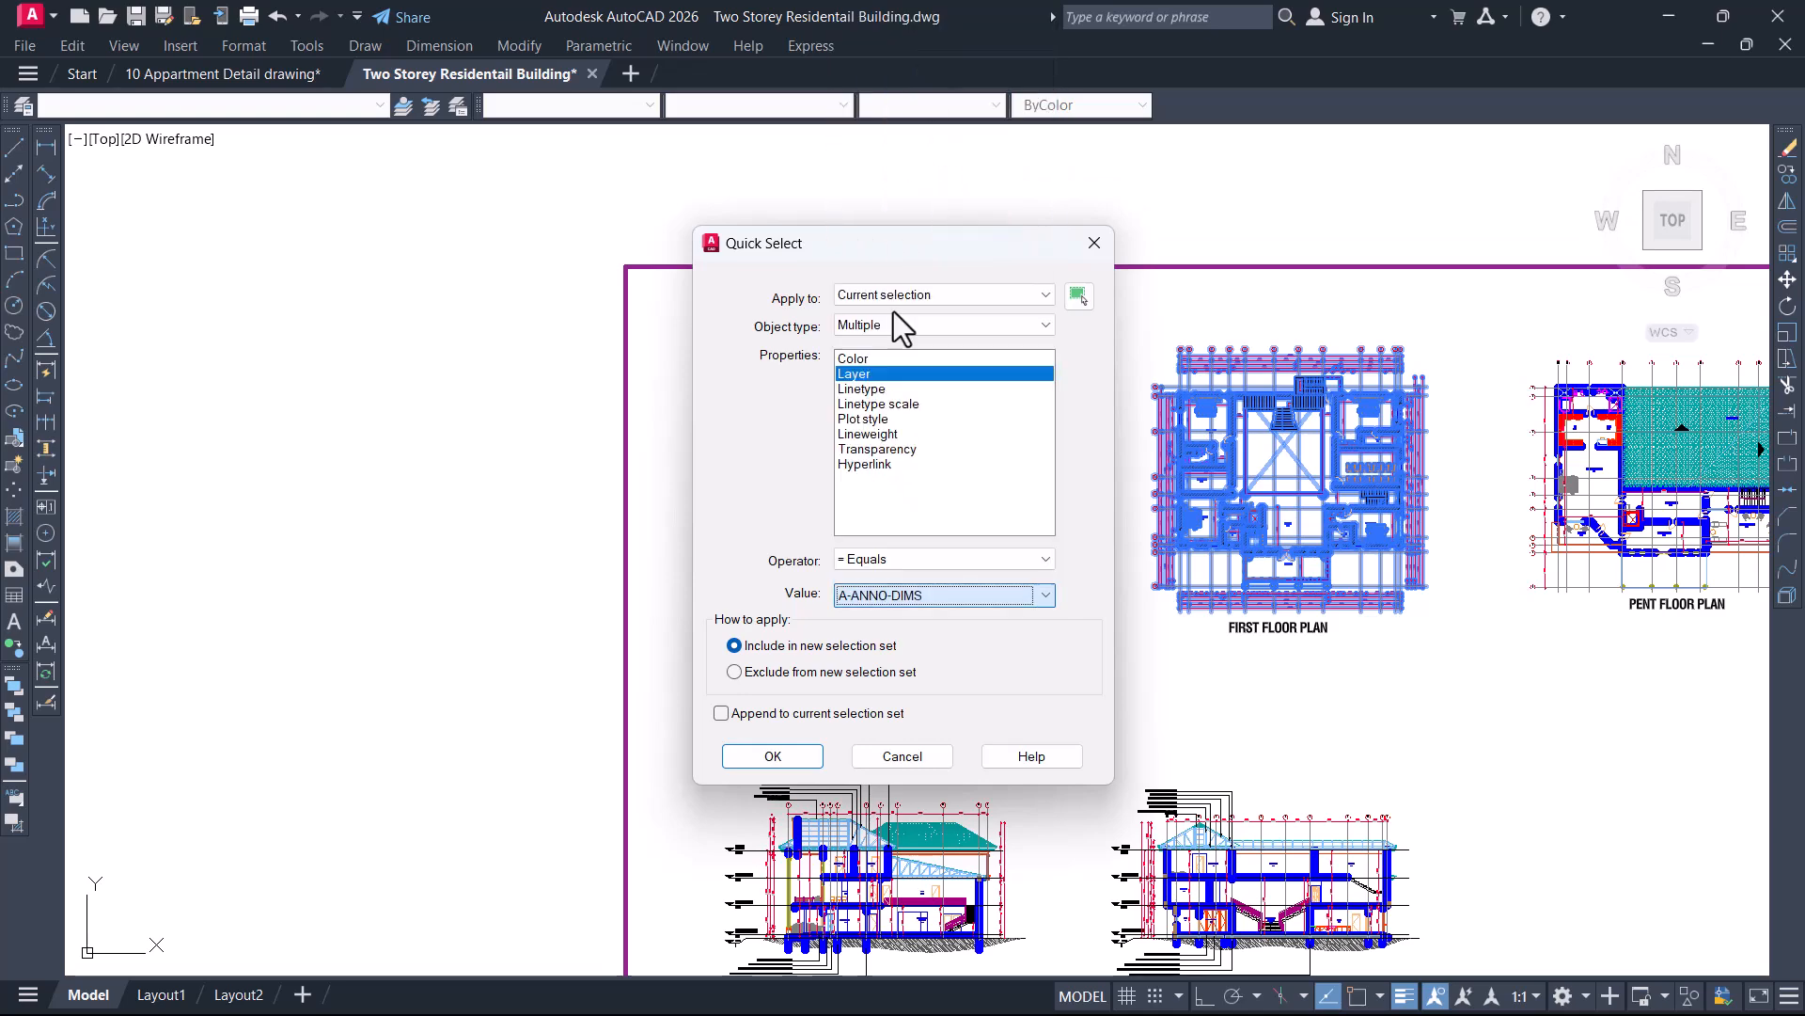
{"action": "left_click", "coordinate": [804, 754]}
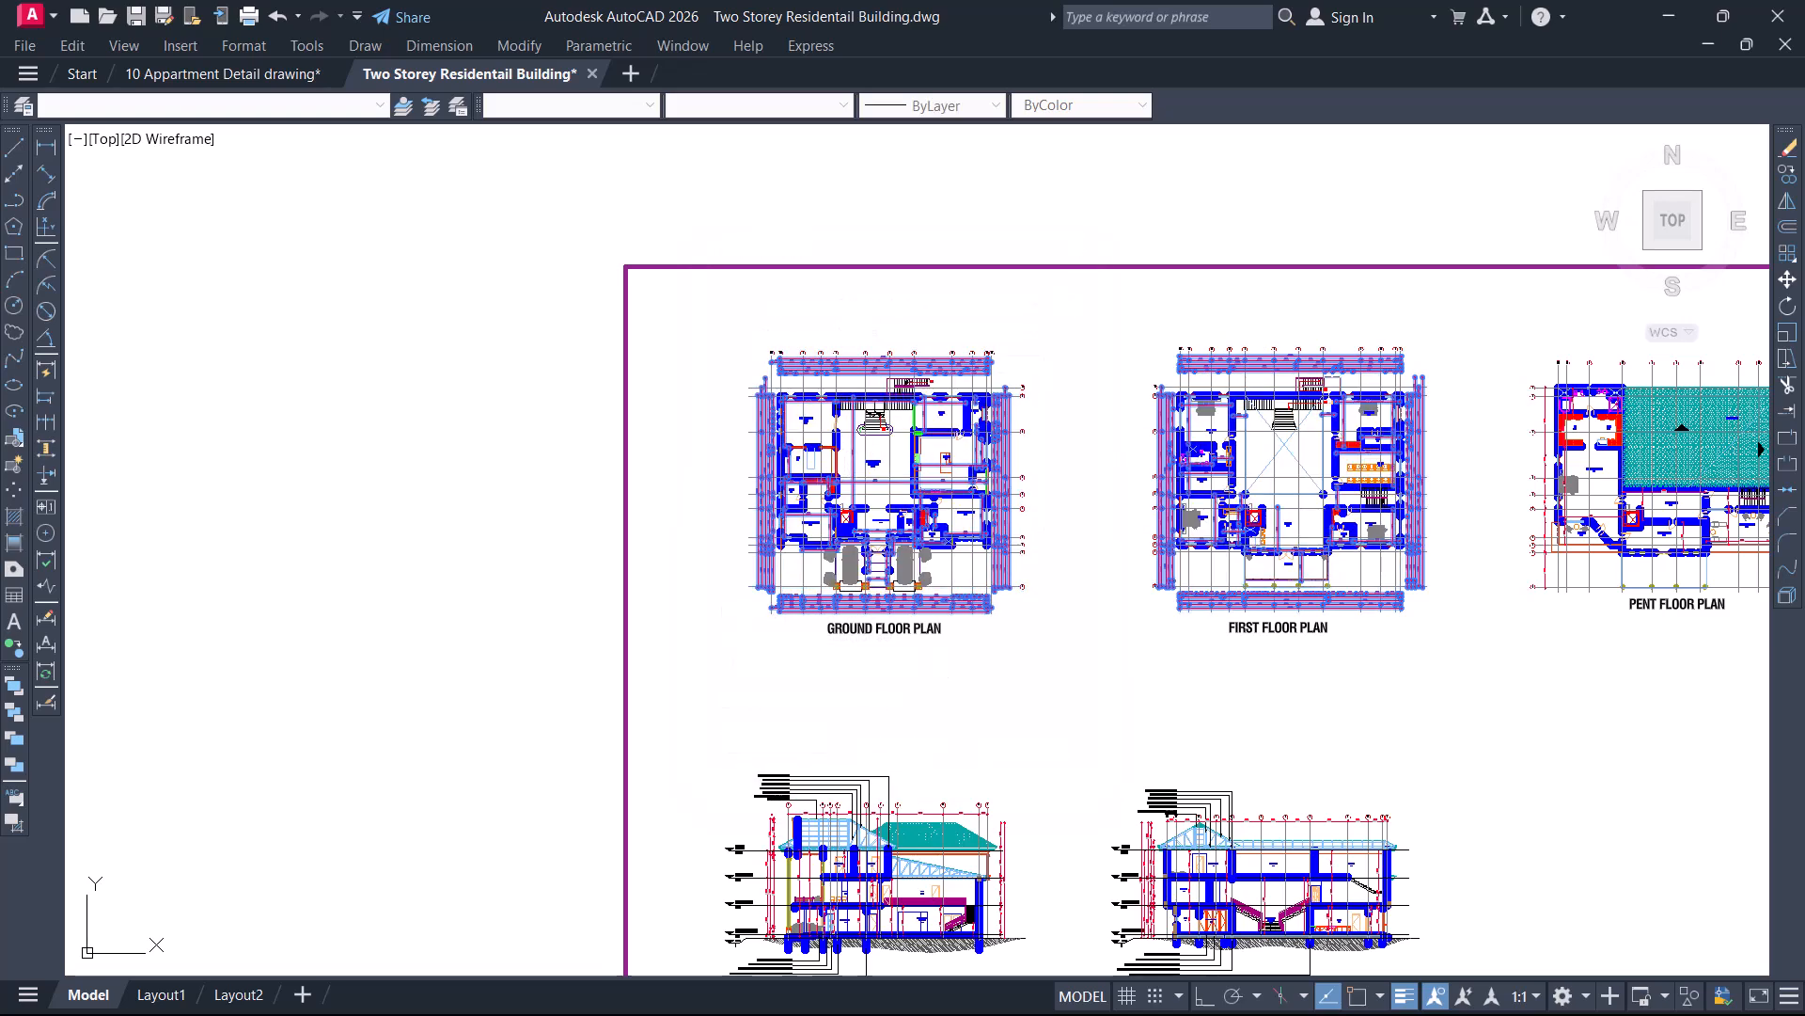
{"action": "scroll", "coordinate": [921, 399], "scroll_direction": "up", "scroll_amount": 4}
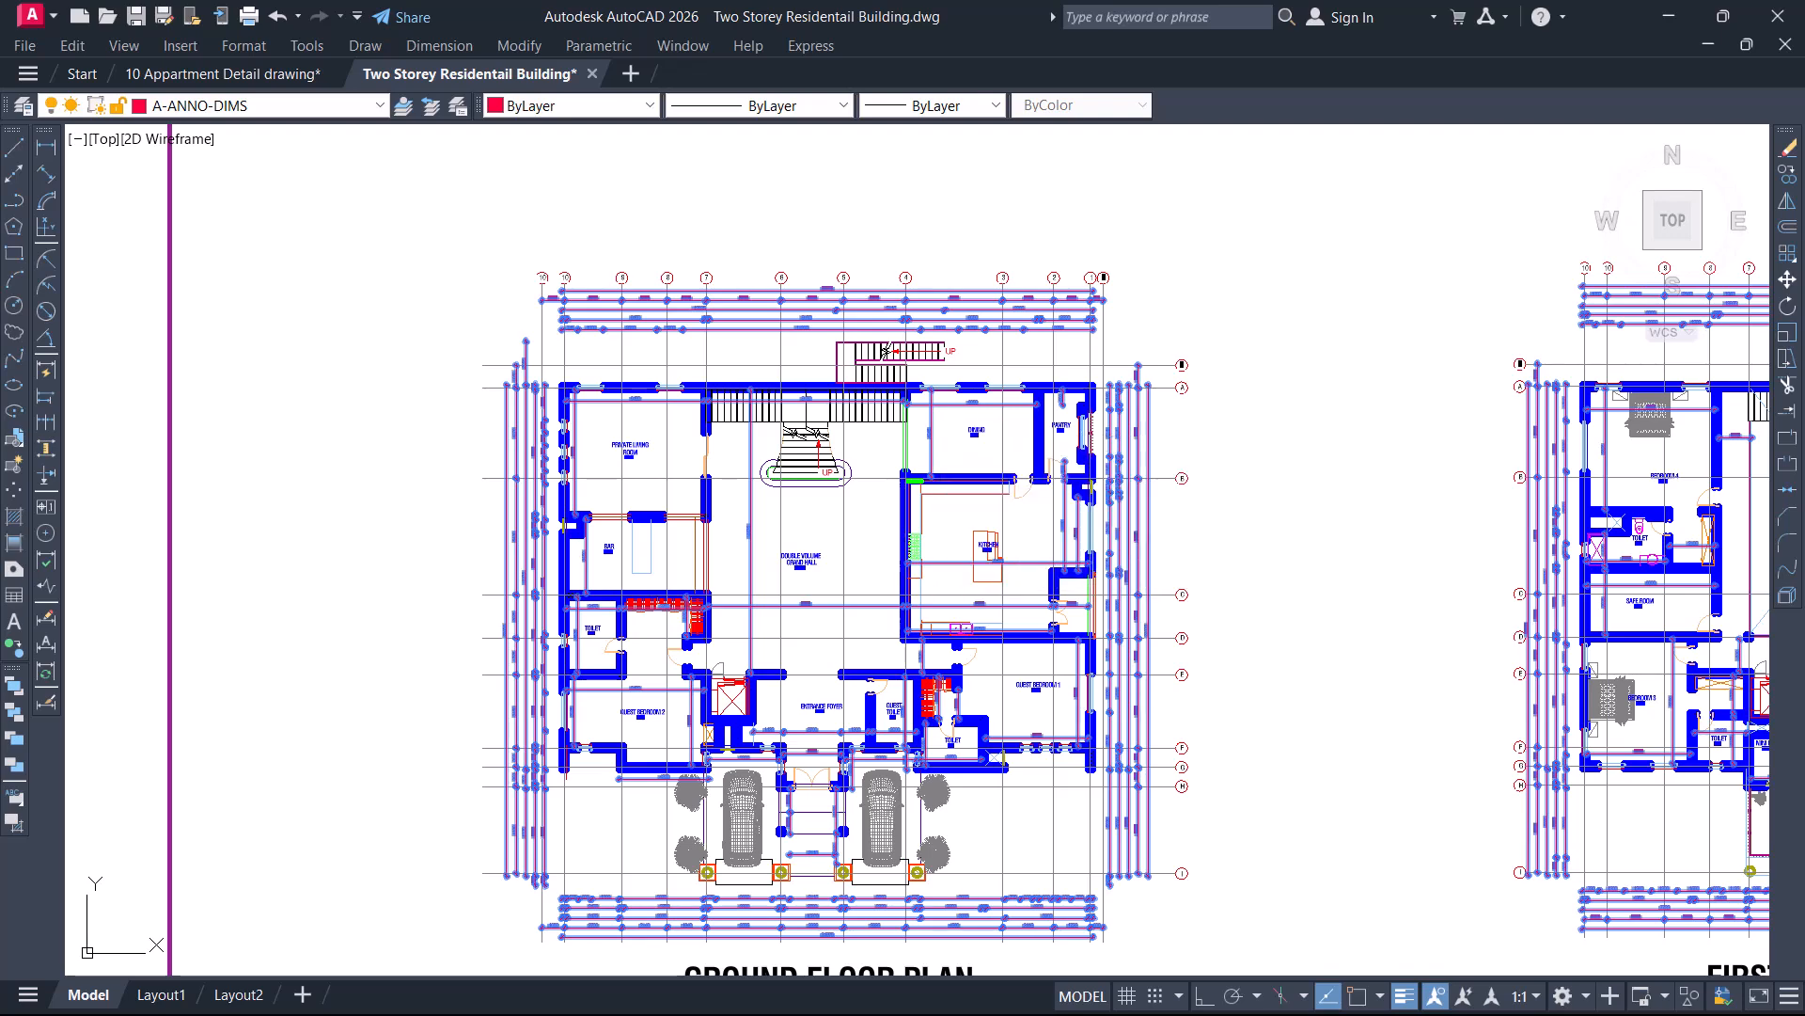
Erase the selected A-ANNO-DIMS dimensions from the copied ground floor and first floor plans
{"action": "key", "text": "Return"}
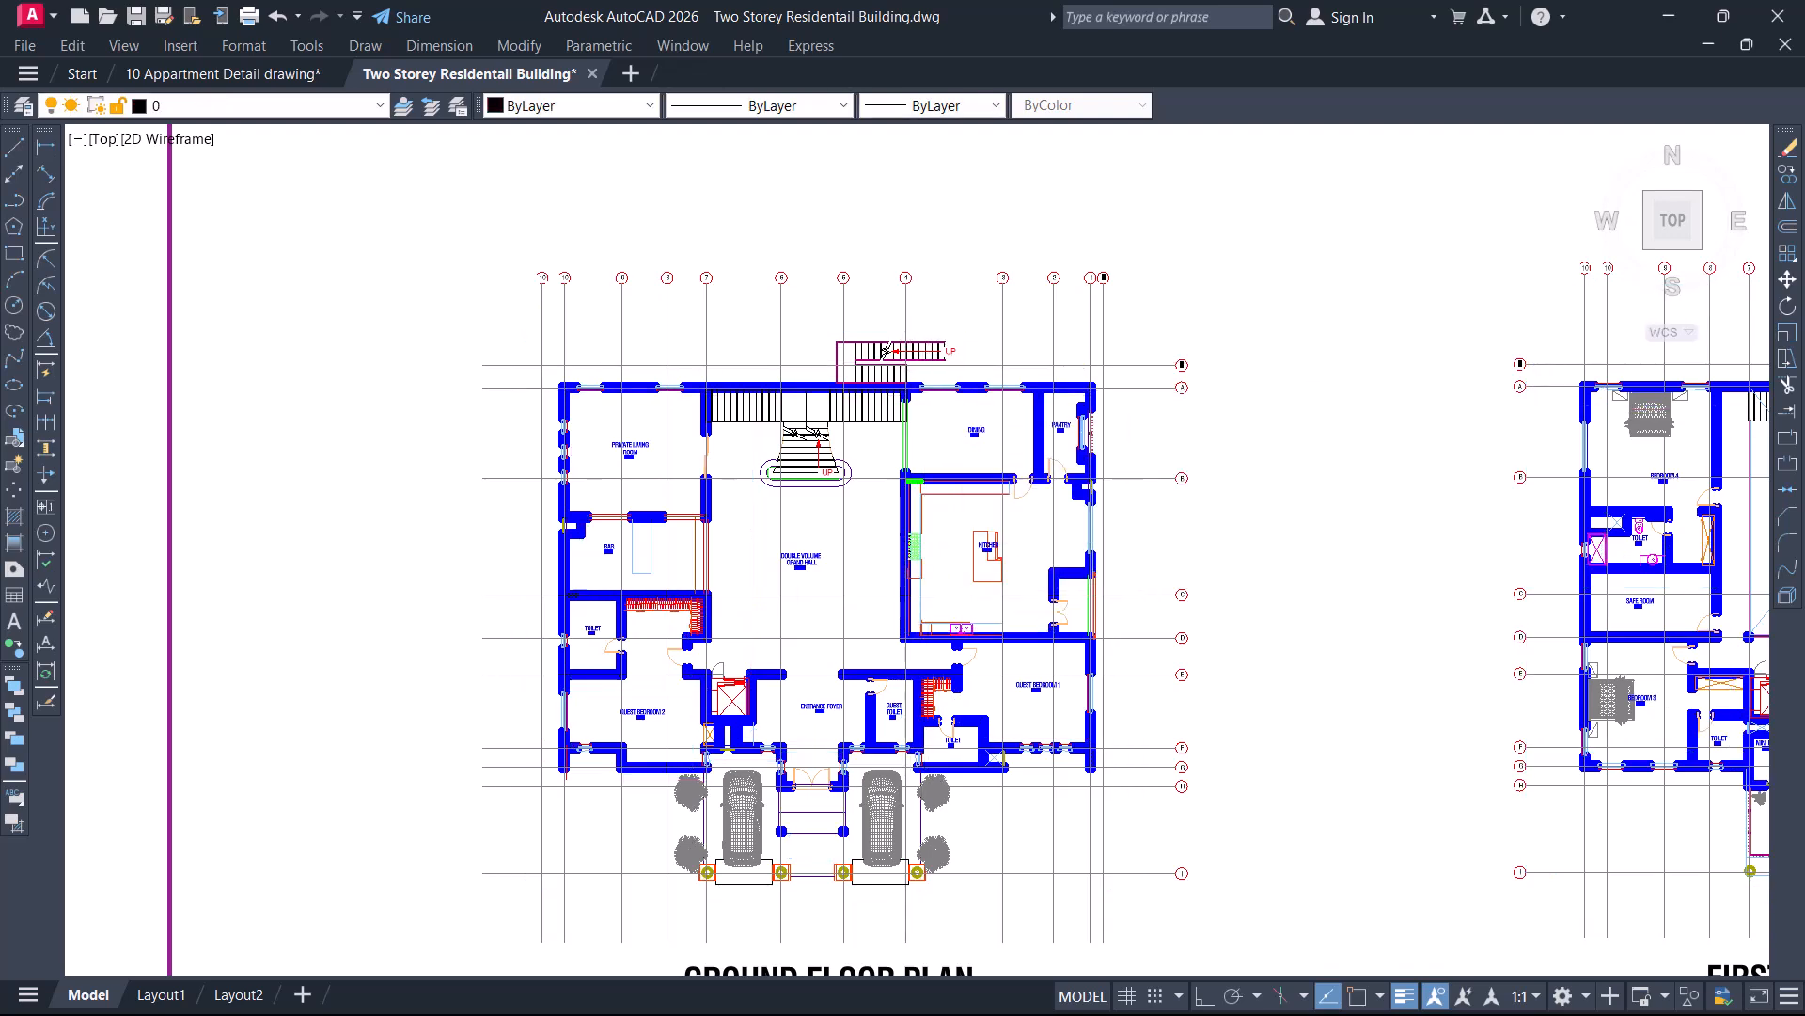
{"action": "scroll", "coordinate": [923, 395], "scroll_direction": "down", "scroll_amount": 4}
{"action": "scroll", "coordinate": [956, 382], "scroll_direction": "up", "scroll_amount": 2}
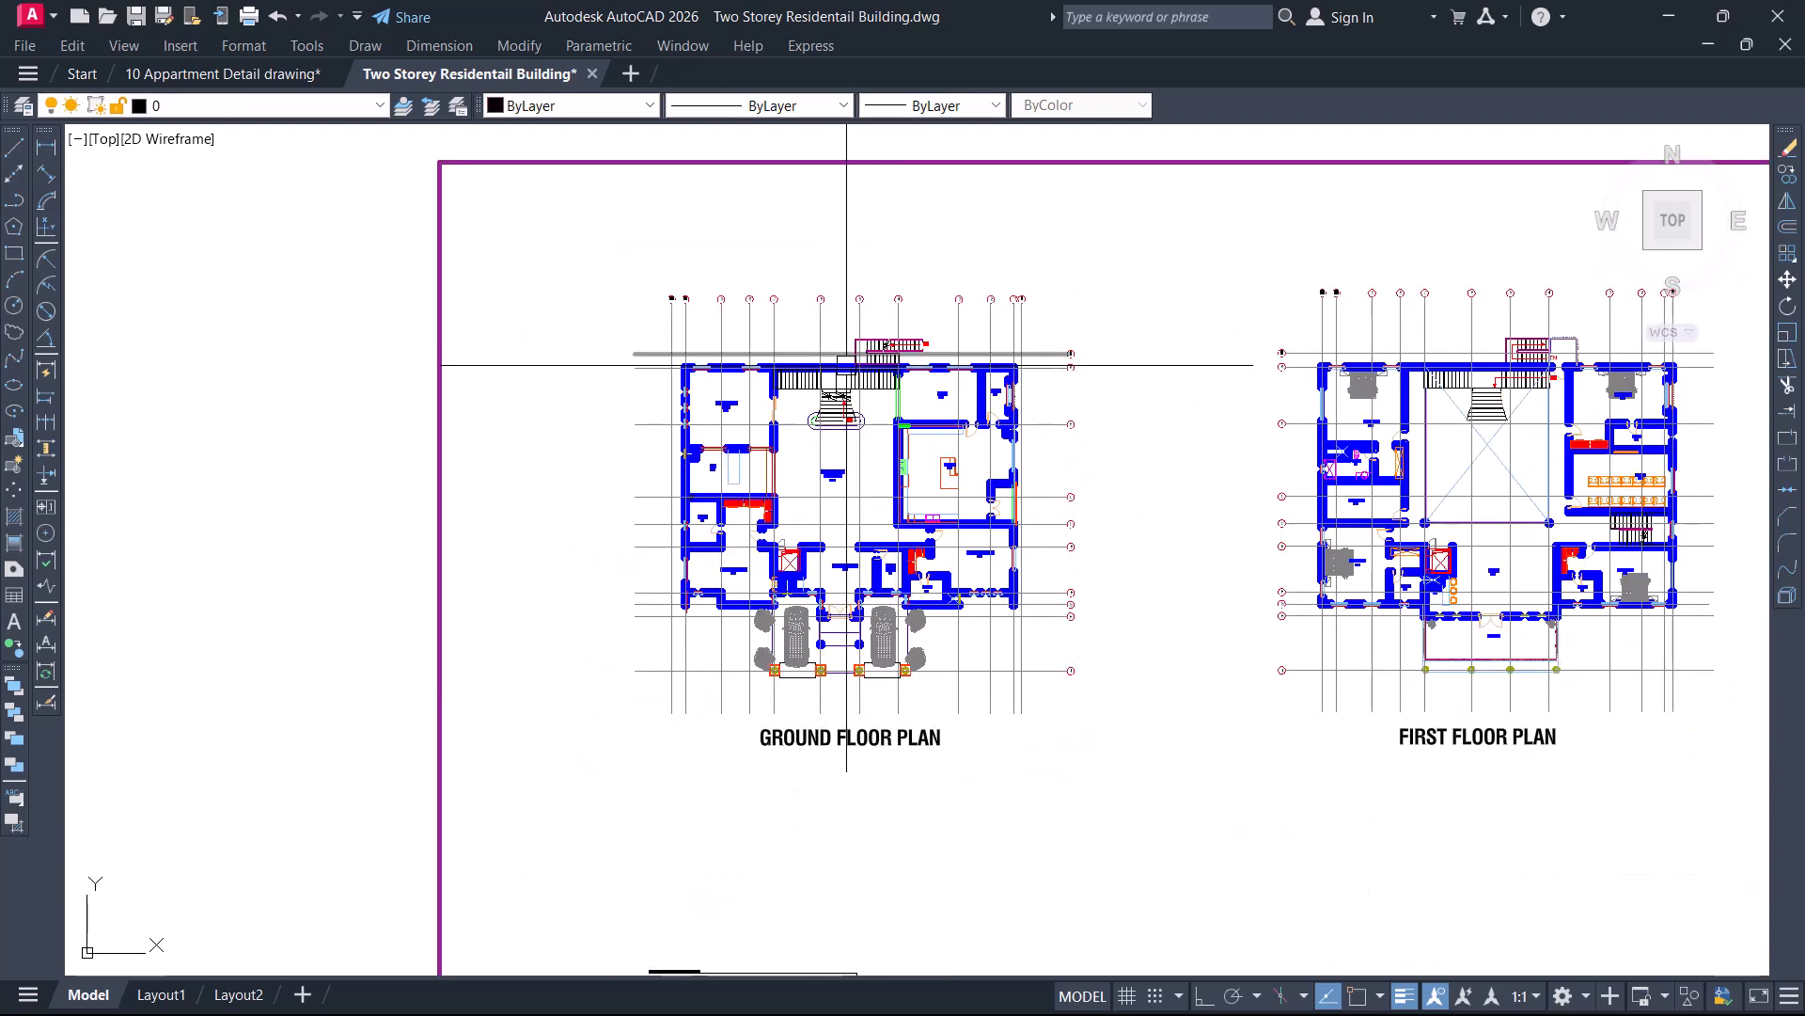
Compare the original sheet's dimensioned floor plans with the undimensioned plans on the copied sheet
{"action": "scroll", "coordinate": [1044, 403], "scroll_direction": "down", "scroll_amount": 4}
{"action": "middle_click_drag", "start_coordinate": [608, 446], "coordinate": [1801, 570]}
{"action": "middle_click_drag", "start_coordinate": [633, 468], "coordinate": [1458, 484]}
{"action": "scroll", "coordinate": [236, 354], "scroll_direction": "up", "scroll_amount": 2}
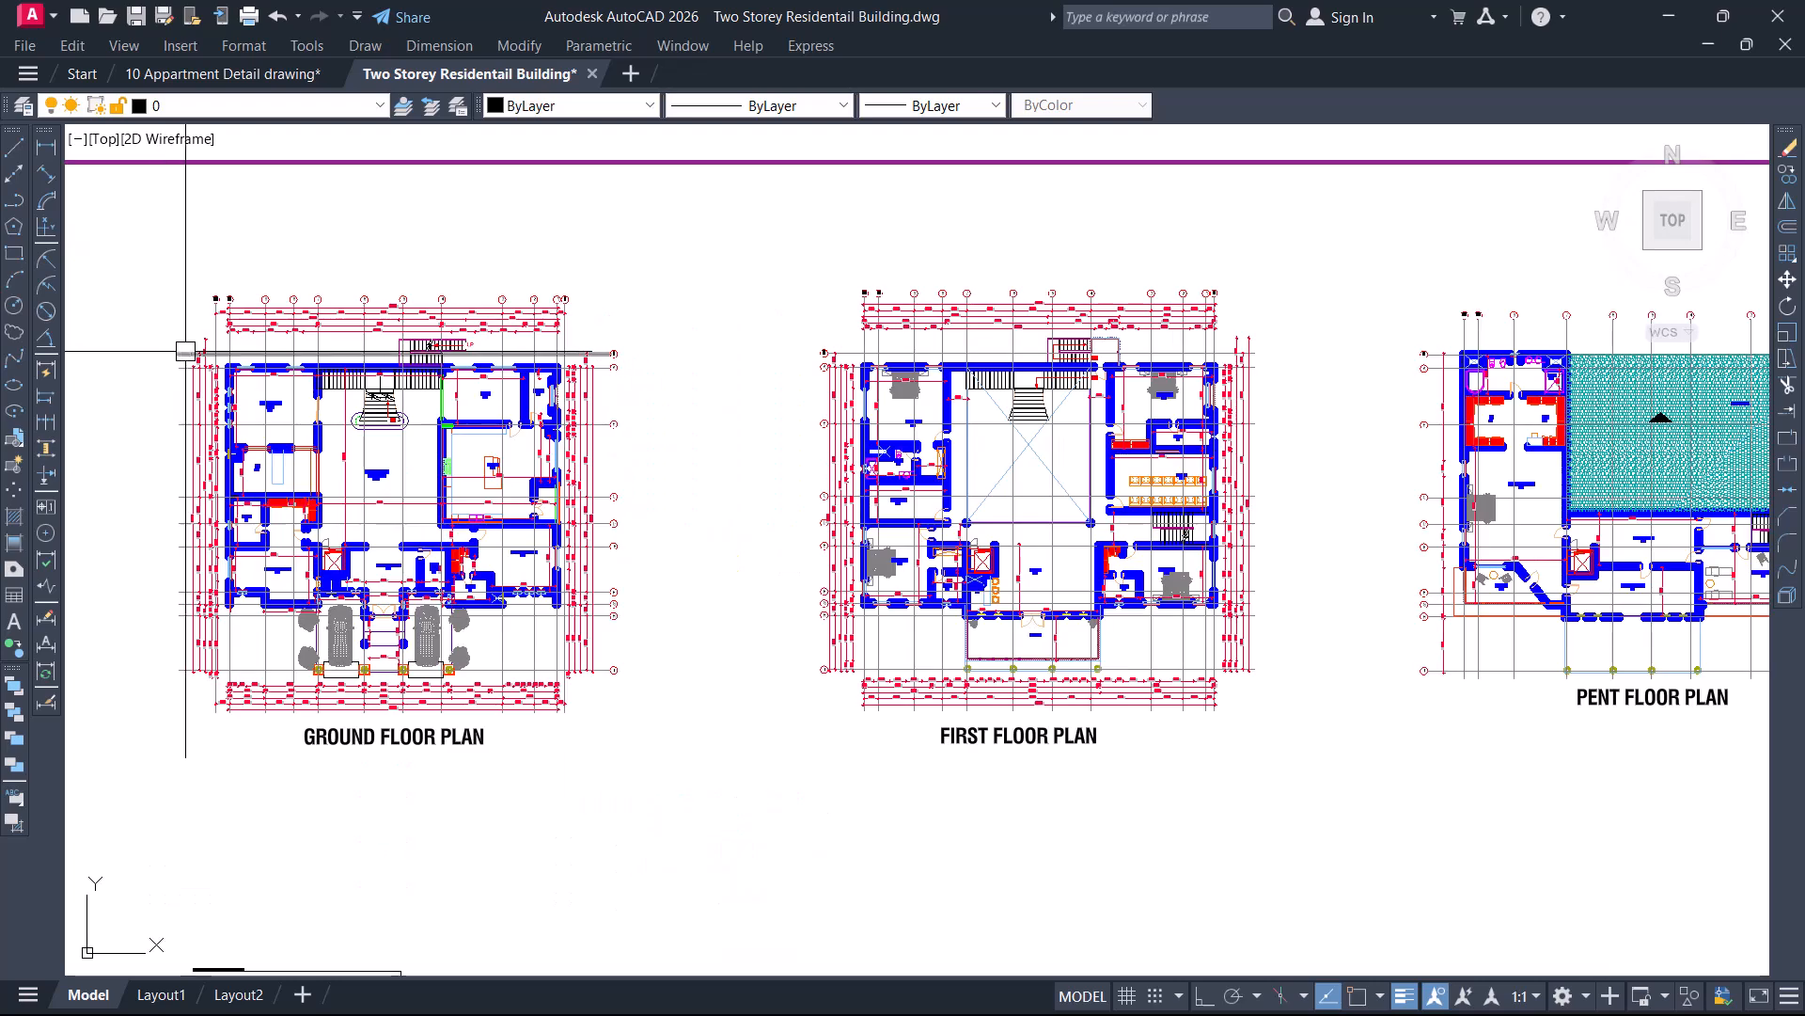
{"action": "scroll", "coordinate": [255, 355], "scroll_direction": "down", "scroll_amount": 4}
{"action": "mouse_move", "coordinate": [735, 371]}
{"action": "middle_mouse_down"}
{"action": "mouse_move", "coordinate": [580, 386]}
{"action": "mouse_move", "coordinate": [23, 337]}
{"action": "middle_mouse_up"}
{"action": "scroll", "coordinate": [1469, 433], "scroll_direction": "up", "scroll_amount": 2}
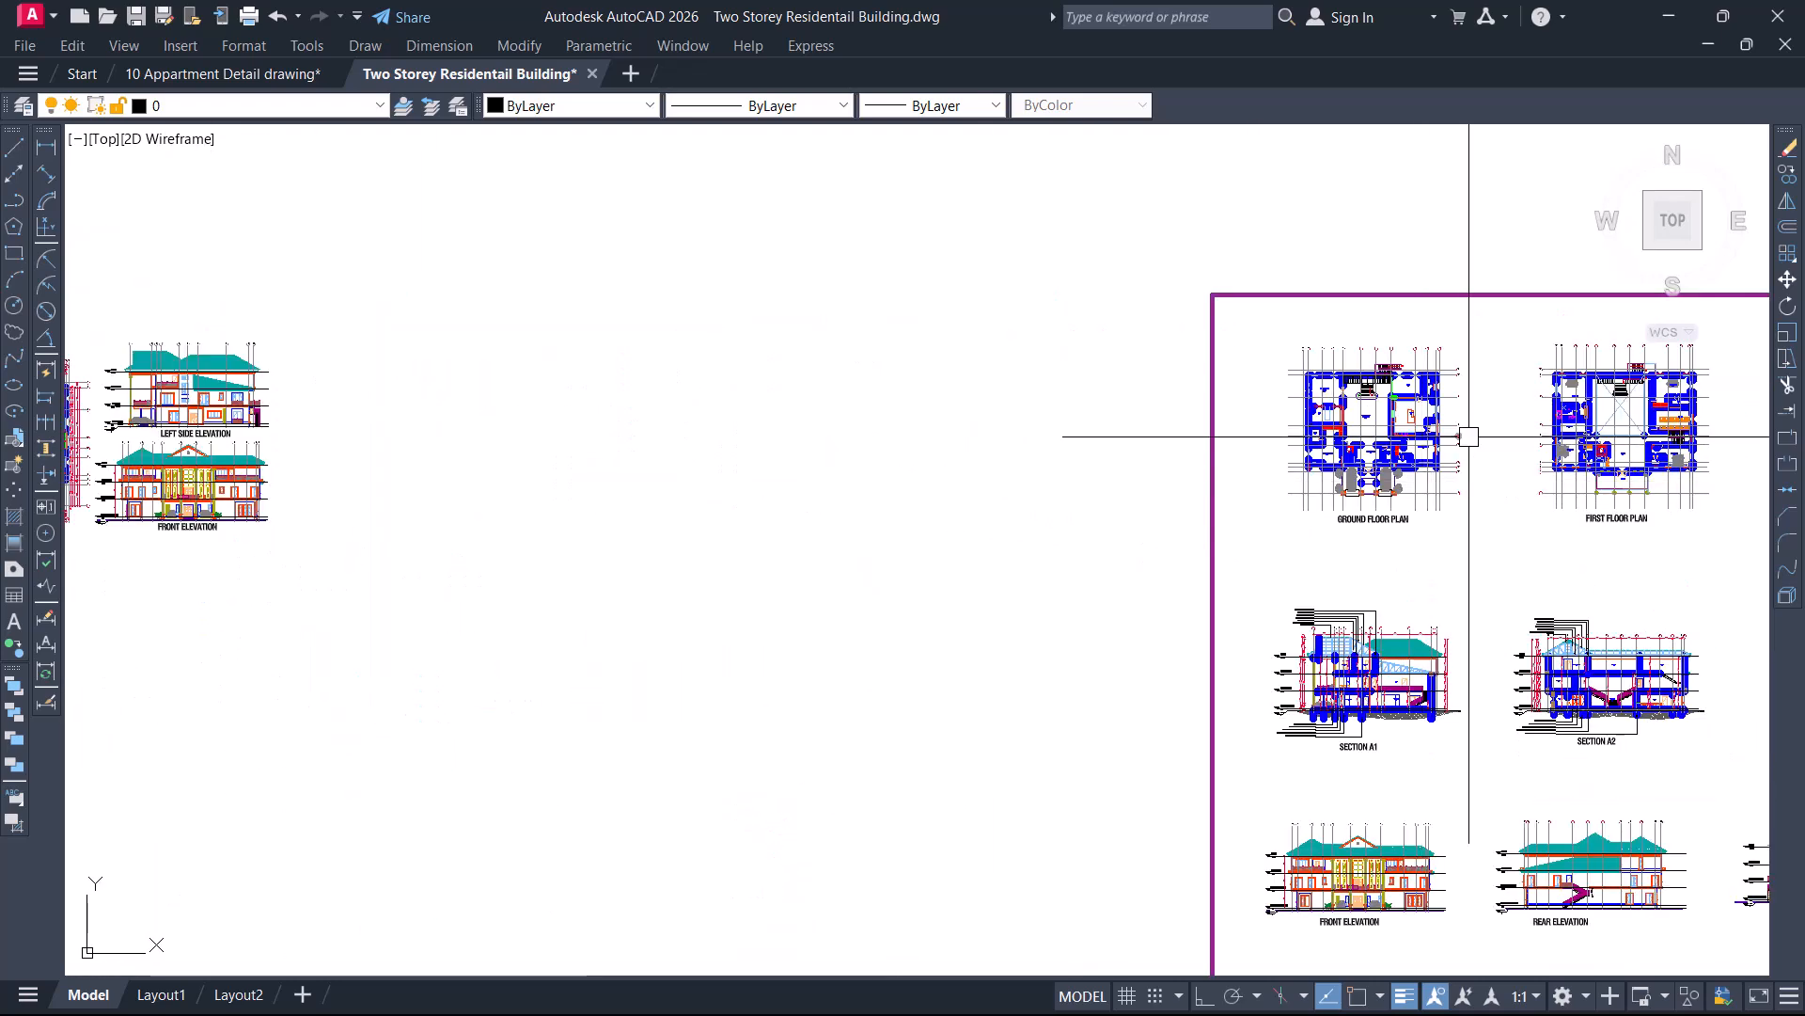
{"action": "middle_click_drag", "start_coordinate": [1459, 436], "coordinate": [743, 393]}
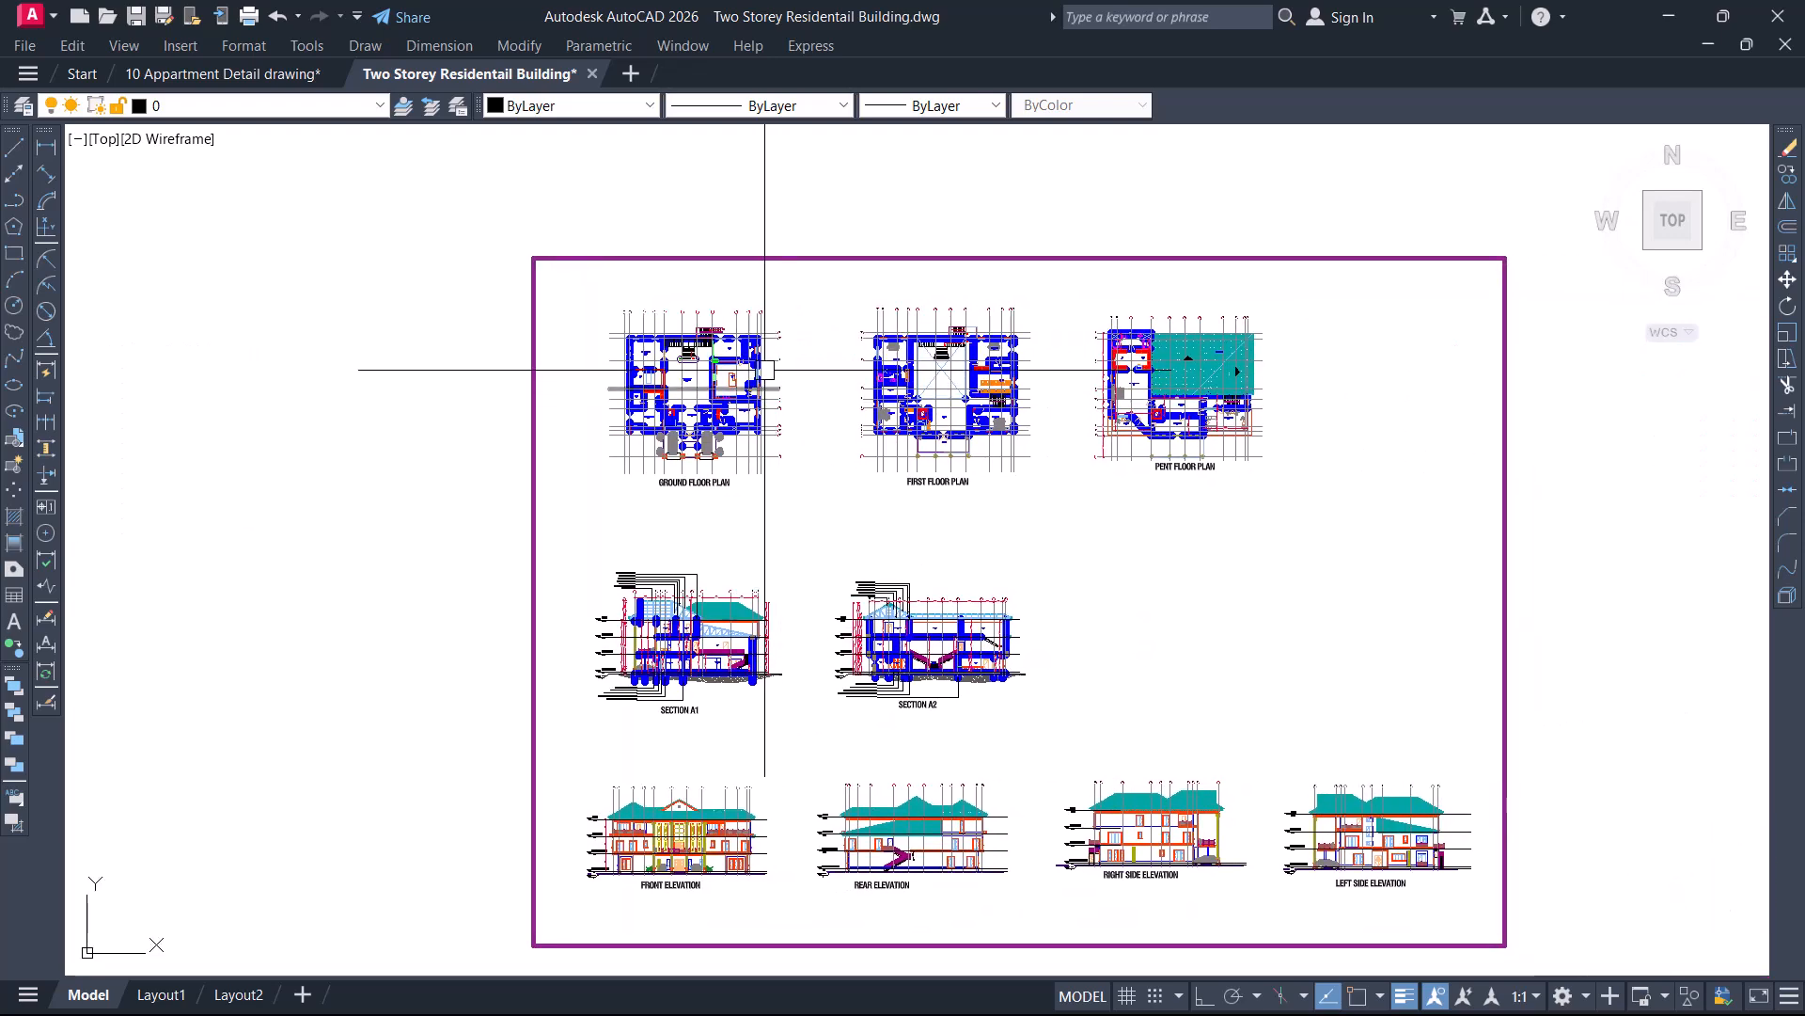
Examine the copied ground floor plan, including its rooms, main staircase, external stair and grid lines
{"action": "scroll", "coordinate": [755, 350], "scroll_direction": "up", "scroll_amount": 3}
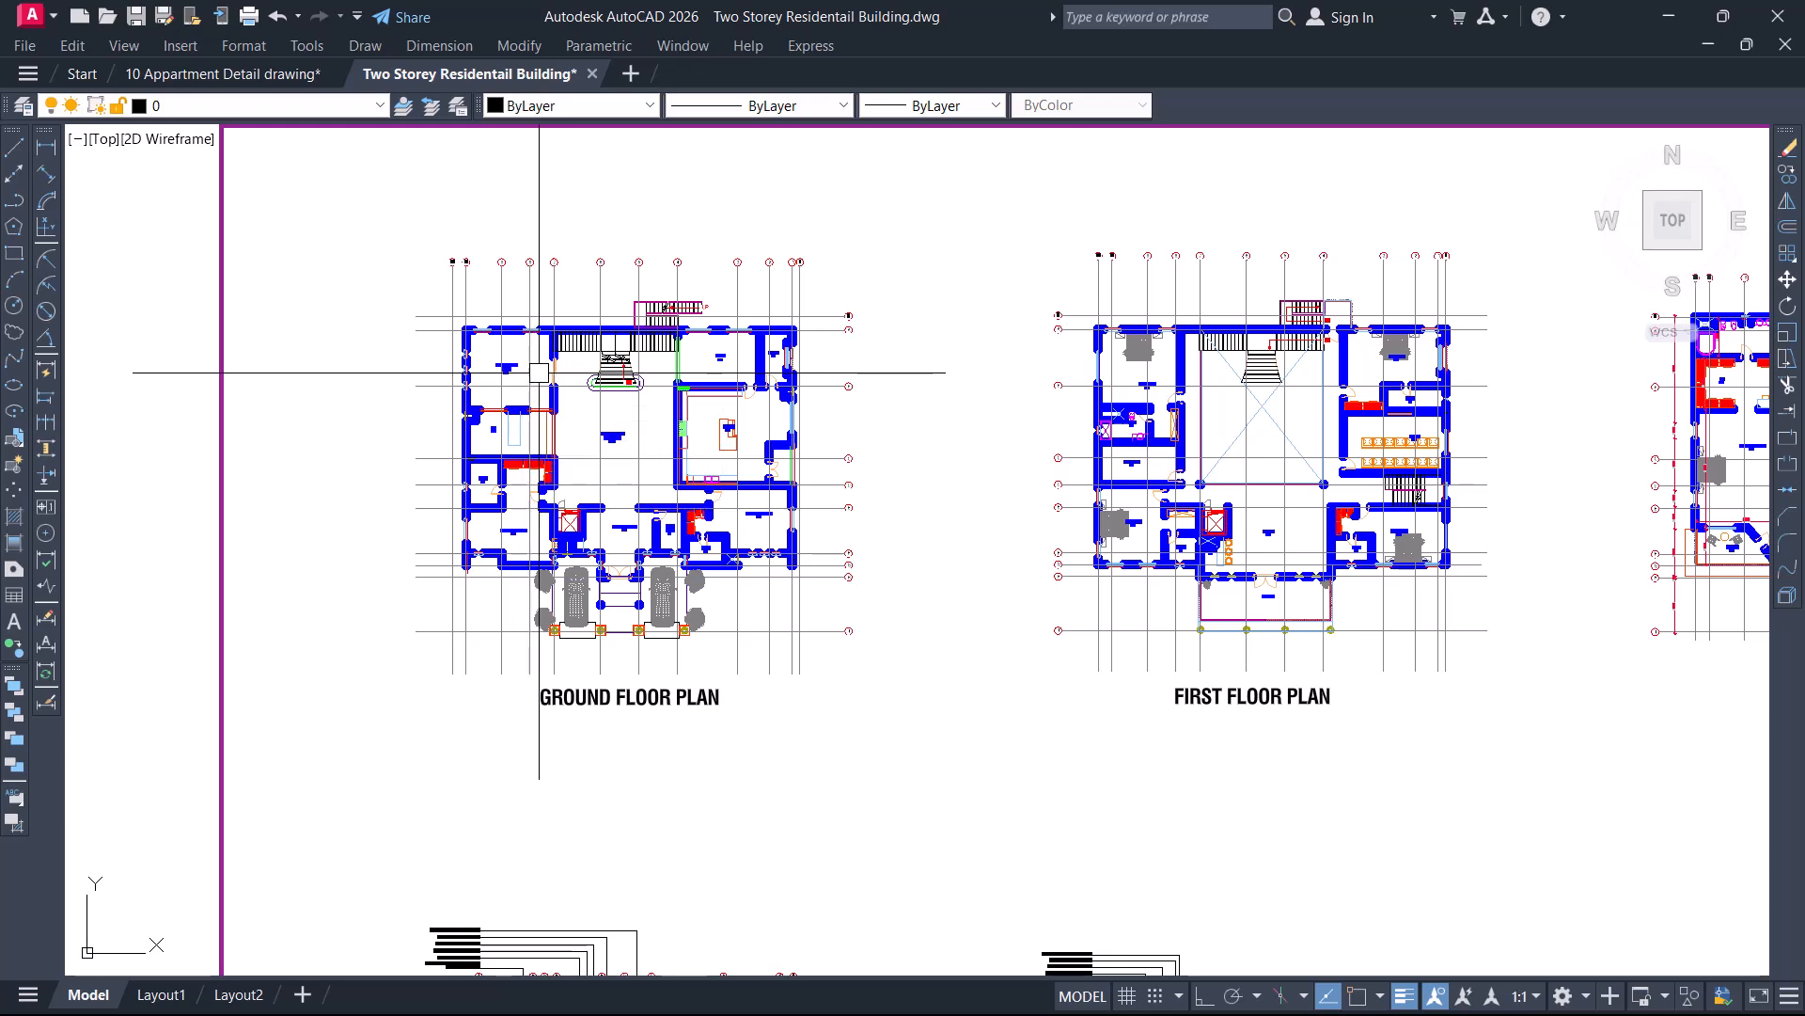
{"action": "scroll", "coordinate": [523, 371], "scroll_direction": "up", "scroll_amount": 2}
{"action": "middle_click_drag", "start_coordinate": [559, 324], "coordinate": [596, 325]}
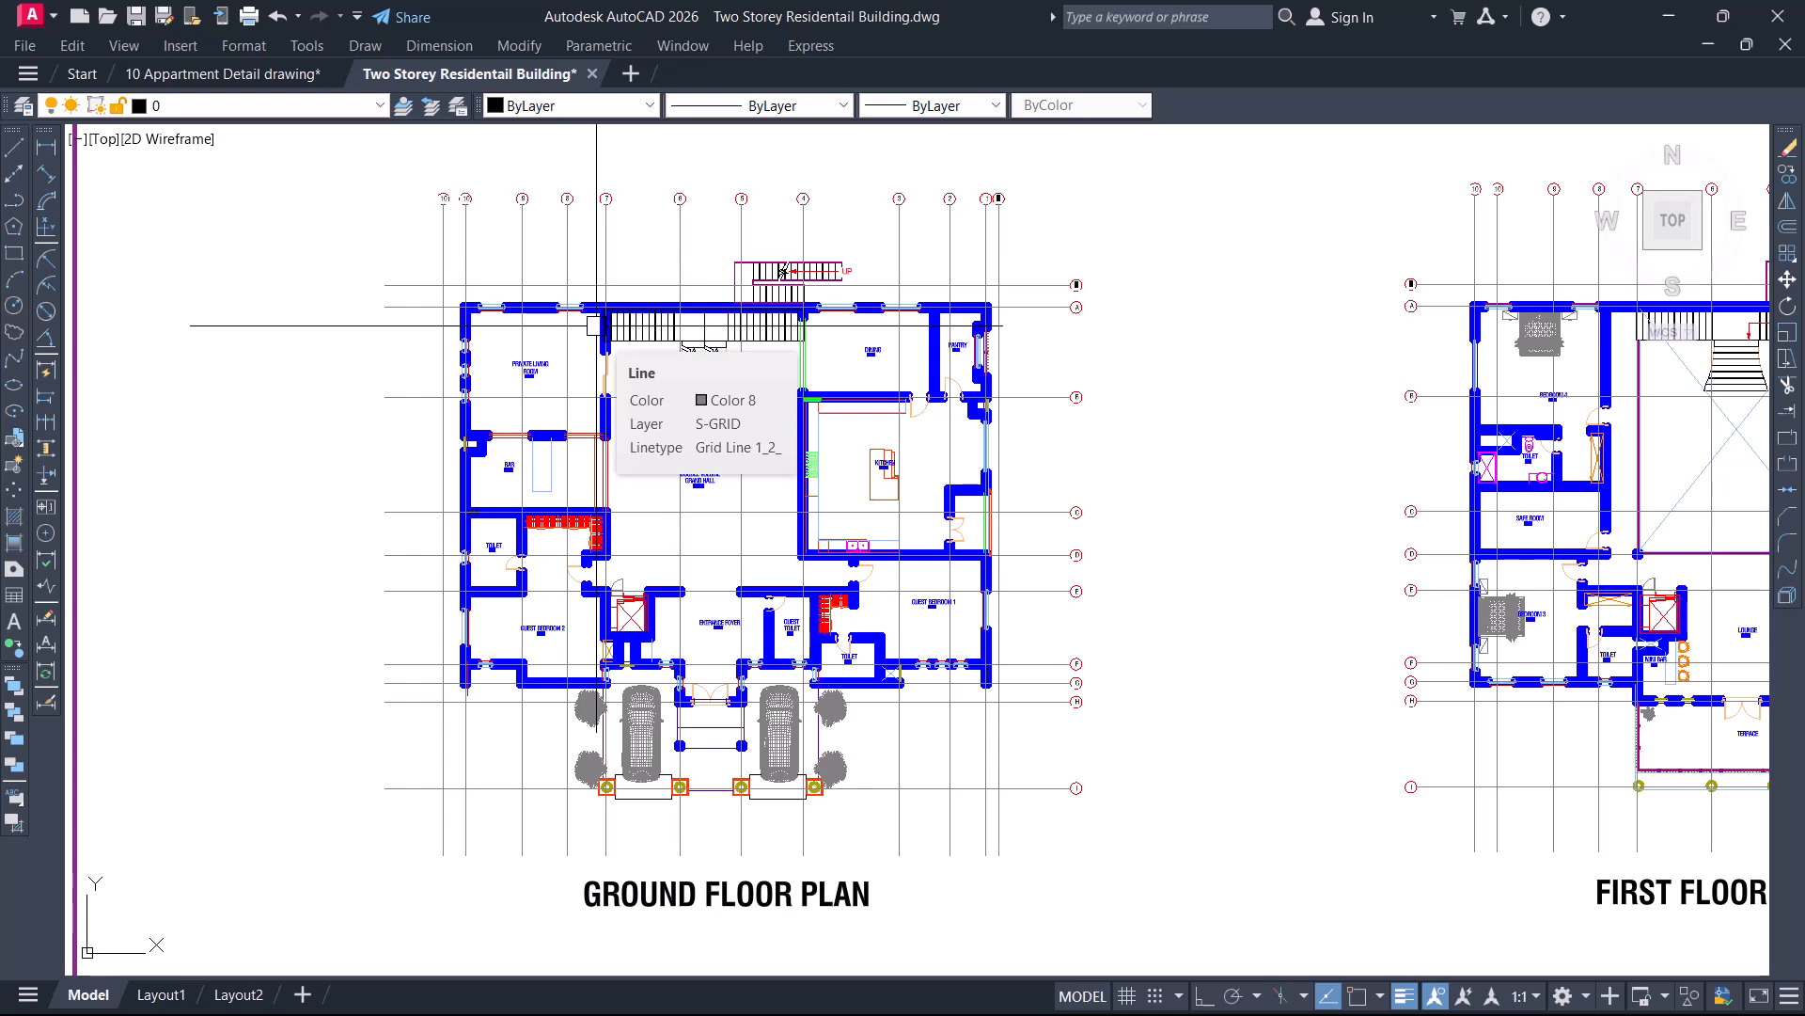
{"action": "scroll", "coordinate": [596, 326], "scroll_direction": "up", "scroll_amount": 3}
{"action": "middle_click_drag", "start_coordinate": [537, 287], "coordinate": [579, 299]}
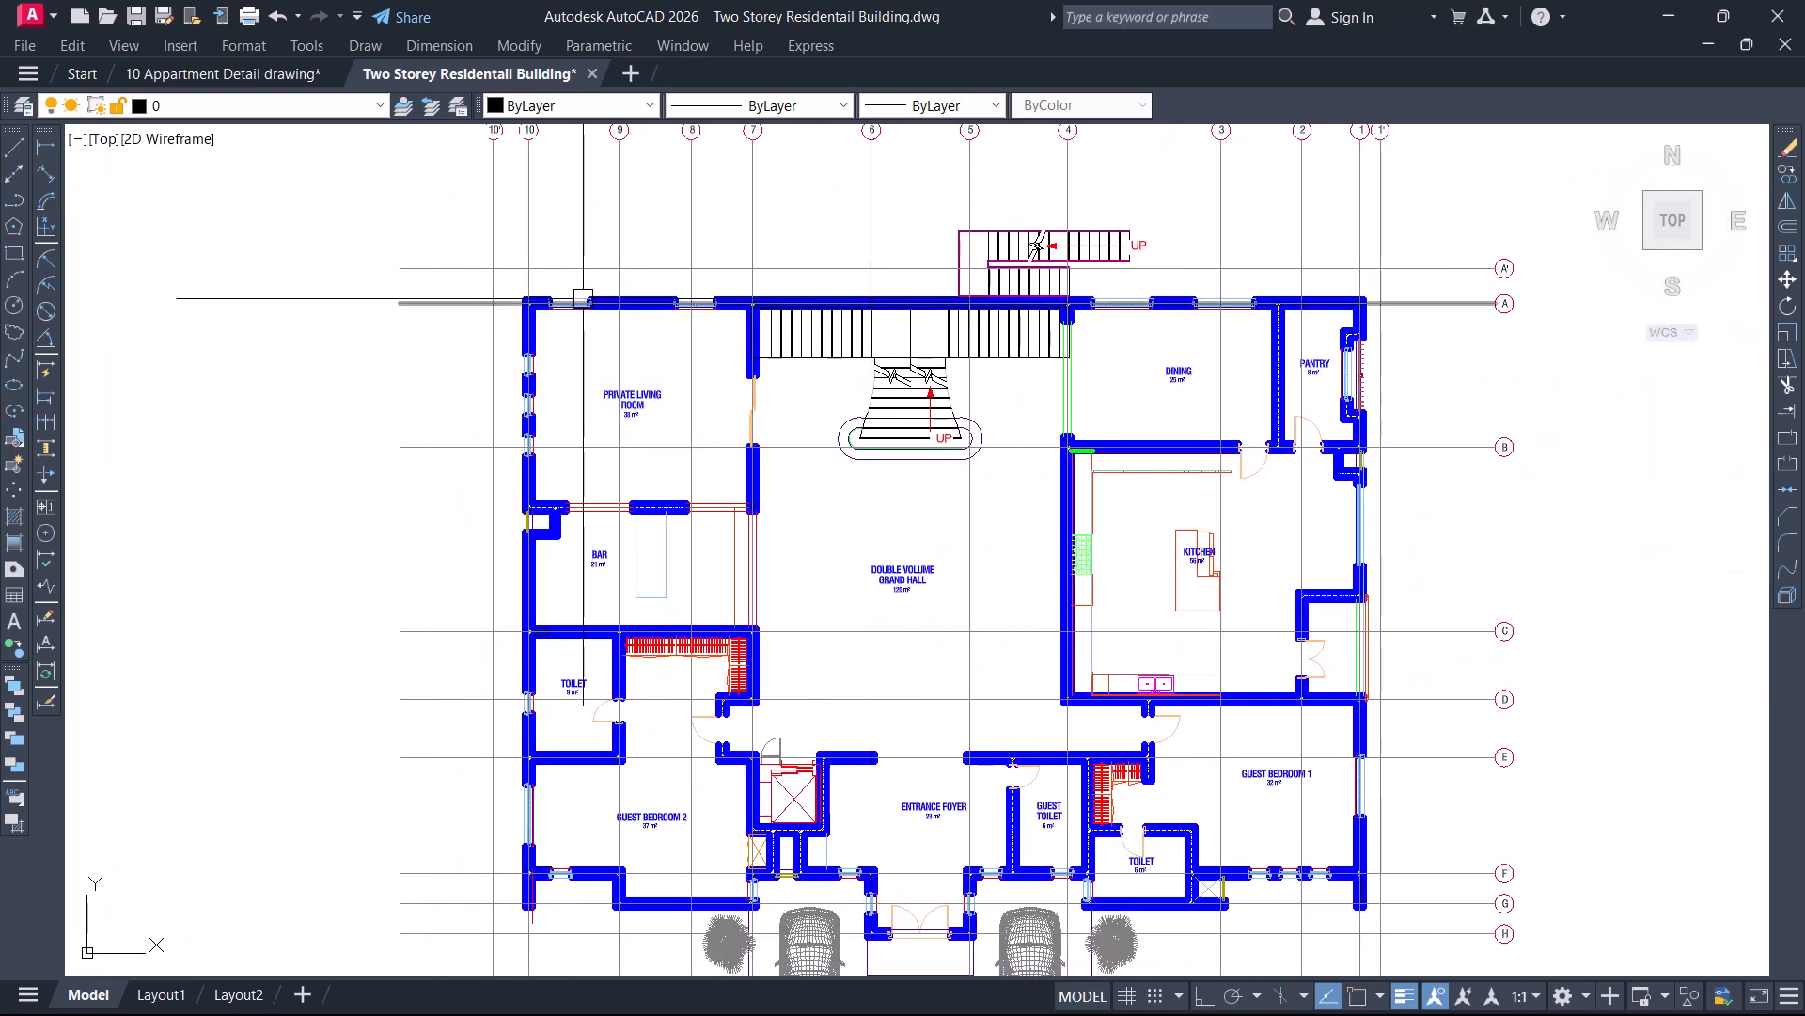
{"action": "middle_click_drag", "start_coordinate": [677, 289], "coordinate": [710, 409]}
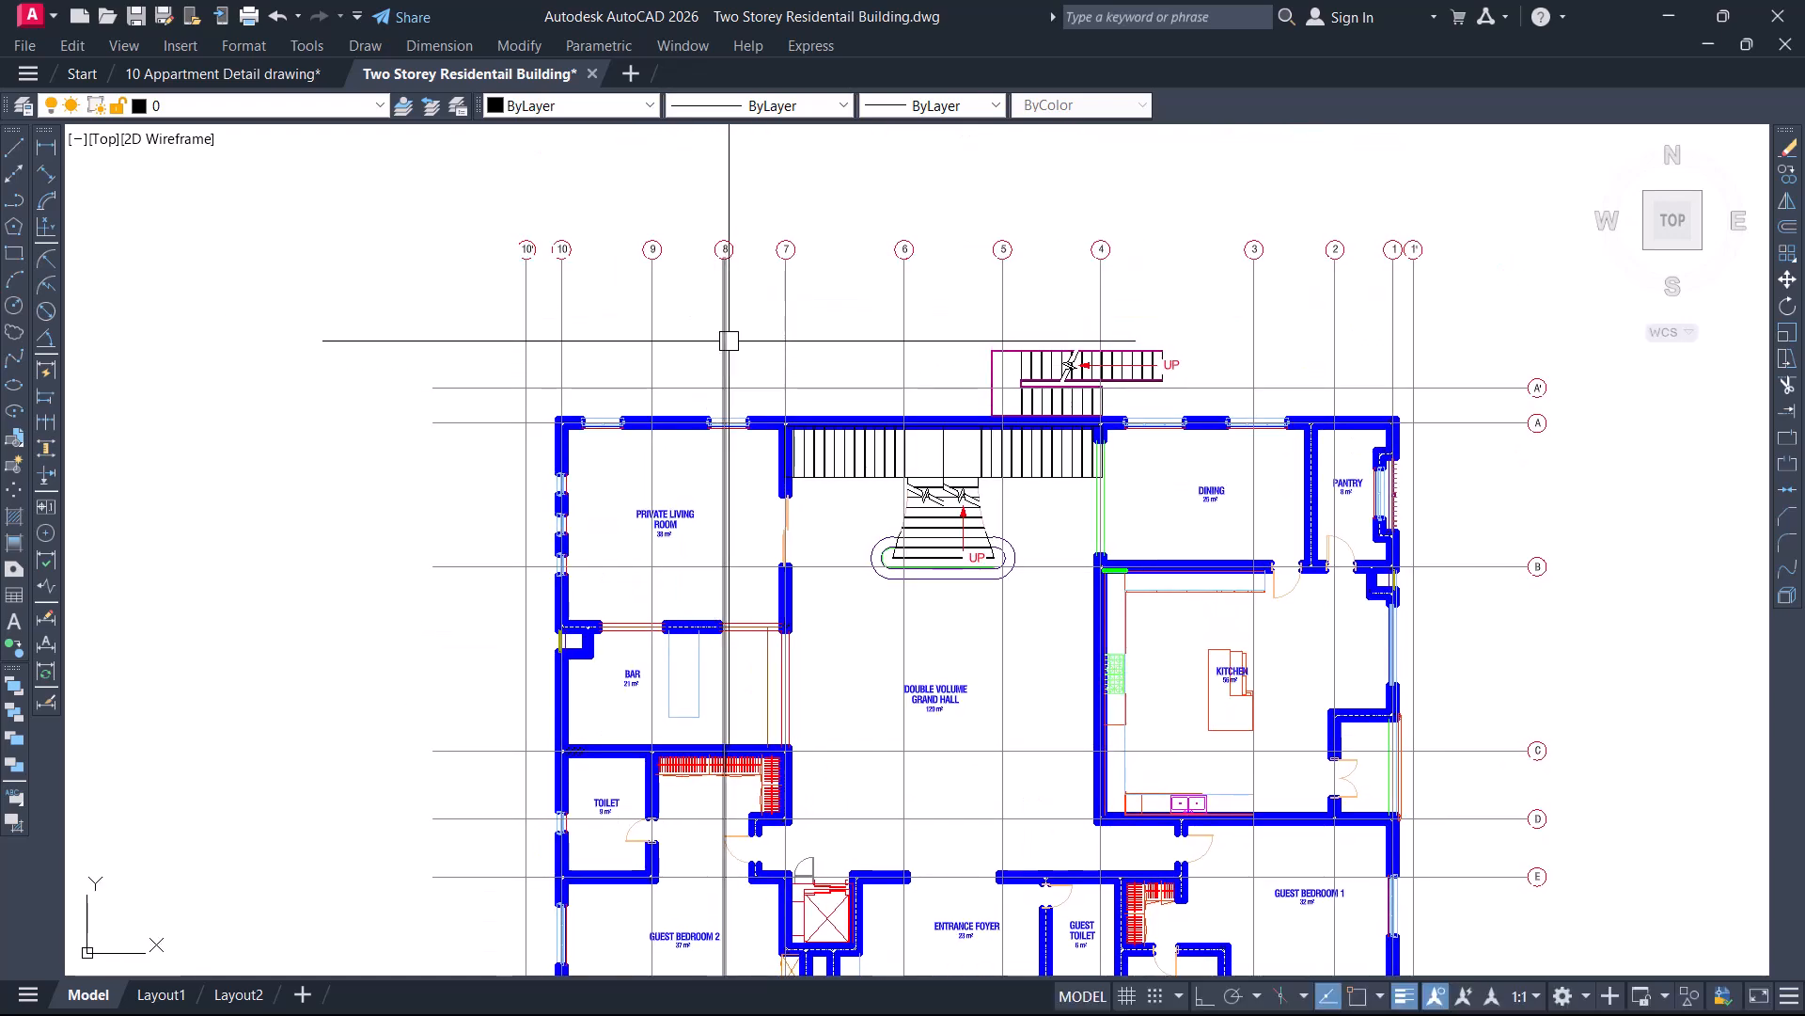
{"action": "middle_click_drag", "start_coordinate": [832, 486], "coordinate": [828, 447]}
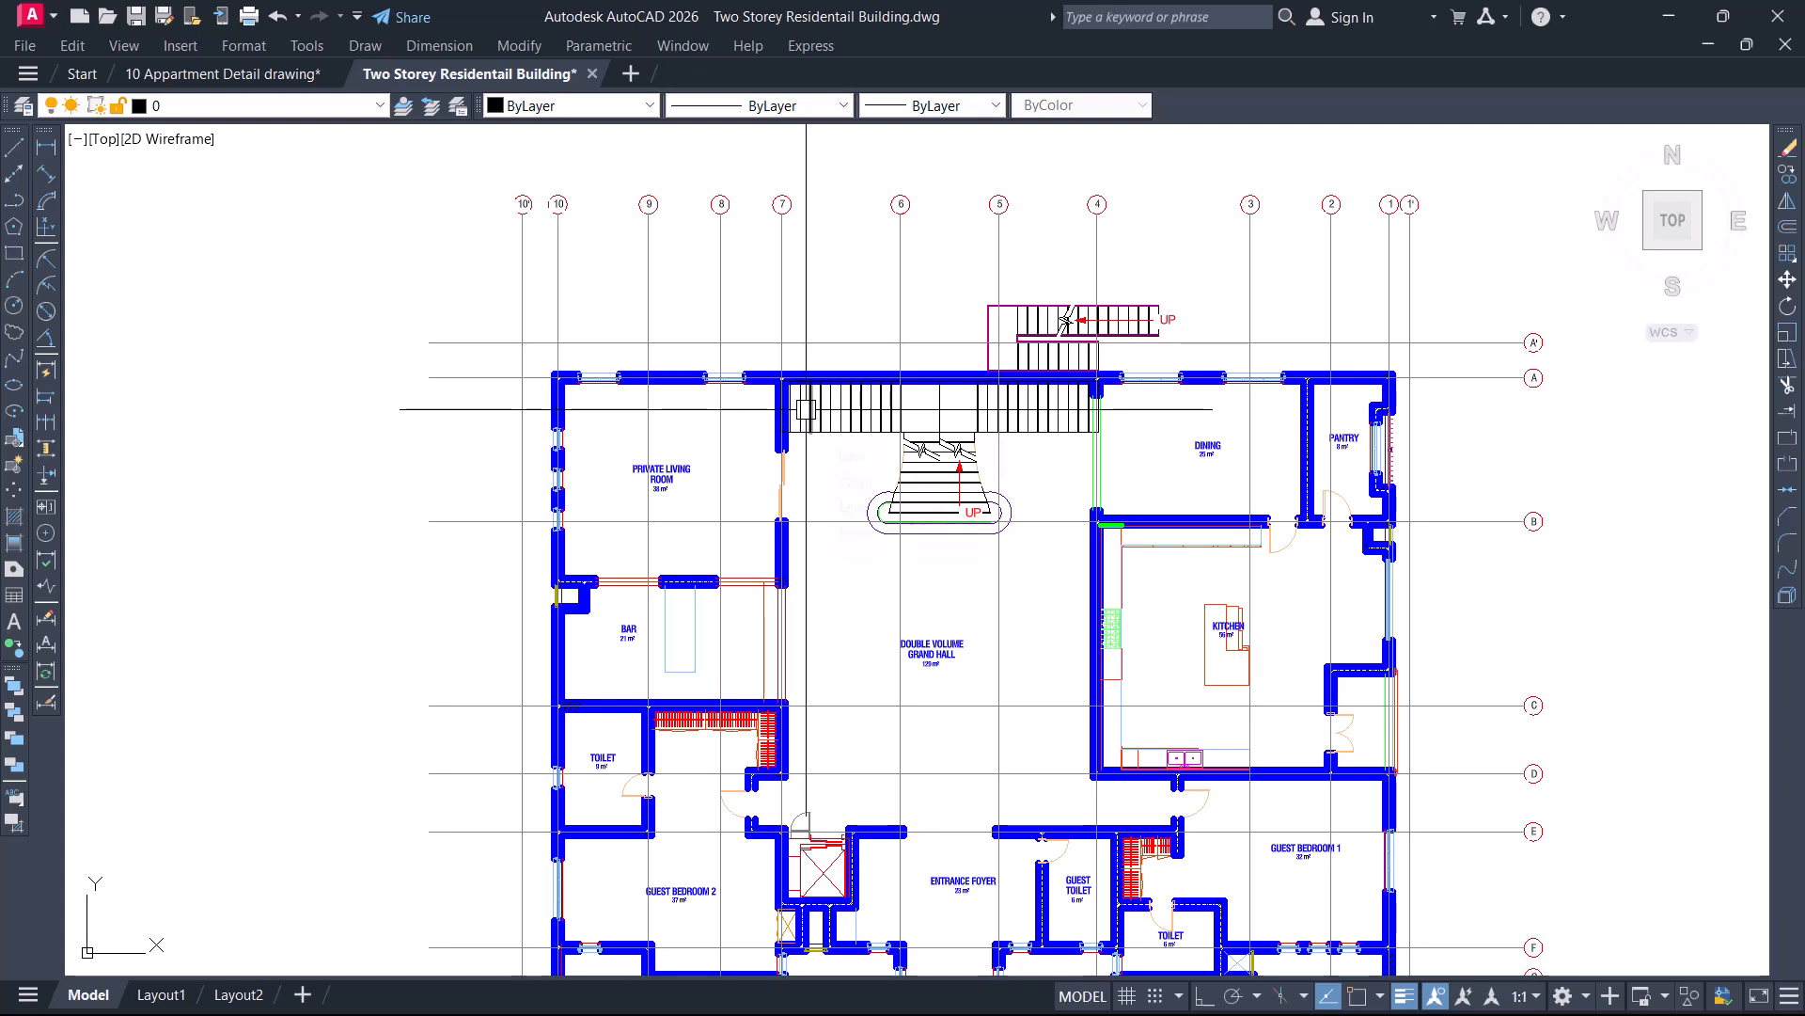
{"action": "mouse_move", "coordinate": [806, 409]}
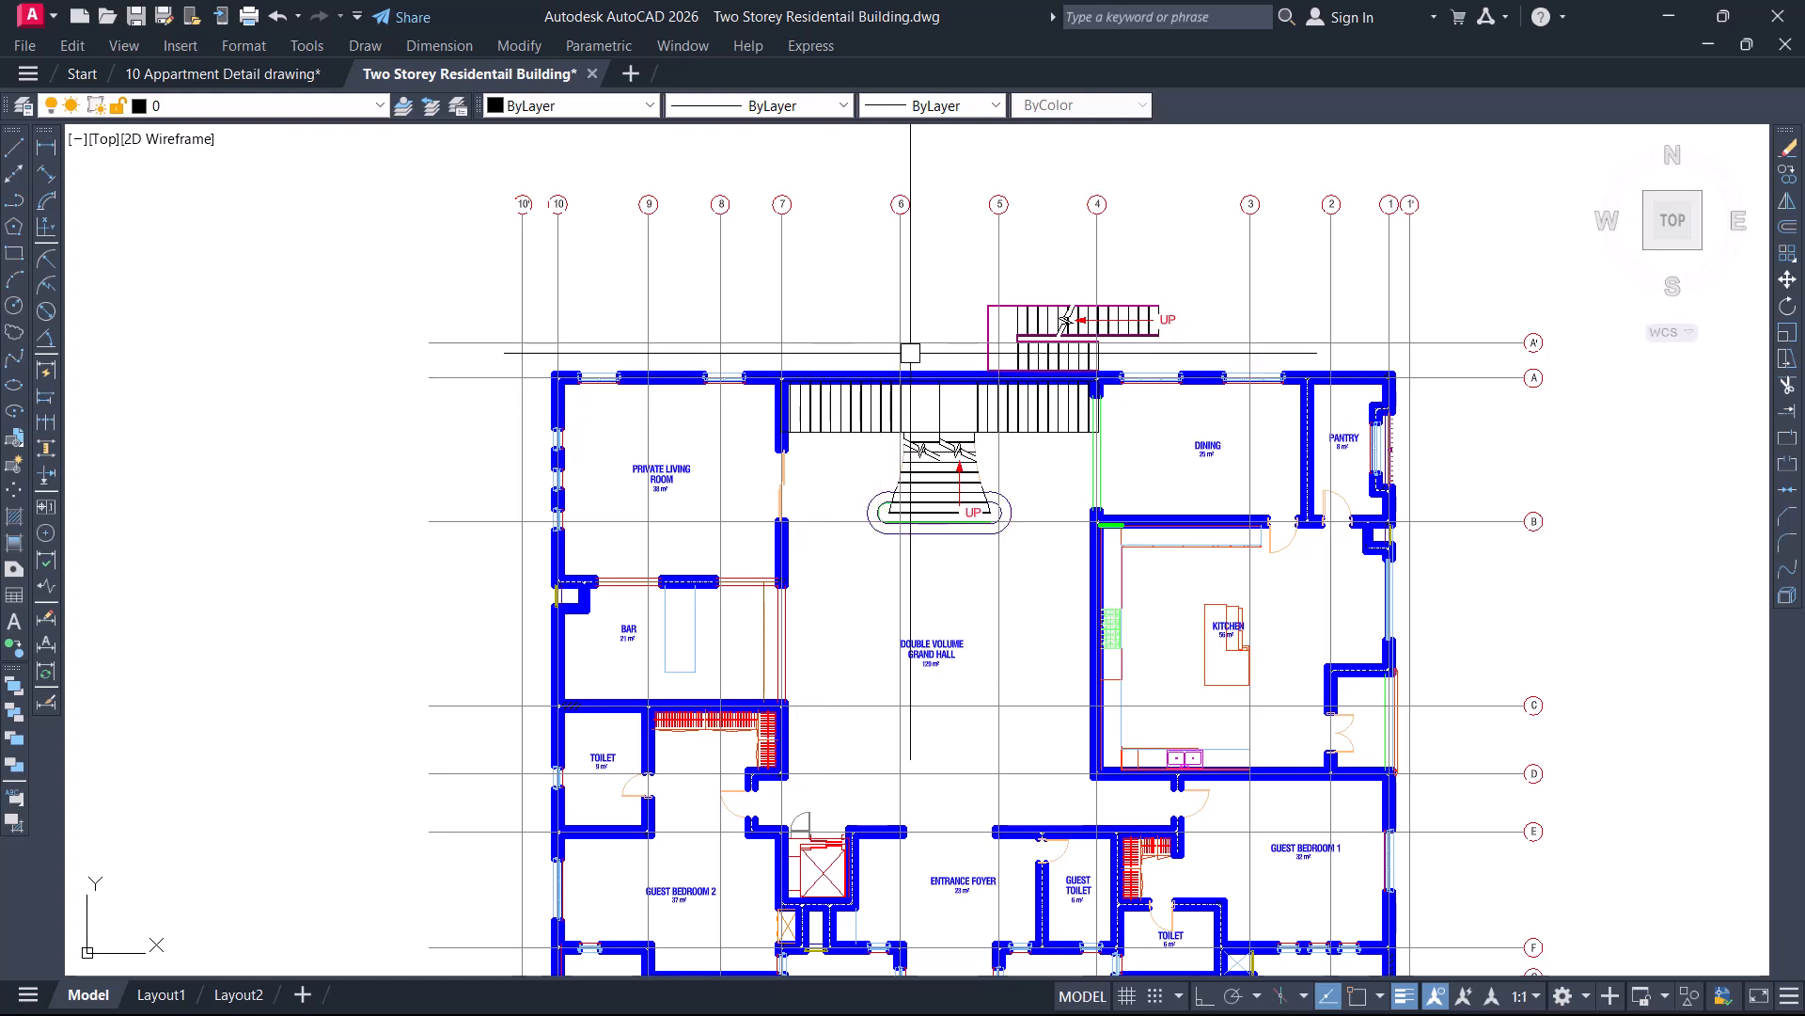
{"action": "scroll", "coordinate": [951, 432], "scroll_direction": "down", "scroll_amount": 1}
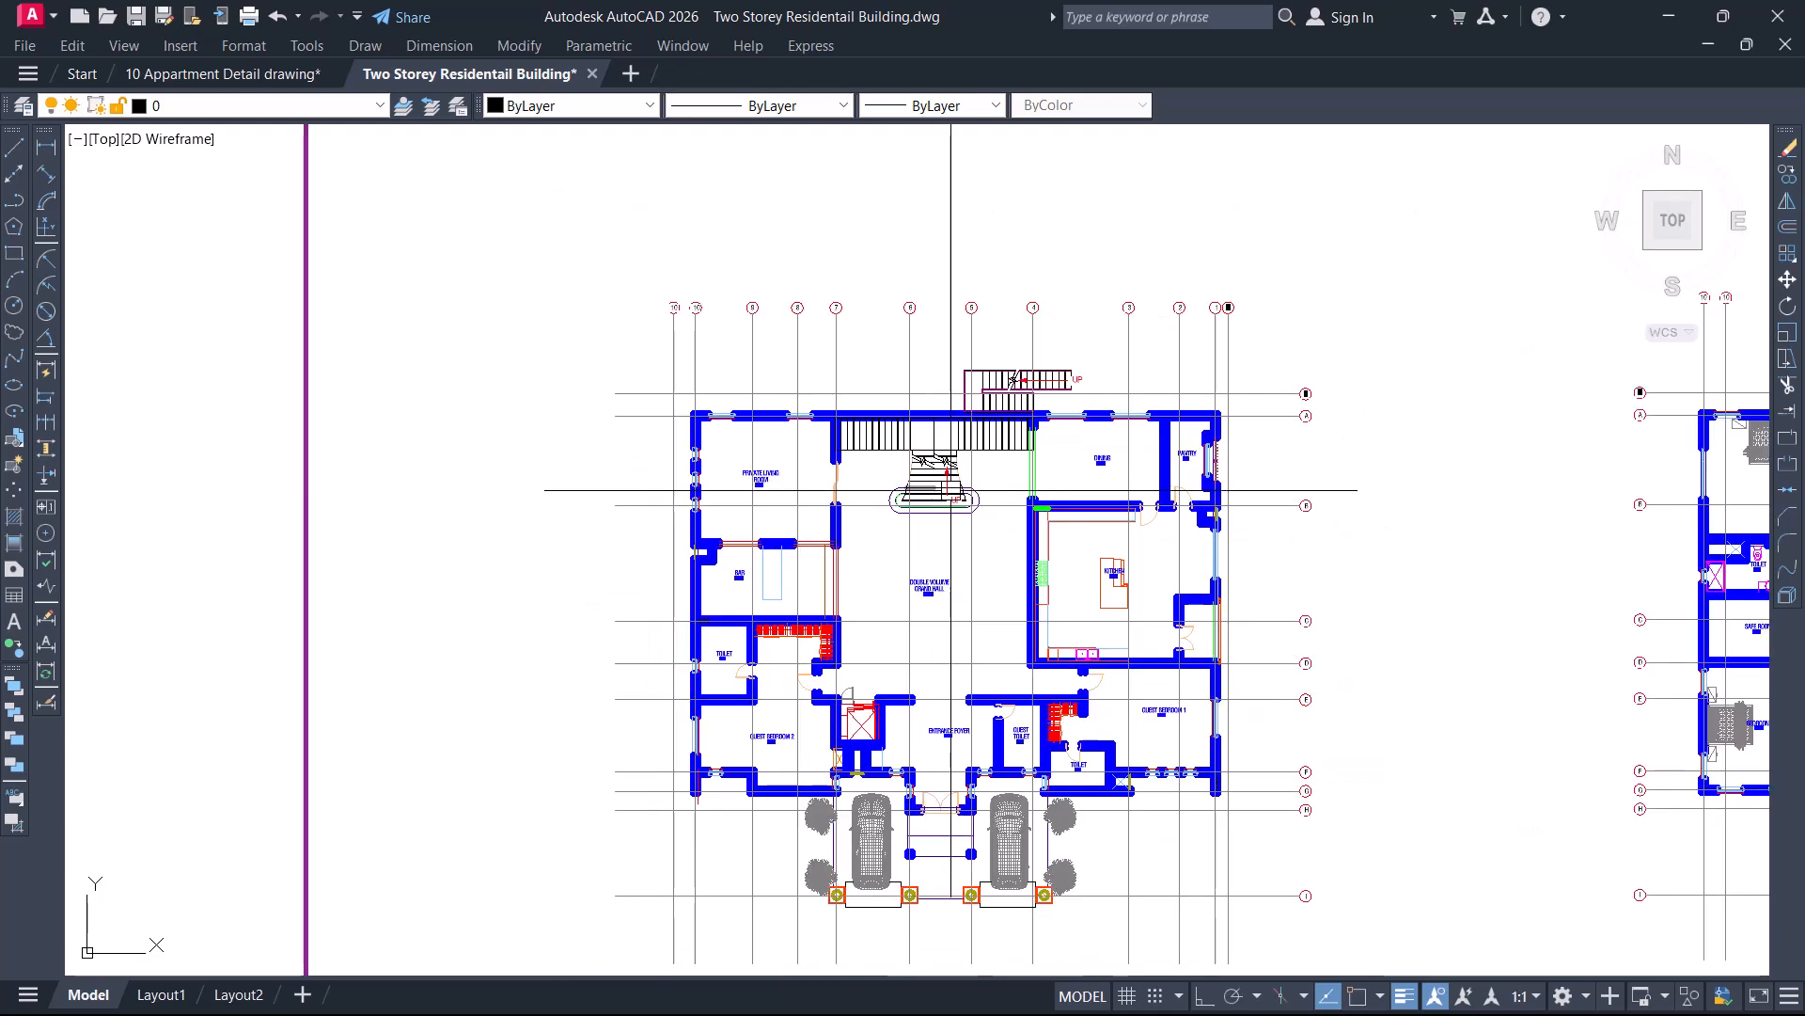
{"action": "scroll", "coordinate": [950, 604], "scroll_direction": "down", "scroll_amount": 2}
{"action": "scroll", "coordinate": [949, 605], "scroll_direction": "up", "scroll_amount": 2}
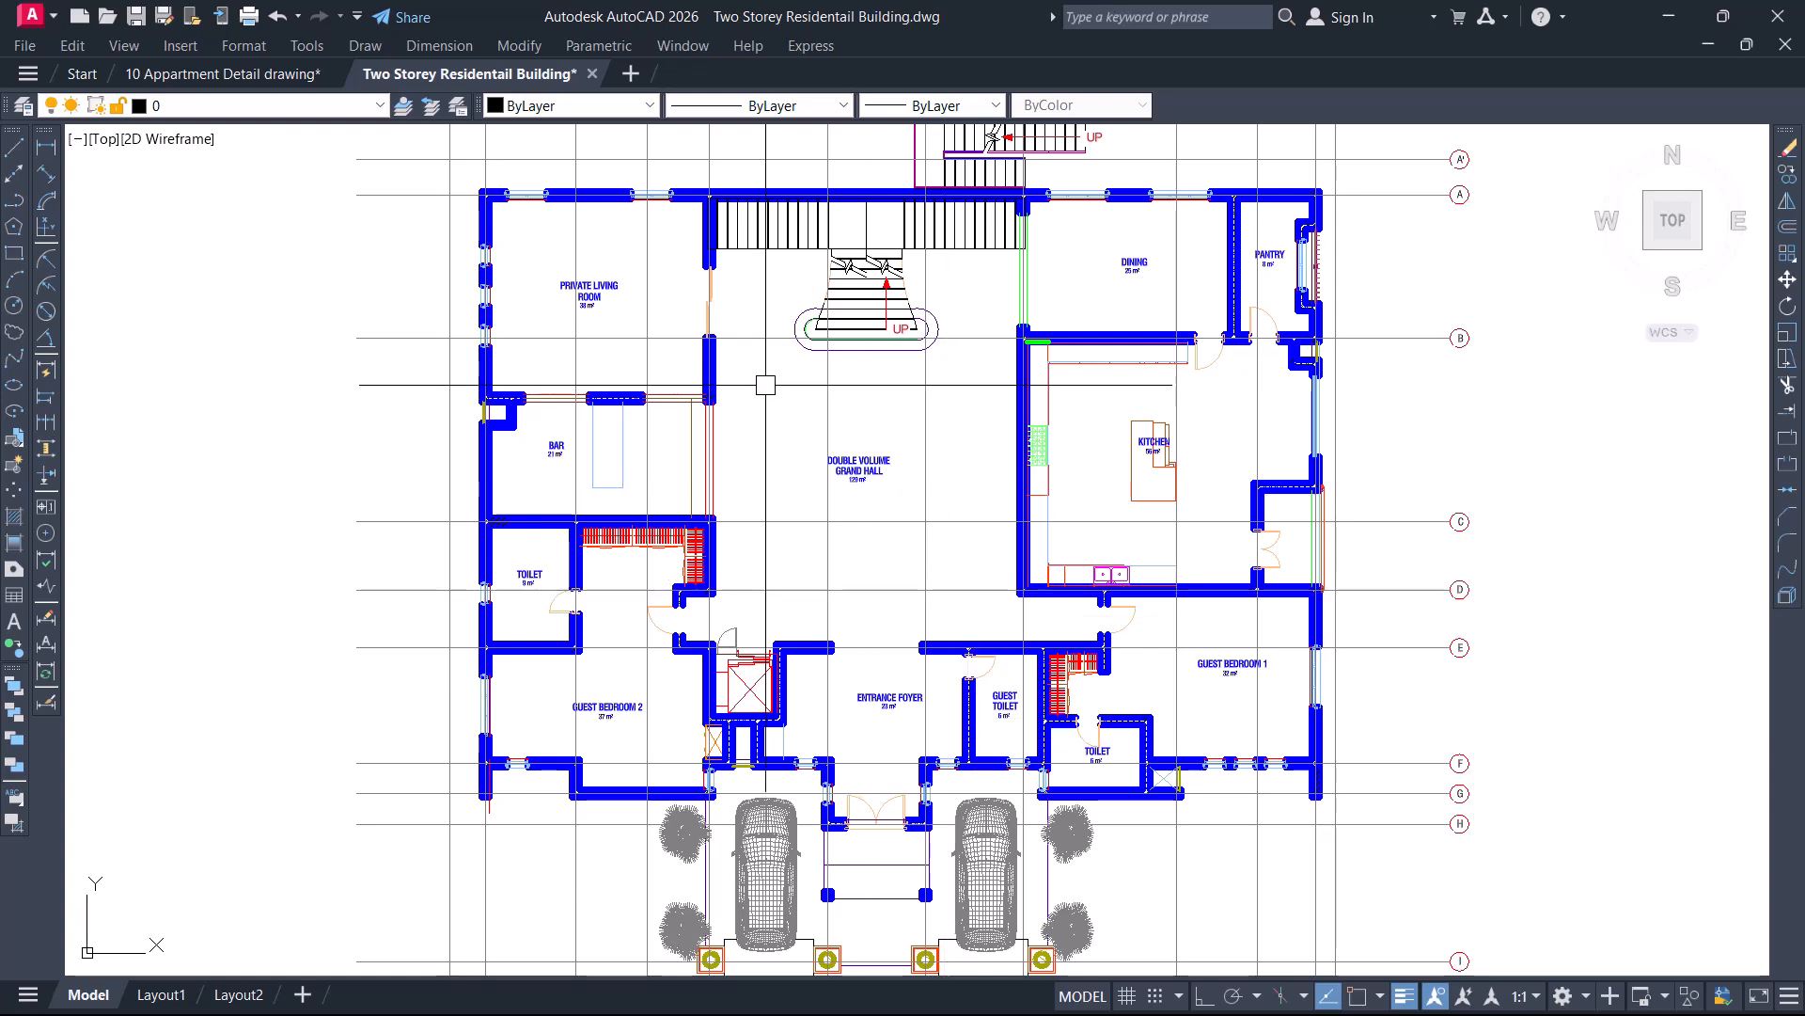
{"action": "middle_click_drag", "start_coordinate": [750, 371], "coordinate": [757, 456]}
{"action": "middle_click_drag", "start_coordinate": [763, 265], "coordinate": [749, 373]}
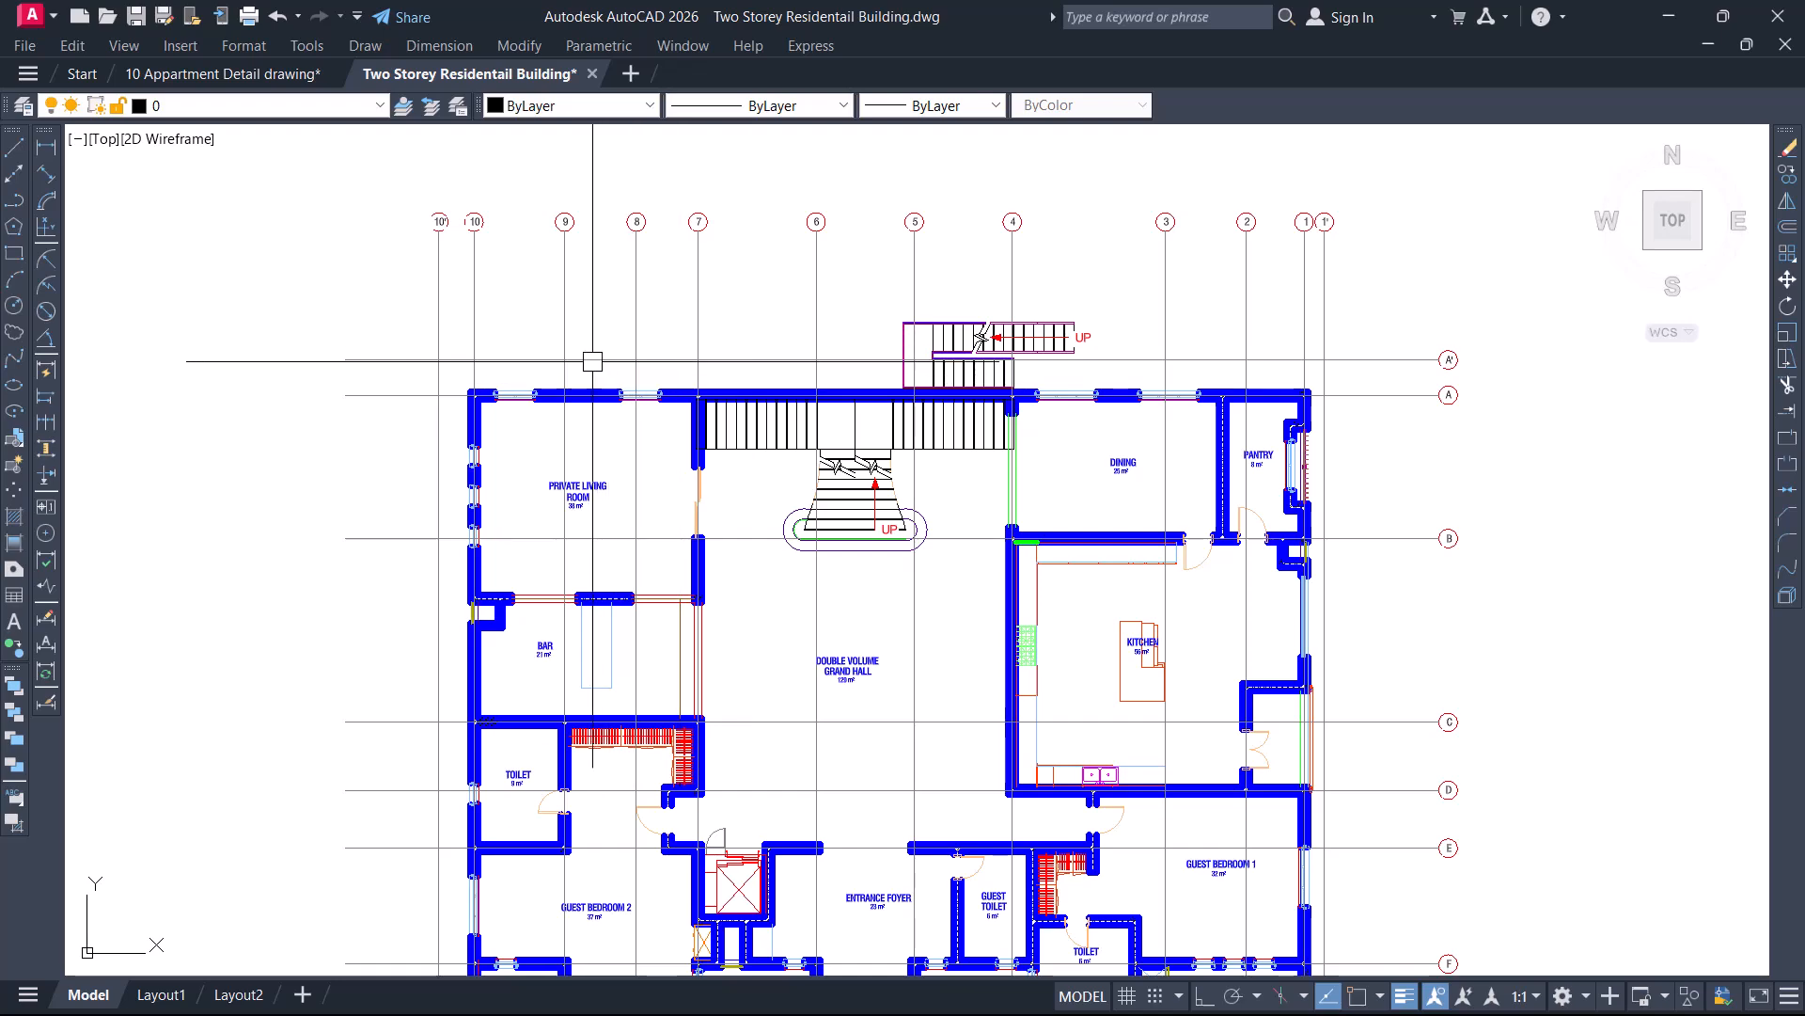
Examine the walls and window openings around the private living room and bar on the copied ground floor plan
{"action": "scroll", "coordinate": [583, 323], "scroll_direction": "up", "scroll_amount": 2}
{"action": "scroll", "coordinate": [513, 341], "scroll_direction": "up", "scroll_amount": 2}
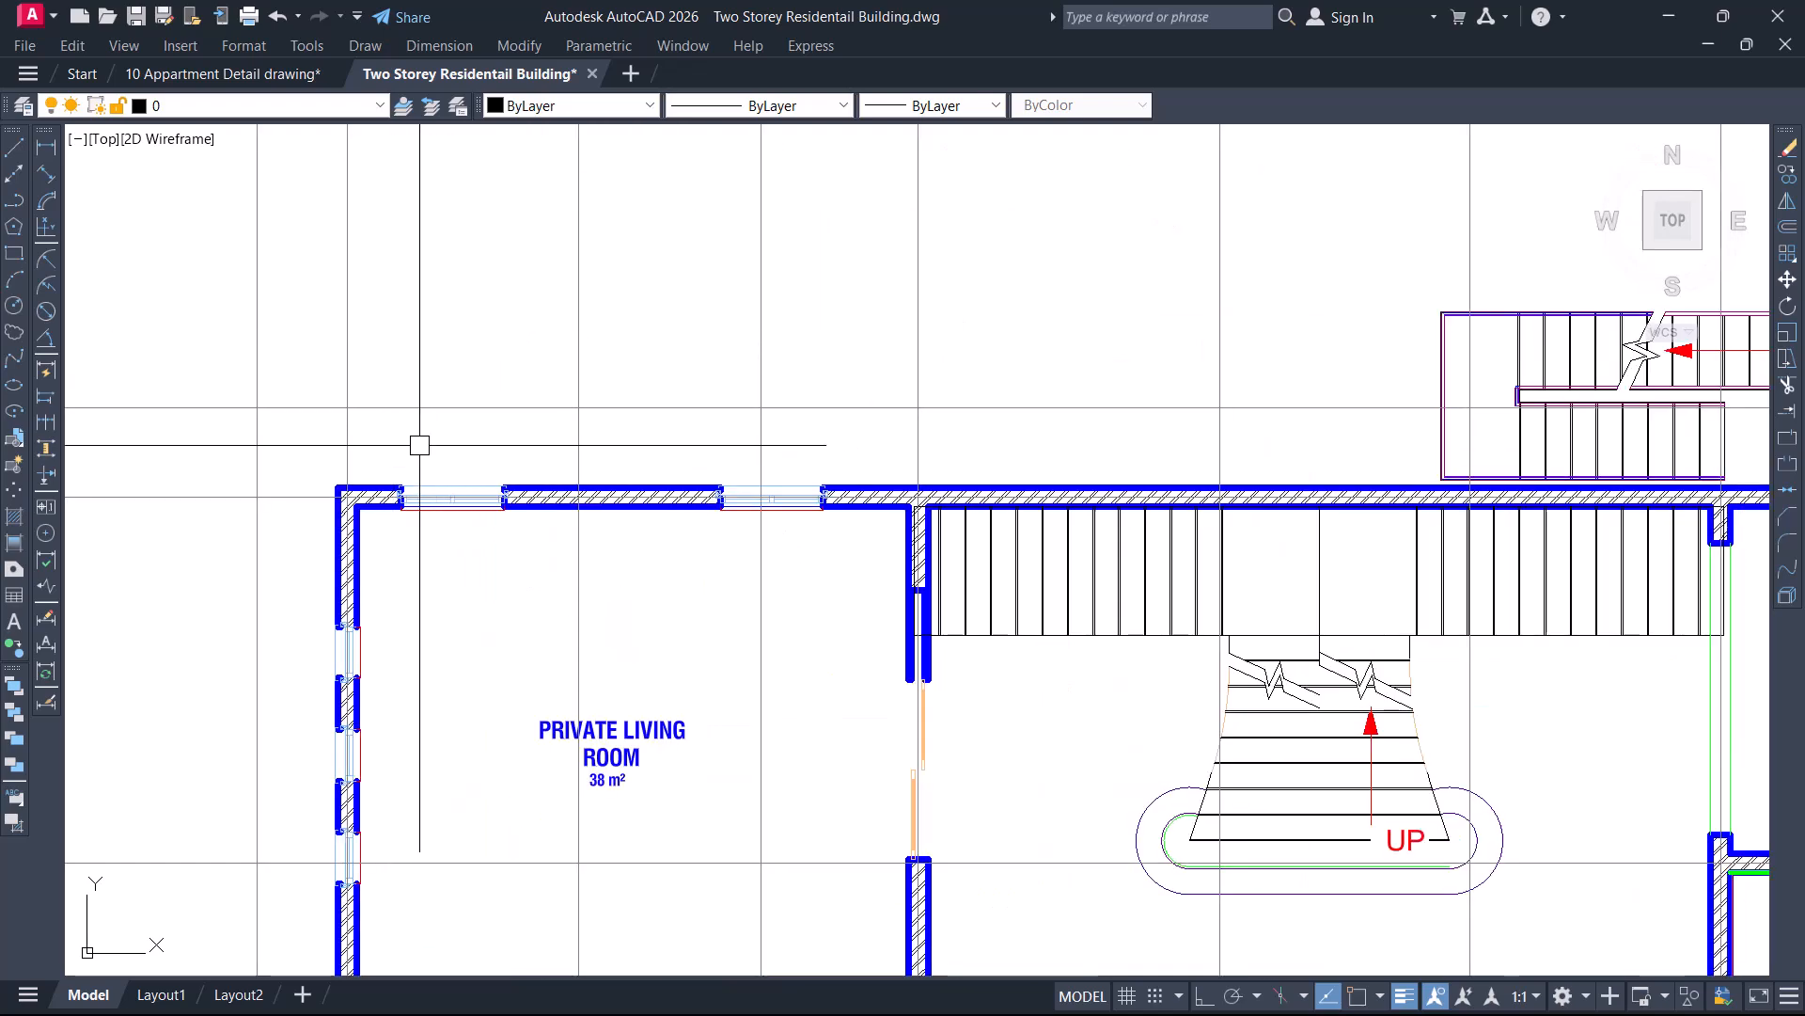
{"action": "scroll", "coordinate": [488, 433], "scroll_direction": "down", "scroll_amount": 2}
{"action": "middle_click_drag", "start_coordinate": [564, 448], "coordinate": [577, 188]}
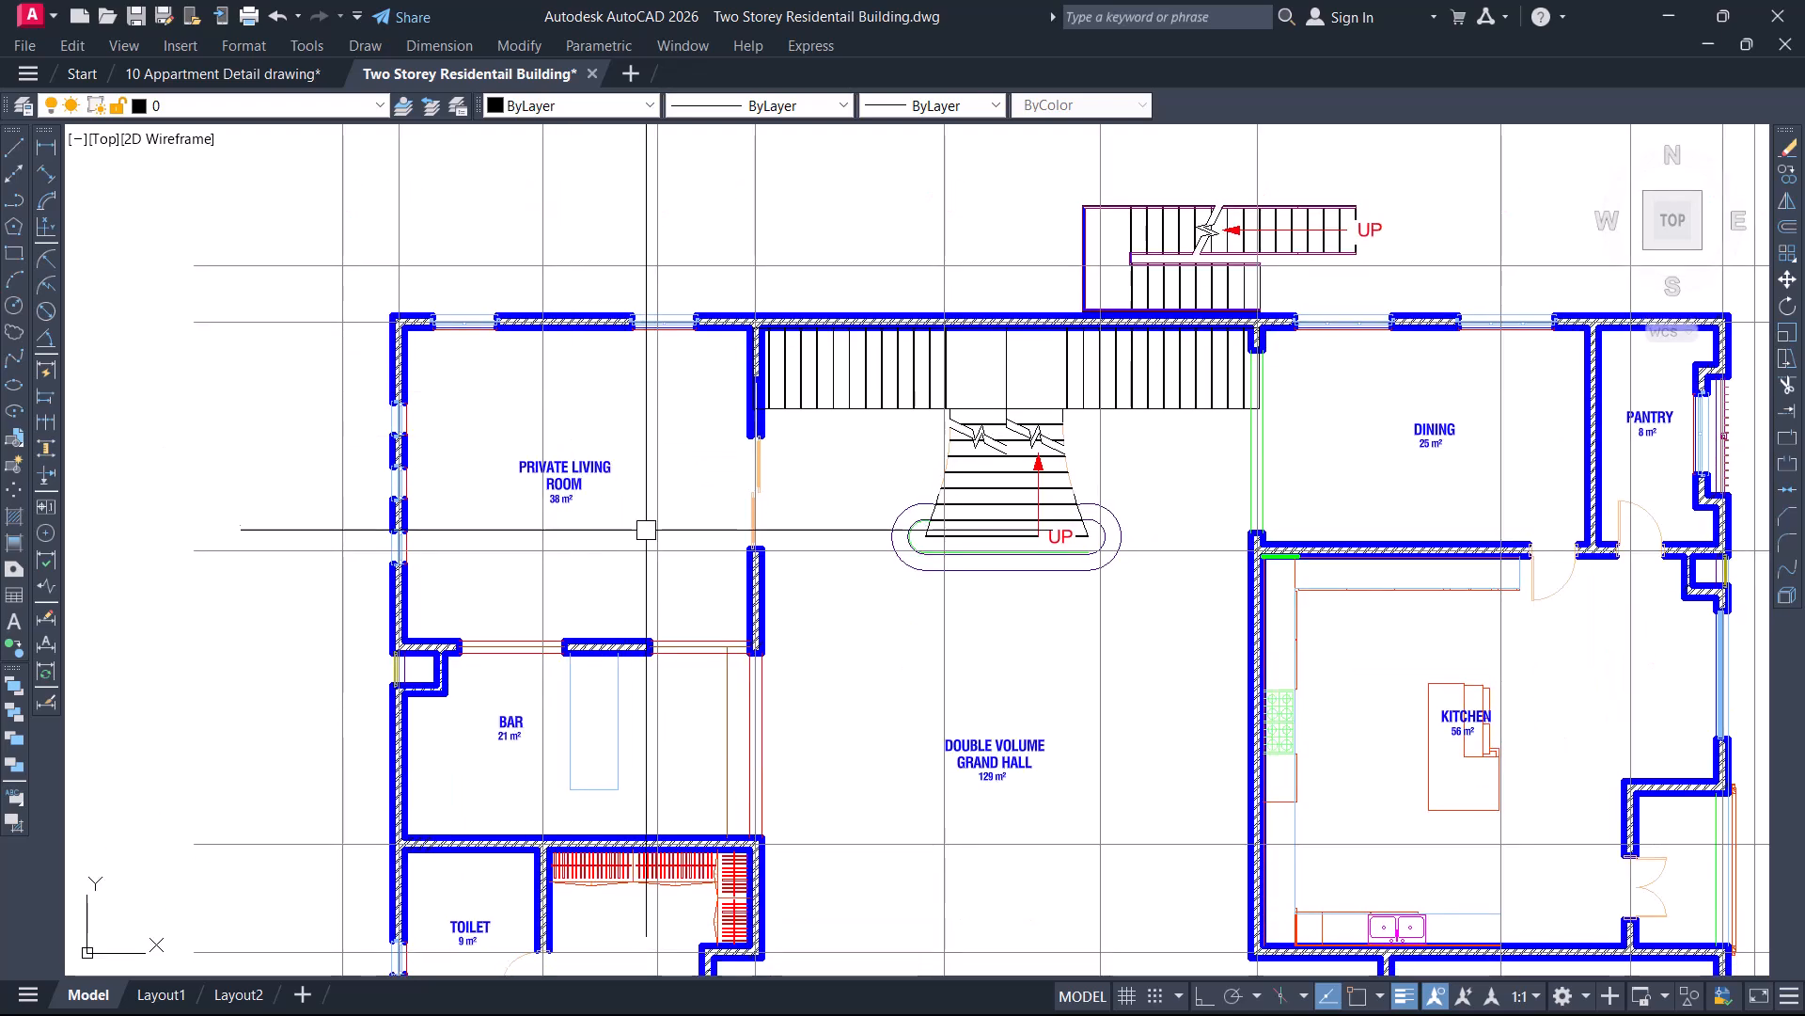
{"action": "scroll", "coordinate": [670, 411], "scroll_direction": "down", "scroll_amount": 2}
{"action": "middle_click_drag", "start_coordinate": [660, 416], "coordinate": [671, 532]}
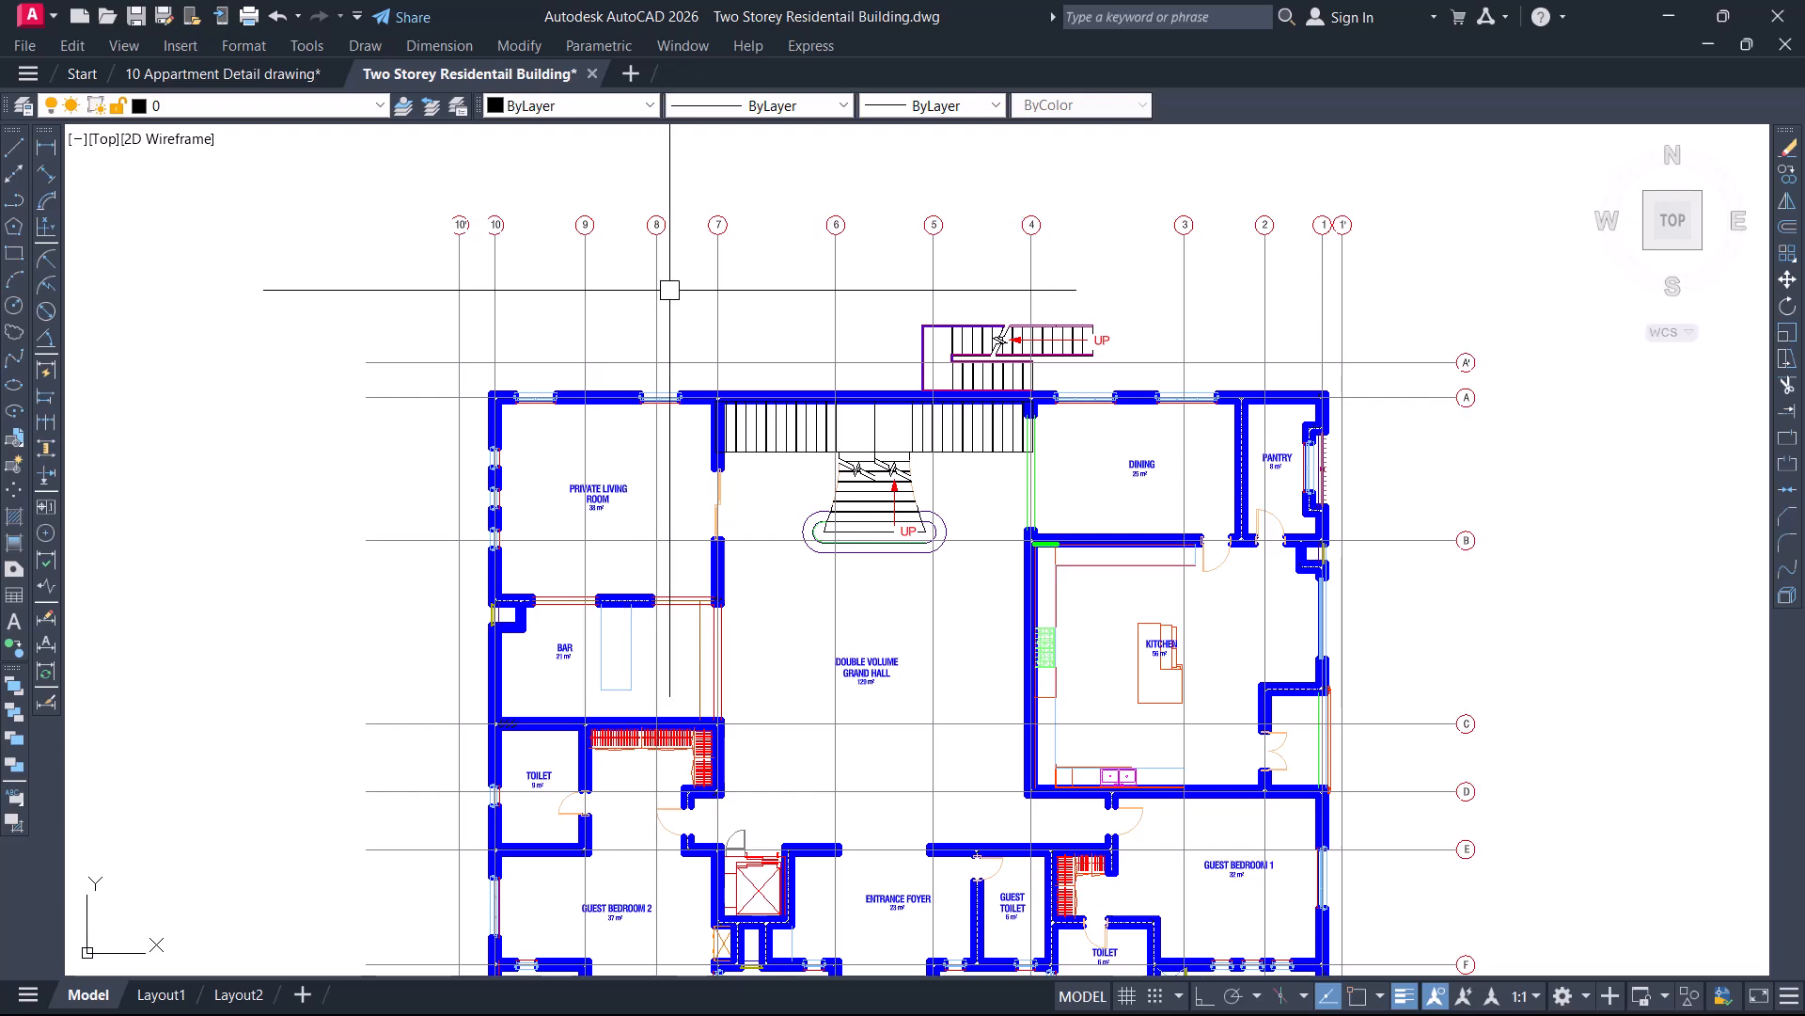
{"action": "scroll", "coordinate": [681, 315], "scroll_direction": "down", "scroll_amount": 4}
{"action": "scroll", "coordinate": [696, 321], "scroll_direction": "up", "scroll_amount": 2}
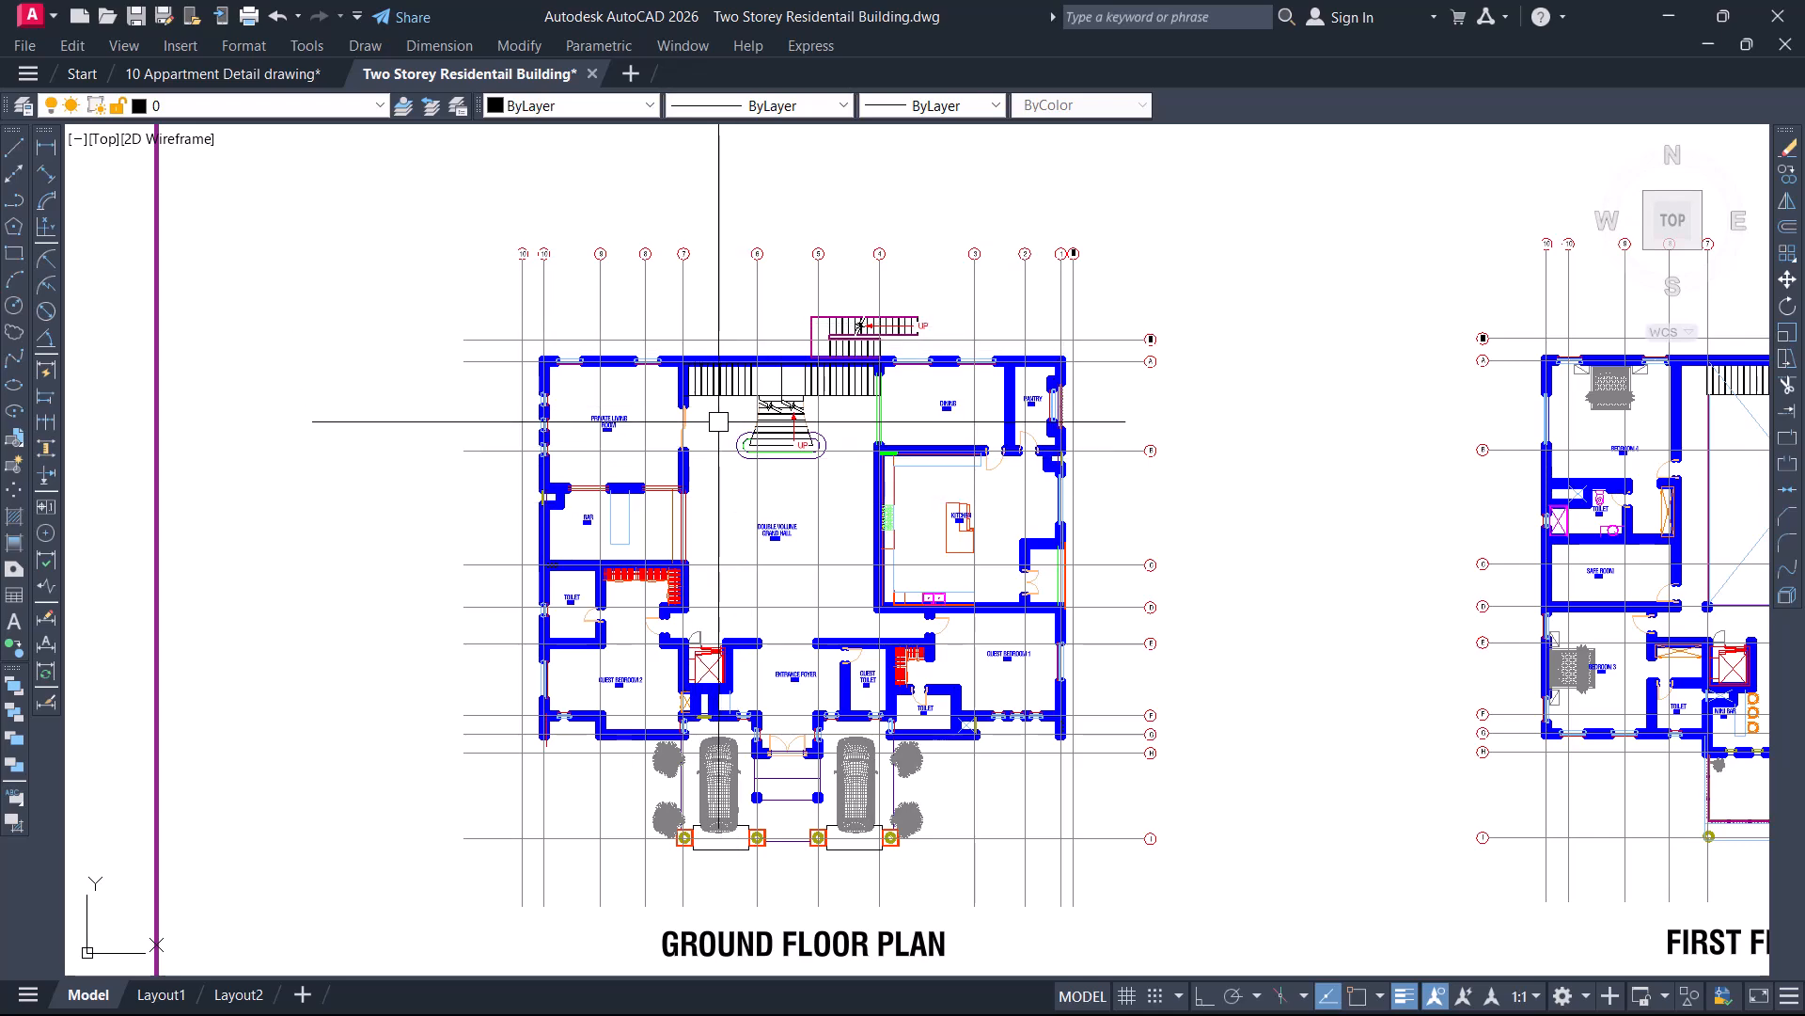
Erase the row of numbered grid bubbles above the copied ground floor plan
{"action": "scroll", "coordinate": [696, 322], "scroll_direction": "up", "scroll_amount": 3}
{"action": "middle_click_drag", "start_coordinate": [667, 321], "coordinate": [708, 380]}
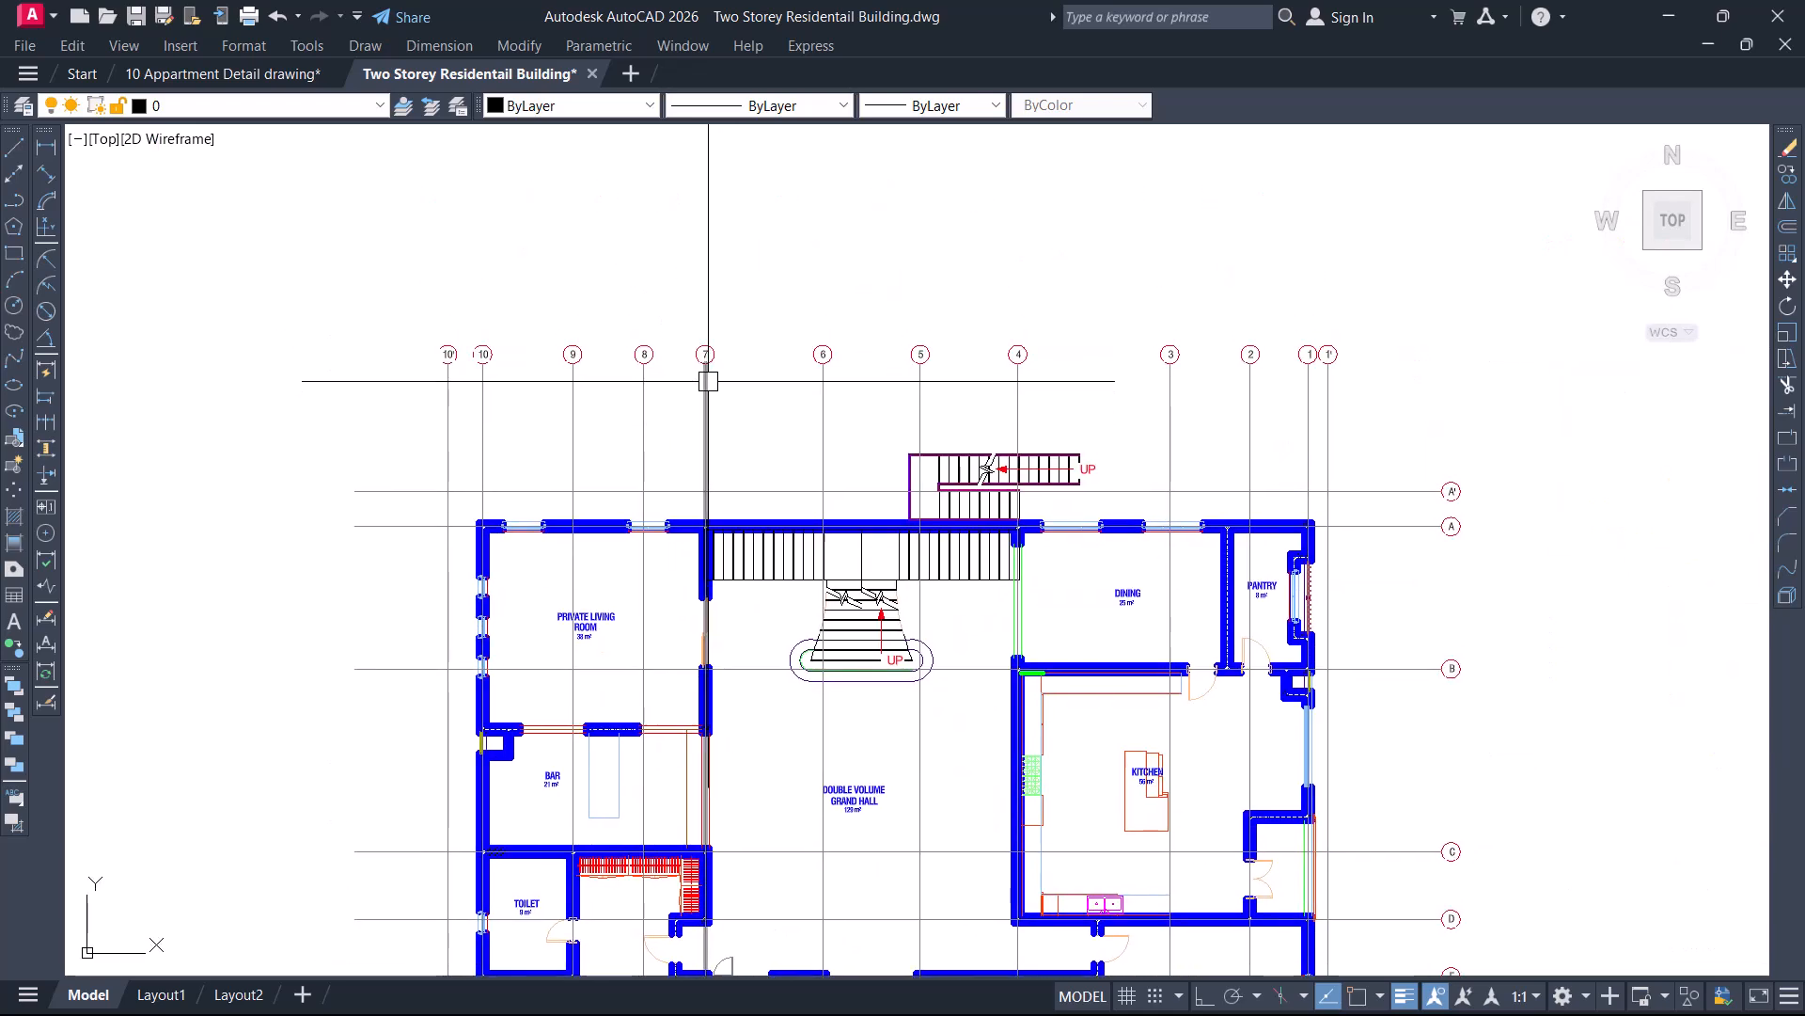
{"action": "scroll", "coordinate": [710, 377], "scroll_direction": "up", "scroll_amount": 2}
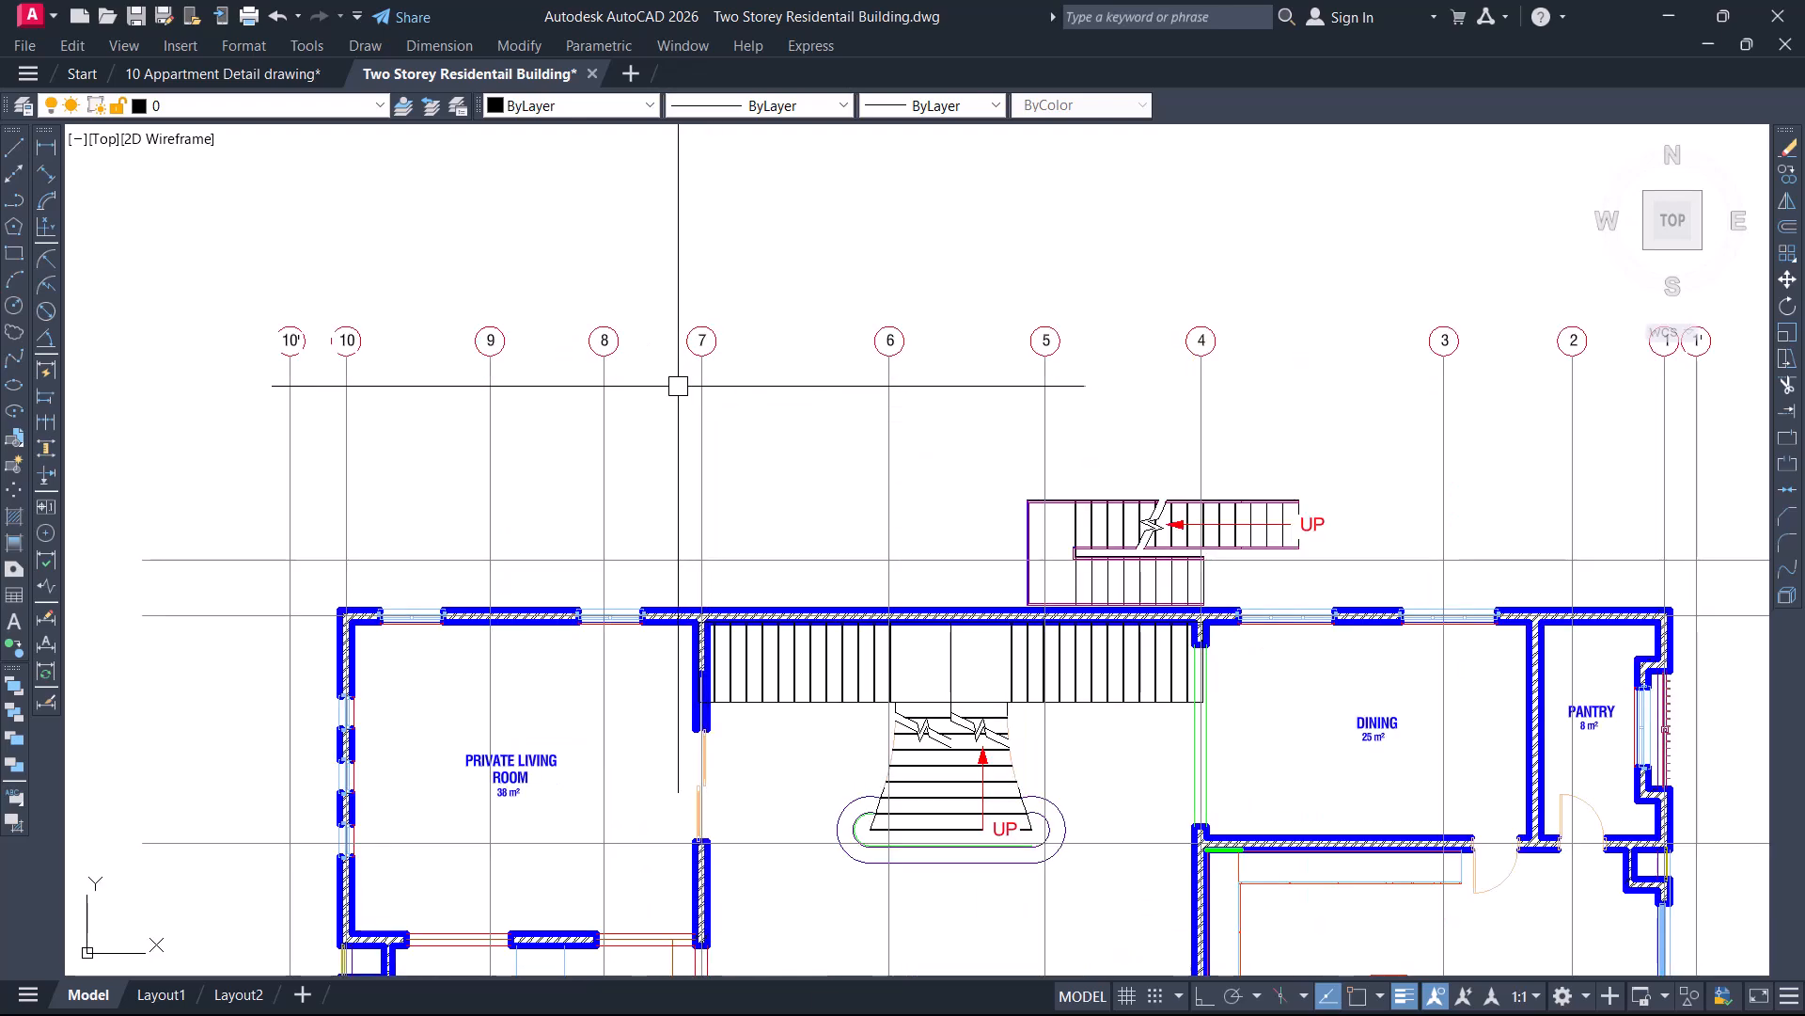
{"action": "scroll", "coordinate": [672, 380], "scroll_direction": "down", "scroll_amount": 3}
{"action": "scroll", "coordinate": [361, 295], "scroll_direction": "up", "scroll_amount": 3}
{"action": "left_click", "coordinate": [361, 295]}
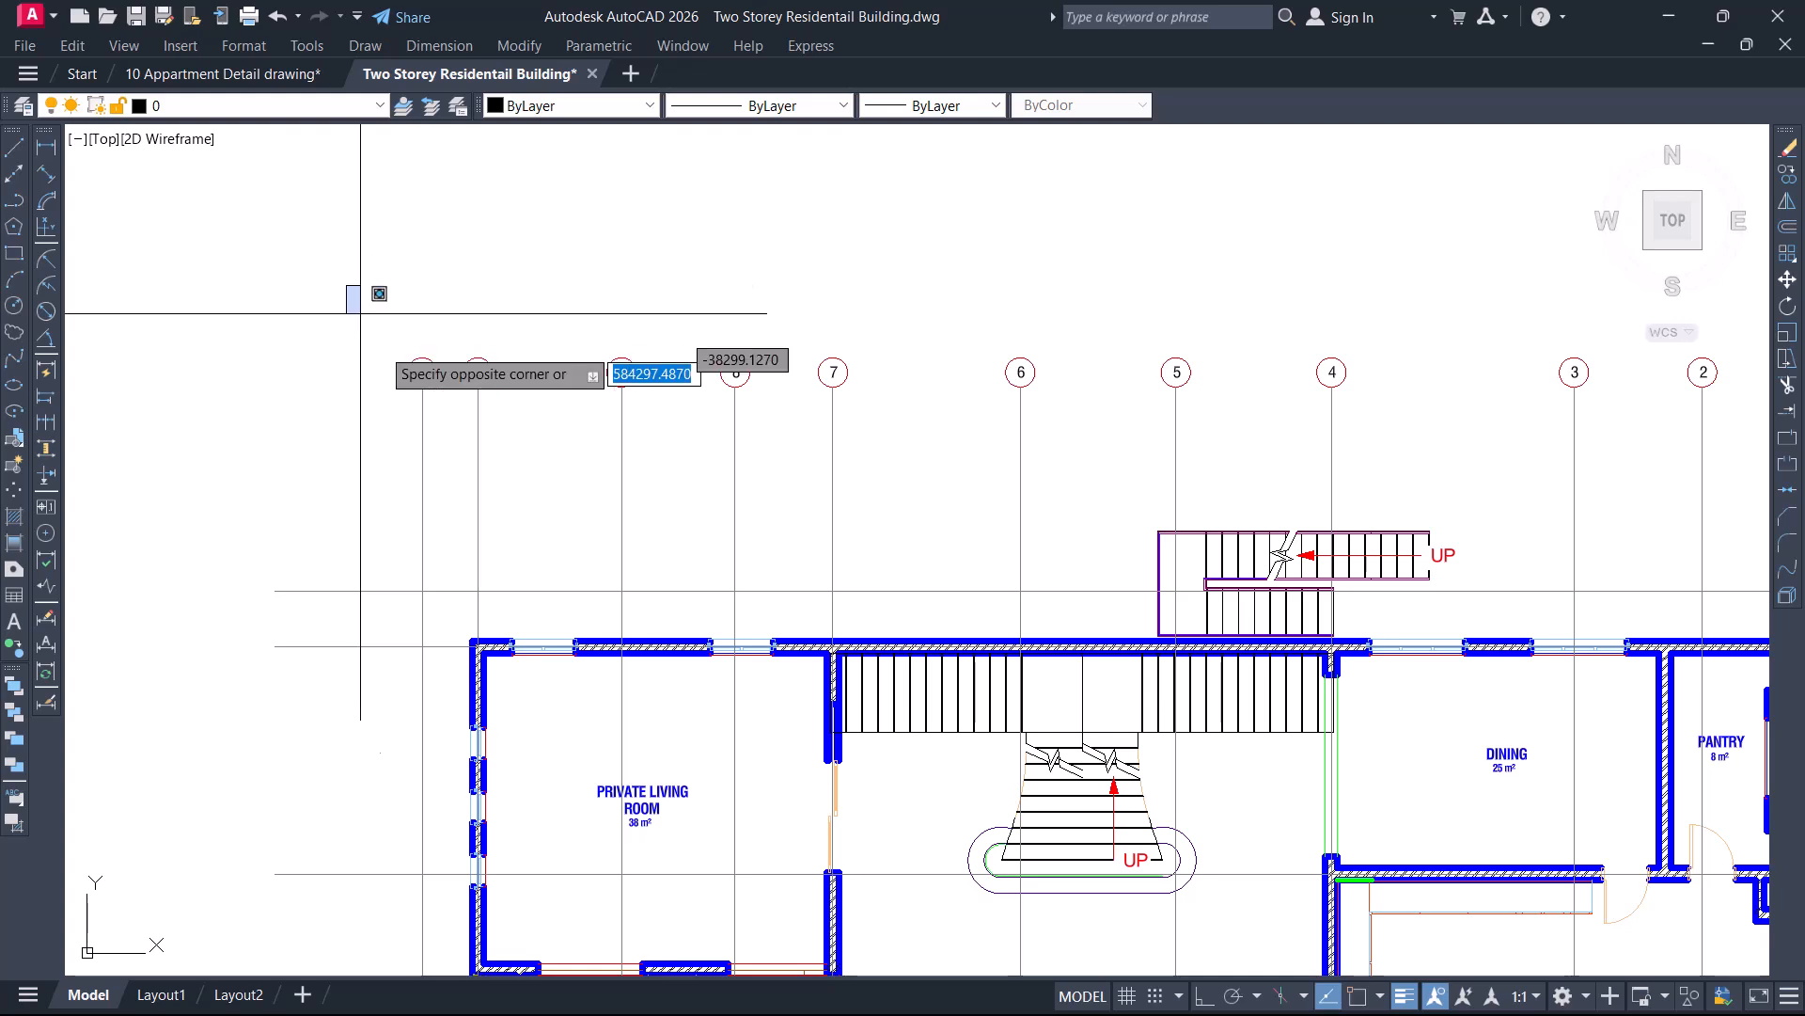
{"action": "scroll", "coordinate": [380, 343], "scroll_direction": "down", "scroll_amount": 2}
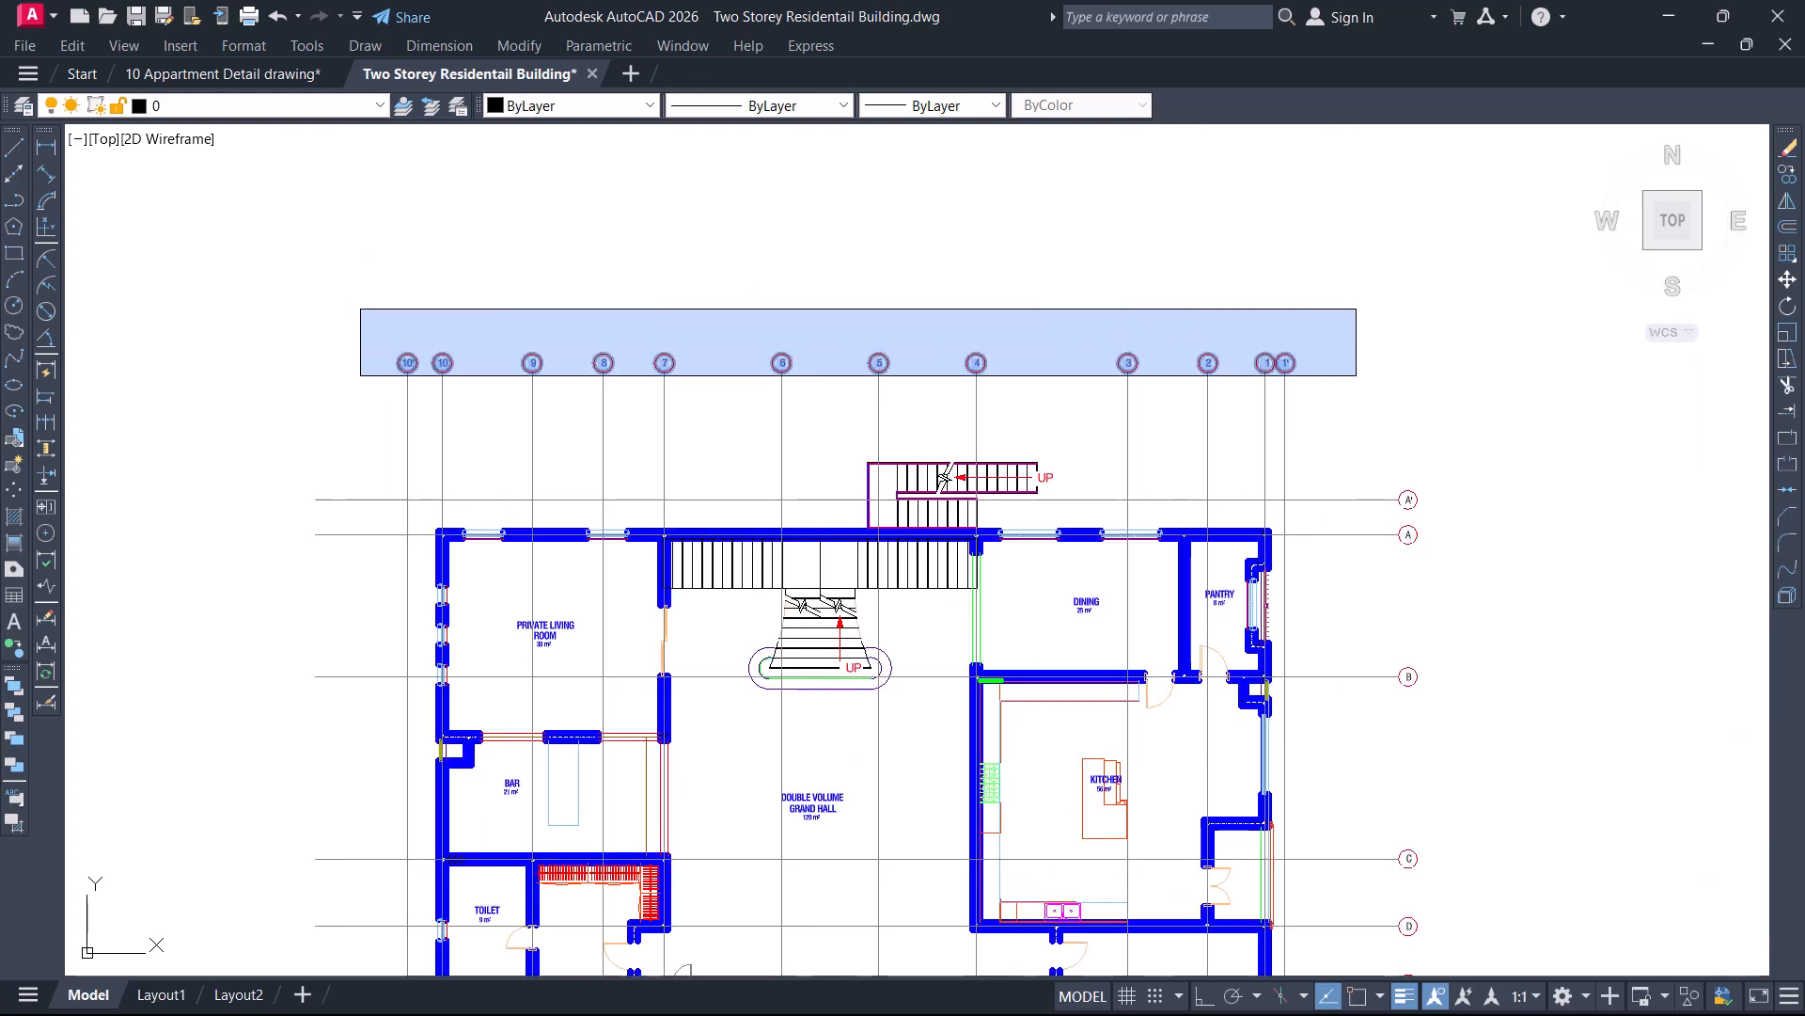
{"action": "left_click", "coordinate": [1330, 382]}
{"action": "type", "text": "e"}
{"action": "key", "text": "Return"}
Erase the column of lettered grid bubbles on the right side of the copied ground floor plan
{"action": "scroll", "coordinate": [786, 371], "scroll_direction": "down", "scroll_amount": 2}
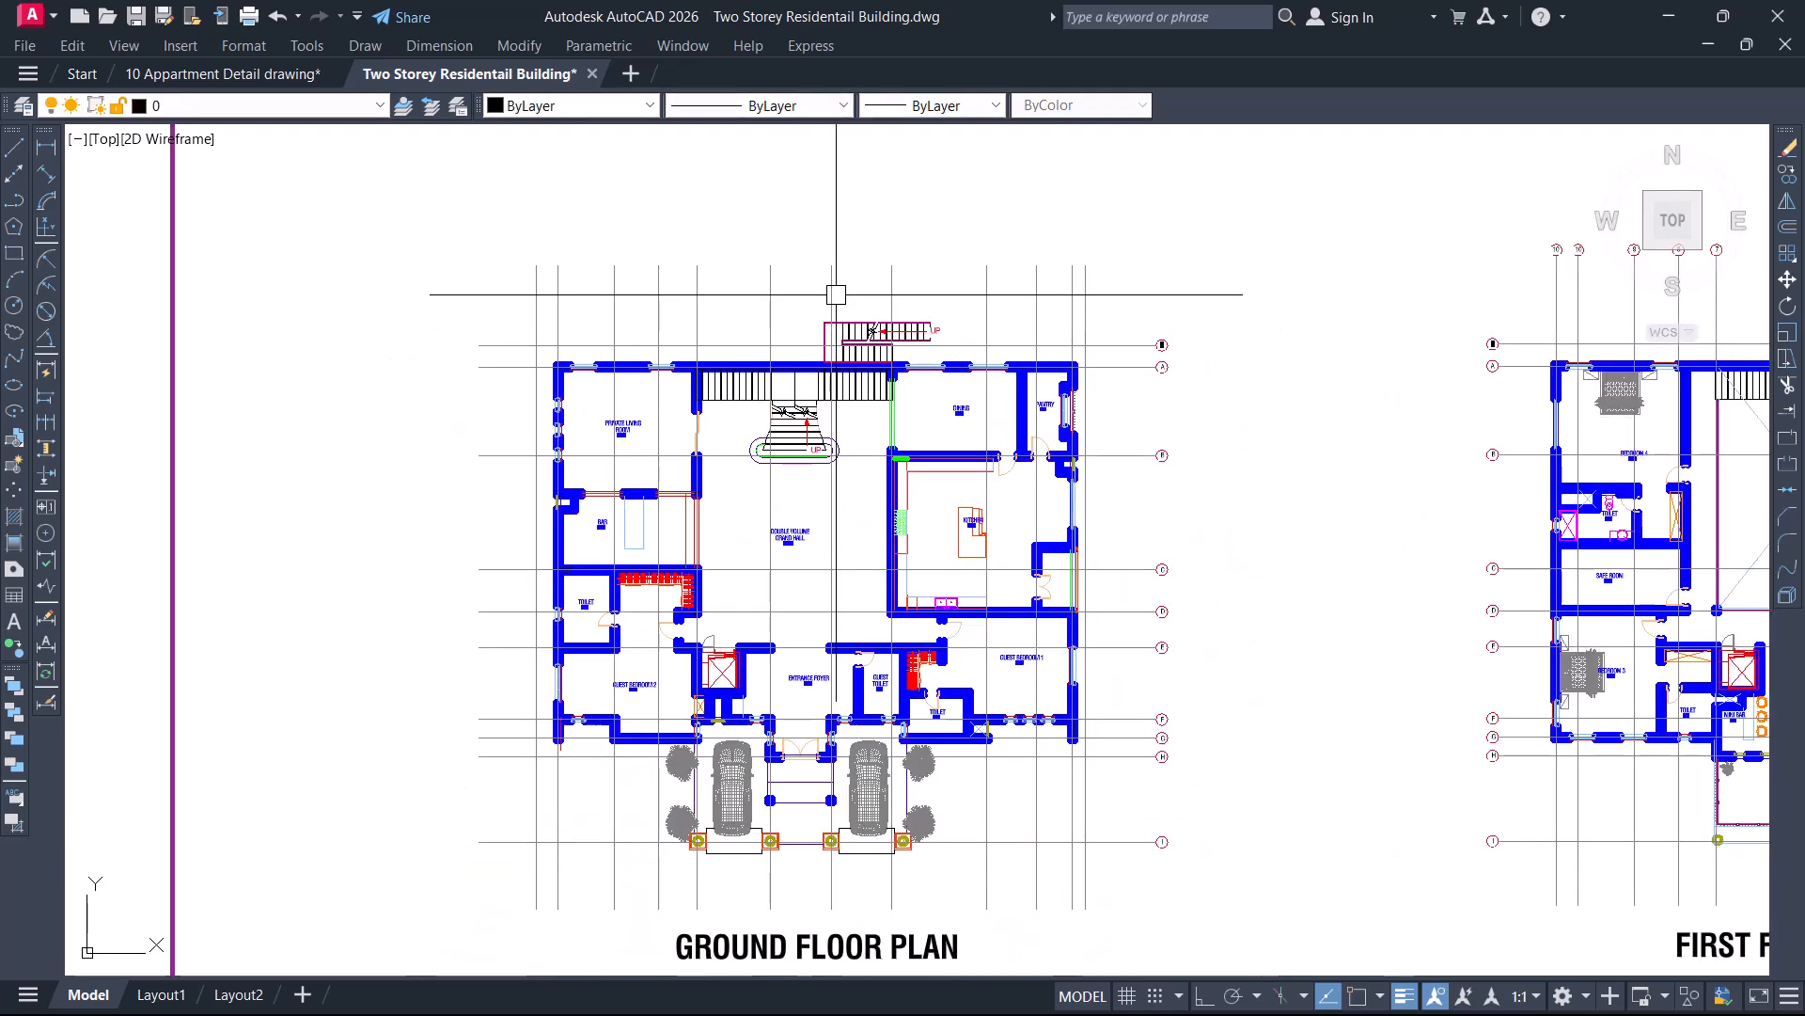
{"action": "left_click", "coordinate": [1145, 290]}
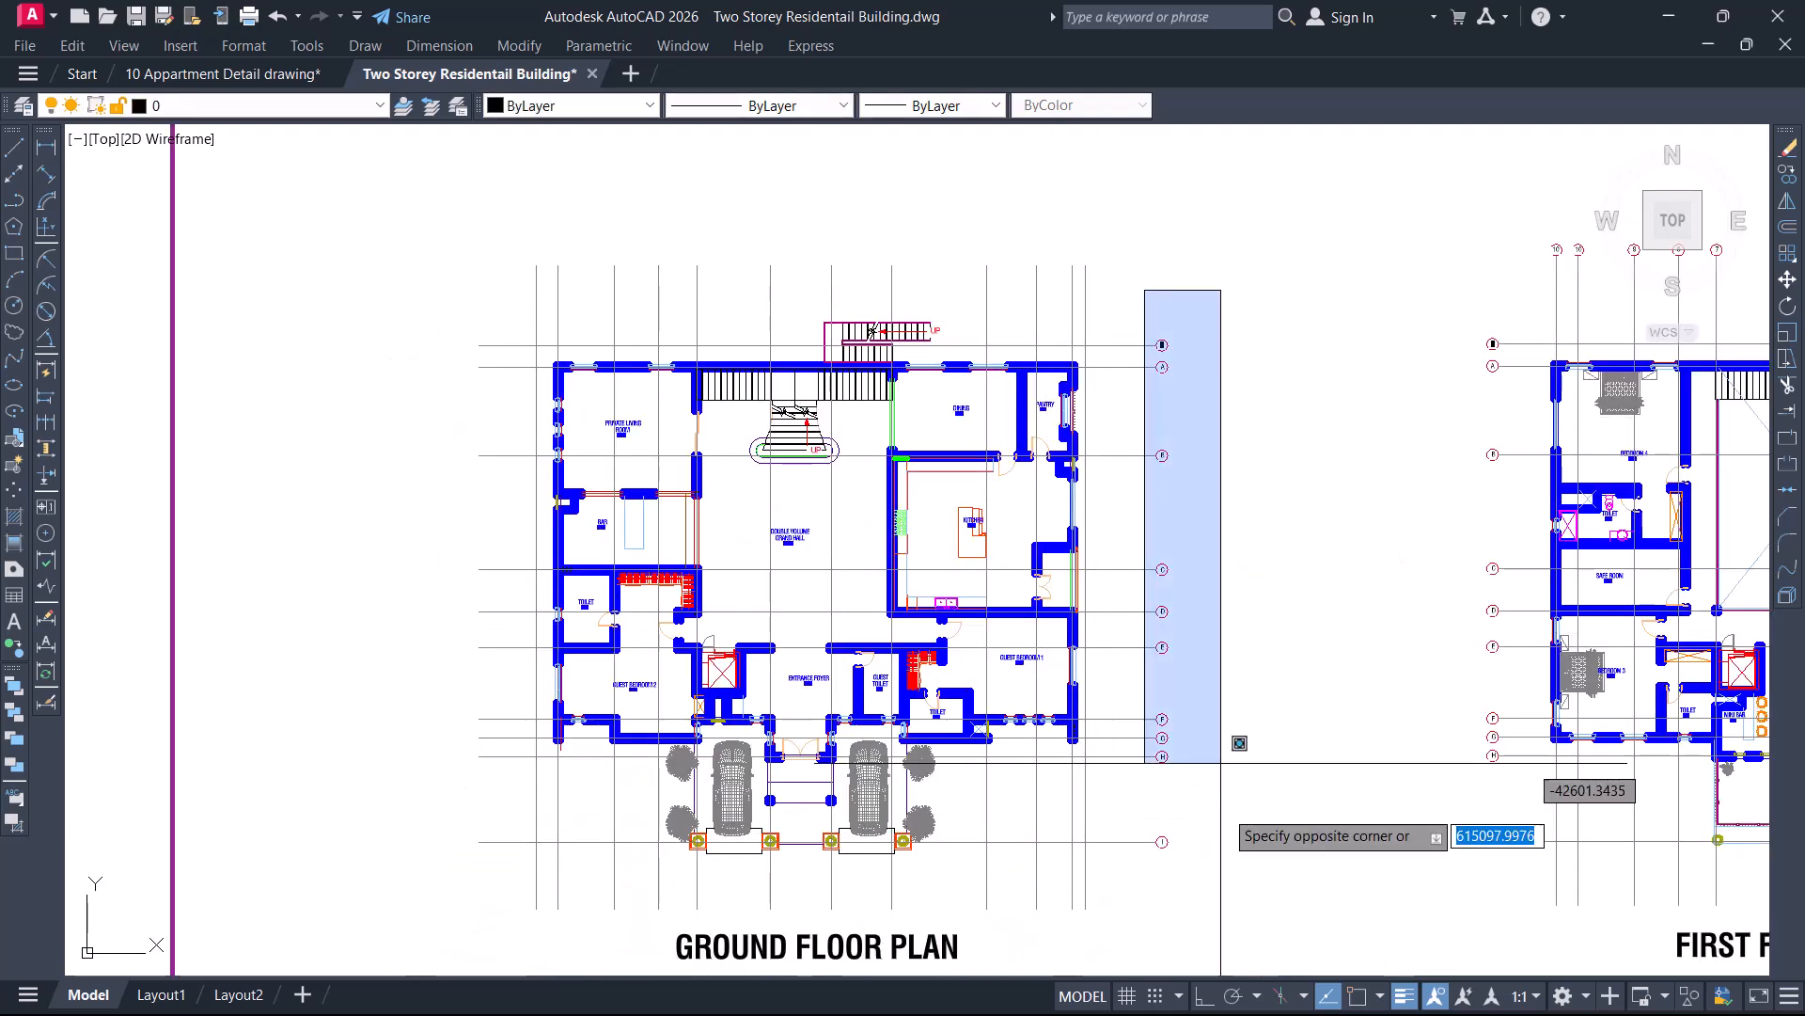
{"action": "left_click", "coordinate": [1229, 879]}
{"action": "type", "text": "e"}
{"action": "key", "text": "Return"}
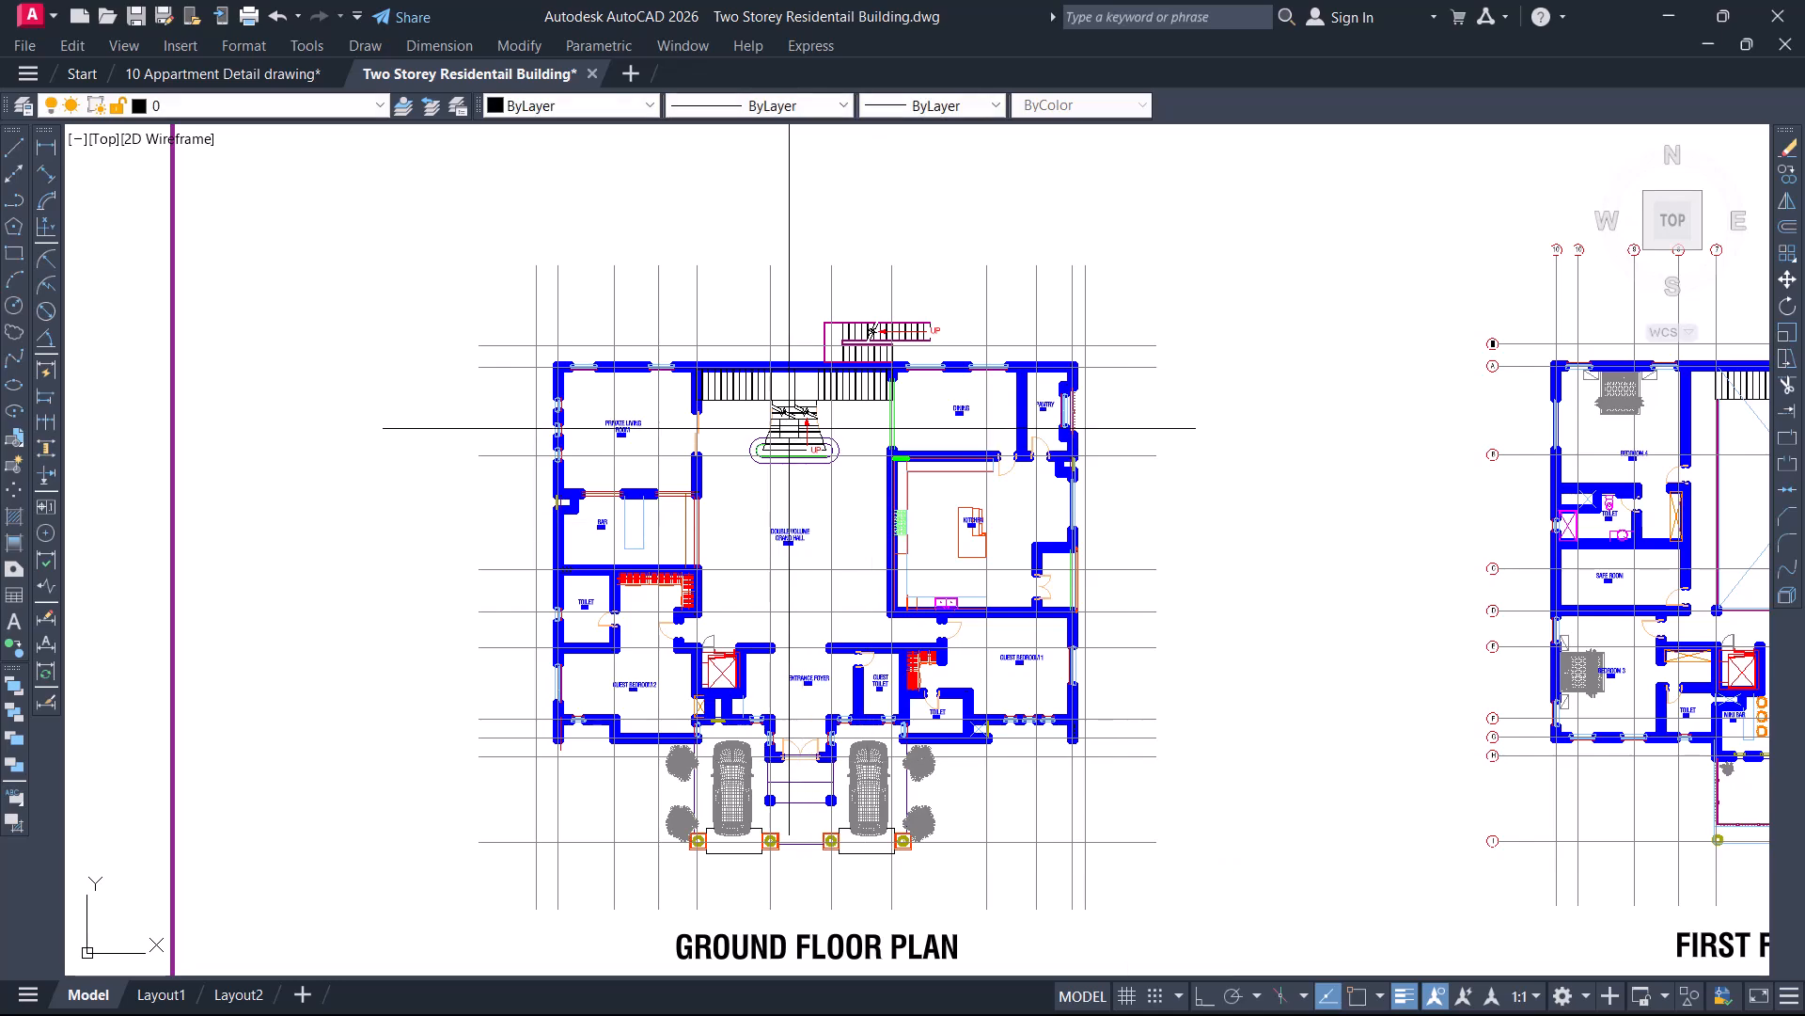
Select the rightmost vertical grid line of the copied ground floor plan
{"action": "scroll", "coordinate": [790, 425], "scroll_direction": "up", "scroll_amount": 3}
{"action": "middle_click_drag", "start_coordinate": [744, 354], "coordinate": [651, 388]}
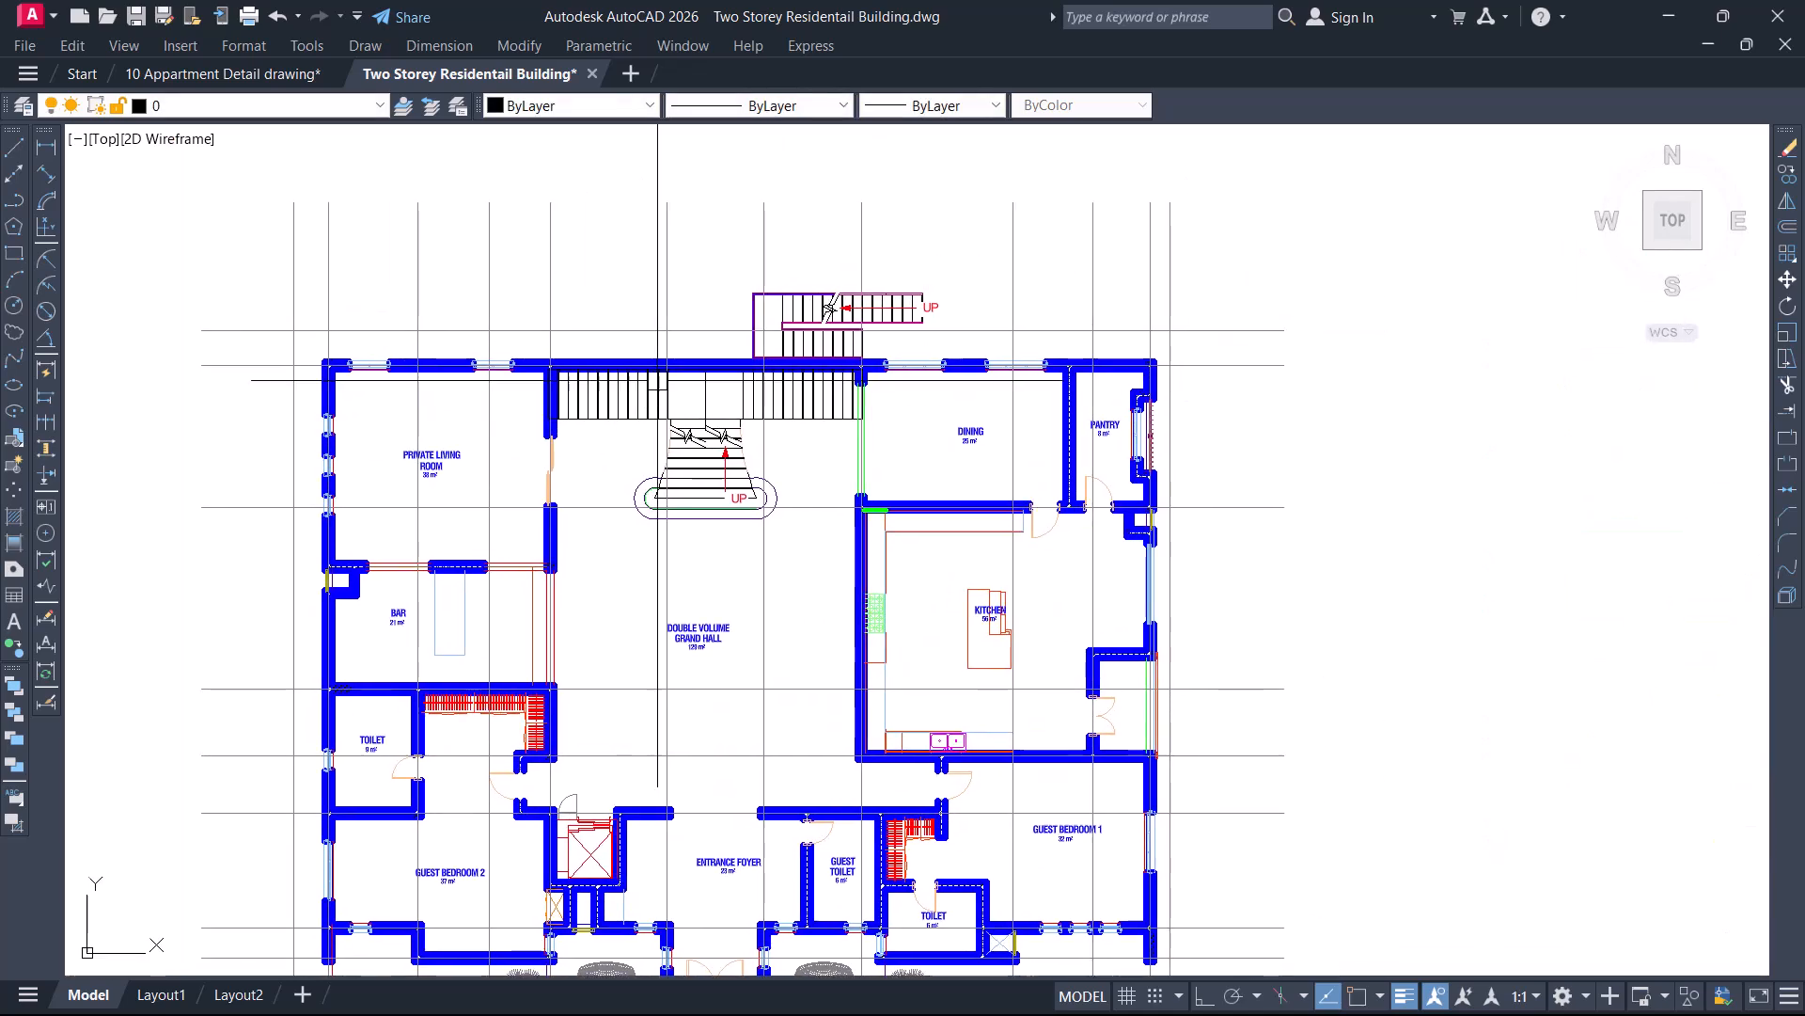
{"action": "scroll", "coordinate": [745, 384], "scroll_direction": "down", "scroll_amount": 4}
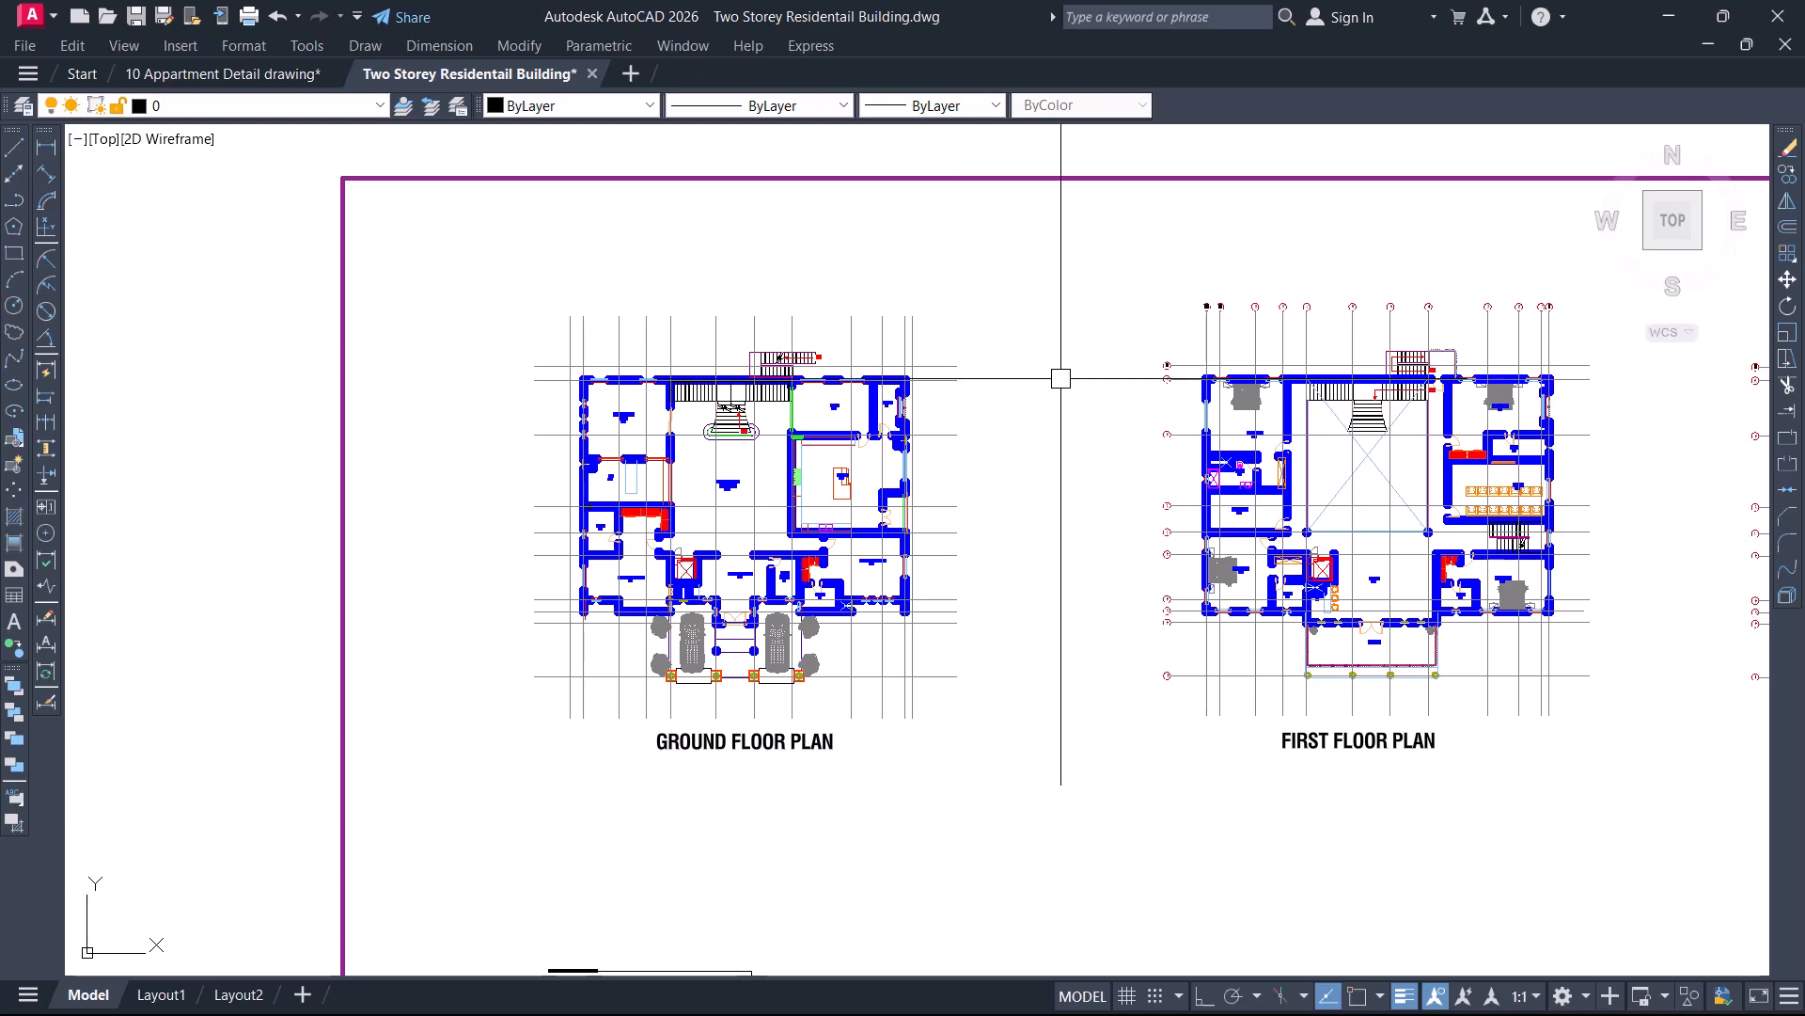
{"action": "scroll", "coordinate": [906, 323], "scroll_direction": "up", "scroll_amount": 4}
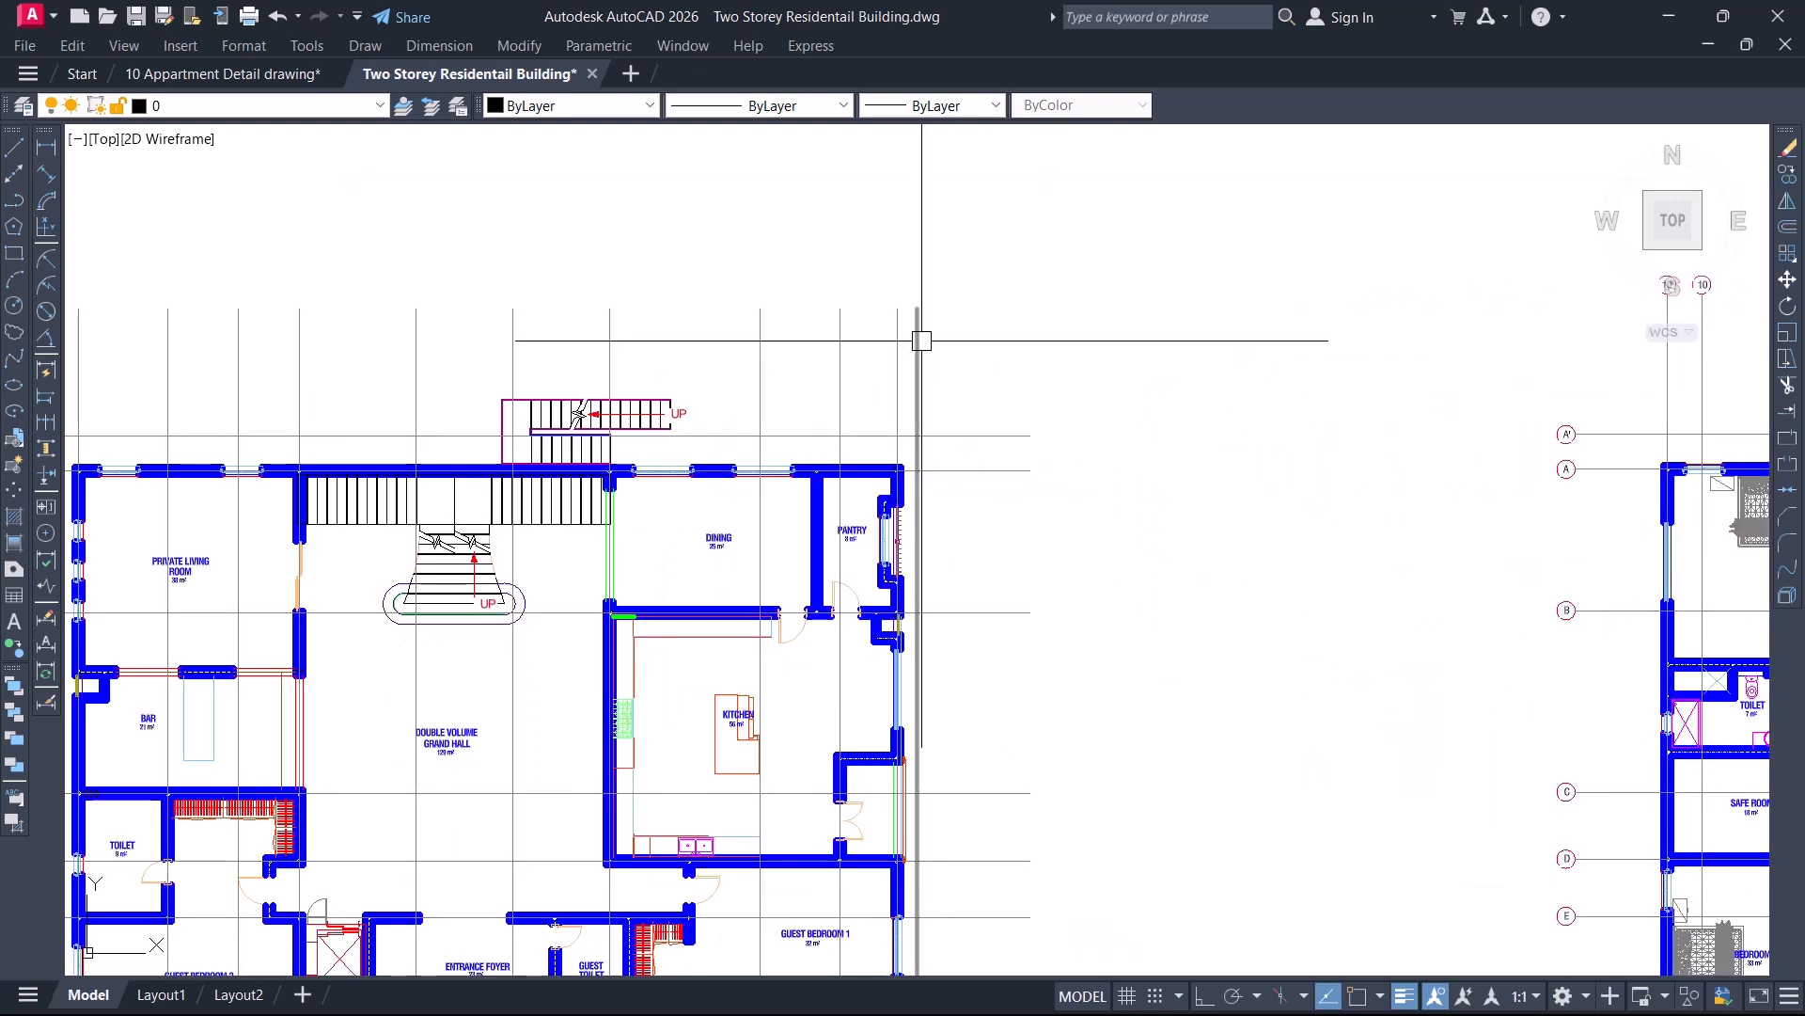
{"action": "scroll", "coordinate": [922, 358], "scroll_direction": "up", "scroll_amount": 2}
{"action": "left_click", "coordinate": [919, 363]}
{"action": "scroll", "coordinate": [926, 395], "scroll_direction": "down", "scroll_amount": 4}
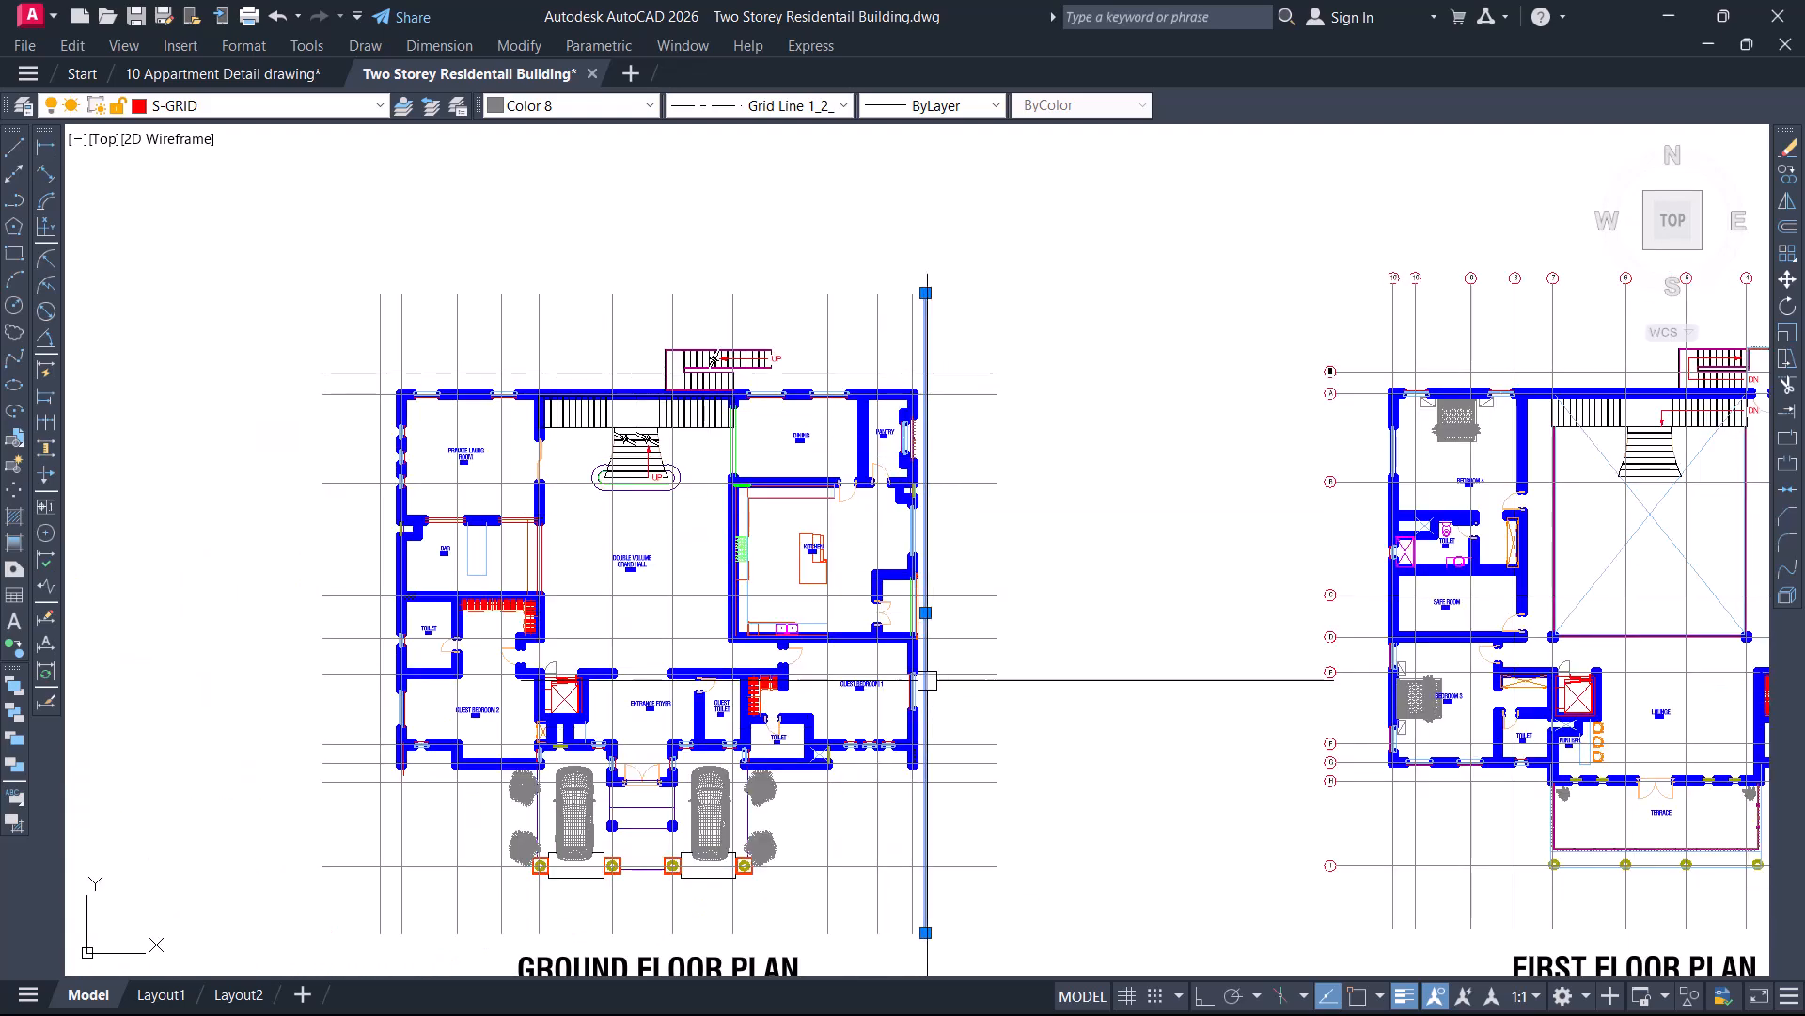
Examine the grid lines on the copied first floor plan, the sections, and the front and rear elevations
{"action": "middle_click_drag", "start_coordinate": [931, 423], "coordinate": [518, 437]}
{"action": "scroll", "coordinate": [1504, 311], "scroll_direction": "up", "scroll_amount": 4}
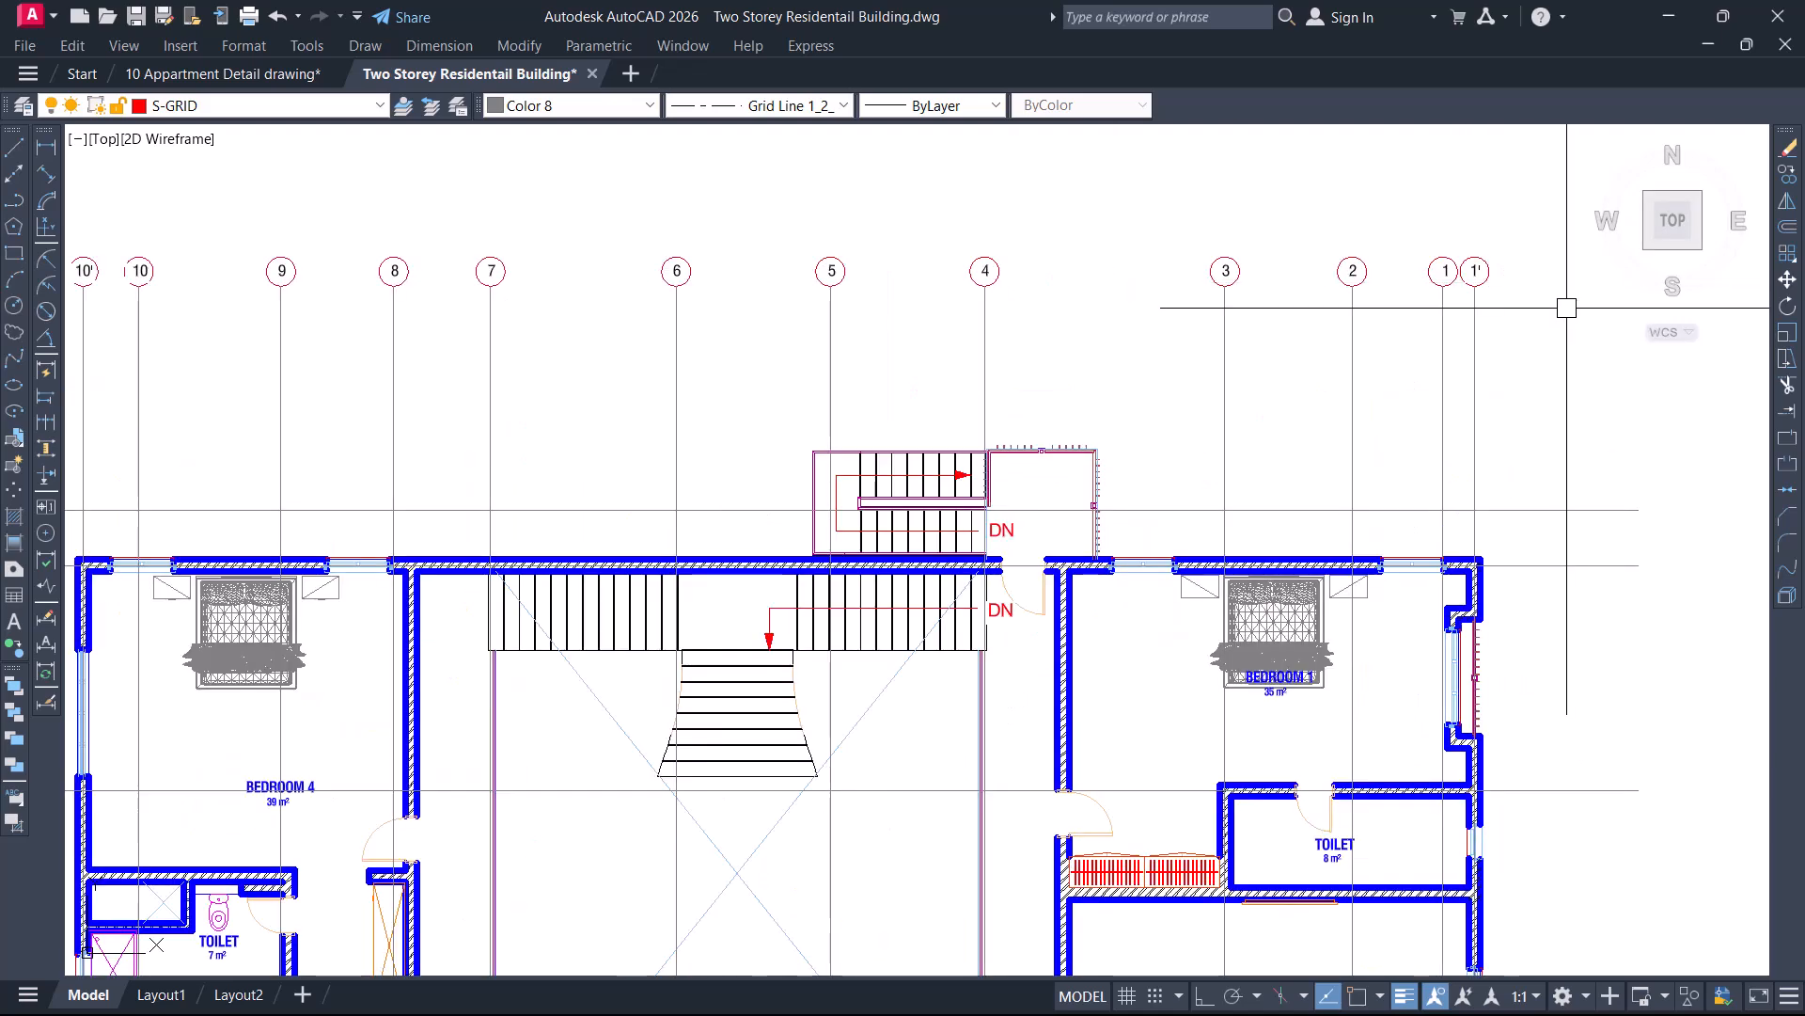
{"action": "scroll", "coordinate": [1586, 360], "scroll_direction": "down", "scroll_amount": 2}
{"action": "scroll", "coordinate": [1410, 419], "scroll_direction": "down", "scroll_amount": 6}
{"action": "middle_click_drag", "start_coordinate": [1184, 646], "coordinate": [1109, 375]}
{"action": "scroll", "coordinate": [1223, 658], "scroll_direction": "up", "scroll_amount": 8}
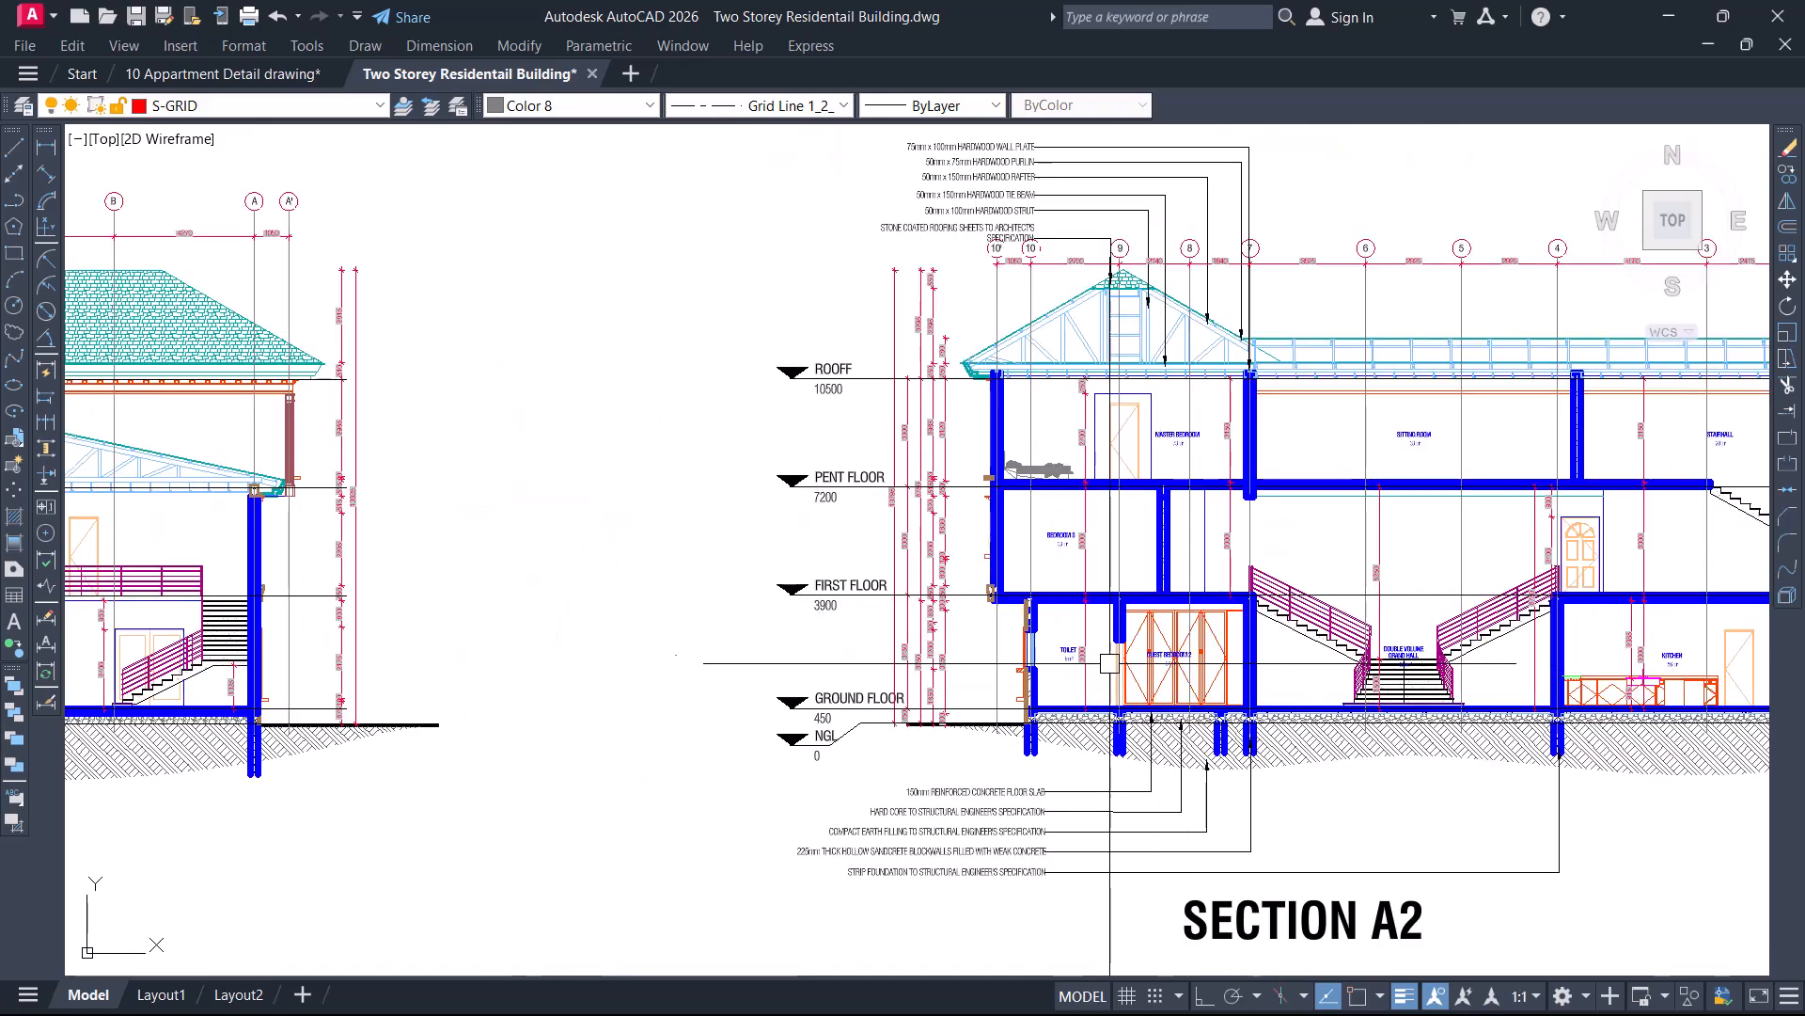
{"action": "scroll", "coordinate": [1037, 626], "scroll_direction": "down", "scroll_amount": 5}
{"action": "scroll", "coordinate": [1359, 497], "scroll_direction": "up", "scroll_amount": 3}
{"action": "scroll", "coordinate": [1360, 497], "scroll_direction": "up", "scroll_amount": 6}
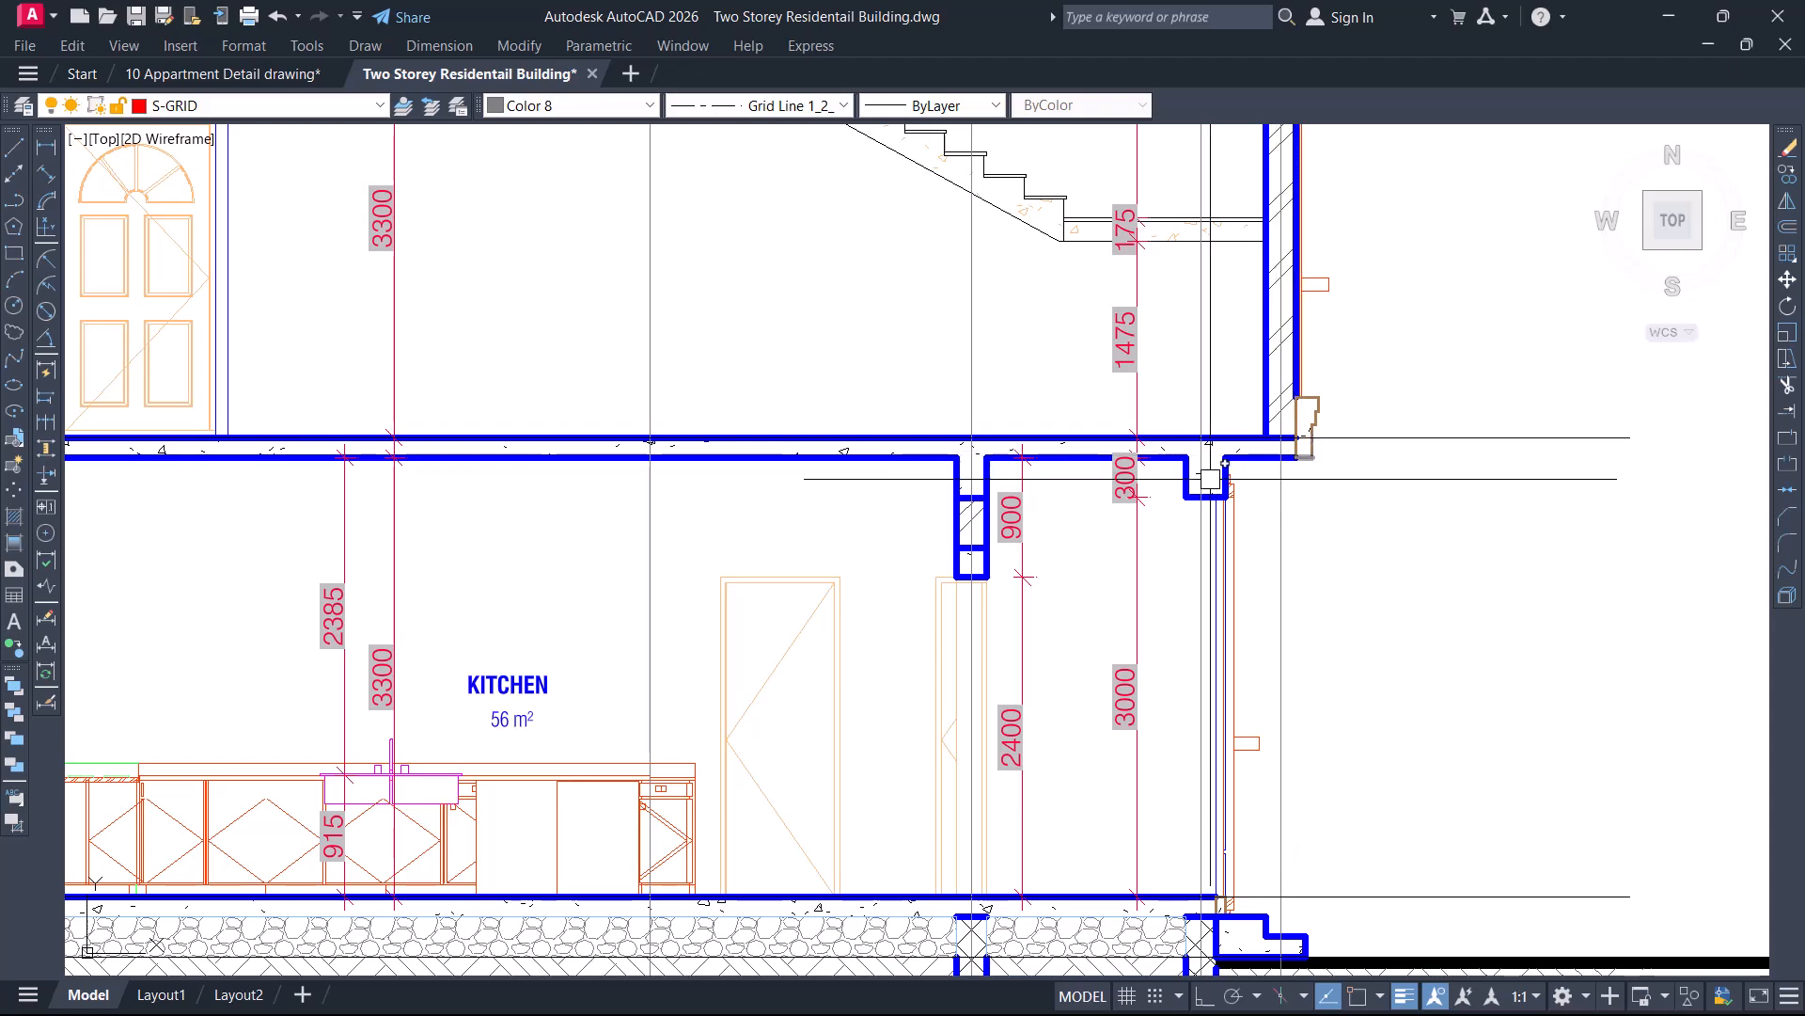
{"action": "scroll", "coordinate": [1256, 477], "scroll_direction": "down", "scroll_amount": 8}
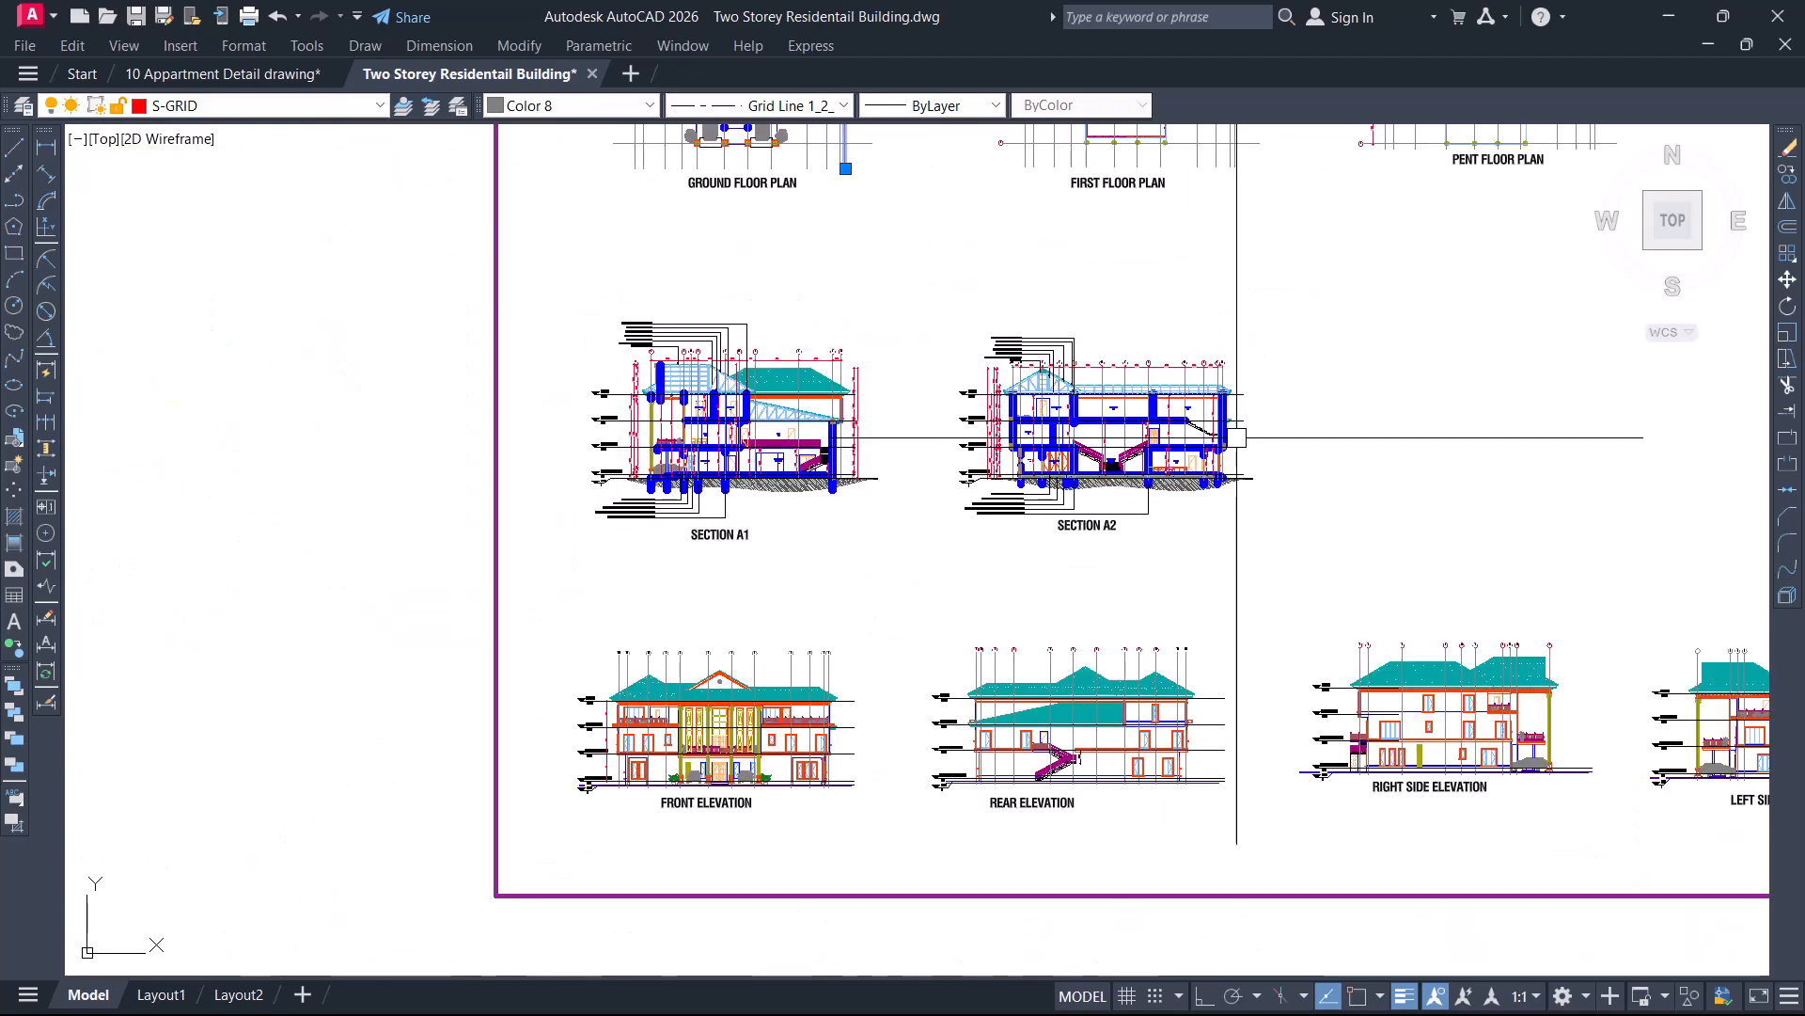
{"action": "scroll", "coordinate": [1115, 722], "scroll_direction": "up", "scroll_amount": 10}
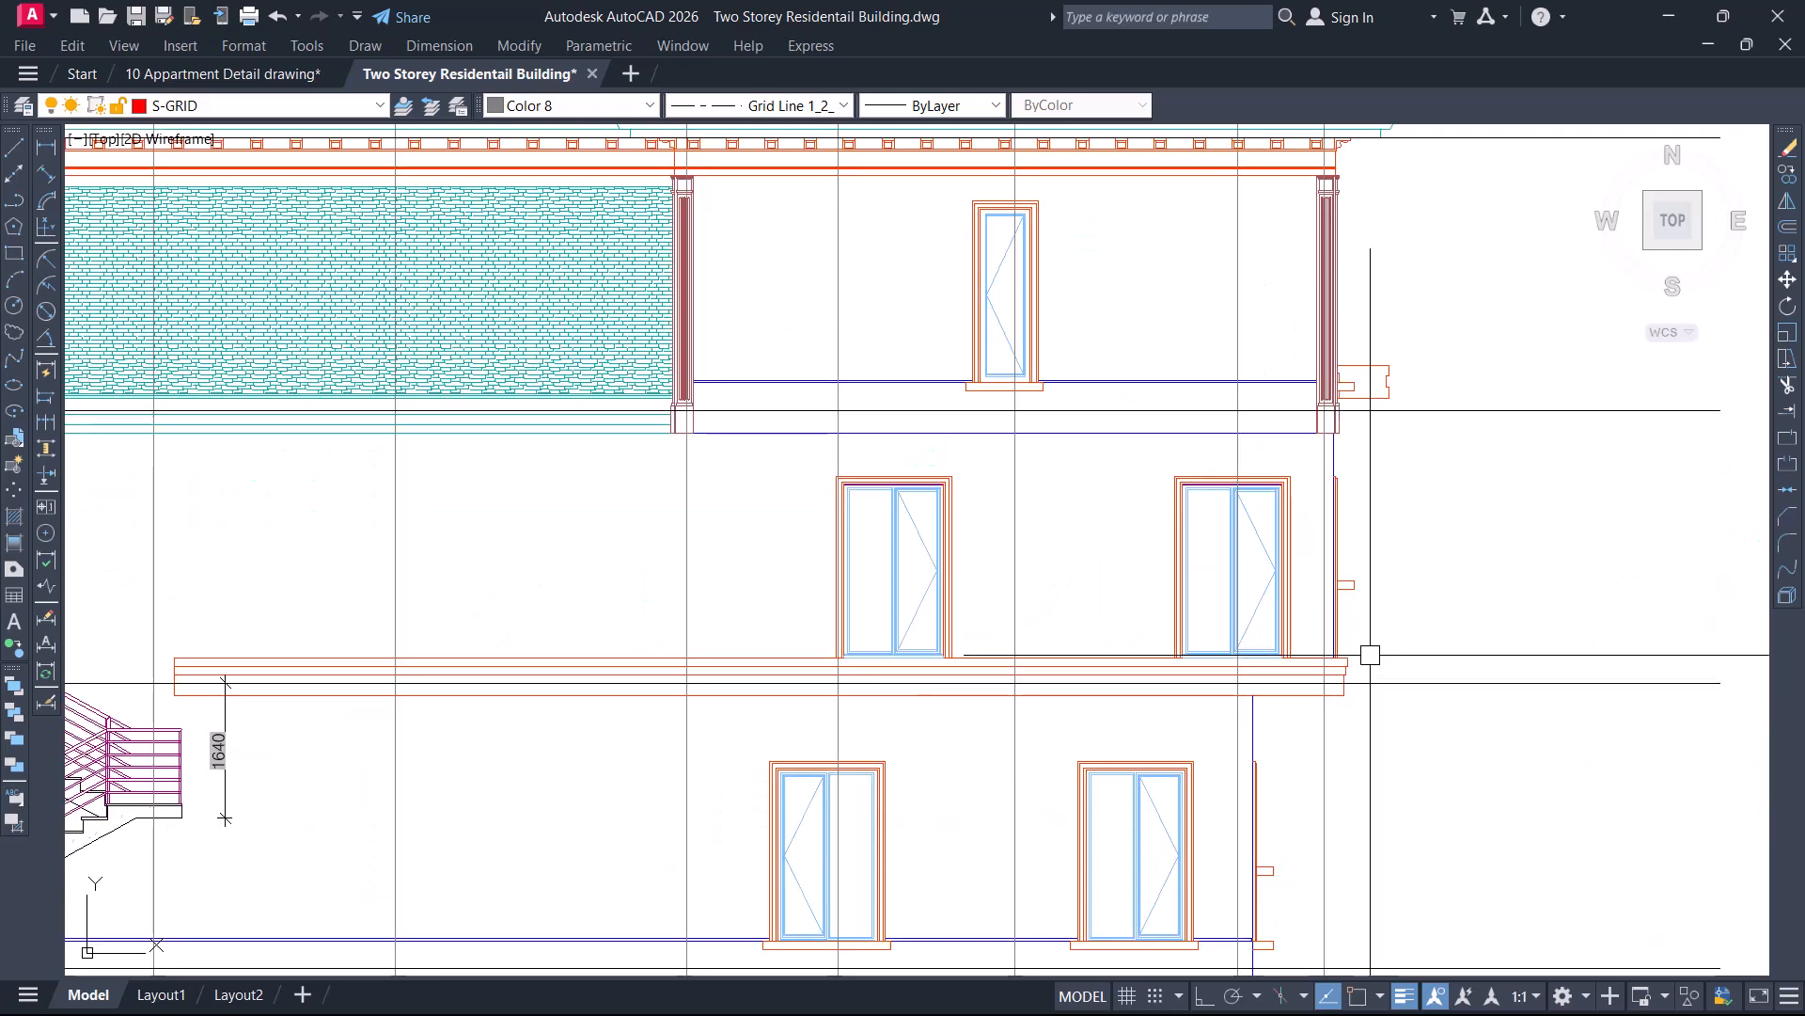
{"action": "scroll", "coordinate": [1370, 654], "scroll_direction": "down", "scroll_amount": 8}
{"action": "scroll", "coordinate": [612, 658], "scroll_direction": "up", "scroll_amount": 5}
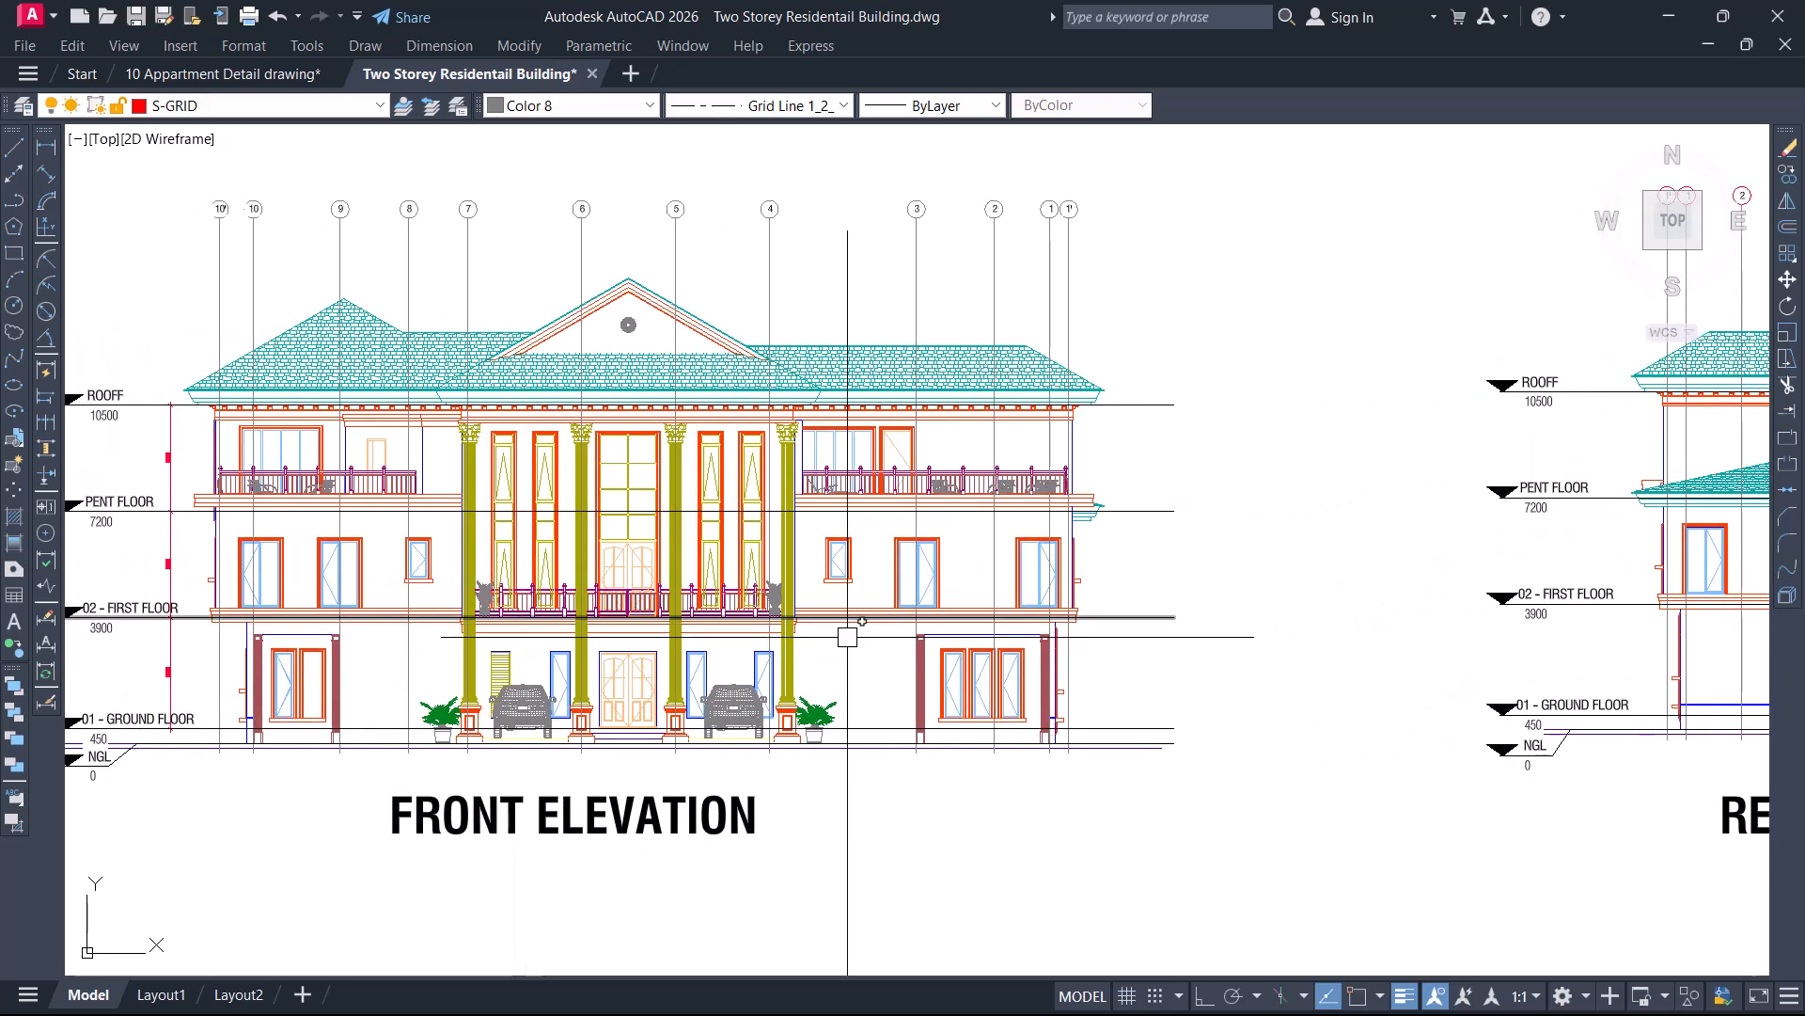
Return to the copied ground floor plan and clear the selection of its rightmost grid line
{"action": "scroll", "coordinate": [1063, 635], "scroll_direction": "up", "scroll_amount": 6}
{"action": "scroll", "coordinate": [1075, 624], "scroll_direction": "down", "scroll_amount": 10}
{"action": "middle_click_drag", "start_coordinate": [1119, 518], "coordinate": [856, 919]}
{"action": "middle_click_drag", "start_coordinate": [1027, 701], "coordinate": [987, 947]}
{"action": "middle_click_drag", "start_coordinate": [980, 489], "coordinate": [932, 821]}
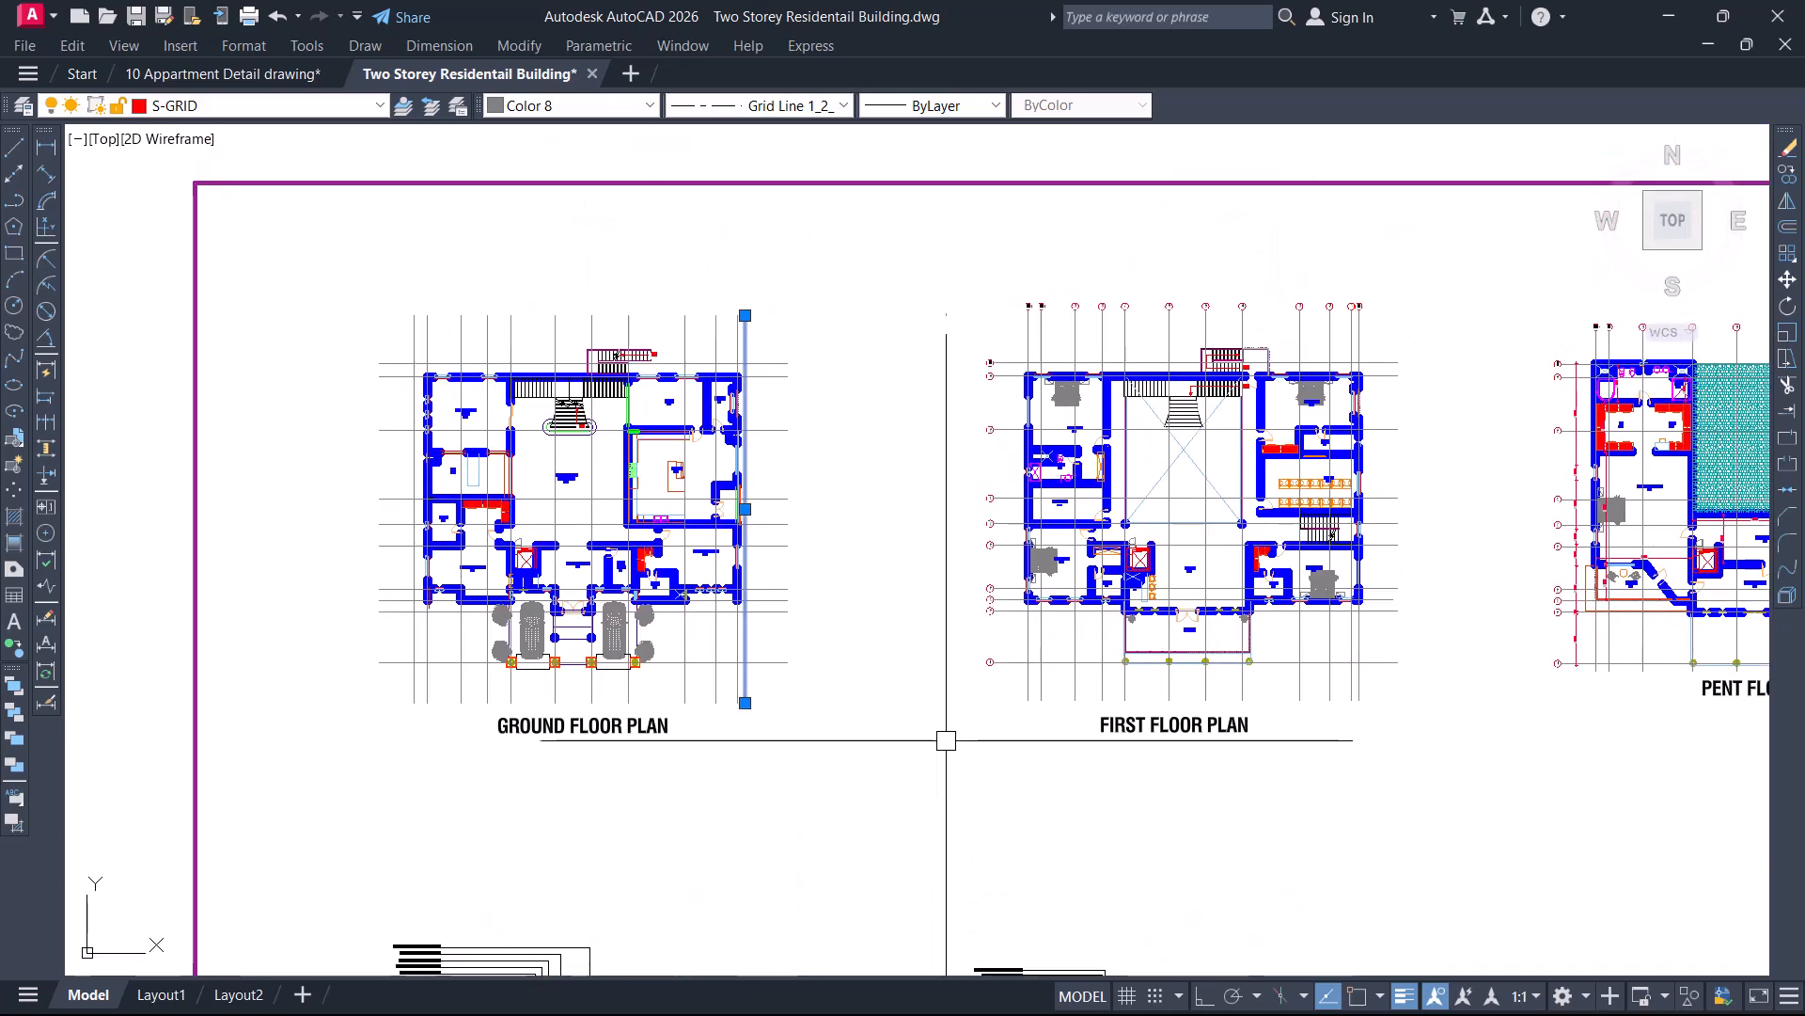
{"action": "key", "text": "Escape"}
With object snap on, dimension the overall width of the copied ground floor plan between its upper outer wall corners, placing the dimension above the wall
{"action": "scroll", "coordinate": [434, 373], "scroll_direction": "up", "scroll_amount": 4}
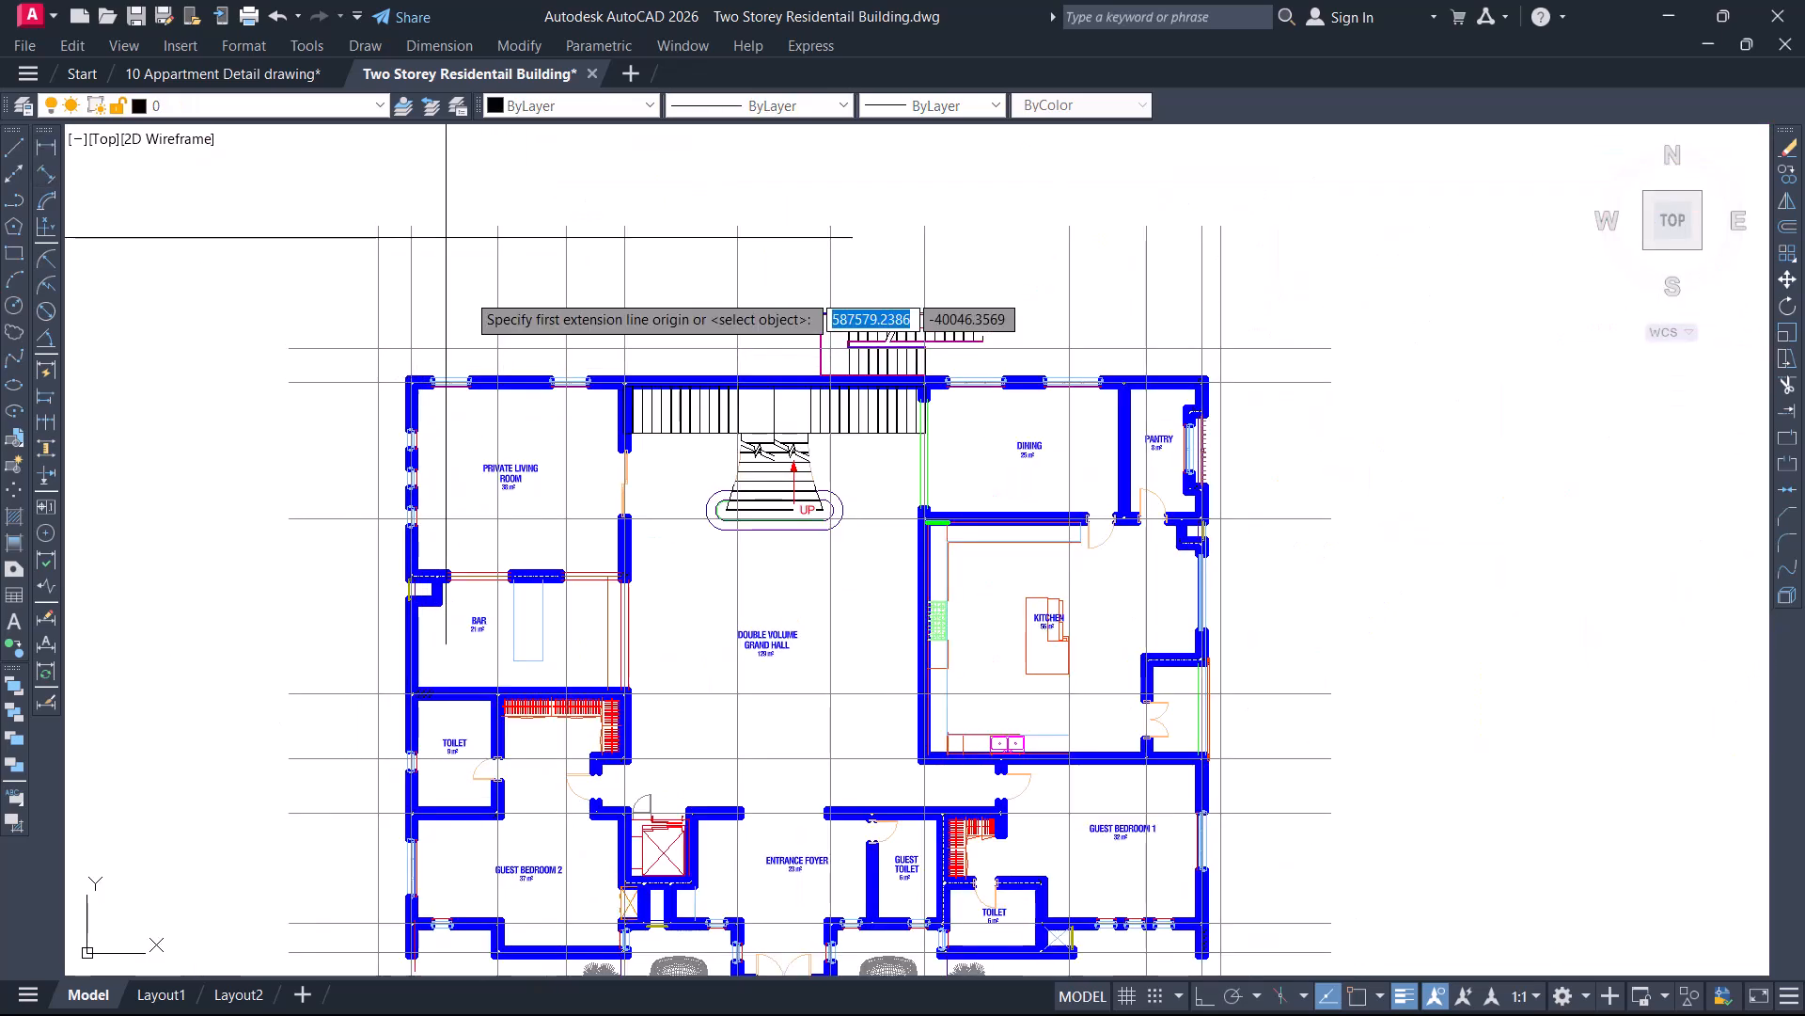
{"action": "scroll", "coordinate": [402, 368], "scroll_direction": "up", "scroll_amount": 4}
{"action": "scroll", "coordinate": [433, 410], "scroll_direction": "up", "scroll_amount": 2}
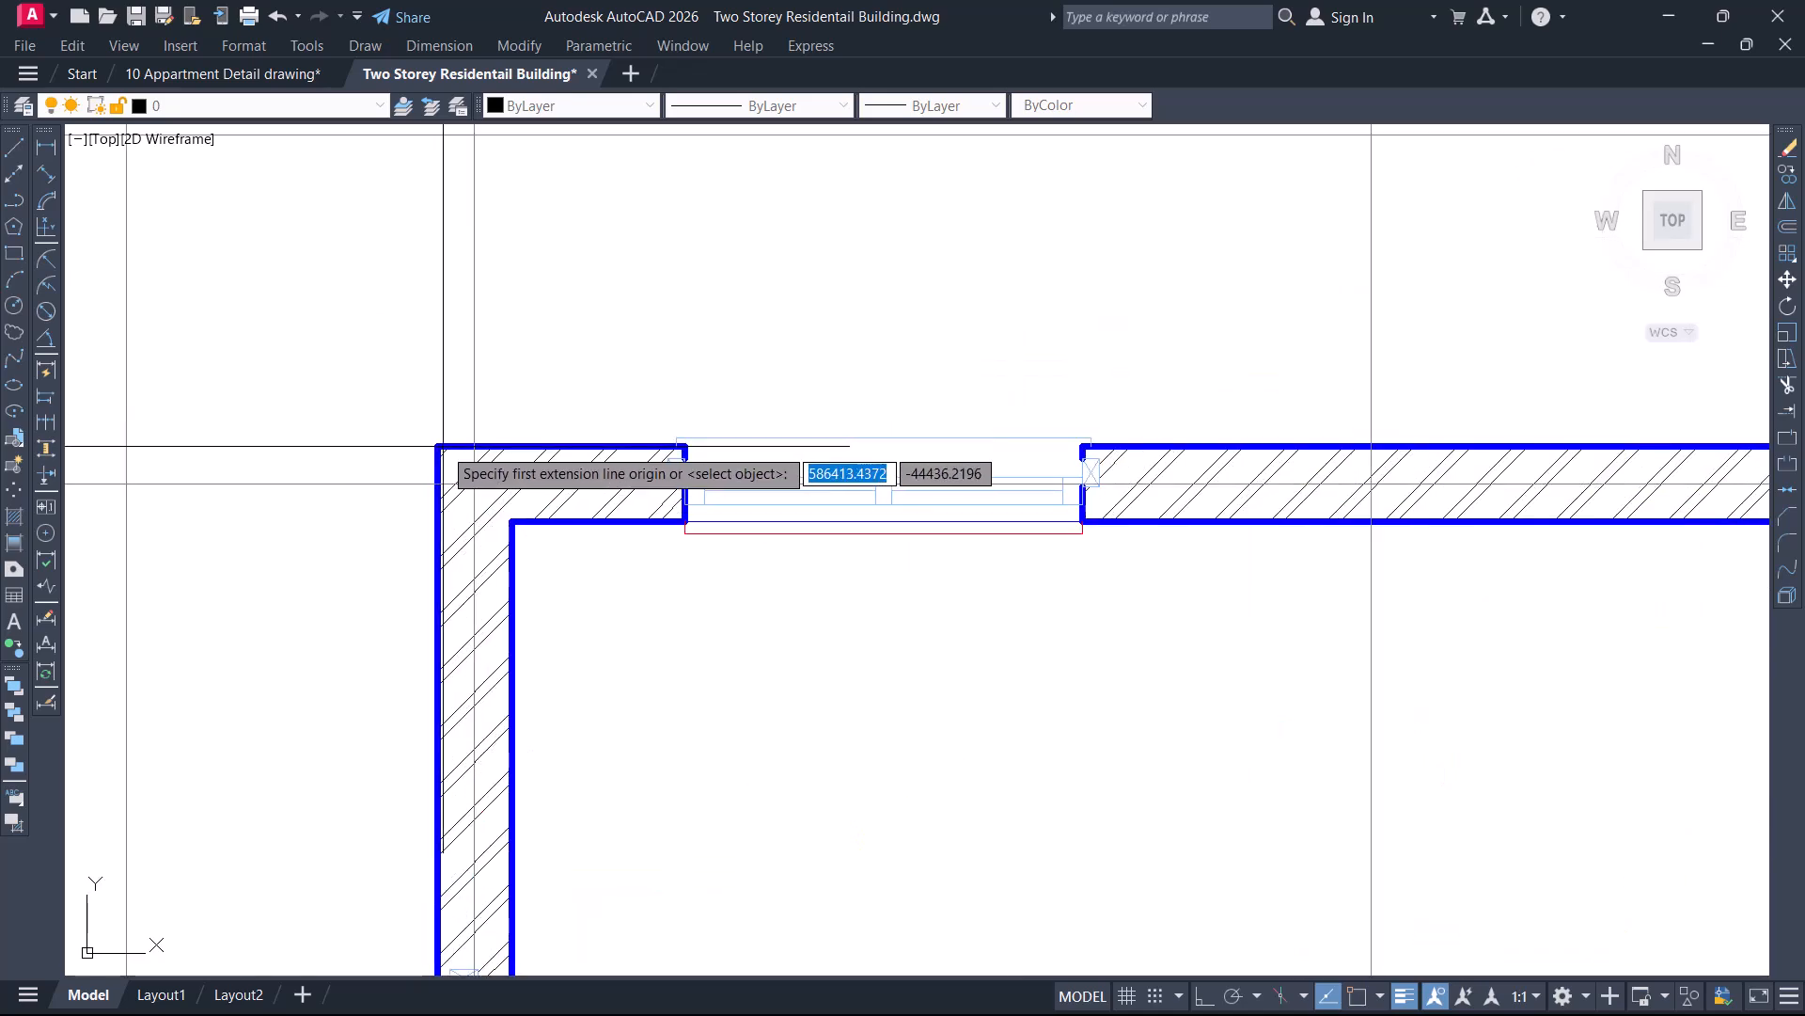
{"action": "key", "text": "F2"}
{"action": "key", "text": "F2"}
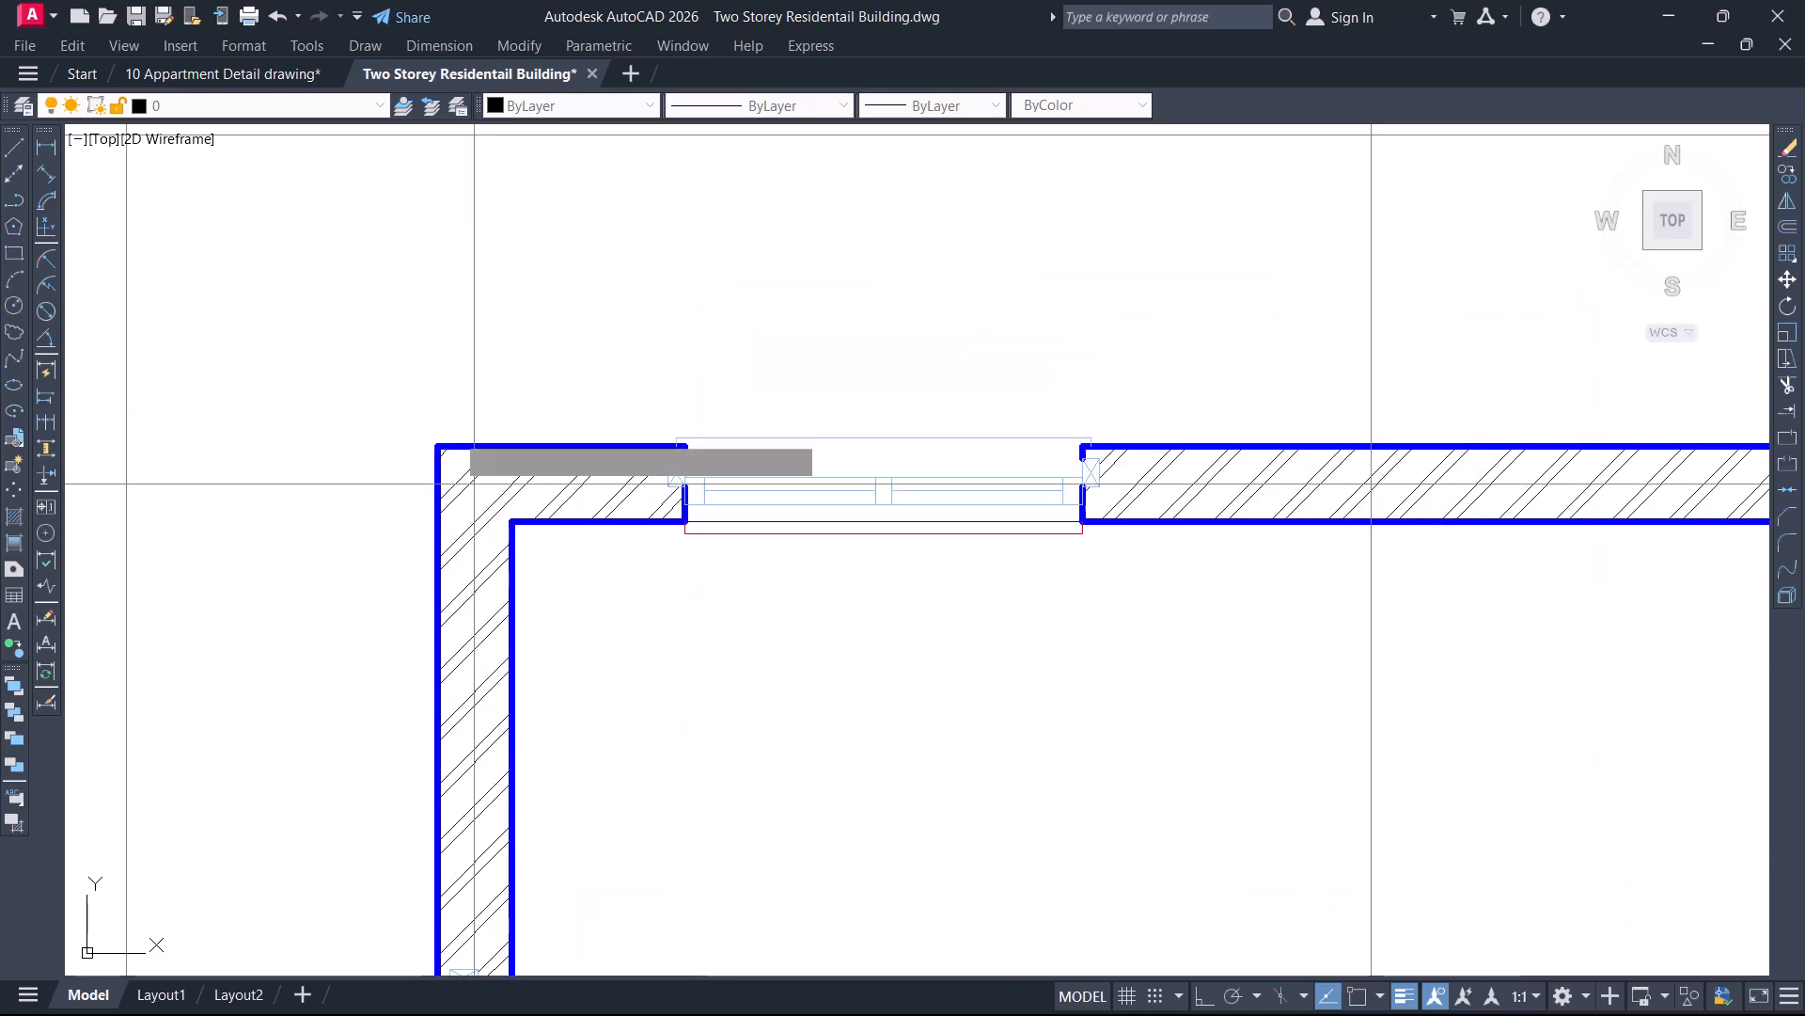
{"action": "left_click", "coordinate": [437, 445]}
{"action": "scroll", "coordinate": [376, 414], "scroll_direction": "down", "scroll_amount": 5}
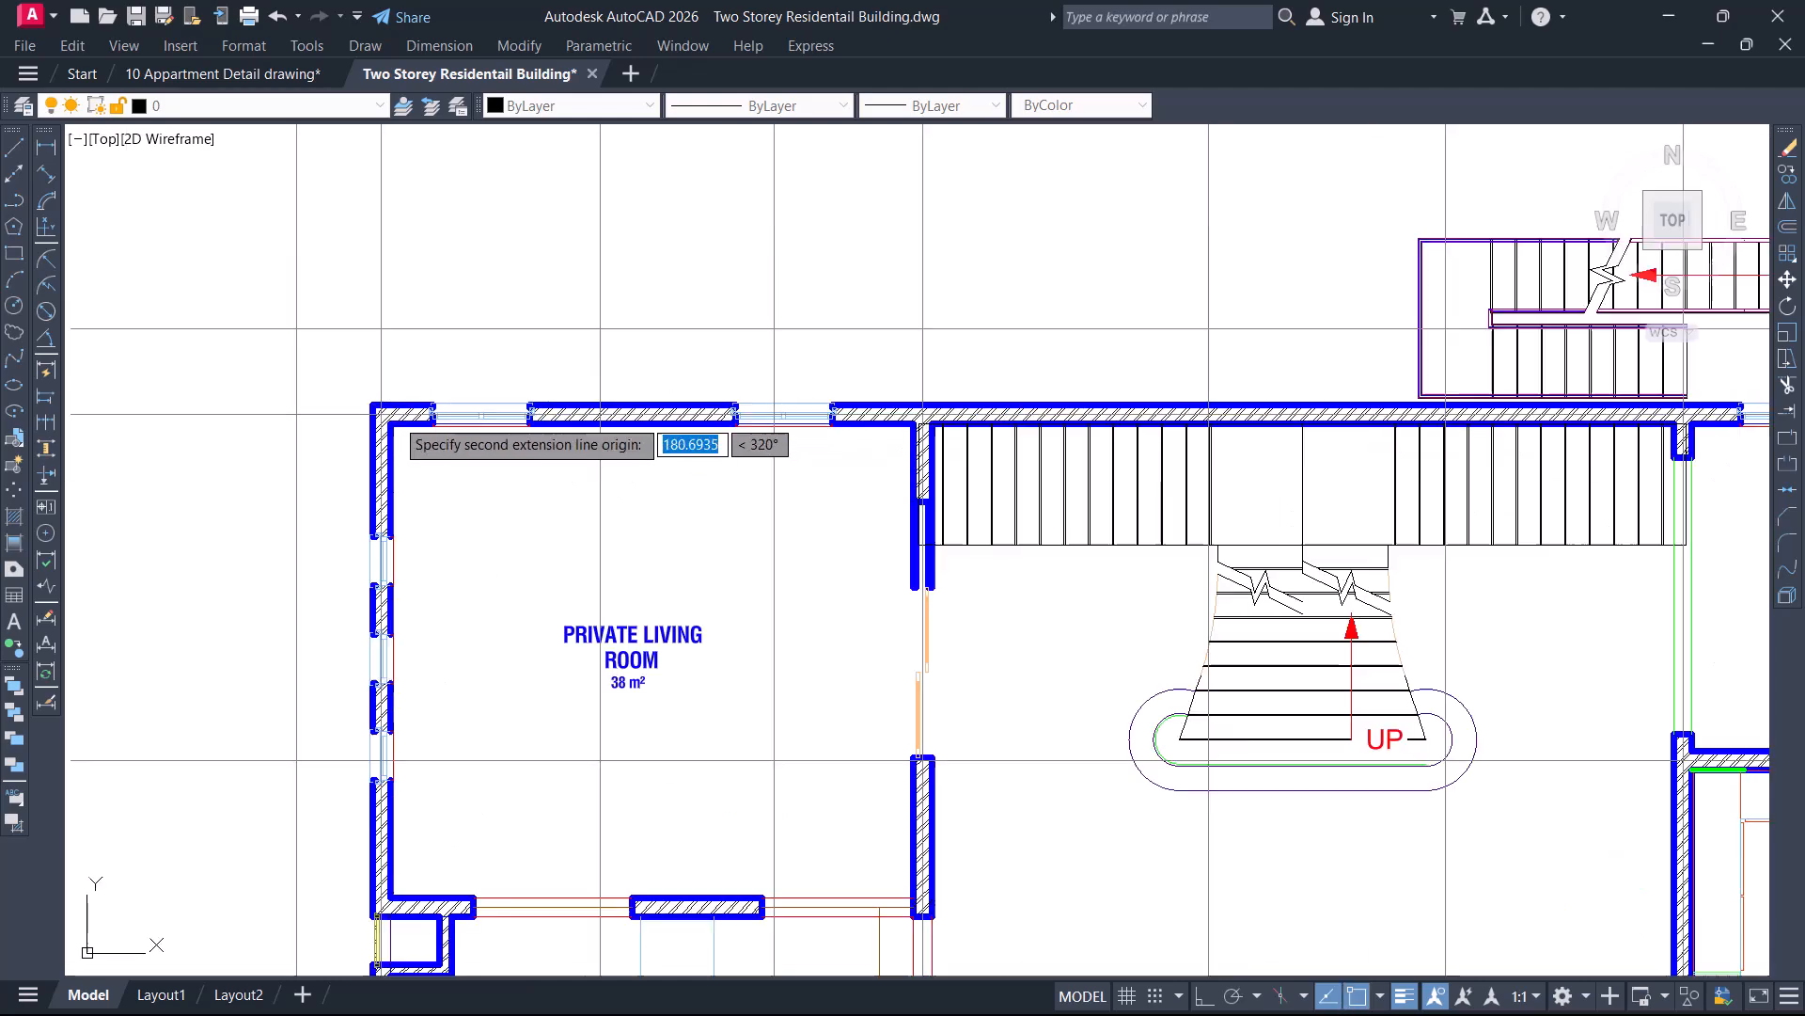
{"action": "middle_click_drag", "start_coordinate": [1411, 350], "coordinate": [783, 416]}
{"action": "middle_click_drag", "start_coordinate": [1368, 455], "coordinate": [856, 495]}
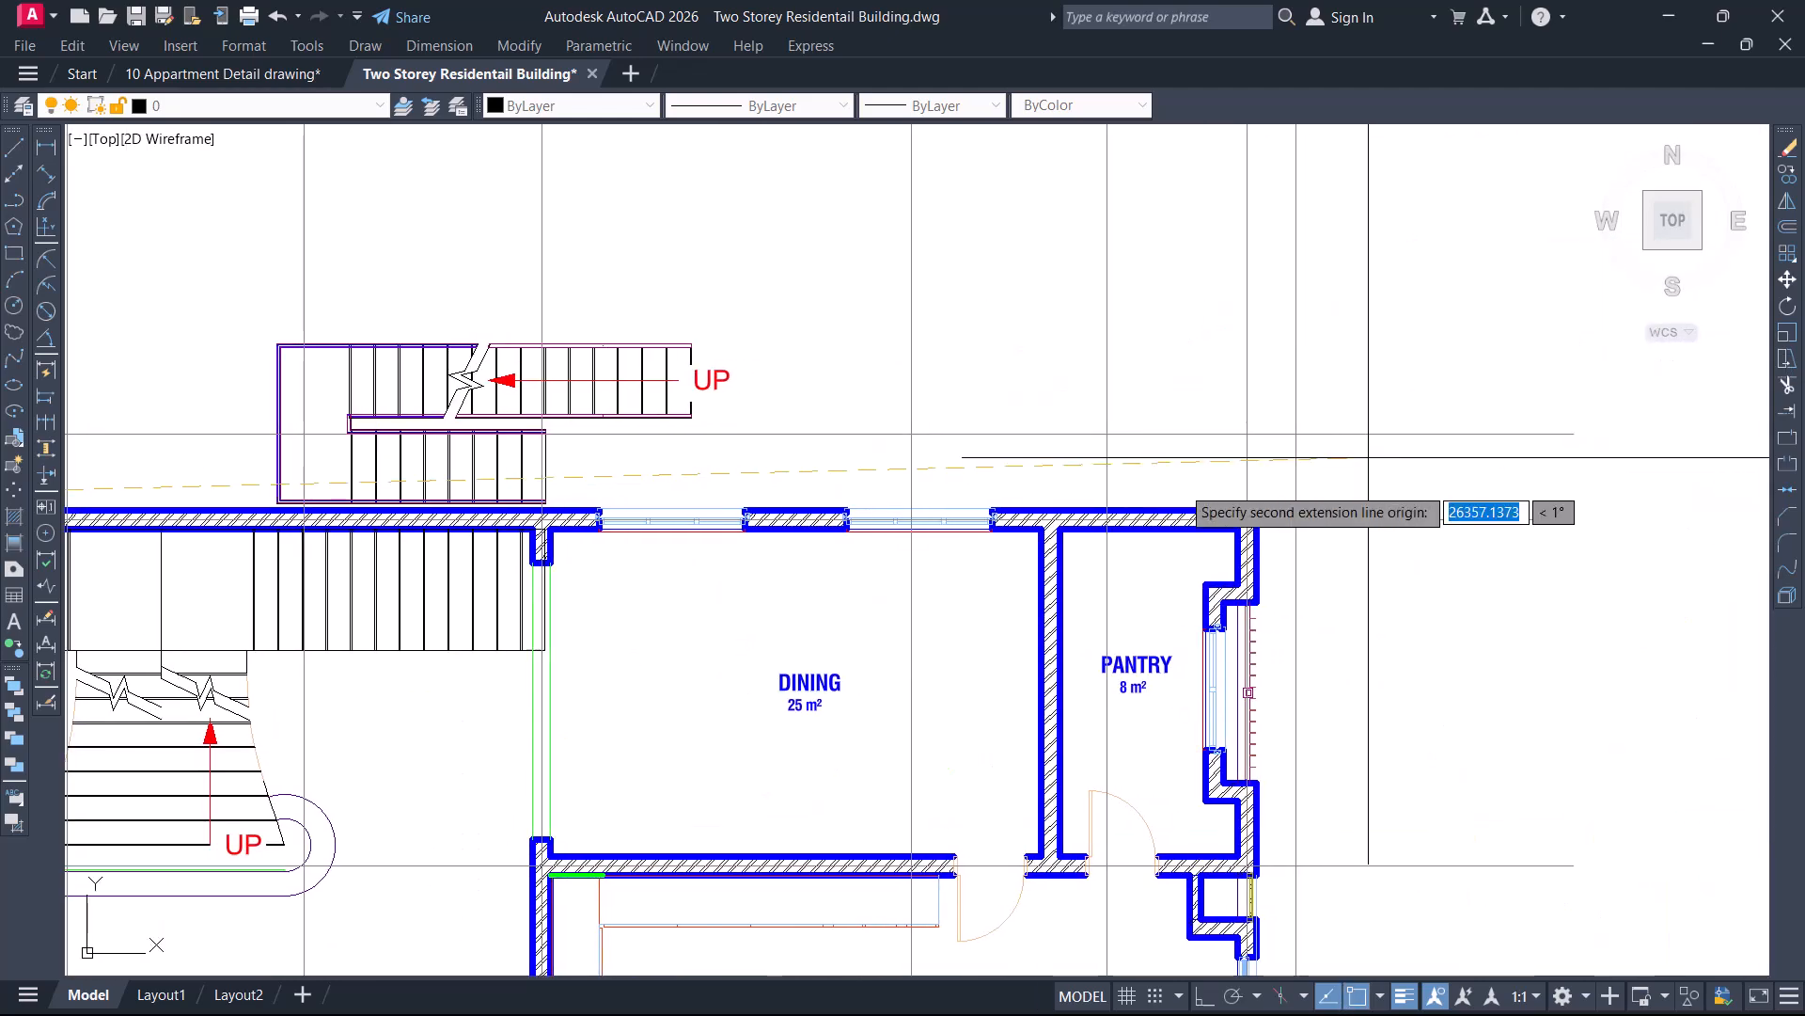
{"action": "scroll", "coordinate": [1161, 510], "scroll_direction": "up", "scroll_amount": 2}
{"action": "scroll", "coordinate": [1311, 512], "scroll_direction": "up", "scroll_amount": 2}
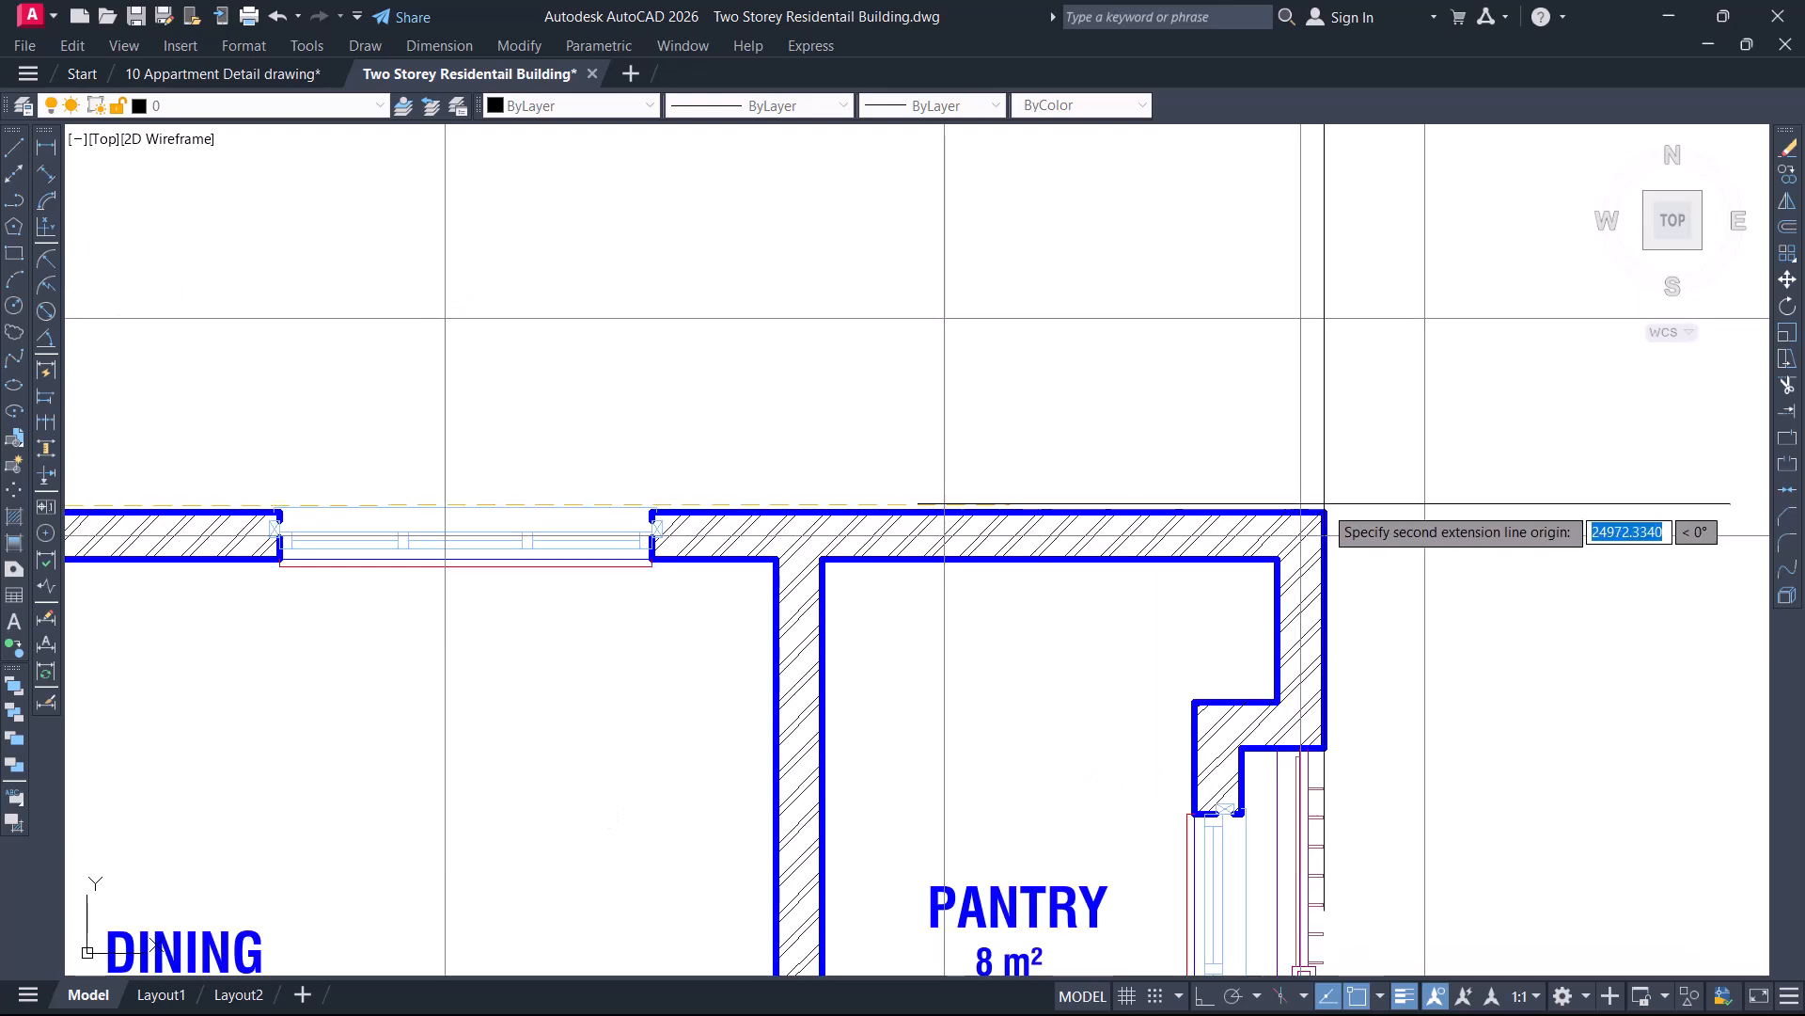
{"action": "left_click", "coordinate": [1324, 513]}
{"action": "scroll", "coordinate": [1373, 498], "scroll_direction": "down", "scroll_amount": 4}
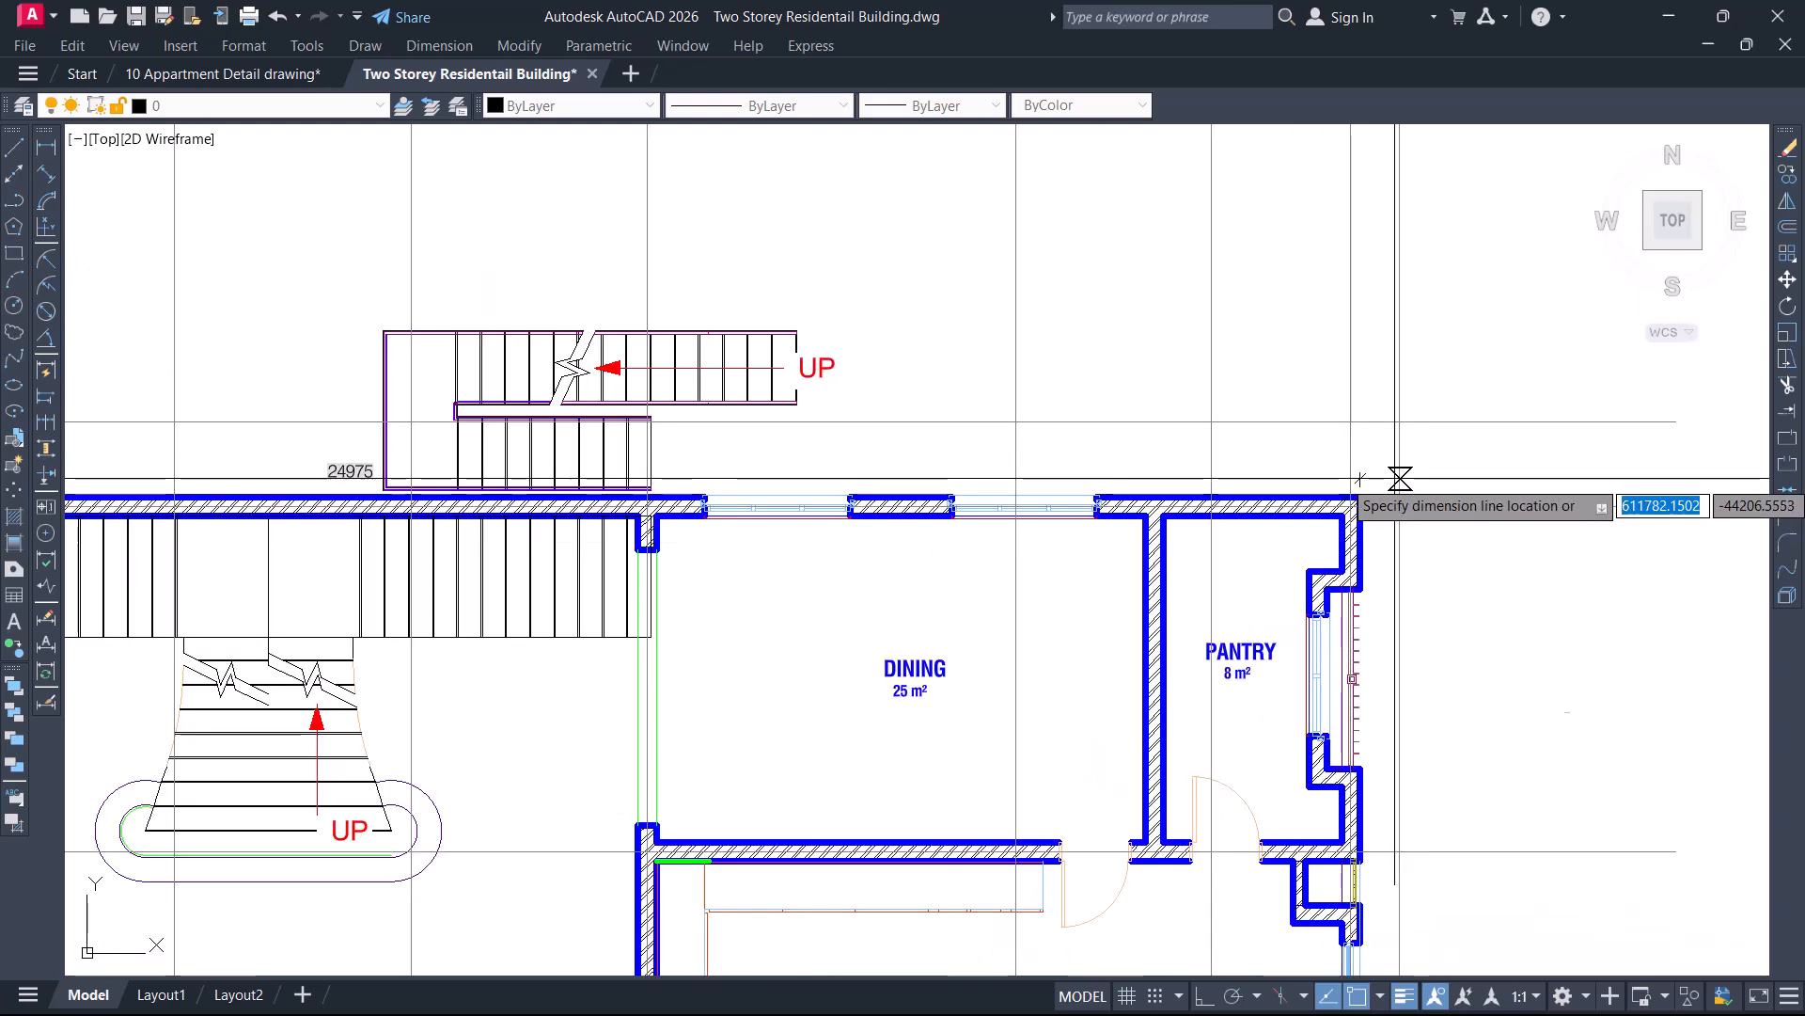
{"action": "scroll", "coordinate": [884, 385], "scroll_direction": "up", "scroll_amount": 3}
{"action": "scroll", "coordinate": [753, 338], "scroll_direction": "up", "scroll_amount": 4}
{"action": "left_click", "coordinate": [738, 336]}
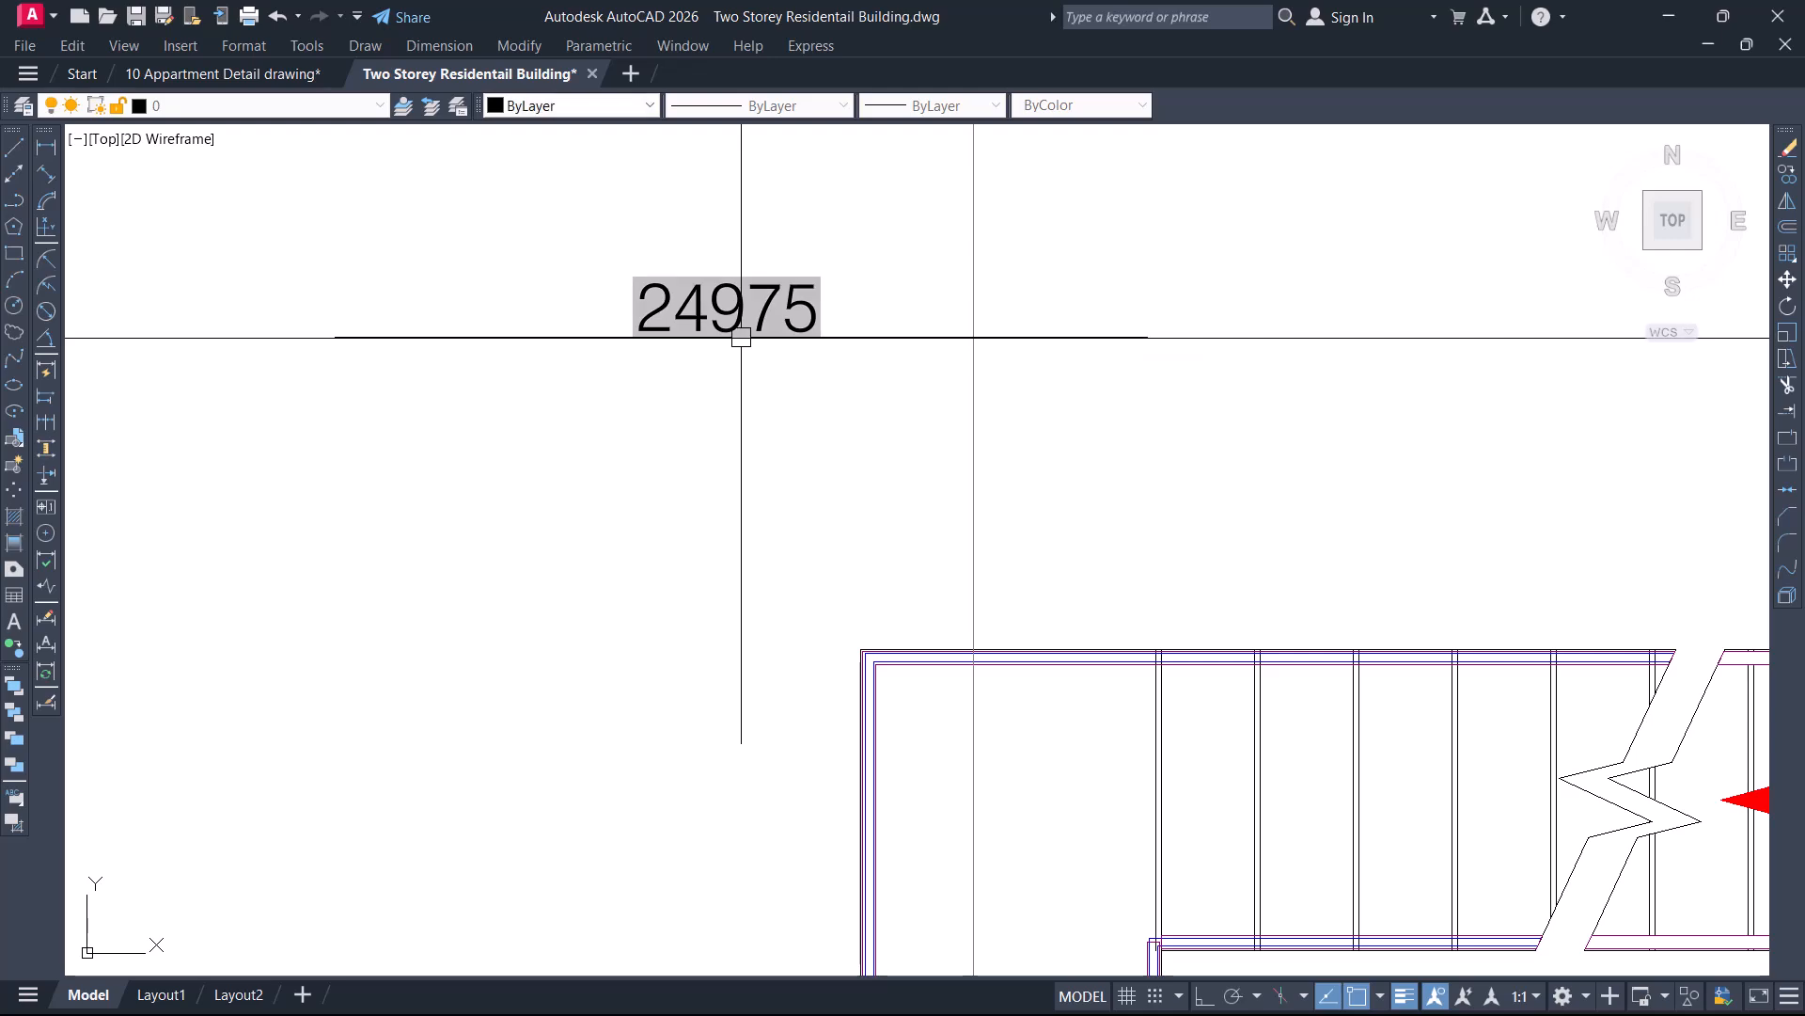
Dimension the overall width of the copied first floor plan between its upper outer wall corners, with the dimension line above the grid bubbles
{"action": "scroll", "coordinate": [670, 358], "scroll_direction": "down", "scroll_amount": 6}
{"action": "scroll", "coordinate": [670, 358], "scroll_direction": "down", "scroll_amount": 3}
{"action": "scroll", "coordinate": [1132, 391], "scroll_direction": "down", "scroll_amount": 1}
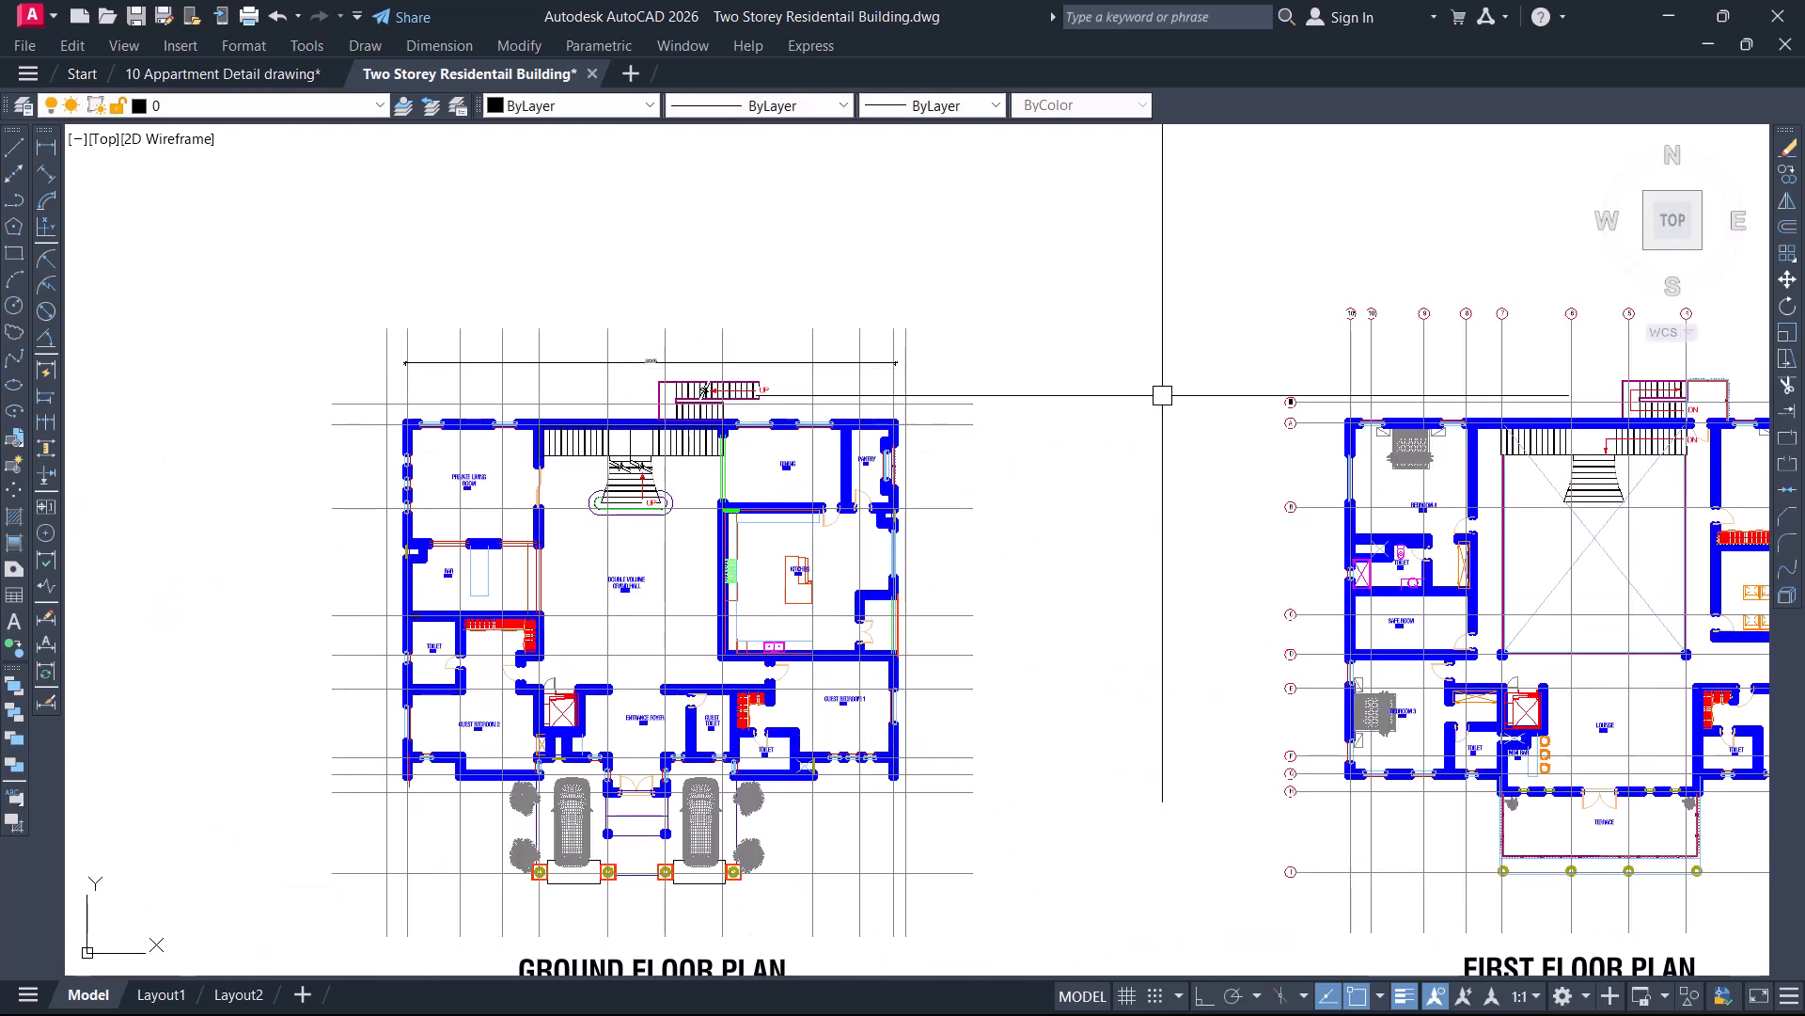
{"action": "middle_click_drag", "start_coordinate": [1316, 418], "coordinate": [718, 422]}
{"action": "scroll", "coordinate": [717, 422], "scroll_direction": "up", "scroll_amount": 4}
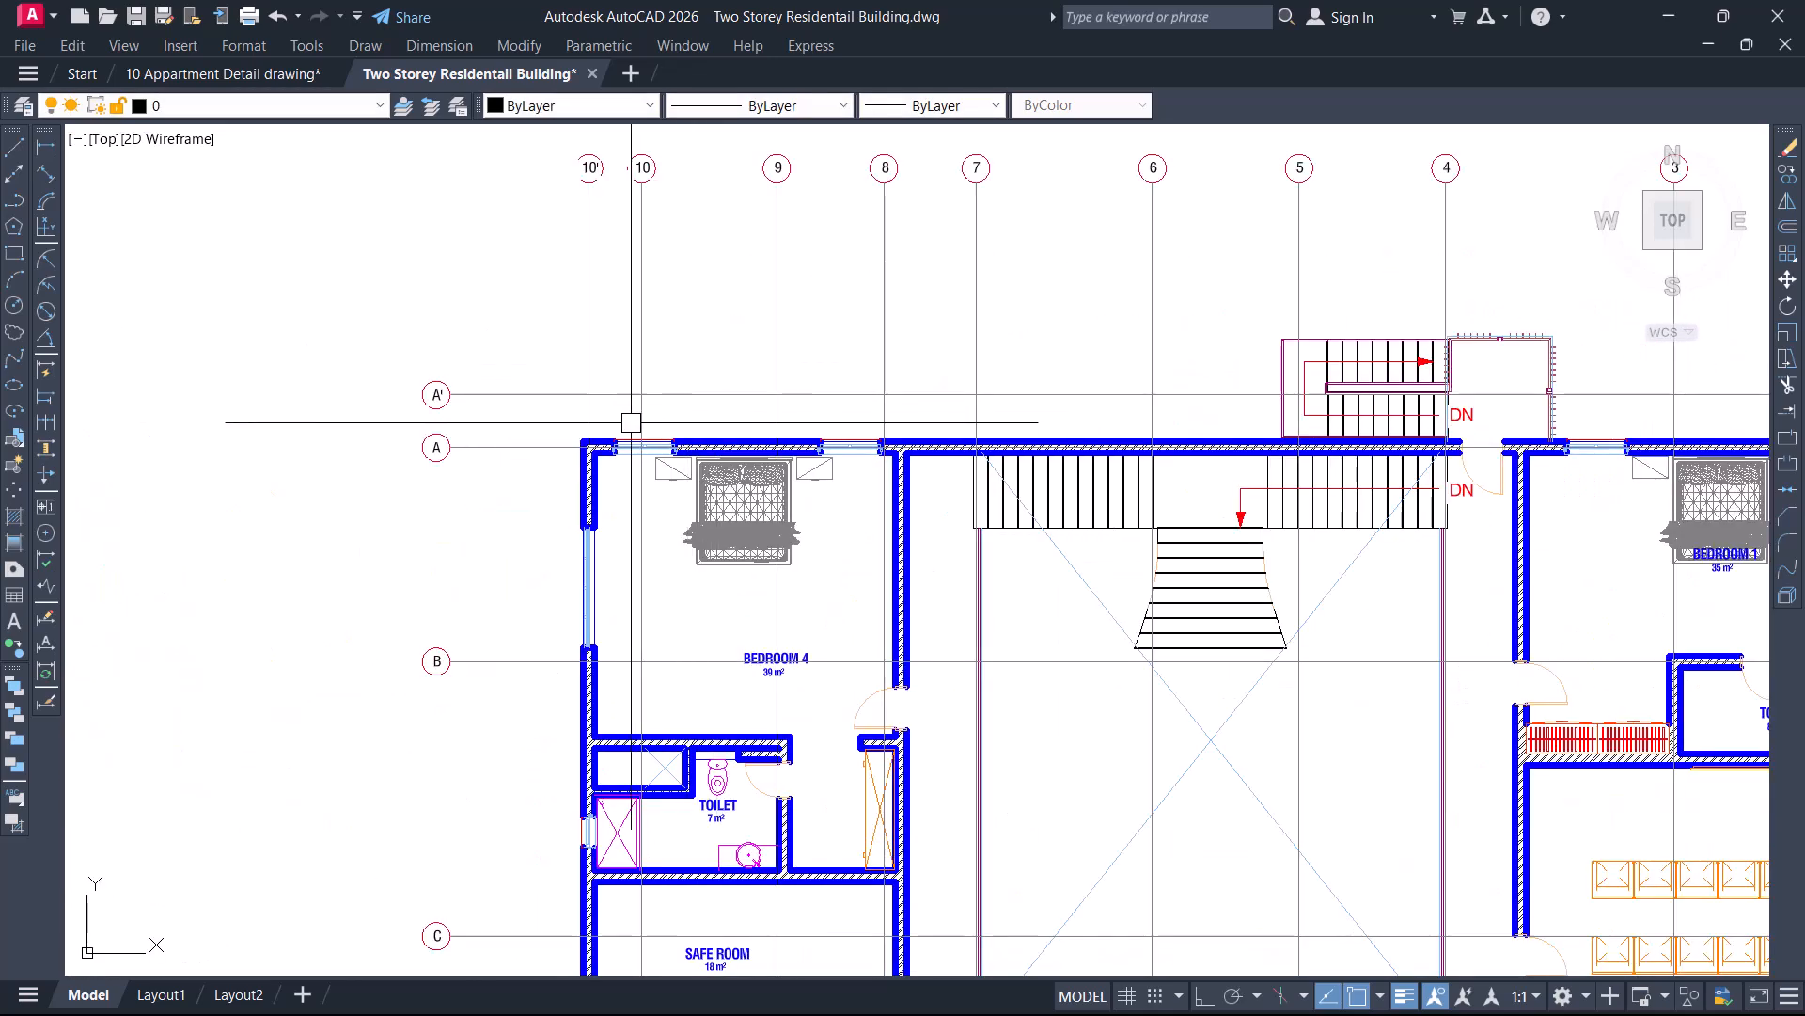
{"action": "scroll", "coordinate": [602, 435], "scroll_direction": "up", "scroll_amount": 6}
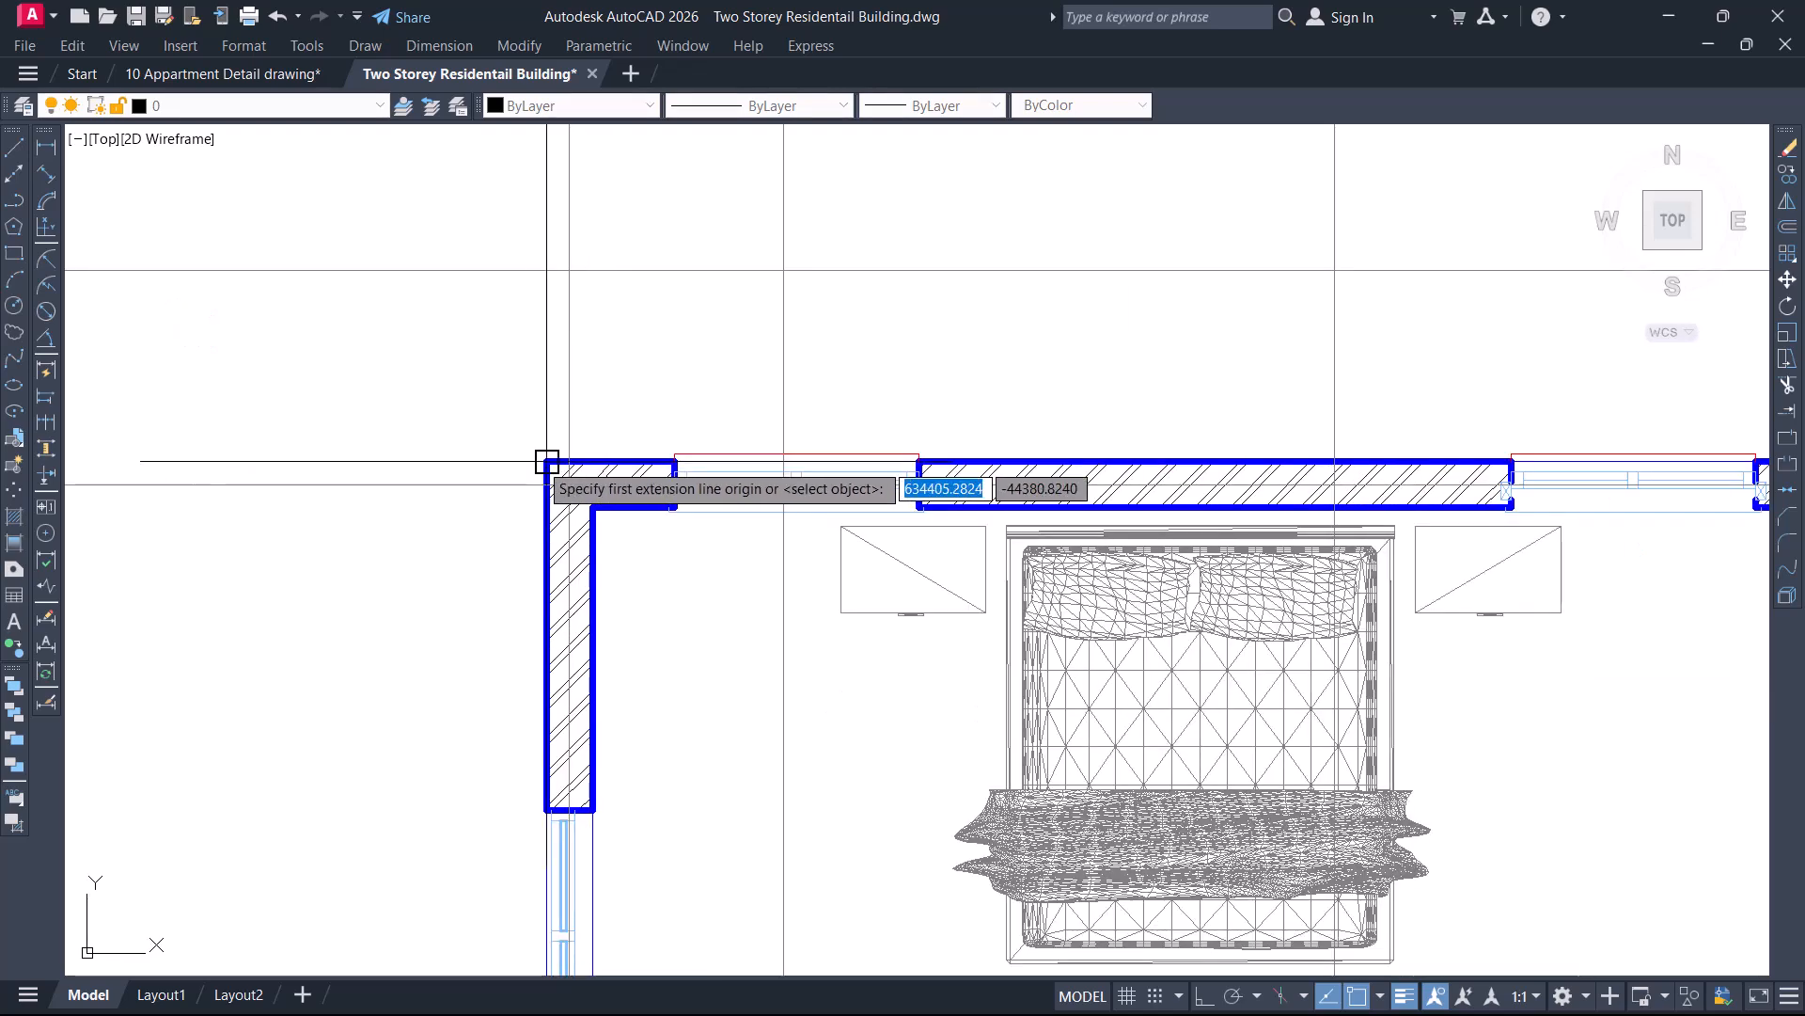
{"action": "scroll", "coordinate": [548, 461], "scroll_direction": "down", "scroll_amount": 6}
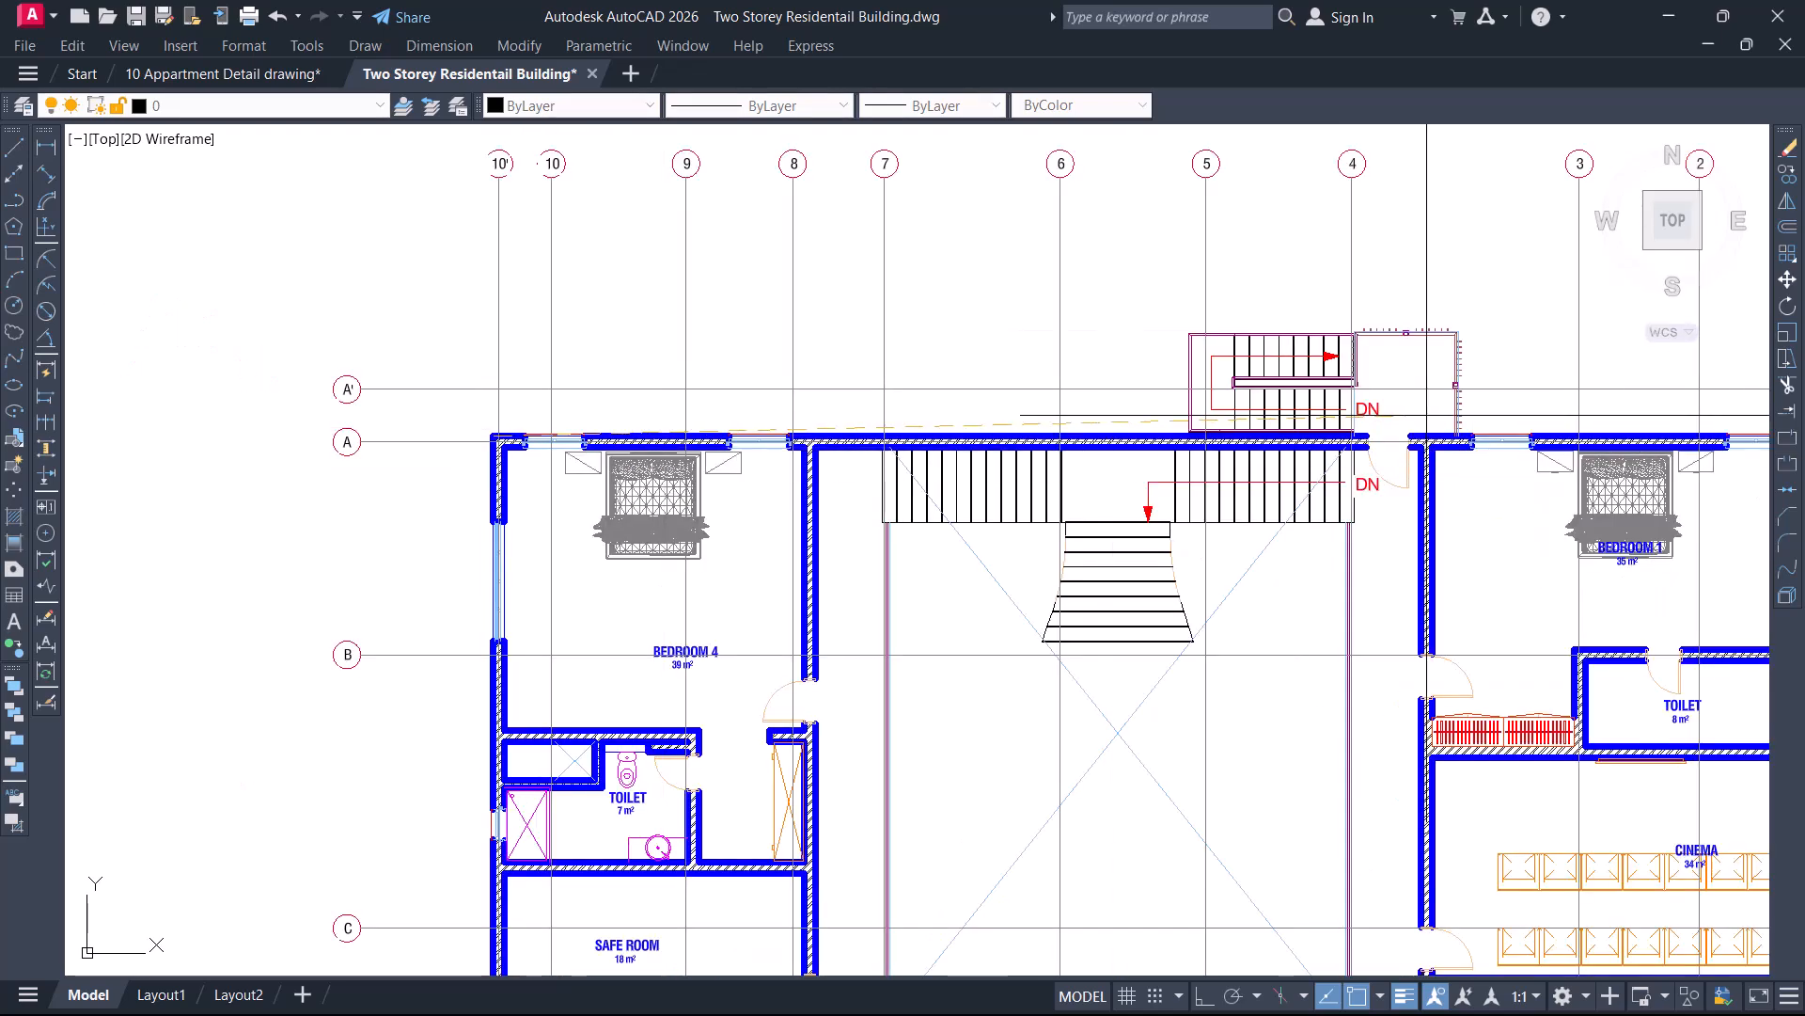
{"action": "middle_click_drag", "start_coordinate": [1426, 415], "coordinate": [719, 446]}
{"action": "scroll", "coordinate": [722, 446], "scroll_direction": "down", "scroll_amount": 2}
{"action": "scroll", "coordinate": [1011, 462], "scroll_direction": "up", "scroll_amount": 4}
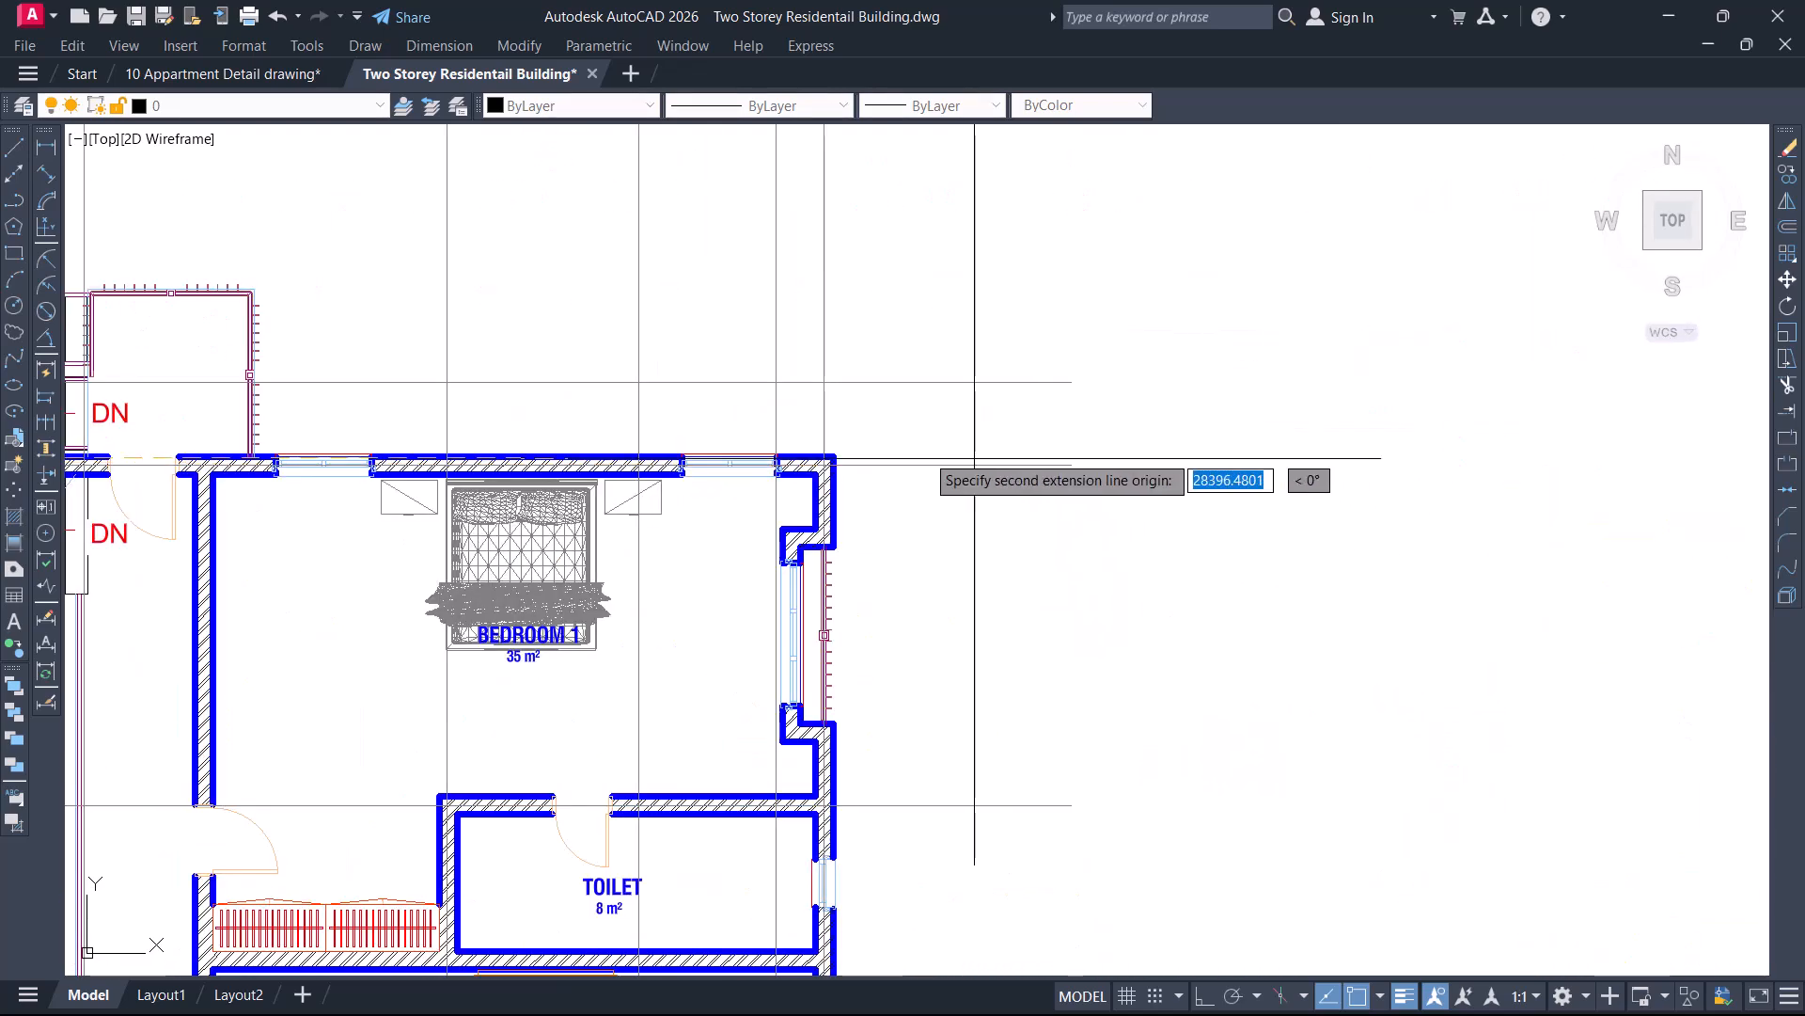
{"action": "left_click", "coordinate": [833, 456]}
{"action": "scroll", "coordinate": [834, 456], "scroll_direction": "down", "scroll_amount": 6}
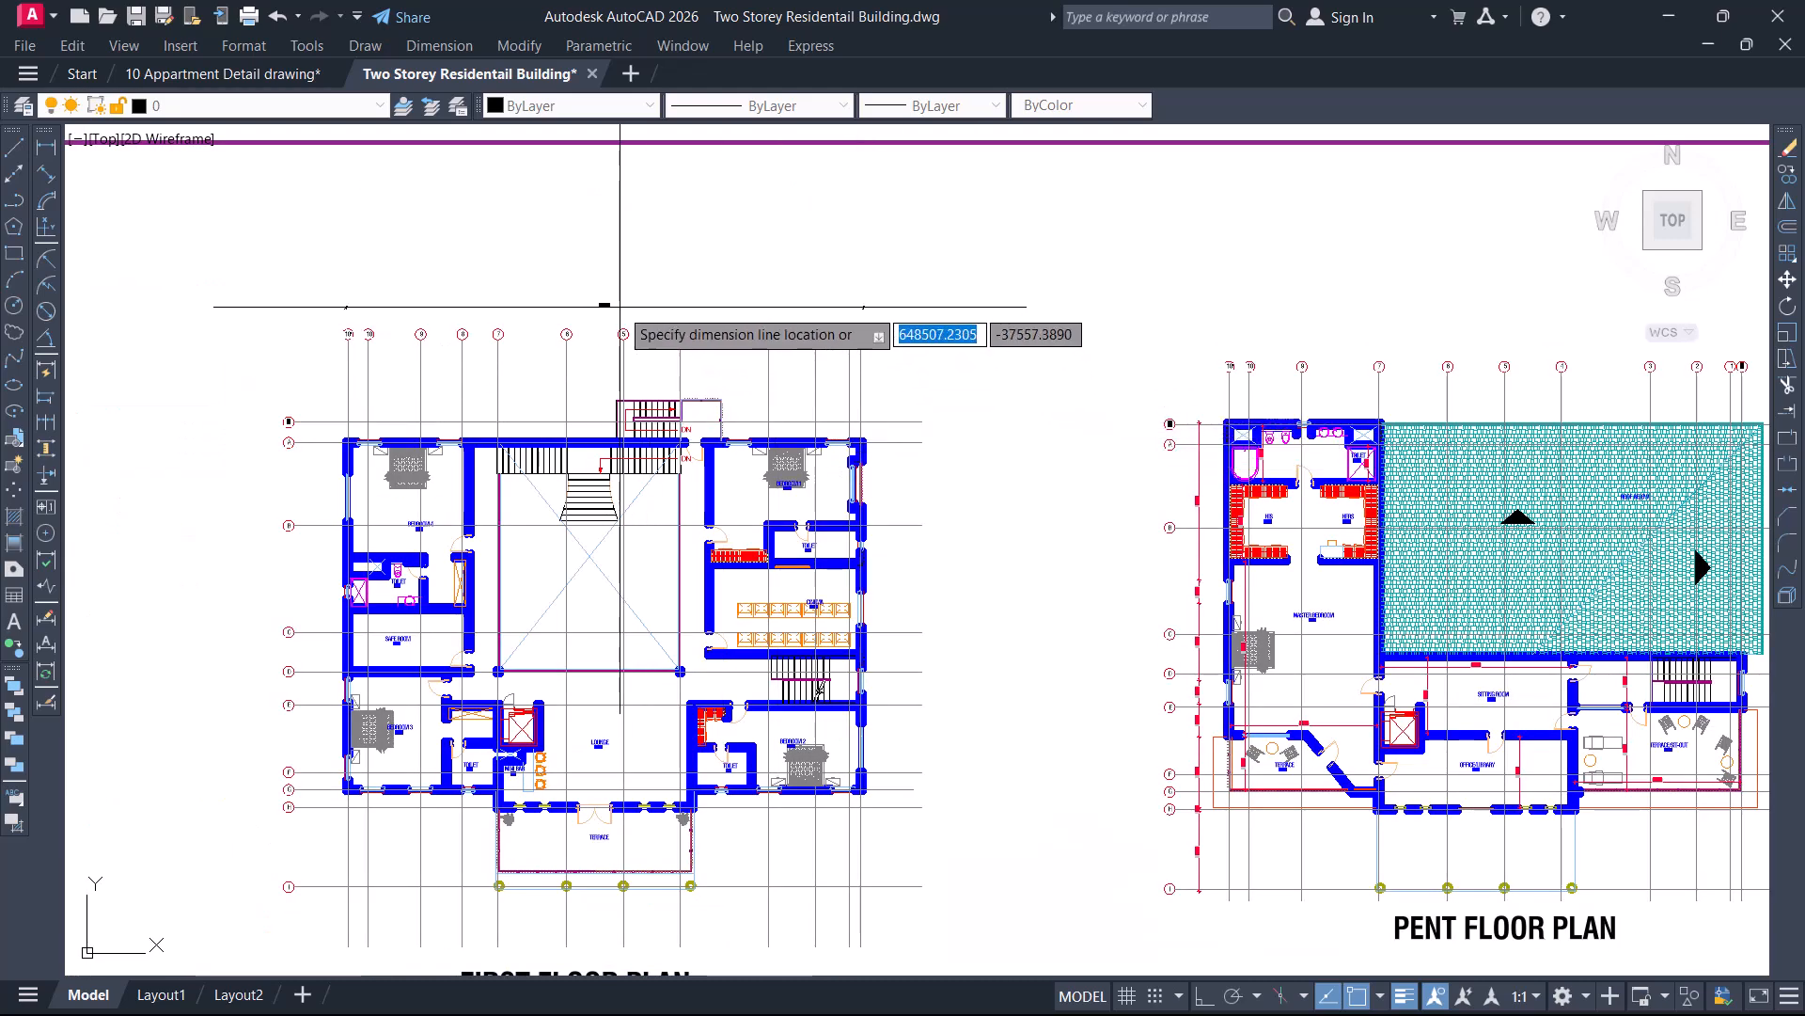
Compare the overall width dimensions above the copied first floor and ground floor plans
{"action": "scroll", "coordinate": [611, 301], "scroll_direction": "up", "scroll_amount": 10}
{"action": "scroll", "coordinate": [785, 277], "scroll_direction": "up", "scroll_amount": 2}
{"action": "scroll", "coordinate": [1034, 470], "scroll_direction": "down", "scroll_amount": 4}
{"action": "scroll", "coordinate": [1119, 448], "scroll_direction": "down", "scroll_amount": 4}
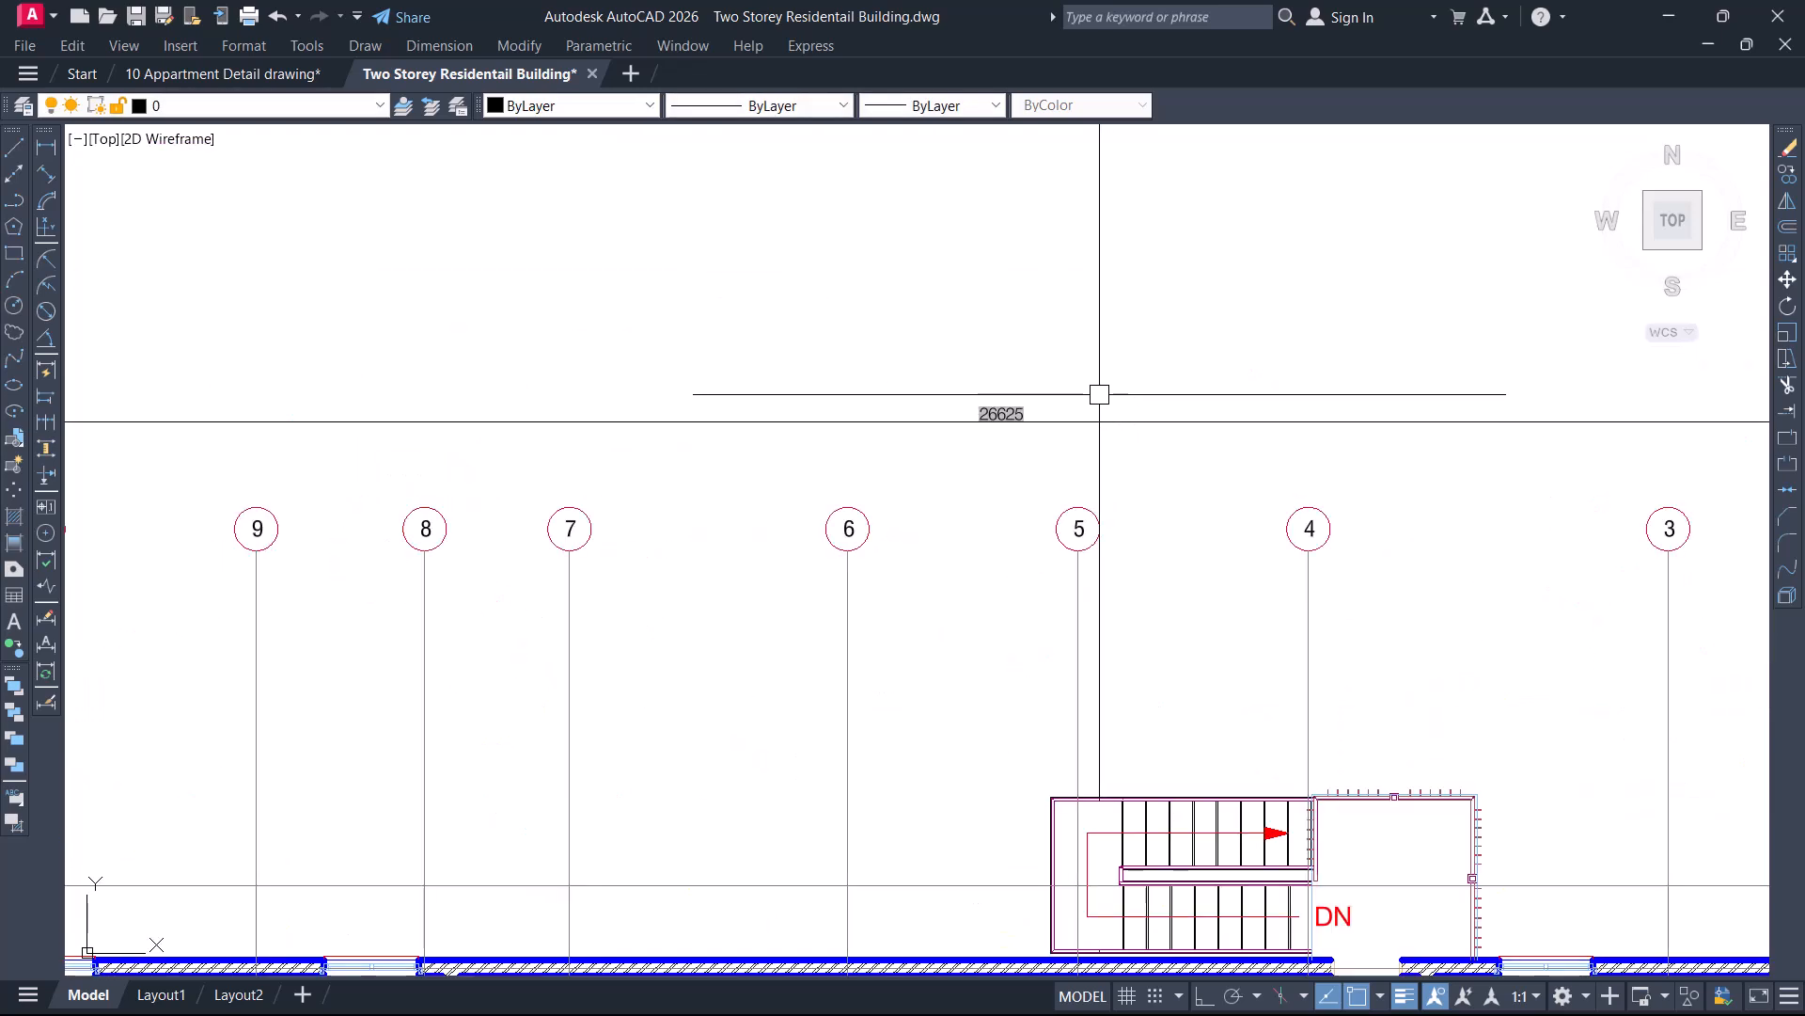
{"action": "middle_click_drag", "start_coordinate": [534, 476], "coordinate": [885, 435]}
{"action": "scroll", "coordinate": [621, 456], "scroll_direction": "up", "scroll_amount": 8}
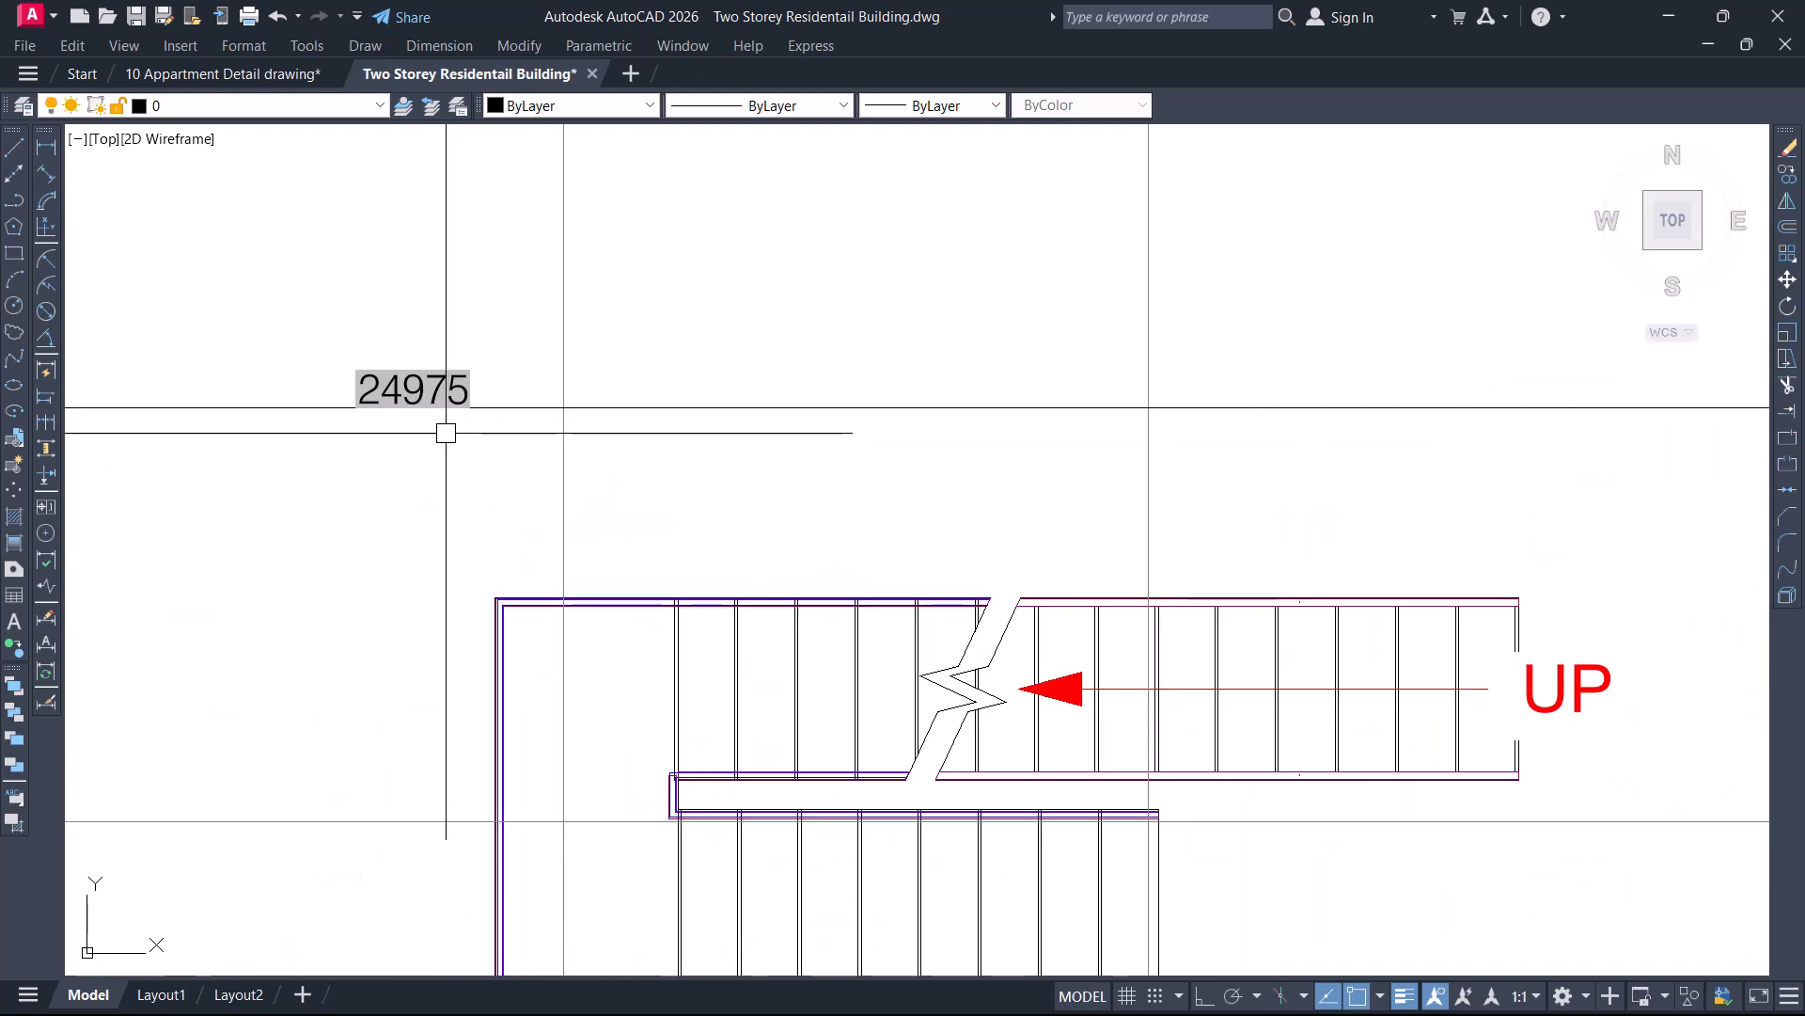
{"action": "scroll", "coordinate": [449, 434], "scroll_direction": "down", "scroll_amount": 8}
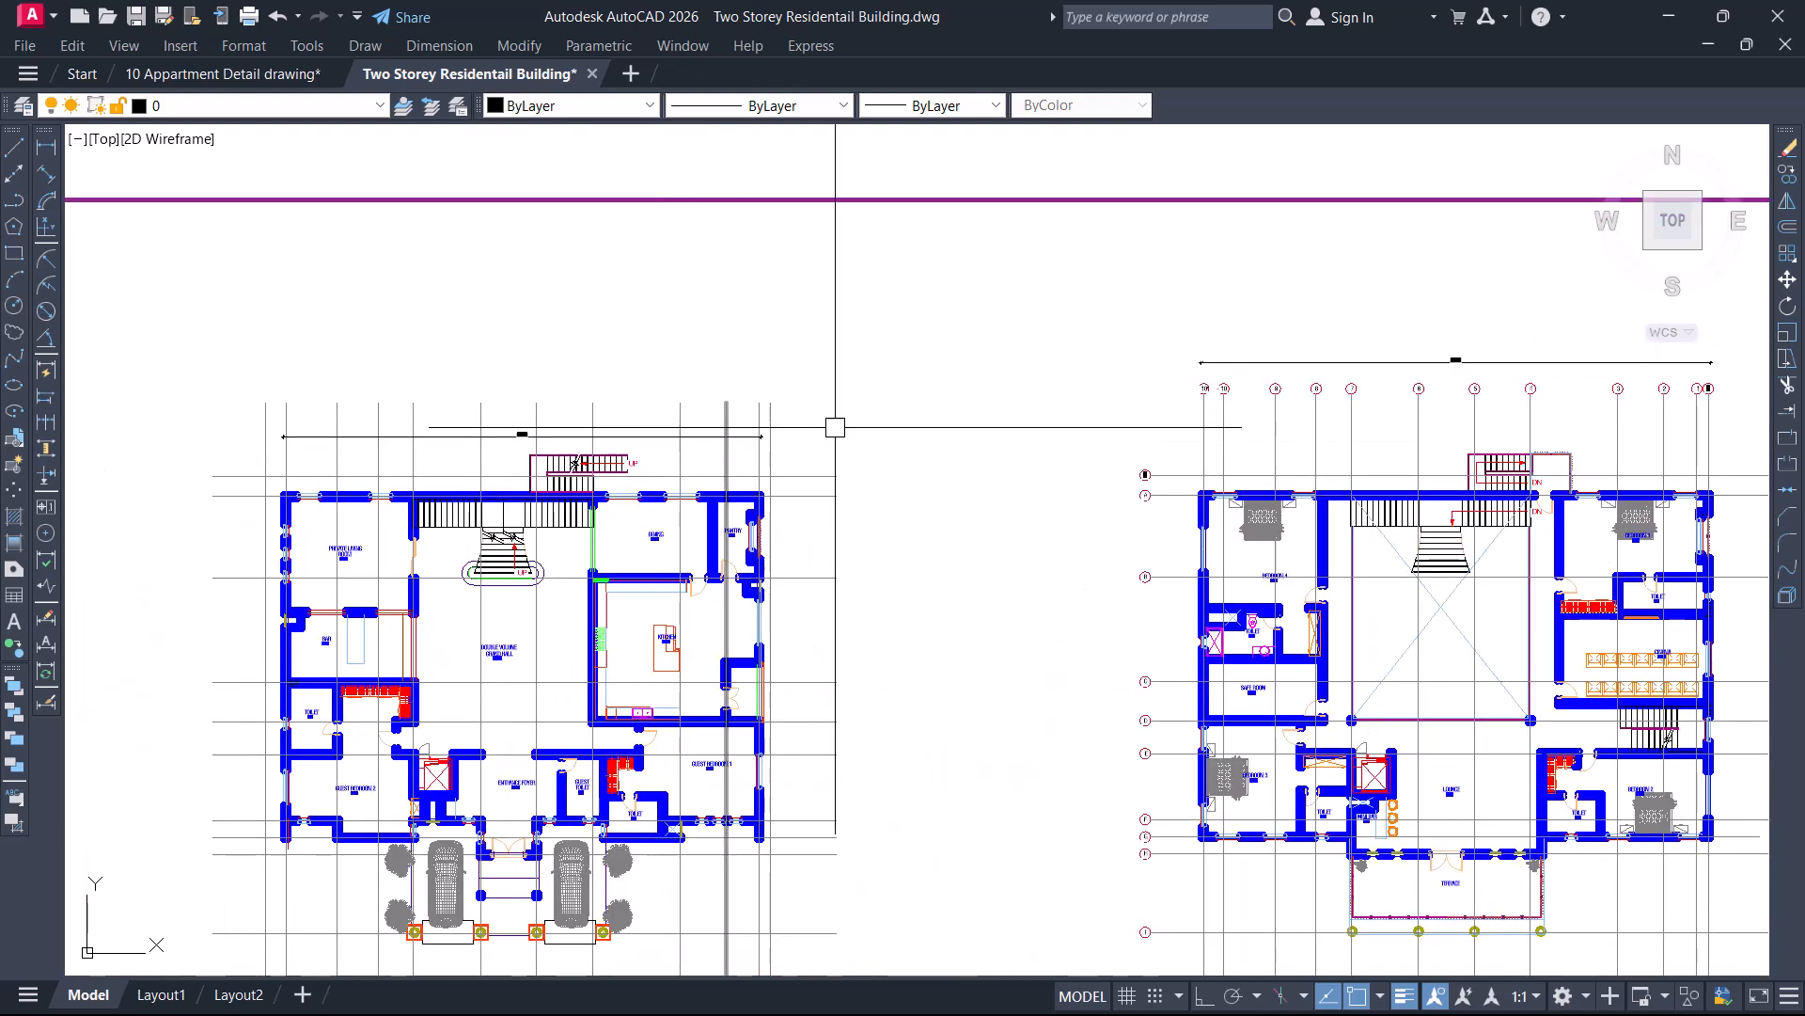
{"action": "middle_click_drag", "start_coordinate": [1301, 443], "coordinate": [960, 428]}
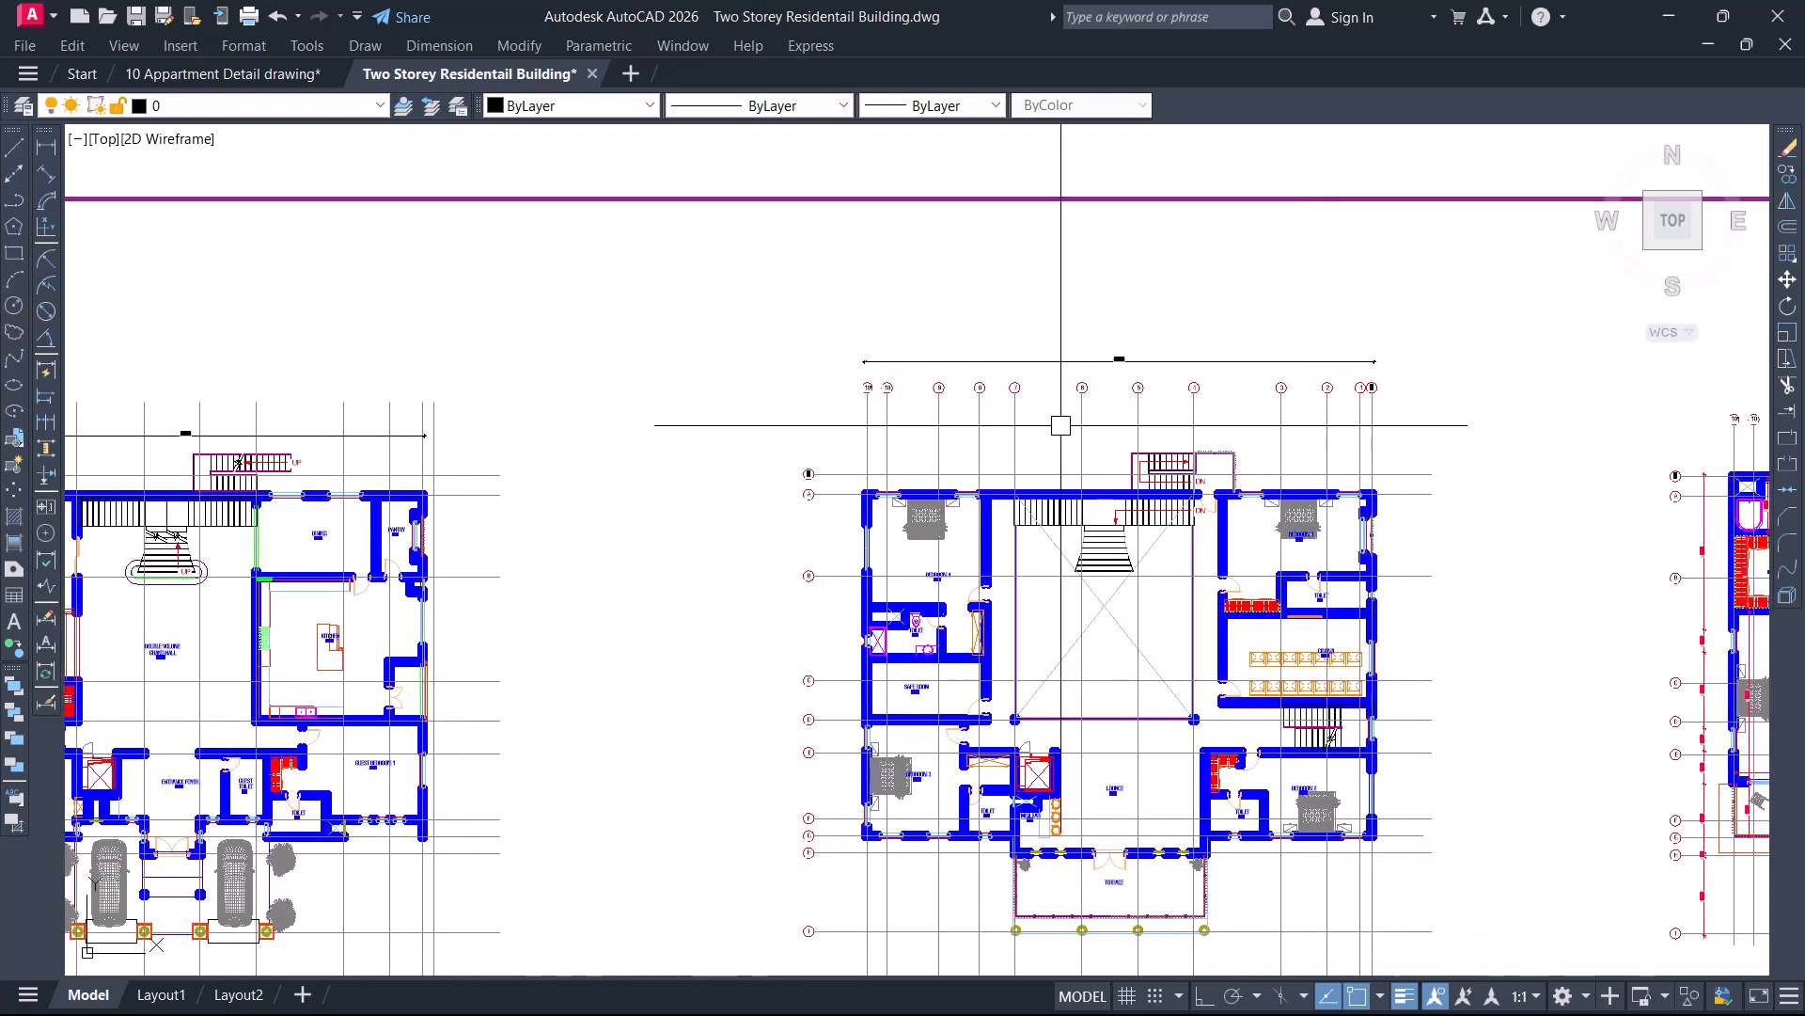
Erase the overall width dimensions above the copied first floor plan and the copied ground floor plan
{"action": "left_click", "coordinate": [1152, 359]}
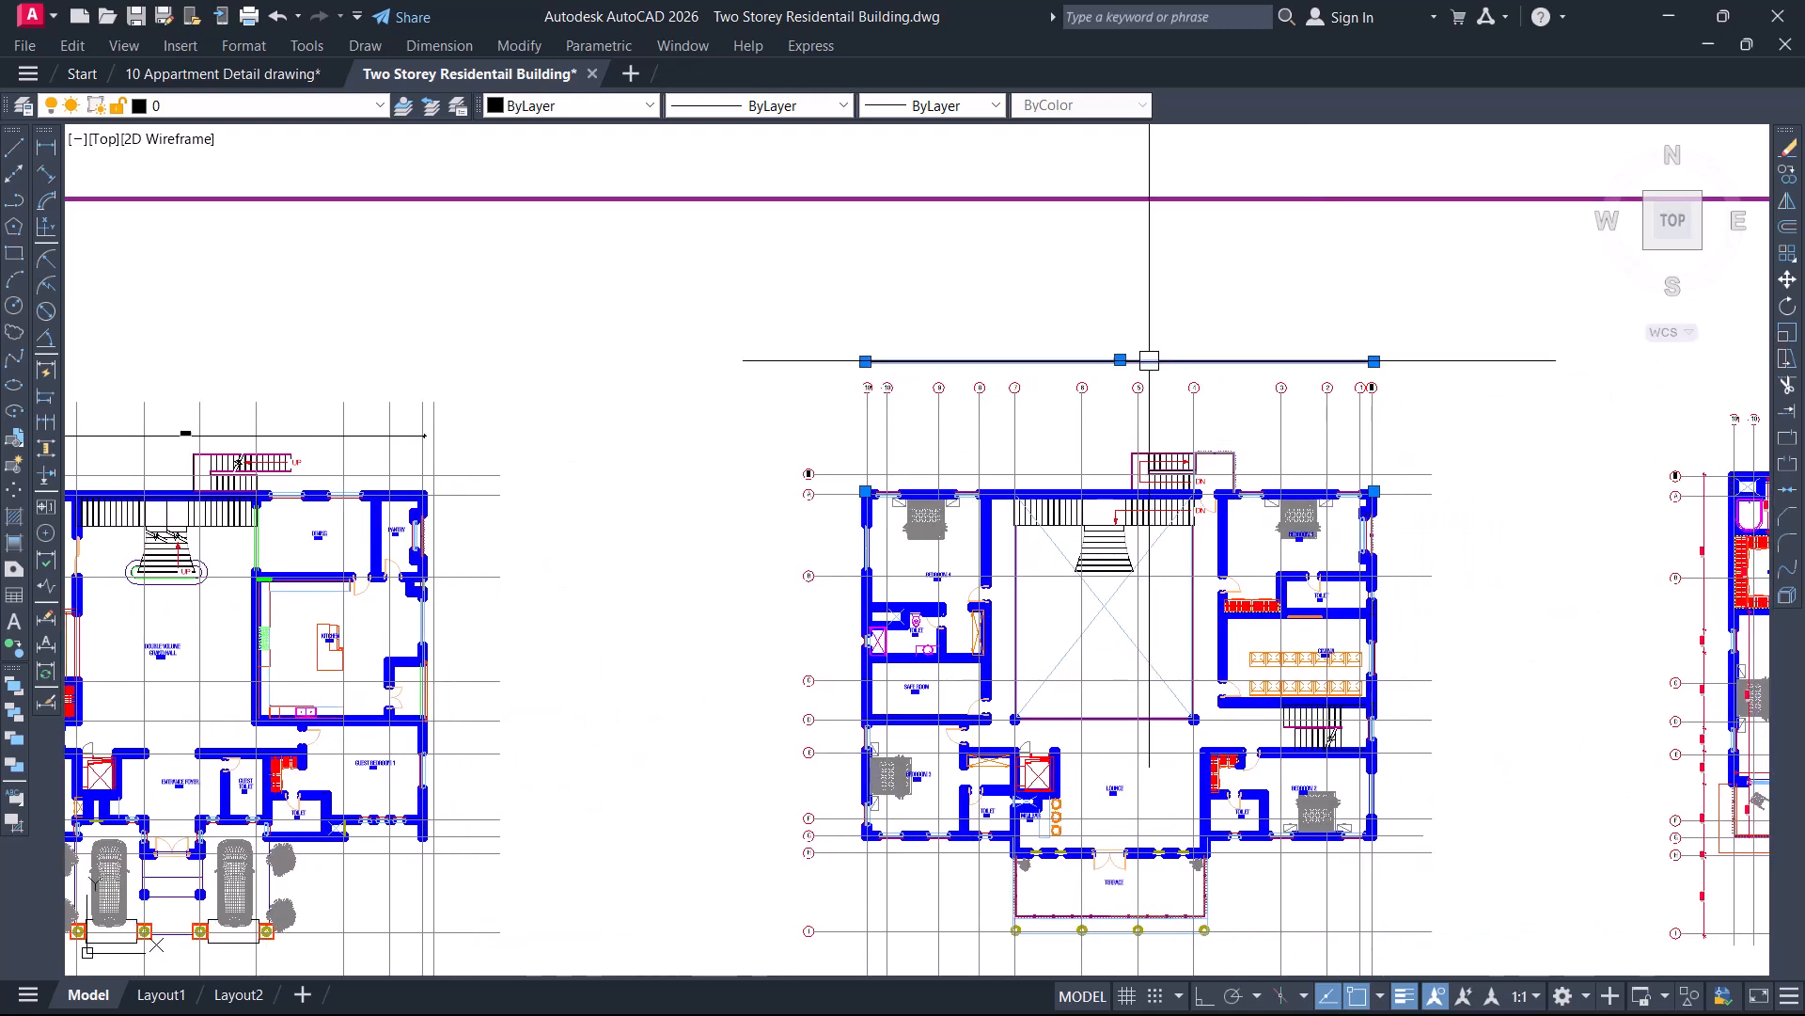
{"action": "type", "text": "e"}
{"action": "key", "text": "space"}
{"action": "middle_click_drag", "start_coordinate": [1116, 377], "coordinate": [1532, 371]}
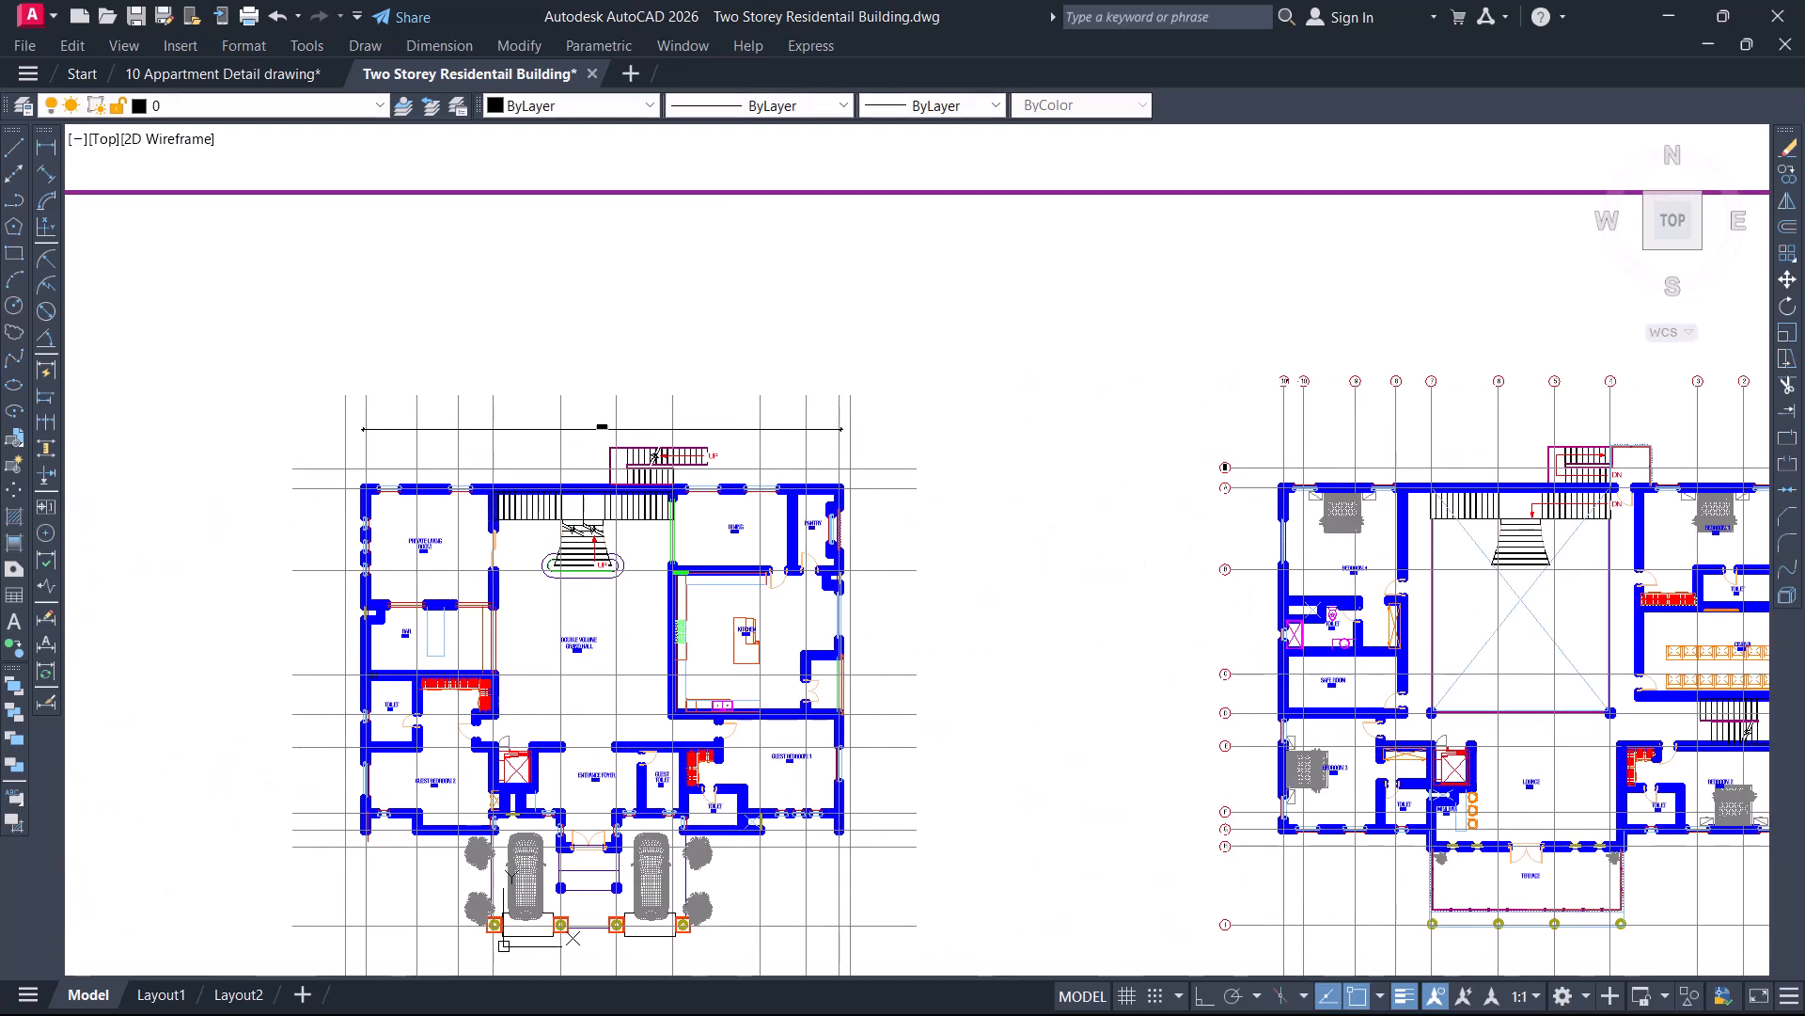
{"action": "left_click", "coordinate": [597, 429]}
{"action": "type", "text": "e"}
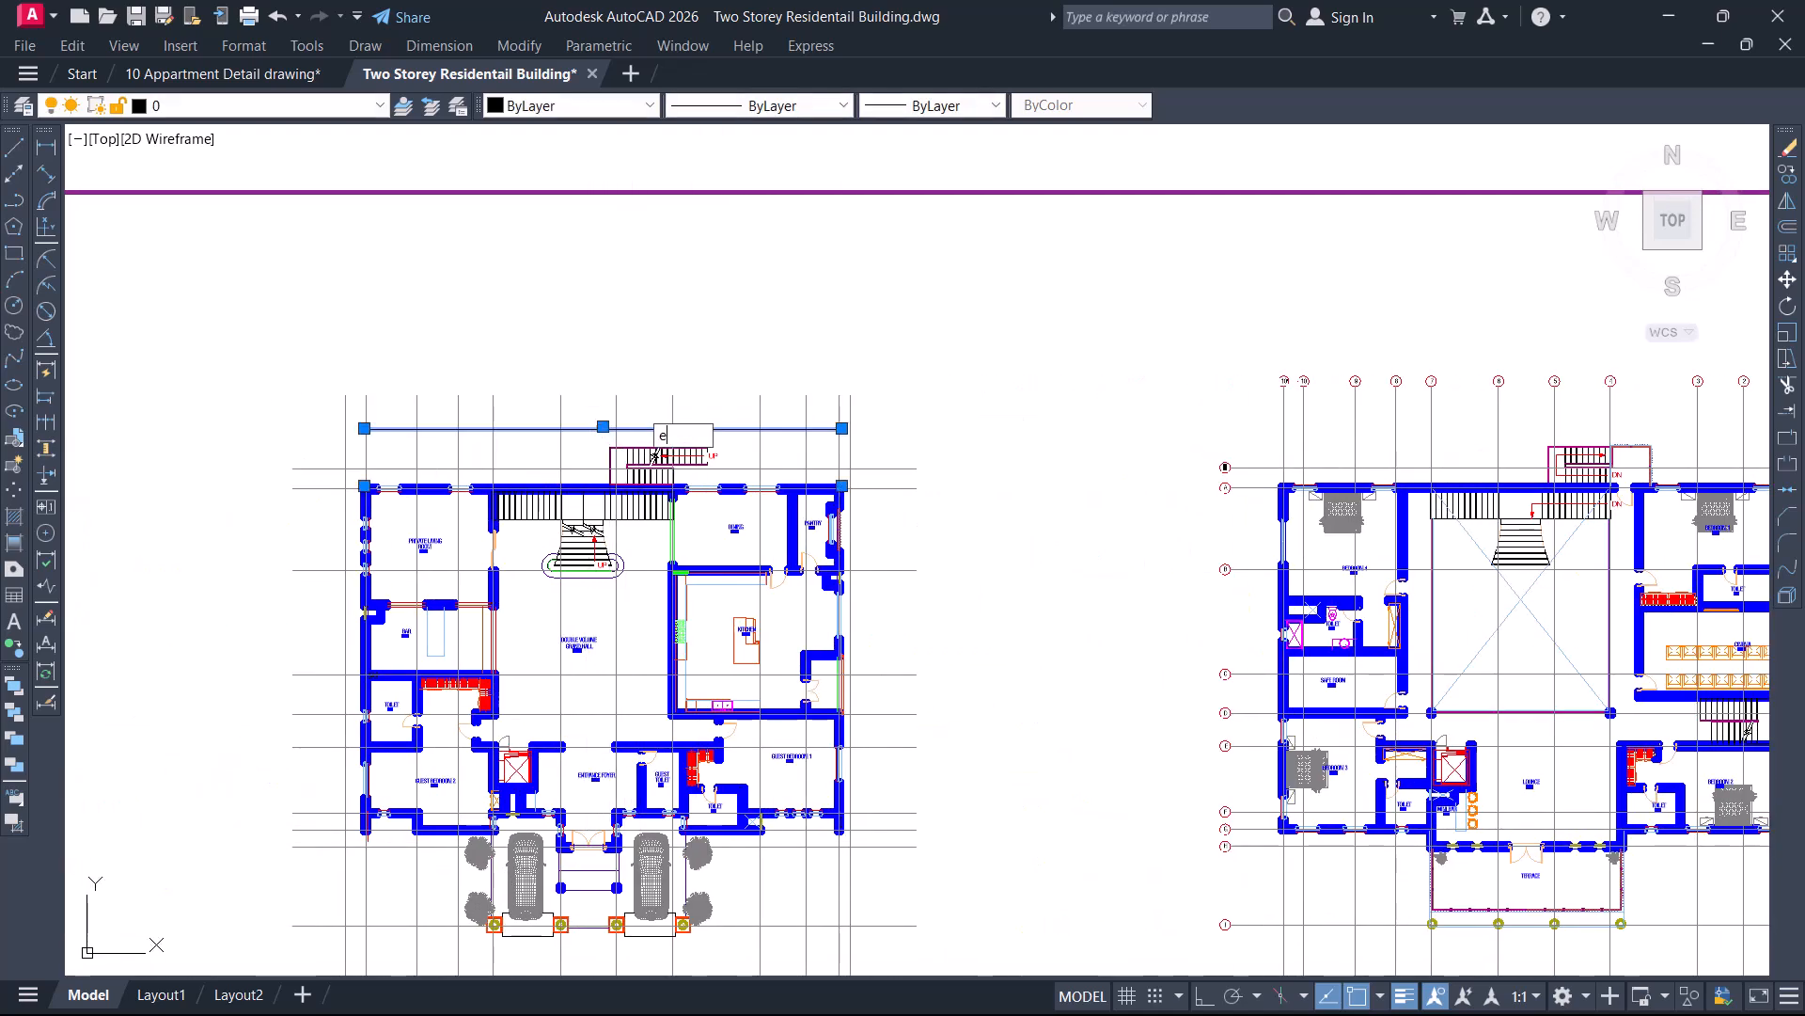
{"action": "key", "text": "space"}
{"action": "middle_click_drag", "start_coordinate": [1104, 571], "coordinate": [1104, 468]}
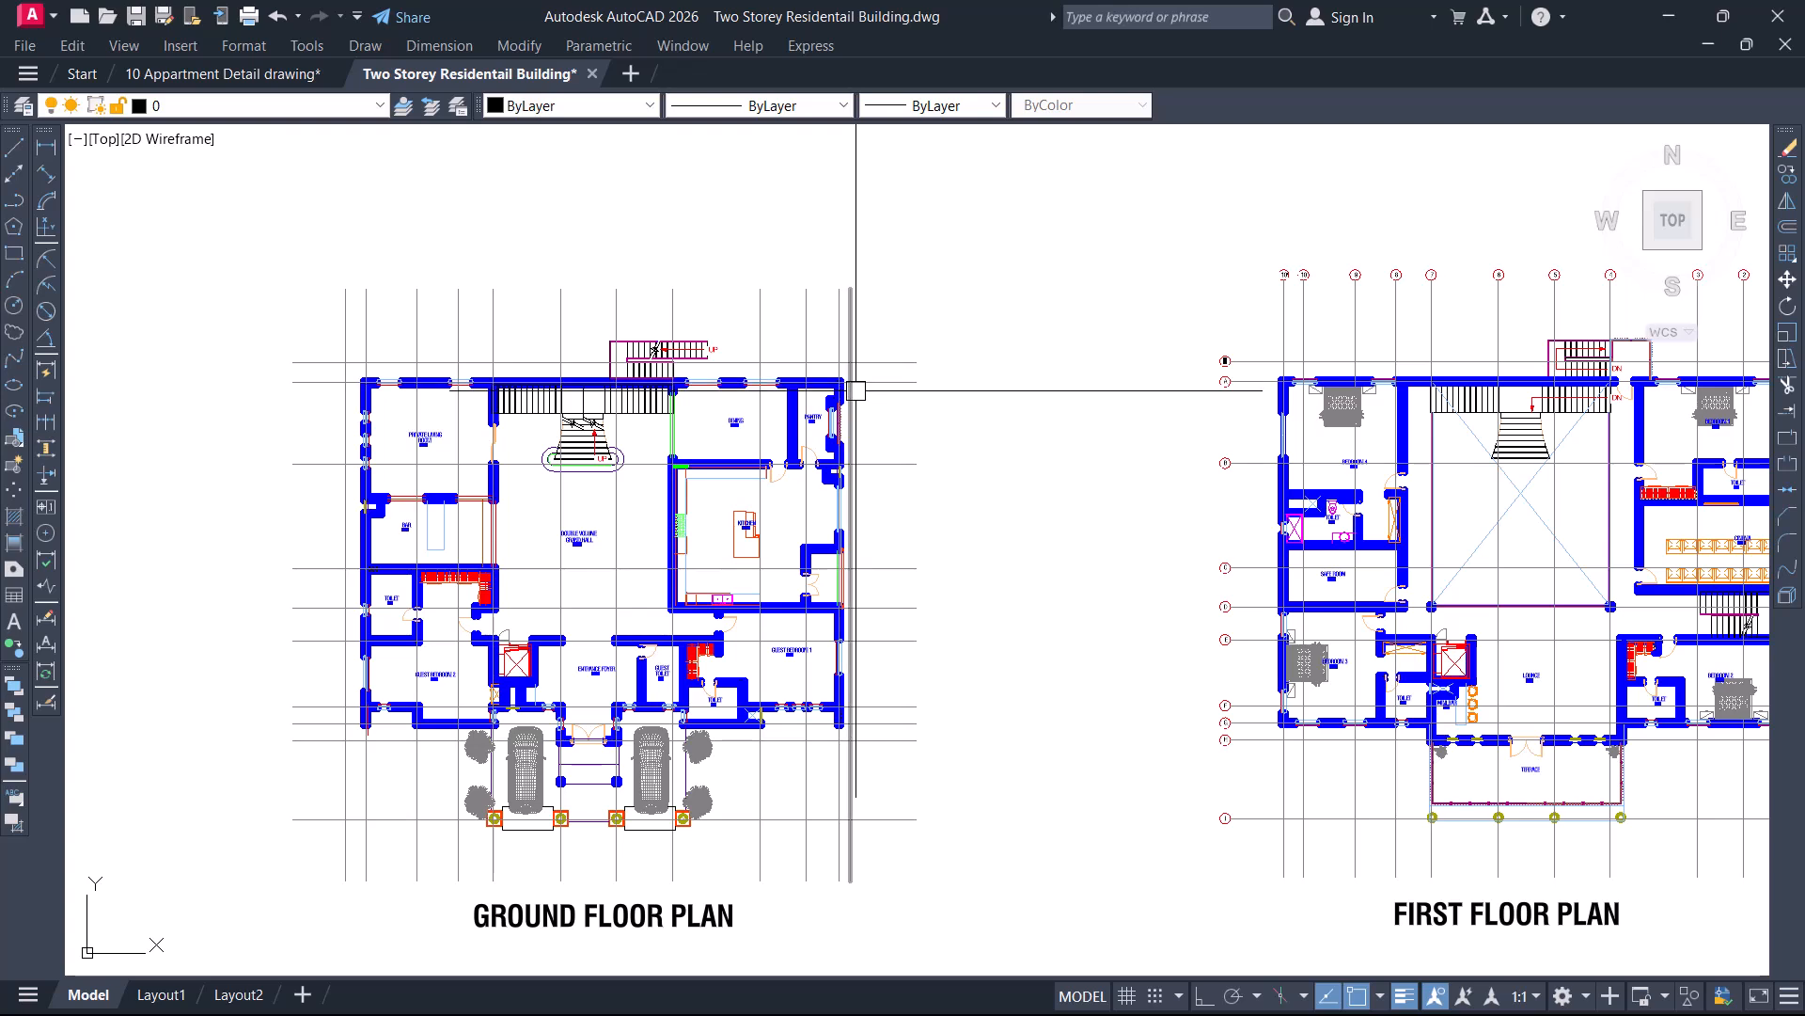
Examine the grid lines crossing the walls of the copied ground floor plan, especially around the private living room
{"action": "left_click", "coordinate": [821, 313]}
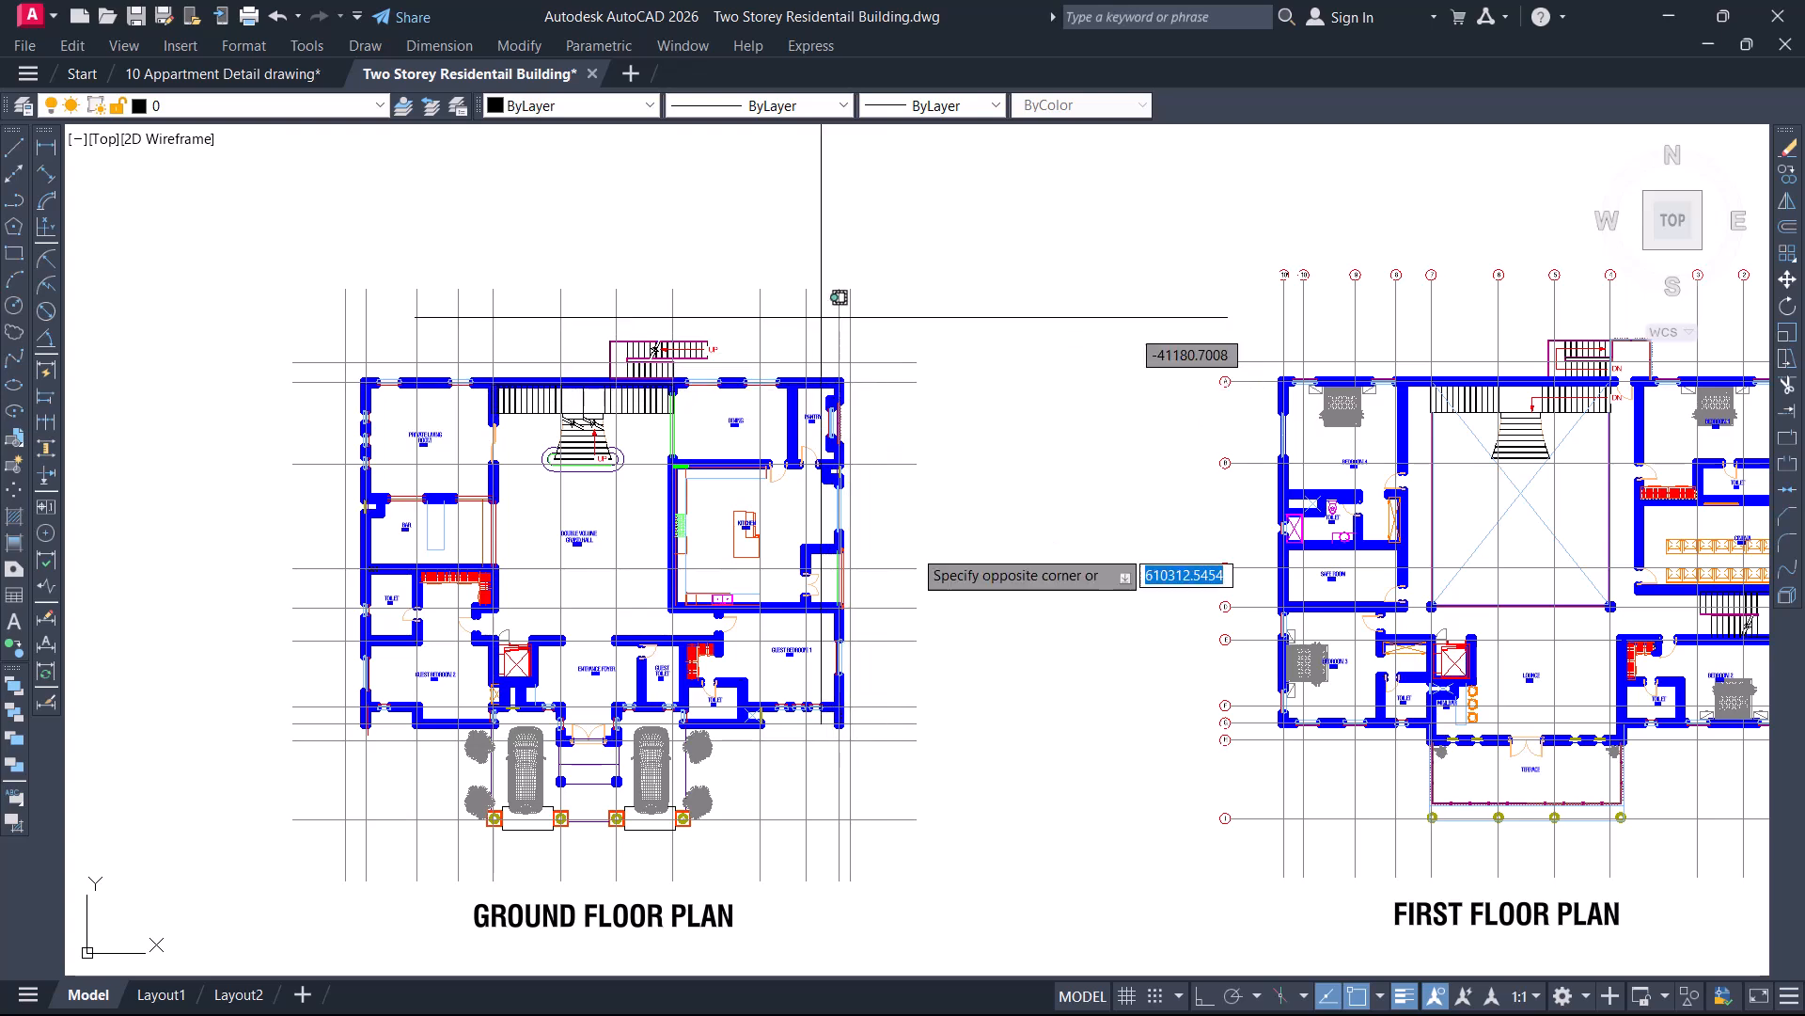
{"action": "left_click", "coordinate": [890, 392]}
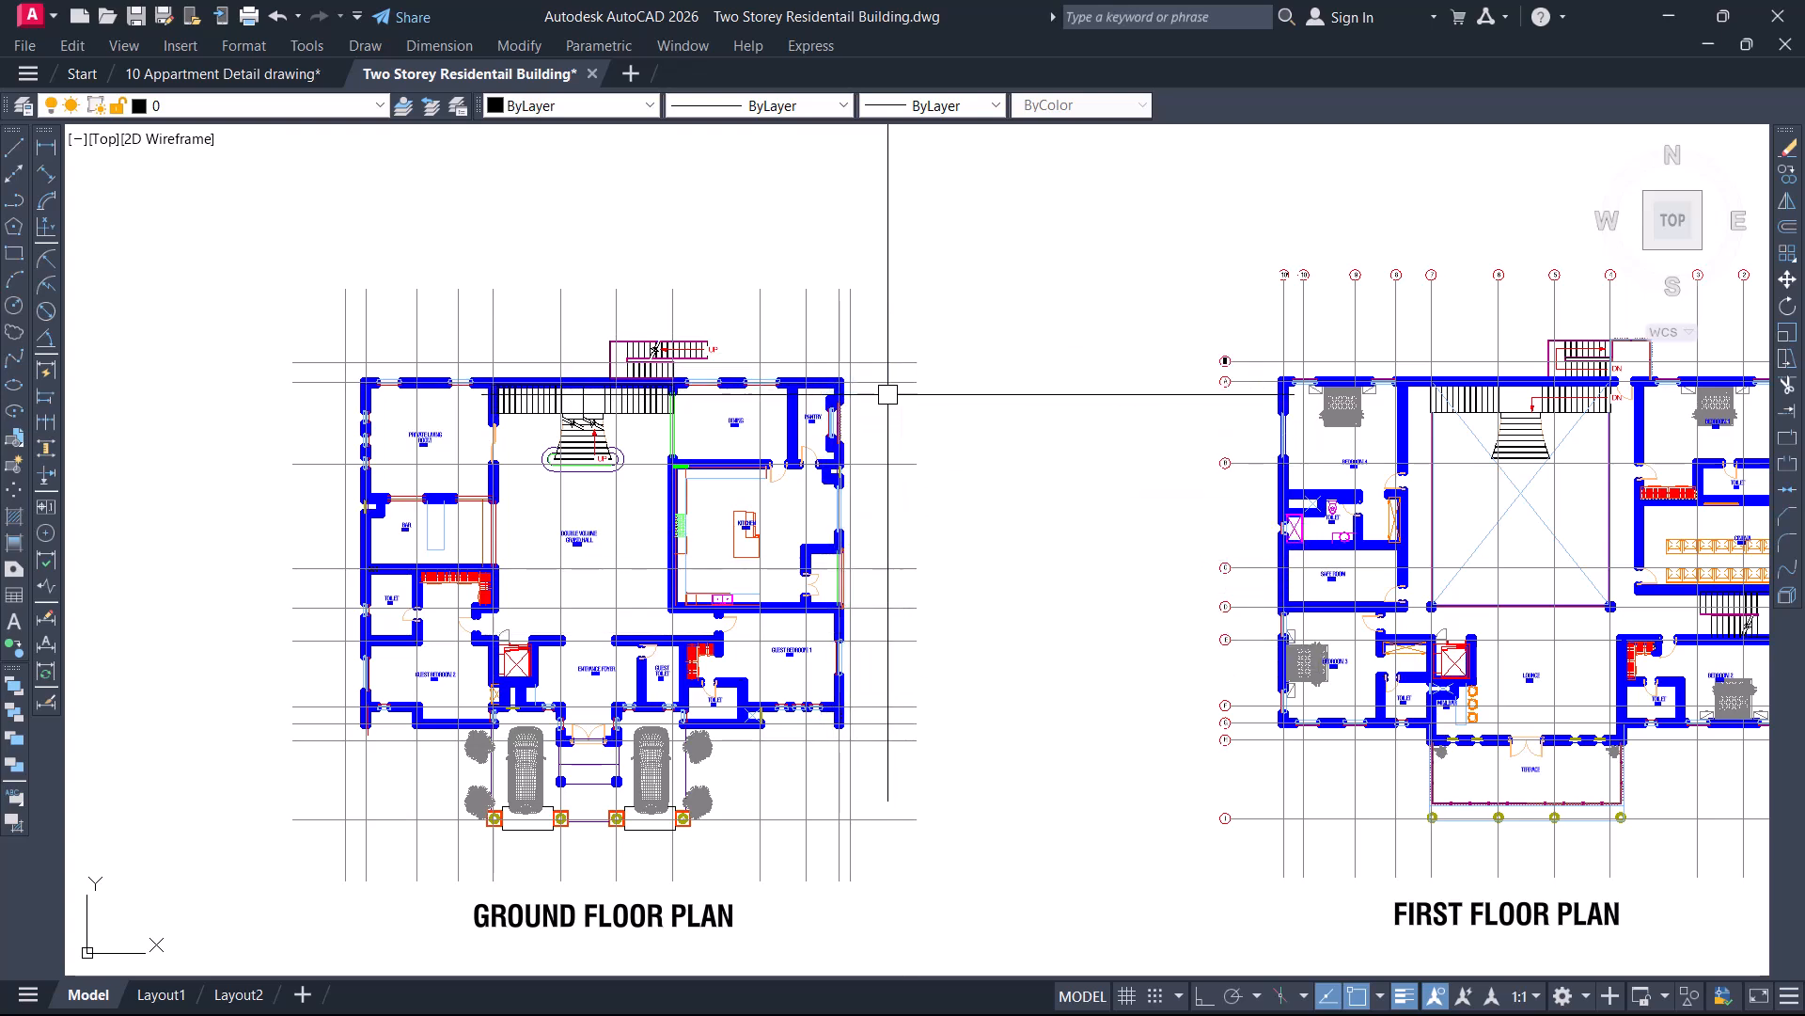
{"action": "scroll", "coordinate": [616, 502], "scroll_direction": "up", "scroll_amount": 2}
{"action": "middle_click_drag", "start_coordinate": [665, 484], "coordinate": [1013, 473]}
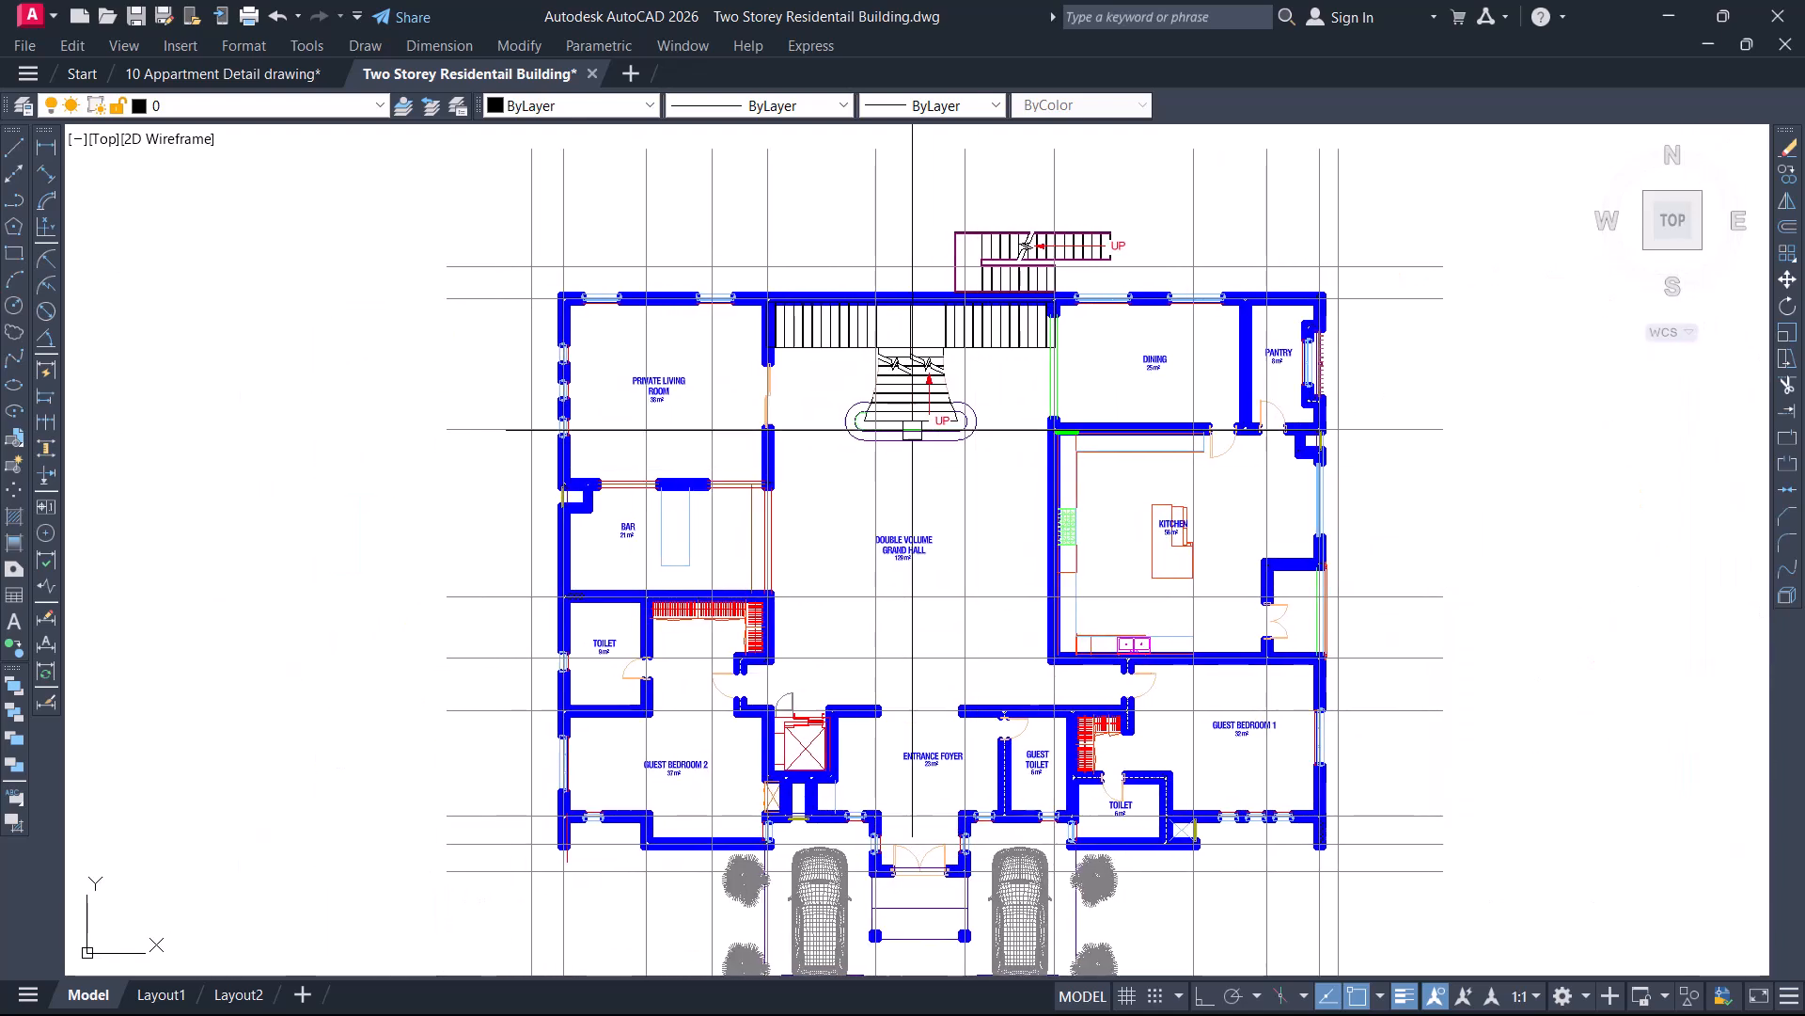
{"action": "middle_click_drag", "start_coordinate": [670, 275], "coordinate": [701, 403]}
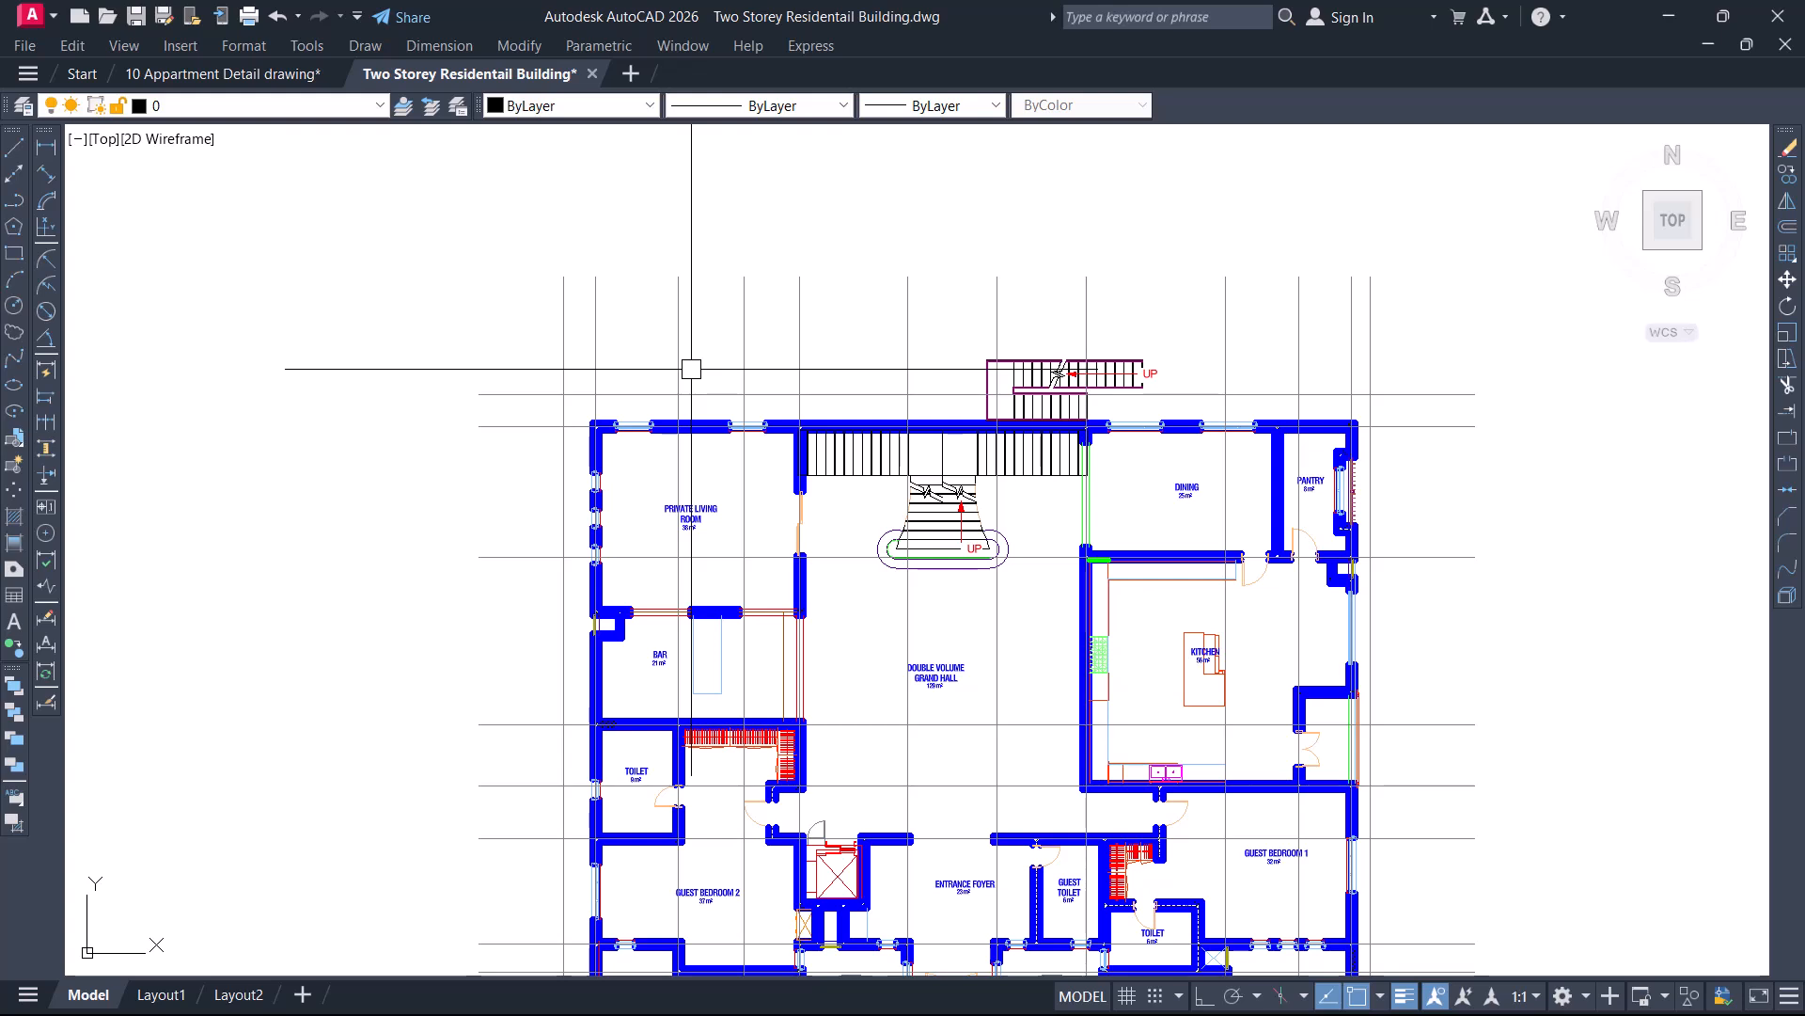
{"action": "scroll", "coordinate": [692, 369], "scroll_direction": "up", "scroll_amount": 5}
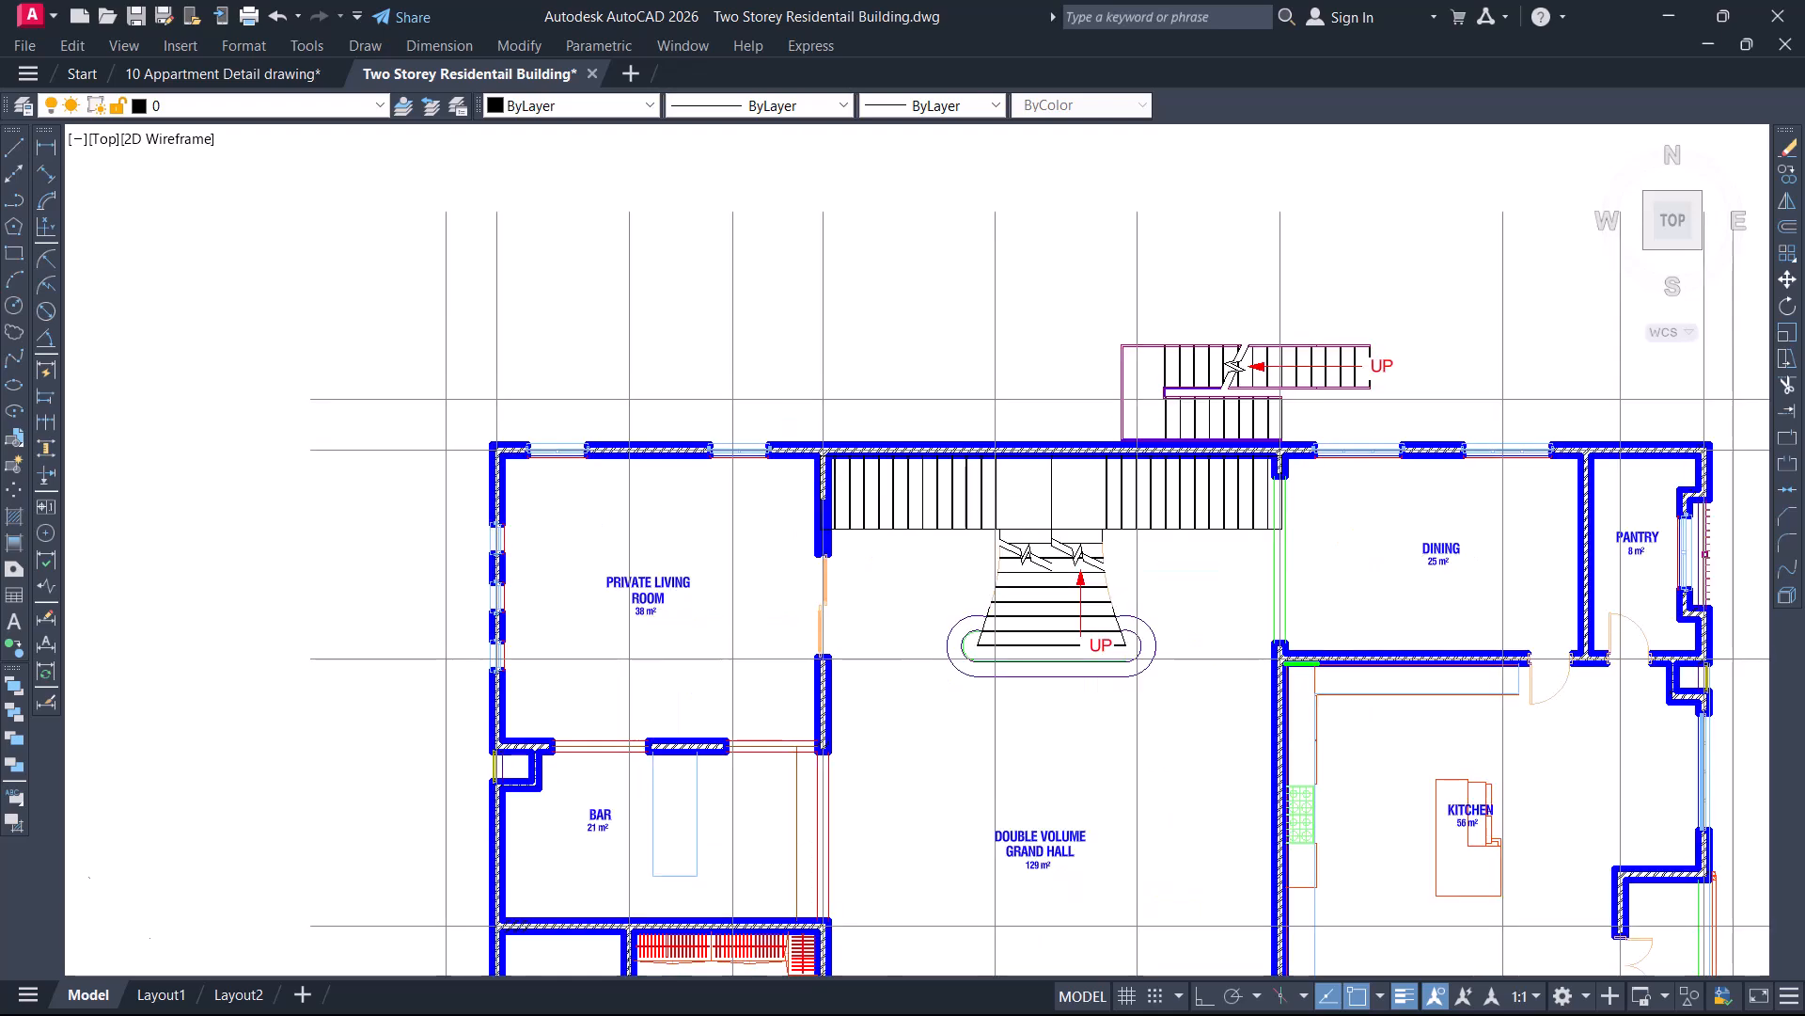
{"action": "middle_click_drag", "start_coordinate": [758, 398], "coordinate": [668, 403]}
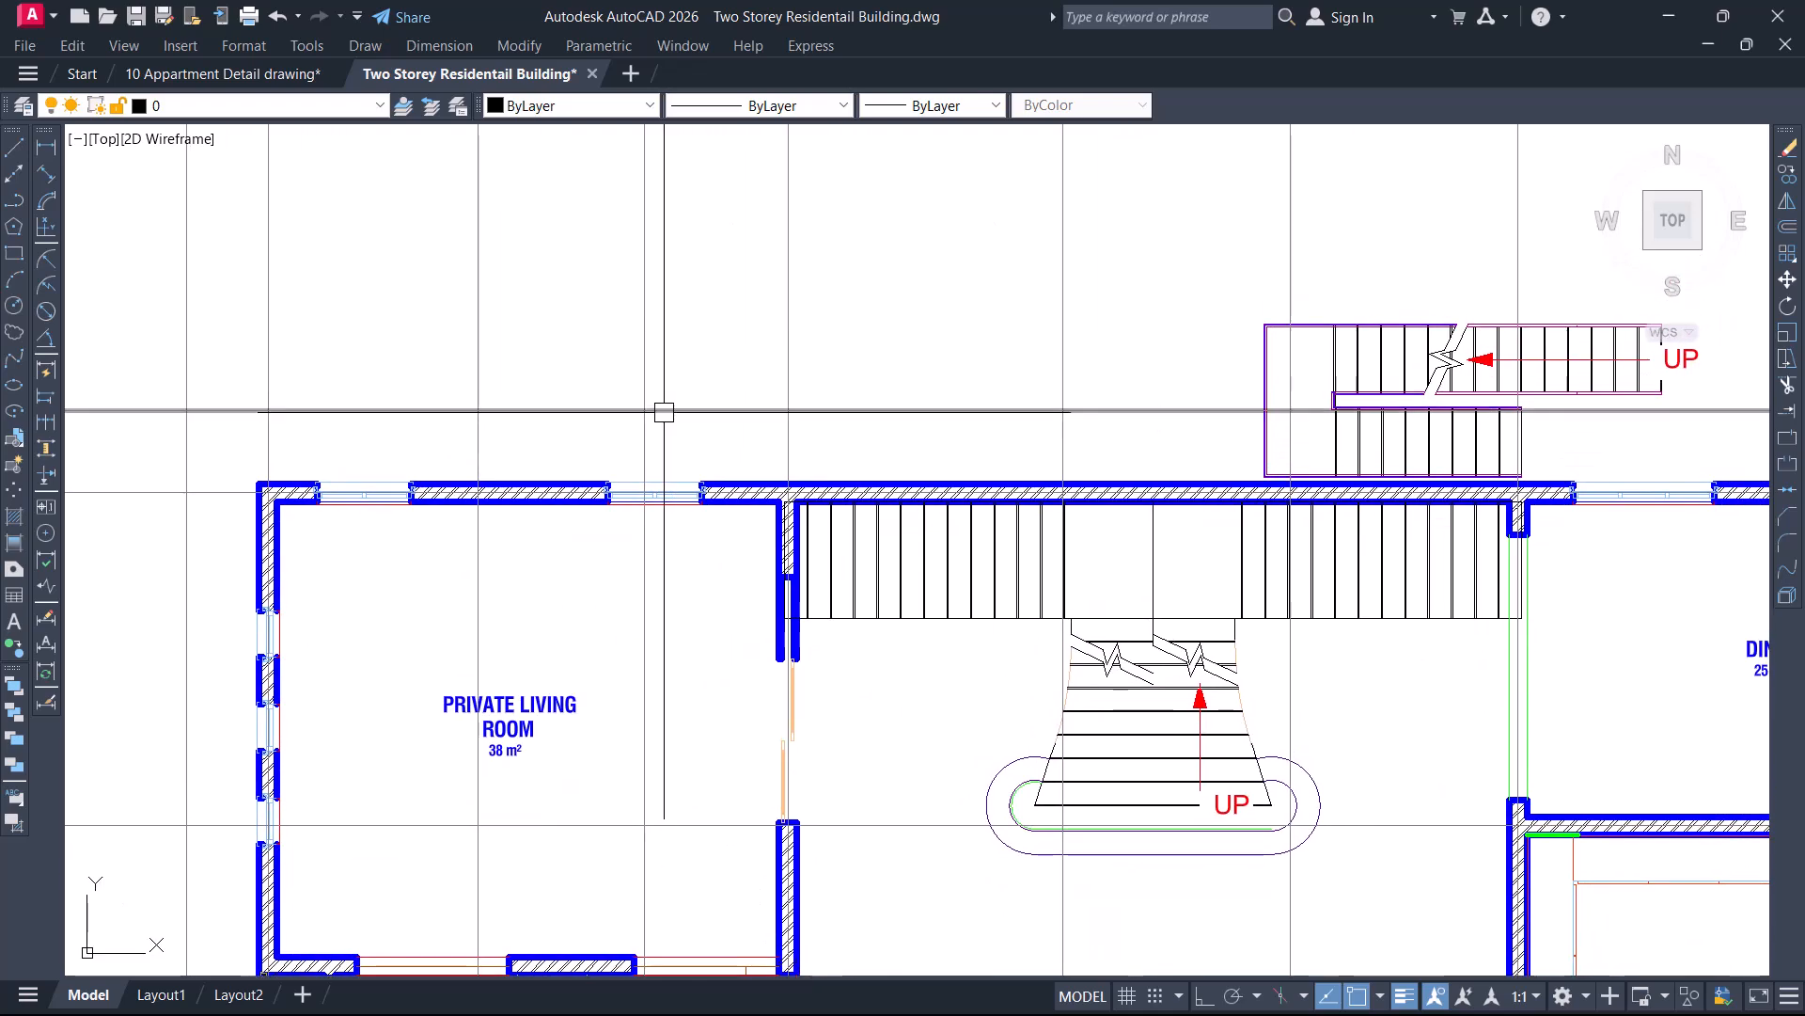
{"action": "scroll", "coordinate": [679, 403], "scroll_direction": "down", "scroll_amount": 2}
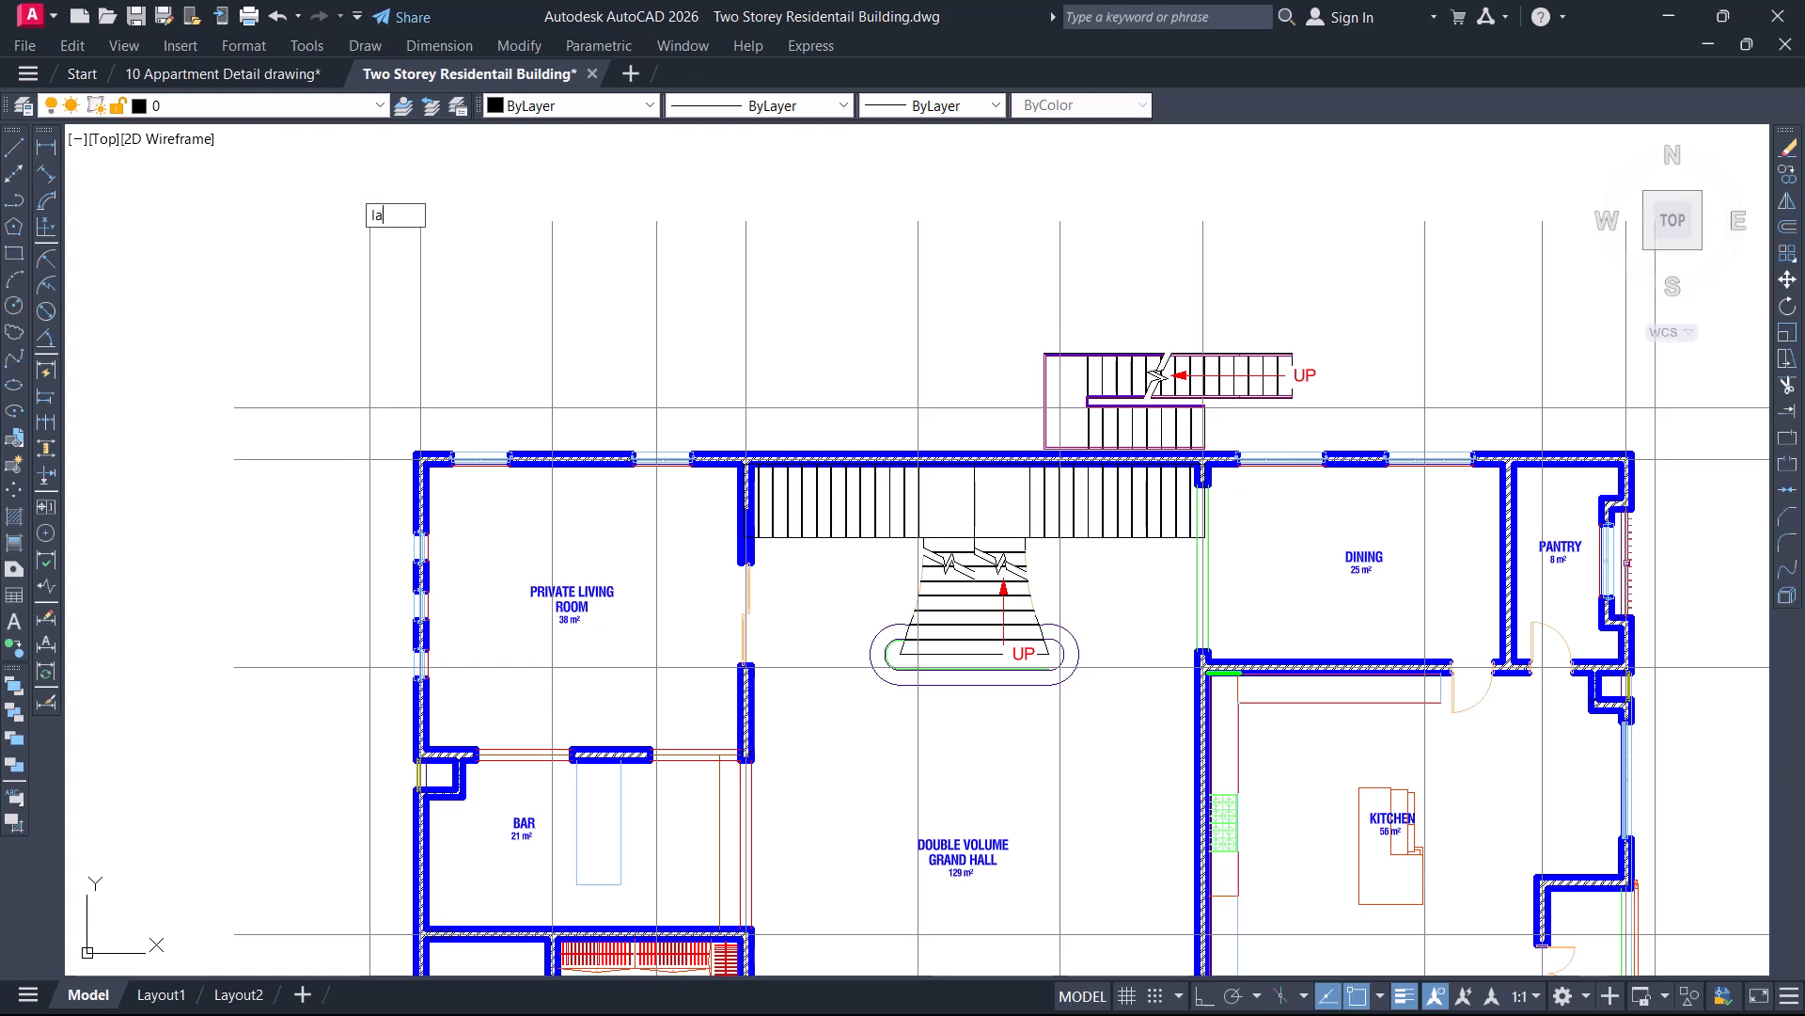
Create a new layer named GRID and set its colour to index colour 252
{"action": "type", "text": "er"}
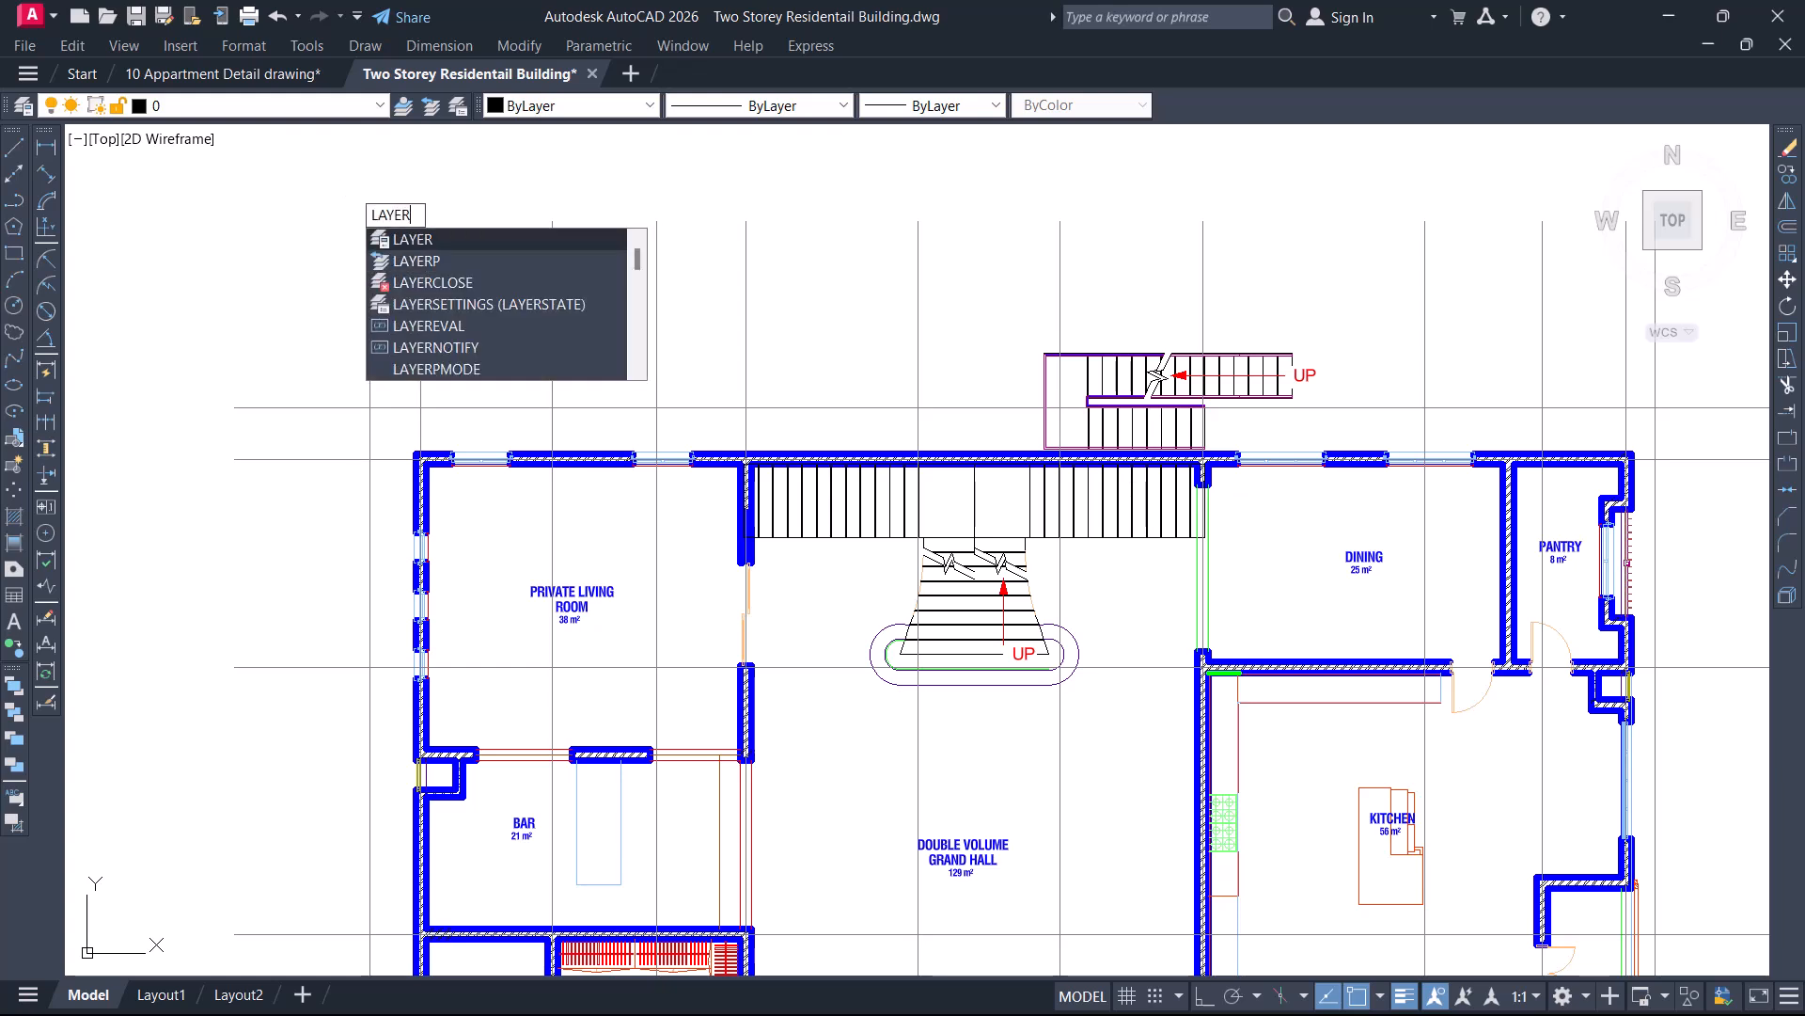
{"action": "key", "text": "Return"}
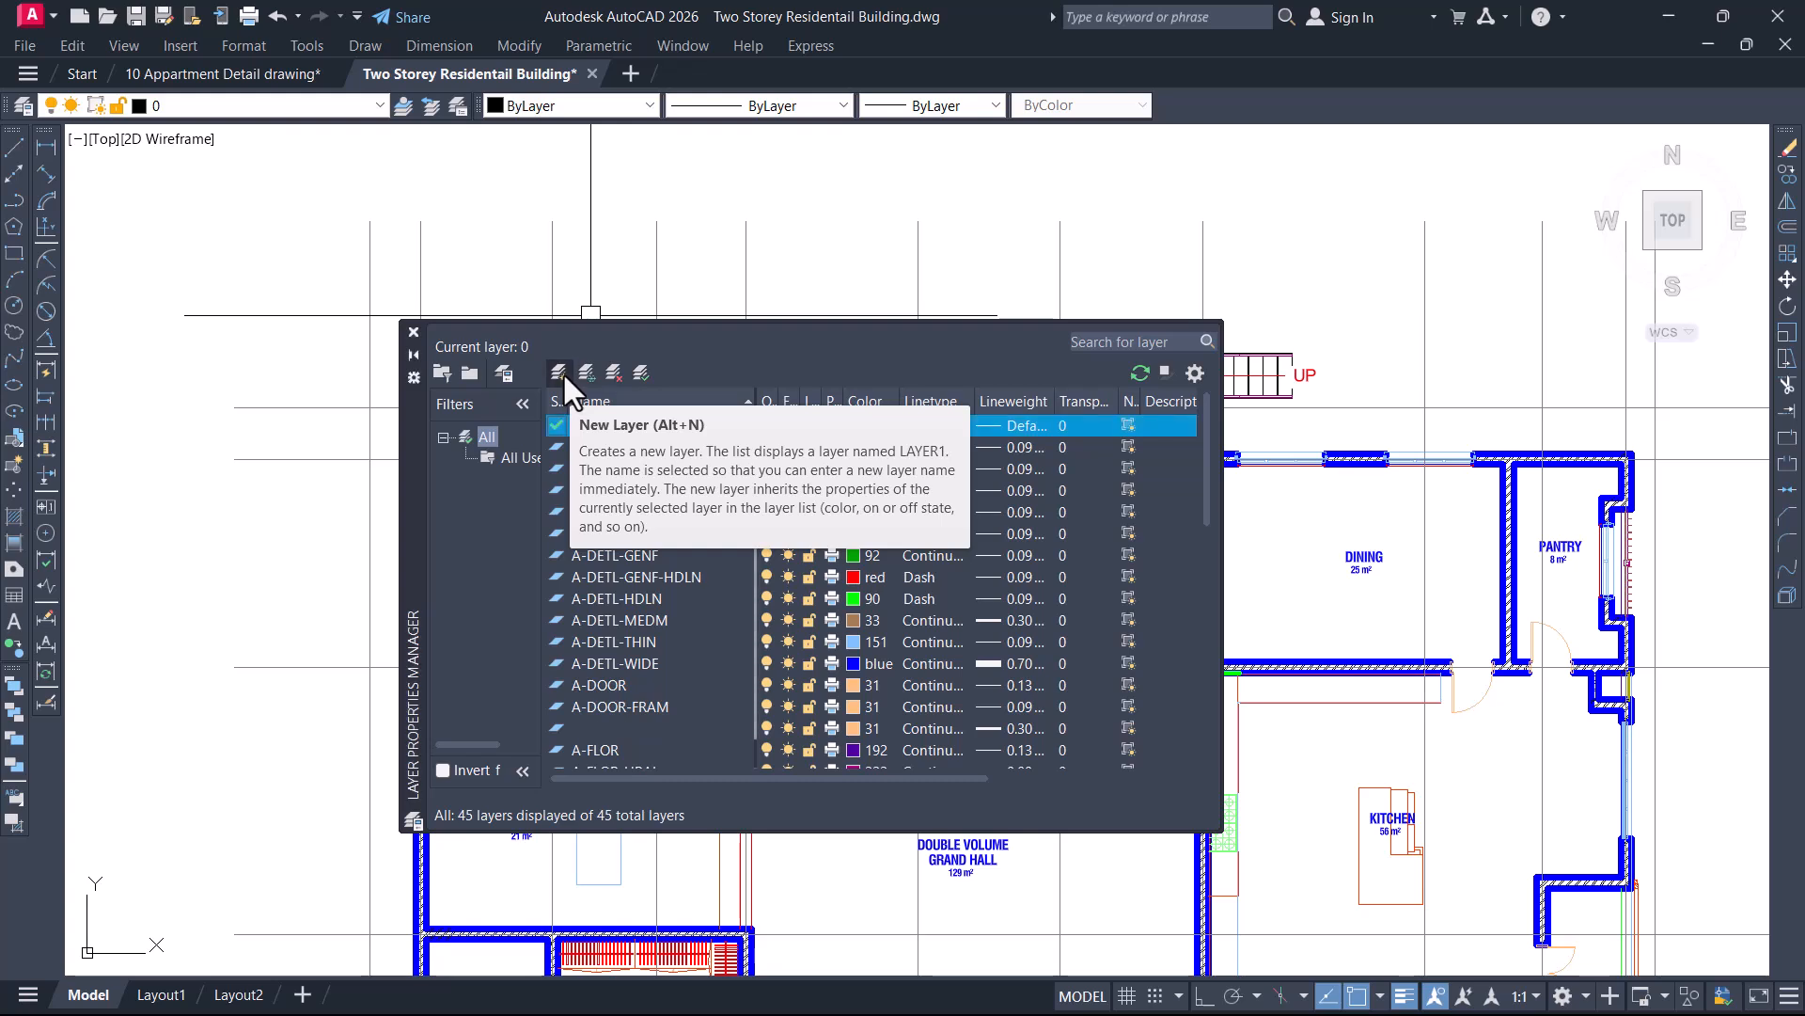
{"action": "left_click", "coordinate": [560, 374]}
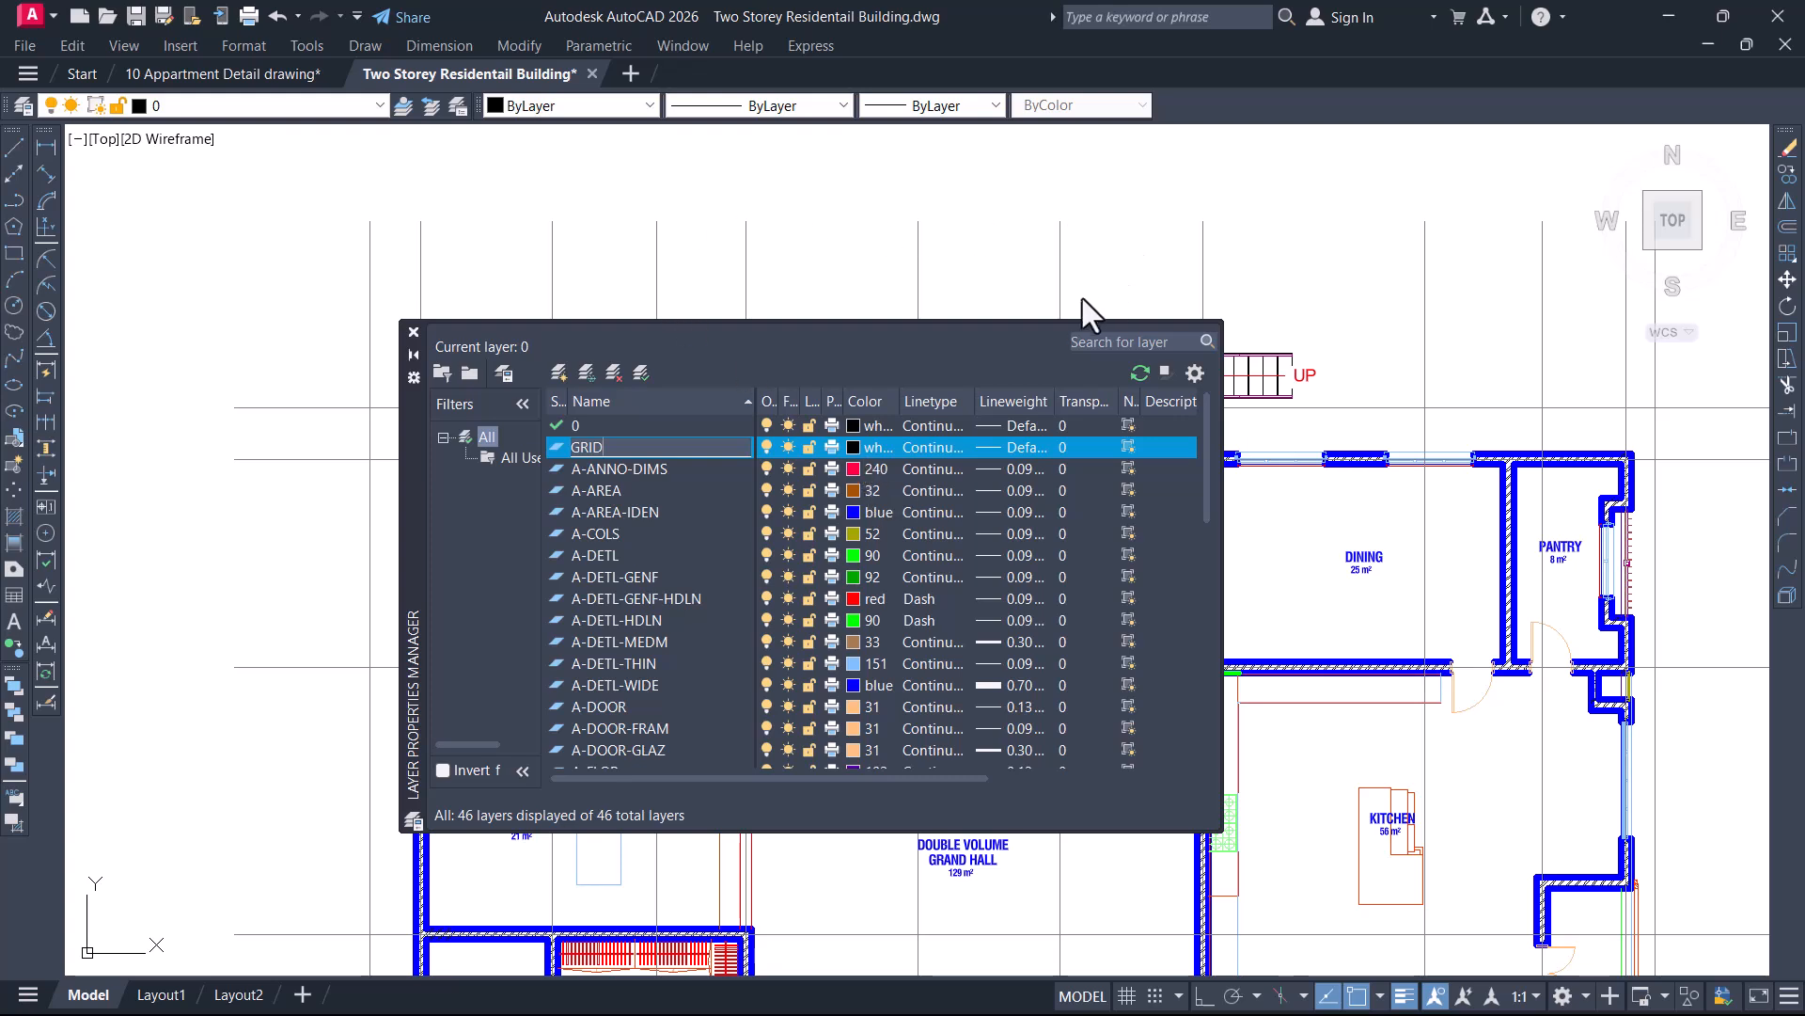
{"action": "key", "text": "Return"}
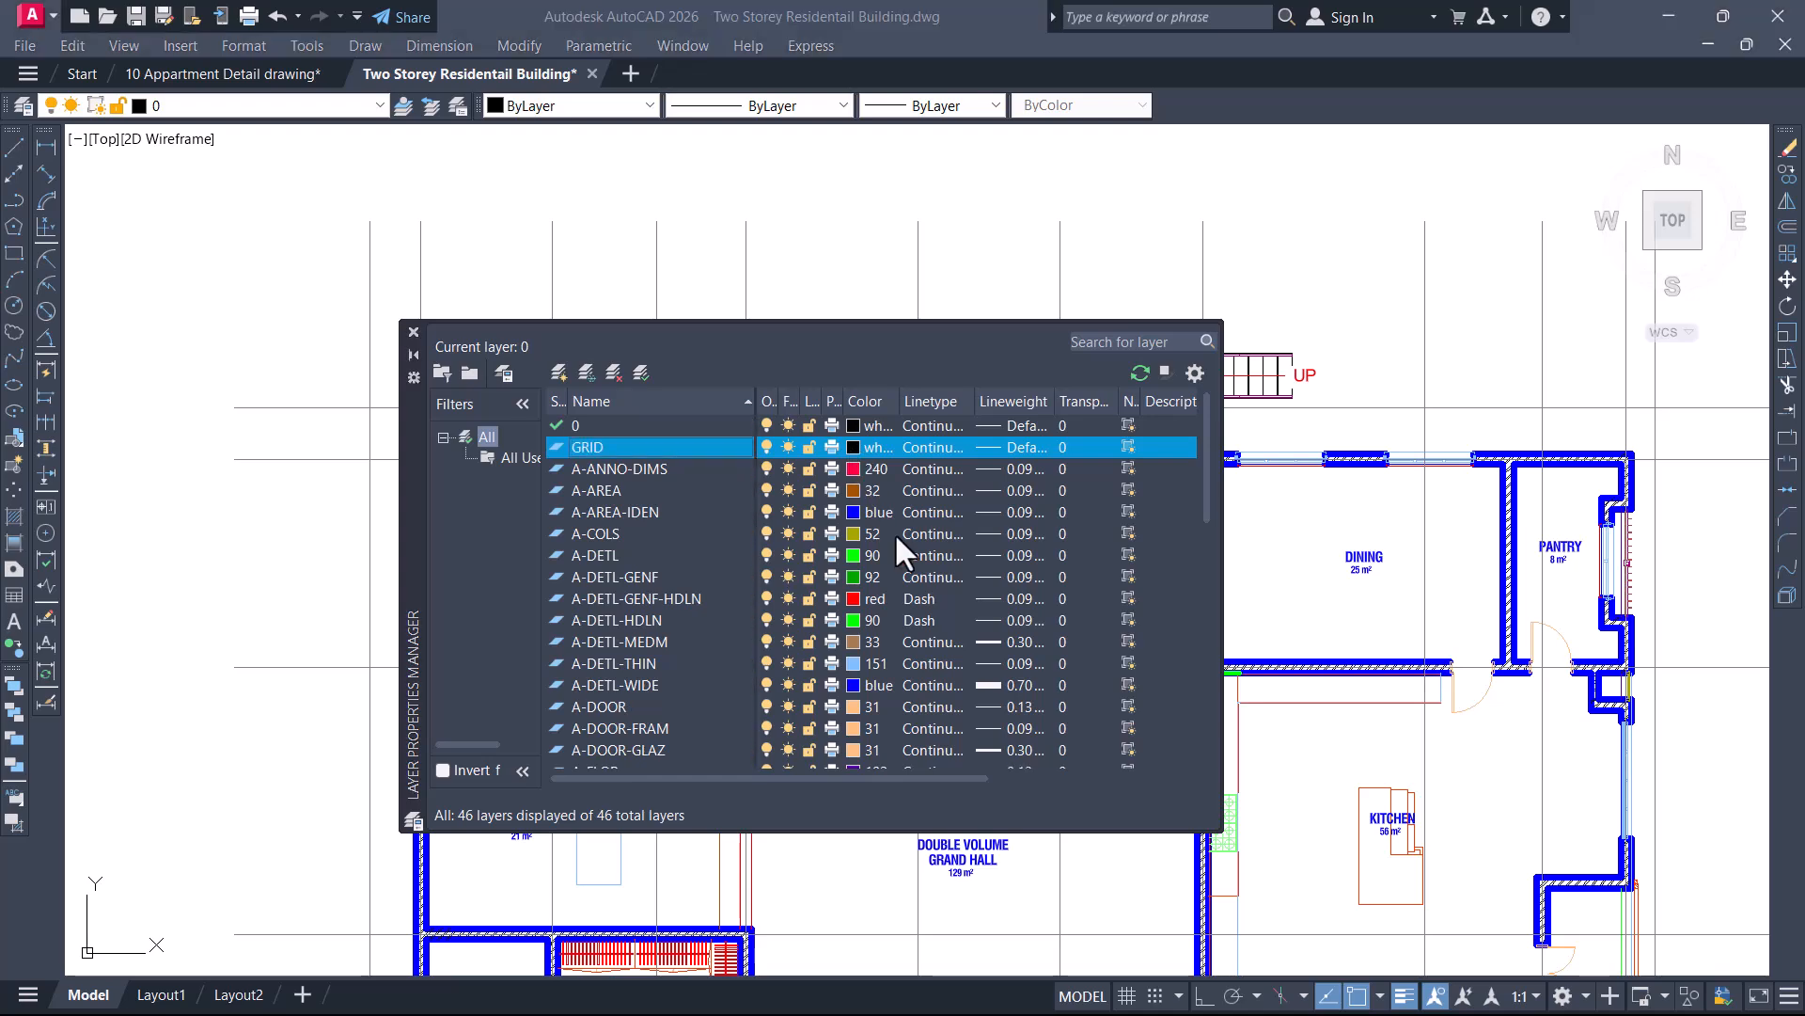
{"action": "left_click", "coordinate": [870, 446]}
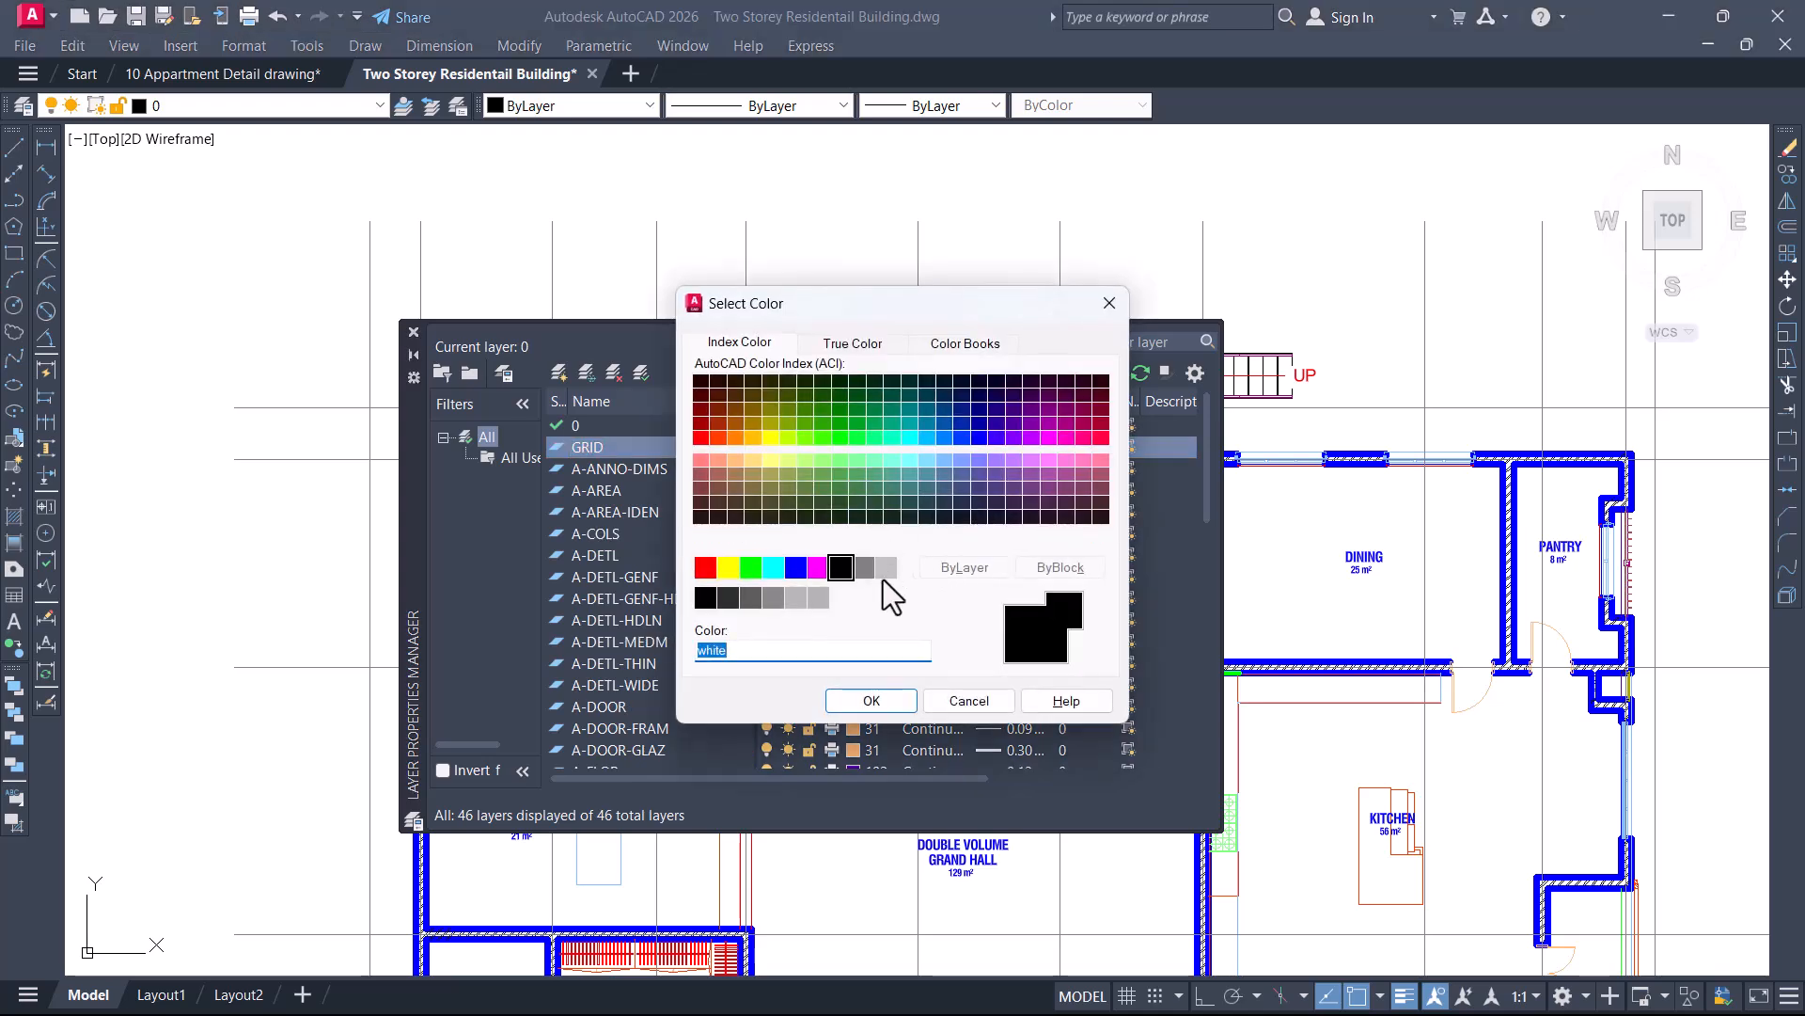
{"action": "left_click", "coordinate": [750, 598]}
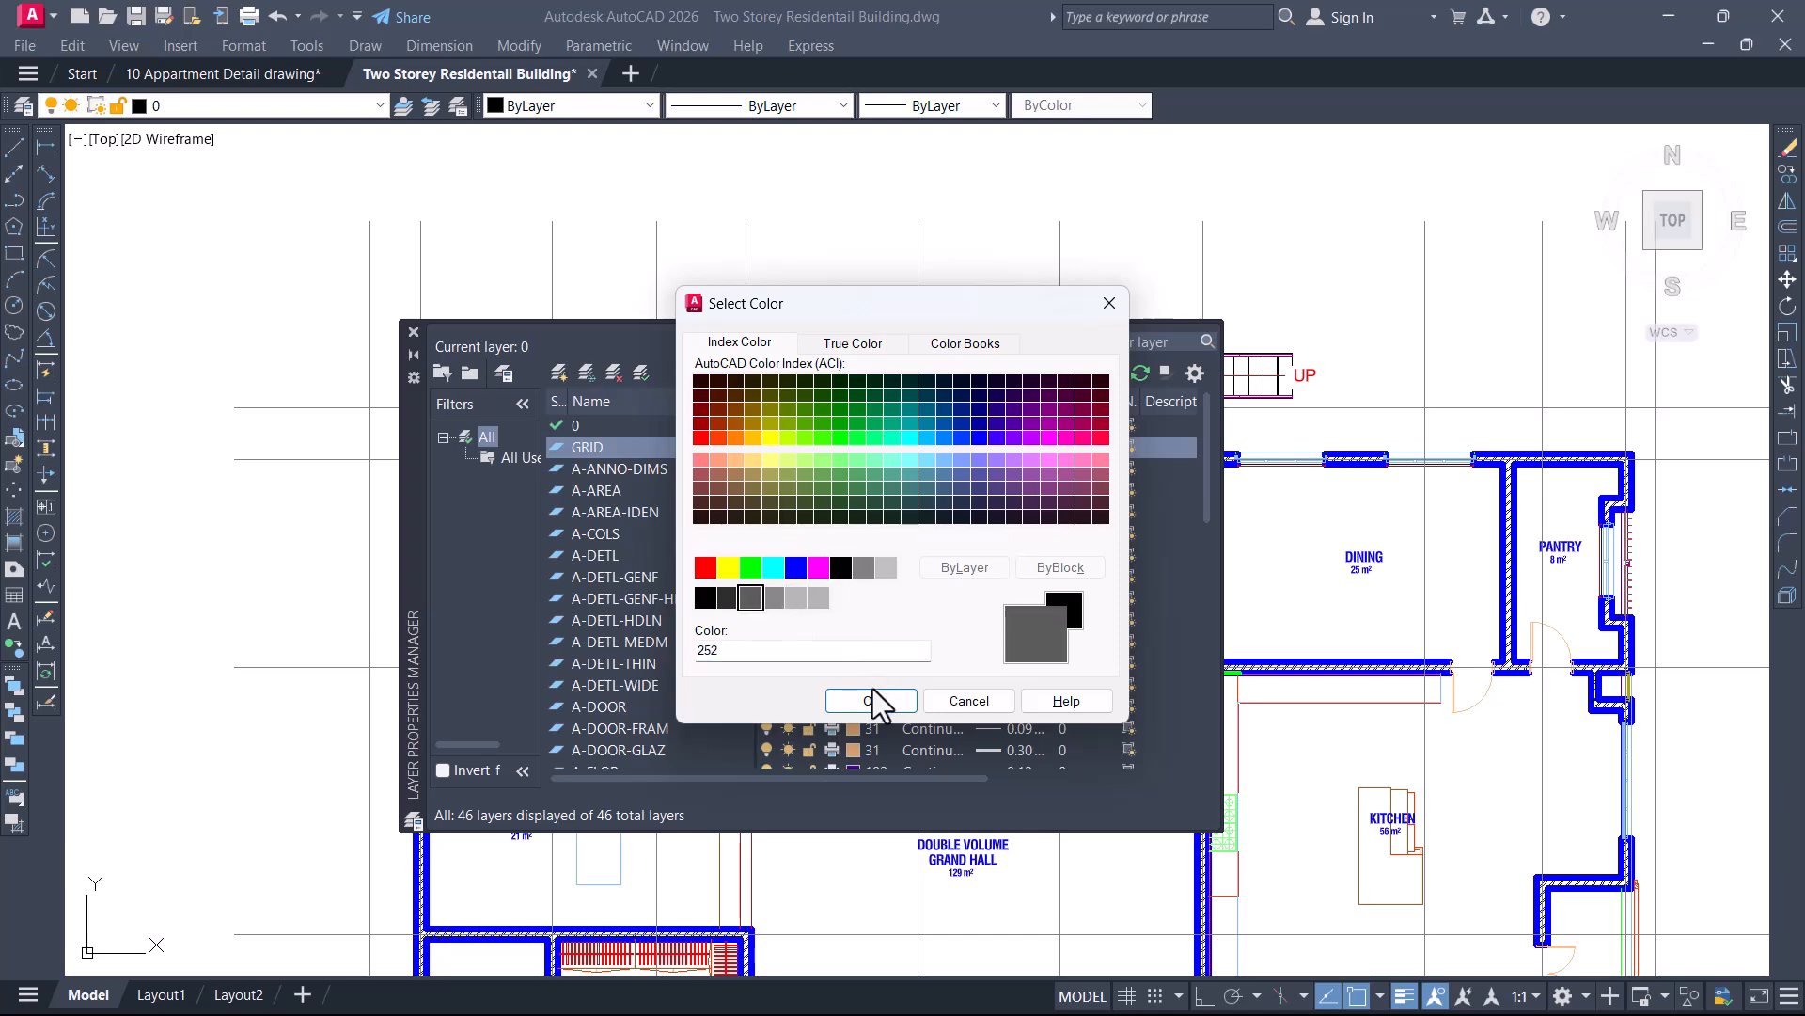
{"action": "left_click", "coordinate": [870, 700]}
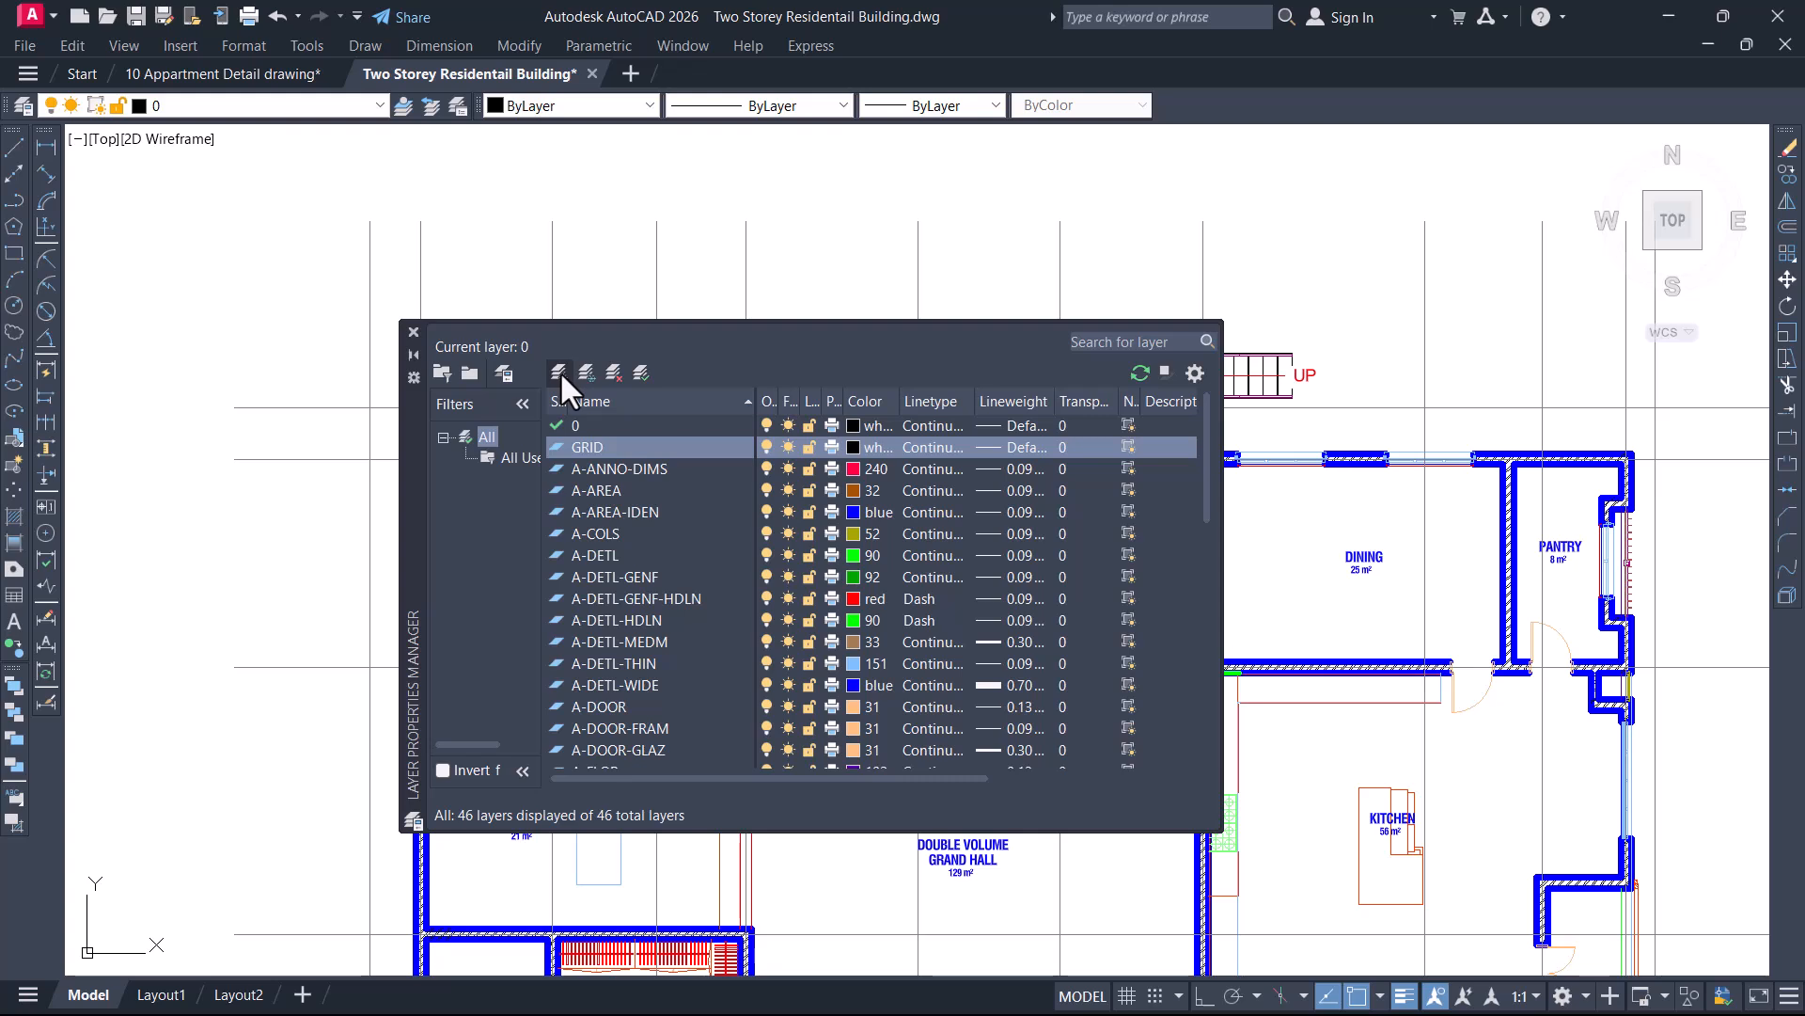
Add a new layer named COLUMN and set its colour to red
{"action": "key", "text": "alt+n"}
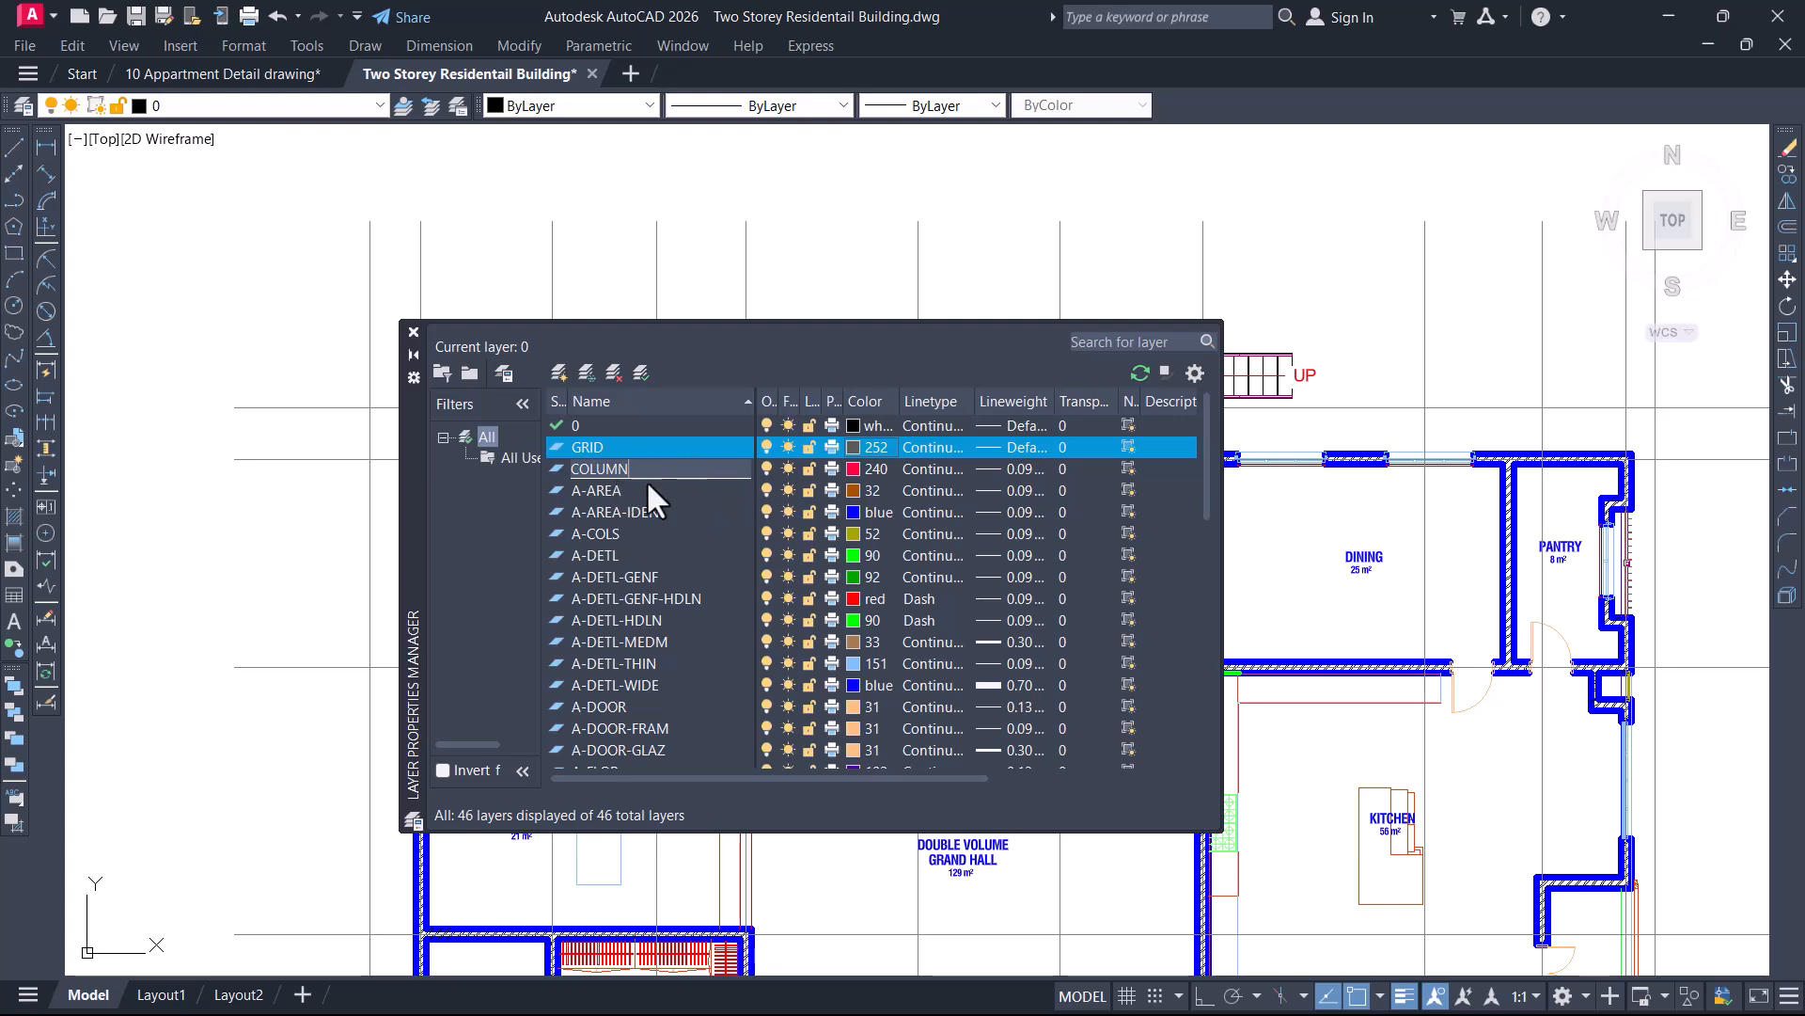
{"action": "left_click", "coordinate": [851, 473]}
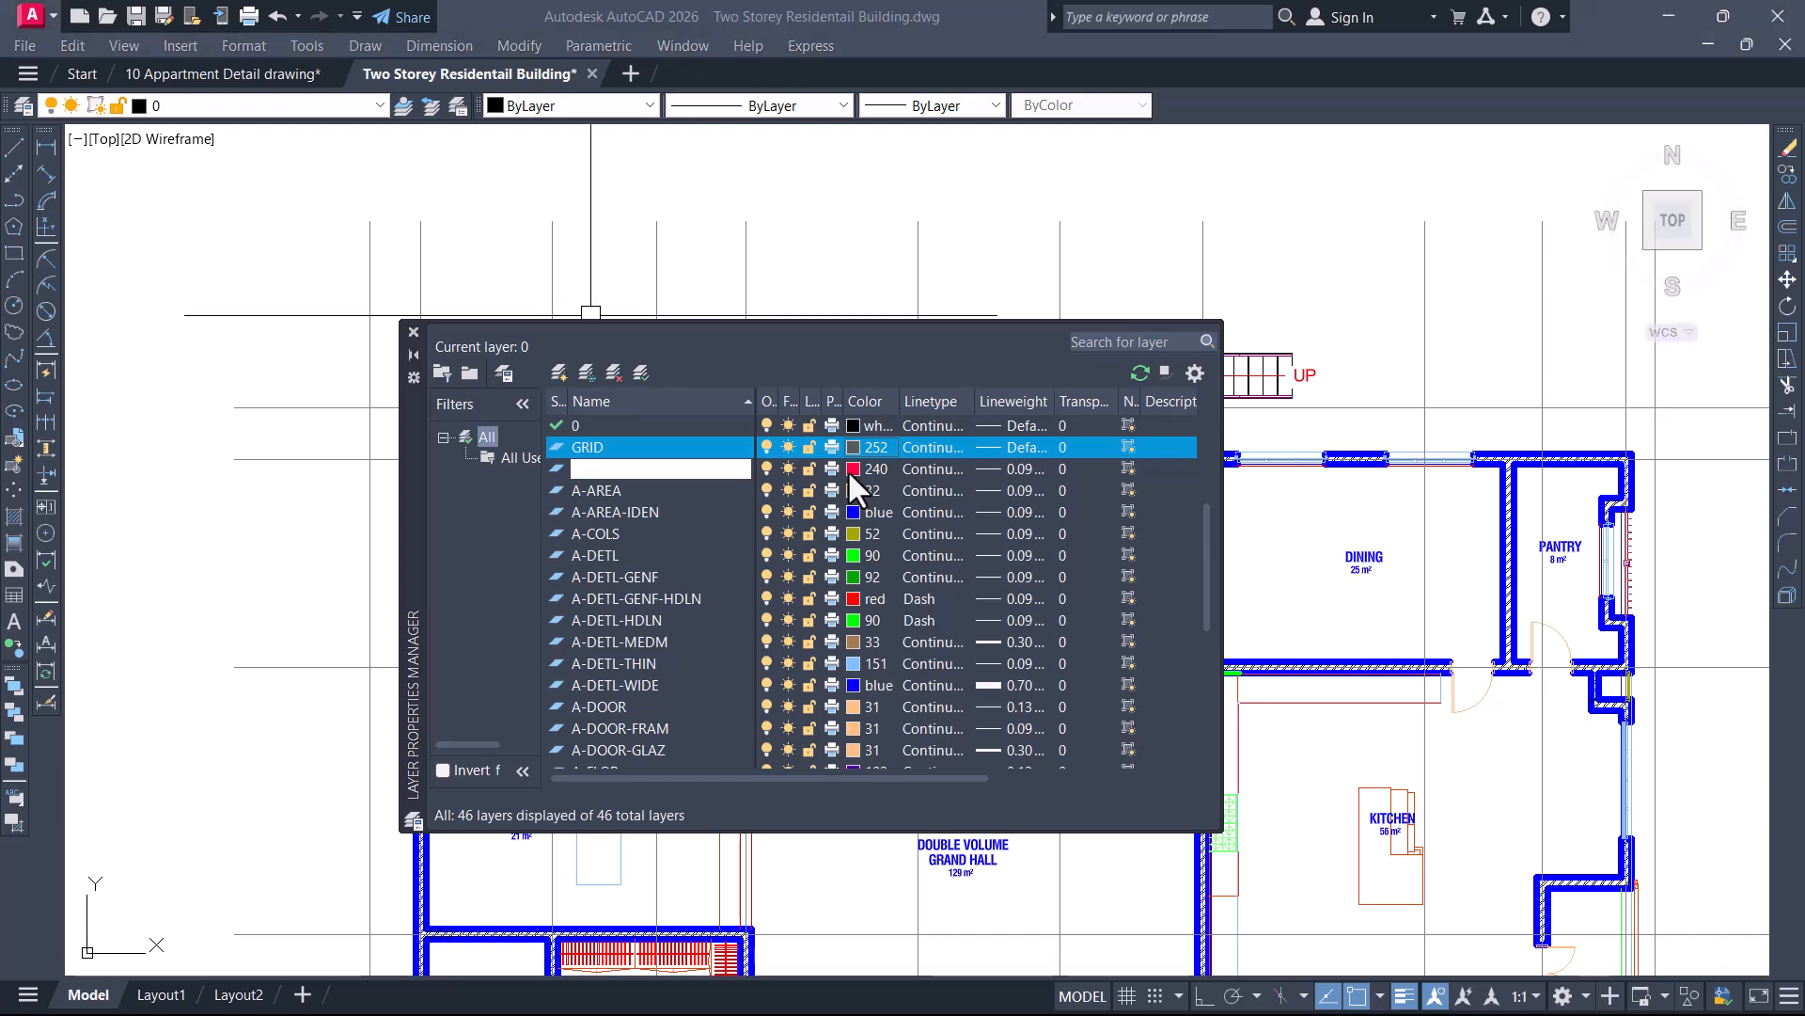
{"action": "left_click", "coordinate": [853, 470]}
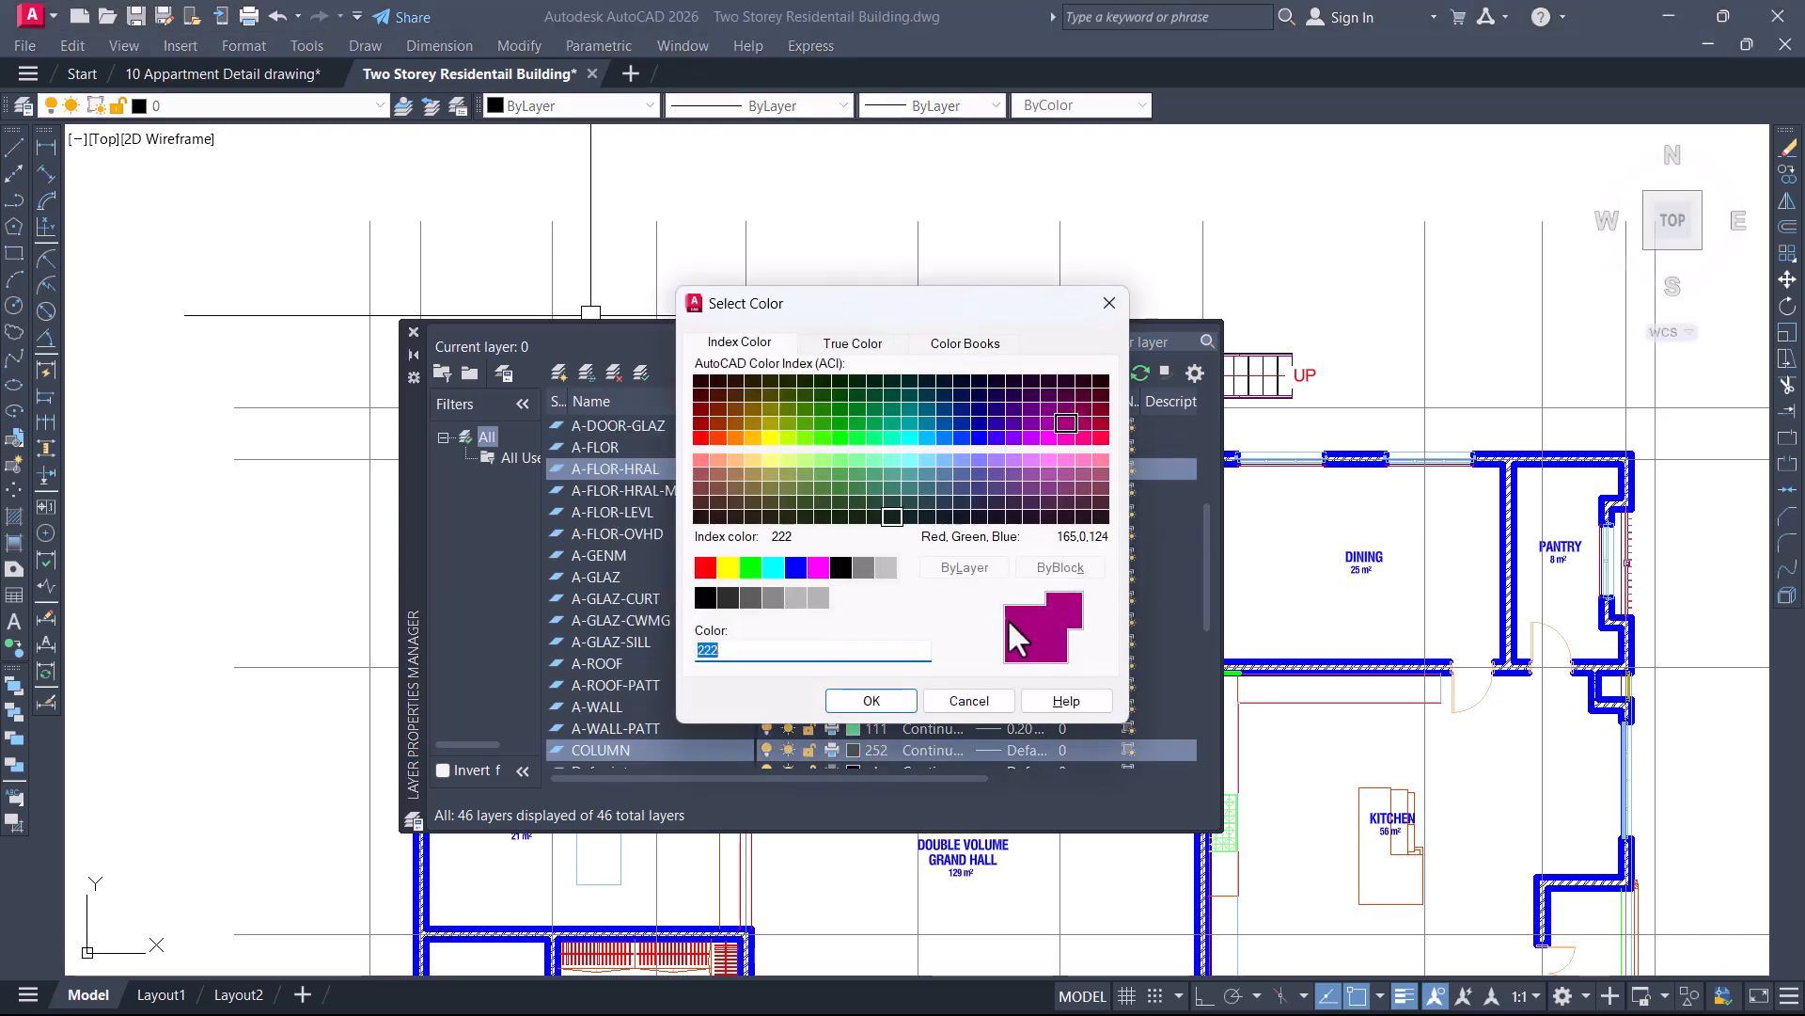
{"action": "left_click", "coordinate": [978, 702]}
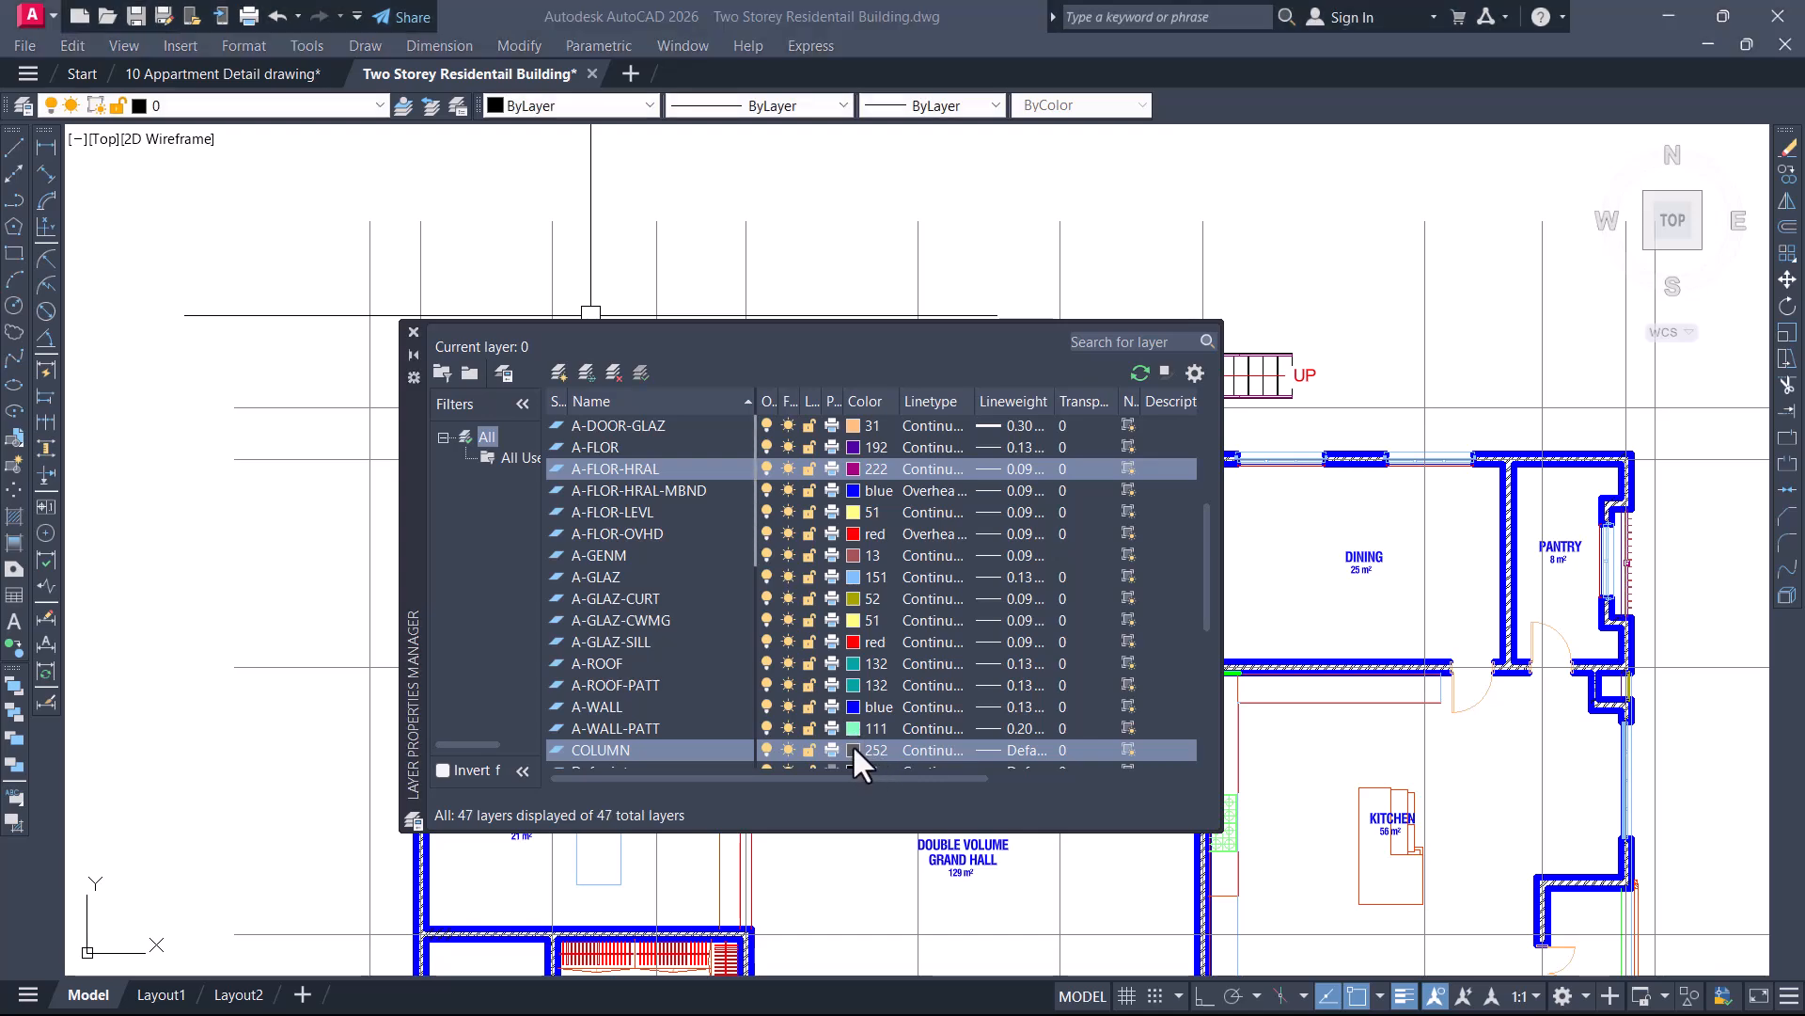
{"action": "left_click", "coordinate": [854, 751]}
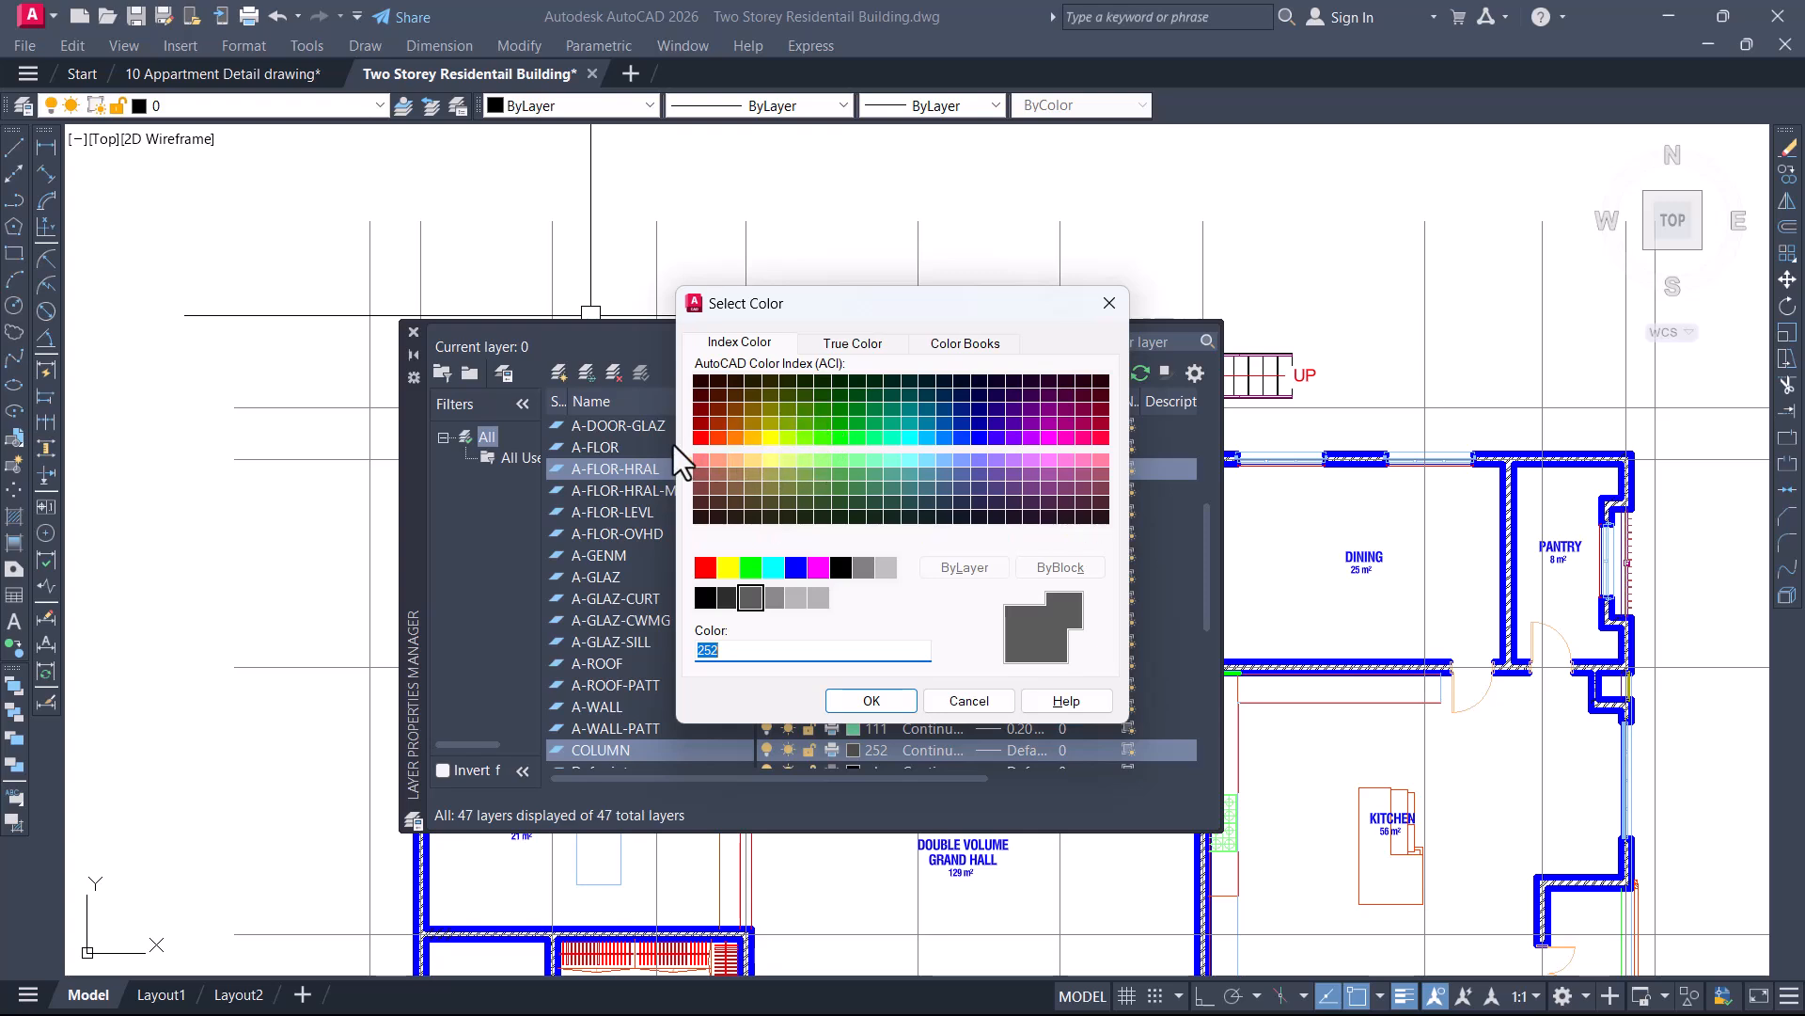
{"action": "left_click", "coordinate": [705, 567]}
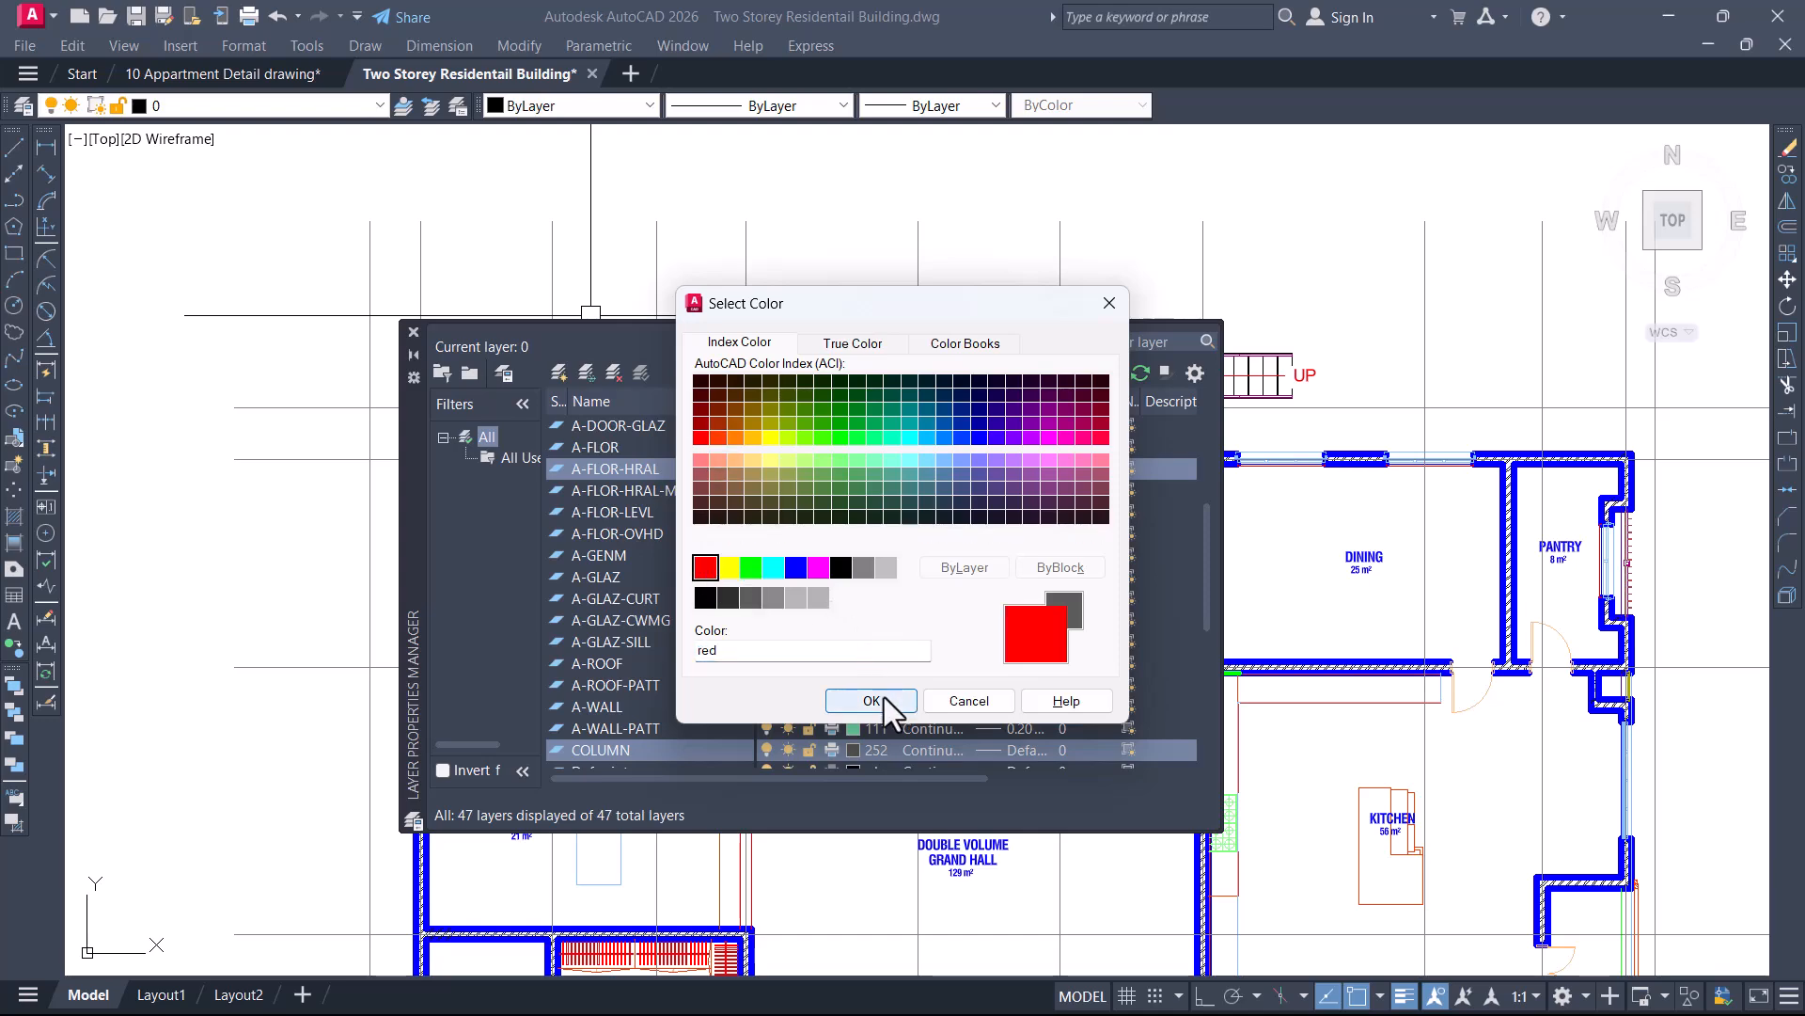
{"action": "left_click", "coordinate": [871, 701]}
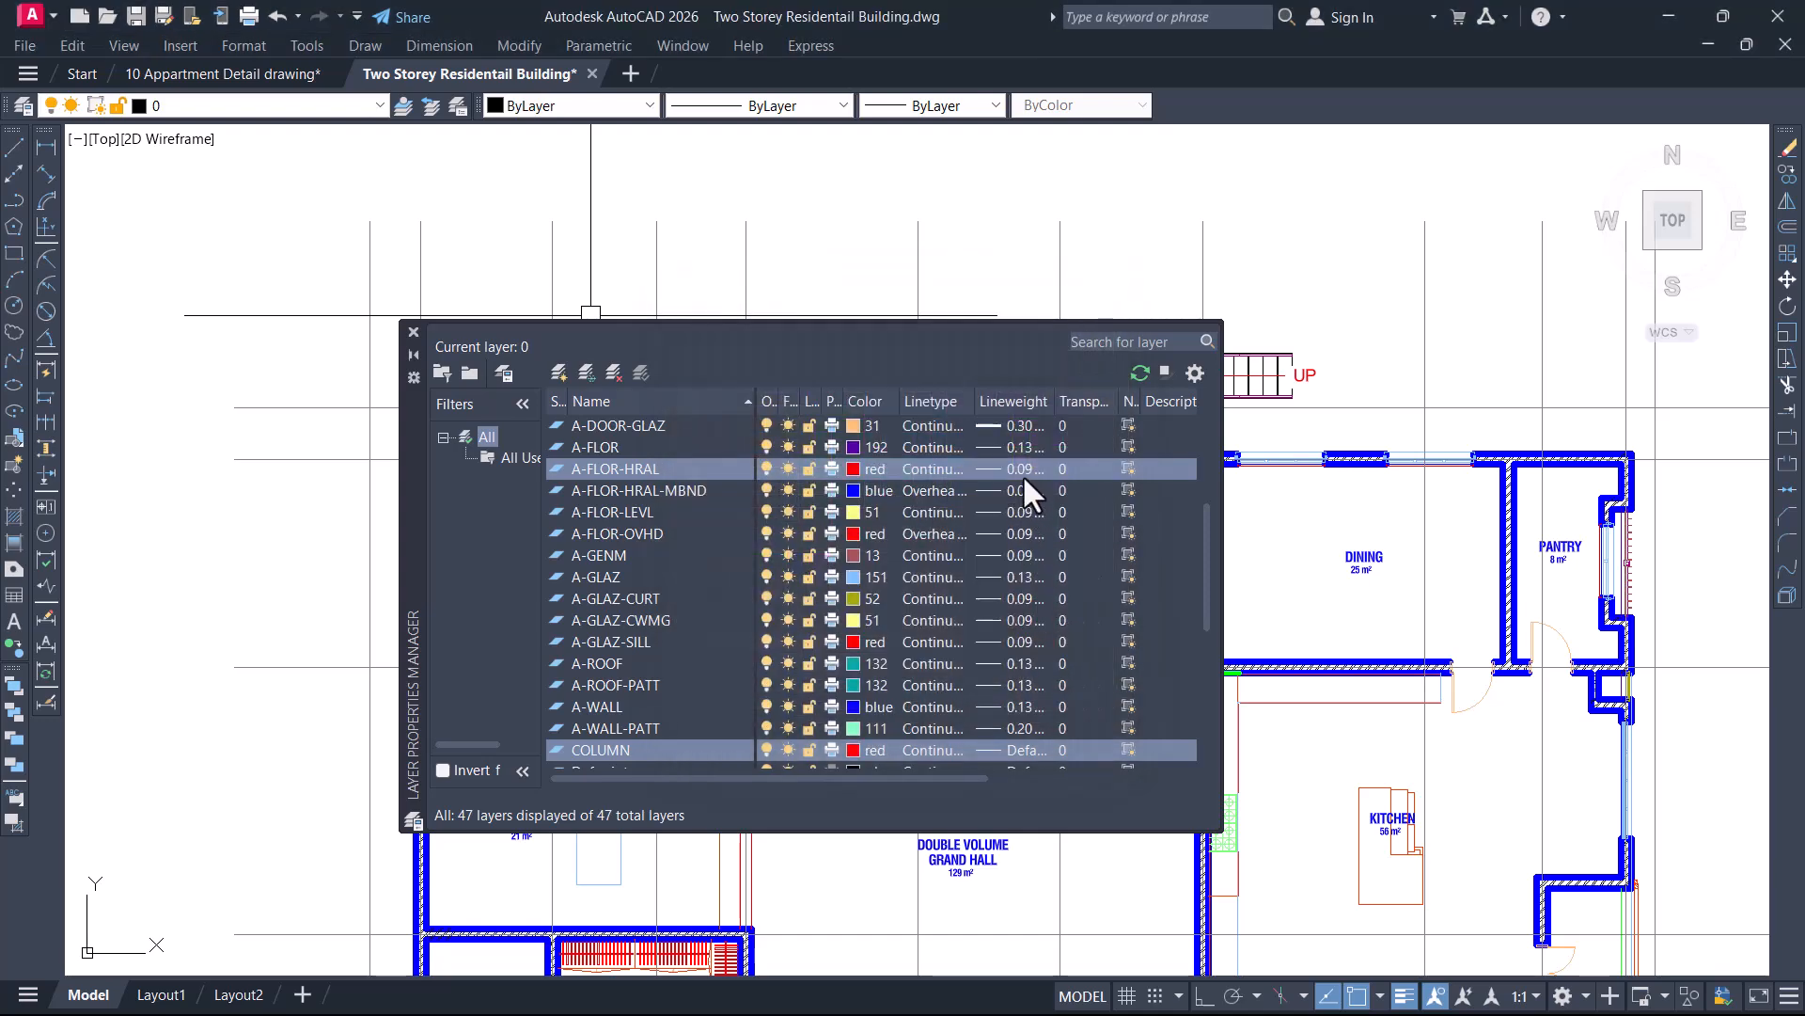
Set the lineweight of the COLUMN layer to 0.90 mm
{"action": "left_click", "coordinate": [1025, 750]}
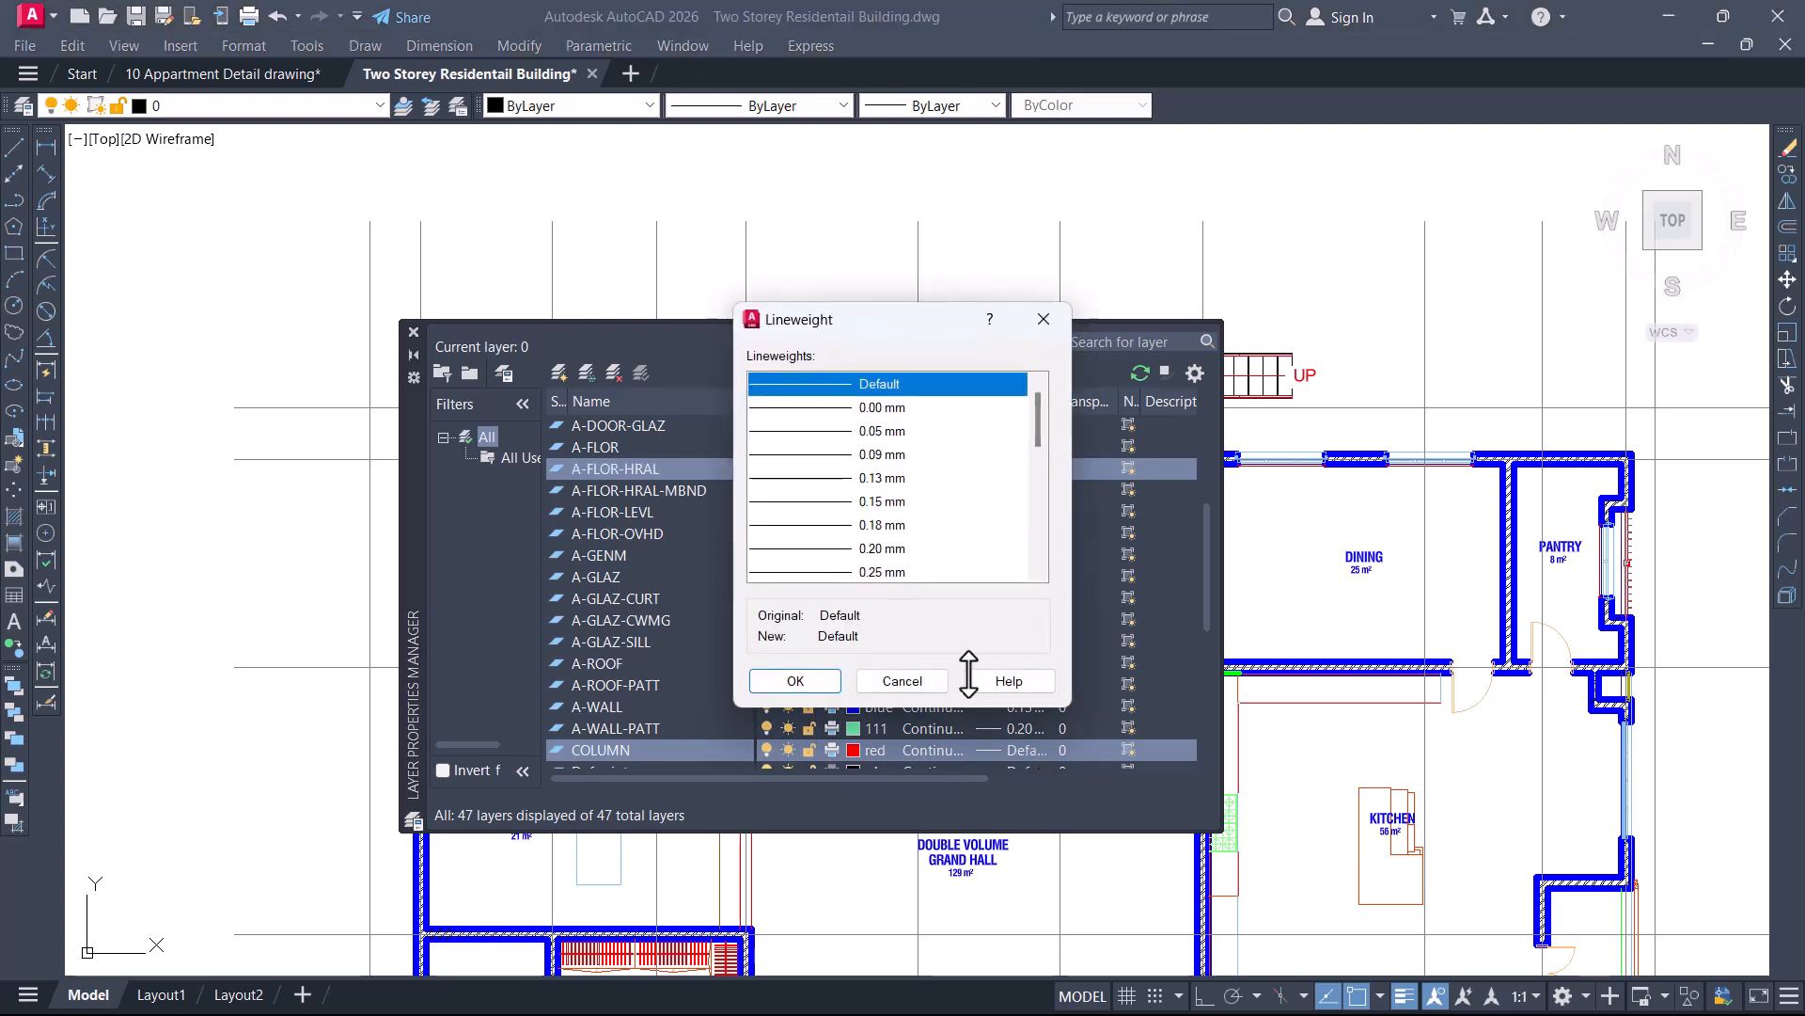
{"action": "scroll", "coordinate": [893, 442], "scroll_direction": "down", "scroll_amount": 2}
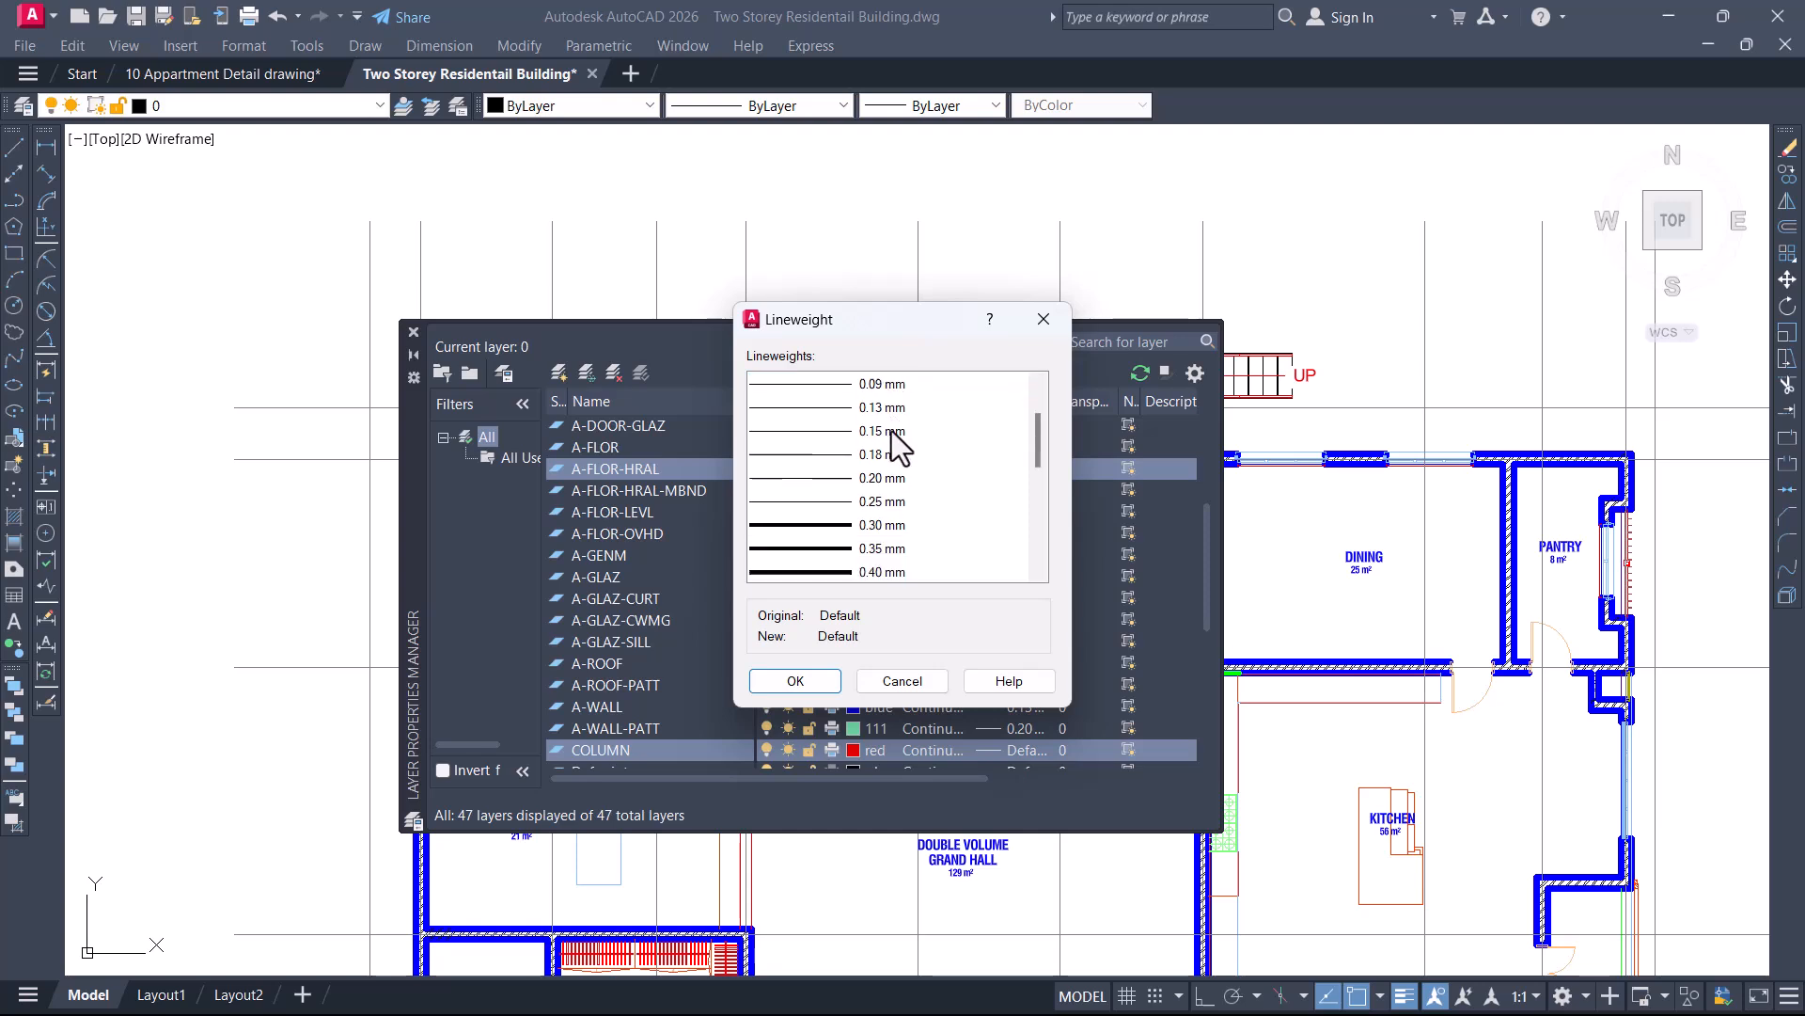
{"action": "left_click", "coordinate": [872, 570]}
{"action": "scroll", "coordinate": [875, 544], "scroll_direction": "down", "scroll_amount": 1}
{"action": "left_click", "coordinate": [879, 555]}
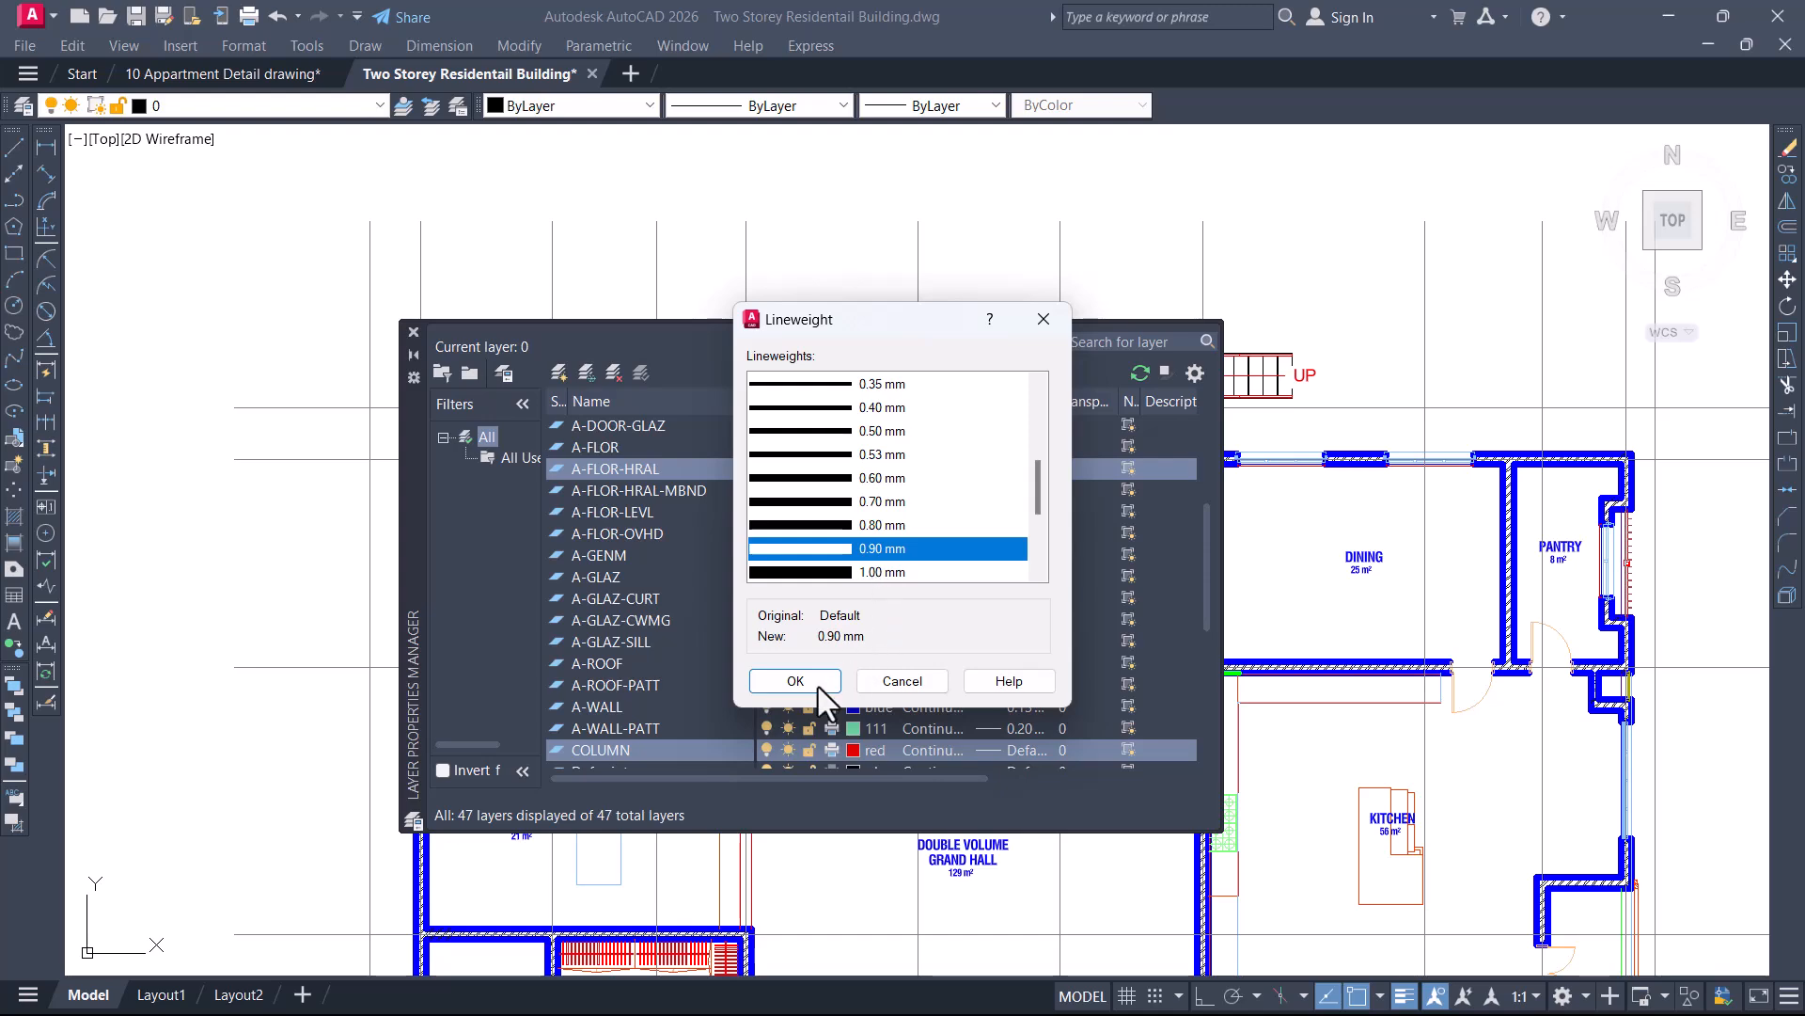
{"action": "left_click", "coordinate": [797, 685]}
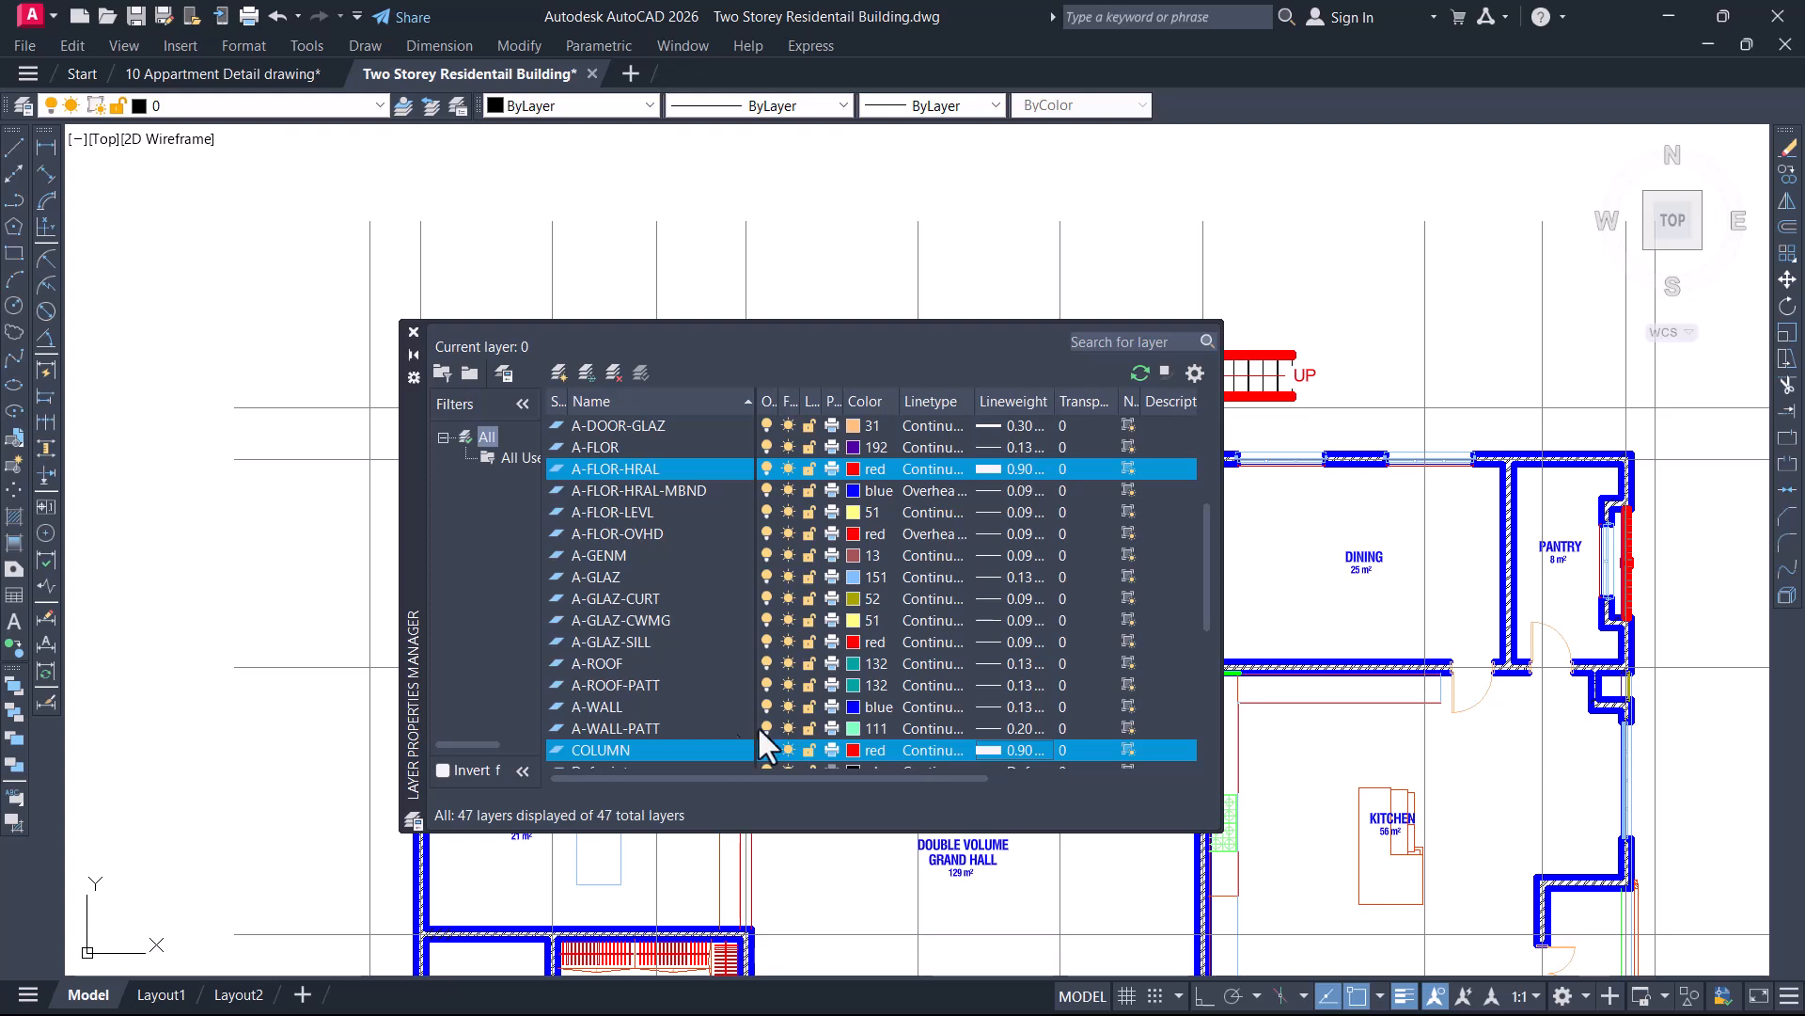
Set the lineweight of the A-FLOR-HRAL layer alone to 0.09 mm and close the layer manager
{"action": "left_click", "coordinate": [632, 725]}
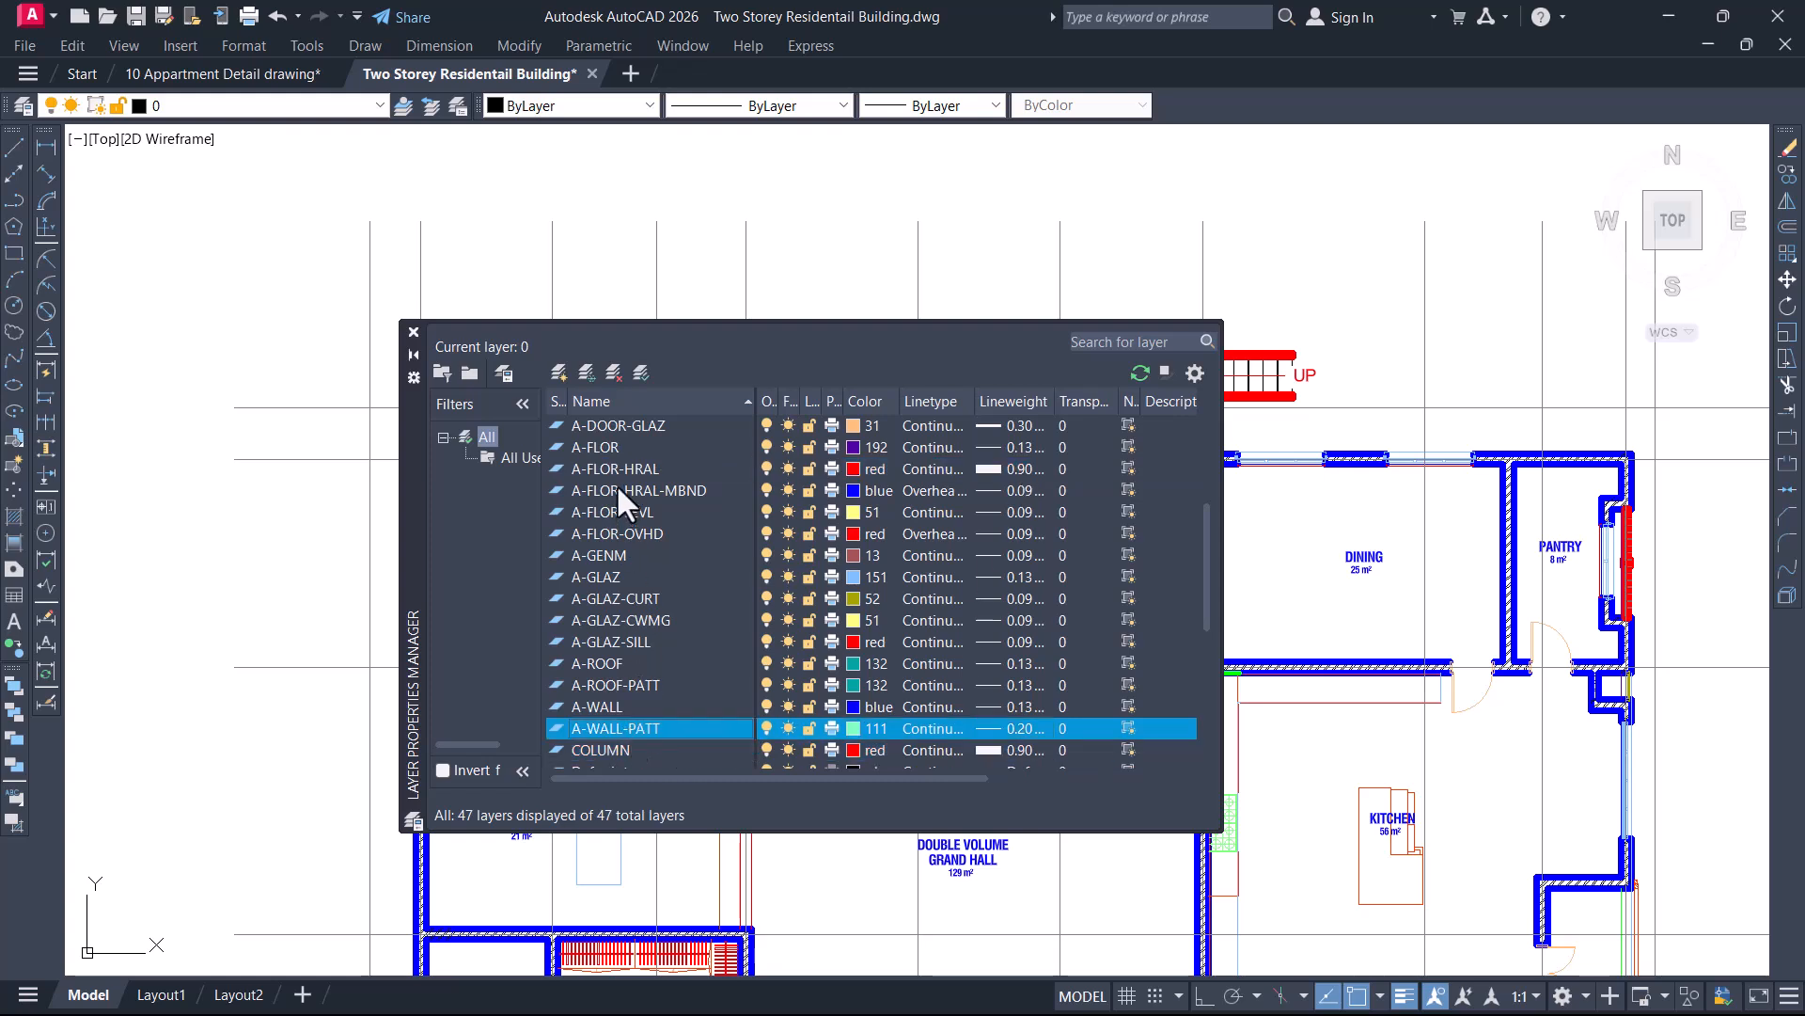
{"action": "left_click", "coordinate": [625, 468]}
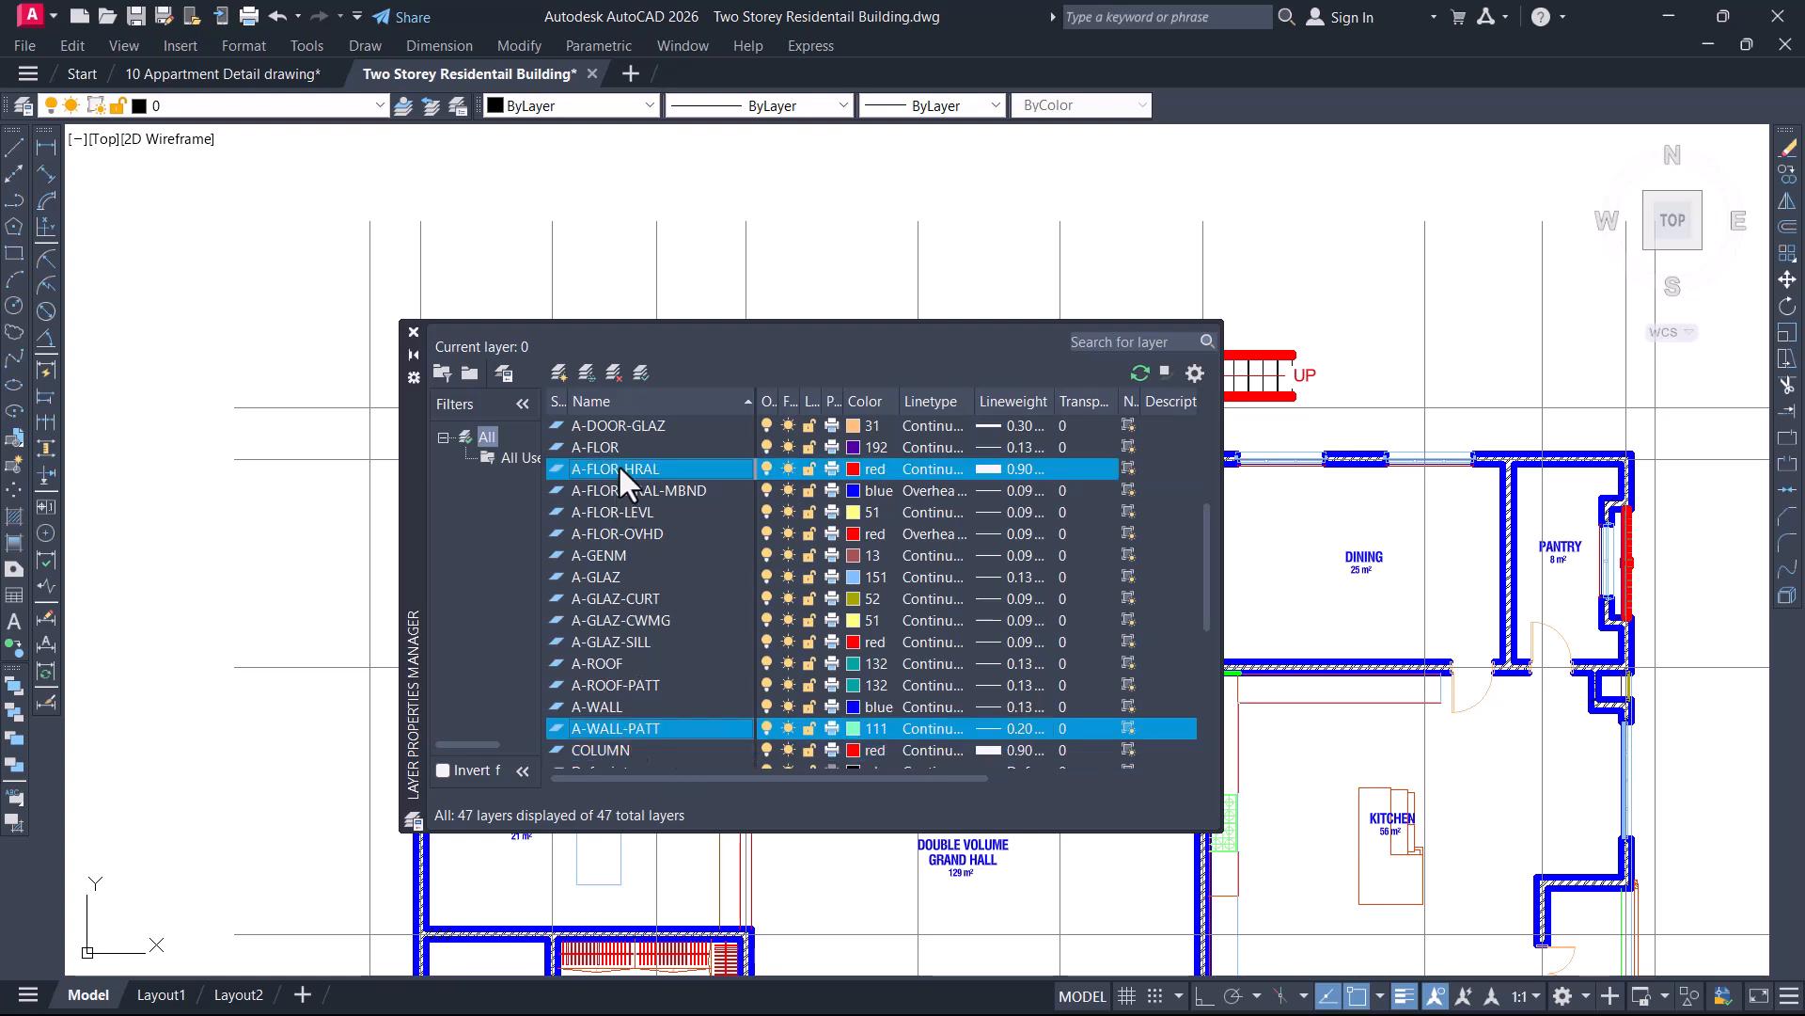
{"action": "left_click", "coordinate": [1020, 470]}
{"action": "scroll", "coordinate": [888, 447], "scroll_direction": "up", "scroll_amount": 3}
{"action": "left_click", "coordinate": [881, 456]}
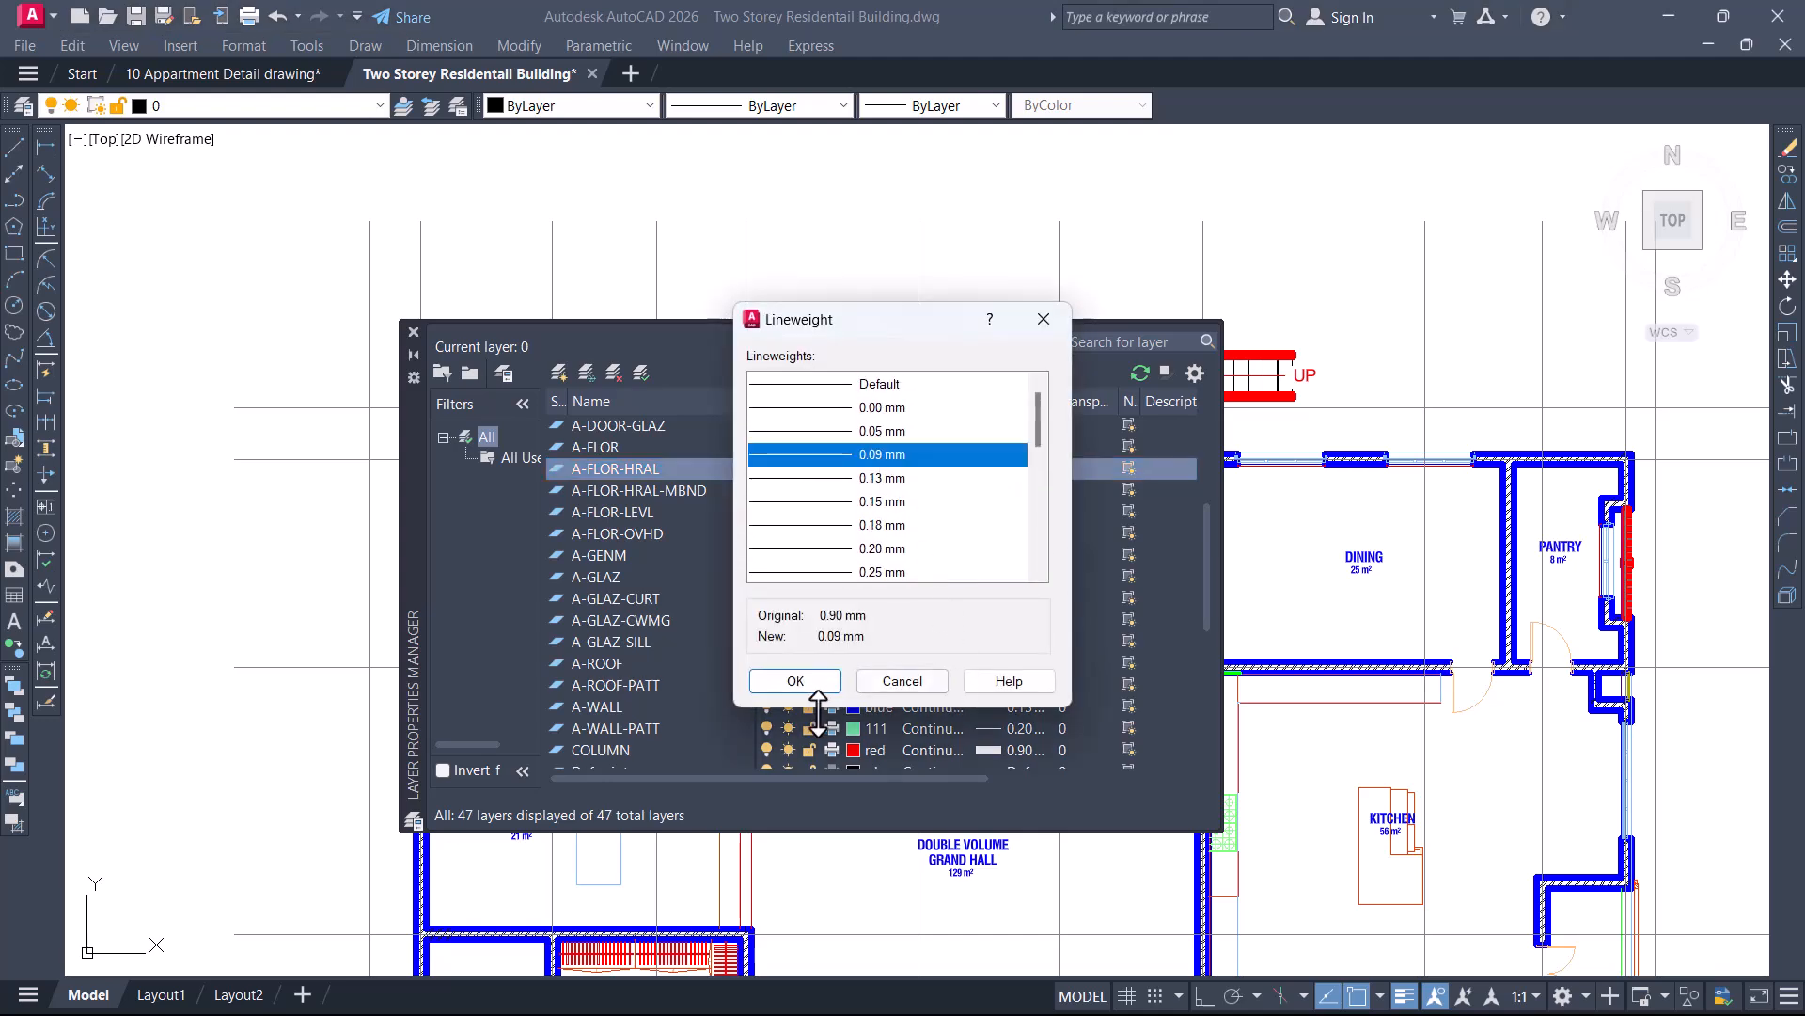
{"action": "left_click", "coordinate": [794, 681]}
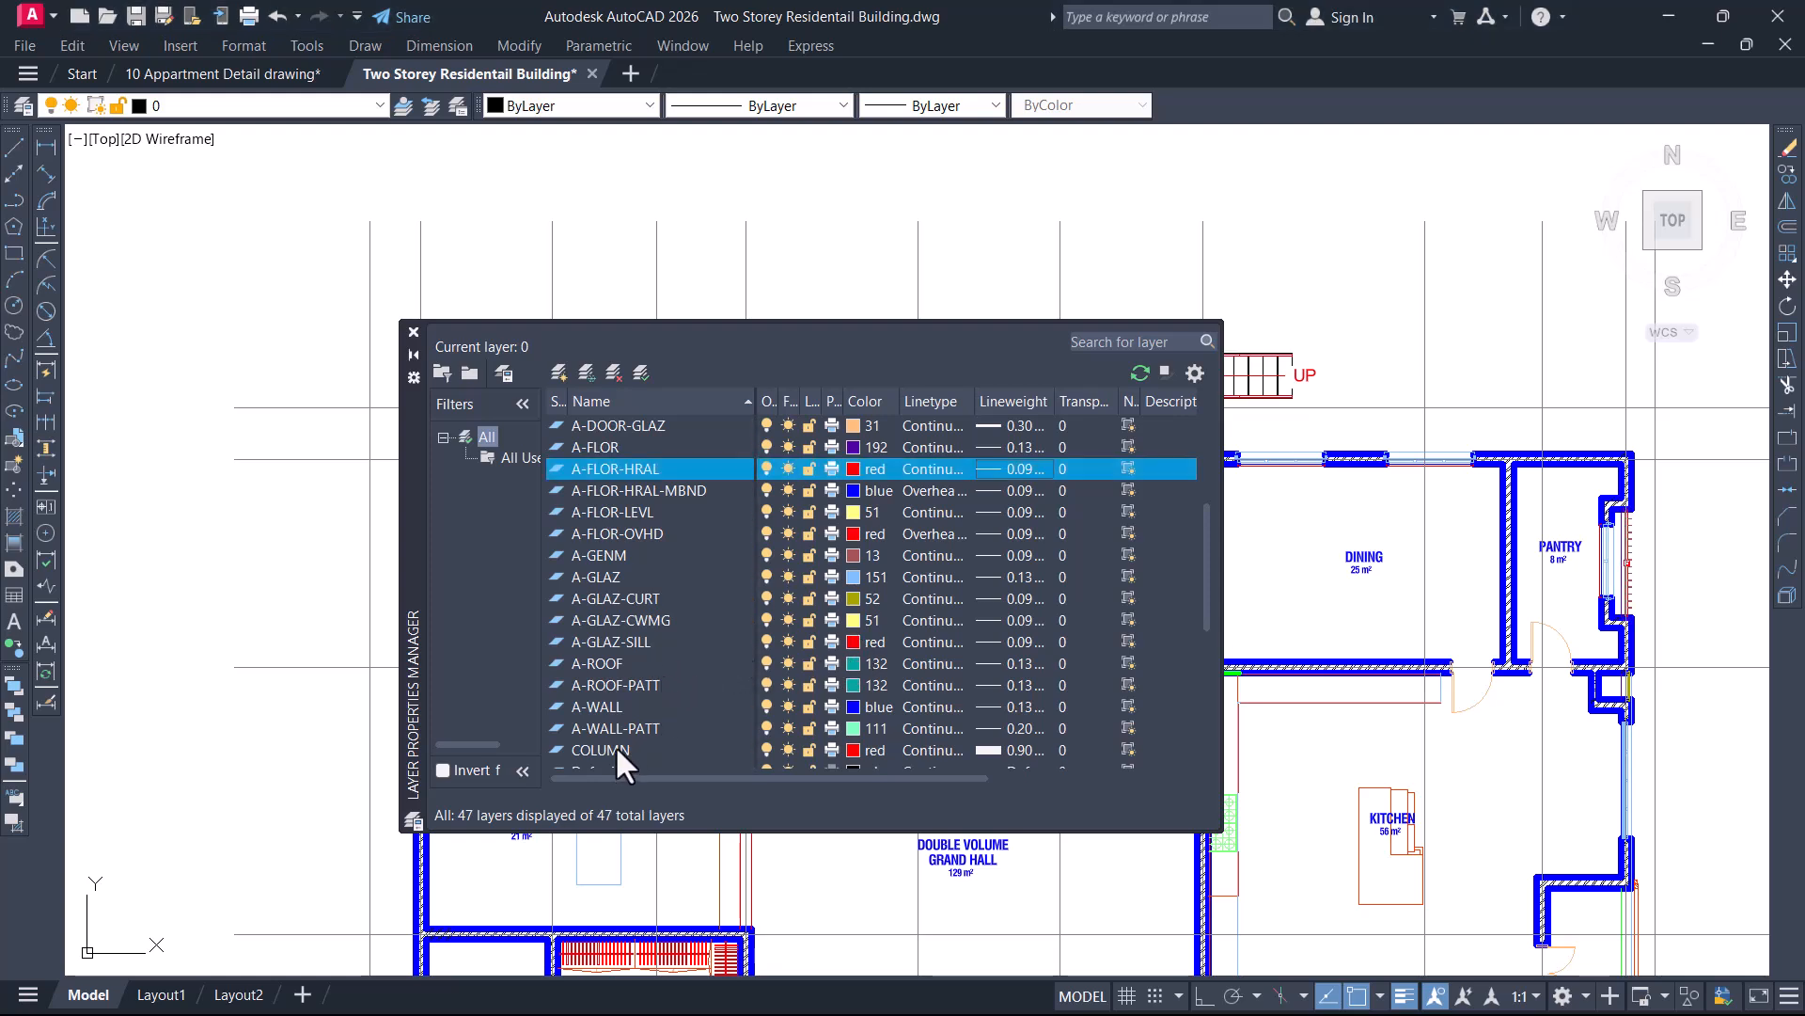
{"action": "left_click", "coordinate": [413, 332]}
Move all vertical and horizontal grid lines of the copied ground floor plan to the GRID layer
{"action": "middle_click_drag", "start_coordinate": [703, 394], "coordinate": [662, 405]}
{"action": "scroll", "coordinate": [676, 409], "scroll_direction": "down", "scroll_amount": 2}
{"action": "middle_click_drag", "start_coordinate": [963, 450], "coordinate": [748, 451]}
{"action": "scroll", "coordinate": [789, 464], "scroll_direction": "down", "scroll_amount": 2}
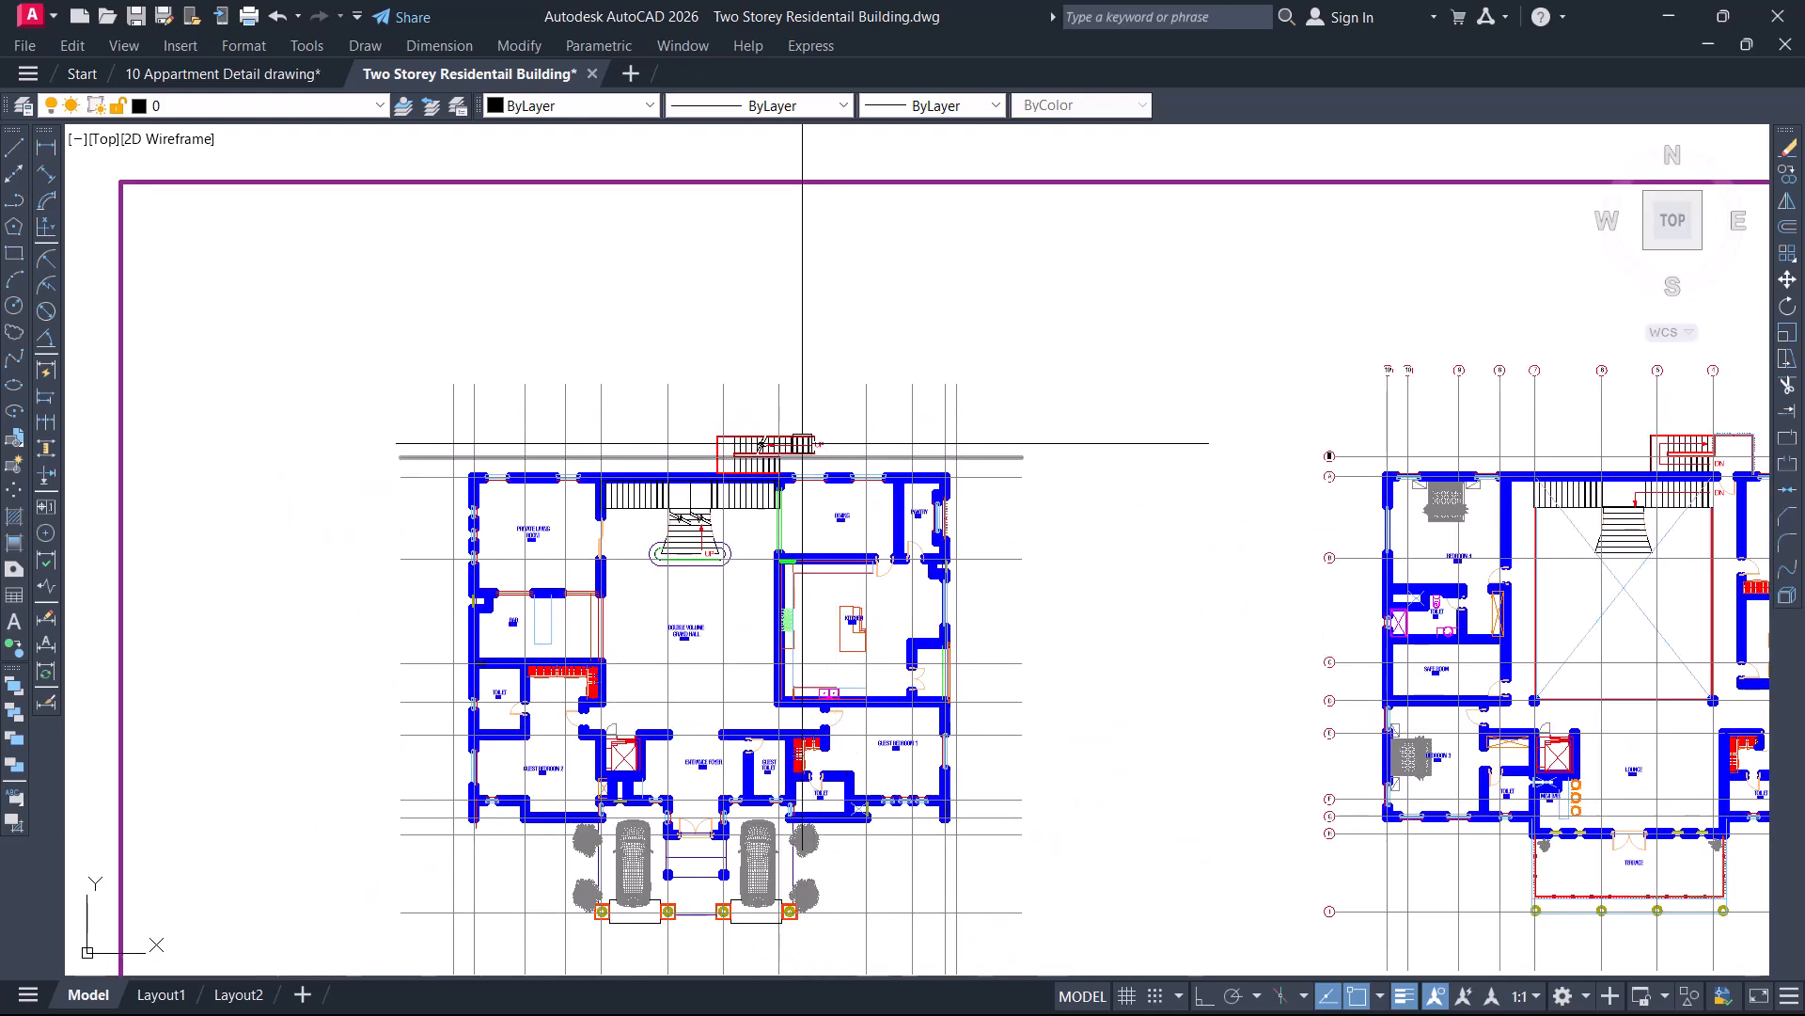
{"action": "middle_click_drag", "start_coordinate": [648, 421], "coordinate": [813, 460]}
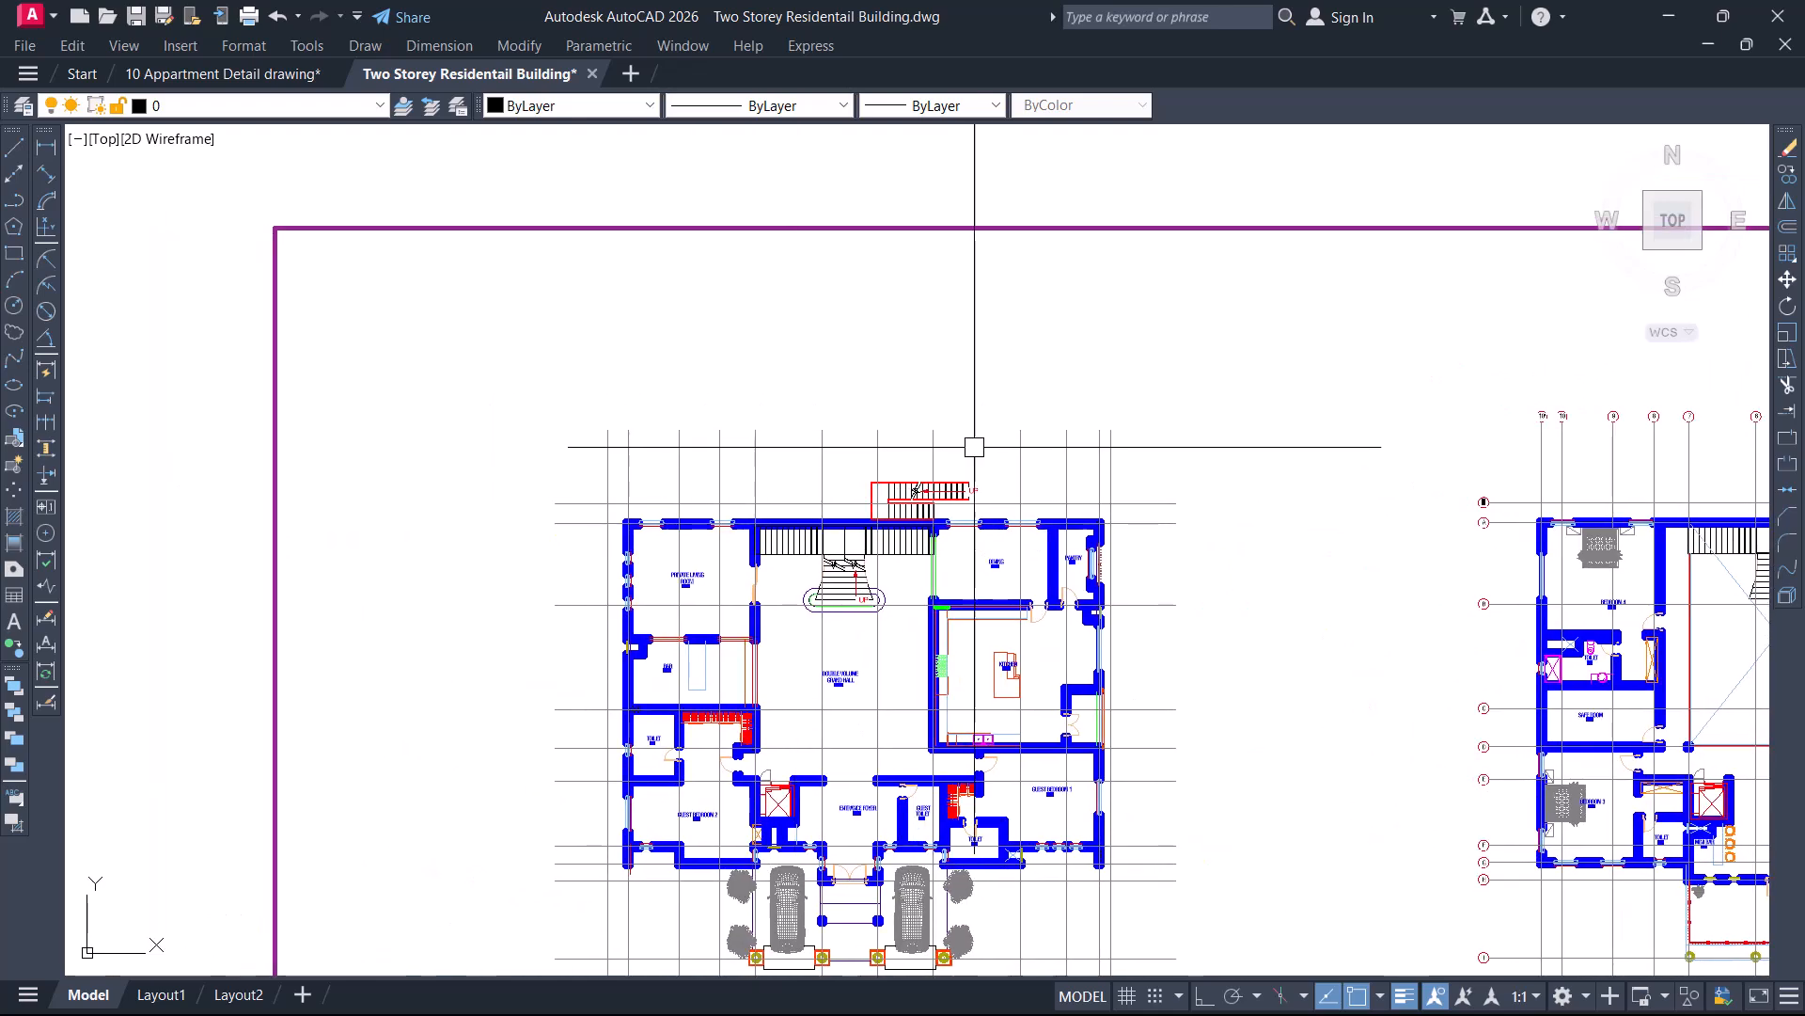
{"action": "scroll", "coordinate": [1094, 408], "scroll_direction": "up", "scroll_amount": 2}
{"action": "left_click", "coordinate": [1171, 379]}
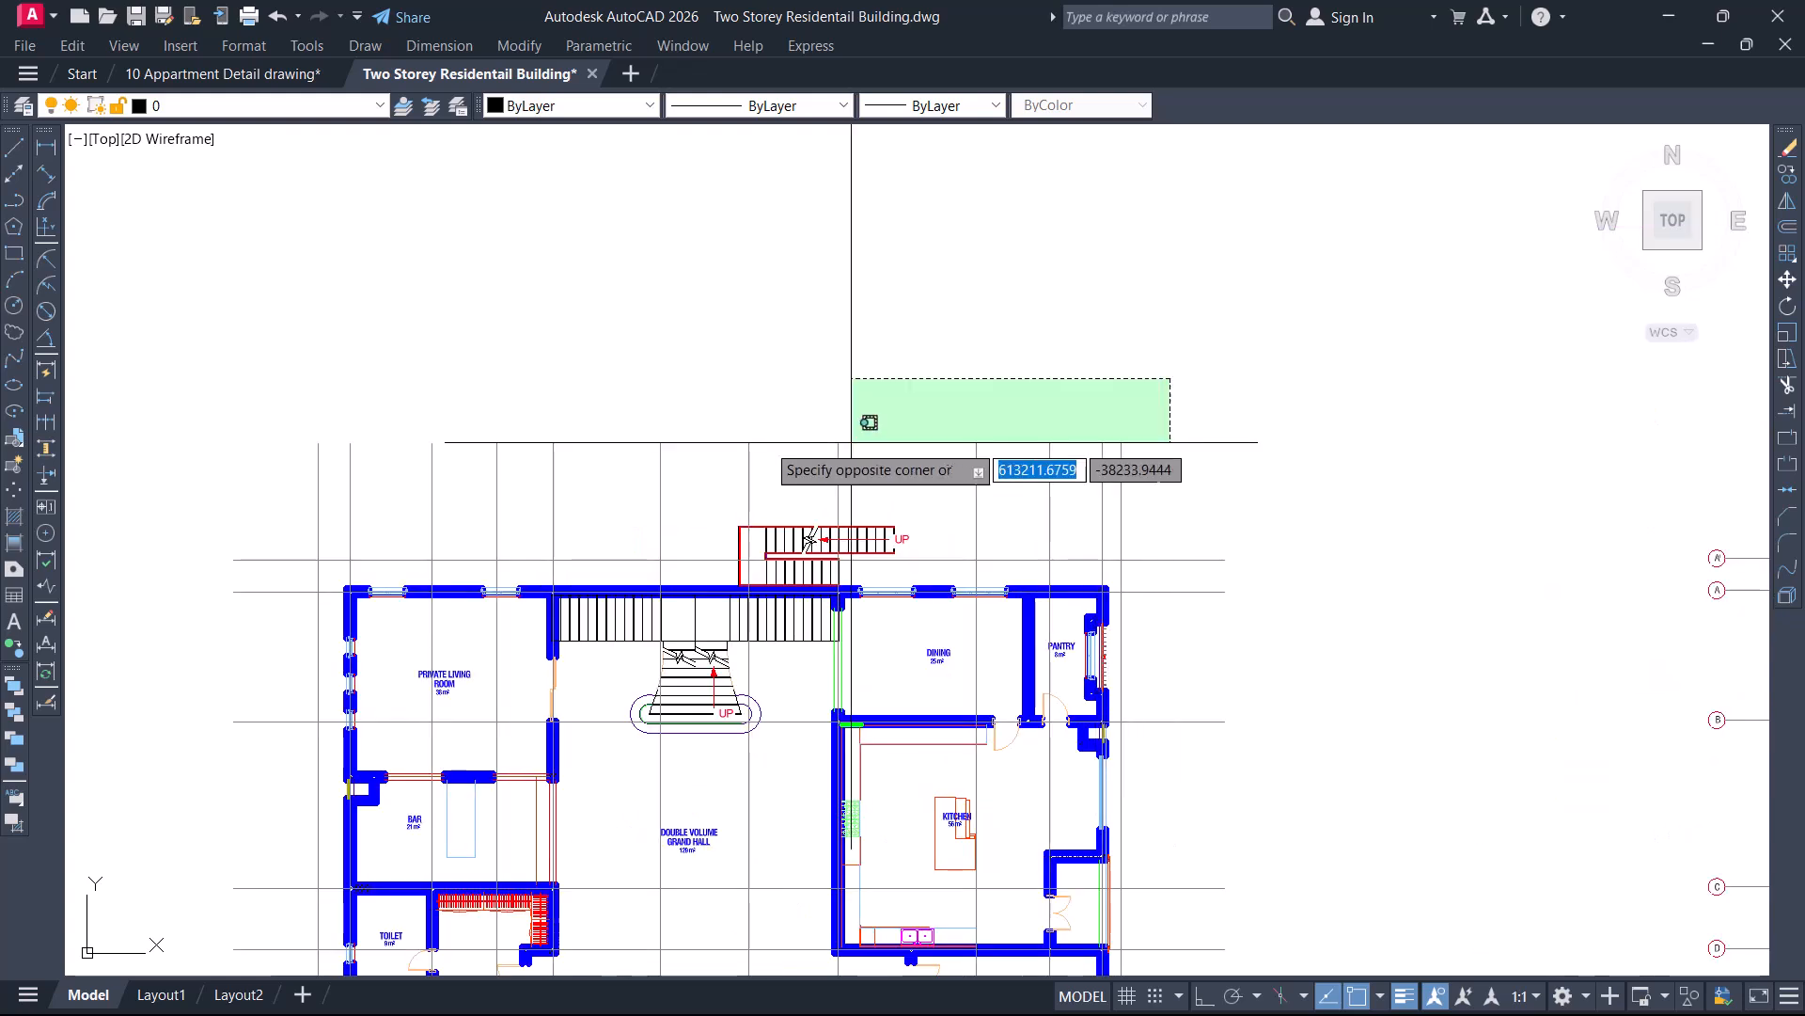
{"action": "left_click", "coordinate": [255, 485]}
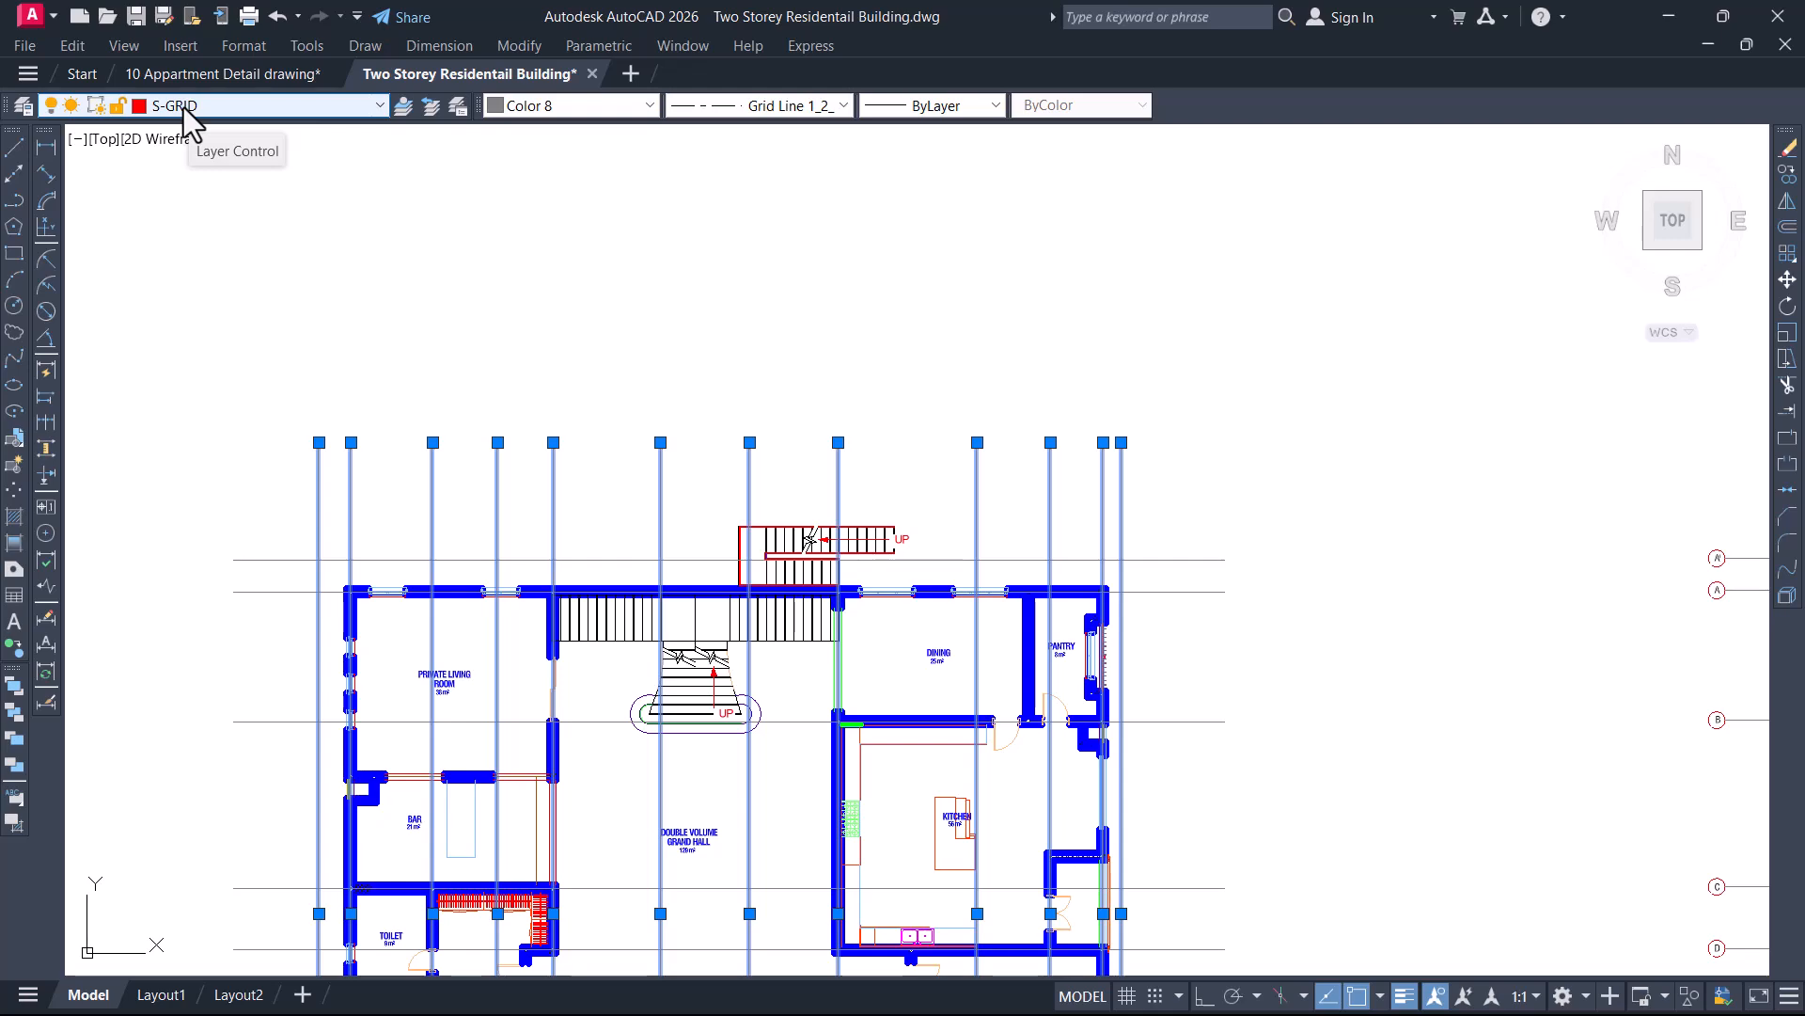
{"action": "scroll", "coordinate": [1136, 343], "scroll_direction": "down", "scroll_amount": 4}
{"action": "scroll", "coordinate": [1155, 282], "scroll_direction": "up", "scroll_amount": 2}
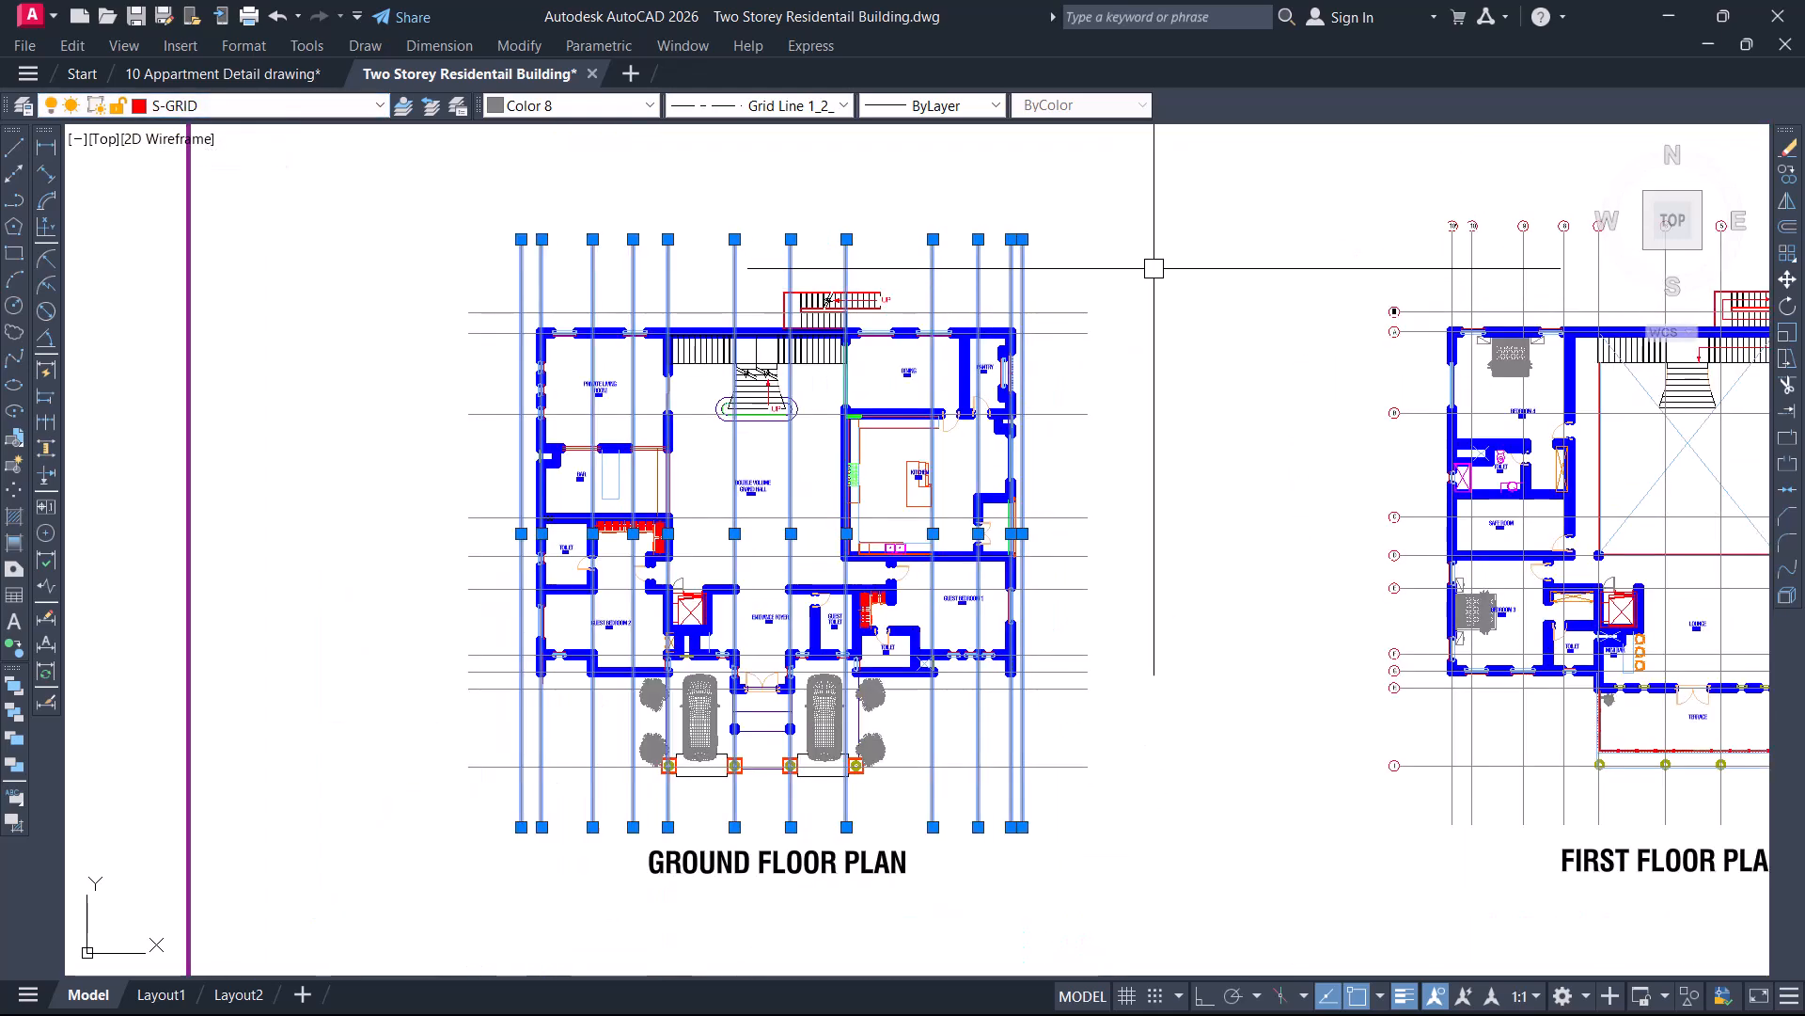
{"action": "left_click", "coordinate": [1154, 268]}
{"action": "left_click", "coordinate": [1067, 782]}
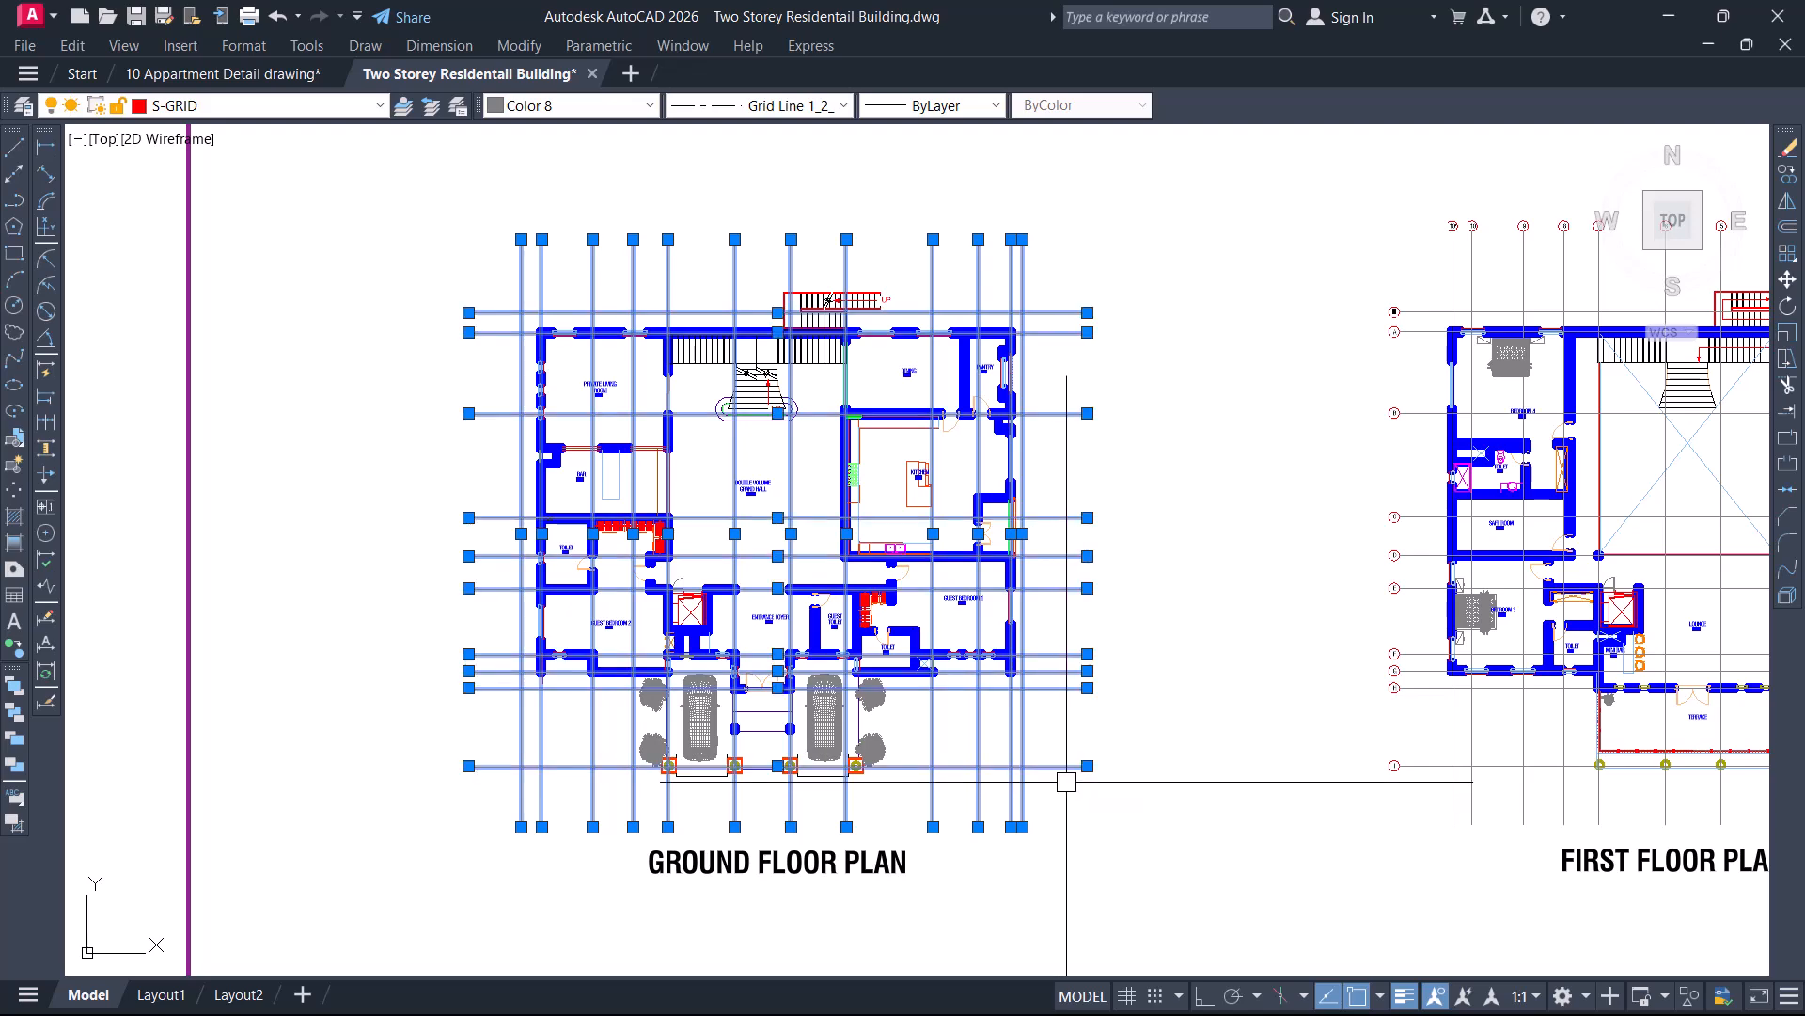
{"action": "left_click", "coordinate": [330, 109]}
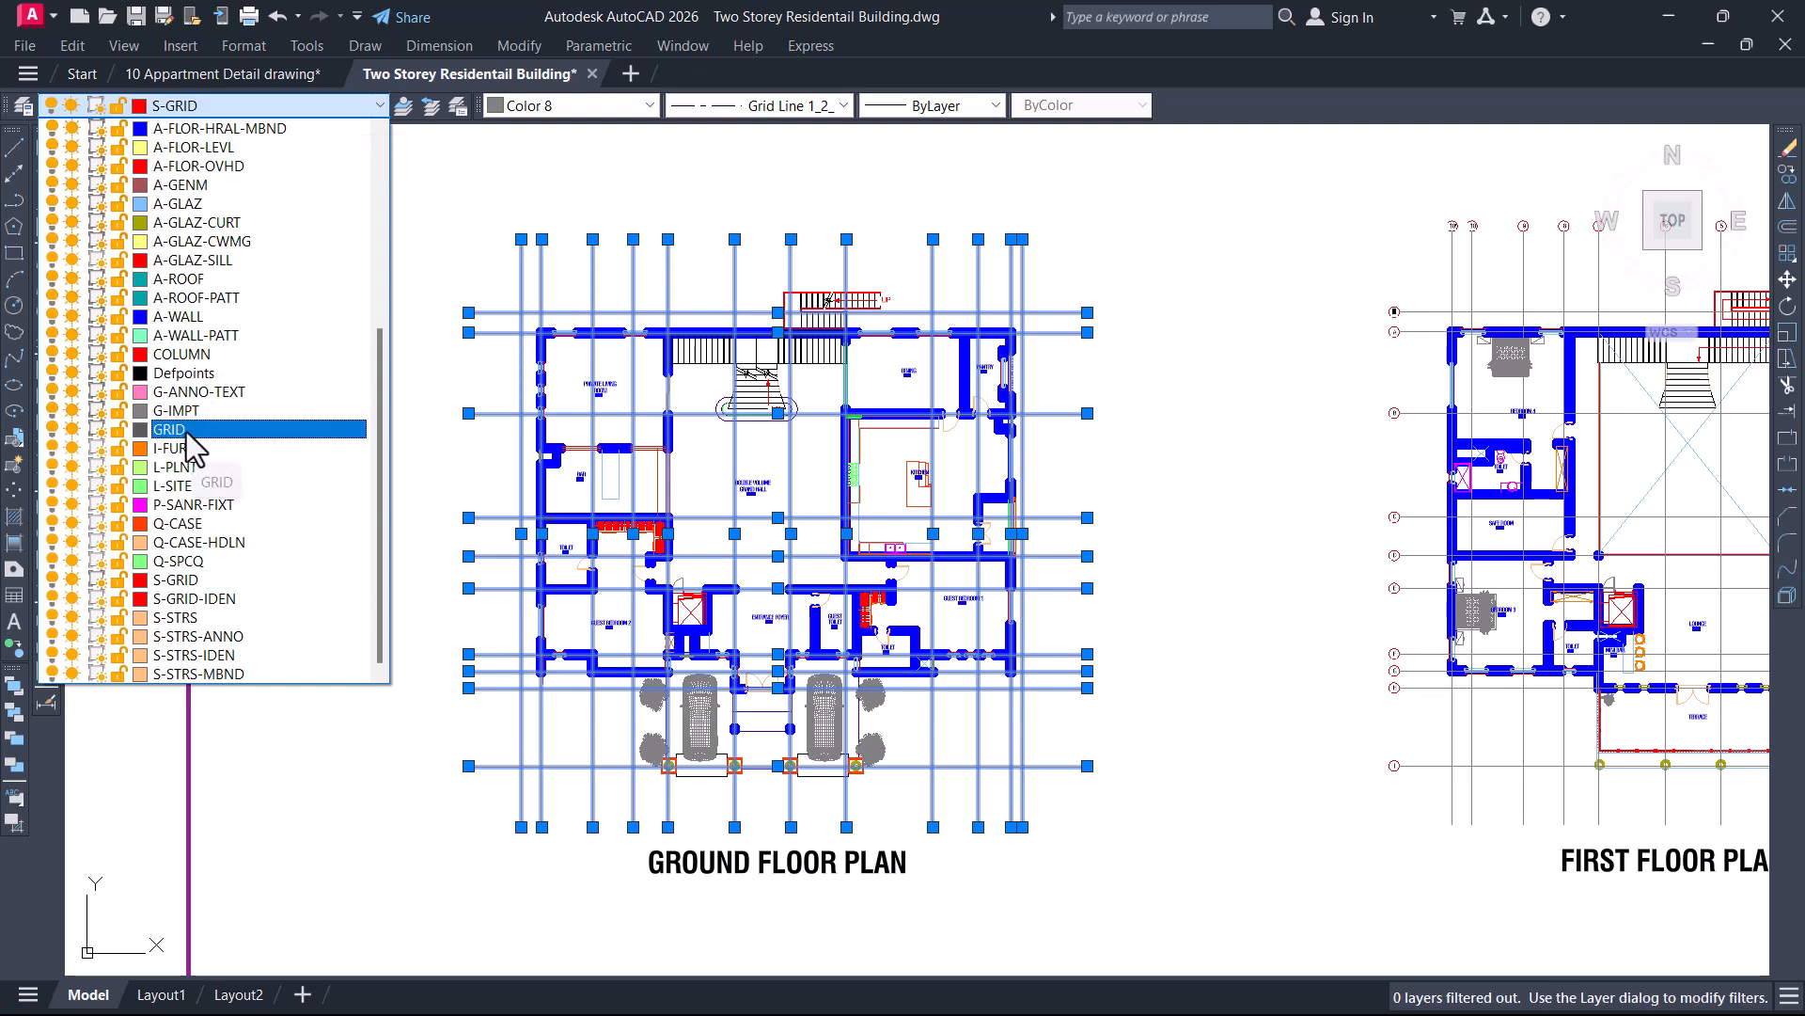
{"action": "left_click", "coordinate": [189, 433]}
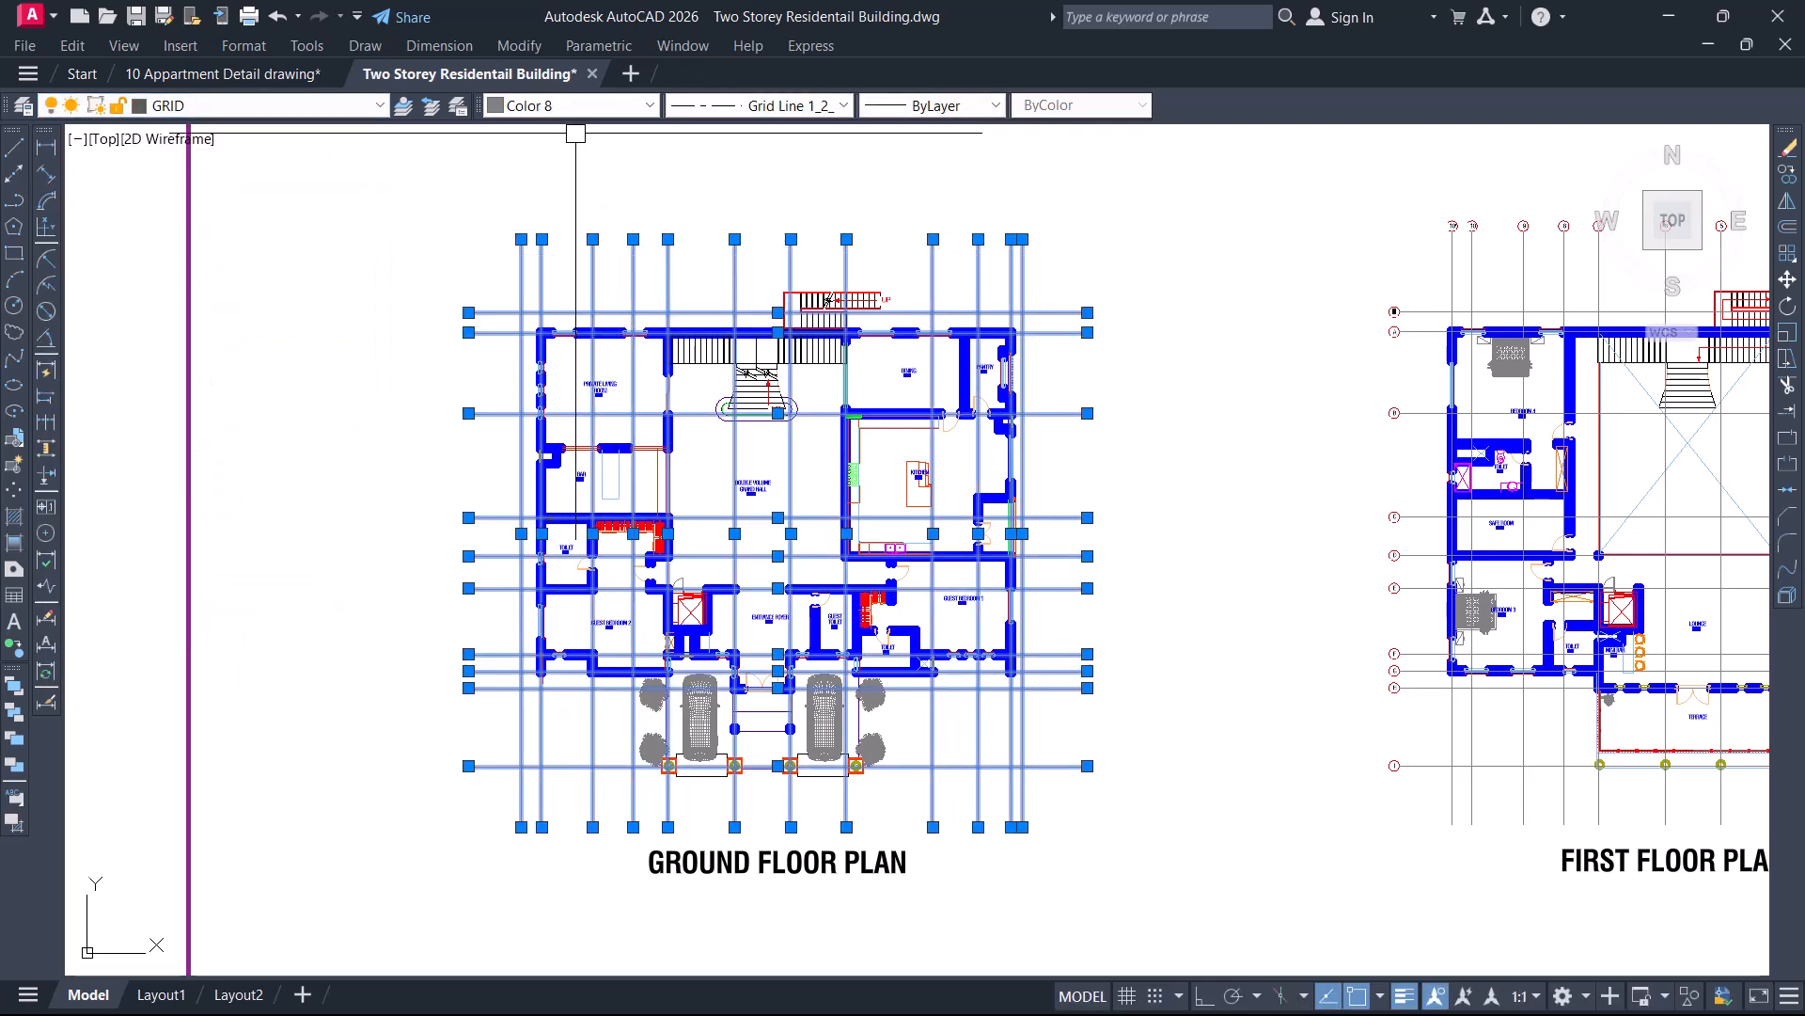
Set the colour, linetype and lineweight of the selected ground floor grid lines to ByLayer and clear the selection
{"action": "scroll", "coordinate": [576, 132], "scroll_direction": "up", "scroll_amount": 2}
{"action": "left_click", "coordinate": [595, 113]}
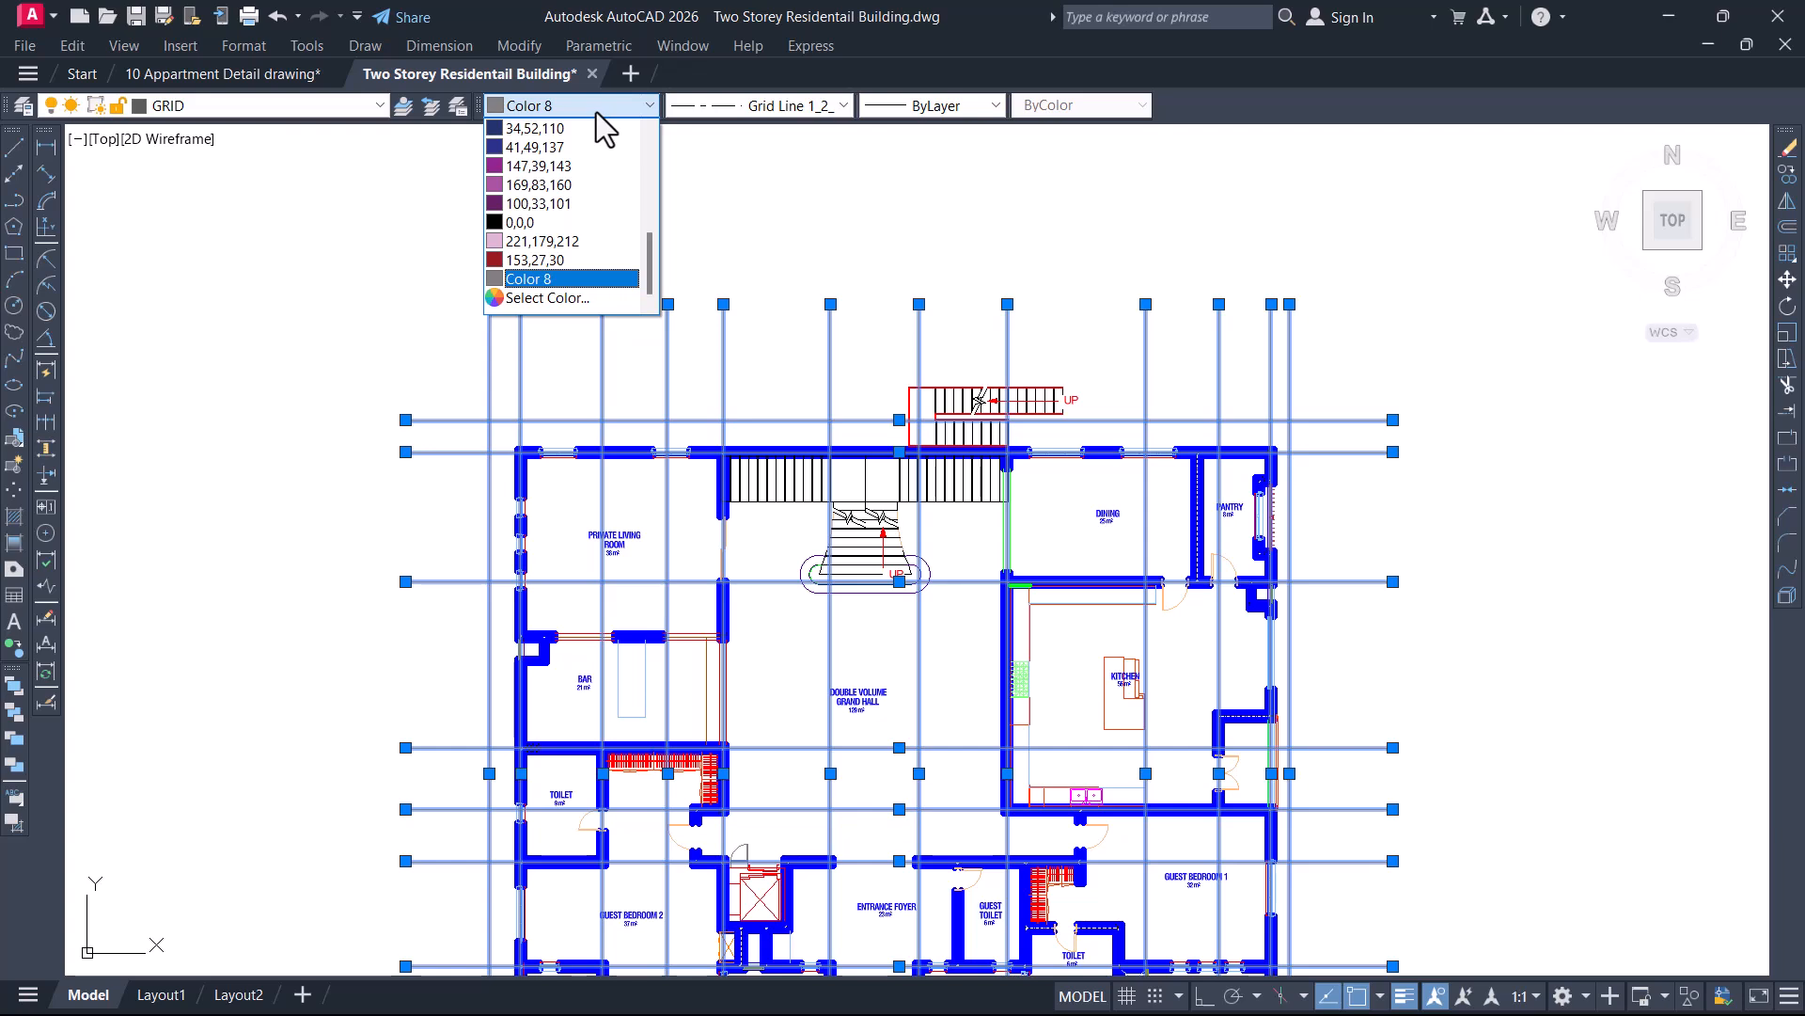
{"action": "scroll", "coordinate": [583, 164], "scroll_direction": "up", "scroll_amount": 7}
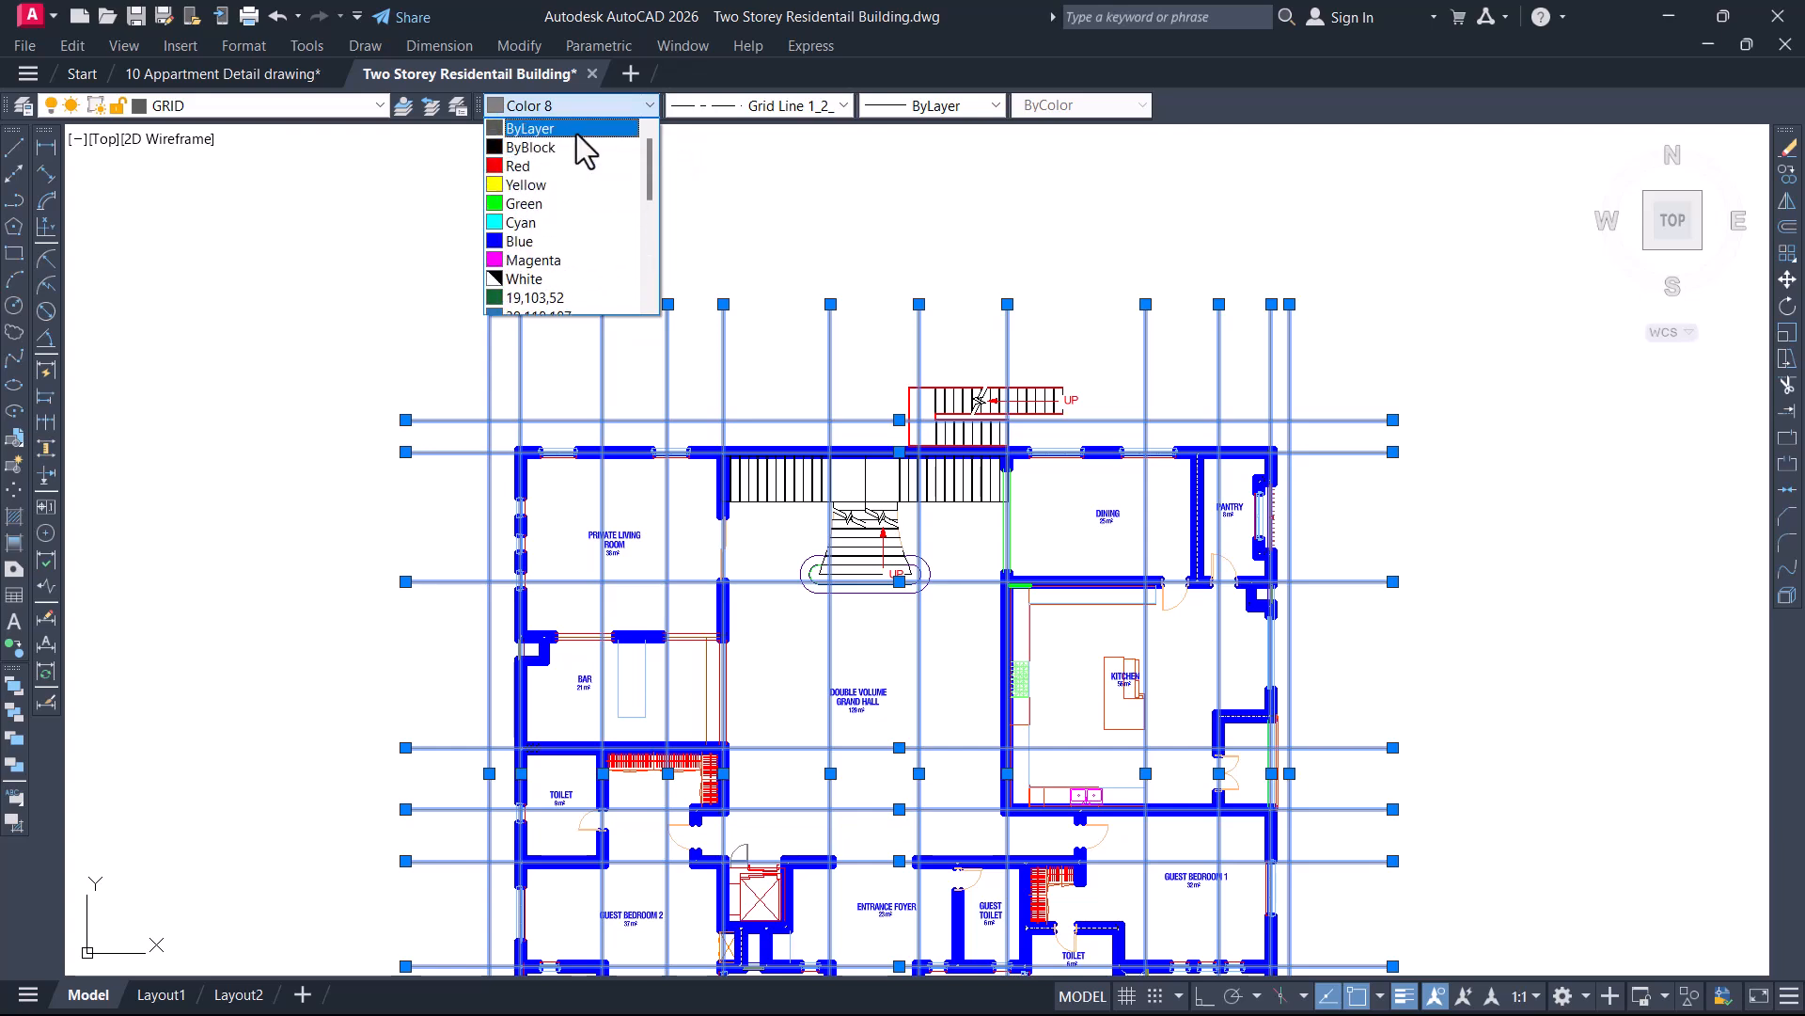
{"action": "left_click", "coordinate": [577, 132]}
{"action": "left_click", "coordinate": [828, 108]}
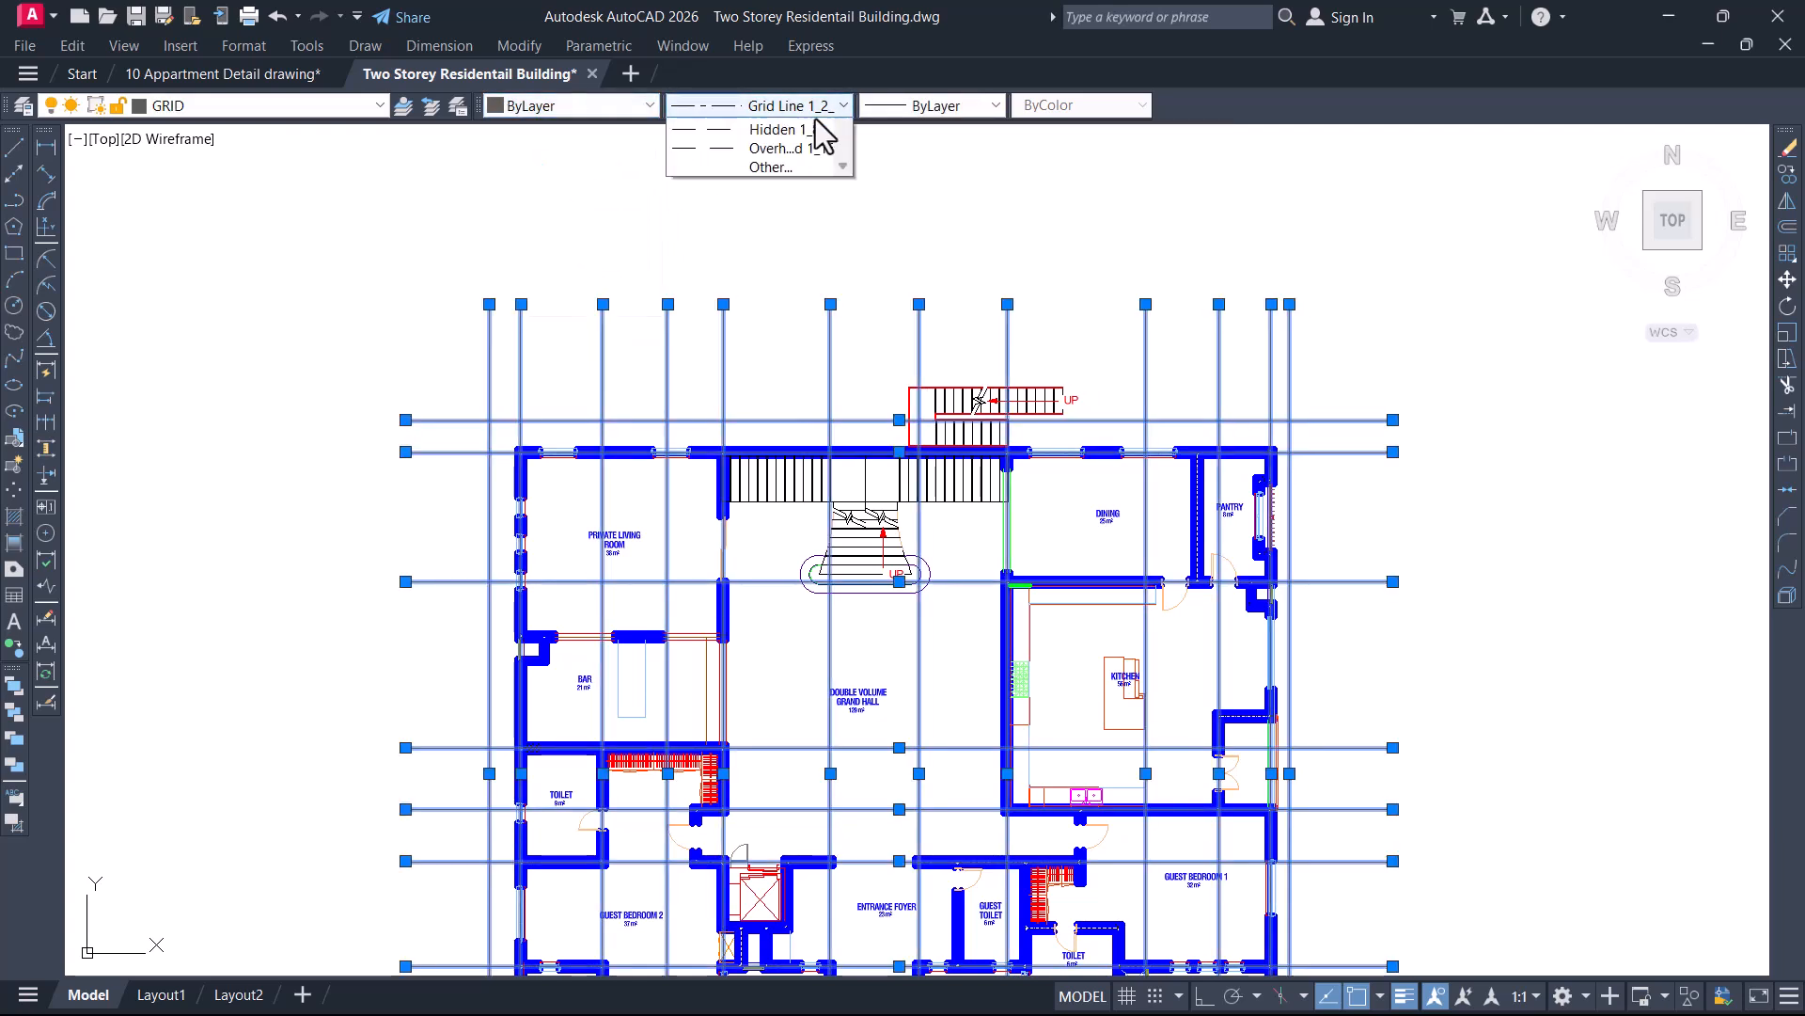
{"action": "left_click", "coordinate": [790, 129]}
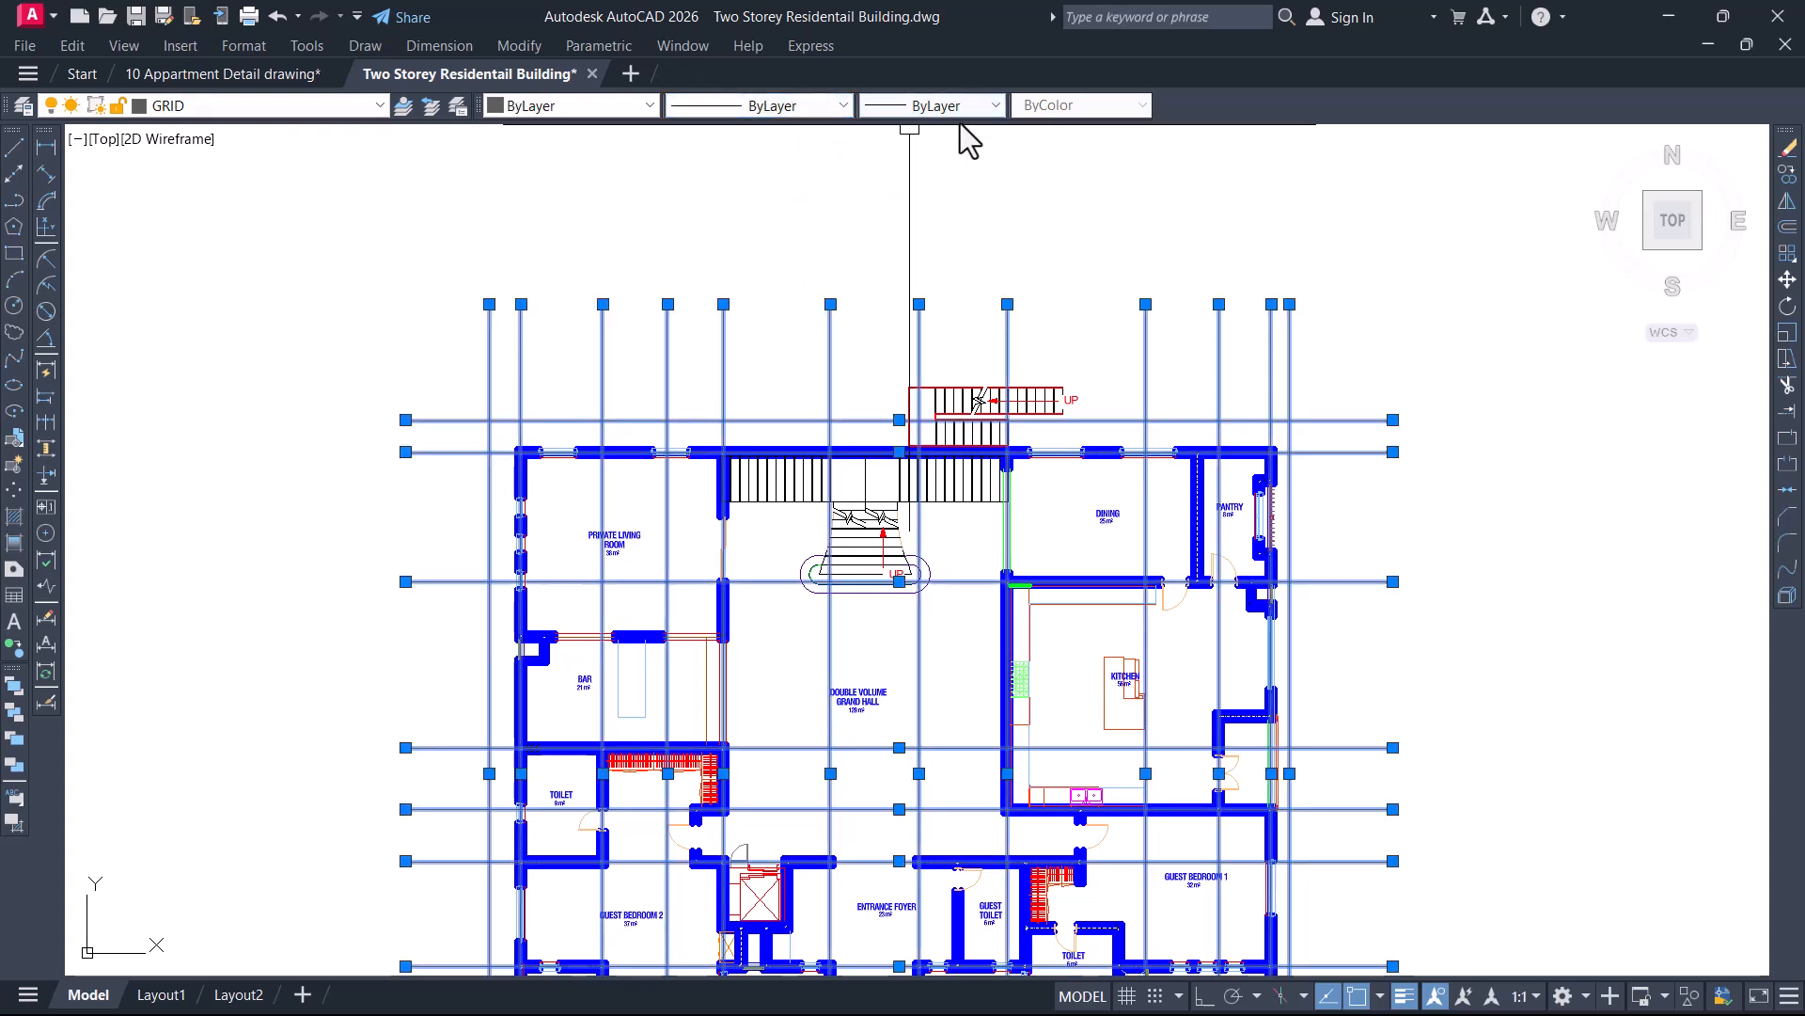
{"action": "left_click", "coordinate": [978, 107]}
{"action": "scroll", "coordinate": [973, 150], "scroll_direction": "up", "scroll_amount": 1}
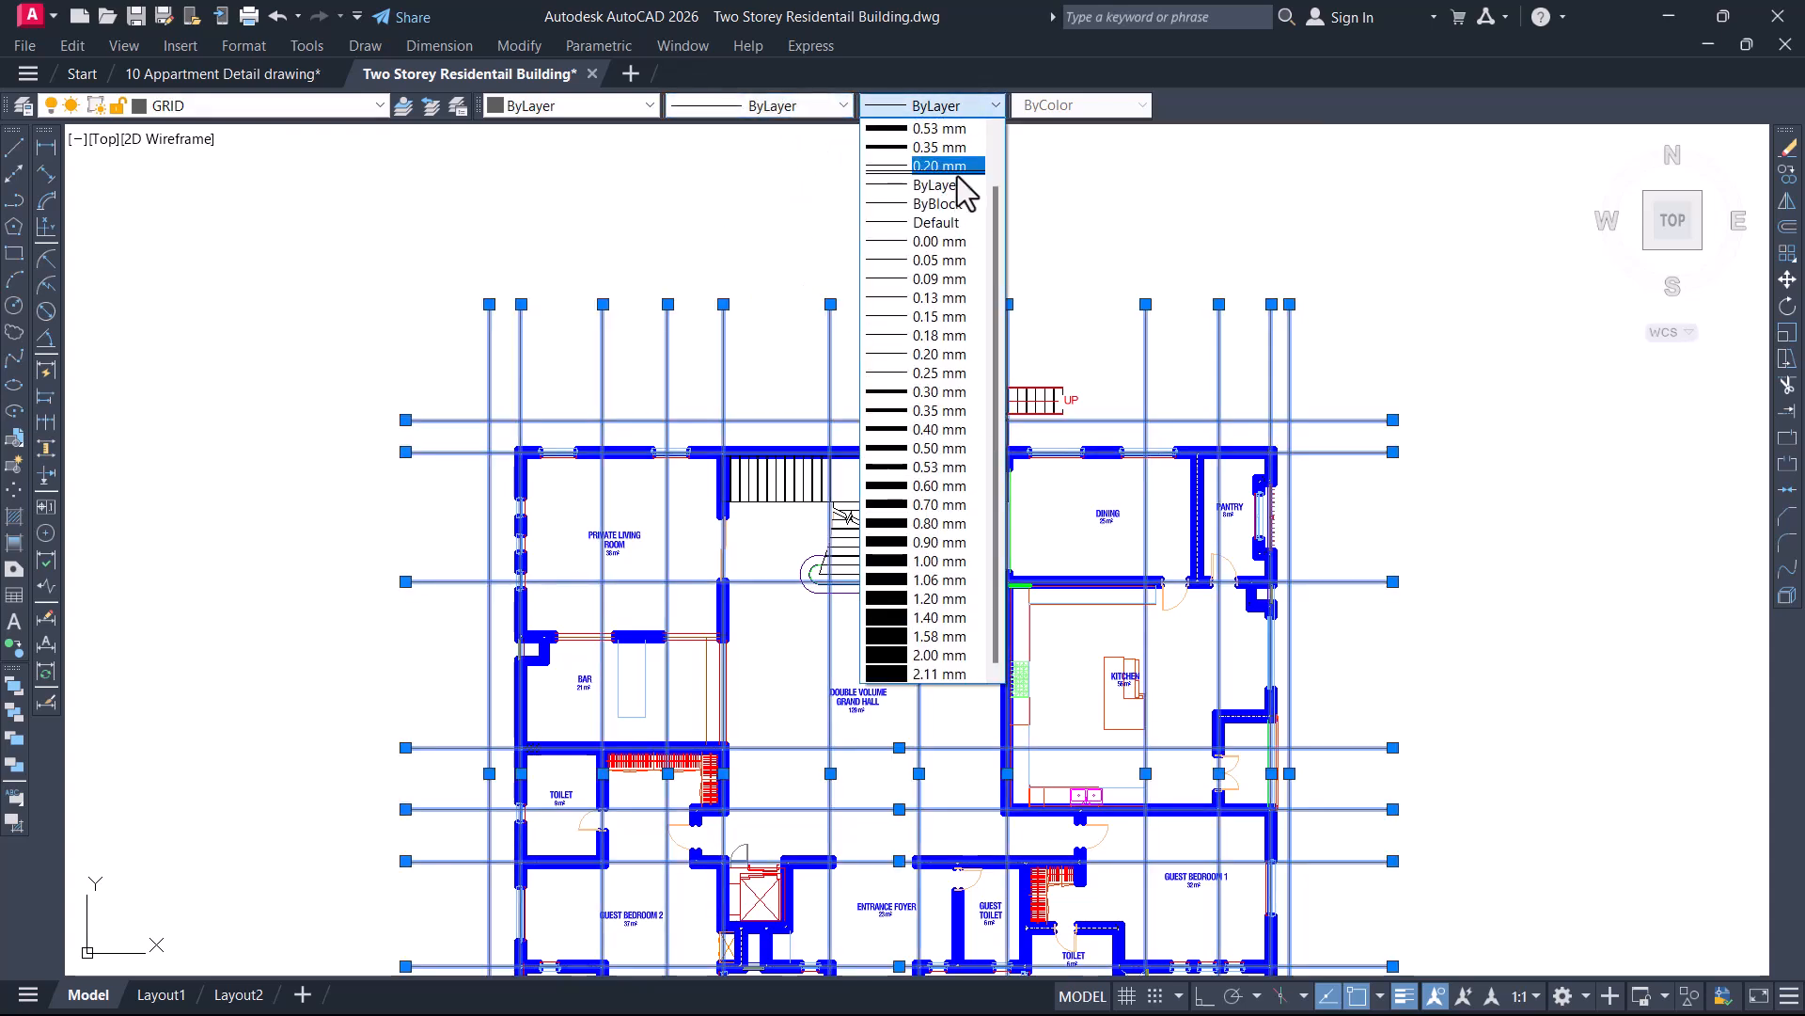
{"action": "left_click", "coordinate": [959, 191]}
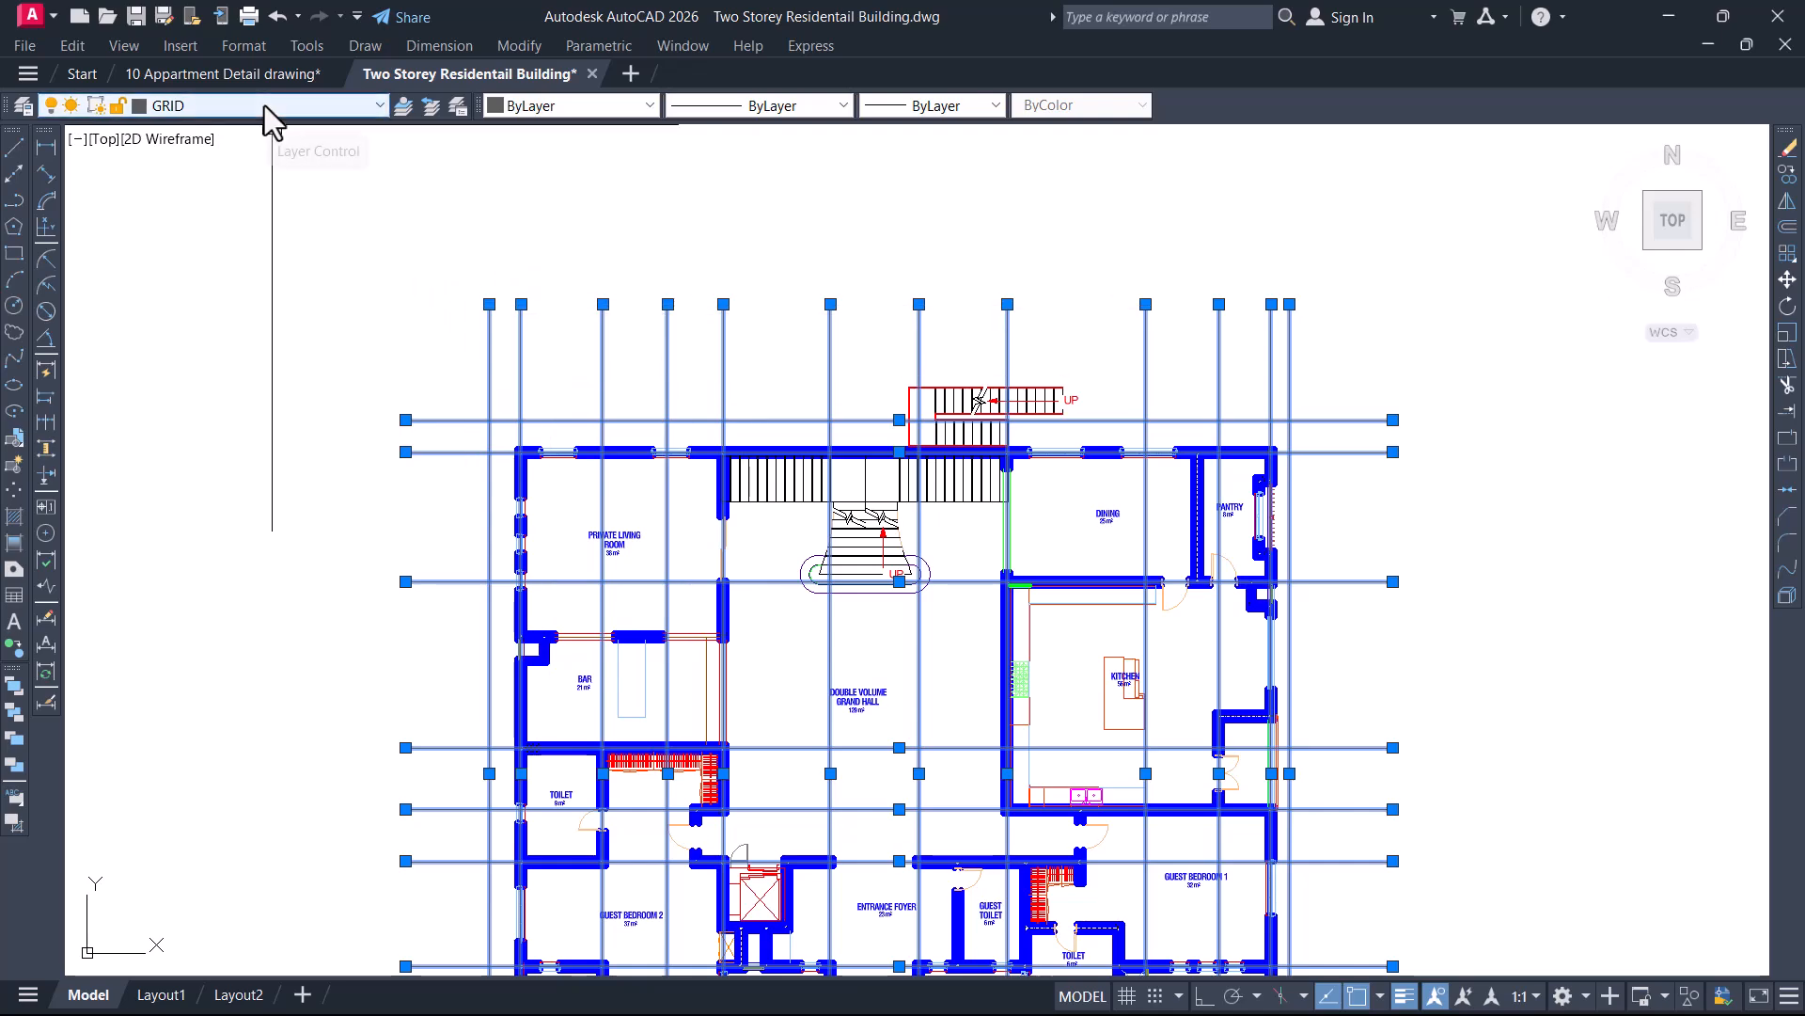
{"action": "key", "text": "Escape"}
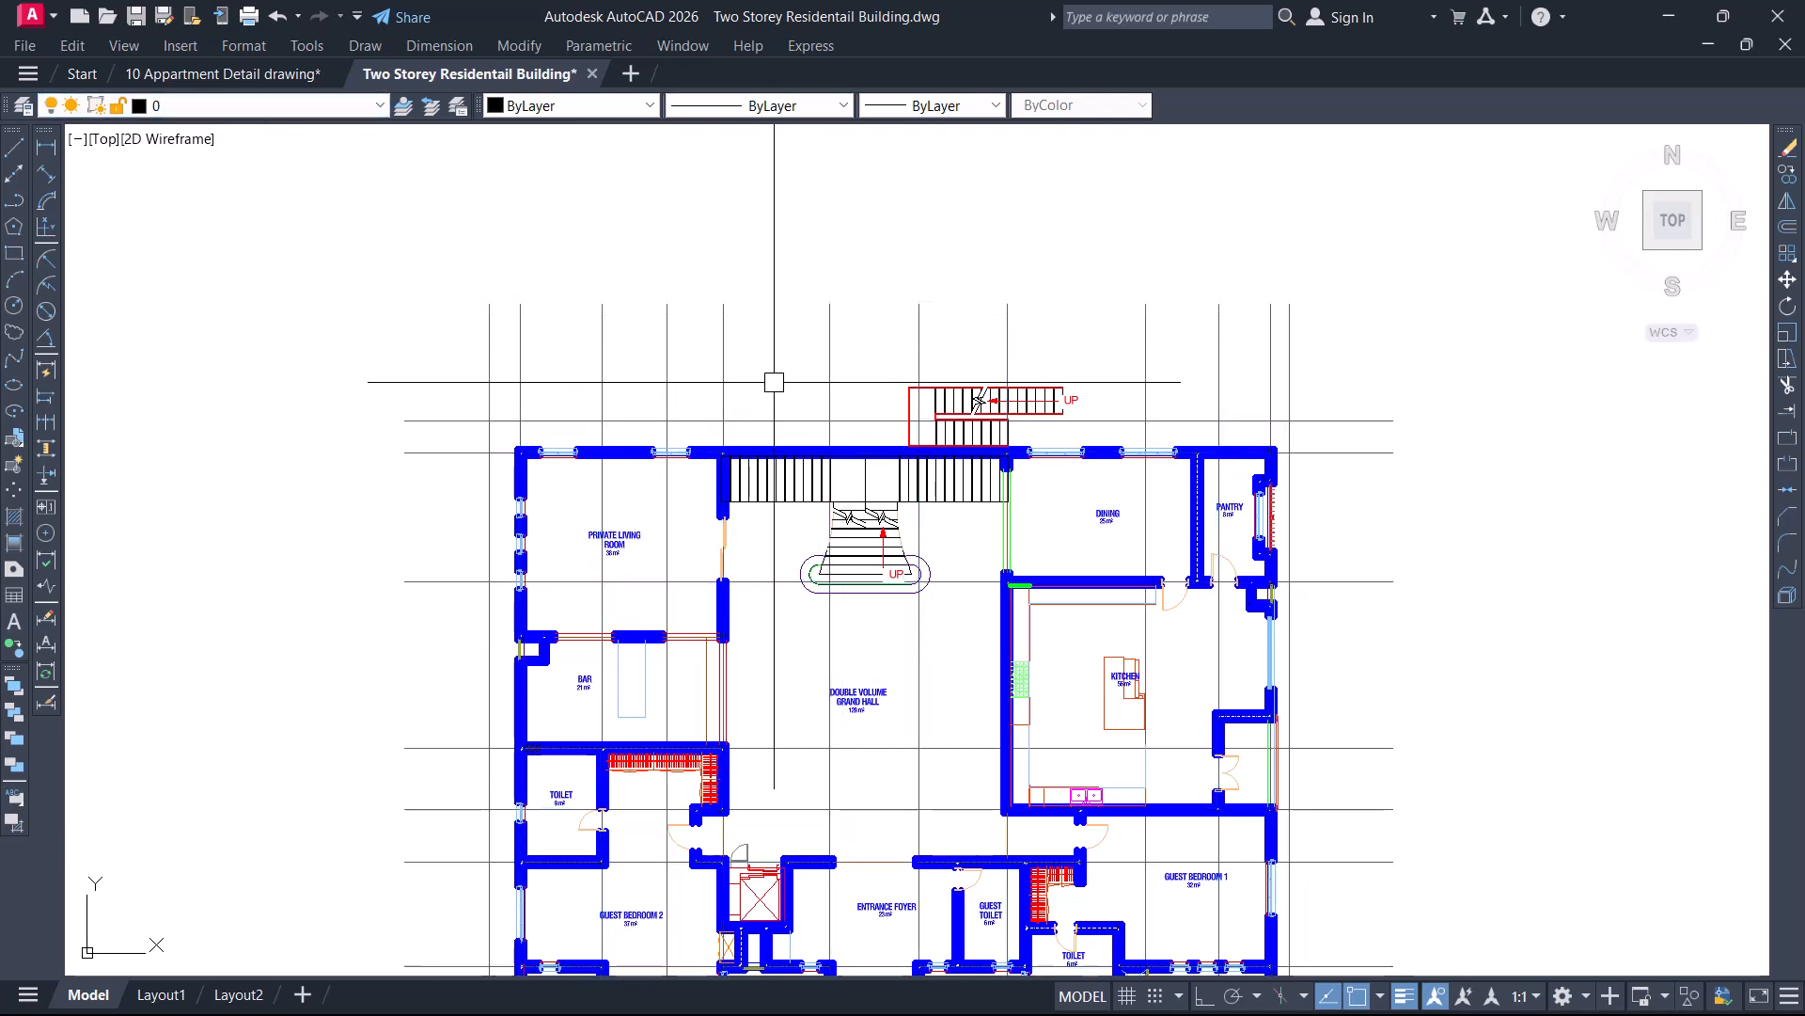
Make the GRID layer current
{"action": "scroll", "coordinate": [774, 382], "scroll_direction": "up", "scroll_amount": 2}
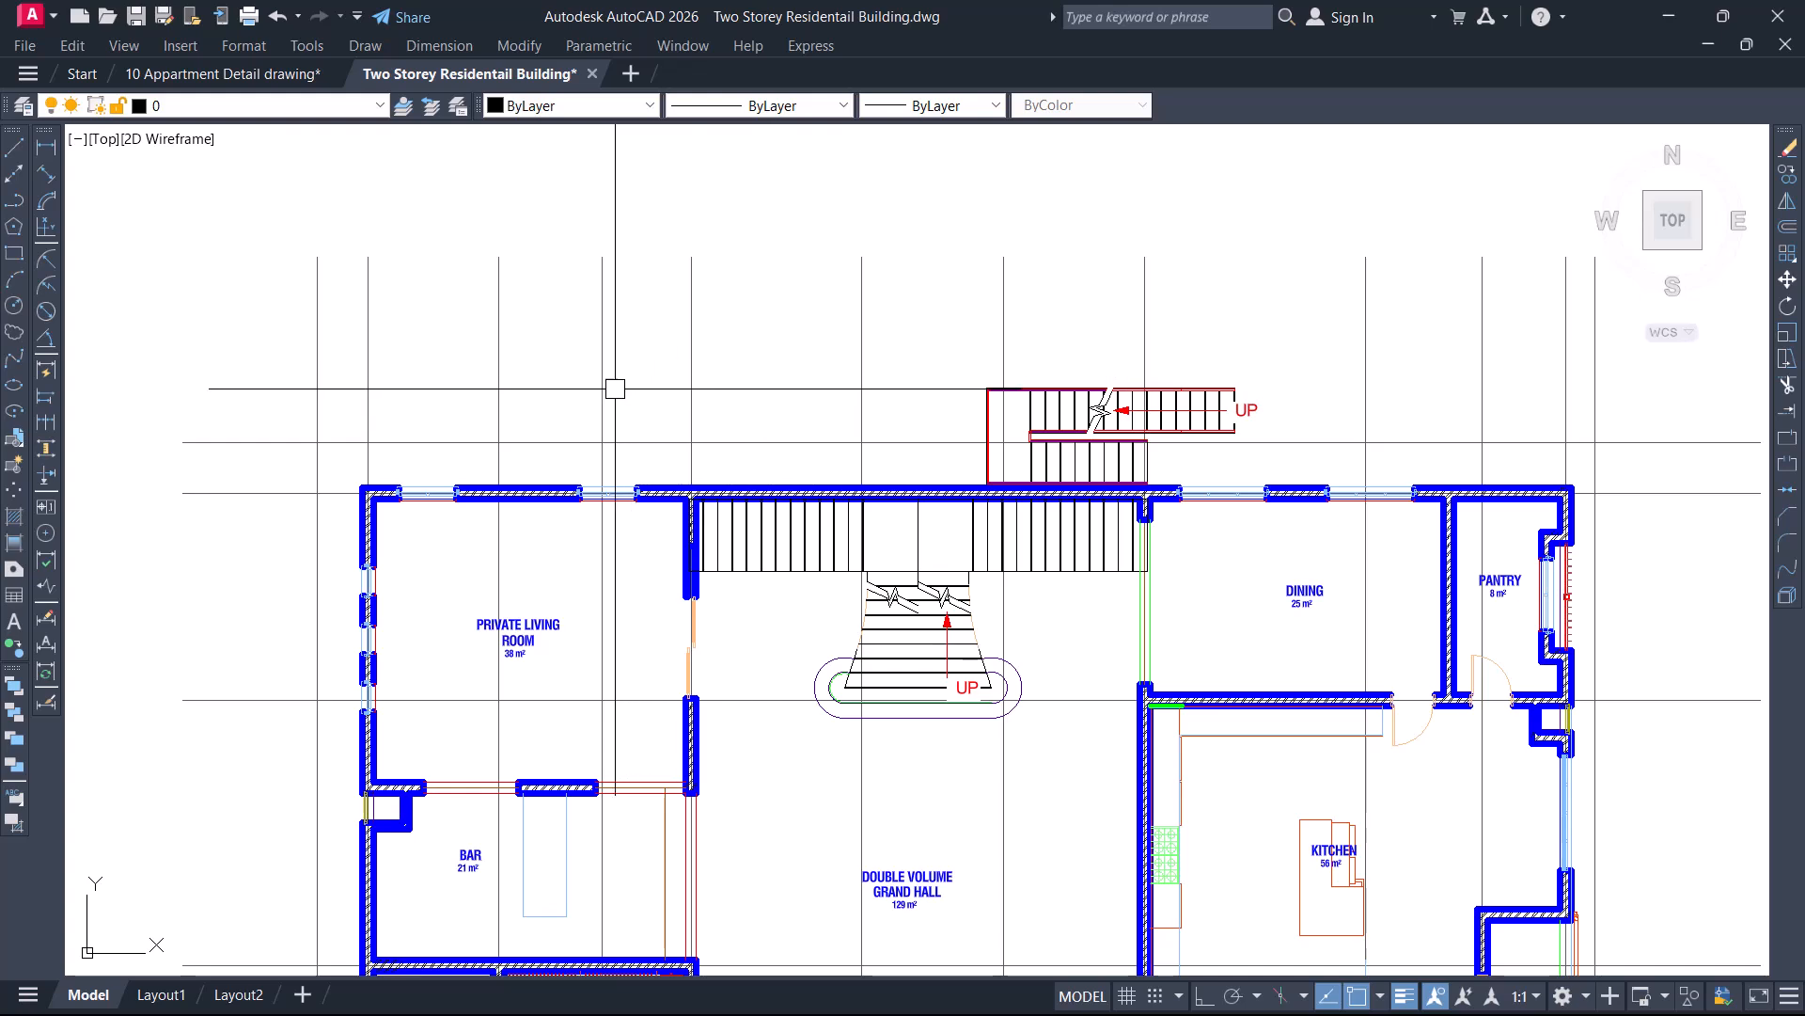
{"action": "middle_click_drag", "start_coordinate": [624, 416], "coordinate": [704, 446]}
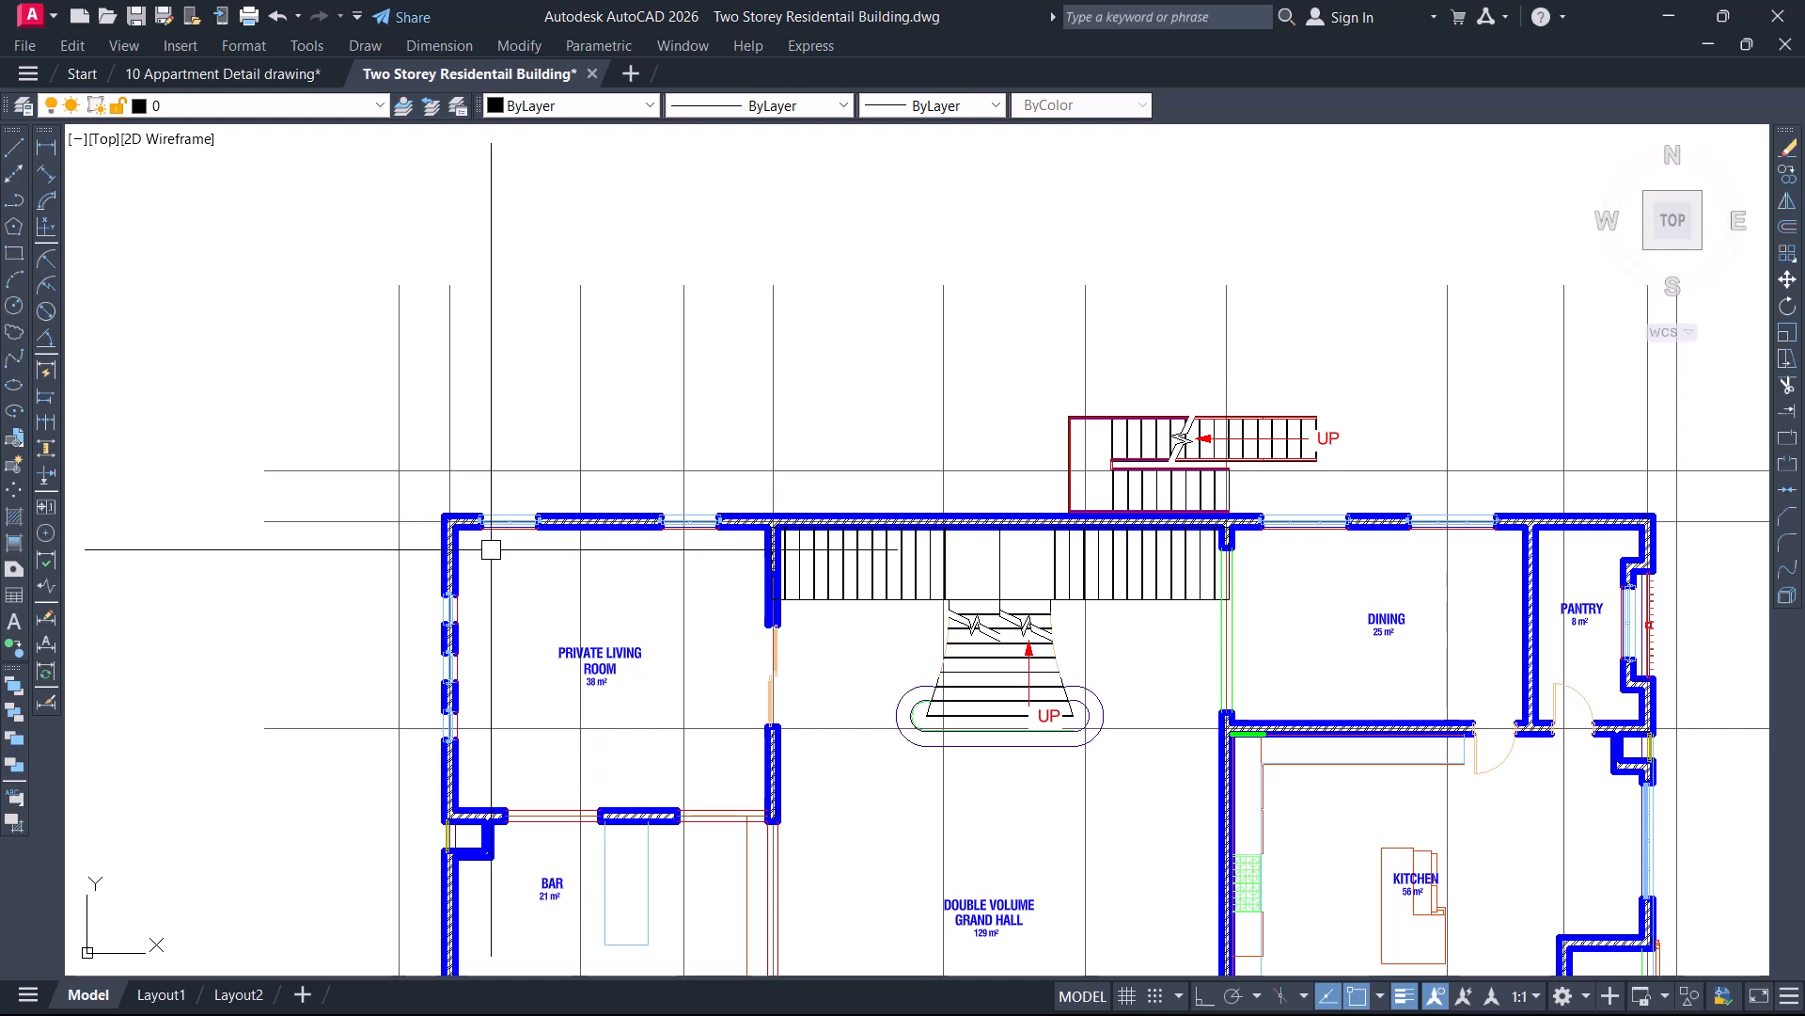
{"action": "scroll", "coordinate": [491, 549], "scroll_direction": "up", "scroll_amount": 4}
{"action": "scroll", "coordinate": [489, 435], "scroll_direction": "down", "scroll_amount": 2}
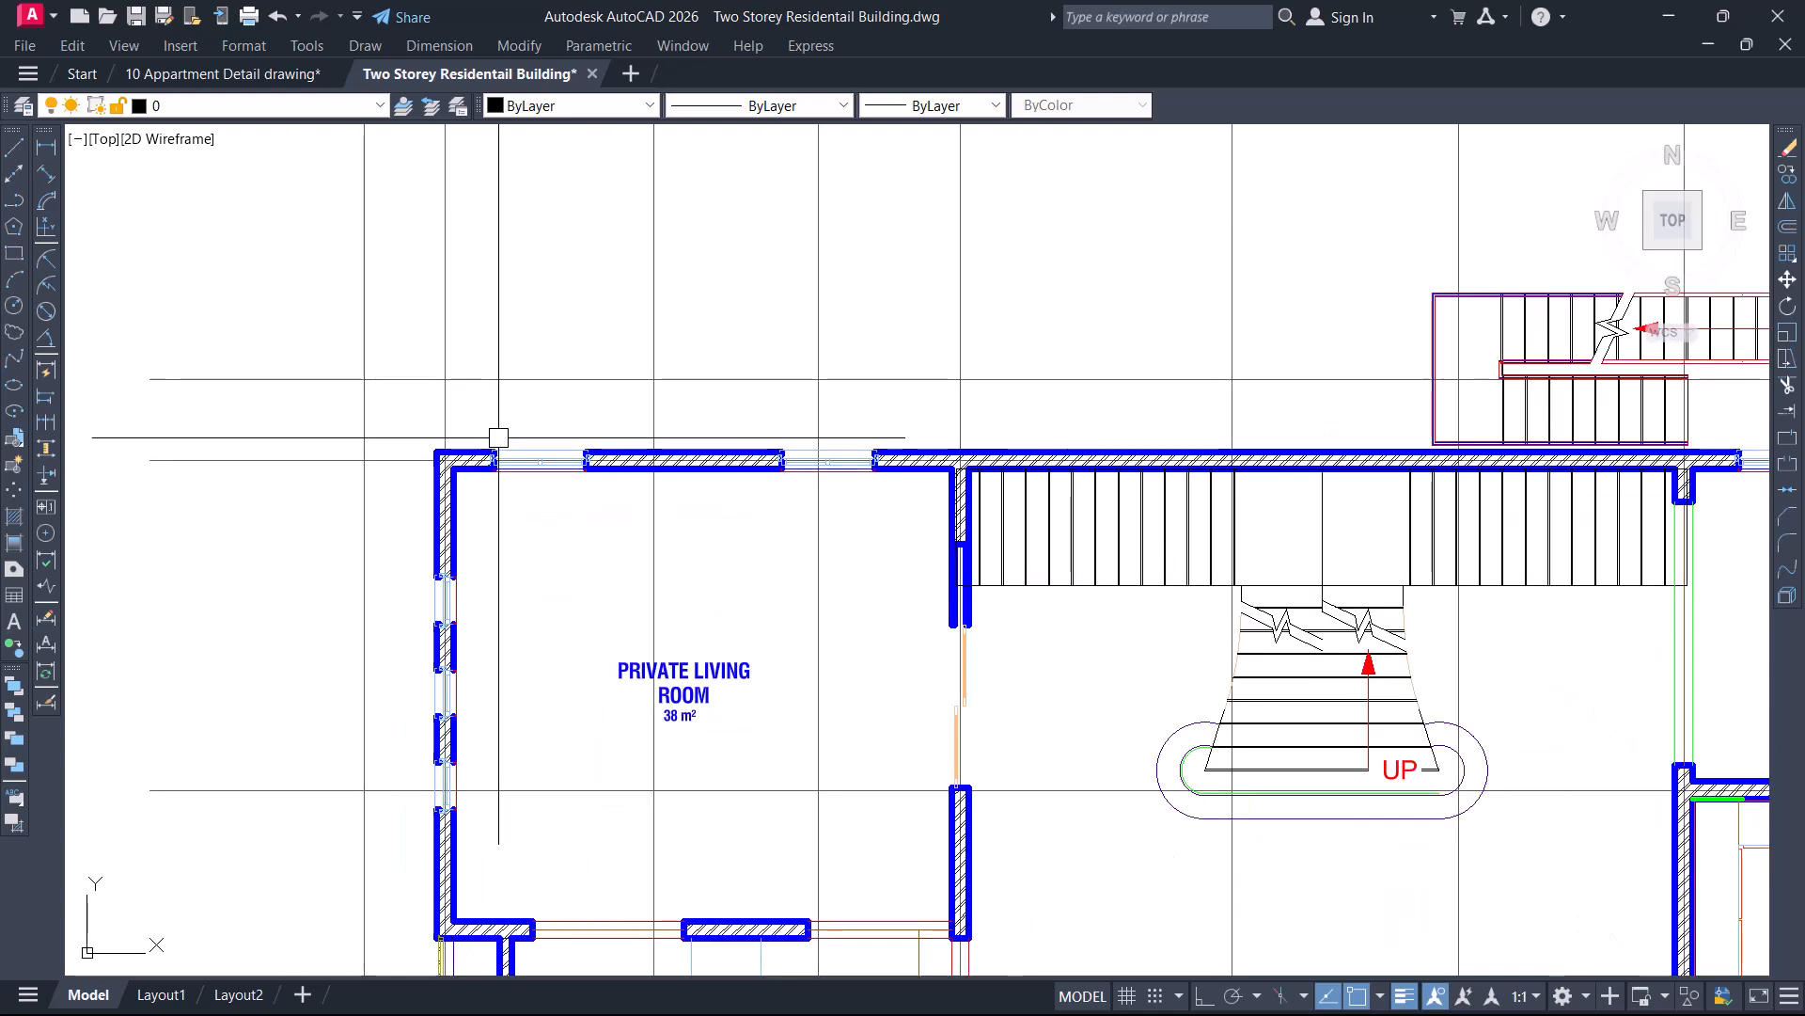
{"action": "middle_click_drag", "start_coordinate": [520, 438], "coordinate": [528, 535]}
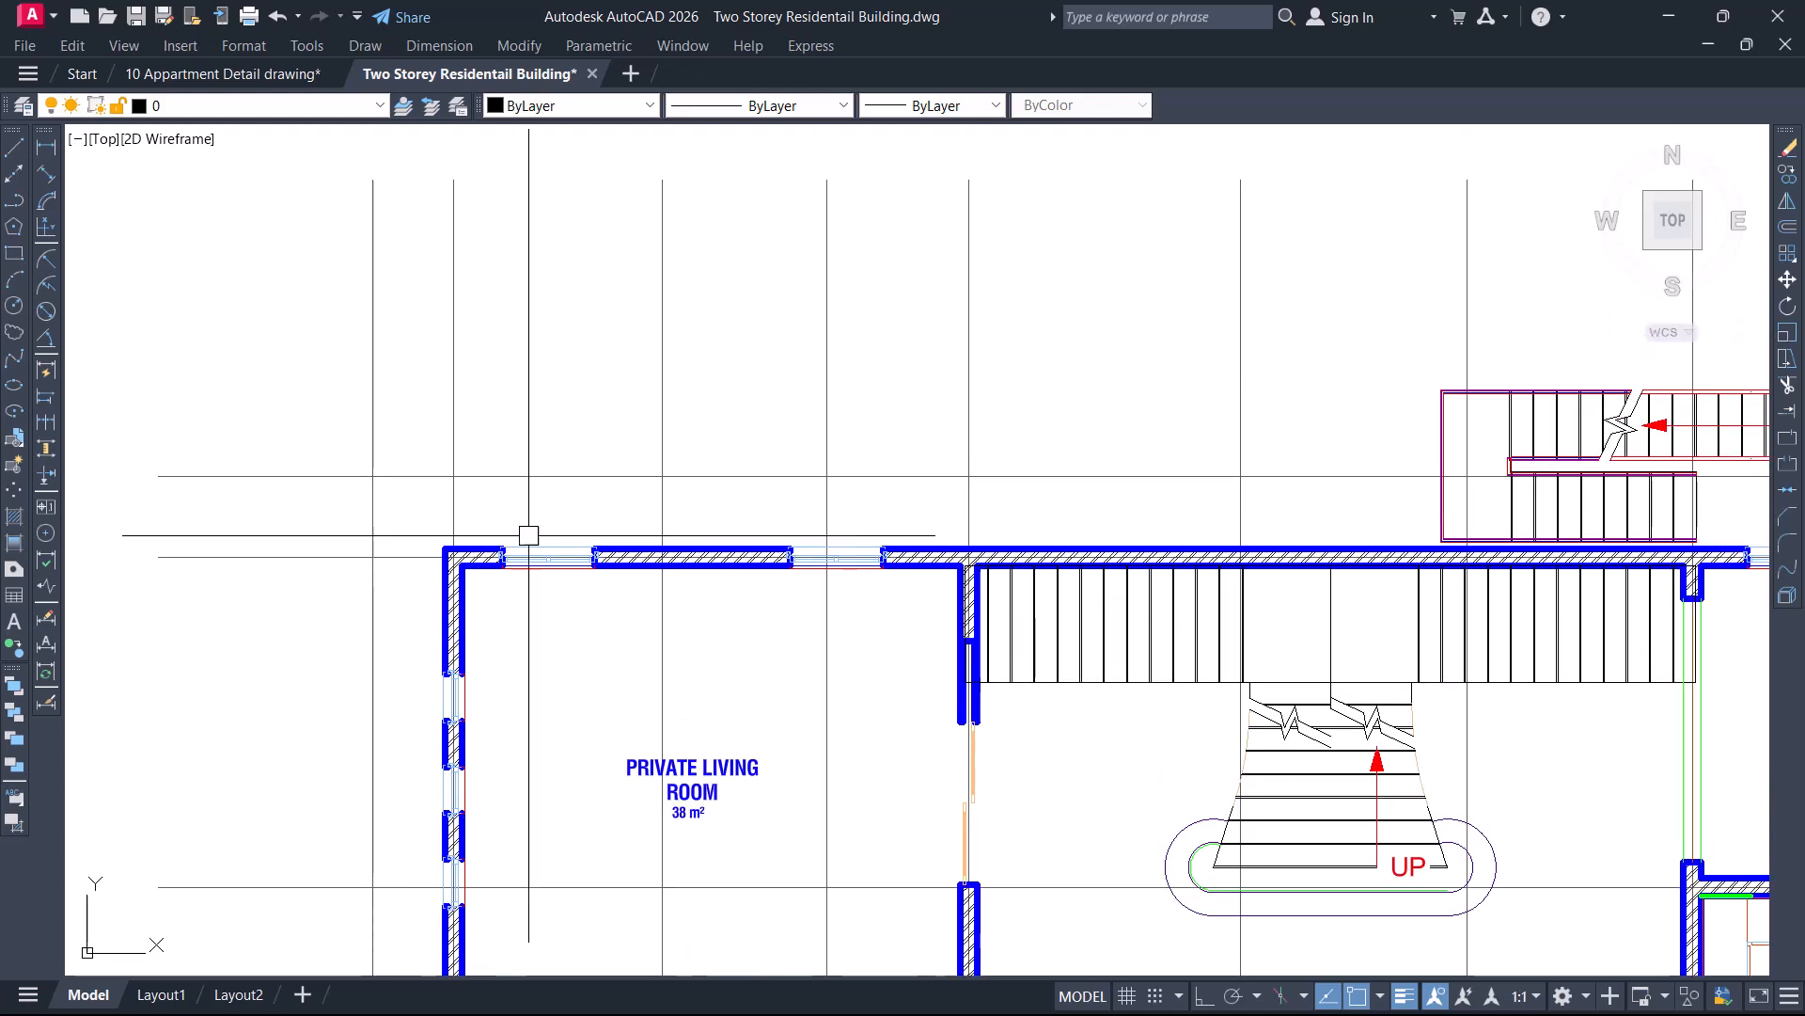
{"action": "left_click", "coordinate": [330, 108]}
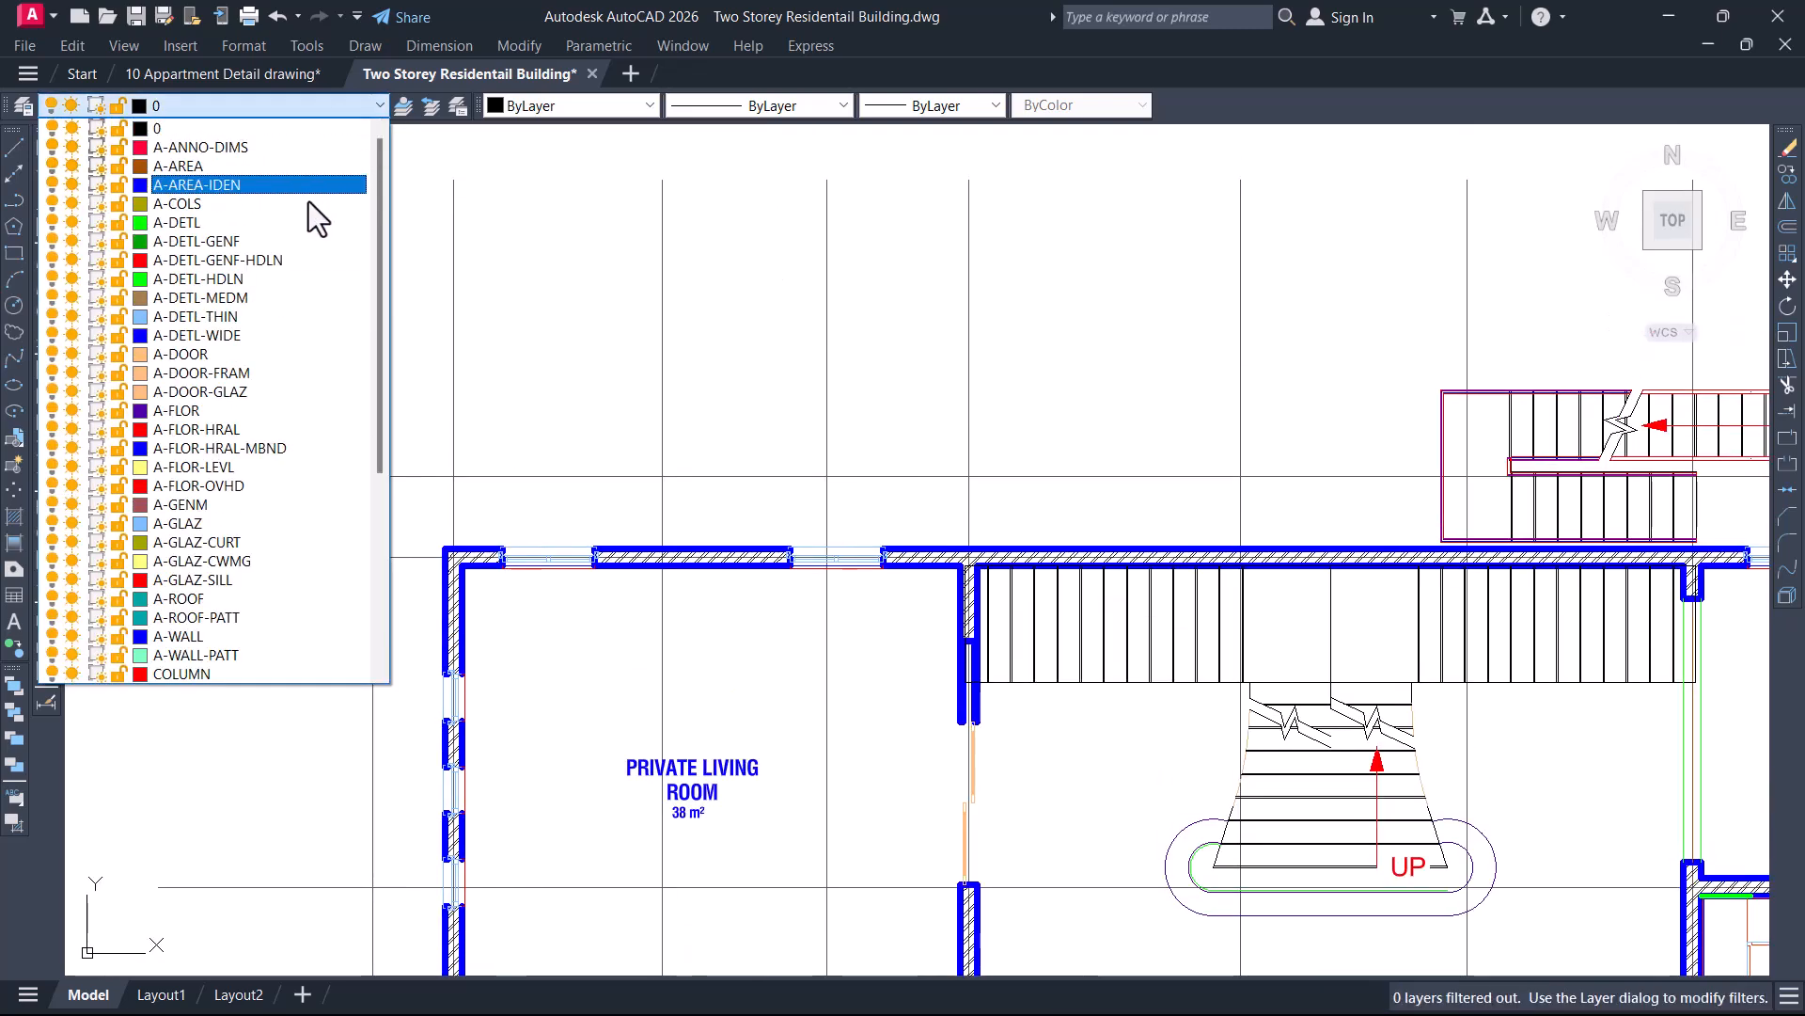
{"action": "scroll", "coordinate": [245, 513], "scroll_direction": "down", "scroll_amount": 3}
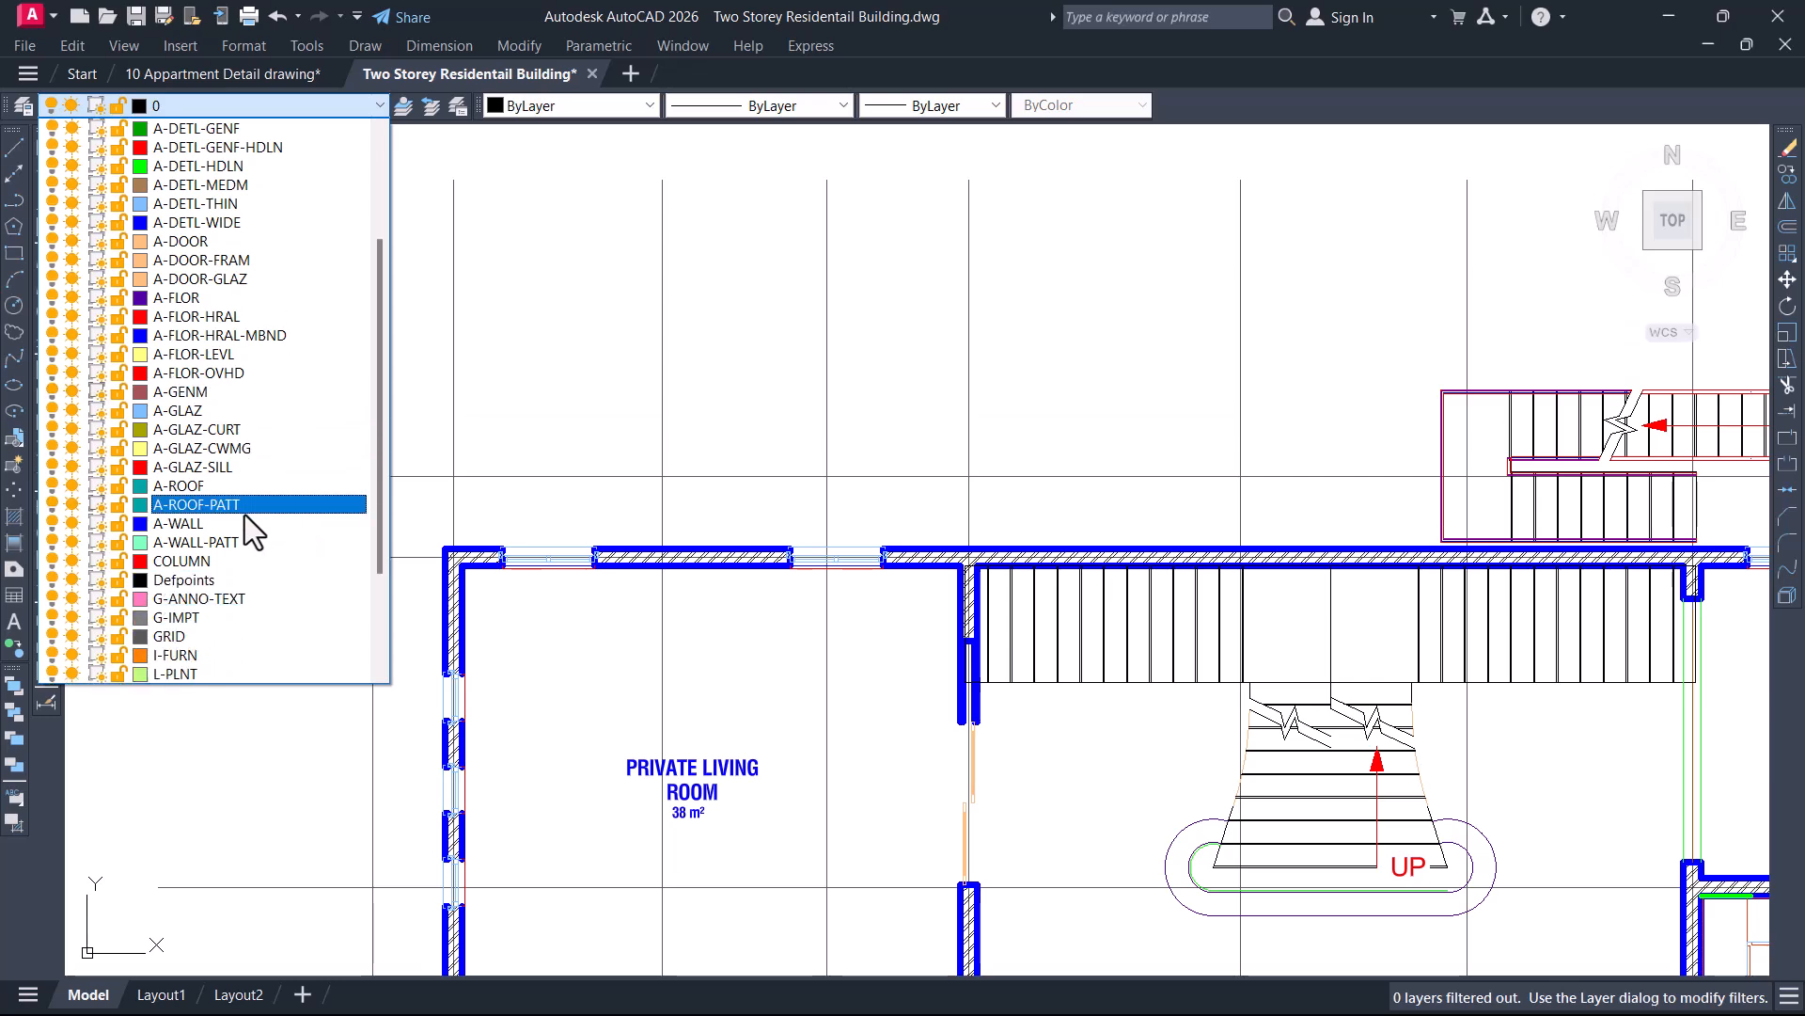
{"action": "left_click", "coordinate": [195, 579]}
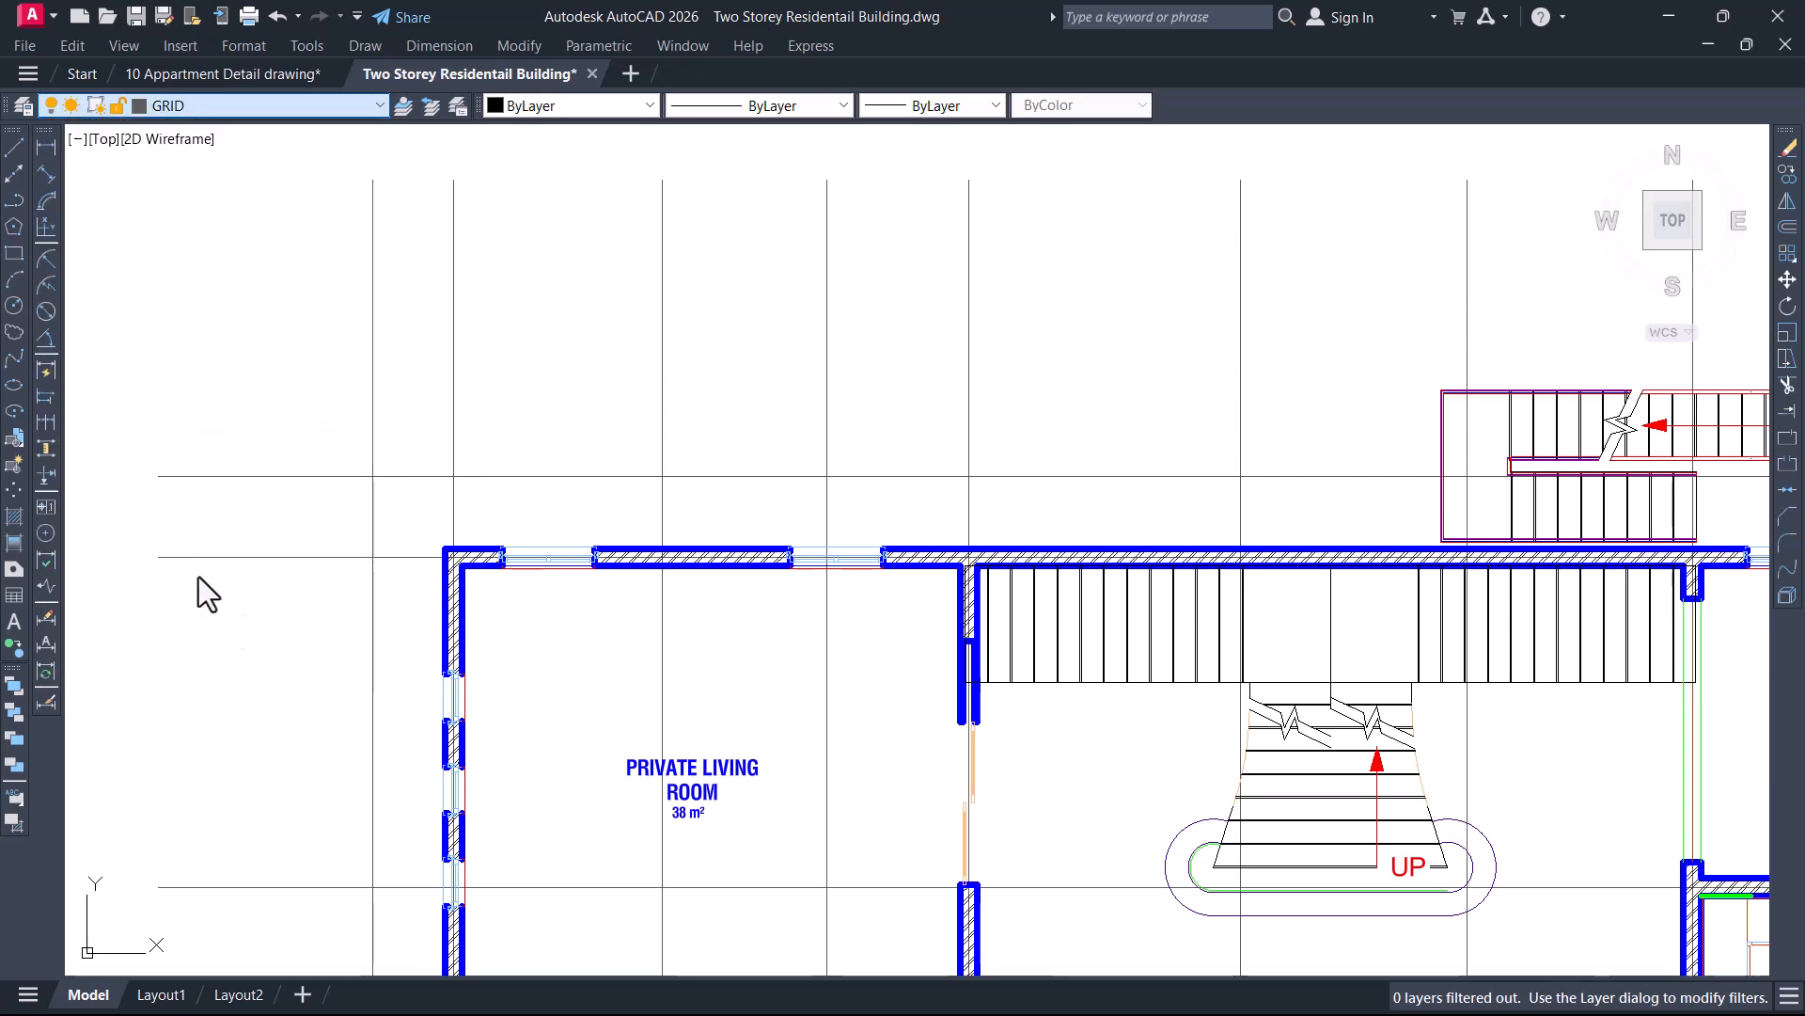
Draw a short horizontal helper line across the thickness of the outer vertical wall of the private living room
{"action": "scroll", "coordinate": [440, 672], "scroll_direction": "up", "scroll_amount": 4}
{"action": "scroll", "coordinate": [539, 532], "scroll_direction": "up", "scroll_amount": 2}
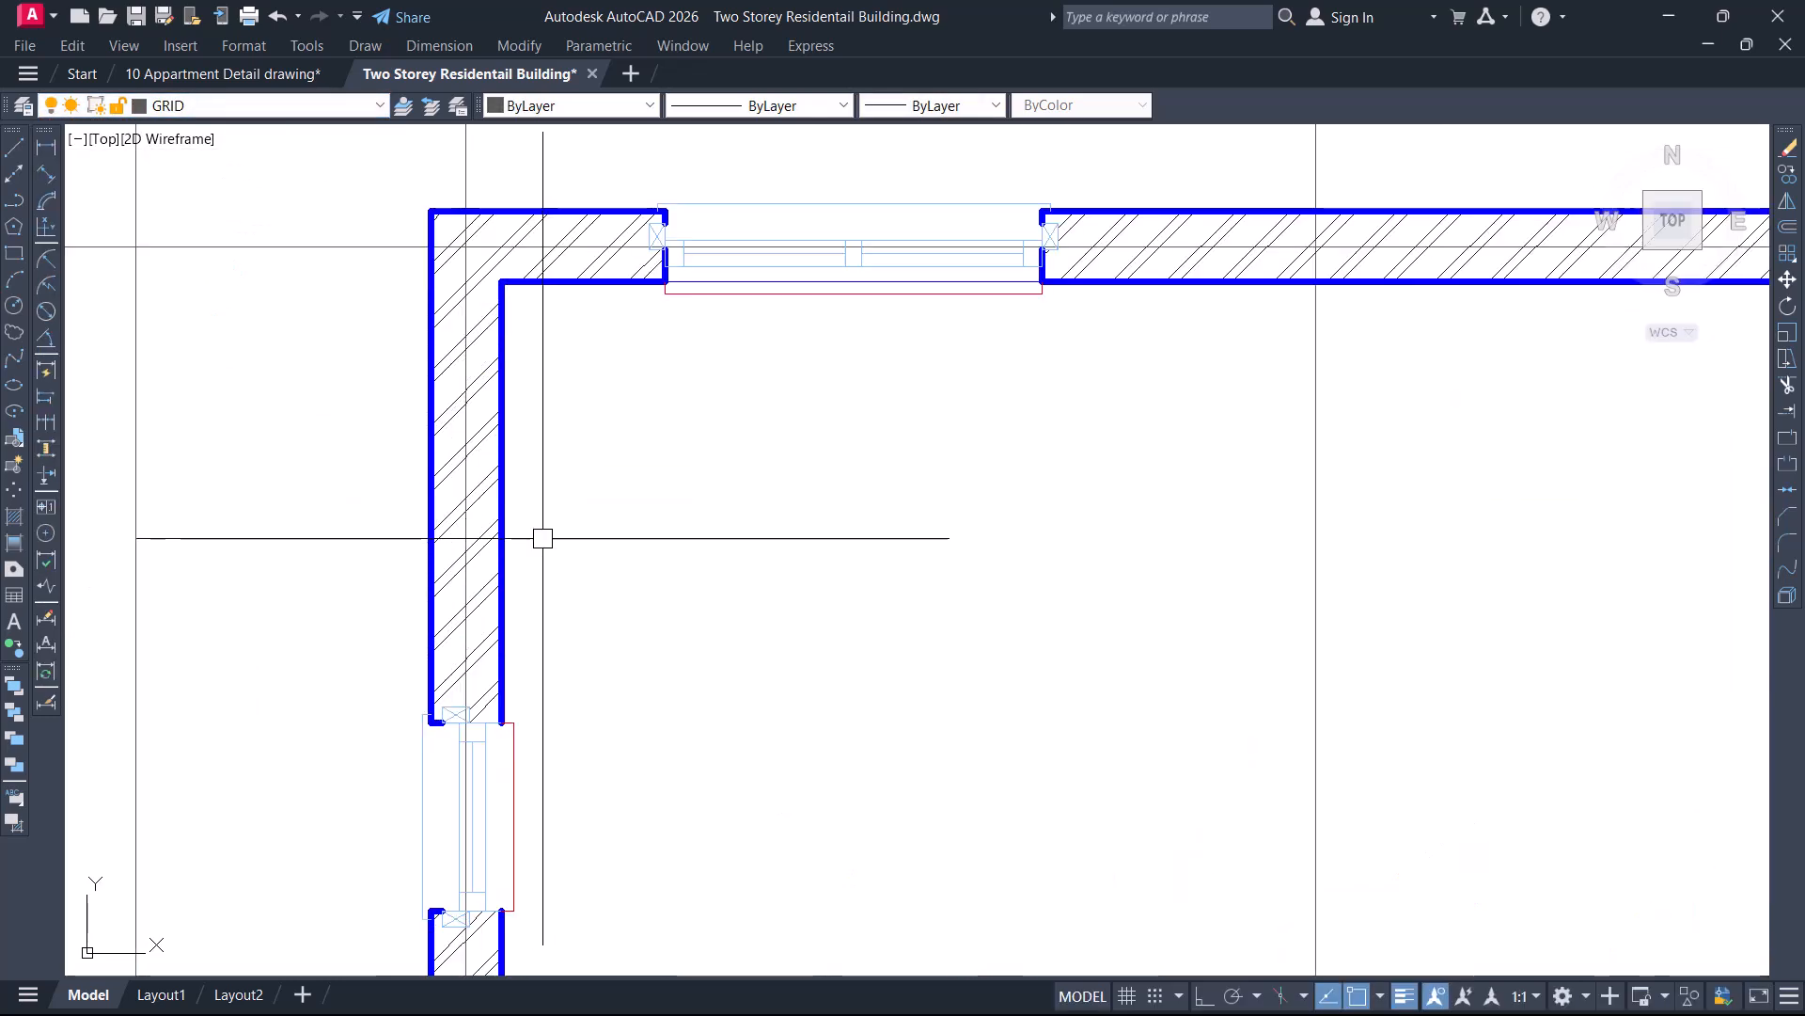
{"action": "type", "text": "l"}
{"action": "key", "text": "Return"}
{"action": "scroll", "coordinate": [456, 512], "scroll_direction": "up", "scroll_amount": 4}
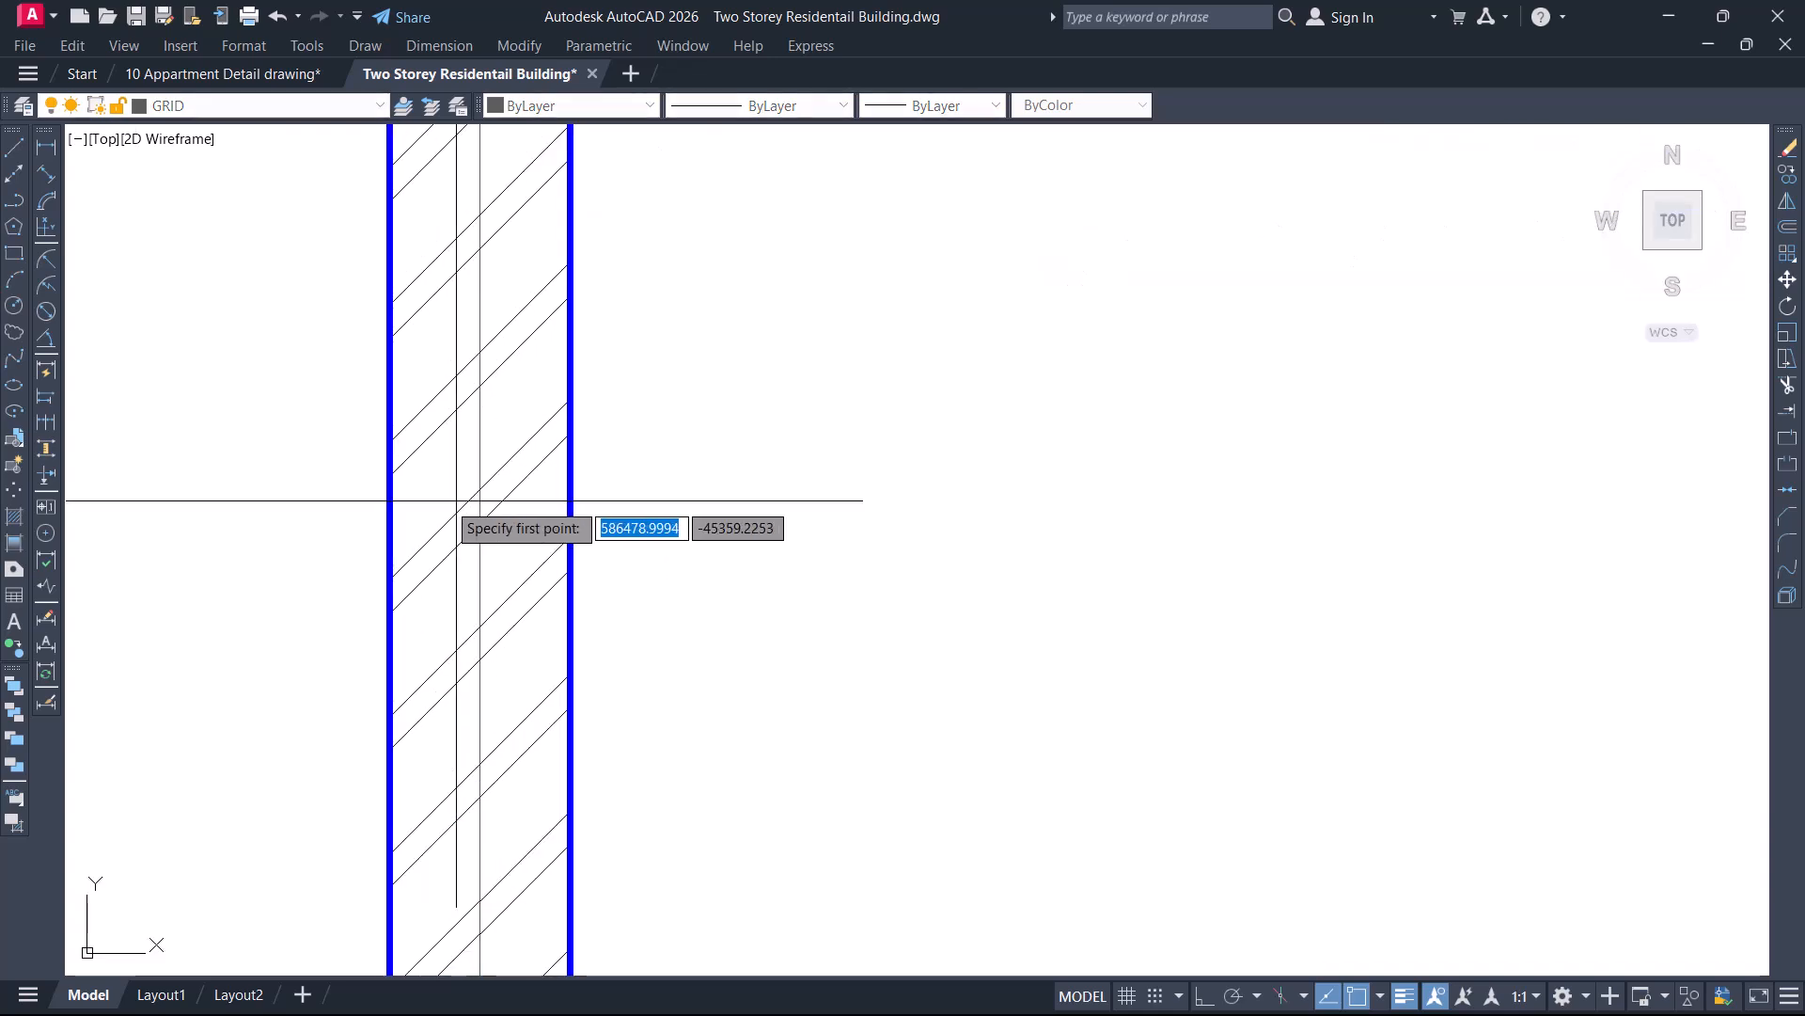
{"action": "left_click", "coordinate": [390, 504]}
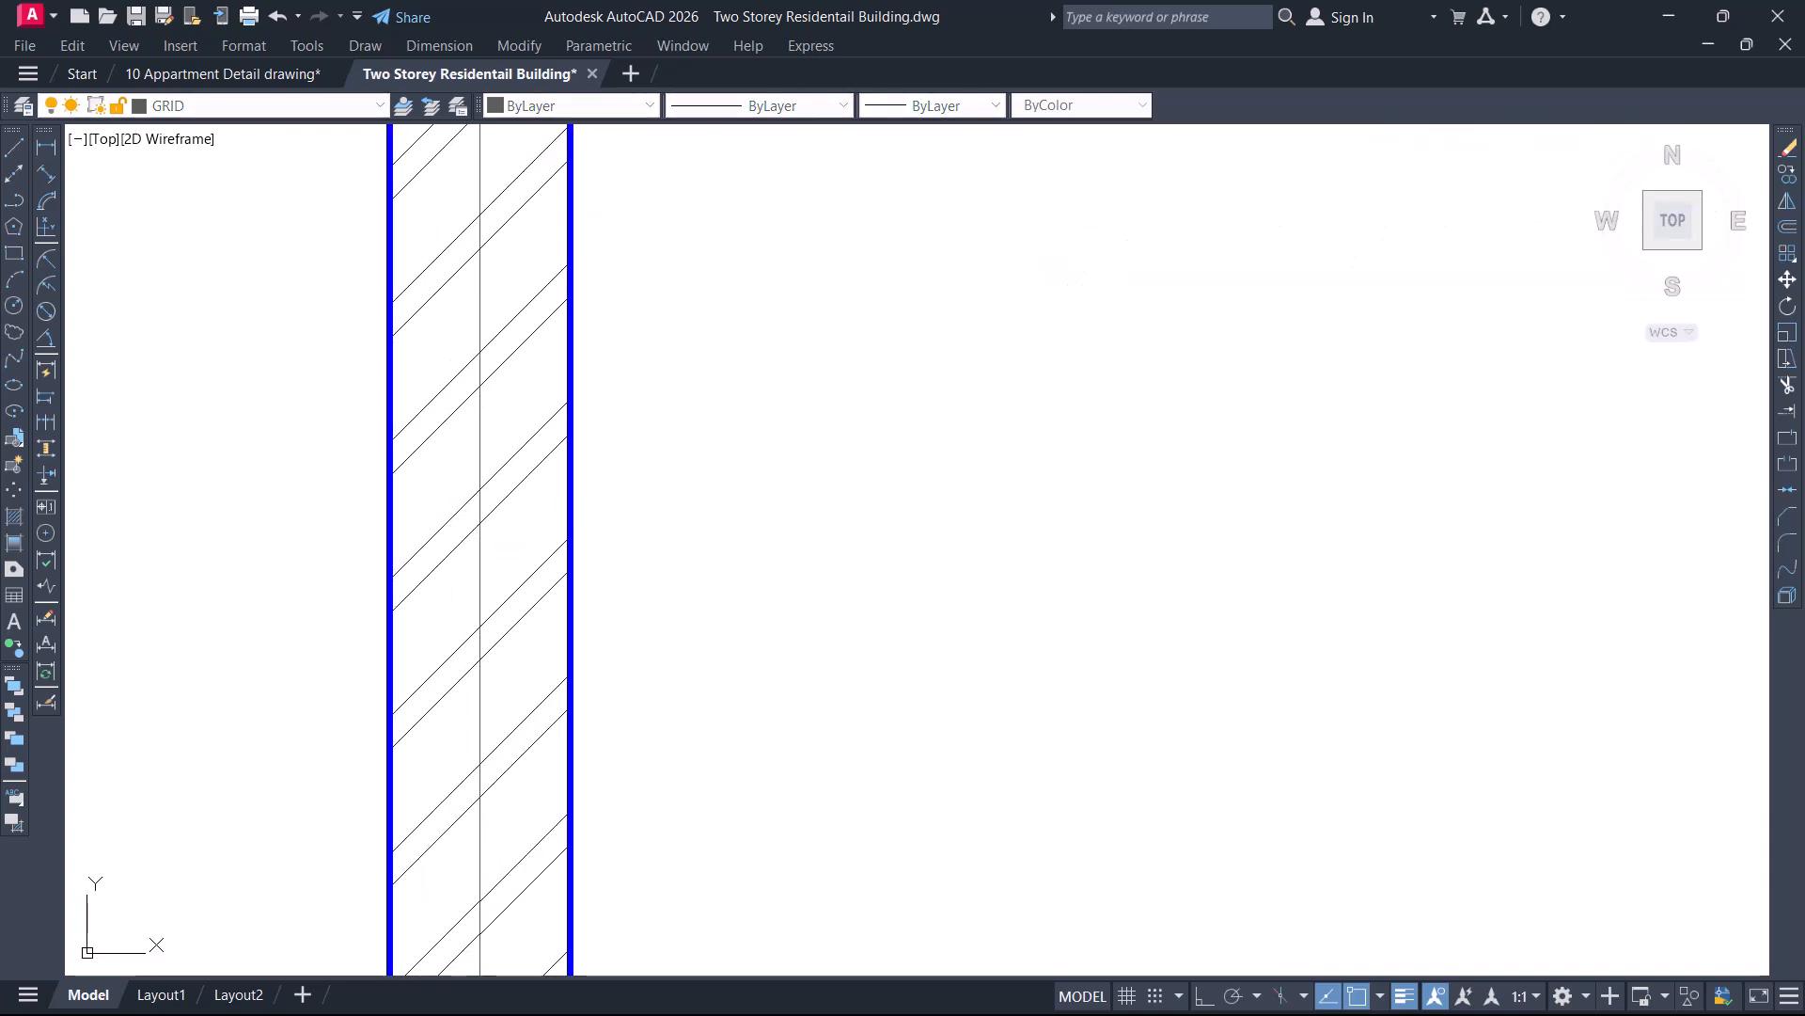
{"action": "left_click", "coordinate": [569, 504]}
{"action": "key", "text": "Return"}
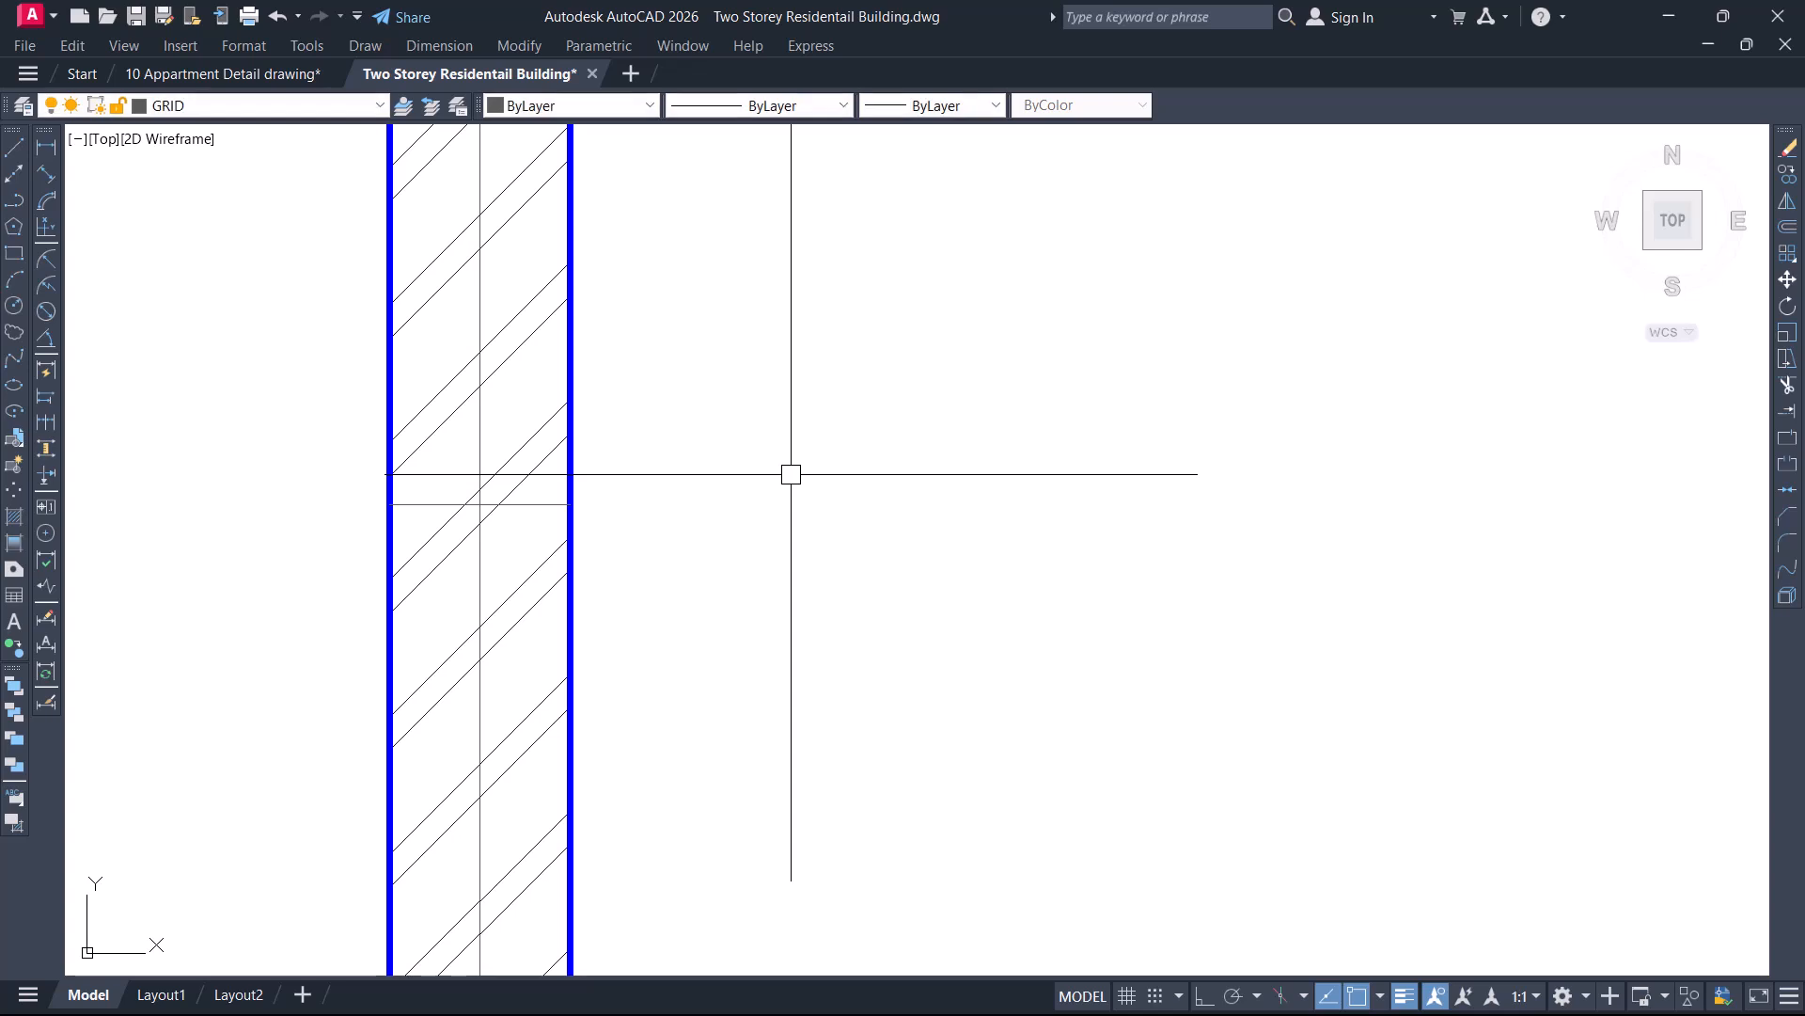
Place a vertical construction line through the midpoint of the helper line in the wall
{"action": "type", "text": "XLV"}
{"action": "key", "text": "Return"}
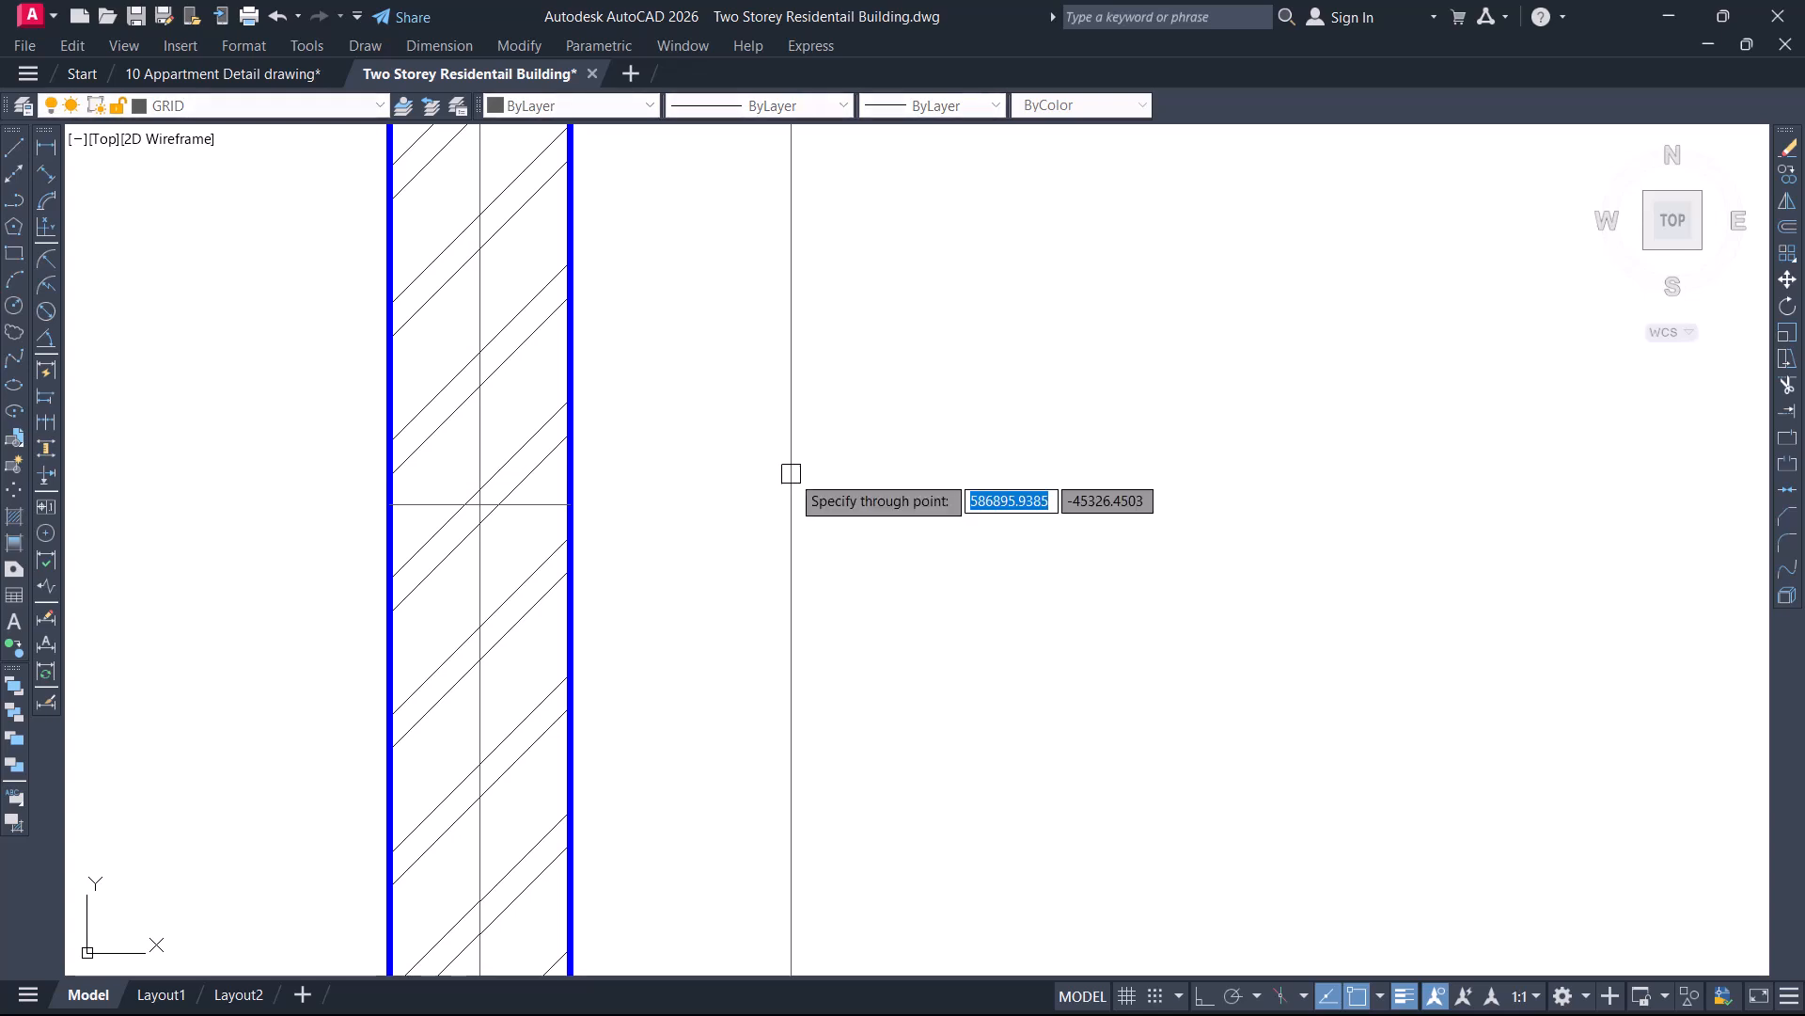
{"action": "scroll", "coordinate": [472, 497], "scroll_direction": "up", "scroll_amount": 2}
{"action": "scroll", "coordinate": [472, 496], "scroll_direction": "up", "scroll_amount": 2}
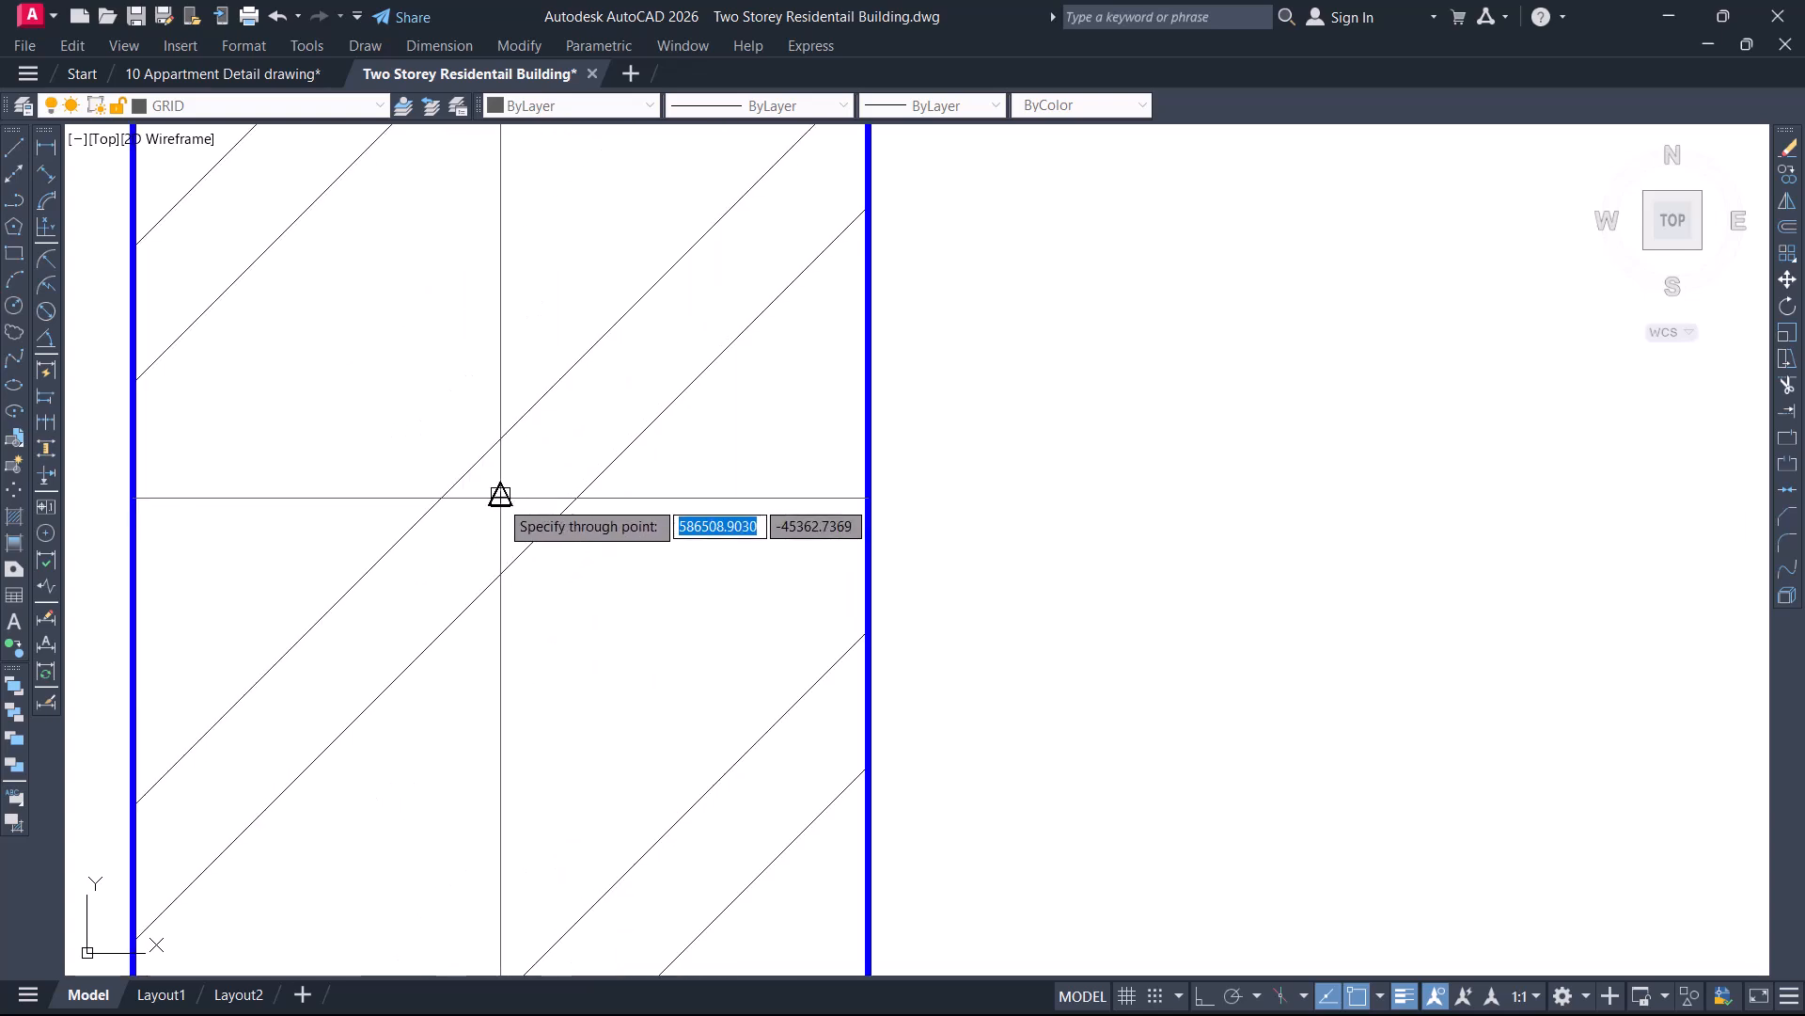
{"action": "left_click", "coordinate": [500, 497]}
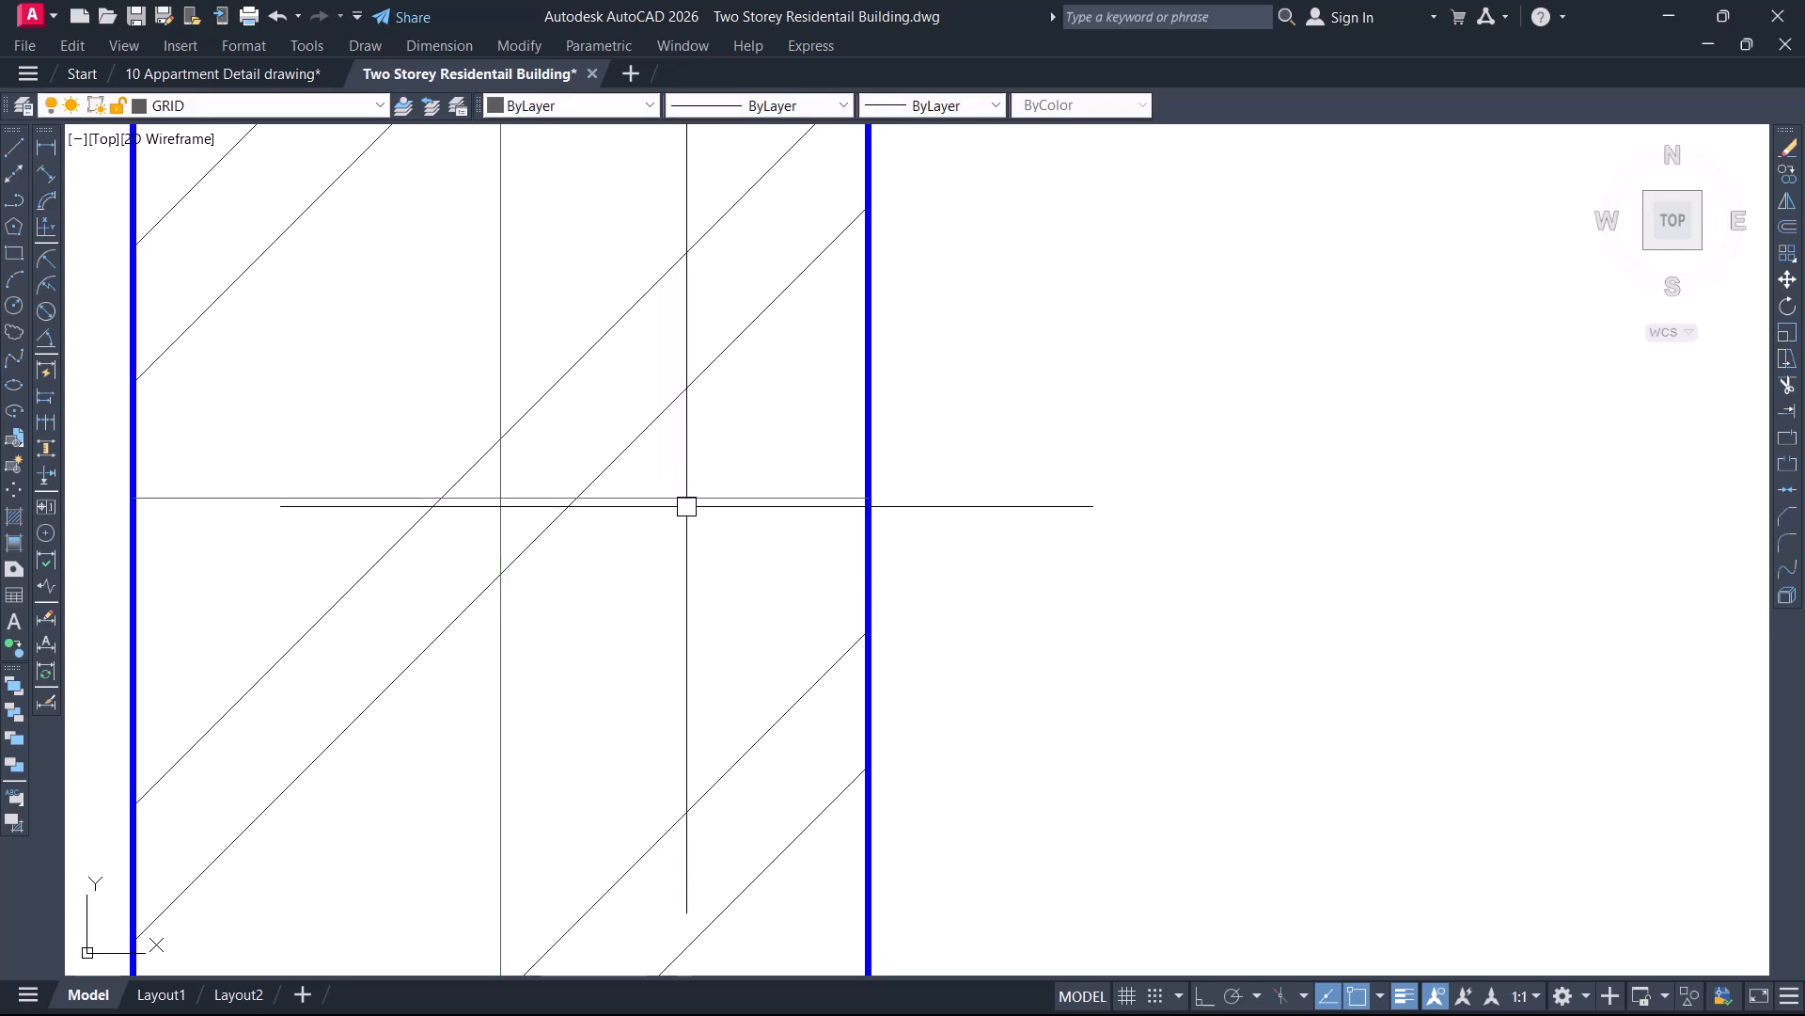
{"action": "key", "text": "Escape"}
Erase the short helper line across the wall and the vertical construction line through its middle
{"action": "left_click", "coordinate": [710, 497]}
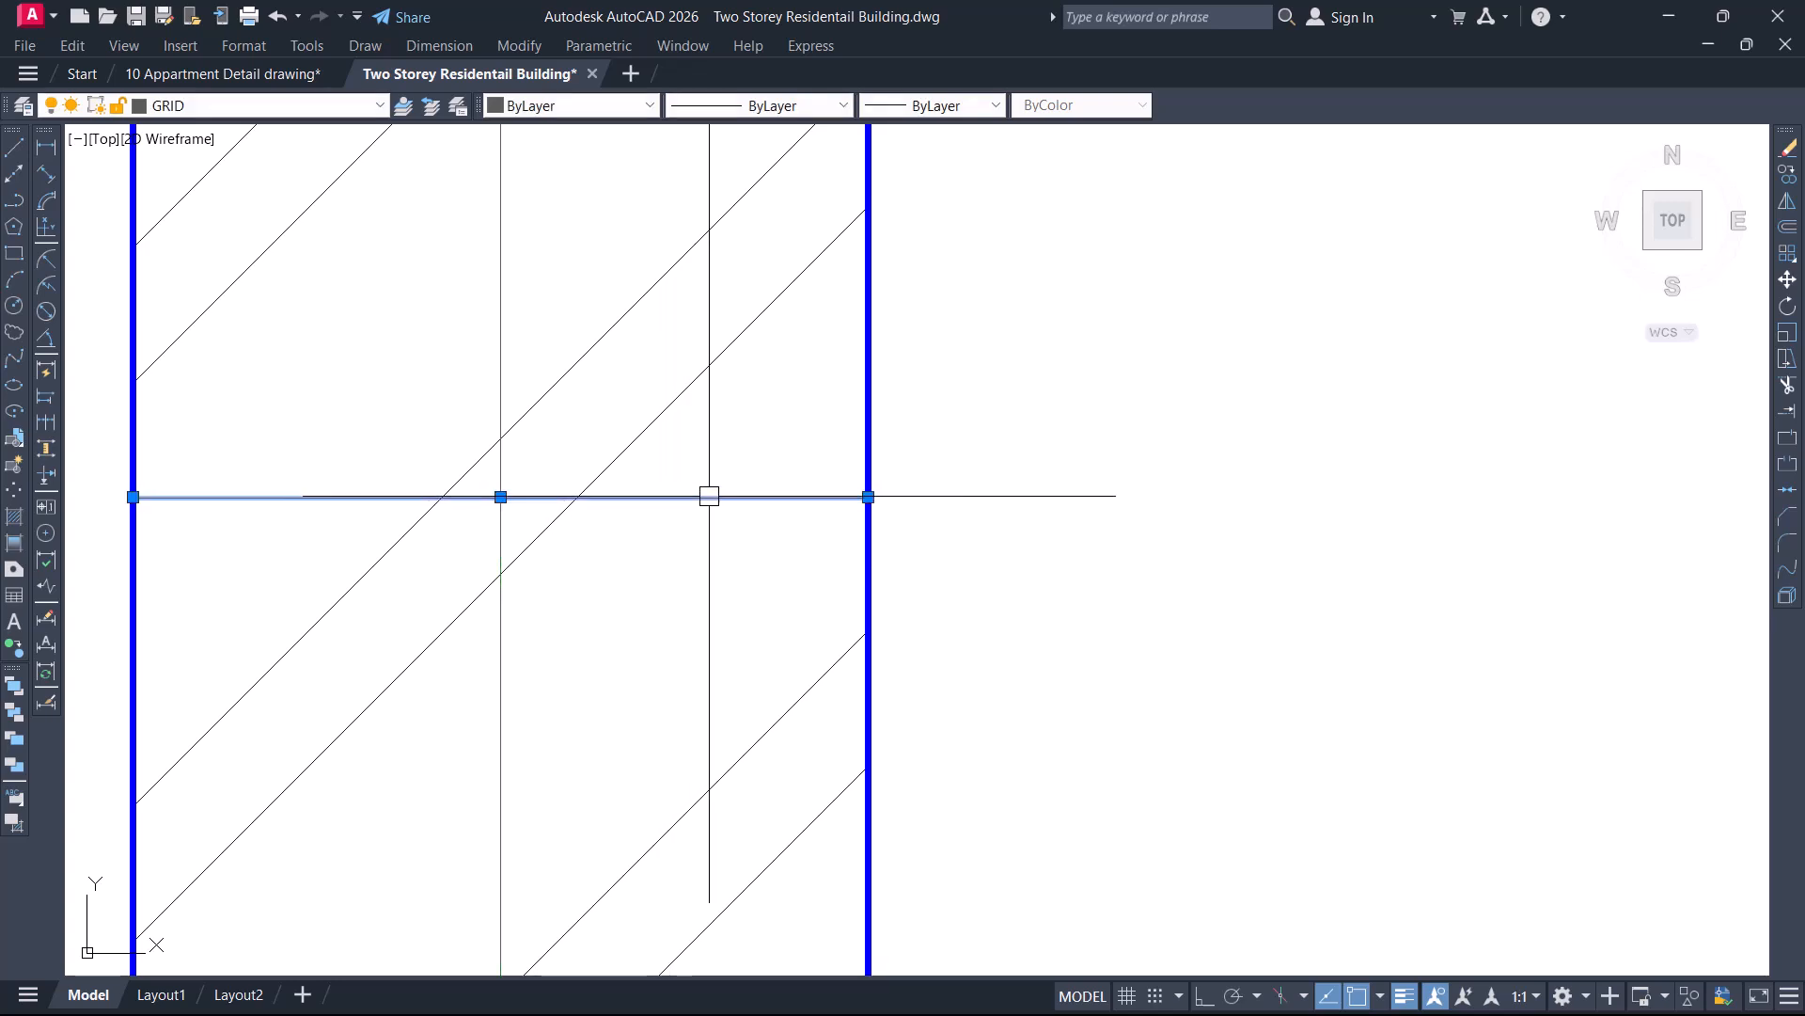
{"action": "type", "text": "e"}
{"action": "key", "text": "Return"}
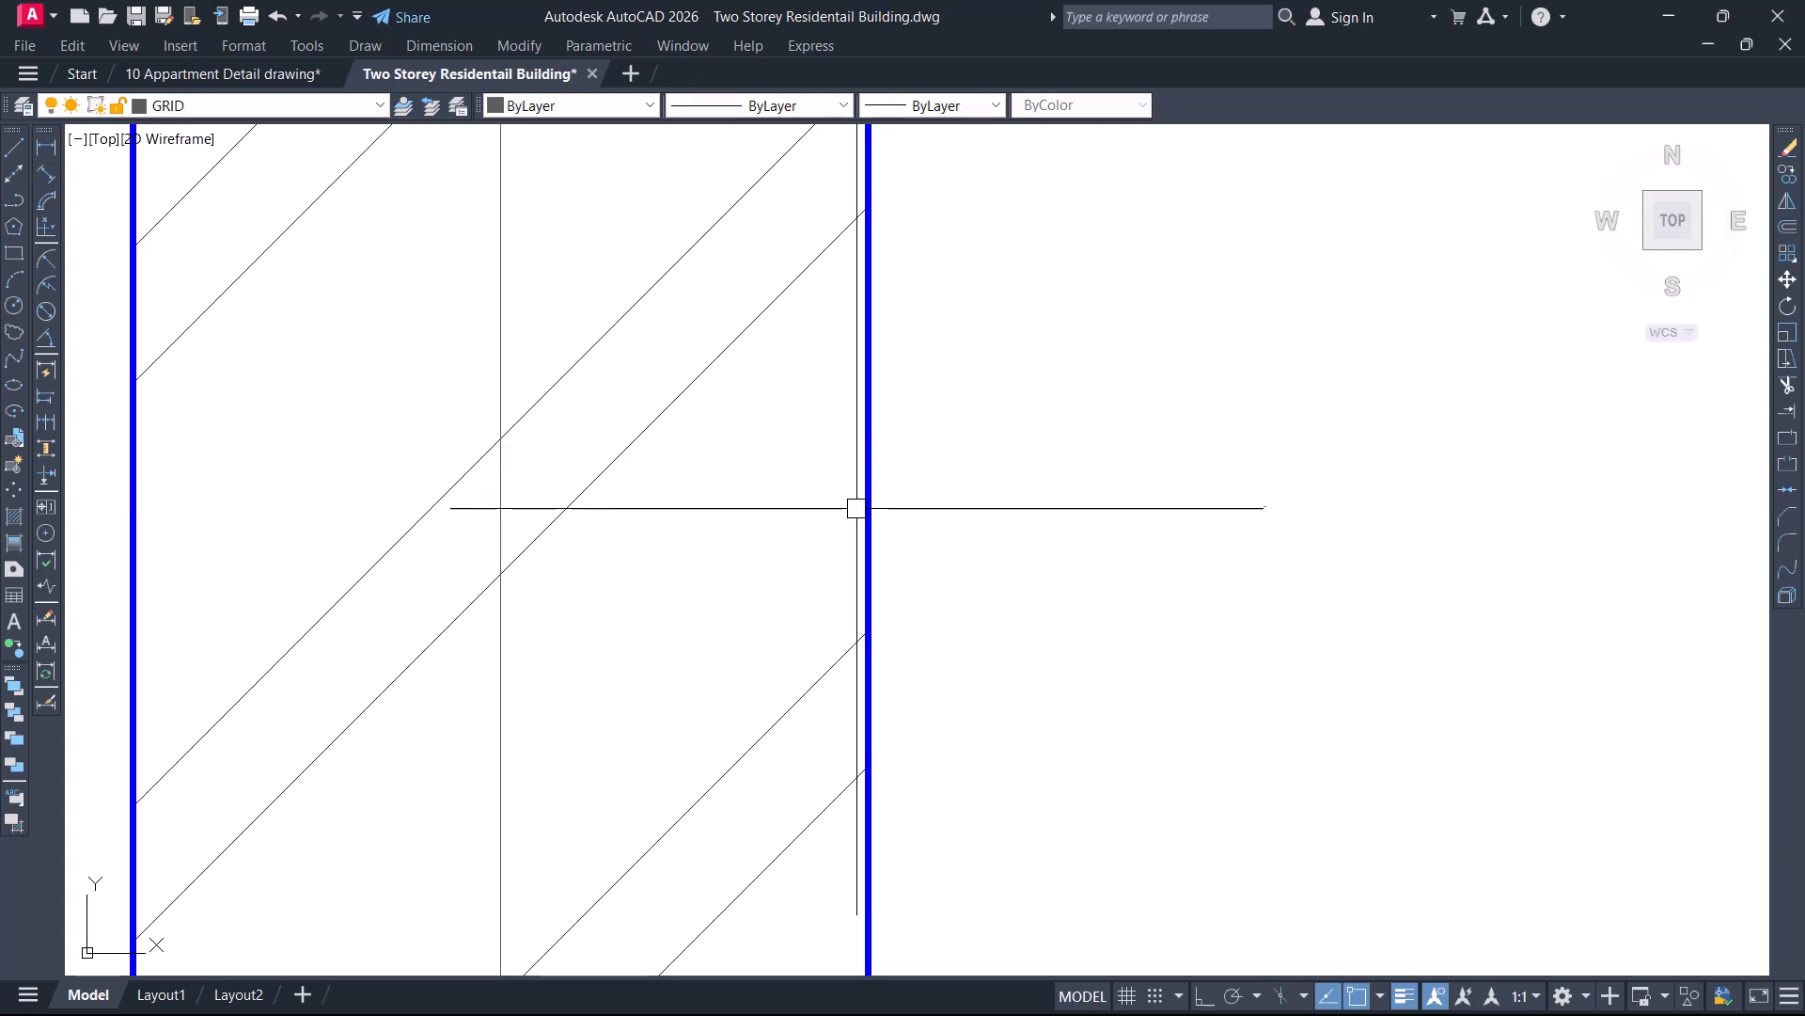
{"action": "scroll", "coordinate": [796, 542], "scroll_direction": "down", "scroll_amount": 8}
{"action": "middle_click_drag", "start_coordinate": [798, 461], "coordinate": [732, 790]}
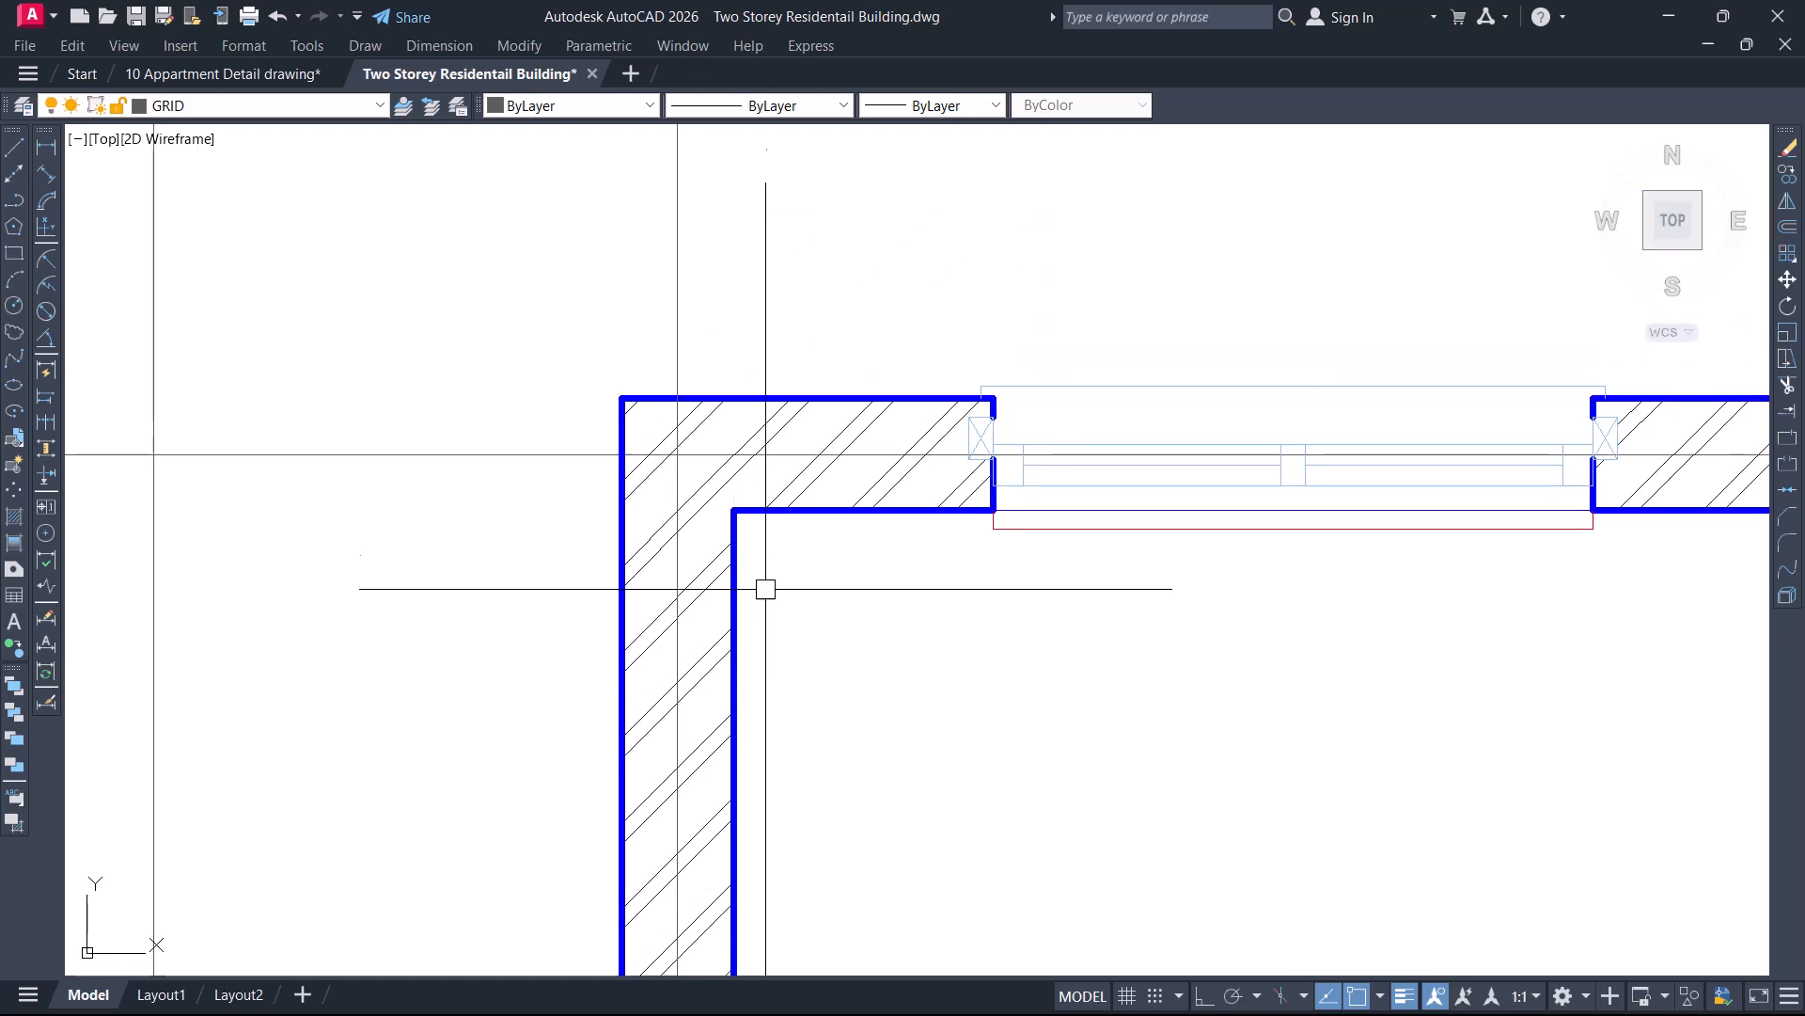
{"action": "scroll", "coordinate": [742, 411], "scroll_direction": "down", "scroll_amount": 8}
{"action": "middle_click_drag", "start_coordinate": [741, 411], "coordinate": [709, 591]}
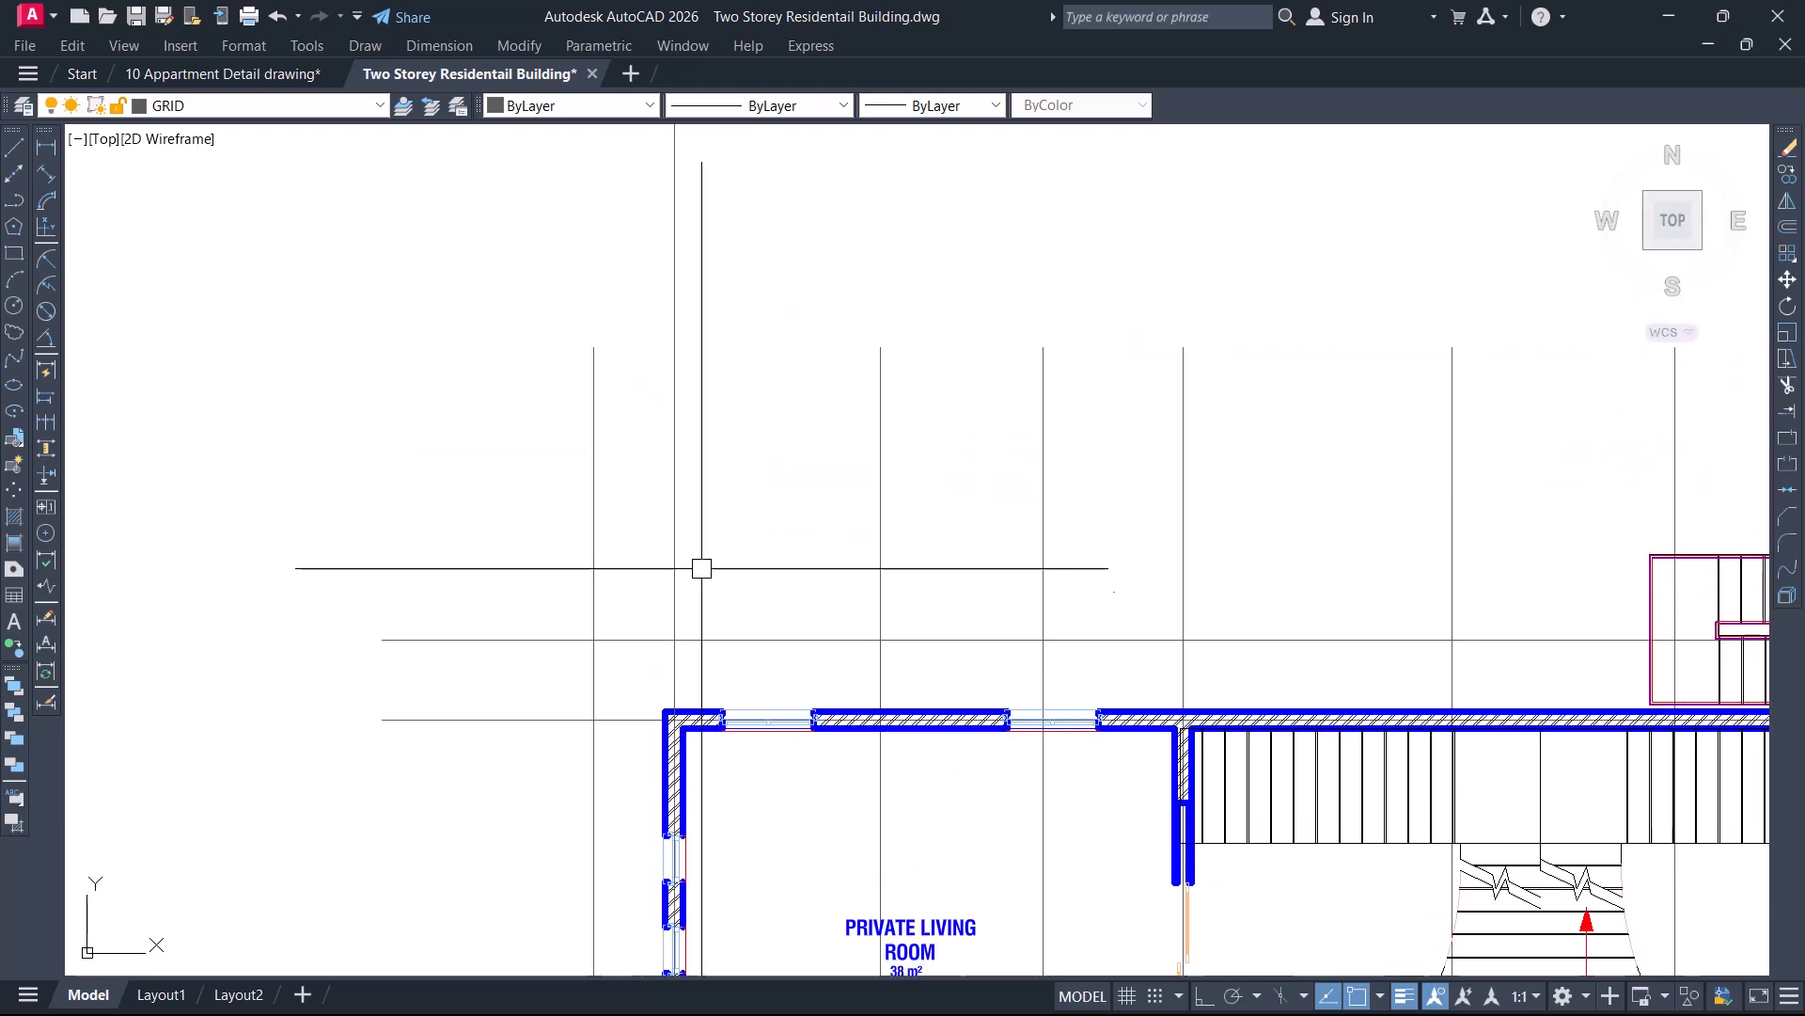
{"action": "left_click", "coordinate": [676, 386]}
{"action": "key", "text": "Escape"}
{"action": "scroll", "coordinate": [737, 379], "scroll_direction": "down", "scroll_amount": 3}
{"action": "middle_click_drag", "start_coordinate": [920, 451], "coordinate": [809, 331]}
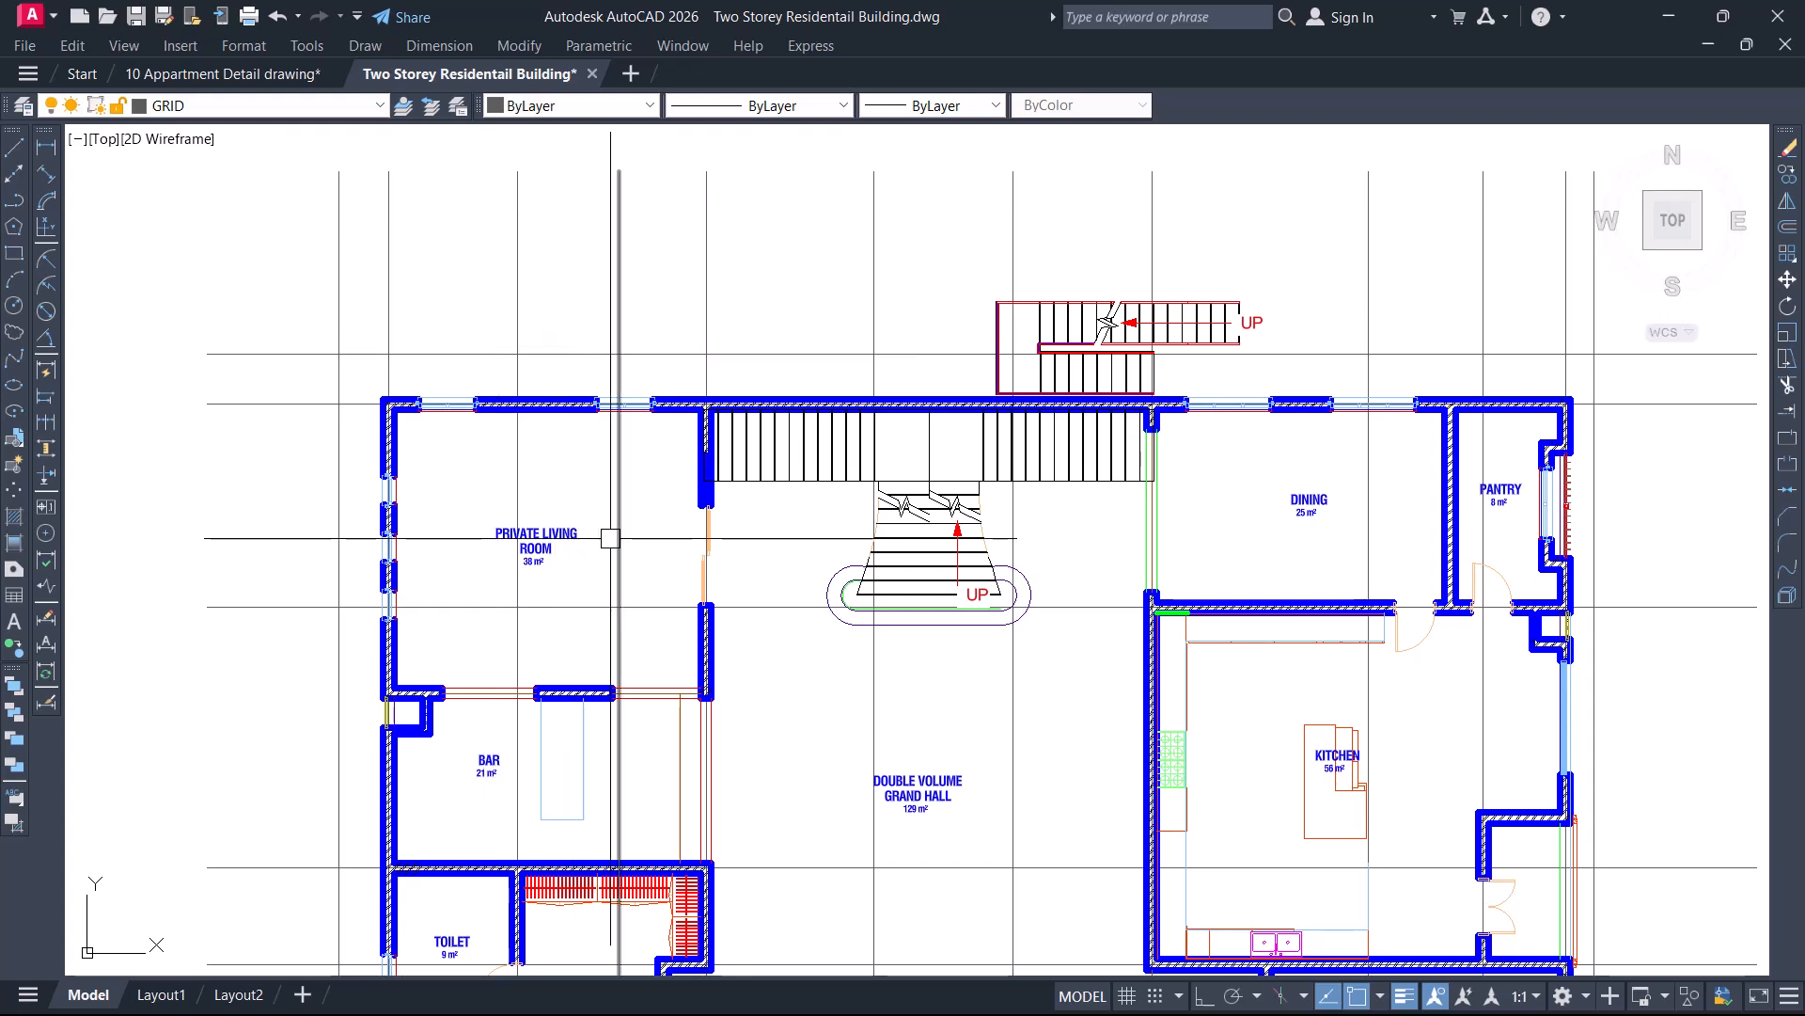
{"action": "middle_click_drag", "start_coordinate": [635, 296], "coordinate": [652, 338]}
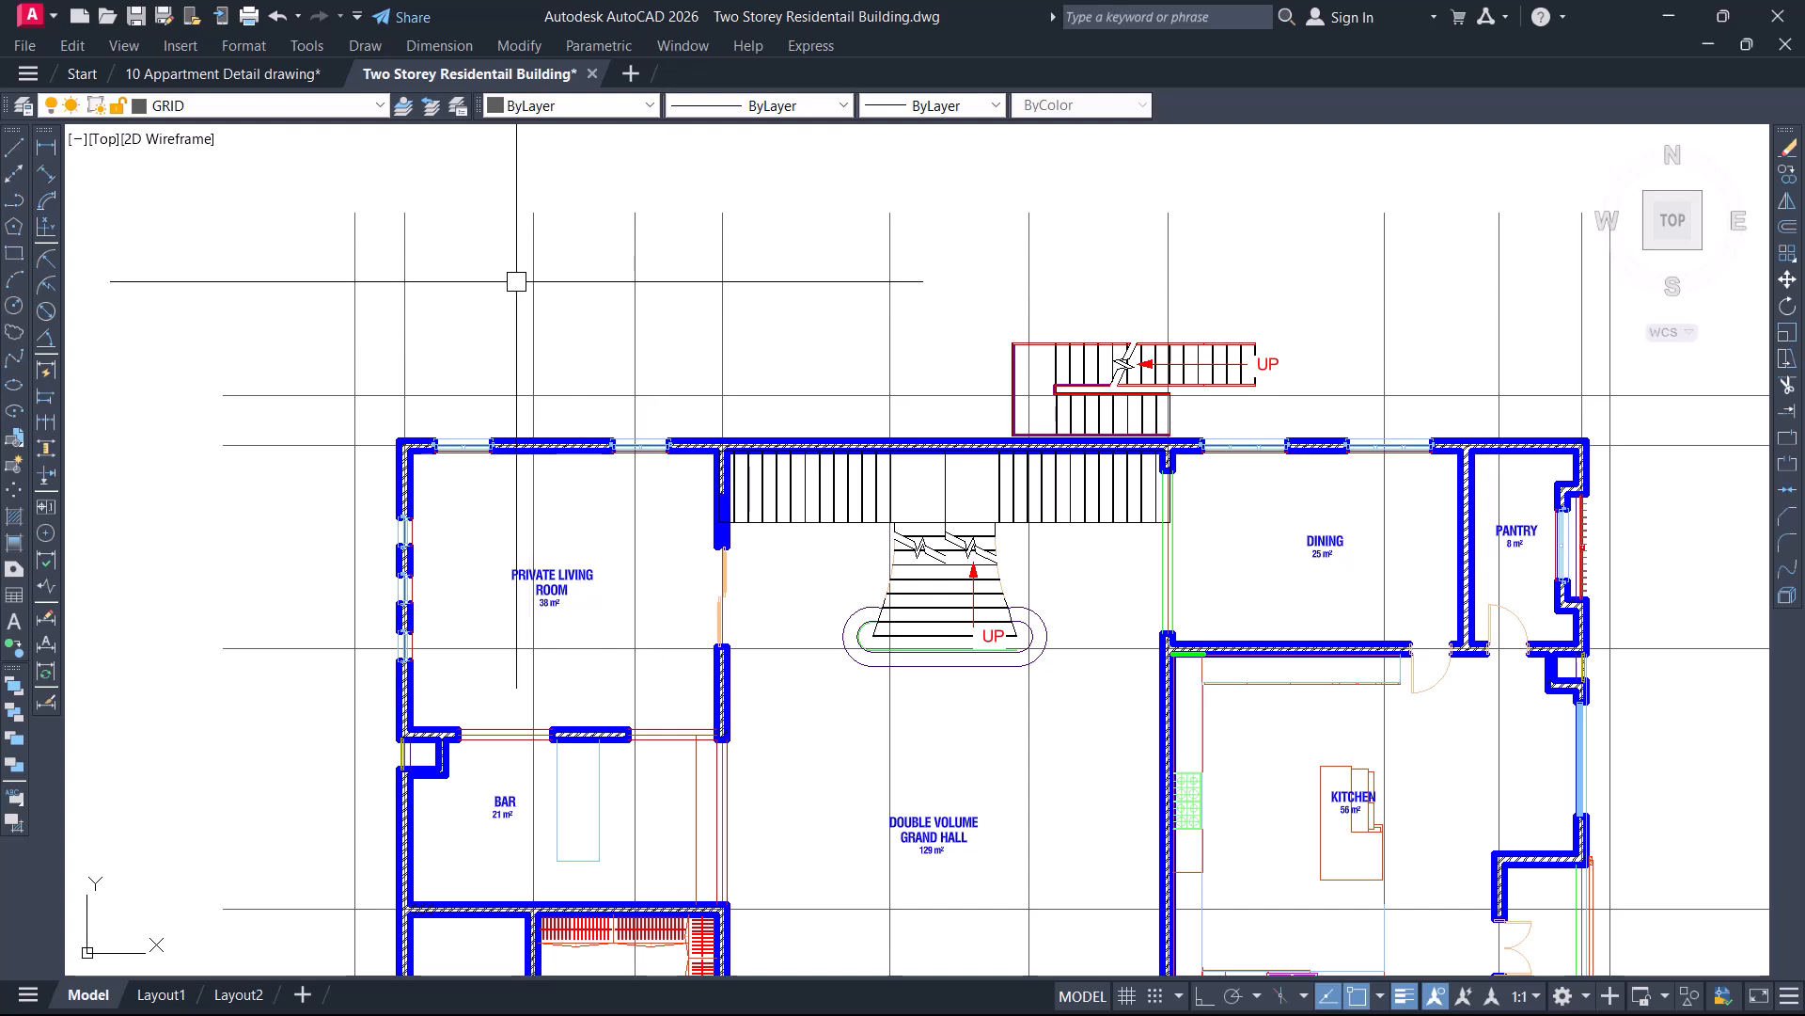
{"action": "scroll", "coordinate": [455, 365], "scroll_direction": "down", "scroll_amount": 2}
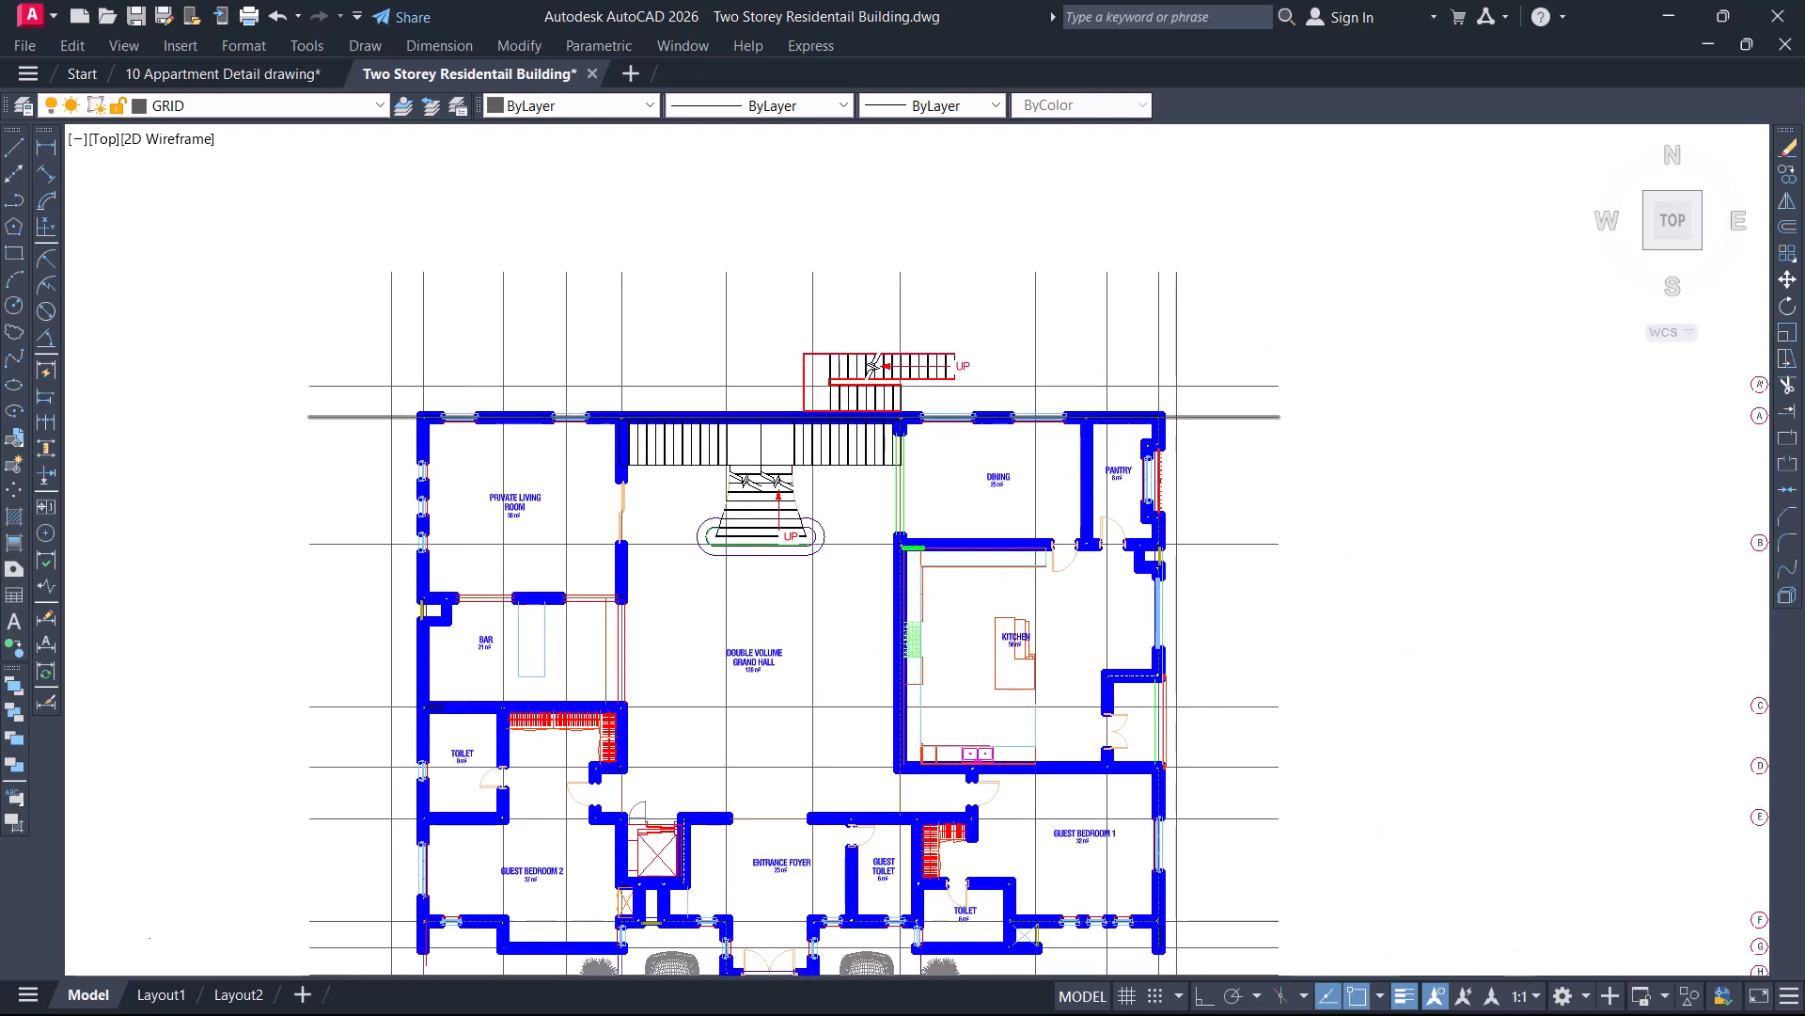
{"action": "scroll", "coordinate": [461, 369], "scroll_direction": "up", "scroll_amount": 2}
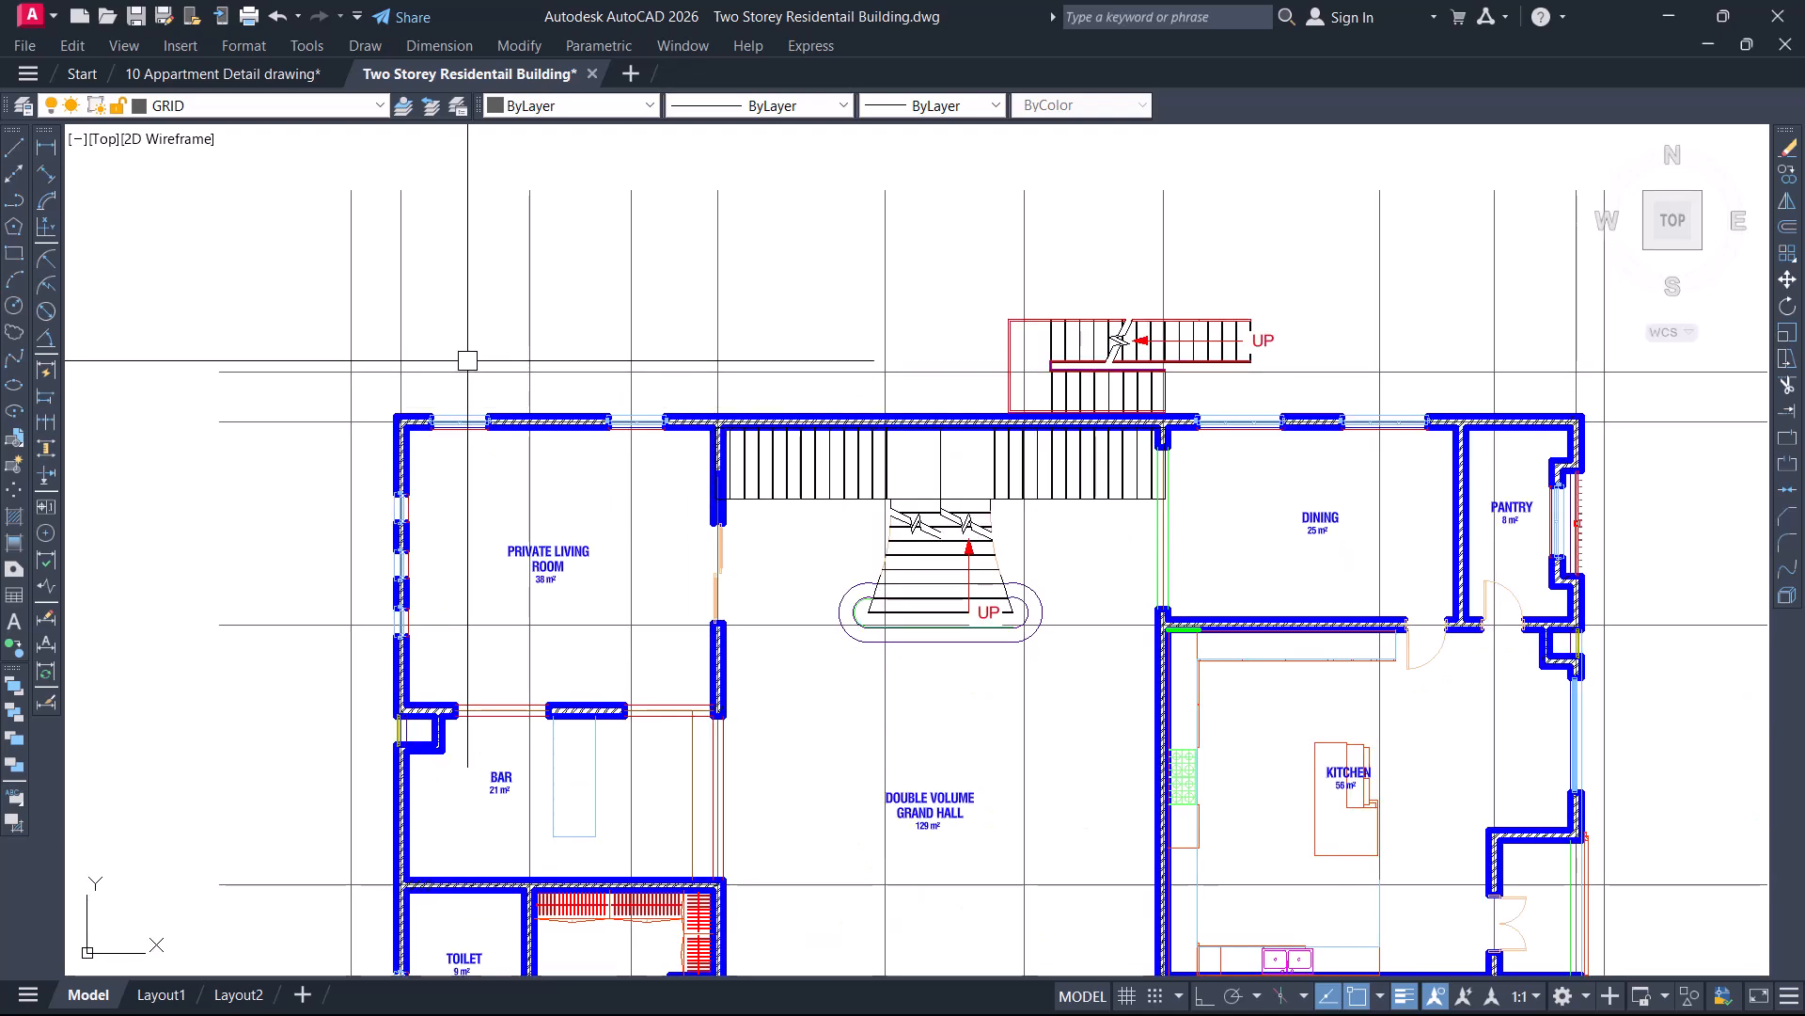
Make the COLUMN layer current for work at the outer corner of the private living room
{"action": "left_click", "coordinate": [325, 101]}
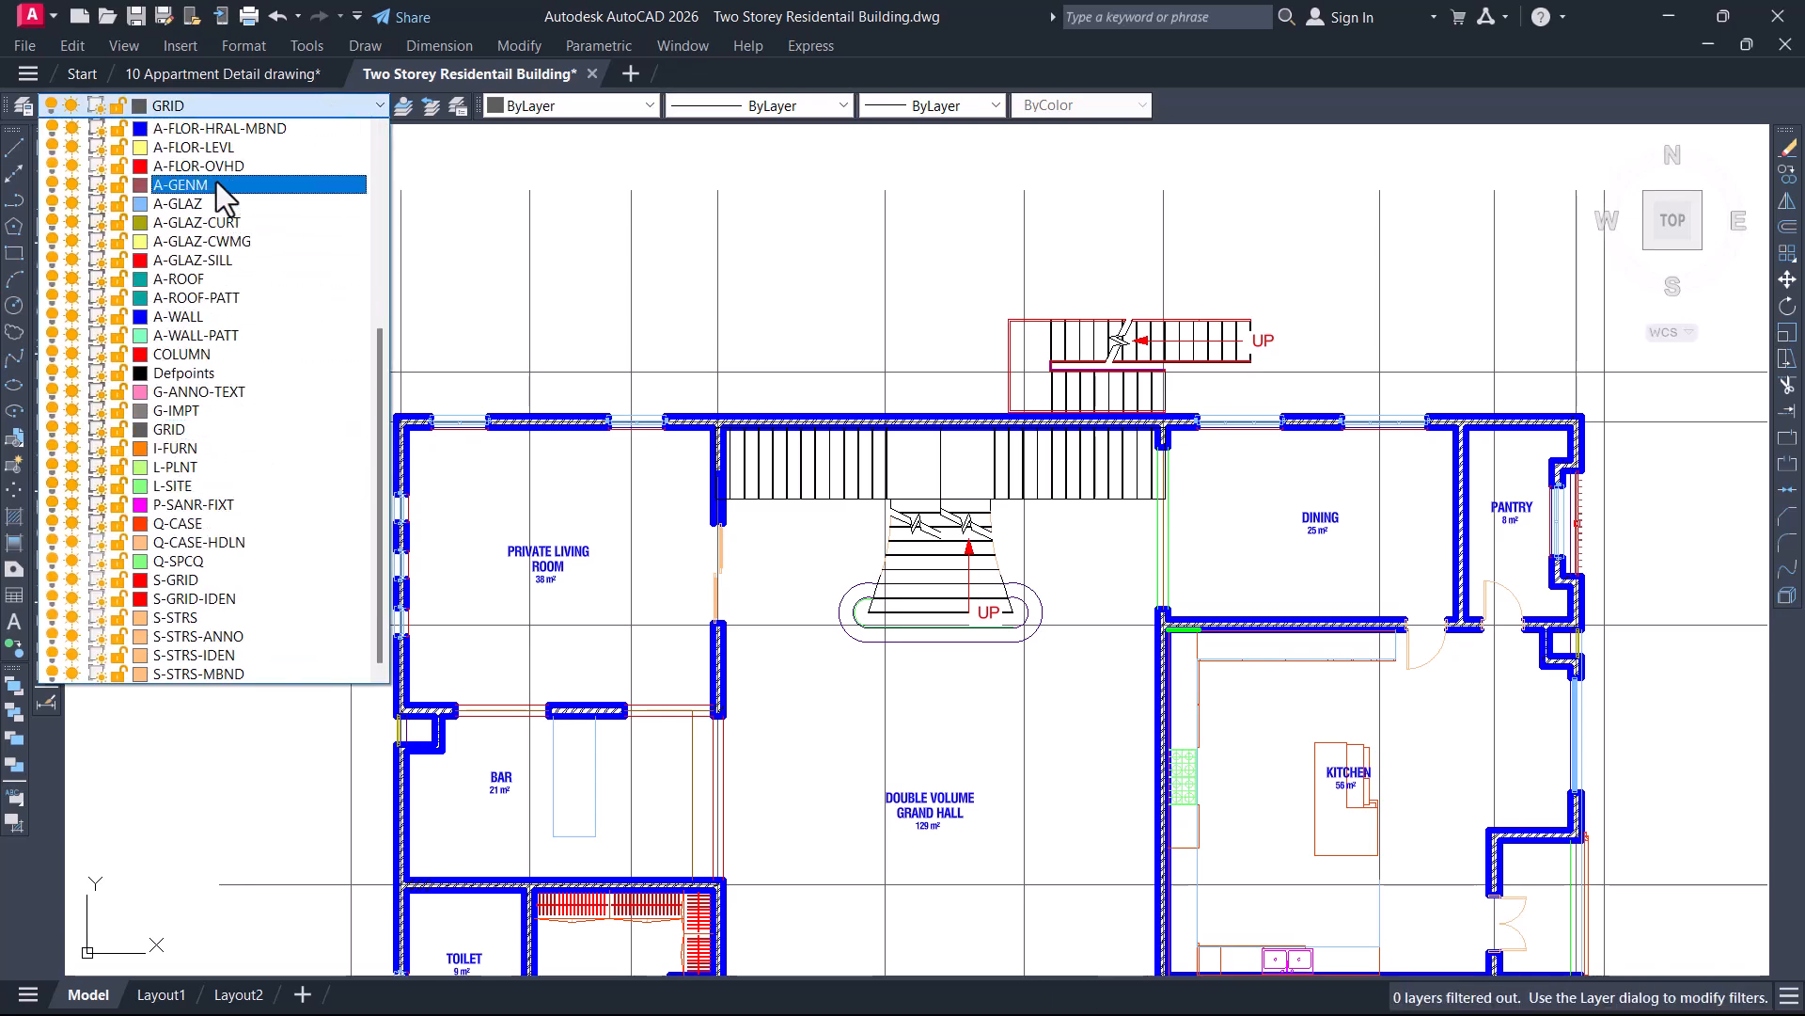
{"action": "scroll", "coordinate": [226, 282], "scroll_direction": "up", "scroll_amount": 1}
{"action": "scroll", "coordinate": [231, 395], "scroll_direction": "up", "scroll_amount": 2}
{"action": "scroll", "coordinate": [231, 282], "scroll_direction": "up", "scroll_amount": 3}
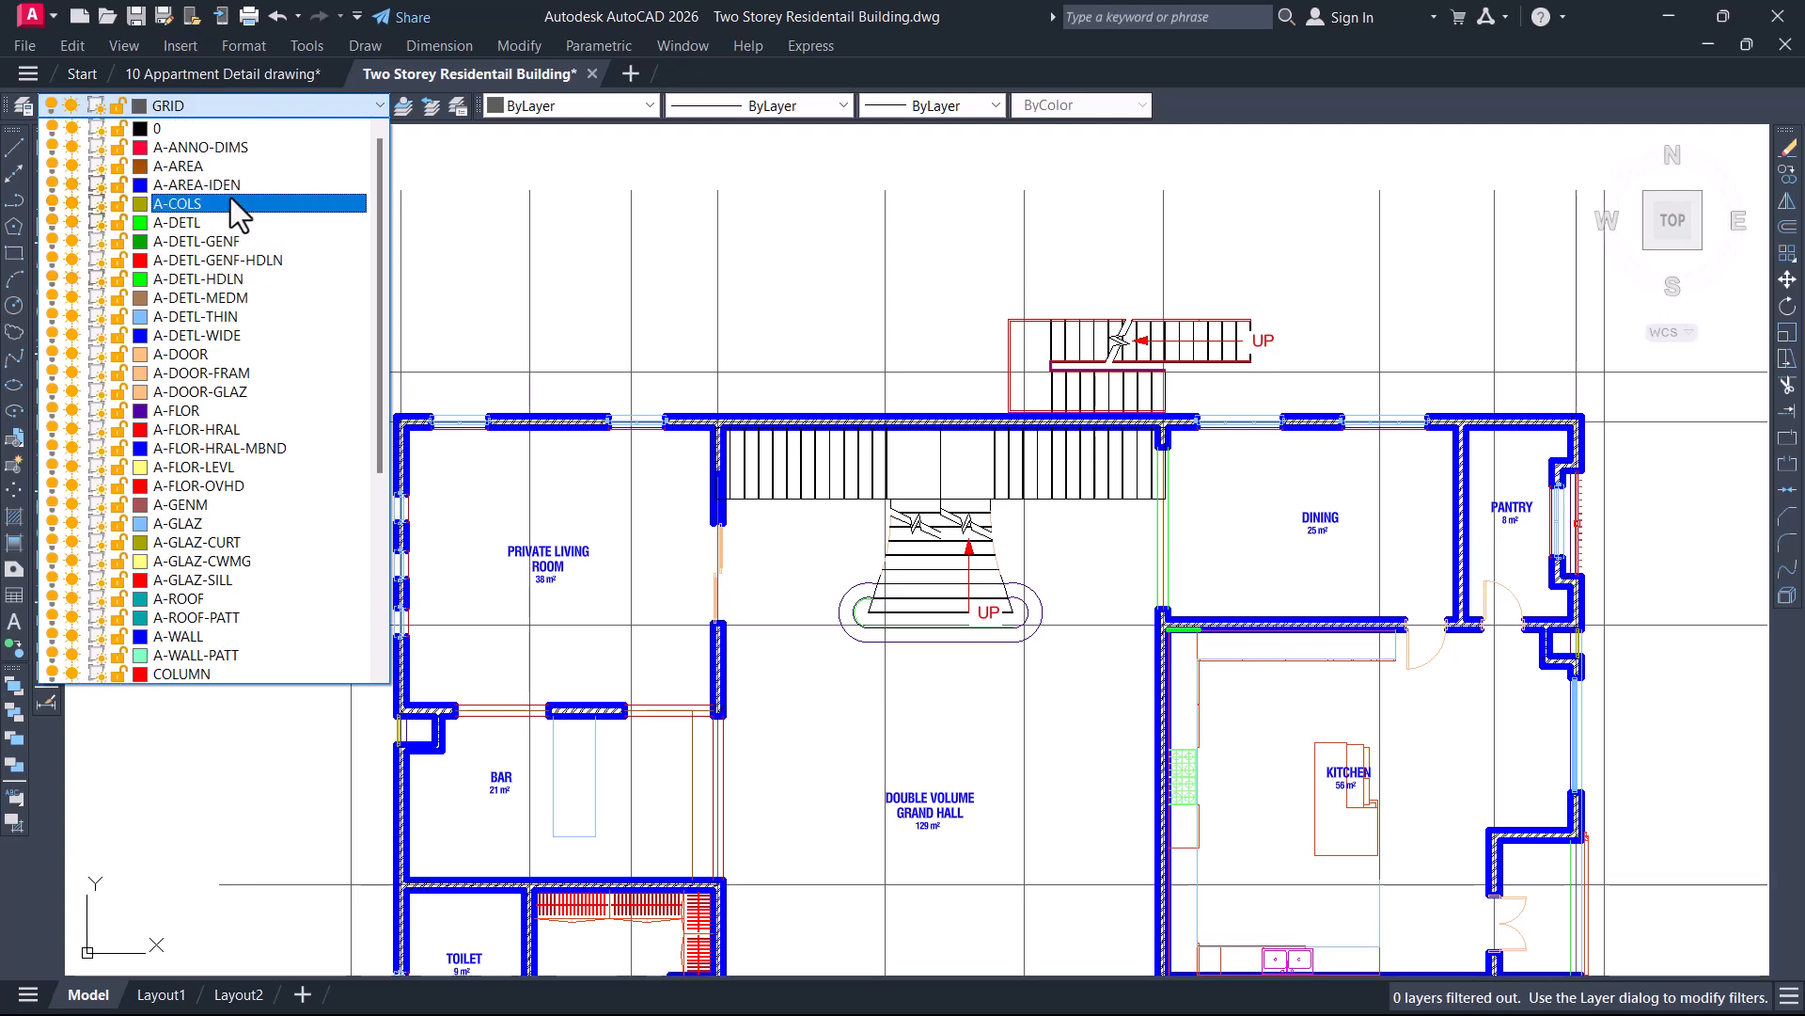
{"action": "scroll", "coordinate": [240, 433], "scroll_direction": "down", "scroll_amount": 3}
{"action": "scroll", "coordinate": [235, 480], "scroll_direction": "down", "scroll_amount": 2}
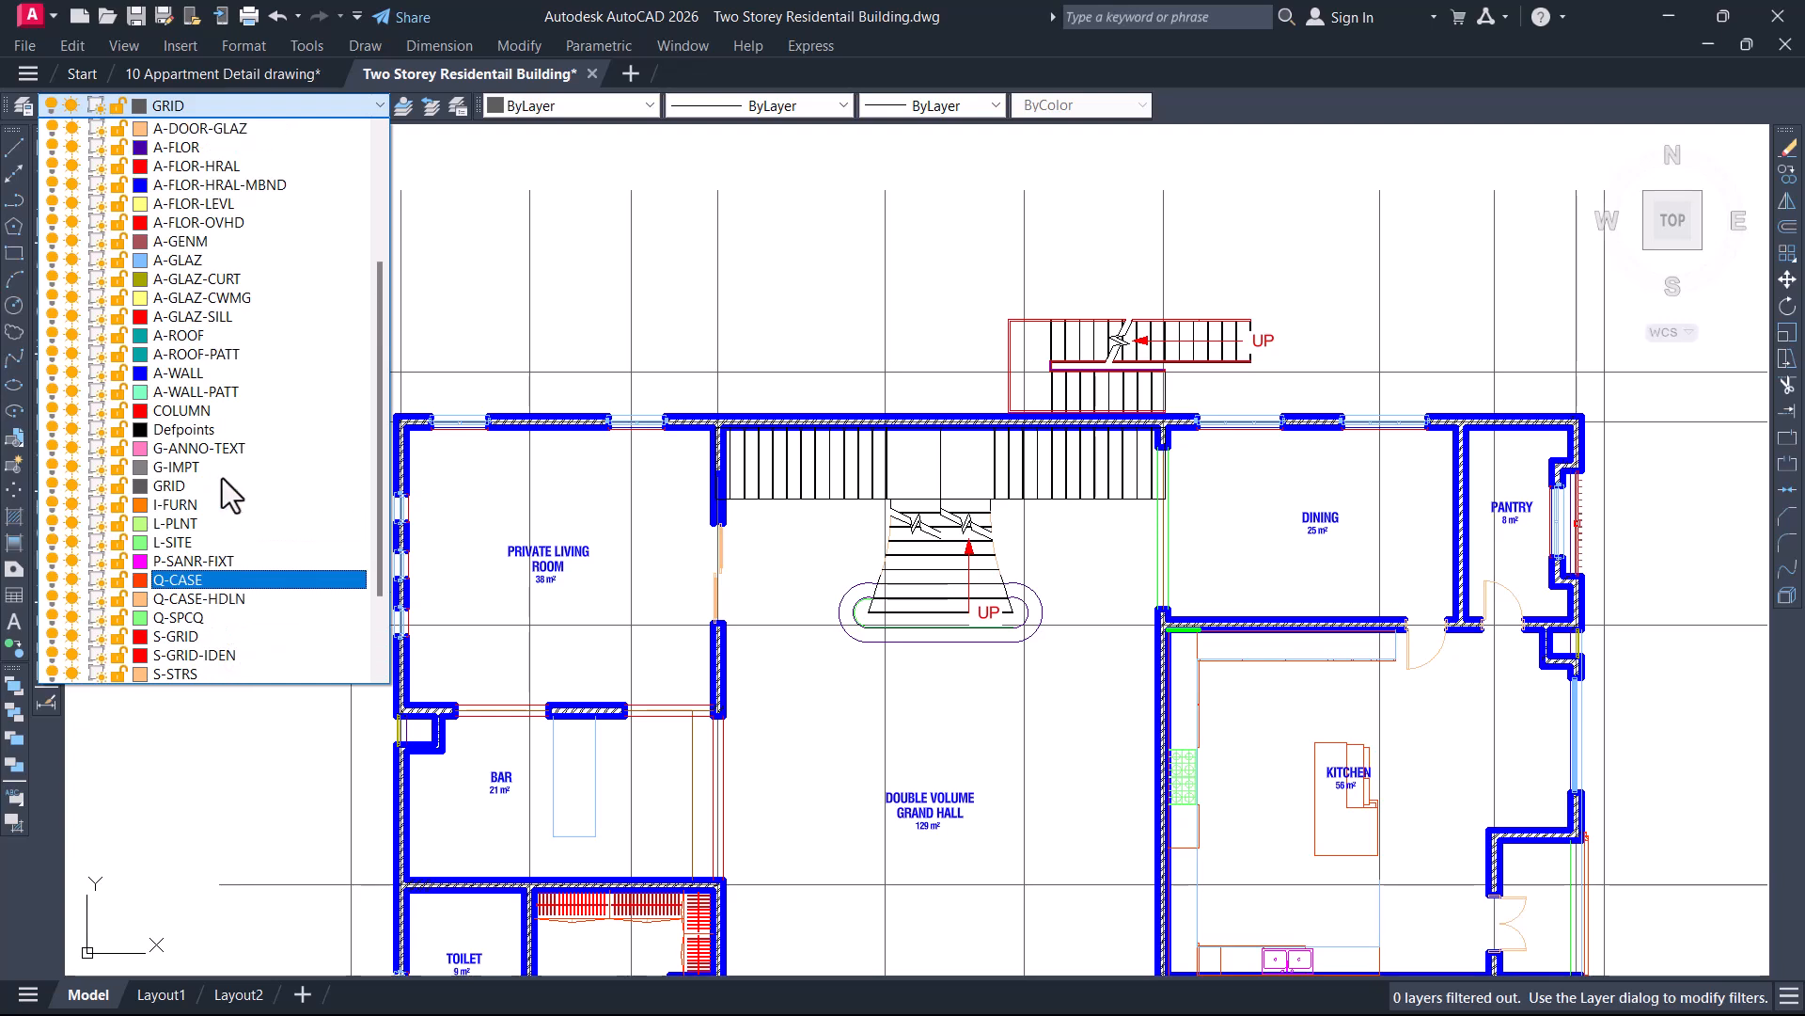
{"action": "scroll", "coordinate": [229, 470], "scroll_direction": "up", "scroll_amount": 2}
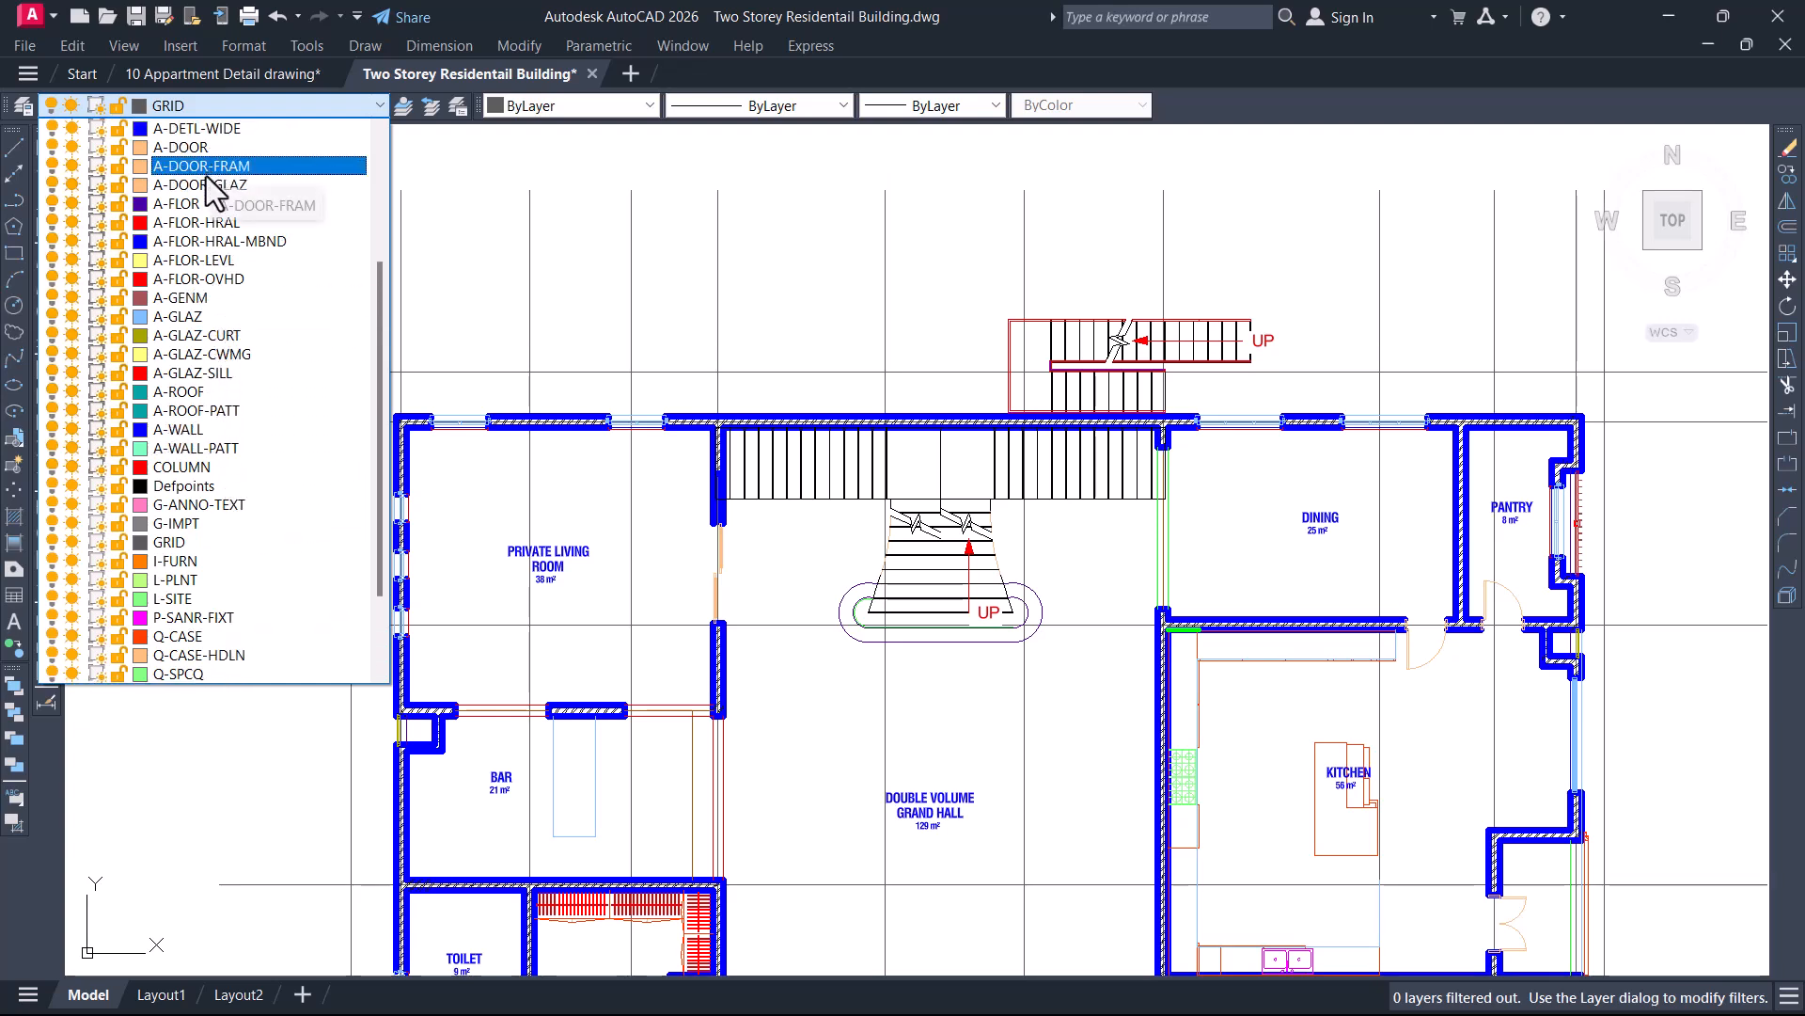
{"action": "left_click", "coordinate": [222, 467]}
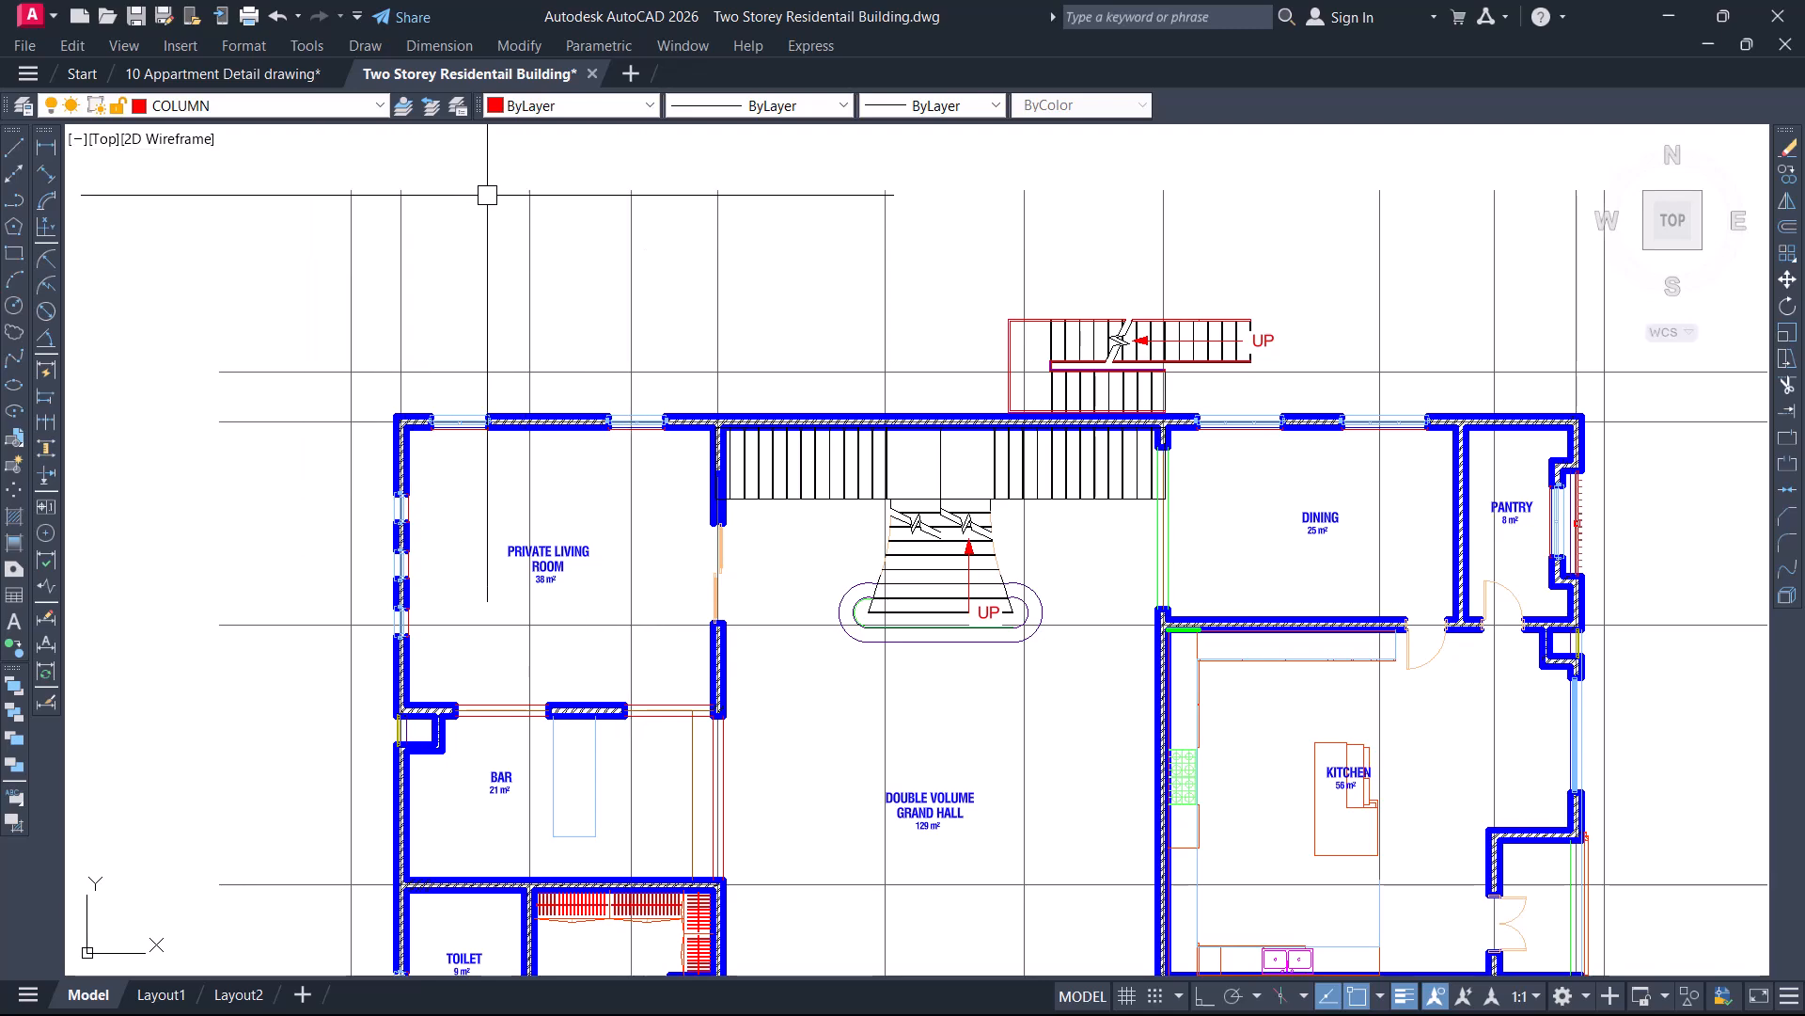
{"action": "scroll", "coordinate": [407, 370], "scroll_direction": "up", "scroll_amount": 2}
{"action": "scroll", "coordinate": [423, 347], "scroll_direction": "up", "scroll_amount": 2}
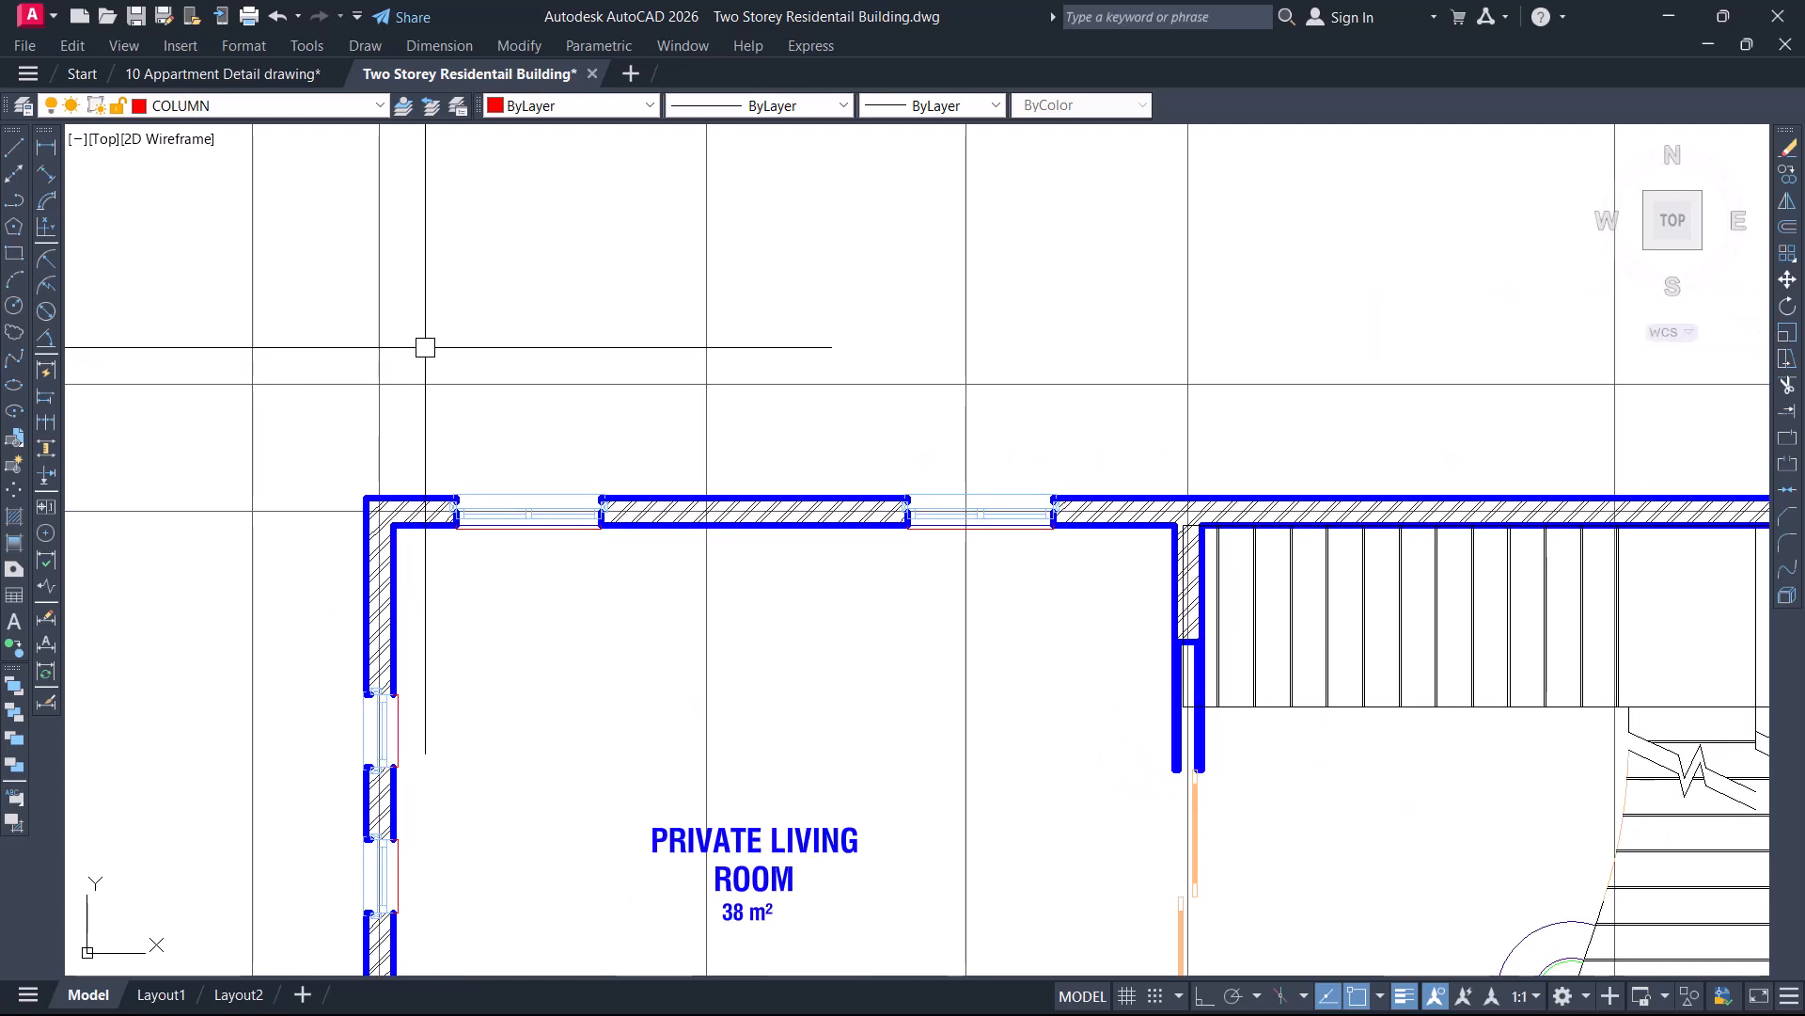
Examine the floor plans and the front elevation to review the building's overall layout and grid
{"action": "scroll", "coordinate": [427, 347], "scroll_direction": "down", "scroll_amount": 2}
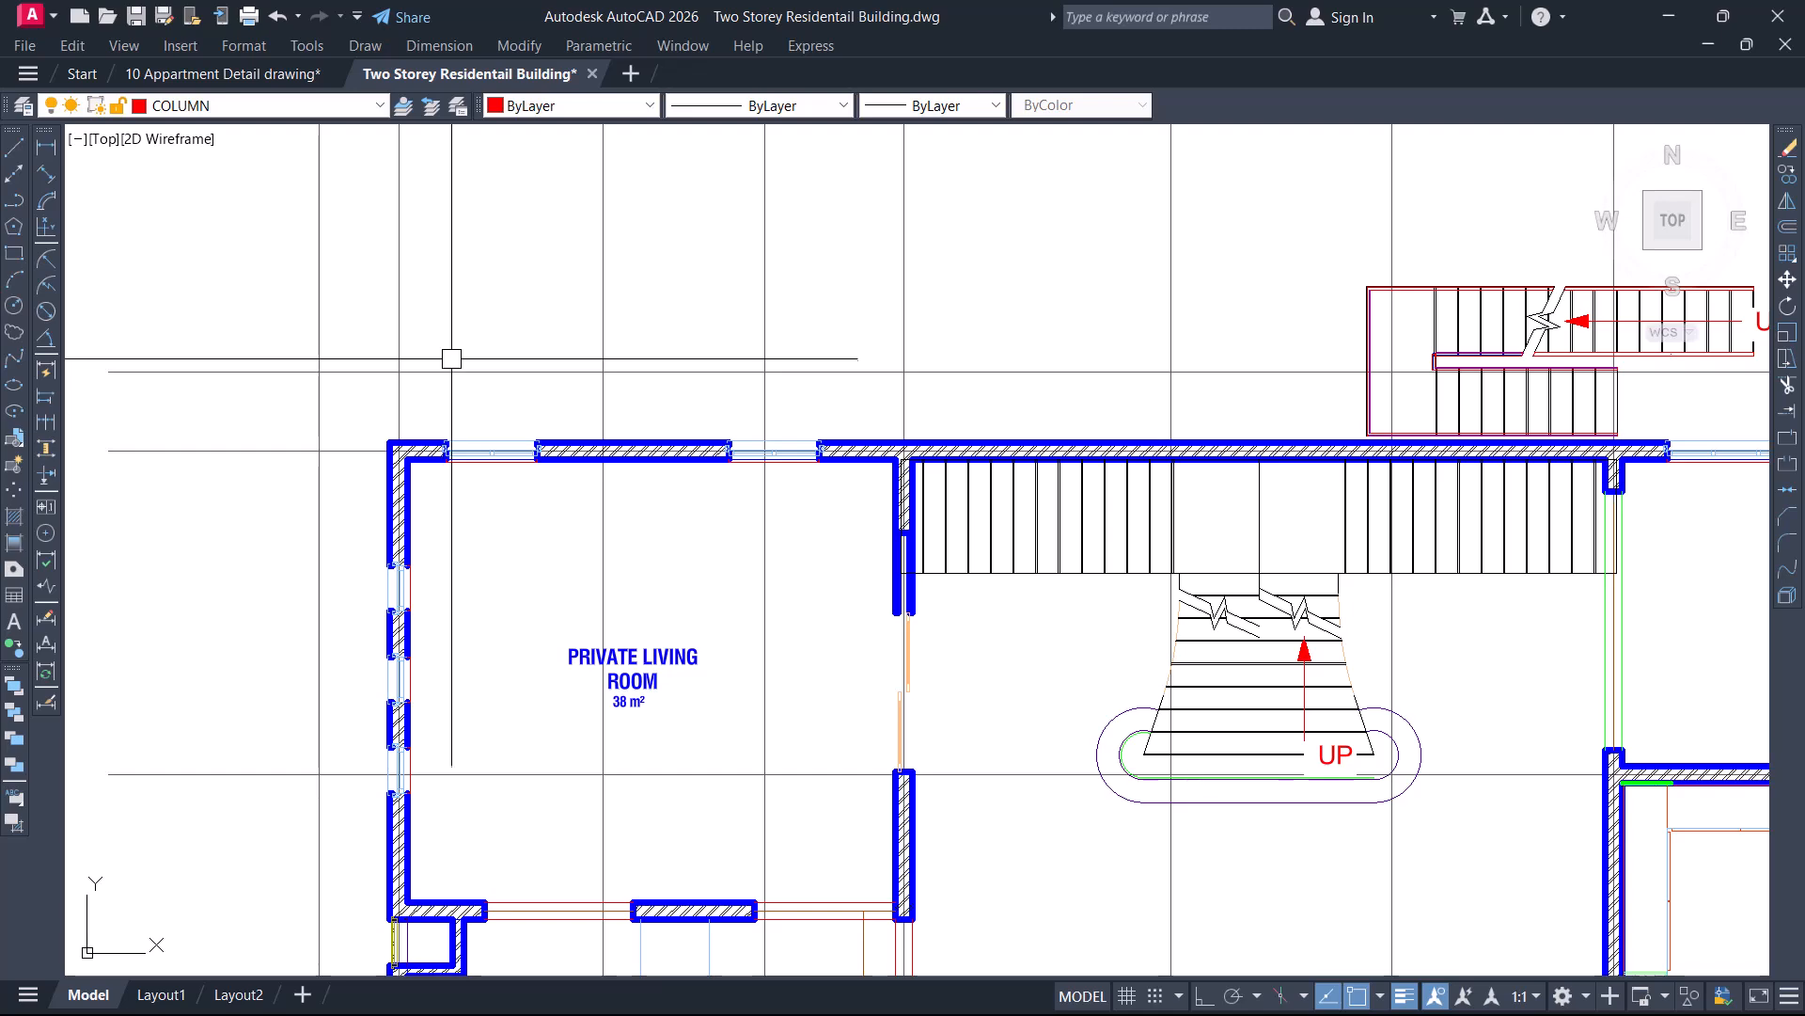
{"action": "scroll", "coordinate": [449, 356], "scroll_direction": "down", "scroll_amount": 2}
{"action": "scroll", "coordinate": [520, 346], "scroll_direction": "down", "scroll_amount": 6}
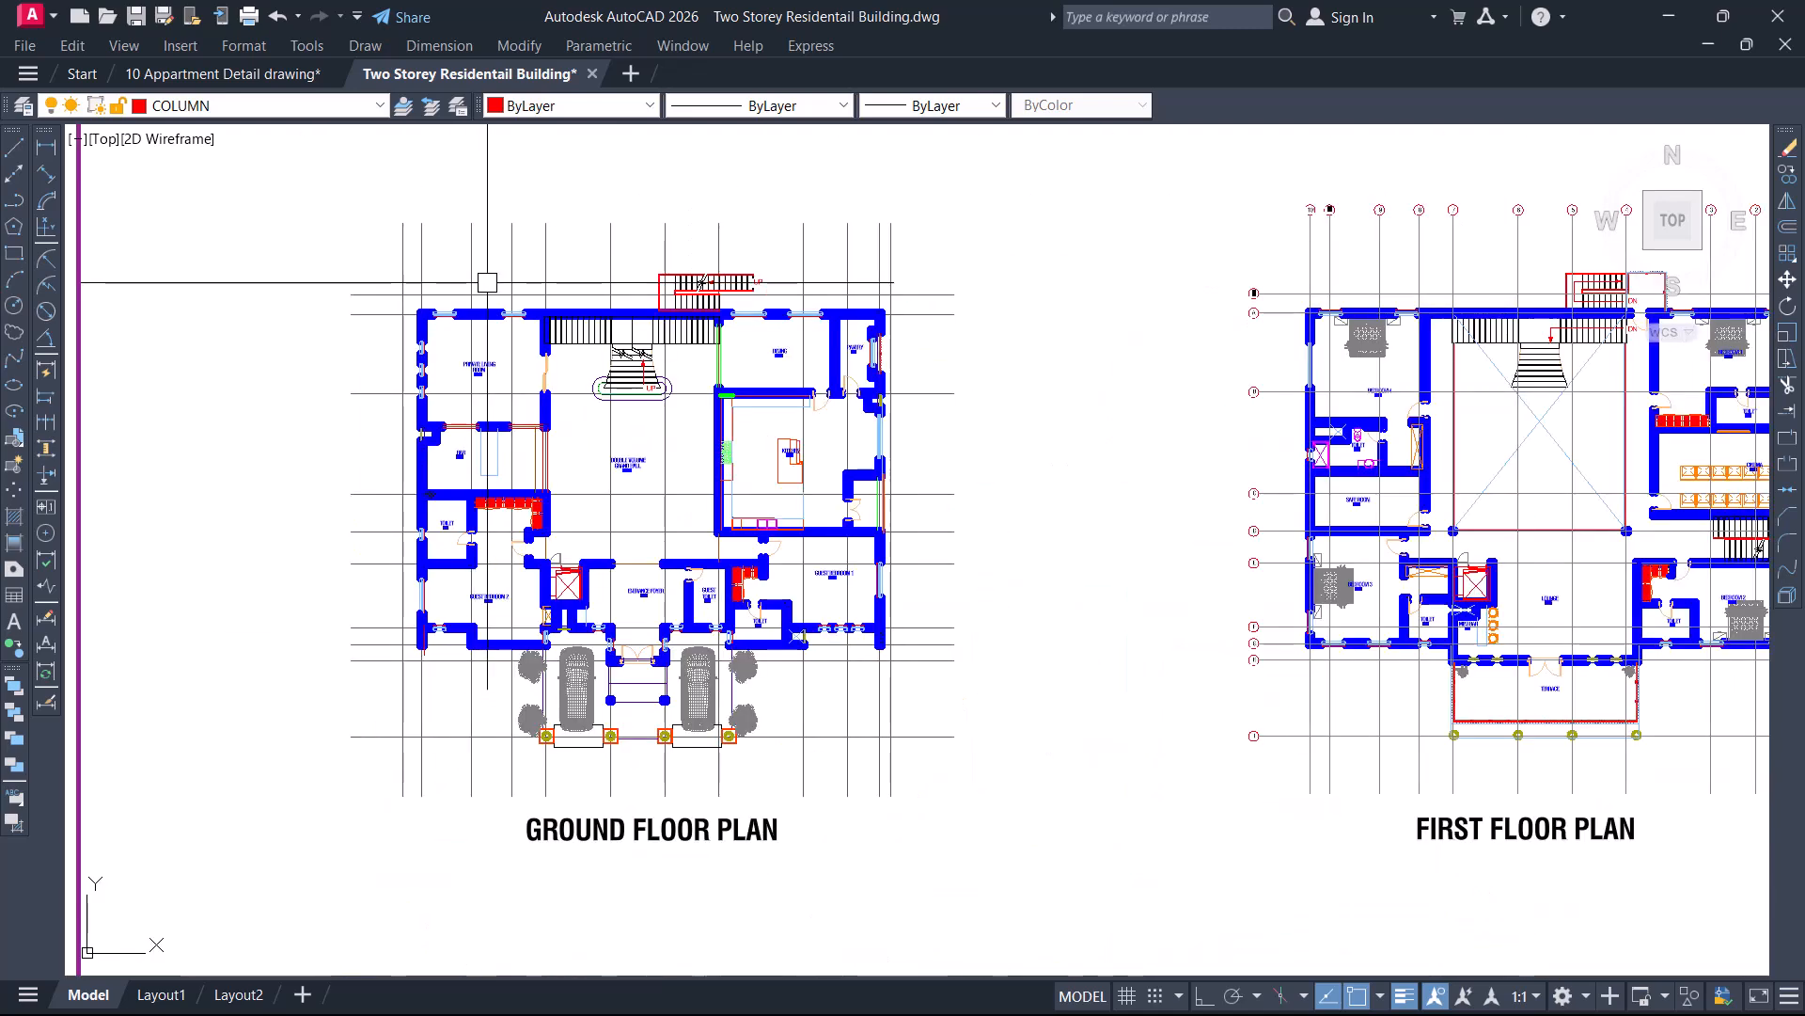
{"action": "scroll", "coordinate": [550, 308], "scroll_direction": "down", "scroll_amount": 2}
{"action": "middle_click_drag", "start_coordinate": [1120, 445], "coordinate": [705, 466]}
{"action": "scroll", "coordinate": [752, 464], "scroll_direction": "down", "scroll_amount": 4}
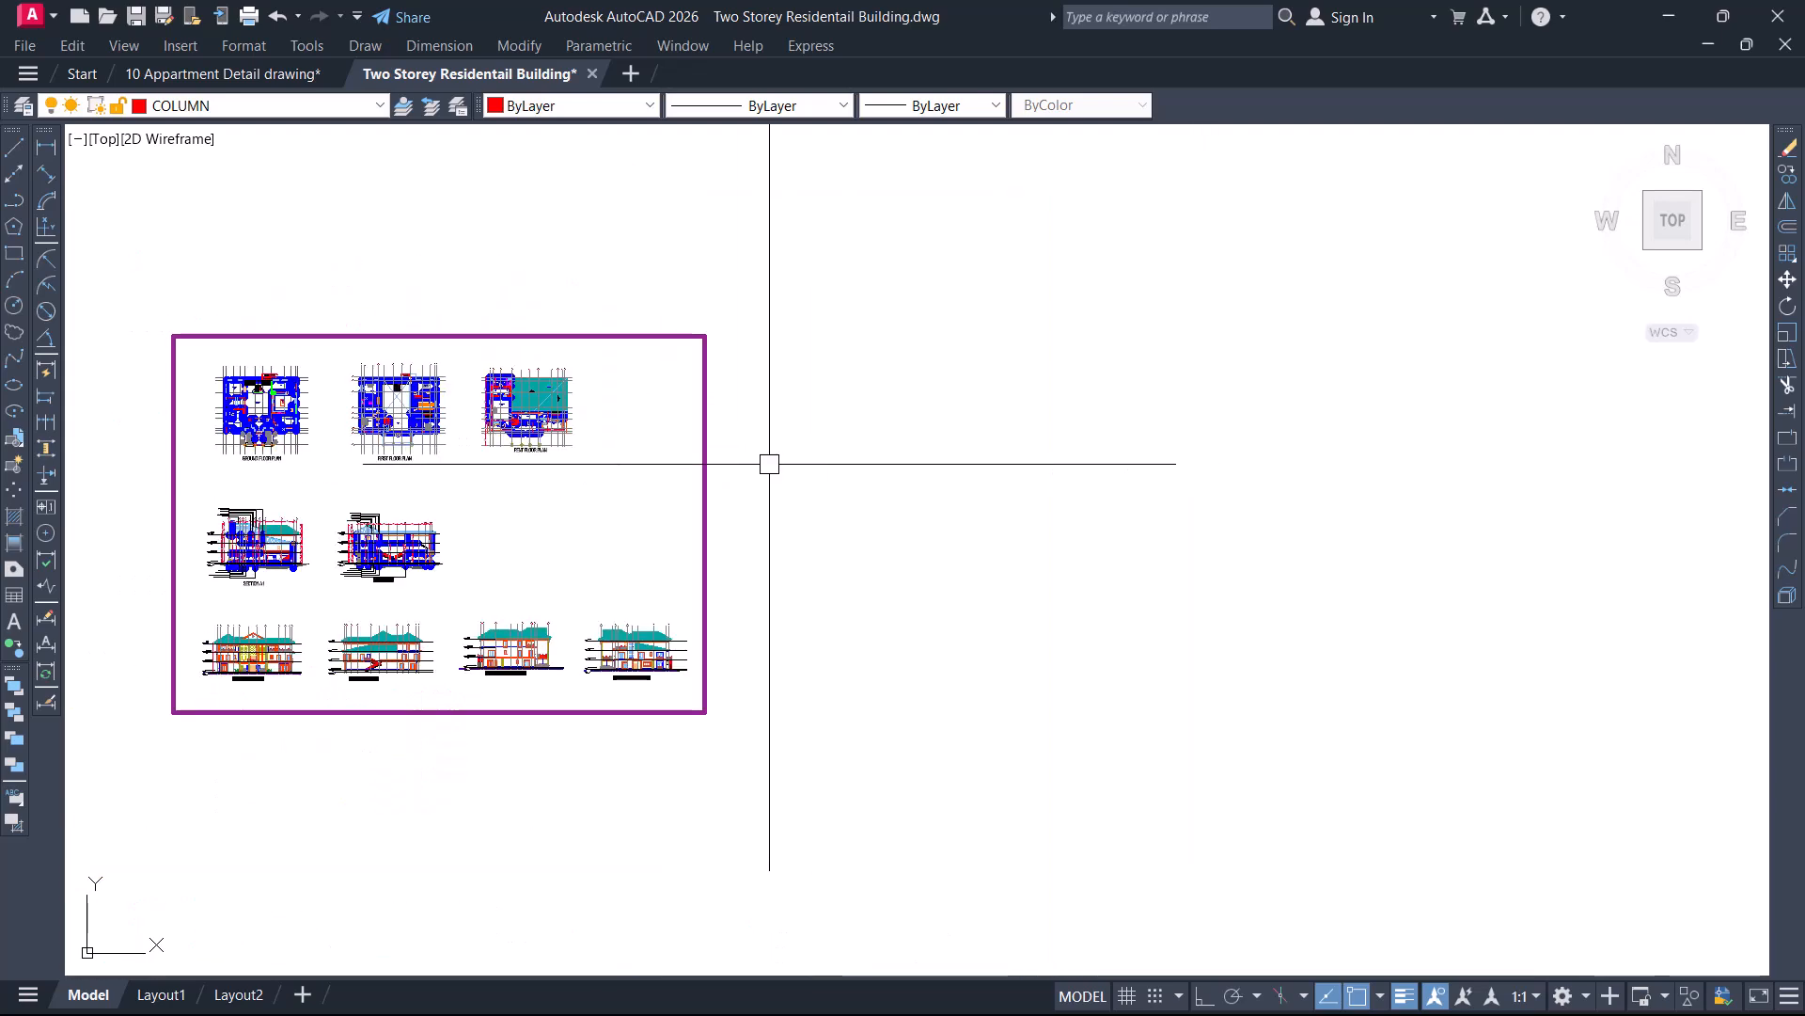
{"action": "scroll", "coordinate": [282, 658], "scroll_direction": "up", "scroll_amount": 8}
{"action": "middle_click_drag", "start_coordinate": [283, 598], "coordinate": [561, 565]}
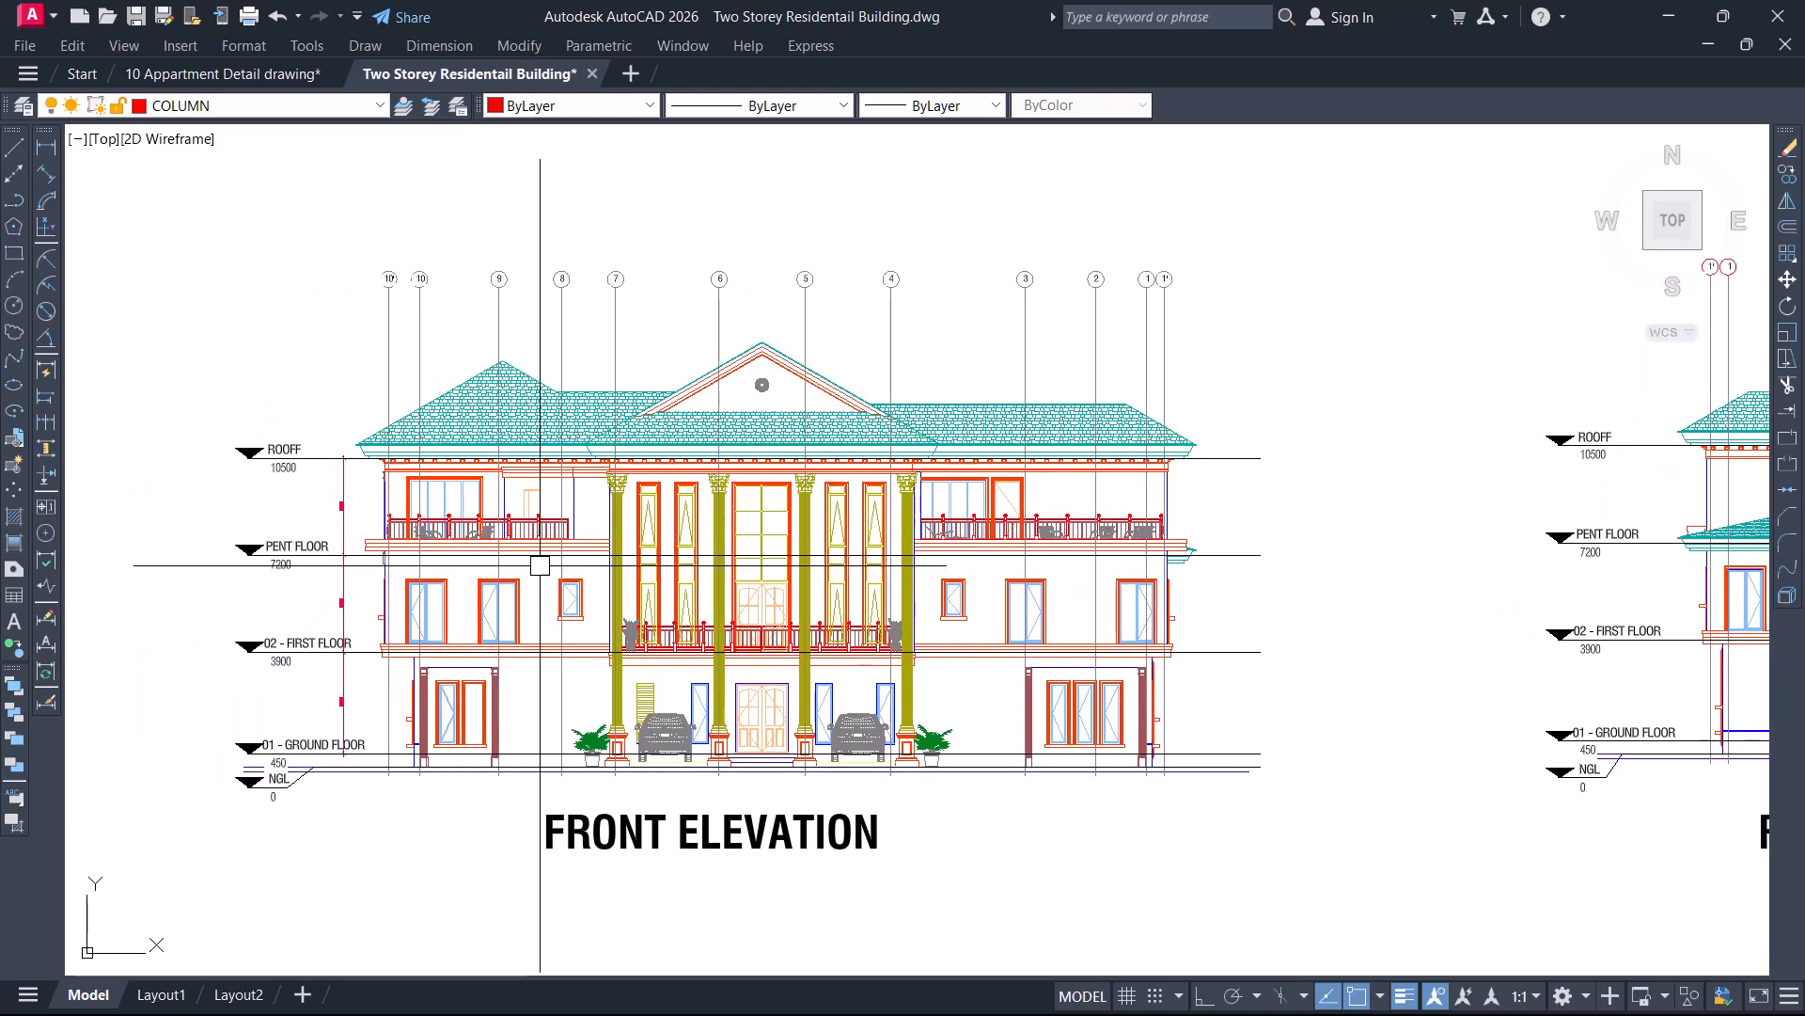
{"action": "middle_click_drag", "start_coordinate": [611, 506], "coordinate": [653, 828]}
{"action": "scroll", "coordinate": [689, 638], "scroll_direction": "down", "scroll_amount": 4}
{"action": "middle_click_drag", "start_coordinate": [718, 470], "coordinate": [708, 656]}
{"action": "scroll", "coordinate": [711, 235], "scroll_direction": "up", "scroll_amount": 6}
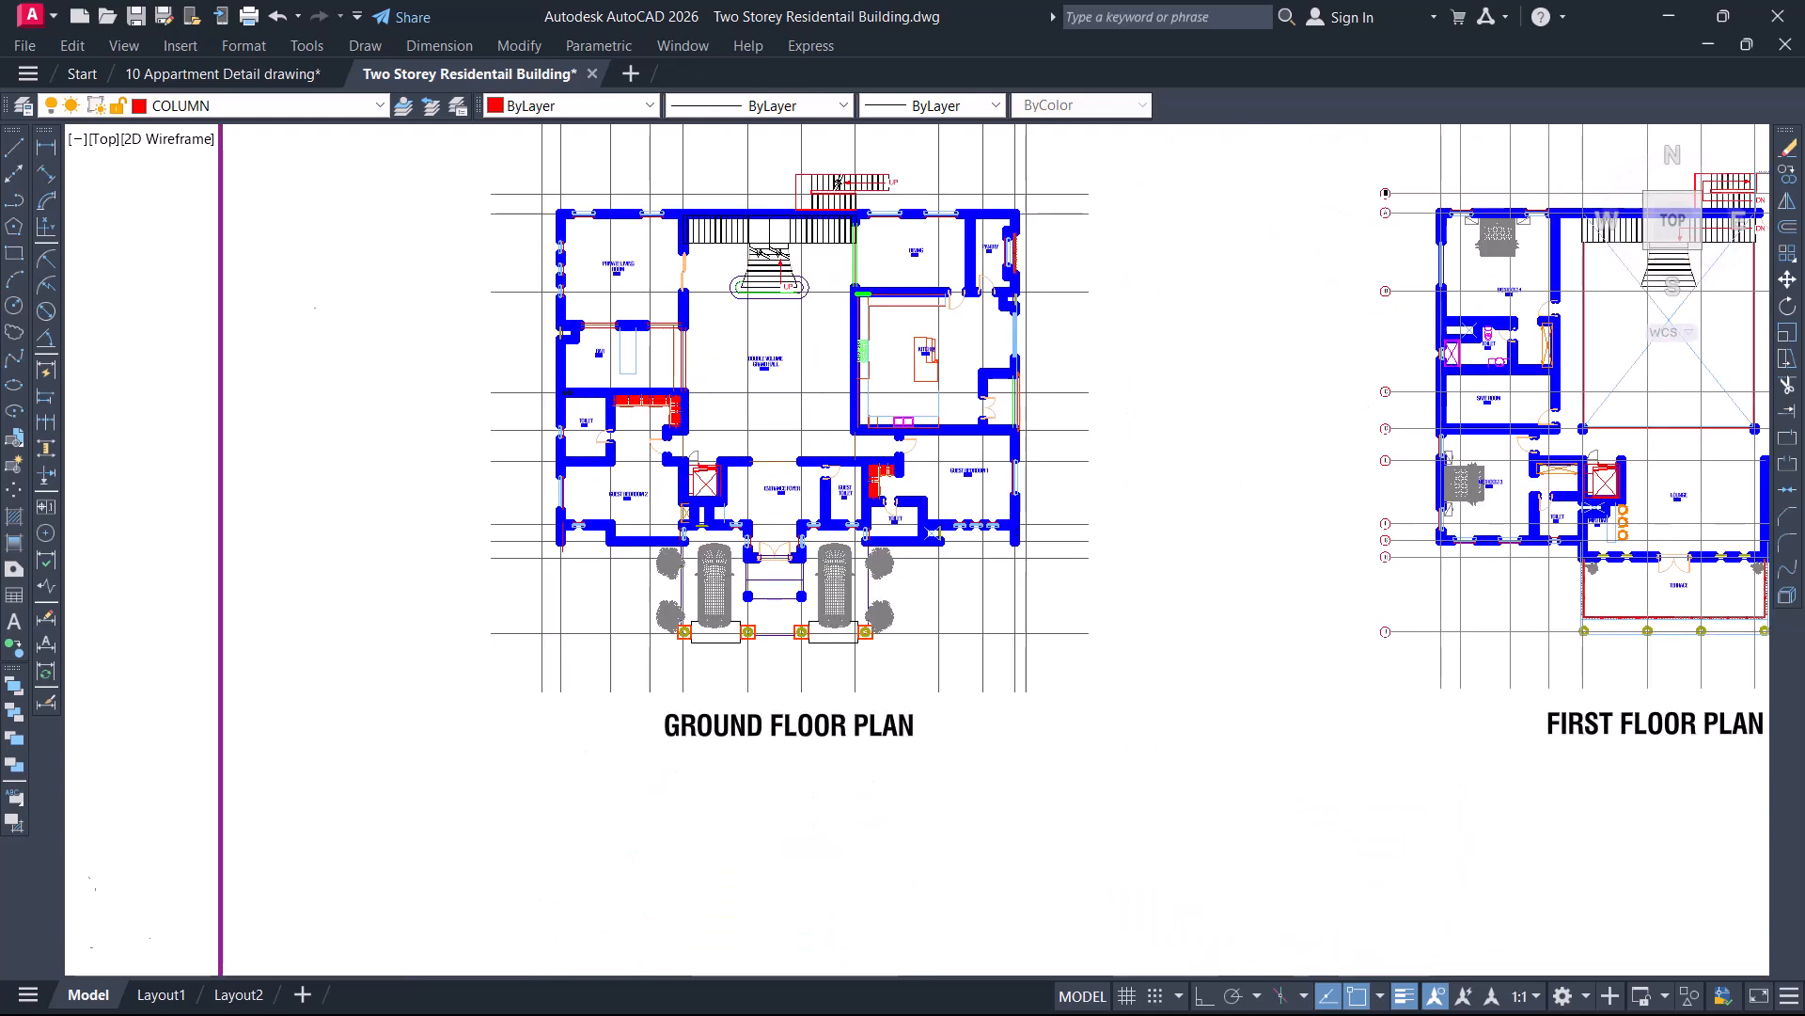
Draw a 225 x 225 rectangular column filling the outer wall corner of the private living room on the ground floor plan
{"action": "middle_click_drag", "start_coordinate": [733, 278], "coordinate": [695, 540]}
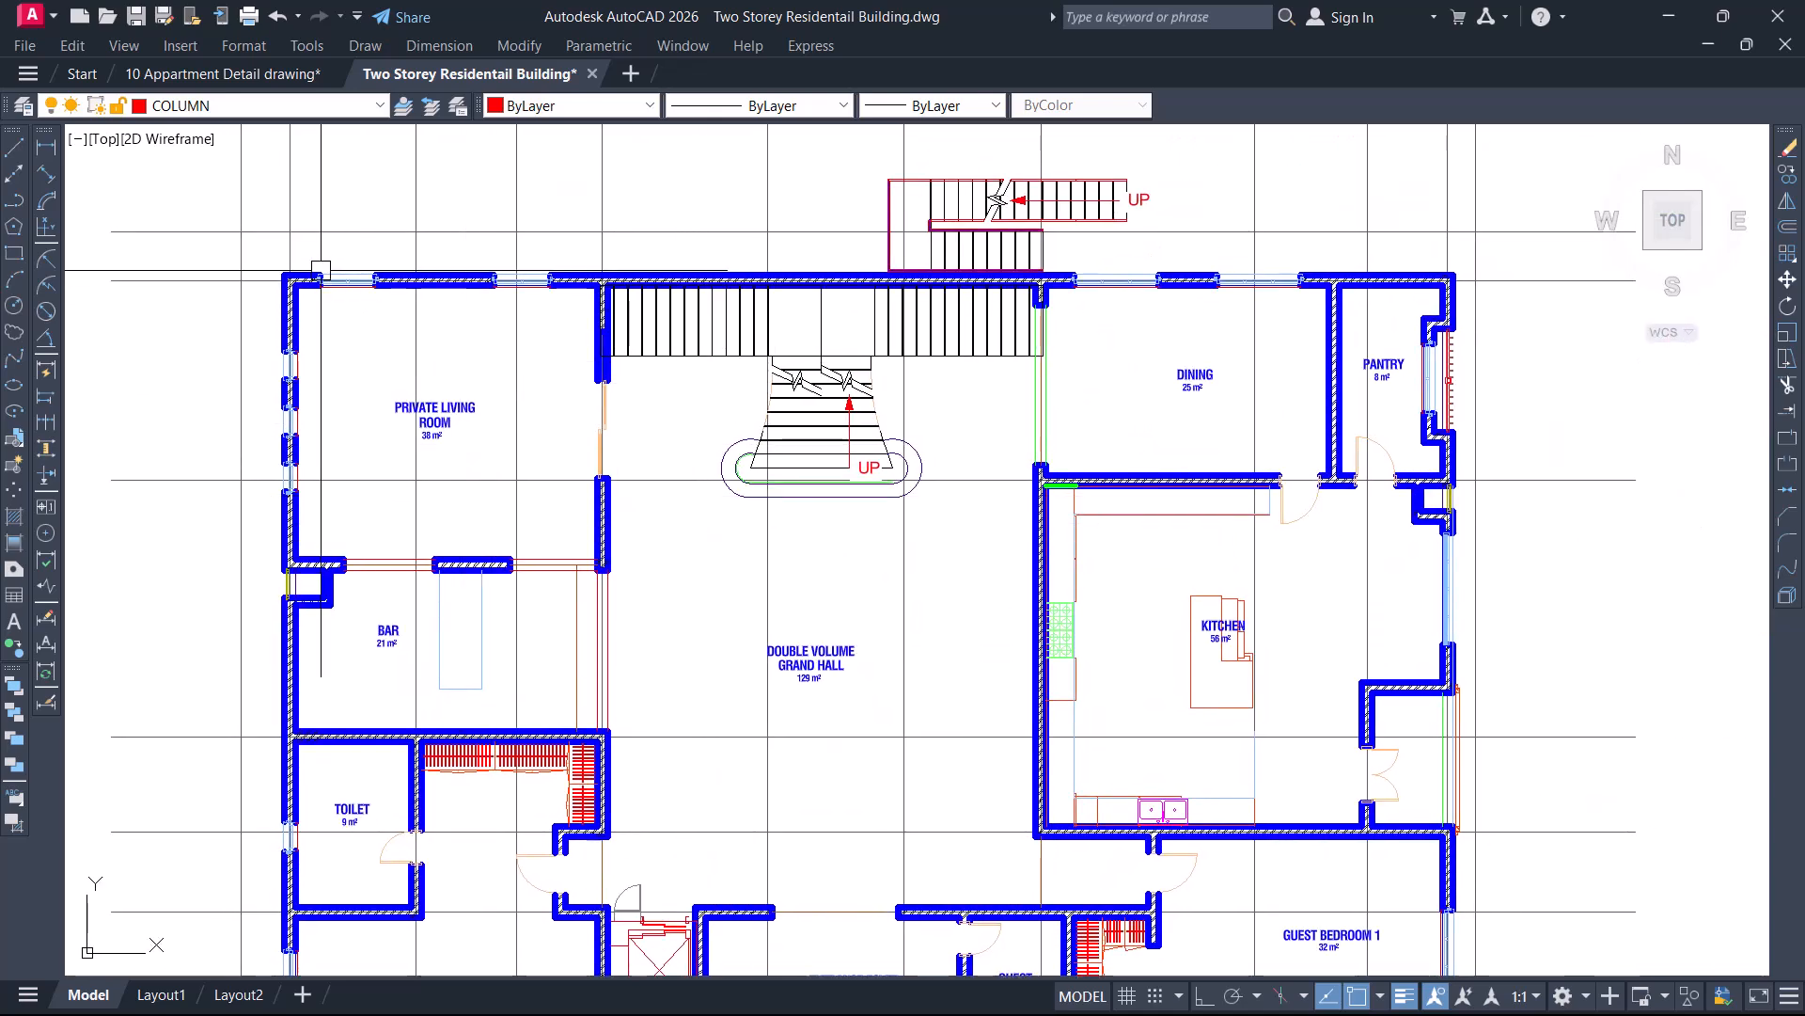
{"action": "scroll", "coordinate": [293, 252], "scroll_direction": "up", "scroll_amount": 2}
{"action": "middle_click_drag", "start_coordinate": [282, 259], "coordinate": [447, 330]}
{"action": "scroll", "coordinate": [445, 326], "scroll_direction": "up", "scroll_amount": 2}
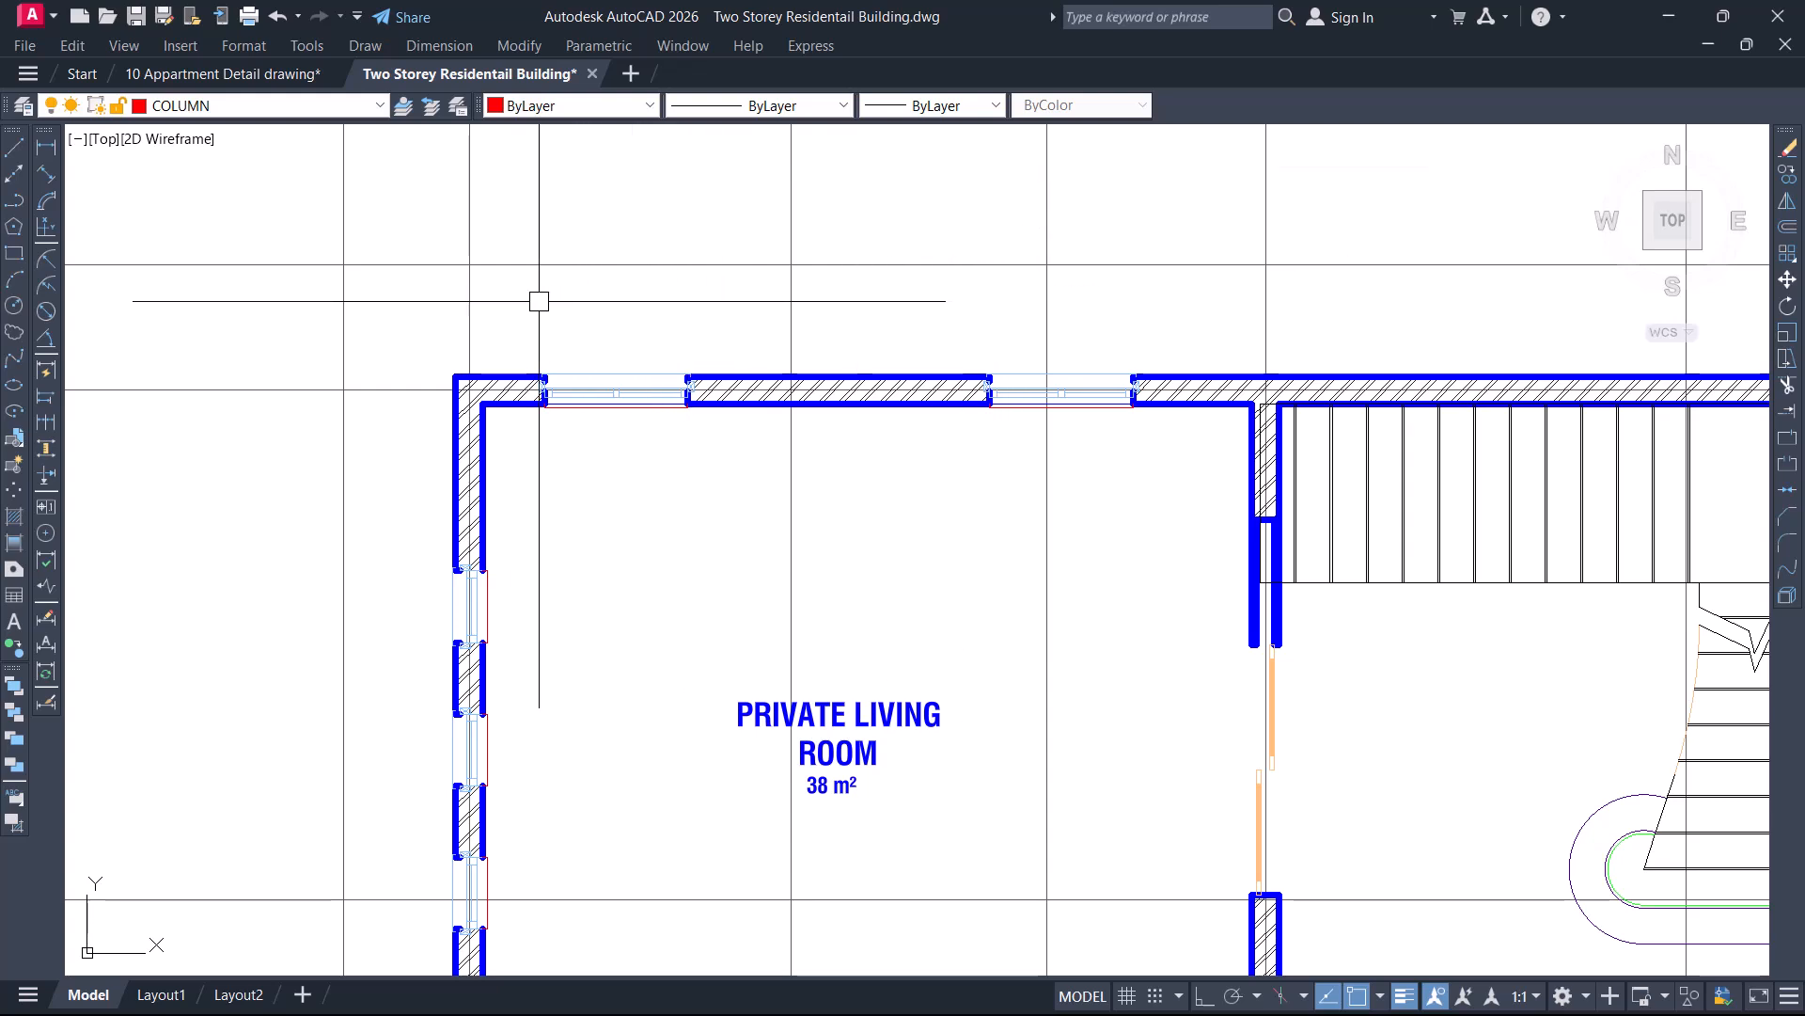
{"action": "scroll", "coordinate": [522, 310], "scroll_direction": "up", "scroll_amount": 3}
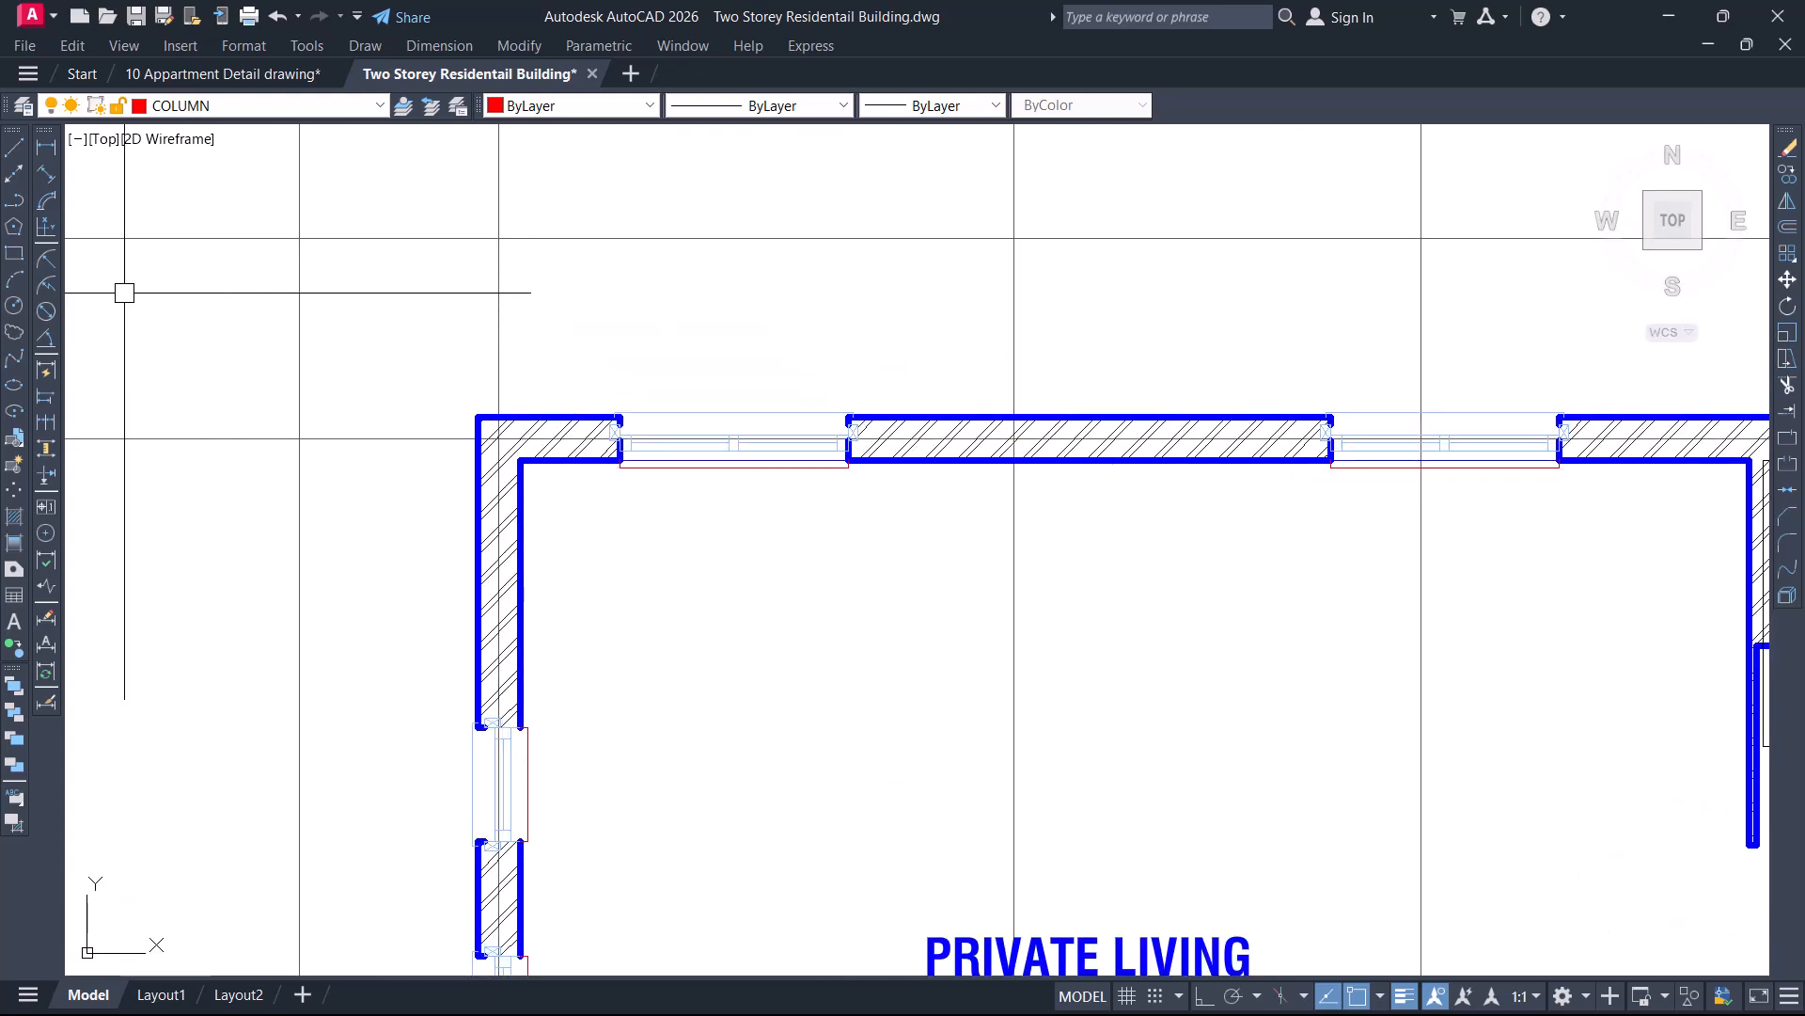
{"action": "left_click", "coordinate": [13, 254]}
{"action": "scroll", "coordinate": [475, 413], "scroll_direction": "up", "scroll_amount": 5}
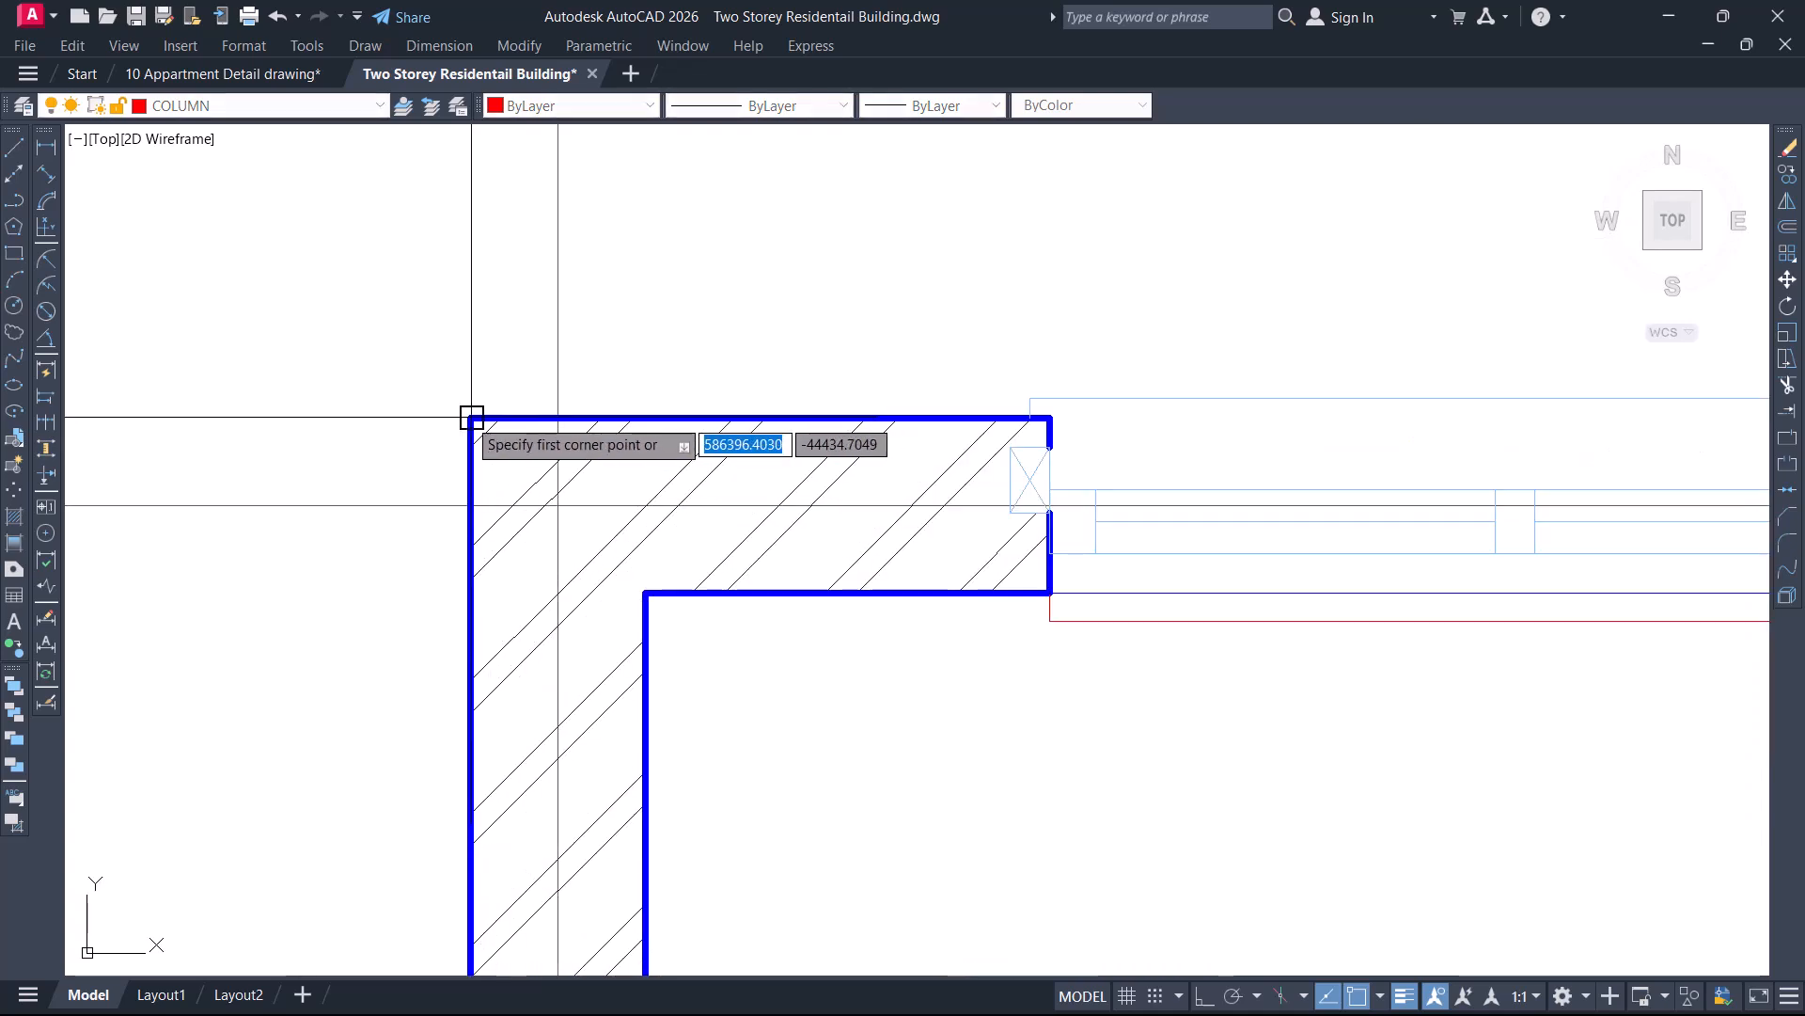
{"action": "left_click", "coordinate": [472, 417]}
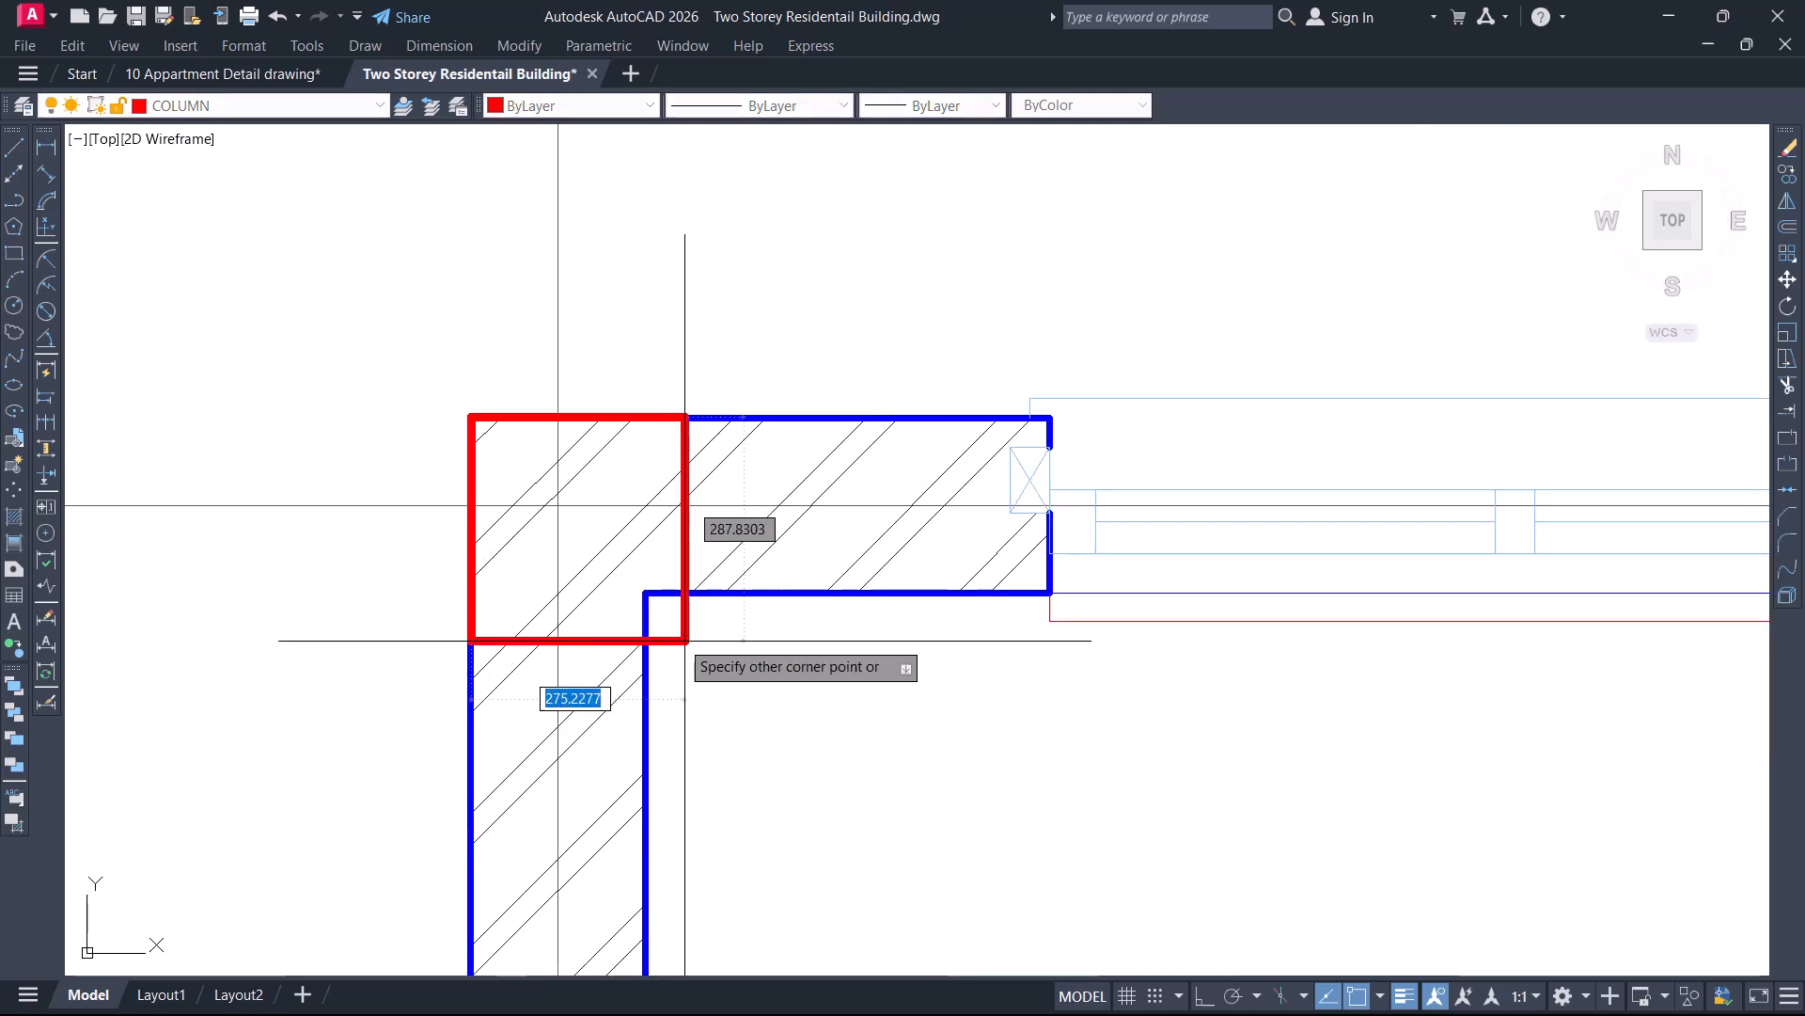
{"action": "scroll", "coordinate": [649, 611], "scroll_direction": "up", "scroll_amount": 2}
{"action": "left_click", "coordinate": [642, 580]}
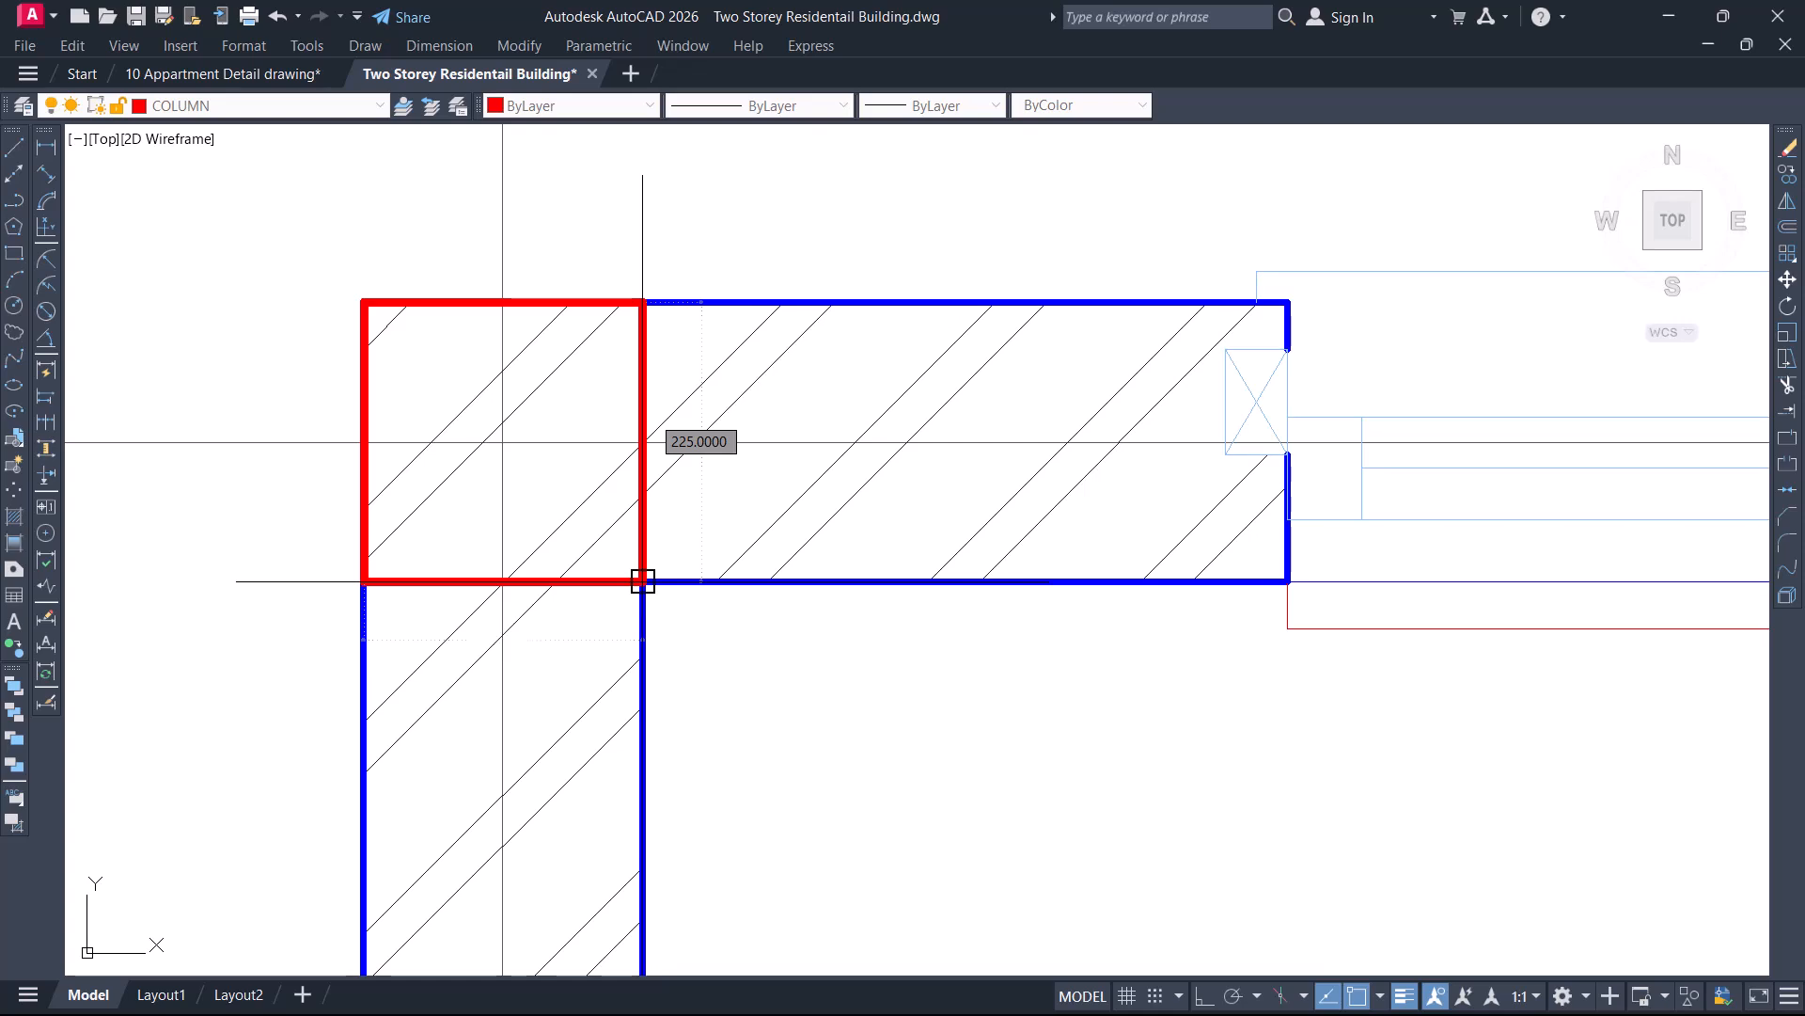
{"action": "scroll", "coordinate": [779, 419], "scroll_direction": "down", "scroll_amount": 2}
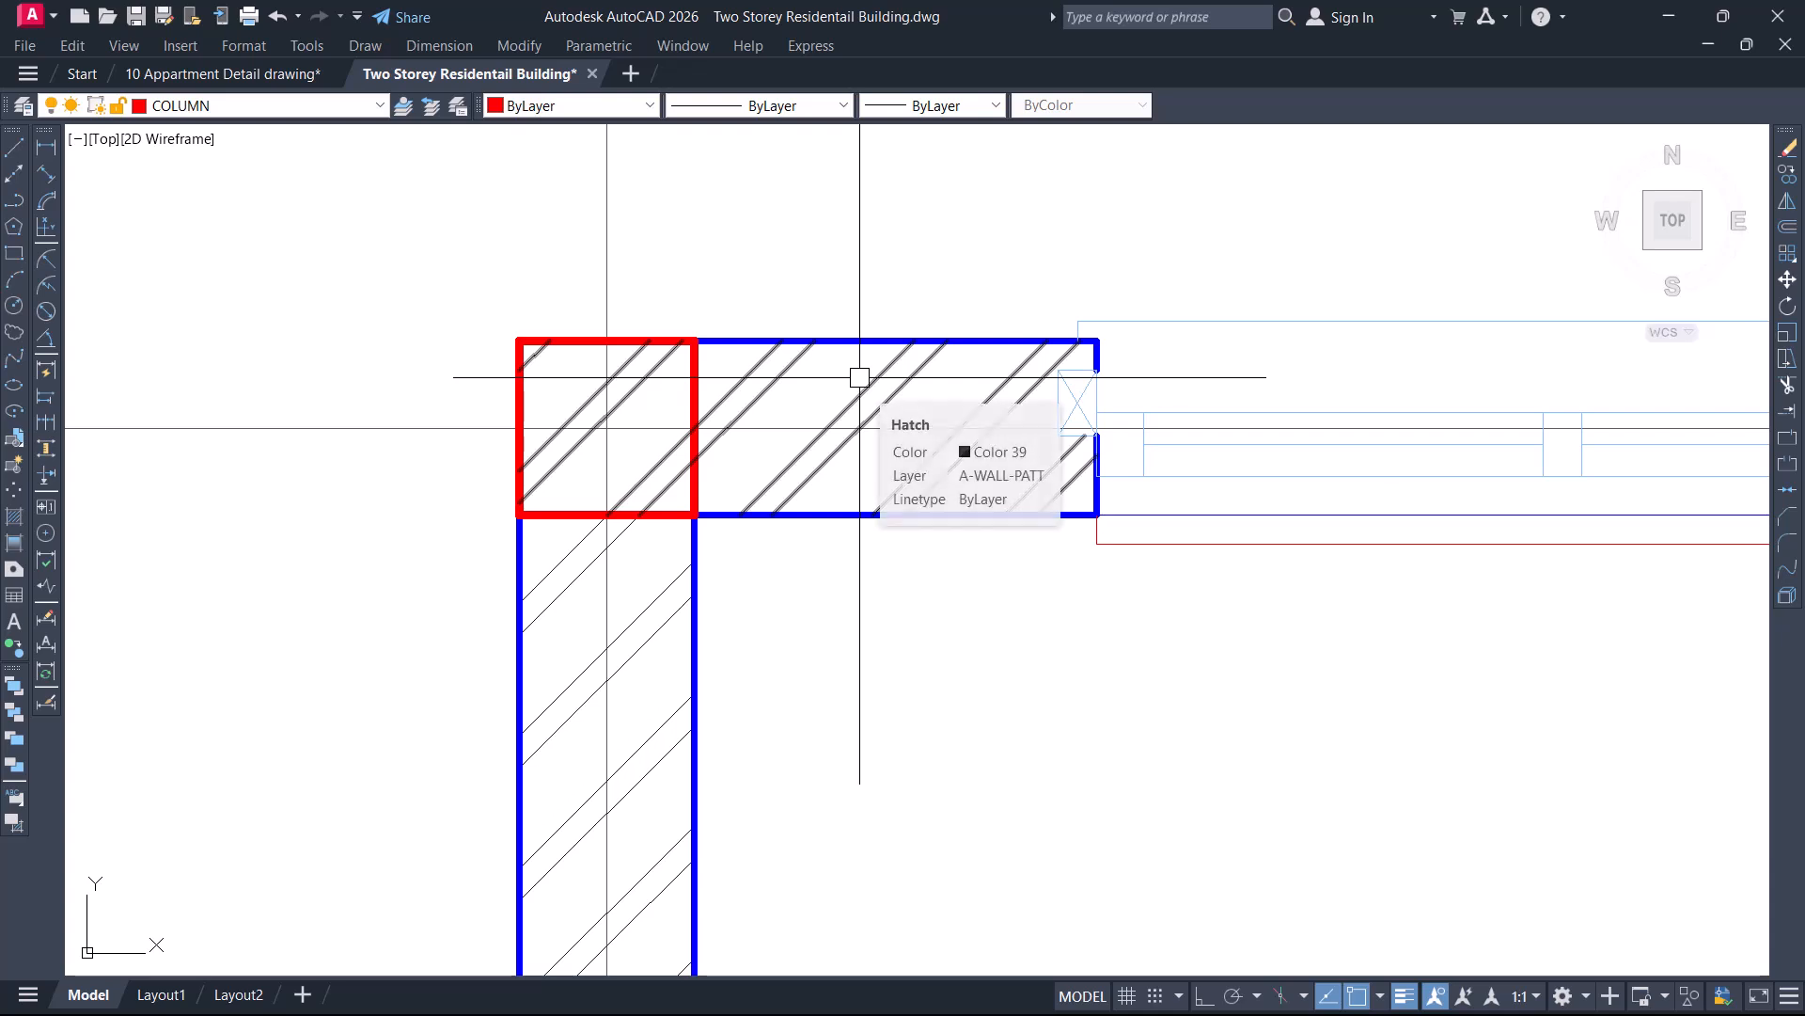
Examine the corner column's fit within the walls and the next wall junction beside the main stairs
{"action": "scroll", "coordinate": [860, 377], "scroll_direction": "down", "scroll_amount": 6}
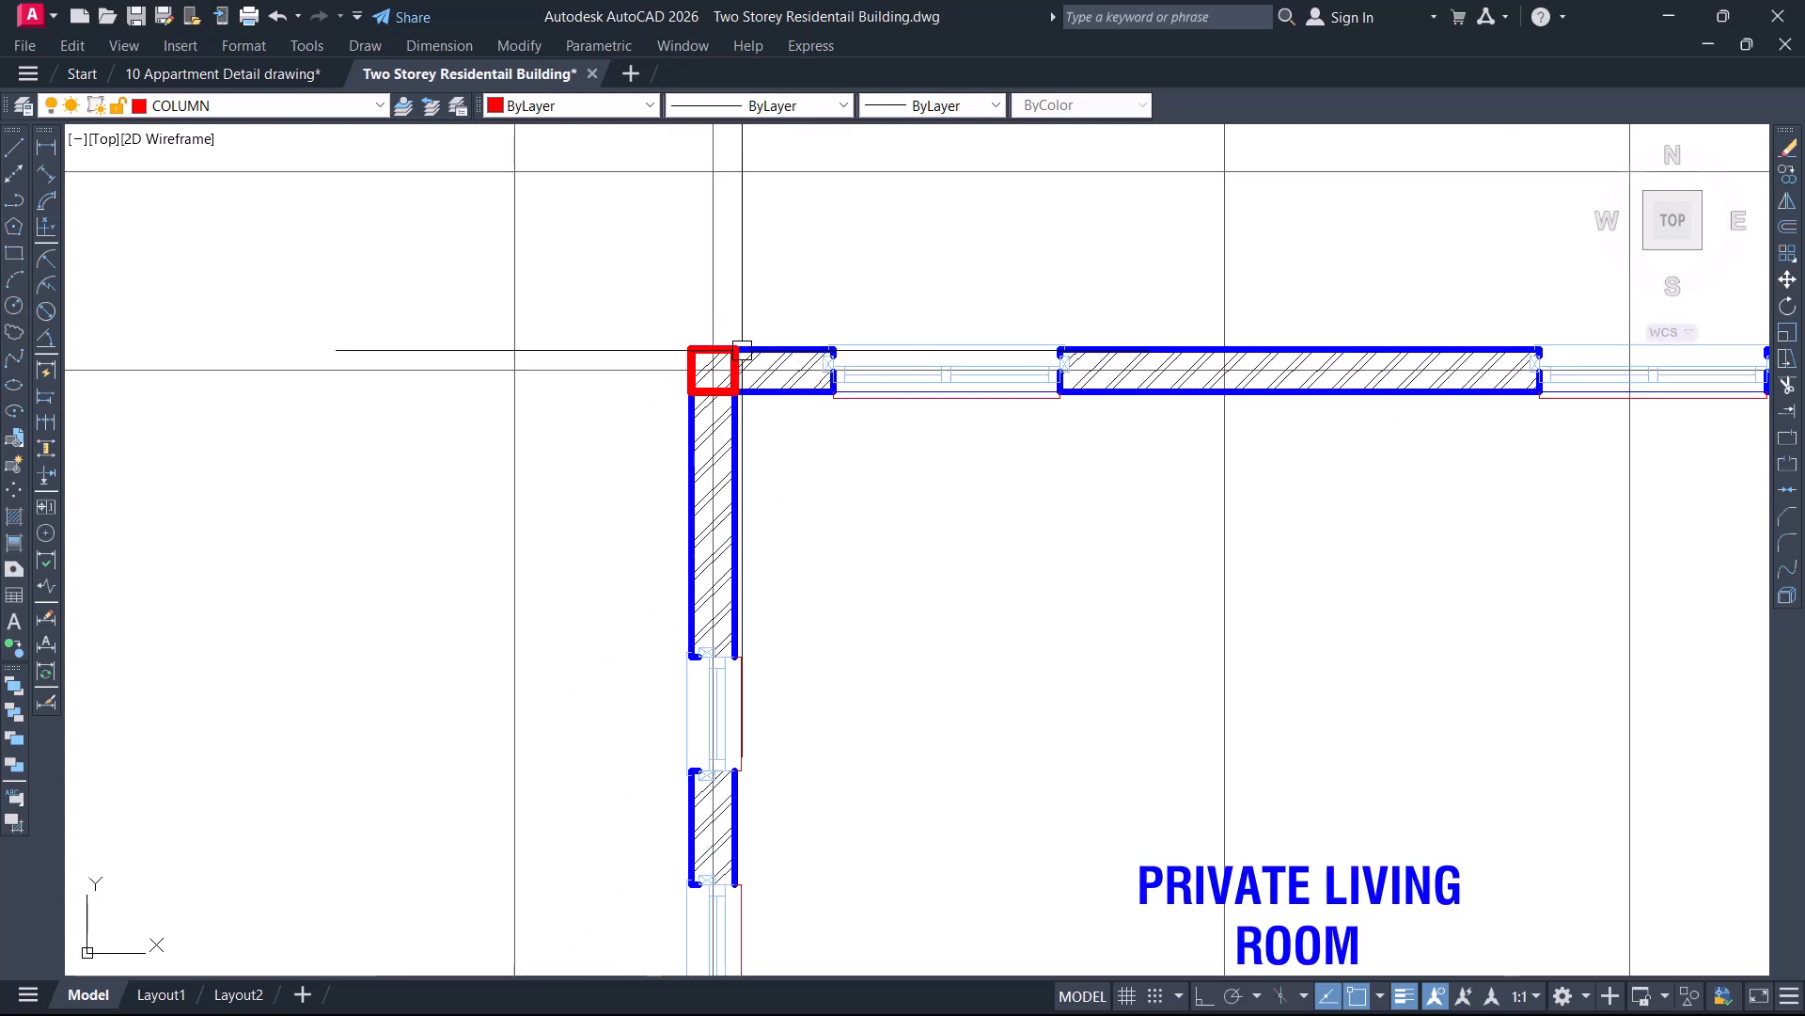
{"action": "scroll", "coordinate": [739, 363], "scroll_direction": "up", "scroll_amount": 4}
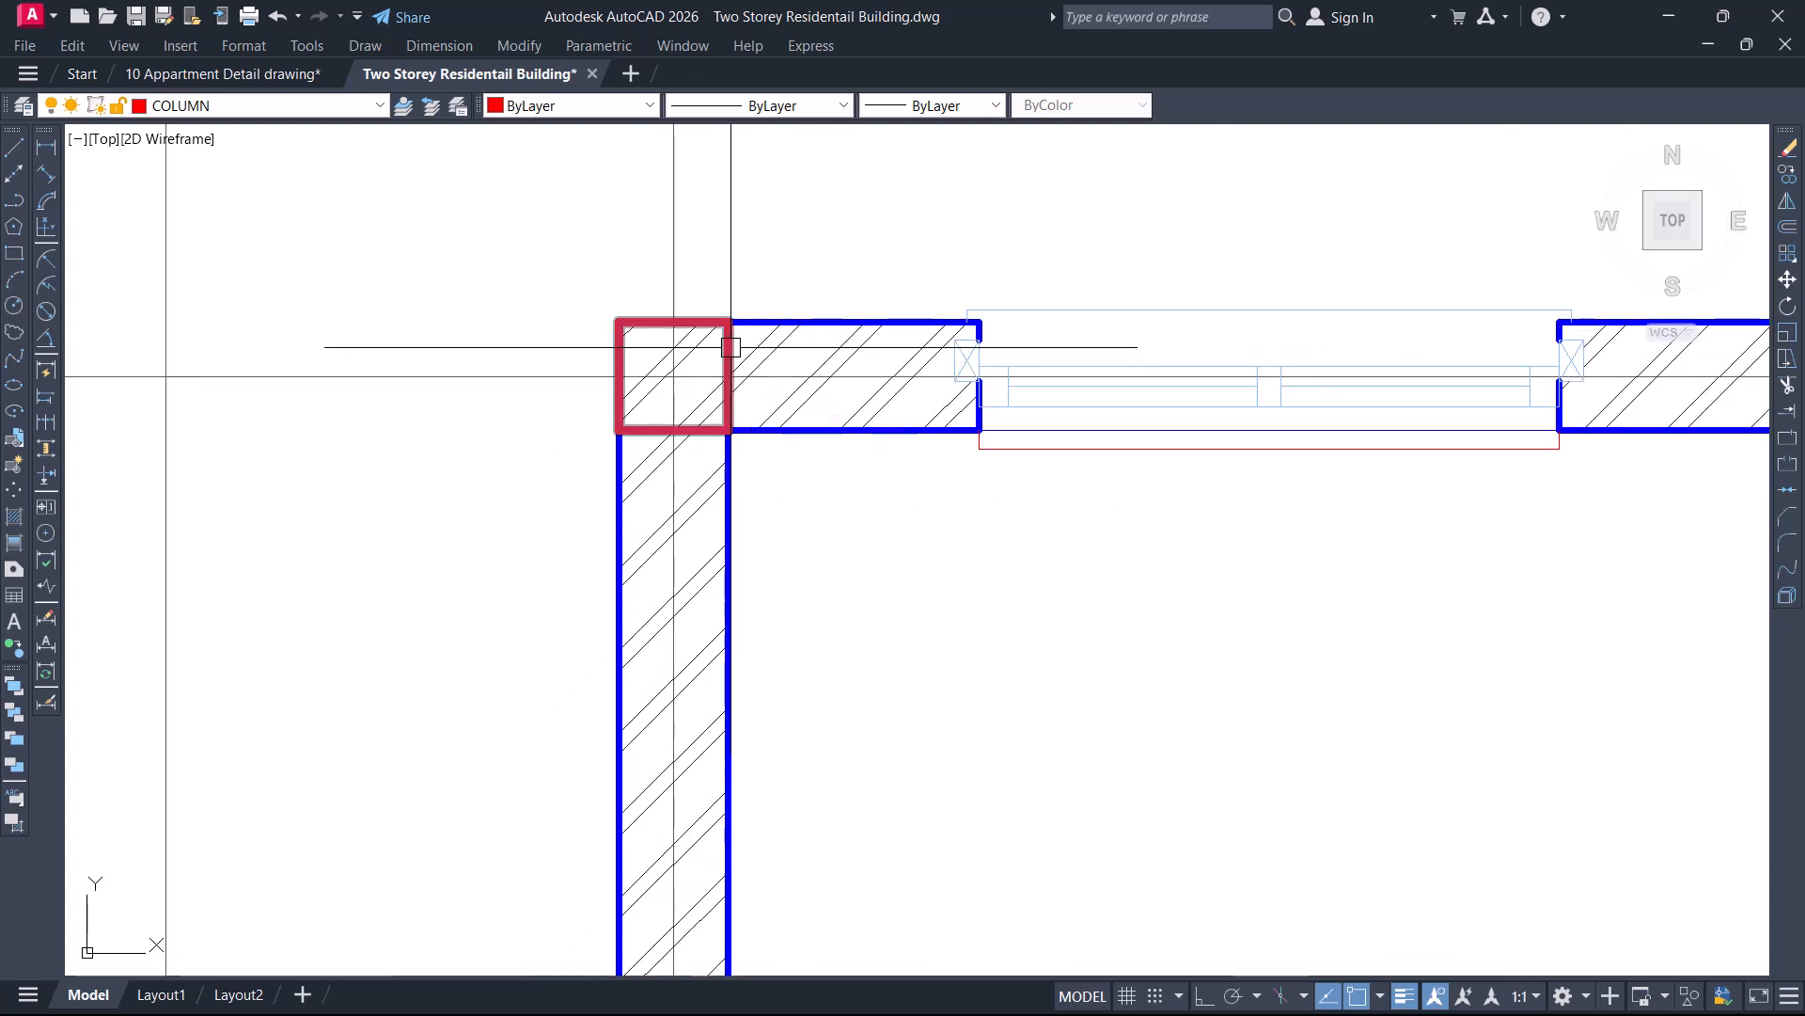
{"action": "scroll", "coordinate": [673, 377], "scroll_direction": "up", "scroll_amount": 4}
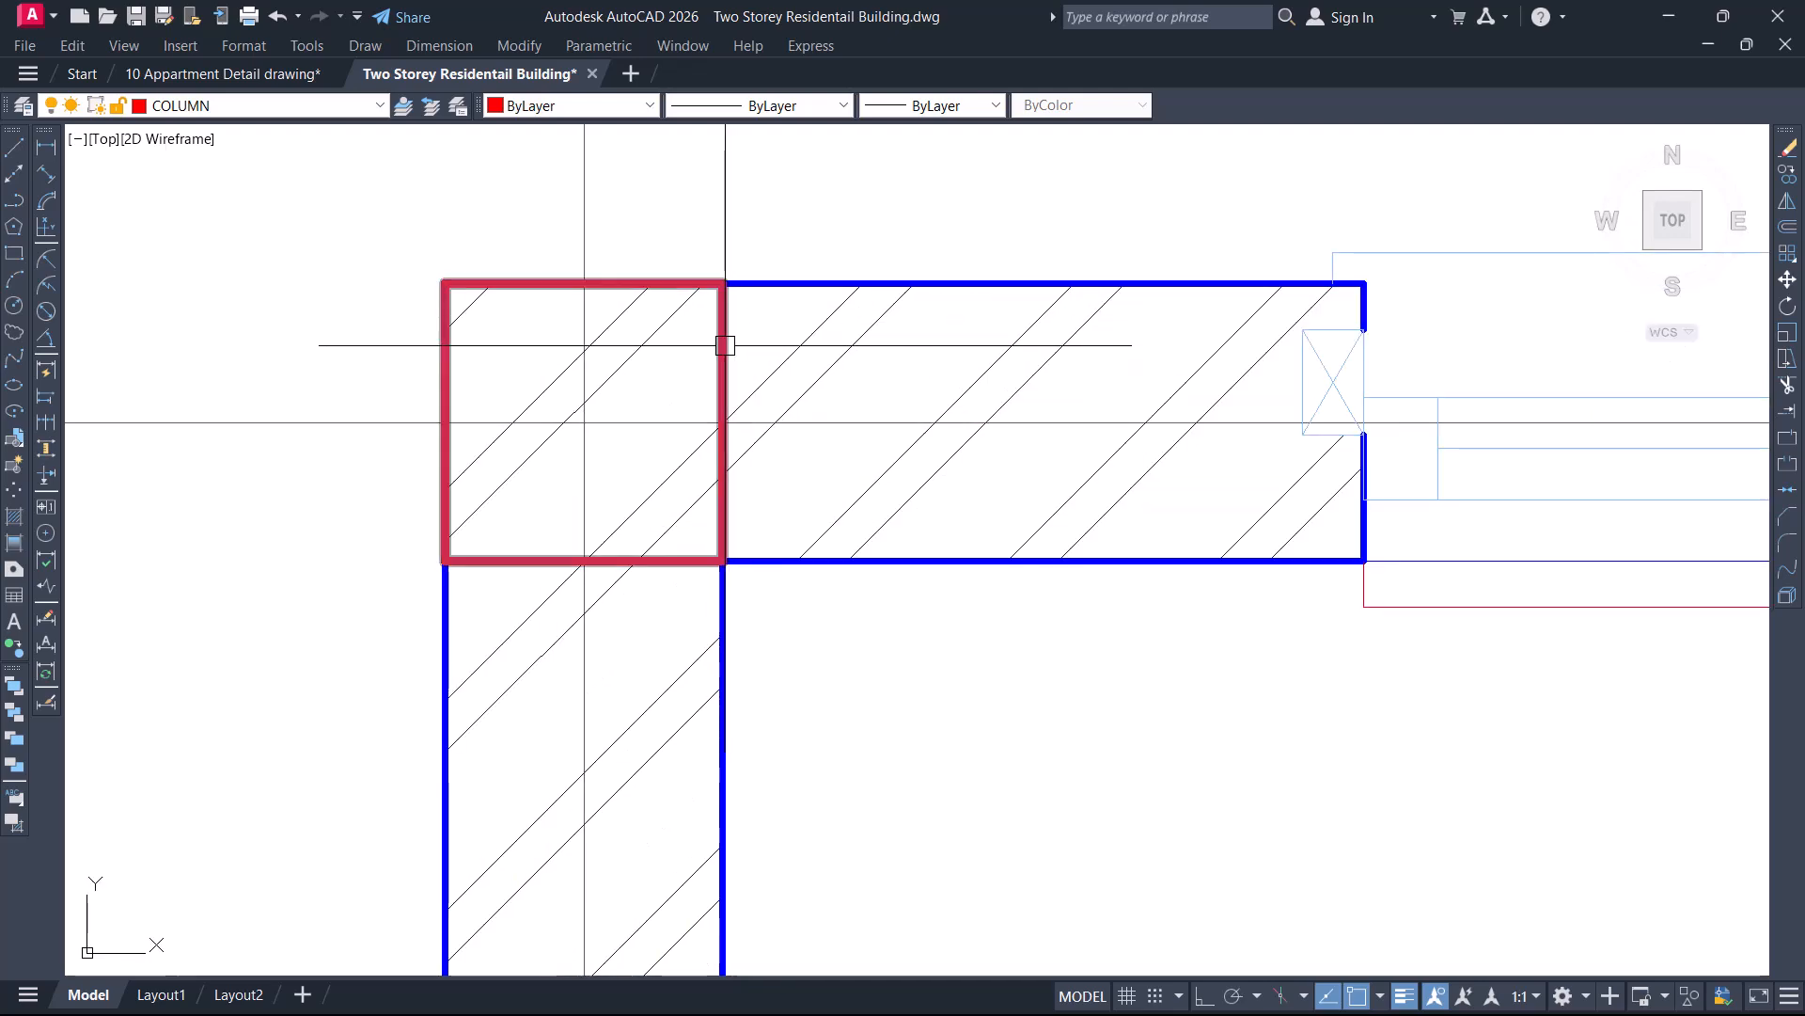
{"action": "scroll", "coordinate": [698, 379], "scroll_direction": "down", "scroll_amount": 9}
{"action": "scroll", "coordinate": [698, 379], "scroll_direction": "down", "scroll_amount": 2}
{"action": "middle_click_drag", "start_coordinate": [839, 380], "coordinate": [609, 406]}
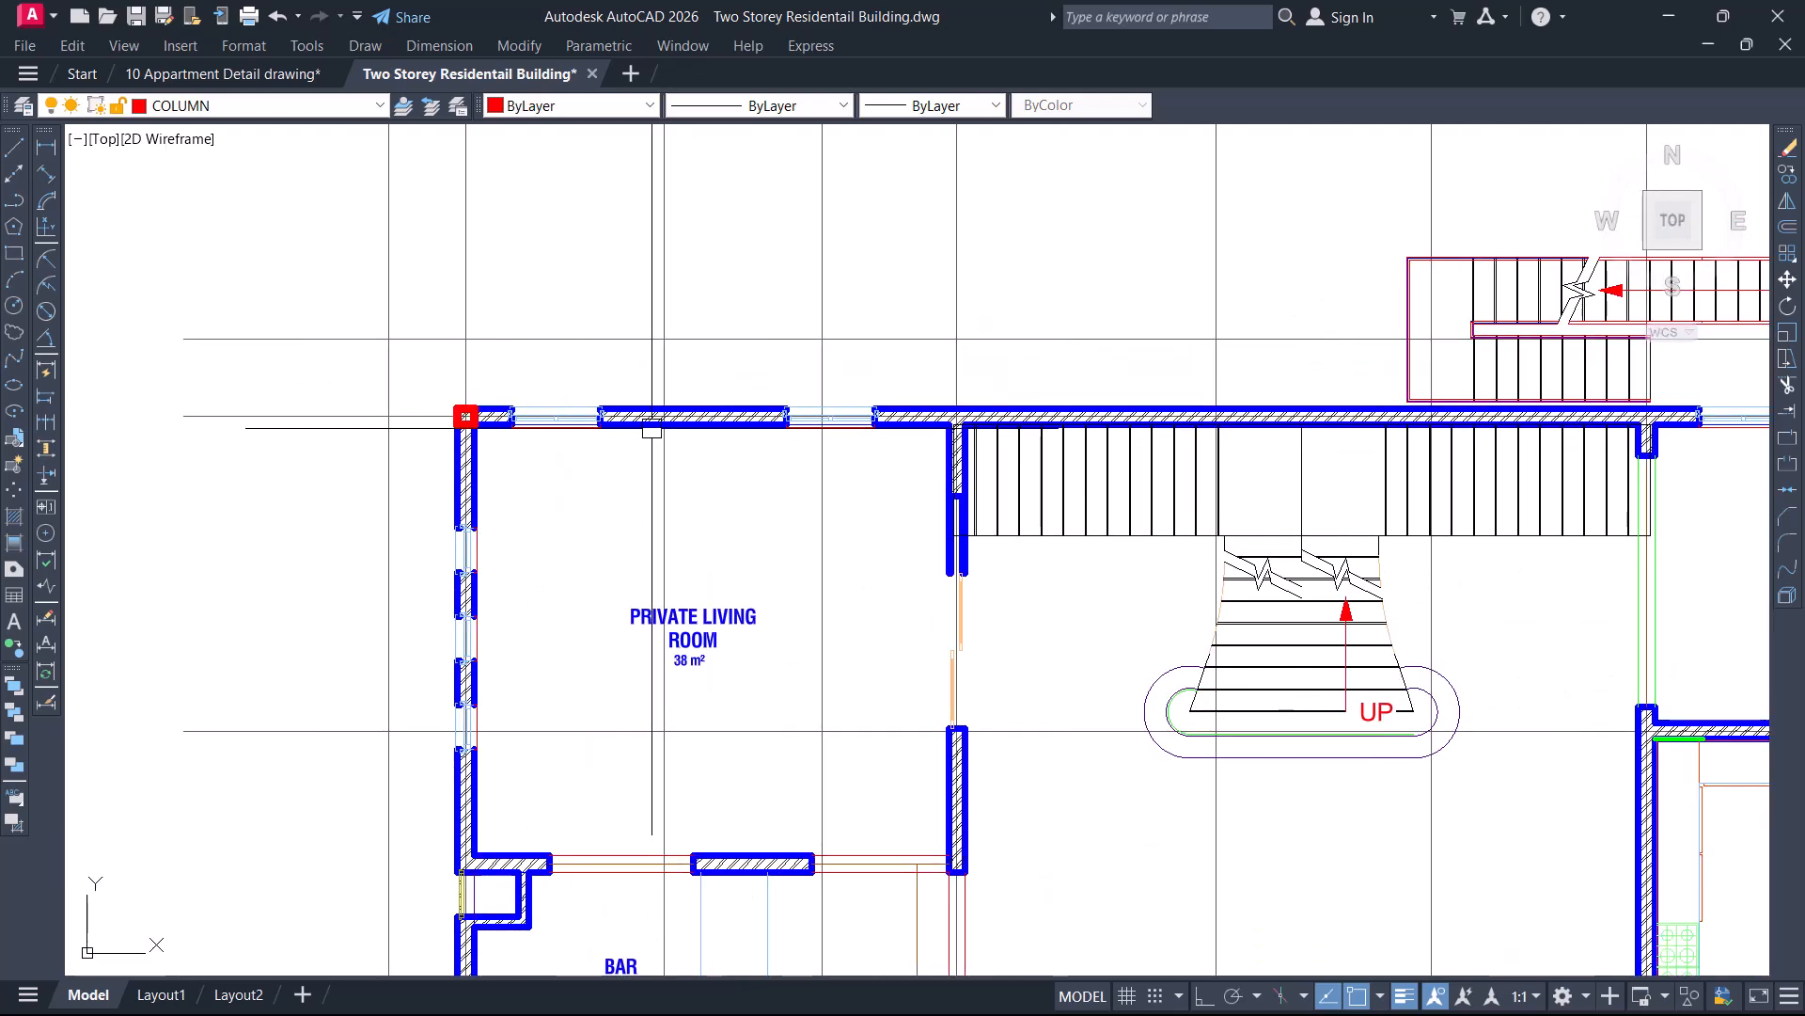
{"action": "scroll", "coordinate": [933, 418], "scroll_direction": "up", "scroll_amount": 2}
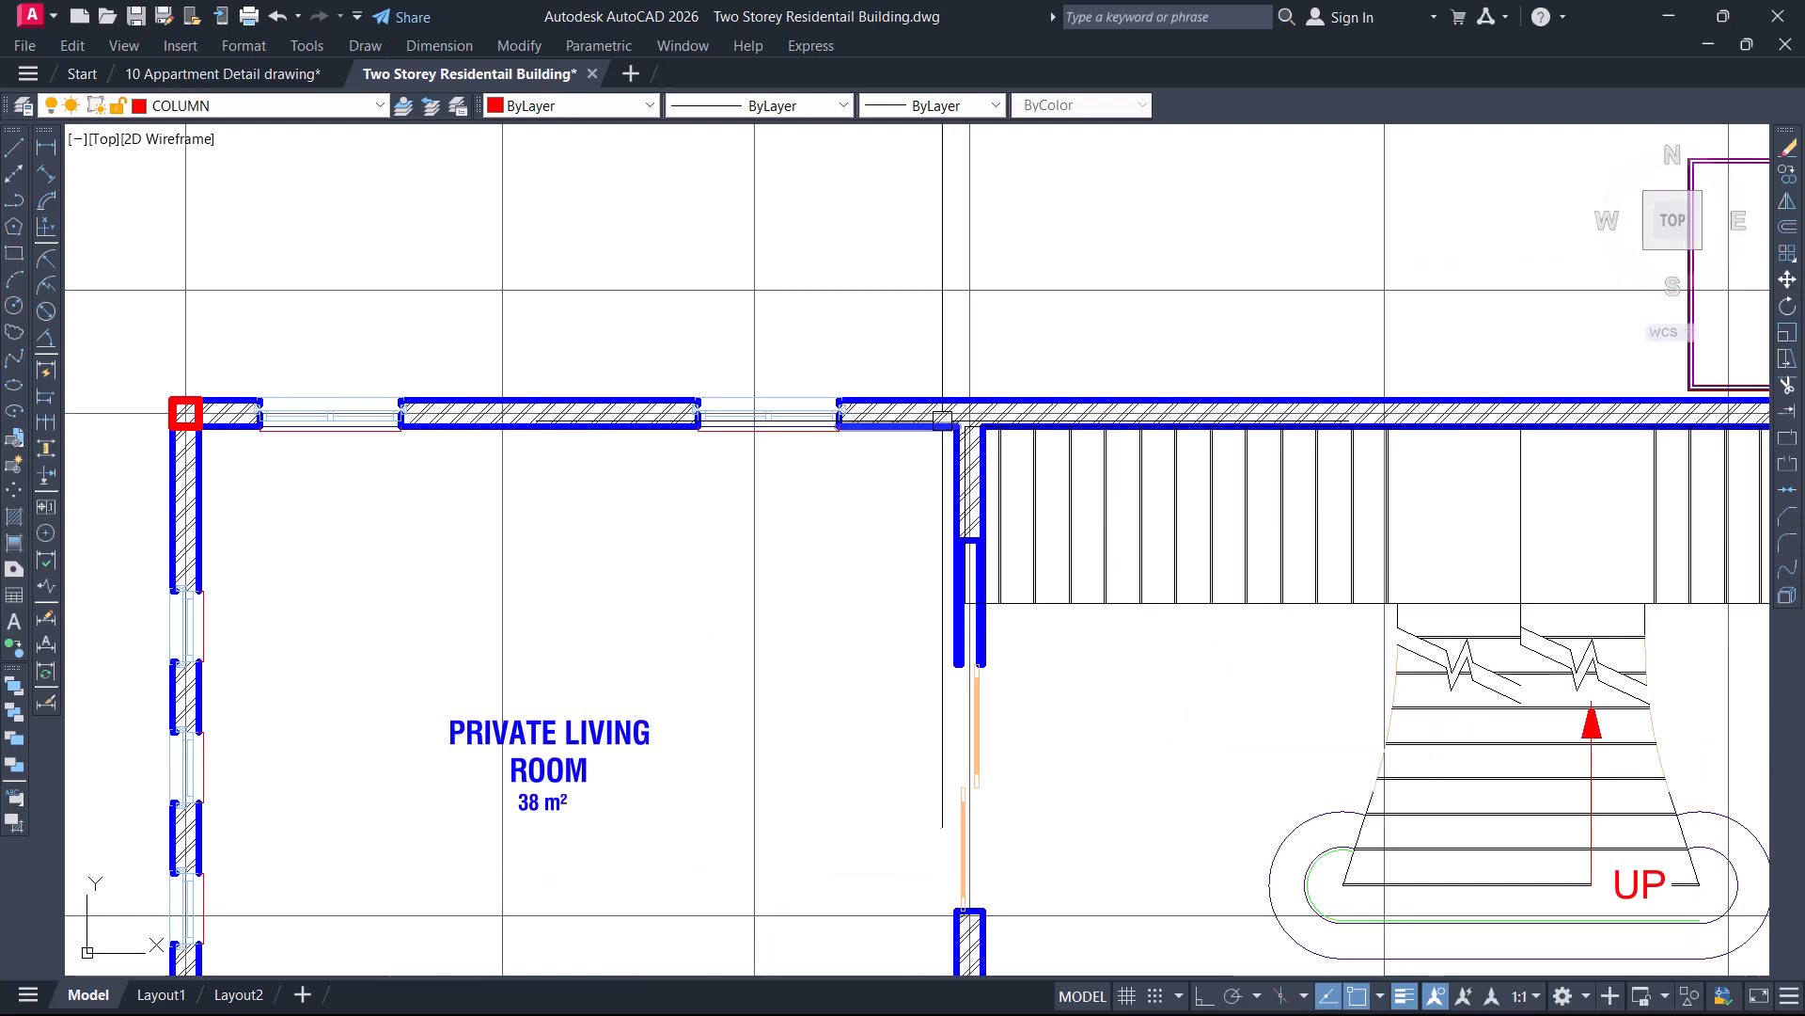
Copy the corner column from its centre to the grid intersection where the living room wall meets the stair wall, 6675 away
{"action": "middle_click_drag", "start_coordinate": [551, 392], "coordinate": [768, 402]}
{"action": "scroll", "coordinate": [414, 406], "scroll_direction": "up", "scroll_amount": 5}
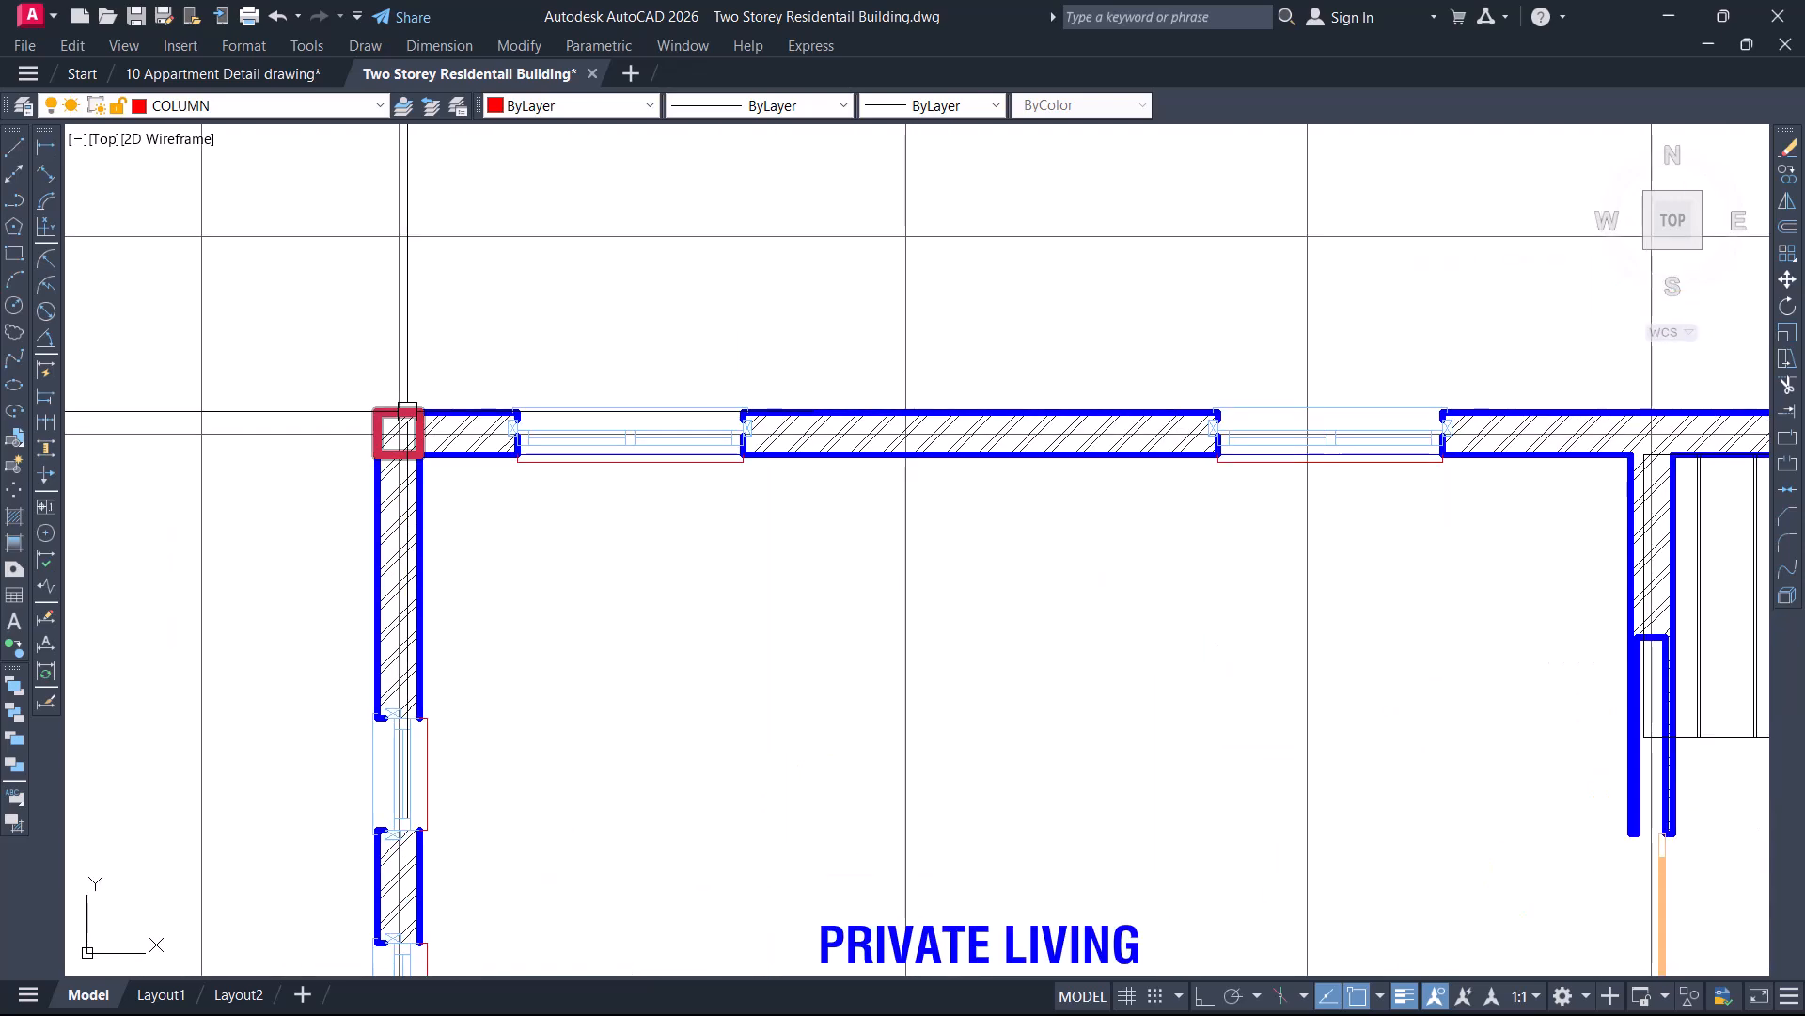
{"action": "left_click", "coordinate": [414, 406]}
{"action": "type", "text": "CO"}
{"action": "key", "text": "Return"}
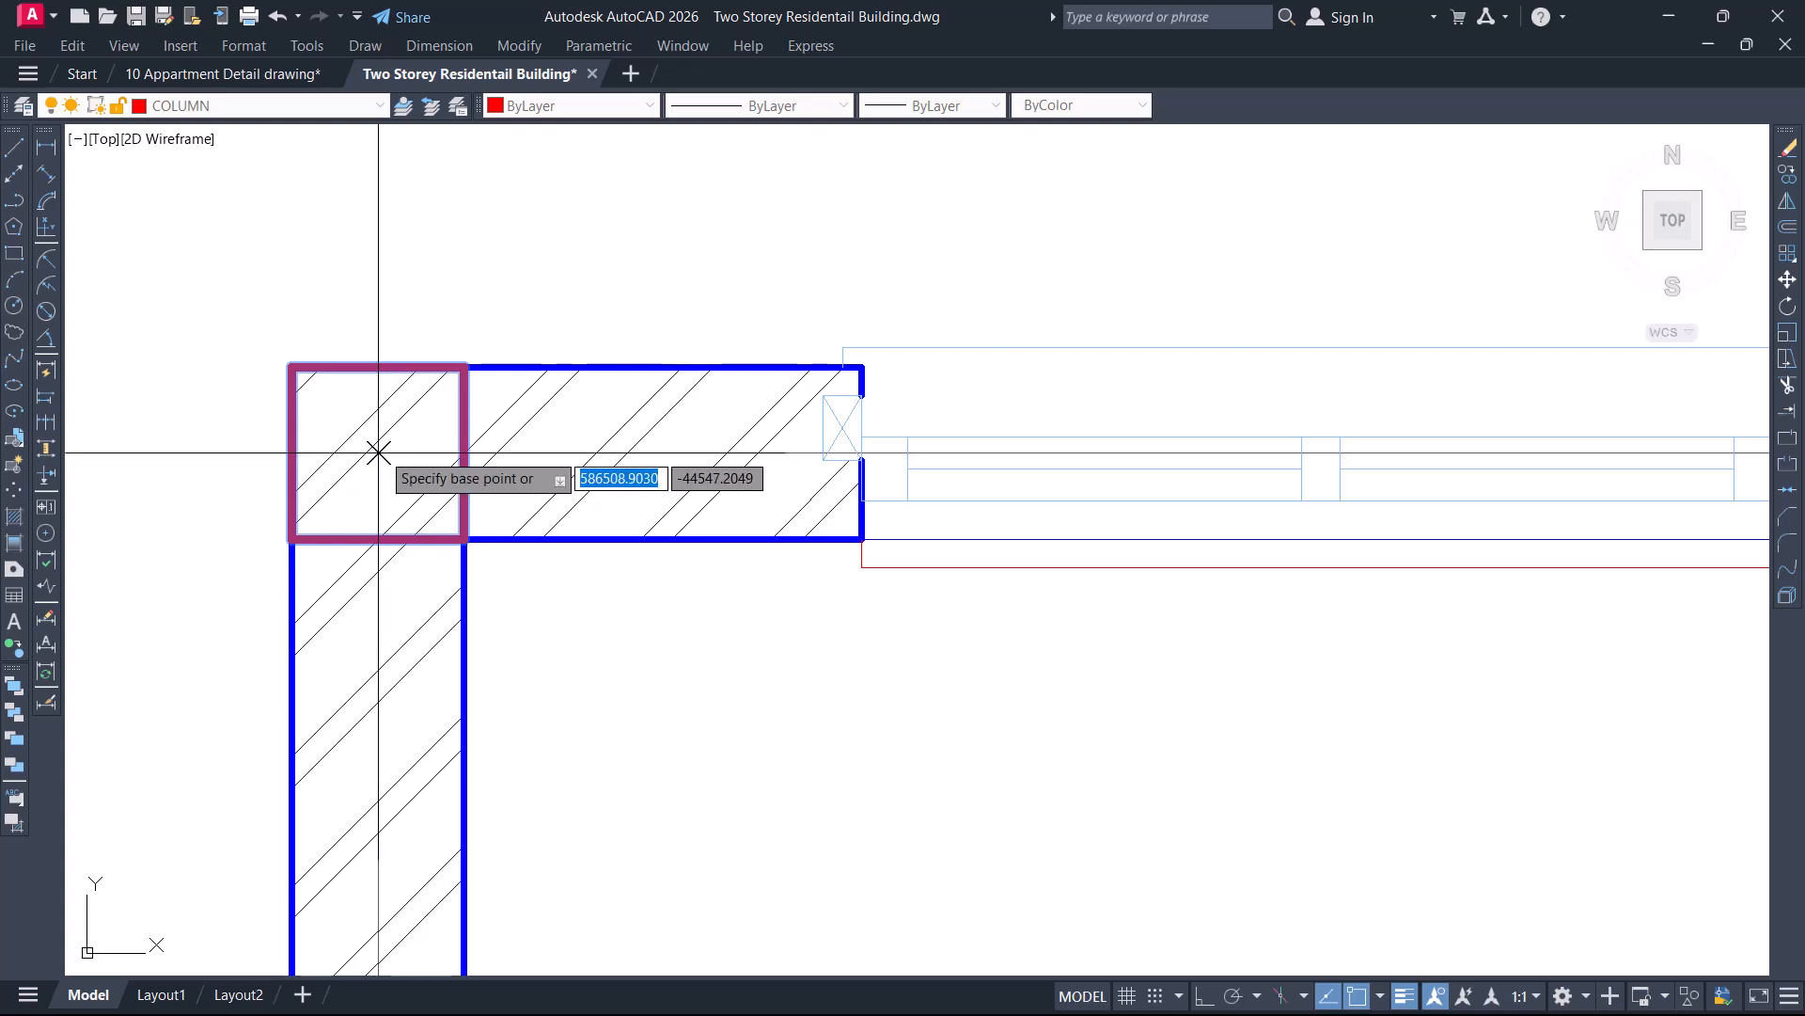
{"action": "scroll", "coordinate": [378, 453], "scroll_direction": "up", "scroll_amount": 2}
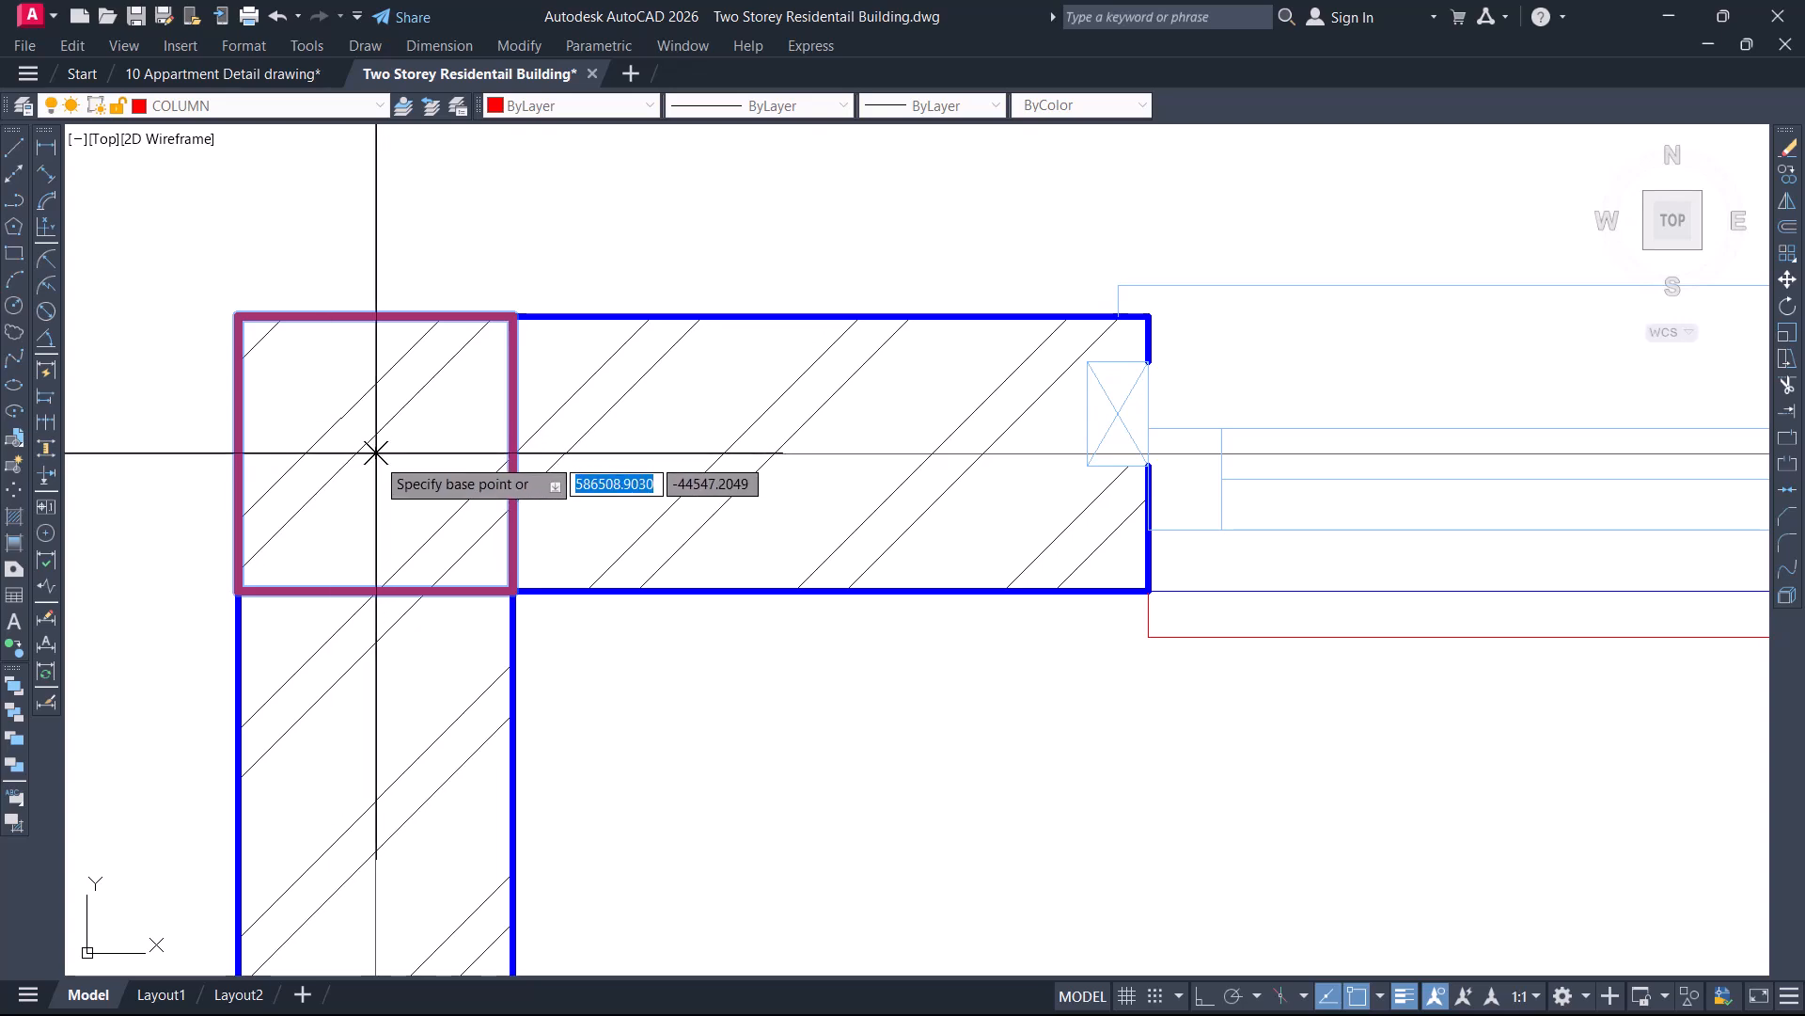
{"action": "left_click", "coordinate": [375, 452]}
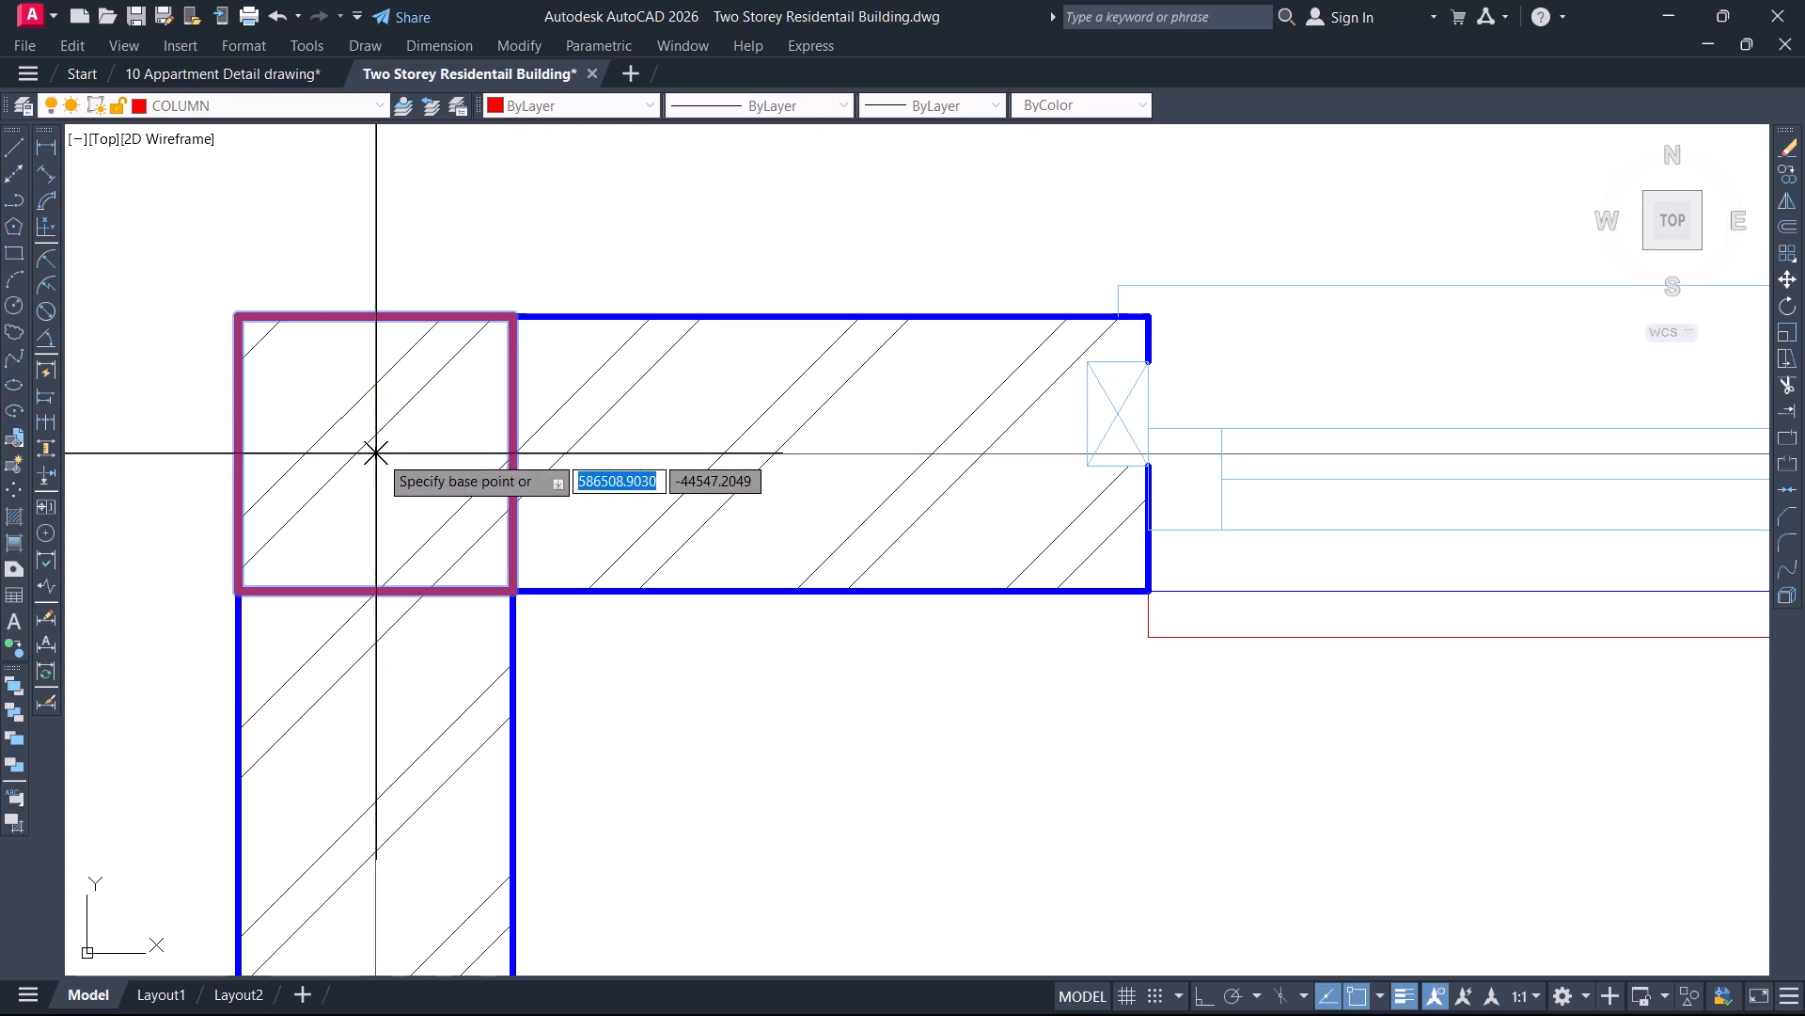
{"action": "scroll", "coordinate": [473, 352], "scroll_direction": "down", "scroll_amount": 10}
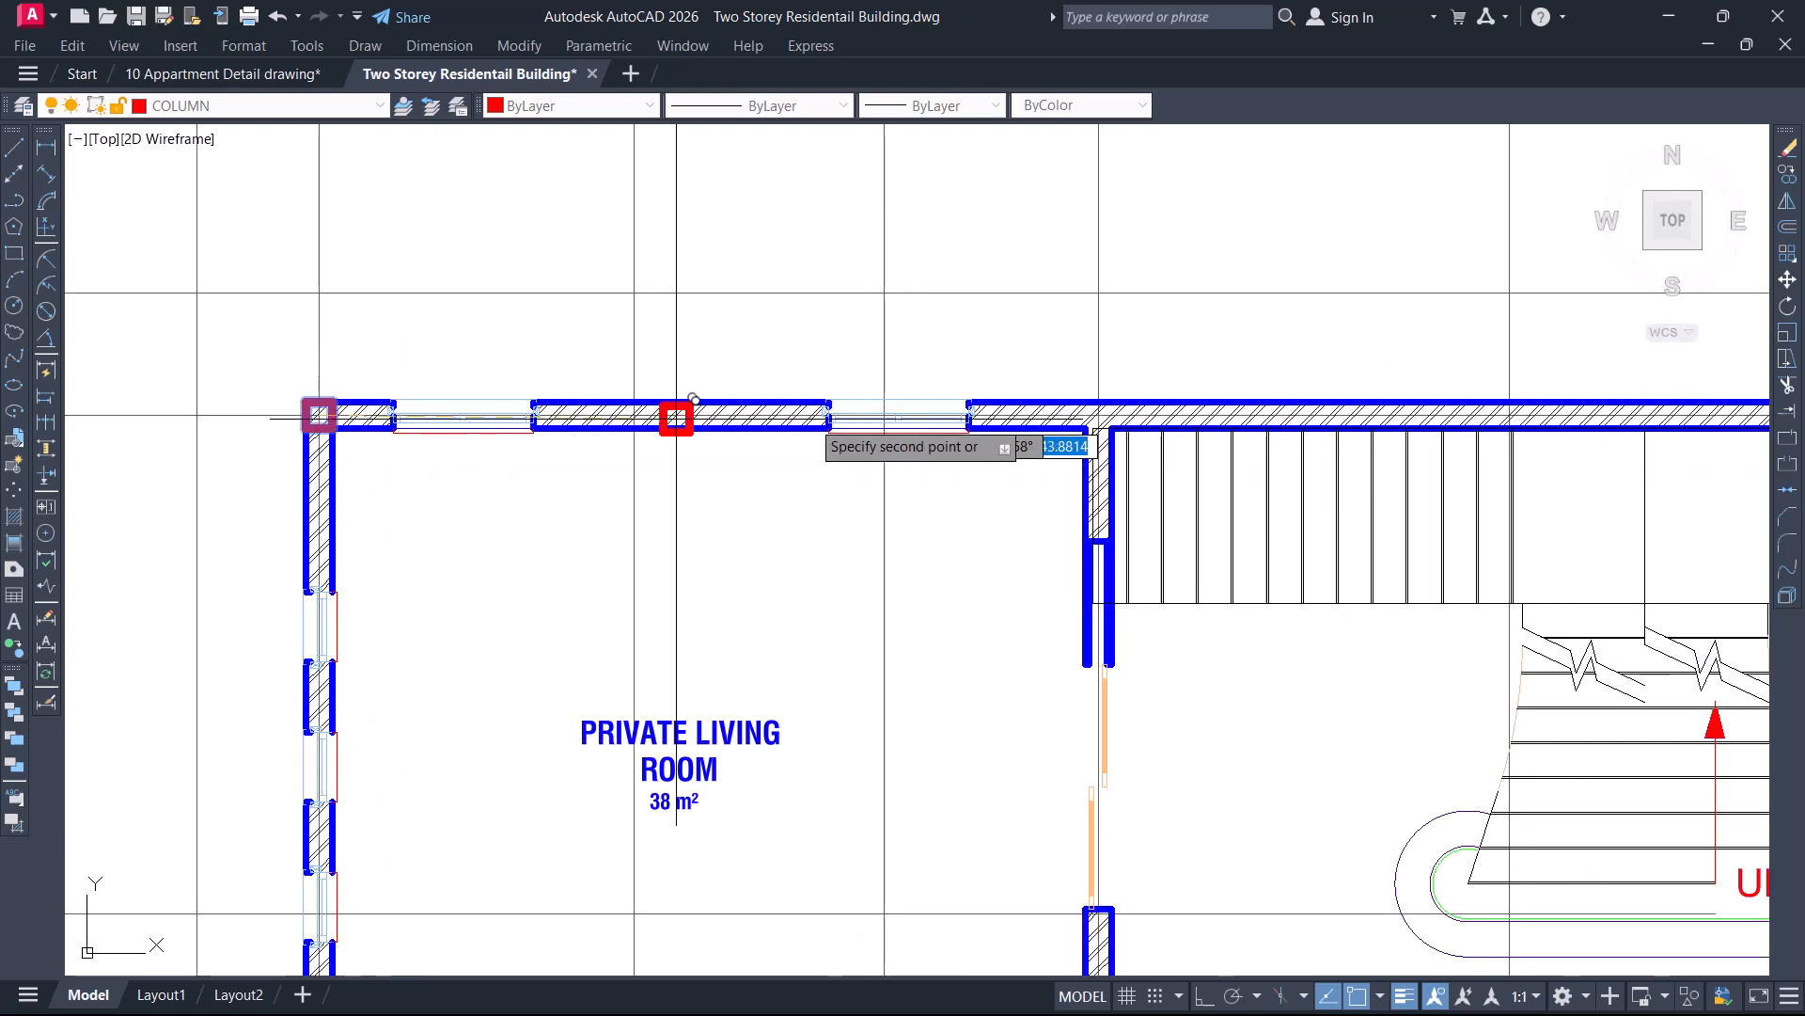
{"action": "scroll", "coordinate": [1087, 412], "scroll_direction": "up", "scroll_amount": 3}
{"action": "scroll", "coordinate": [1087, 412], "scroll_direction": "up", "scroll_amount": 6}
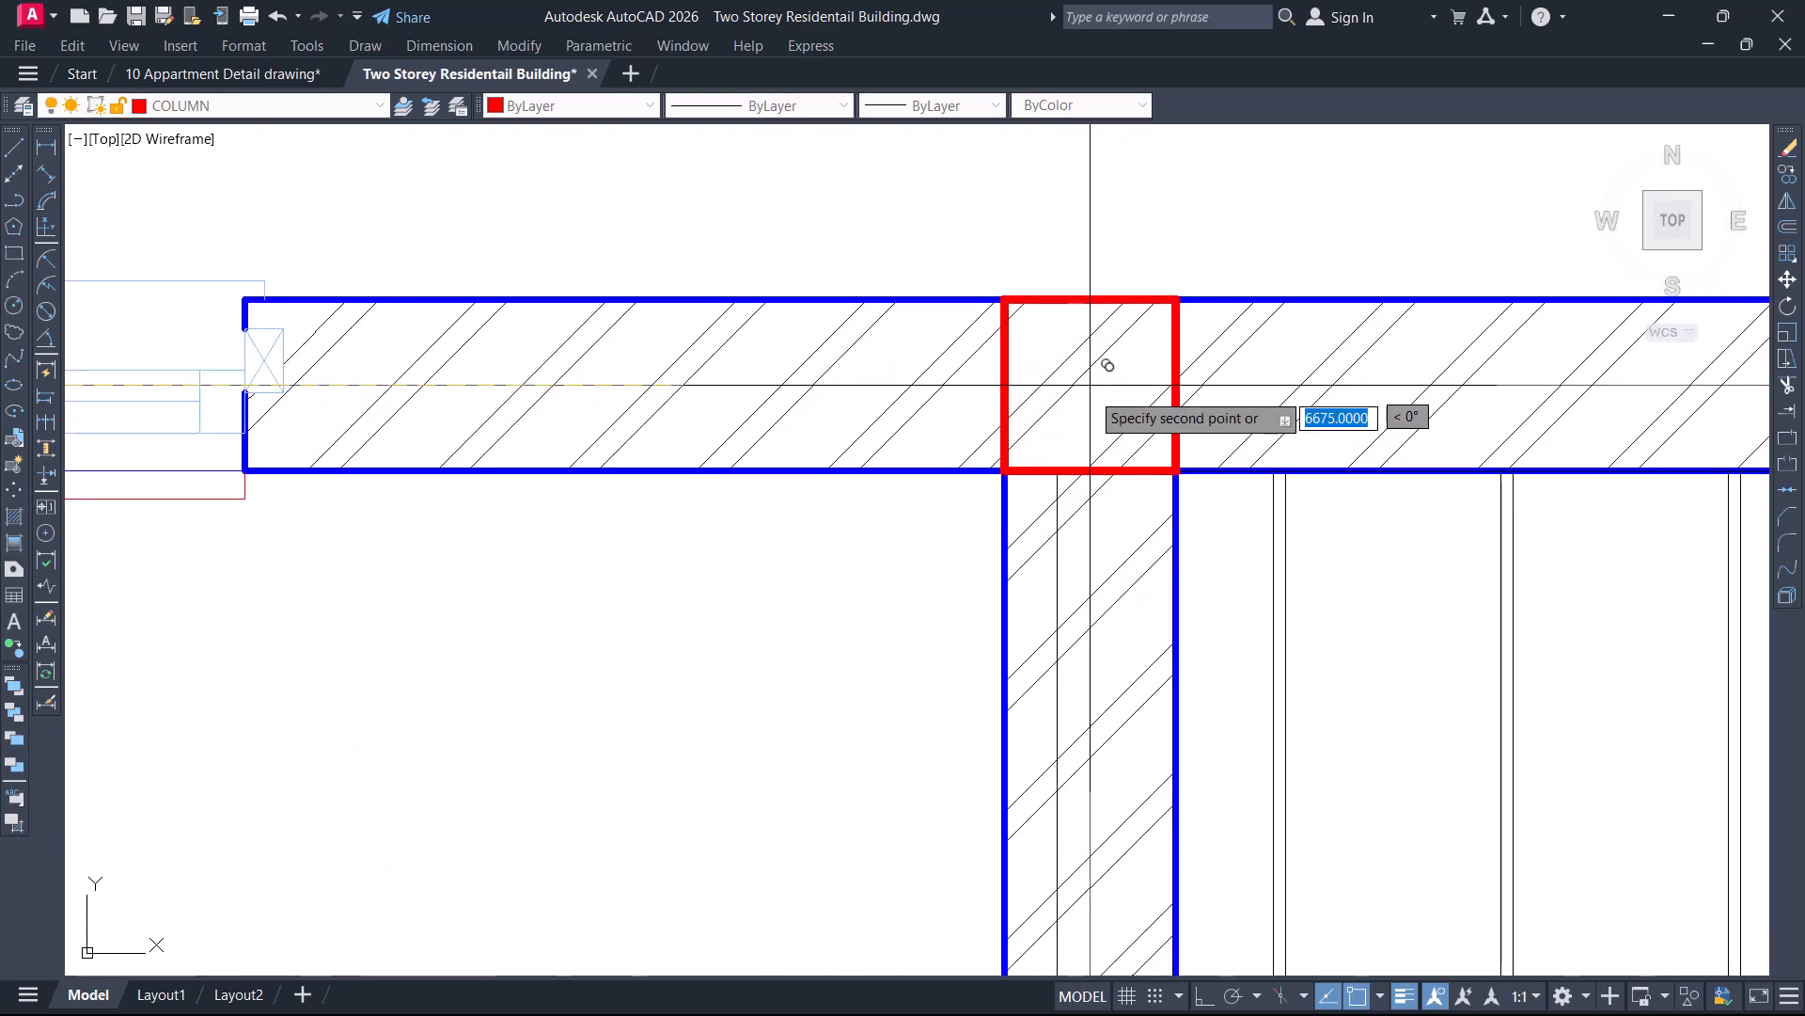
Place another column copy on the outer wall behind the main stairs, at the grid intersection 10200 from the corner column
{"action": "scroll", "coordinate": [956, 456], "scroll_direction": "down", "scroll_amount": 7}
{"action": "scroll", "coordinate": [978, 455], "scroll_direction": "up", "scroll_amount": 2}
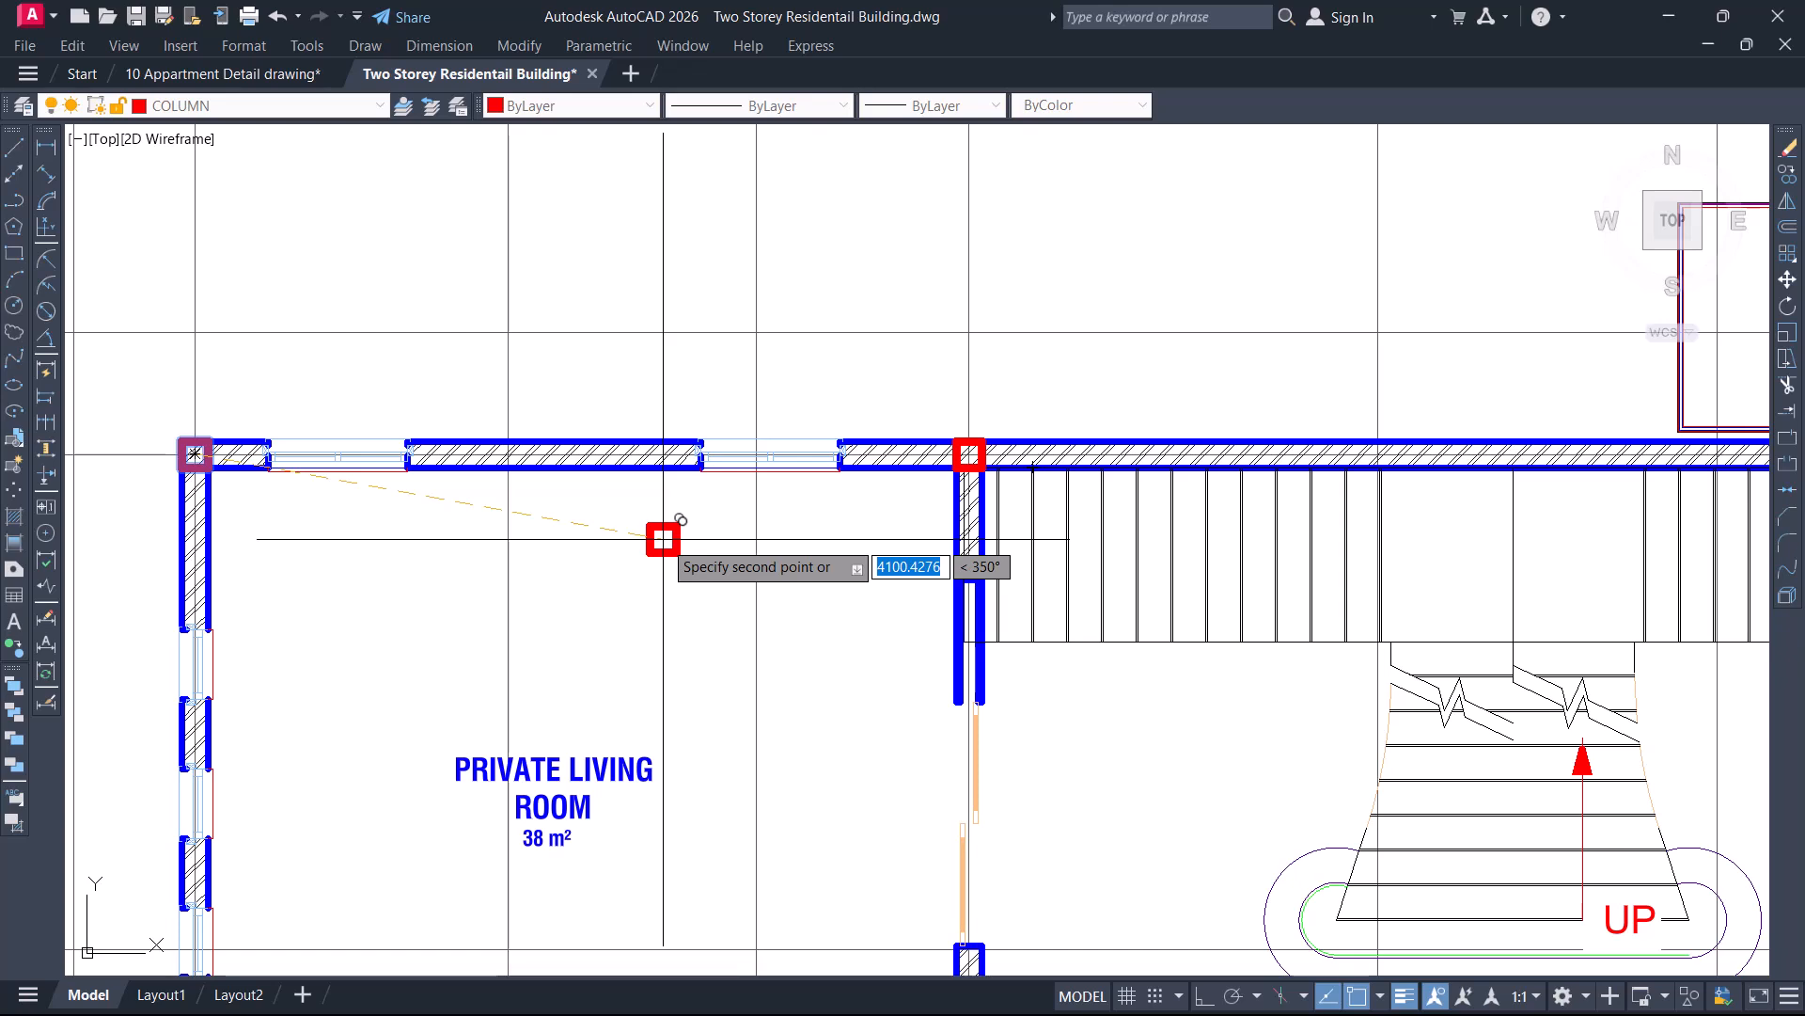
{"action": "scroll", "coordinate": [612, 589], "scroll_direction": "down", "scroll_amount": 3}
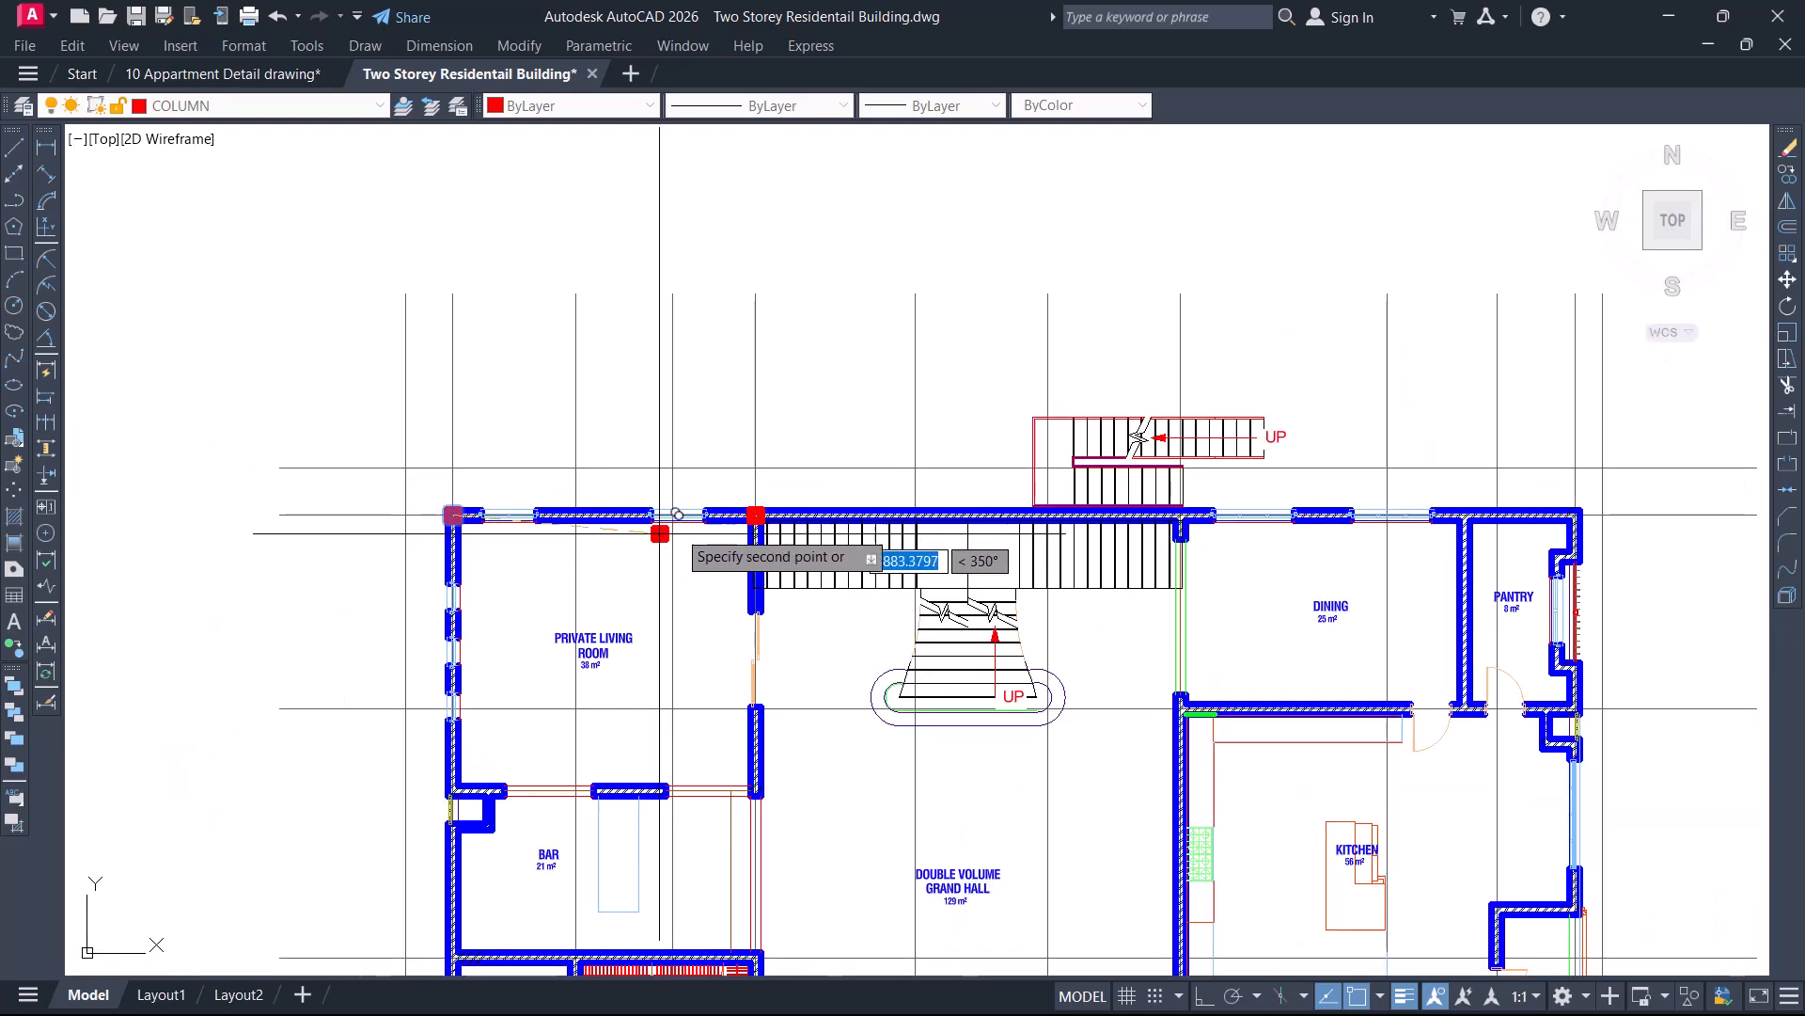
{"action": "scroll", "coordinate": [1002, 519], "scroll_direction": "up", "scroll_amount": 4}
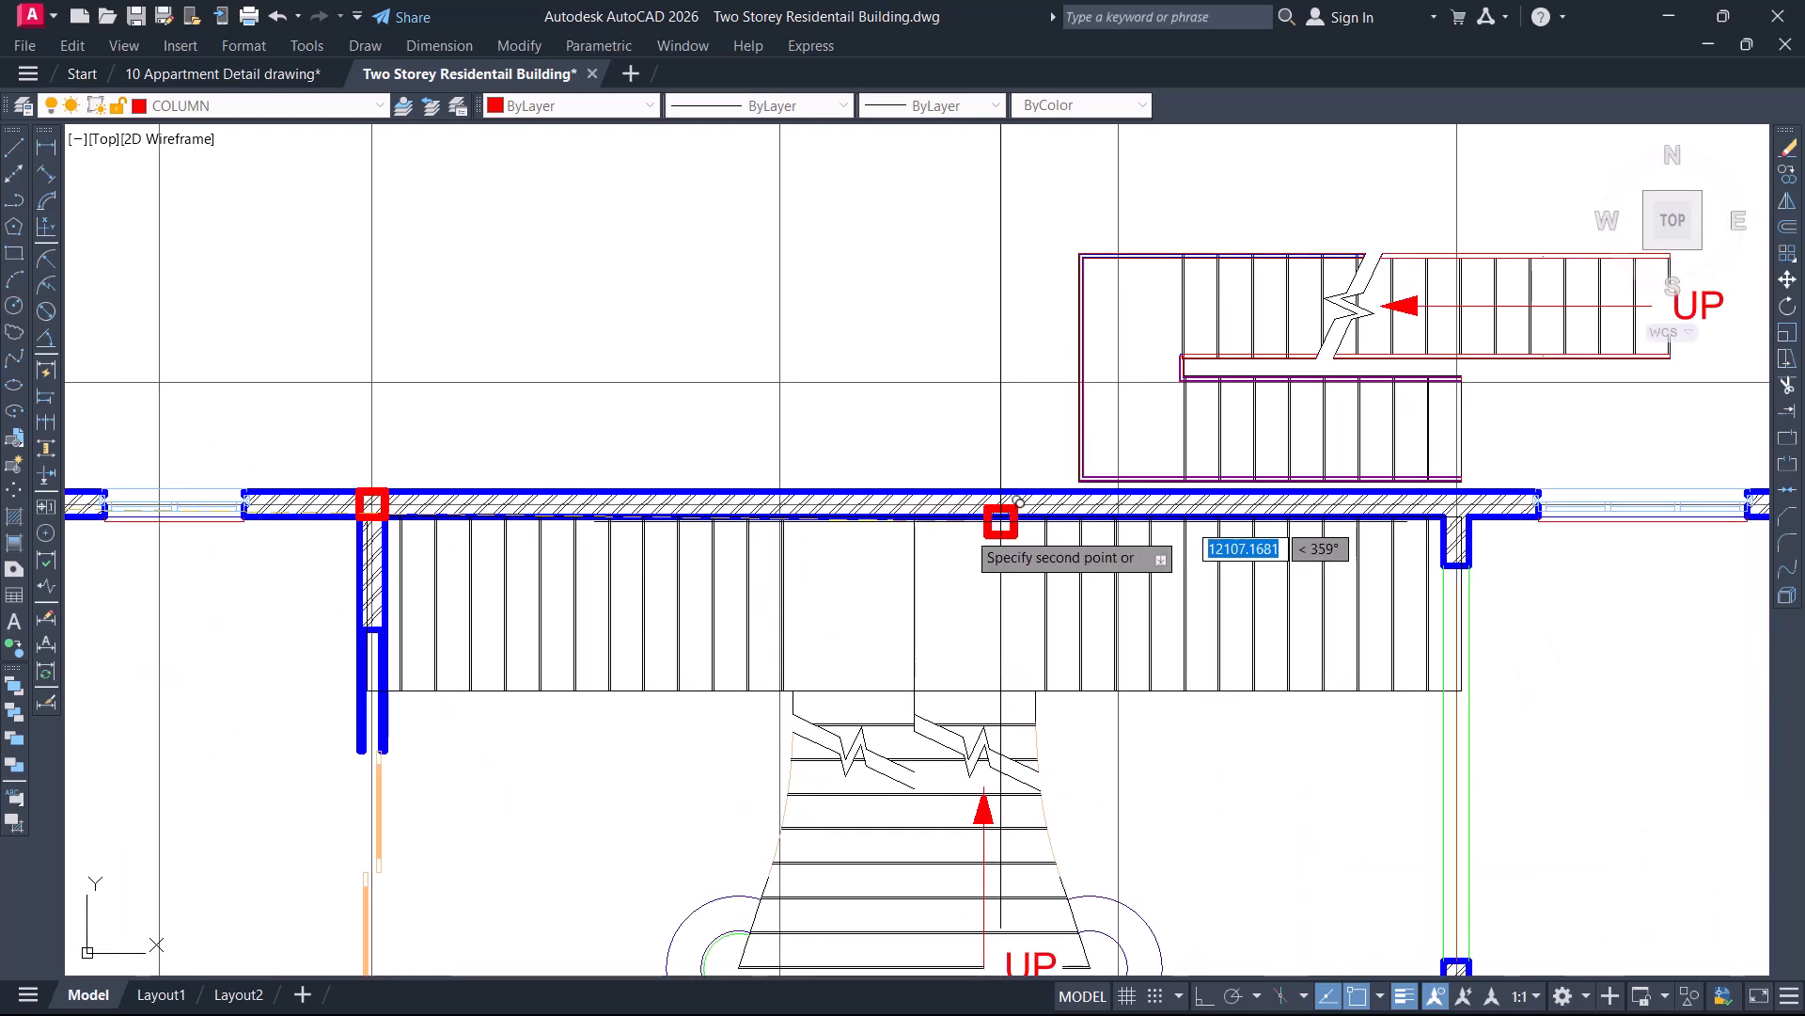
{"action": "scroll", "coordinate": [828, 512], "scroll_direction": "up", "scroll_amount": 4}
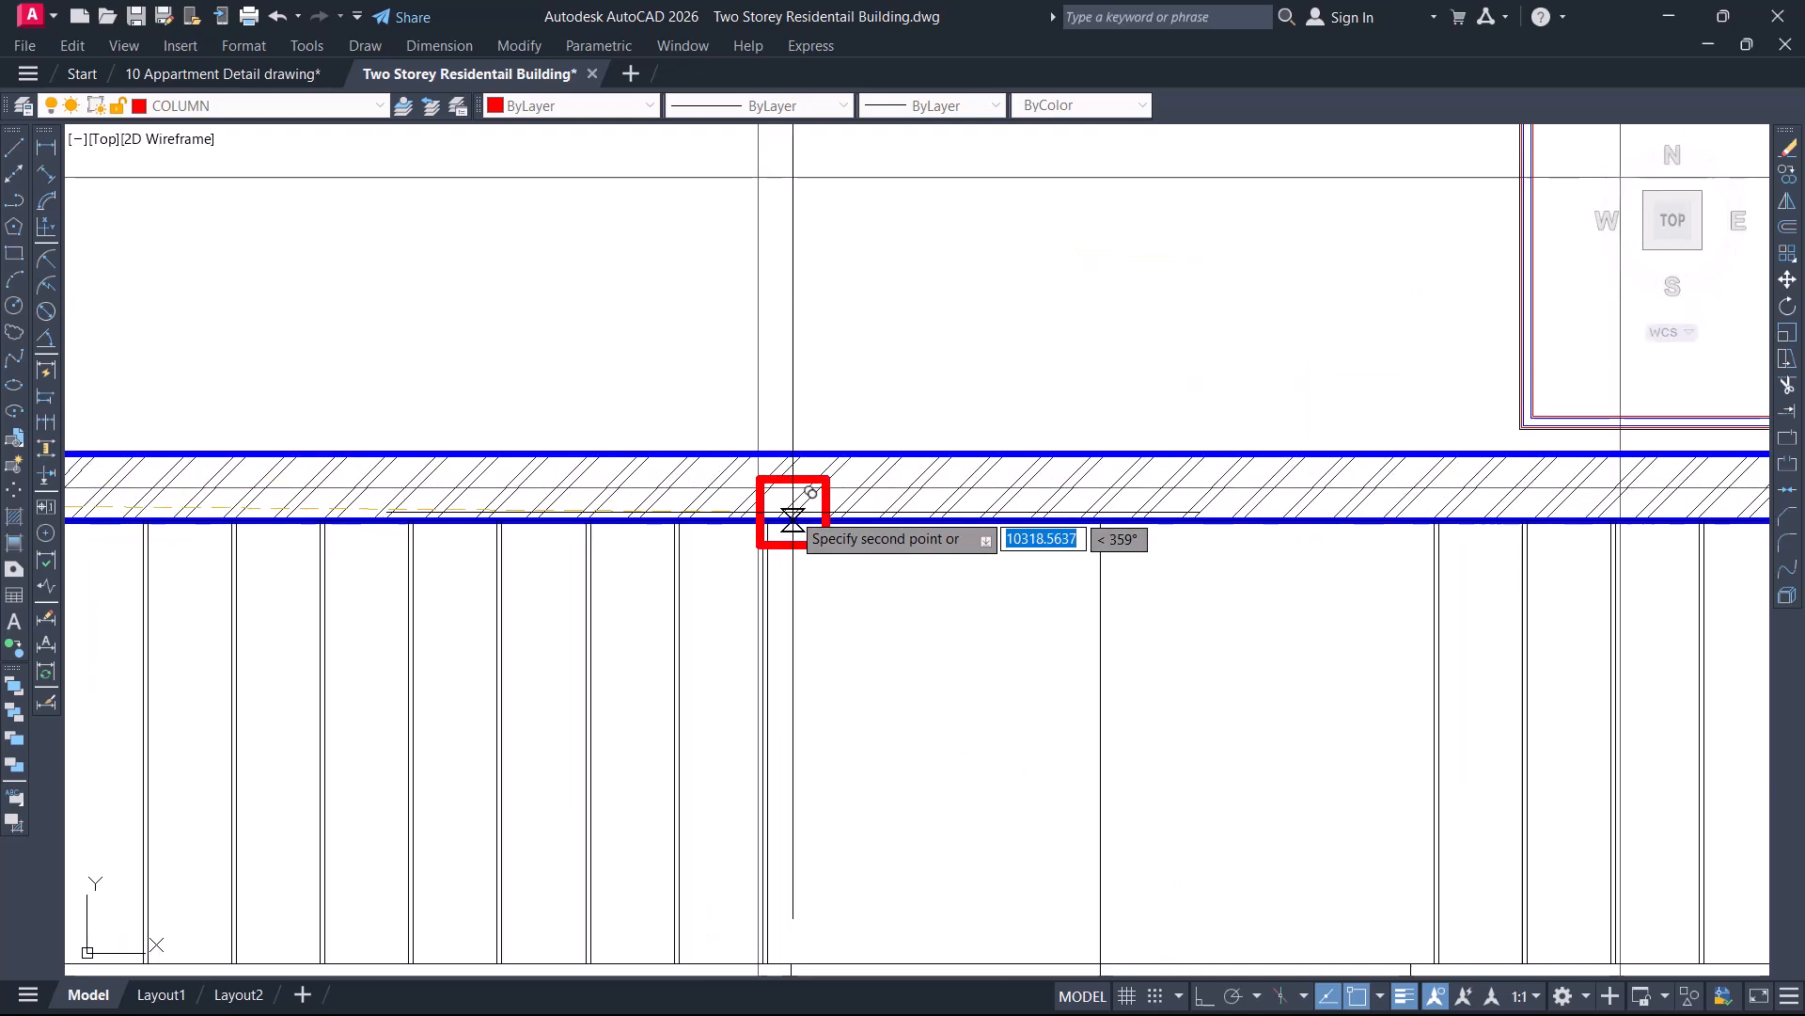
{"action": "scroll", "coordinate": [752, 480], "scroll_direction": "up", "scroll_amount": 8}
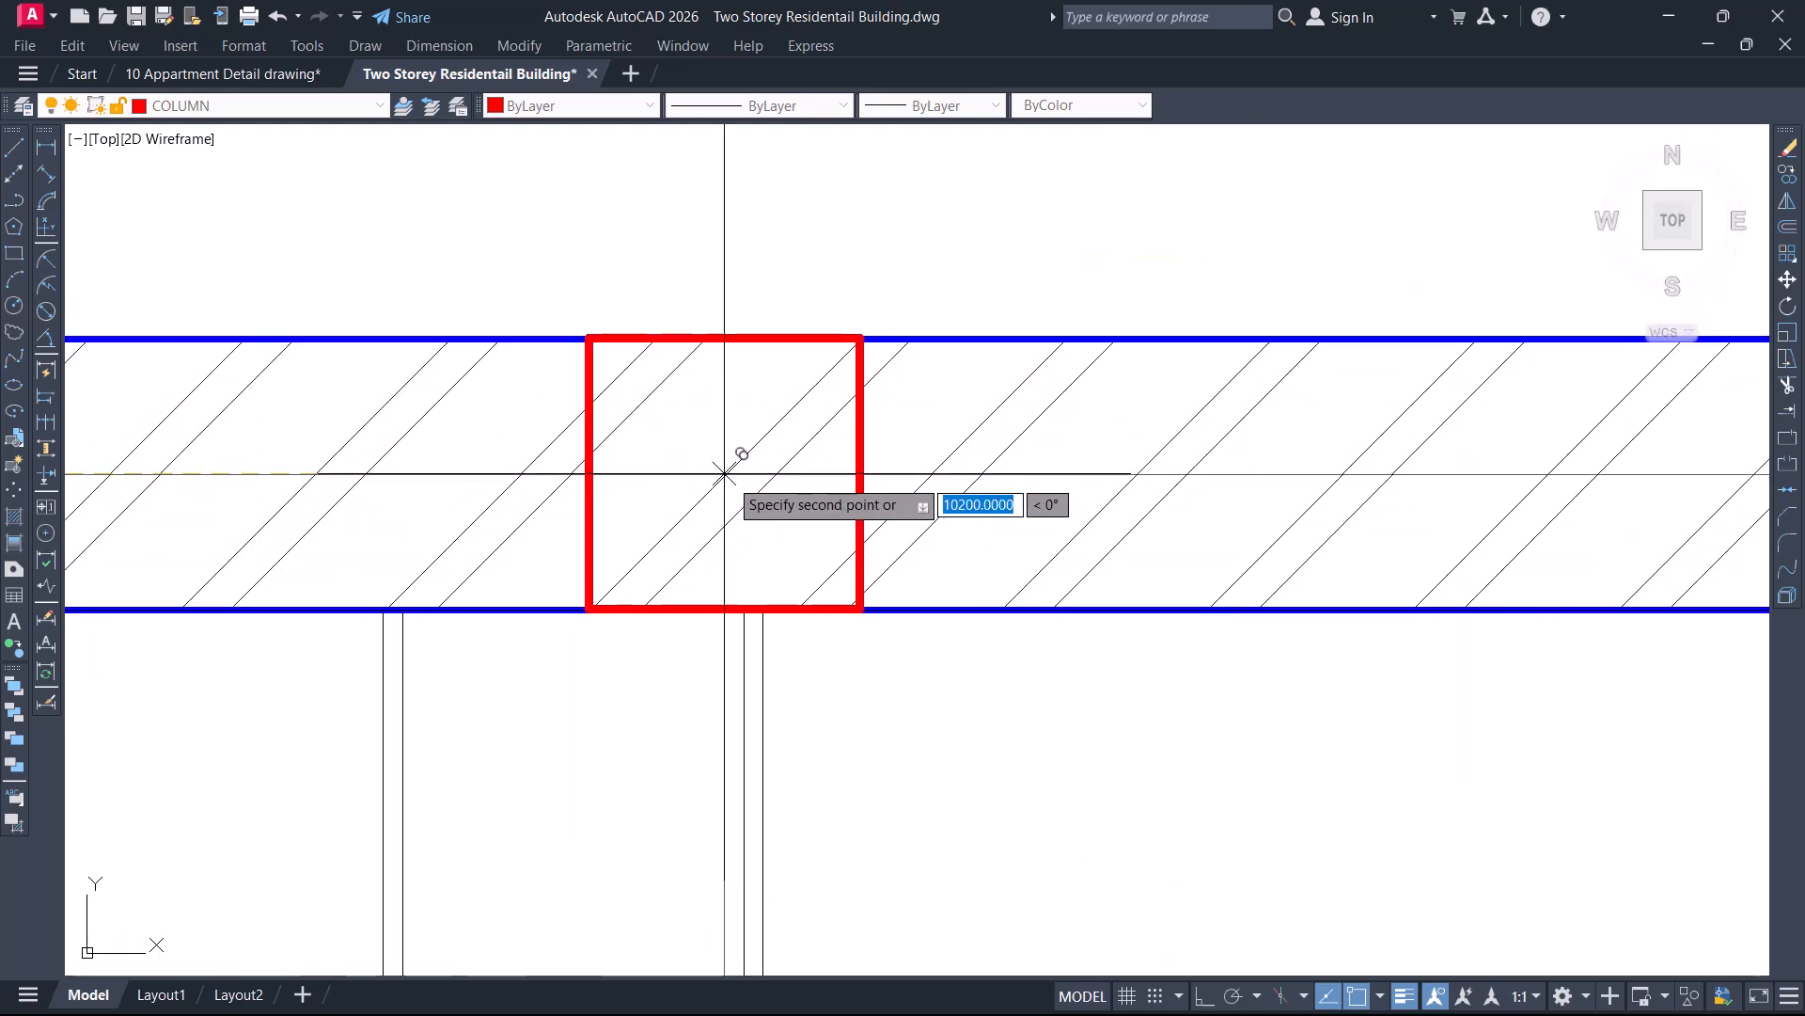
{"action": "scroll", "coordinate": [733, 467], "scroll_direction": "up", "scroll_amount": 2}
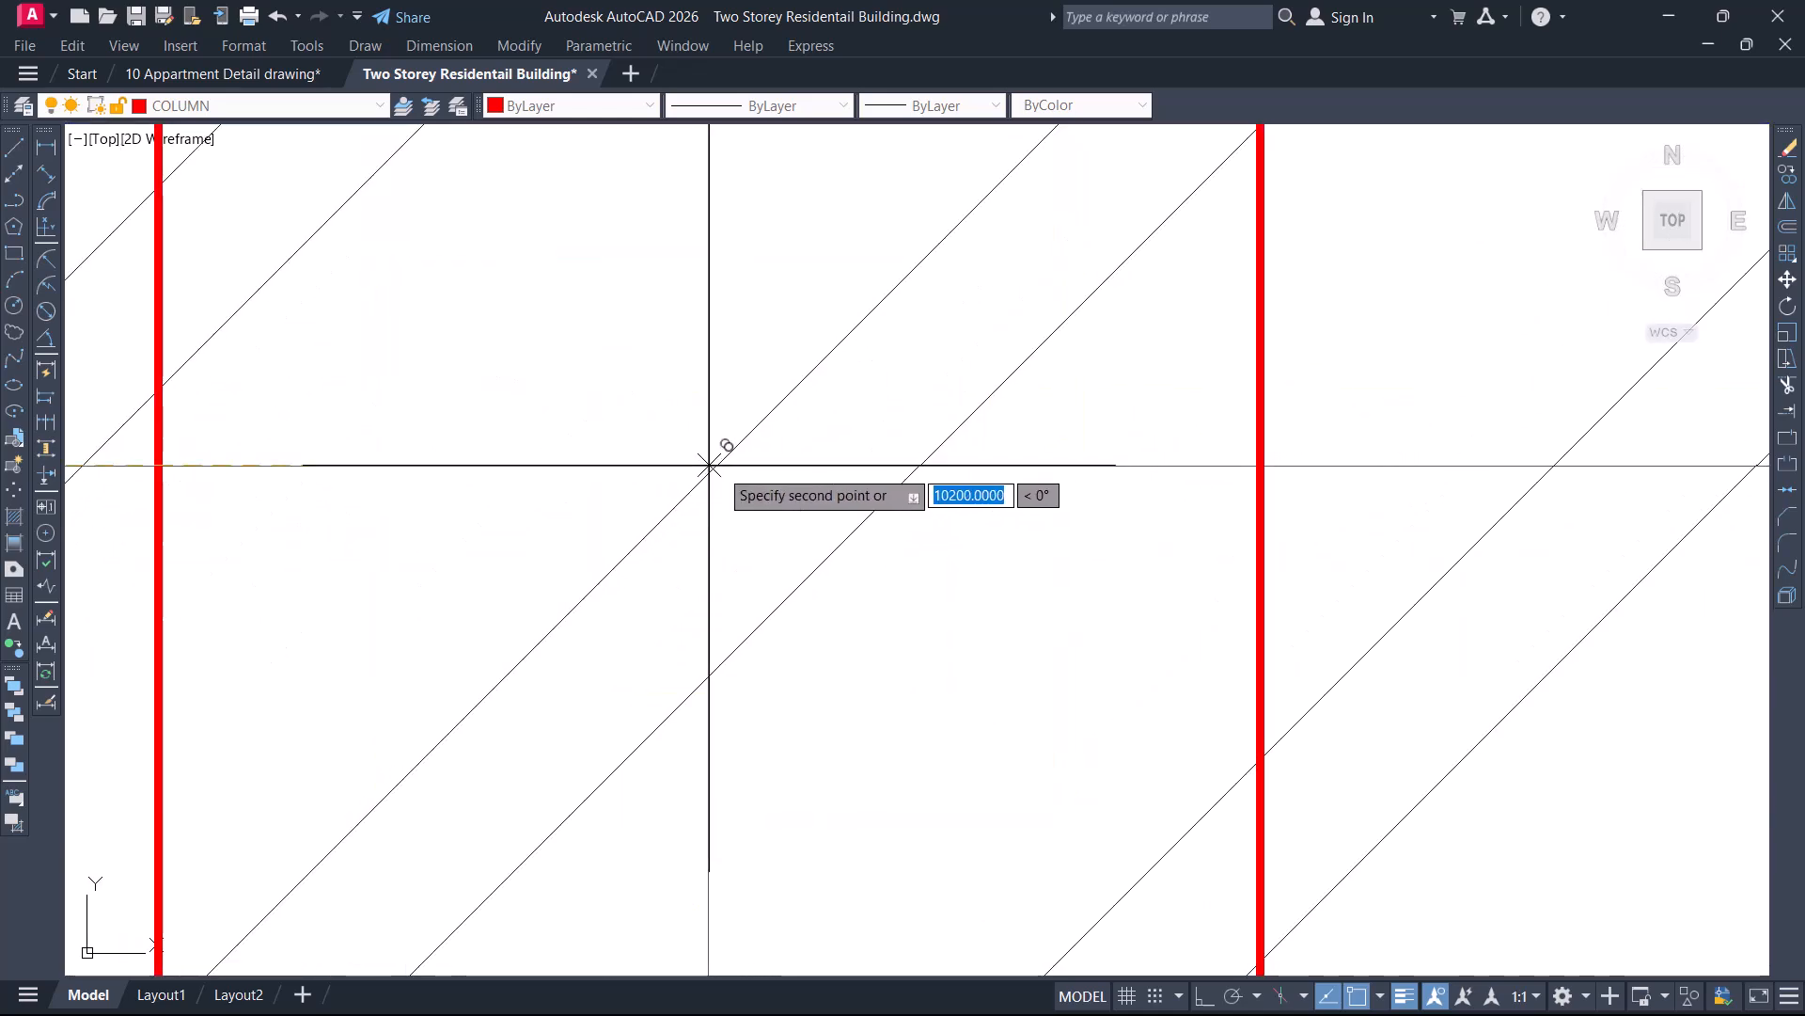
{"action": "scroll", "coordinate": [712, 465], "scroll_direction": "up", "scroll_amount": 4}
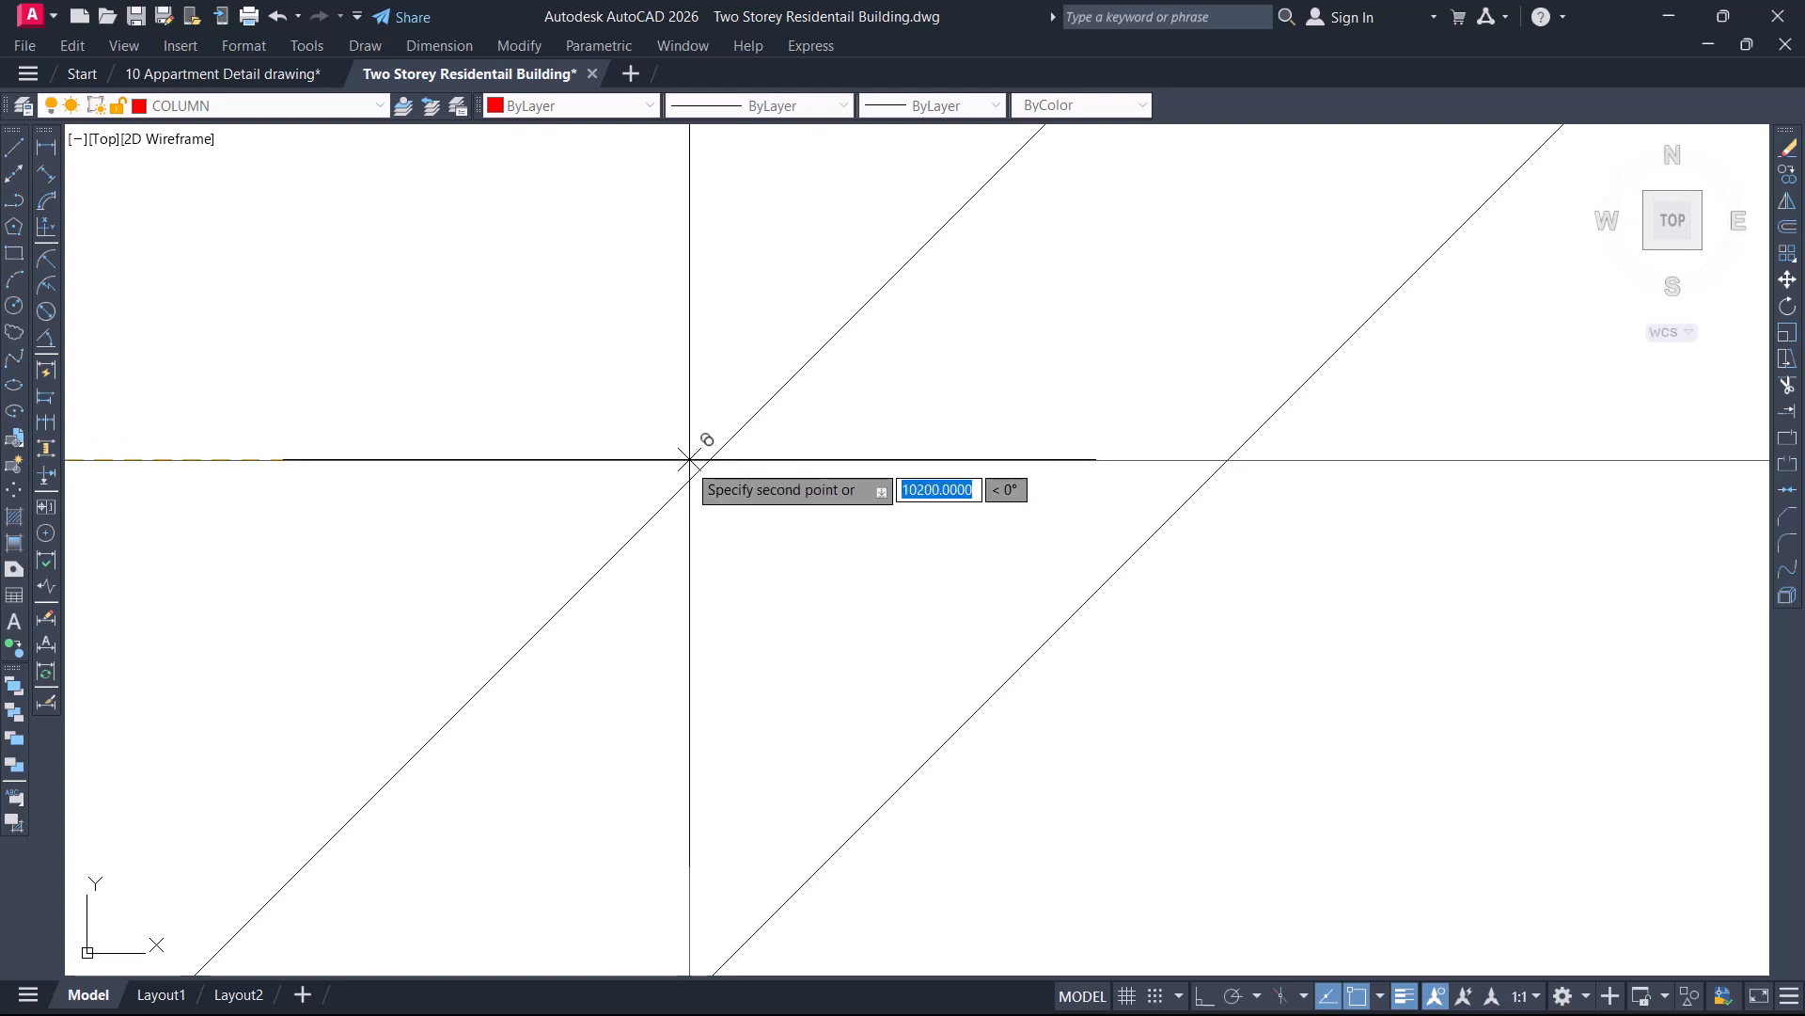
Place a column copy on the outer wall beside the external stair, at the grid intersection 13125 from the corner column
{"action": "scroll", "coordinate": [696, 452], "scroll_direction": "down", "scroll_amount": 5}
{"action": "middle_click_drag", "start_coordinate": [1128, 468], "coordinate": [620, 494]}
{"action": "scroll", "coordinate": [628, 482], "scroll_direction": "down", "scroll_amount": 2}
{"action": "mouse_move", "coordinate": [1052, 500]}
{"action": "middle_mouse_down"}
{"action": "mouse_move", "coordinate": [820, 519]}
{"action": "mouse_move", "coordinate": [652, 492]}
{"action": "middle_mouse_up"}
{"action": "scroll", "coordinate": [1354, 461], "scroll_direction": "up", "scroll_amount": 3}
{"action": "middle_click_drag", "start_coordinate": [1360, 471], "coordinate": [1201, 468]}
{"action": "scroll", "coordinate": [1250, 465], "scroll_direction": "up", "scroll_amount": 2}
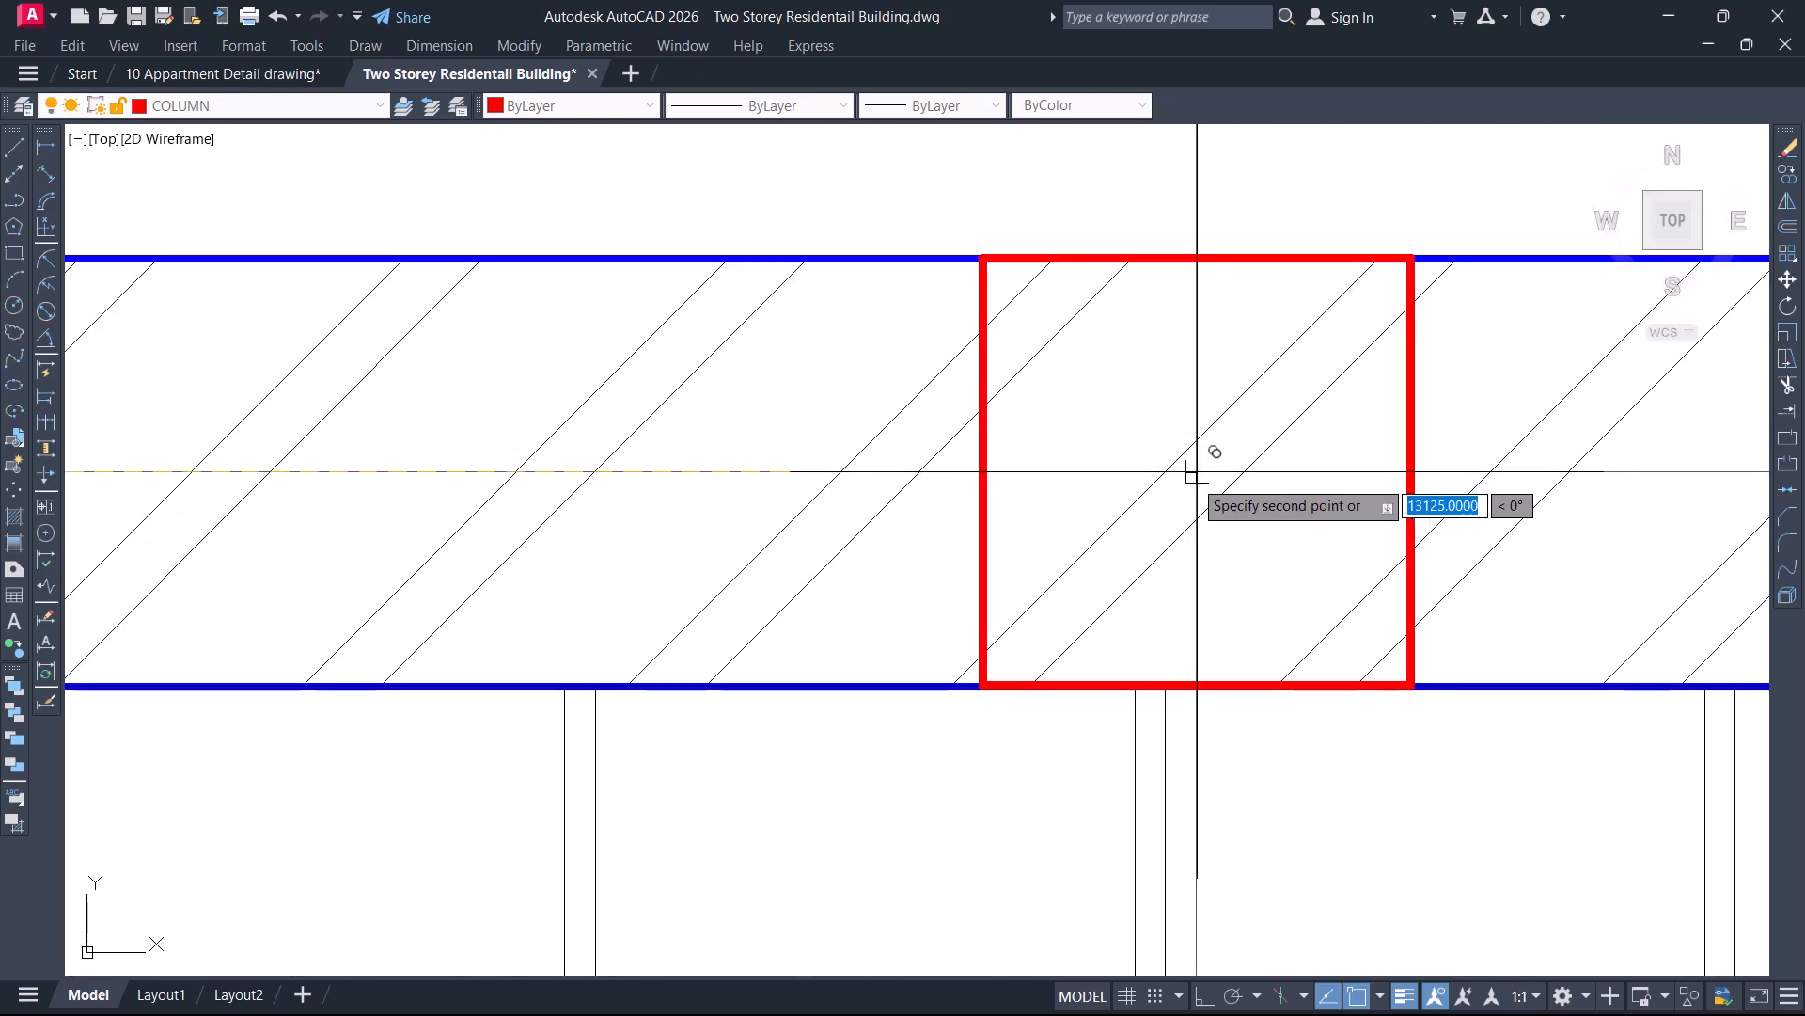
Place a column copy at the grid intersection where the dining room's stair-side wall meets the rear outer wall
{"action": "scroll", "coordinate": [765, 480], "scroll_direction": "down", "scroll_amount": 3}
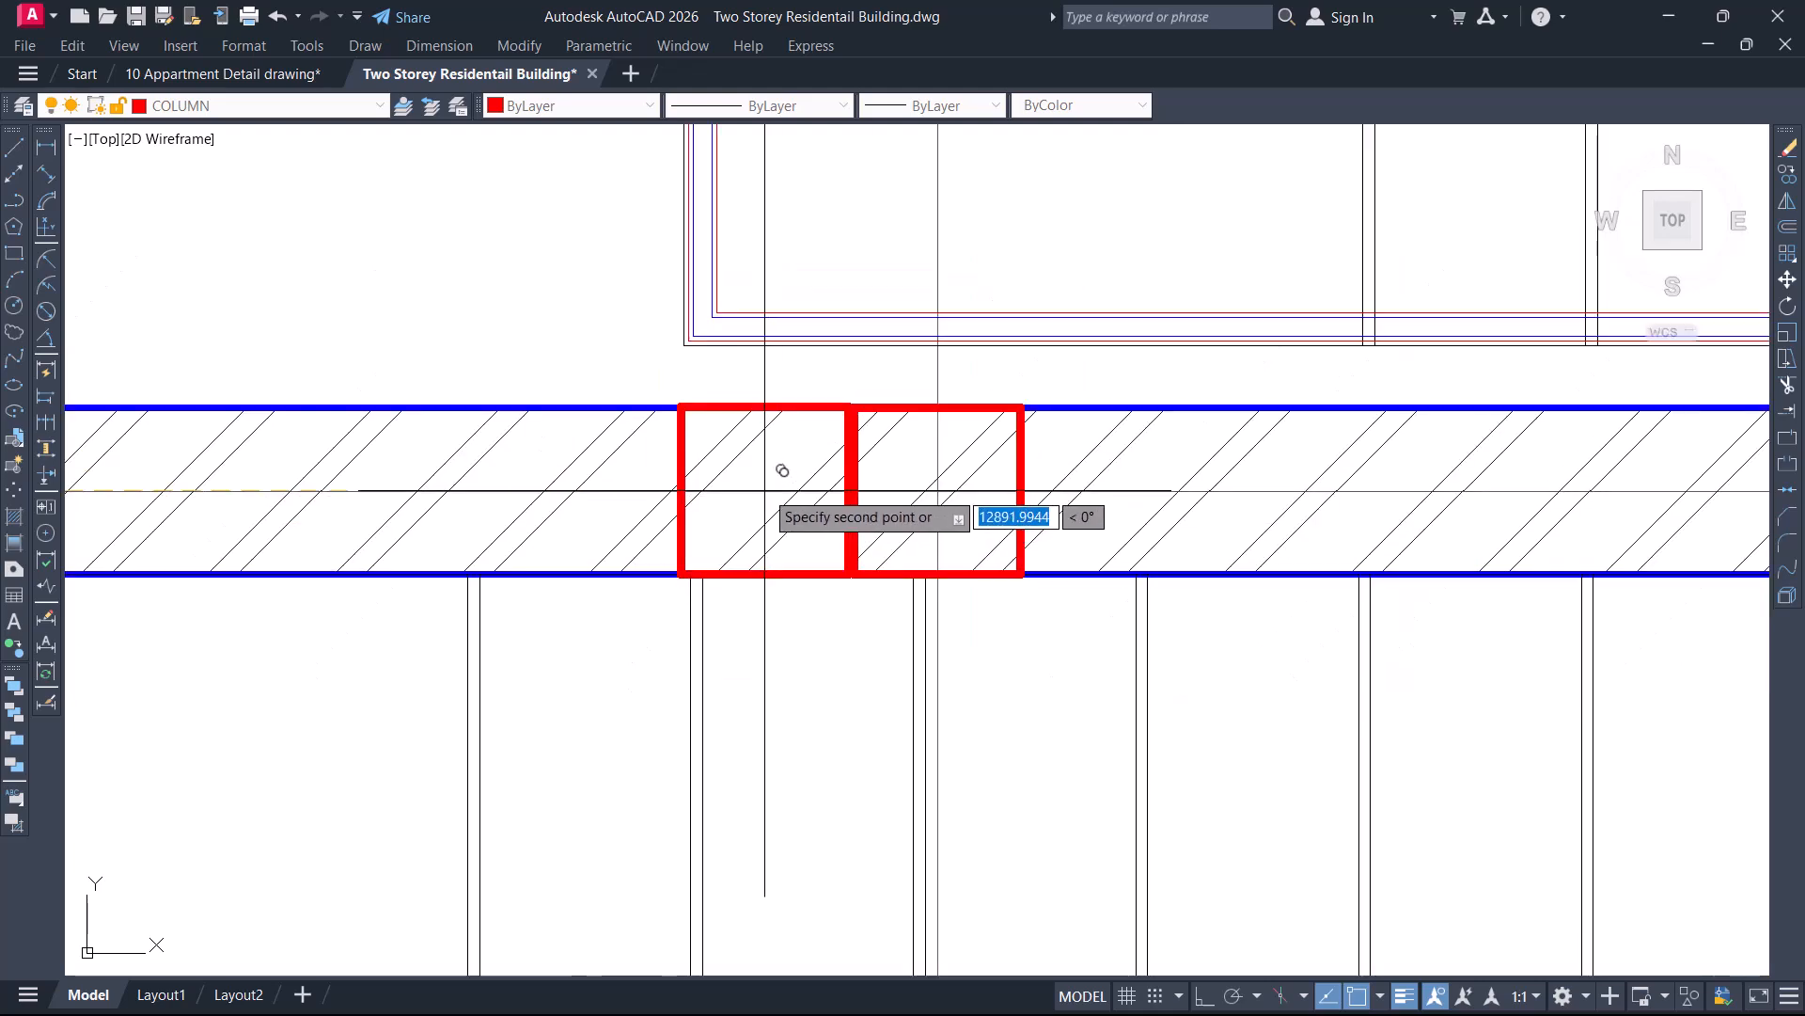
{"action": "scroll", "coordinate": [766, 490], "scroll_direction": "down", "scroll_amount": 3}
{"action": "scroll", "coordinate": [818, 489], "scroll_direction": "down", "scroll_amount": 3}
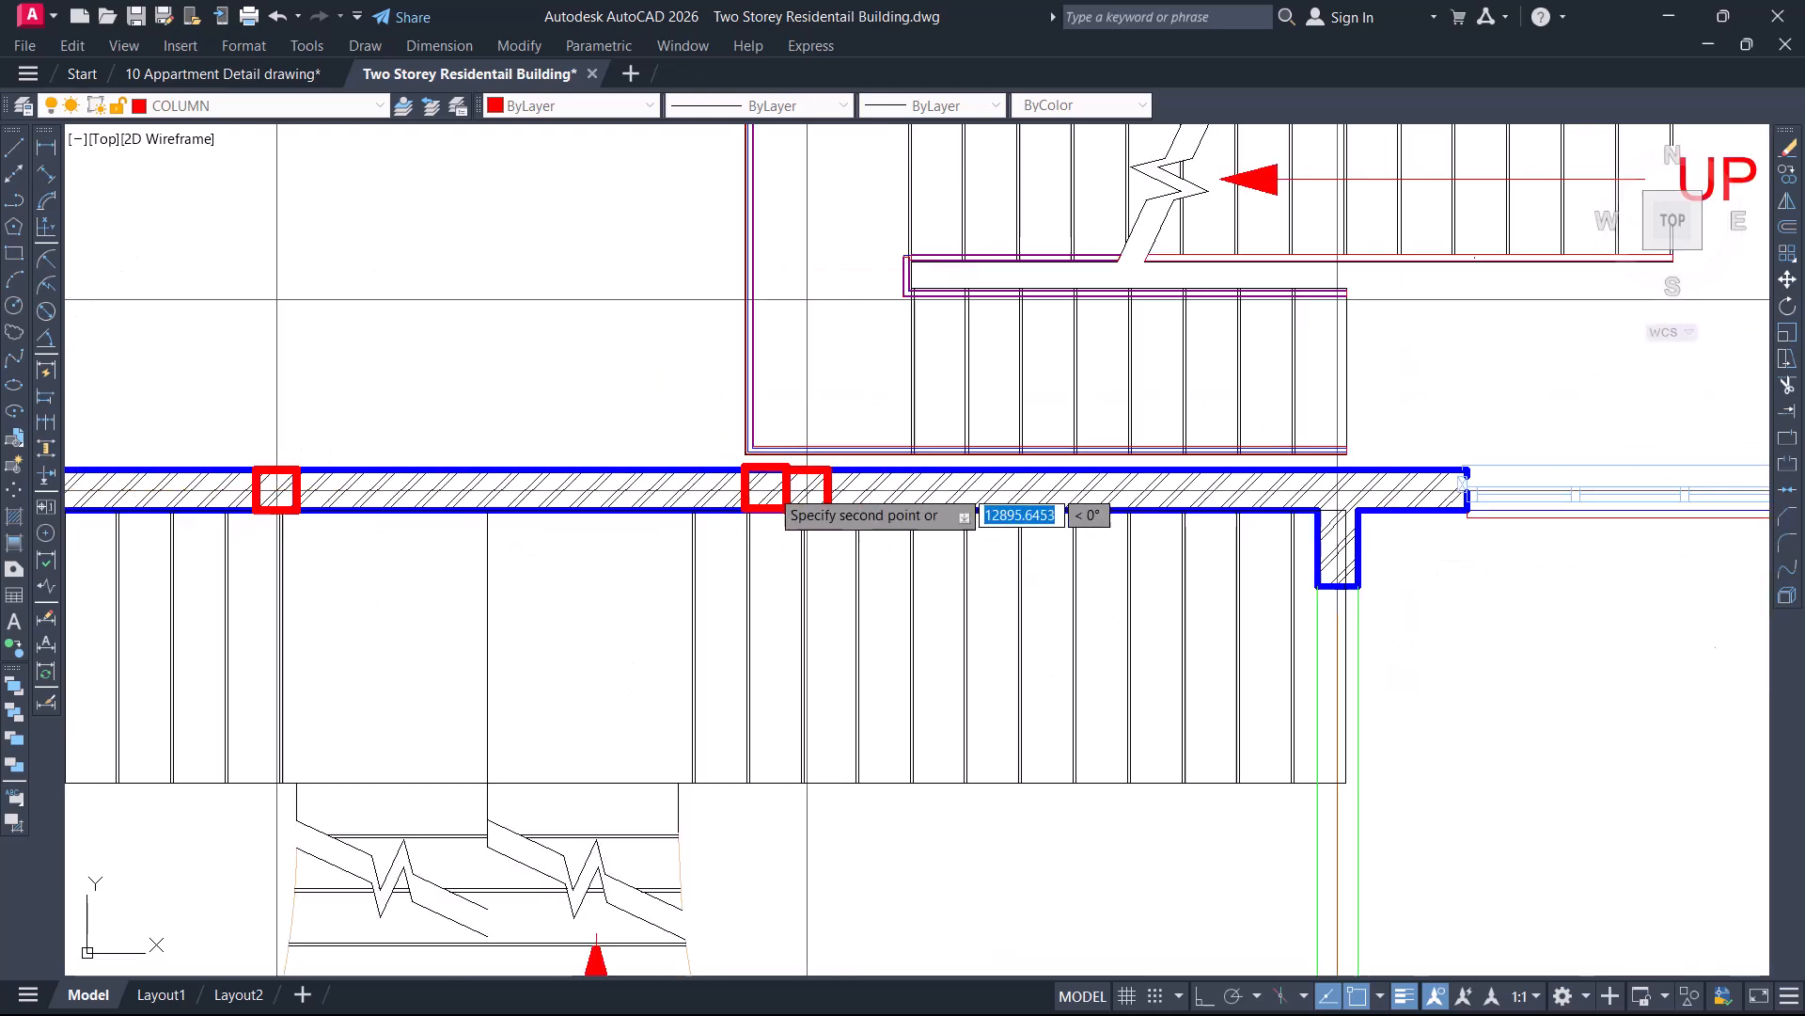
{"action": "mouse_move", "coordinate": [1229, 508]}
{"action": "middle_mouse_down"}
{"action": "mouse_move", "coordinate": [781, 515]}
{"action": "mouse_move", "coordinate": [795, 504]}
{"action": "middle_mouse_up"}
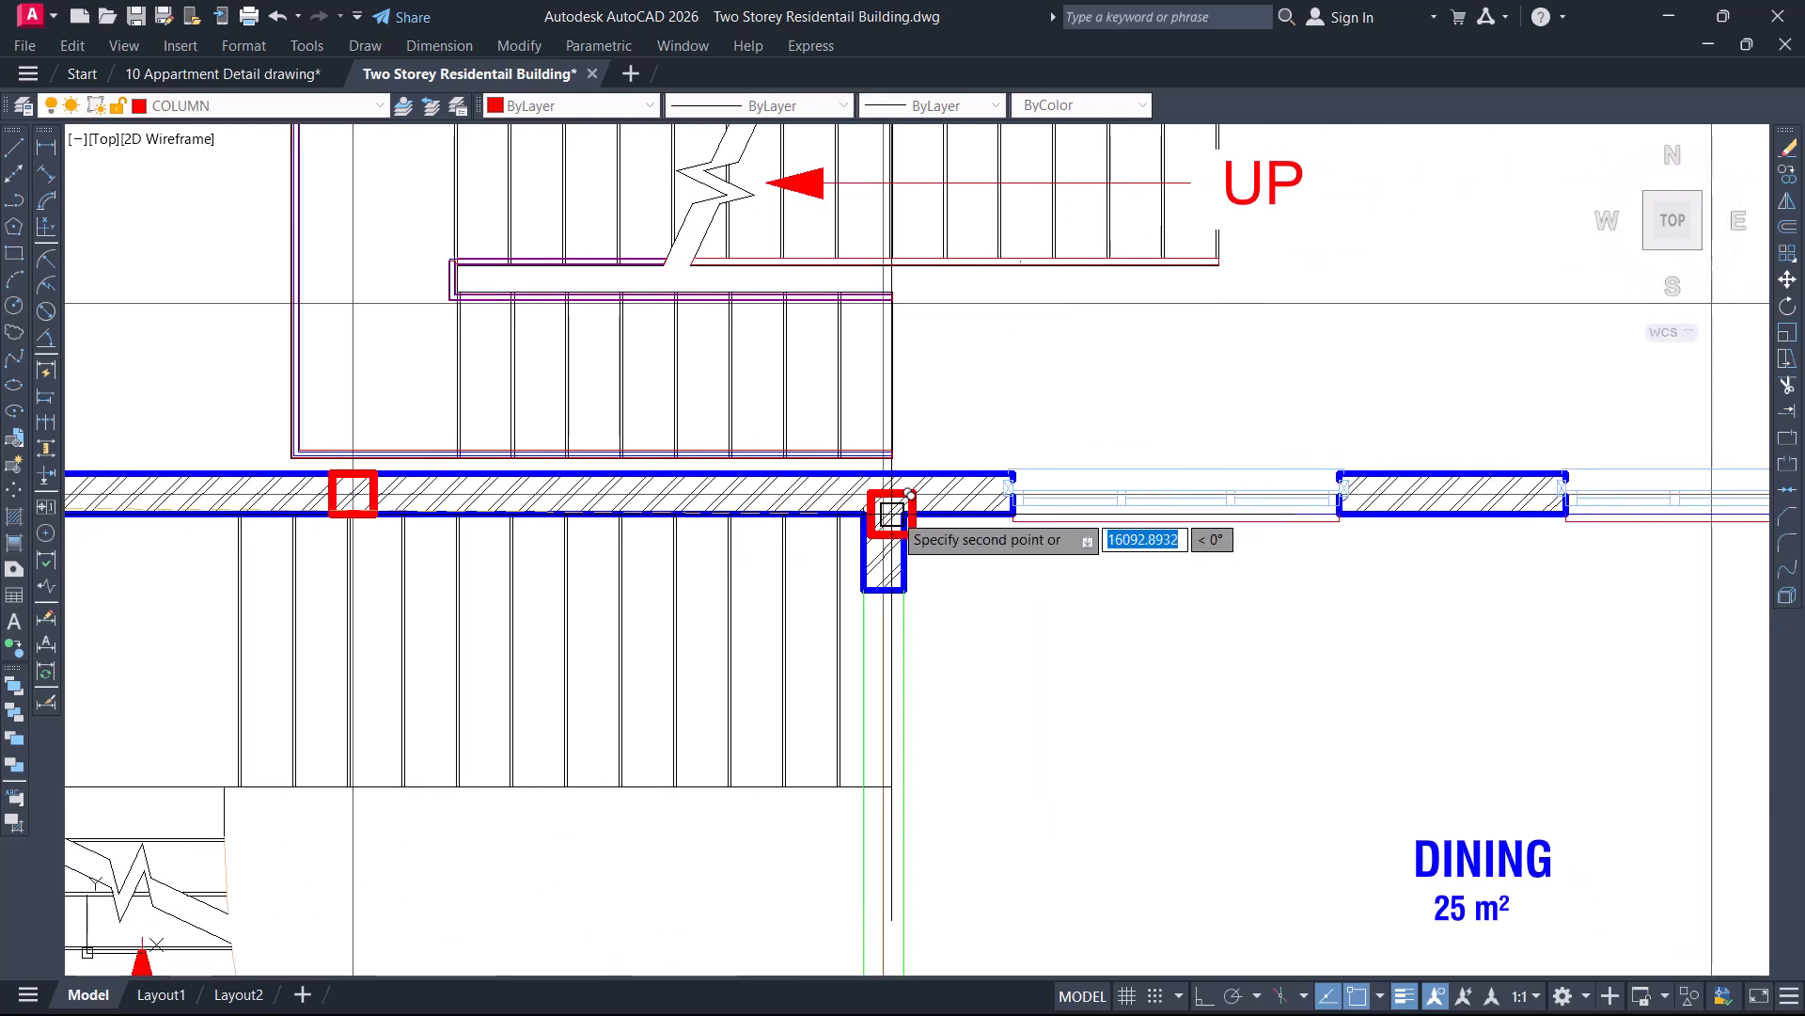
{"action": "scroll", "coordinate": [893, 508], "scroll_direction": "up", "scroll_amount": 3}
{"action": "scroll", "coordinate": [883, 470], "scroll_direction": "up", "scroll_amount": 3}
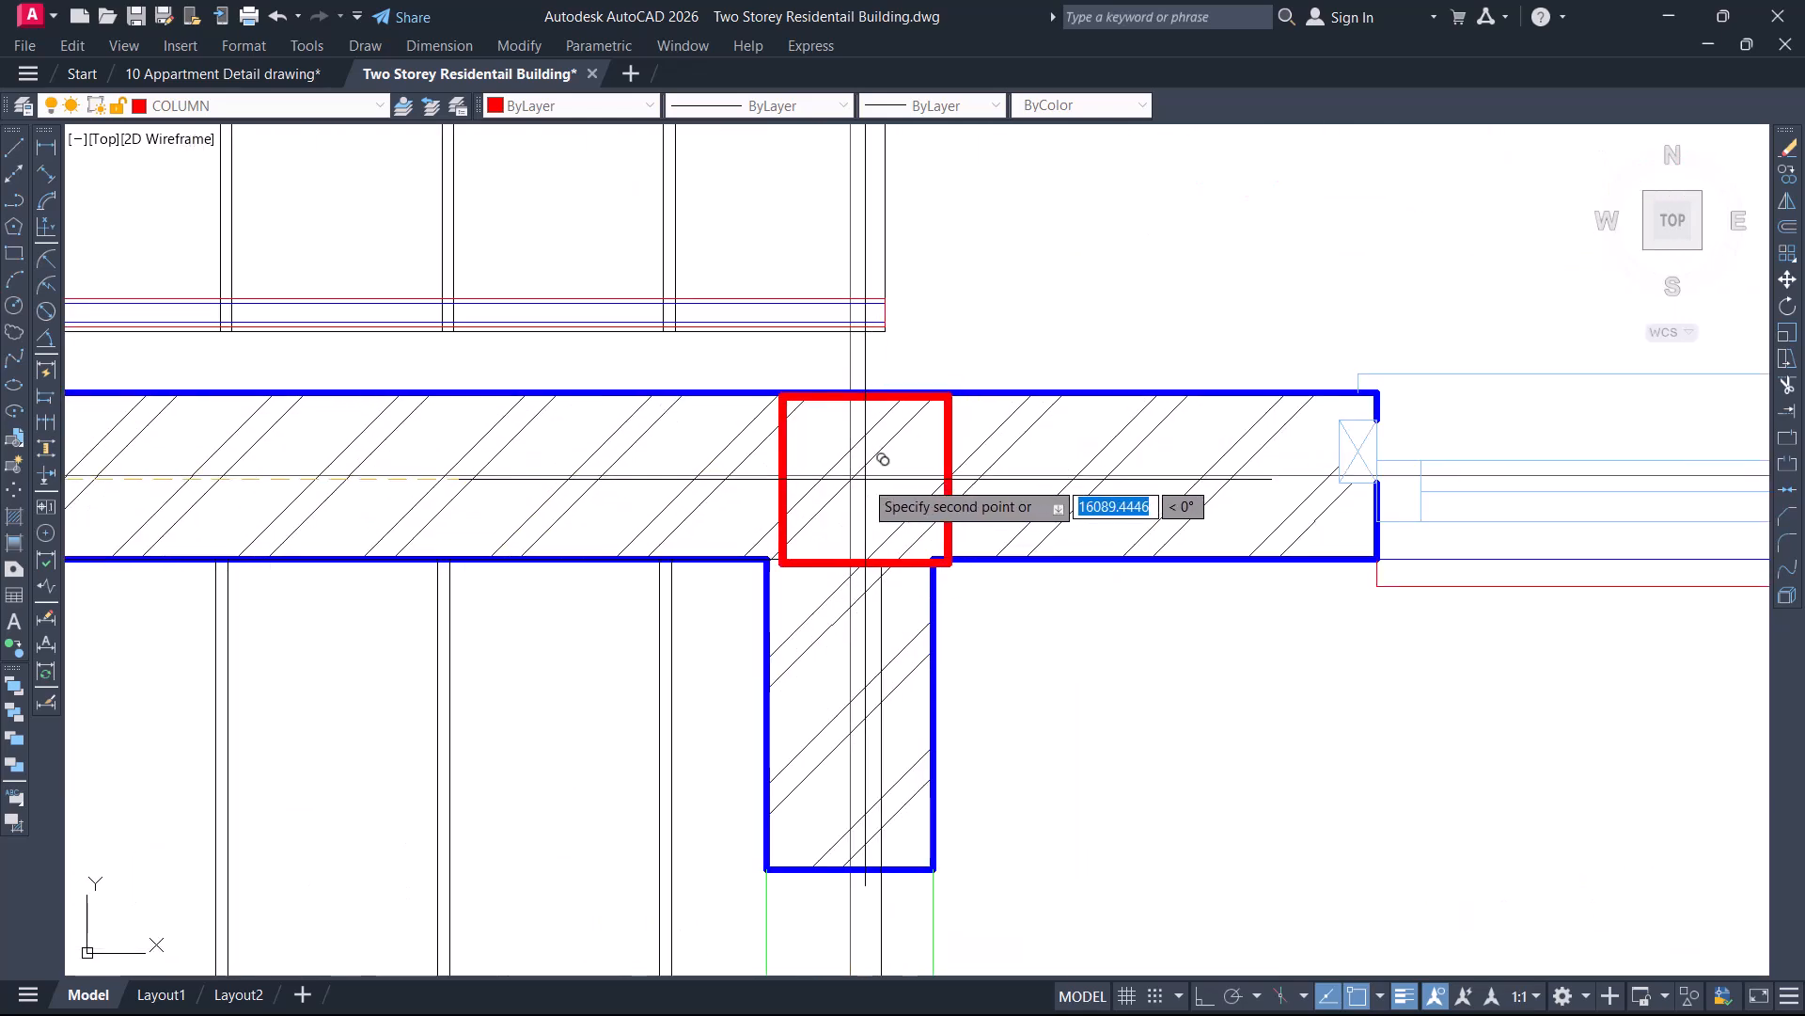
{"action": "scroll", "coordinate": [883, 459], "scroll_direction": "up", "scroll_amount": 8}
{"action": "left_click", "coordinate": [839, 405]}
Place a column copy at the pantry's outer rear corner, at the grid intersection 24750 from the first corner column
{"action": "scroll", "coordinate": [765, 459], "scroll_direction": "down", "scroll_amount": 10}
{"action": "middle_click_drag", "start_coordinate": [1188, 480], "coordinate": [686, 483]}
{"action": "scroll", "coordinate": [687, 484], "scroll_direction": "down", "scroll_amount": 2}
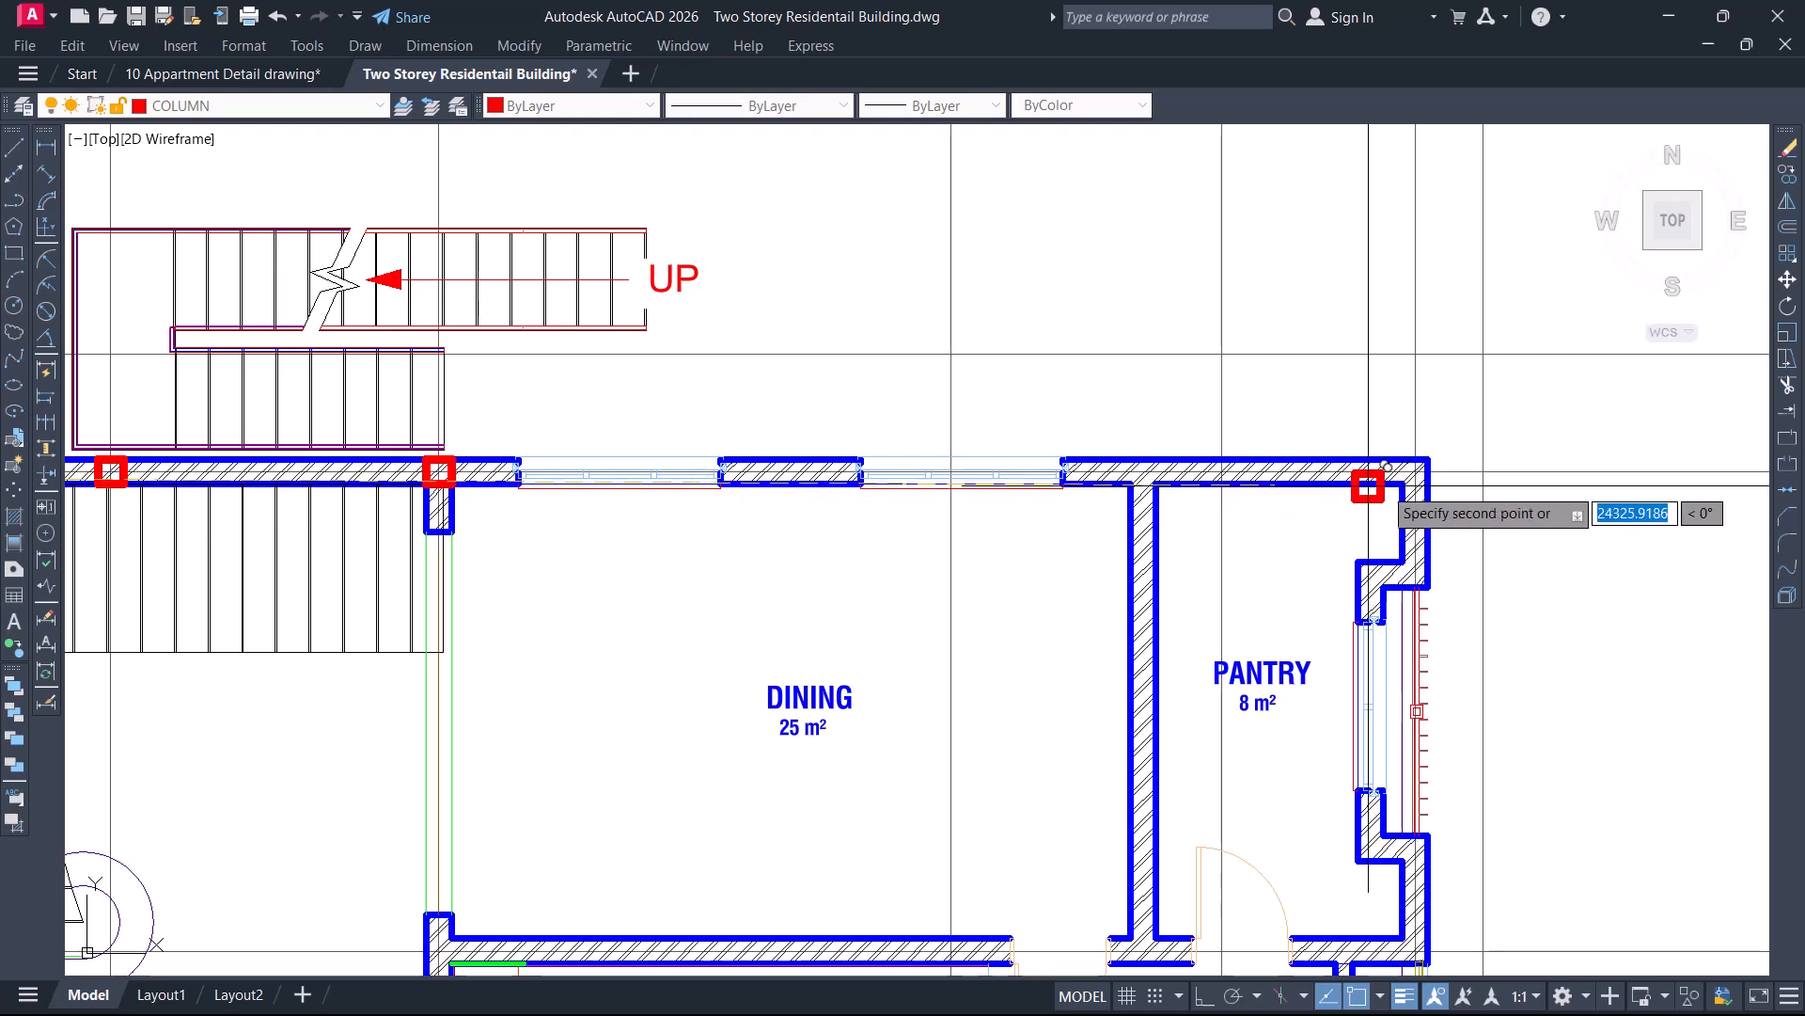
{"action": "scroll", "coordinate": [1371, 486], "scroll_direction": "up", "scroll_amount": 10}
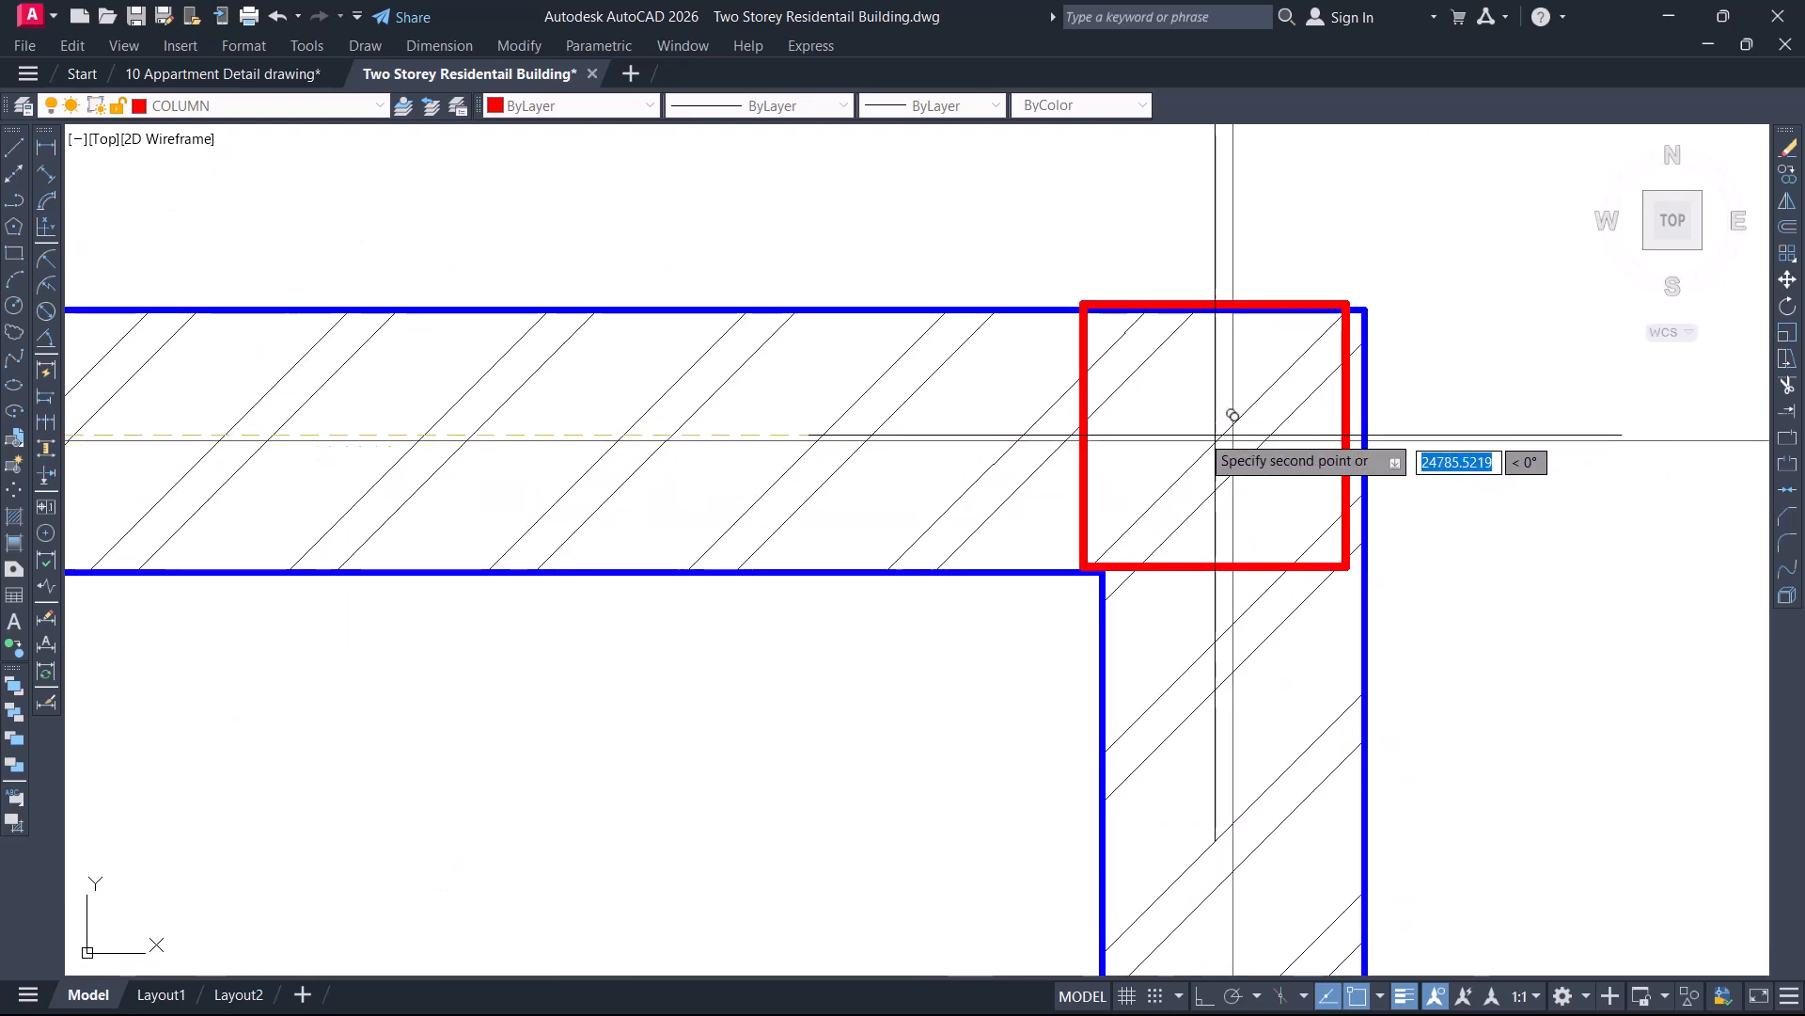
{"action": "scroll", "coordinate": [1276, 442], "scroll_direction": "up", "scroll_amount": 6}
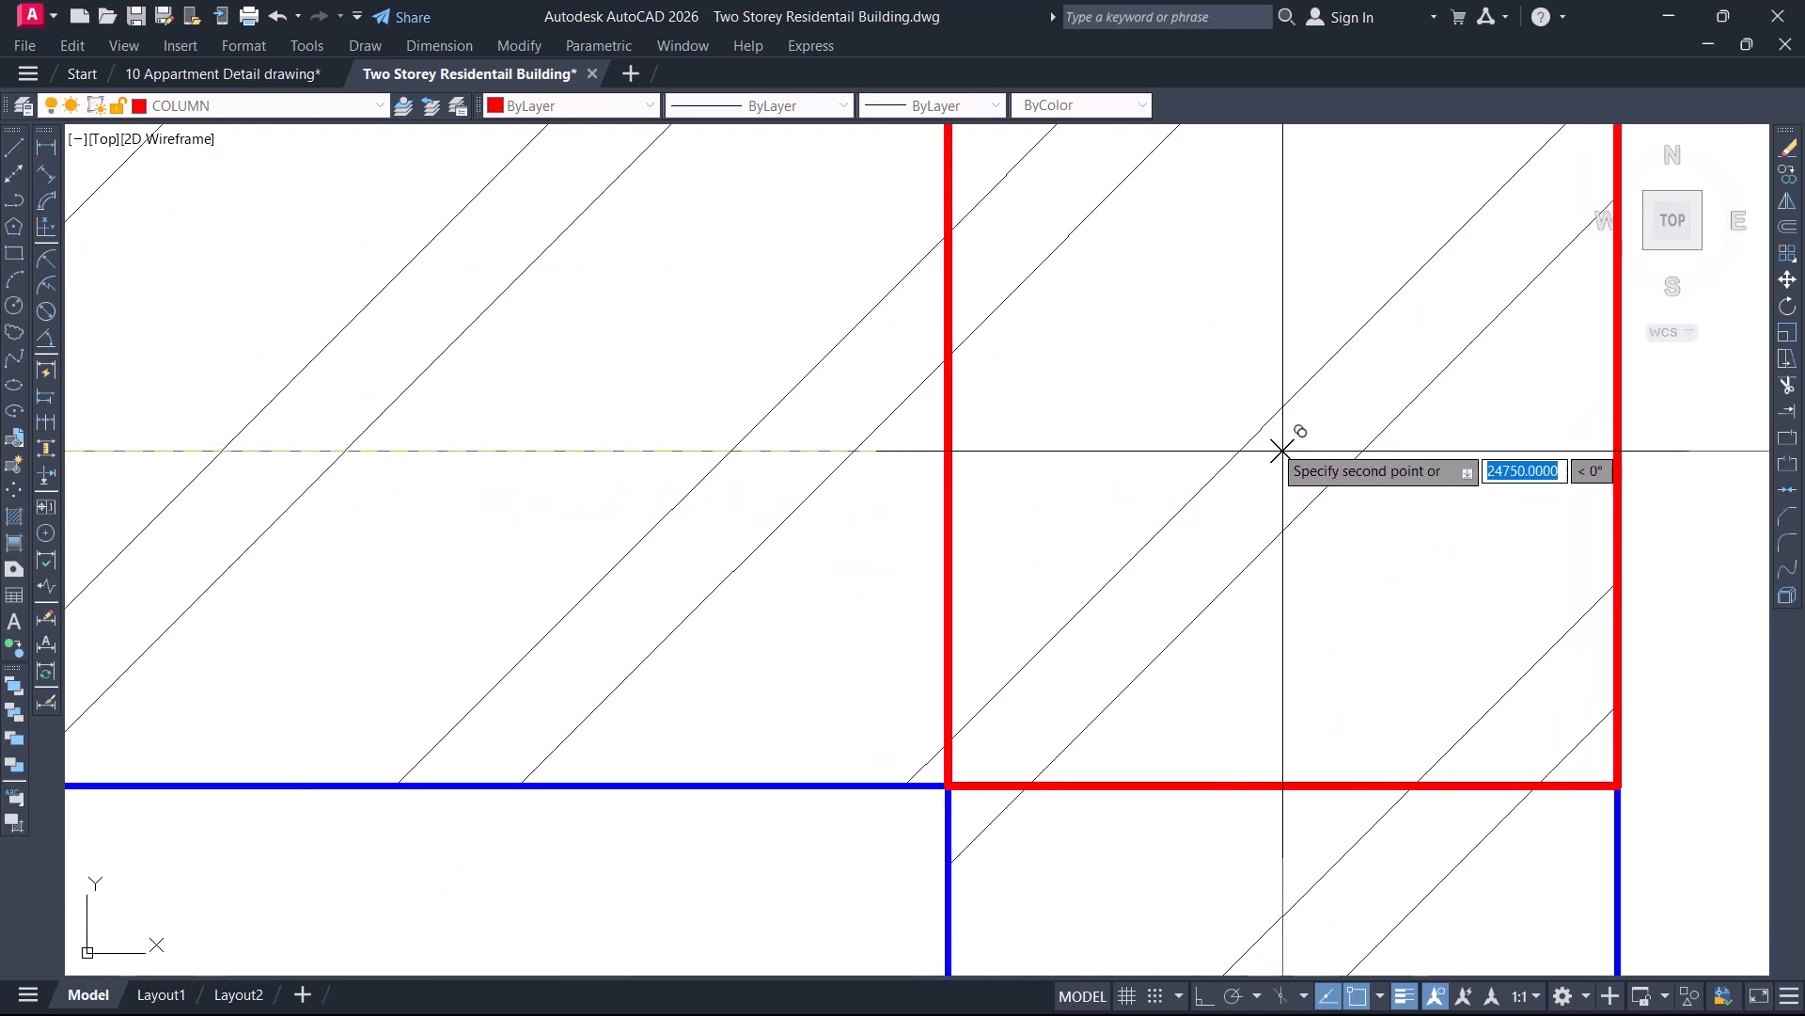
Place a column copy on the outer side wall at the grid intersection with the wall between the pantry and kitchen
{"action": "scroll", "coordinate": [1289, 442], "scroll_direction": "down", "scroll_amount": 15}
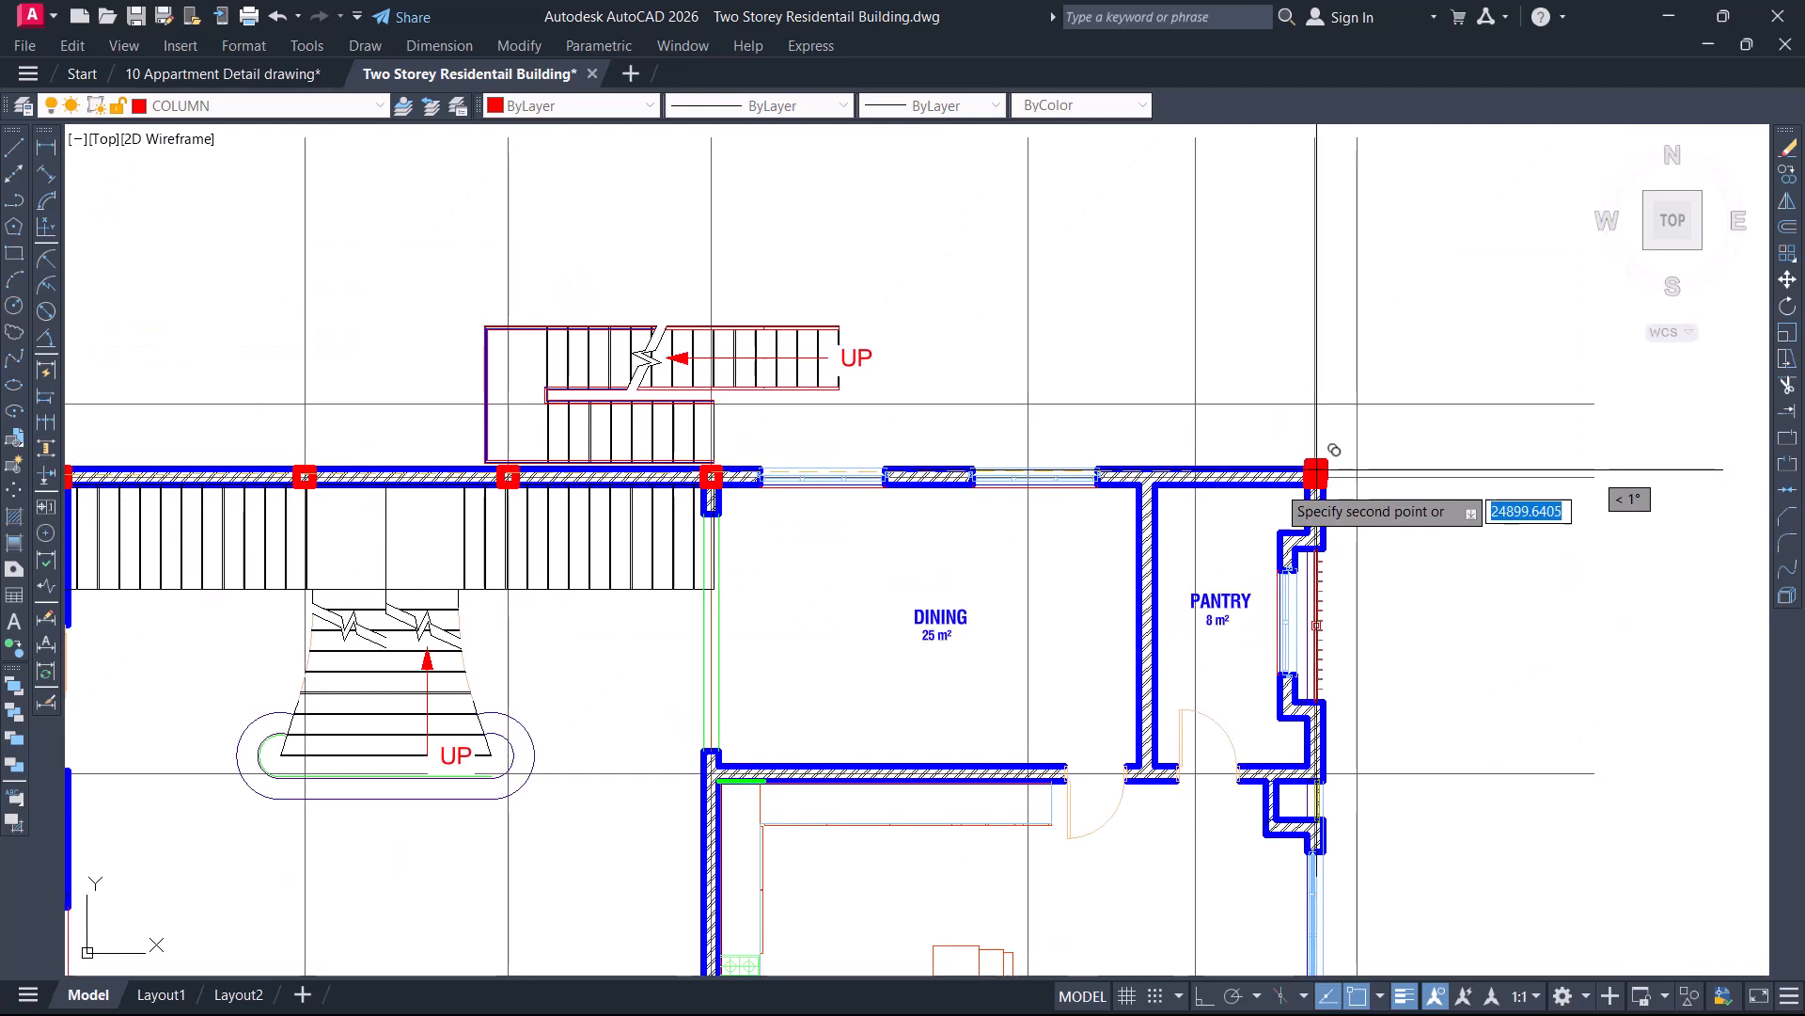
{"action": "middle_click_drag", "start_coordinate": [1105, 607], "coordinate": [1227, 442]}
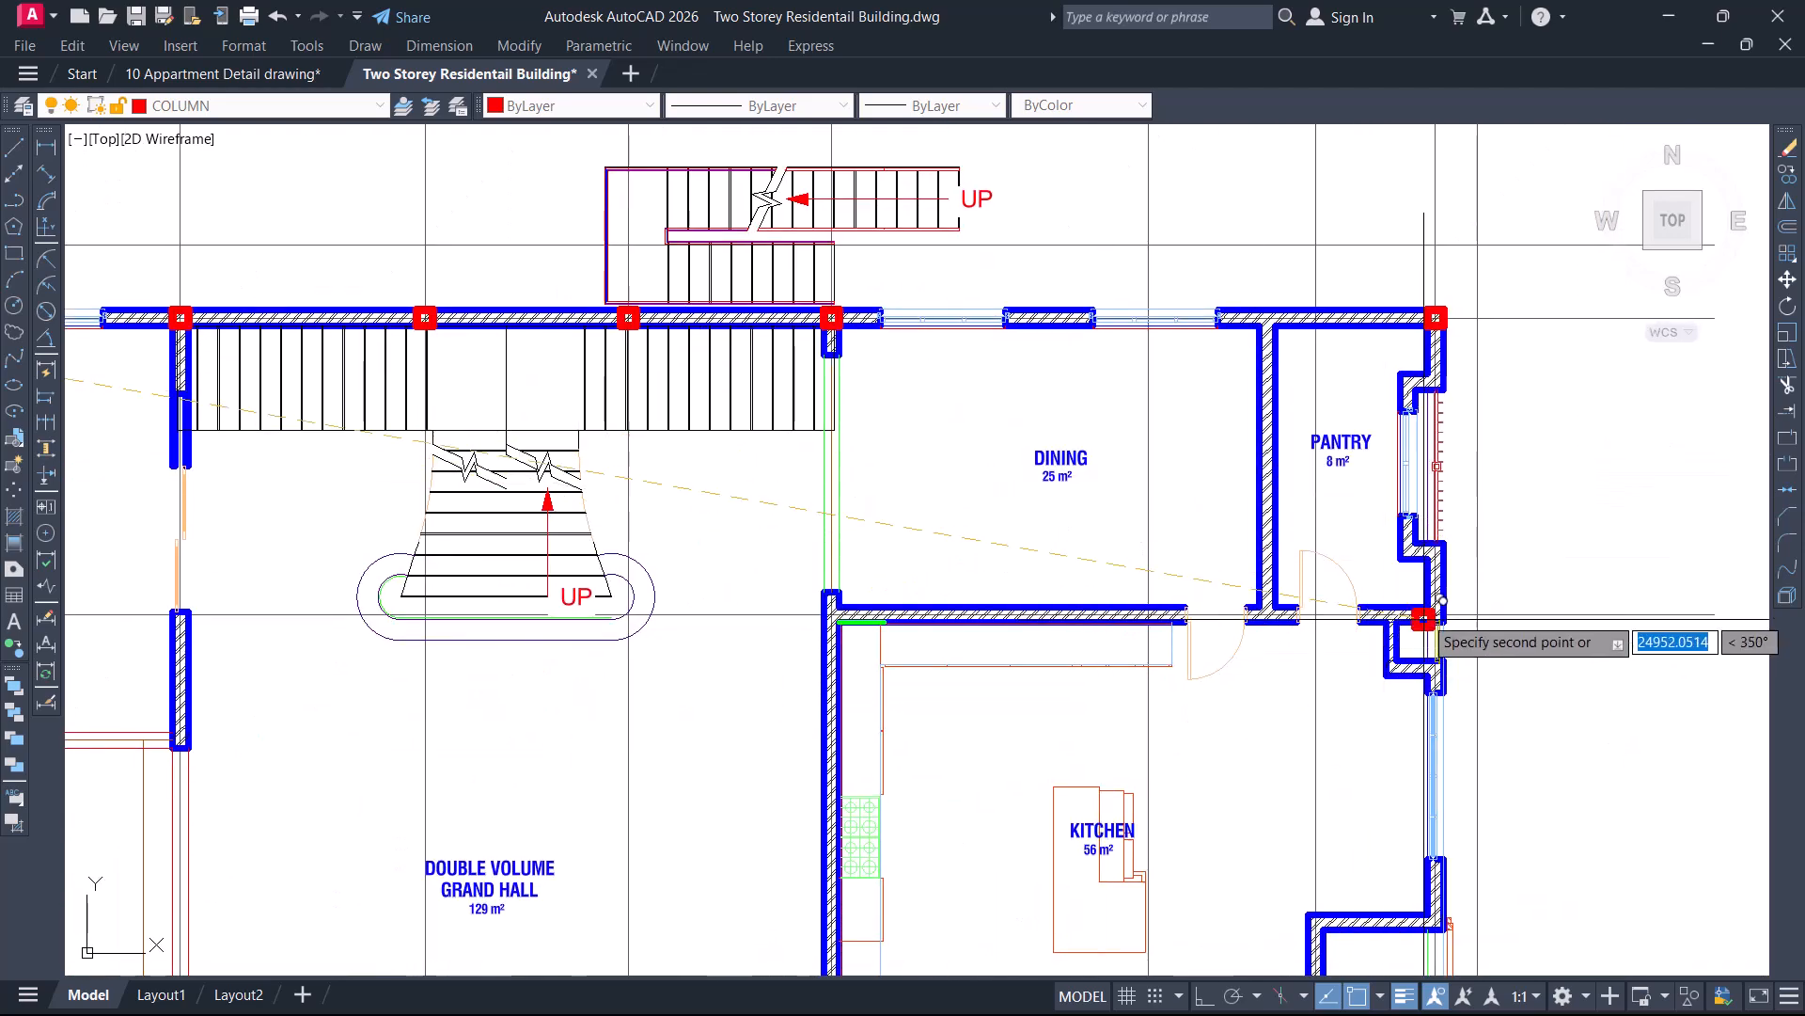
{"action": "scroll", "coordinate": [1429, 616], "scroll_direction": "up", "scroll_amount": 8}
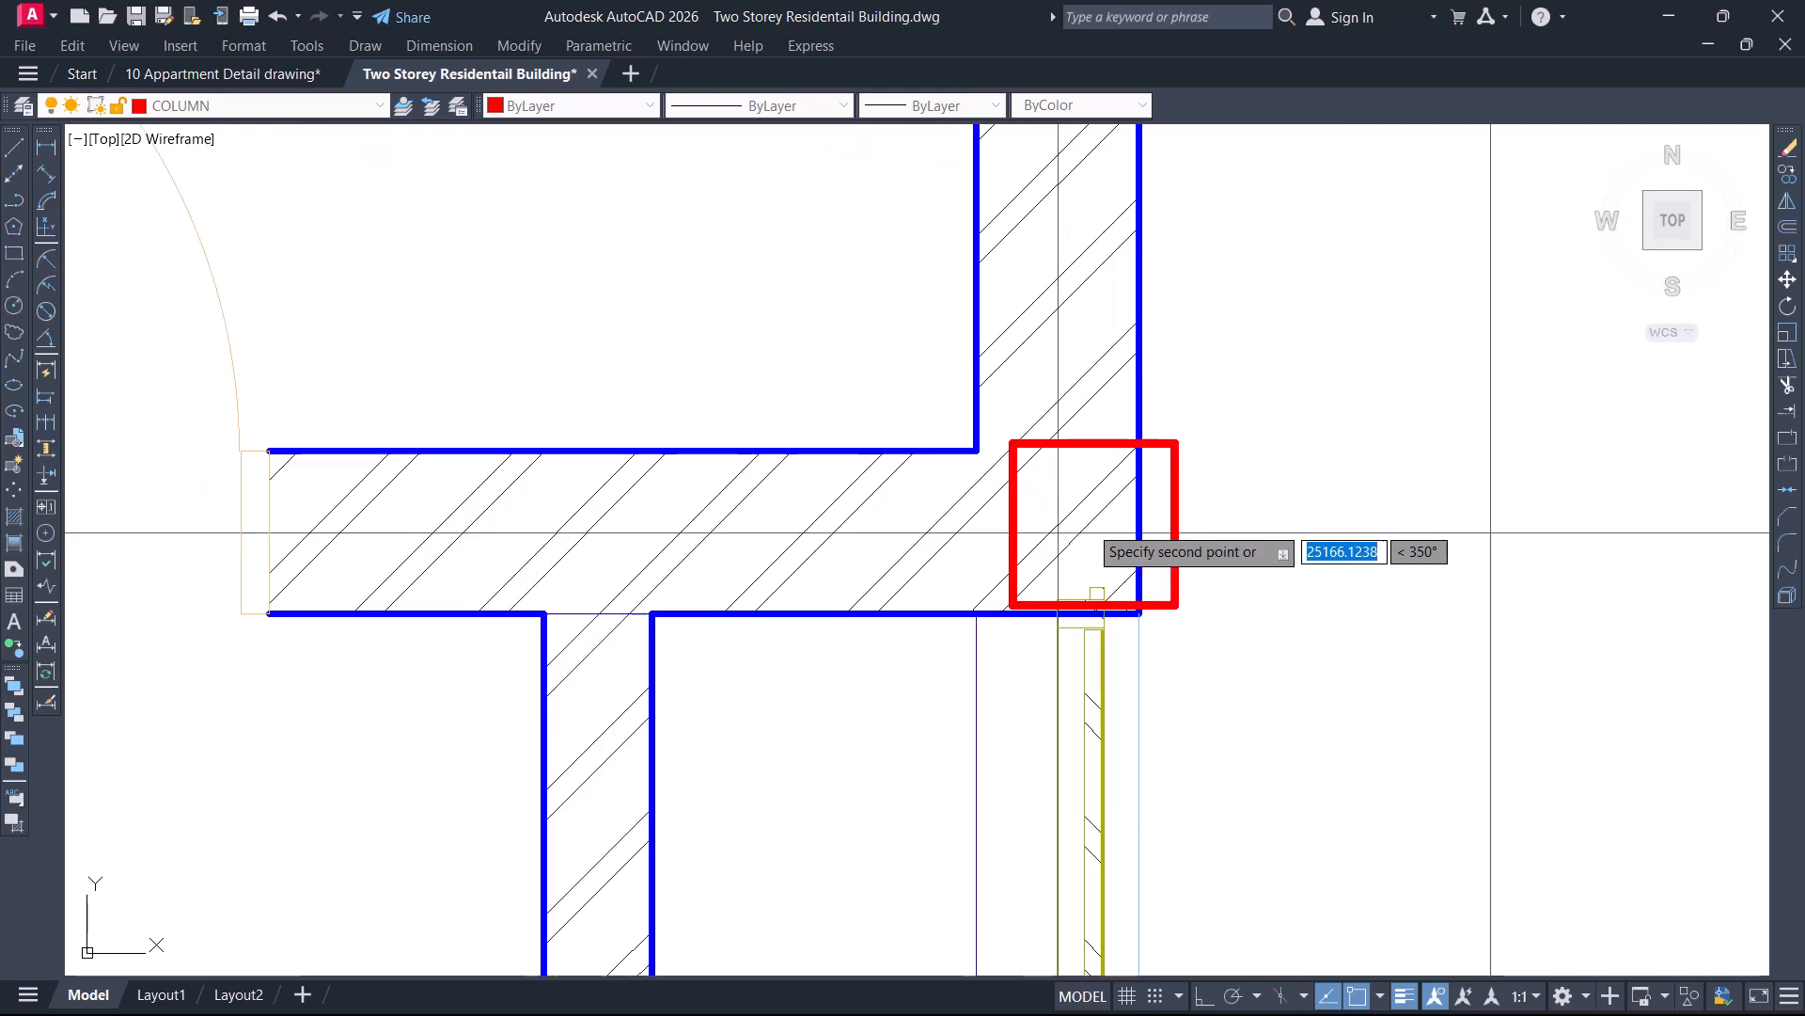
{"action": "scroll", "coordinate": [1058, 532], "scroll_direction": "up", "scroll_amount": 2}
{"action": "scroll", "coordinate": [1053, 522], "scroll_direction": "down", "scroll_amount": 8}
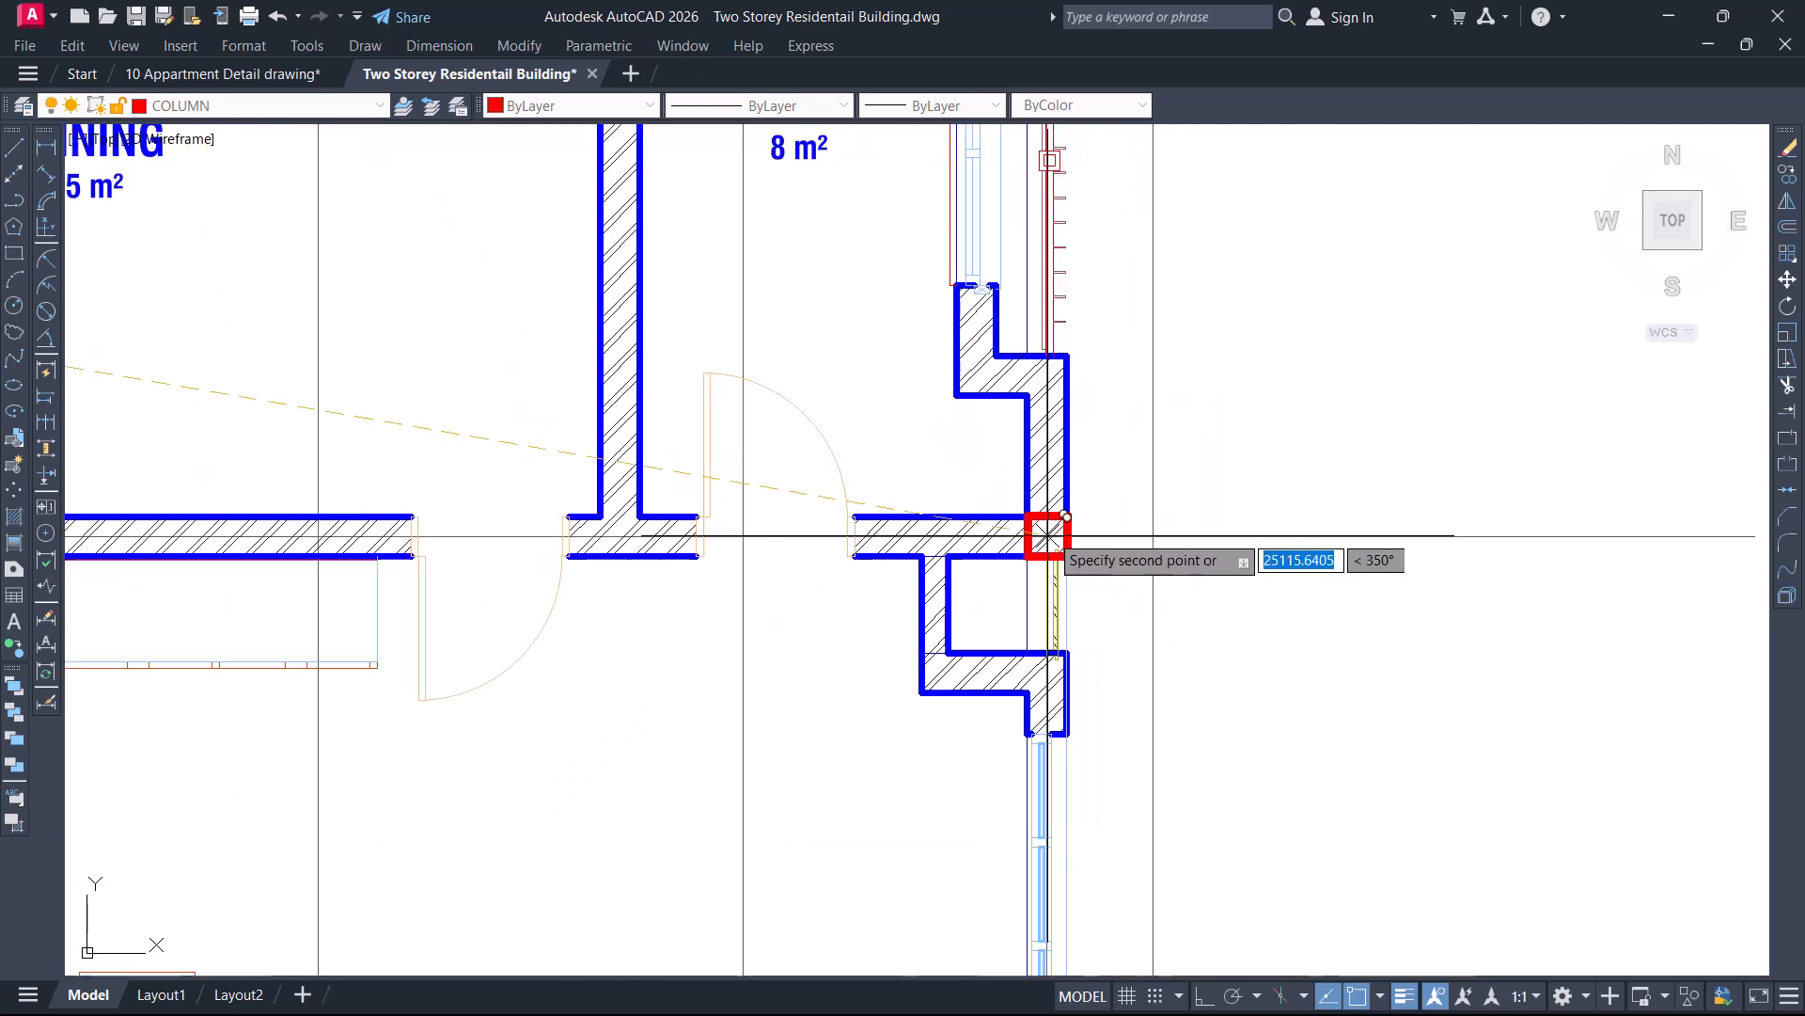
{"action": "scroll", "coordinate": [1047, 535], "scroll_direction": "up", "scroll_amount": 10}
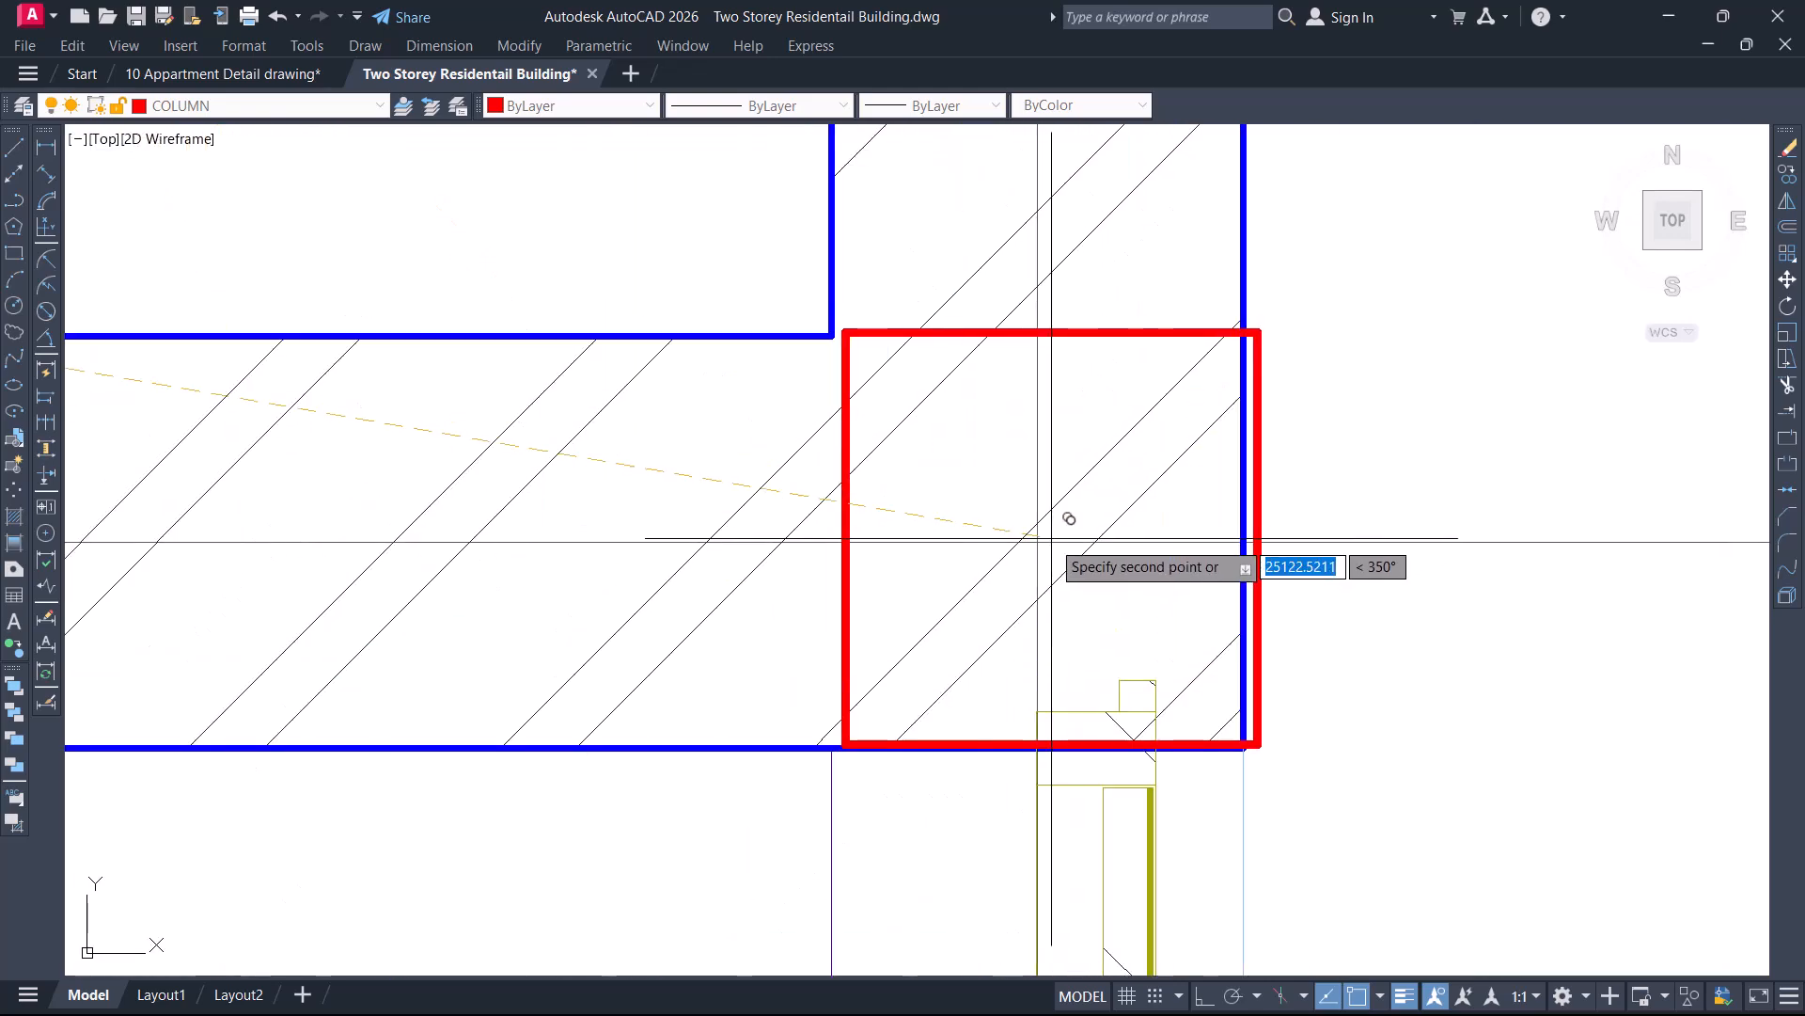
Place a column copy on the outer side wall at the grid intersection where the kitchen meets Guest Bedroom 1
{"action": "scroll", "coordinate": [1039, 538], "scroll_direction": "down", "scroll_amount": 12}
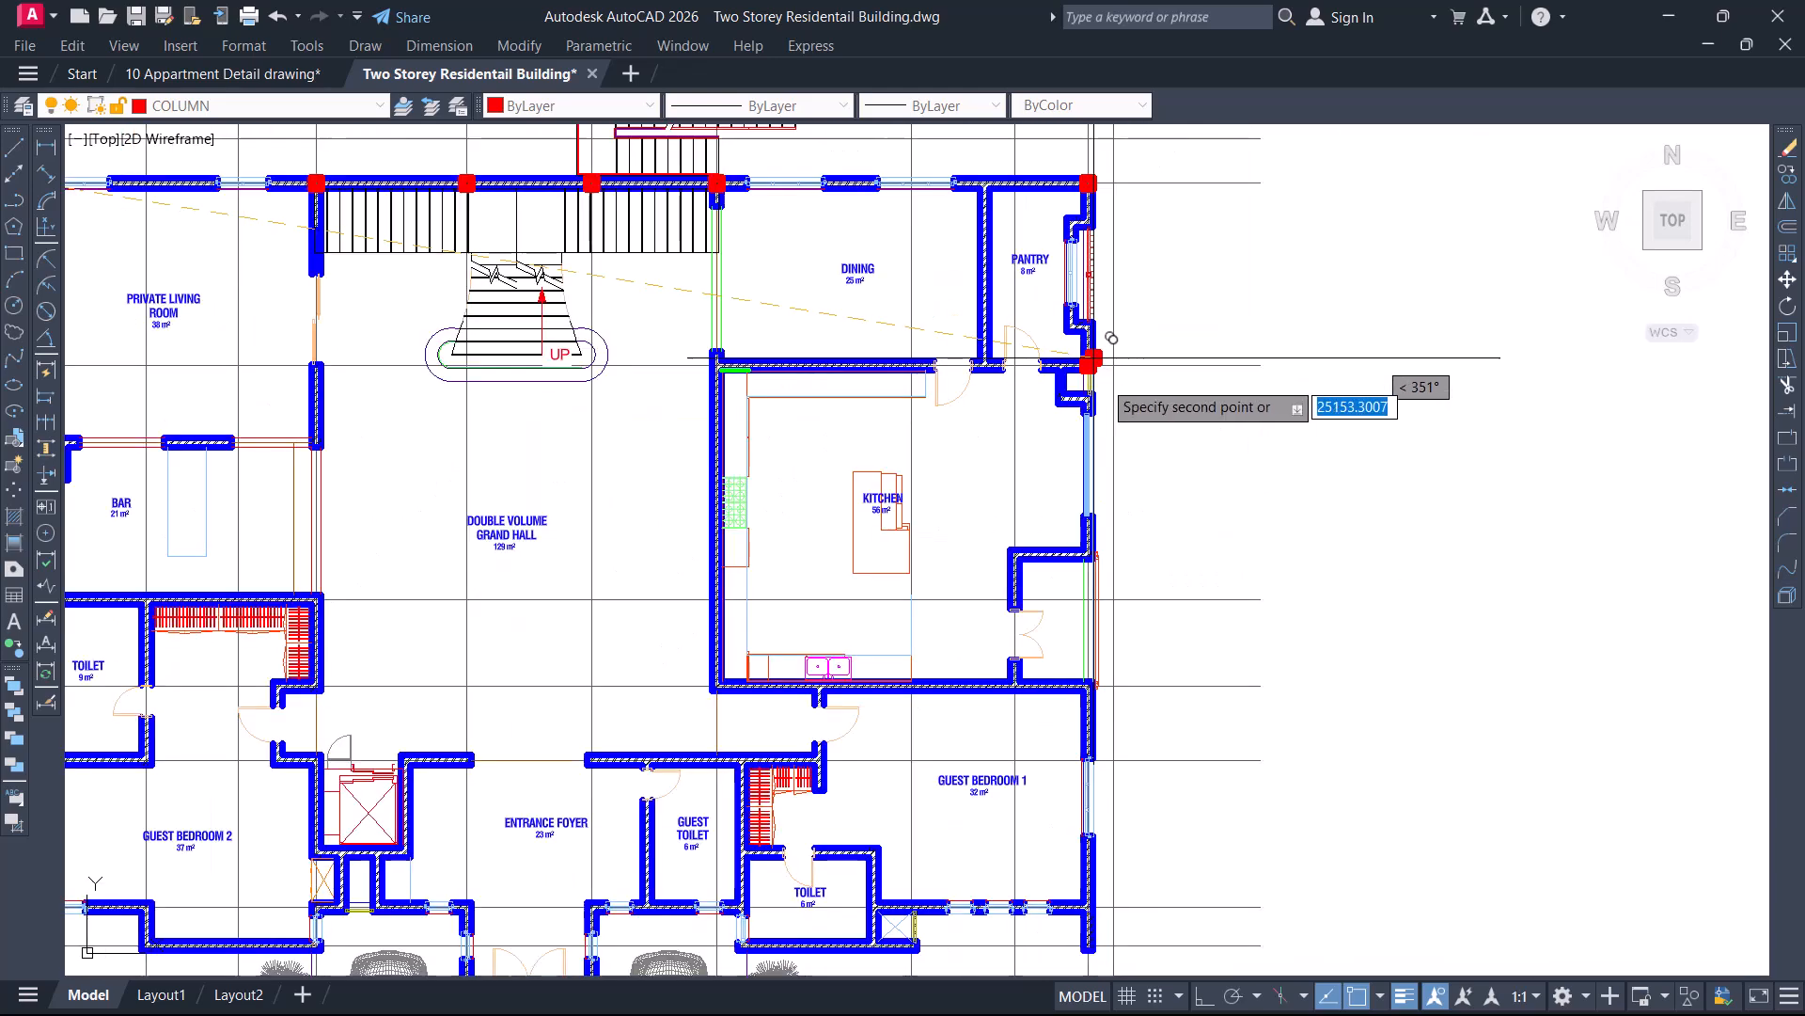
{"action": "scroll", "coordinate": [1096, 658], "scroll_direction": "up", "scroll_amount": 10}
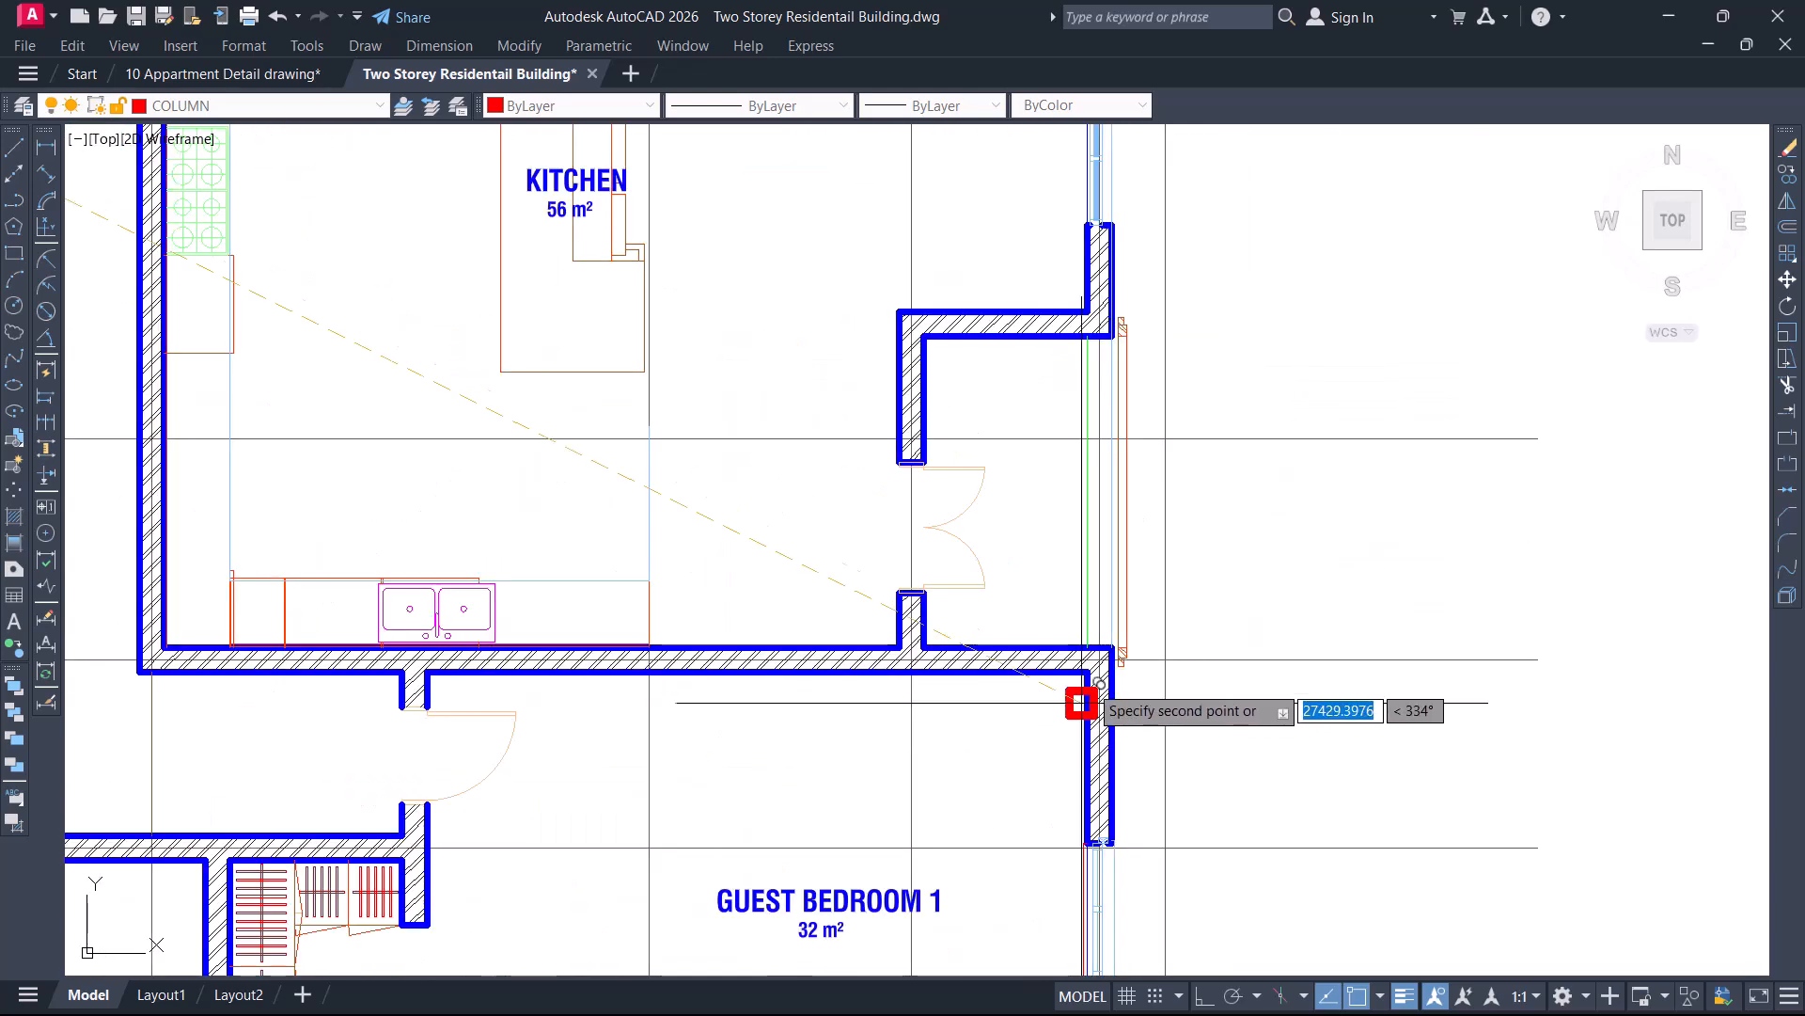
{"action": "scroll", "coordinate": [1095, 674], "scroll_direction": "up", "scroll_amount": 8}
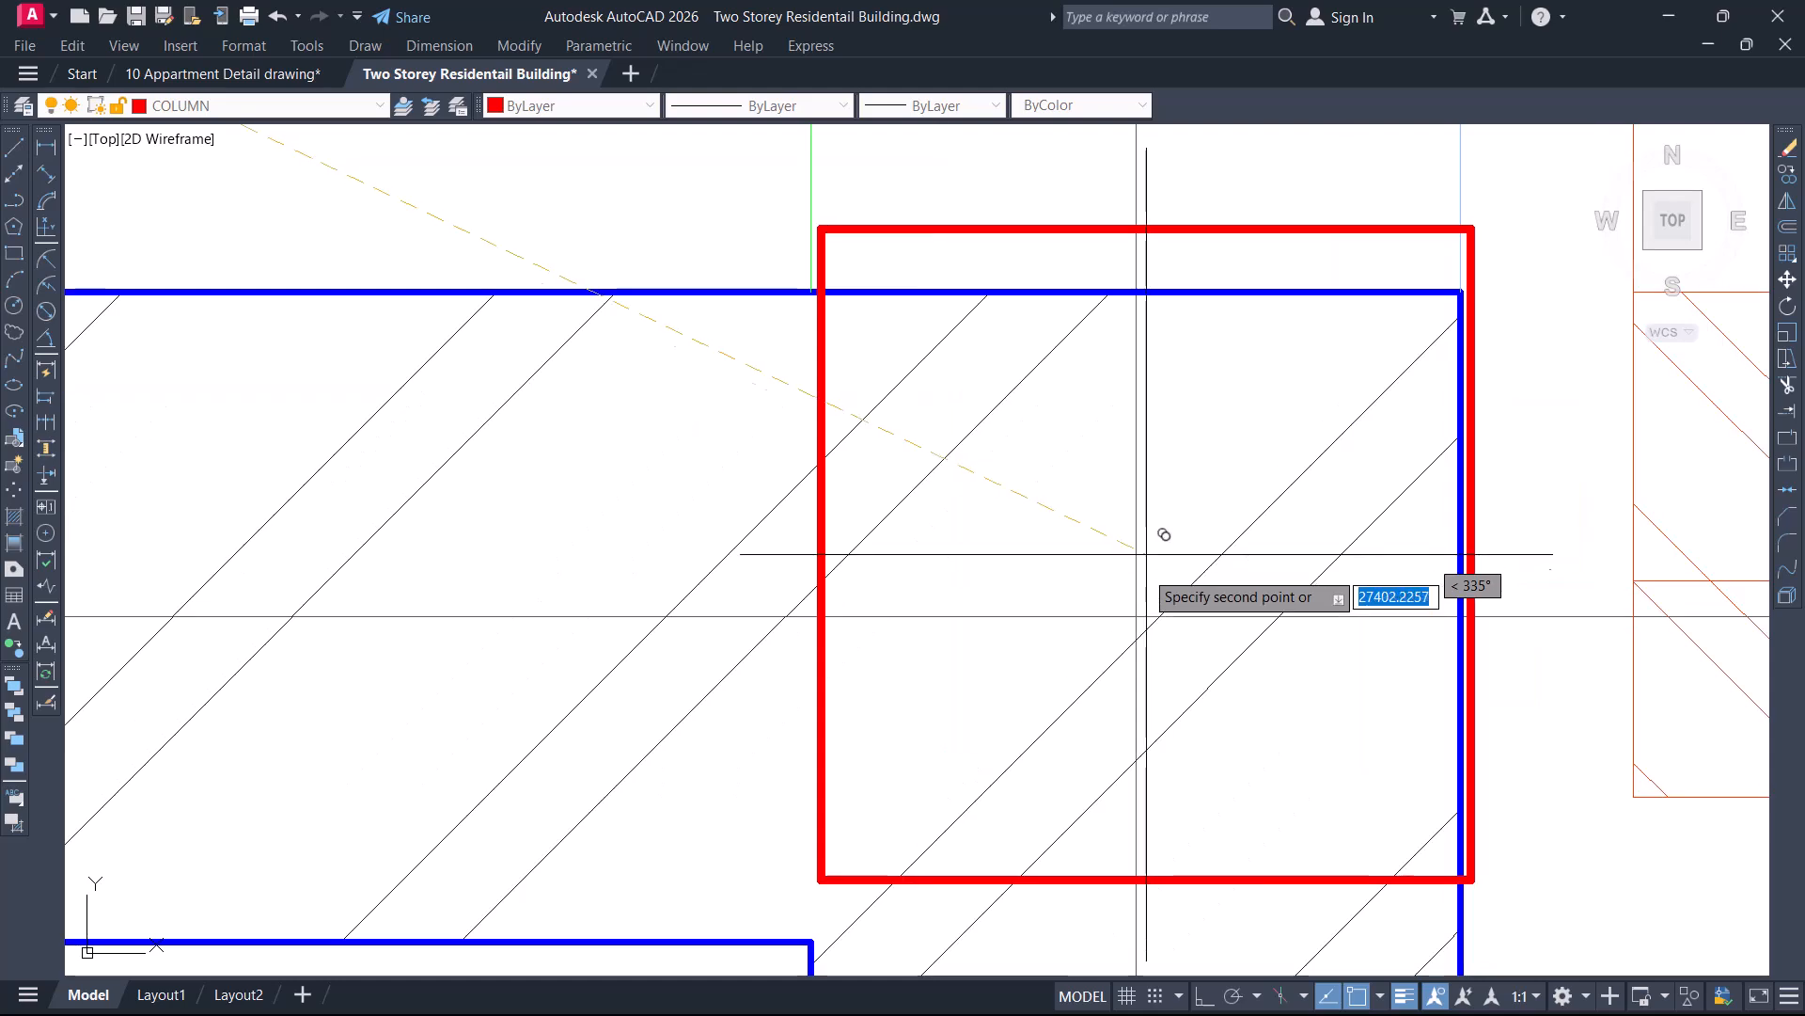
Place a column copy where Guest Bedroom 1's windowed front wall meets the outer side wall, at the grid intersection
{"action": "scroll", "coordinate": [1143, 573], "scroll_direction": "down", "scroll_amount": 6}
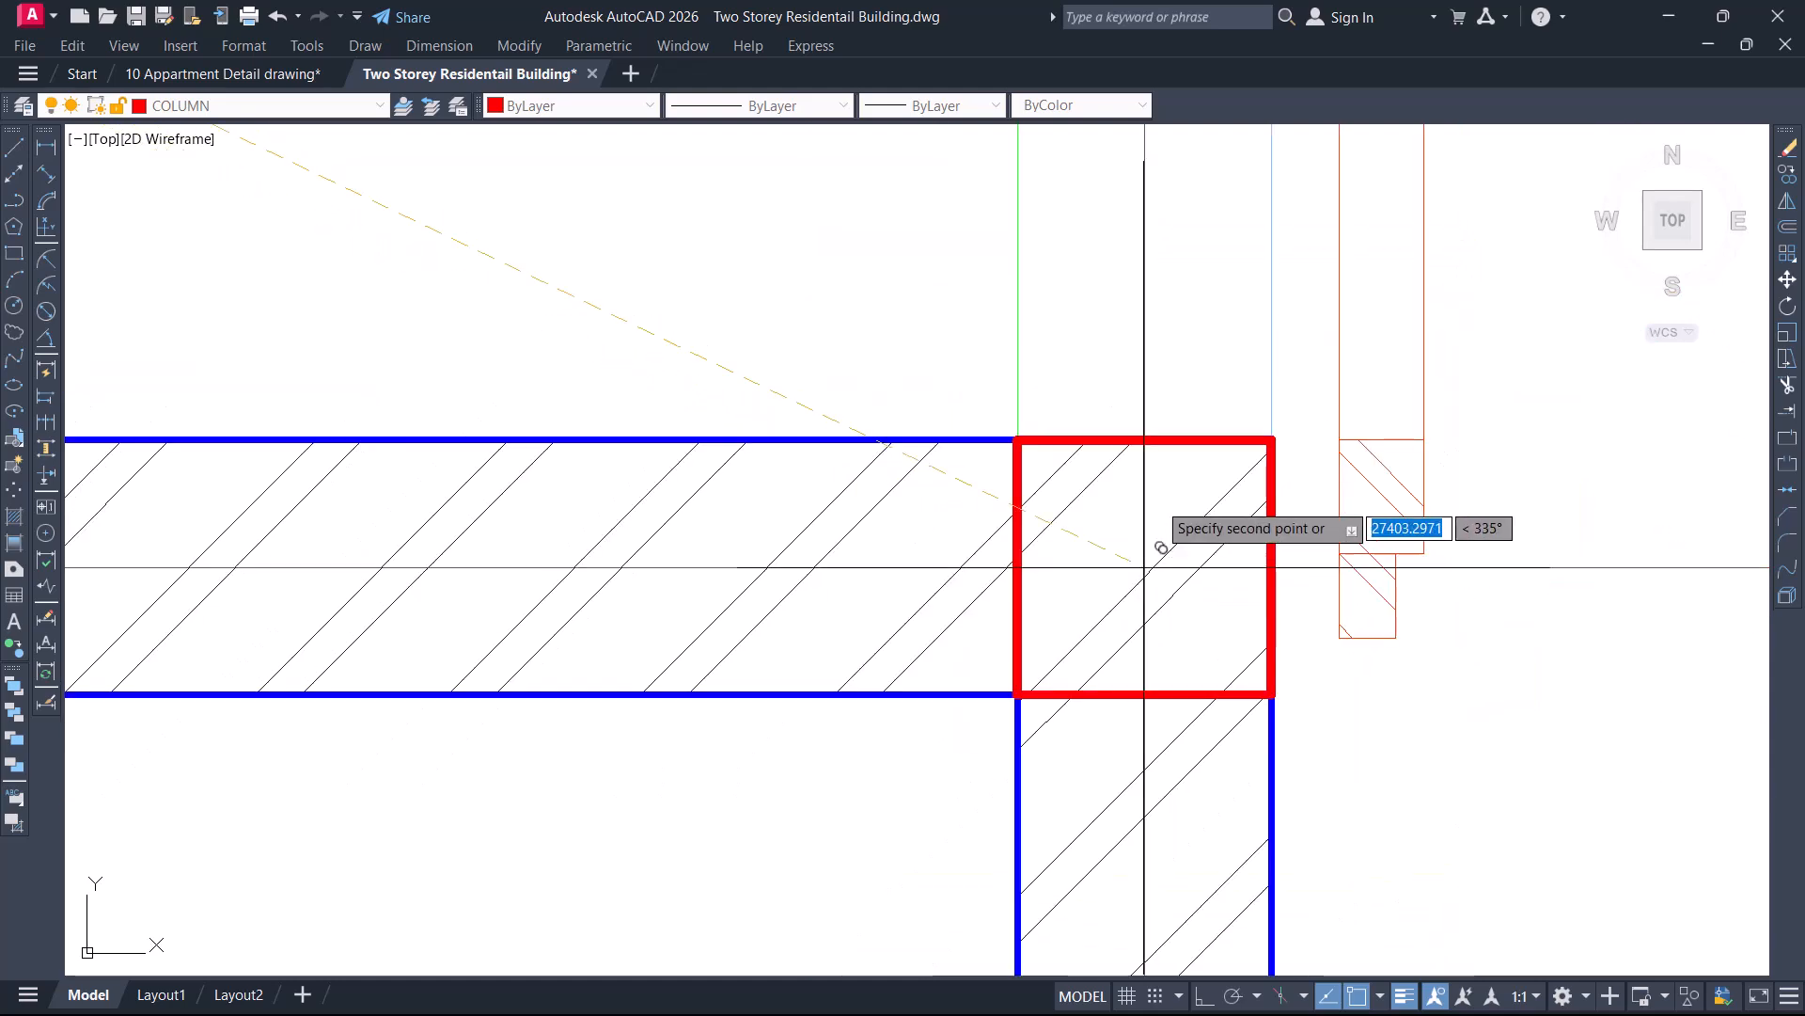
{"action": "scroll", "coordinate": [1154, 499], "scroll_direction": "down", "scroll_amount": 5}
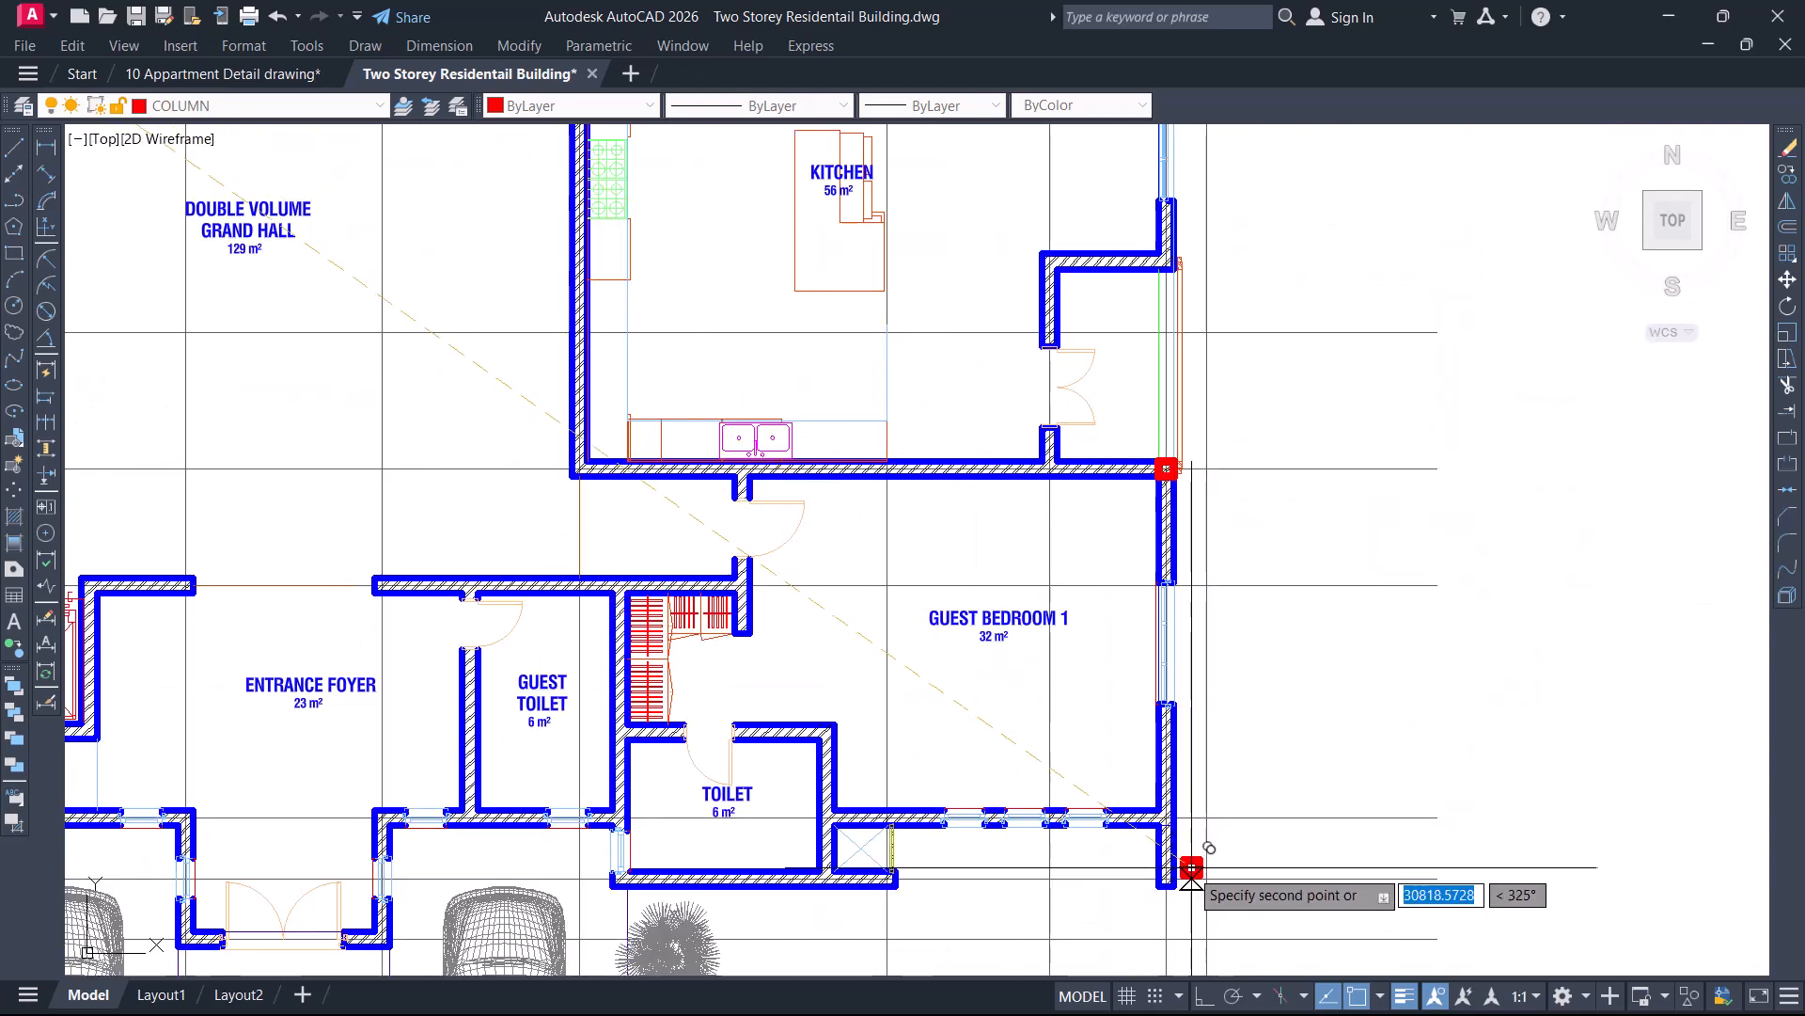
{"action": "scroll", "coordinate": [1175, 857], "scroll_direction": "up", "scroll_amount": 12}
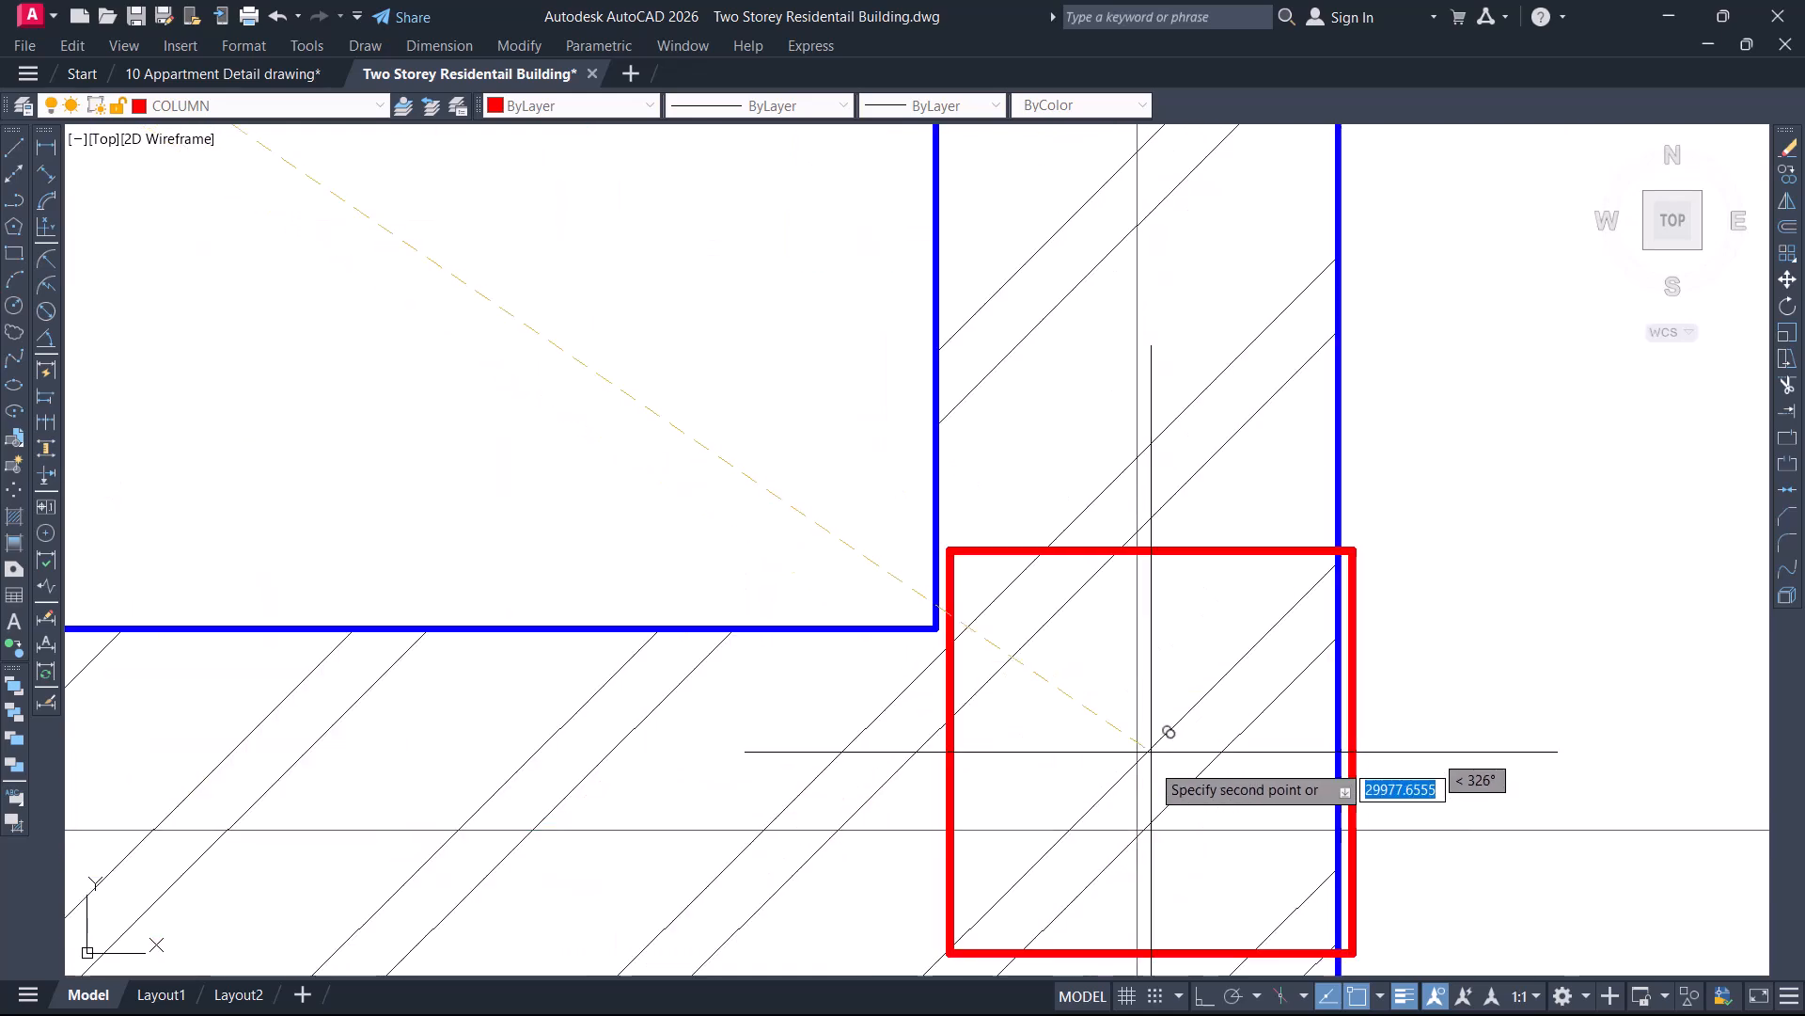
{"action": "left_click", "coordinate": [1135, 845]}
Check how the column copy fits over the entrance porch post on the Guest Bedroom 1 side
{"action": "scroll", "coordinate": [1189, 680], "scroll_direction": "down", "scroll_amount": 10}
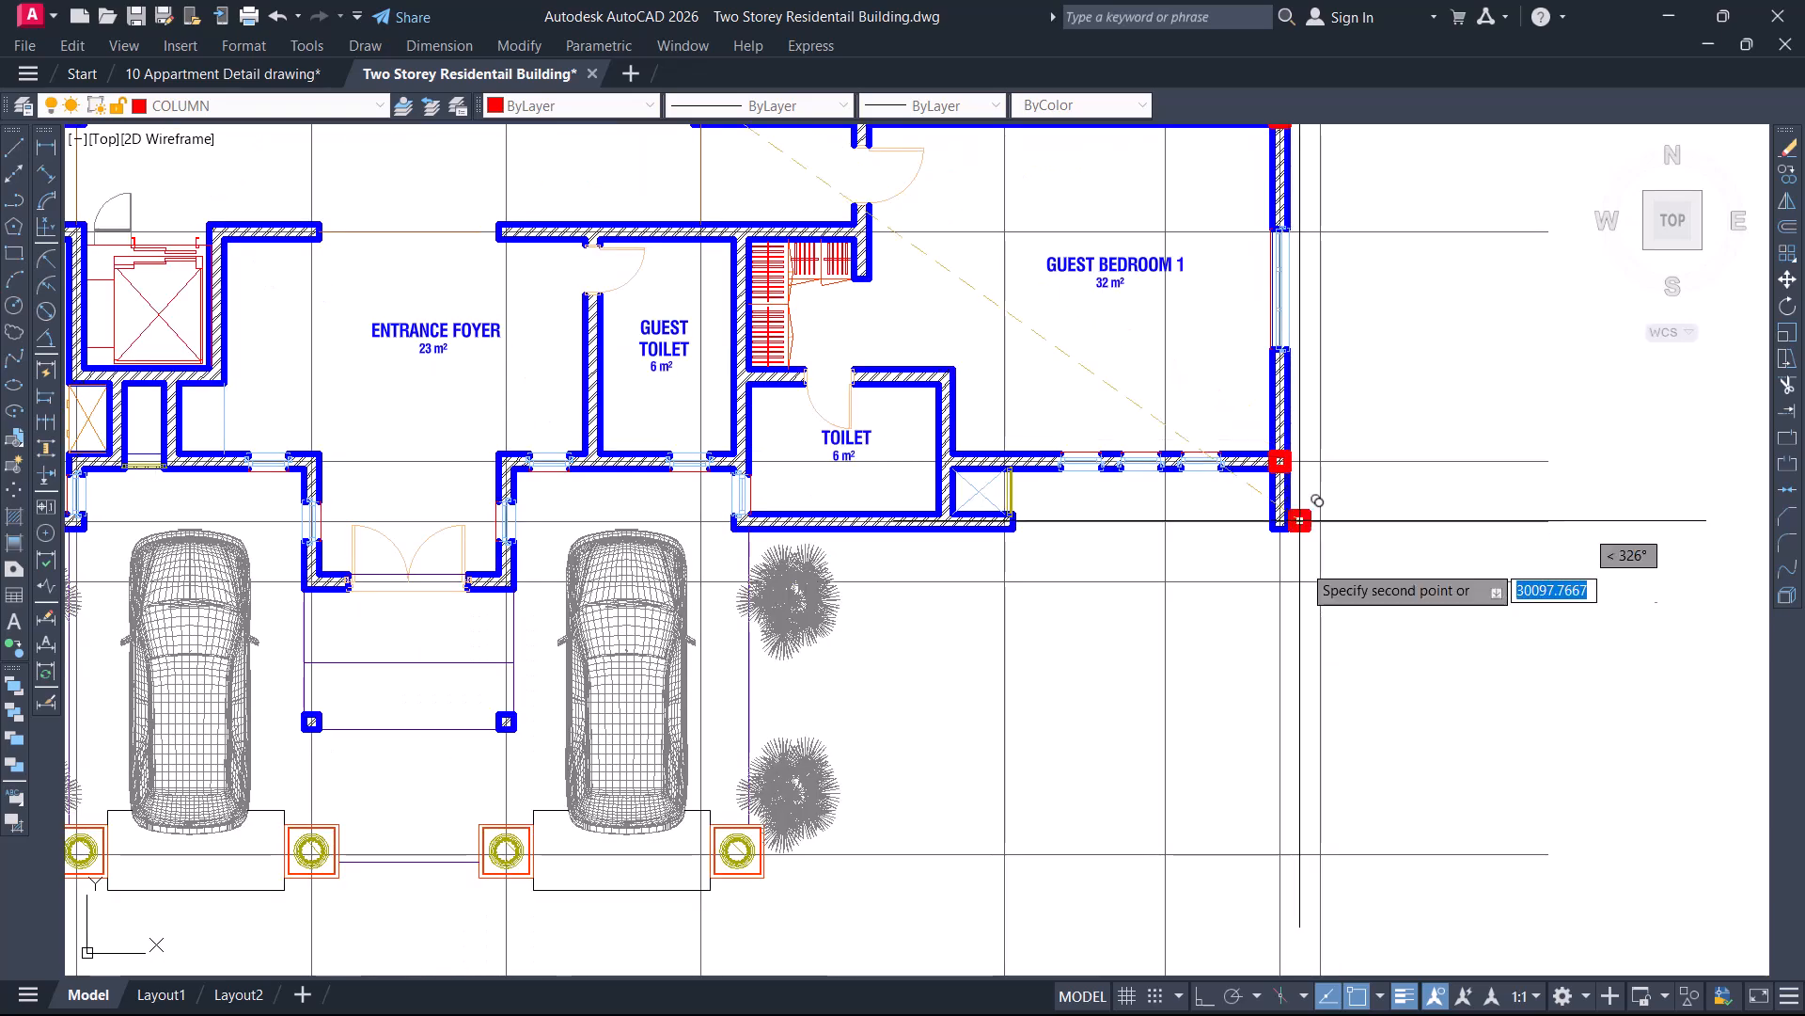
{"action": "middle_click_drag", "start_coordinate": [1056, 721], "coordinate": [1504, 755]}
{"action": "scroll", "coordinate": [940, 734], "scroll_direction": "up", "scroll_amount": 6}
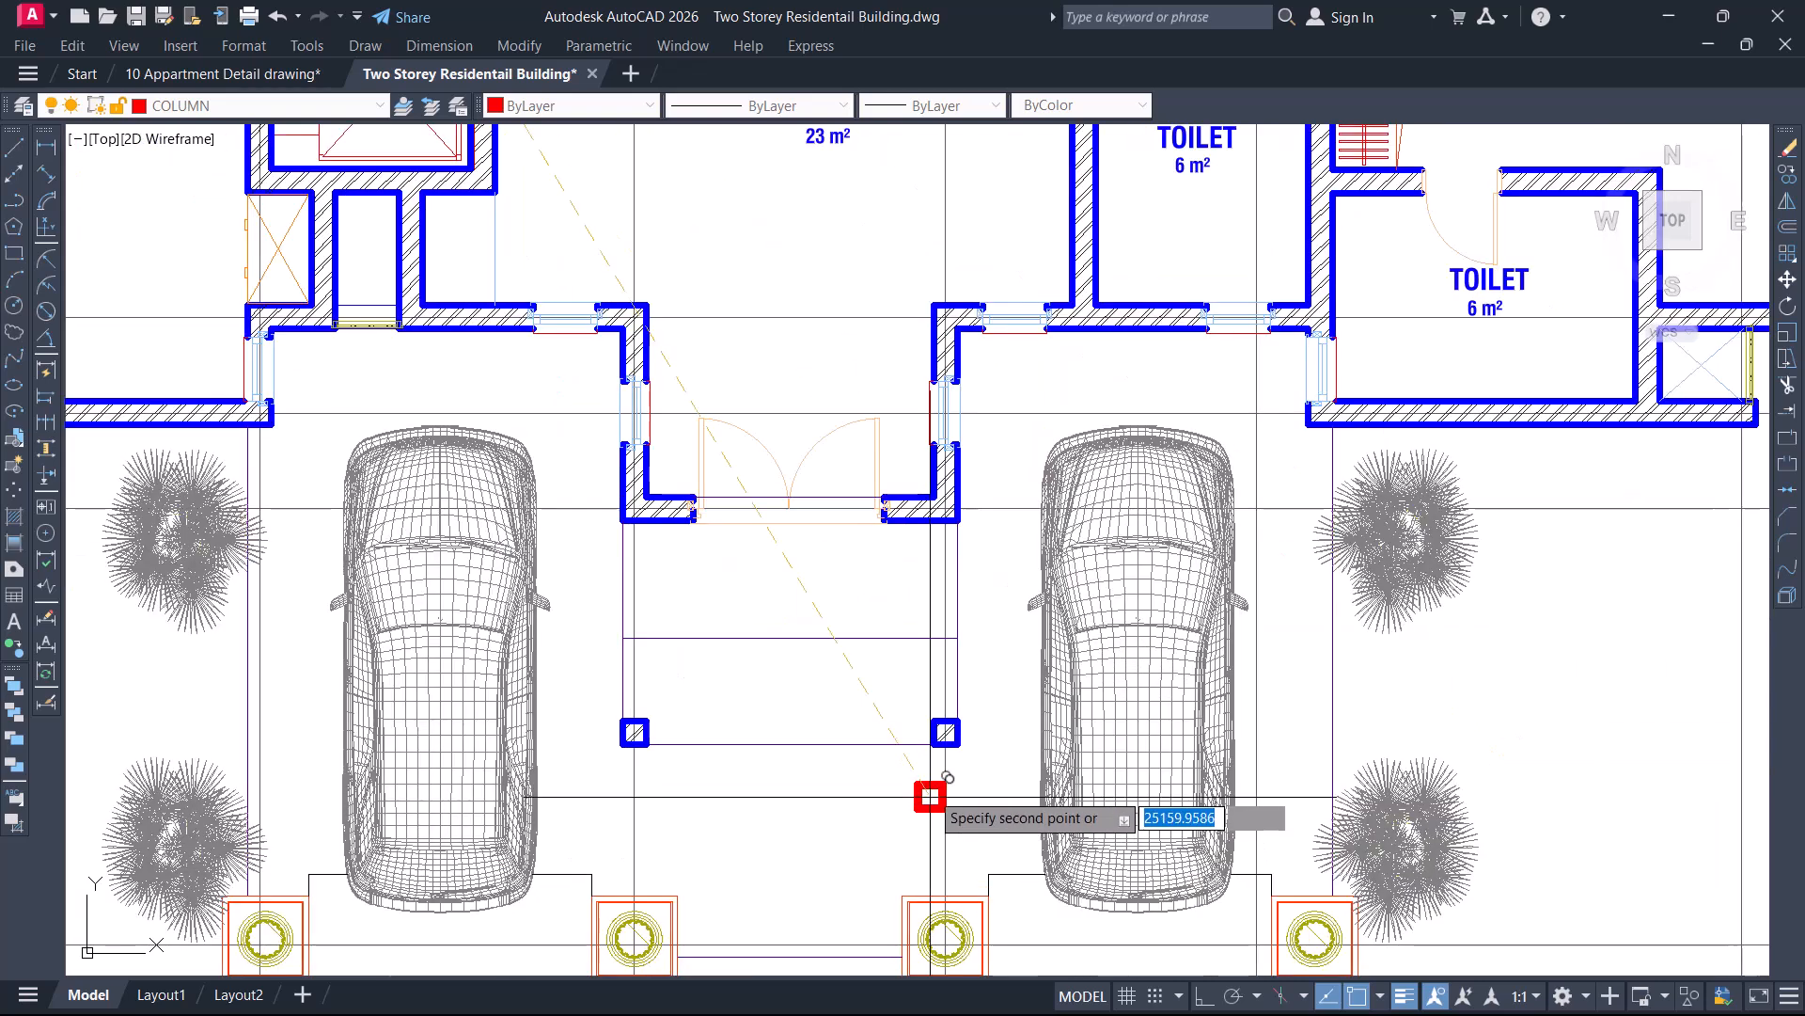
{"action": "scroll", "coordinate": [941, 670], "scroll_direction": "up", "scroll_amount": 4}
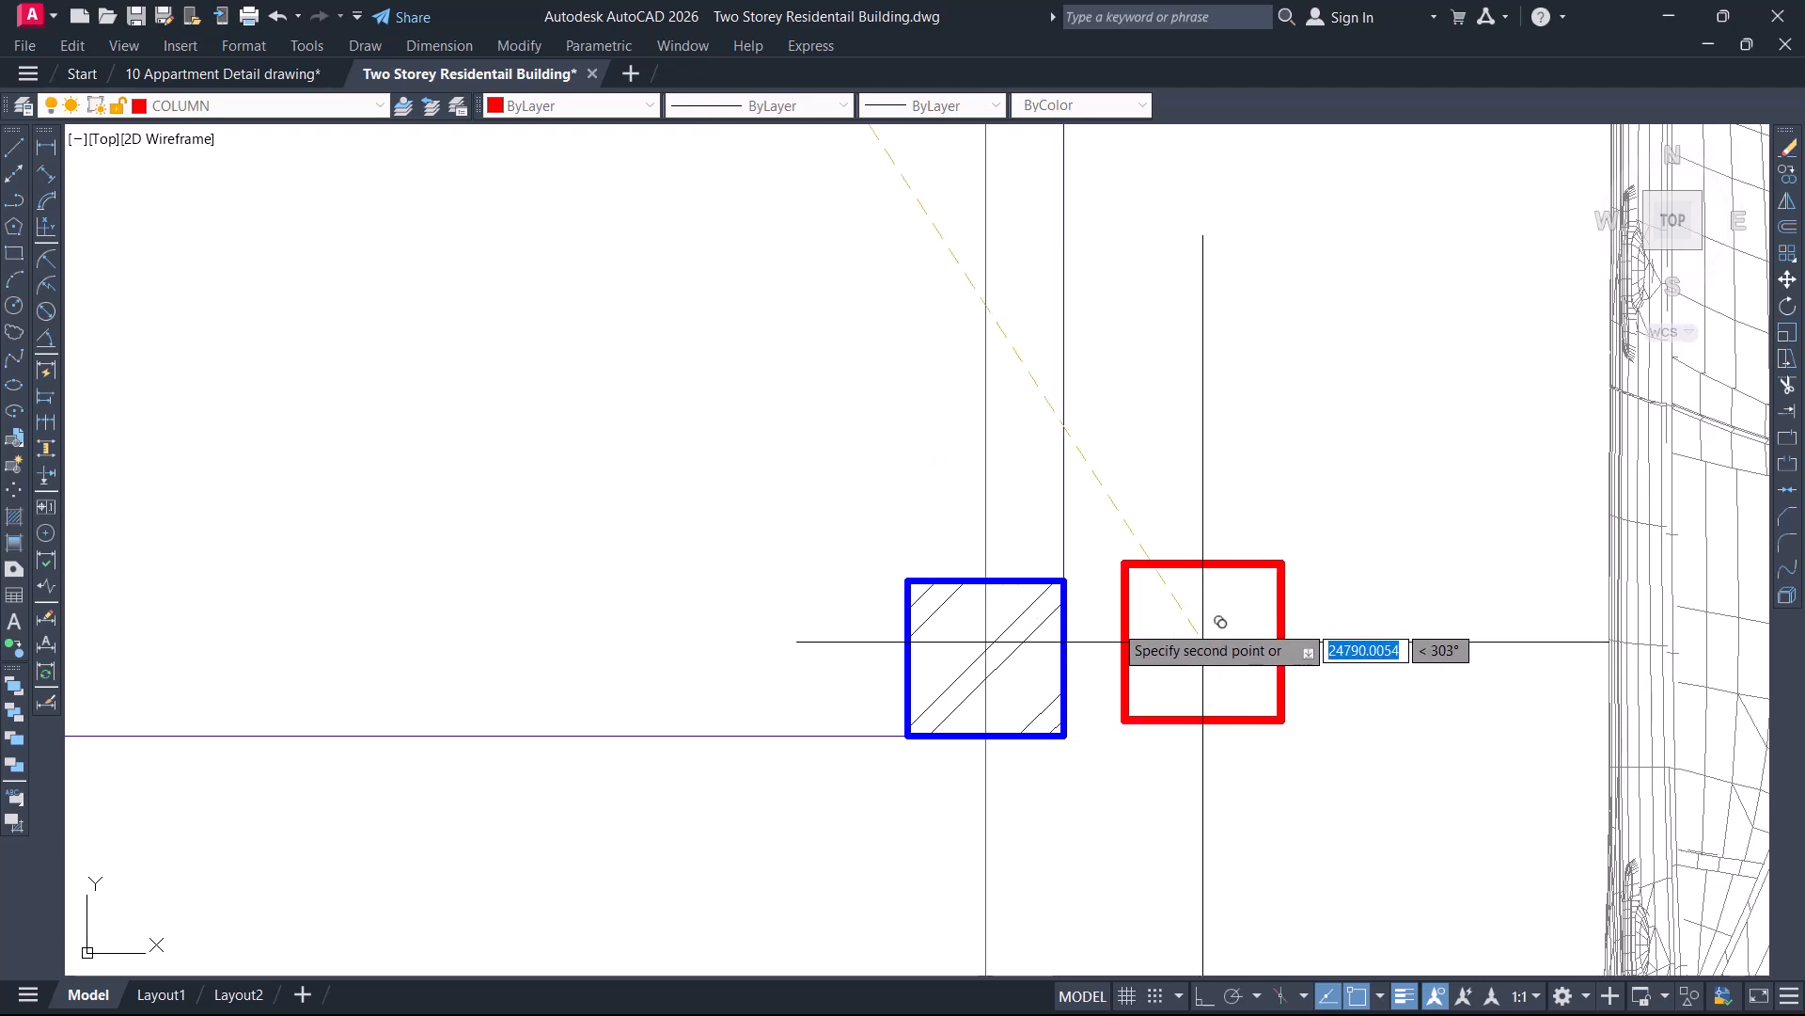
{"action": "scroll", "coordinate": [983, 639], "scroll_direction": "up", "scroll_amount": 2}
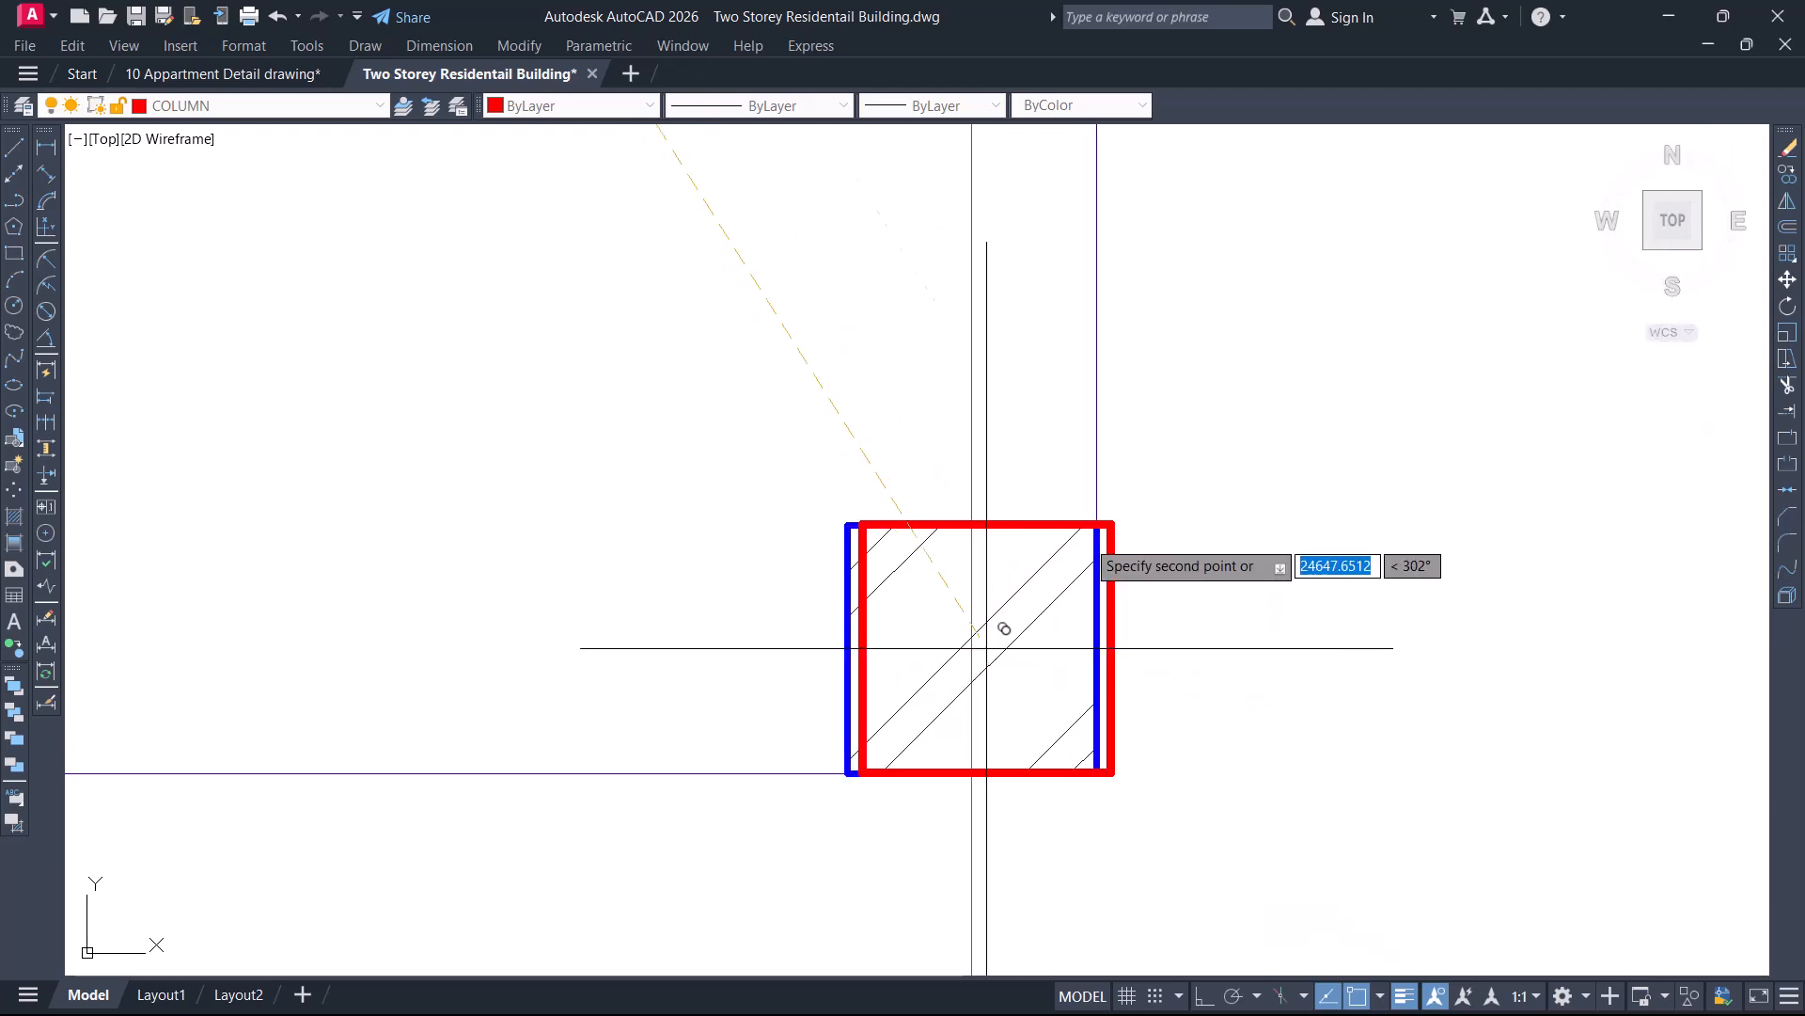
Place a column copy at the entrance foyer's projecting front corner on the guest toilet side
{"action": "scroll", "coordinate": [1003, 658], "scroll_direction": "down", "scroll_amount": 2}
{"action": "scroll", "coordinate": [1020, 660], "scroll_direction": "down", "scroll_amount": 6}
{"action": "middle_click_drag", "start_coordinate": [1088, 431], "coordinate": [1090, 697]}
{"action": "scroll", "coordinate": [1026, 574], "scroll_direction": "up", "scroll_amount": 6}
{"action": "scroll", "coordinate": [1022, 564], "scroll_direction": "up", "scroll_amount": 2}
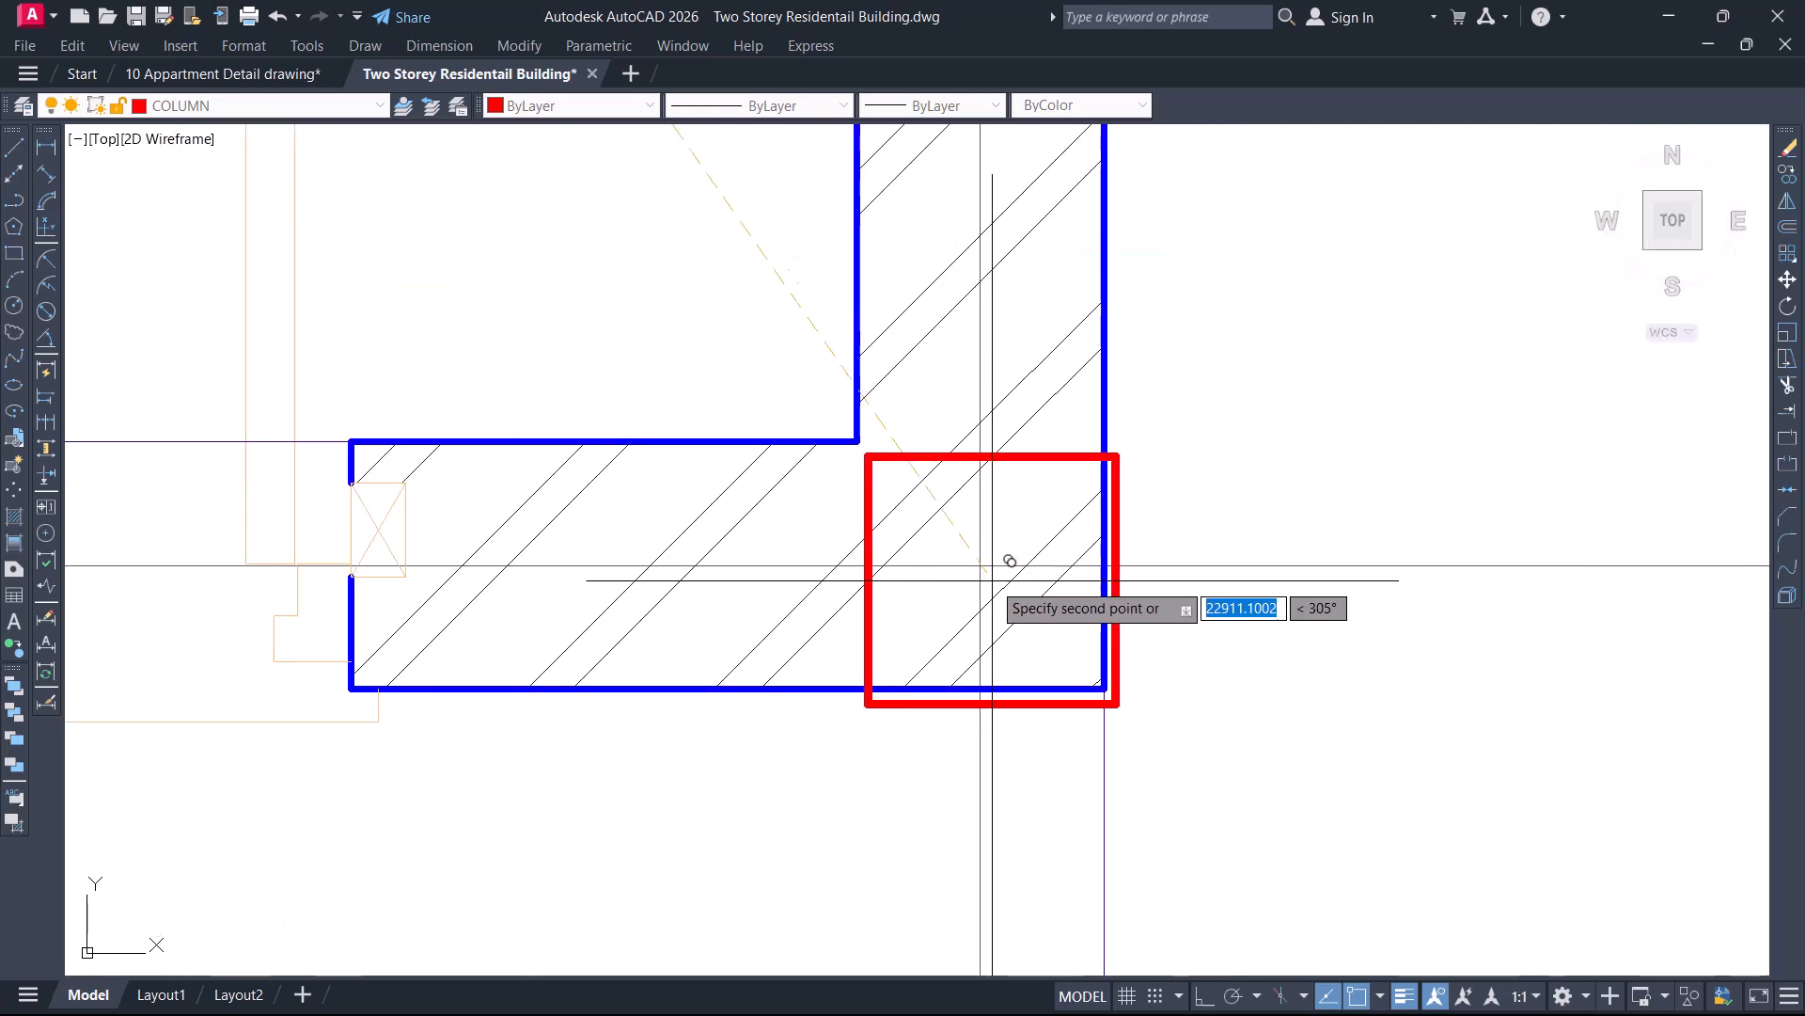
Place a column copy at the entrance foyer's opposite front corner, on the Guest Bedroom 2 side of the double door
{"action": "scroll", "coordinate": [1251, 572], "scroll_direction": "down", "scroll_amount": 2}
{"action": "scroll", "coordinate": [1127, 538], "scroll_direction": "down", "scroll_amount": 3}
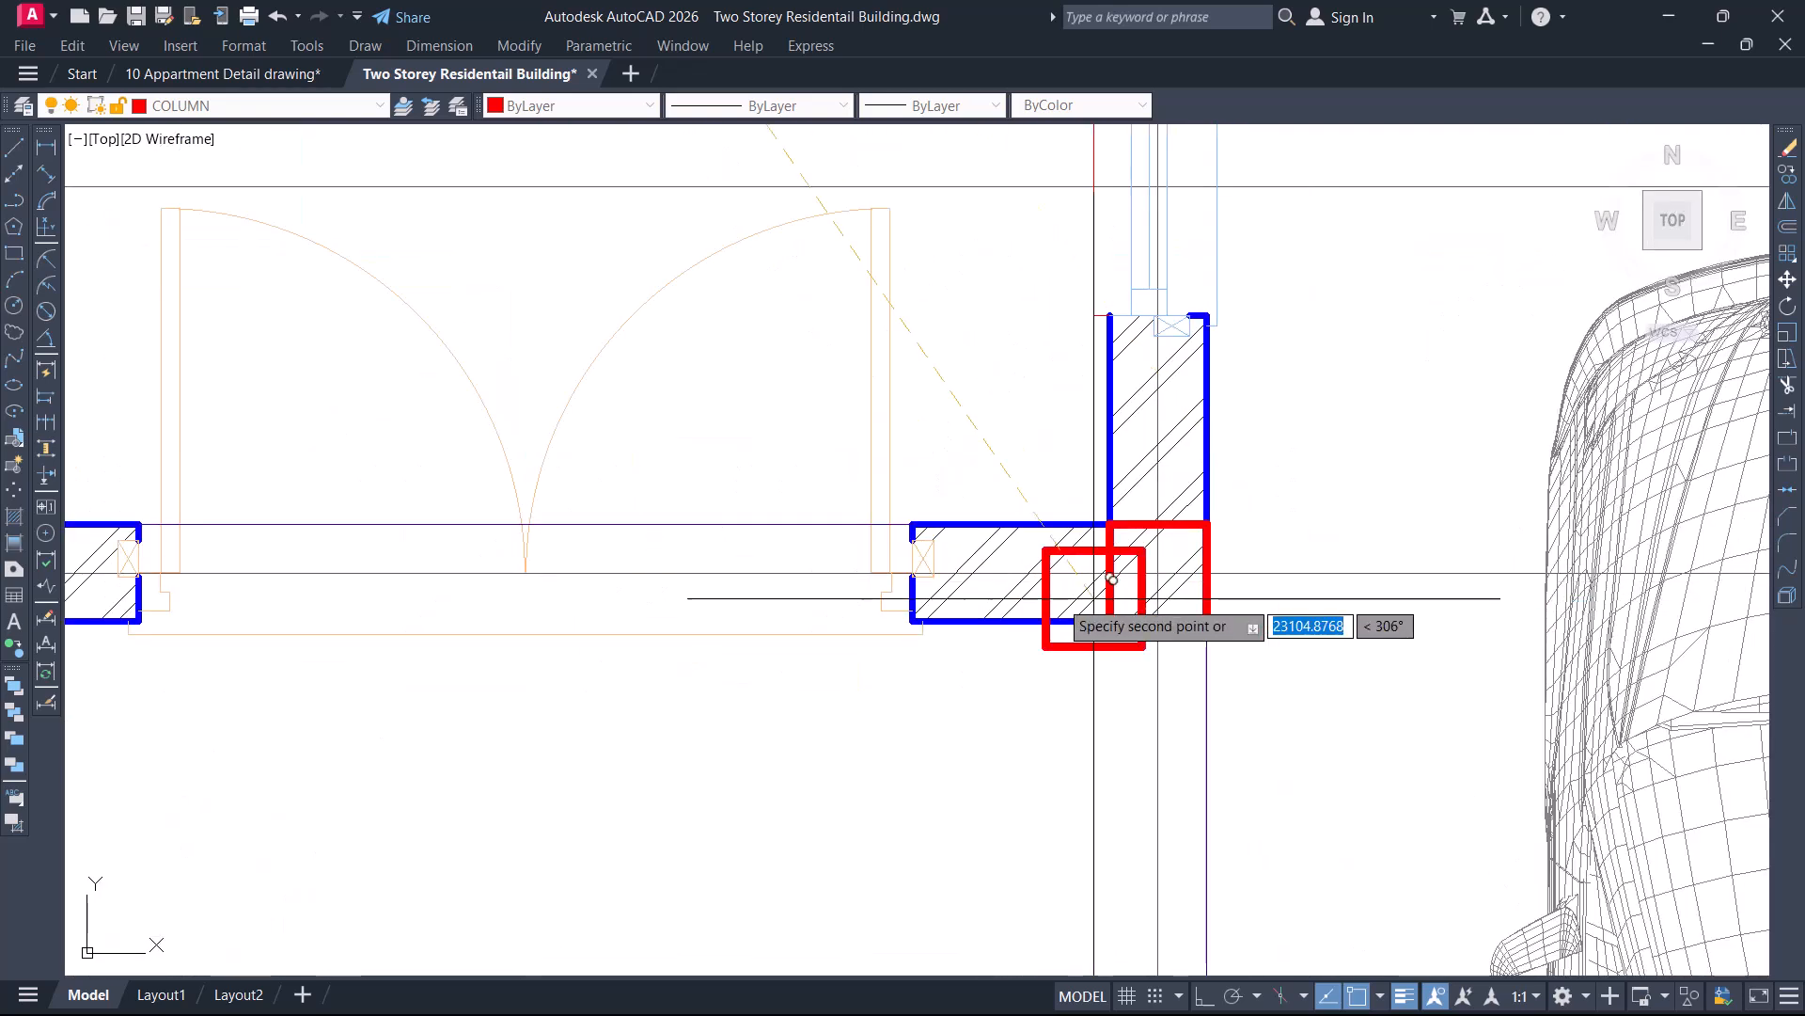
{"action": "scroll", "coordinate": [851, 588], "scroll_direction": "down", "scroll_amount": 3}
{"action": "scroll", "coordinate": [1024, 569], "scroll_direction": "up", "scroll_amount": 8}
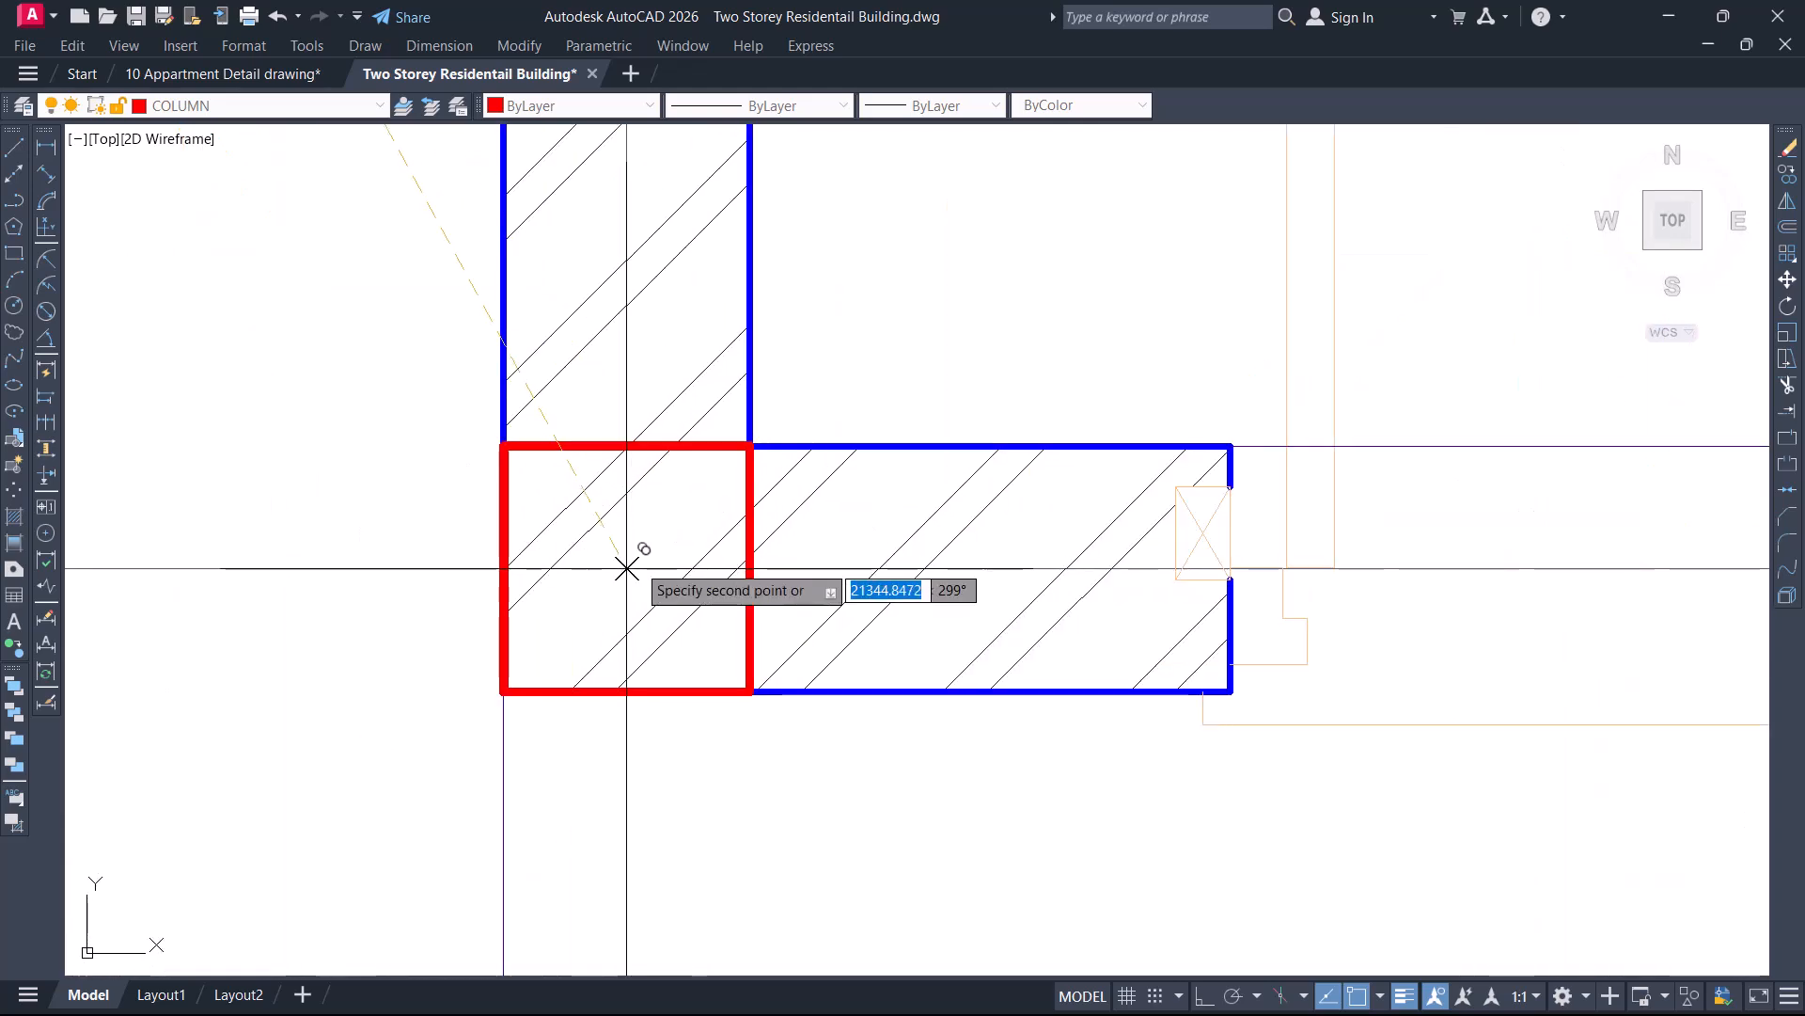
Place column copies at the front ends of the projecting outer side walls of Guest Bedroom 1 and Guest Bedroom 2
{"action": "scroll", "coordinate": [627, 568], "scroll_direction": "down", "scroll_amount": 10}
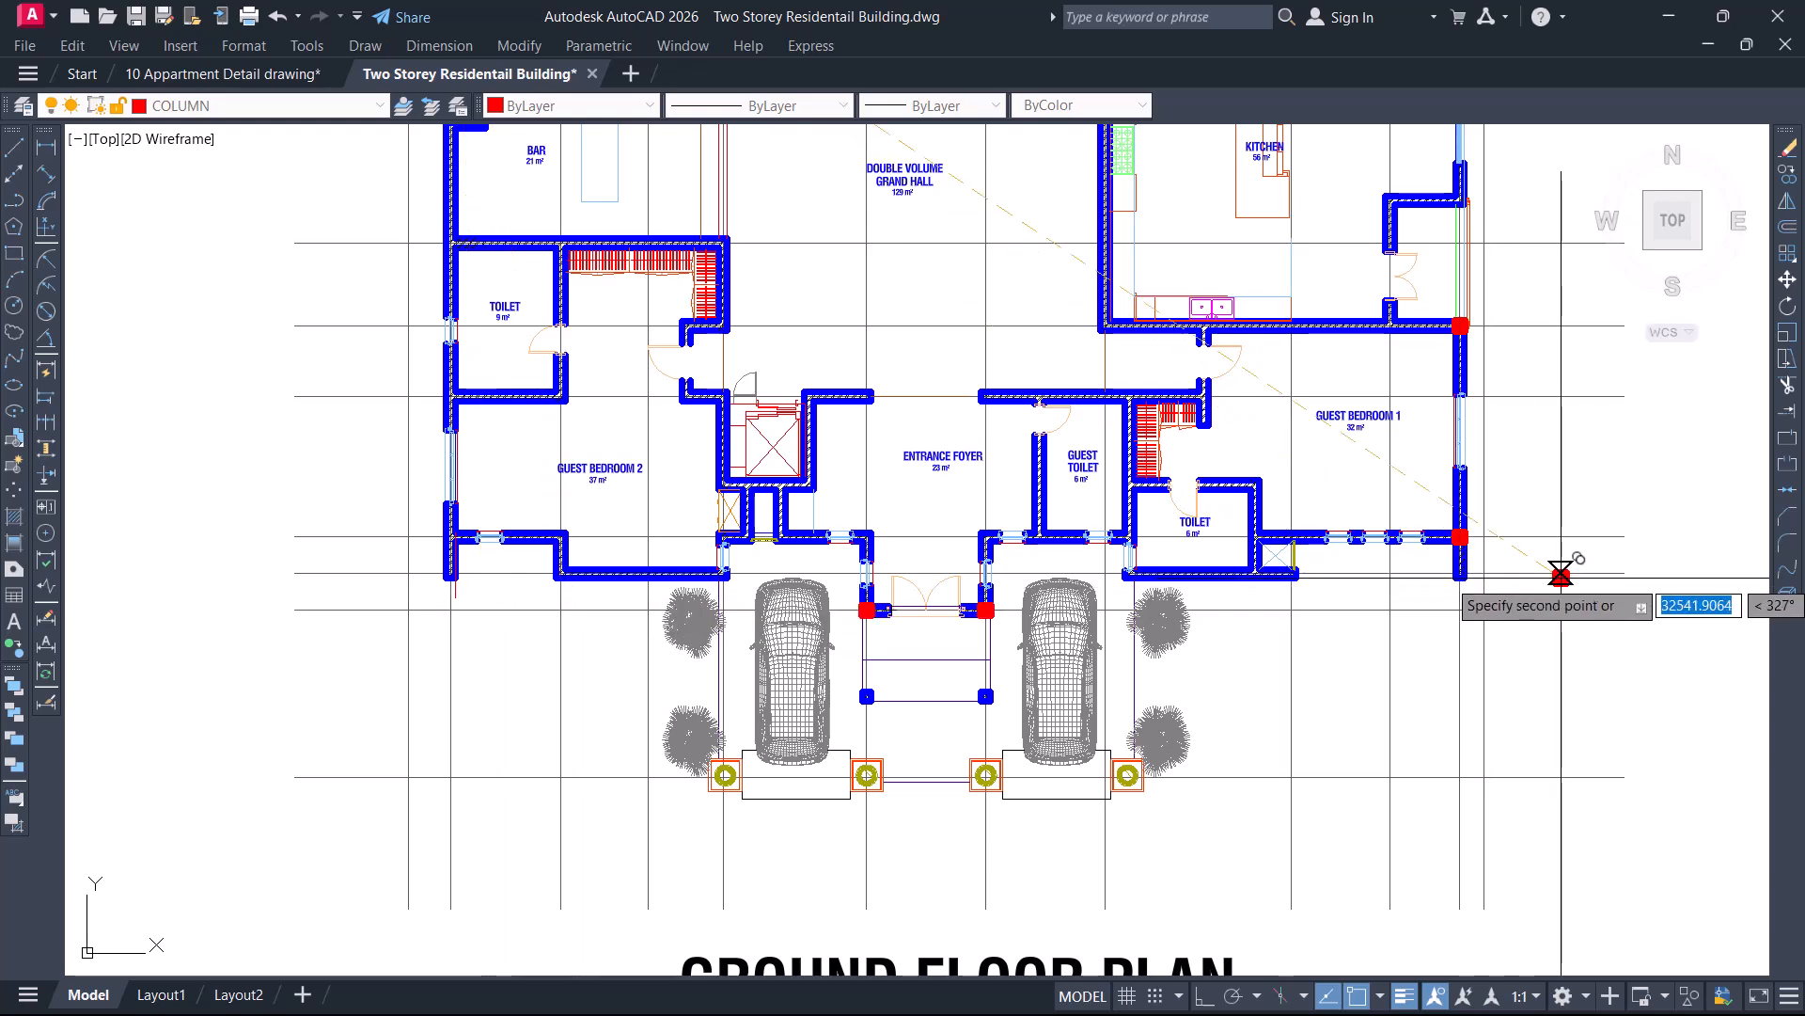
{"action": "scroll", "coordinate": [1505, 545], "scroll_direction": "up", "scroll_amount": 6}
{"action": "scroll", "coordinate": [1232, 628], "scroll_direction": "up", "scroll_amount": 6}
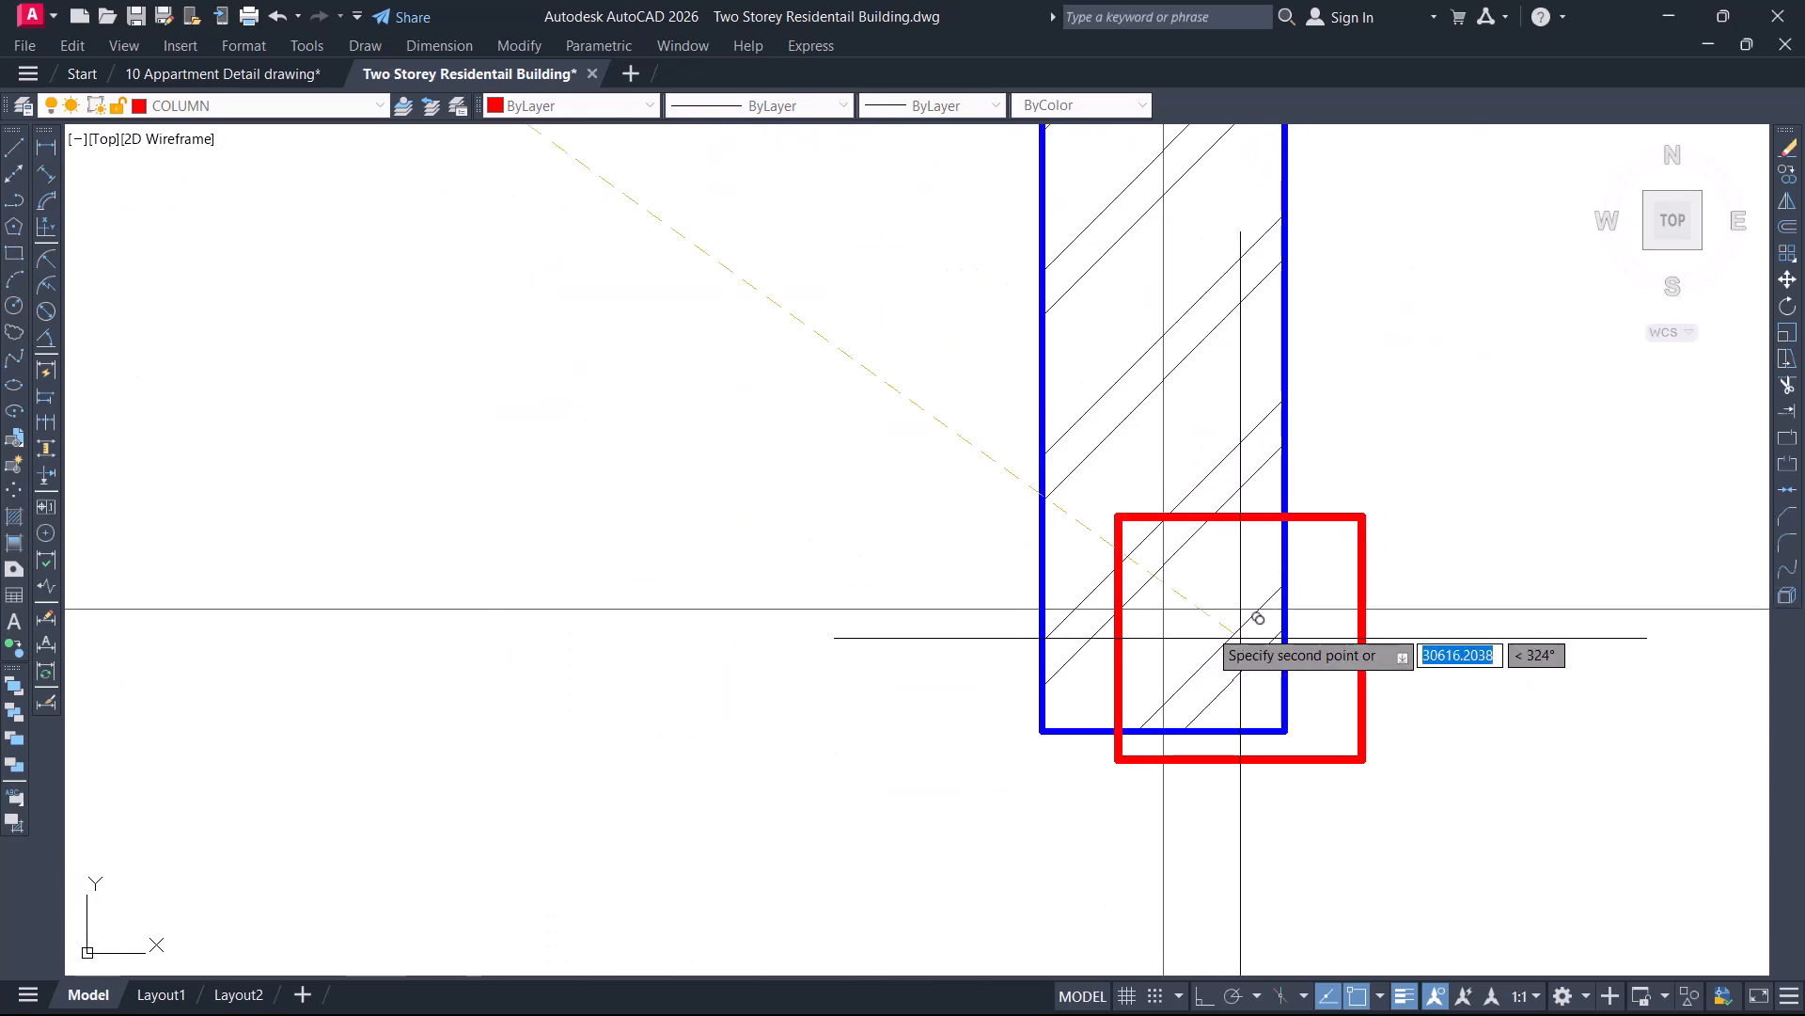
{"action": "scroll", "coordinate": [1164, 609], "scroll_direction": "down", "scroll_amount": 10}
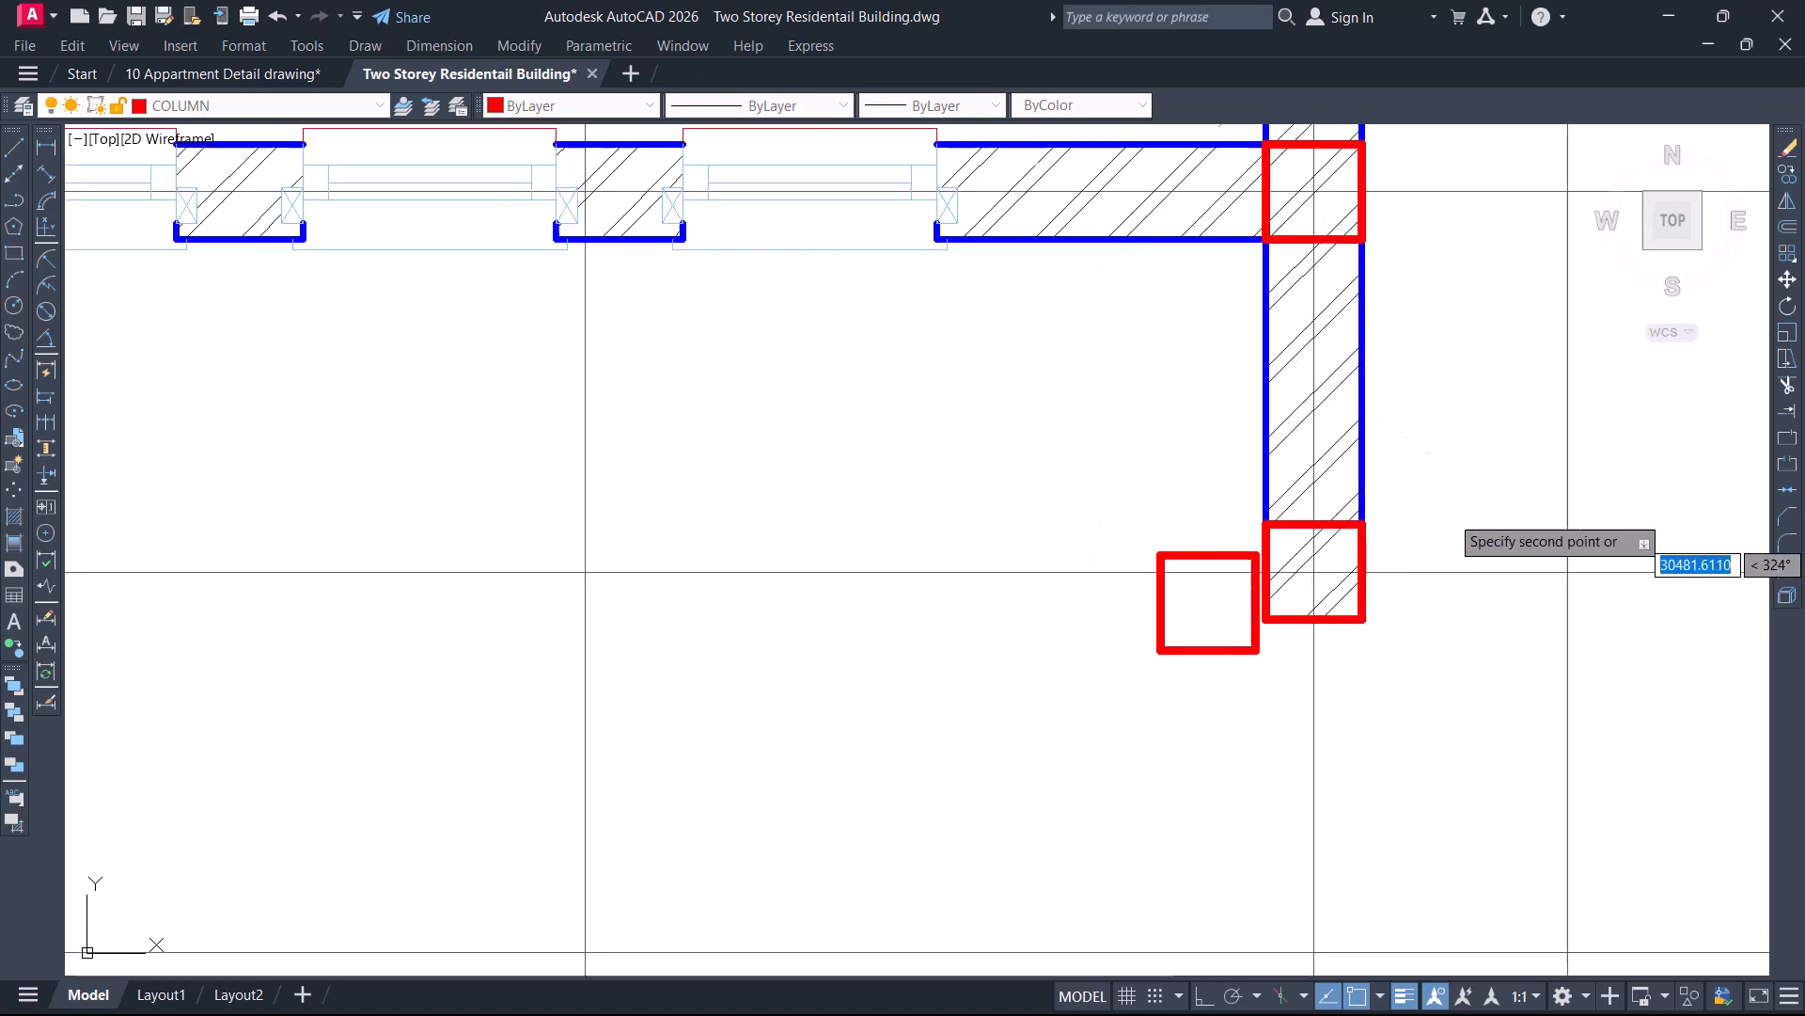
{"action": "scroll", "coordinate": [550, 512], "scroll_direction": "up", "scroll_amount": 8}
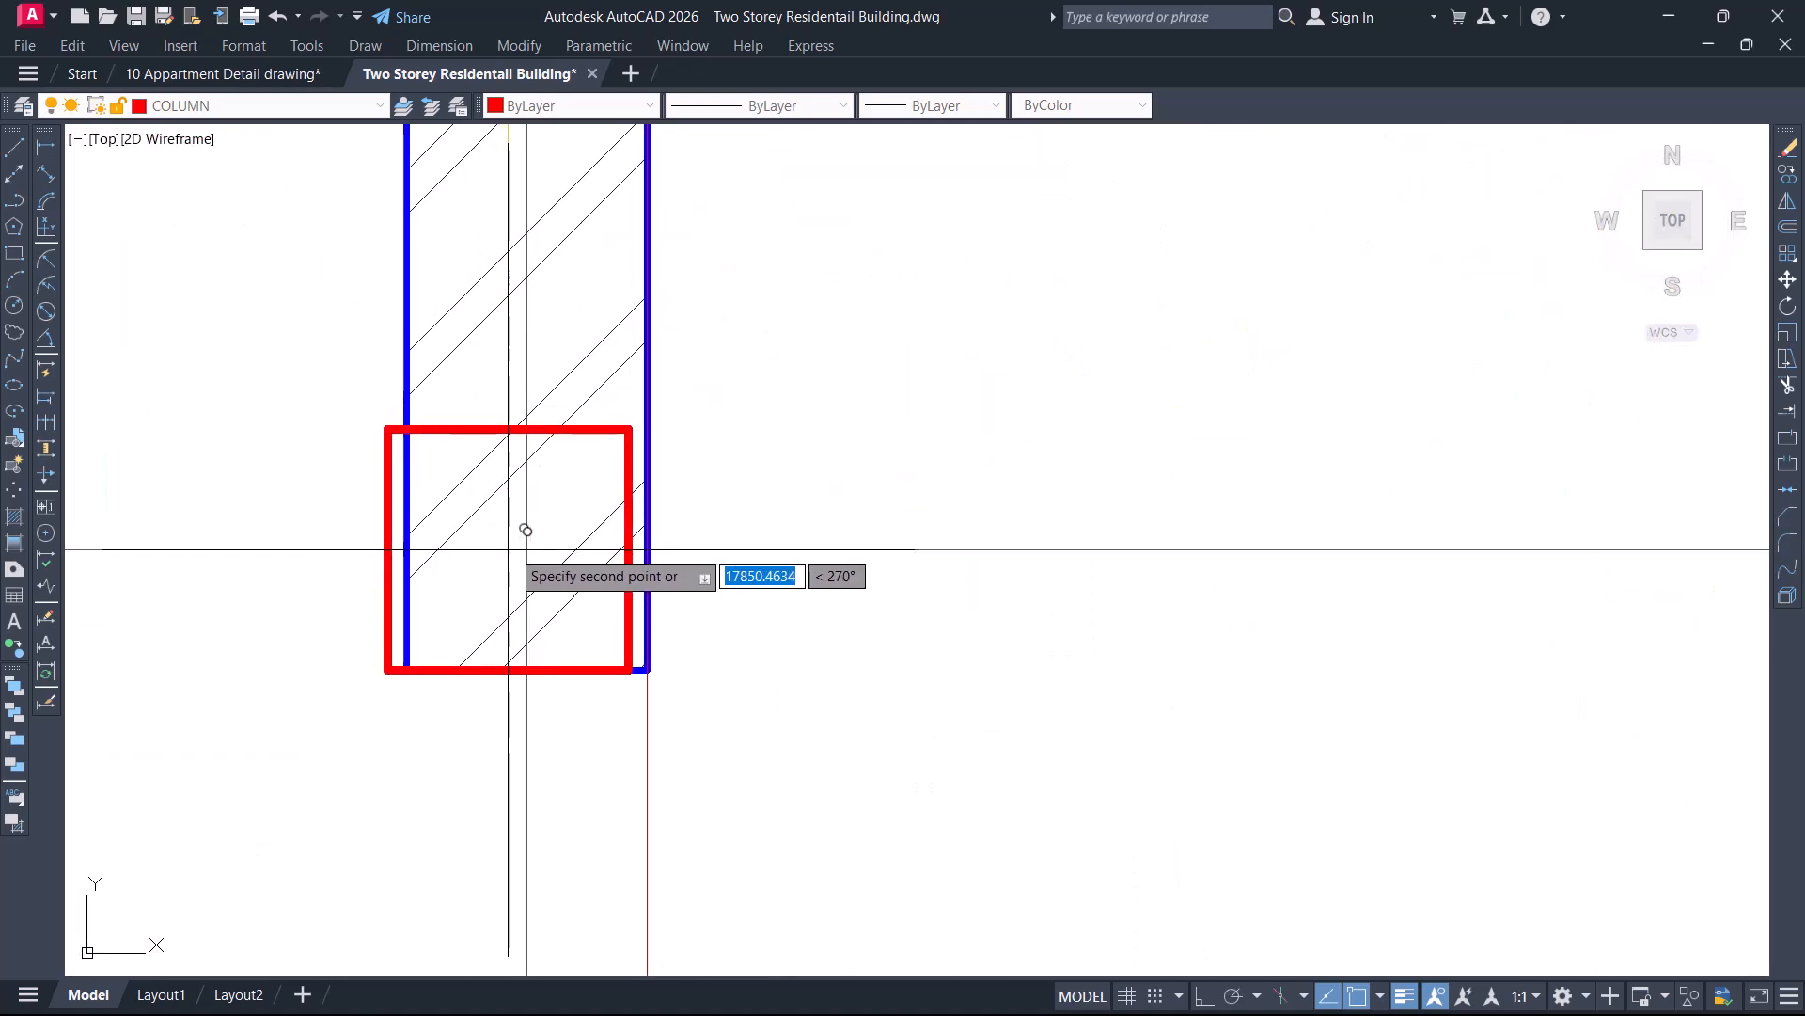
Place a column copy at the grid intersection where Guest Bedroom 2's windowed front wall meets its outer side wall
{"action": "scroll", "coordinate": [527, 550], "scroll_direction": "down", "scroll_amount": 6}
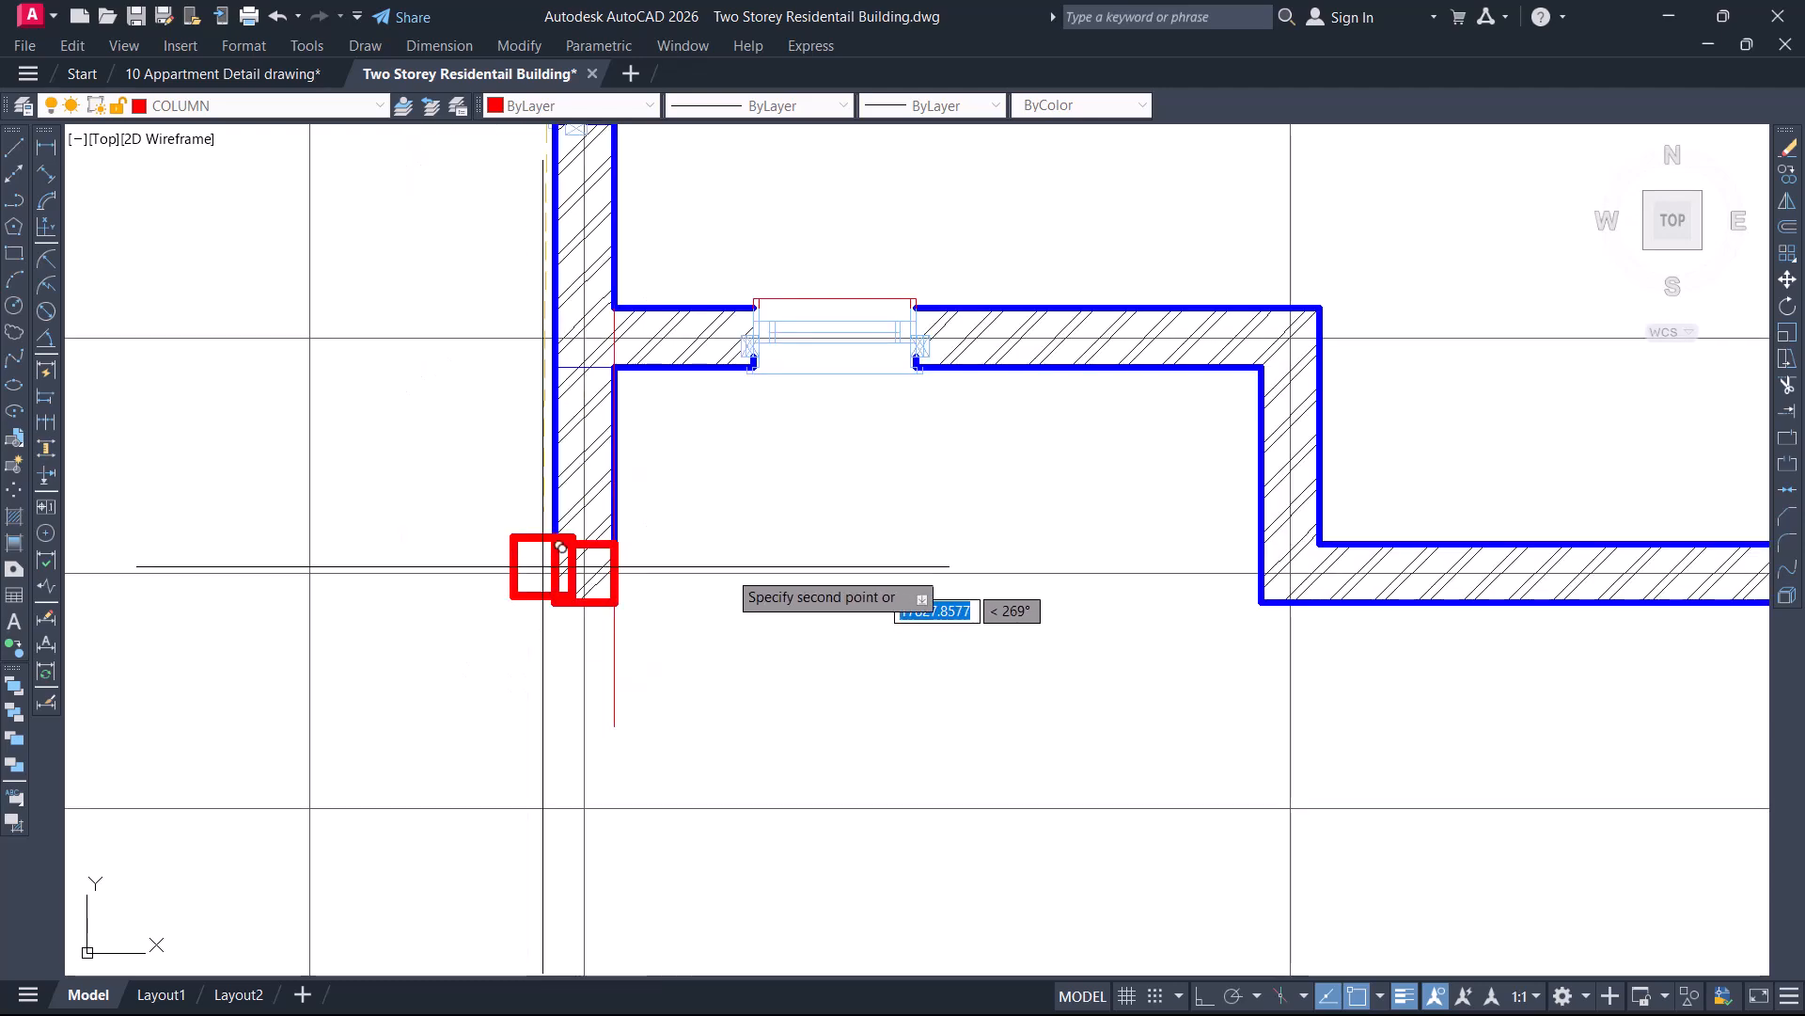
{"action": "scroll", "coordinate": [686, 462], "scroll_direction": "up", "scroll_amount": 5}
{"action": "scroll", "coordinate": [686, 462], "scroll_direction": "up", "scroll_amount": 4}
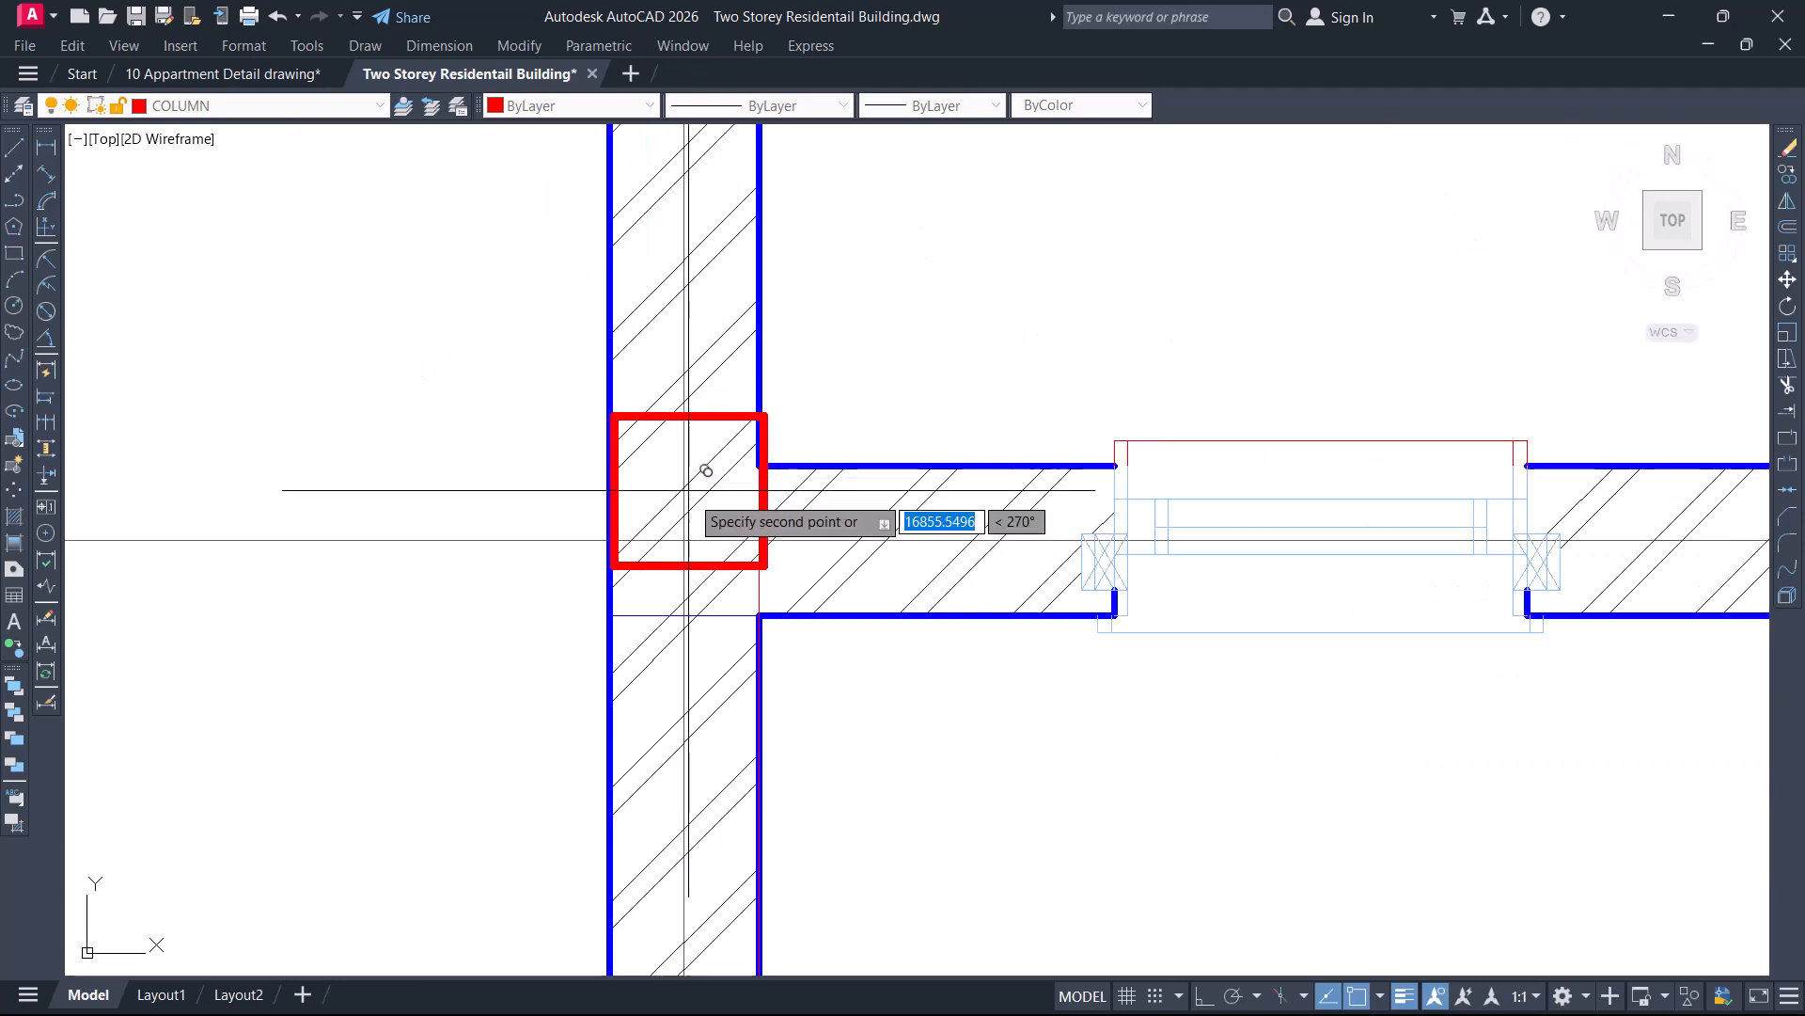
{"action": "scroll", "coordinate": [682, 532], "scroll_direction": "up", "scroll_amount": 2}
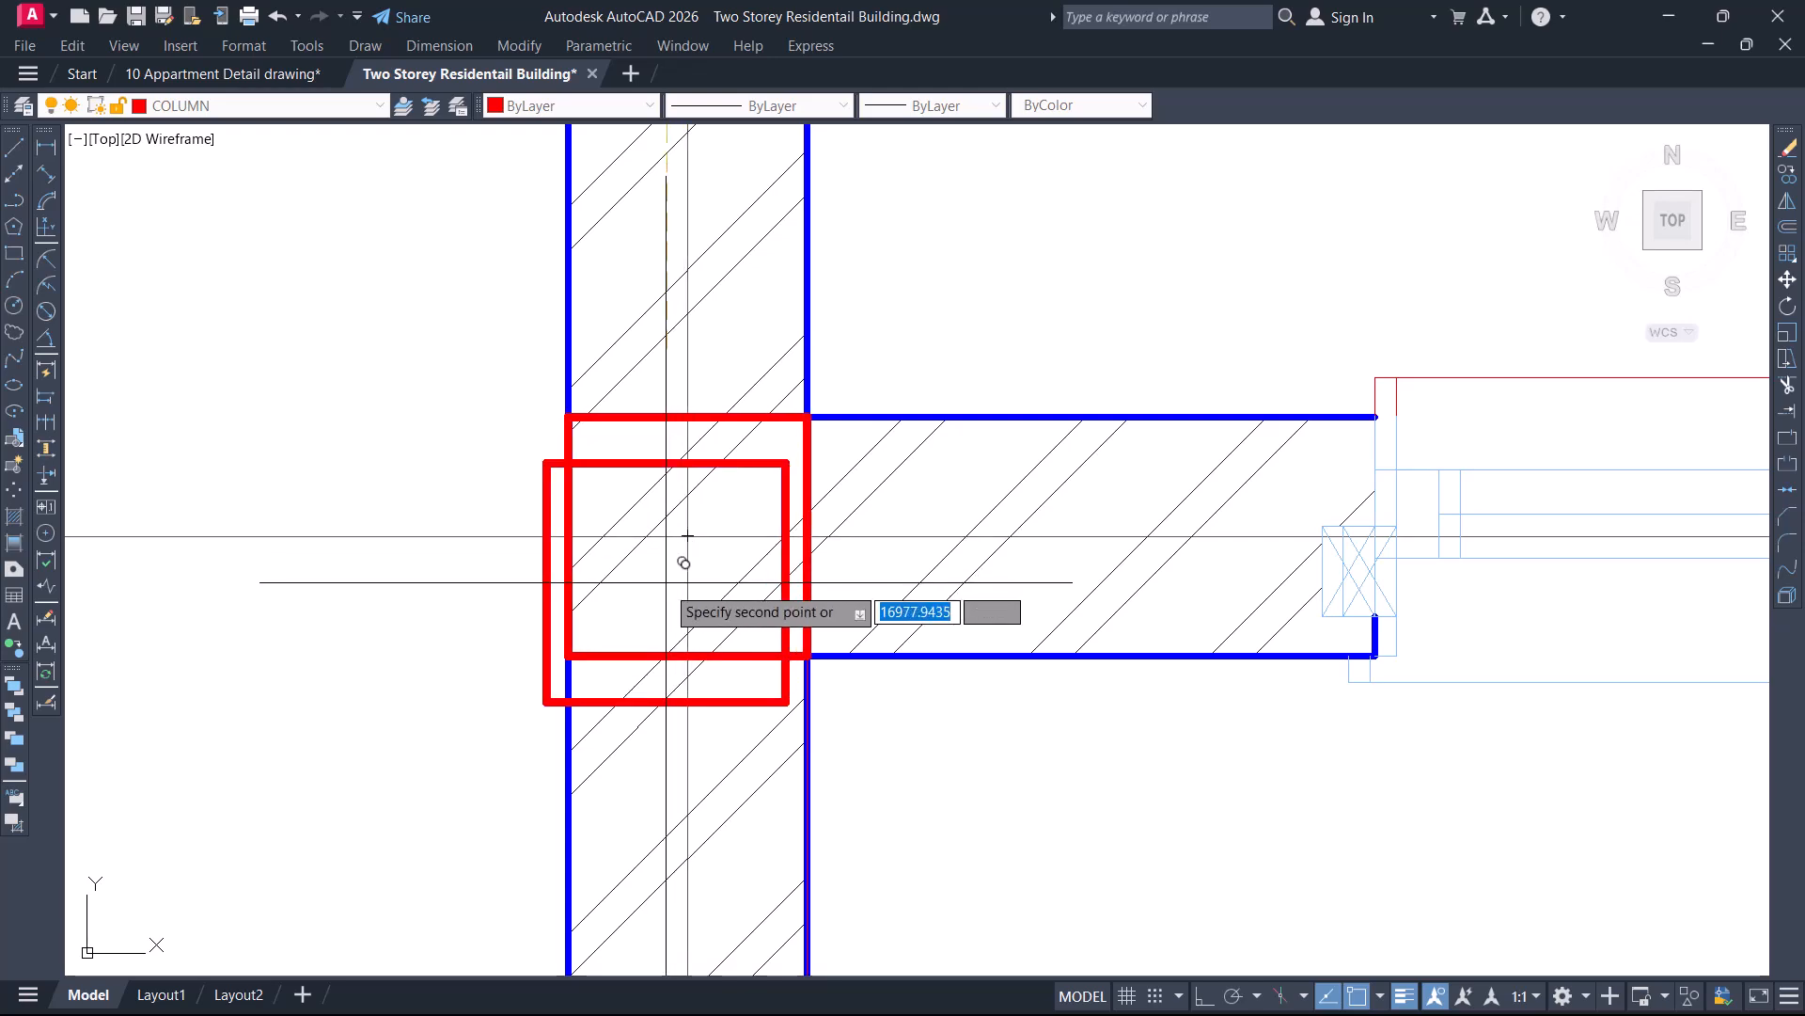
Place a column copy at the inner corner where Guest Bedroom 2's windowed front wall steps forward
{"action": "scroll", "coordinate": [688, 536], "scroll_direction": "down", "scroll_amount": 5}
{"action": "middle_click_drag", "start_coordinate": [1231, 531], "coordinate": [1056, 536]}
{"action": "scroll", "coordinate": [1056, 622], "scroll_direction": "down", "scroll_amount": 2}
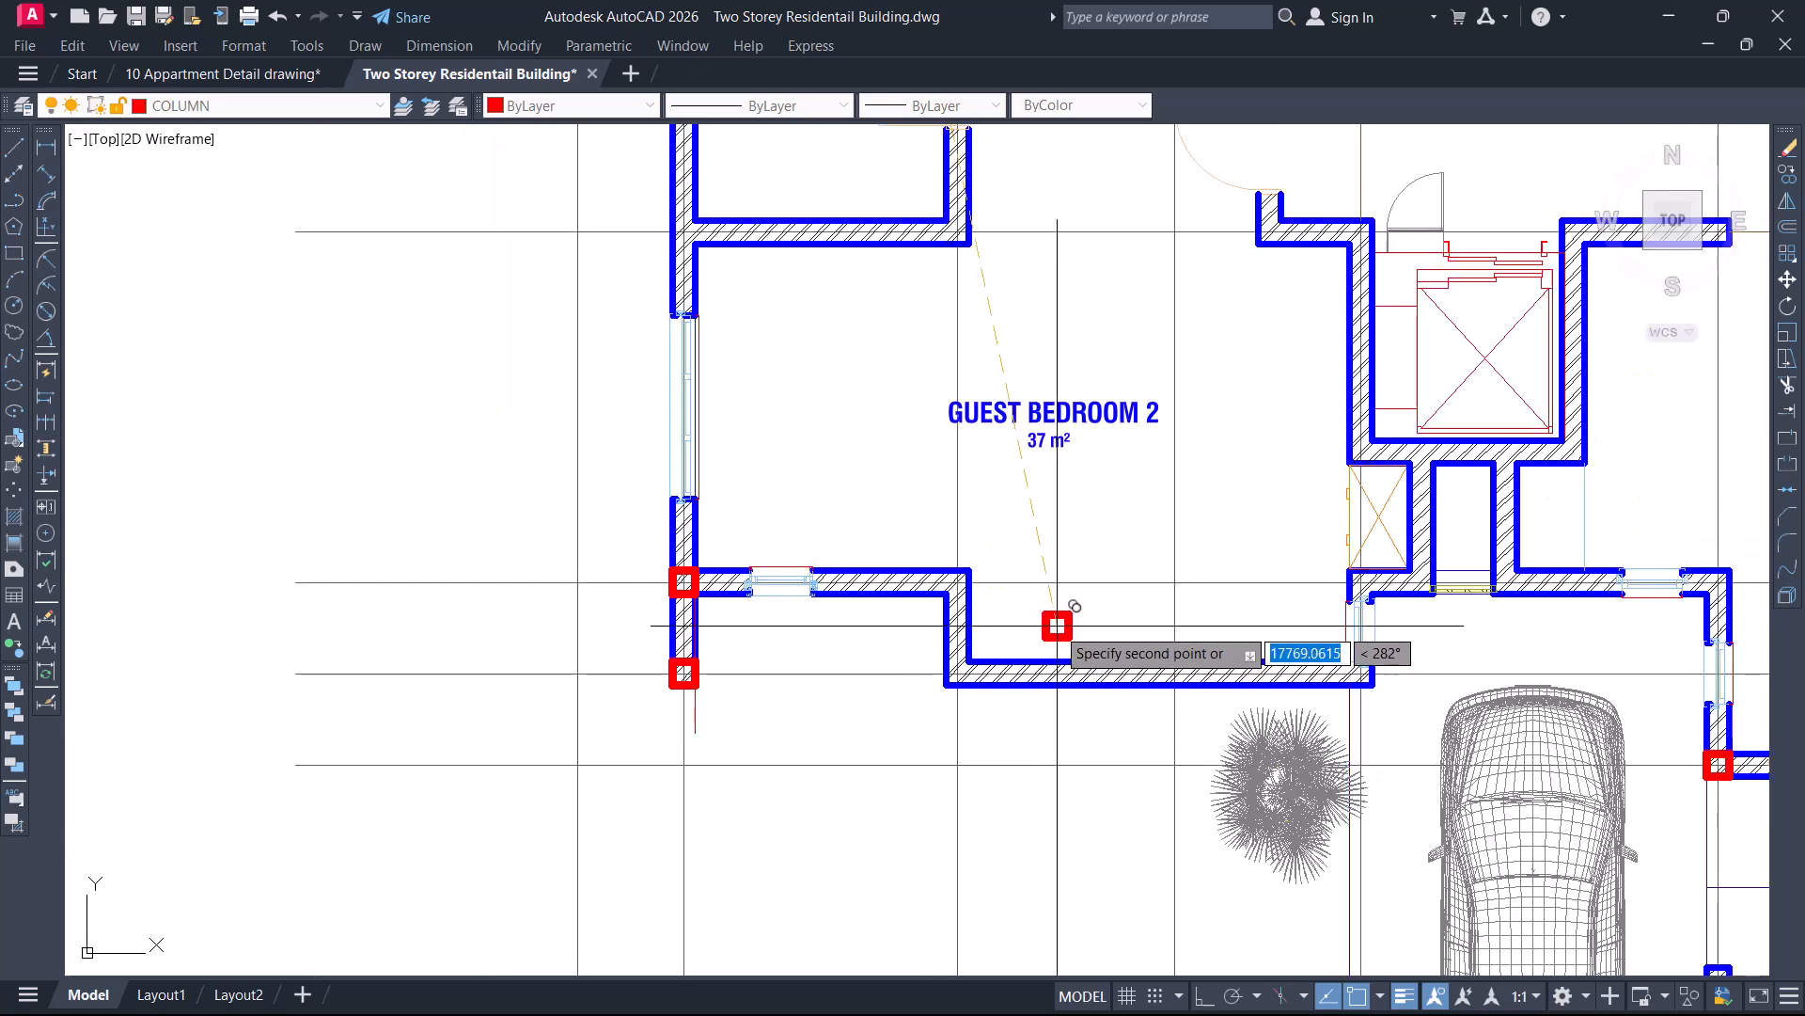
{"action": "scroll", "coordinate": [1057, 625], "scroll_direction": "up", "scroll_amount": 4}
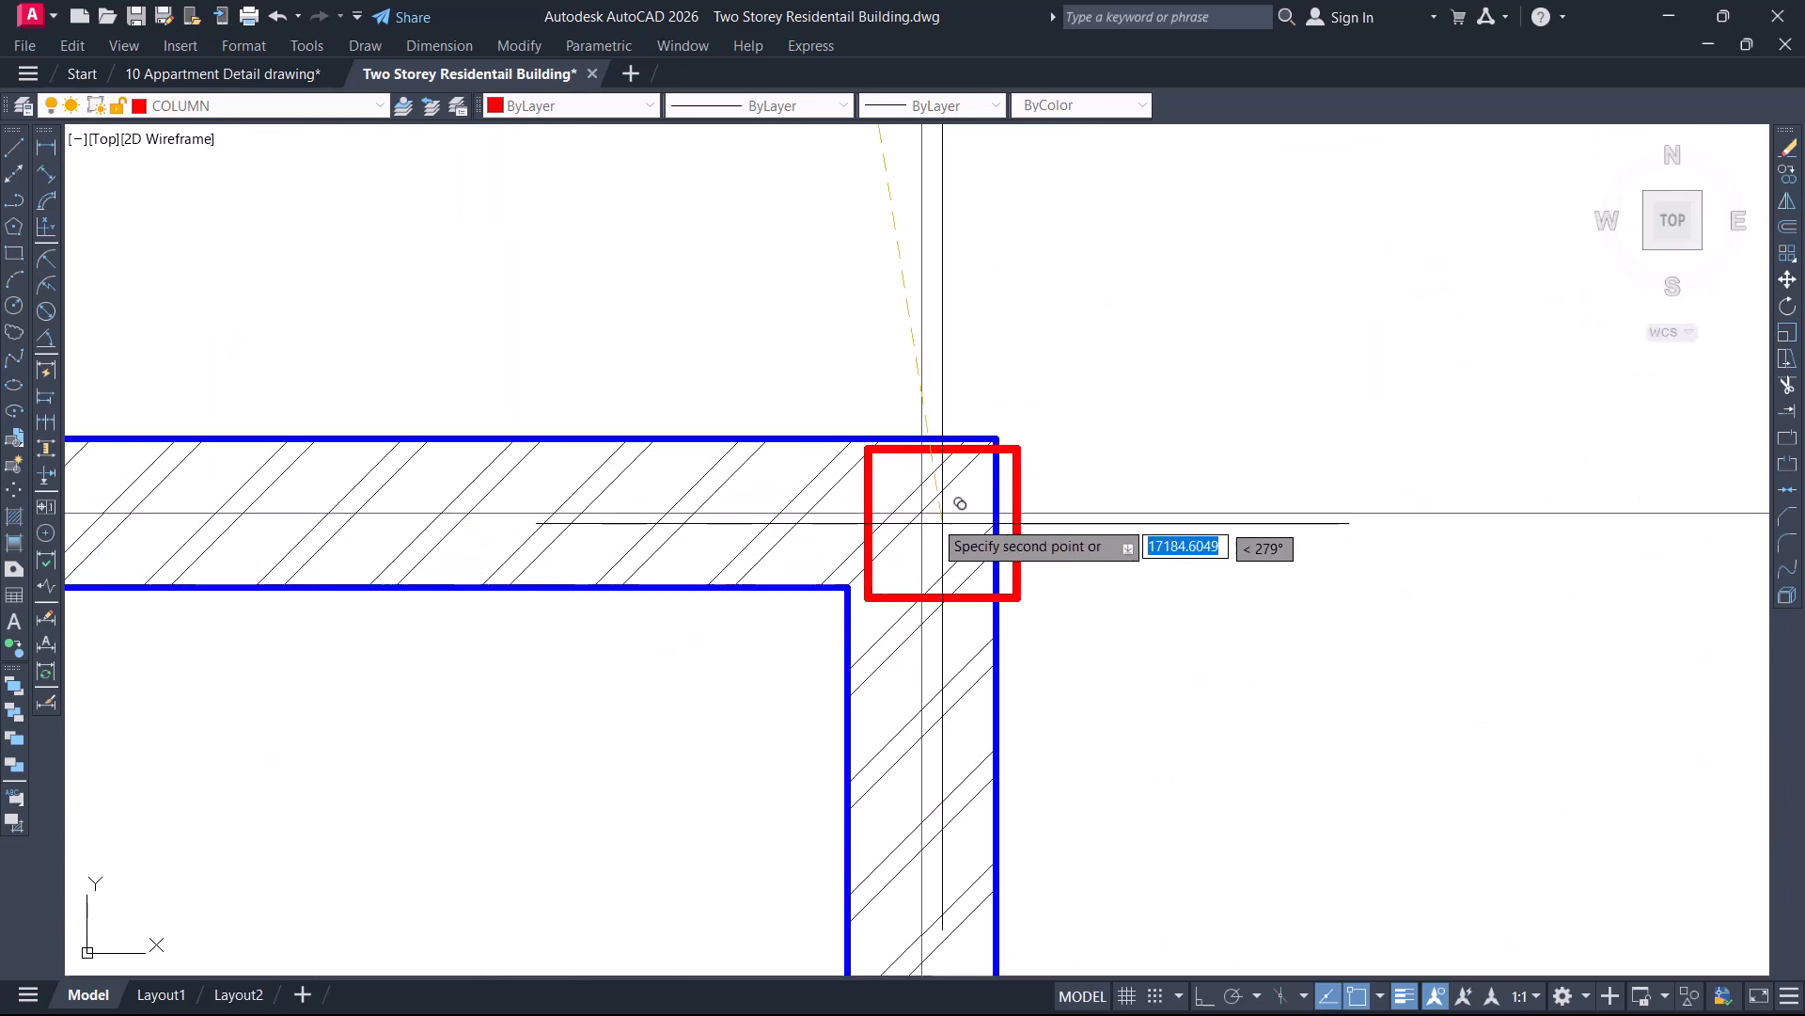
{"action": "scroll", "coordinate": [960, 505], "scroll_direction": "up", "scroll_amount": 8}
{"action": "scroll", "coordinate": [936, 499], "scroll_direction": "up", "scroll_amount": 2}
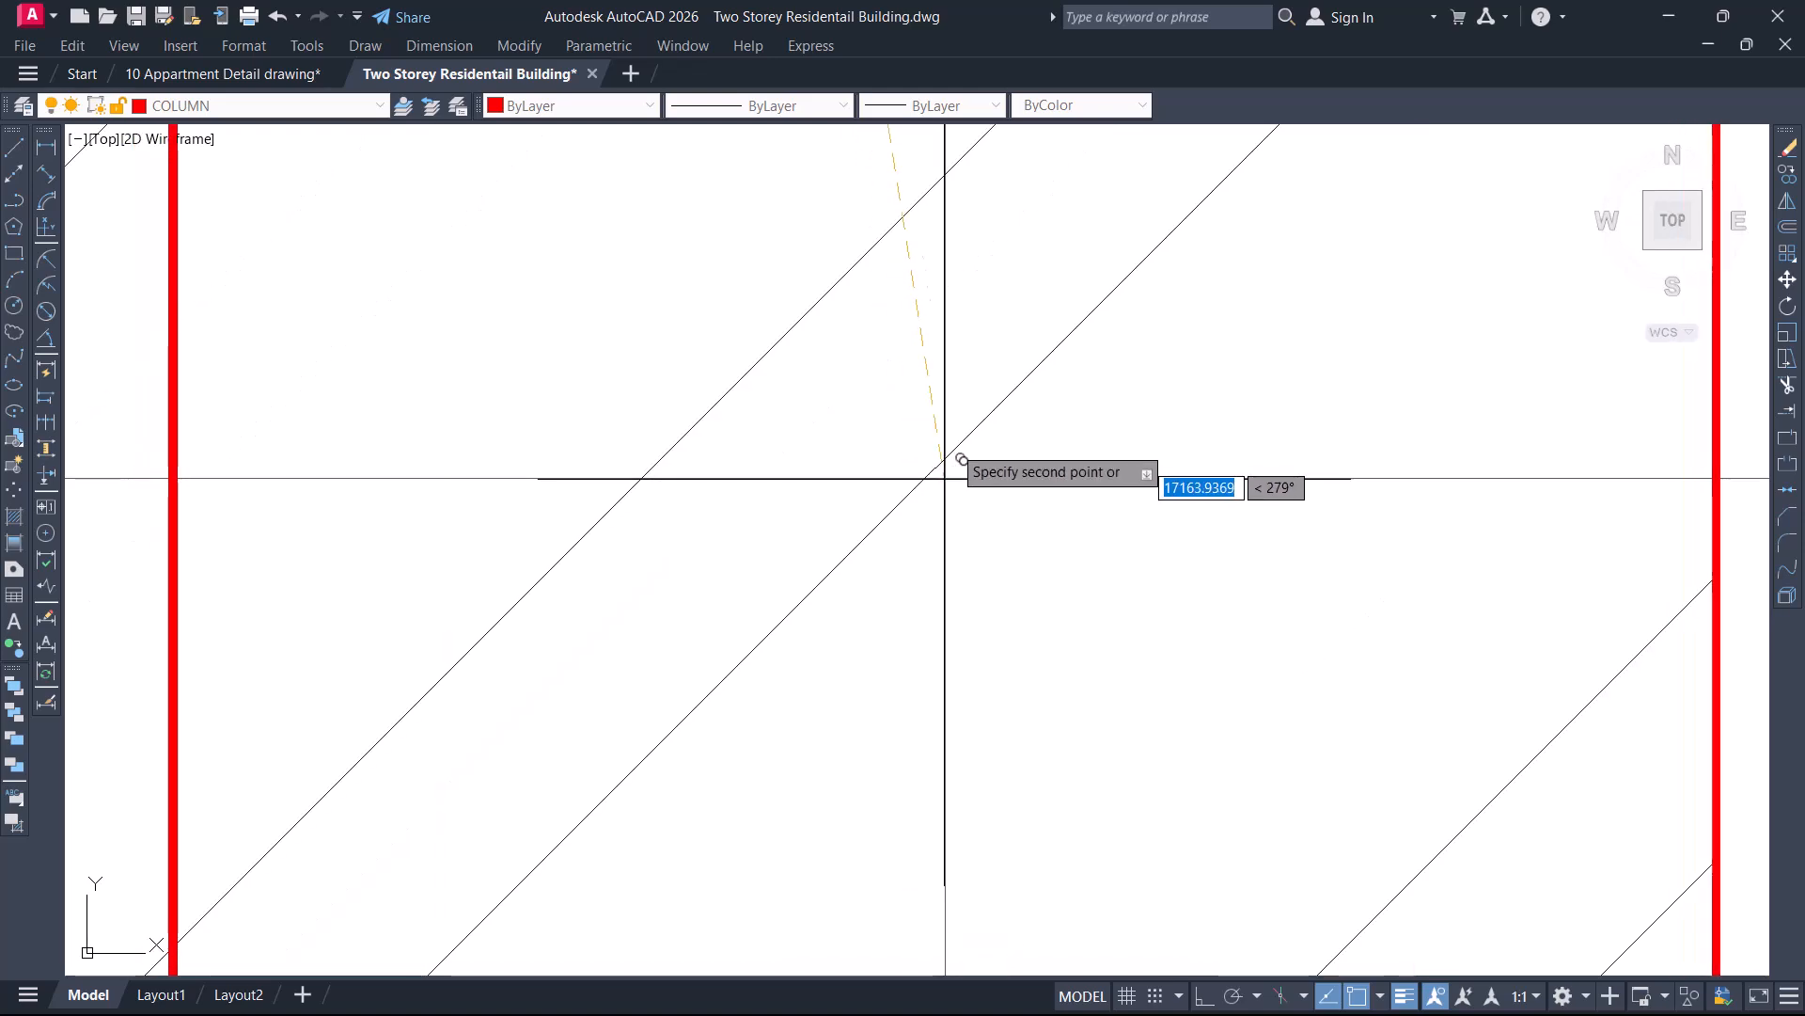
Place column copies at both ends of Guest Bedroom 2's projecting front wall, centred on the grid intersections
{"action": "scroll", "coordinate": [961, 459], "scroll_direction": "down", "scroll_amount": 6}
{"action": "scroll", "coordinate": [1002, 435], "scroll_direction": "up", "scroll_amount": 3}
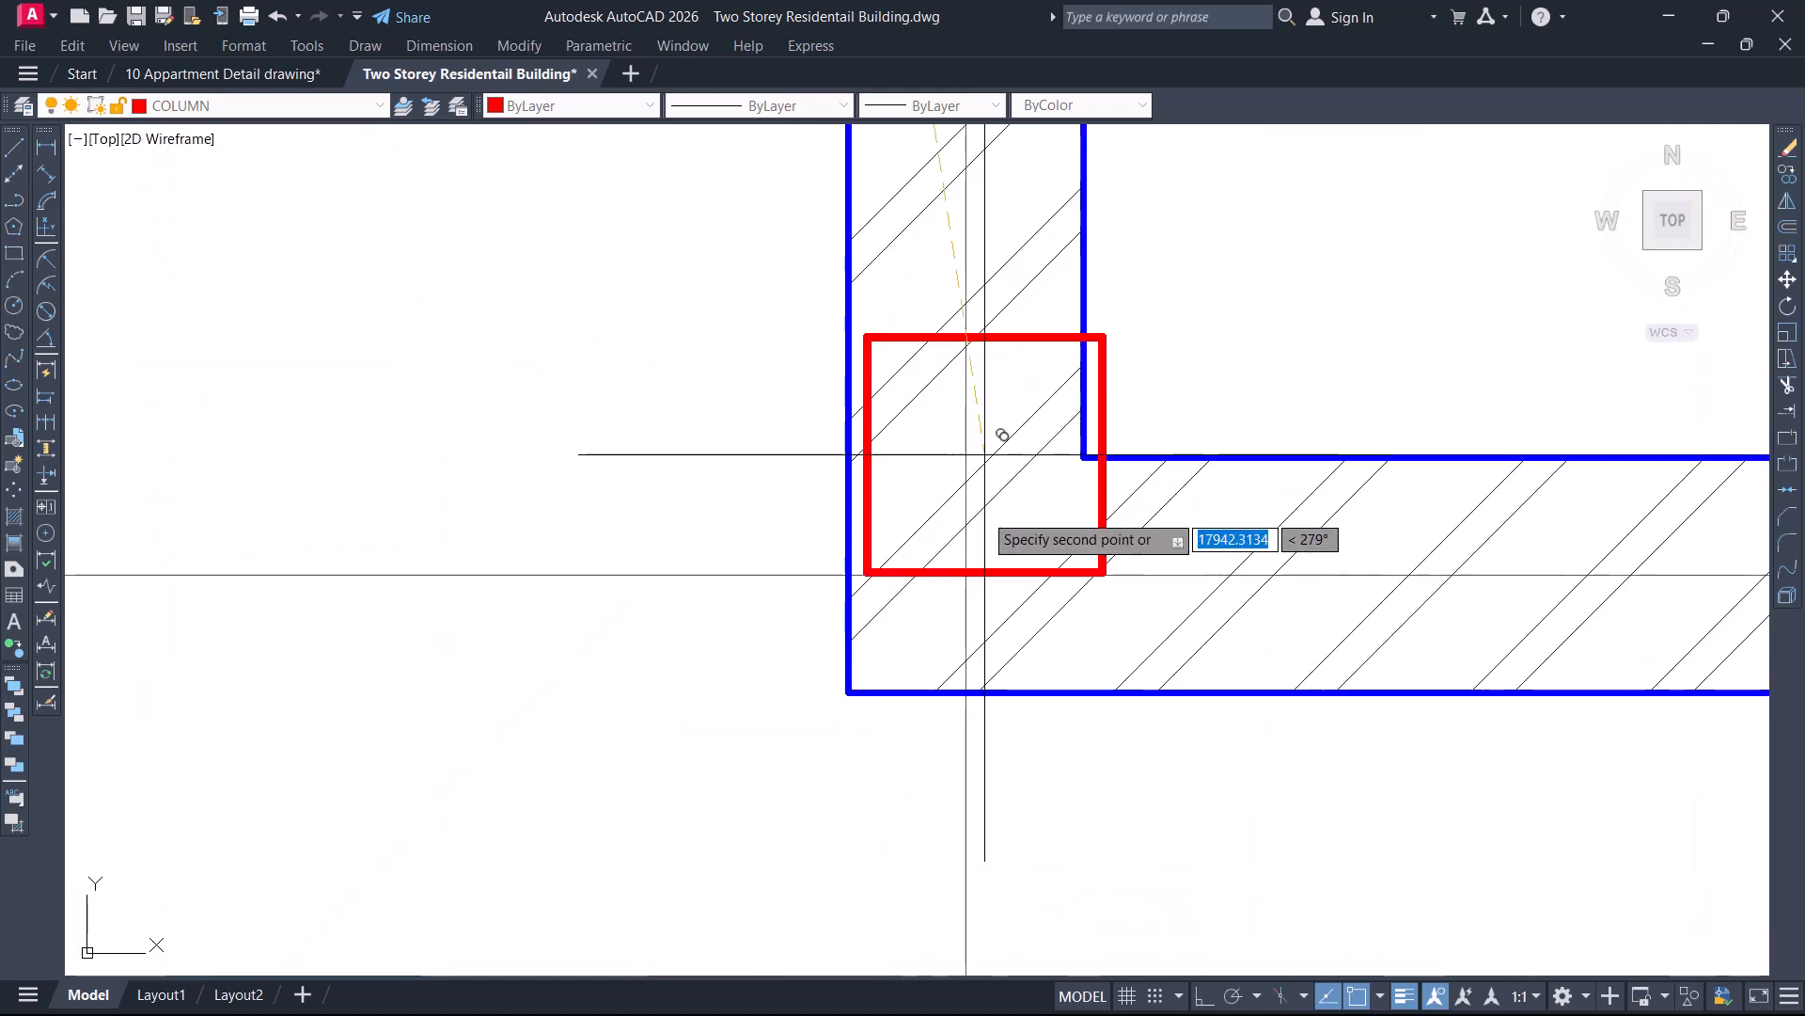
{"action": "scroll", "coordinate": [984, 454], "scroll_direction": "up", "scroll_amount": 2}
{"action": "scroll", "coordinate": [956, 599], "scroll_direction": "down", "scroll_amount": 6}
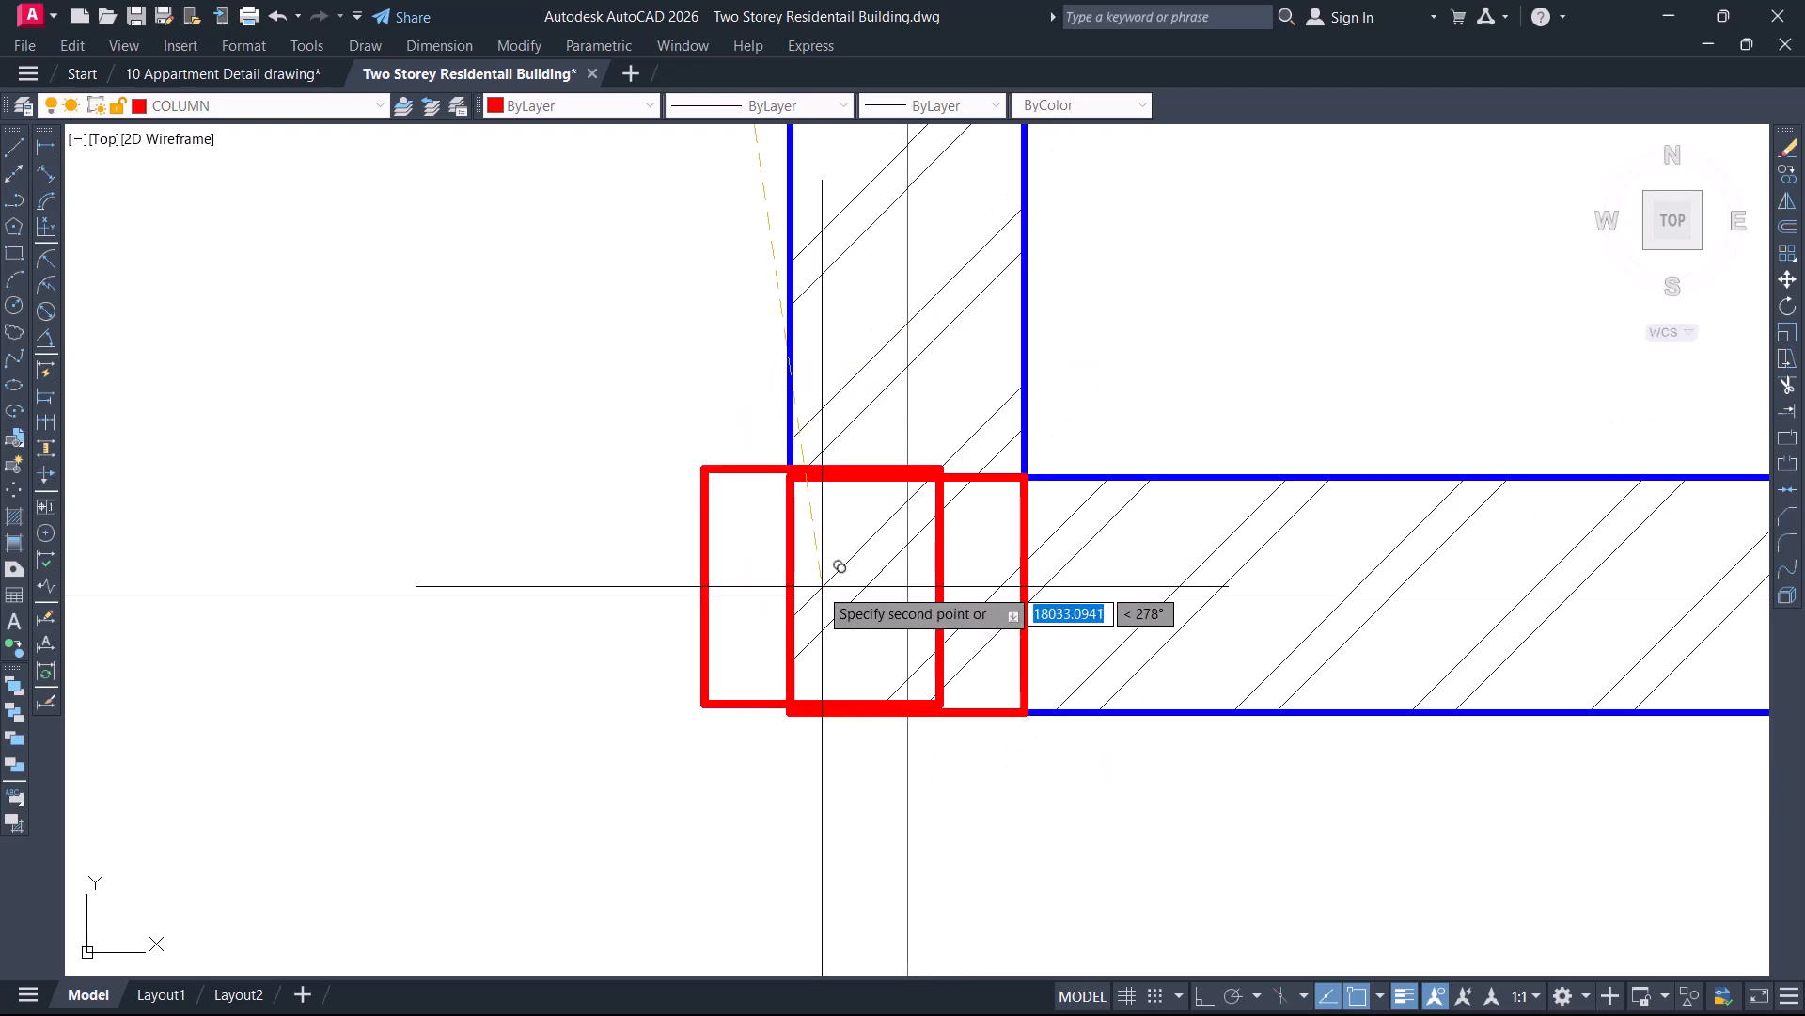
{"action": "scroll", "coordinate": [864, 558], "scroll_direction": "up", "scroll_amount": 9}
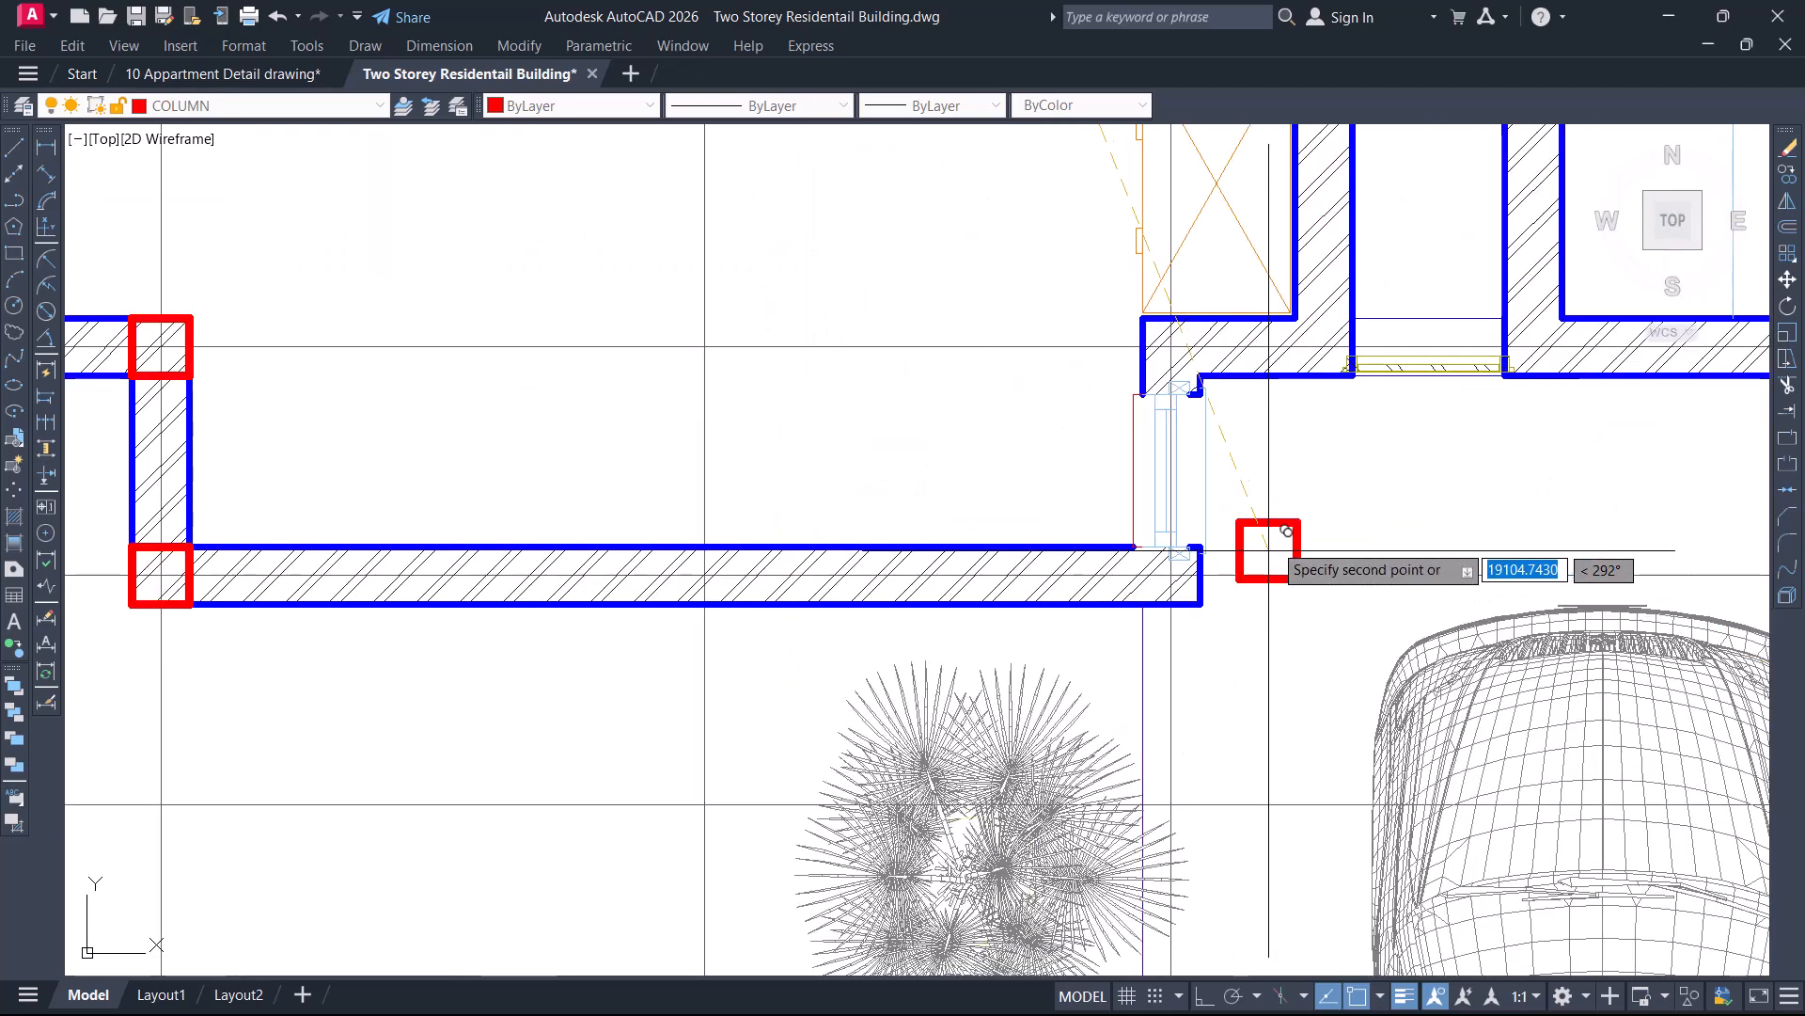
{"action": "scroll", "coordinate": [1145, 575], "scroll_direction": "down", "scroll_amount": 9}
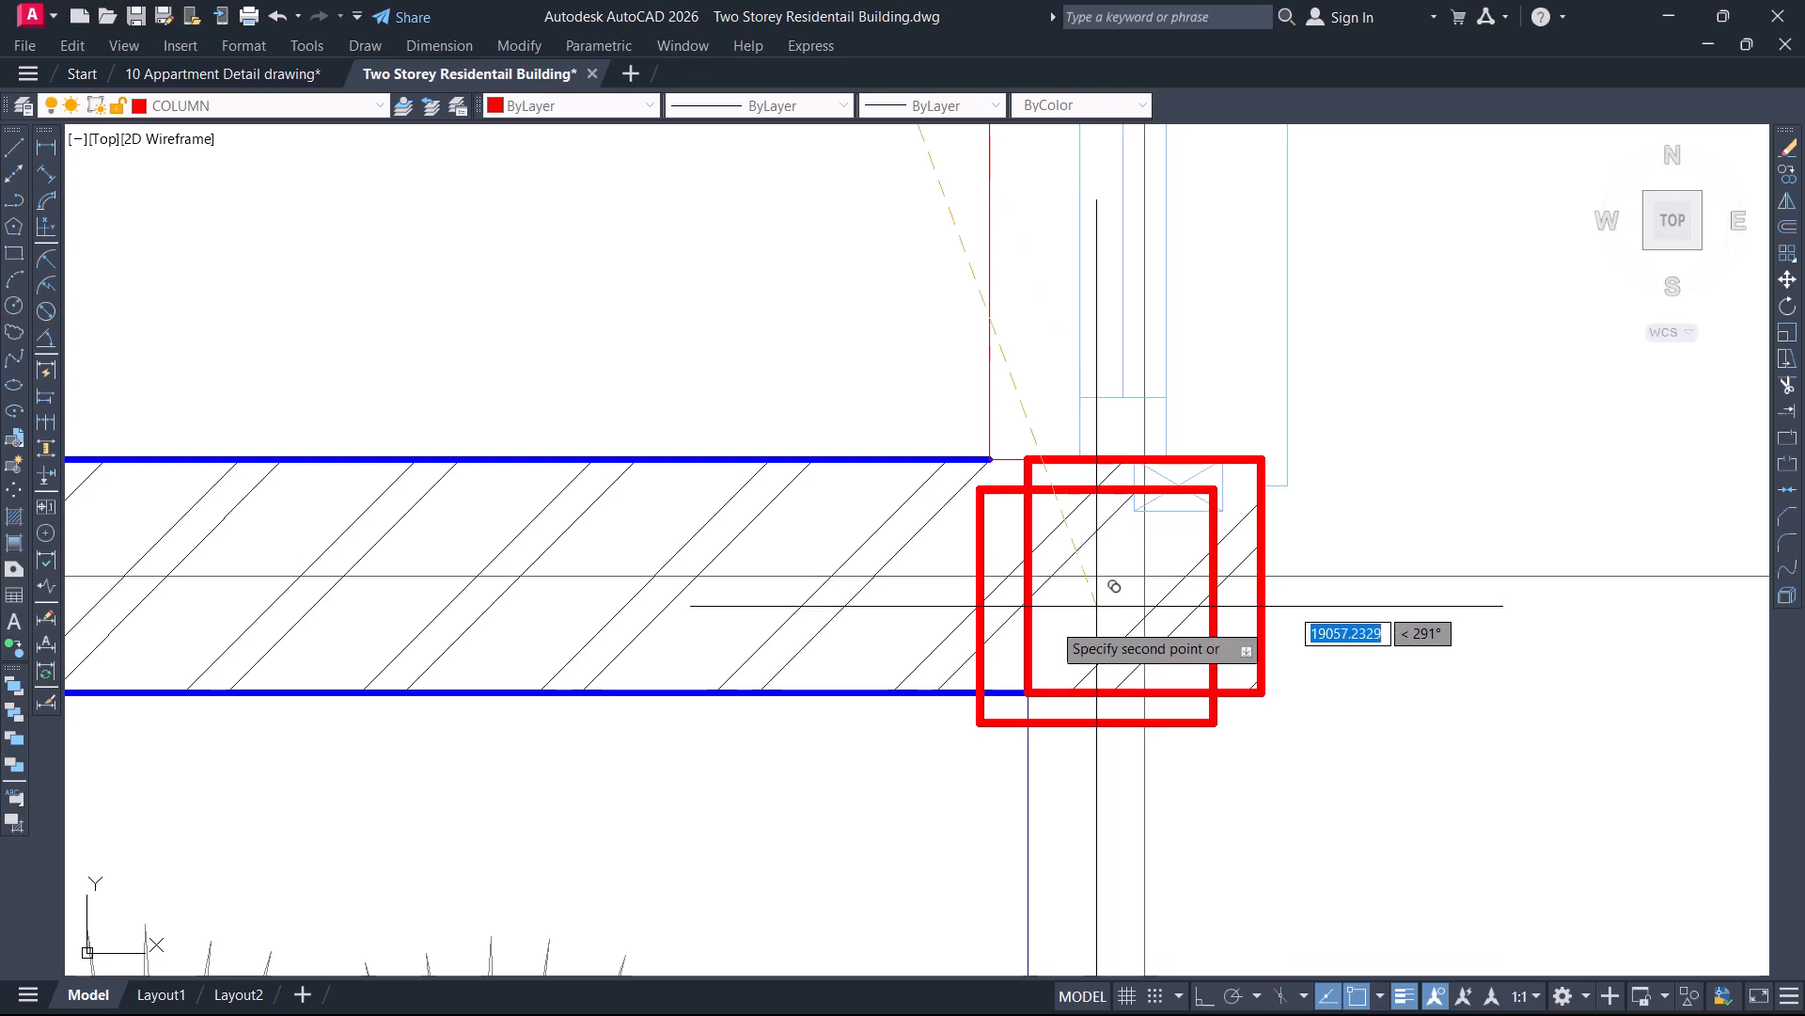
Place a column copy where the wall between the bar and the toilet meets the outer side wall
{"action": "scroll", "coordinate": [1209, 531], "scroll_direction": "down", "scroll_amount": 2}
{"action": "middle_click_drag", "start_coordinate": [1218, 503], "coordinate": [944, 729]}
{"action": "middle_click_drag", "start_coordinate": [1093, 639], "coordinate": [982, 799]}
{"action": "scroll", "coordinate": [1000, 718], "scroll_direction": "down", "scroll_amount": 4}
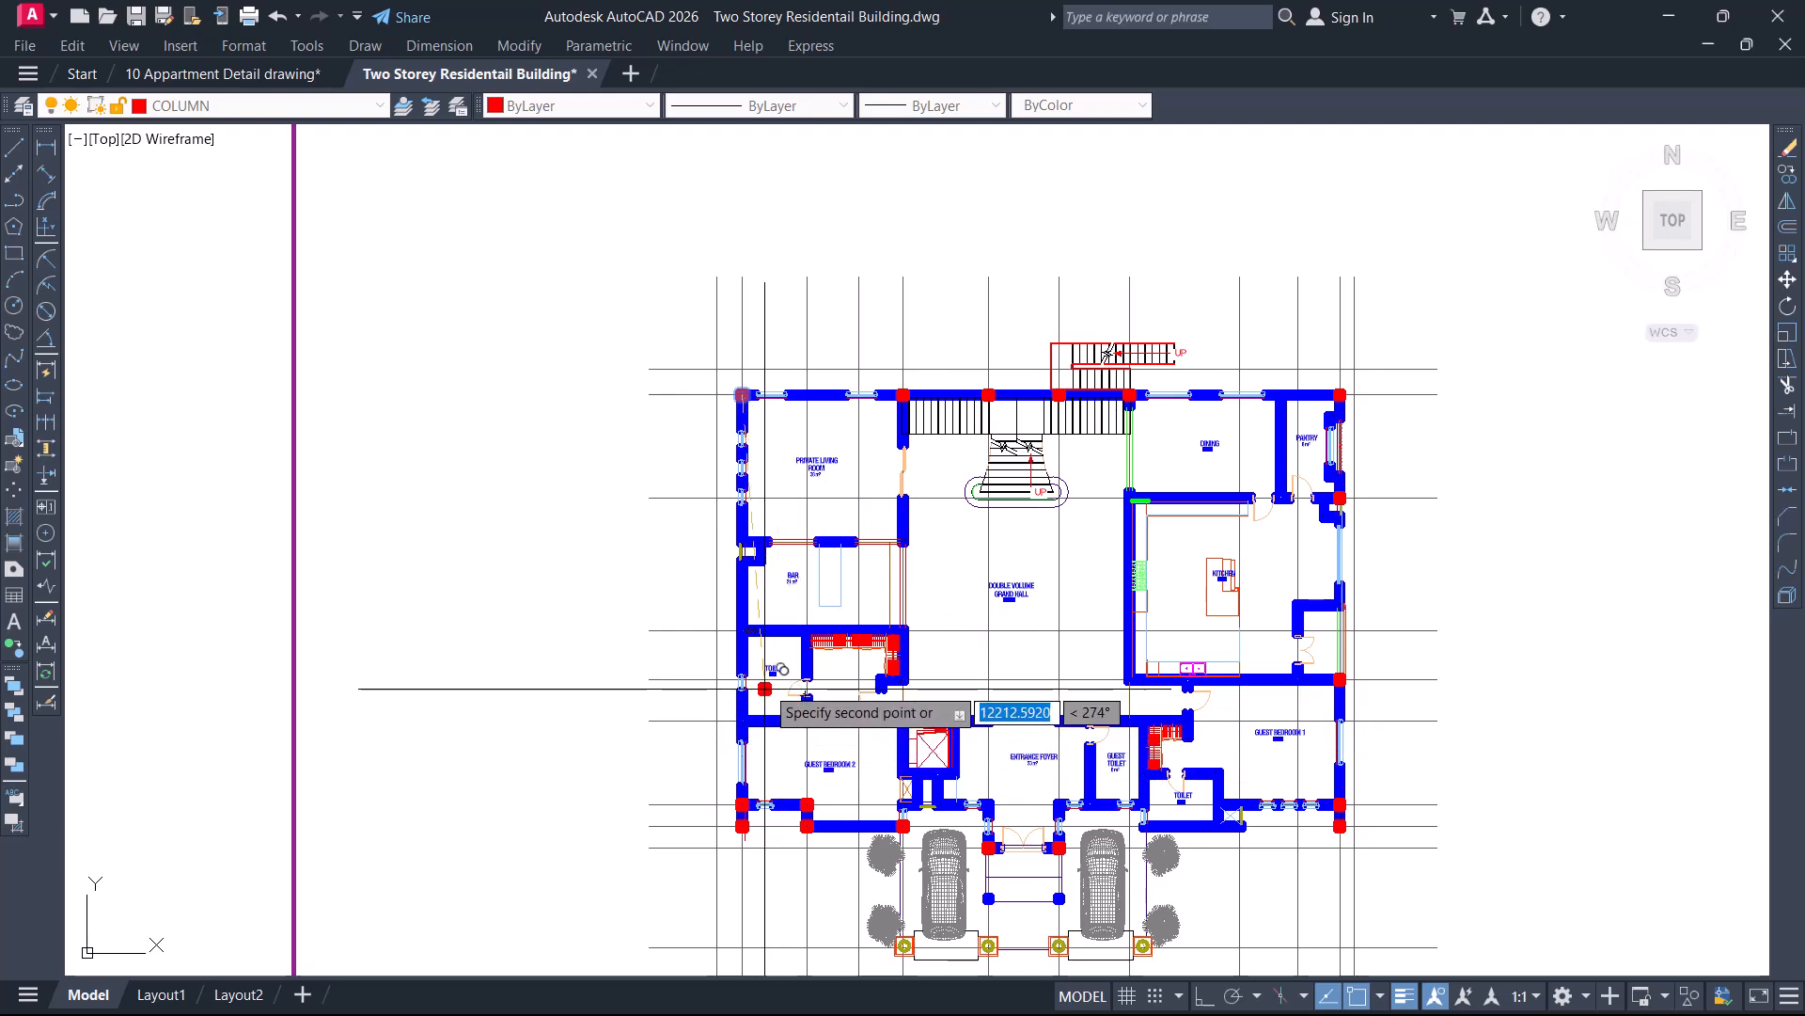
{"action": "scroll", "coordinate": [742, 648], "scroll_direction": "up", "scroll_amount": 8}
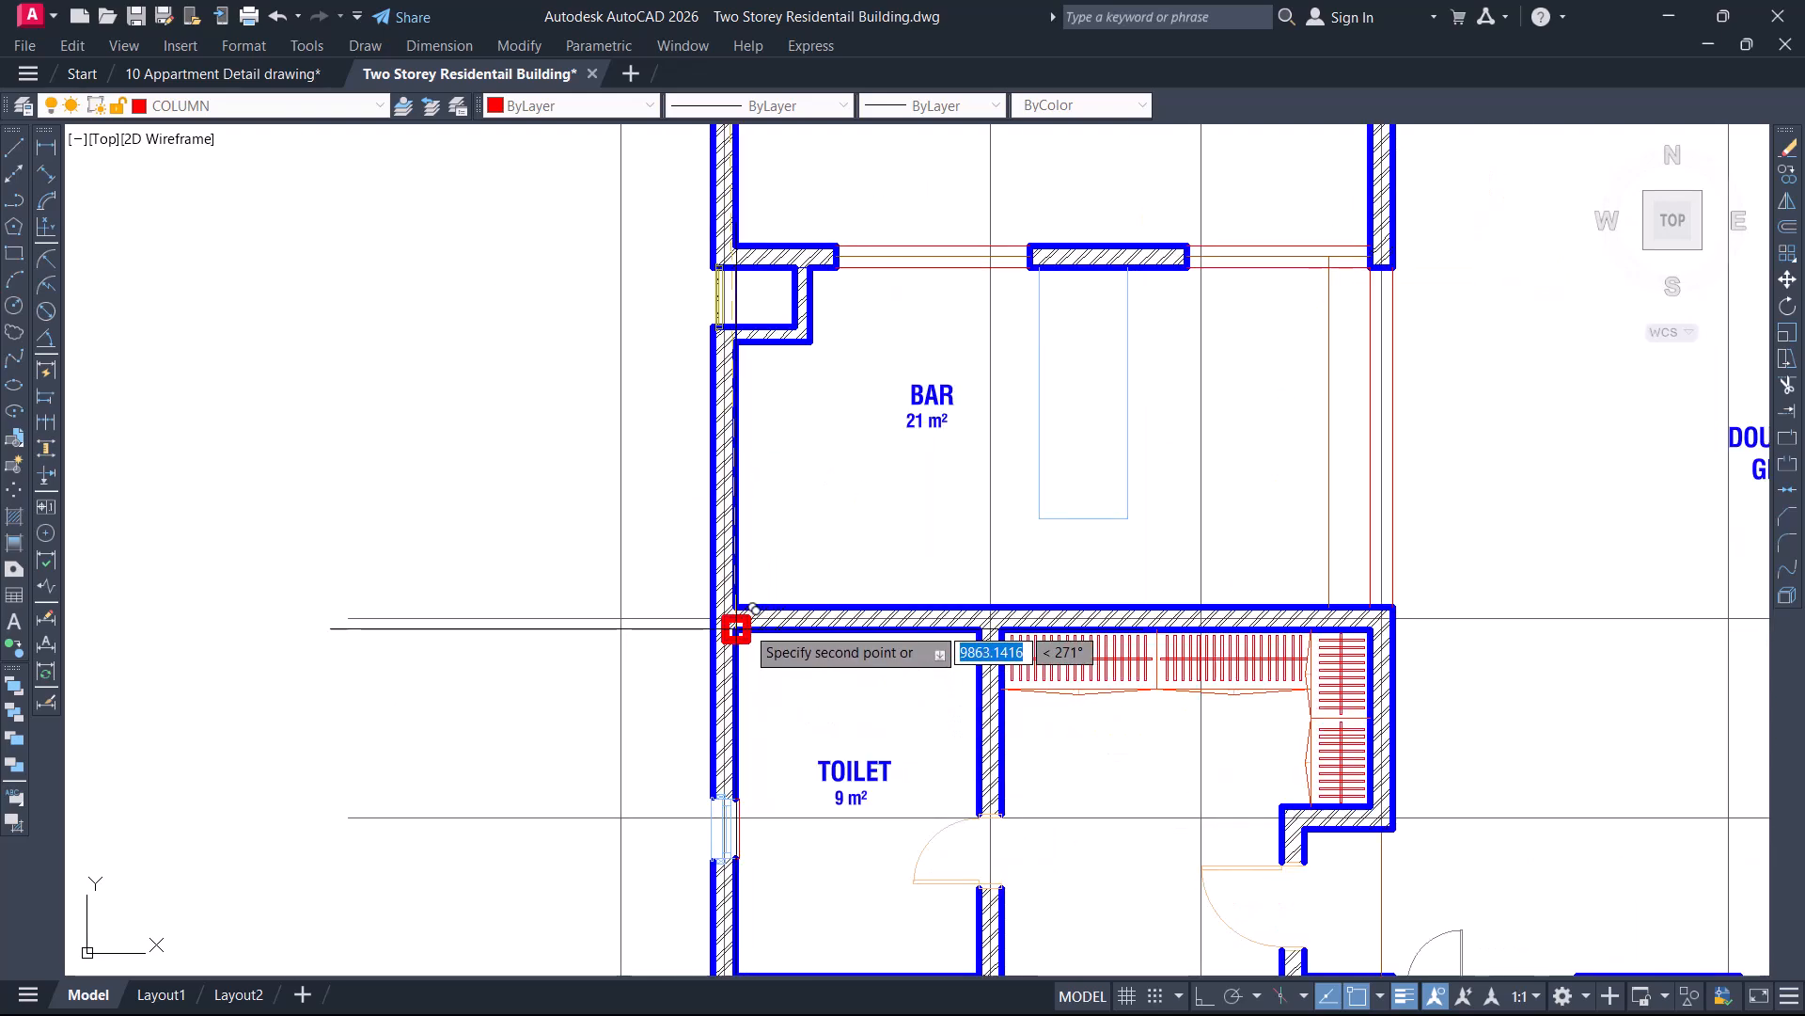
{"action": "scroll", "coordinate": [722, 618], "scroll_direction": "up", "scroll_amount": 8}
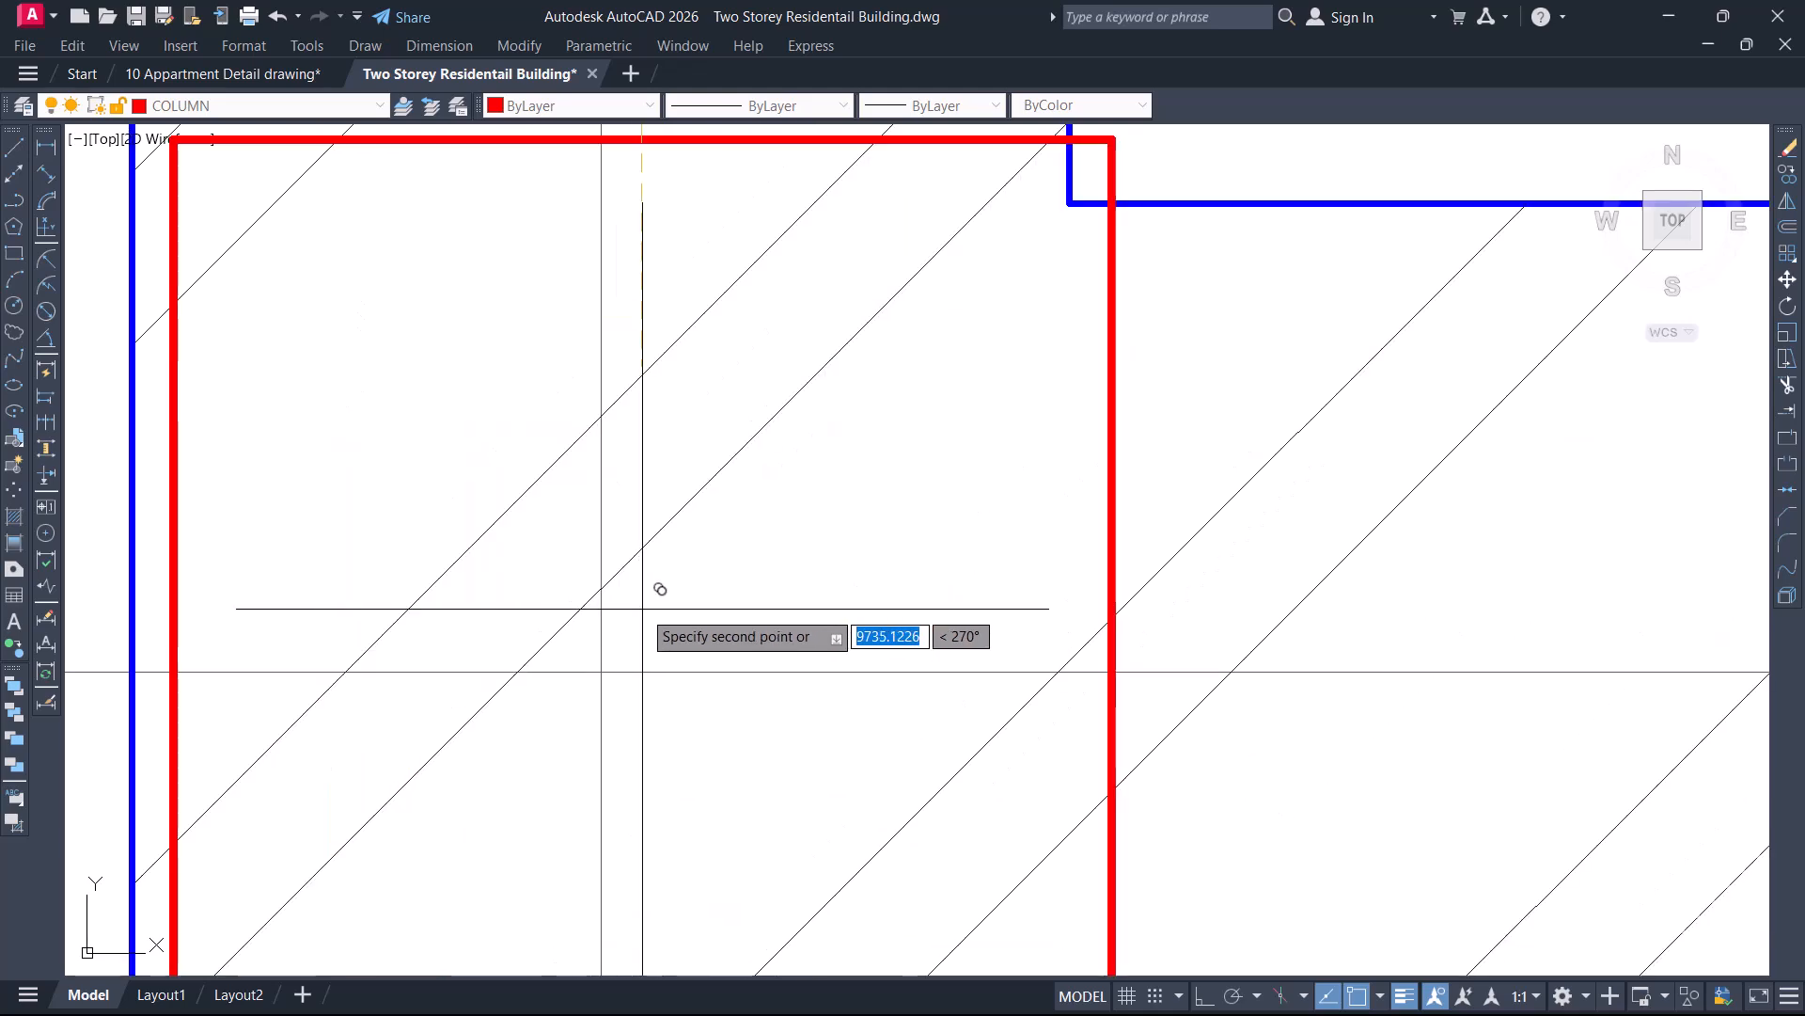
Check the outer wall junction between the private living room and the bar against the grid lines
{"action": "scroll", "coordinate": [600, 673], "scroll_direction": "down", "scroll_amount": 10}
{"action": "scroll", "coordinate": [906, 818], "scroll_direction": "down", "scroll_amount": 4}
{"action": "middle_click_drag", "start_coordinate": [926, 605], "coordinate": [834, 943]}
{"action": "scroll", "coordinate": [837, 794], "scroll_direction": "down", "scroll_amount": 2}
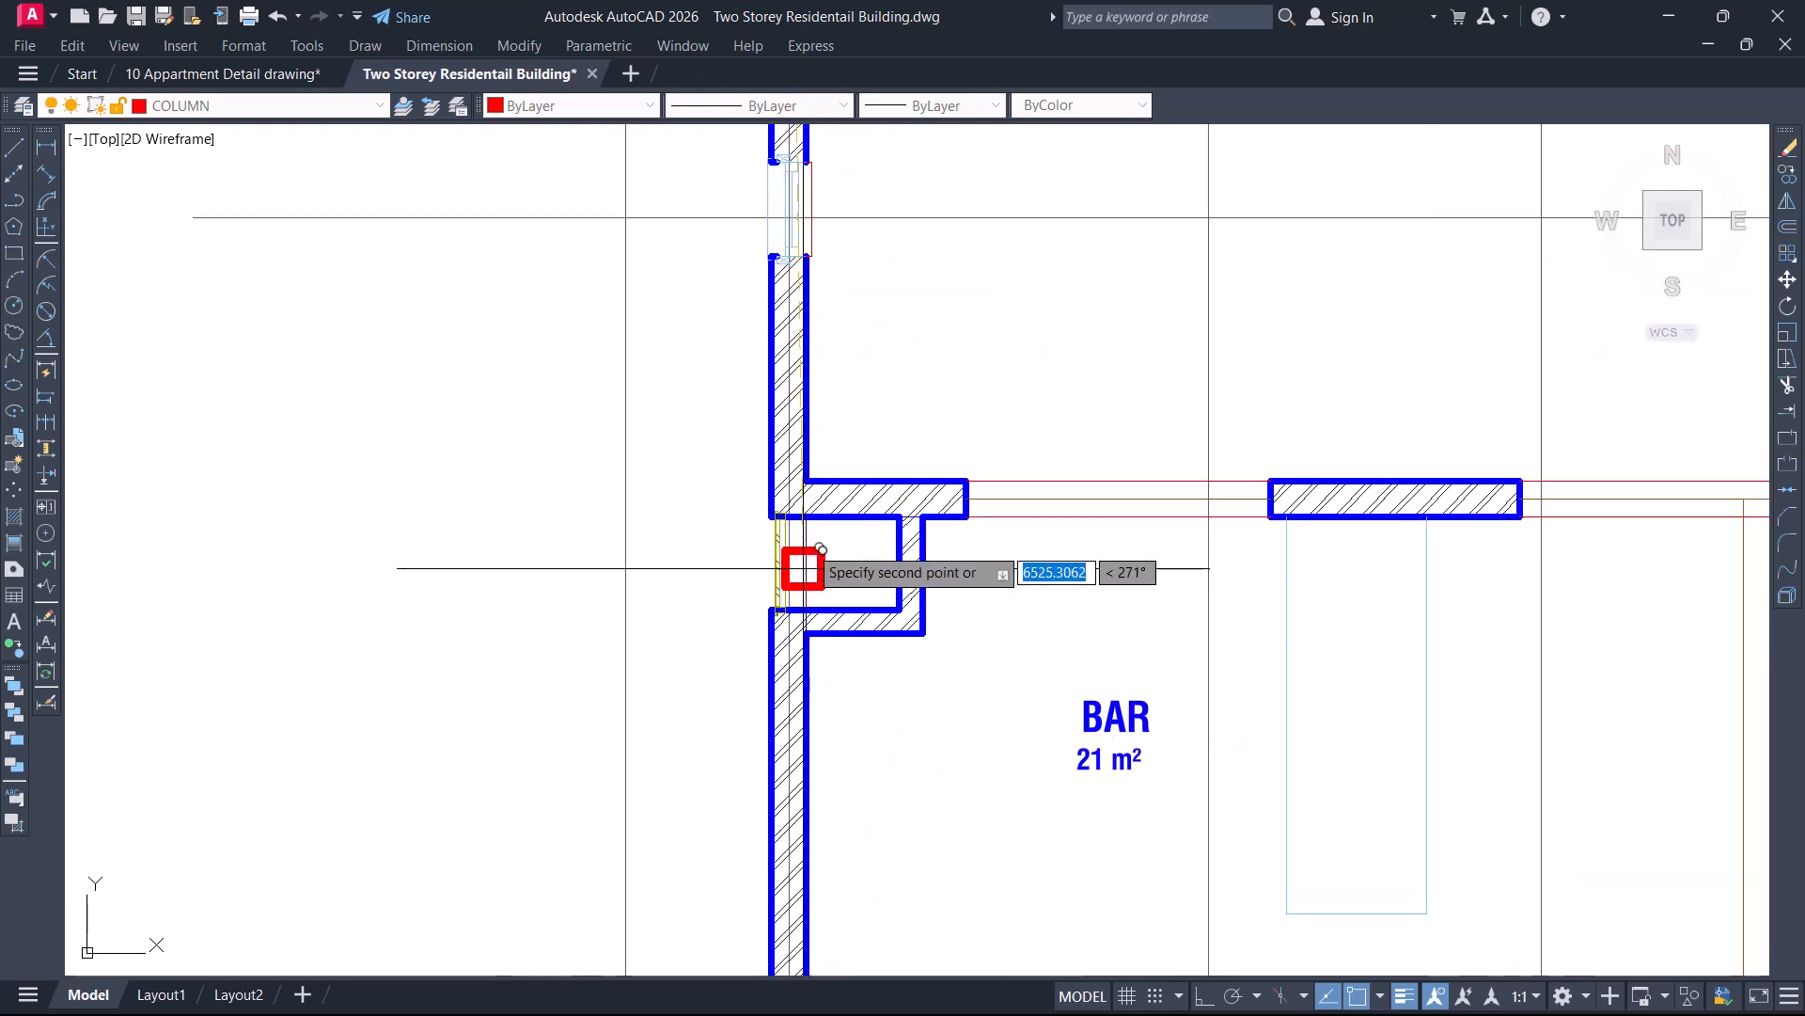
{"action": "scroll", "coordinate": [803, 568], "scroll_direction": "down", "scroll_amount": 2}
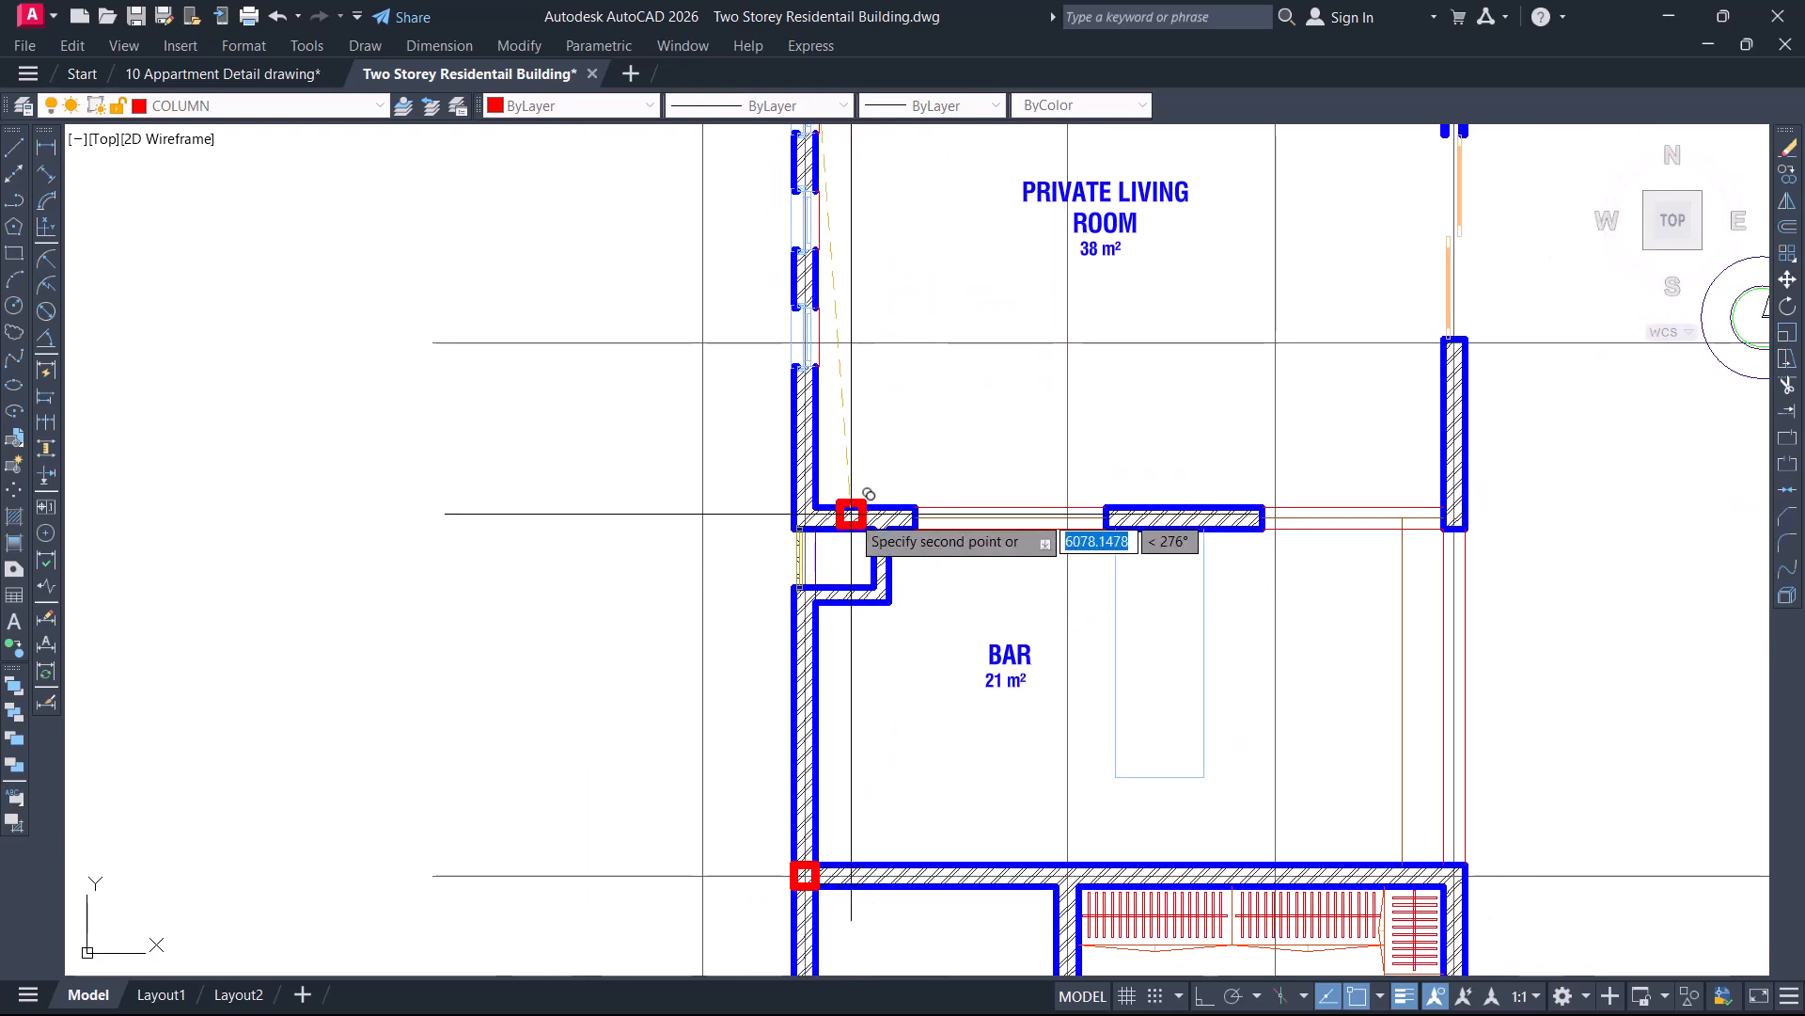
{"action": "scroll", "coordinate": [851, 514], "scroll_direction": "up", "scroll_amount": 4}
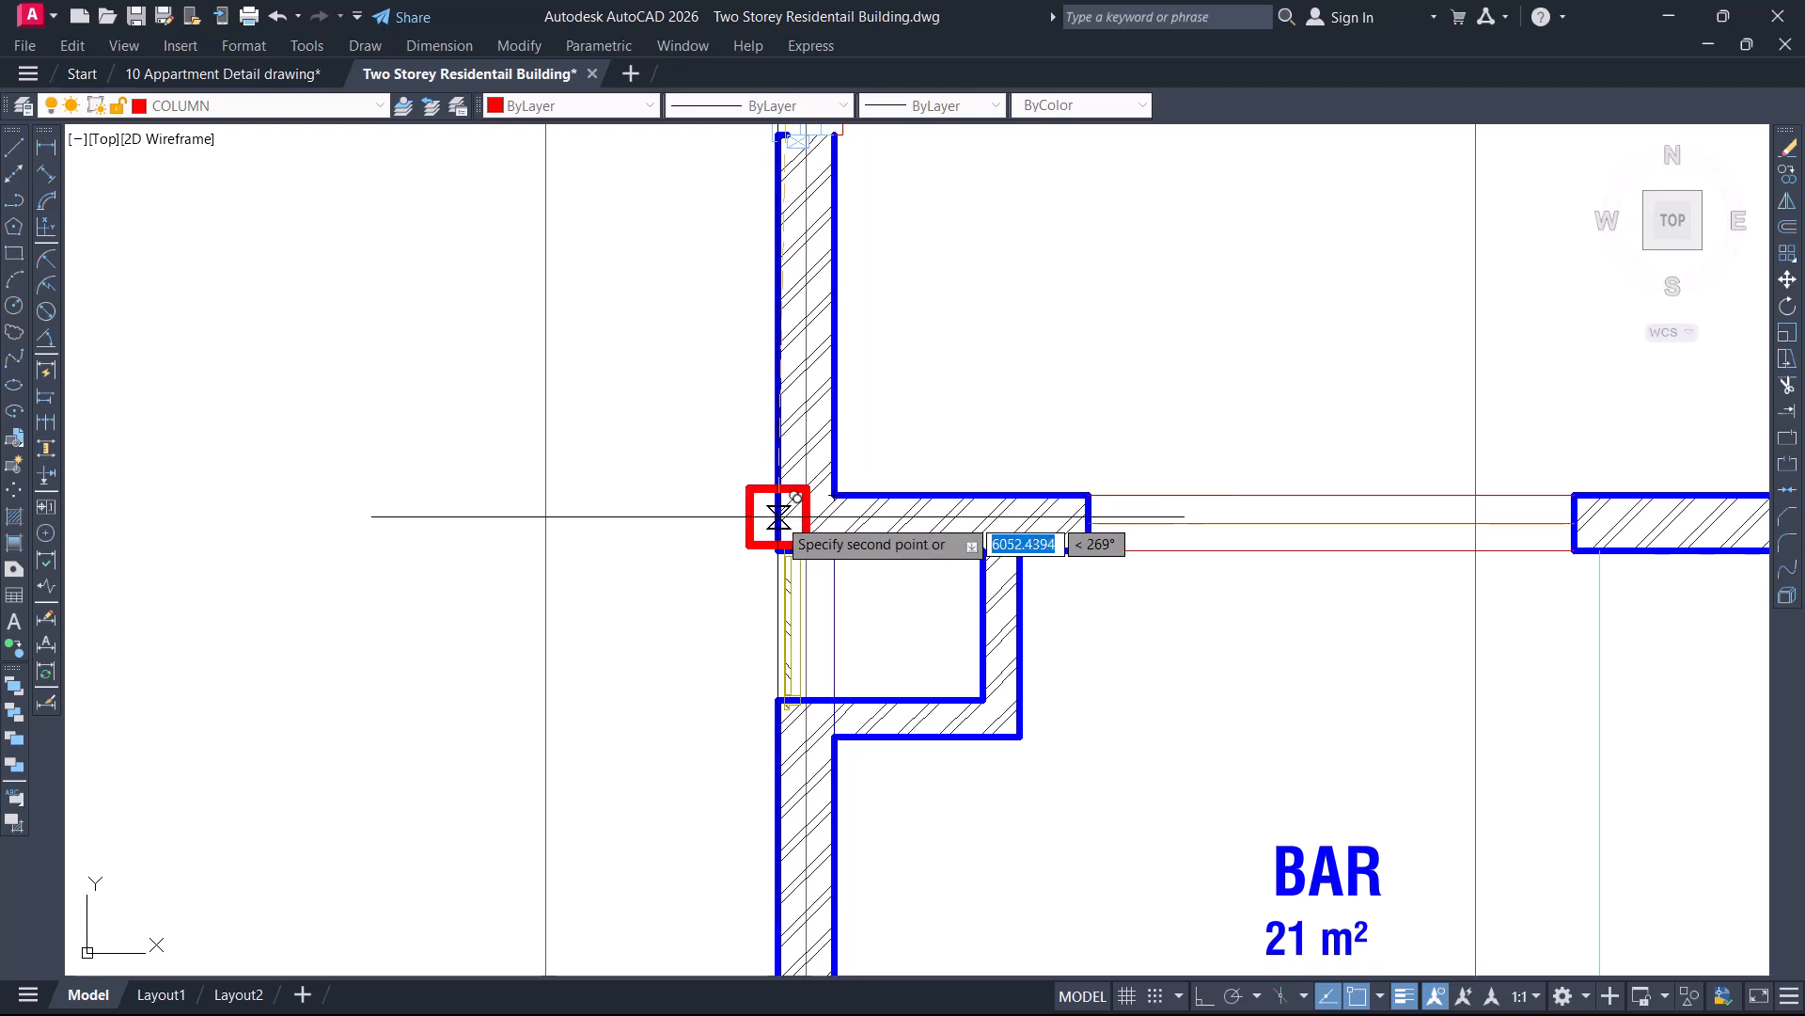
{"action": "scroll", "coordinate": [788, 516], "scroll_direction": "up", "scroll_amount": 2}
{"action": "scroll", "coordinate": [822, 514], "scroll_direction": "up", "scroll_amount": 2}
{"action": "scroll", "coordinate": [781, 561], "scroll_direction": "down", "scroll_amount": 5}
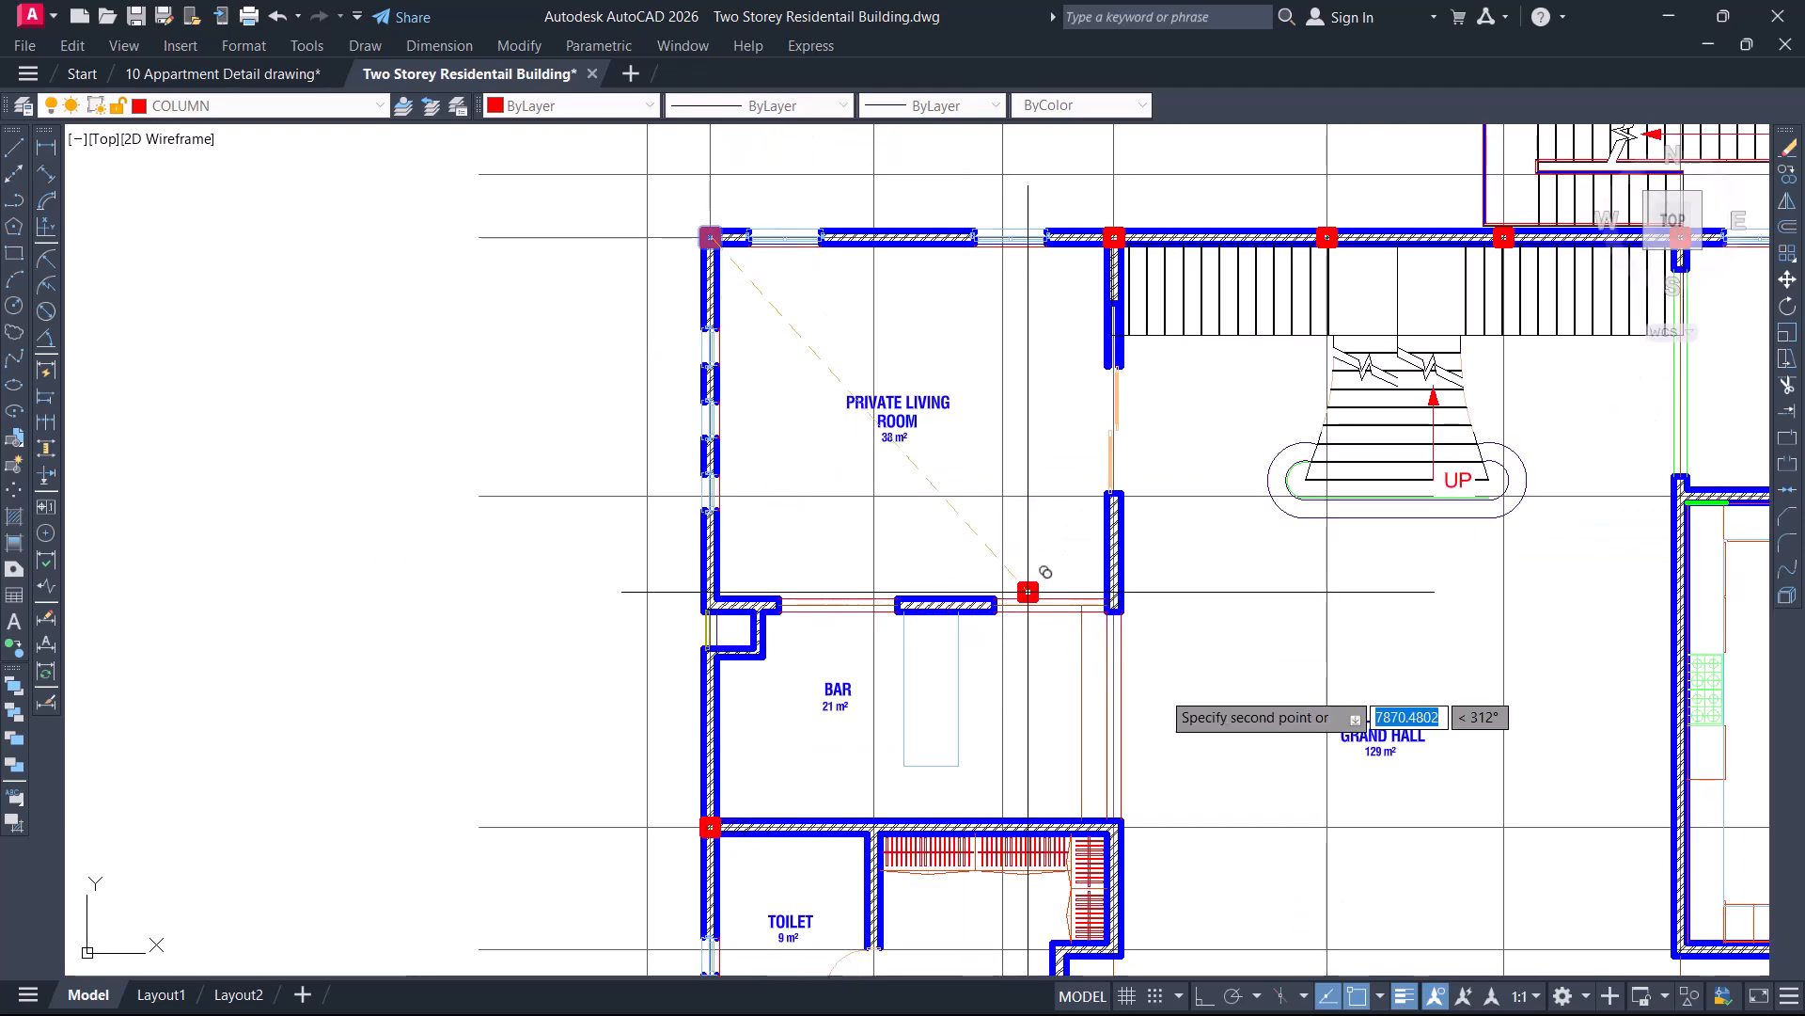
Check the Guest Bedroom 2 wall corner beside the lift shaft against the grid lines
{"action": "middle_click_drag", "start_coordinate": [1163, 690], "coordinate": [1013, 385]}
{"action": "mouse_move", "coordinate": [1004, 717]}
{"action": "middle_mouse_down"}
{"action": "mouse_move", "coordinate": [1031, 430]}
{"action": "mouse_move", "coordinate": [1034, 465]}
{"action": "middle_mouse_up"}
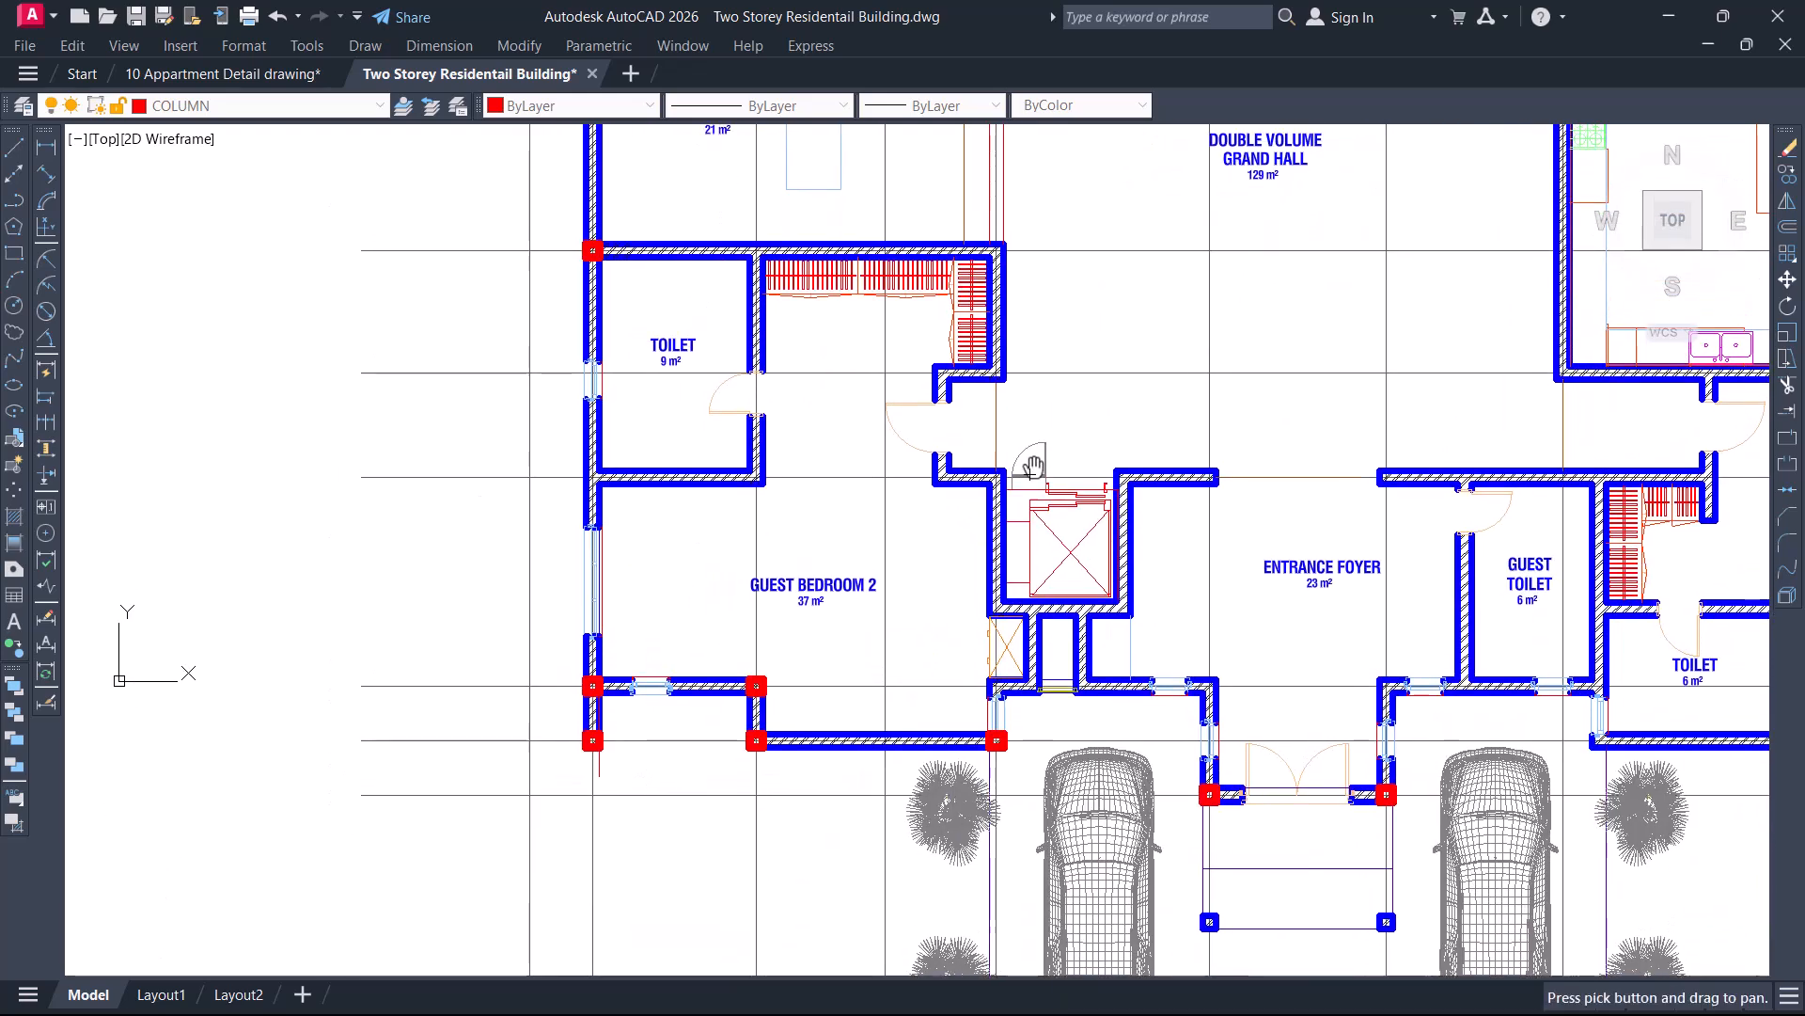
{"action": "scroll", "coordinate": [1030, 468], "scroll_direction": "up", "scroll_amount": 2}
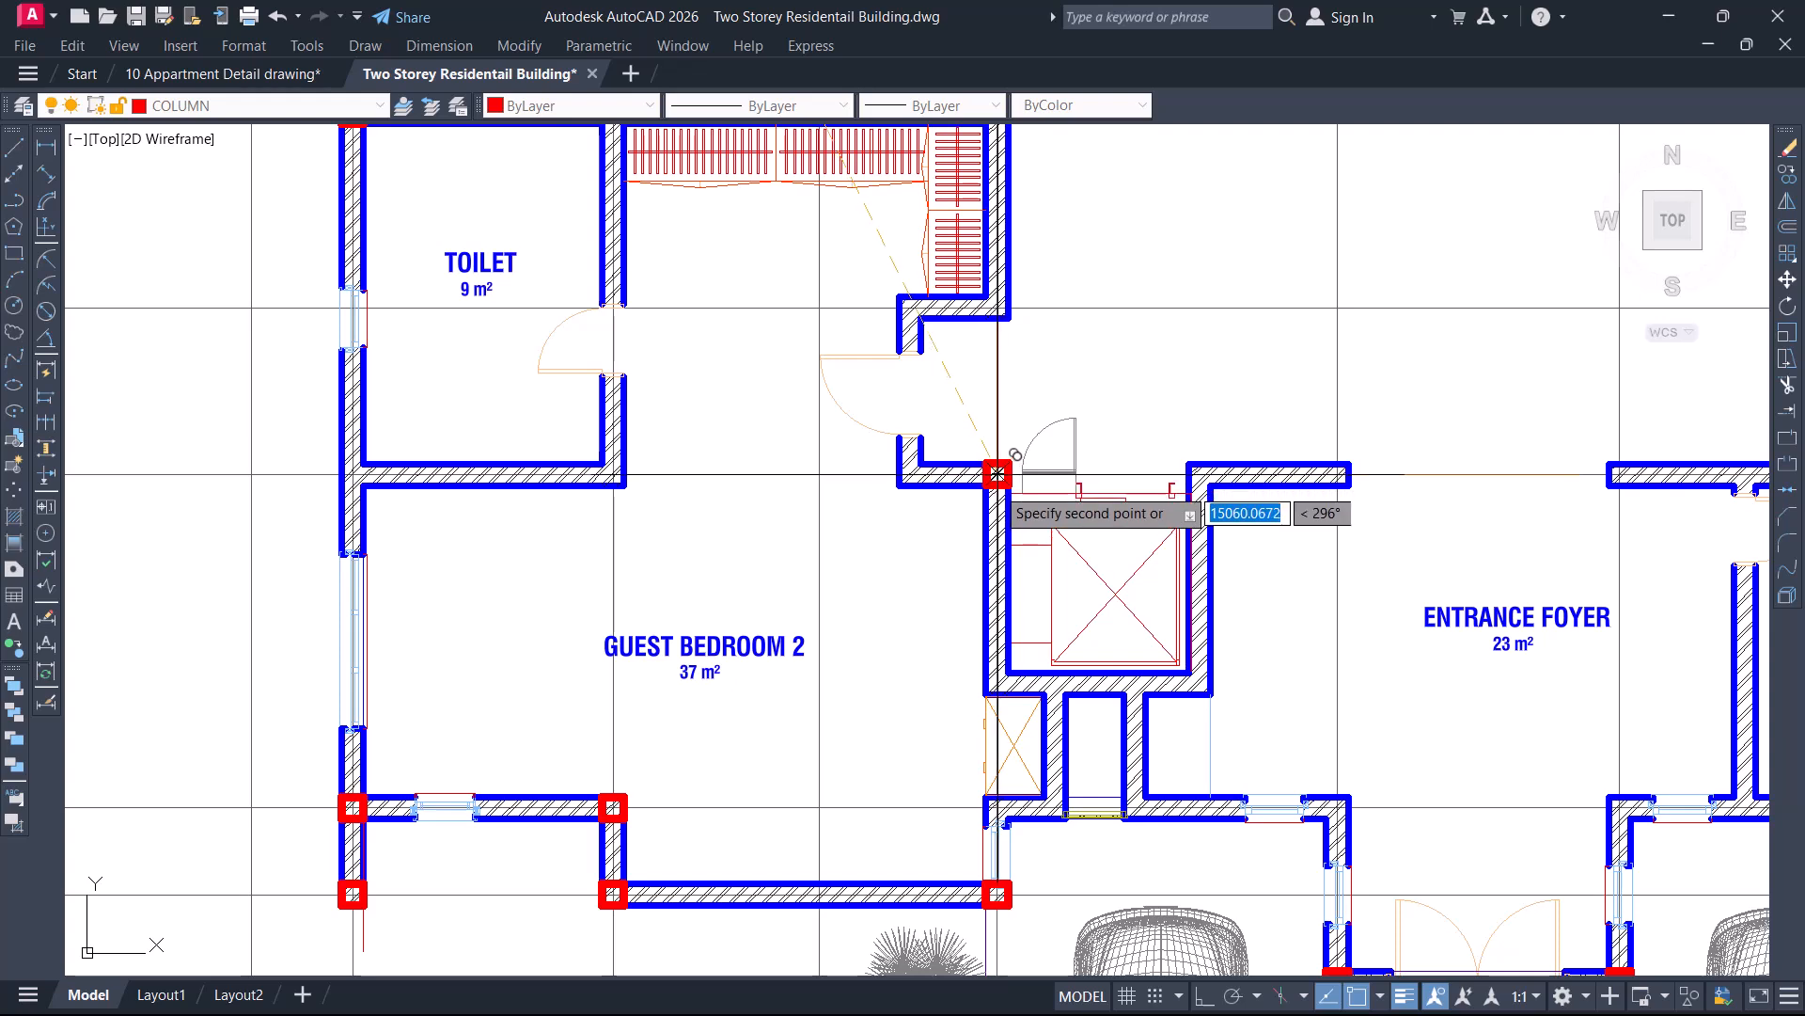
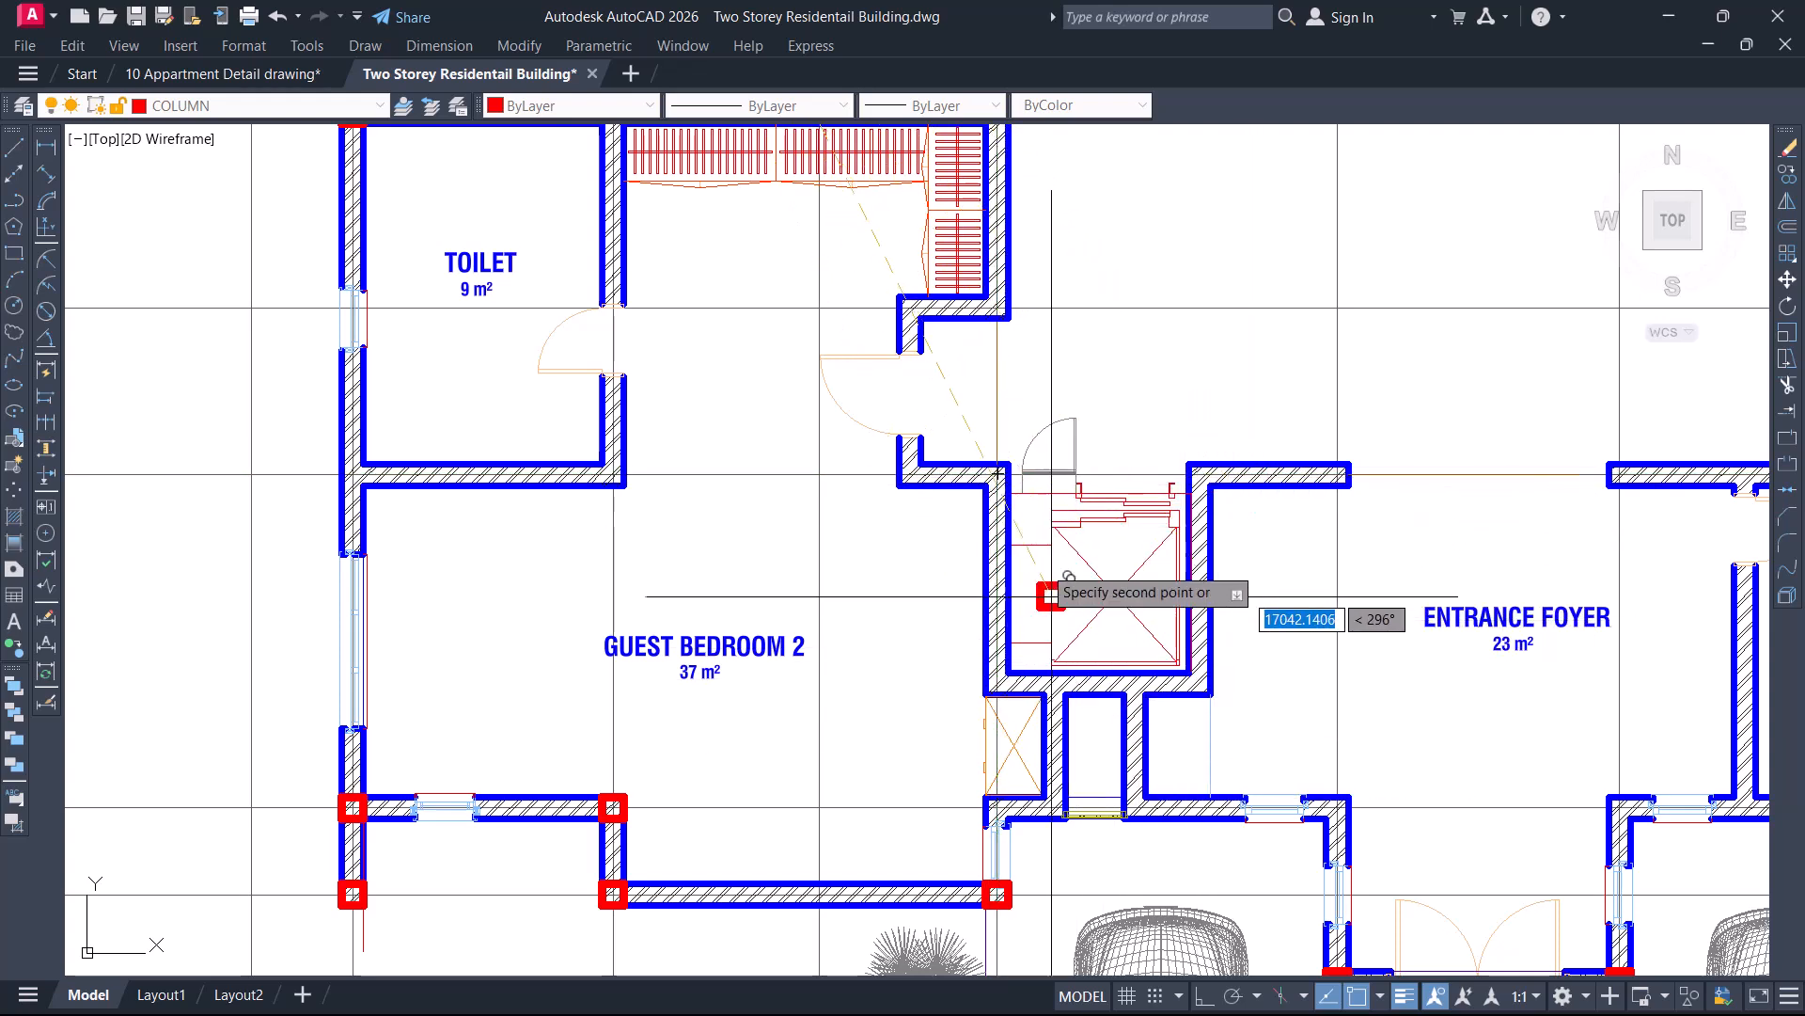
{"action": "scroll", "coordinate": [1008, 473], "scroll_direction": "up", "scroll_amount": 3}
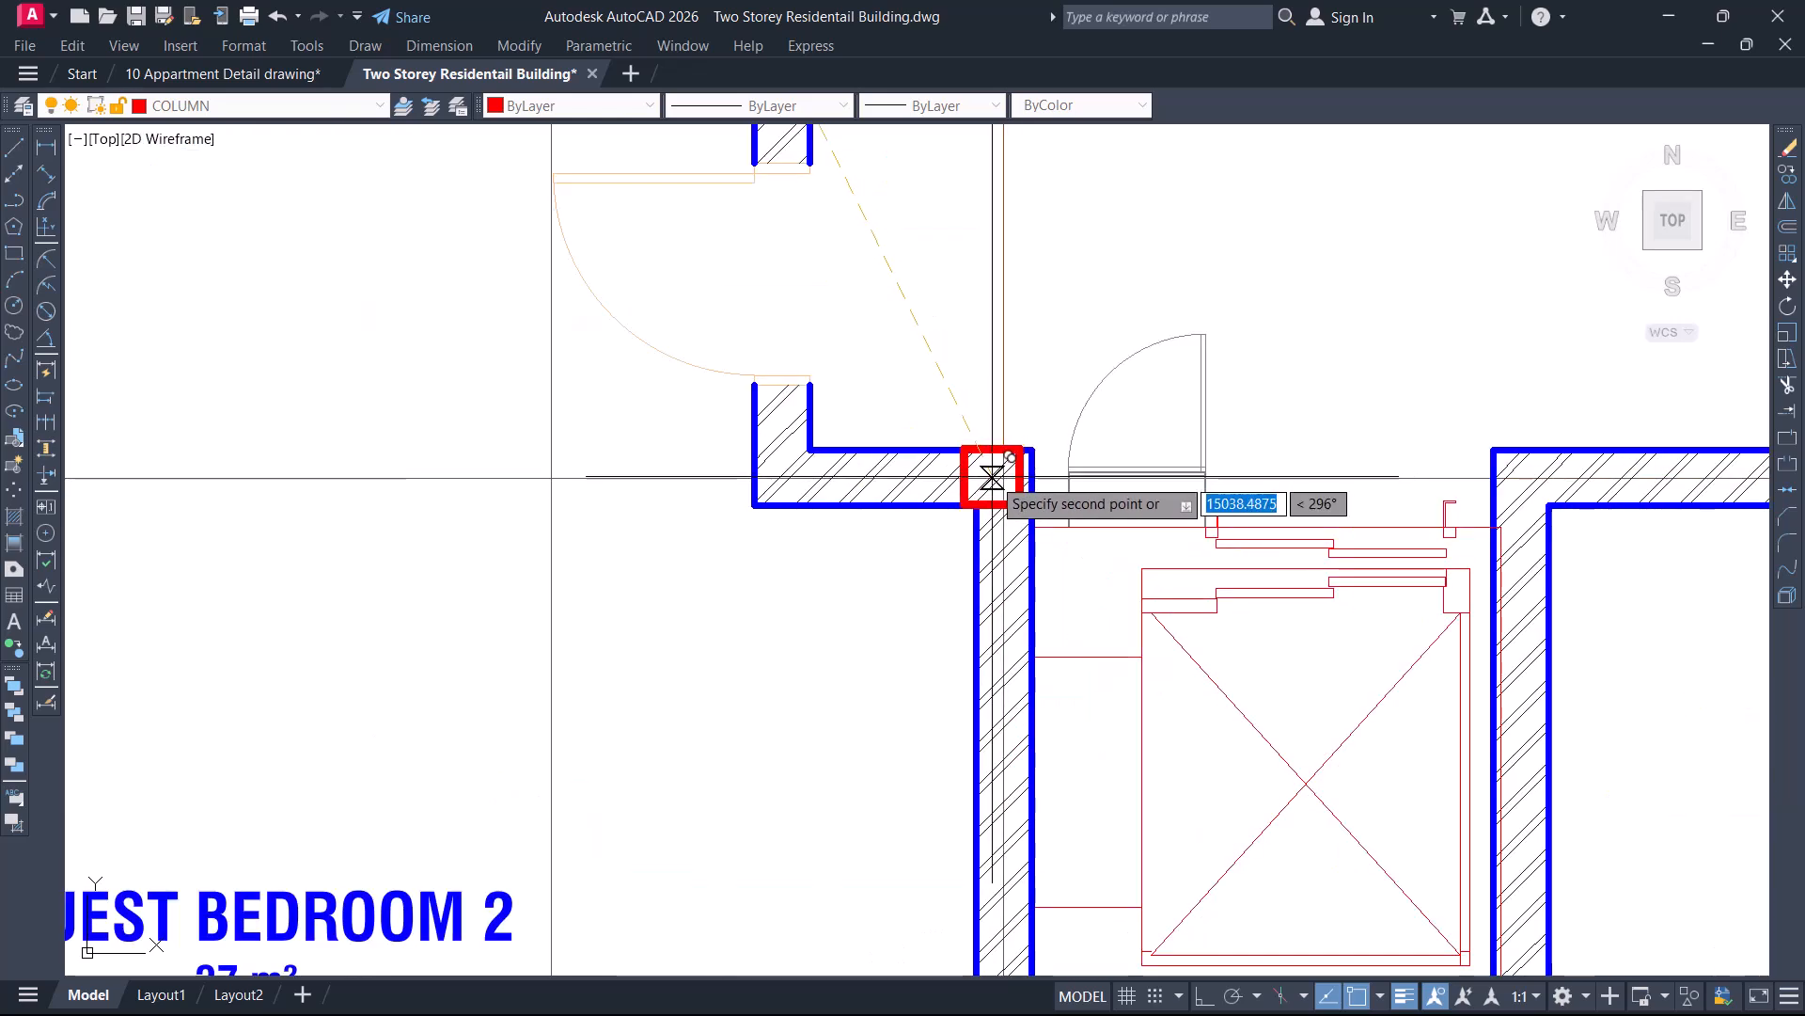
{"action": "scroll", "coordinate": [1010, 458], "scroll_direction": "down", "scroll_amount": 2}
{"action": "scroll", "coordinate": [999, 474], "scroll_direction": "down", "scroll_amount": 2}
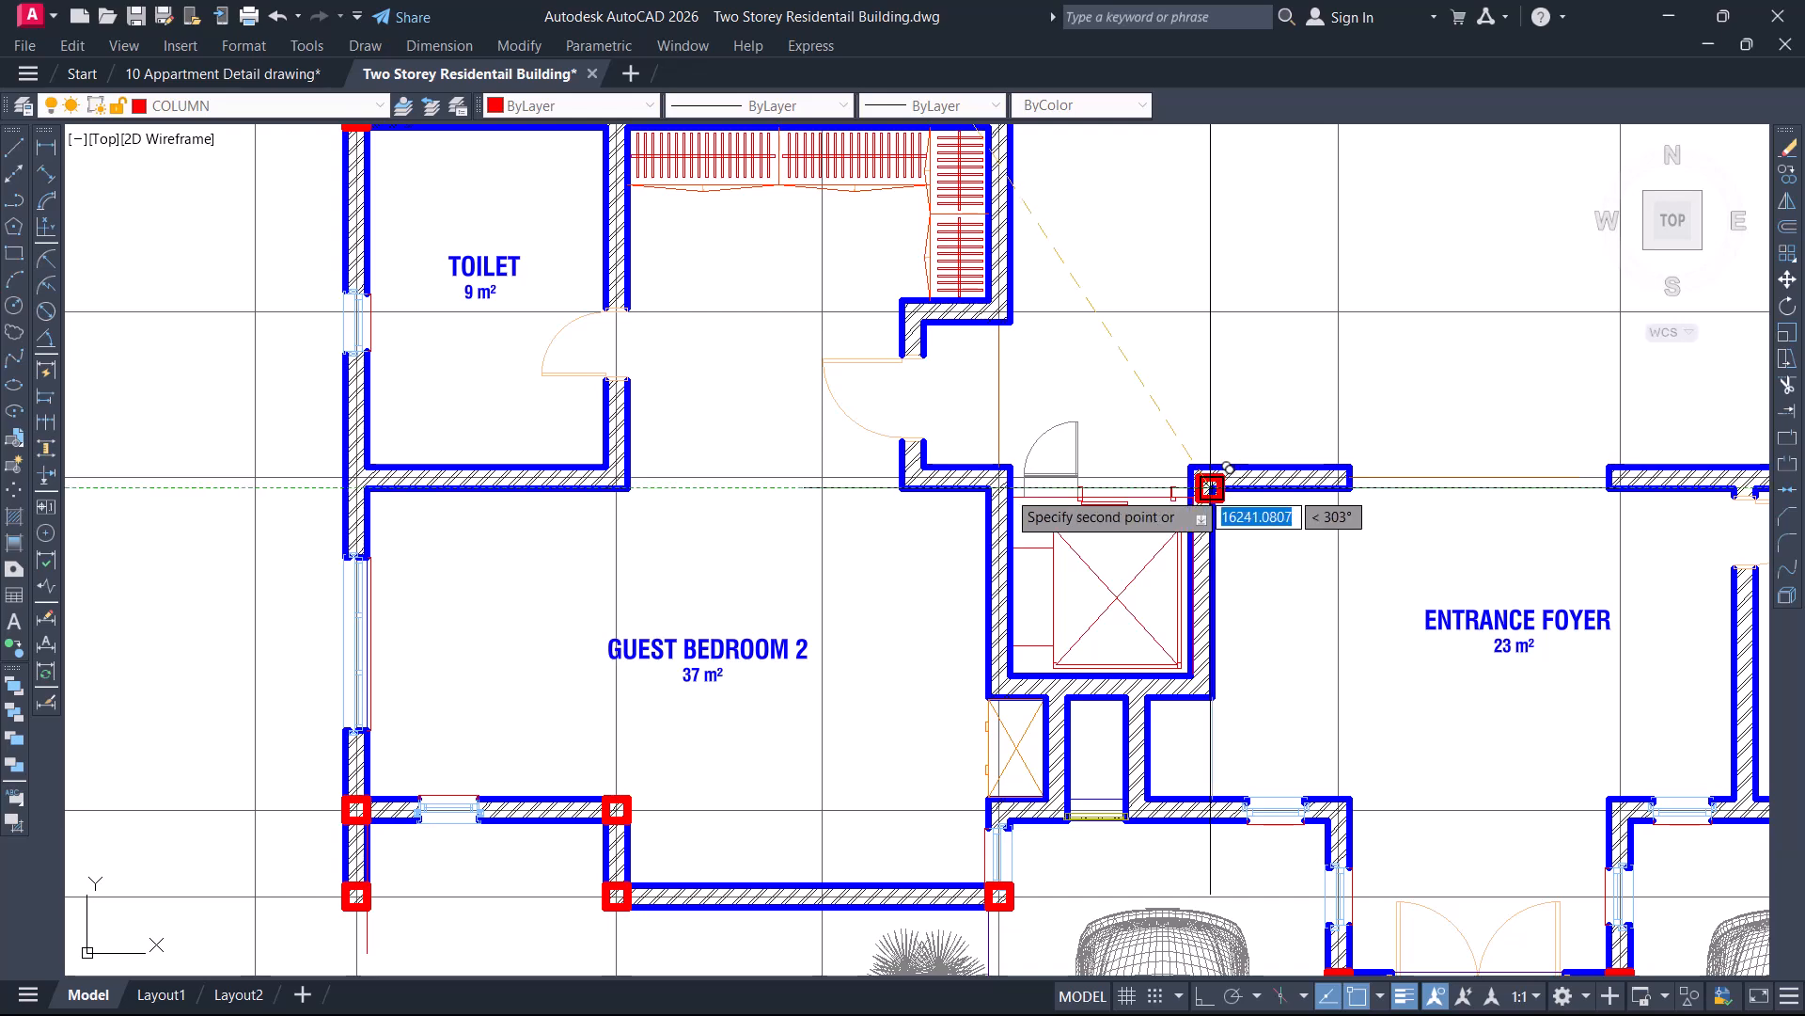
Place a column copy at the grand hall corner where the bar's rear wall meets the wardrobe wall
{"action": "middle_click_drag", "start_coordinate": [940, 494], "coordinate": [1004, 730]}
{"action": "scroll", "coordinate": [948, 541], "scroll_direction": "down", "scroll_amount": 2}
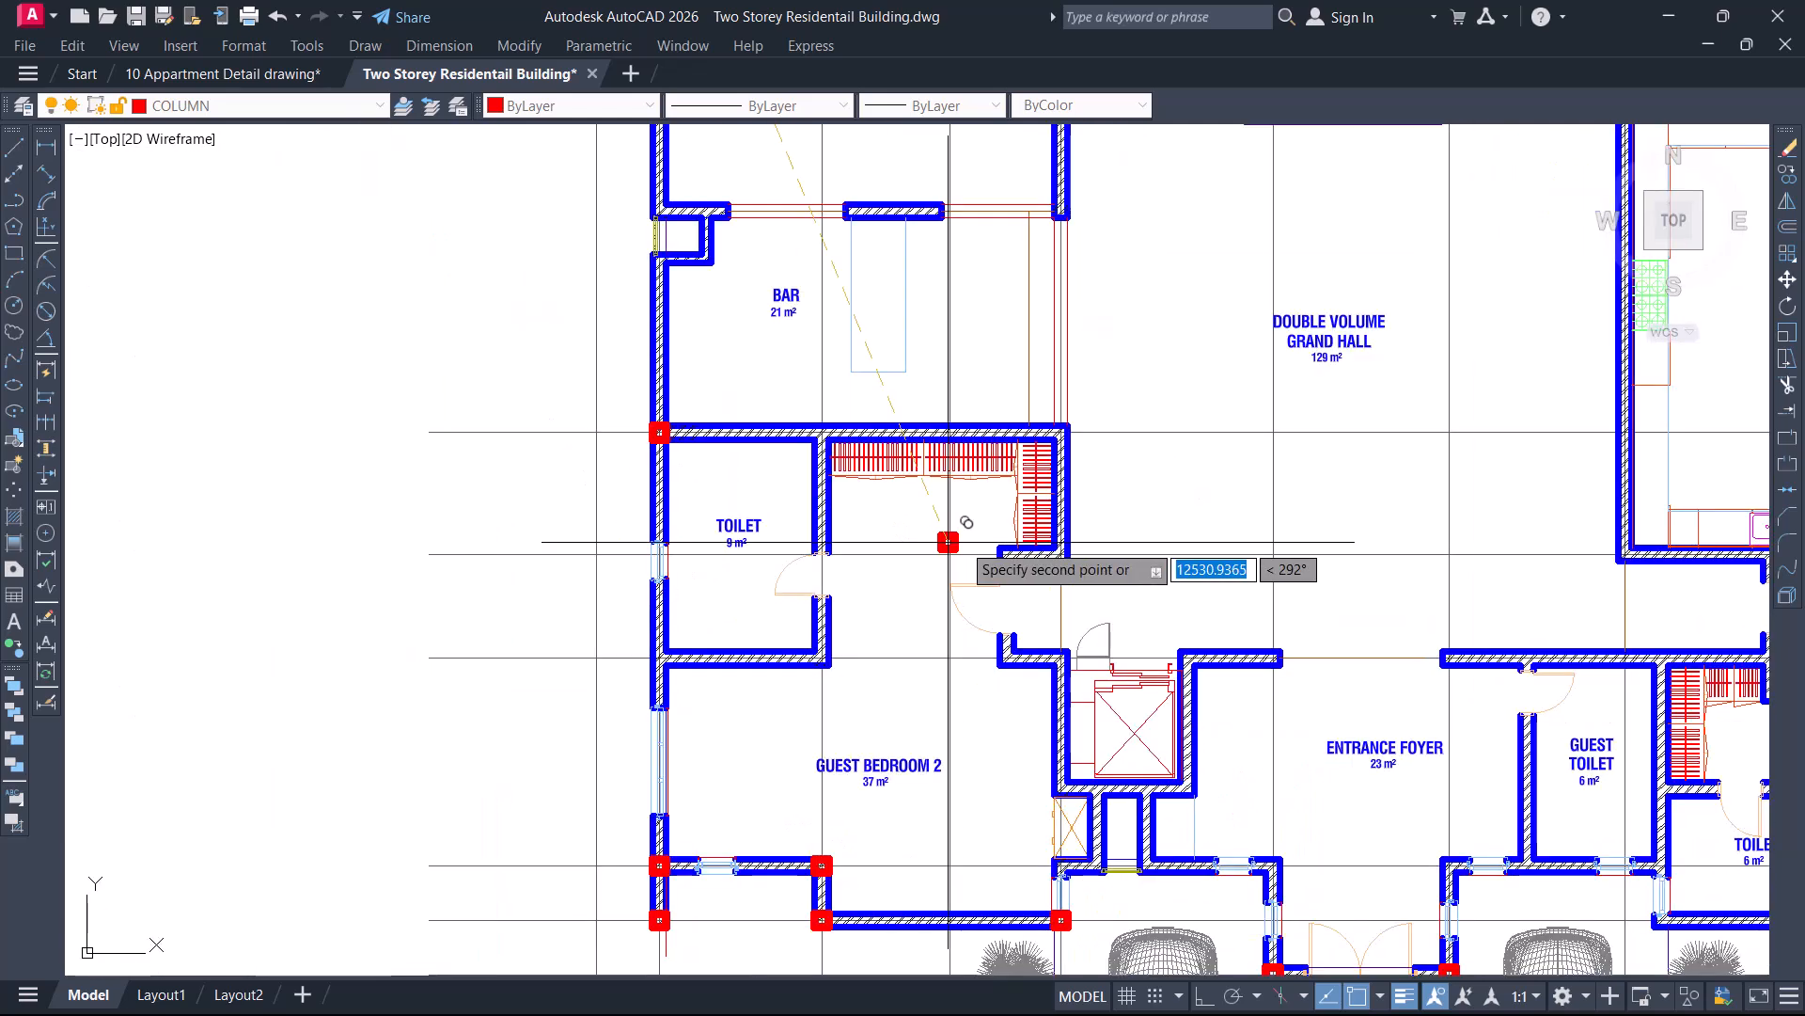
{"action": "scroll", "coordinate": [1095, 417], "scroll_direction": "up", "scroll_amount": 10}
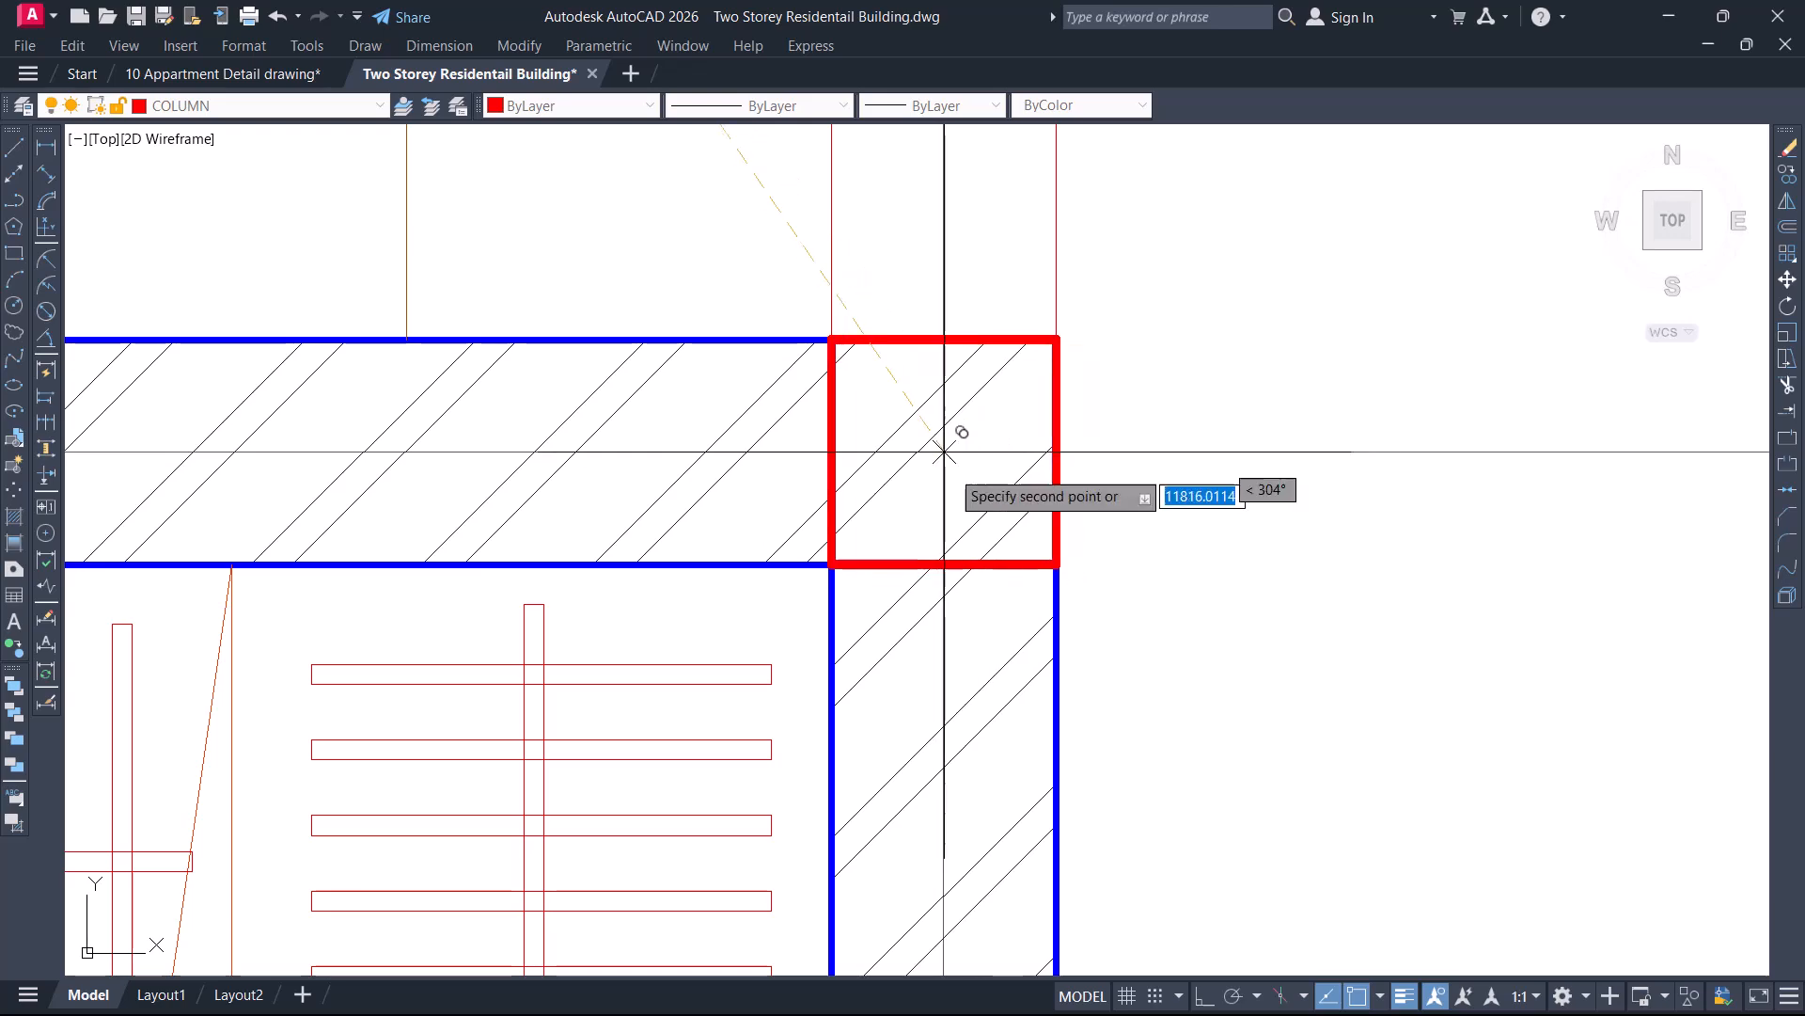
Check the hall-side wall end between the private living room and the bar against the grid lines
{"action": "scroll", "coordinate": [944, 454], "scroll_direction": "down", "scroll_amount": 10}
{"action": "middle_click_drag", "start_coordinate": [841, 669], "coordinate": [911, 834]}
{"action": "middle_click_drag", "start_coordinate": [1018, 461], "coordinate": [993, 675]}
{"action": "scroll", "coordinate": [995, 597], "scroll_direction": "up", "scroll_amount": 6}
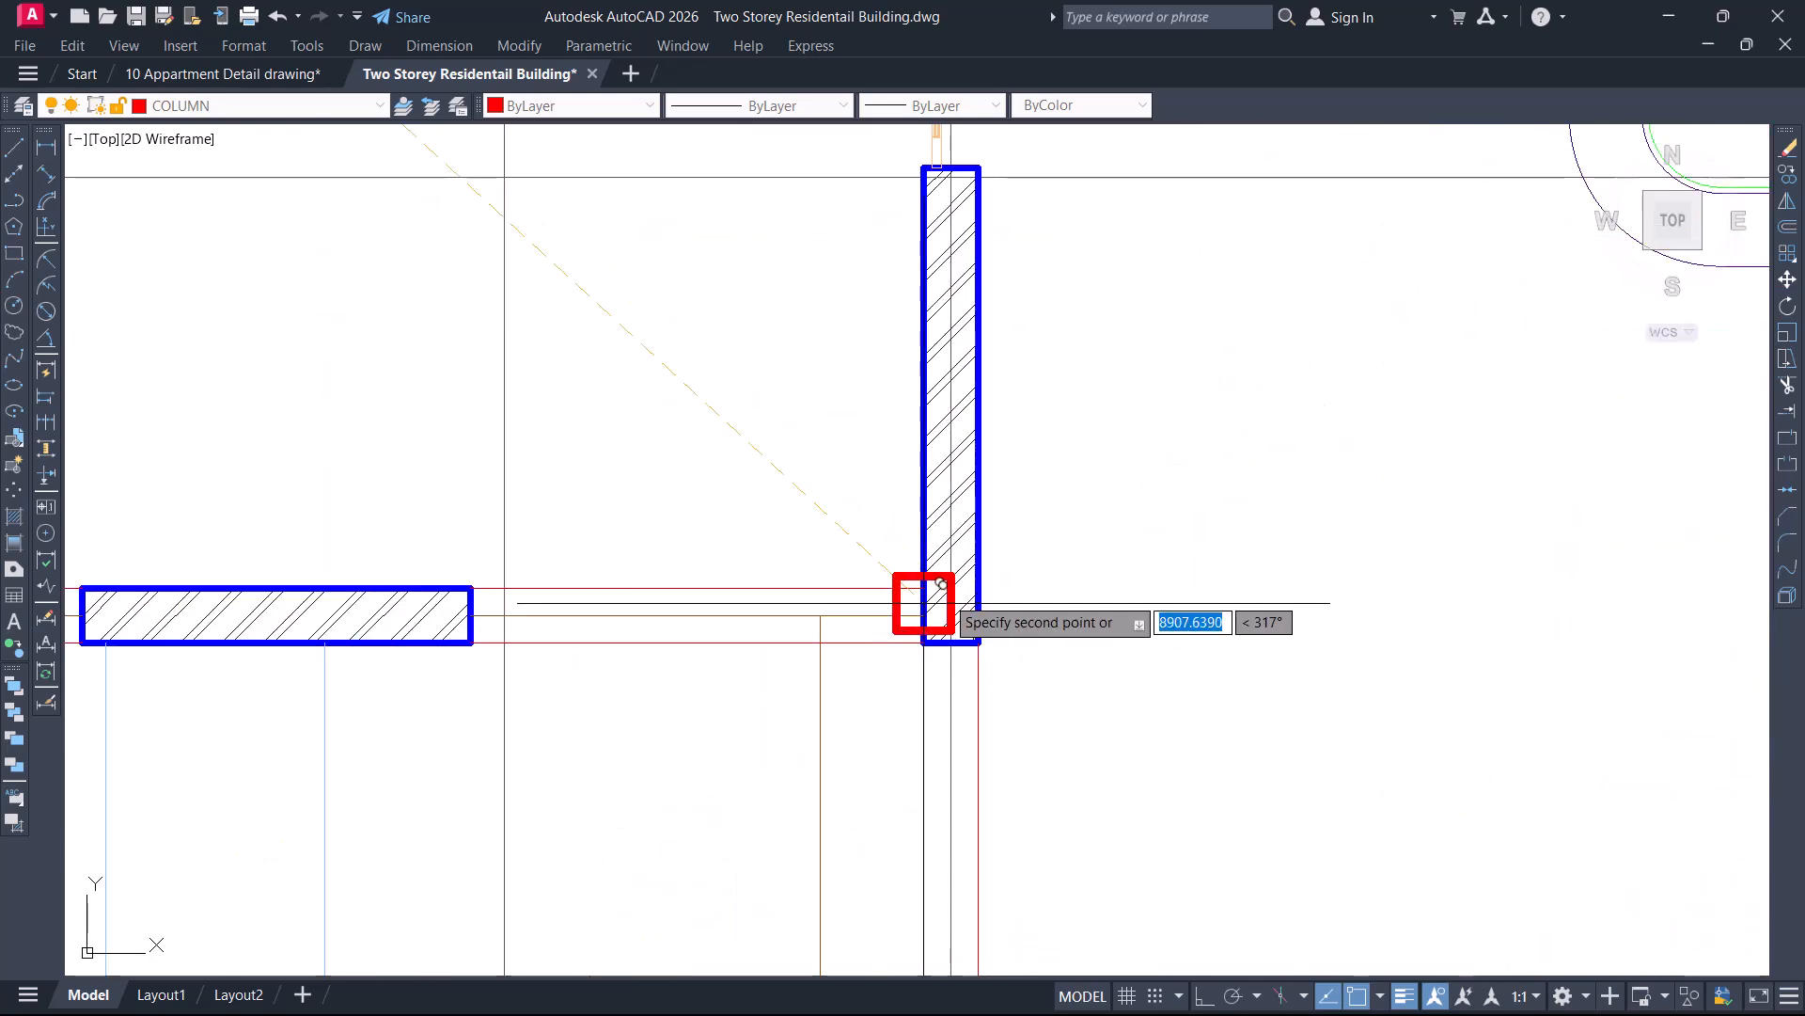
{"action": "scroll", "coordinate": [967, 582], "scroll_direction": "up", "scroll_amount": 4}
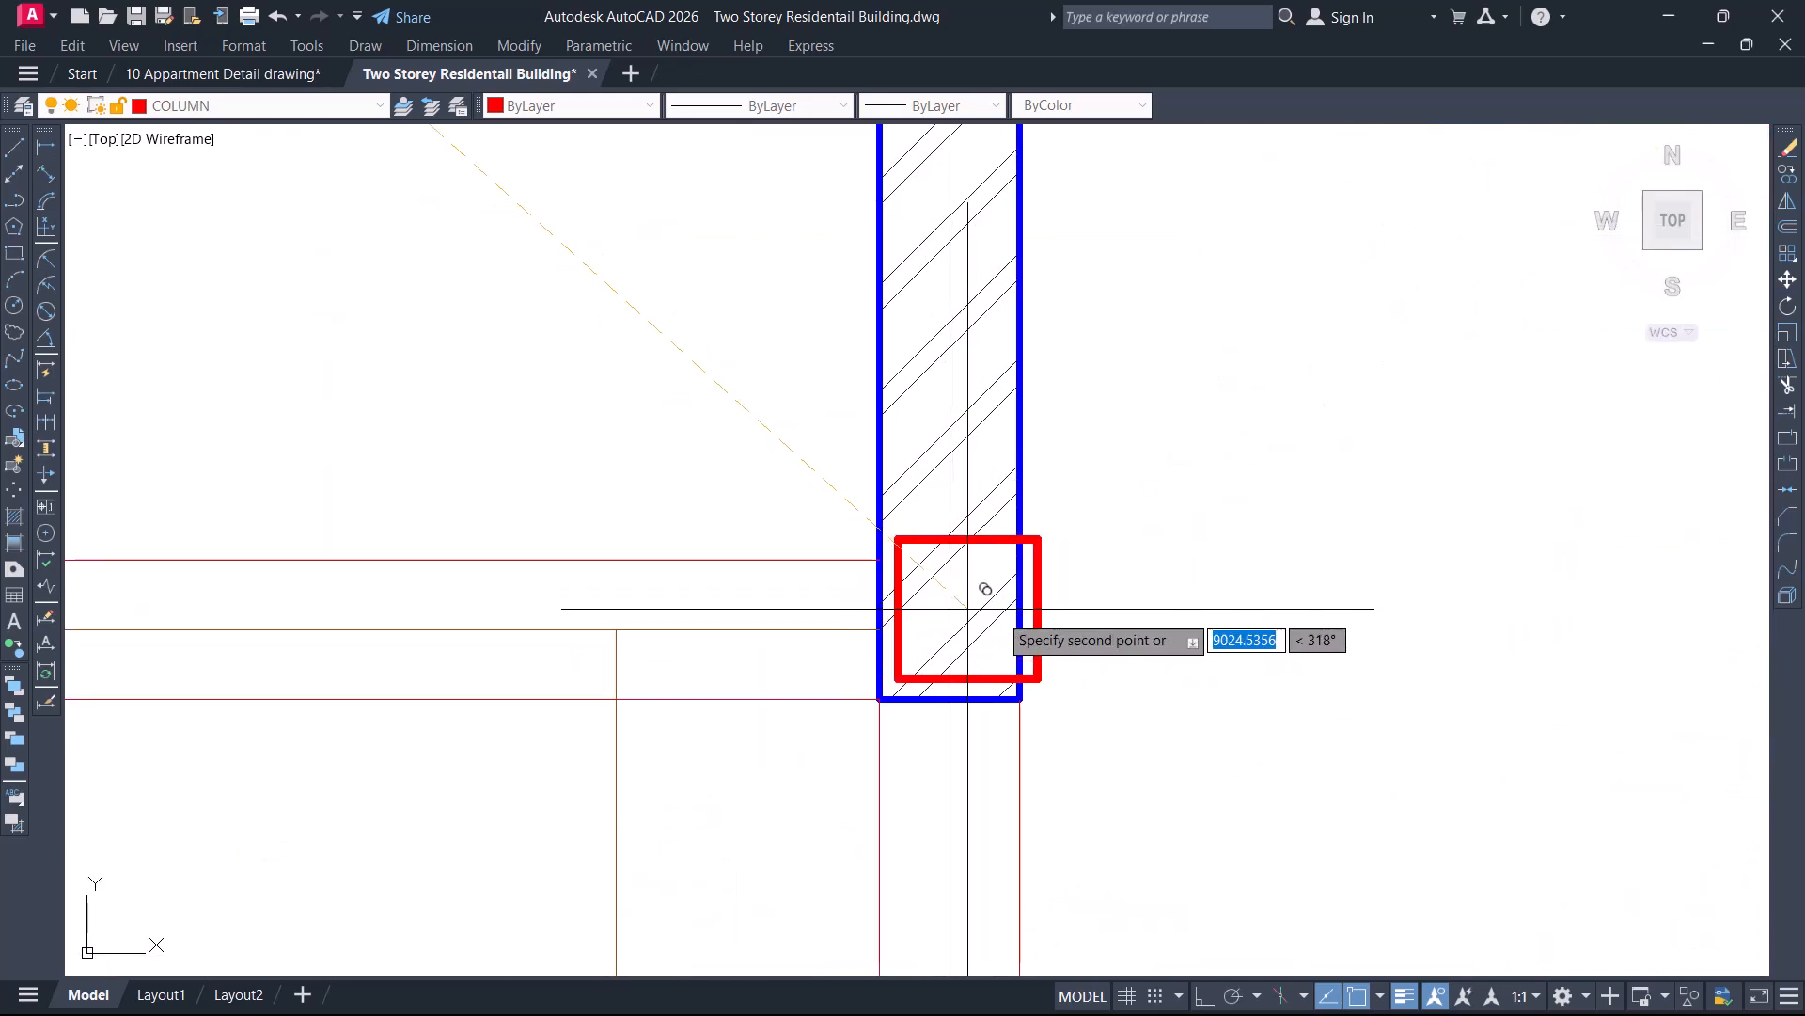
{"action": "scroll", "coordinate": [1048, 552], "scroll_direction": "down", "scroll_amount": 6}
{"action": "middle_click_drag", "start_coordinate": [1047, 552], "coordinate": [1035, 786]}
Place a column copy where the dining and kitchen partition meets the grand hall wall
{"action": "scroll", "coordinate": [1040, 657], "scroll_direction": "down", "scroll_amount": 2}
{"action": "middle_click_drag", "start_coordinate": [1053, 620], "coordinate": [1032, 730]}
{"action": "scroll", "coordinate": [927, 414], "scroll_direction": "down", "scroll_amount": 5}
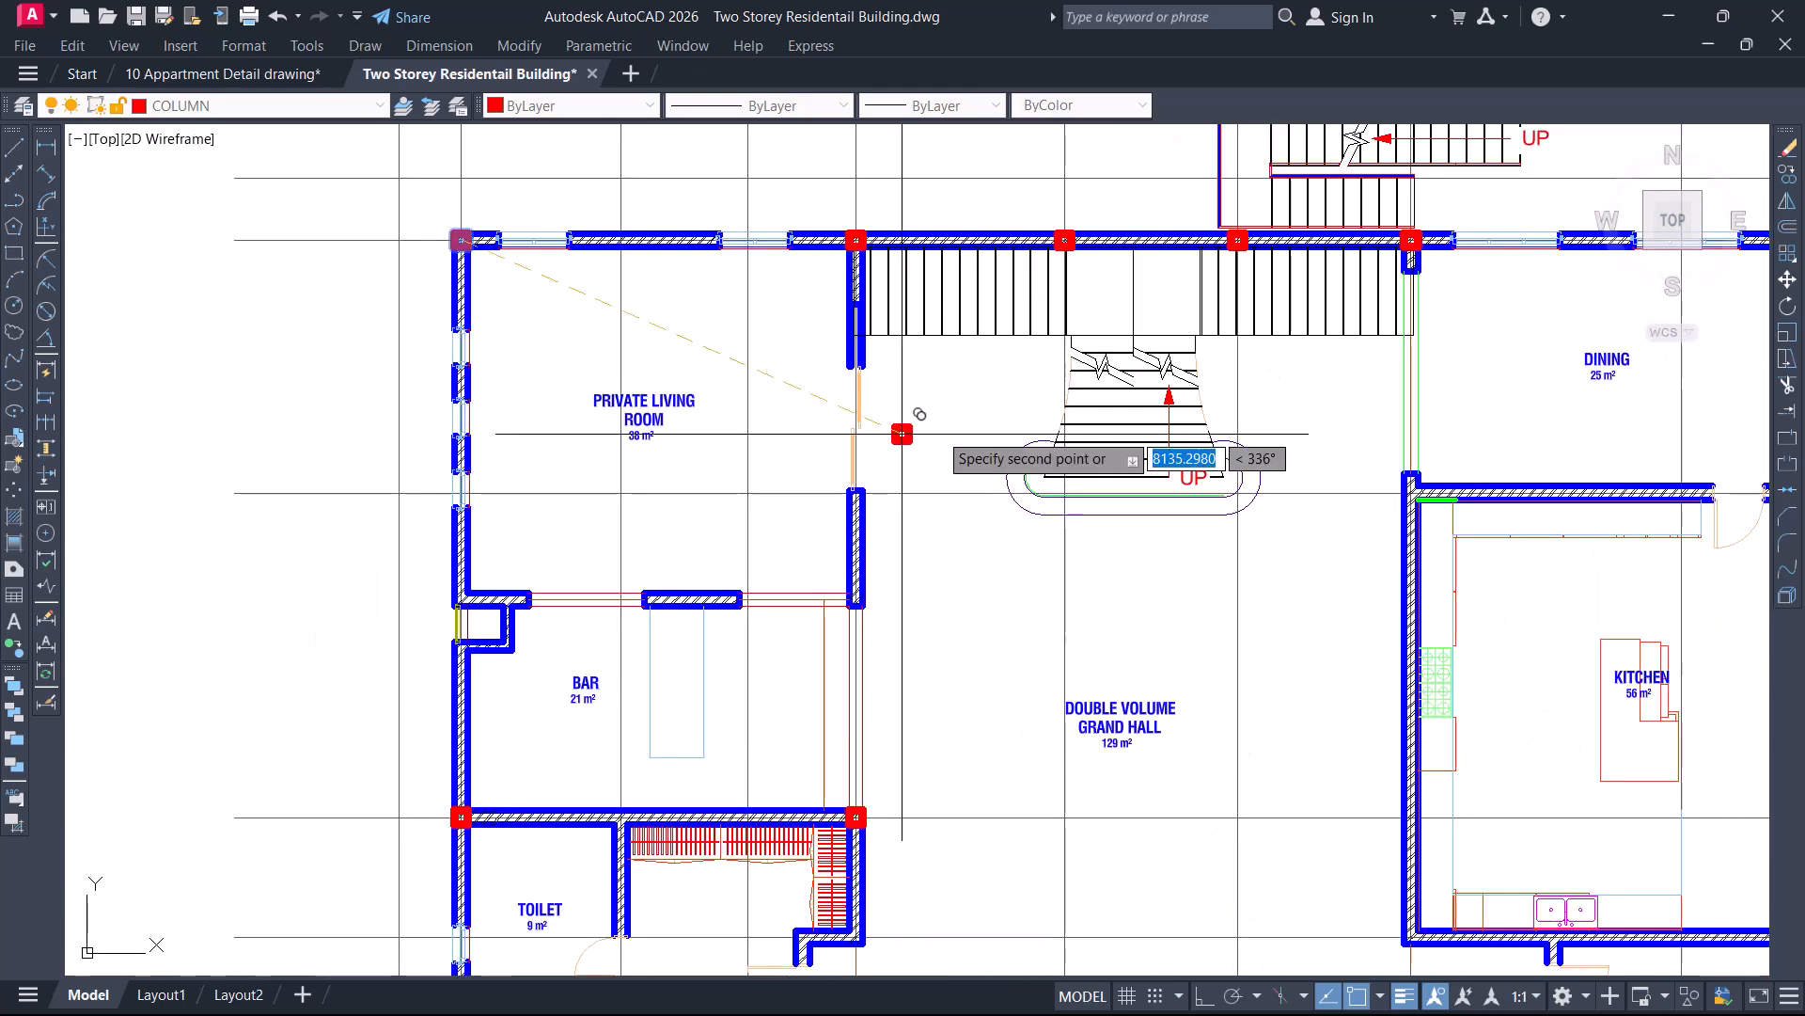
{"action": "scroll", "coordinate": [1264, 488], "scroll_direction": "up", "scroll_amount": 5}
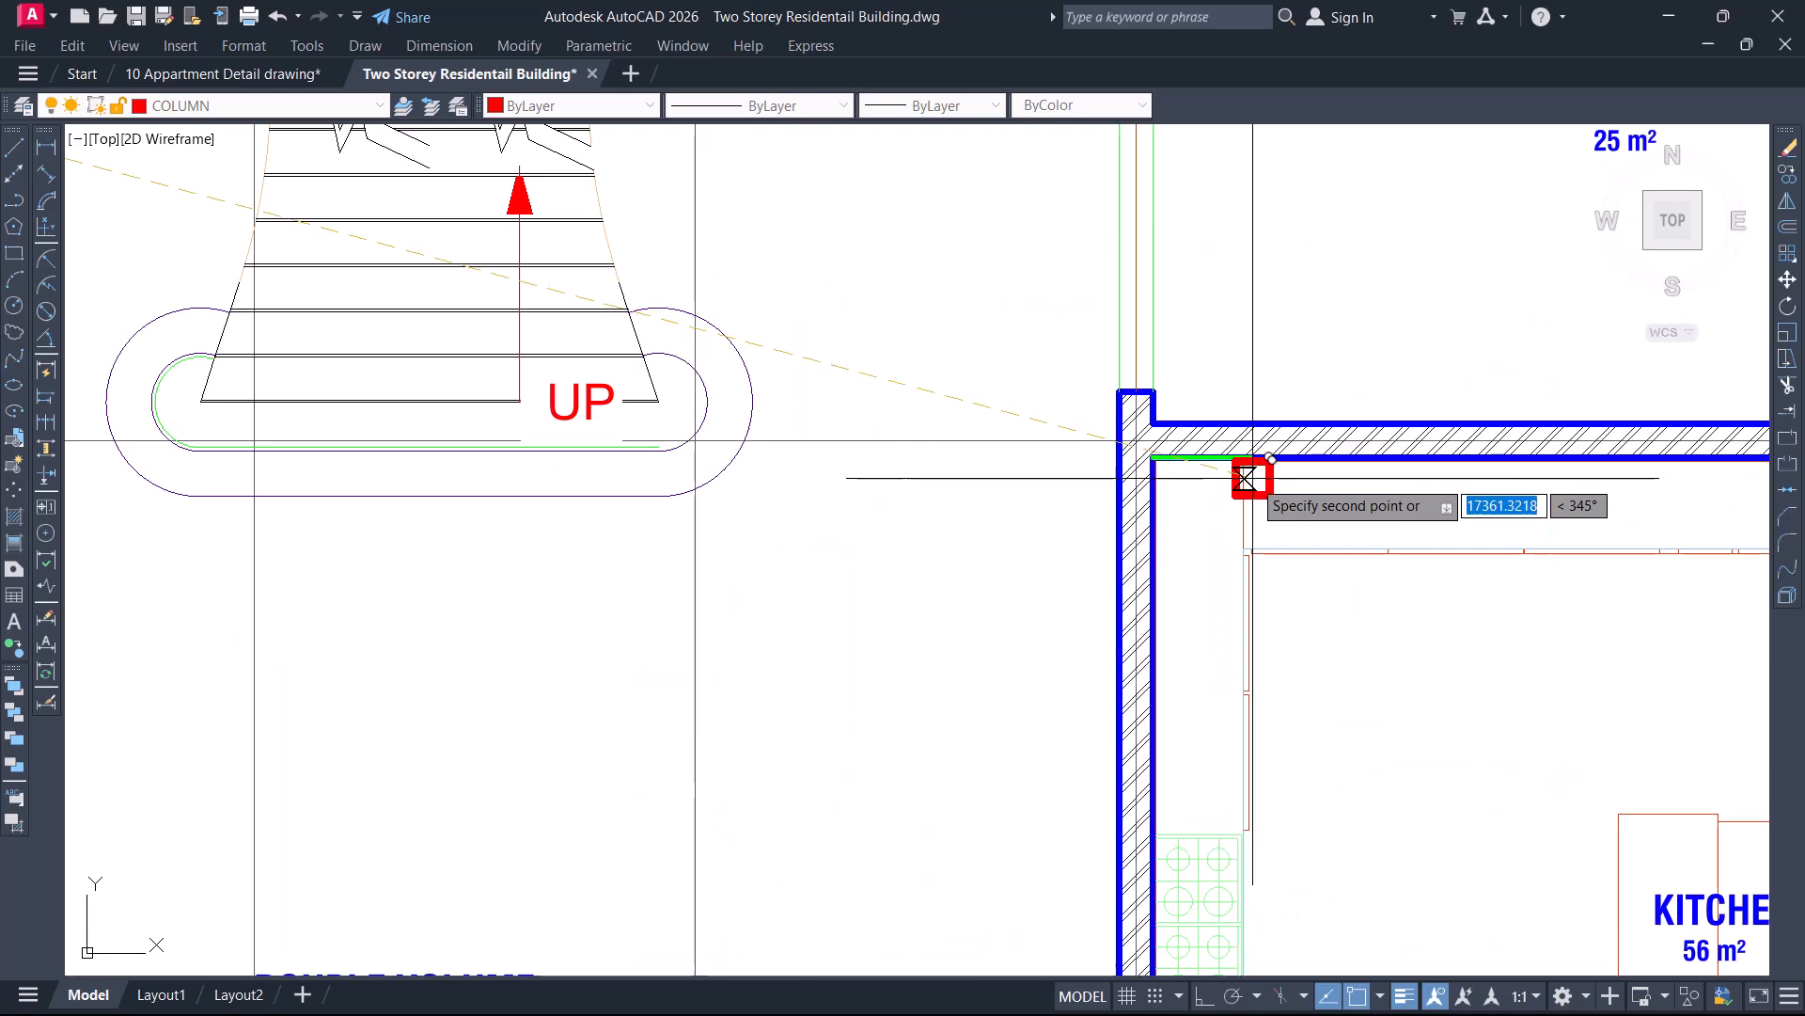
{"action": "scroll", "coordinate": [1175, 441], "scroll_direction": "up", "scroll_amount": 10}
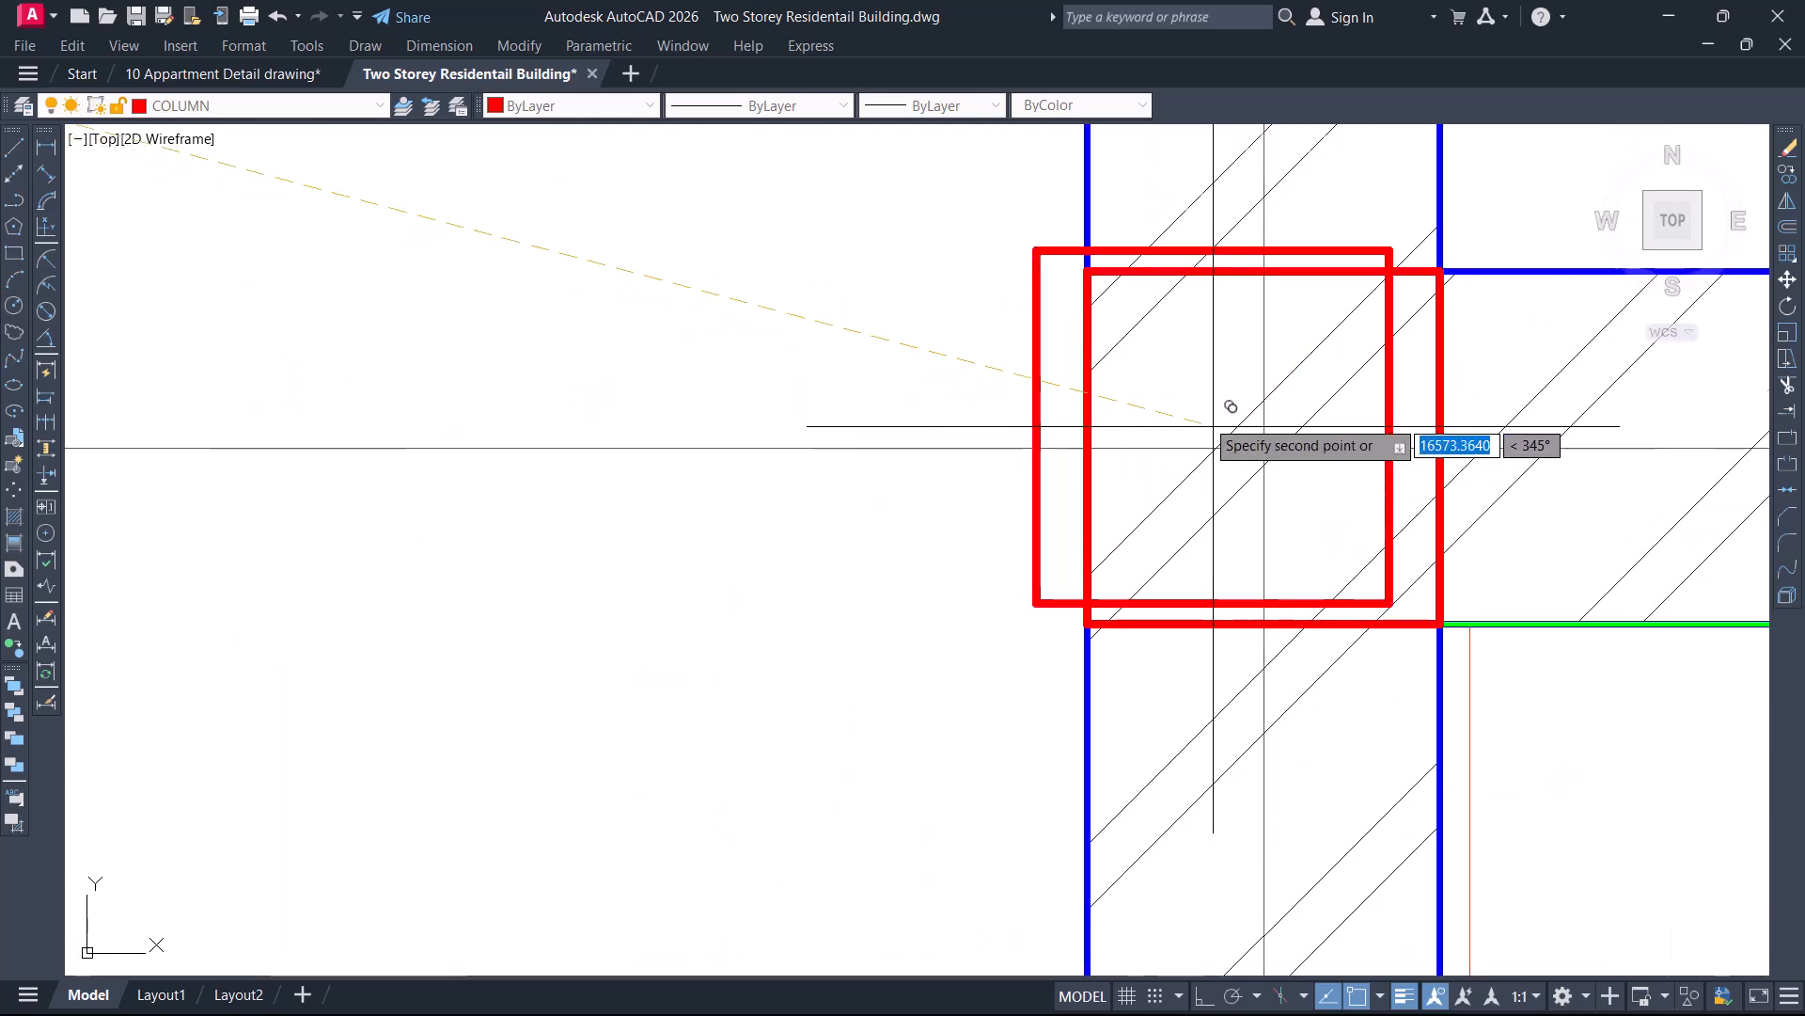
Place a column copy at the kitchen's hall-side corner, at the end of the wall behind the sink
{"action": "scroll", "coordinate": [1222, 377], "scroll_direction": "down", "scroll_amount": 10}
{"action": "scroll", "coordinate": [1223, 372], "scroll_direction": "down", "scroll_amount": 5}
{"action": "scroll", "coordinate": [1232, 865], "scroll_direction": "up", "scroll_amount": 7}
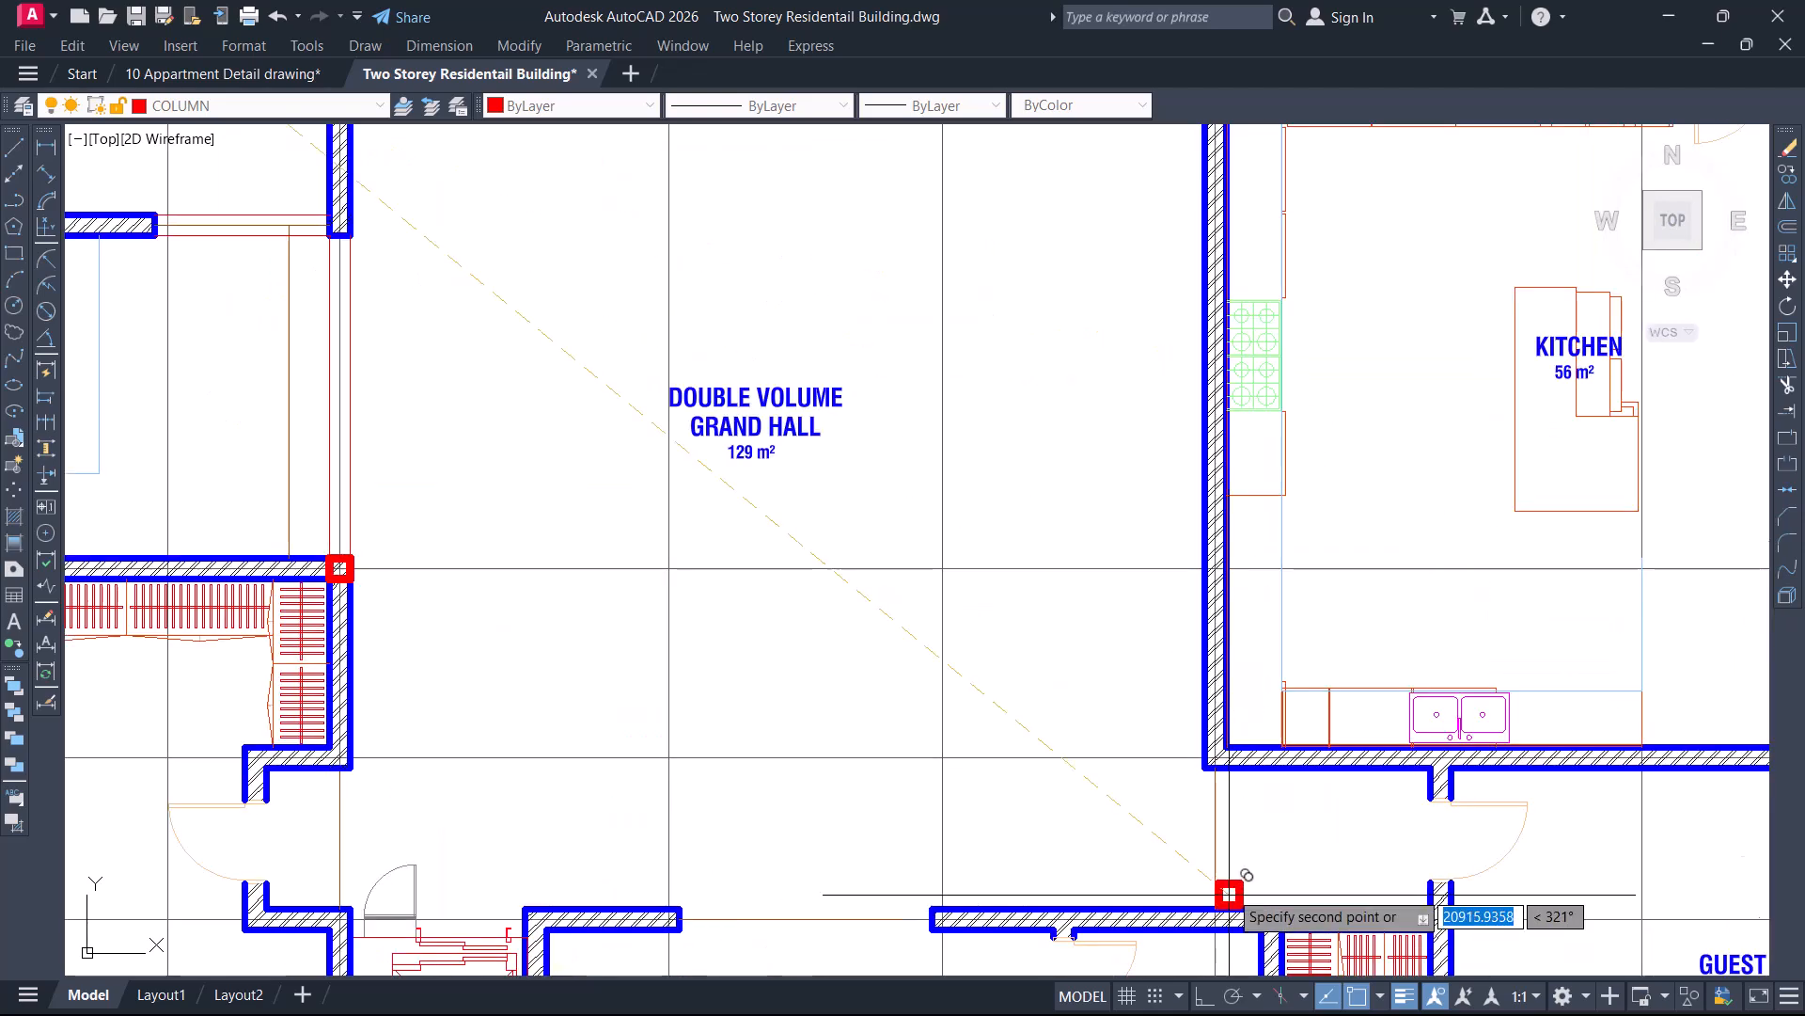
{"action": "scroll", "coordinate": [1223, 526], "scroll_direction": "up", "scroll_amount": 10}
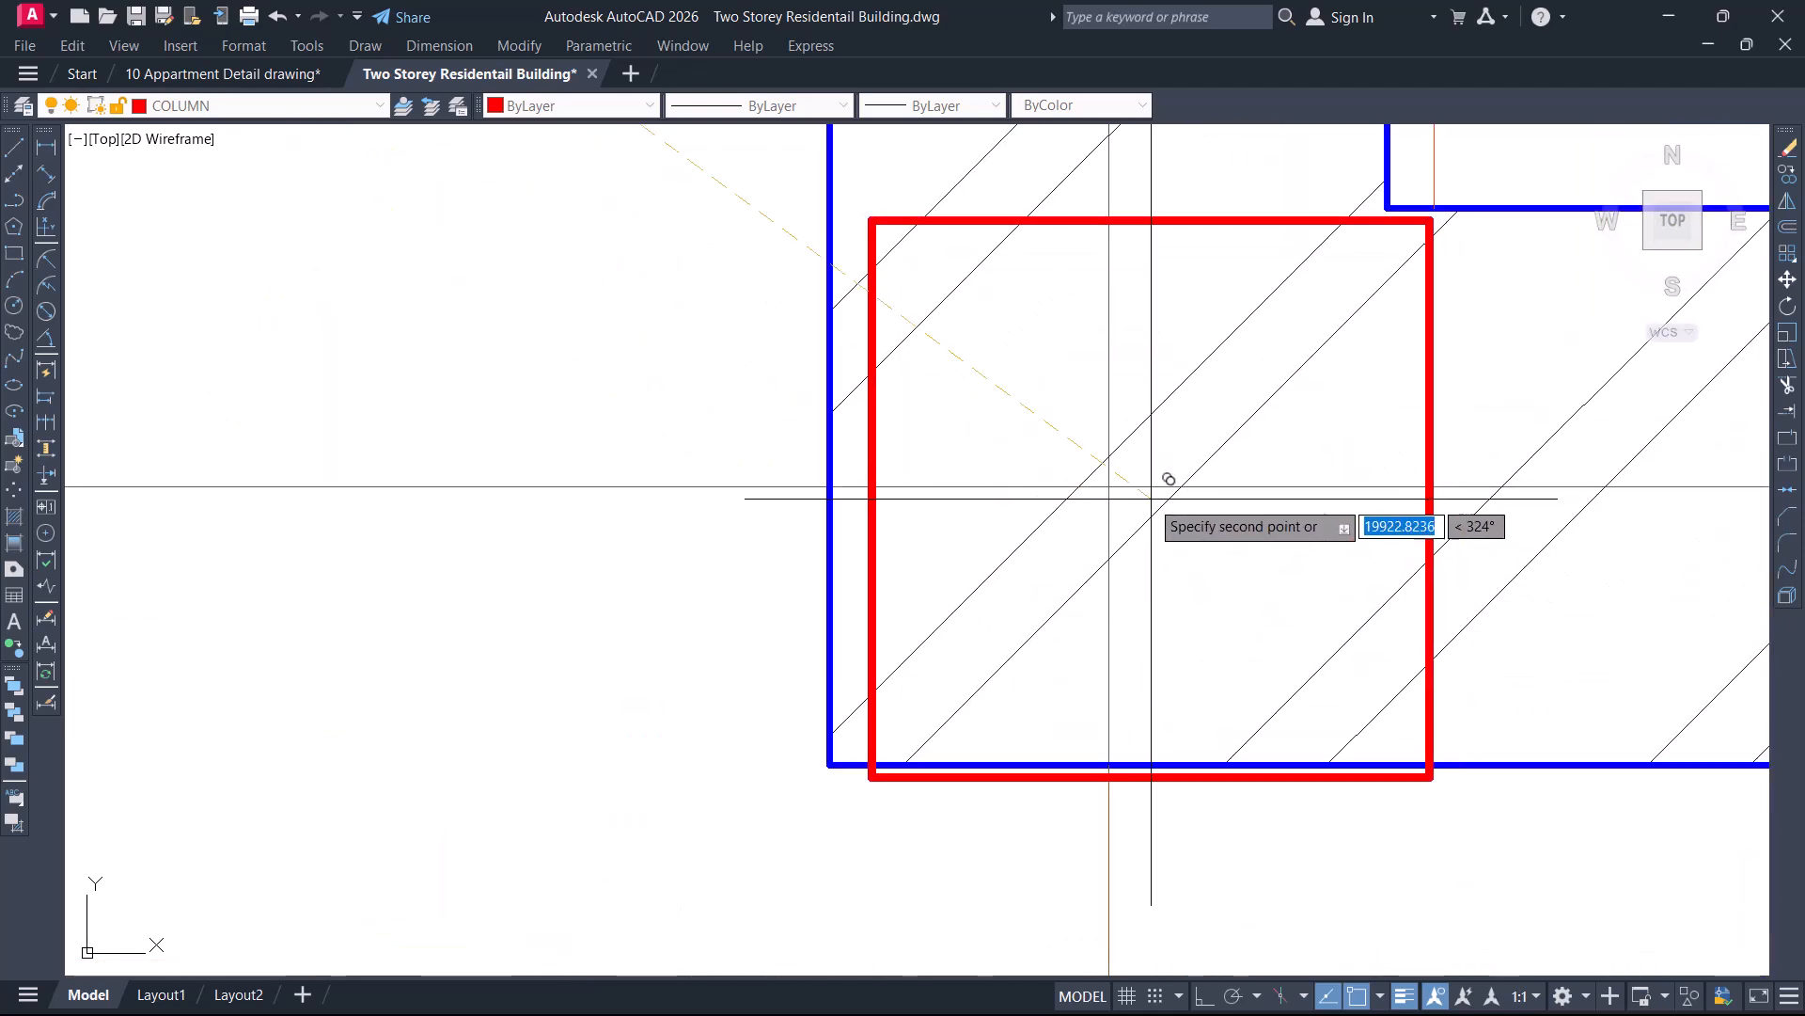
{"action": "scroll", "coordinate": [1119, 504], "scroll_direction": "down", "scroll_amount": 8}
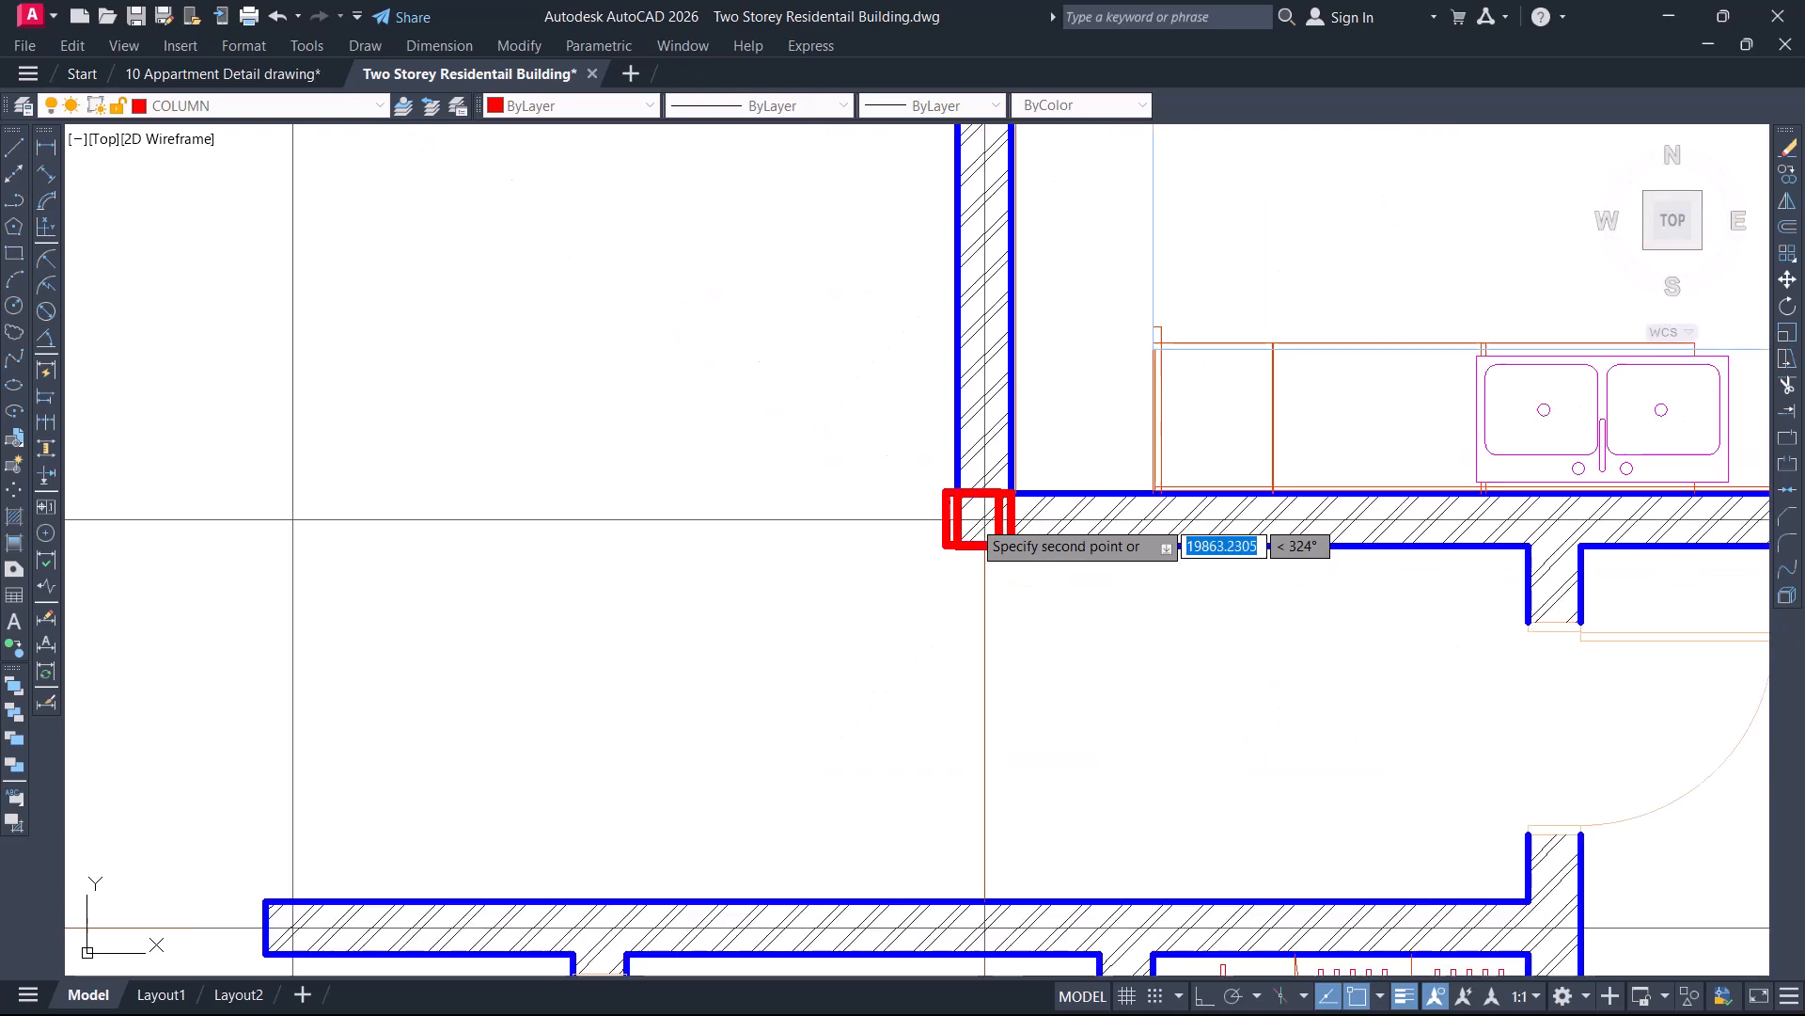
Place a column copy at the entrance foyer's windowed front wall corner on the Guest Bedroom 2 side
{"action": "scroll", "coordinate": [1003, 609], "scroll_direction": "down", "scroll_amount": 8}
{"action": "middle_click_drag", "start_coordinate": [1133, 728], "coordinate": [1159, 479]}
{"action": "scroll", "coordinate": [841, 625], "scroll_direction": "up", "scroll_amount": 10}
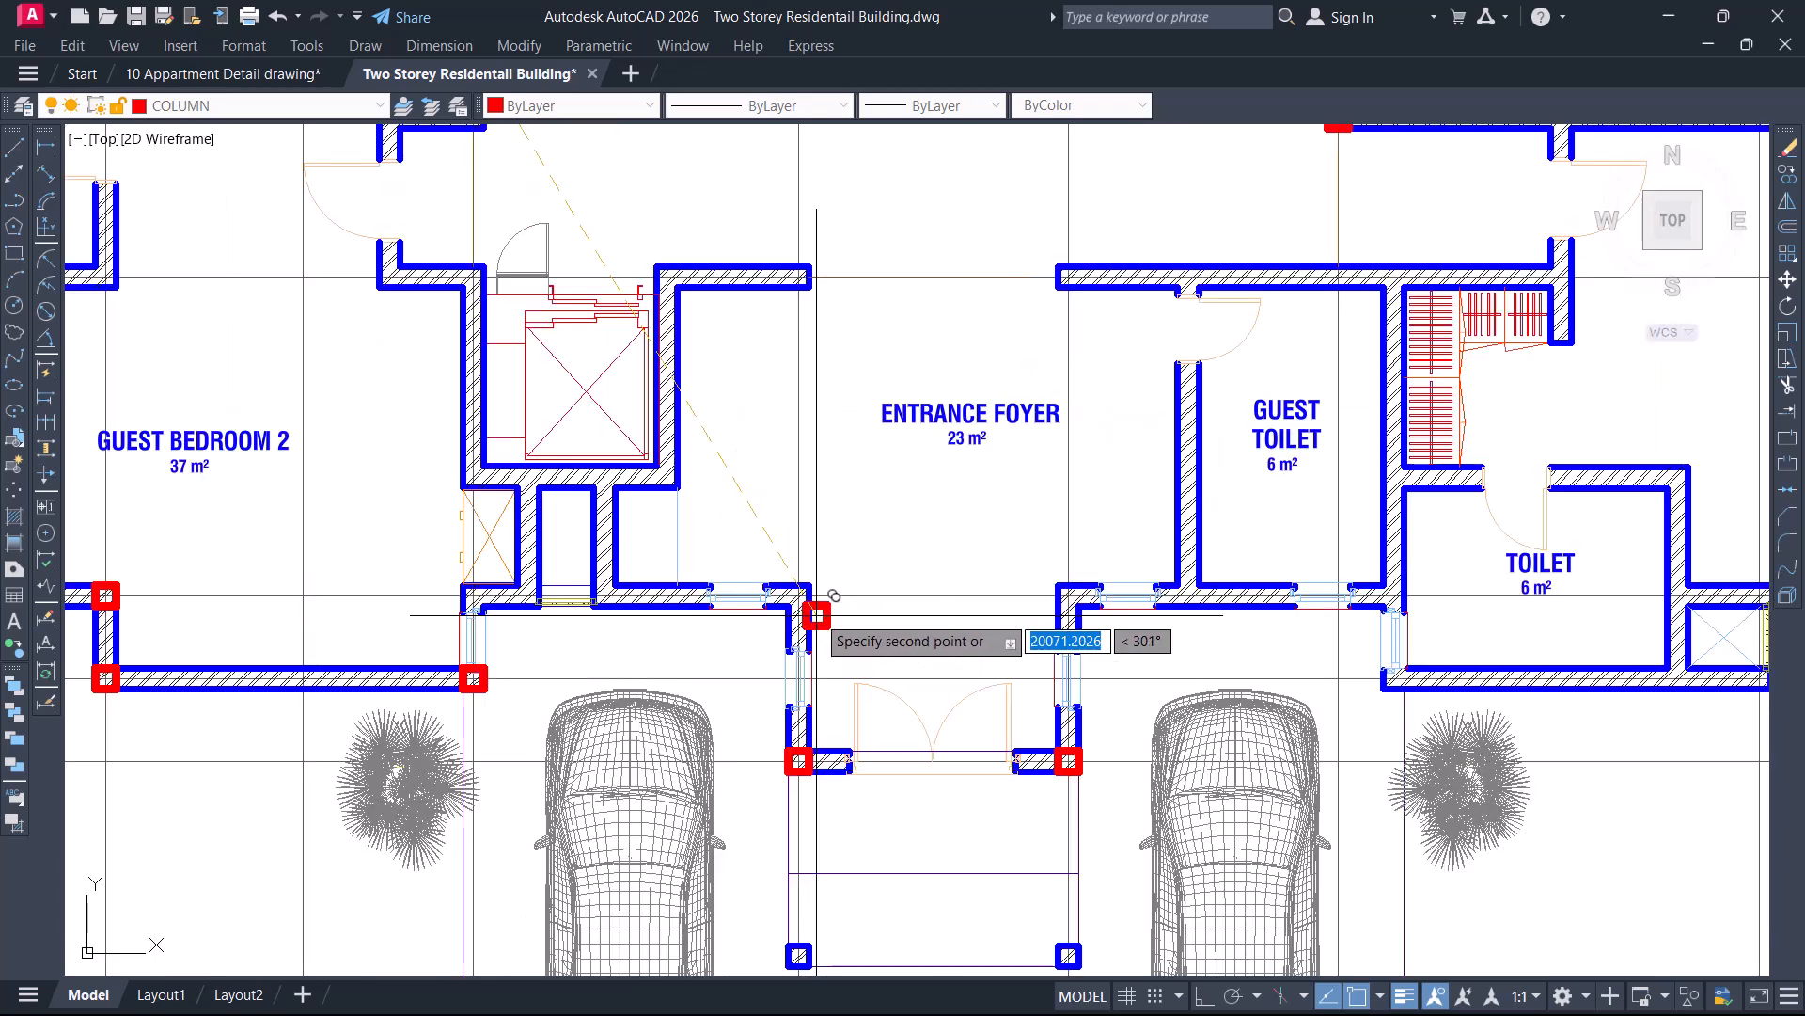
{"action": "scroll", "coordinate": [797, 610], "scroll_direction": "up", "scroll_amount": 3}
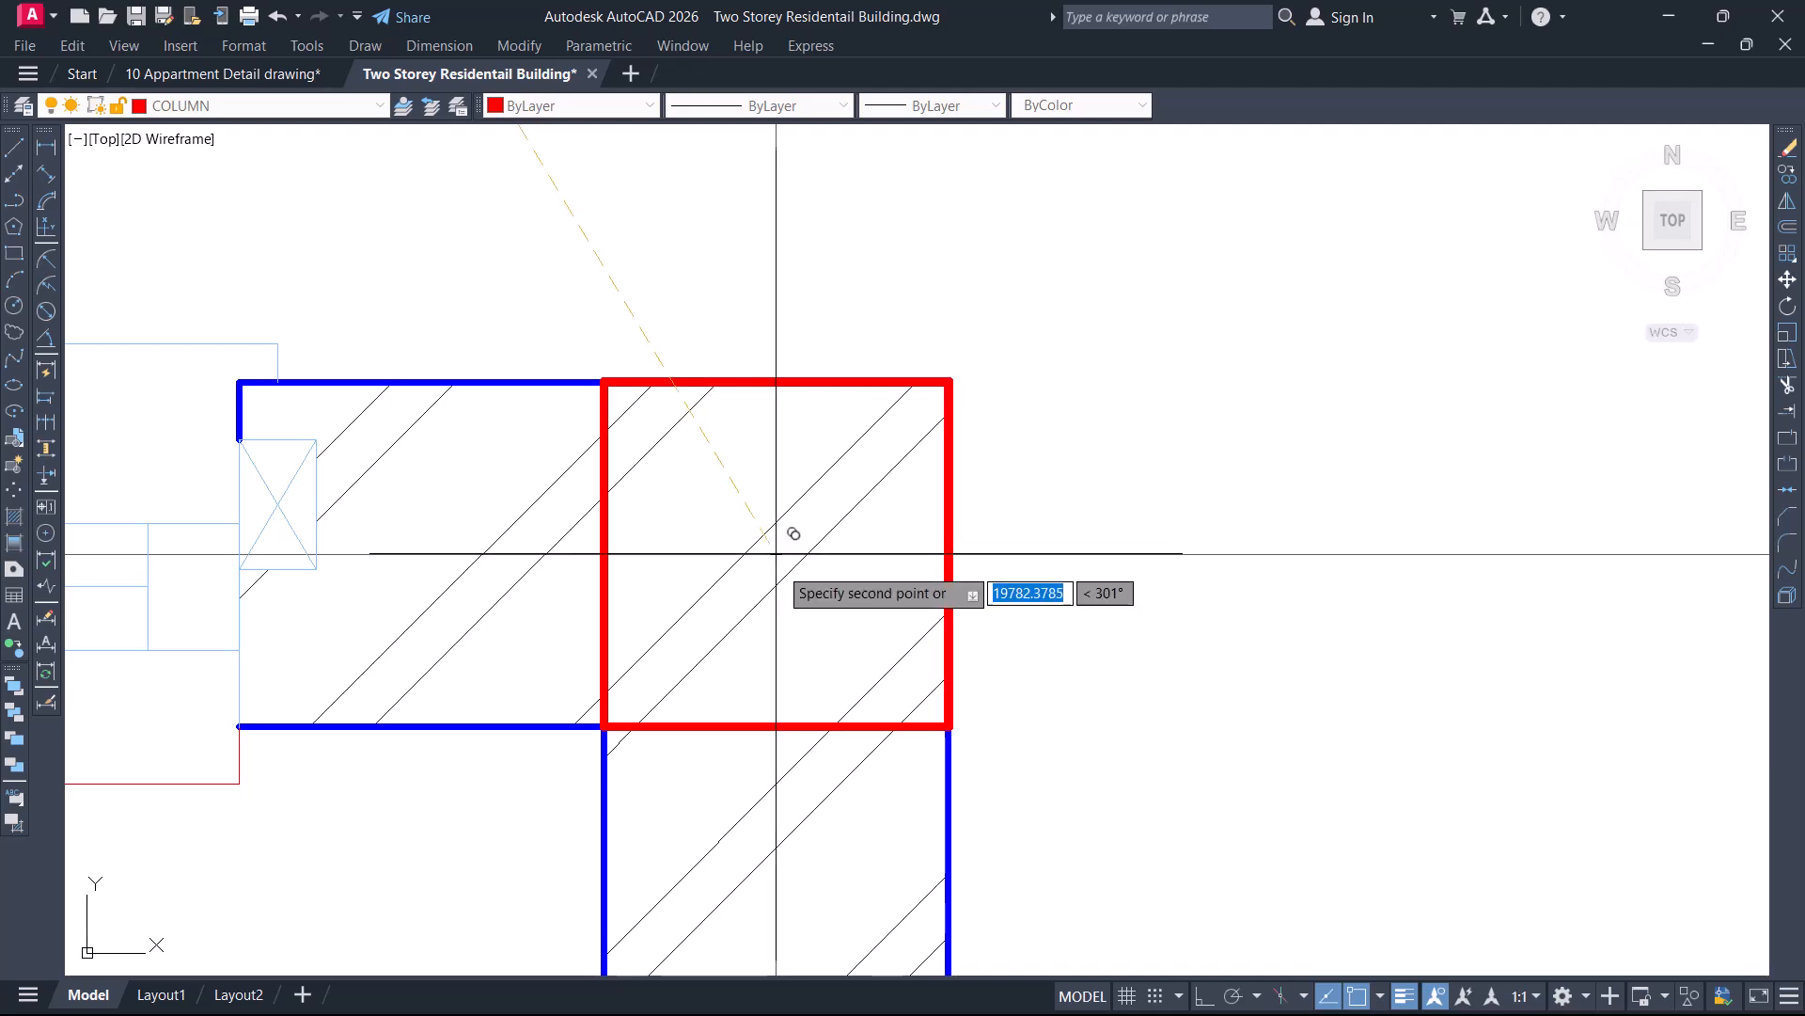
Place a column copy at the entrance foyer's matching windowed wall corner on the guest toilet side
{"action": "scroll", "coordinate": [776, 554], "scroll_direction": "down", "scroll_amount": 6}
{"action": "scroll", "coordinate": [1101, 550], "scroll_direction": "up", "scroll_amount": 2}
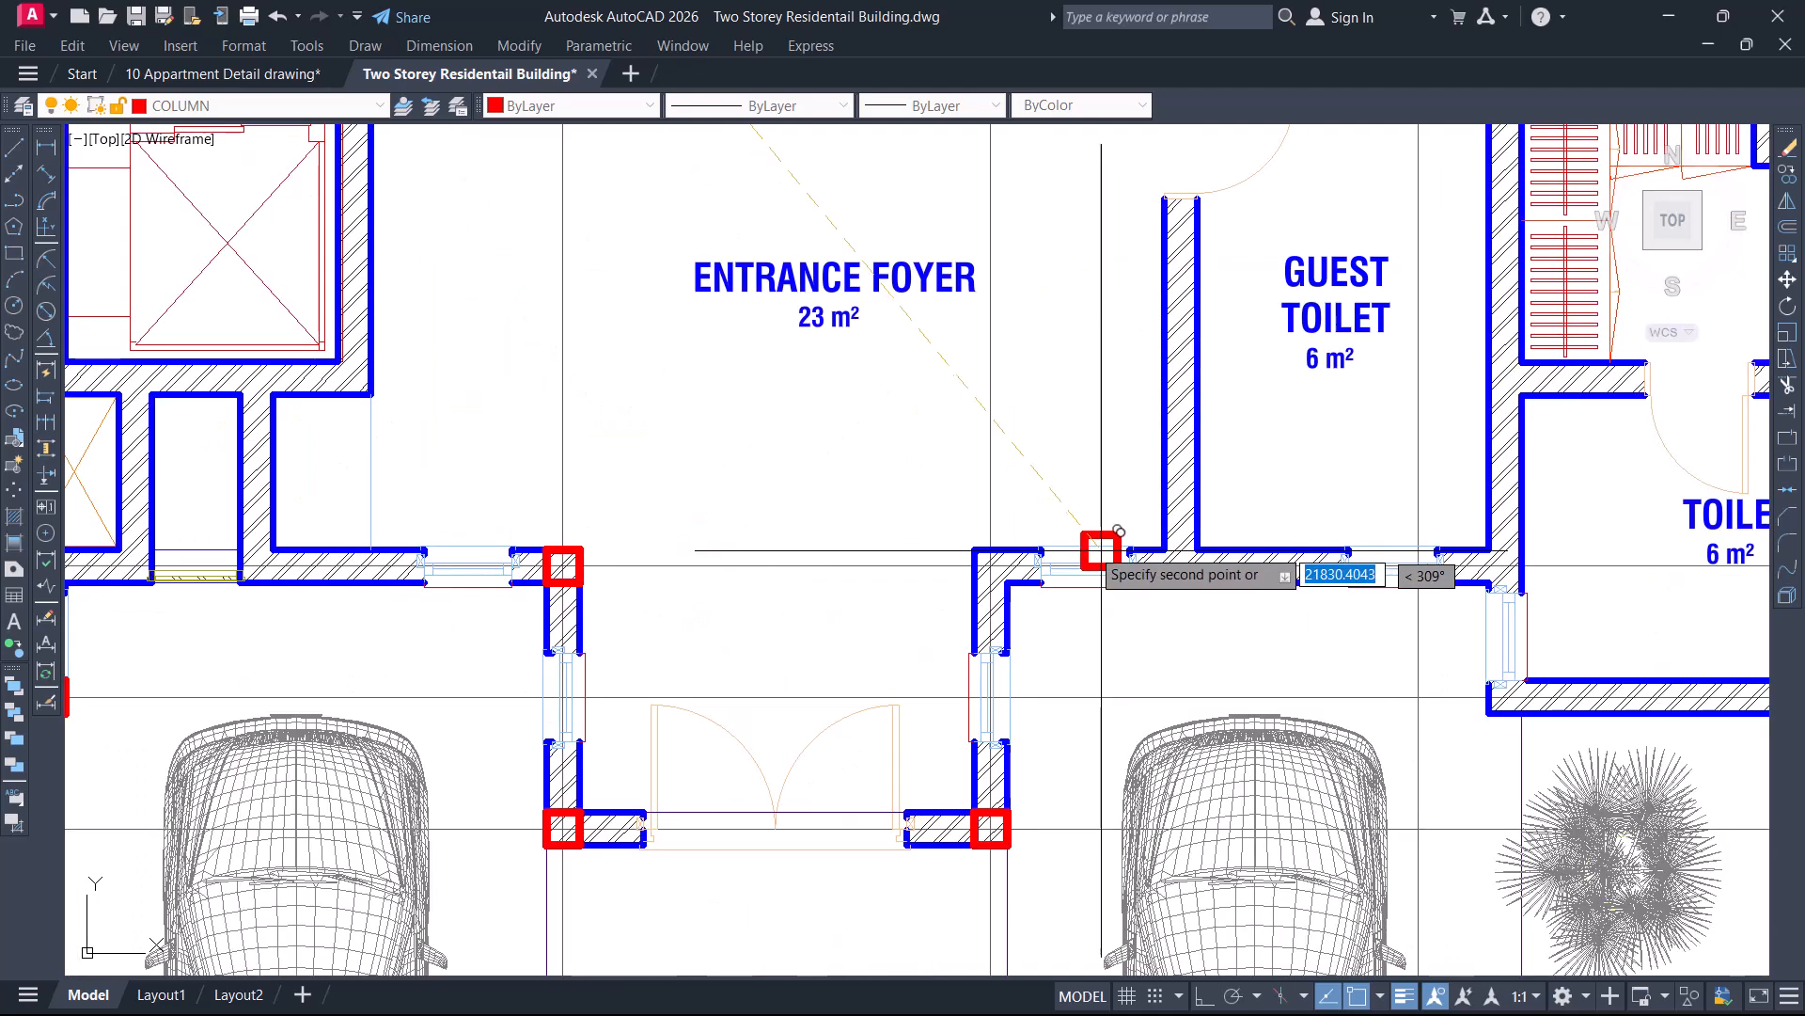
{"action": "scroll", "coordinate": [1102, 550], "scroll_direction": "up", "scroll_amount": 8}
{"action": "scroll", "coordinate": [985, 587], "scroll_direction": "up", "scroll_amount": 5}
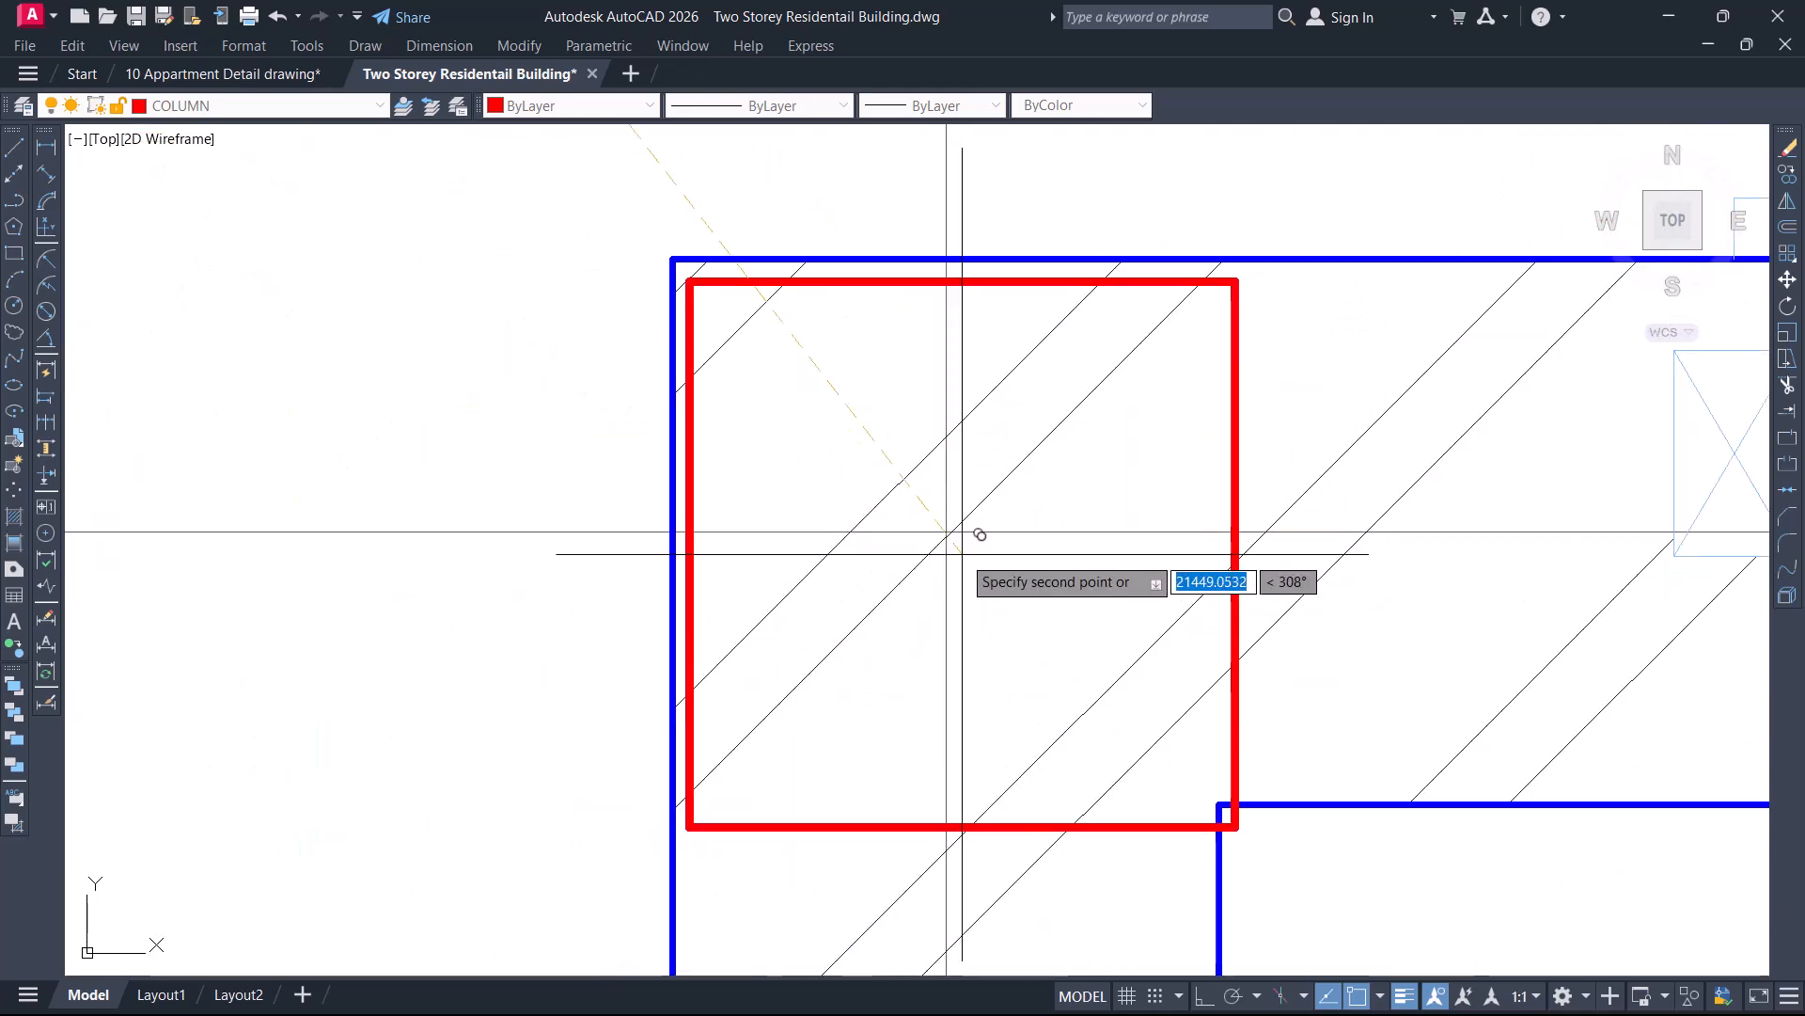
Place a column copy at the grid intersection midway along the wall between the kitchen and Guest Bedroom 1, beside the sink counter
{"action": "scroll", "coordinate": [921, 505], "scroll_direction": "down", "scroll_amount": 15}
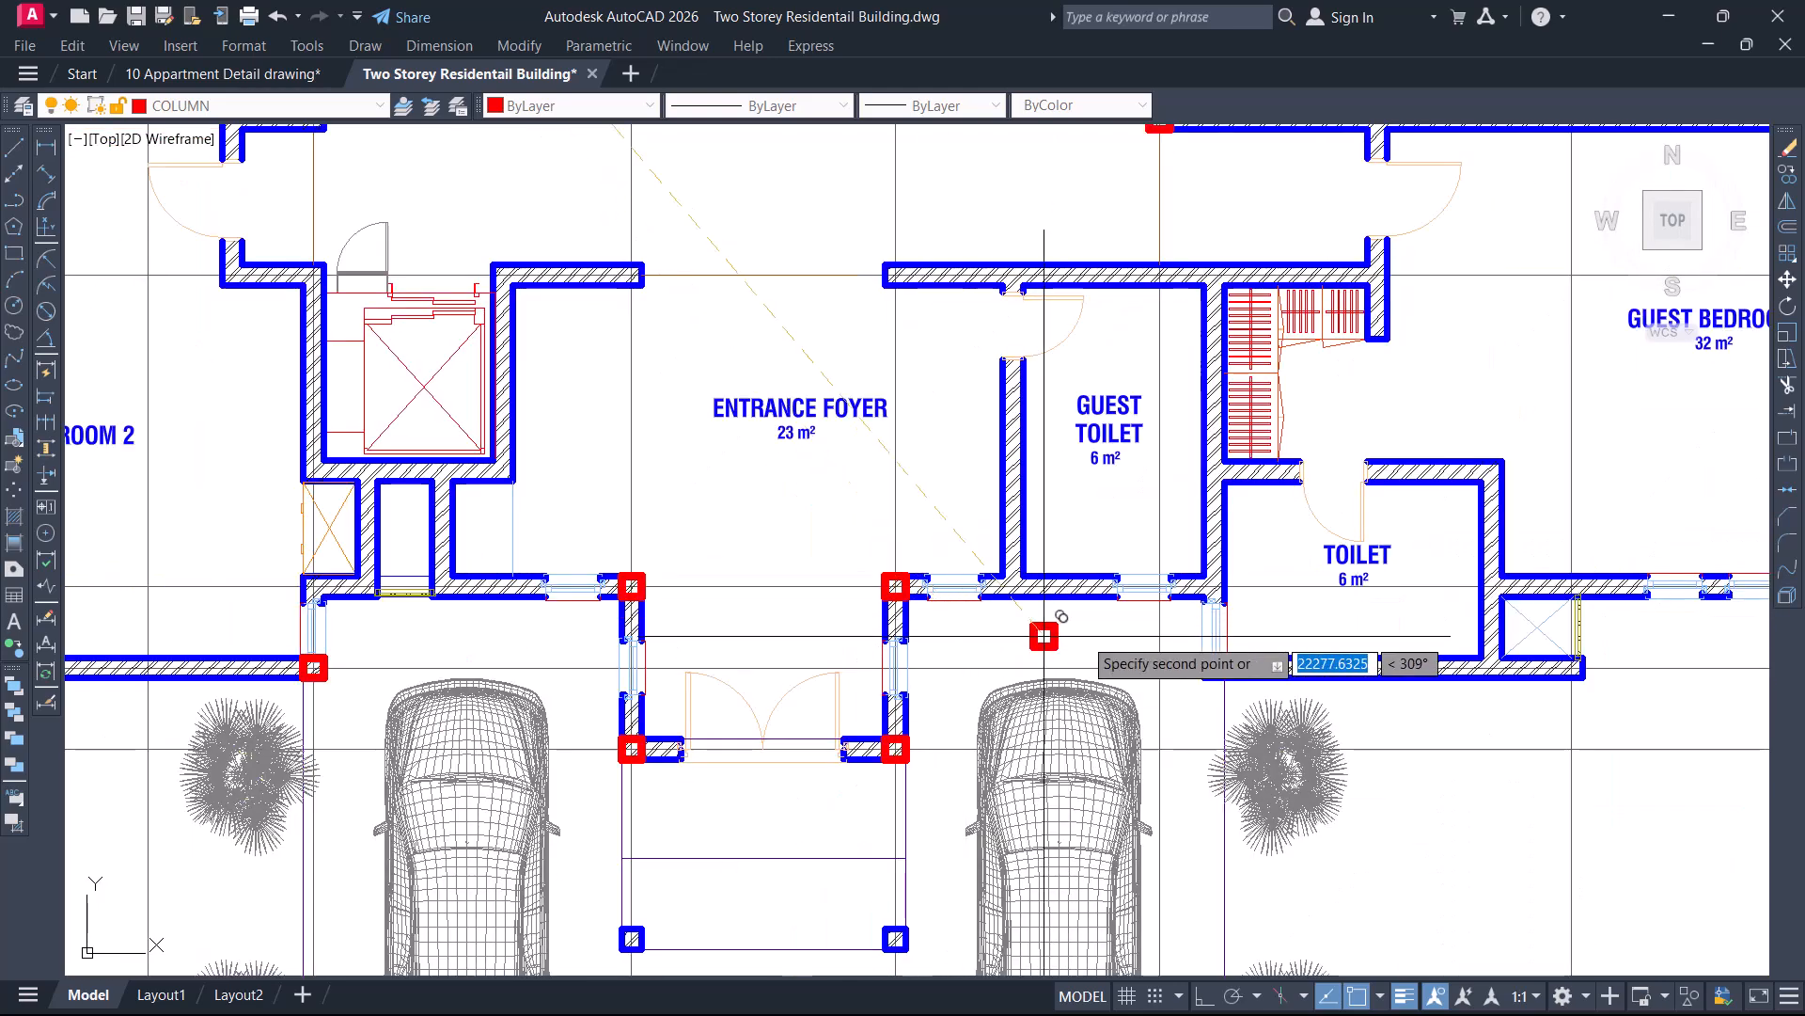
{"action": "middle_click_drag", "start_coordinate": [1022, 627], "coordinate": [636, 626]}
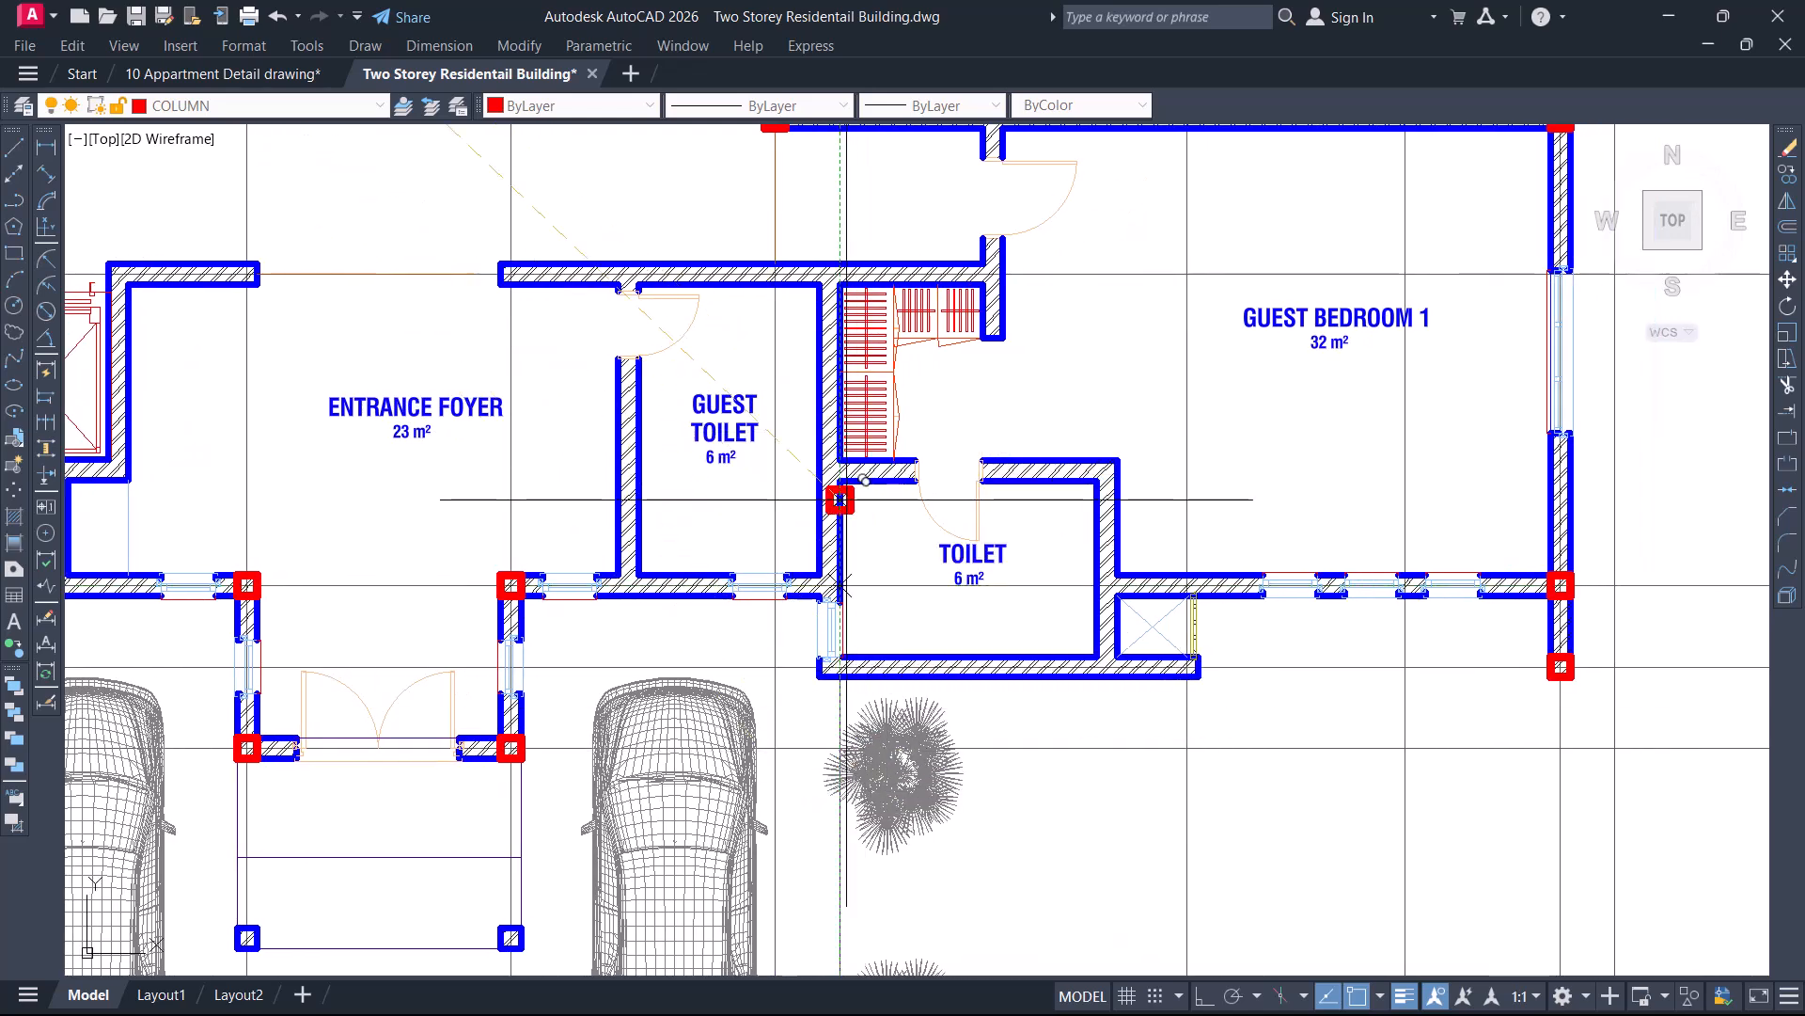
{"action": "scroll", "coordinate": [841, 585], "scroll_direction": "up", "scroll_amount": 3}
{"action": "scroll", "coordinate": [860, 621], "scroll_direction": "up", "scroll_amount": 2}
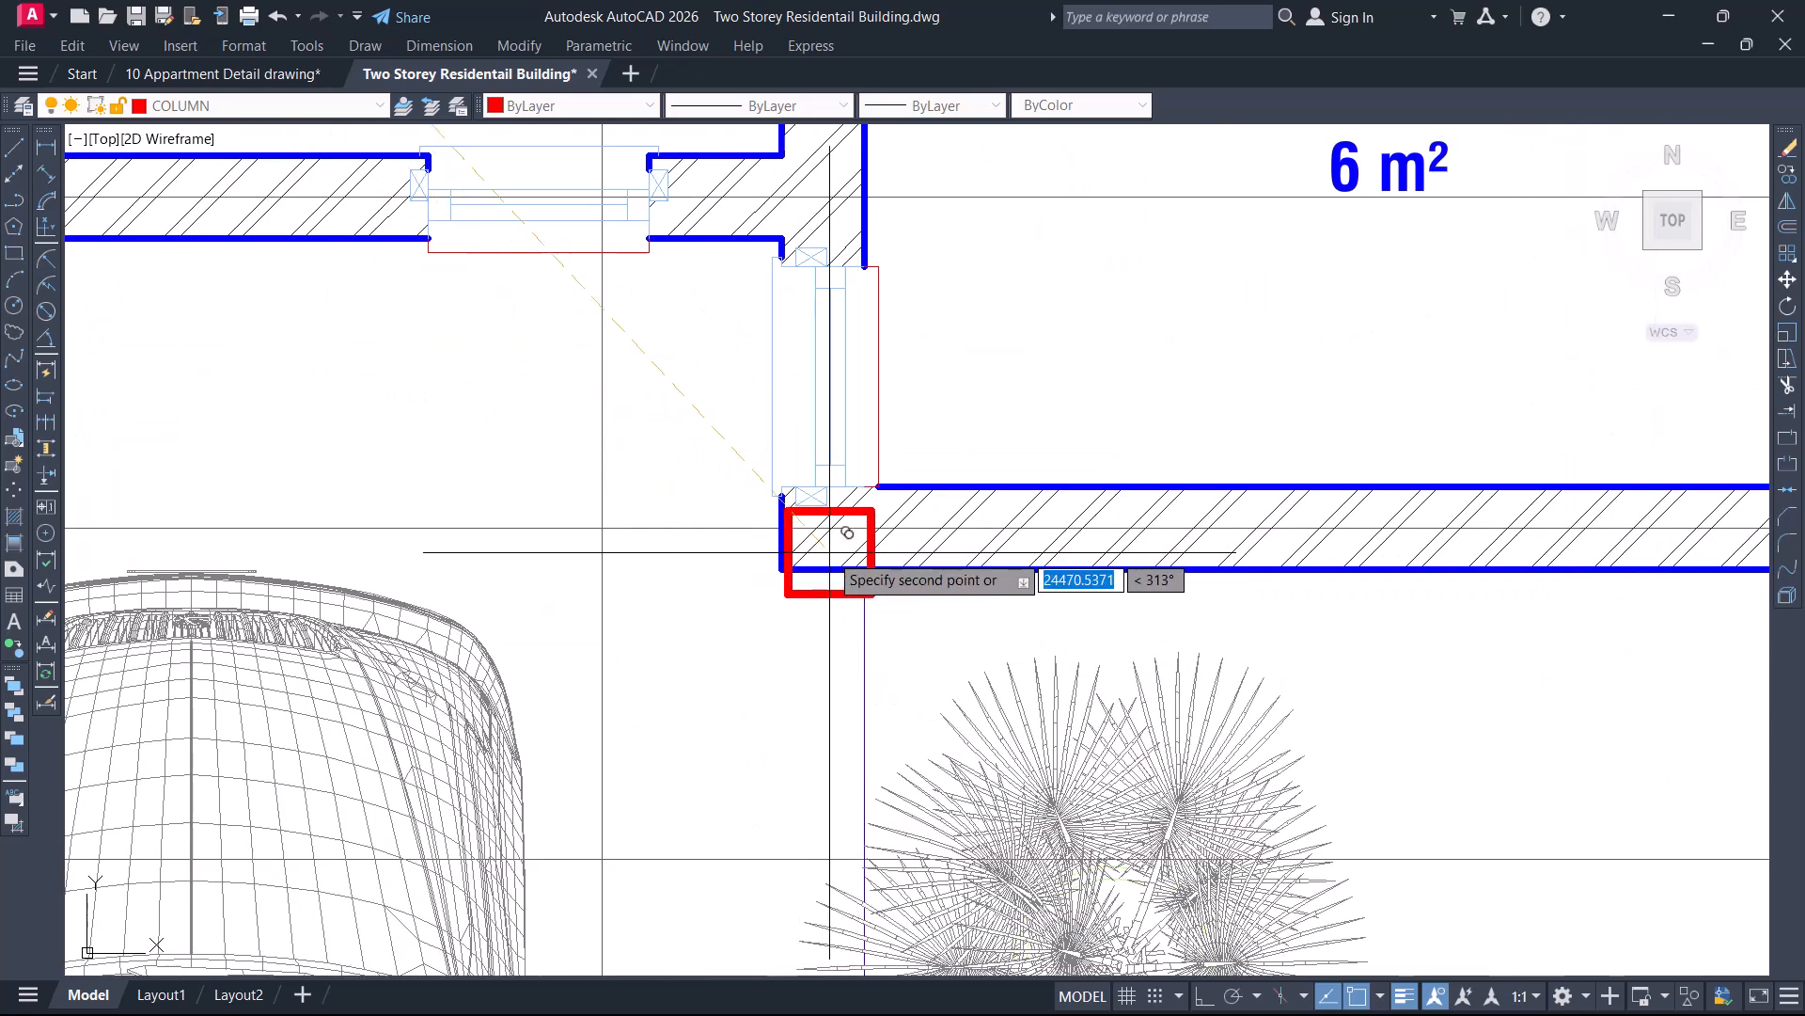
{"action": "scroll", "coordinate": [831, 533], "scroll_direction": "down", "scroll_amount": 12}
{"action": "middle_click_drag", "start_coordinate": [987, 492], "coordinate": [982, 778]}
{"action": "scroll", "coordinate": [1137, 527], "scroll_direction": "up", "scroll_amount": 2}
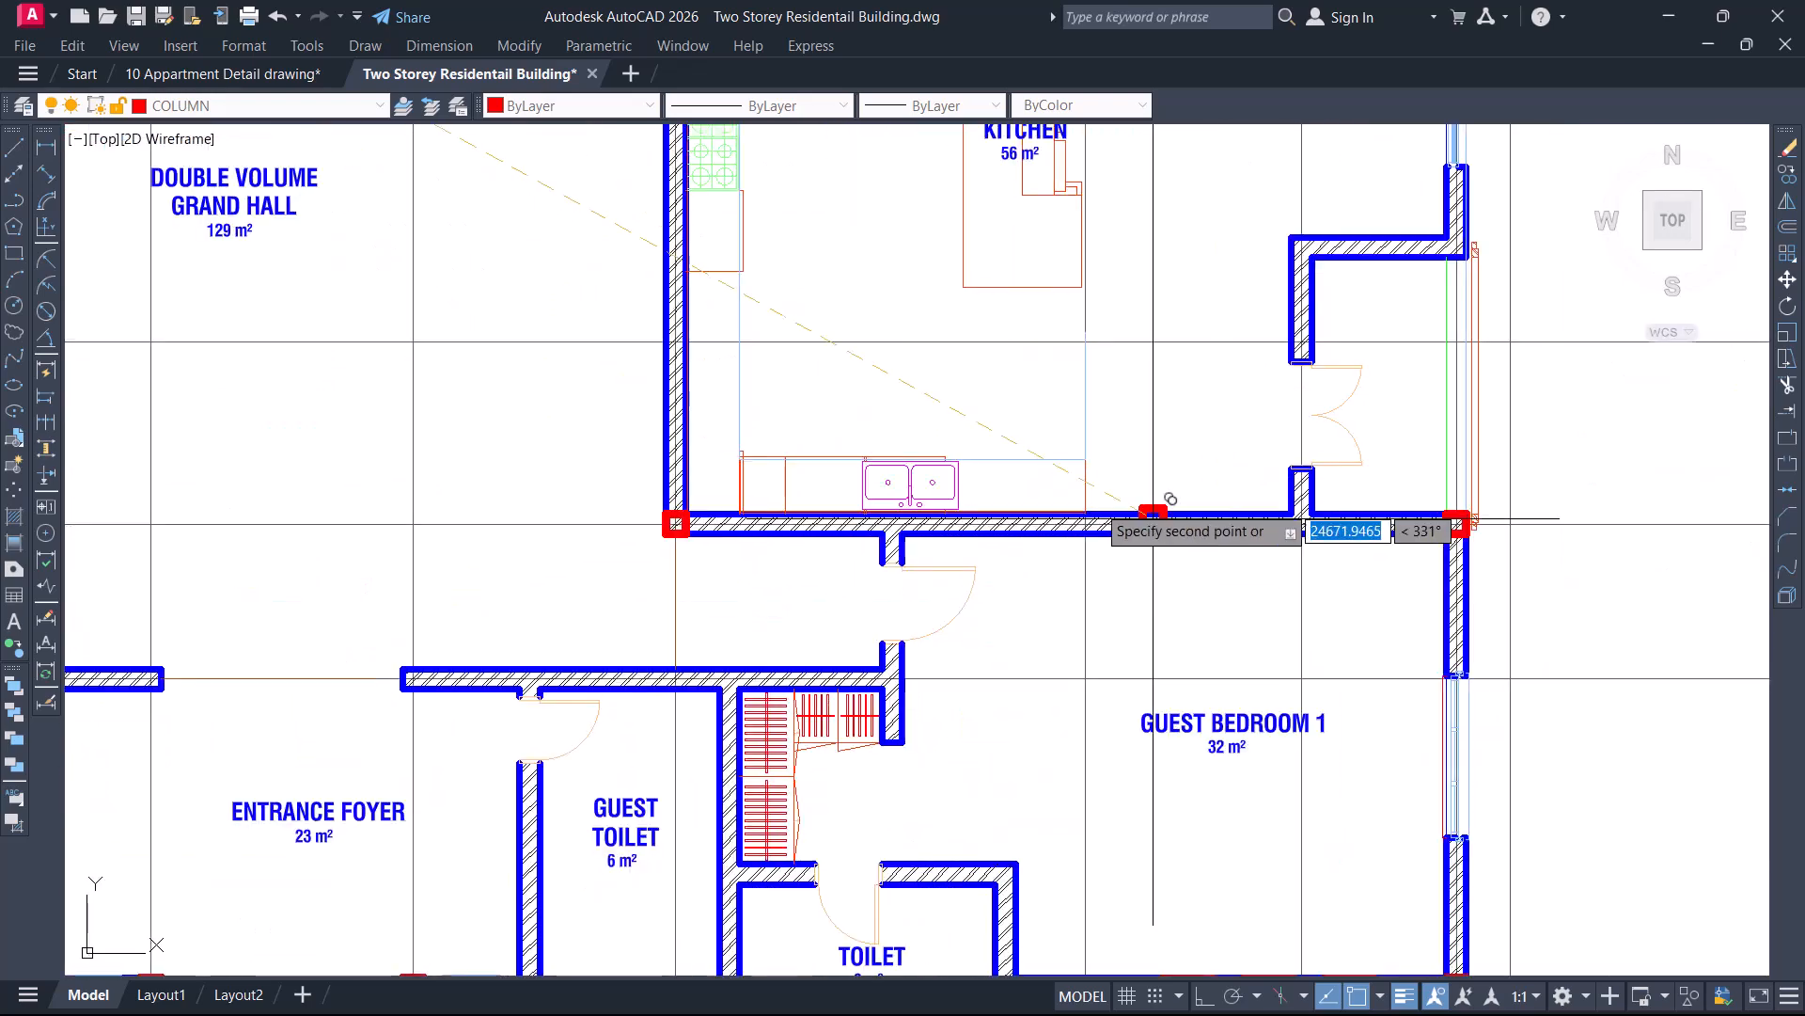
{"action": "scroll", "coordinate": [1086, 523], "scroll_direction": "up", "scroll_amount": 6}
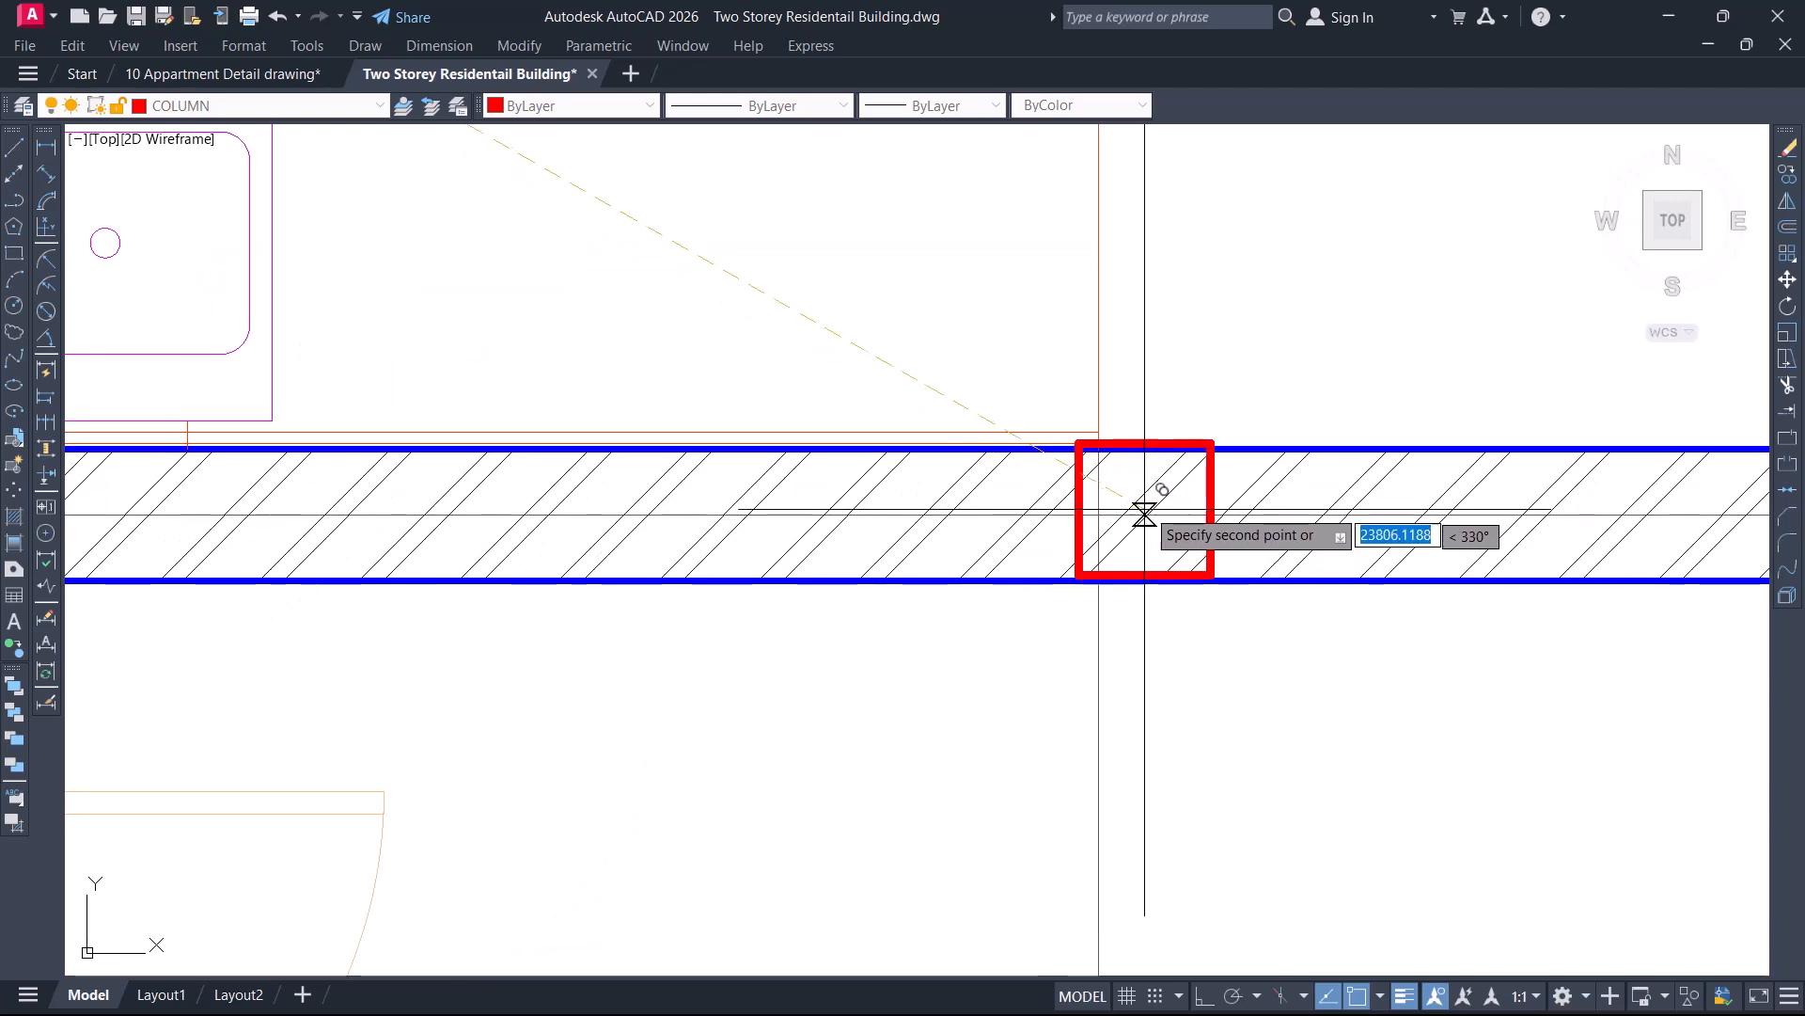
{"action": "scroll", "coordinate": [1098, 515], "scroll_direction": "down", "scroll_amount": 7}
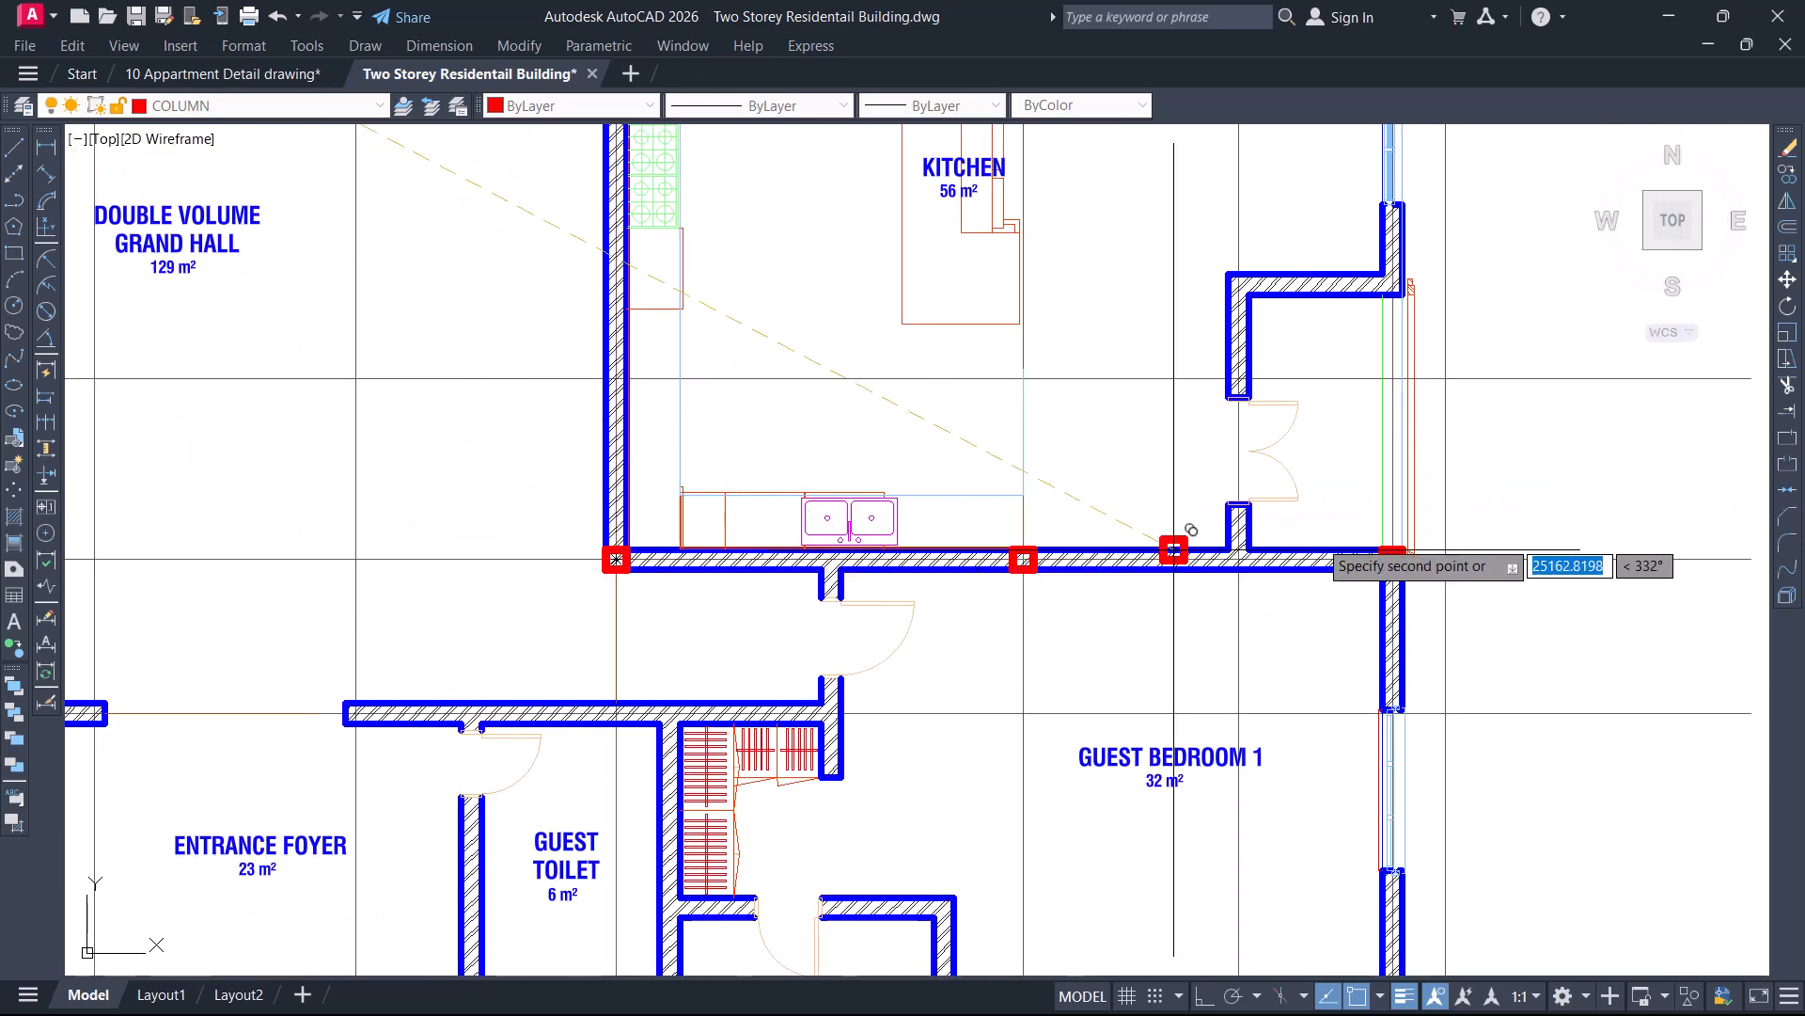
Place a column copy at the grid intersection on the wall between the dining room and the kitchen, and finish copying
{"action": "middle_click_drag", "start_coordinate": [1184, 471], "coordinate": [1190, 839]}
{"action": "middle_click_drag", "start_coordinate": [1025, 691], "coordinate": [1145, 591]}
{"action": "scroll", "coordinate": [1020, 635], "scroll_direction": "down", "scroll_amount": 2}
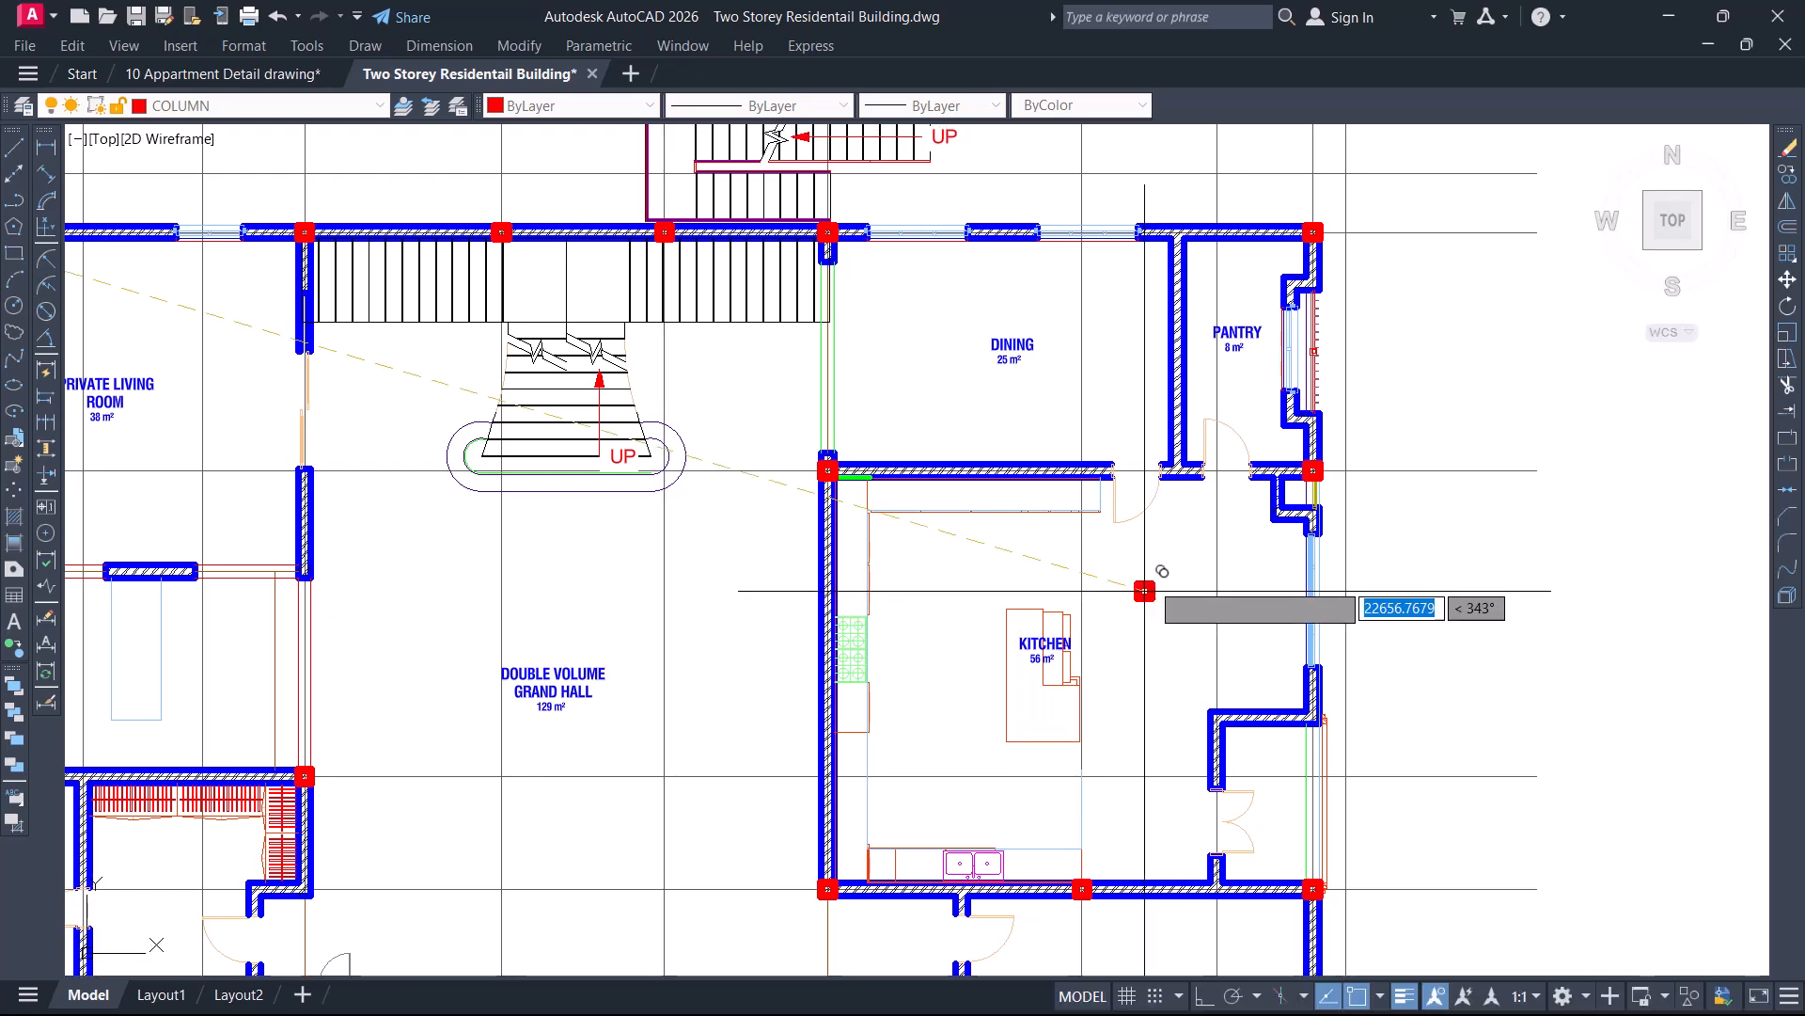
{"action": "scroll", "coordinate": [1138, 450], "scroll_direction": "up", "scroll_amount": 10}
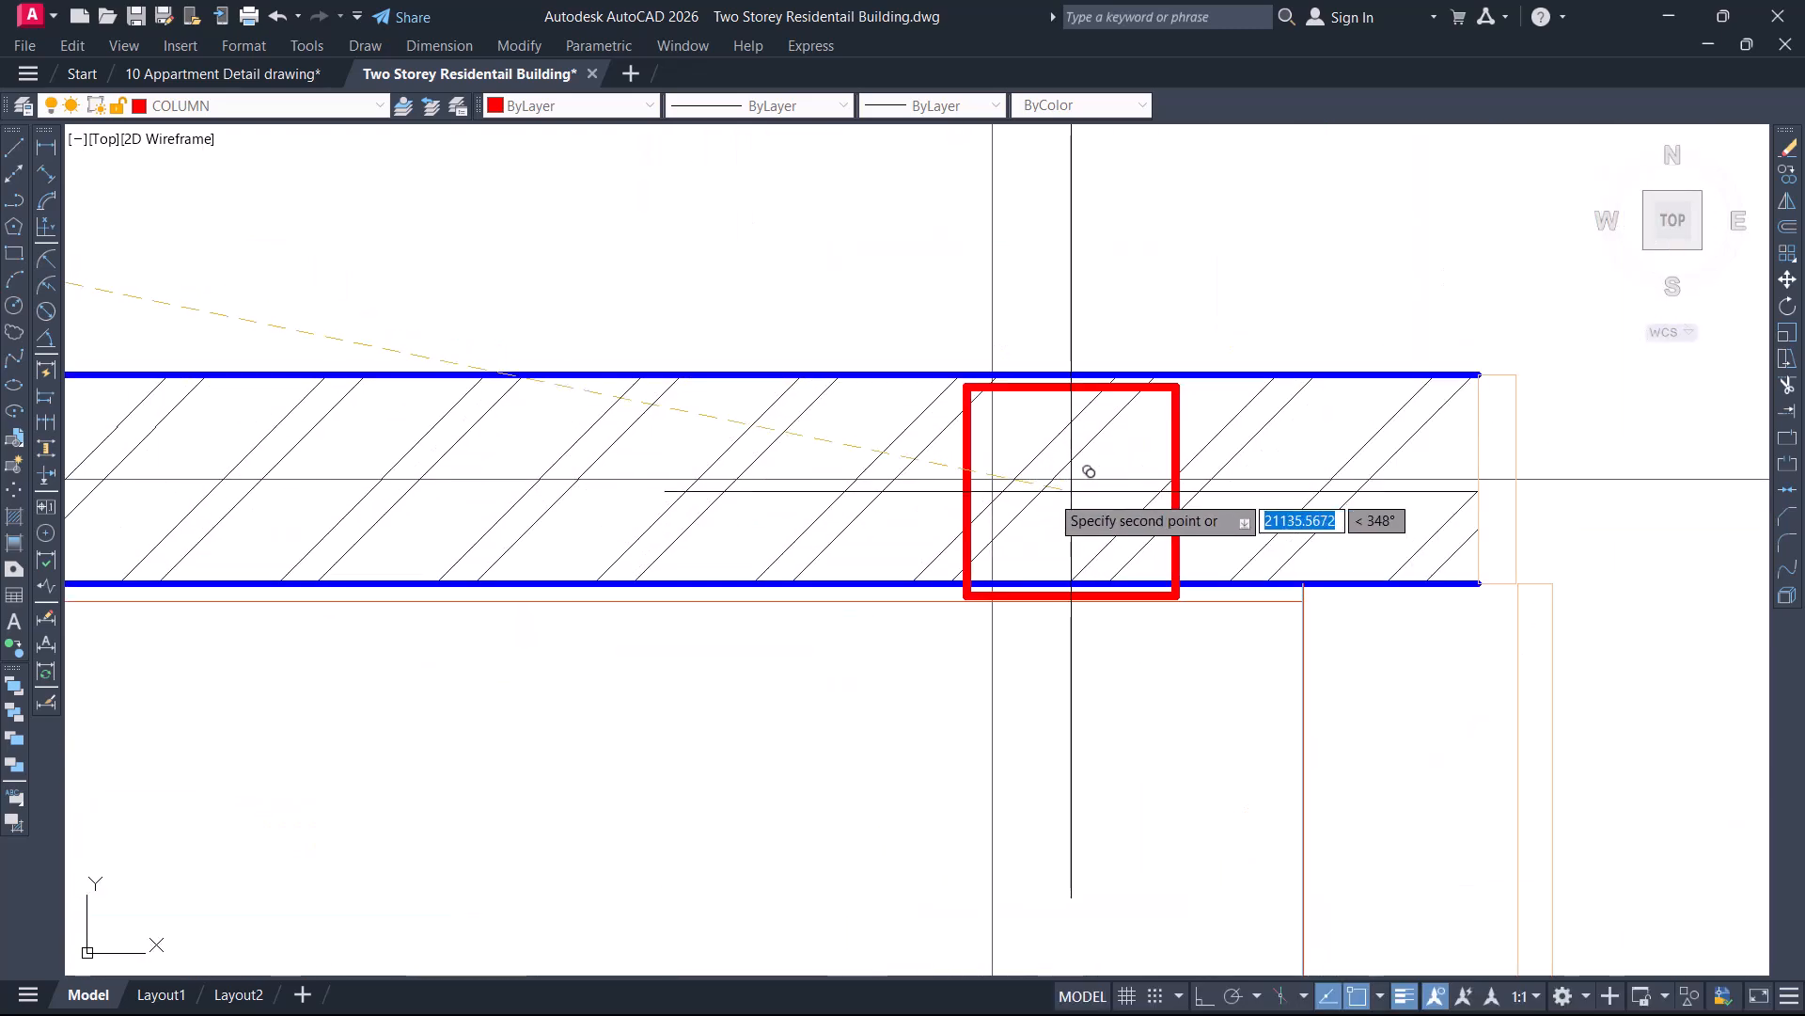
{"action": "scroll", "coordinate": [997, 479], "scroll_direction": "down", "scroll_amount": 10}
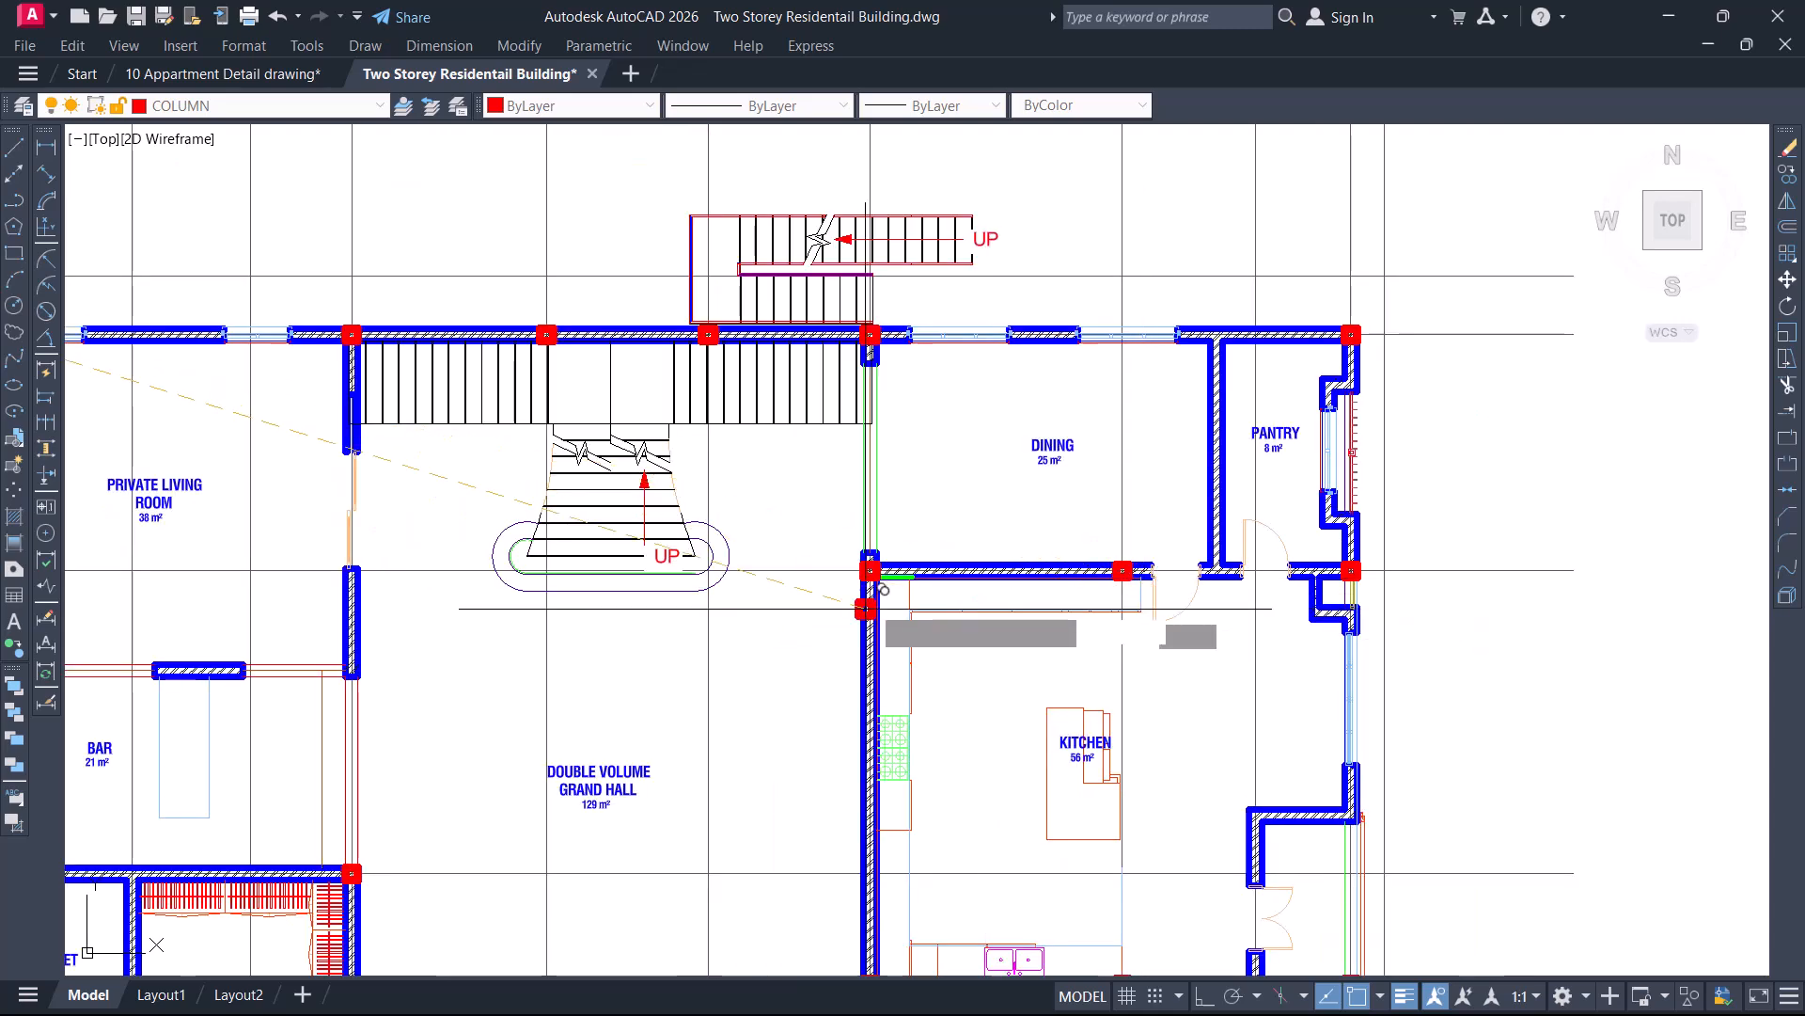
{"action": "scroll", "coordinate": [865, 609], "scroll_direction": "down", "scroll_amount": 6}
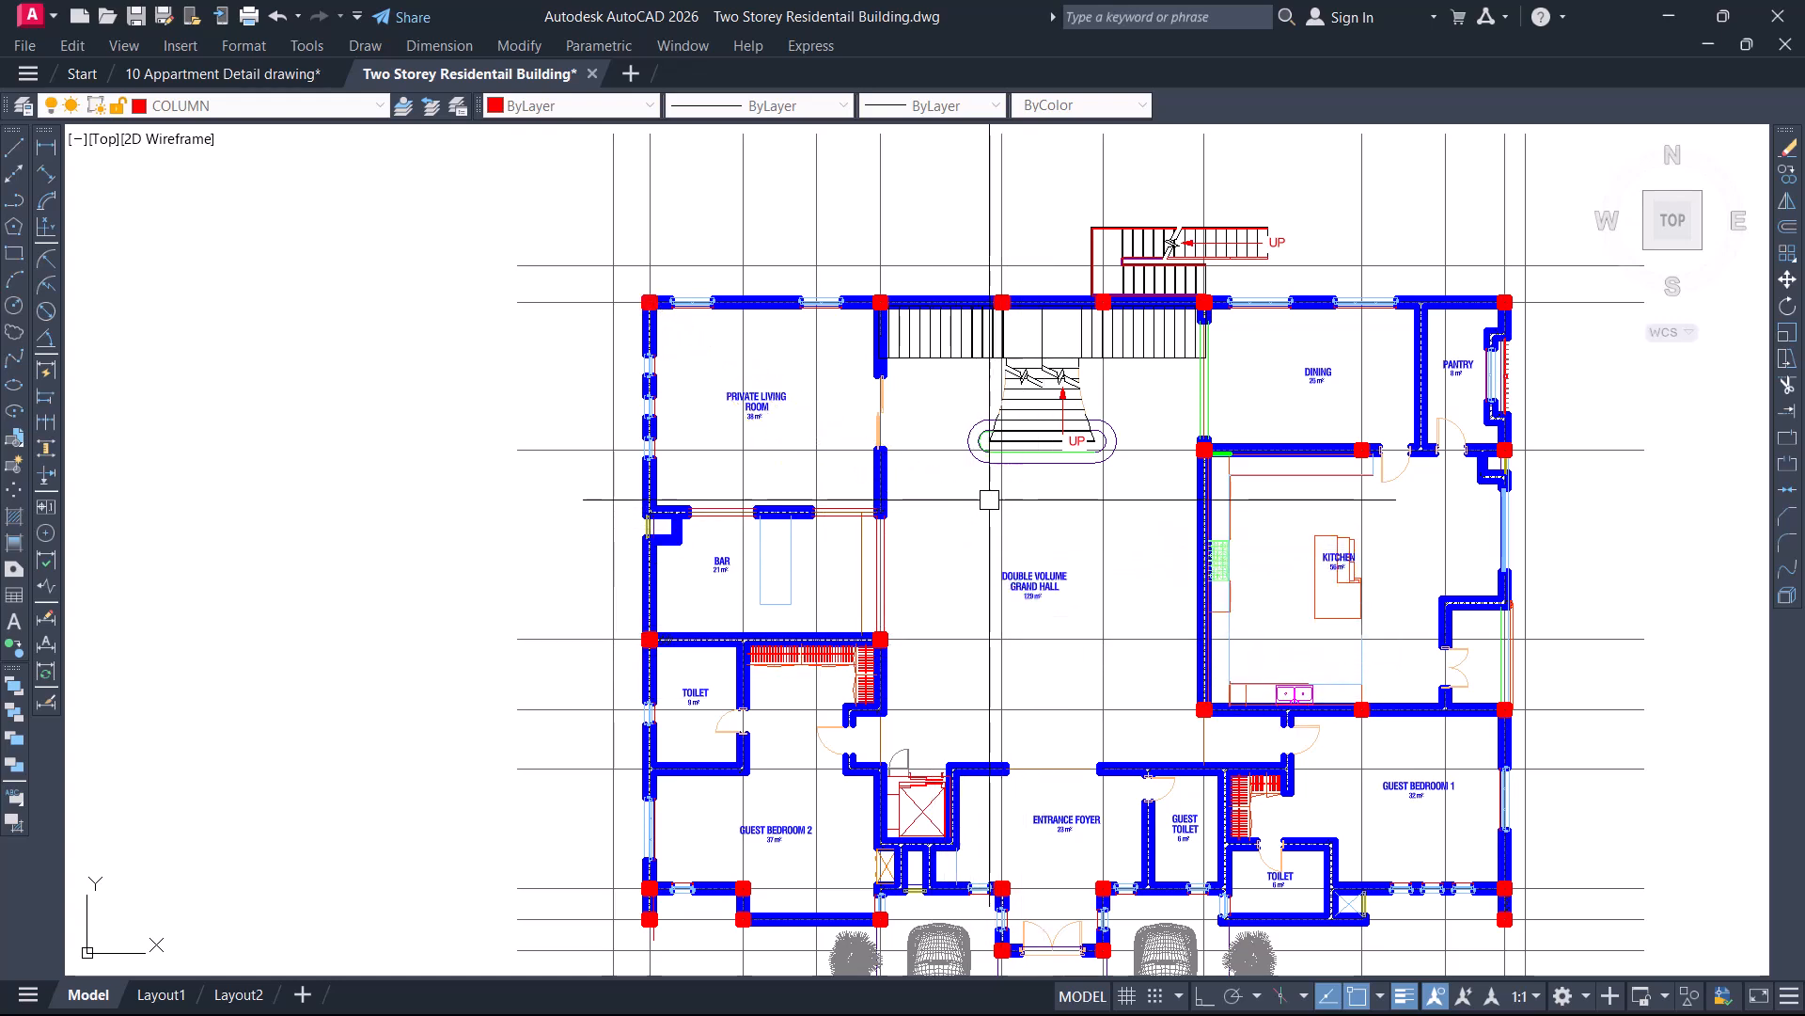
Draw a horizontal construction line through the end midpoint of the short isolated wall between the Private Living Room and the Bar
{"action": "scroll", "coordinate": [932, 481], "scroll_direction": "up", "scroll_amount": 8}
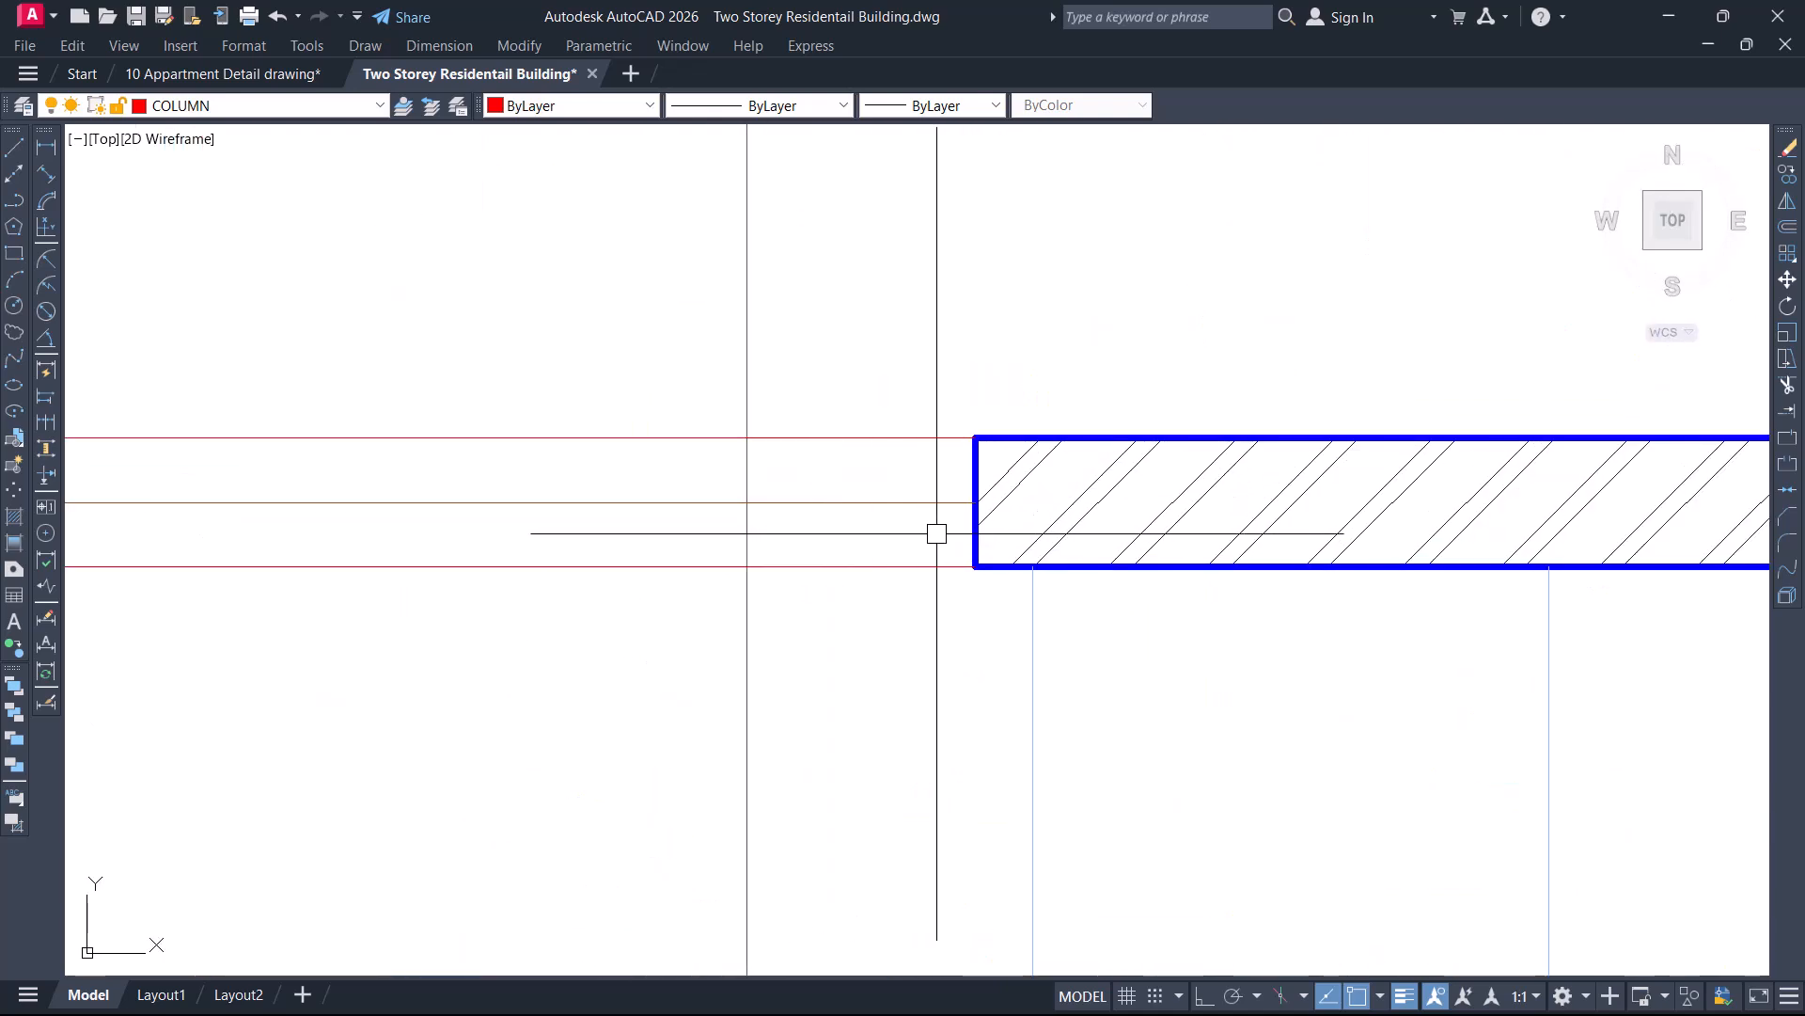
{"action": "scroll", "coordinate": [955, 536], "scroll_direction": "up", "scroll_amount": 10}
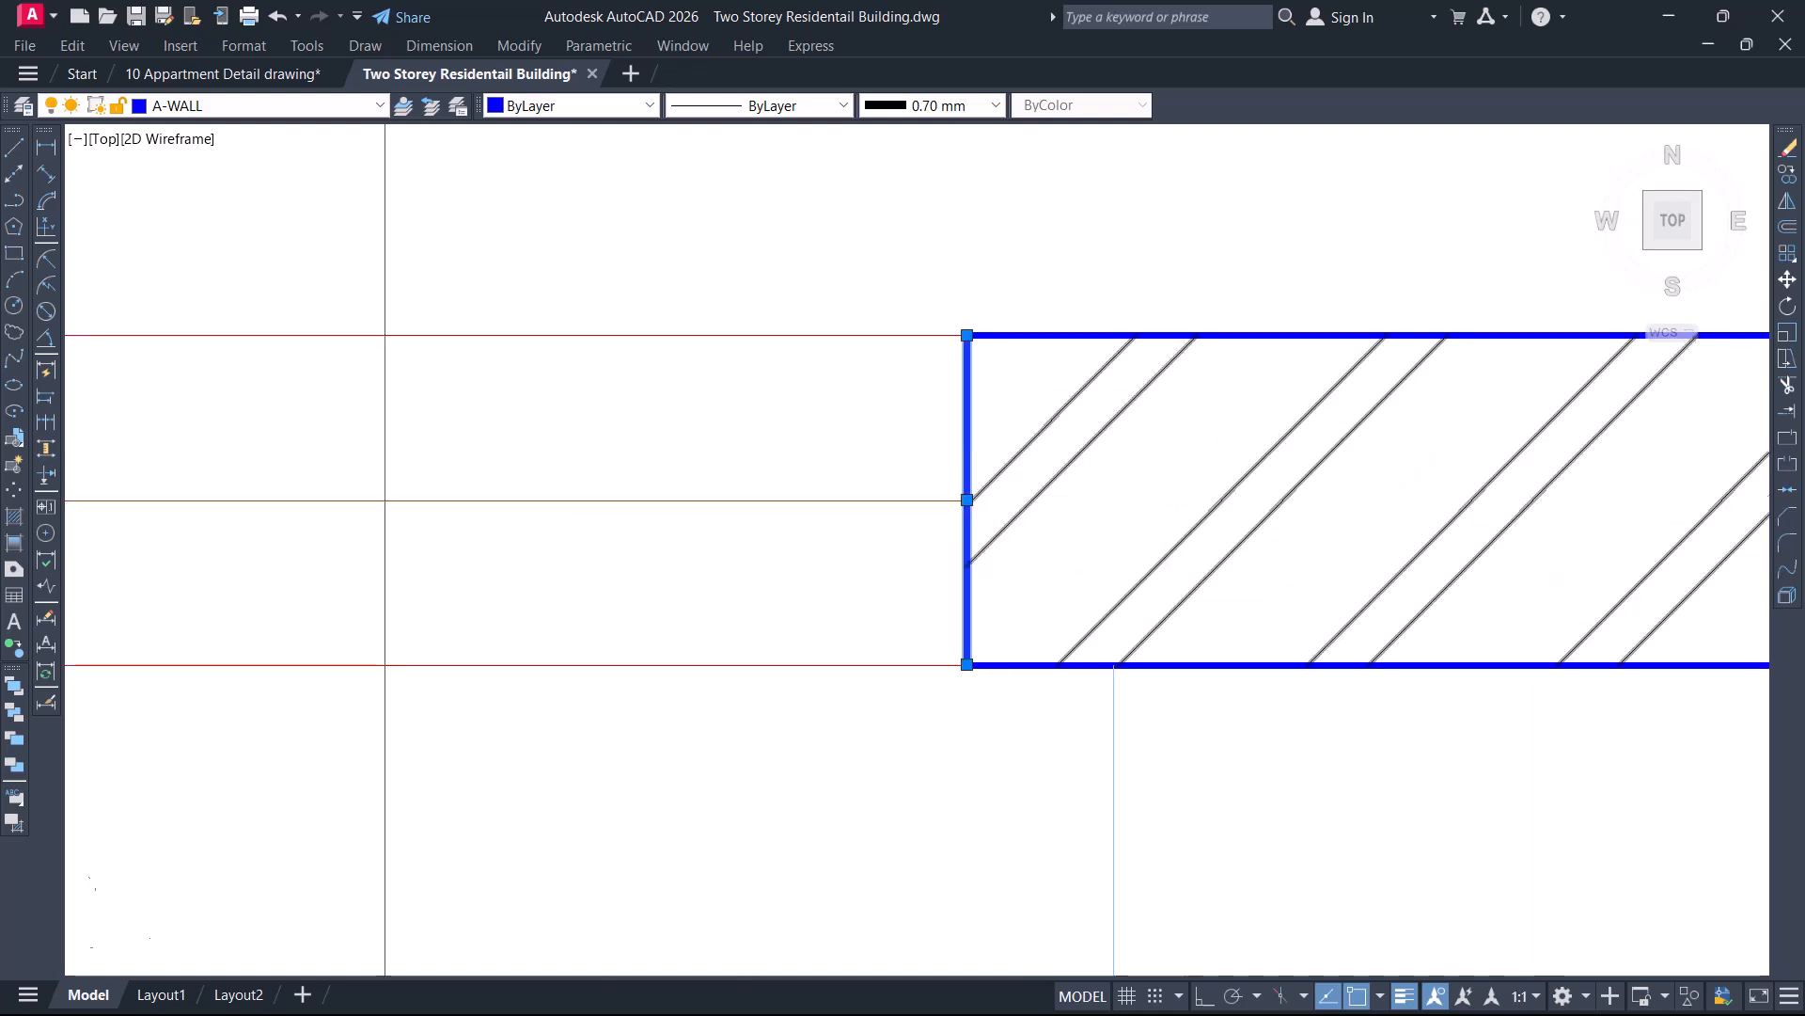
{"action": "key", "text": "Escape"}
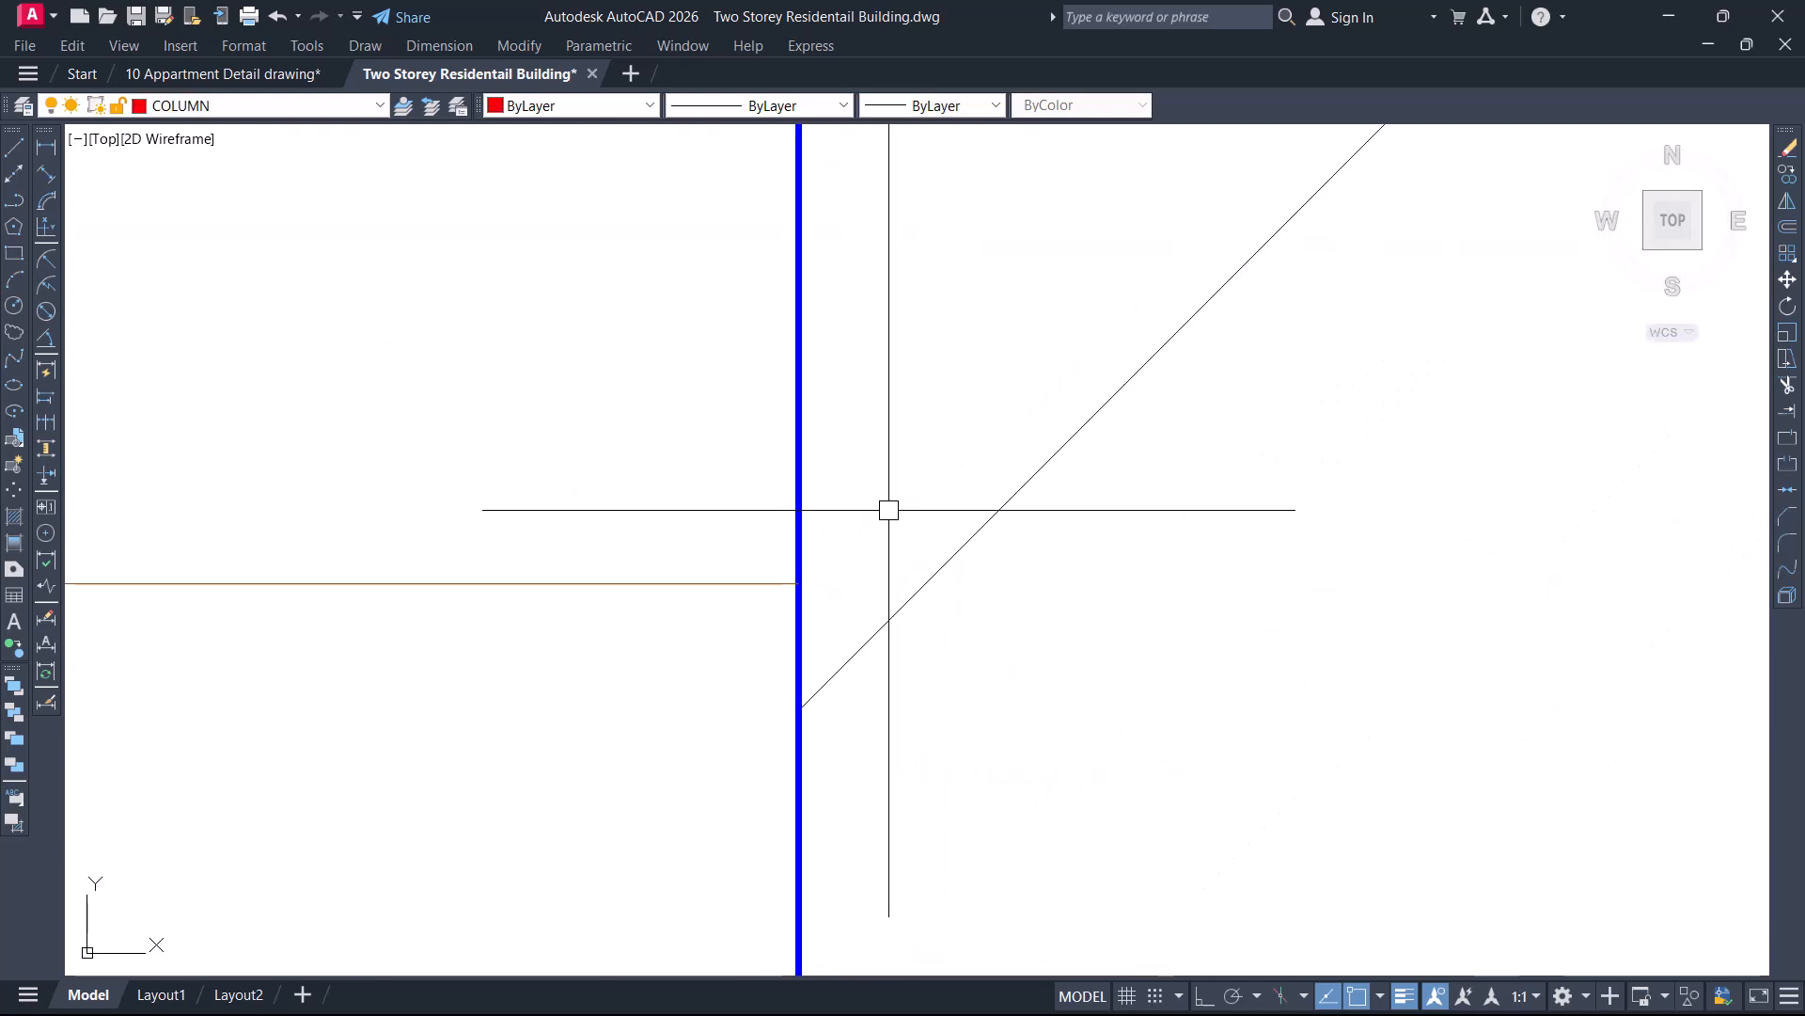
{"action": "type", "text": "xl"}
{"action": "key", "text": "Return"}
{"action": "type", "text": "h"}
{"action": "key", "text": "Return"}
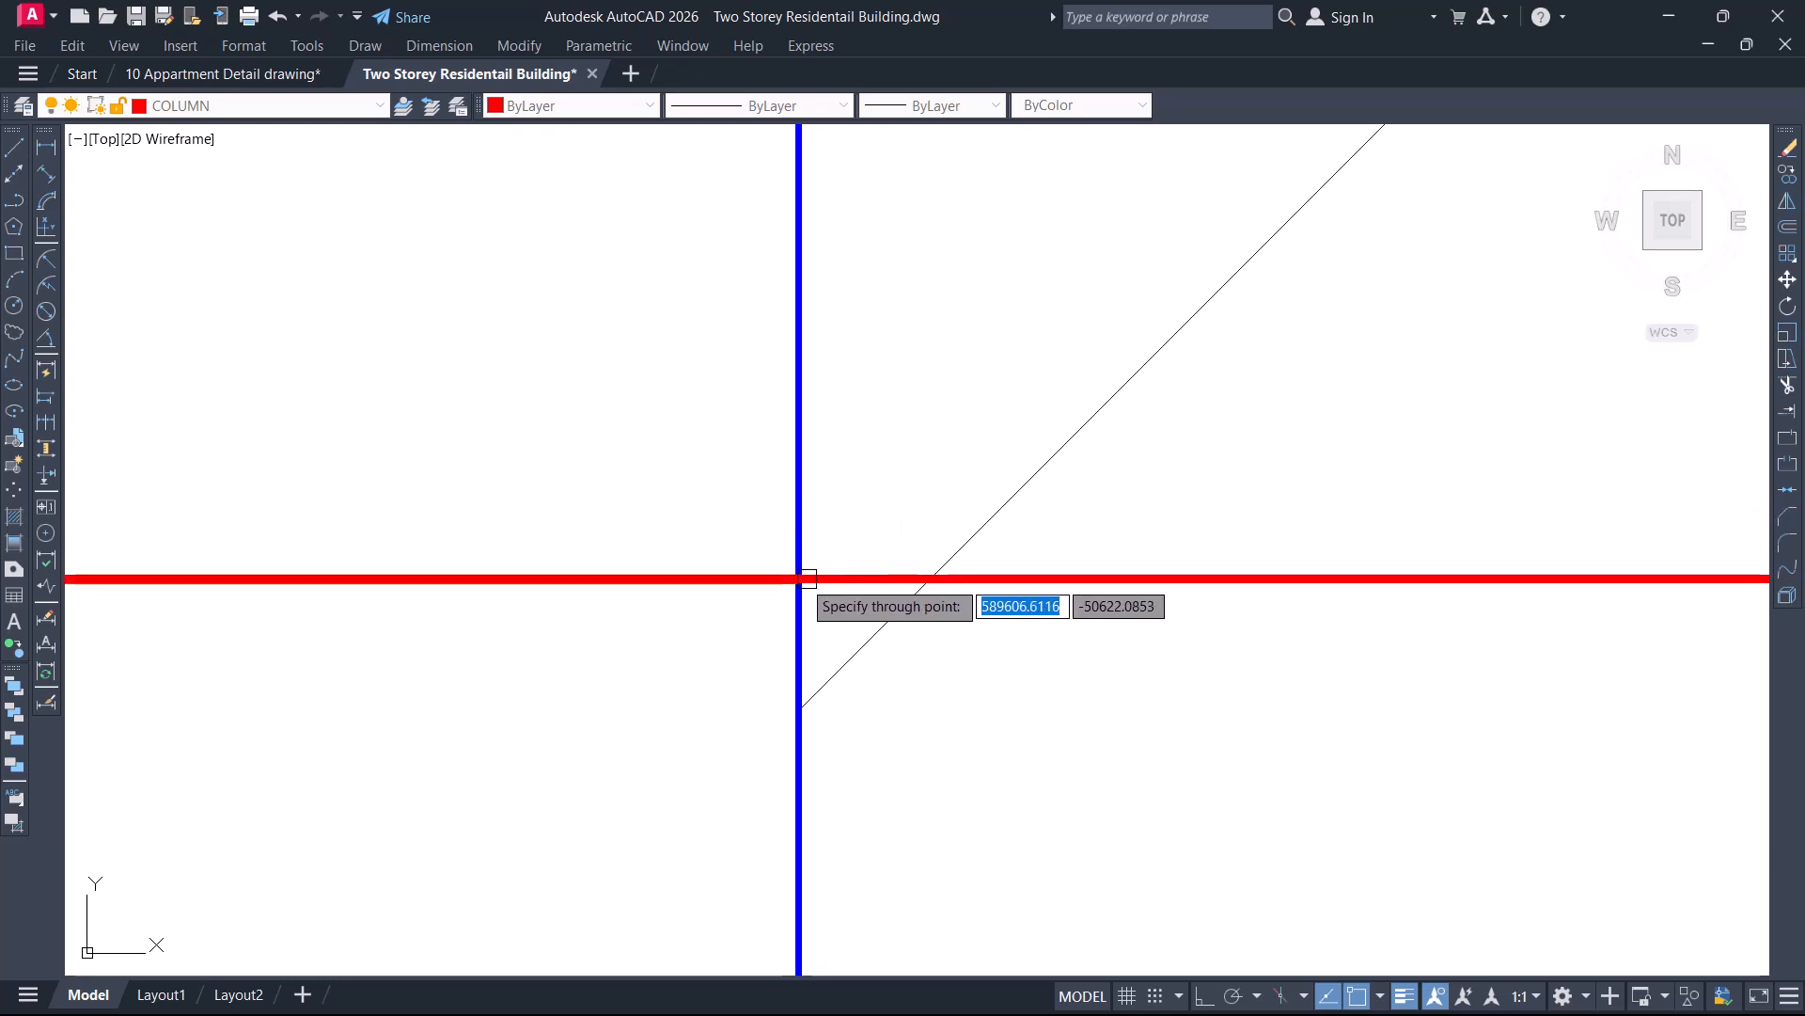
{"action": "left_click", "coordinate": [806, 579]}
{"action": "scroll", "coordinate": [842, 532], "scroll_direction": "down", "scroll_amount": 5}
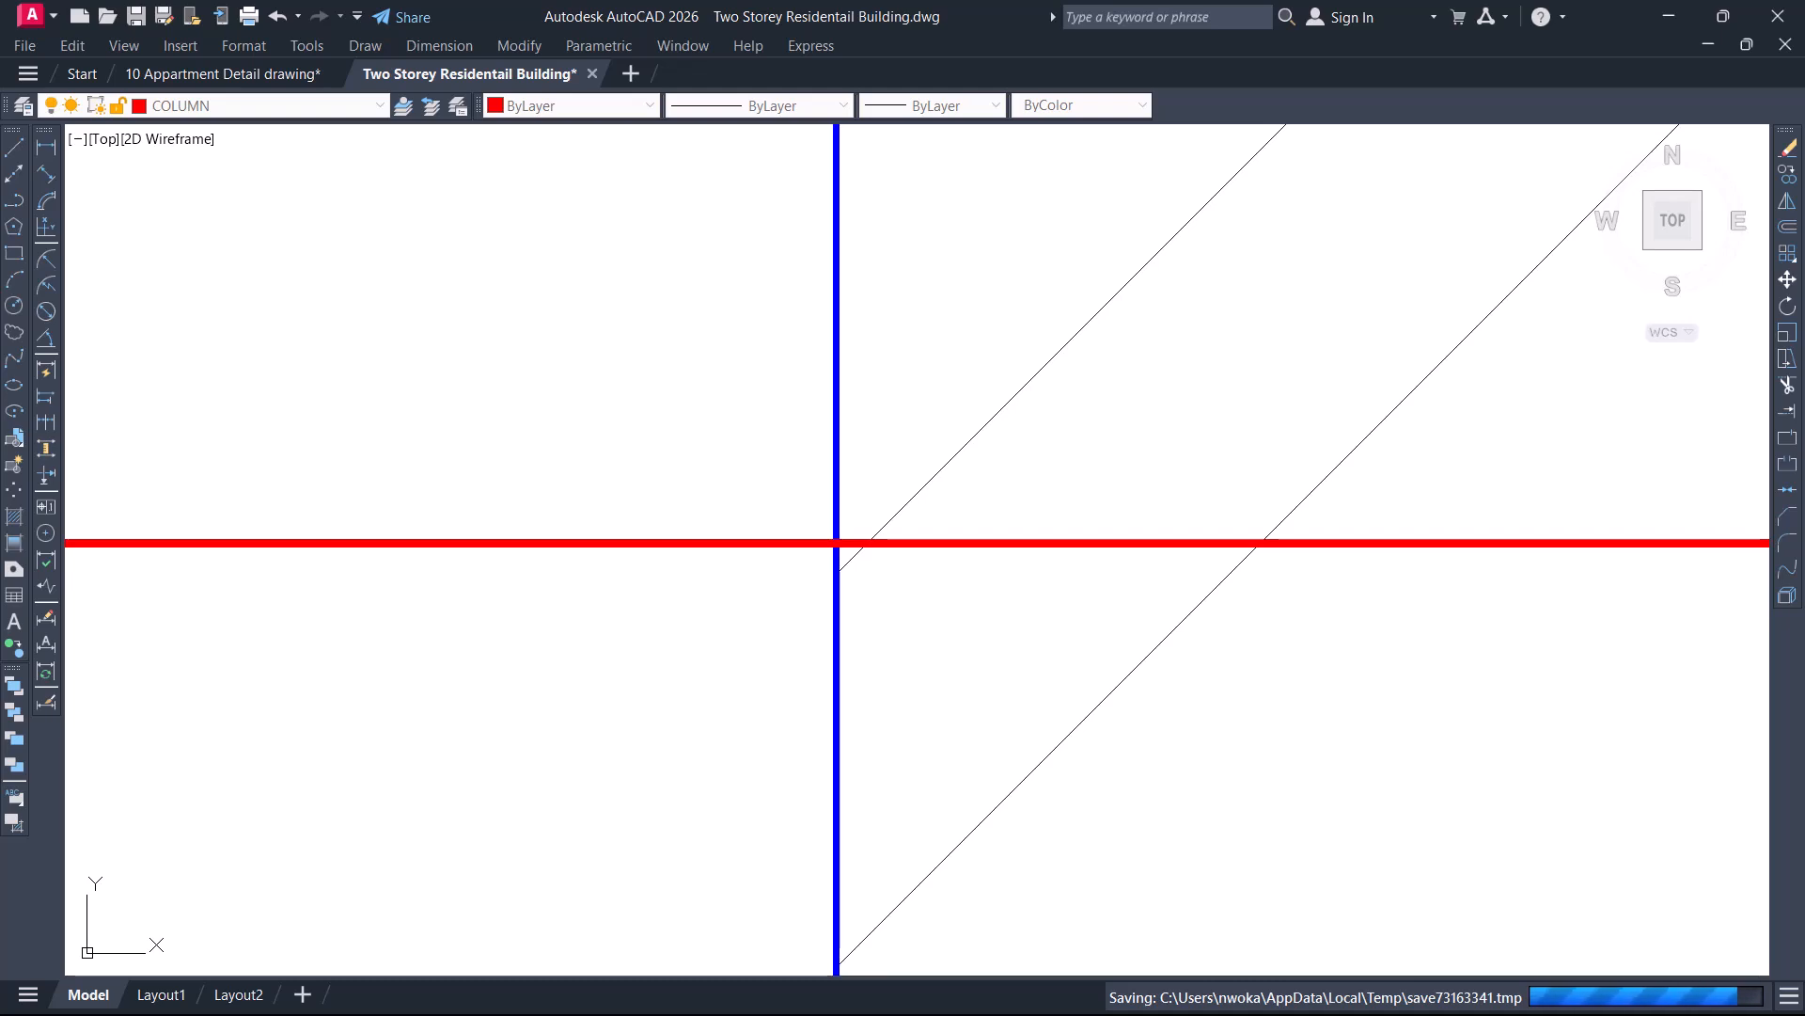
{"action": "scroll", "coordinate": [895, 499], "scroll_direction": "down", "scroll_amount": 2}
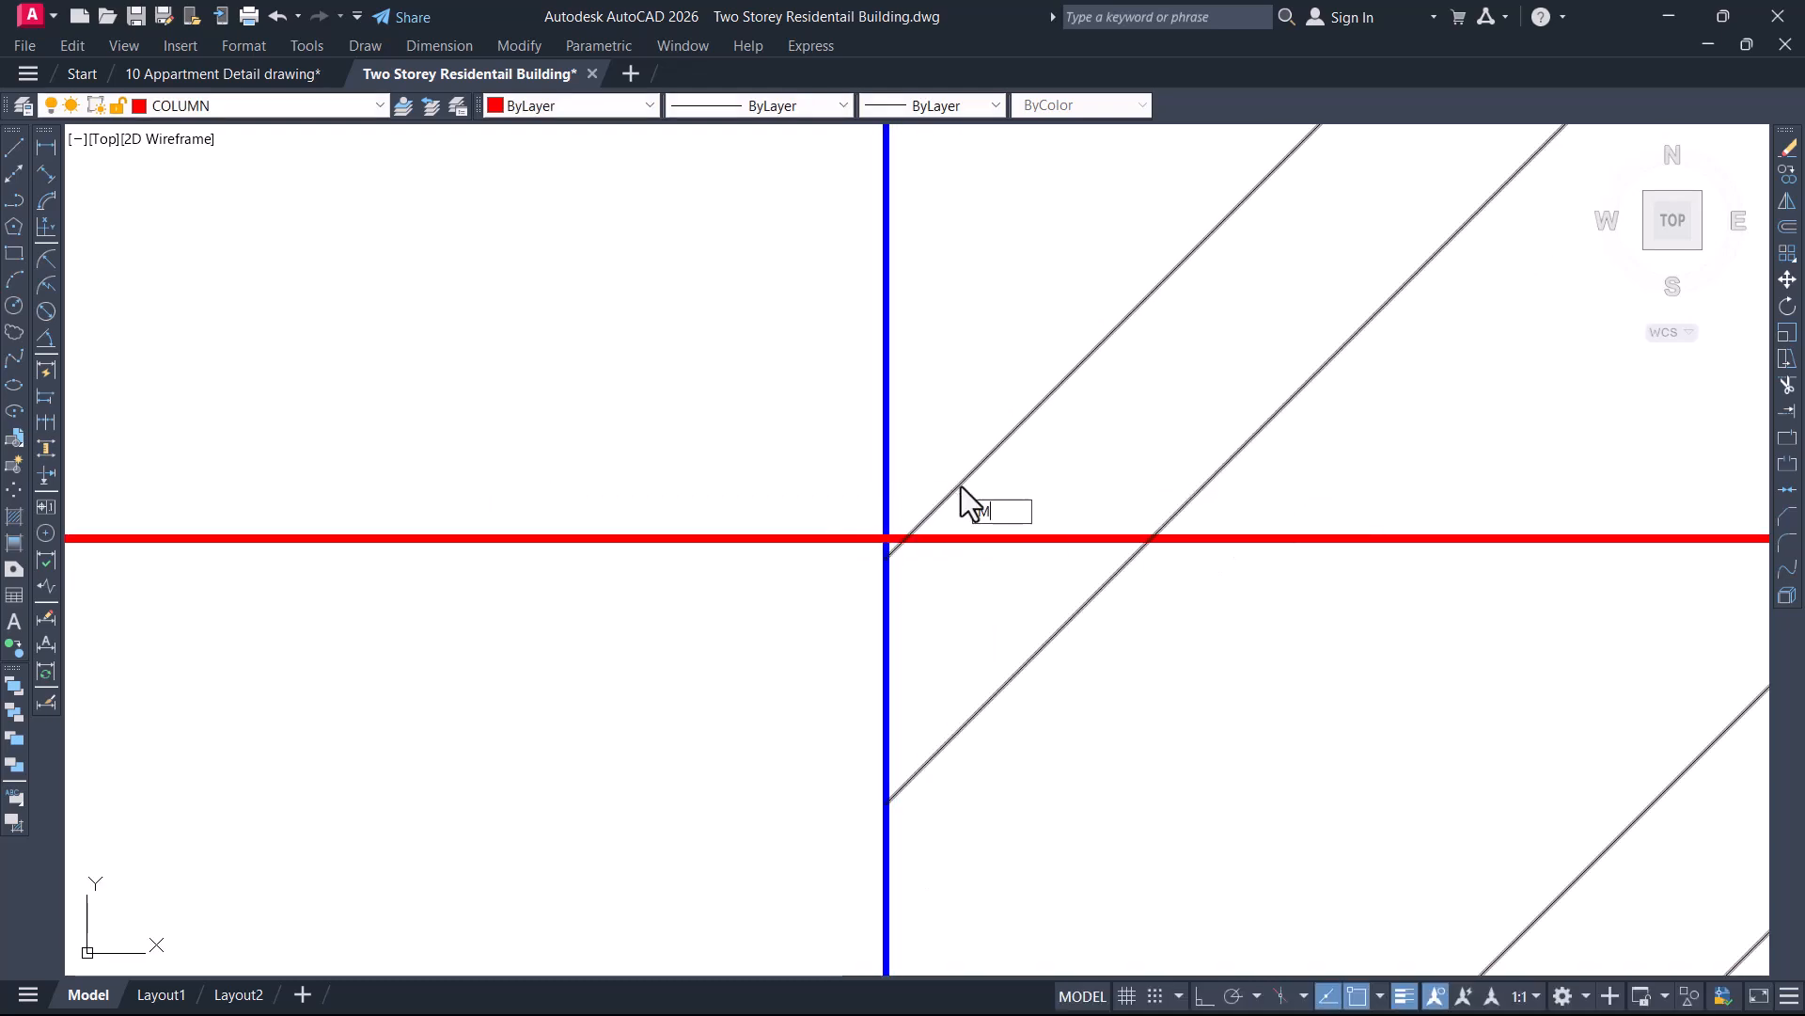
Match the new horizontal construction line's properties to the vertical grid line beside the short Bar wall
{"action": "type", "text": "A"}
{"action": "key", "text": "Return"}
{"action": "scroll", "coordinate": [969, 491], "scroll_direction": "down", "scroll_amount": 5}
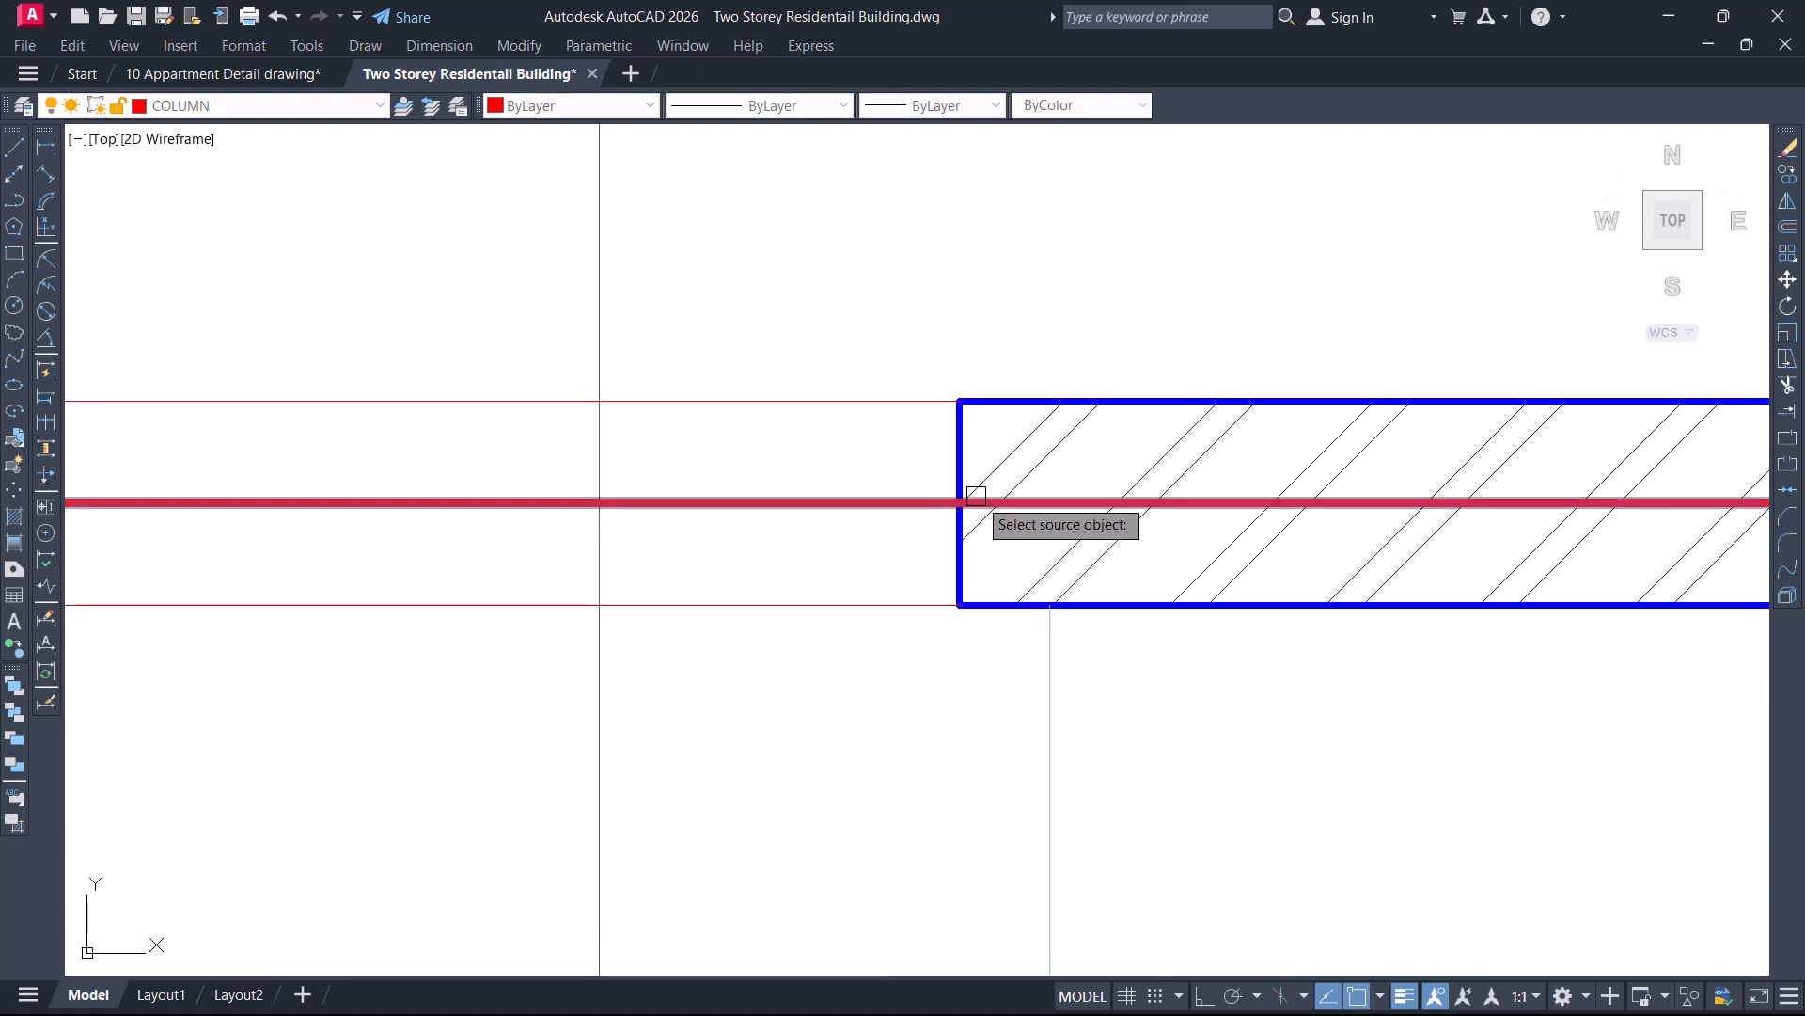
{"action": "scroll", "coordinate": [976, 495], "scroll_direction": "down", "scroll_amount": 3}
{"action": "left_click", "coordinate": [745, 392]}
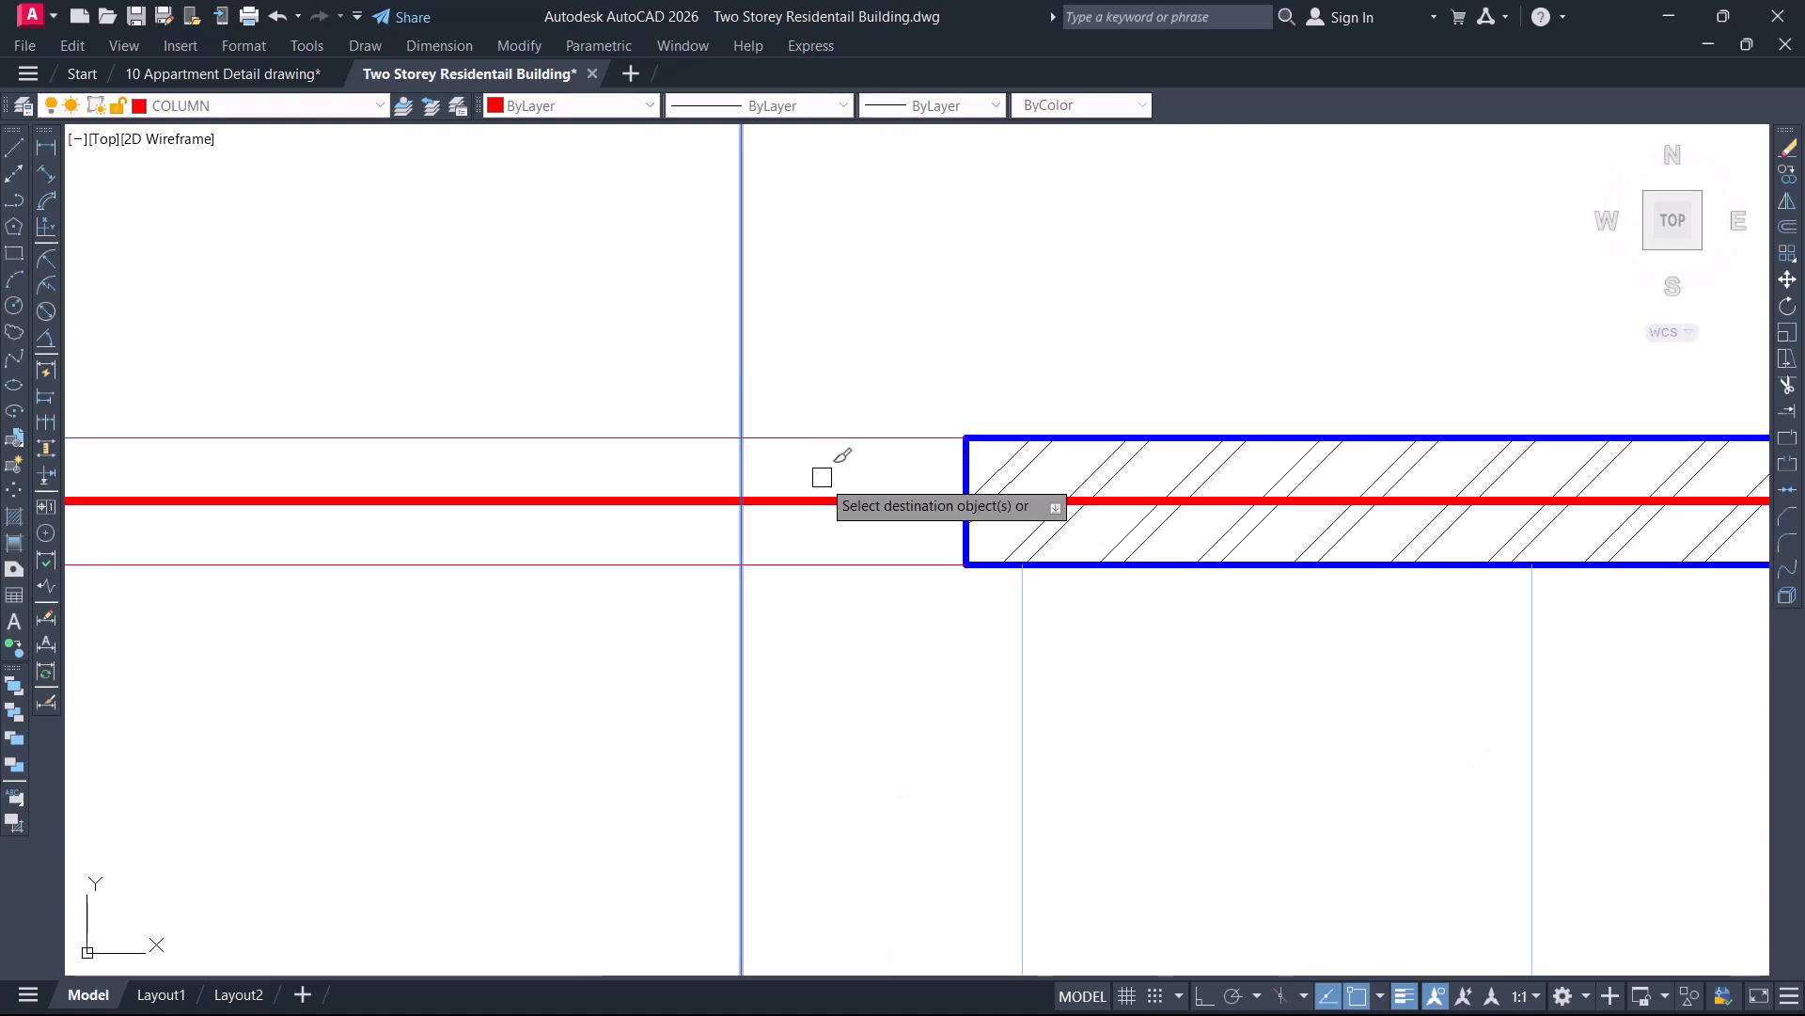
{"action": "scroll", "coordinate": [846, 484], "scroll_direction": "down", "scroll_amount": 6}
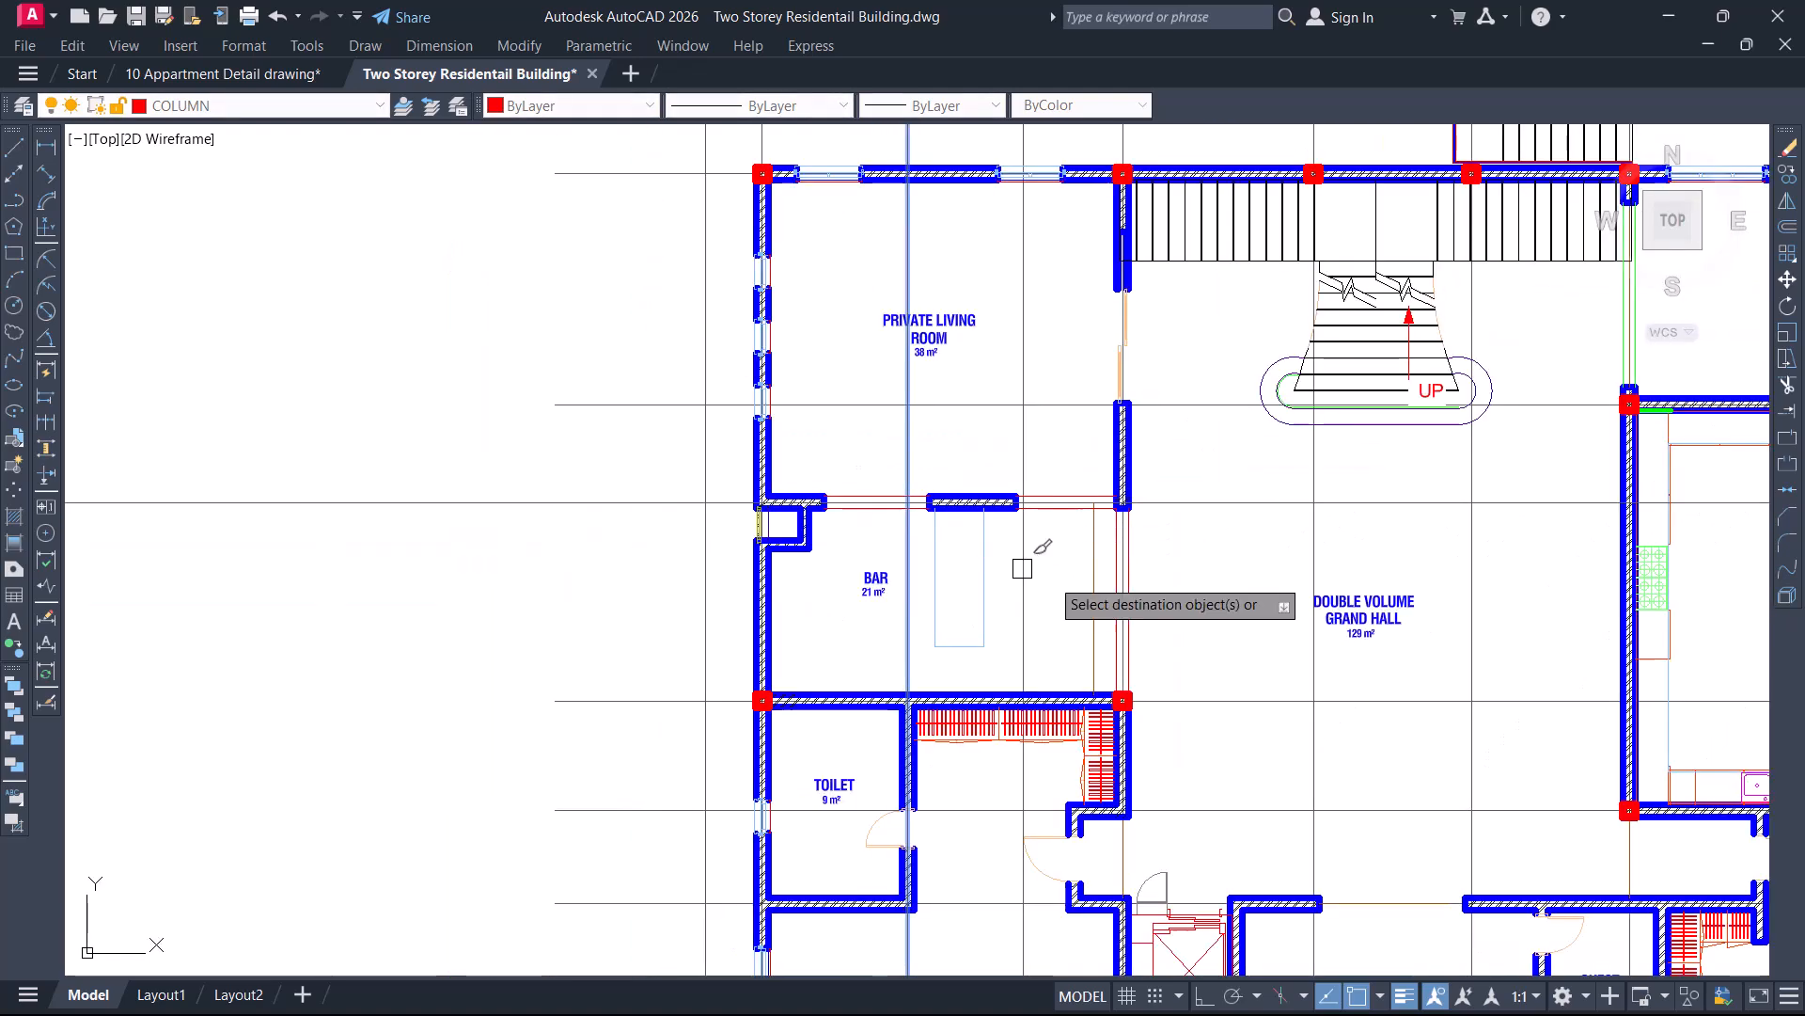
Draw a vertical helper line across the thickness of the lift shaft's south wall, between its two faces
{"action": "middle_click_drag", "start_coordinate": [1254, 566], "coordinate": [746, 624]}
{"action": "middle_click_drag", "start_coordinate": [1390, 624], "coordinate": [1290, 461]}
{"action": "middle_click_drag", "start_coordinate": [1051, 564], "coordinate": [1051, 383]}
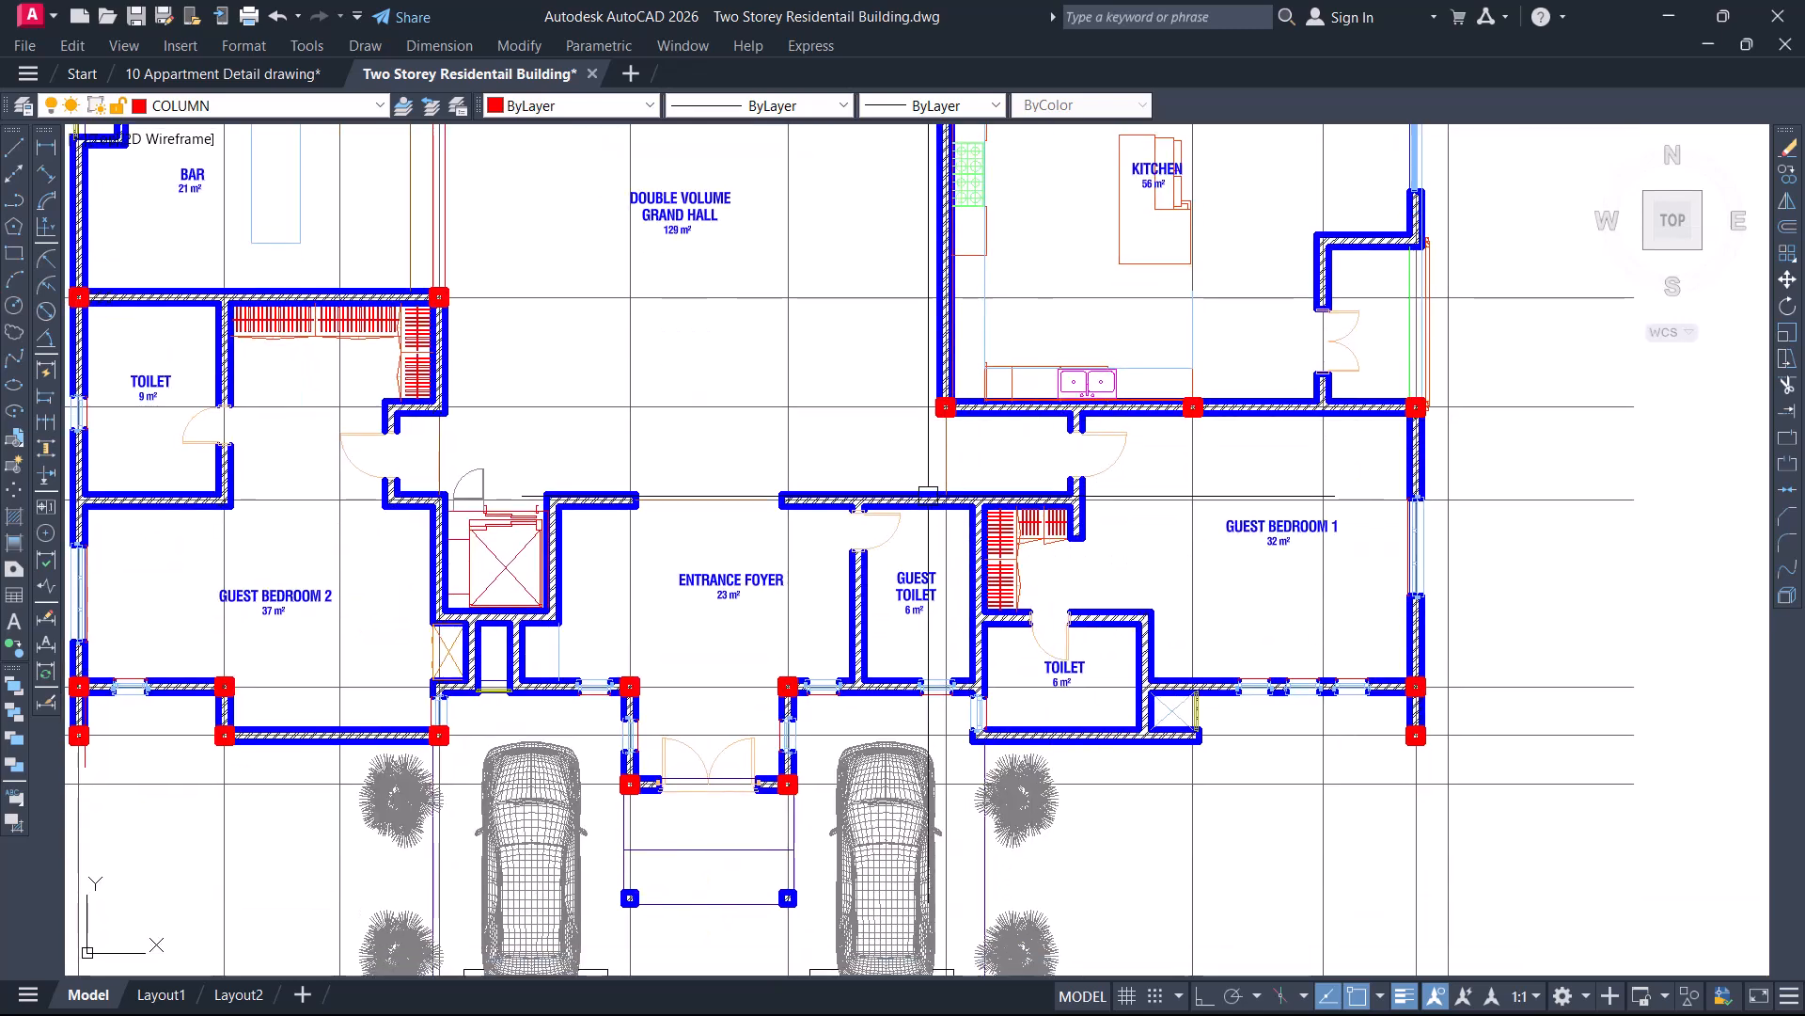
{"action": "middle_click_drag", "start_coordinate": [739, 508], "coordinate": [1115, 420]}
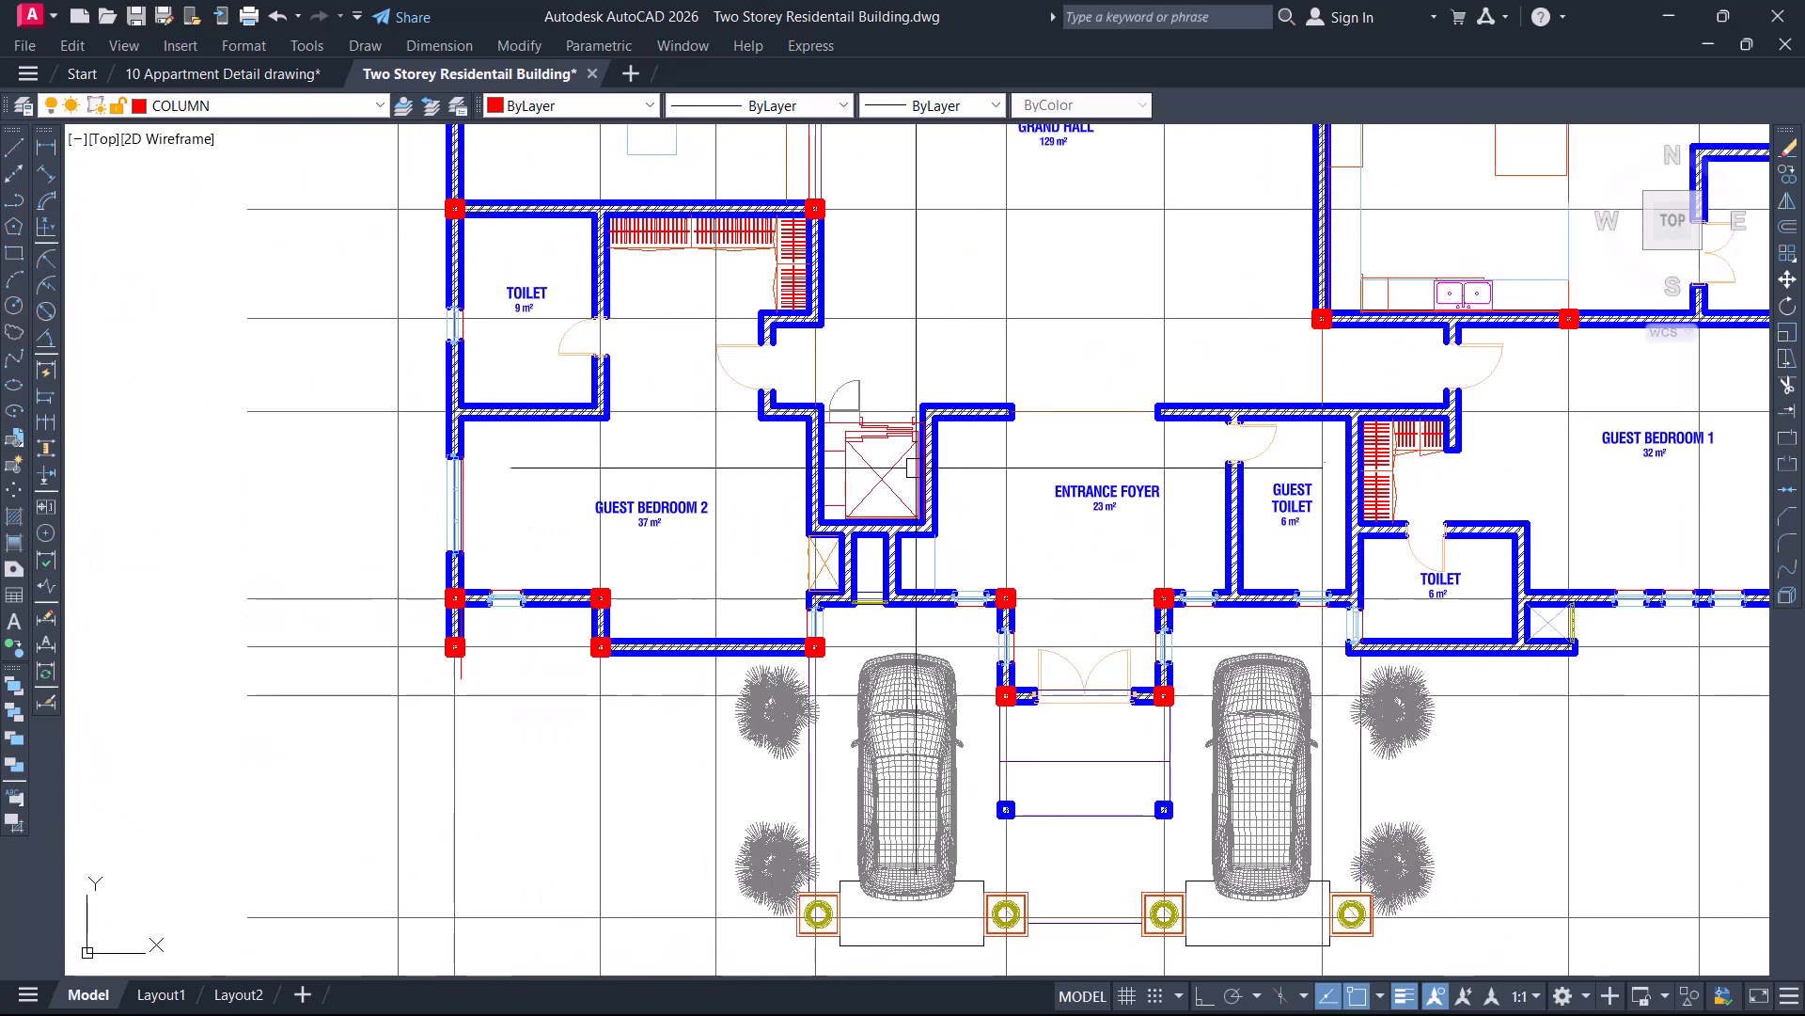
{"action": "scroll", "coordinate": [901, 490], "scroll_direction": "up", "scroll_amount": 4}
{"action": "scroll", "coordinate": [796, 589], "scroll_direction": "up", "scroll_amount": 4}
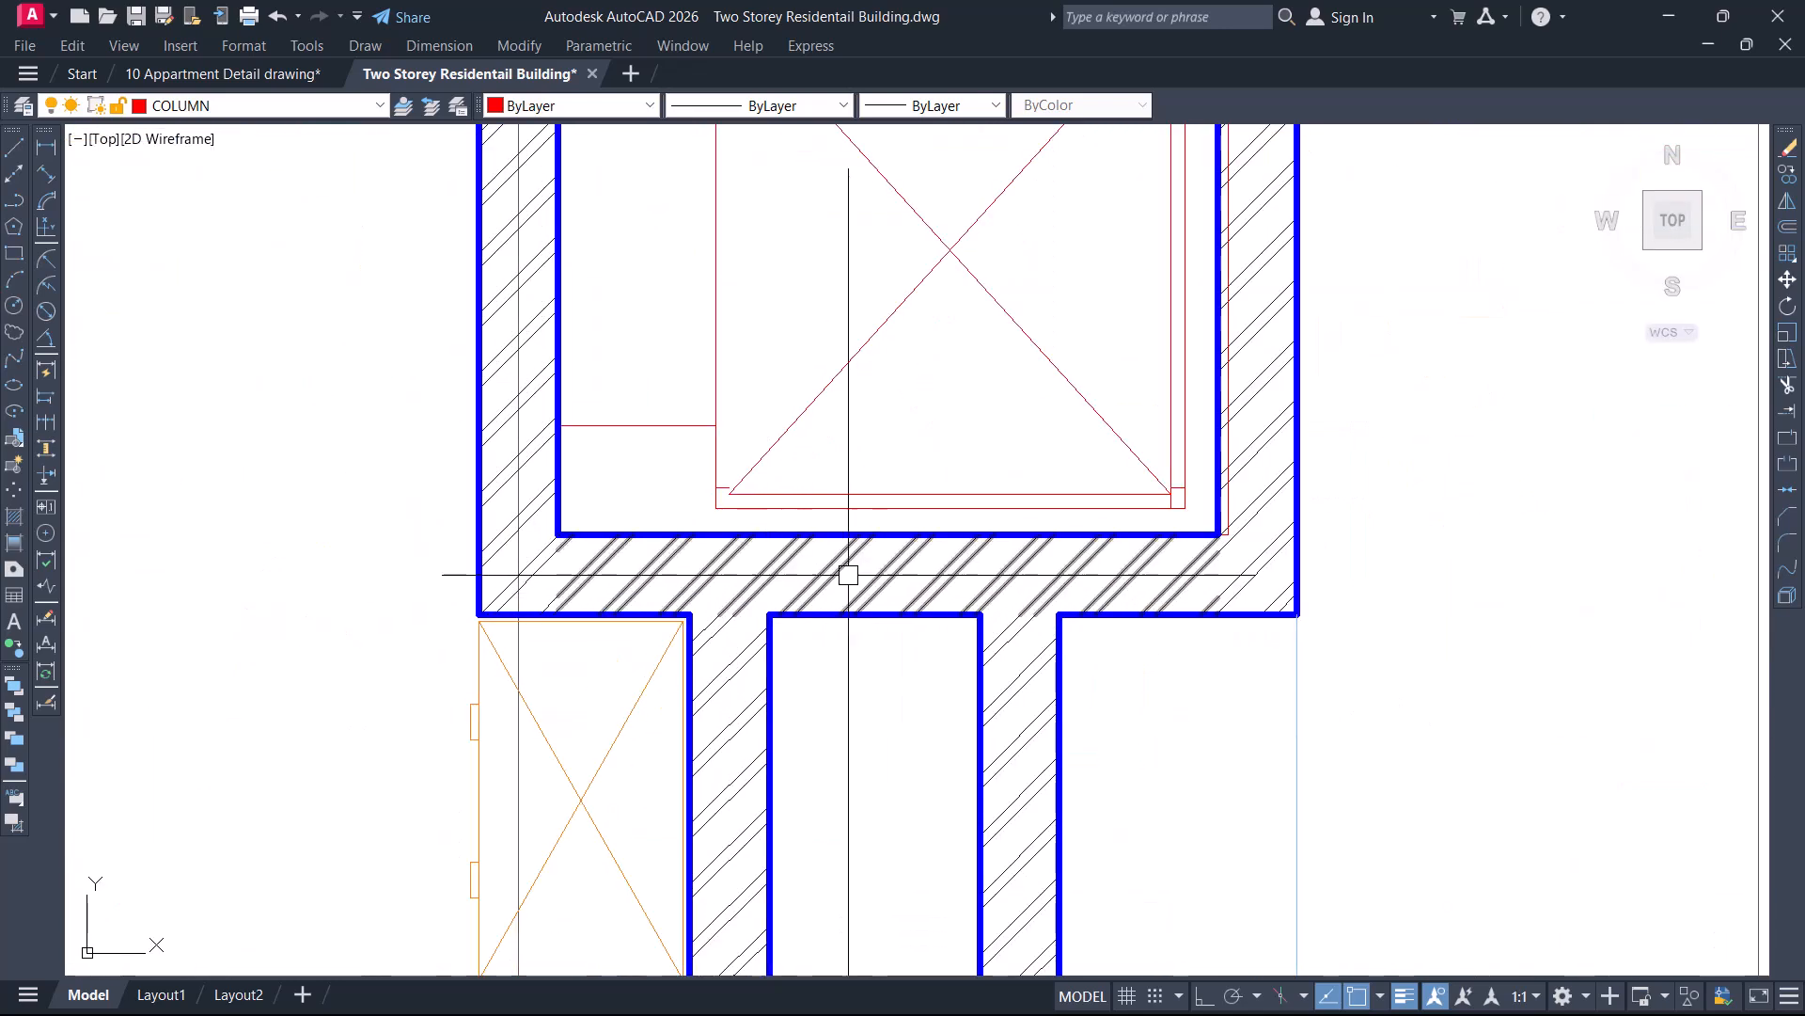
{"action": "type", "text": "l"}
{"action": "key", "text": "Return"}
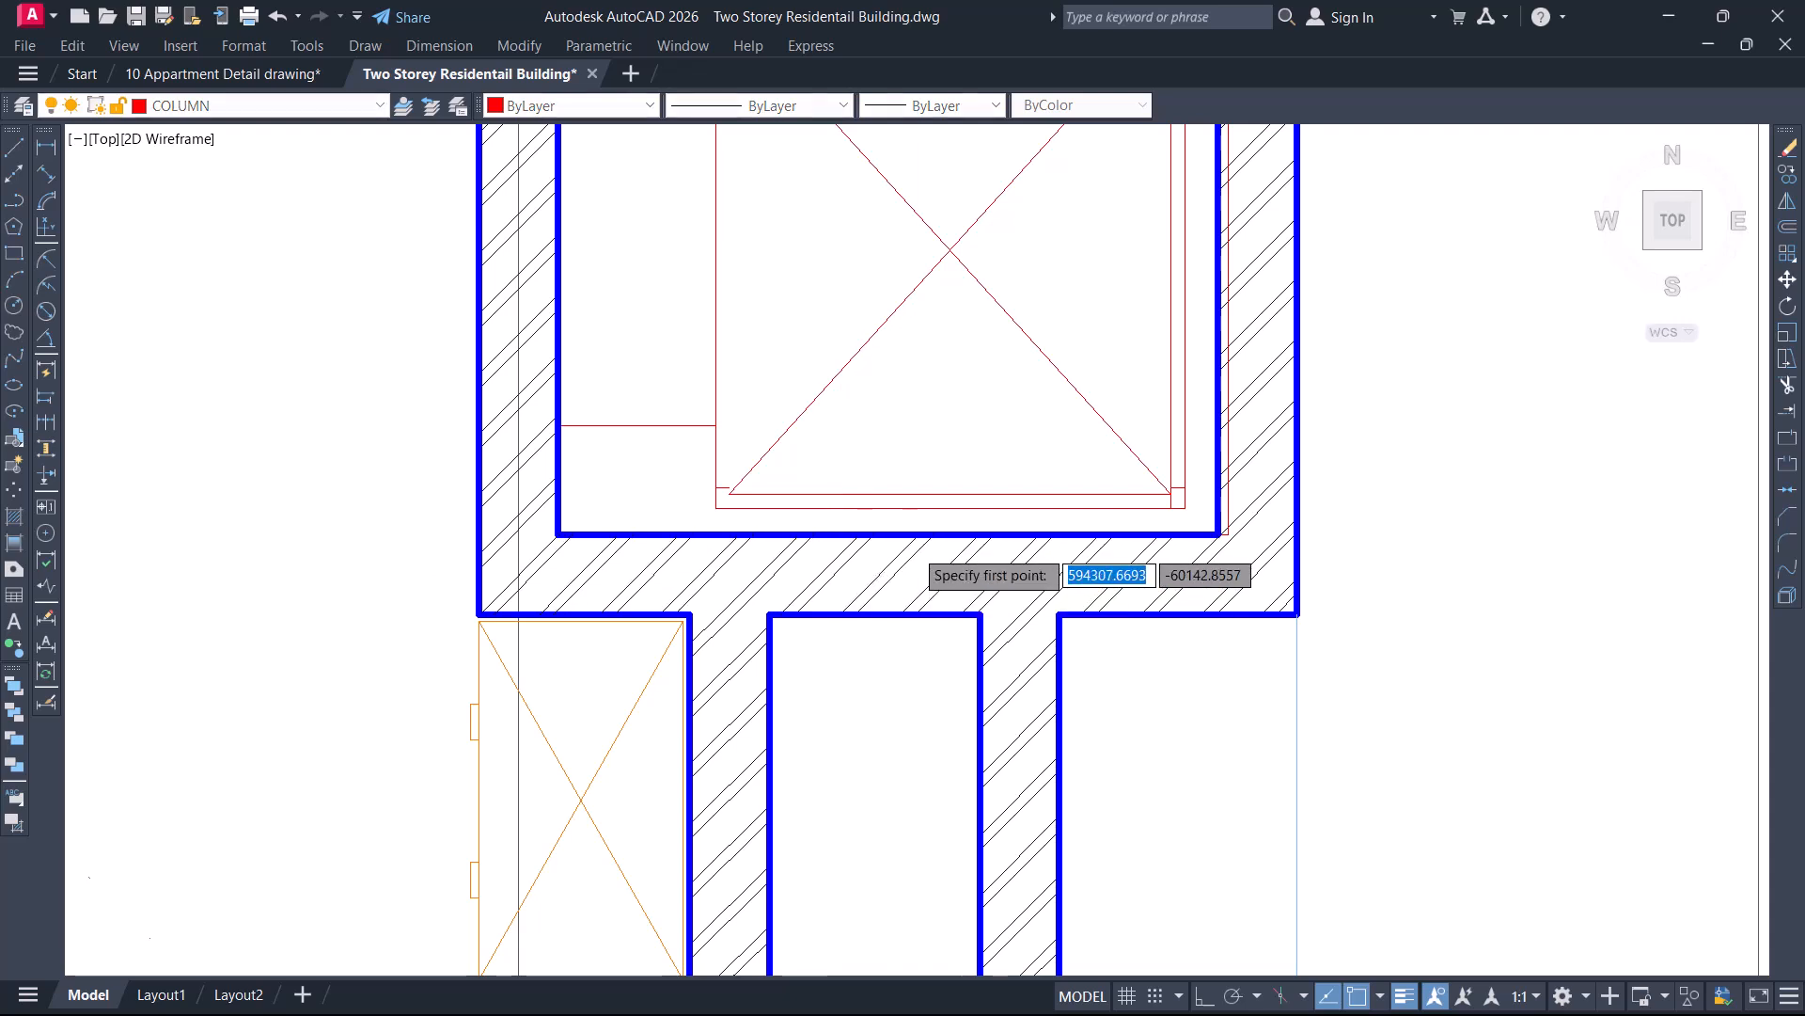
{"action": "scroll", "coordinate": [915, 549], "scroll_direction": "up", "scroll_amount": 4}
{"action": "left_click", "coordinate": [860, 509]}
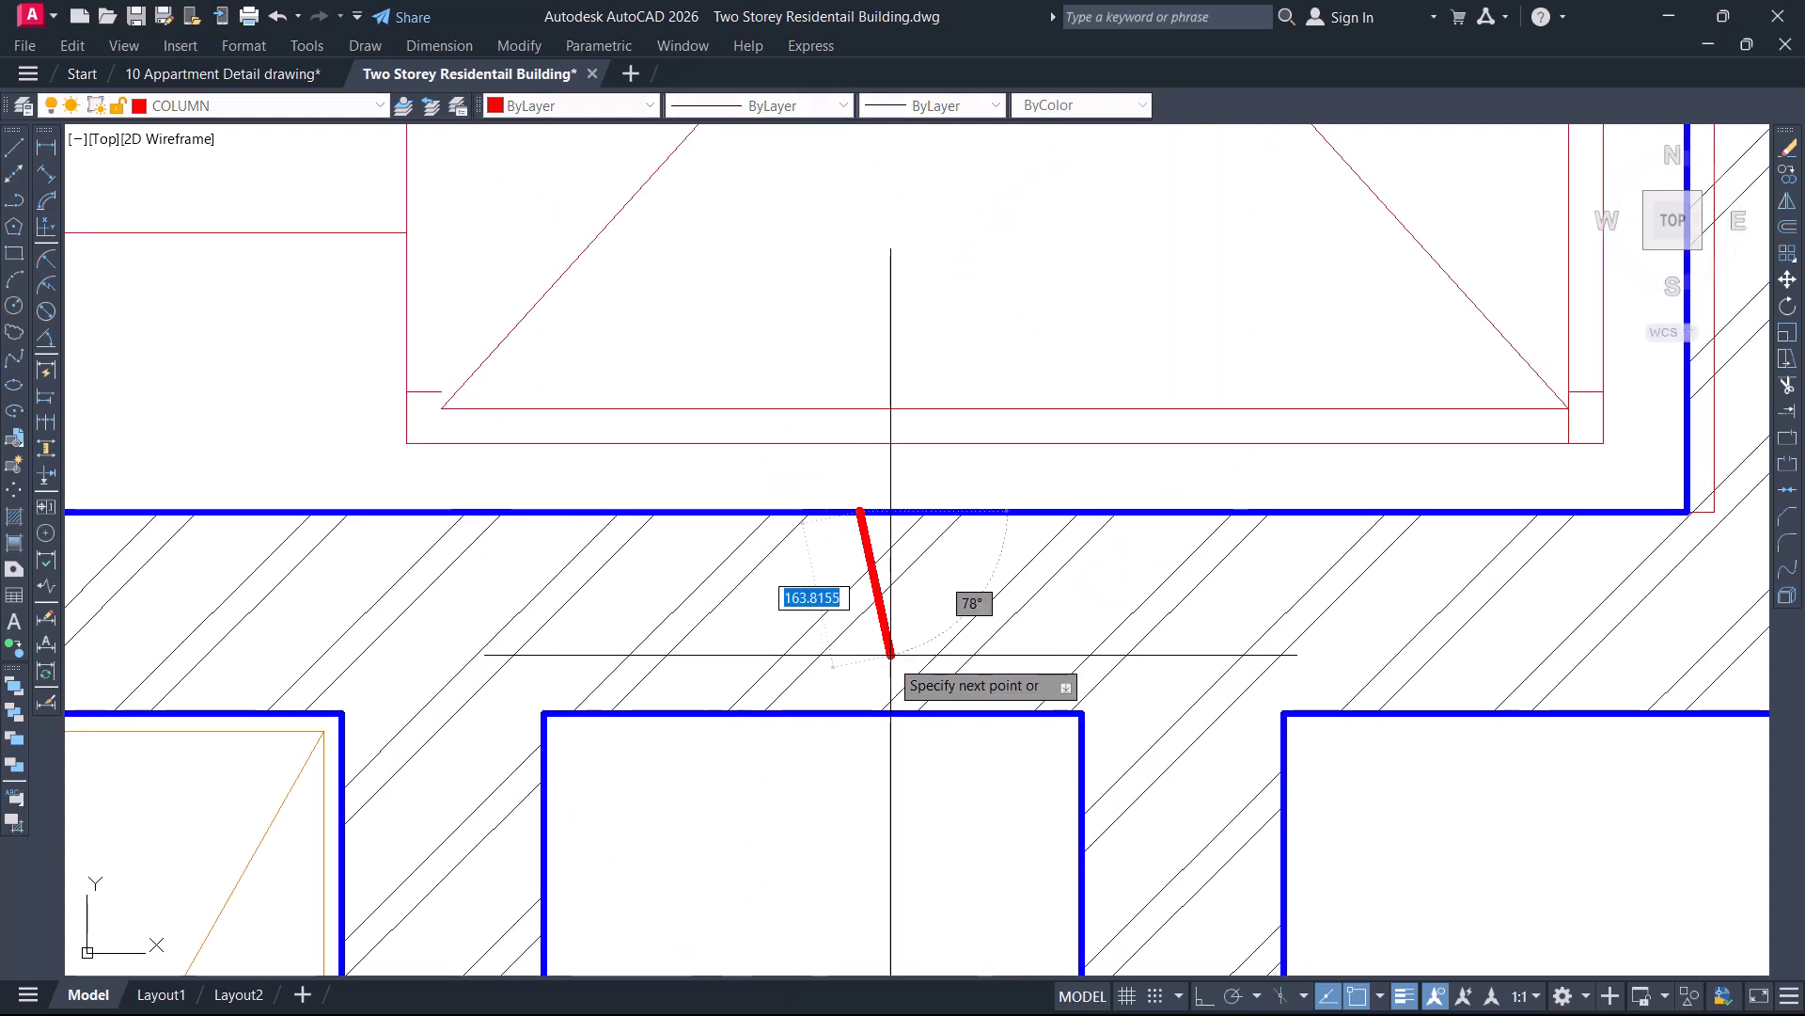
{"action": "left_click", "coordinate": [859, 712]}
{"action": "key", "text": "Return"}
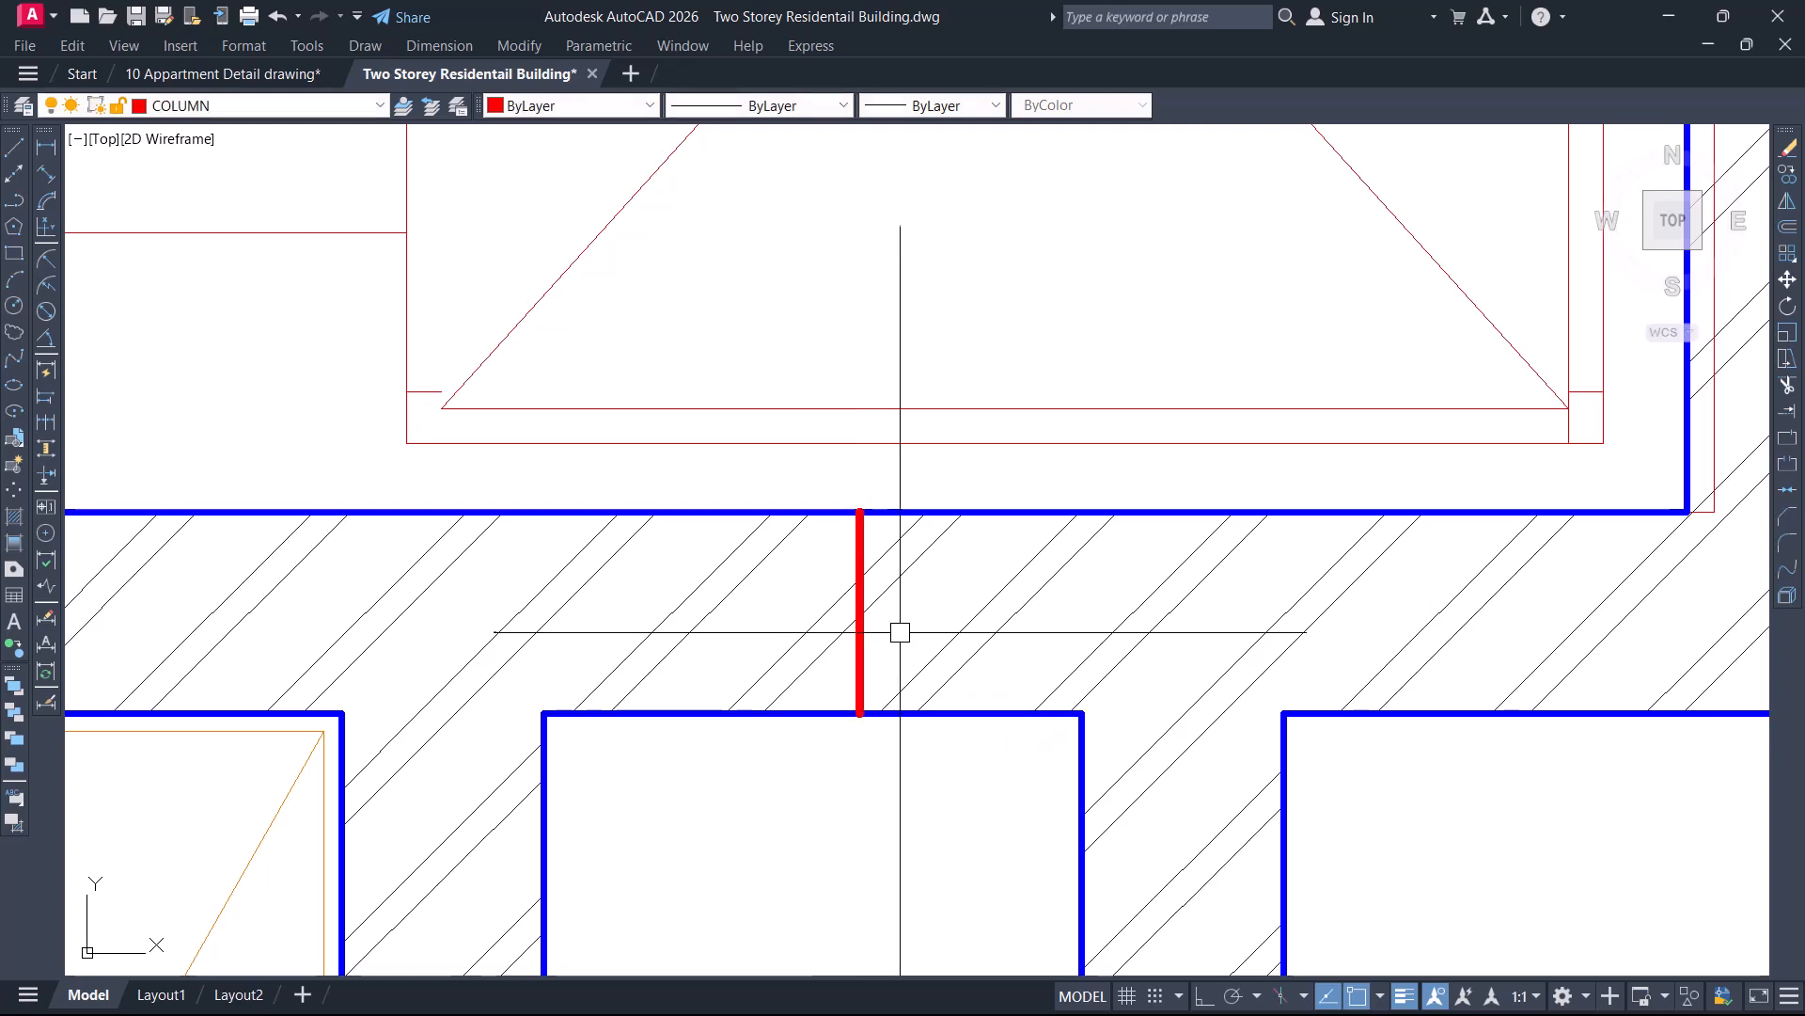
Draw a horizontal construction line through the helper line's midpoint in the lift shaft's south wall, and delete the helper line
{"action": "type", "text": "XL"}
{"action": "key", "text": "Return"}
{"action": "type", "text": "h"}
{"action": "key", "text": "Return"}
{"action": "scroll", "coordinate": [851, 626], "scroll_direction": "up", "scroll_amount": 5}
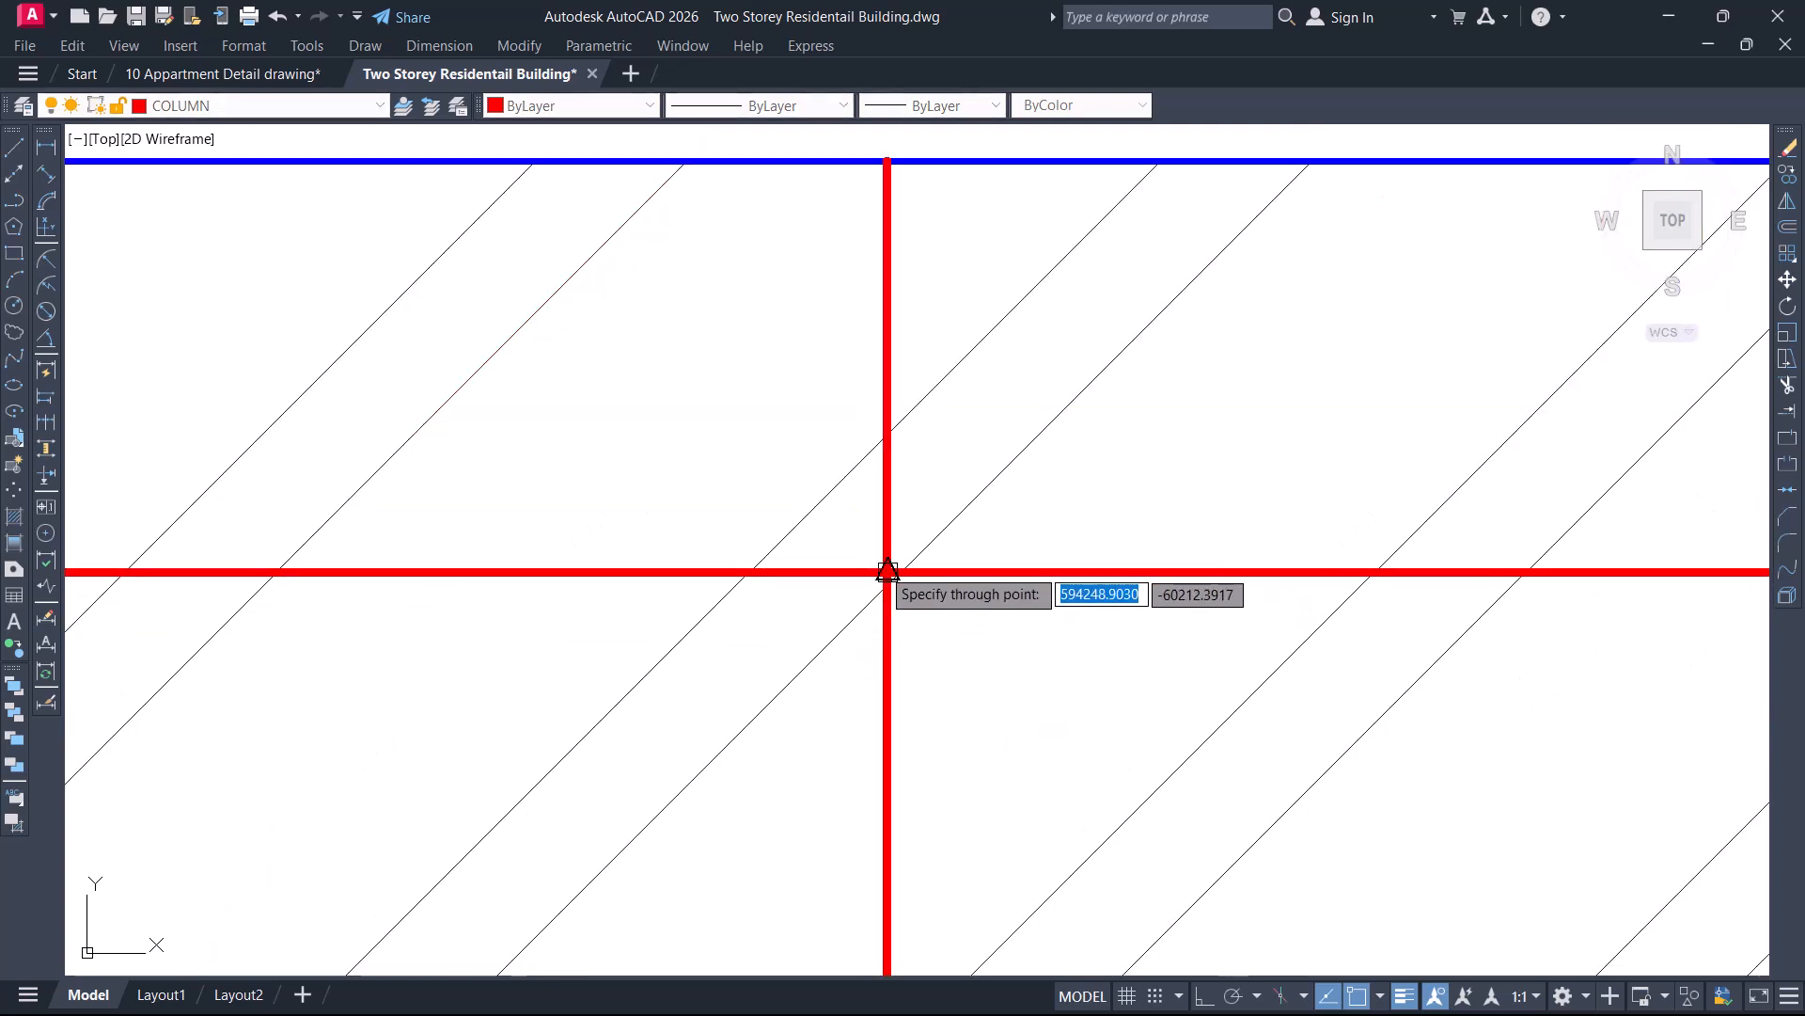
{"action": "left_click", "coordinate": [887, 522]}
{"action": "key", "text": "Return"}
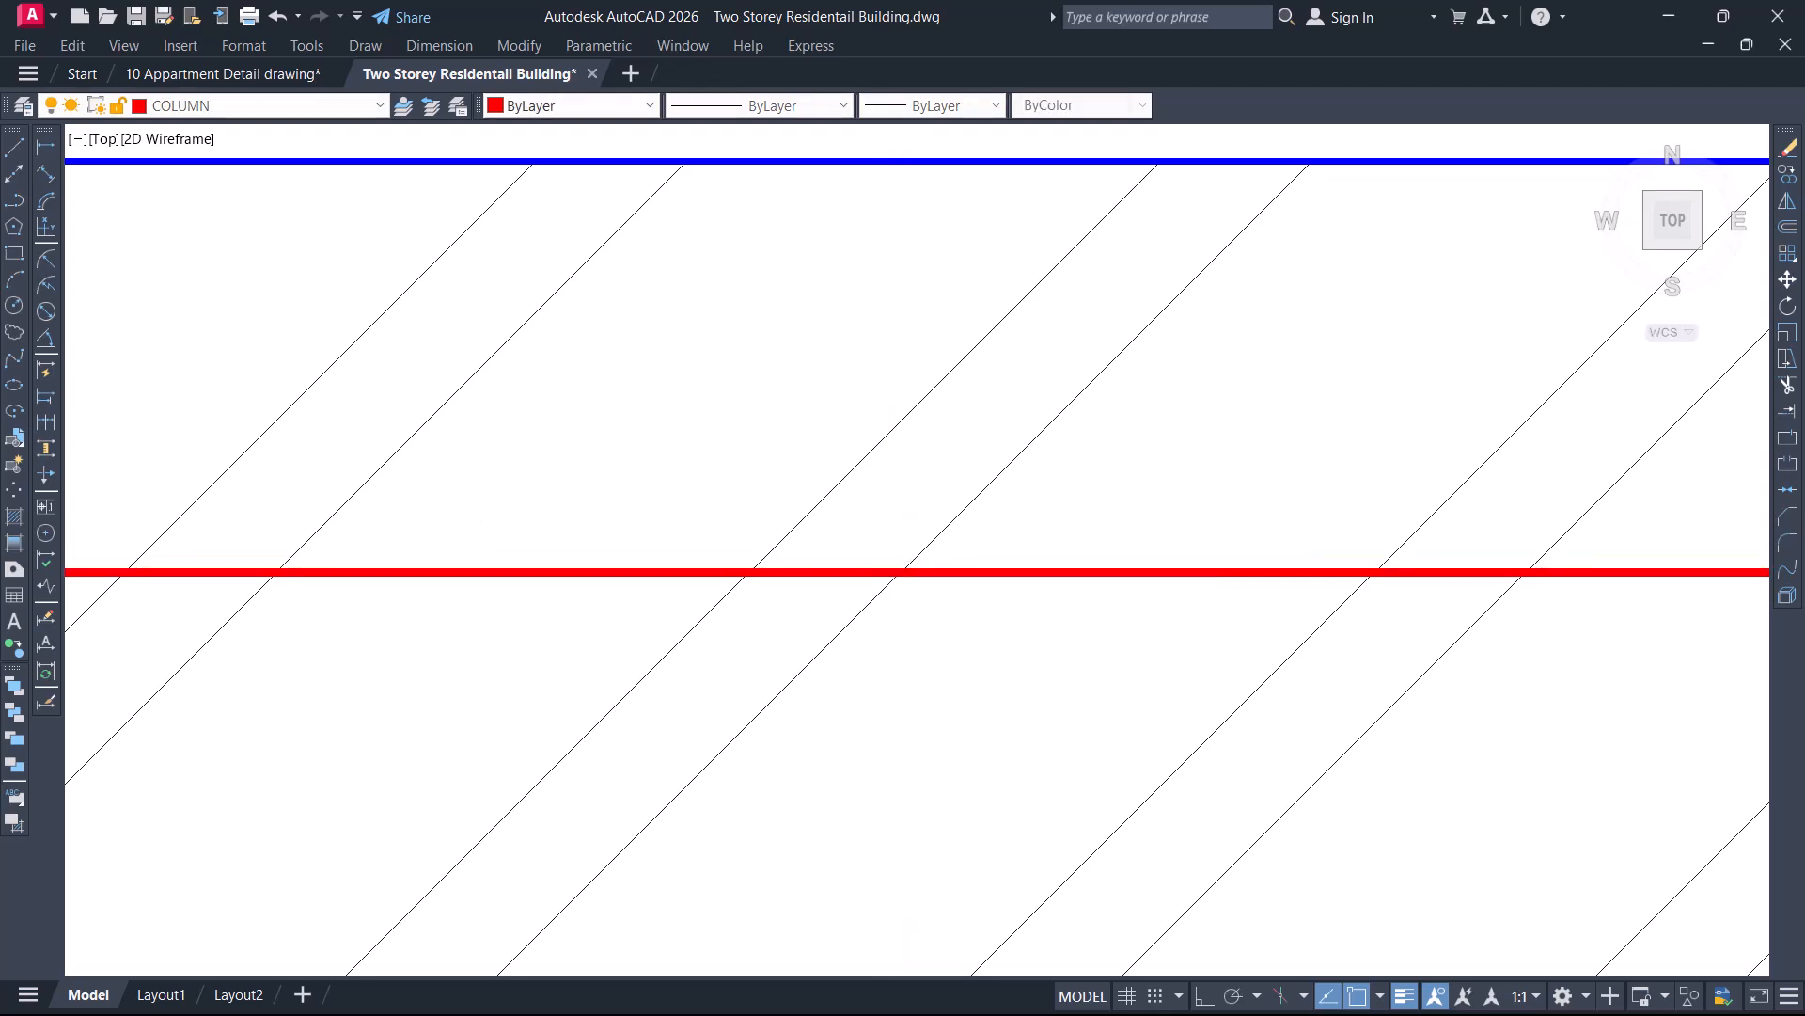
Match the properties of the lift shaft's new horizontal construction line to the vertical grid line through the shaft's west wall
{"action": "scroll", "coordinate": [952, 528], "scroll_direction": "up", "scroll_amount": 6}
{"action": "middle_click_drag", "start_coordinate": [984, 524], "coordinate": [1029, 559]}
{"action": "type", "text": "ma"}
{"action": "key", "text": "Return"}
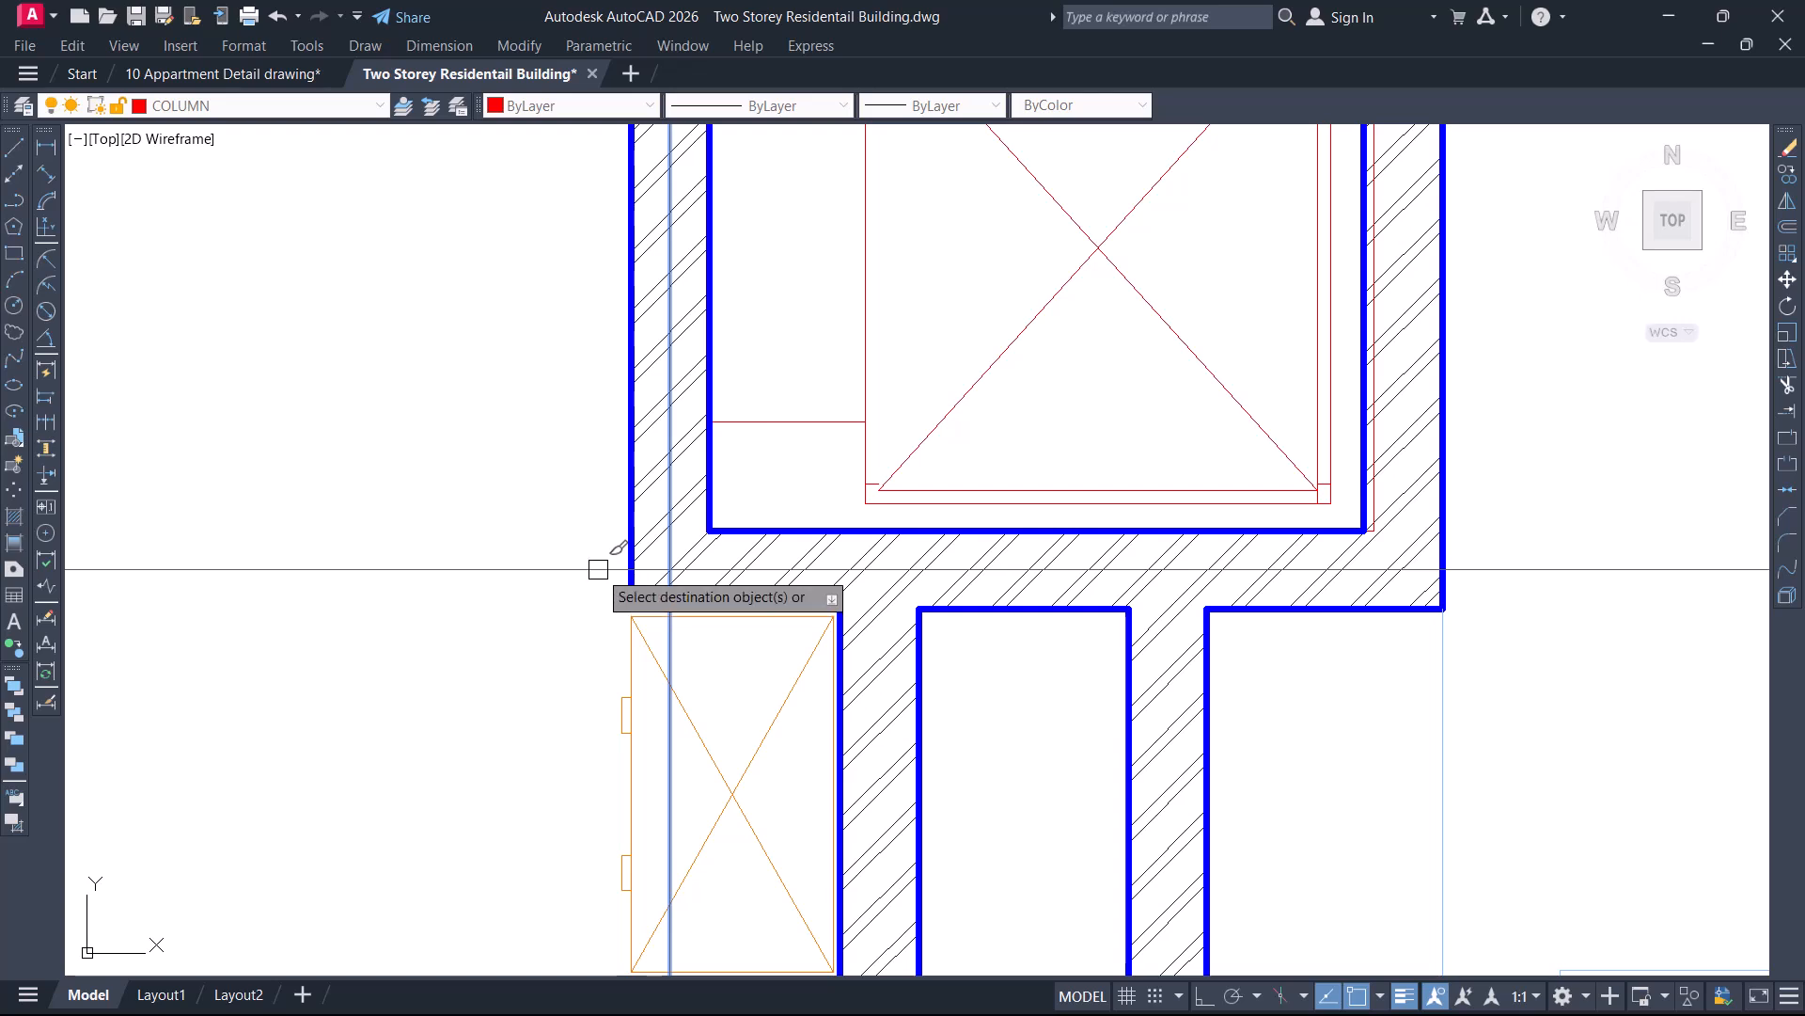
{"action": "scroll", "coordinate": [743, 566], "scroll_direction": "down", "scroll_amount": 5}
{"action": "key", "text": "Escape"}
{"action": "middle_click_drag", "start_coordinate": [1020, 463], "coordinate": [980, 547]}
{"action": "scroll", "coordinate": [986, 387], "scroll_direction": "up", "scroll_amount": 2}
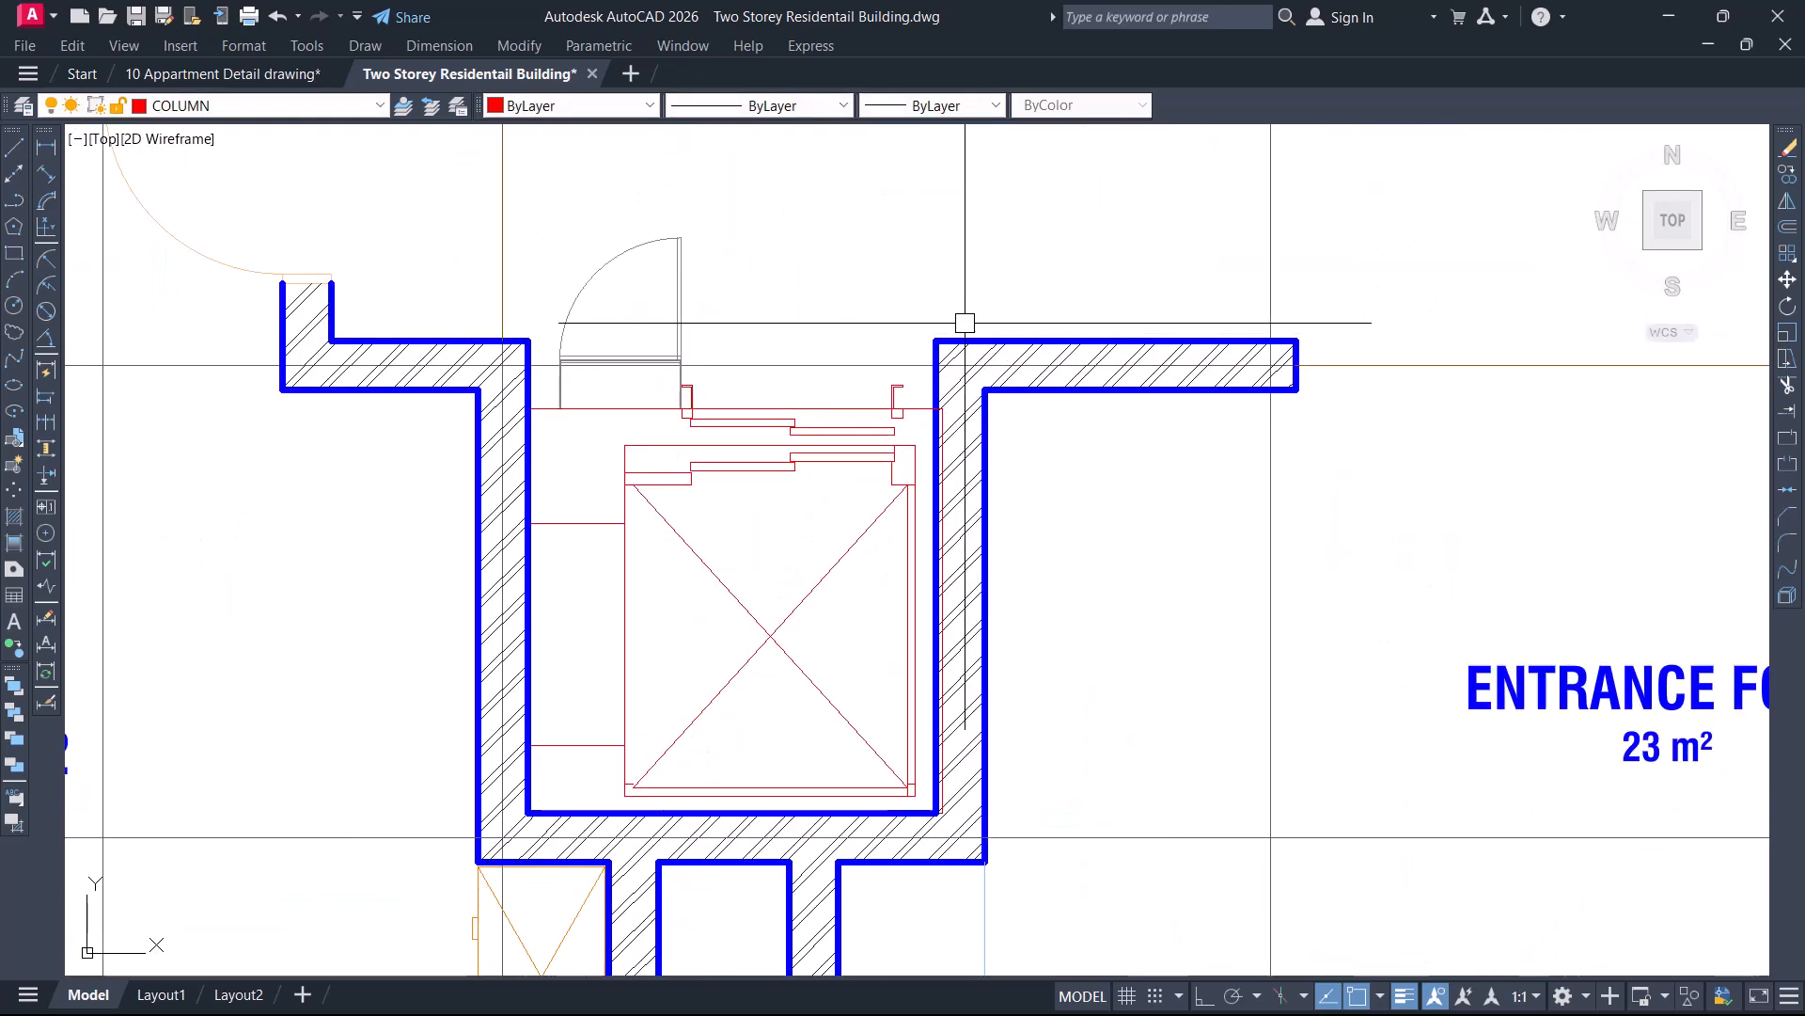
Draw a horizontal helper line about 225 mm long across the thickness of the lift shaft's wall facing the entrance foyer
{"action": "type", "text": "XL"}
{"action": "key", "text": "Return"}
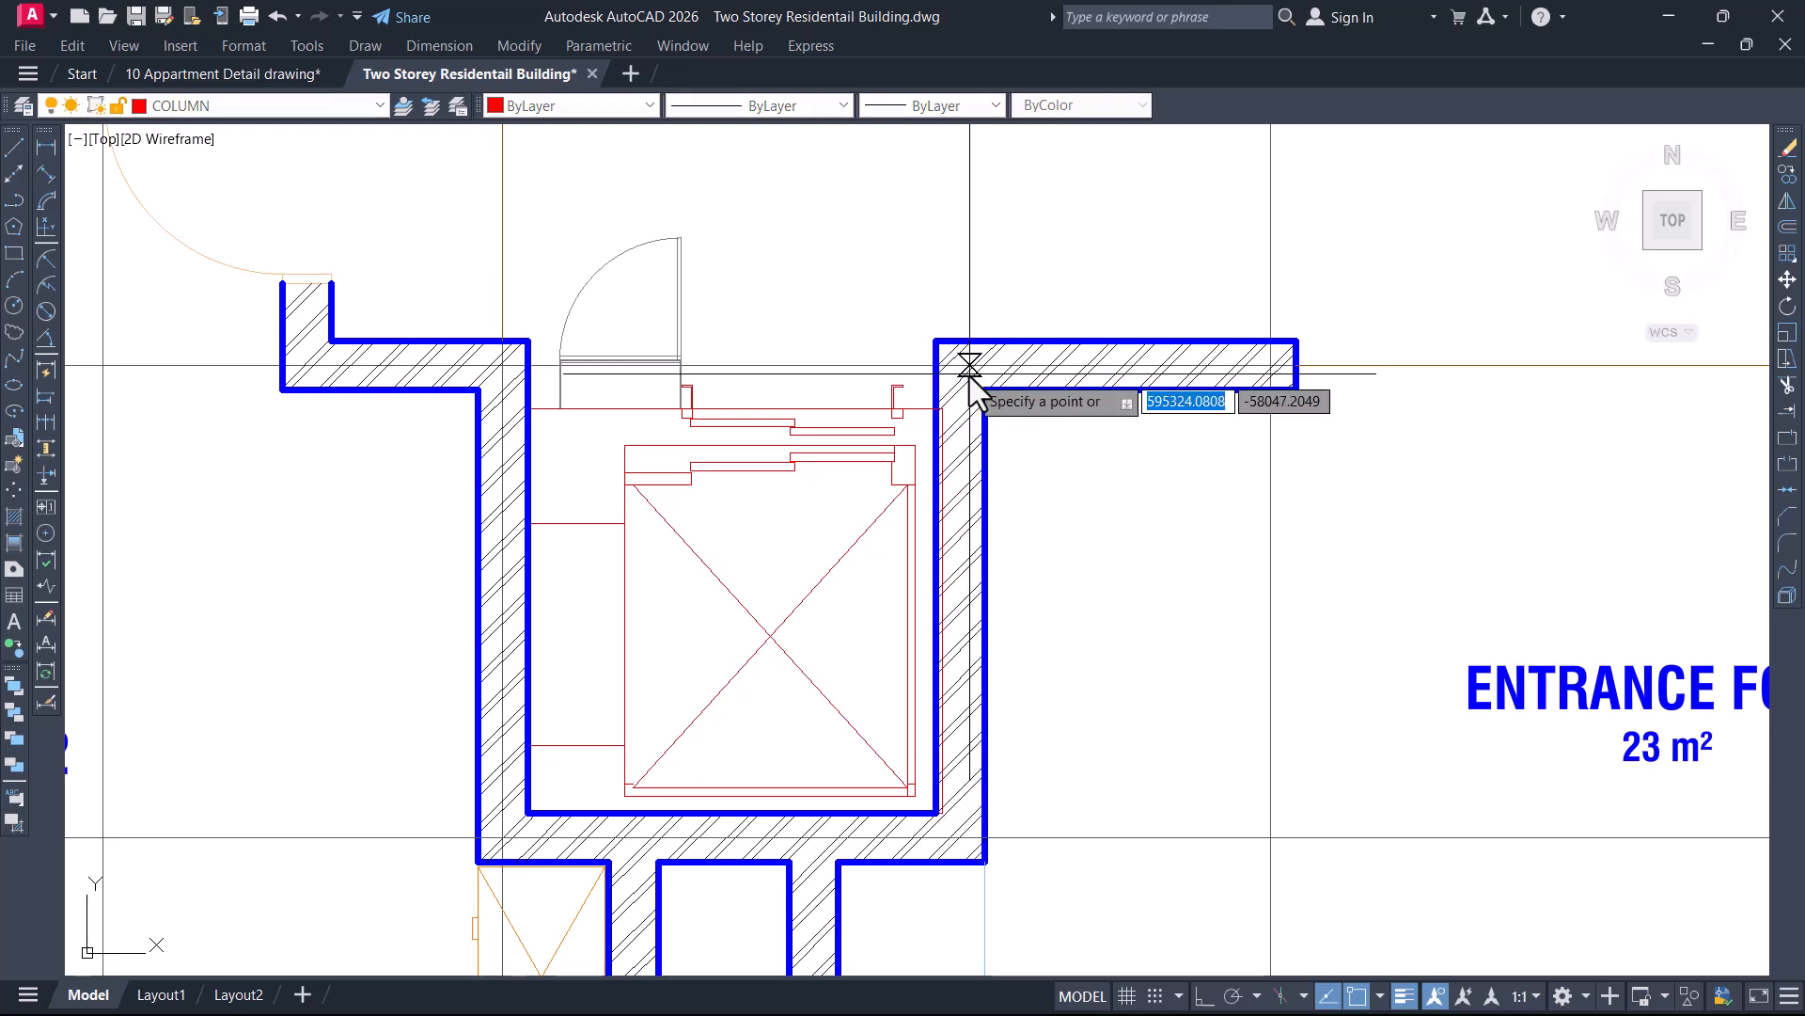
{"action": "type", "text": "L"}
{"action": "key", "text": "Return"}
{"action": "scroll", "coordinate": [951, 585], "scroll_direction": "up", "scroll_amount": 4}
{"action": "scroll", "coordinate": [940, 560], "scroll_direction": "up", "scroll_amount": 2}
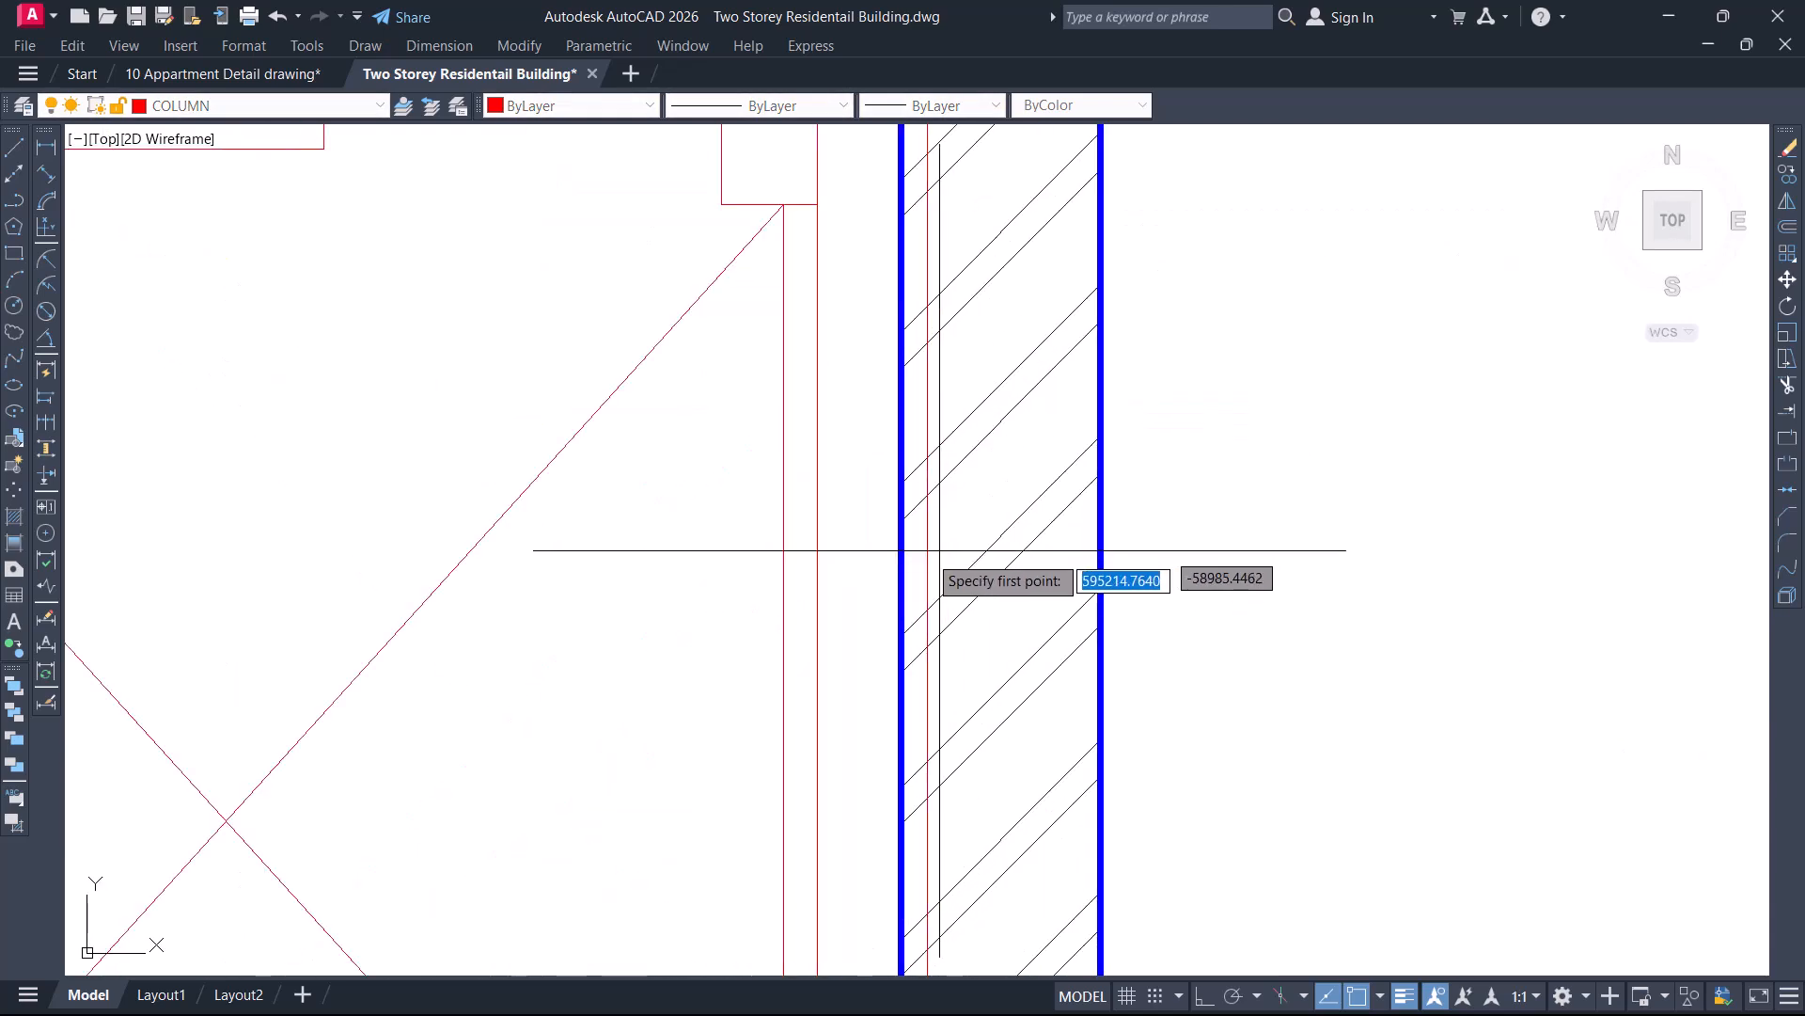
{"action": "left_click", "coordinate": [901, 556]}
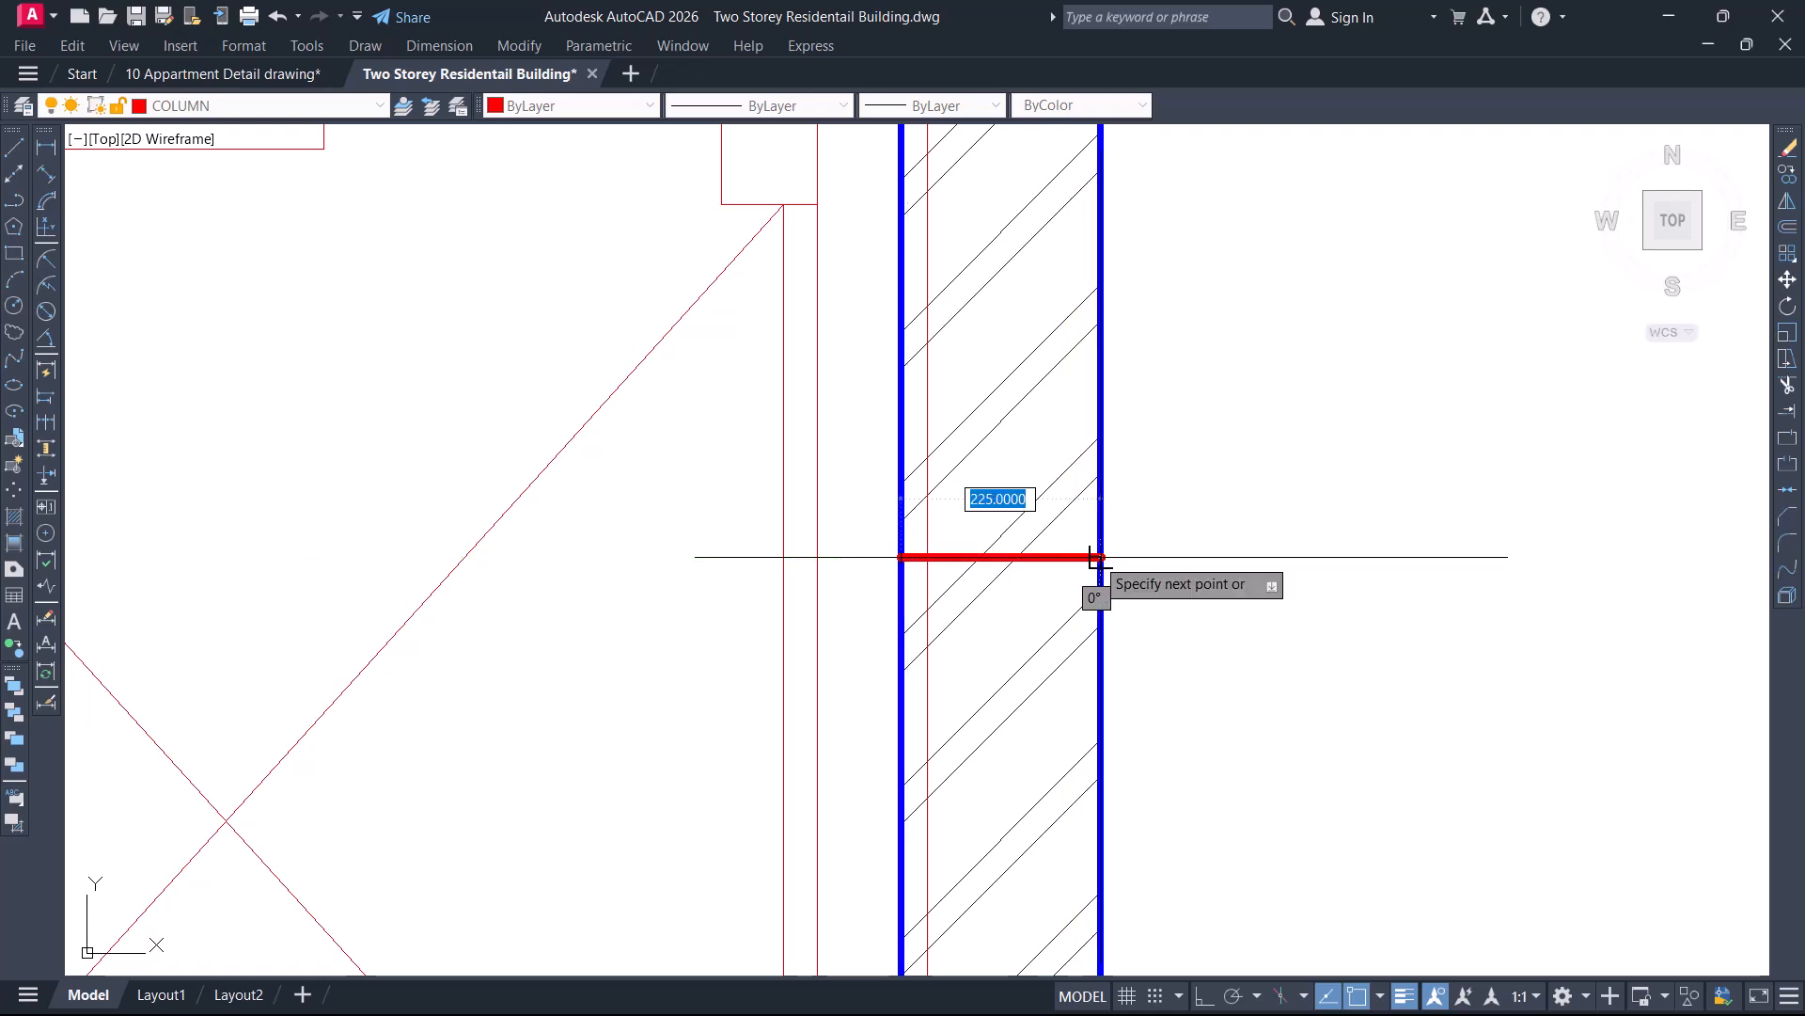
Place a vertical construction line through the helper line's midpoint and delete the helper line
{"action": "type", "text": "l"}
{"action": "key", "text": "Return"}
{"action": "type", "text": "v"}
{"action": "key", "text": "Return"}
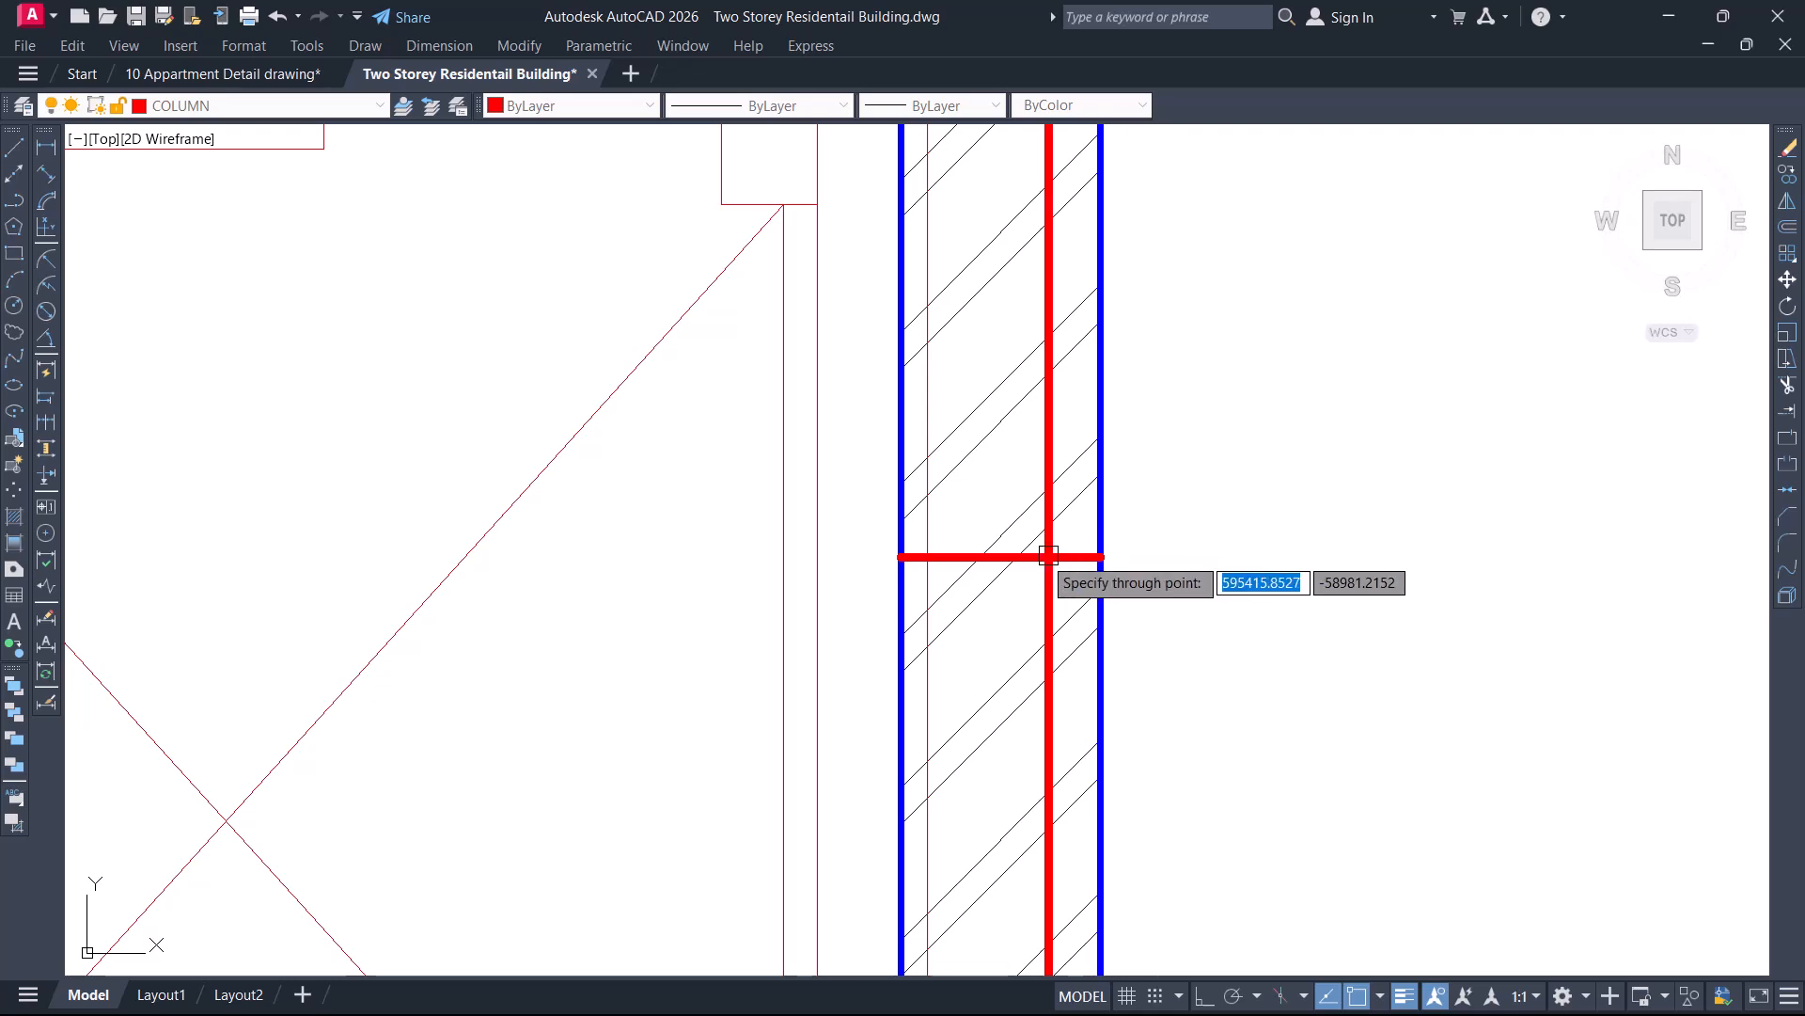
{"action": "scroll", "coordinate": [1016, 550], "scroll_direction": "up", "scroll_amount": 4}
{"action": "left_click", "coordinate": [978, 567]}
{"action": "key", "text": "Escape"}
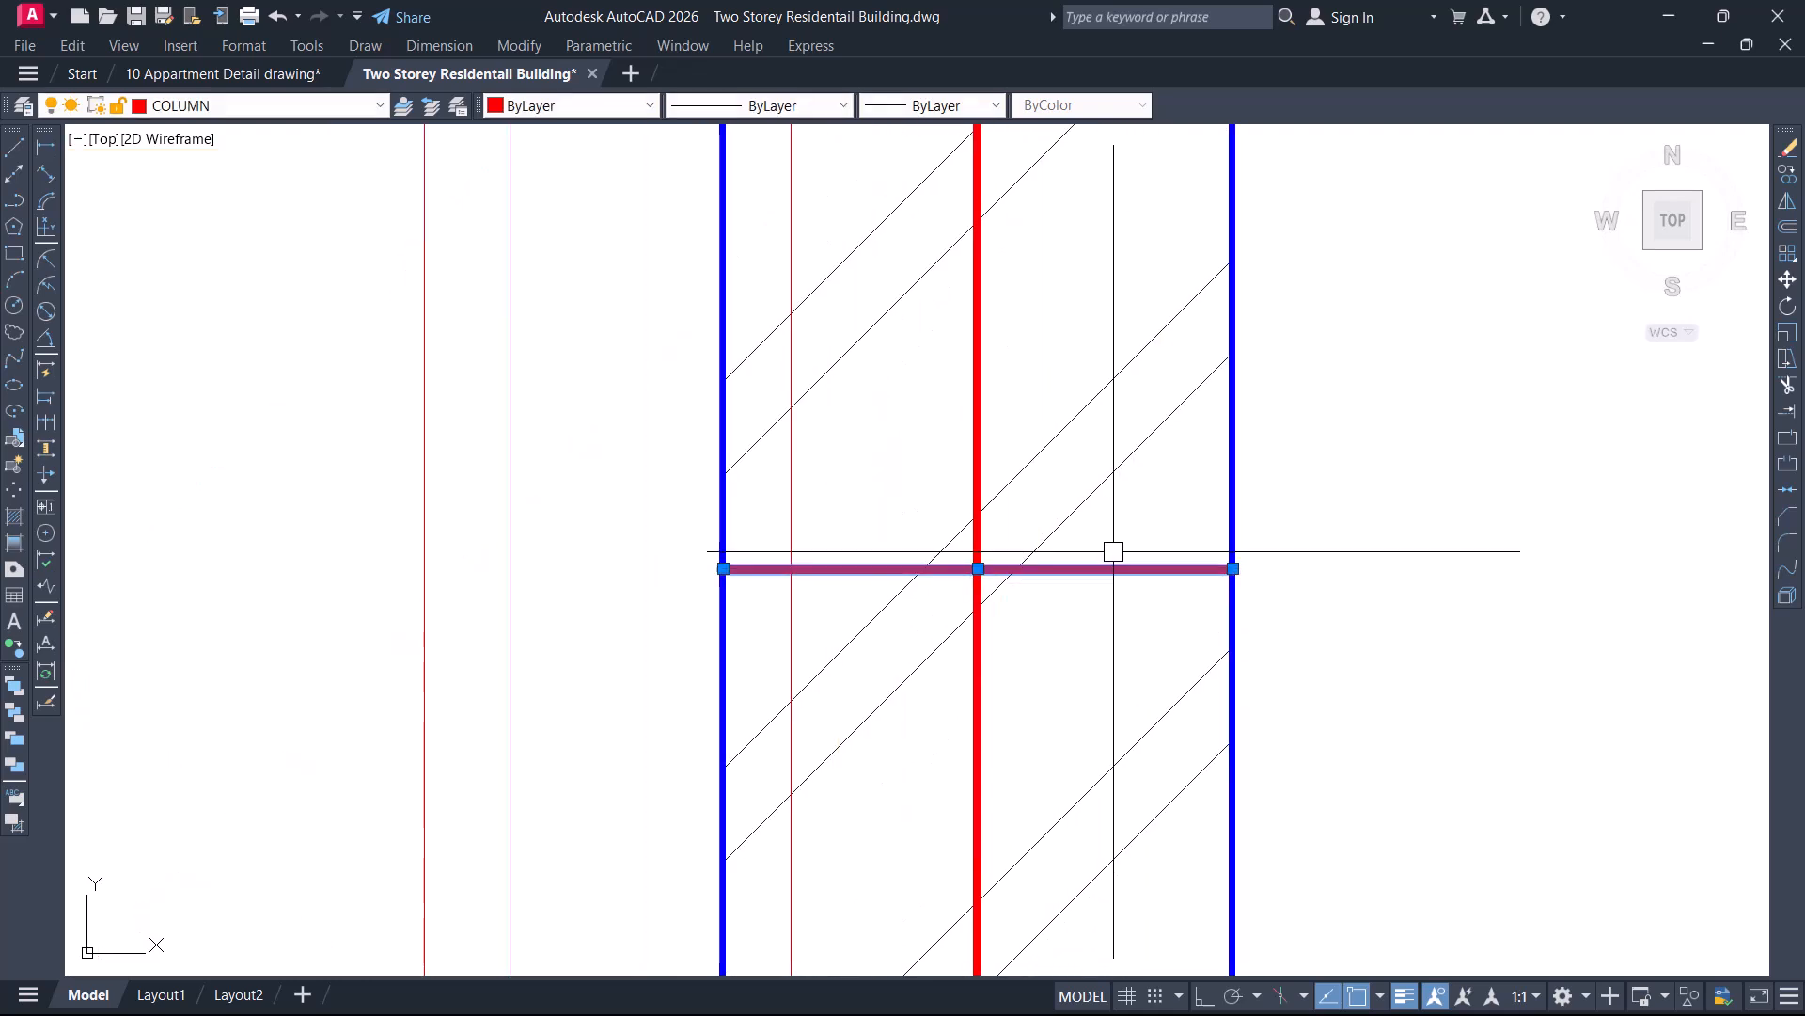
{"action": "key", "text": "Return"}
Match the properties of the horizontal grid line to the new vertical construction line in the lift shaft wall
{"action": "type", "text": "MA"}
{"action": "key", "text": "Return"}
{"action": "scroll", "coordinate": [1109, 564], "scroll_direction": "down", "scroll_amount": 8}
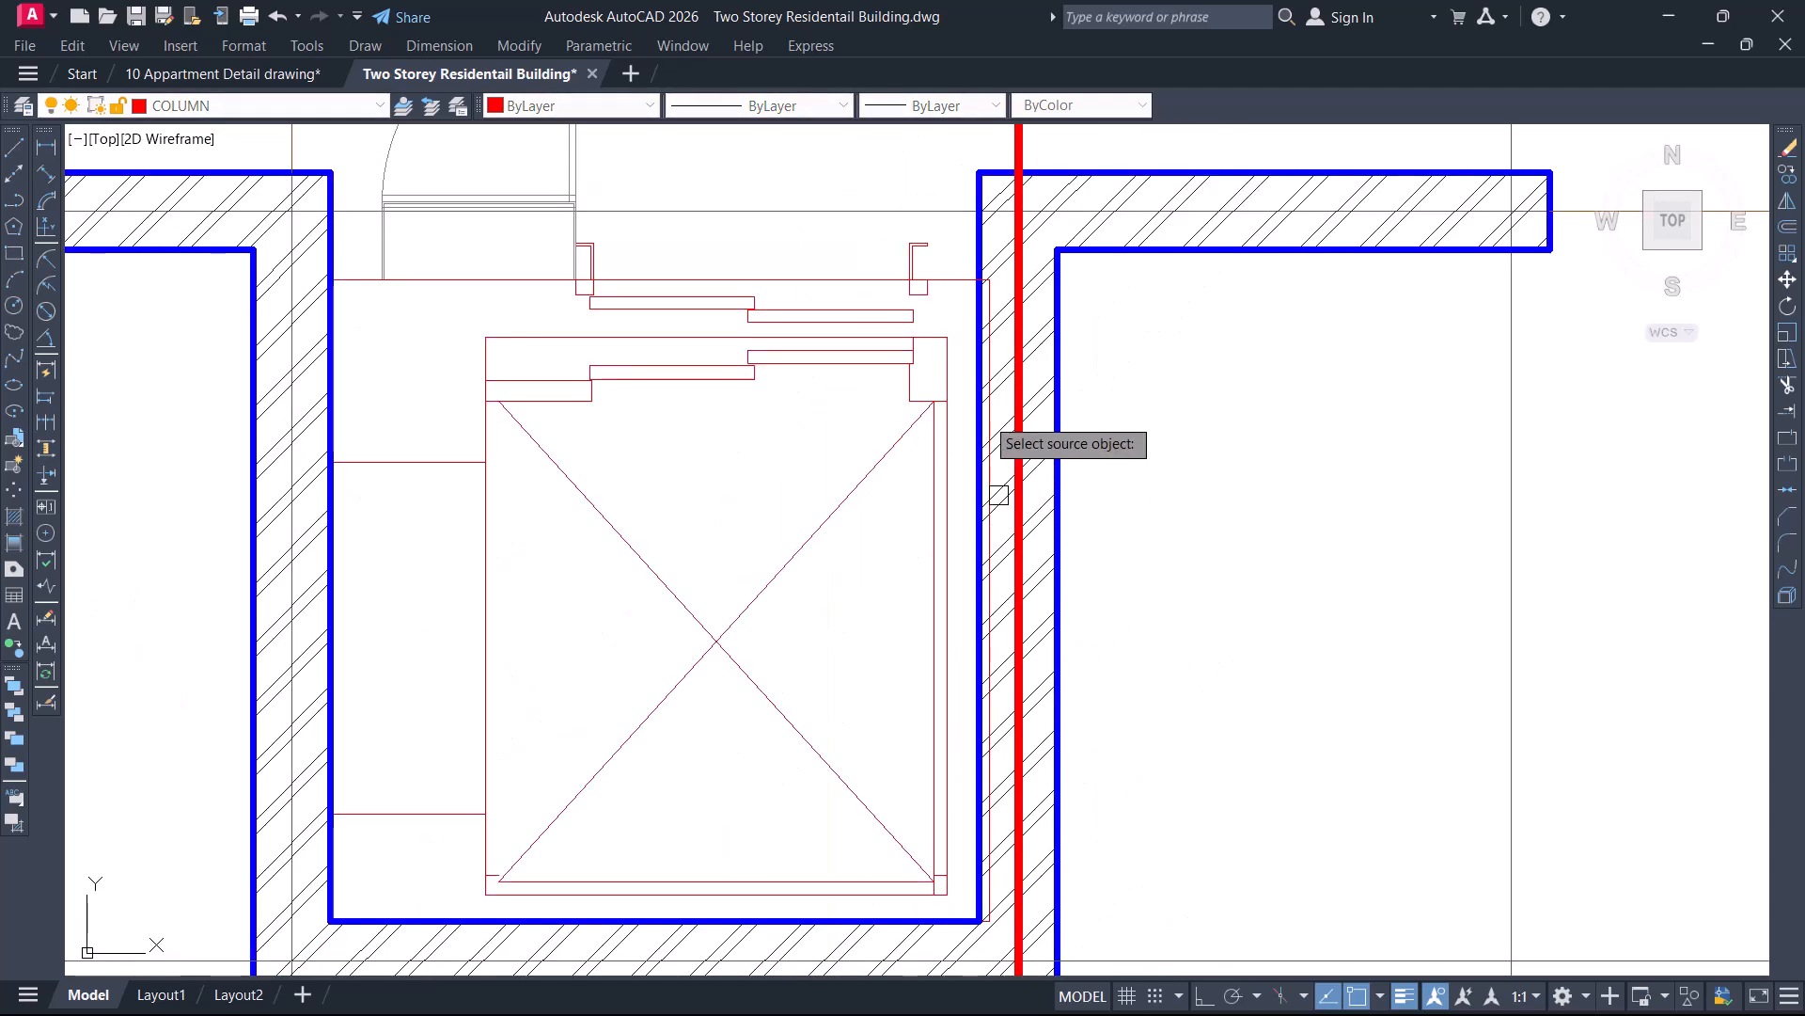
{"action": "left_click", "coordinate": [929, 211]}
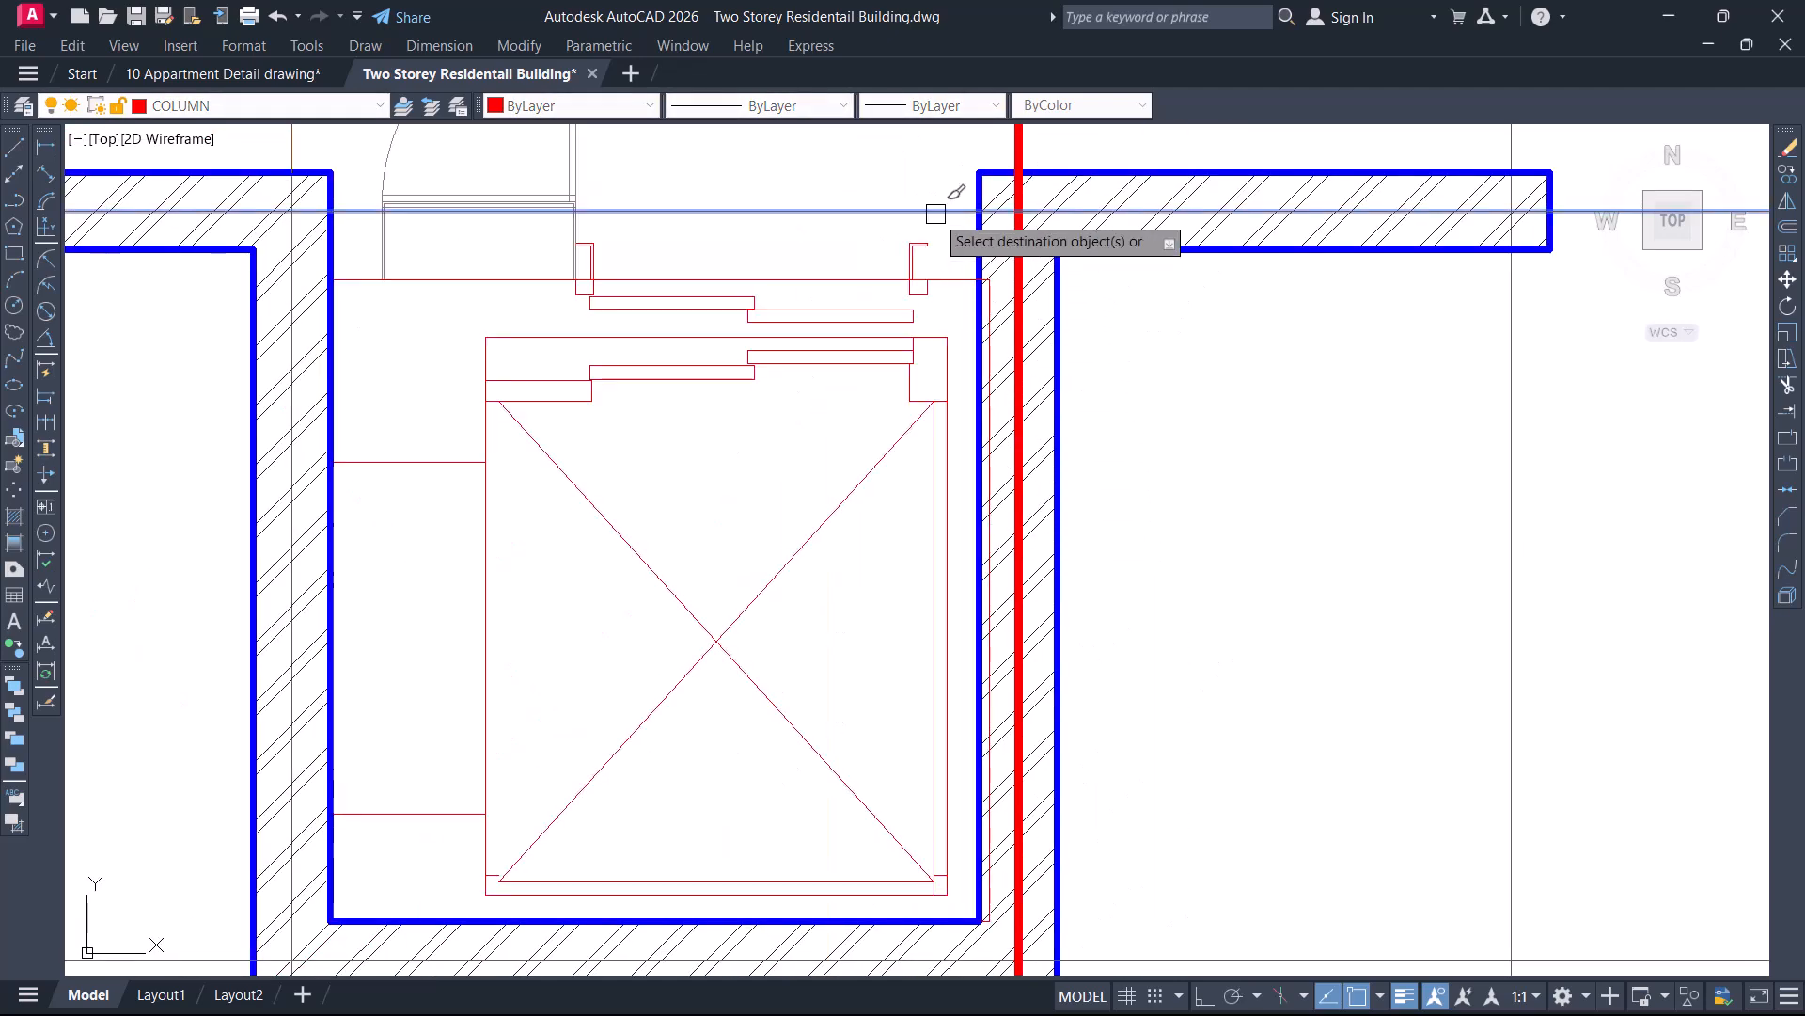
{"action": "left_click", "coordinate": [1019, 164]}
{"action": "key", "text": "Return"}
{"action": "scroll", "coordinate": [1127, 418], "scroll_direction": "down", "scroll_amount": 3}
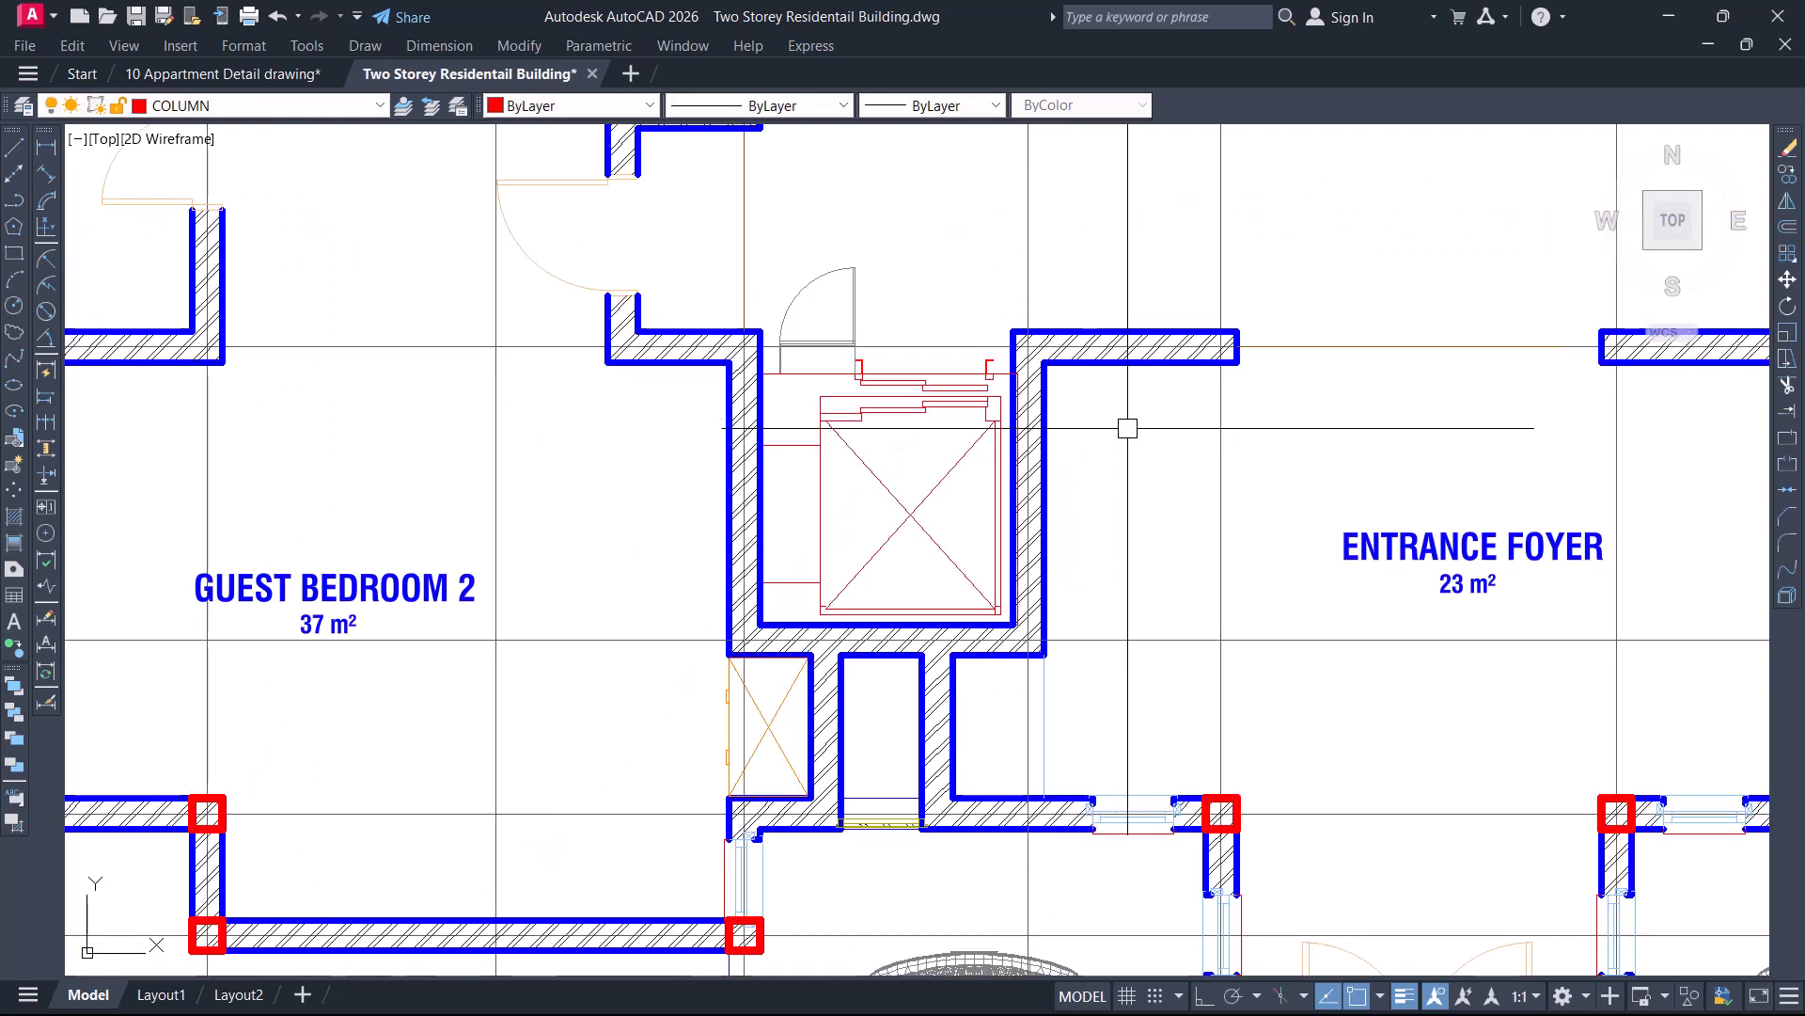
Copy the column at the outer wall junction of the toilet and bar to the outer wall junction of the bar and private living room
{"action": "middle_click_drag", "start_coordinate": [1073, 621], "coordinate": [1090, 458]}
{"action": "mouse_move", "coordinate": [1146, 592]}
{"action": "middle_mouse_down"}
{"action": "mouse_move", "coordinate": [1133, 572]}
{"action": "mouse_move", "coordinate": [1085, 649]}
{"action": "middle_mouse_up"}
{"action": "middle_click_drag", "start_coordinate": [1041, 438], "coordinate": [1036, 573]}
{"action": "scroll", "coordinate": [1009, 593], "scroll_direction": "down", "scroll_amount": 2}
{"action": "mouse_move", "coordinate": [849, 495]}
{"action": "middle_mouse_down"}
{"action": "mouse_move", "coordinate": [849, 551]}
{"action": "mouse_move", "coordinate": [978, 773]}
{"action": "mouse_move", "coordinate": [970, 805]}
{"action": "middle_mouse_up"}
{"action": "scroll", "coordinate": [899, 754], "scroll_direction": "down", "scroll_amount": 4}
{"action": "scroll", "coordinate": [785, 678], "scroll_direction": "up", "scroll_amount": 2}
{"action": "scroll", "coordinate": [1006, 587], "scroll_direction": "up", "scroll_amount": 8}
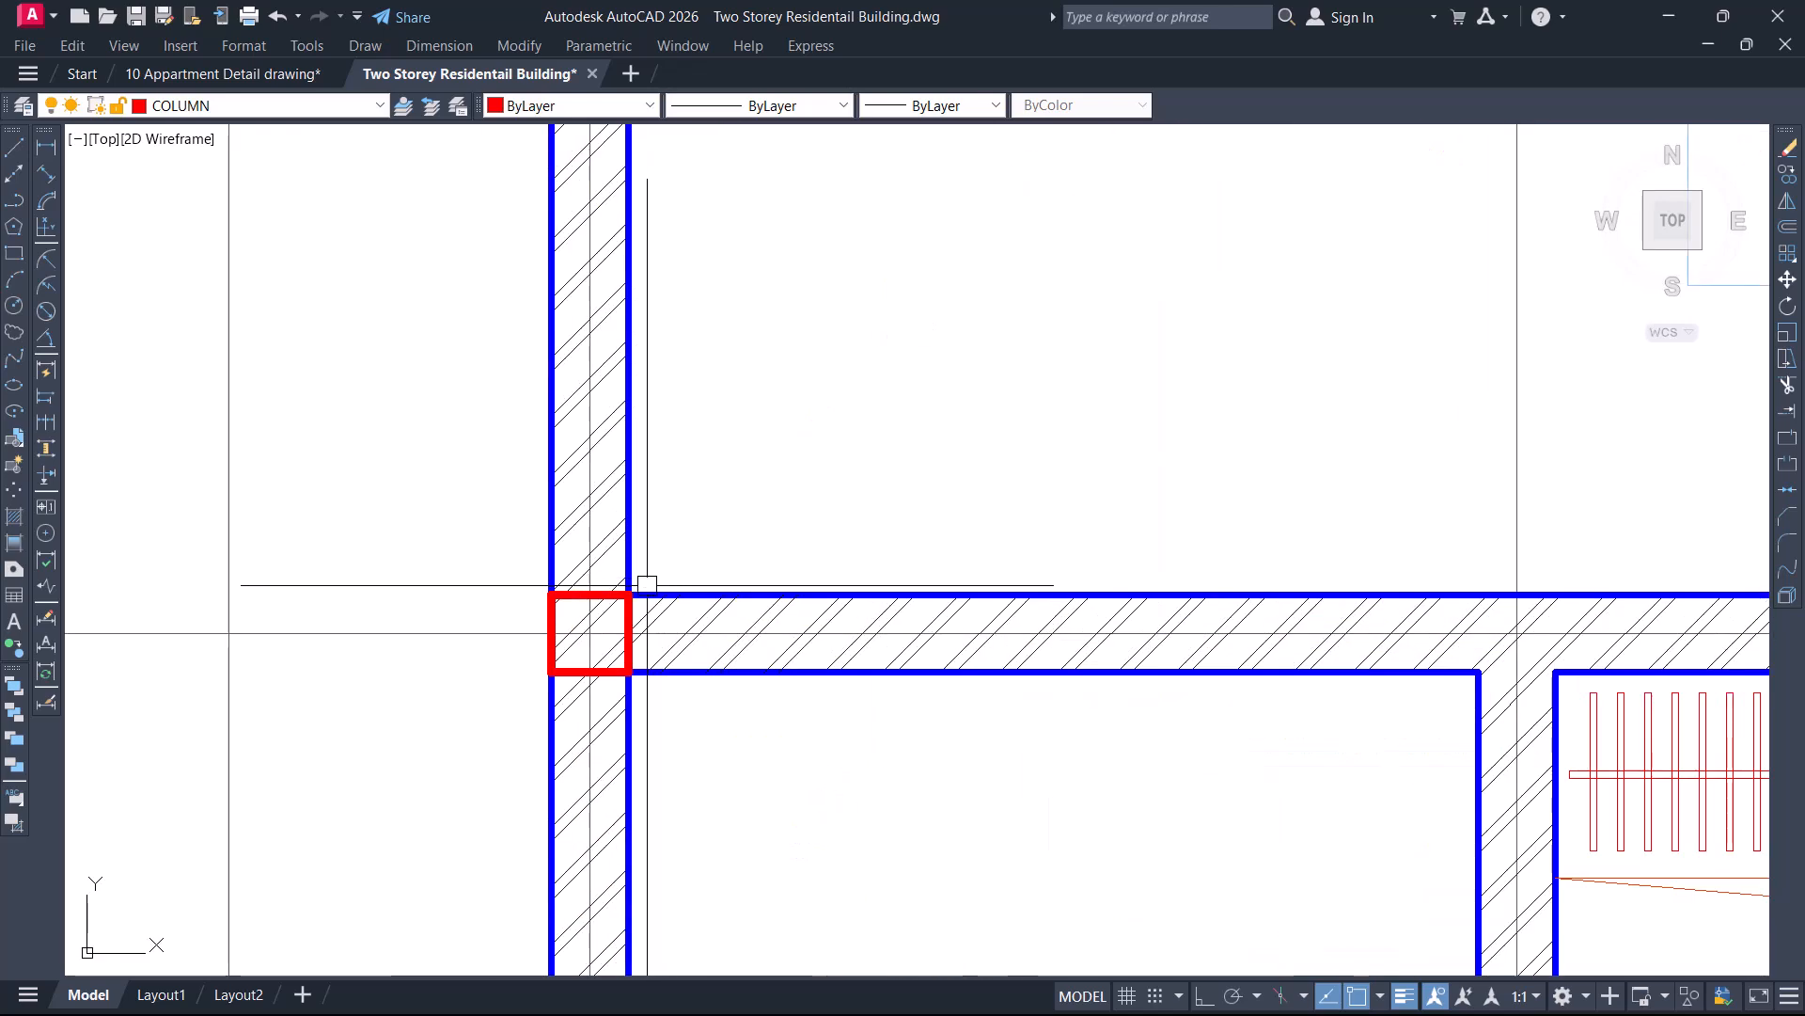
{"action": "type", "text": "co"}
{"action": "key", "text": "Return"}
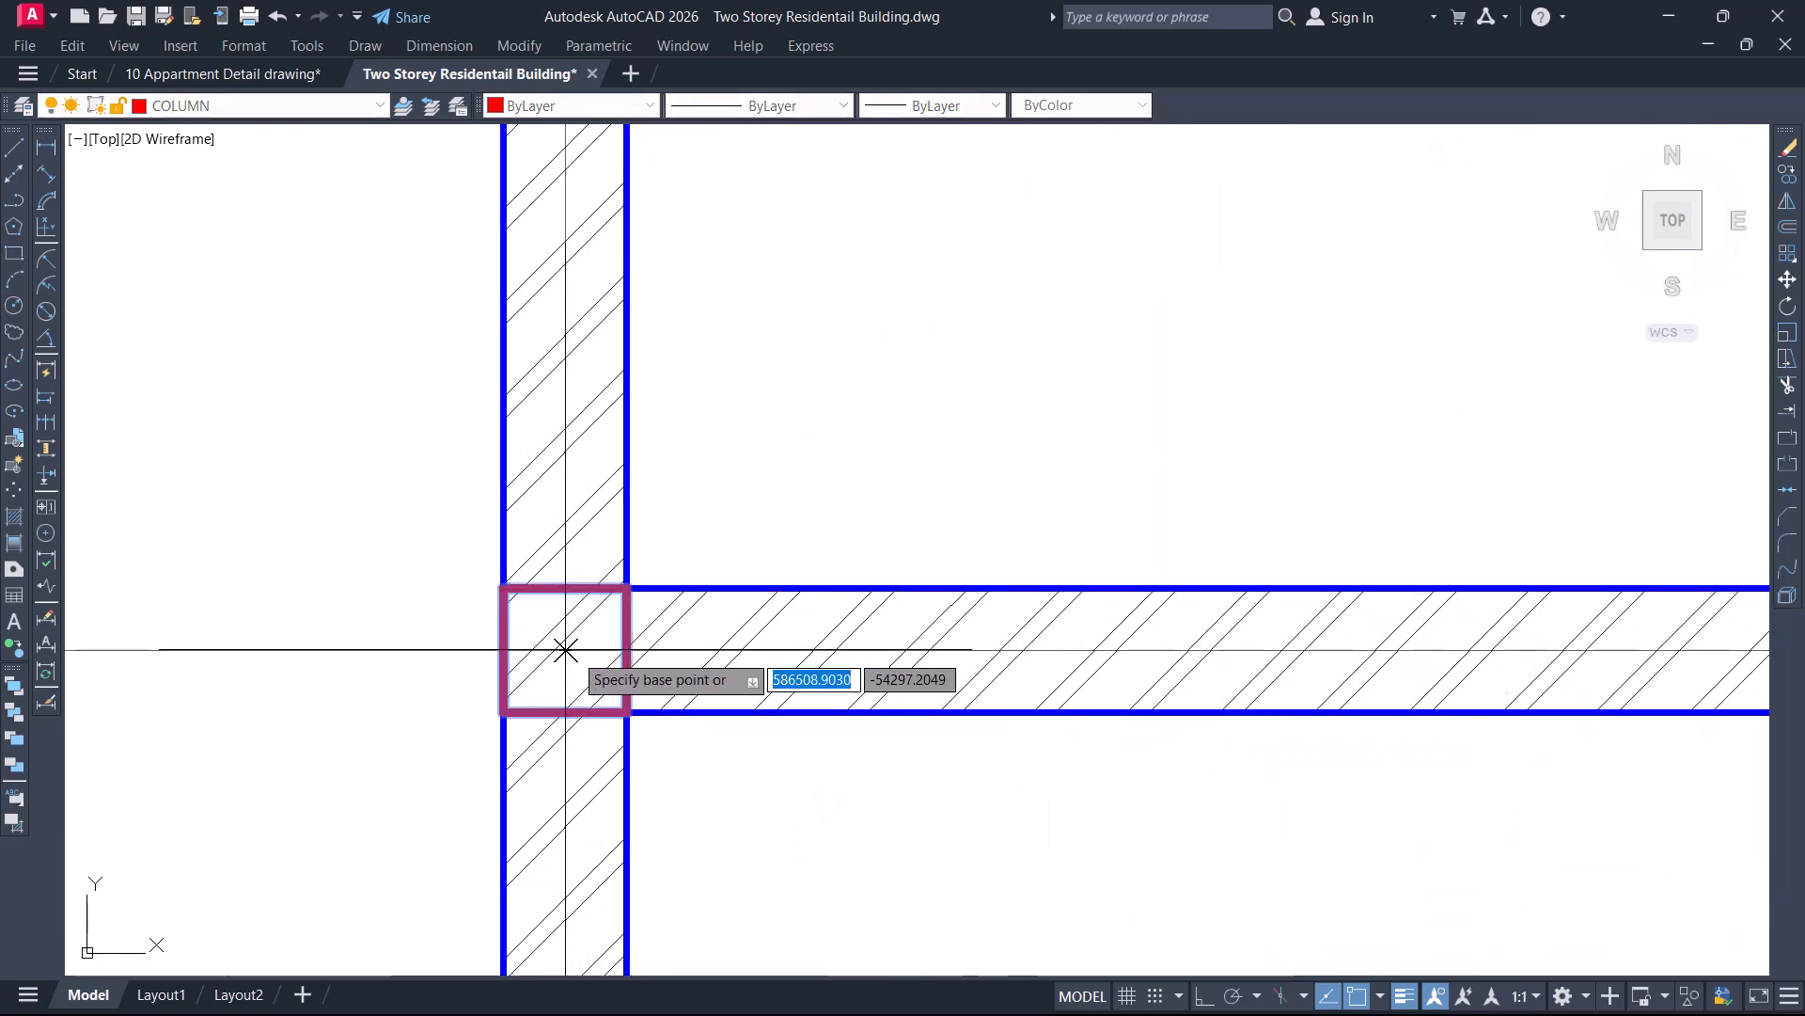
{"action": "scroll", "coordinate": [719, 722], "scroll_direction": "down", "scroll_amount": 4}
{"action": "middle_click_drag", "start_coordinate": [861, 468], "coordinate": [832, 844]}
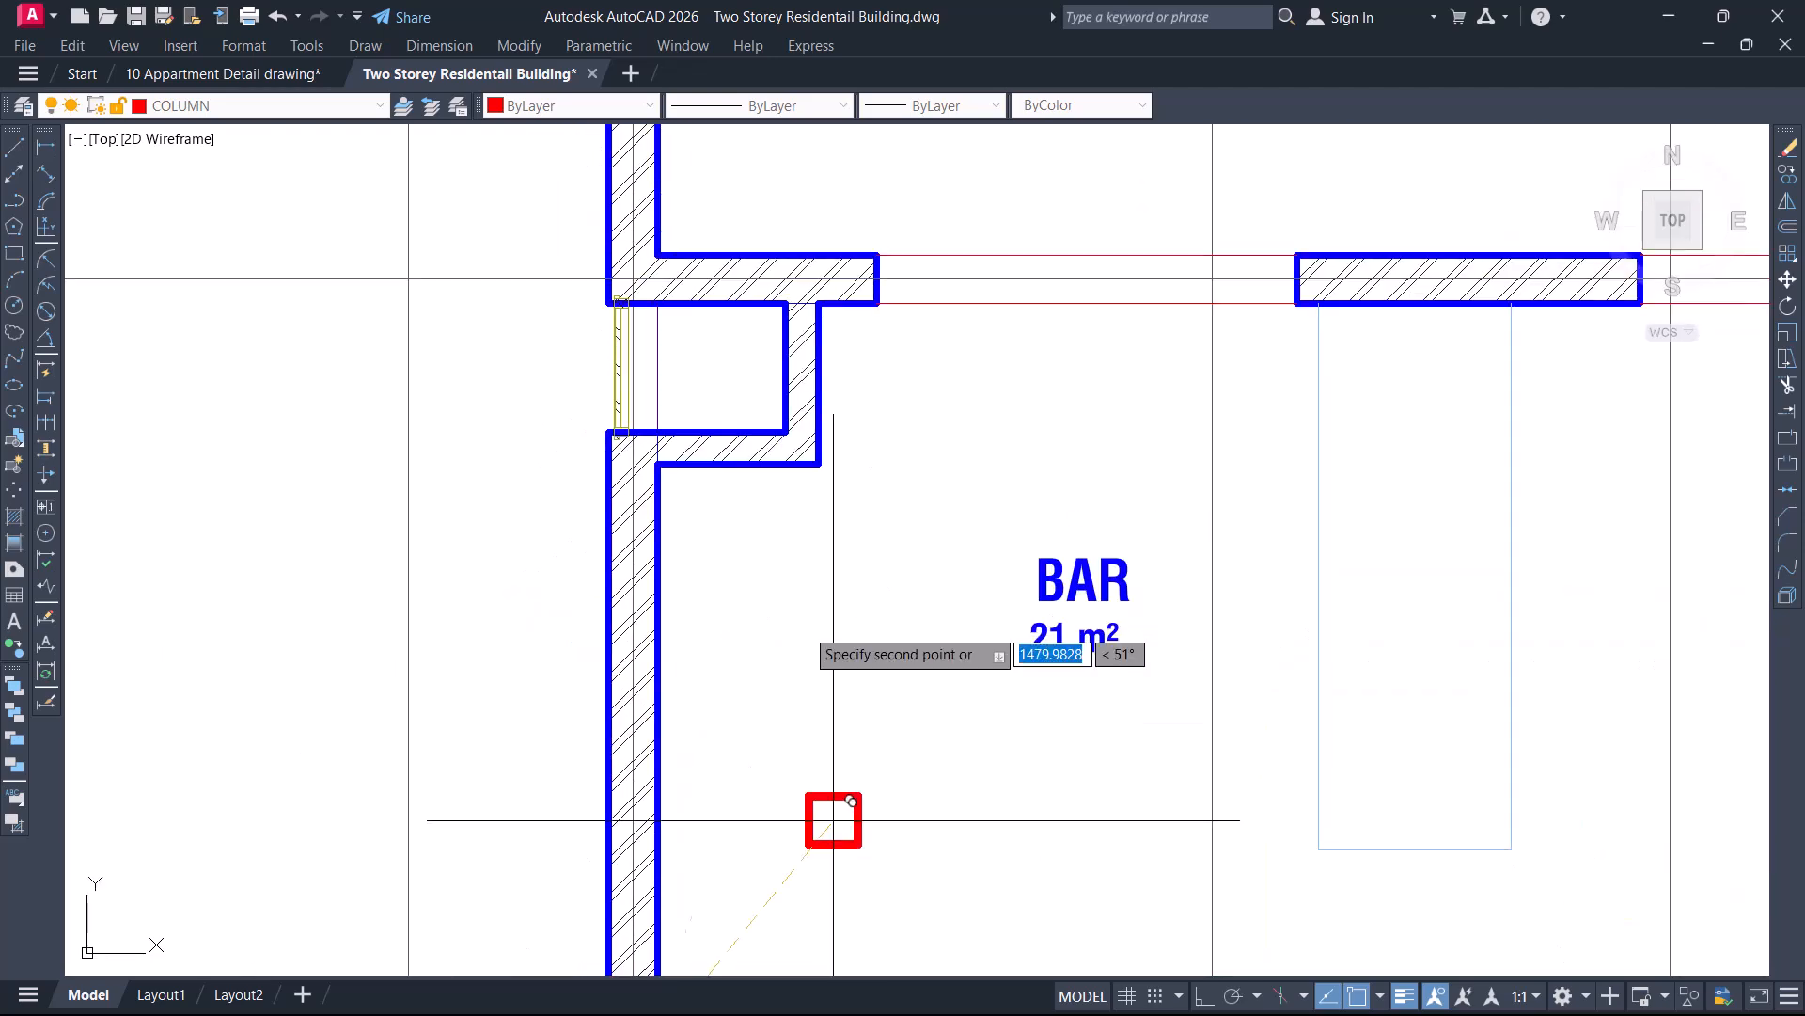
{"action": "scroll", "coordinate": [681, 271], "scroll_direction": "up", "scroll_amount": 6}
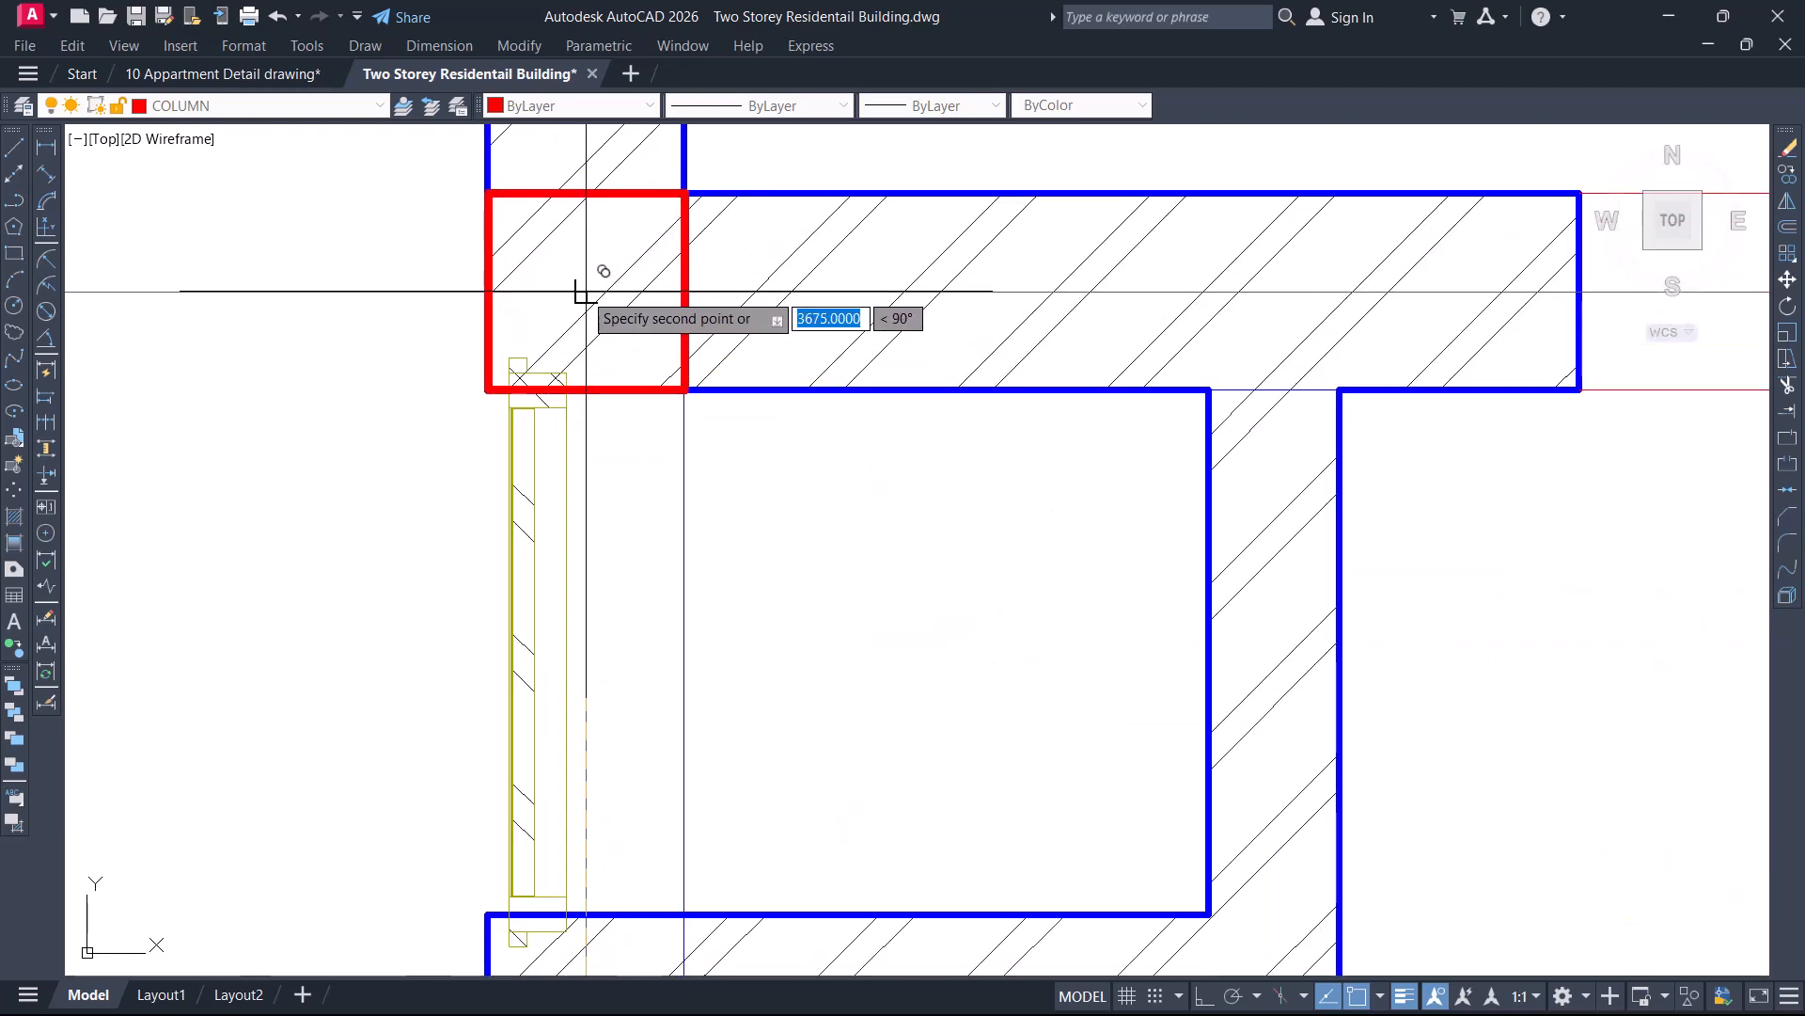
{"action": "scroll", "coordinate": [586, 291], "scroll_direction": "down", "scroll_amount": 10}
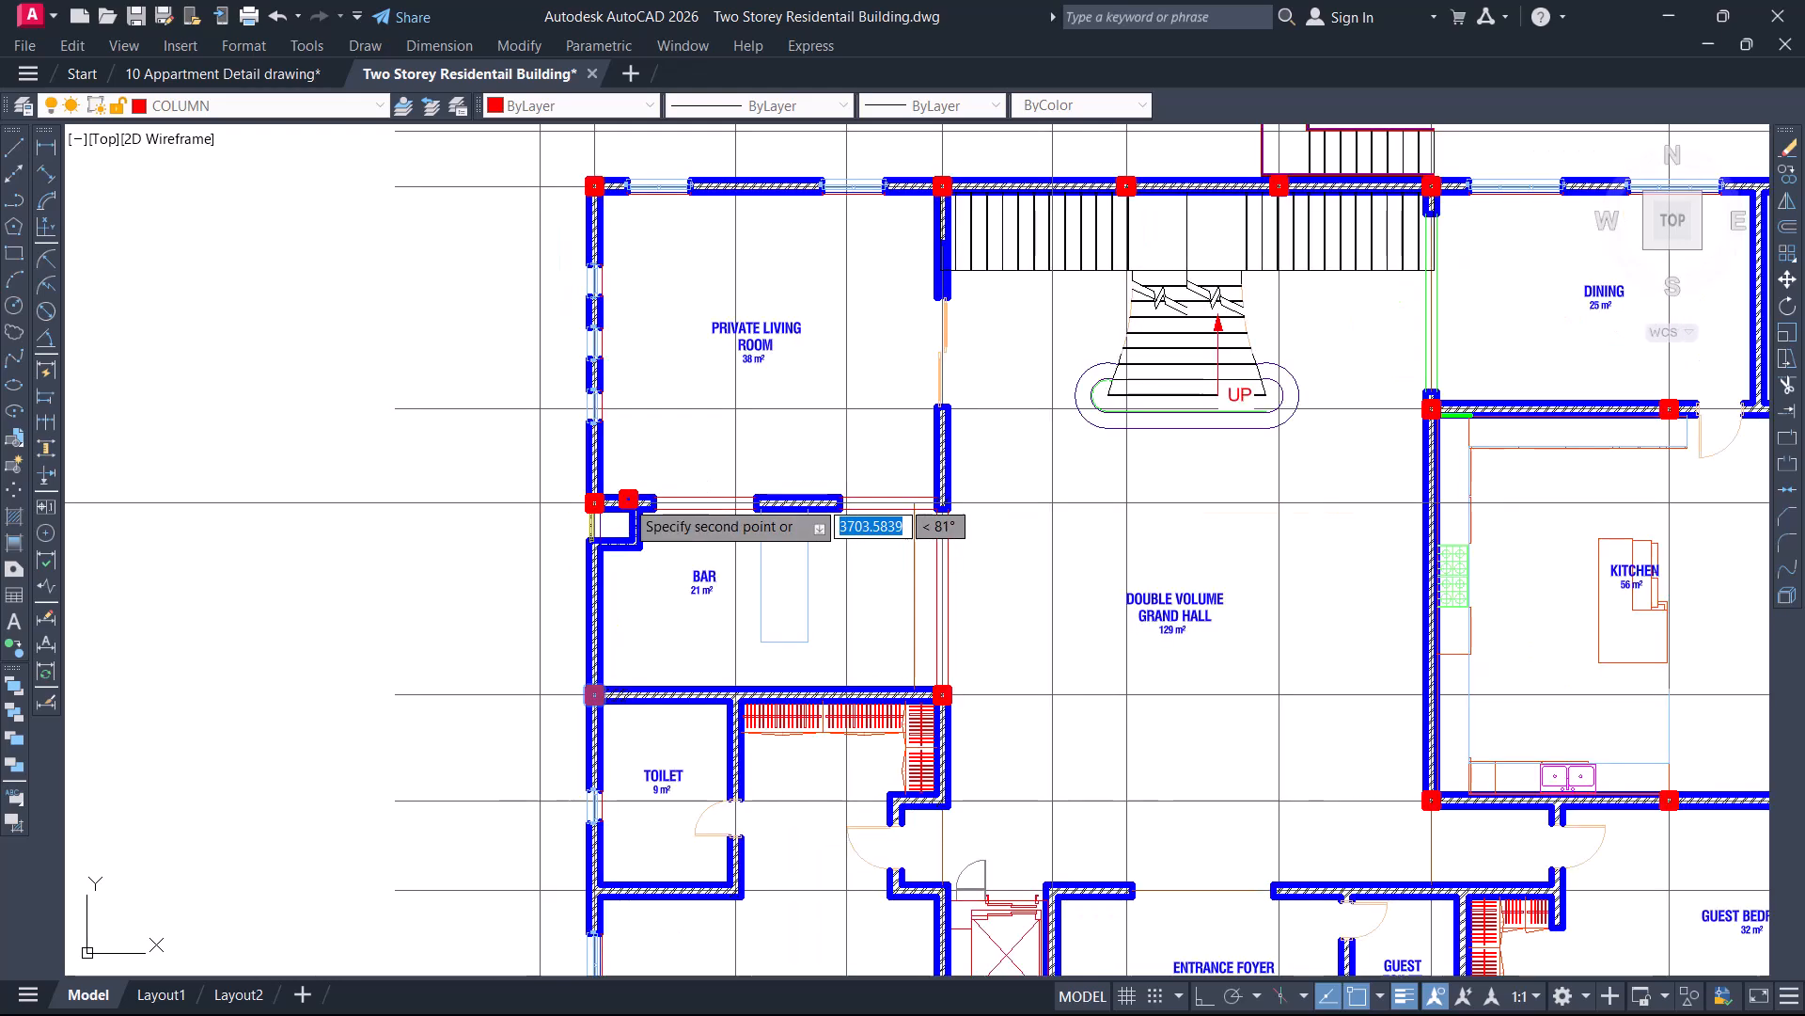
Place another column copy at the grand hall end of the line between the private living room and bar, ending the copying
{"action": "scroll", "coordinate": [934, 501], "scroll_direction": "up", "scroll_amount": 7}
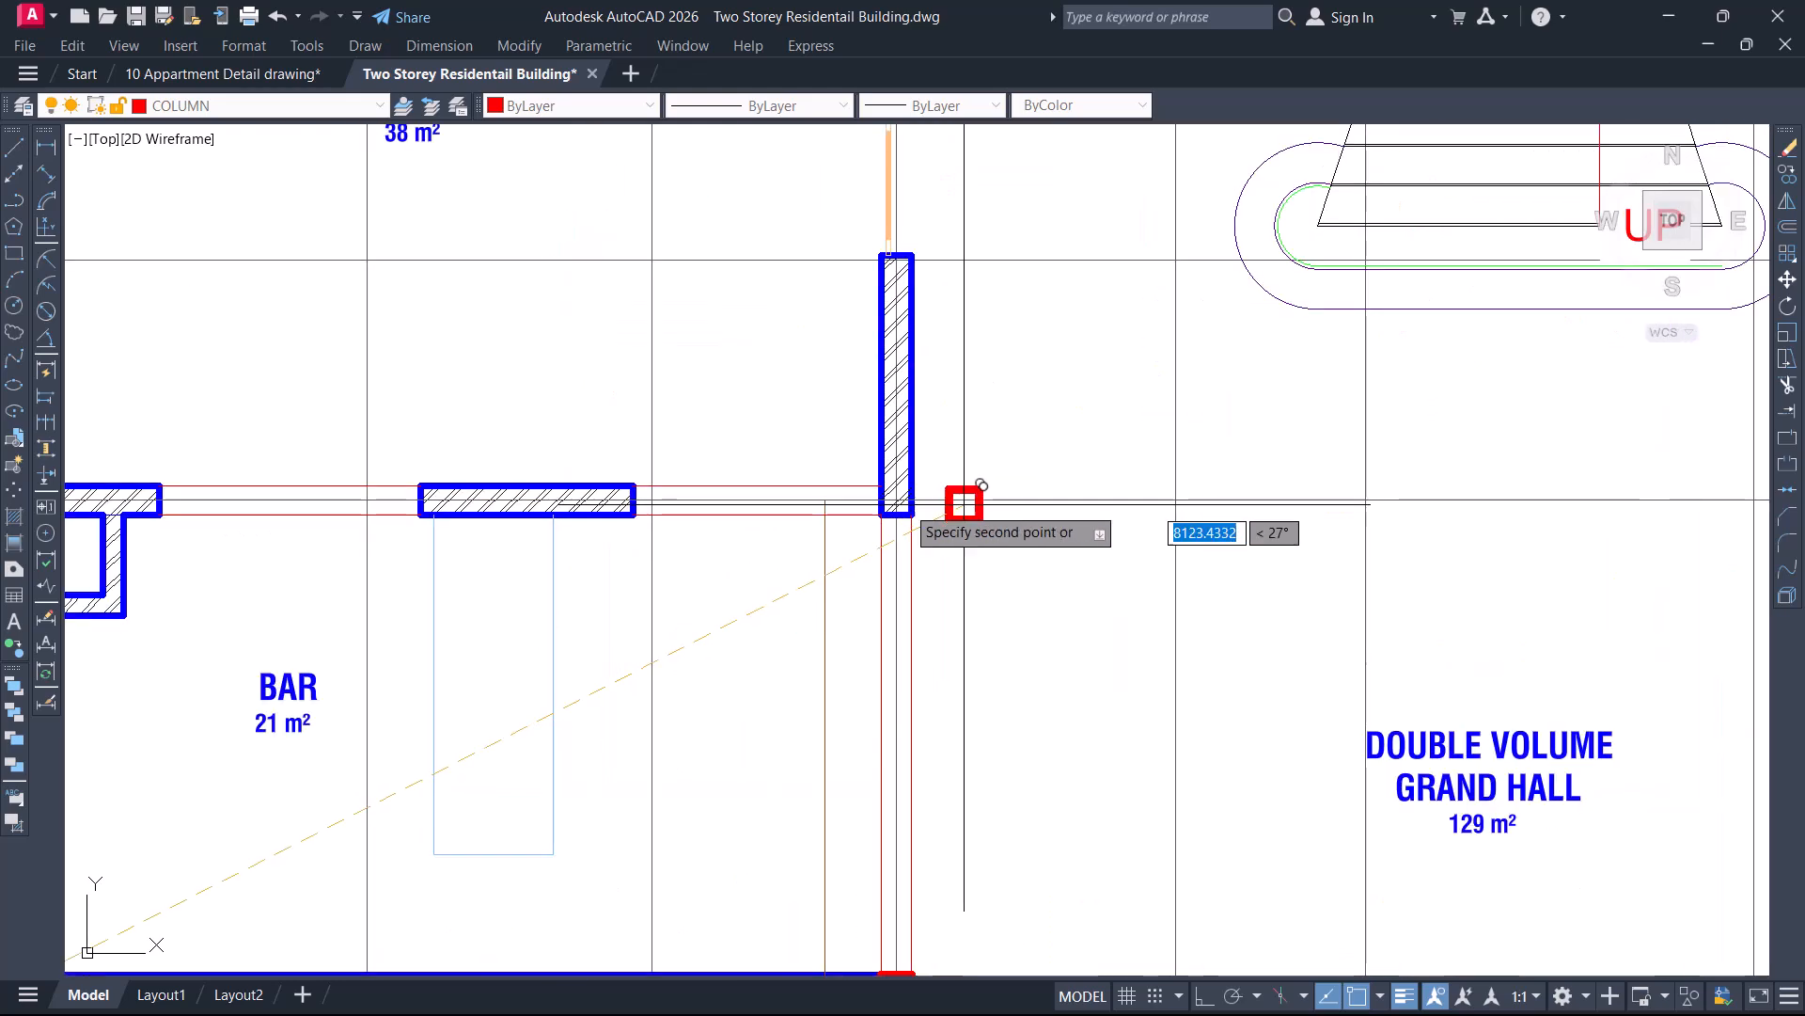
{"action": "scroll", "coordinate": [868, 497], "scroll_direction": "up", "scroll_amount": 8}
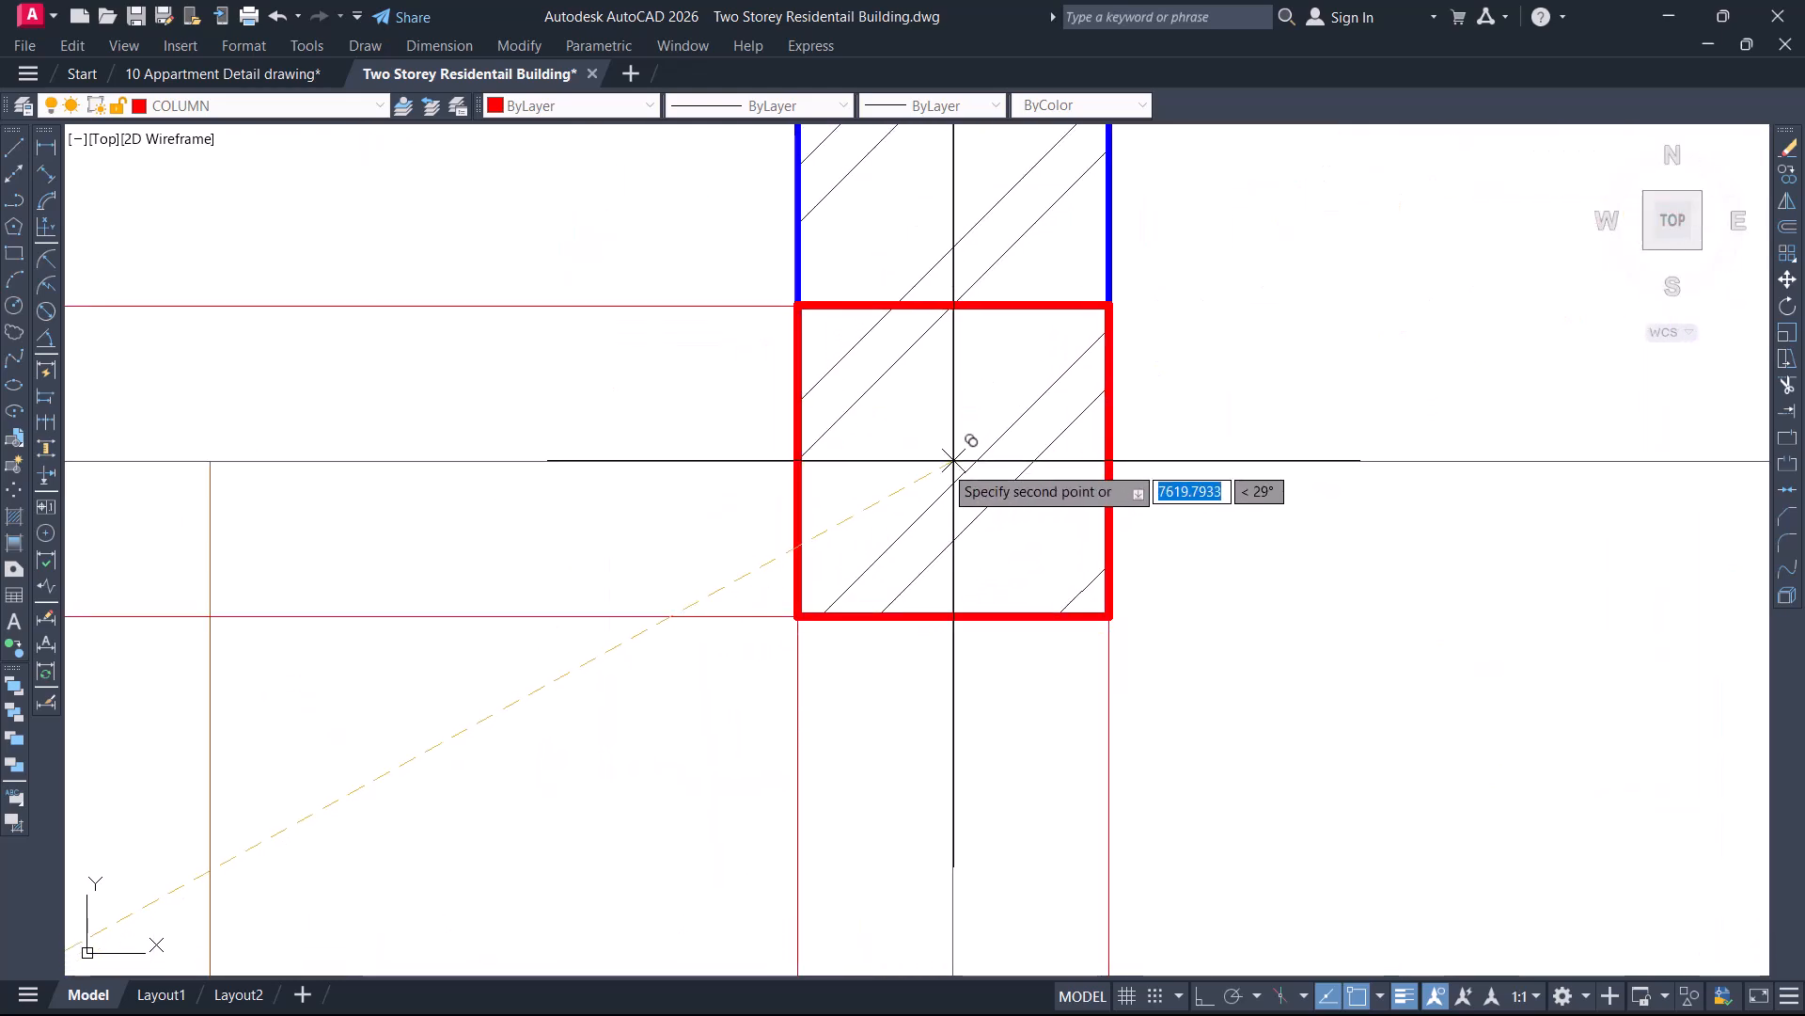
{"action": "scroll", "coordinate": [954, 460], "scroll_direction": "down", "scroll_amount": 6}
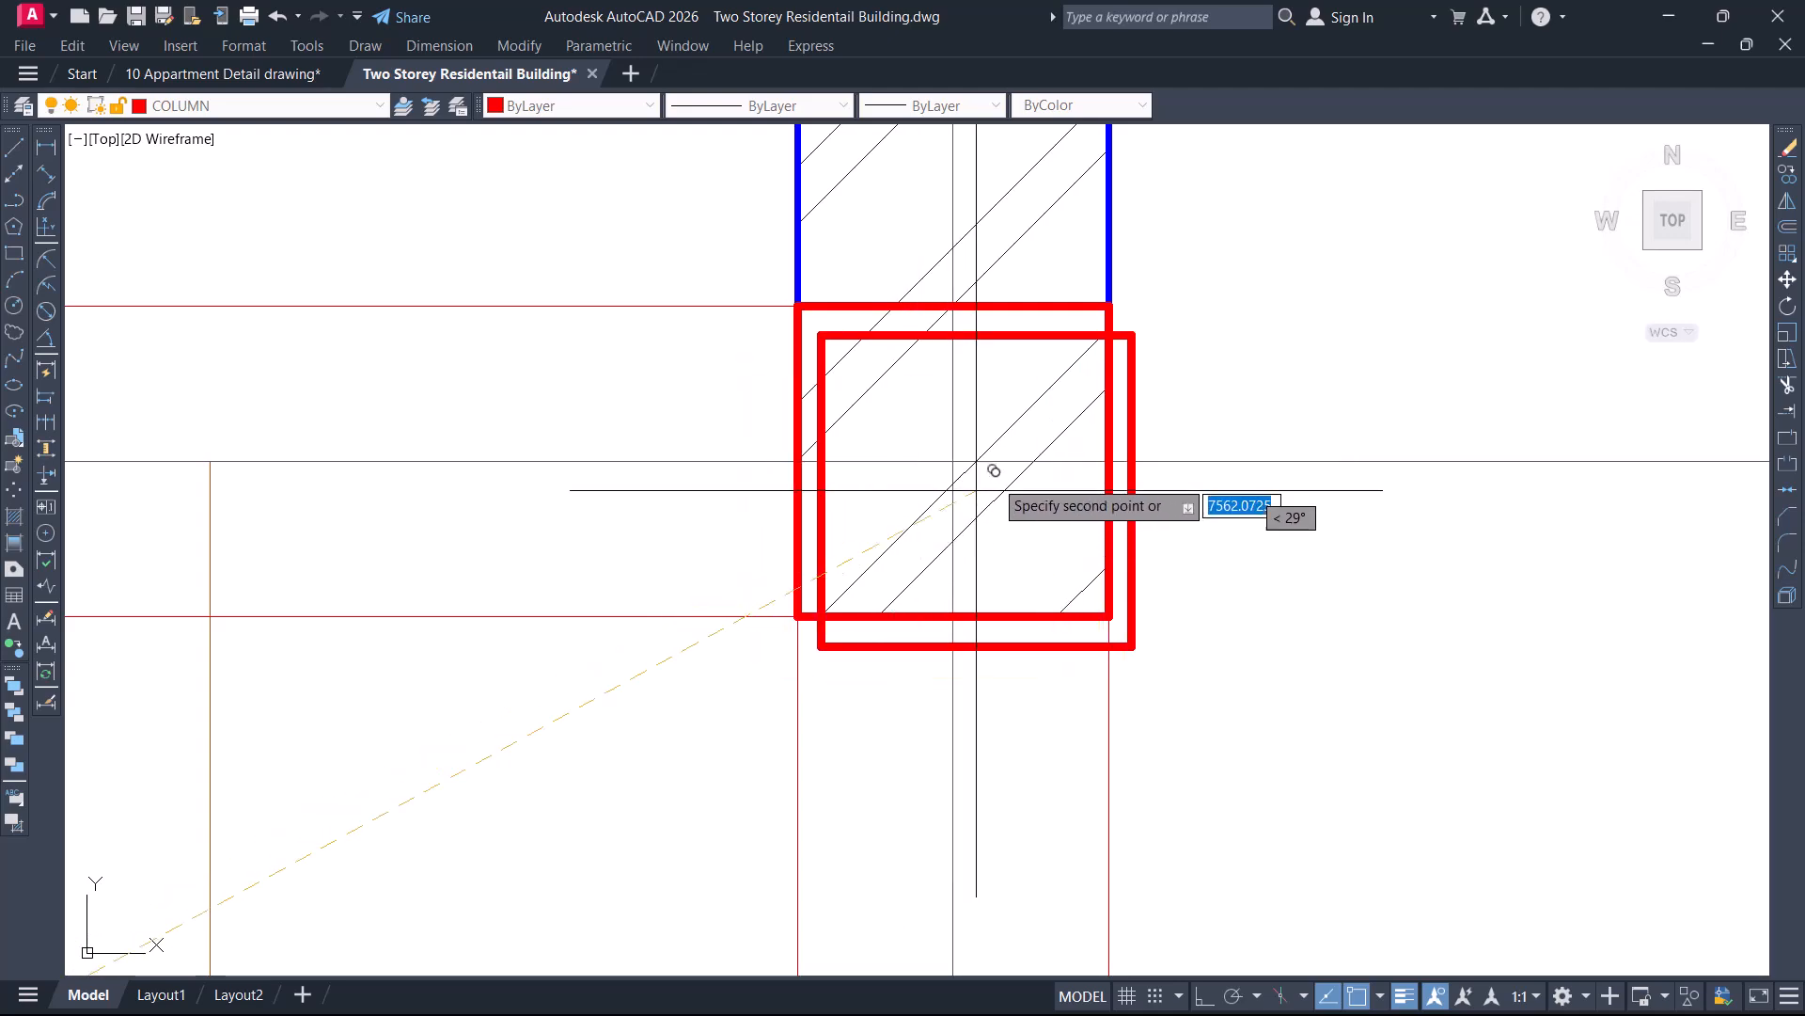
{"action": "scroll", "coordinate": [1030, 450], "scroll_direction": "down", "scroll_amount": 5}
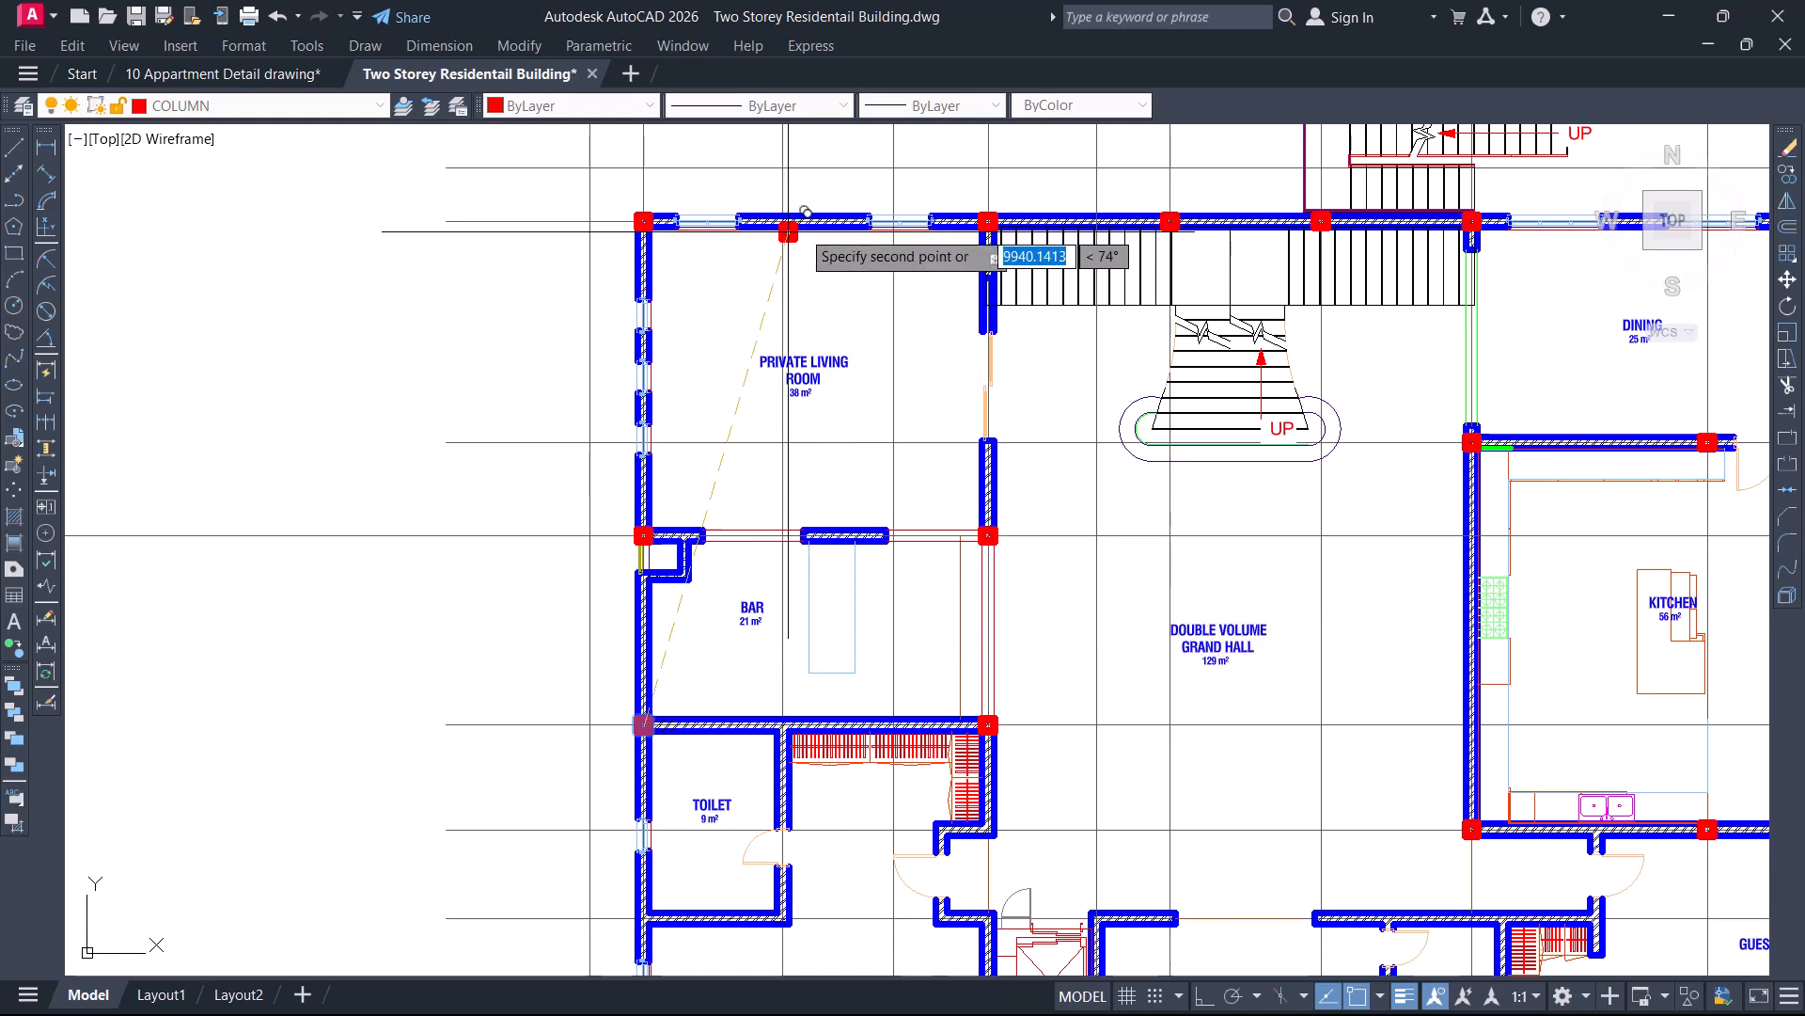
{"action": "middle_click_drag", "start_coordinate": [793, 219], "coordinate": [758, 487]}
{"action": "key", "text": "Escape"}
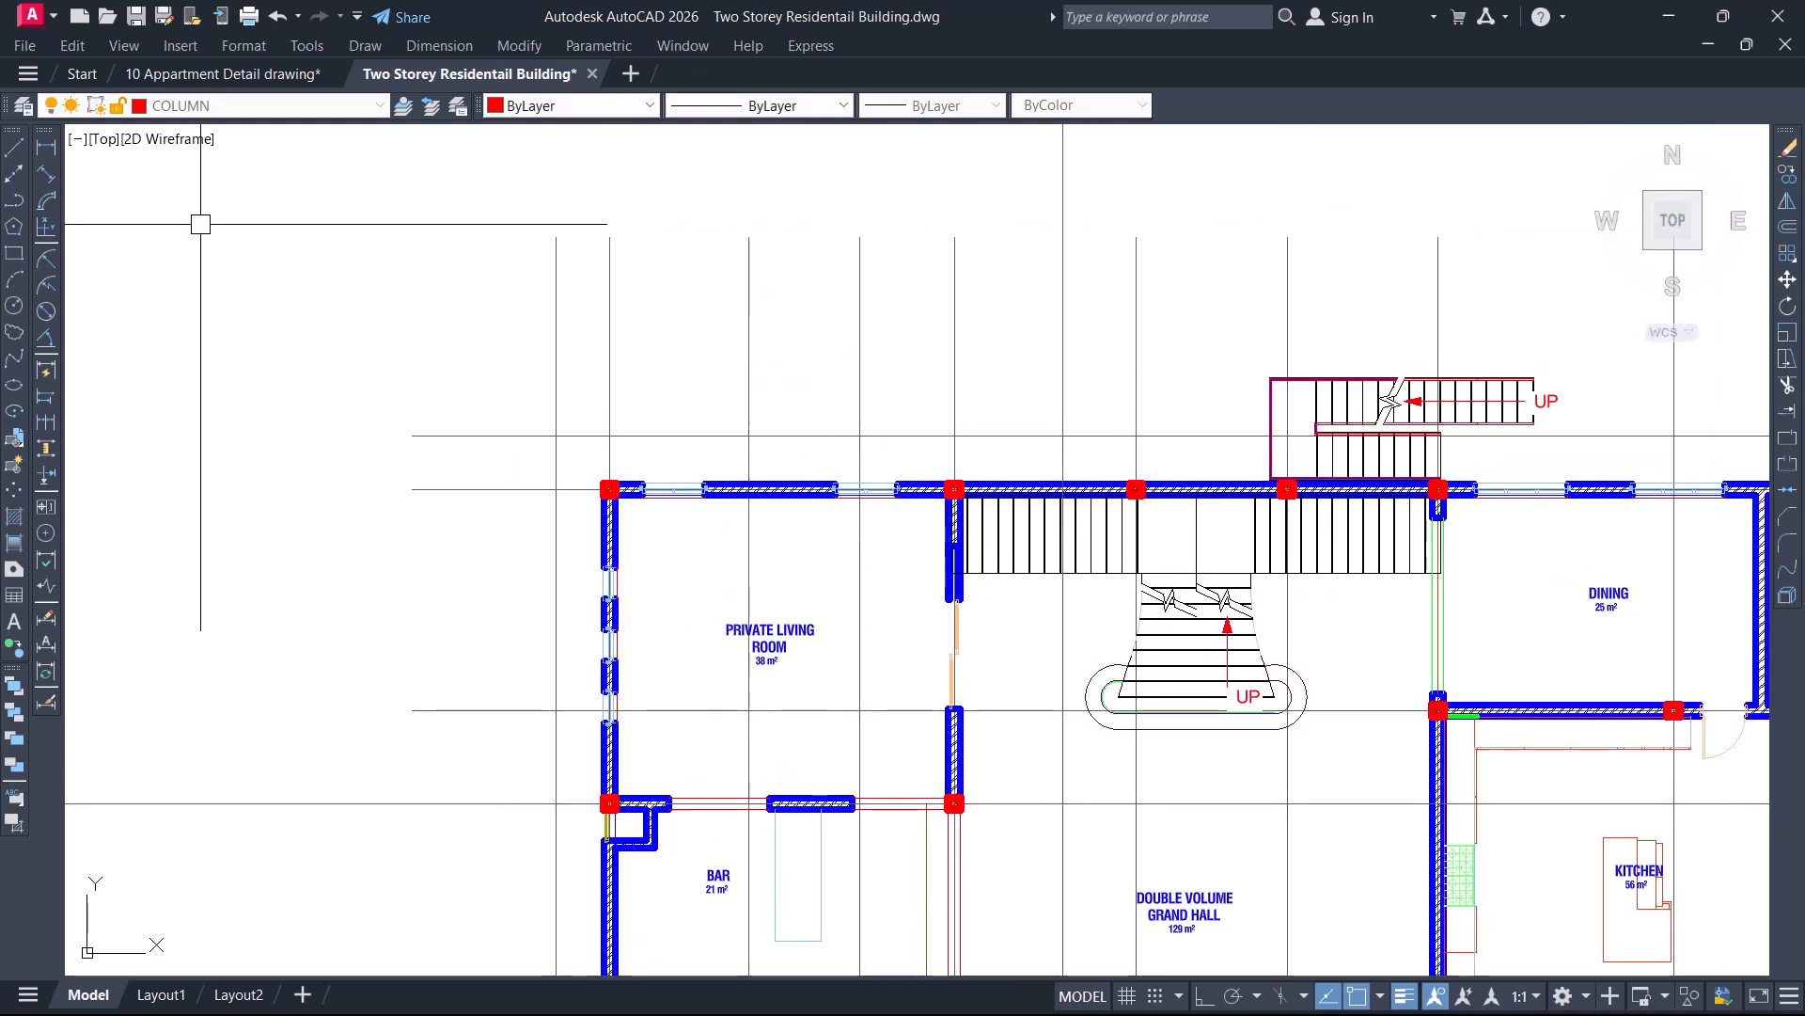
Measure the centre-to-centre spacing of the two columns on the private living room's upper wall with a linear dimension
{"action": "left_click", "coordinate": [46, 147]}
{"action": "scroll", "coordinate": [585, 467], "scroll_direction": "up", "scroll_amount": 2}
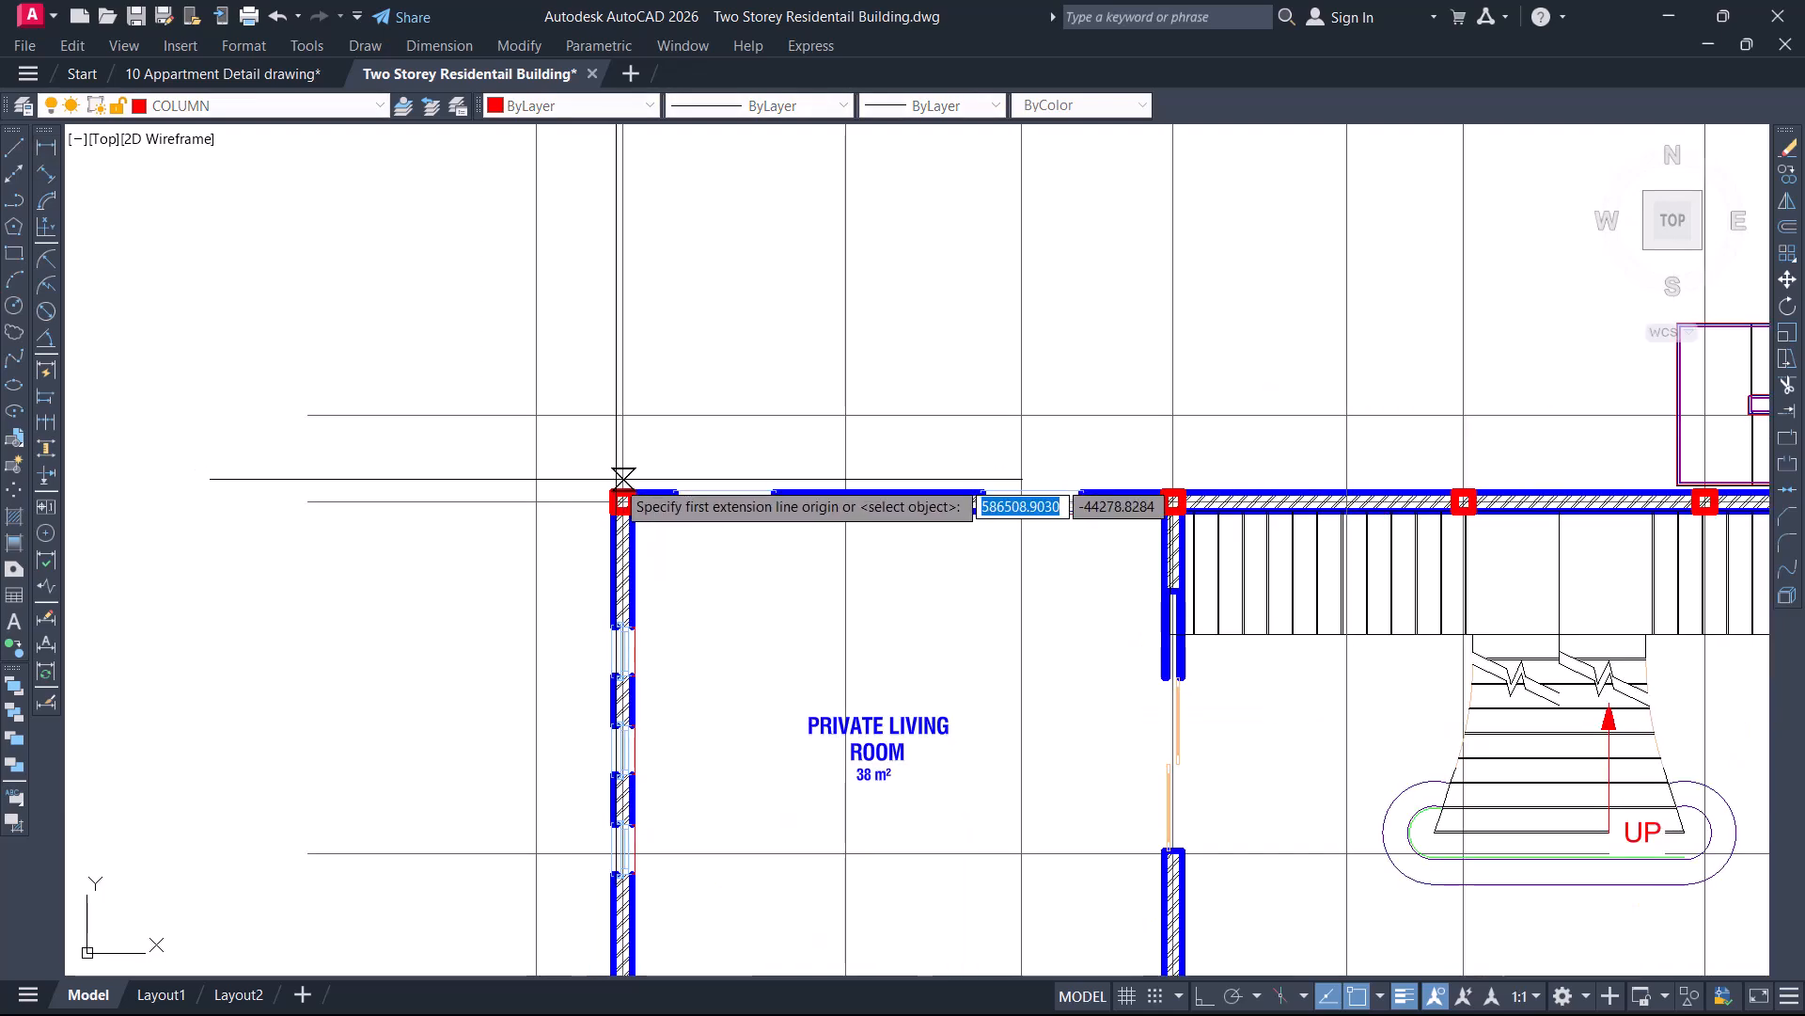
{"action": "left_click", "coordinate": [622, 502]}
{"action": "scroll", "coordinate": [1173, 501], "scroll_direction": "up", "scroll_amount": 3}
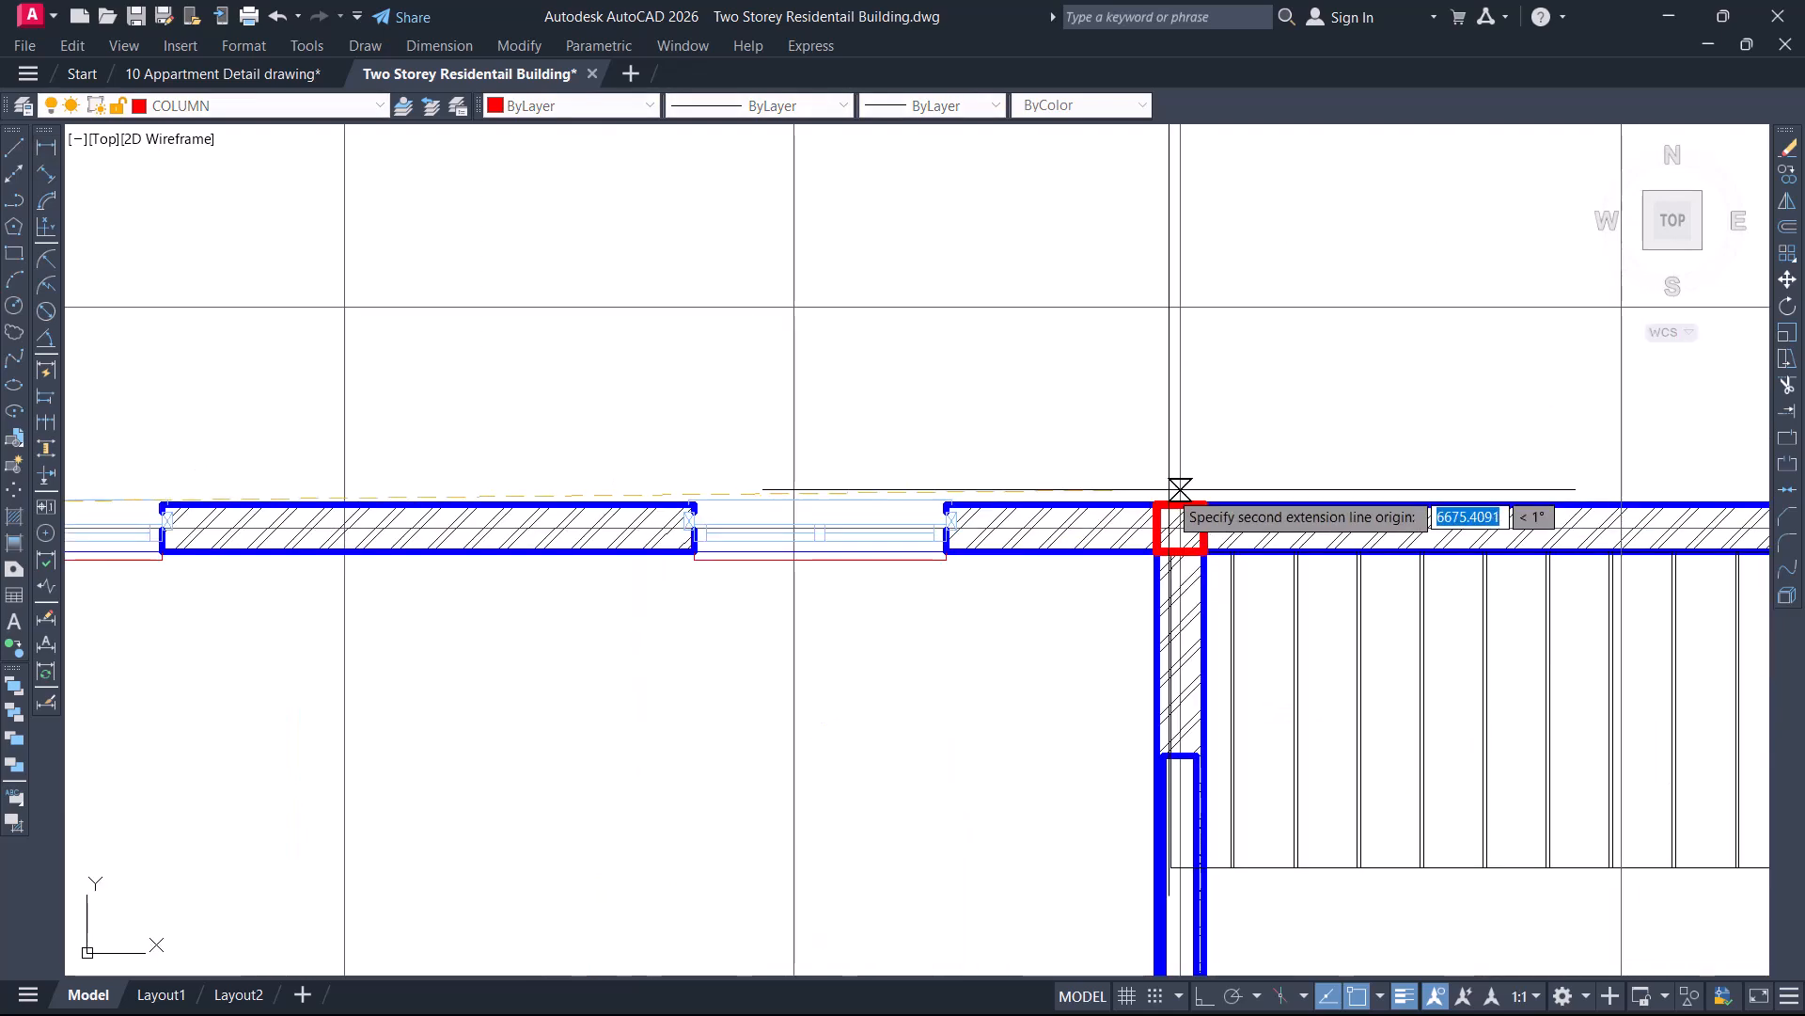
{"action": "left_click", "coordinate": [1179, 526]}
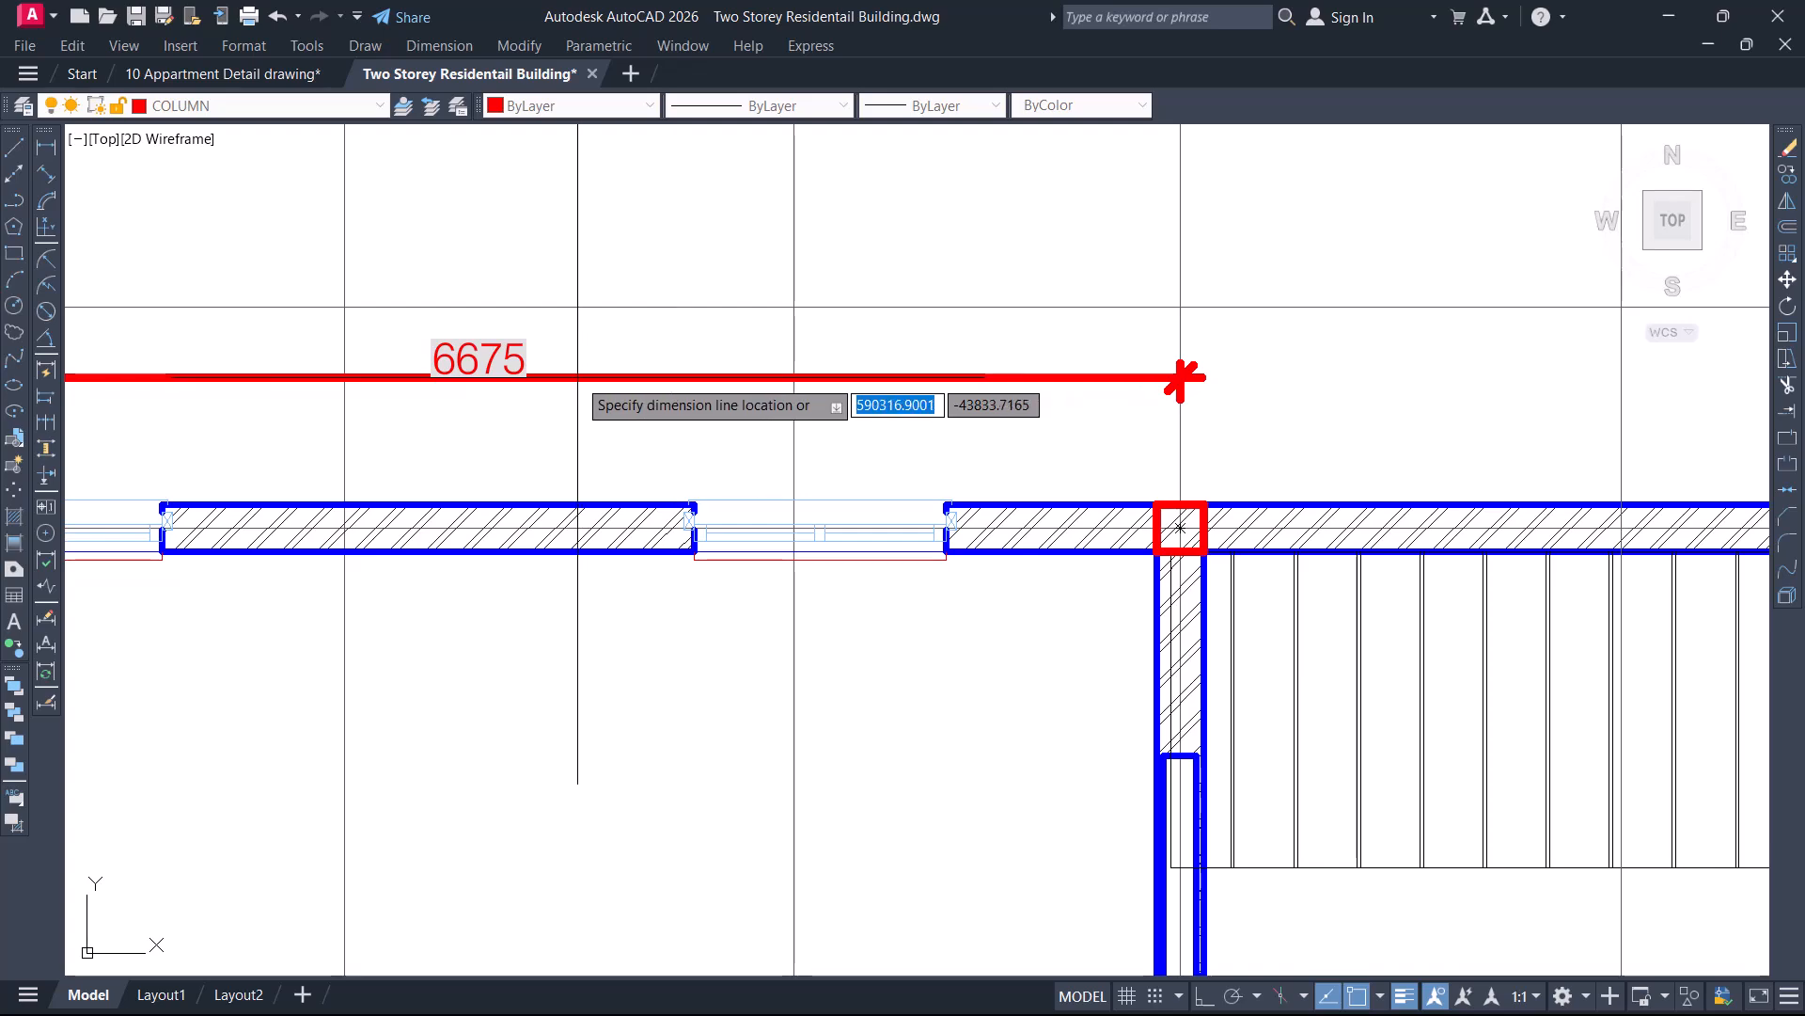
{"action": "scroll", "coordinate": [1179, 376], "scroll_direction": "down", "scroll_amount": 2}
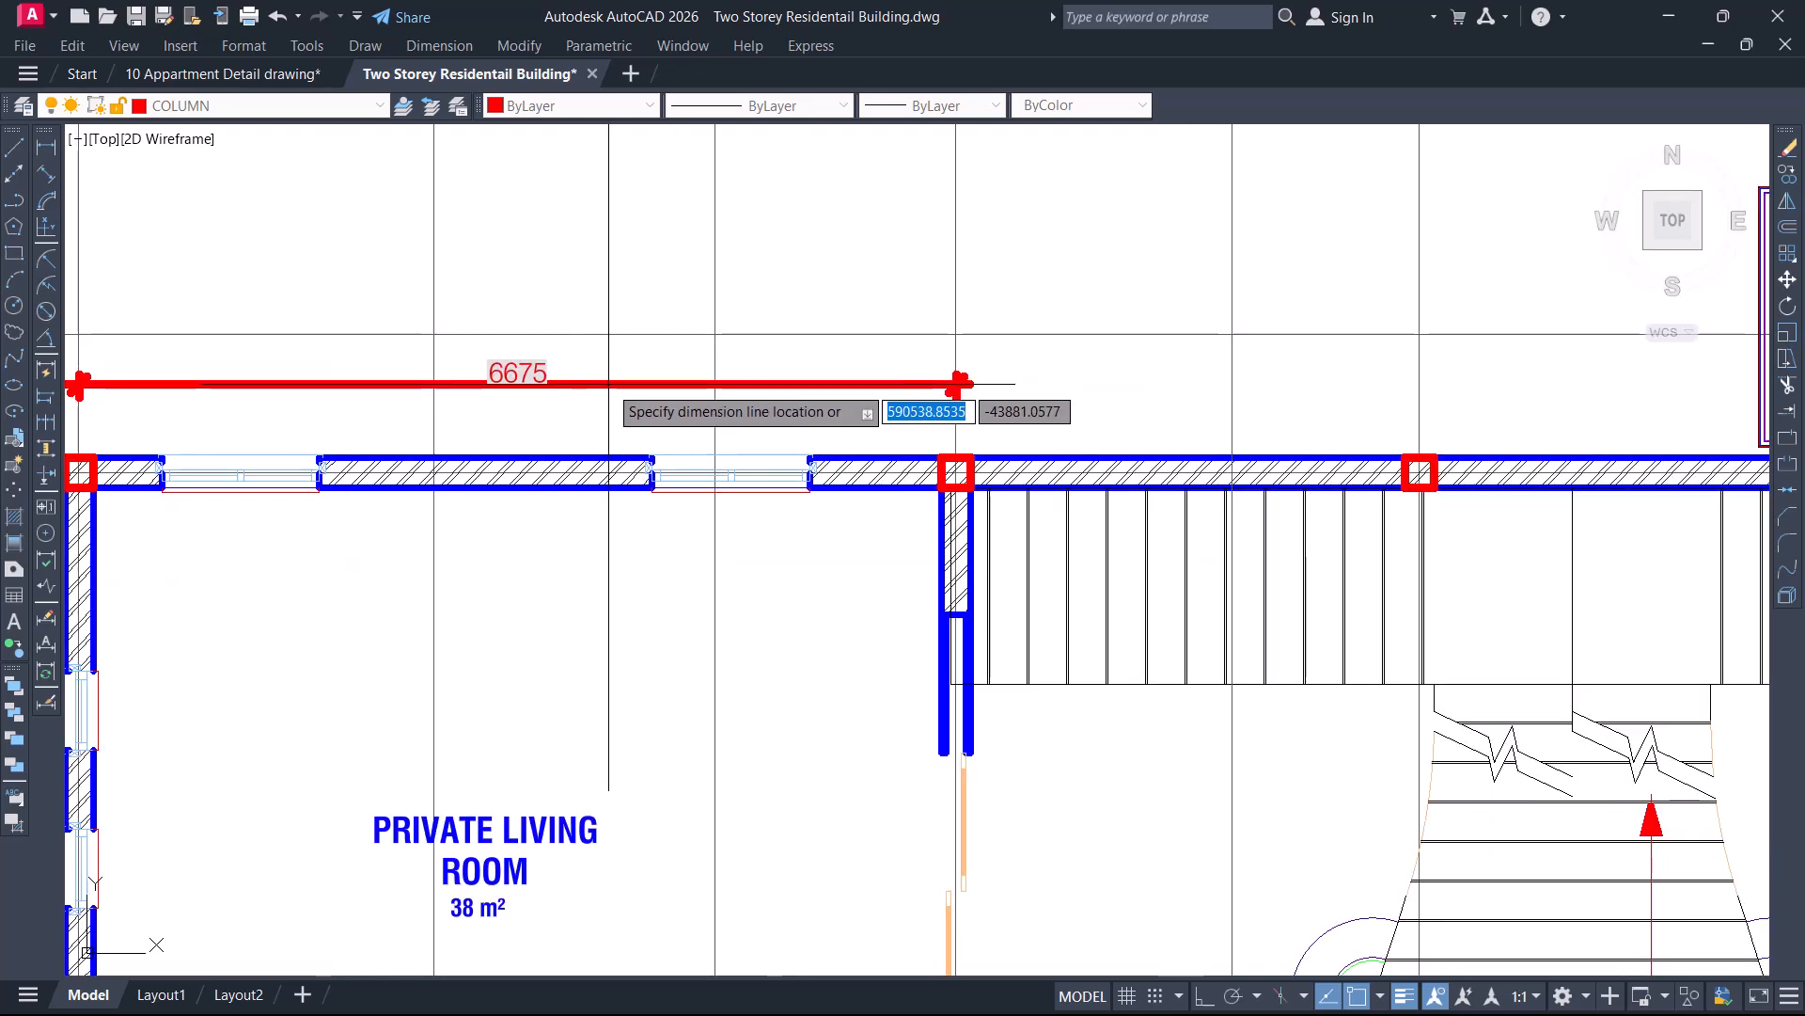
{"action": "key", "text": "Escape"}
{"action": "scroll", "coordinate": [554, 425], "scroll_direction": "down", "scroll_amount": 2}
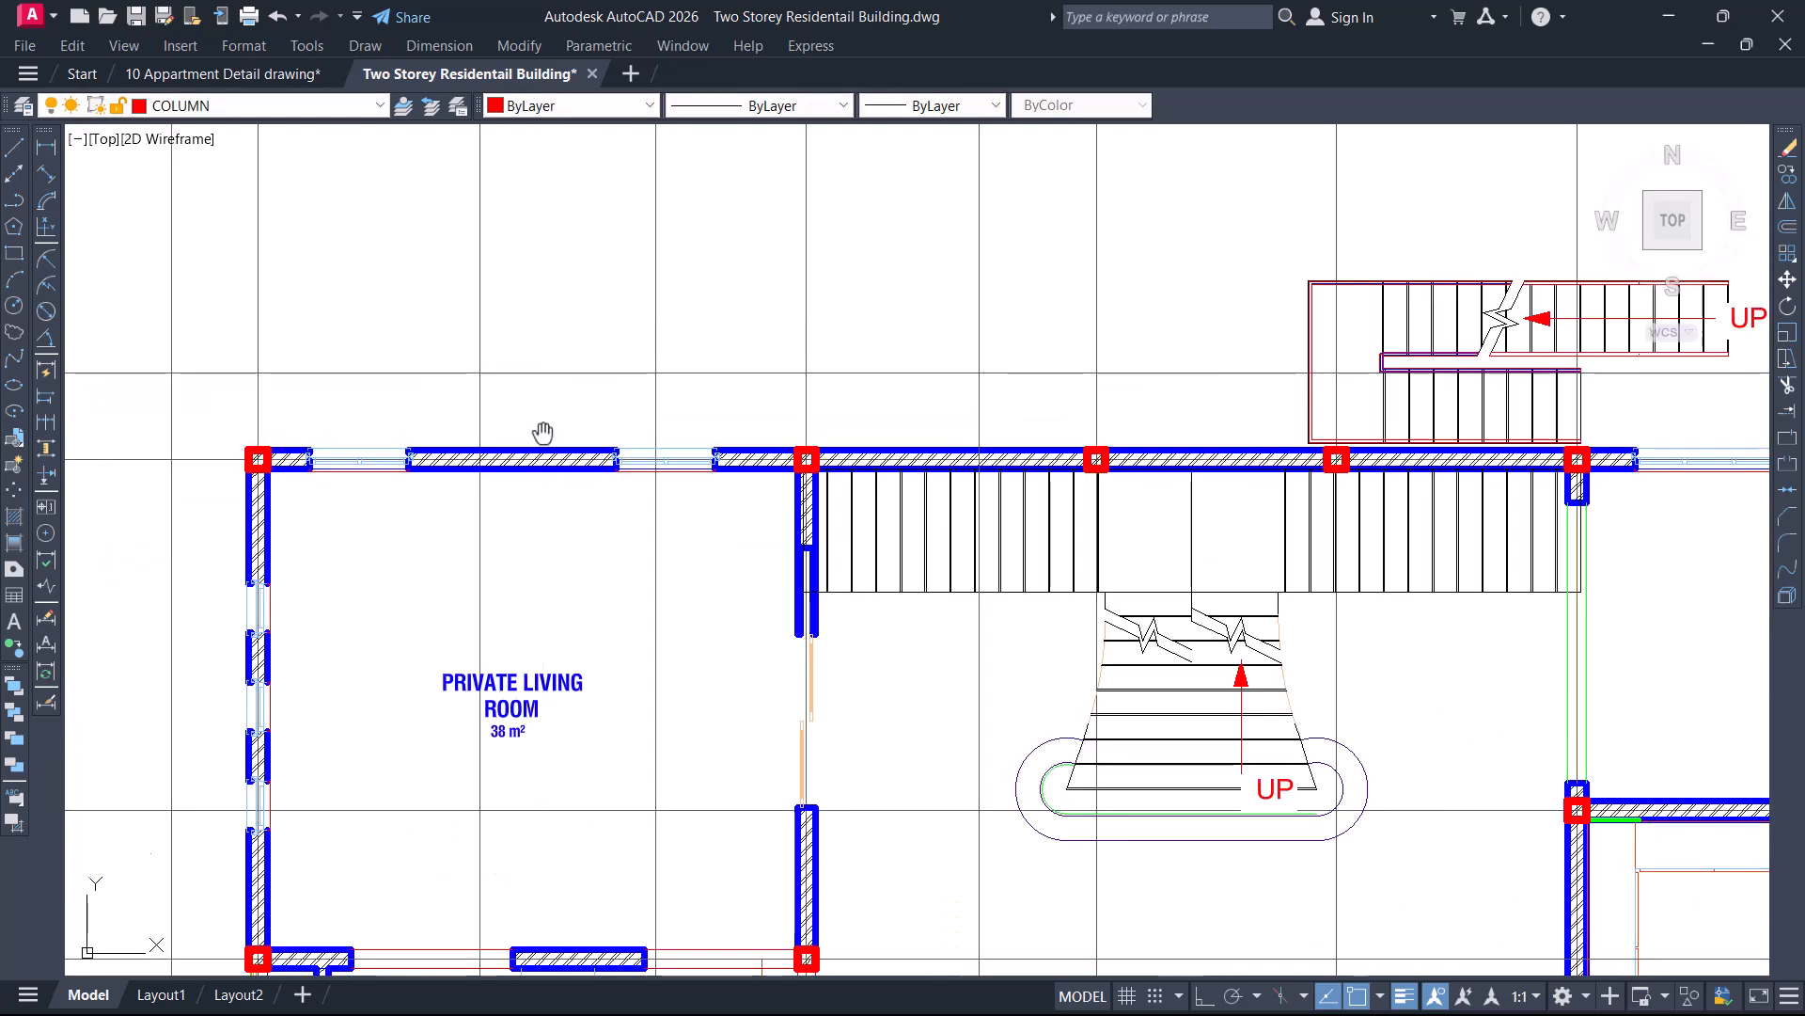
{"action": "middle_click_drag", "start_coordinate": [541, 427], "coordinate": [789, 353]}
{"action": "left_click", "coordinate": [792, 340]}
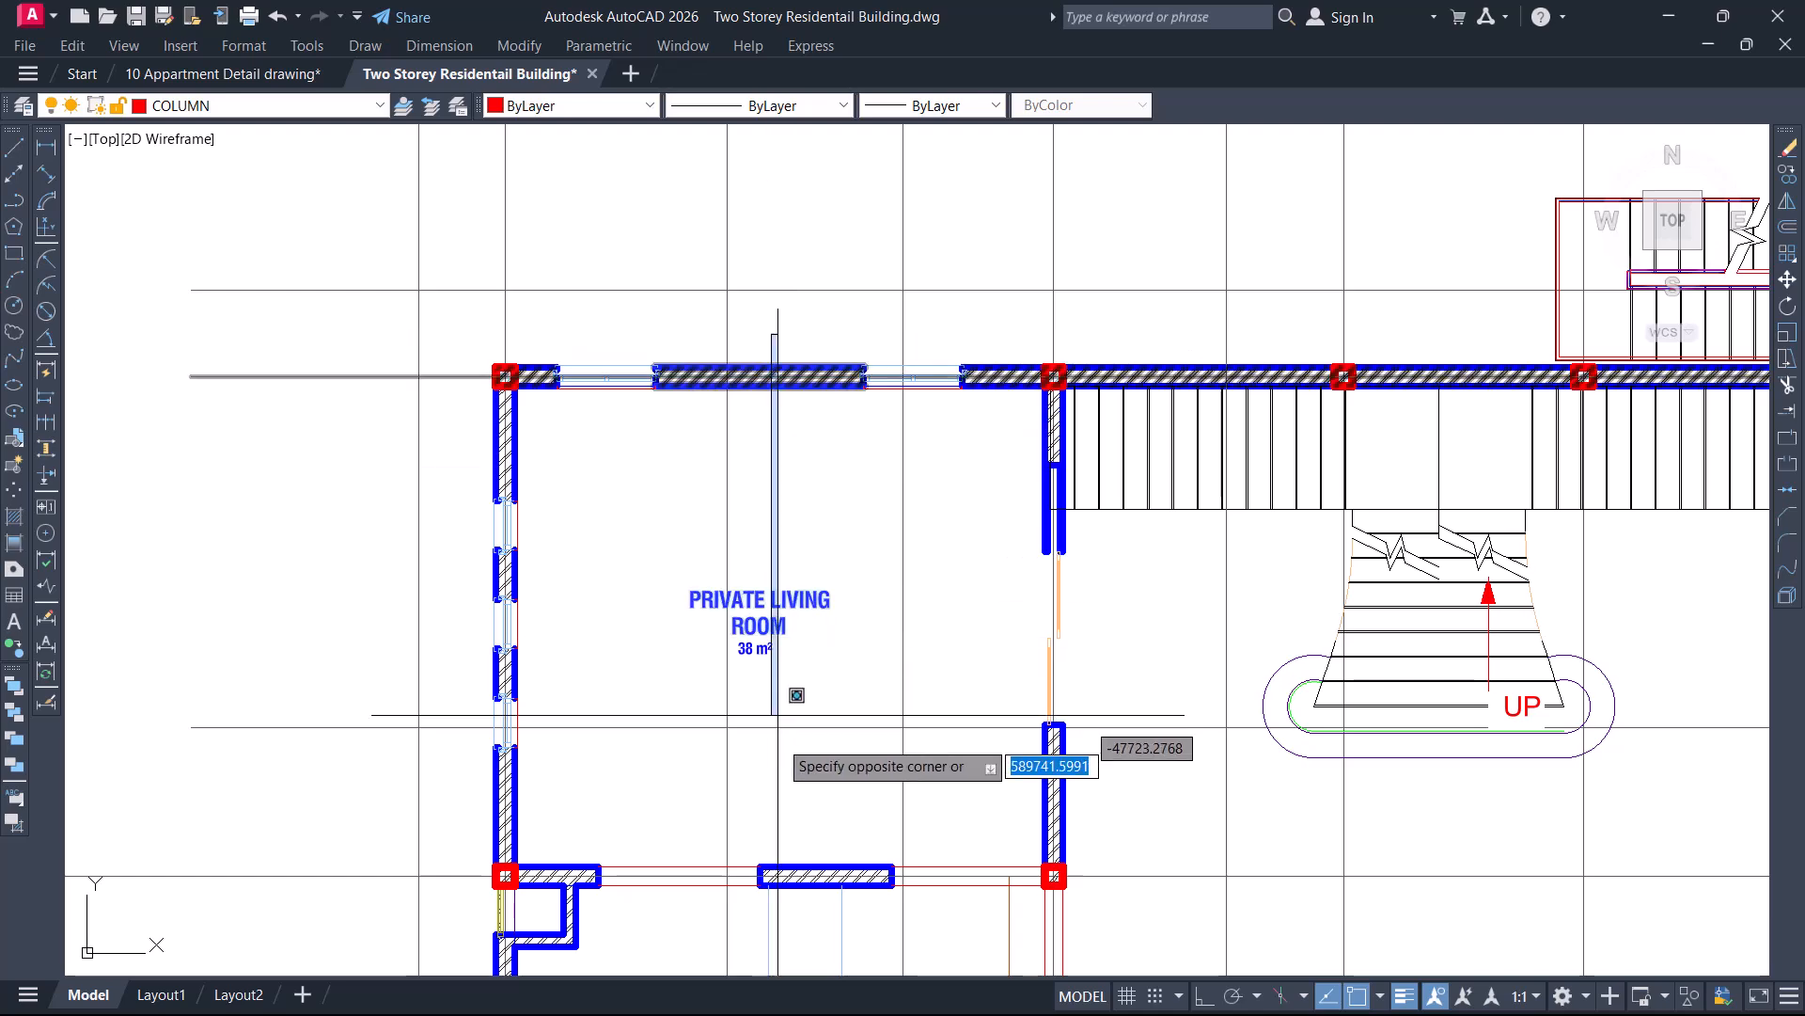
{"action": "key", "text": "Escape"}
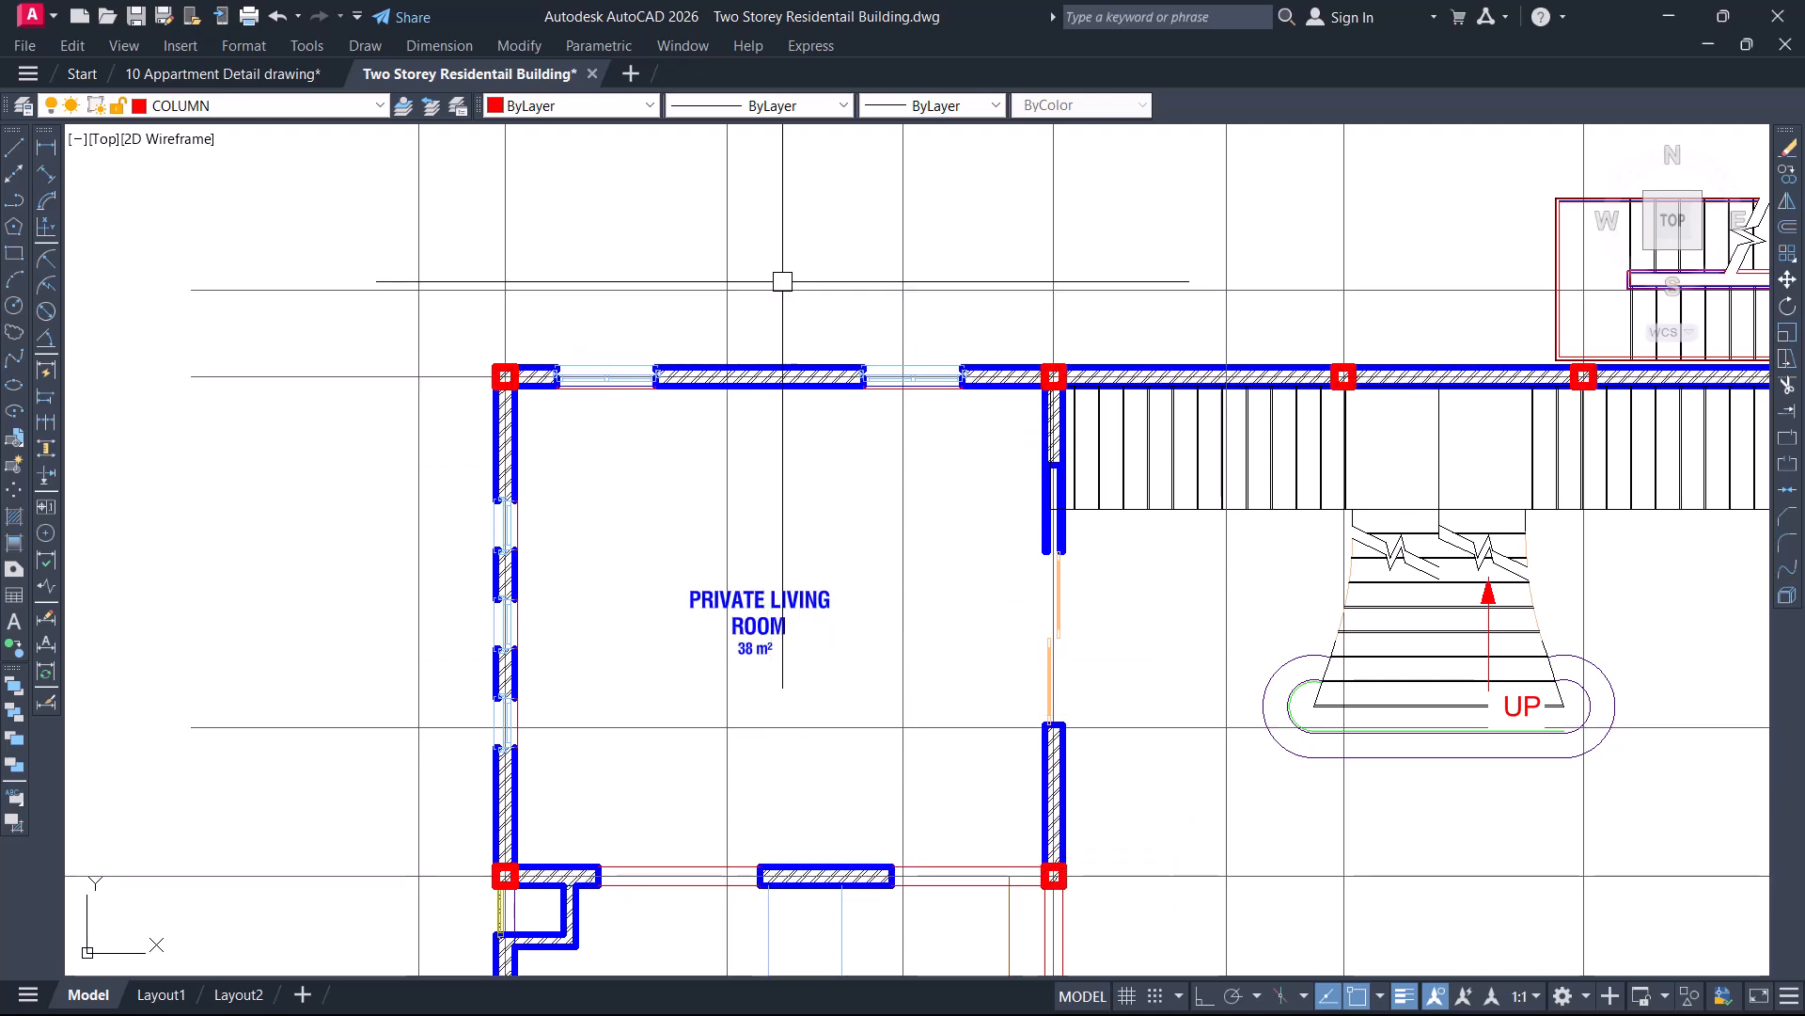
{"action": "scroll", "coordinate": [779, 299], "scroll_direction": "up", "scroll_amount": 2}
{"action": "middle_click_drag", "start_coordinate": [758, 311], "coordinate": [707, 426]}
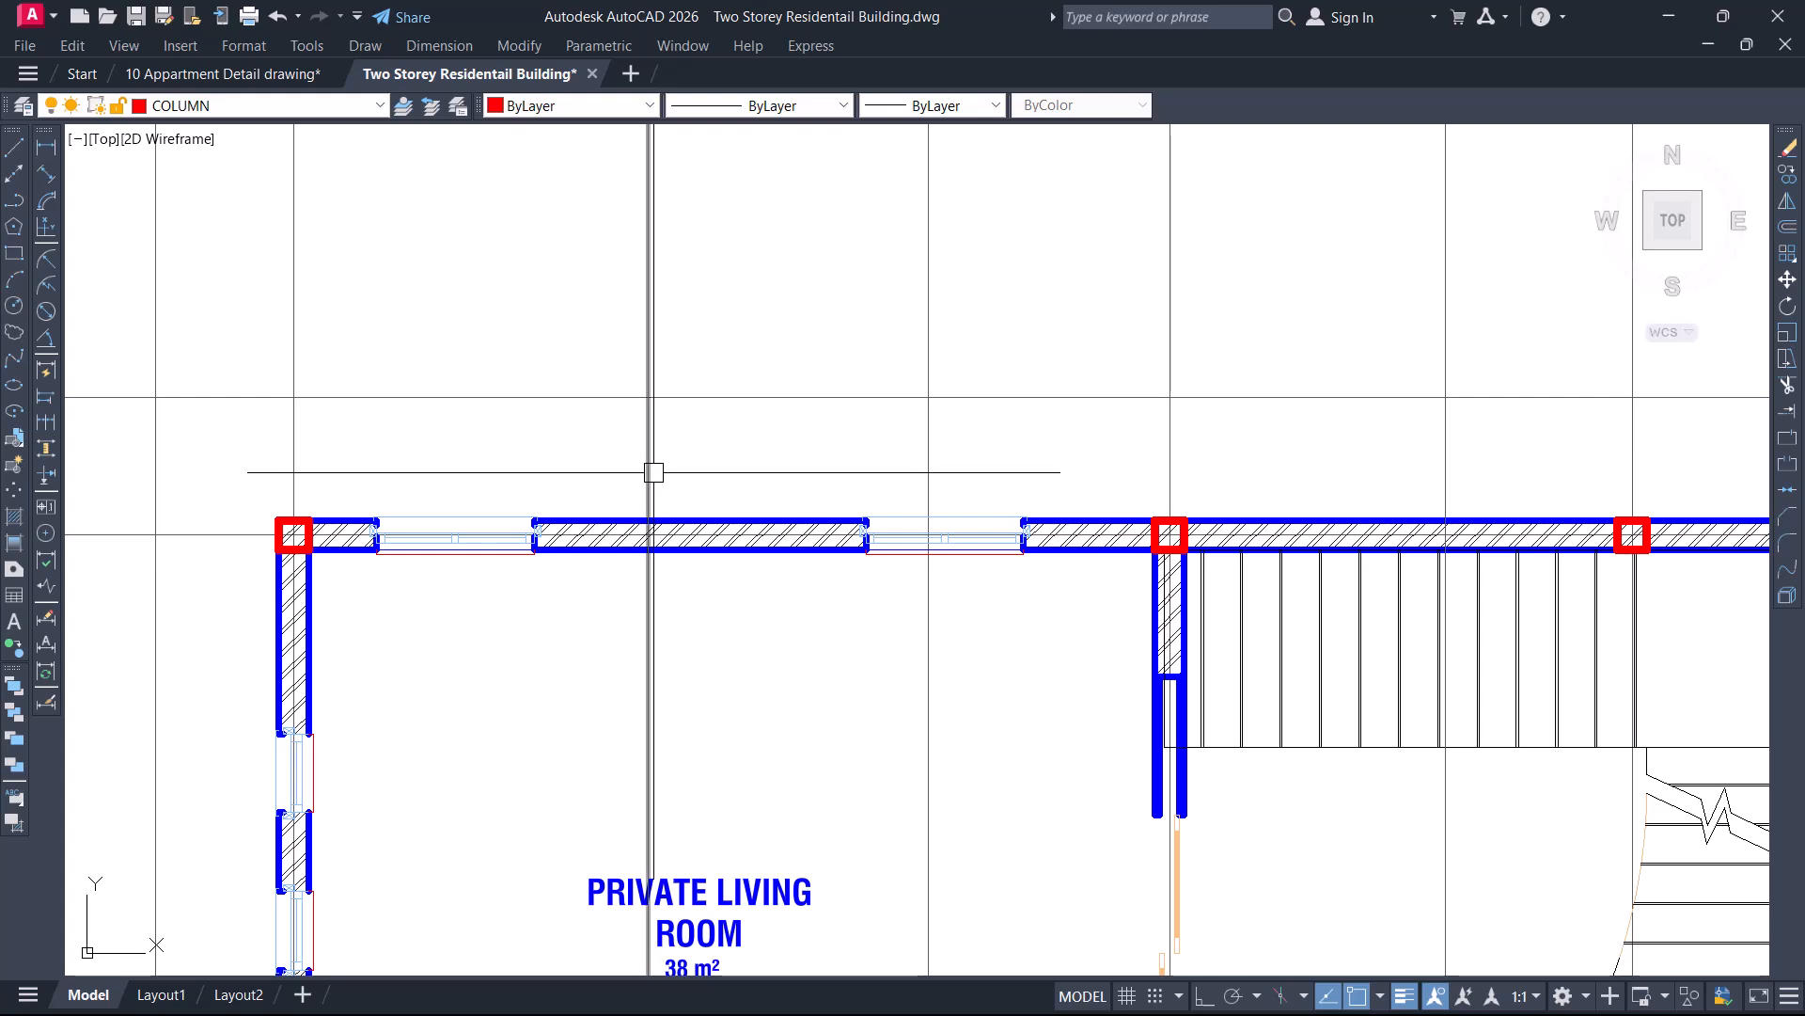
{"action": "type", "text": "CO"}
{"action": "key", "text": "Return"}
{"action": "scroll", "coordinate": [670, 519], "scroll_direction": "up", "scroll_amount": 7}
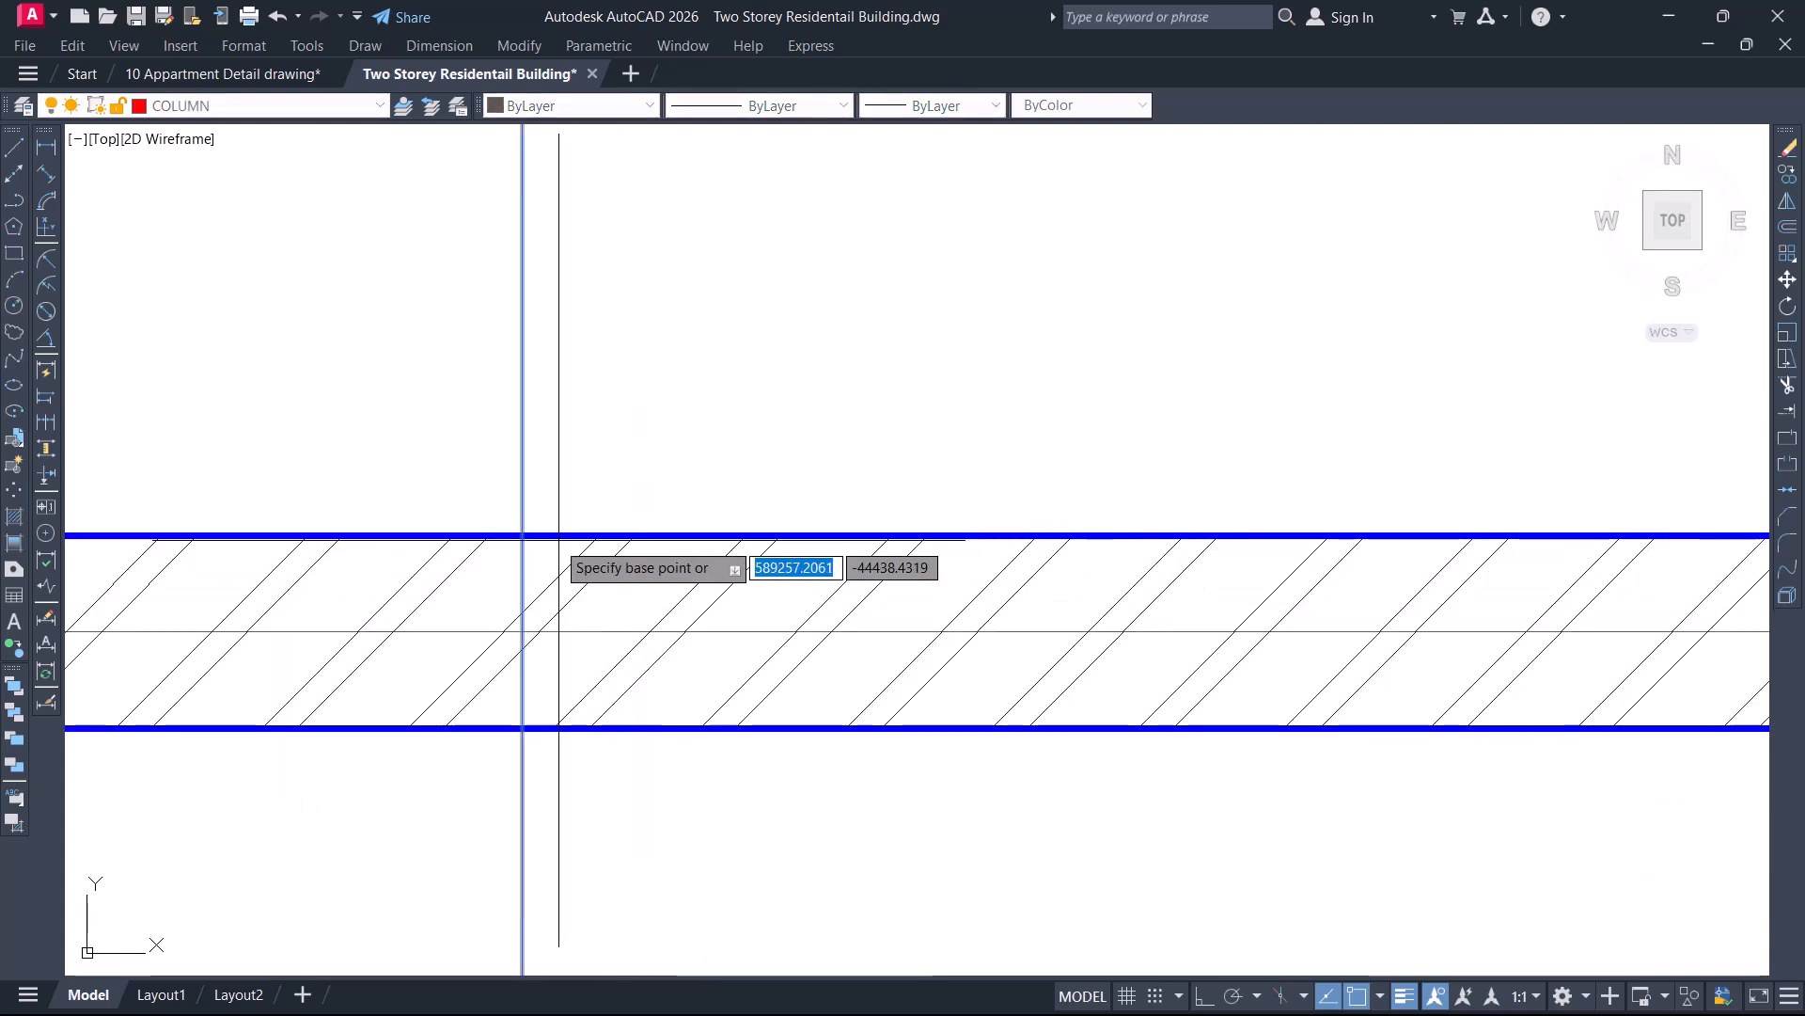
{"action": "left_click", "coordinate": [523, 536]}
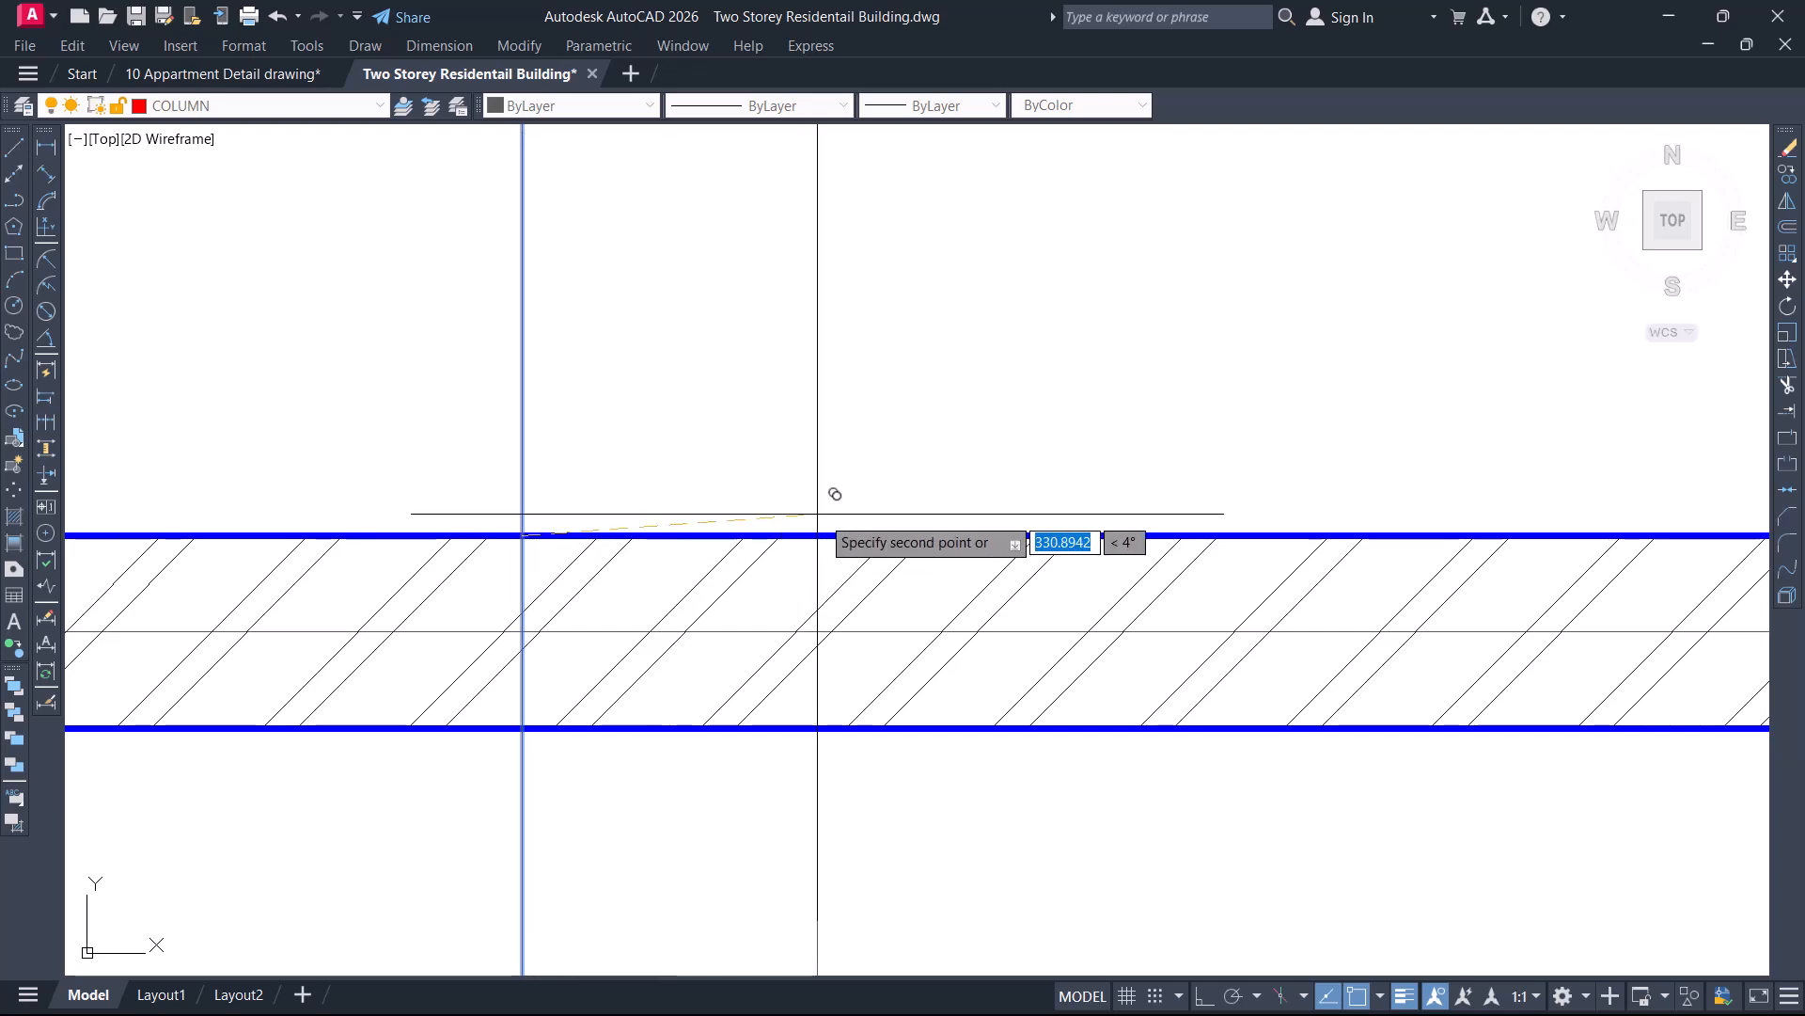
{"action": "scroll", "coordinate": [848, 530], "scroll_direction": "down", "scroll_amount": 4}
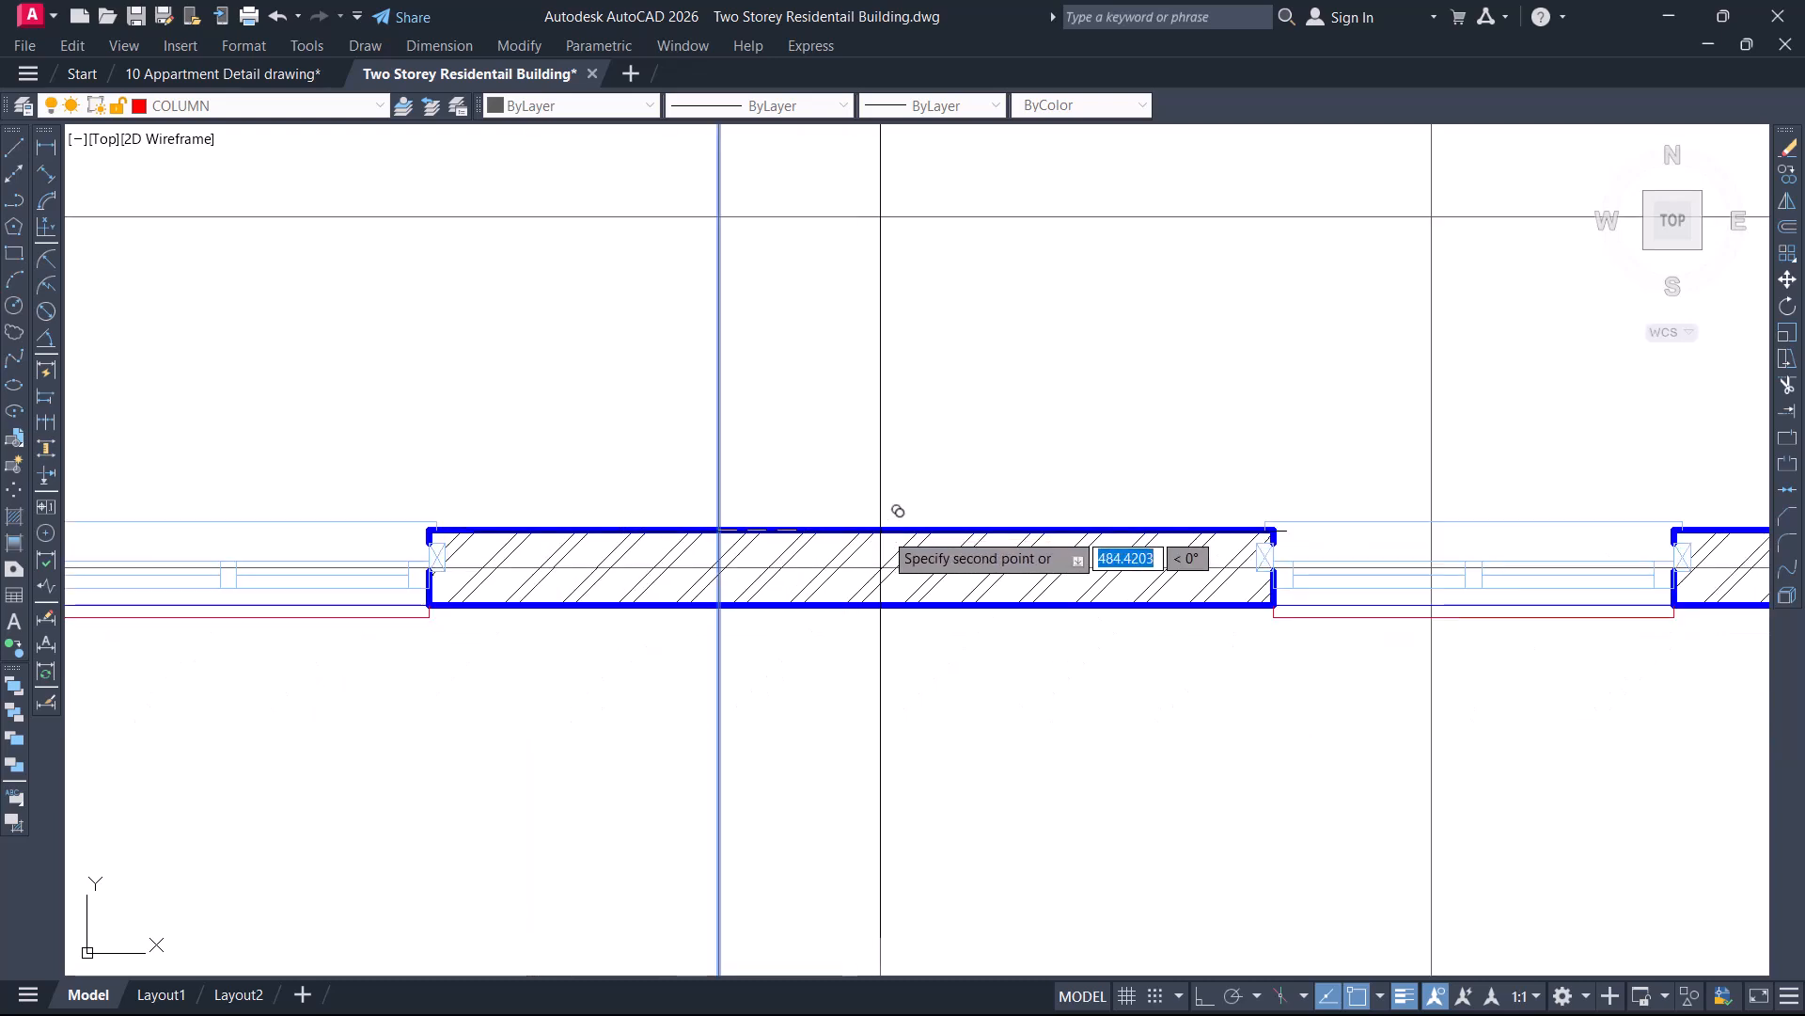
{"action": "key", "text": "Escape"}
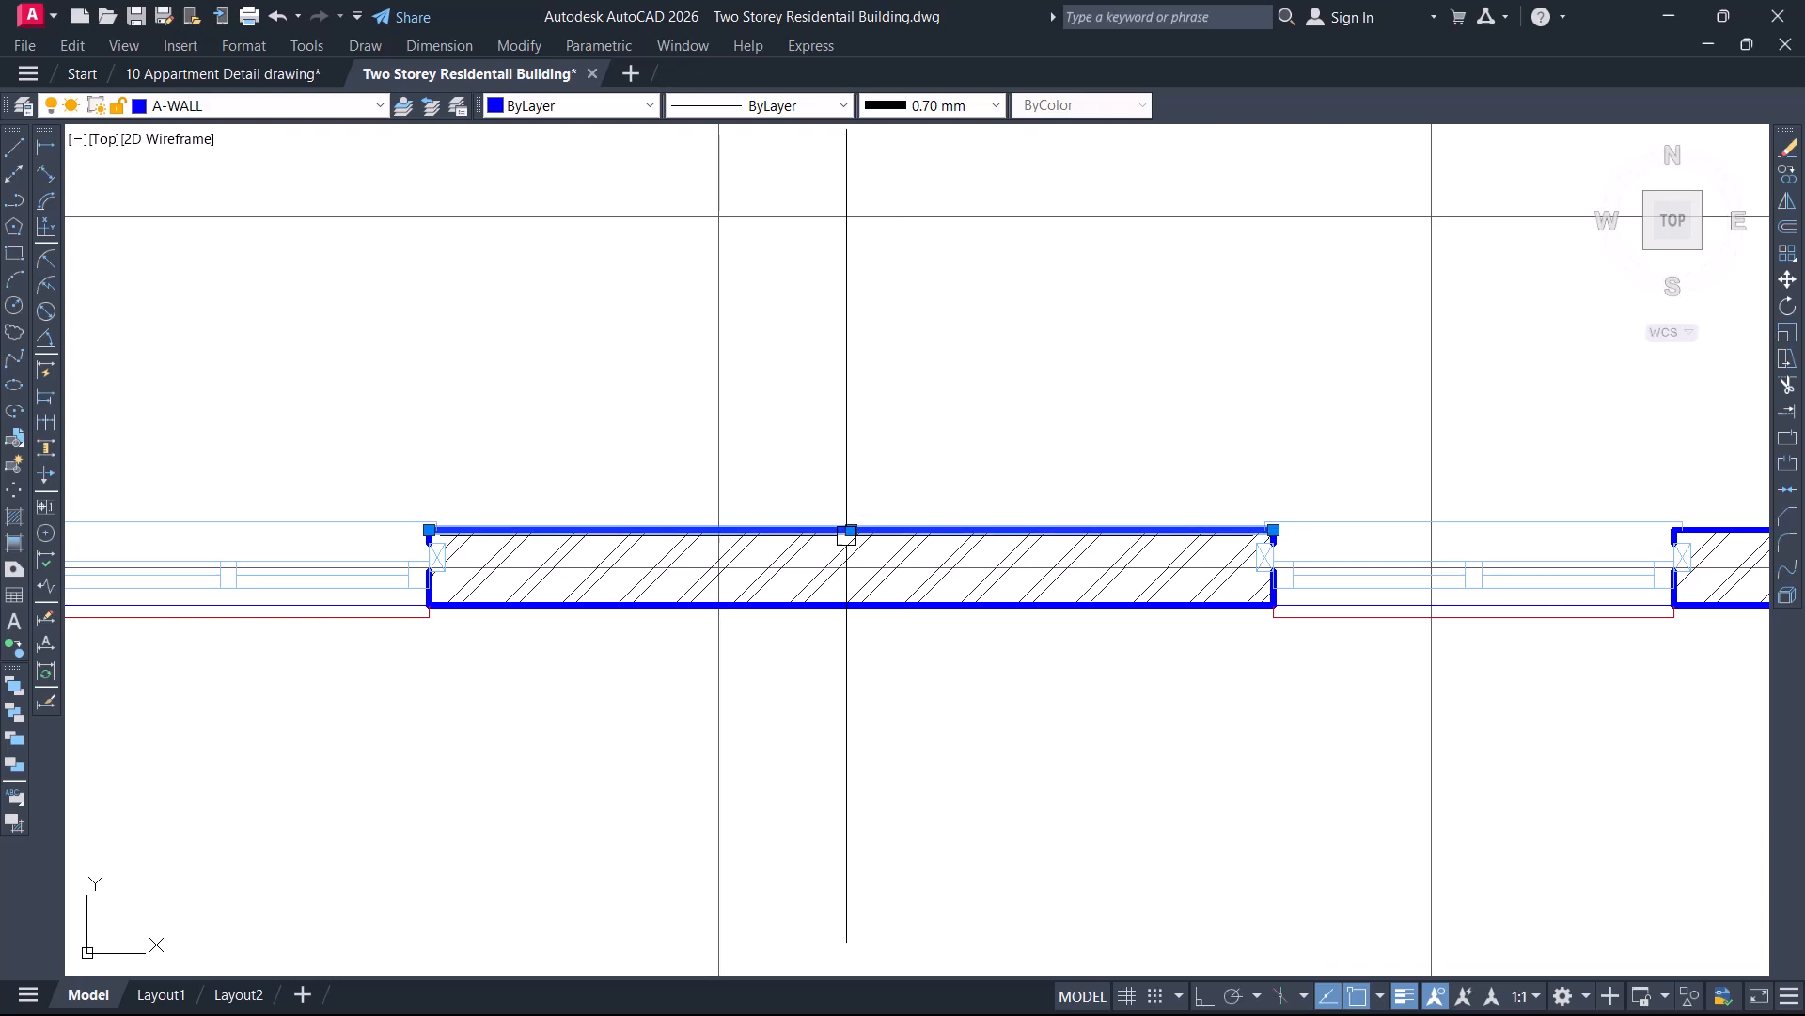
{"action": "scroll", "coordinate": [851, 529], "scroll_direction": "up", "scroll_amount": 4}
{"action": "key", "text": "Escape"}
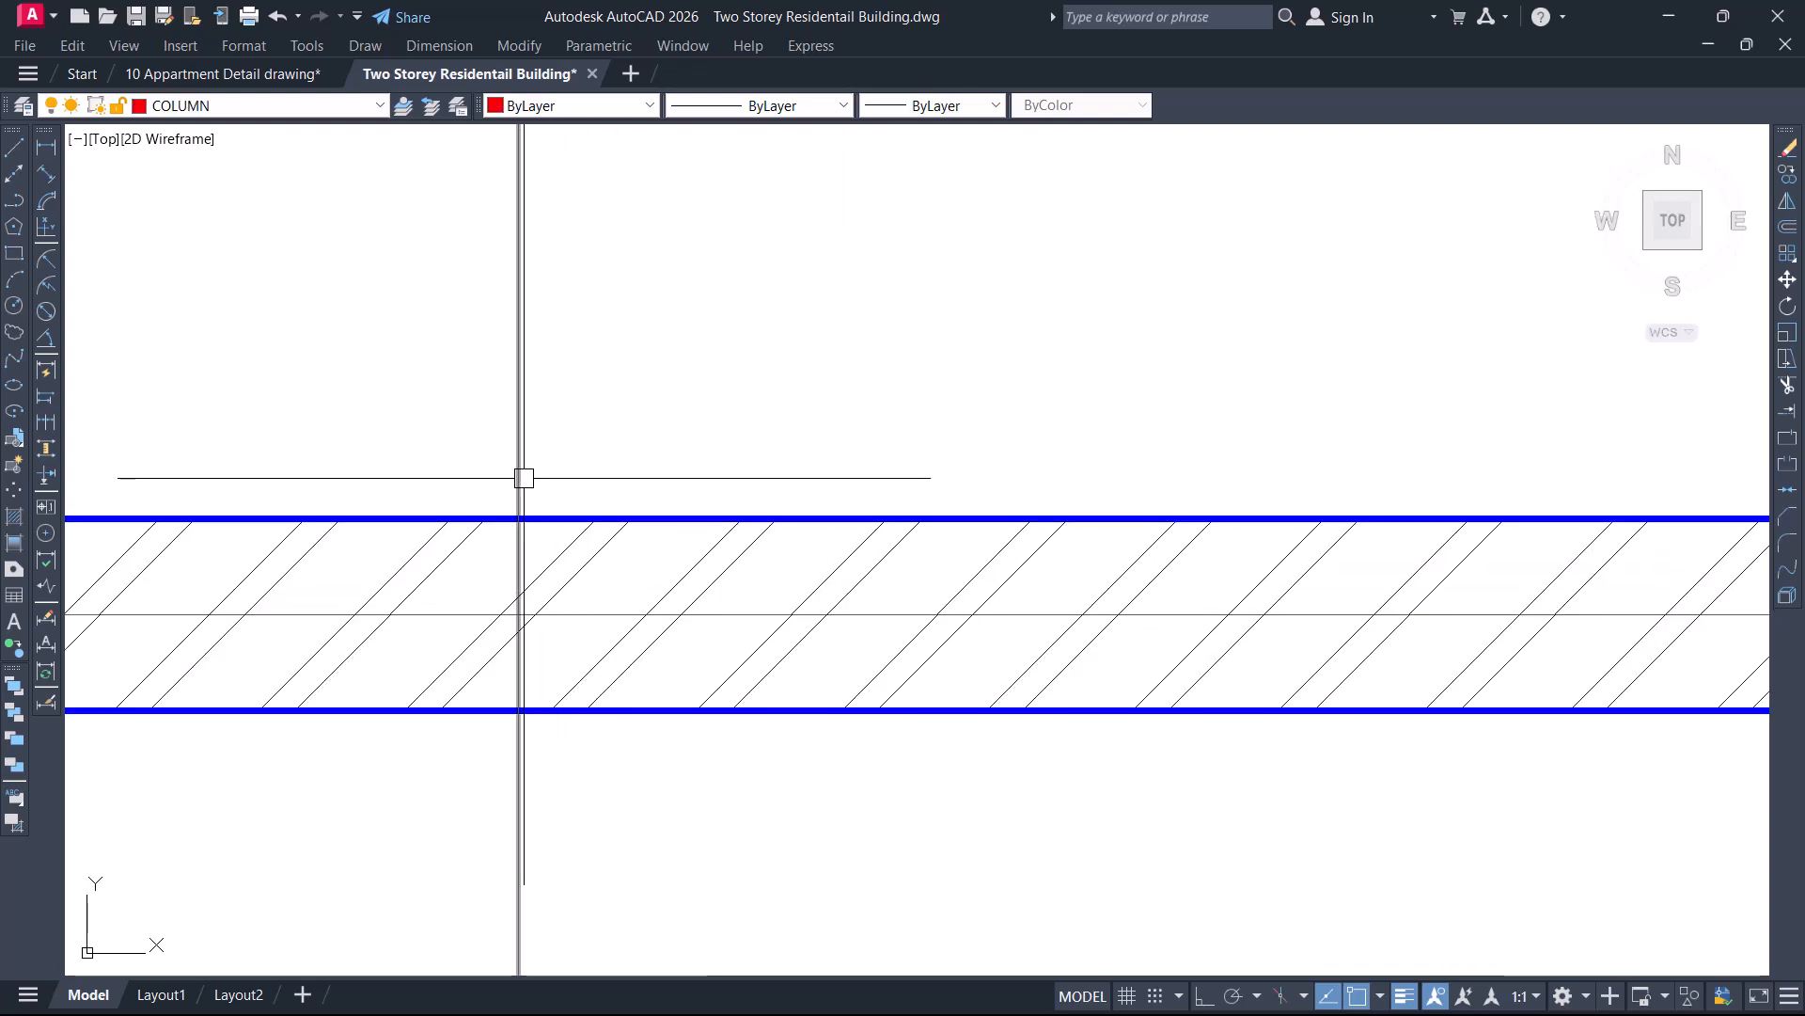
Copy the vertical grid line crossing the private living room's upper wall to the midpoint of the wall segment between the two windows
{"action": "key", "text": "Return"}
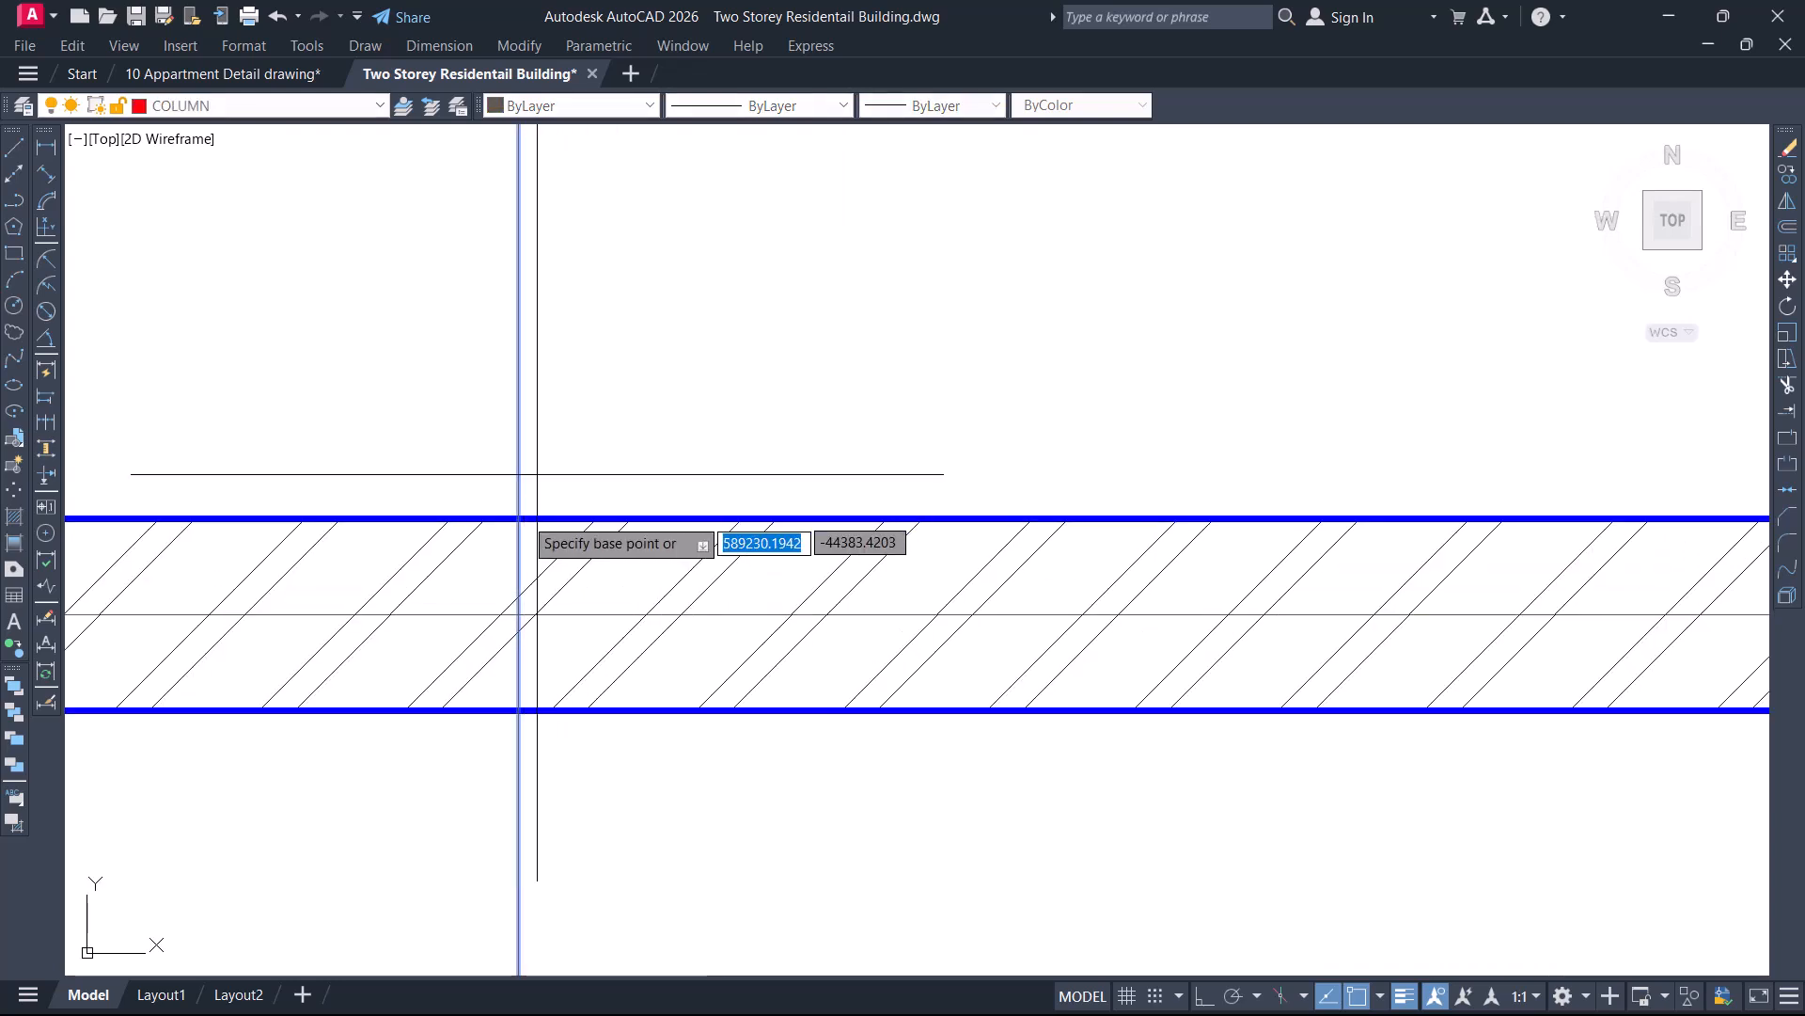
{"action": "key", "text": "Return"}
{"action": "left_click", "coordinate": [519, 518]}
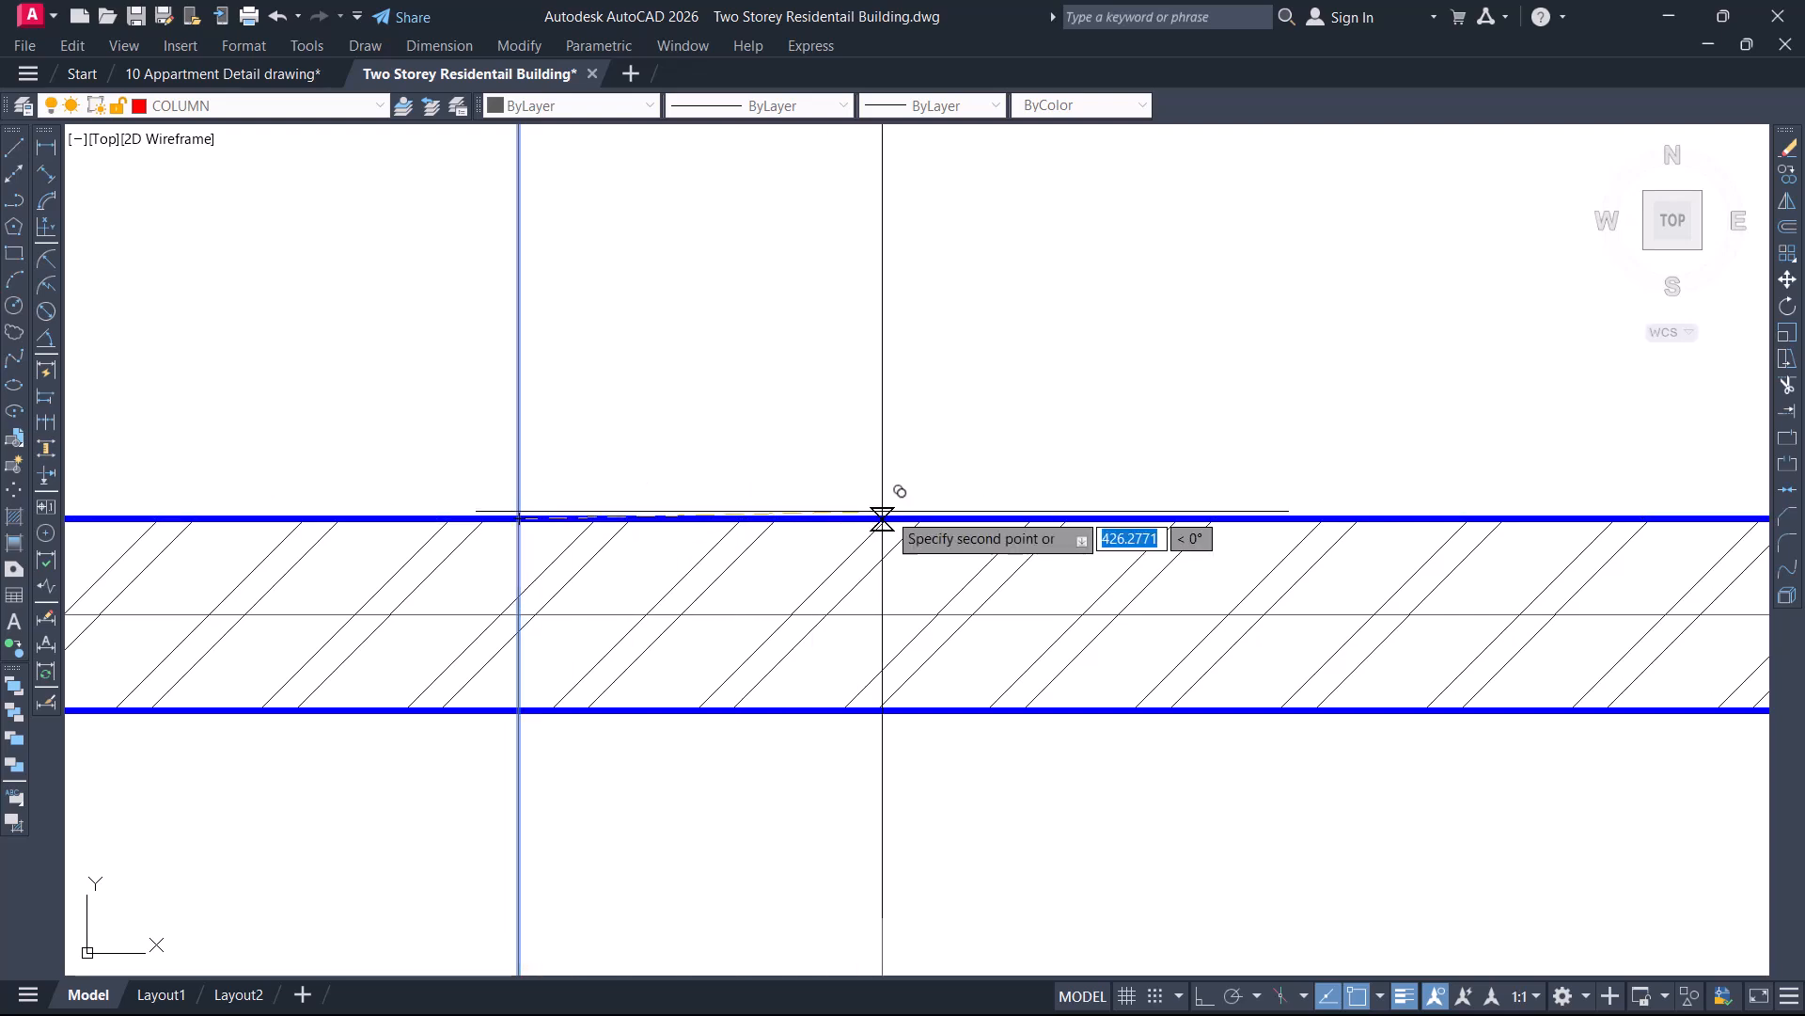
{"action": "left_click", "coordinate": [858, 518]}
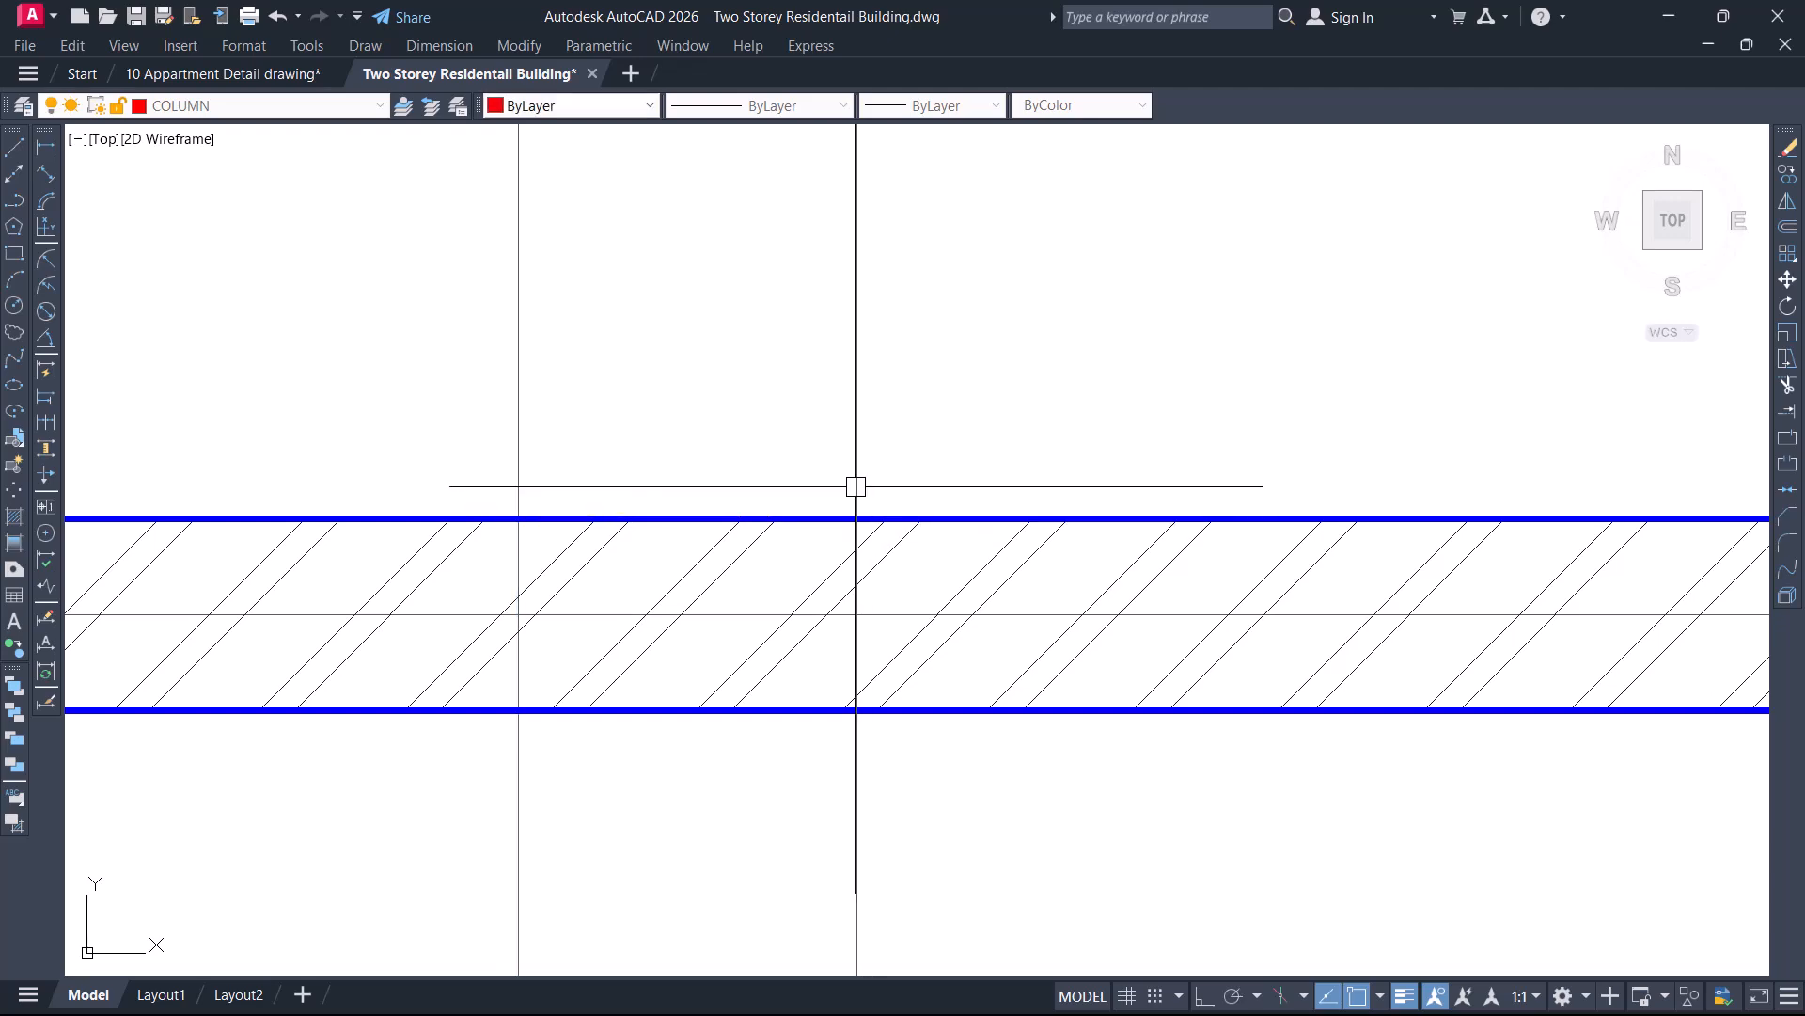
{"action": "scroll", "coordinate": [855, 483], "scroll_direction": "down", "scroll_amount": 3}
{"action": "scroll", "coordinate": [859, 374], "scroll_direction": "down", "scroll_amount": 6}
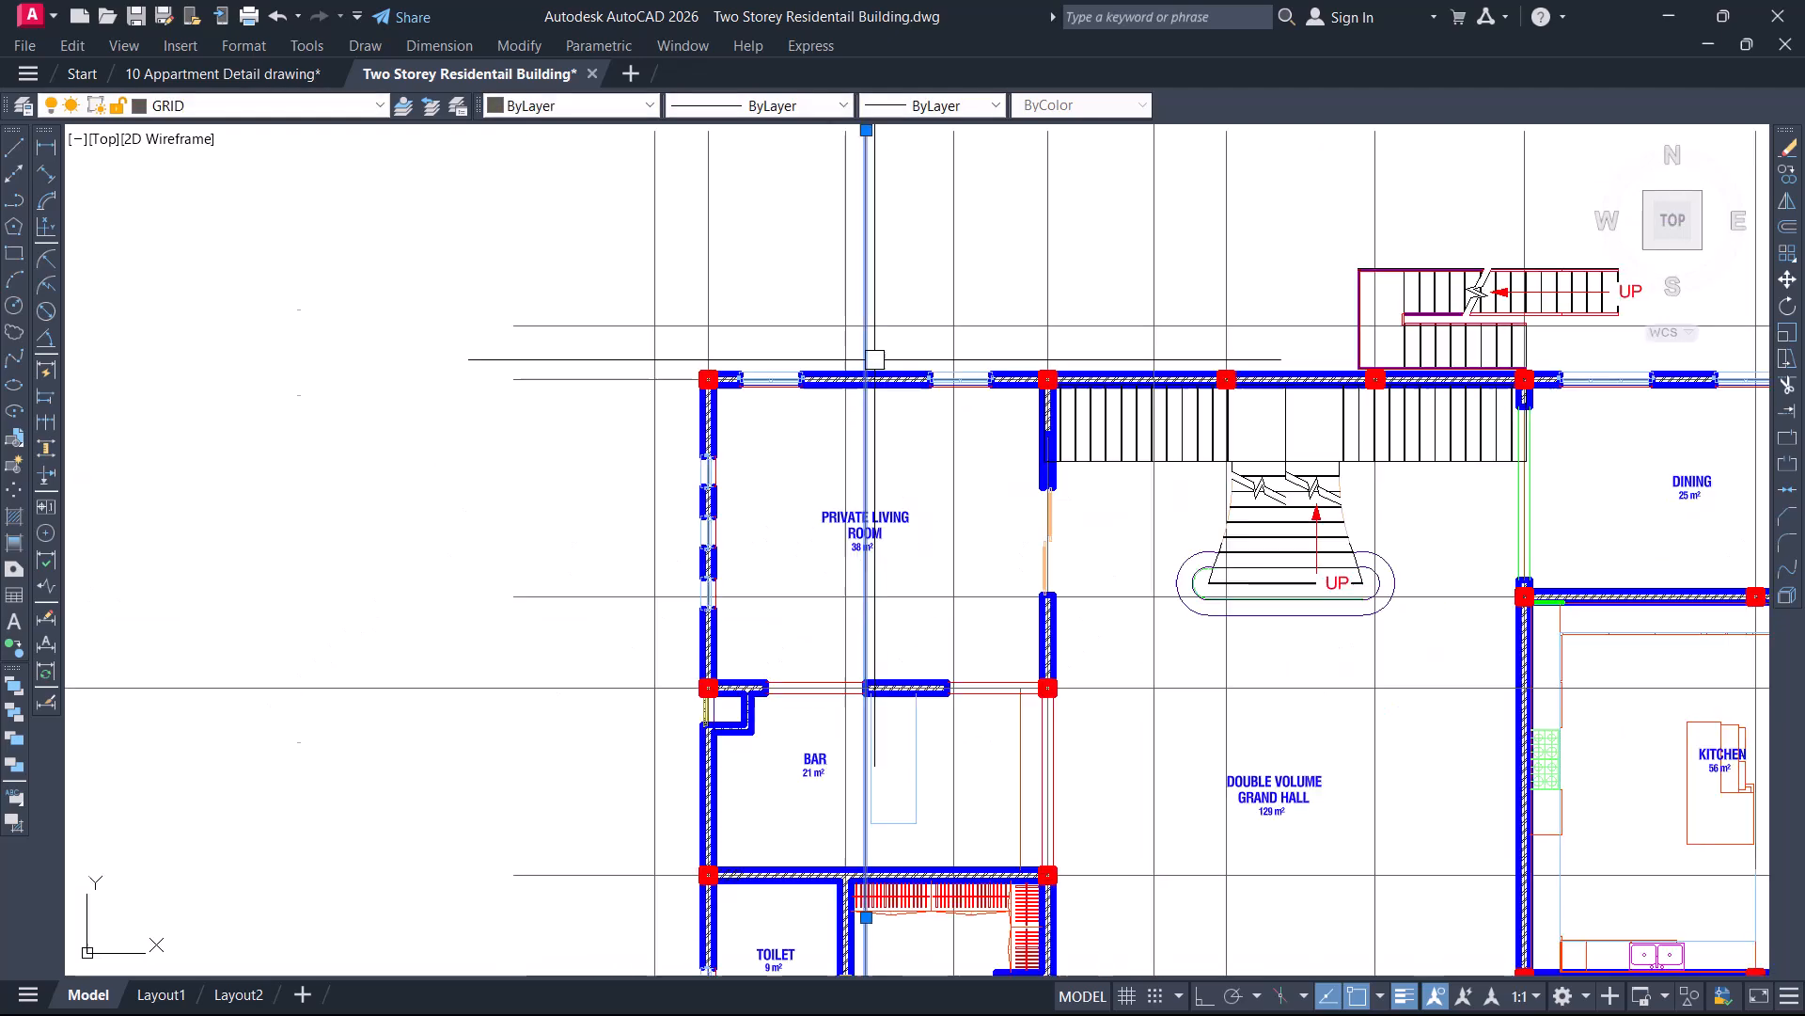
Copy the column at the private living room's upper-right corner by its centre to the new vertical grid line between the two windows
{"action": "scroll", "coordinate": [870, 679], "scroll_direction": "up", "scroll_amount": 8}
{"action": "scroll", "coordinate": [832, 651], "scroll_direction": "down", "scroll_amount": 4}
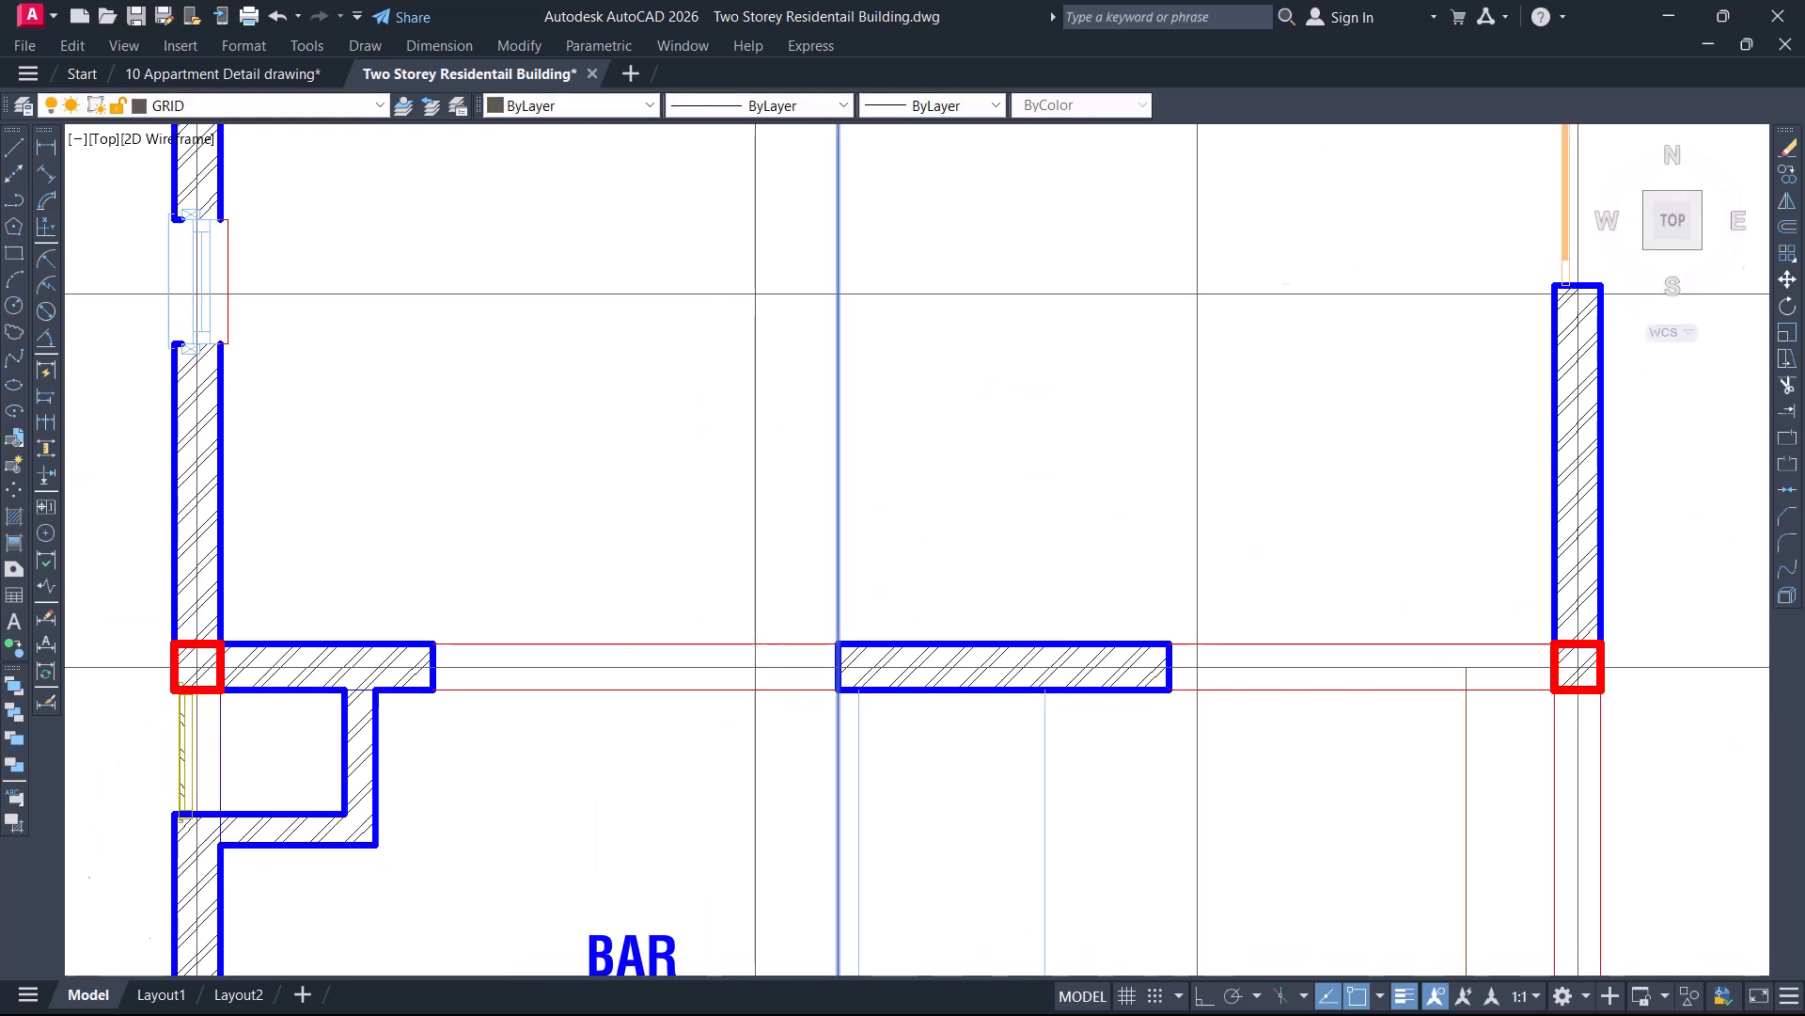
{"action": "middle_click_drag", "start_coordinate": [906, 532], "coordinate": [816, 868]}
{"action": "scroll", "coordinate": [1227, 182], "scroll_direction": "up", "scroll_amount": 2}
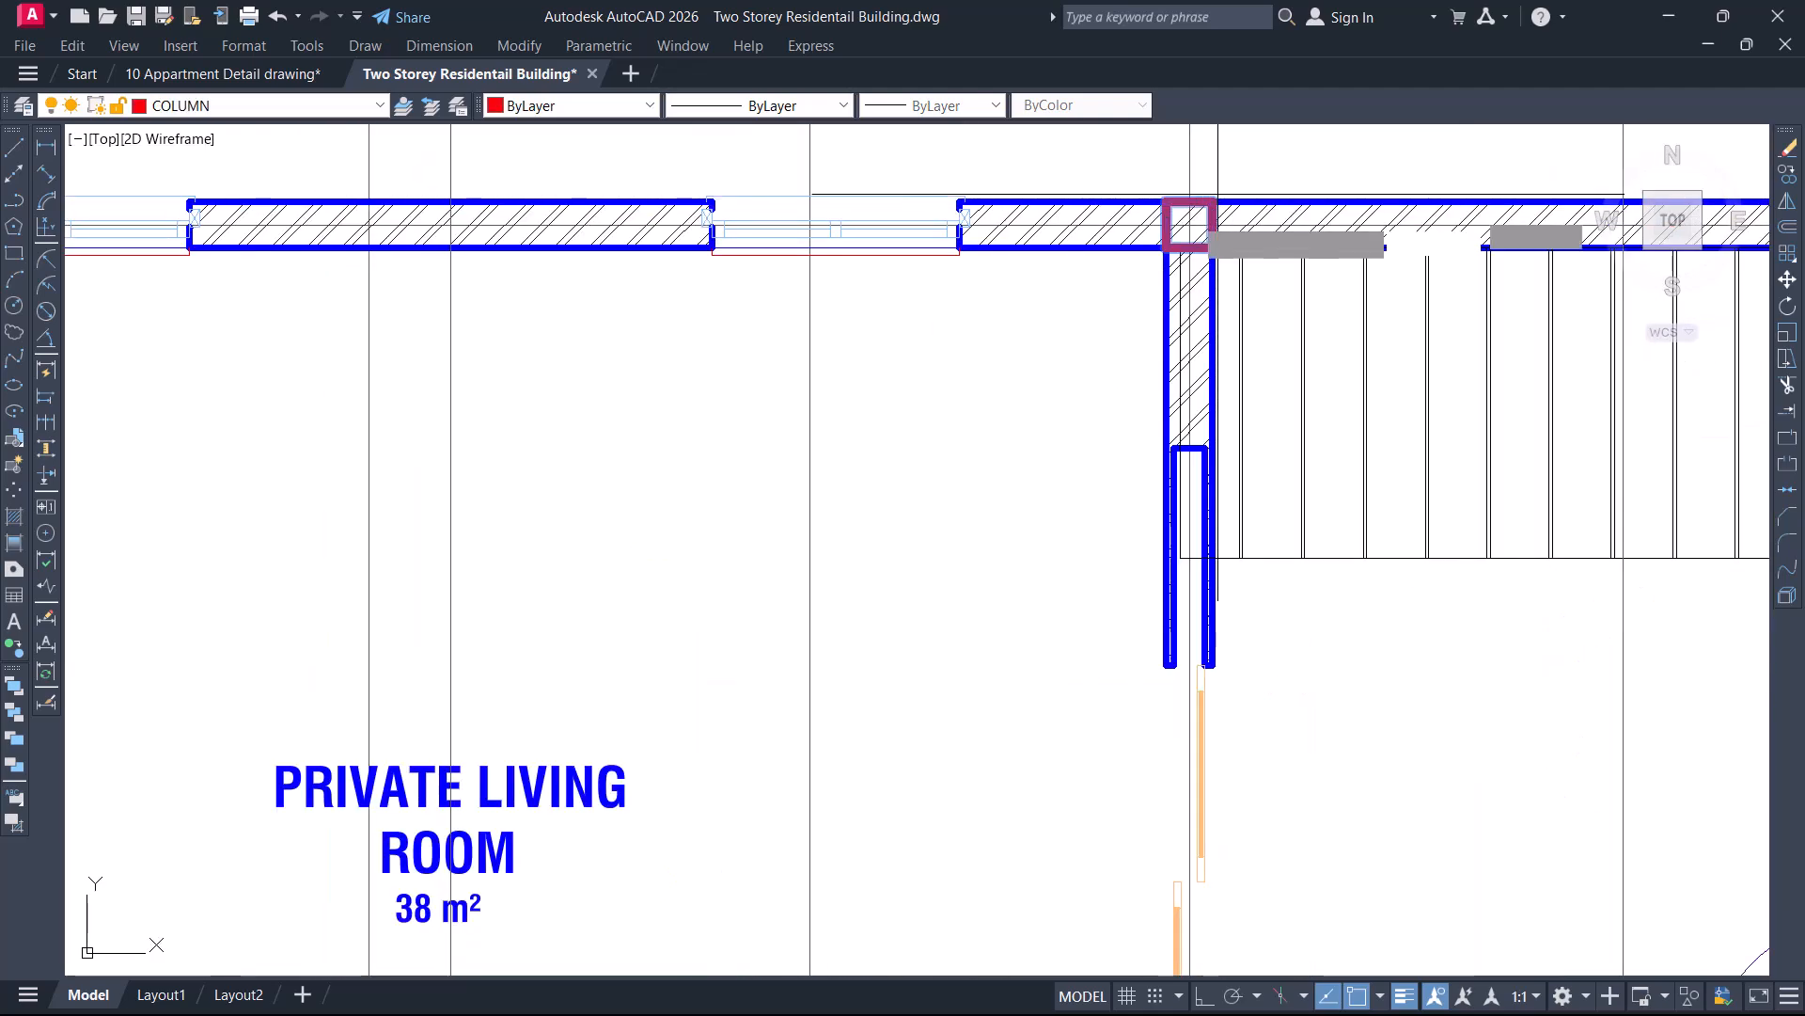
{"action": "scroll", "coordinate": [1193, 220], "scroll_direction": "up", "scroll_amount": 6}
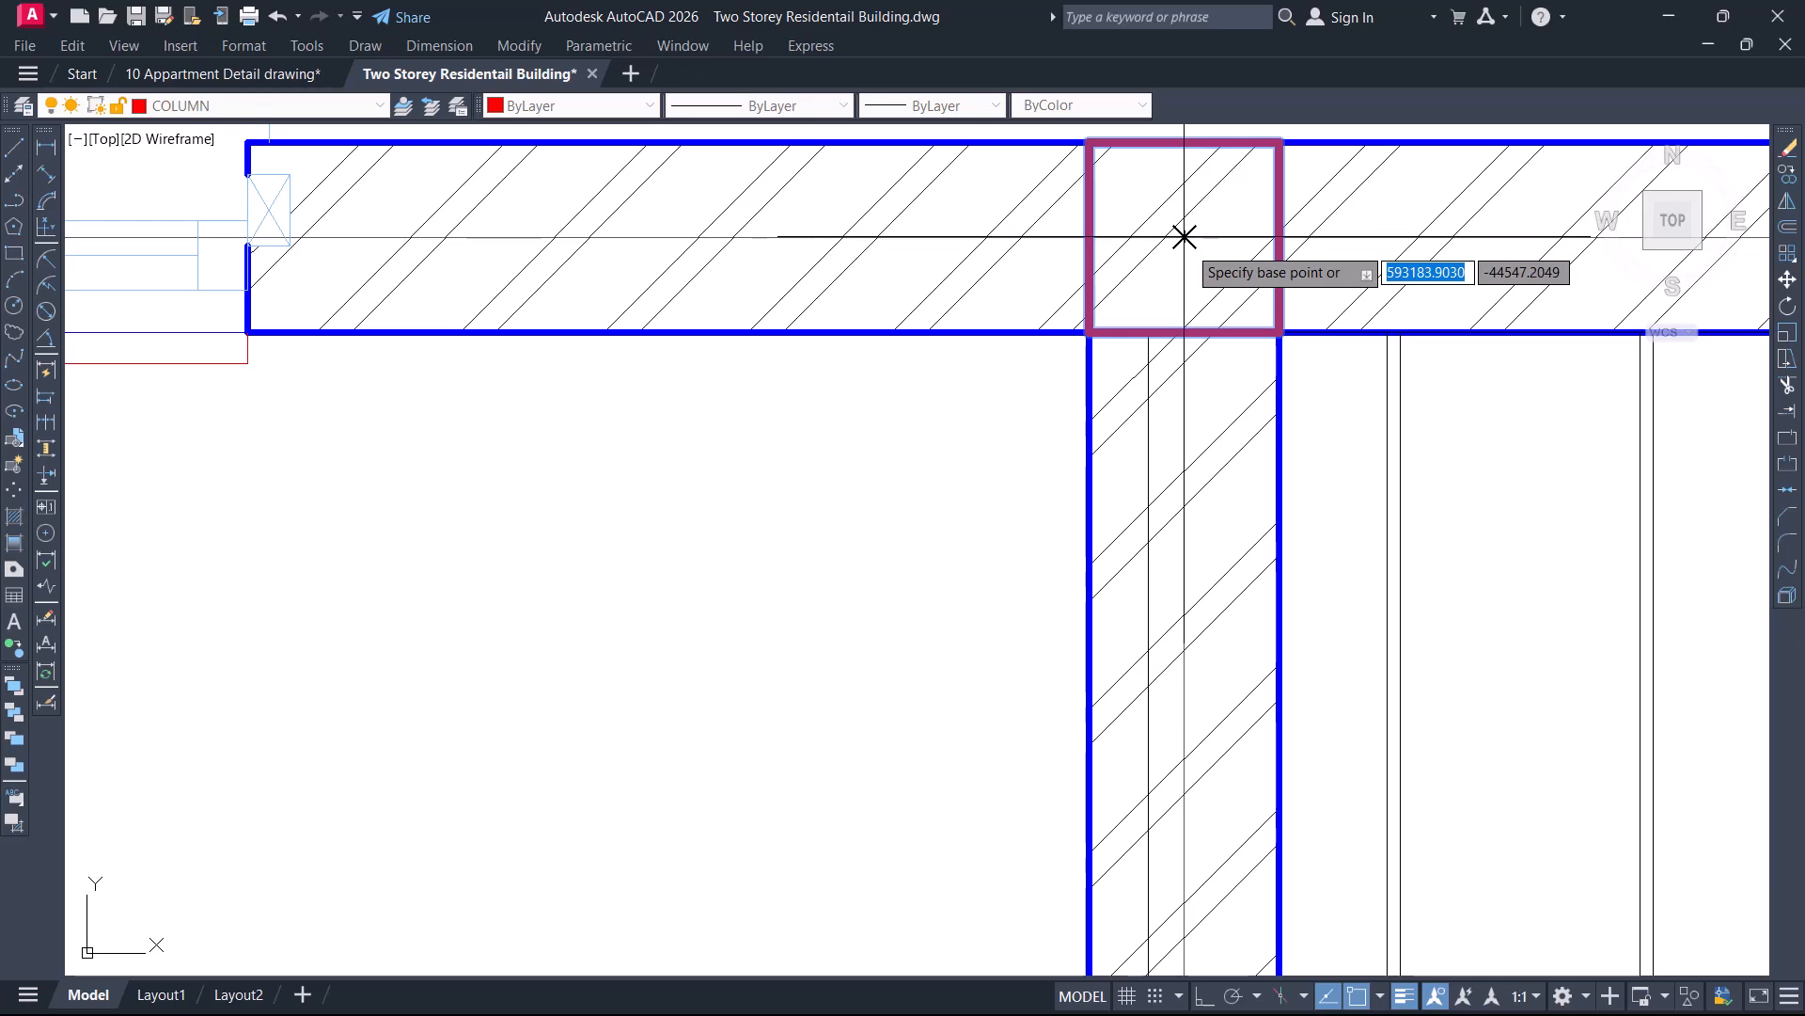
{"action": "left_click", "coordinate": [1184, 237]}
{"action": "scroll", "coordinate": [1217, 366], "scroll_direction": "down", "scroll_amount": 6}
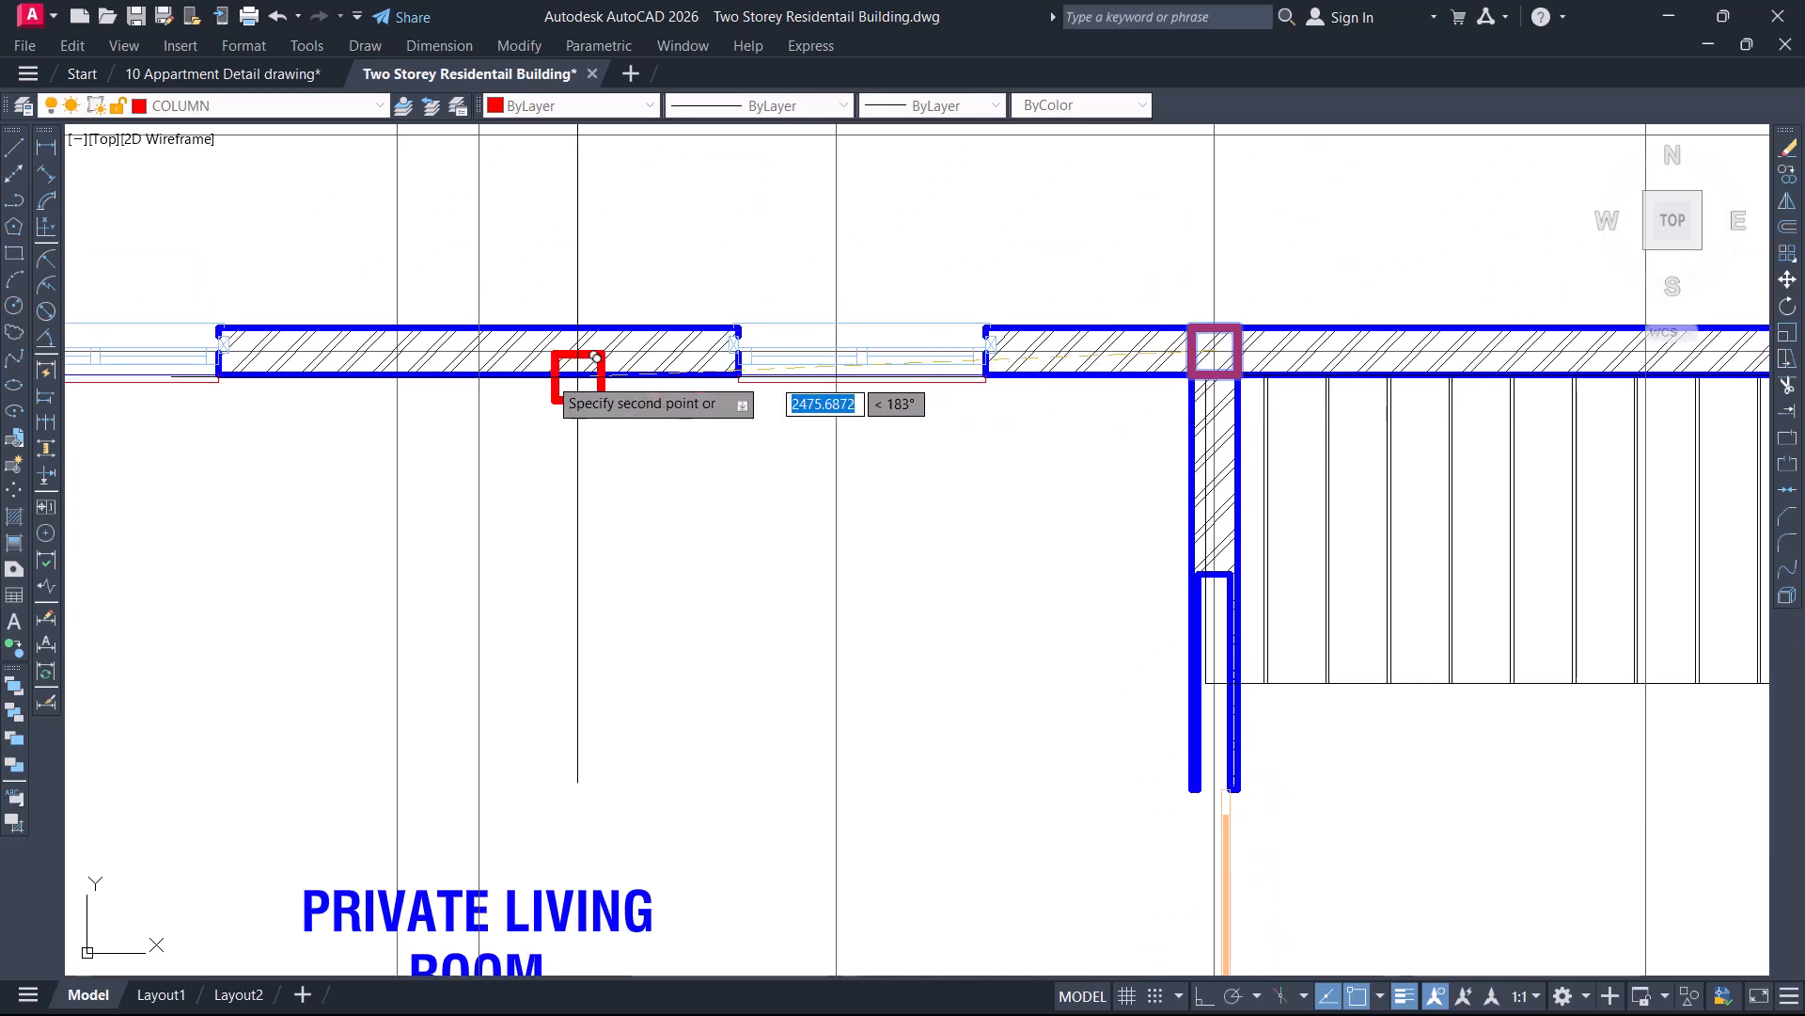
{"action": "scroll", "coordinate": [479, 356], "scroll_direction": "up", "scroll_amount": 3}
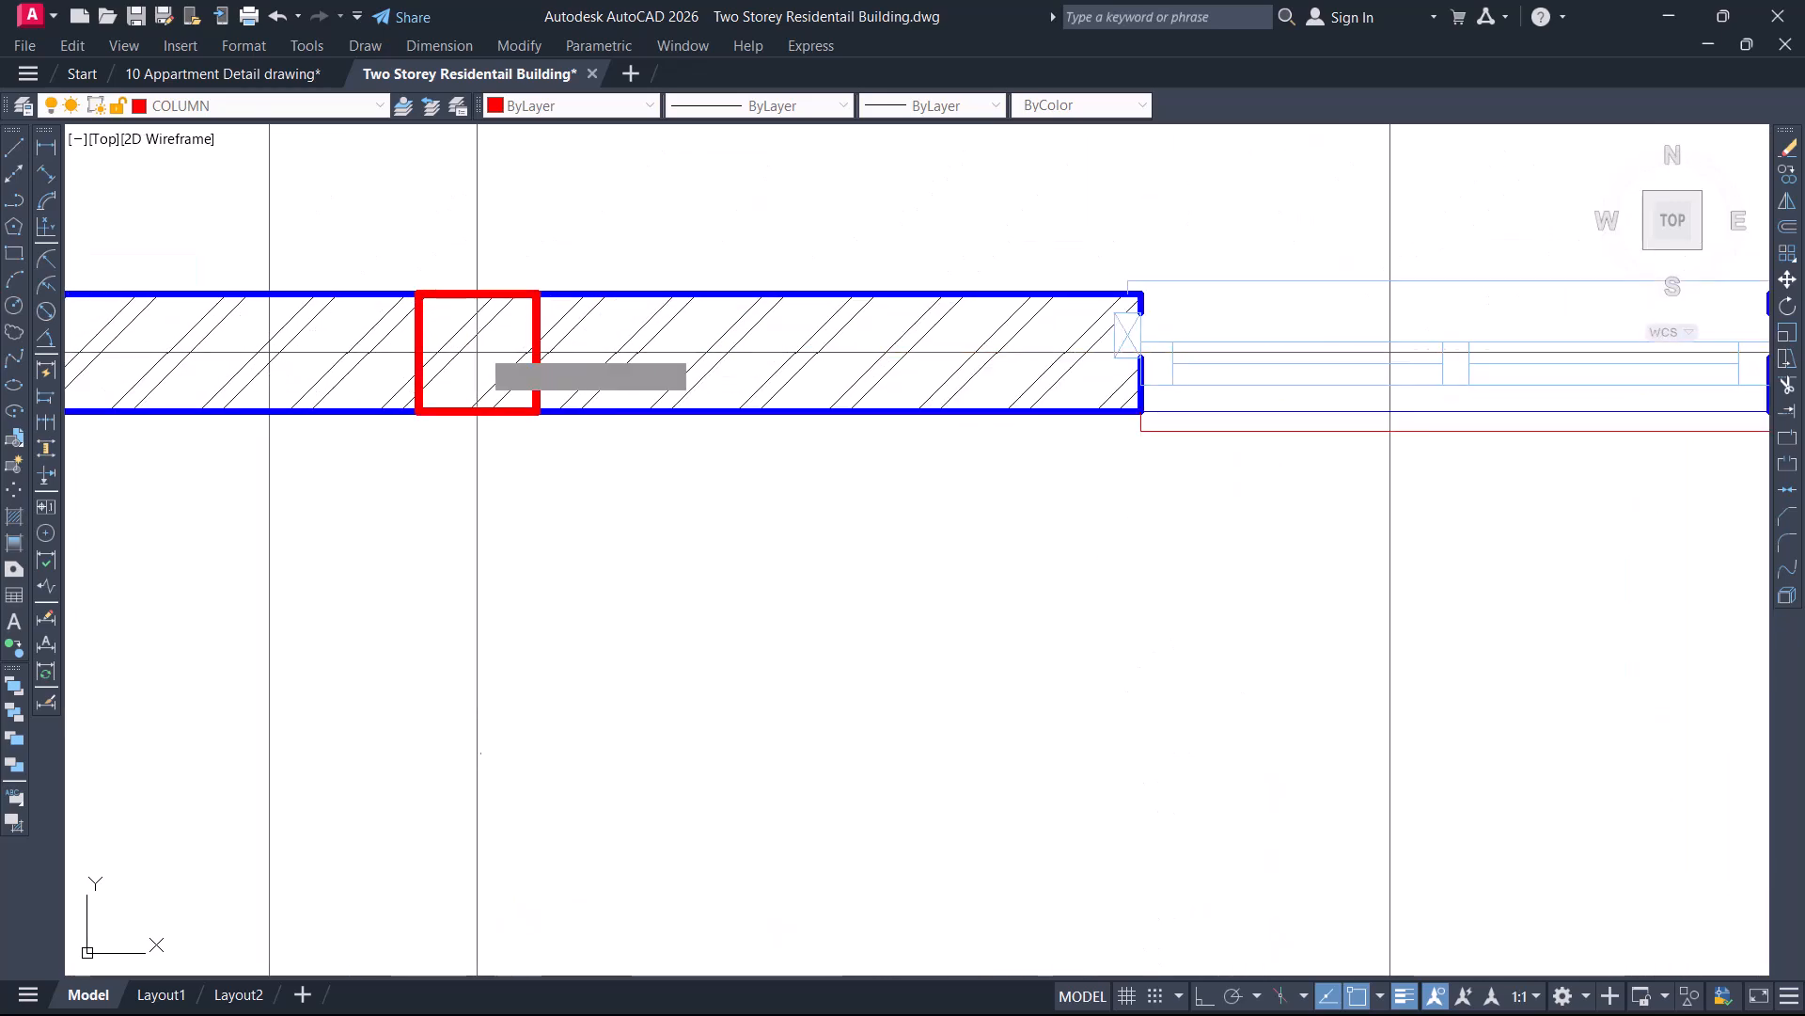
Place another column copy centred on the left end of the short wall segment between the private living room and bar, ending the copying
{"action": "scroll", "coordinate": [809, 245], "scroll_direction": "down", "scroll_amount": 7}
{"action": "middle_click_drag", "start_coordinate": [818, 649], "coordinate": [850, 339]}
{"action": "scroll", "coordinate": [821, 408], "scroll_direction": "up", "scroll_amount": 2}
{"action": "scroll", "coordinate": [819, 414], "scroll_direction": "up", "scroll_amount": 8}
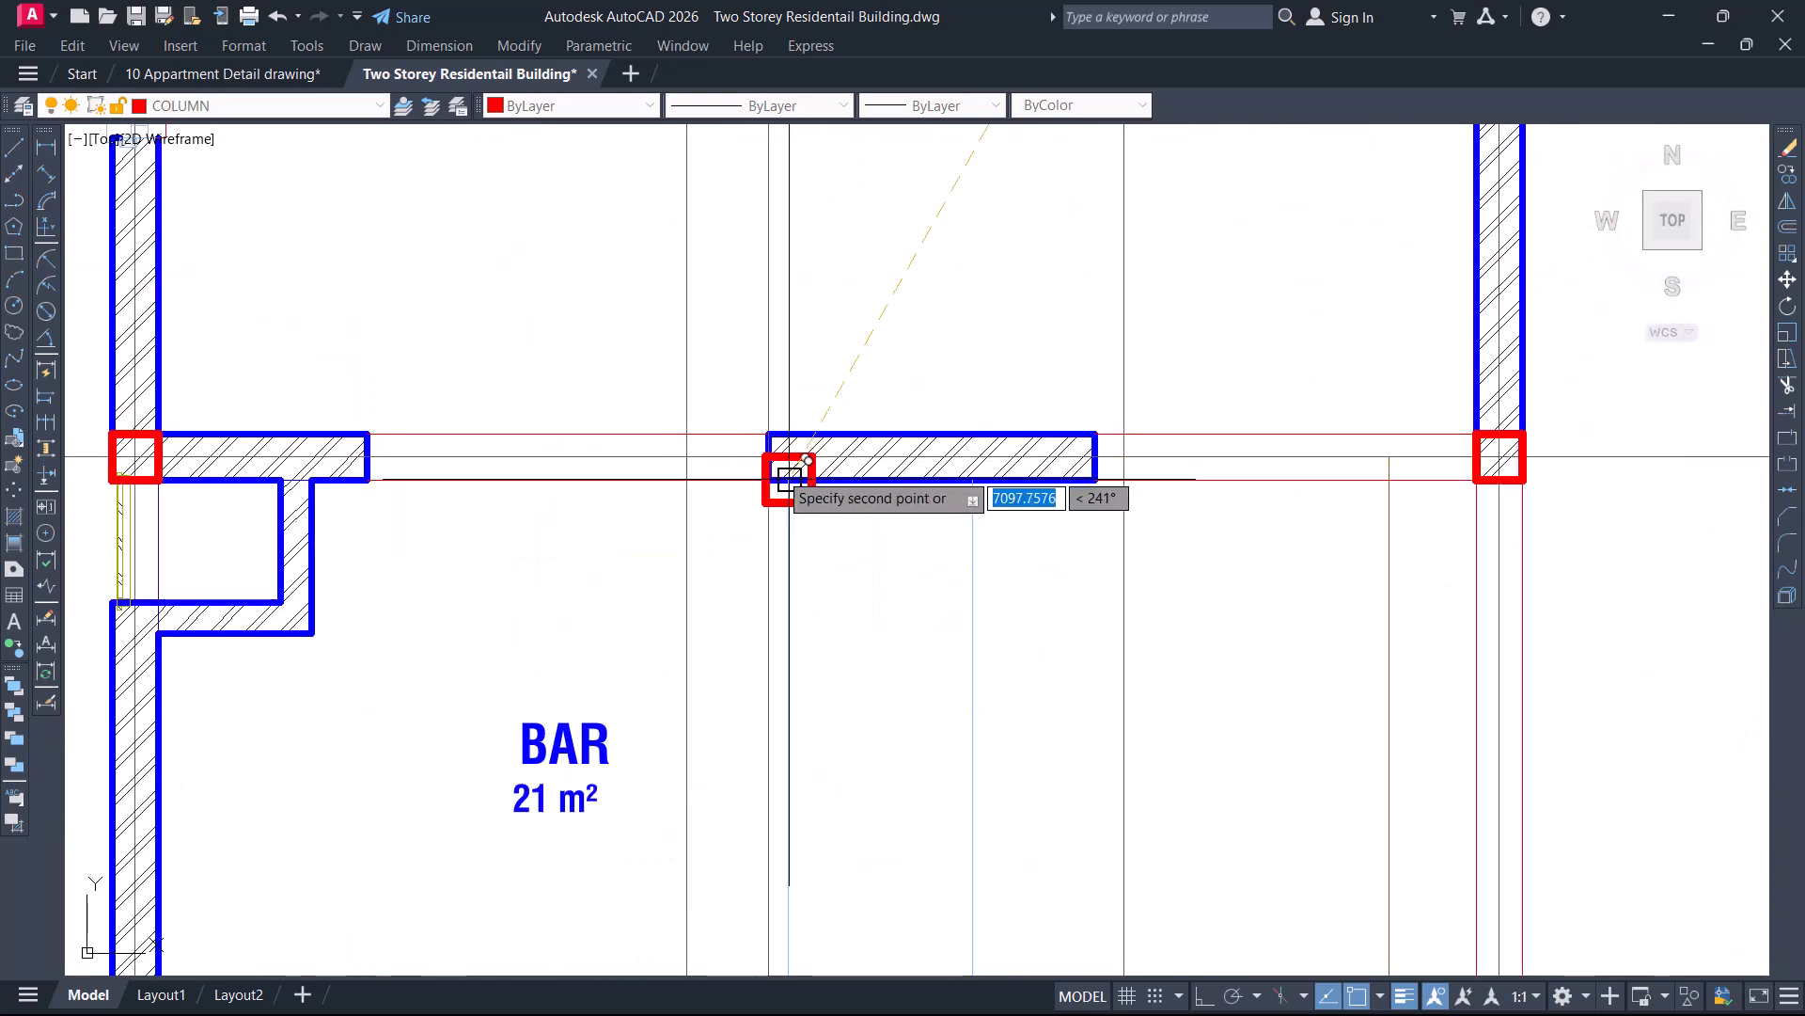
{"action": "scroll", "coordinate": [734, 408], "scroll_direction": "up", "scroll_amount": 4}
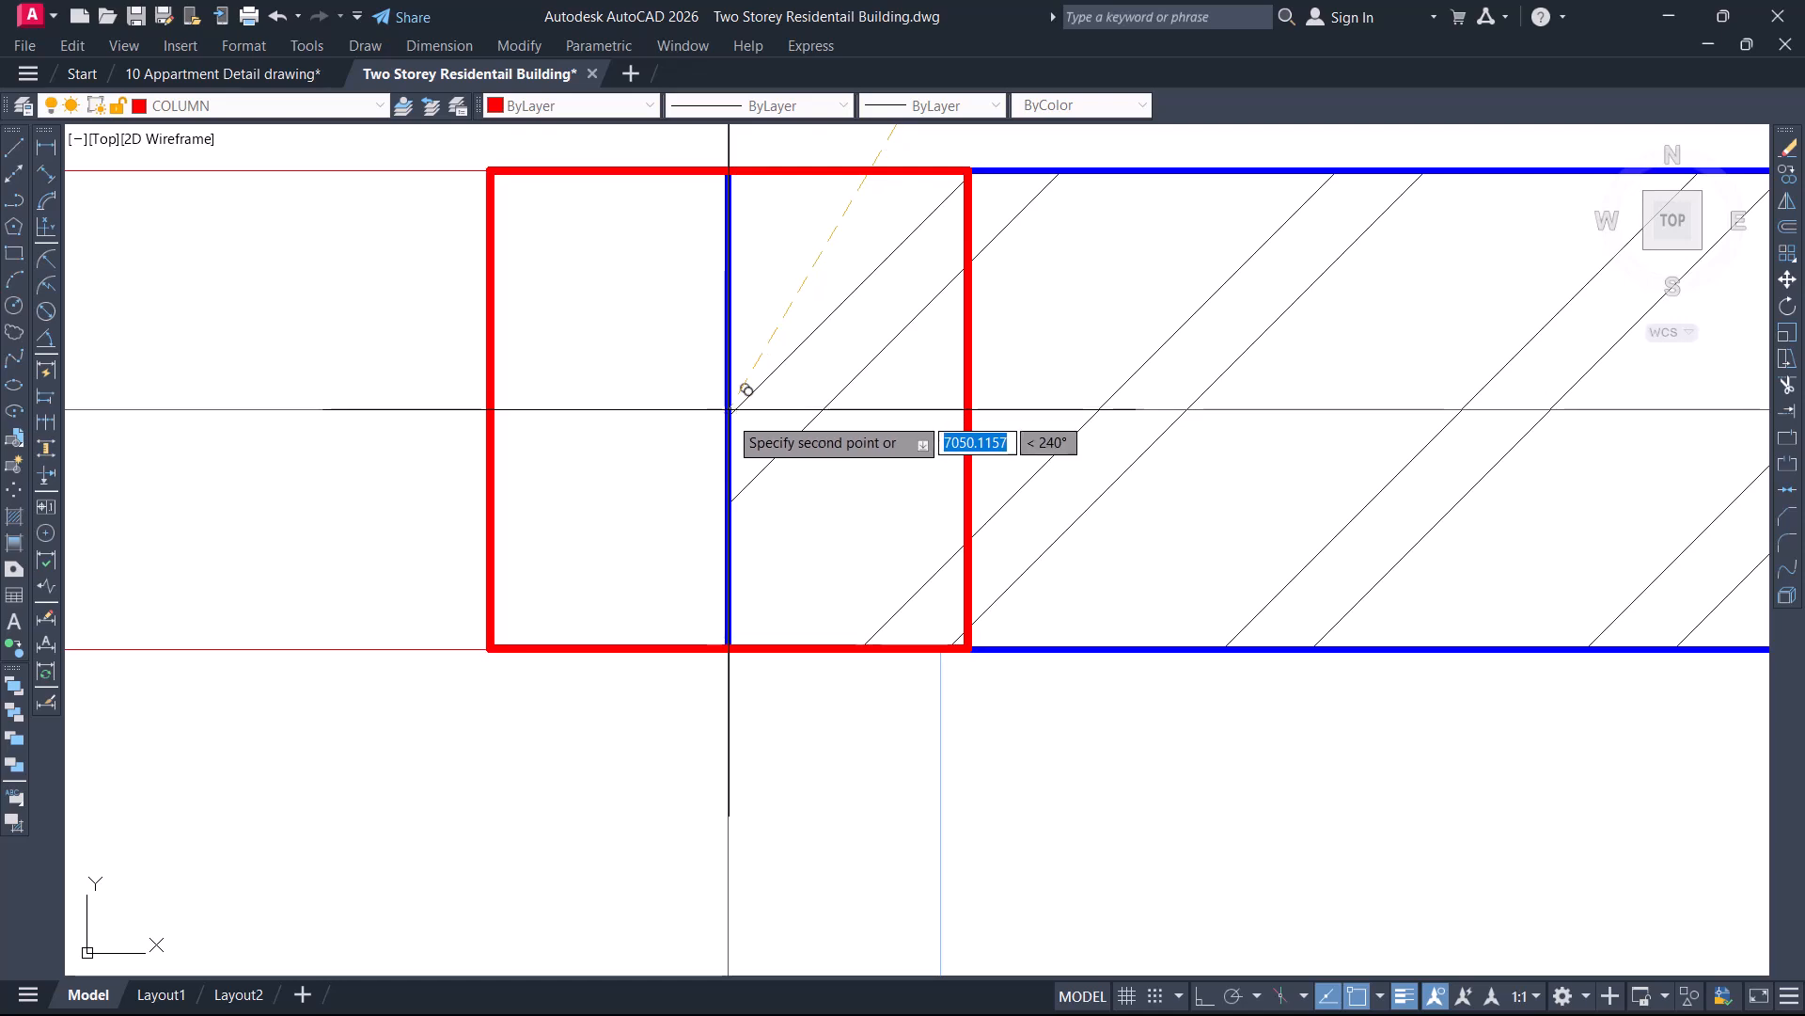
{"action": "key", "text": "Escape"}
{"action": "scroll", "coordinate": [758, 483], "scroll_direction": "down", "scroll_amount": 2}
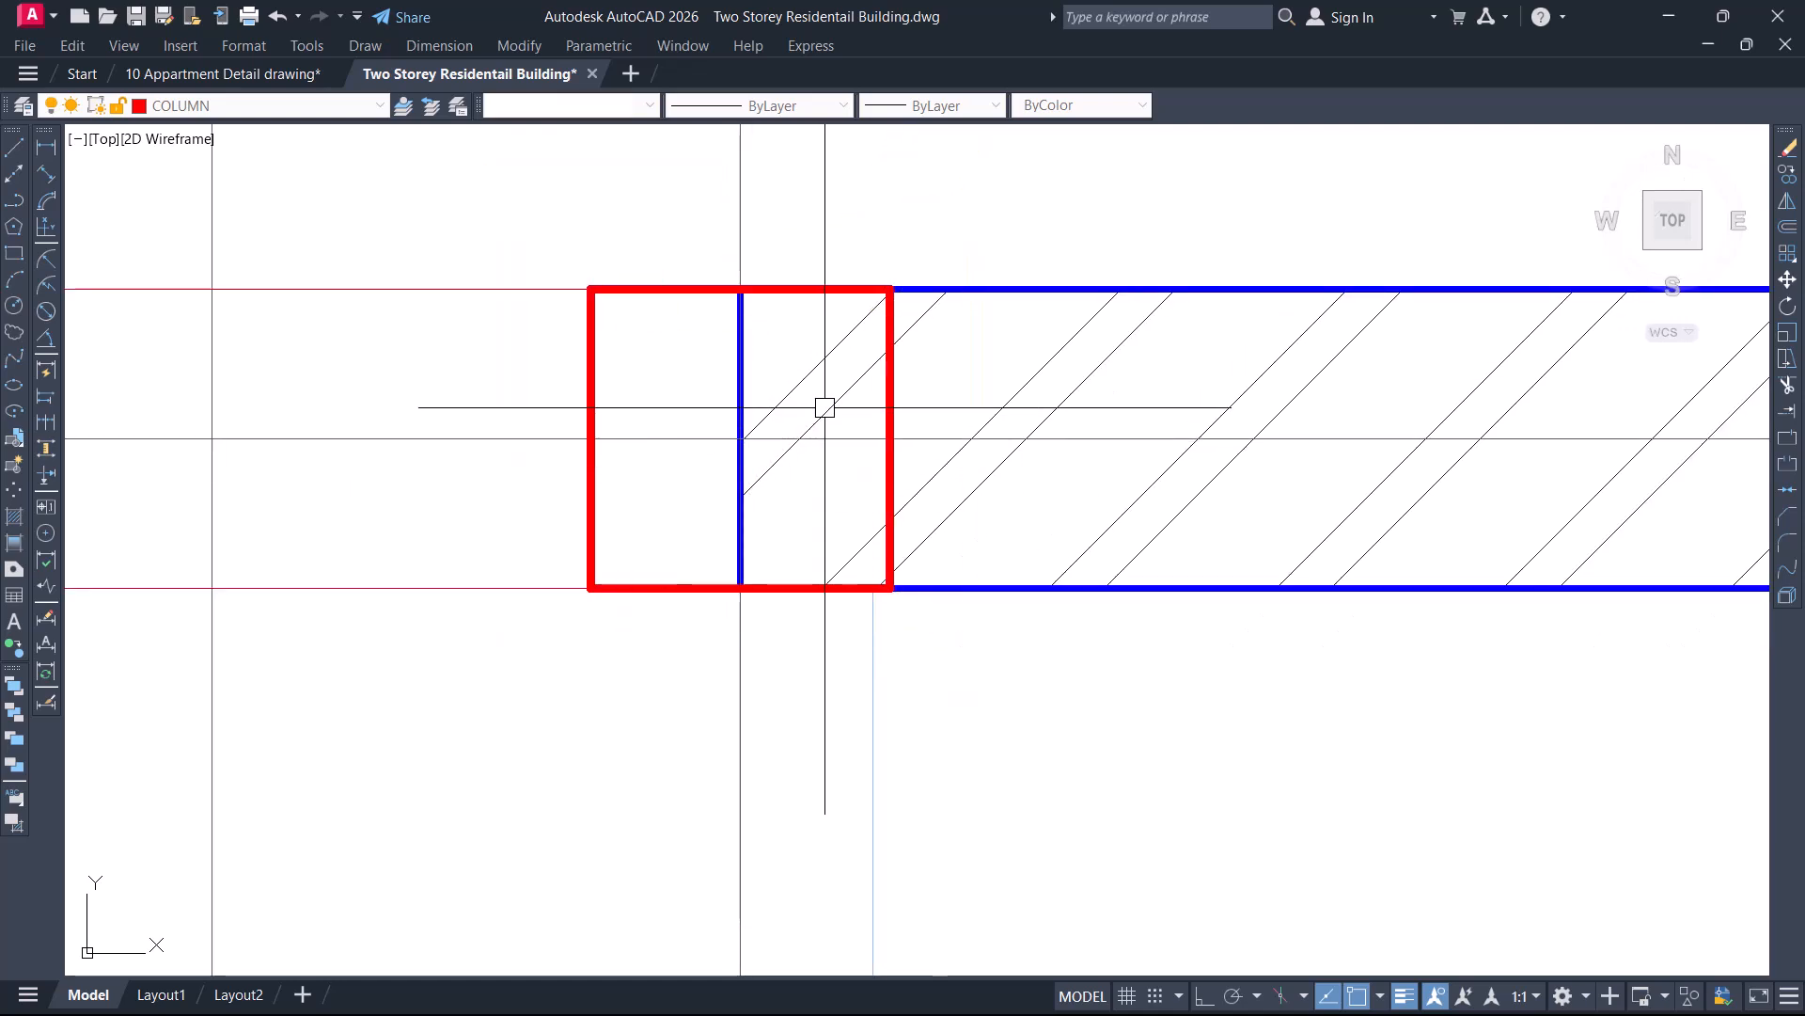
Move the middle column between private living room and bar so its lower-left corner meets the short wall segment's lower-left corner
{"action": "type", "text": "m"}
{"action": "key", "text": "space"}
{"action": "left_click", "coordinate": [590, 587]}
{"action": "left_click", "coordinate": [741, 589]}
{"action": "scroll", "coordinate": [742, 589], "scroll_direction": "down", "scroll_amount": 8}
{"action": "scroll", "coordinate": [867, 419], "scroll_direction": "up", "scroll_amount": 5}
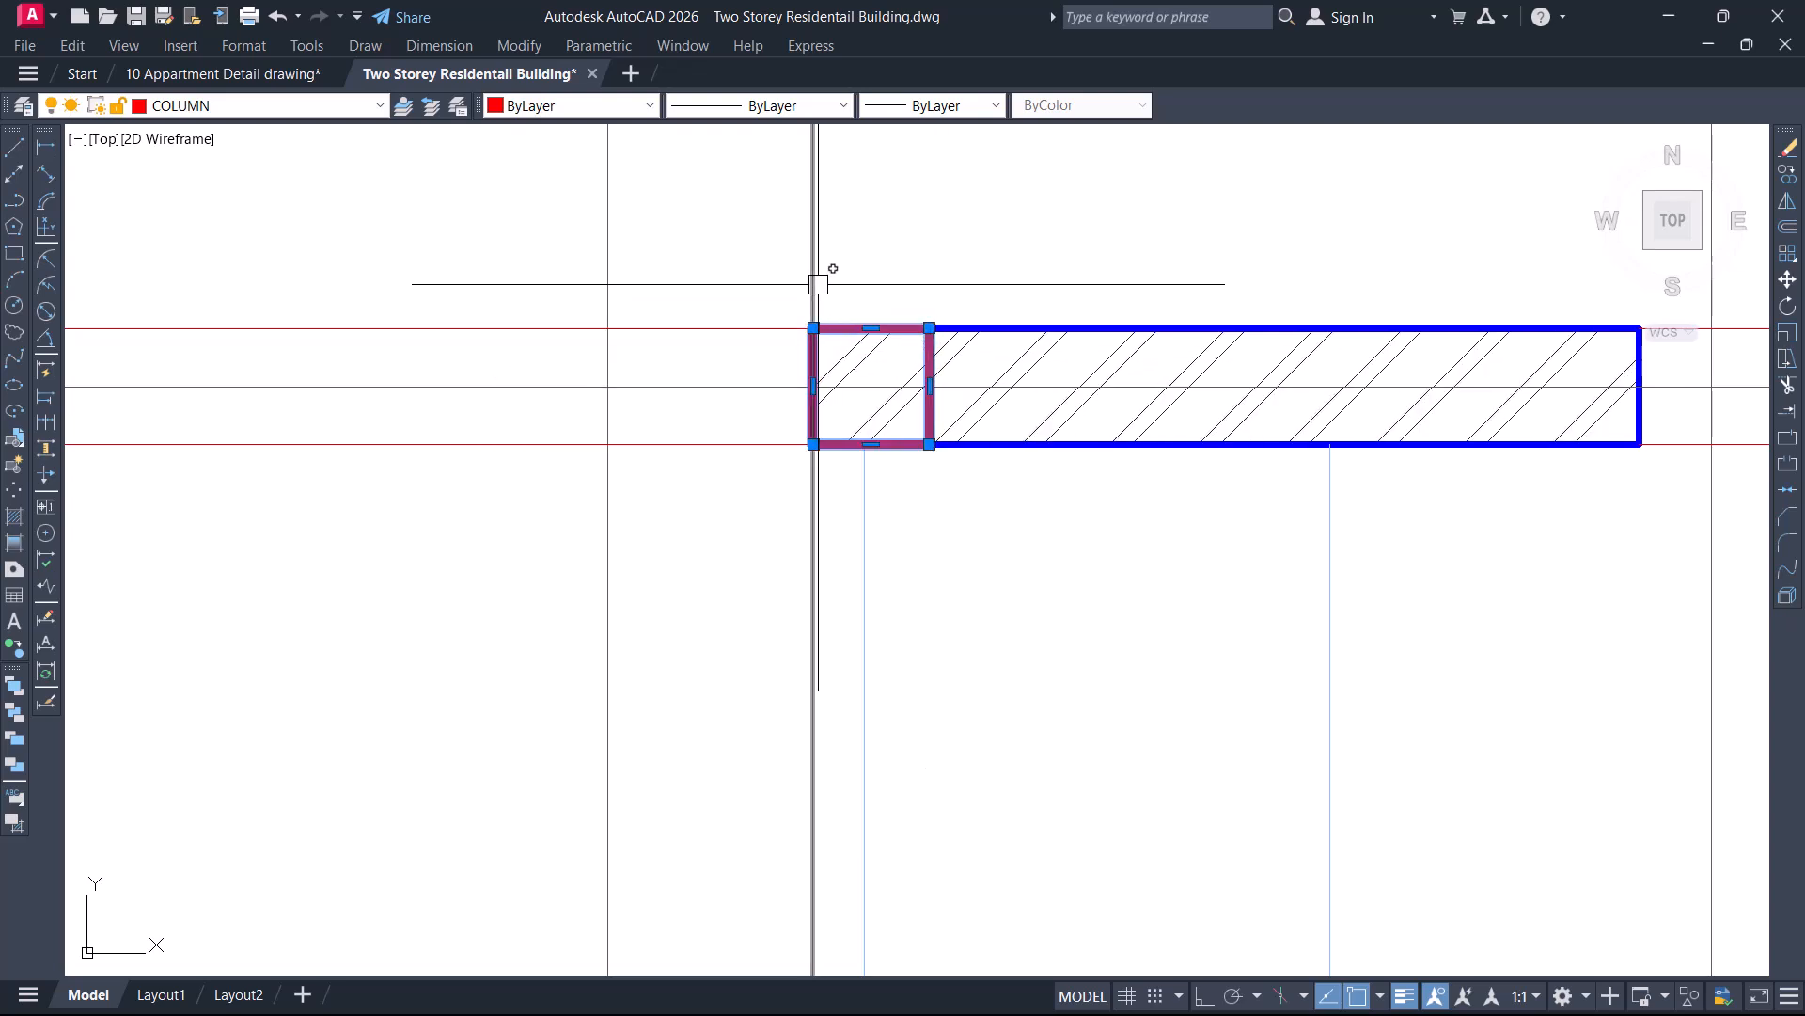
{"action": "key", "text": "Escape"}
{"action": "scroll", "coordinate": [816, 350], "scroll_direction": "down", "scroll_amount": 4}
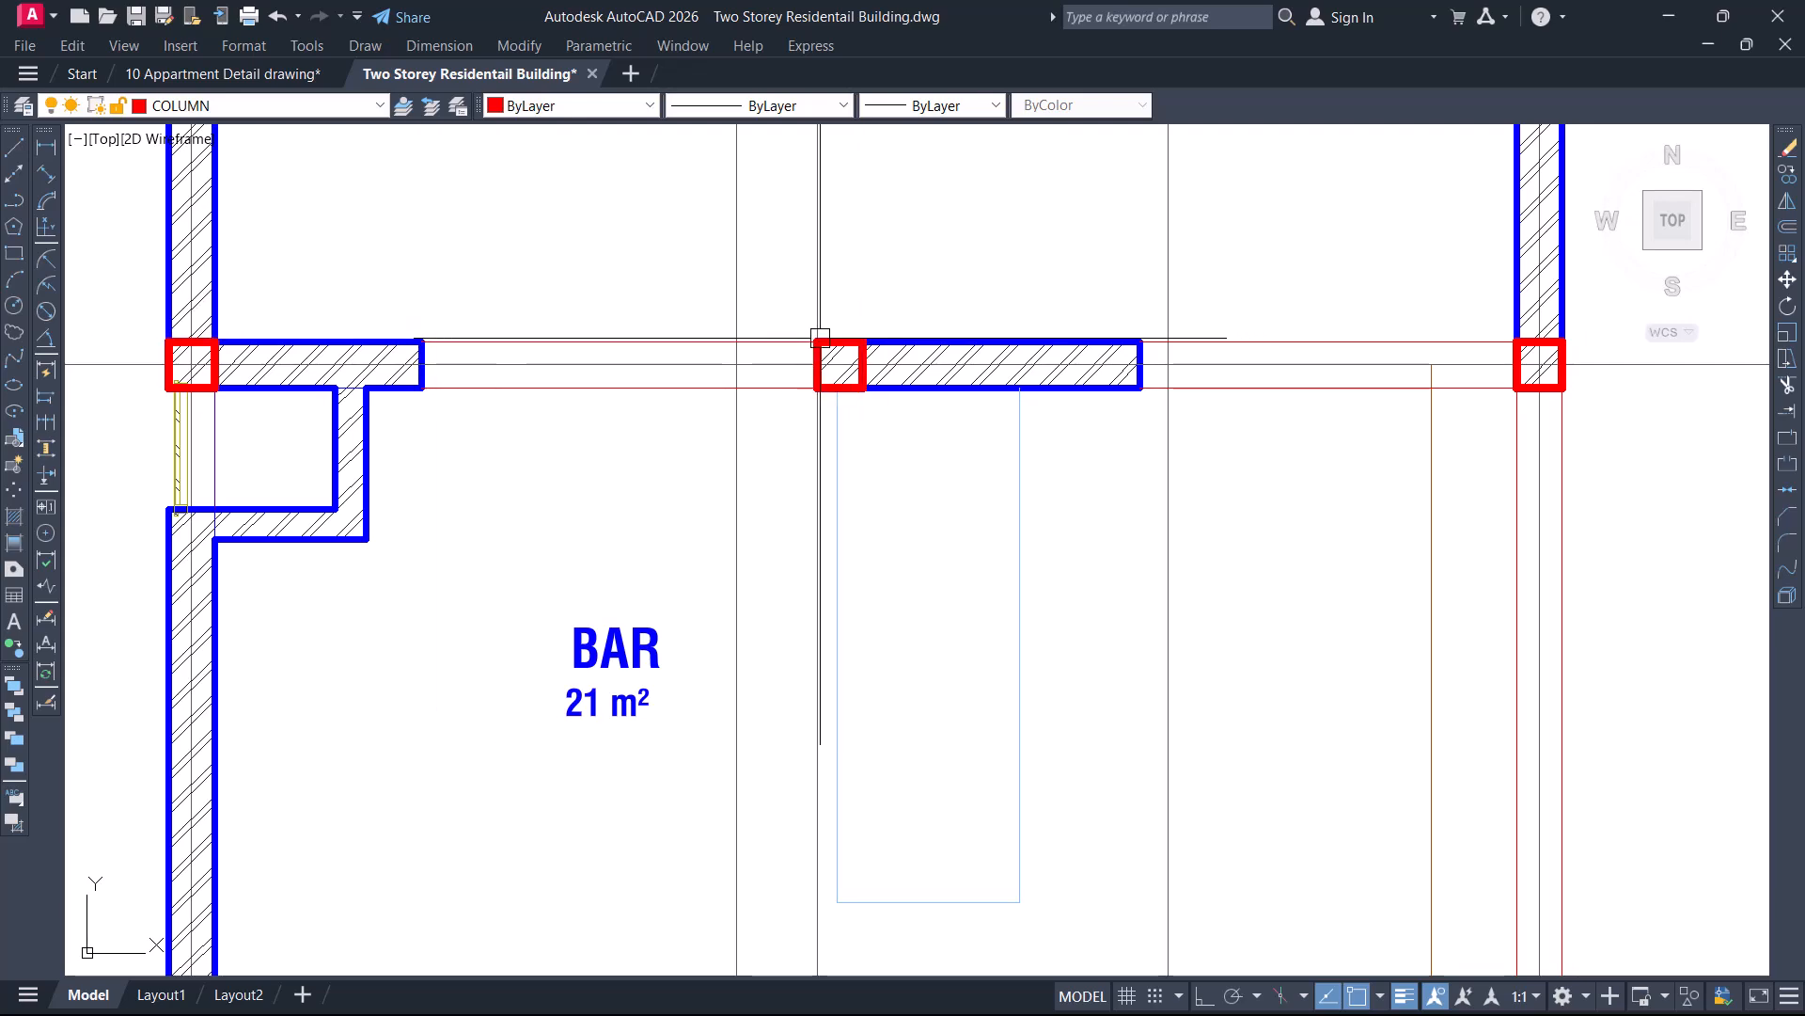
{"action": "scroll", "coordinate": [820, 336], "scroll_direction": "up", "scroll_amount": 2}
{"action": "scroll", "coordinate": [696, 385], "scroll_direction": "down", "scroll_amount": 6}
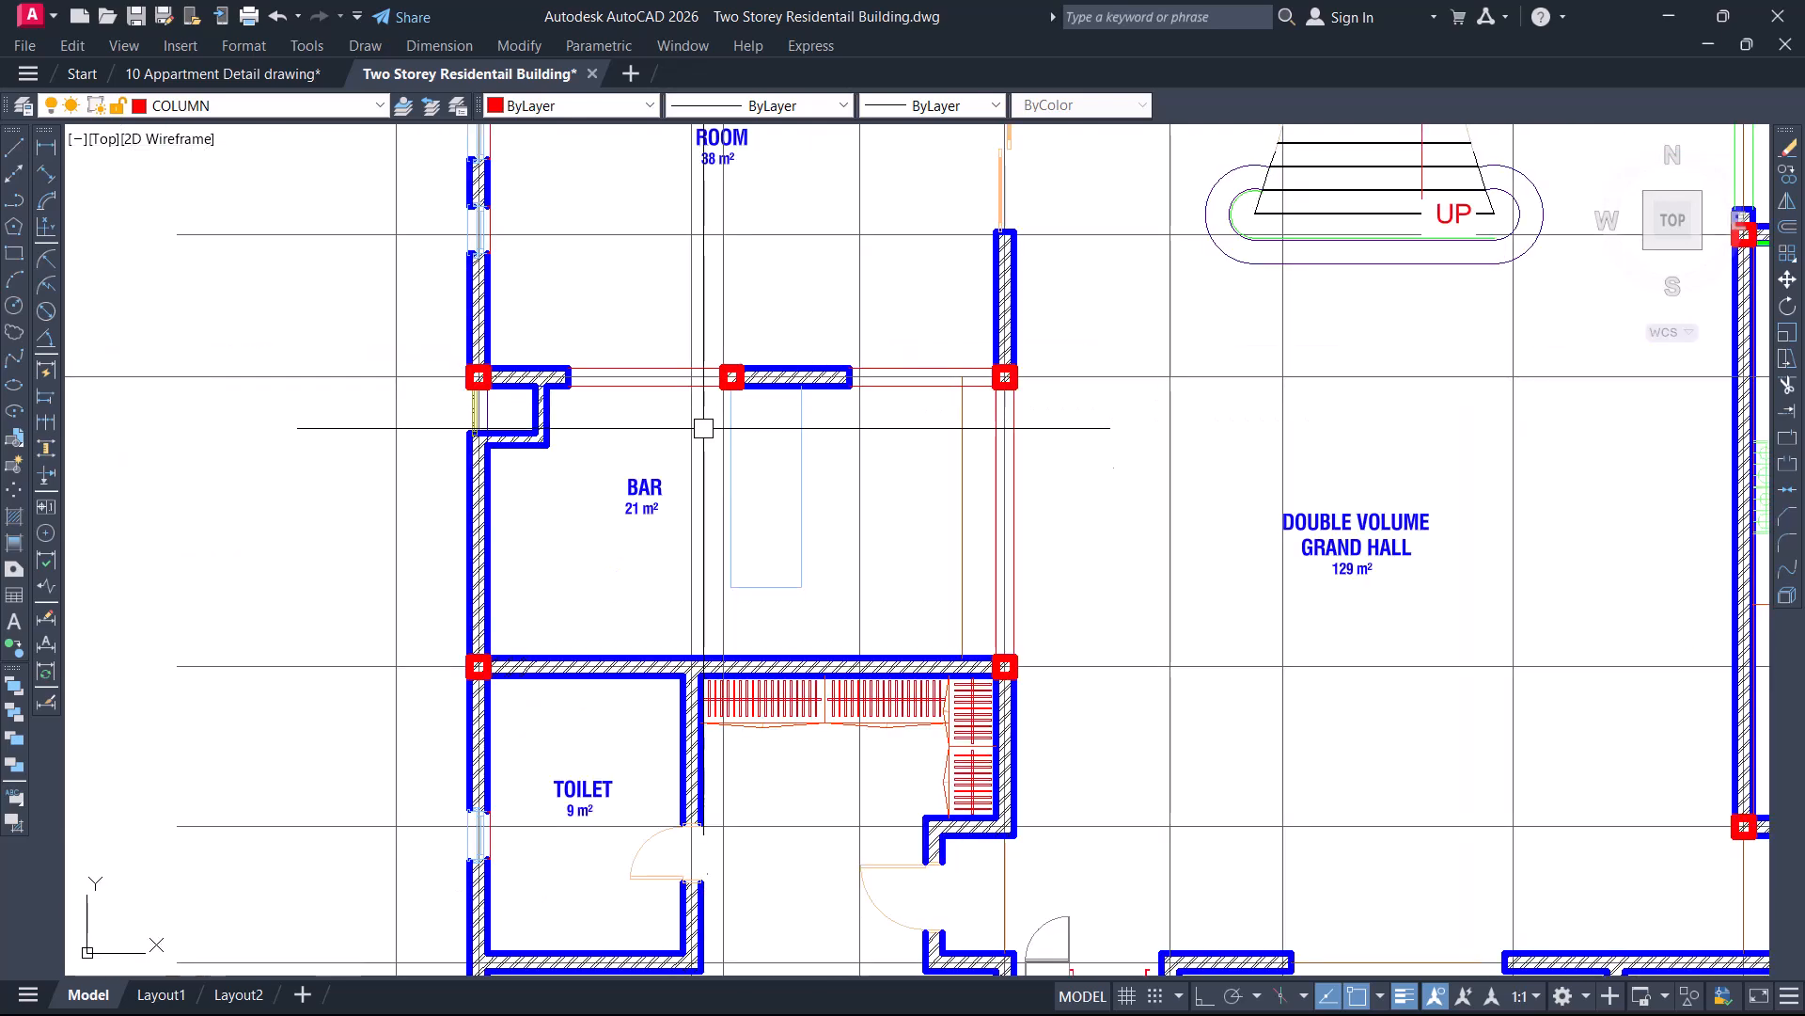
Copy the column at the bar's upper-right corner by its centre to the wall below the bar, on the vertical grid line between the windows
{"action": "scroll", "coordinate": [721, 385], "scroll_direction": "up", "scroll_amount": 5}
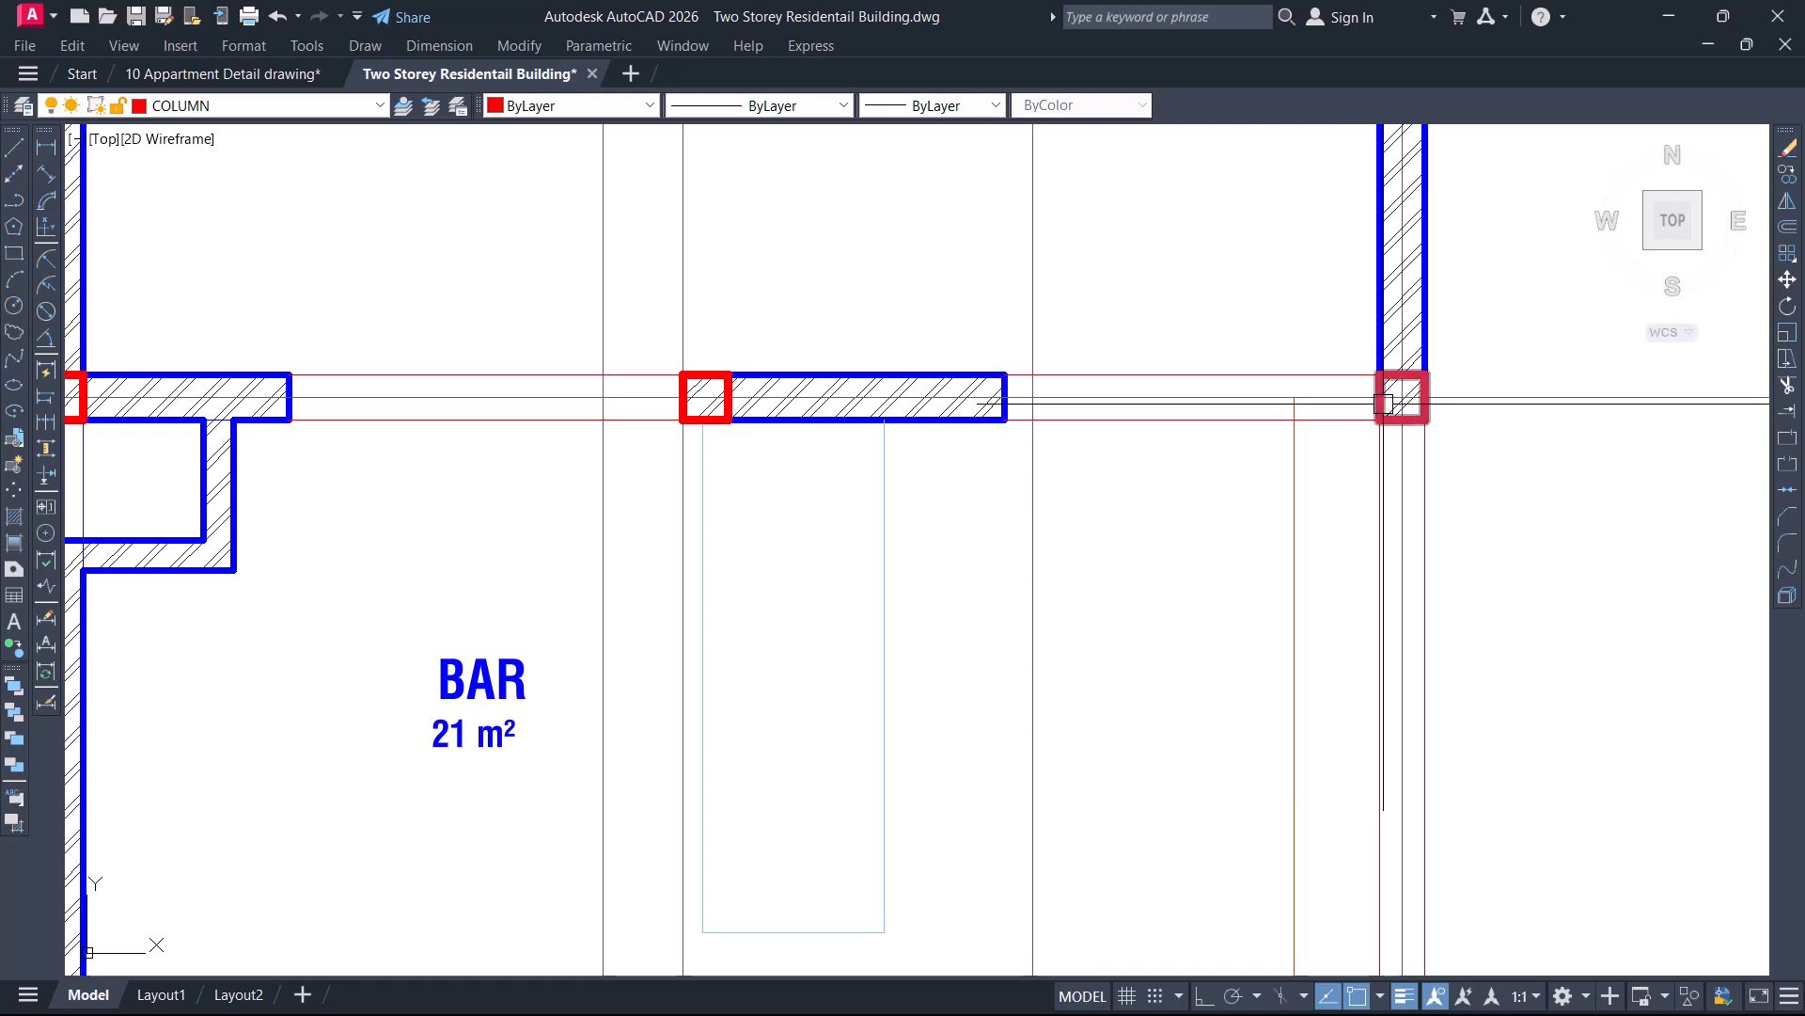
{"action": "key", "text": "m"}
{"action": "key", "text": "Return"}
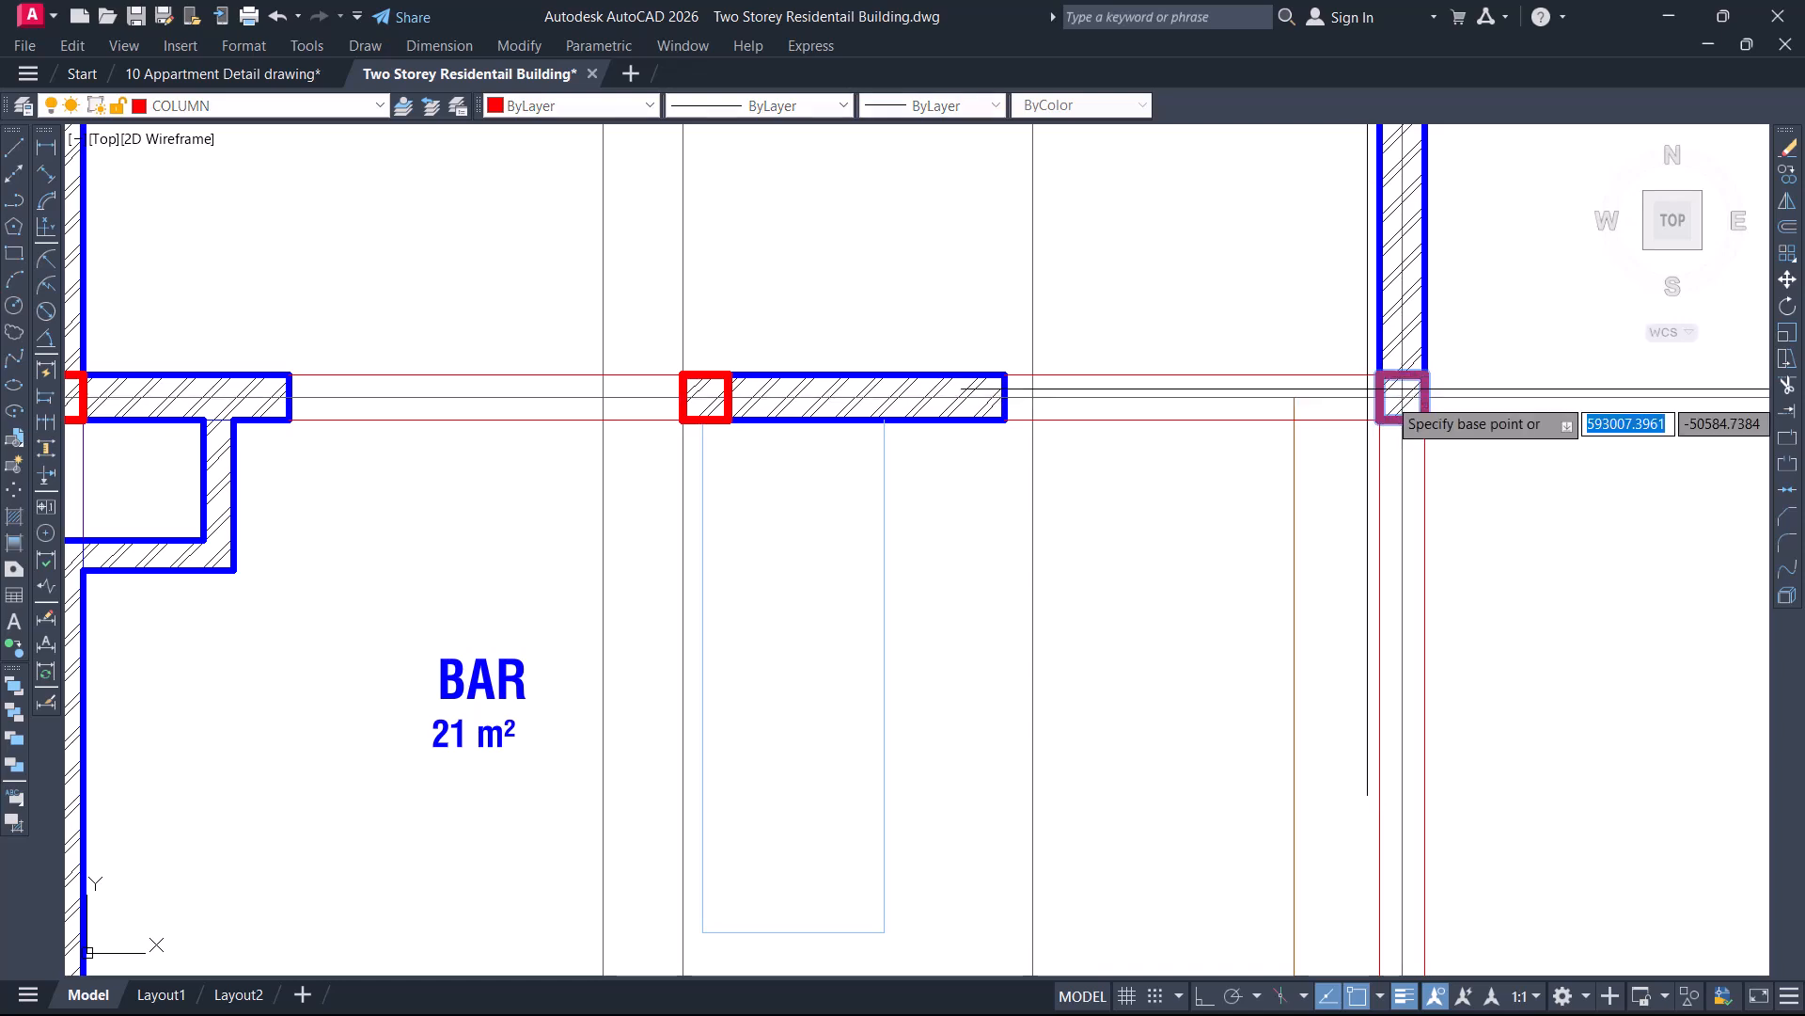
{"action": "scroll", "coordinate": [1438, 391], "scroll_direction": "up", "scroll_amount": 4}
{"action": "scroll", "coordinate": [1438, 390], "scroll_direction": "up", "scroll_amount": 4}
{"action": "scroll", "coordinate": [1320, 414], "scroll_direction": "down", "scroll_amount": 4}
{"action": "left_click", "coordinate": [1319, 414]}
{"action": "scroll", "coordinate": [1320, 414], "scroll_direction": "down", "scroll_amount": 6}
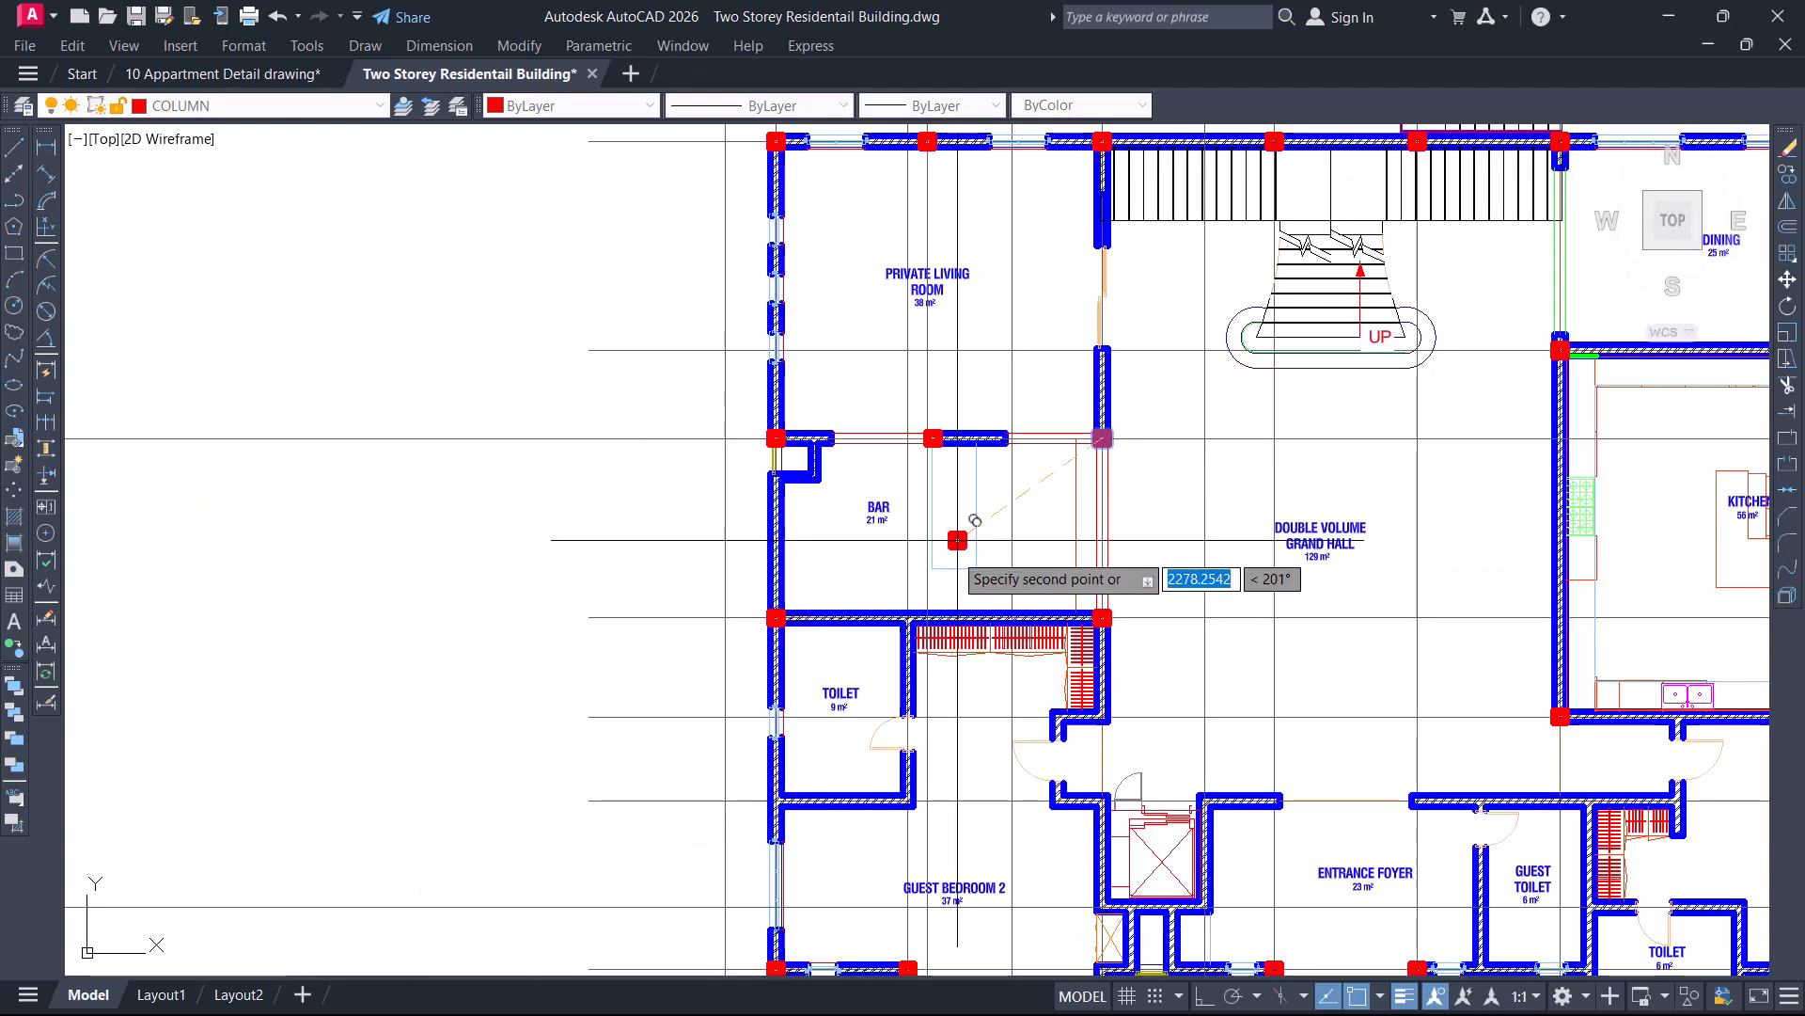
{"action": "scroll", "coordinate": [936, 593], "scroll_direction": "up", "scroll_amount": 12}
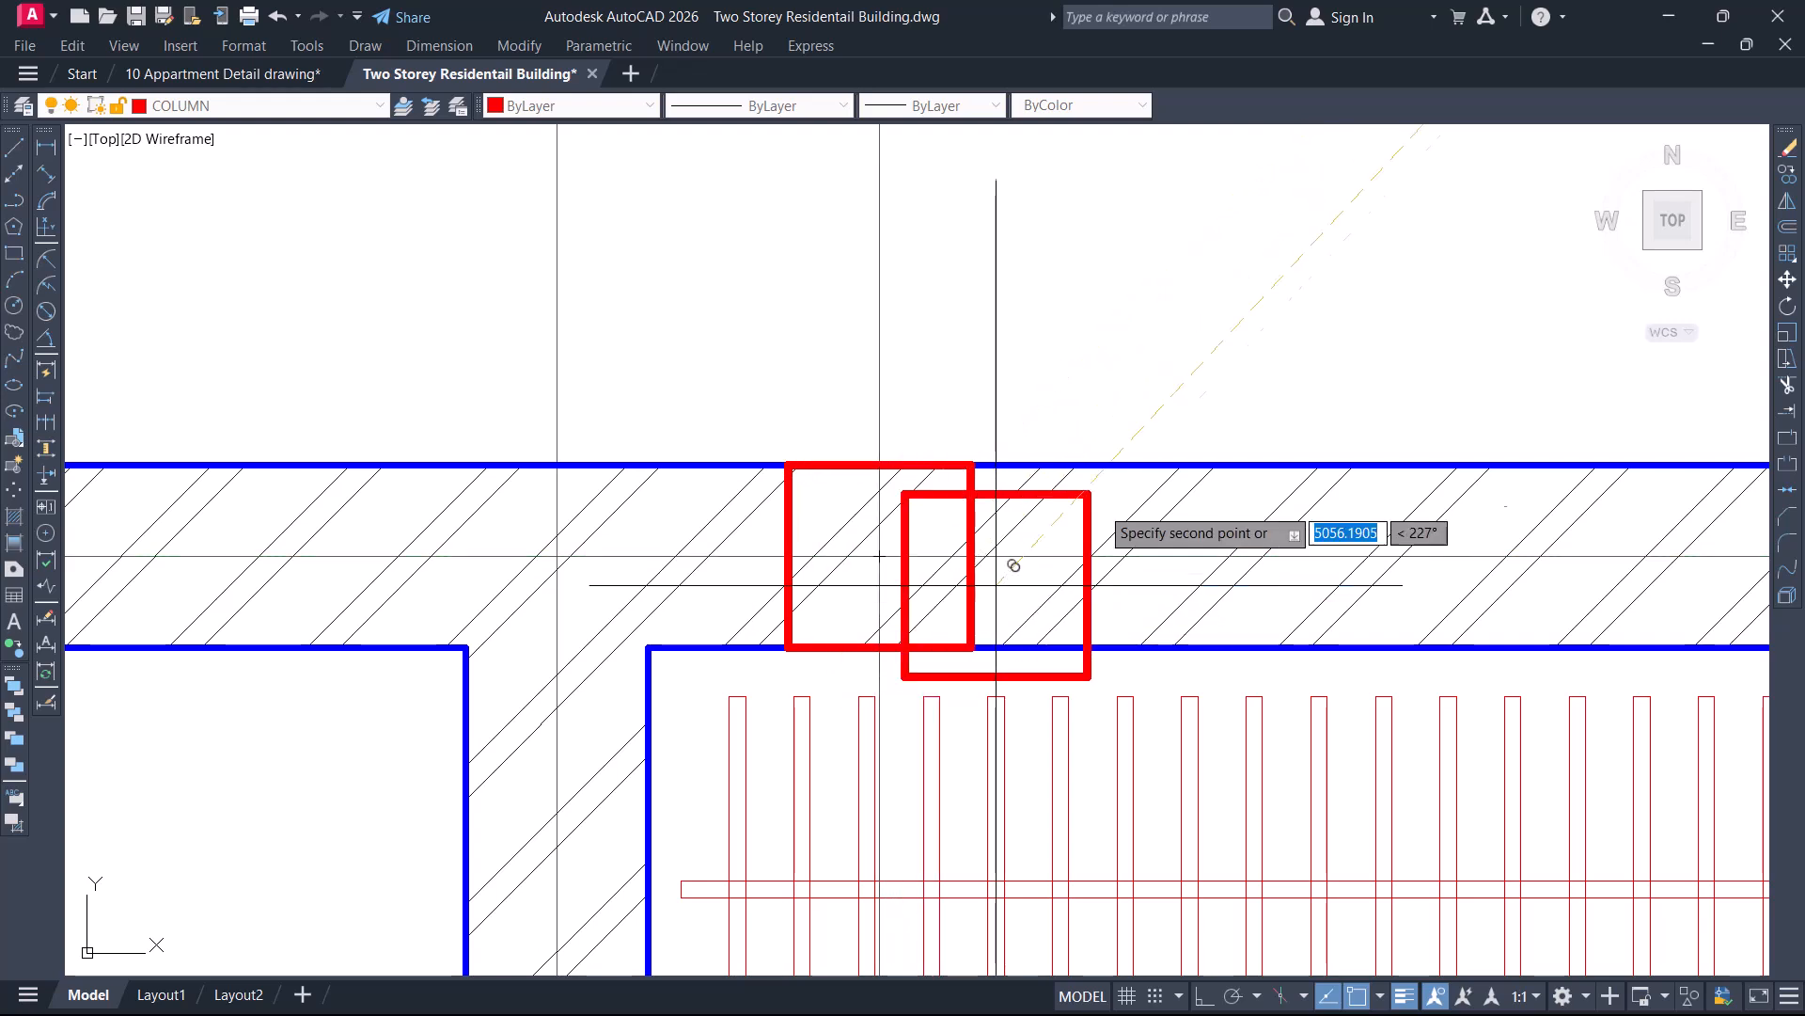
Place another column copy at the lower-right wall corner of the toilet beside guest bedroom 2, ending the copying
{"action": "scroll", "coordinate": [1114, 489], "scroll_direction": "down", "scroll_amount": 8}
{"action": "middle_click_drag", "start_coordinate": [990, 726], "coordinate": [935, 451]}
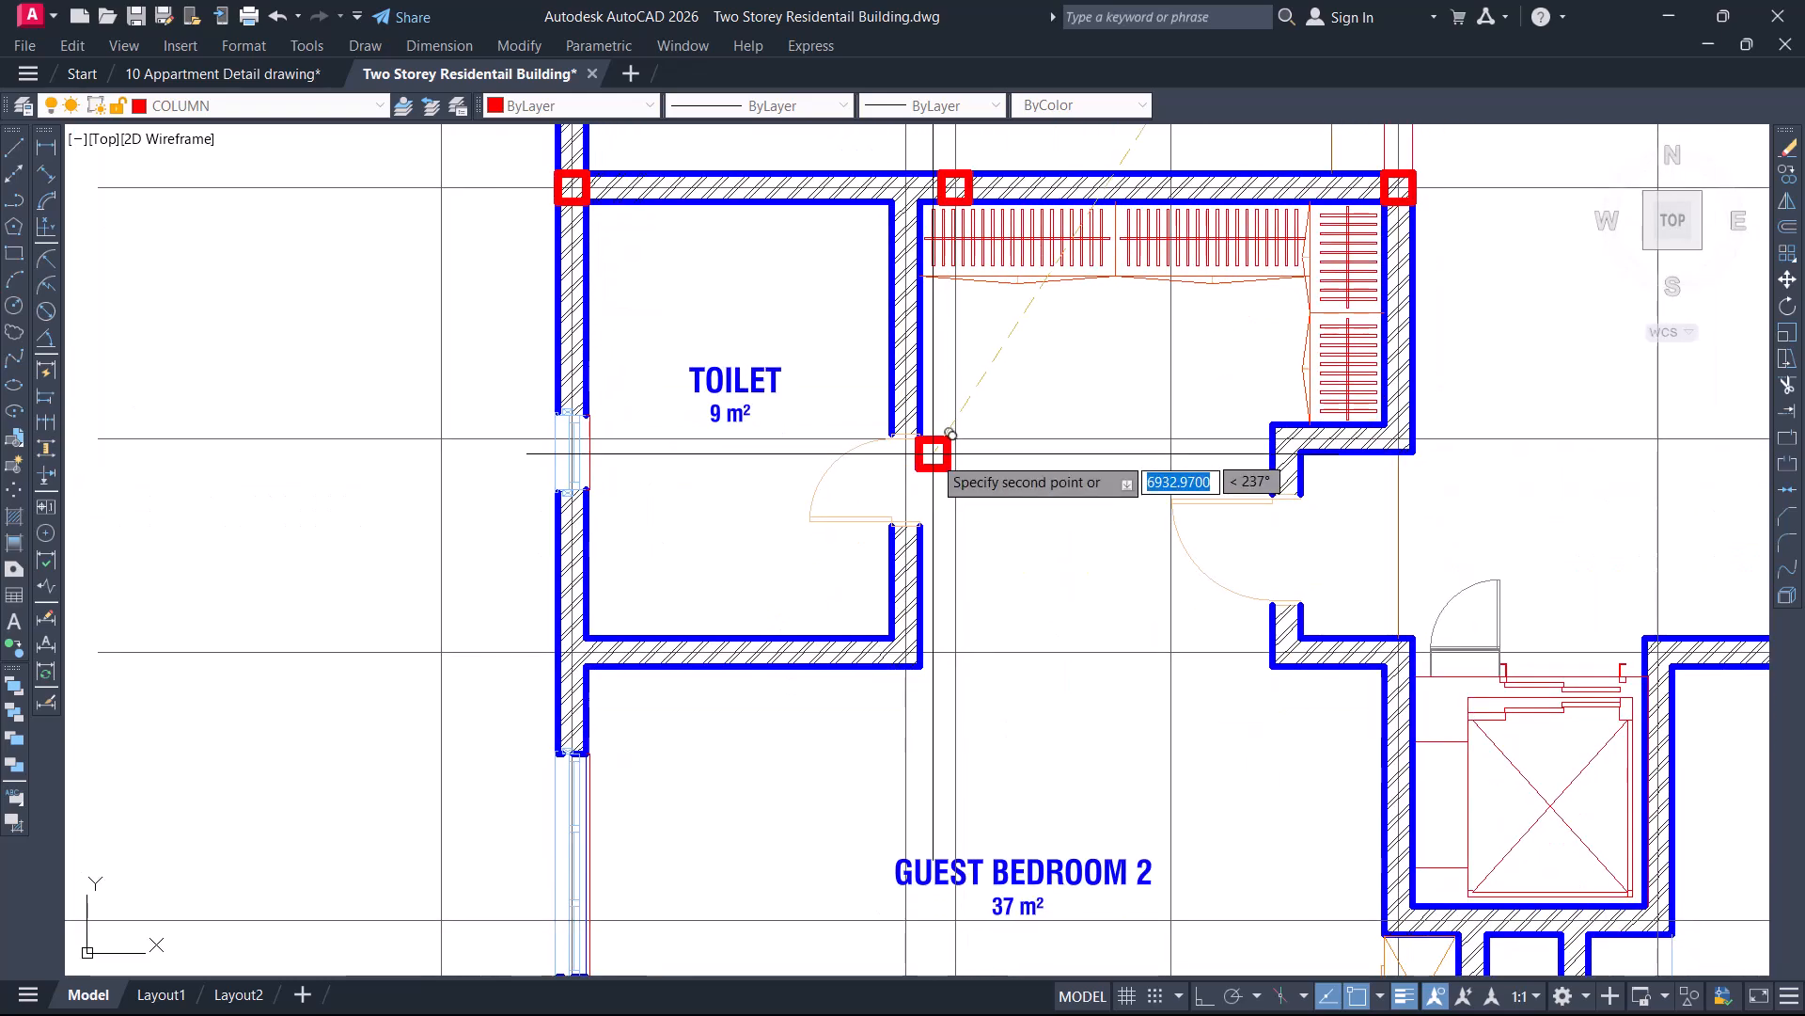
{"action": "scroll", "coordinate": [935, 451], "scroll_direction": "down", "scroll_amount": 3}
{"action": "middle_click_drag", "start_coordinate": [1020, 655], "coordinate": [868, 683]}
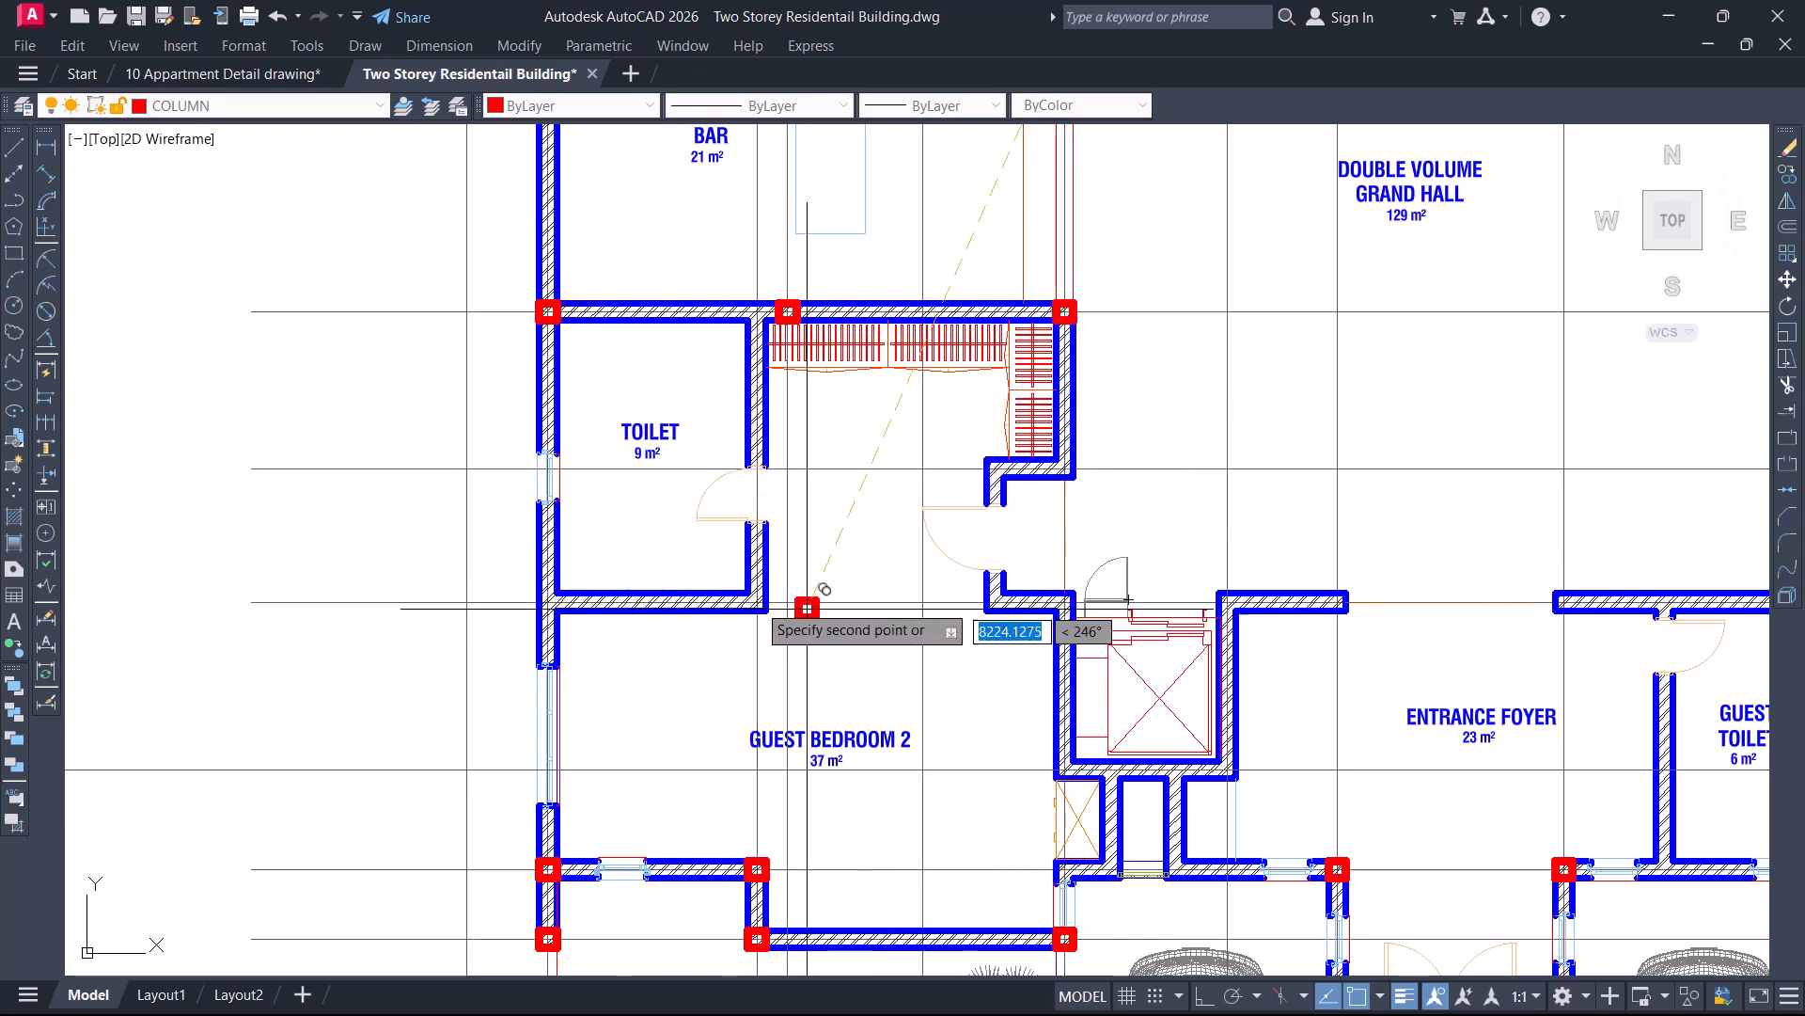
{"action": "scroll", "coordinate": [807, 608], "scroll_direction": "up", "scroll_amount": 10}
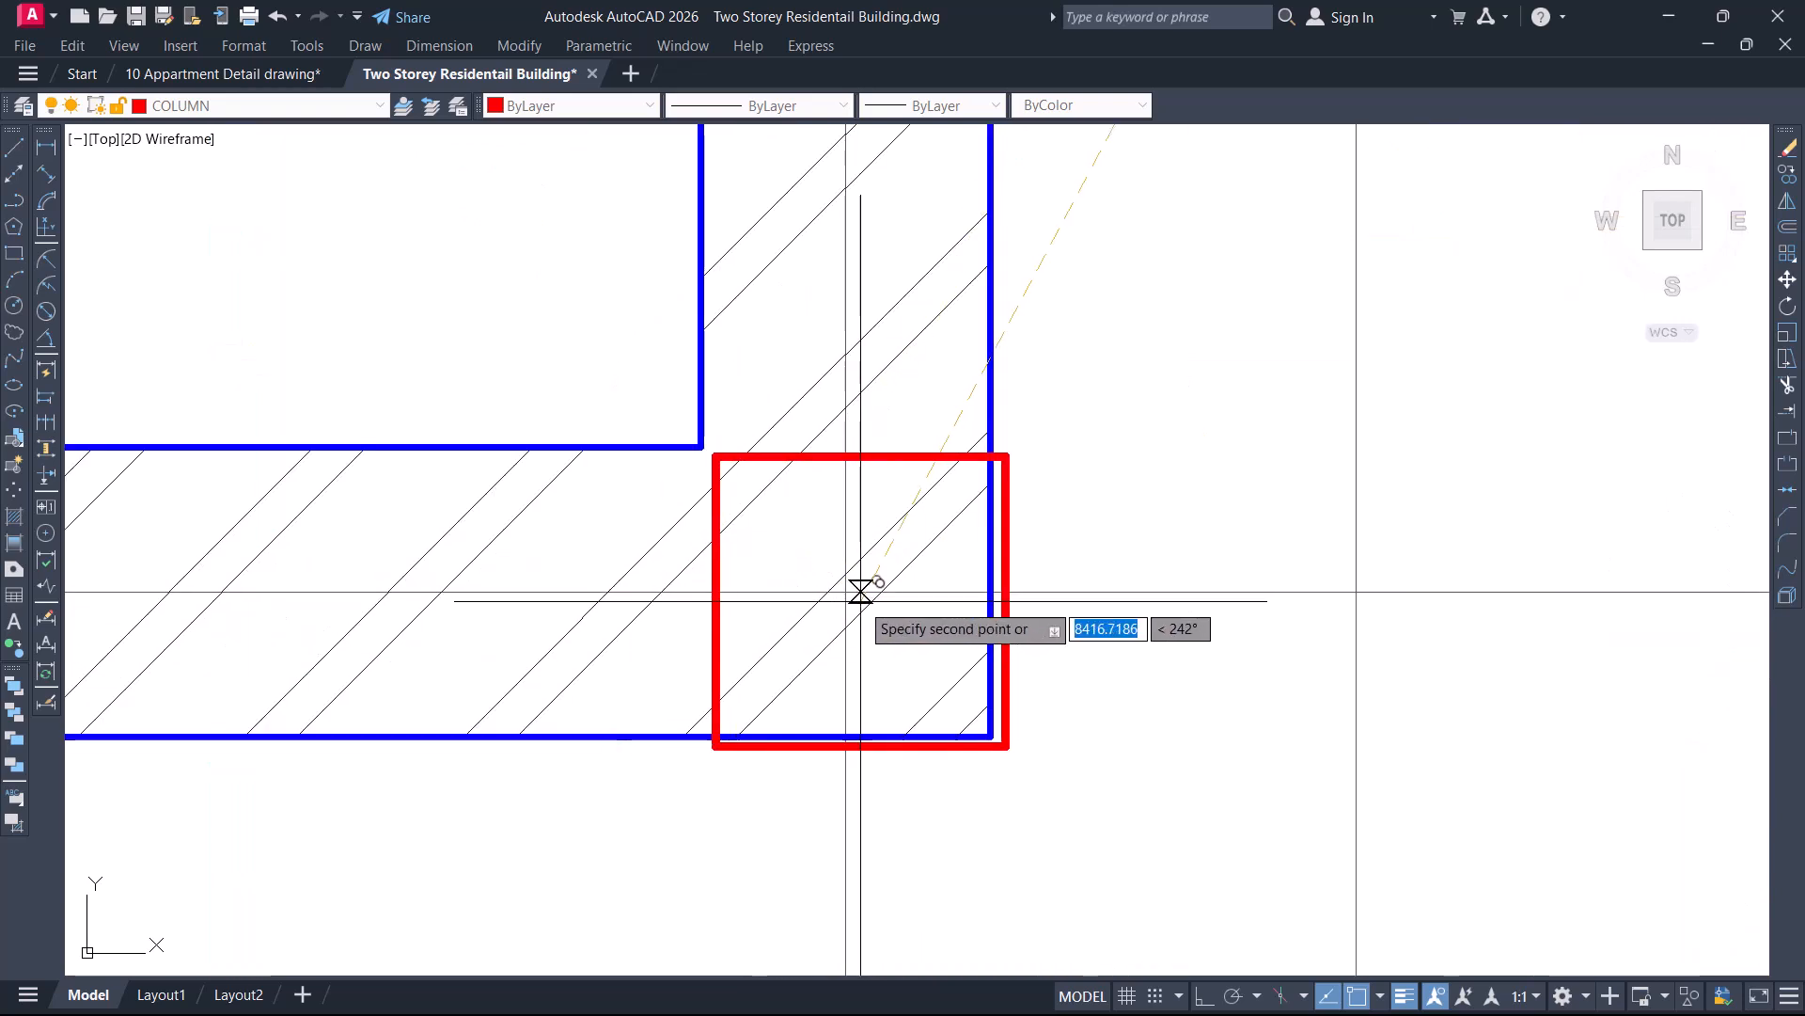
{"action": "scroll", "coordinate": [863, 572], "scroll_direction": "down", "scroll_amount": 10}
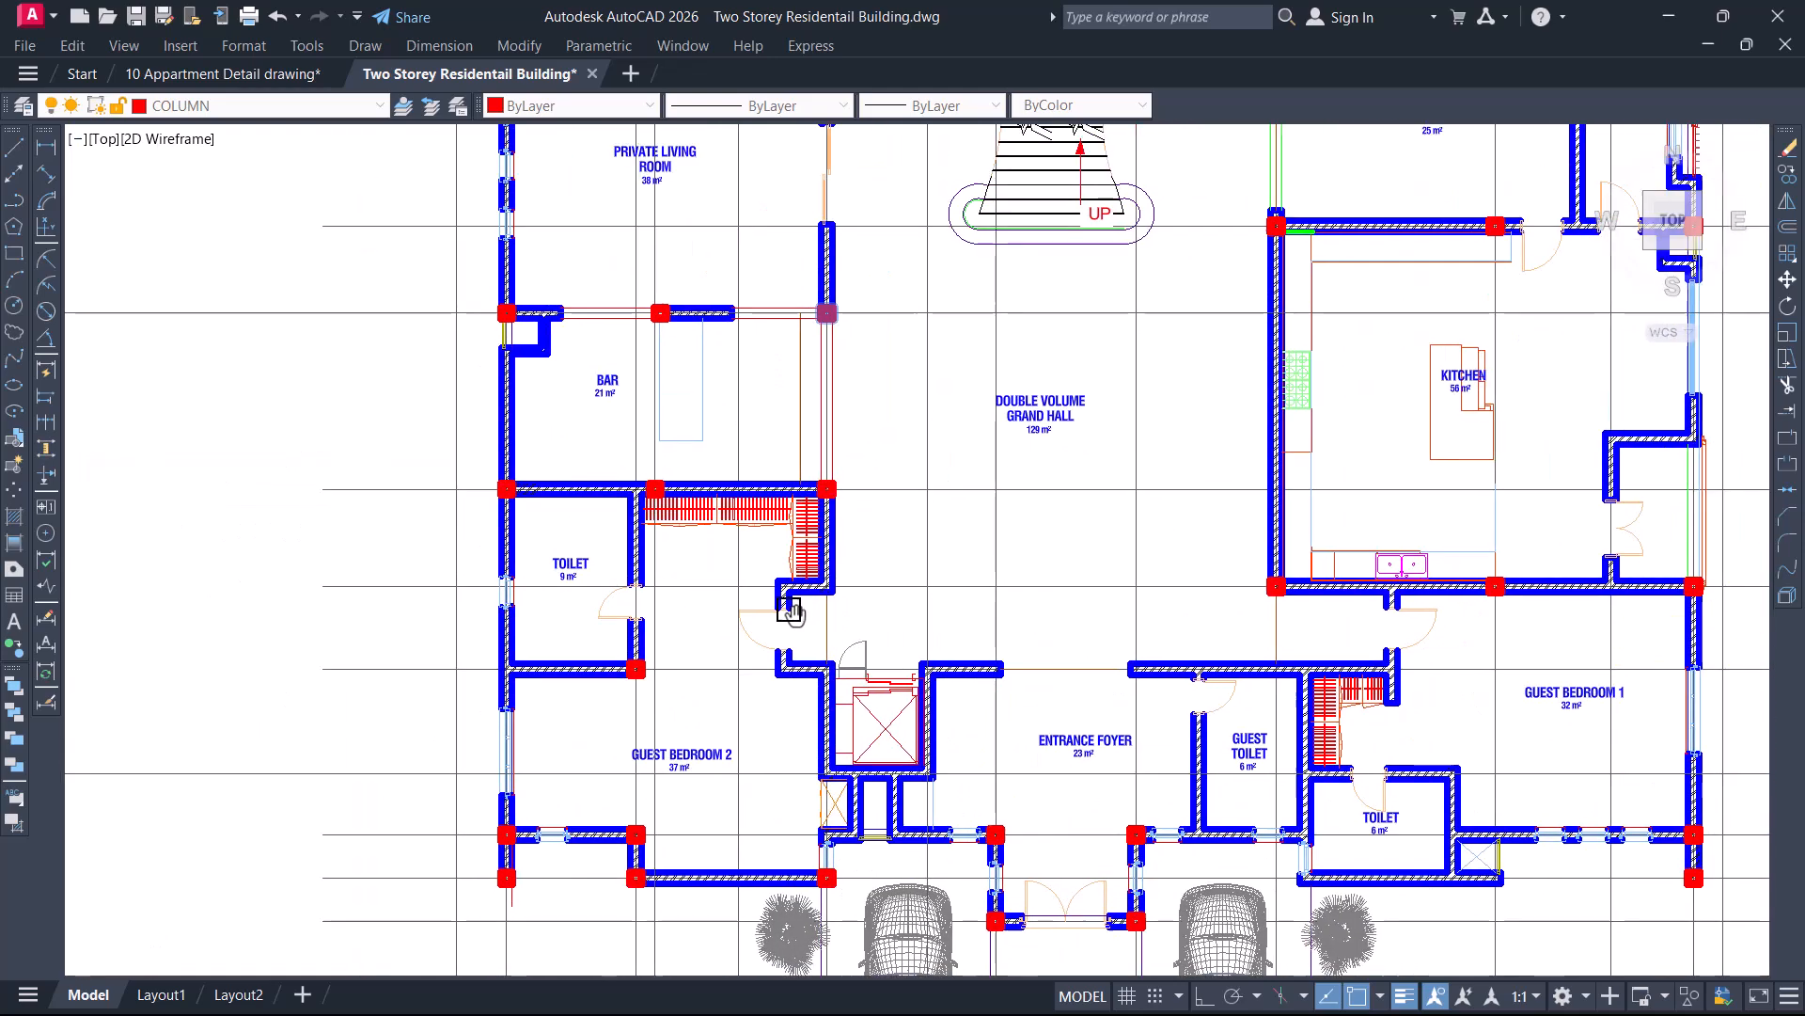
{"action": "middle_click_drag", "start_coordinate": [792, 611], "coordinate": [774, 621]}
{"action": "middle_click_drag", "start_coordinate": [1264, 655], "coordinate": [1106, 645]}
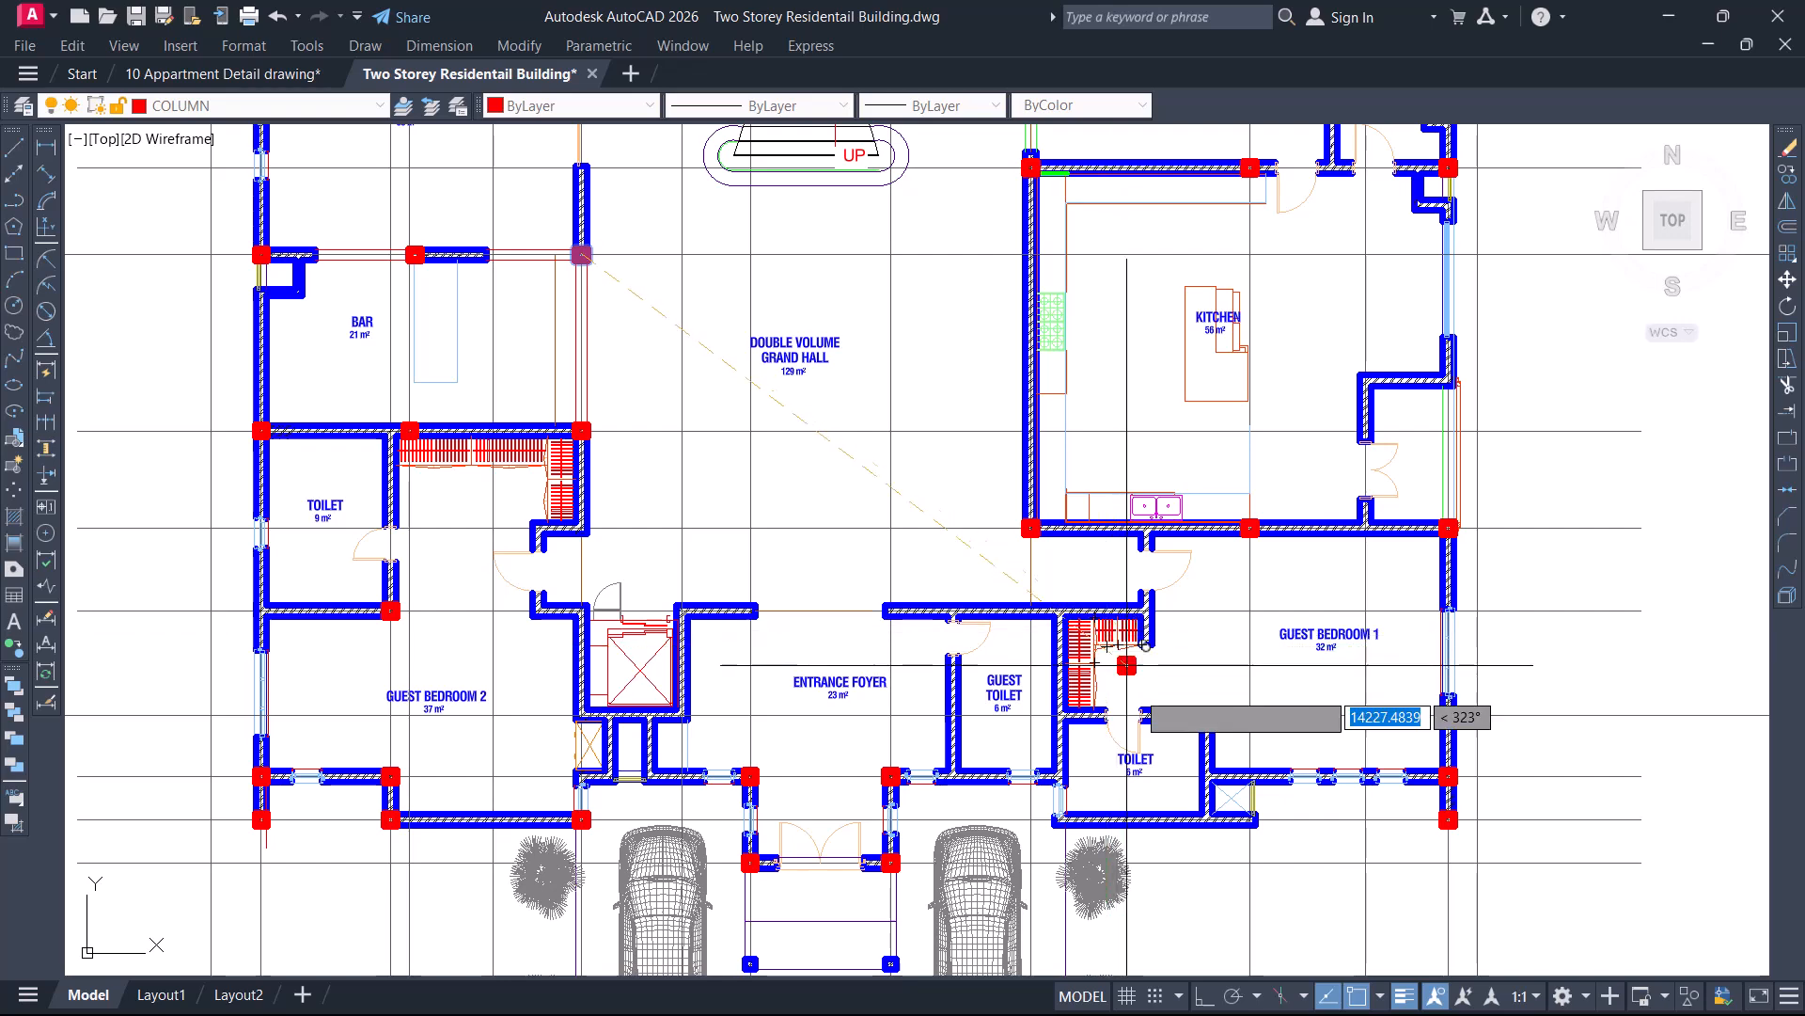
{"action": "scroll", "coordinate": [1184, 848], "scroll_direction": "up", "scroll_amount": 4}
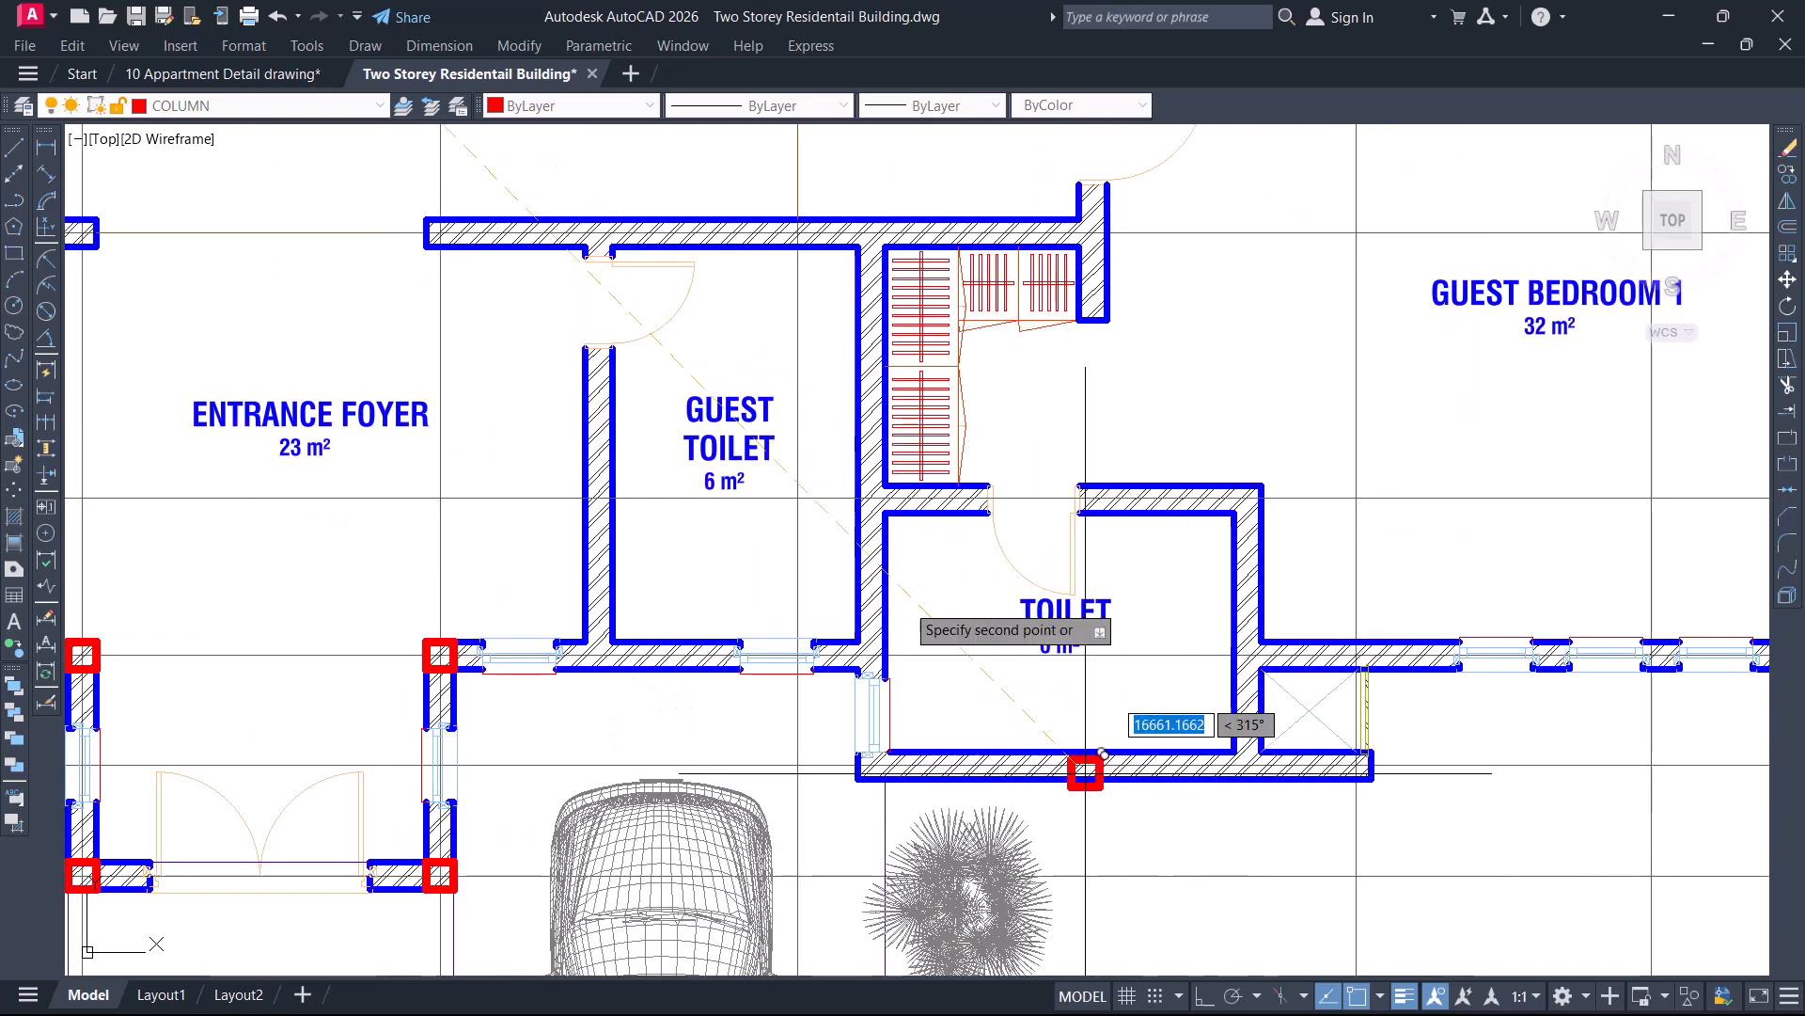
{"action": "key", "text": "Escape"}
Draw a horizontal helper line across the thickness of the wall between the guest toilet and the guest bedroom 1 toilet area
{"action": "scroll", "coordinate": [898, 701], "scroll_direction": "up", "scroll_amount": 4}
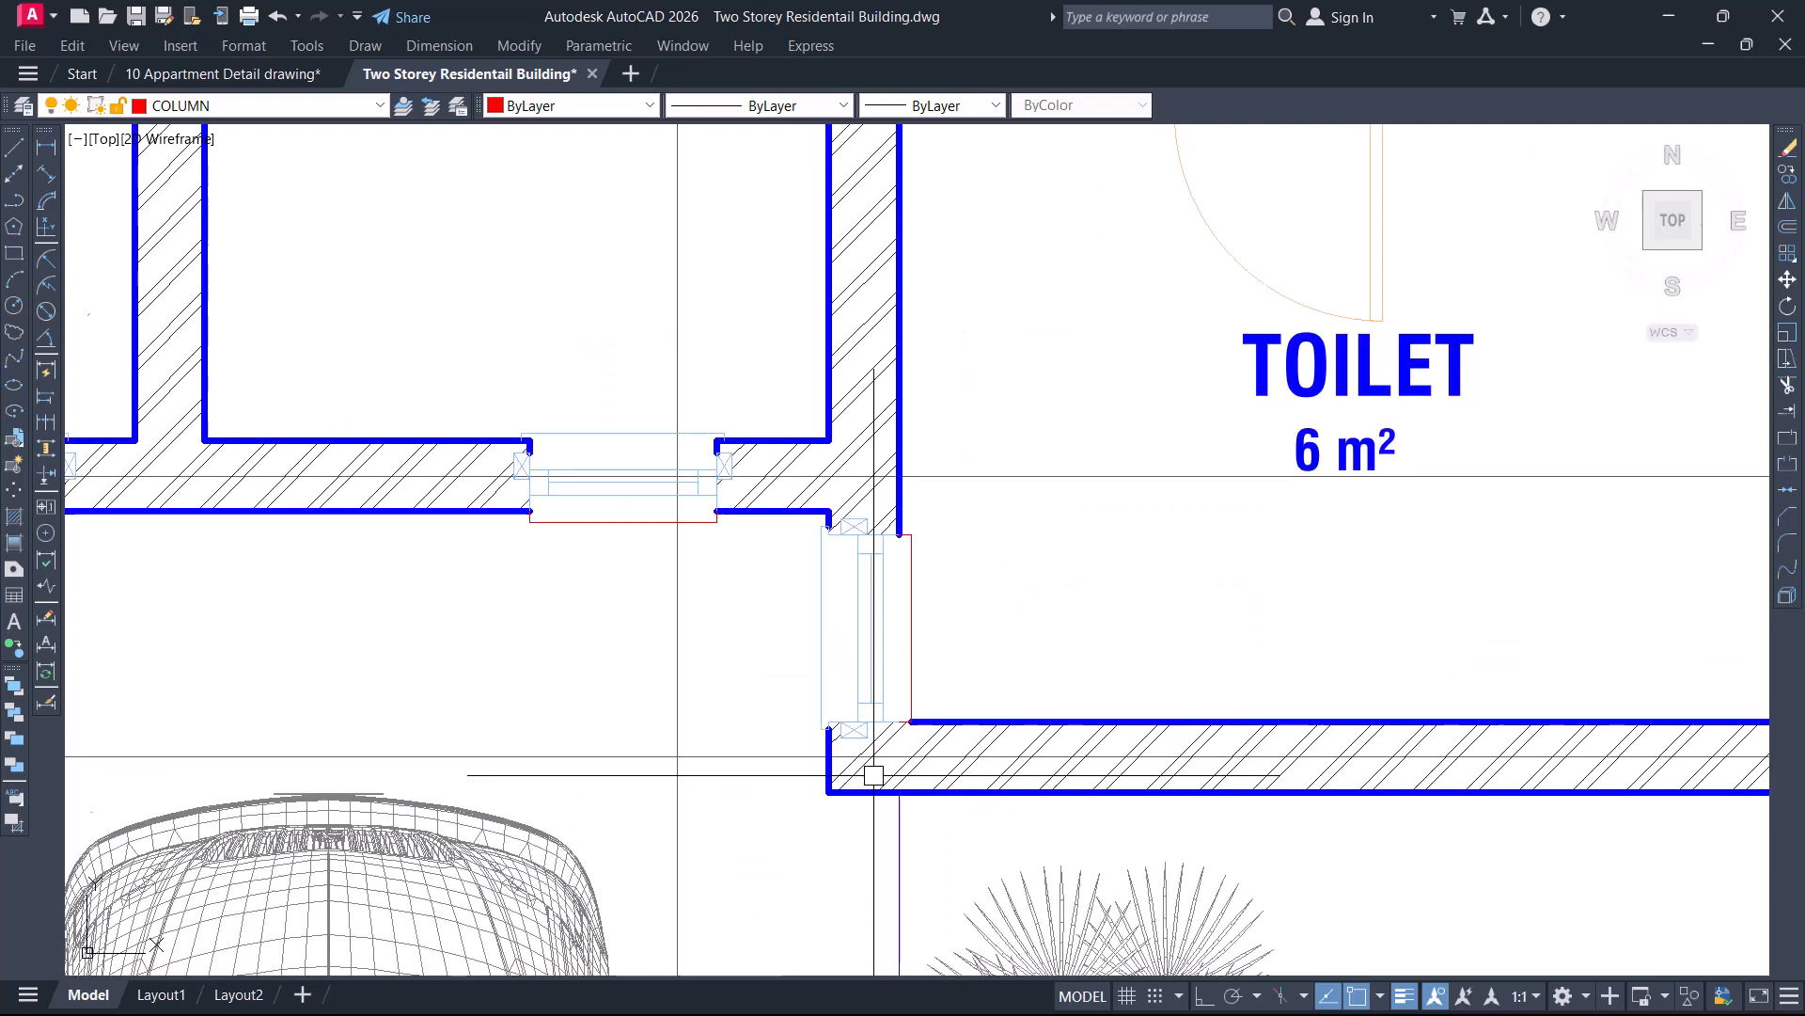
{"action": "mouse_move", "coordinate": [918, 516]}
{"action": "middle_mouse_down"}
{"action": "mouse_move", "coordinate": [903, 476]}
{"action": "mouse_move", "coordinate": [809, 524]}
{"action": "mouse_move", "coordinate": [782, 564]}
{"action": "middle_mouse_up"}
{"action": "type", "text": "l"}
{"action": "key", "text": "Return"}
{"action": "scroll", "coordinate": [763, 499], "scroll_direction": "up", "scroll_amount": 2}
{"action": "left_click", "coordinate": [725, 564]}
{"action": "left_click", "coordinate": [898, 565]}
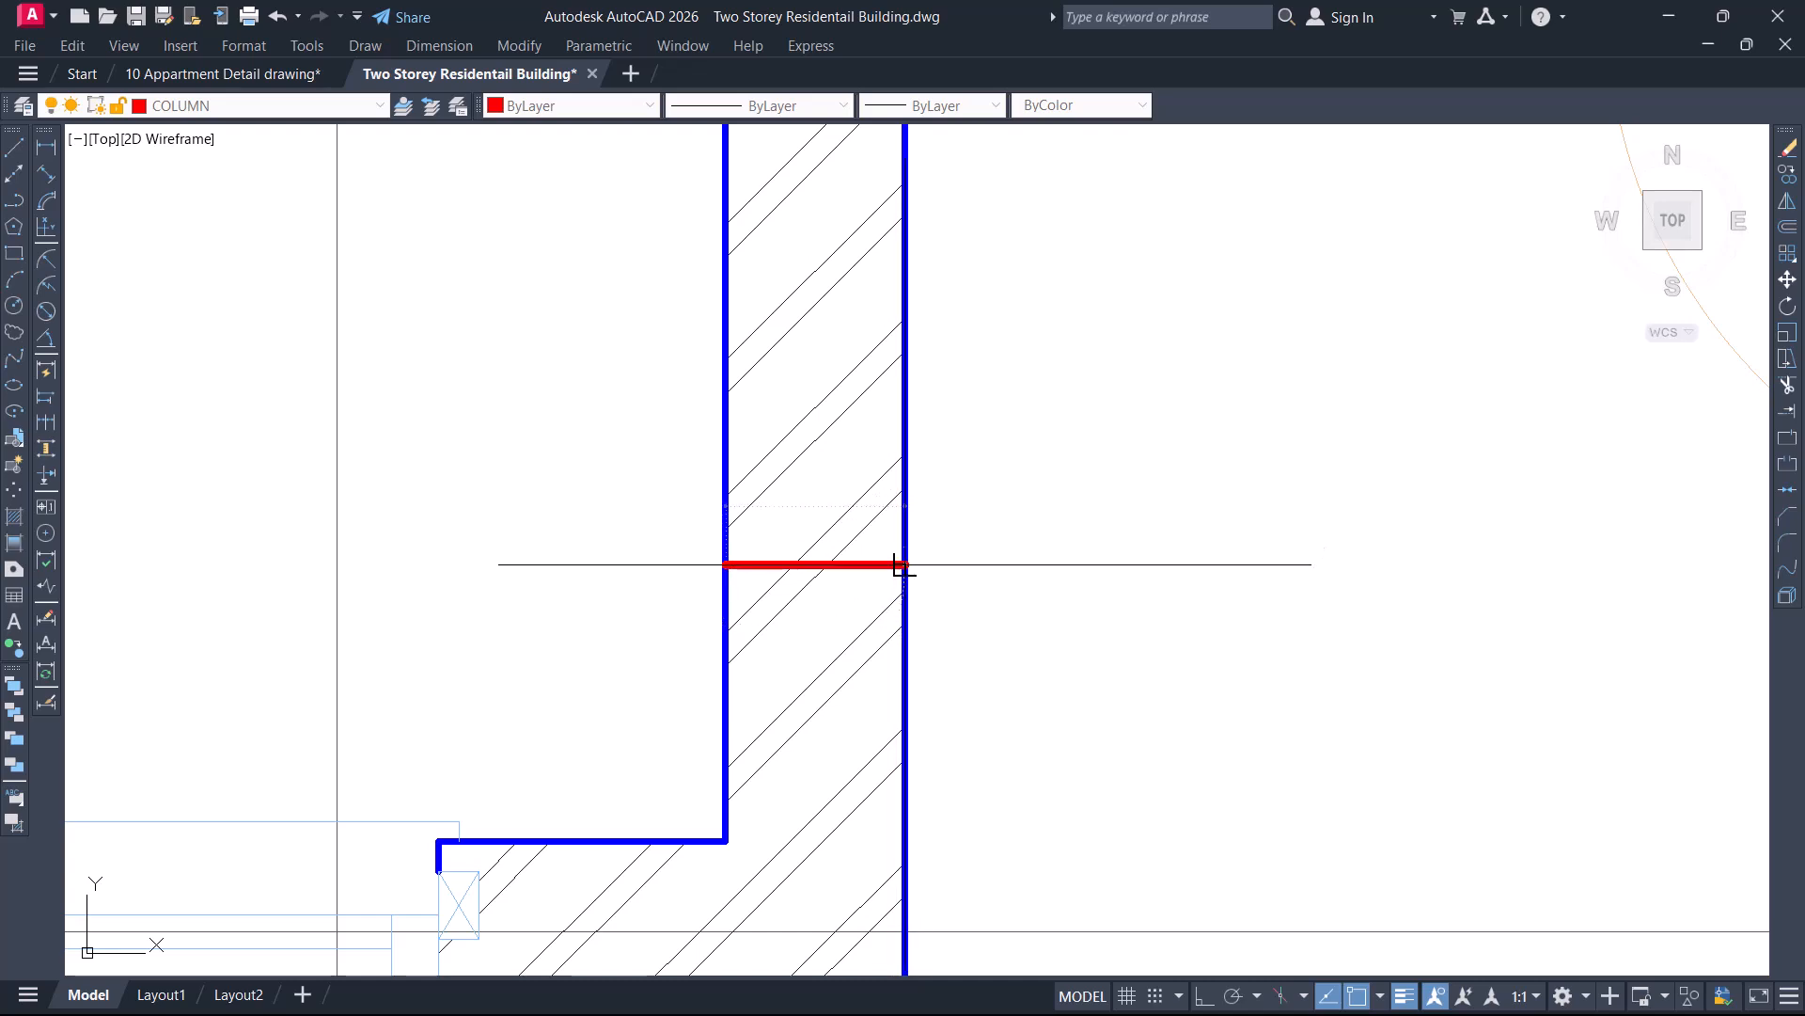
Place a vertical construction line through the helper line's midpoint in the wall beside the guest toilet, and delete the helper line
{"action": "type", "text": "v"}
{"action": "key", "text": "Return"}
{"action": "scroll", "coordinate": [837, 560], "scroll_direction": "up", "scroll_amount": 4}
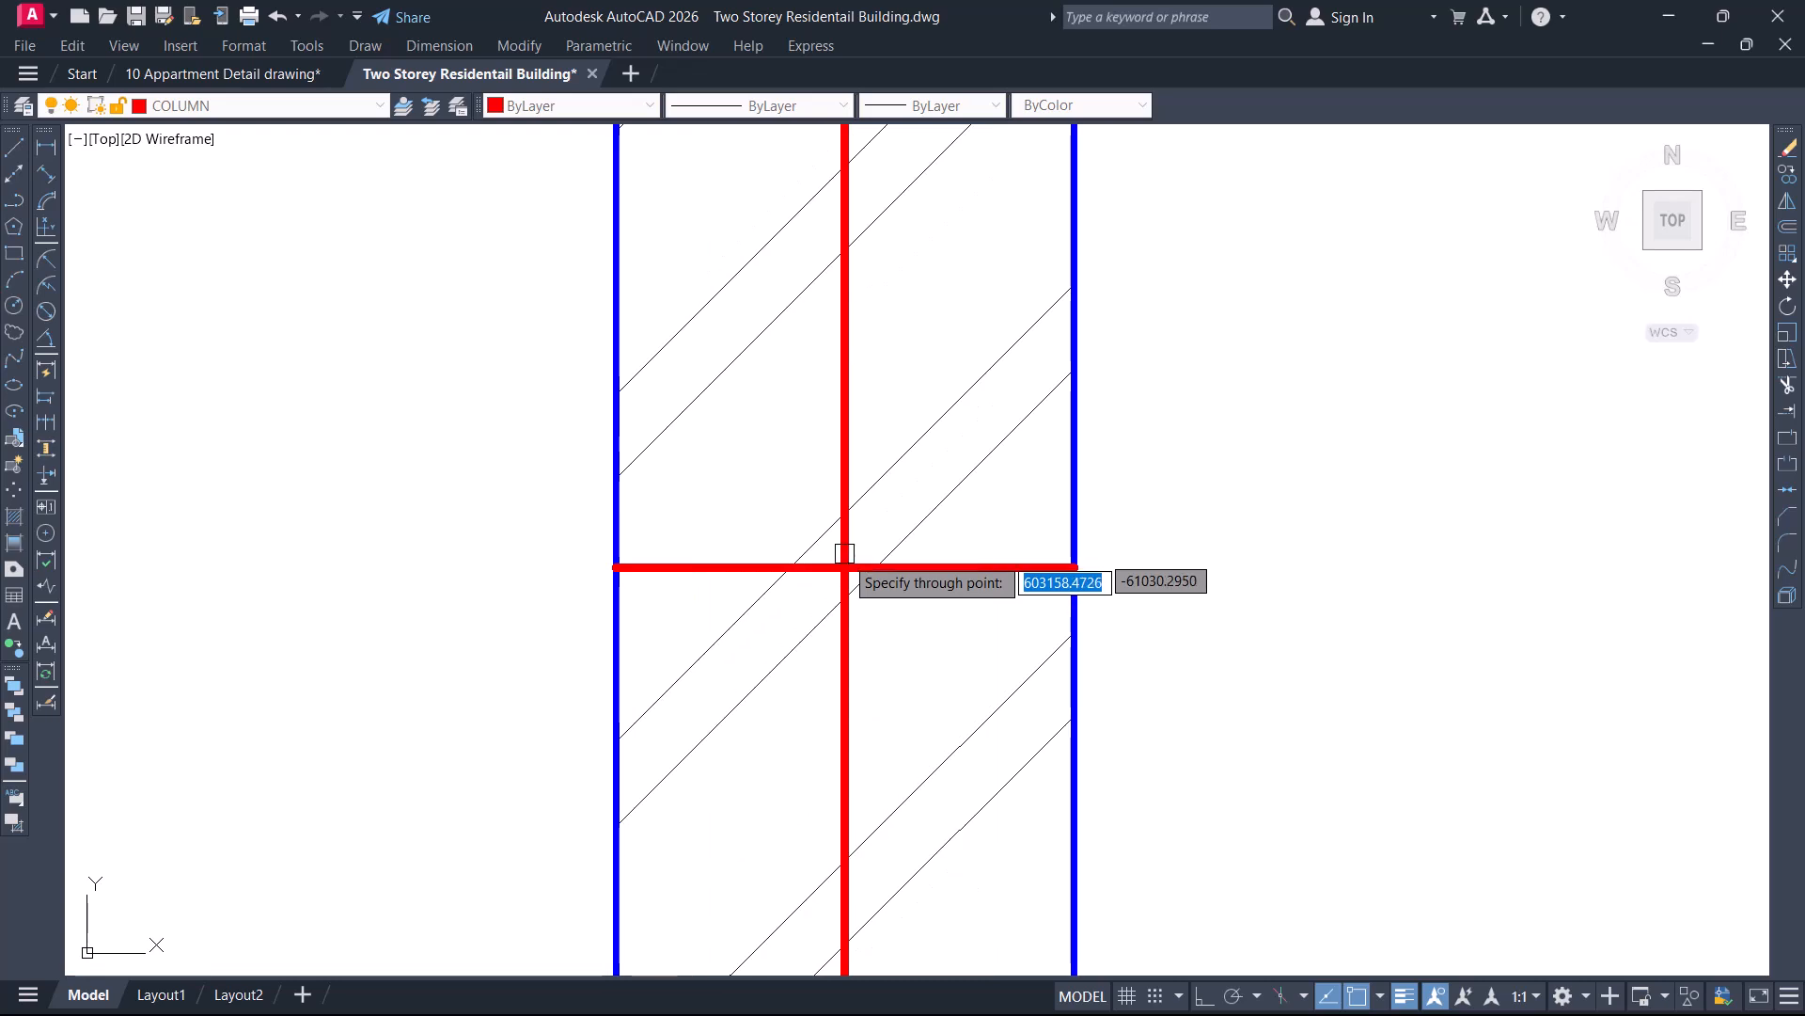
{"action": "left_click", "coordinate": [844, 564]}
{"action": "key", "text": "Escape"}
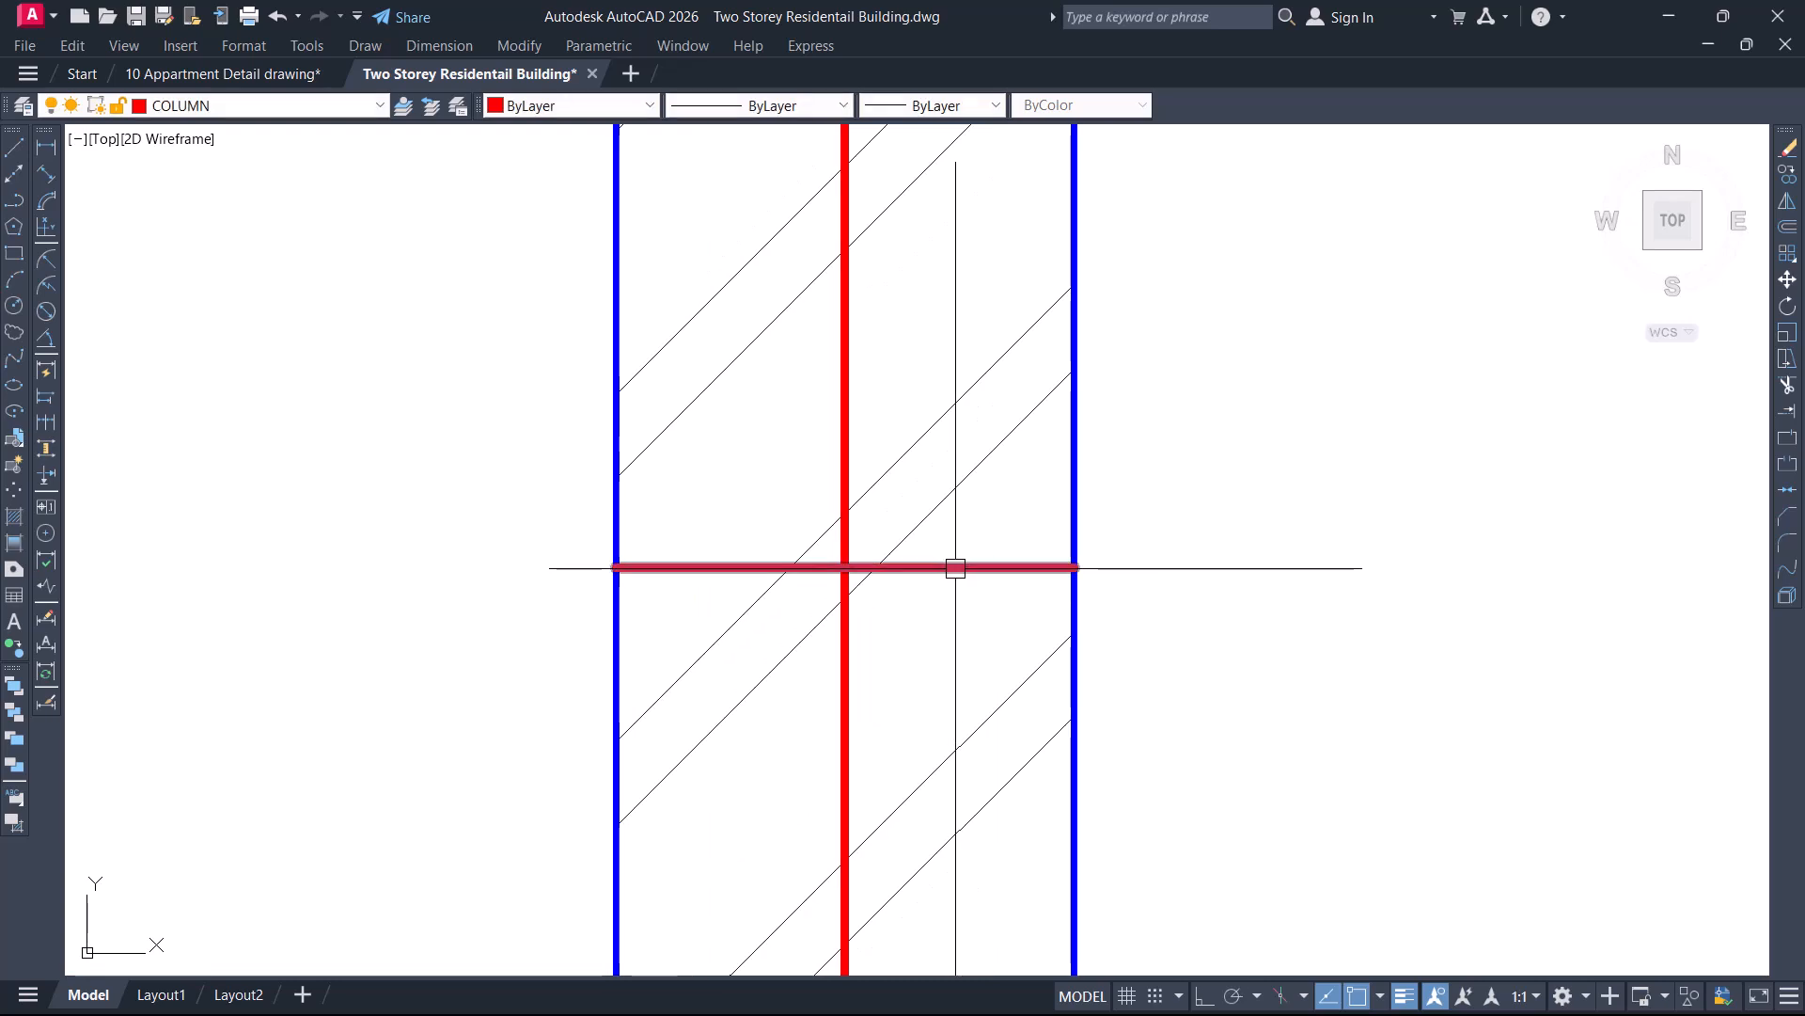
{"action": "key", "text": "Delete"}
Match the properties of the horizontal grid line crossing the toilet to the new vertical construction line in the wall beside the guest toilet
{"action": "scroll", "coordinate": [901, 545], "scroll_direction": "down", "scroll_amount": 8}
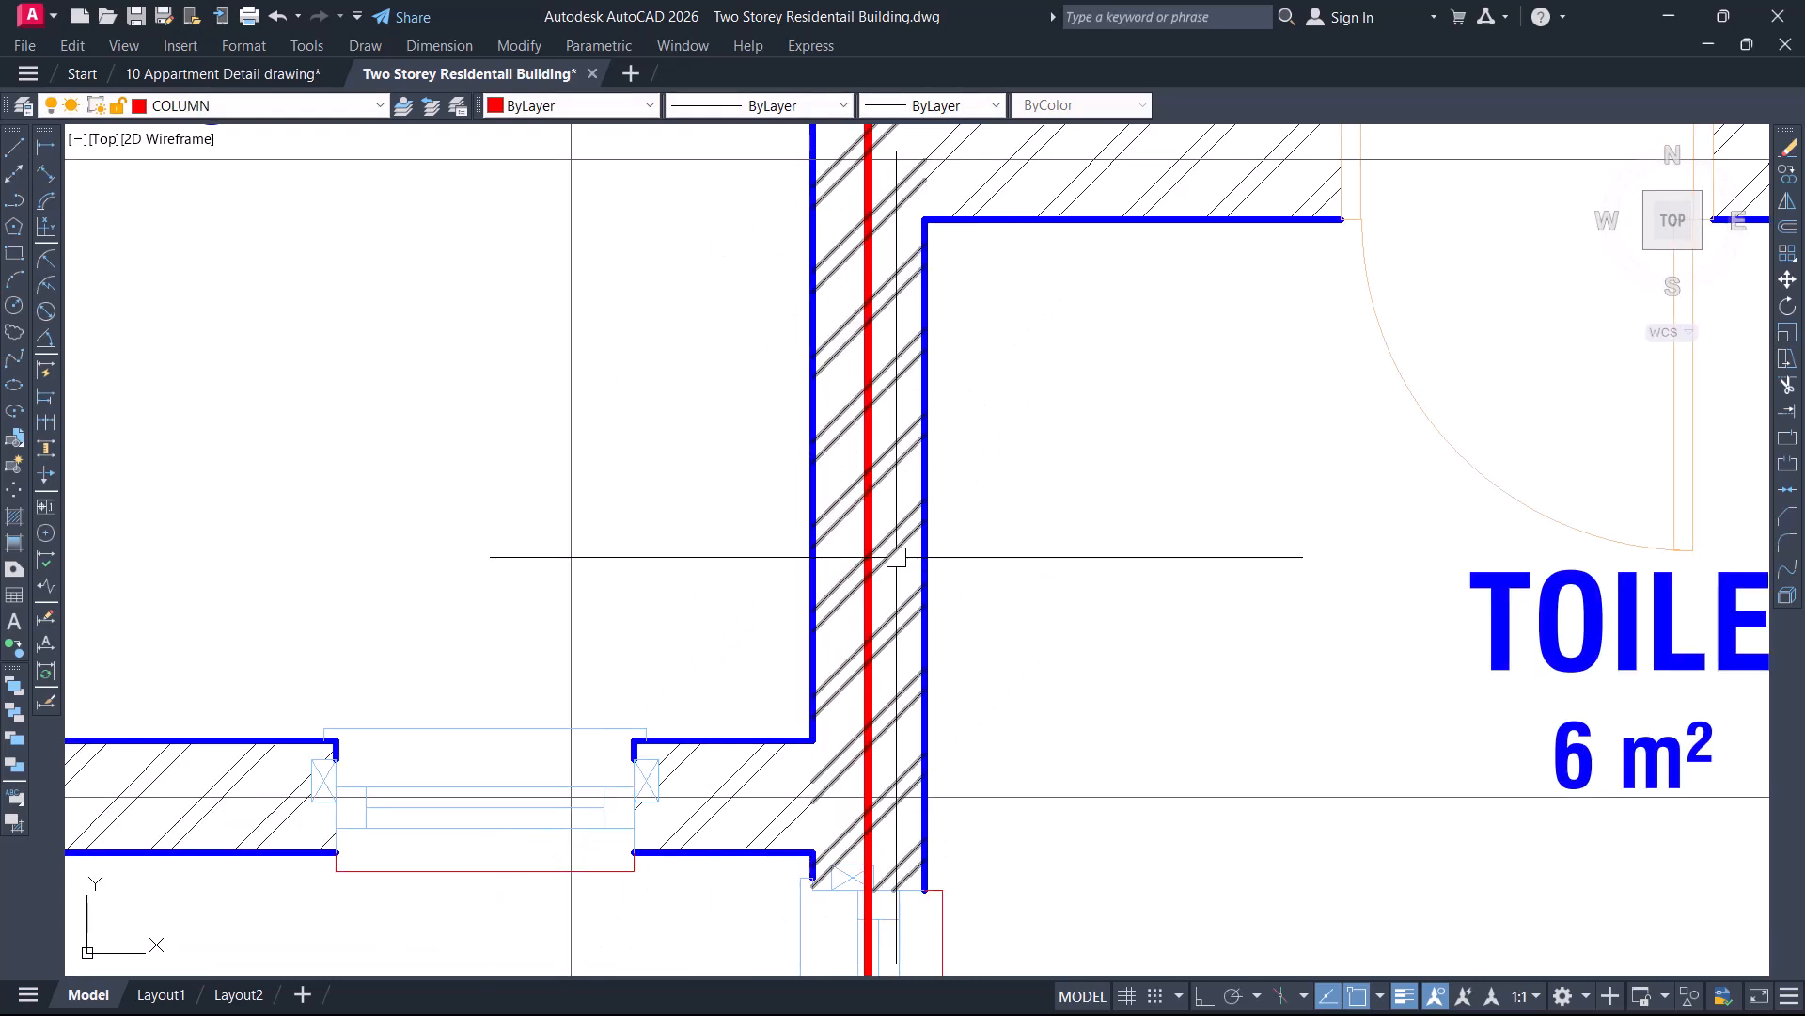
{"action": "scroll", "coordinate": [914, 545], "scroll_direction": "down", "scroll_amount": 2}
{"action": "left_click", "coordinate": [972, 640]}
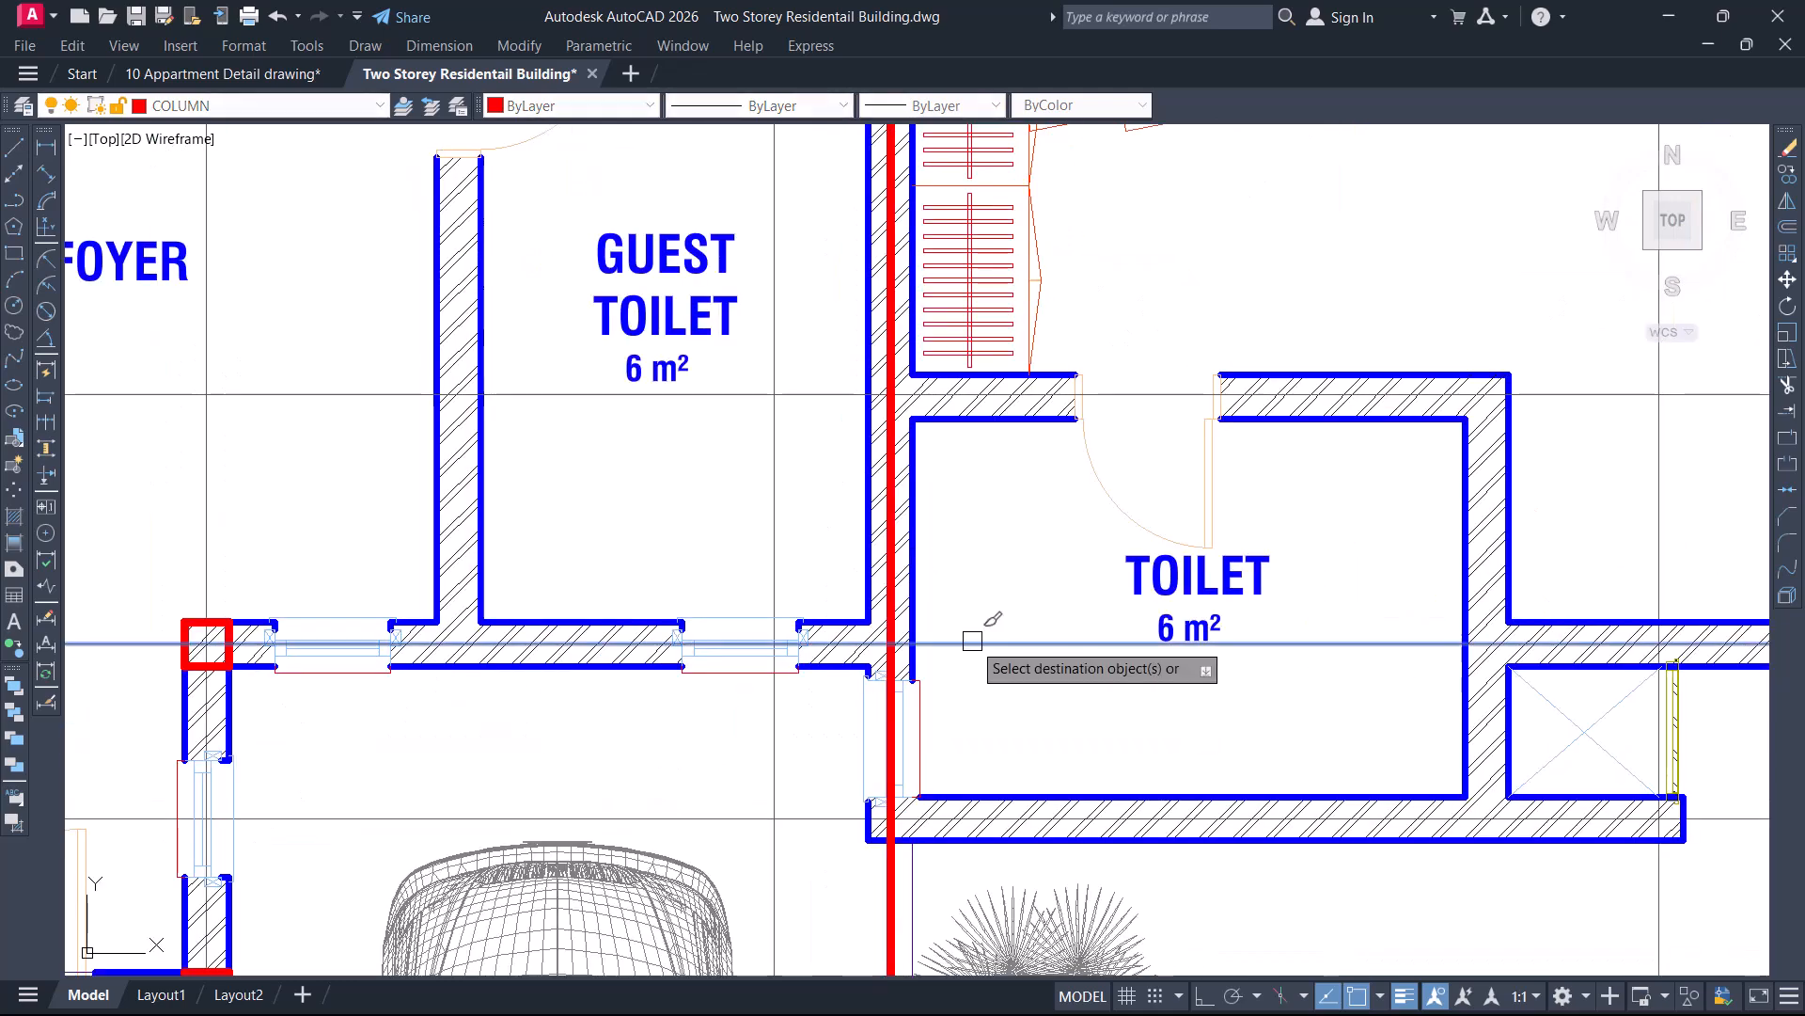
{"action": "scroll", "coordinate": [913, 558], "scroll_direction": "up", "scroll_amount": 4}
{"action": "left_click", "coordinate": [874, 506]}
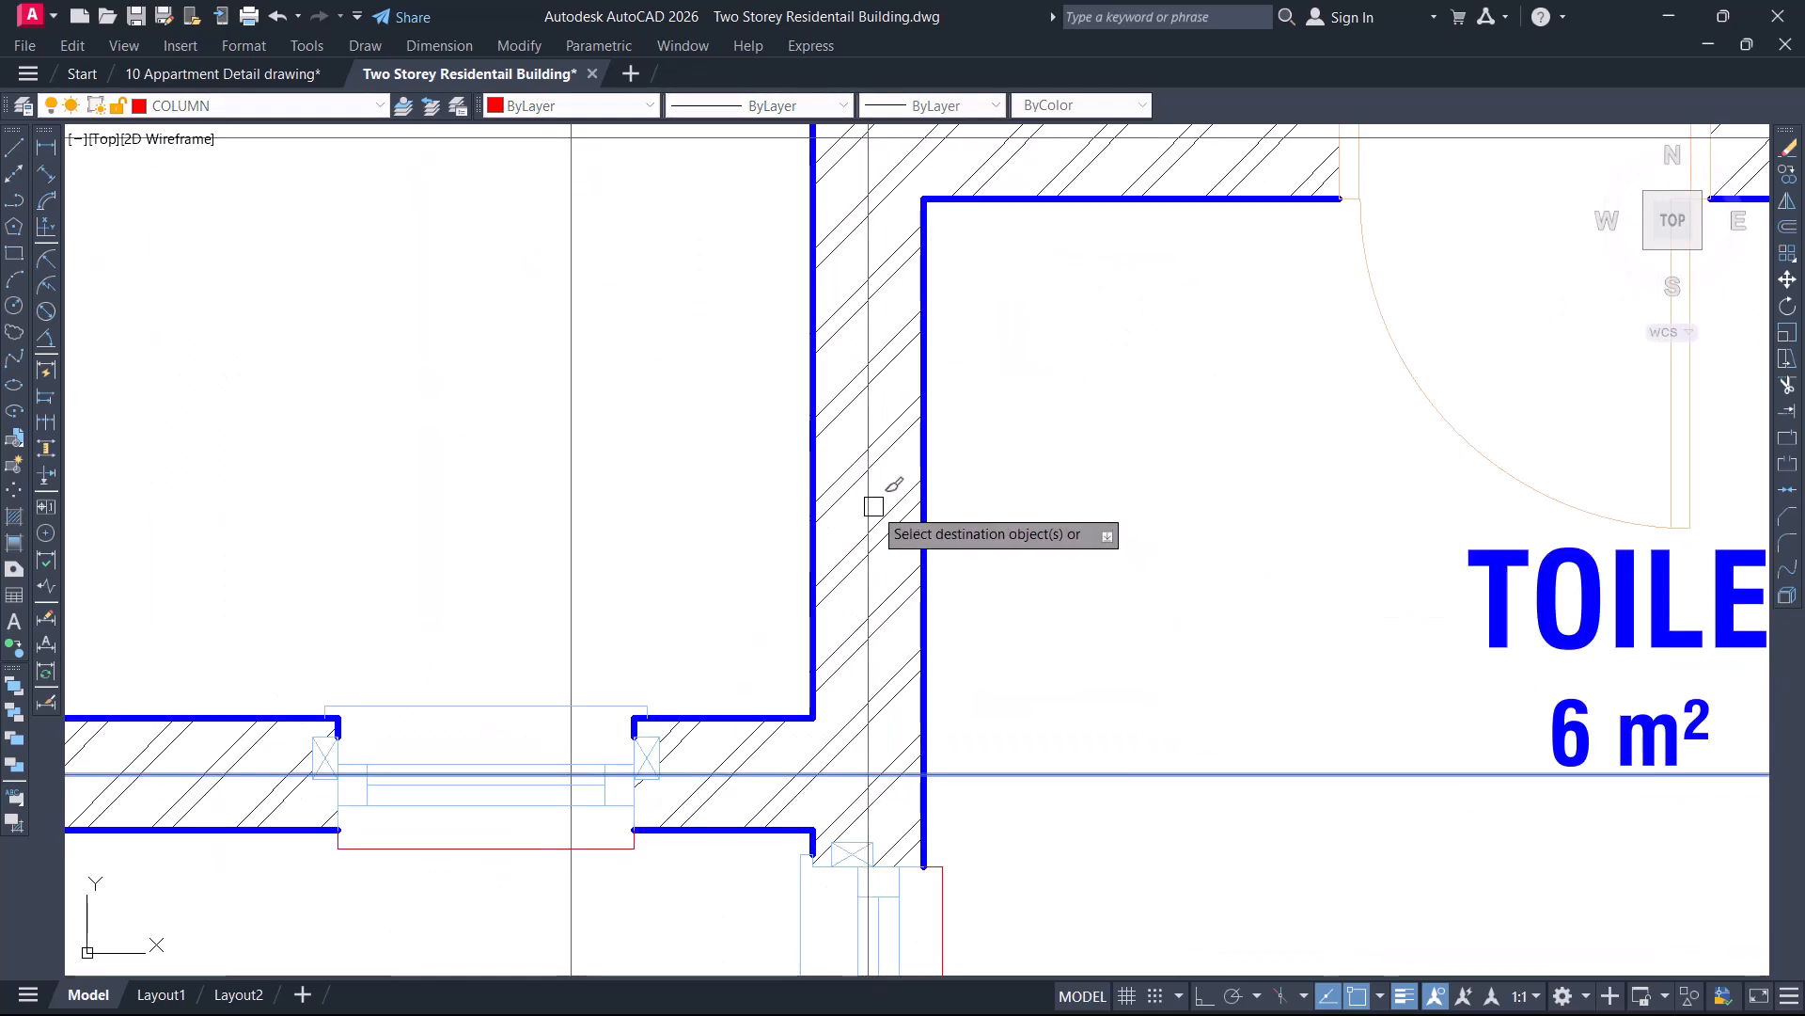
{"action": "key", "text": "Escape"}
Draw a horizontal helper line across the thickness of the right wall of guest bedroom 1's toilet
{"action": "scroll", "coordinate": [953, 504], "scroll_direction": "down", "scroll_amount": 5}
{"action": "mouse_move", "coordinate": [972, 552]}
{"action": "middle_mouse_down"}
{"action": "mouse_move", "coordinate": [968, 624]}
{"action": "mouse_move", "coordinate": [820, 540]}
{"action": "middle_mouse_up"}
{"action": "middle_click_drag", "start_coordinate": [1073, 595], "coordinate": [913, 571]}
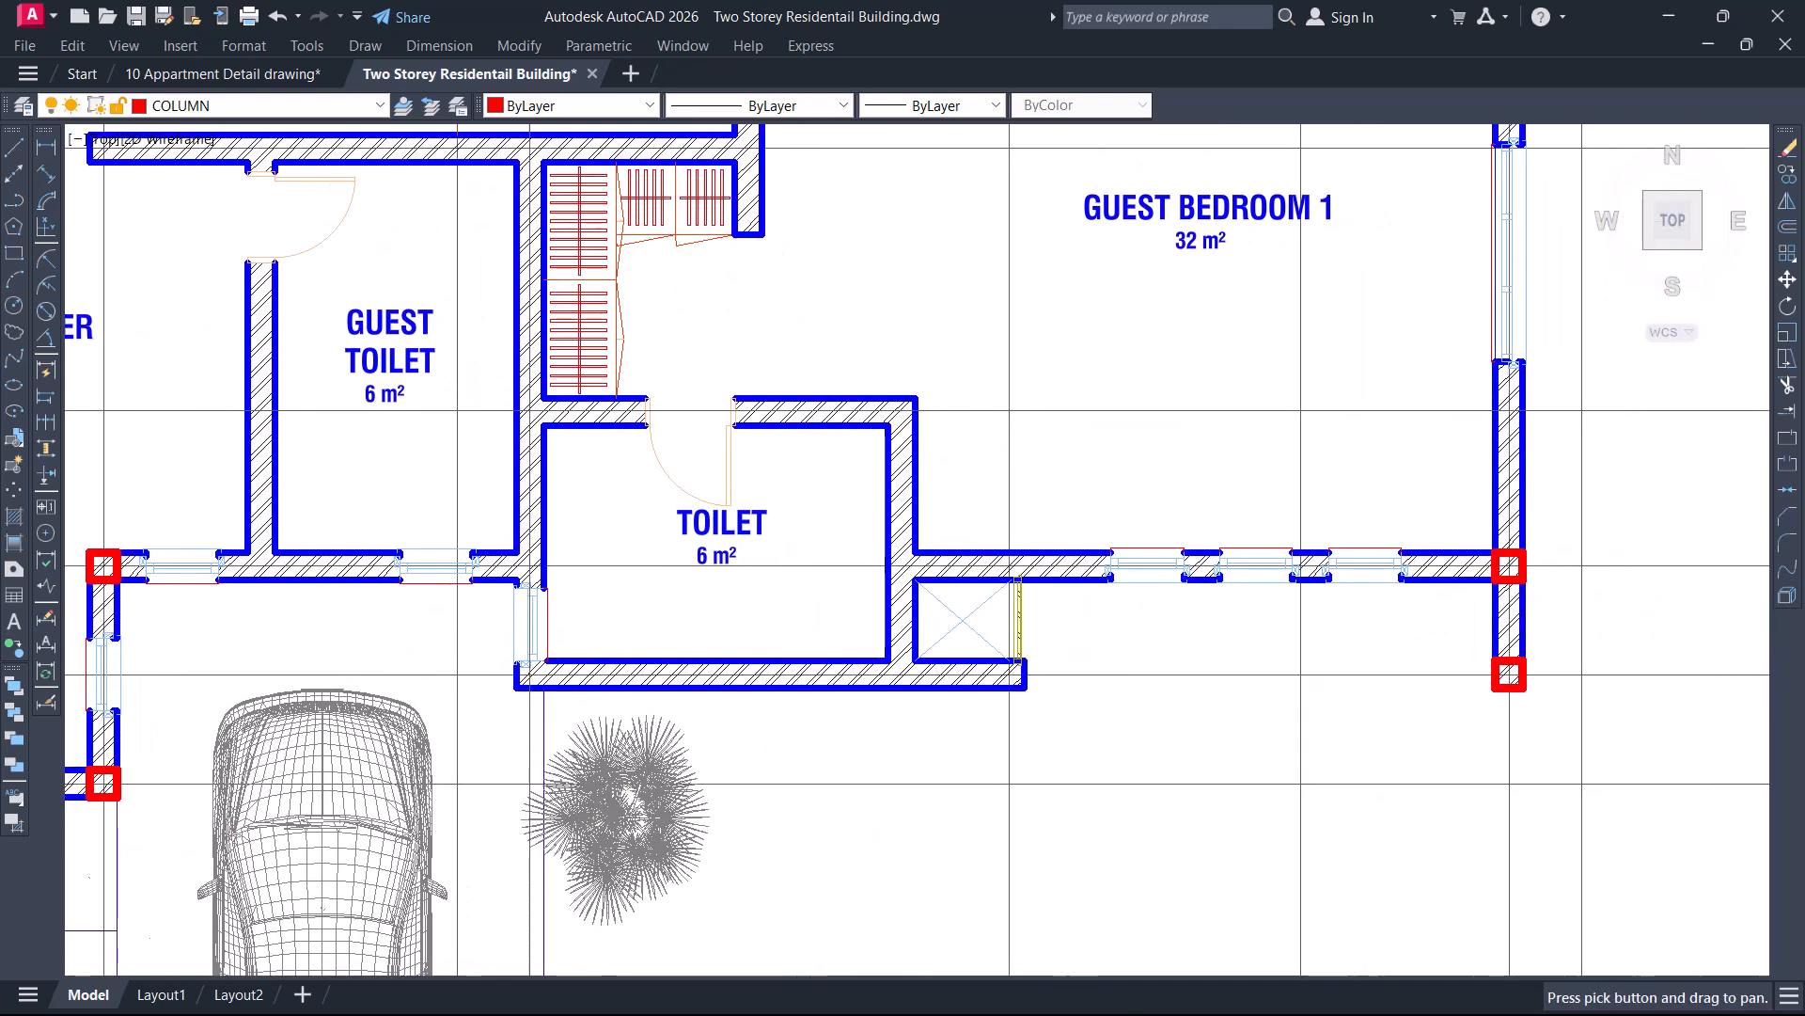
{"action": "scroll", "coordinate": [913, 571], "scroll_direction": "up", "scroll_amount": 2}
{"action": "scroll", "coordinate": [924, 632], "scroll_direction": "down", "scroll_amount": 2}
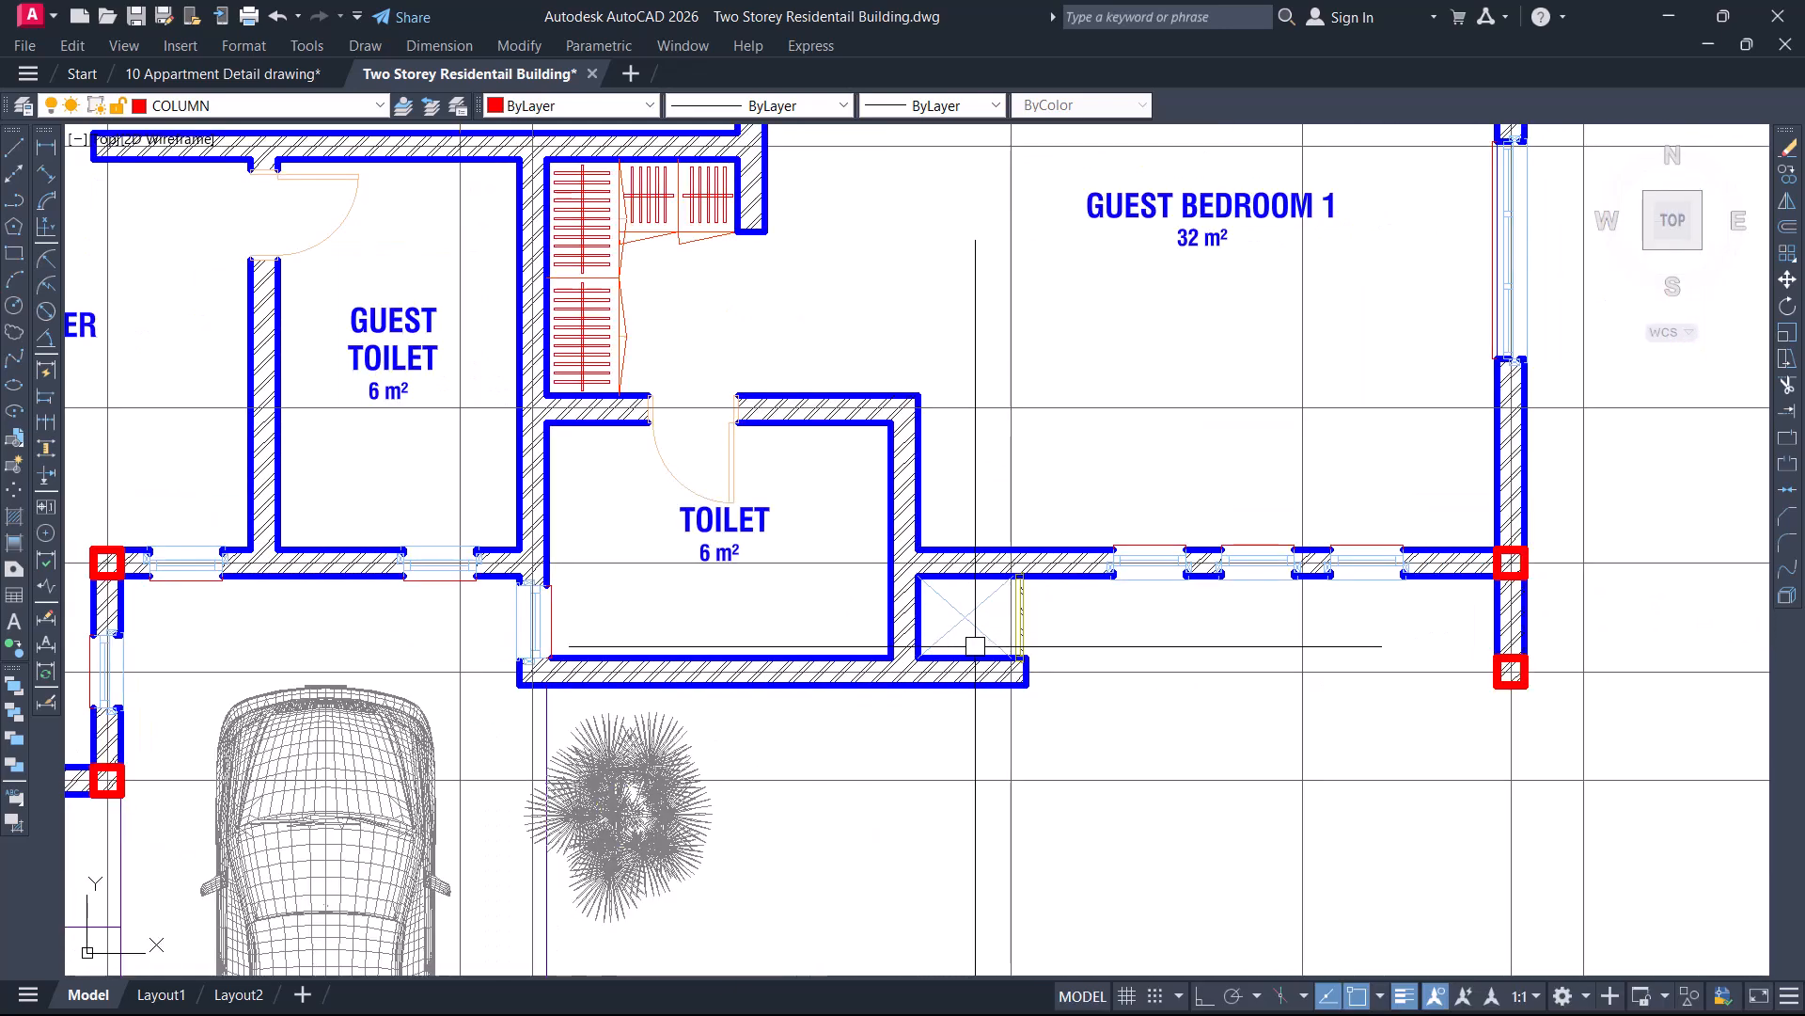
{"action": "scroll", "coordinate": [900, 526], "scroll_direction": "up", "scroll_amount": 2}
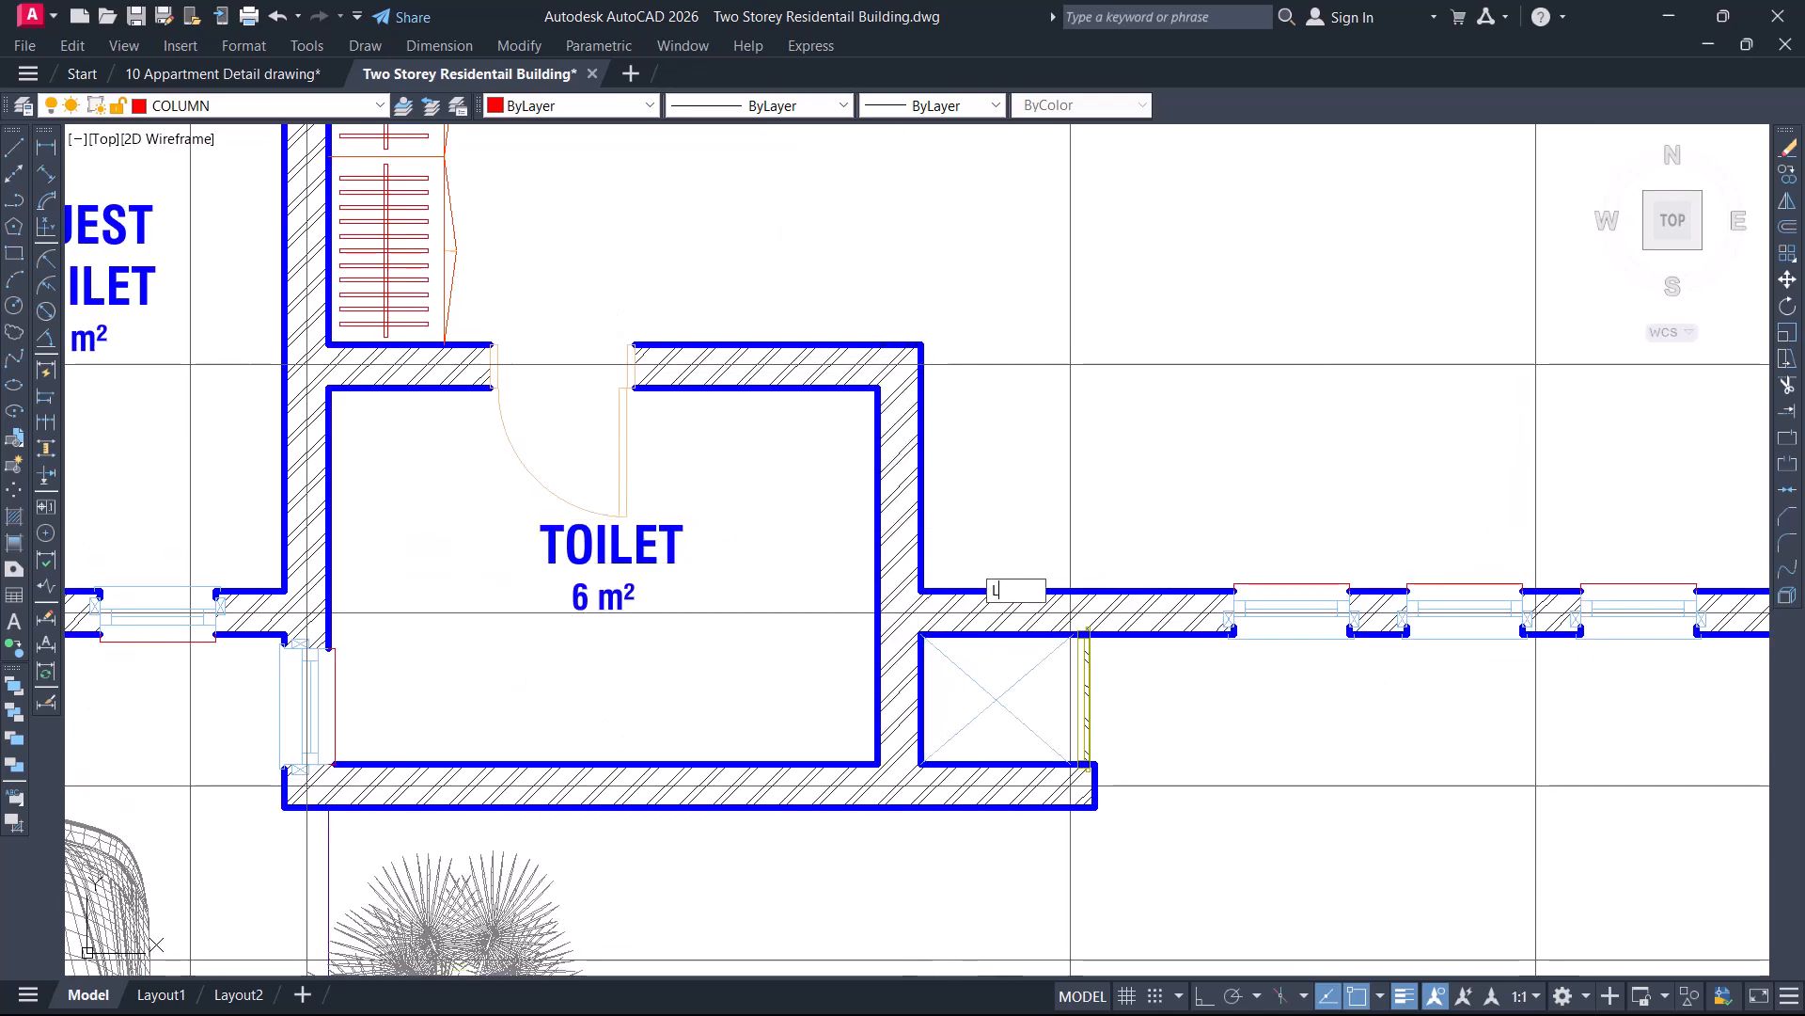
{"action": "key", "text": "Return"}
{"action": "scroll", "coordinate": [904, 525], "scroll_direction": "up", "scroll_amount": 4}
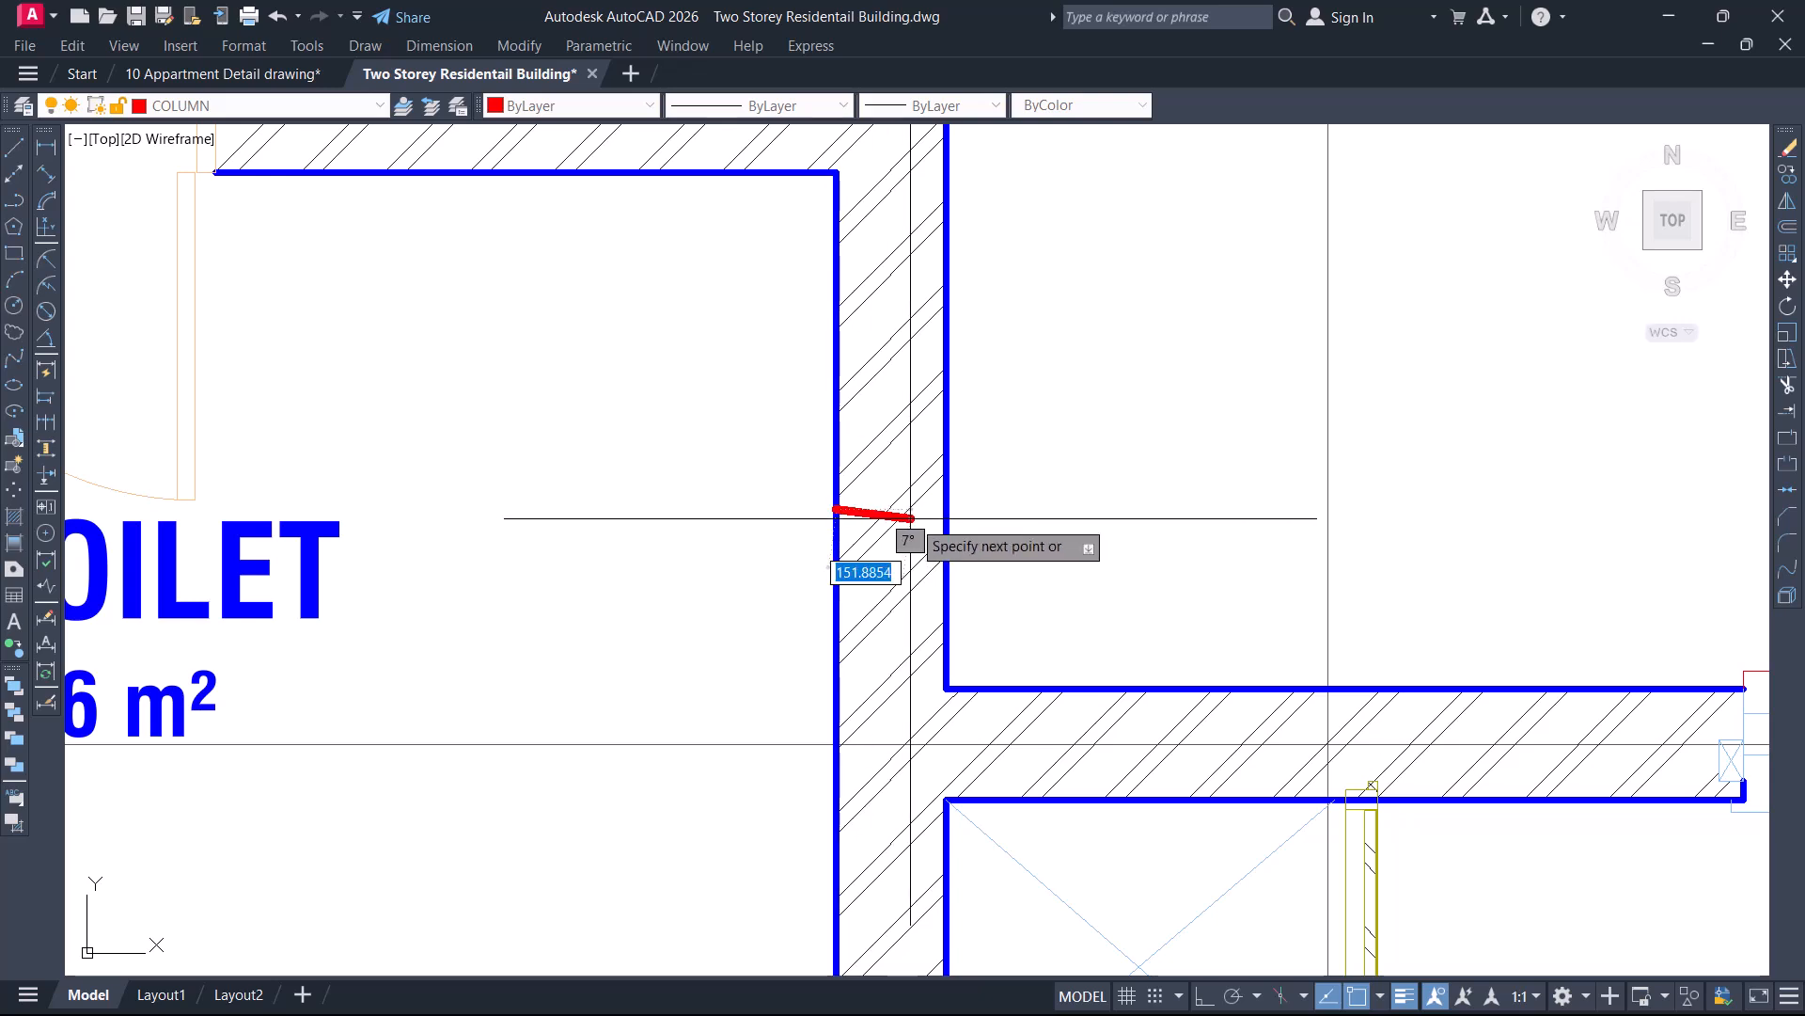
{"action": "scroll", "coordinate": [947, 507], "scroll_direction": "up", "scroll_amount": 4}
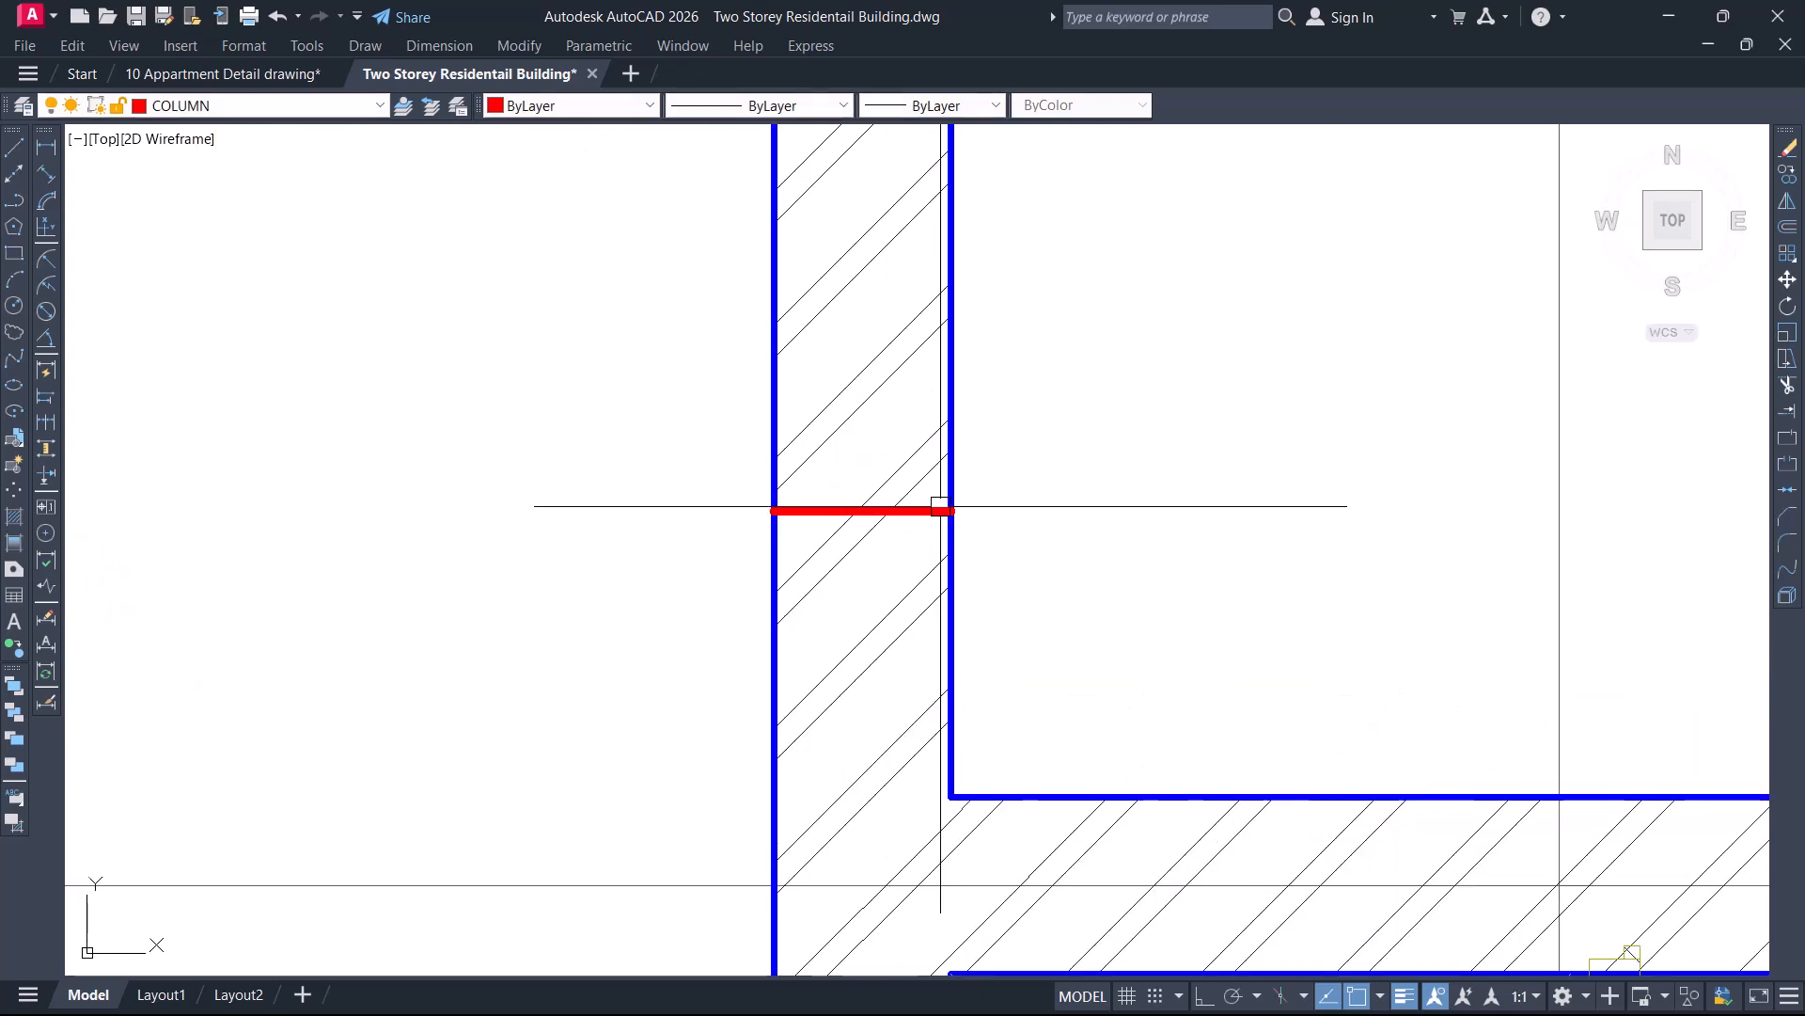
Place a vertical construction line, matched to the grid lines, through the helper line's midpoint in the toilet's right wall, and delete the helper line
{"action": "type", "text": "XL"}
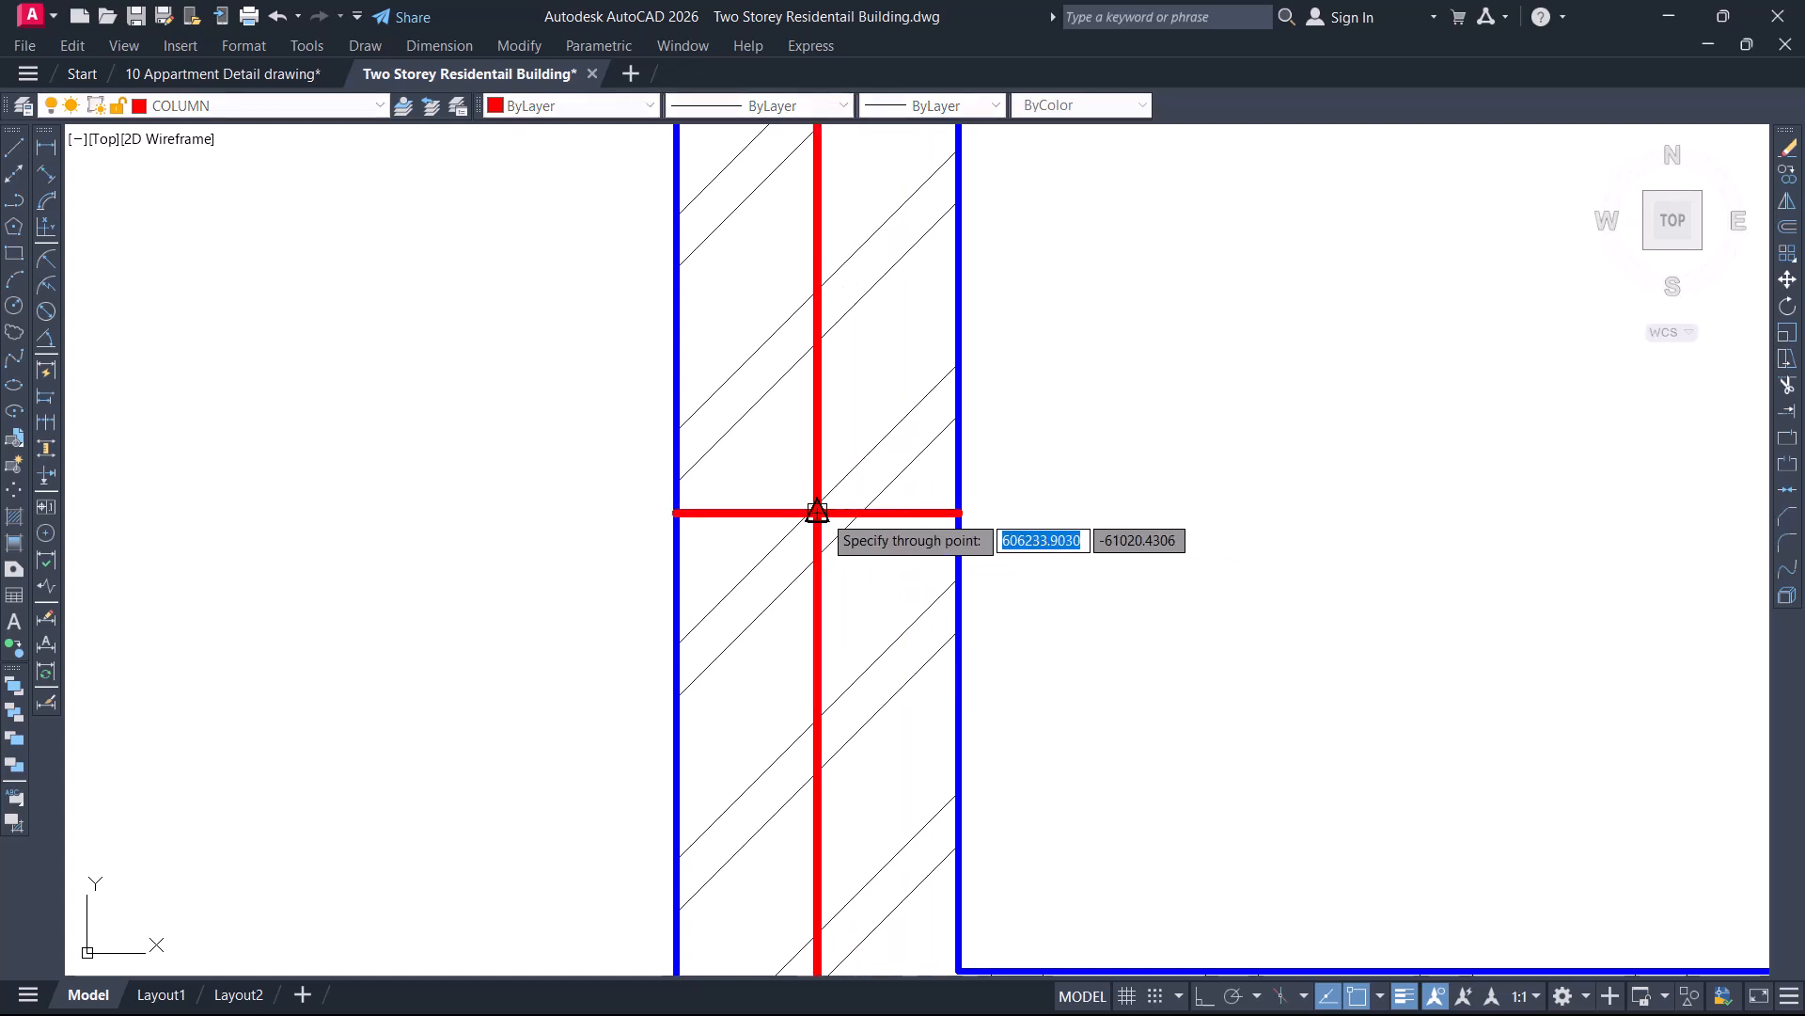
{"action": "scroll", "coordinate": [834, 513], "scroll_direction": "up", "scroll_amount": 2}
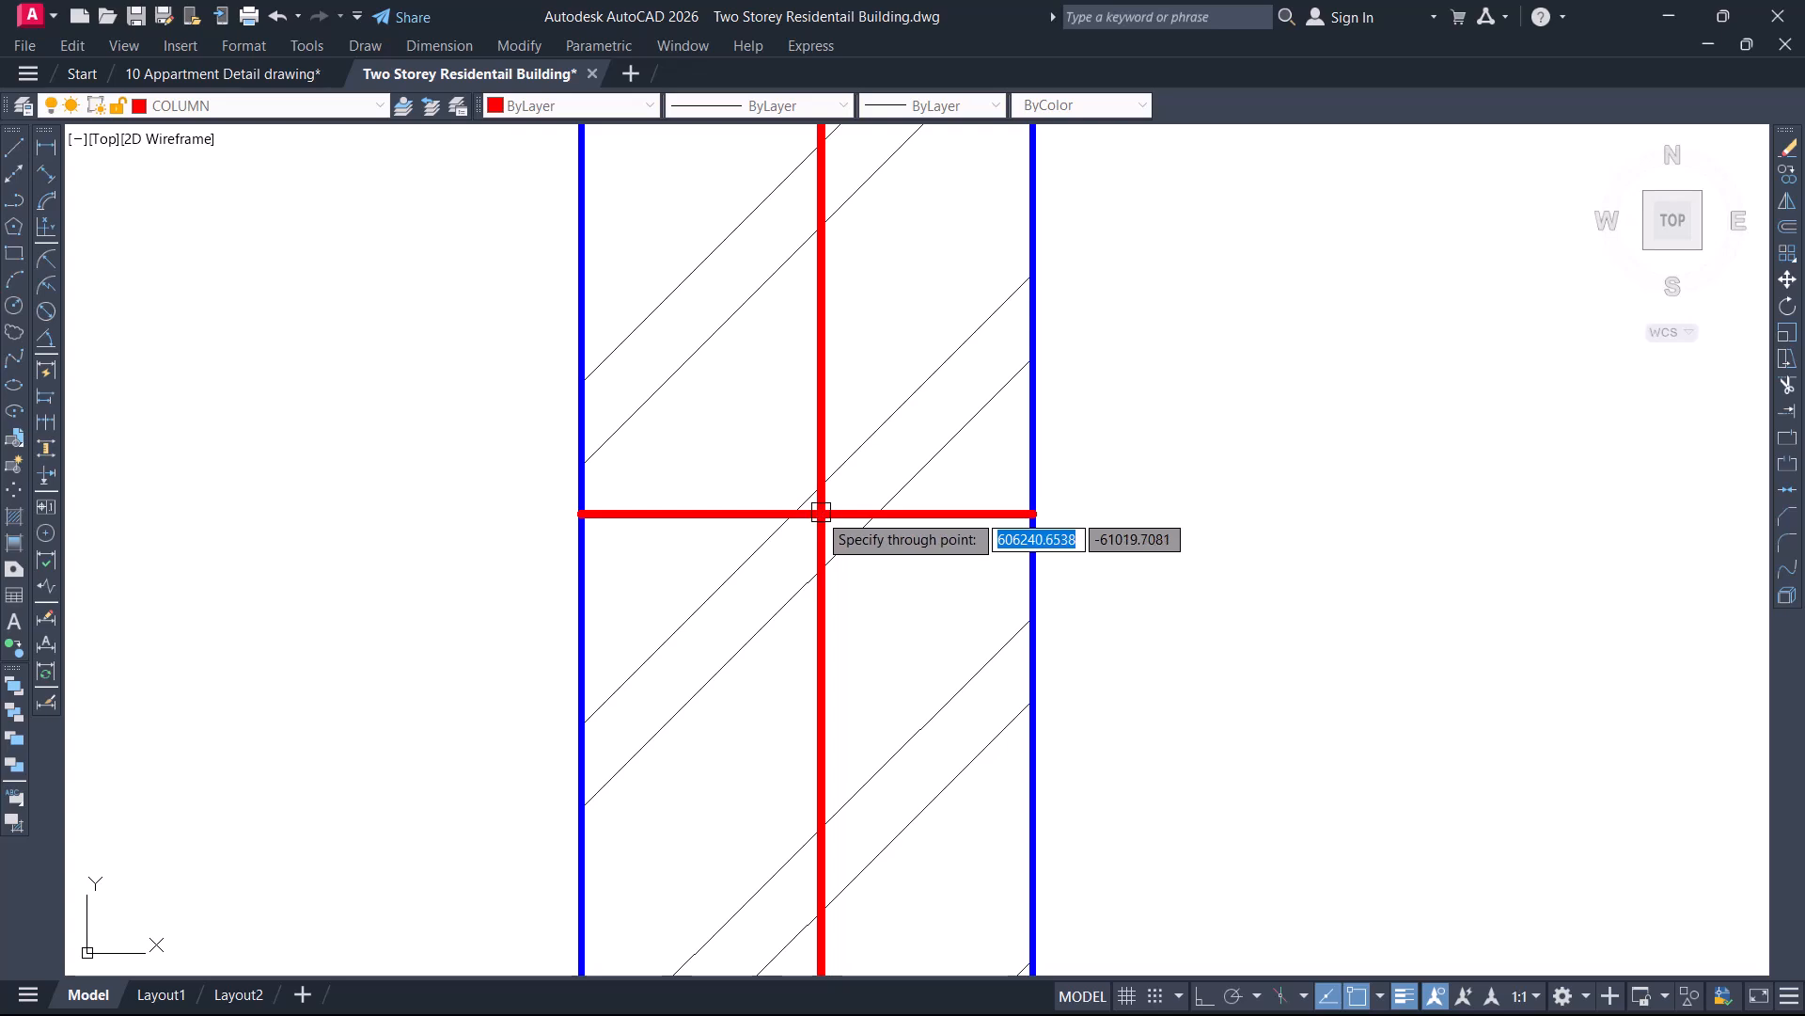
{"action": "left_click", "coordinate": [808, 513]}
{"action": "key", "text": "Return"}
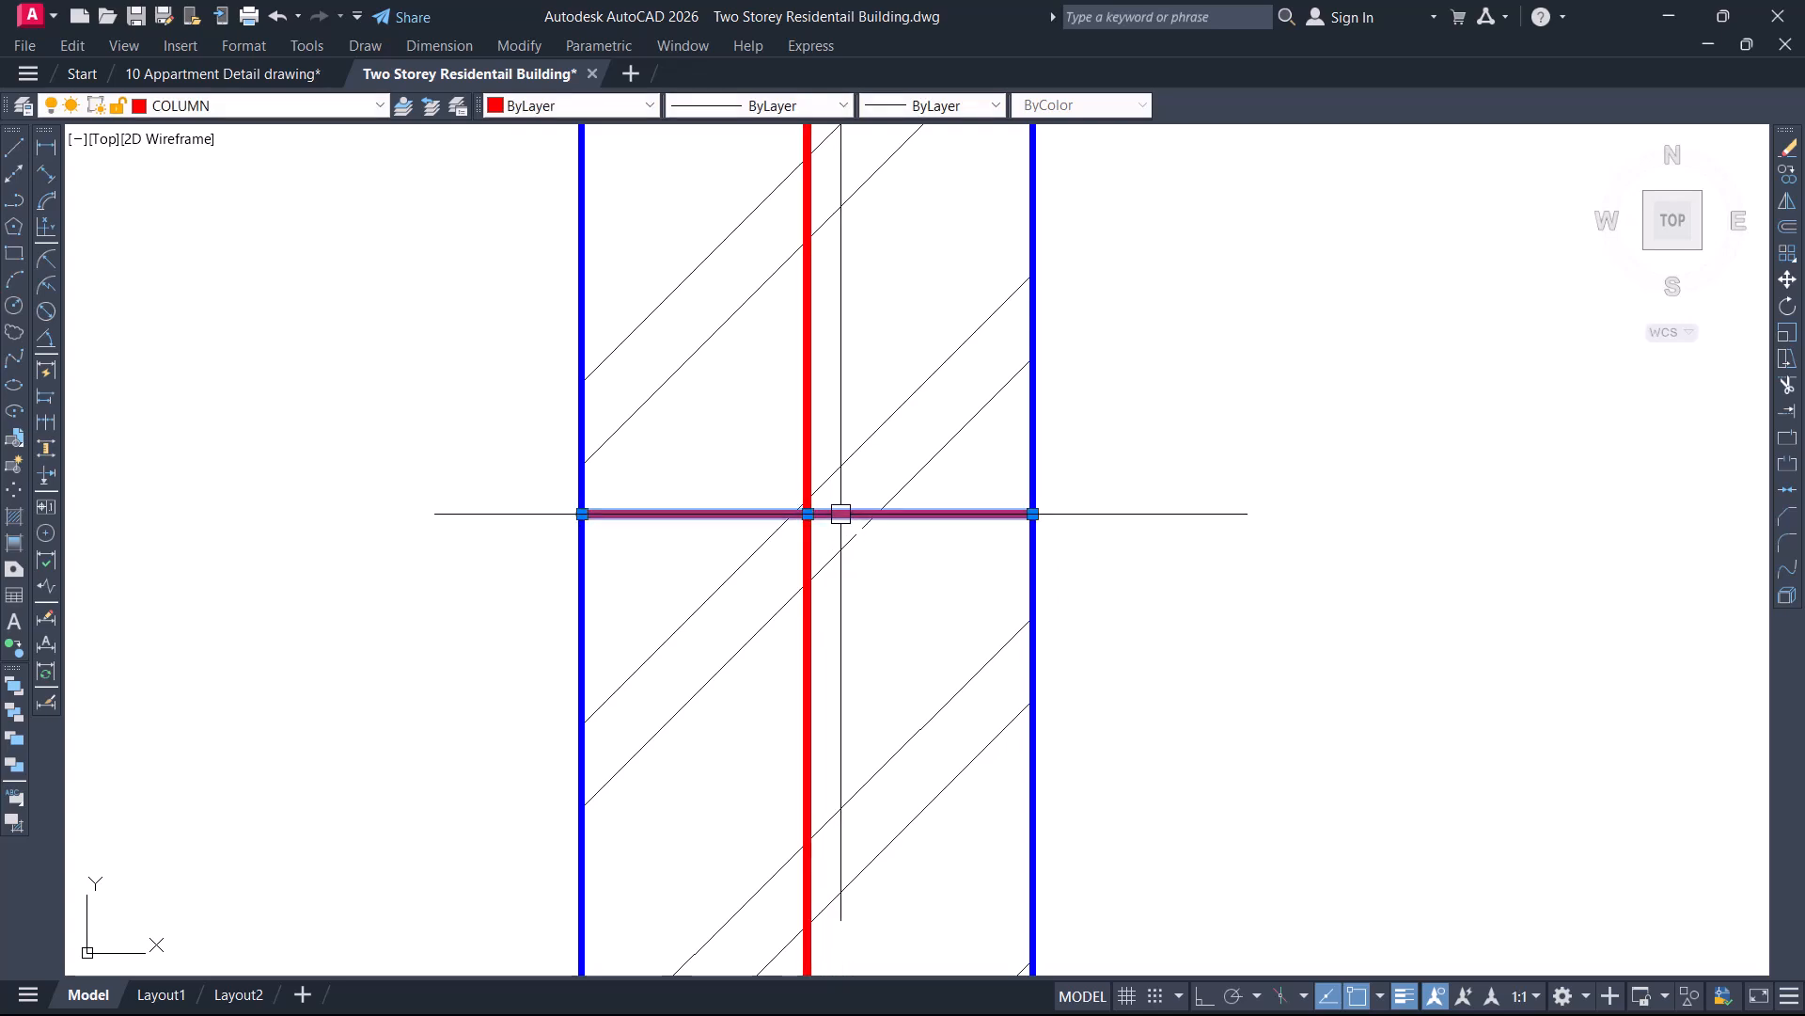
{"action": "scroll", "coordinate": [844, 510], "scroll_direction": "down", "scroll_amount": 6}
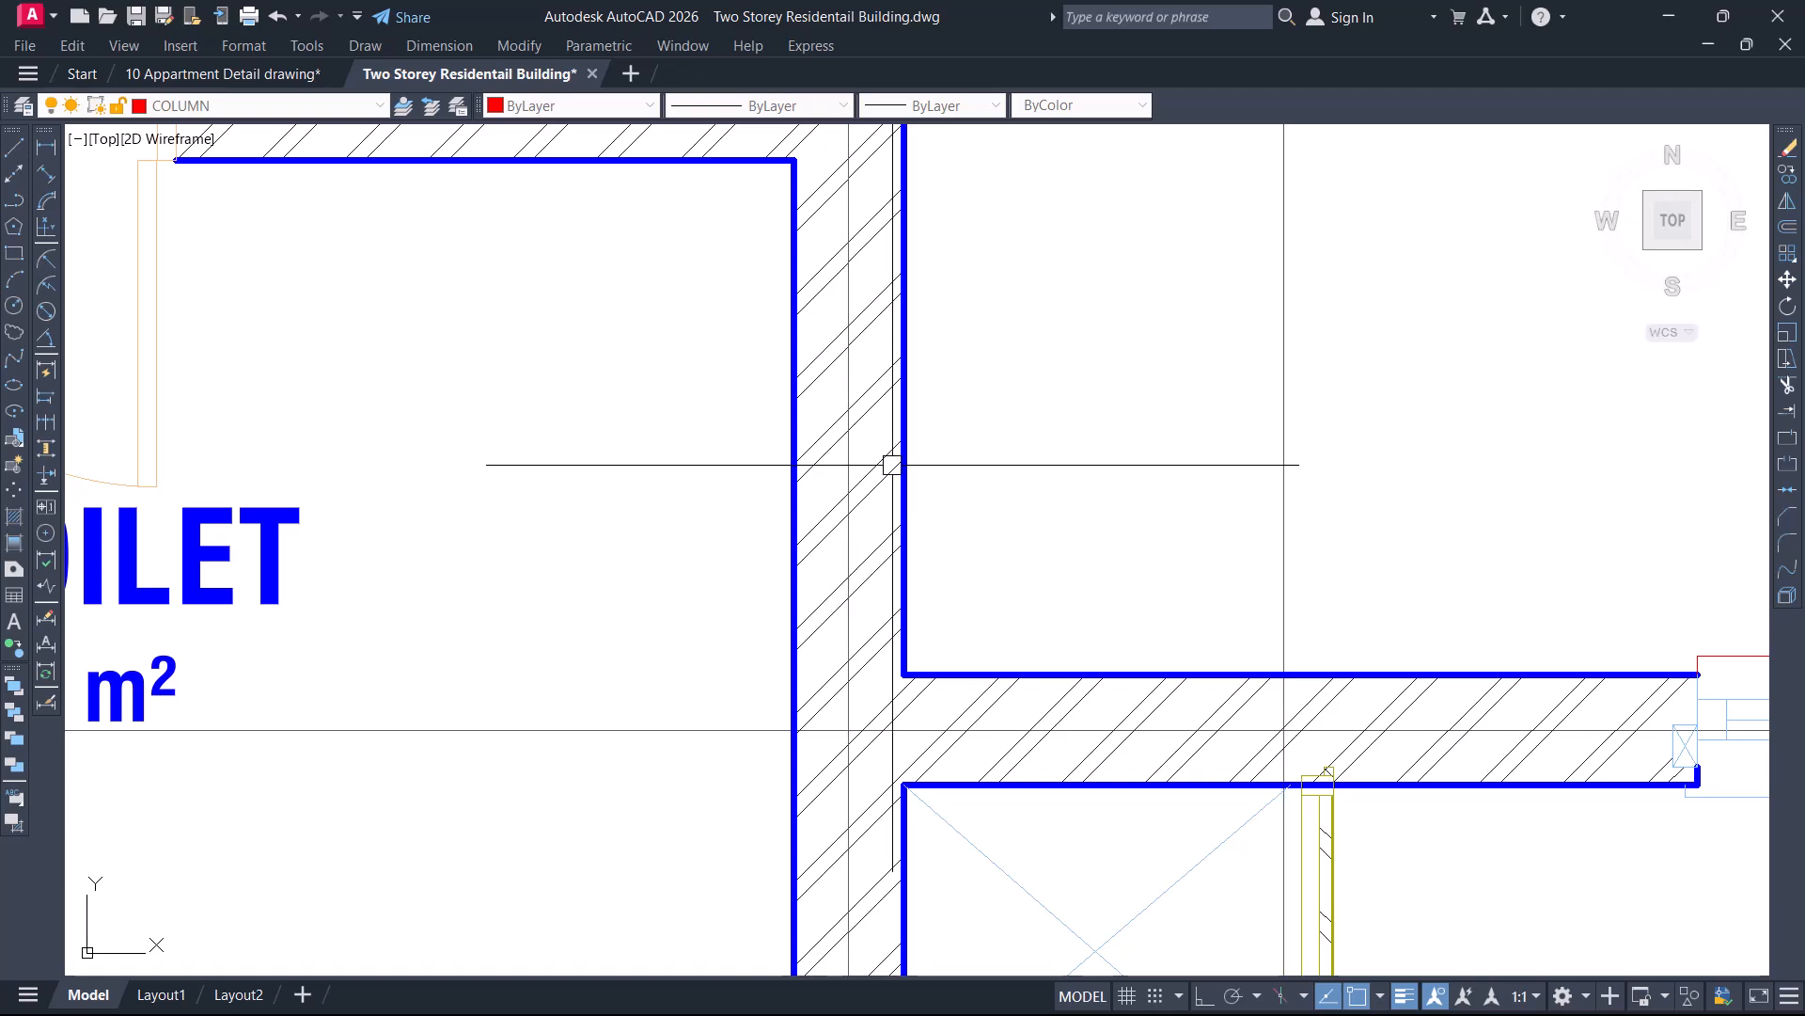
Examine the walls around the entrance foyer, guest toilet and guest bedroom 1 for further column positions
{"action": "scroll", "coordinate": [1086, 442], "scroll_direction": "down", "scroll_amount": 3}
{"action": "scroll", "coordinate": [1242, 704], "scroll_direction": "down", "scroll_amount": 4}
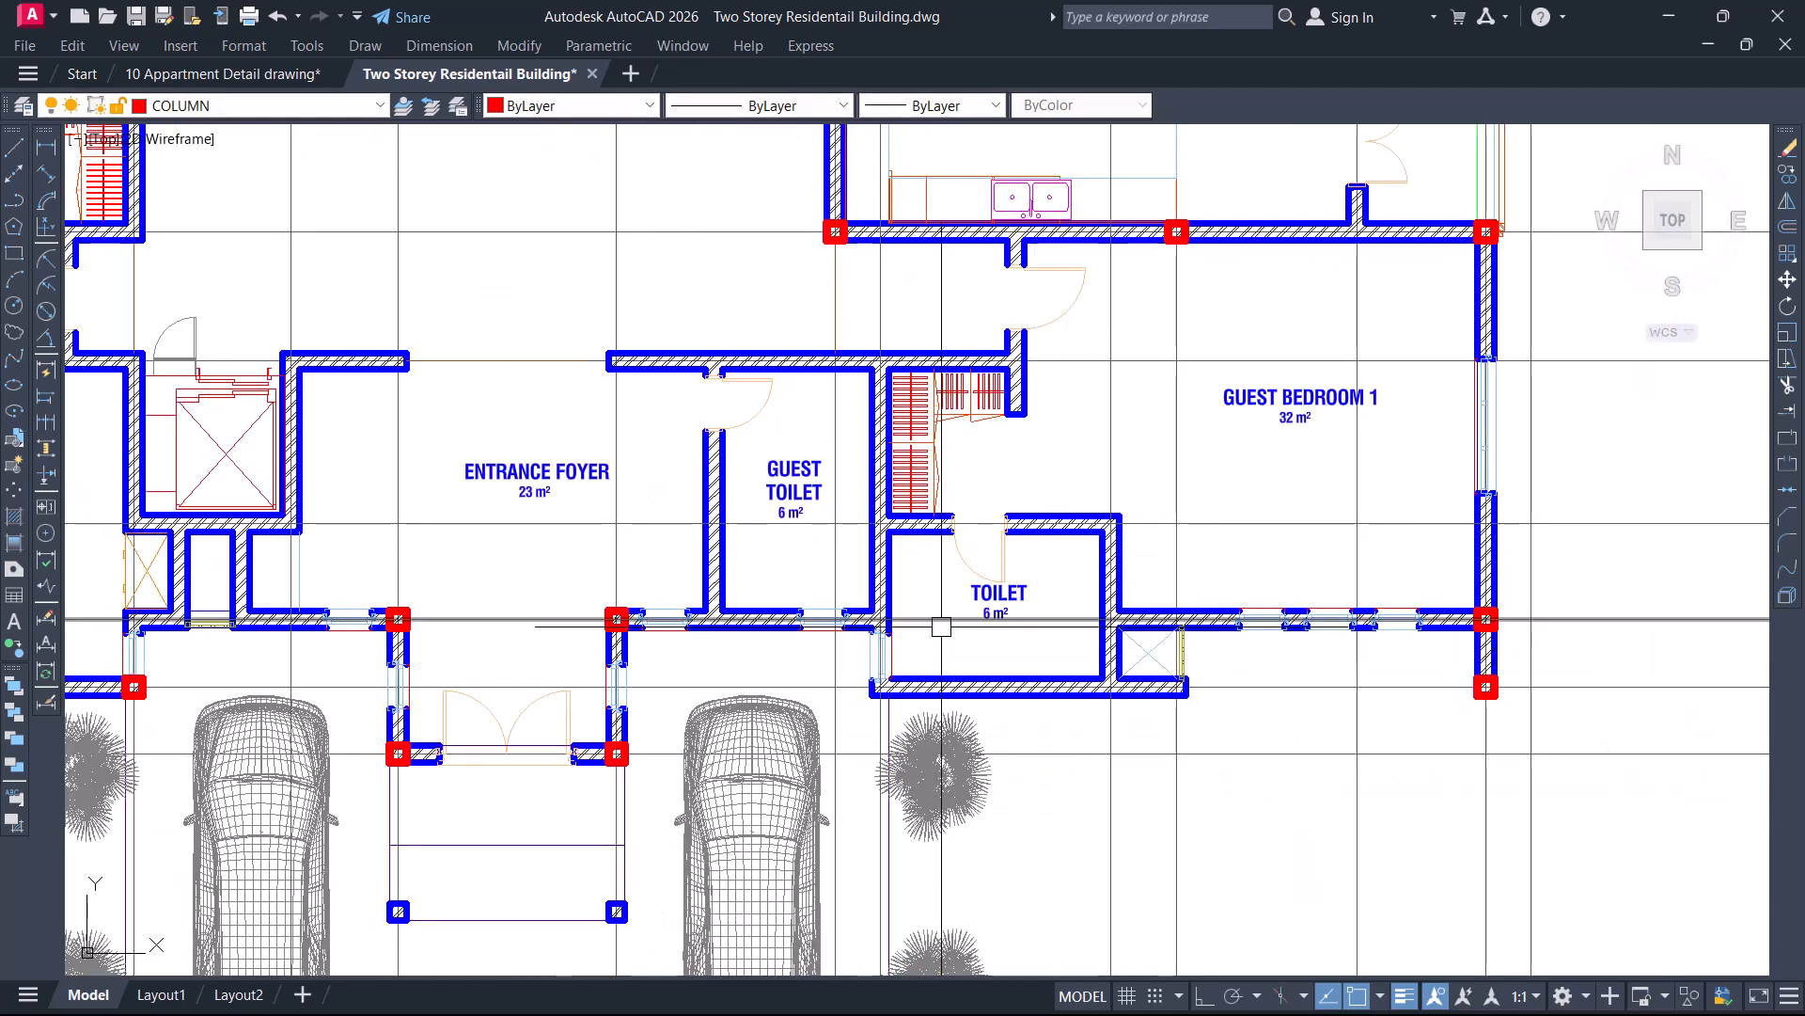
{"action": "middle_click_drag", "start_coordinate": [996, 639], "coordinate": [987, 716]}
{"action": "scroll", "coordinate": [1086, 633], "scroll_direction": "down", "scroll_amount": 2}
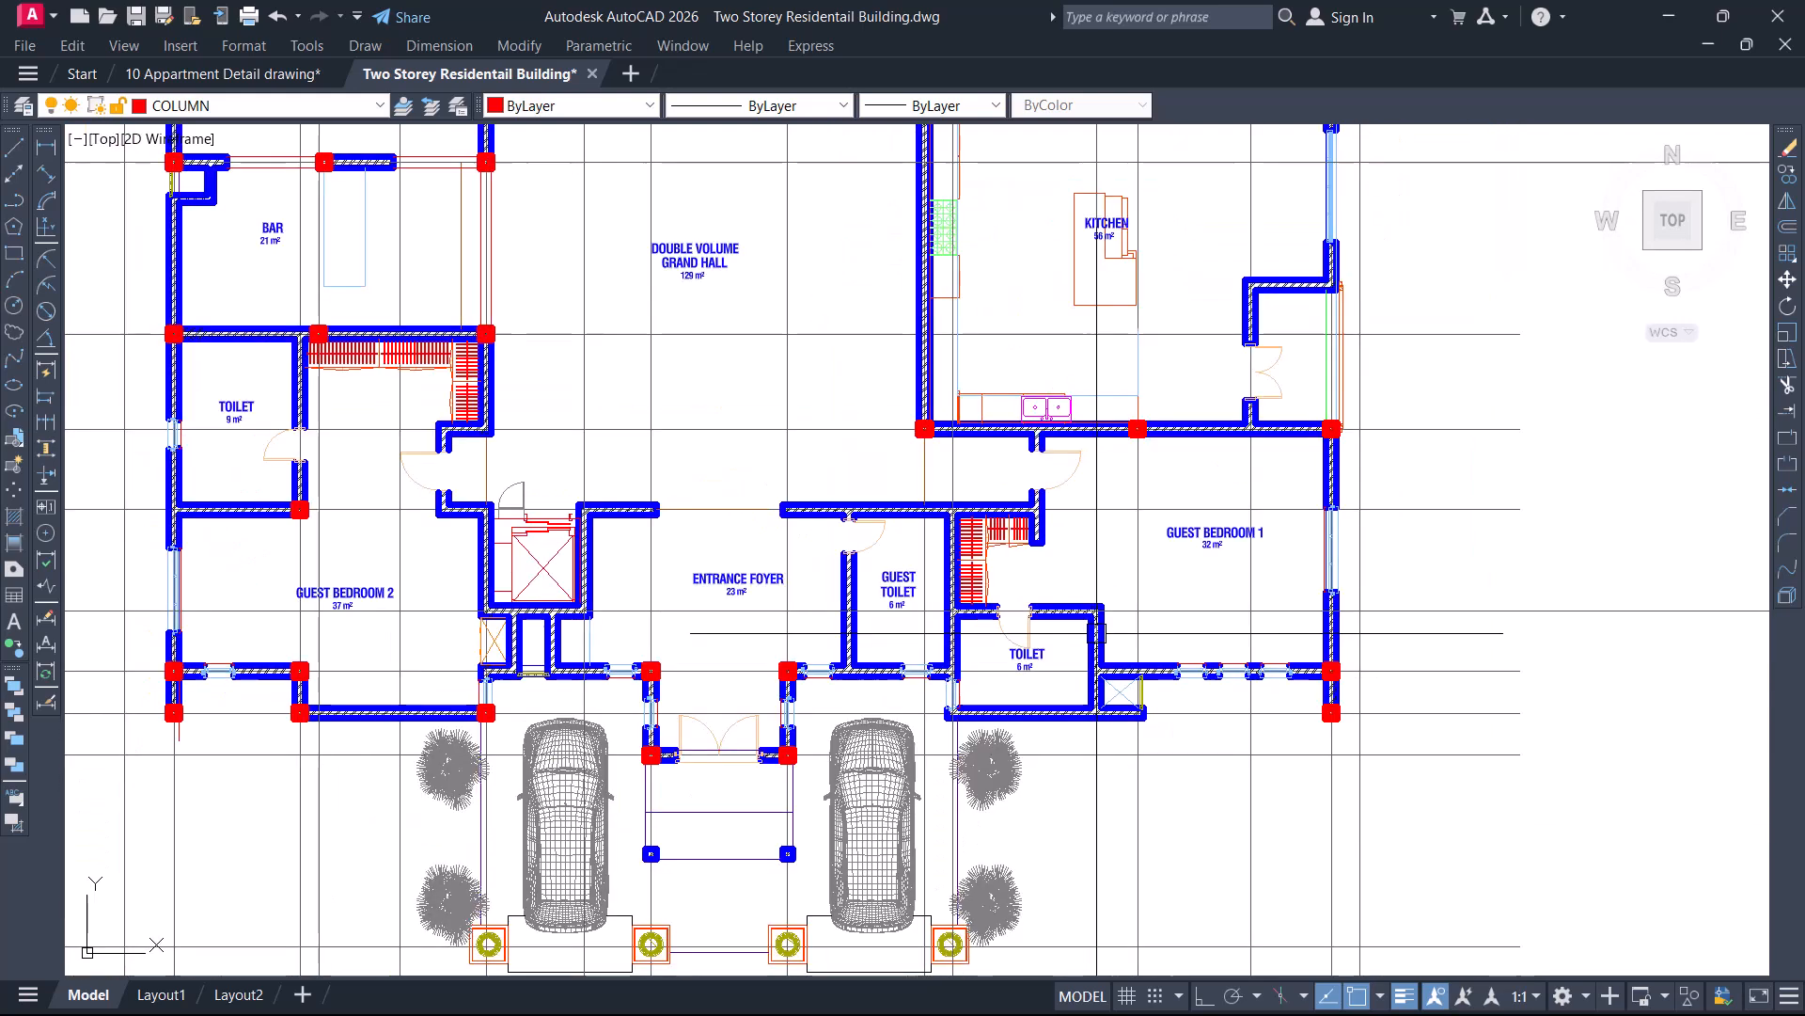
{"action": "middle_click_drag", "start_coordinate": [1007, 525], "coordinate": [1109, 541]}
{"action": "scroll", "coordinate": [913, 537], "scroll_direction": "up", "scroll_amount": 4}
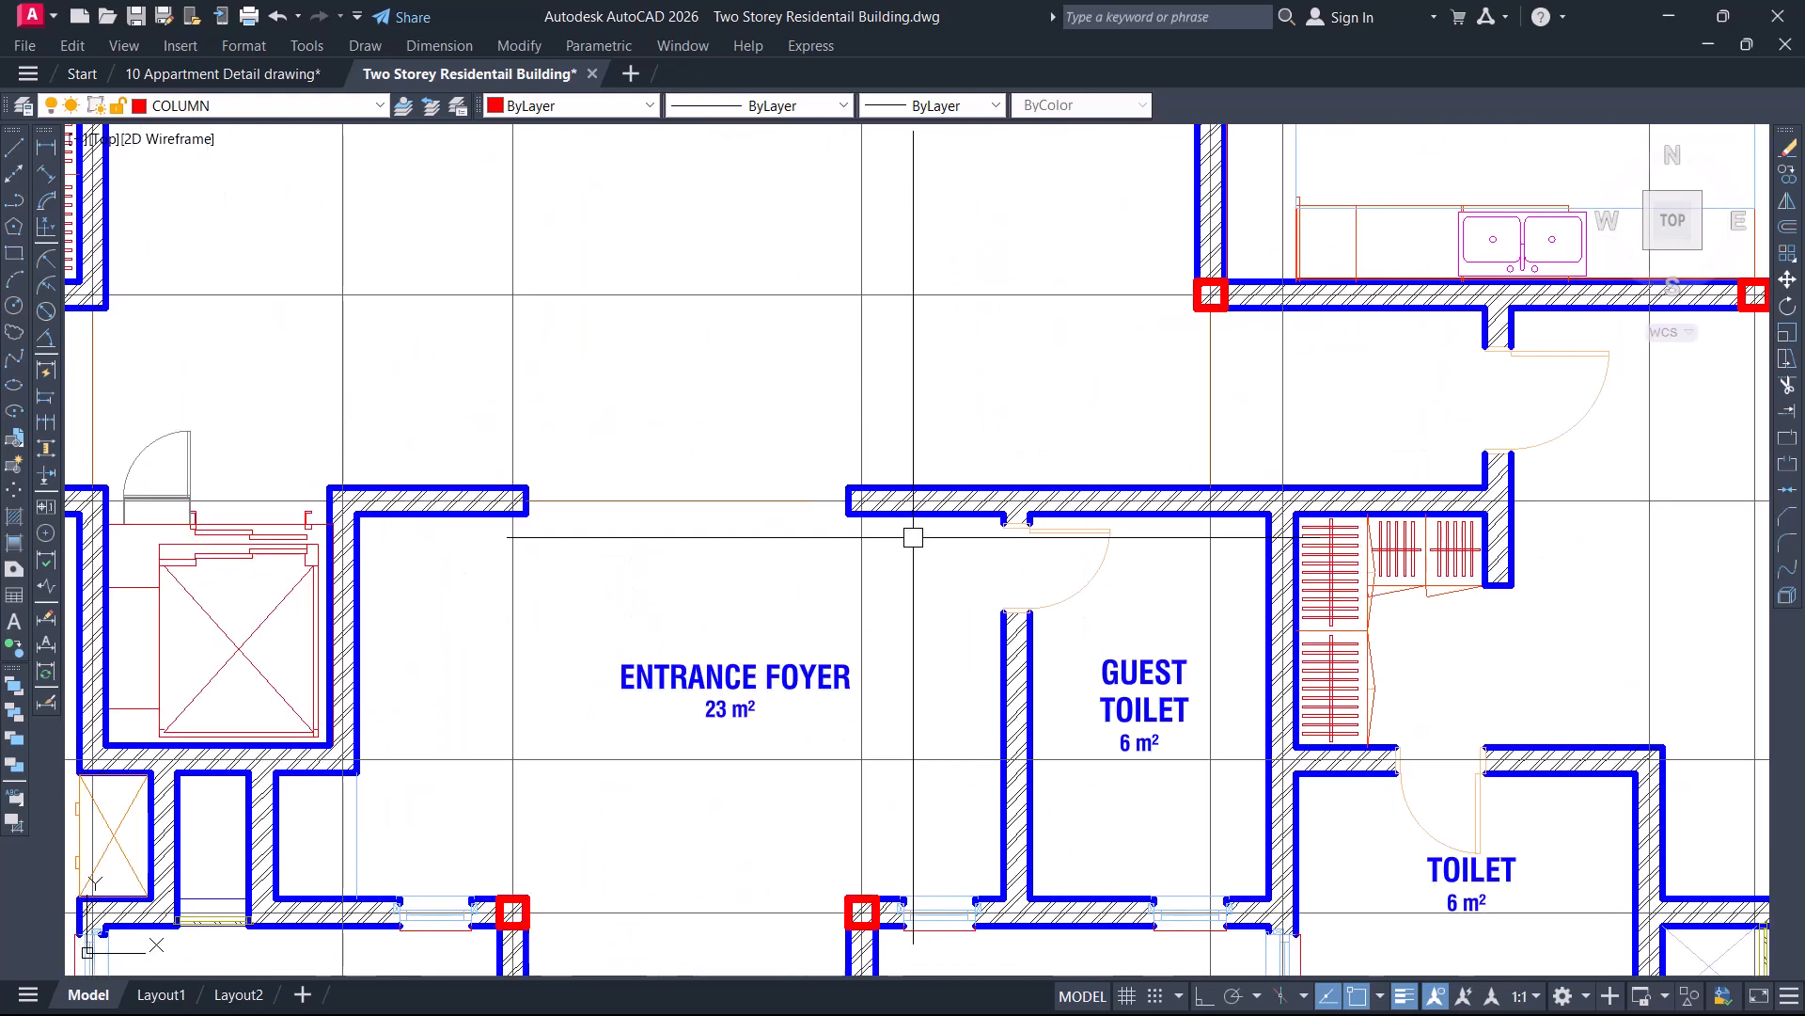
{"action": "middle_click_drag", "start_coordinate": [1193, 594], "coordinate": [1193, 539]}
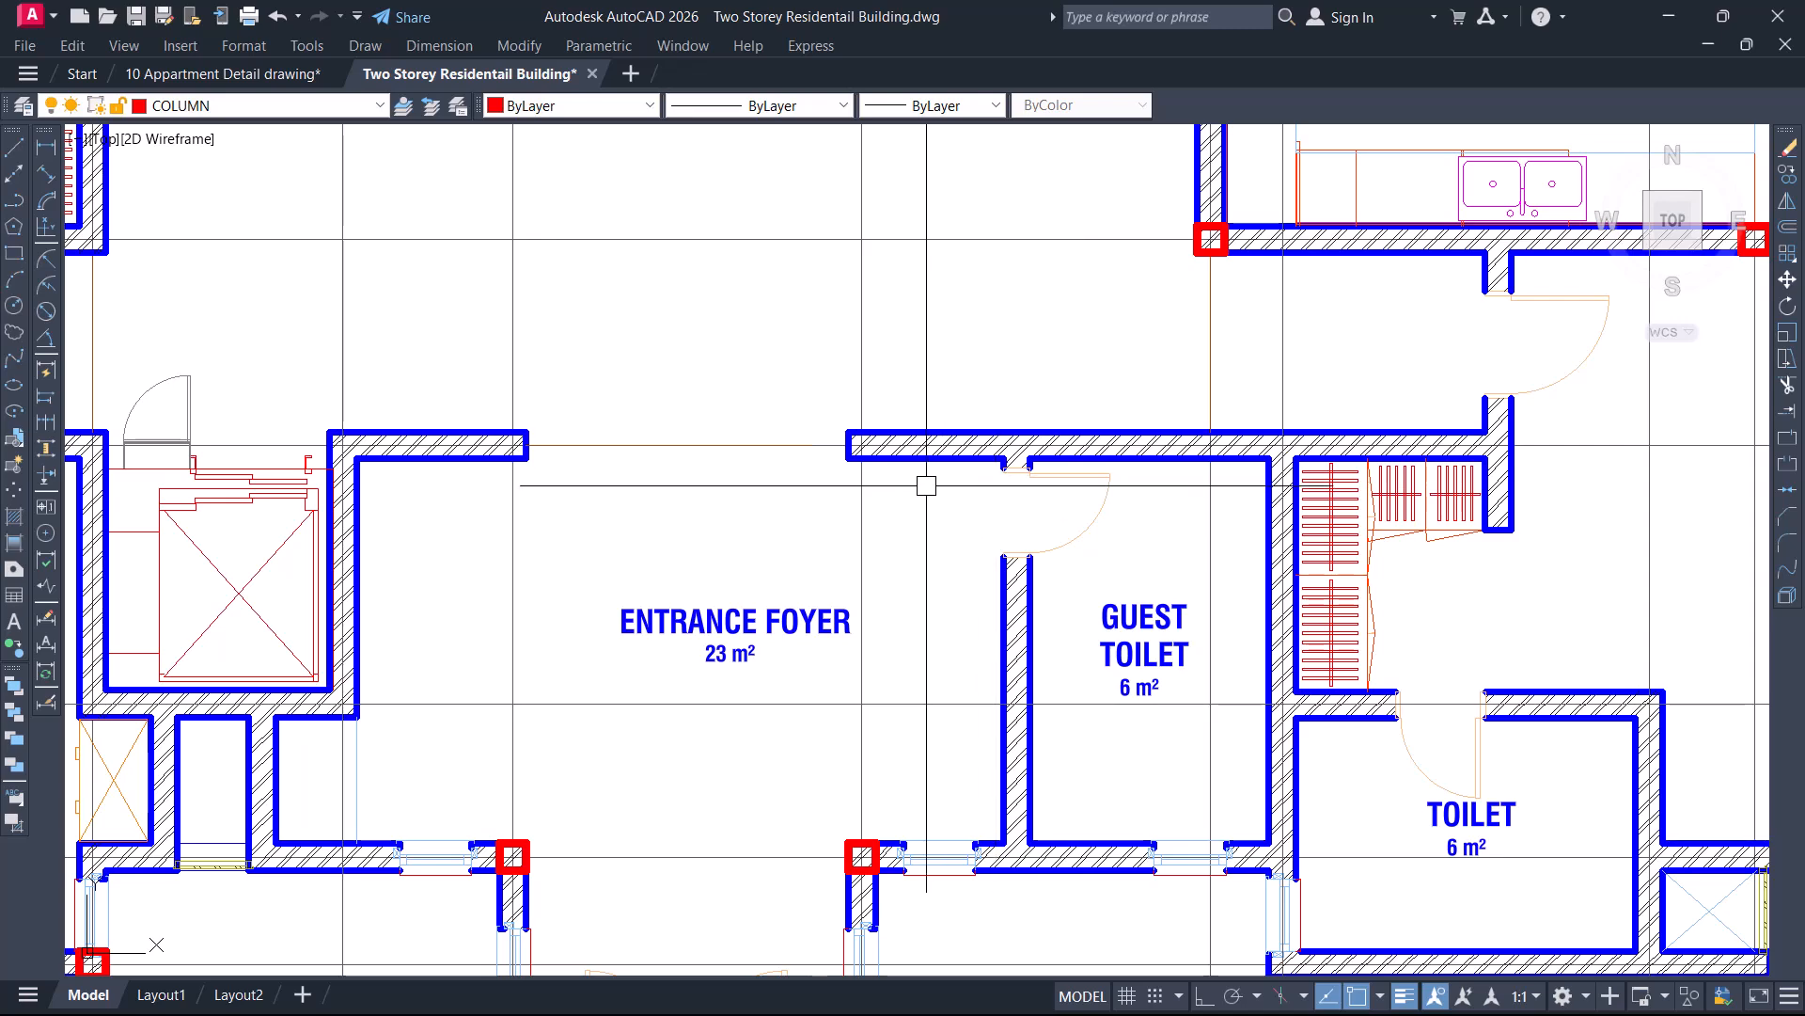
{"action": "scroll", "coordinate": [956, 450], "scroll_direction": "down", "scroll_amount": 2}
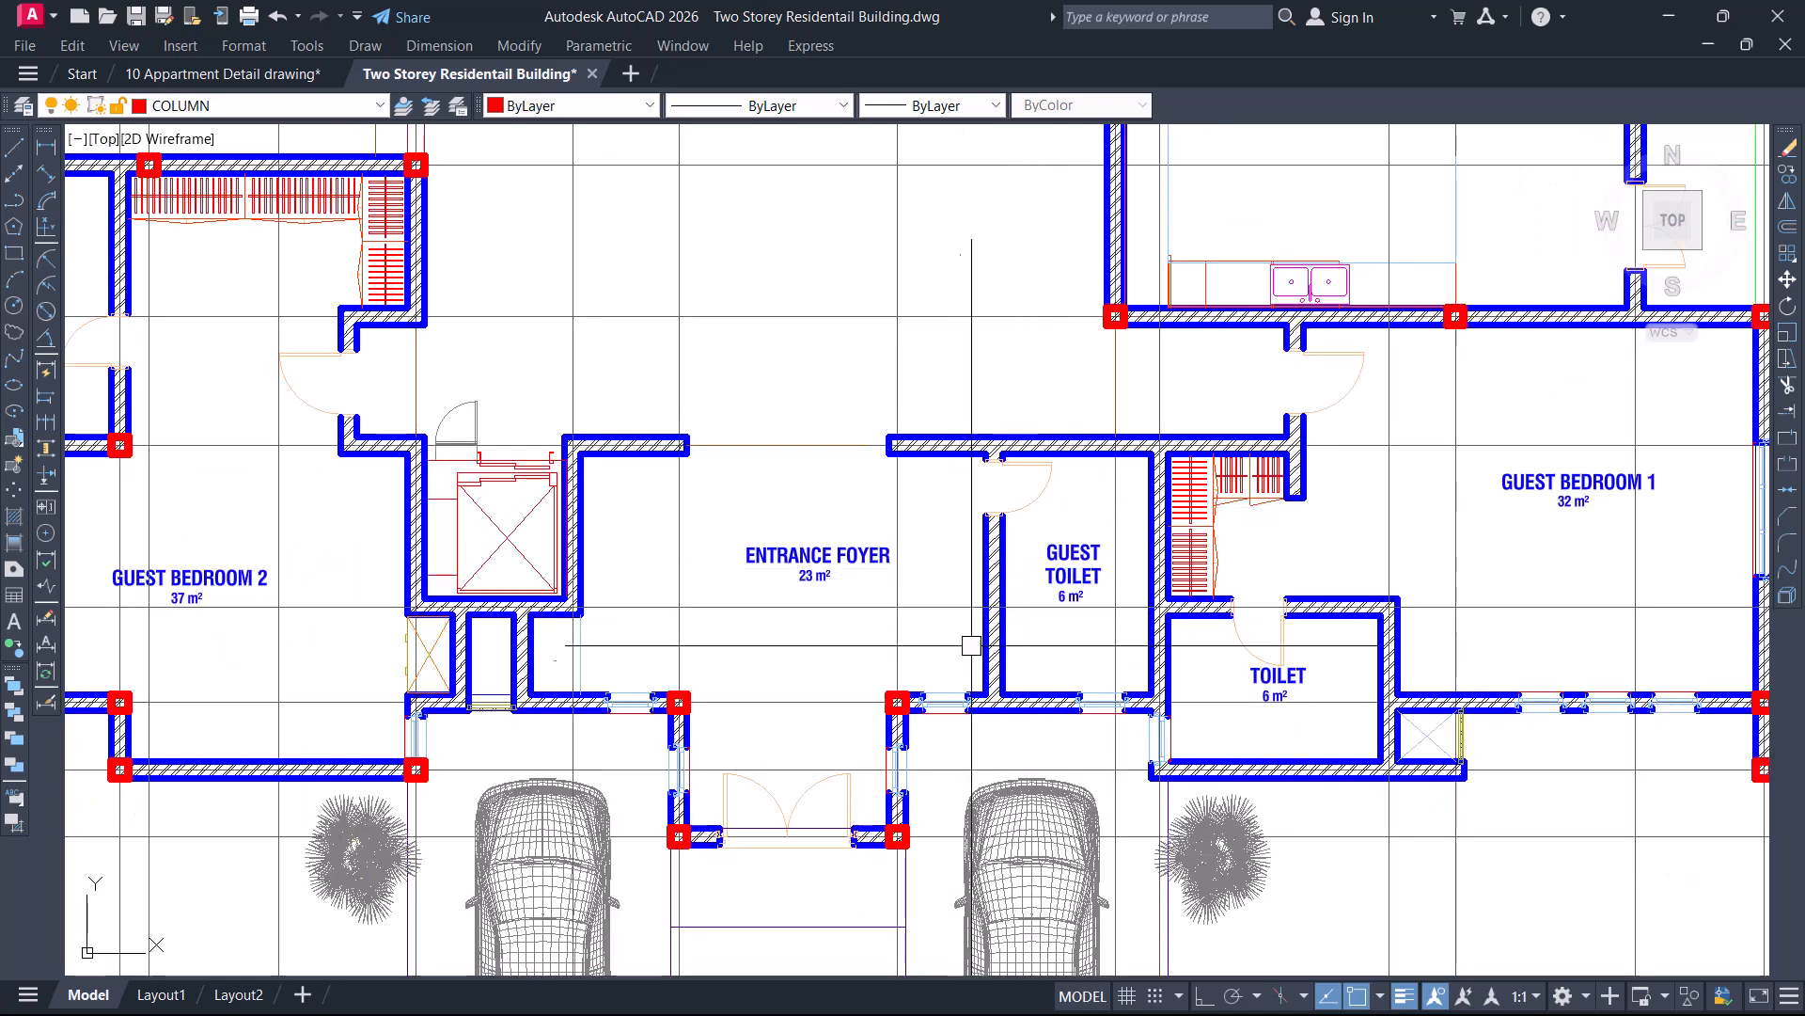
Copy the column at the foyer's lower-right corner by its centre to the end of the wall above the guest toilet
{"action": "scroll", "coordinate": [898, 703], "scroll_direction": "up", "scroll_amount": 4}
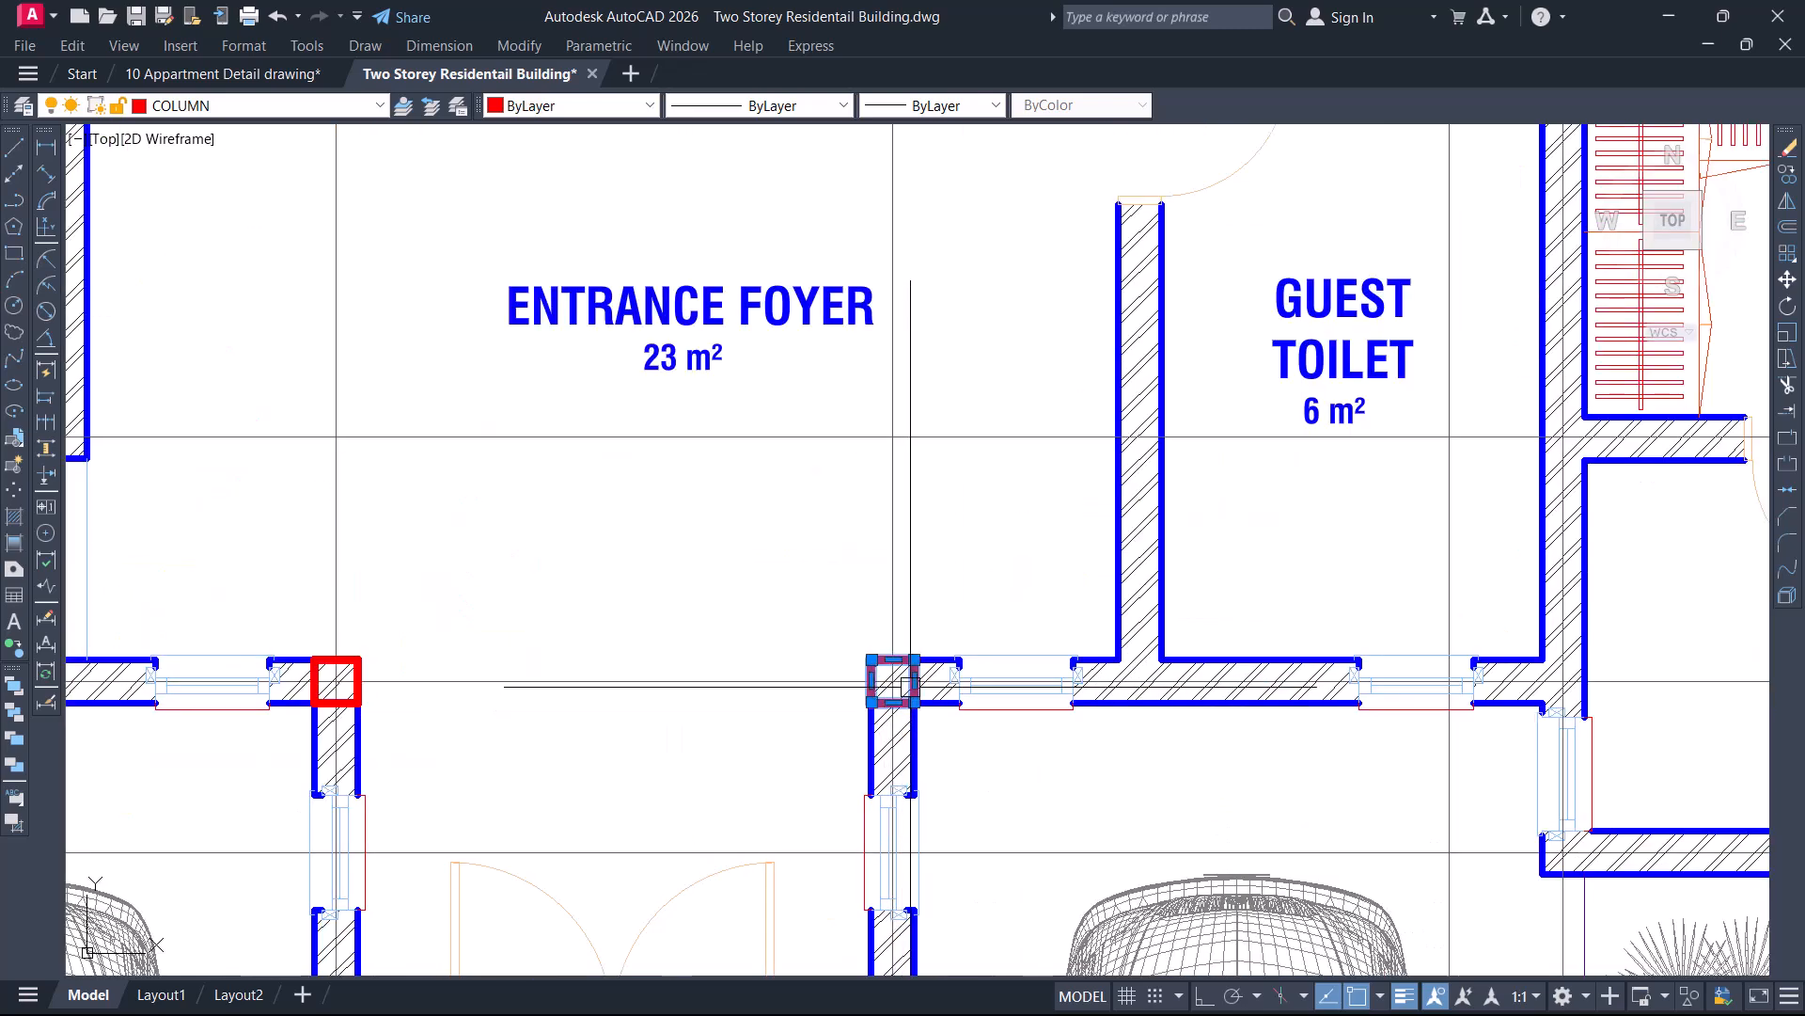
{"action": "type", "text": "m"}
{"action": "key", "text": "Return"}
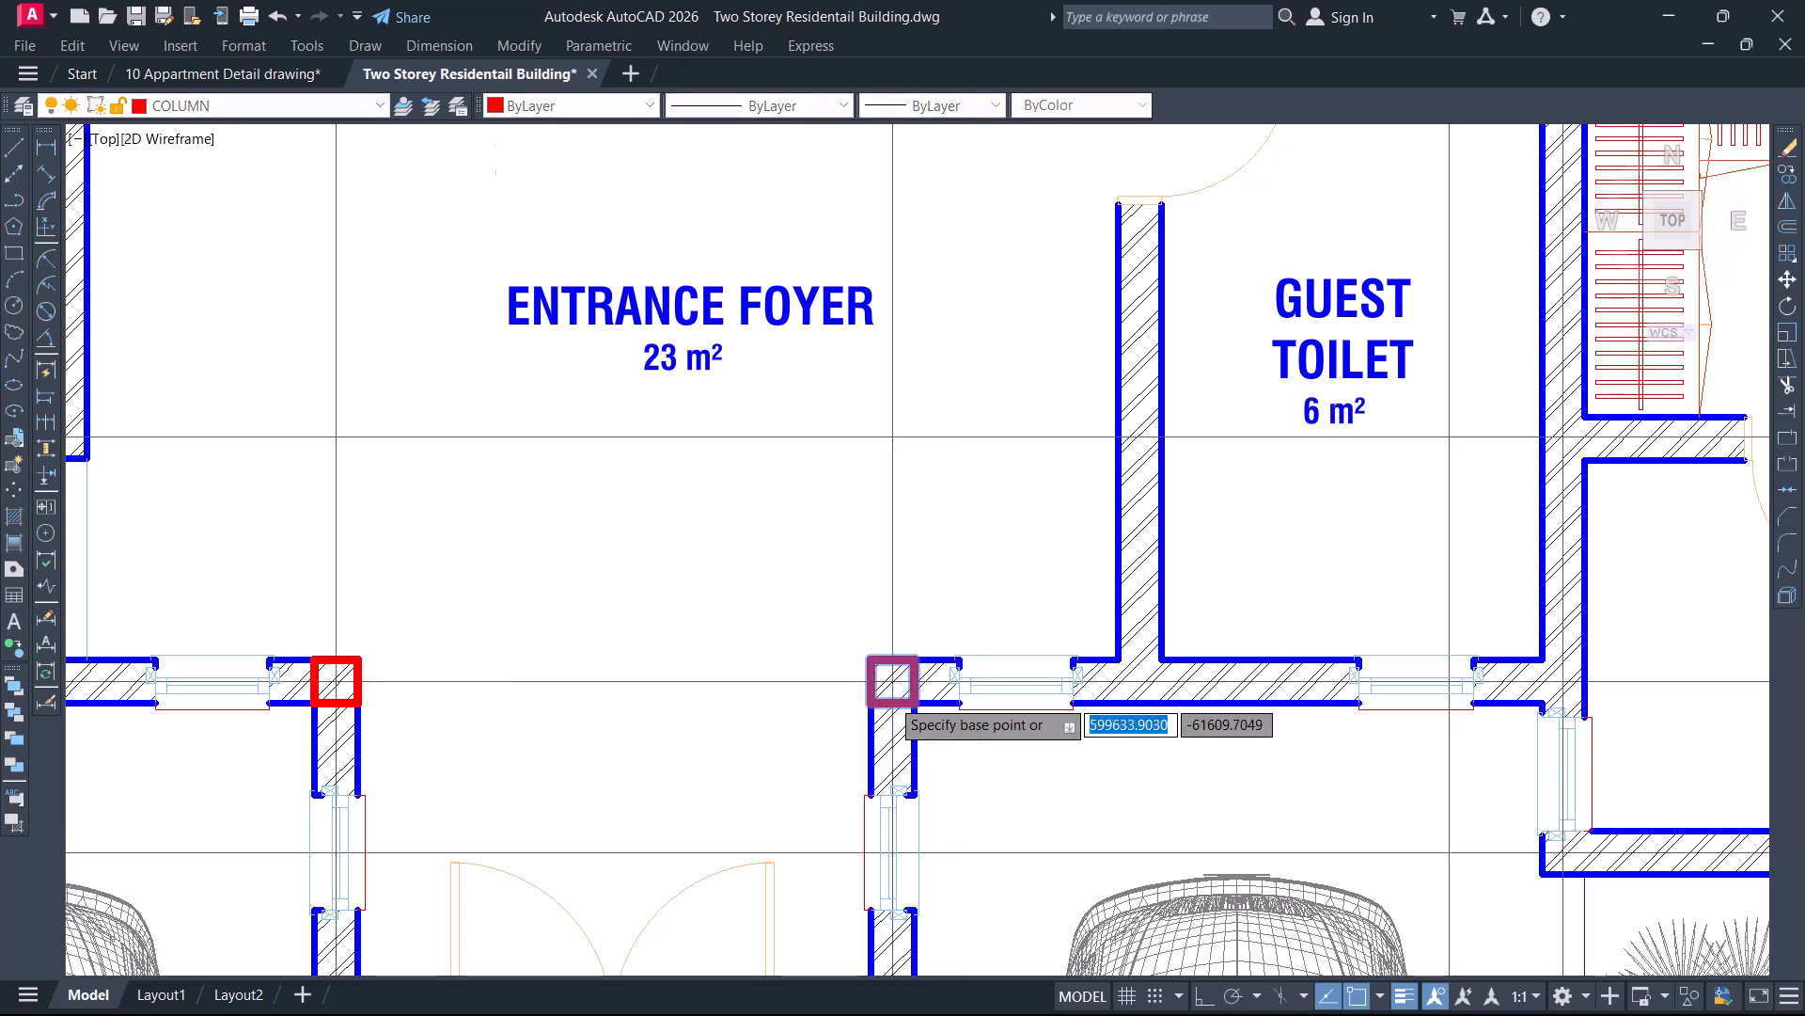
{"action": "scroll", "coordinate": [898, 681], "scroll_direction": "up", "scroll_amount": 5}
{"action": "scroll", "coordinate": [887, 673], "scroll_direction": "up", "scroll_amount": 5}
{"action": "left_click", "coordinate": [867, 679]}
{"action": "scroll", "coordinate": [900, 801], "scroll_direction": "down", "scroll_amount": 8}
{"action": "middle_click_drag", "start_coordinate": [1004, 506], "coordinate": [911, 842]}
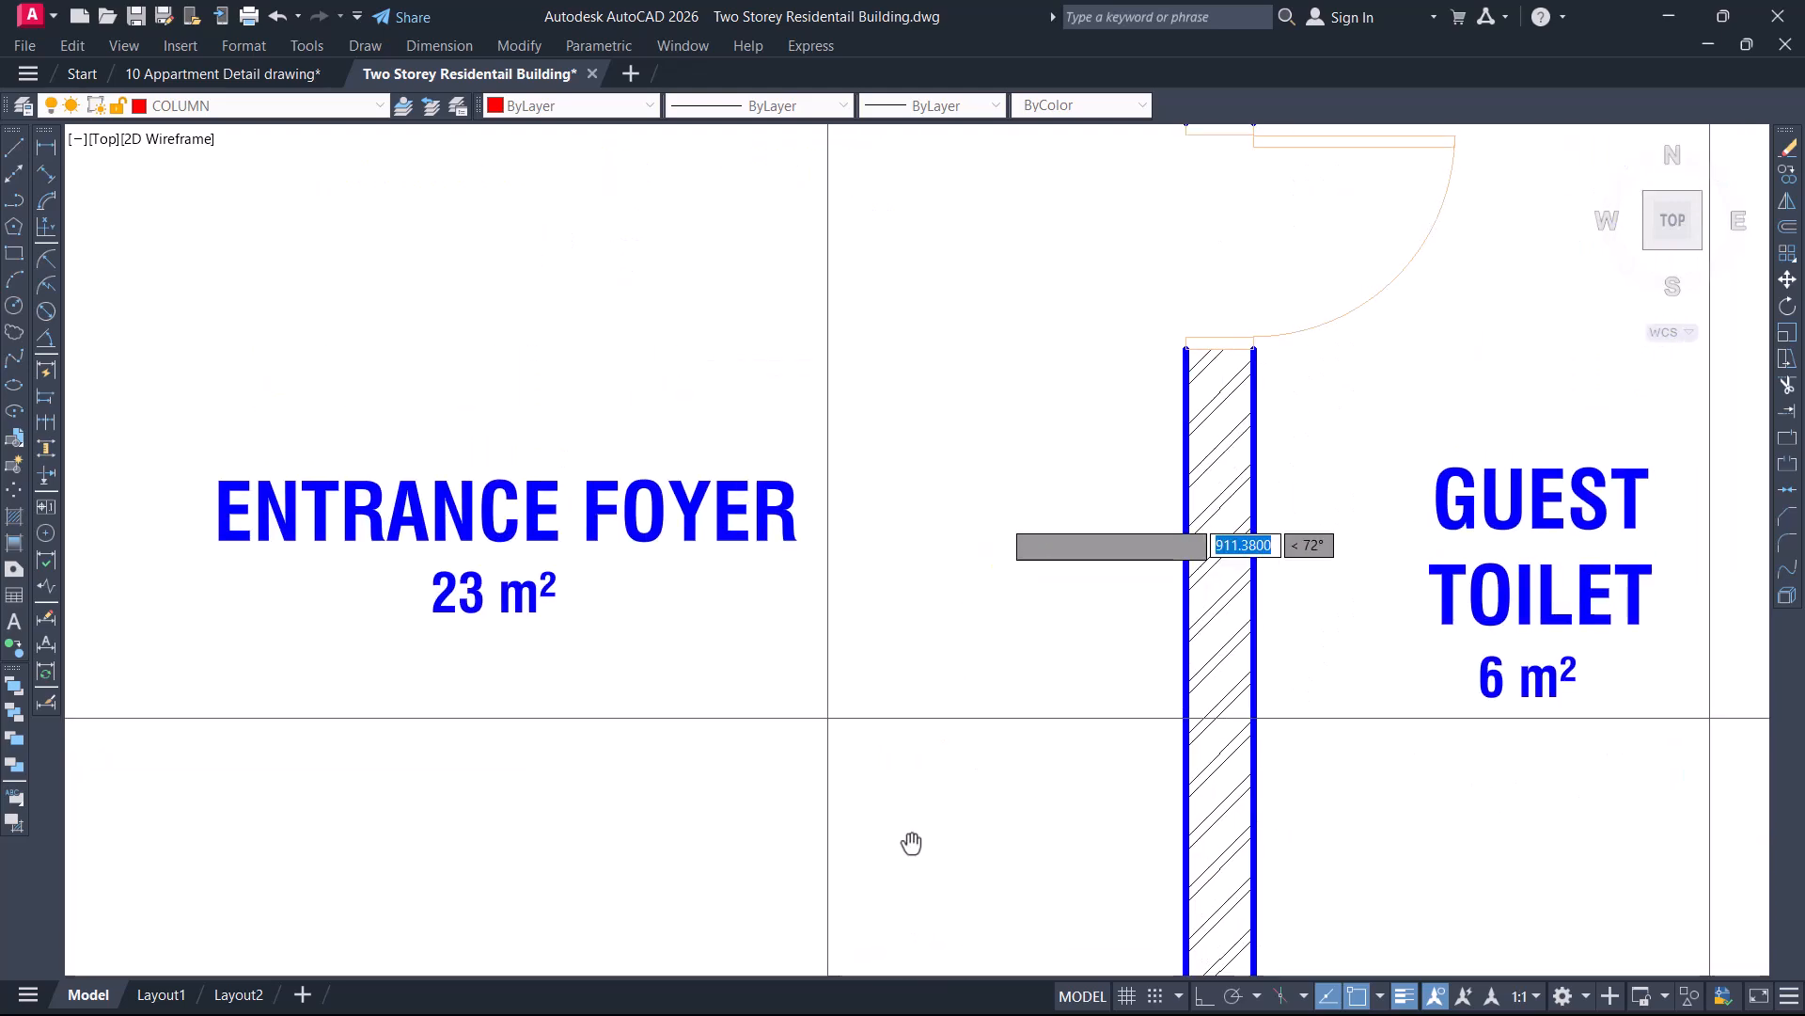
{"action": "scroll", "coordinate": [950, 823], "scroll_direction": "down", "scroll_amount": 4}
{"action": "scroll", "coordinate": [902, 527], "scroll_direction": "up", "scroll_amount": 10}
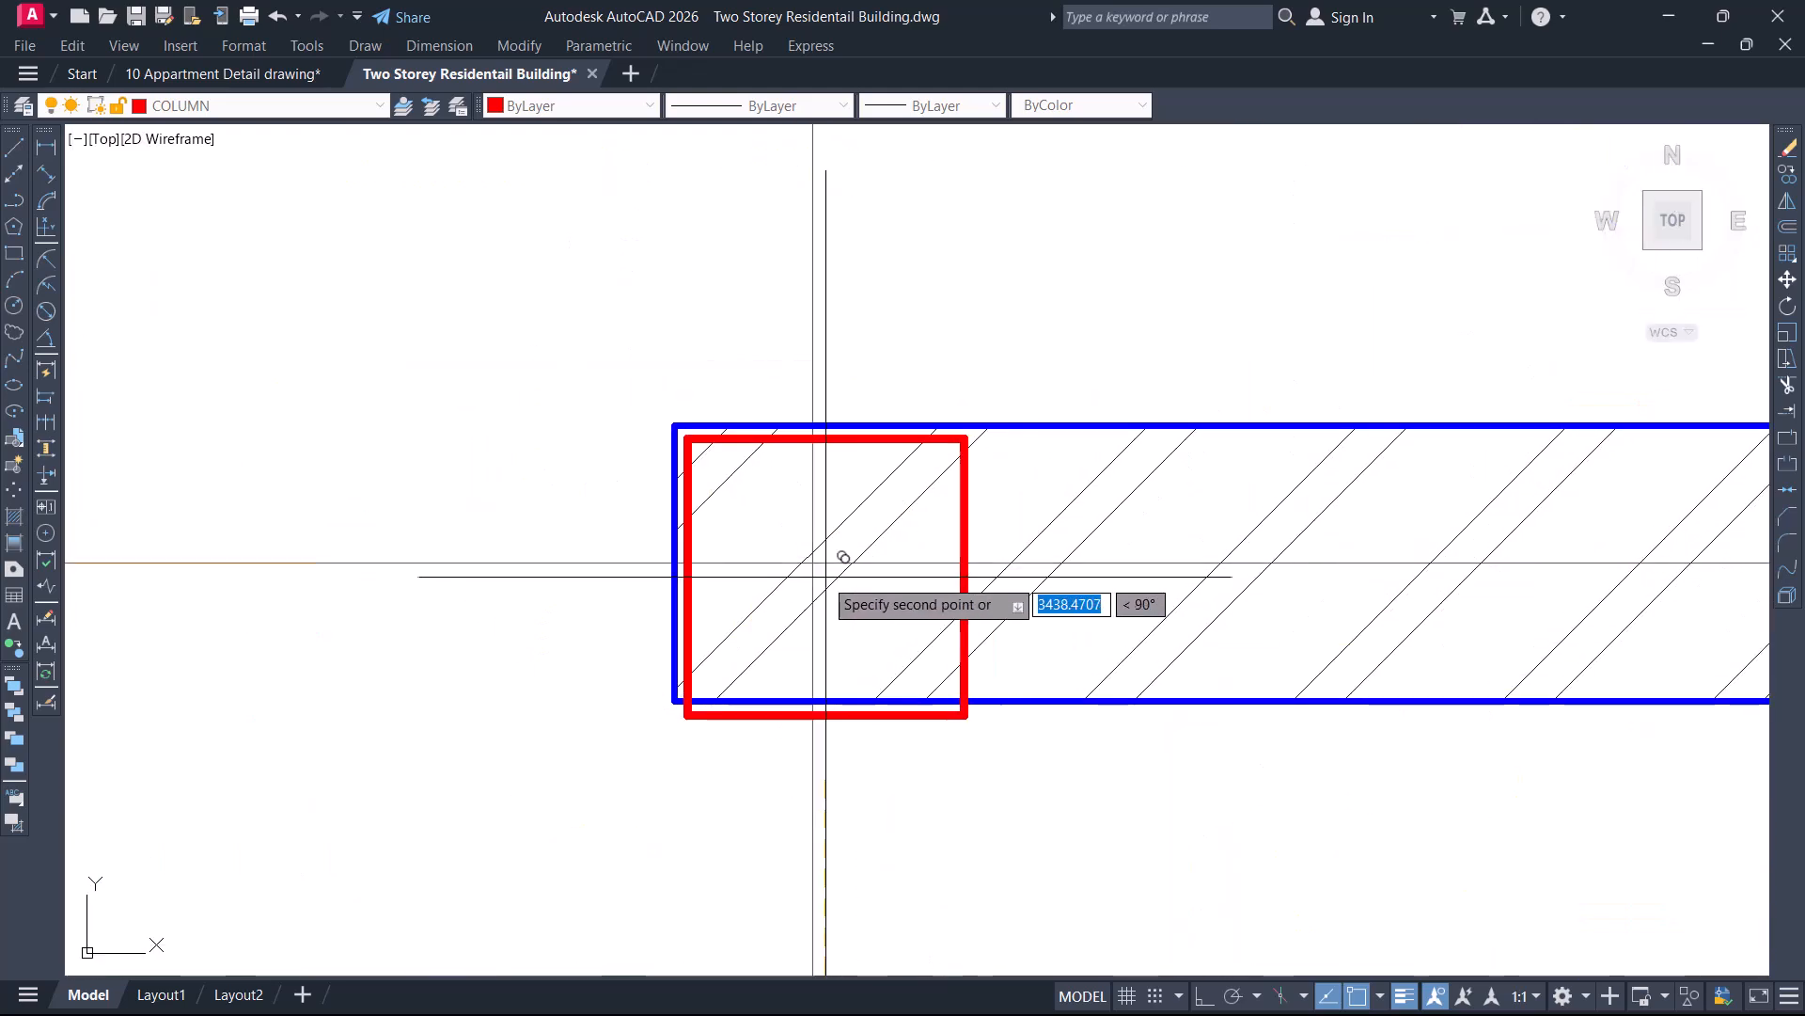
{"action": "scroll", "coordinate": [818, 513], "scroll_direction": "down", "scroll_amount": 10}
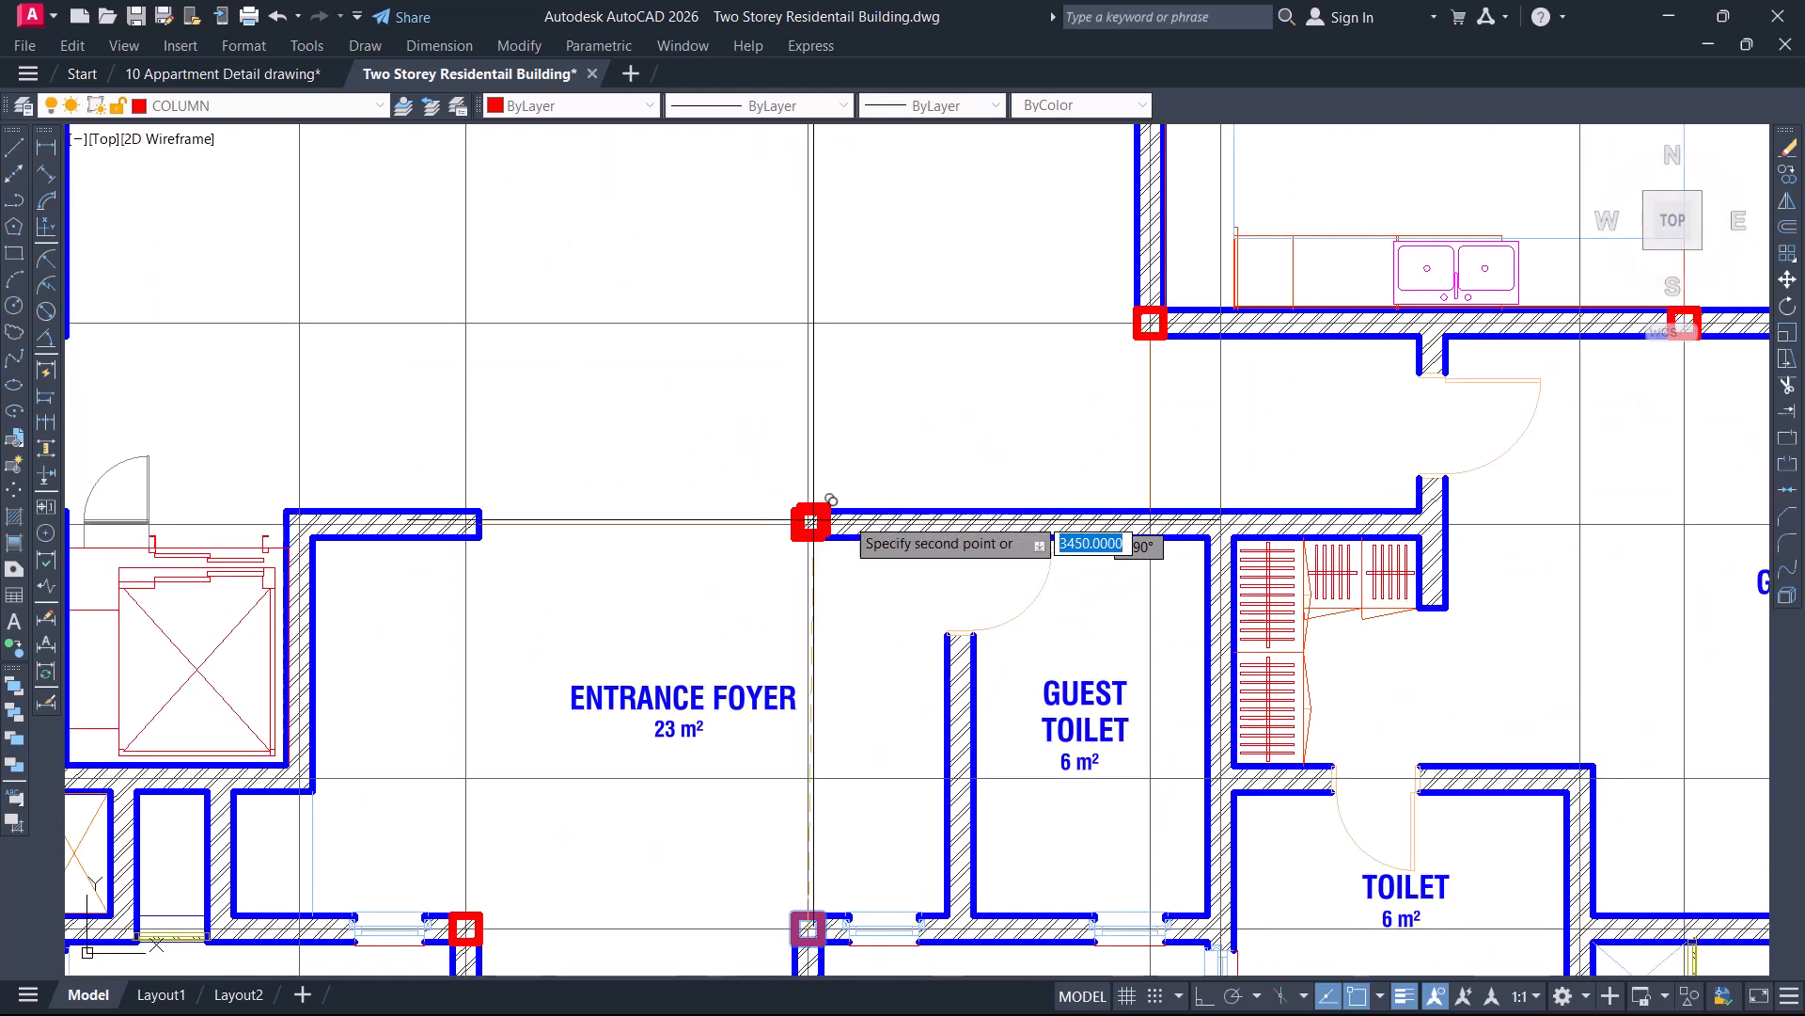
Place another column copy on the grid intersection at the lower-left corner of guest bedroom 1's toilet
{"action": "scroll", "coordinate": [1213, 536], "scroll_direction": "down", "scroll_amount": 6}
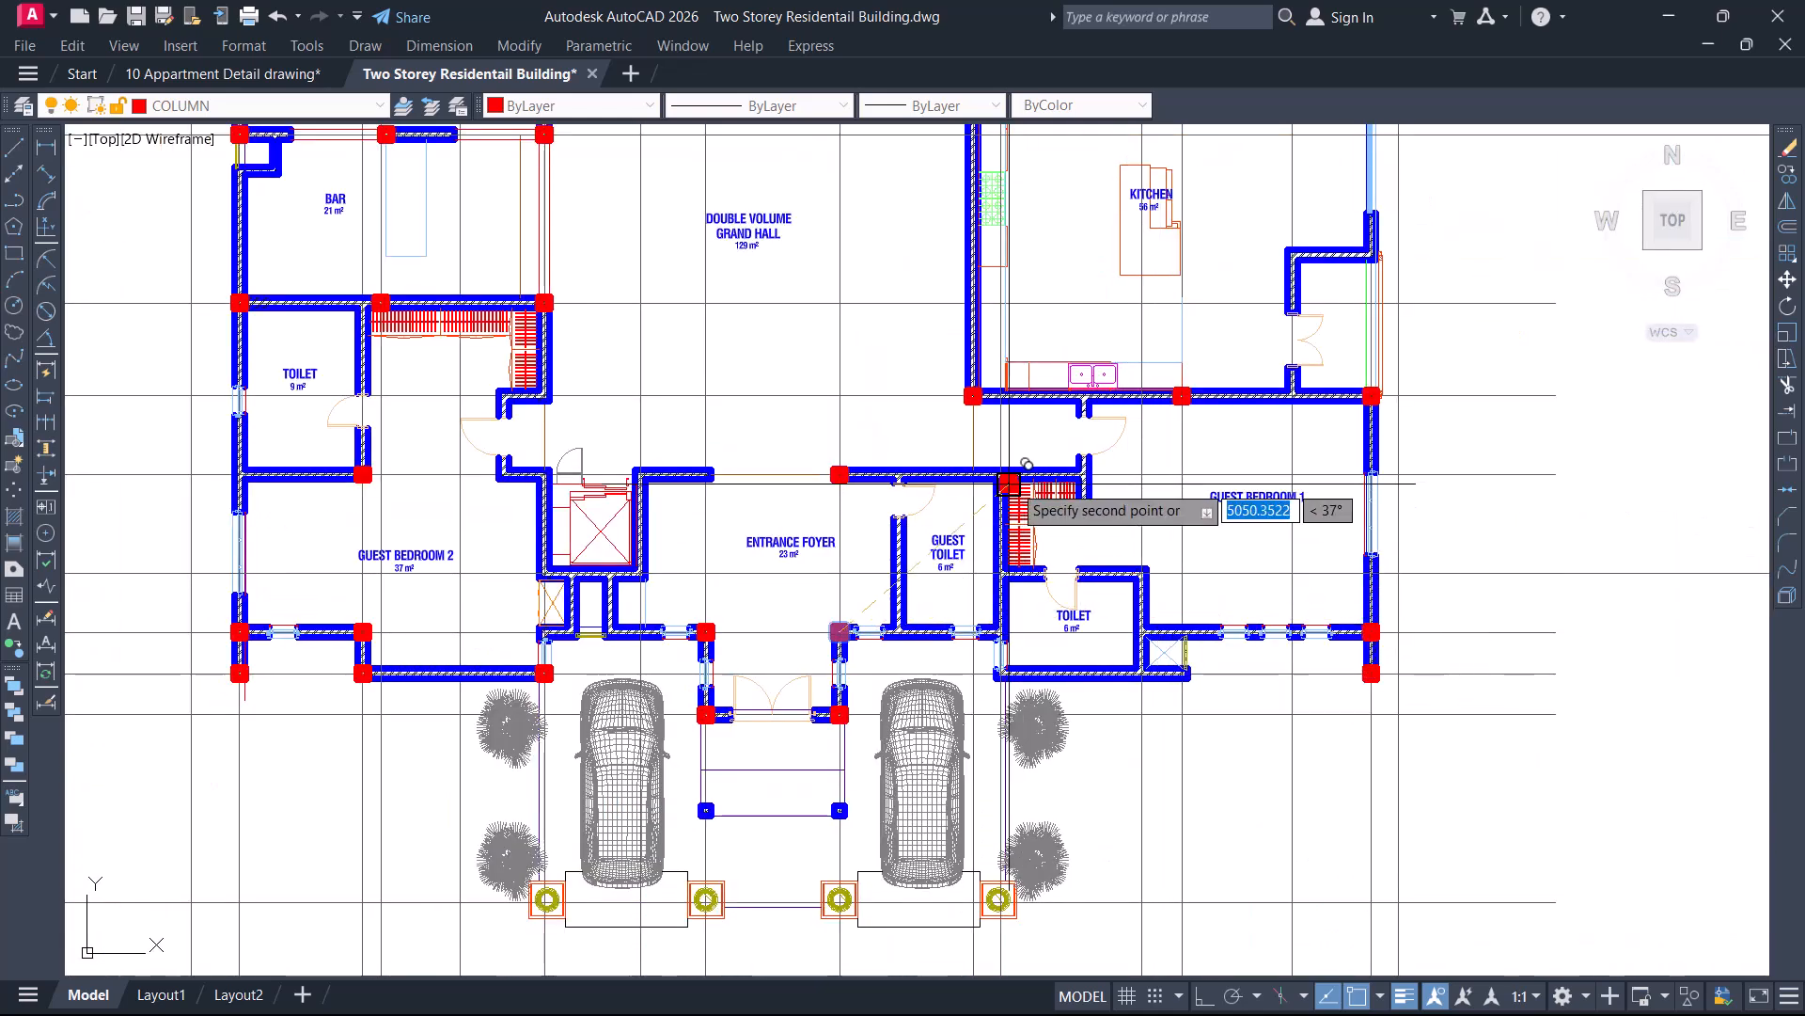
{"action": "scroll", "coordinate": [1004, 482], "scroll_direction": "up", "scroll_amount": 5}
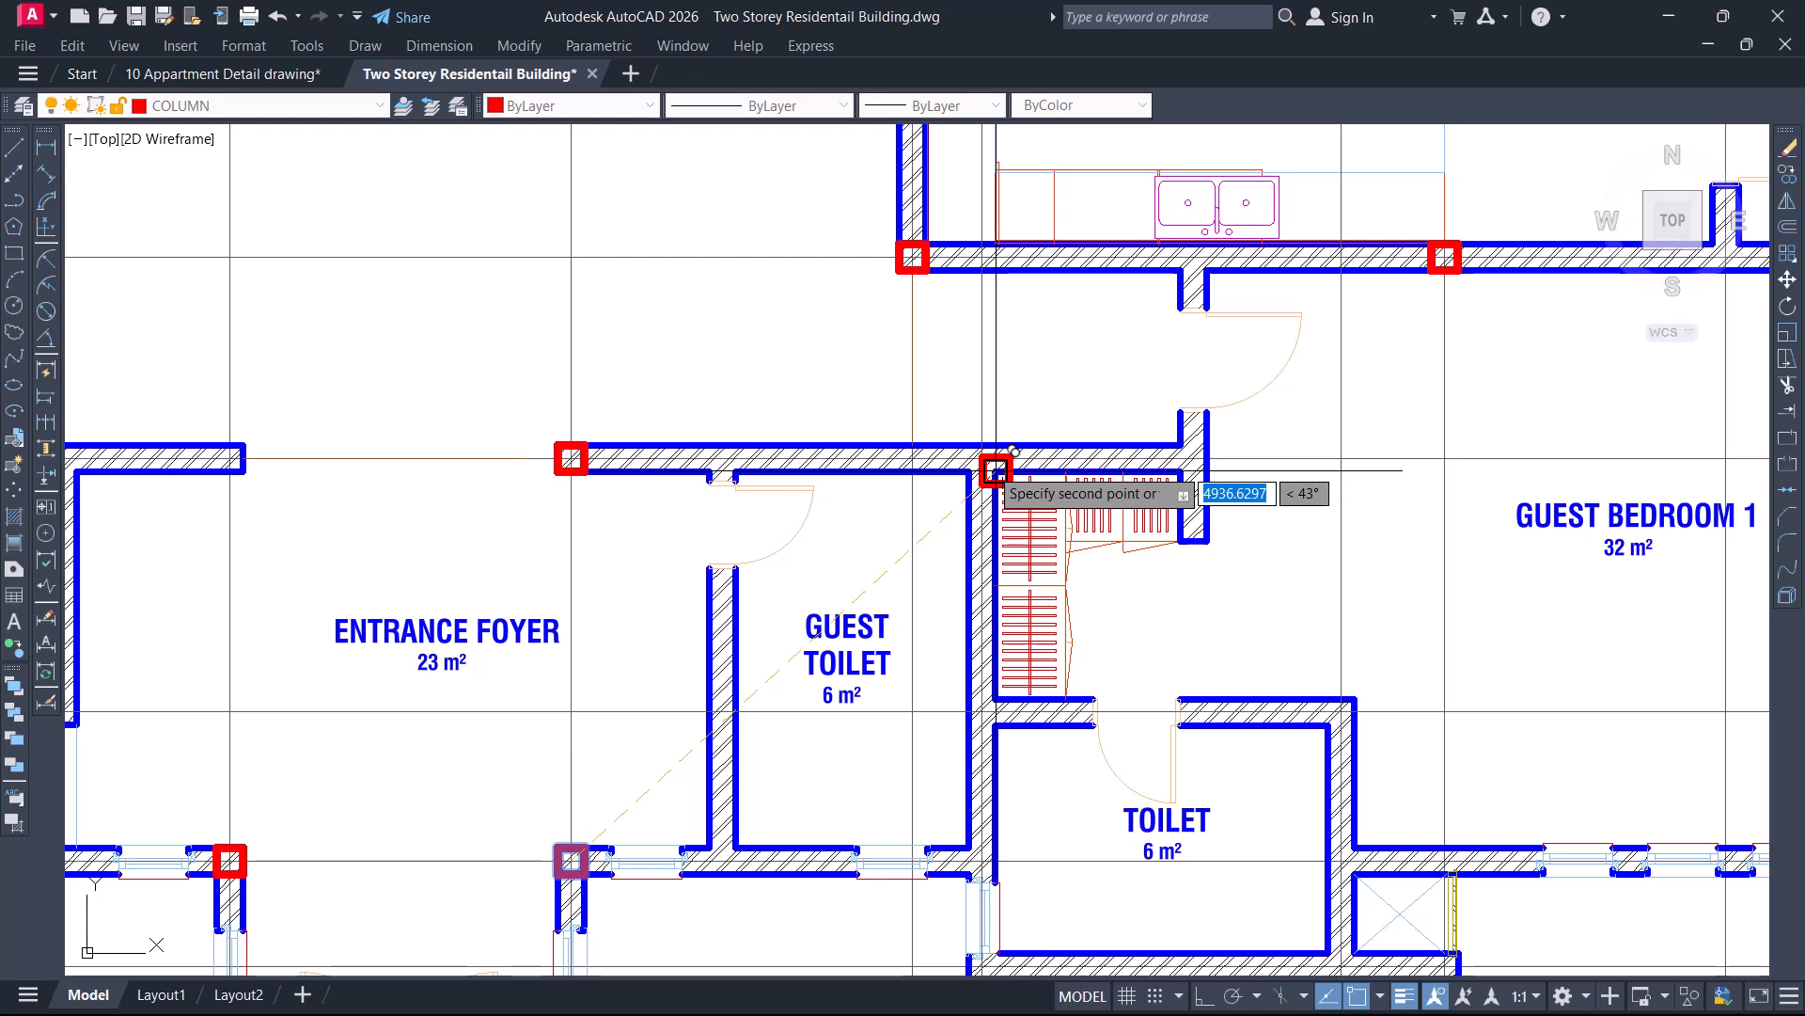
{"action": "scroll", "coordinate": [1078, 473], "scroll_direction": "down", "scroll_amount": 3}
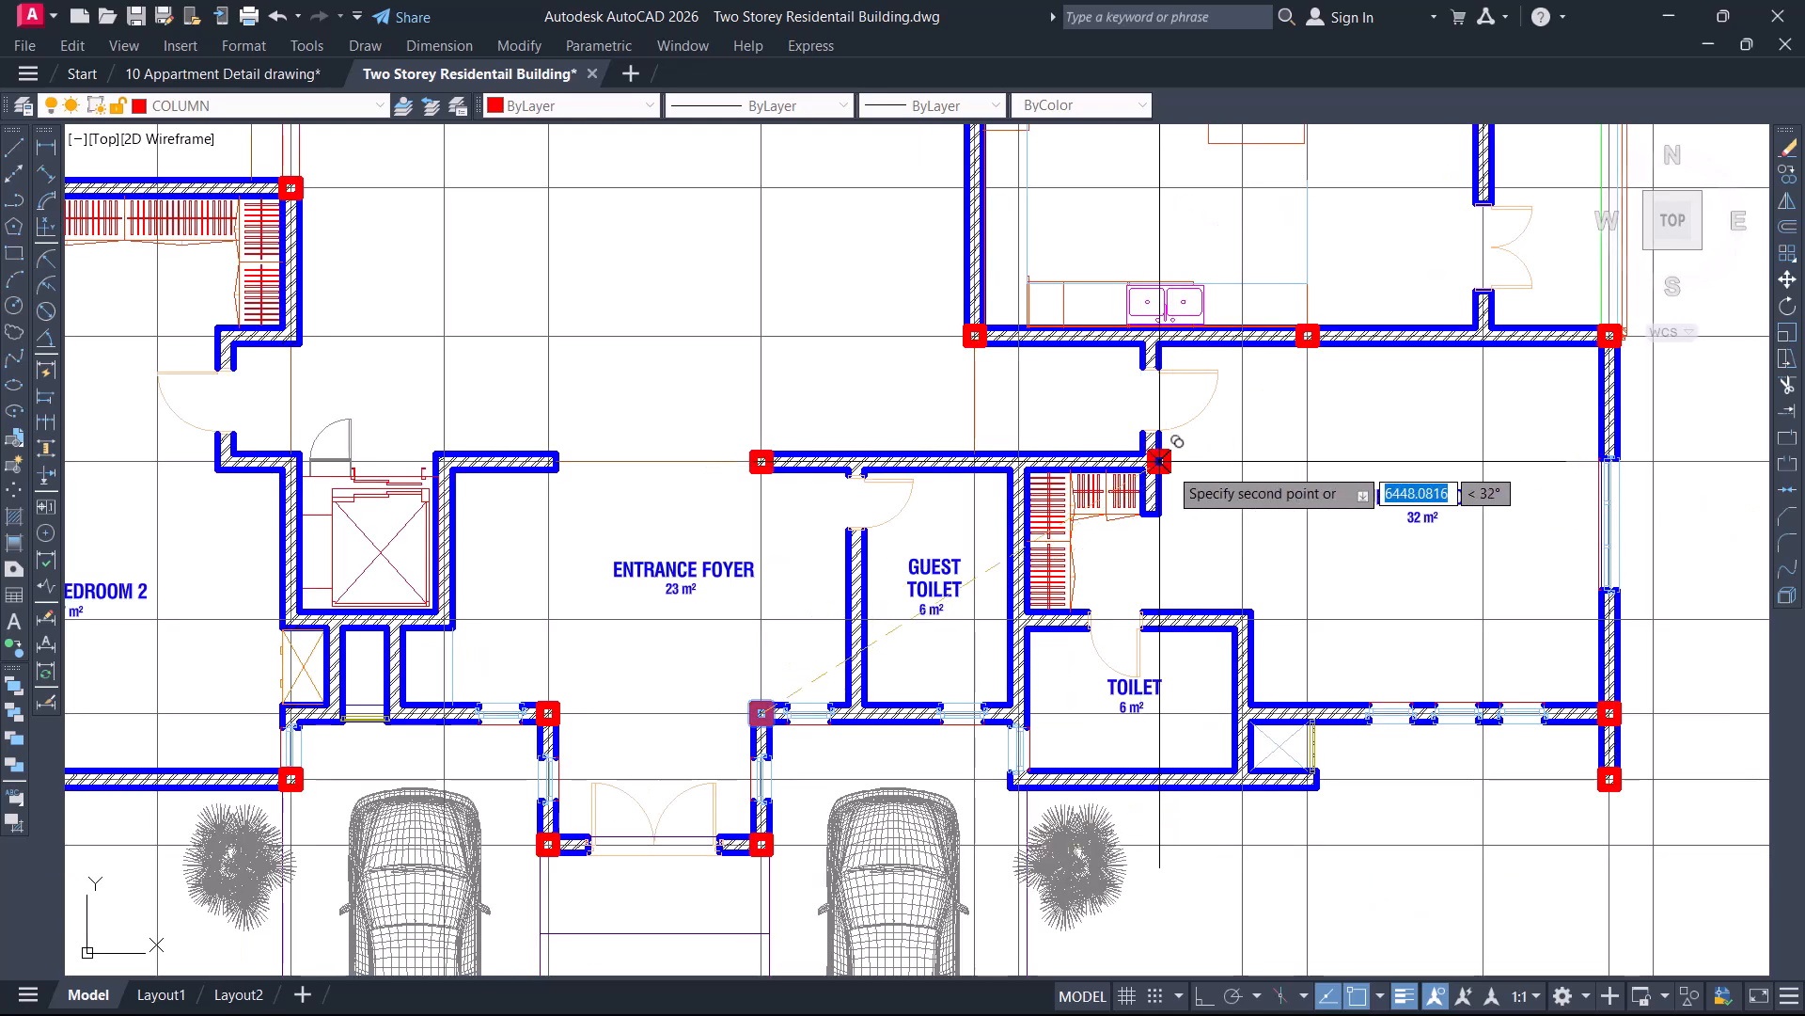
{"action": "scroll", "coordinate": [1085, 743], "scroll_direction": "up", "scroll_amount": 6}
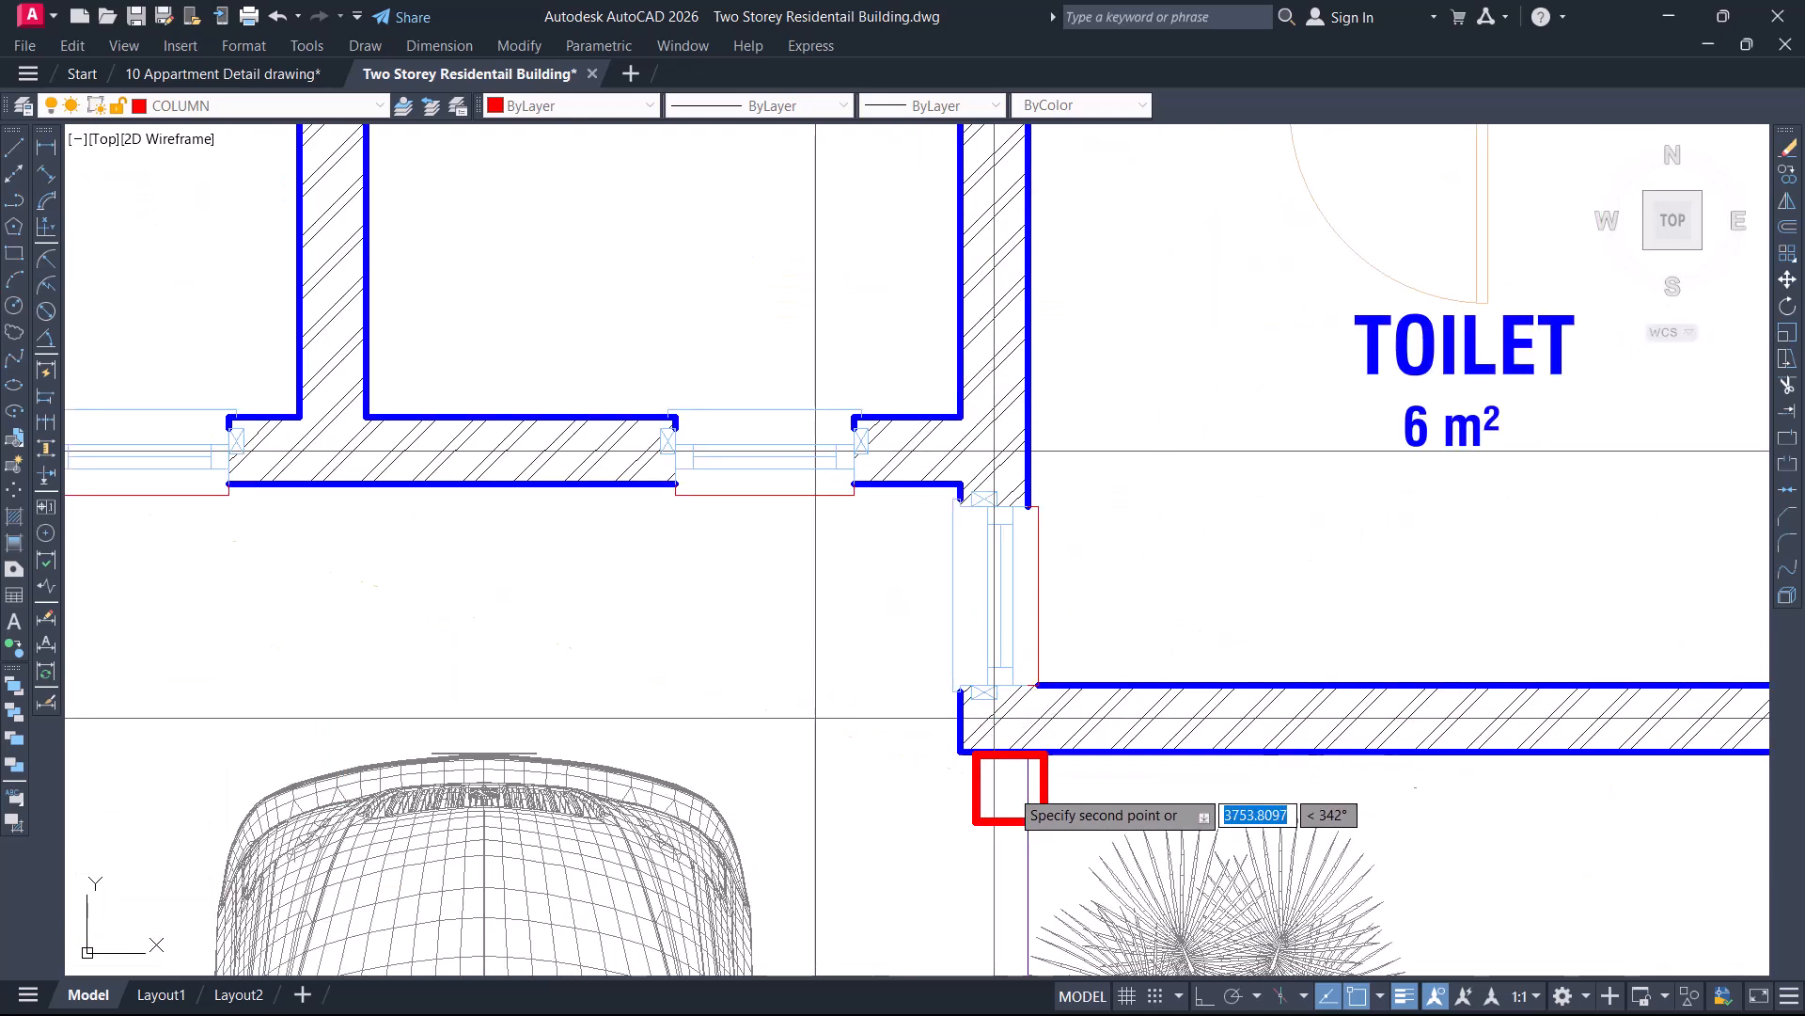
{"action": "scroll", "coordinate": [967, 626], "scroll_direction": "up", "scroll_amount": 2}
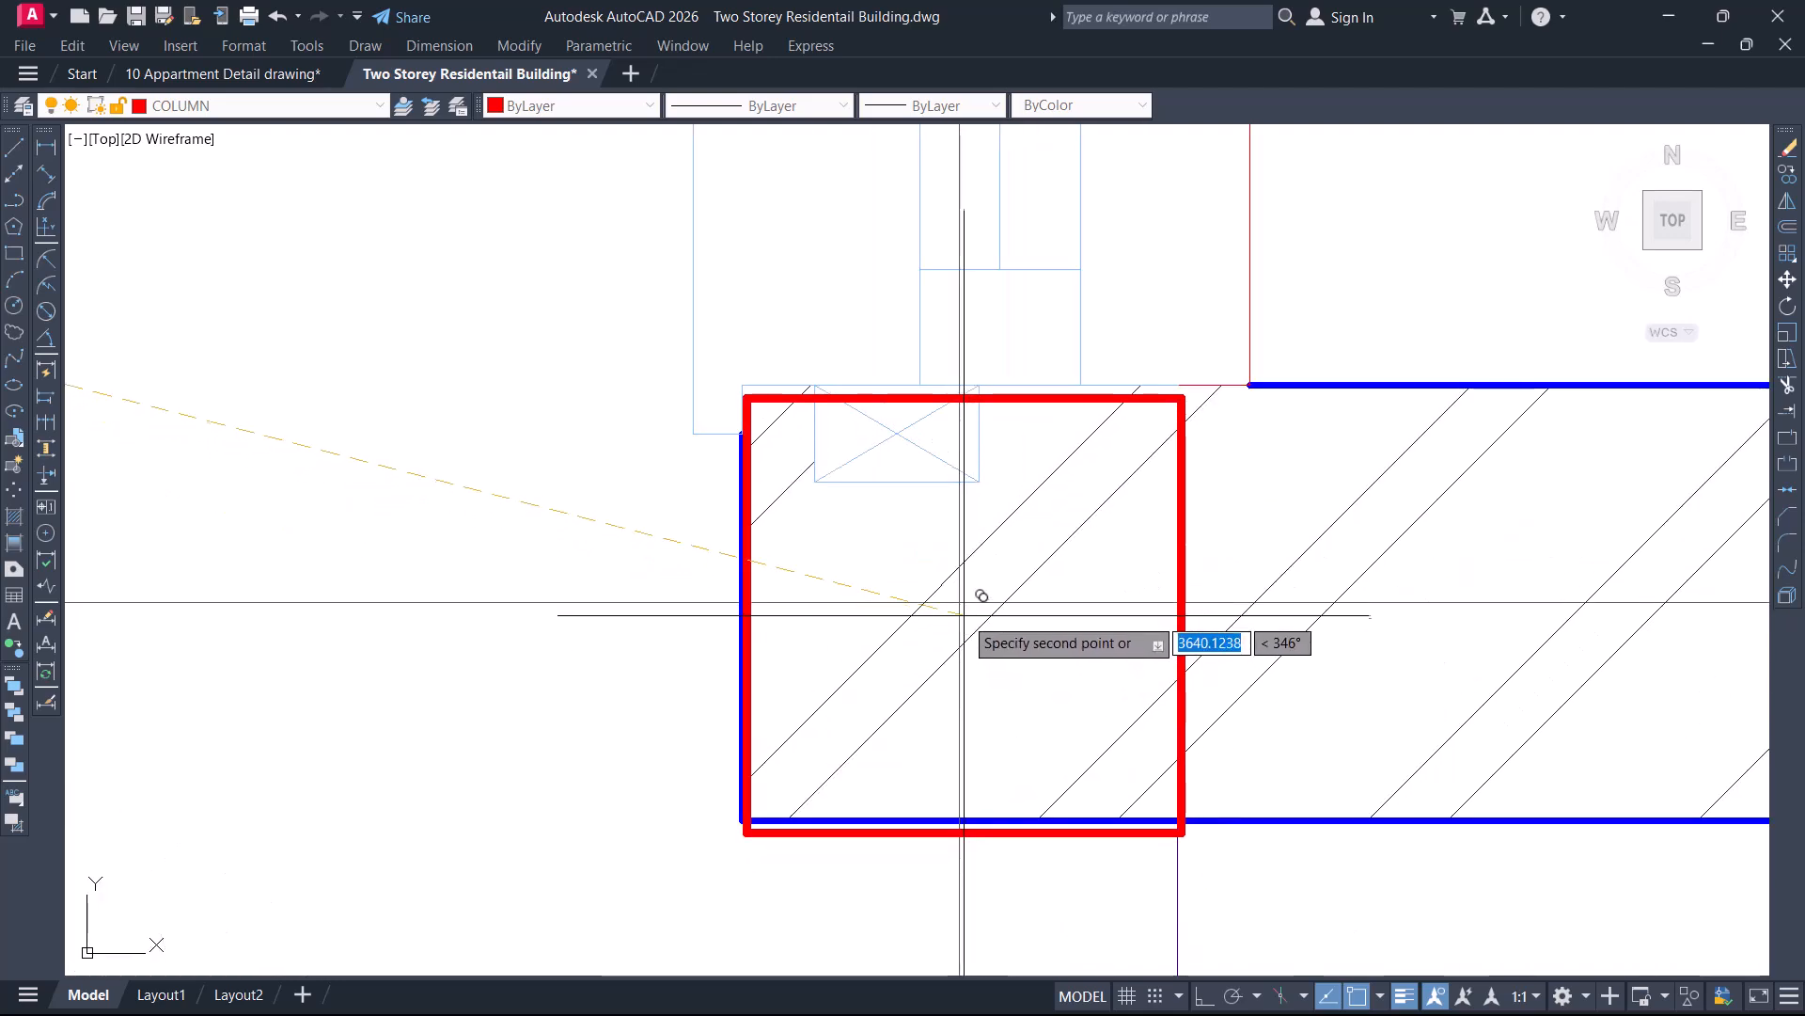
{"action": "scroll", "coordinate": [961, 603], "scroll_direction": "down", "scroll_amount": 4}
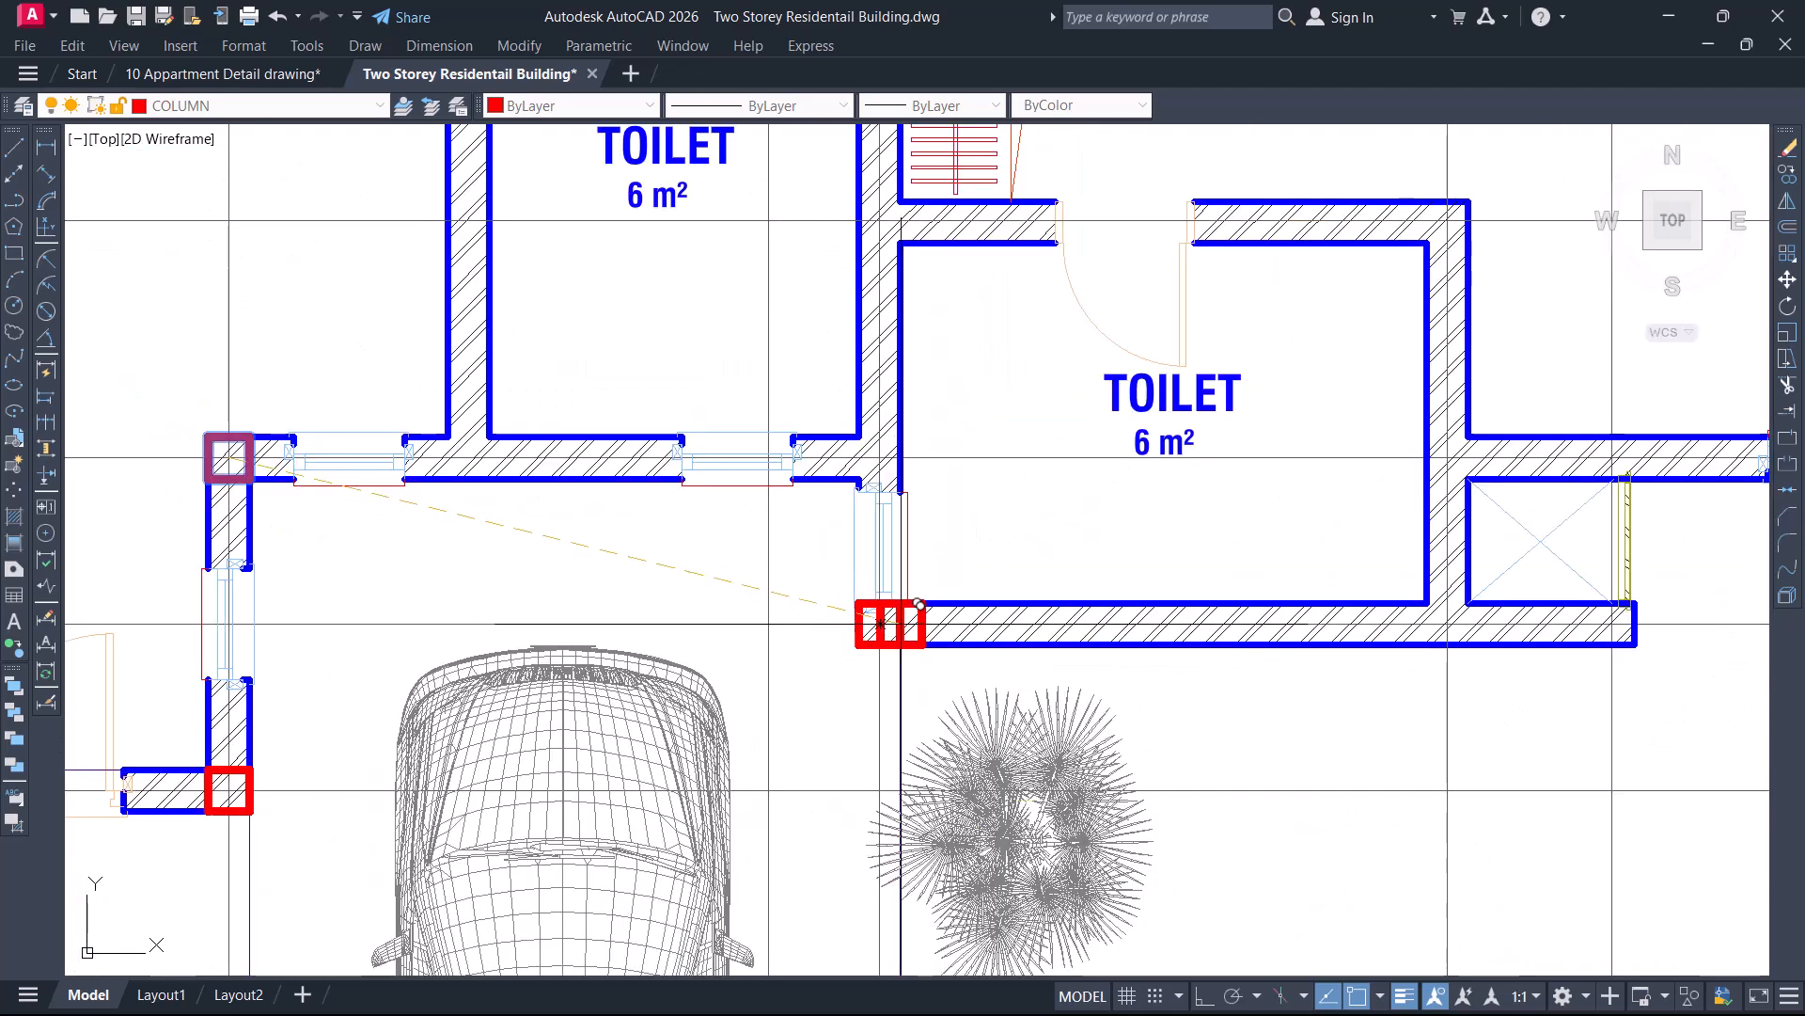
Place a column copy on the grid intersection at the right end of the wall below guest bedroom 1's toilet
{"action": "middle_click_drag", "start_coordinate": [1342, 665], "coordinate": [890, 622]}
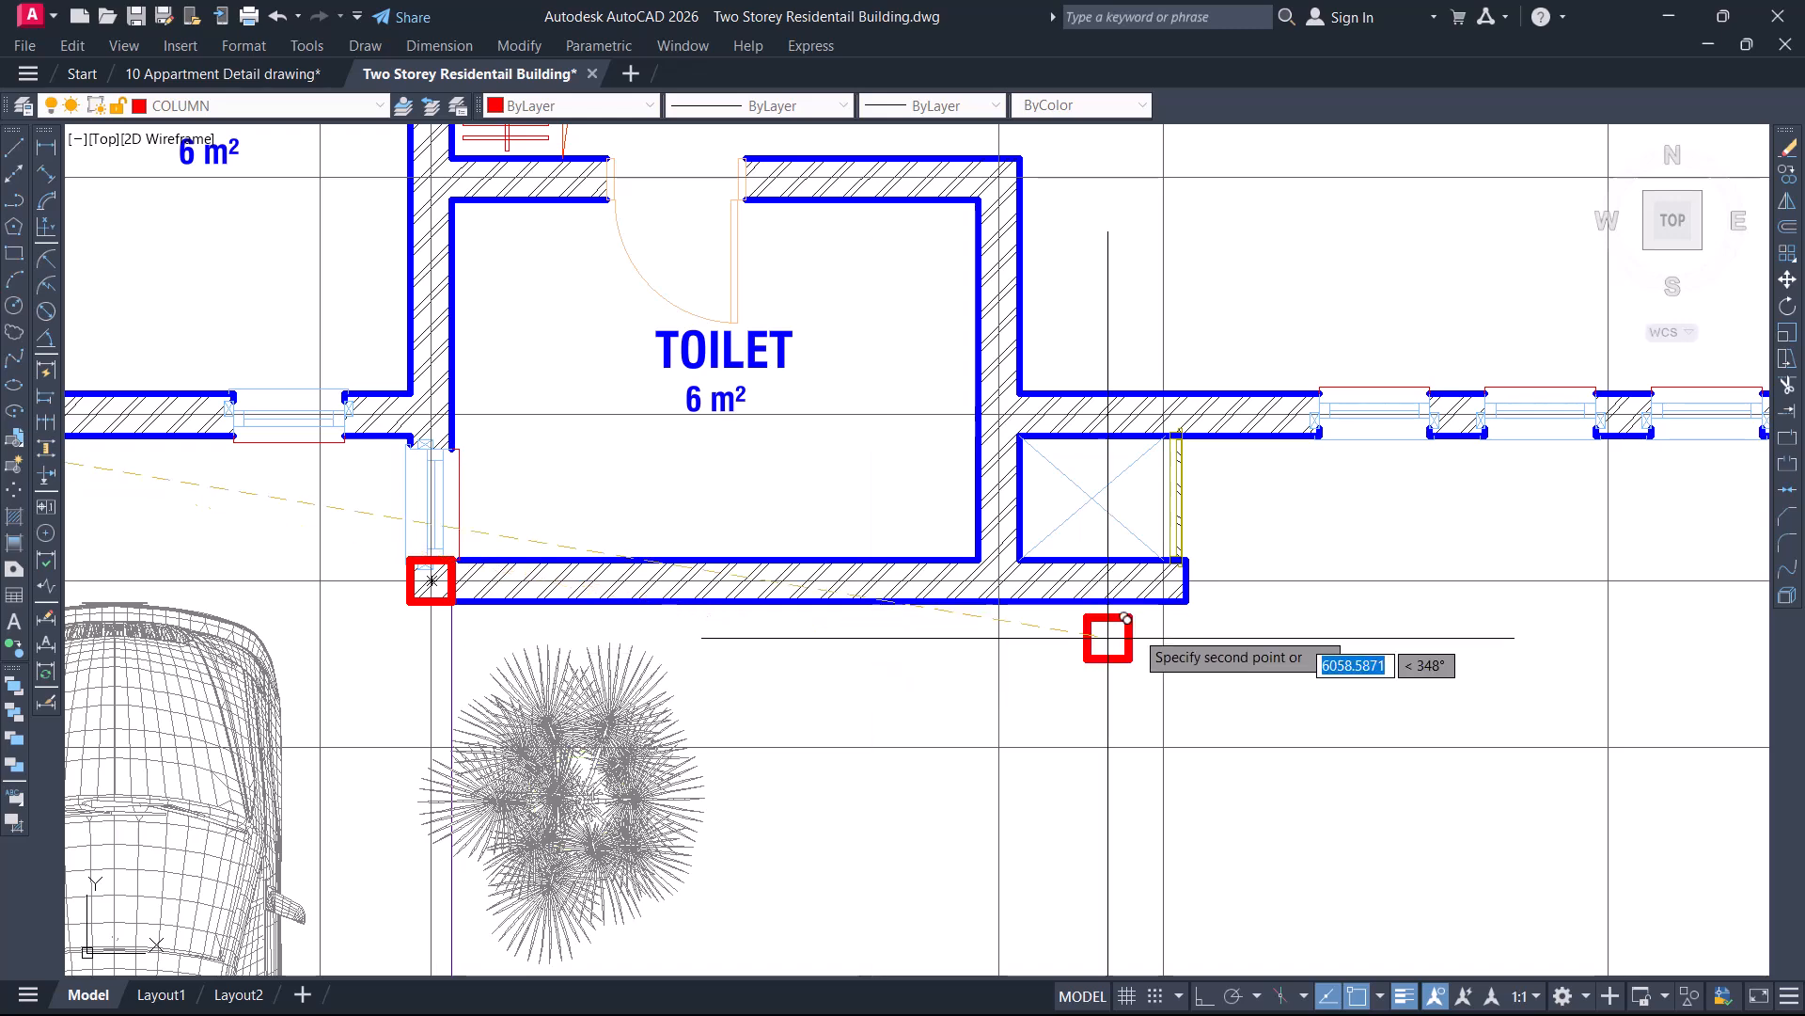
{"action": "scroll", "coordinate": [1163, 593], "scroll_direction": "up", "scroll_amount": 5}
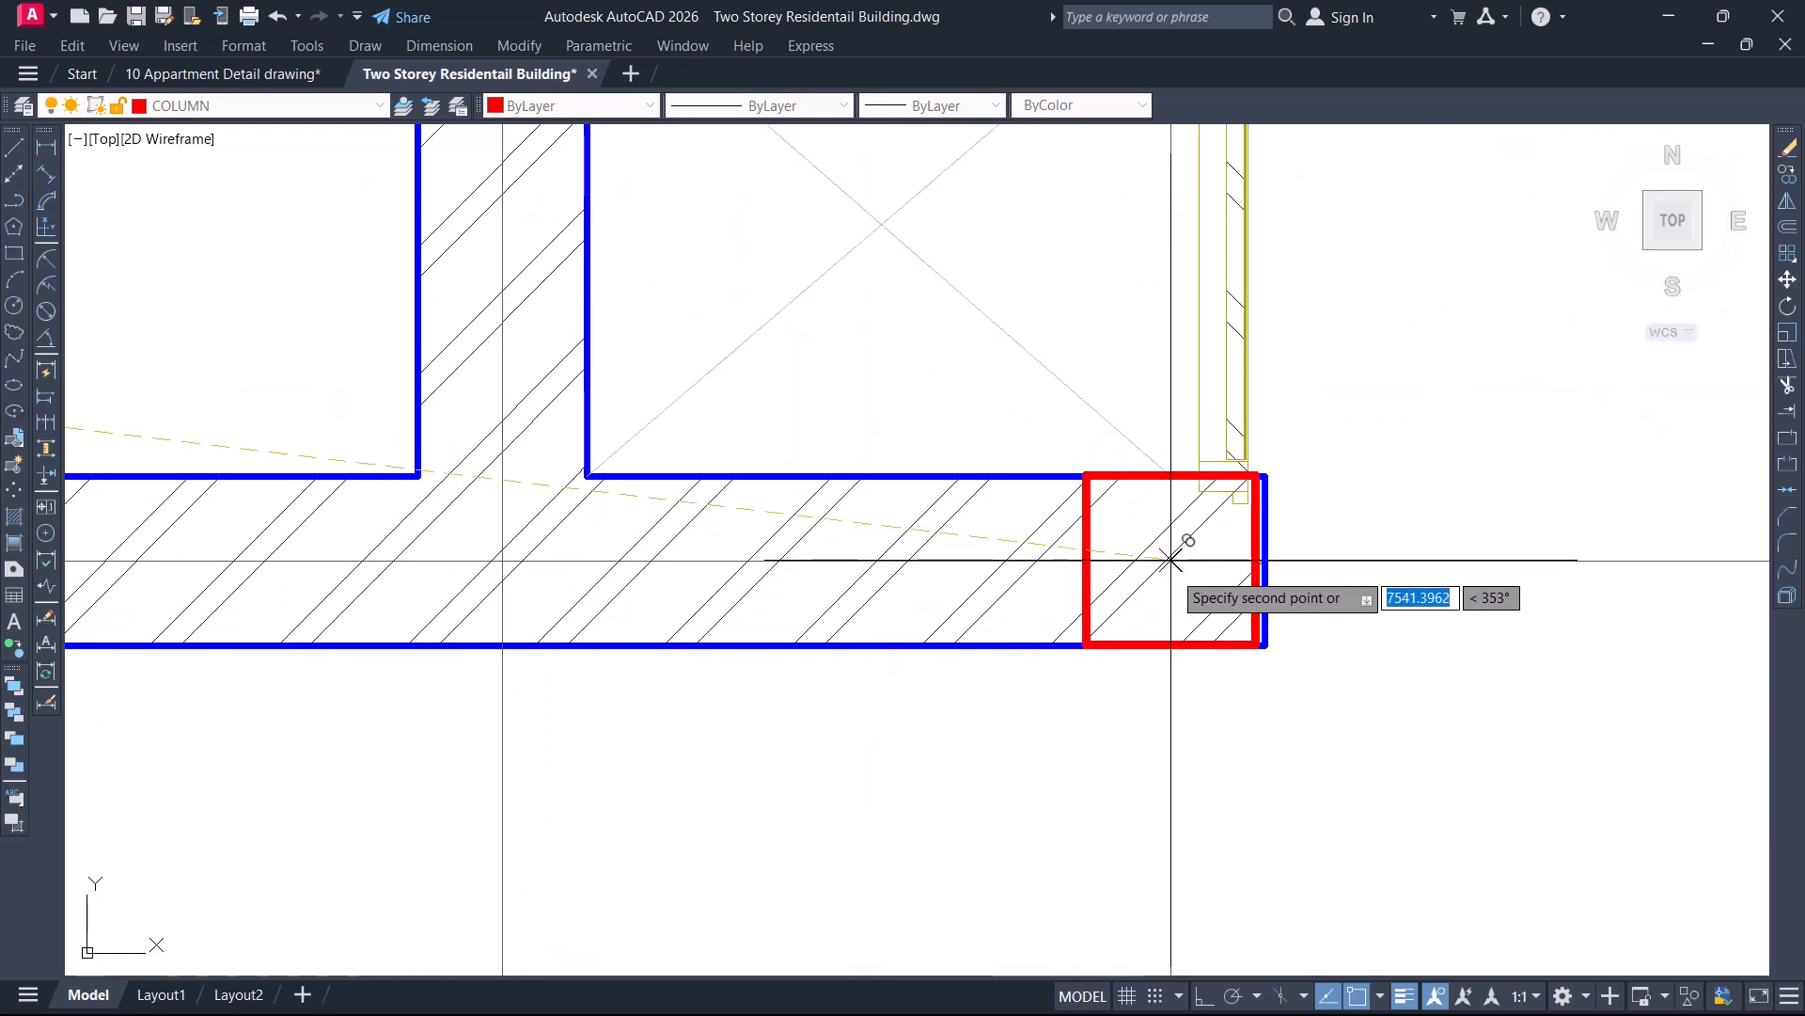
{"action": "scroll", "coordinate": [1171, 560], "scroll_direction": "up", "scroll_amount": 4}
{"action": "scroll", "coordinate": [1169, 545], "scroll_direction": "down", "scroll_amount": 12}
{"action": "scroll", "coordinate": [1149, 564], "scroll_direction": "down", "scroll_amount": 3}
{"action": "scroll", "coordinate": [1142, 541], "scroll_direction": "down", "scroll_amount": 2}
{"action": "middle_click_drag", "start_coordinate": [1143, 541], "coordinate": [1103, 592]}
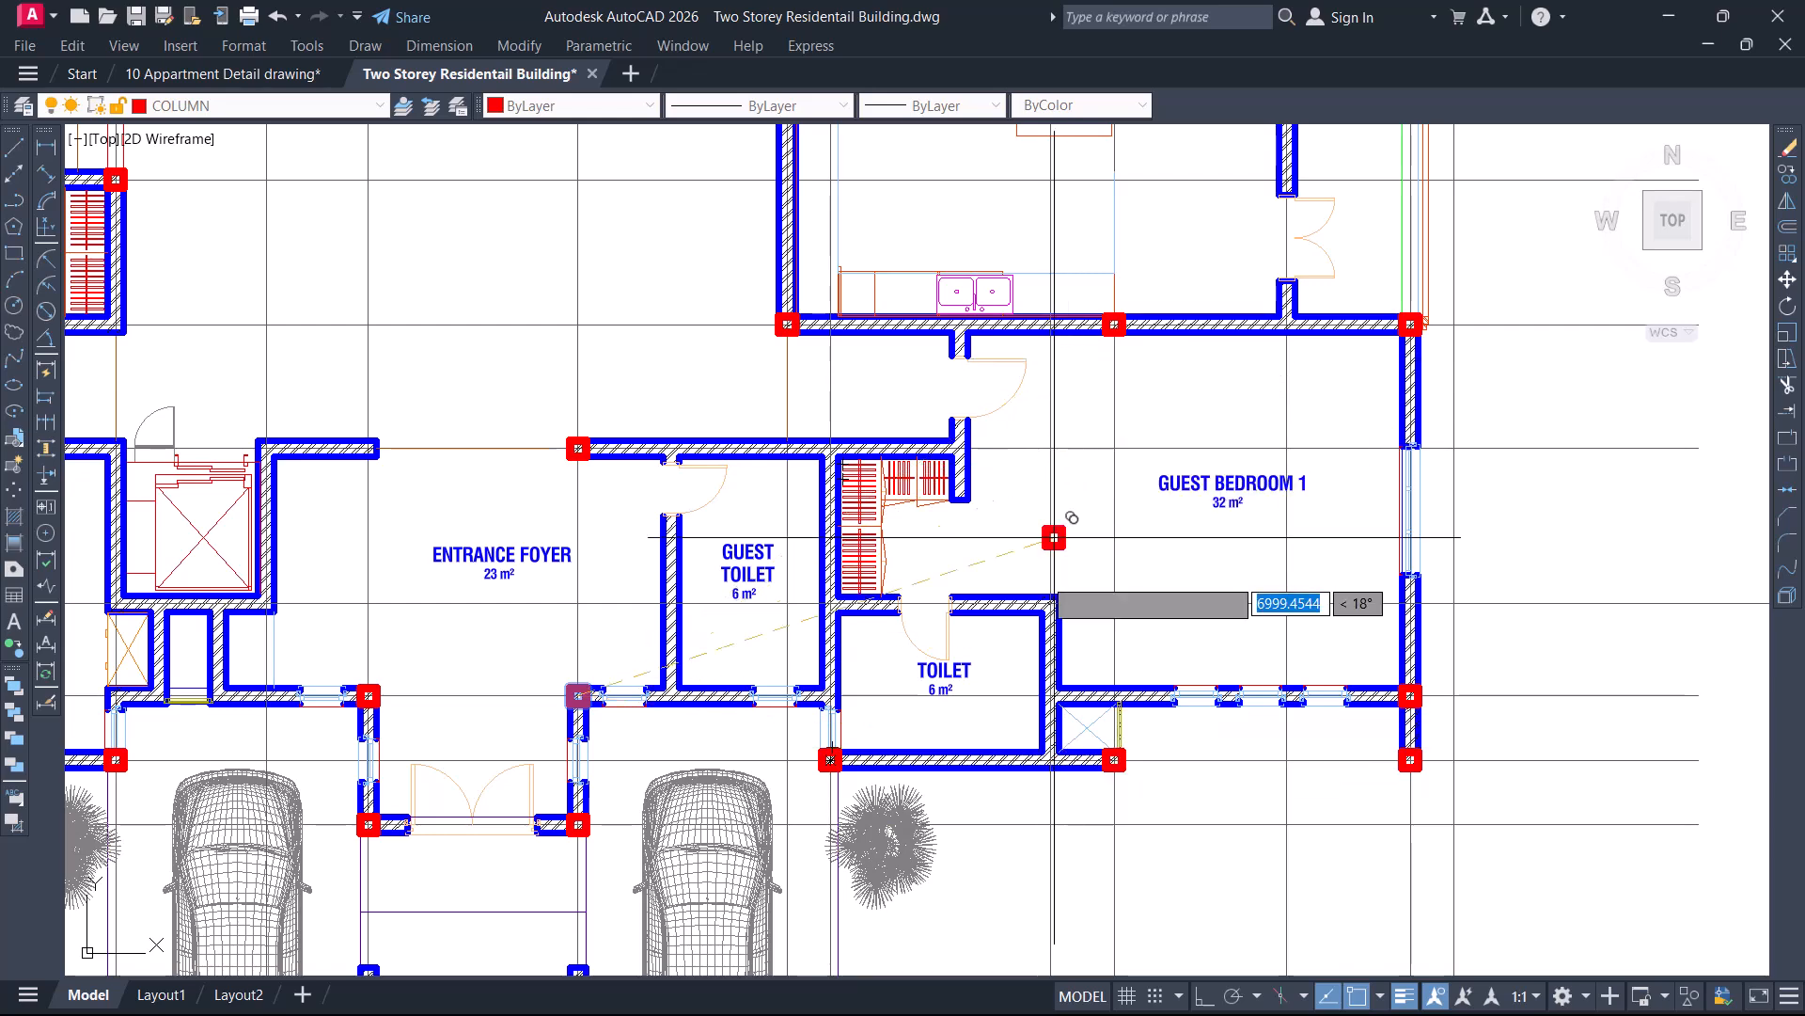
Place a column copy on the grid intersection at the upper-right corner of guest bedroom 1's toilet
{"action": "scroll", "coordinate": [1038, 629], "scroll_direction": "up", "scroll_amount": 4}
{"action": "scroll", "coordinate": [1080, 552], "scroll_direction": "up", "scroll_amount": 6}
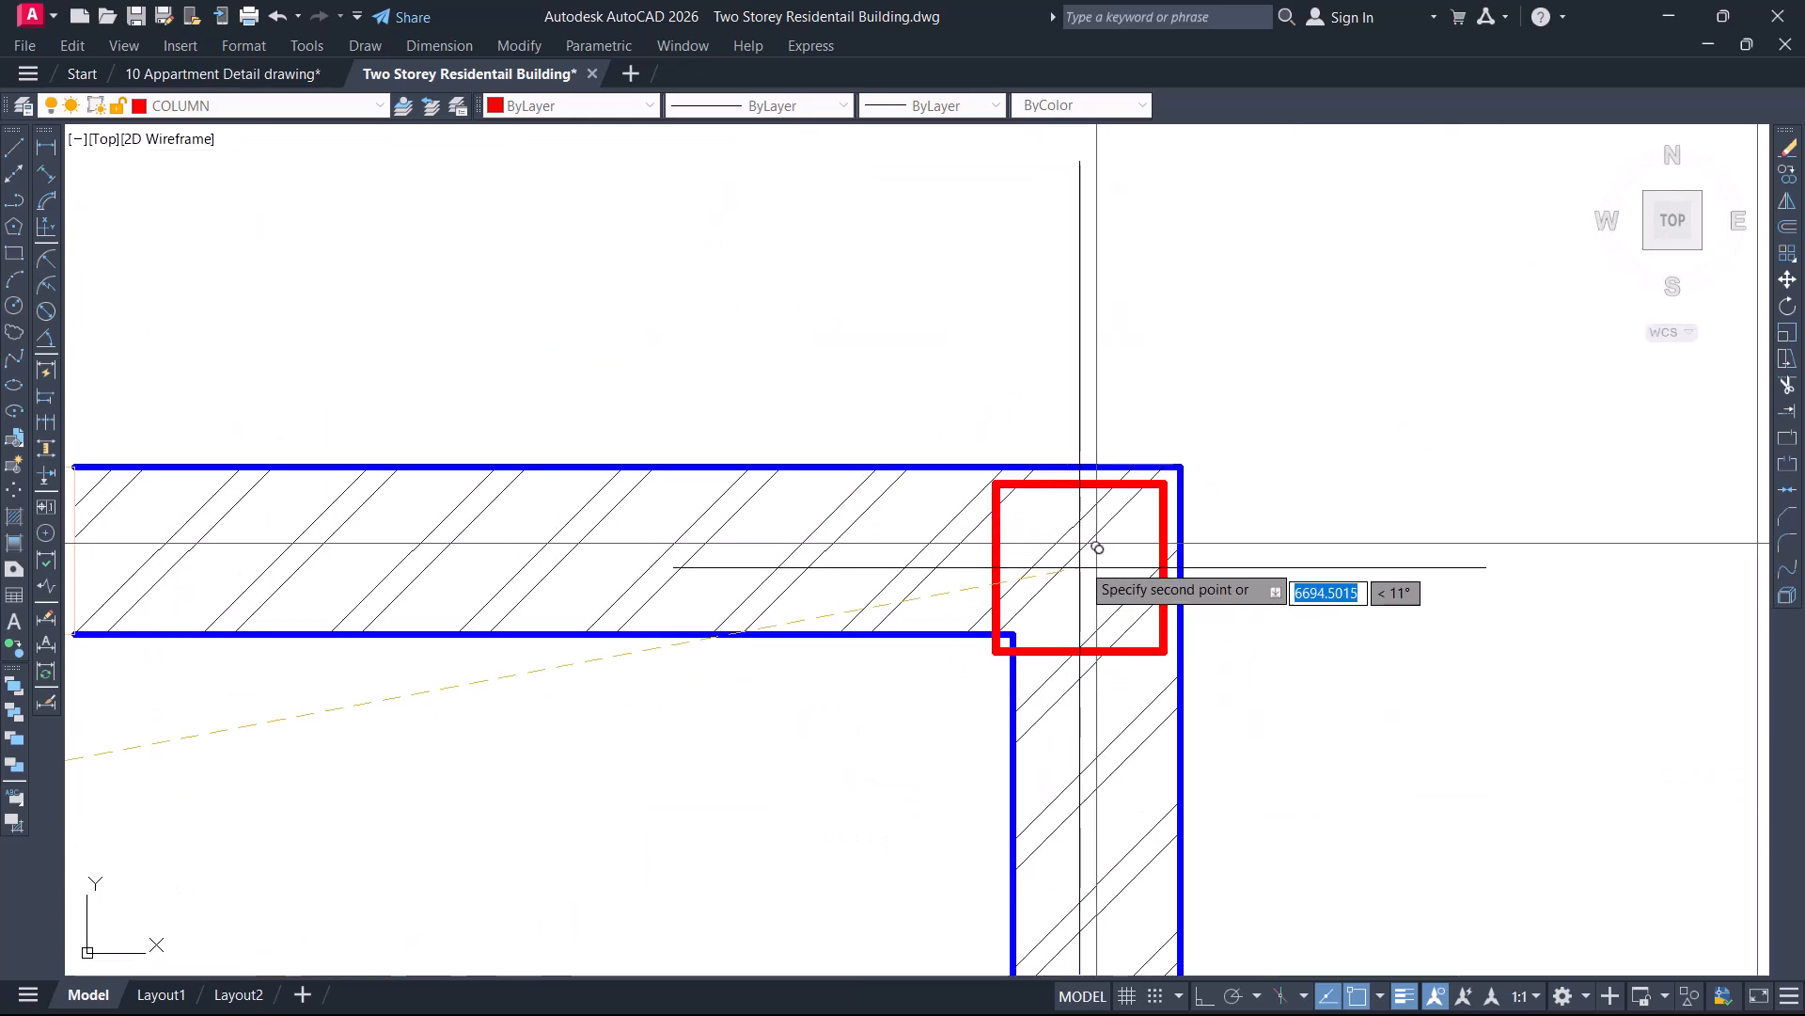
{"action": "scroll", "coordinate": [1097, 543], "scroll_direction": "up", "scroll_amount": 2}
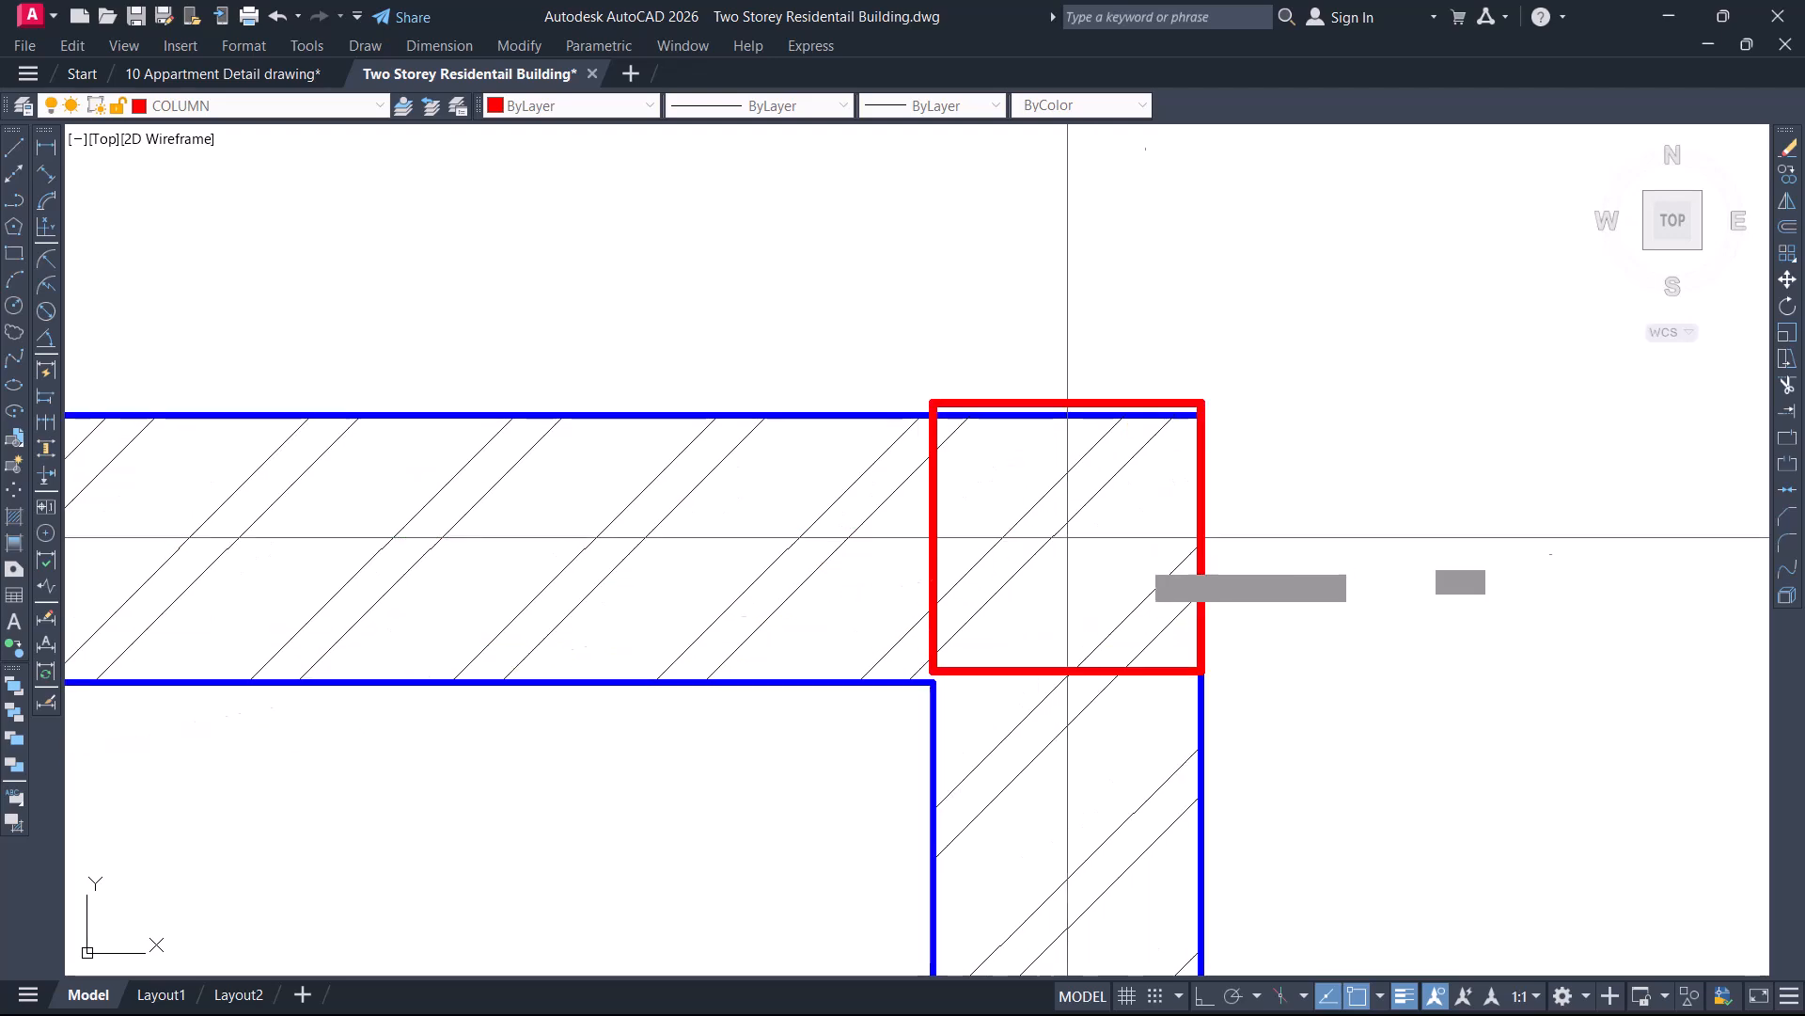
{"action": "scroll", "coordinate": [1121, 565], "scroll_direction": "down", "scroll_amount": 8}
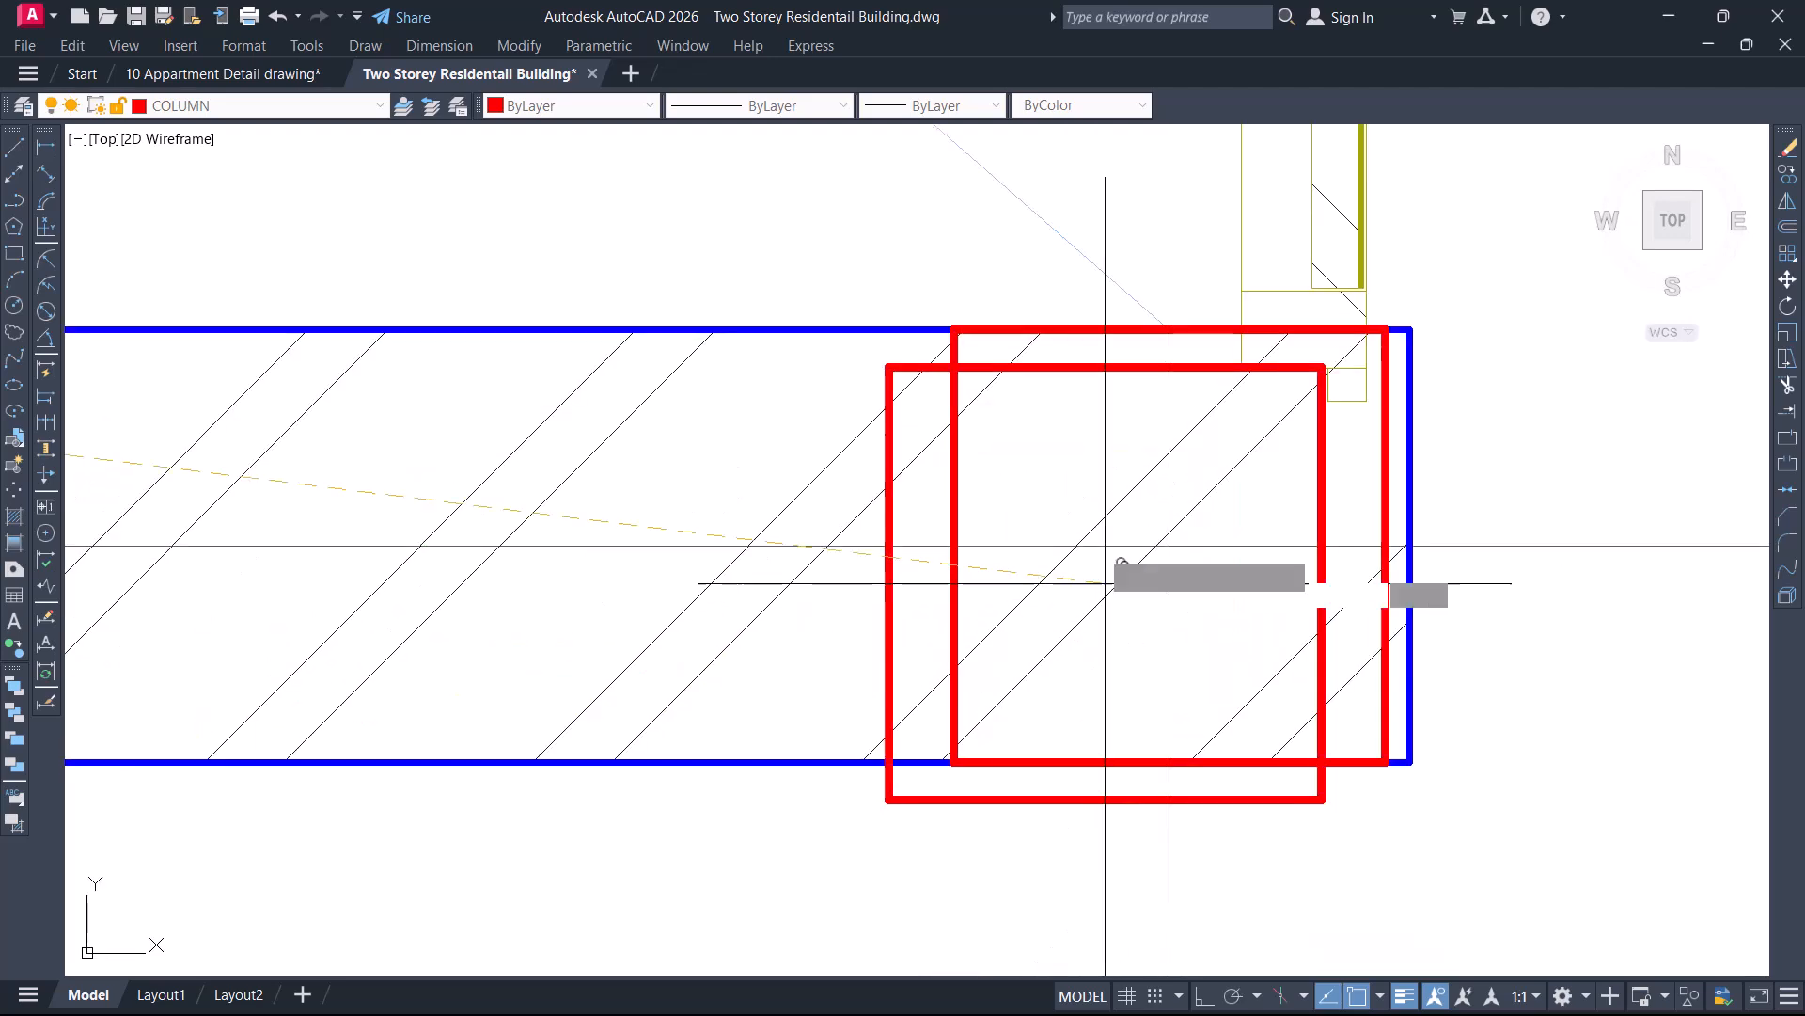
{"action": "middle_click_drag", "start_coordinate": [1175, 500], "coordinate": [1027, 823]}
{"action": "scroll", "coordinate": [1176, 443], "scroll_direction": "up", "scroll_amount": 6}
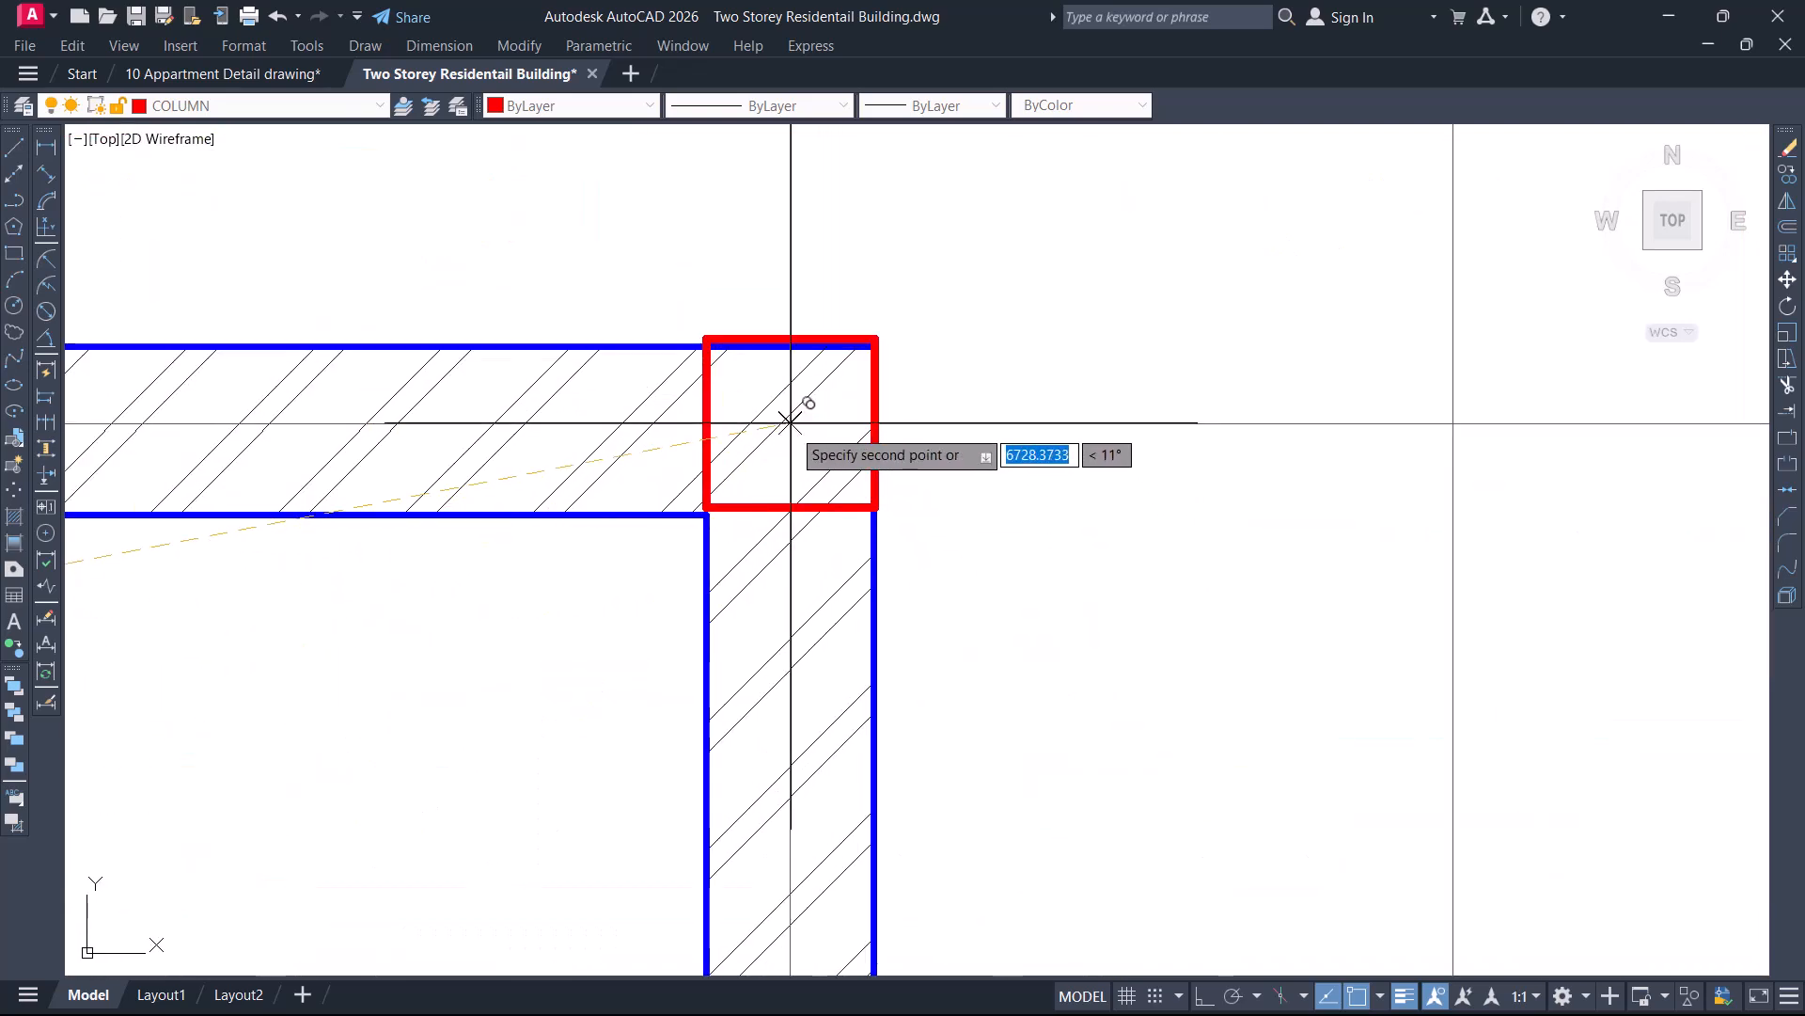
{"action": "scroll", "coordinate": [794, 429], "scroll_direction": "up", "scroll_amount": 2}
{"action": "scroll", "coordinate": [788, 417], "scroll_direction": "up", "scroll_amount": 2}
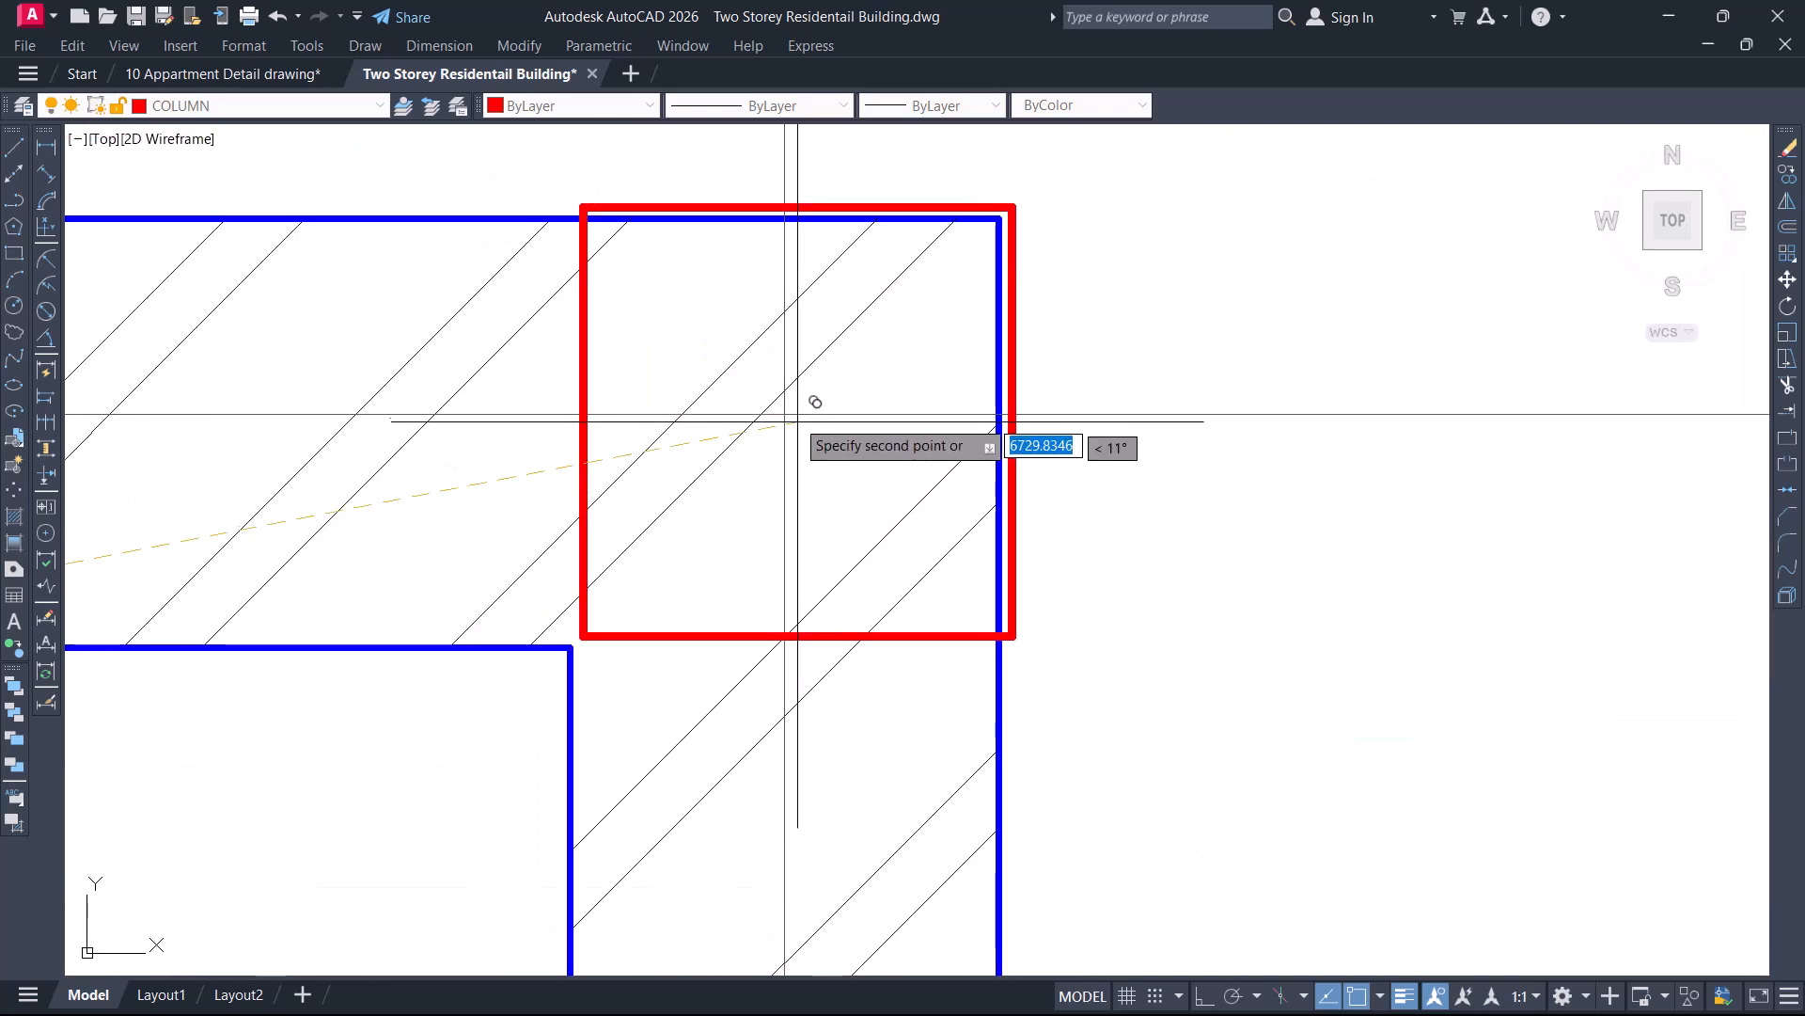
{"action": "scroll", "coordinate": [1363, 432], "scroll_direction": "down", "scroll_amount": 8}
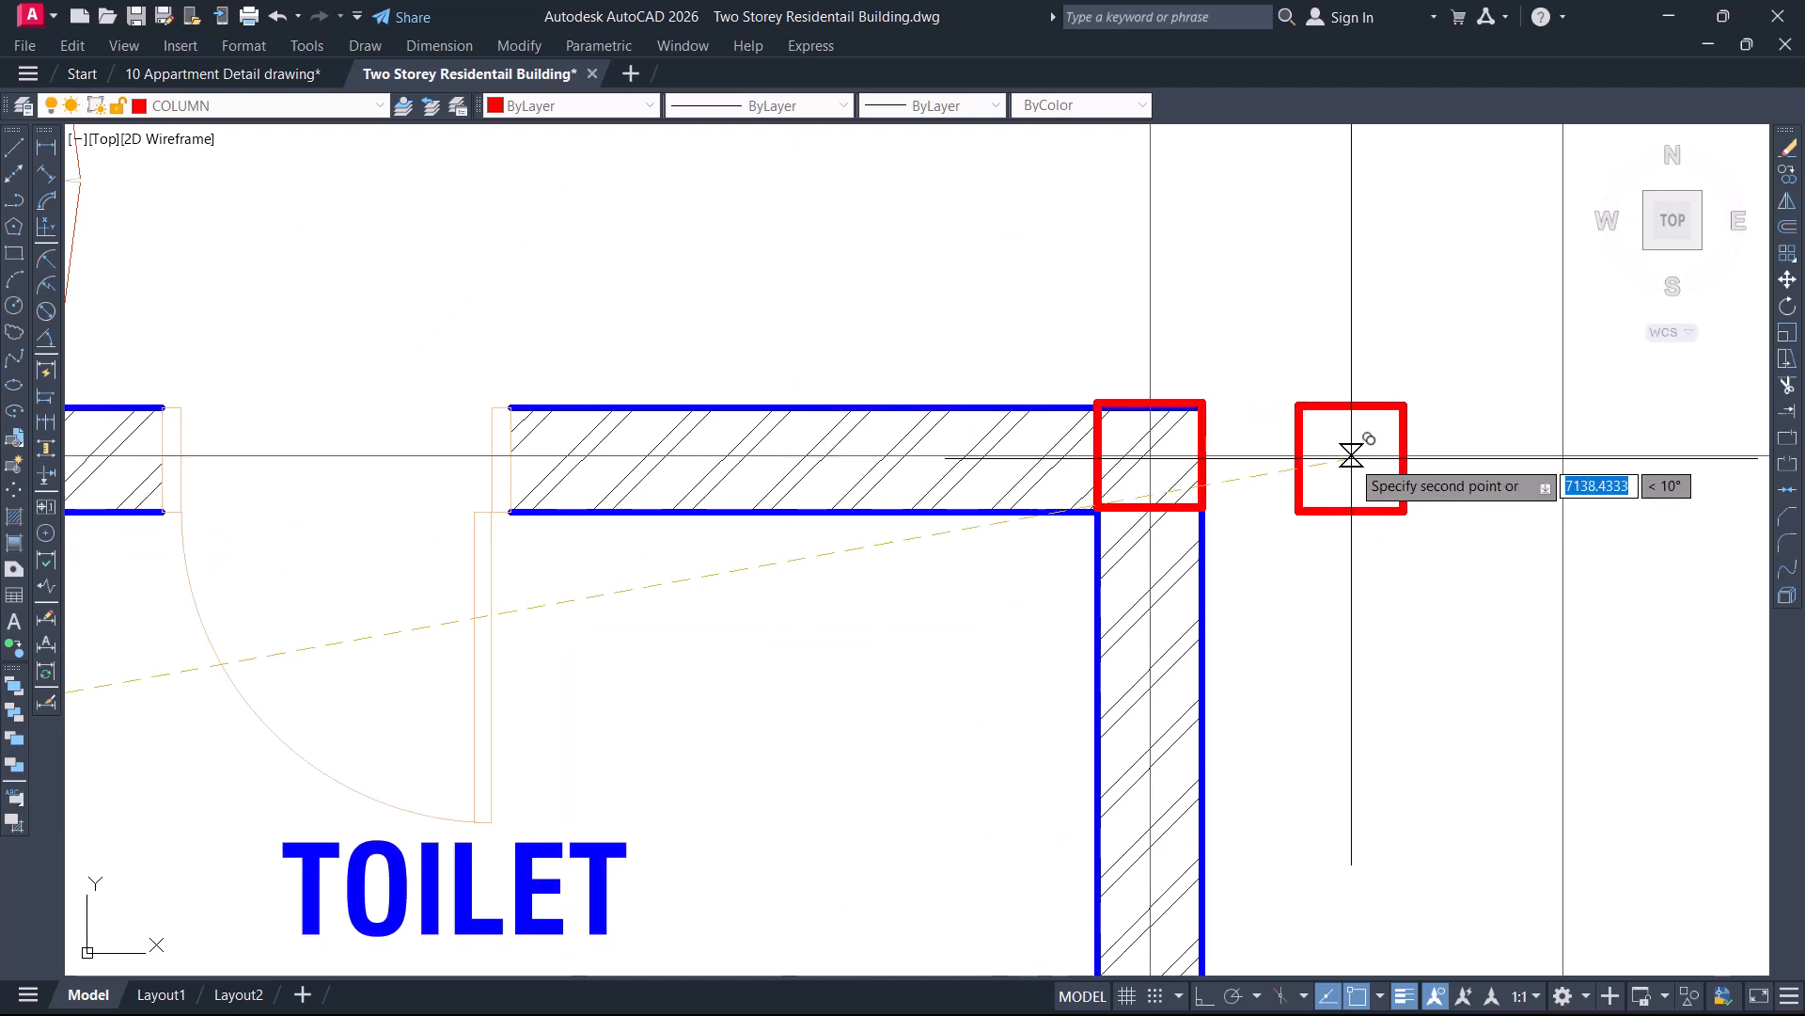
Check the walls around the lift shaft beside guest bedroom 2 for further column positions and end the column copying
{"action": "middle_click_drag", "start_coordinate": [944, 502], "coordinate": [1388, 470]}
{"action": "scroll", "coordinate": [1388, 470], "scroll_direction": "down", "scroll_amount": 3}
{"action": "middle_click_drag", "start_coordinate": [761, 484], "coordinate": [1294, 467]}
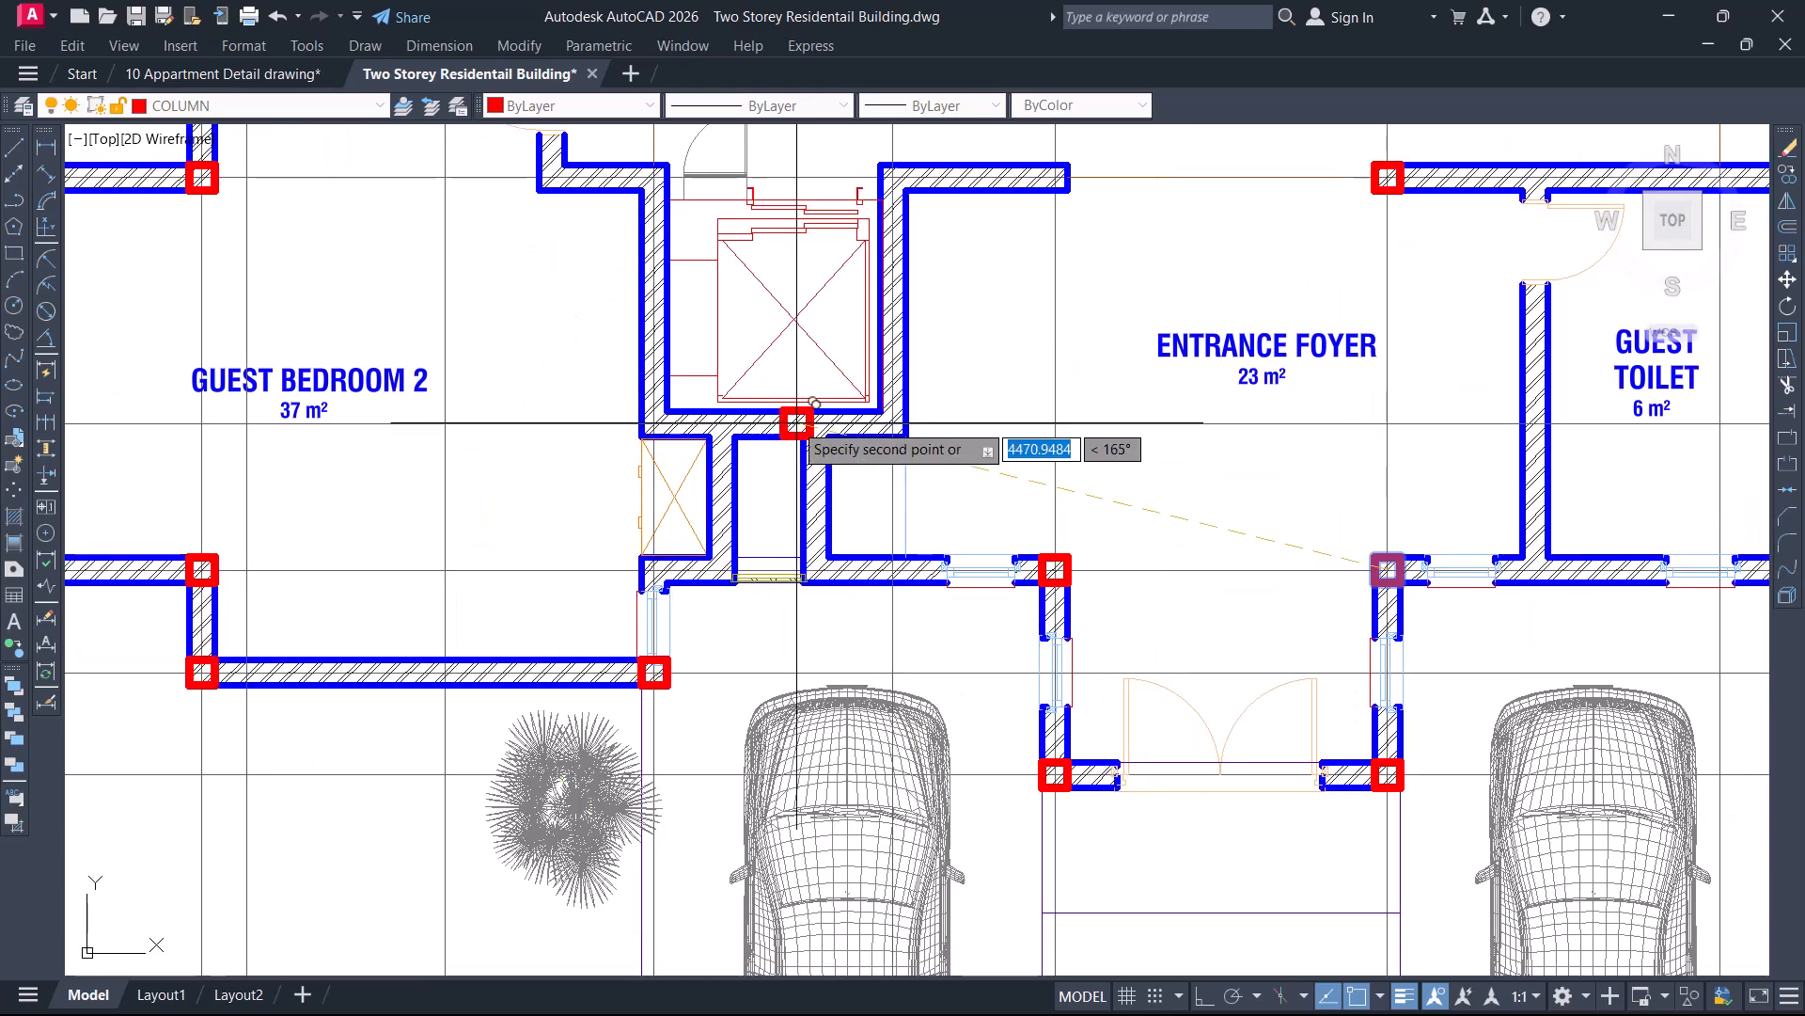
{"action": "scroll", "coordinate": [778, 420], "scroll_direction": "up", "scroll_amount": 6}
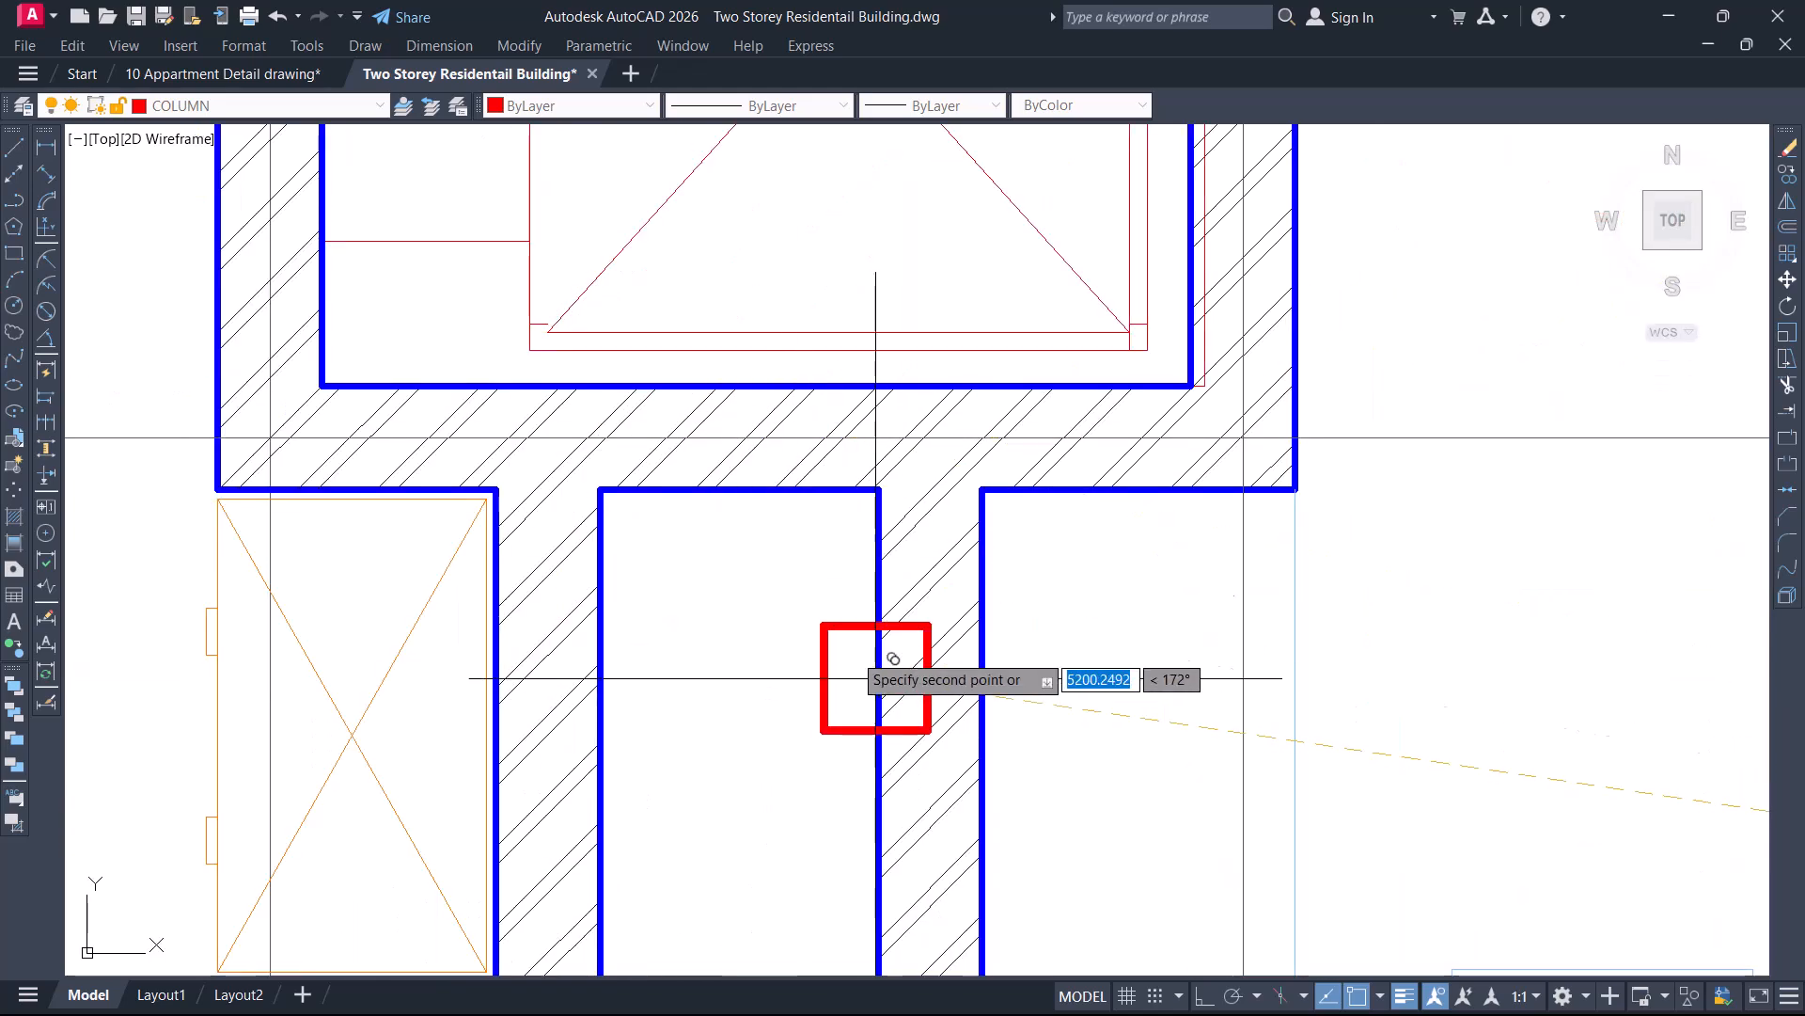
{"action": "scroll", "coordinate": [483, 516], "scroll_direction": "down", "scroll_amount": 8}
{"action": "scroll", "coordinate": [653, 601], "scroll_direction": "down", "scroll_amount": 5}
Move the column at the toilet's upper-right corner down by its top edge midpoint to align with the wall's outer face
{"action": "scroll", "coordinate": [1100, 584], "scroll_direction": "up", "scroll_amount": 8}
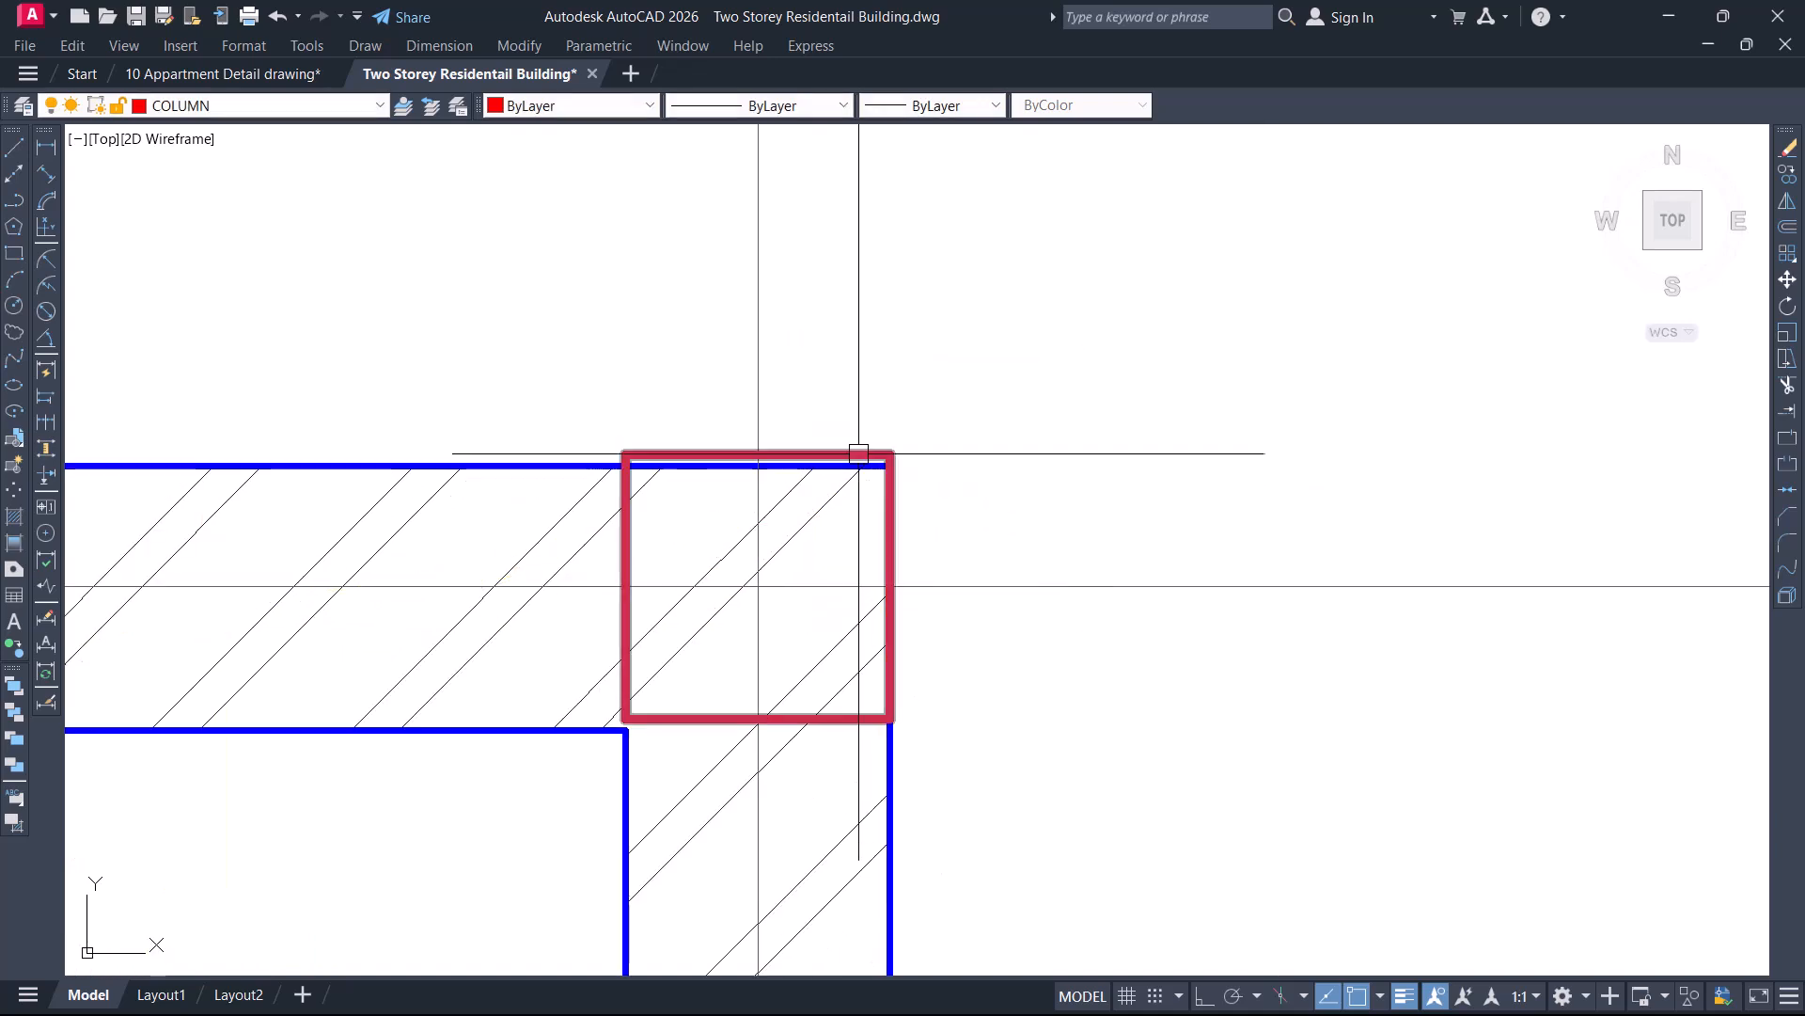
{"action": "scroll", "coordinate": [870, 467], "scroll_direction": "up", "scroll_amount": 4}
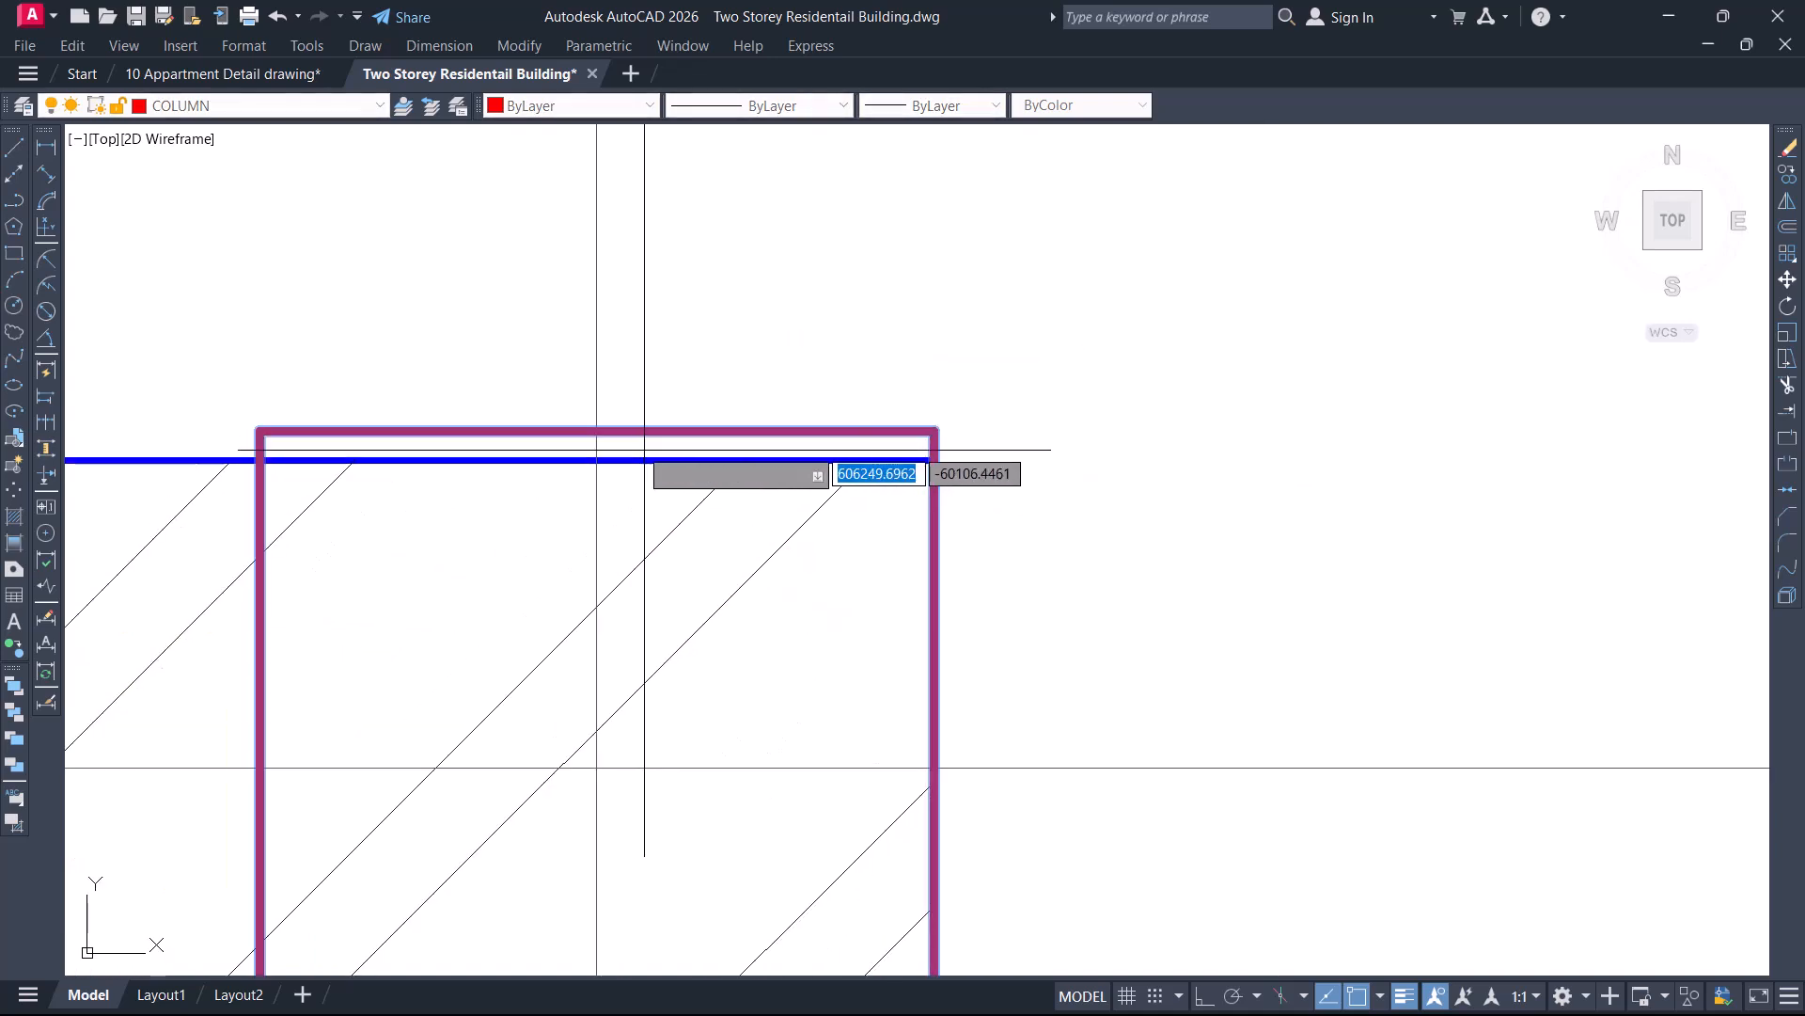
{"action": "left_click", "coordinate": [596, 432]}
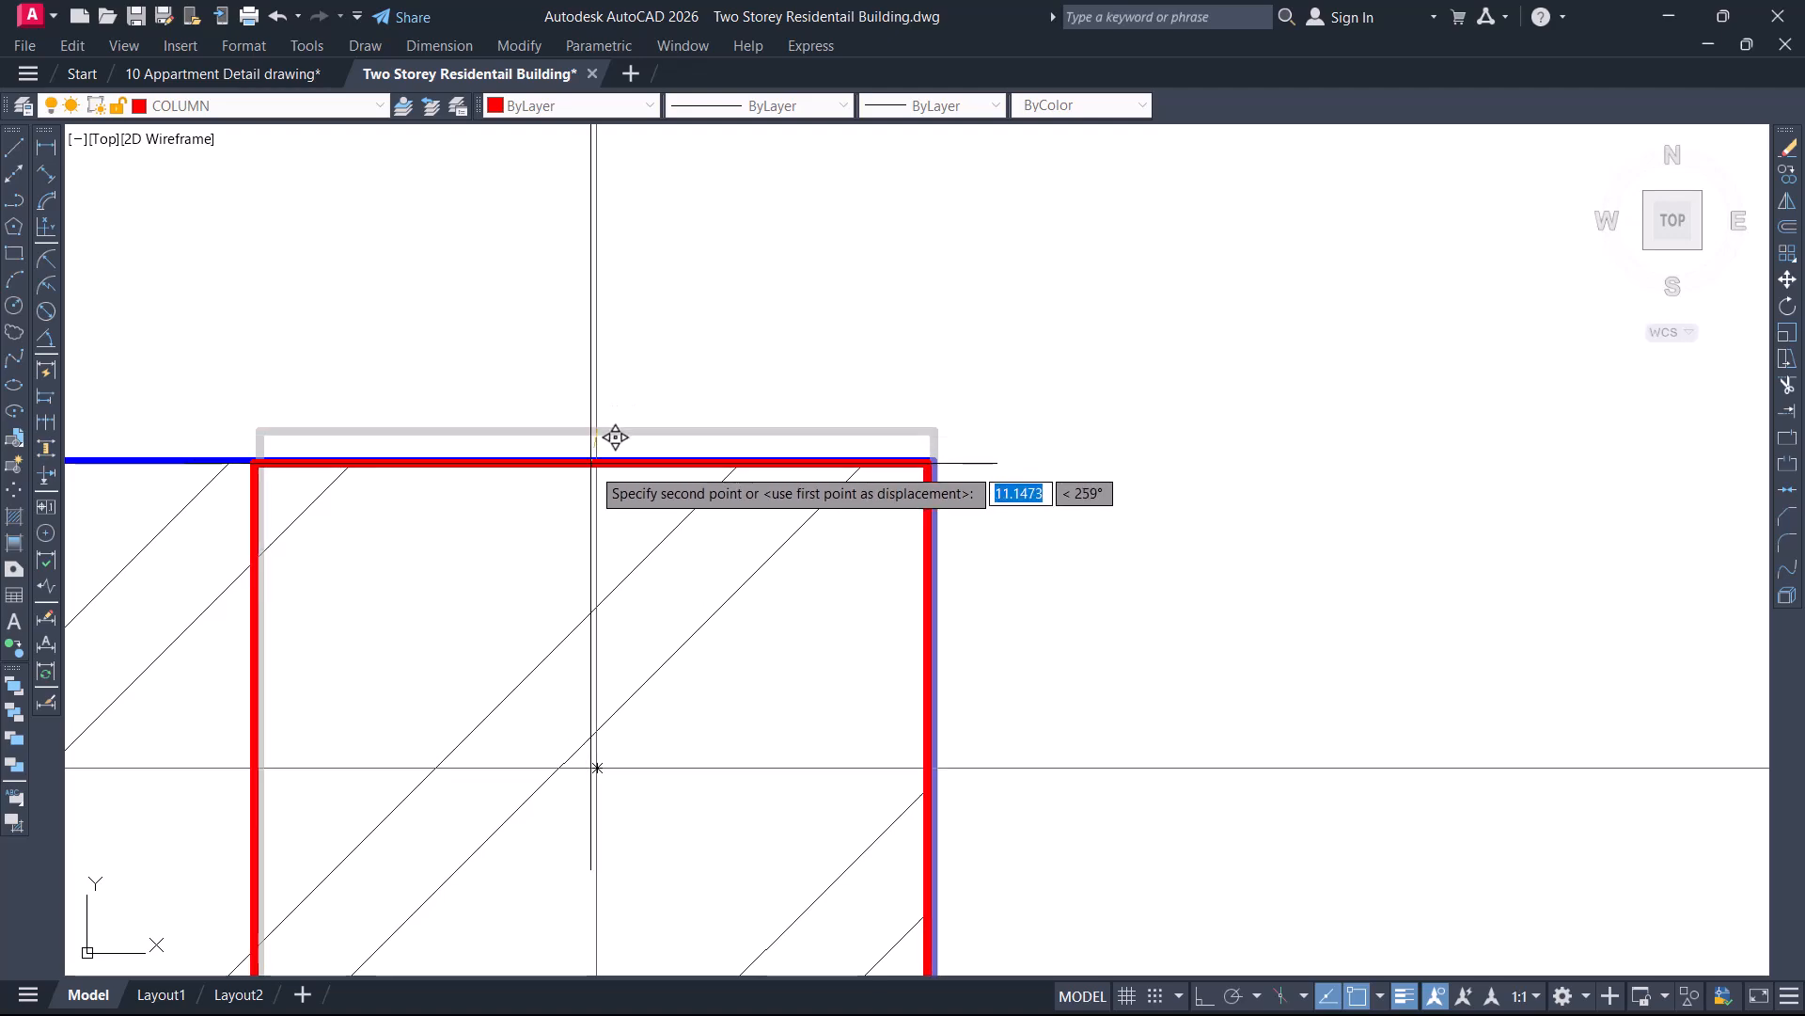
{"action": "left_click", "coordinate": [597, 459]}
{"action": "scroll", "coordinate": [956, 506], "scroll_direction": "down", "scroll_amount": 10}
{"action": "middle_click_drag", "start_coordinate": [1045, 550], "coordinate": [1066, 732]}
{"action": "scroll", "coordinate": [1020, 616], "scroll_direction": "down", "scroll_amount": 2}
{"action": "middle_click_drag", "start_coordinate": [847, 499], "coordinate": [990, 447]}
{"action": "scroll", "coordinate": [989, 447], "scroll_direction": "down", "scroll_amount": 6}
{"action": "scroll", "coordinate": [1067, 584], "scroll_direction": "up", "scroll_amount": 4}
{"action": "scroll", "coordinate": [1063, 588], "scroll_direction": "up", "scroll_amount": 2}
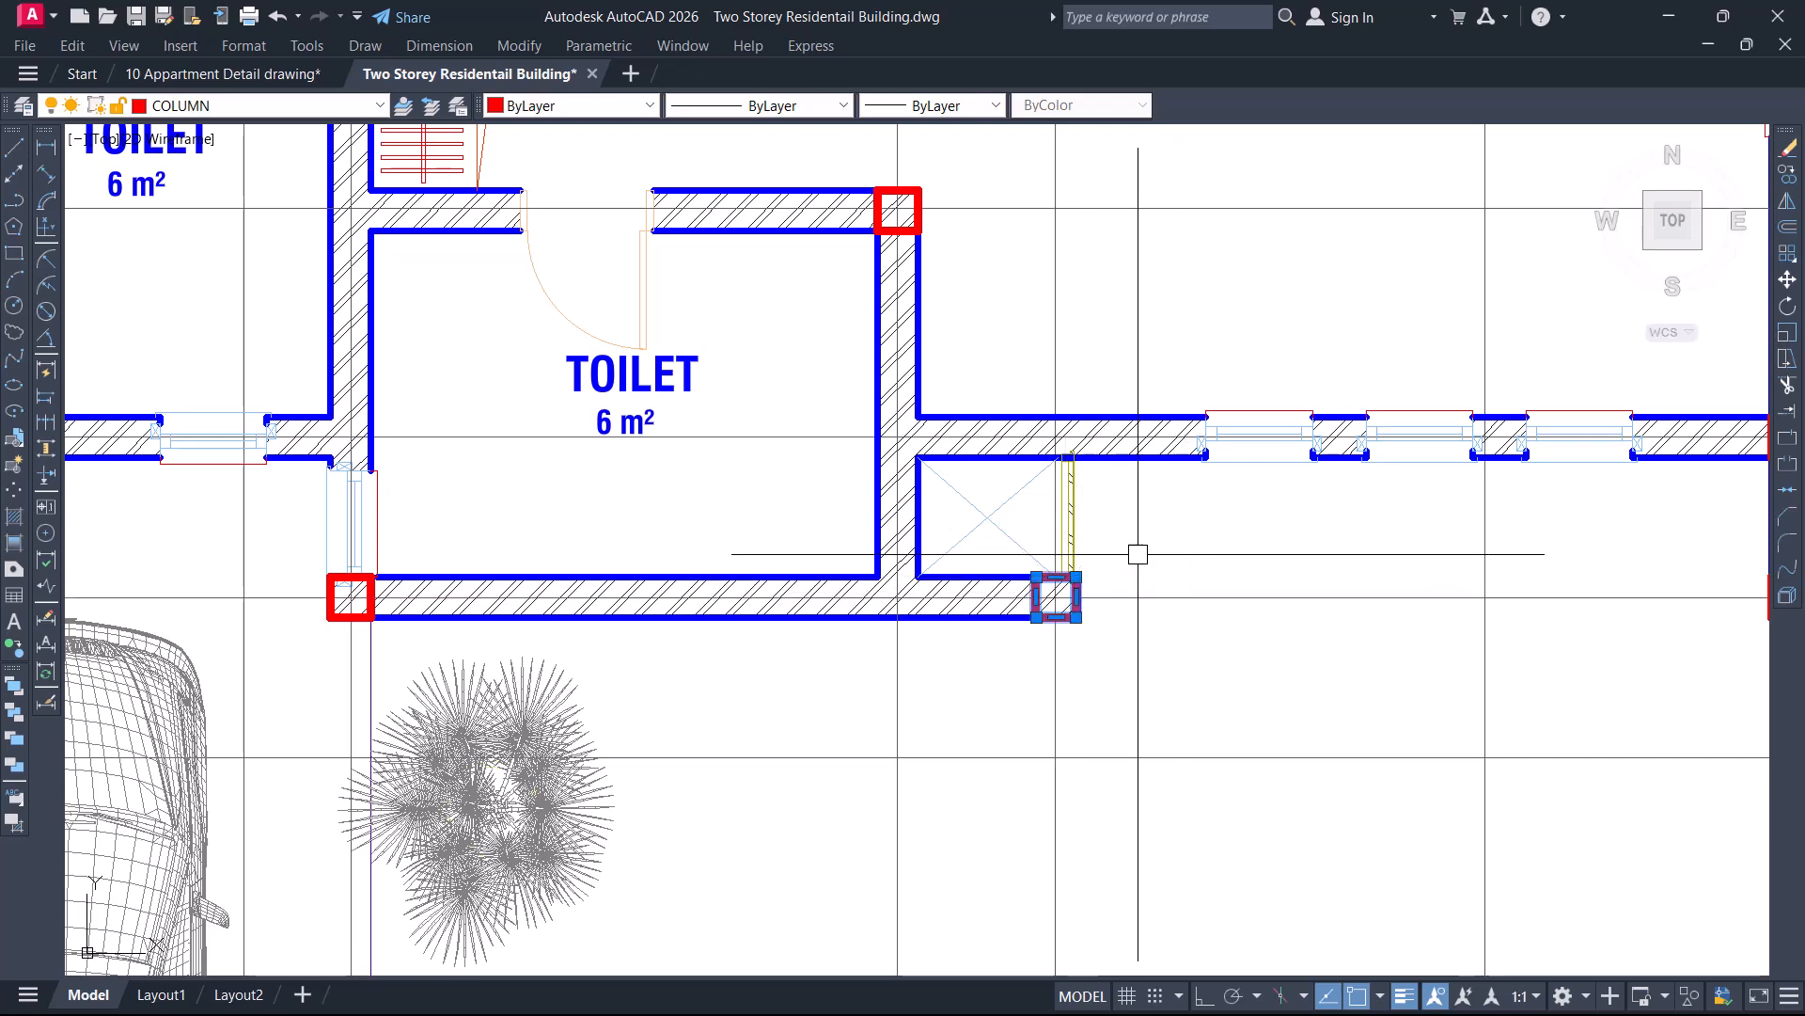
{"action": "key", "text": "m"}
{"action": "key", "text": "Return"}
{"action": "scroll", "coordinate": [1044, 590], "scroll_direction": "up", "scroll_amount": 8}
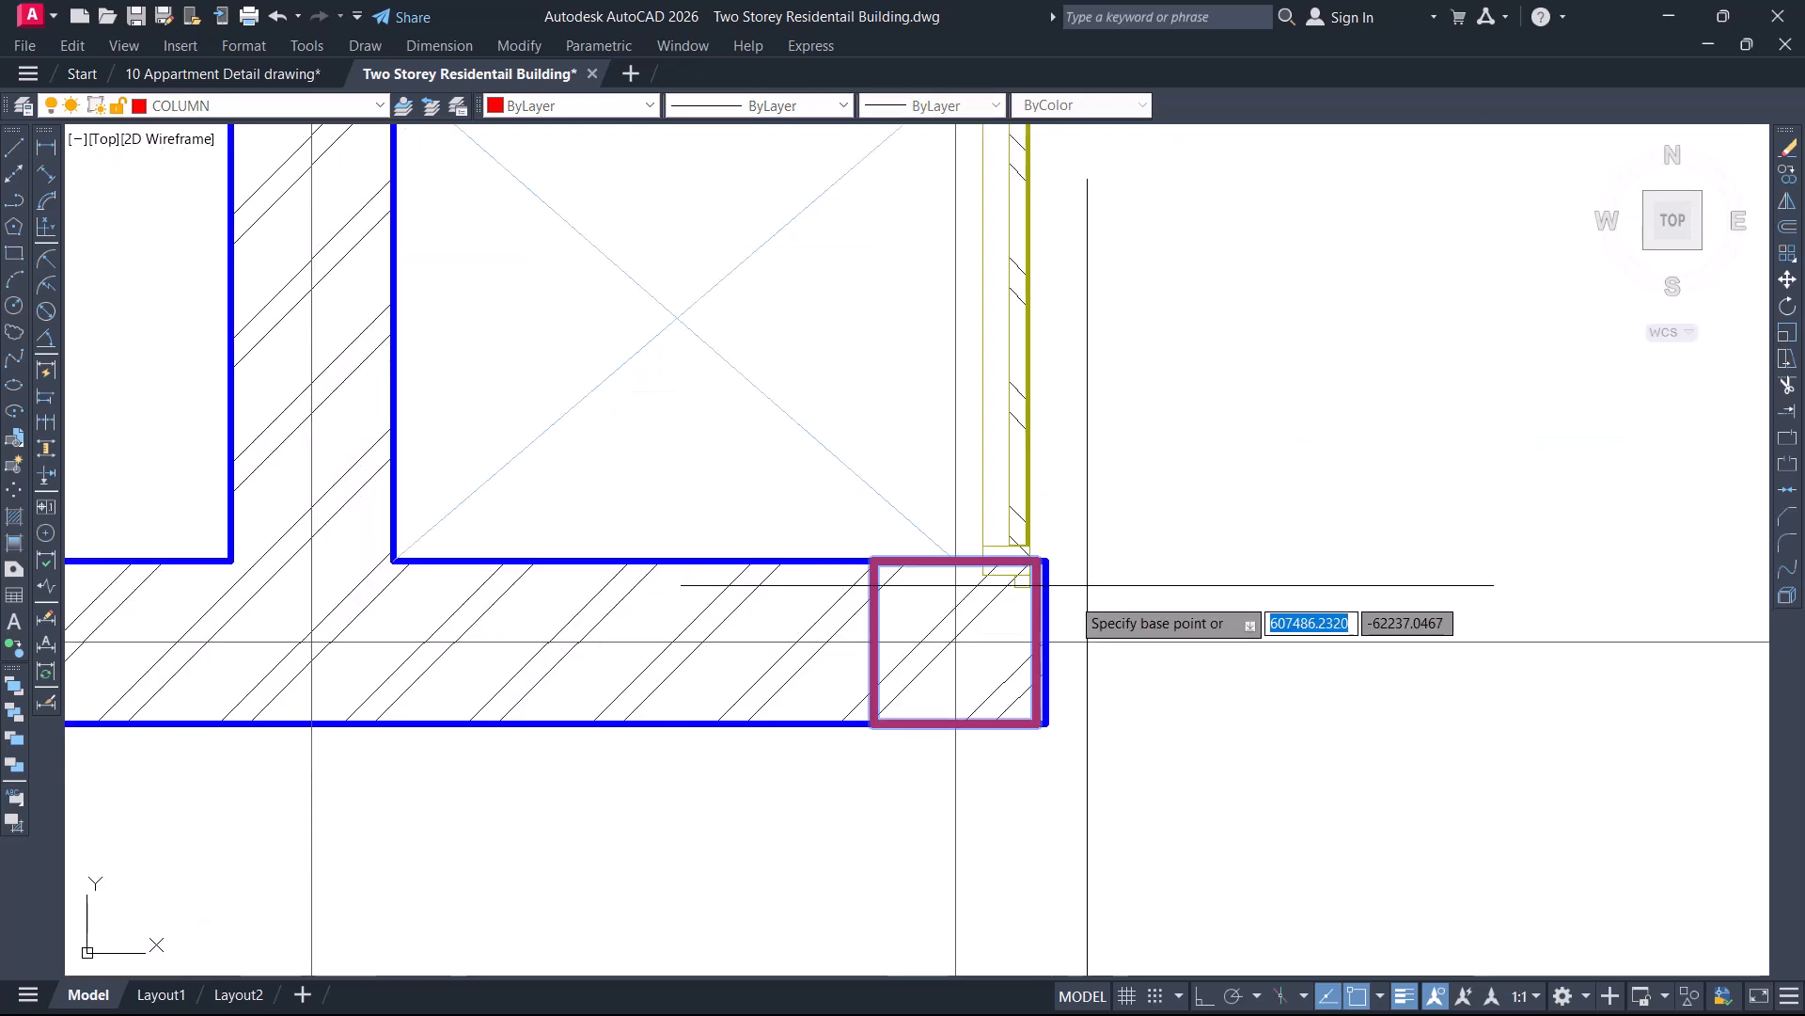
{"action": "scroll", "coordinate": [987, 658], "scroll_direction": "up", "scroll_amount": 6}
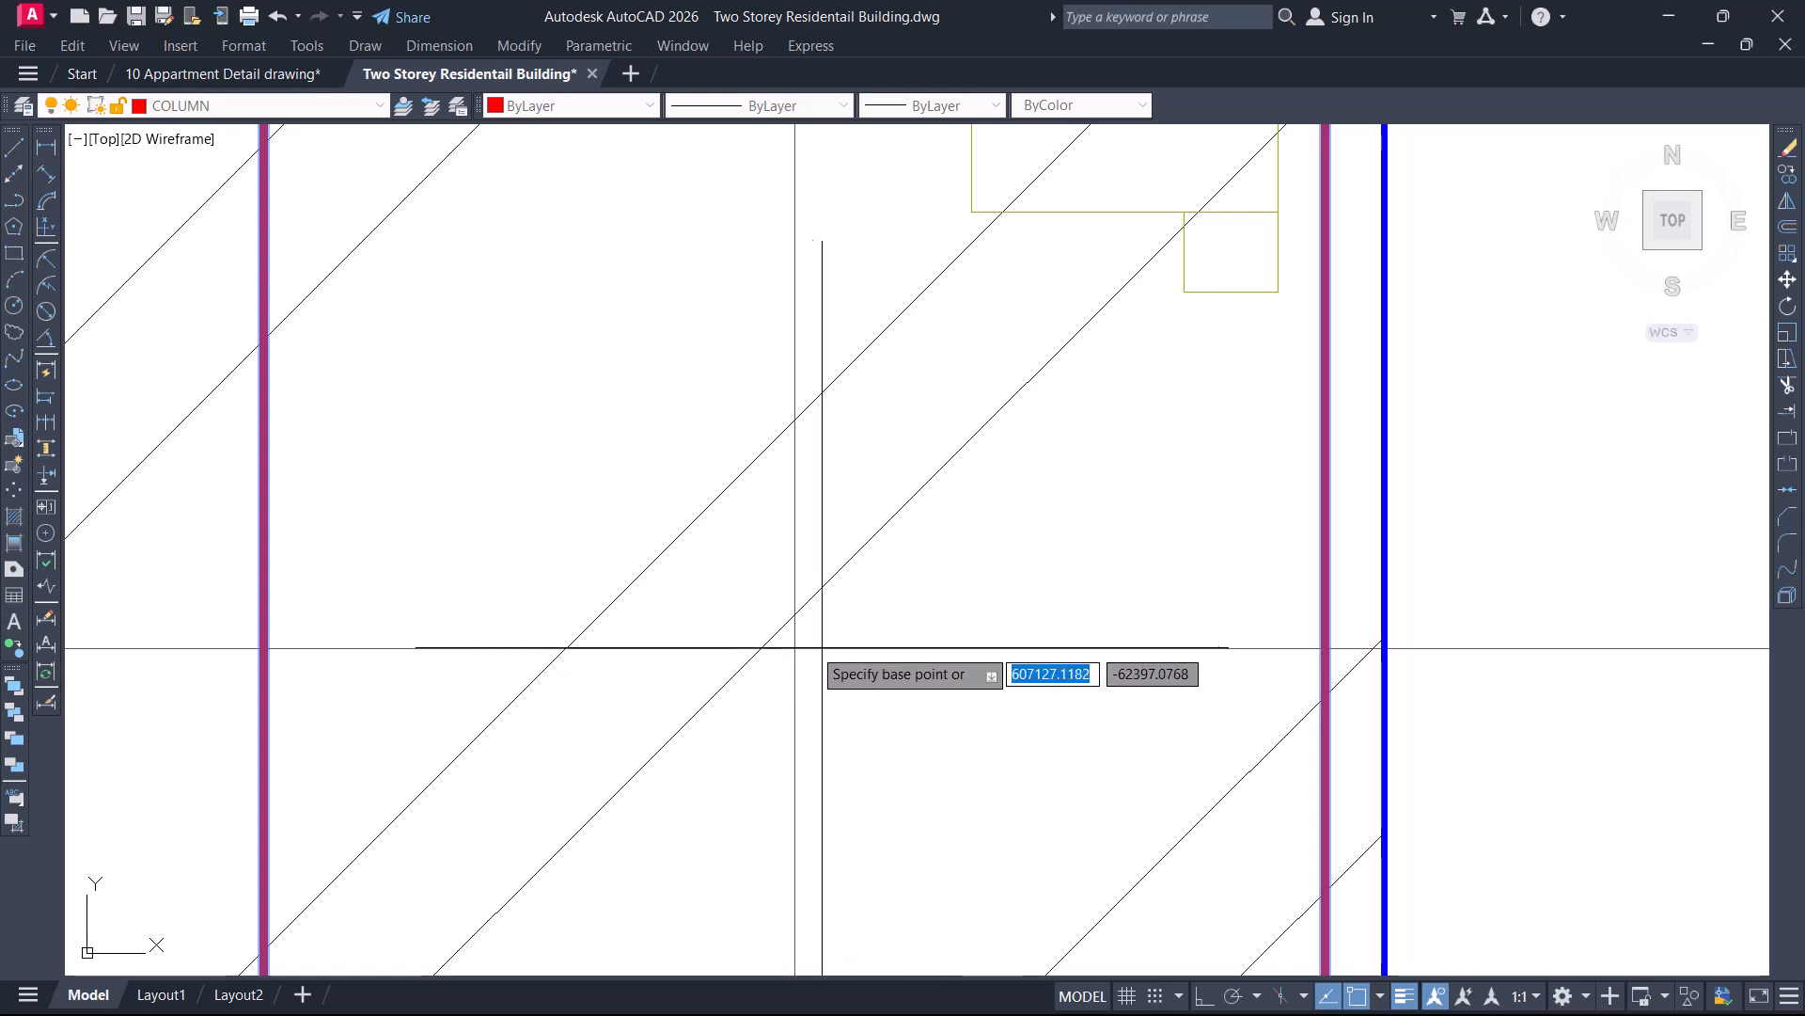
{"action": "scroll", "coordinate": [795, 649], "scroll_direction": "down", "scroll_amount": 15}
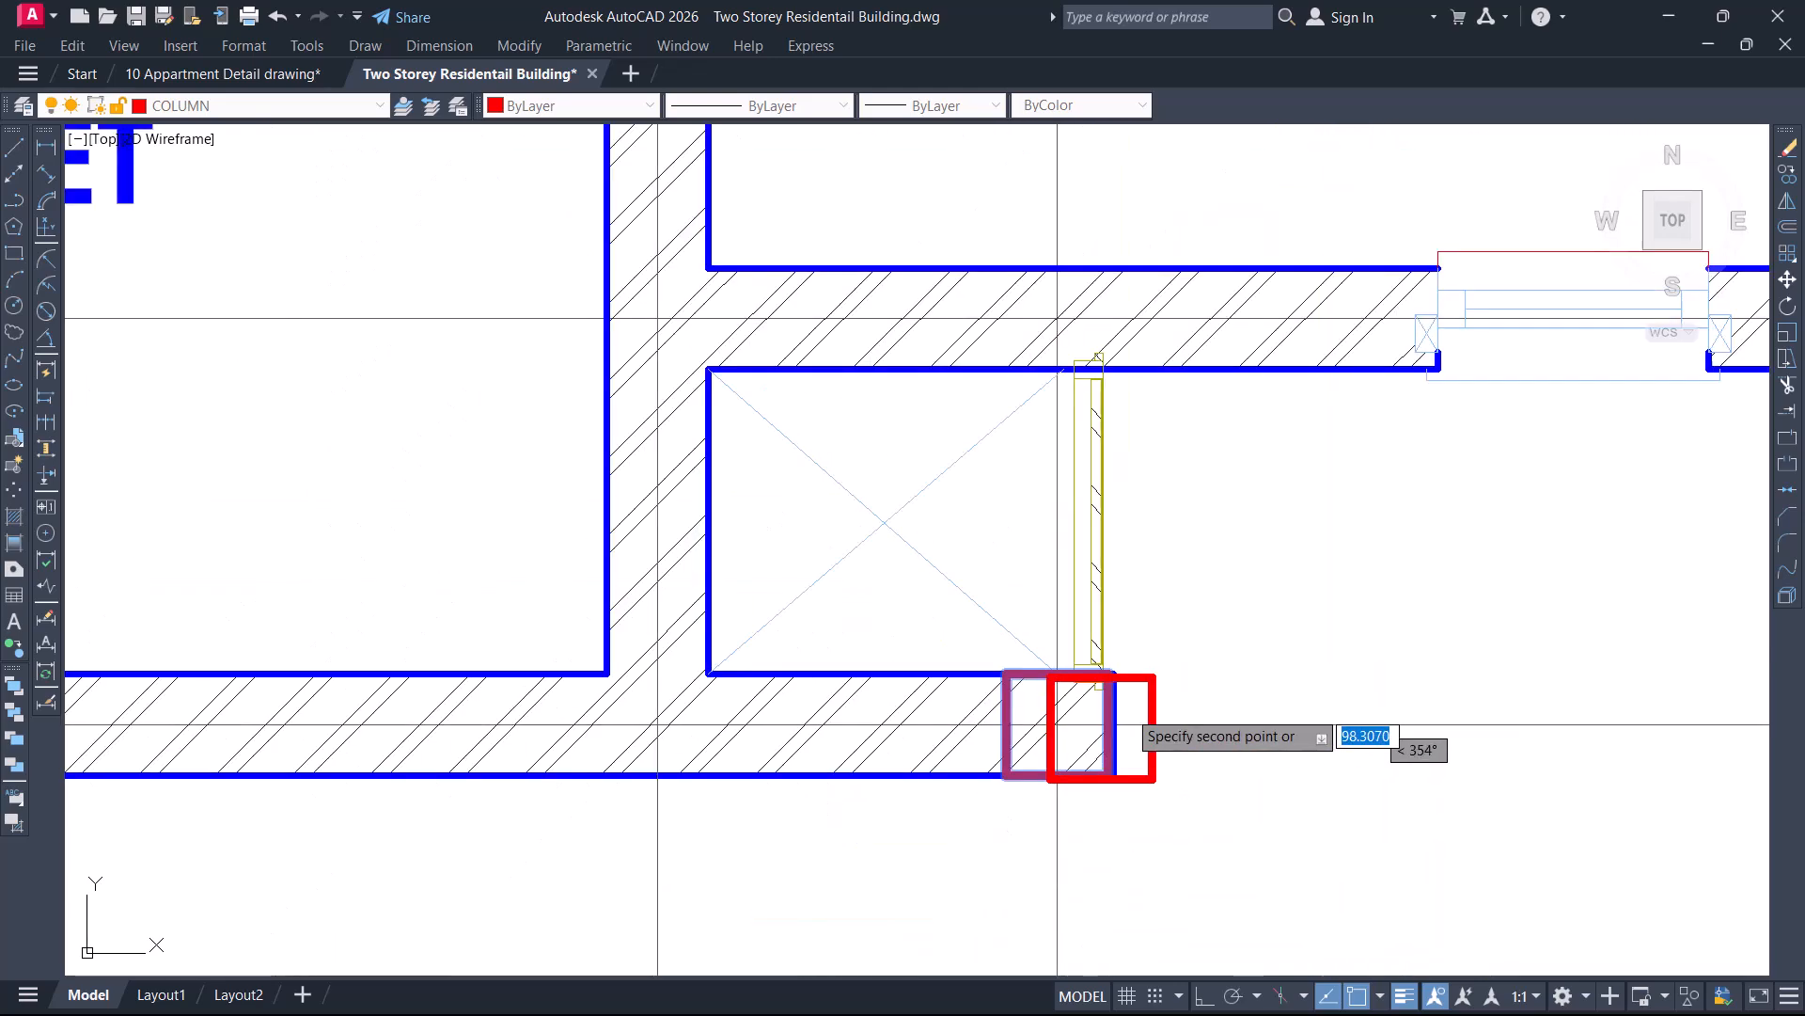
{"action": "middle_click_drag", "start_coordinate": [1171, 579], "coordinate": [1090, 779]}
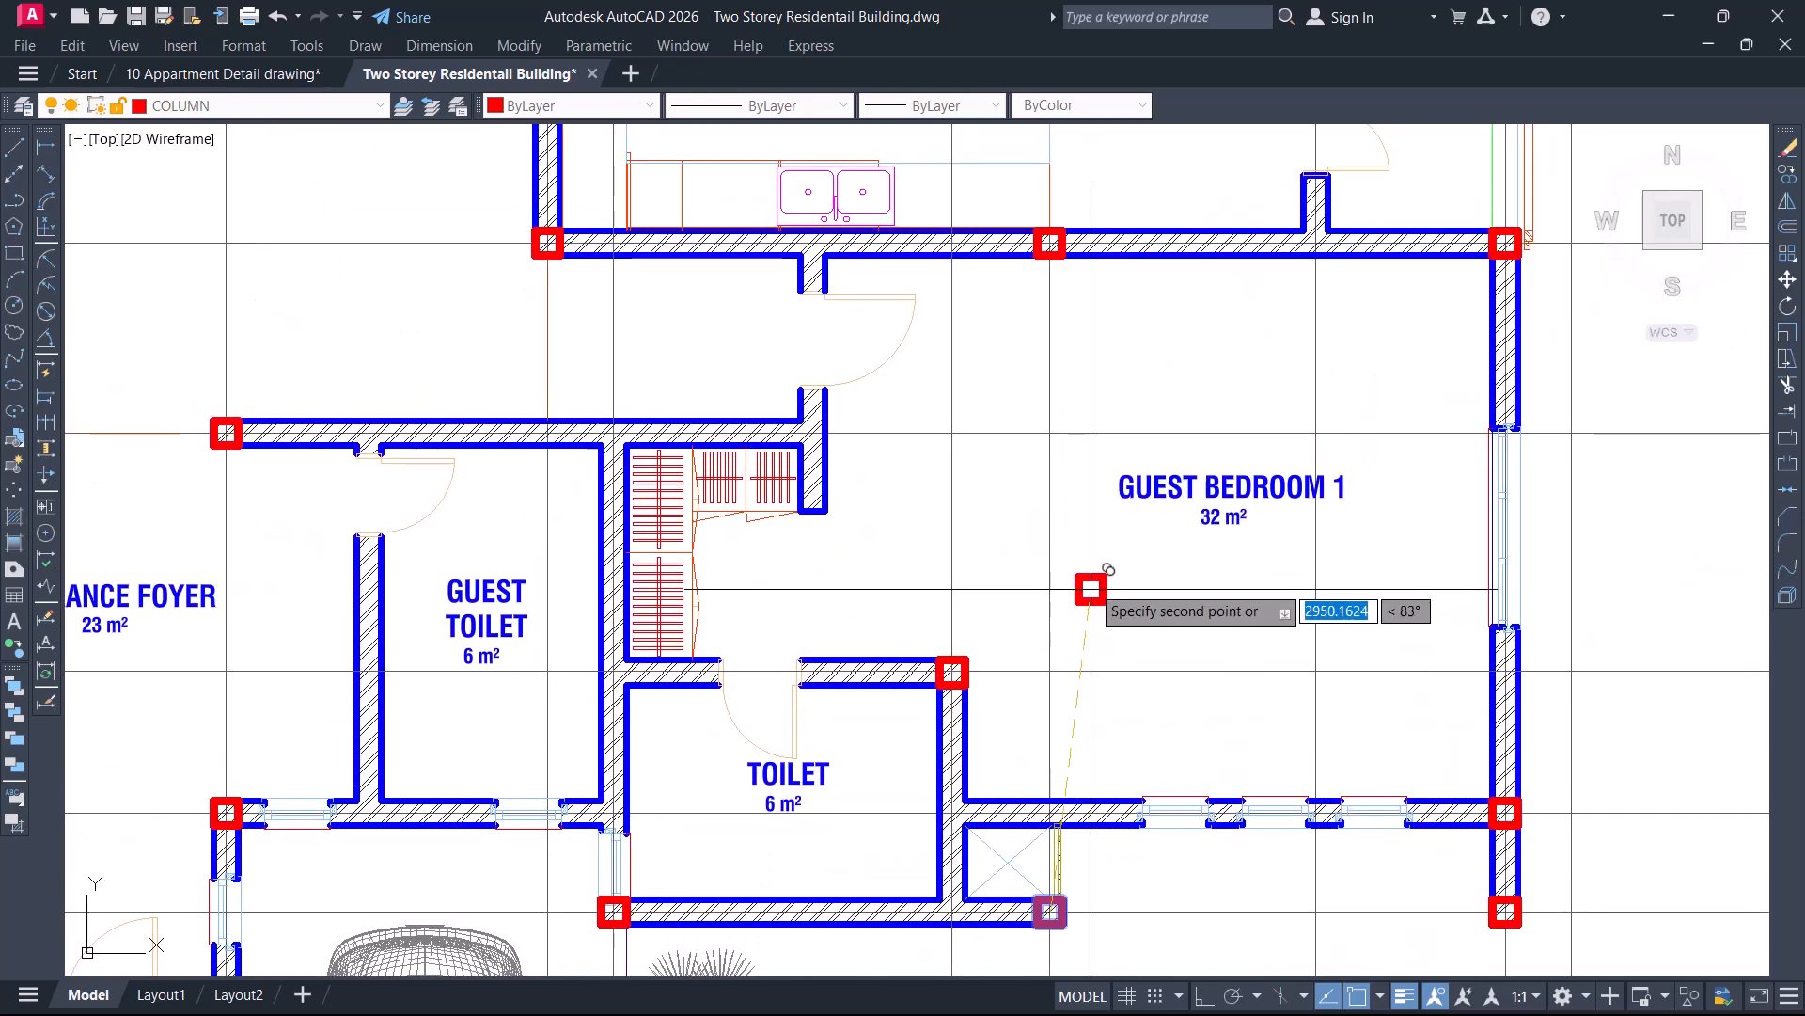
{"action": "scroll", "coordinate": [1100, 575], "scroll_direction": "down", "scroll_amount": 3}
{"action": "middle_click_drag", "start_coordinate": [1100, 544], "coordinate": [1145, 625]}
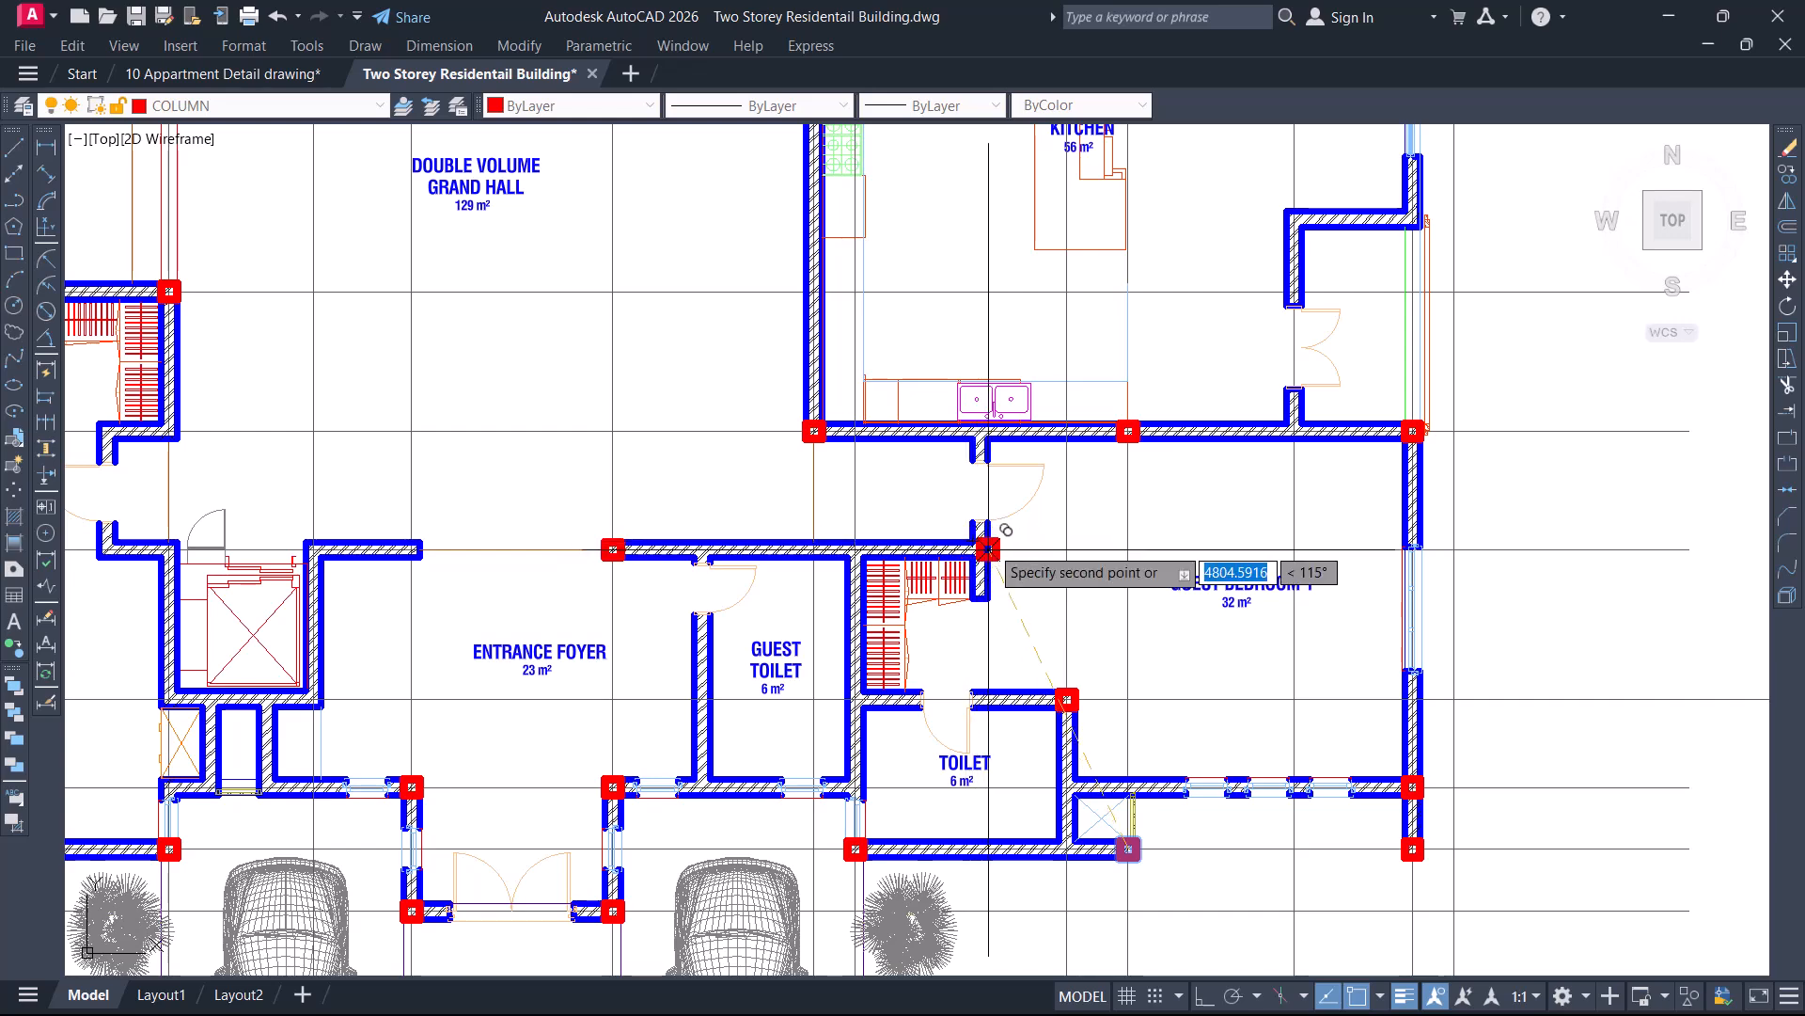
{"action": "scroll", "coordinate": [988, 549], "scroll_direction": "up", "scroll_amount": 2}
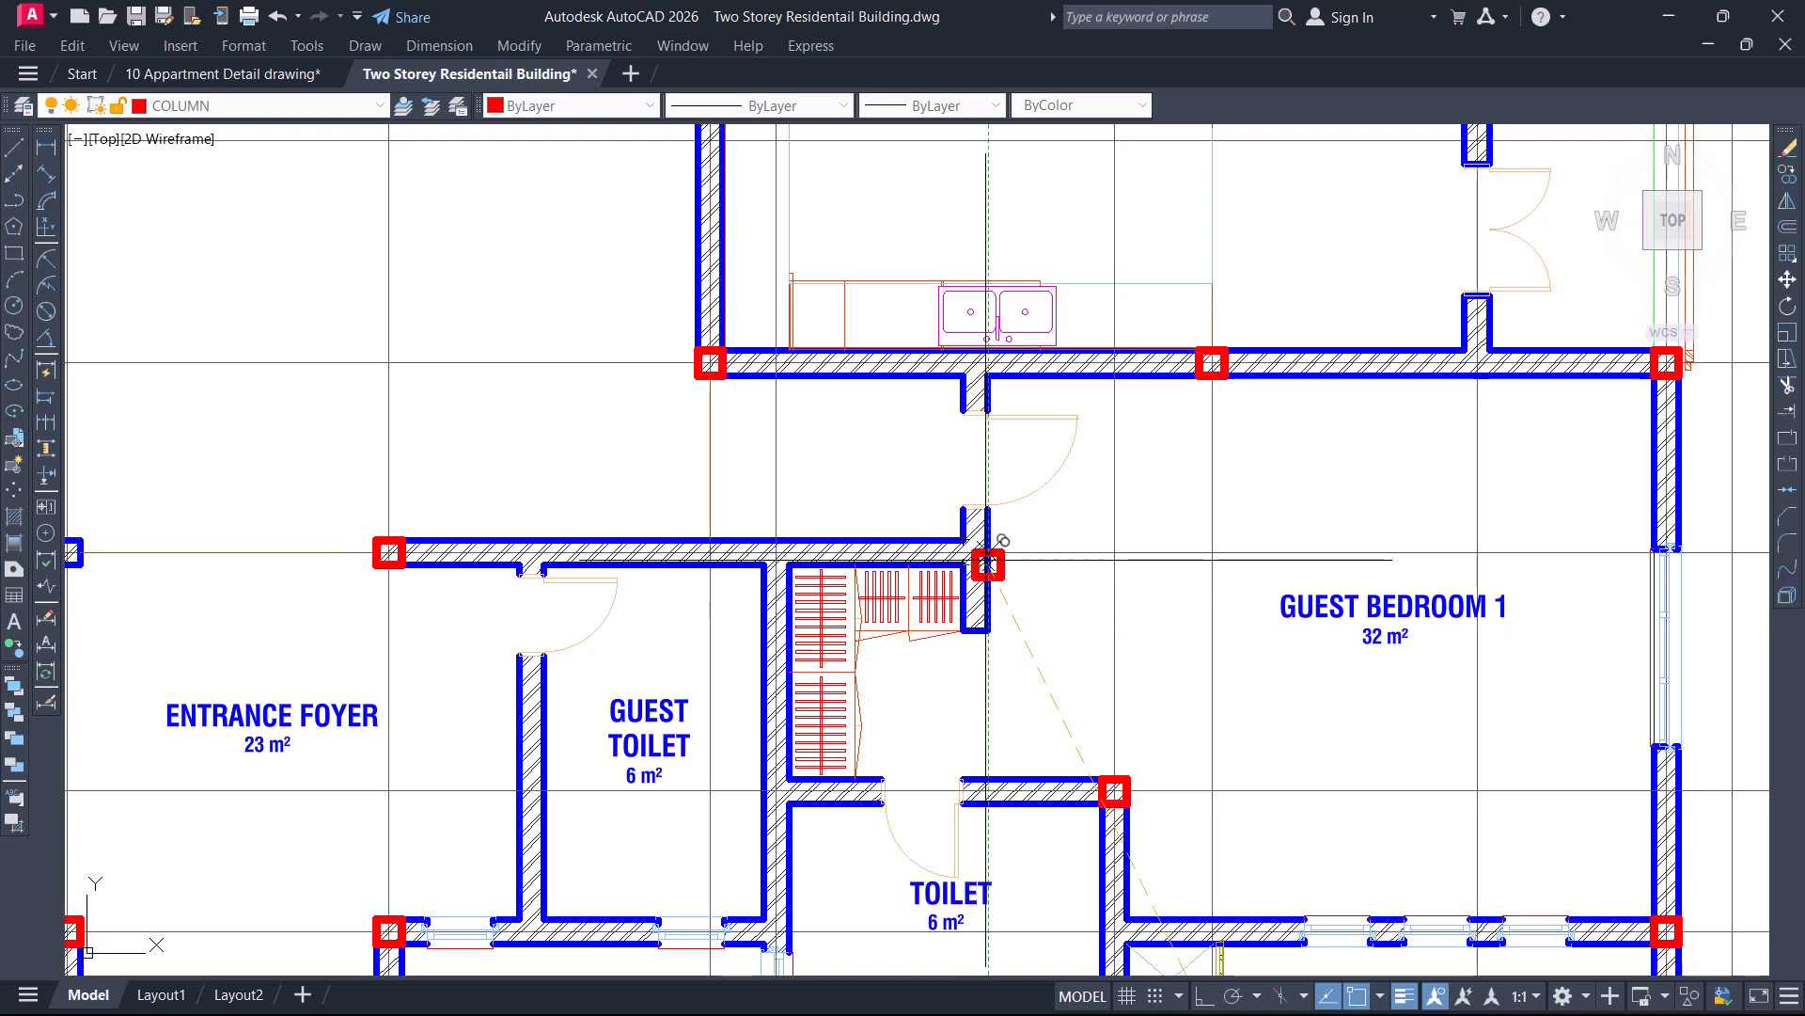
{"action": "scroll", "coordinate": [987, 552], "scroll_direction": "up", "scroll_amount": 2}
{"action": "scroll", "coordinate": [981, 537], "scroll_direction": "up", "scroll_amount": 2}
{"action": "scroll", "coordinate": [981, 536], "scroll_direction": "down", "scroll_amount": 2}
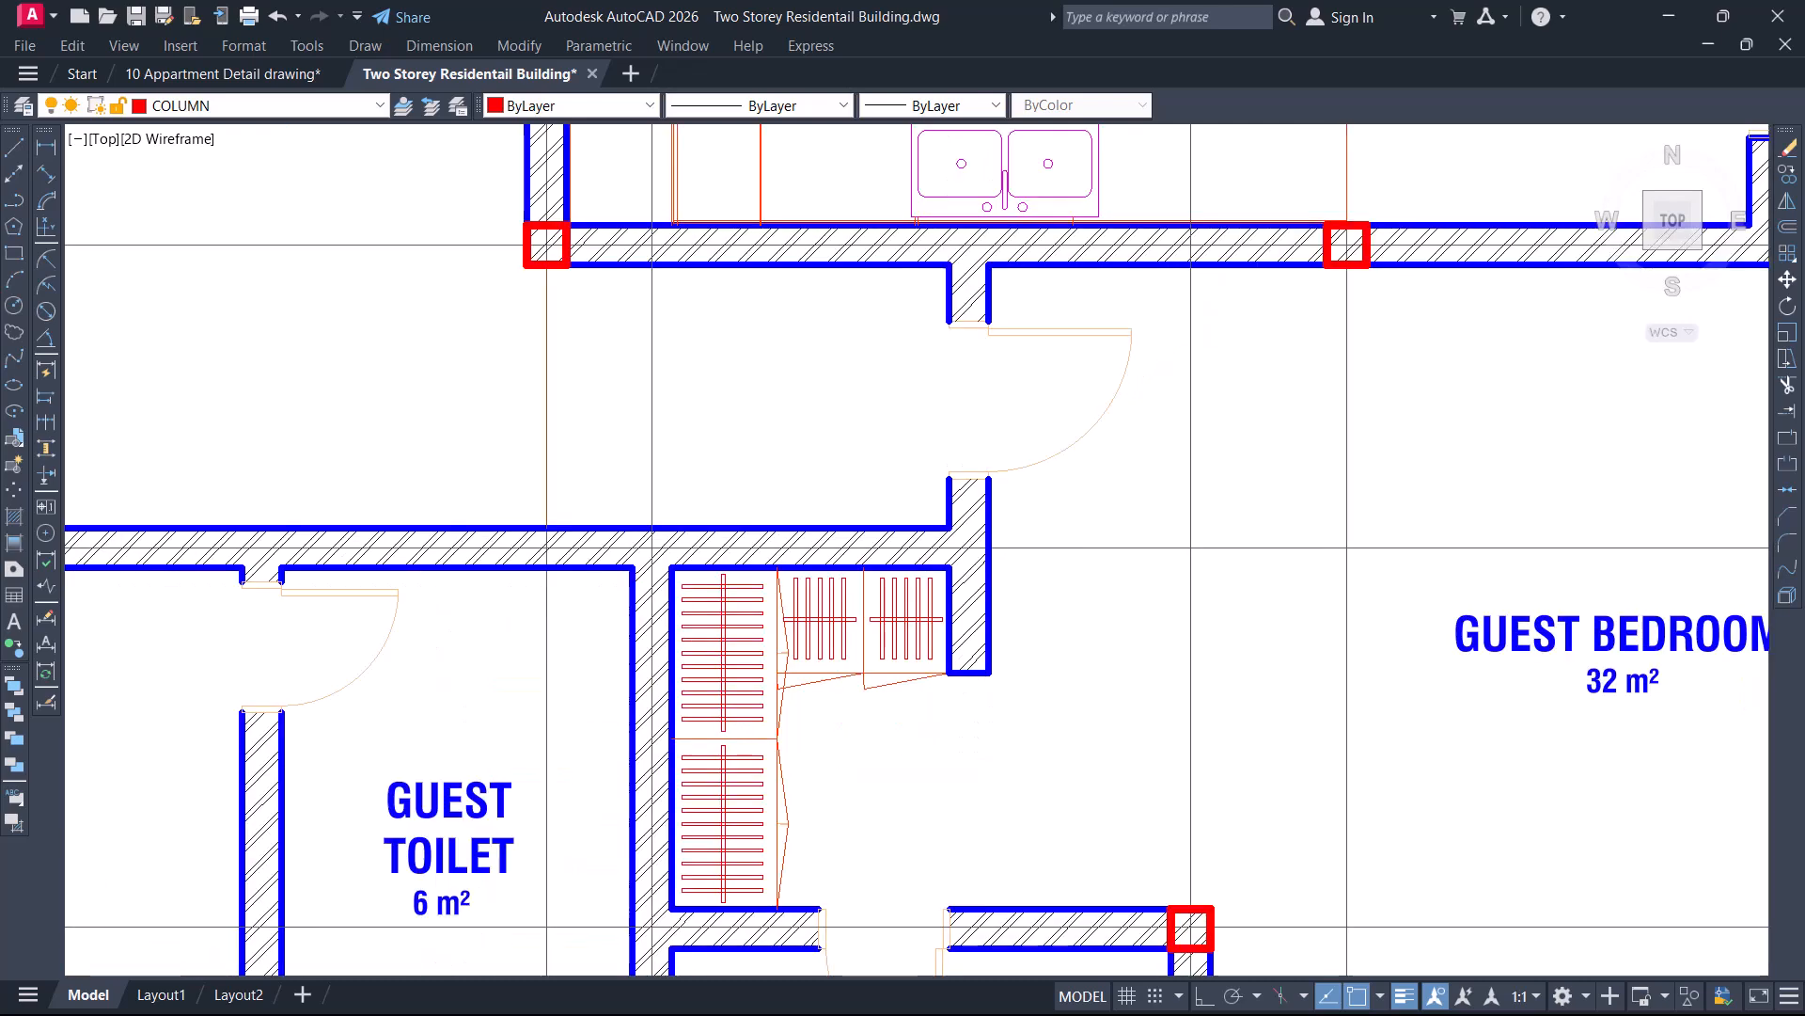
Draw a vertical construction line through the midpoint of the wall end beside guest bedroom 1's wardrobe
{"action": "scroll", "coordinate": [978, 602], "scroll_direction": "up", "scroll_amount": 8}
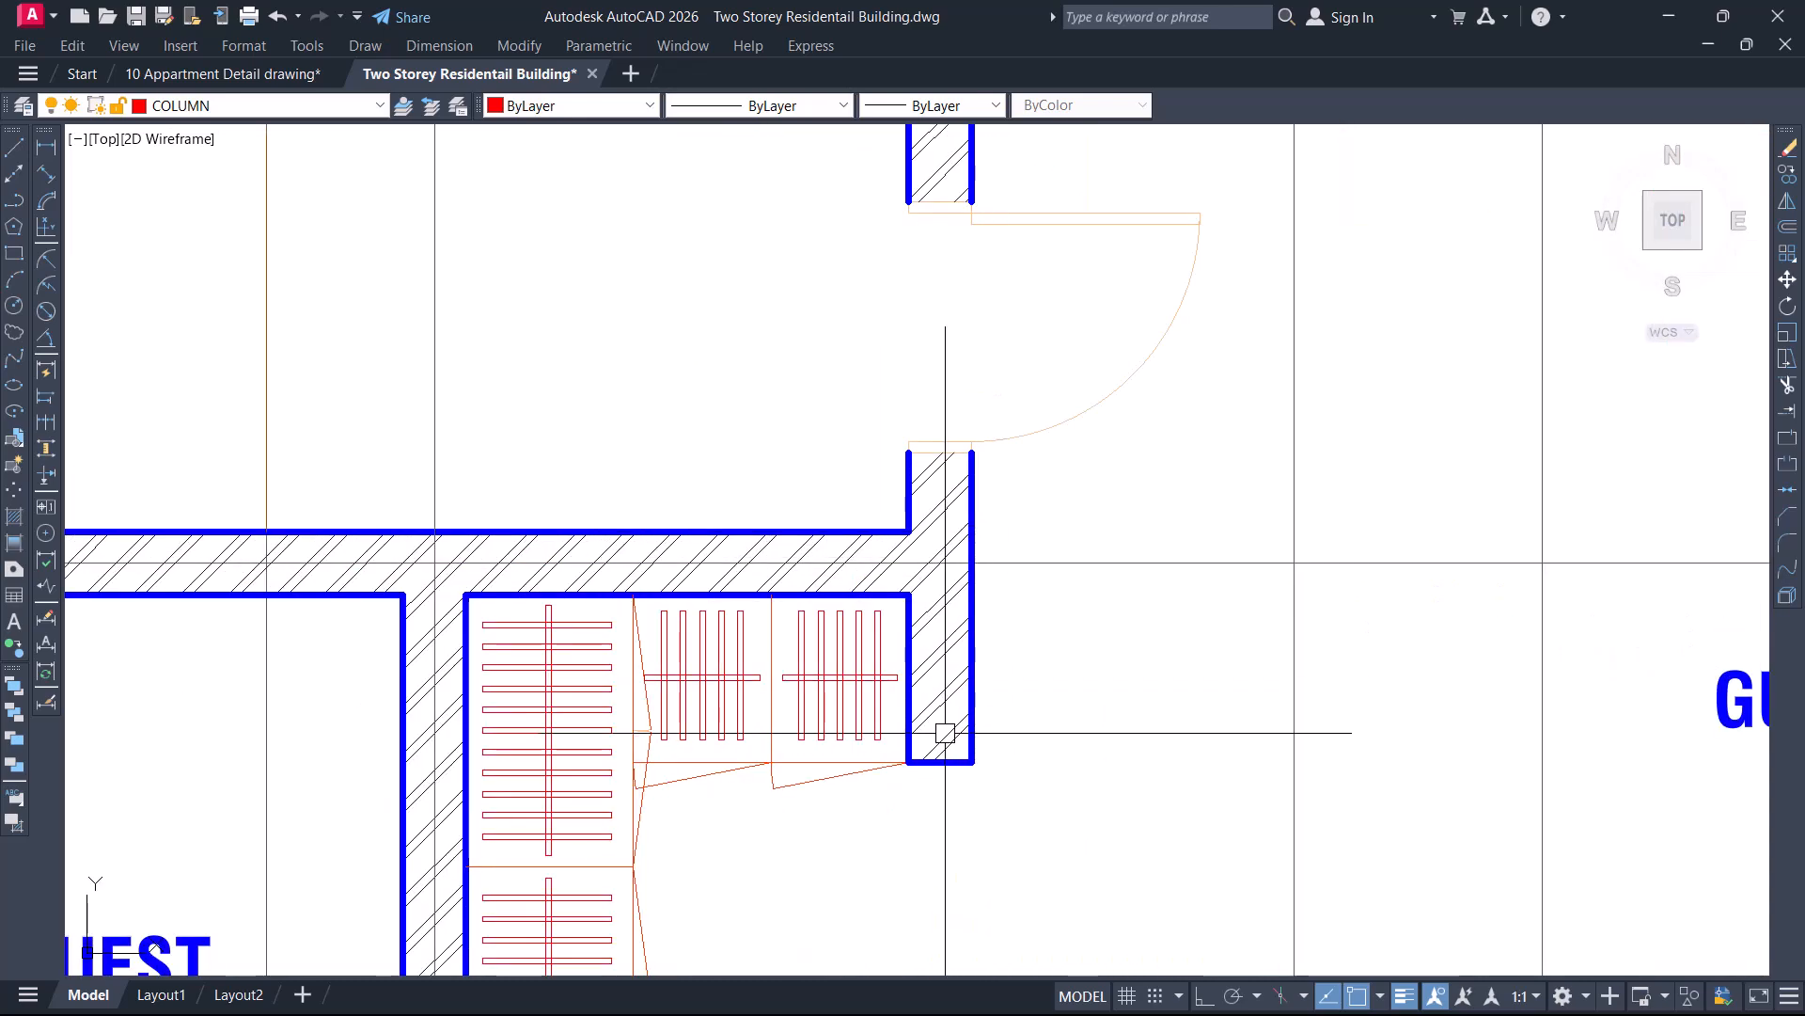
{"action": "scroll", "coordinate": [956, 763], "scroll_direction": "down", "scroll_amount": 3}
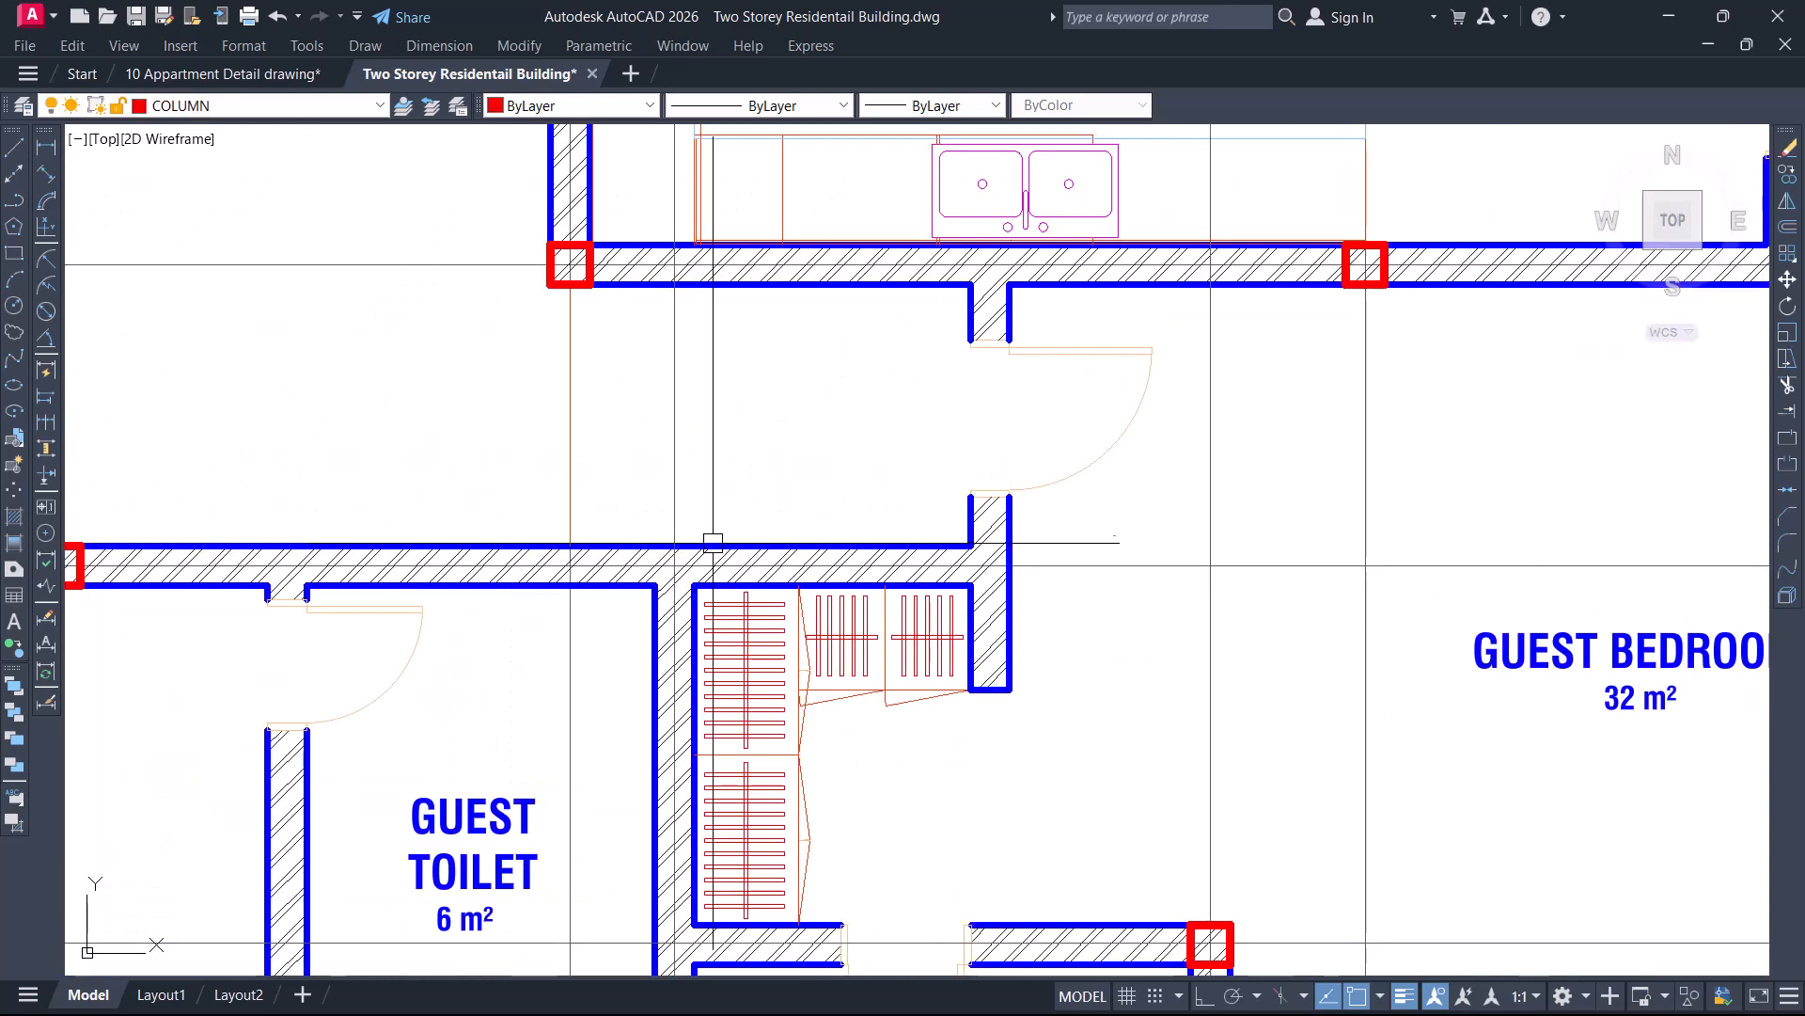
{"action": "type", "text": "l"}
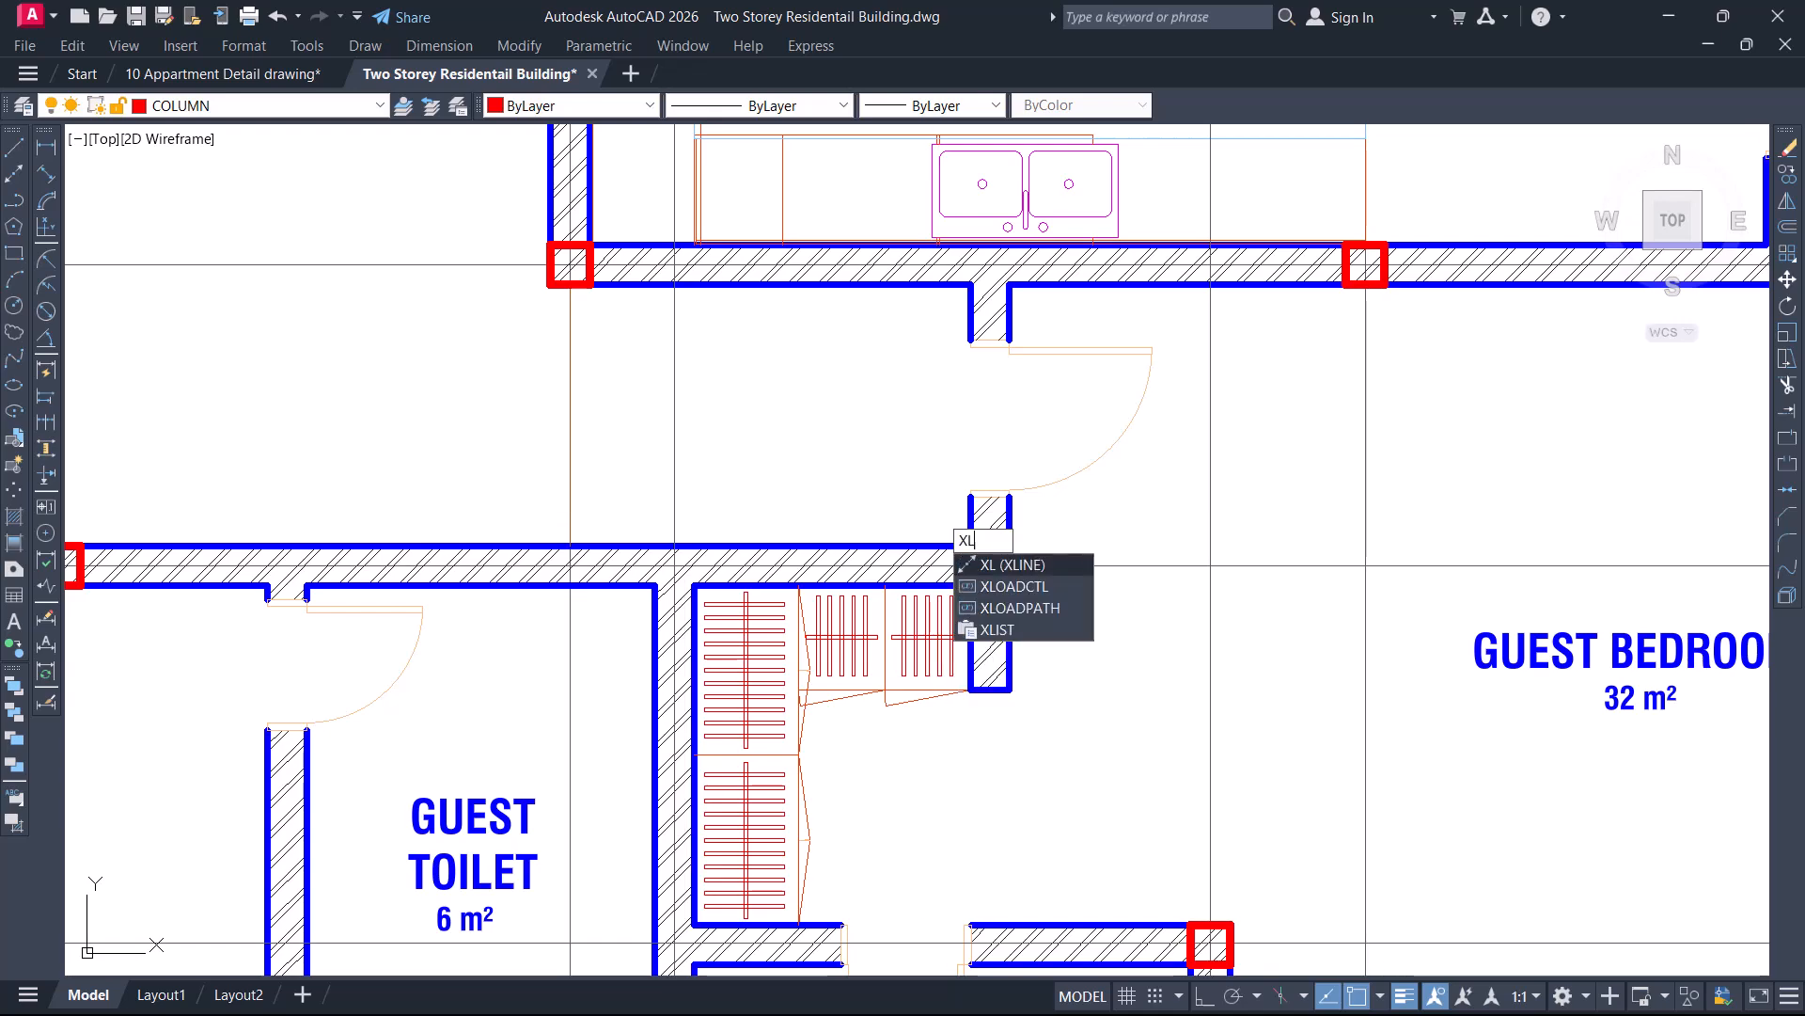
{"action": "key", "text": "Return"}
{"action": "type", "text": "V"}
{"action": "key", "text": "Return"}
{"action": "scroll", "coordinate": [959, 649], "scroll_direction": "up", "scroll_amount": 5}
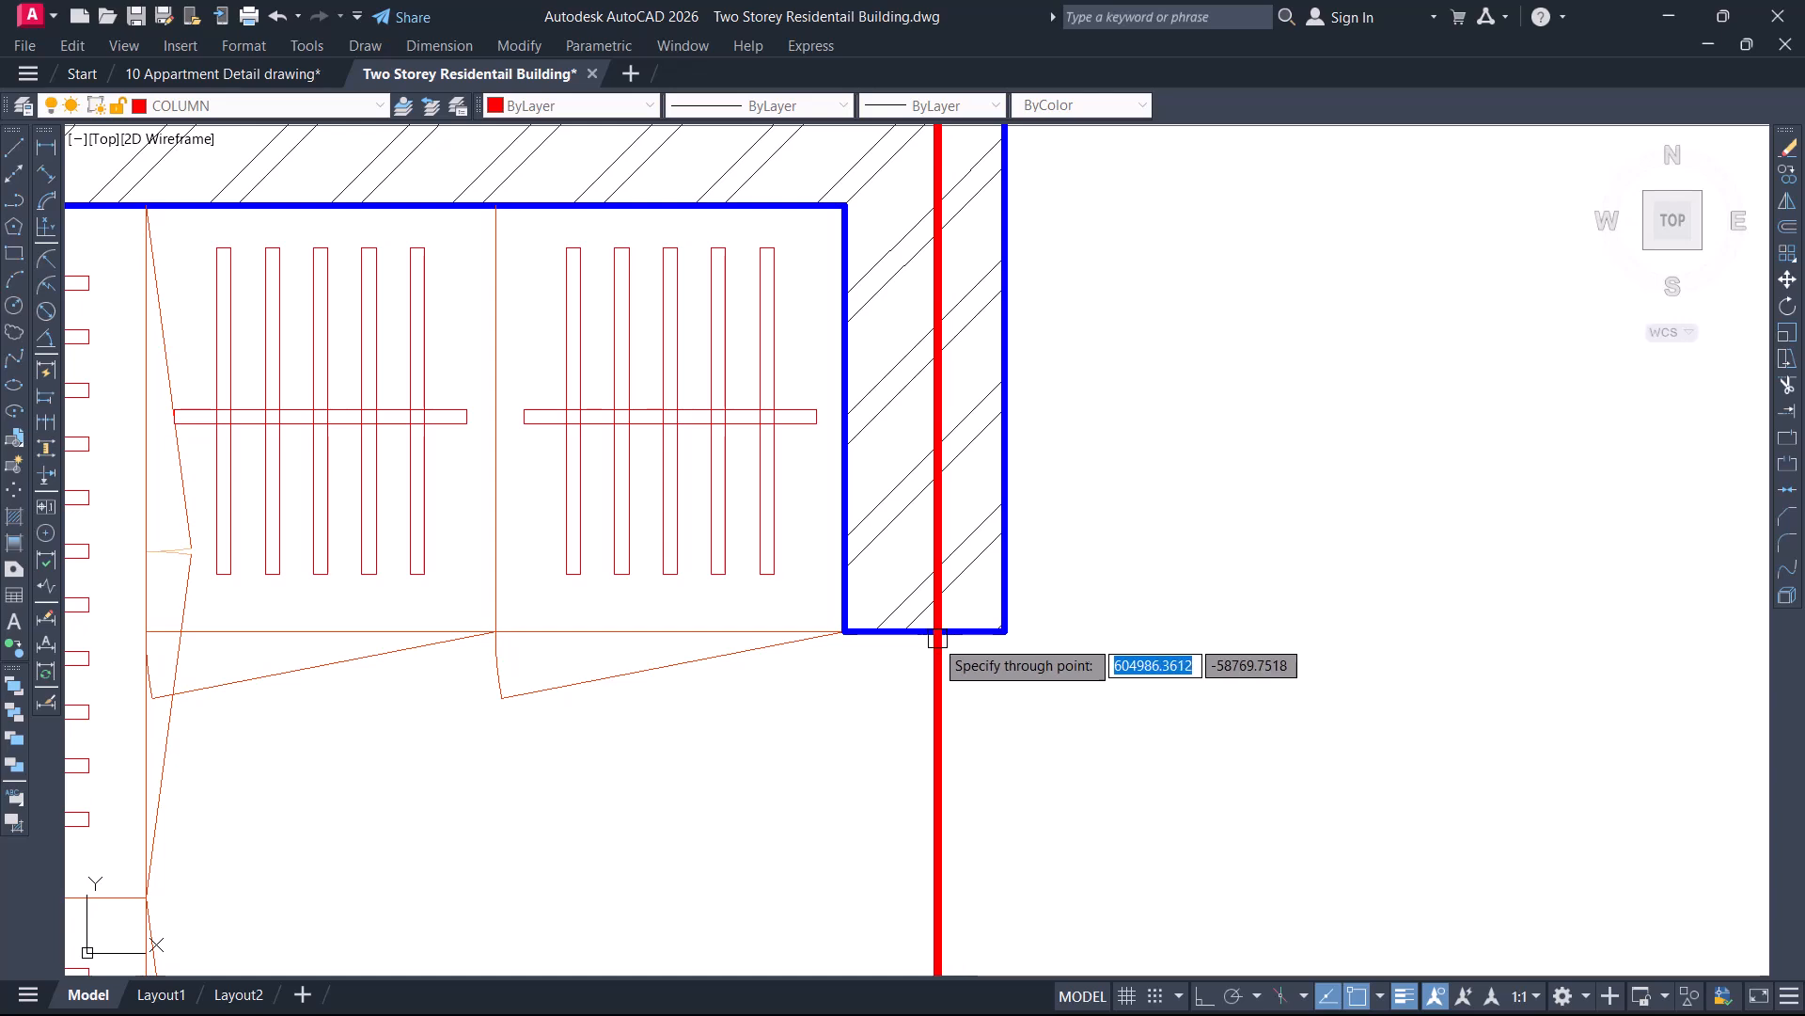
{"action": "left_click", "coordinate": [924, 663]}
{"action": "key", "text": "Return"}
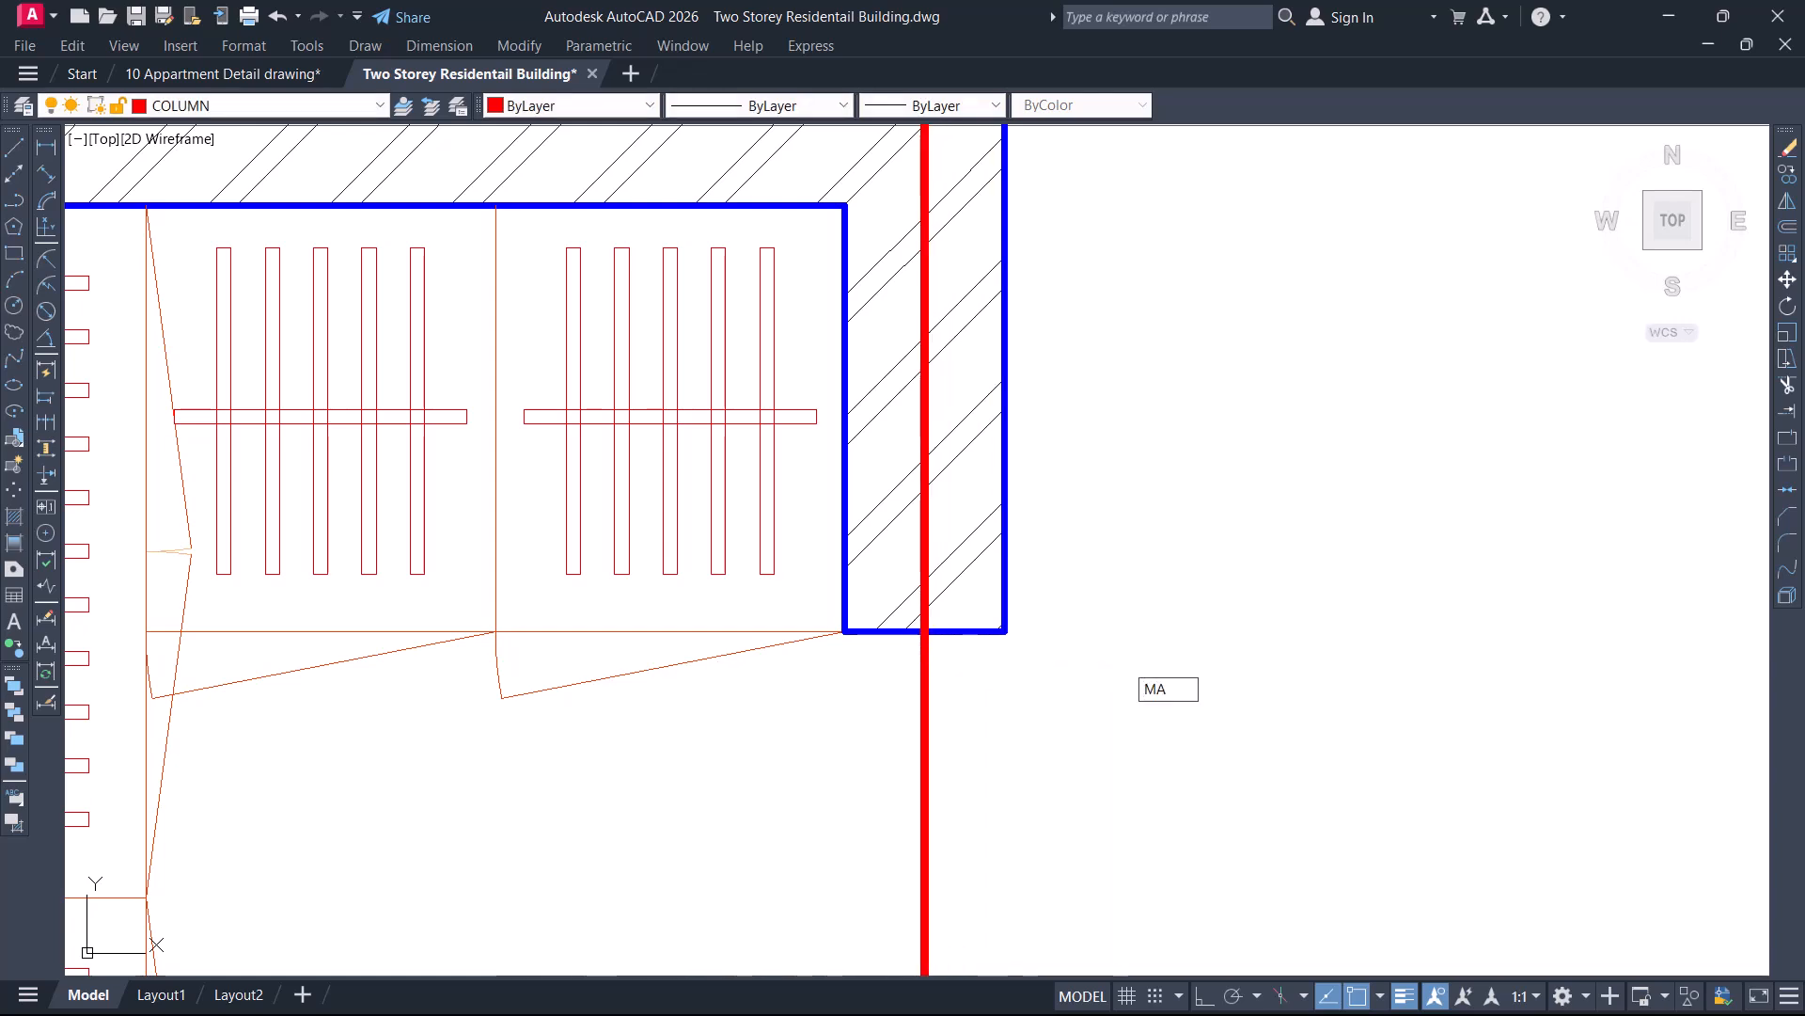
Match the construction line at the wardrobe wall to the properties of an existing grid line
{"action": "scroll", "coordinate": [1058, 646], "scroll_direction": "down", "scroll_amount": 2}
{"action": "left_click", "coordinate": [173, 240]}
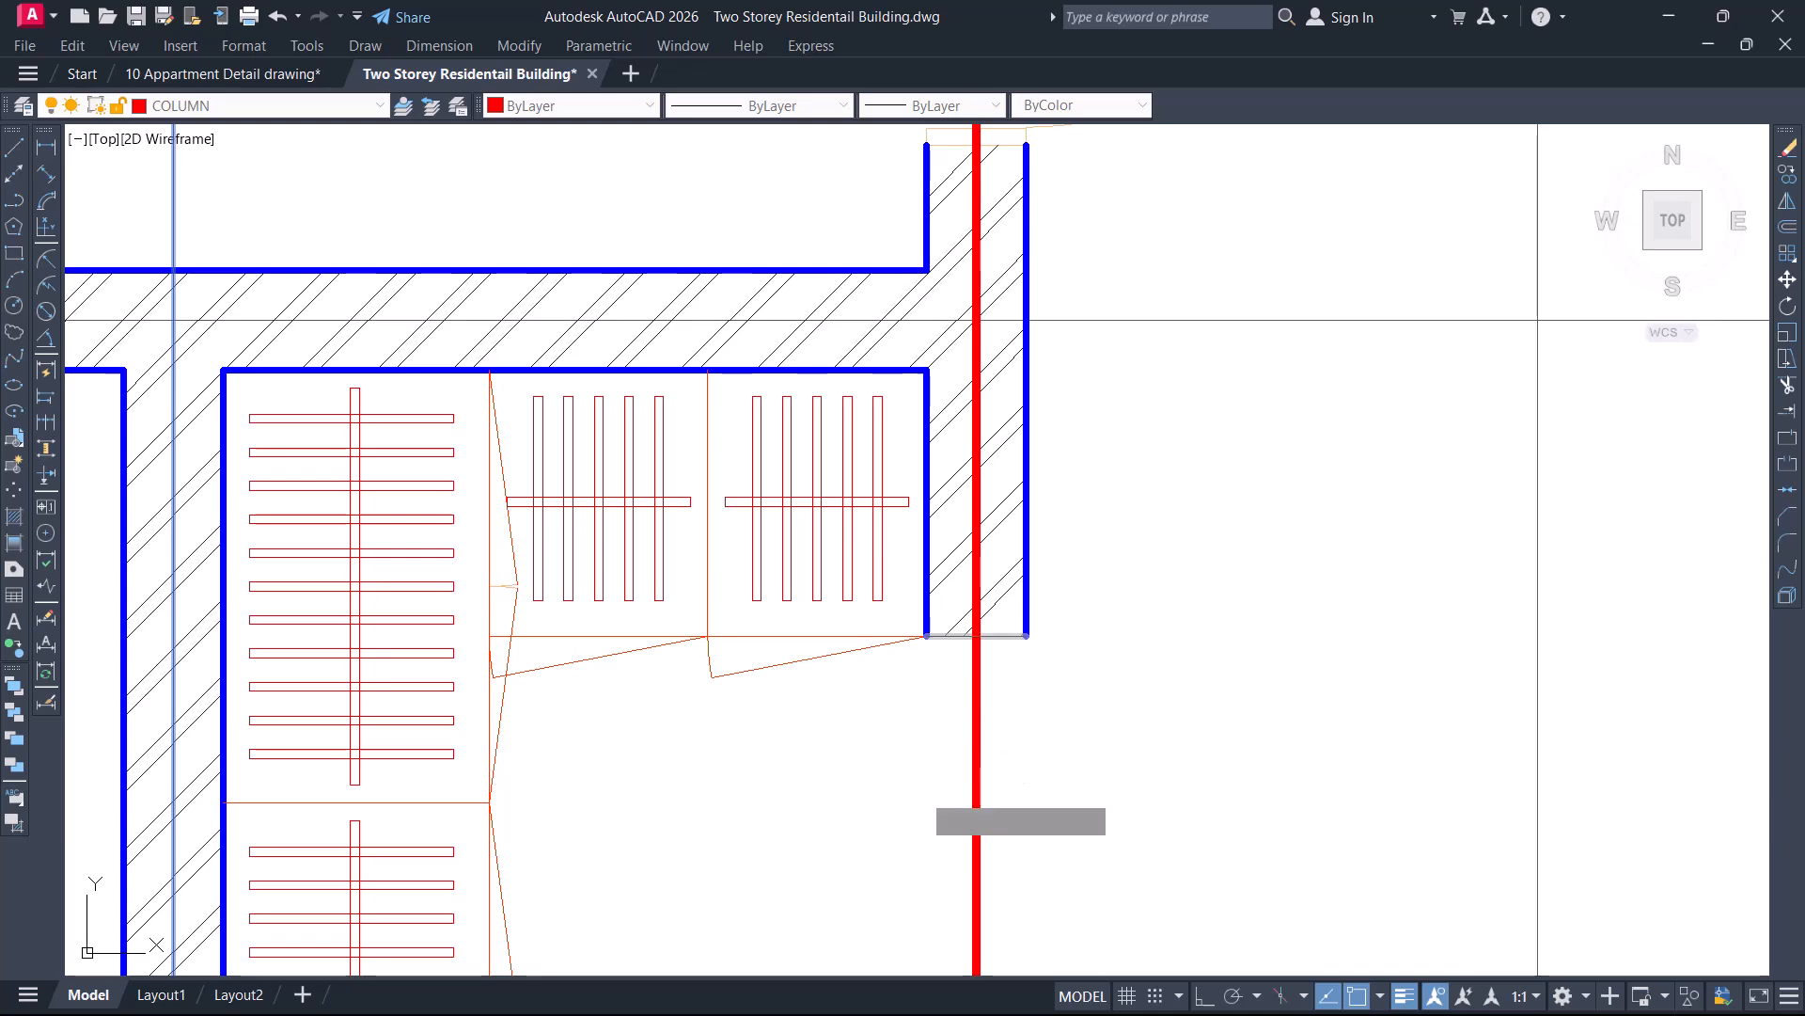
{"action": "scroll", "coordinate": [1023, 794], "scroll_direction": "down", "scroll_amount": 4}
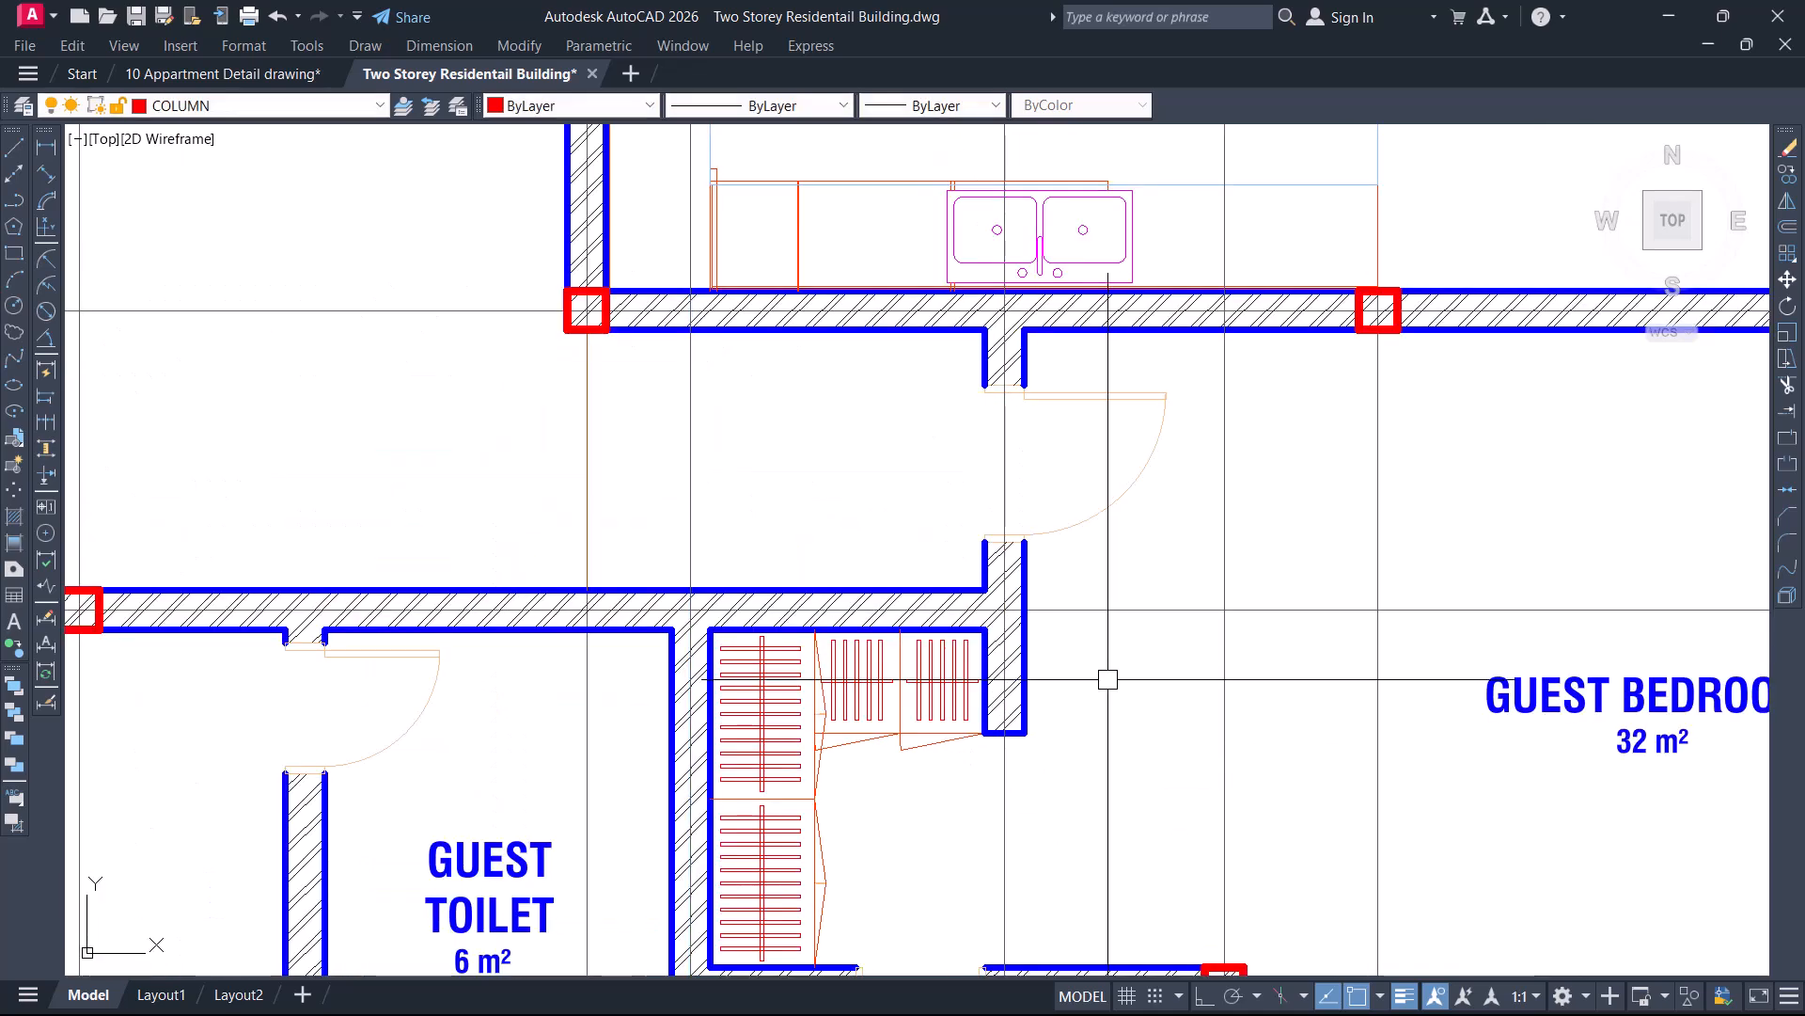
Copy the column at the kitchen's lower-left corner to the grid intersection at the wall junction beside guest bedroom 1's door
{"action": "scroll", "coordinate": [1108, 677], "scroll_direction": "down", "scroll_amount": 2}
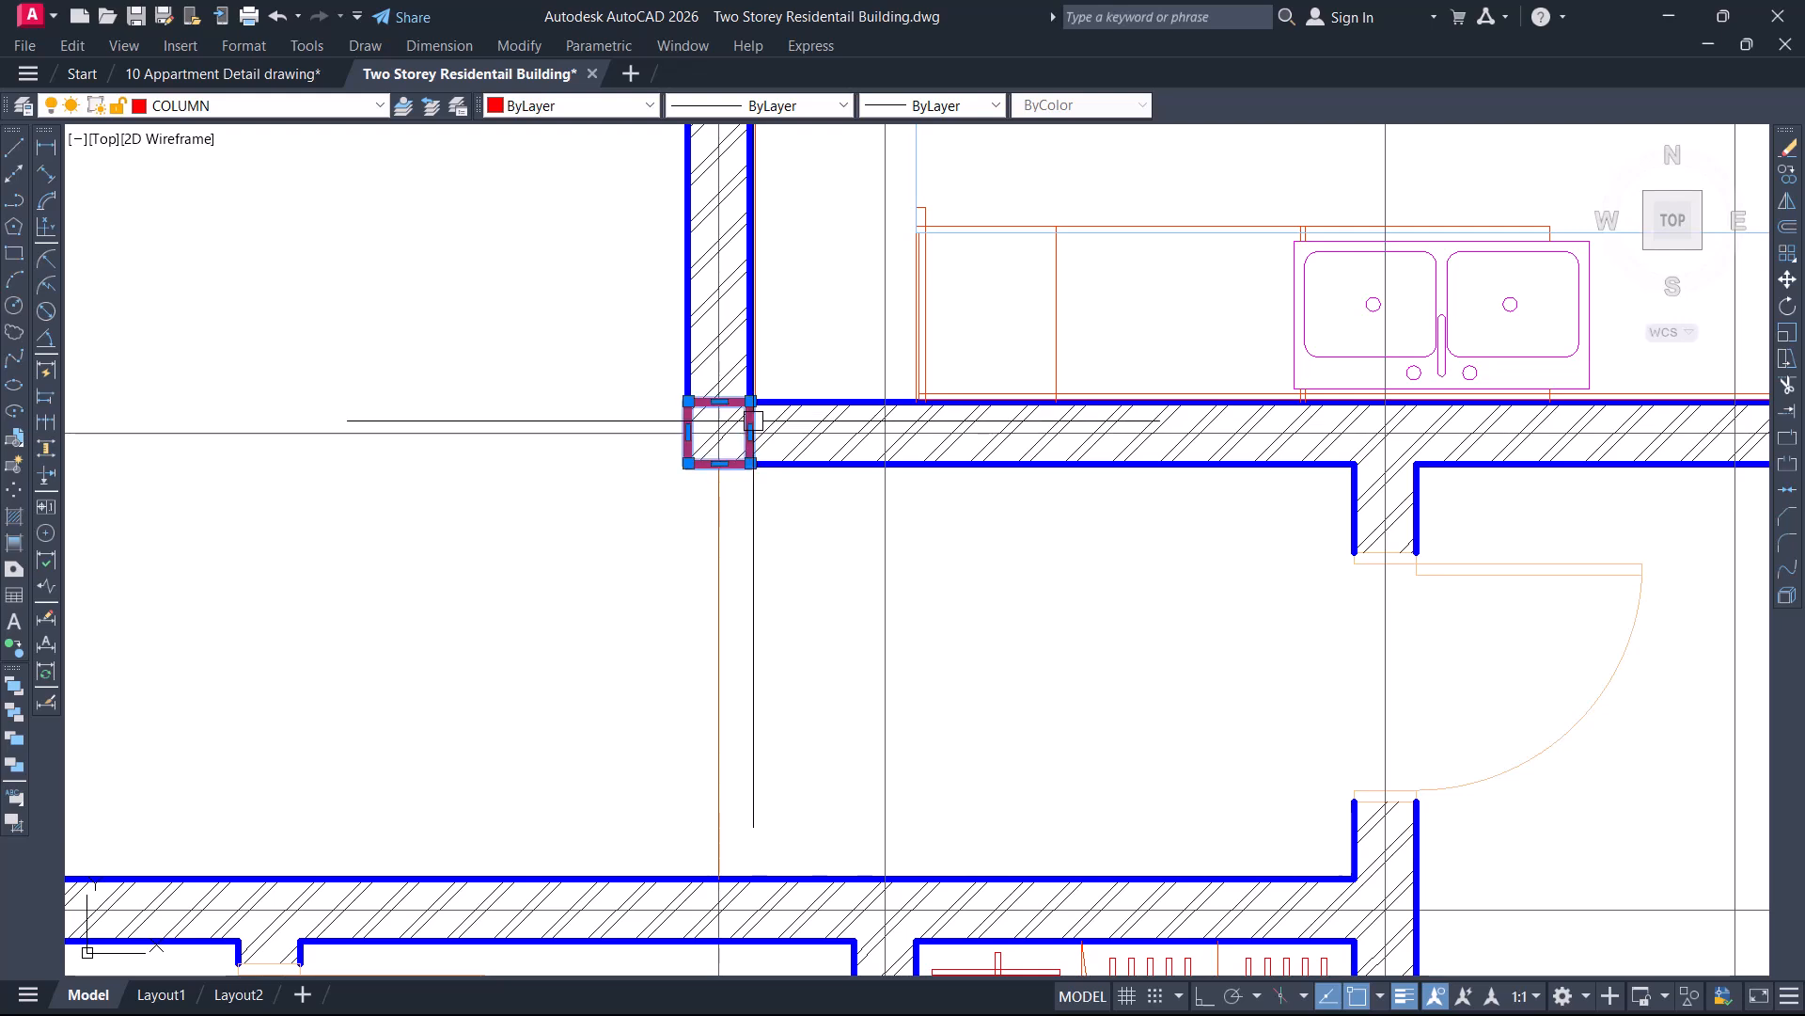
{"action": "left_click", "coordinate": [761, 415]}
{"action": "key", "text": "Return"}
{"action": "scroll", "coordinate": [722, 432], "scroll_direction": "up", "scroll_amount": 4}
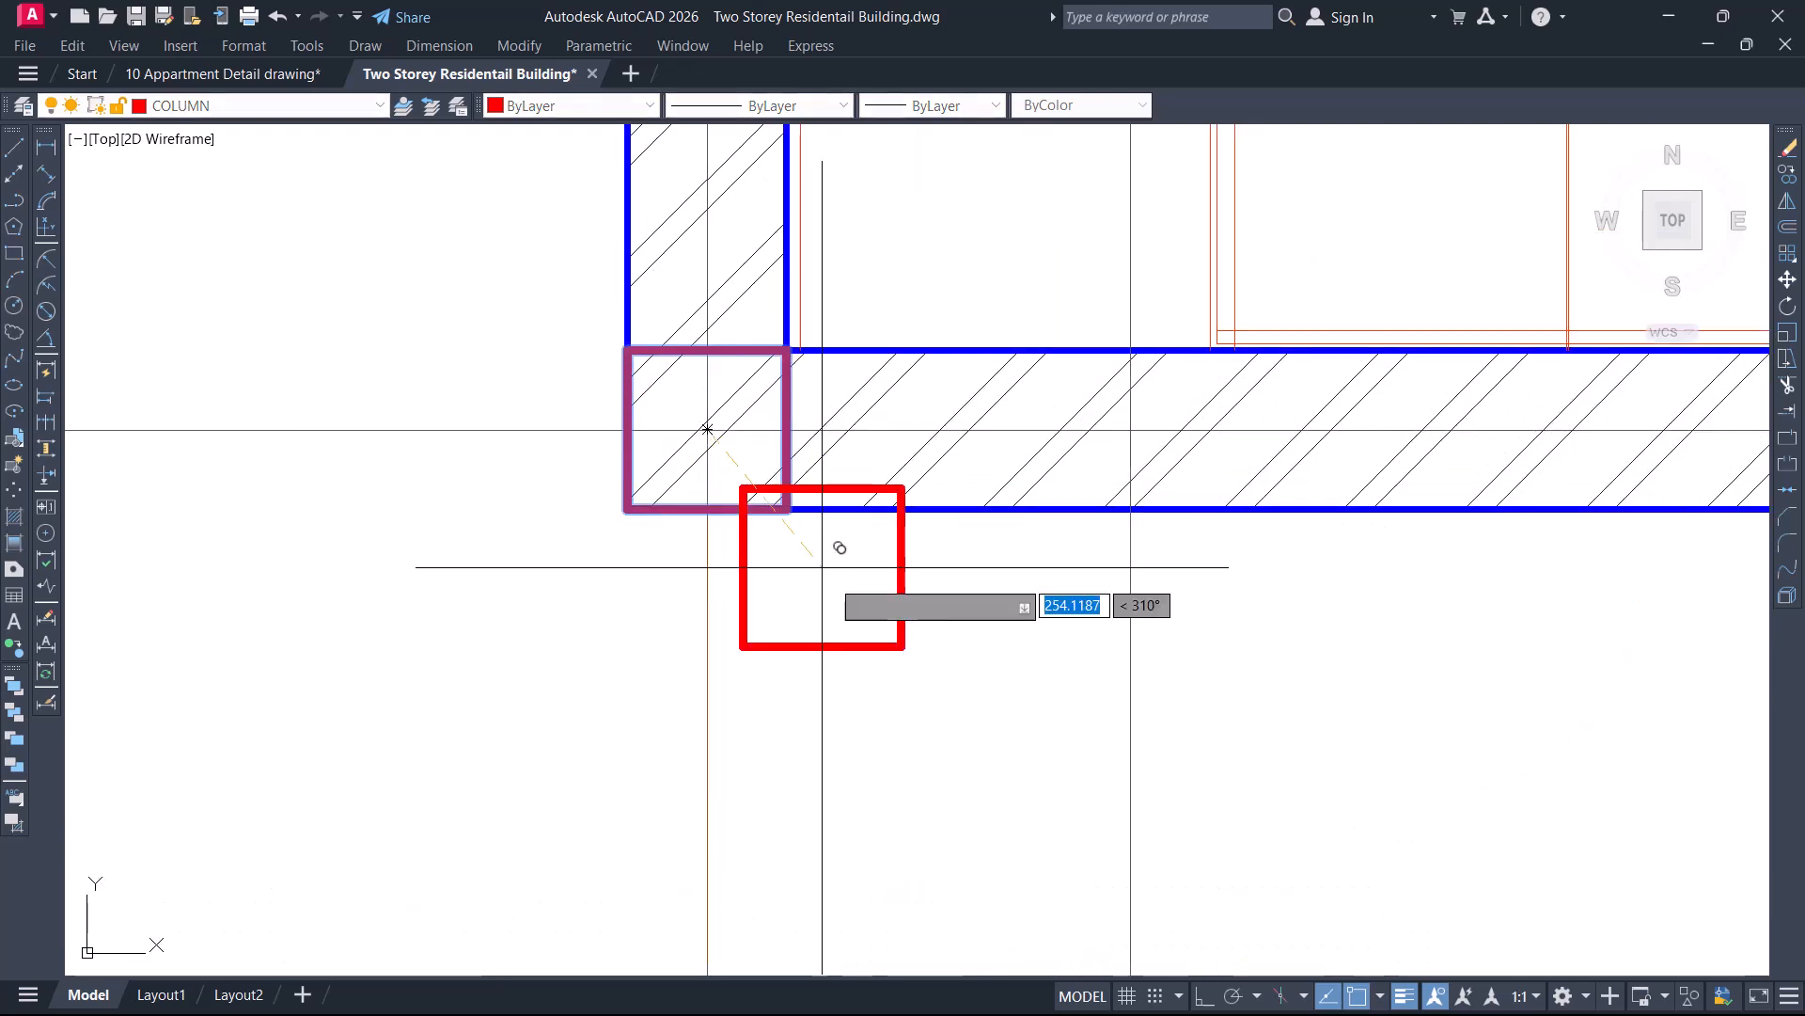
{"action": "scroll", "coordinate": [822, 567], "scroll_direction": "down", "scroll_amount": 6}
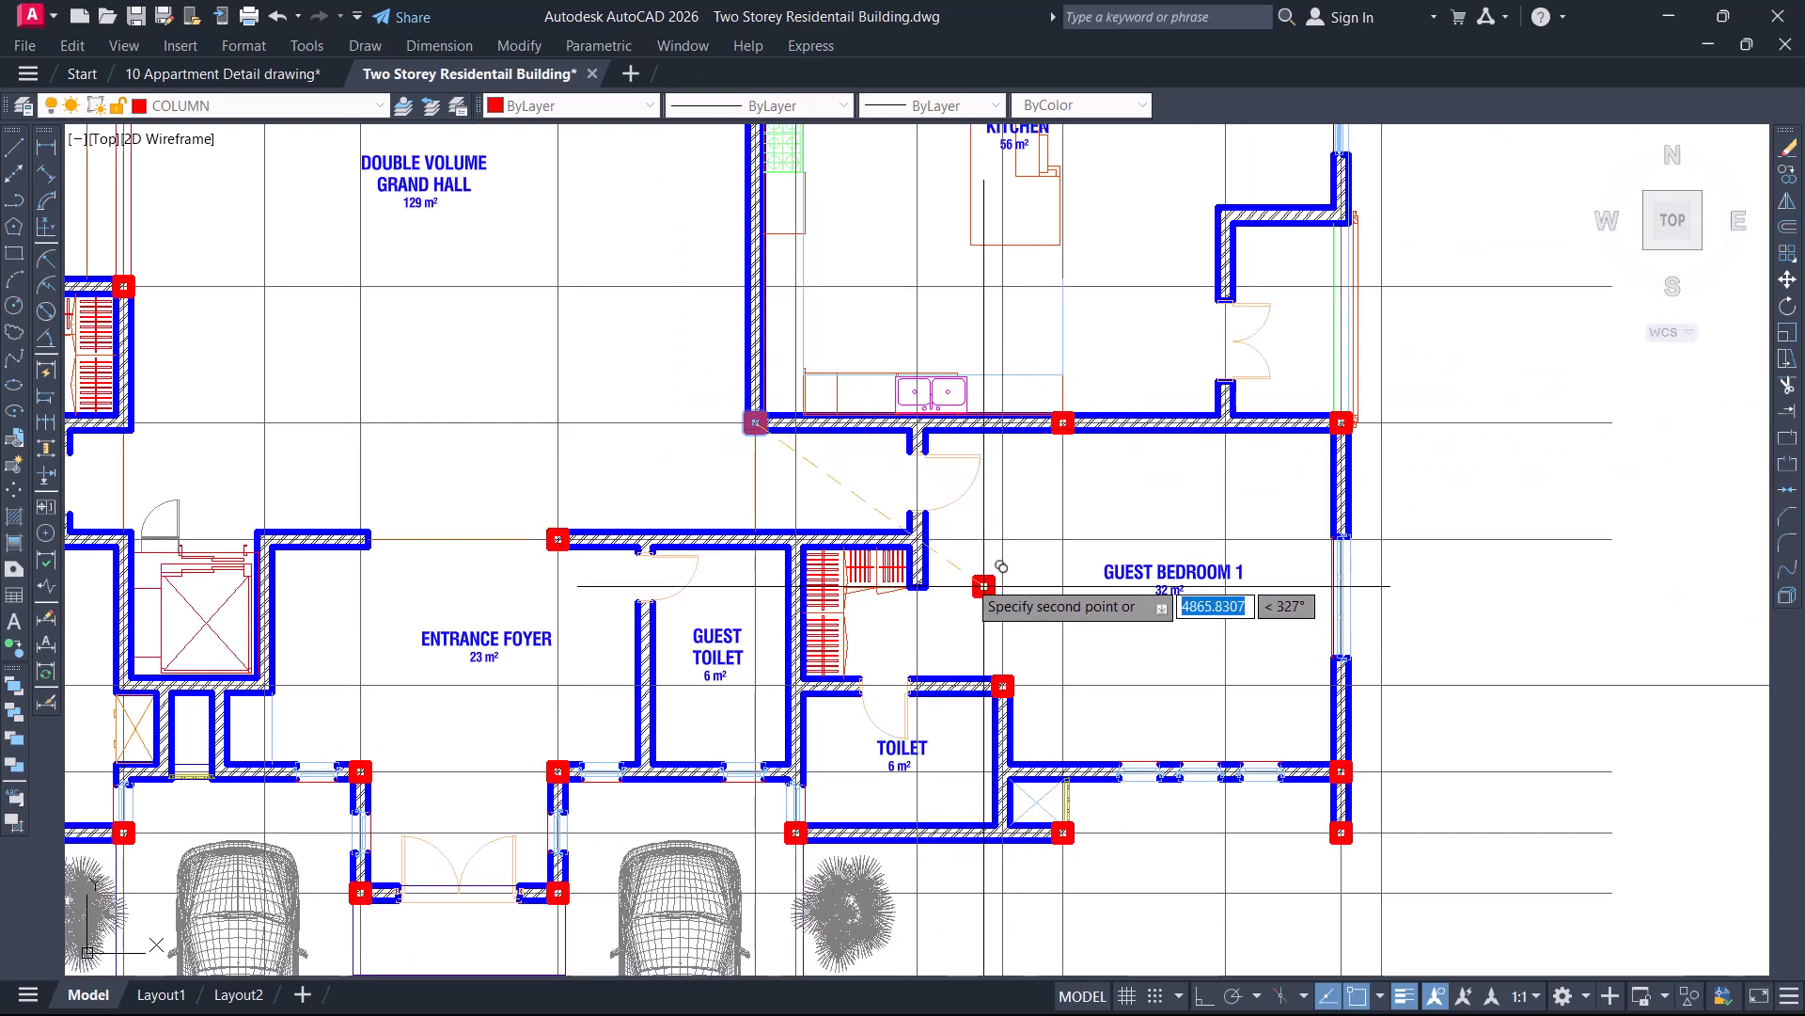
{"action": "scroll", "coordinate": [928, 545], "scroll_direction": "up", "scroll_amount": 6}
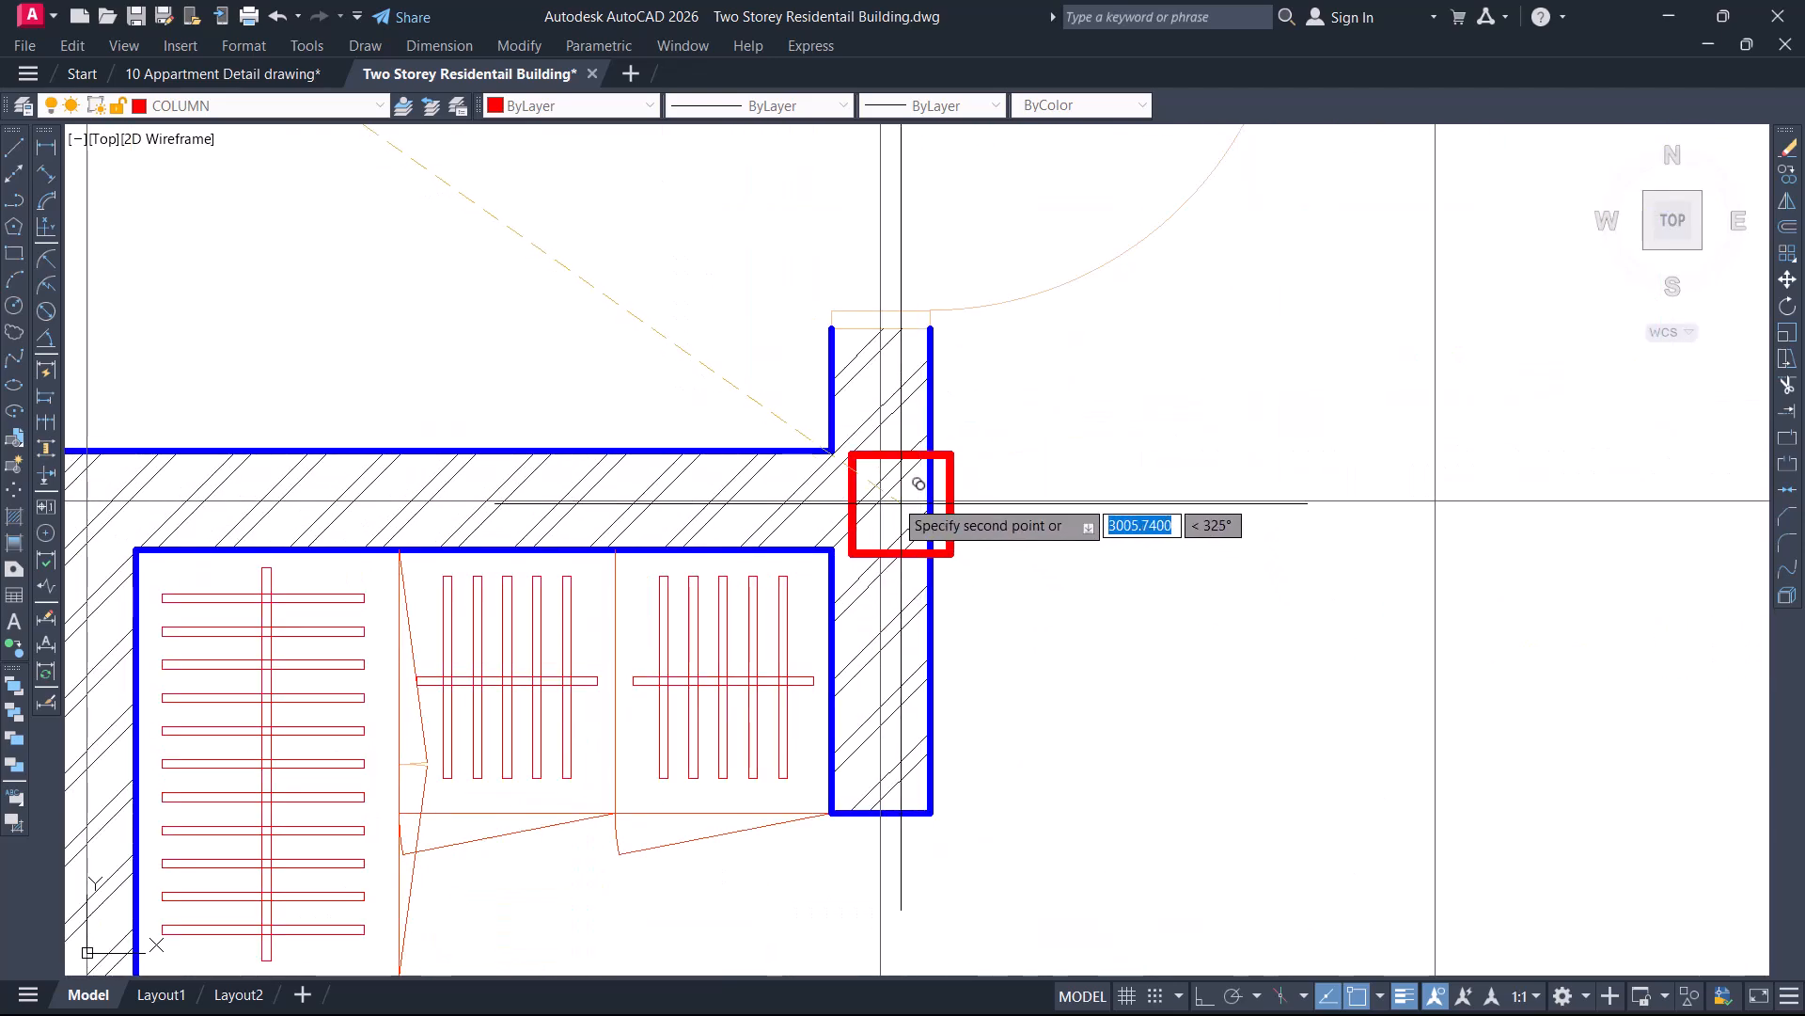
{"action": "scroll", "coordinate": [898, 513], "scroll_direction": "up", "scroll_amount": 3}
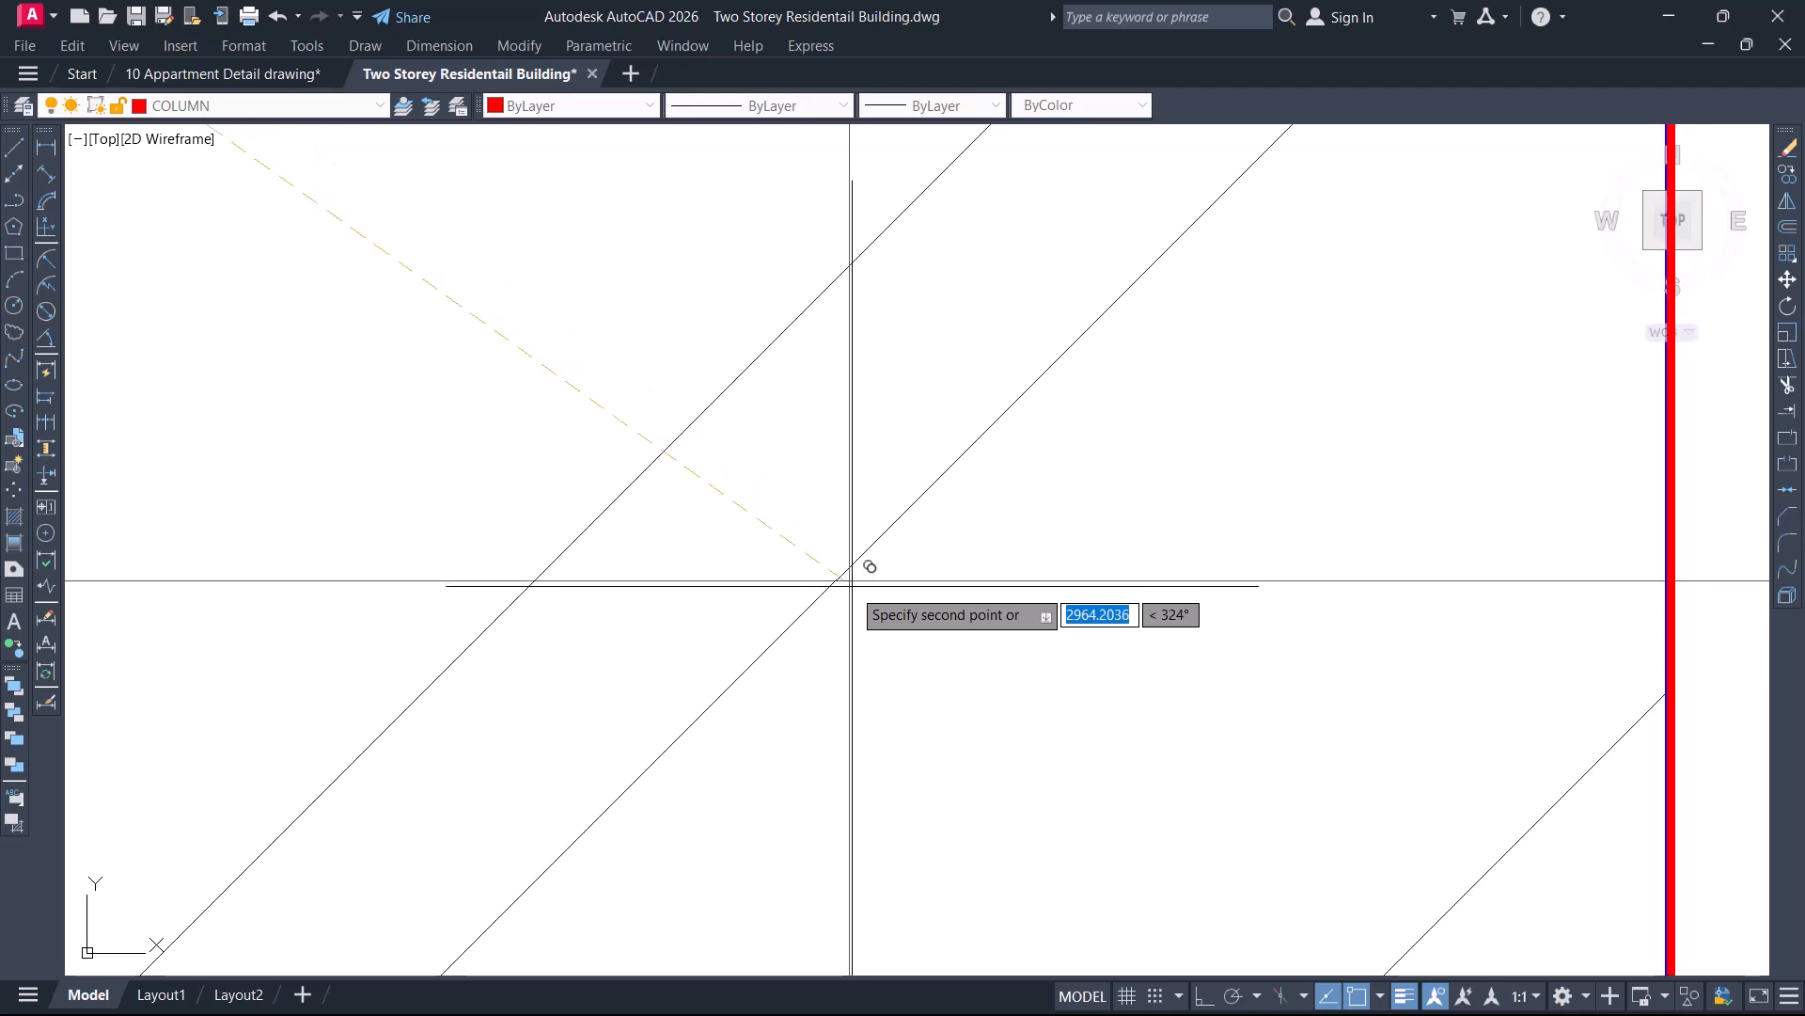
{"action": "scroll", "coordinate": [867, 562], "scroll_direction": "down", "scroll_amount": 12}
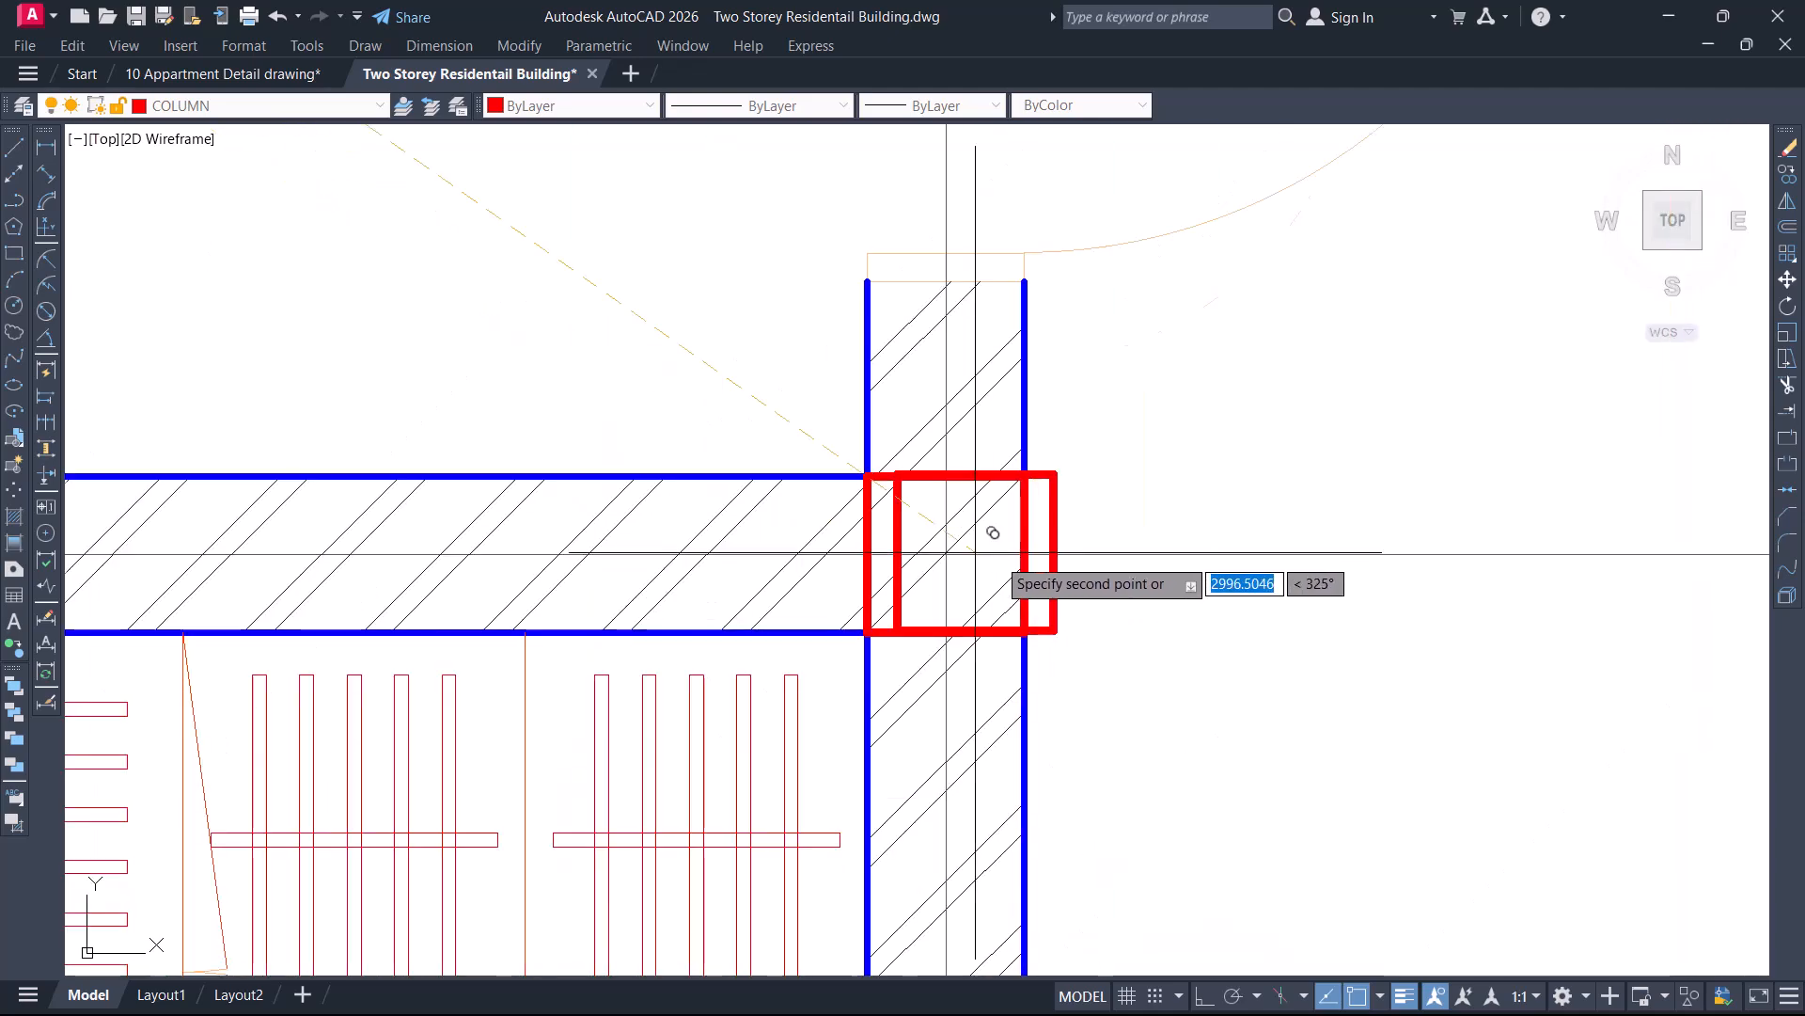
{"action": "key", "text": "Escape"}
{"action": "scroll", "coordinate": [1154, 573], "scroll_direction": "down", "scroll_amount": 2}
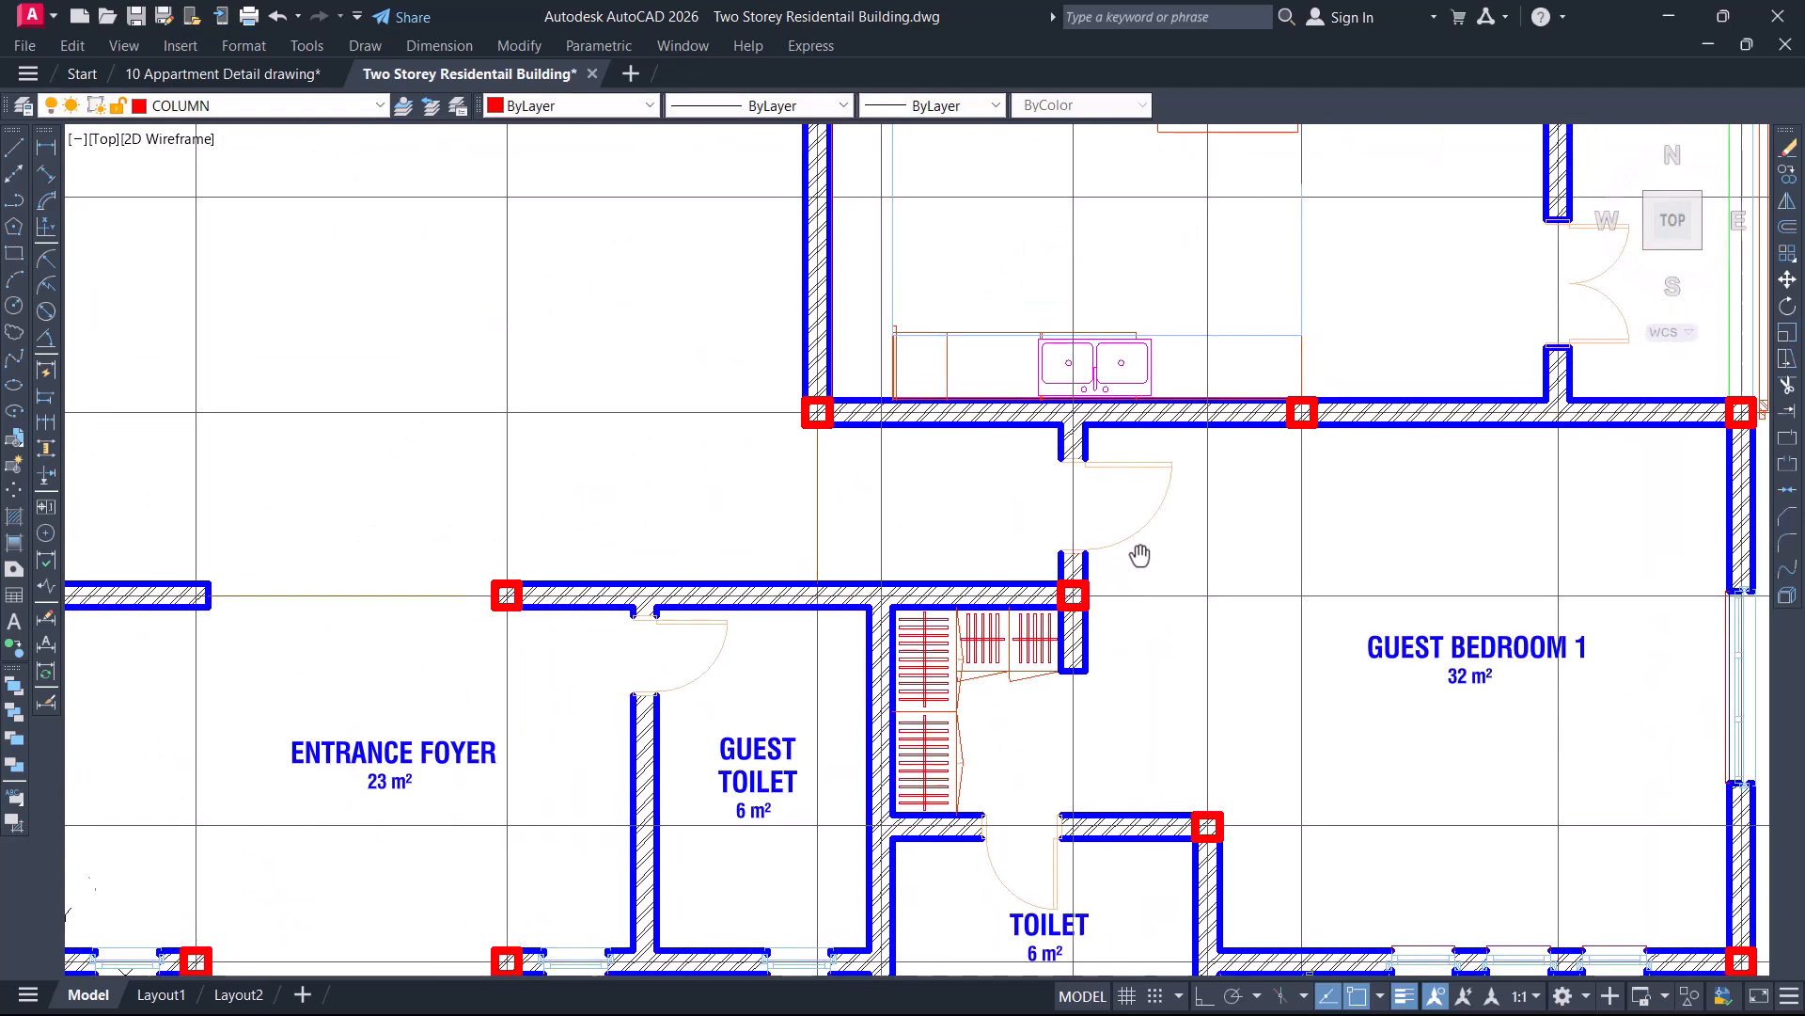
Examine the walls around the entrance foyer and guest toilet for further column and grid line positions
{"action": "scroll", "coordinate": [1113, 576], "scroll_direction": "down", "scroll_amount": 2}
{"action": "middle_click_drag", "start_coordinate": [937, 630], "coordinate": [1039, 488]}
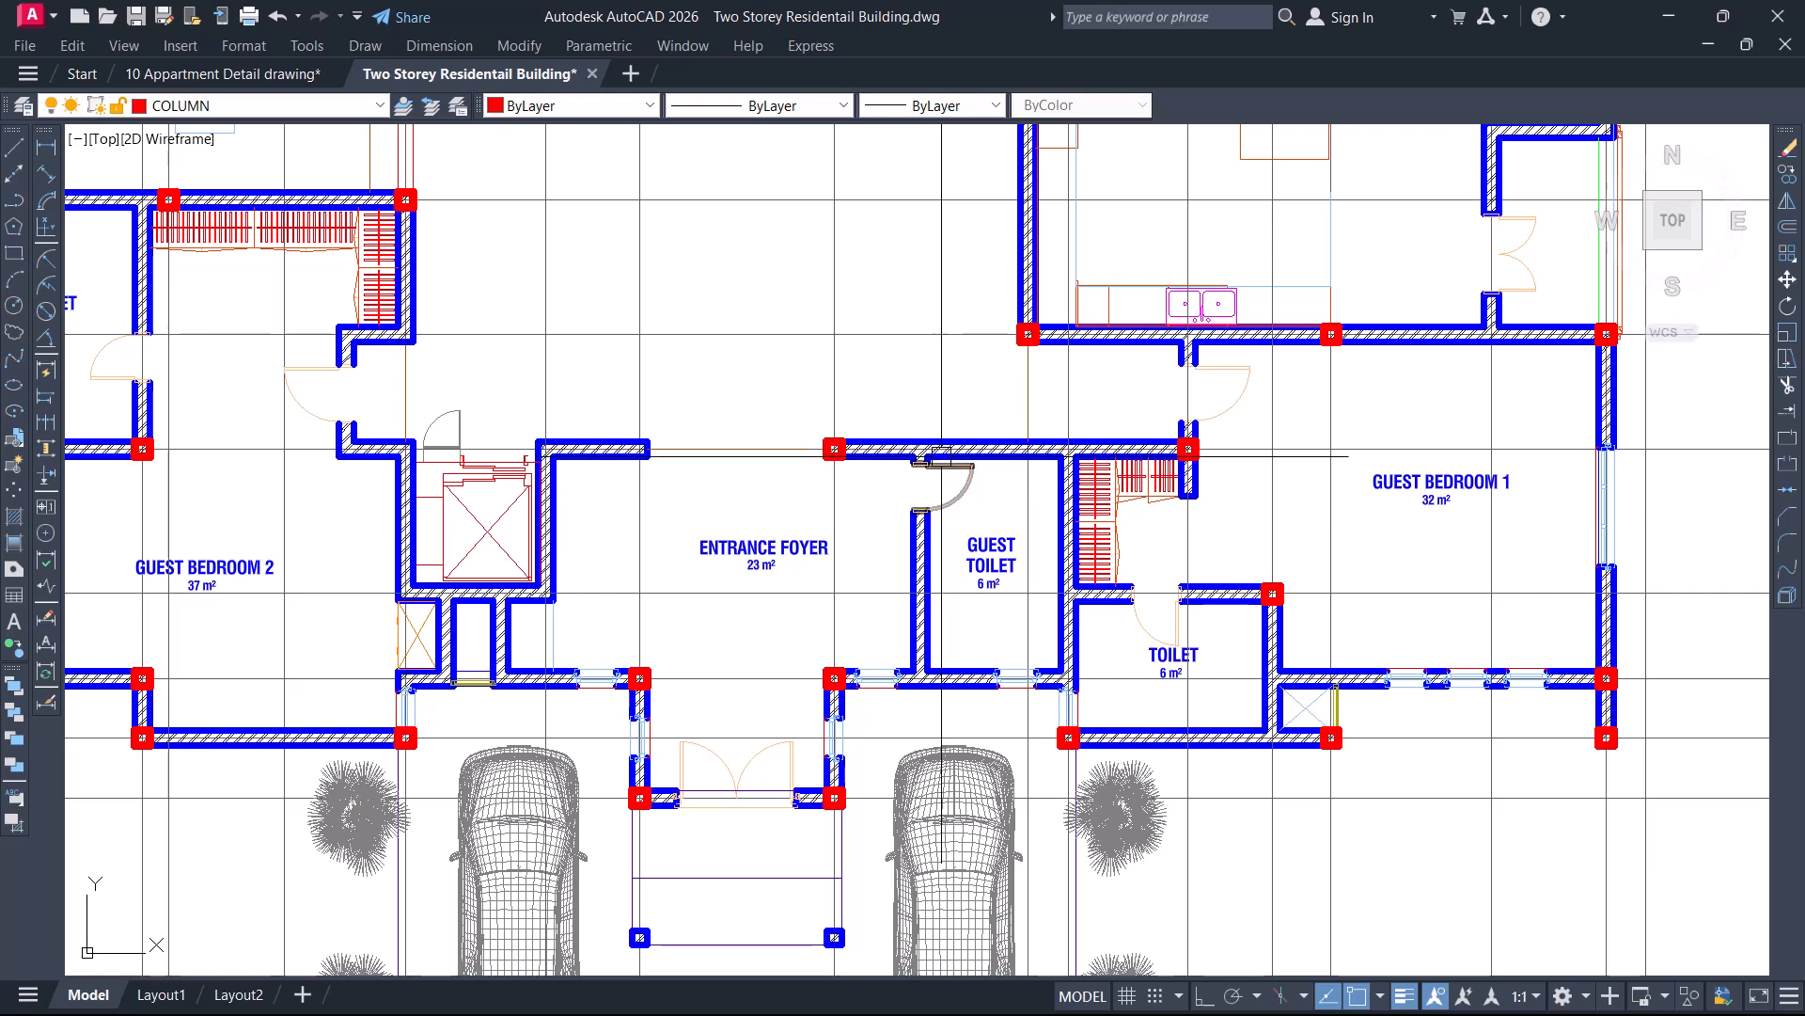
{"action": "scroll", "coordinate": [605, 489], "scroll_direction": "up", "scroll_amount": 2}
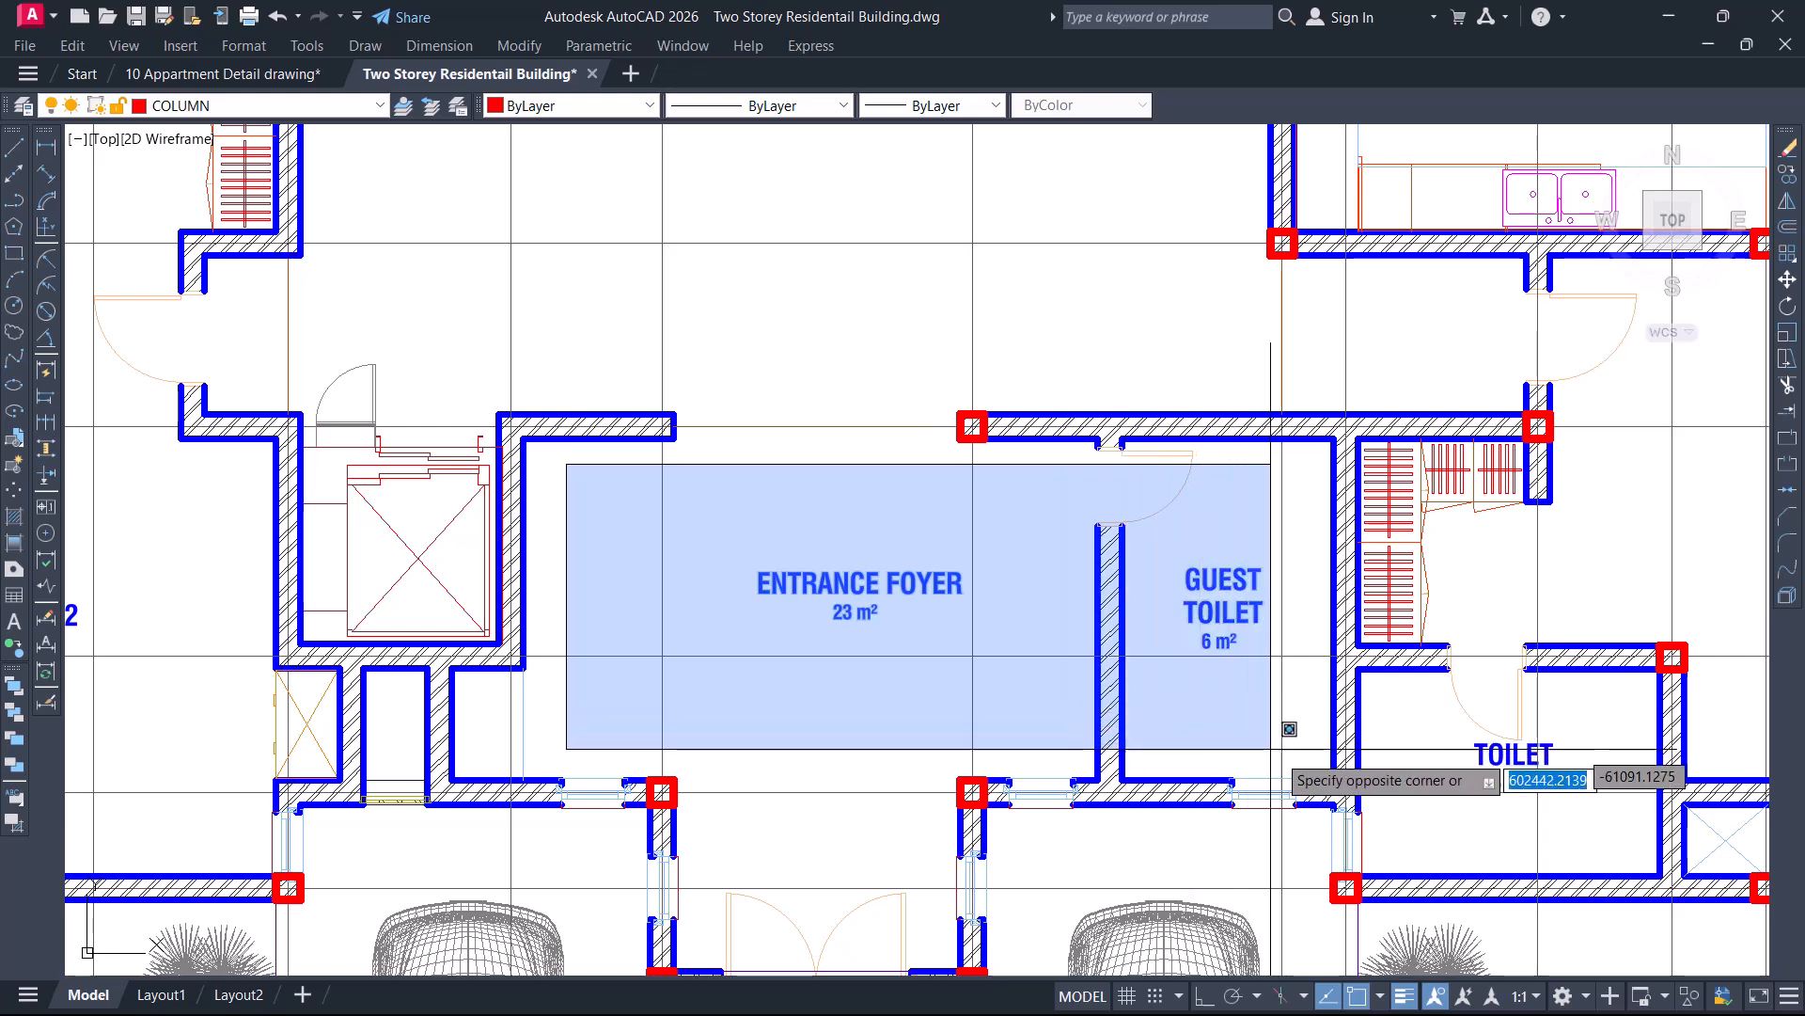
{"action": "key", "text": "Escape"}
{"action": "scroll", "coordinate": [874, 621], "scroll_direction": "up", "scroll_amount": 2}
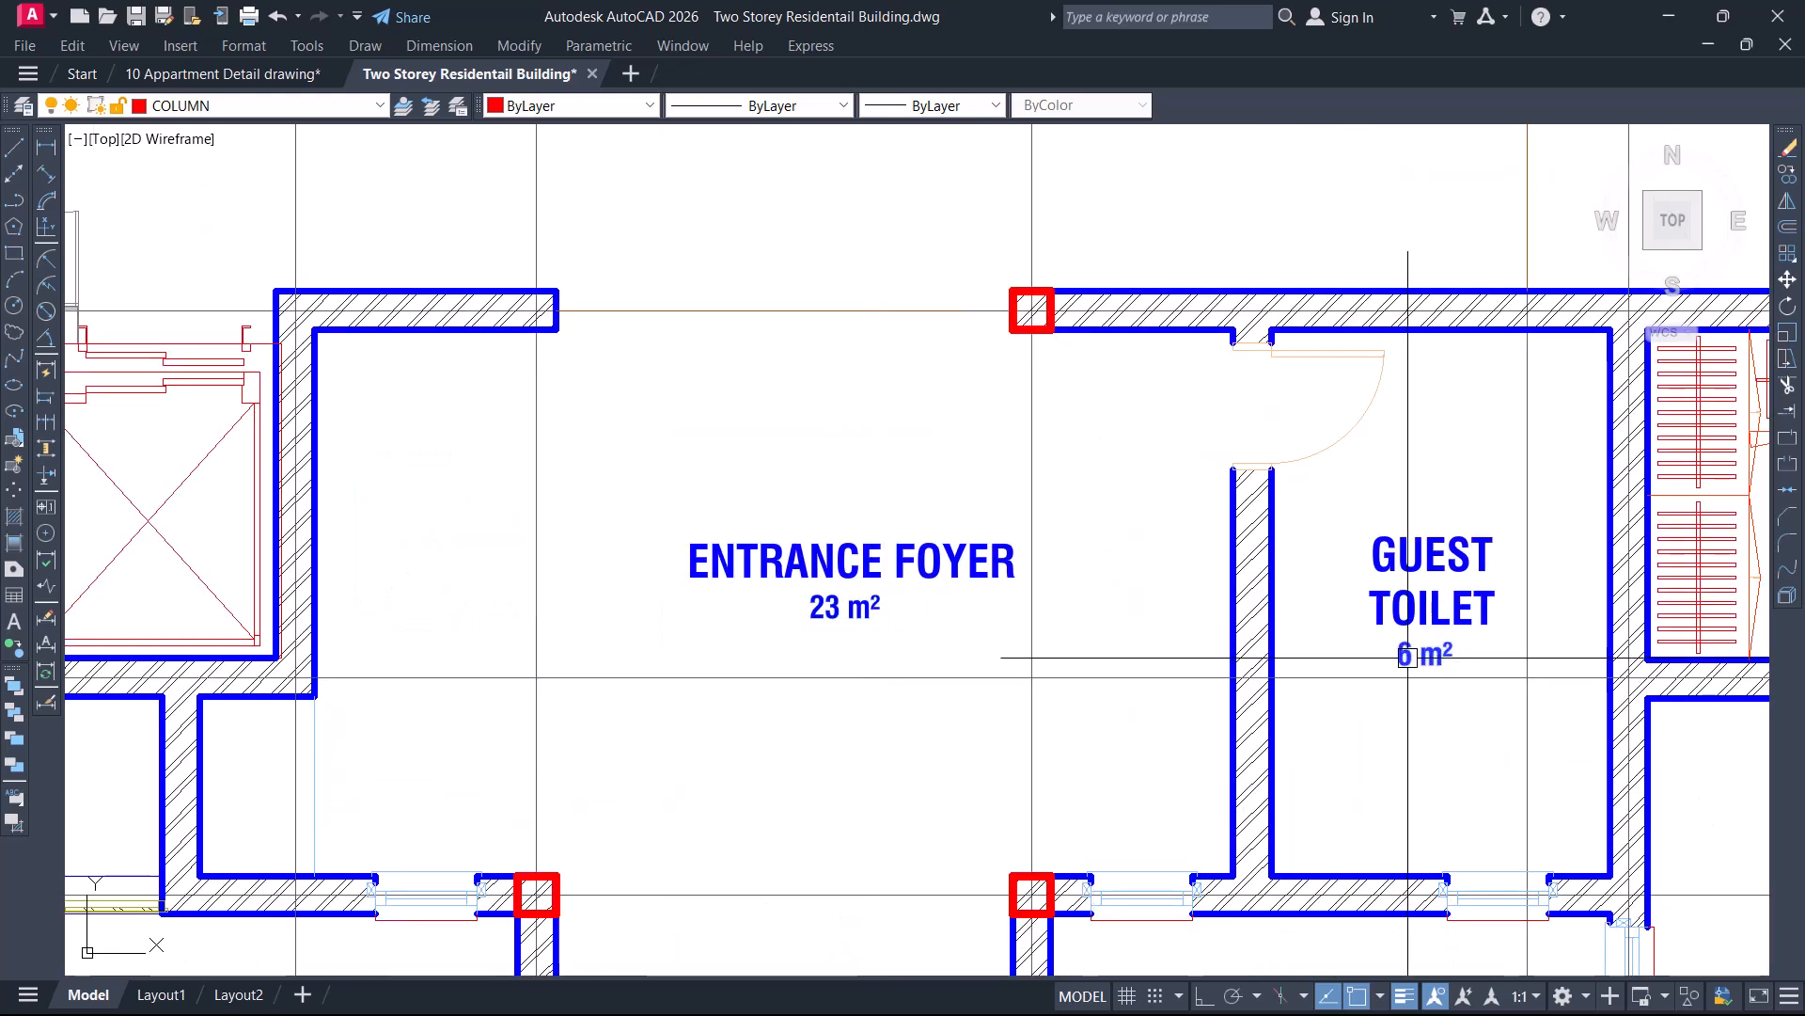
{"action": "left_click", "coordinate": [383, 374]}
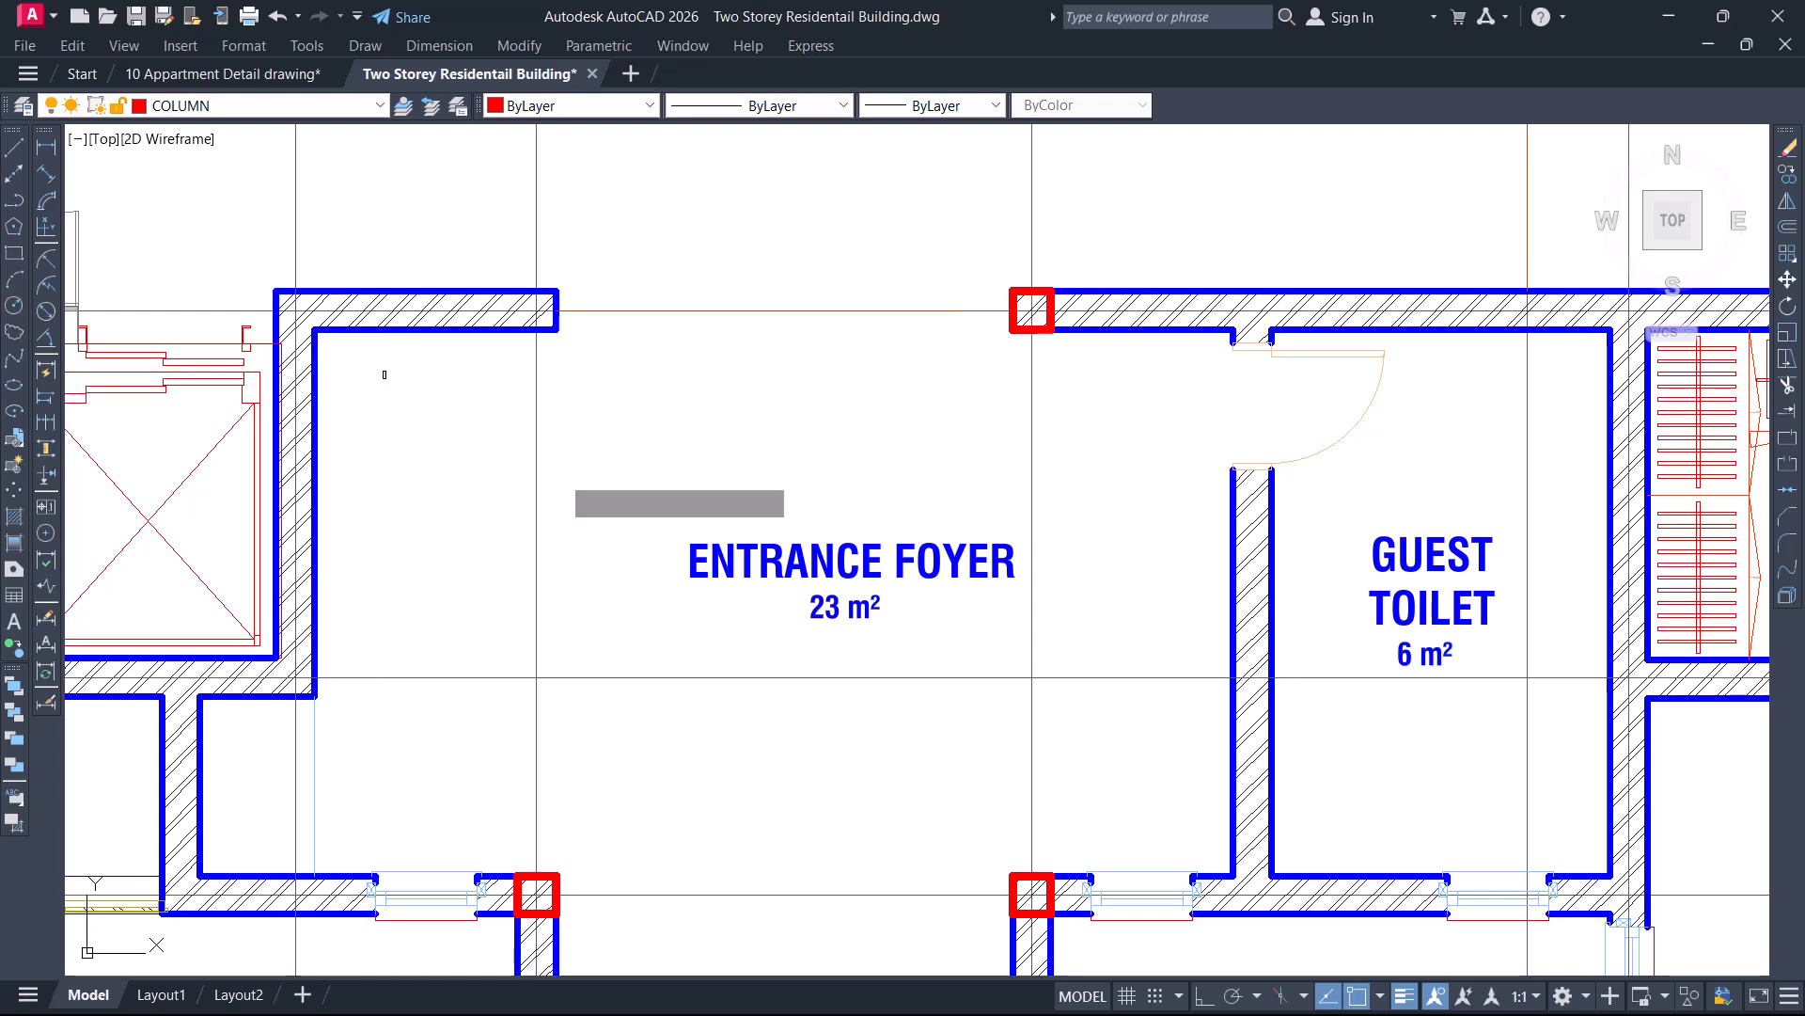
{"action": "scroll", "coordinate": [652, 483], "scroll_direction": "down", "scroll_amount": 4}
{"action": "left_click", "coordinate": [653, 483]}
{"action": "scroll", "coordinate": [894, 635], "scroll_direction": "up", "scroll_amount": 2}
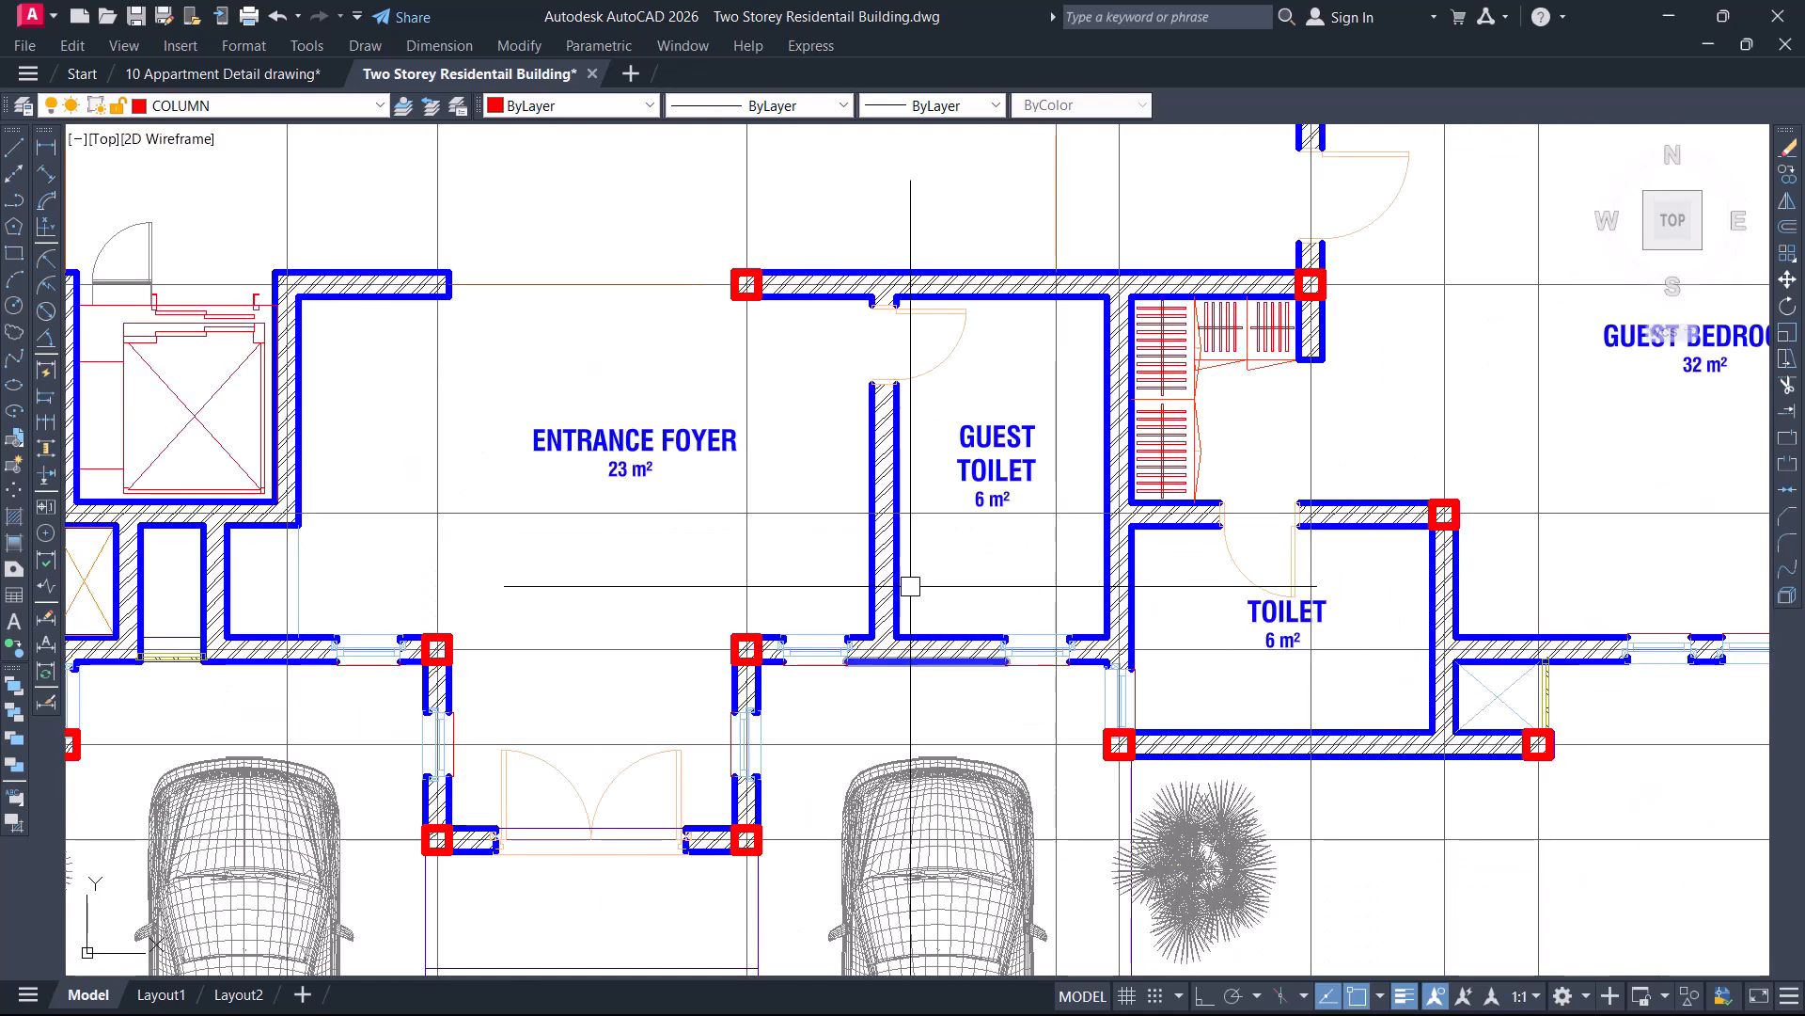
Draw a horizontal helper line across the wall between the entrance foyer and the guest toilet, from face to face
{"action": "type", "text": "l"}
{"action": "key", "text": "space"}
{"action": "scroll", "coordinate": [889, 512], "scroll_direction": "up", "scroll_amount": 2}
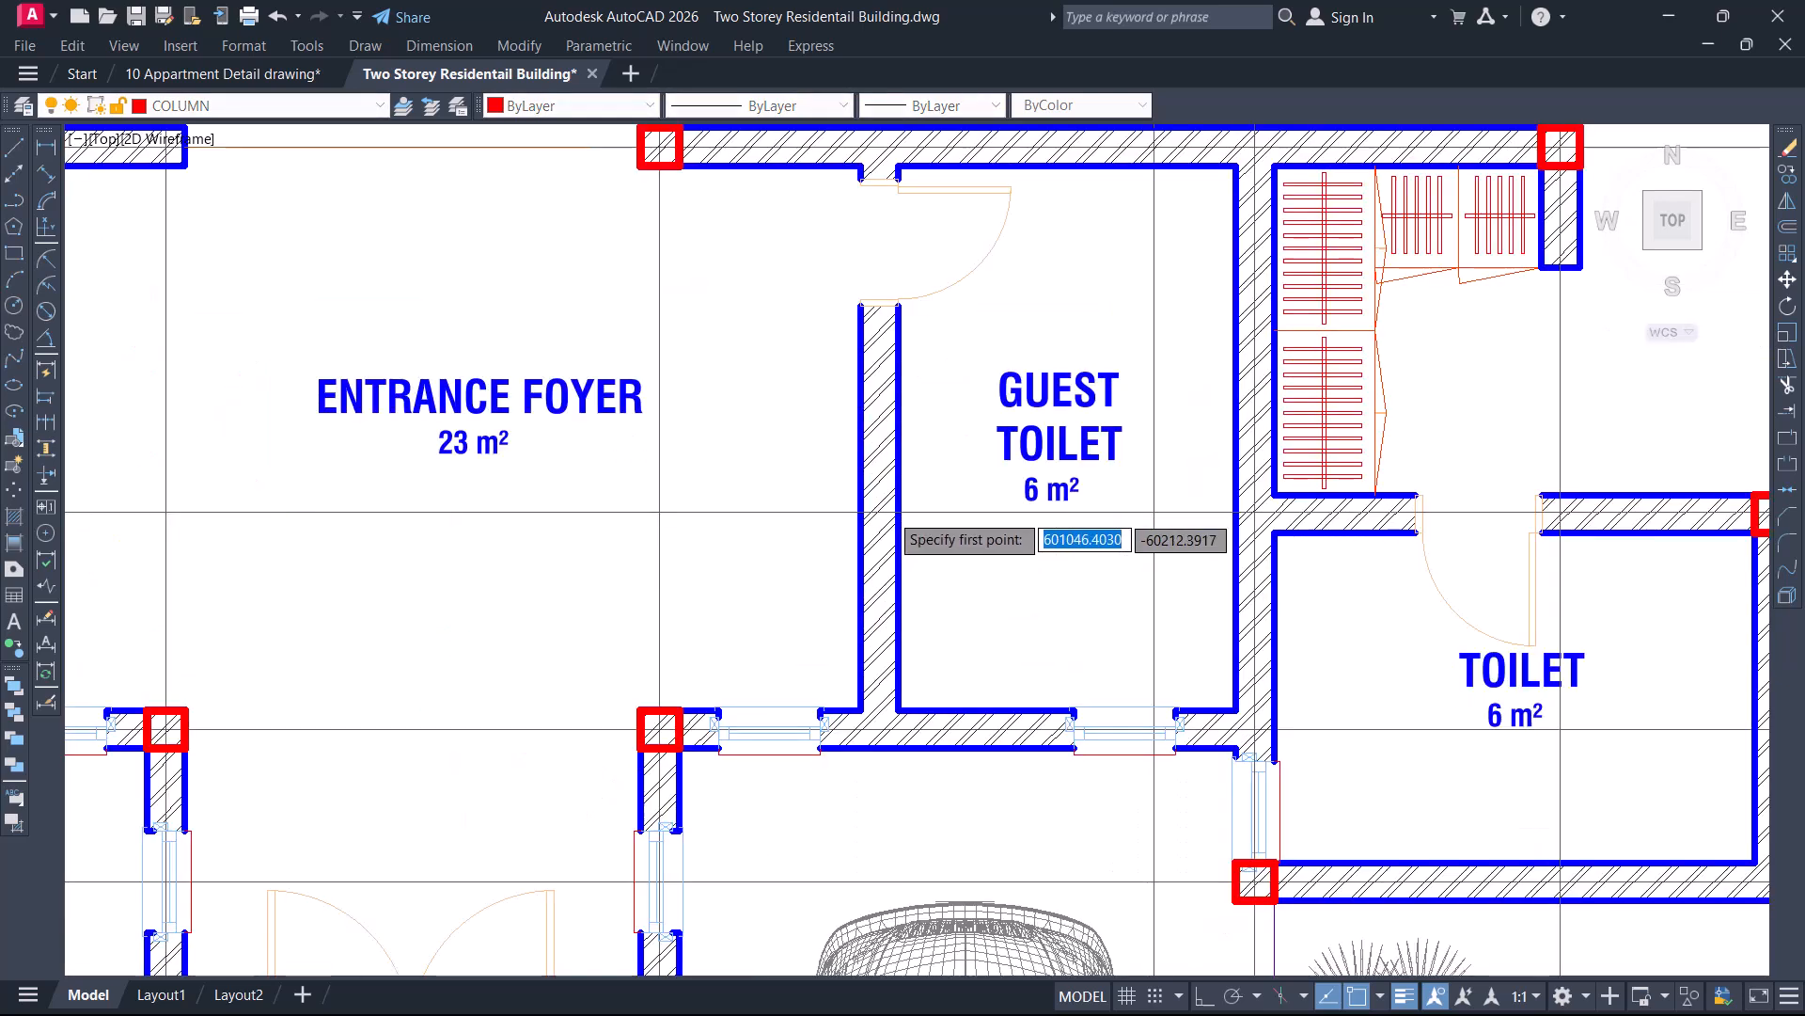
{"action": "scroll", "coordinate": [884, 514], "scroll_direction": "up", "scroll_amount": 2}
{"action": "scroll", "coordinate": [837, 508], "scroll_direction": "up", "scroll_amount": 2}
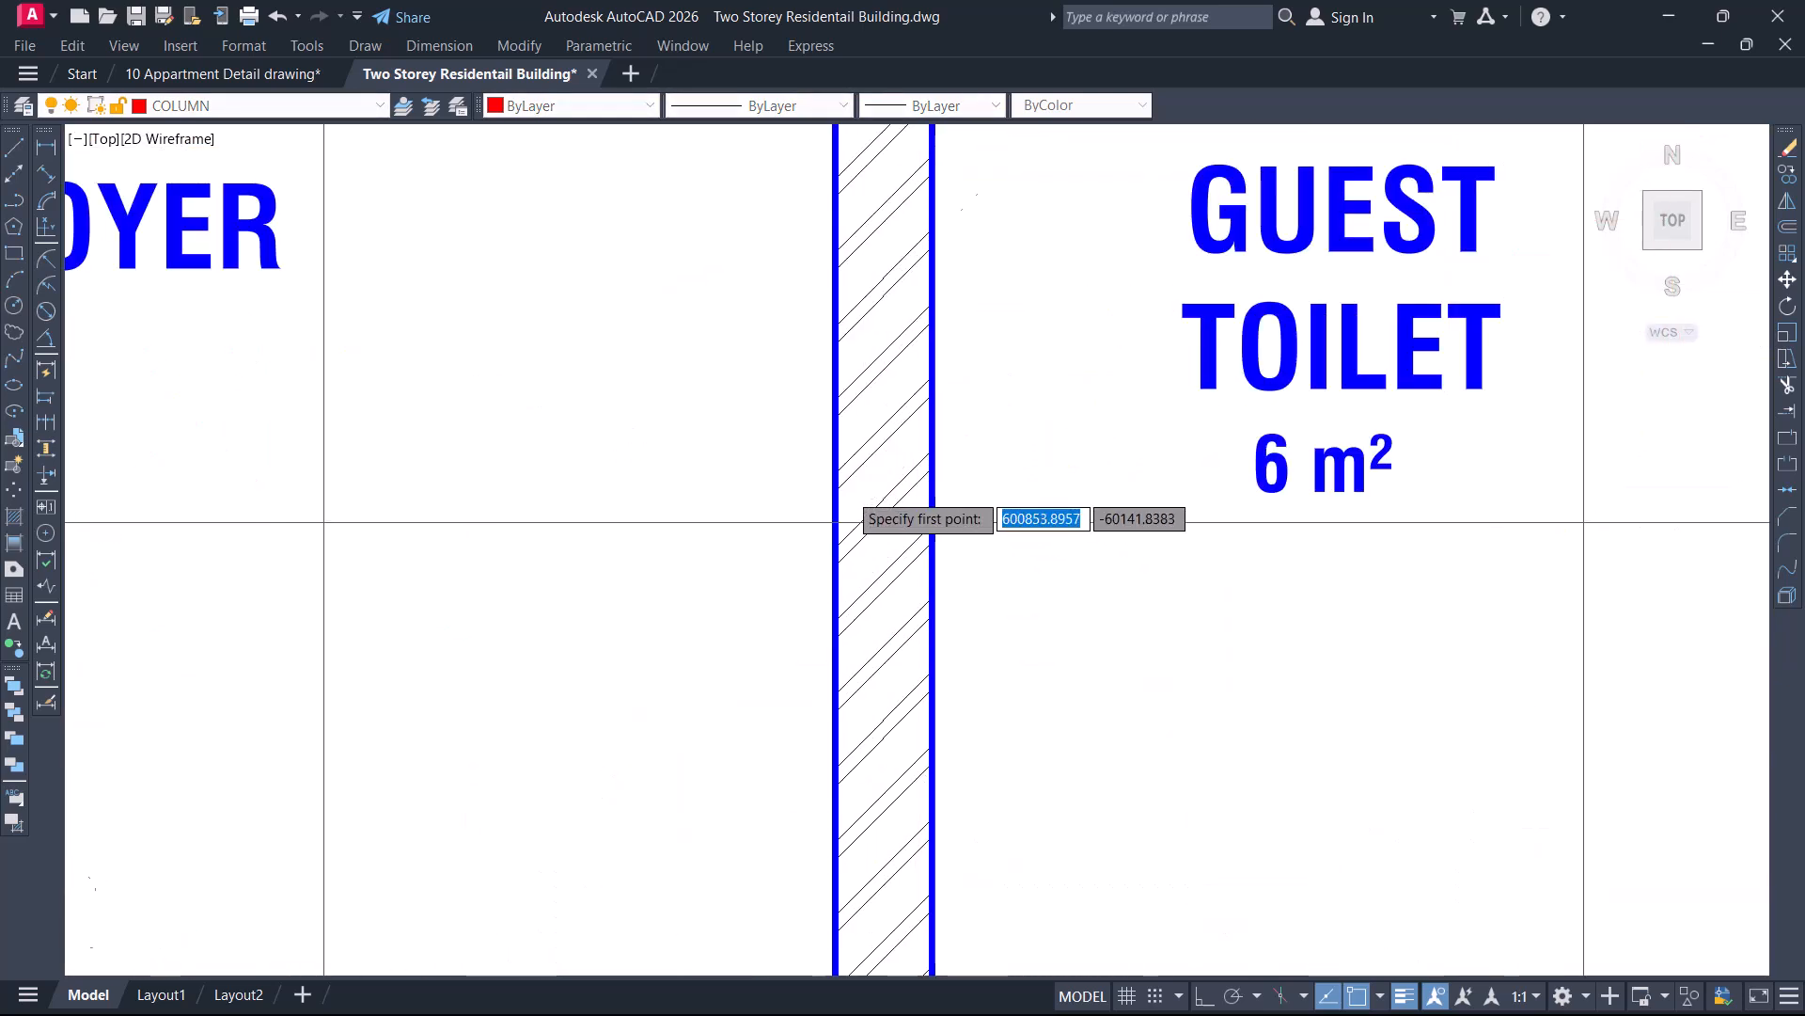
{"action": "scroll", "coordinate": [835, 522], "scroll_direction": "up", "scroll_amount": 2}
{"action": "left_click", "coordinate": [826, 506]}
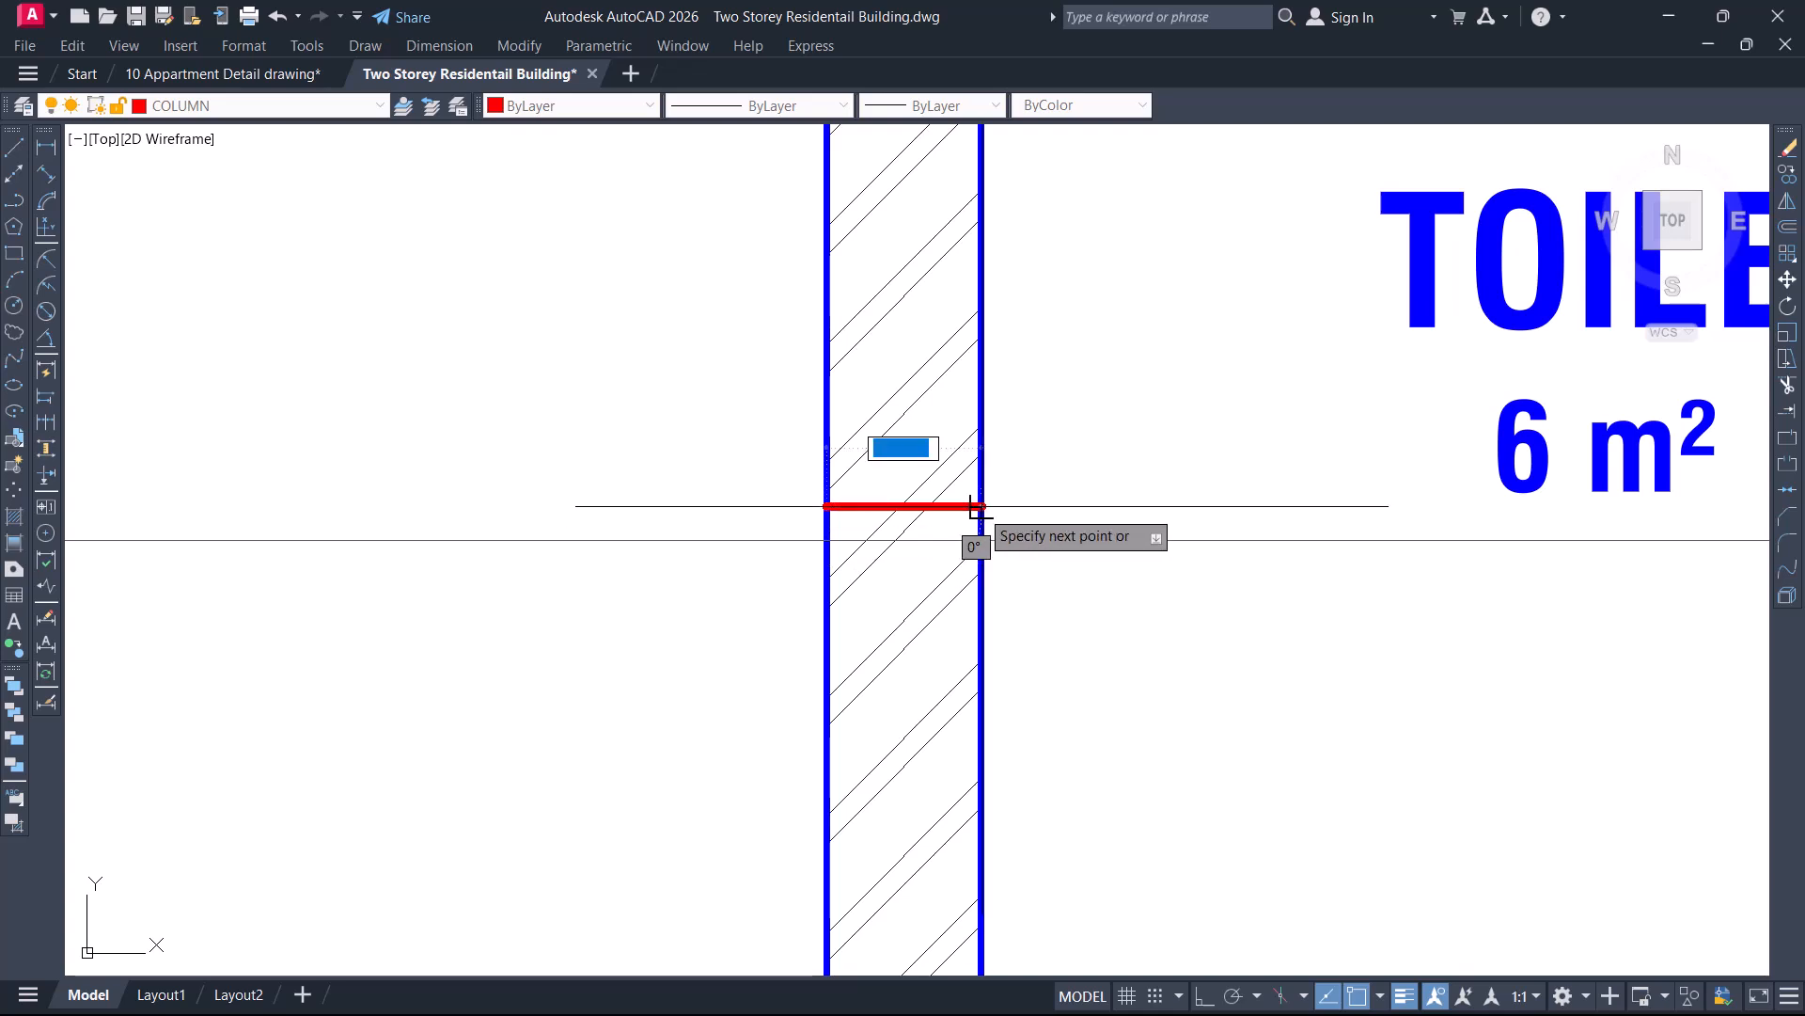
{"action": "left_click", "coordinate": [979, 506]}
{"action": "key", "text": "space"}
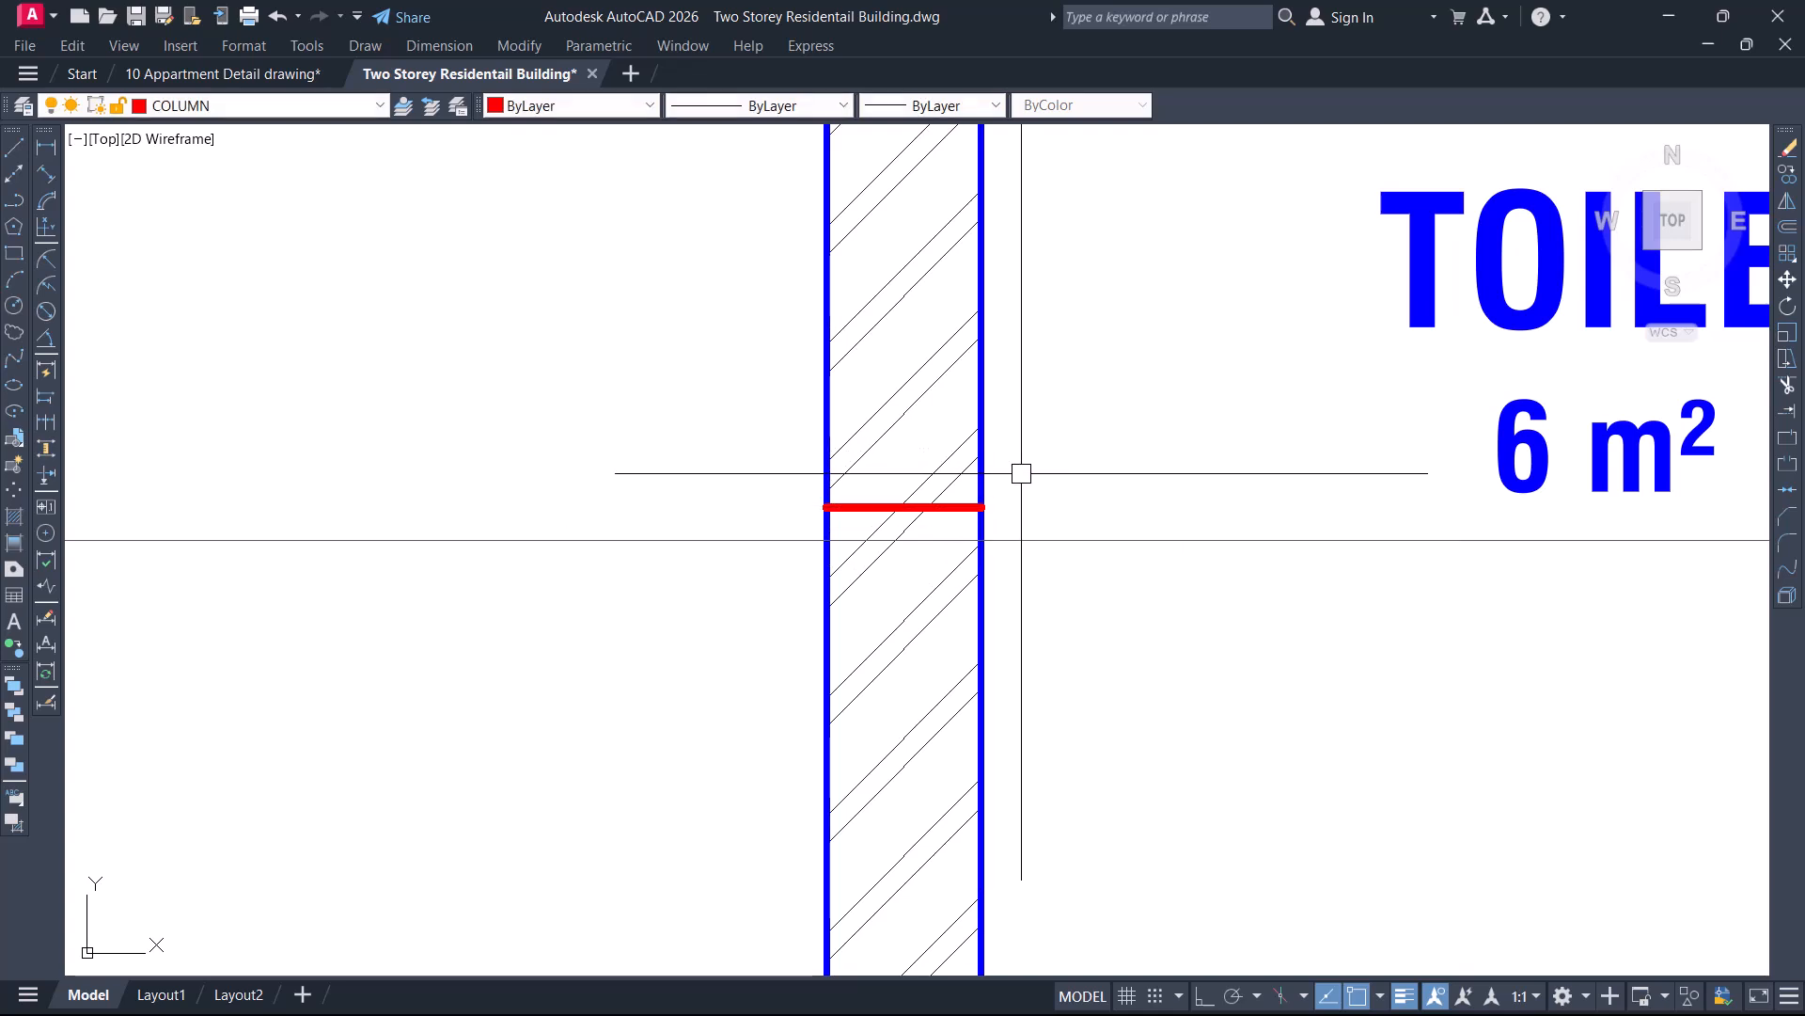
Place a vertical construction line through the helper line's midpoint in the guest toilet wall and erase the helper line
{"action": "key", "text": "Return"}
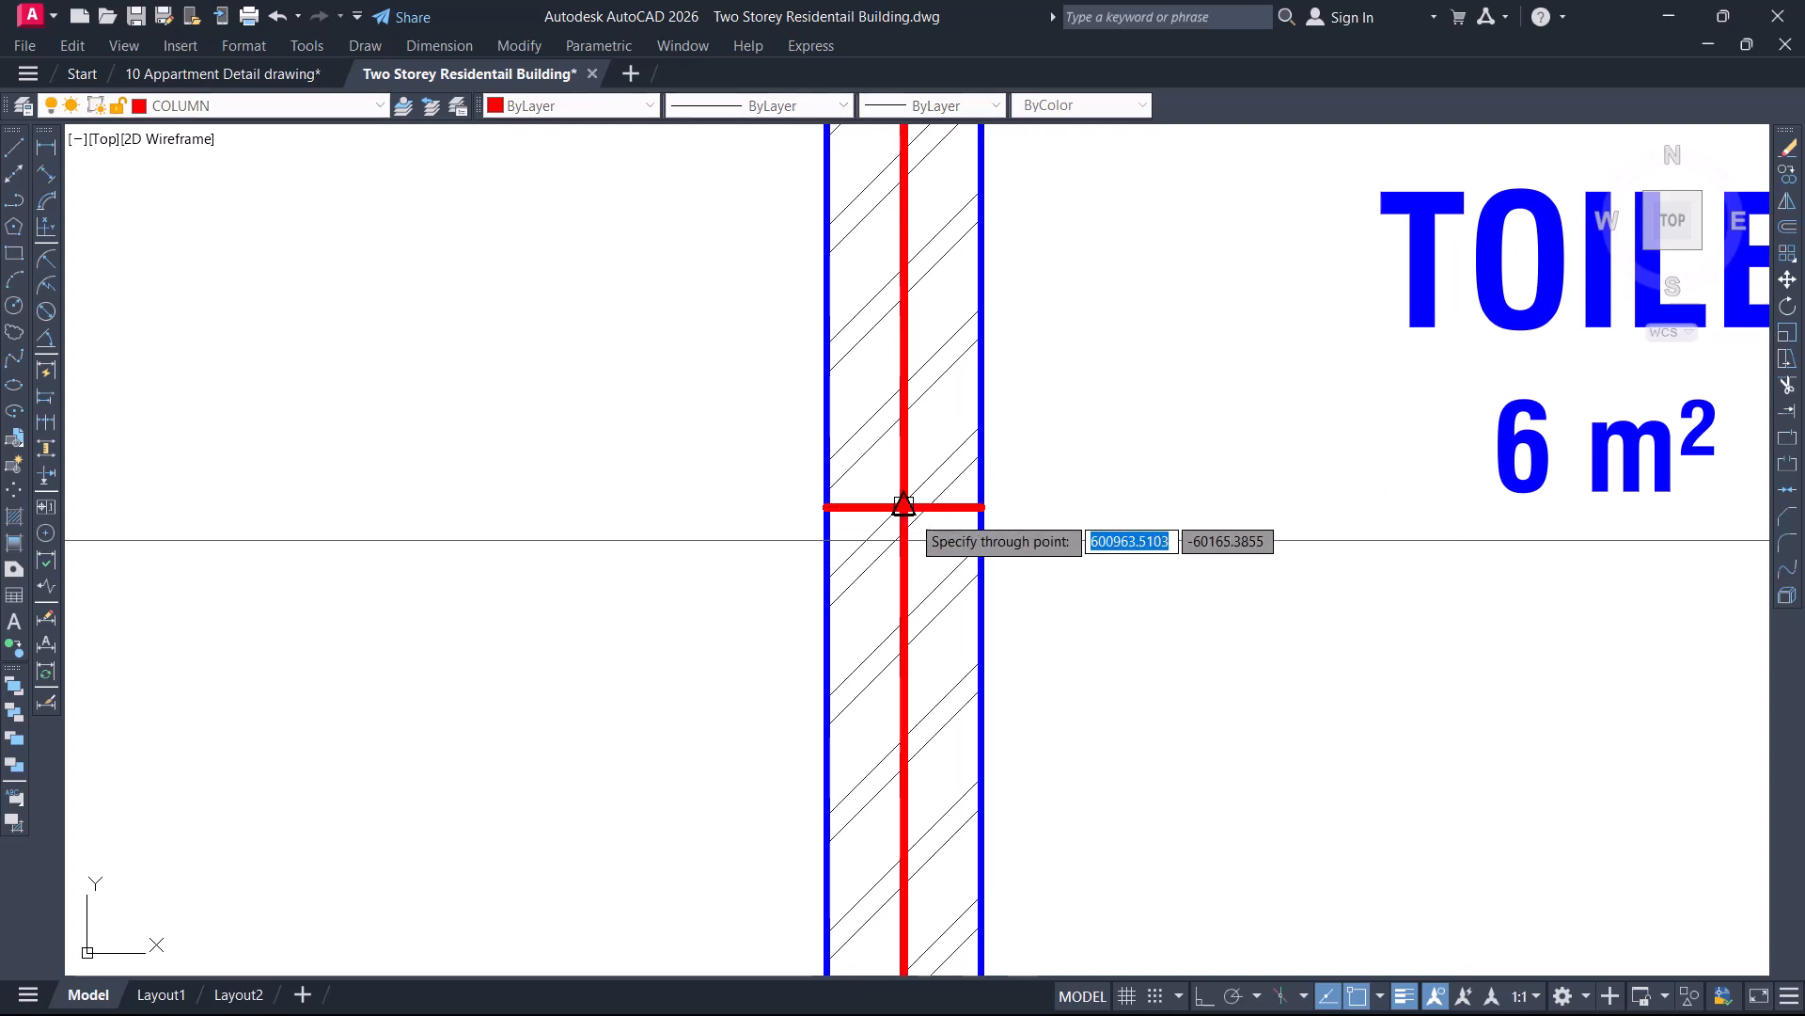
{"action": "scroll", "coordinate": [917, 508], "scroll_direction": "up", "scroll_amount": 2}
{"action": "scroll", "coordinate": [904, 510], "scroll_direction": "up", "scroll_amount": 2}
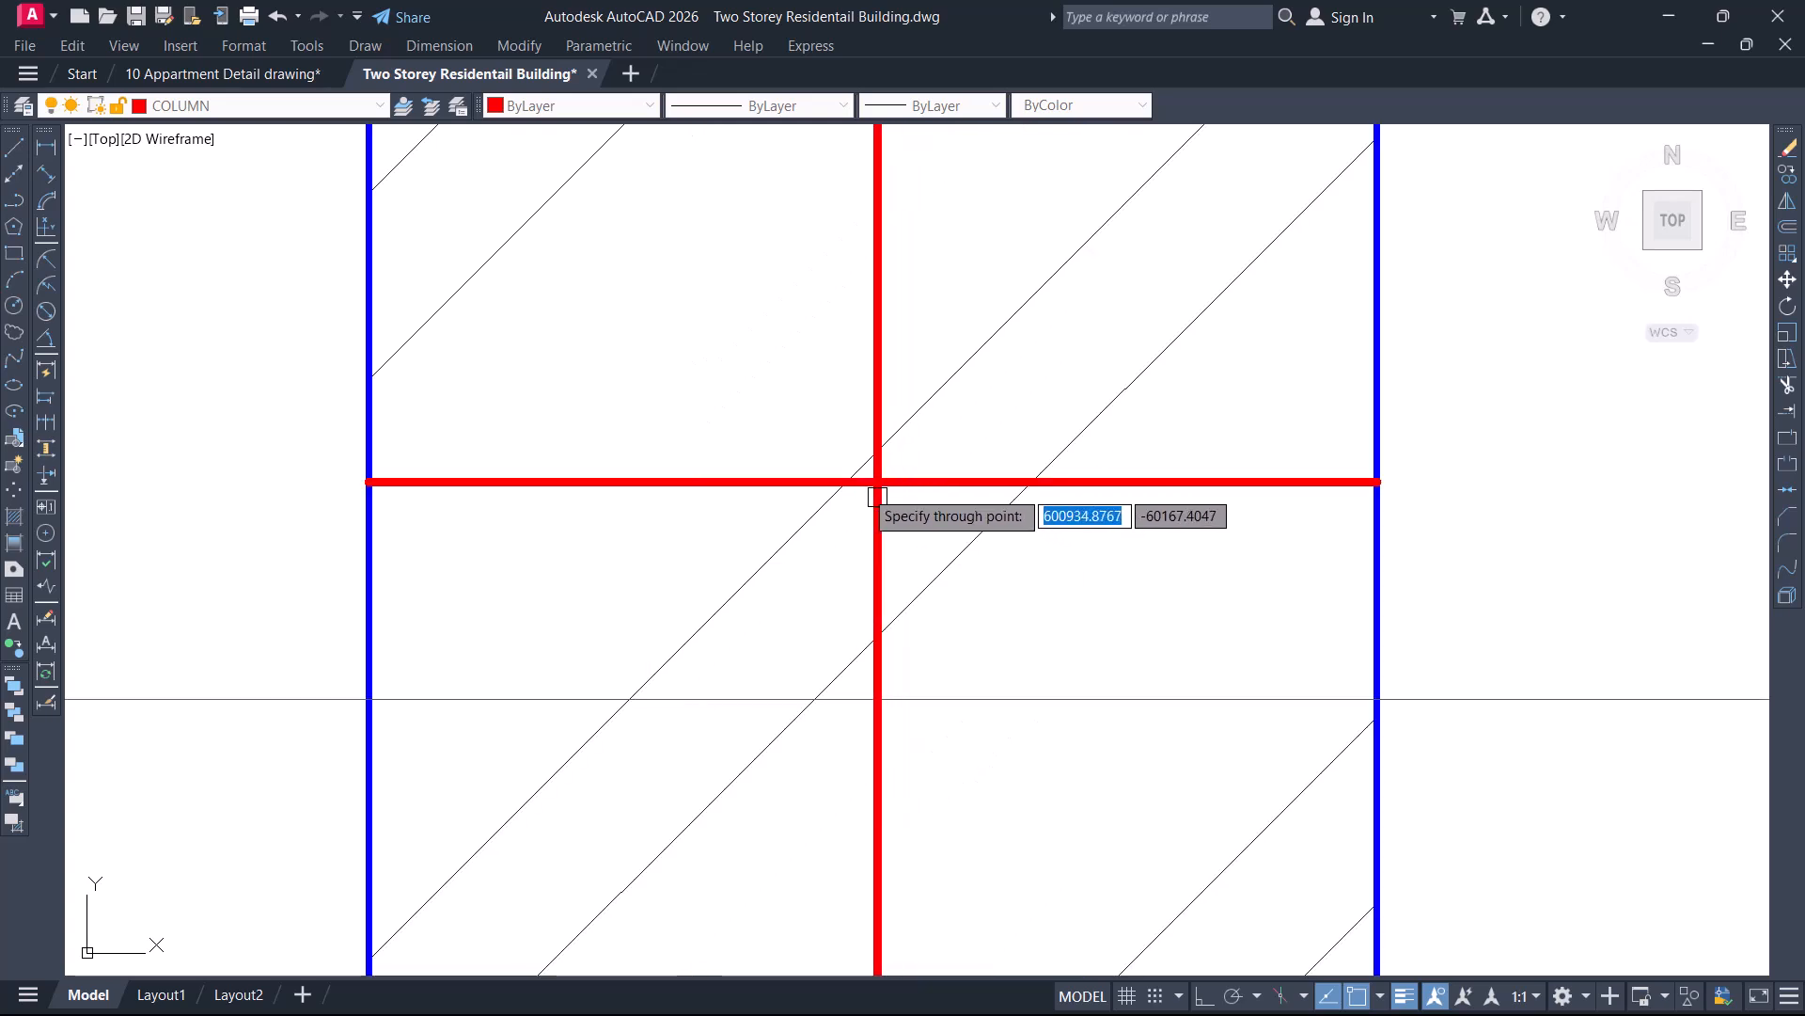
{"action": "left_click", "coordinate": [860, 482]}
{"action": "key", "text": "space"}
{"action": "left_click", "coordinate": [924, 483]}
{"action": "type", "text": "E"}
{"action": "key", "text": "Return"}
Match the construction line in the foyer and guest toilet wall to the properties of an existing grid line
{"action": "type", "text": "ma"}
{"action": "key", "text": "Return"}
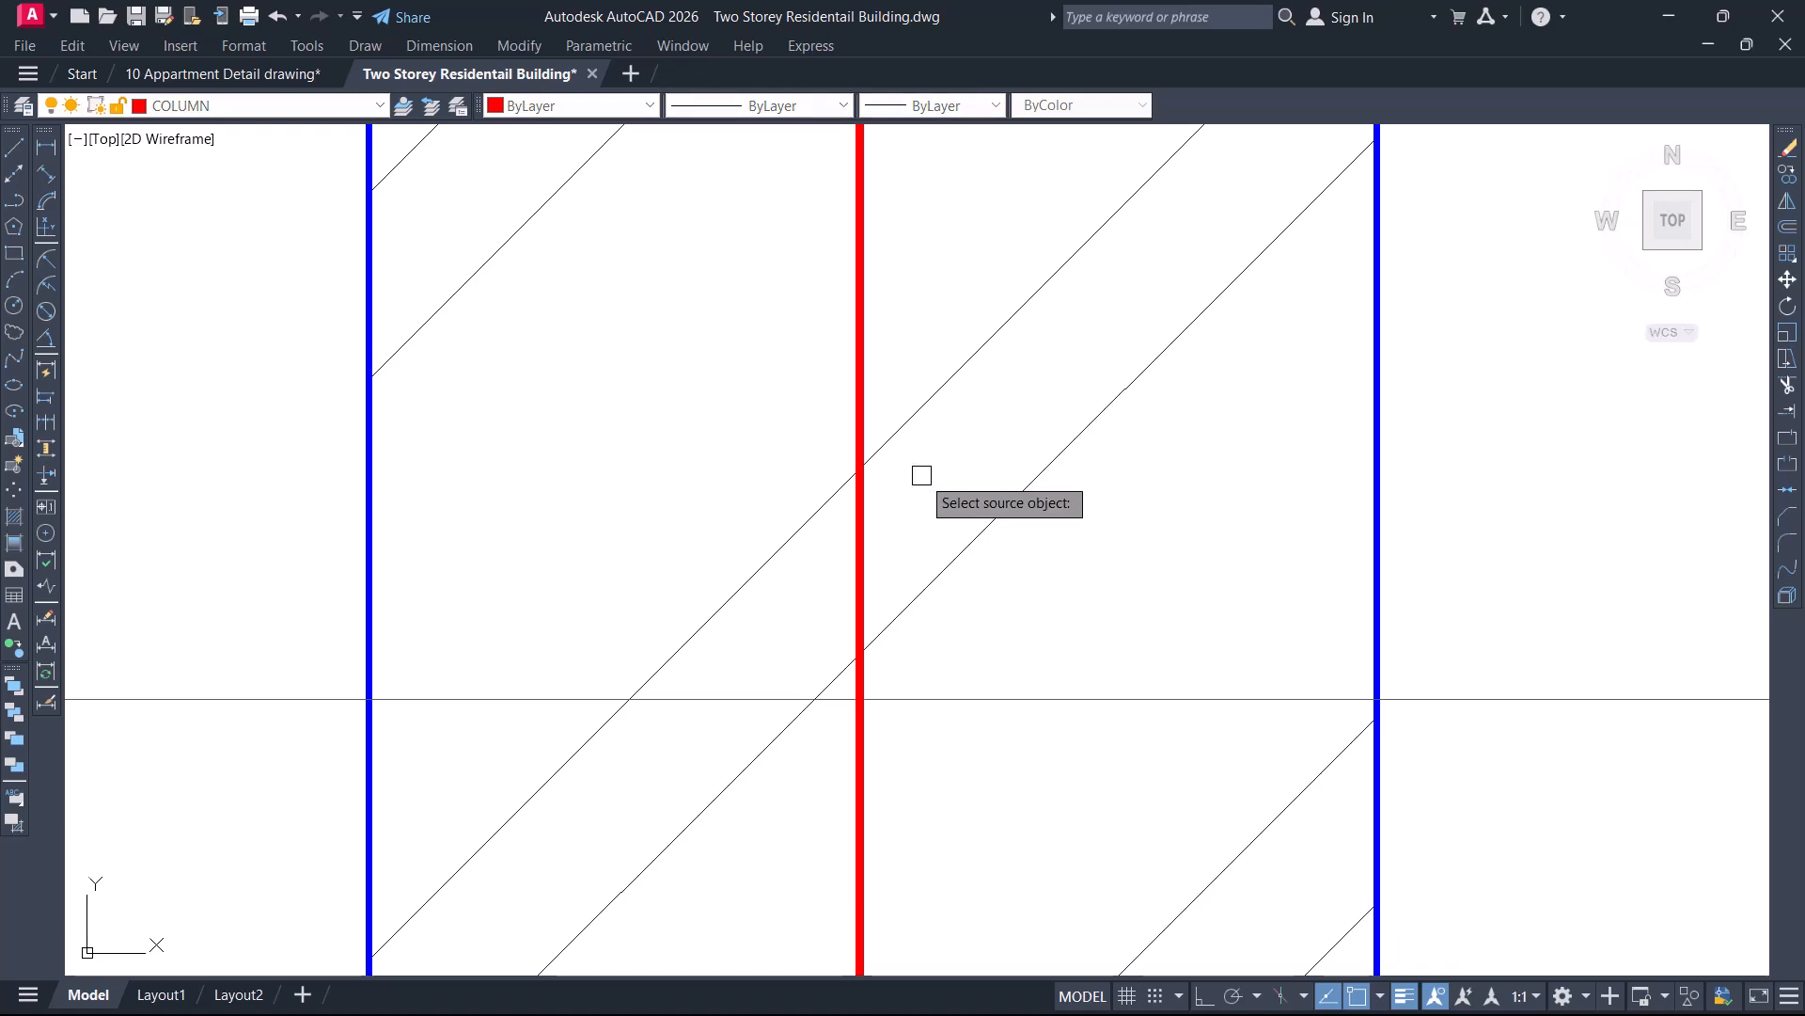
{"action": "scroll", "coordinate": [926, 485], "scroll_direction": "down", "scroll_amount": 5}
{"action": "scroll", "coordinate": [964, 509], "scroll_direction": "down", "scroll_amount": 4}
{"action": "left_click", "coordinate": [1056, 521]}
{"action": "left_click", "coordinate": [944, 468]}
{"action": "scroll", "coordinate": [959, 475], "scroll_direction": "down", "scroll_amount": 6}
{"action": "key", "text": "Return"}
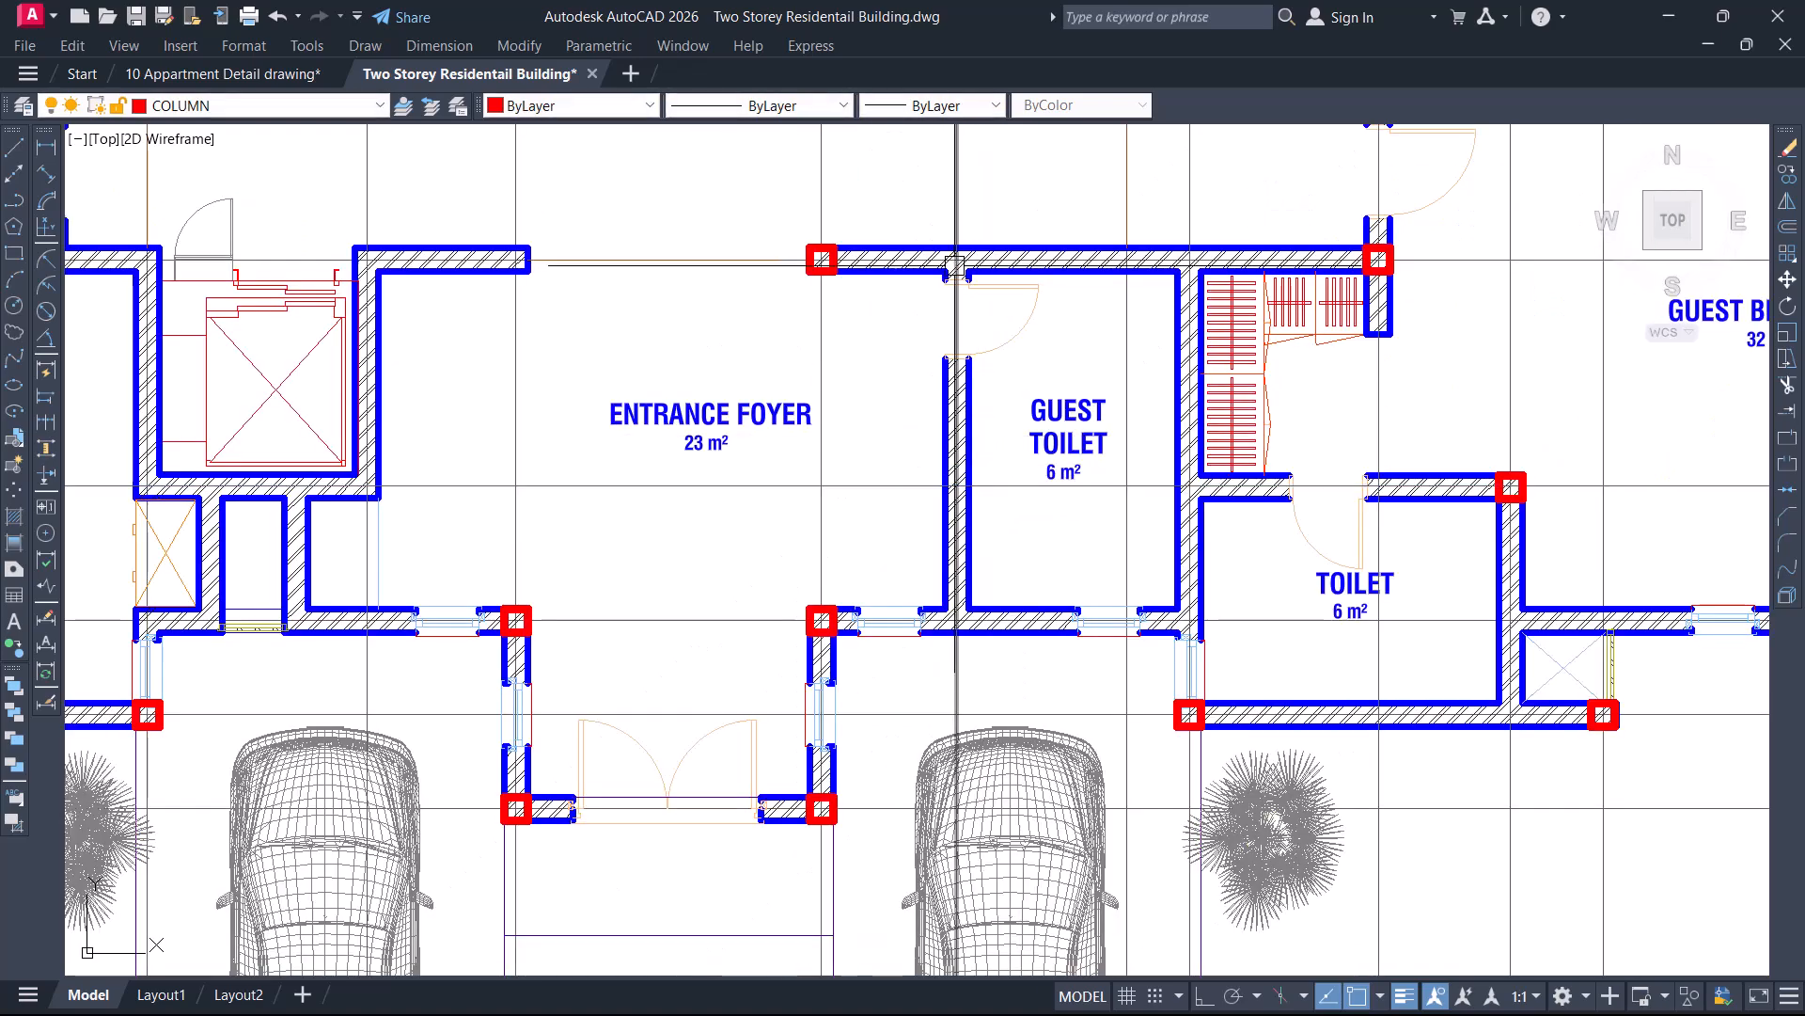
Measure the centre-to-centre spacing between the two columns on the wall above the guest toilet
{"action": "middle_click_drag", "start_coordinate": [957, 420], "coordinate": [935, 525]}
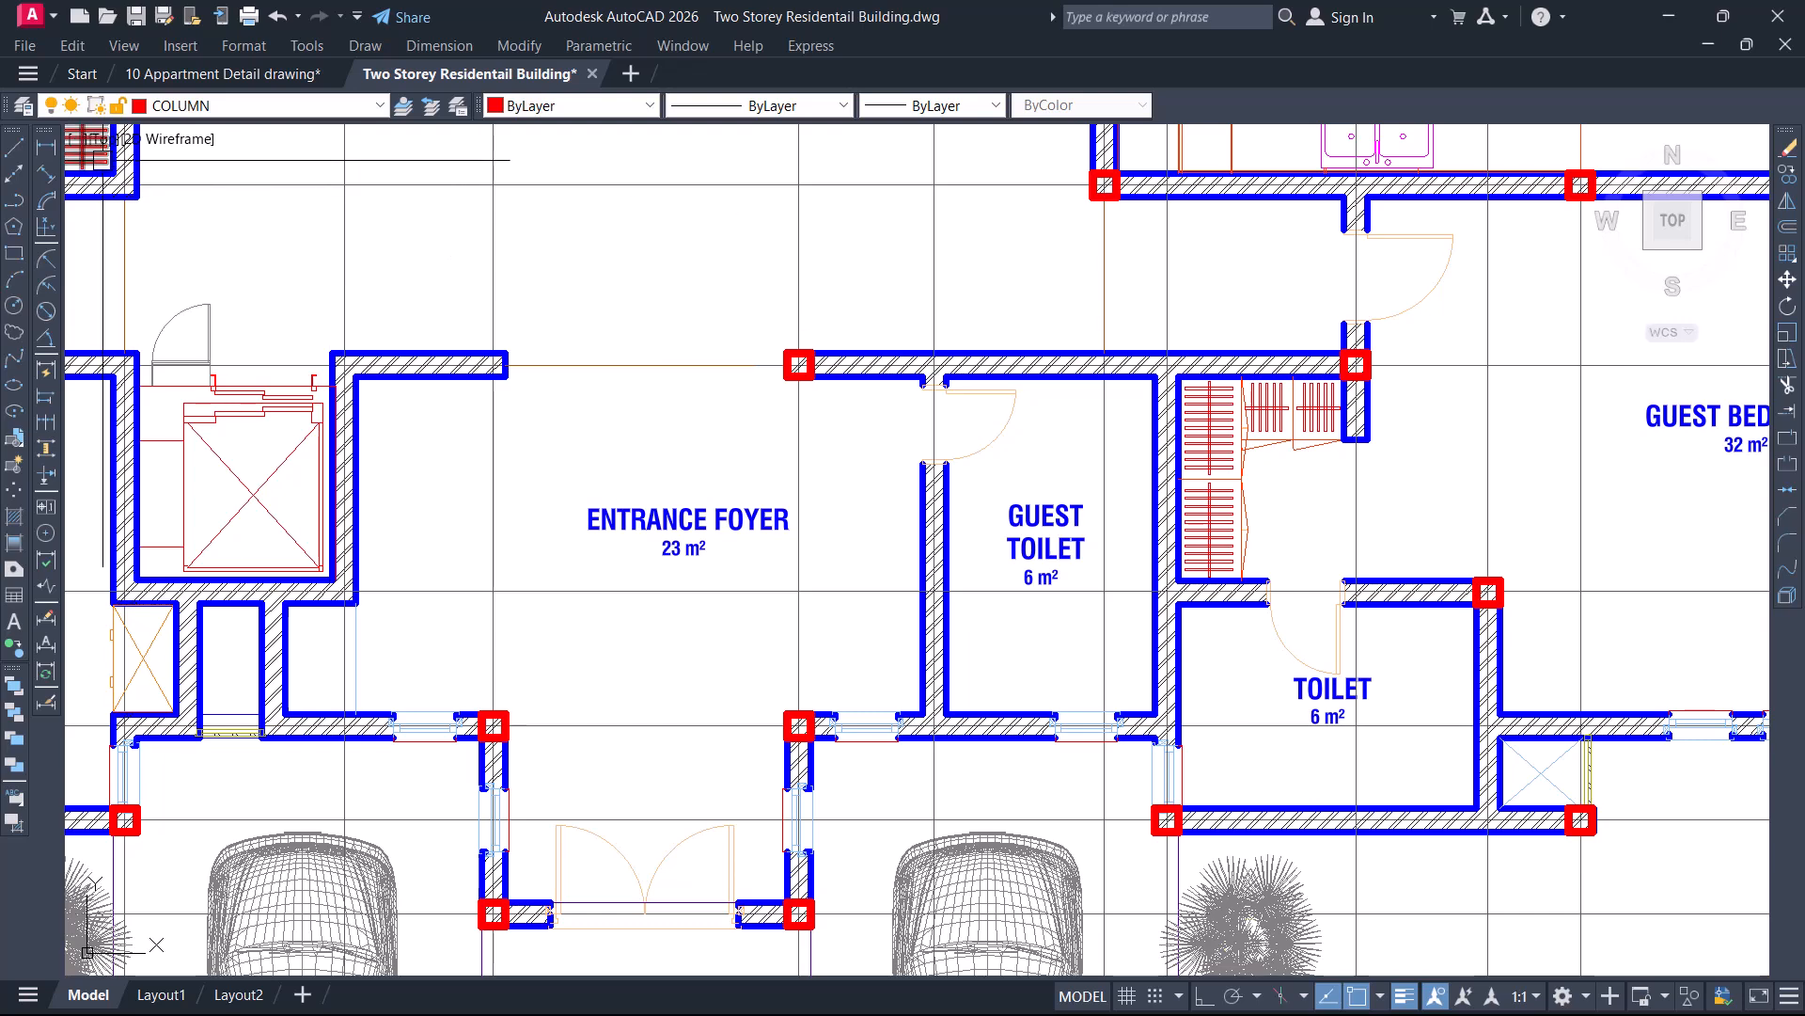
{"action": "left_click", "coordinate": [45, 147]}
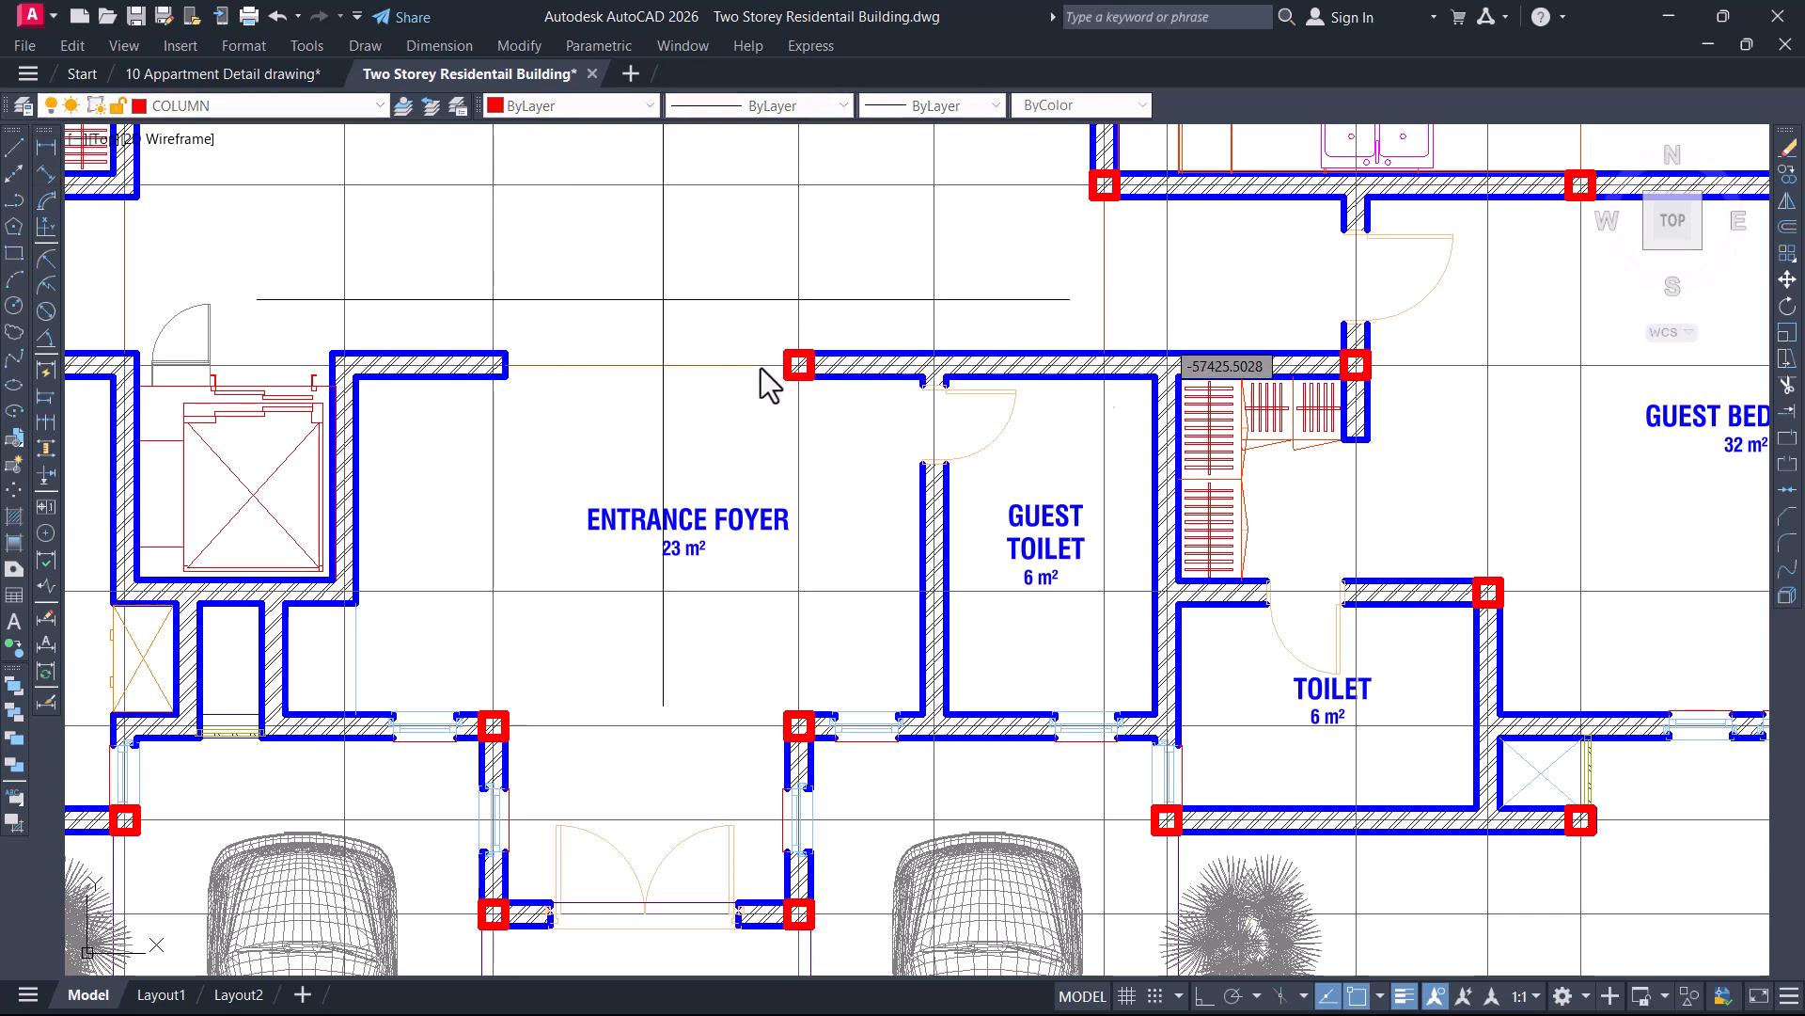
{"action": "scroll", "coordinate": [814, 367], "scroll_direction": "up", "scroll_amount": 2}
{"action": "left_click", "coordinate": [790, 365]}
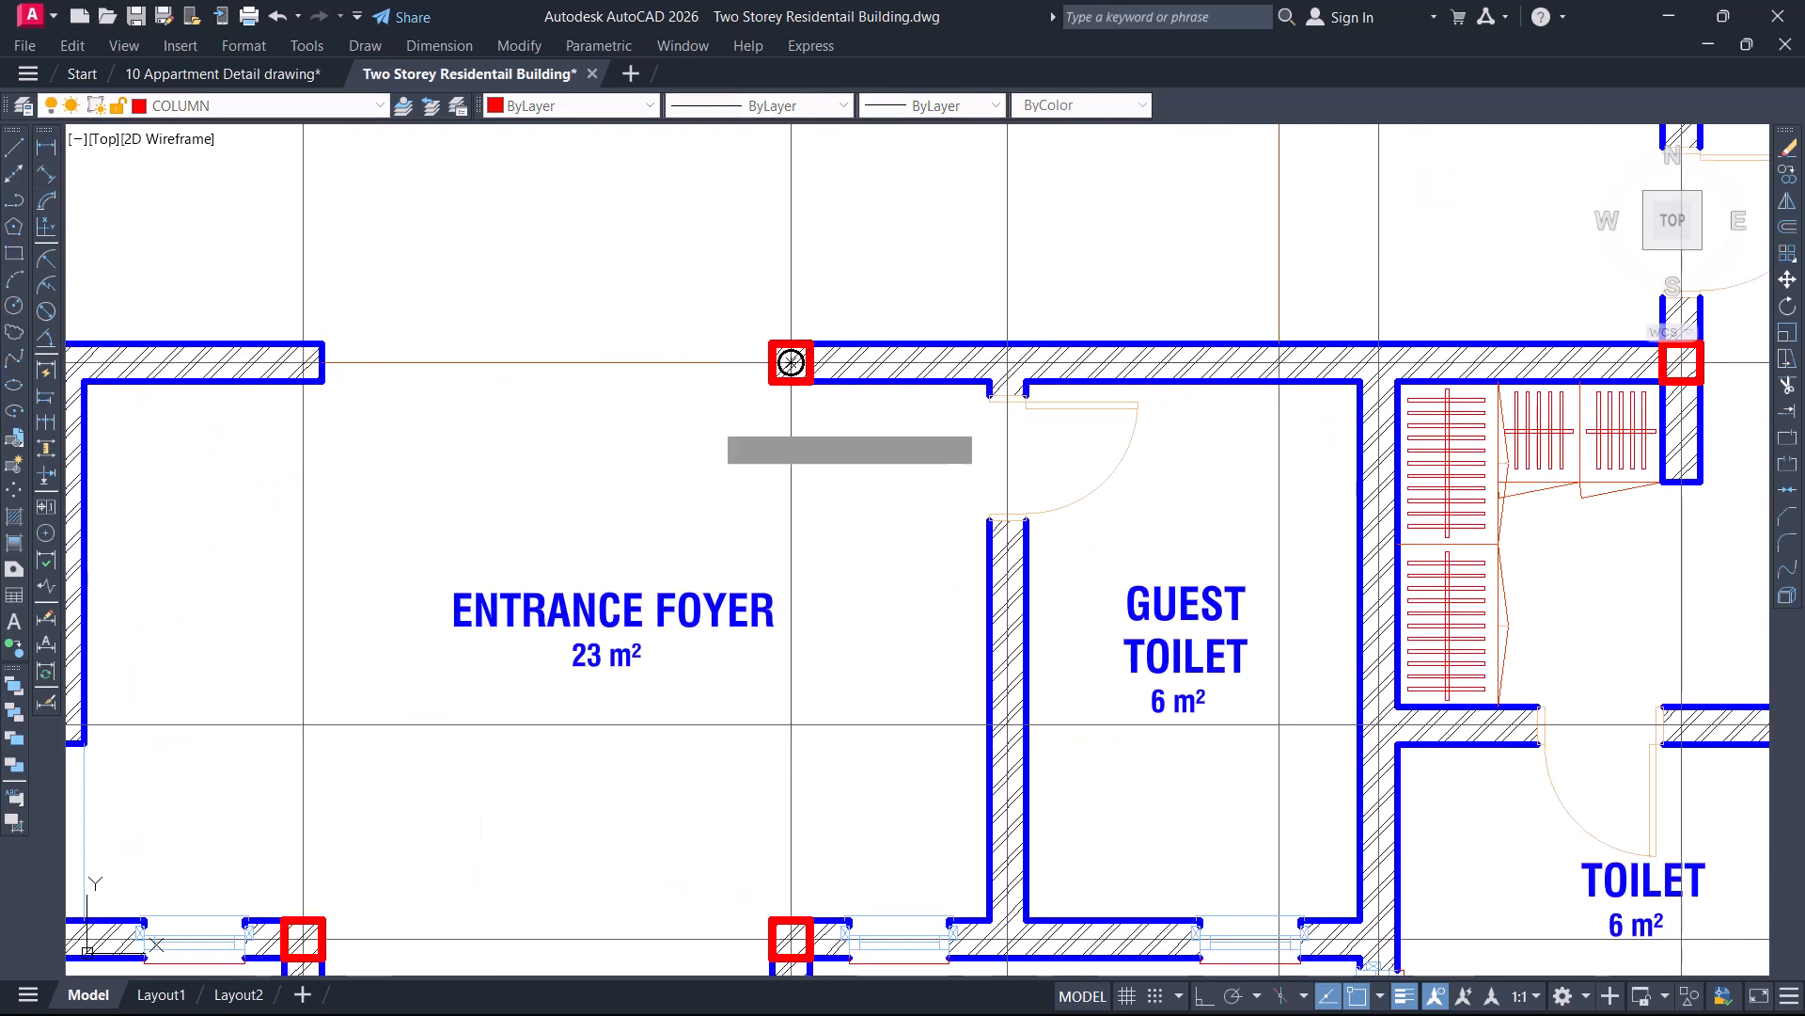
{"action": "scroll", "coordinate": [715, 427], "scroll_direction": "down", "scroll_amount": 2}
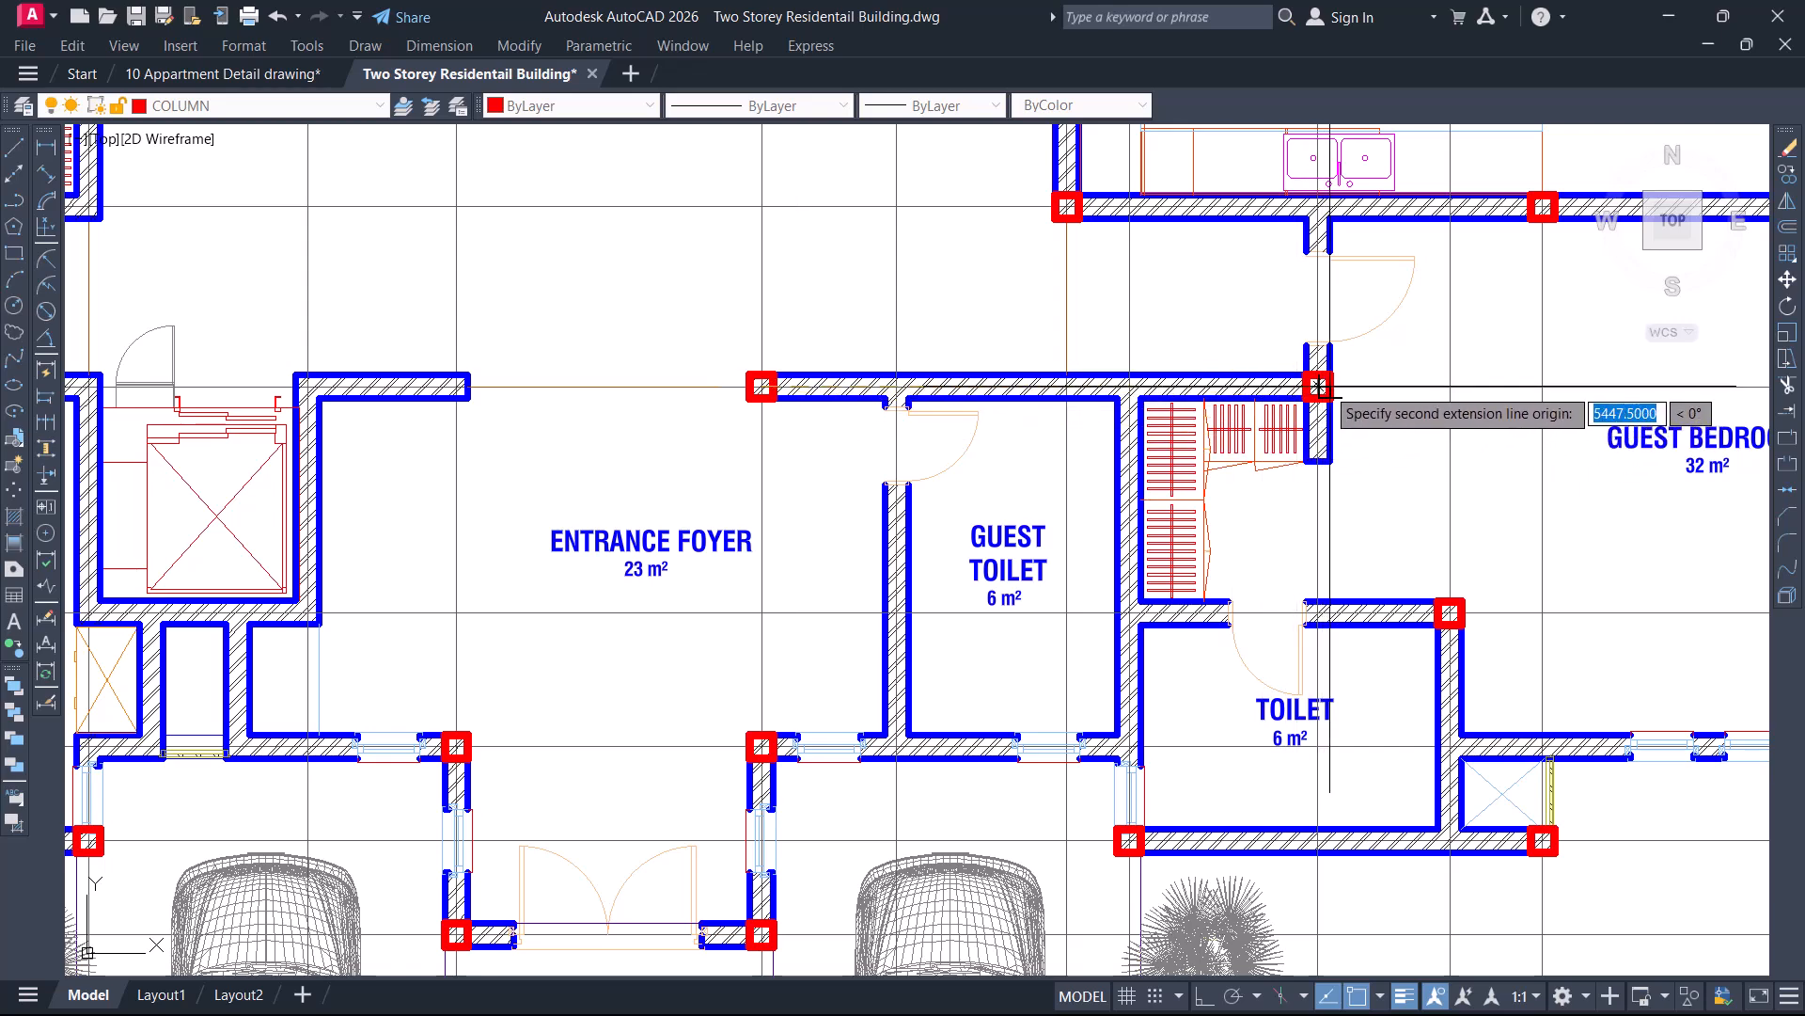
{"action": "scroll", "coordinate": [1319, 385], "scroll_direction": "up", "scroll_amount": 2}
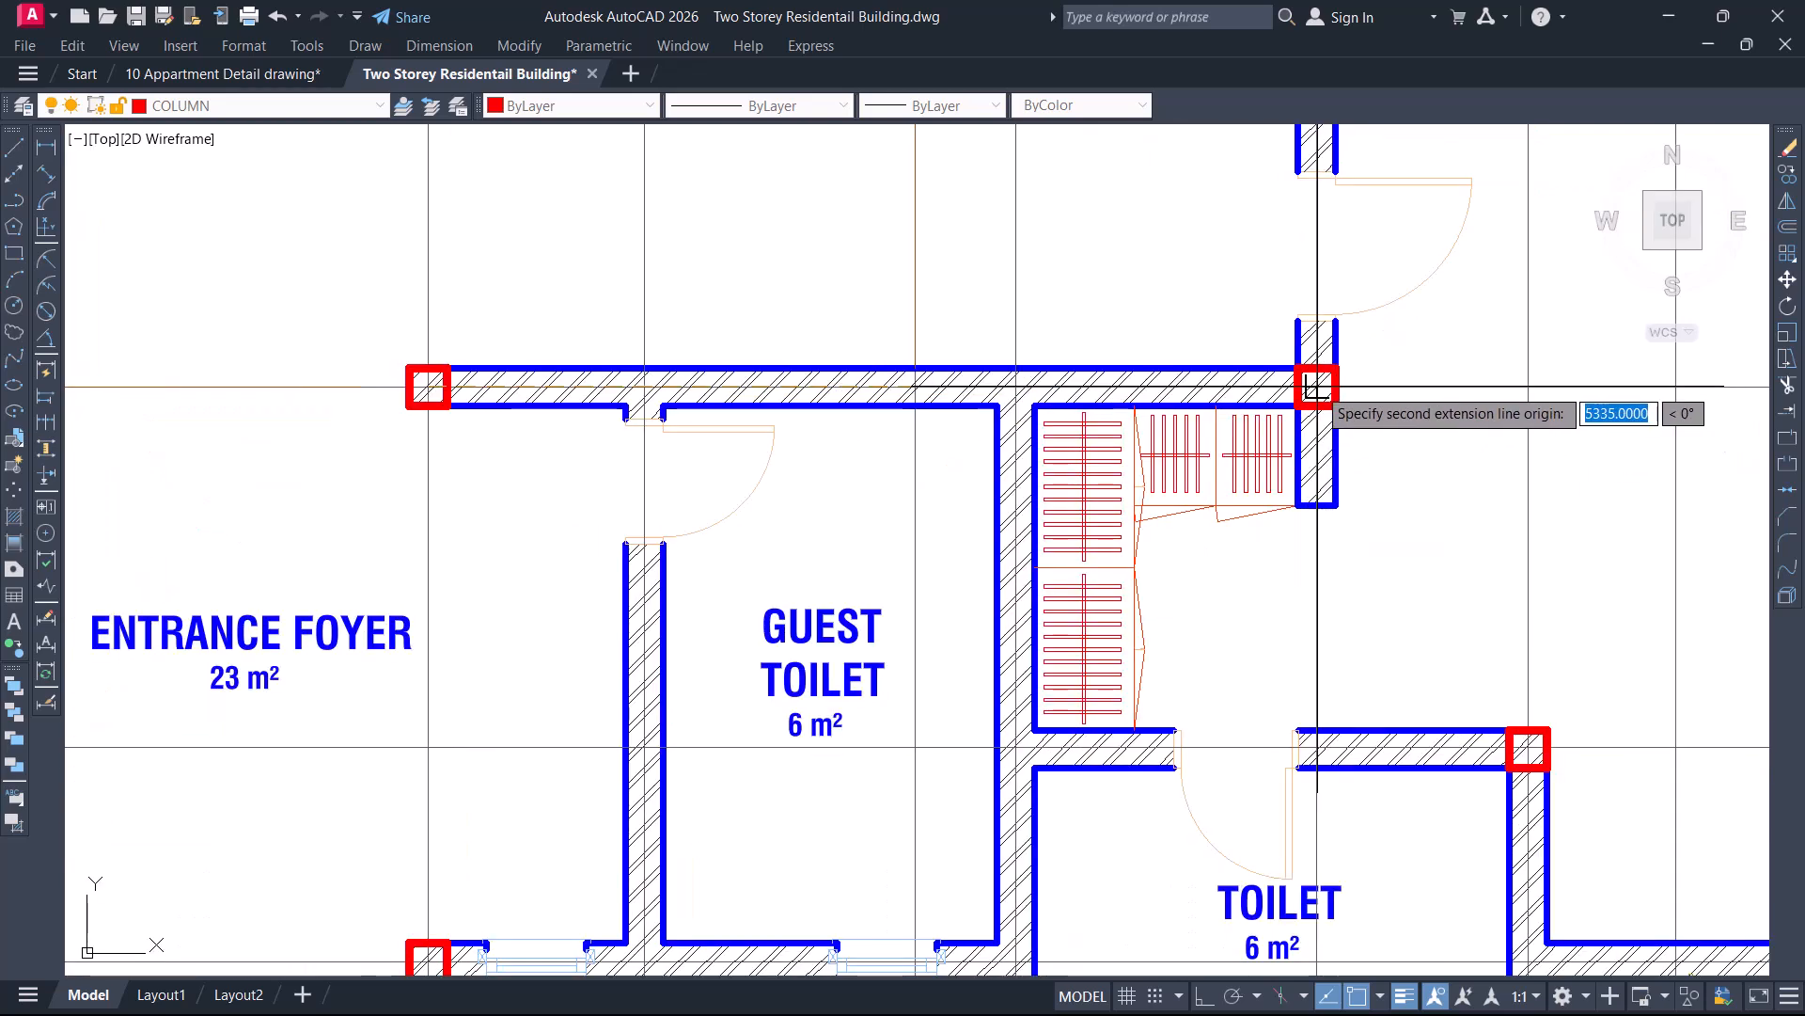
{"action": "left_click", "coordinate": [1317, 385]}
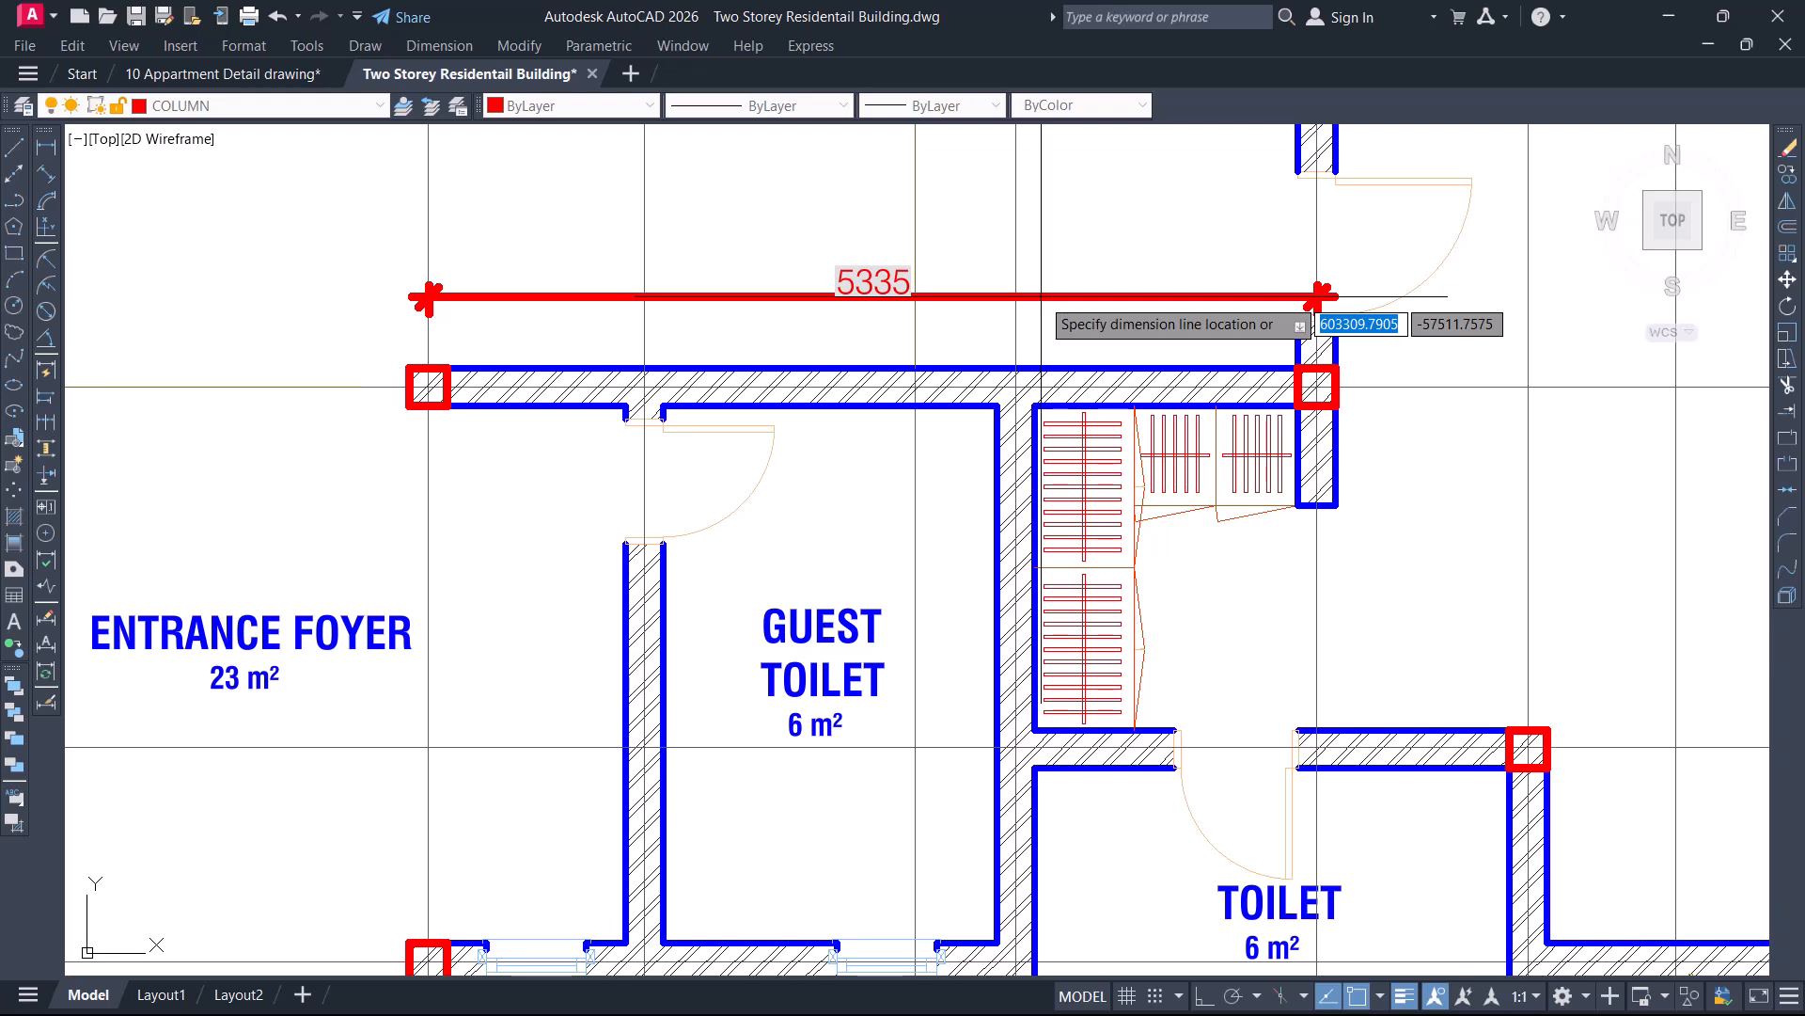
{"action": "key", "text": "Escape"}
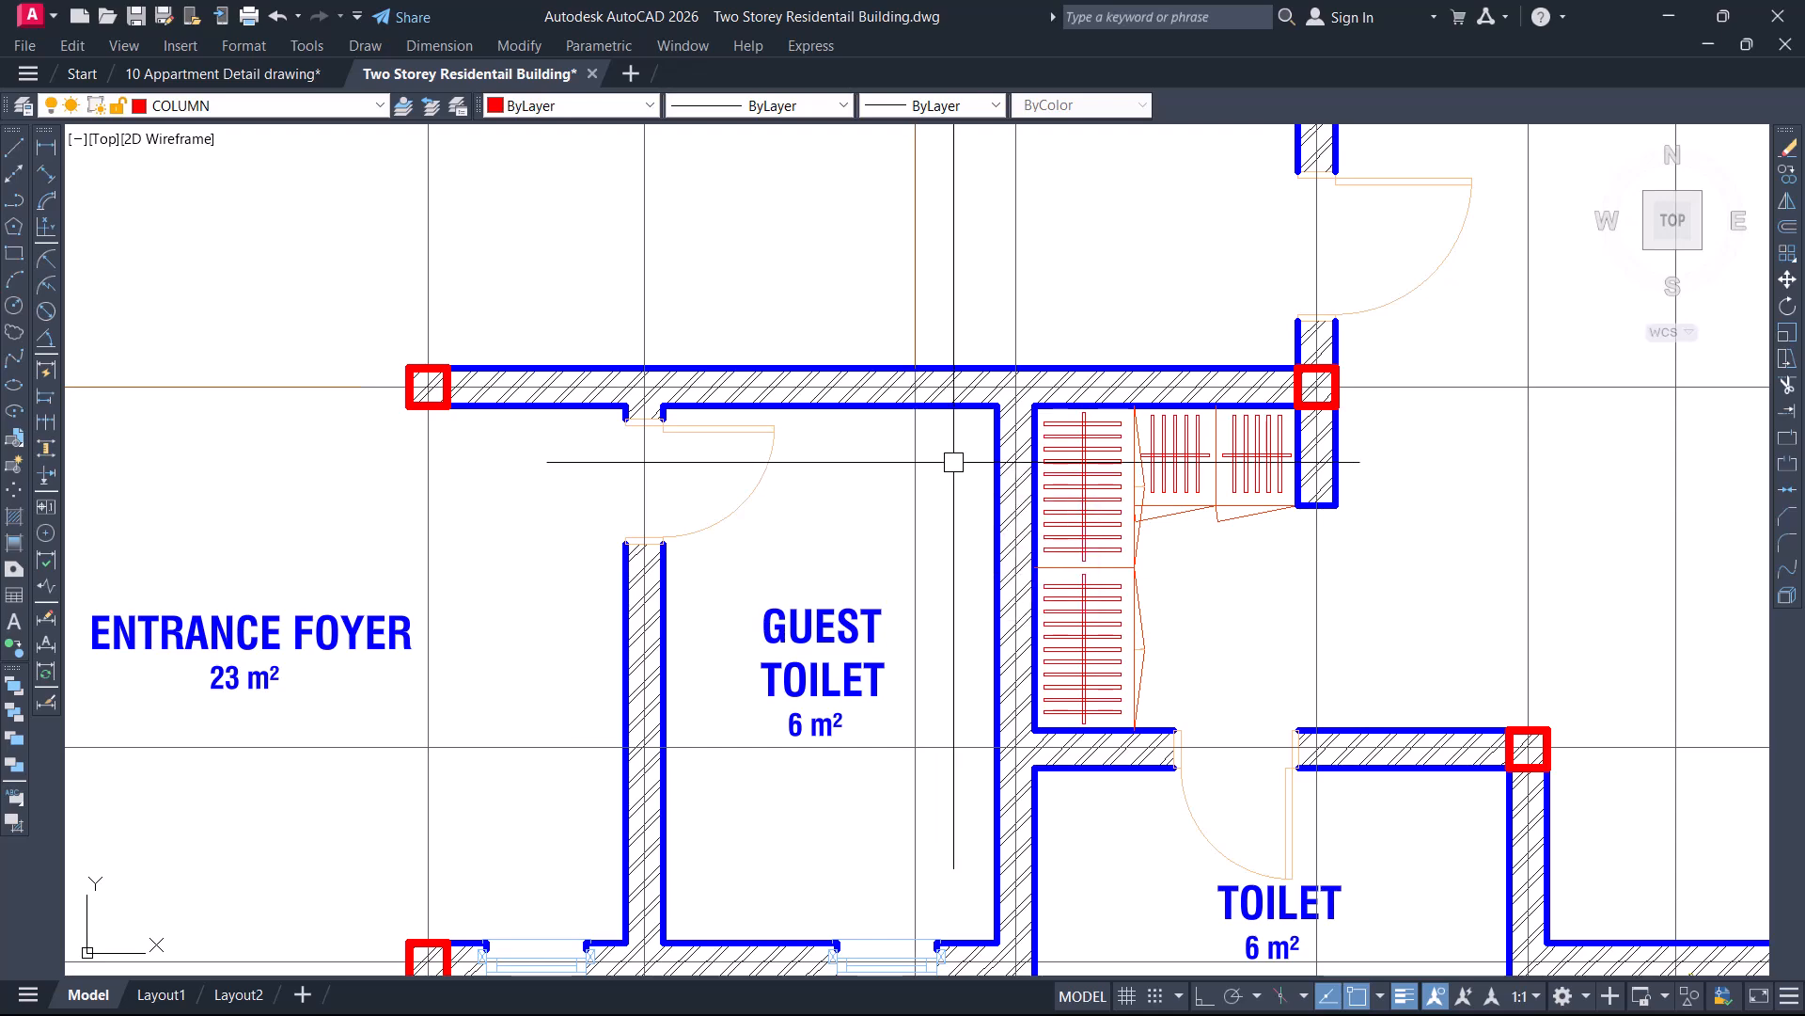
Measure the spacing on the staircase wall from the private living room corner column to the second column along it
{"action": "scroll", "coordinate": [950, 468], "scroll_direction": "down", "scroll_amount": 4}
{"action": "middle_click_drag", "start_coordinate": [959, 465], "coordinate": [1024, 637]}
{"action": "scroll", "coordinate": [994, 555], "scroll_direction": "down", "scroll_amount": 2}
{"action": "middle_click_drag", "start_coordinate": [757, 642], "coordinate": [832, 544]}
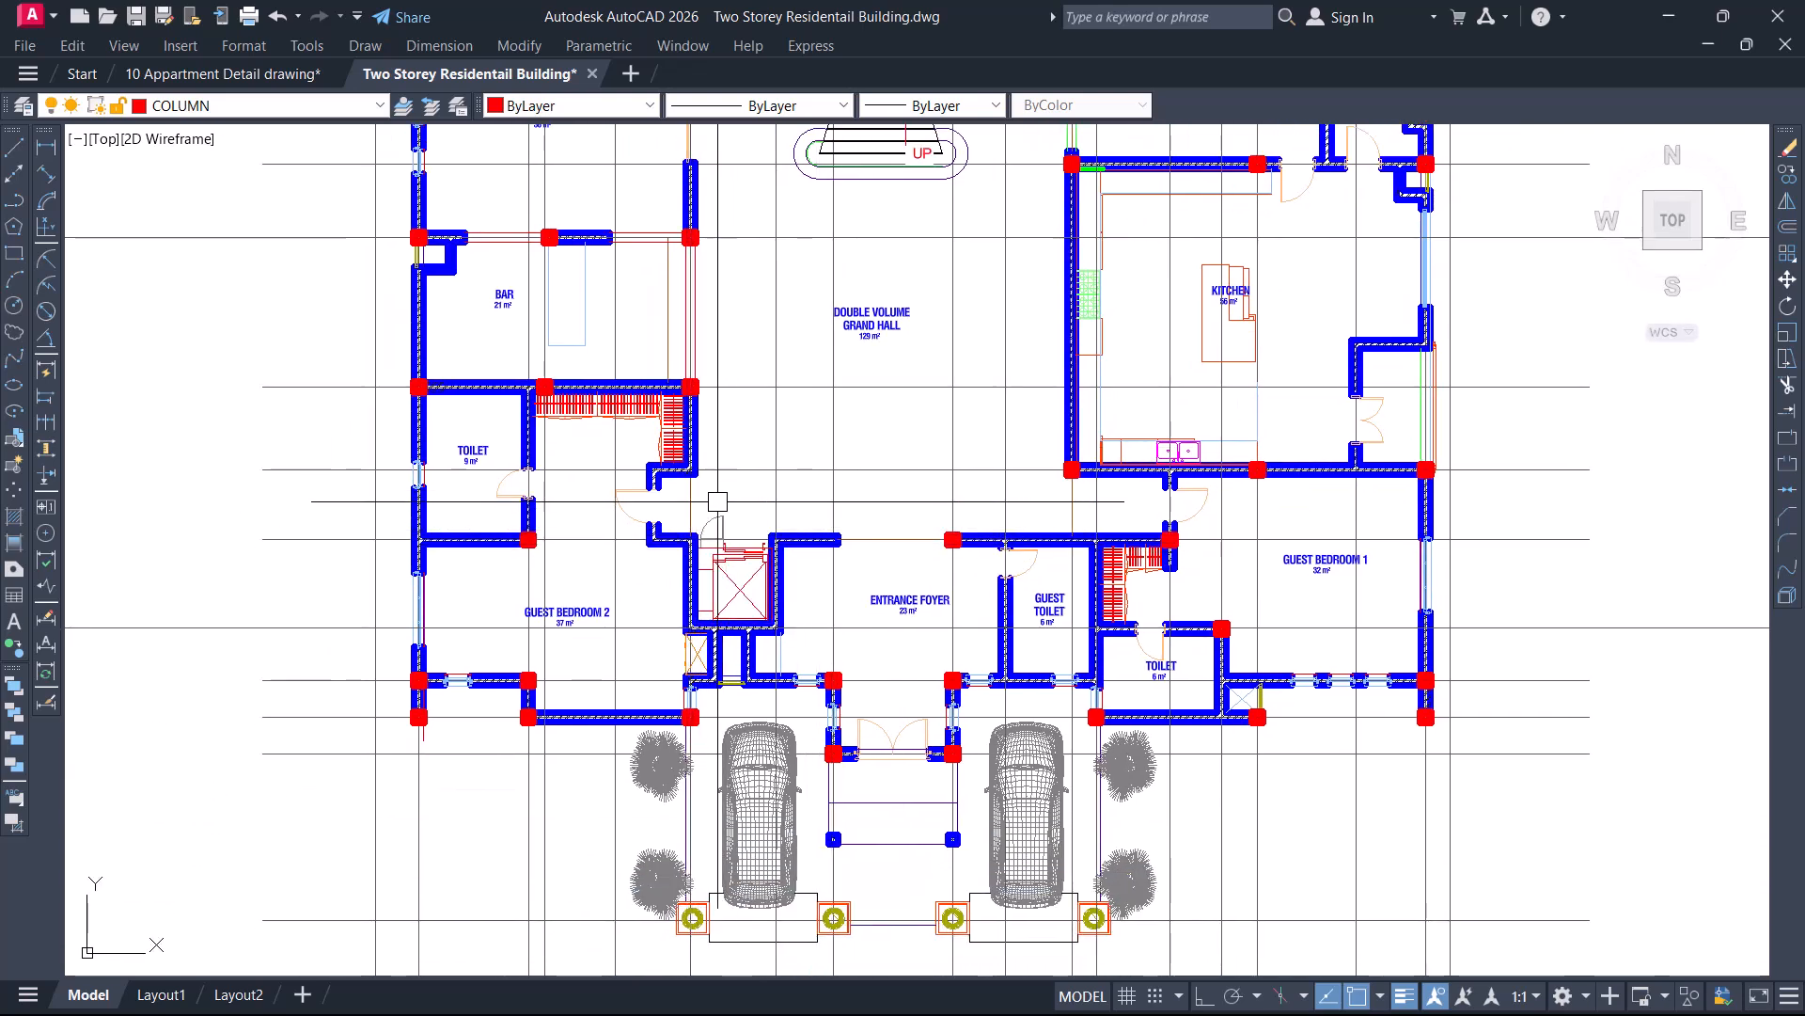
{"action": "middle_click_drag", "start_coordinate": [794, 471], "coordinate": [767, 764]}
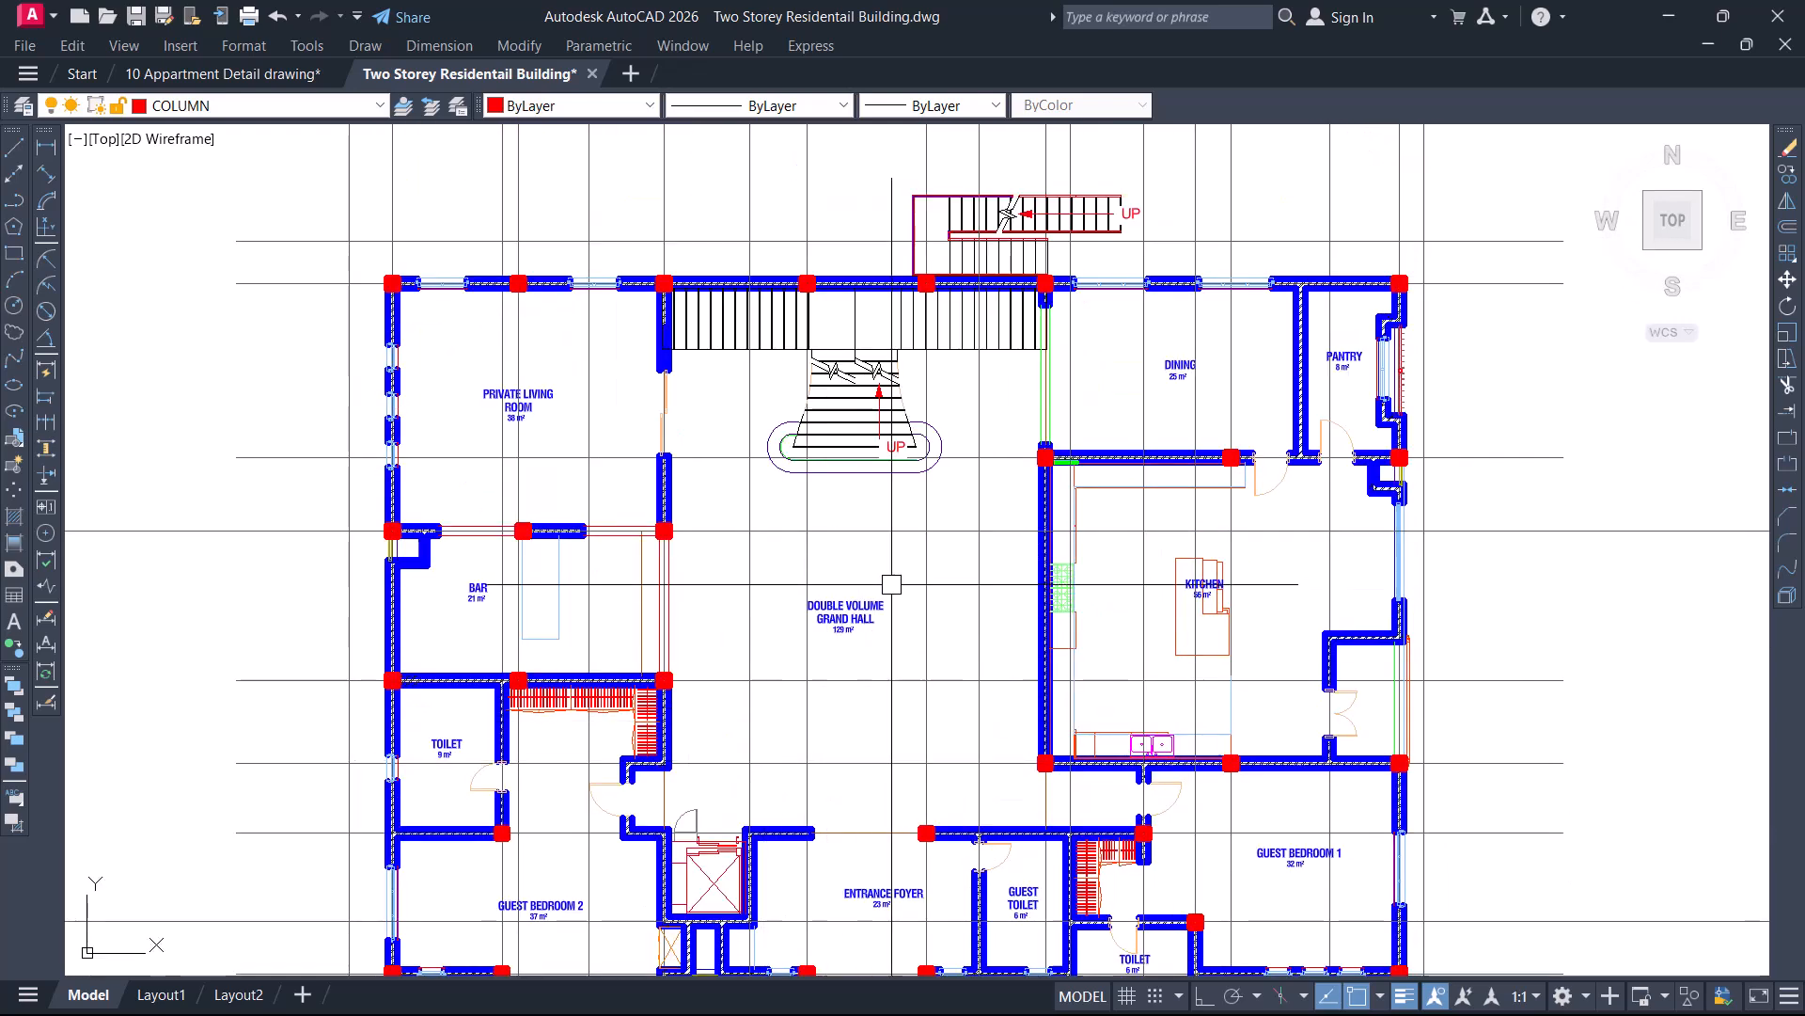
{"action": "middle_click_drag", "start_coordinate": [740, 684], "coordinate": [769, 749]}
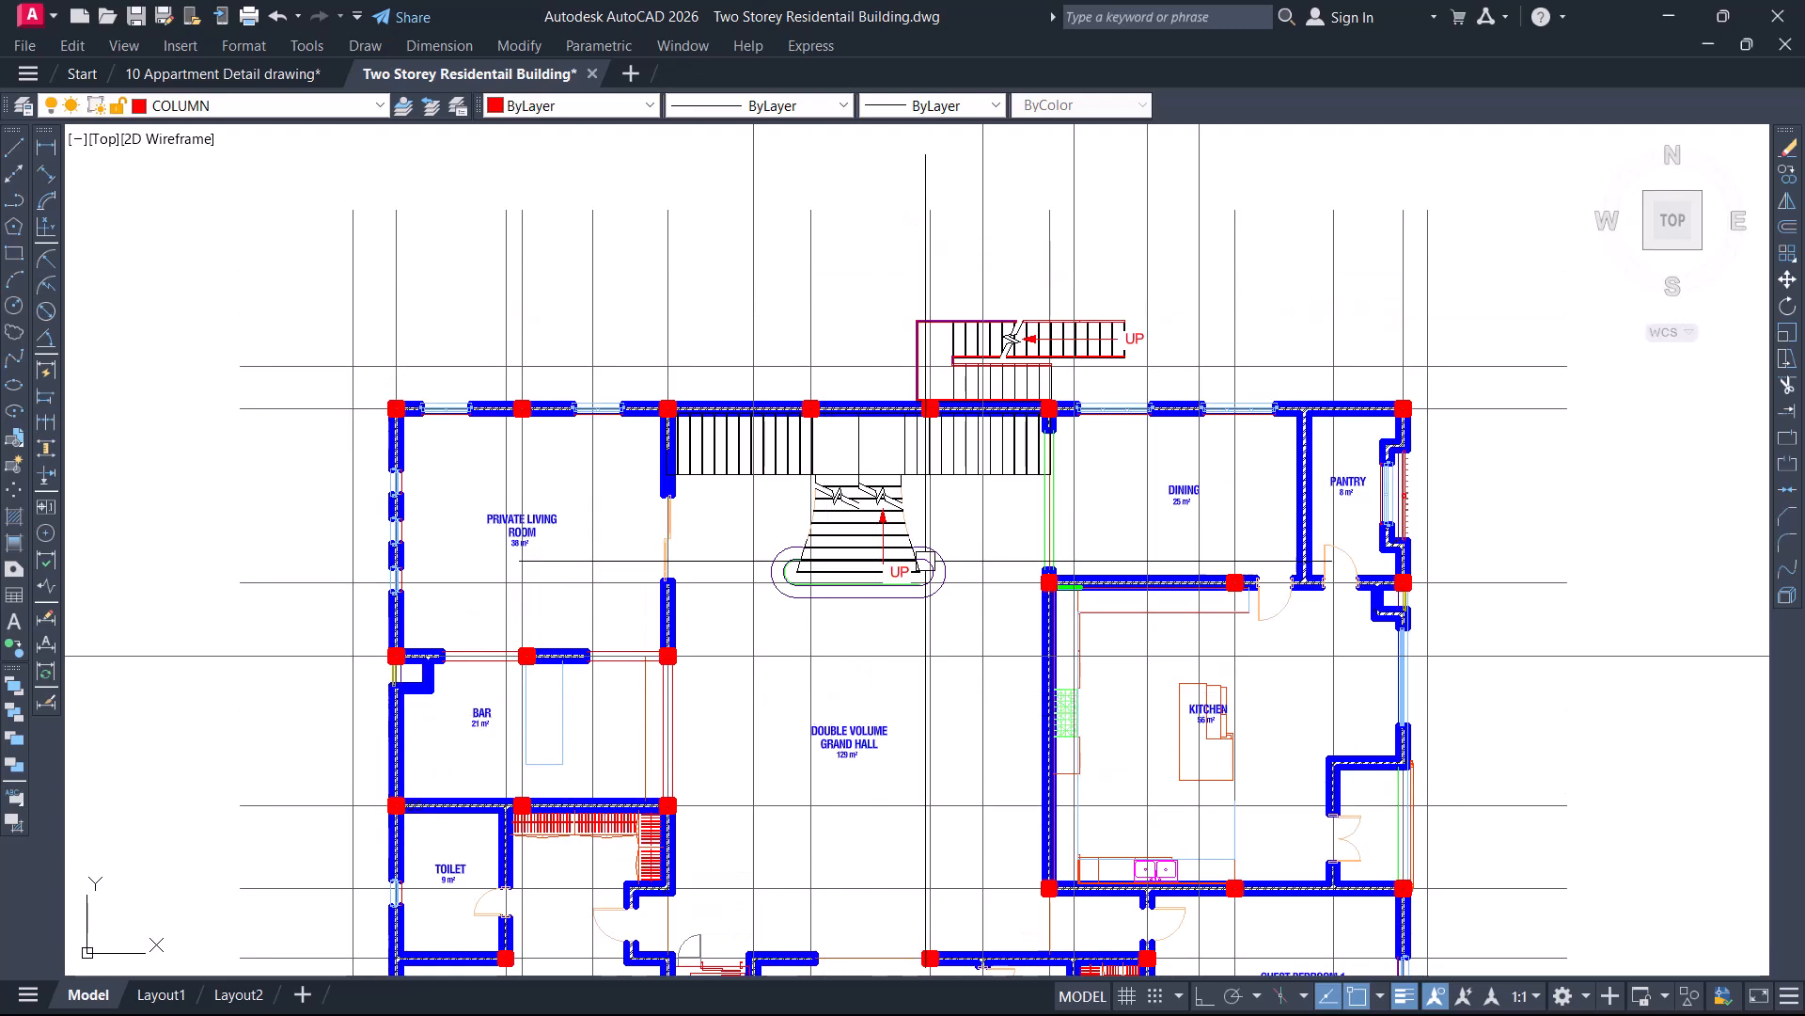
{"action": "scroll", "coordinate": [883, 367], "scroll_direction": "up", "scroll_amount": 3}
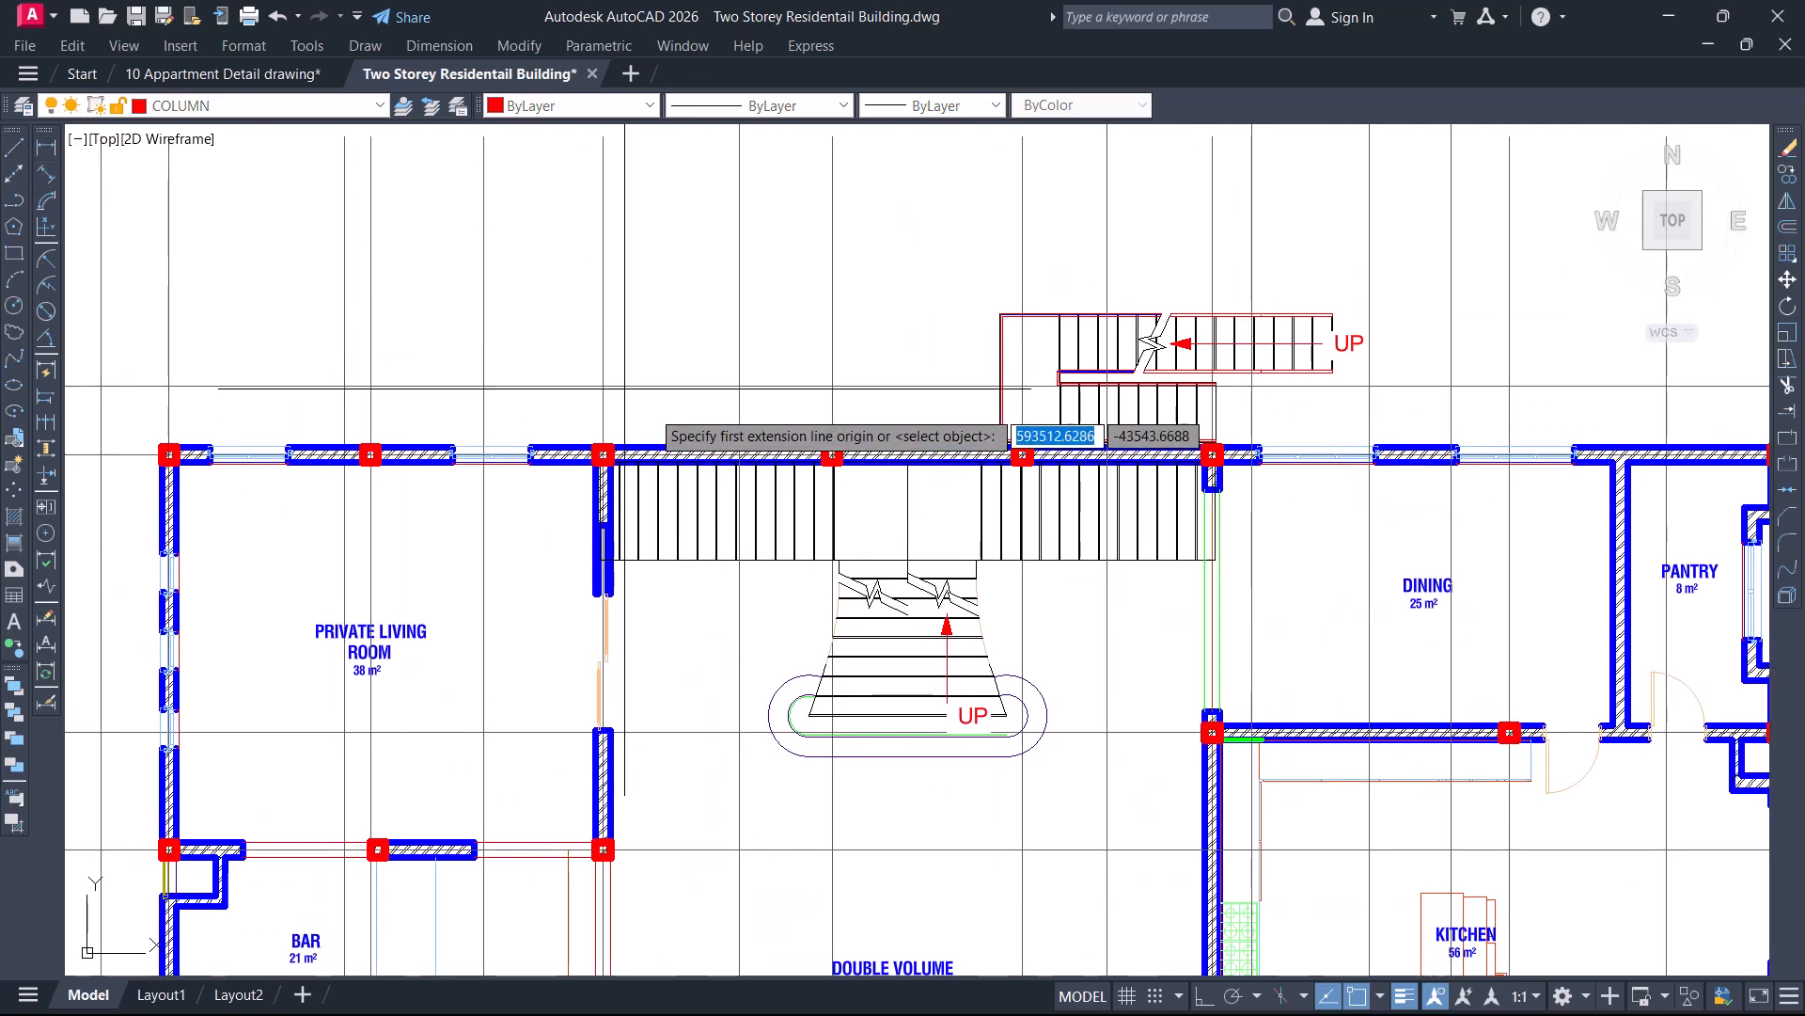
{"action": "scroll", "coordinate": [625, 386], "scroll_direction": "up", "scroll_amount": 6}
{"action": "left_click", "coordinate": [551, 468]}
{"action": "scroll", "coordinate": [536, 472], "scroll_direction": "down", "scroll_amount": 4}
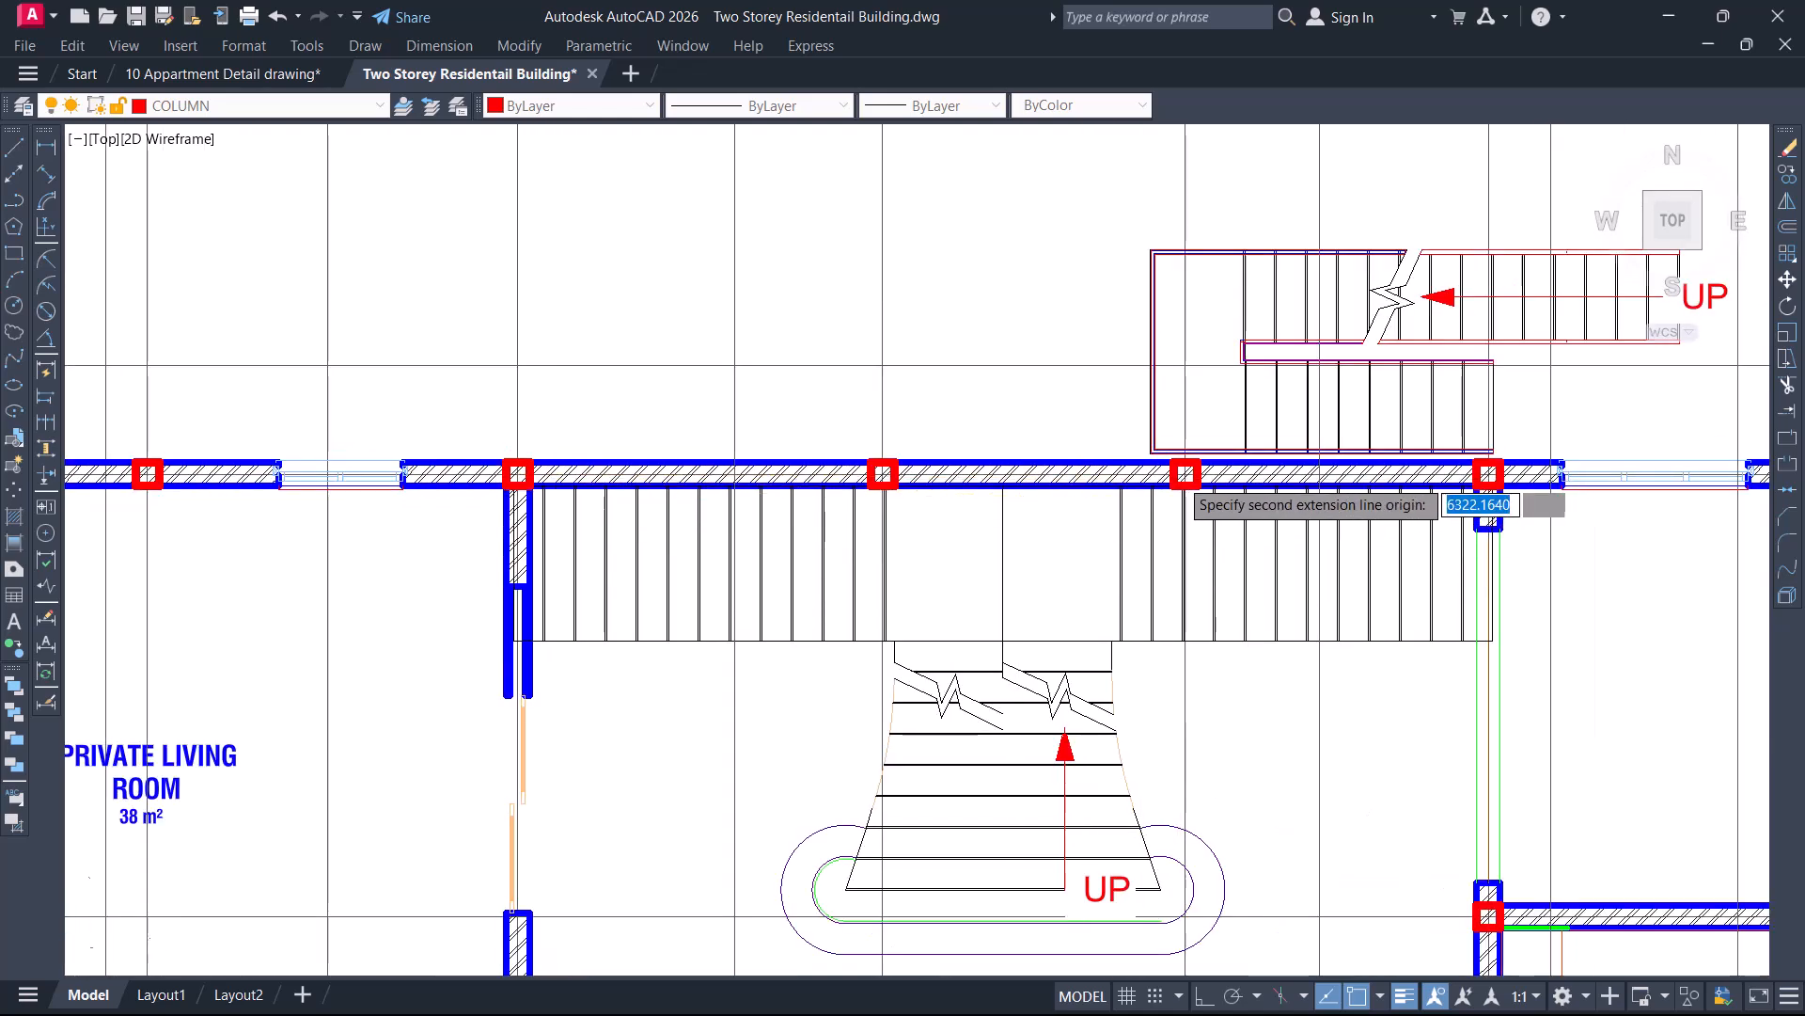
{"action": "scroll", "coordinate": [1184, 473], "scroll_direction": "up", "scroll_amount": 4}
{"action": "left_click", "coordinate": [1185, 471]}
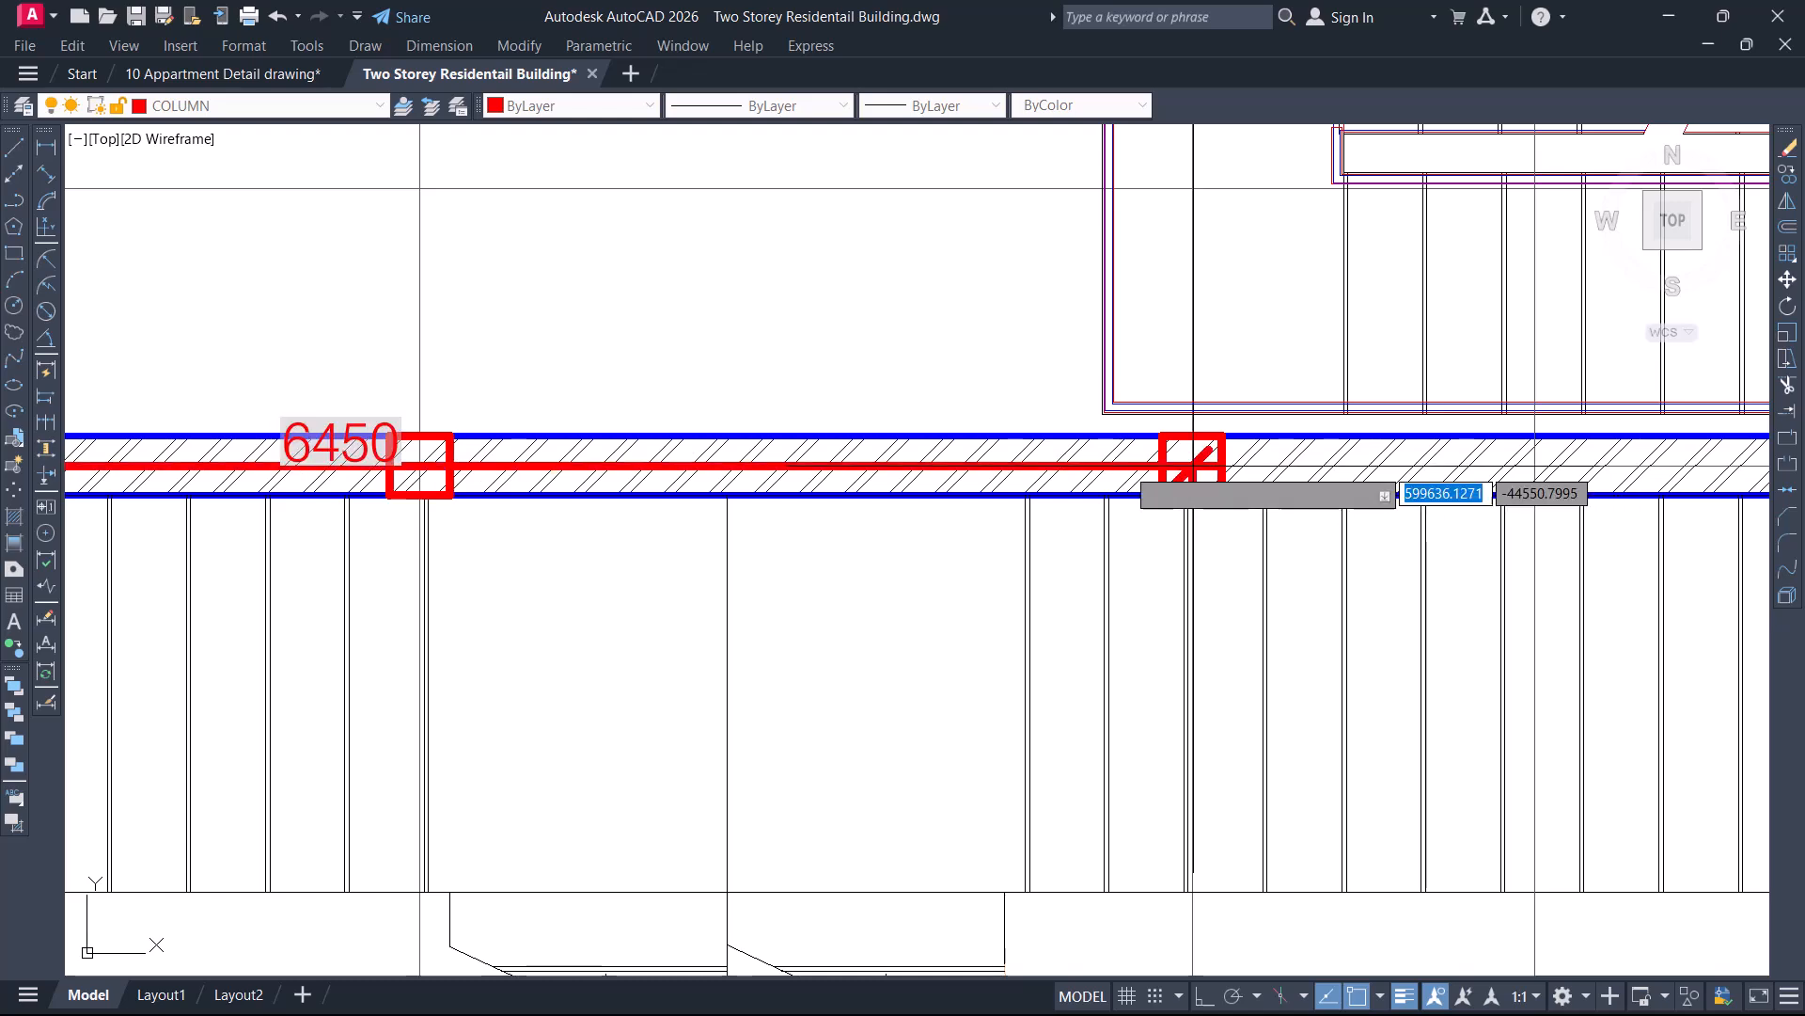
{"action": "scroll", "coordinate": [1129, 451], "scroll_direction": "down", "scroll_amount": 2}
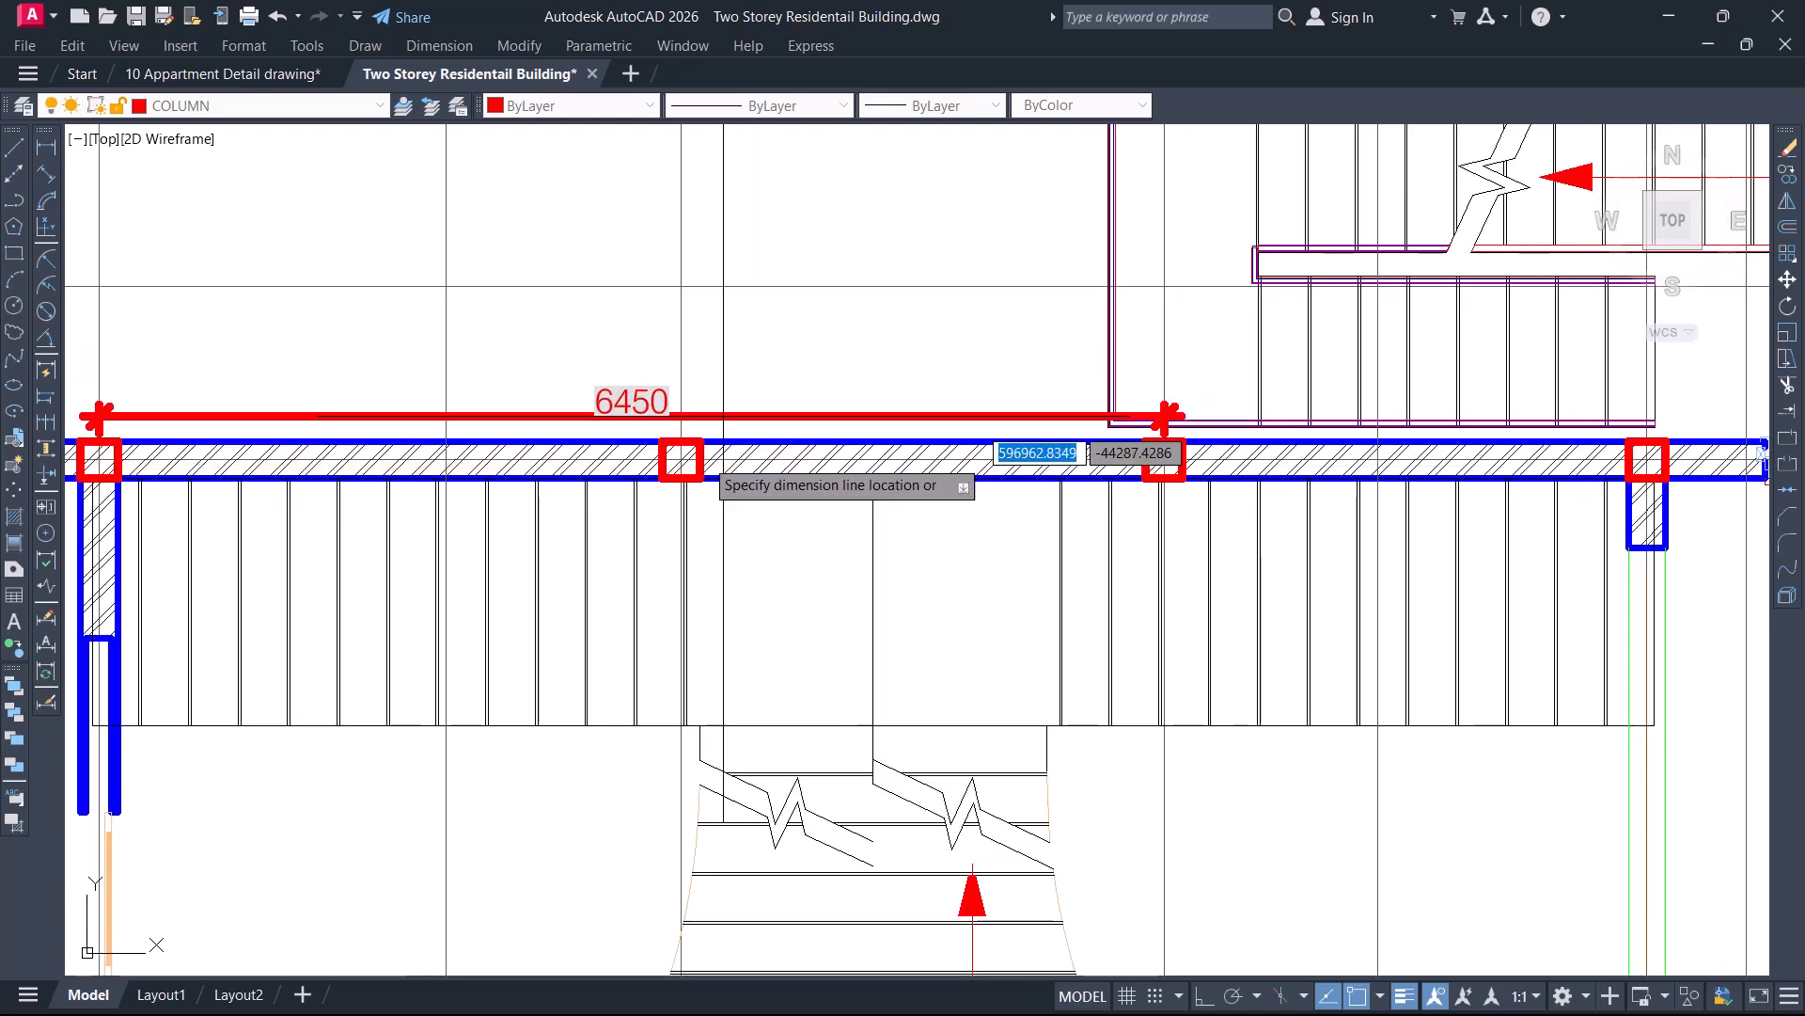
Measure the centre-to-centre spacing between the dining room corner column and the pantry's outer corner column
{"action": "scroll", "coordinate": [700, 466], "scroll_direction": "down", "scroll_amount": 4}
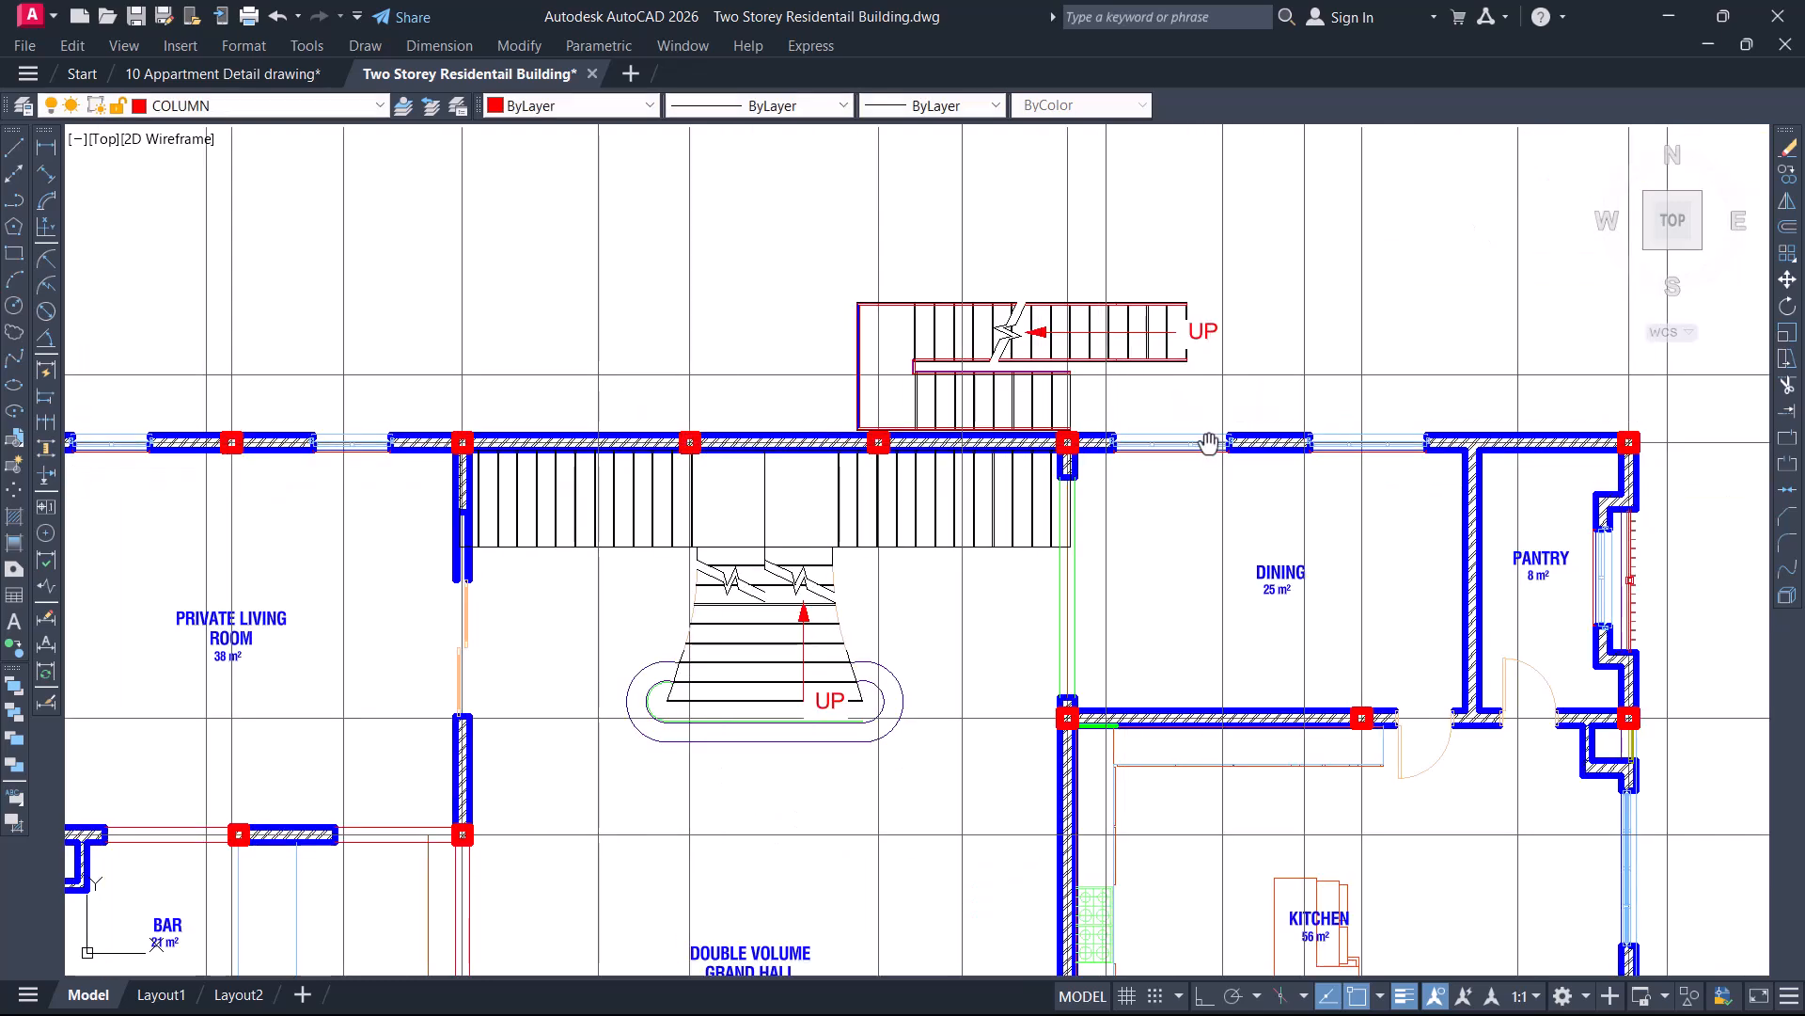
{"action": "scroll", "coordinate": [1114, 448], "scroll_direction": "up", "scroll_amount": 4}
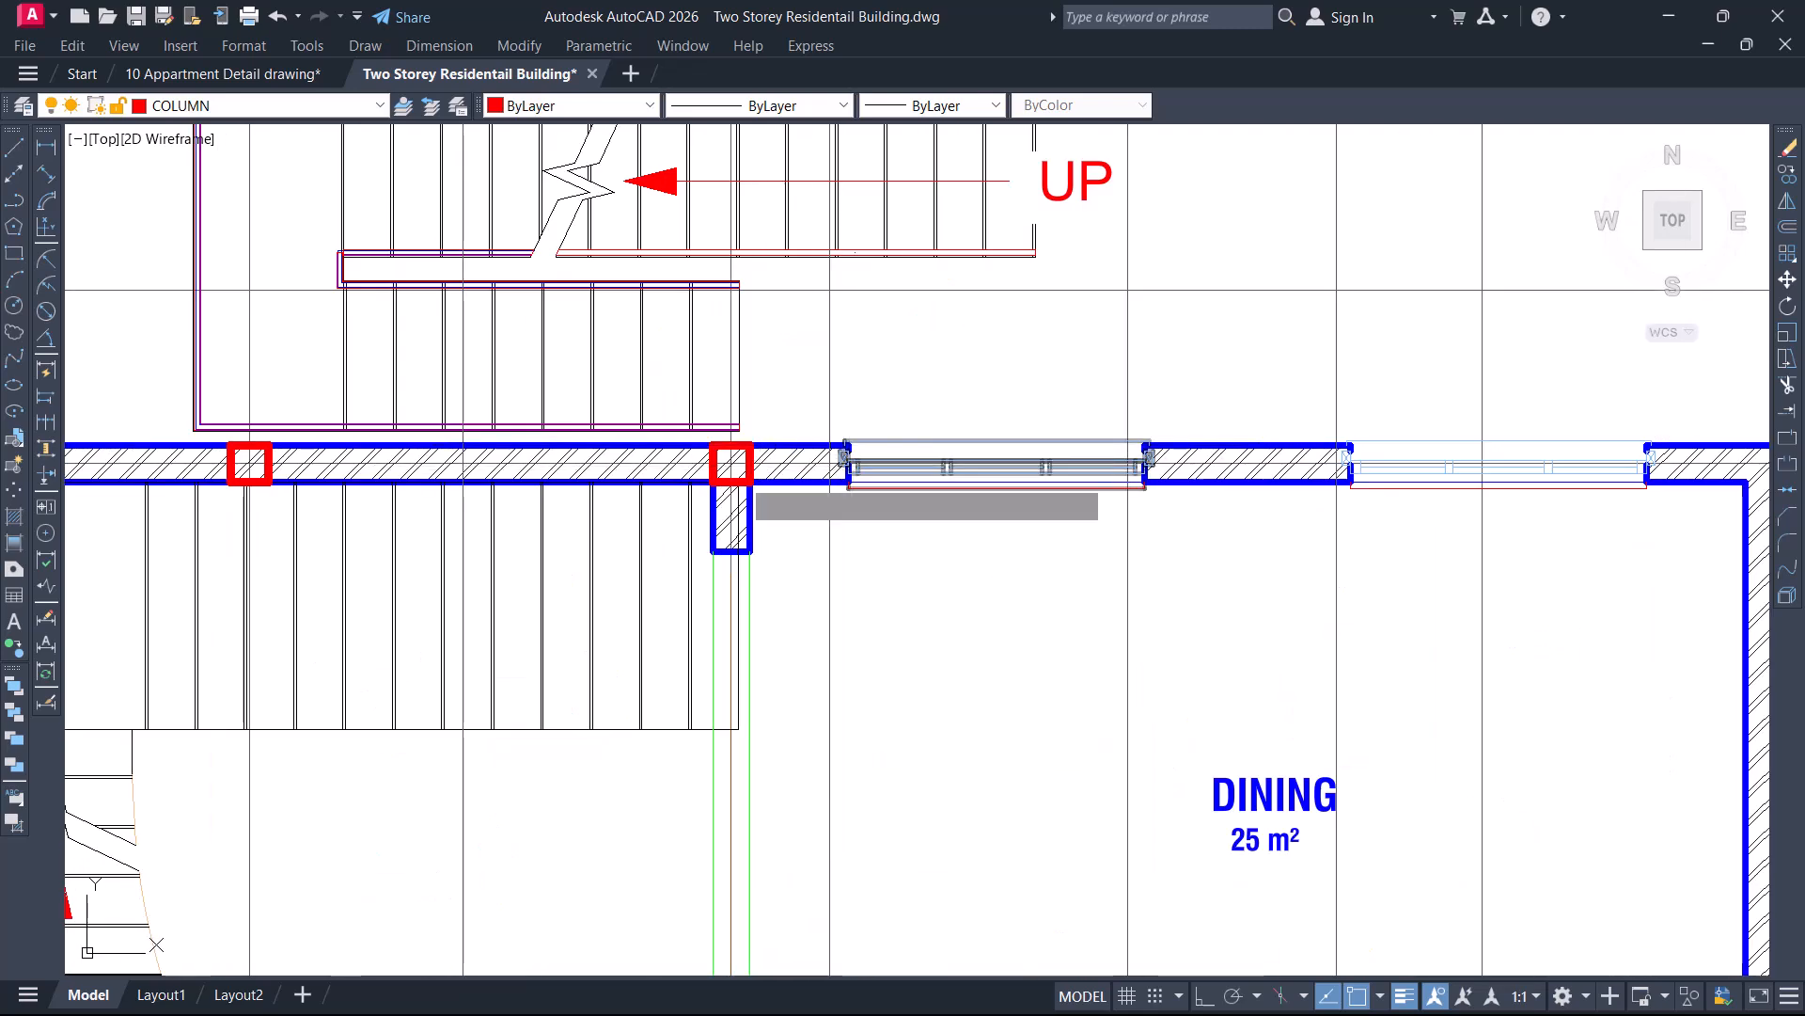
{"action": "scroll", "coordinate": [738, 481], "scroll_direction": "up", "scroll_amount": 4}
{"action": "scroll", "coordinate": [717, 442], "scroll_direction": "down", "scroll_amount": 5}
{"action": "scroll", "coordinate": [1598, 470], "scroll_direction": "up", "scroll_amount": 4}
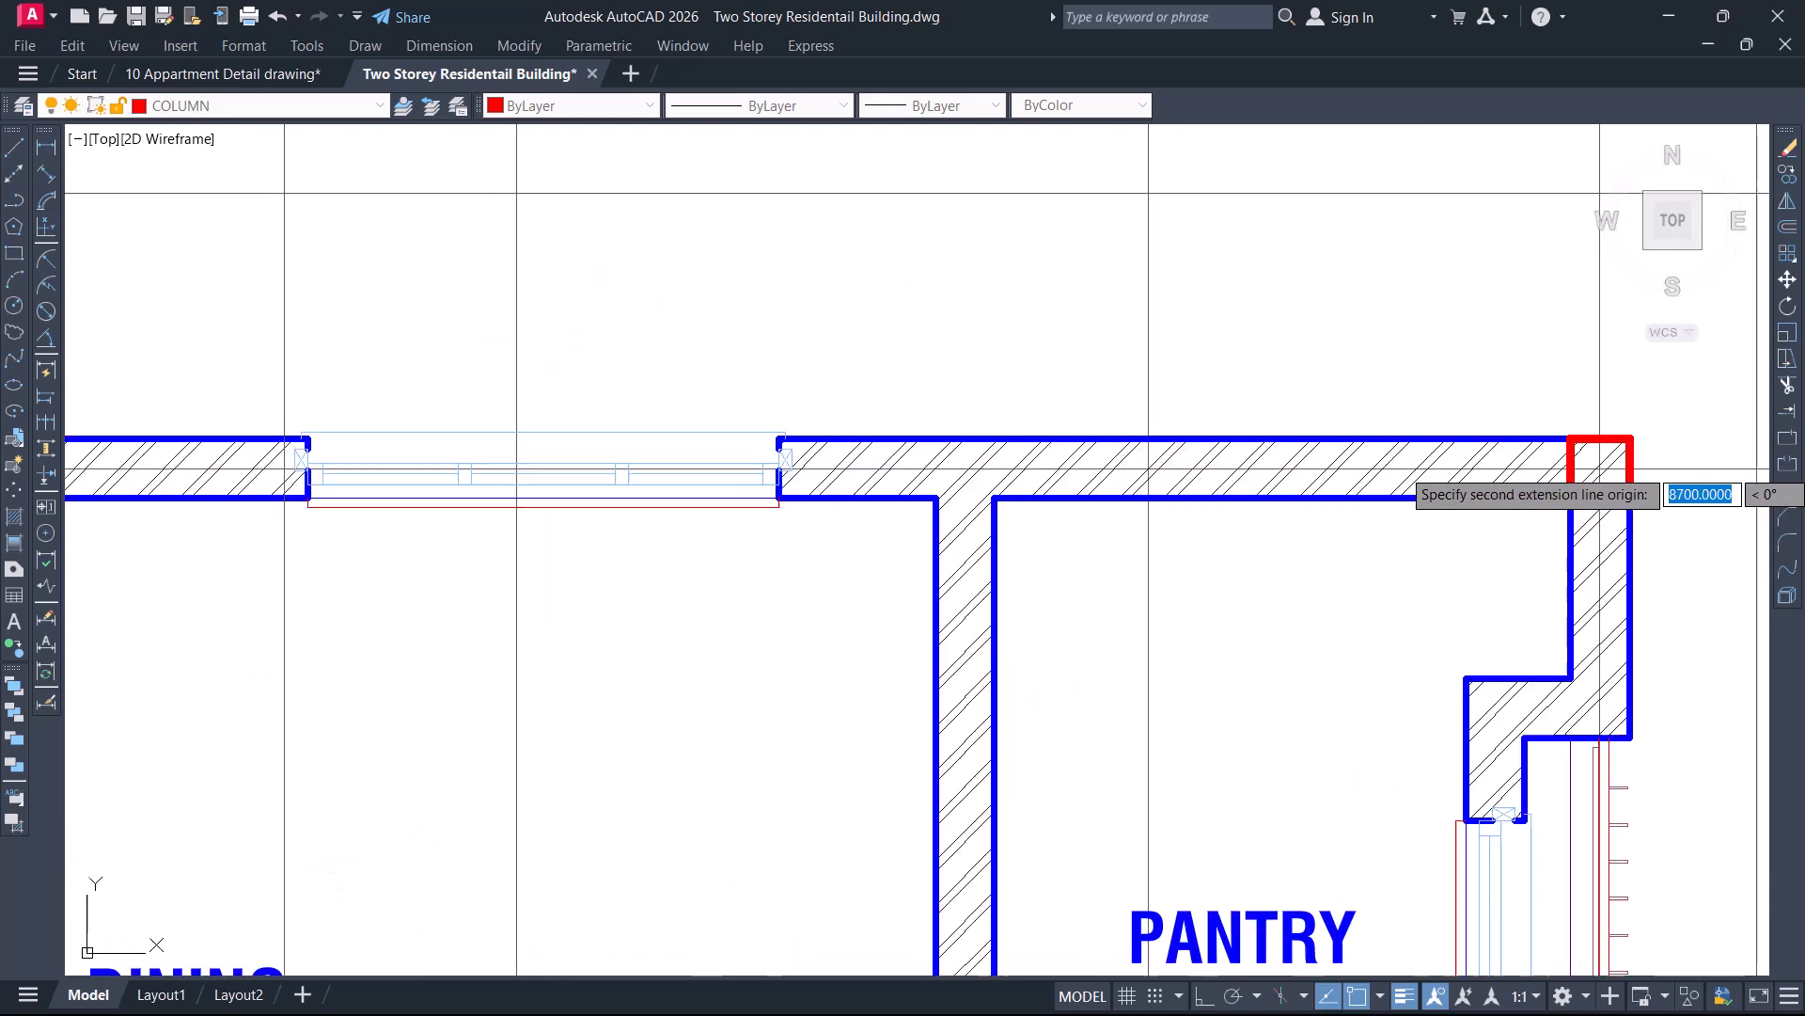
{"action": "left_click", "coordinate": [1598, 471]}
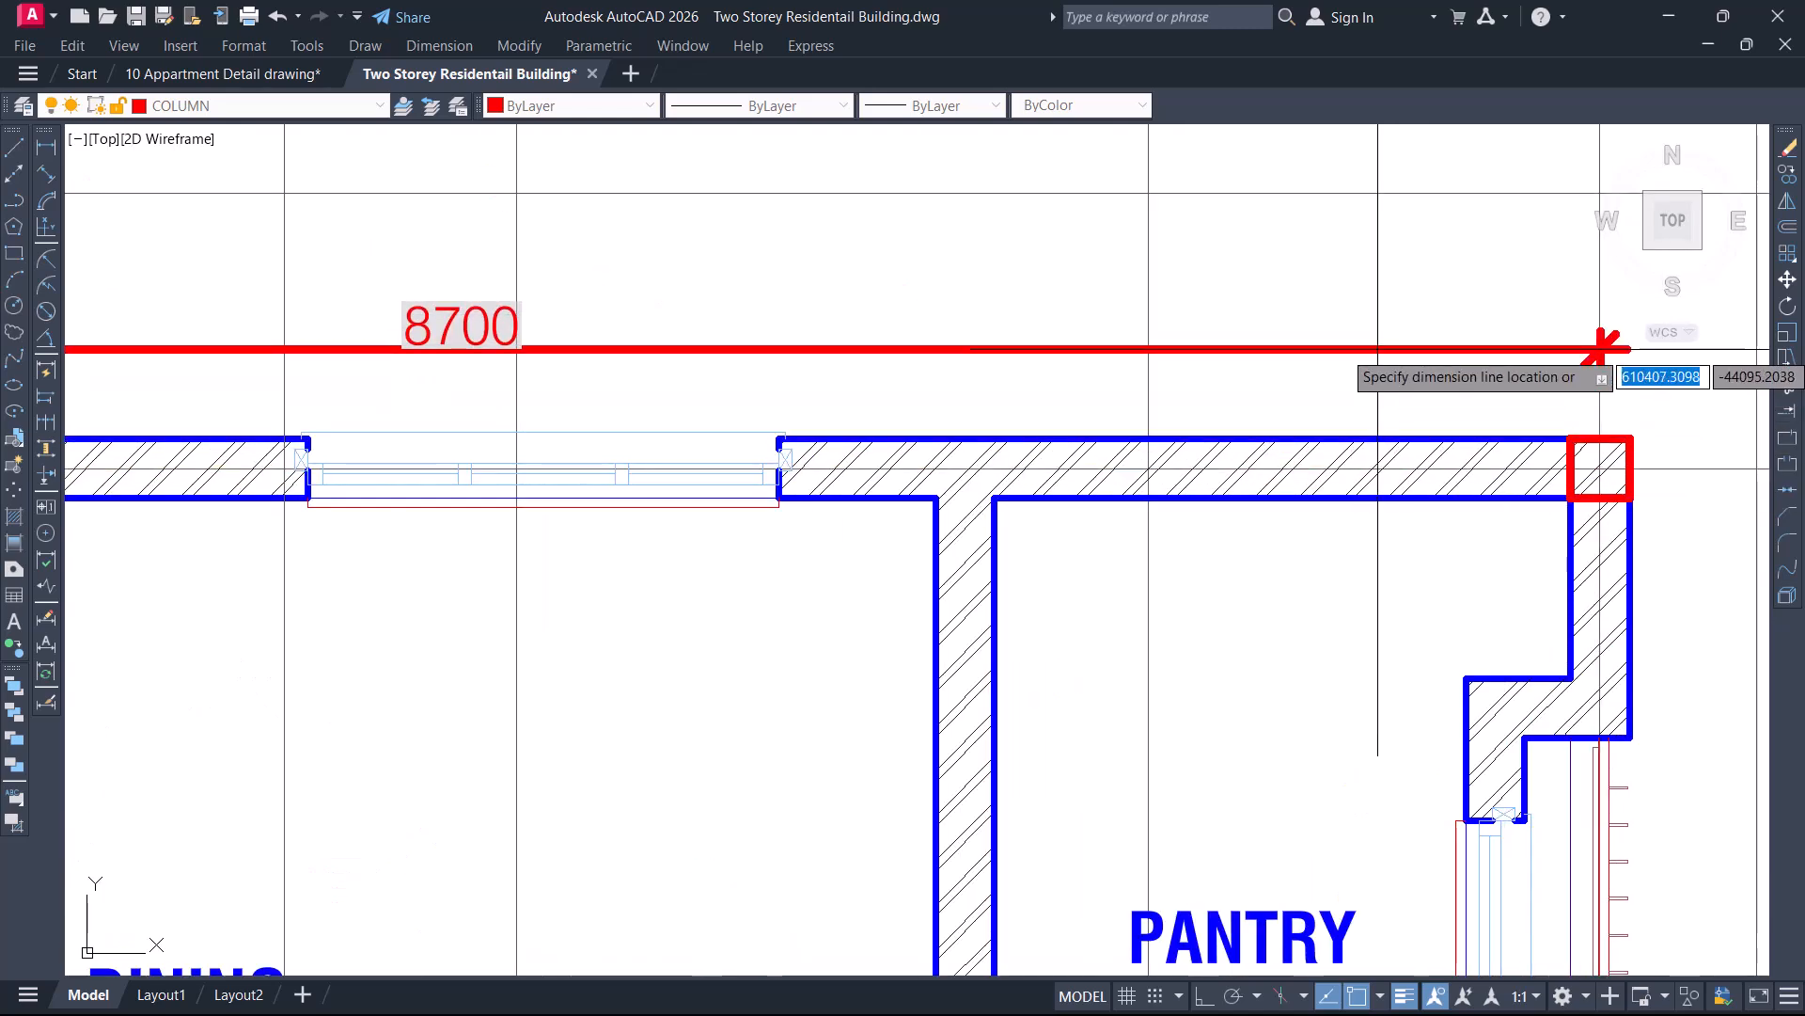
{"action": "scroll", "coordinate": [1599, 348], "scroll_direction": "down", "scroll_amount": 3}
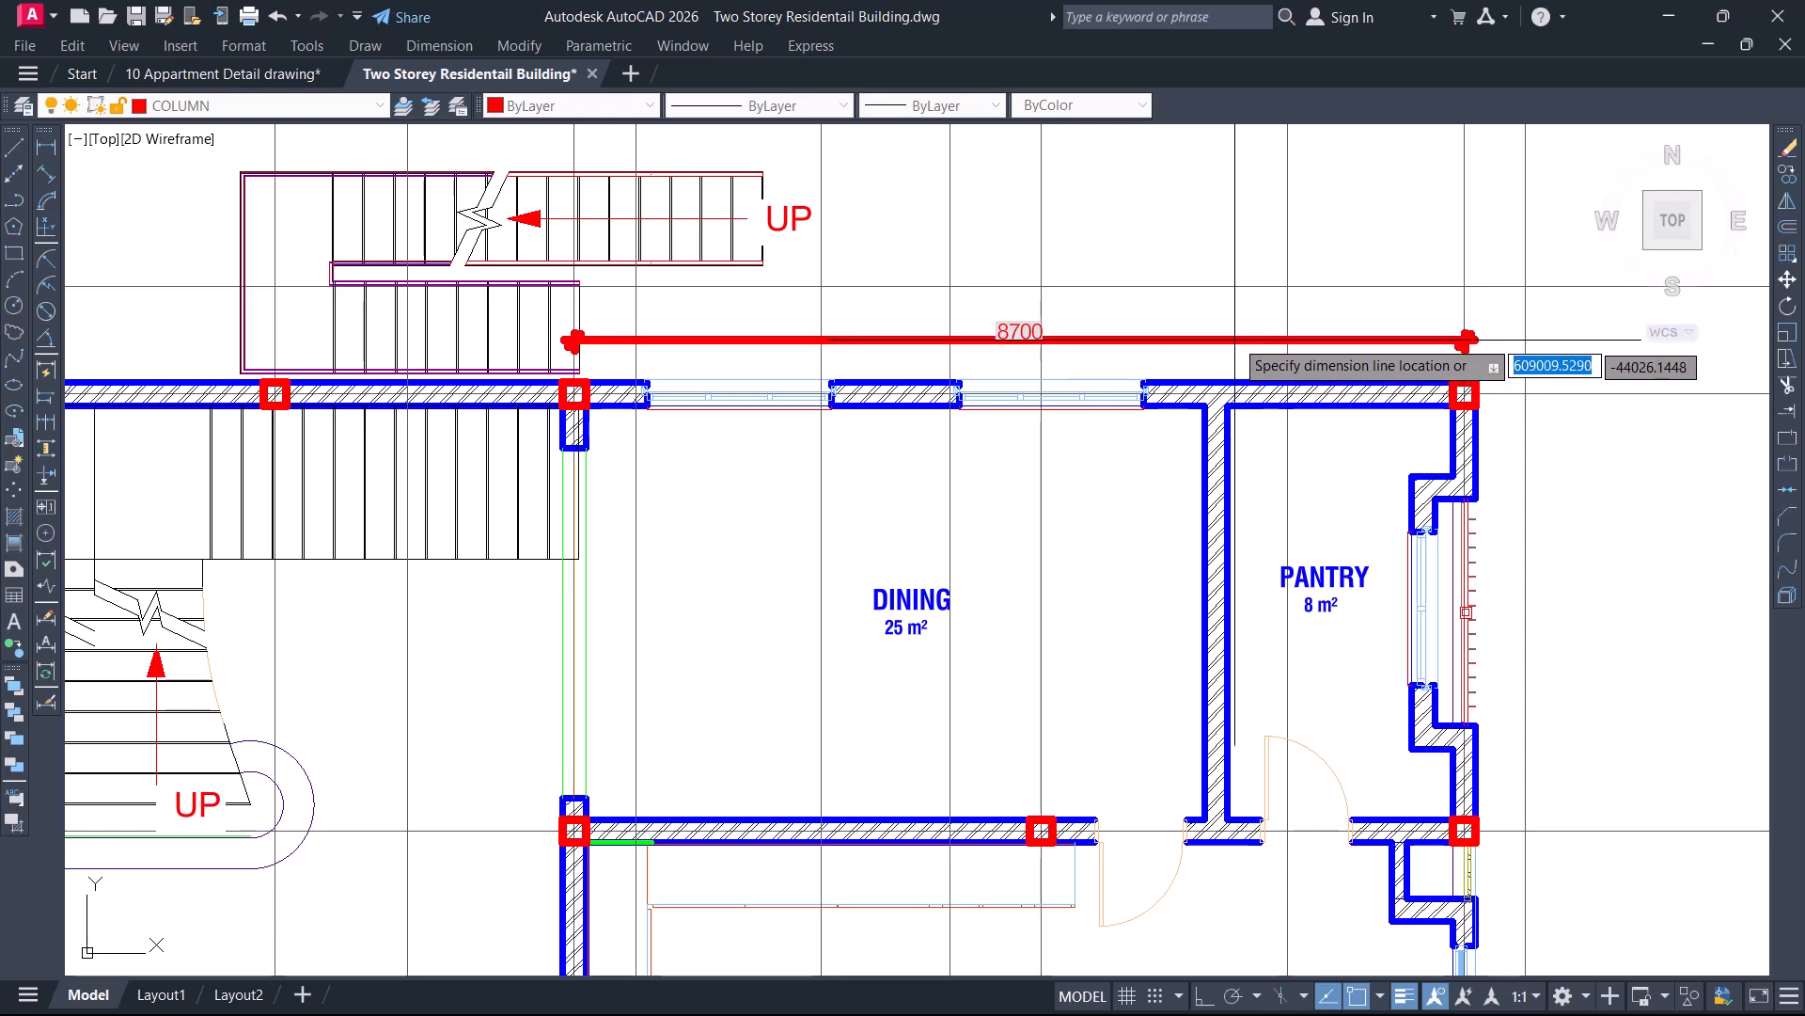
{"action": "scroll", "coordinate": [1236, 338], "scroll_direction": "up", "scroll_amount": 2}
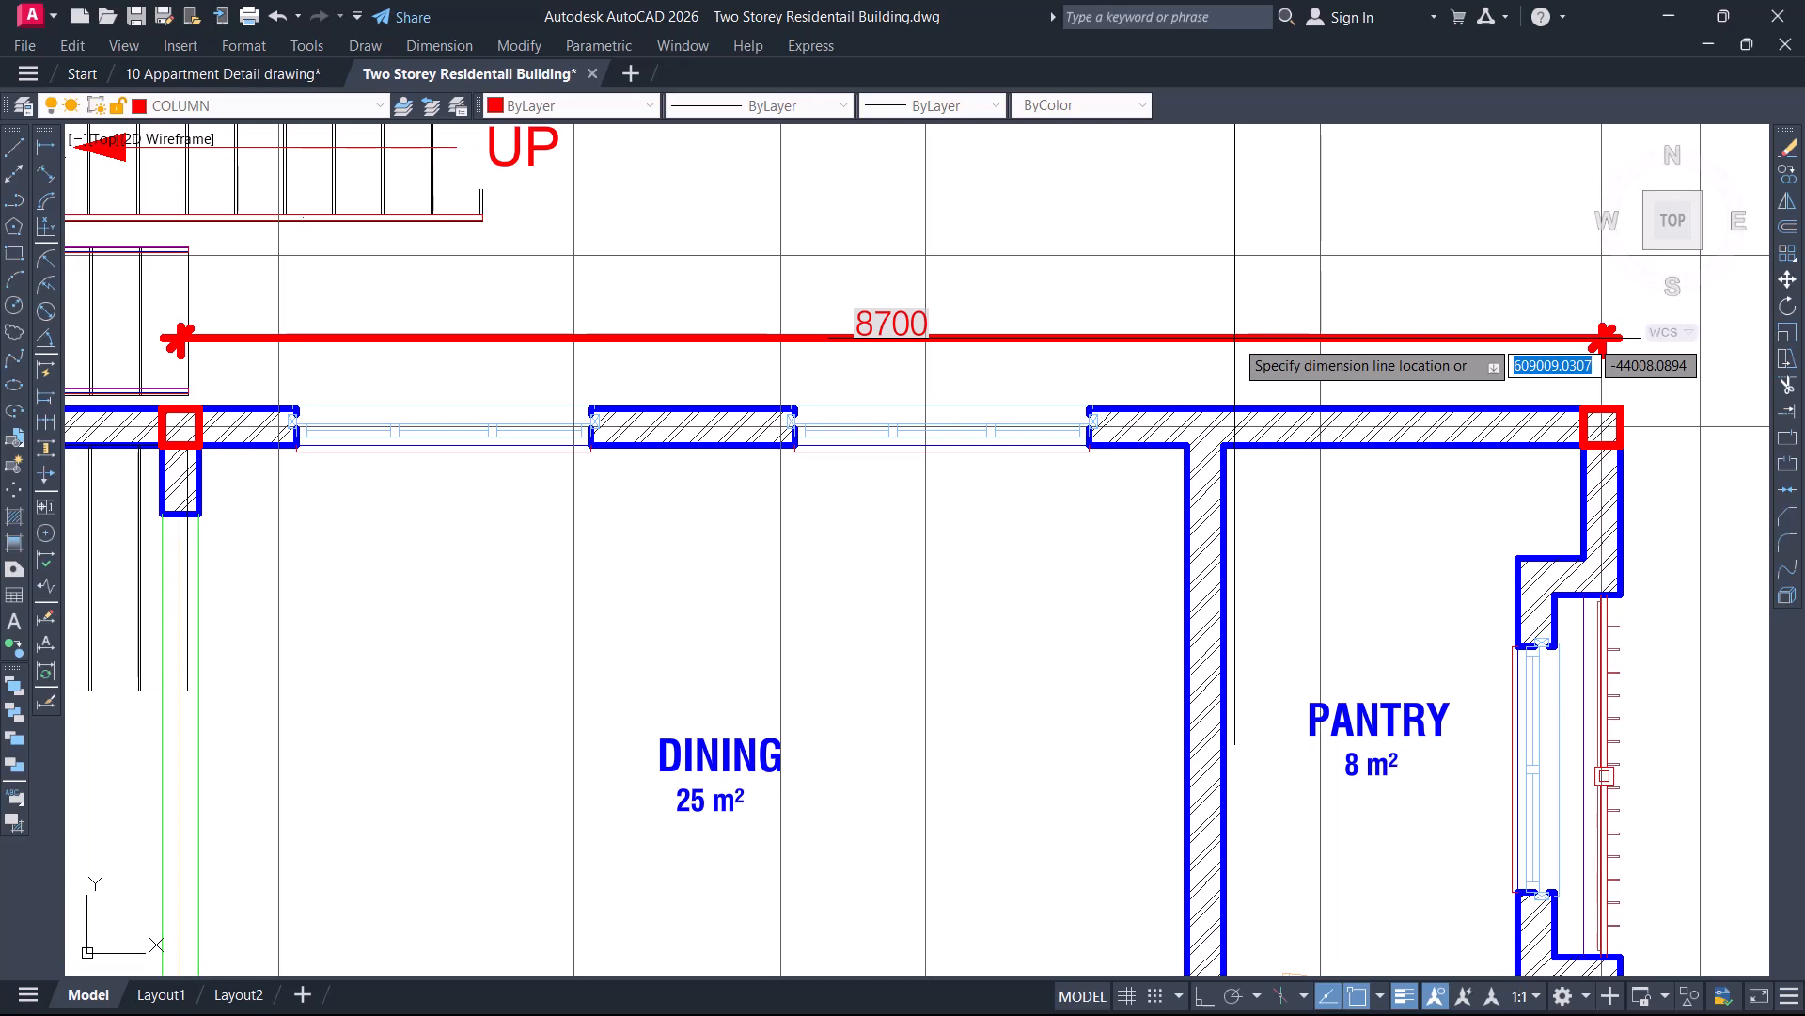
{"action": "key", "text": "Escape"}
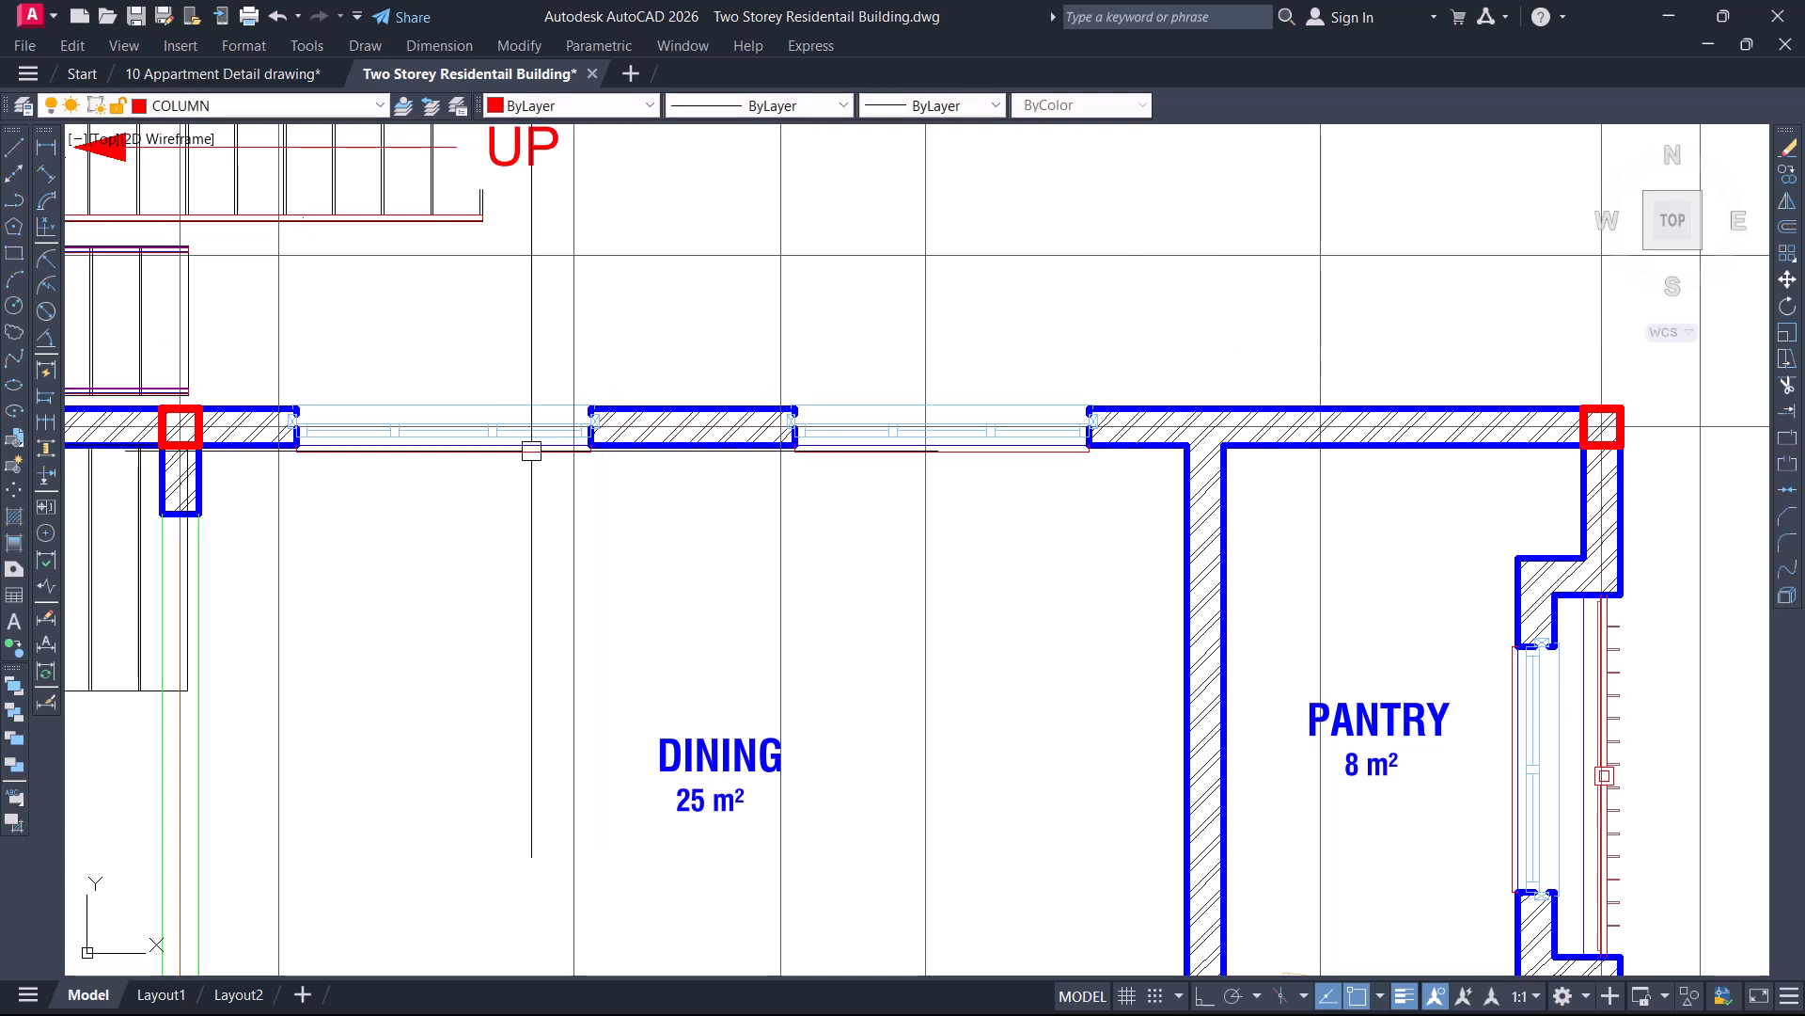
Copy the dining room corner column by its centre to the grid intersection in the wall between the two dining windows
{"action": "scroll", "coordinate": [214, 429], "scroll_direction": "up", "scroll_amount": 4}
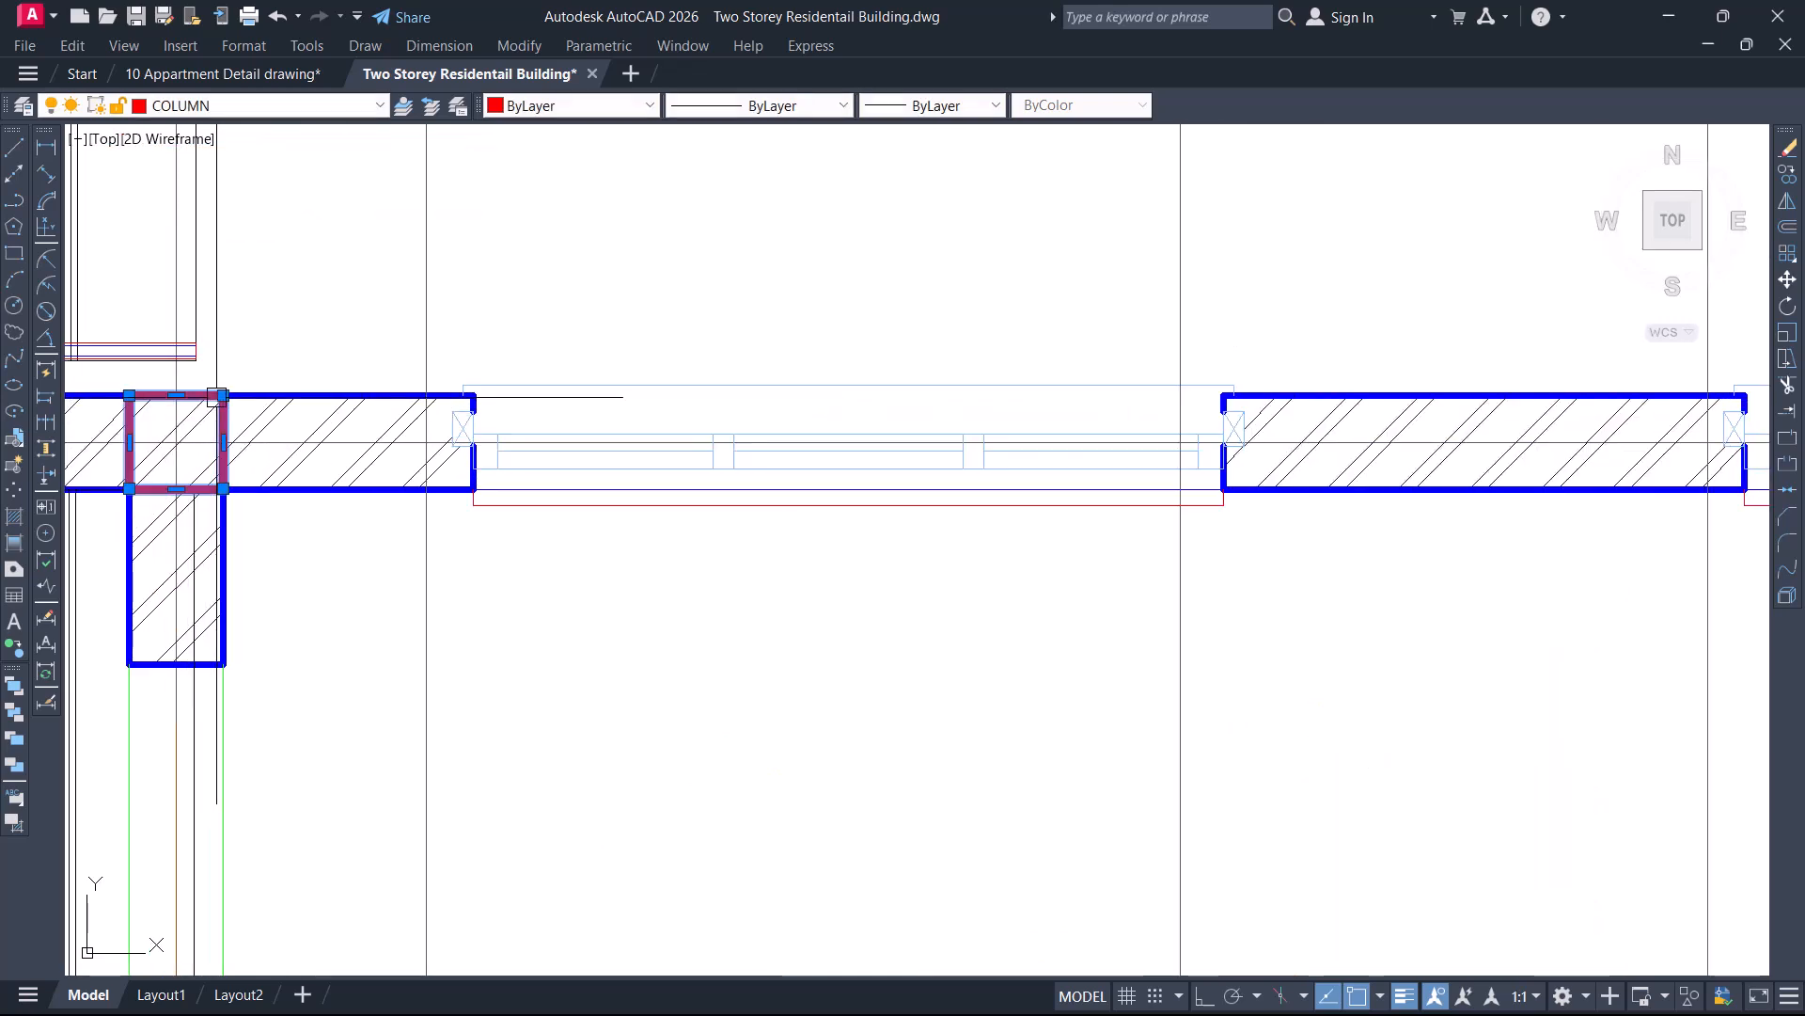
{"action": "left_click", "coordinate": [223, 395]}
{"action": "key", "text": "Escape"}
{"action": "type", "text": "CO"}
{"action": "key", "text": "space"}
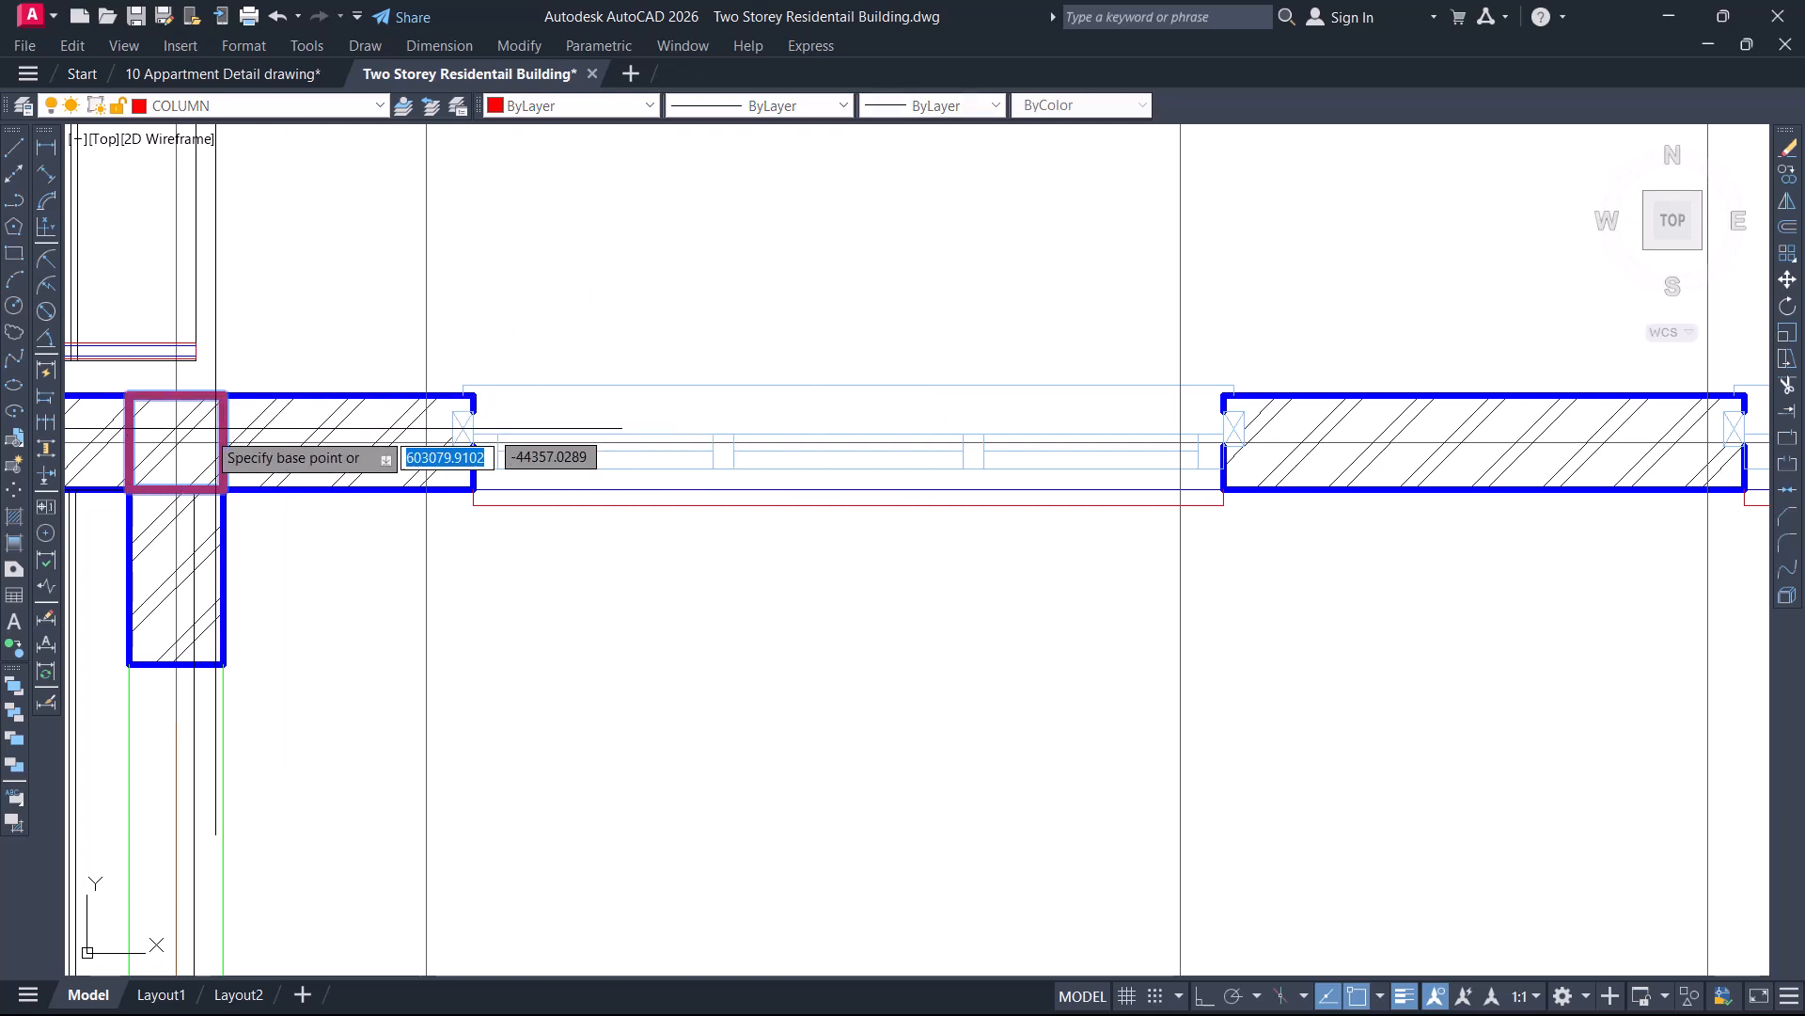
{"action": "scroll", "coordinate": [158, 444], "scroll_direction": "up", "scroll_amount": 4}
{"action": "scroll", "coordinate": [197, 437], "scroll_direction": "up", "scroll_amount": 3}
{"action": "scroll", "coordinate": [218, 449], "scroll_direction": "up", "scroll_amount": 4}
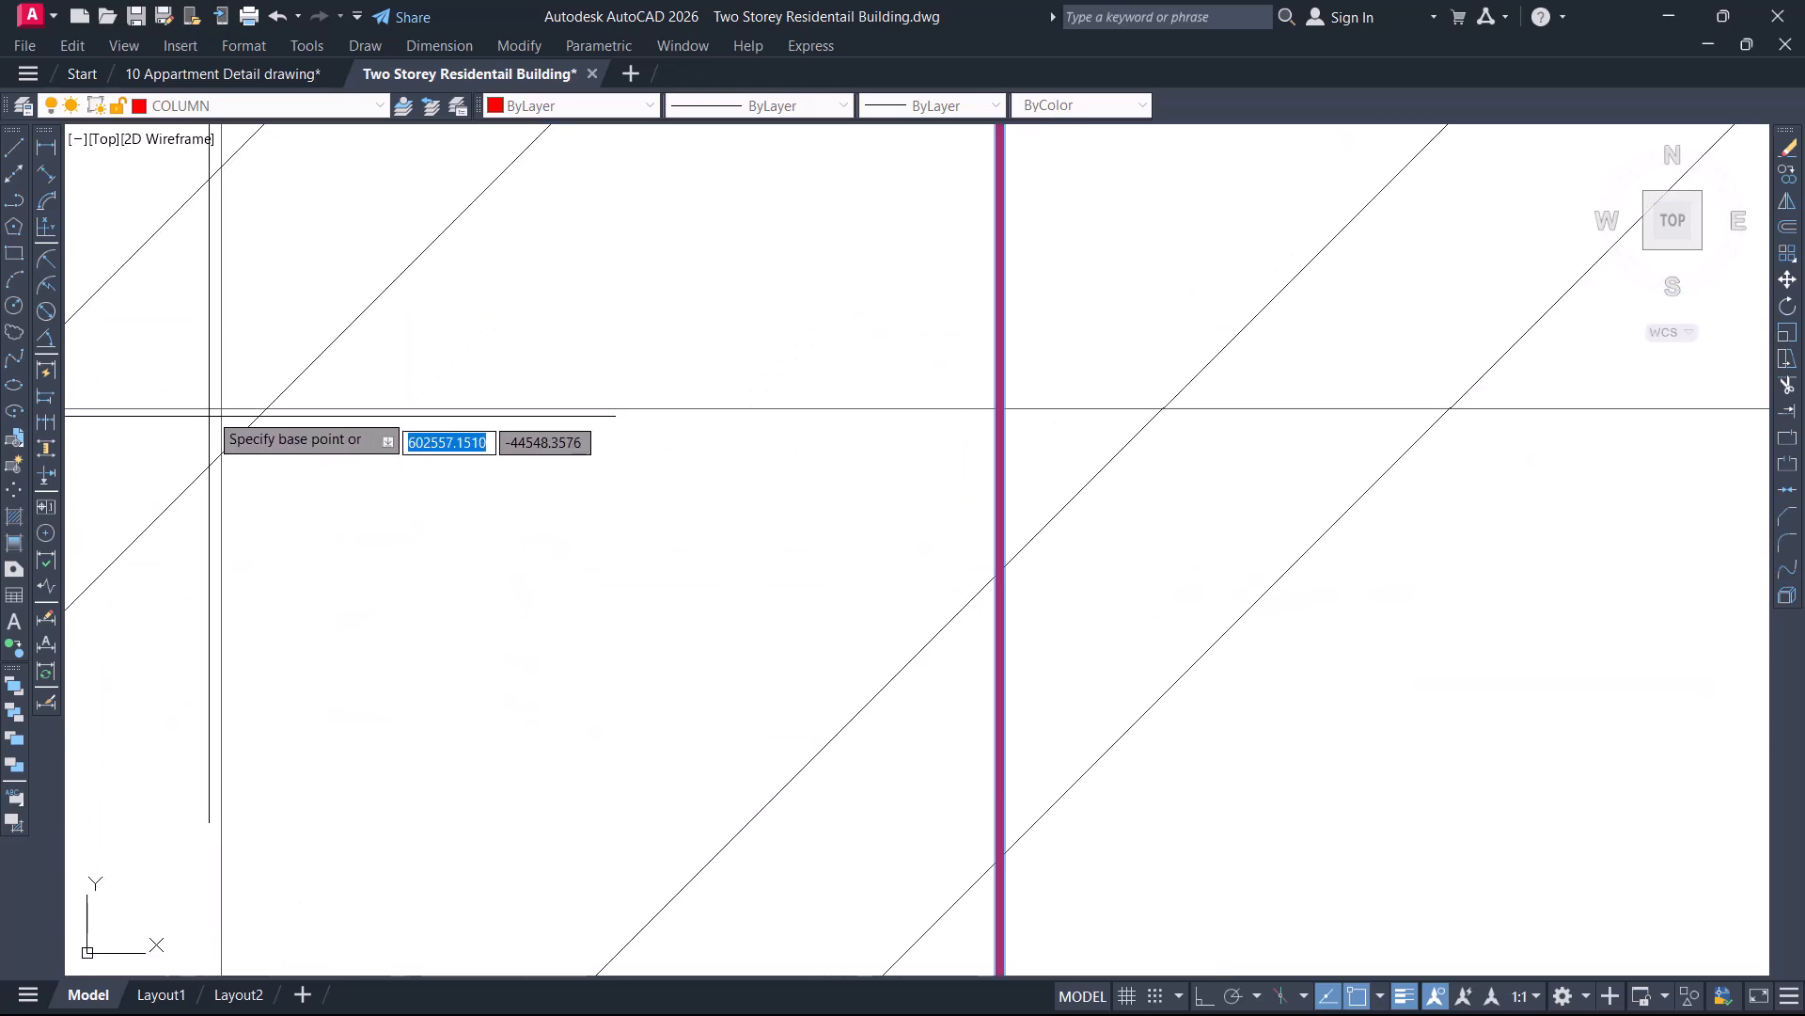
{"action": "left_click", "coordinate": [219, 409]}
{"action": "scroll", "coordinate": [219, 409], "scroll_direction": "down", "scroll_amount": 10}
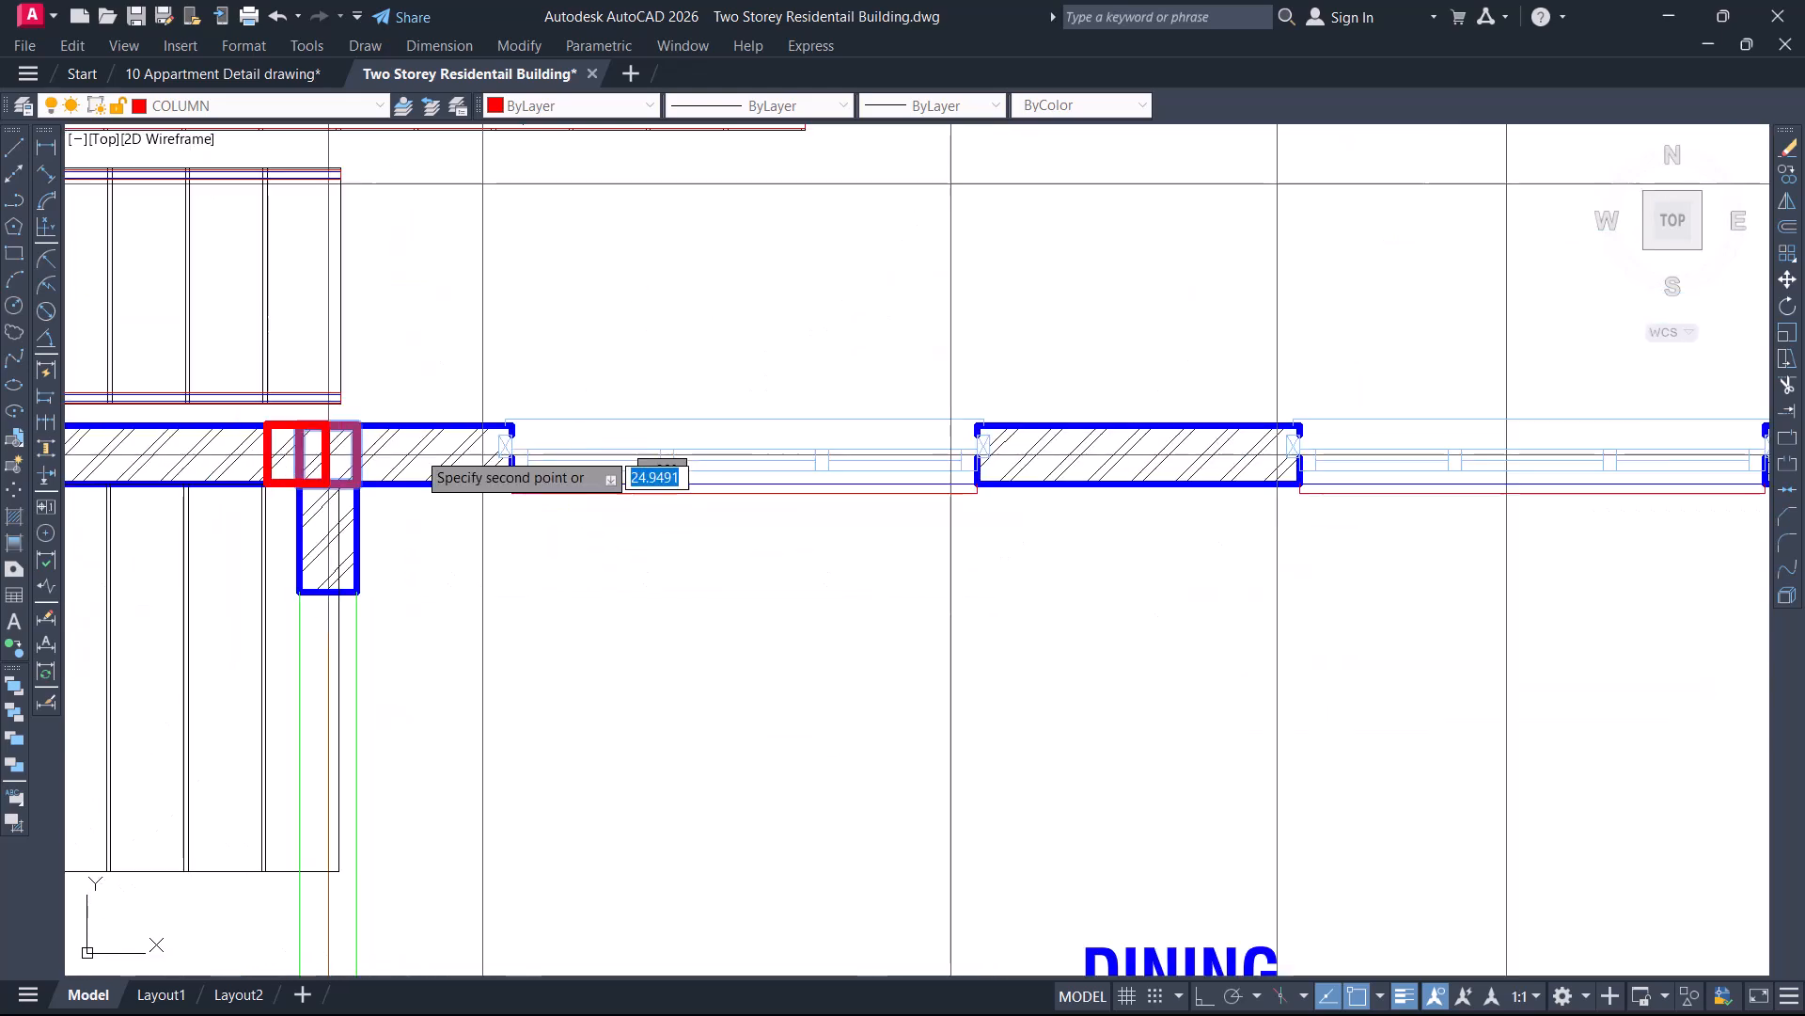
{"action": "scroll", "coordinate": [854, 511], "scroll_direction": "up", "scroll_amount": 3}
{"action": "middle_click_drag", "start_coordinate": [853, 510], "coordinate": [626, 525]}
{"action": "scroll", "coordinate": [729, 564], "scroll_direction": "down", "scroll_amount": 6}
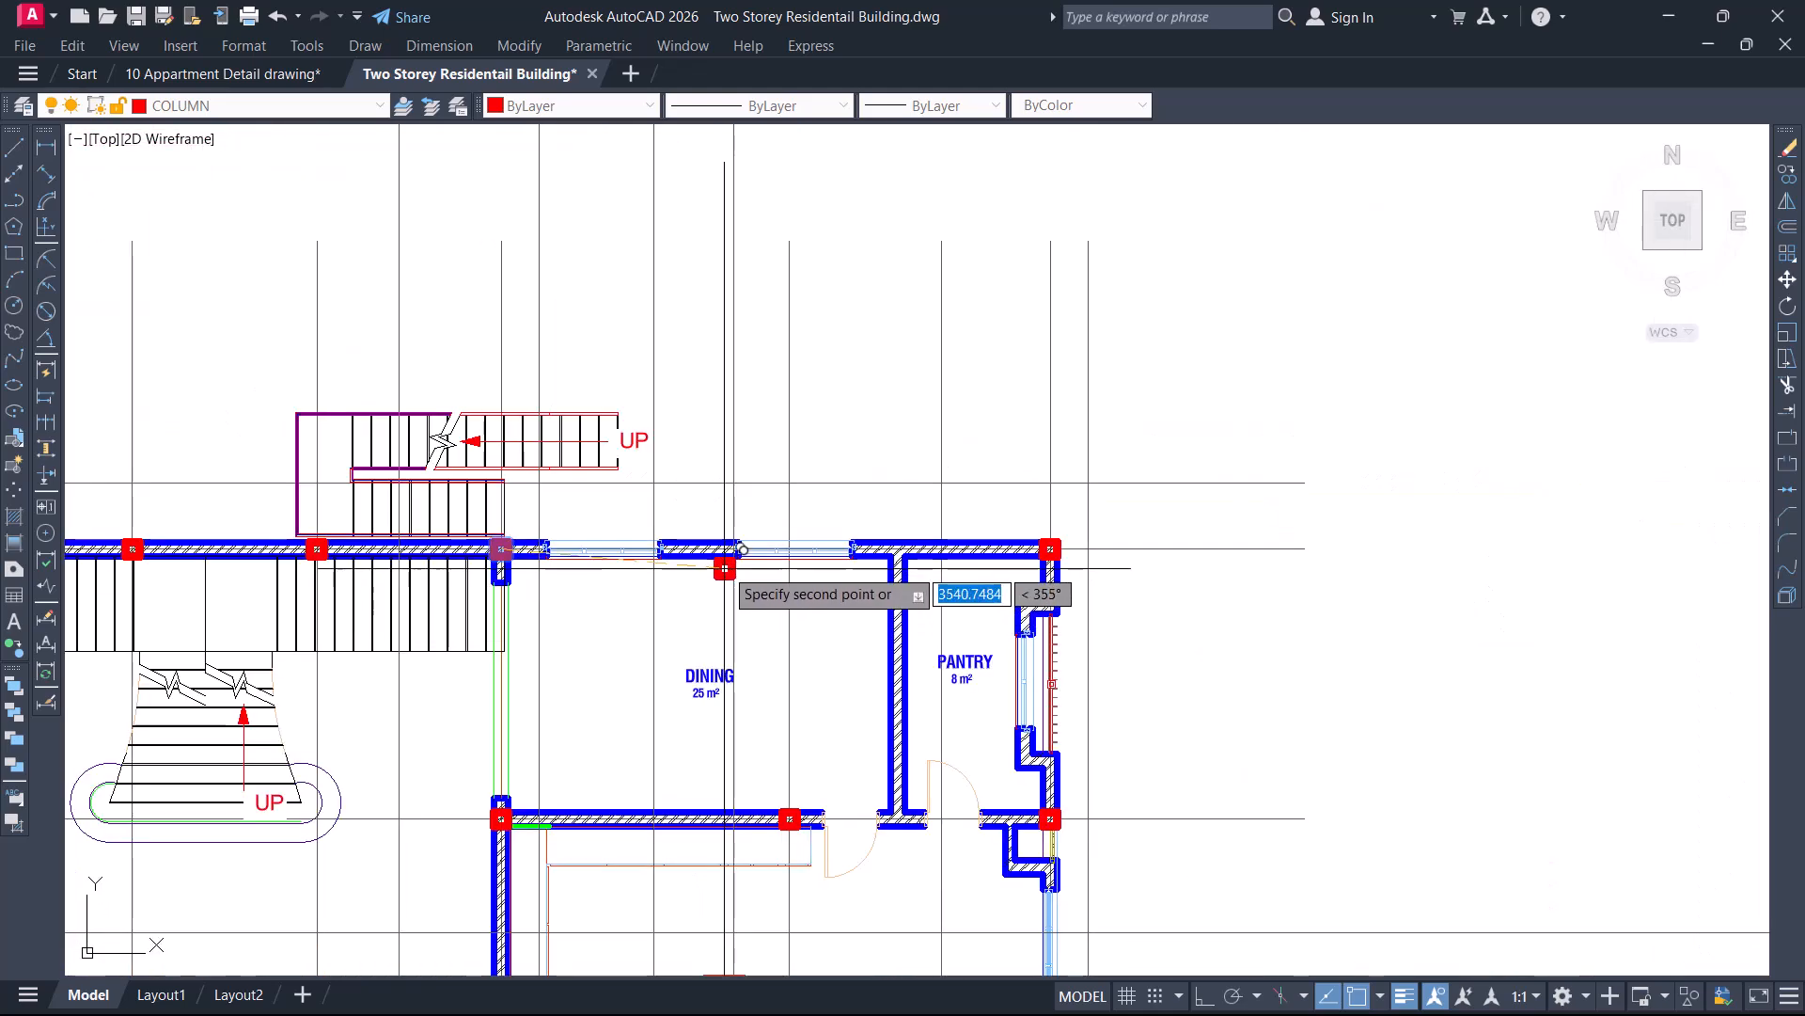
{"action": "scroll", "coordinate": [734, 548], "scroll_direction": "up", "scroll_amount": 6}
{"action": "scroll", "coordinate": [740, 527], "scroll_direction": "up", "scroll_amount": 5}
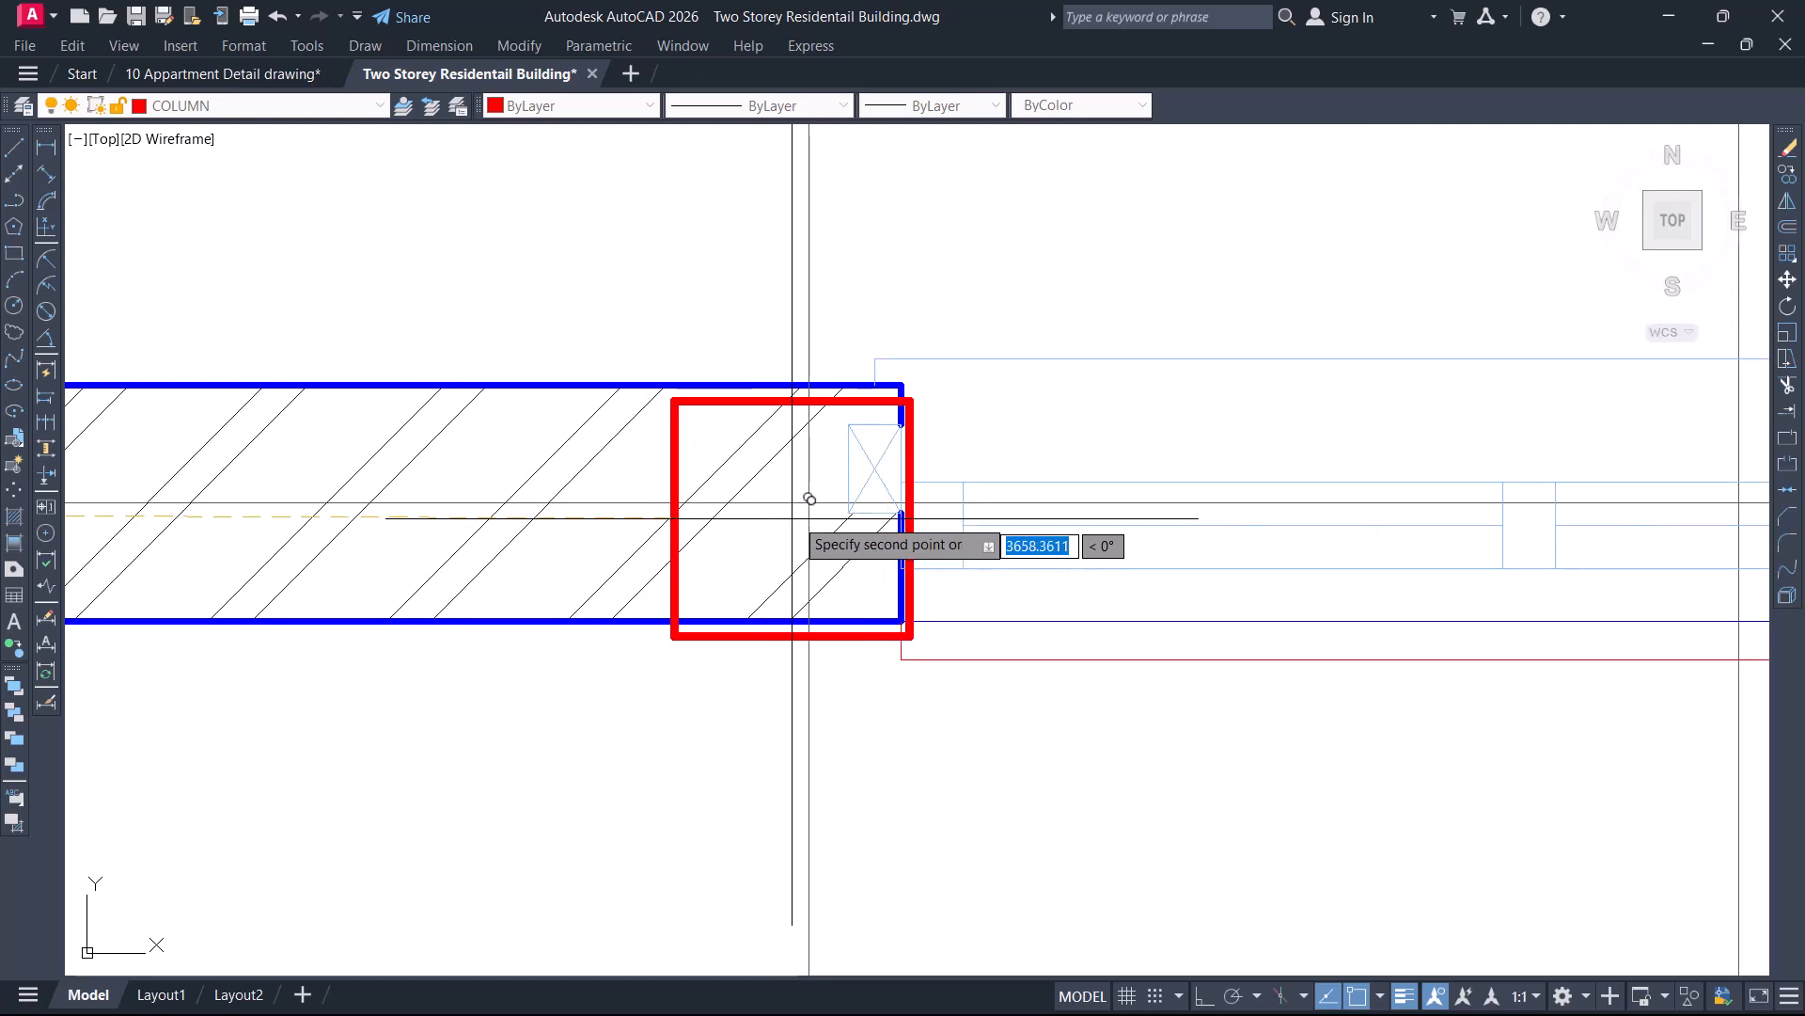
{"action": "key", "text": "Escape"}
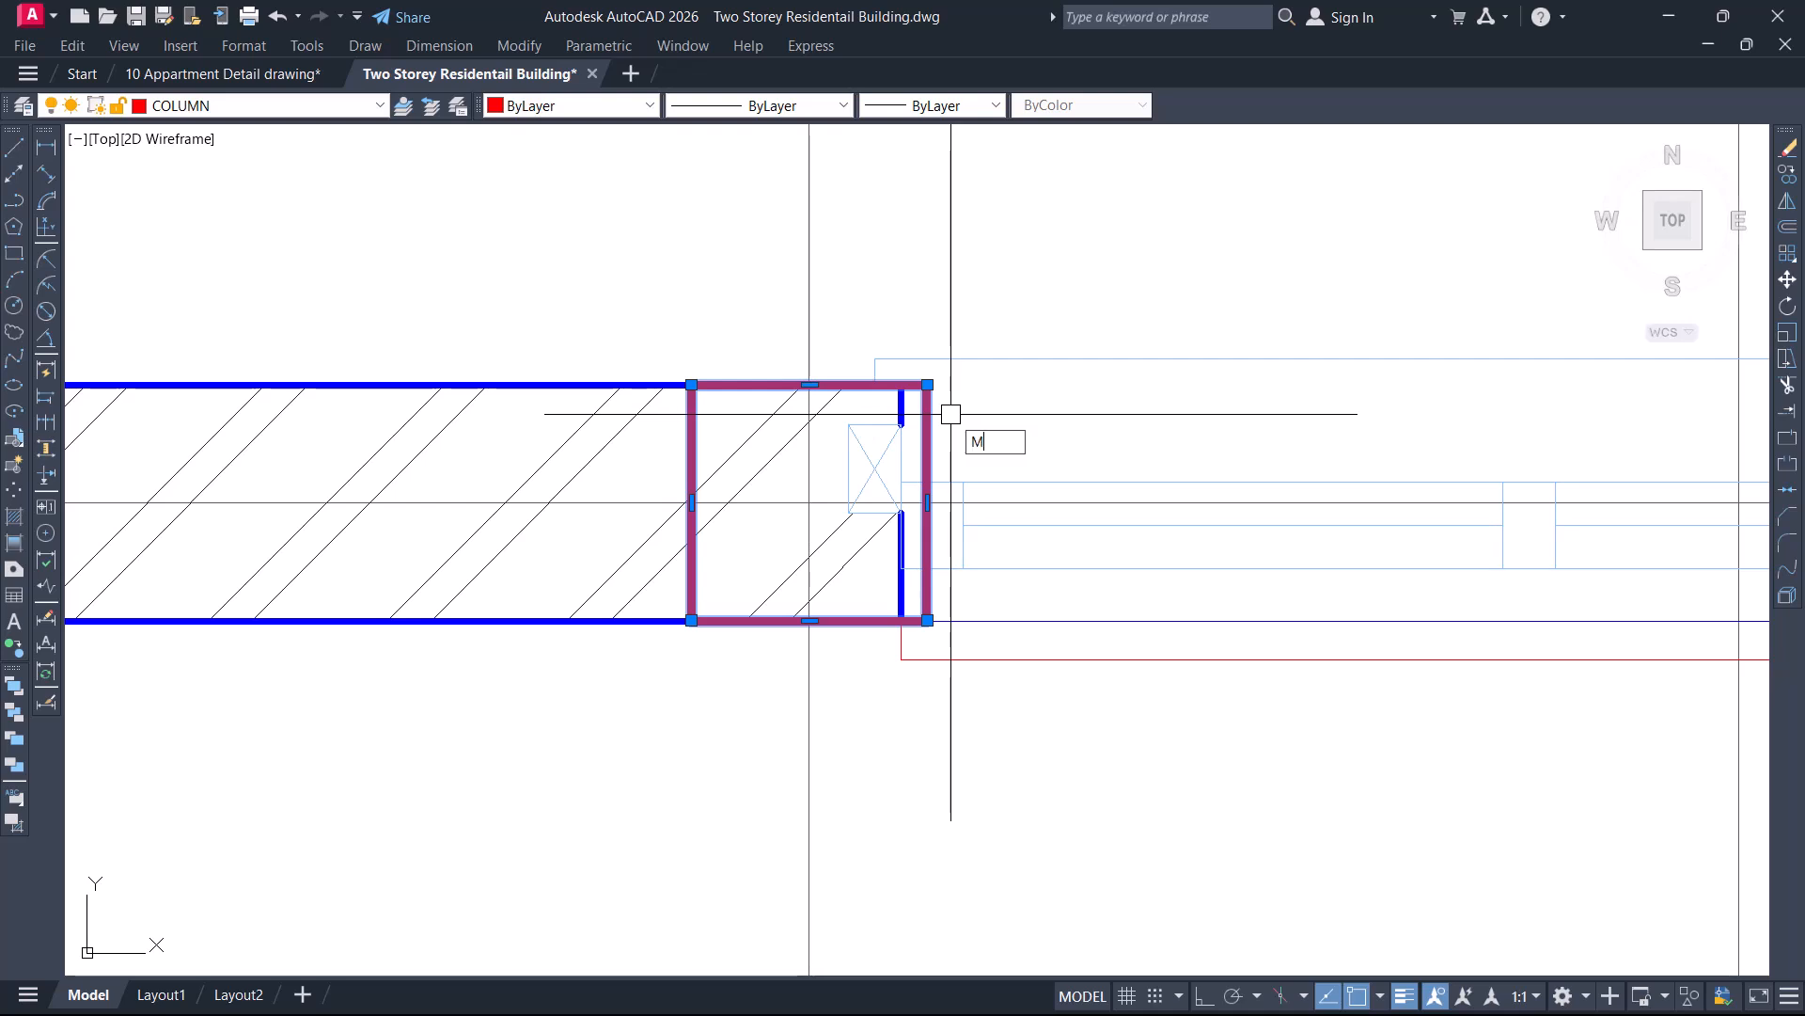
Move the copied column so its upper corner meets the end of the wall between the two dining windows
{"action": "scroll", "coordinate": [1063, 448], "scroll_direction": "down", "scroll_amount": 4}
{"action": "scroll", "coordinate": [988, 429], "scroll_direction": "up", "scroll_amount": 6}
{"action": "left_click", "coordinate": [1003, 427]}
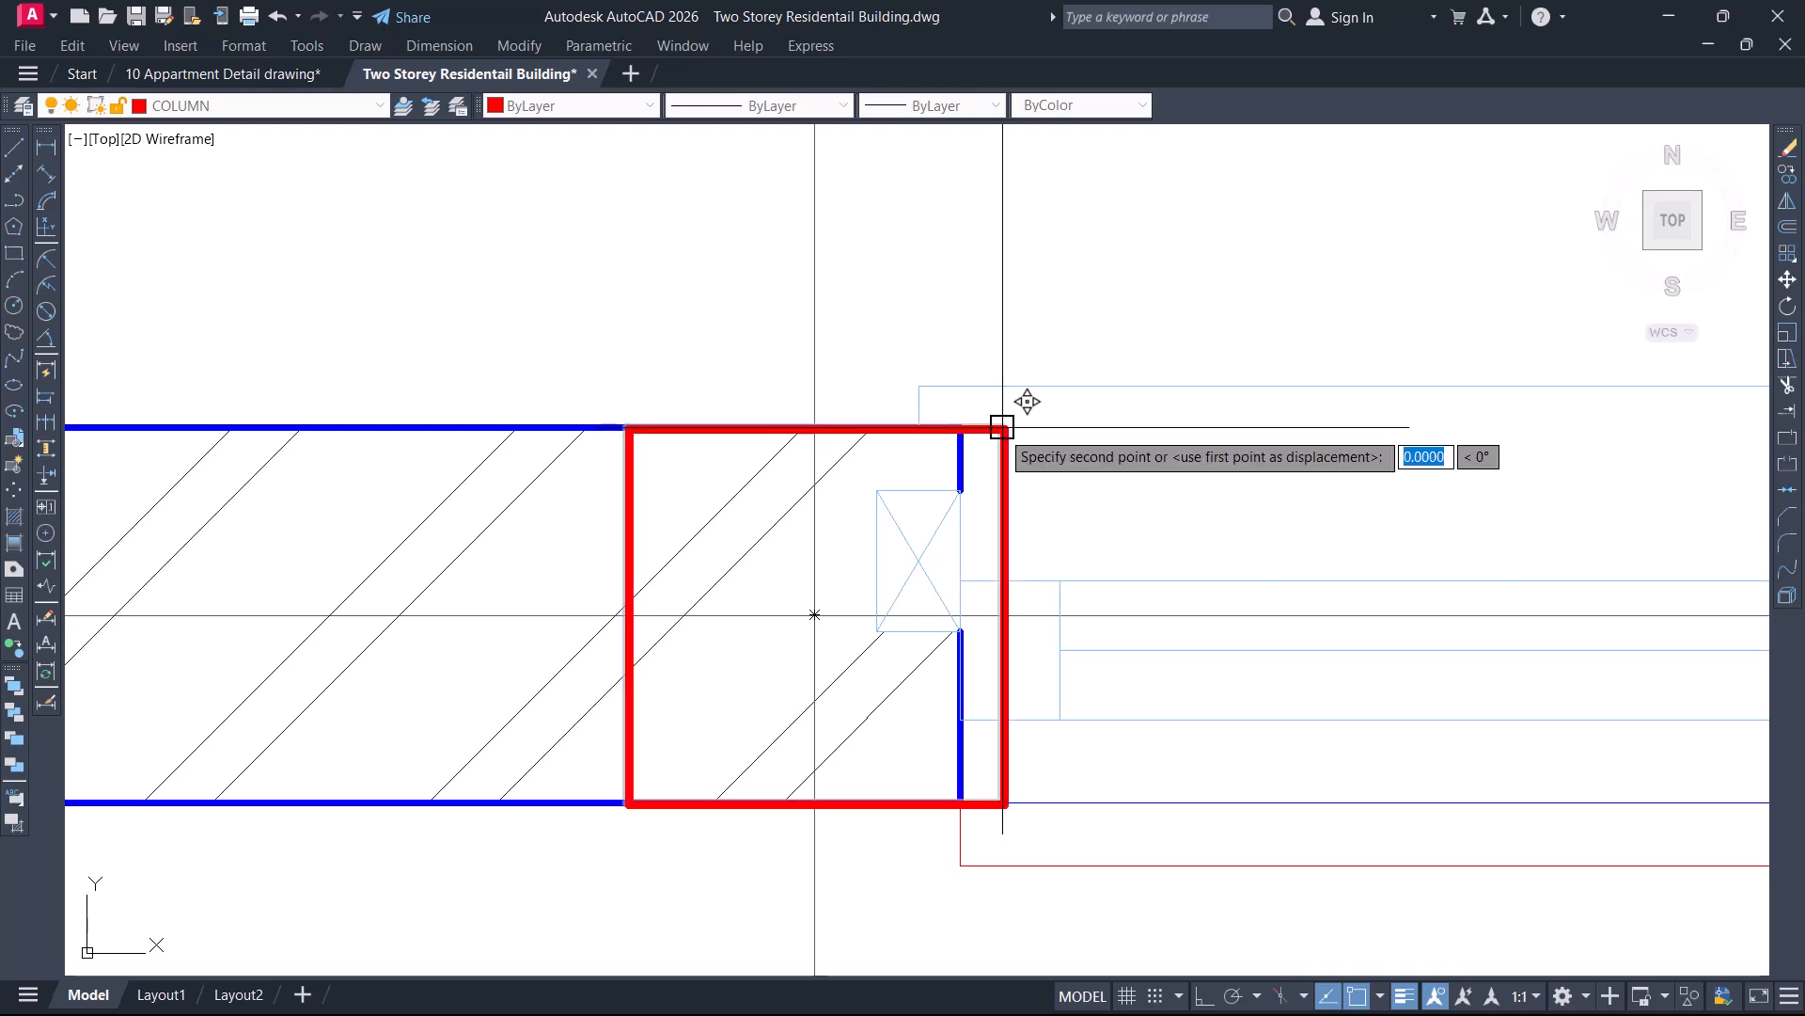
{"action": "left_click", "coordinate": [961, 428]}
{"action": "scroll", "coordinate": [903, 463], "scroll_direction": "down", "scroll_amount": 10}
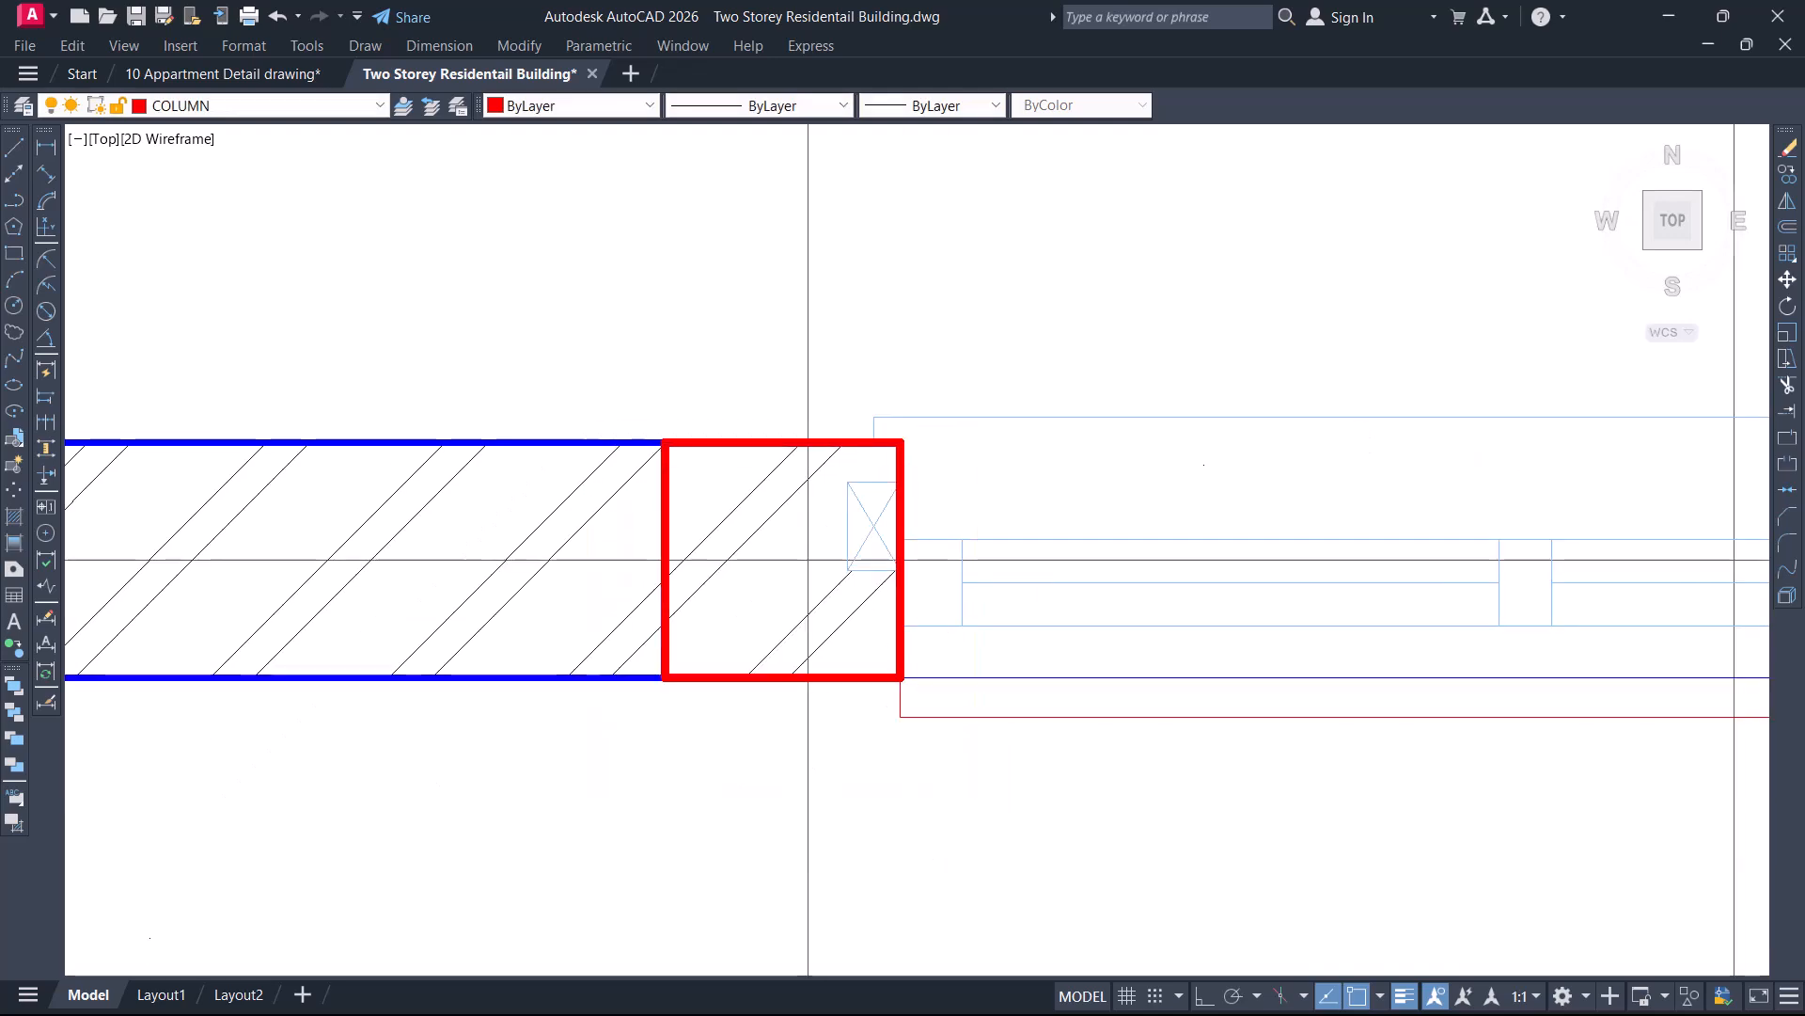
{"action": "scroll", "coordinate": [931, 458], "scroll_direction": "down", "scroll_amount": 5}
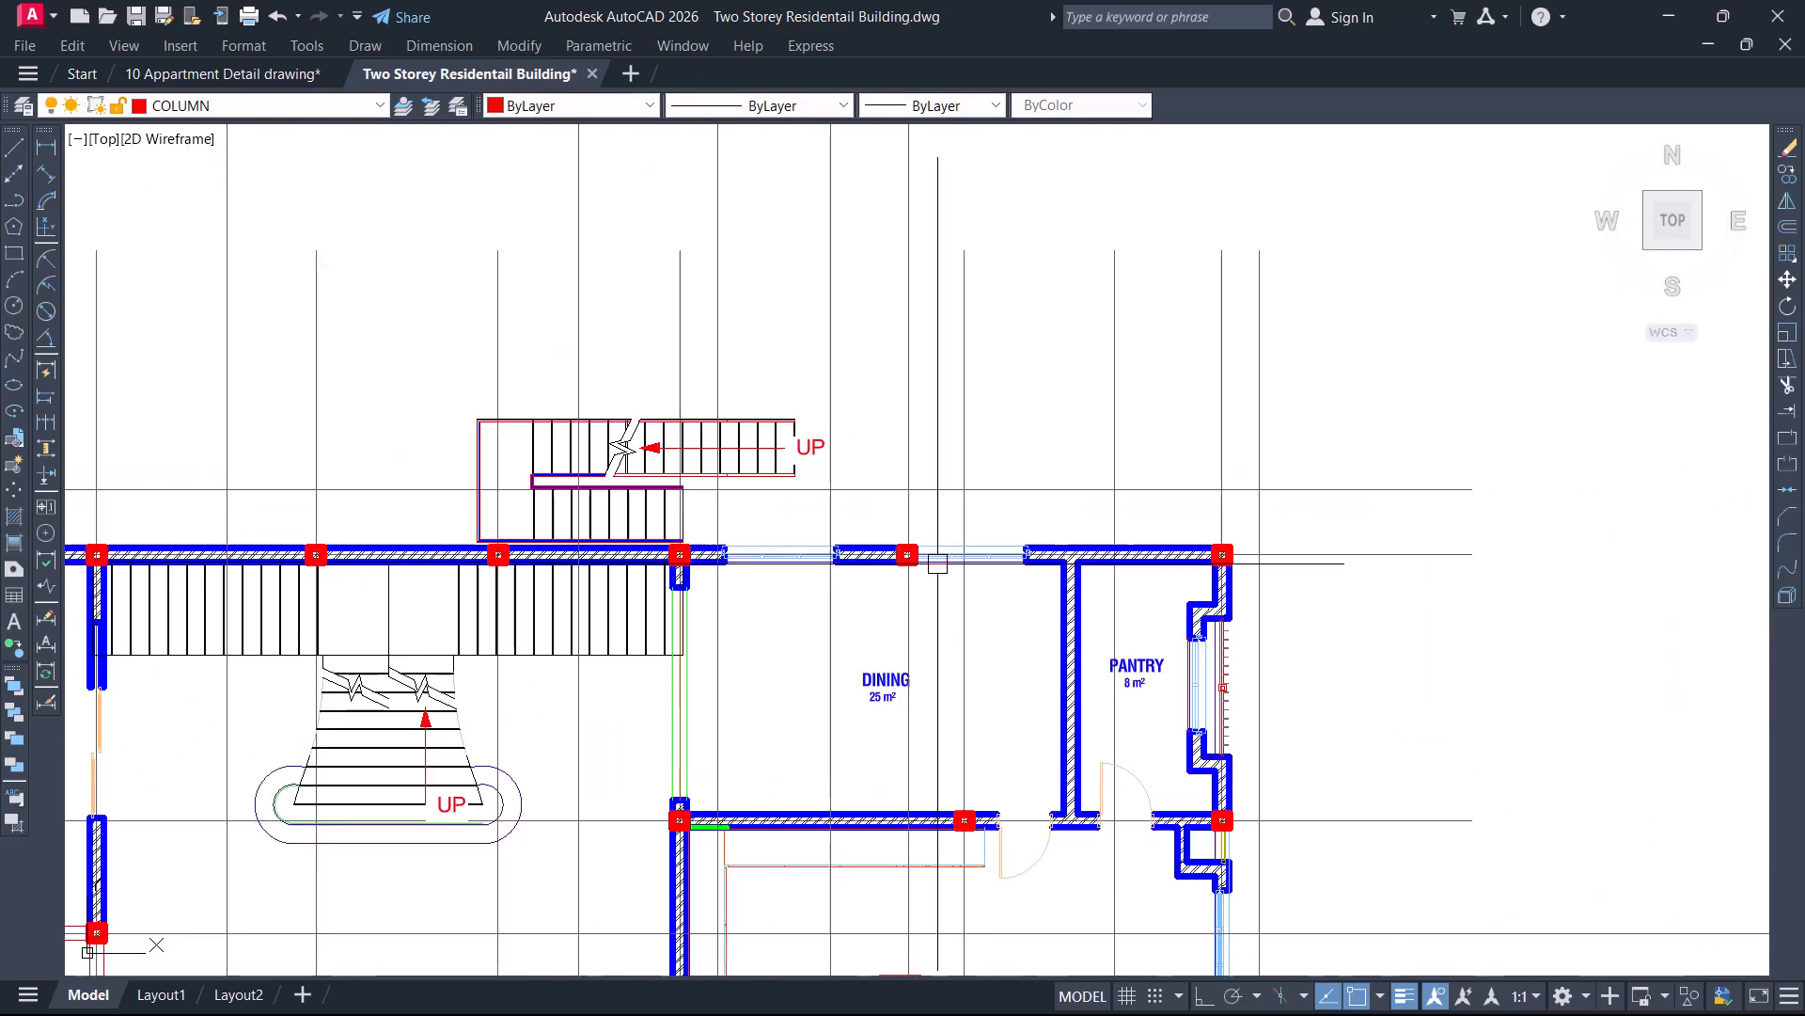
Move the column in the dining–kitchen wall by its centre 887.5 west, onto the grid line of the column between the dining windows
{"action": "middle_click_drag", "start_coordinate": [938, 686], "coordinate": [956, 385]}
{"action": "middle_click_drag", "start_coordinate": [957, 511], "coordinate": [1012, 443]}
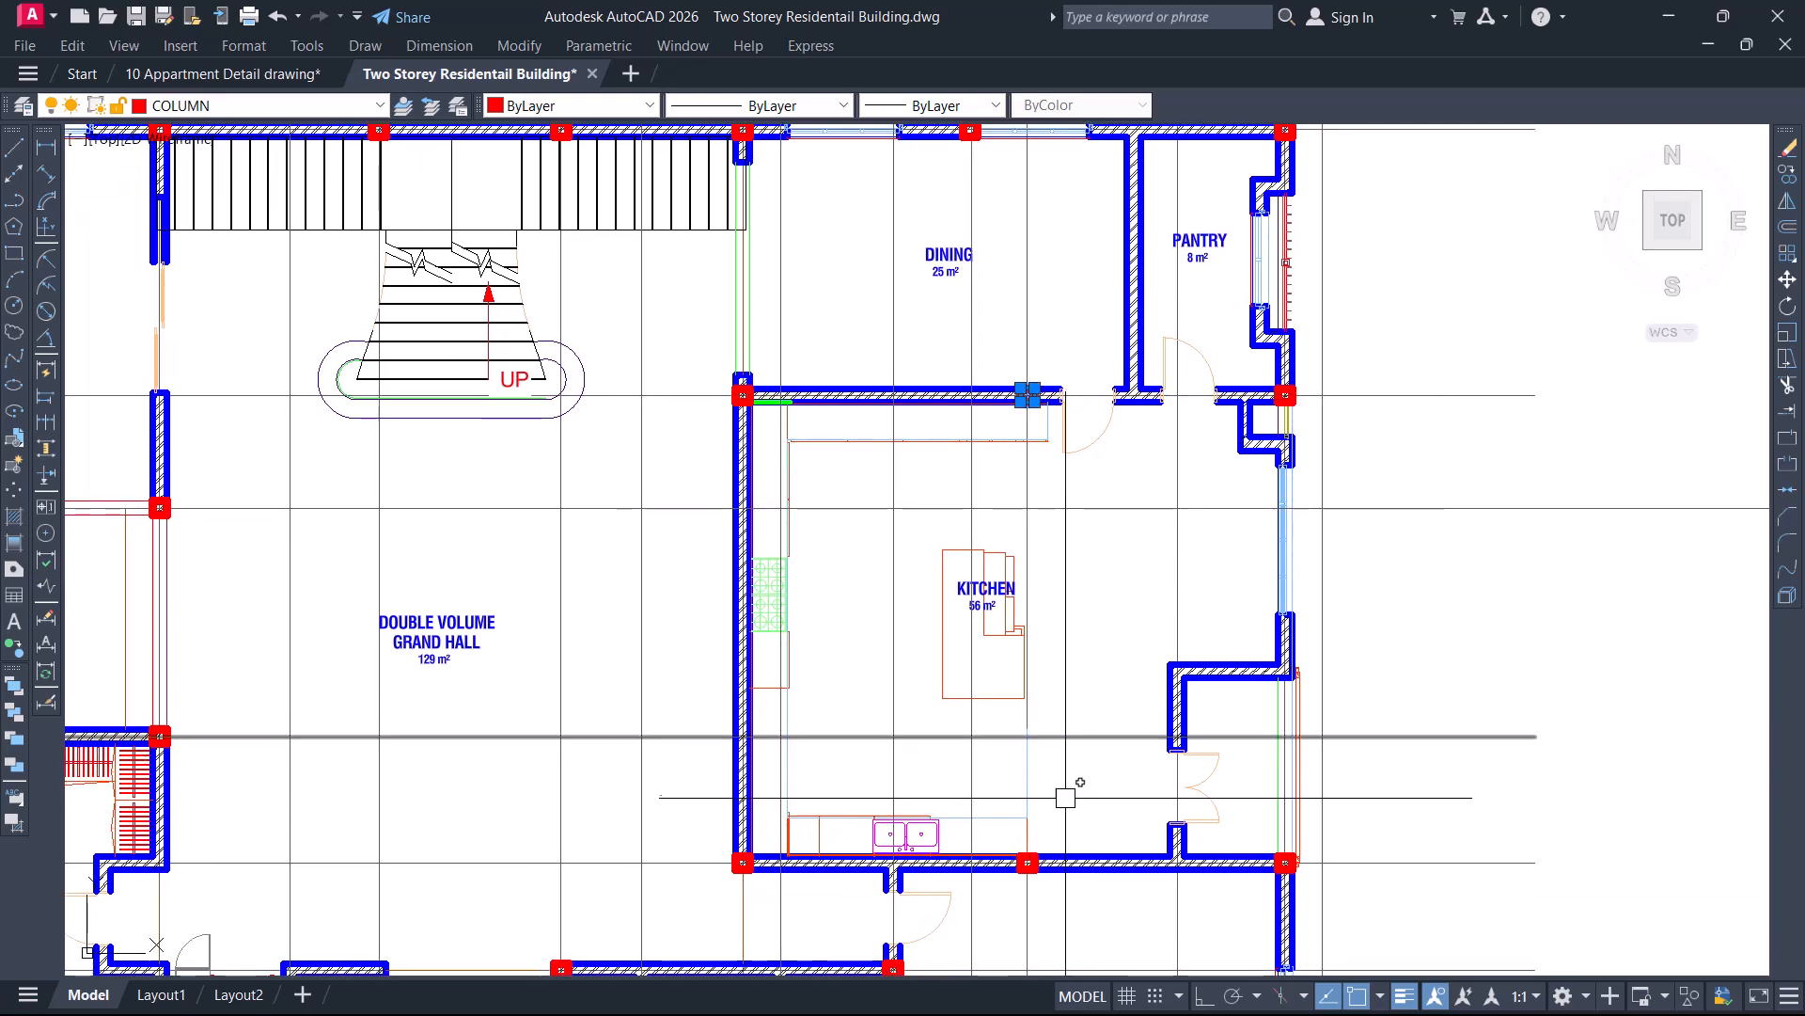
{"action": "key", "text": "Return"}
{"action": "scroll", "coordinate": [1090, 414], "scroll_direction": "up", "scroll_amount": 5}
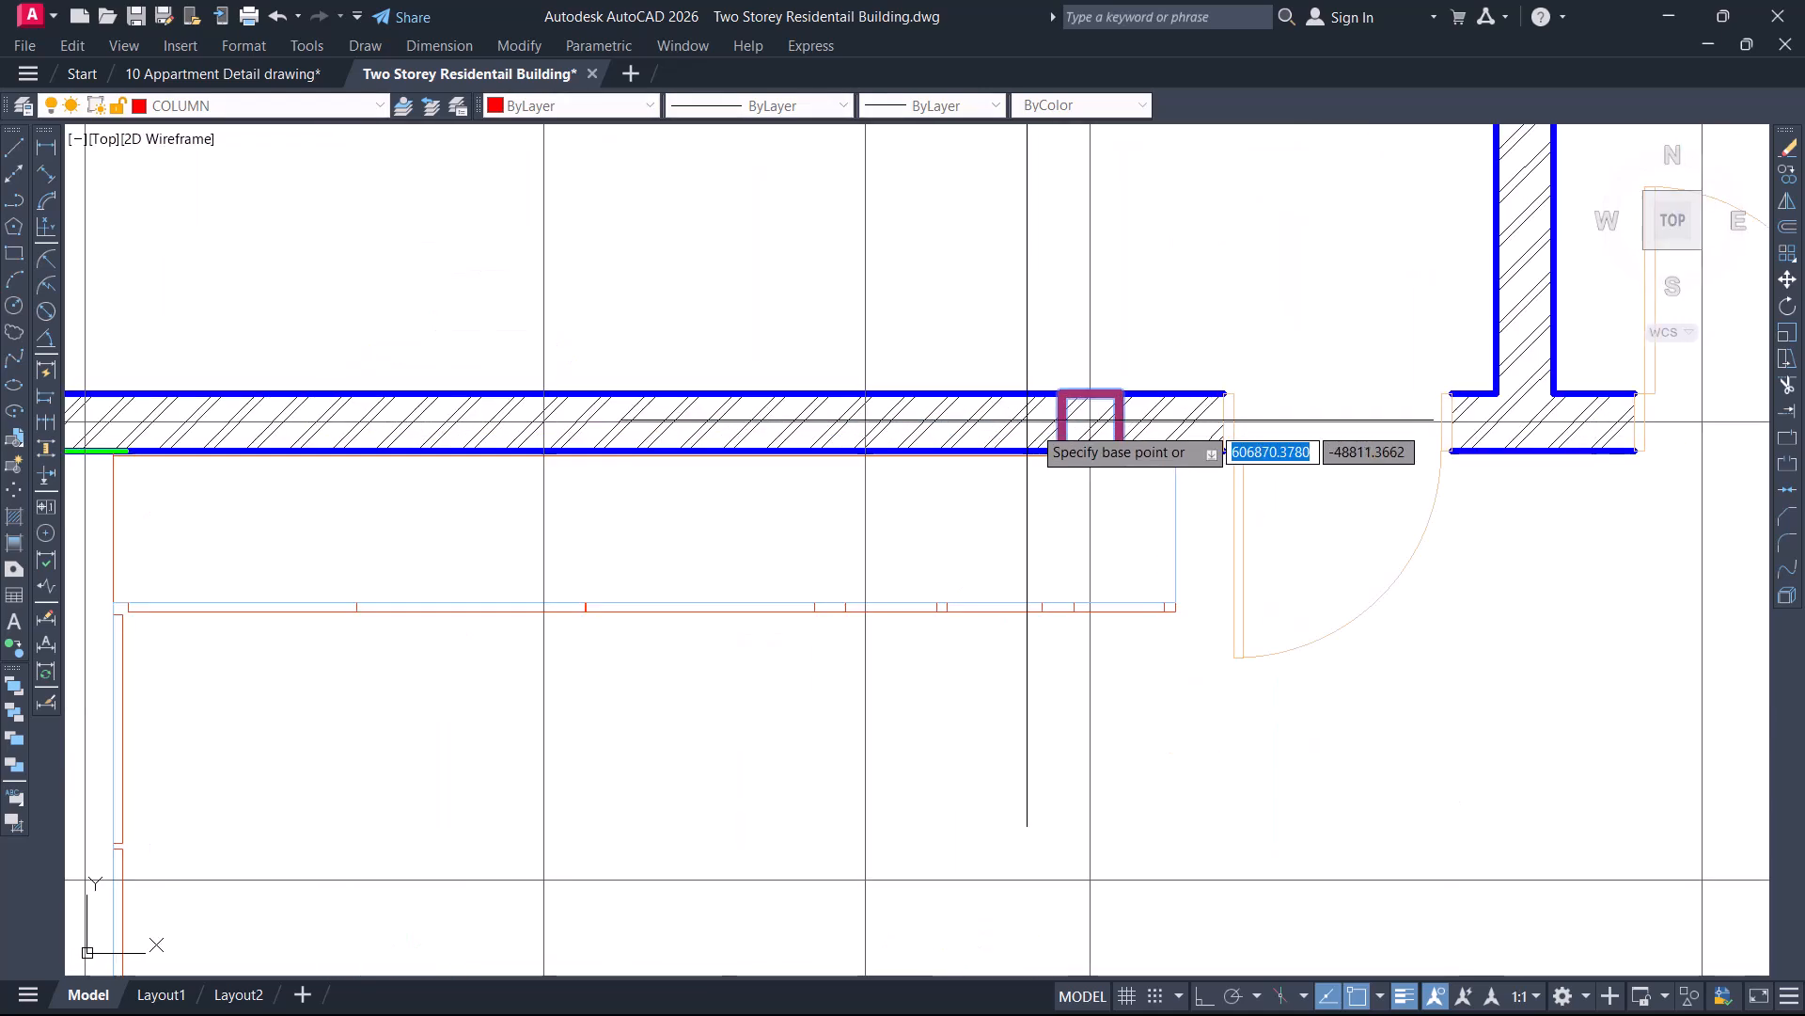
{"action": "scroll", "coordinate": [1060, 438], "scroll_direction": "up", "scroll_amount": 2}
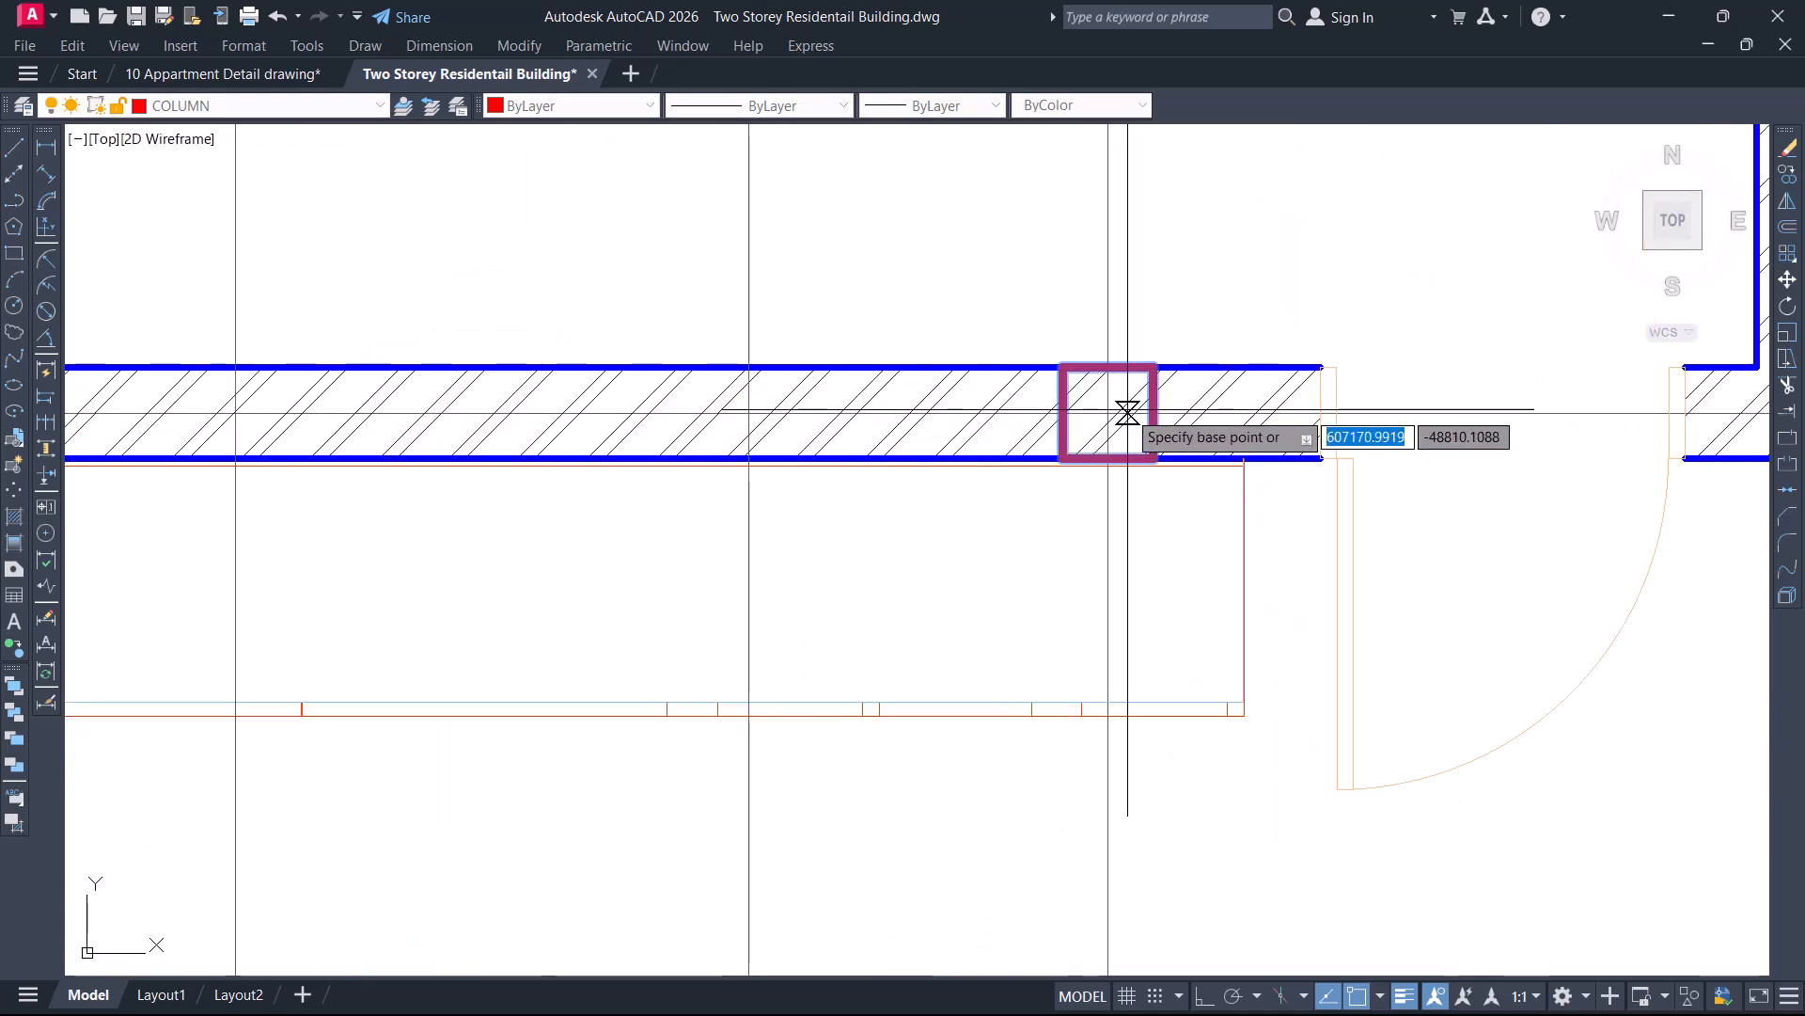
{"action": "scroll", "coordinate": [1127, 413], "scroll_direction": "up", "scroll_amount": 2}
{"action": "left_click", "coordinate": [1097, 414]}
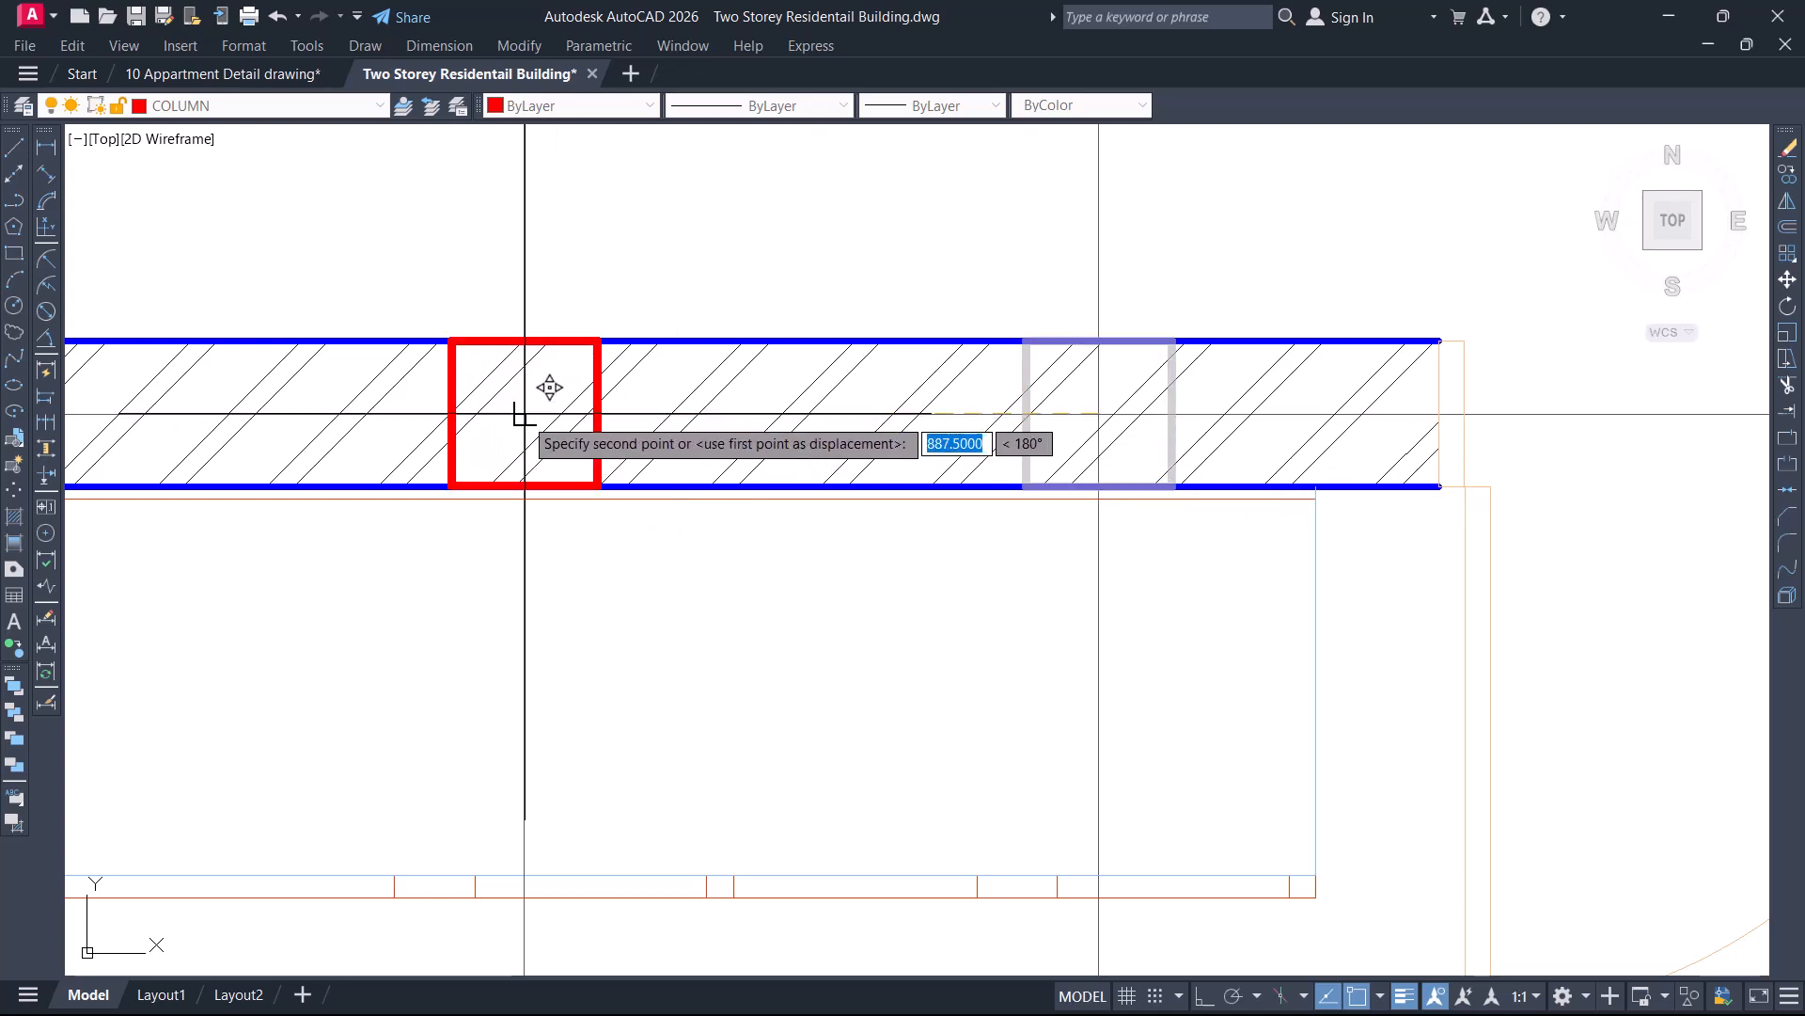
{"action": "left_click", "coordinate": [524, 413]}
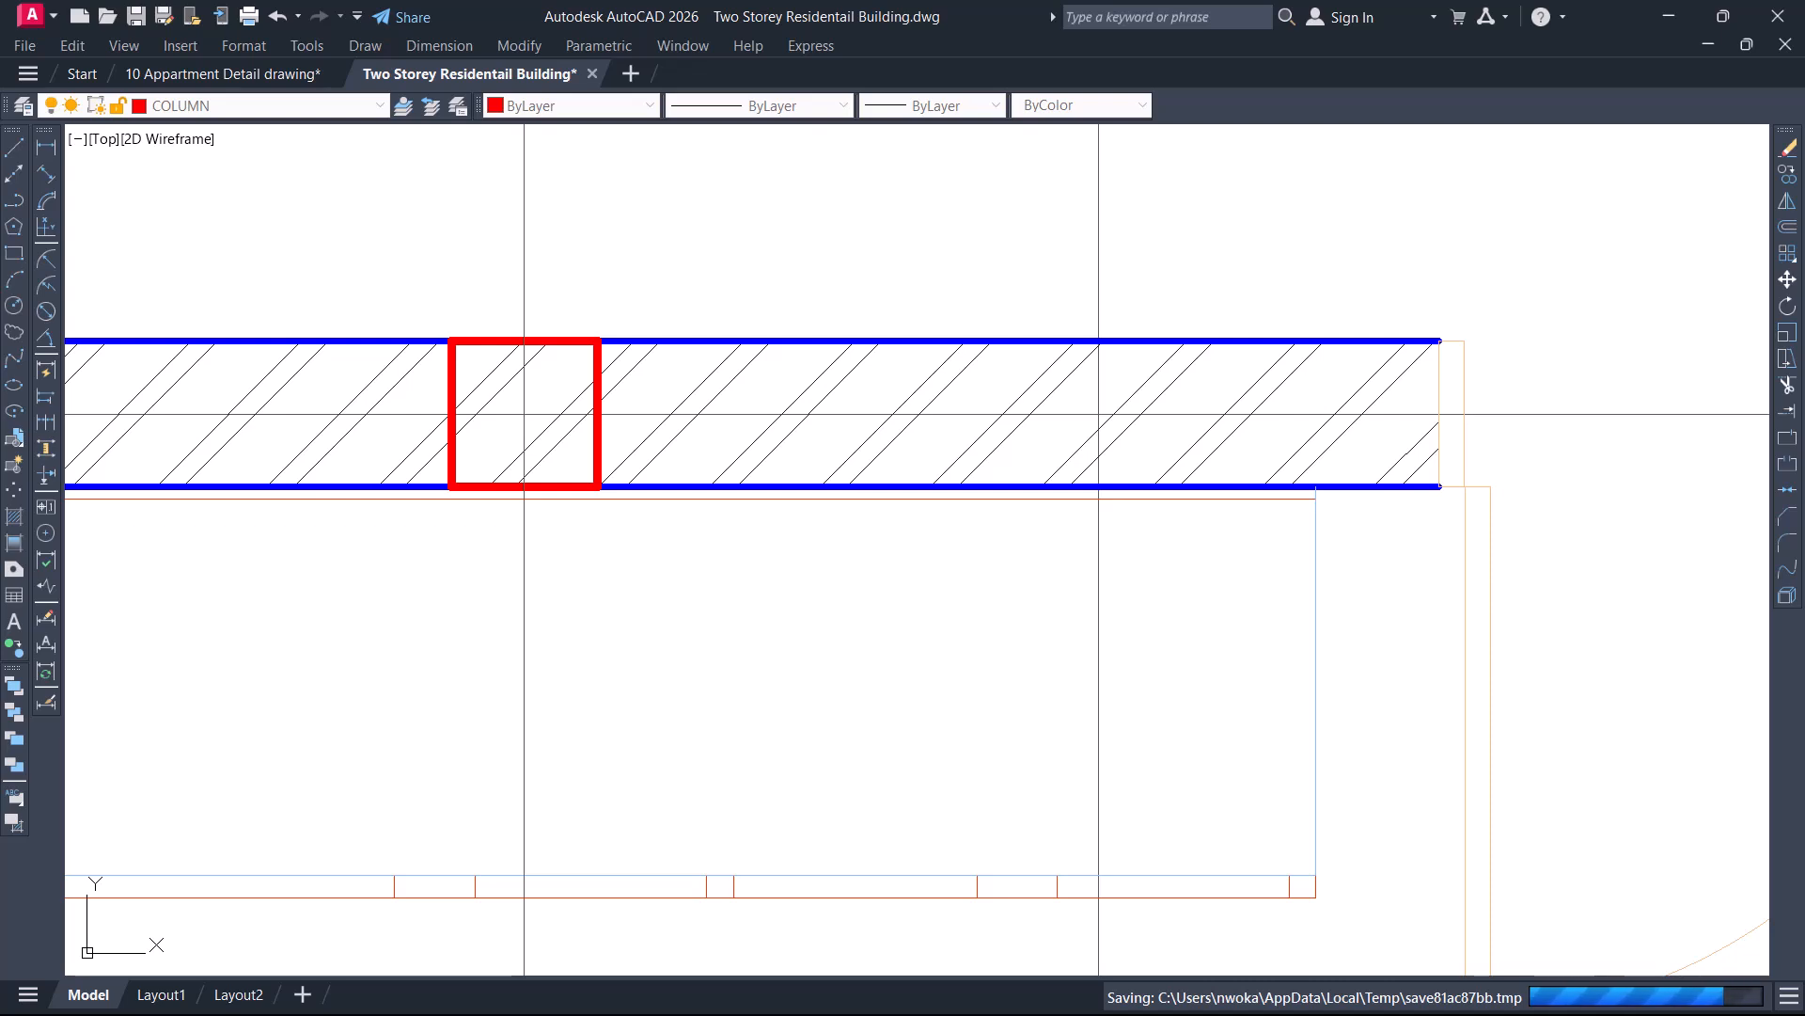
{"action": "scroll", "coordinate": [821, 401], "scroll_direction": "down", "scroll_amount": 1}
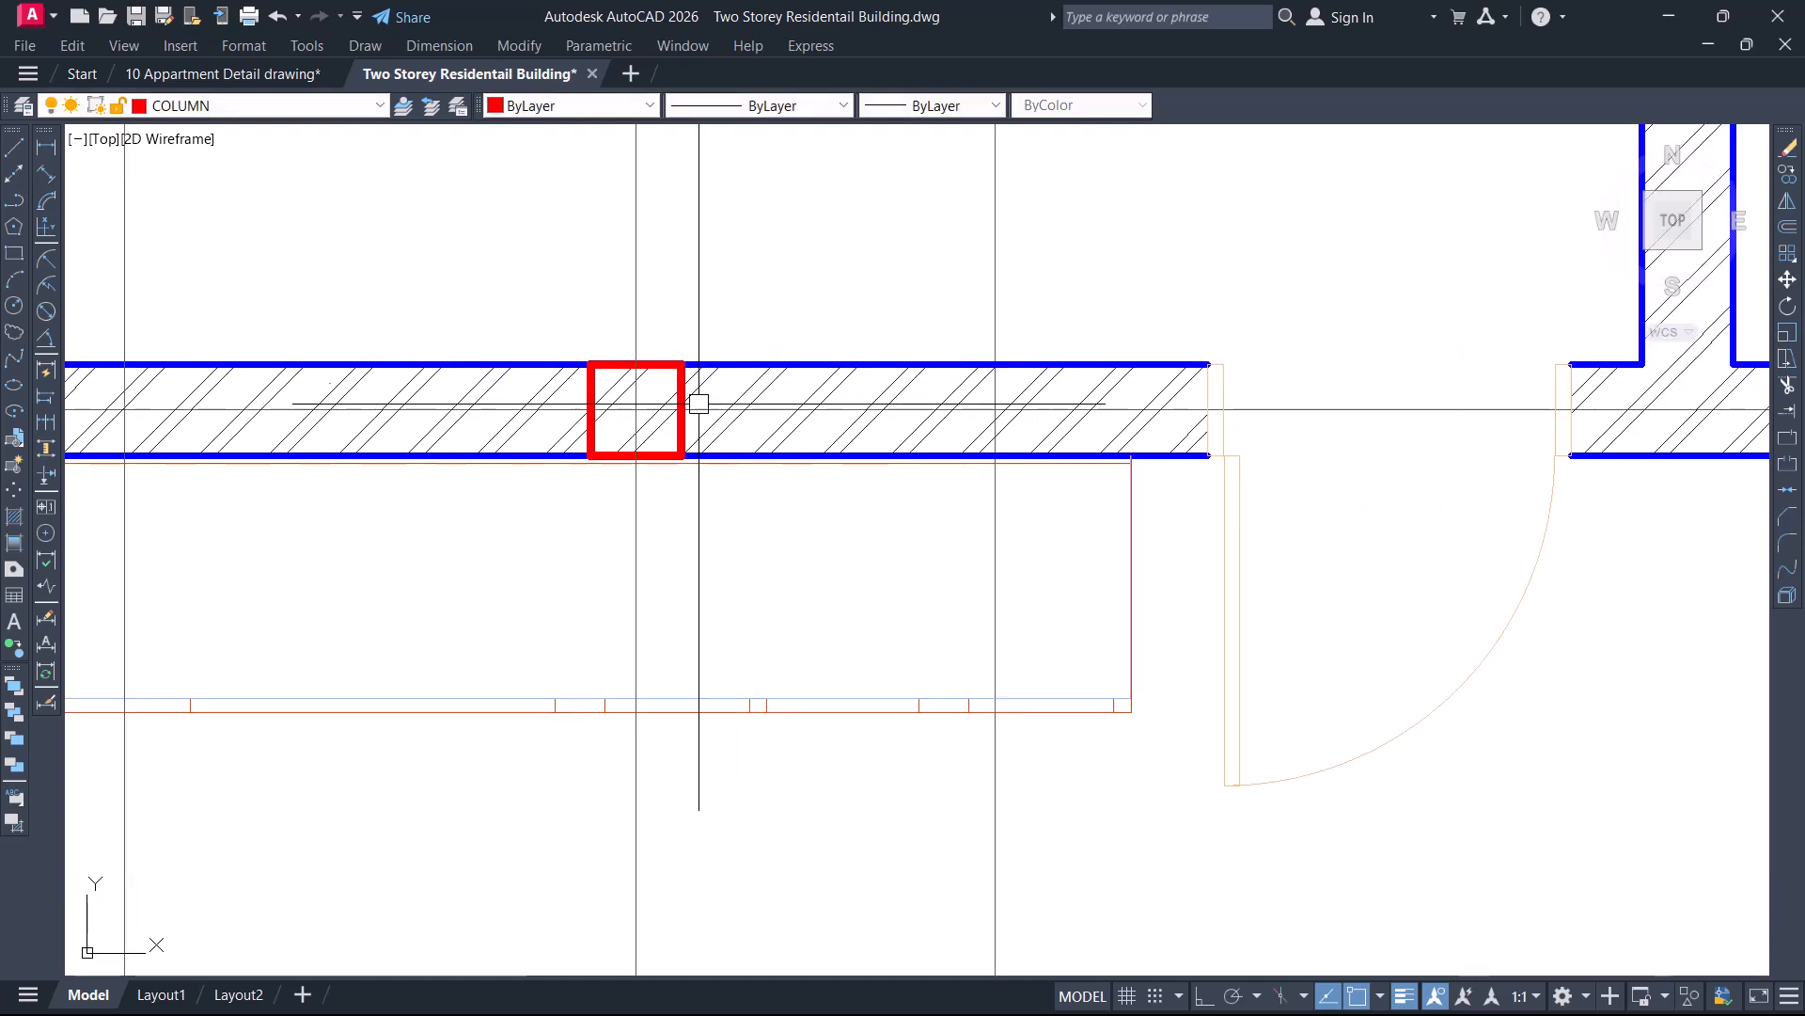
{"action": "scroll", "coordinate": [664, 416], "scroll_direction": "down", "scroll_amount": 4}
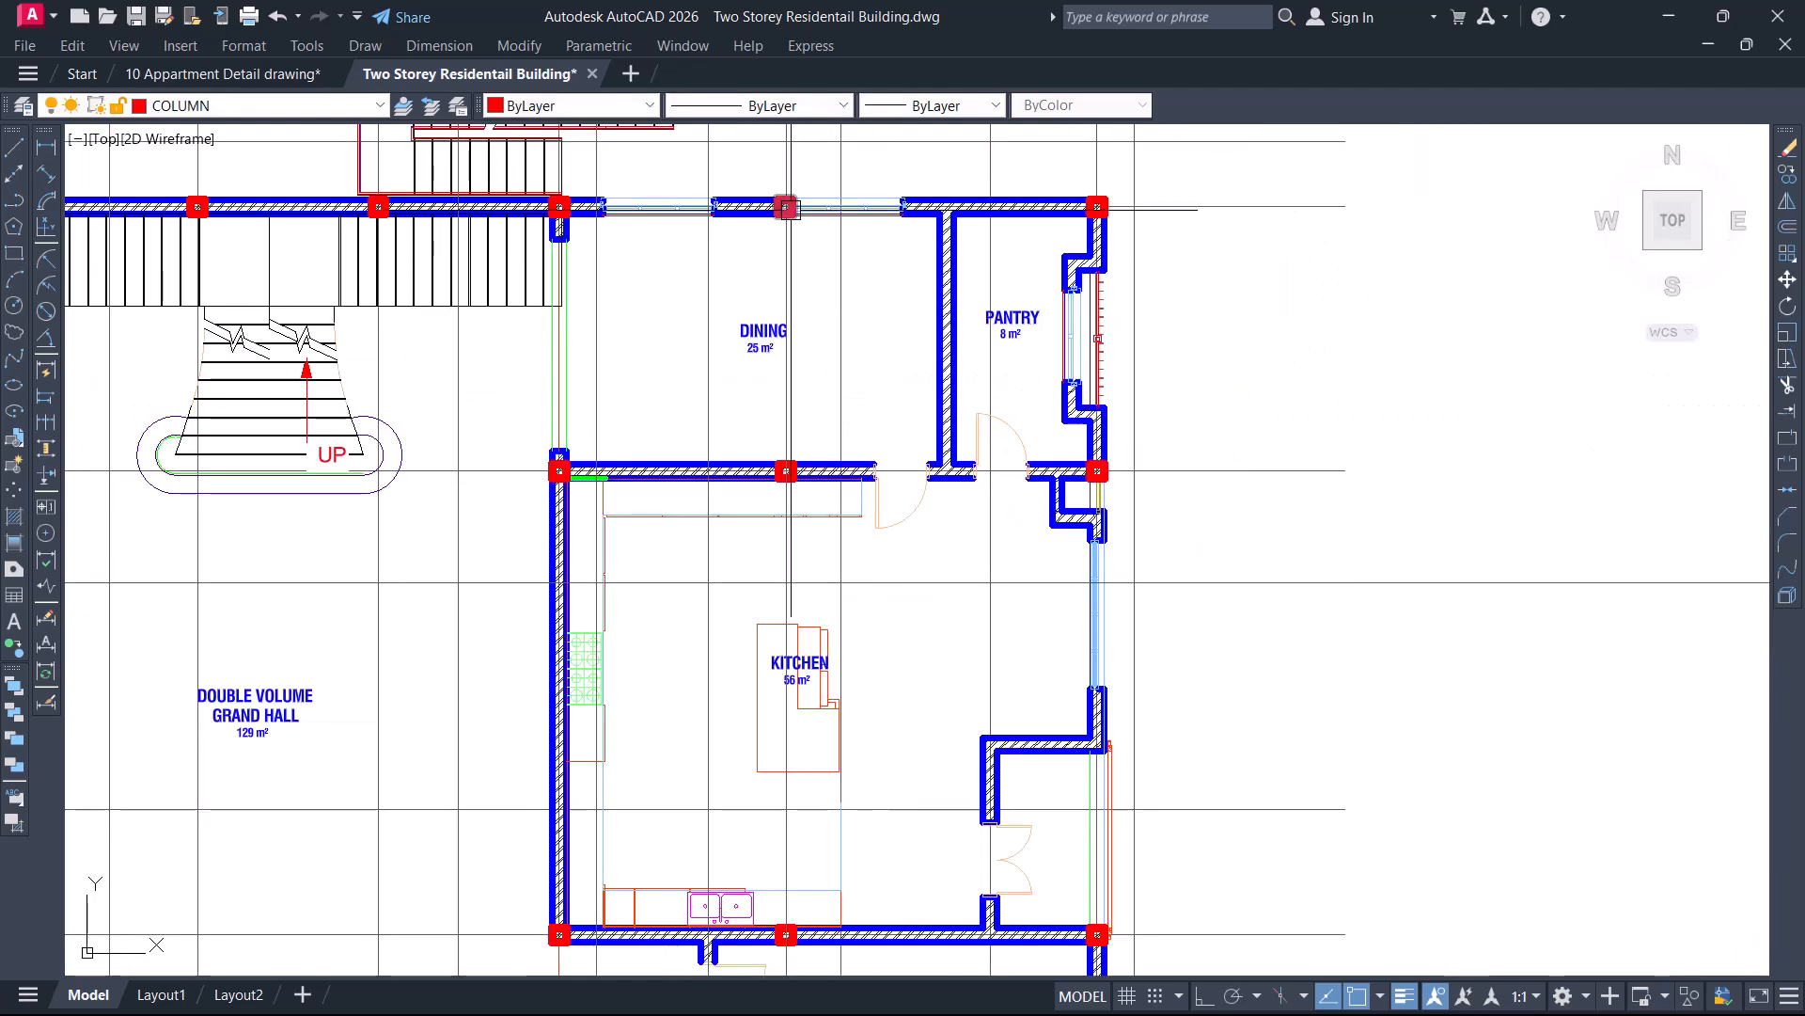
Measure the centre-to-centre spacing between the pantry's lower outer corner column and the kitchen's lower outer corner column
{"action": "middle_click_drag", "start_coordinate": [770, 627], "coordinate": [820, 382]}
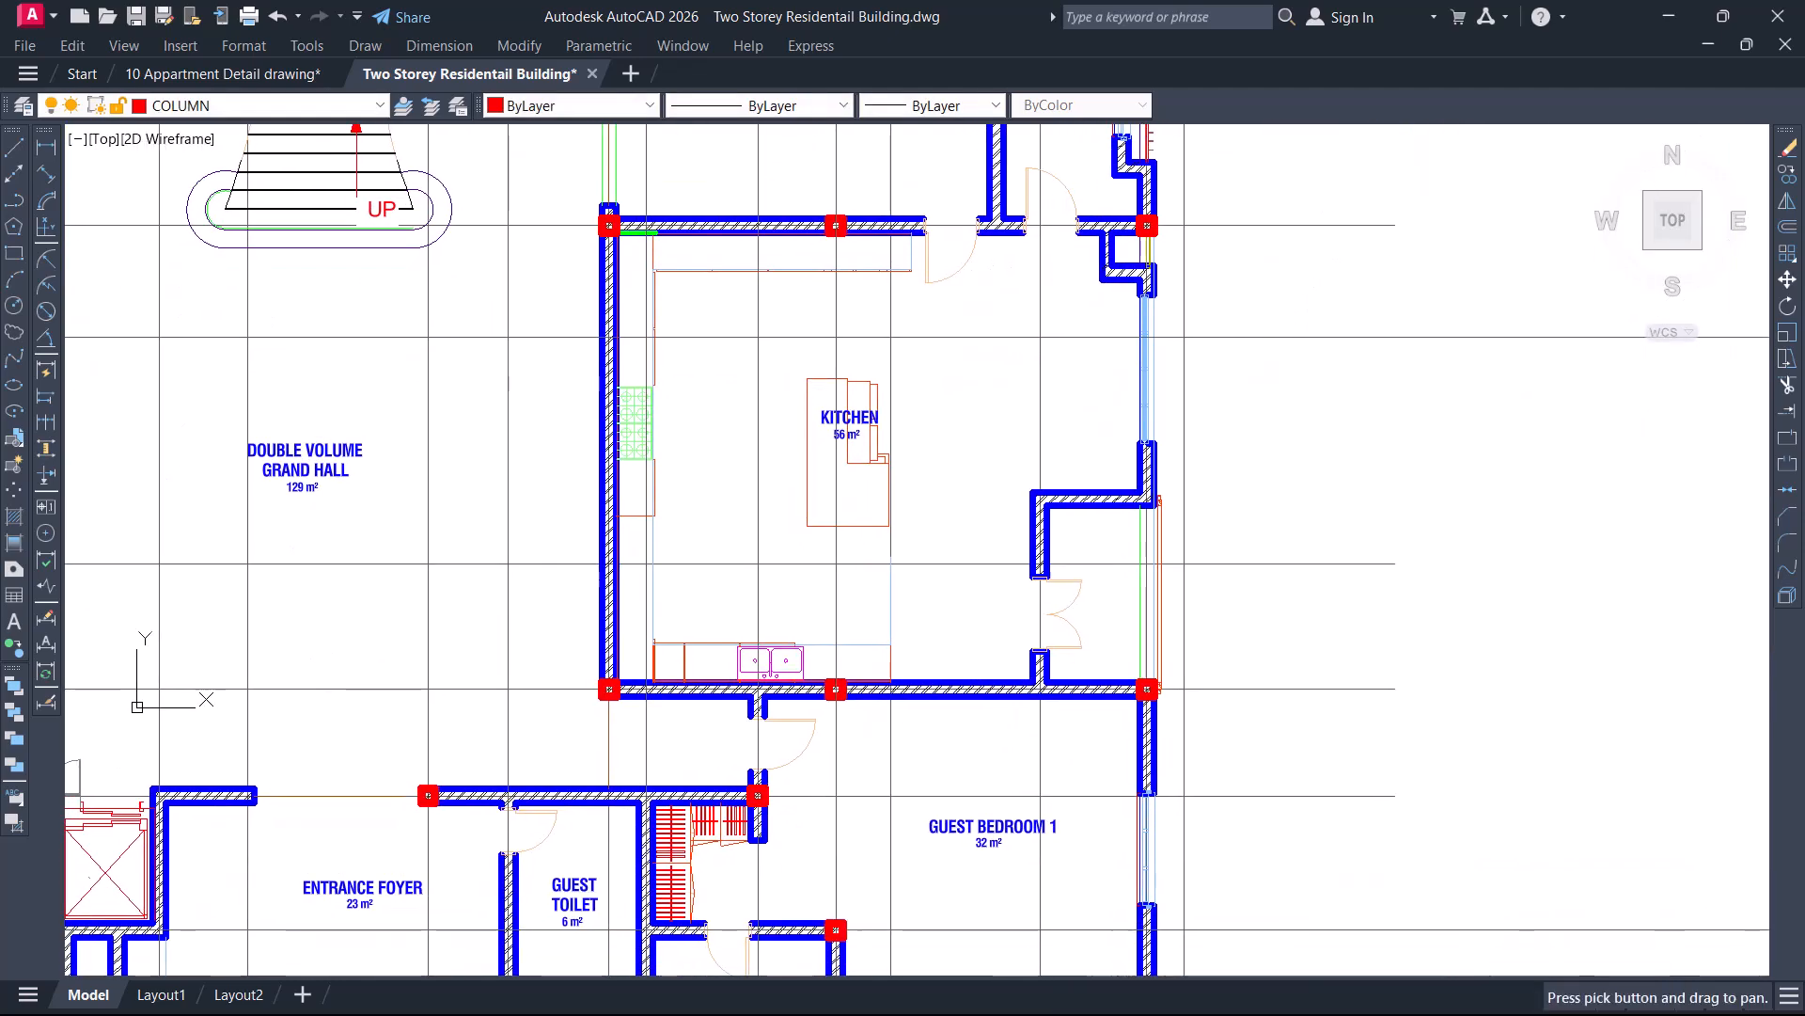
{"action": "middle_click_drag", "start_coordinate": [858, 588], "coordinate": [808, 599]}
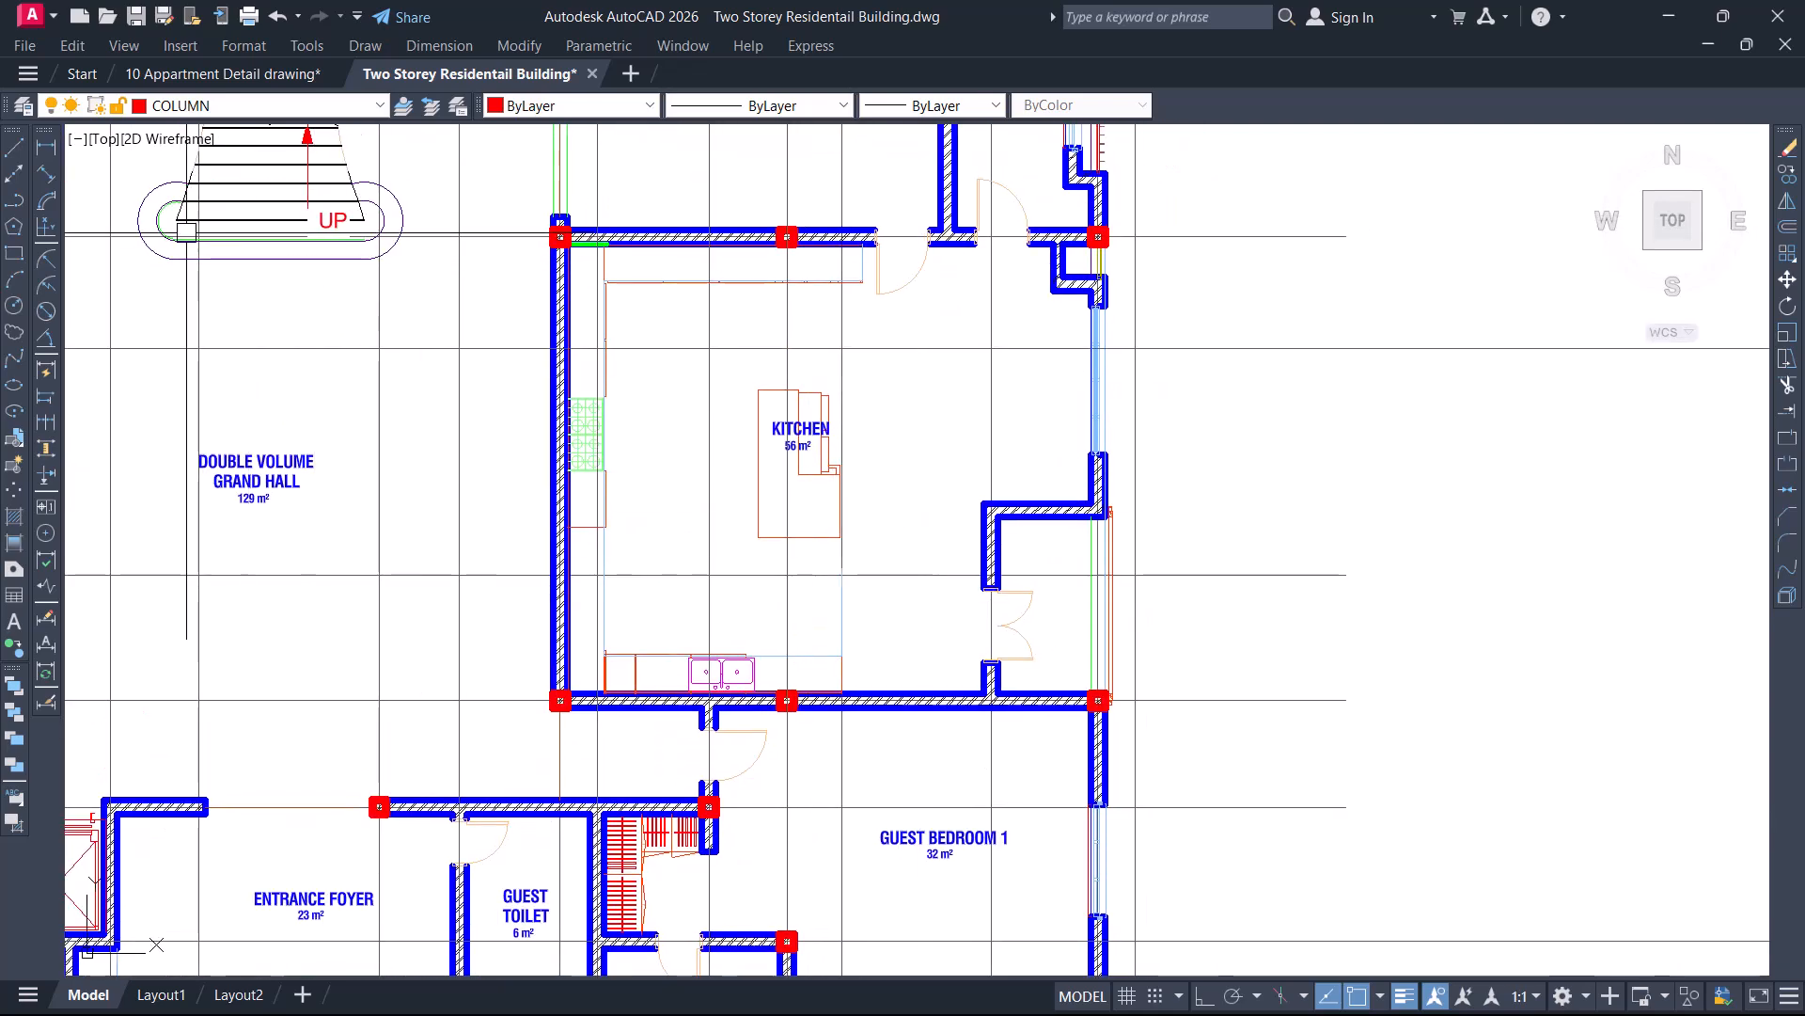
{"action": "left_click", "coordinate": [45, 147]}
{"action": "scroll", "coordinate": [1138, 241], "scroll_direction": "up", "scroll_amount": 4}
{"action": "scroll", "coordinate": [1009, 234], "scroll_direction": "up", "scroll_amount": 4}
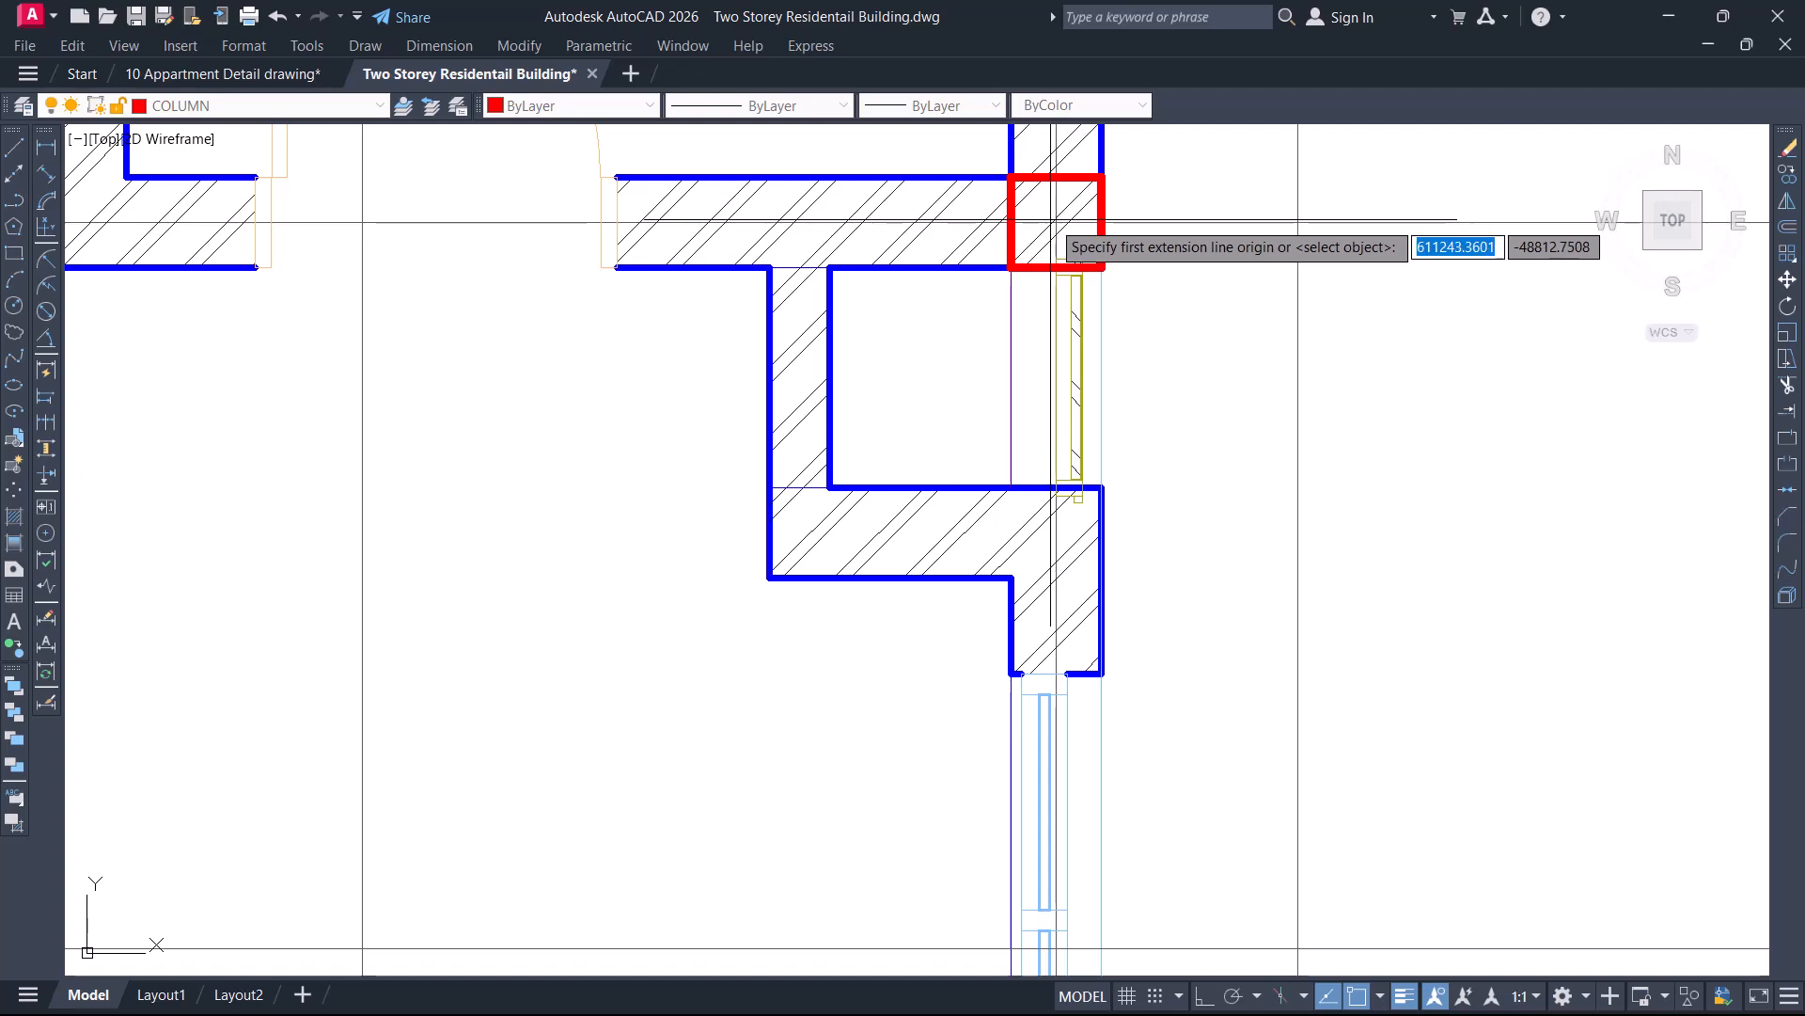
{"action": "left_click", "coordinate": [1057, 222]}
{"action": "scroll", "coordinate": [1055, 224], "scroll_direction": "down", "scroll_amount": 4}
{"action": "scroll", "coordinate": [1185, 611], "scroll_direction": "down", "scroll_amount": 2}
{"action": "middle_click_drag", "start_coordinate": [1114, 710], "coordinate": [1072, 371]}
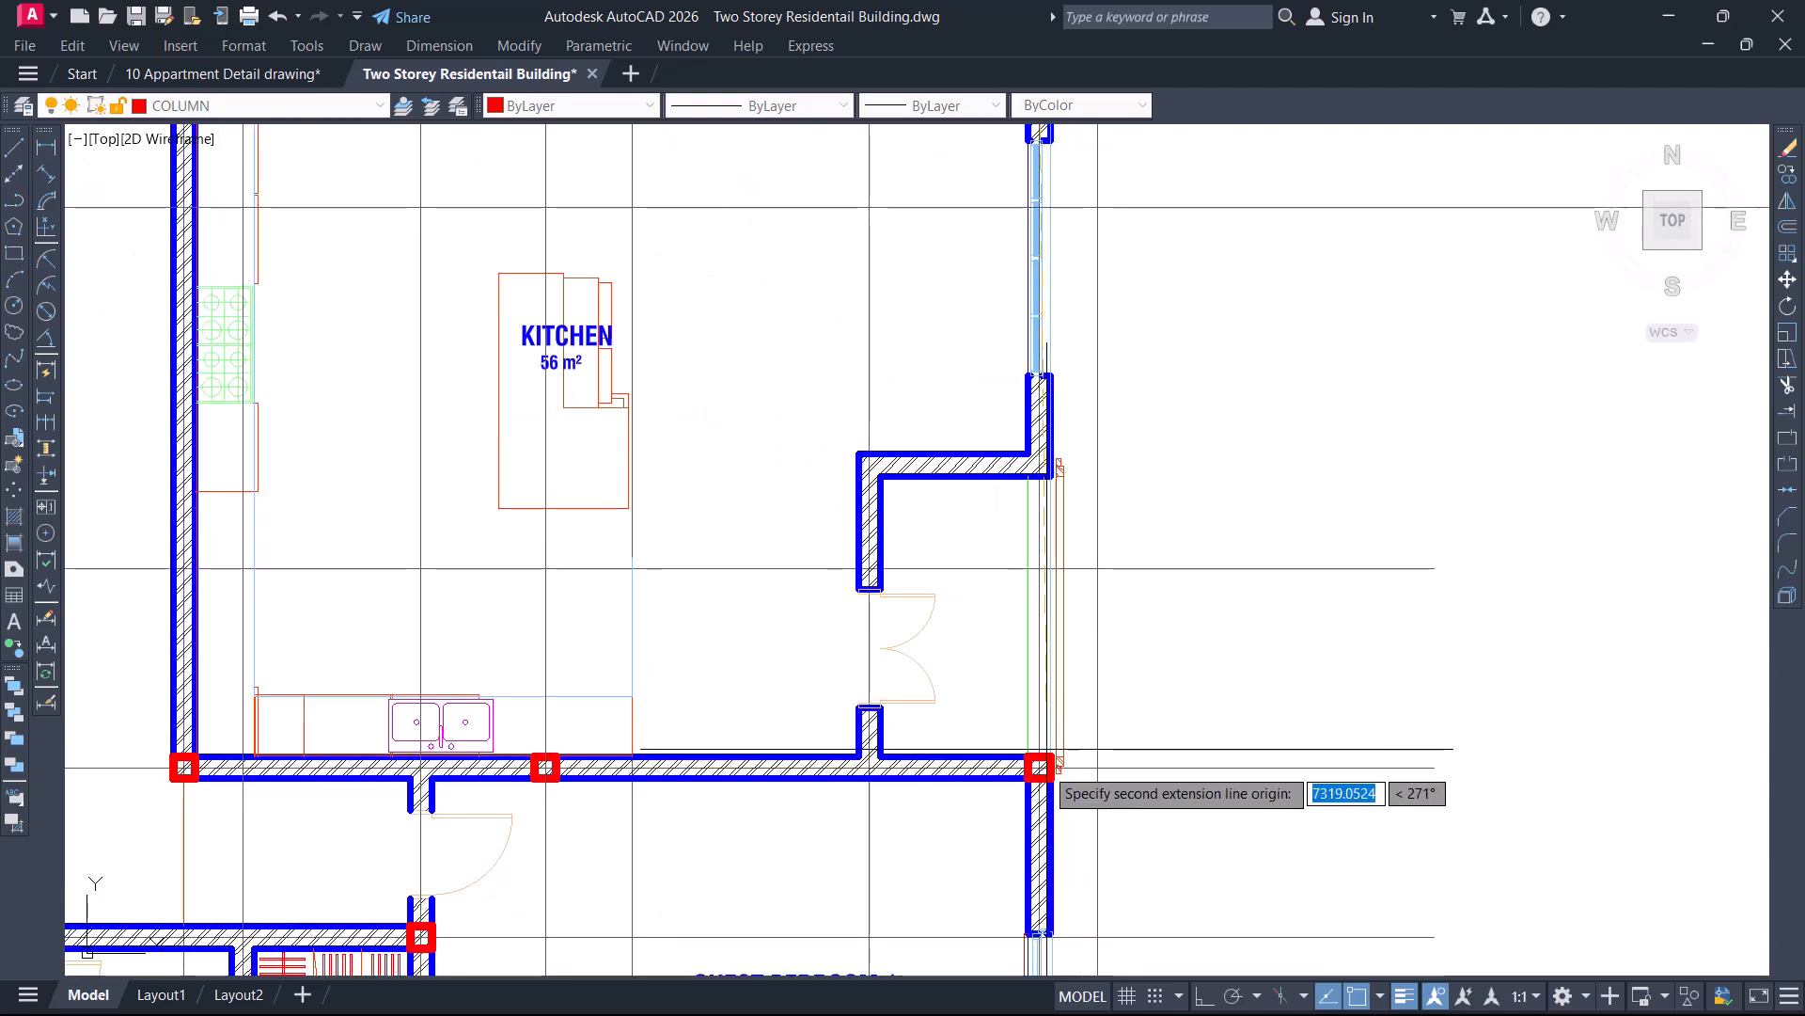
{"action": "scroll", "coordinate": [1037, 764], "scroll_direction": "up", "scroll_amount": 3}
{"action": "left_click", "coordinate": [1037, 764]}
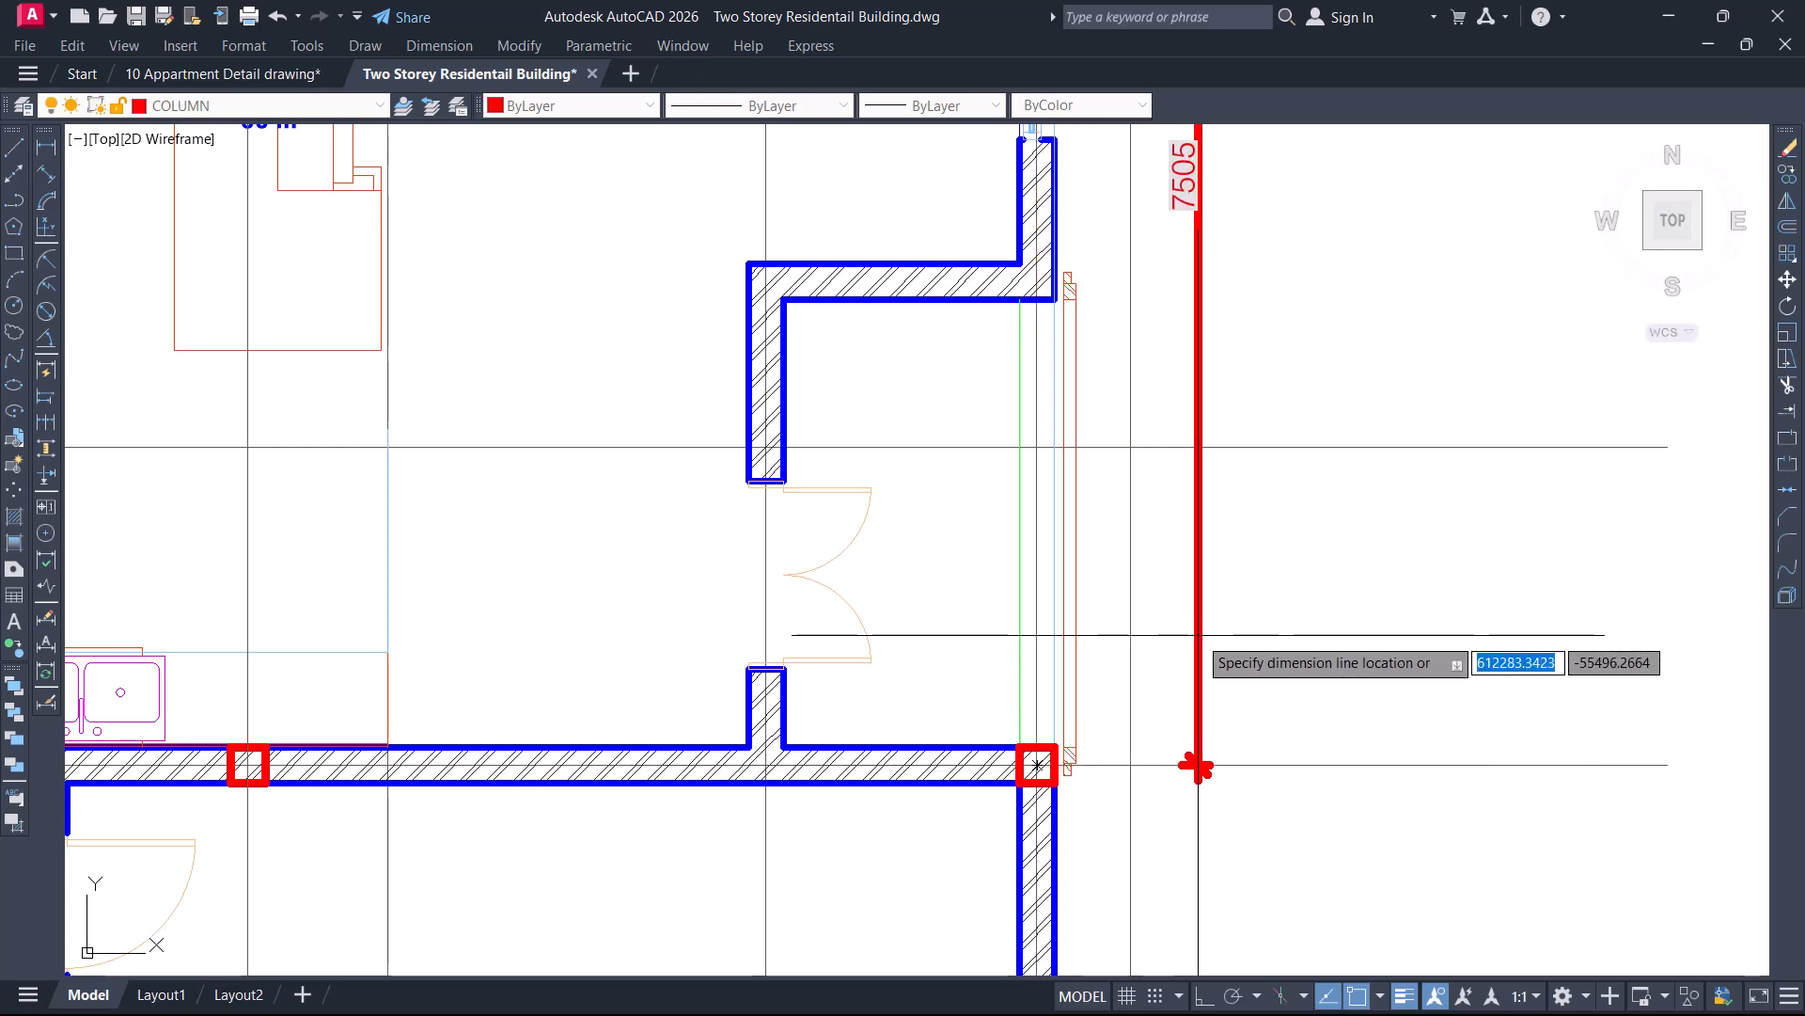
{"action": "scroll", "coordinate": [1198, 635], "scroll_direction": "down", "scroll_amount": 3}
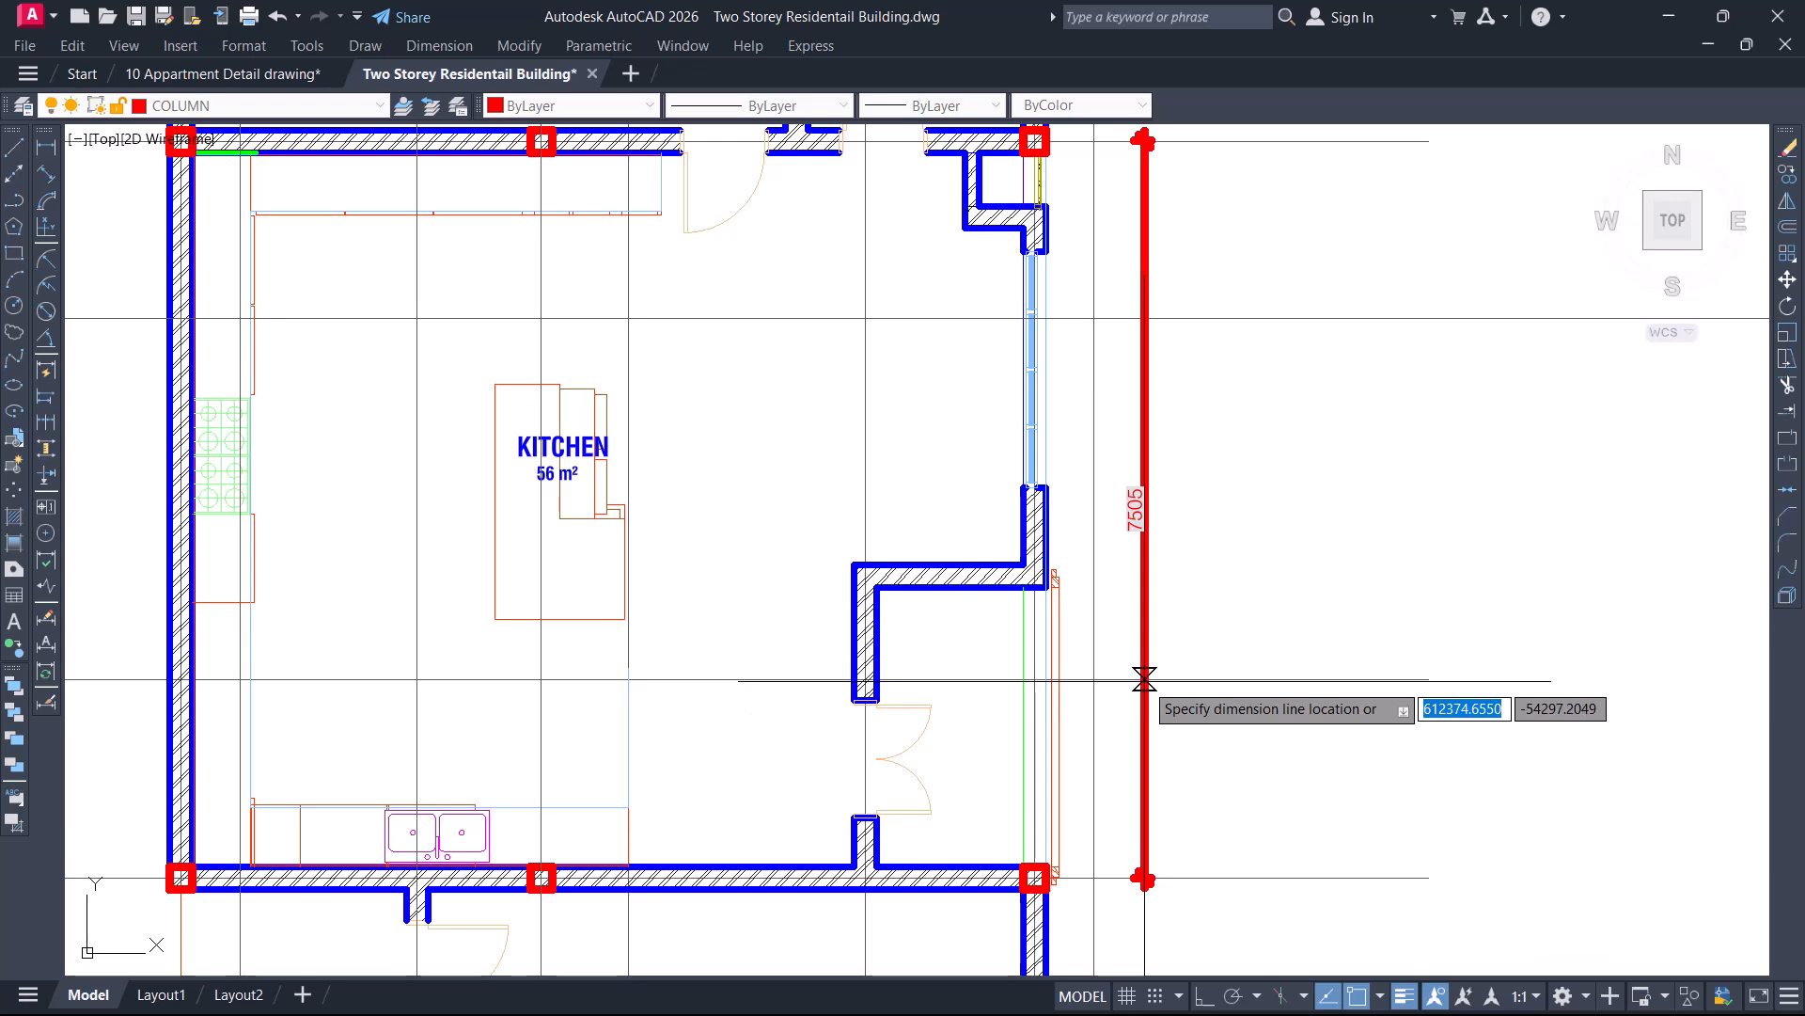
{"action": "scroll", "coordinate": [1145, 679], "scroll_direction": "down", "scroll_amount": 2}
{"action": "key", "text": "Escape"}
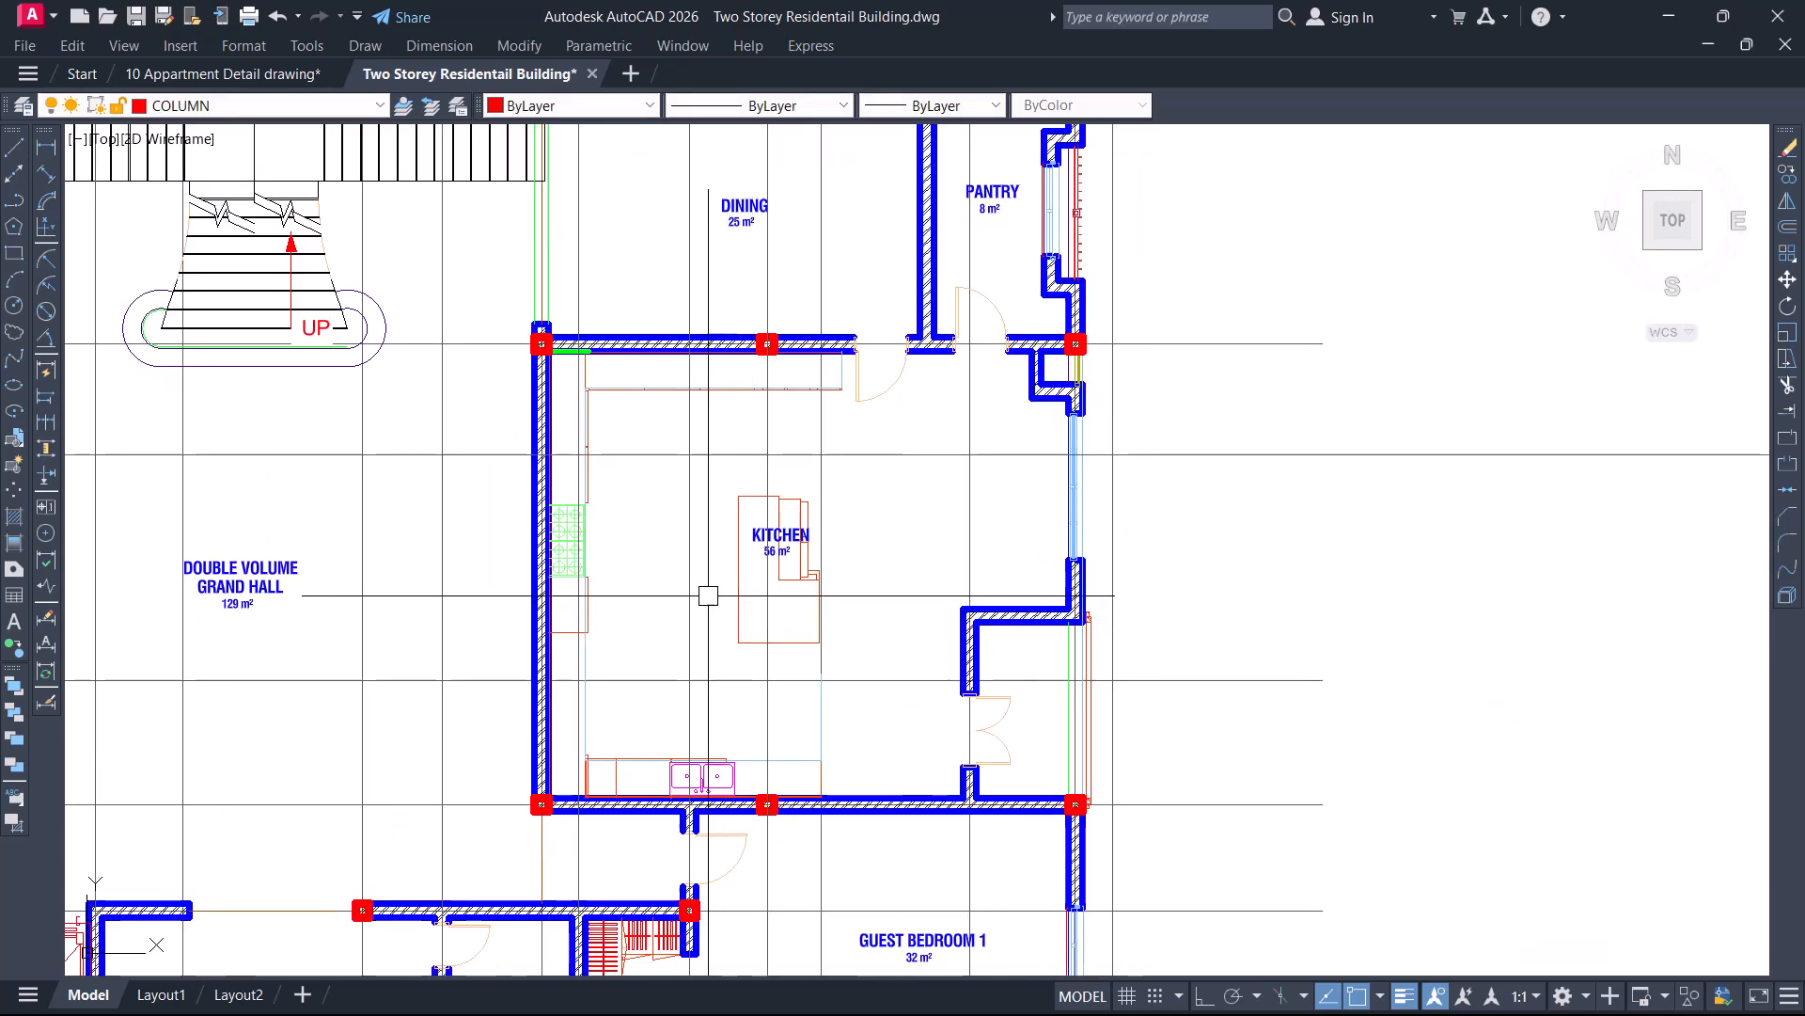
Draw a short vertical helper line across the thickness of the horizontal wall where it meets the kitchen's outer wall below the window
{"action": "scroll", "coordinate": [1097, 602], "scroll_direction": "up", "scroll_amount": 4}
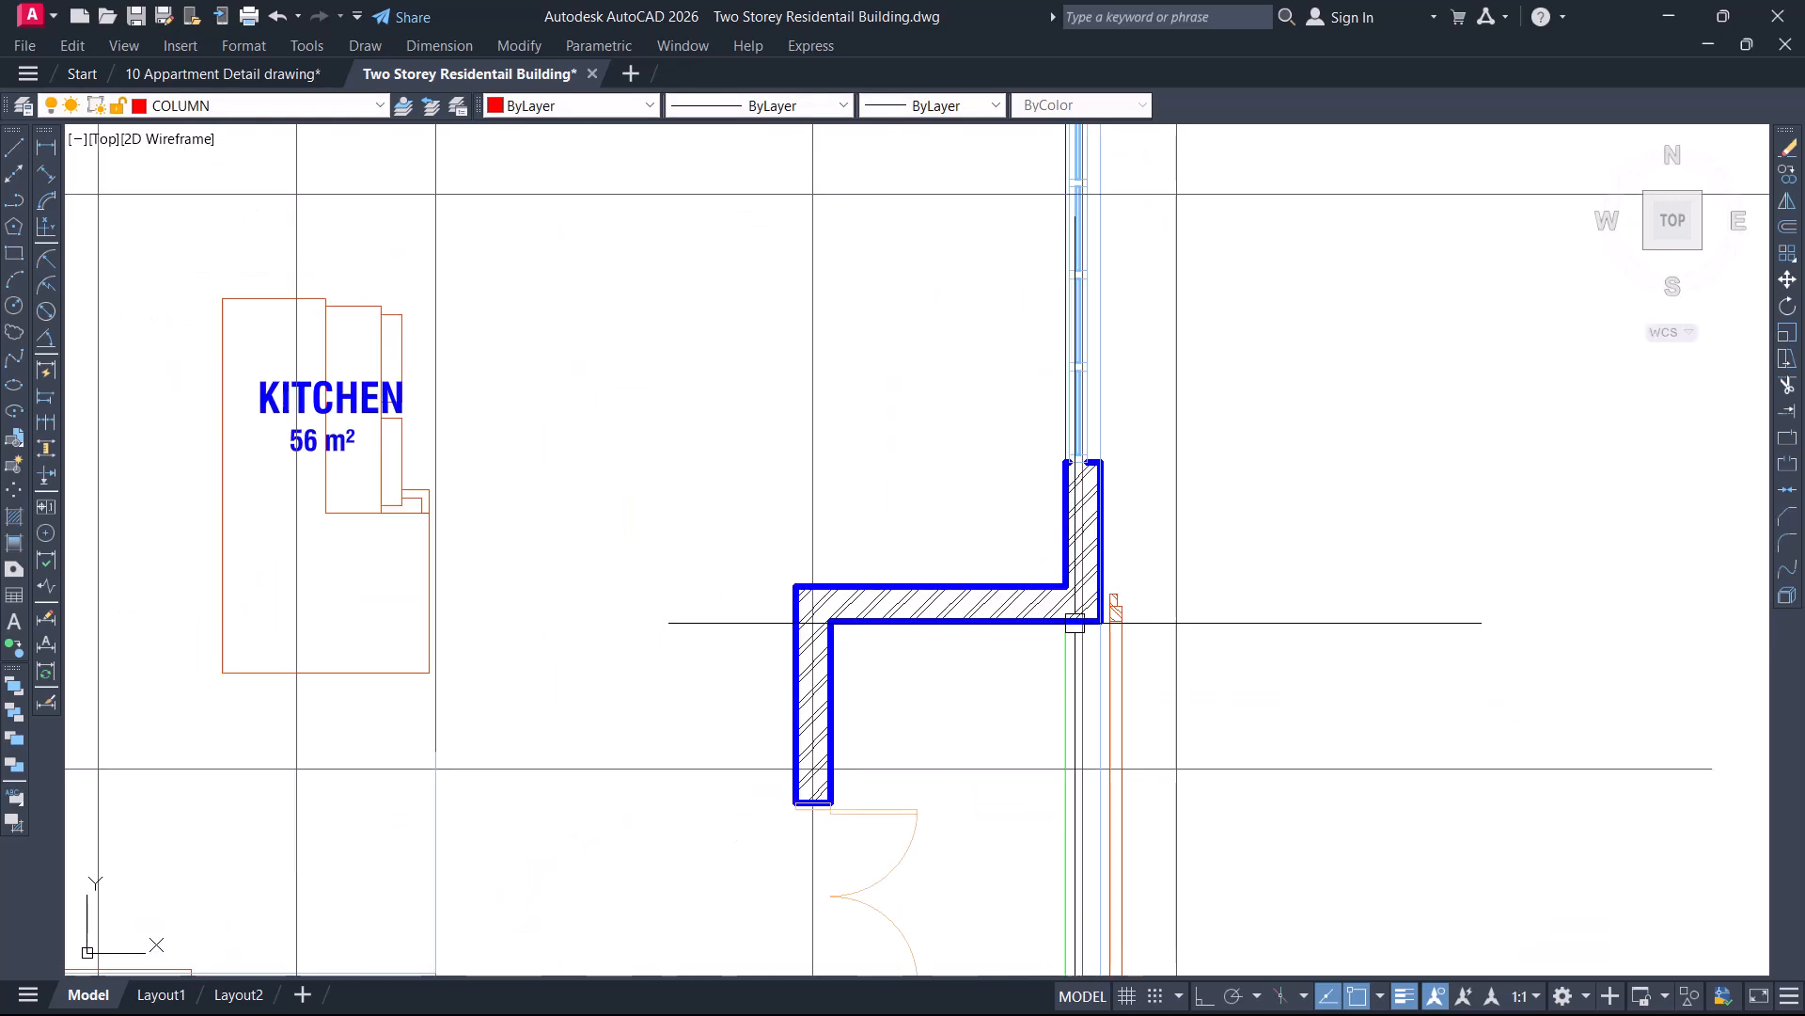
{"action": "scroll", "coordinate": [1073, 594], "scroll_direction": "up", "scroll_amount": 2}
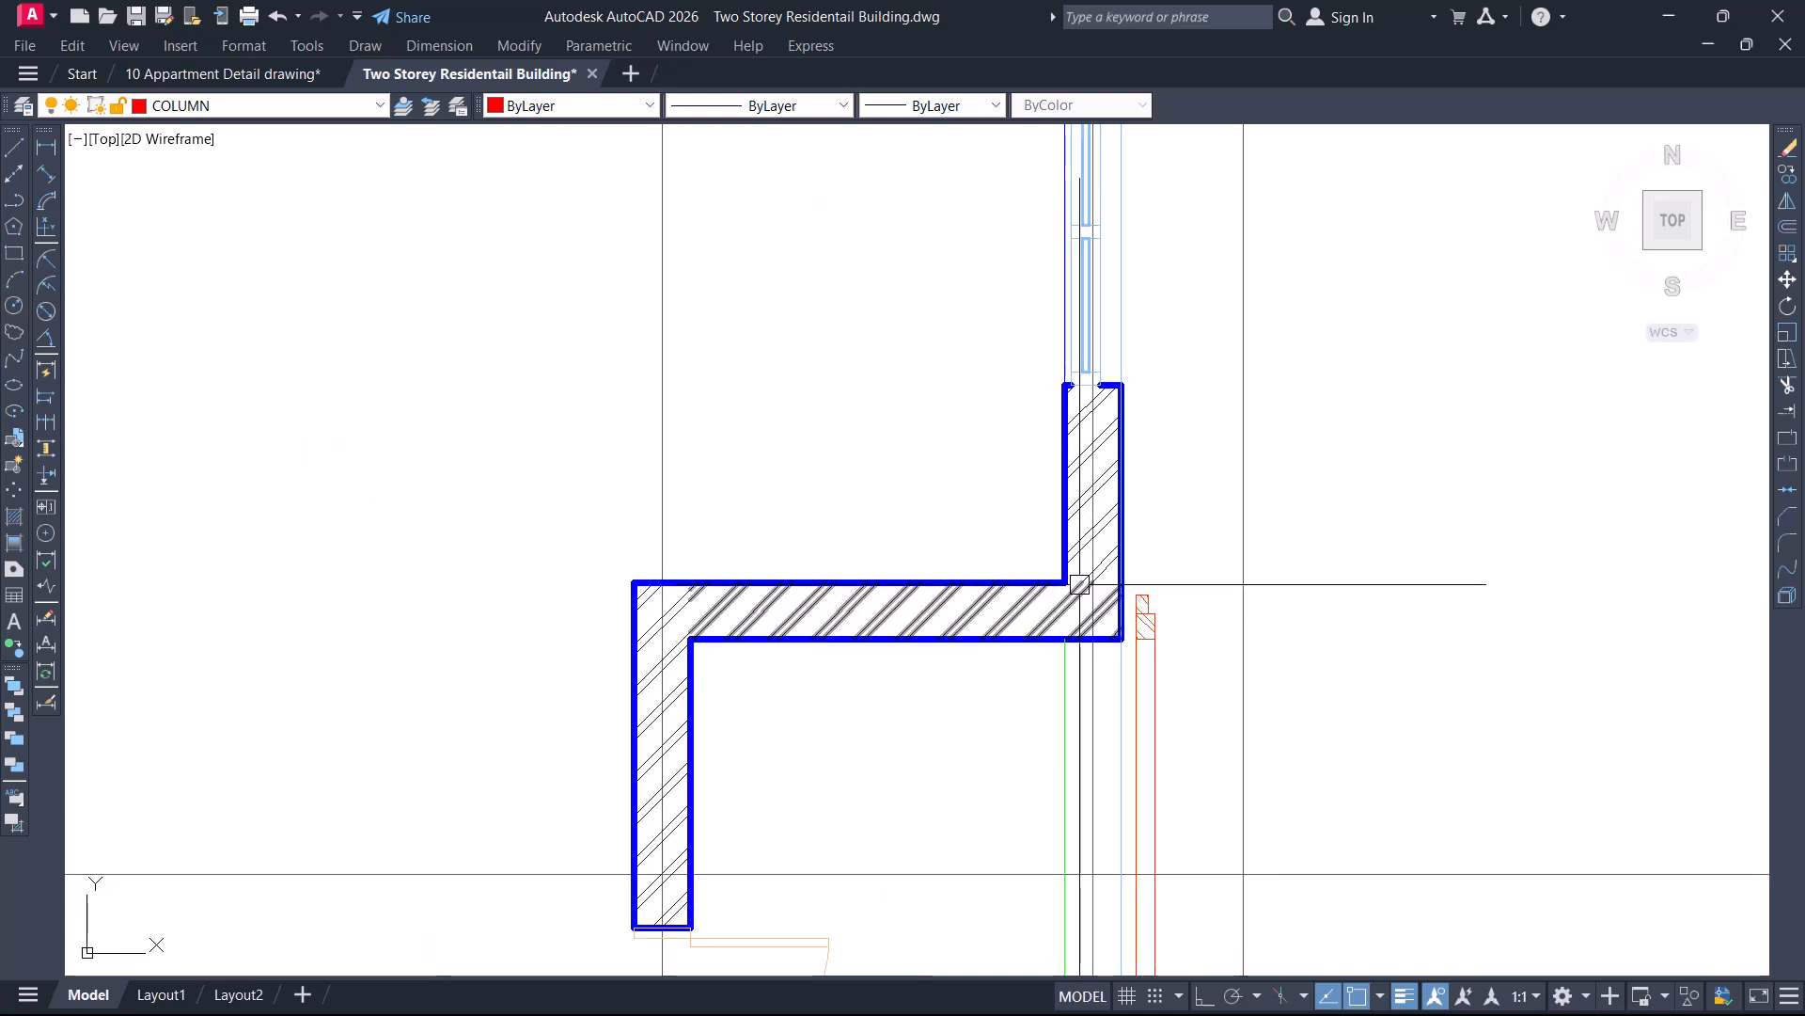
{"action": "key", "text": "l"}
{"action": "key", "text": "Return"}
{"action": "scroll", "coordinate": [1058, 578], "scroll_direction": "up", "scroll_amount": 4}
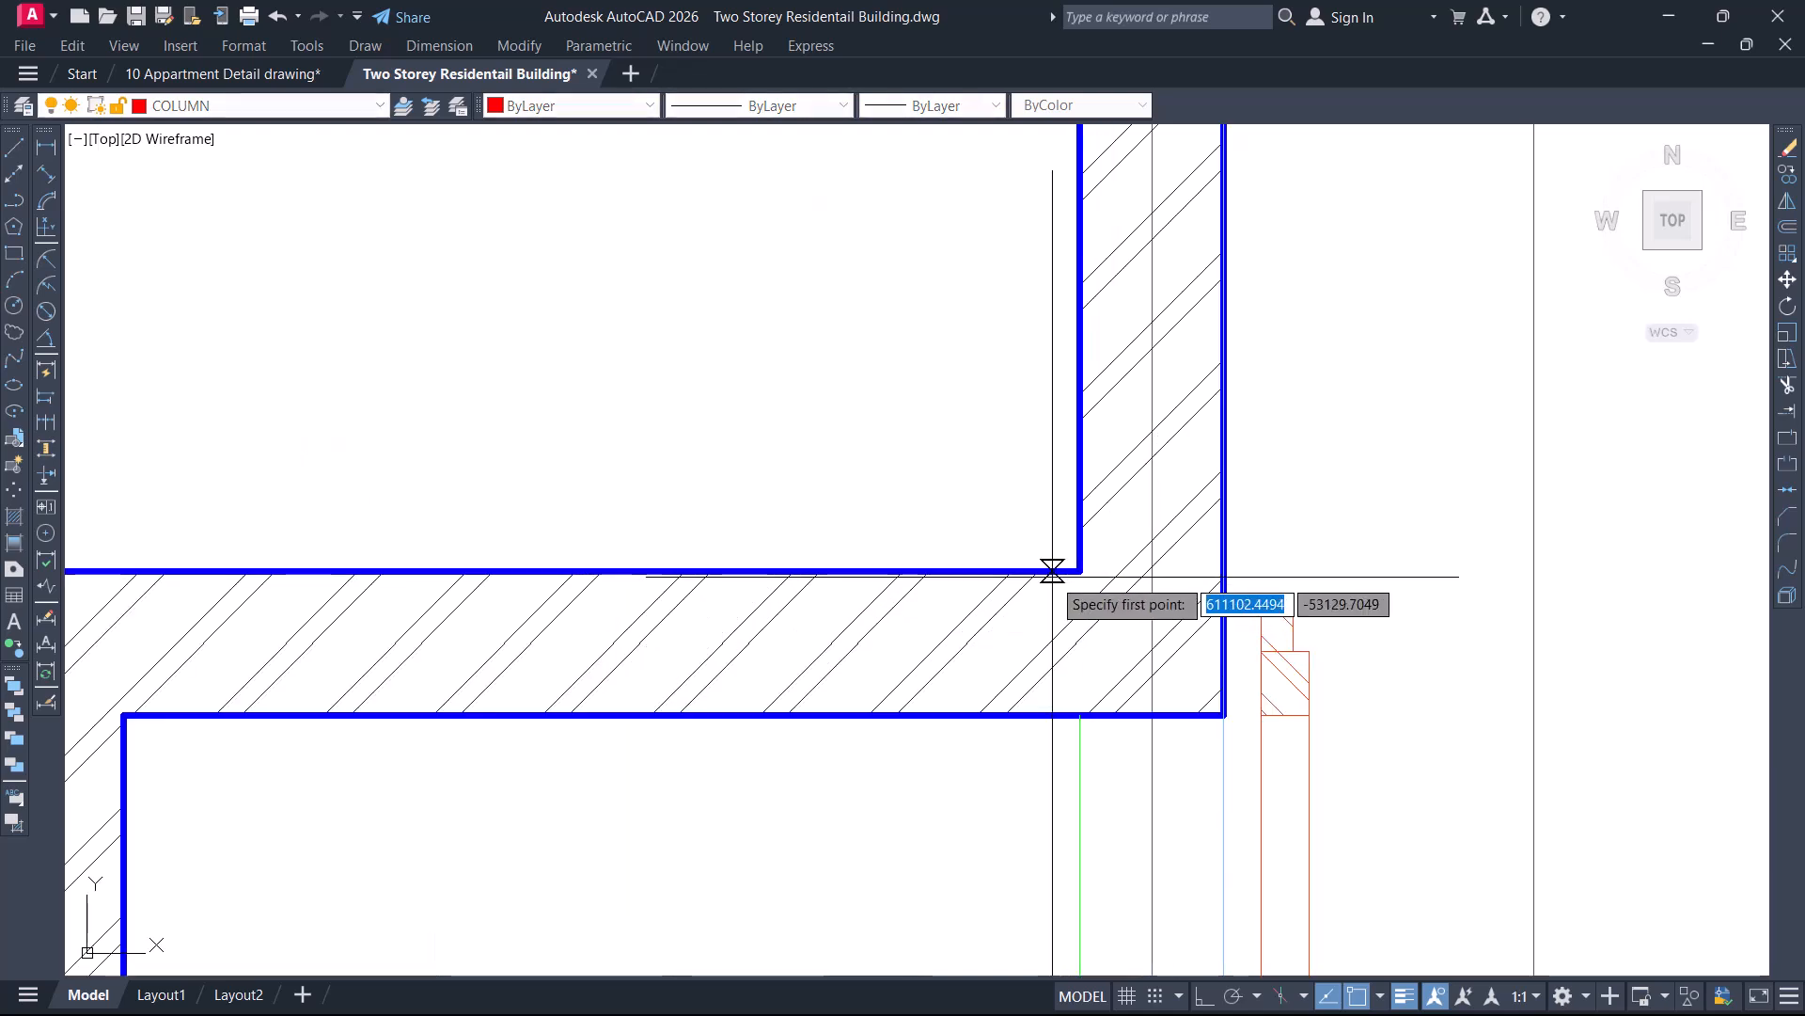
{"action": "left_click", "coordinate": [1053, 571]}
{"action": "left_click", "coordinate": [1052, 714]}
{"action": "key", "text": "Escape"}
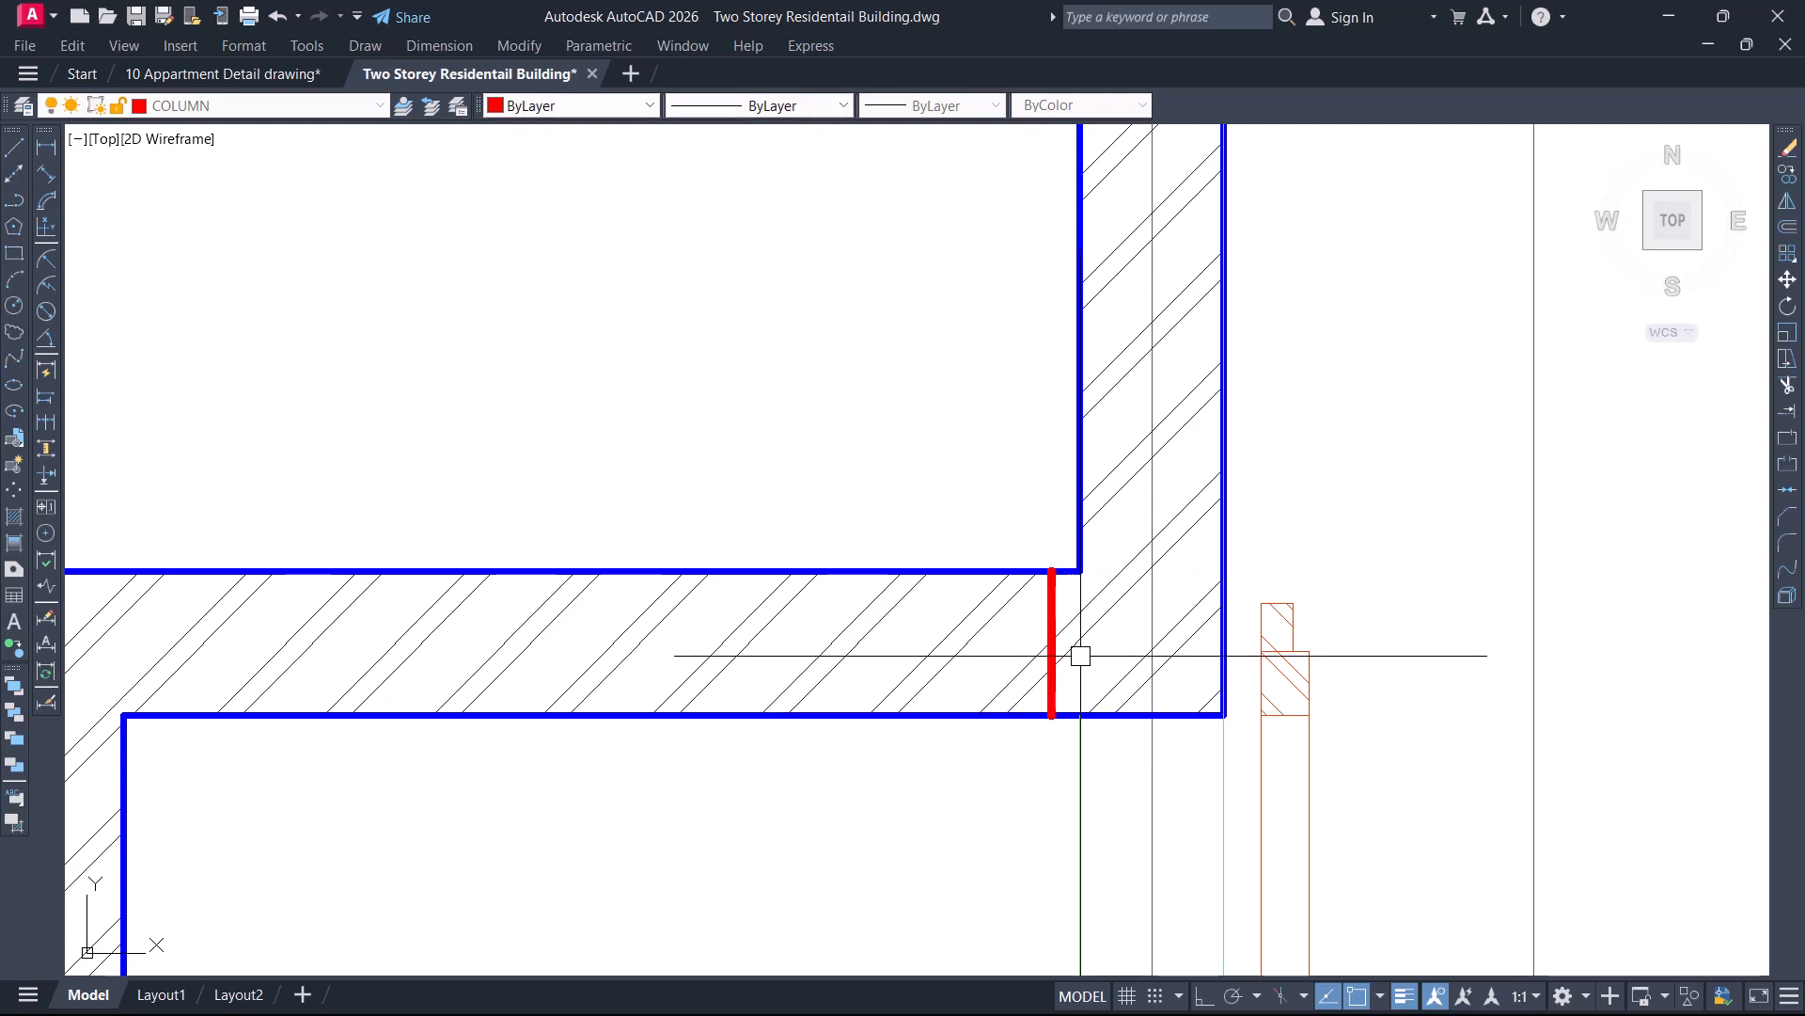
Place a horizontal construction line through the midpoint of the short helper line, and erase the helper line
{"action": "type", "text": "xl"}
{"action": "key", "text": "Return"}
{"action": "left_click", "coordinate": [1076, 633]}
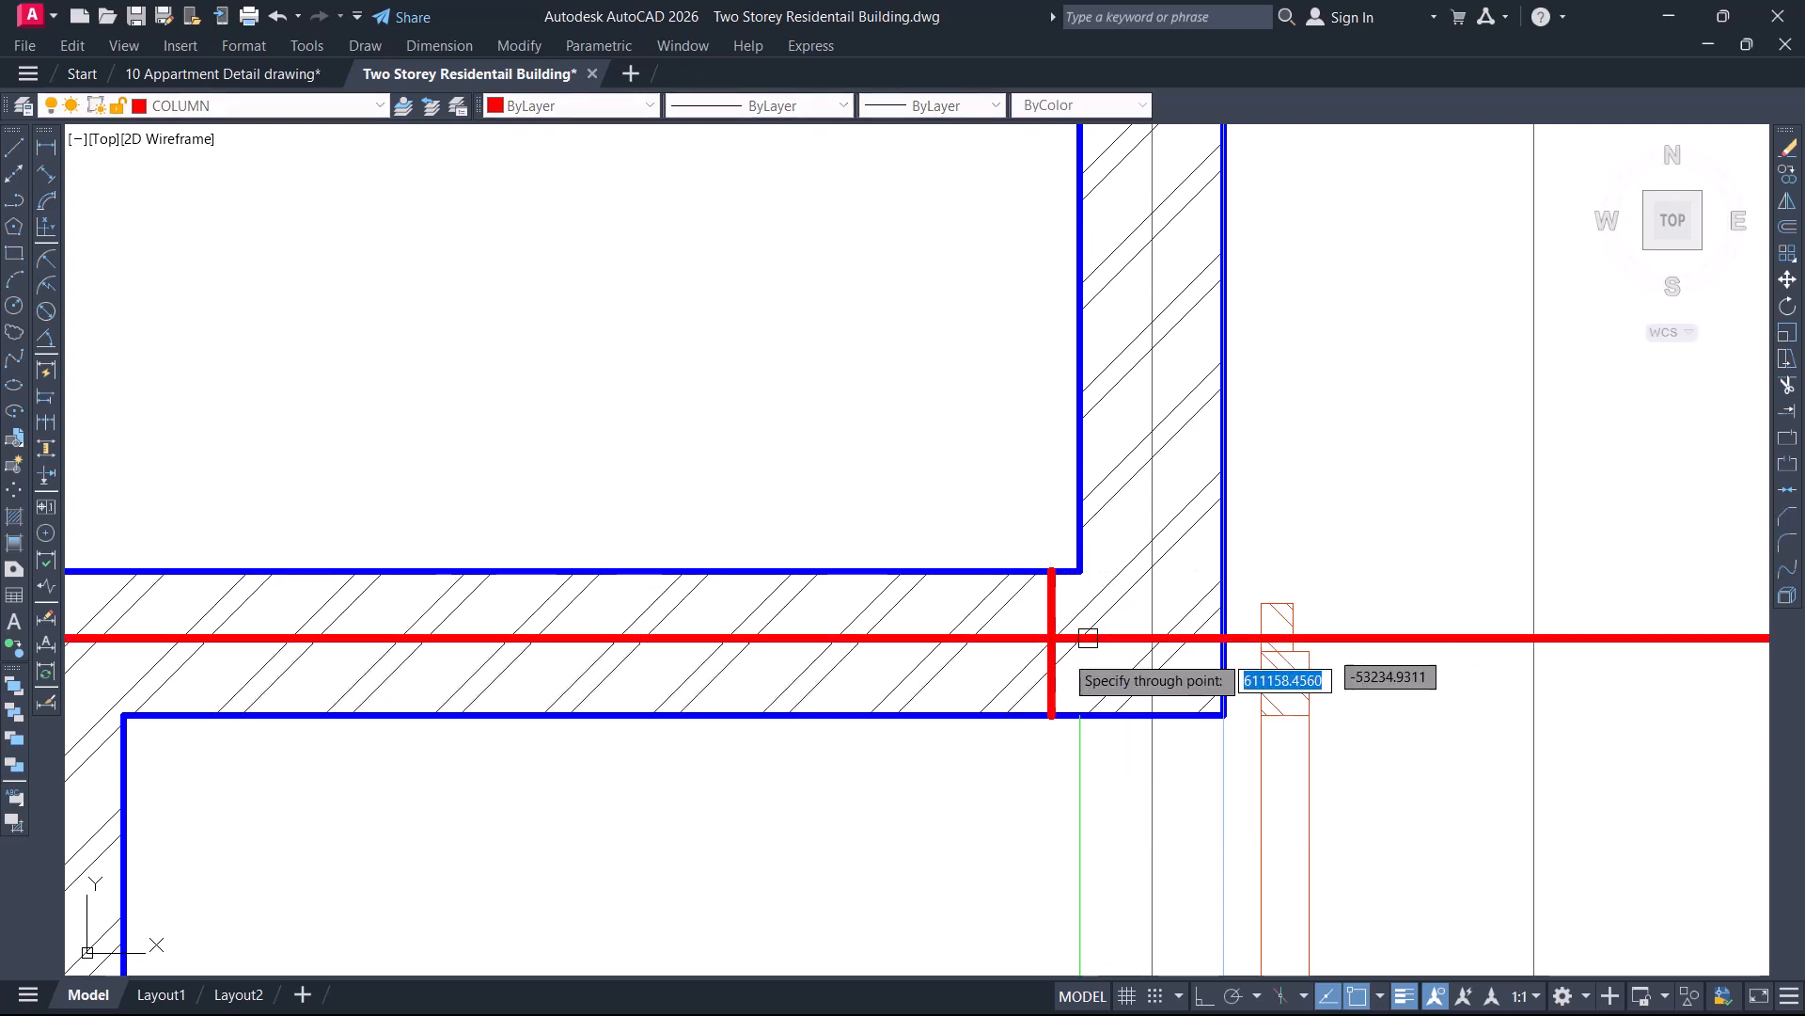
{"action": "scroll", "coordinate": [1053, 620], "scroll_direction": "up", "scroll_amount": 5}
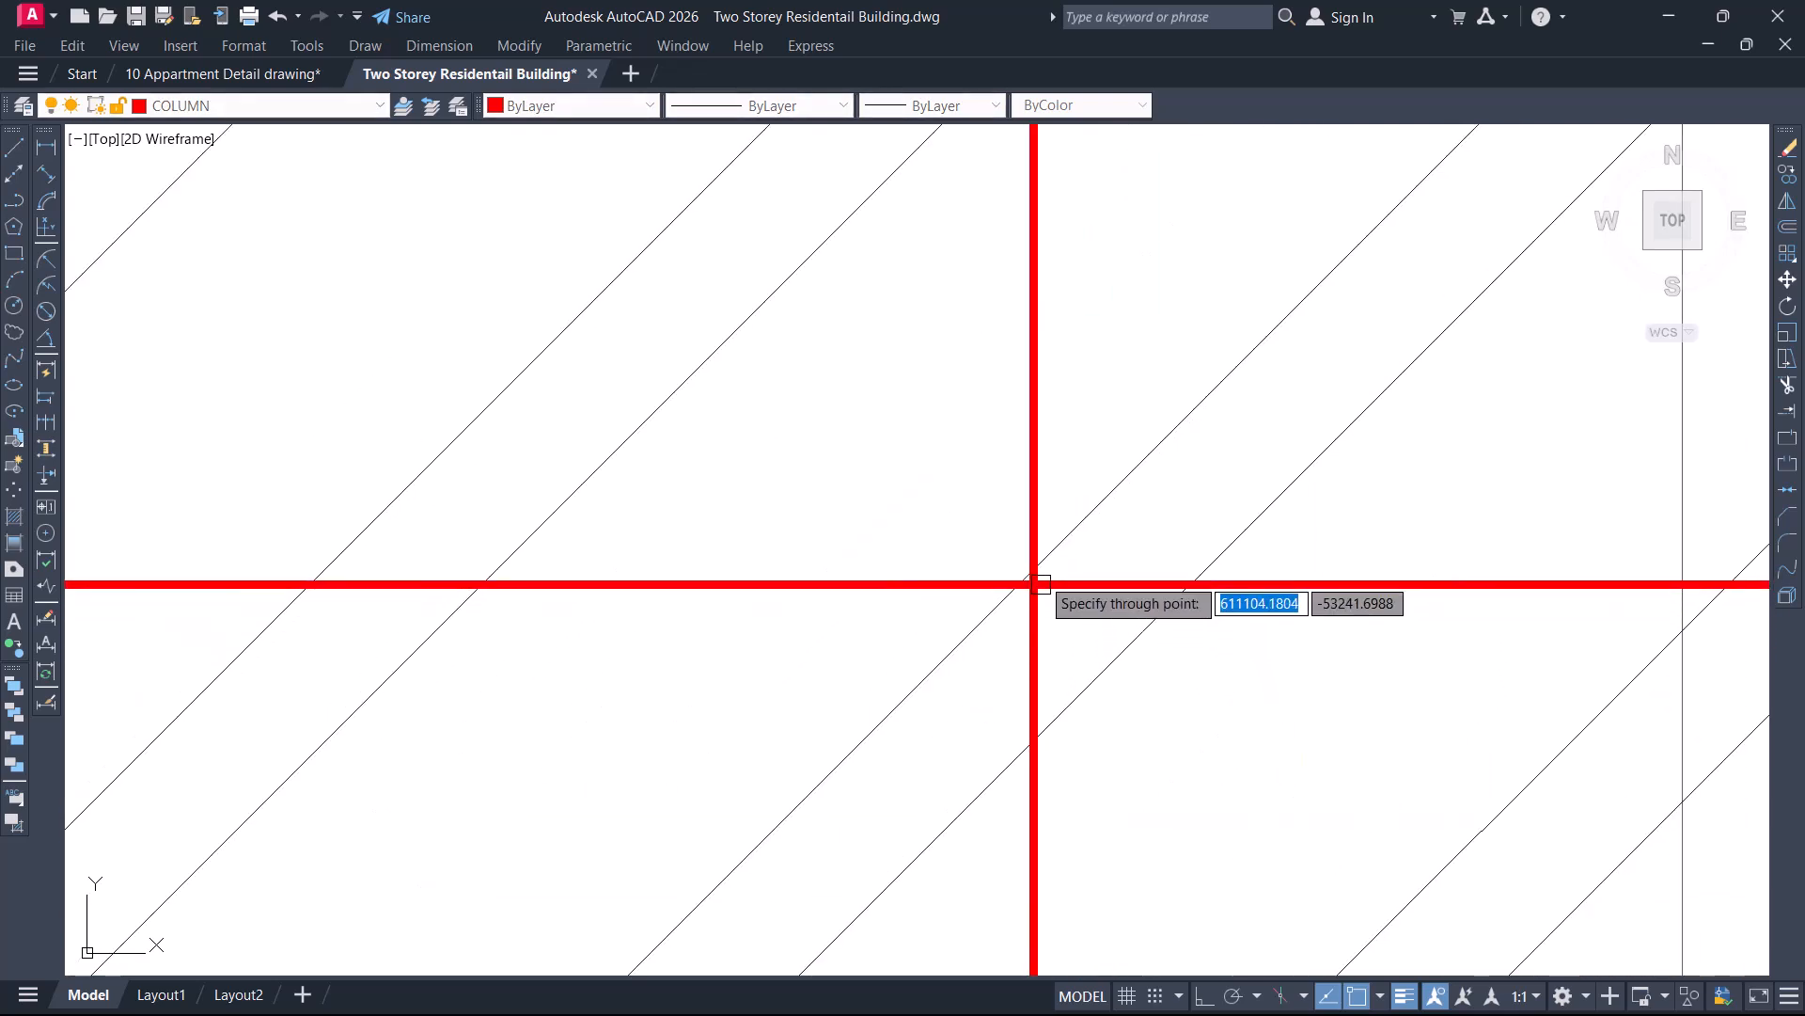
{"action": "scroll", "coordinate": [1034, 556], "scroll_direction": "up", "scroll_amount": 4}
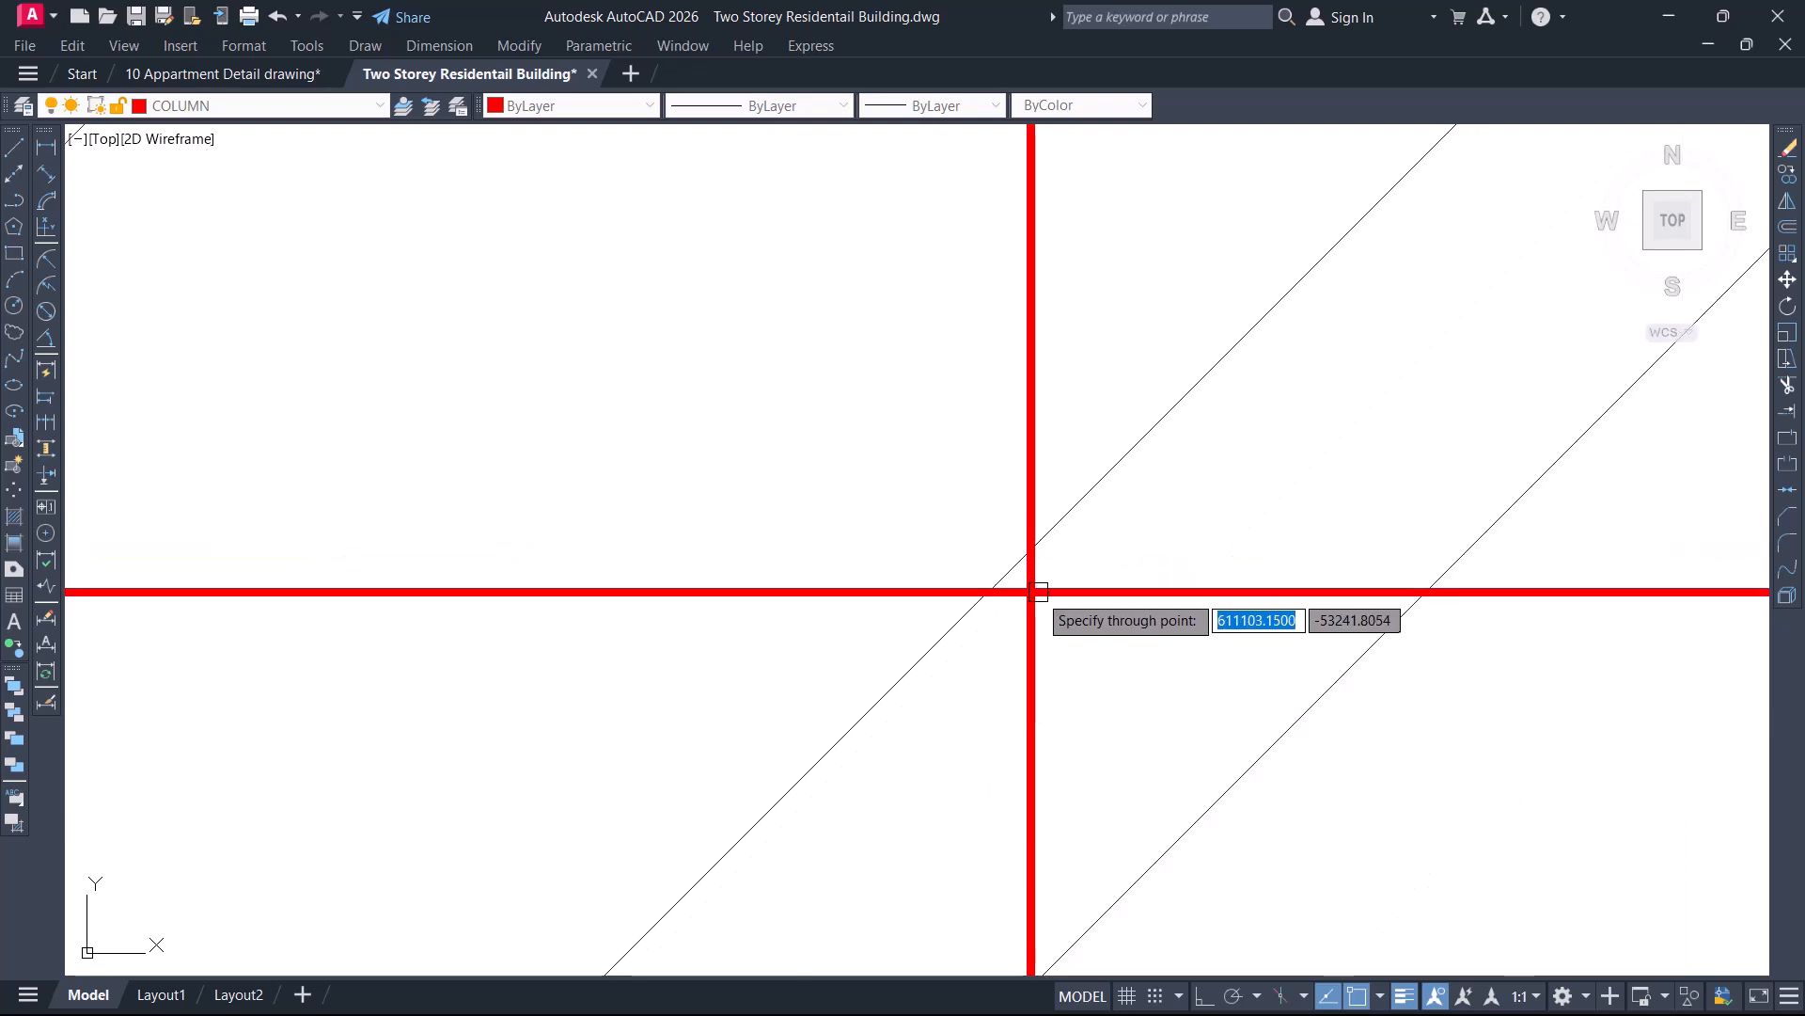
{"action": "left_click", "coordinate": [1035, 590]}
{"action": "key", "text": "Escape"}
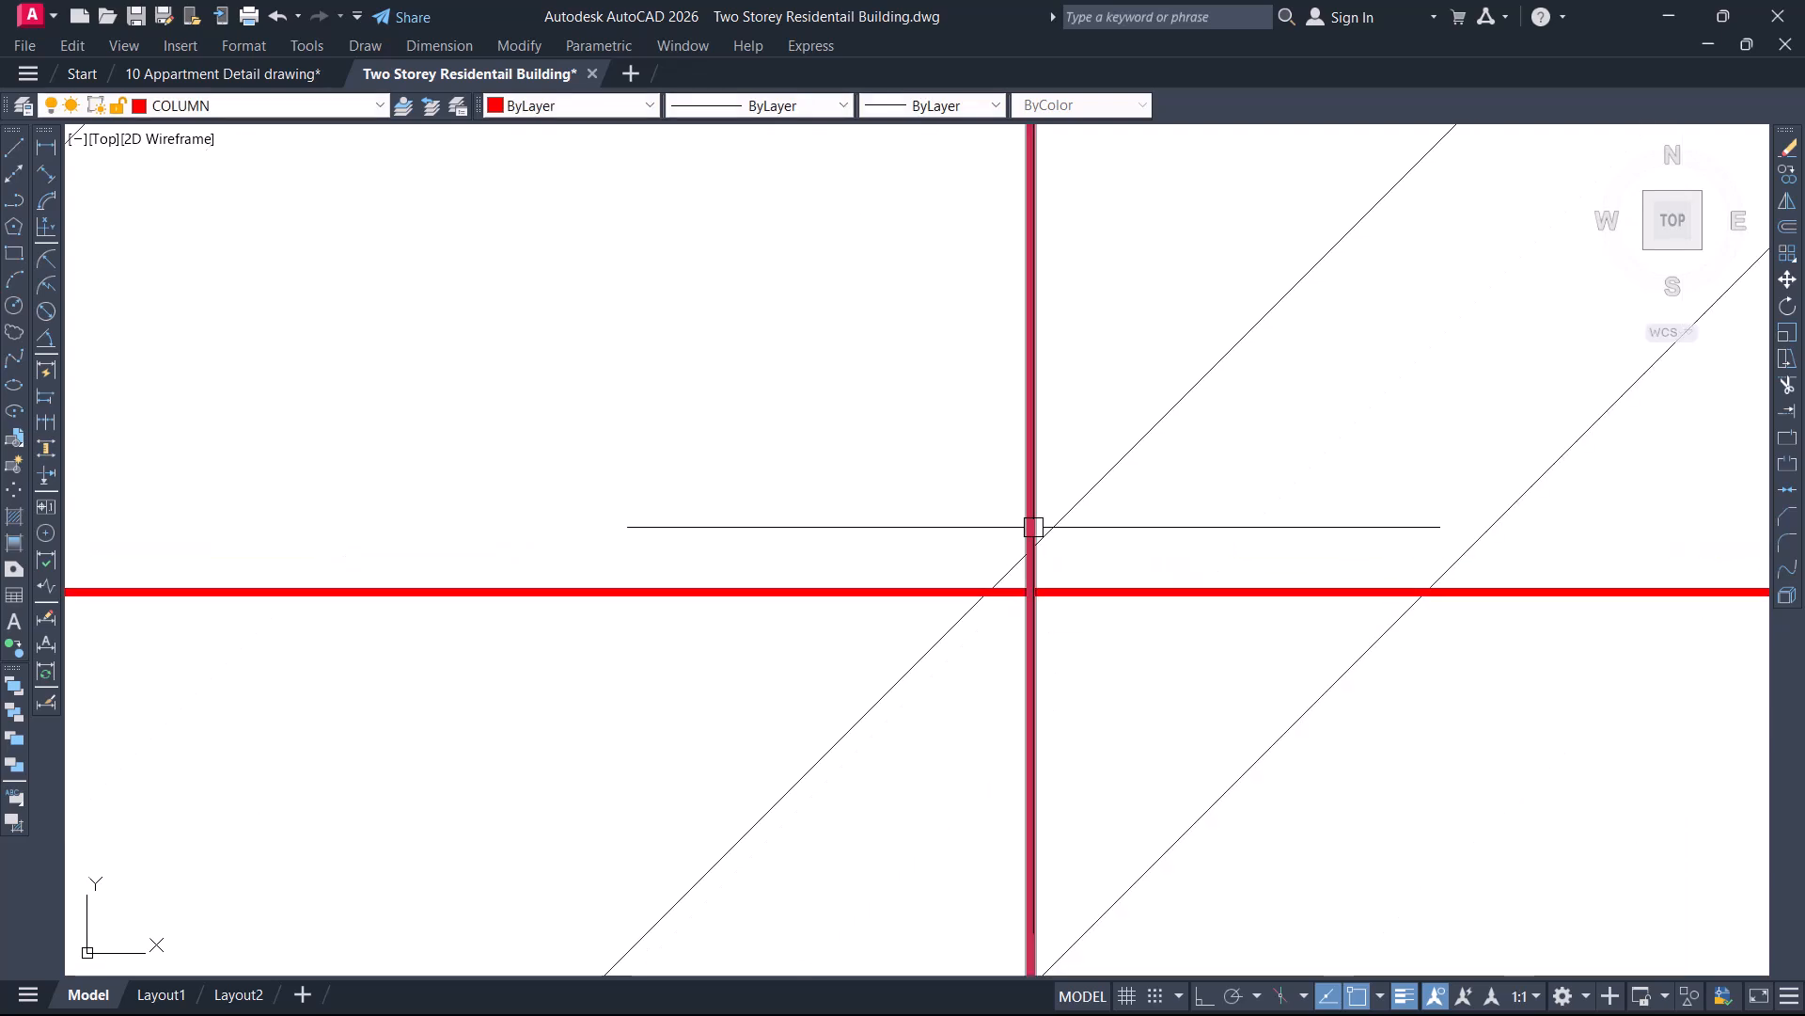
{"action": "scroll", "coordinate": [1033, 524], "scroll_direction": "down", "scroll_amount": 4}
{"action": "key", "text": "Return"}
Match the properties of the new horizontal construction line to the vertical grid line in the kitchen's outer wall
{"action": "type", "text": "ma"}
{"action": "key", "text": "Return"}
{"action": "scroll", "coordinate": [1157, 519], "scroll_direction": "down", "scroll_amount": 5}
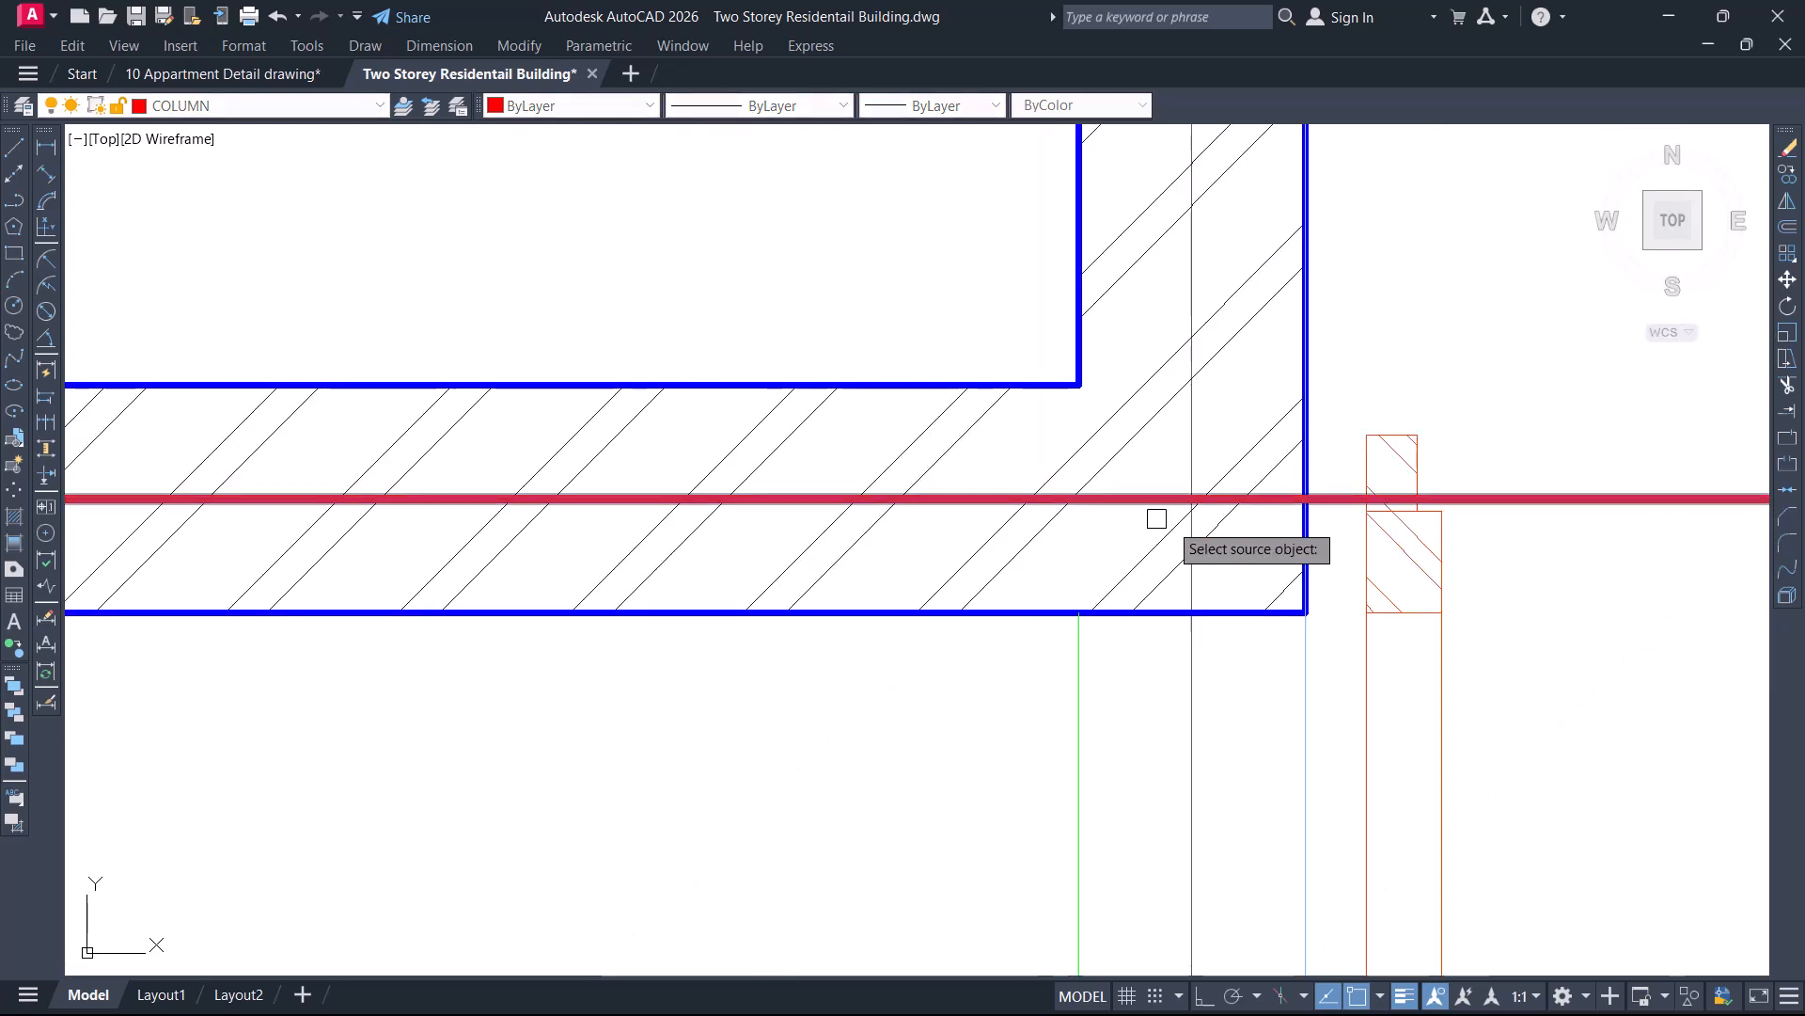
{"action": "left_click", "coordinate": [1192, 588]}
{"action": "left_click", "coordinate": [1500, 498]}
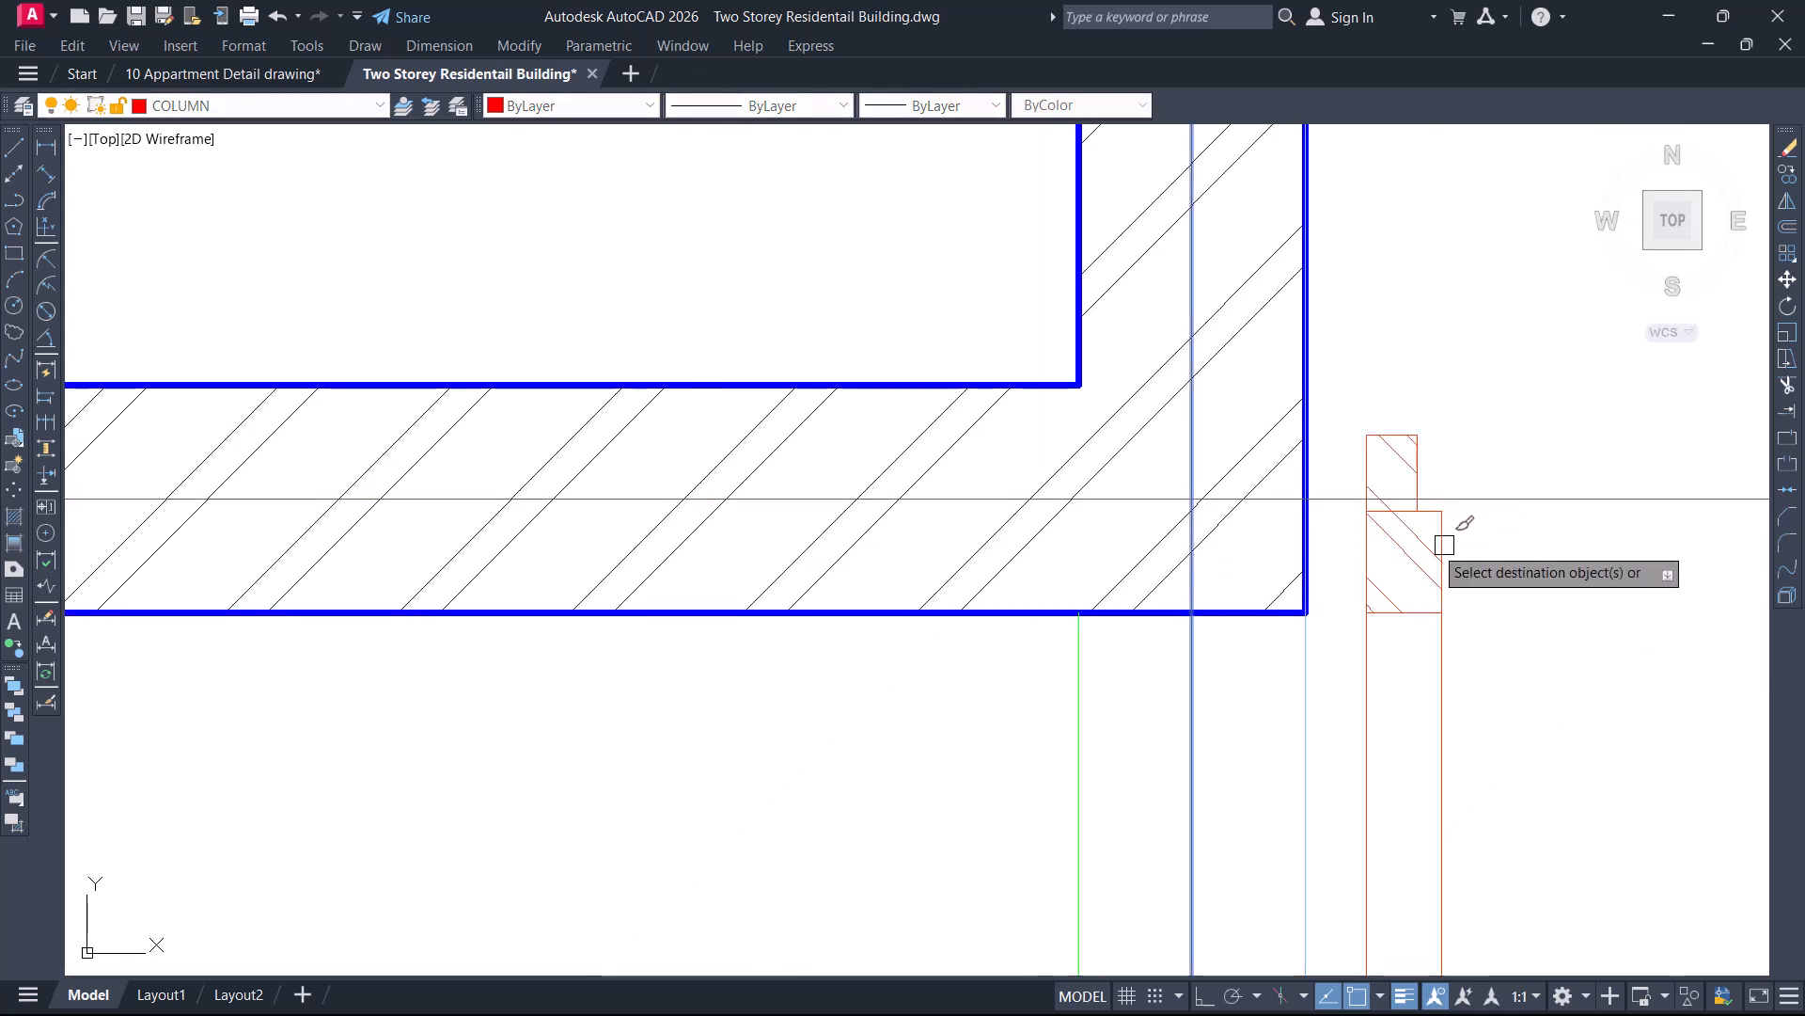
{"action": "scroll", "coordinate": [1439, 531], "scroll_direction": "down", "scroll_amount": 3}
{"action": "scroll", "coordinate": [1467, 578], "scroll_direction": "down", "scroll_amount": 2}
{"action": "middle_click_drag", "start_coordinate": [1430, 564], "coordinate": [1402, 484]}
{"action": "left_click", "coordinate": [1310, 432]}
{"action": "scroll", "coordinate": [1401, 515], "scroll_direction": "down", "scroll_amount": 5}
{"action": "key", "text": "Escape"}
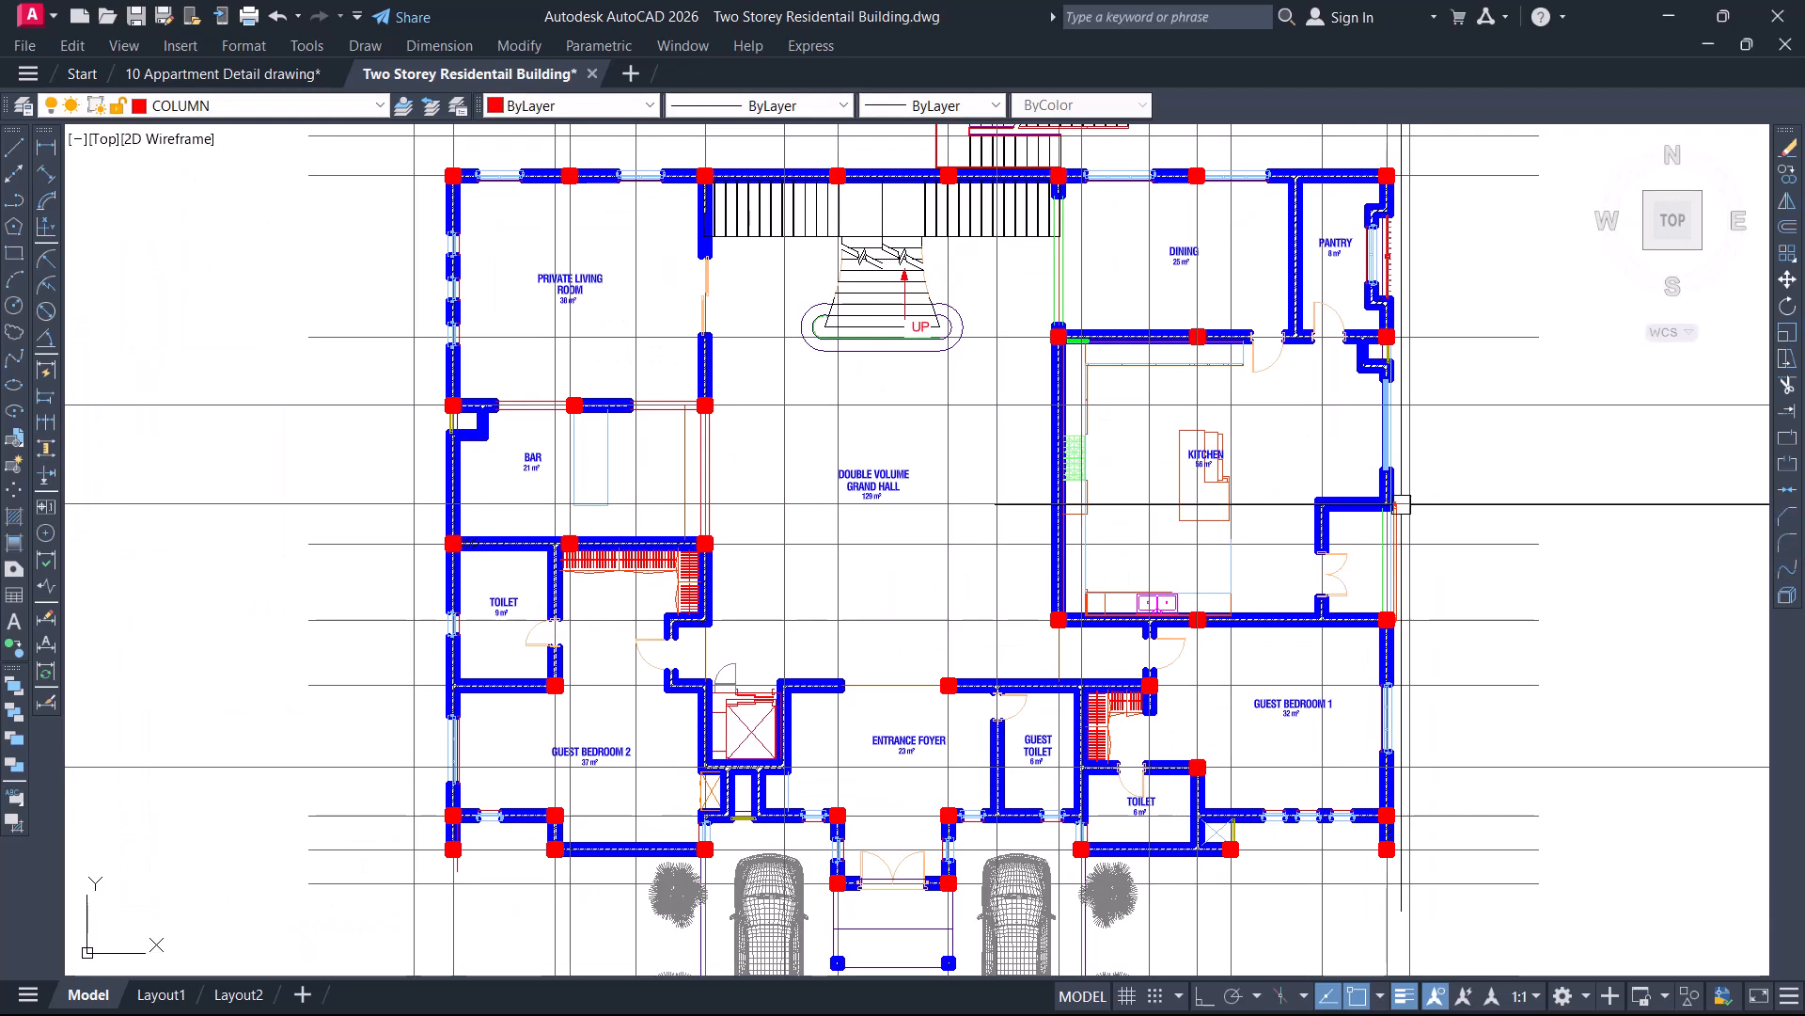
{"action": "scroll", "coordinate": [1057, 507], "scroll_direction": "up", "scroll_amount": 4}
{"action": "left_click", "coordinate": [1011, 480]}
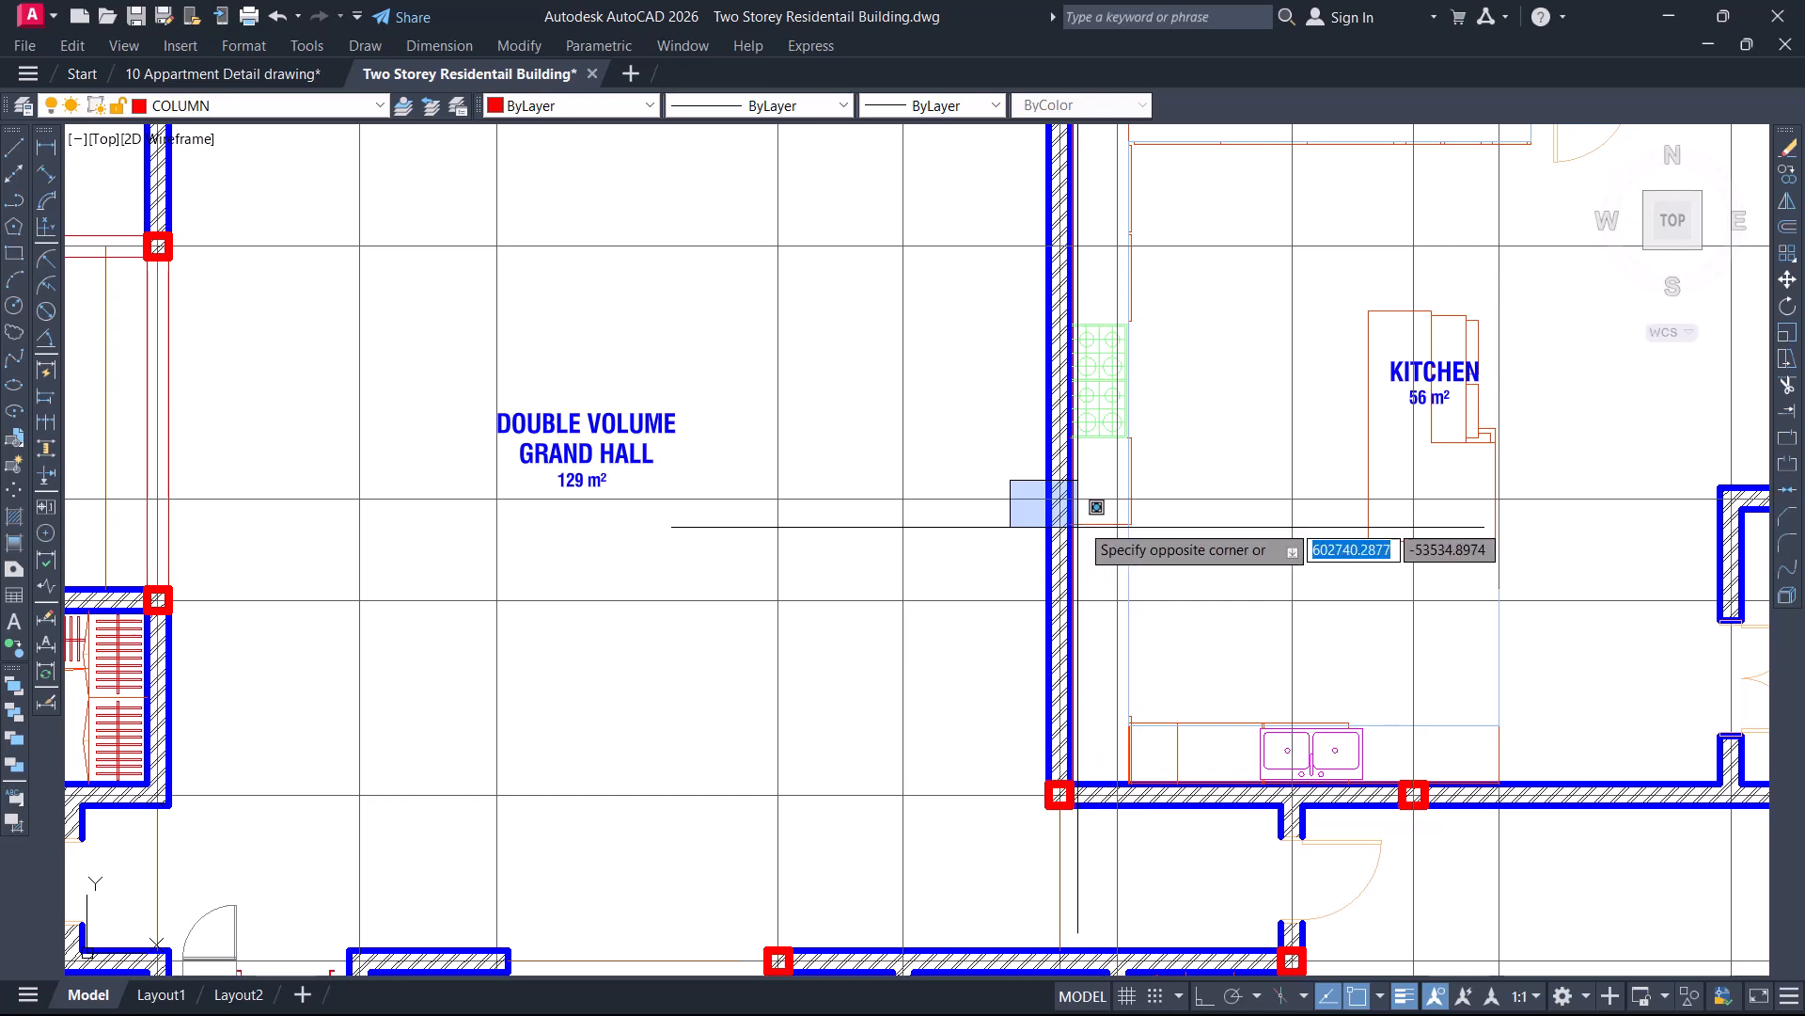
{"action": "scroll", "coordinate": [1096, 506], "scroll_direction": "down", "scroll_amount": 4}
{"action": "key", "text": "Escape"}
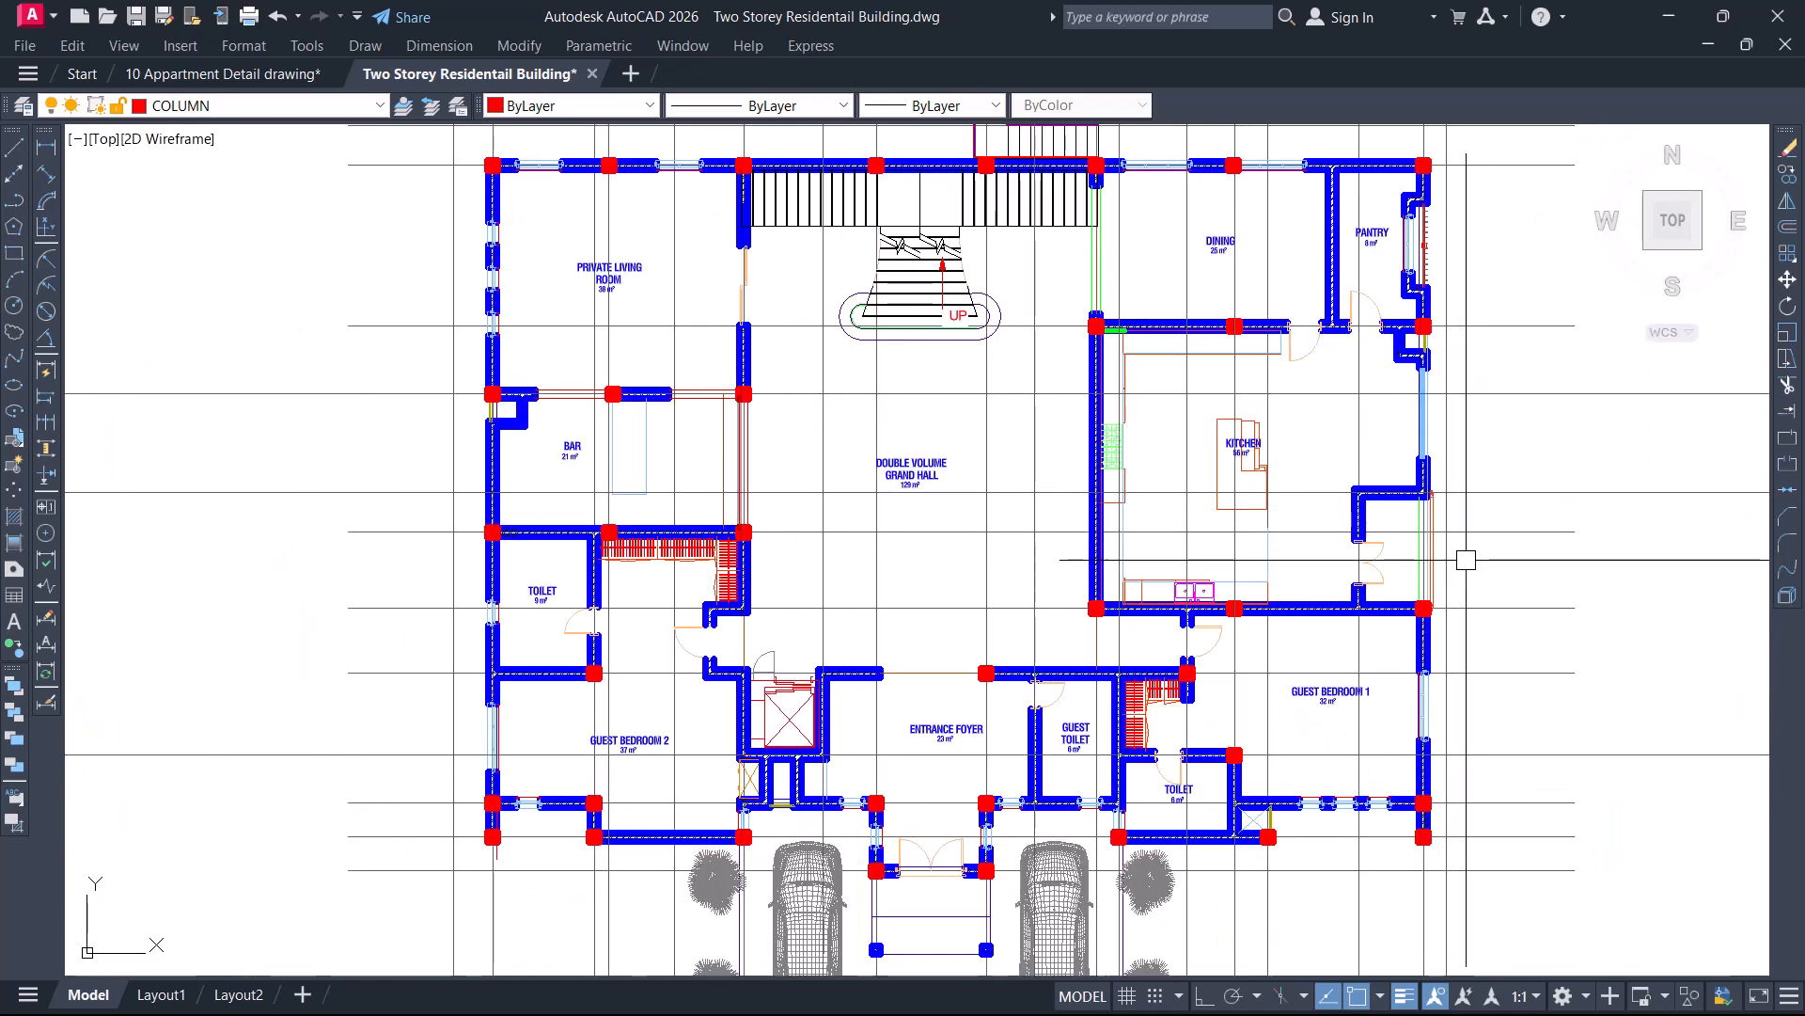
Copy the kitchen's lower outer corner column by its centre 3080 up to the new grid intersection in the outer wall
{"action": "scroll", "coordinate": [1439, 595], "scroll_direction": "up", "scroll_amount": 7}
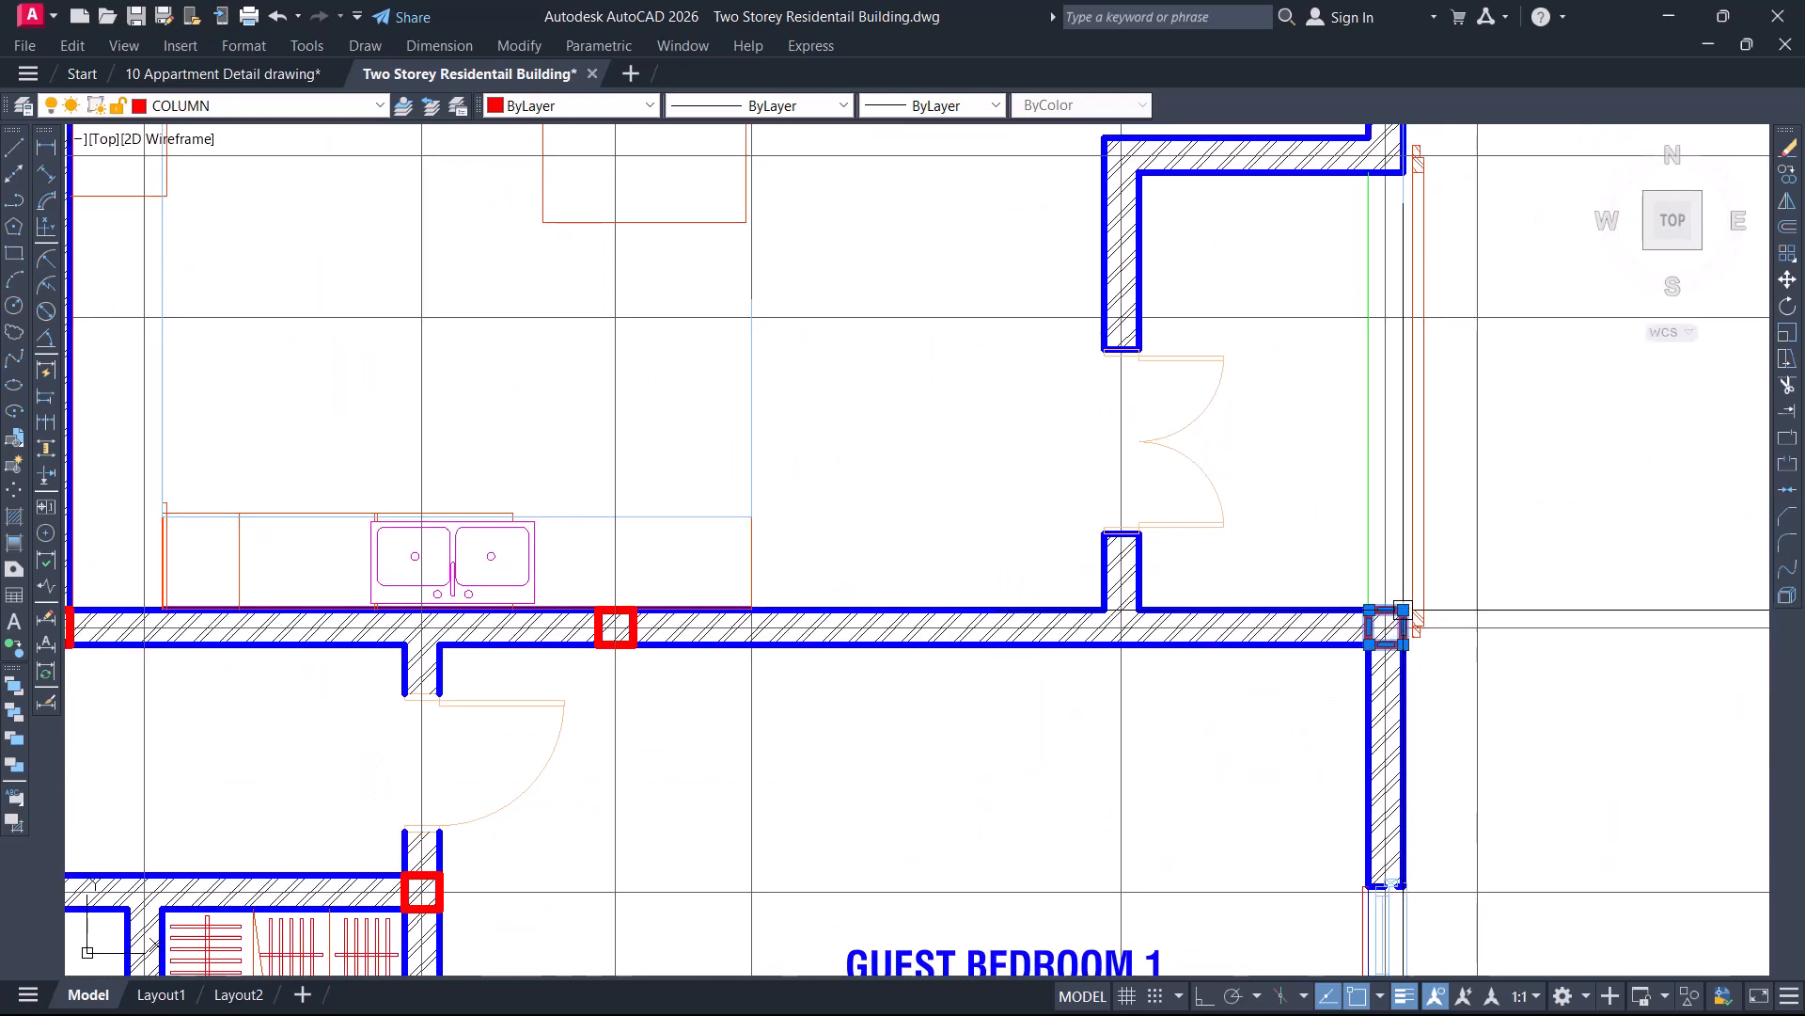
{"action": "type", "text": "o"}
{"action": "key", "text": "Return"}
{"action": "scroll", "coordinate": [1390, 628], "scroll_direction": "up", "scroll_amount": 3}
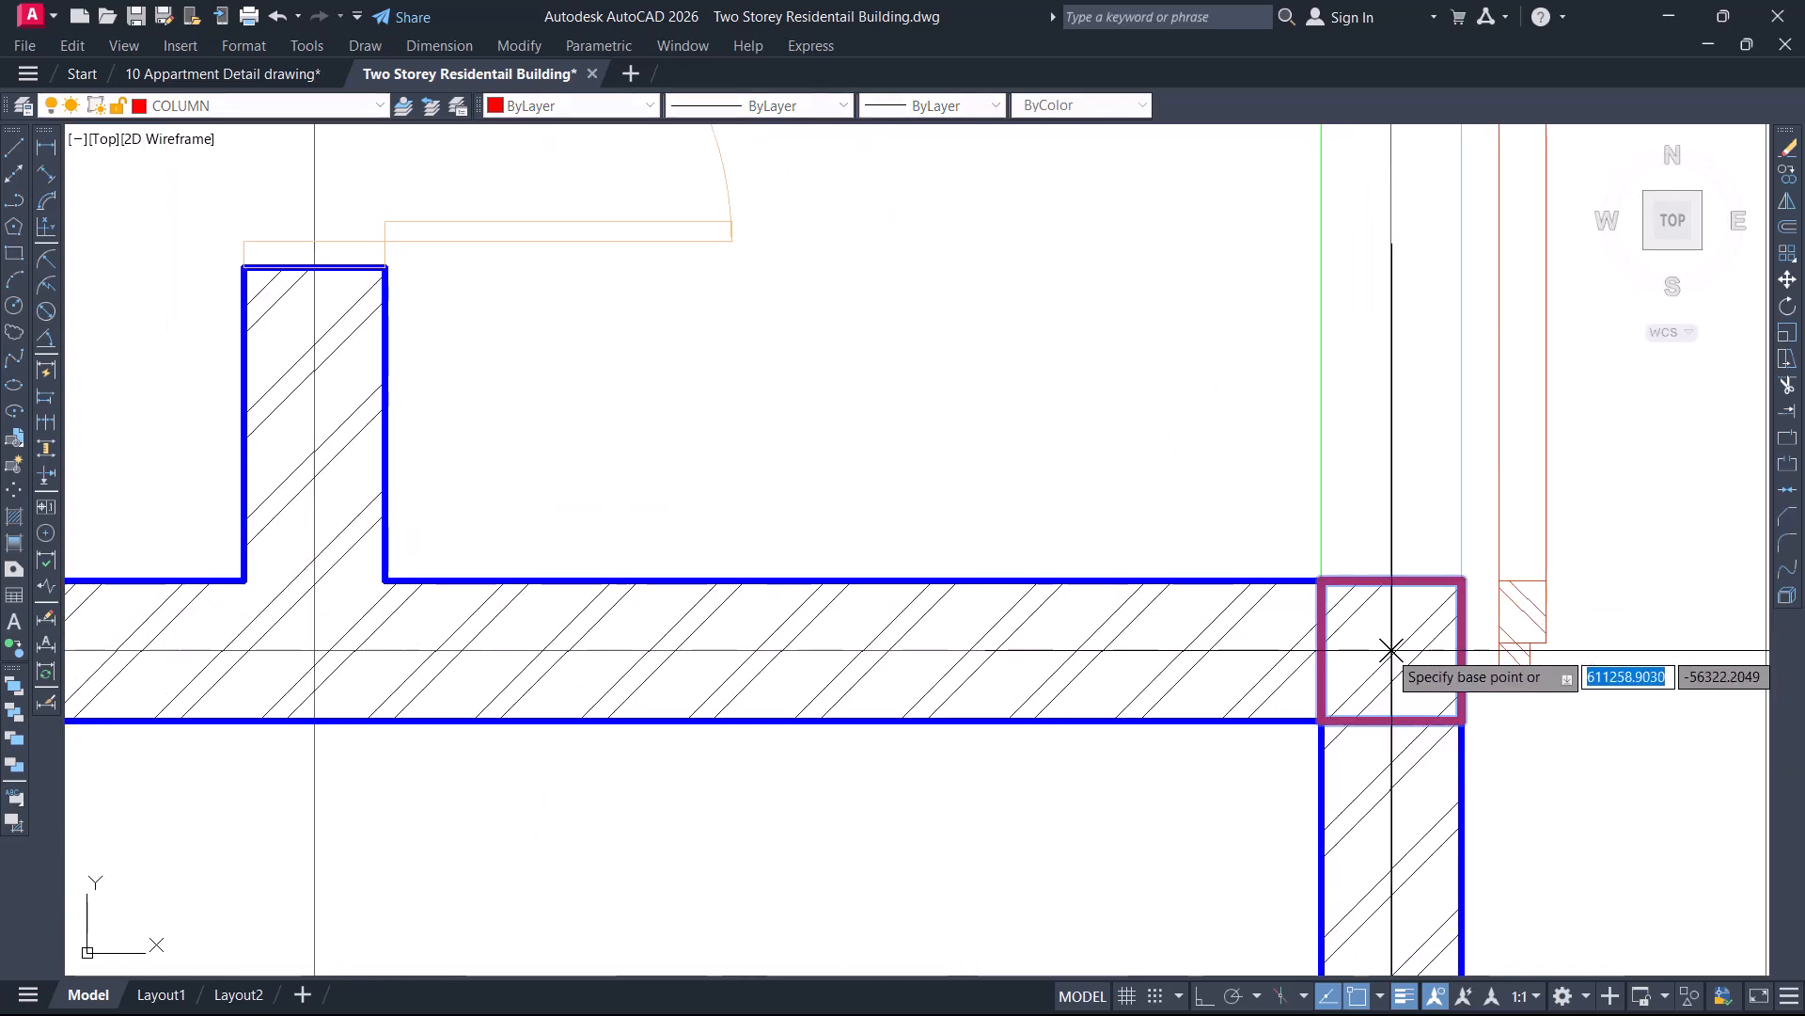
{"action": "left_click", "coordinate": [1390, 650]}
{"action": "scroll", "coordinate": [1342, 693], "scroll_direction": "down", "scroll_amount": 4}
{"action": "scroll", "coordinate": [1301, 612], "scroll_direction": "up", "scroll_amount": 4}
{"action": "scroll", "coordinate": [1286, 562], "scroll_direction": "up", "scroll_amount": 8}
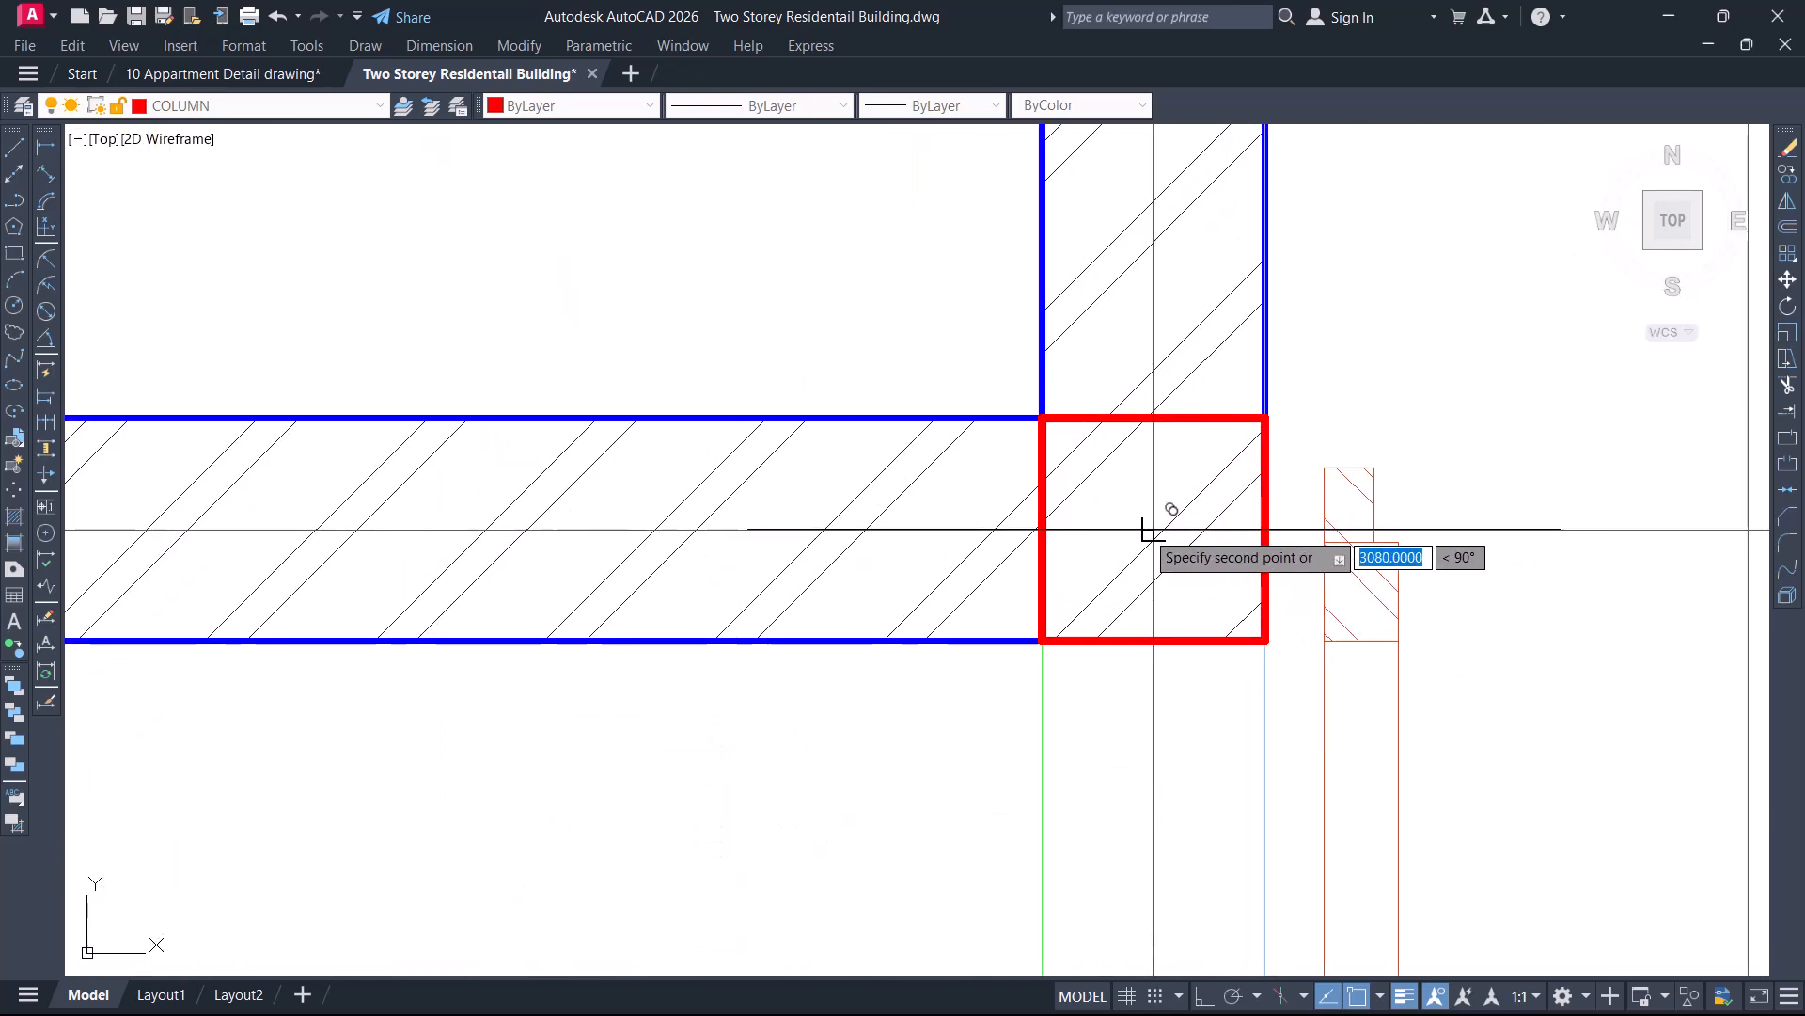
Place another column copy by its centre where the new horizontal grid line crosses the wall between grand hall and kitchen, and end copying
{"action": "scroll", "coordinate": [1341, 550], "scroll_direction": "down", "scroll_amount": 6}
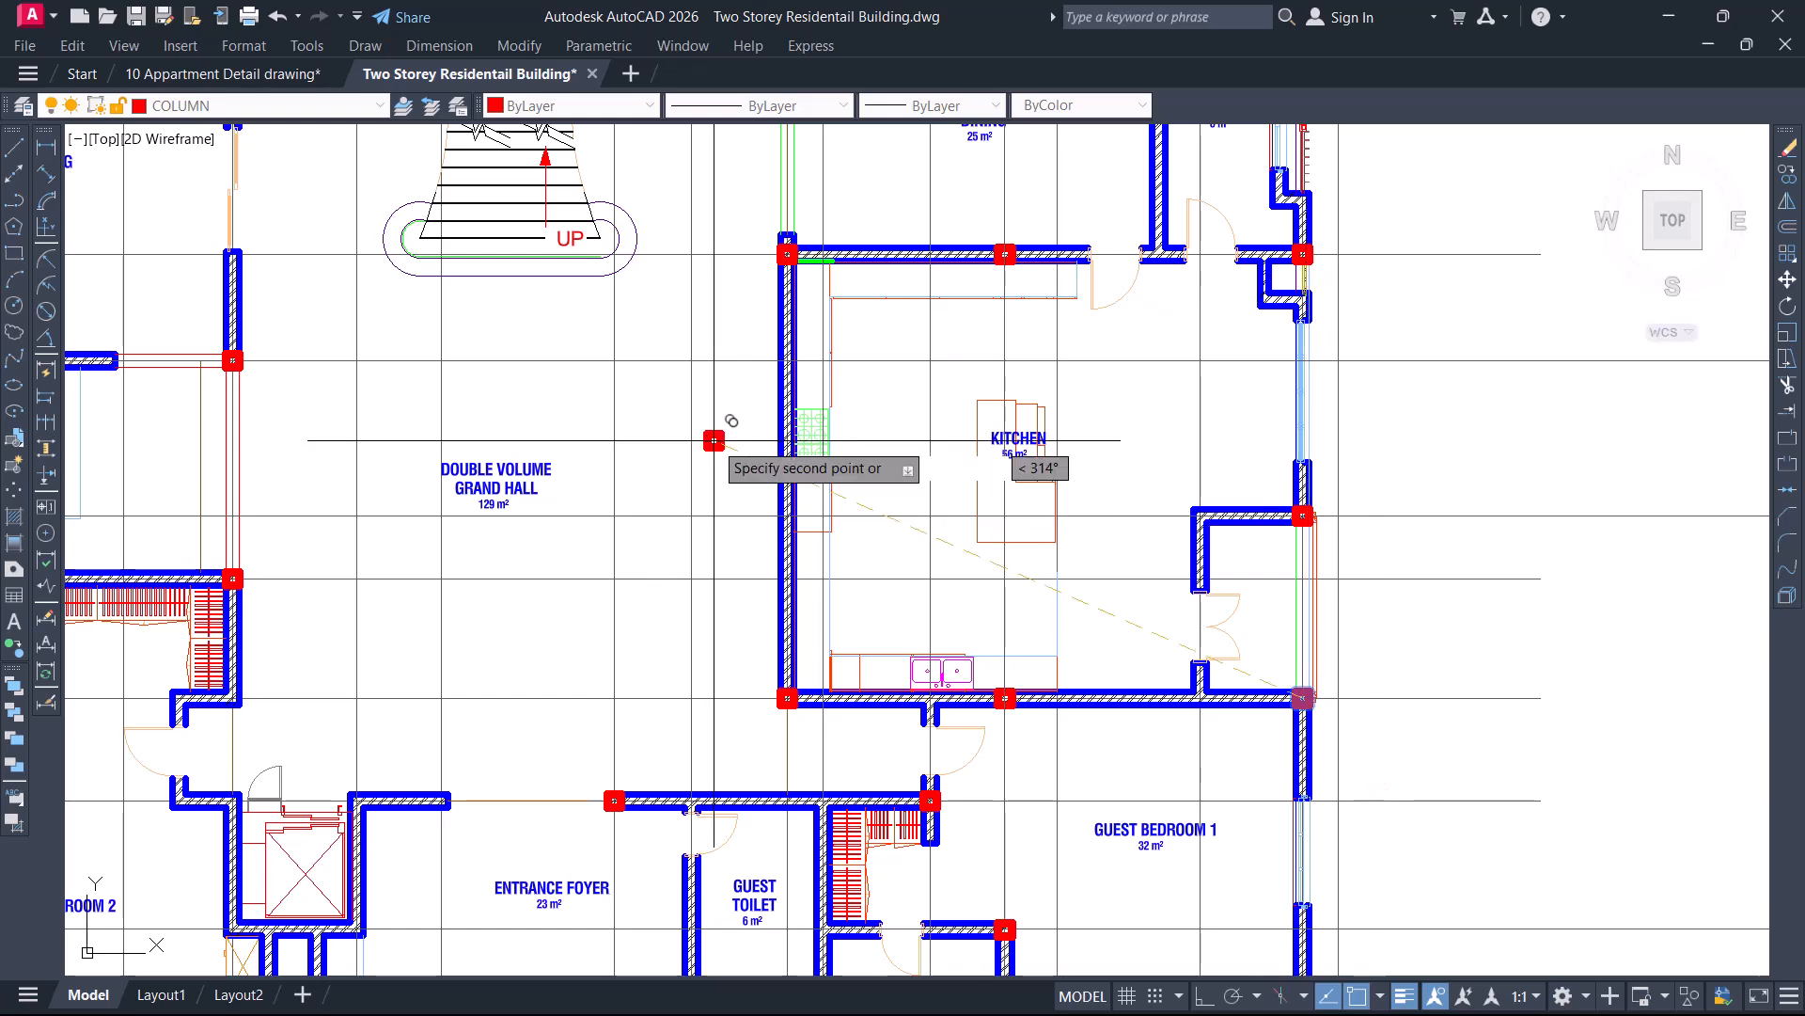
{"action": "scroll", "coordinate": [847, 499], "scroll_direction": "up", "scroll_amount": 4}
{"action": "scroll", "coordinate": [808, 494], "scroll_direction": "down", "scroll_amount": 6}
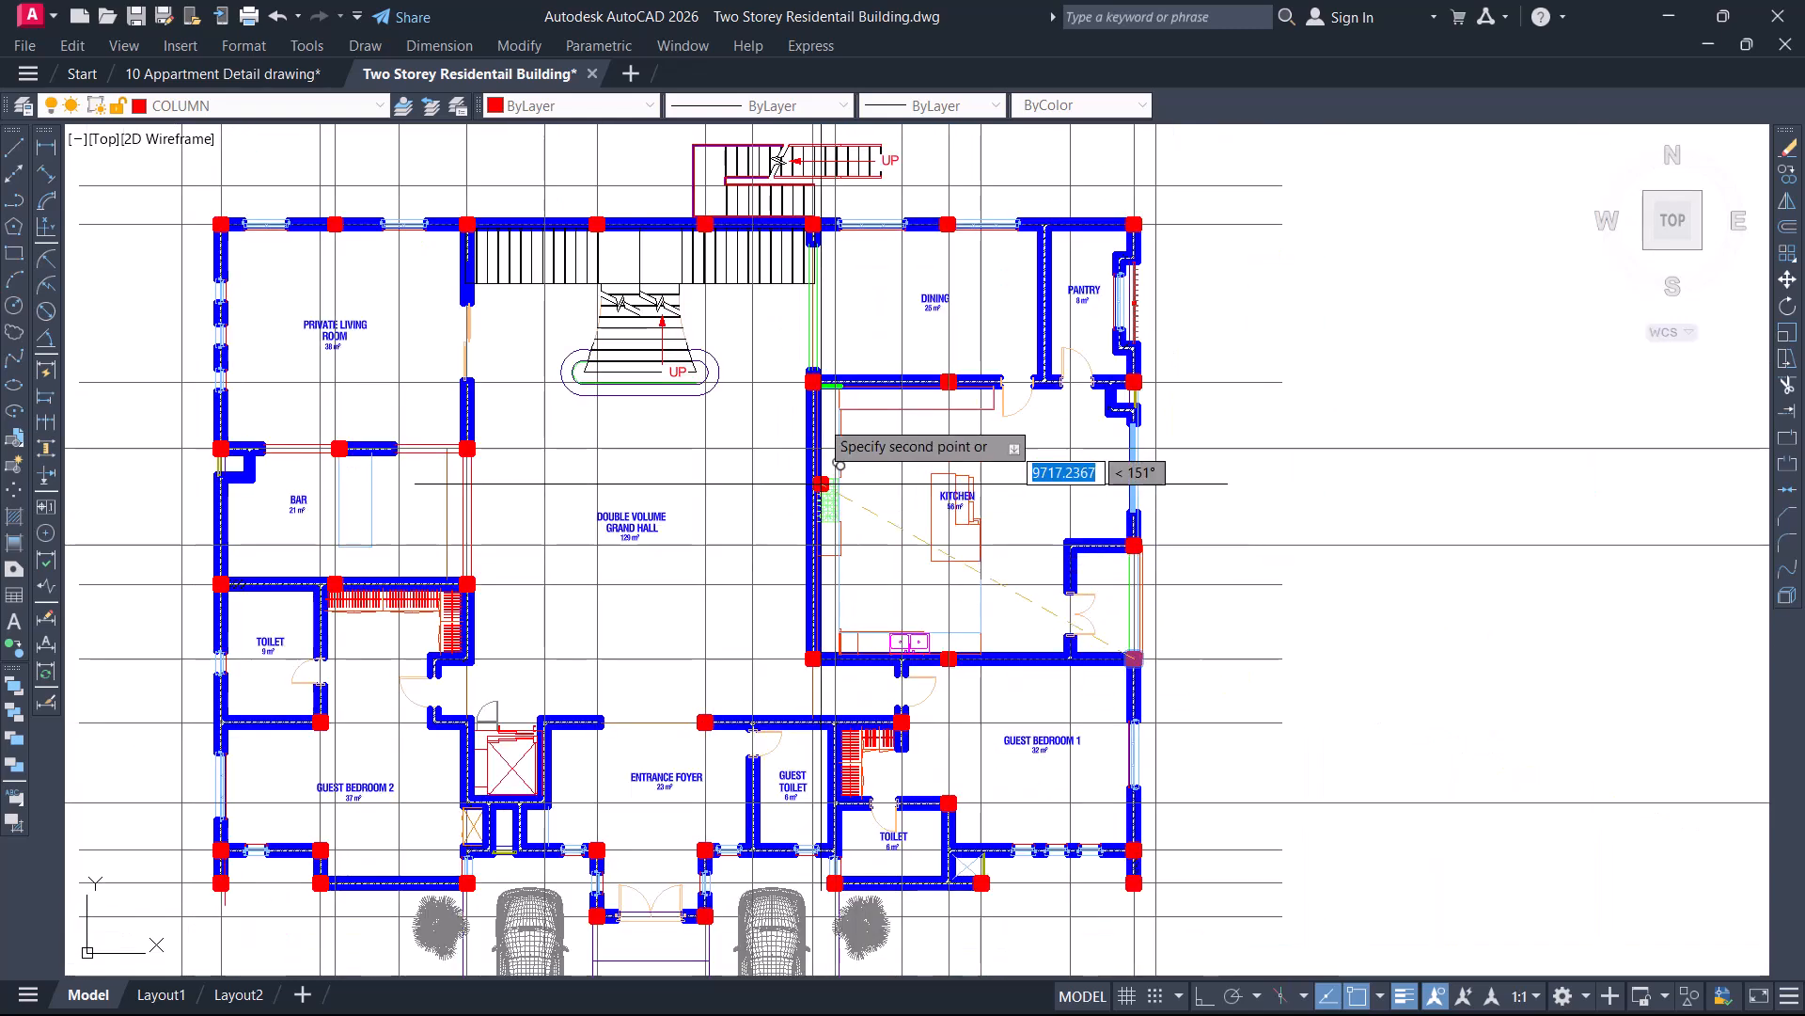
{"action": "scroll", "coordinate": [817, 599], "scroll_direction": "up", "scroll_amount": 9}
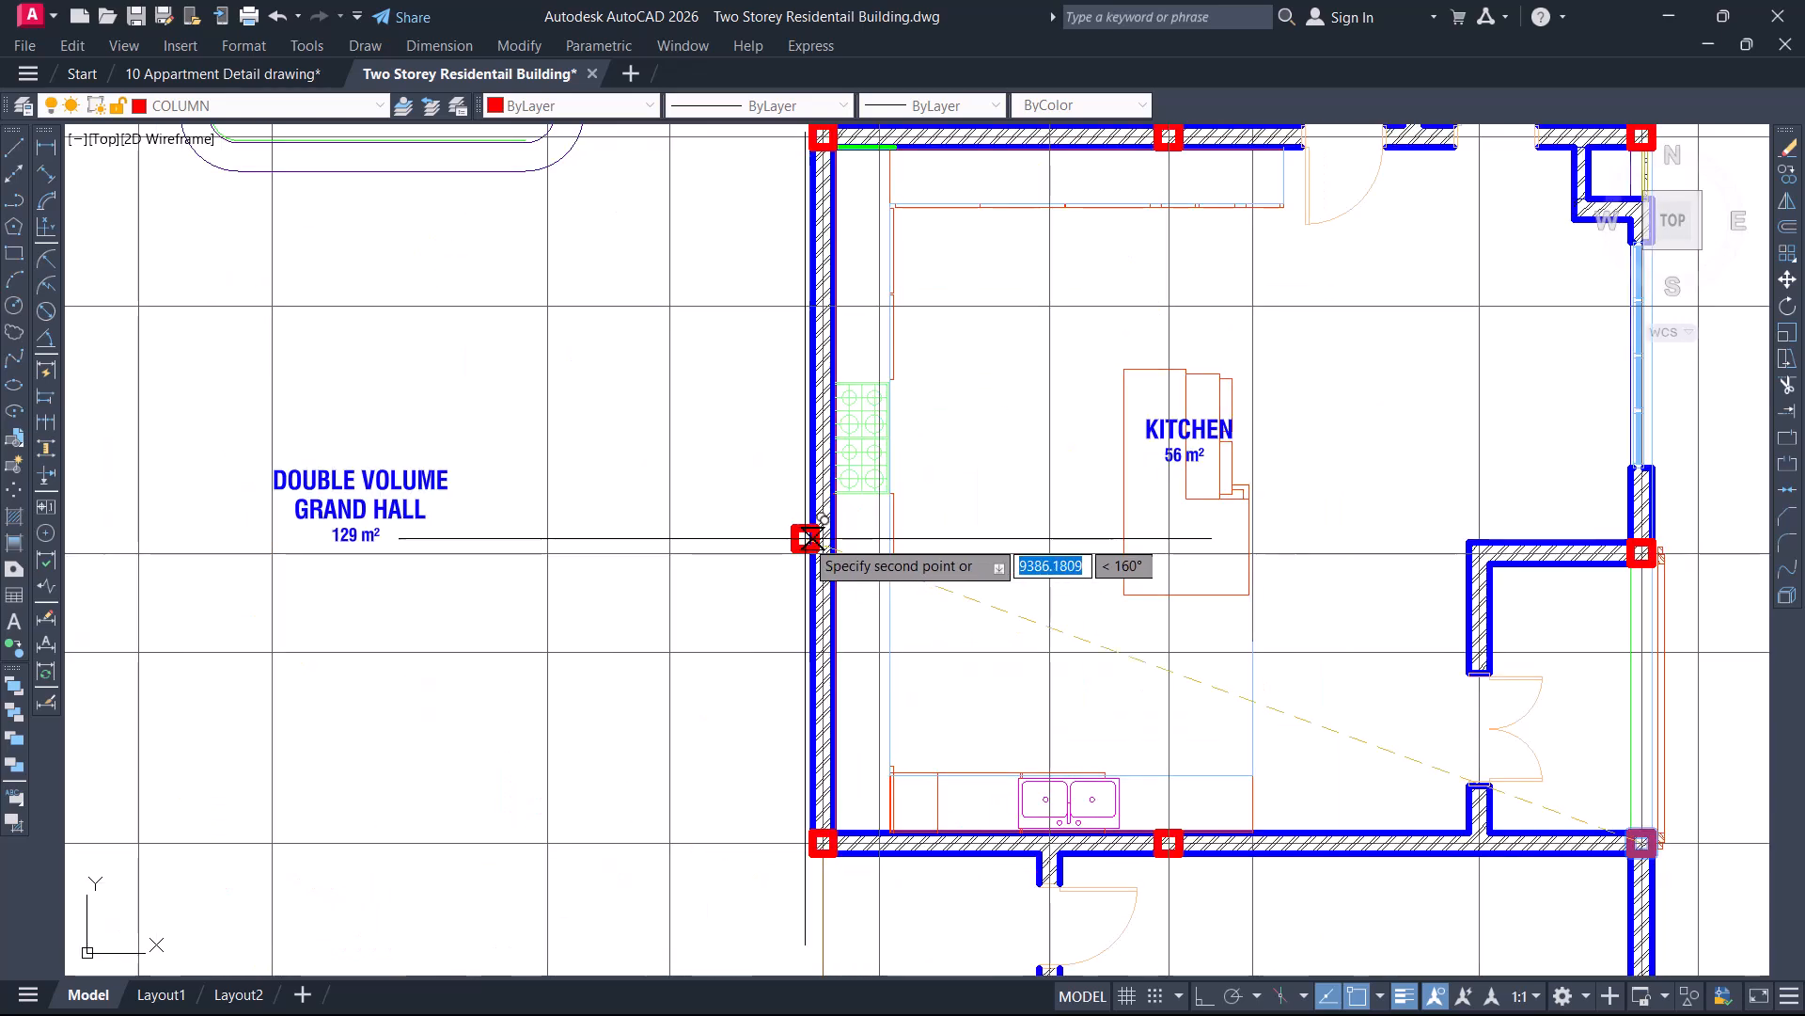
{"action": "scroll", "coordinate": [872, 523], "scroll_direction": "up", "scroll_amount": 2}
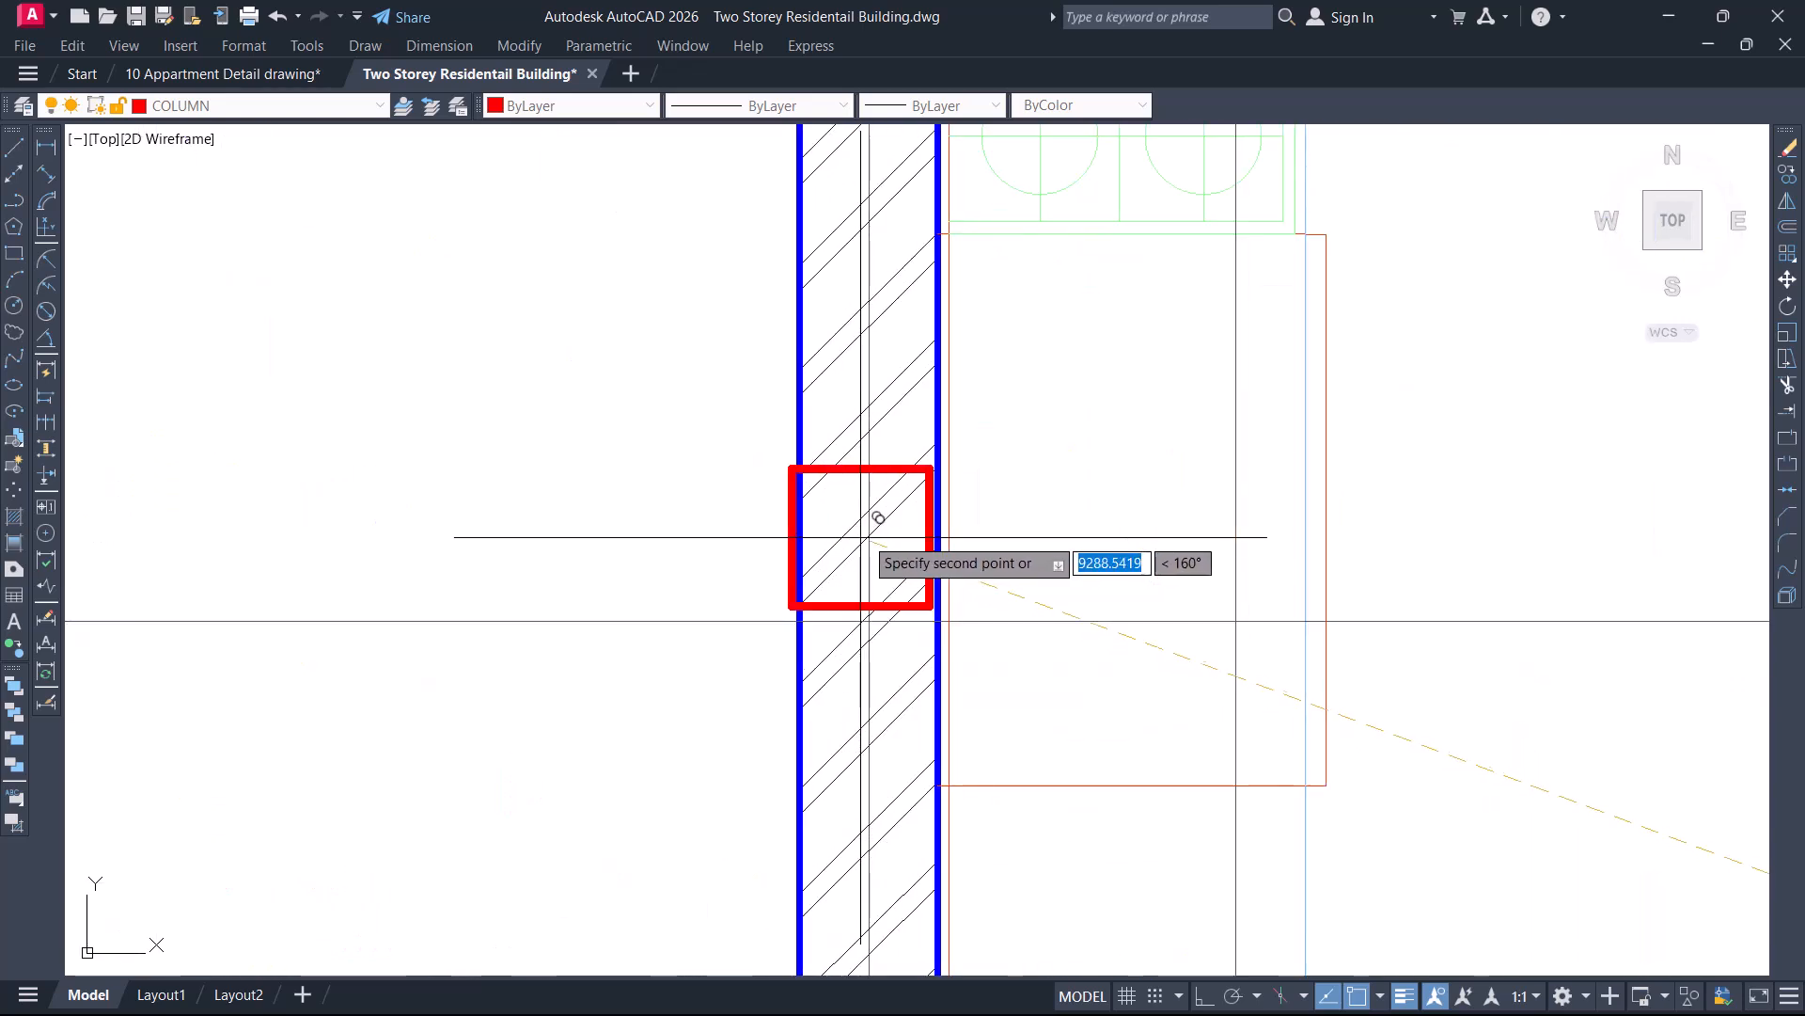
{"action": "scroll", "coordinate": [870, 535], "scroll_direction": "up", "scroll_amount": 4}
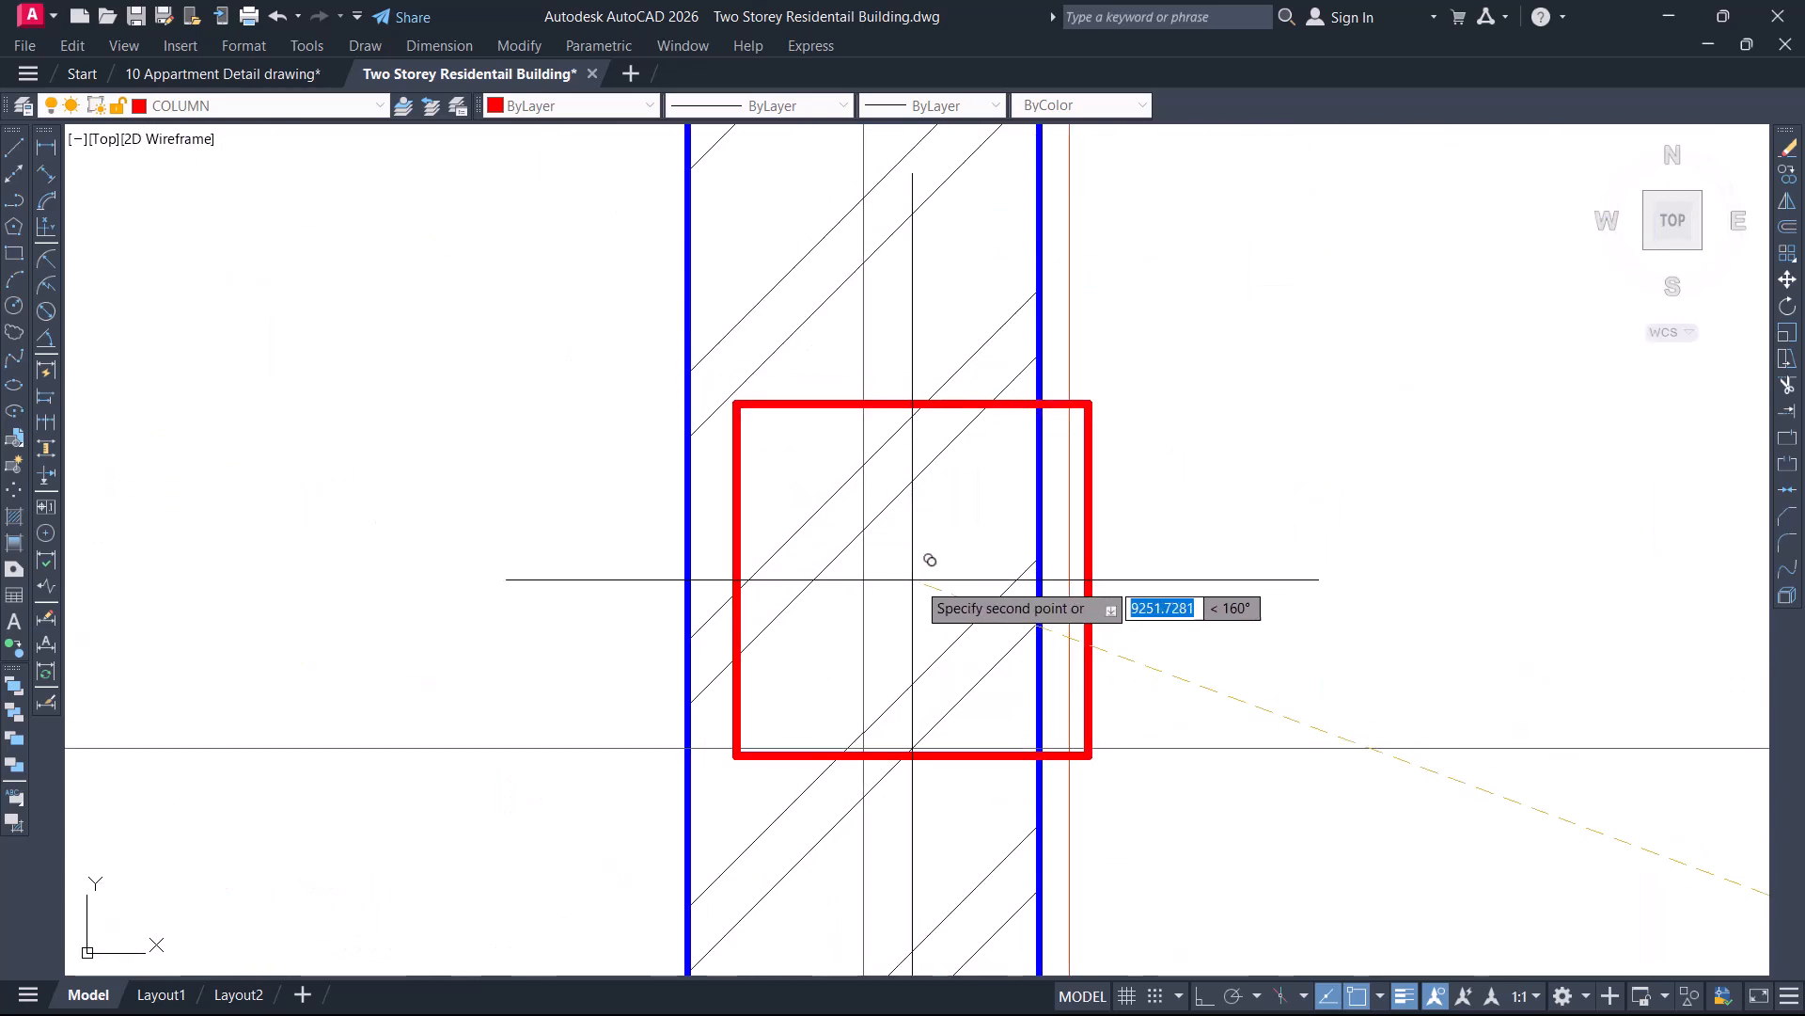
{"action": "scroll", "coordinate": [978, 526], "scroll_direction": "down", "scroll_amount": 4}
{"action": "scroll", "coordinate": [997, 597], "scroll_direction": "up", "scroll_amount": 5}
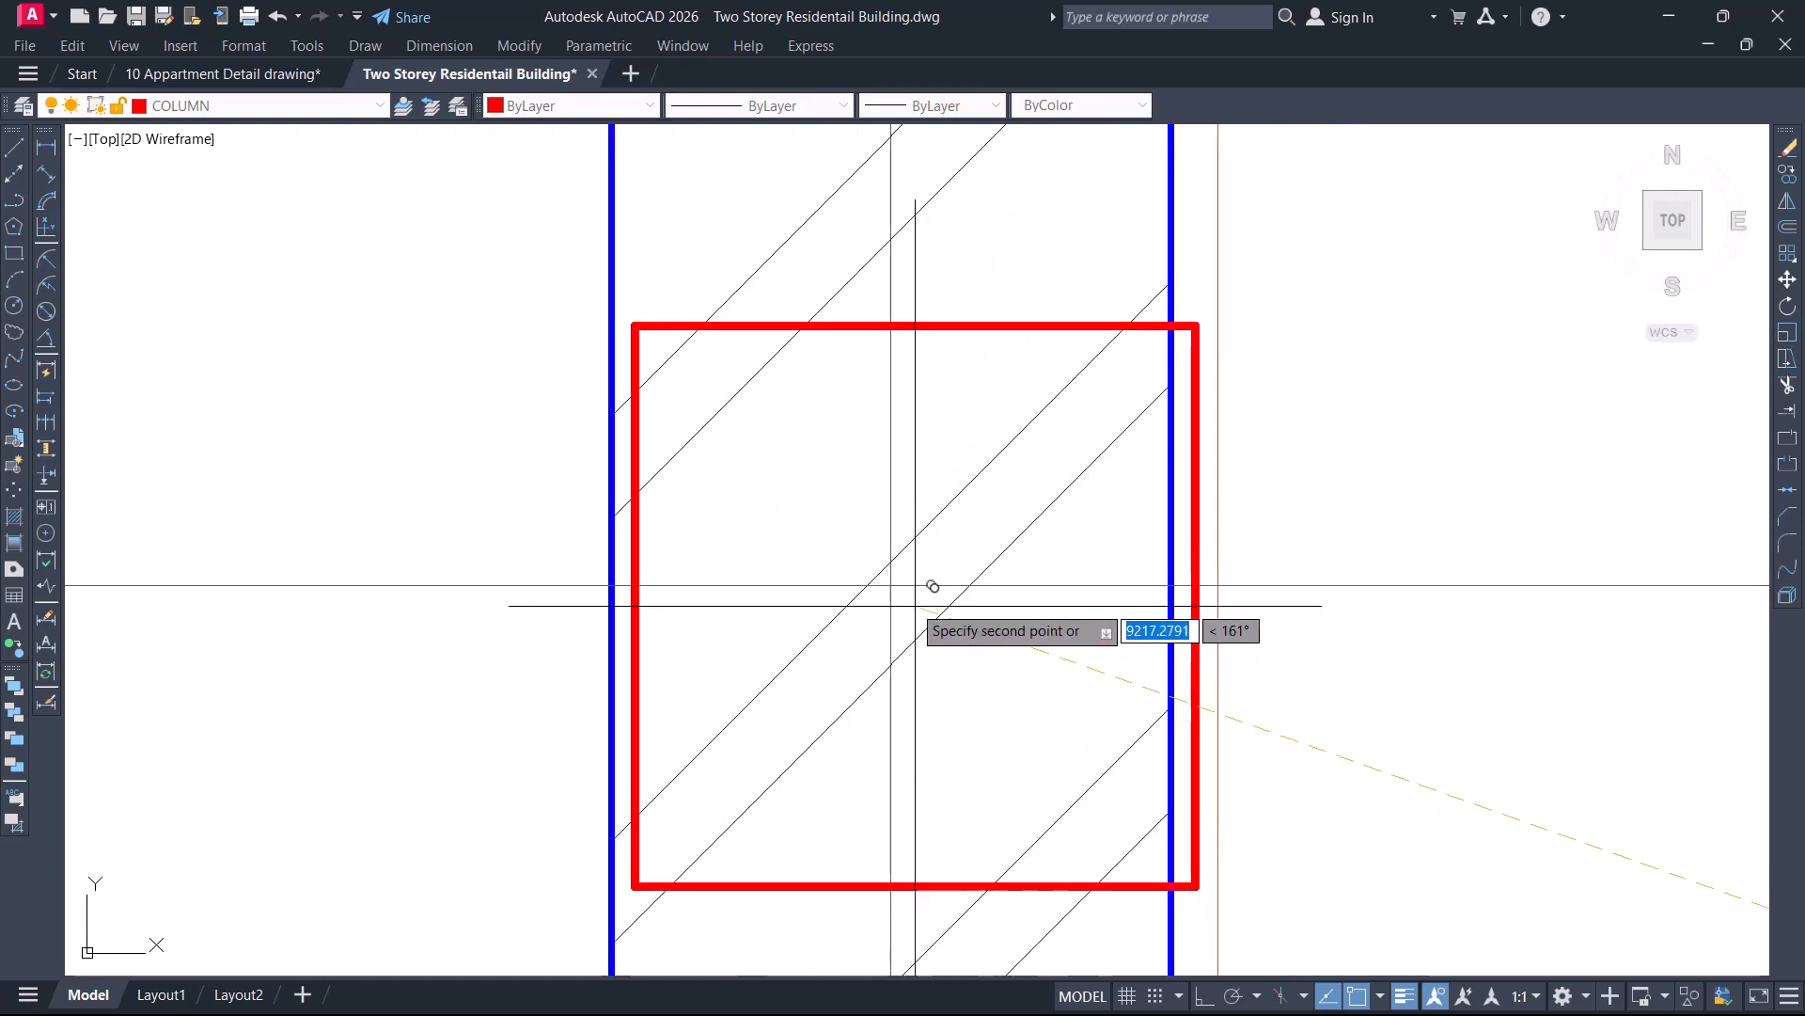
{"action": "scroll", "coordinate": [910, 571], "scroll_direction": "down", "scroll_amount": 5}
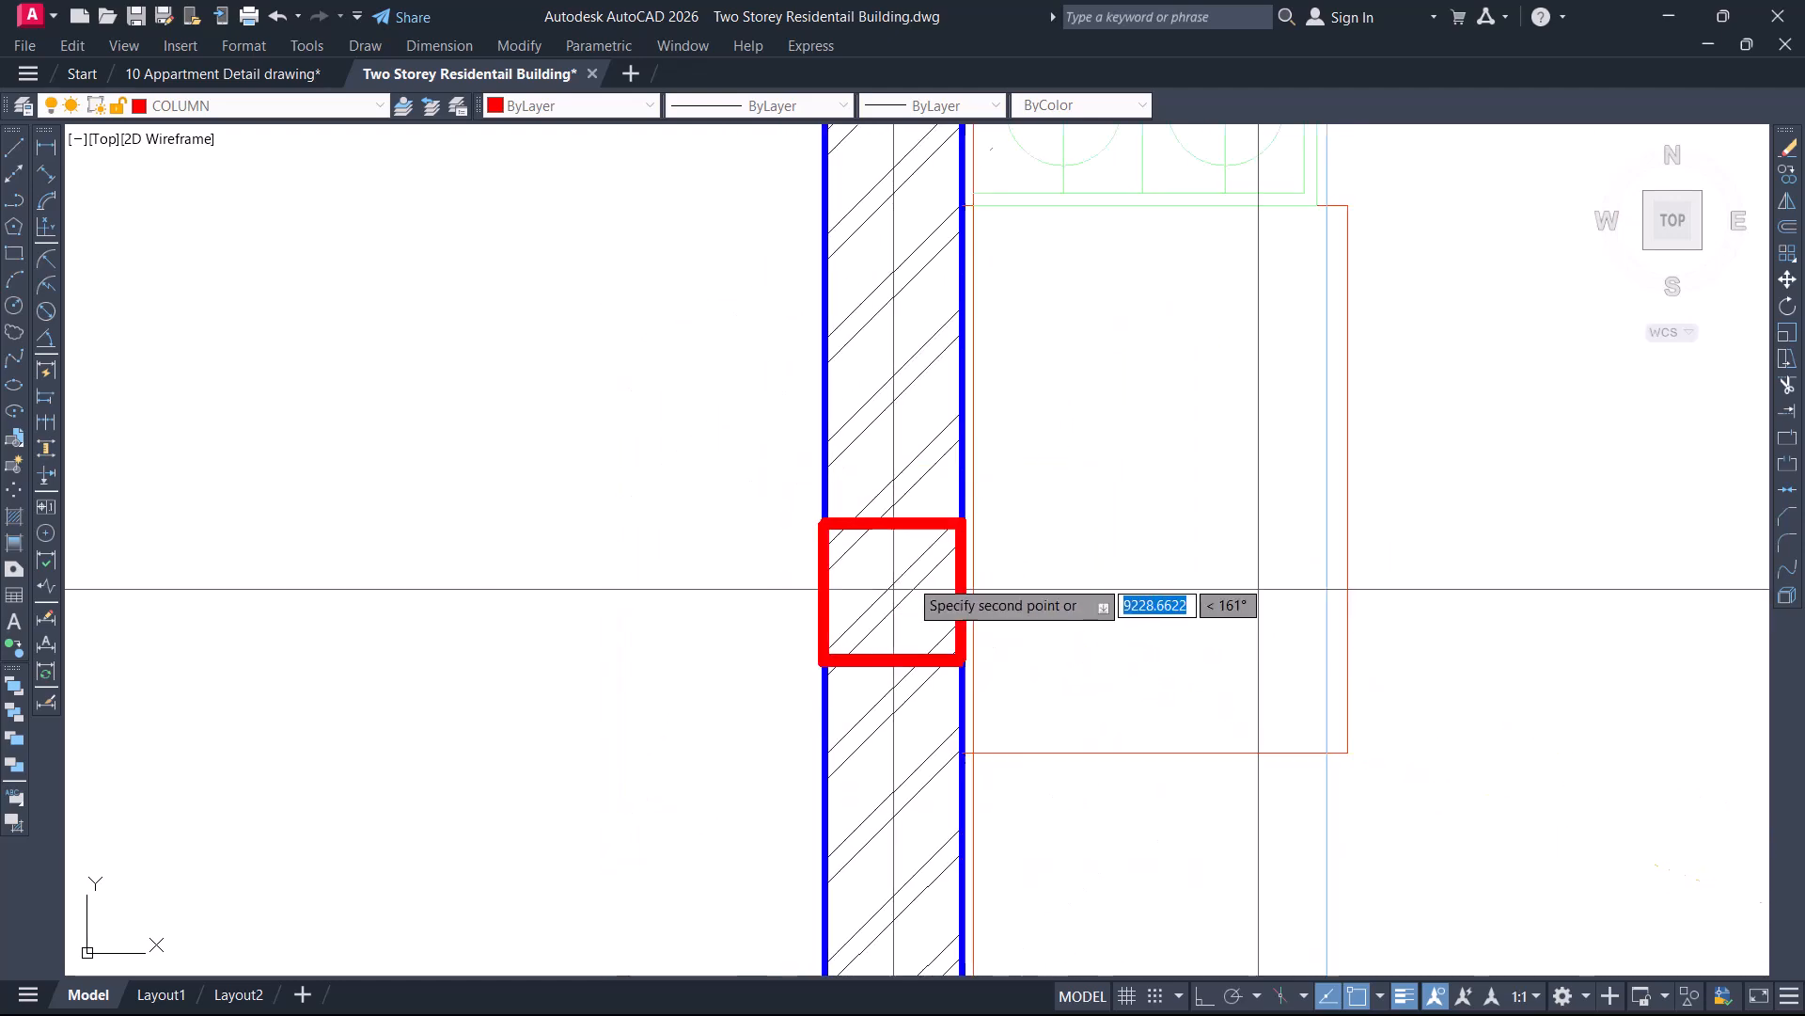
{"action": "key", "text": "Escape"}
{"action": "scroll", "coordinate": [1009, 525], "scroll_direction": "down", "scroll_amount": 8}
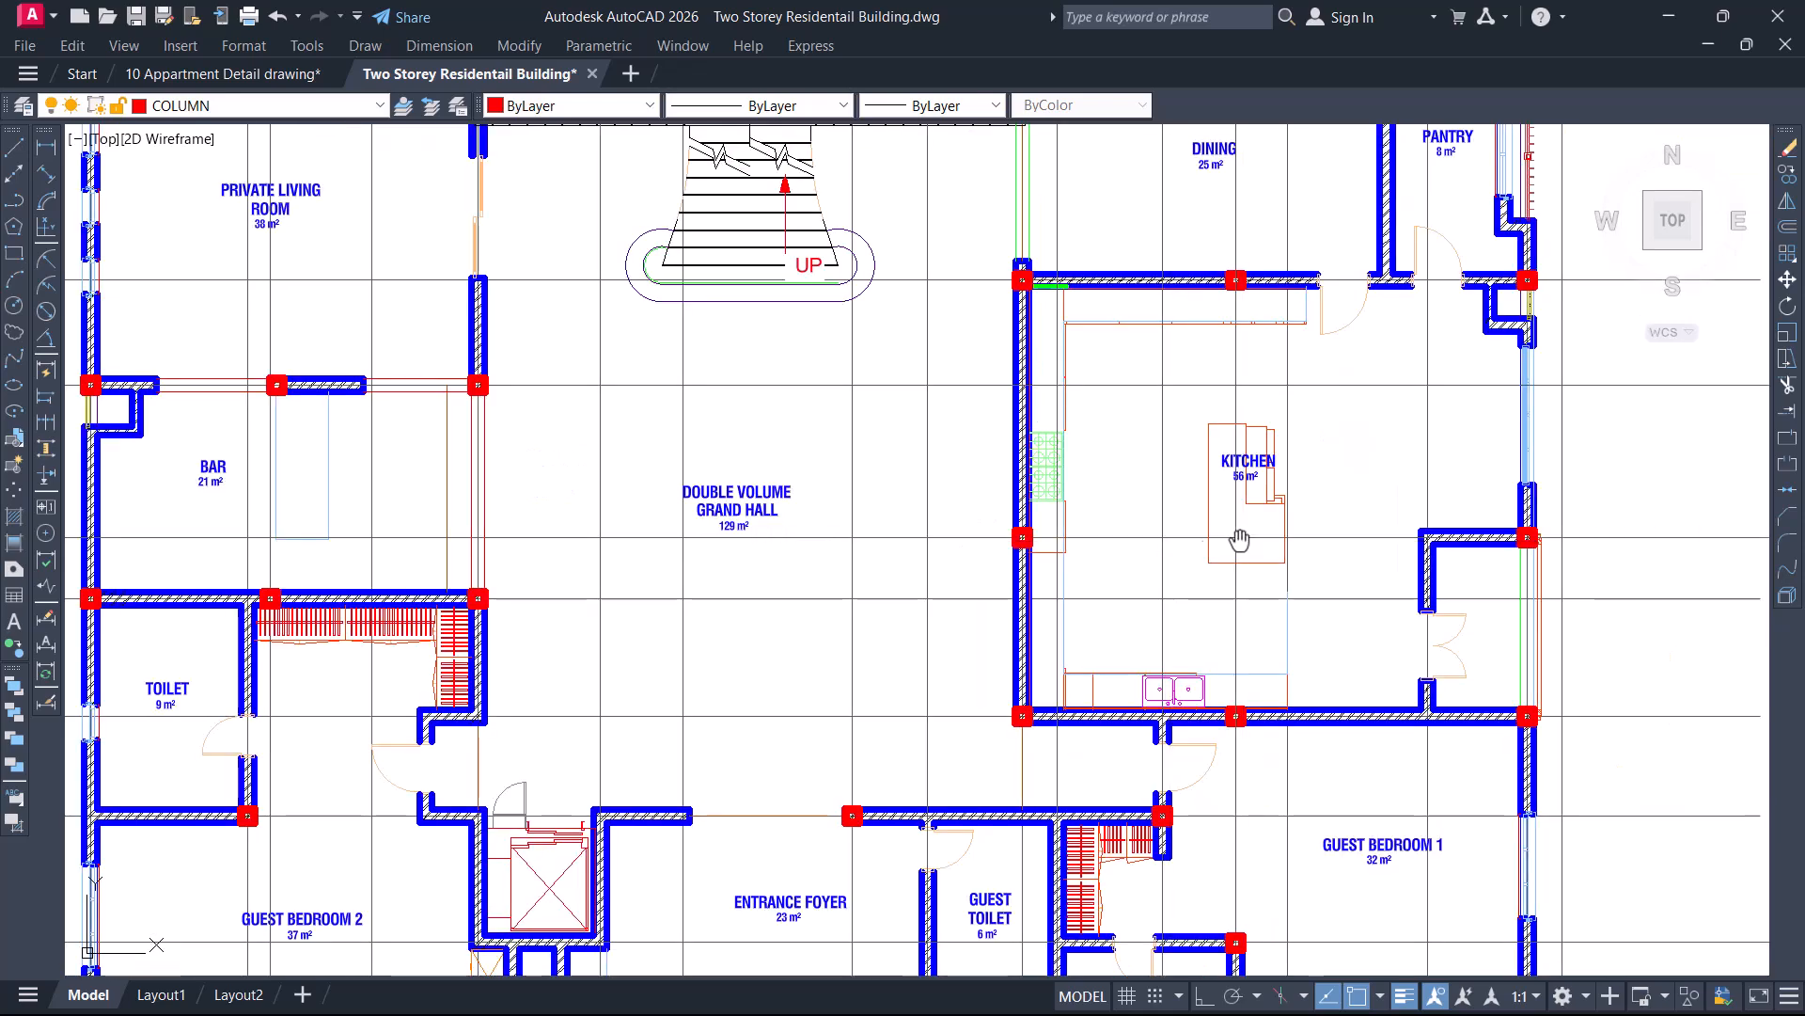
Measure the centre-to-centre span between the upper and lower columns in the private living room's outer wall without placing the dimension
{"action": "scroll", "coordinate": [821, 564], "scroll_direction": "up", "scroll_amount": 1}
{"action": "scroll", "coordinate": [950, 567], "scroll_direction": "down", "scroll_amount": 2}
{"action": "mouse_move", "coordinate": [975, 625]}
{"action": "middle_mouse_down"}
{"action": "mouse_move", "coordinate": [976, 641]}
{"action": "mouse_move", "coordinate": [1067, 583]}
{"action": "mouse_move", "coordinate": [1080, 543]}
{"action": "mouse_move", "coordinate": [1089, 565]}
{"action": "mouse_move", "coordinate": [1158, 525]}
{"action": "middle_mouse_up"}
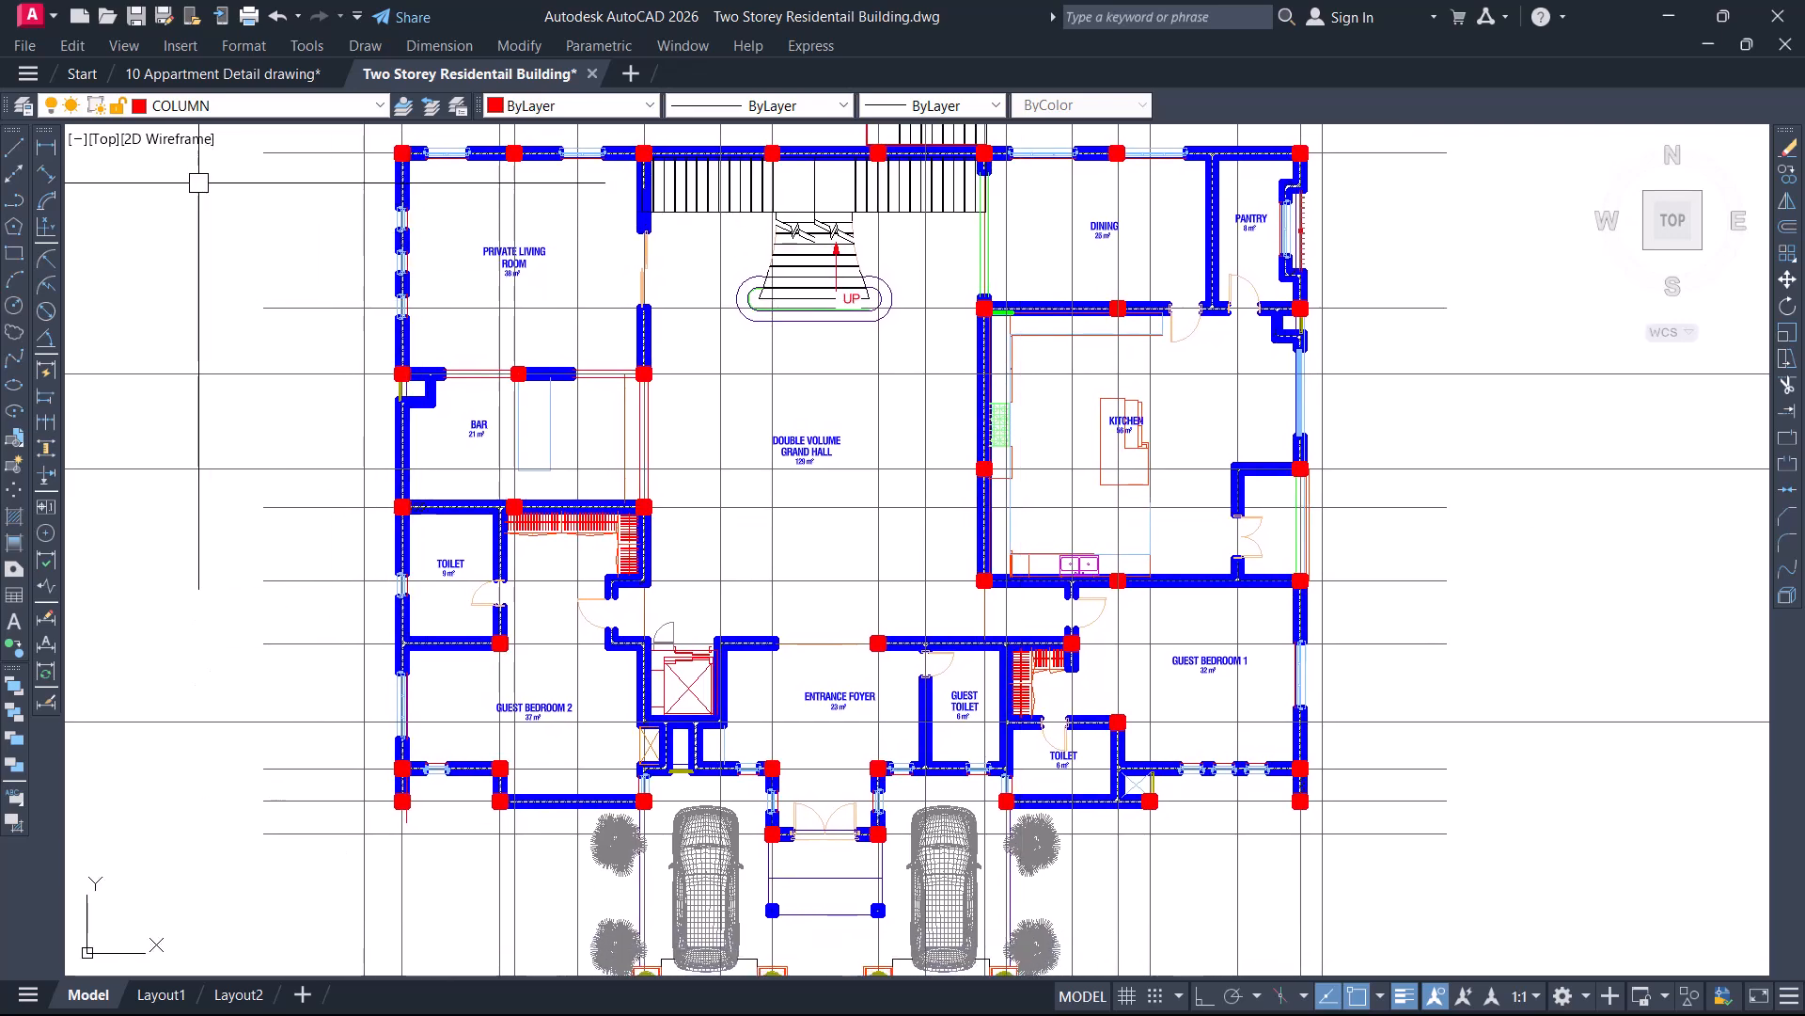
{"action": "left_click", "coordinate": [46, 147]}
{"action": "middle_click_drag", "start_coordinate": [487, 266], "coordinate": [615, 402]}
{"action": "scroll", "coordinate": [546, 308], "scroll_direction": "up", "scroll_amount": 4}
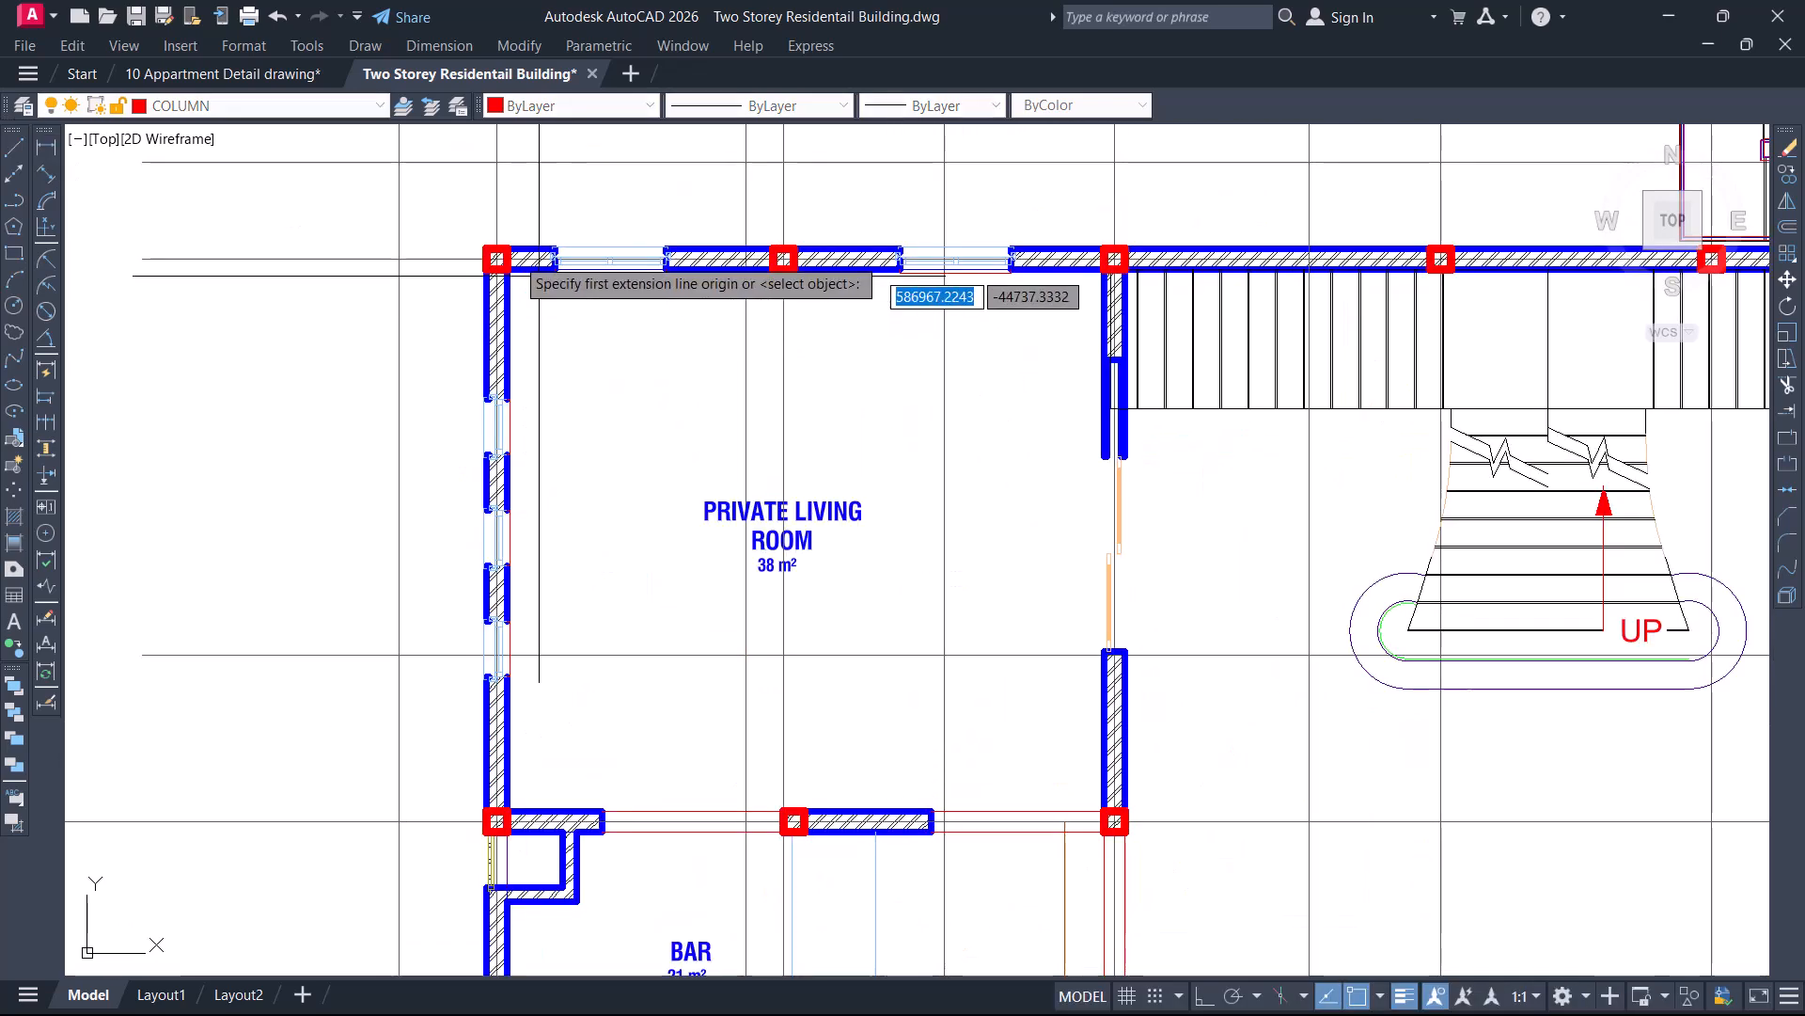
{"action": "scroll", "coordinate": [475, 268], "scroll_direction": "up", "scroll_amount": 2}
{"action": "left_click", "coordinate": [435, 282]}
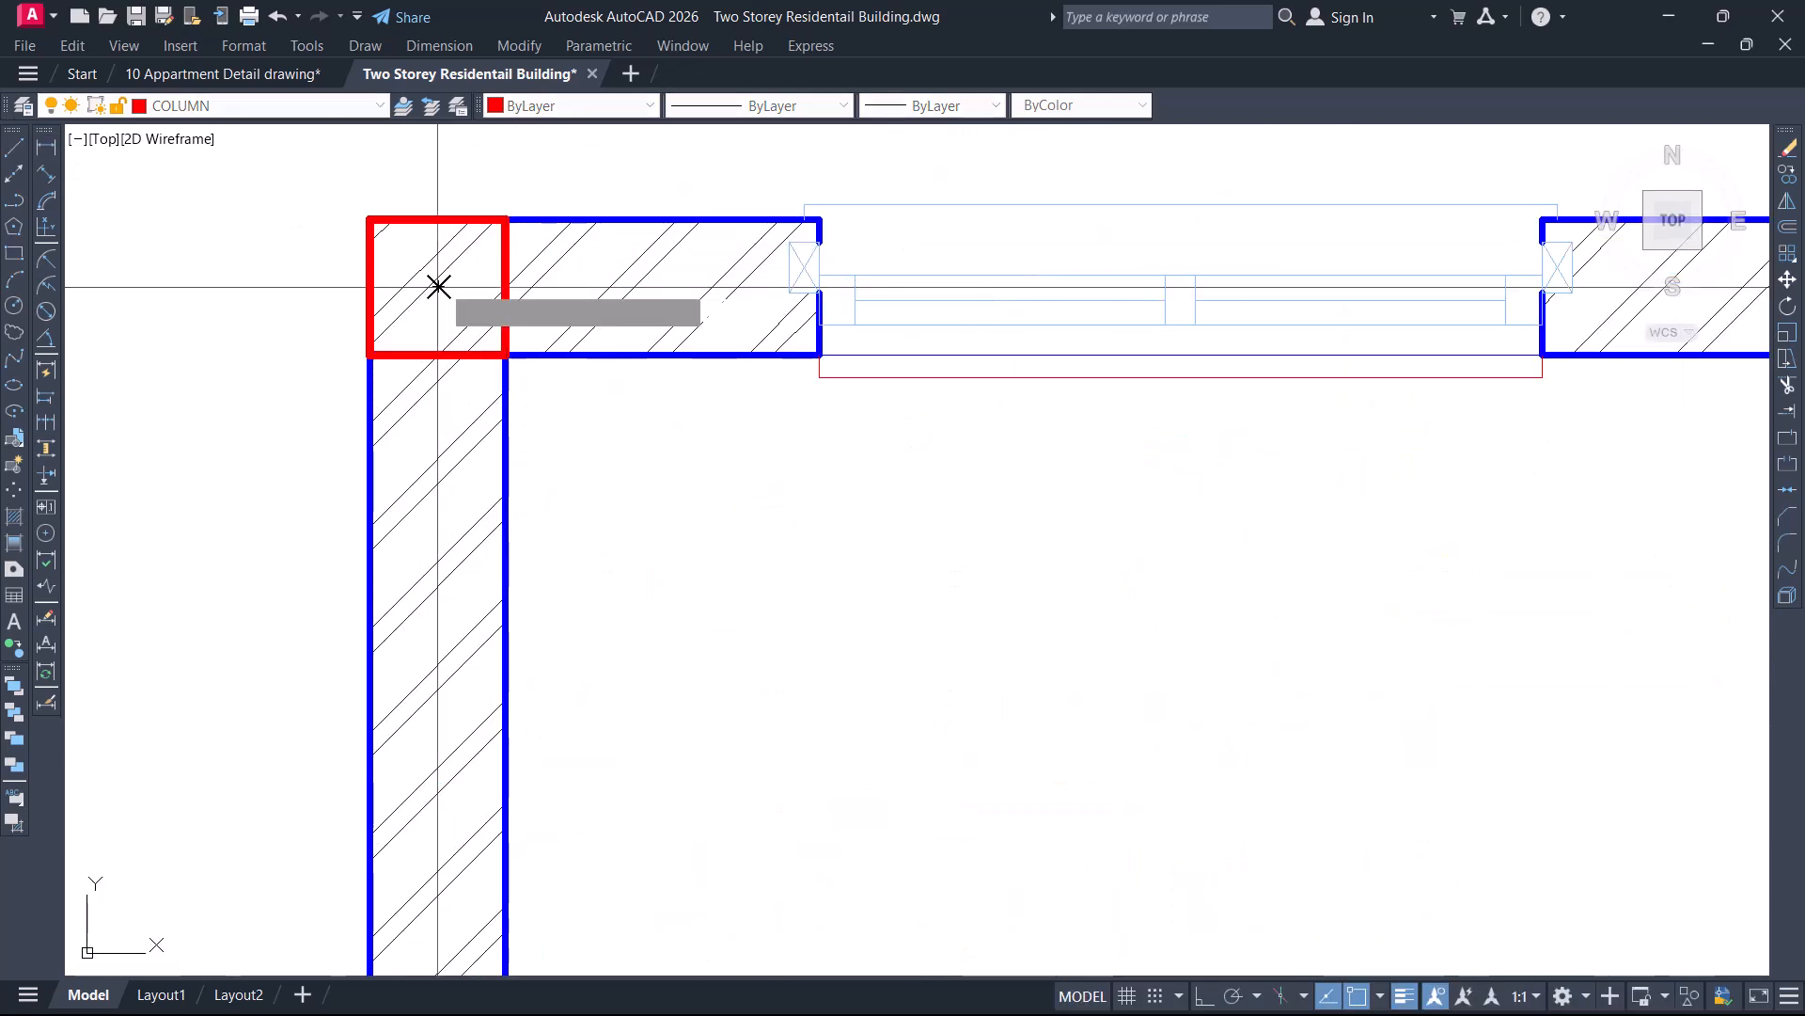
{"action": "scroll", "coordinate": [449, 282], "scroll_direction": "down", "scroll_amount": 1}
{"action": "scroll", "coordinate": [449, 282], "scroll_direction": "down", "scroll_amount": 3}
{"action": "middle_click_drag", "start_coordinate": [552, 564], "coordinate": [608, 254]}
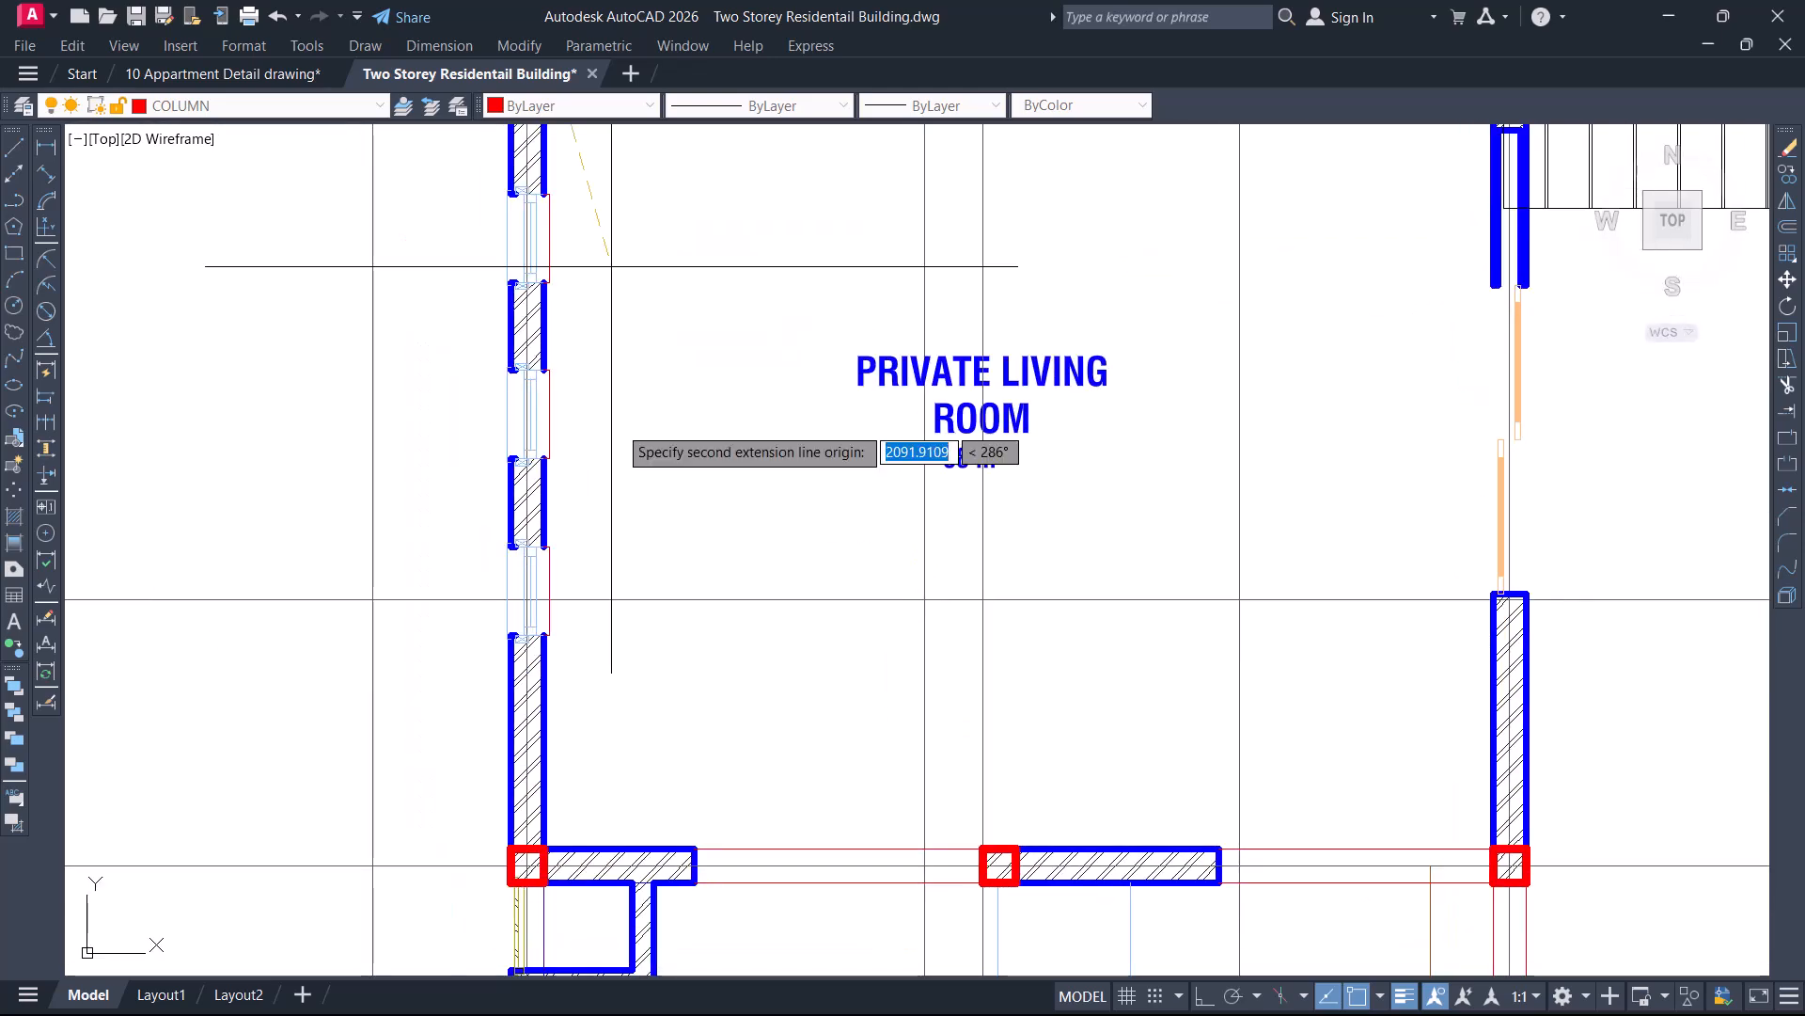
{"action": "scroll", "coordinate": [523, 871], "scroll_direction": "up", "scroll_amount": 2}
{"action": "left_click", "coordinate": [529, 876]}
{"action": "scroll", "coordinate": [433, 659], "scroll_direction": "down", "scroll_amount": 2}
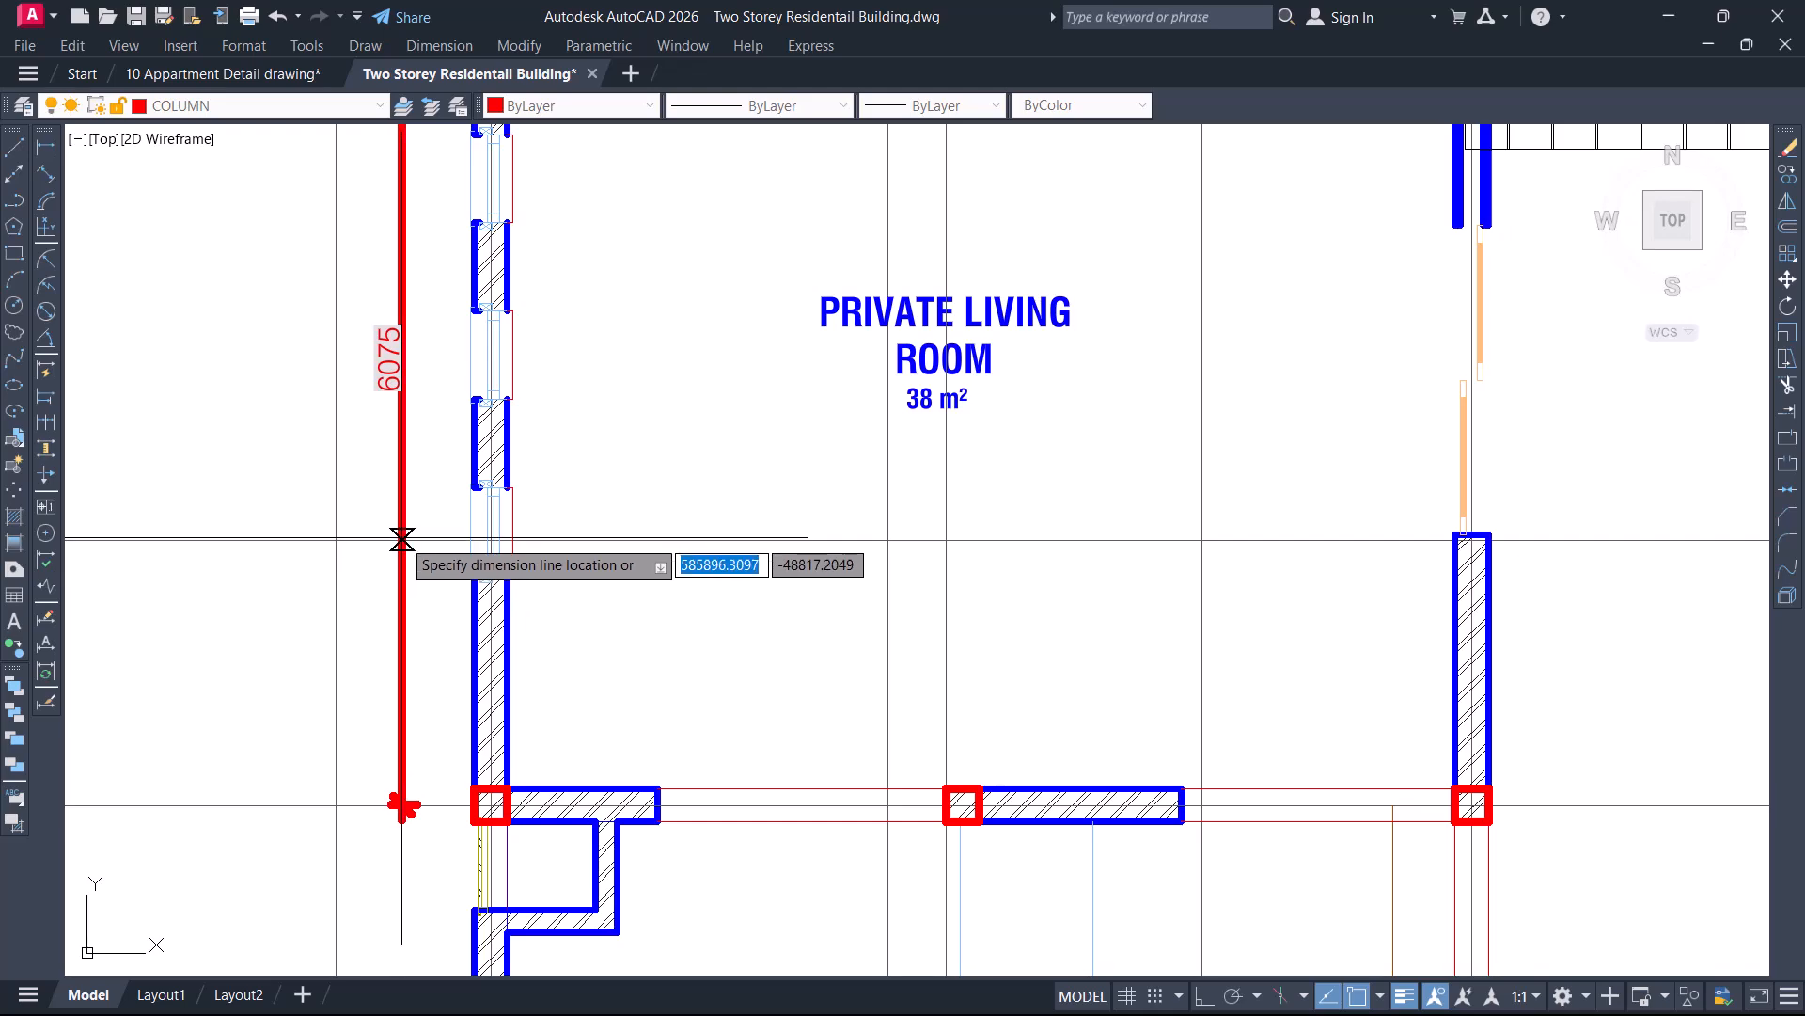
{"action": "scroll", "coordinate": [397, 508], "scroll_direction": "down", "scroll_amount": 2}
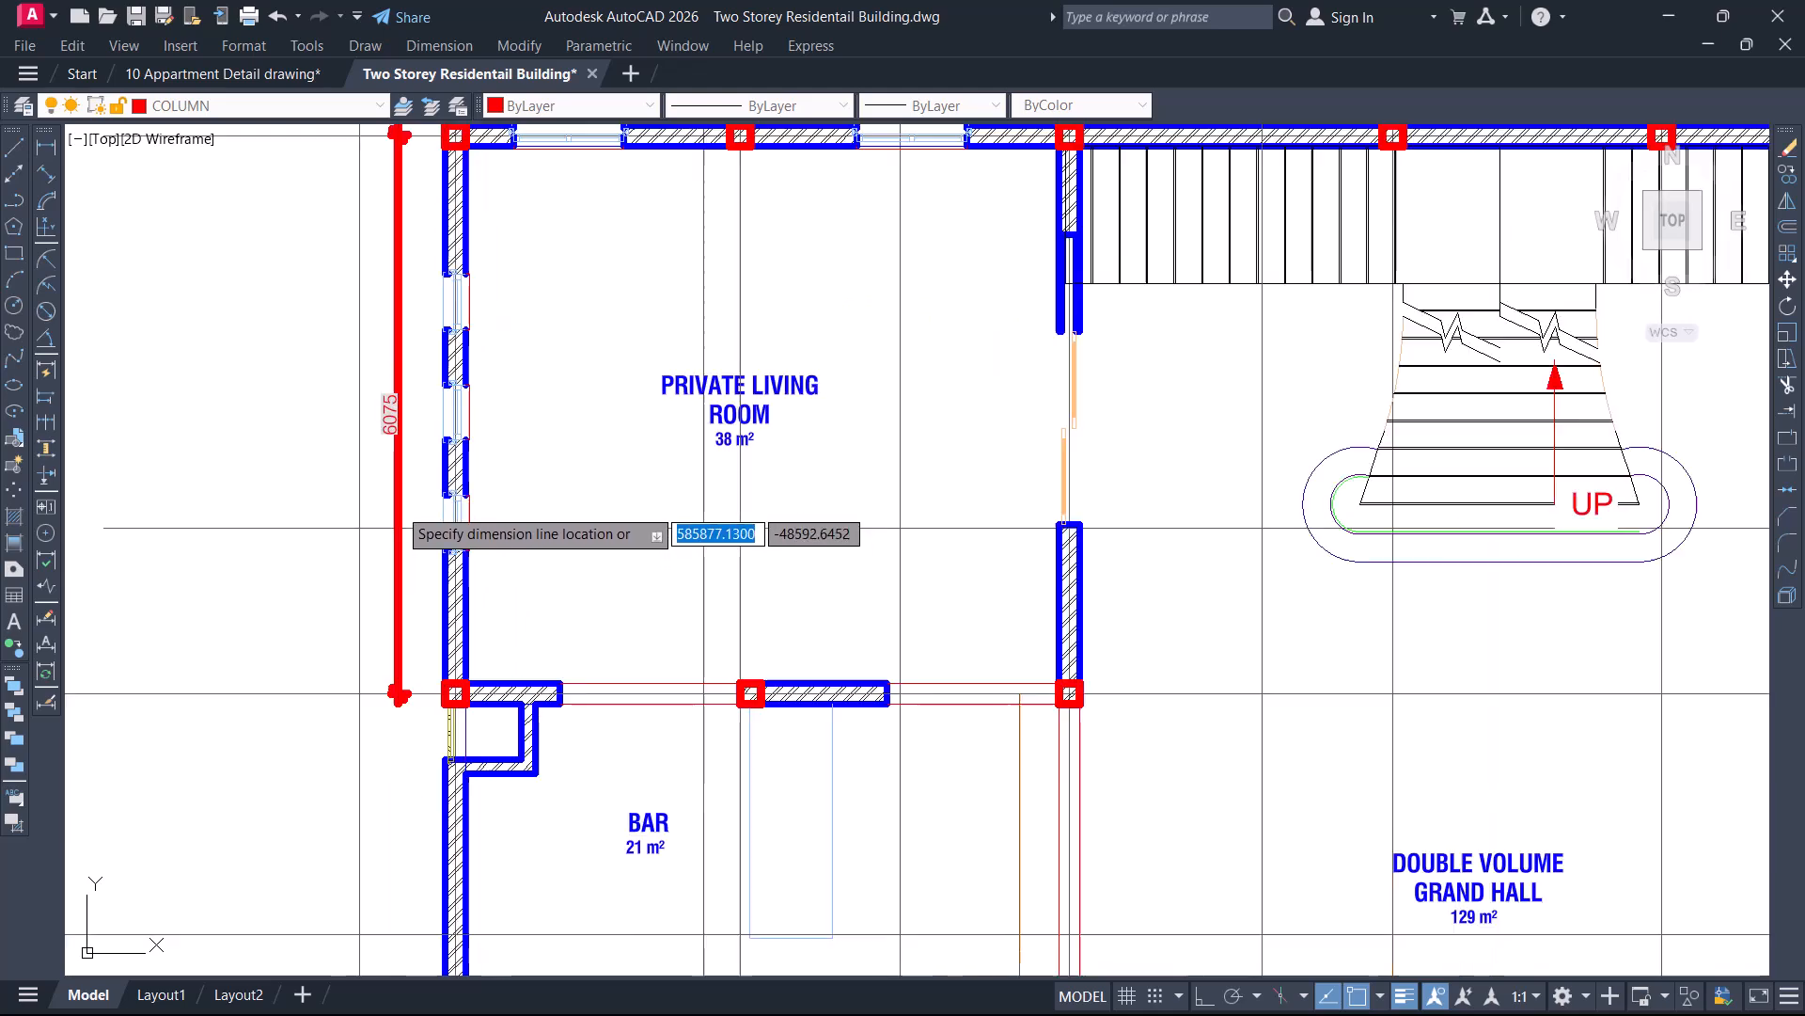
{"action": "middle_click_drag", "start_coordinate": [398, 506], "coordinate": [416, 528]}
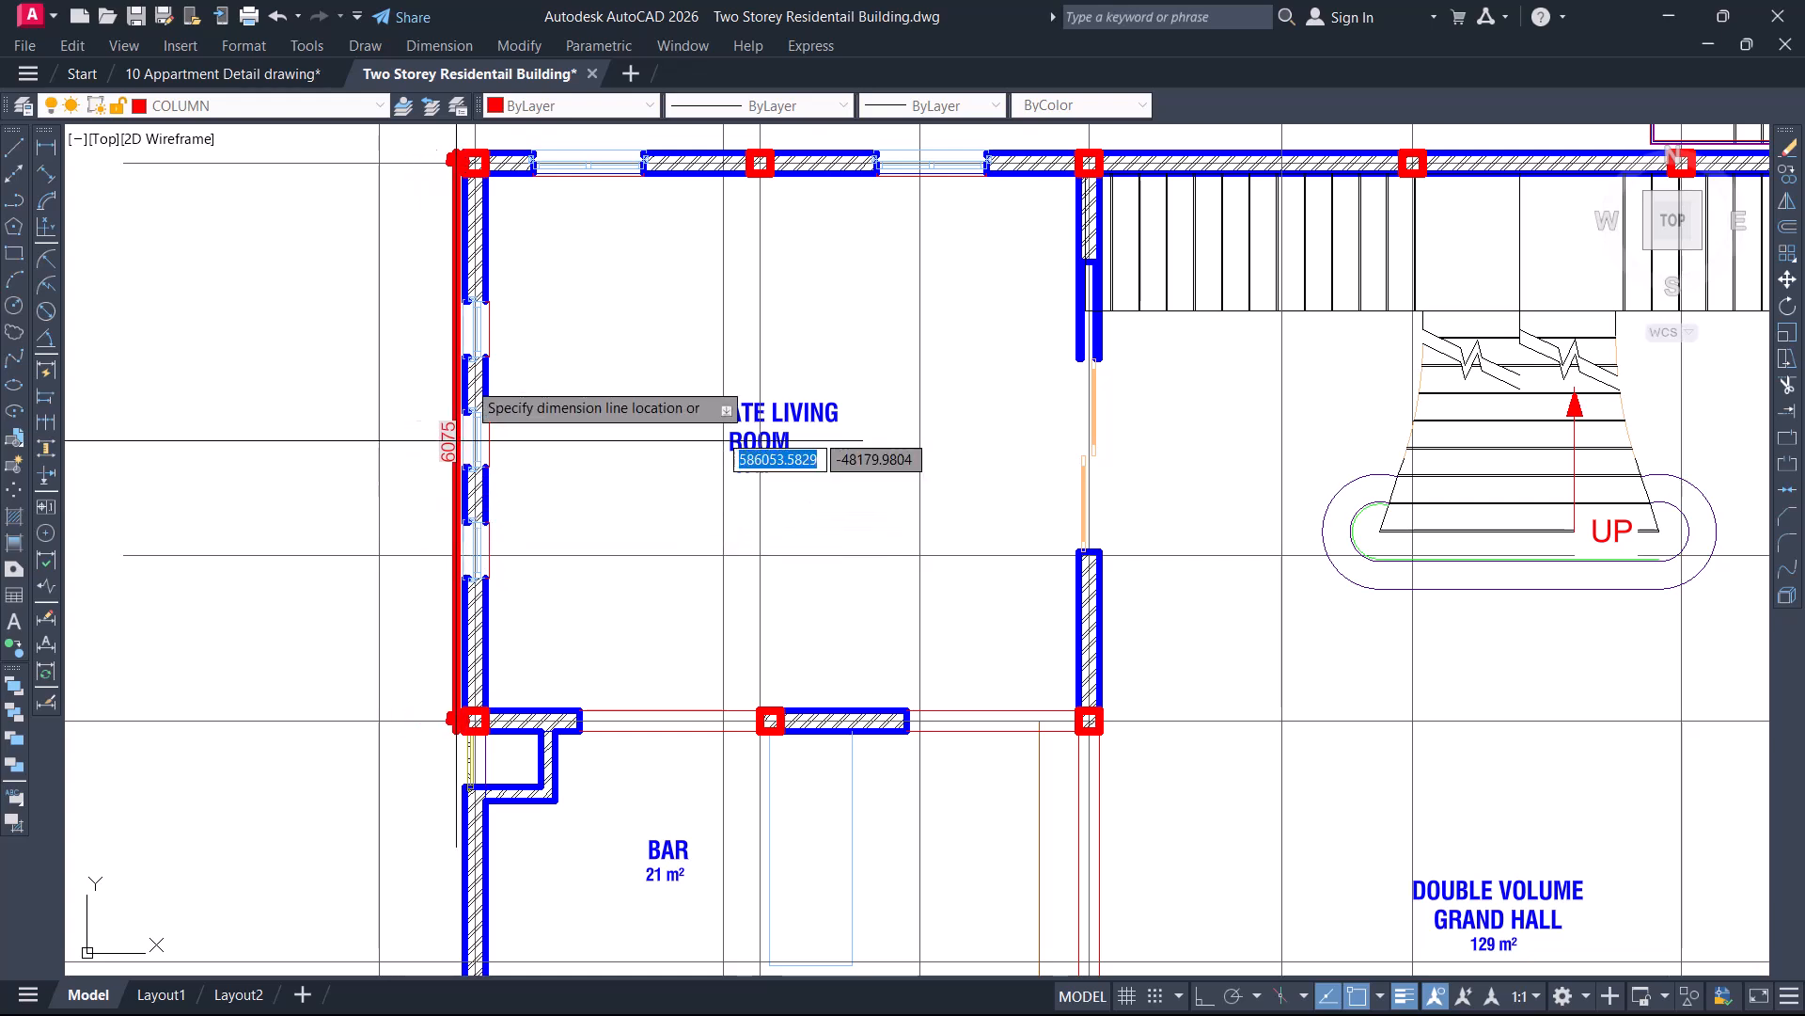
{"action": "key", "text": "Escape"}
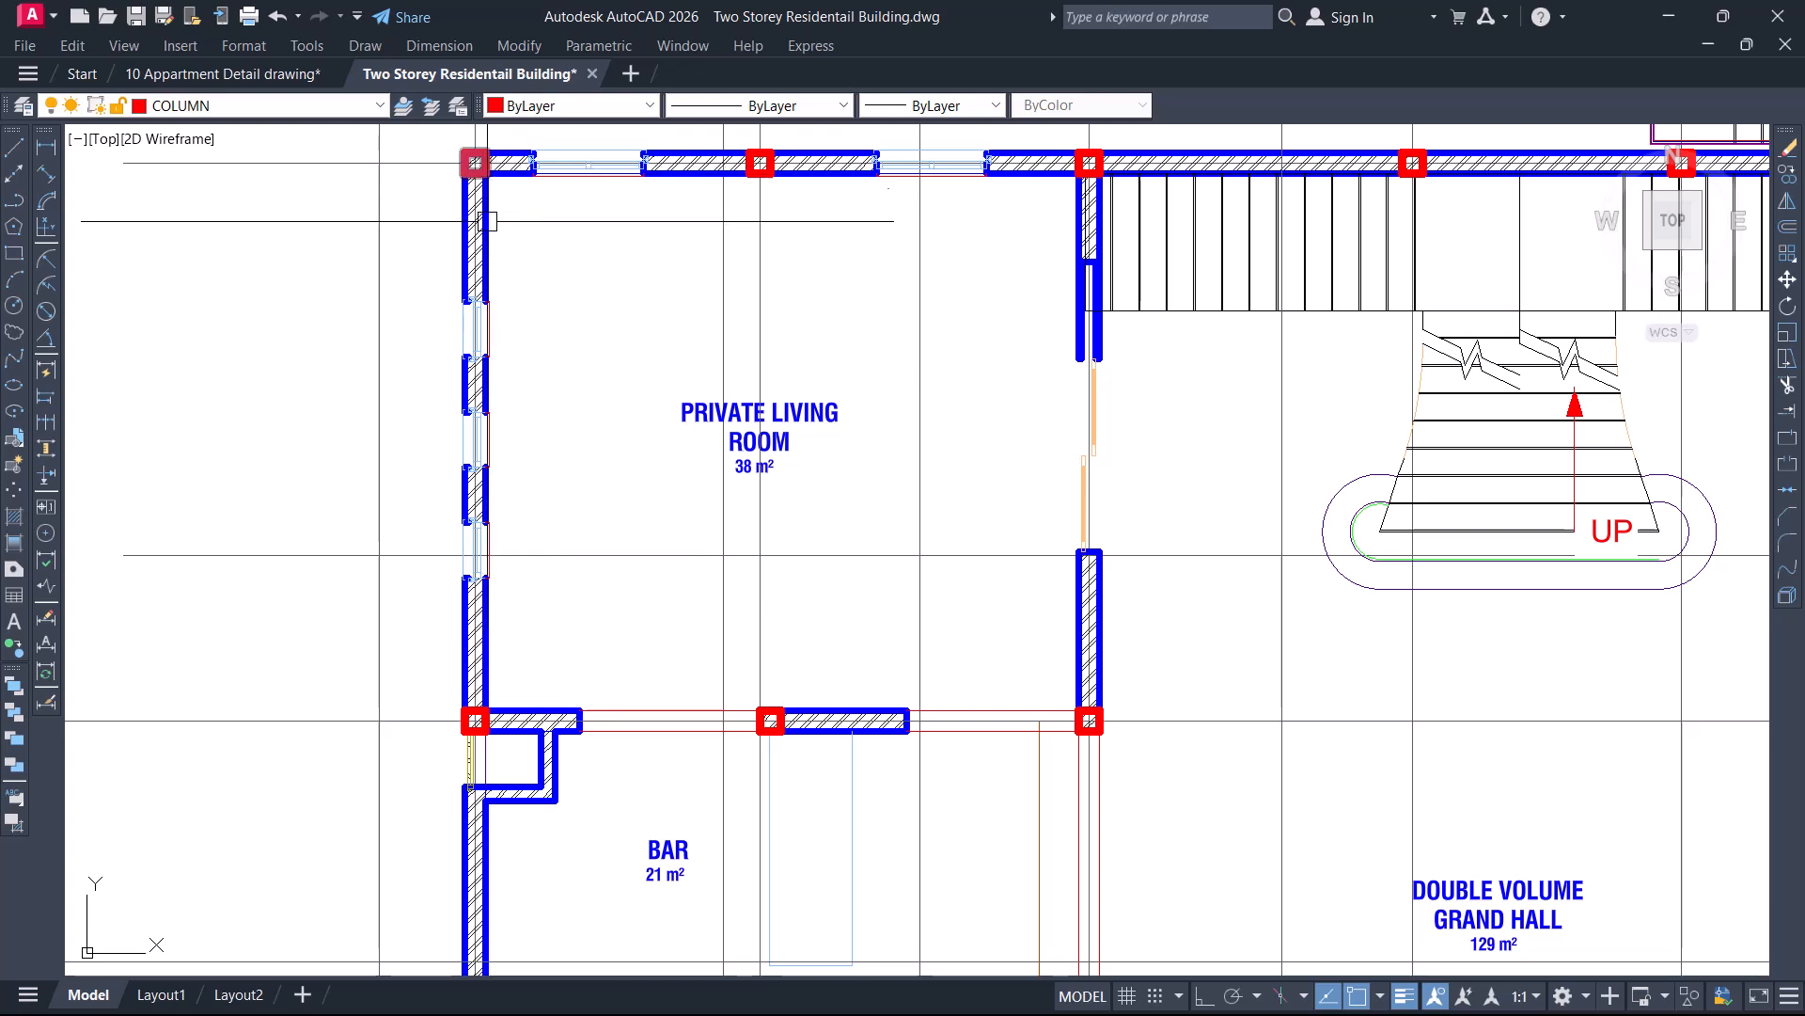
Examine the column spans along the private living room's outer wall and its wall beside the grand hall
{"action": "middle_click_drag", "start_coordinate": [579, 434], "coordinate": [632, 439]}
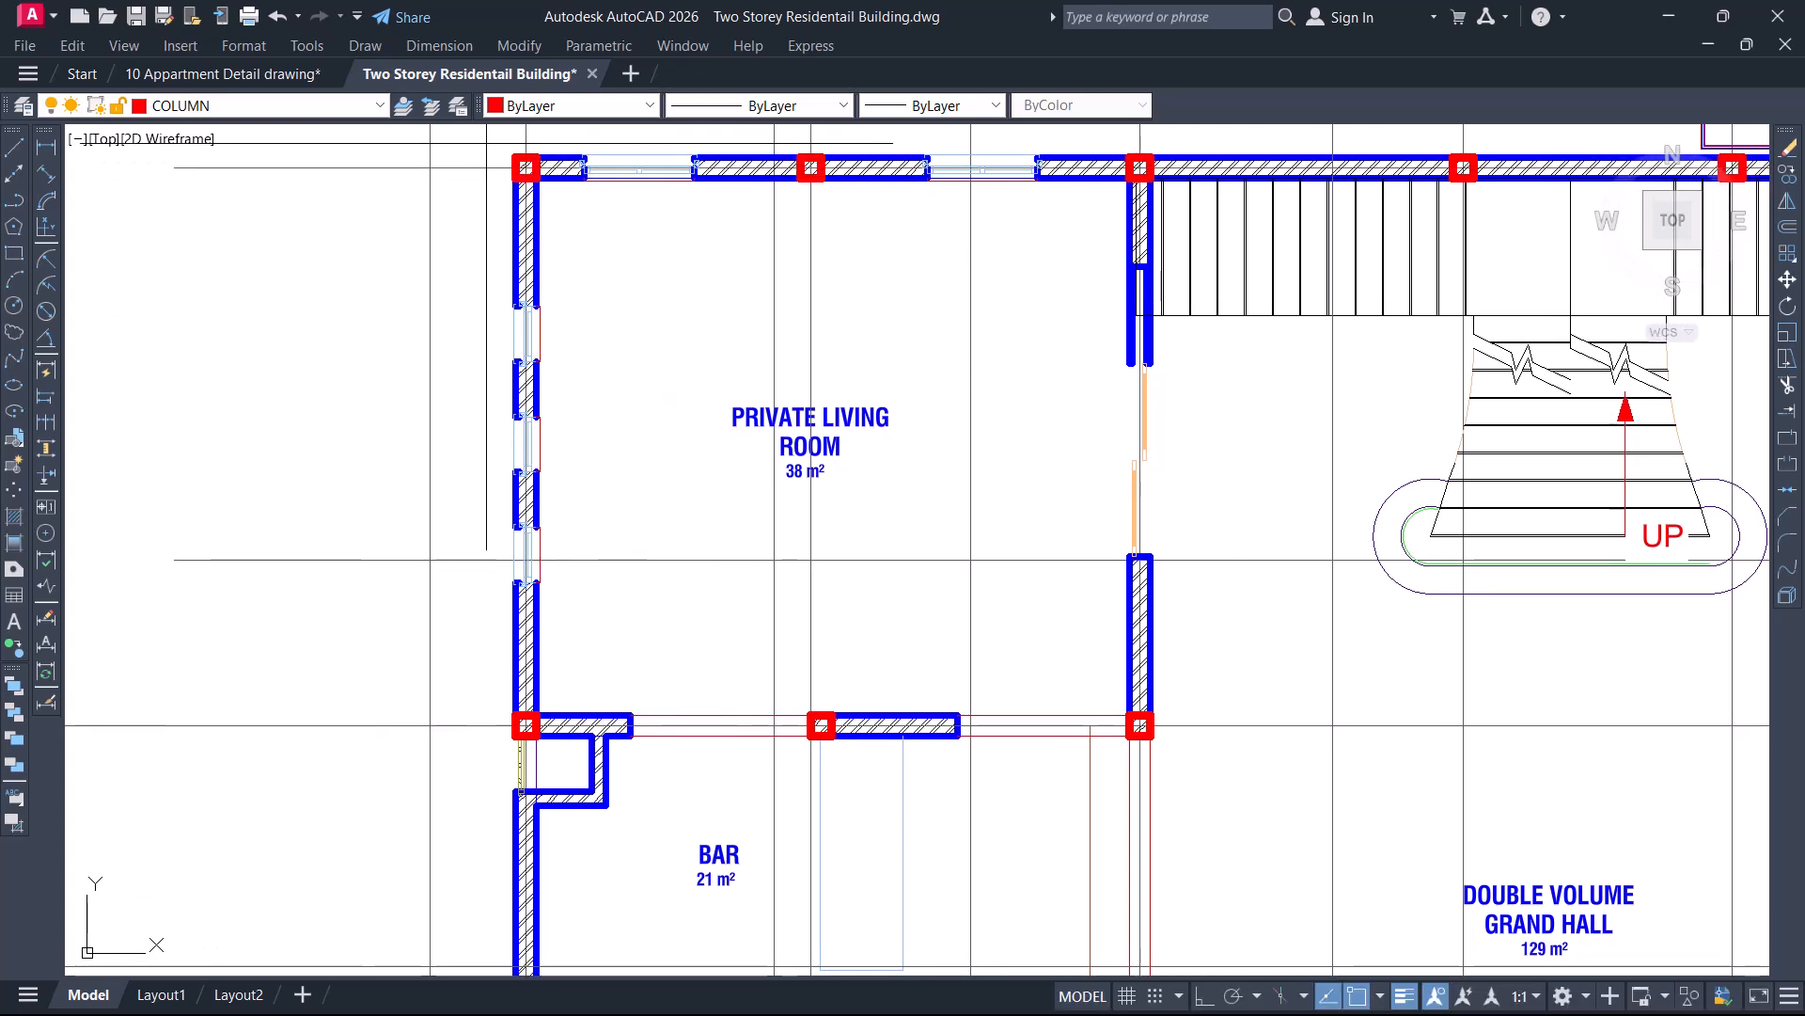
{"action": "left_click", "coordinate": [486, 143]}
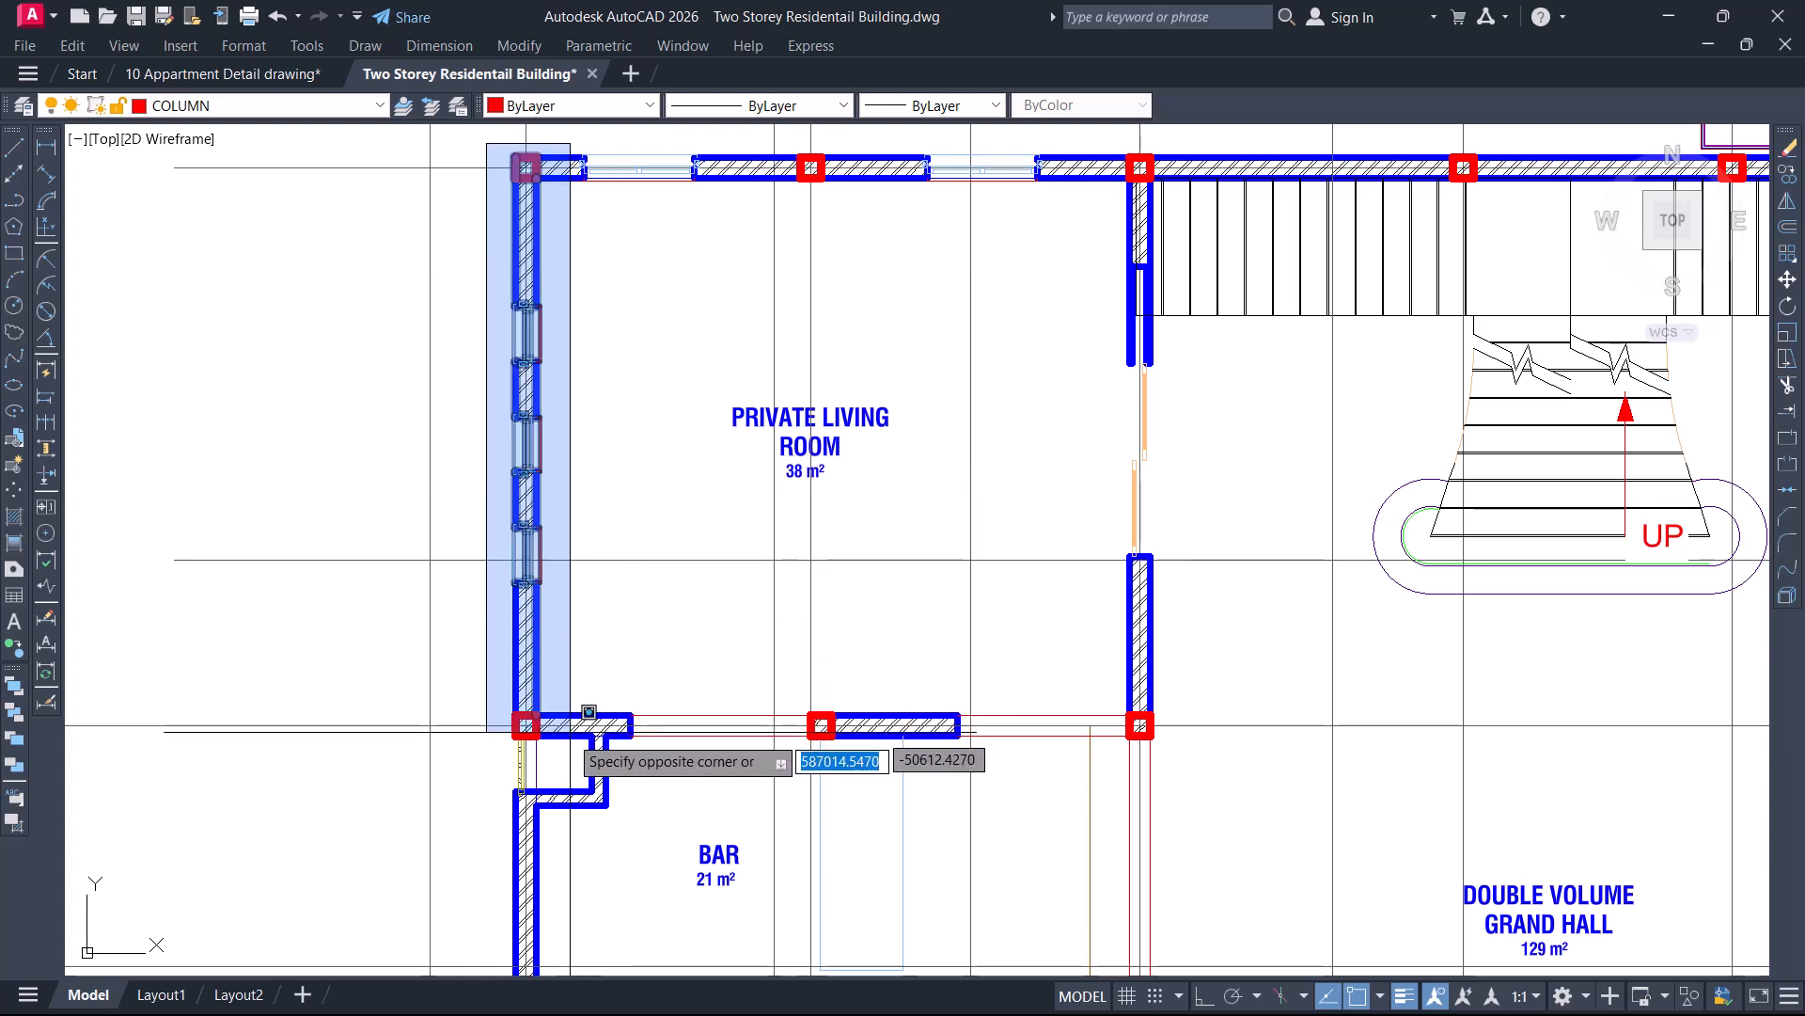
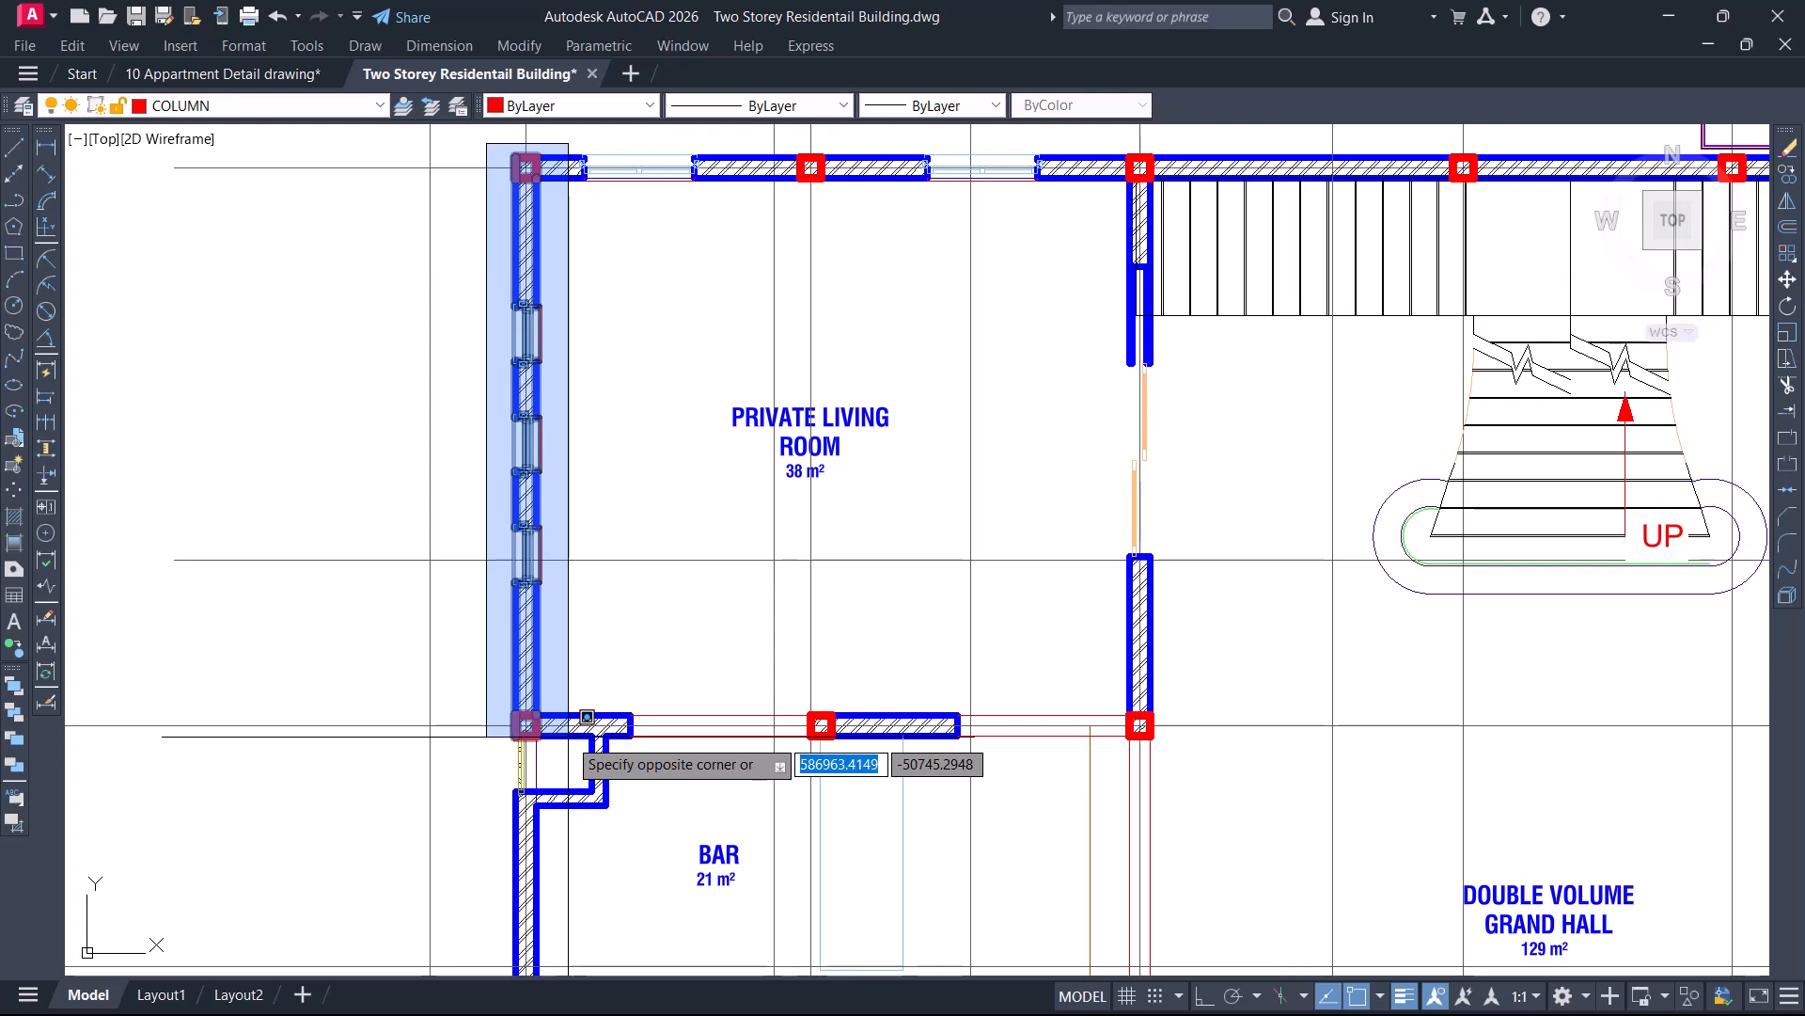
{"action": "left_click", "coordinate": [588, 722]}
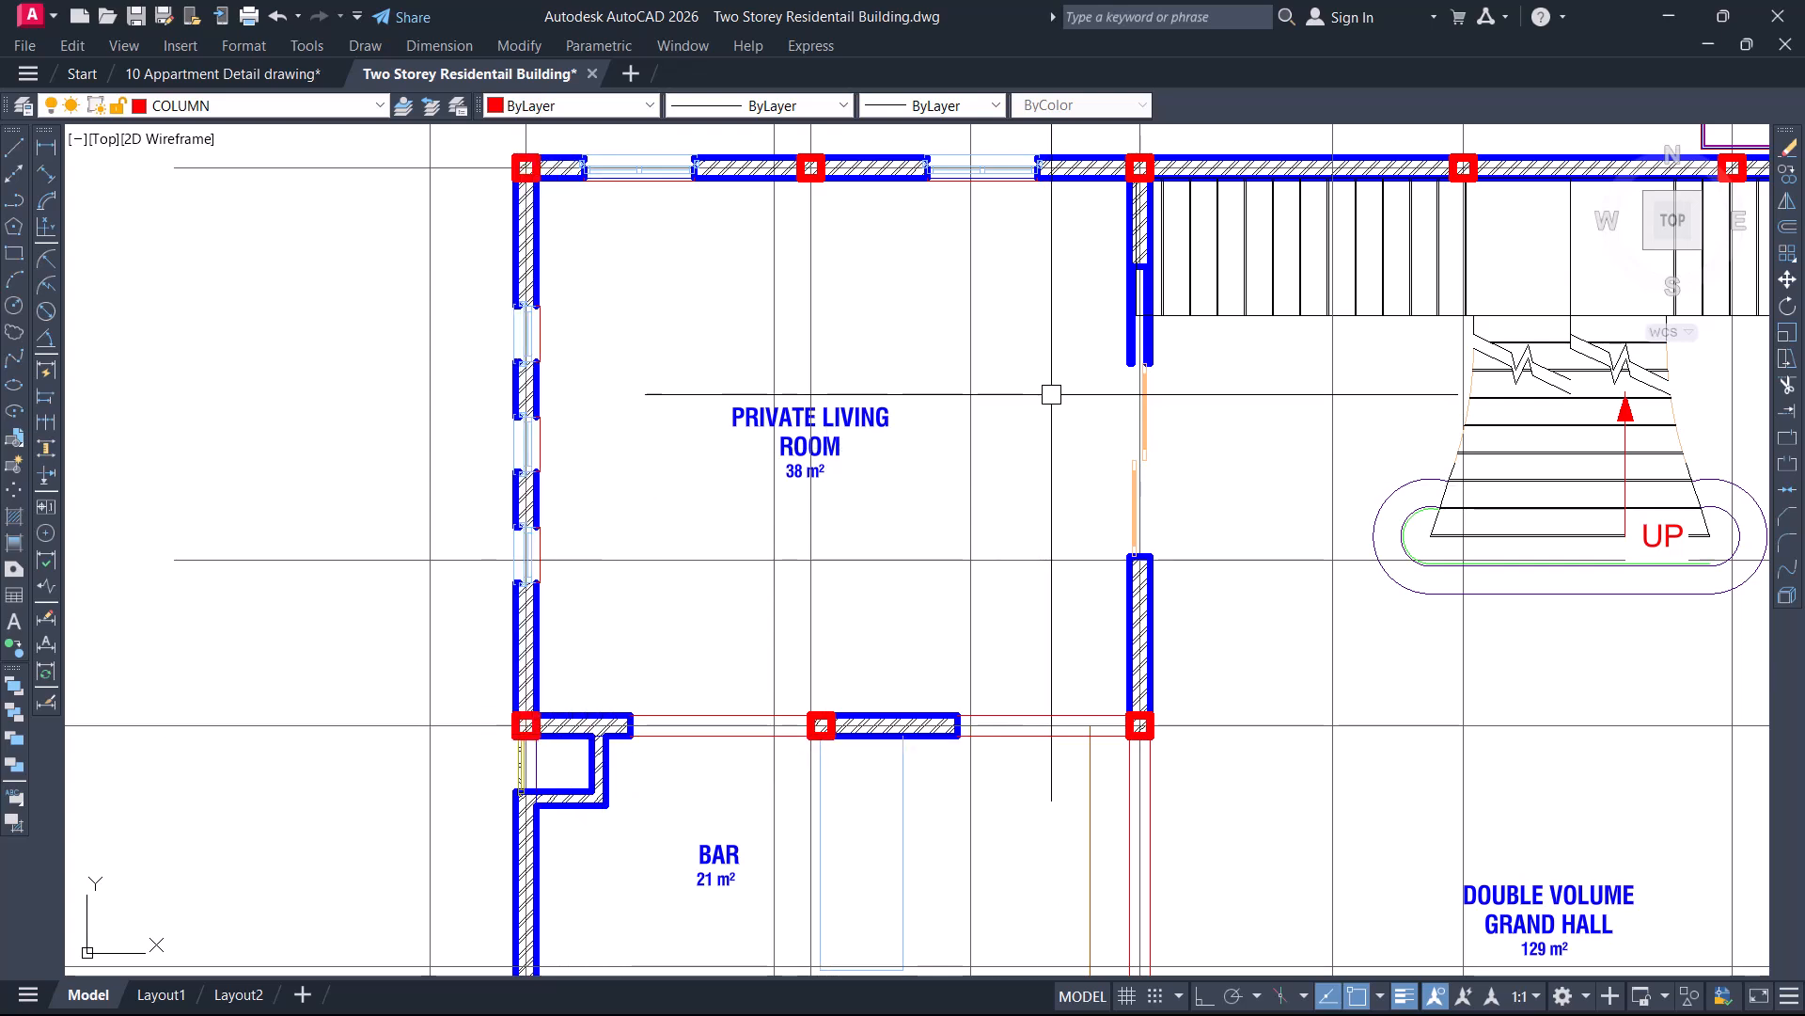
{"action": "middle_click_drag", "start_coordinate": [1051, 394], "coordinate": [942, 382]}
{"action": "left_click", "coordinate": [976, 181]}
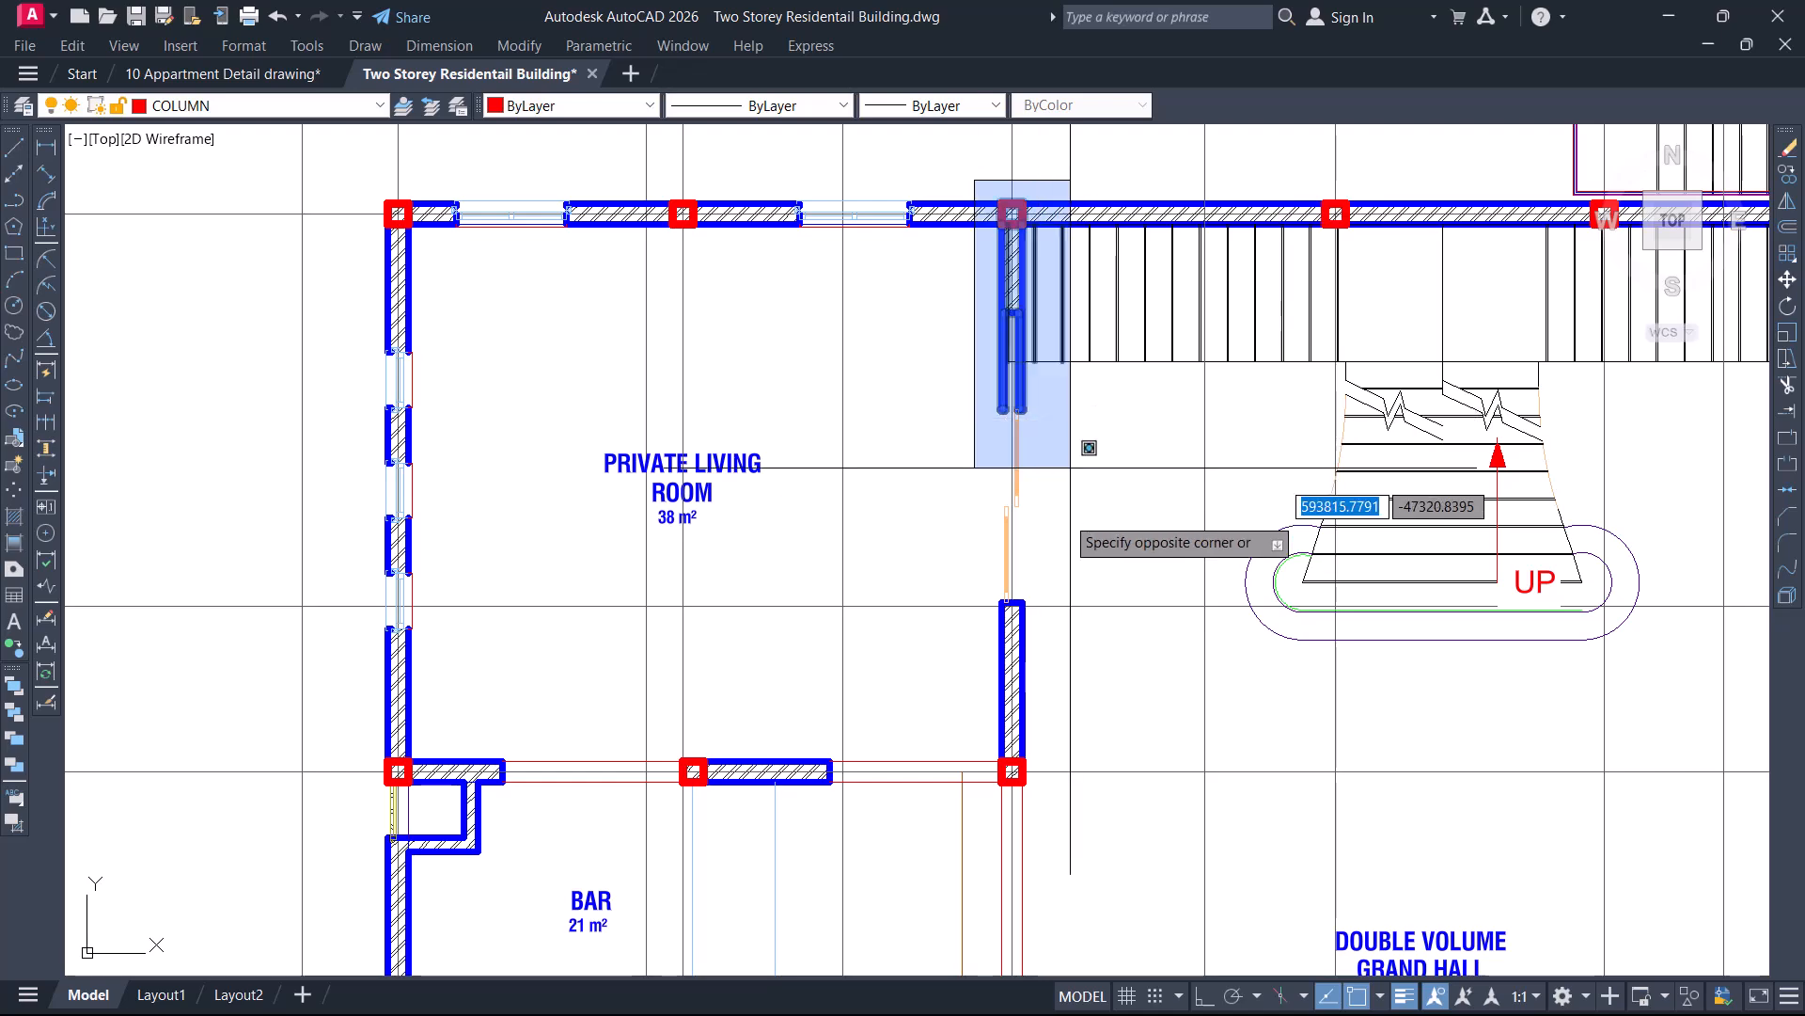
{"action": "left_click", "coordinate": [1091, 779]}
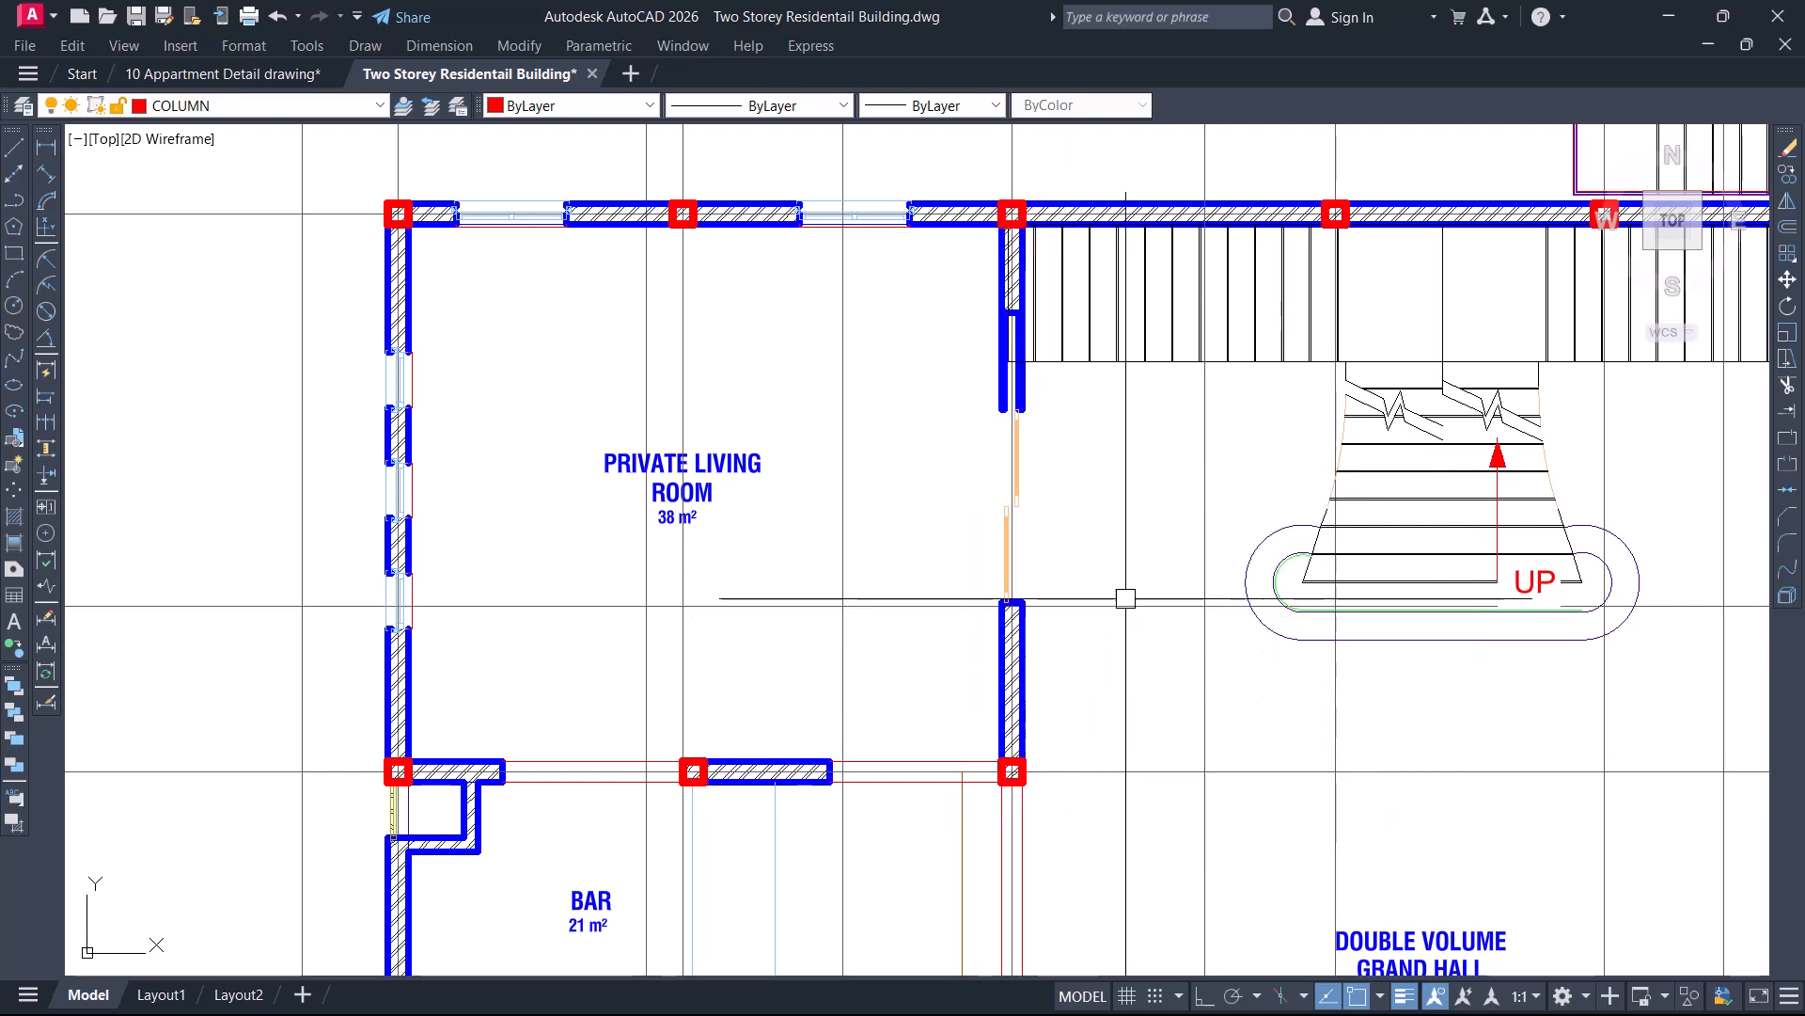
{"action": "scroll", "coordinate": [1090, 450], "scroll_direction": "down", "scroll_amount": 2}
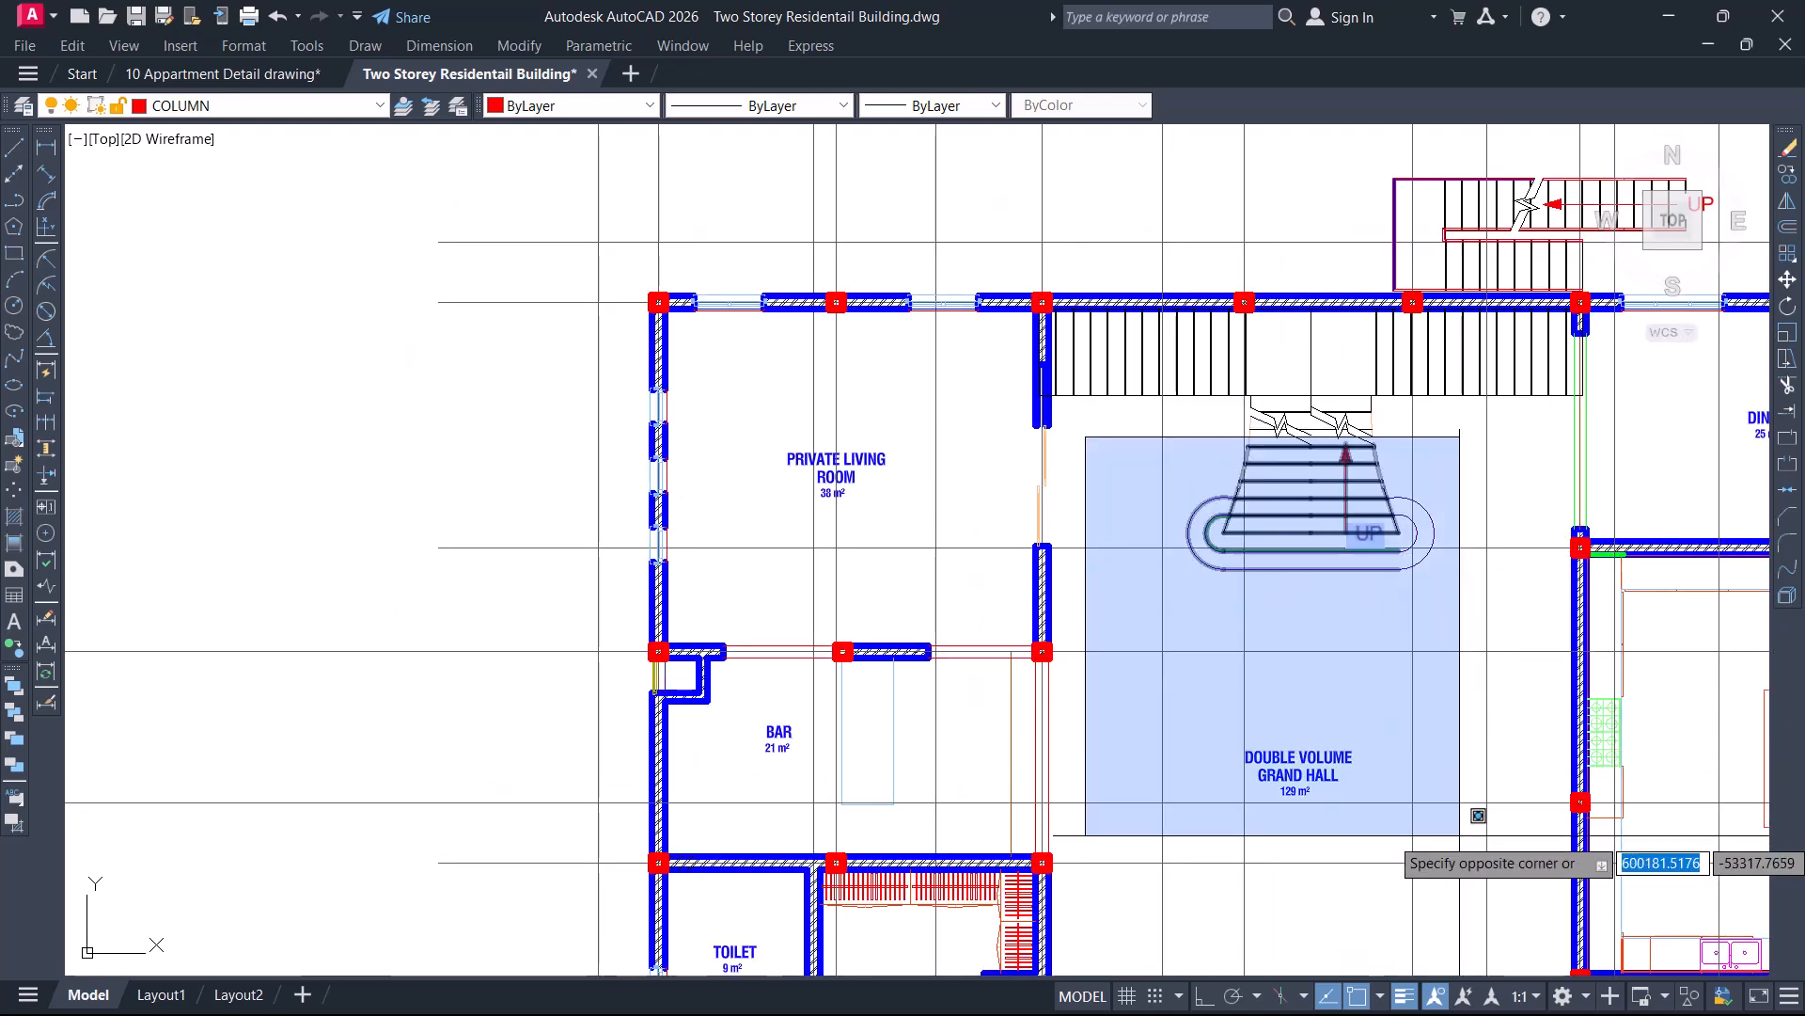
{"action": "key", "text": "Escape"}
{"action": "left_click", "coordinate": [1018, 265]}
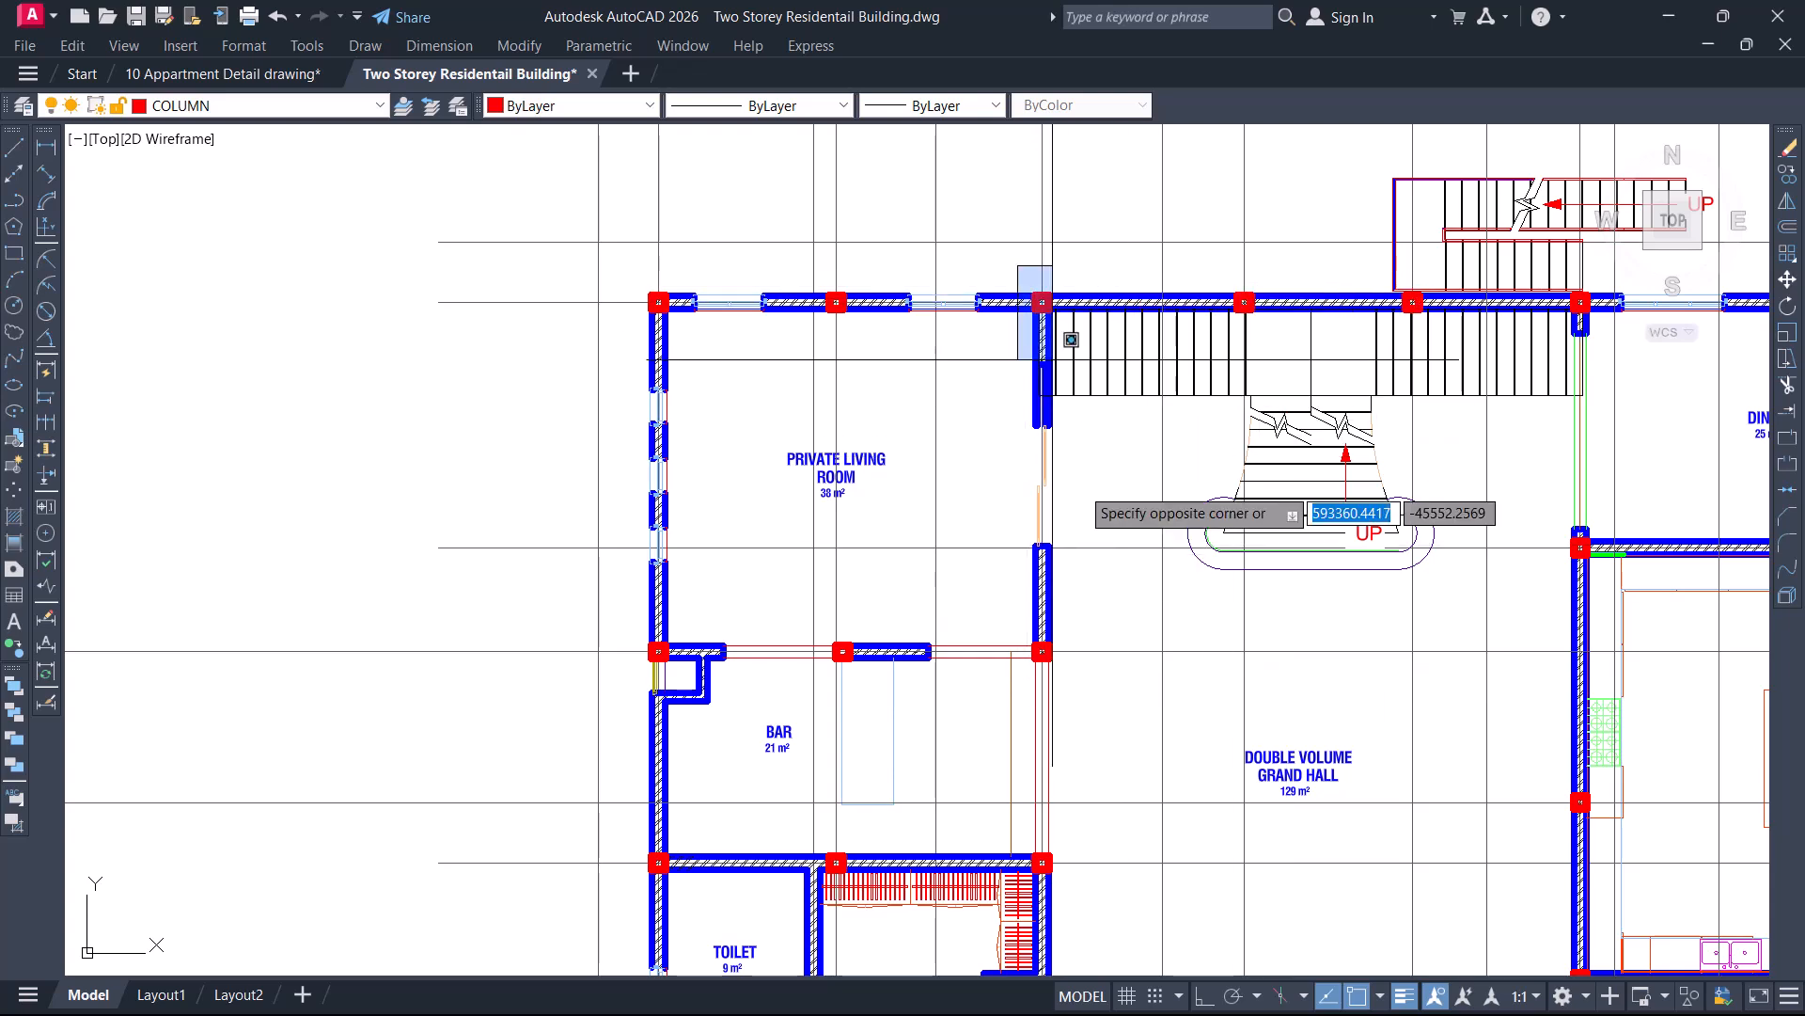
{"action": "key", "text": "Escape"}
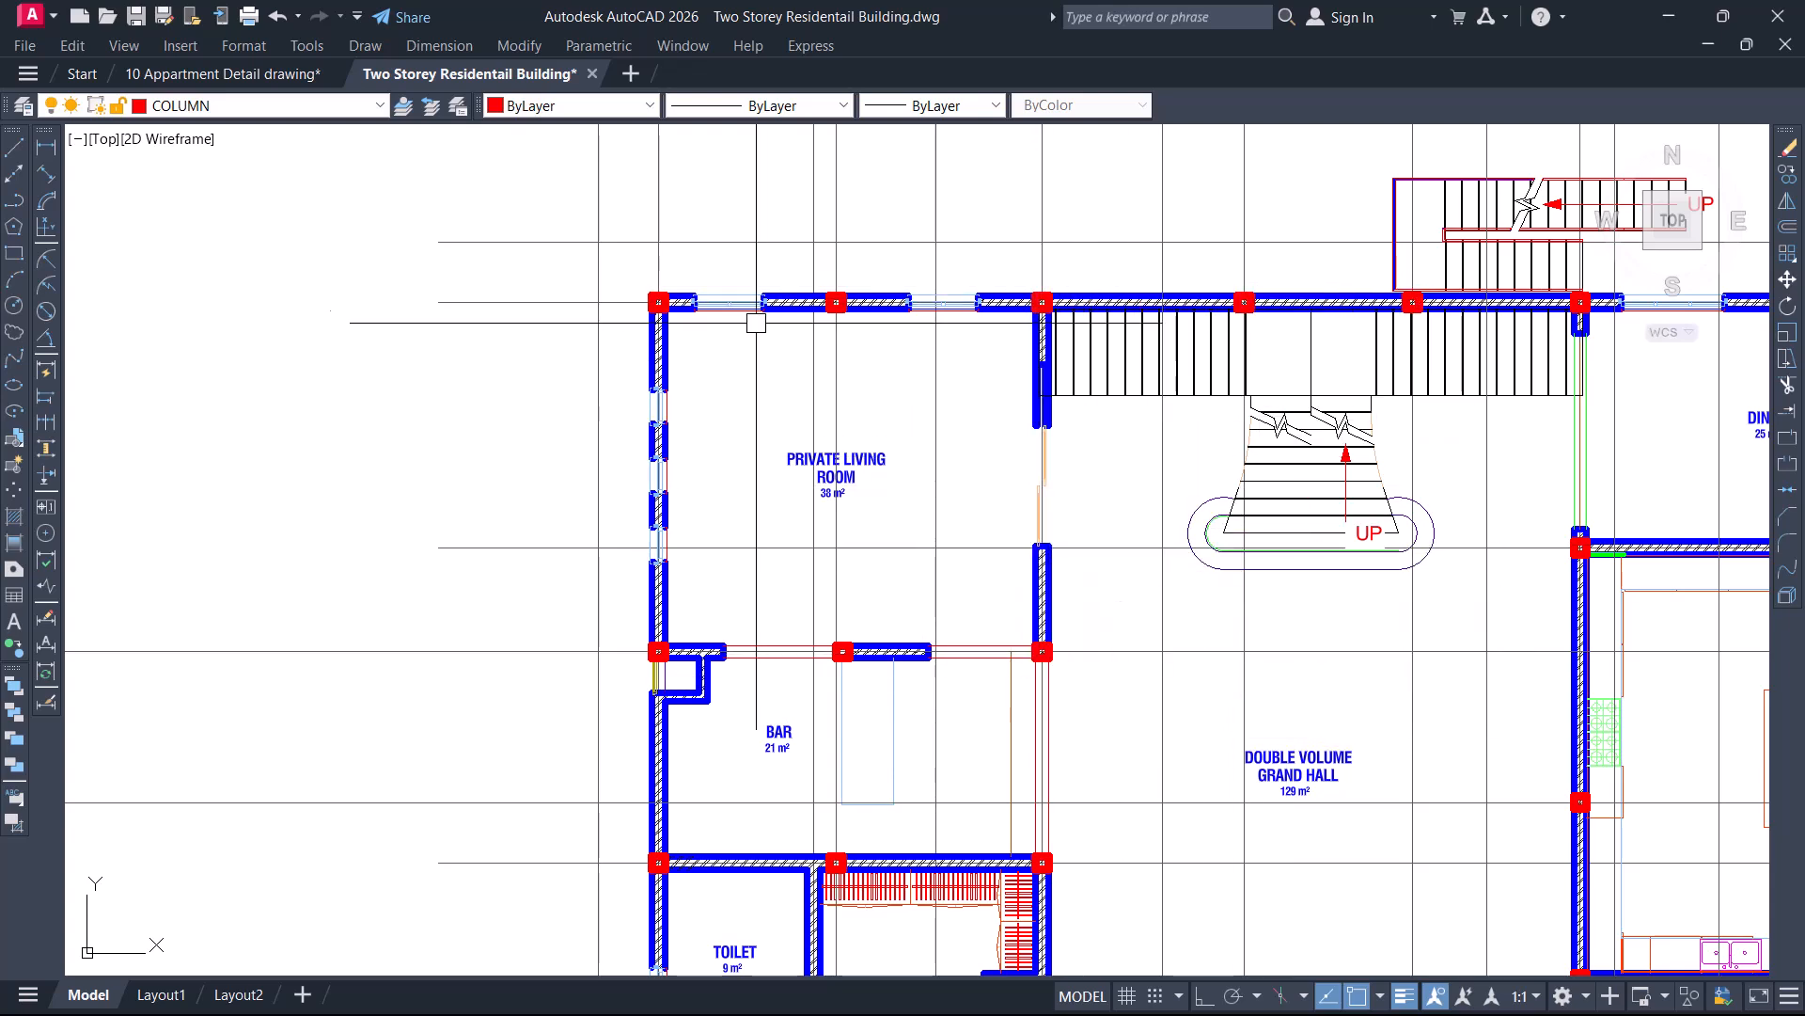
{"action": "left_click", "coordinate": [637, 277]}
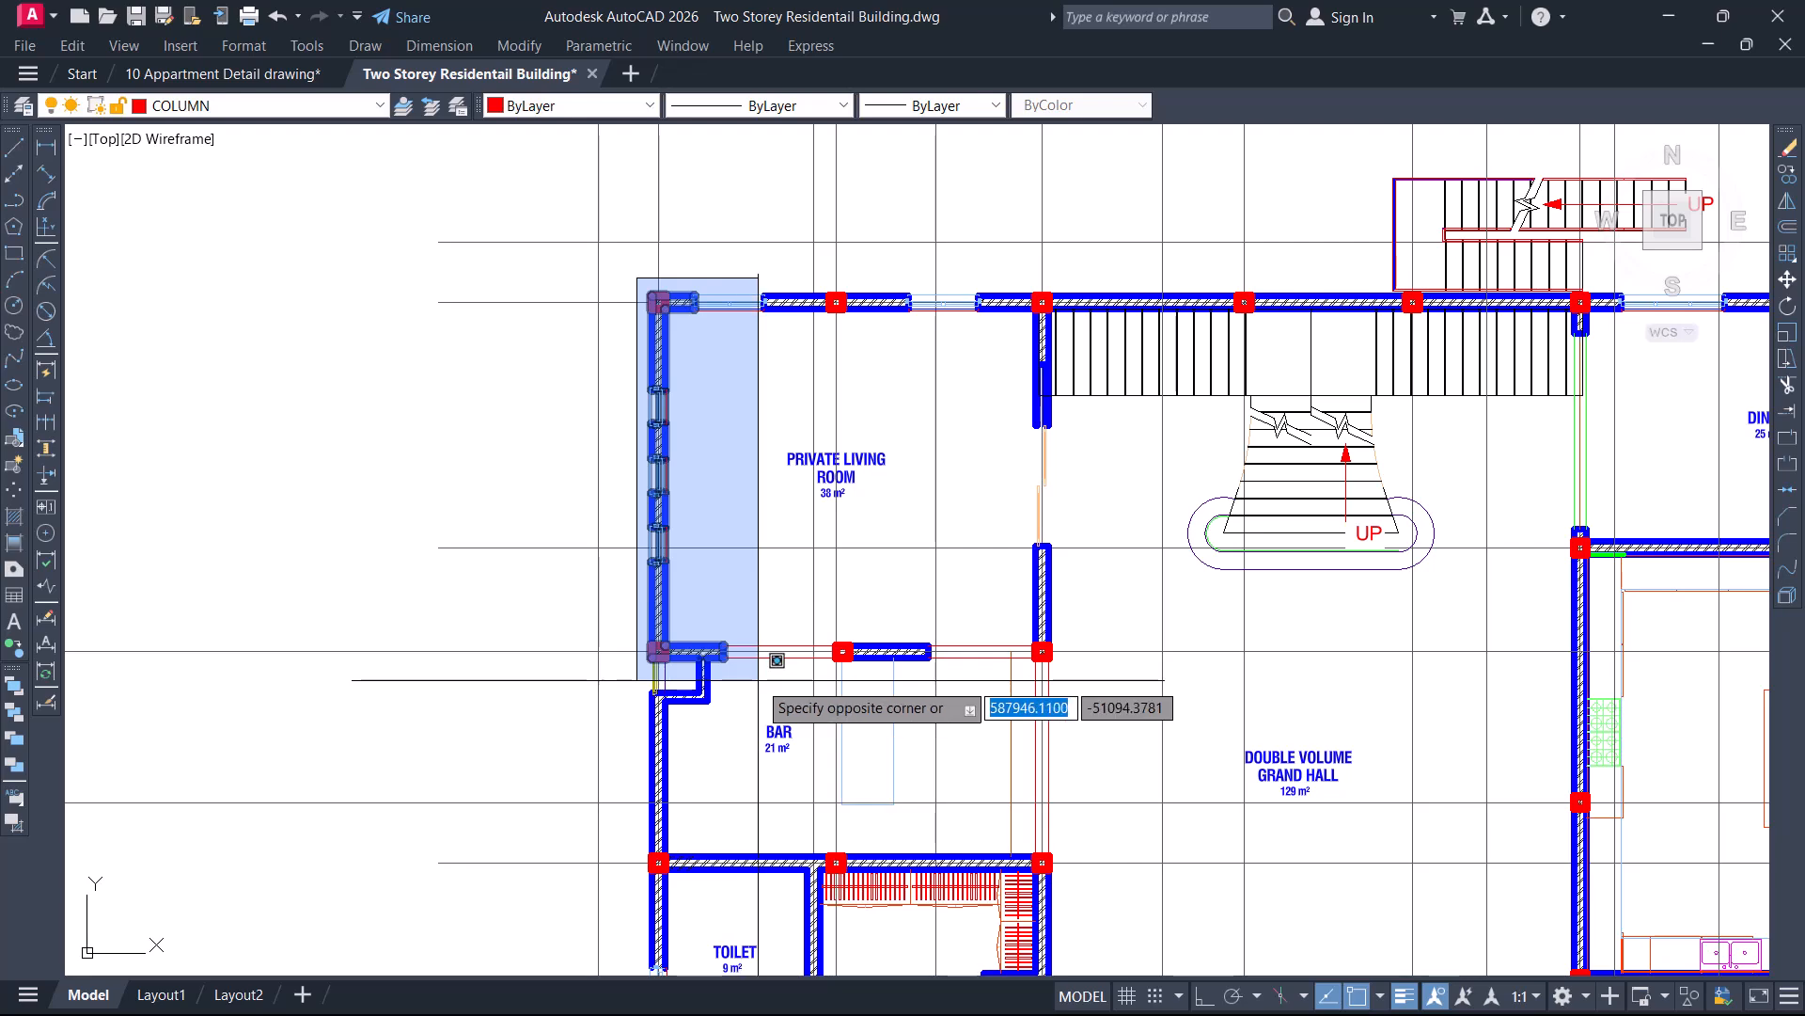
{"action": "key", "text": "Escape"}
Measure the centre-to-centre span between the columns at the toilet's upper outer corner and guest bedroom 2's lower outer corner without placing the dimension
{"action": "scroll", "coordinate": [825, 605], "scroll_direction": "down", "scroll_amount": 2}
{"action": "middle_click_drag", "start_coordinate": [836, 690], "coordinate": [795, 404]}
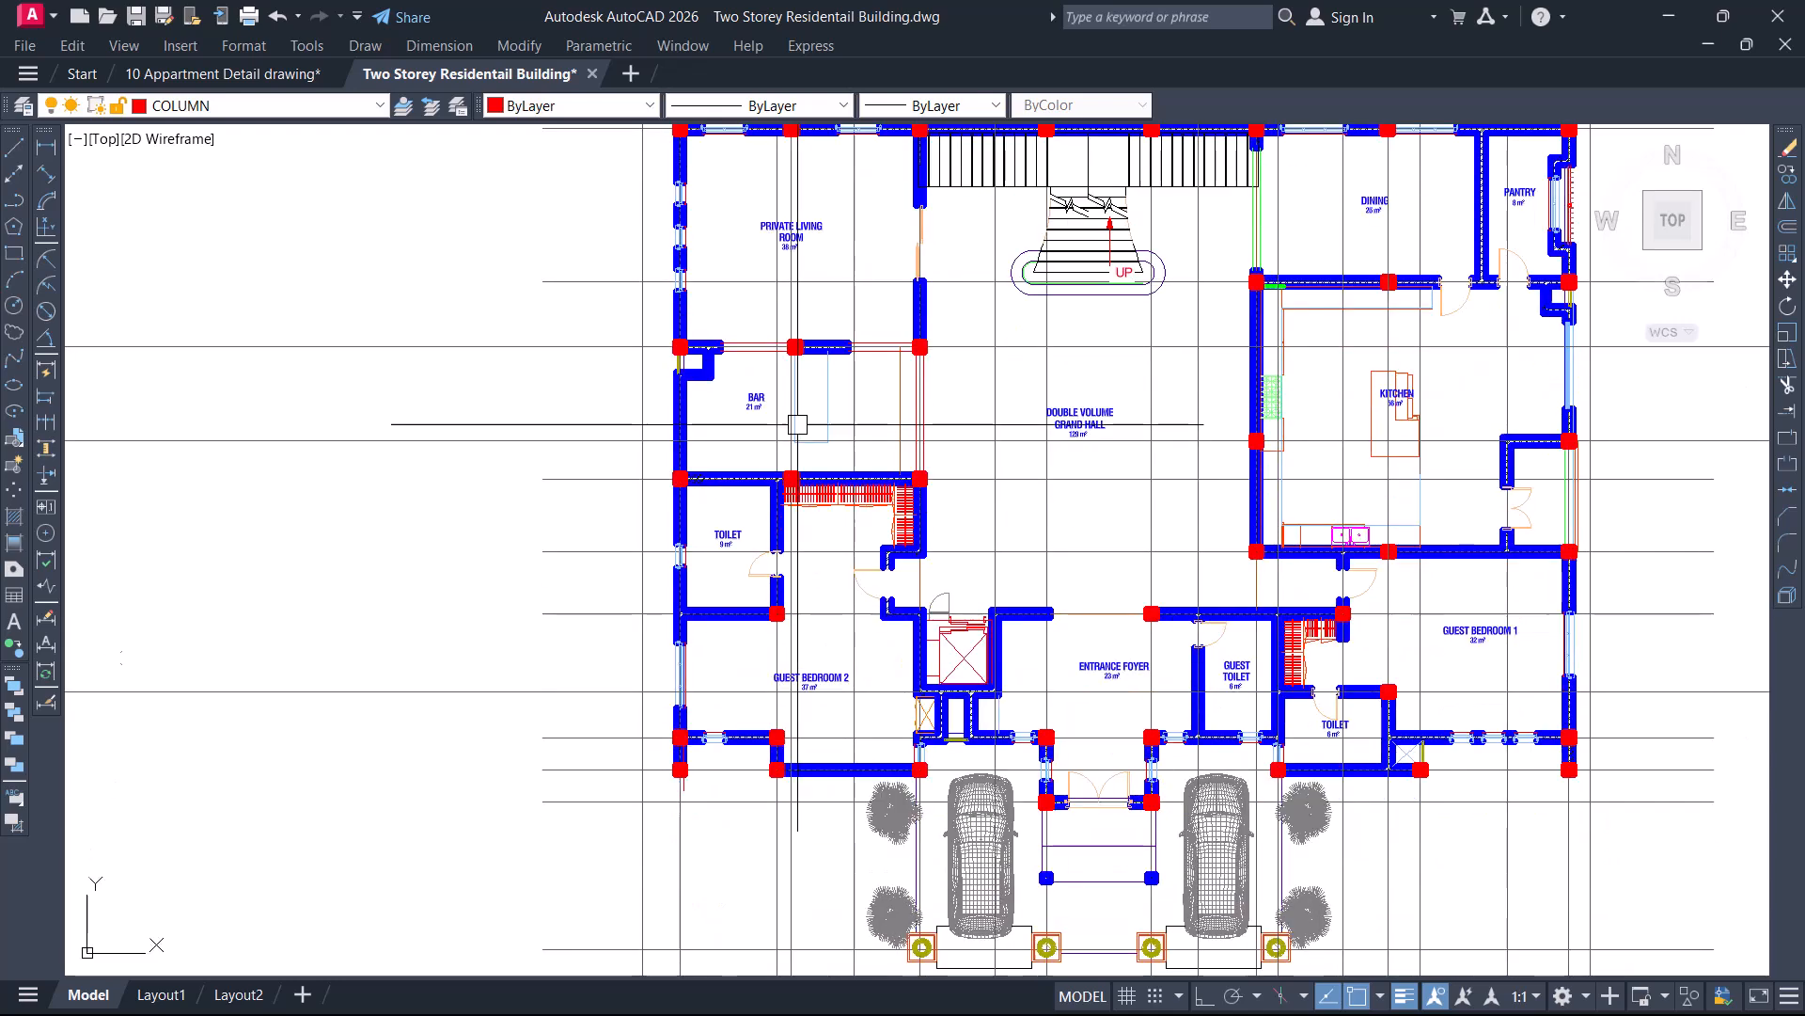
{"action": "scroll", "coordinate": [1078, 752], "scroll_direction": "up", "scroll_amount": 2}
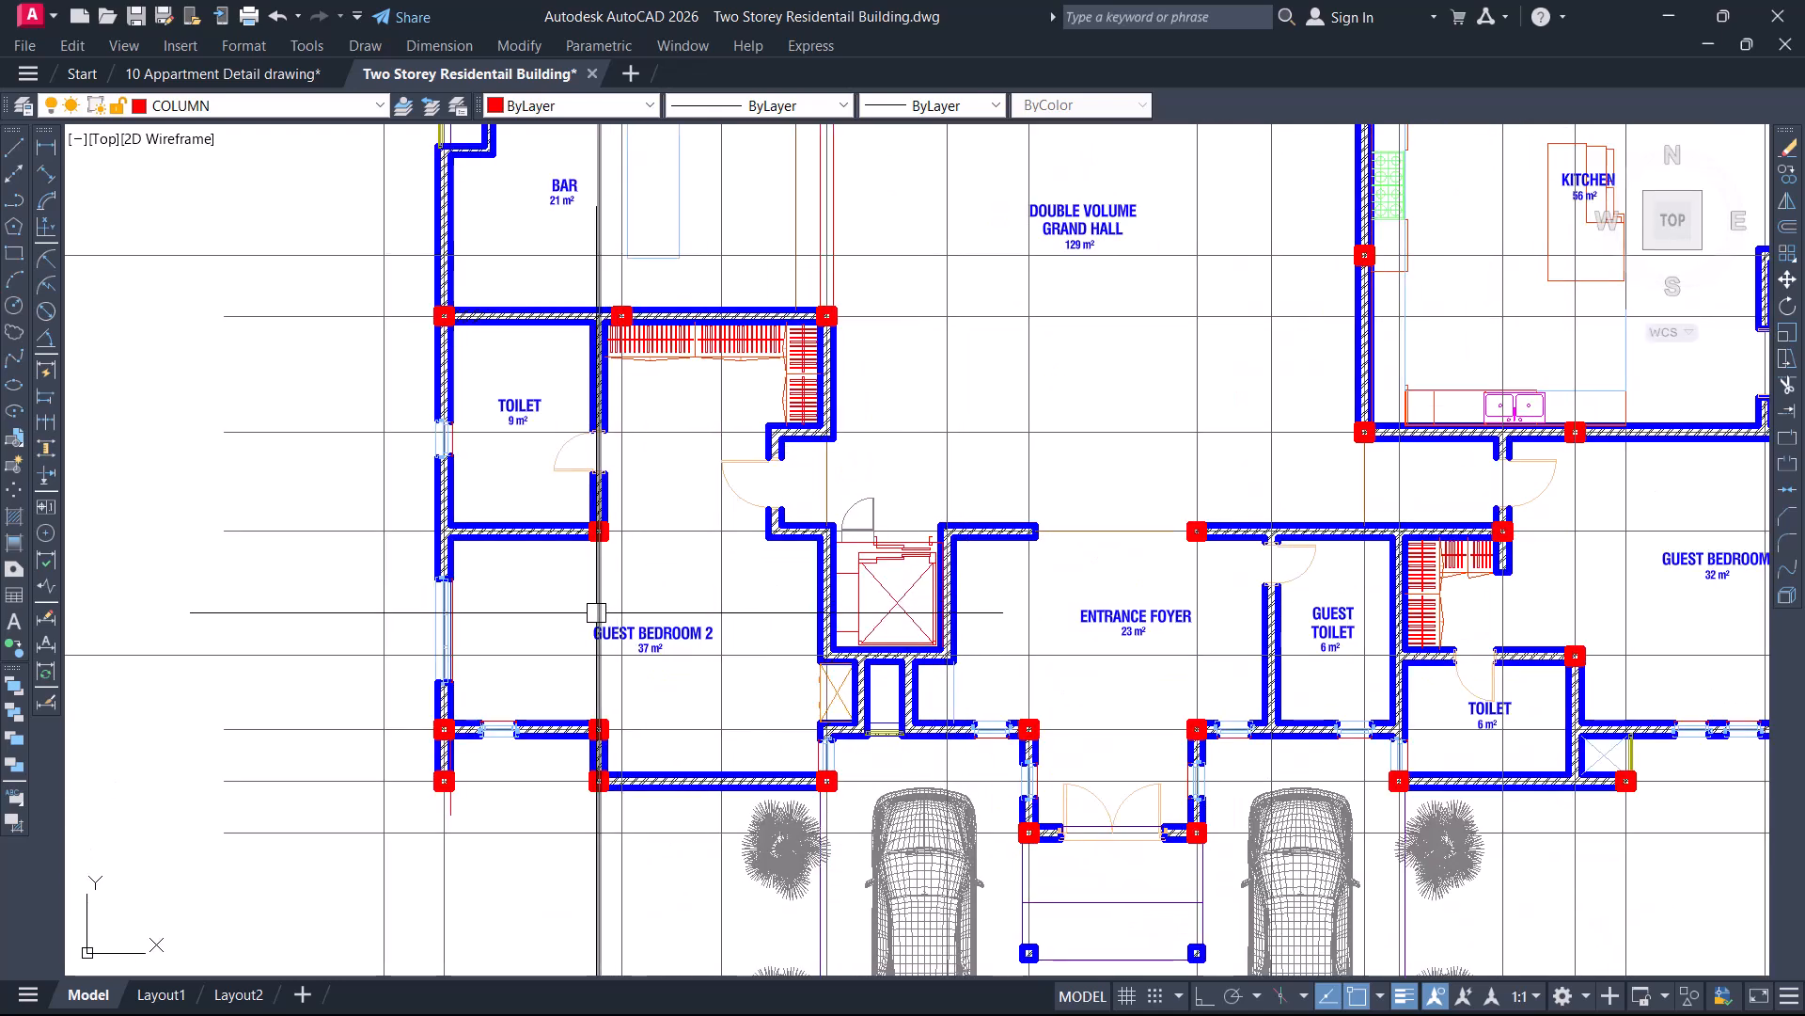
{"action": "middle_click_drag", "start_coordinate": [551, 612], "coordinate": [795, 614]}
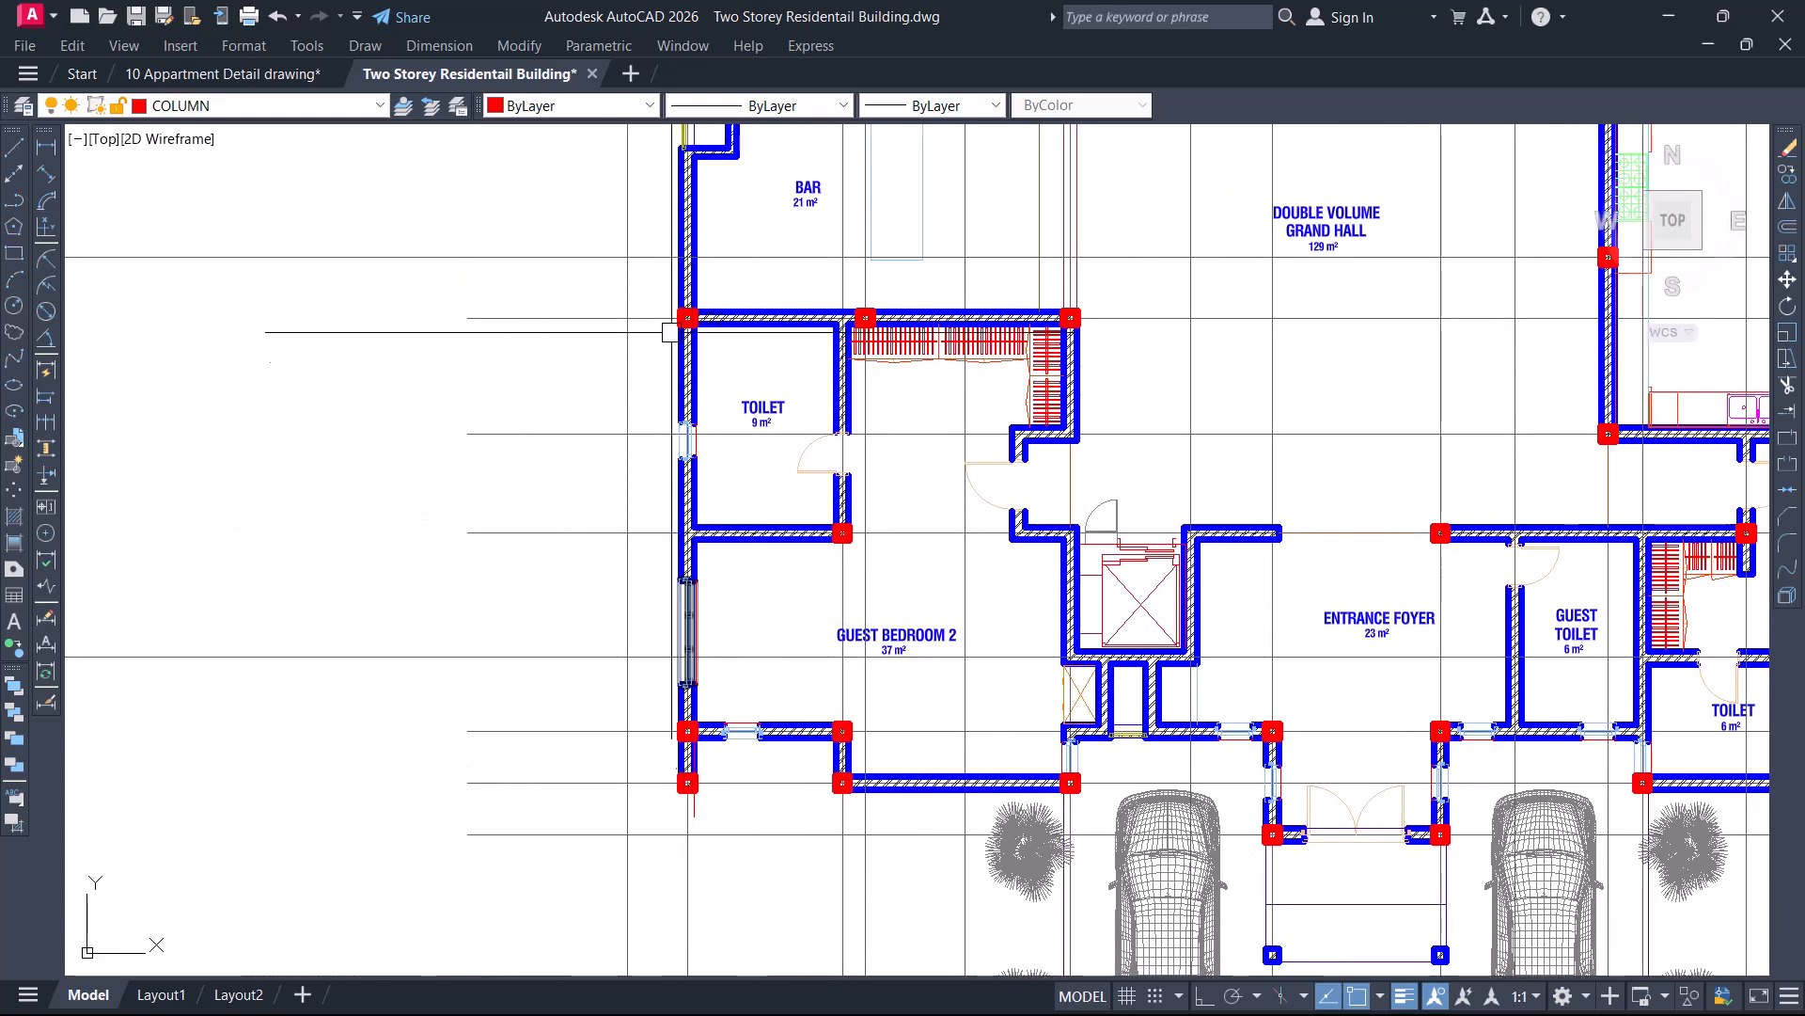
{"action": "key", "text": "Escape"}
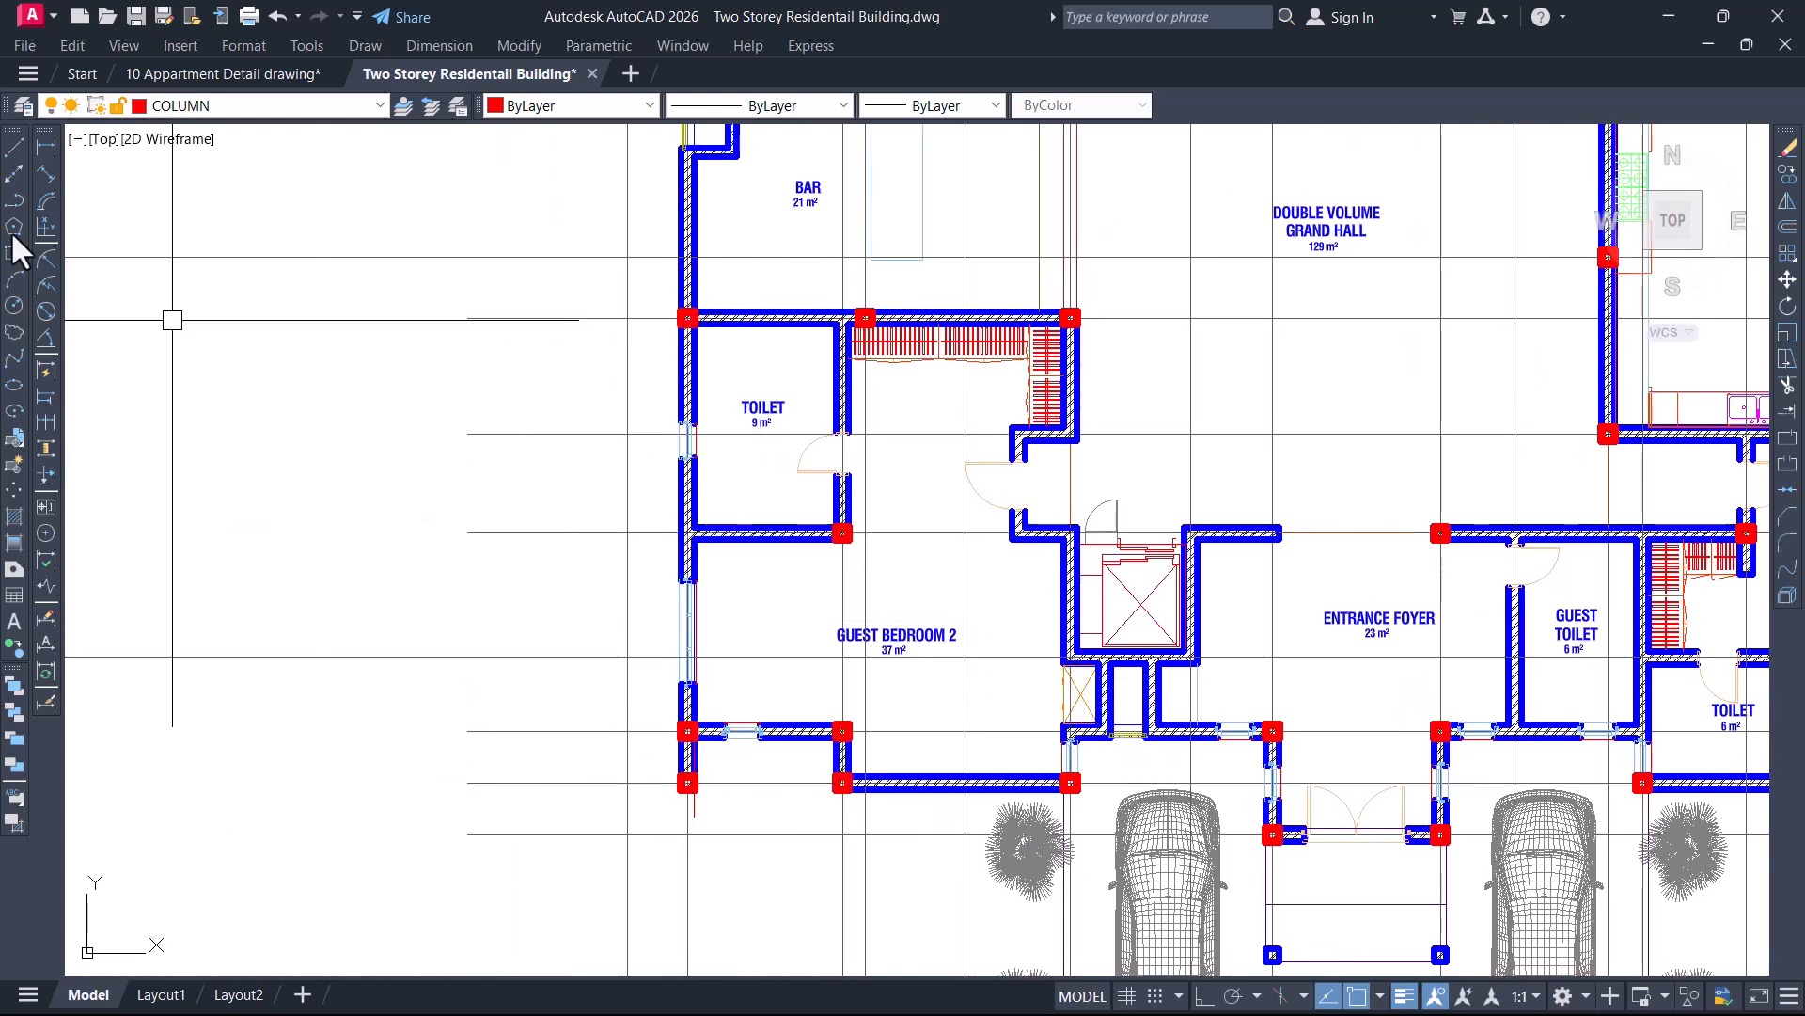
{"action": "left_click", "coordinate": [46, 148]}
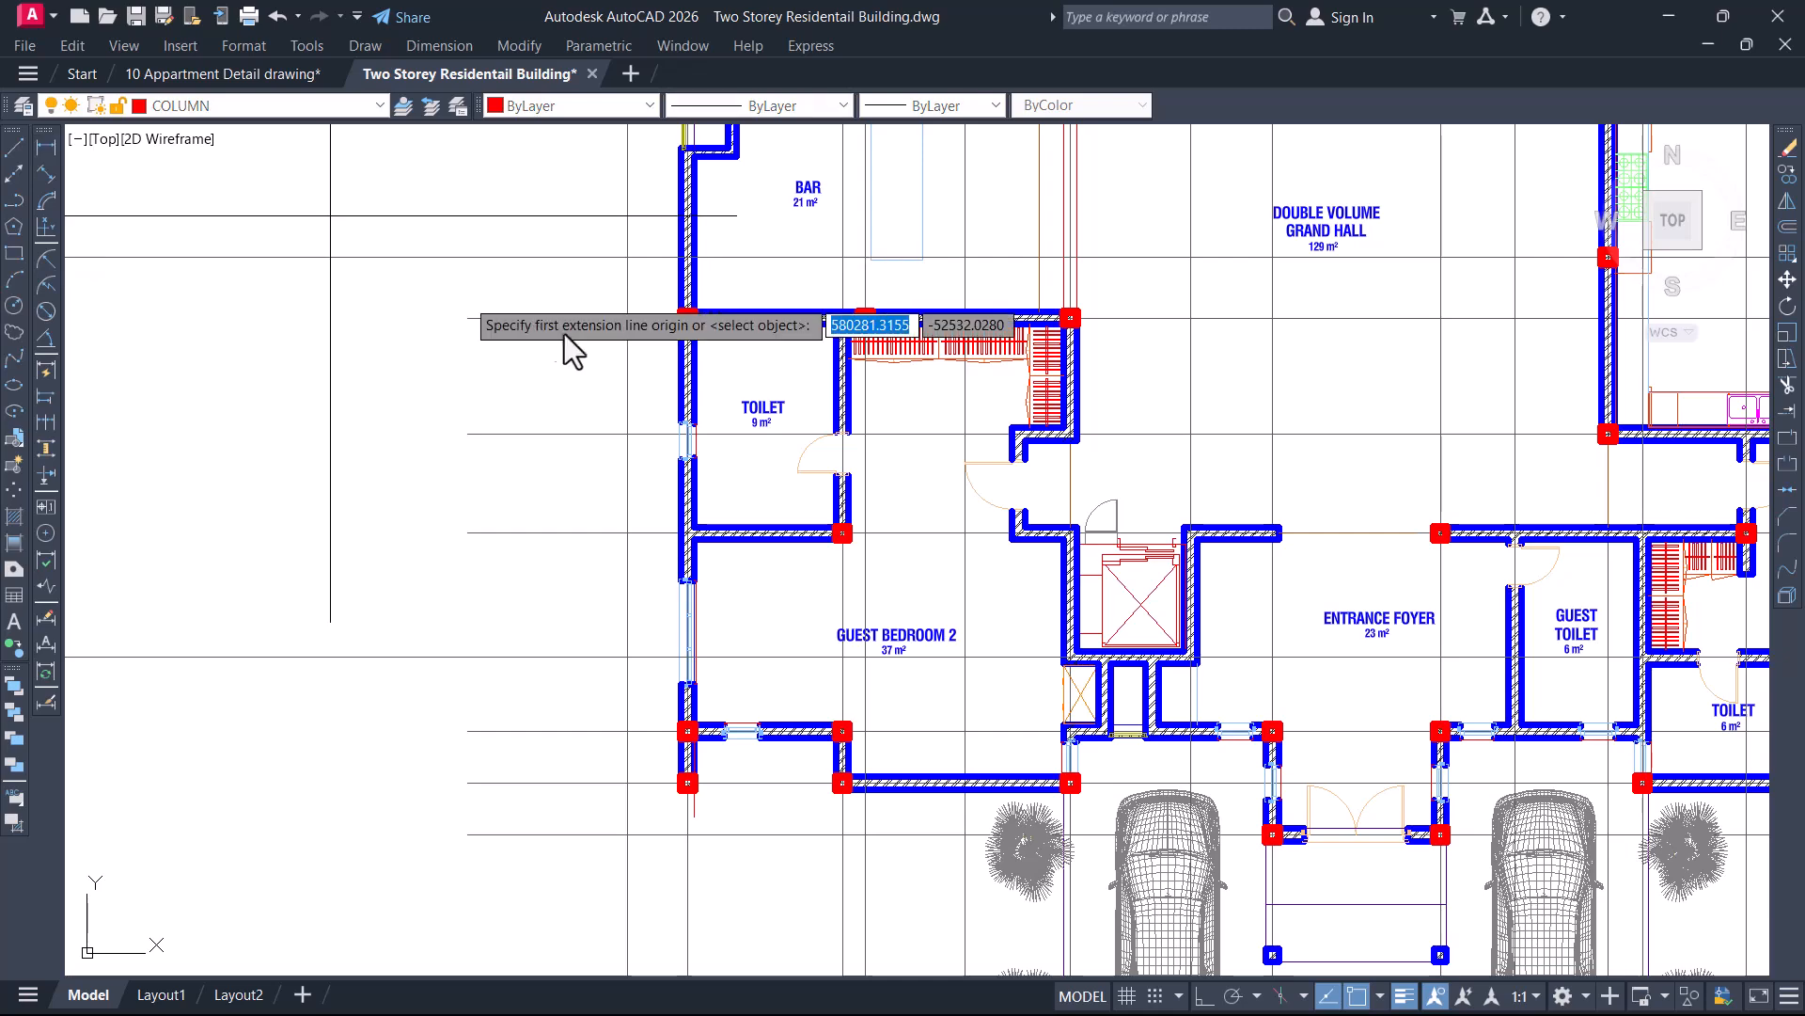
{"action": "scroll", "coordinate": [694, 320], "scroll_direction": "up", "scroll_amount": 7}
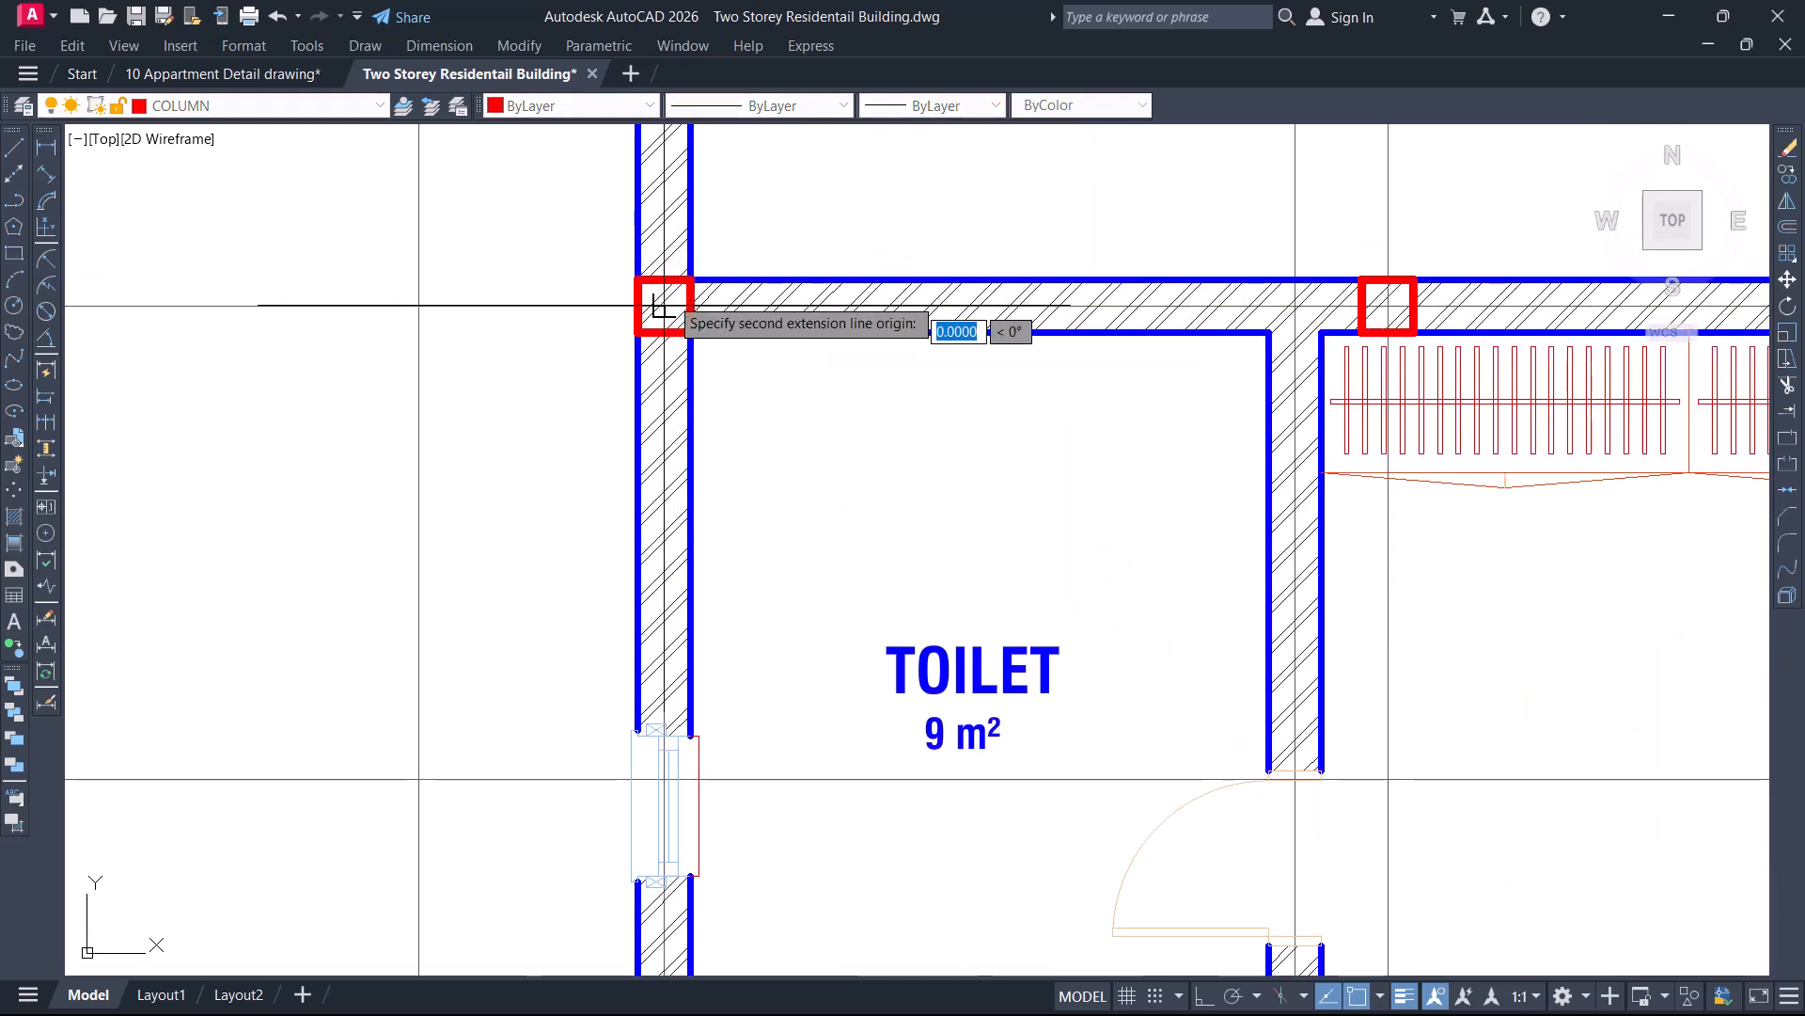
{"action": "left_click", "coordinate": [679, 281]}
{"action": "scroll", "coordinate": [693, 233], "scroll_direction": "down", "scroll_amount": 7}
{"action": "scroll", "coordinate": [668, 663], "scroll_direction": "up", "scroll_amount": 4}
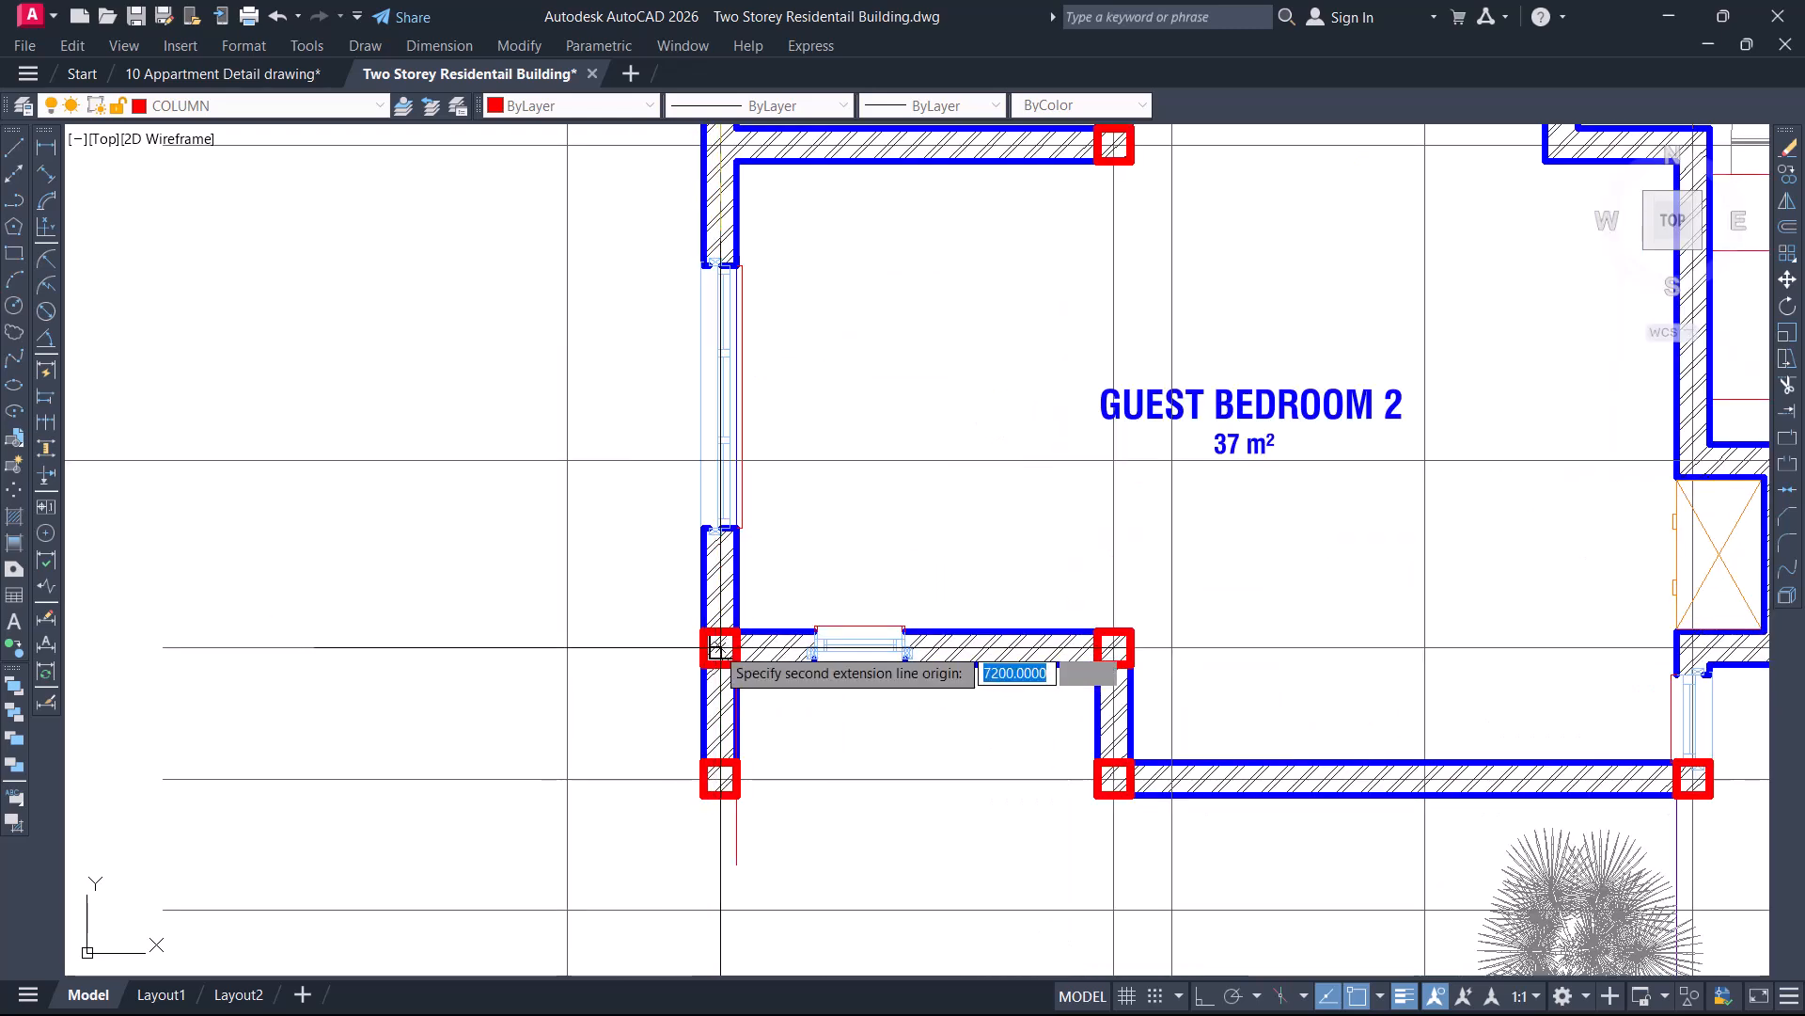
{"action": "middle_click_drag", "start_coordinate": [564, 407], "coordinate": [579, 601]}
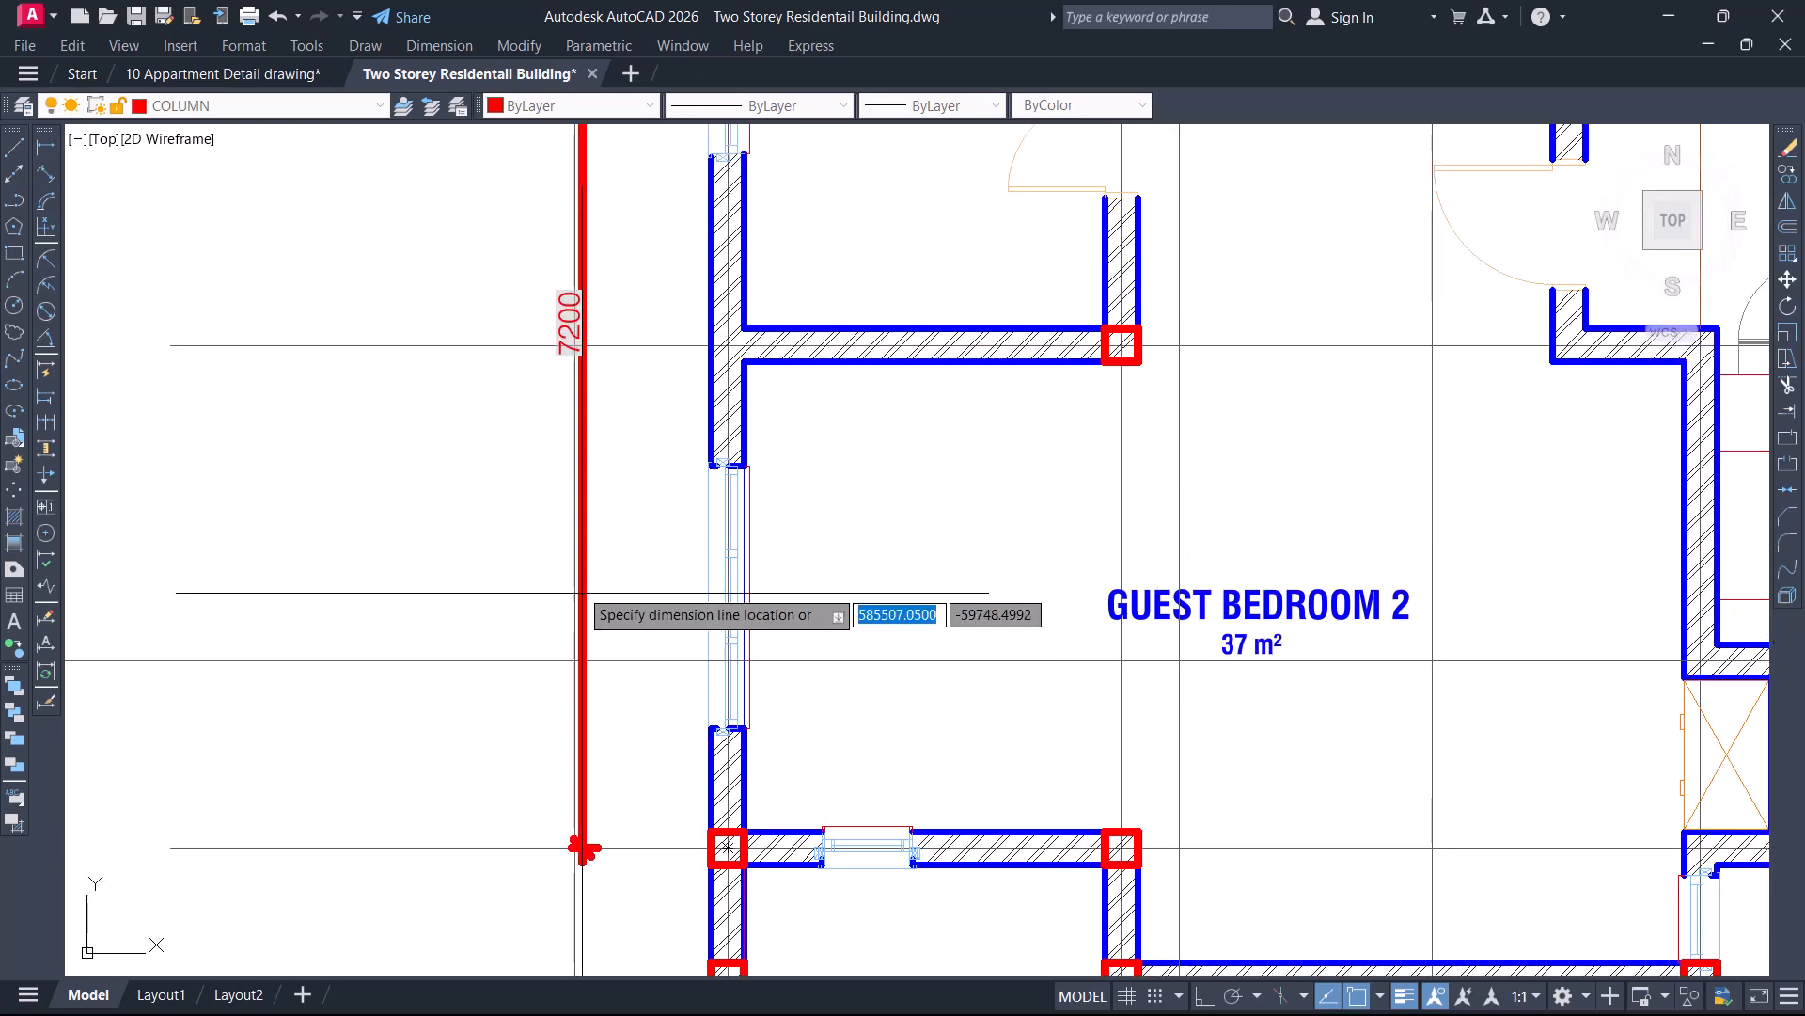
{"action": "scroll", "coordinate": [564, 543], "scroll_direction": "down", "scroll_amount": 2}
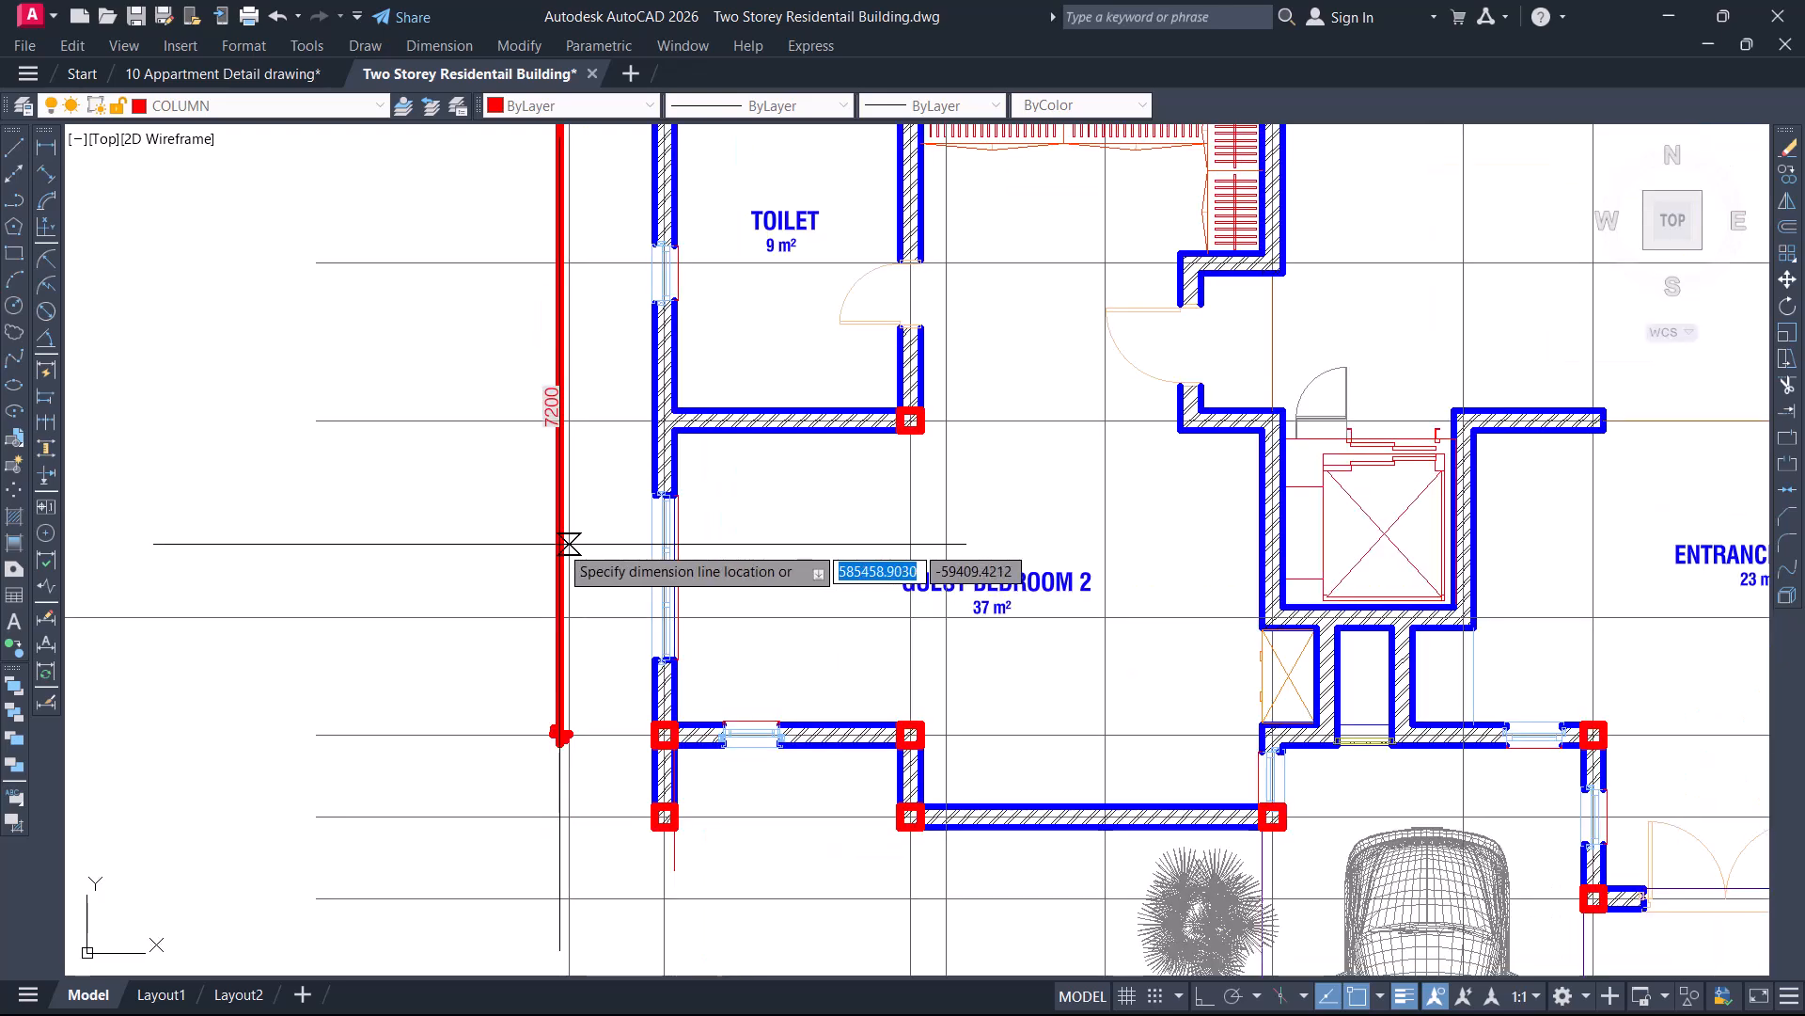
{"action": "scroll", "coordinate": [567, 543], "scroll_direction": "down", "scroll_amount": 2}
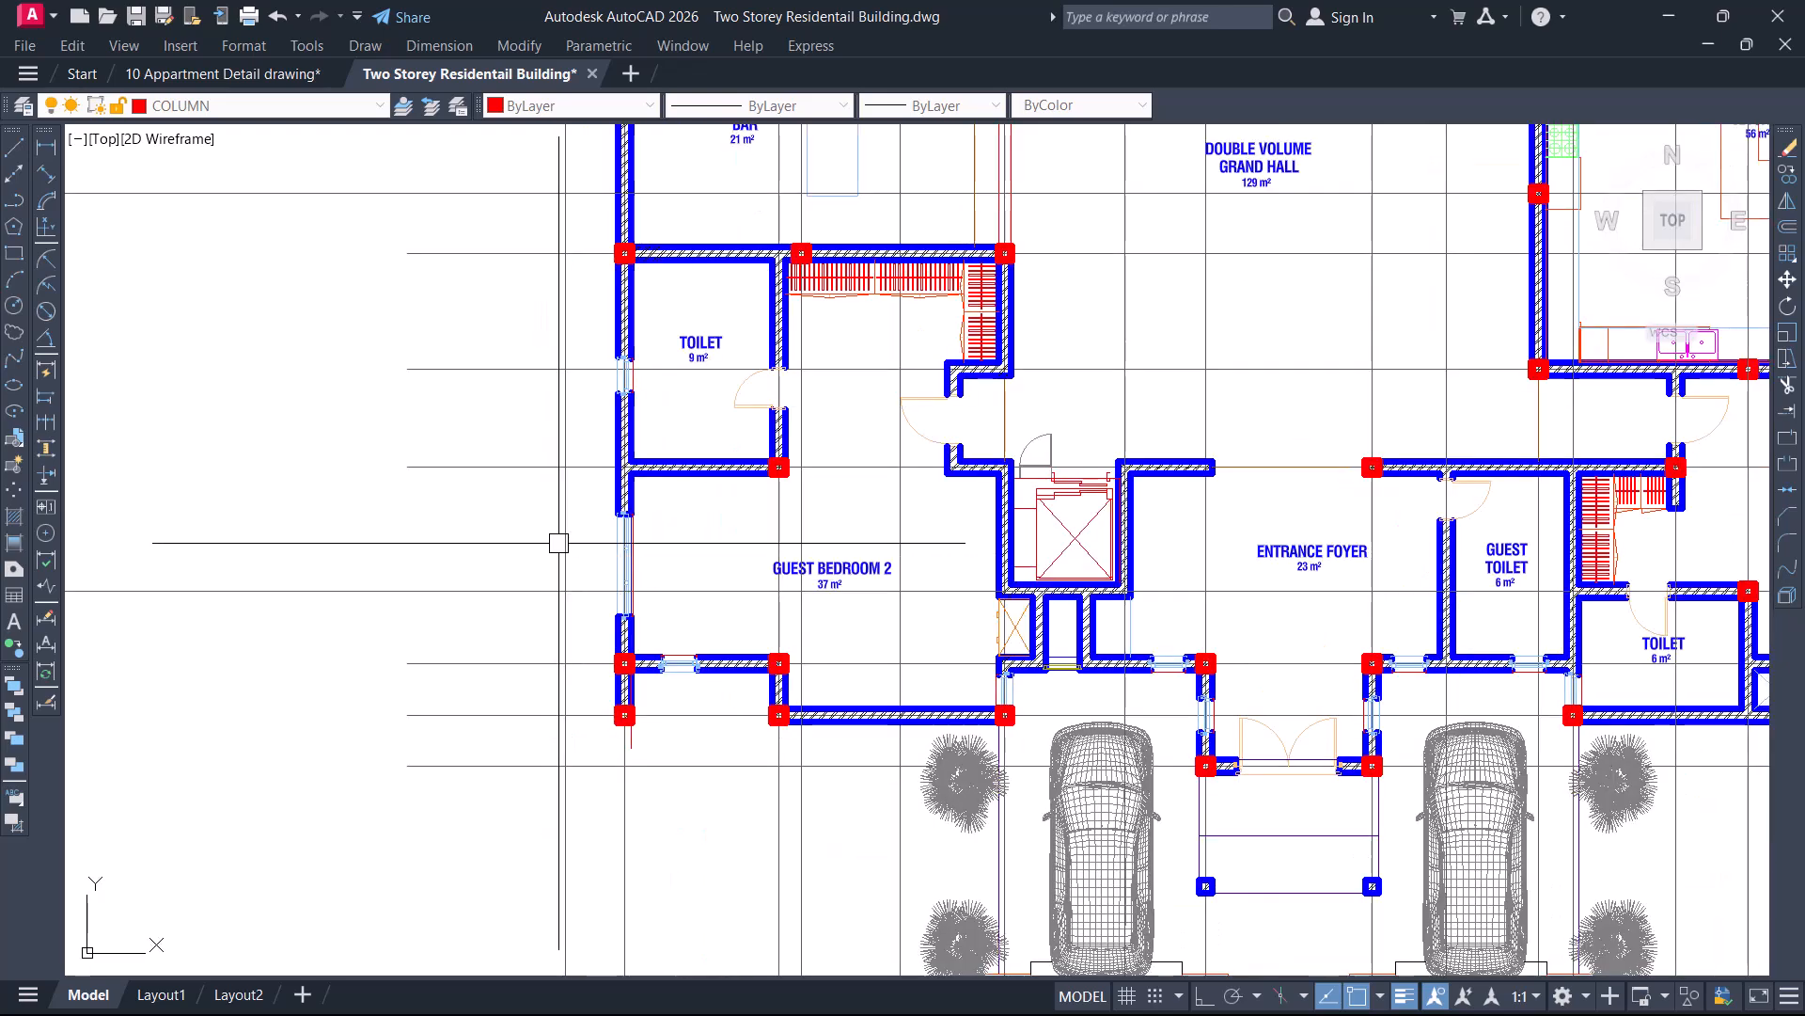
Copy the column at the toilet's lower inner corner by its centre to the outer wall, where the toilet's lower wall meets it, and end copying
{"action": "scroll", "coordinate": [618, 470], "scroll_direction": "up", "scroll_amount": 2}
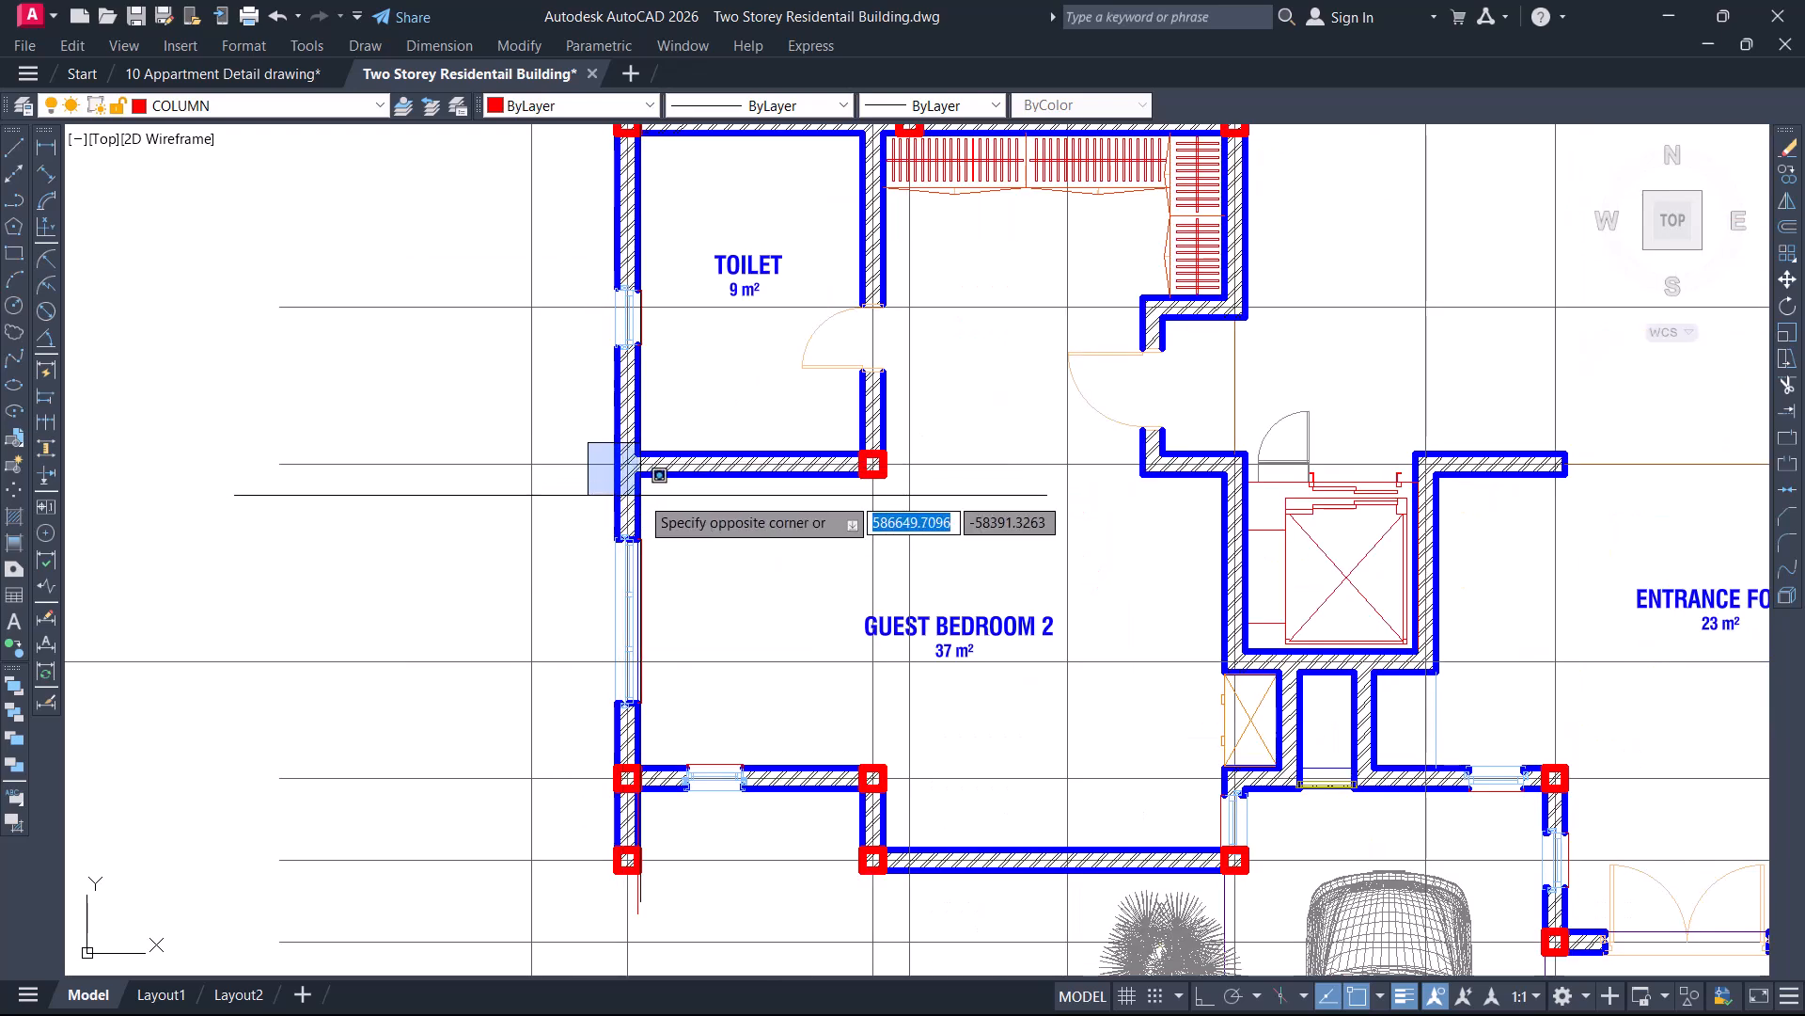
{"action": "scroll", "coordinate": [873, 461], "scroll_direction": "up", "scroll_amount": 4}
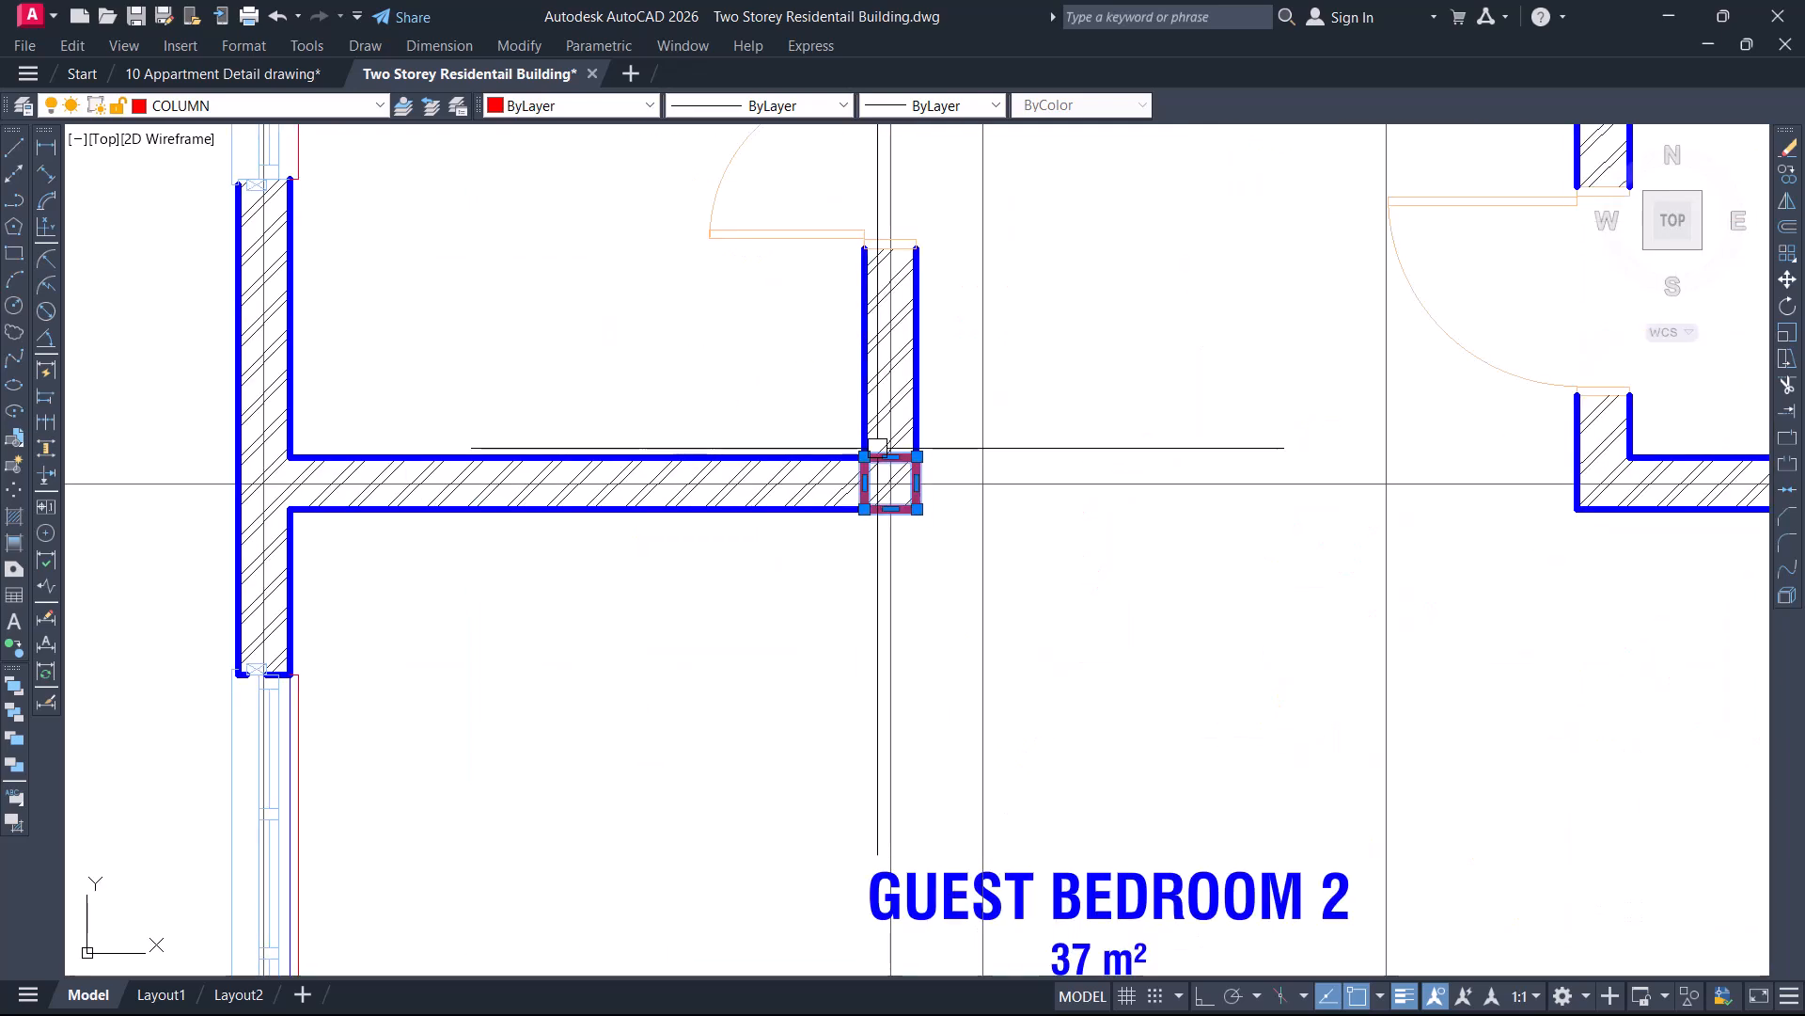
{"action": "key", "text": "Return"}
{"action": "scroll", "coordinate": [884, 480], "scroll_direction": "up", "scroll_amount": 8}
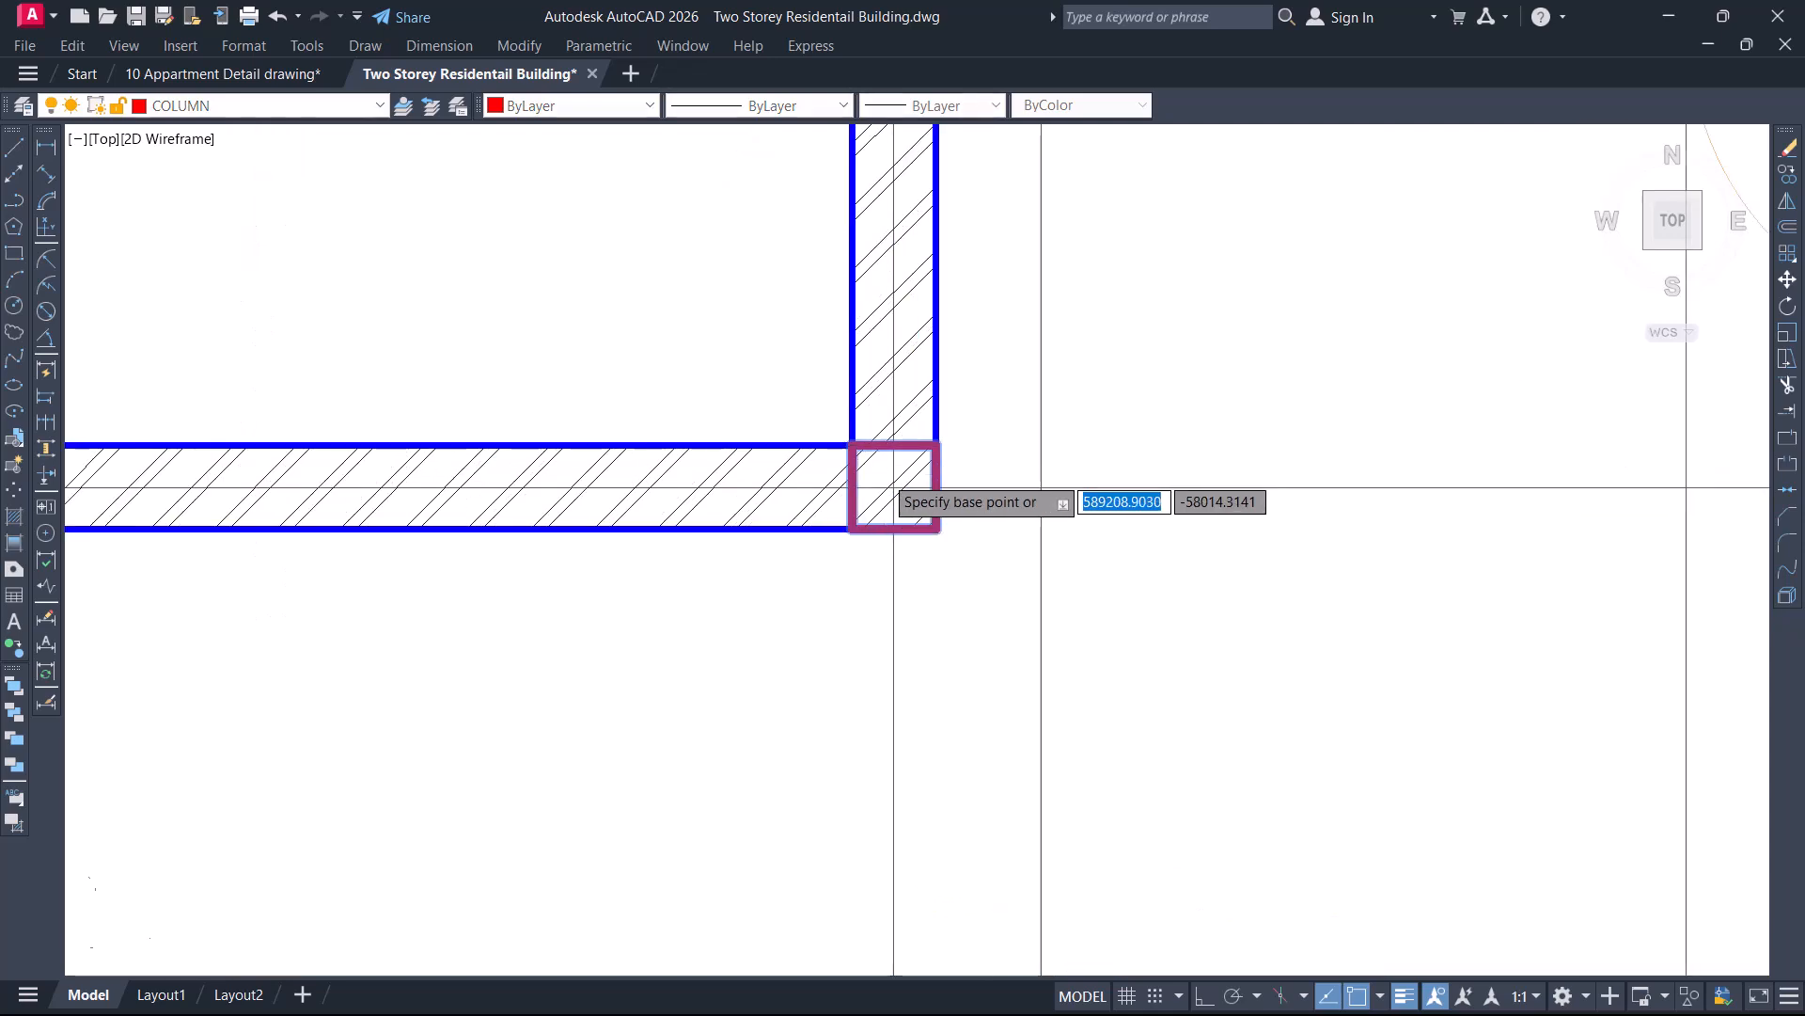
{"action": "left_click", "coordinate": [920, 496]}
{"action": "scroll", "coordinate": [1133, 494], "scroll_direction": "down", "scroll_amount": 10}
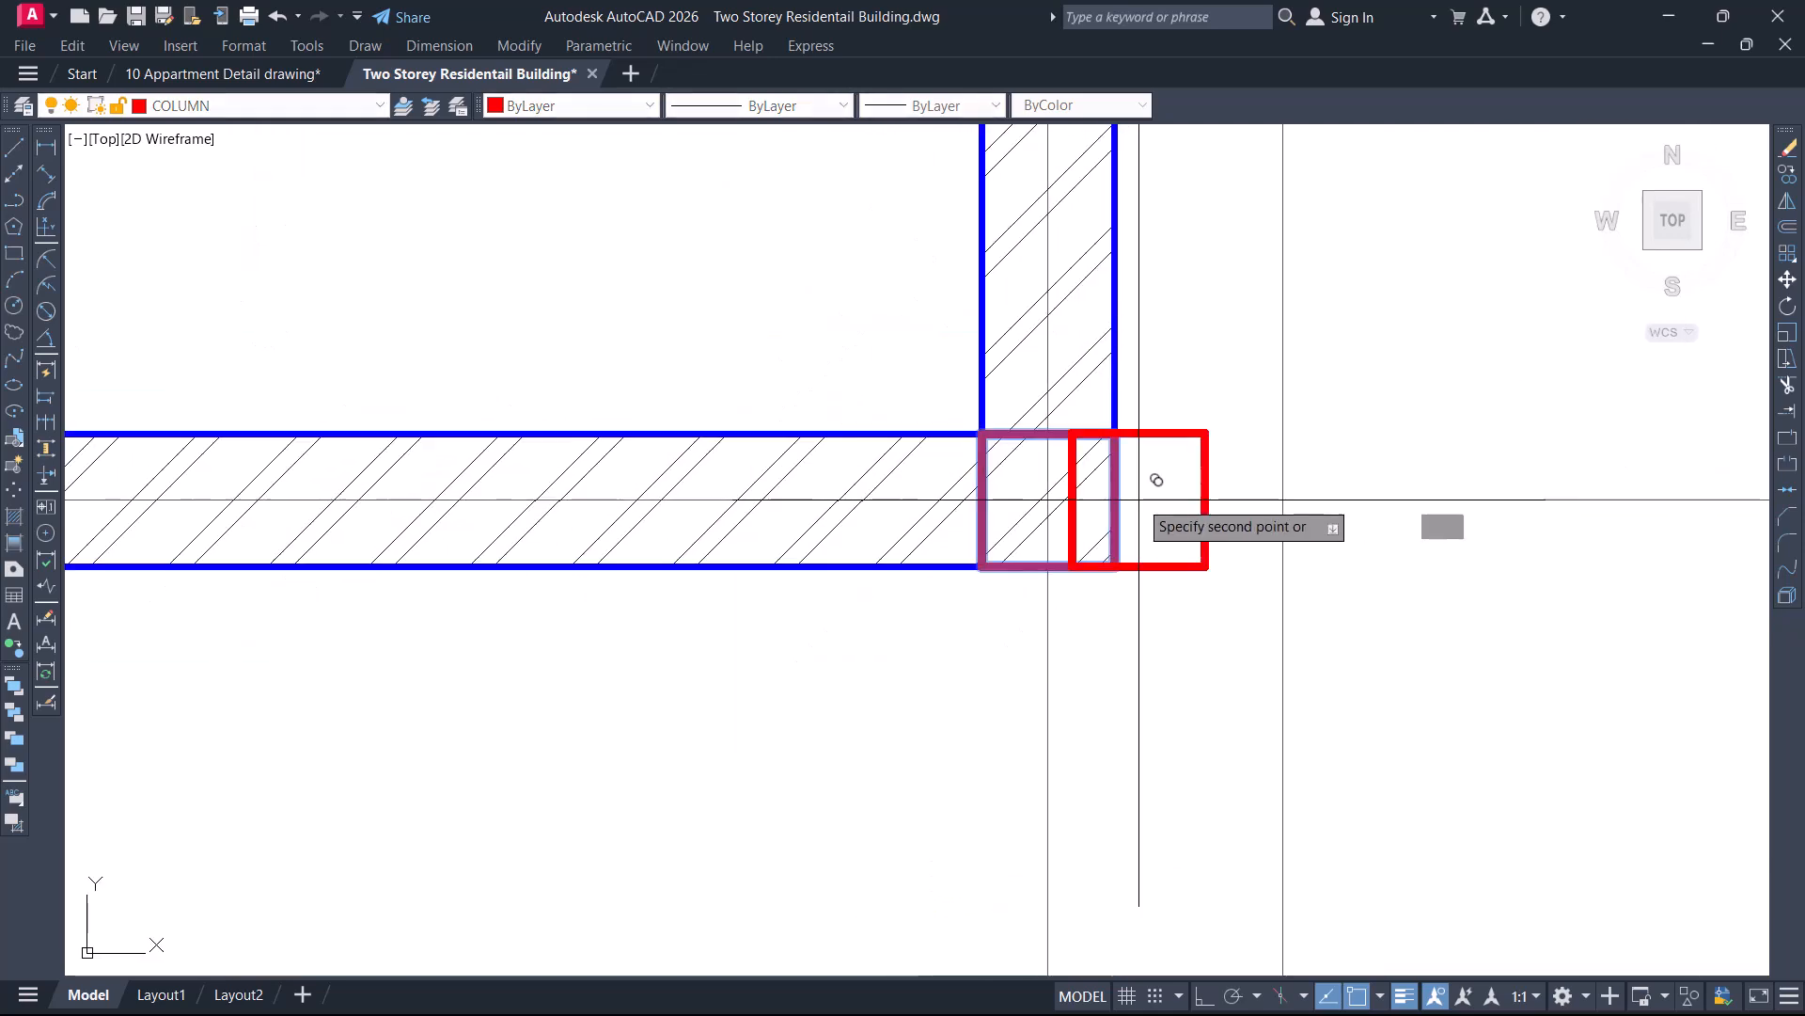
{"action": "scroll", "coordinate": [522, 497], "scroll_direction": "up", "scroll_amount": 4}
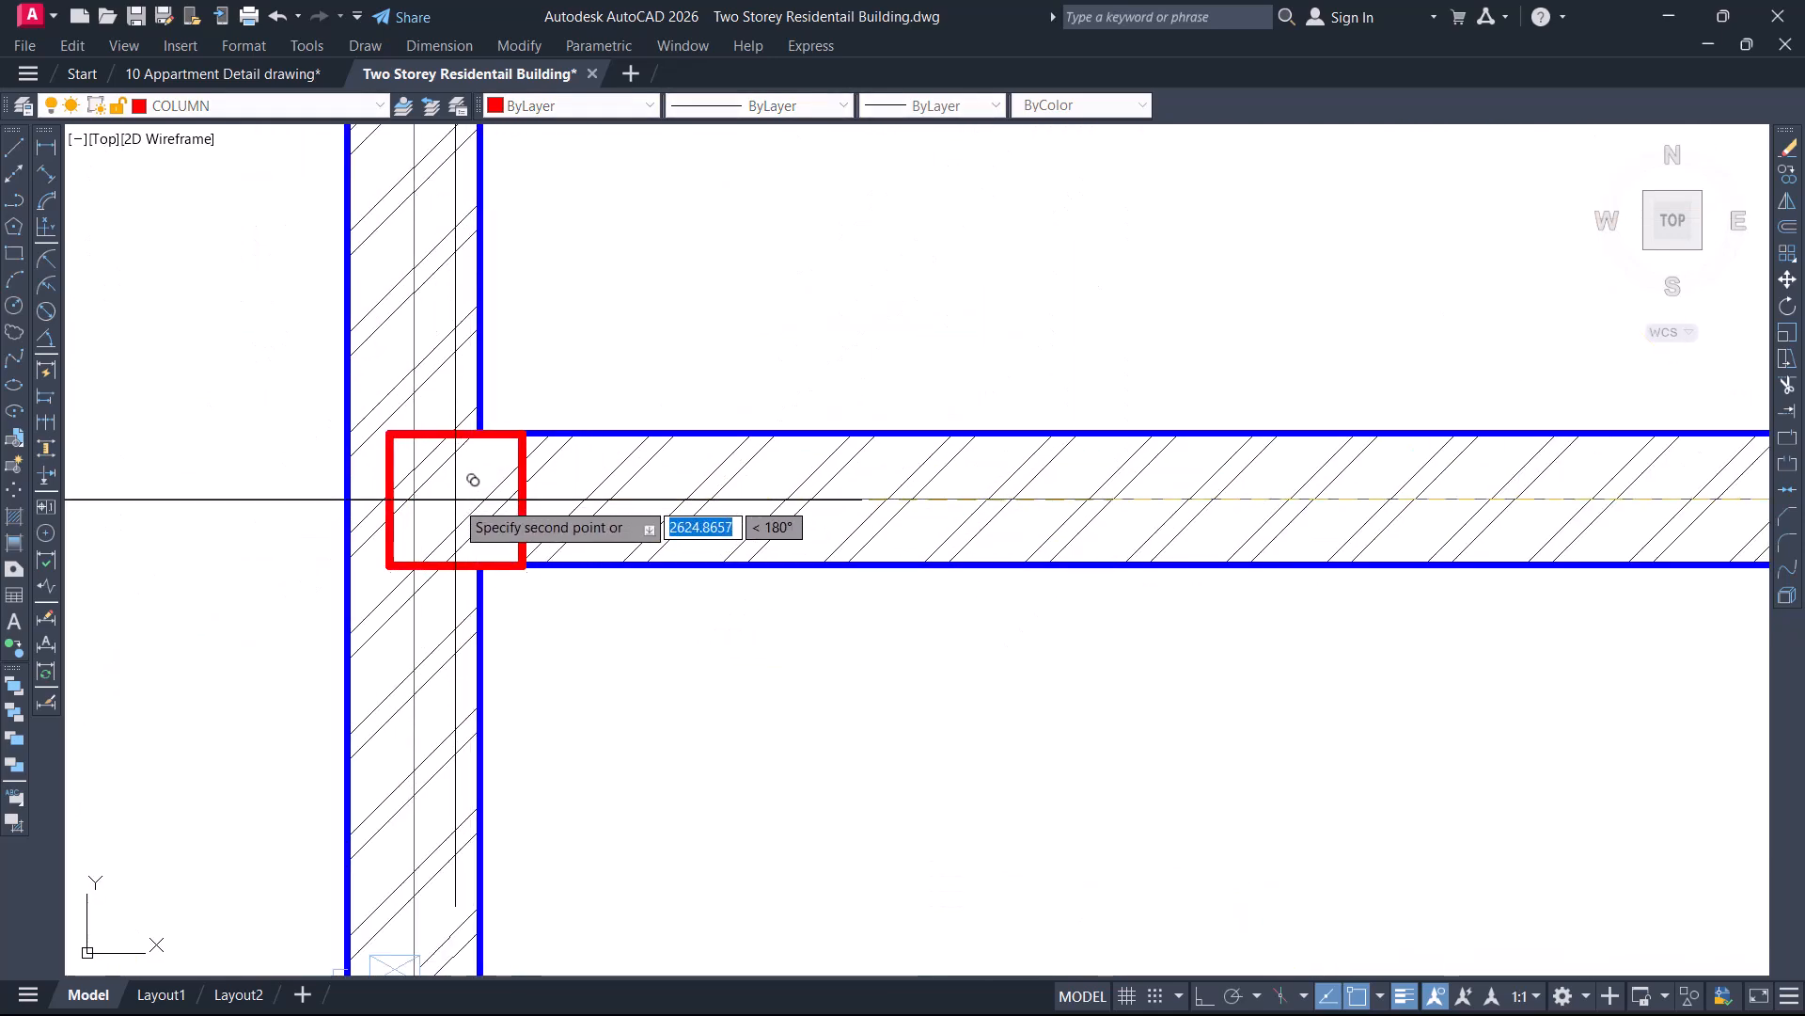
{"action": "scroll", "coordinate": [411, 498], "scroll_direction": "down", "scroll_amount": 6}
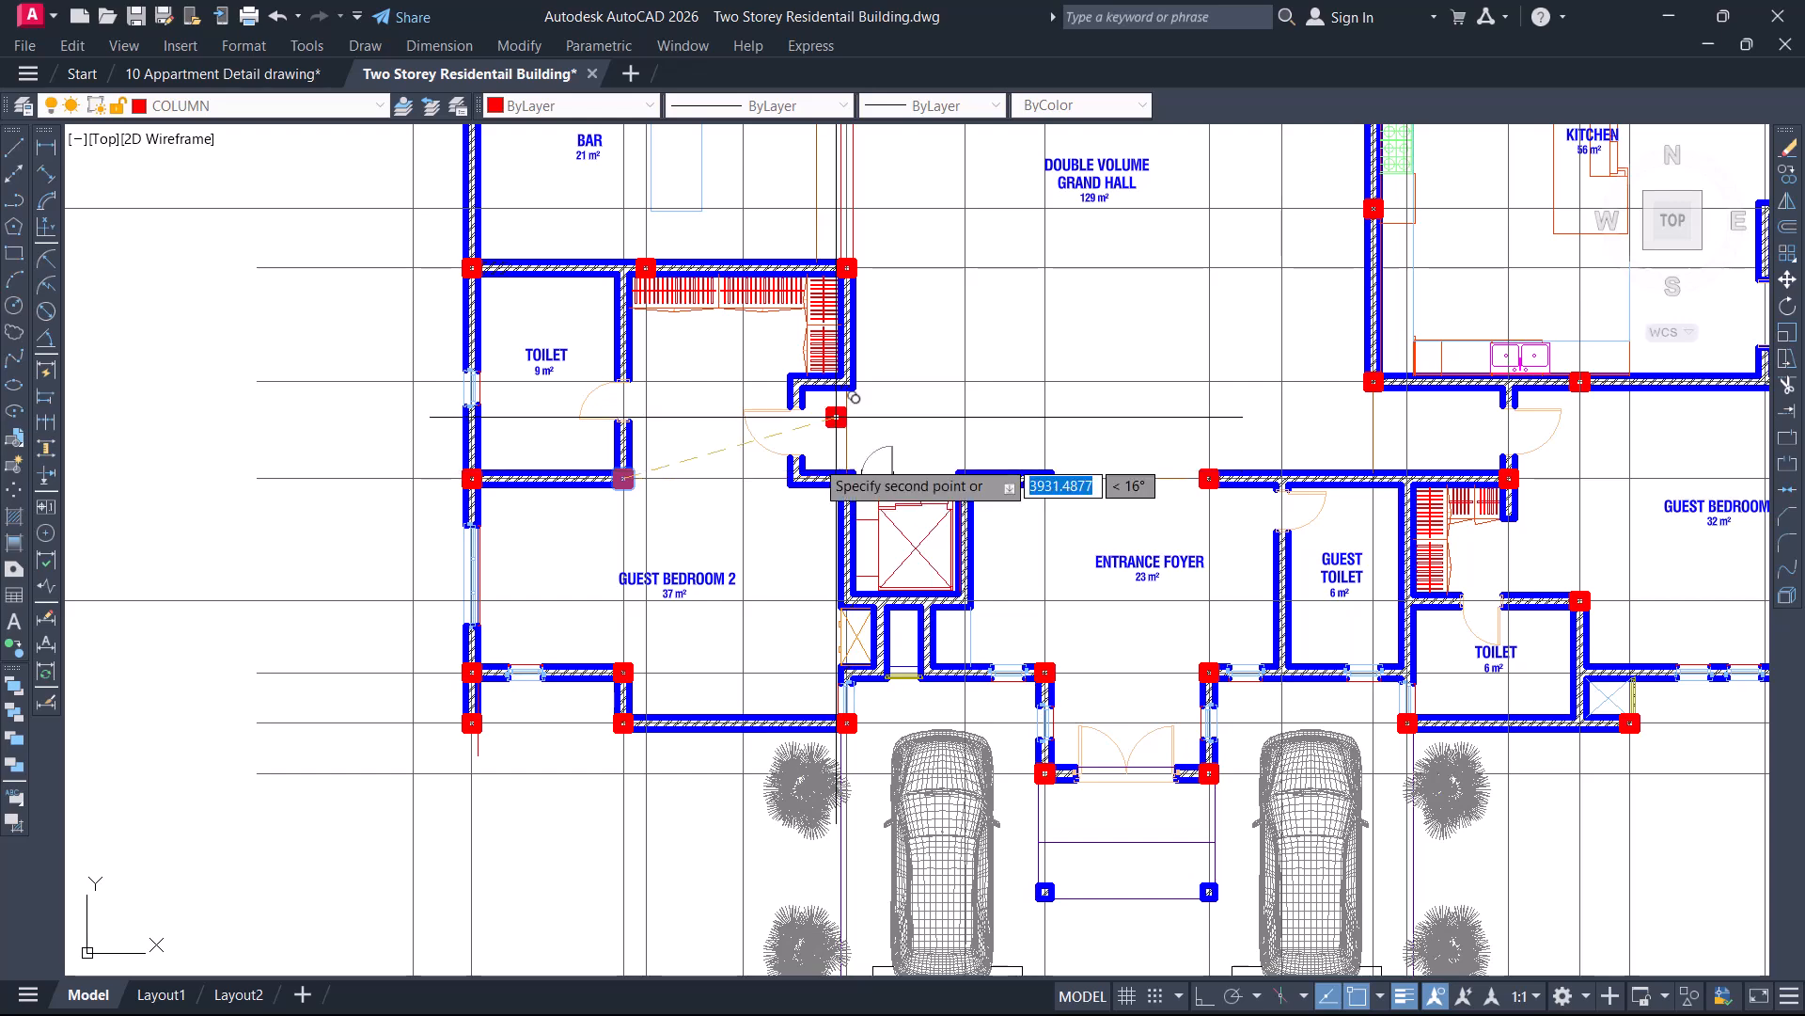
Examine the lift shaft walls between guest bedroom 2 and the entrance foyer and the column layout across the ground floor plan
{"action": "scroll", "coordinate": [843, 473], "scroll_direction": "up", "scroll_amount": 3}
{"action": "left_click", "coordinate": [815, 450]}
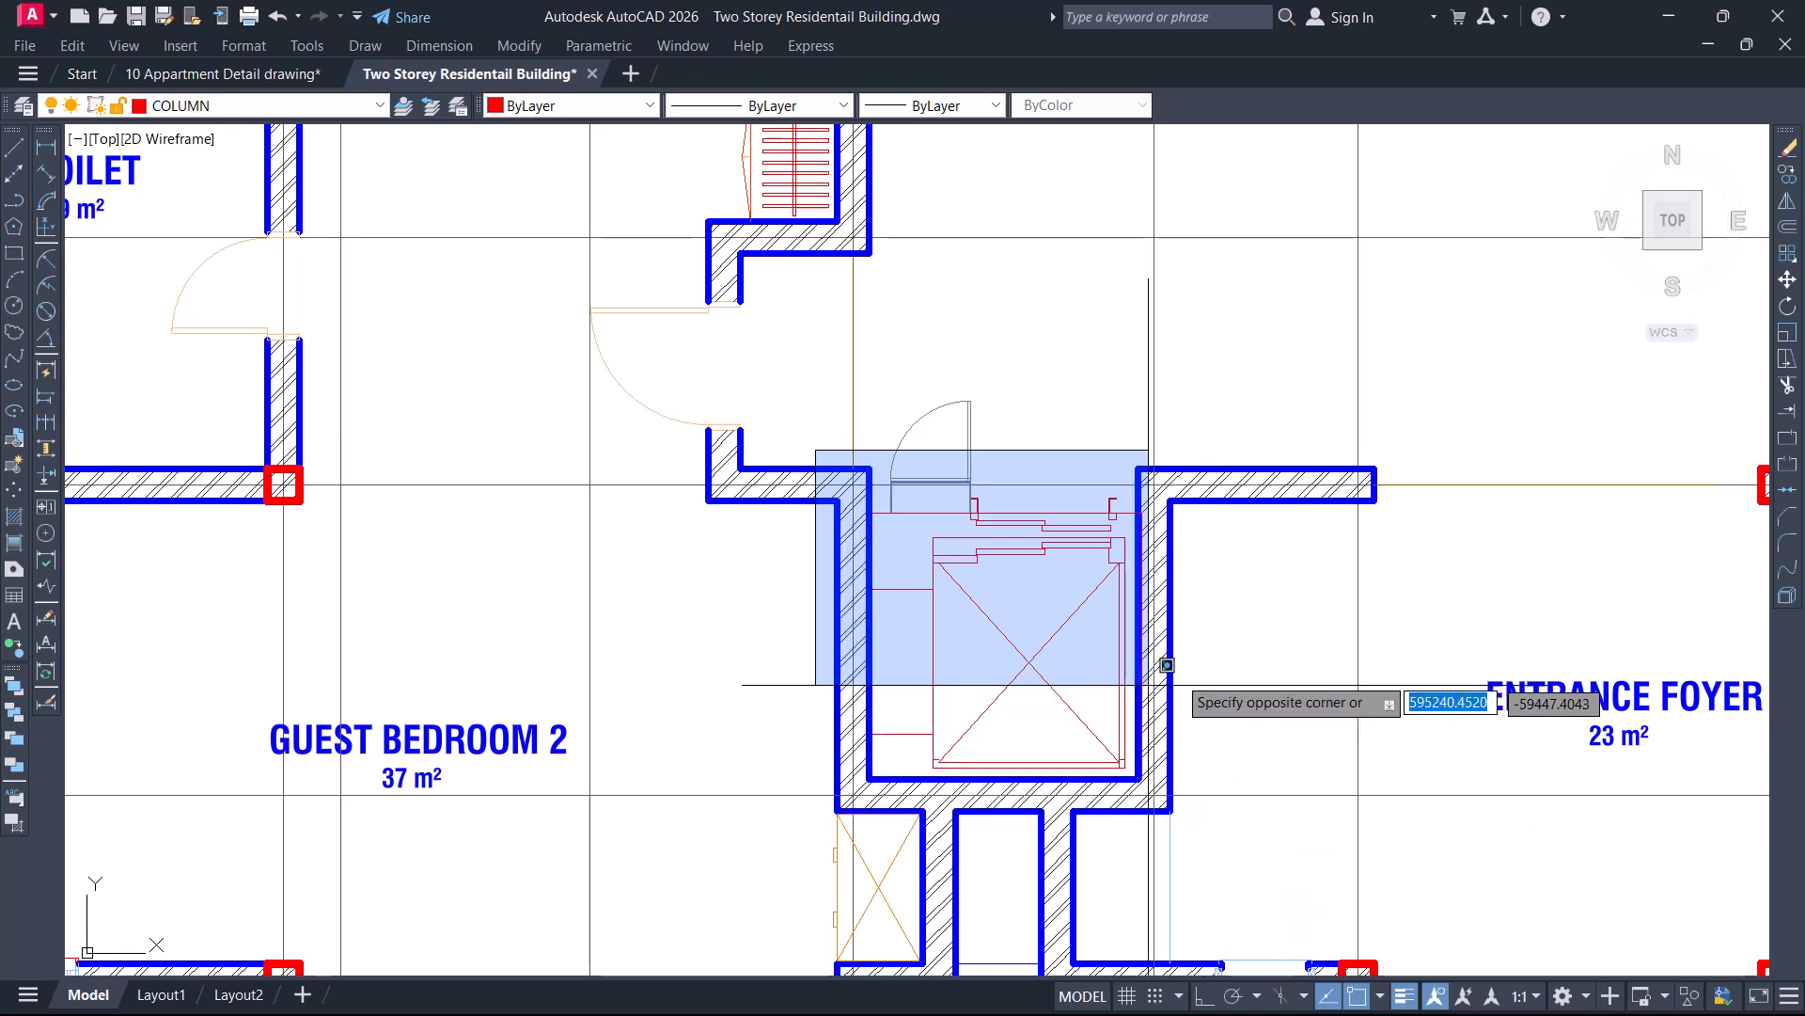
{"action": "left_click", "coordinate": [1148, 685]}
{"action": "middle_click_drag", "start_coordinate": [1033, 531], "coordinate": [954, 479]}
{"action": "middle_click_drag", "start_coordinate": [797, 488], "coordinate": [678, 543]}
{"action": "scroll", "coordinate": [773, 584], "scroll_direction": "down", "scroll_amount": 4}
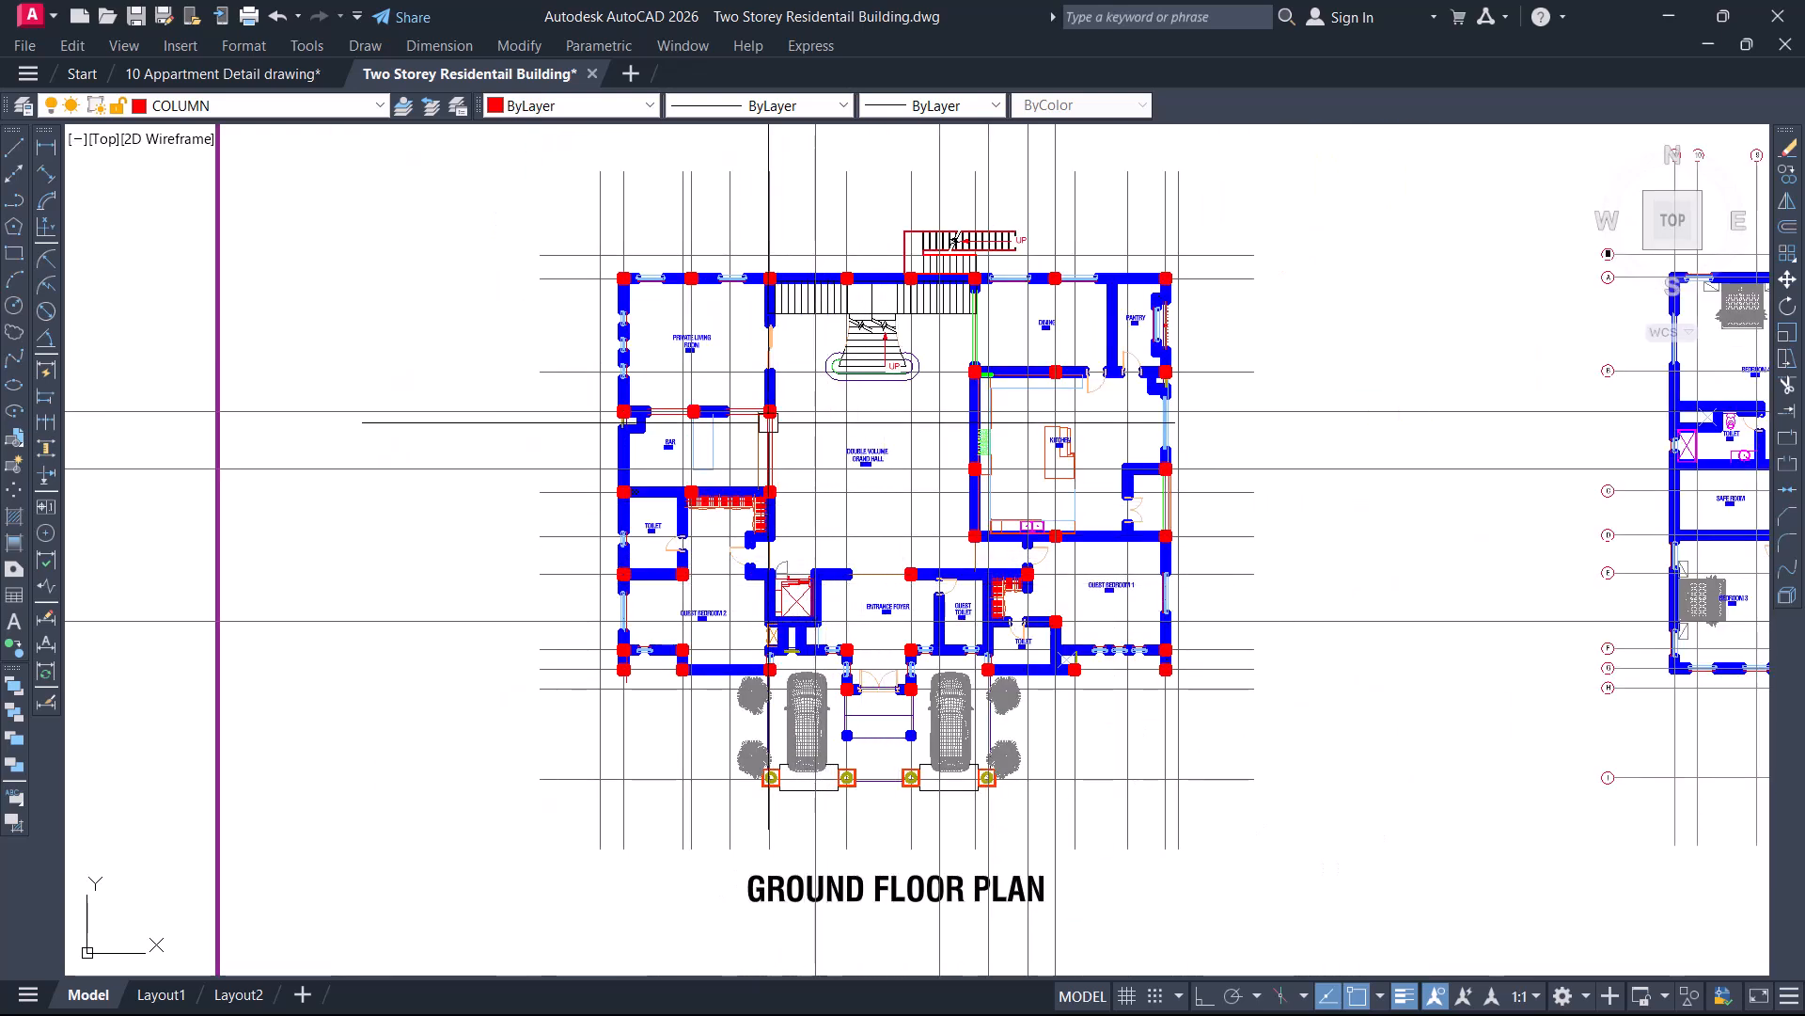
{"action": "scroll", "coordinate": [949, 724], "scroll_direction": "up", "scroll_amount": 2}
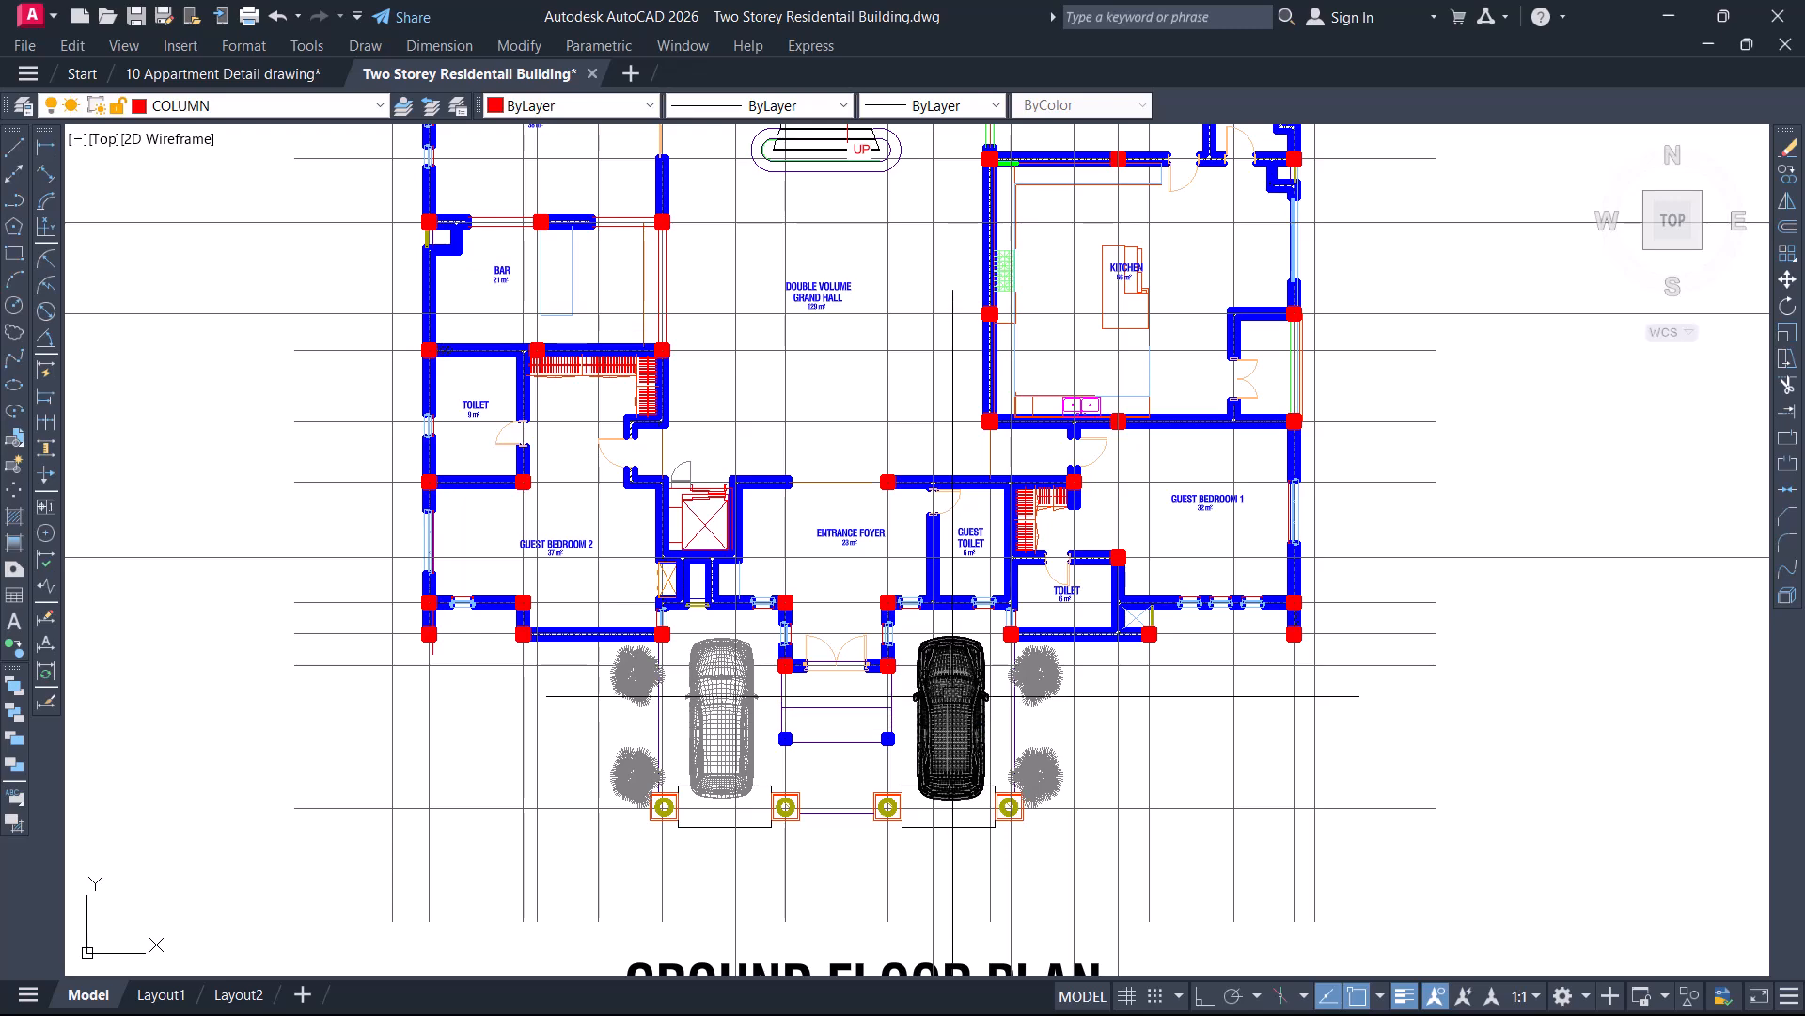
{"action": "scroll", "coordinate": [918, 679], "scroll_direction": "down", "scroll_amount": 2}
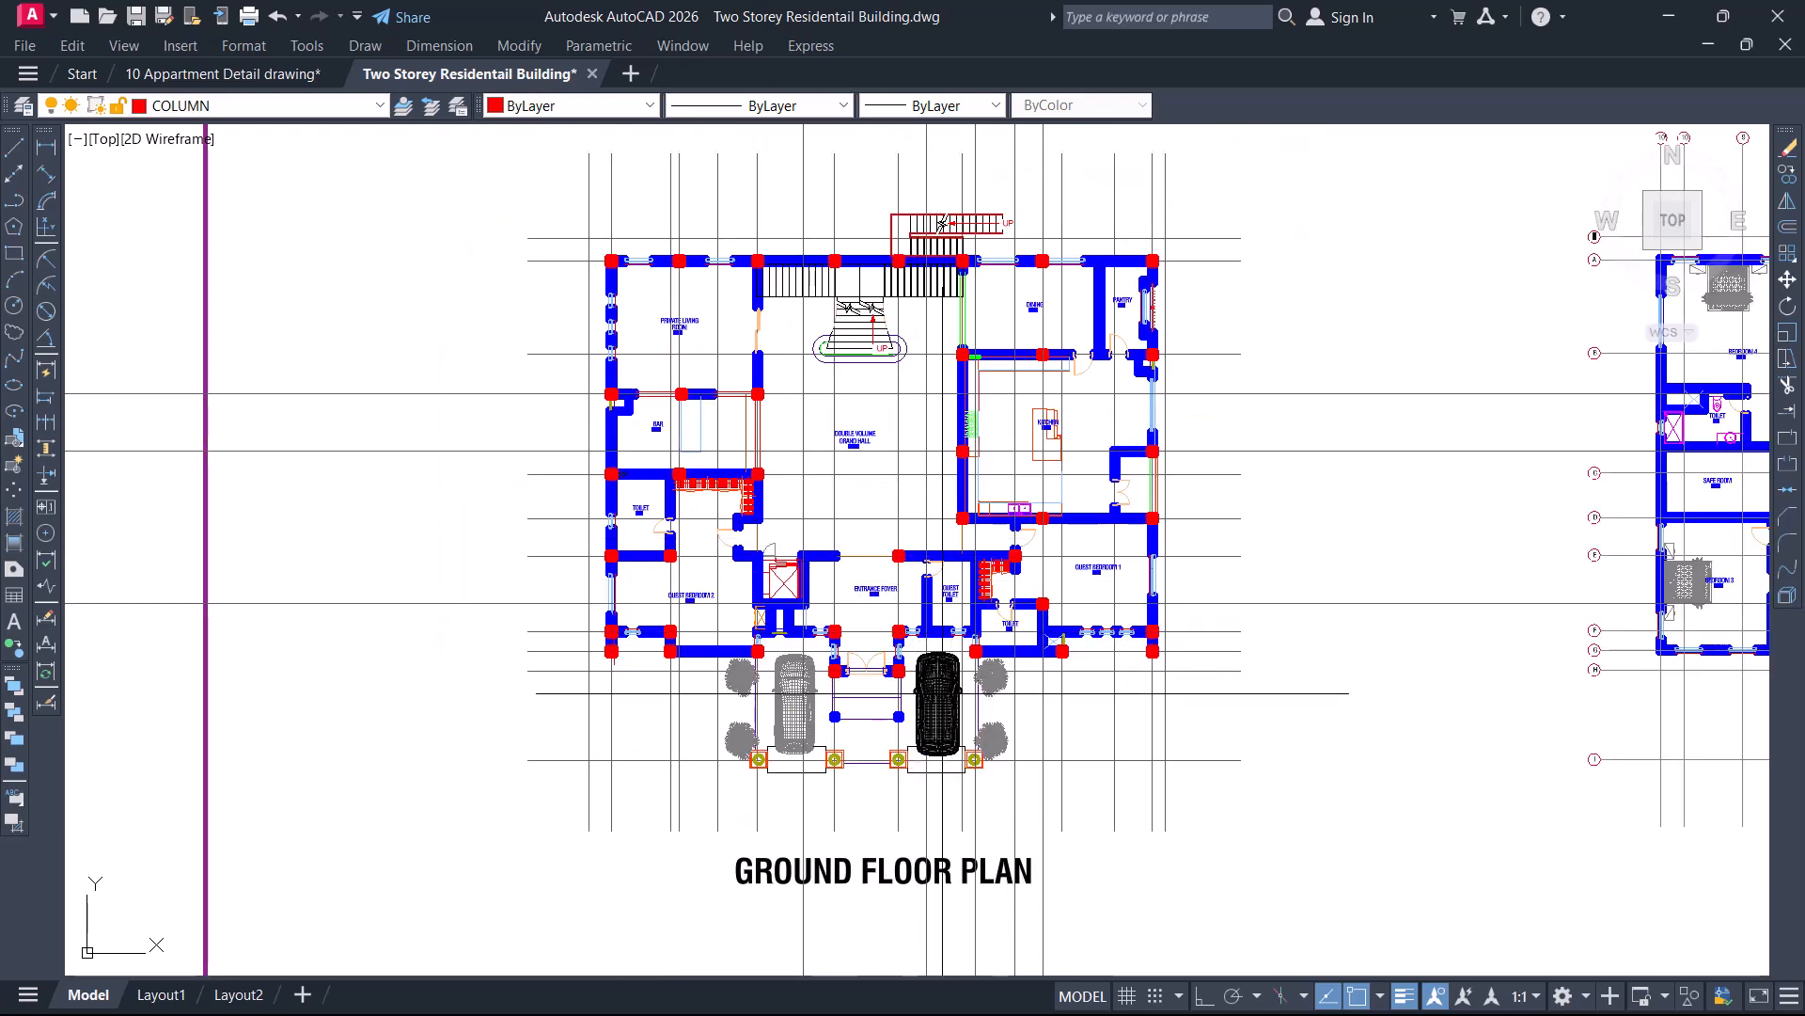
{"action": "scroll", "coordinate": [942, 693], "scroll_direction": "up", "scroll_amount": 2}
{"action": "left_click", "coordinate": [950, 693]}
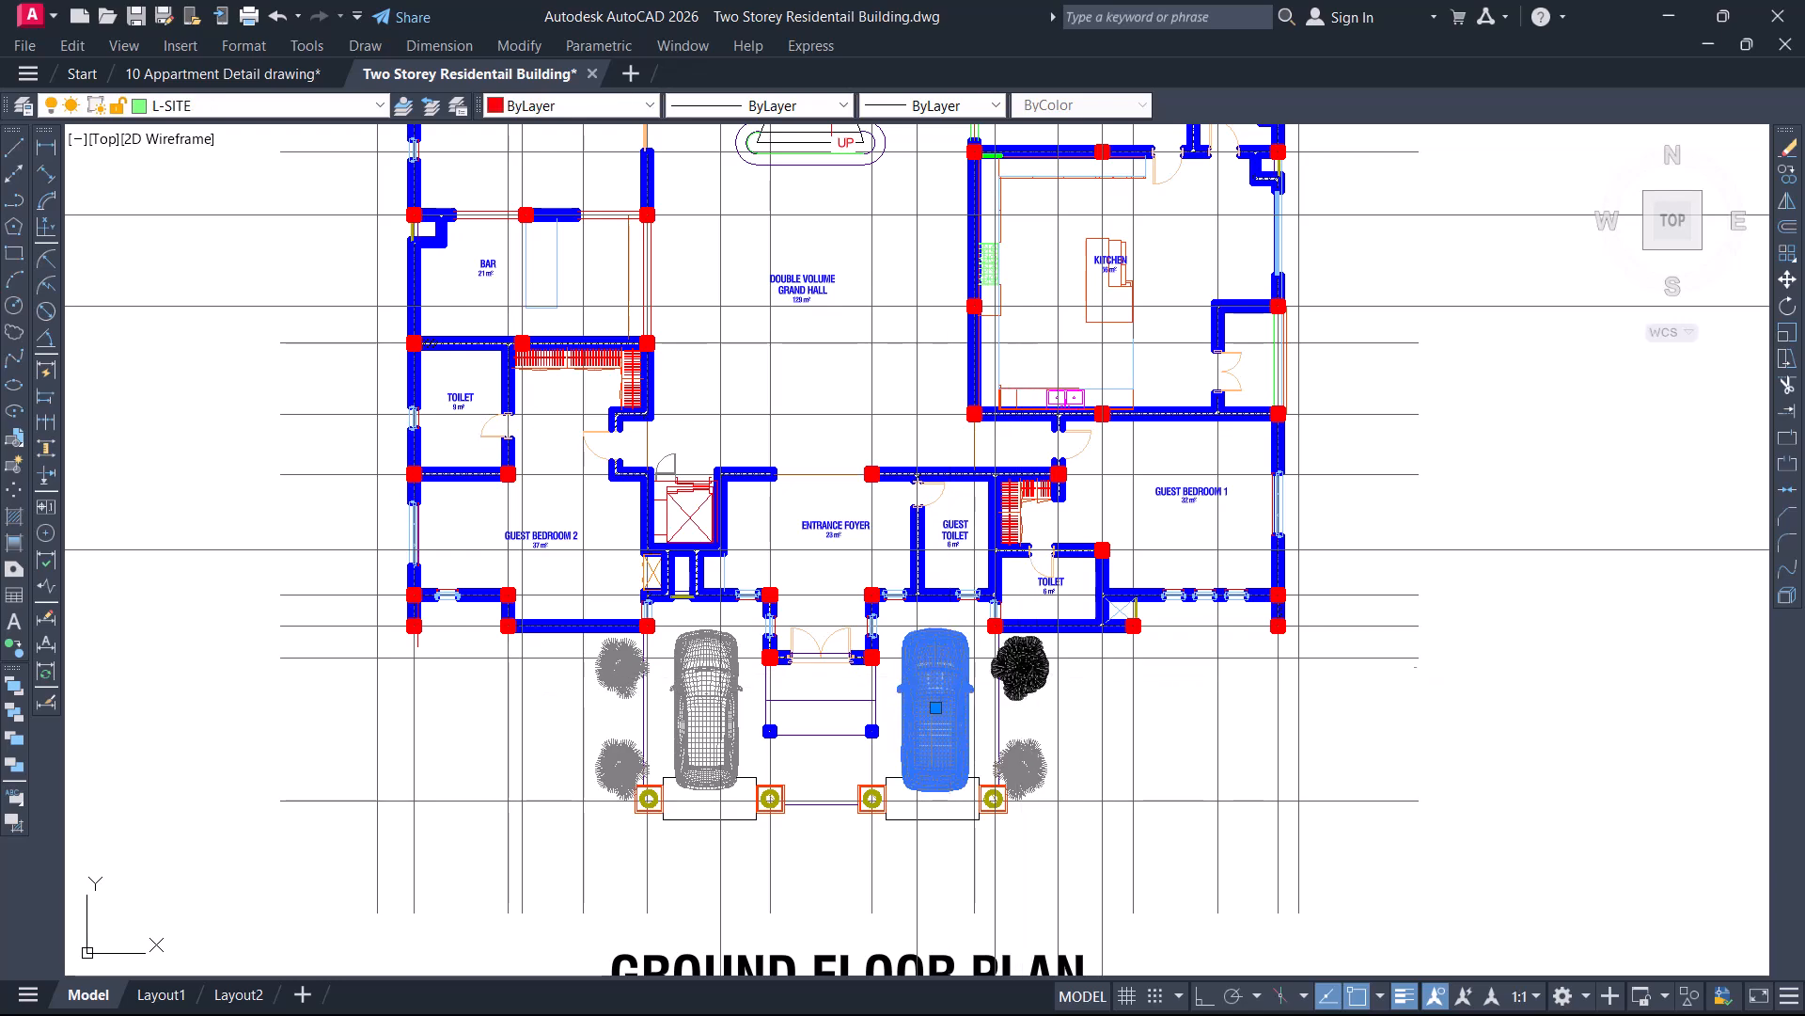
{"action": "key", "text": "Escape"}
Examine the two square supports at the entrance porch in the plan and in Section A1
{"action": "scroll", "coordinate": [851, 724], "scroll_direction": "up", "scroll_amount": 8}
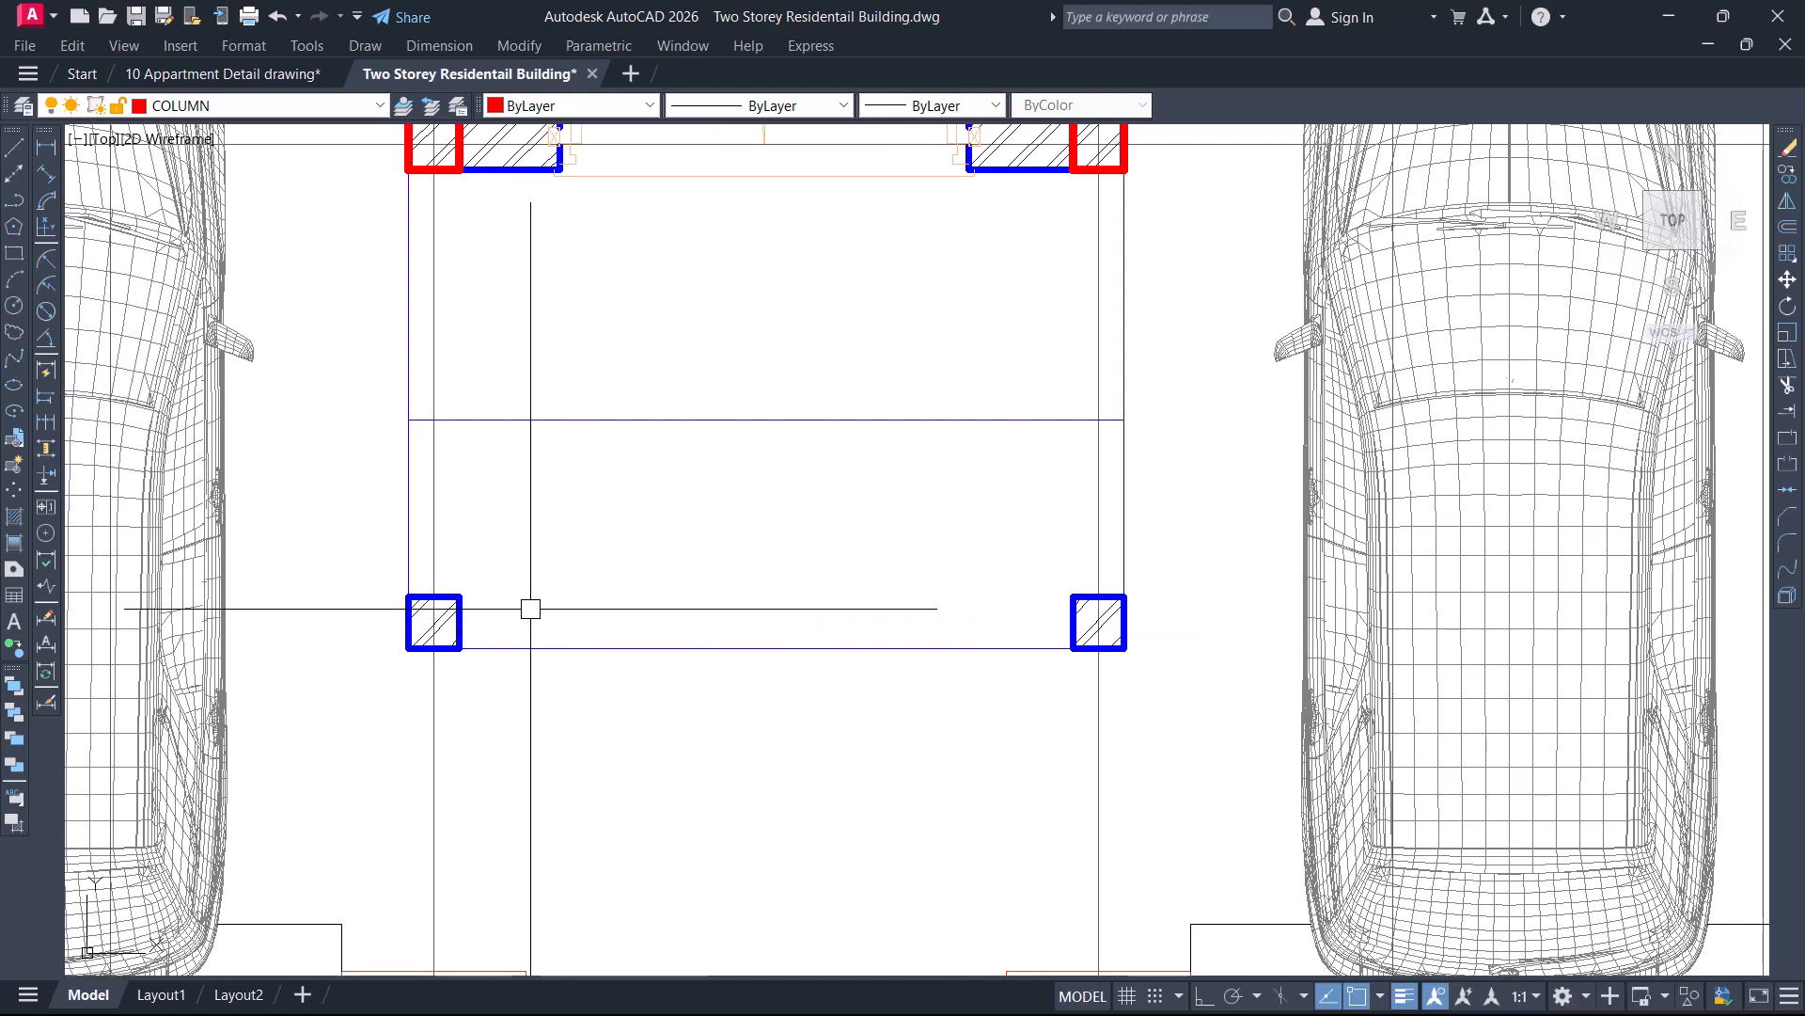
{"action": "scroll", "coordinate": [517, 605], "scroll_direction": "down", "scroll_amount": 15}
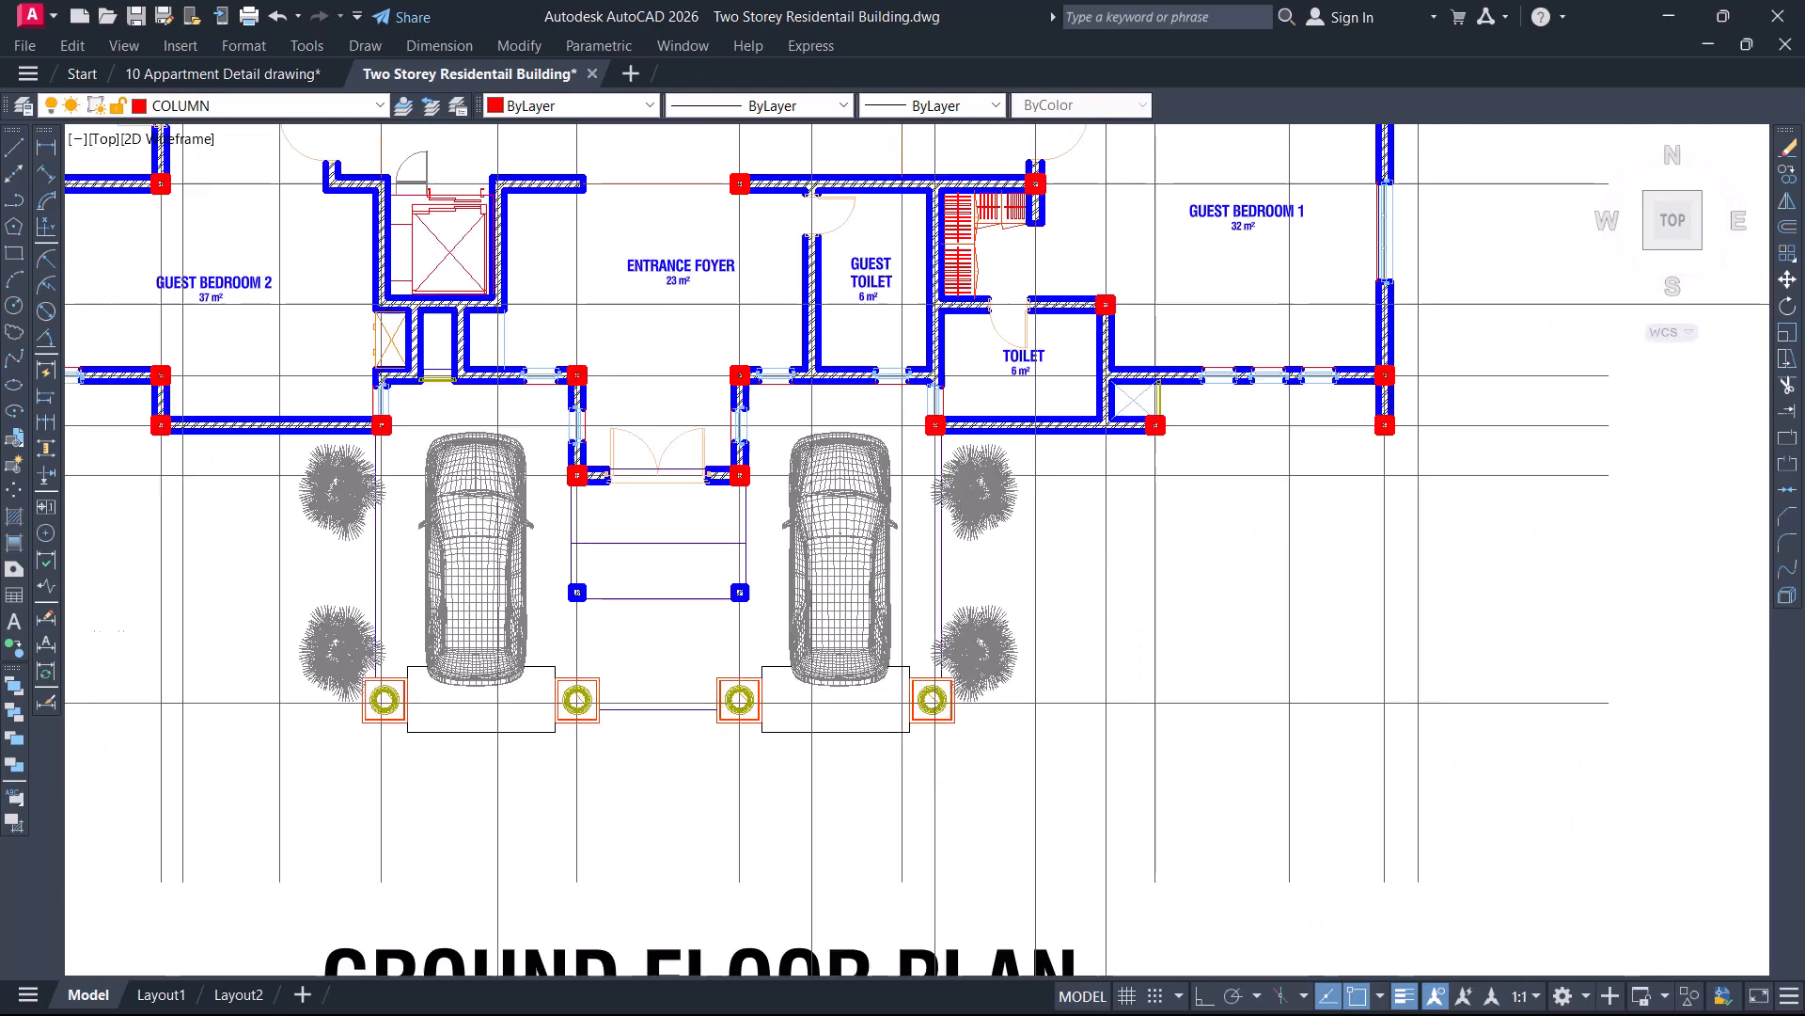
{"action": "middle_click_drag", "start_coordinate": [1046, 605], "coordinate": [1016, 379]}
{"action": "scroll", "coordinate": [750, 695], "scroll_direction": "up", "scroll_amount": 4}
{"action": "scroll", "coordinate": [705, 654], "scroll_direction": "up", "scroll_amount": 2}
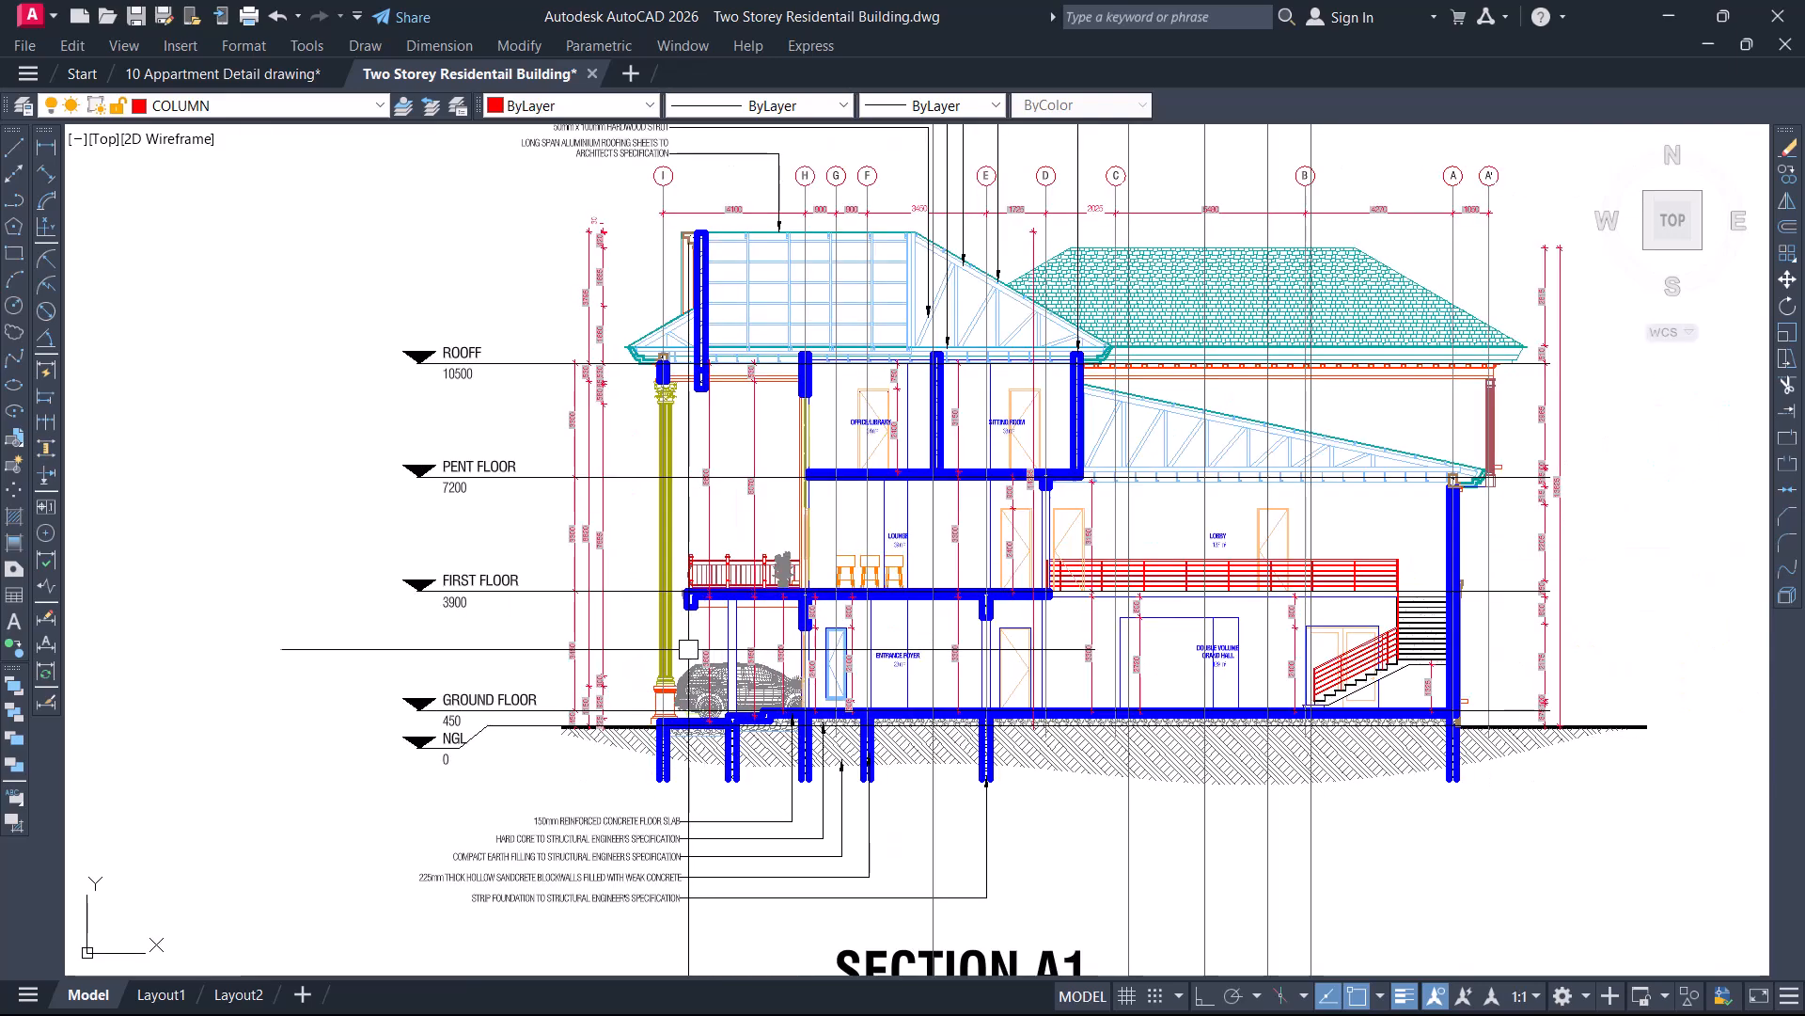
{"action": "scroll", "coordinate": [688, 649], "scroll_direction": "up", "scroll_amount": 4}
{"action": "scroll", "coordinate": [693, 636], "scroll_direction": "down", "scroll_amount": 5}
{"action": "scroll", "coordinate": [714, 630], "scroll_direction": "up", "scroll_amount": 6}
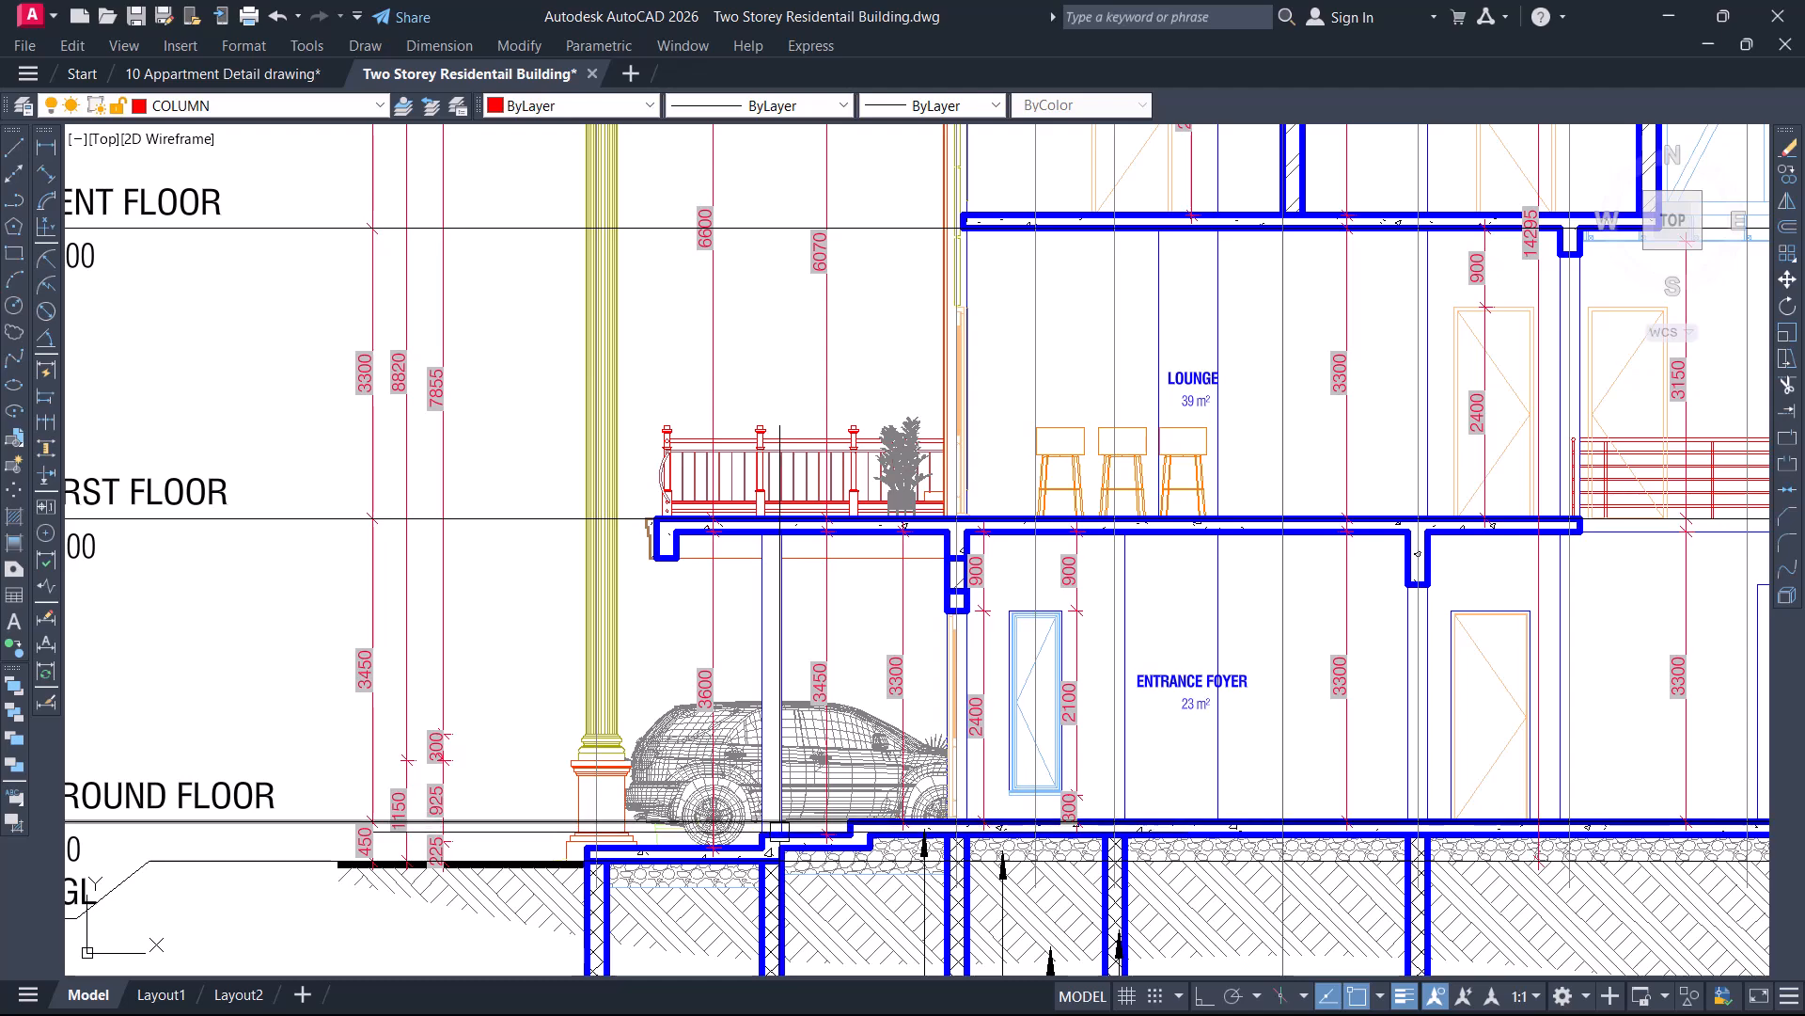
{"action": "scroll", "coordinate": [775, 612], "scroll_direction": "down", "scroll_amount": 2}
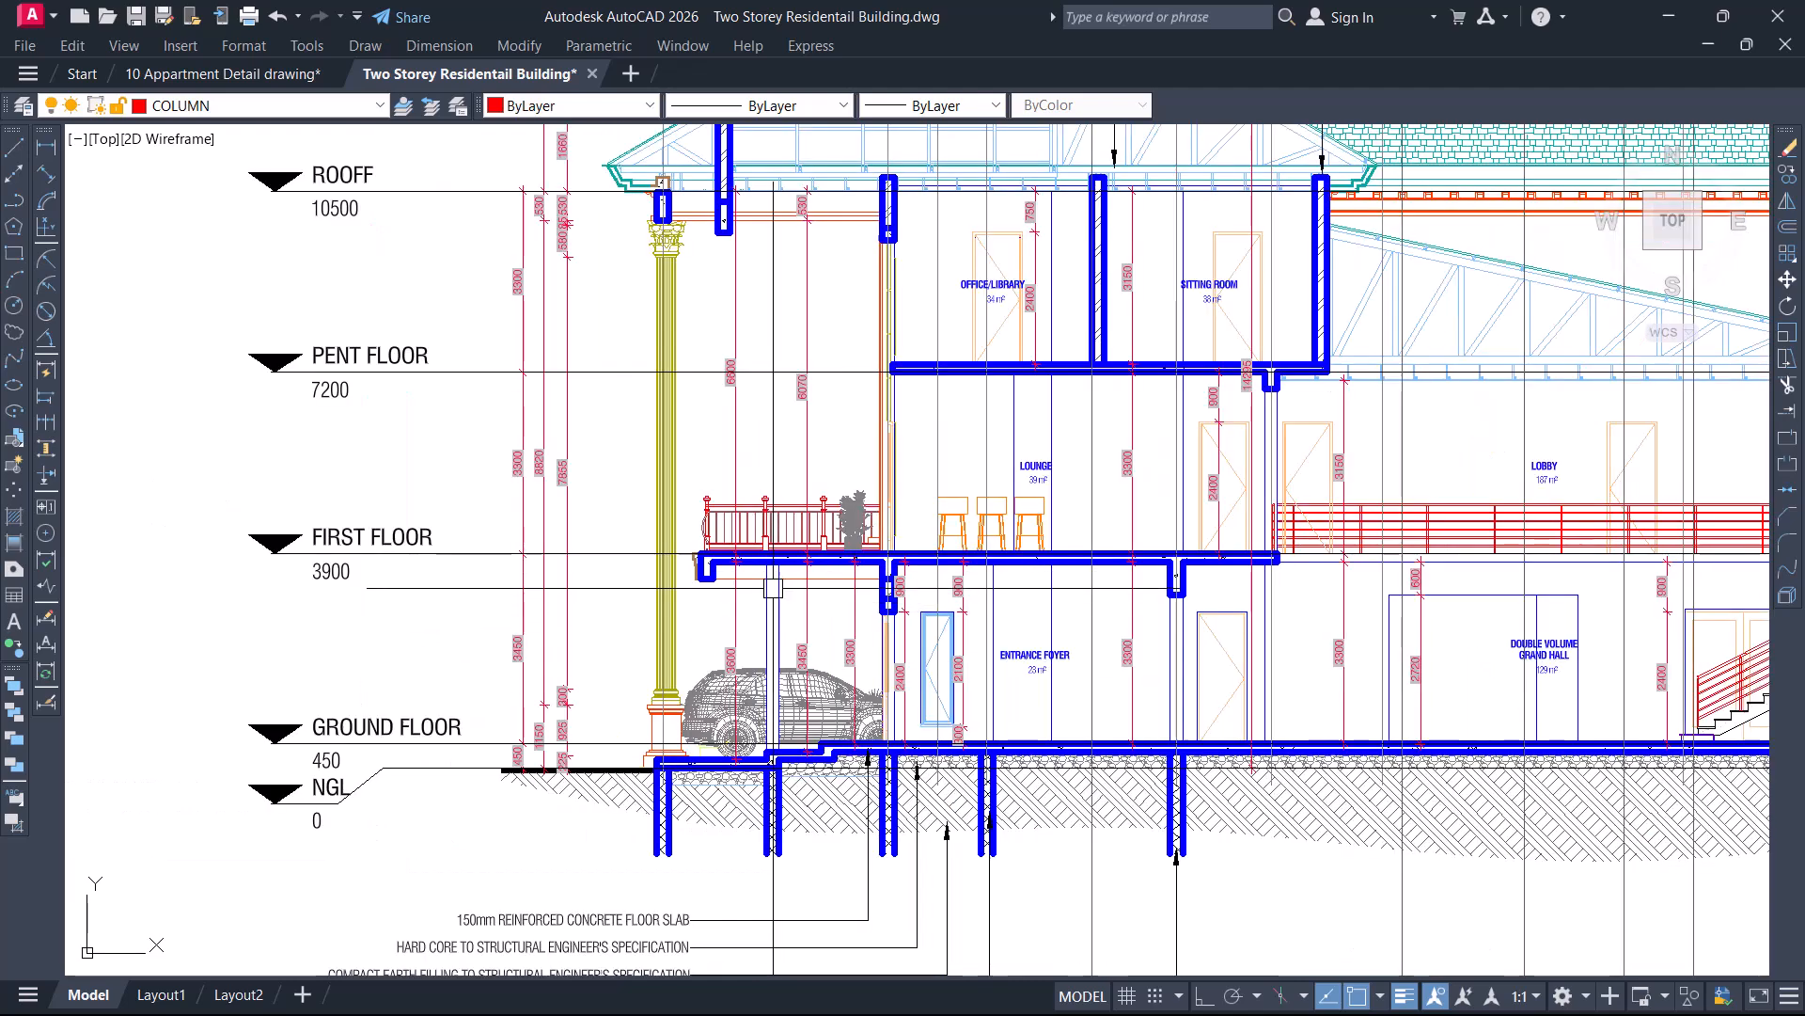
{"action": "scroll", "coordinate": [889, 597], "scroll_direction": "down", "scroll_amount": 6}
{"action": "middle_click_drag", "start_coordinate": [966, 361], "coordinate": [914, 657]}
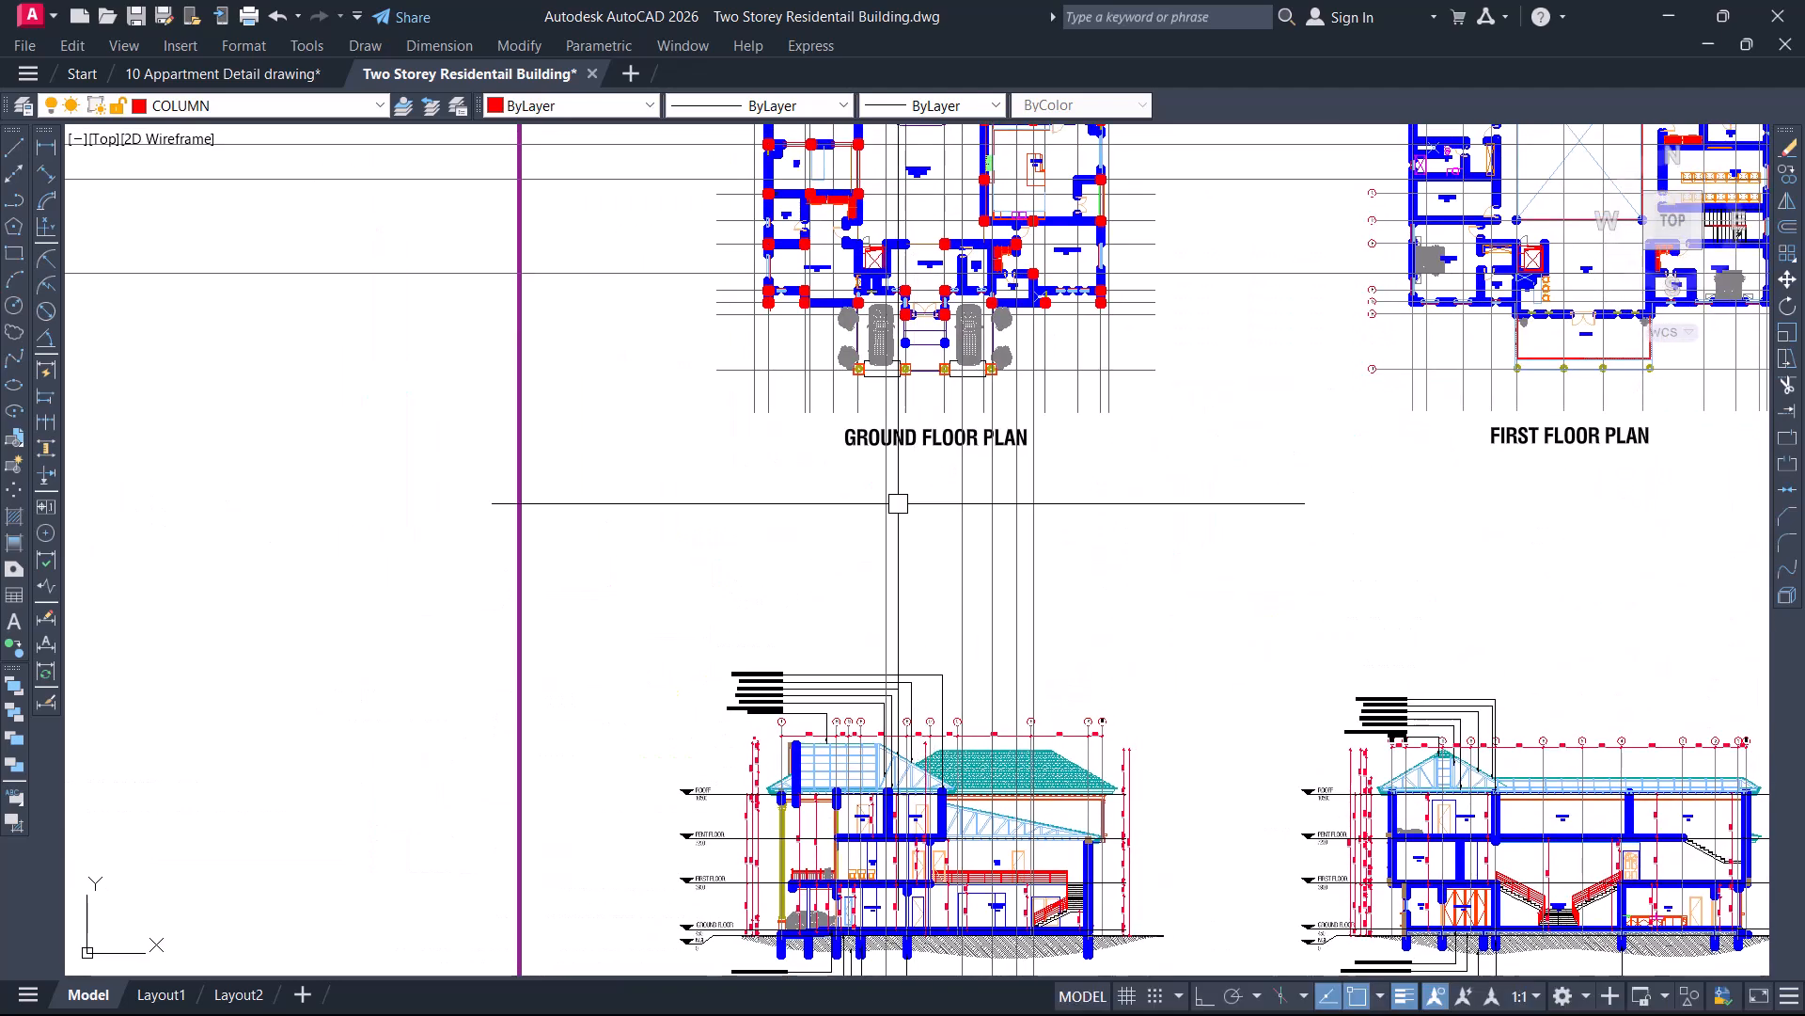
Draw a horizontal construction line through the midpoint of the right-hand front porch support's outer side
{"action": "scroll", "coordinate": [903, 303], "scroll_direction": "up", "scroll_amount": 10}
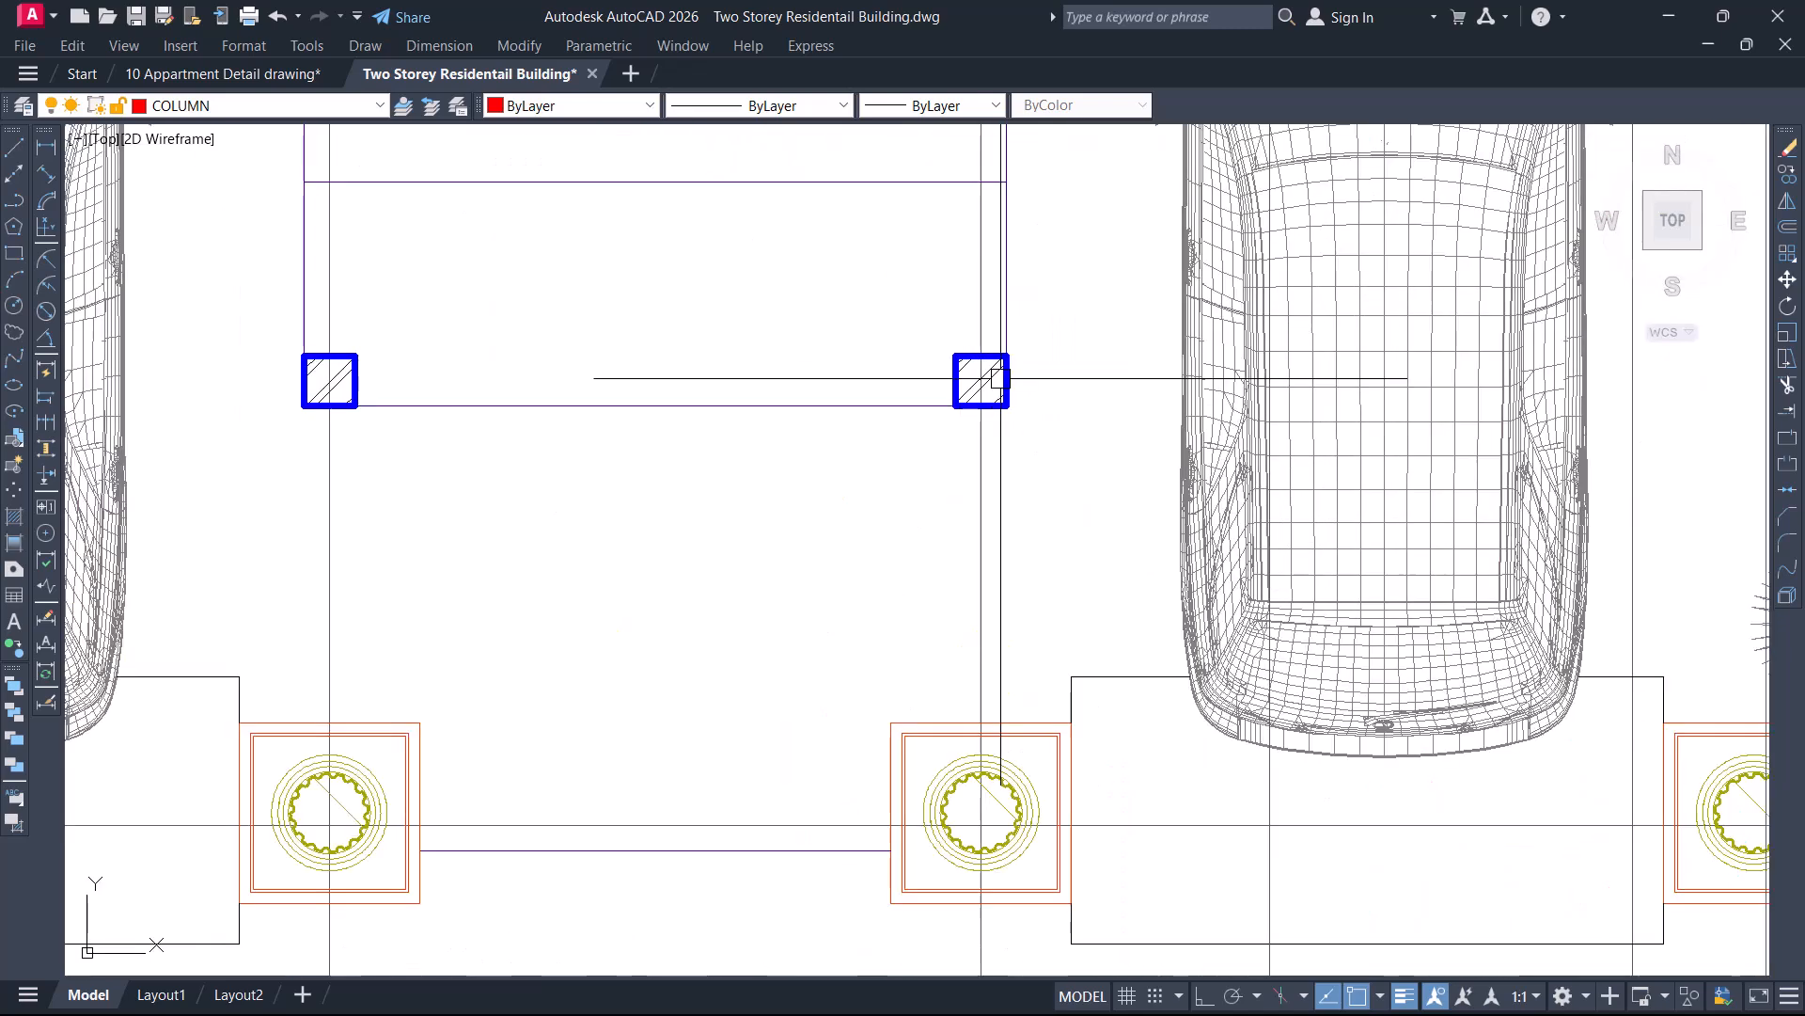
{"action": "middle_click_drag", "start_coordinate": [964, 393], "coordinate": [1011, 483]}
{"action": "type", "text": "xl"}
{"action": "key", "text": "Return"}
{"action": "type", "text": "H"}
{"action": "key", "text": "Return"}
{"action": "scroll", "coordinate": [1025, 470], "scroll_direction": "up", "scroll_amount": 5}
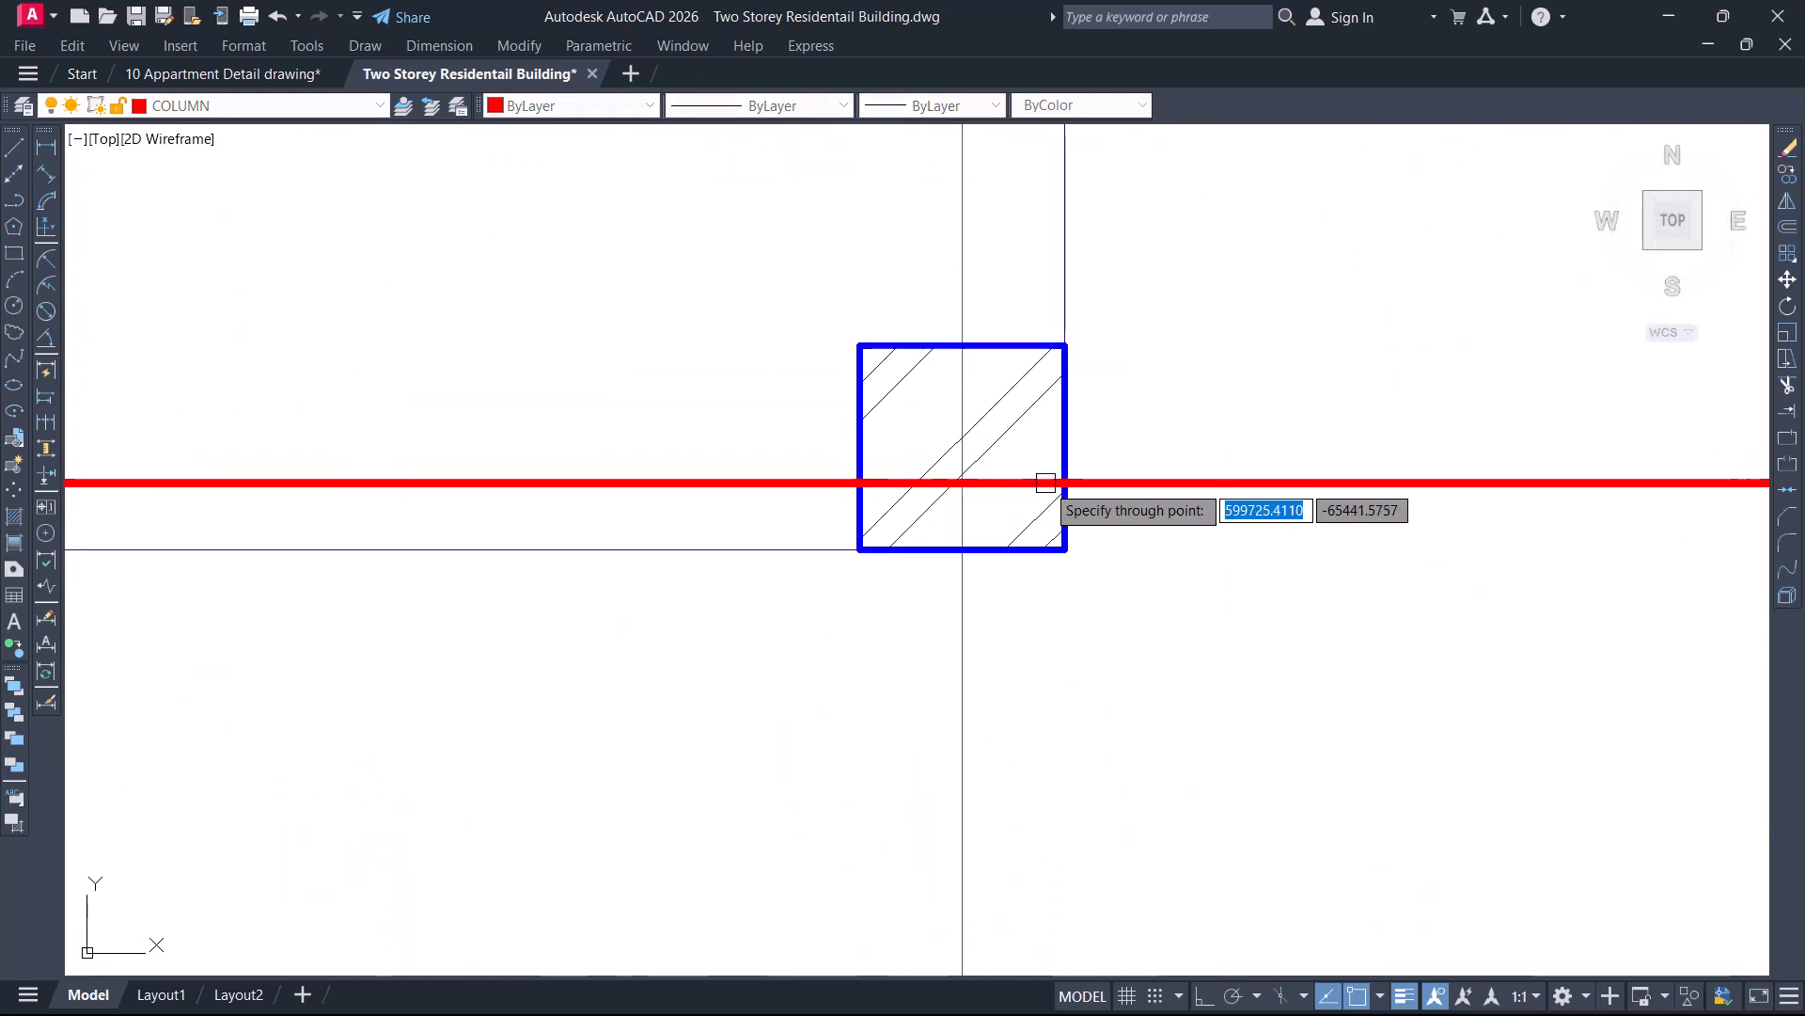
{"action": "left_click", "coordinate": [1076, 425]}
{"action": "key", "text": "Return"}
Match the new horizontal construction line's properties to the vertical grid line through the right-hand porch support
{"action": "type", "text": "M"}
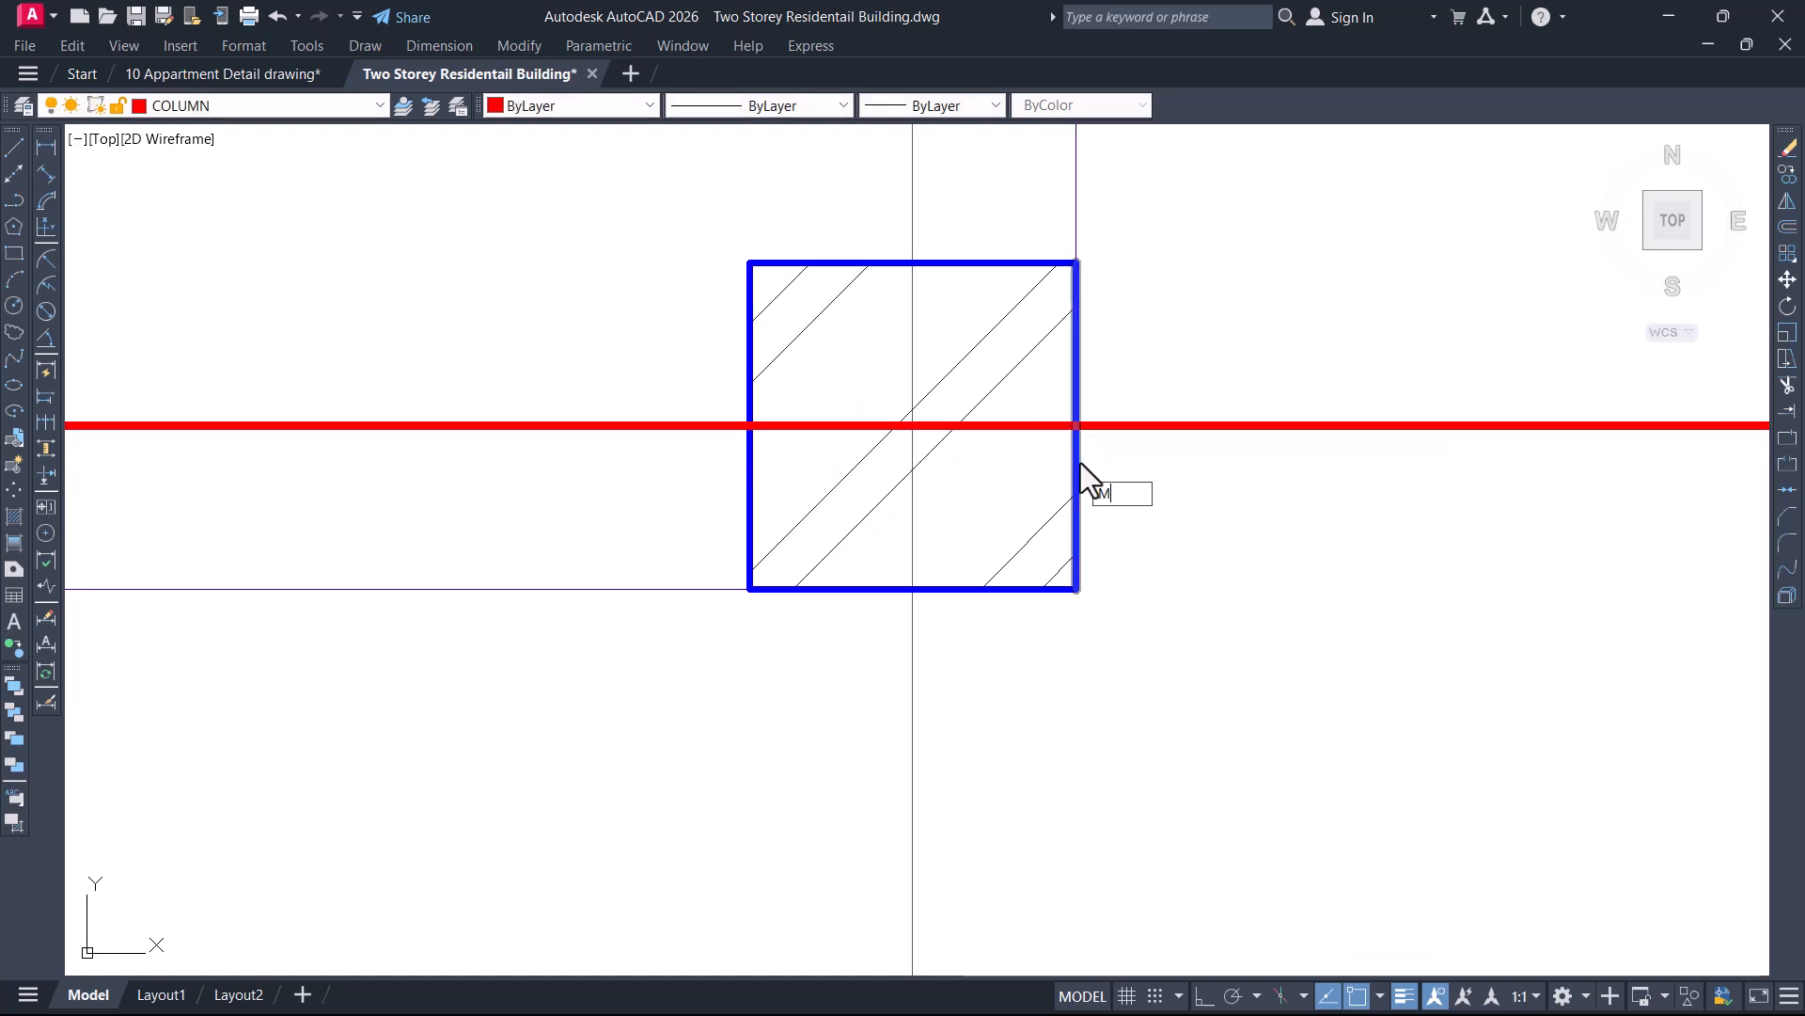
{"action": "left_click", "coordinate": [916, 548]}
{"action": "left_click", "coordinate": [1232, 425]}
{"action": "scroll", "coordinate": [1166, 514], "scroll_direction": "down", "scroll_amount": 2}
Draw a column rectangle over the right-hand front porch support, from its upper-left to its lower-right corner
{"action": "scroll", "coordinate": [1151, 493], "scroll_direction": "down", "scroll_amount": 3}
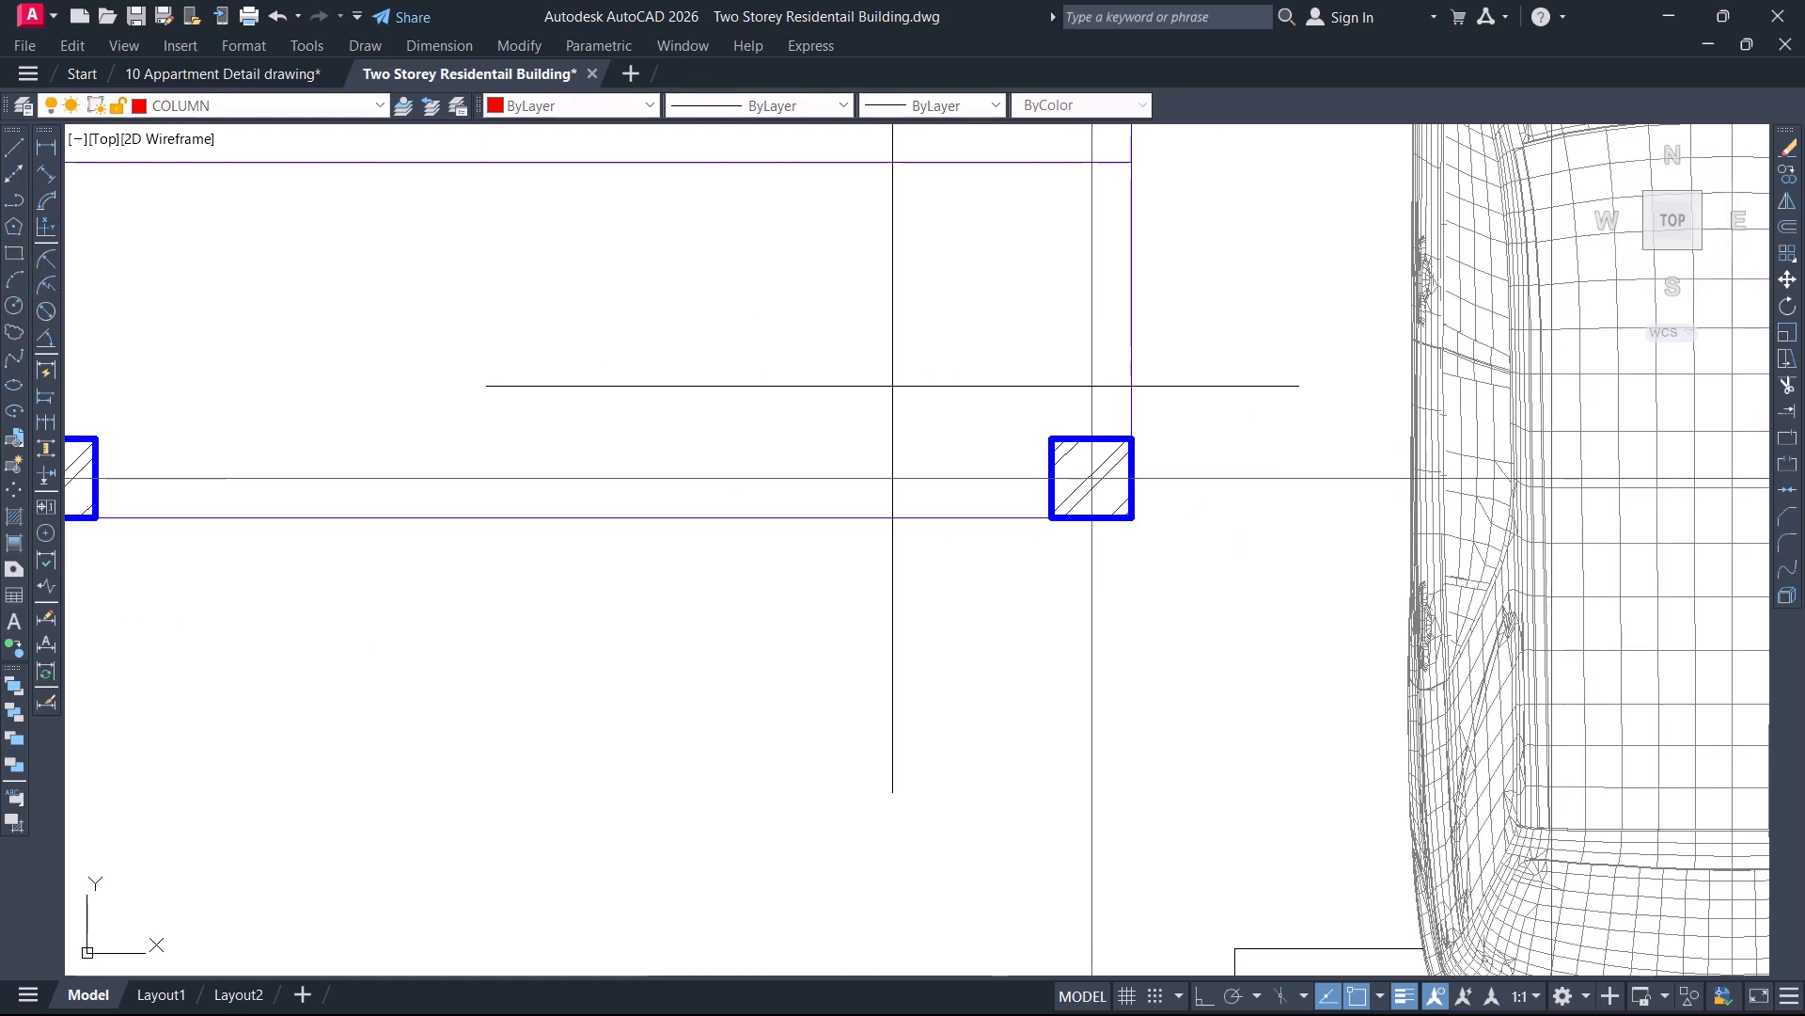
{"action": "scroll", "coordinate": [1094, 460], "scroll_direction": "up", "scroll_amount": 4}
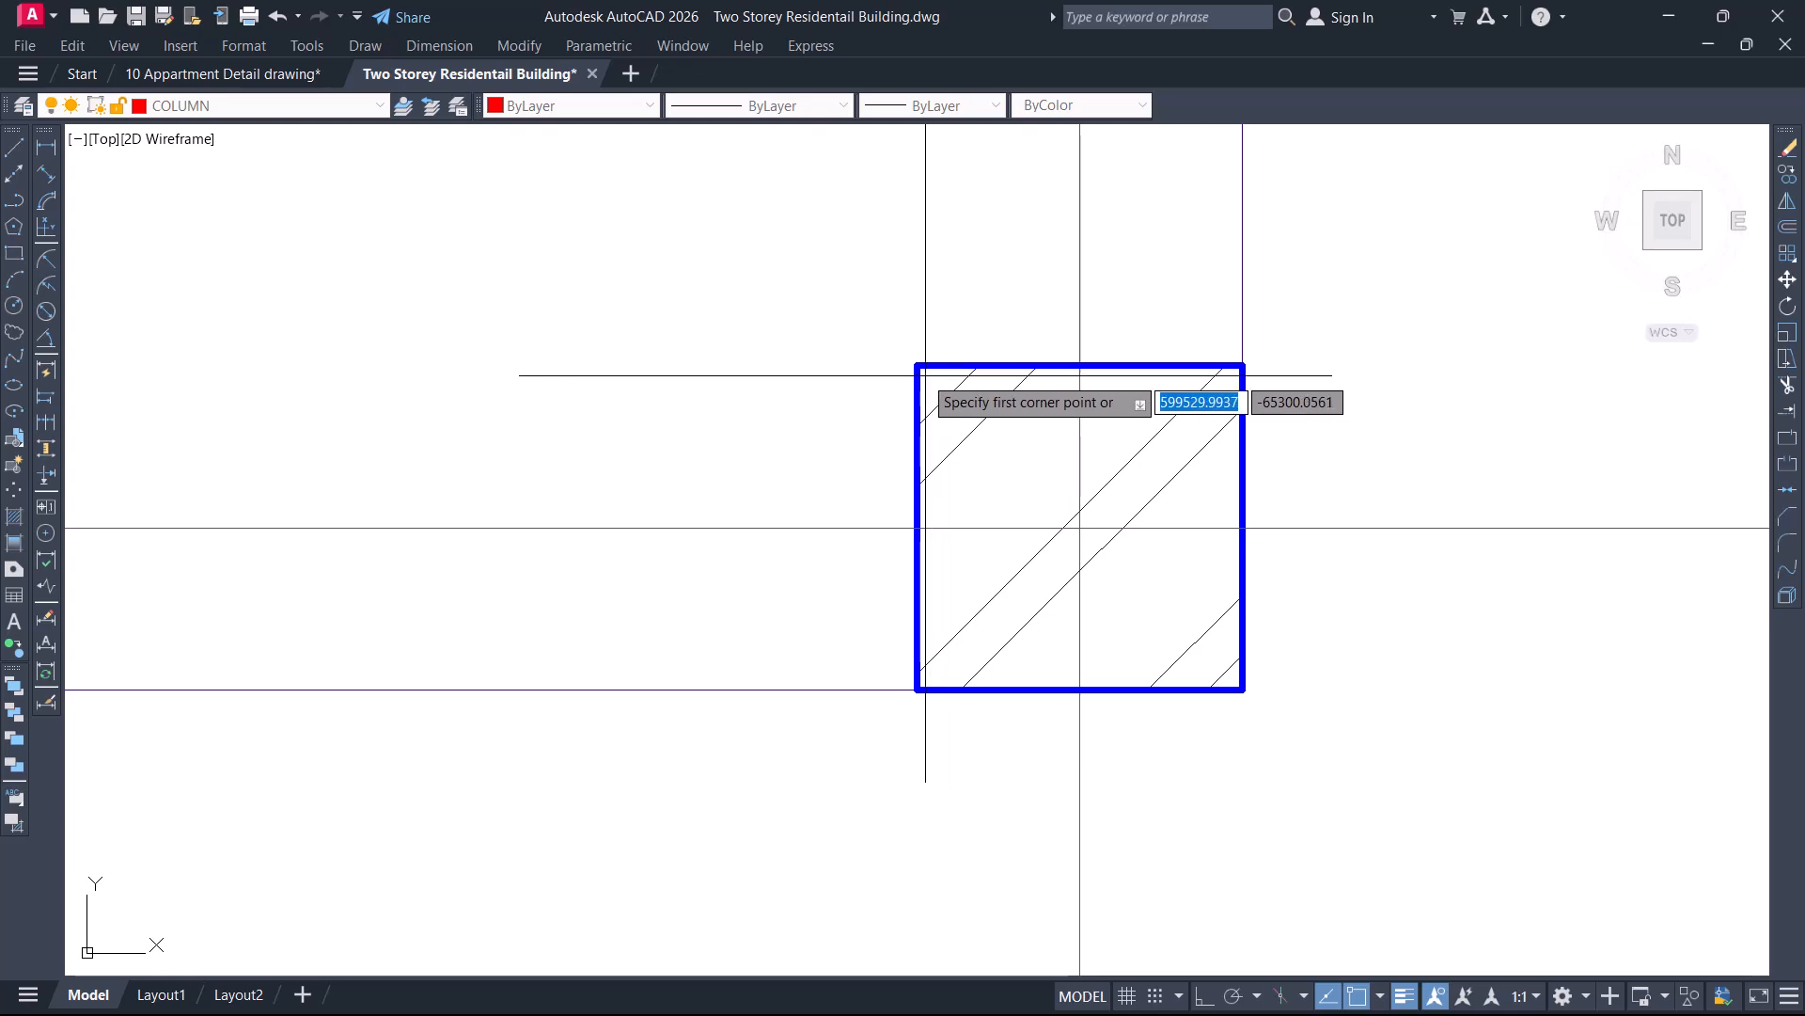
{"action": "left_click", "coordinate": [917, 365]}
{"action": "scroll", "coordinate": [1160, 578], "scroll_direction": "up", "scroll_amount": 5}
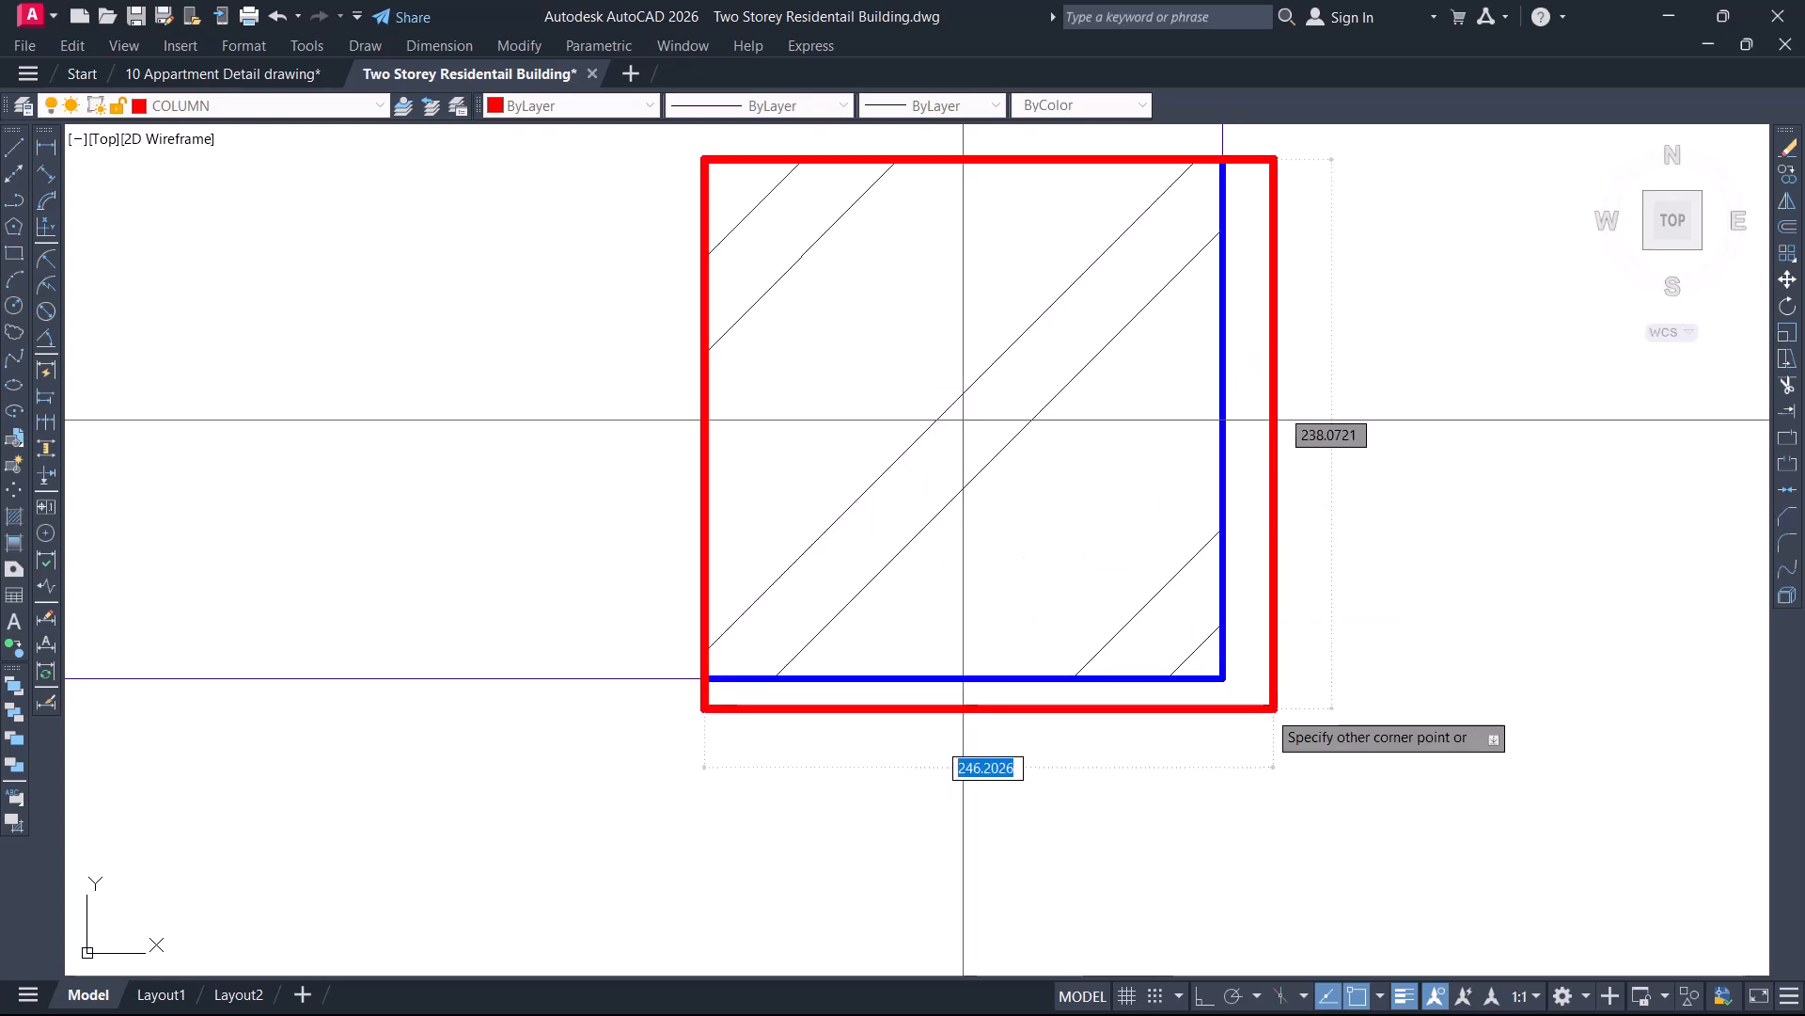
{"action": "left_click", "coordinate": [1213, 672]}
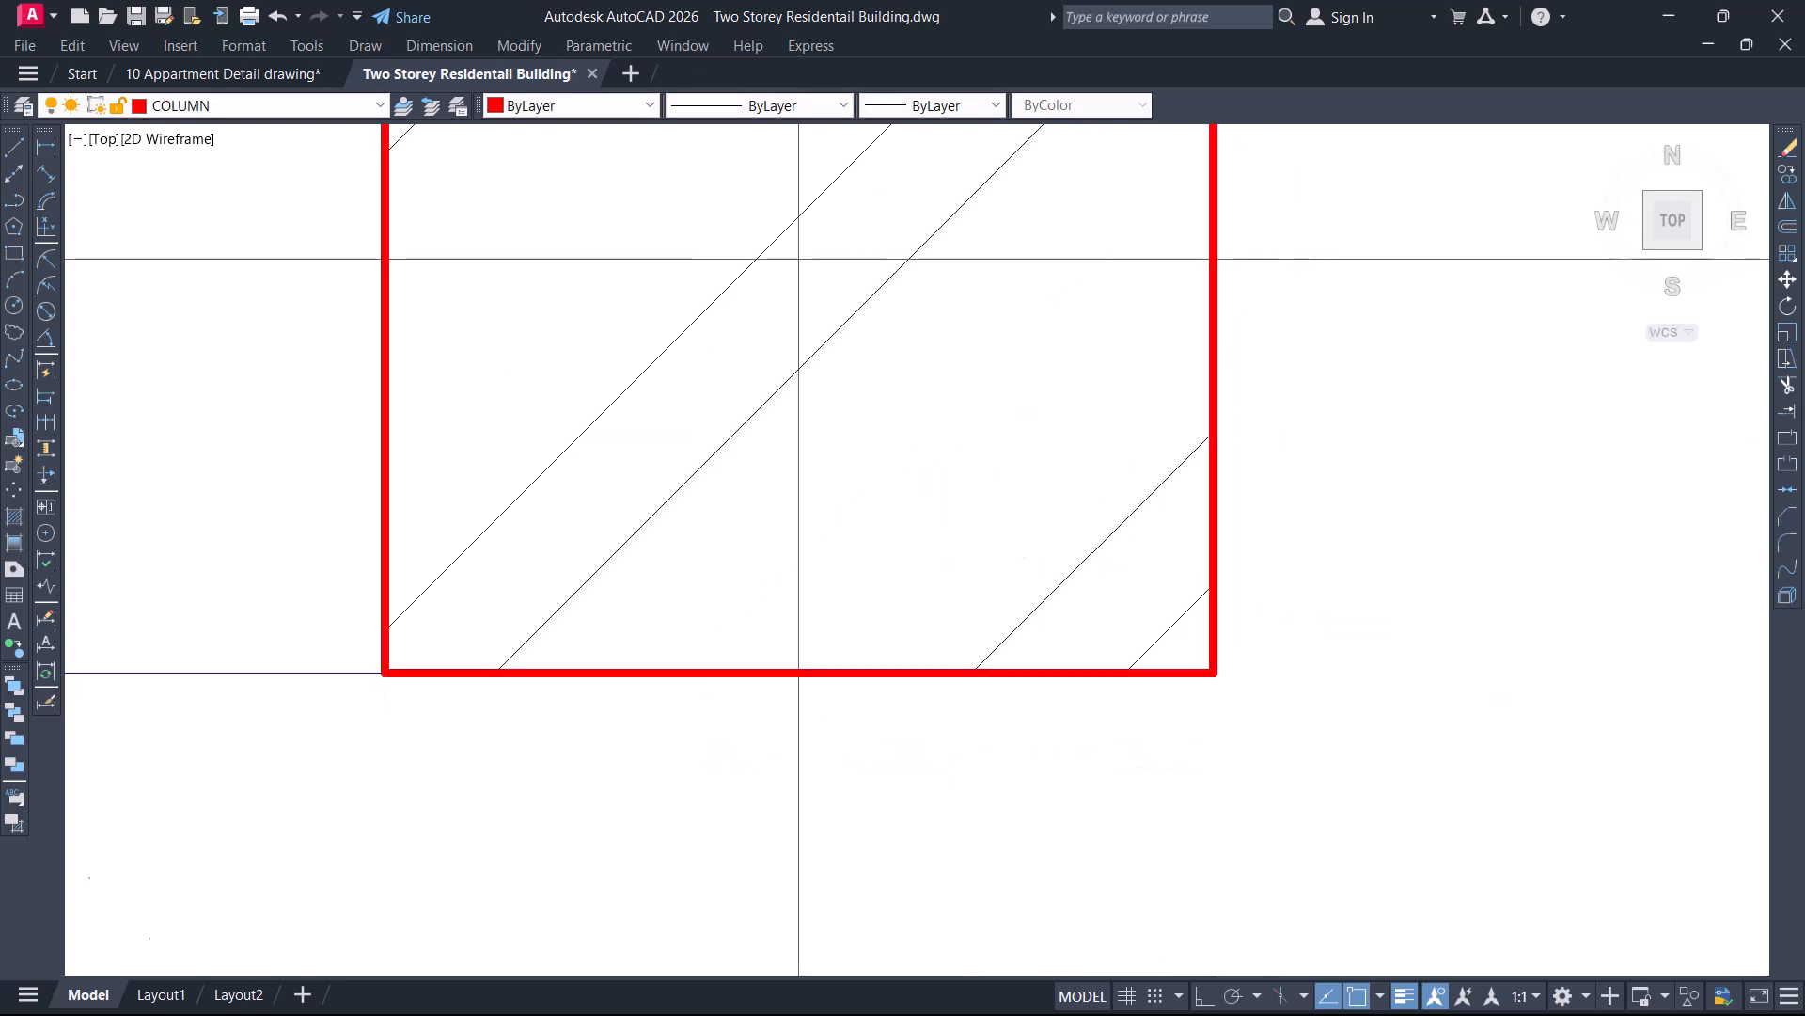
{"action": "scroll", "coordinate": [1168, 552], "scroll_direction": "down", "scroll_amount": 8}
{"action": "middle_click_drag", "start_coordinate": [765, 527], "coordinate": [1079, 512]}
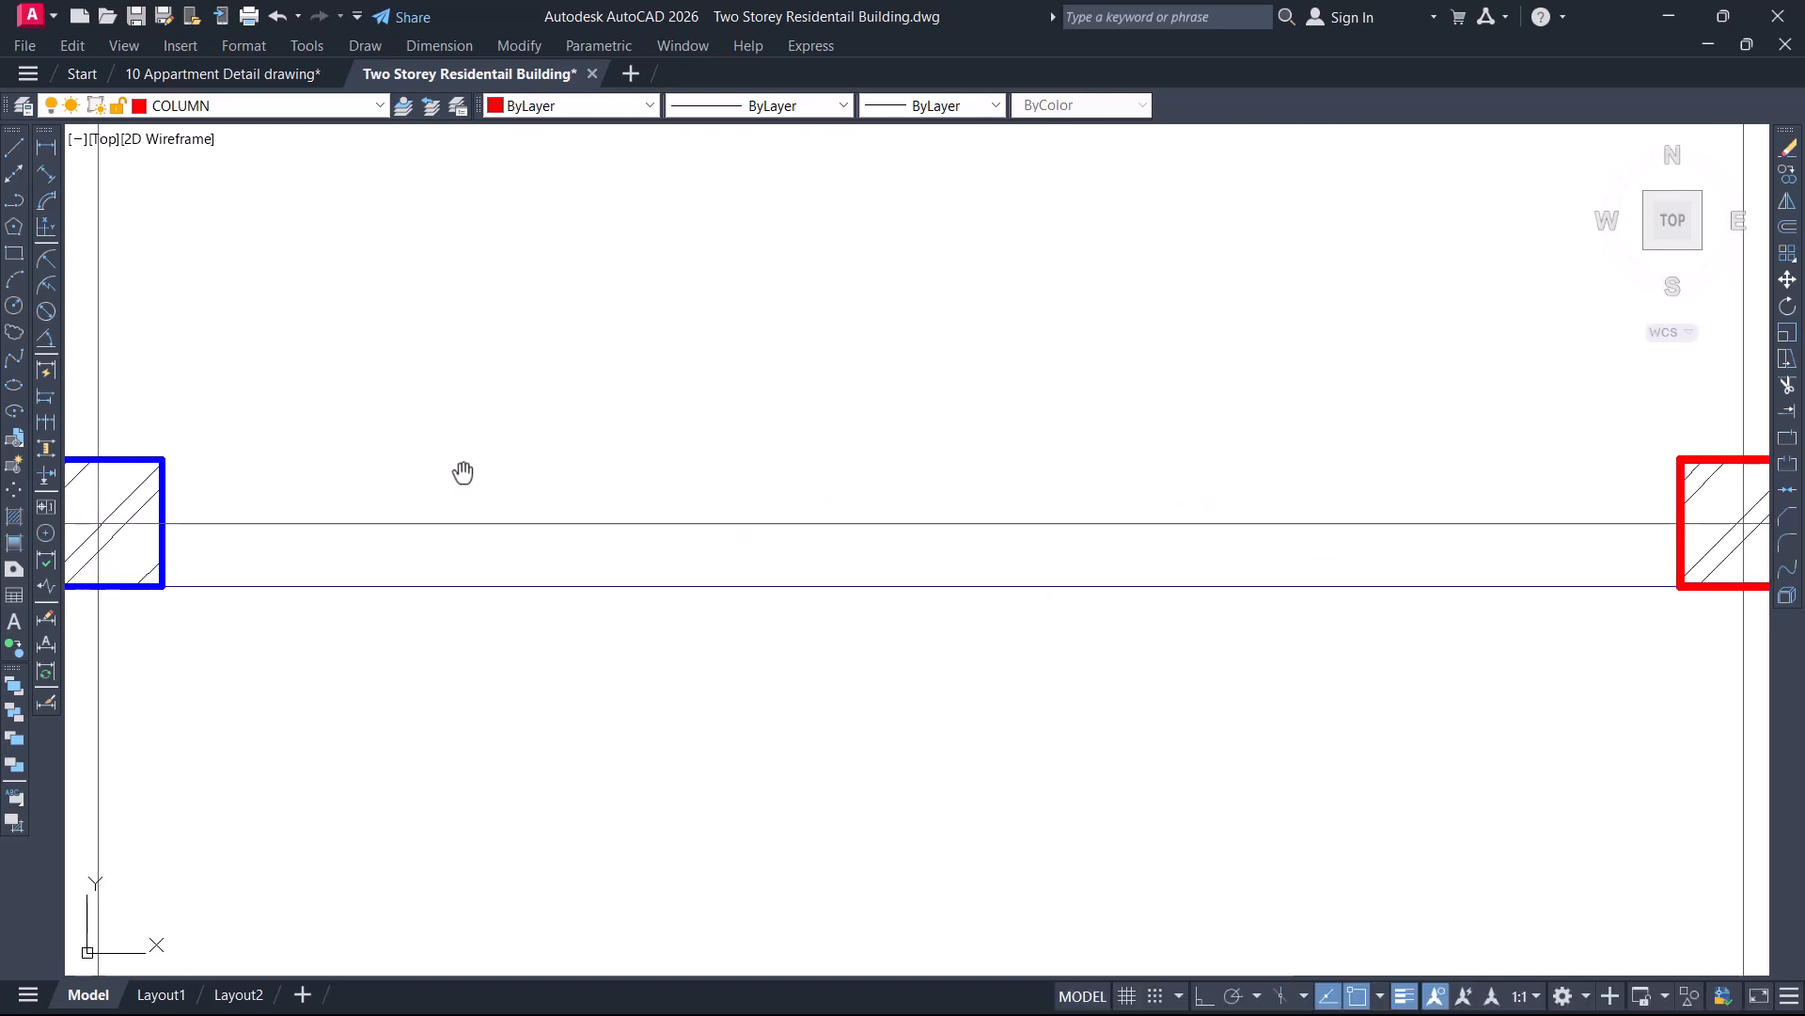
Draw a column rectangle over the left-hand front porch support, from its upper-left to its lower-right corner
{"action": "middle_click_drag", "start_coordinate": [455, 475], "coordinate": [966, 443]}
{"action": "scroll", "coordinate": [625, 443], "scroll_direction": "up", "scroll_amount": 2}
{"action": "key", "text": "space"}
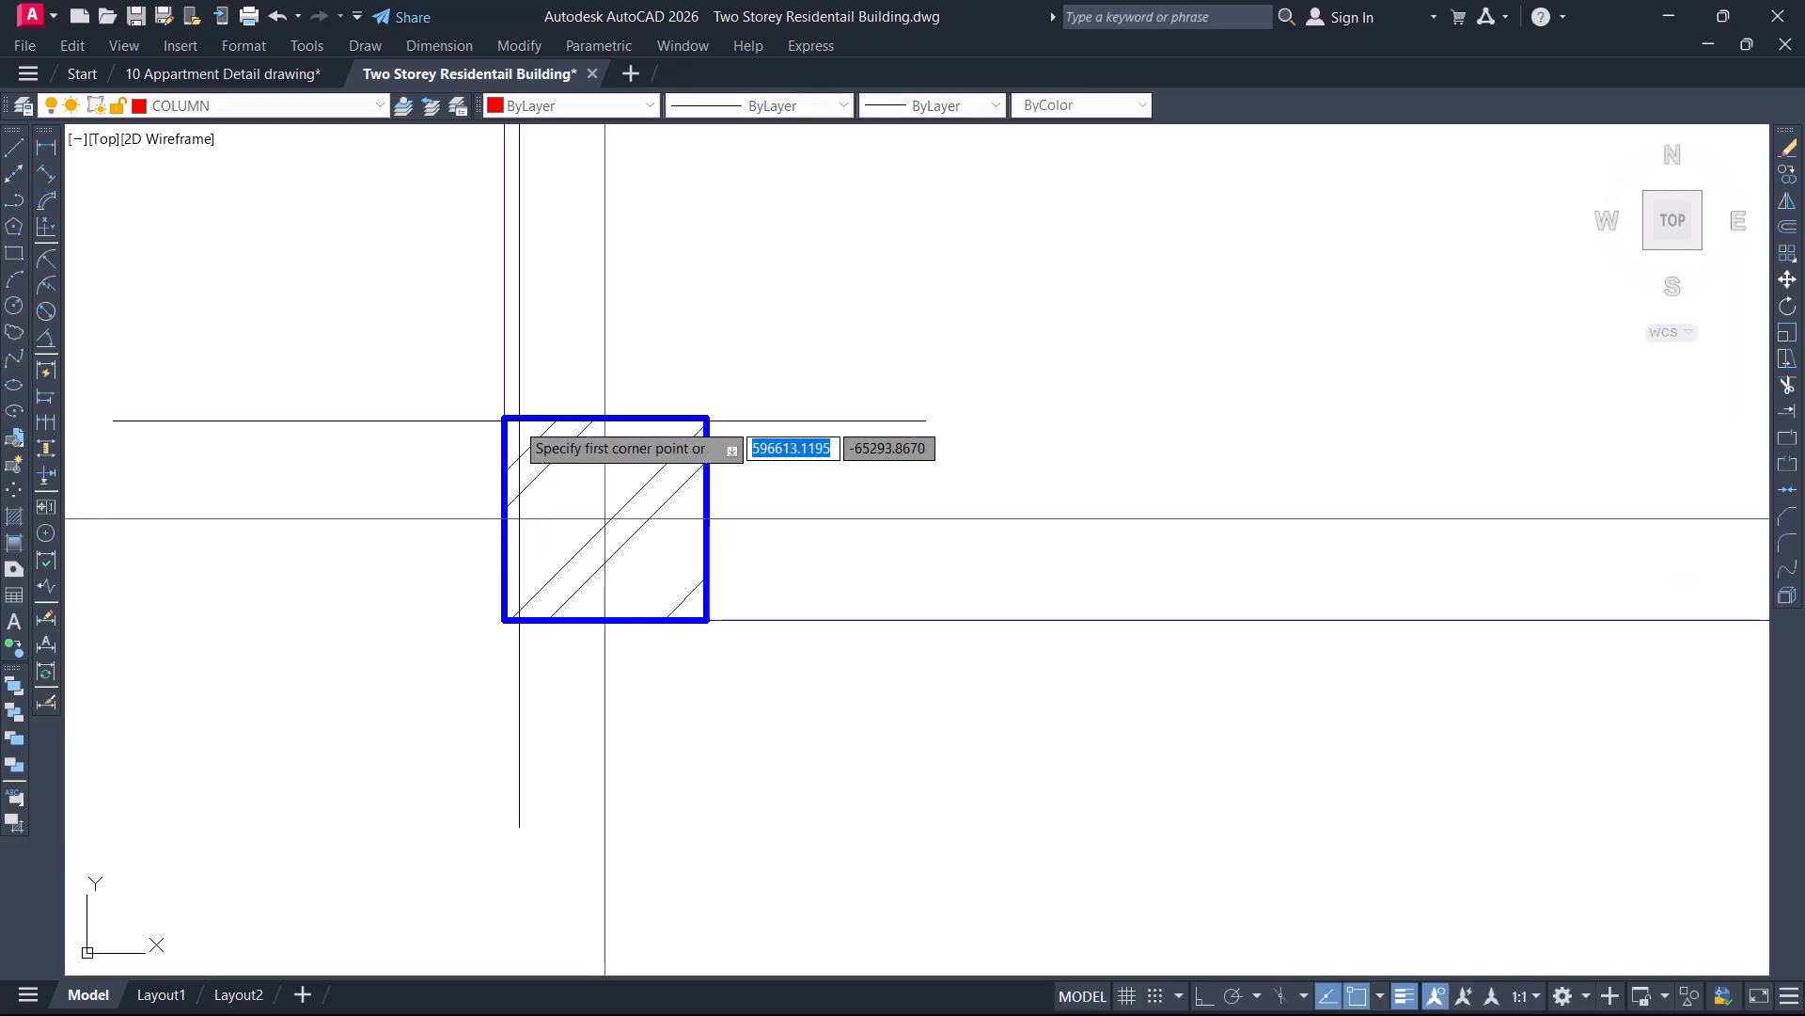
{"action": "left_click", "coordinate": [505, 417]}
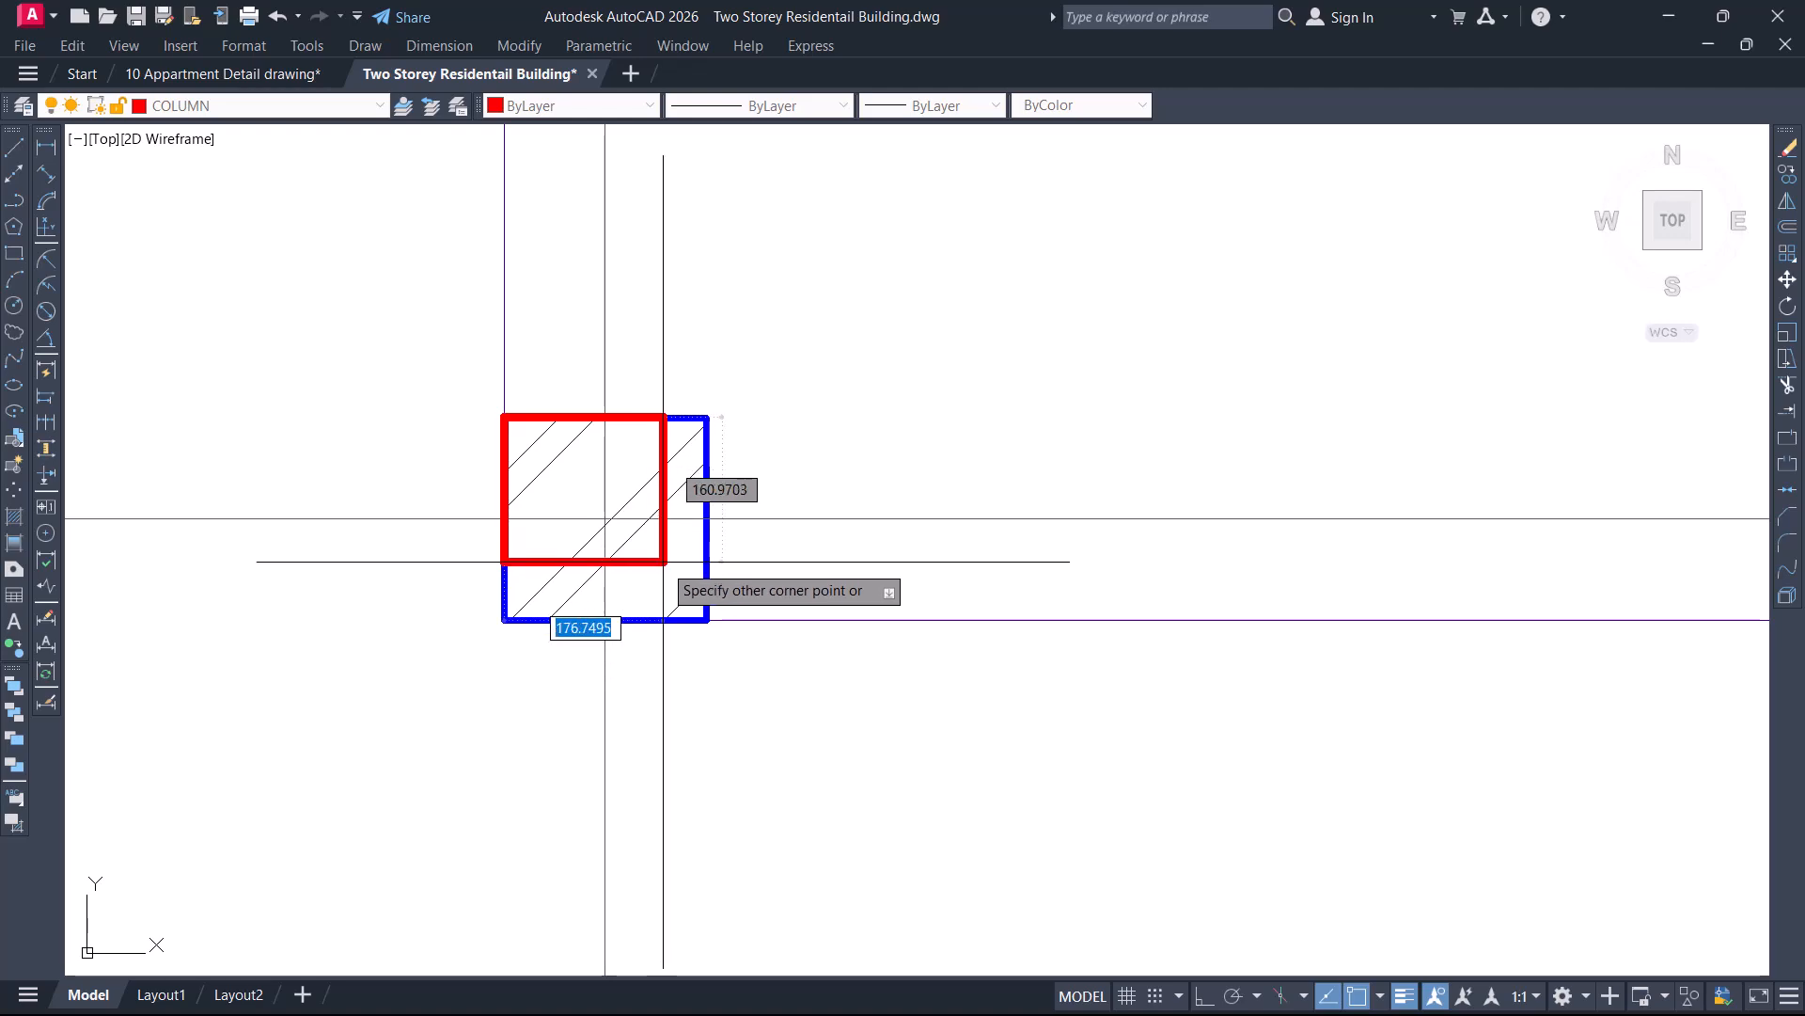
{"action": "scroll", "coordinate": [663, 562], "scroll_direction": "up", "scroll_amount": 2}
{"action": "left_click", "coordinate": [725, 641]}
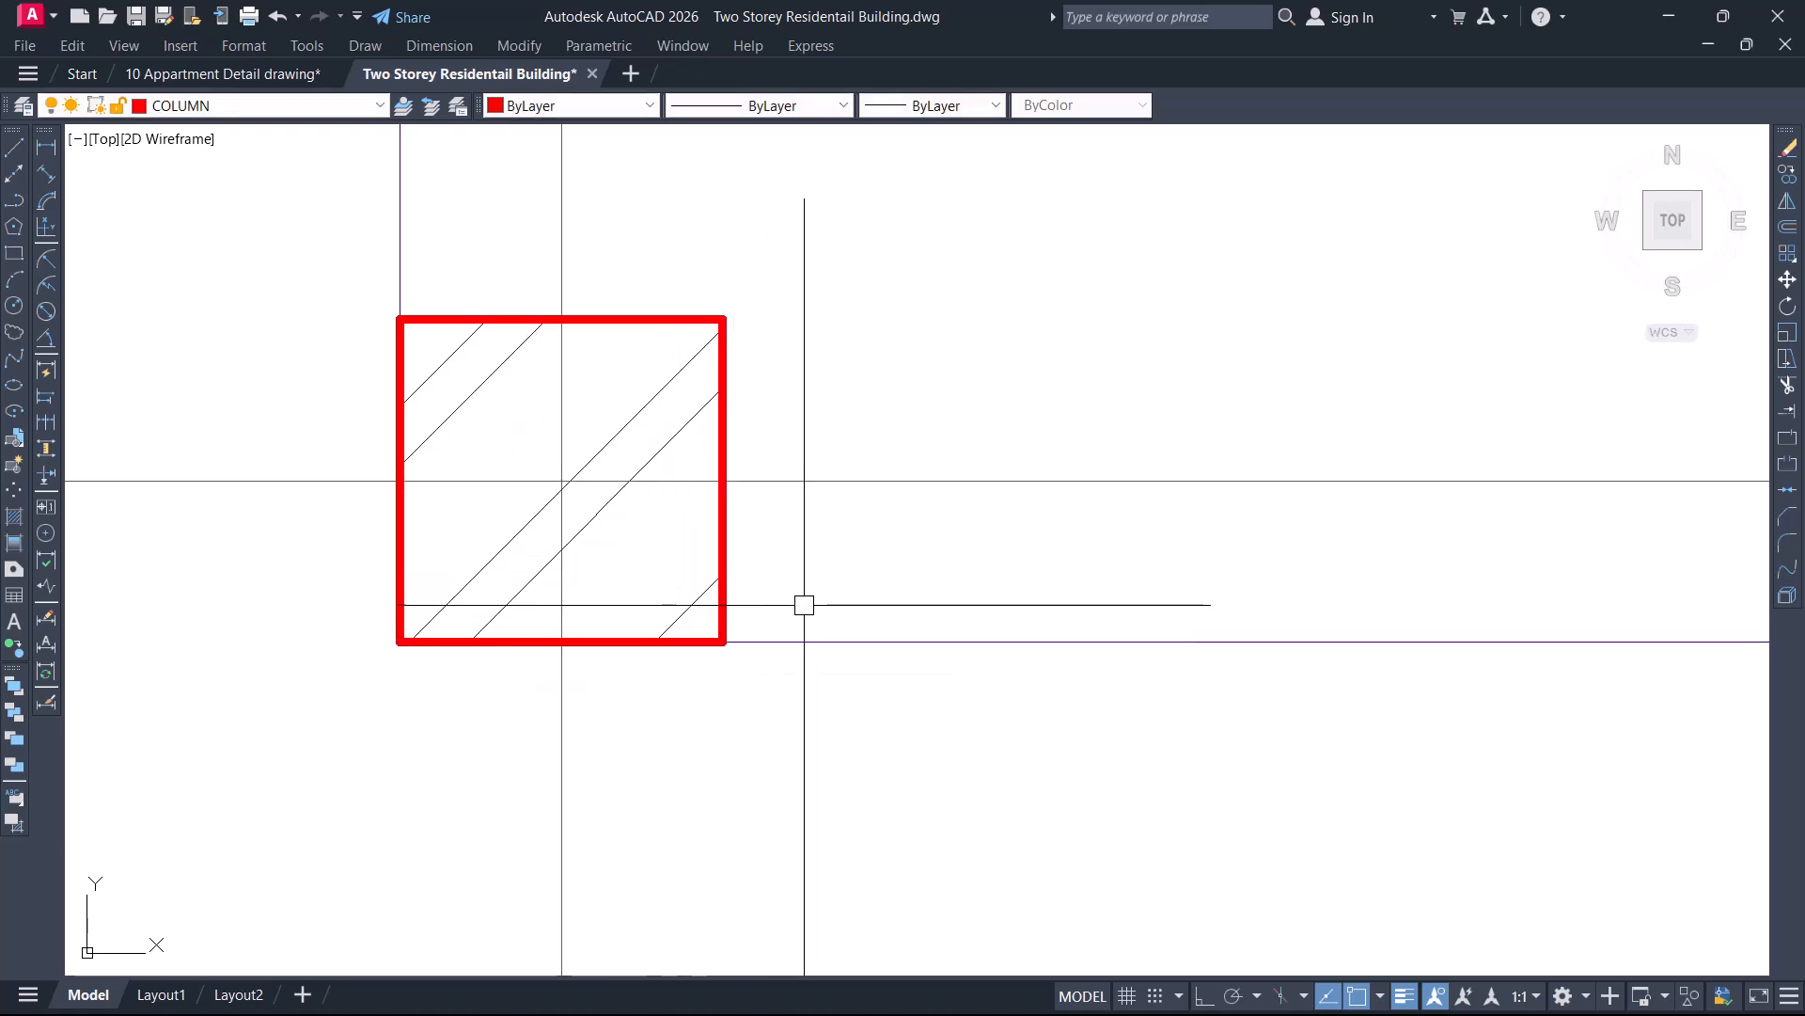
Examine the four round columns in front of the porch in the ground floor plan and in the front elevation
{"action": "scroll", "coordinate": [805, 606], "scroll_direction": "down", "scroll_amount": 3}
{"action": "scroll", "coordinate": [791, 598], "scroll_direction": "down", "scroll_amount": 4}
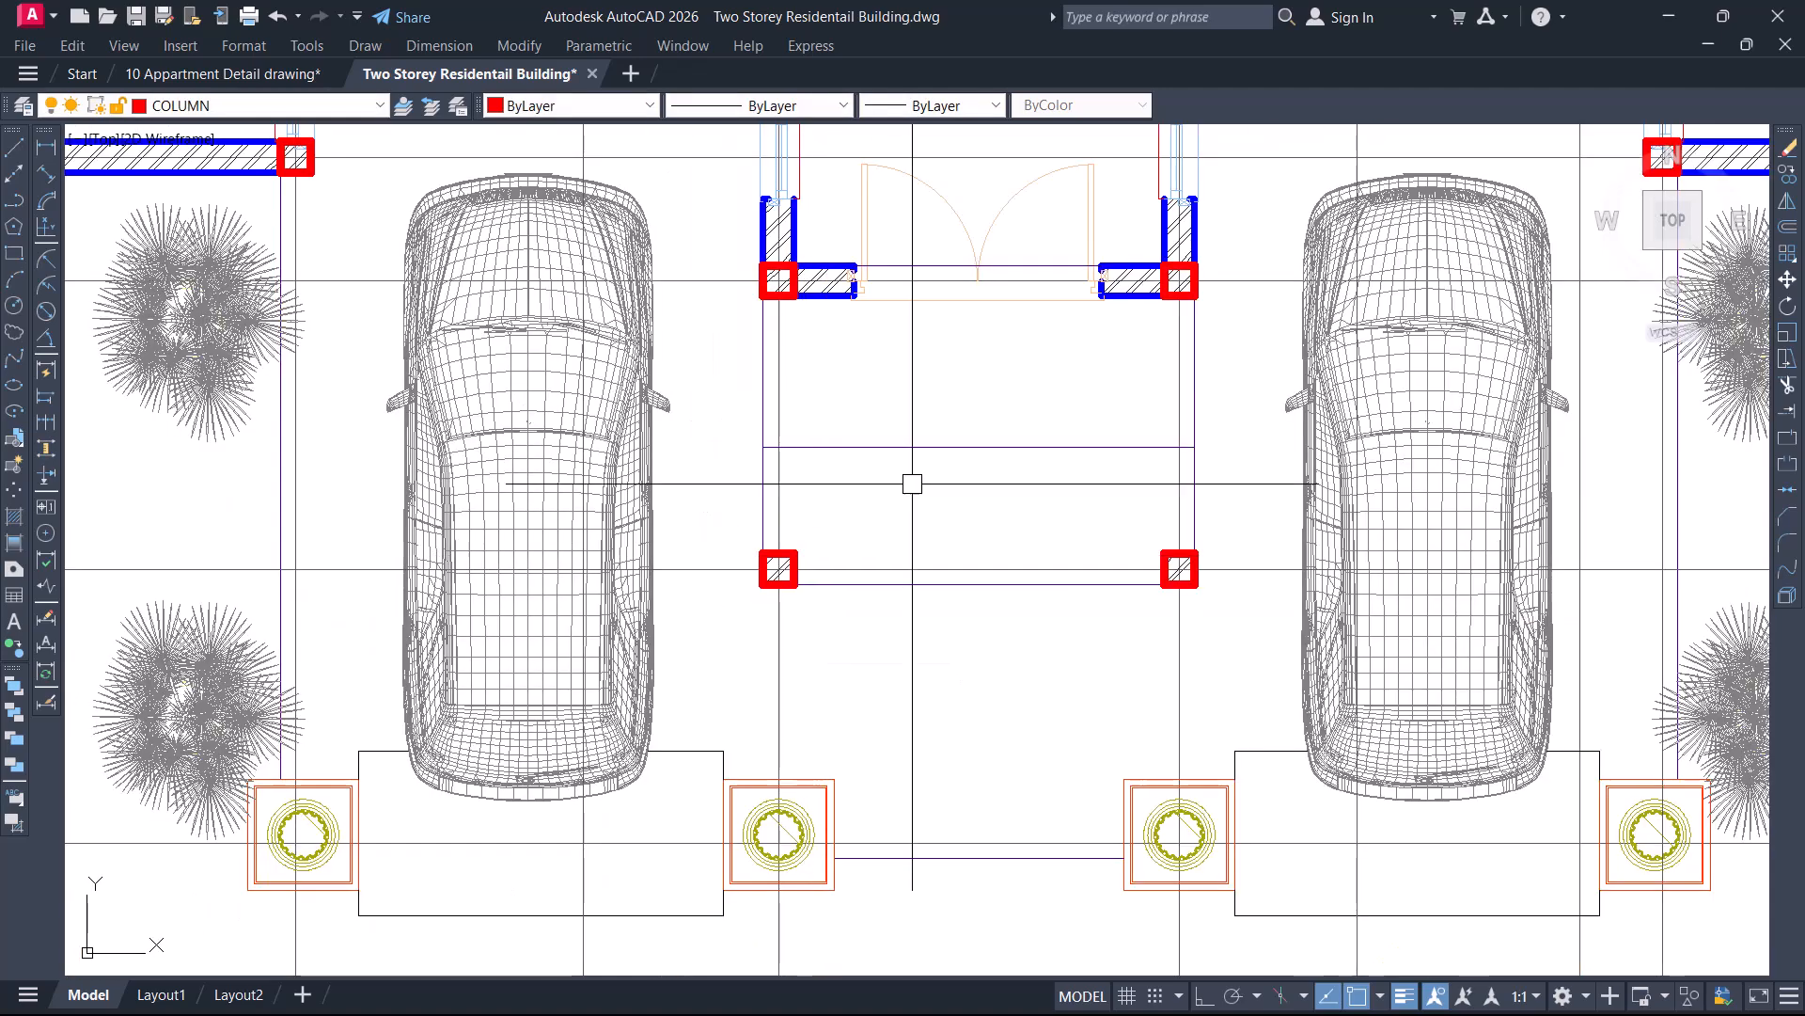
{"action": "scroll", "coordinate": [806, 552], "scroll_direction": "down", "scroll_amount": 2}
{"action": "middle_click_drag", "start_coordinate": [949, 535], "coordinate": [938, 382]}
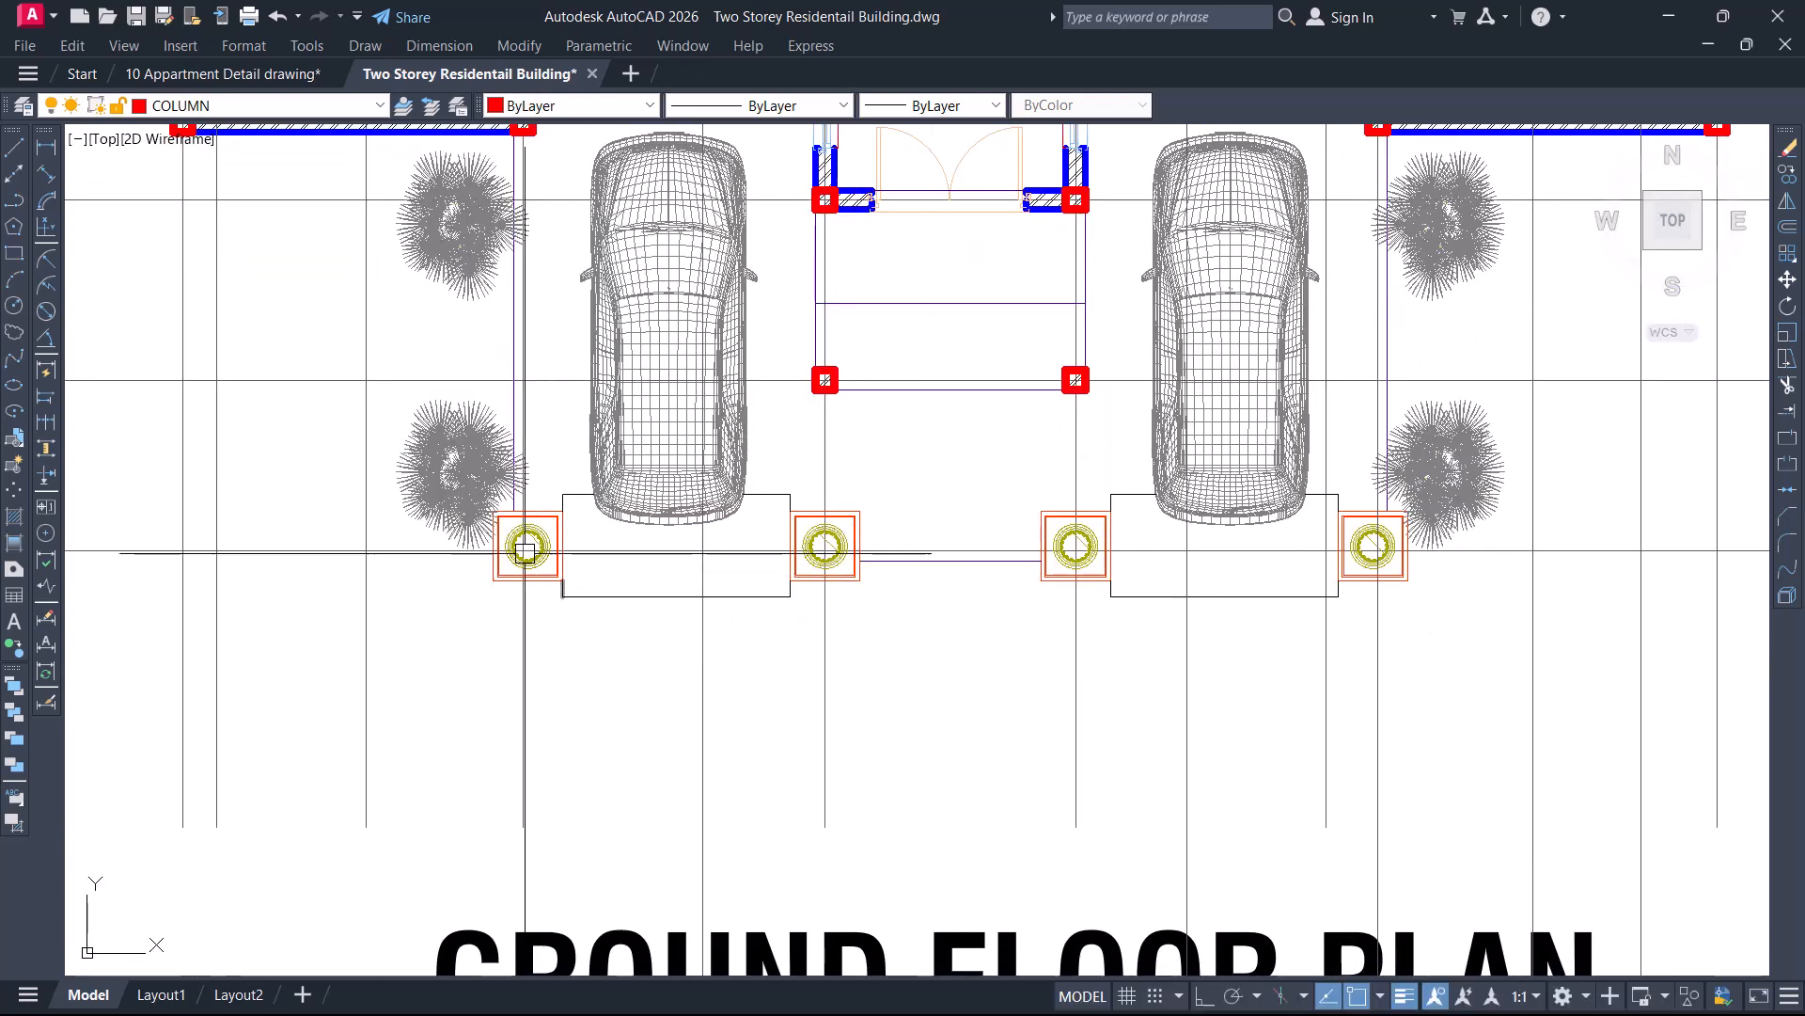
{"action": "scroll", "coordinate": [527, 543], "scroll_direction": "up", "scroll_amount": 3}
{"action": "scroll", "coordinate": [1007, 538], "scroll_direction": "up", "scroll_amount": 5}
{"action": "scroll", "coordinate": [956, 550], "scroll_direction": "down", "scroll_amount": 6}
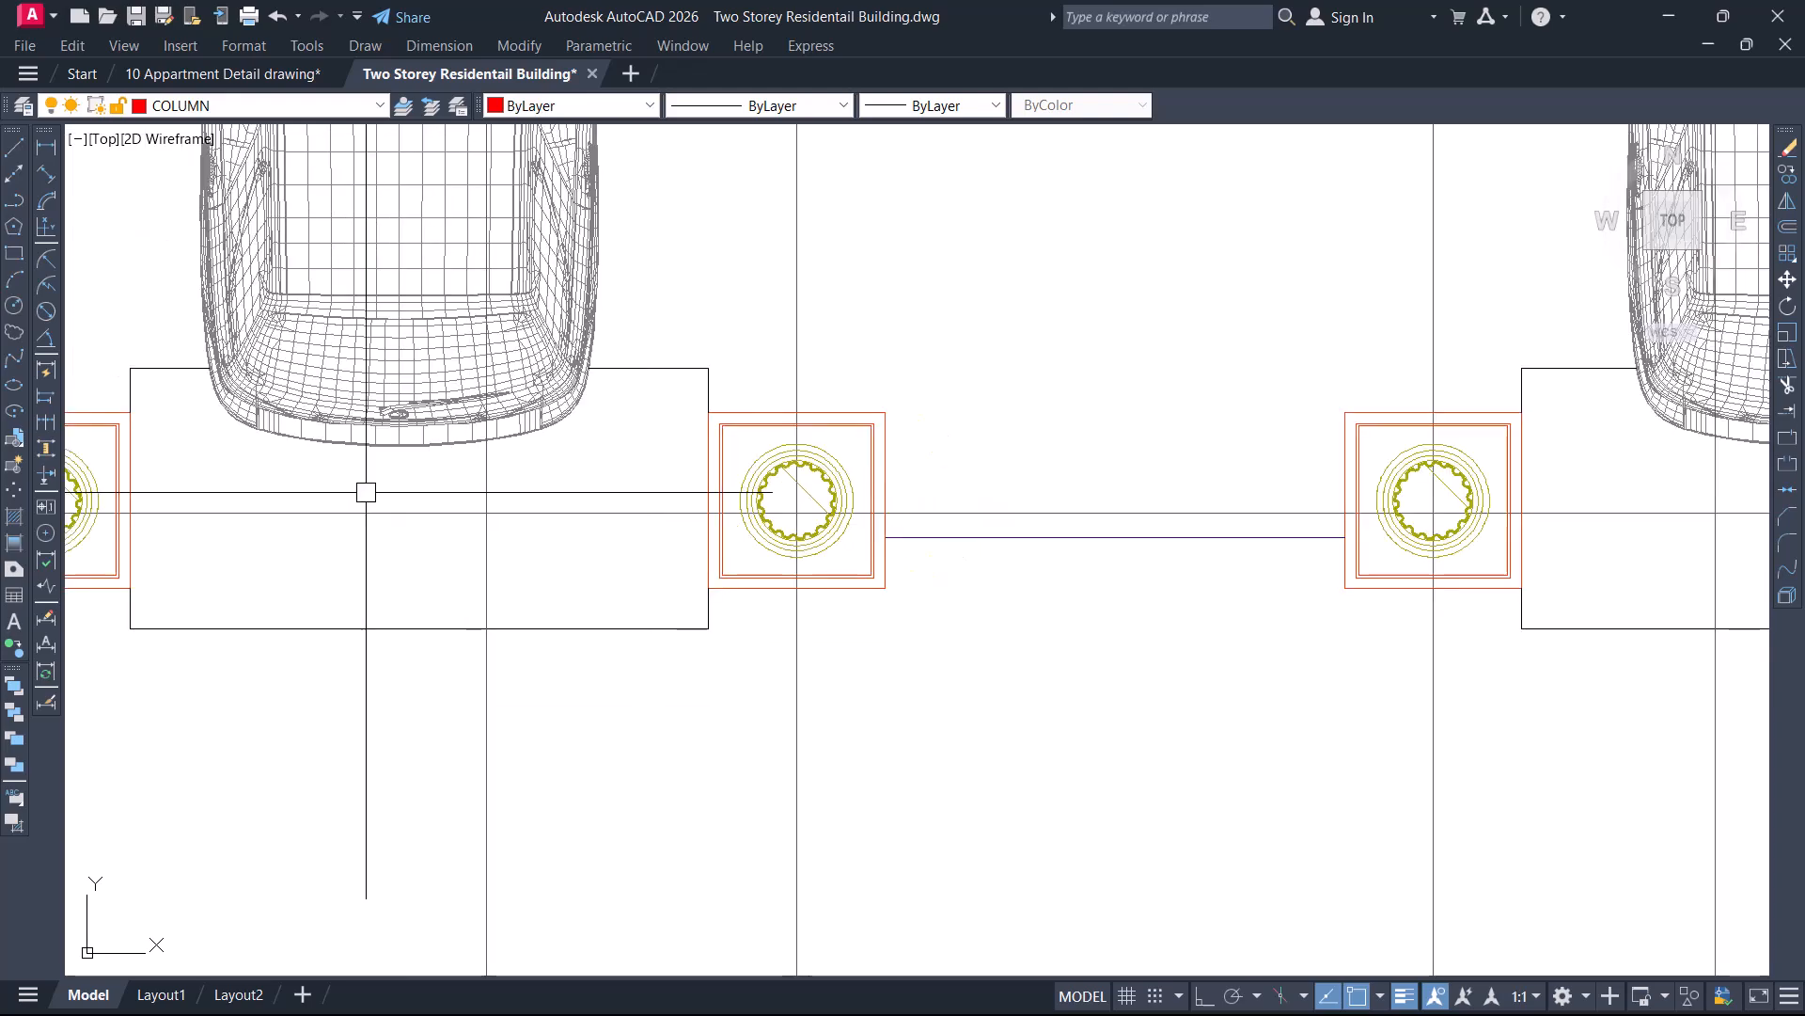
{"action": "scroll", "coordinate": [1096, 524], "scroll_direction": "down", "scroll_amount": 6}
{"action": "middle_click_drag", "start_coordinate": [1105, 658], "coordinate": [1053, 366]}
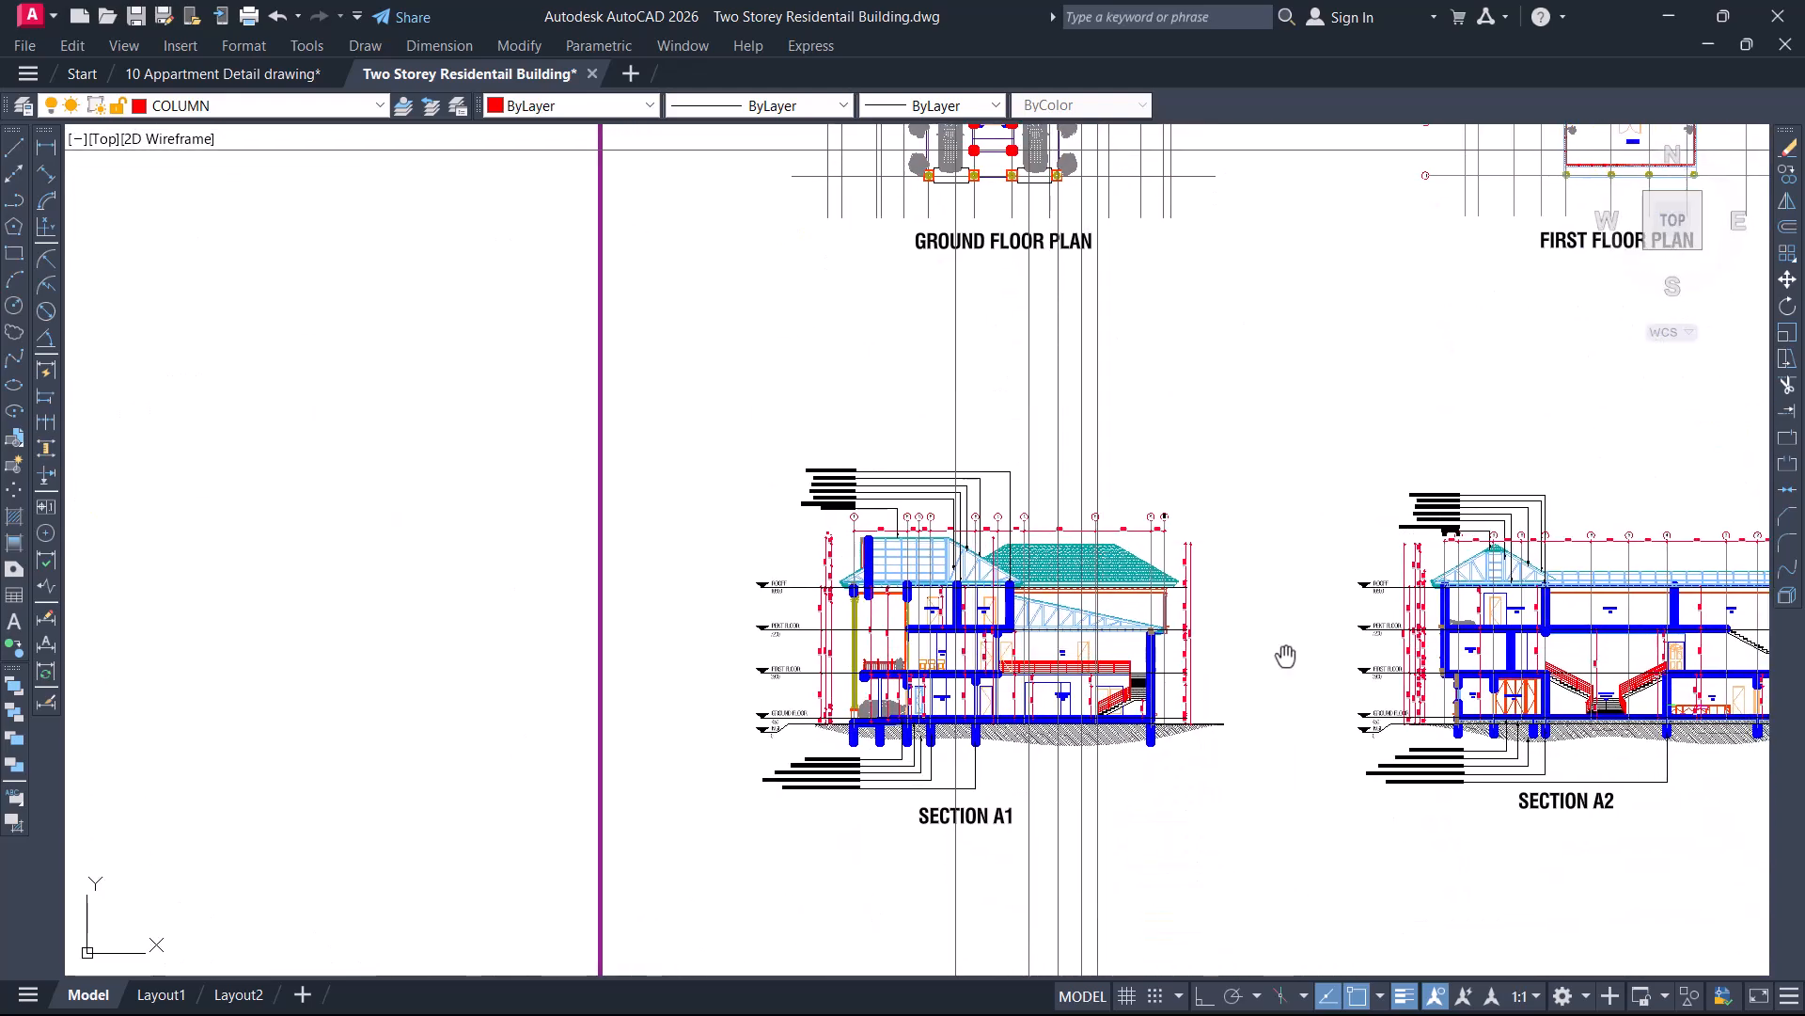
{"action": "middle_click_drag", "start_coordinate": [1286, 655], "coordinate": [894, 382]}
{"action": "scroll", "coordinate": [895, 382], "scroll_direction": "down", "scroll_amount": 2}
{"action": "scroll", "coordinate": [564, 714], "scroll_direction": "up", "scroll_amount": 2}
{"action": "scroll", "coordinate": [626, 693], "scroll_direction": "up", "scroll_amount": 6}
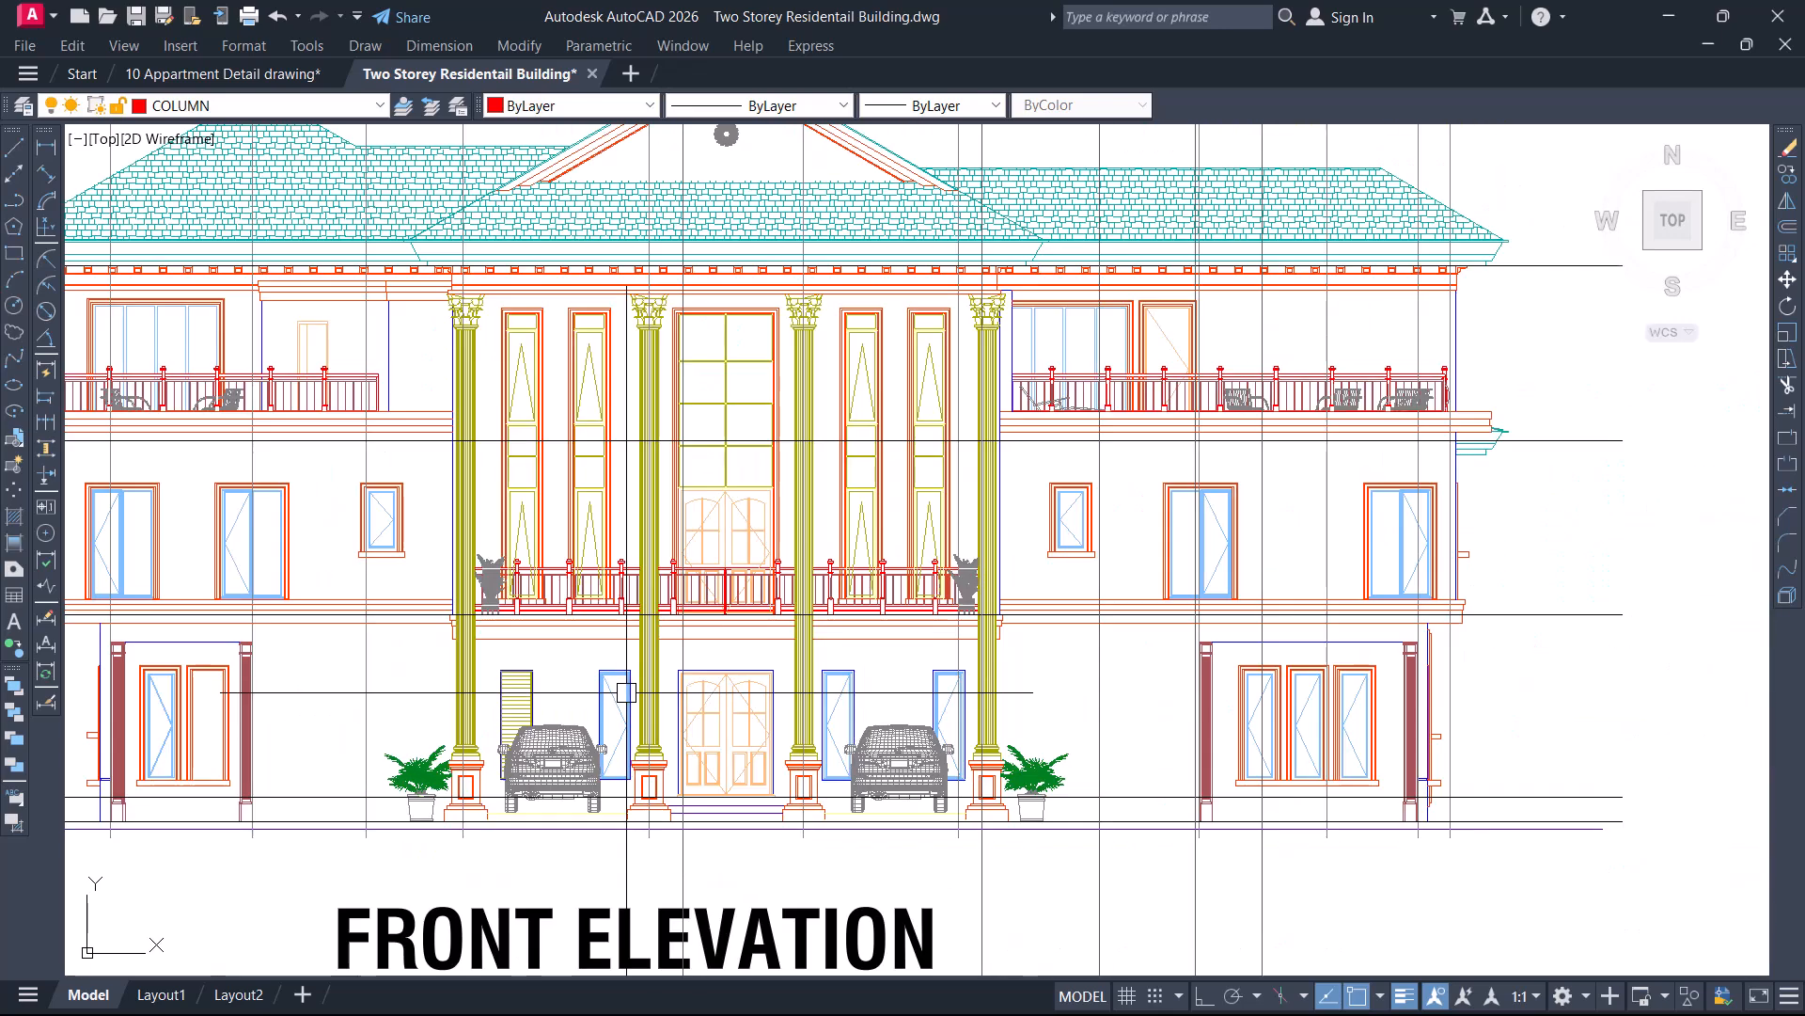
{"action": "scroll", "coordinate": [470, 449], "scroll_direction": "up", "scroll_amount": 2}
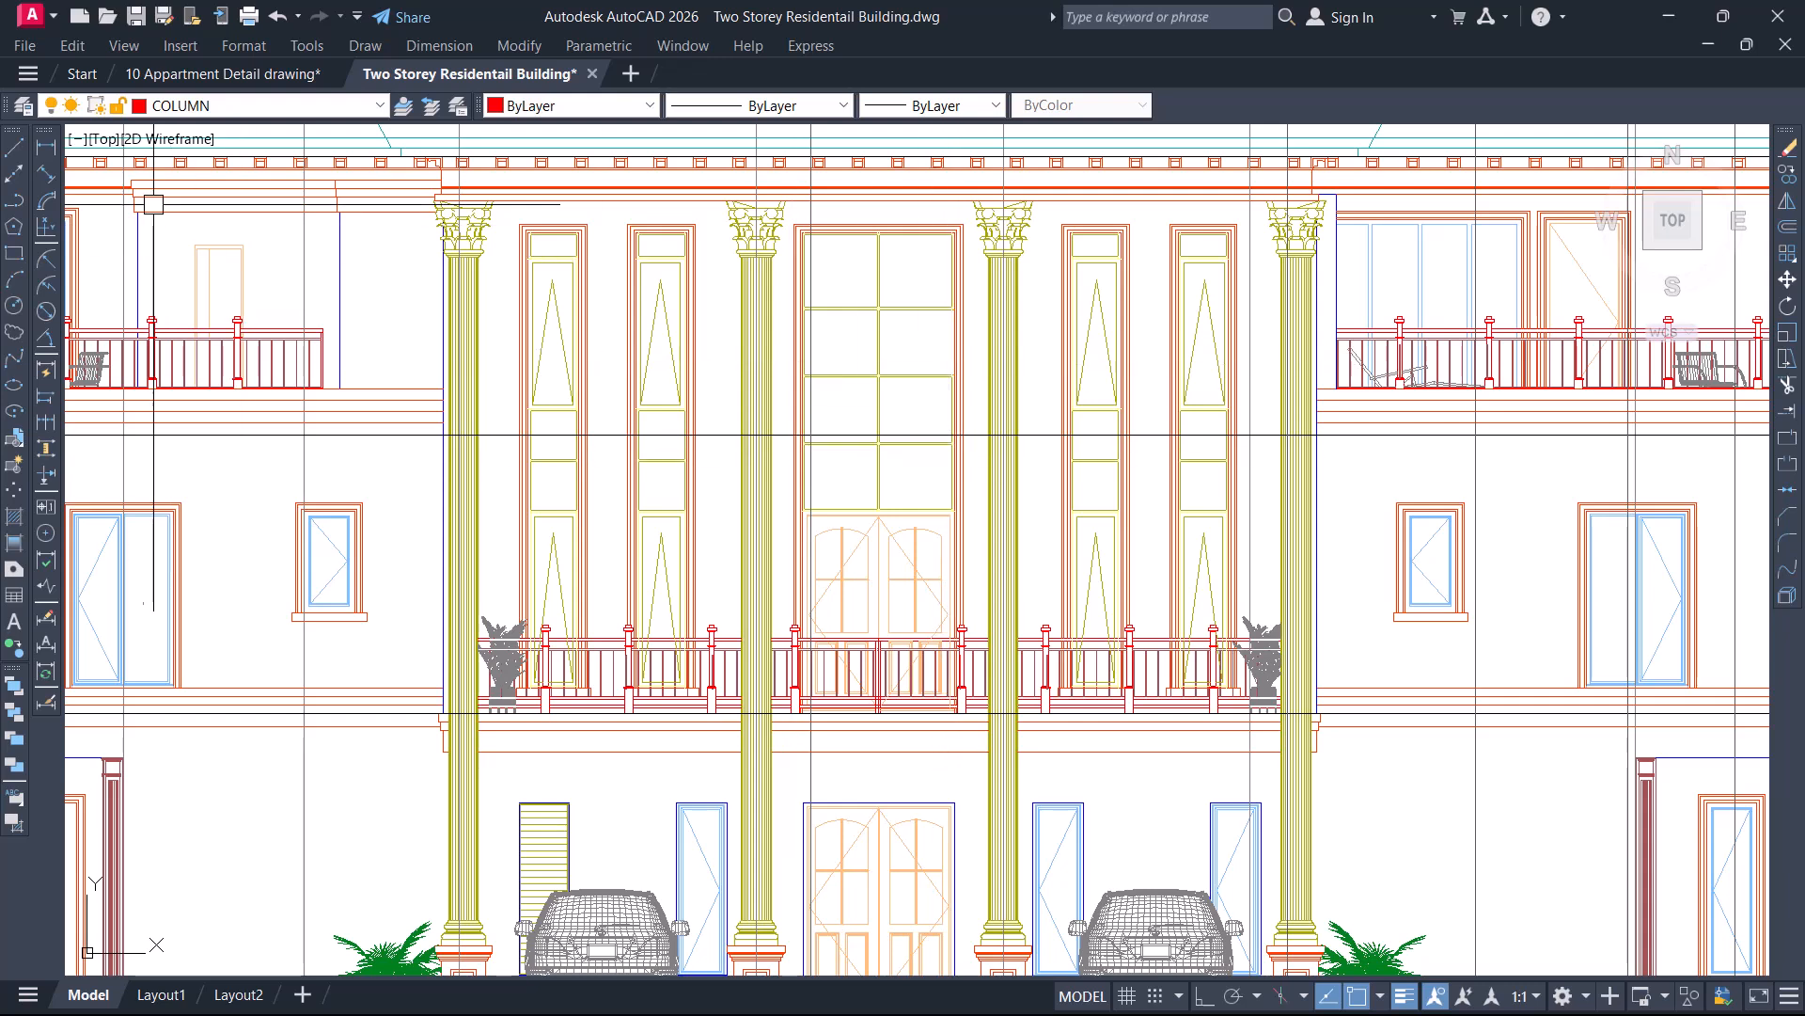
Measure the shaft width of the left inner round column just above its base in the front elevation
{"action": "left_click", "coordinate": [46, 147]}
{"action": "scroll", "coordinate": [679, 527], "scroll_direction": "up", "scroll_amount": 5}
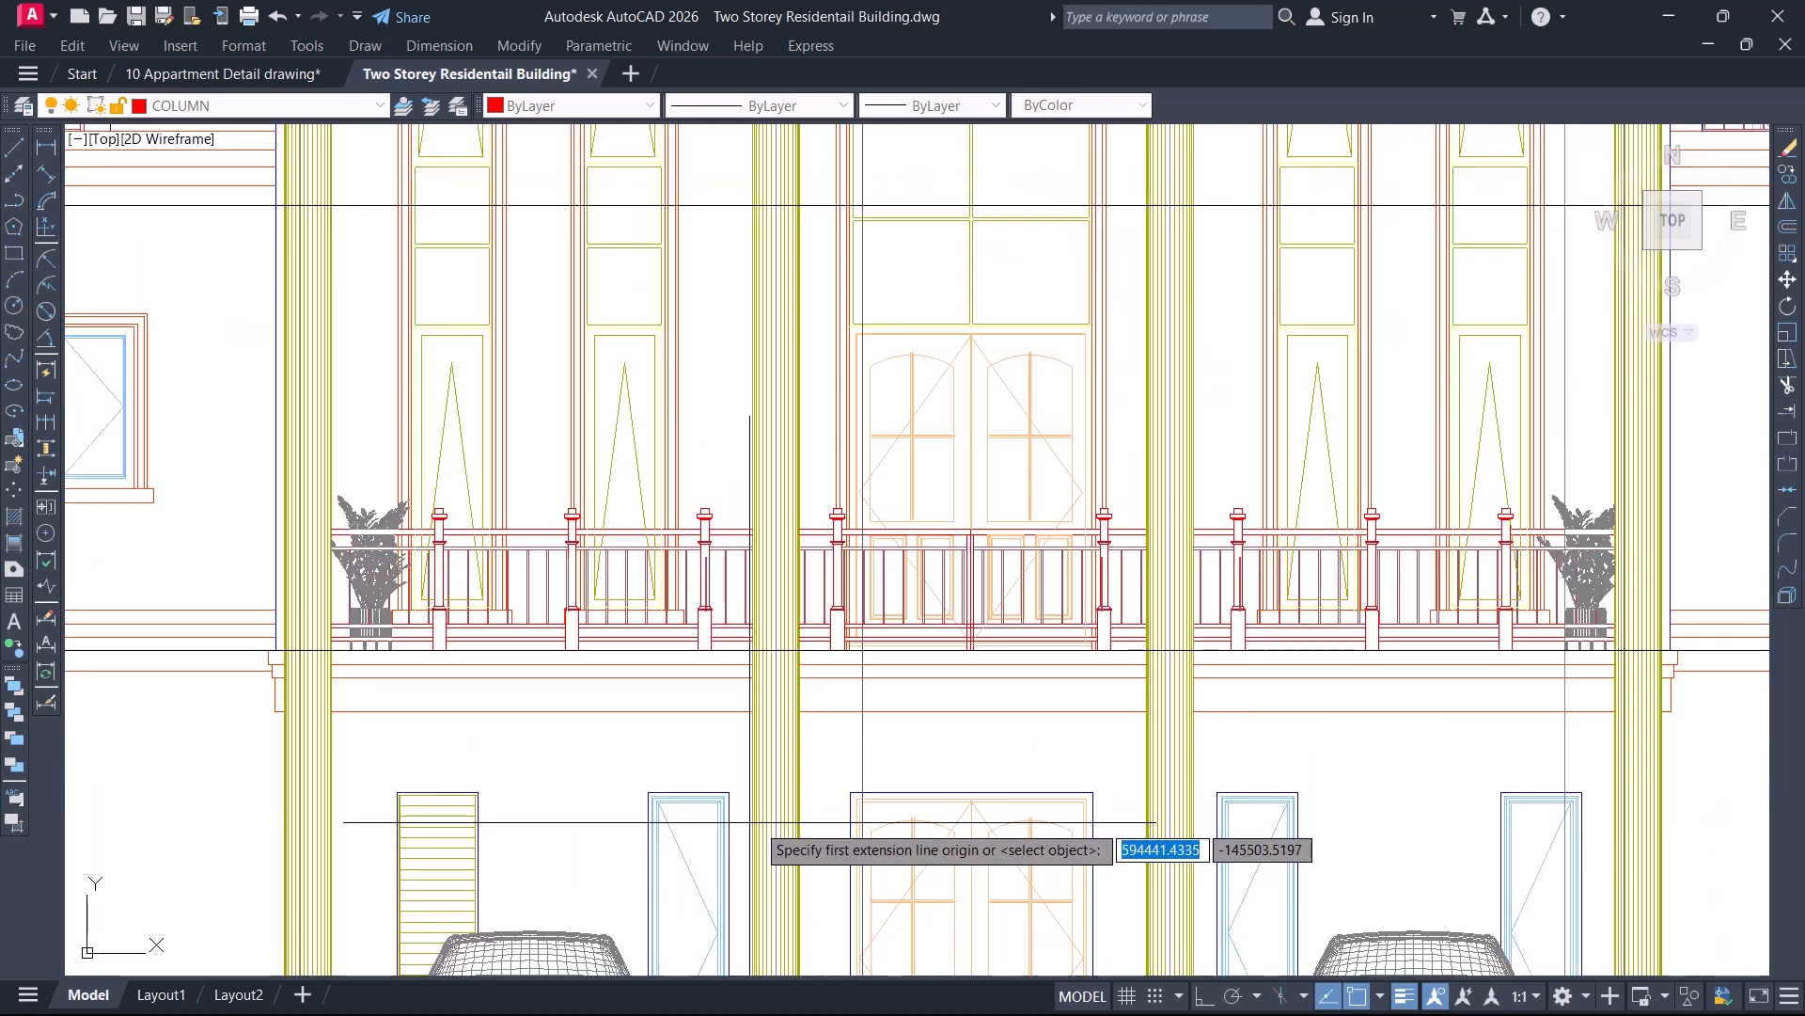
{"action": "scroll", "coordinate": [904, 618], "scroll_direction": "up", "scroll_amount": 4}
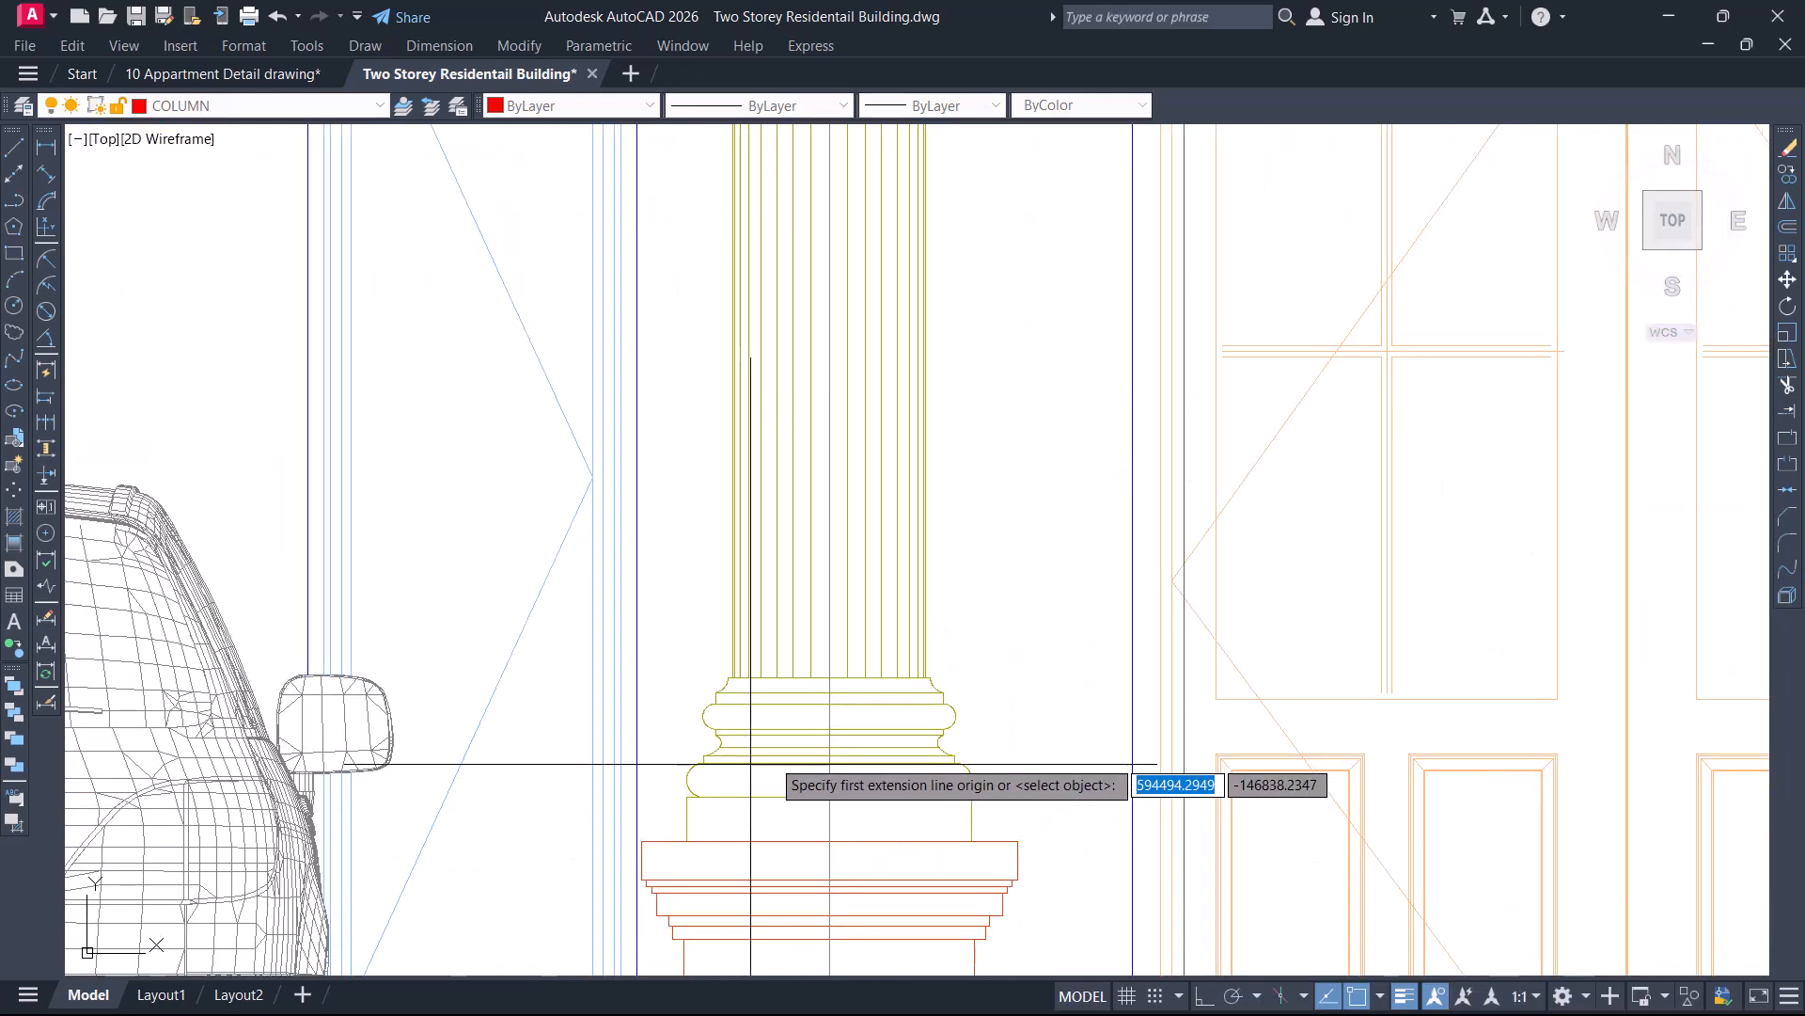
{"action": "scroll", "coordinate": [778, 637], "scroll_direction": "up", "scroll_amount": 5}
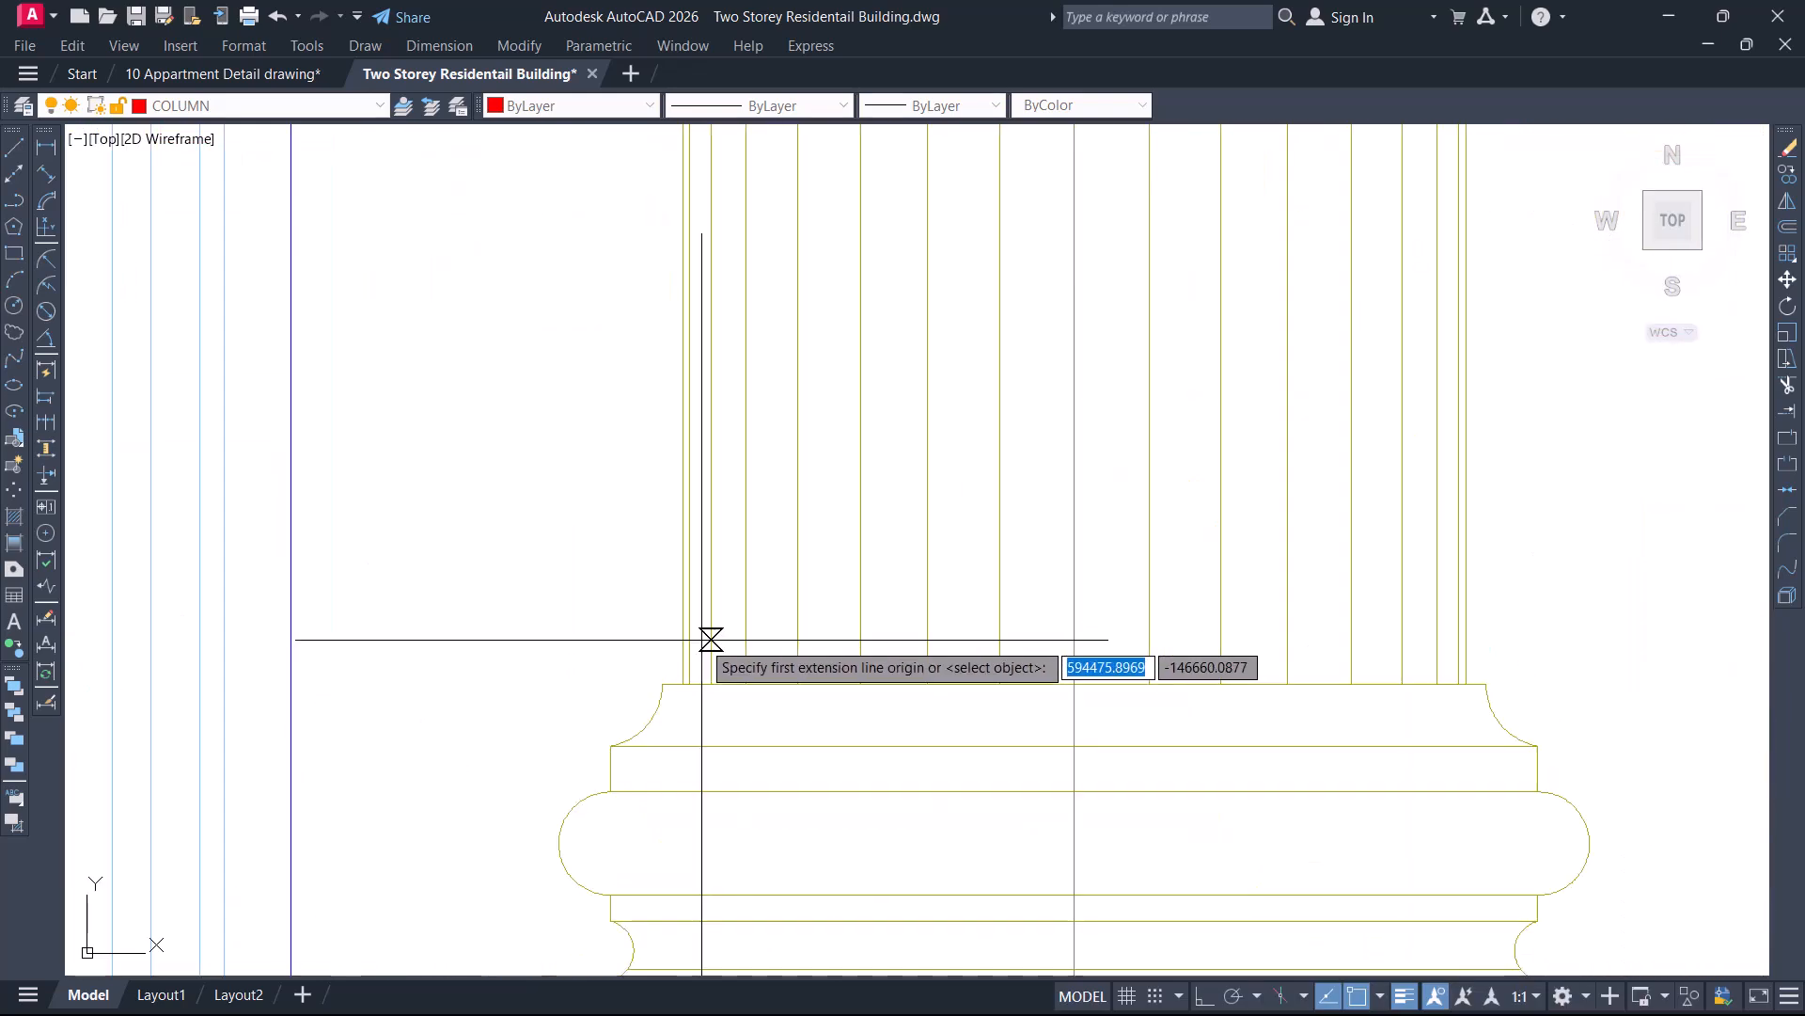
{"action": "scroll", "coordinate": [675, 717], "scroll_direction": "up", "scroll_amount": 2}
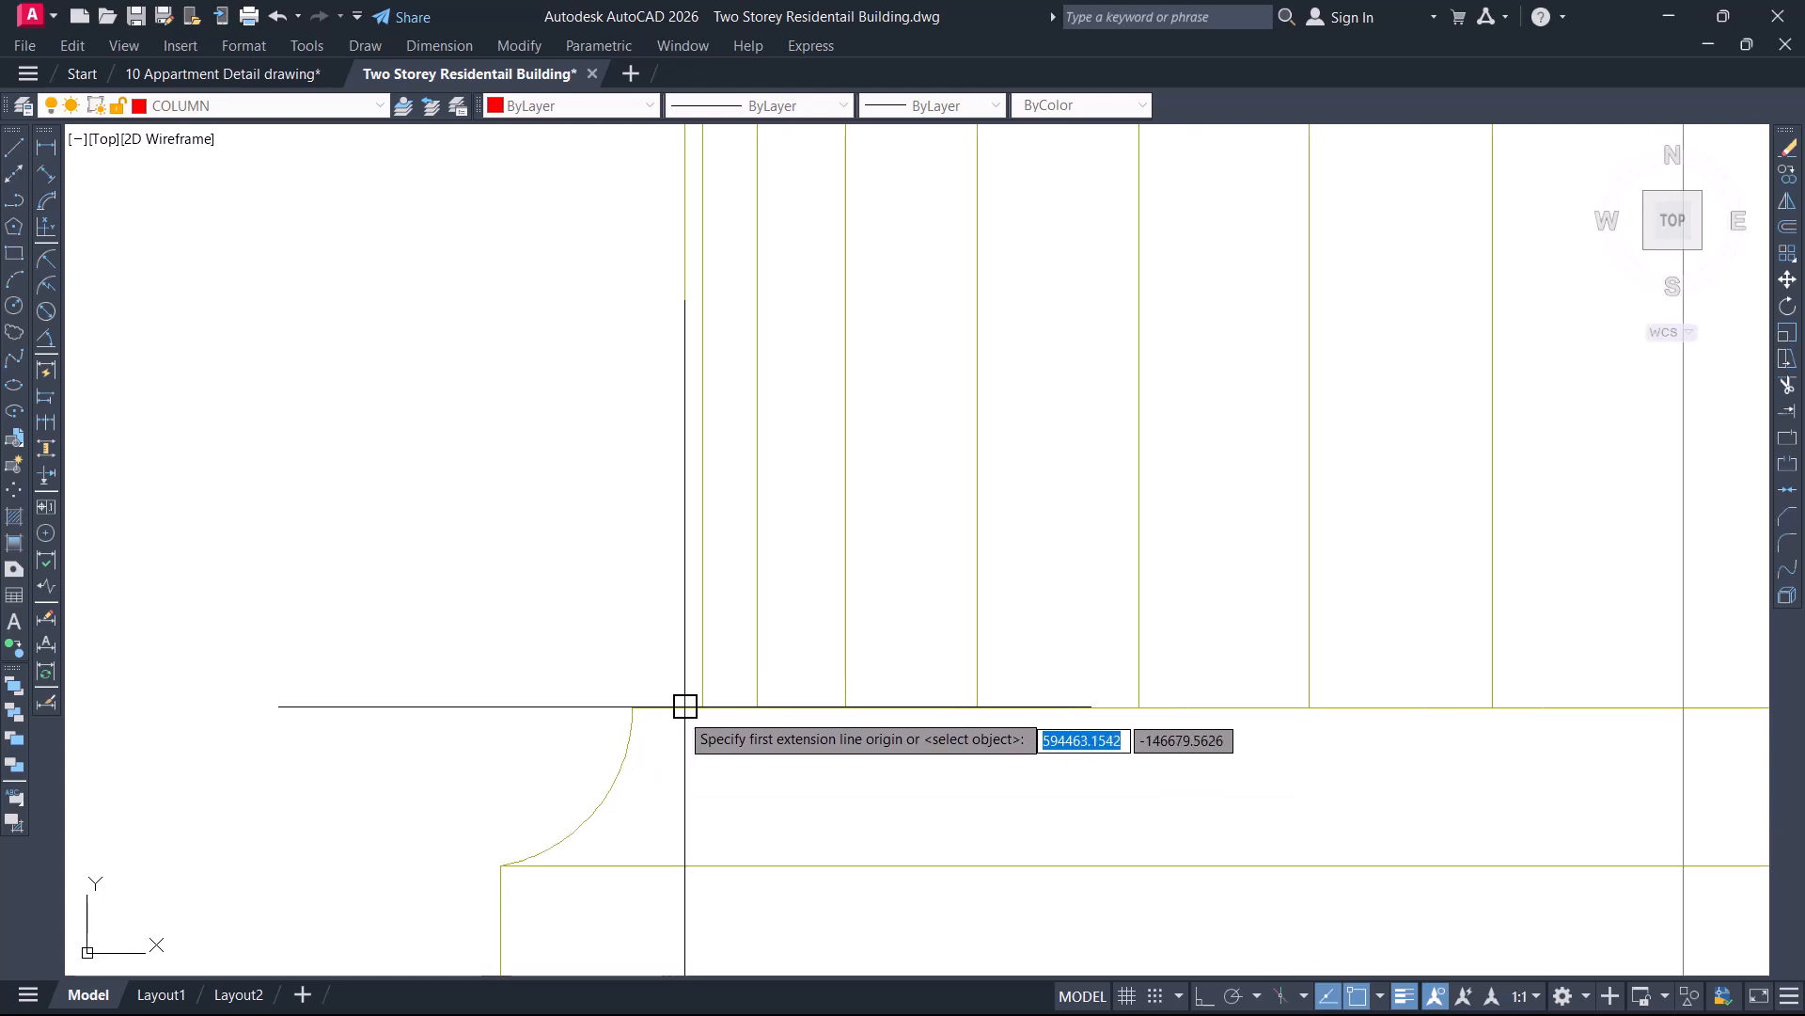
{"action": "left_click", "coordinate": [685, 708]}
{"action": "scroll", "coordinate": [607, 717], "scroll_direction": "down", "scroll_amount": 2}
{"action": "middle_click_drag", "start_coordinate": [1284, 720], "coordinate": [829, 701]}
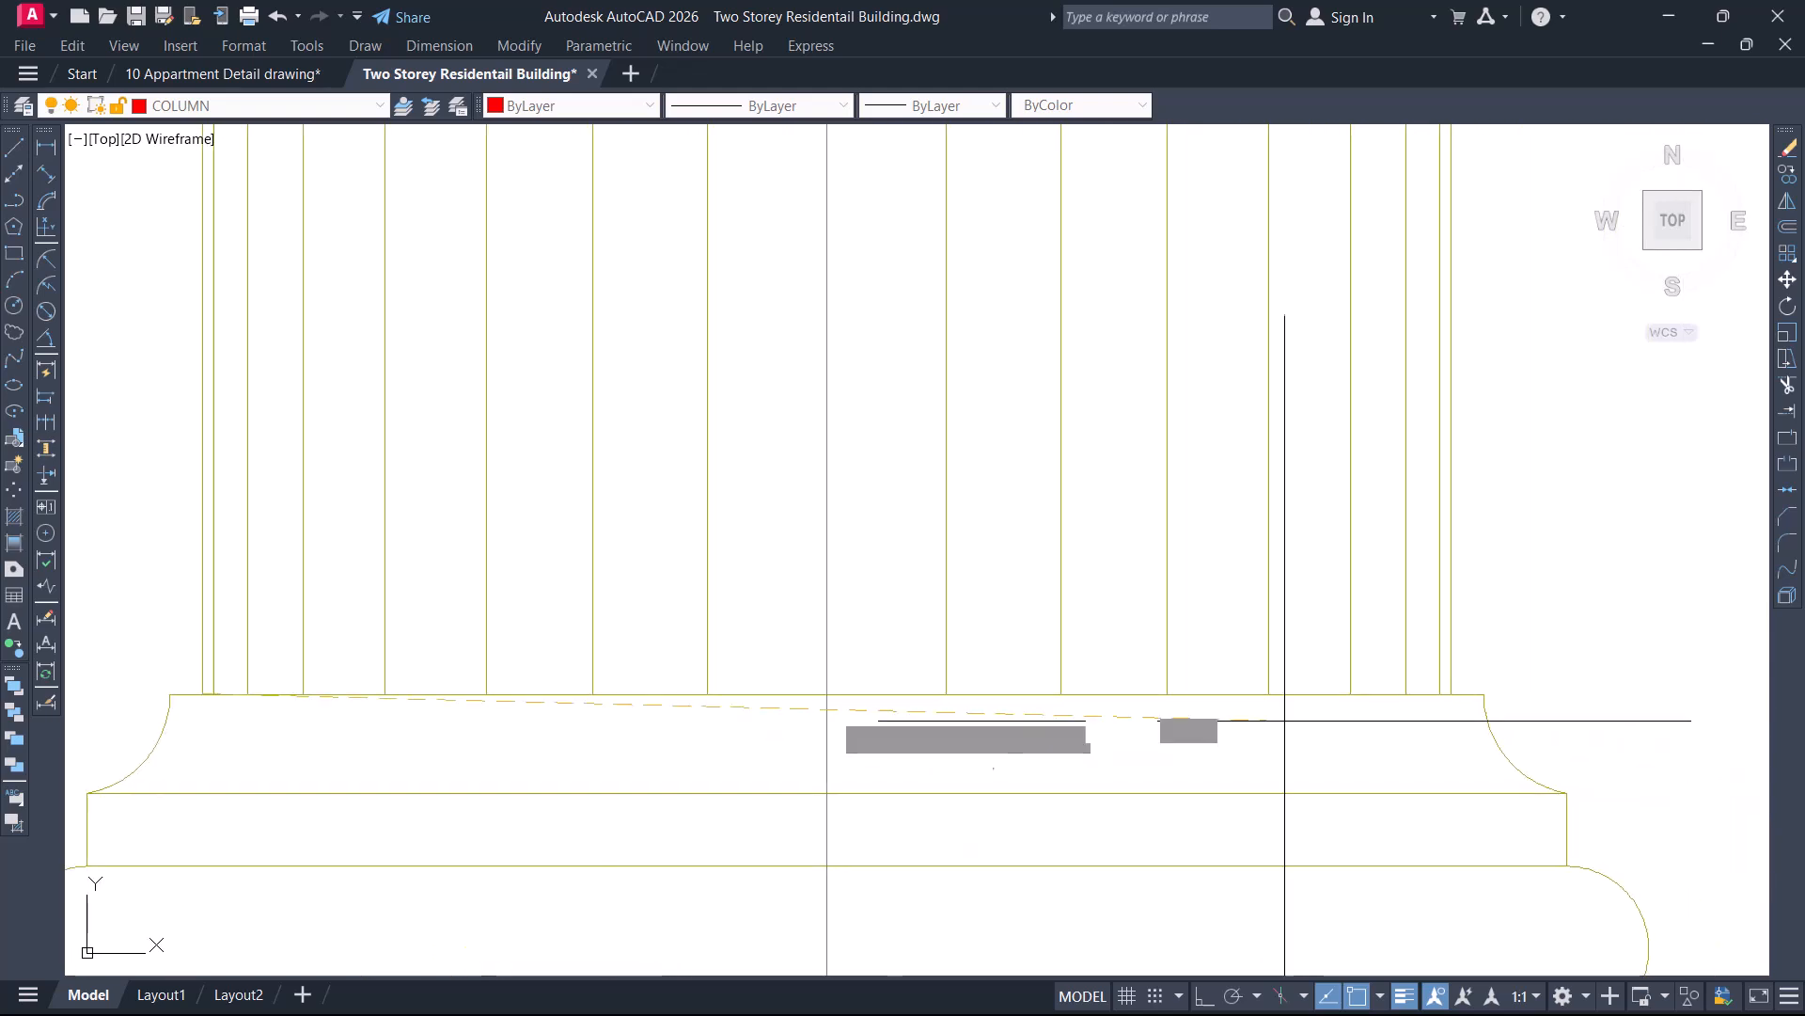
{"action": "left_click", "coordinate": [1451, 693]}
{"action": "scroll", "coordinate": [1425, 696], "scroll_direction": "down", "scroll_amount": 5}
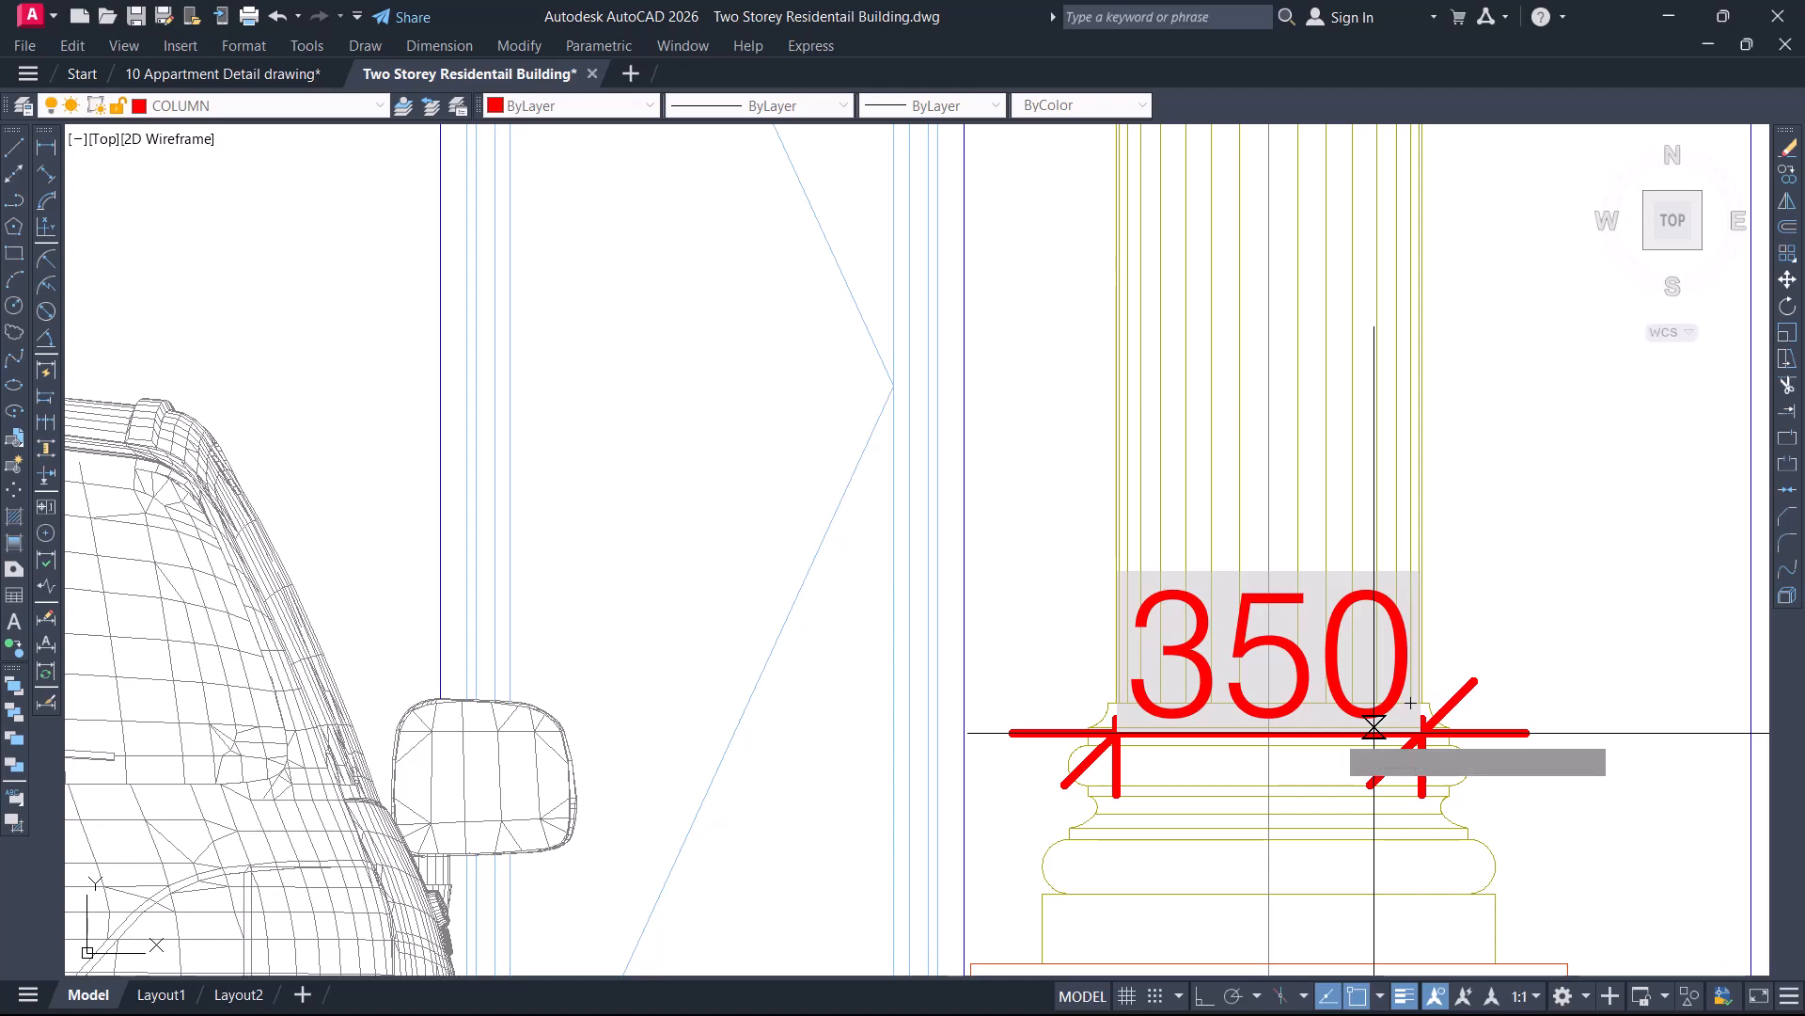
{"action": "scroll", "coordinate": [1373, 727], "scroll_direction": "down", "scroll_amount": 10}
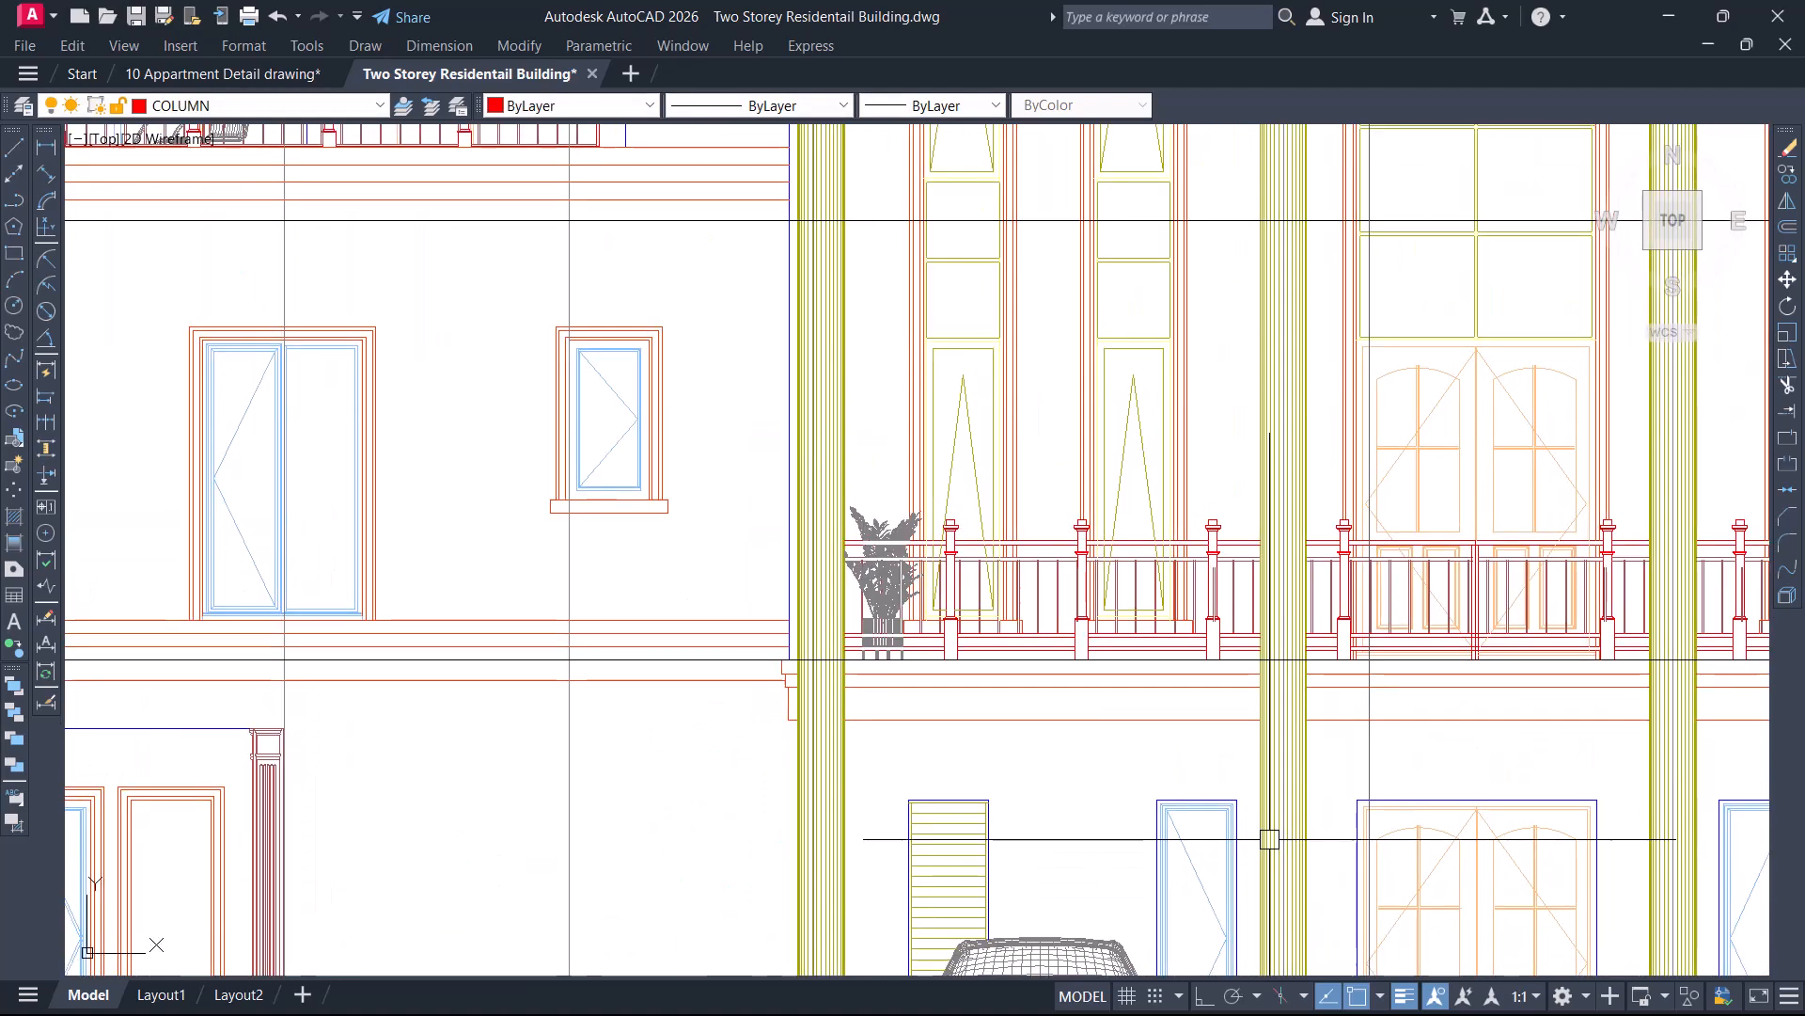
Check how the centres of the round front columns sit relative to the grid lines in the ground floor plan
{"action": "mouse_move", "coordinate": [1270, 839]}
{"action": "middle_mouse_down"}
{"action": "mouse_move", "coordinate": [1149, 540]}
{"action": "mouse_move", "coordinate": [1142, 939]}
{"action": "middle_mouse_up"}
{"action": "middle_click_drag", "start_coordinate": [1110, 553], "coordinate": [1115, 934]}
{"action": "middle_click_drag", "start_coordinate": [1049, 552], "coordinate": [1077, 940]}
{"action": "middle_click_drag", "start_coordinate": [1025, 554], "coordinate": [984, 974]}
{"action": "scroll", "coordinate": [992, 658], "scroll_direction": "down", "scroll_amount": 4}
{"action": "scroll", "coordinate": [1025, 470], "scroll_direction": "up", "scroll_amount": 2}
{"action": "middle_click_drag", "start_coordinate": [1025, 470], "coordinate": [1010, 778]}
{"action": "middle_click_drag", "start_coordinate": [983, 595], "coordinate": [943, 911]}
{"action": "middle_click_drag", "start_coordinate": [1032, 564], "coordinate": [985, 830]}
{"action": "scroll", "coordinate": [951, 521], "scroll_direction": "up", "scroll_amount": 6}
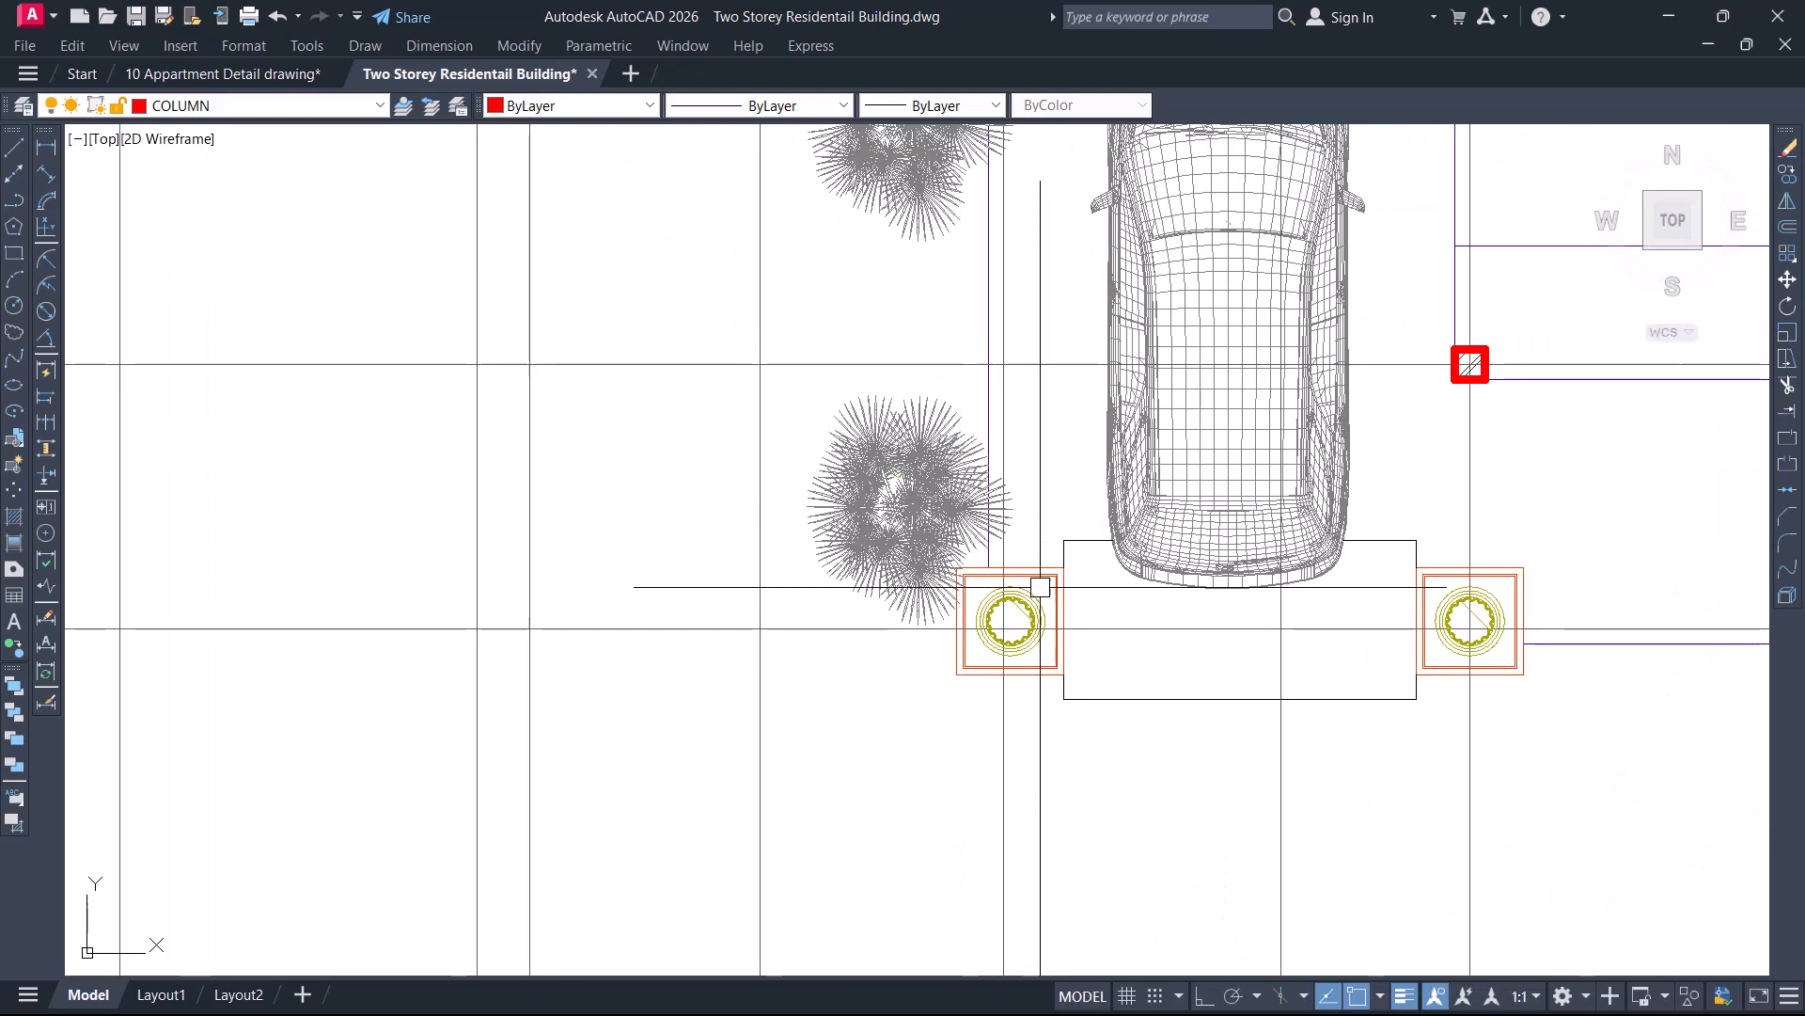
{"action": "scroll", "coordinate": [1052, 670], "scroll_direction": "up", "scroll_amount": 4}
{"action": "scroll", "coordinate": [963, 536], "scroll_direction": "up", "scroll_amount": 4}
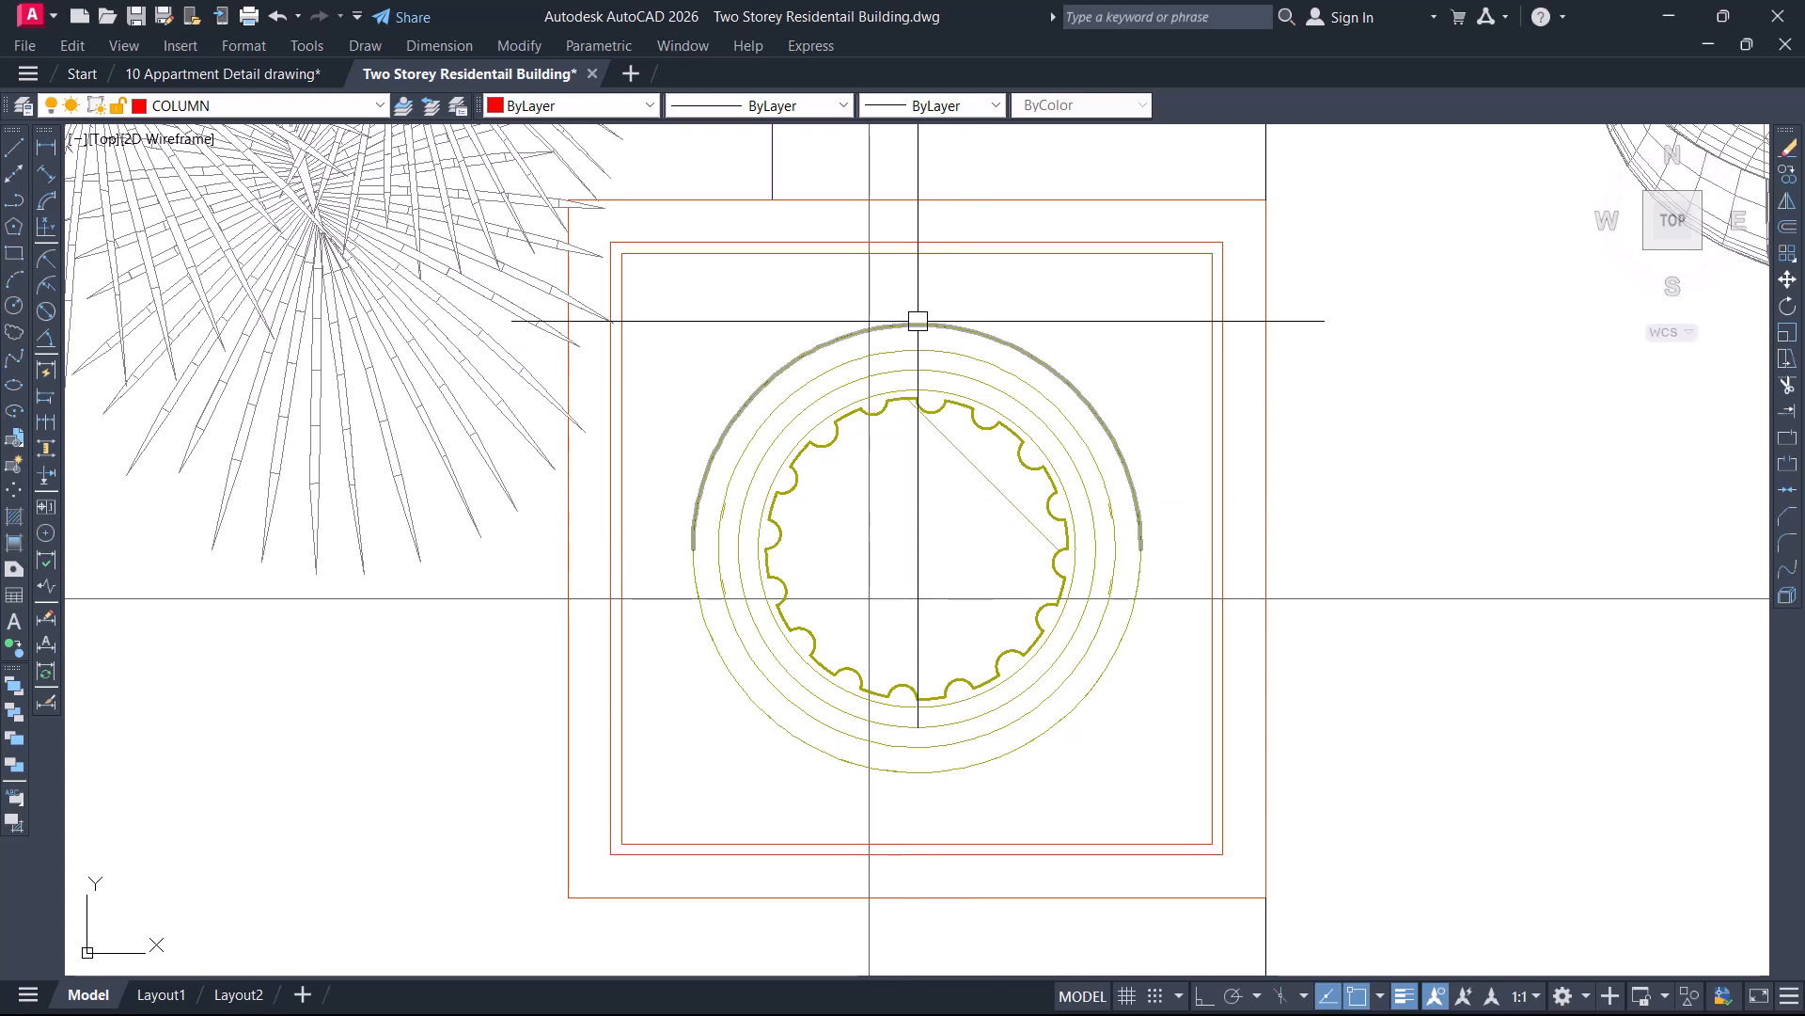
{"action": "scroll", "coordinate": [915, 475], "scroll_direction": "down", "scroll_amount": 3}
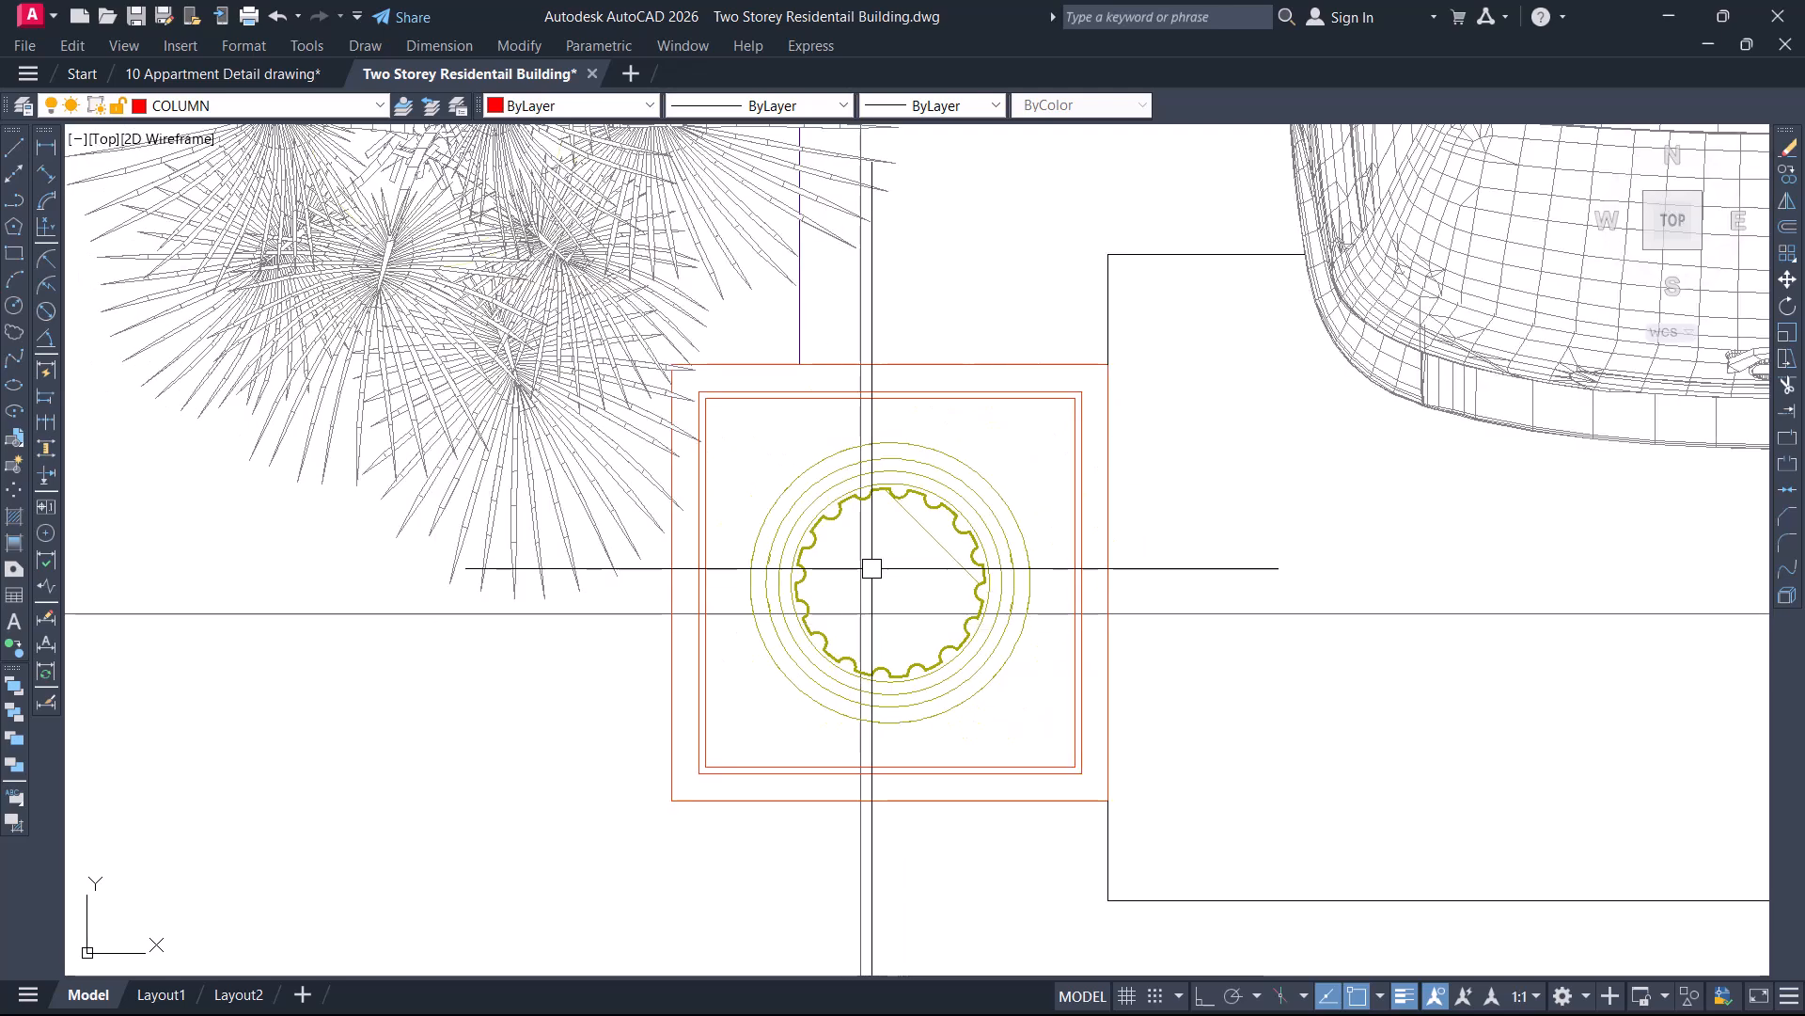
{"action": "scroll", "coordinate": [895, 663], "scroll_direction": "down", "scroll_amount": 5}
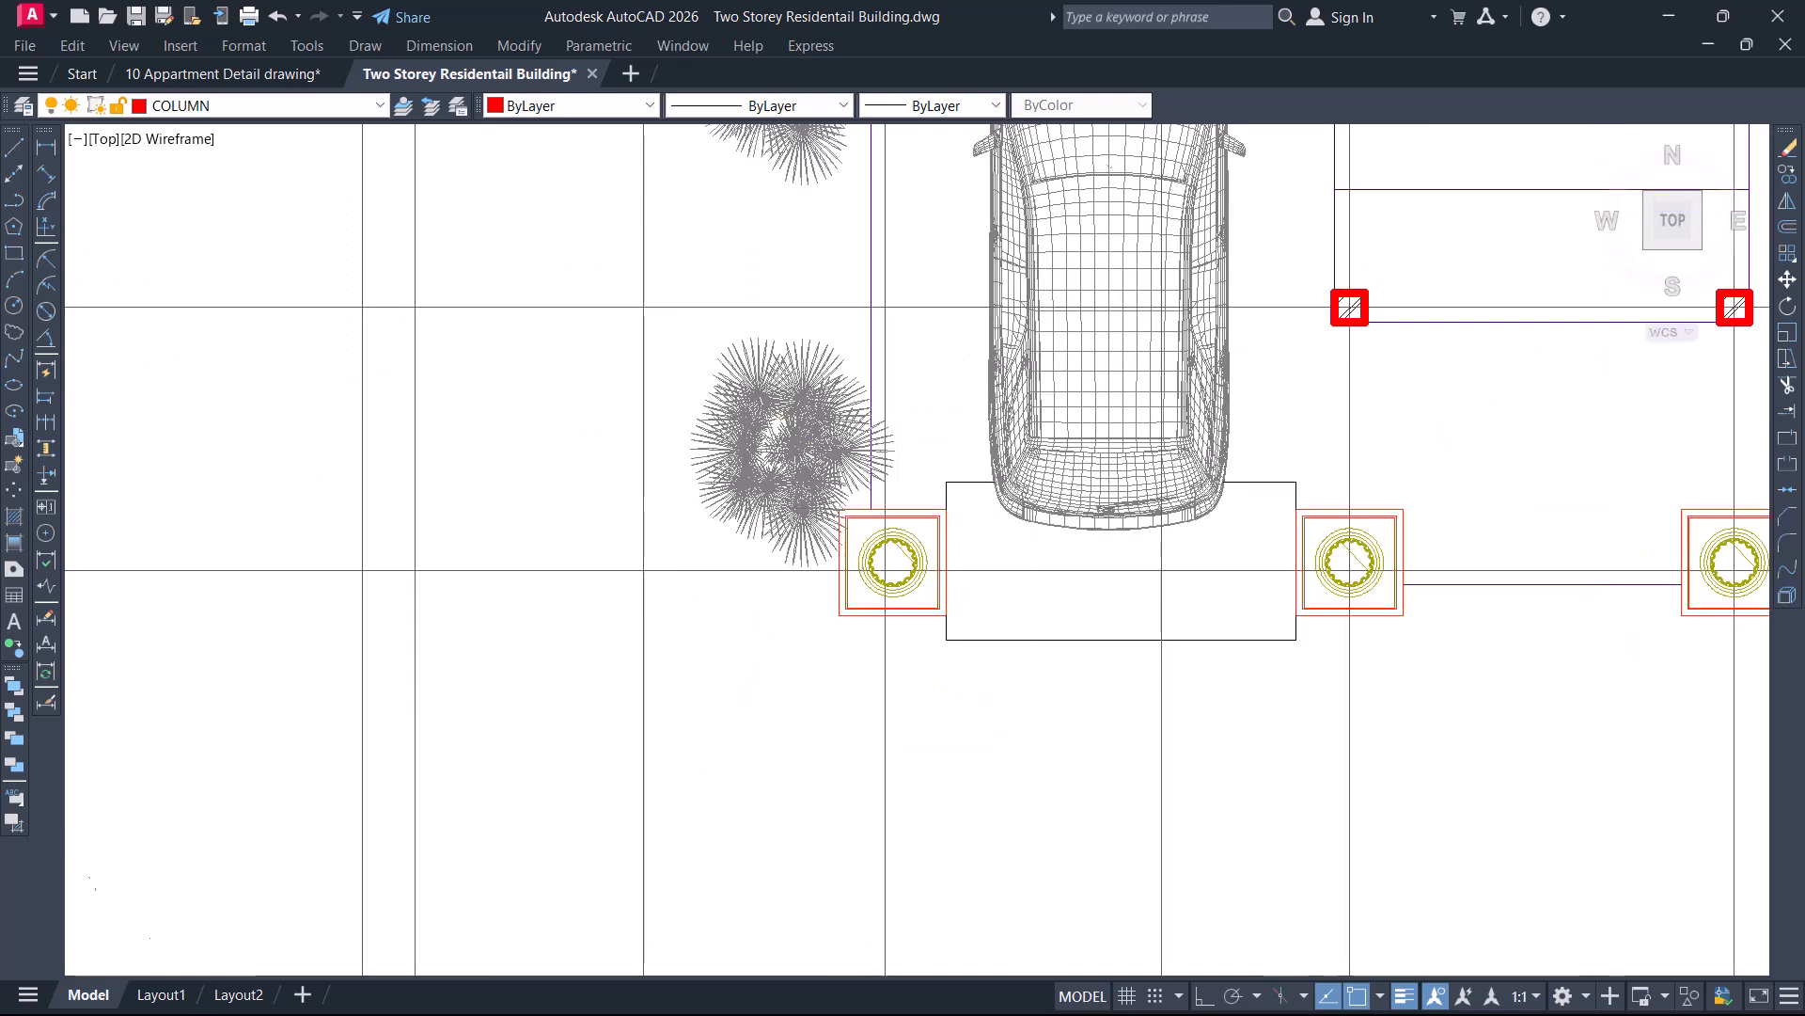
{"action": "scroll", "coordinate": [1180, 563], "scroll_direction": "up", "scroll_amount": 10}
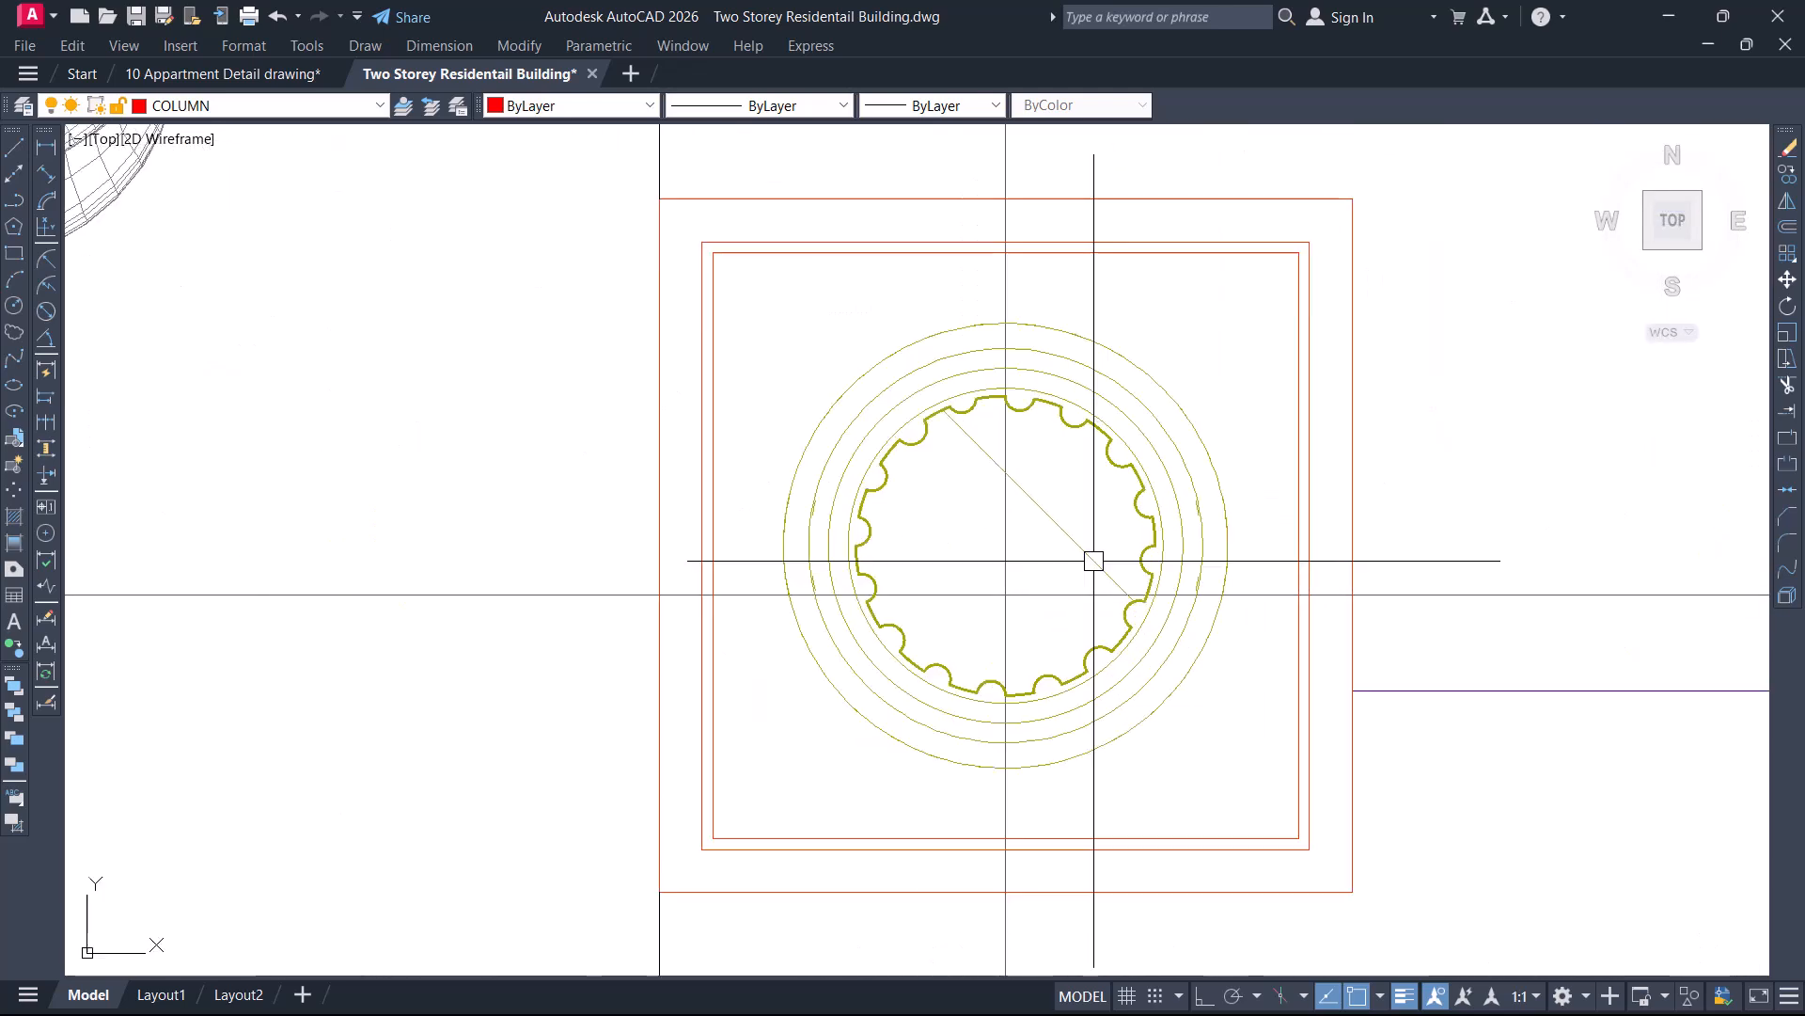
{"action": "scroll", "coordinate": [924, 575], "scroll_direction": "down", "scroll_amount": 6}
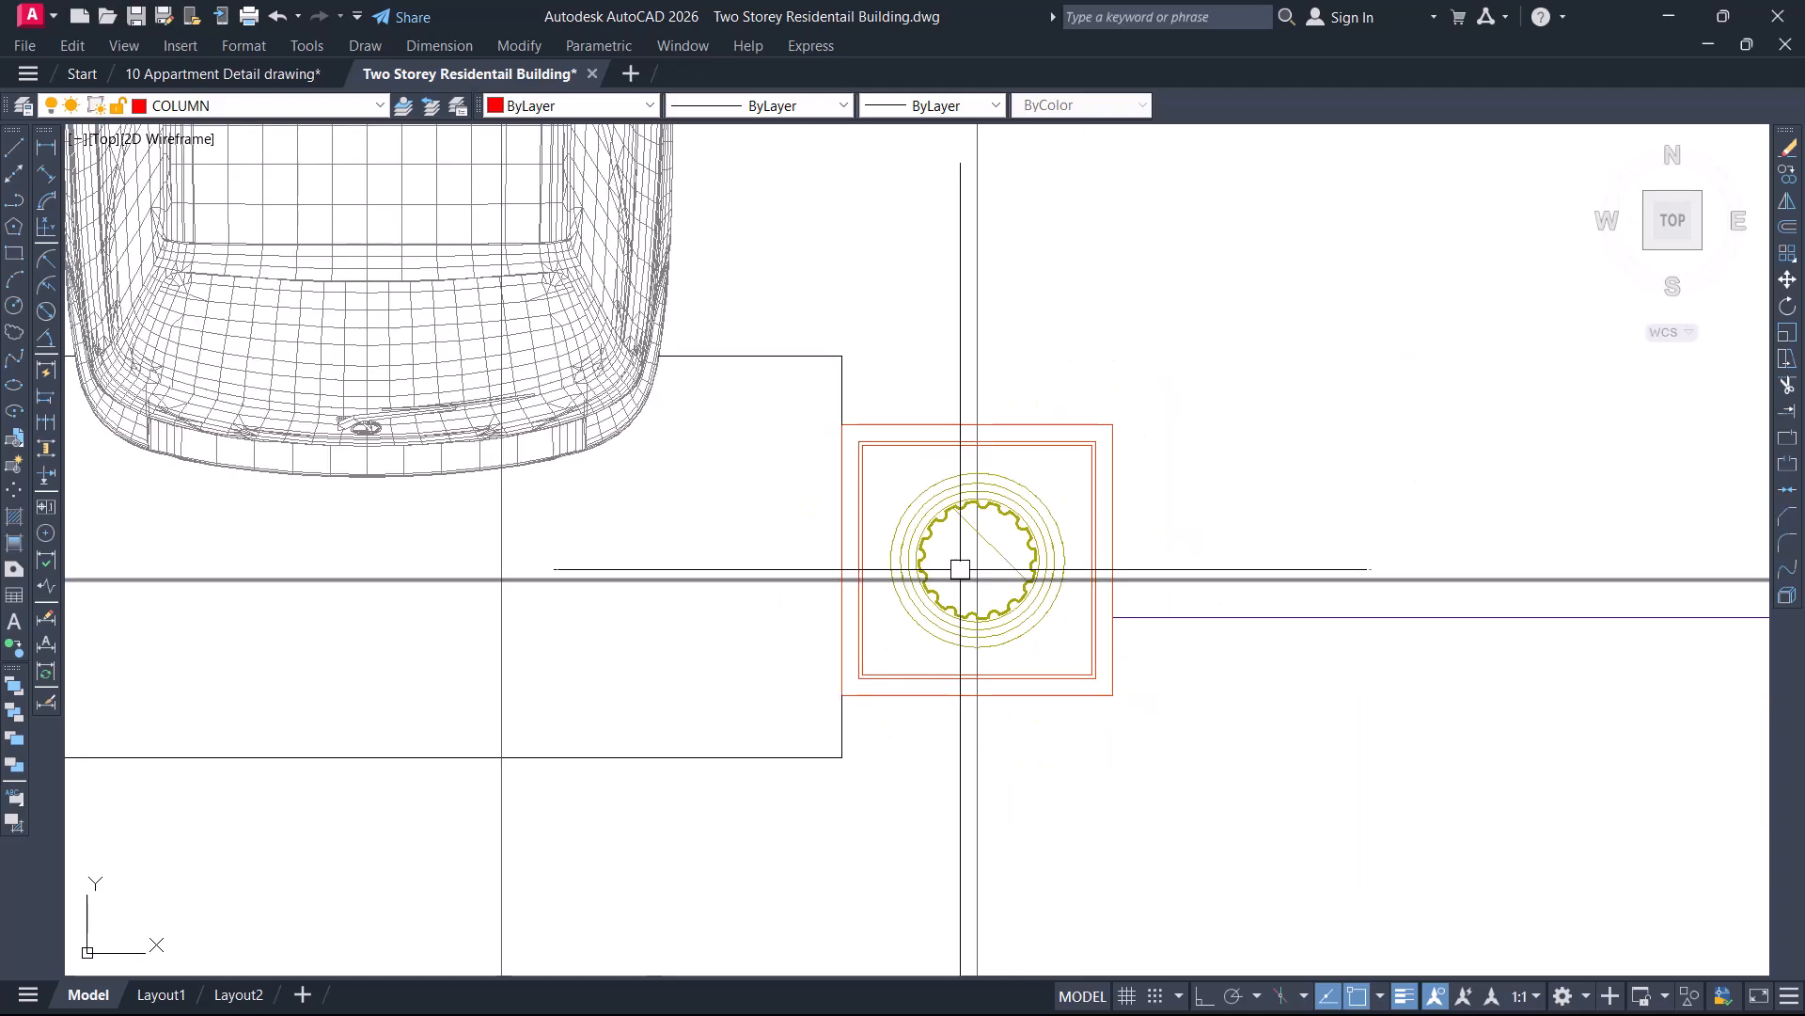
{"action": "middle_click_drag", "start_coordinate": [1220, 631], "coordinate": [707, 595]}
{"action": "scroll", "coordinate": [706, 596], "scroll_direction": "down", "scroll_amount": 2}
{"action": "scroll", "coordinate": [998, 628], "scroll_direction": "down", "scroll_amount": 2}
{"action": "middle_click_drag", "start_coordinate": [1306, 637], "coordinate": [1238, 657]}
{"action": "scroll", "coordinate": [1236, 621], "scroll_direction": "up", "scroll_amount": 2}
{"action": "scroll", "coordinate": [962, 616], "scroll_direction": "down", "scroll_amount": 4}
{"action": "scroll", "coordinate": [913, 618], "scroll_direction": "down", "scroll_amount": 1}
{"action": "scroll", "coordinate": [846, 617], "scroll_direction": "up", "scroll_amount": 4}
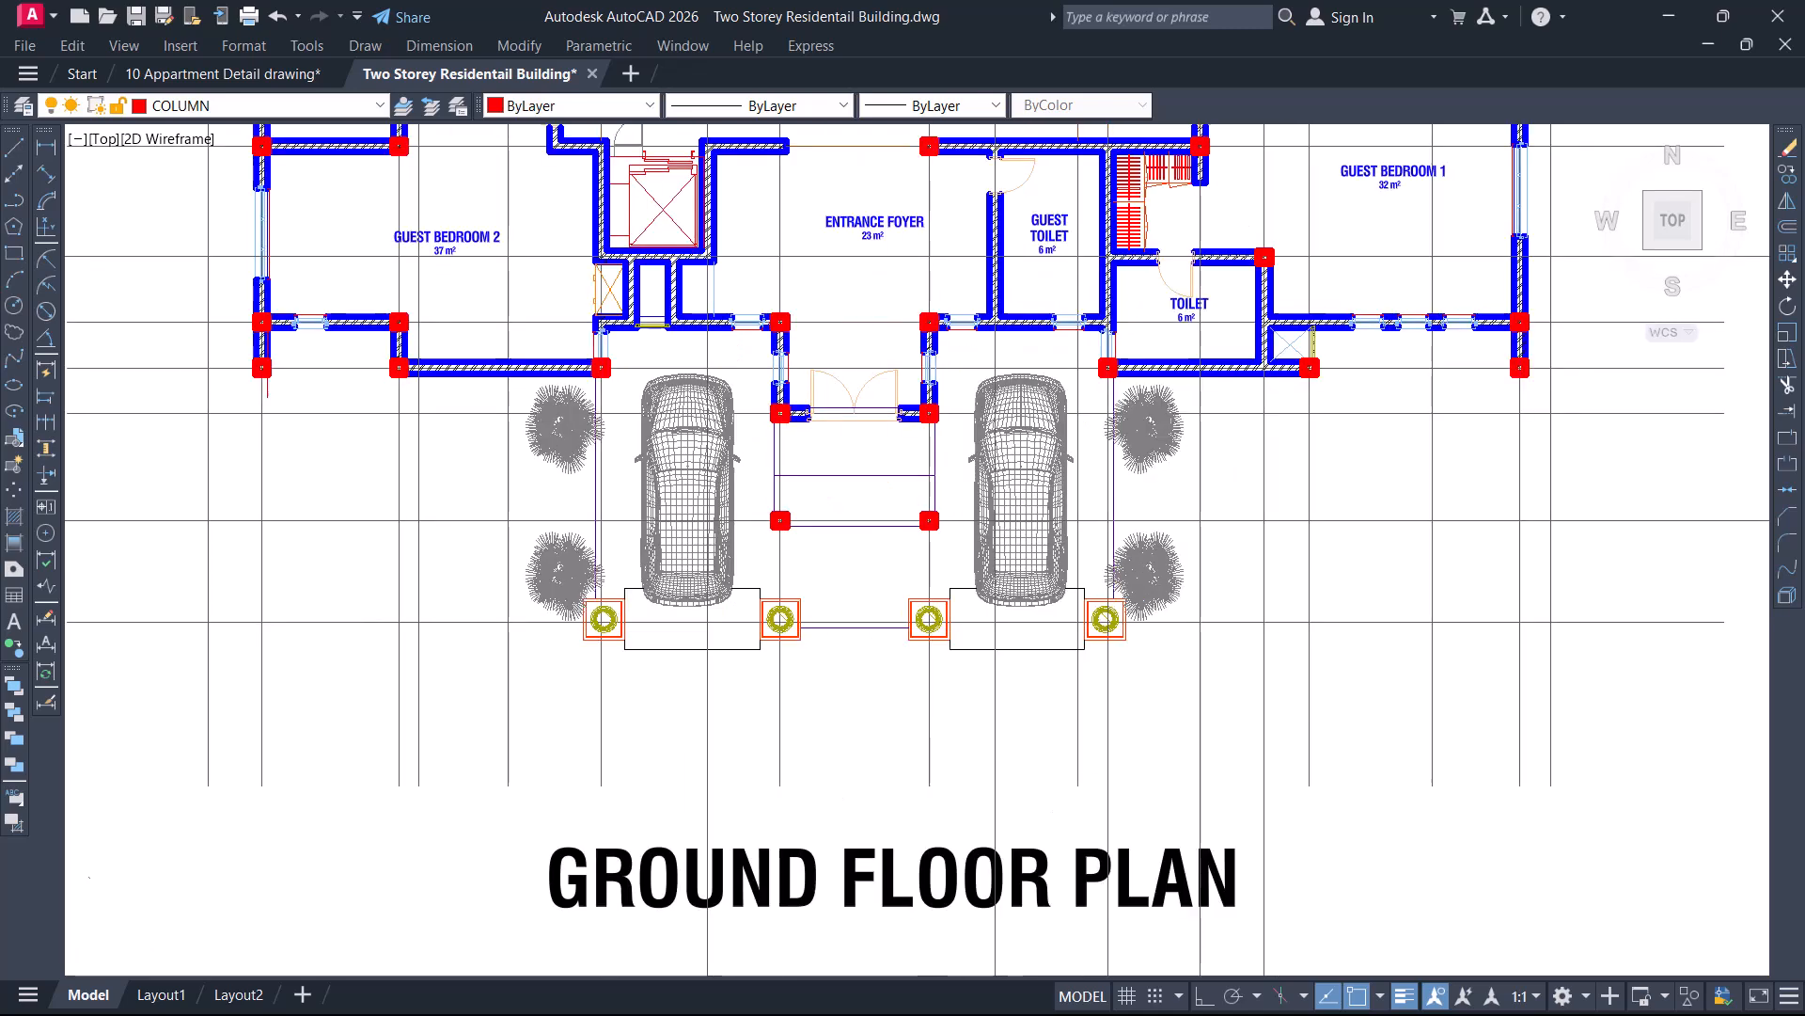
Draw a vertical helper line across the left inner round column in plan, between the uppermost and lowermost points of the circle just outside the fluting
{"action": "scroll", "coordinate": [626, 627], "scroll_direction": "up", "scroll_amount": 5}
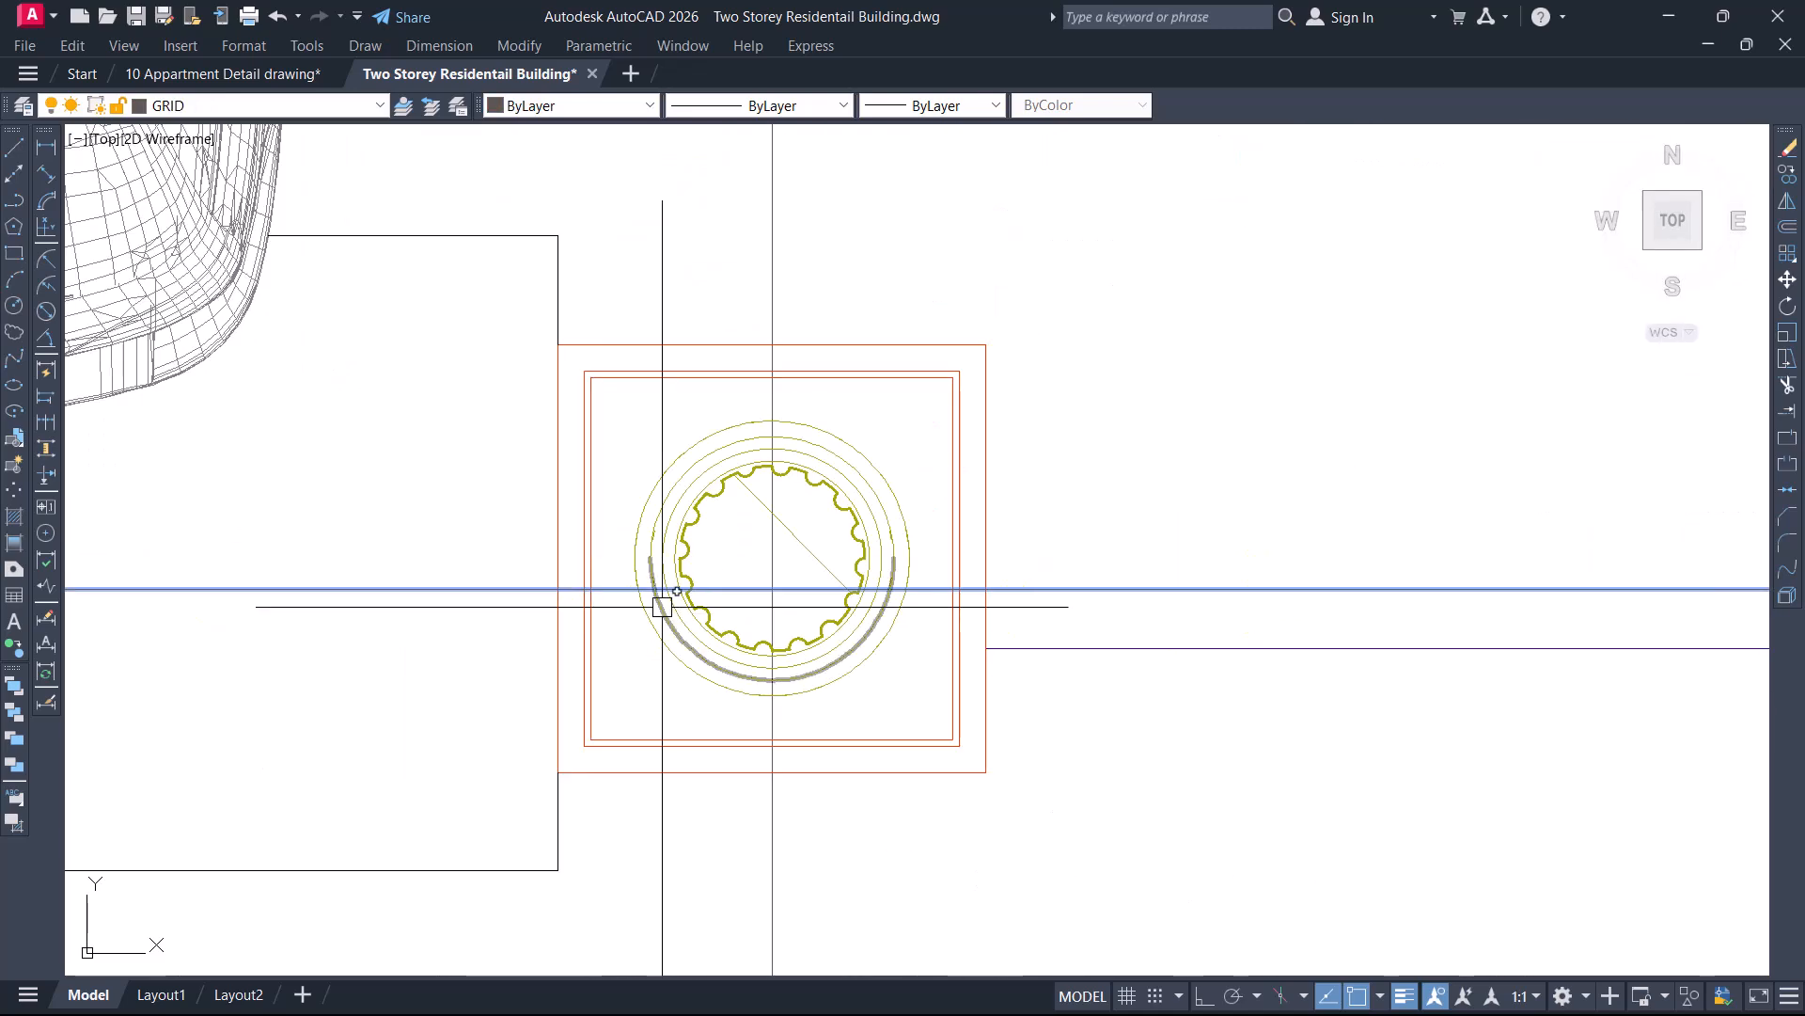
{"action": "middle_click_drag", "start_coordinate": [663, 605], "coordinate": [843, 631]}
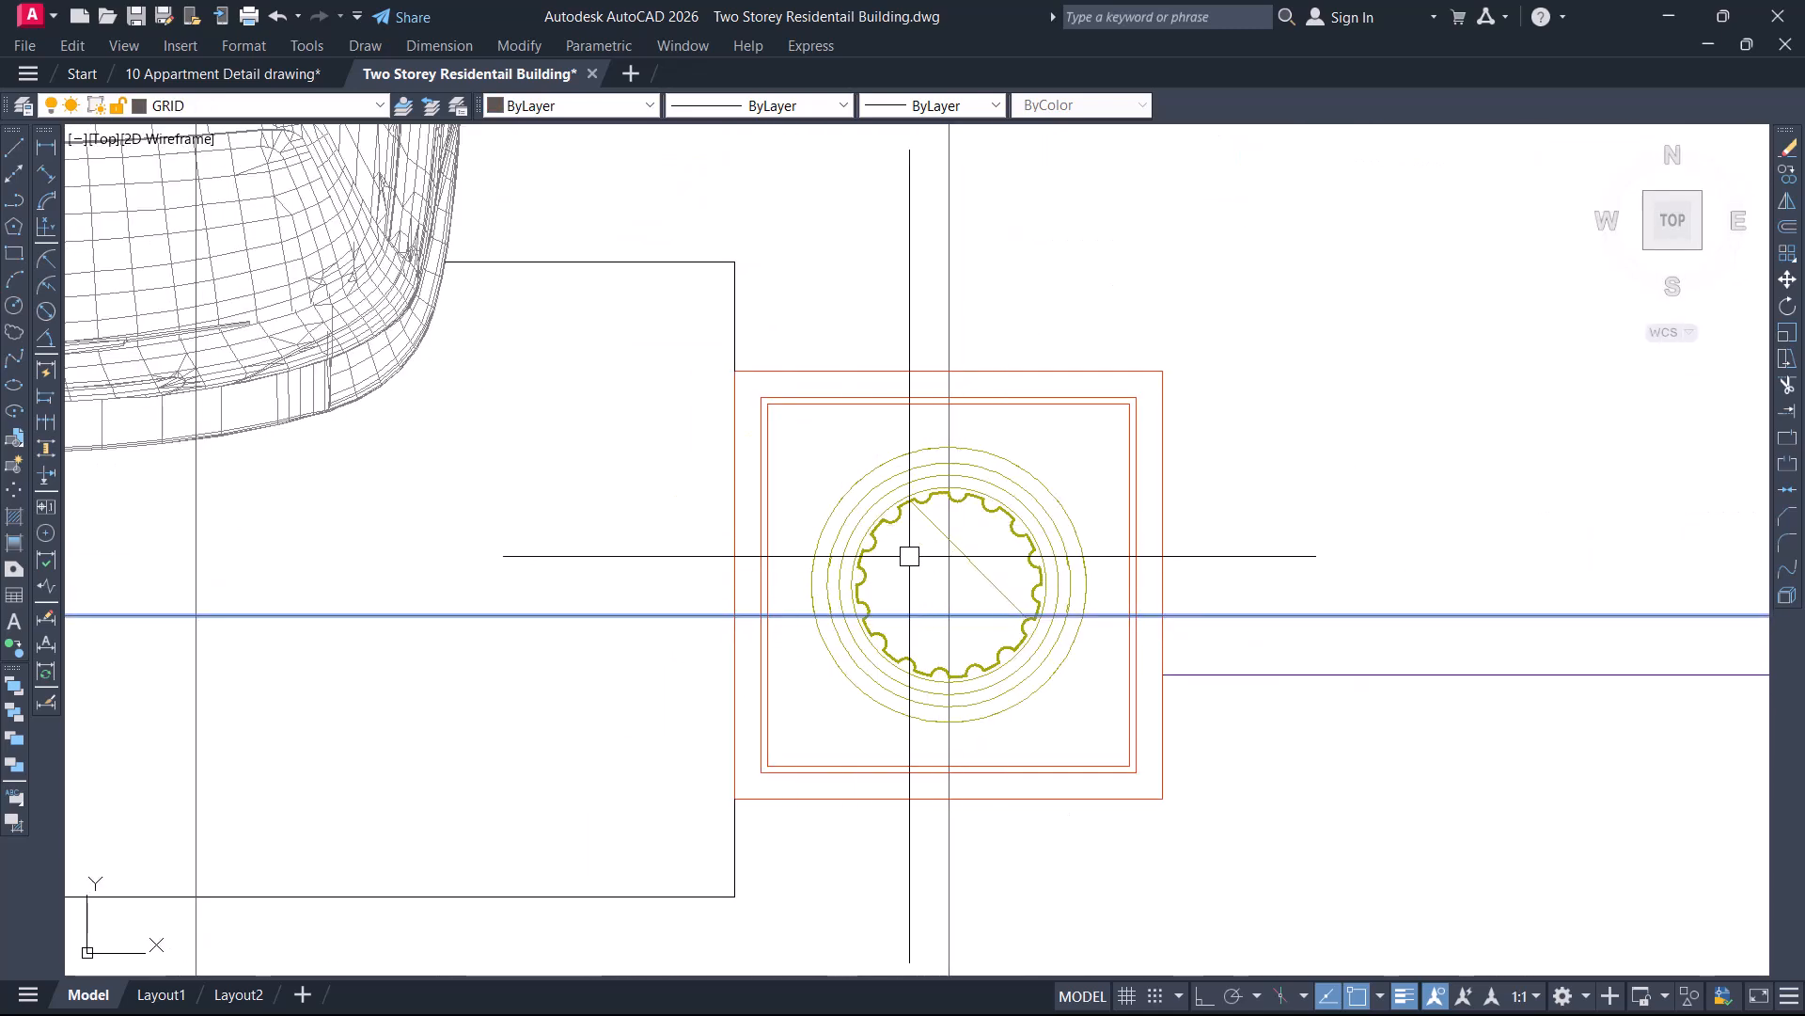
{"action": "scroll", "coordinate": [931, 620], "scroll_direction": "up", "scroll_amount": 3}
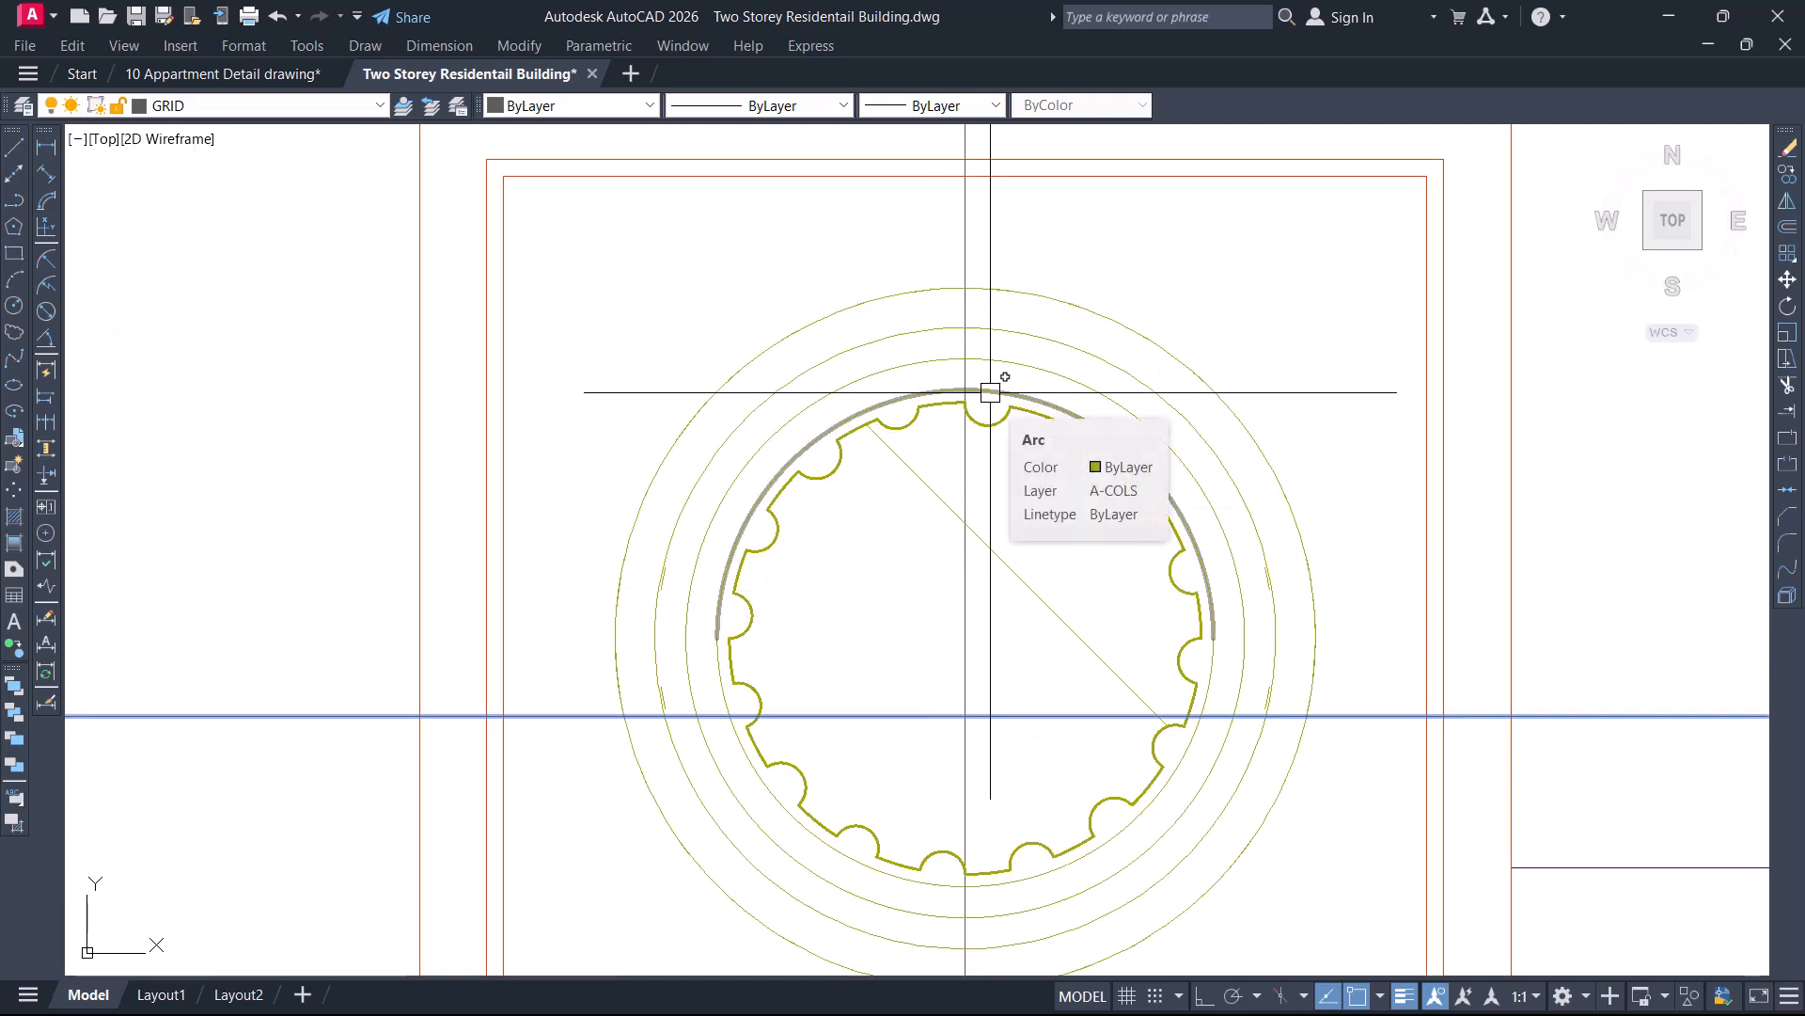
{"action": "key", "text": "Escape"}
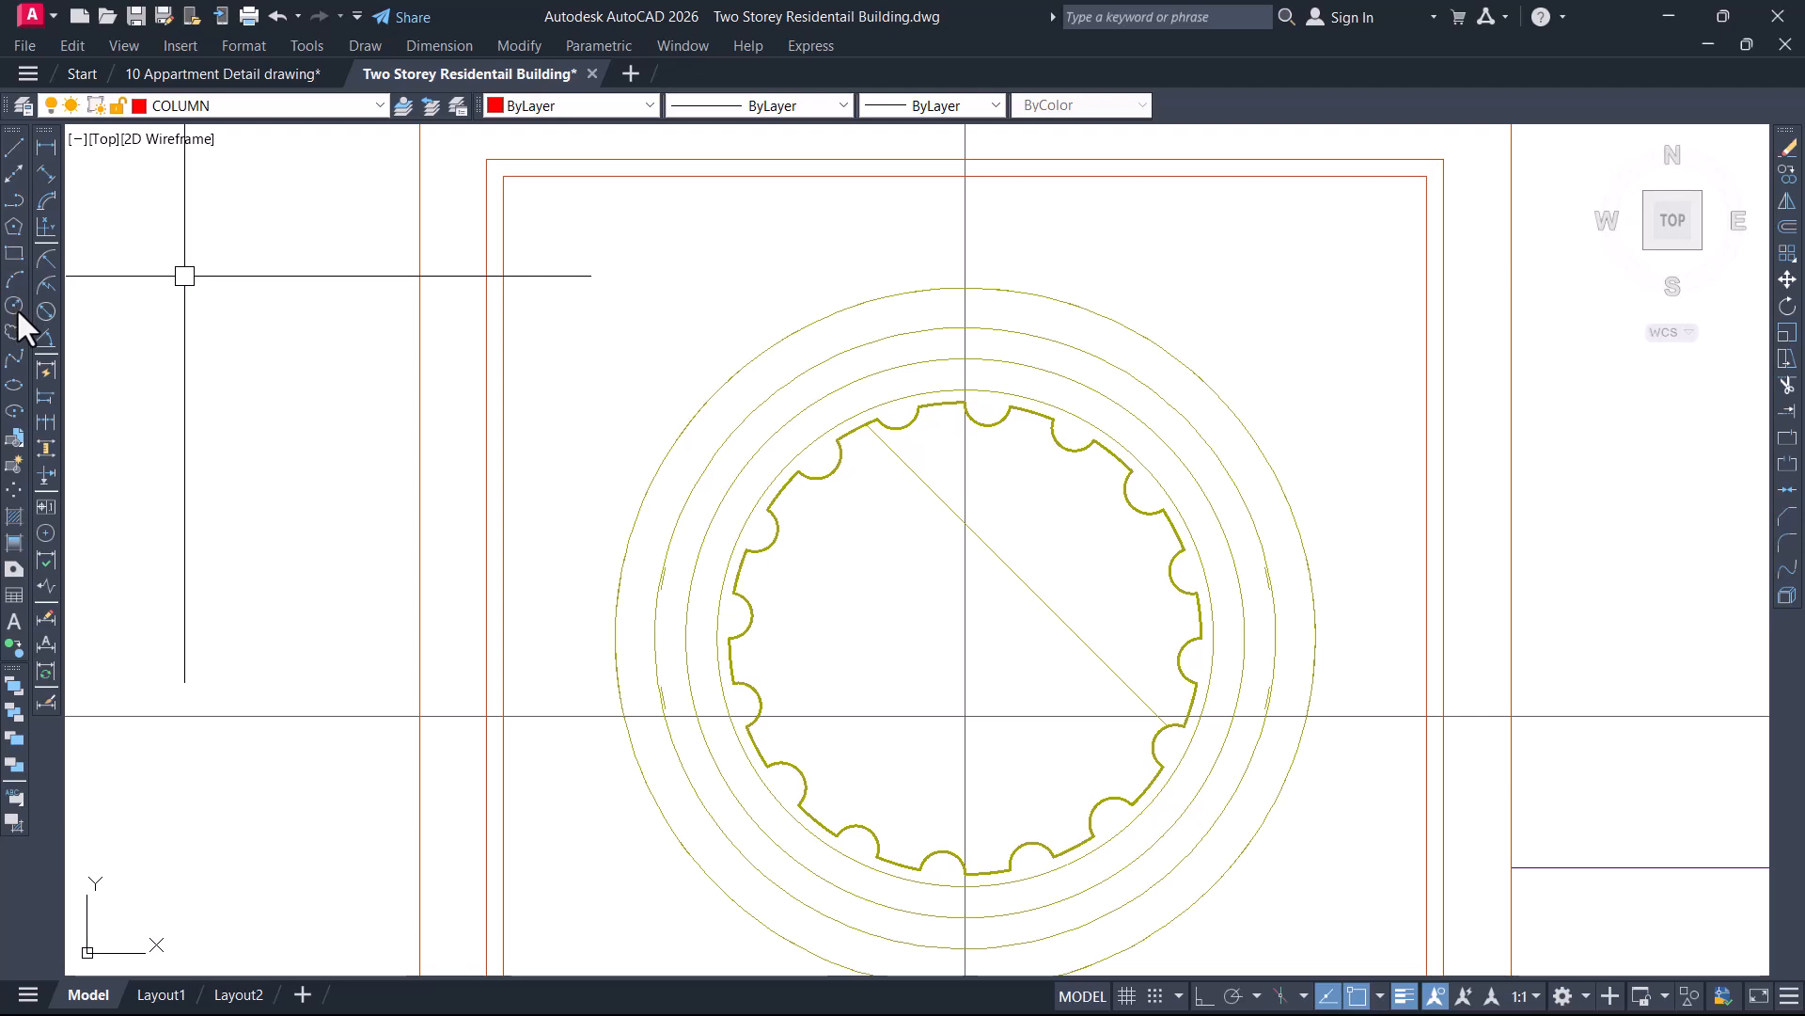
{"action": "type", "text": "l"}
{"action": "key", "text": "Return"}
{"action": "scroll", "coordinate": [983, 450], "scroll_direction": "up", "scroll_amount": 2}
{"action": "left_click", "coordinate": [955, 390]}
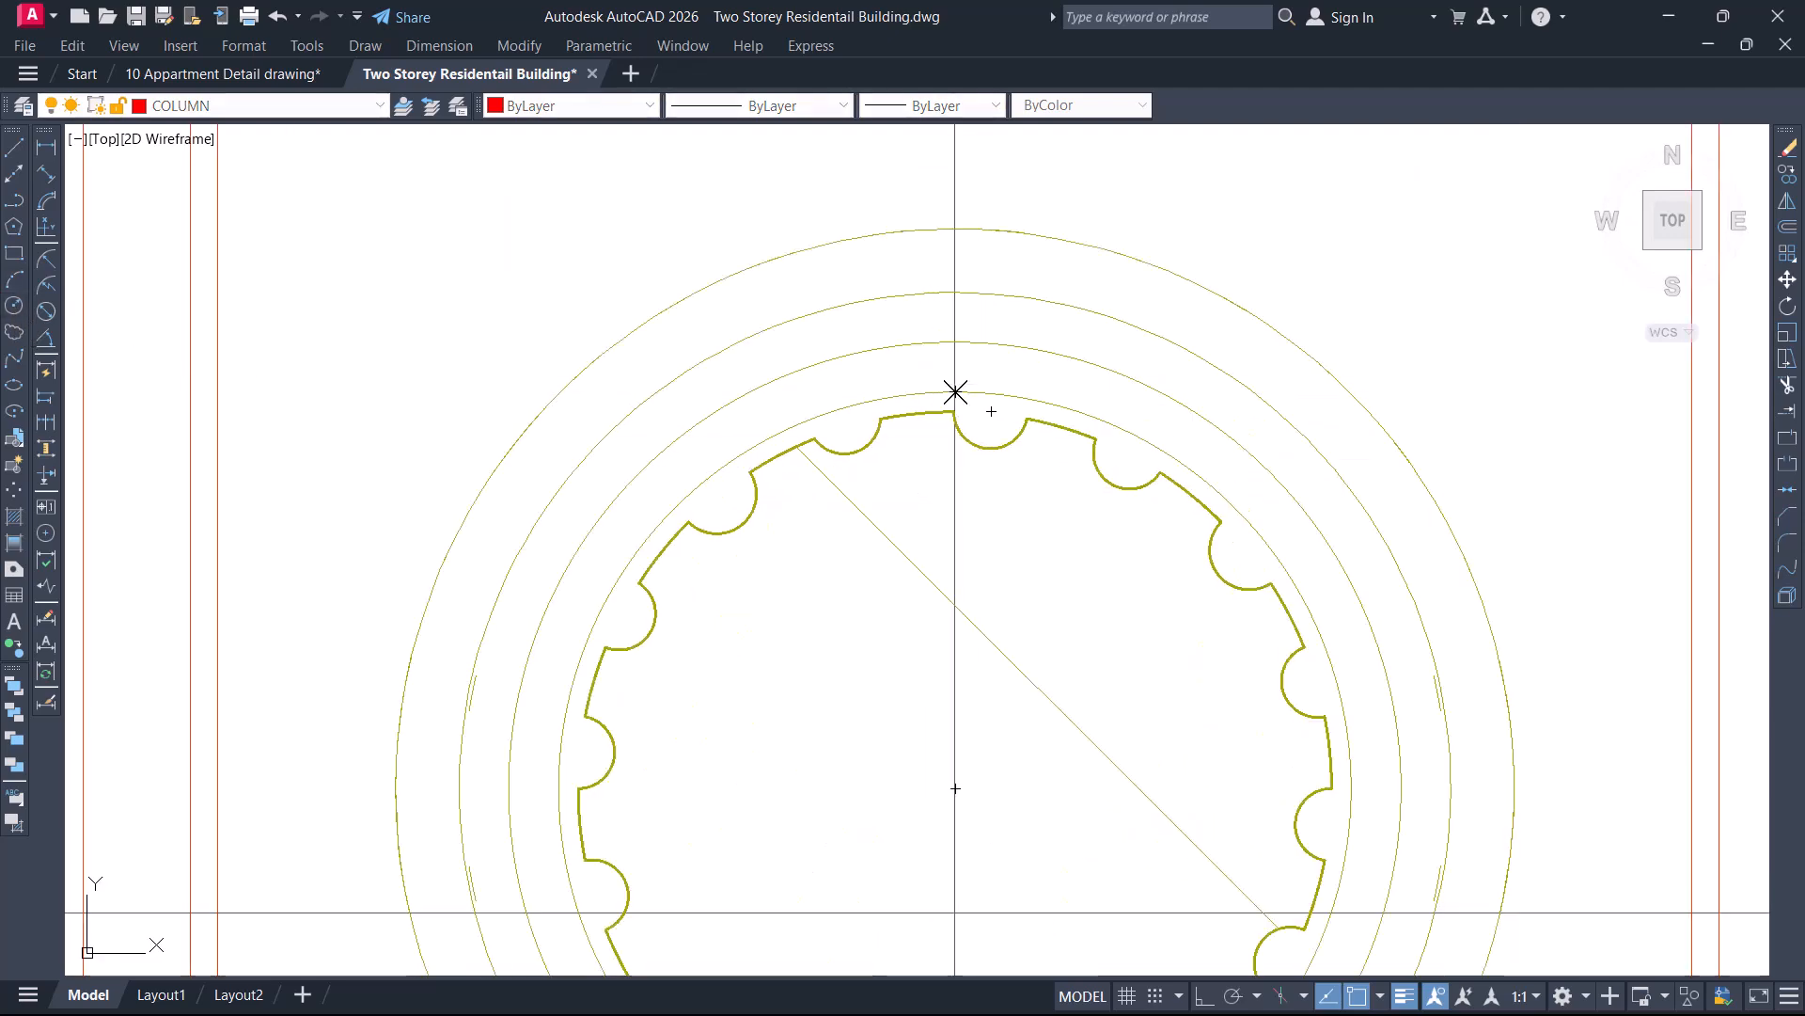
{"action": "scroll", "coordinate": [954, 391], "scroll_direction": "down", "scroll_amount": 2}
{"action": "scroll", "coordinate": [948, 870], "scroll_direction": "up", "scroll_amount": 2}
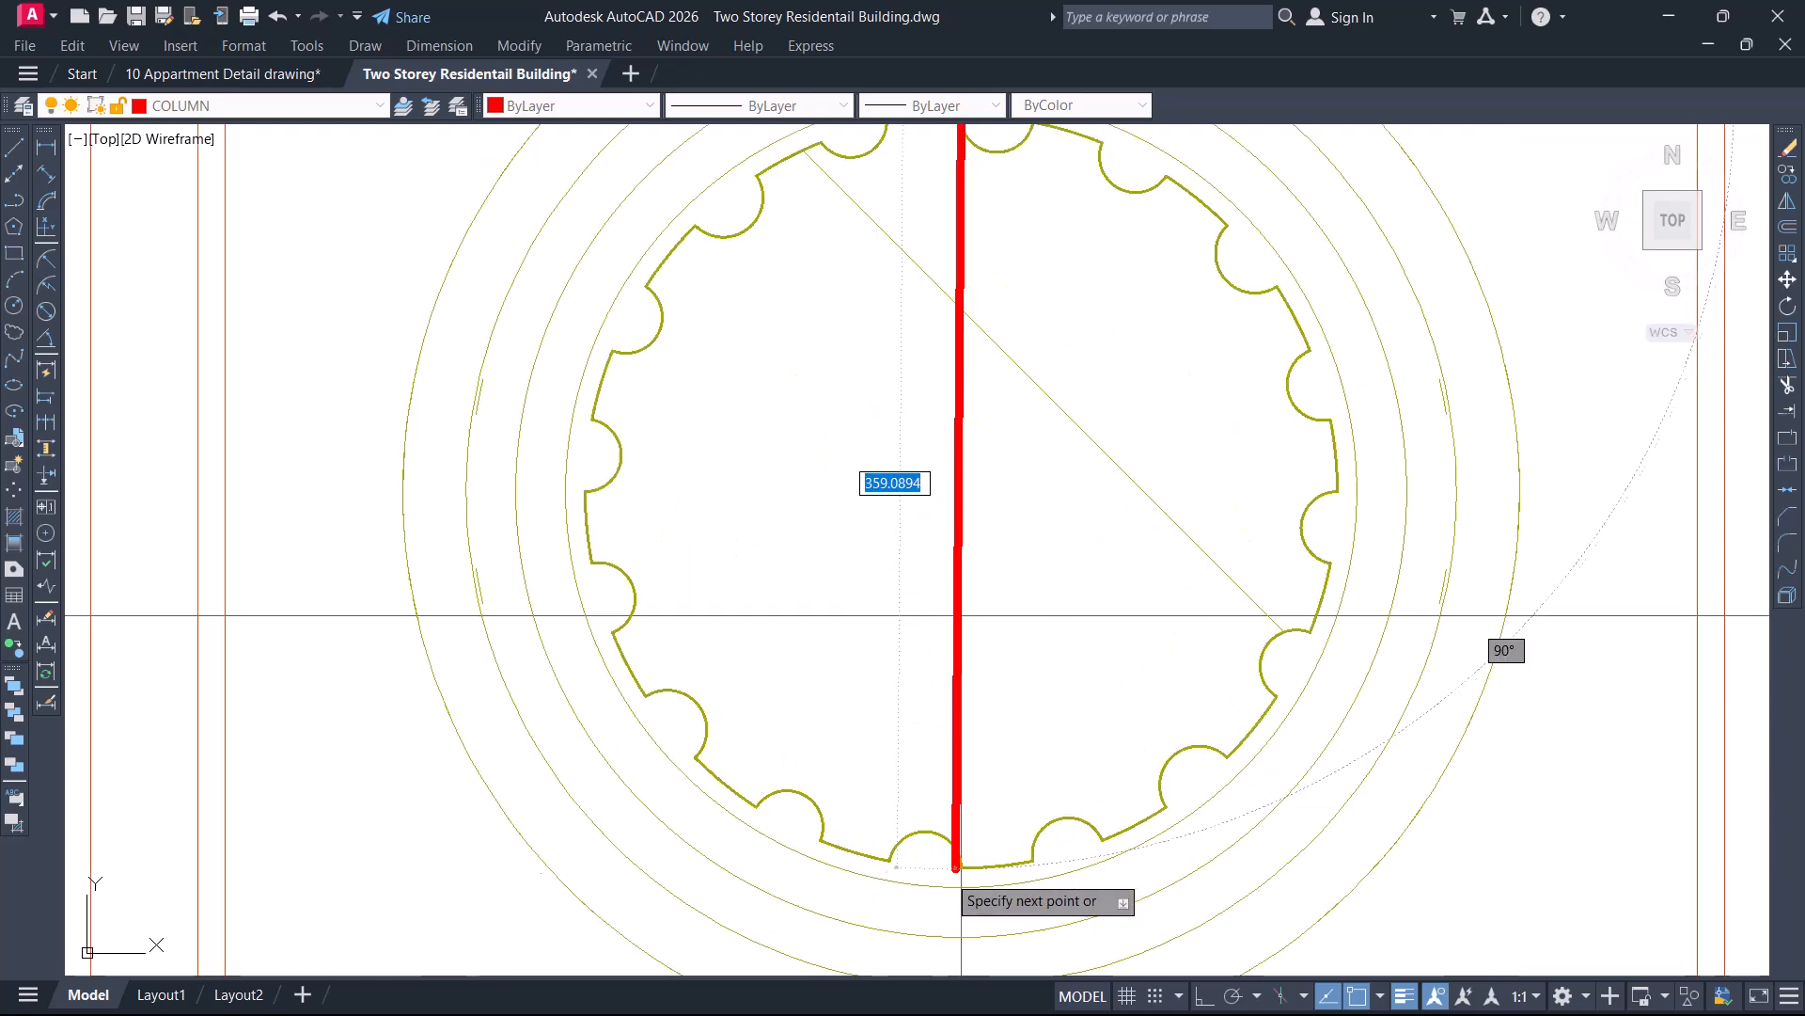
{"action": "left_click", "coordinate": [961, 873]}
{"action": "key", "text": "Return"}
{"action": "type", "text": "XL"}
{"action": "key", "text": "Return"}
{"action": "key", "text": "Escape"}
Move the horizontal grid line through the round columns from its intersection with the vertical grid line to the helper line's midpoint
{"action": "left_click", "coordinate": [1038, 615]}
{"action": "type", "text": "m"}
{"action": "key", "text": "Return"}
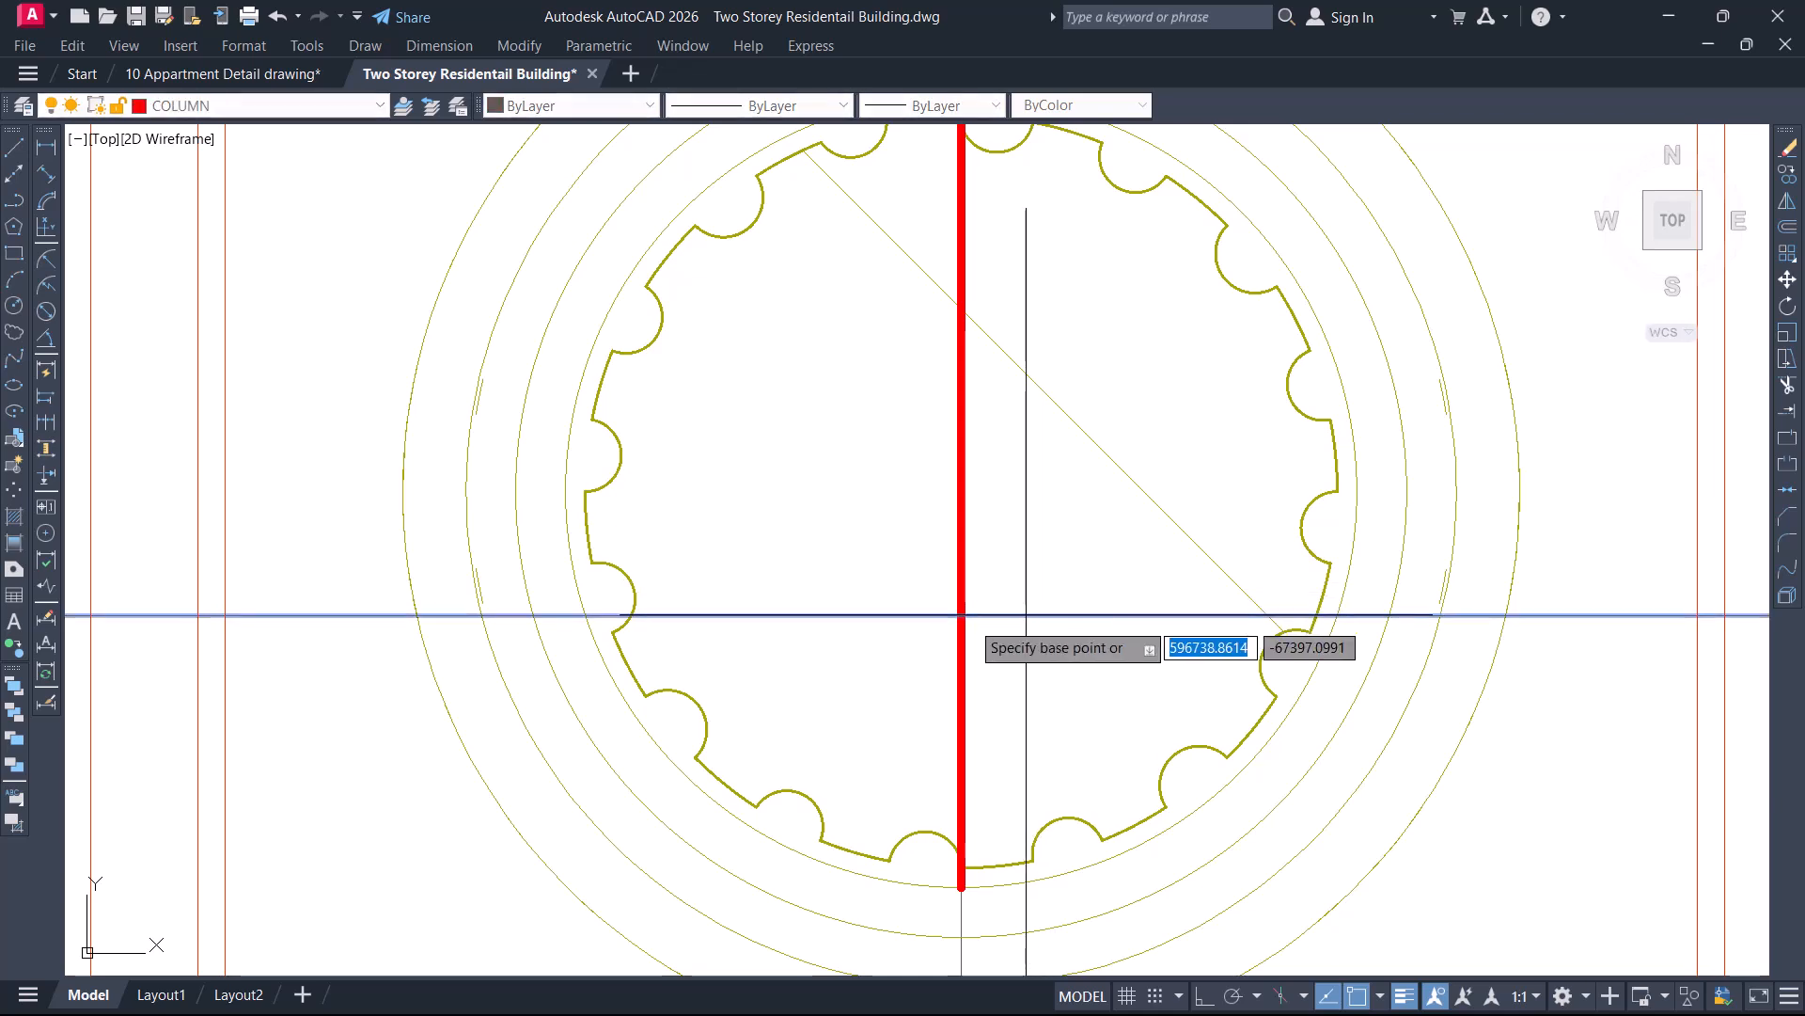
{"action": "left_click", "coordinate": [961, 615]}
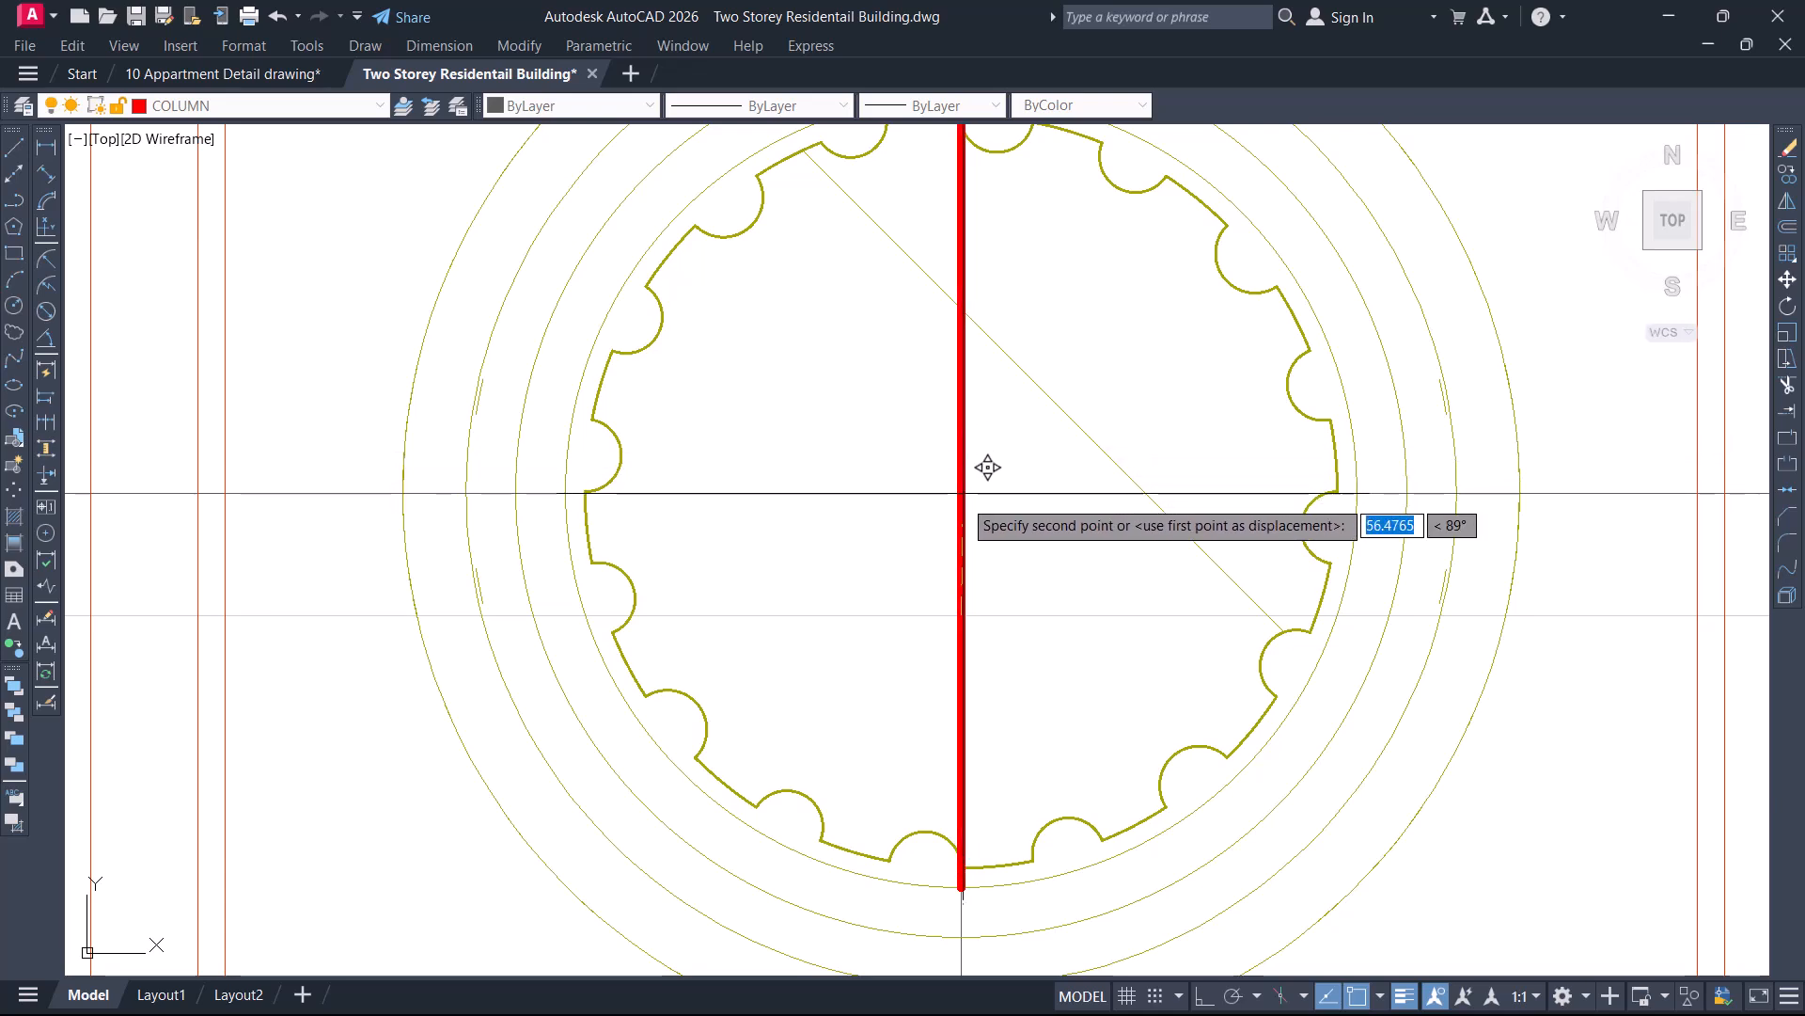
{"action": "left_click", "coordinate": [961, 491]}
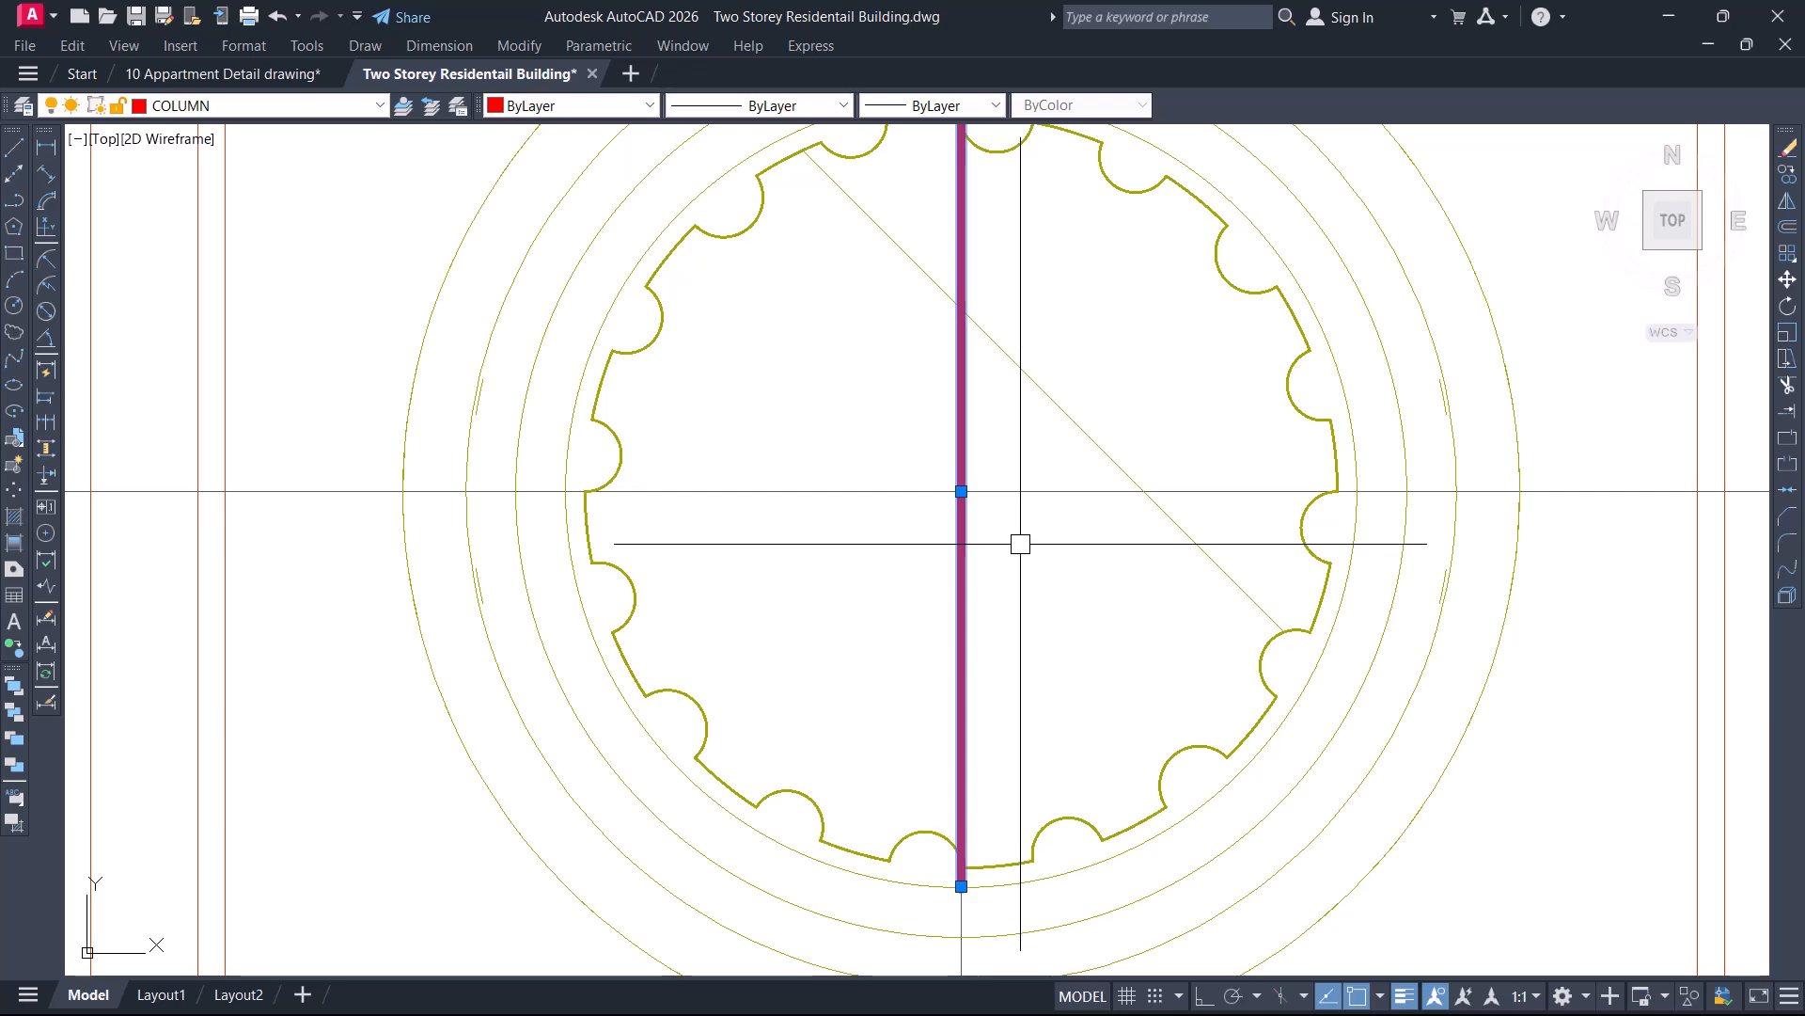
Delete the vertical helper line across the left inner round column
{"action": "key", "text": "Escape"}
{"action": "scroll", "coordinate": [961, 491], "scroll_direction": "down", "scroll_amount": 6}
{"action": "scroll", "coordinate": [1034, 593], "scroll_direction": "up", "scroll_amount": 2}
{"action": "scroll", "coordinate": [1042, 545], "scroll_direction": "up", "scroll_amount": 5}
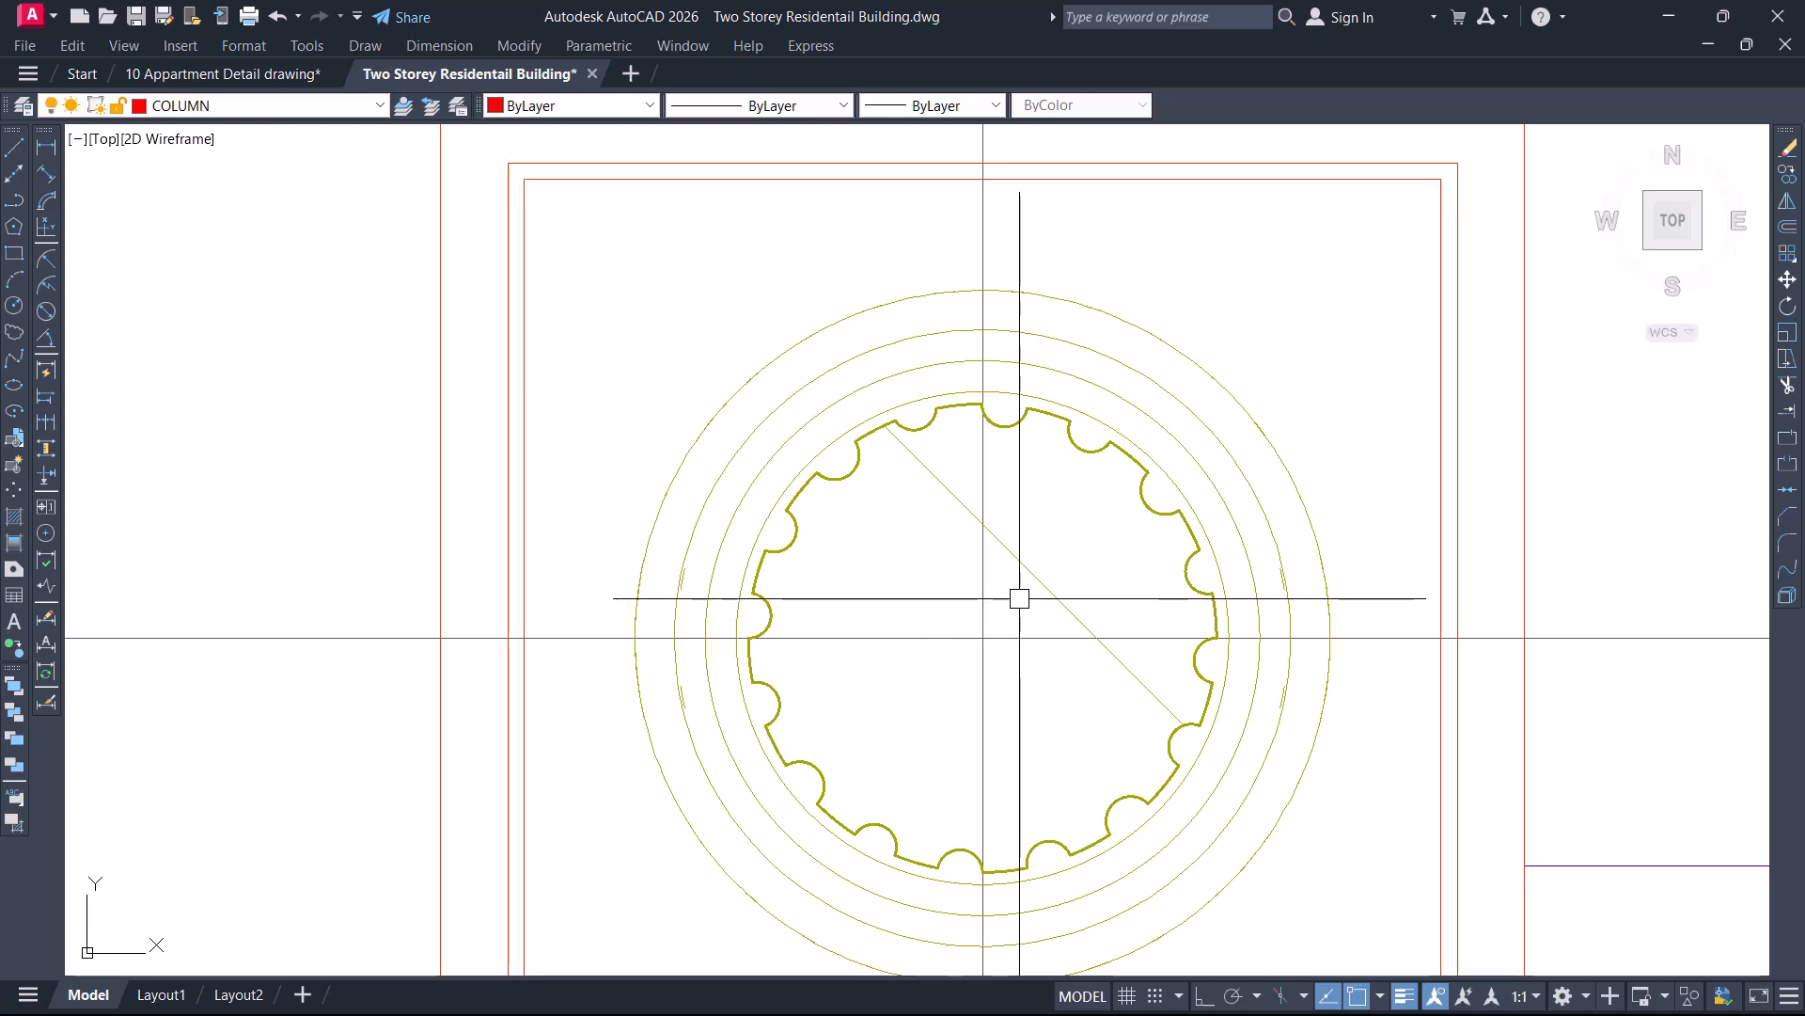
Draw a circle of radius 175 centred on the grid intersection inside the left inner round column
{"action": "type", "text": "c"}
{"action": "key", "text": "Return"}
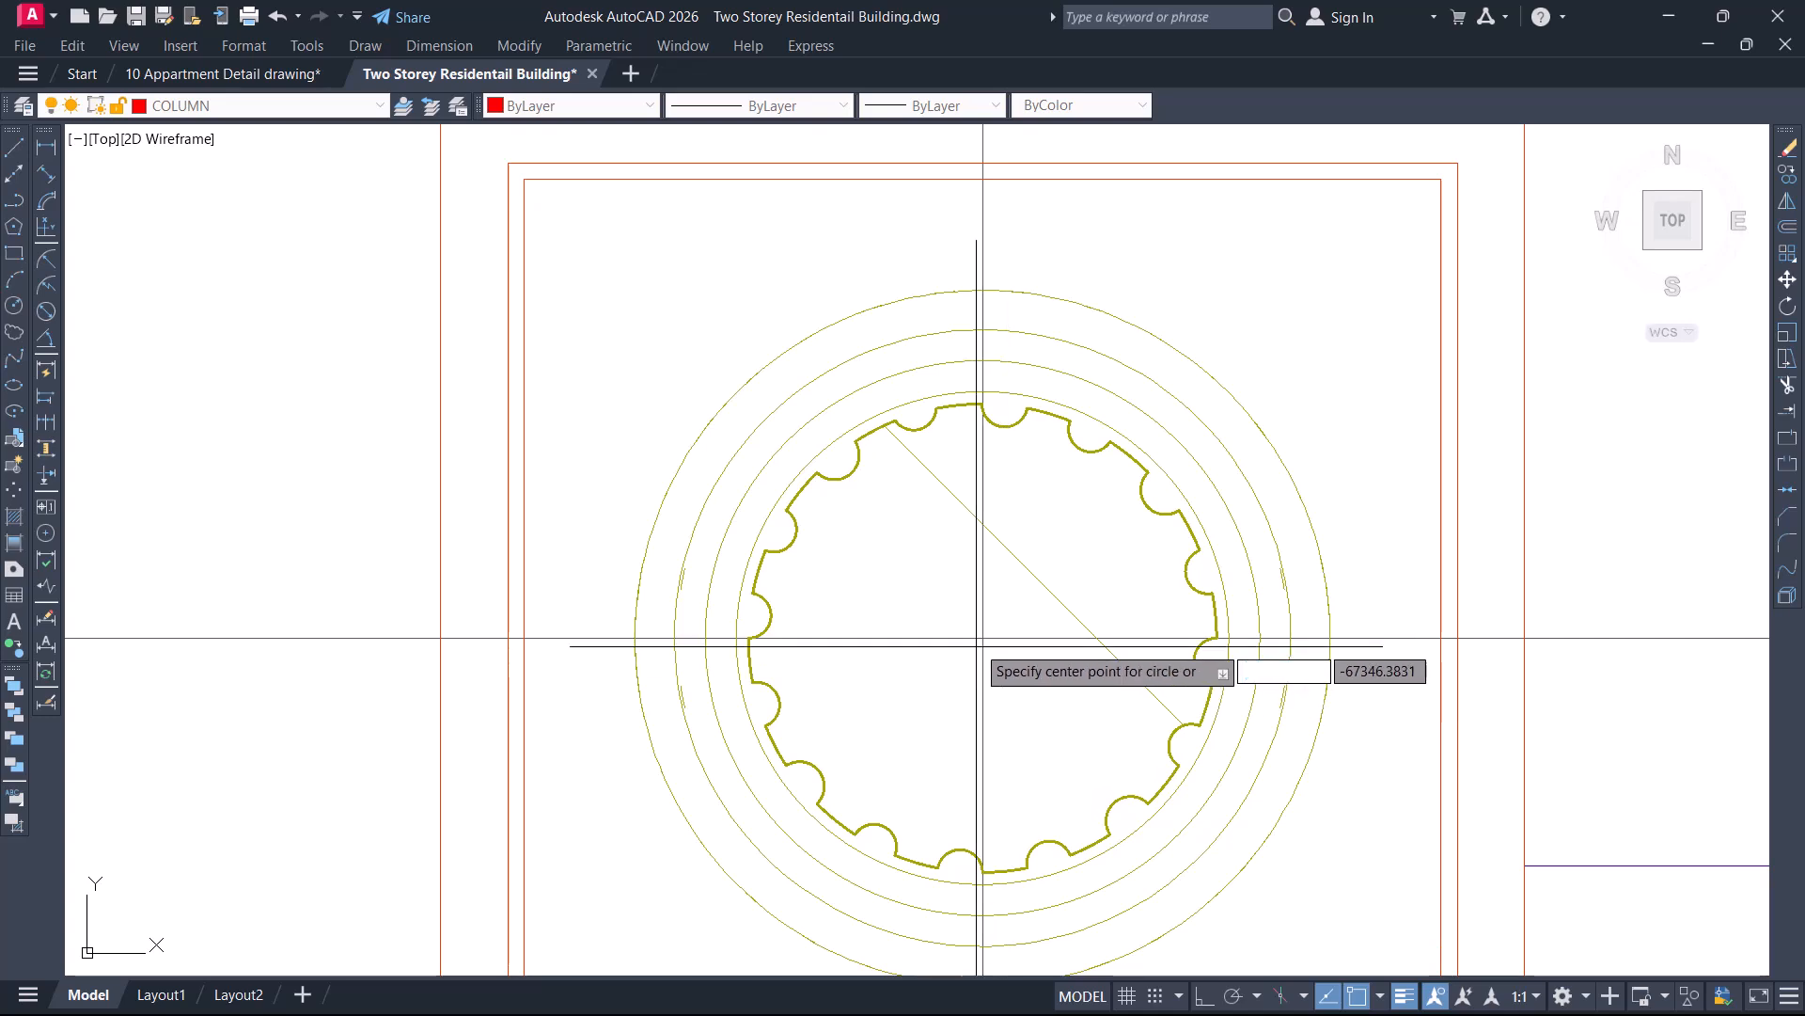
{"action": "left_click", "coordinate": [982, 638]}
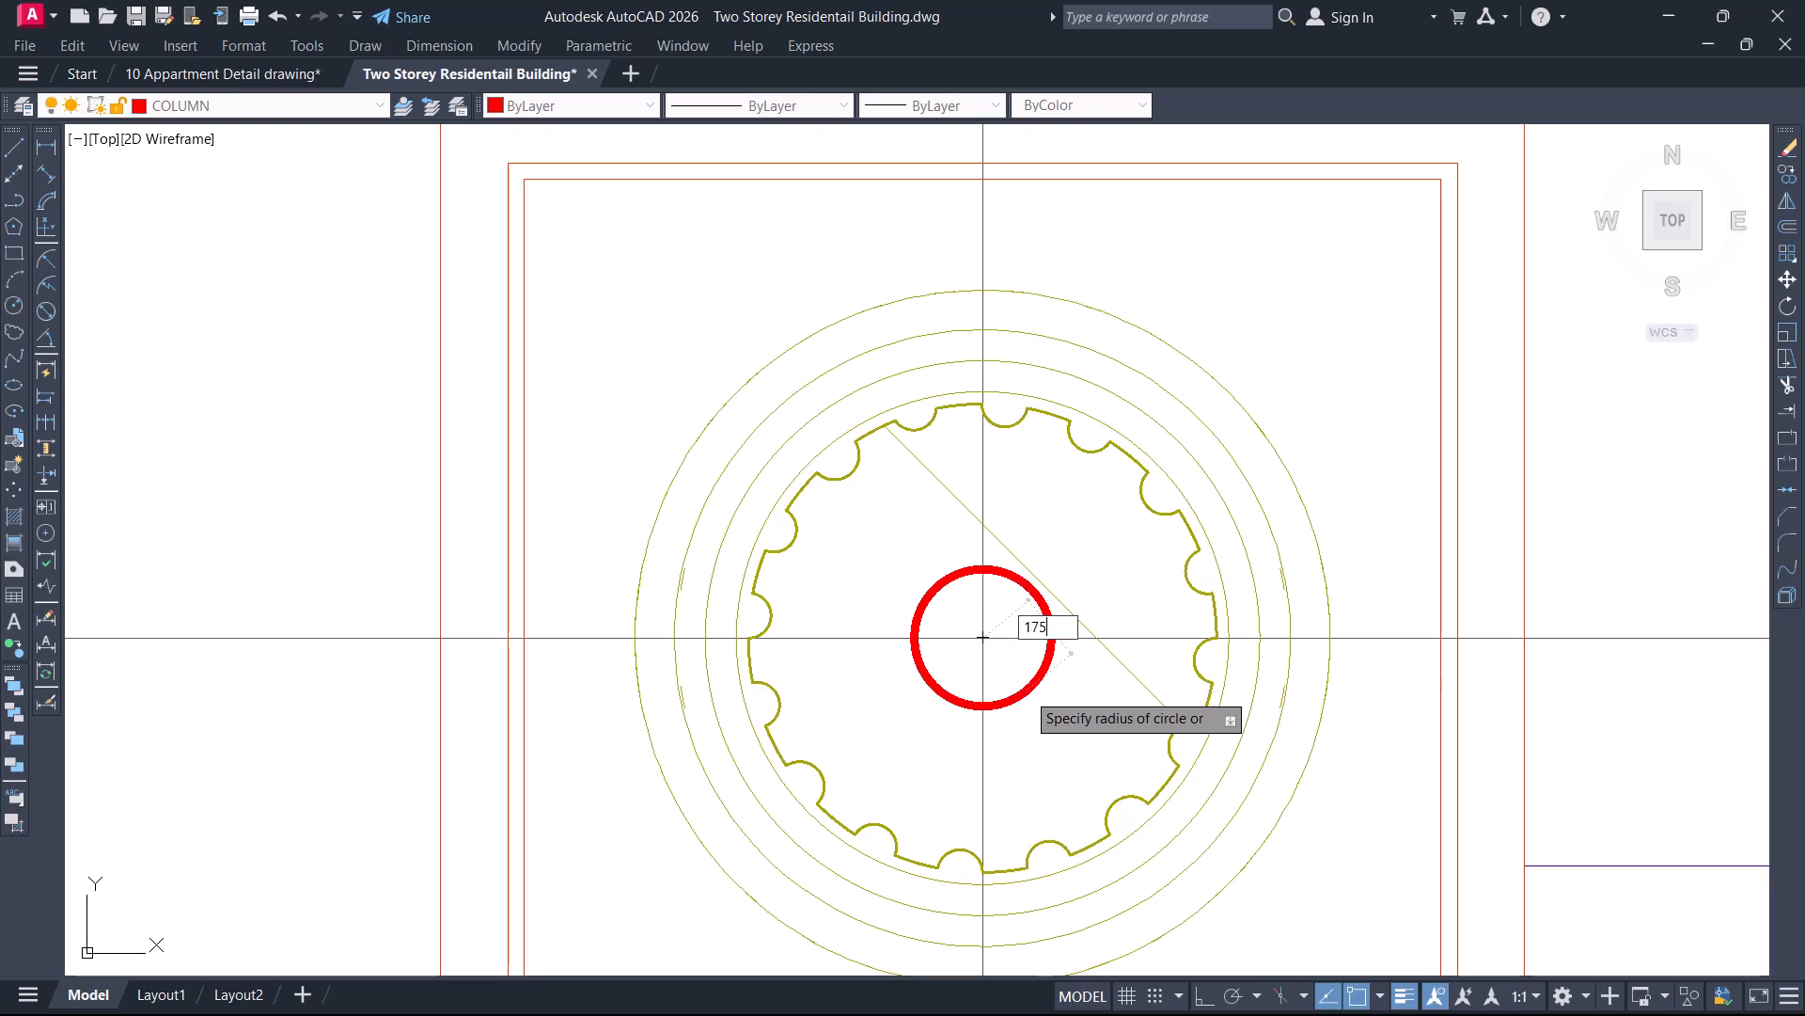
{"action": "type", "text": "175"}
{"action": "key", "text": "Return"}
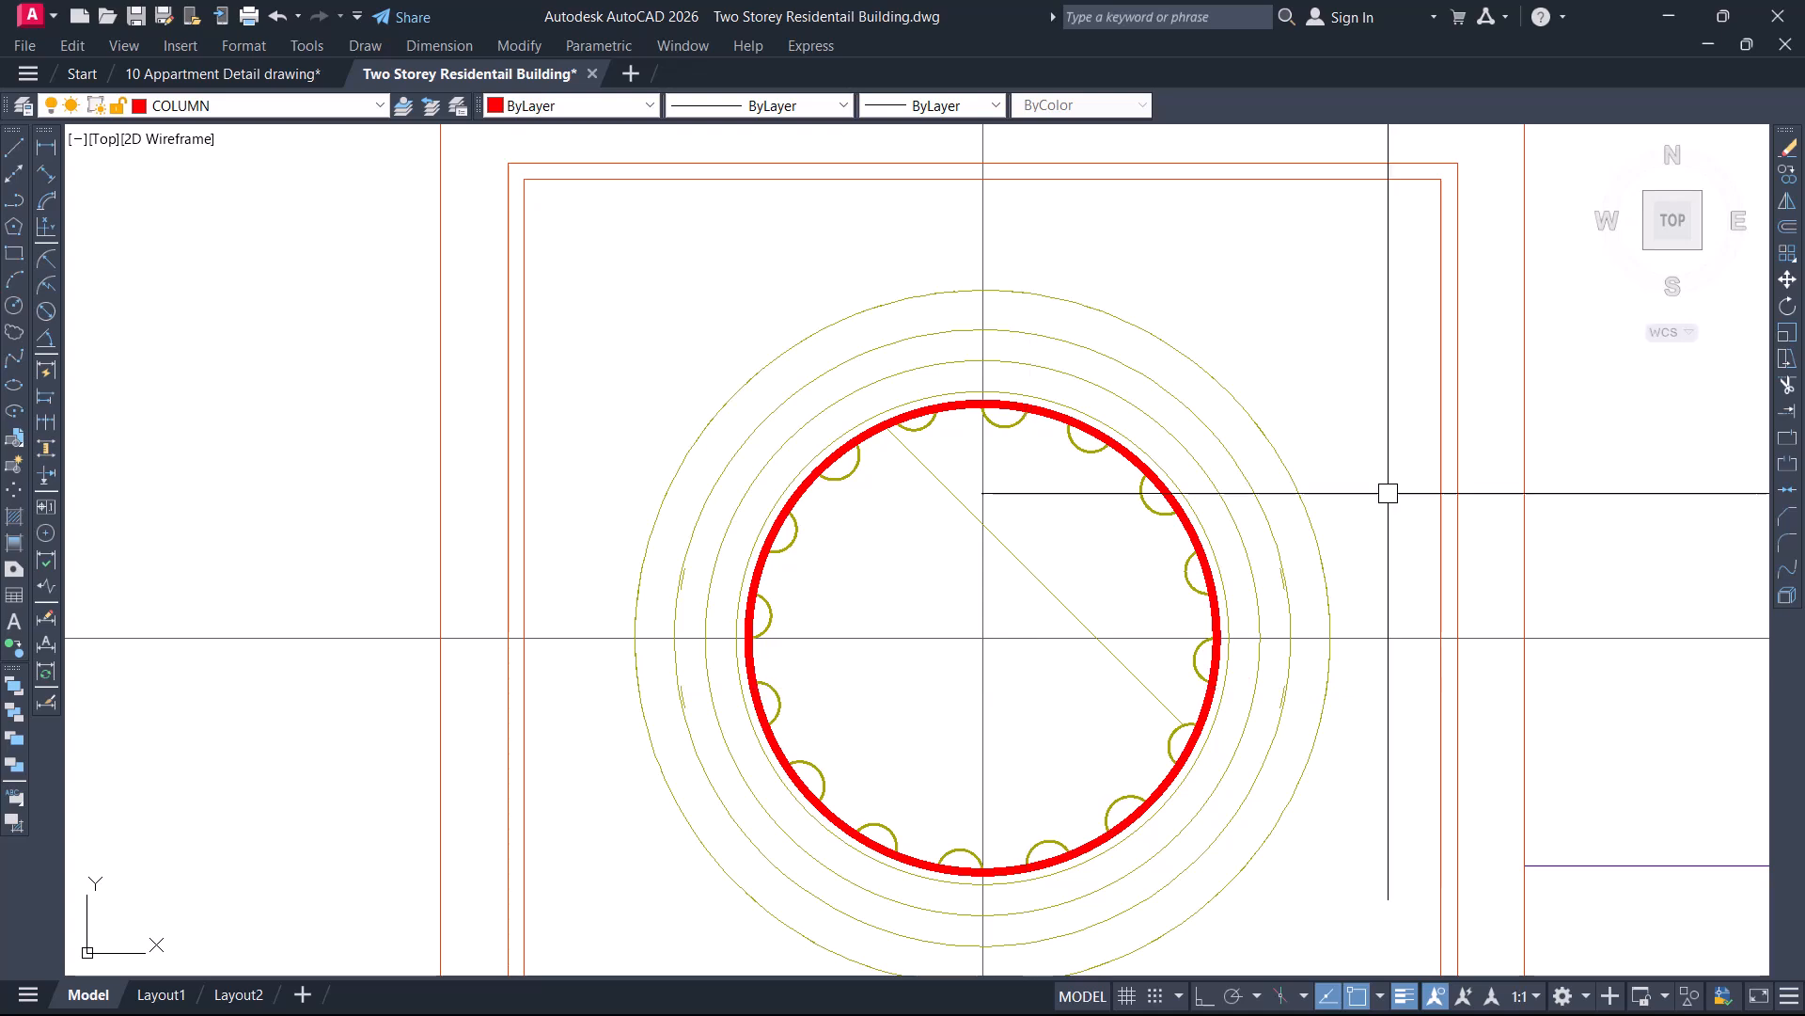
{"action": "left_click", "coordinate": [1190, 528]}
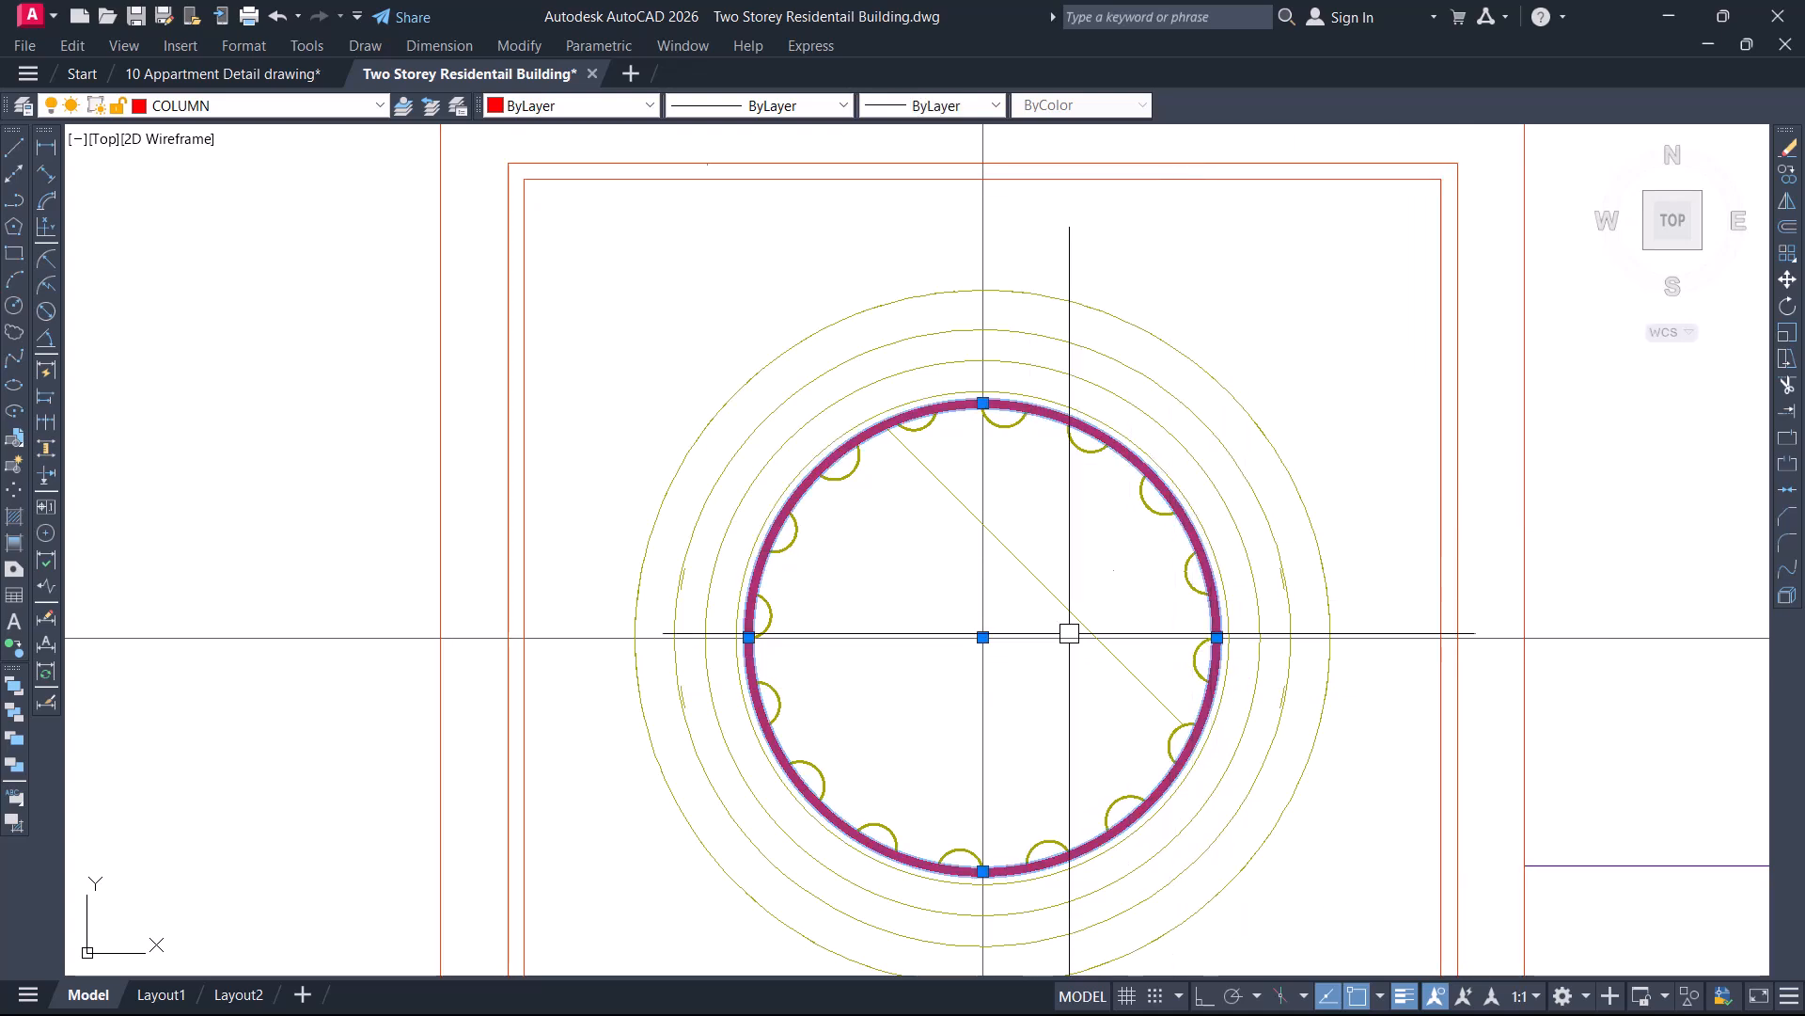
{"action": "key", "text": "Escape"}
{"action": "scroll", "coordinate": [959, 452], "scroll_direction": "down", "scroll_amount": 6}
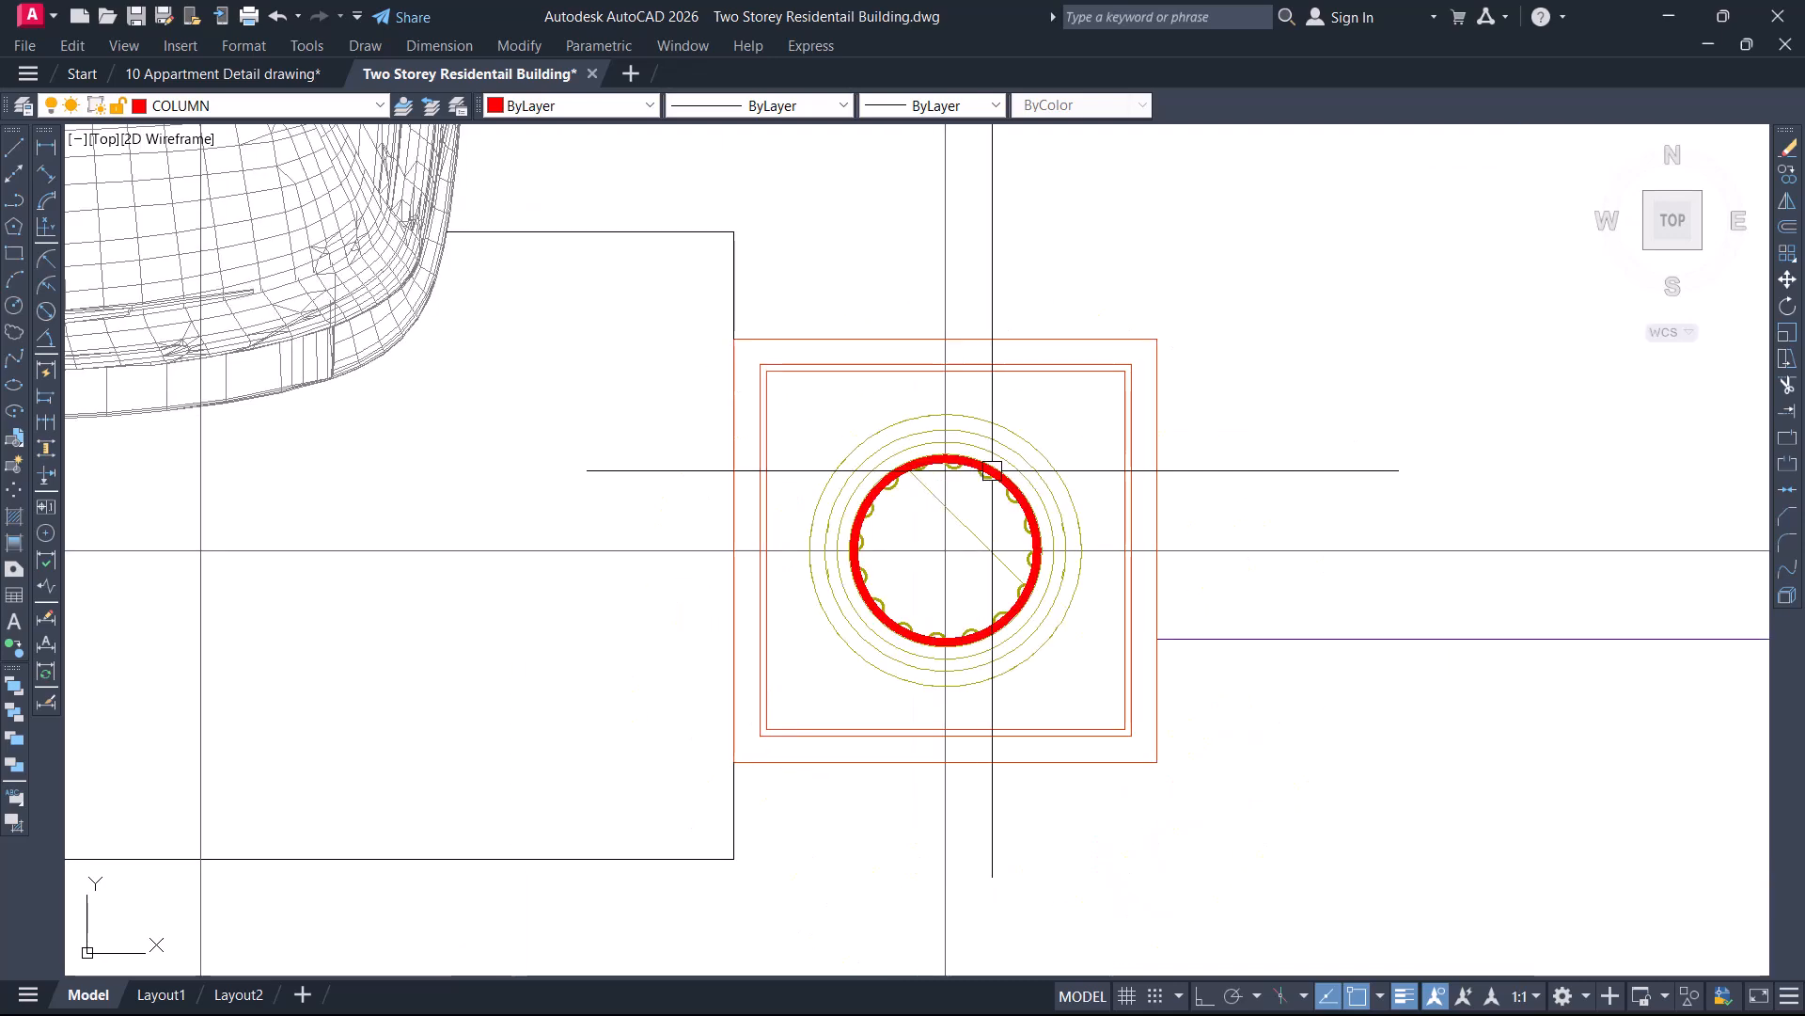
Copy the red column circle from its centre to the grid intersection inside the right inner round column
{"action": "scroll", "coordinate": [999, 520], "scroll_direction": "up", "scroll_amount": 4}
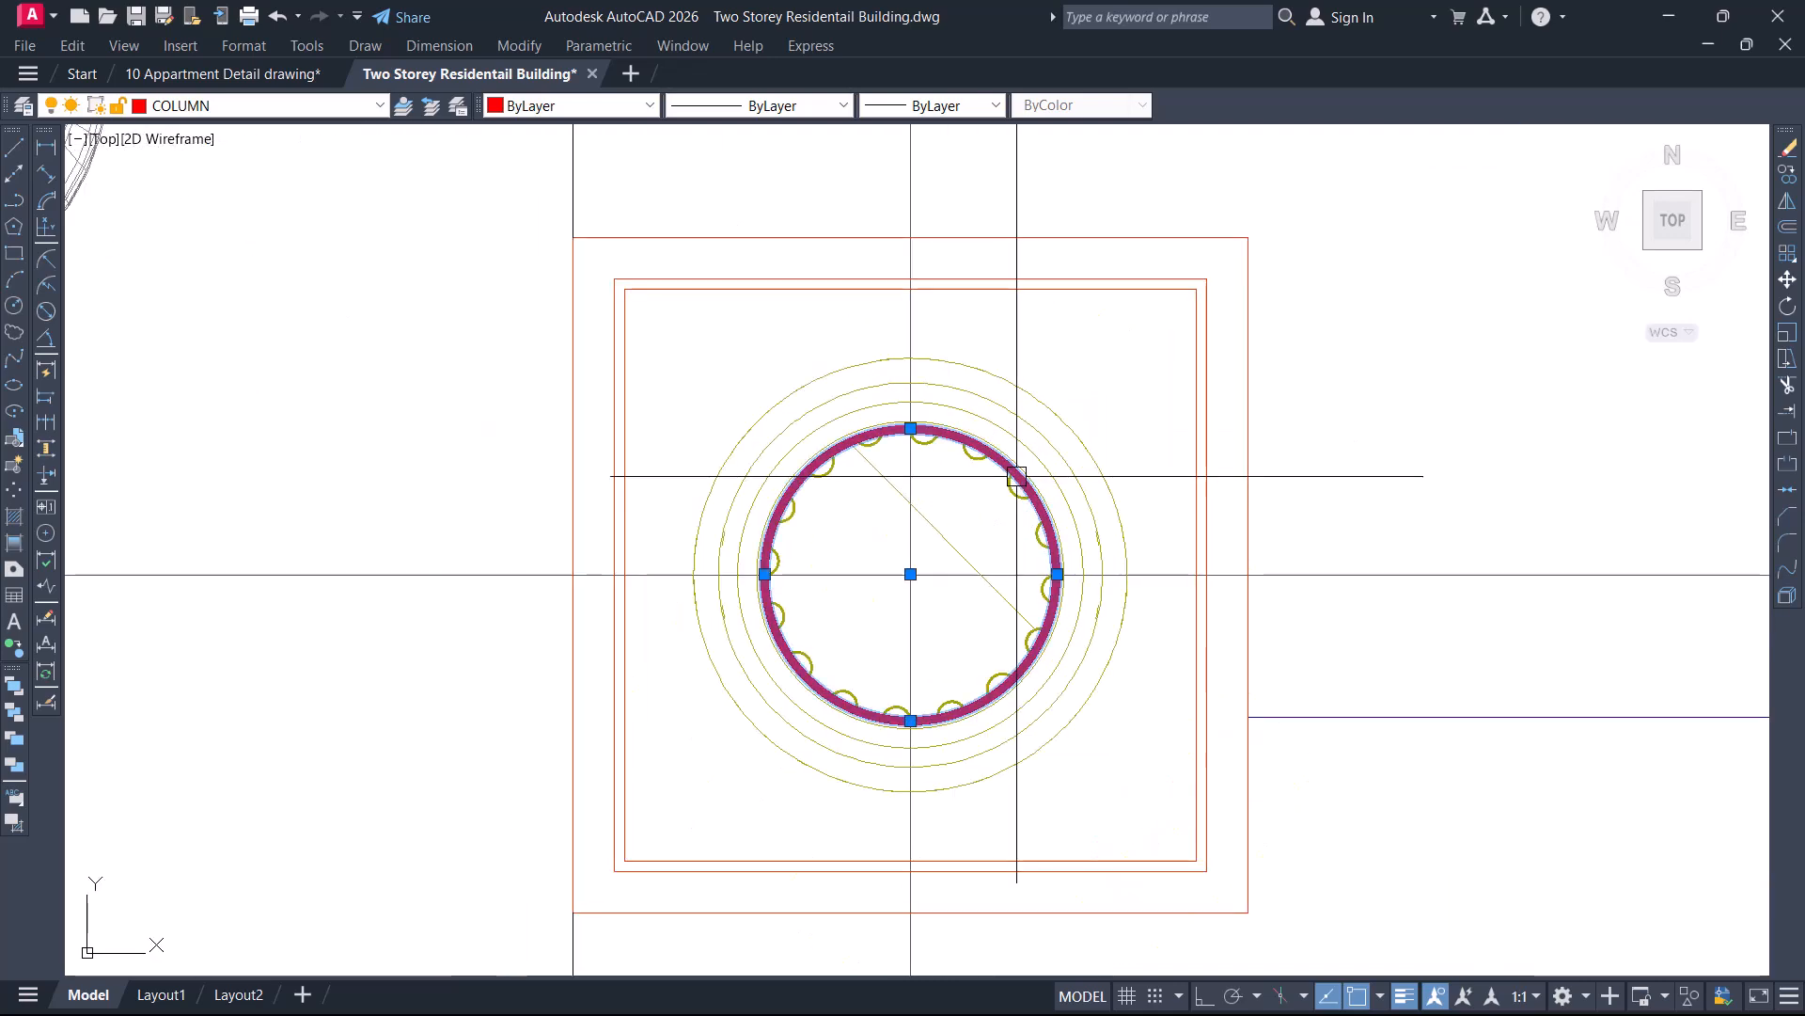
{"action": "left_click", "coordinate": [910, 575]}
{"action": "scroll", "coordinate": [847, 611], "scroll_direction": "down", "scroll_amount": 7}
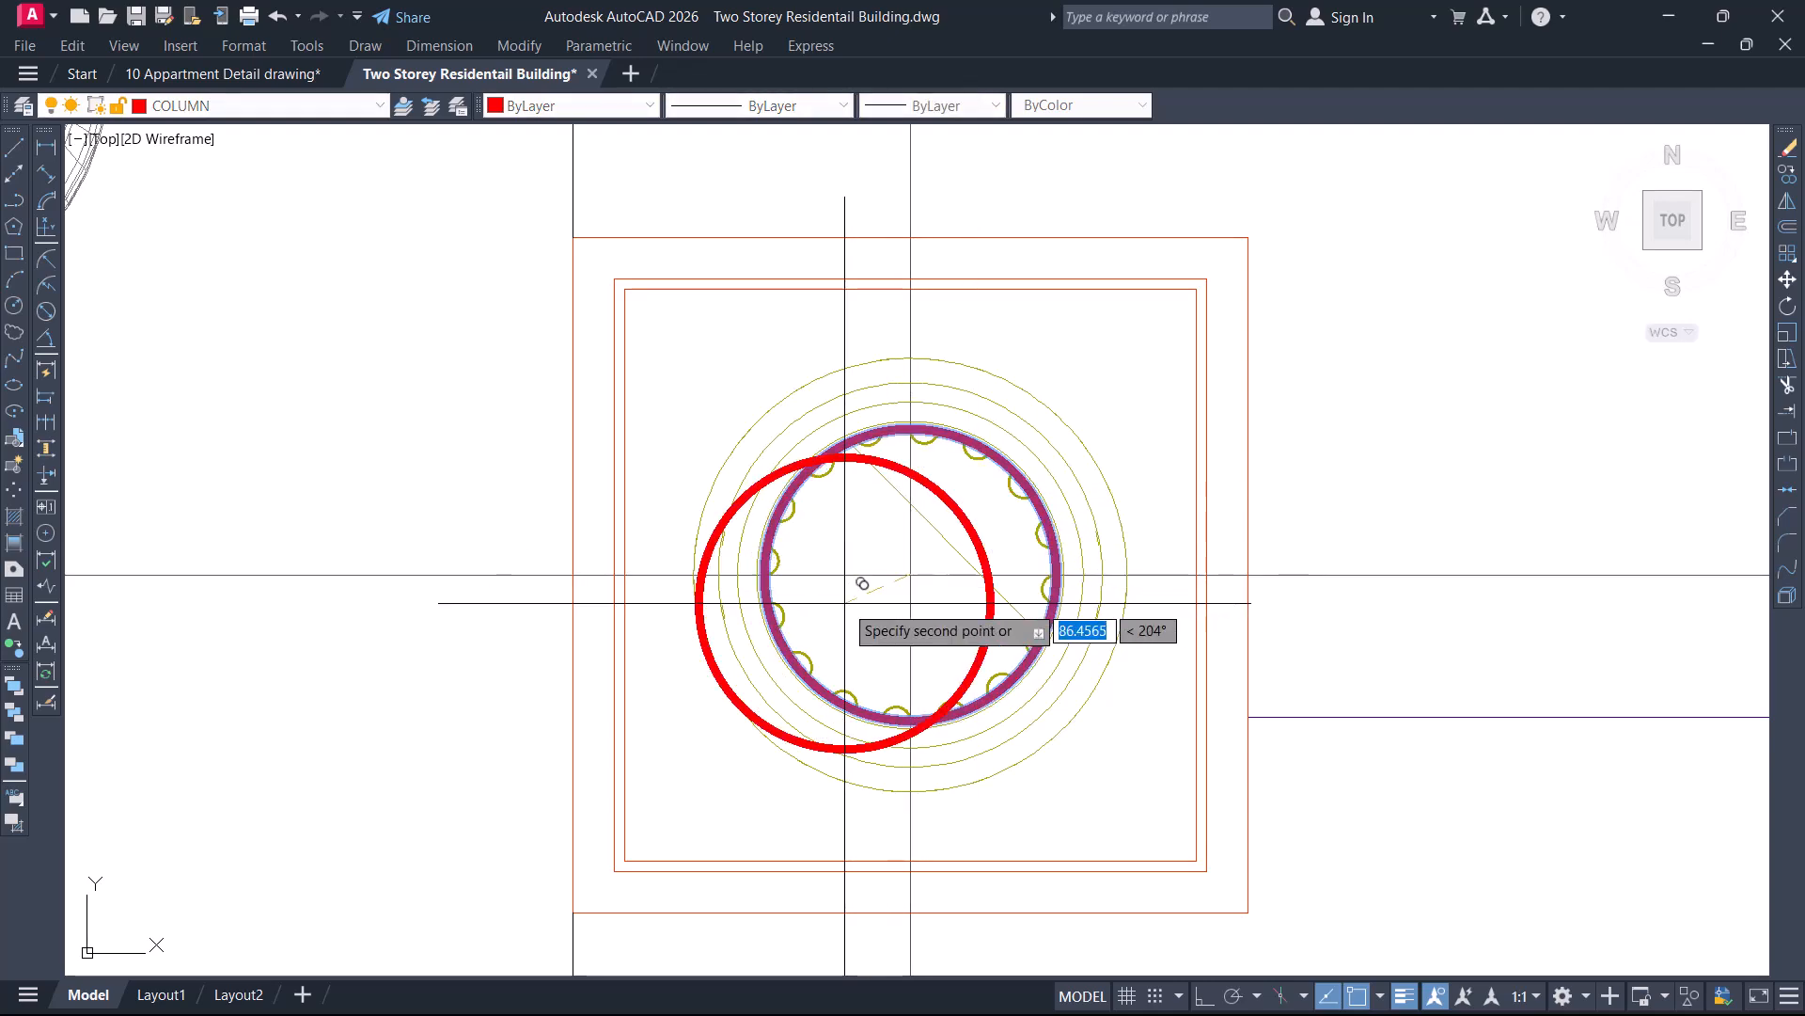
{"action": "scroll", "coordinate": [1239, 586], "scroll_direction": "up", "scroll_amount": 8}
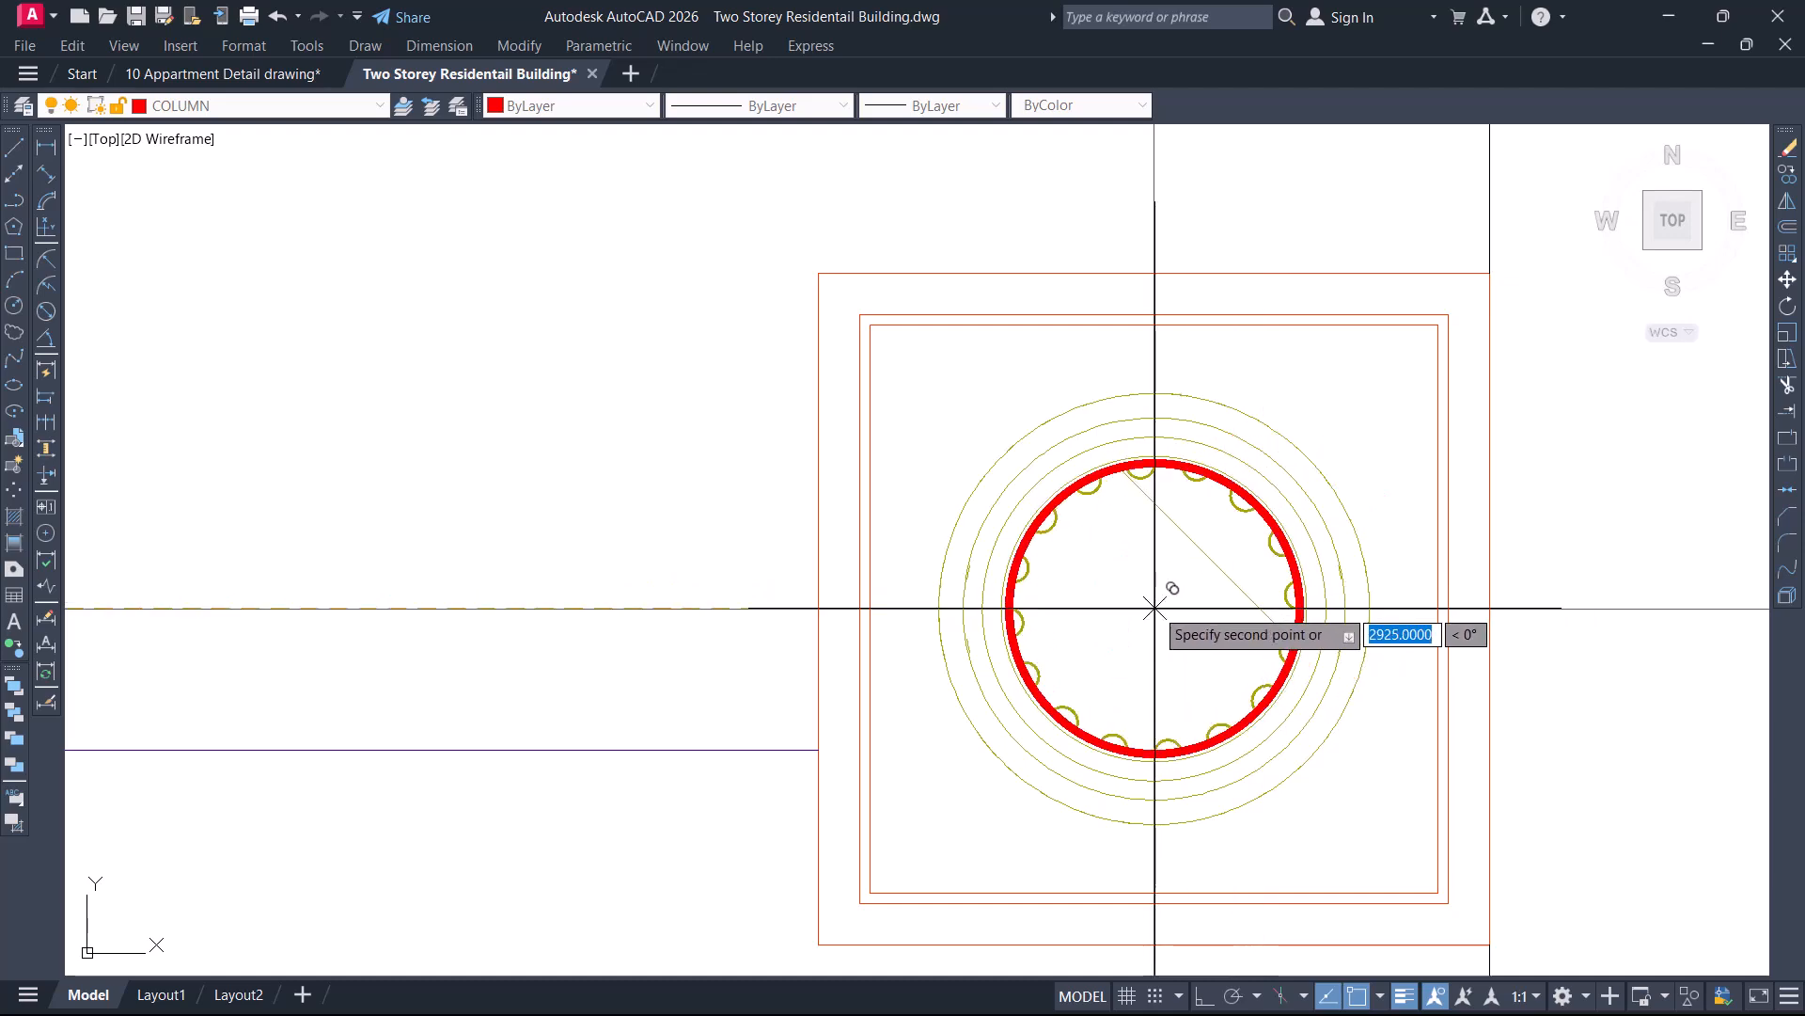
{"action": "scroll", "coordinate": [1155, 609], "scroll_direction": "up", "scroll_amount": 4}
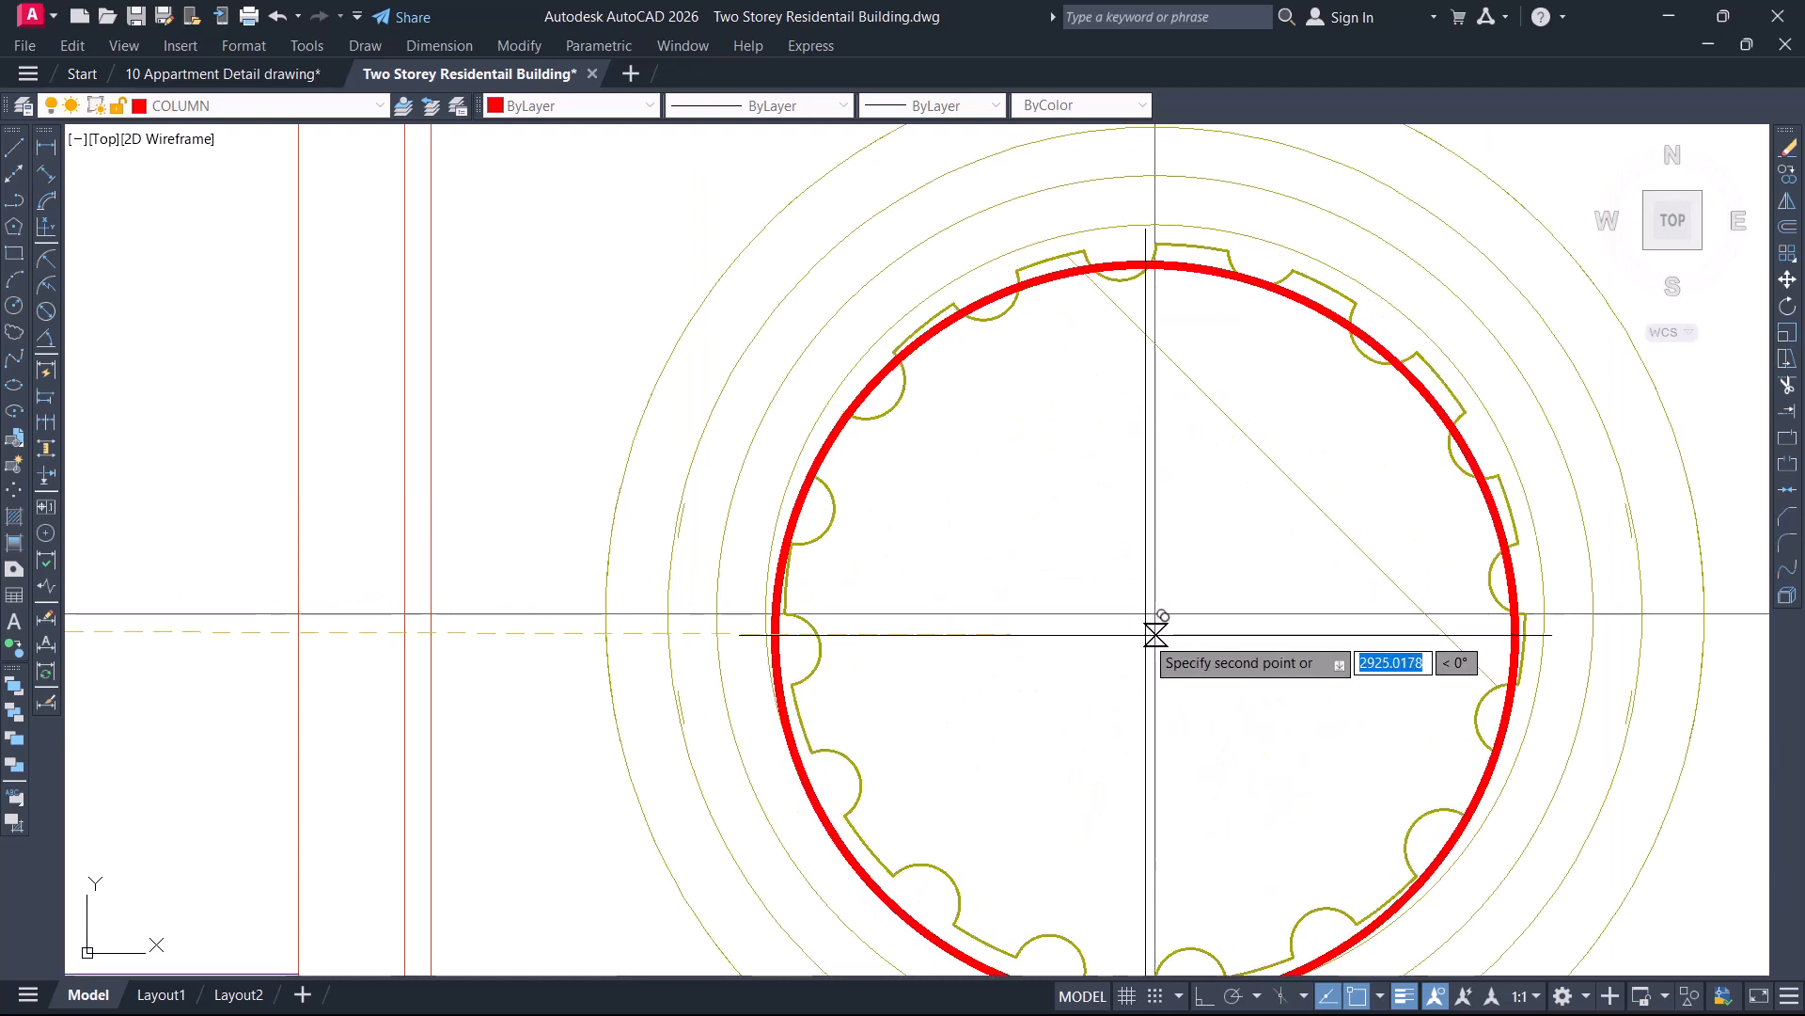
{"action": "scroll", "coordinate": [951, 555], "scroll_direction": "down", "scroll_amount": 6}
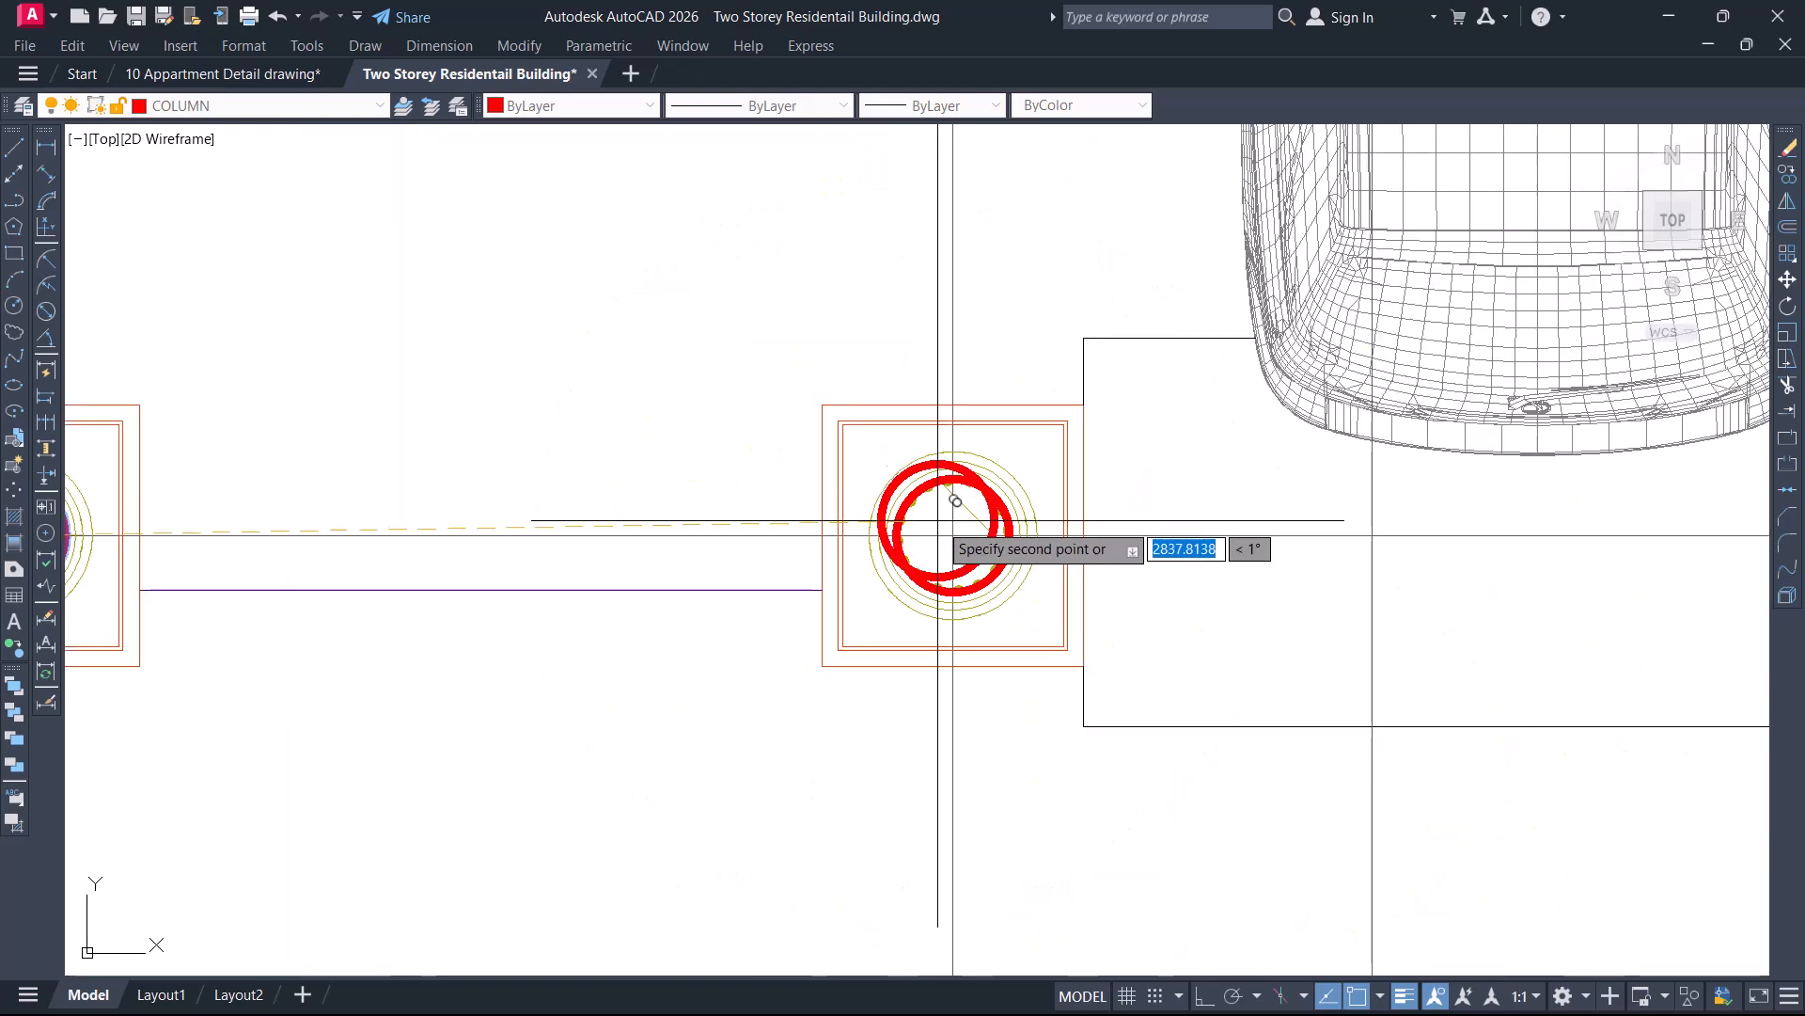
{"action": "scroll", "coordinate": [934, 520], "scroll_direction": "down", "scroll_amount": 4}
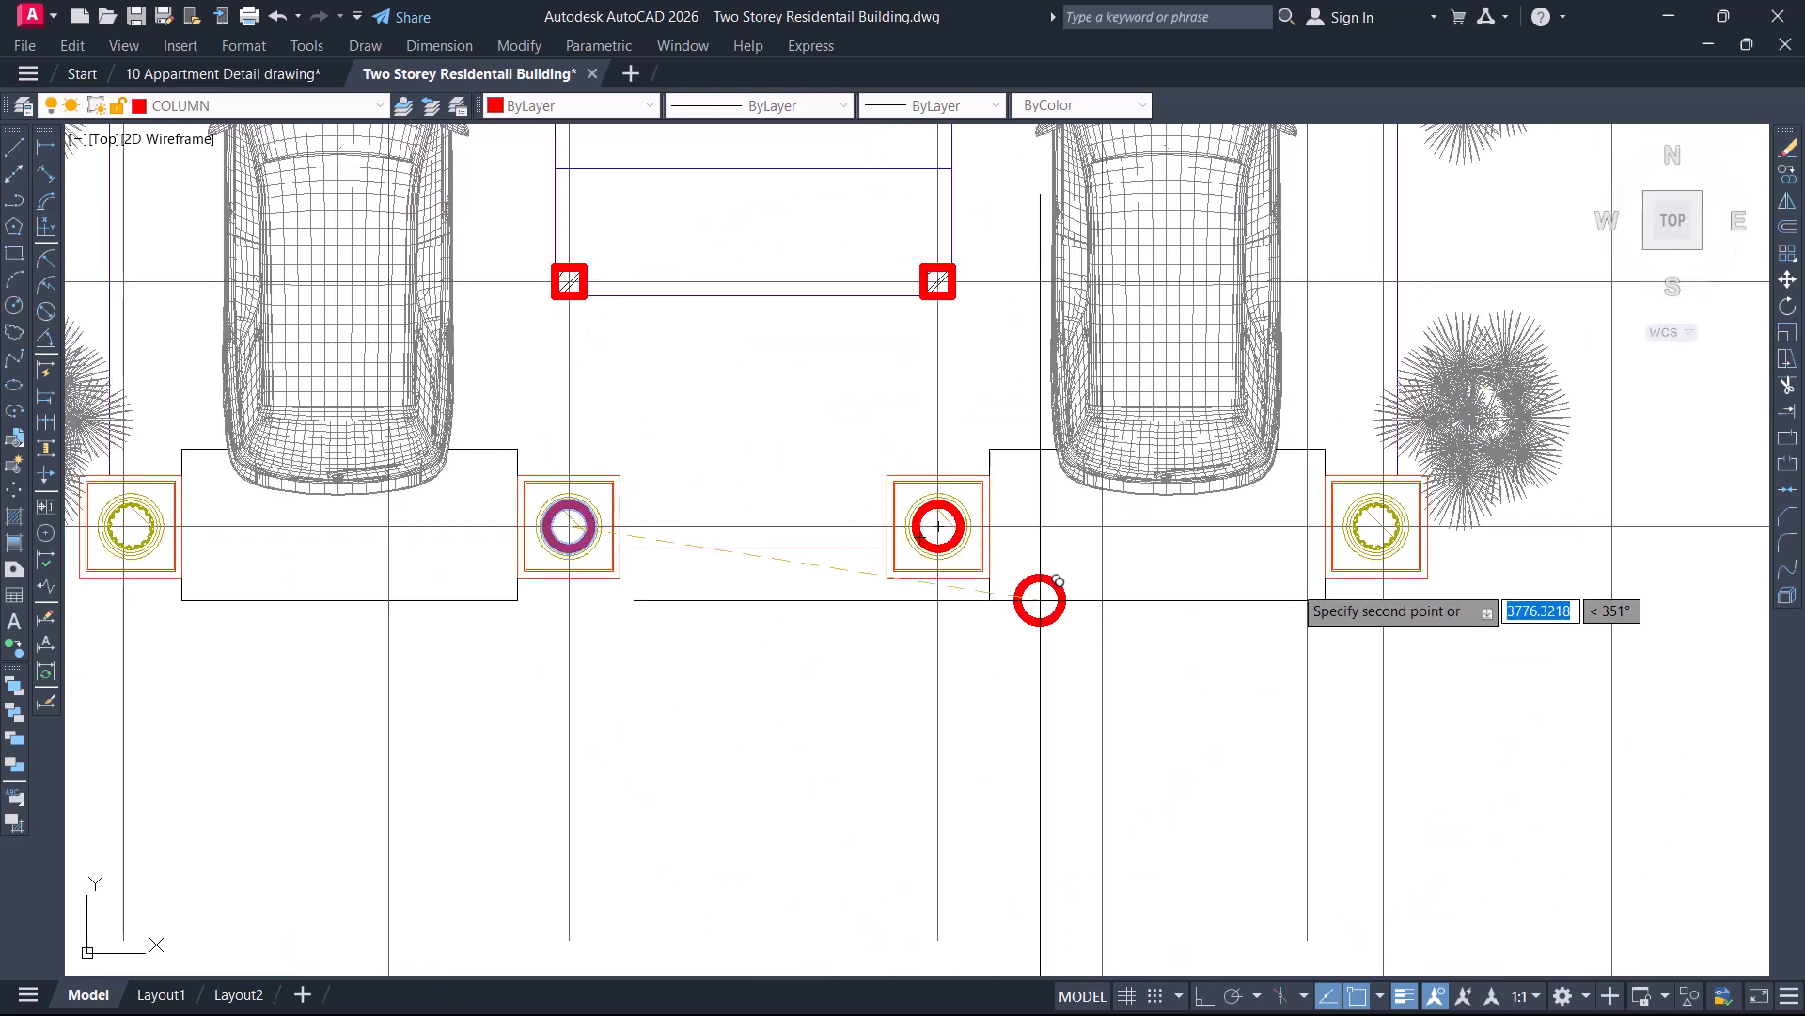
{"action": "scroll", "coordinate": [1382, 523], "scroll_direction": "up", "scroll_amount": 8}
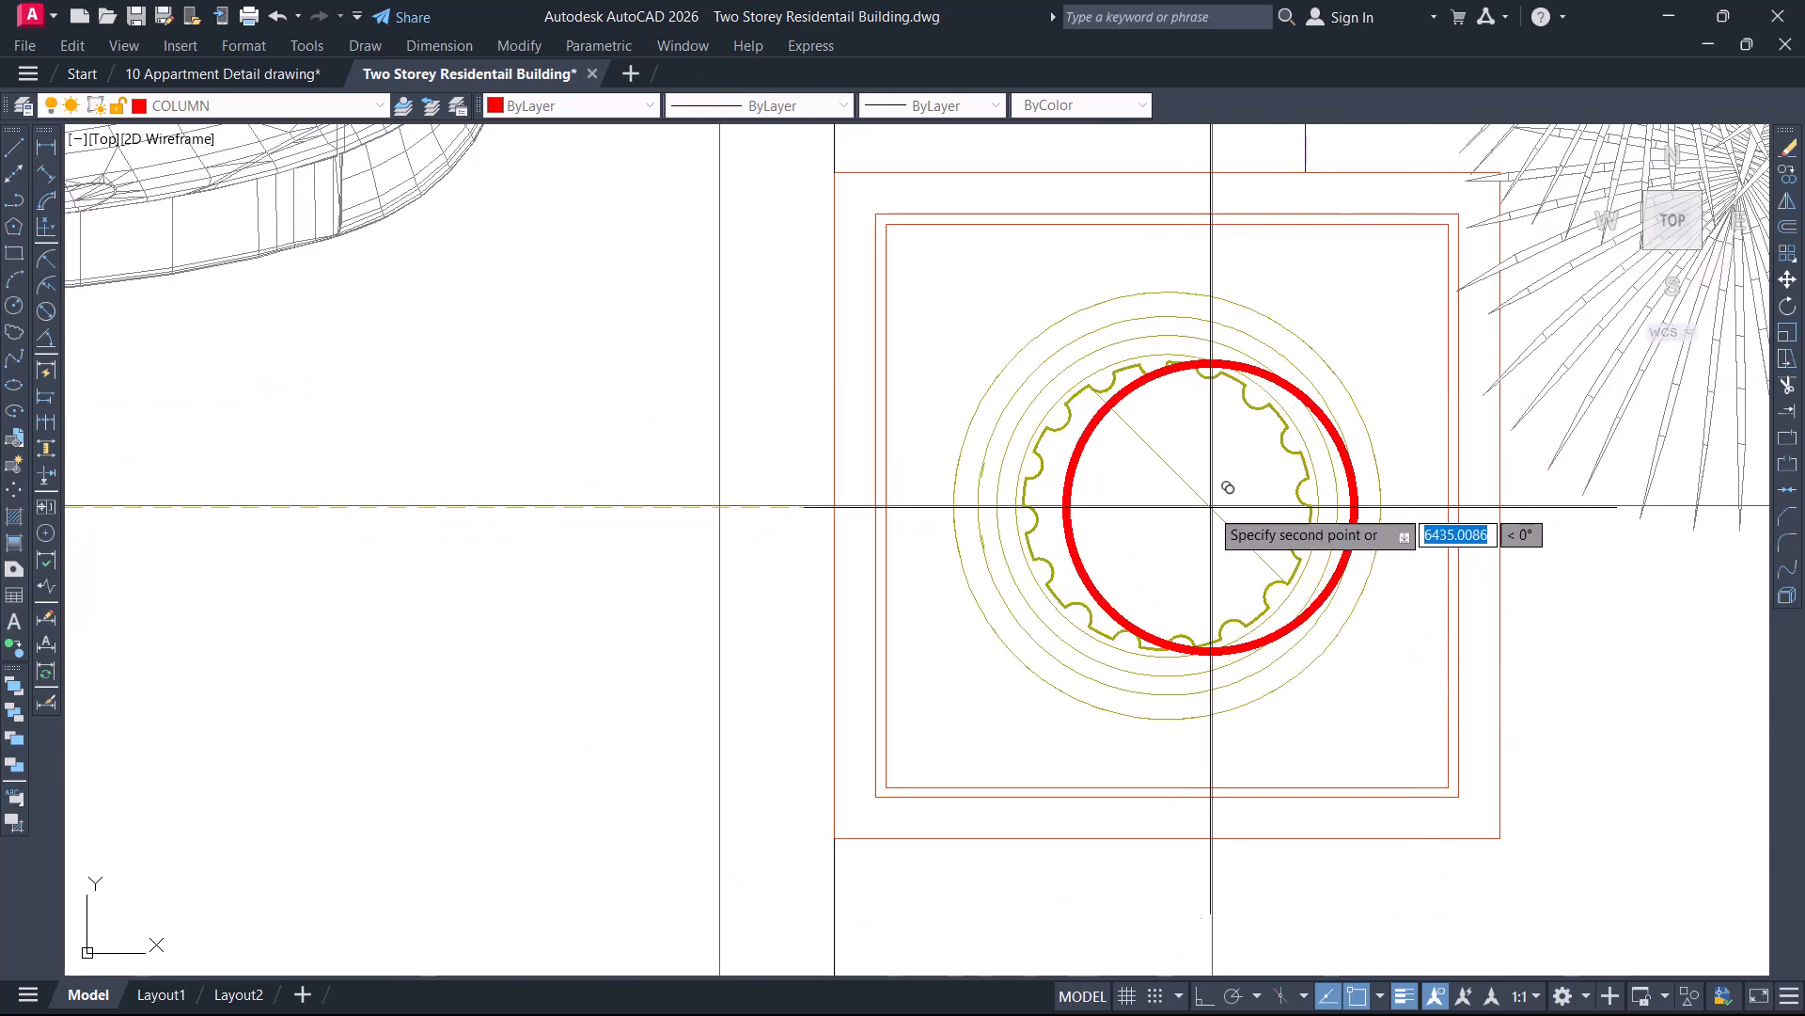
{"action": "scroll", "coordinate": [1213, 508], "scroll_direction": "down", "scroll_amount": 7}
{"action": "middle_click_drag", "start_coordinate": [1297, 529], "coordinate": [1181, 693]}
{"action": "scroll", "coordinate": [1181, 693], "scroll_direction": "down", "scroll_amount": 2}
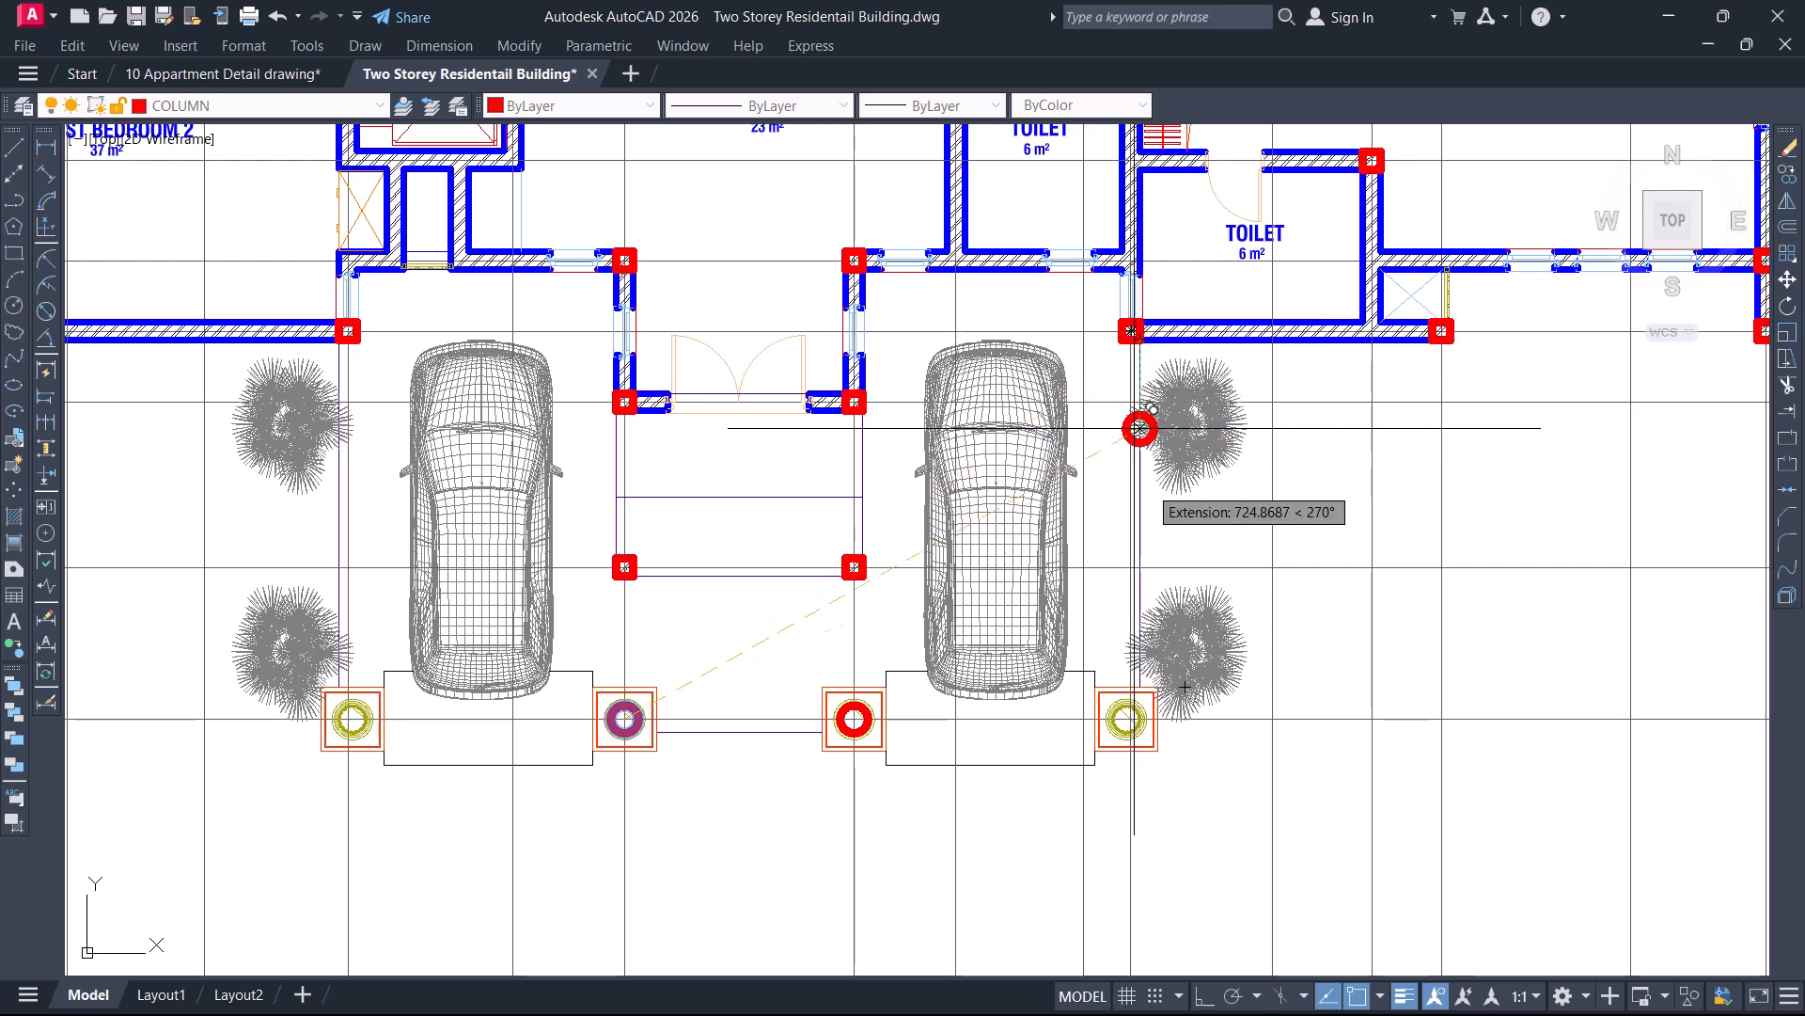
{"action": "scroll", "coordinate": [1136, 720], "scroll_direction": "up", "scroll_amount": 9}
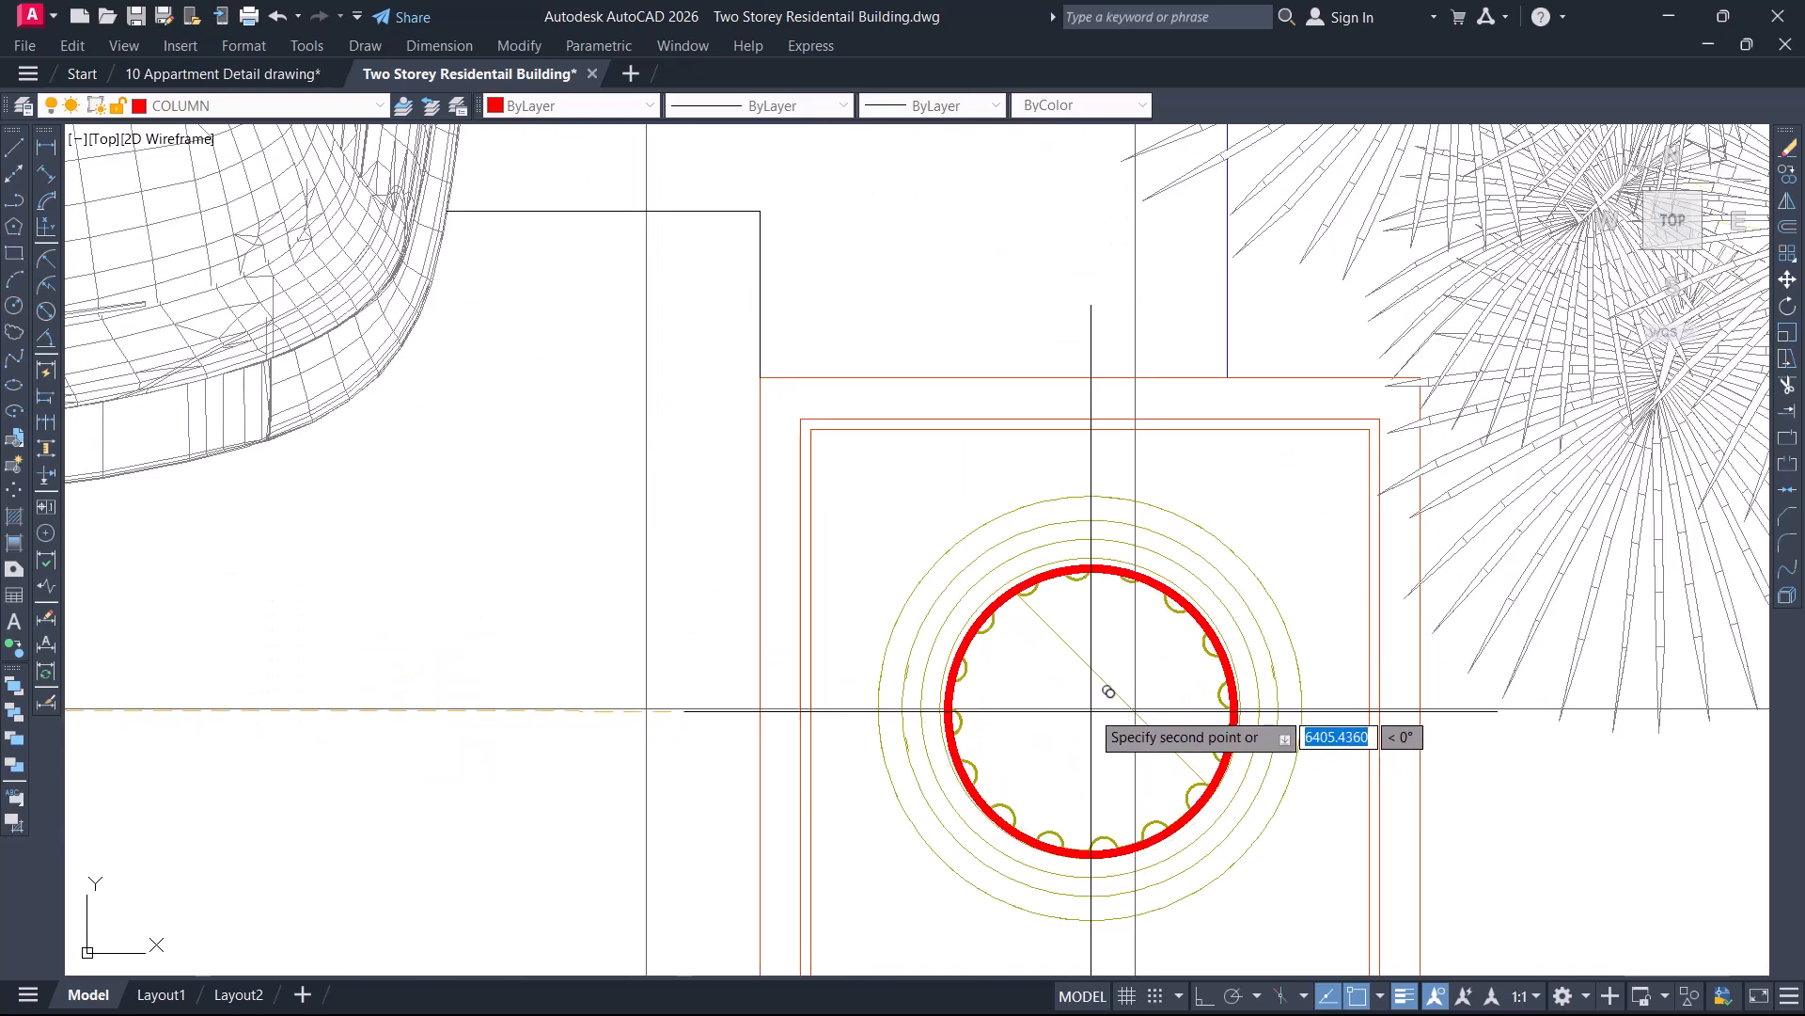
{"action": "scroll", "coordinate": [1091, 710], "scroll_direction": "up", "scroll_amount": 2}
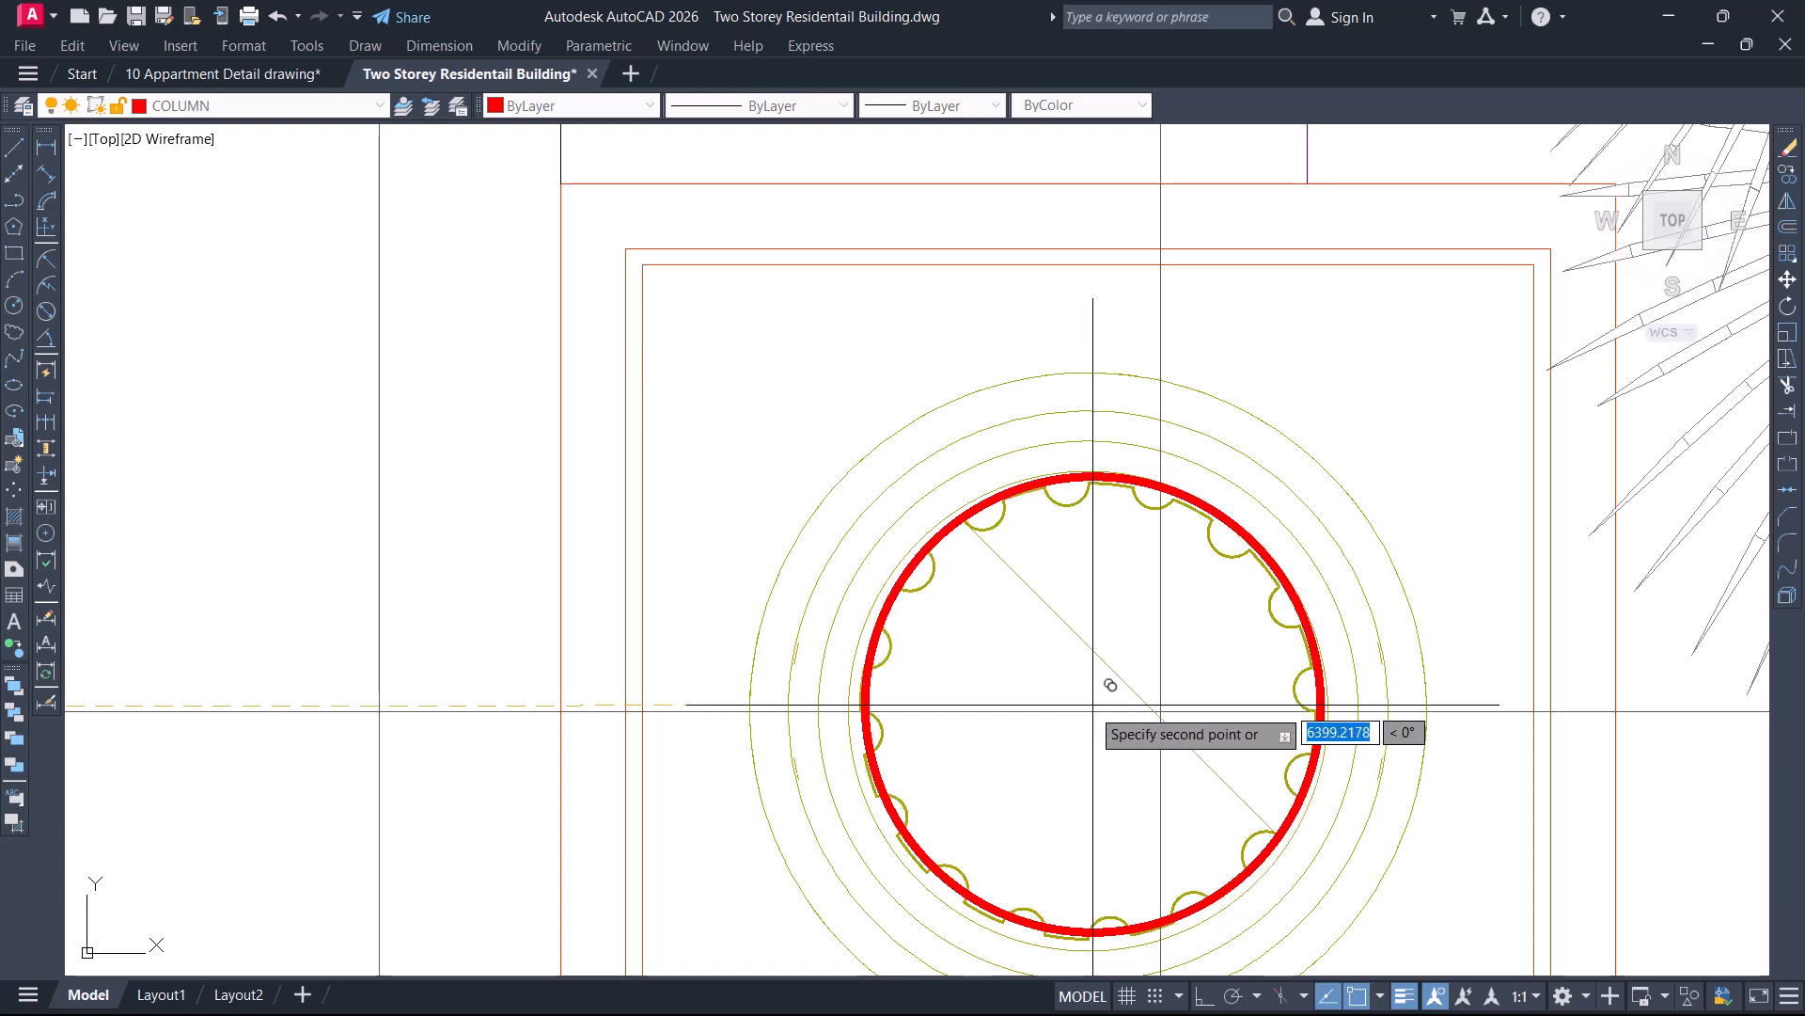
{"action": "scroll", "coordinate": [1110, 711], "scroll_direction": "down", "scroll_amount": 7}
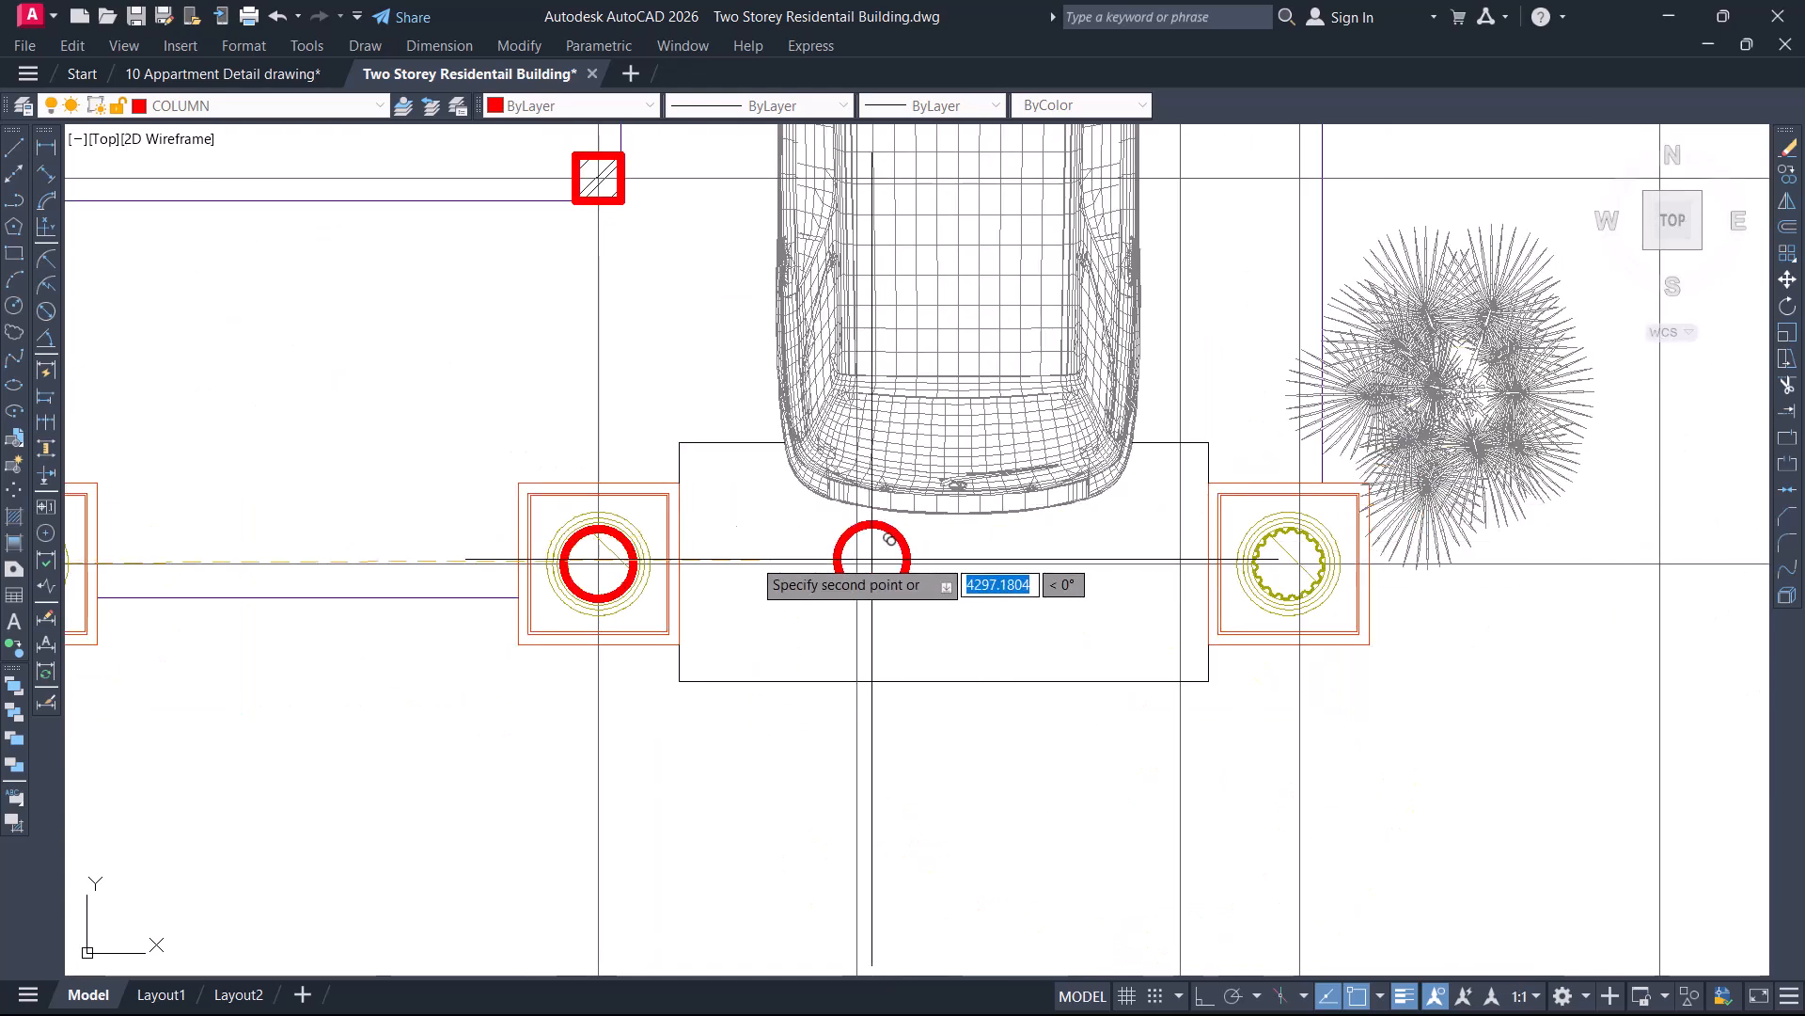
{"action": "scroll", "coordinate": [620, 550], "scroll_direction": "up", "scroll_amount": 8}
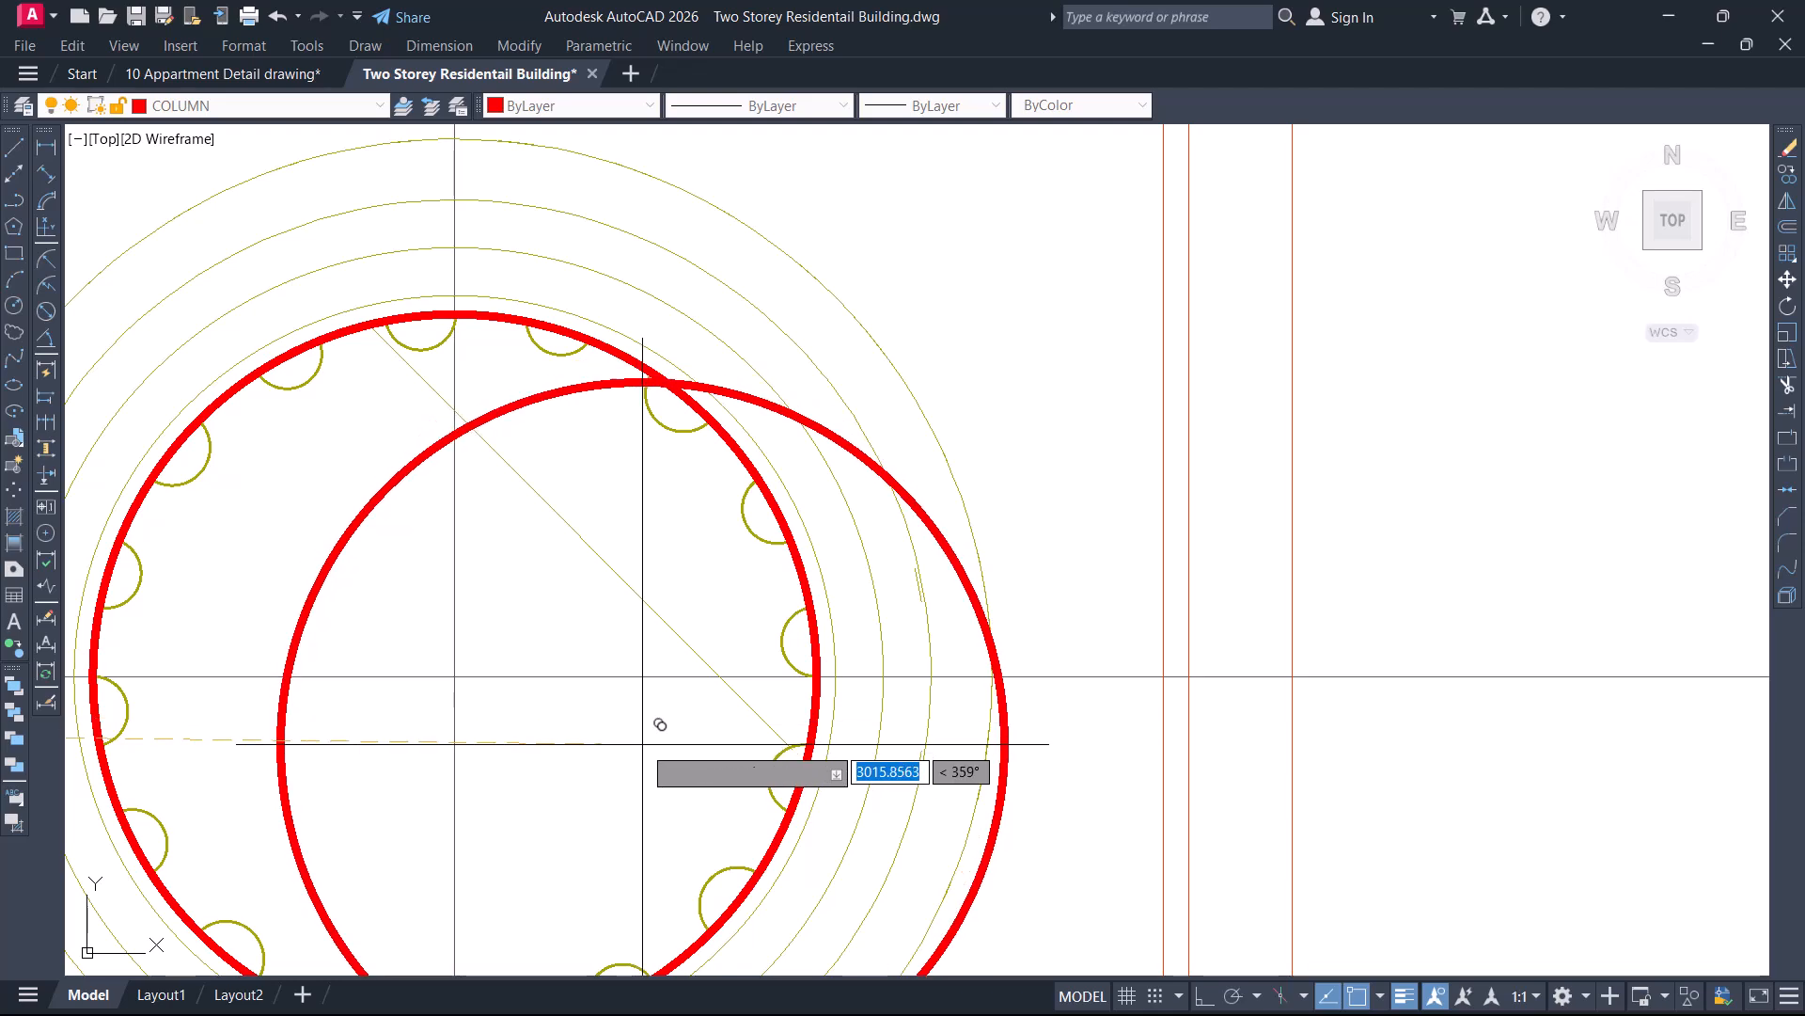
{"action": "key", "text": "Escape"}
Copy the right inner column circle to the right outer round column, using the rightmost point of the thin ring outside the fluting as reference on both
{"action": "left_click", "coordinate": [748, 448]}
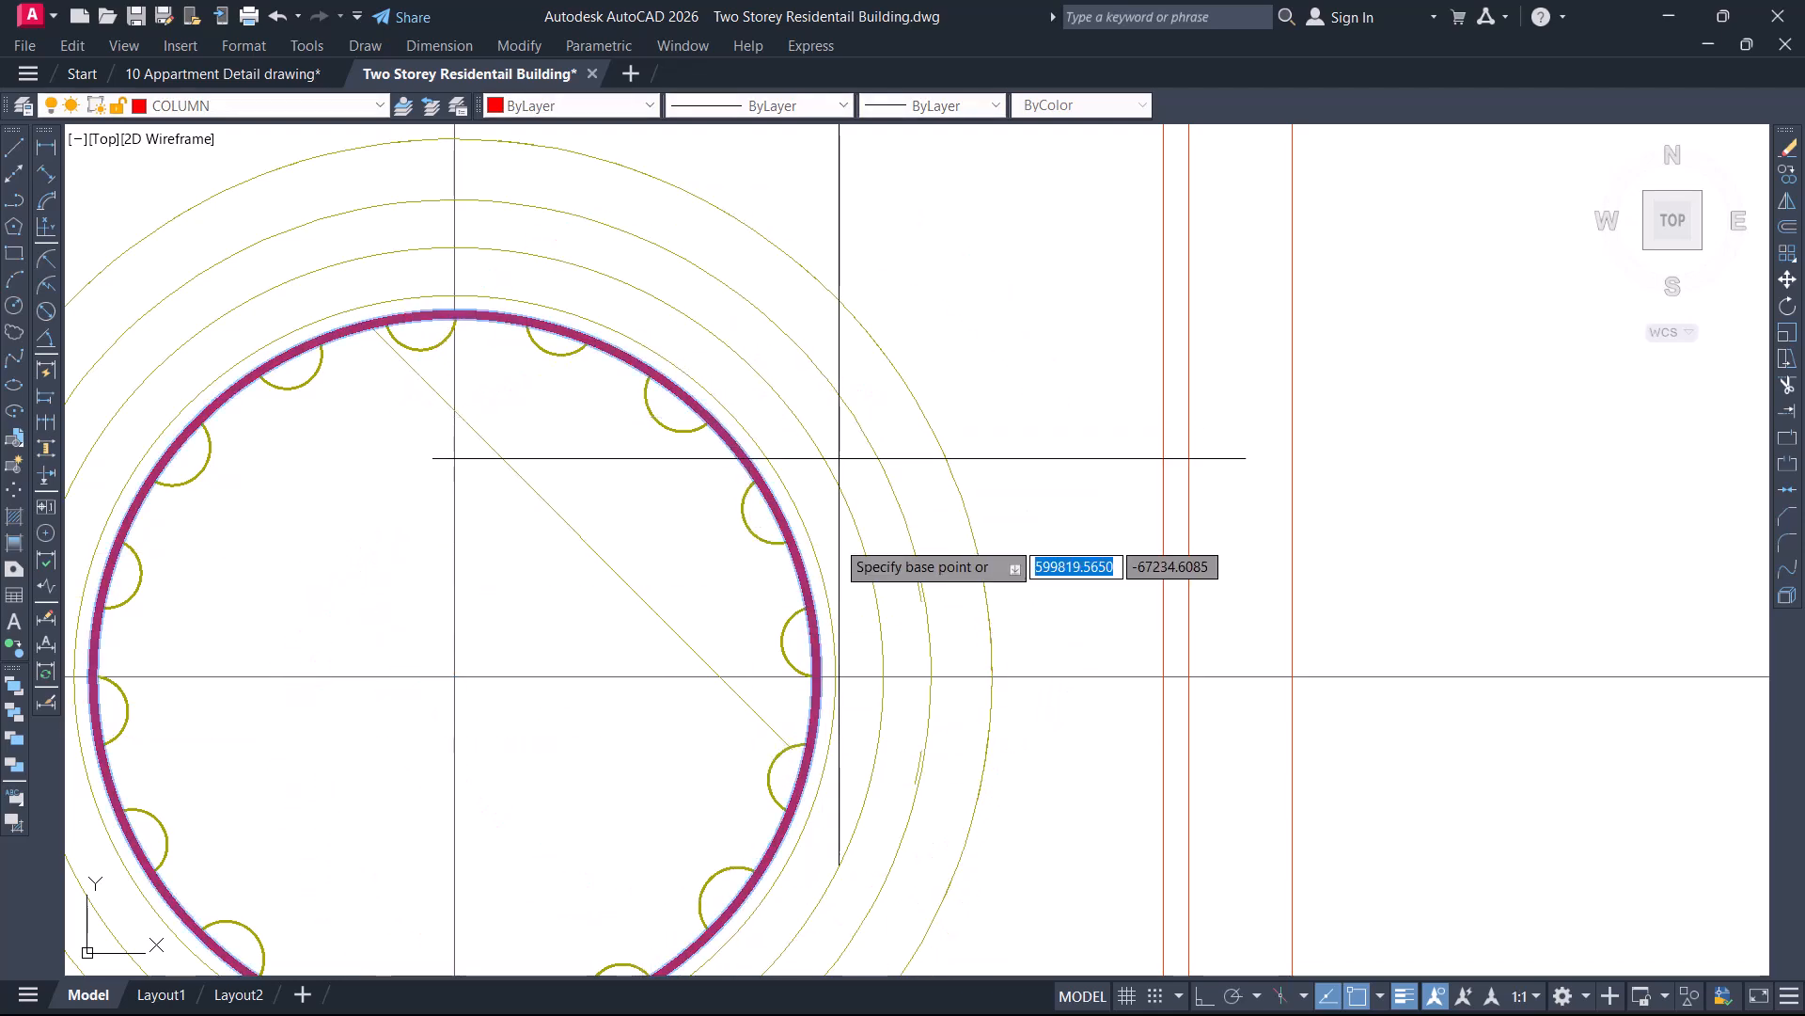
{"action": "scroll", "coordinate": [829, 640], "scroll_direction": "up", "scroll_amount": 2}
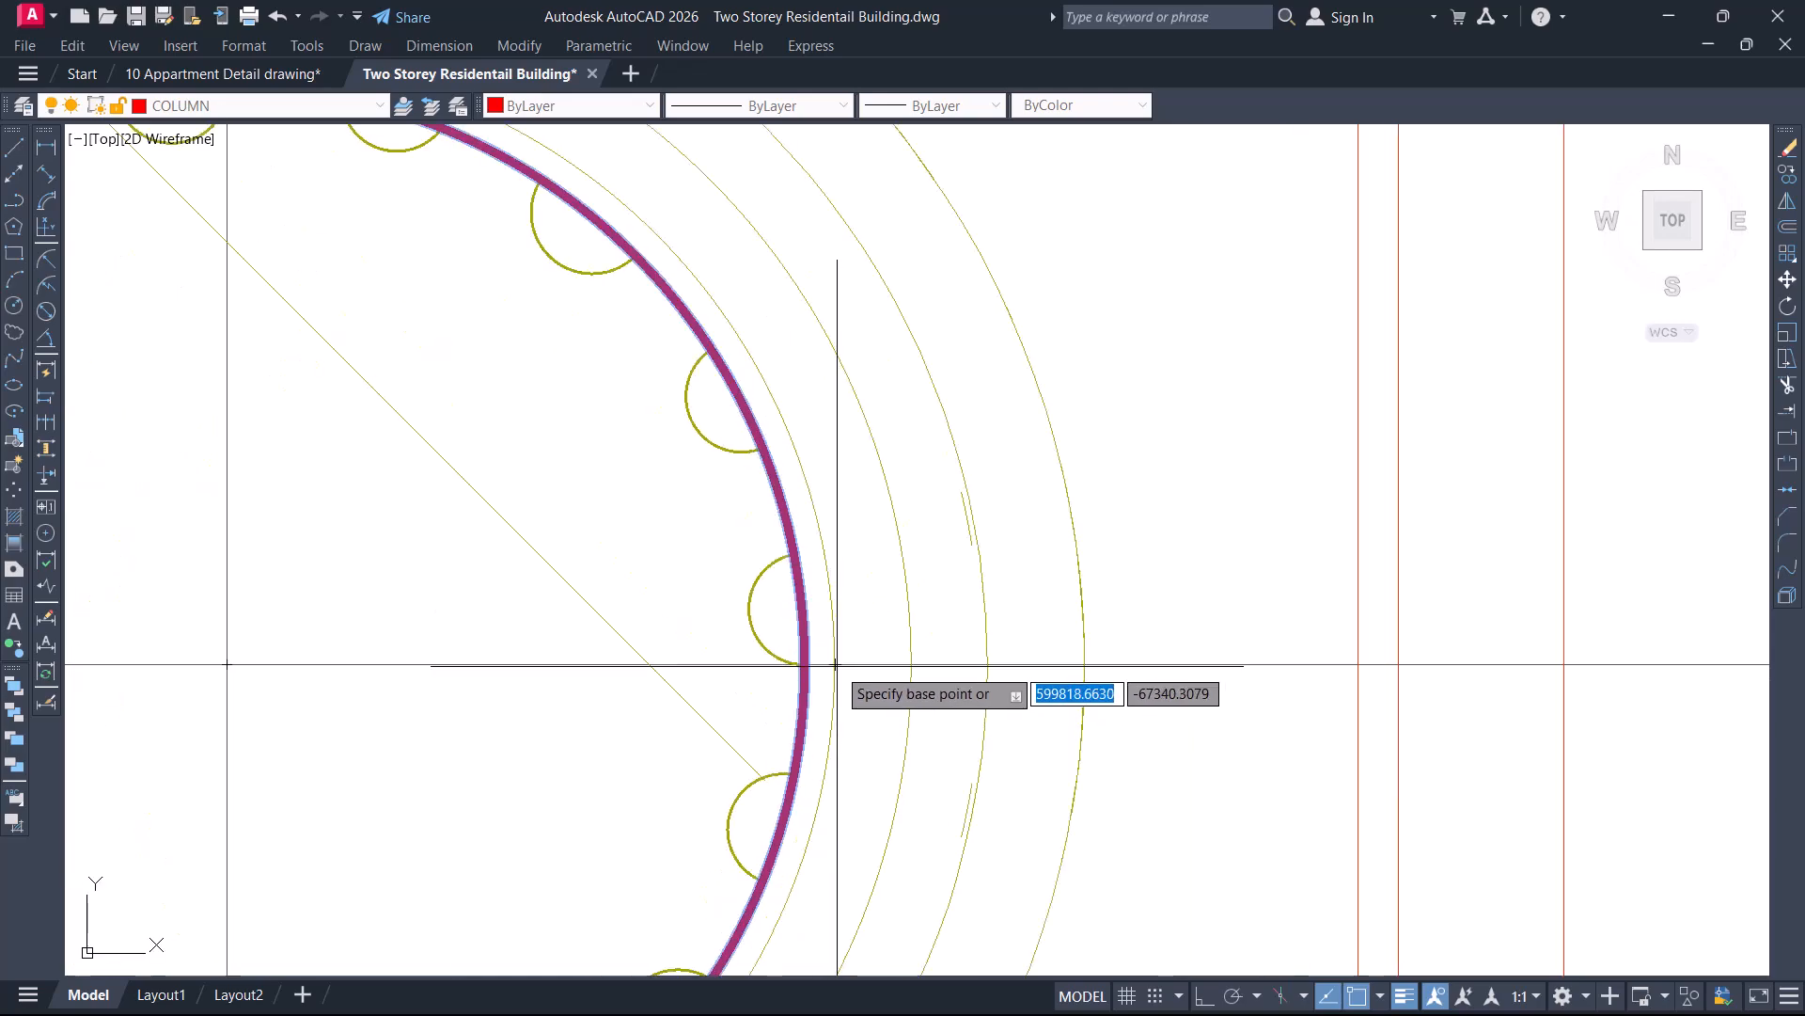
{"action": "left_click", "coordinate": [835, 663]}
{"action": "scroll", "coordinate": [827, 526], "scroll_direction": "down", "scroll_amount": 10}
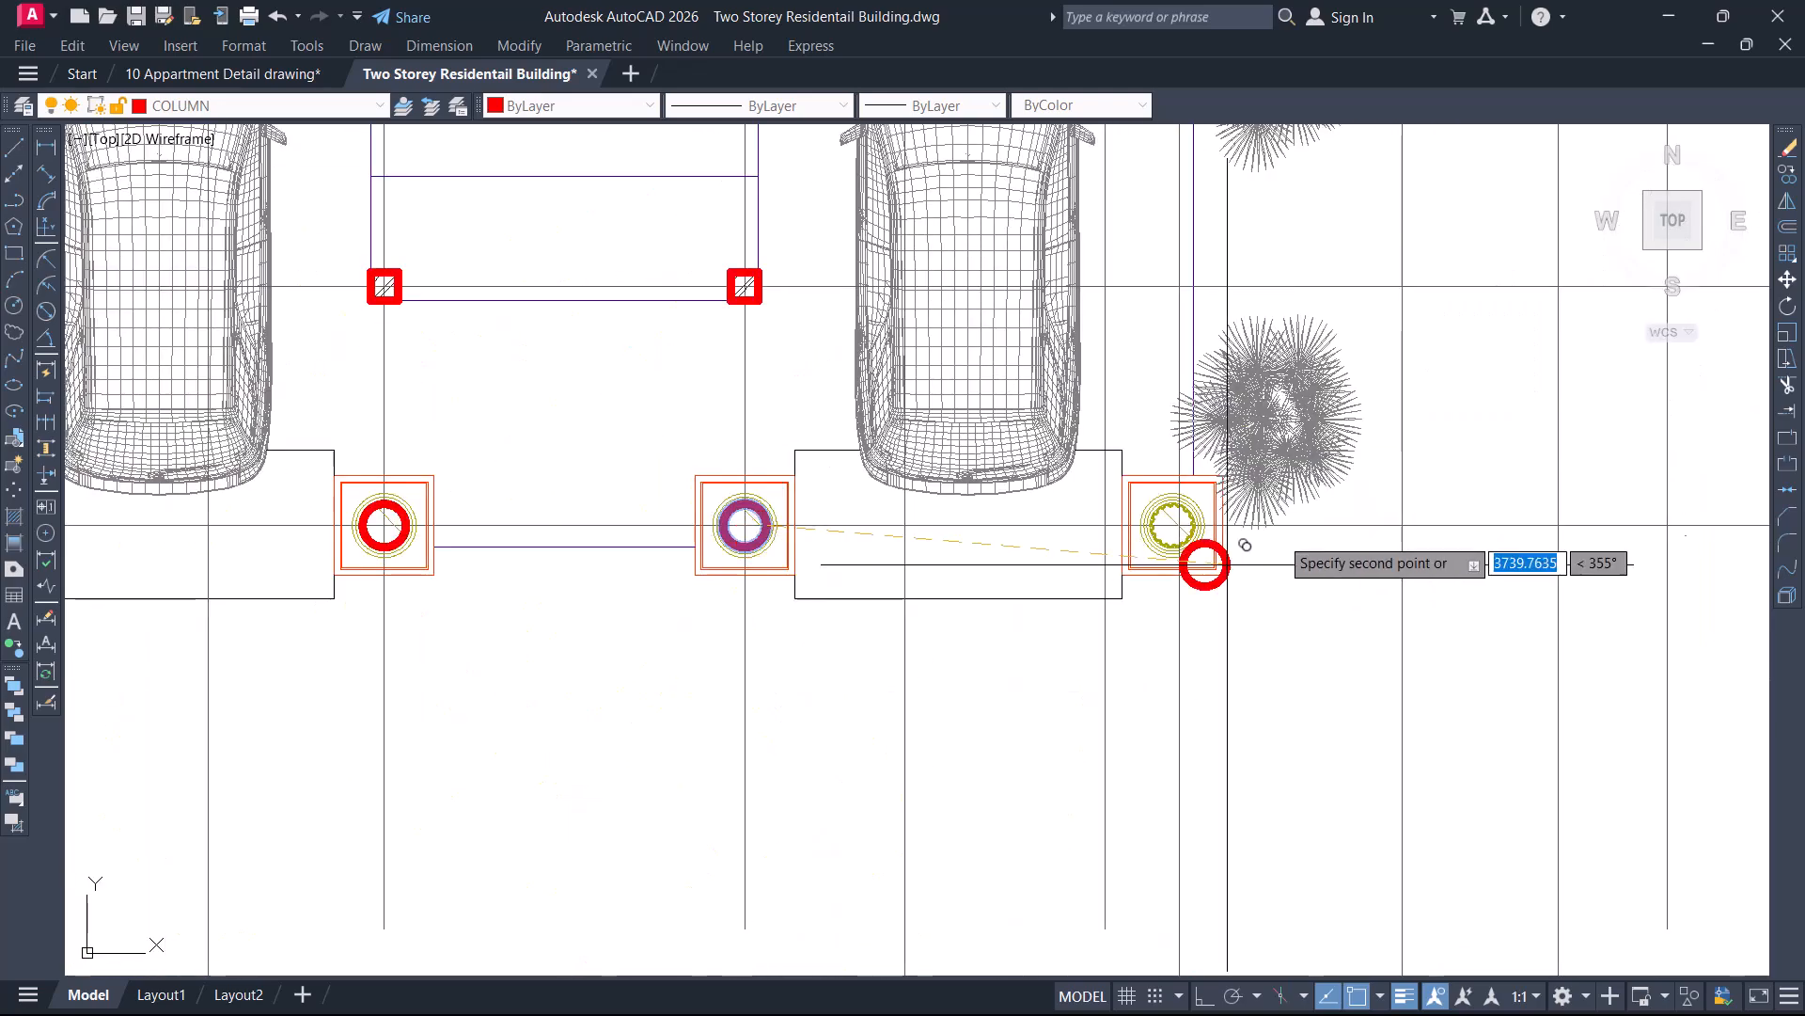
{"action": "scroll", "coordinate": [1227, 564], "scroll_direction": "up", "scroll_amount": 12}
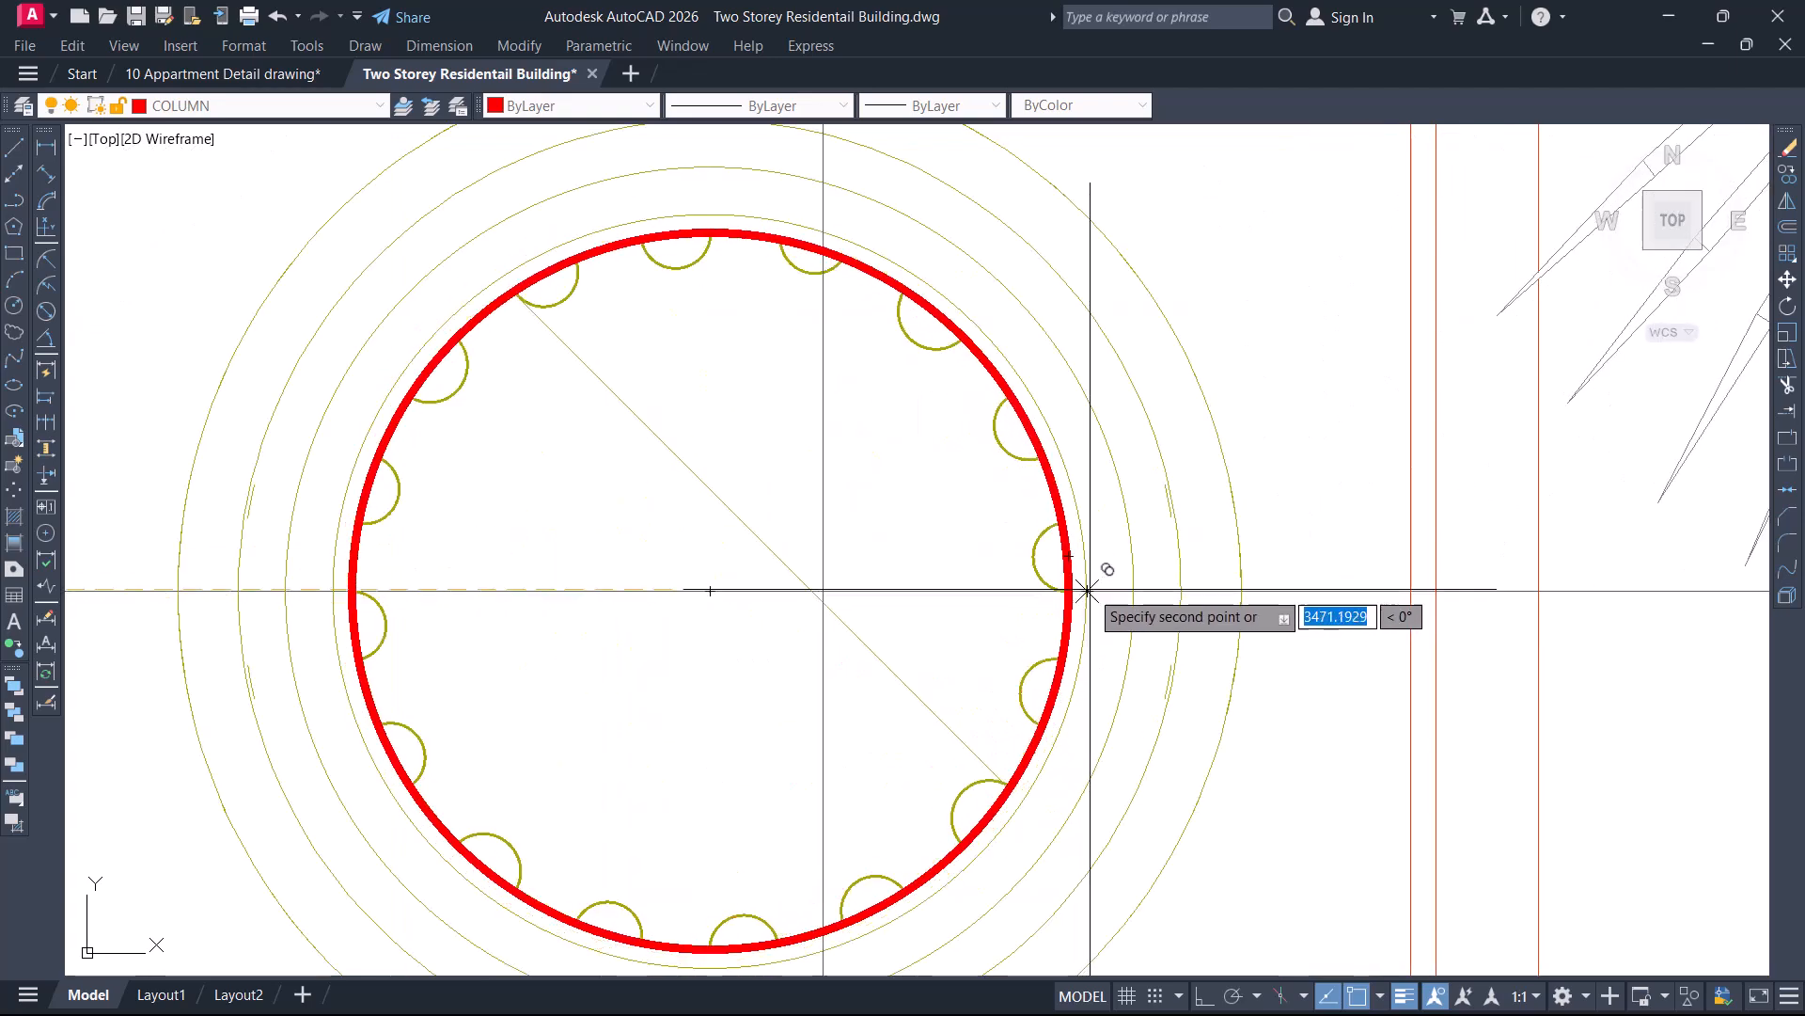
{"action": "scroll", "coordinate": [1398, 542], "scroll_direction": "down", "scroll_amount": 6}
Copy the left inner column circle to the left outer round column, matching the leftmost points of the thin rings outside the fluting
{"action": "scroll", "coordinate": [1417, 521], "scroll_direction": "down", "scroll_amount": 8}
{"action": "scroll", "coordinate": [940, 542], "scroll_direction": "up", "scroll_amount": 6}
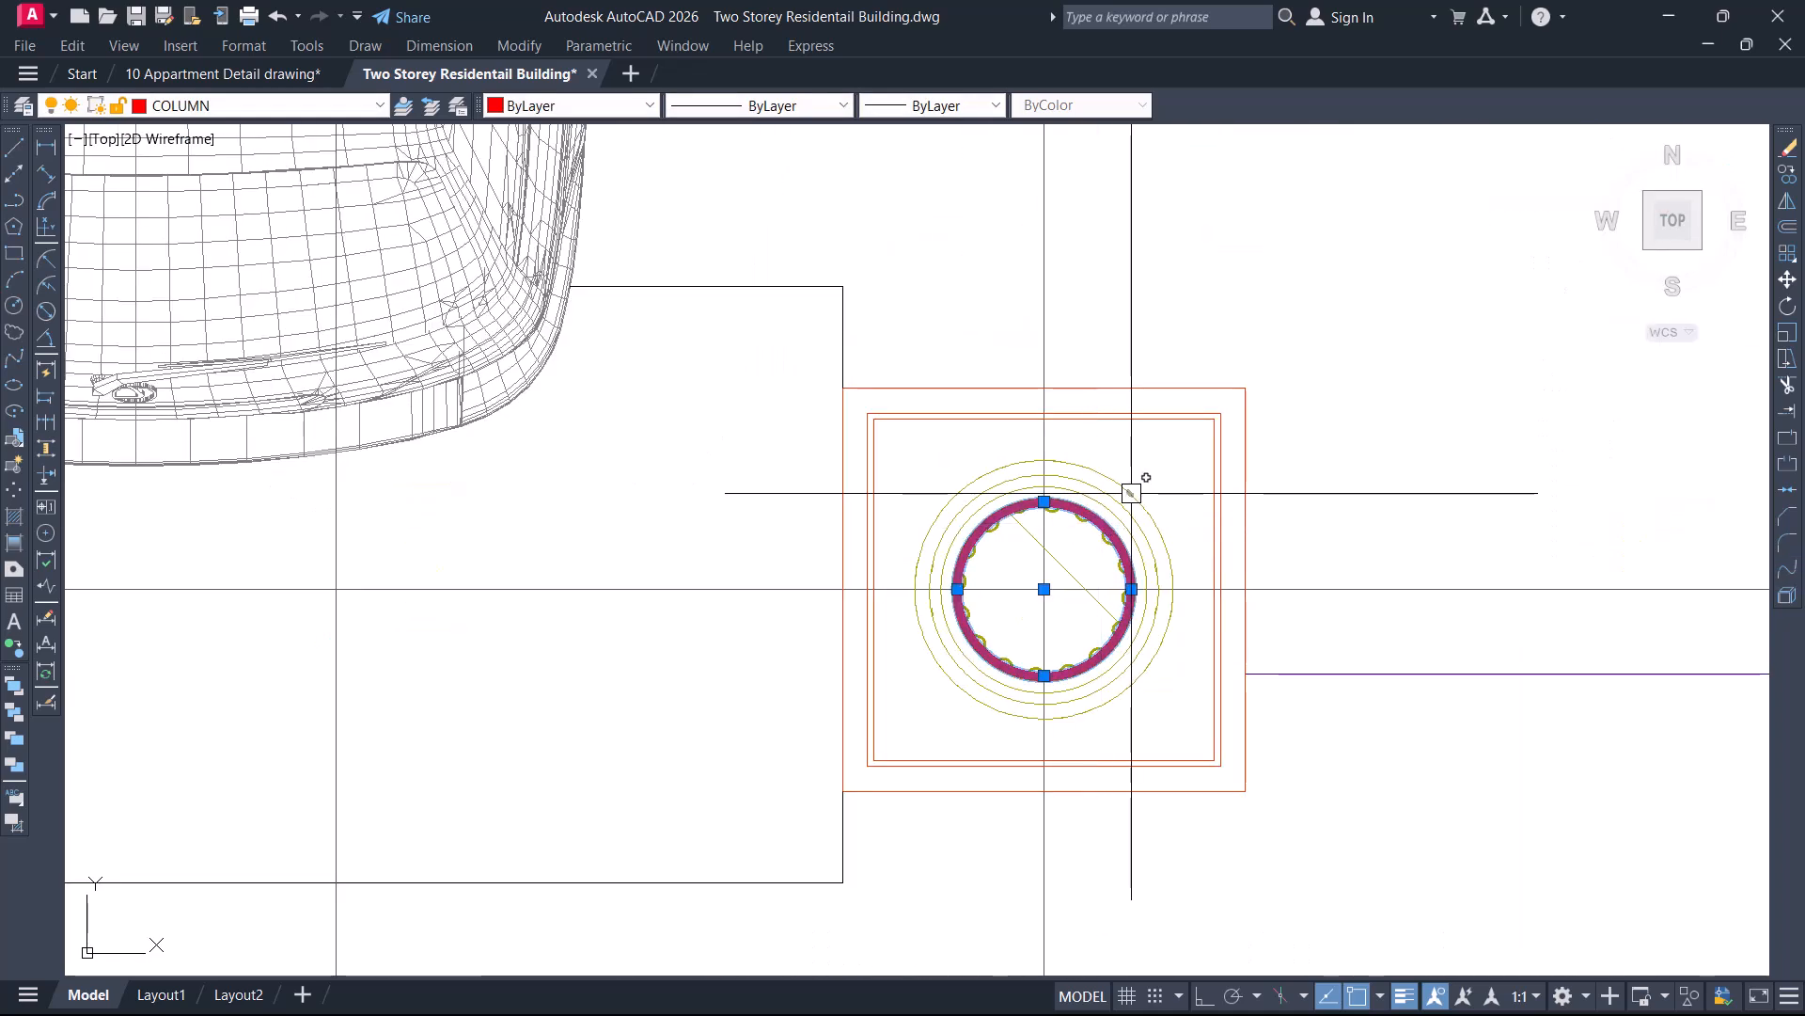
{"action": "key", "text": "Return"}
{"action": "scroll", "coordinate": [950, 606], "scroll_direction": "up", "scroll_amount": 8}
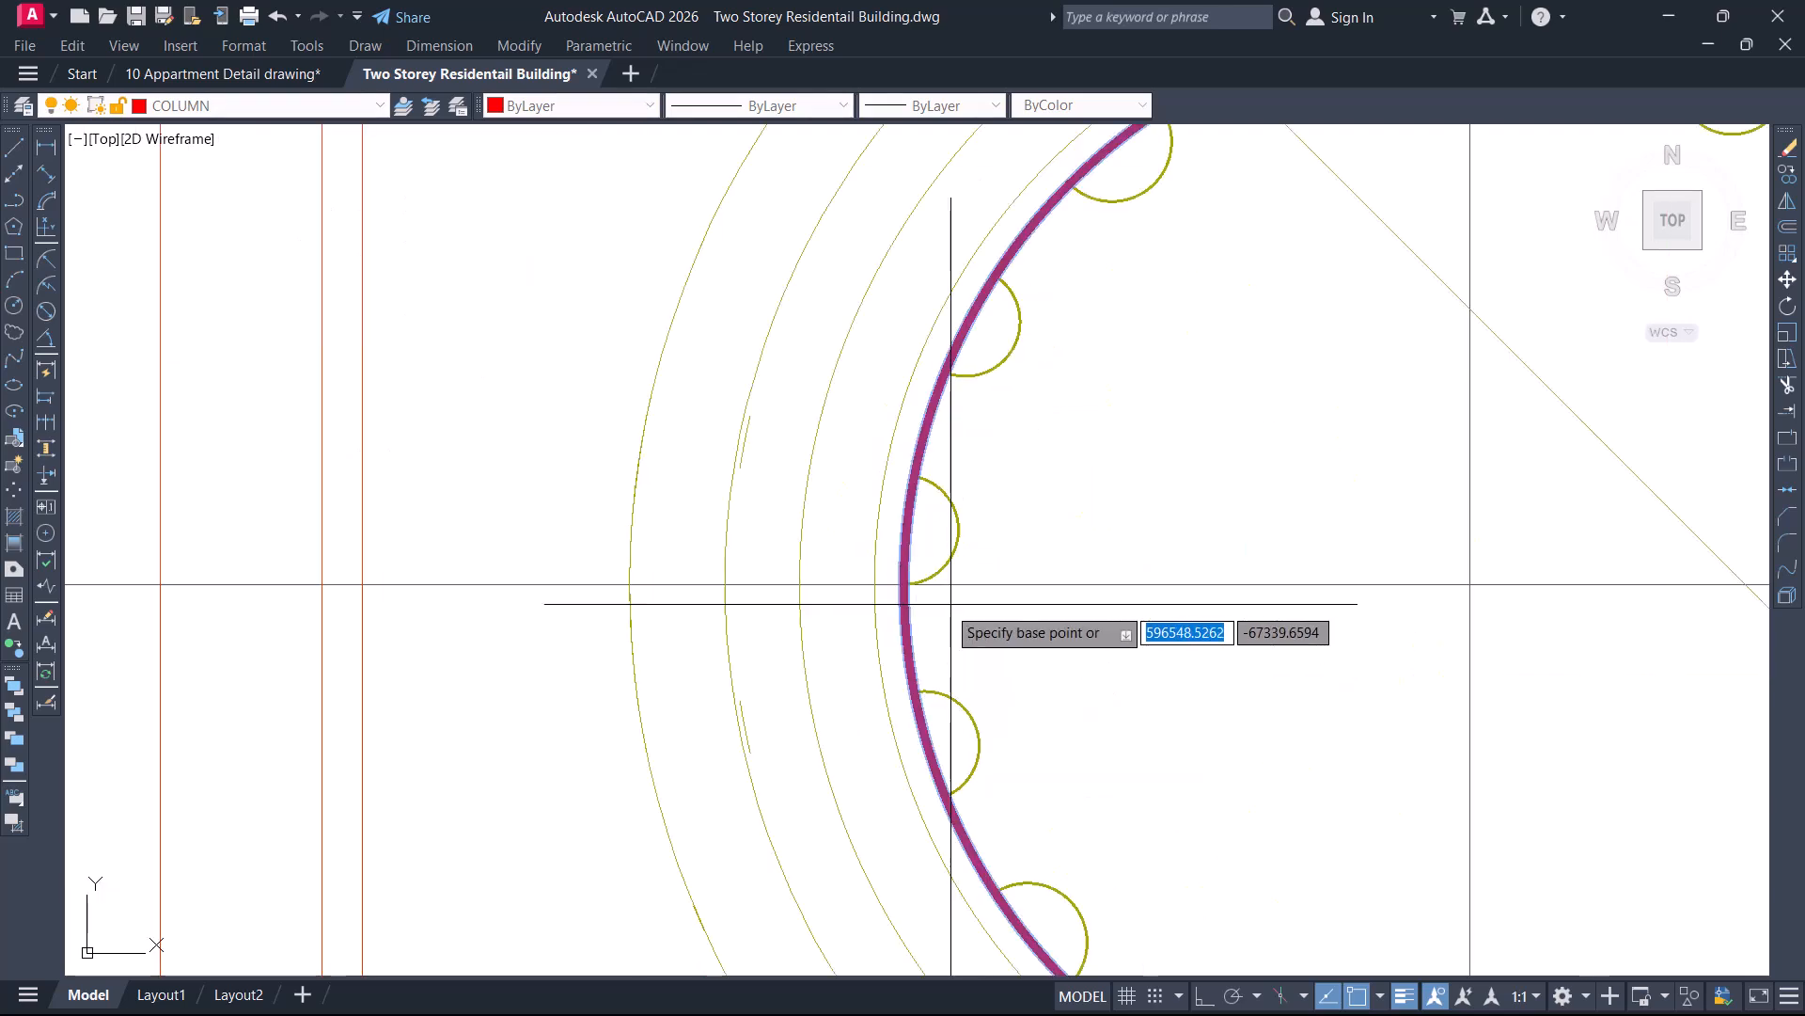
{"action": "left_click", "coordinate": [844, 570]}
{"action": "scroll", "coordinate": [1213, 512], "scroll_direction": "down", "scroll_amount": 7}
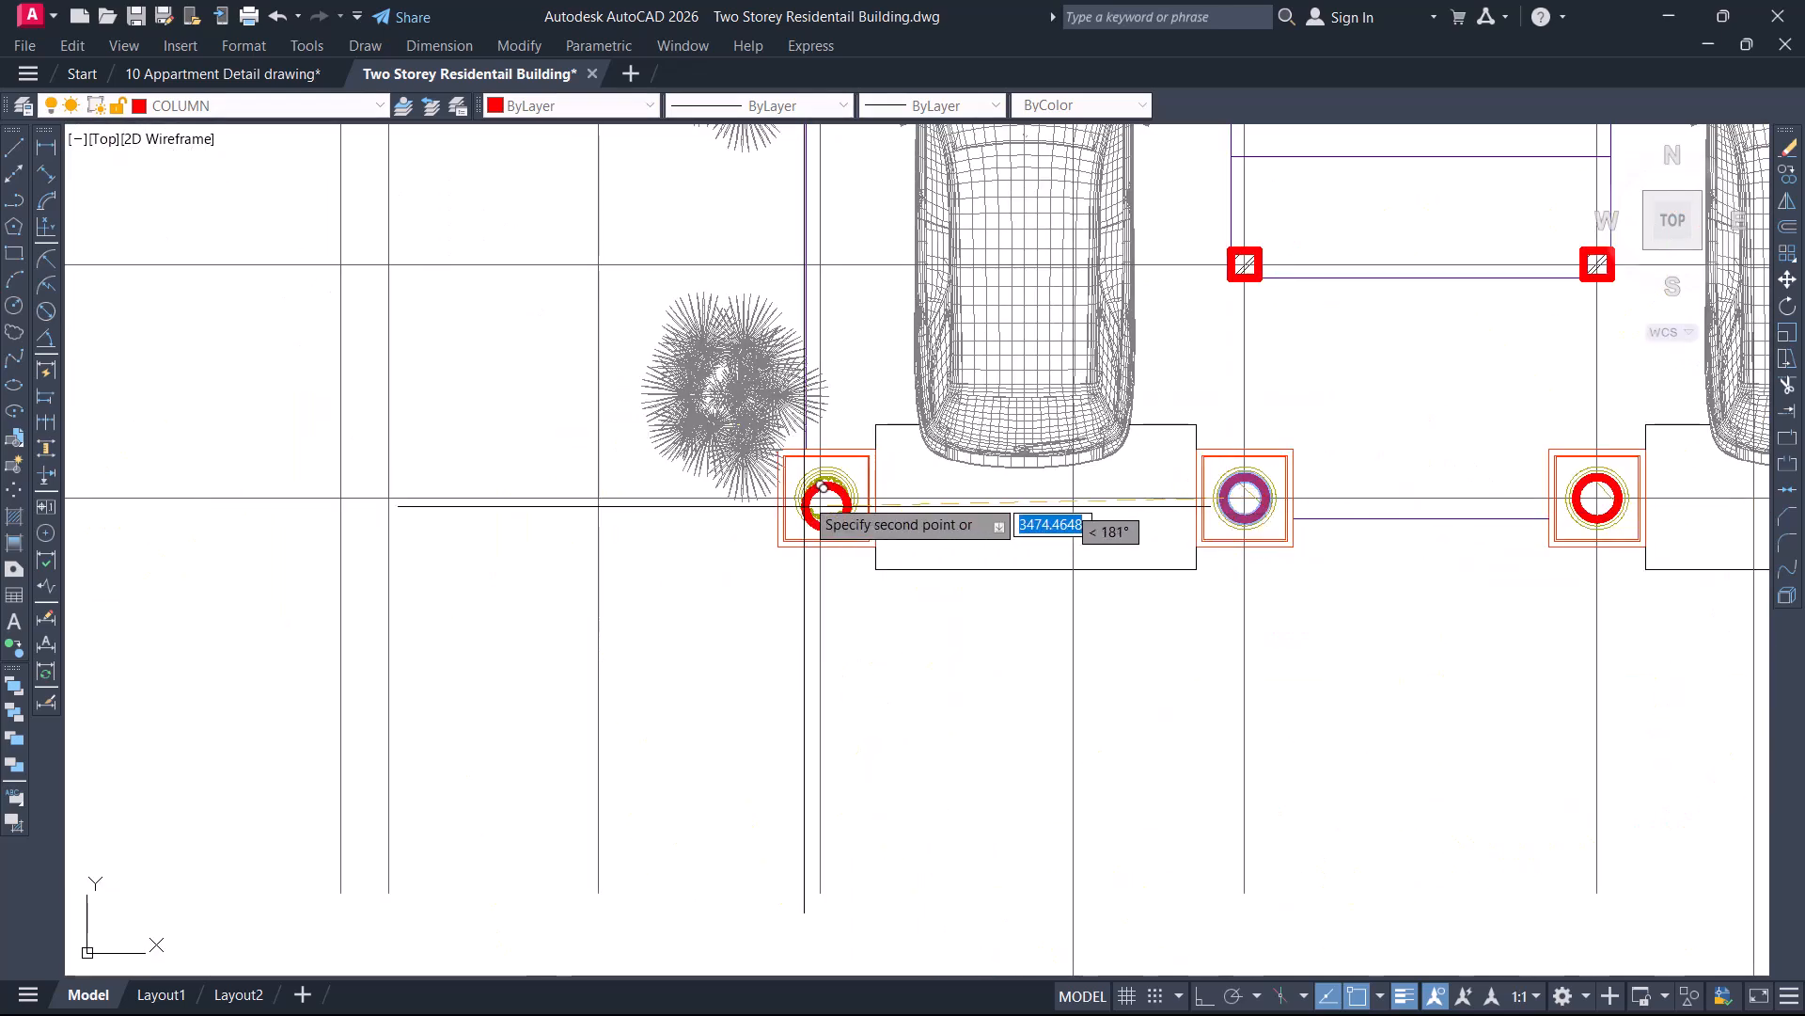
{"action": "scroll", "coordinate": [824, 486], "scroll_direction": "up", "scroll_amount": 8}
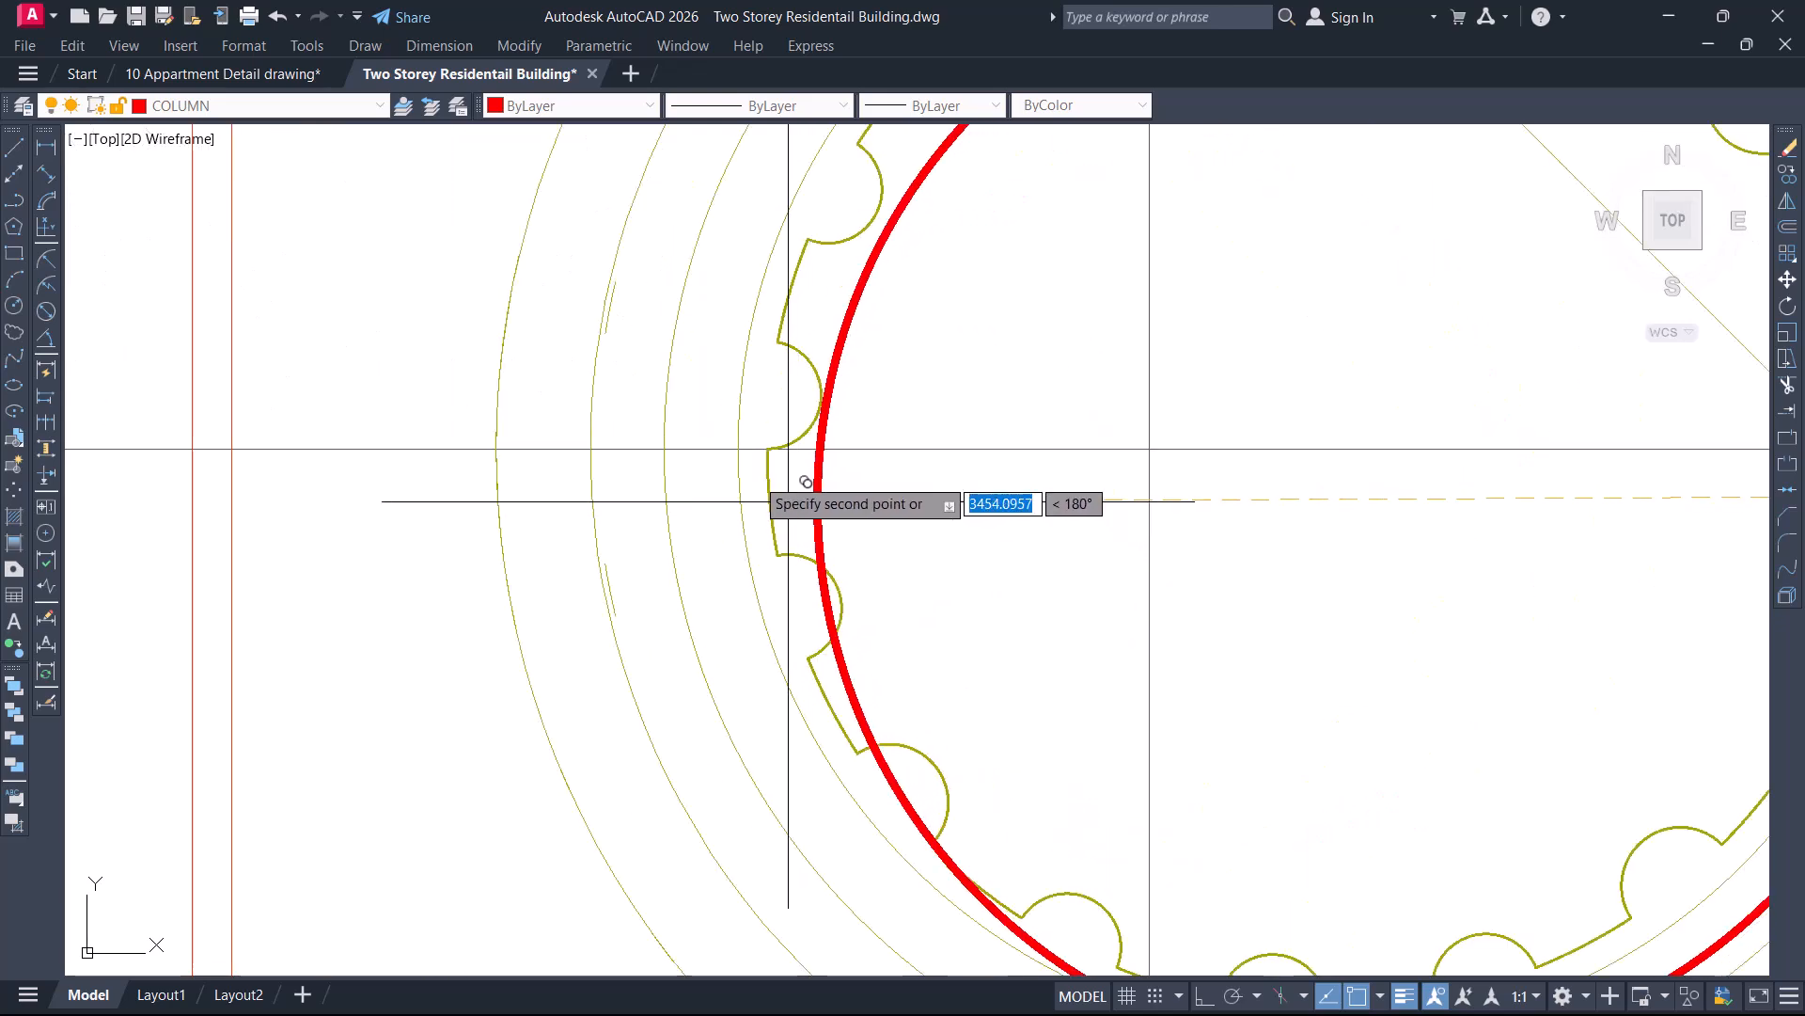
{"action": "left_click", "coordinate": [739, 449]}
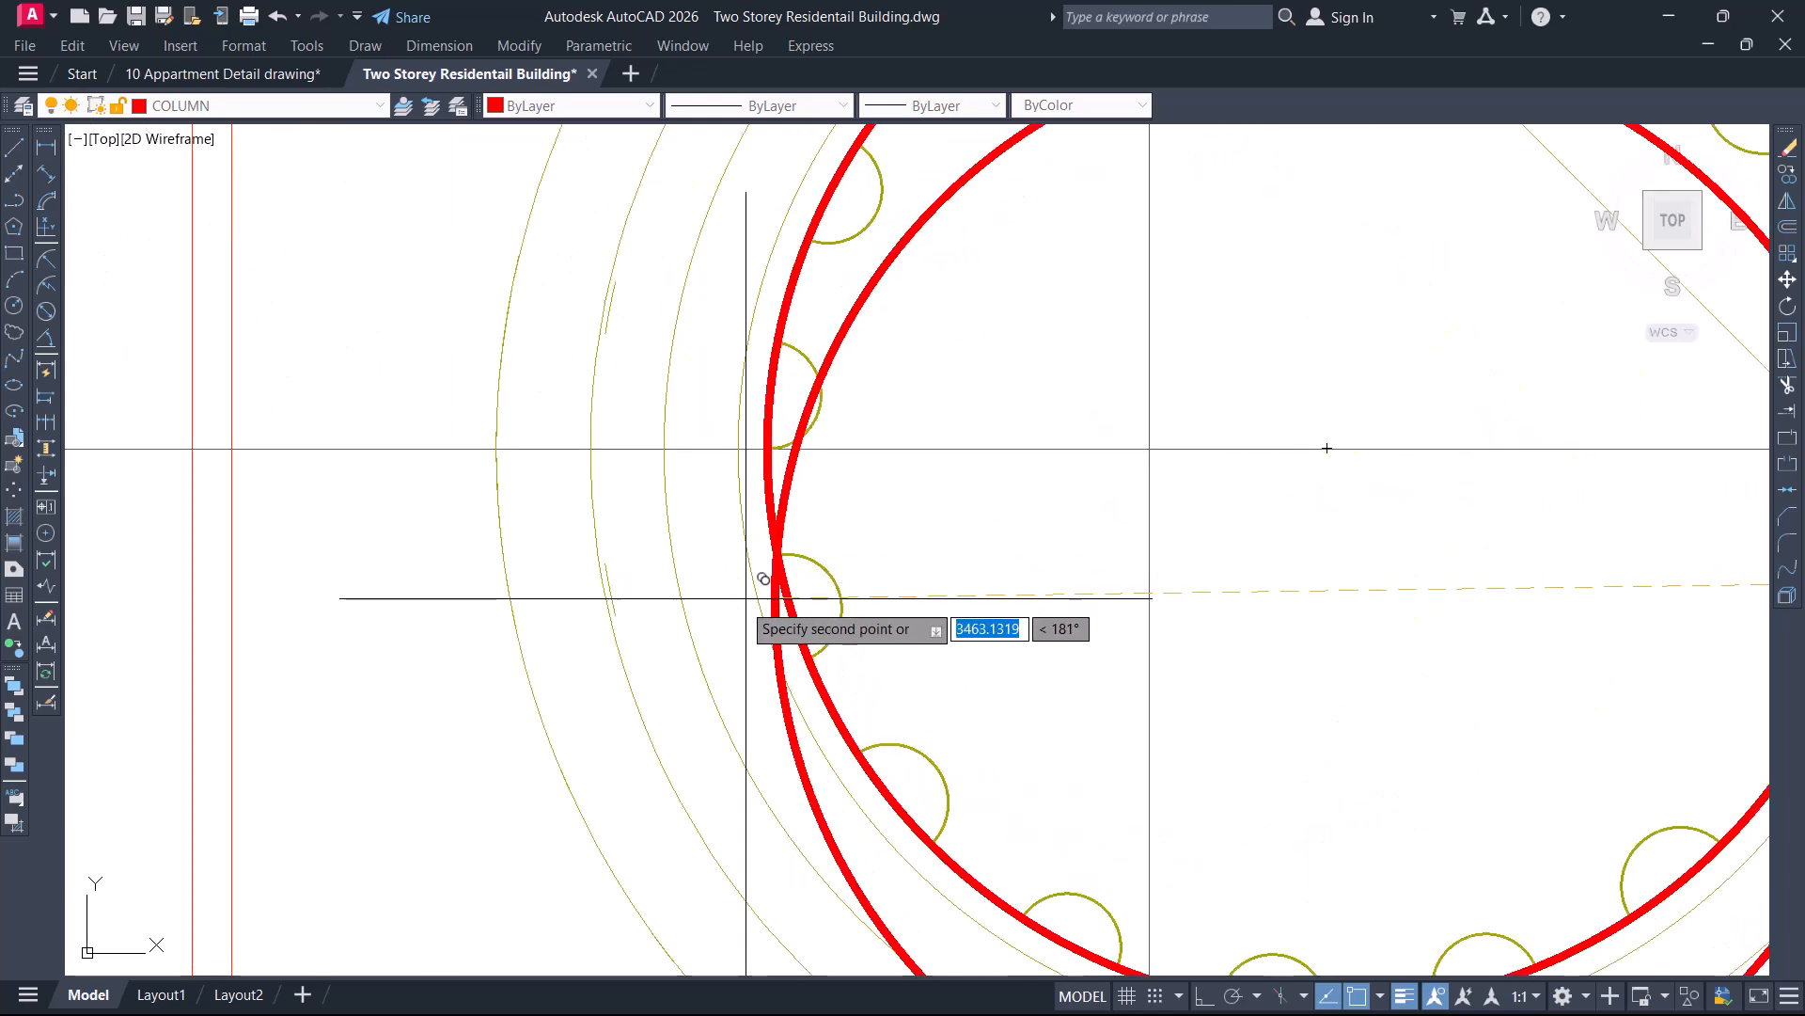
{"action": "key", "text": "Escape"}
Check how the left outer round column lines up with the vertical grid line and the square column above it
{"action": "scroll", "coordinate": [738, 601], "scroll_direction": "down", "scroll_amount": 4}
{"action": "middle_click_drag", "start_coordinate": [1006, 385], "coordinate": [962, 480]}
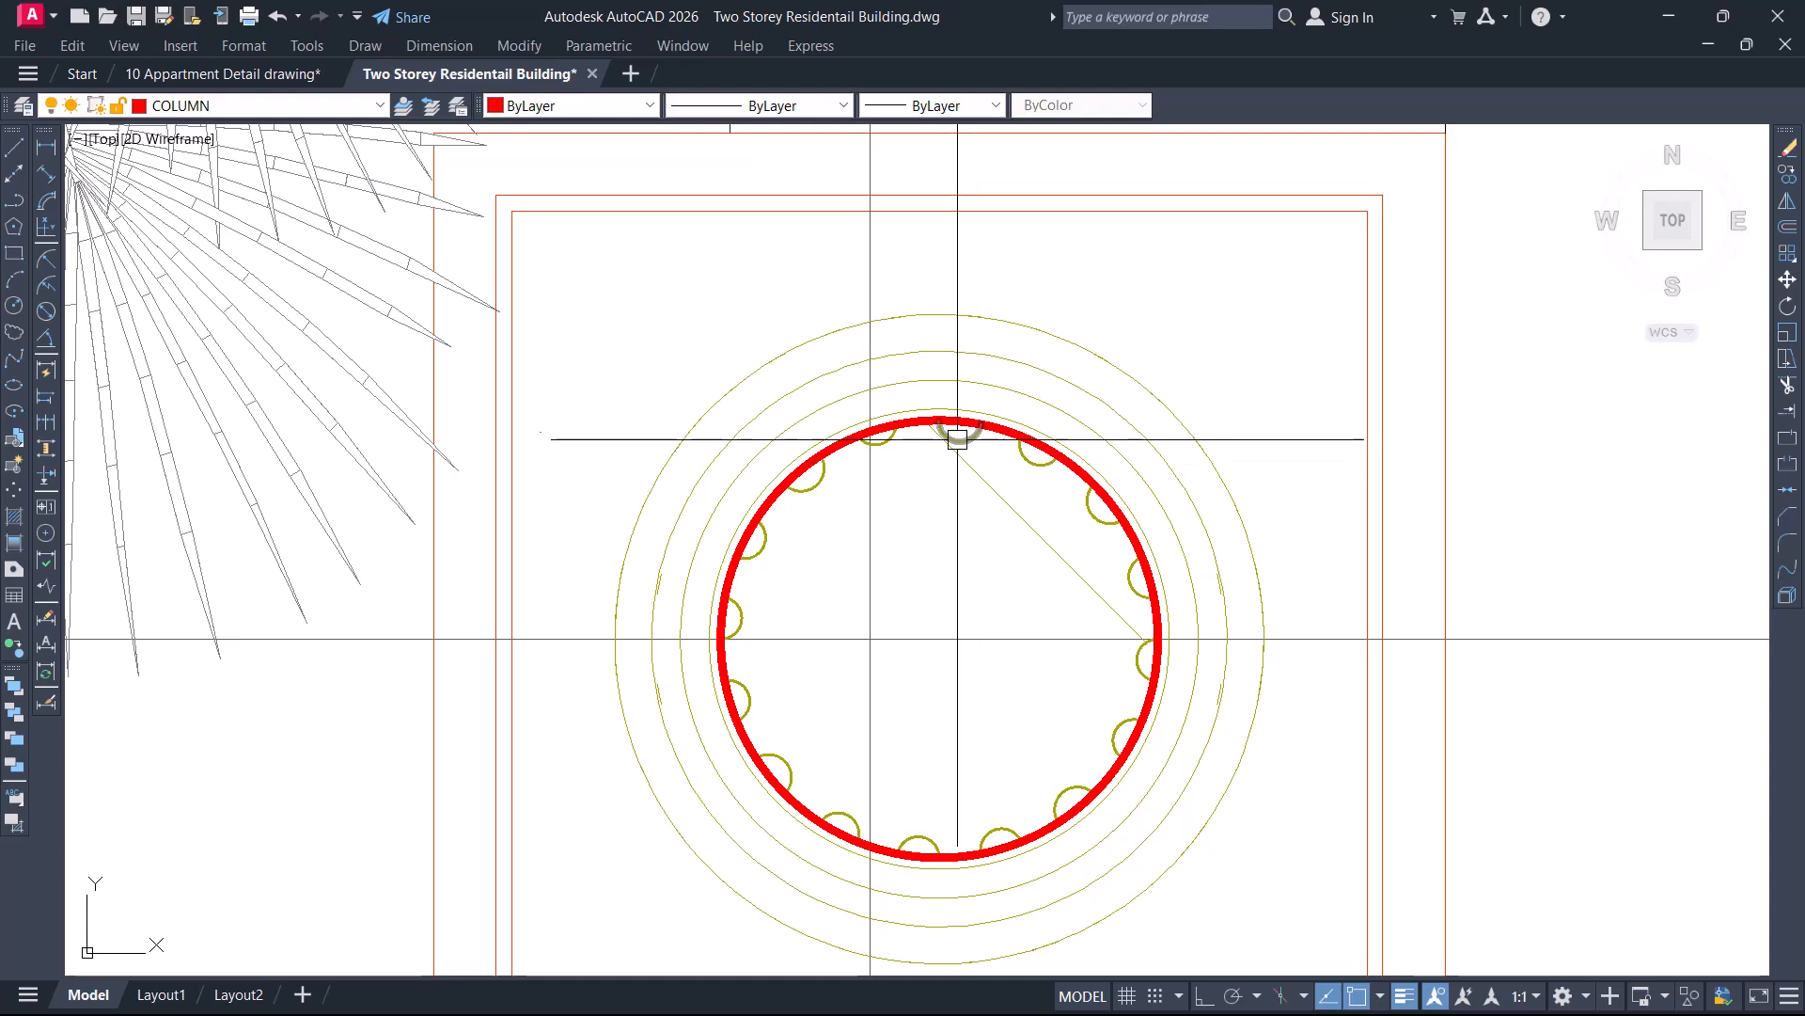
{"action": "scroll", "coordinate": [875, 404], "scroll_direction": "down", "scroll_amount": 5}
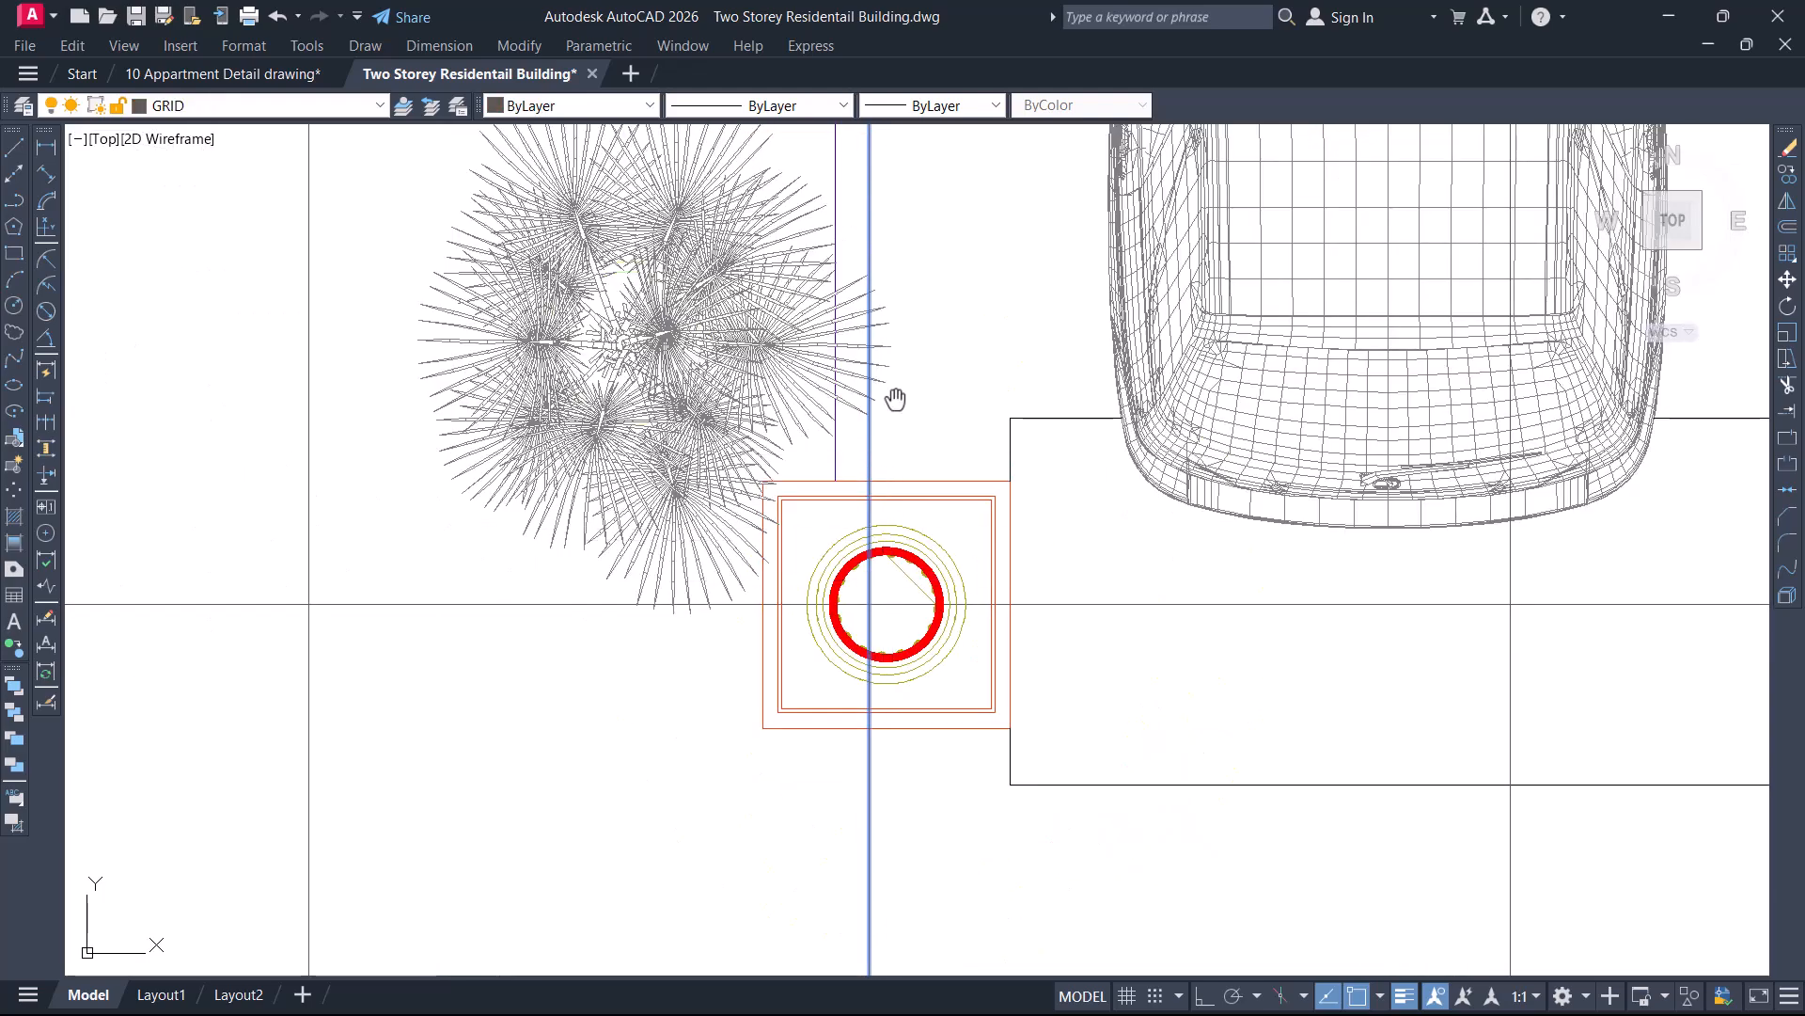
{"action": "middle_click_drag", "start_coordinate": [894, 403], "coordinate": [872, 665]}
{"action": "scroll", "coordinate": [869, 398], "scroll_direction": "down", "scroll_amount": 2}
{"action": "mouse_move", "coordinate": [870, 397]}
{"action": "middle_mouse_down"}
{"action": "mouse_move", "coordinate": [867, 609]}
{"action": "mouse_move", "coordinate": [879, 391]}
{"action": "mouse_move", "coordinate": [837, 617]}
{"action": "middle_mouse_up"}
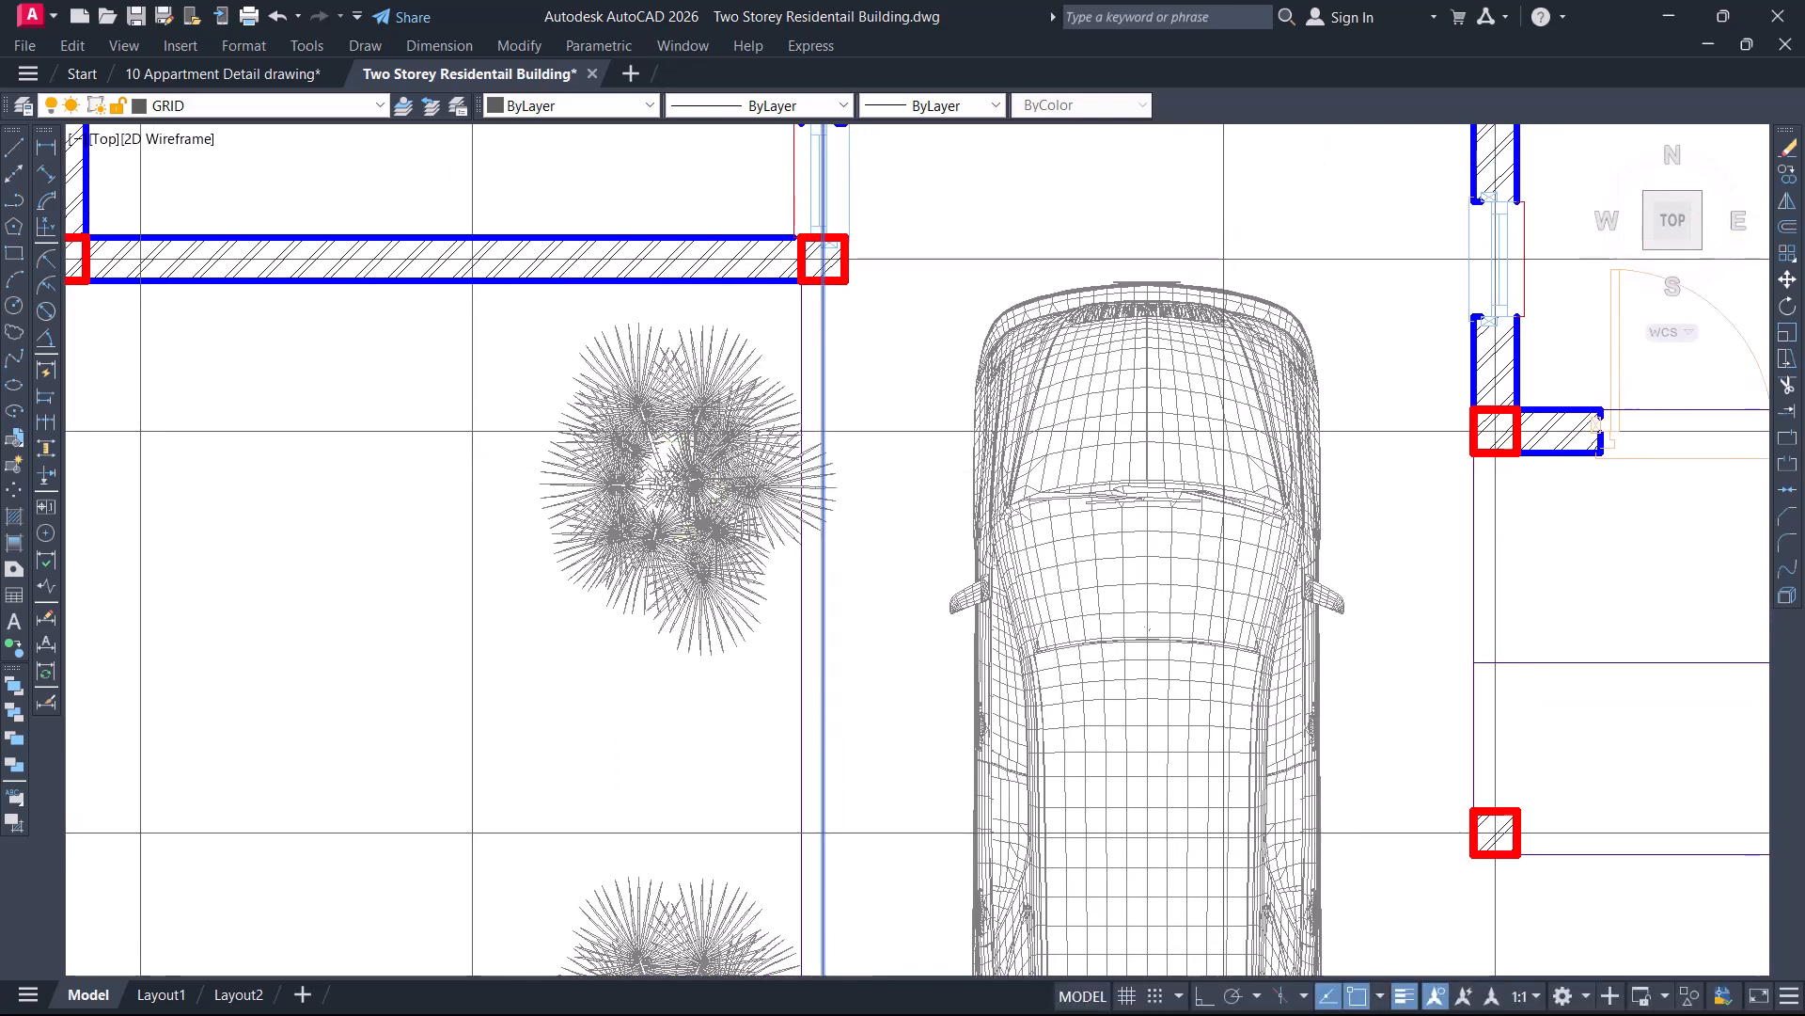
{"action": "scroll", "coordinate": [855, 545], "scroll_direction": "down", "scroll_amount": 4}
{"action": "scroll", "coordinate": [828, 632], "scroll_direction": "up", "scroll_amount": 4}
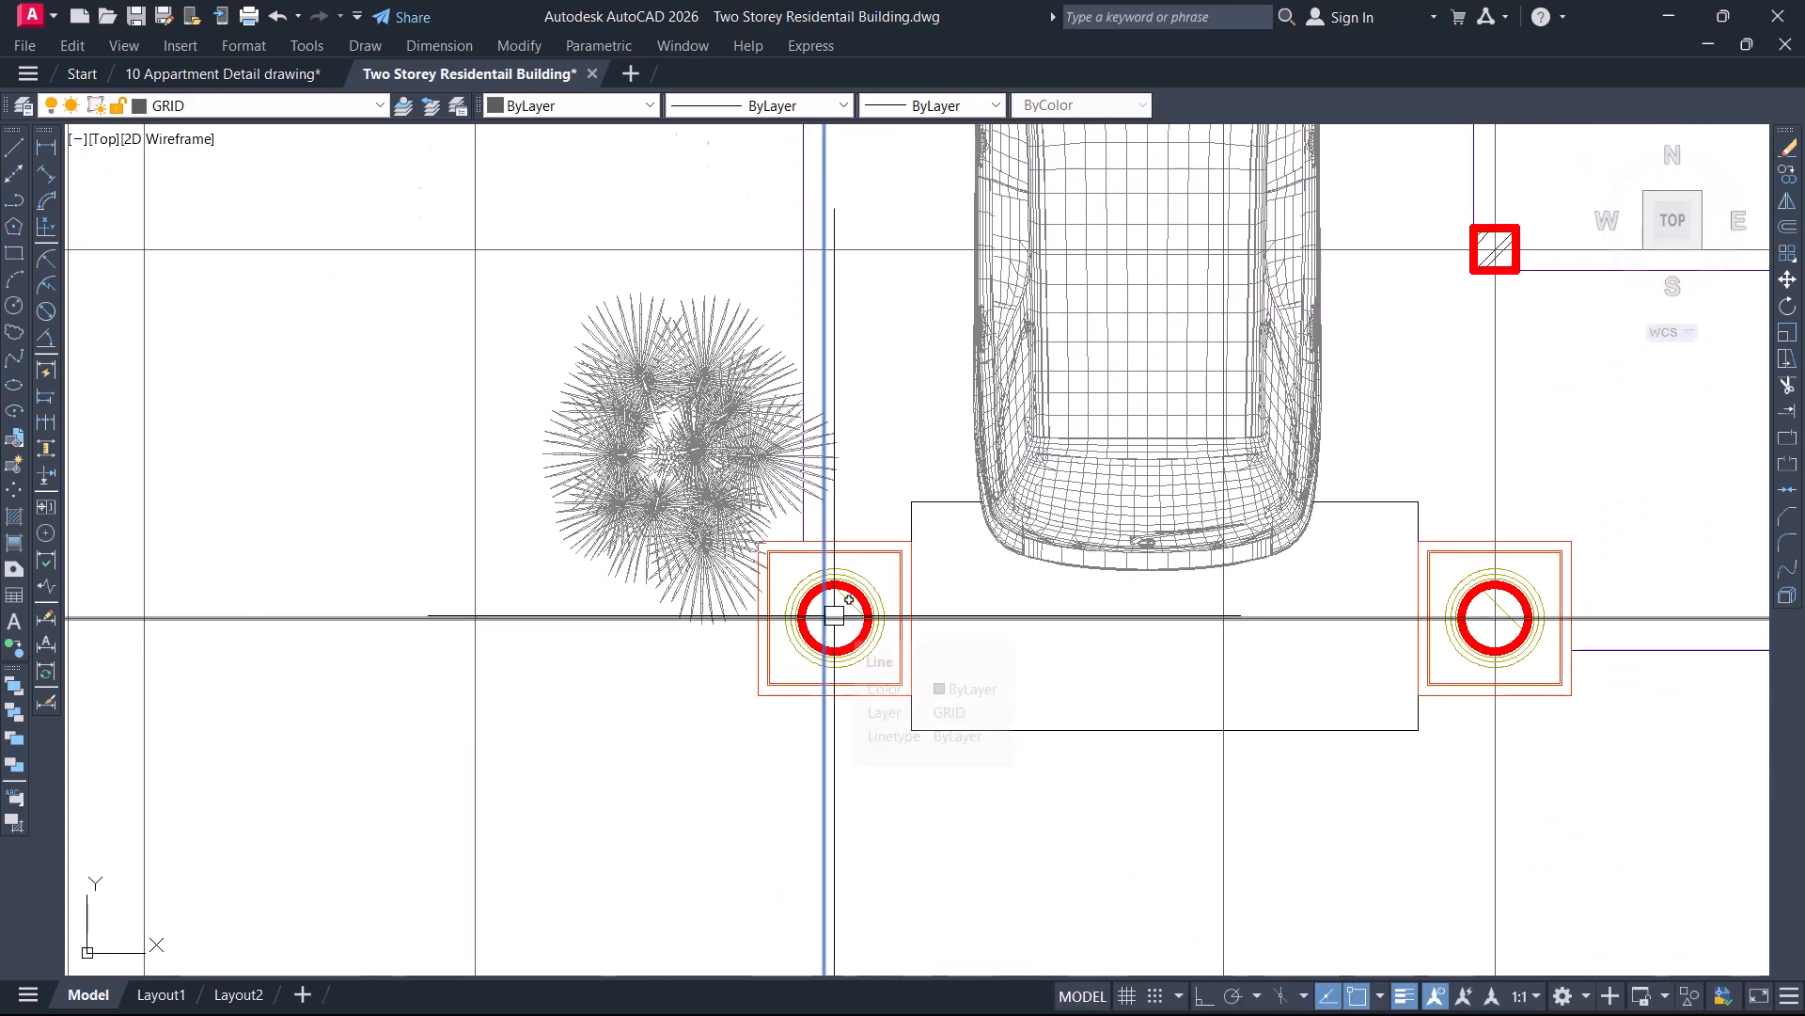
{"action": "scroll", "coordinate": [834, 615], "scroll_direction": "up", "scroll_amount": 5}
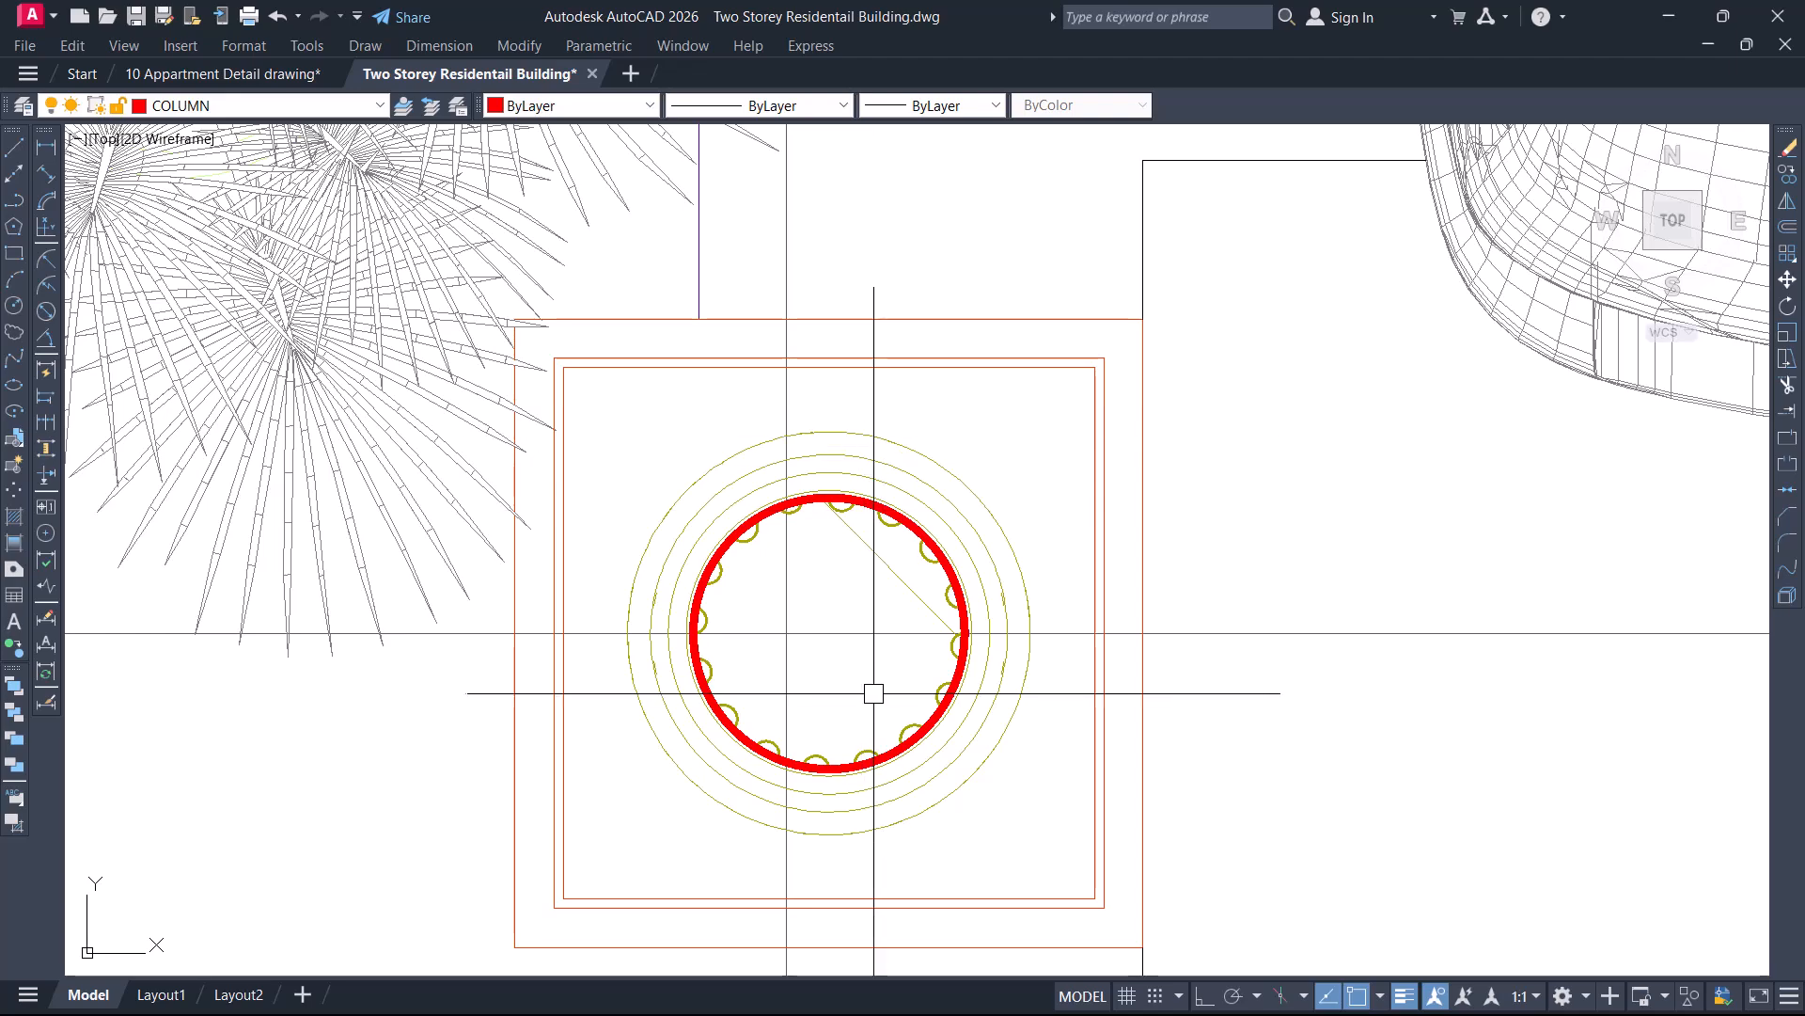
{"action": "scroll", "coordinate": [870, 687], "scroll_direction": "down", "scroll_amount": 4}
{"action": "middle_click_drag", "start_coordinate": [899, 540], "coordinate": [906, 809]}
{"action": "scroll", "coordinate": [905, 491], "scroll_direction": "down", "scroll_amount": 2}
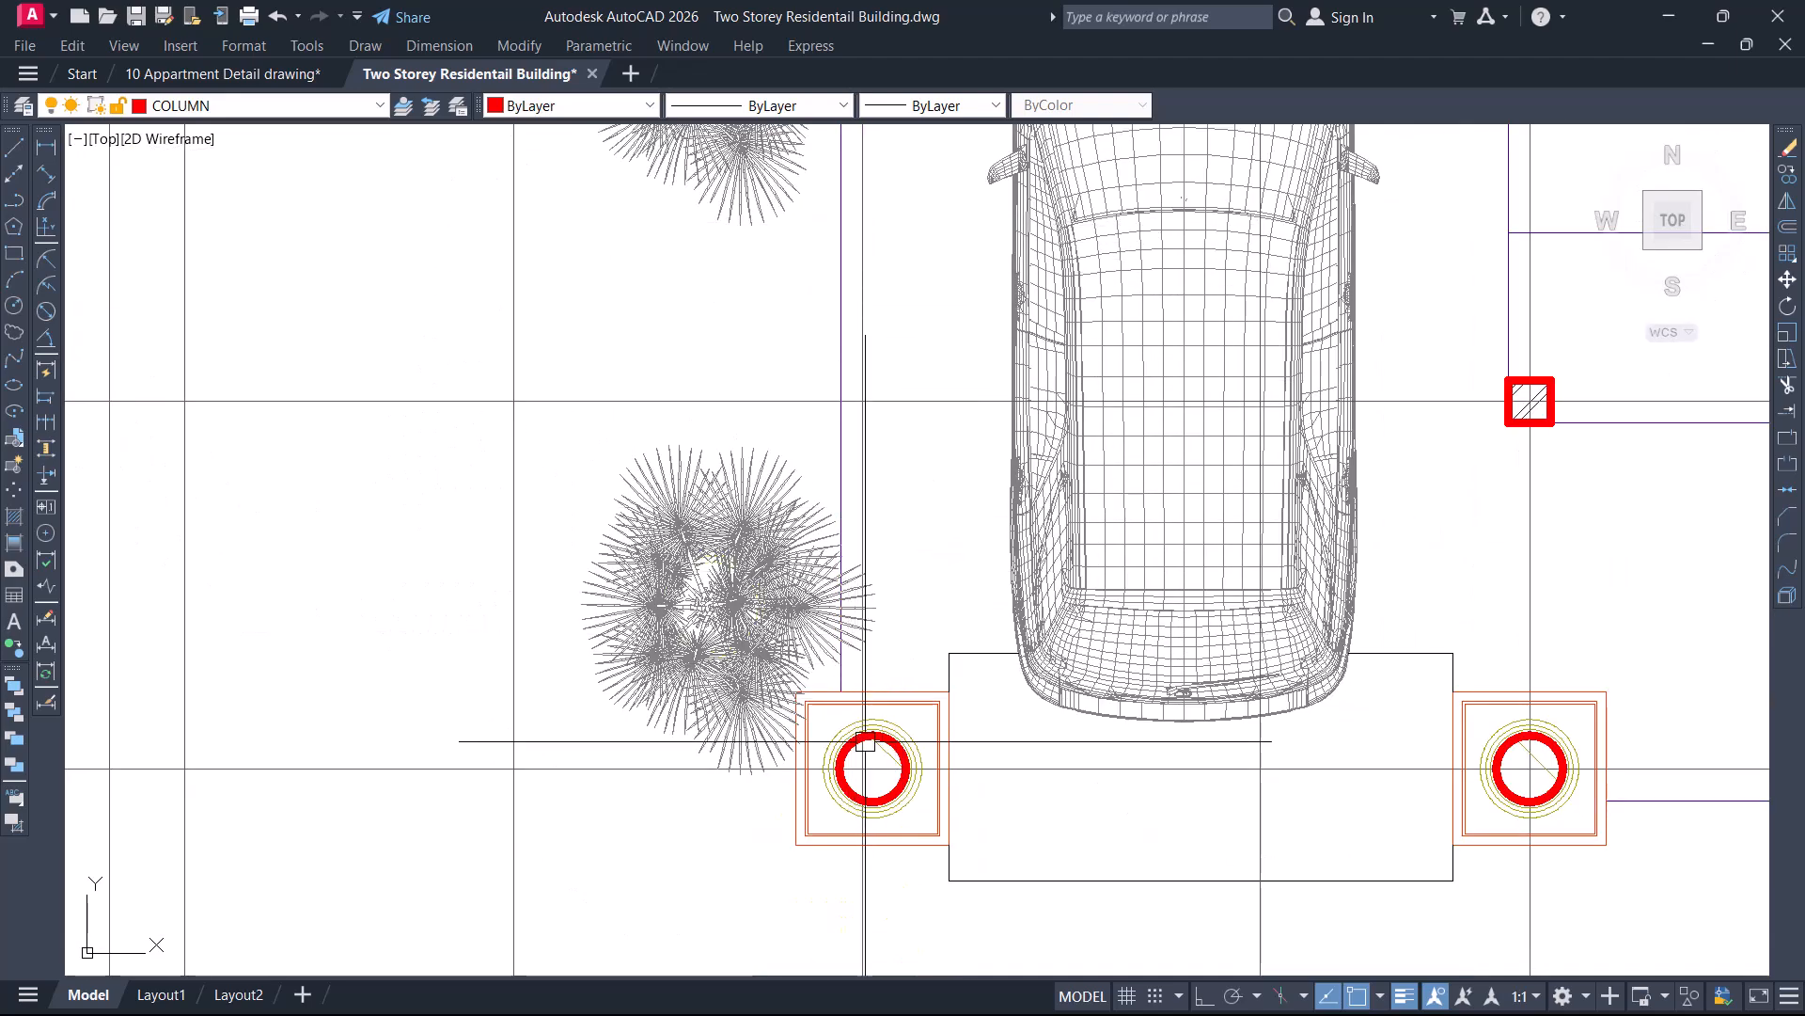
{"action": "scroll", "coordinate": [858, 697], "scroll_direction": "up", "scroll_amount": 2}
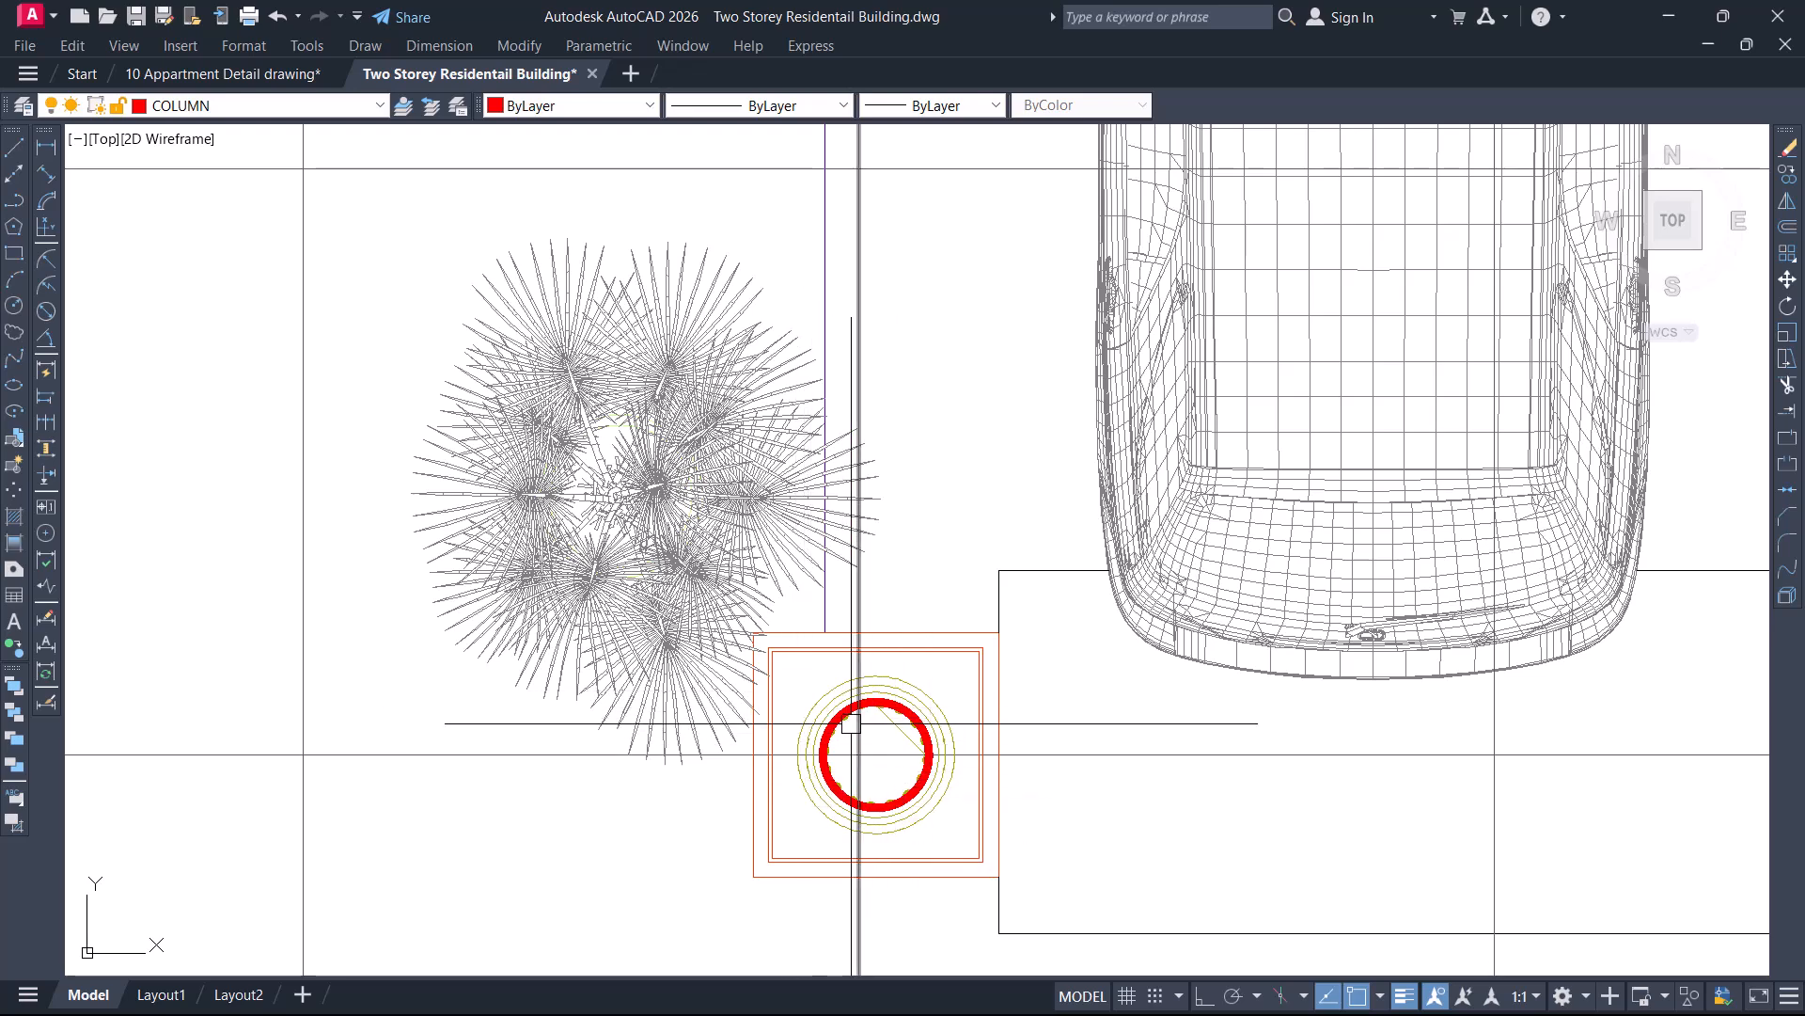
Examine the ground floor entrance, grand hall and columns alongside the void area on the first floor plan
{"action": "scroll", "coordinate": [895, 689], "scroll_direction": "down", "scroll_amount": 6}
{"action": "middle_click_drag", "start_coordinate": [1159, 694], "coordinate": [811, 724]}
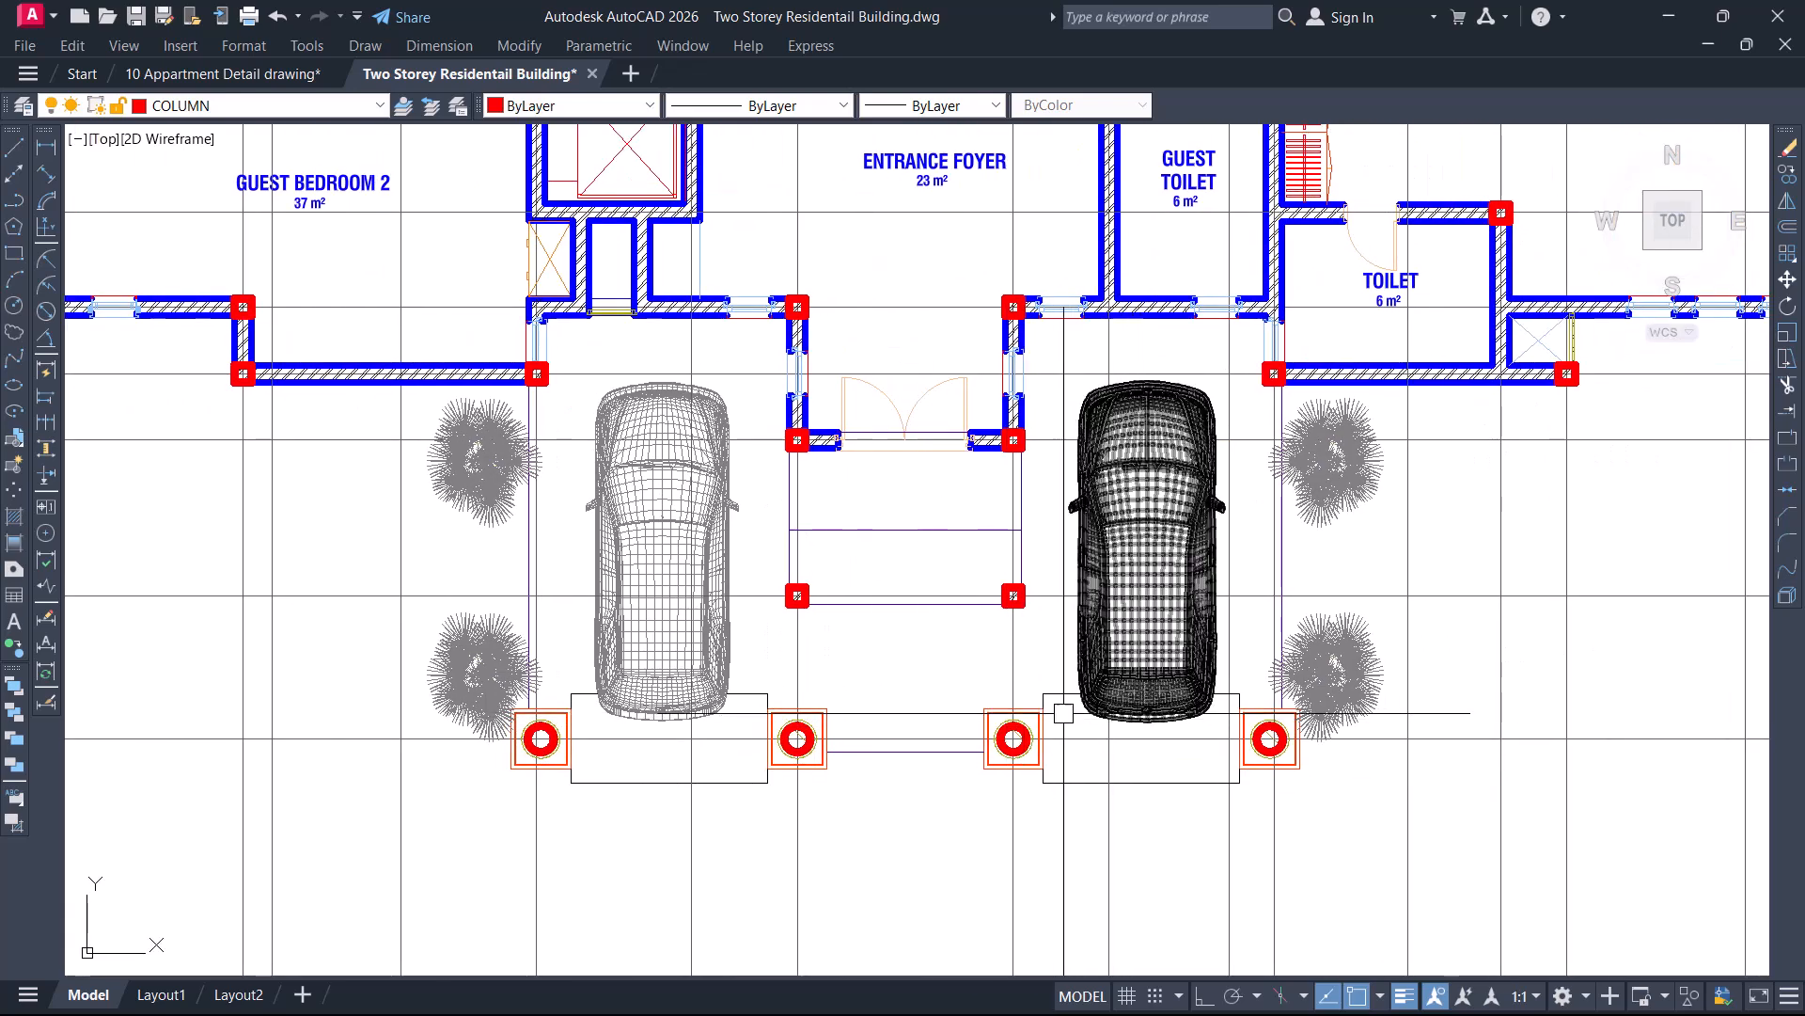
{"action": "mouse_move", "coordinate": [945, 649]}
{"action": "middle_mouse_down"}
{"action": "mouse_move", "coordinate": [883, 714]}
{"action": "mouse_move", "coordinate": [872, 822]}
{"action": "middle_mouse_up"}
{"action": "scroll", "coordinate": [890, 706], "scroll_direction": "down", "scroll_amount": 2}
{"action": "scroll", "coordinate": [892, 715], "scroll_direction": "down", "scroll_amount": 2}
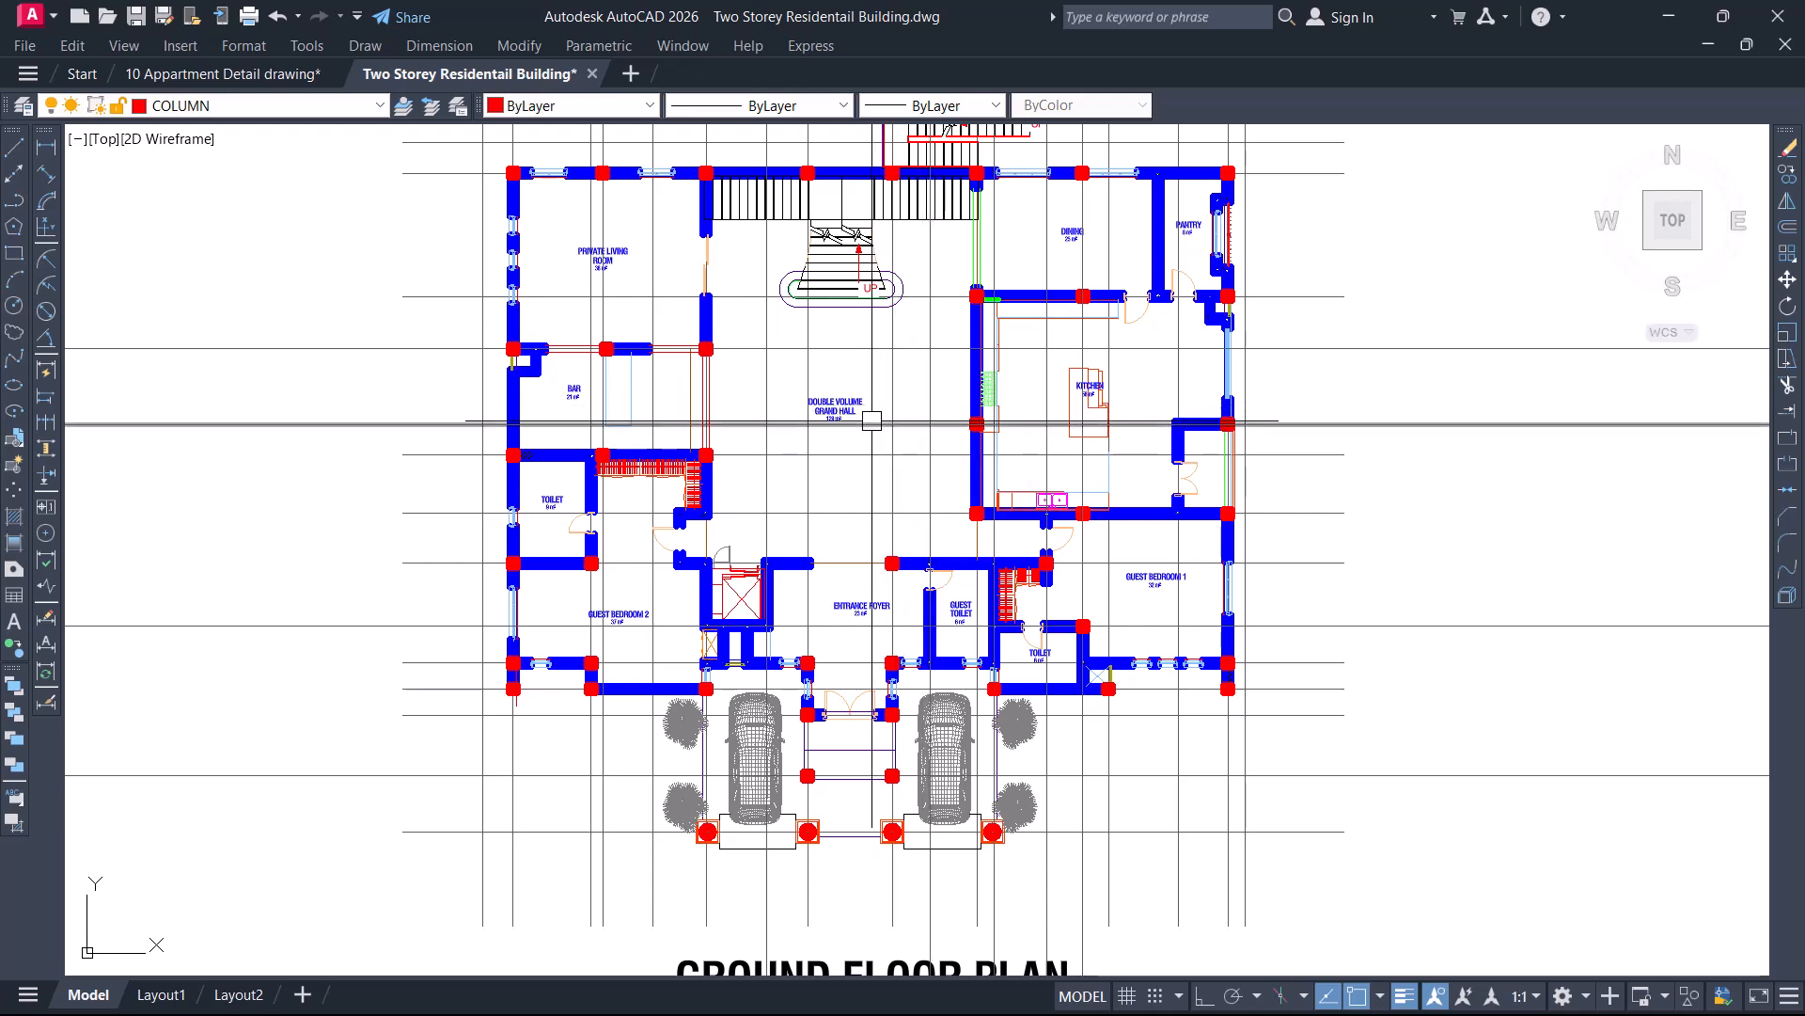
{"action": "scroll", "coordinate": [801, 451], "scroll_direction": "down", "scroll_amount": 3}
{"action": "scroll", "coordinate": [1370, 414], "scroll_direction": "up", "scroll_amount": 5}
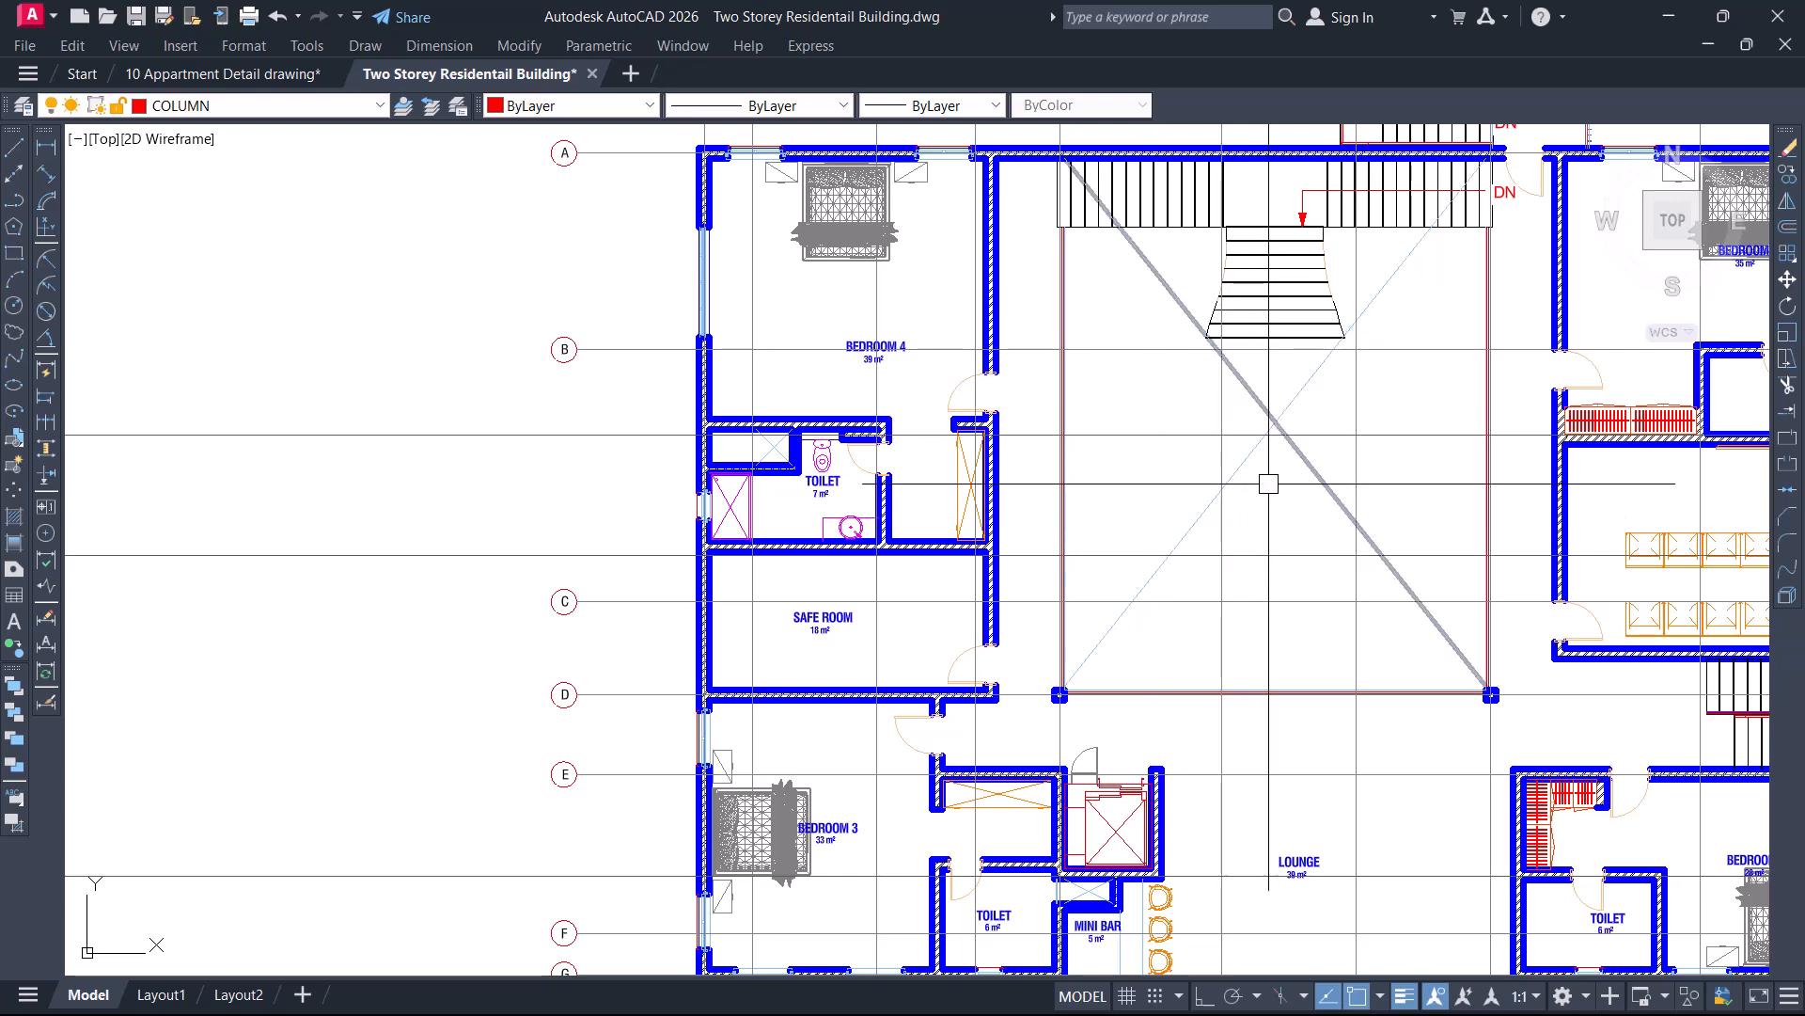
{"action": "scroll", "coordinate": [1285, 419], "scroll_direction": "down", "scroll_amount": 3}
{"action": "middle_click_drag", "start_coordinate": [342, 471], "coordinate": [725, 463]}
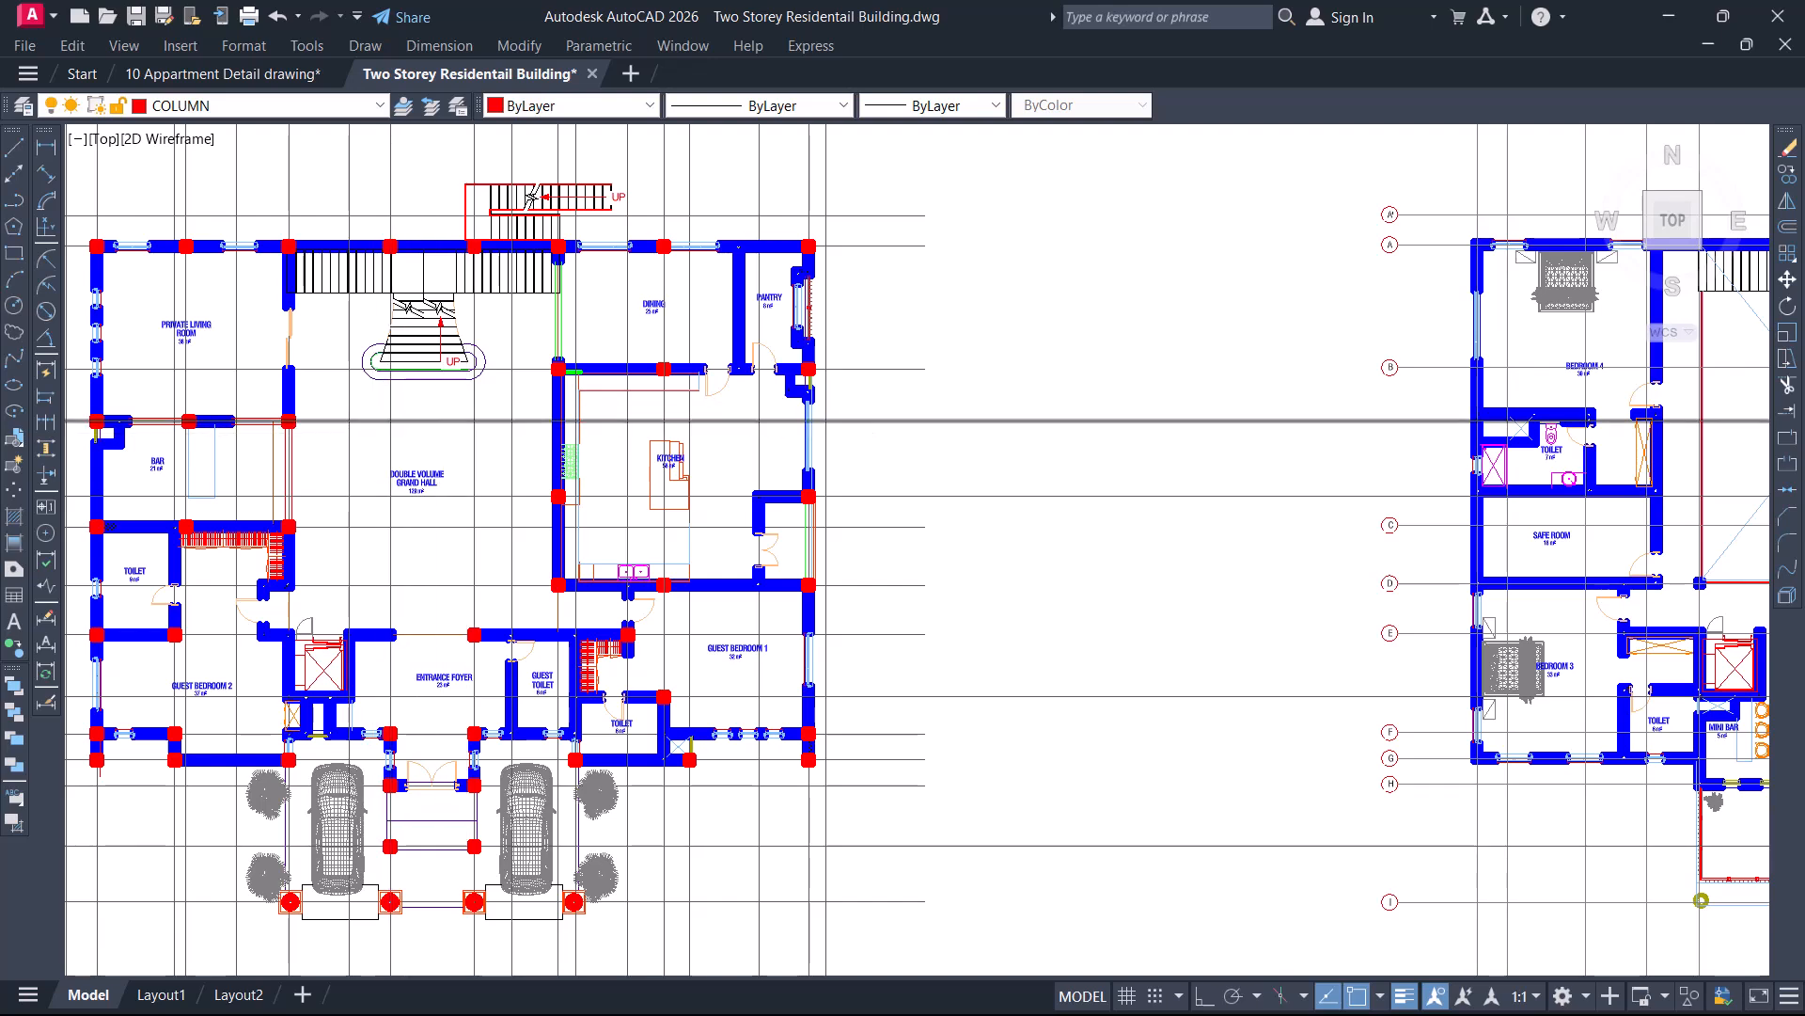
{"action": "scroll", "coordinate": [470, 423], "scroll_direction": "down", "scroll_amount": 2}
{"action": "scroll", "coordinate": [1337, 423], "scroll_direction": "up", "scroll_amount": 6}
{"action": "left_click", "coordinate": [1354, 385]}
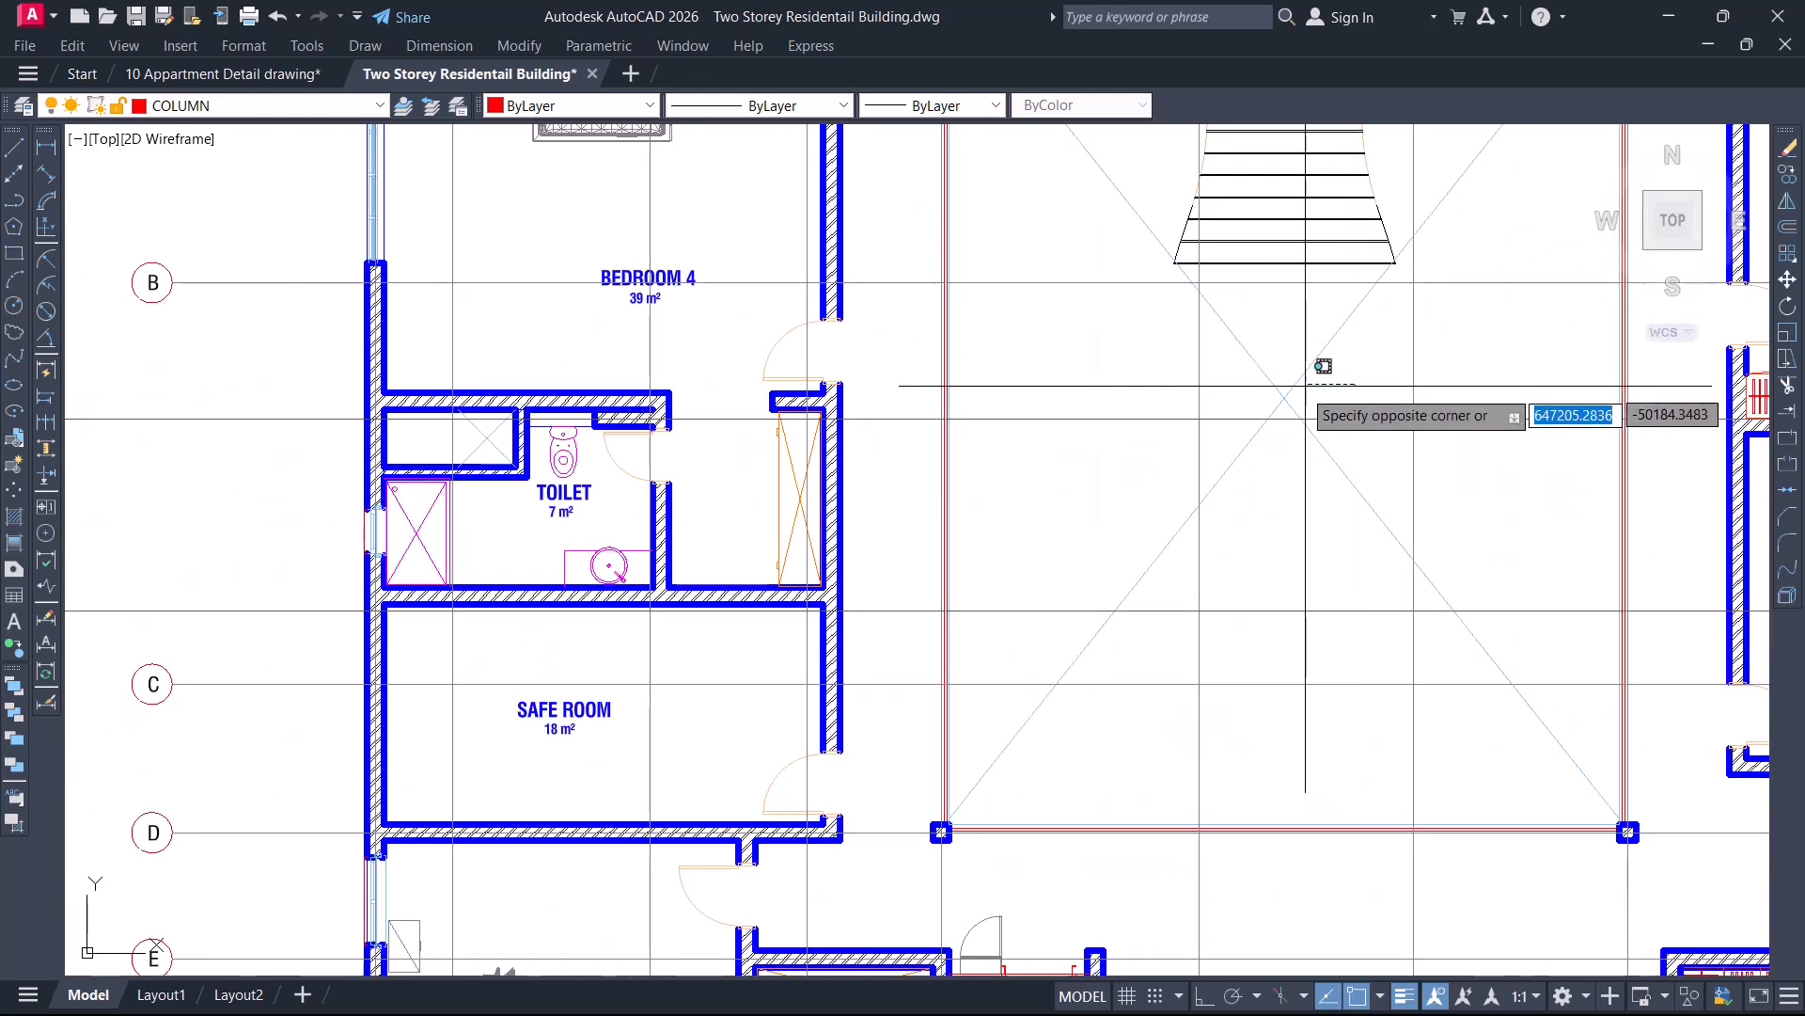
{"action": "left_click", "coordinate": [1268, 393]}
{"action": "type", "text": "co"}
{"action": "scroll", "coordinate": [1298, 370], "scroll_direction": "down", "scroll_amount": 4}
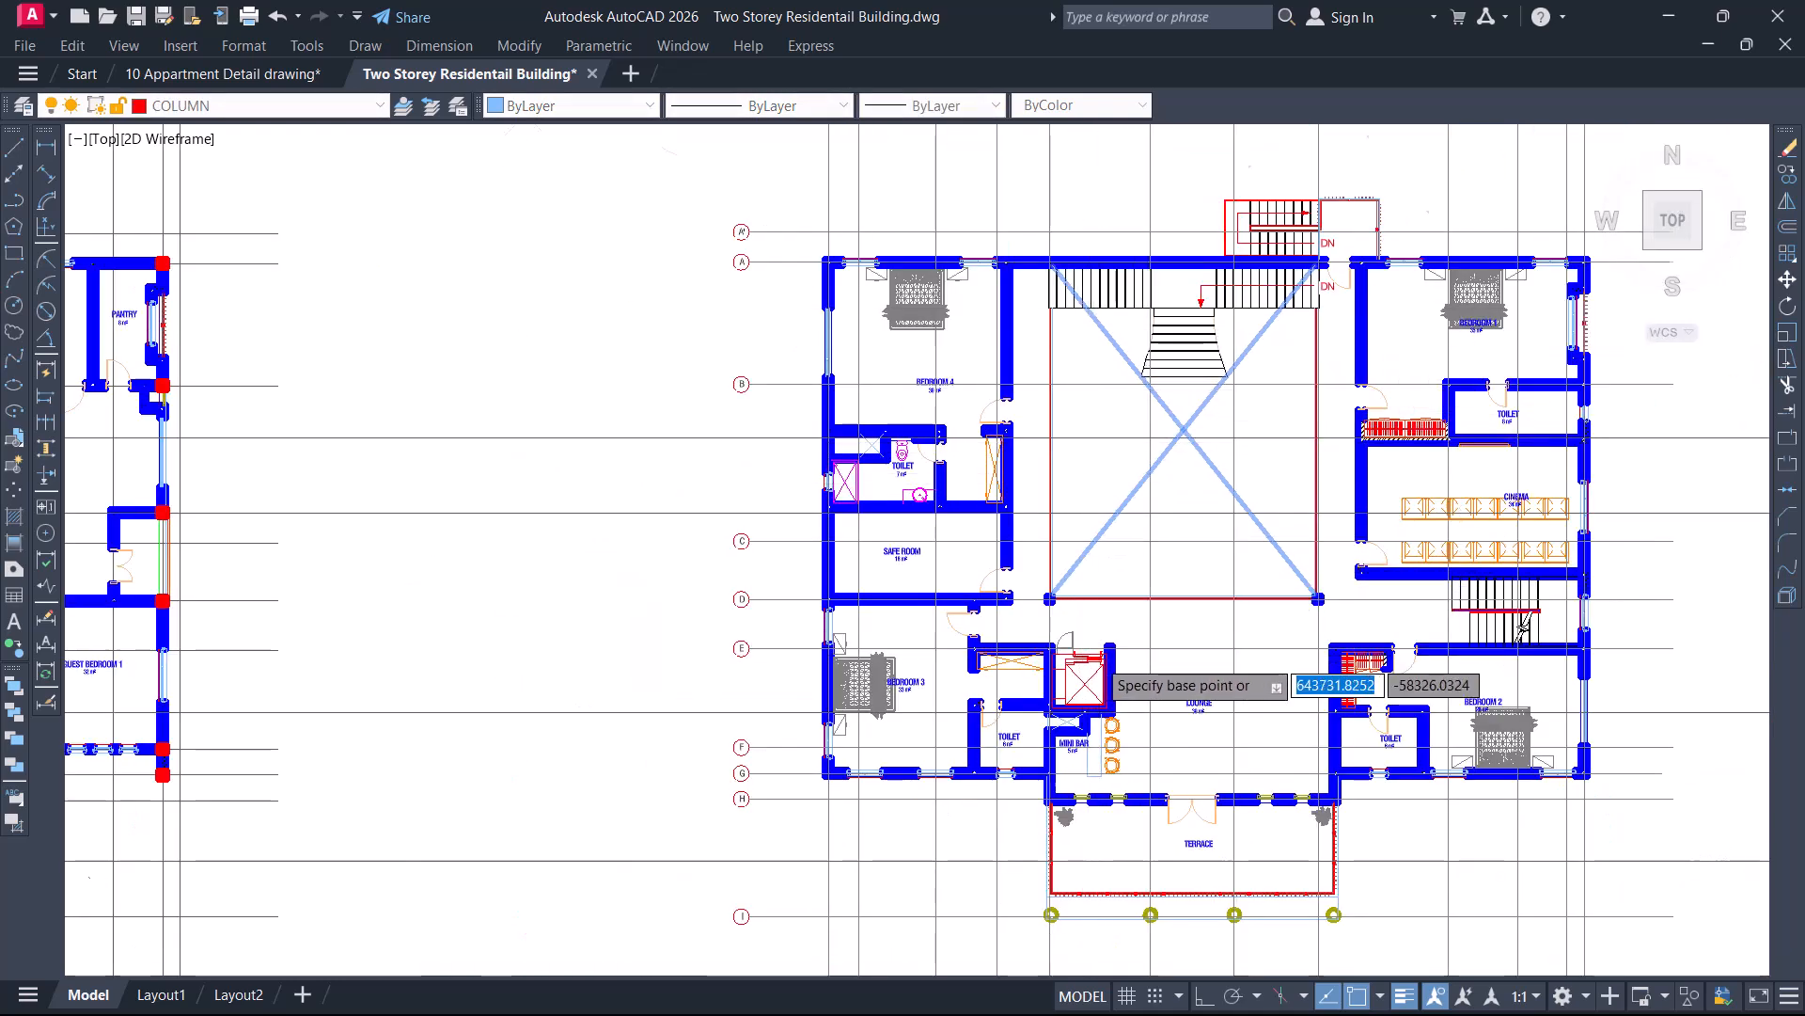
{"action": "scroll", "coordinate": [1133, 672], "scroll_direction": "up", "scroll_amount": 8}
{"action": "scroll", "coordinate": [1148, 634], "scroll_direction": "up", "scroll_amount": 6}
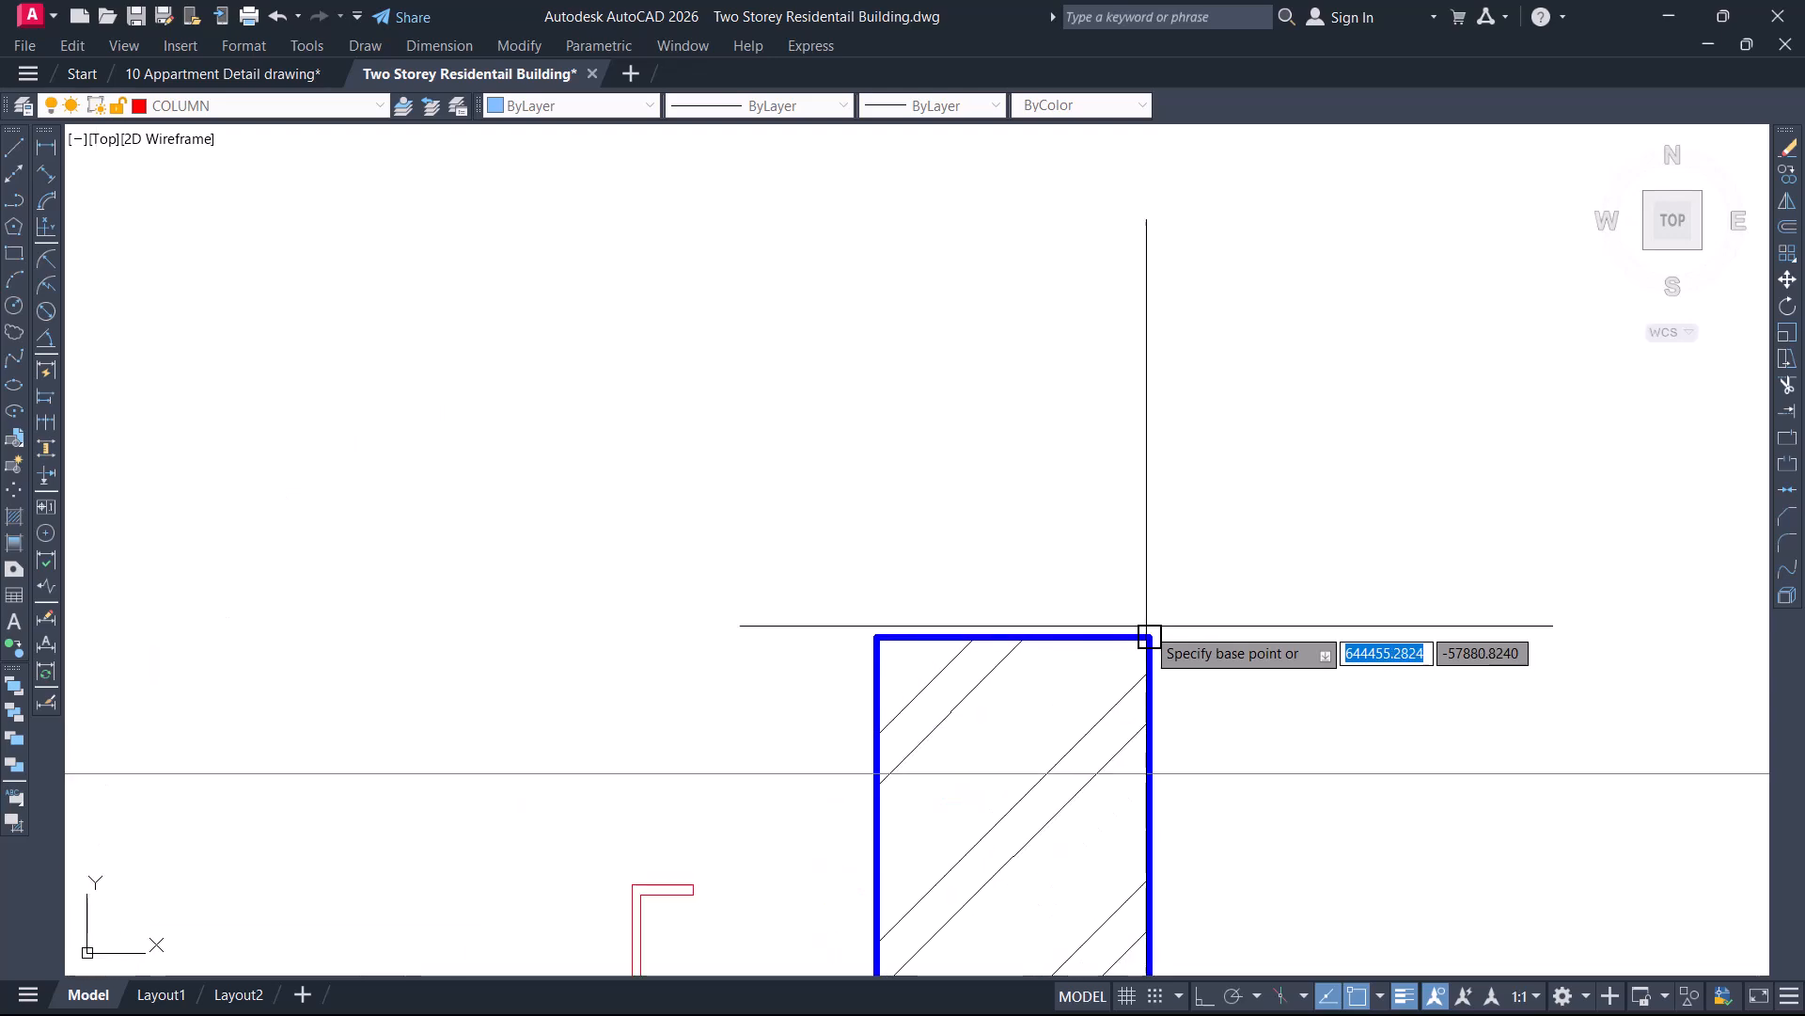
{"action": "left_click", "coordinate": [1149, 637]}
{"action": "scroll", "coordinate": [1149, 636], "scroll_direction": "down", "scroll_amount": 12}
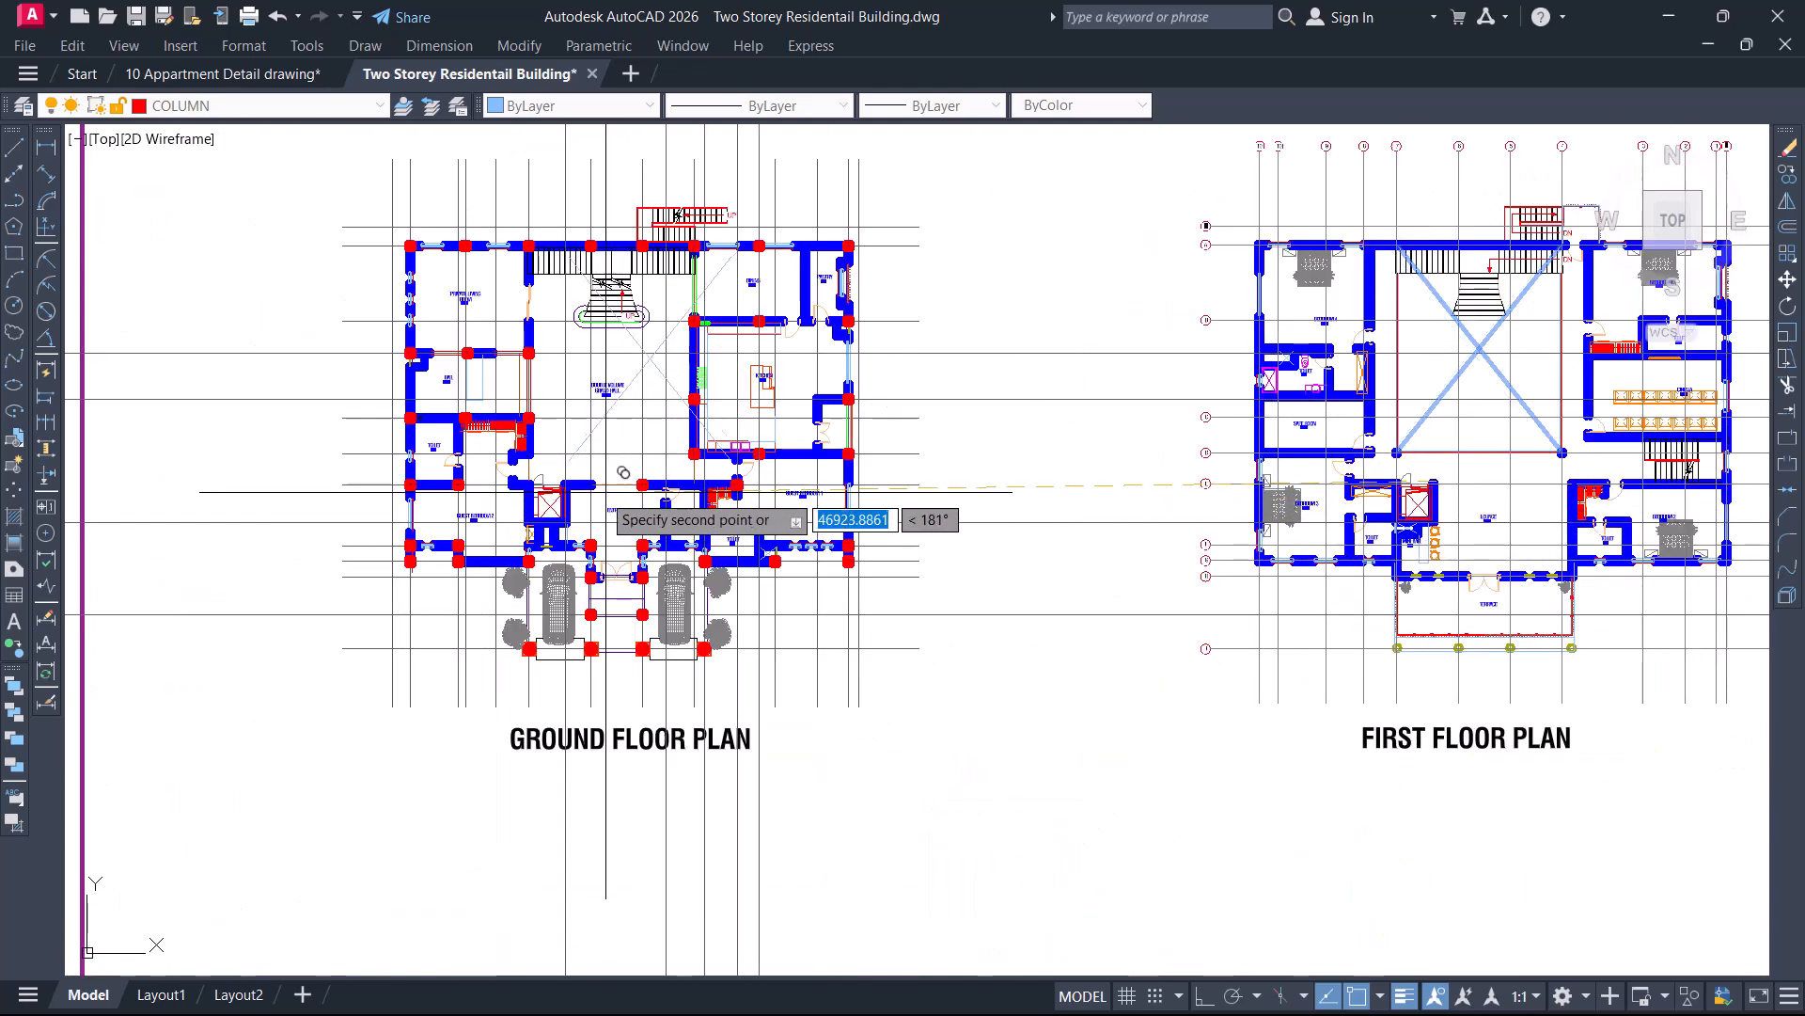
{"action": "scroll", "coordinate": [602, 472], "scroll_direction": "up", "scroll_amount": 8}
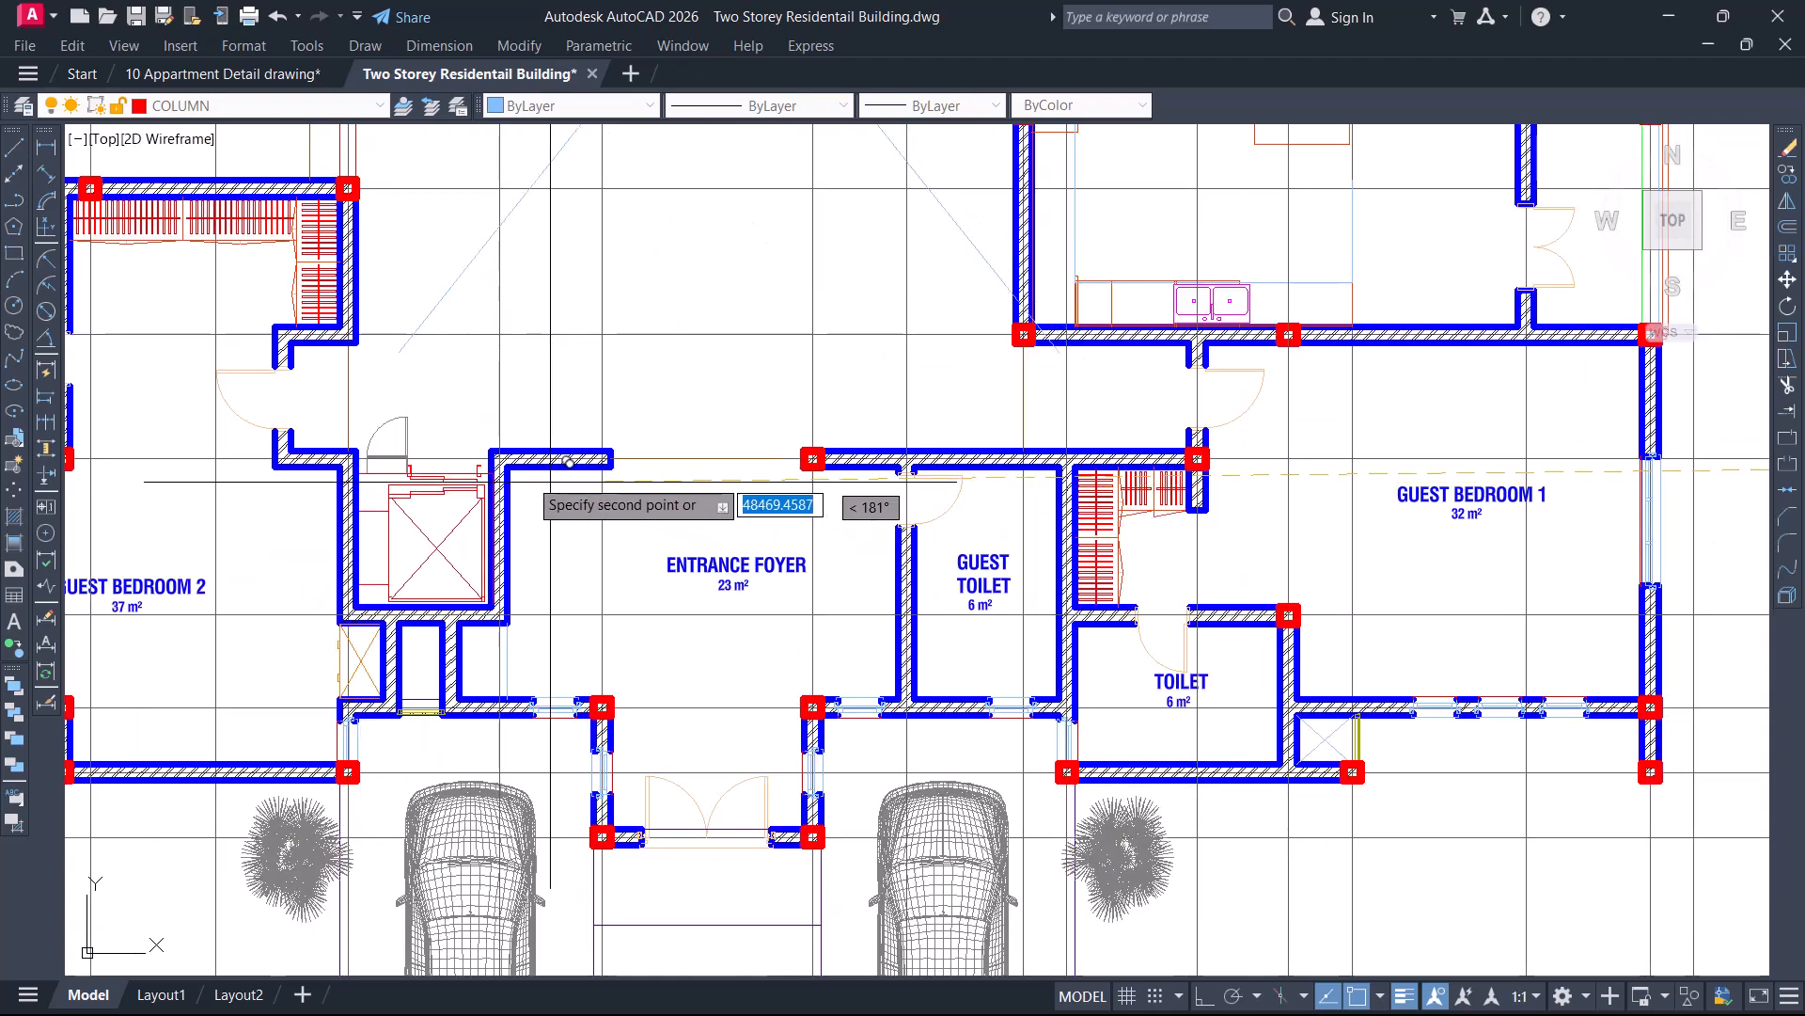
{"action": "scroll", "coordinate": [526, 448], "scroll_direction": "down", "scroll_amount": 4}
{"action": "scroll", "coordinate": [513, 470], "scroll_direction": "down", "scroll_amount": 3}
{"action": "key", "text": "Escape"}
Copy the first floor void's two diagonal lines into the ground floor grand hall, aligning them by the upper-left corner of the lift's right wall
{"action": "scroll", "coordinate": [1496, 334], "scroll_direction": "up", "scroll_amount": 6}
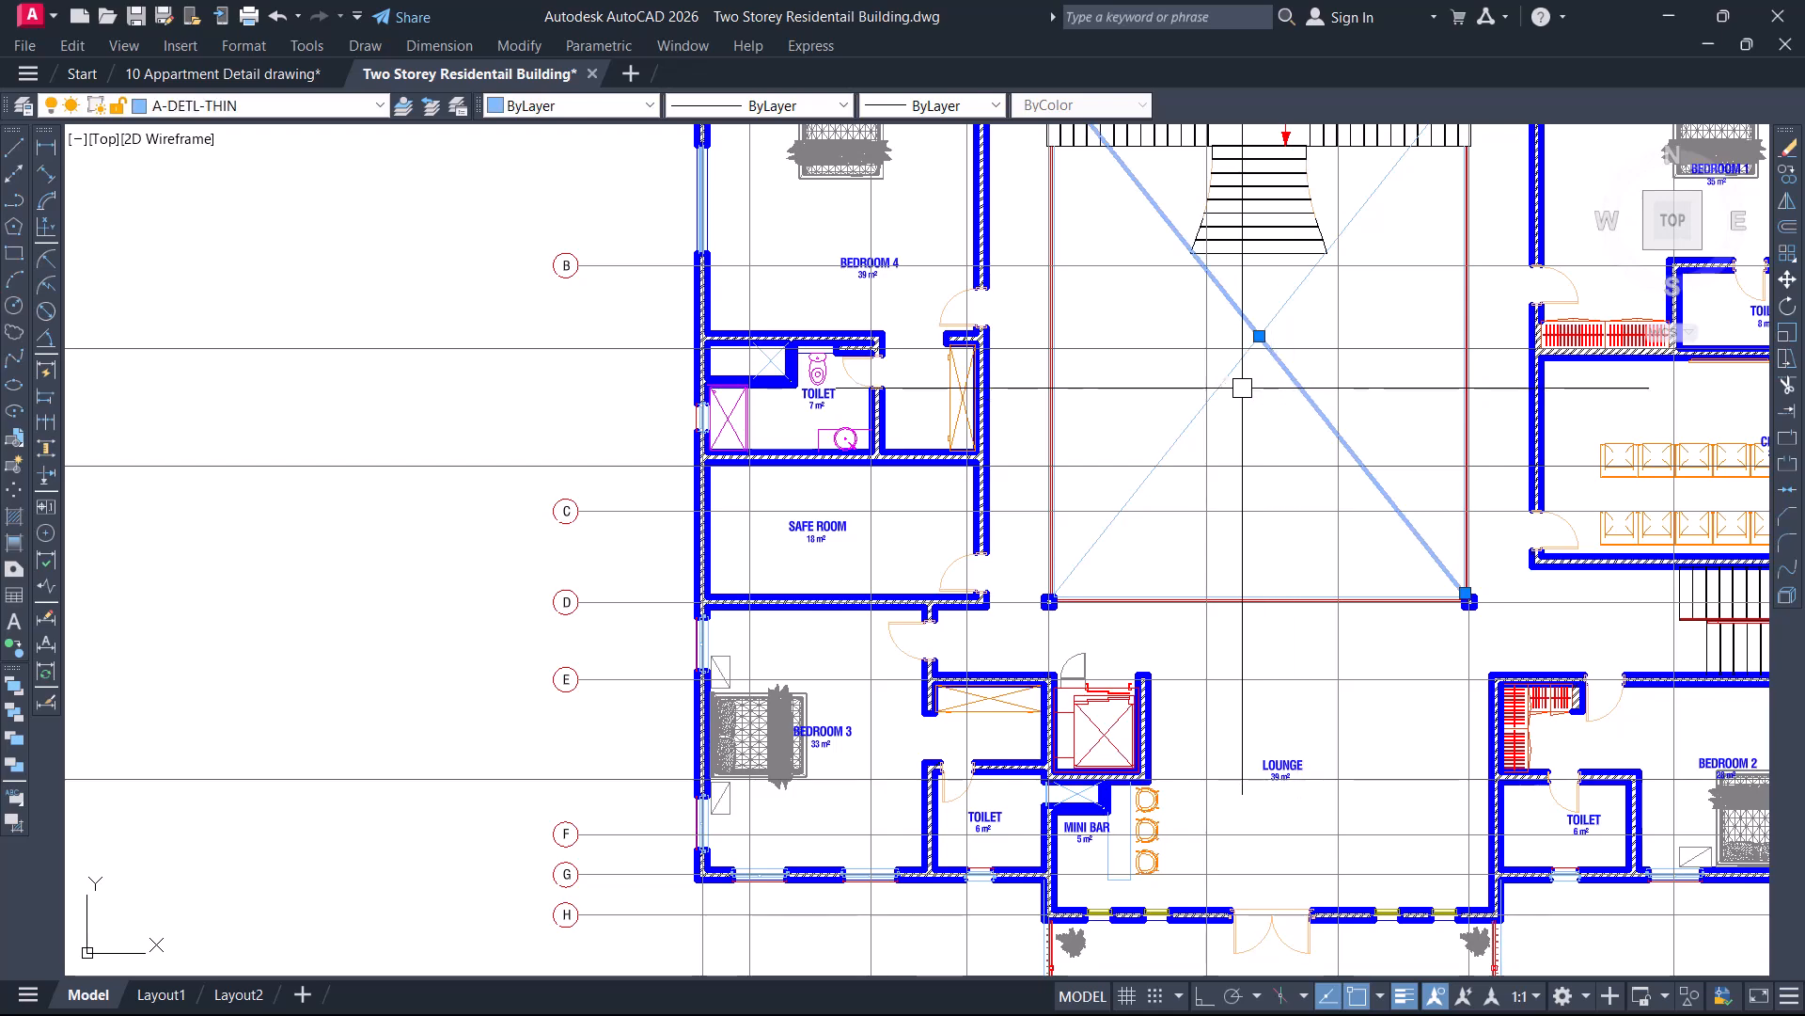
{"action": "type", "text": "co"}
{"action": "key", "text": "space"}
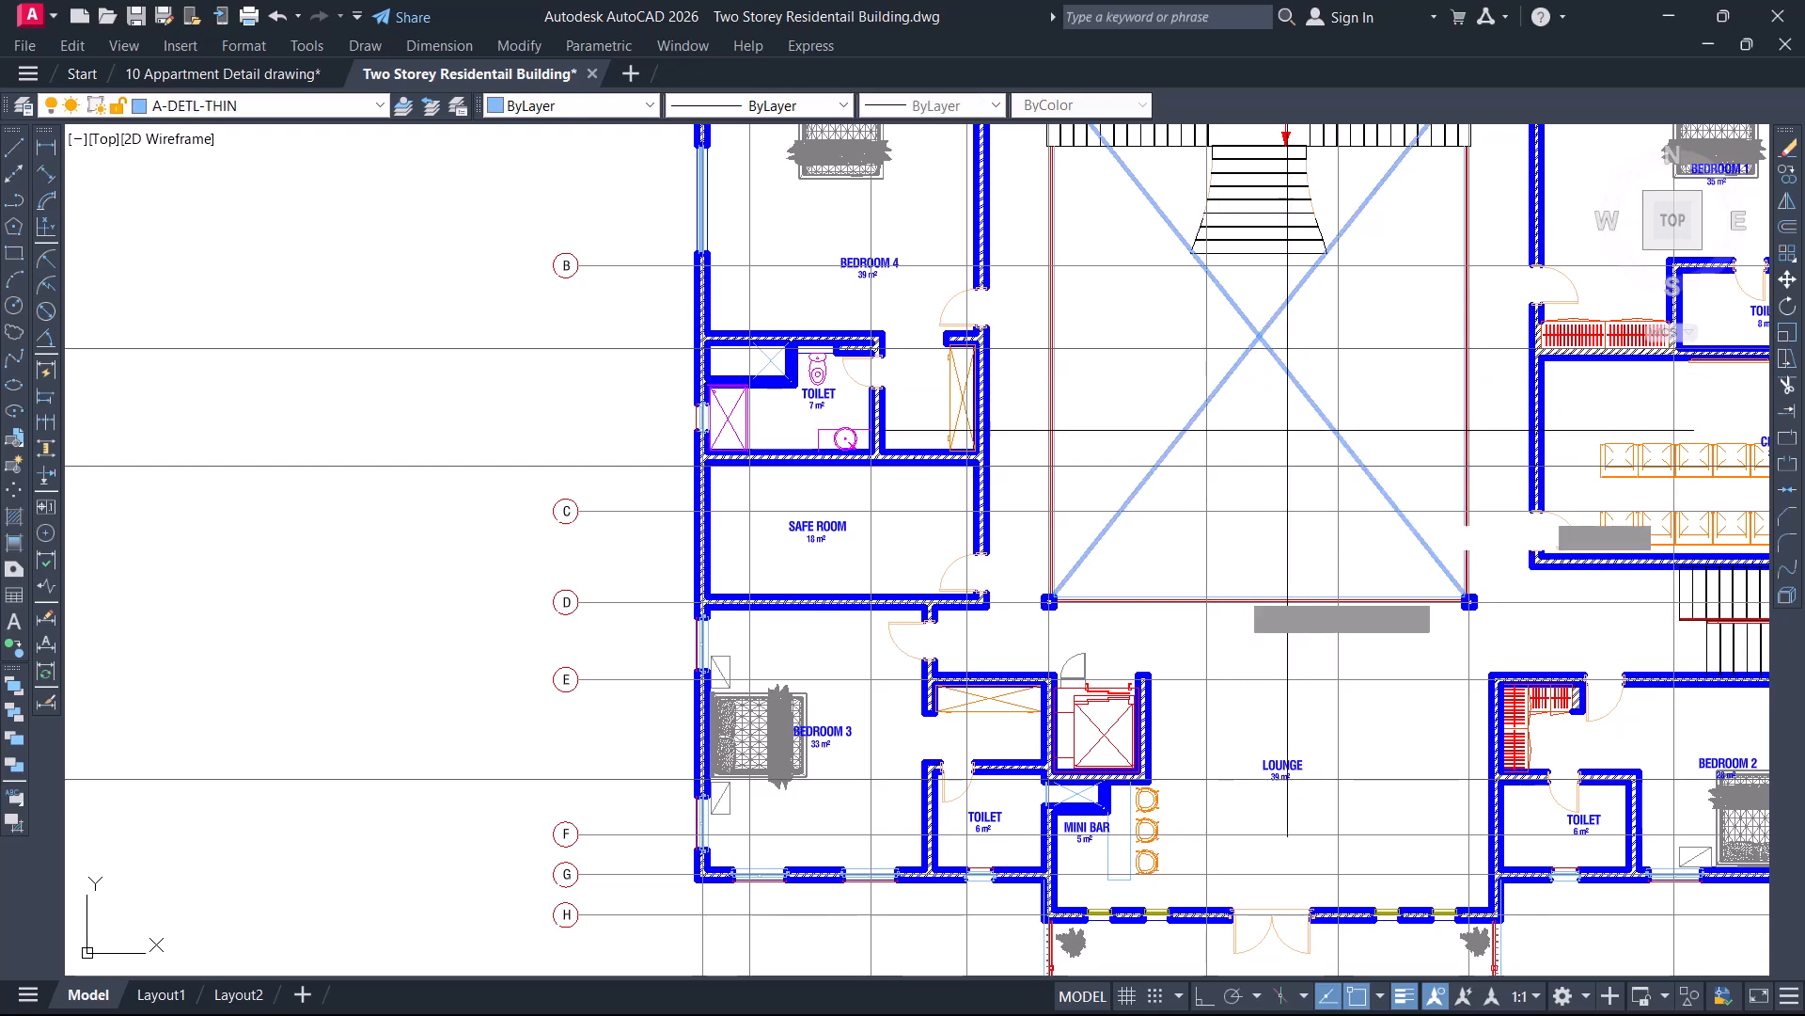
{"action": "scroll", "coordinate": [1158, 690], "scroll_direction": "up", "scroll_amount": 4}
{"action": "scroll", "coordinate": [1119, 651], "scroll_direction": "up", "scroll_amount": 7}
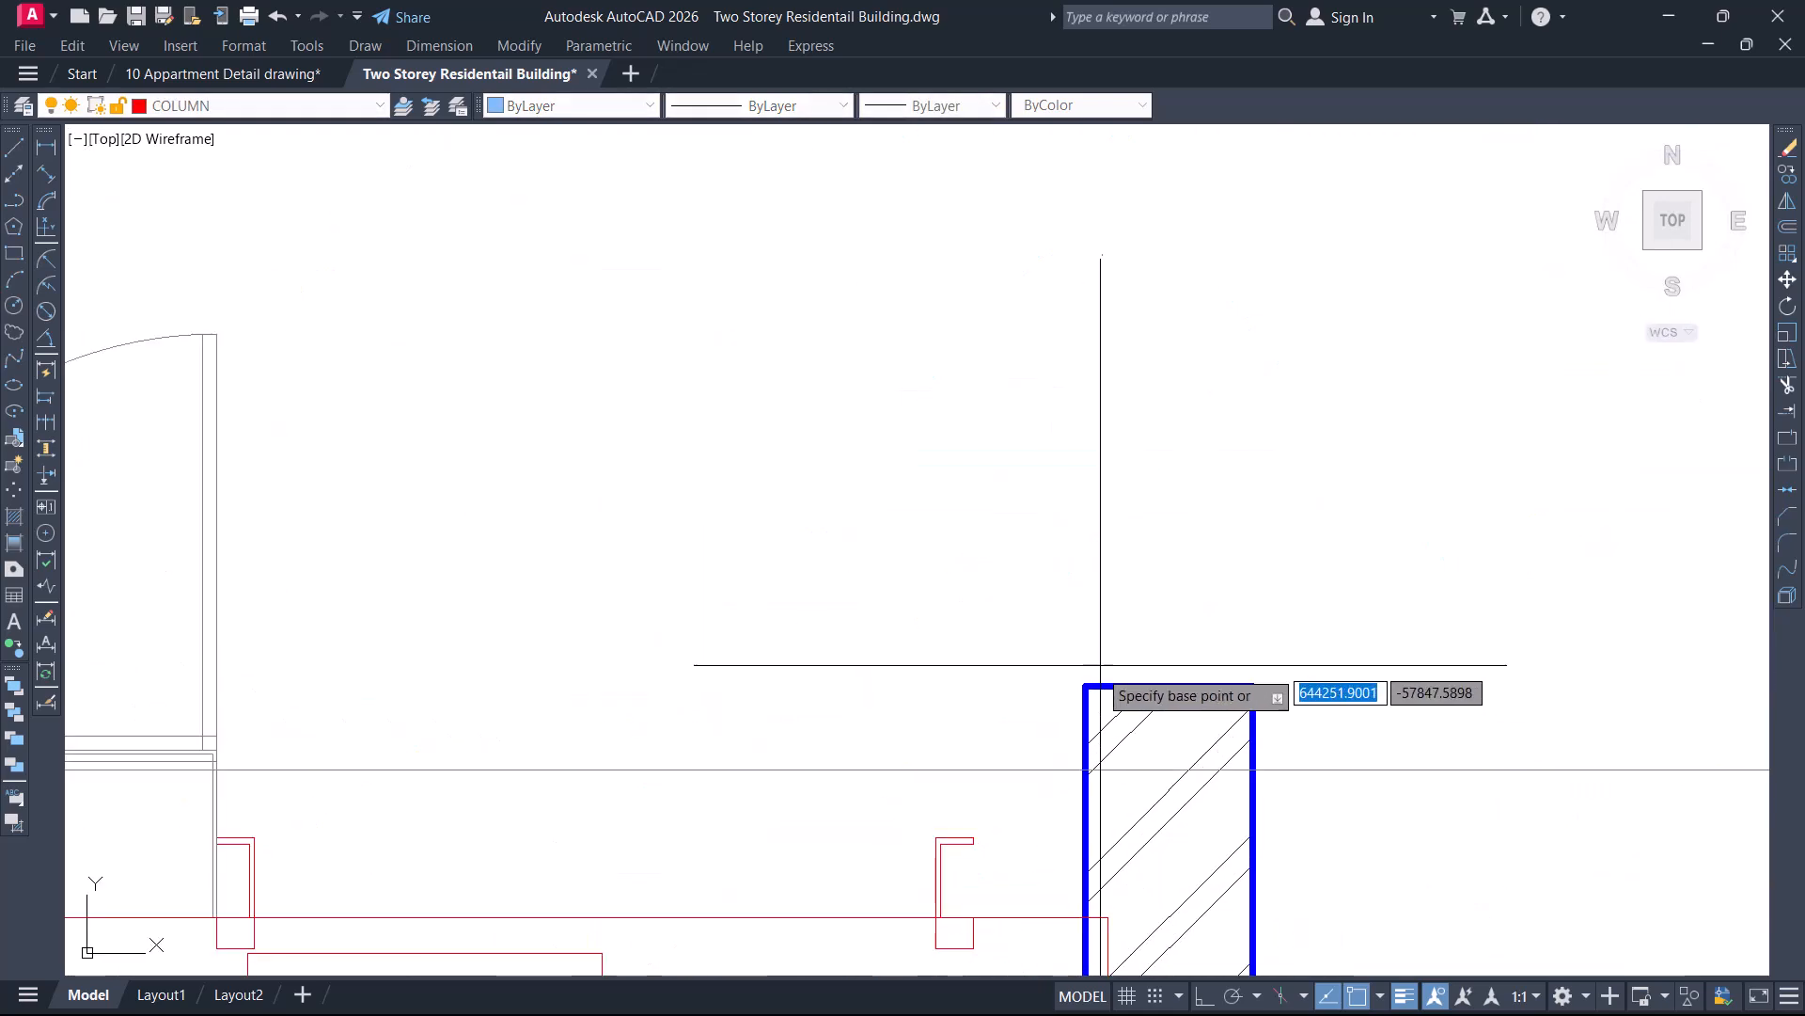
{"action": "left_click", "coordinate": [1086, 687]}
{"action": "scroll", "coordinate": [1330, 479], "scroll_direction": "down", "scroll_amount": 10}
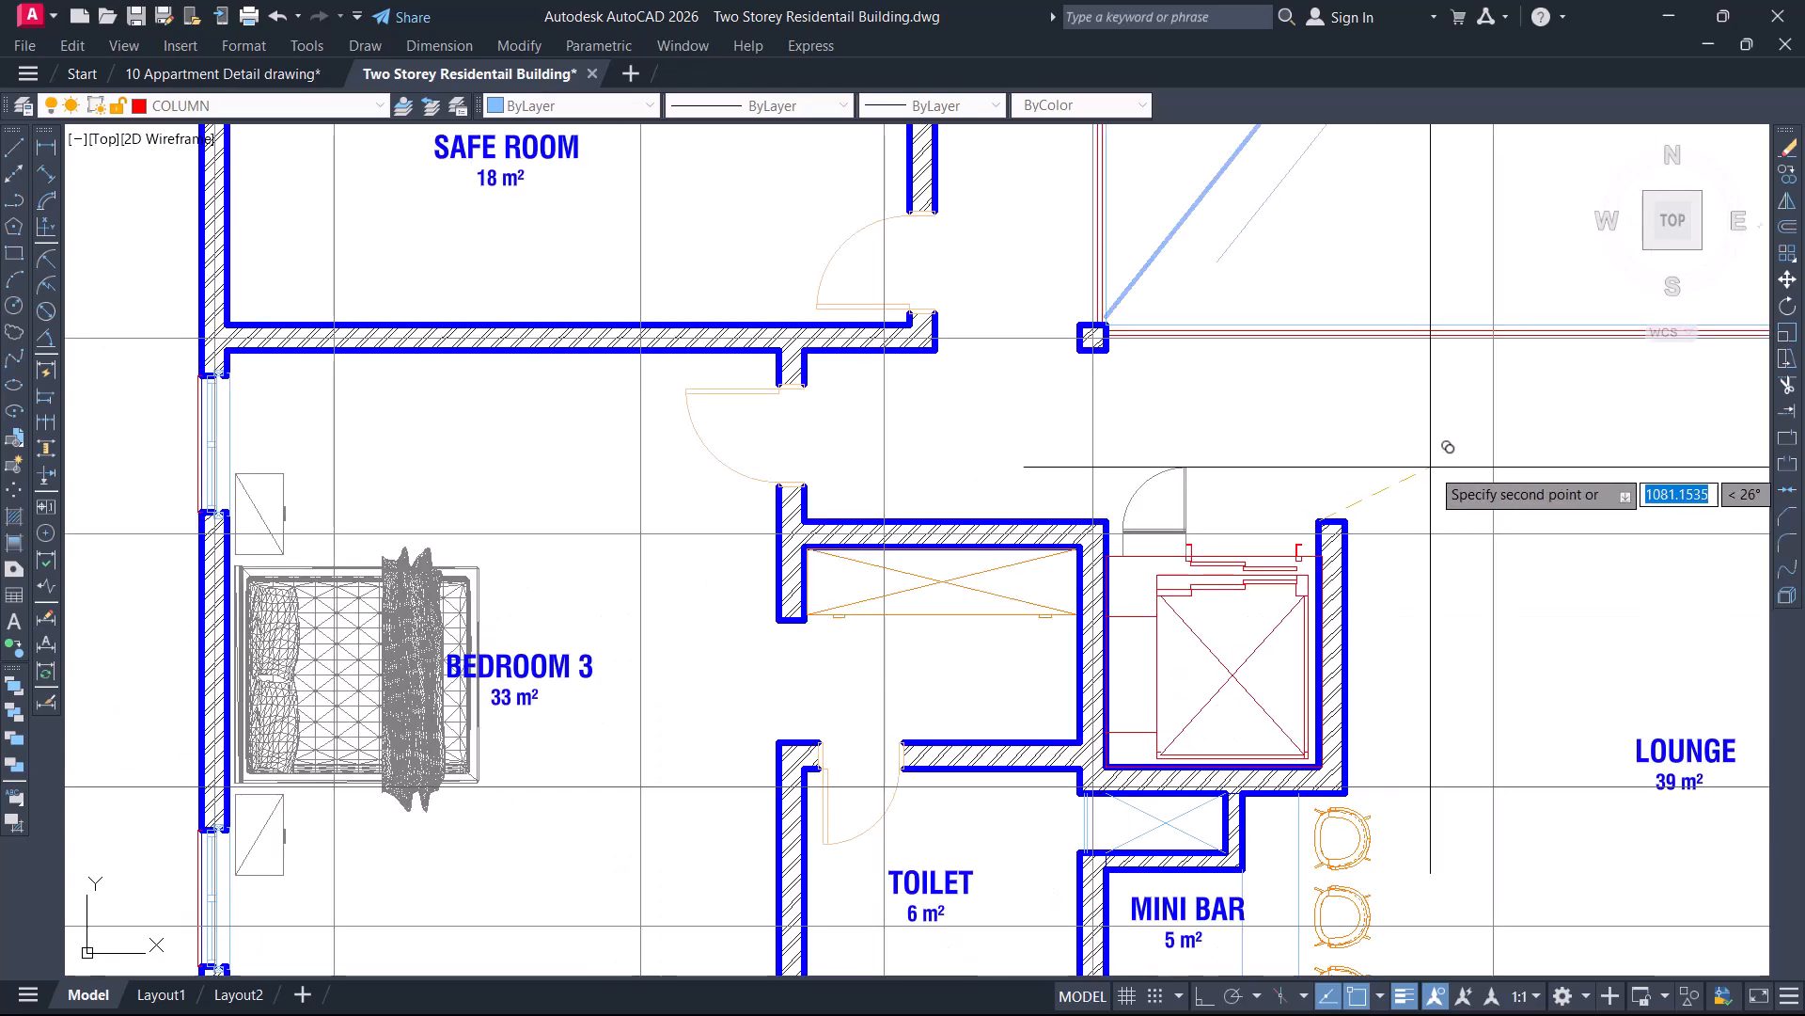
{"action": "scroll", "coordinate": [640, 523], "scroll_direction": "up", "scroll_amount": 10}
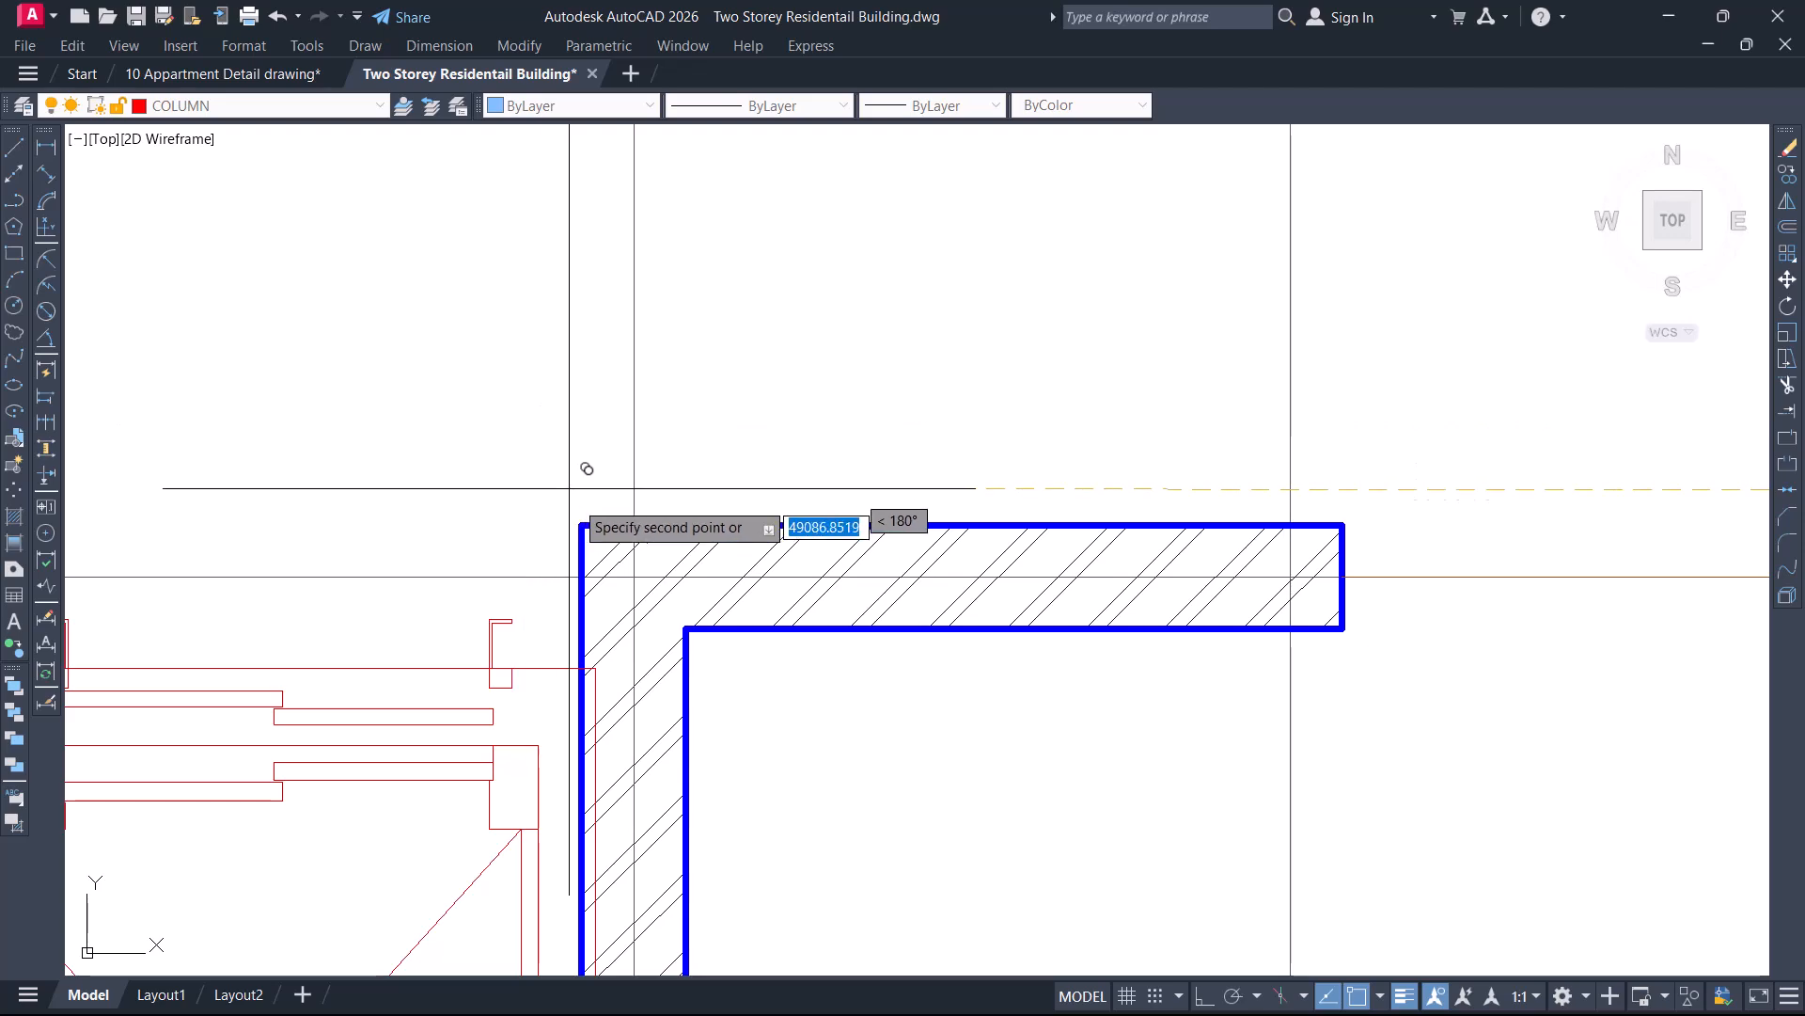
{"action": "scroll", "coordinate": [583, 525], "scroll_direction": "down", "scroll_amount": 8}
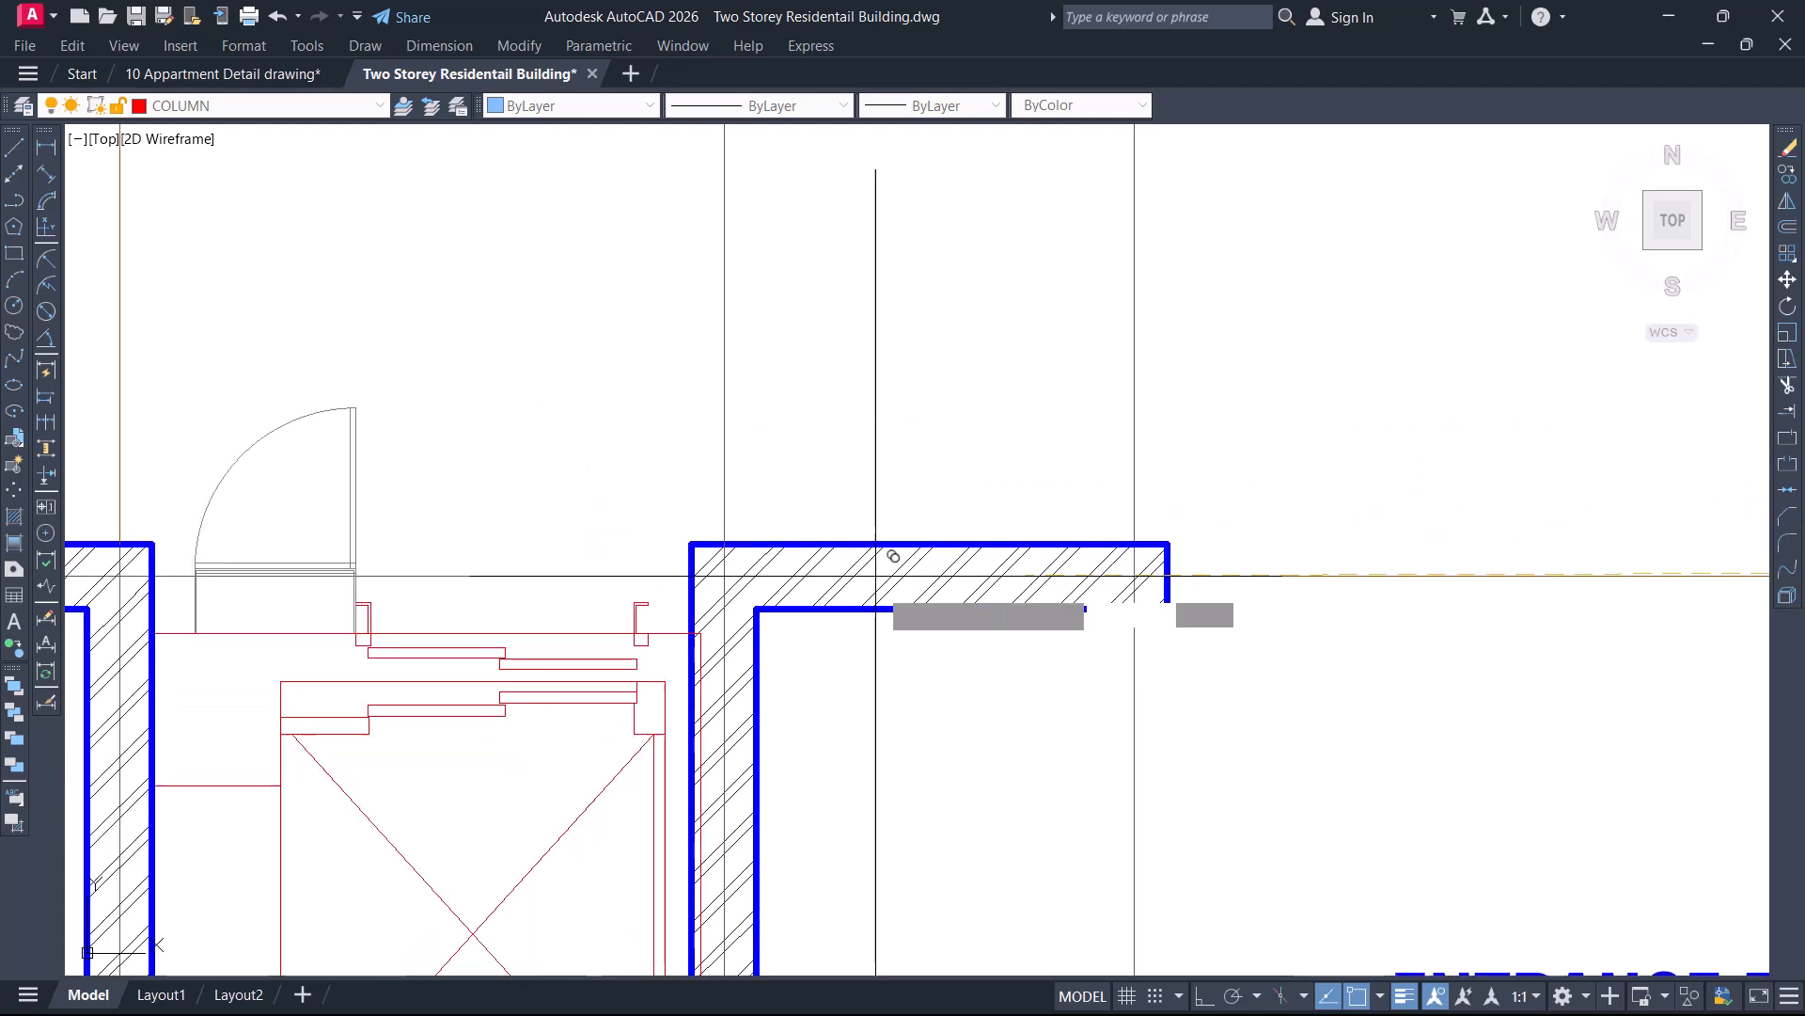
{"action": "middle_click_drag", "start_coordinate": [1072, 457], "coordinate": [1001, 600]}
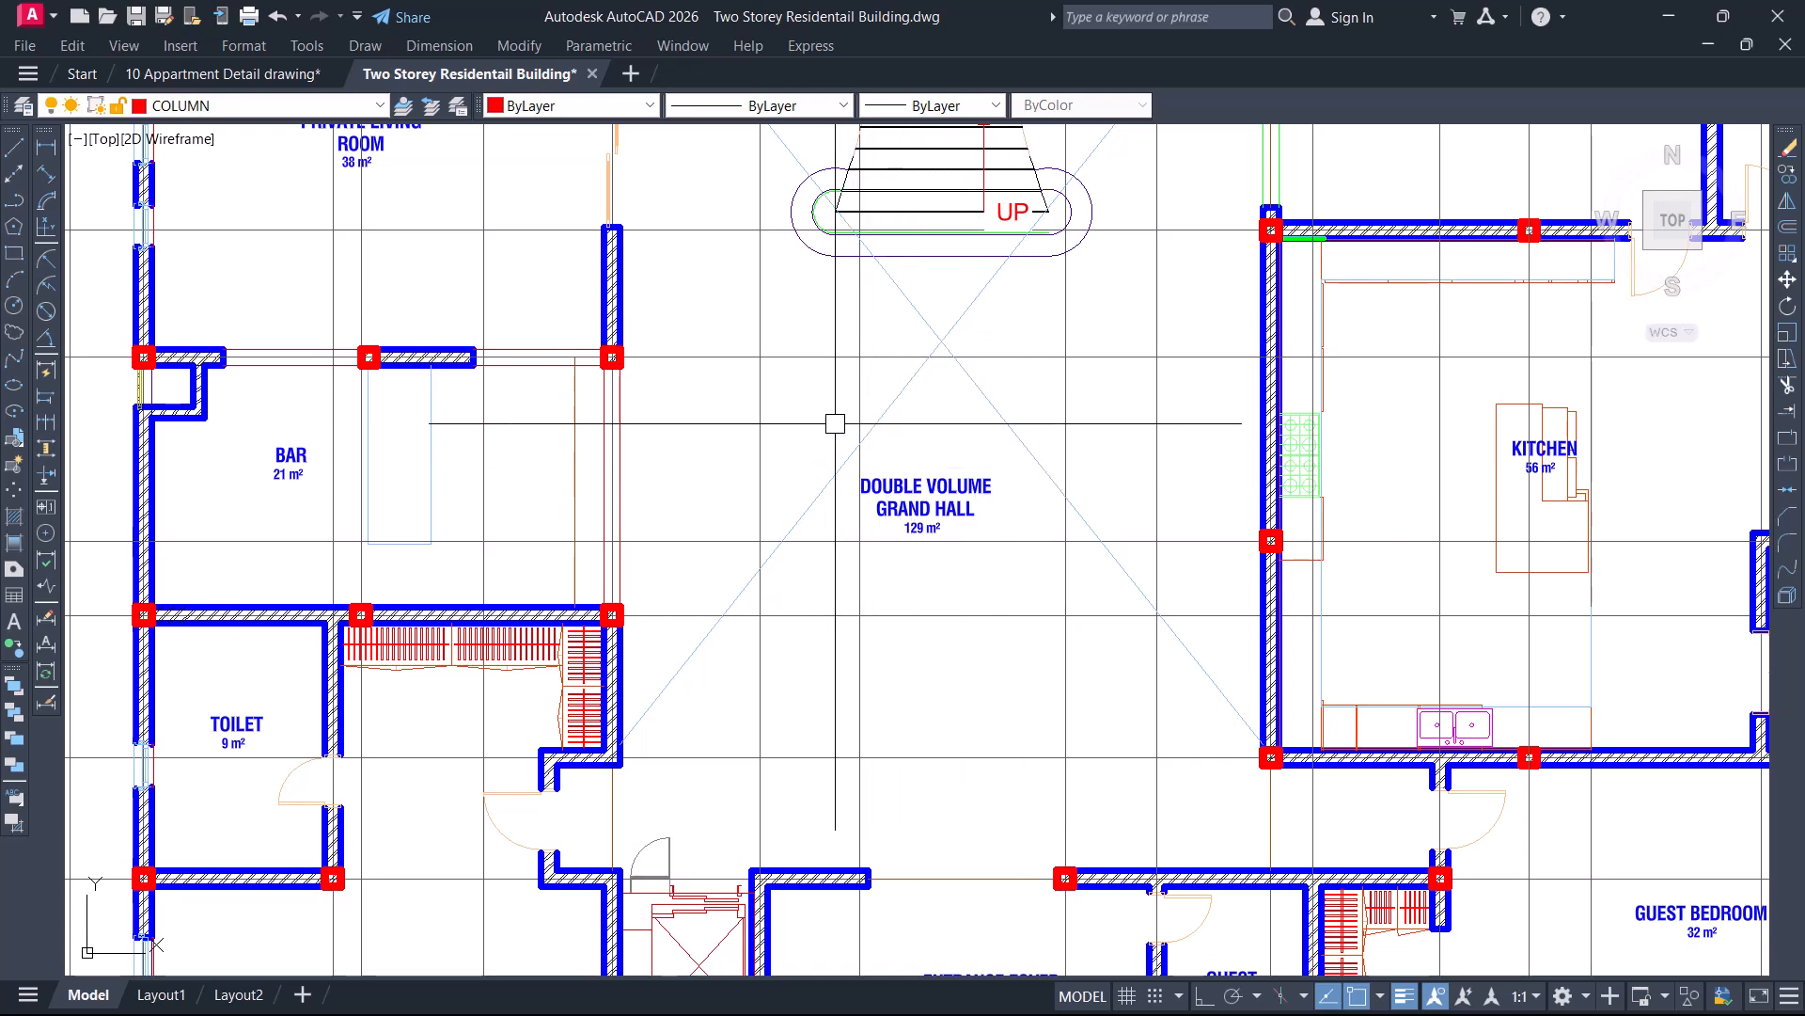
Inspect the columns at the void's two lower corners on the first floor plan
{"action": "scroll", "coordinate": [757, 468], "scroll_direction": "down", "scroll_amount": 4}
{"action": "mouse_move", "coordinate": [940, 509]}
{"action": "middle_mouse_down"}
{"action": "mouse_move", "coordinate": [879, 528]}
{"action": "mouse_move", "coordinate": [789, 635]}
{"action": "middle_mouse_up"}
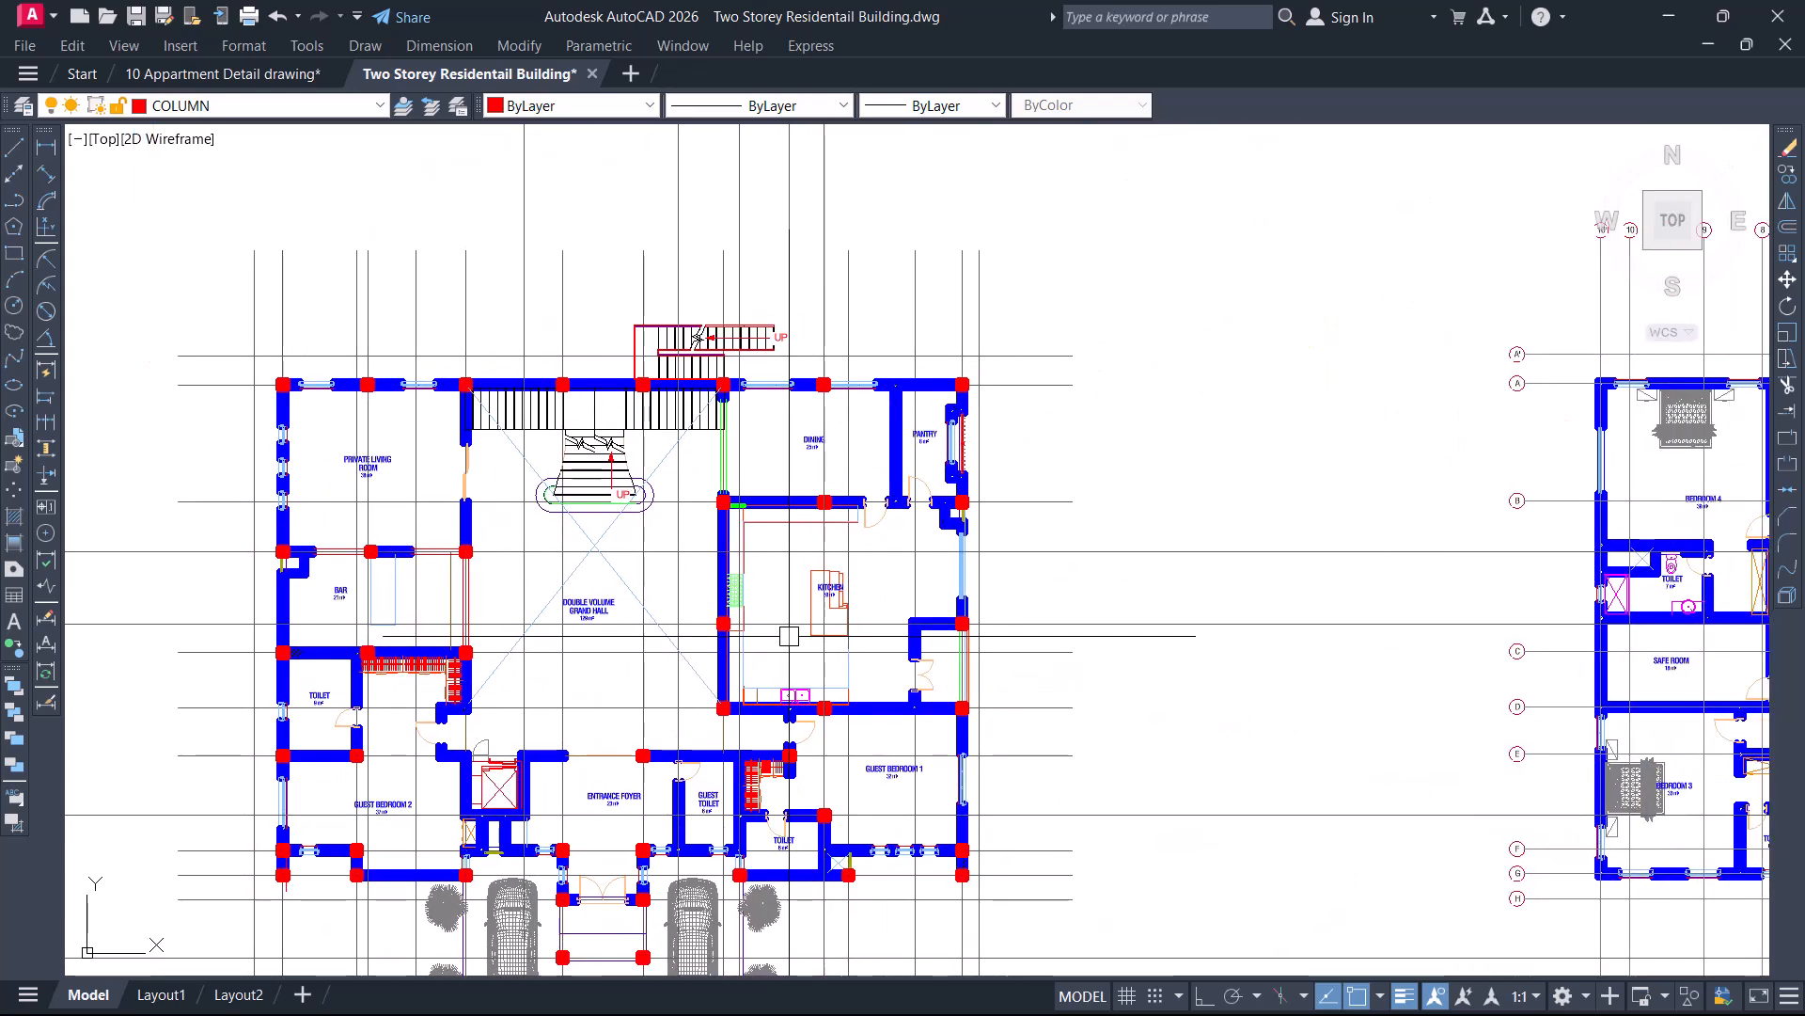
{"action": "middle_click_drag", "start_coordinate": [1123, 629], "coordinate": [533, 548]}
{"action": "scroll", "coordinate": [1323, 616], "scroll_direction": "up", "scroll_amount": 7}
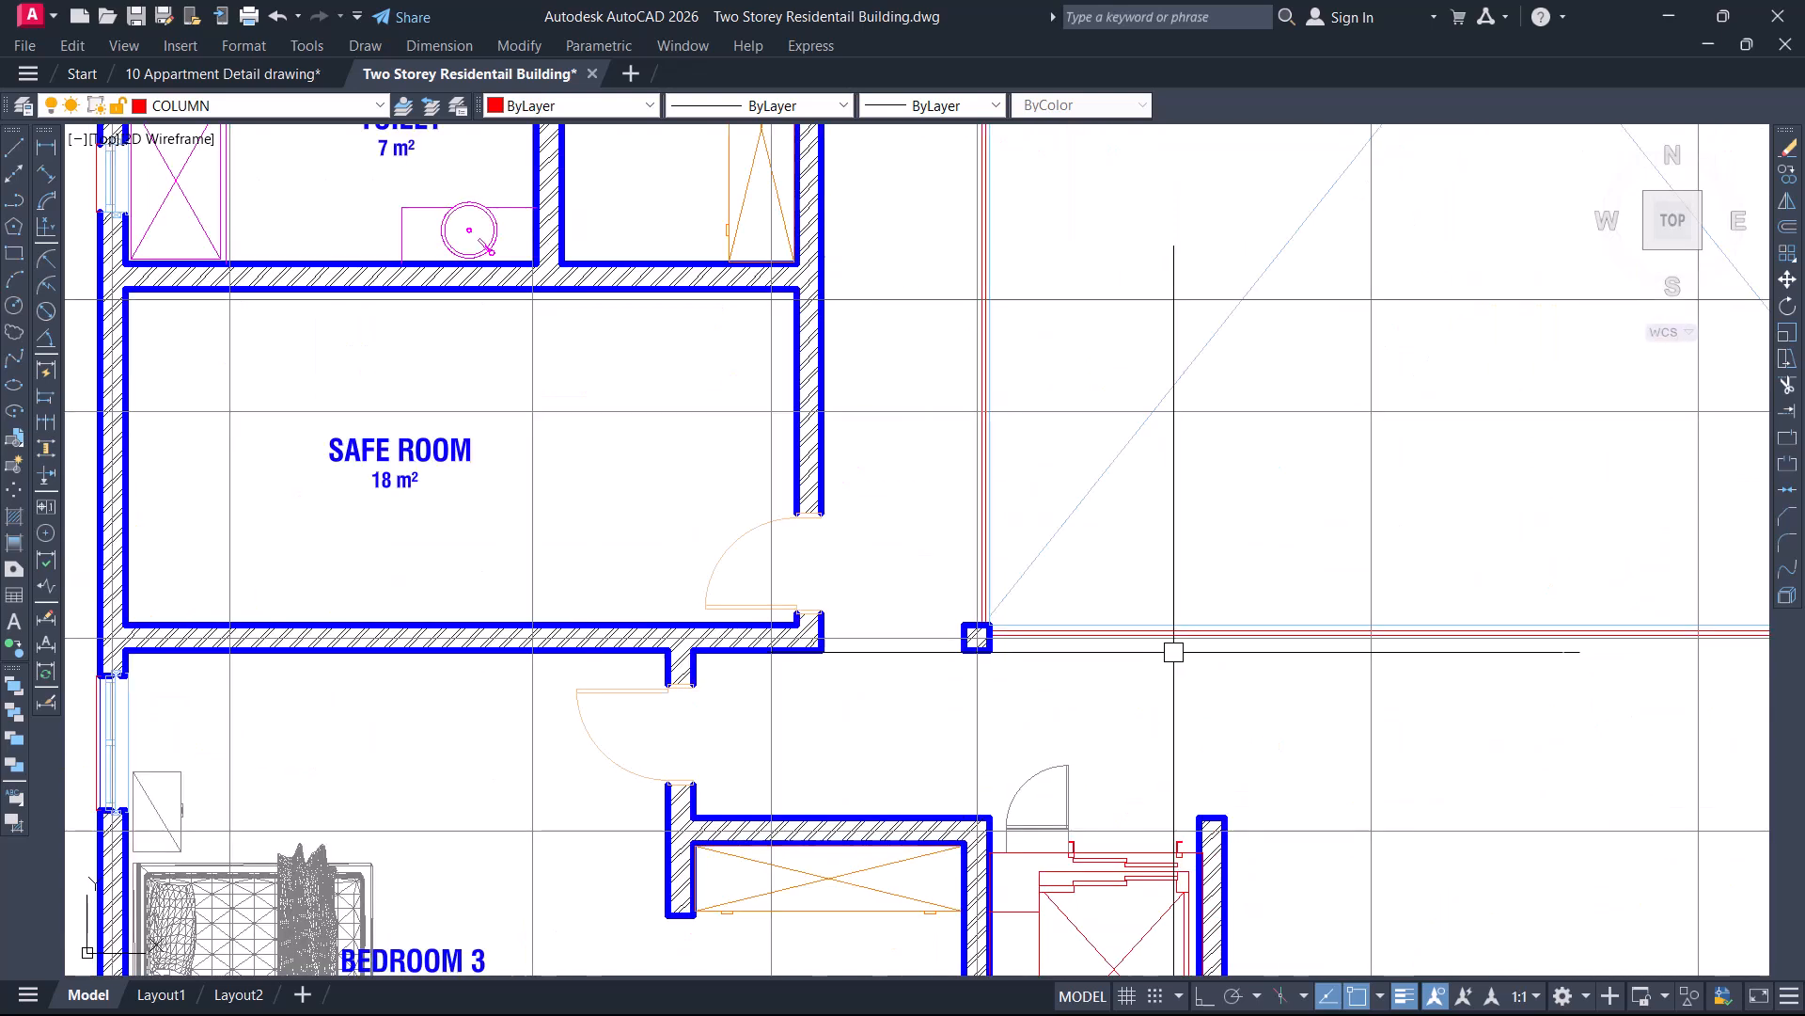
{"action": "scroll", "coordinate": [919, 616], "scroll_direction": "down", "scroll_amount": 2}
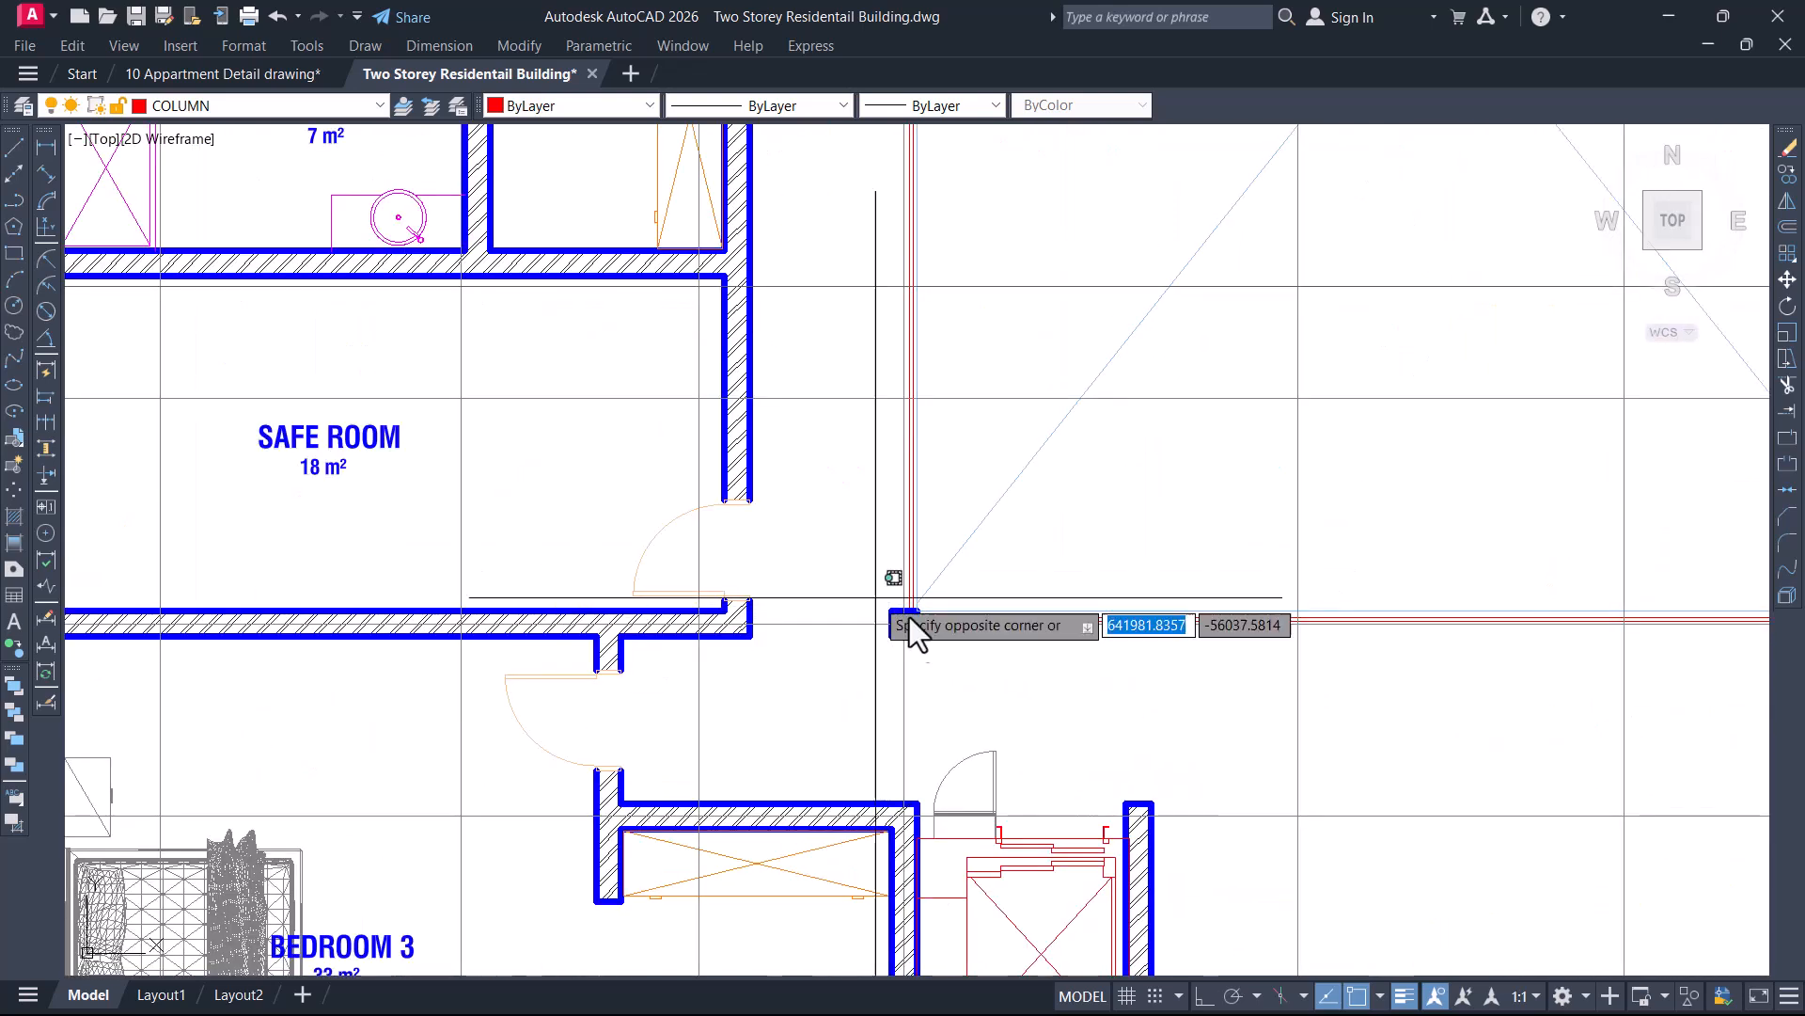
{"action": "left_click", "coordinate": [875, 598]}
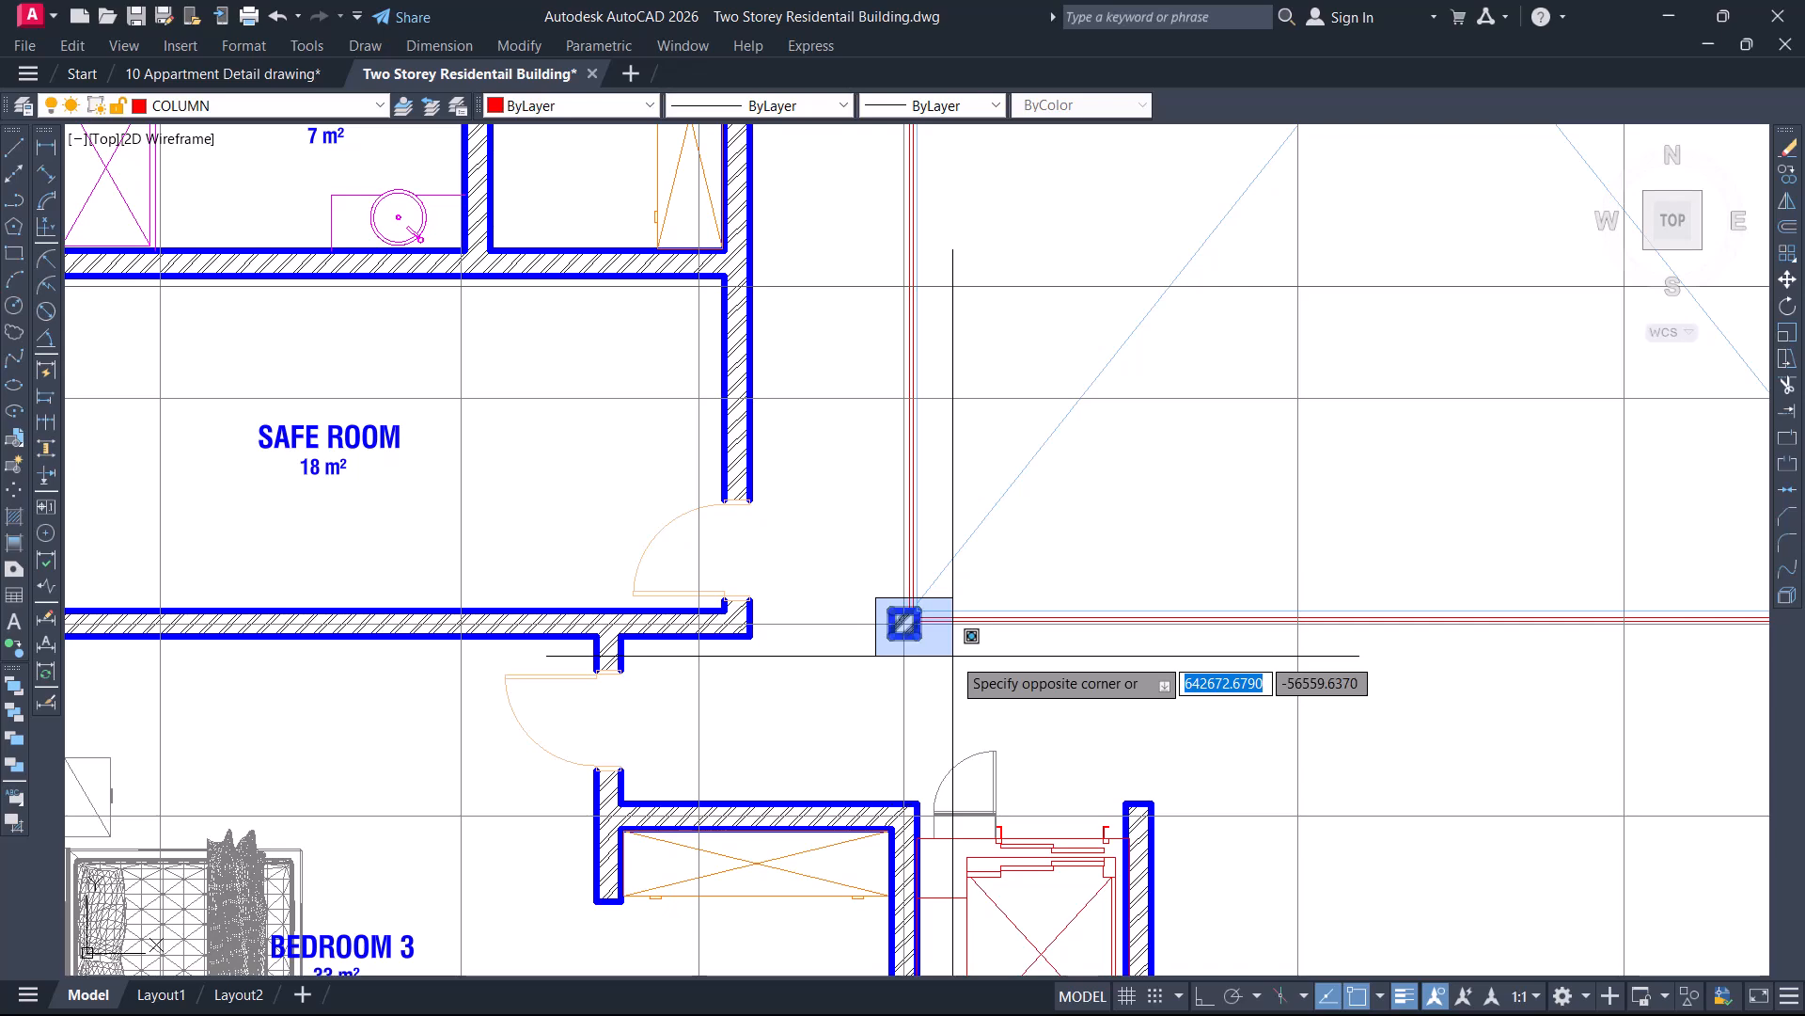
{"action": "scroll", "coordinate": [953, 655], "scroll_direction": "down", "scroll_amount": 3}
{"action": "key", "text": "Escape"}
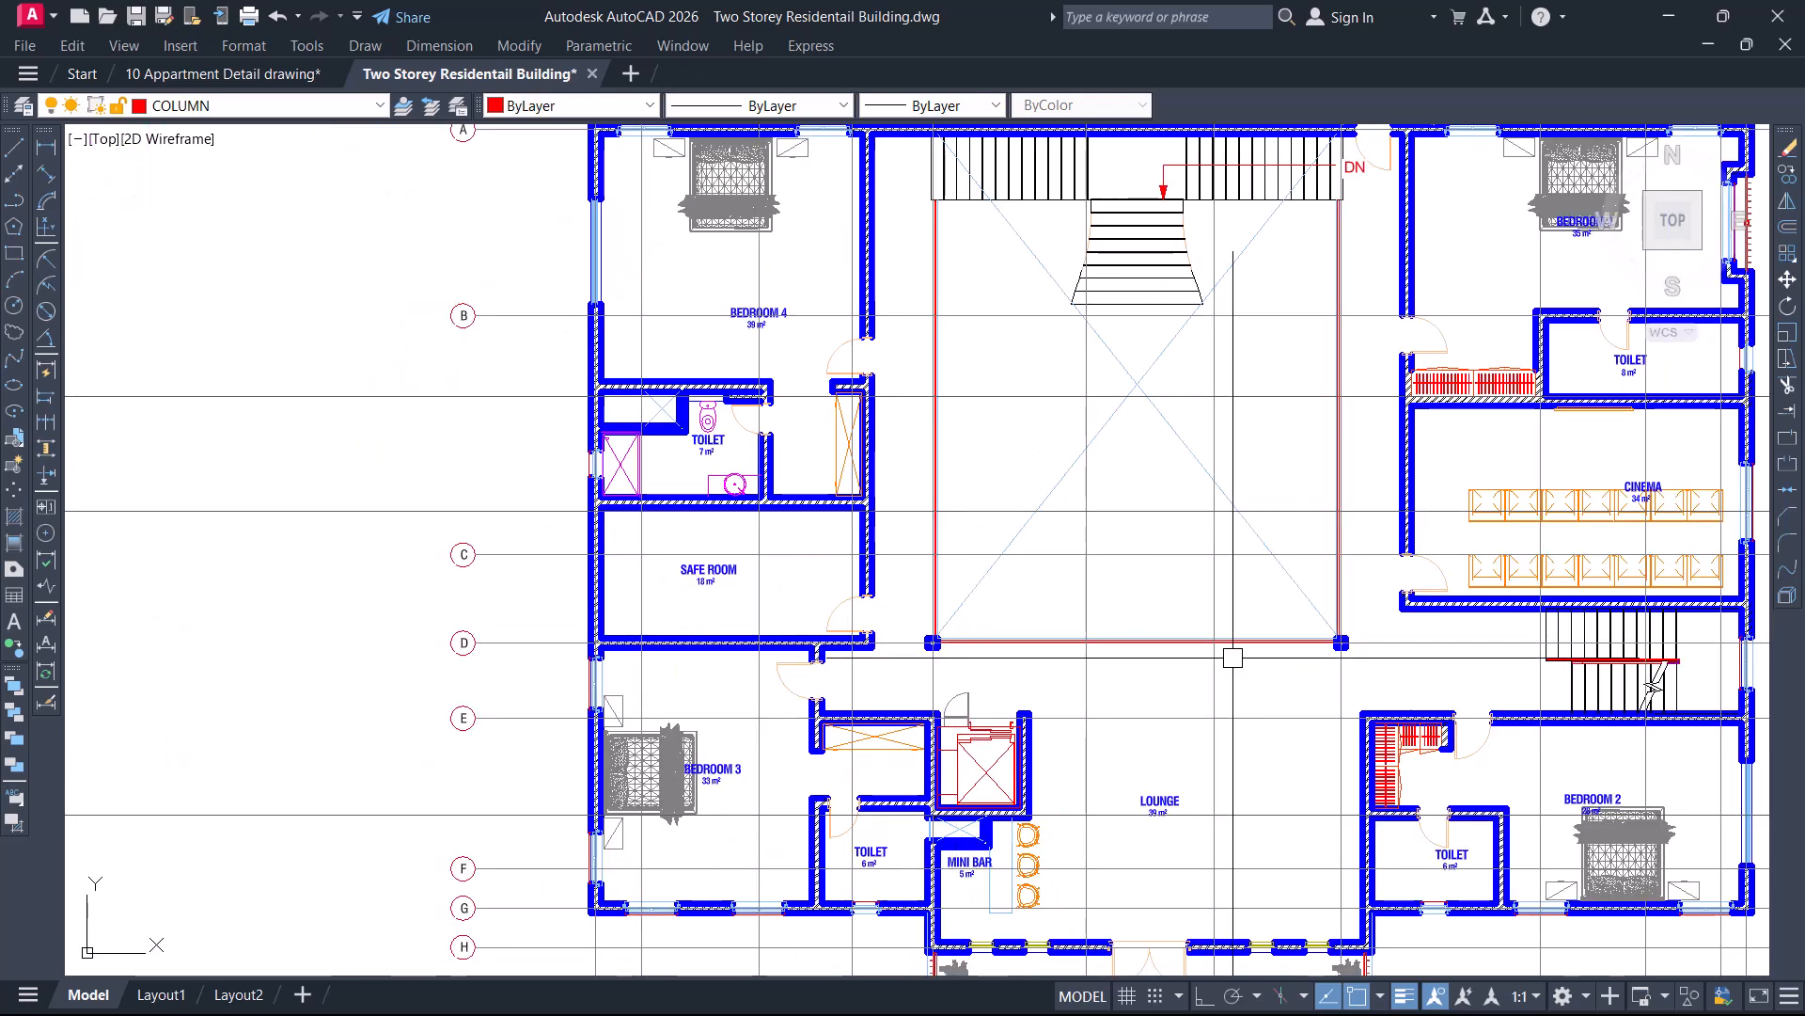
{"action": "middle_click_drag", "start_coordinate": [978, 627], "coordinate": [1098, 600]}
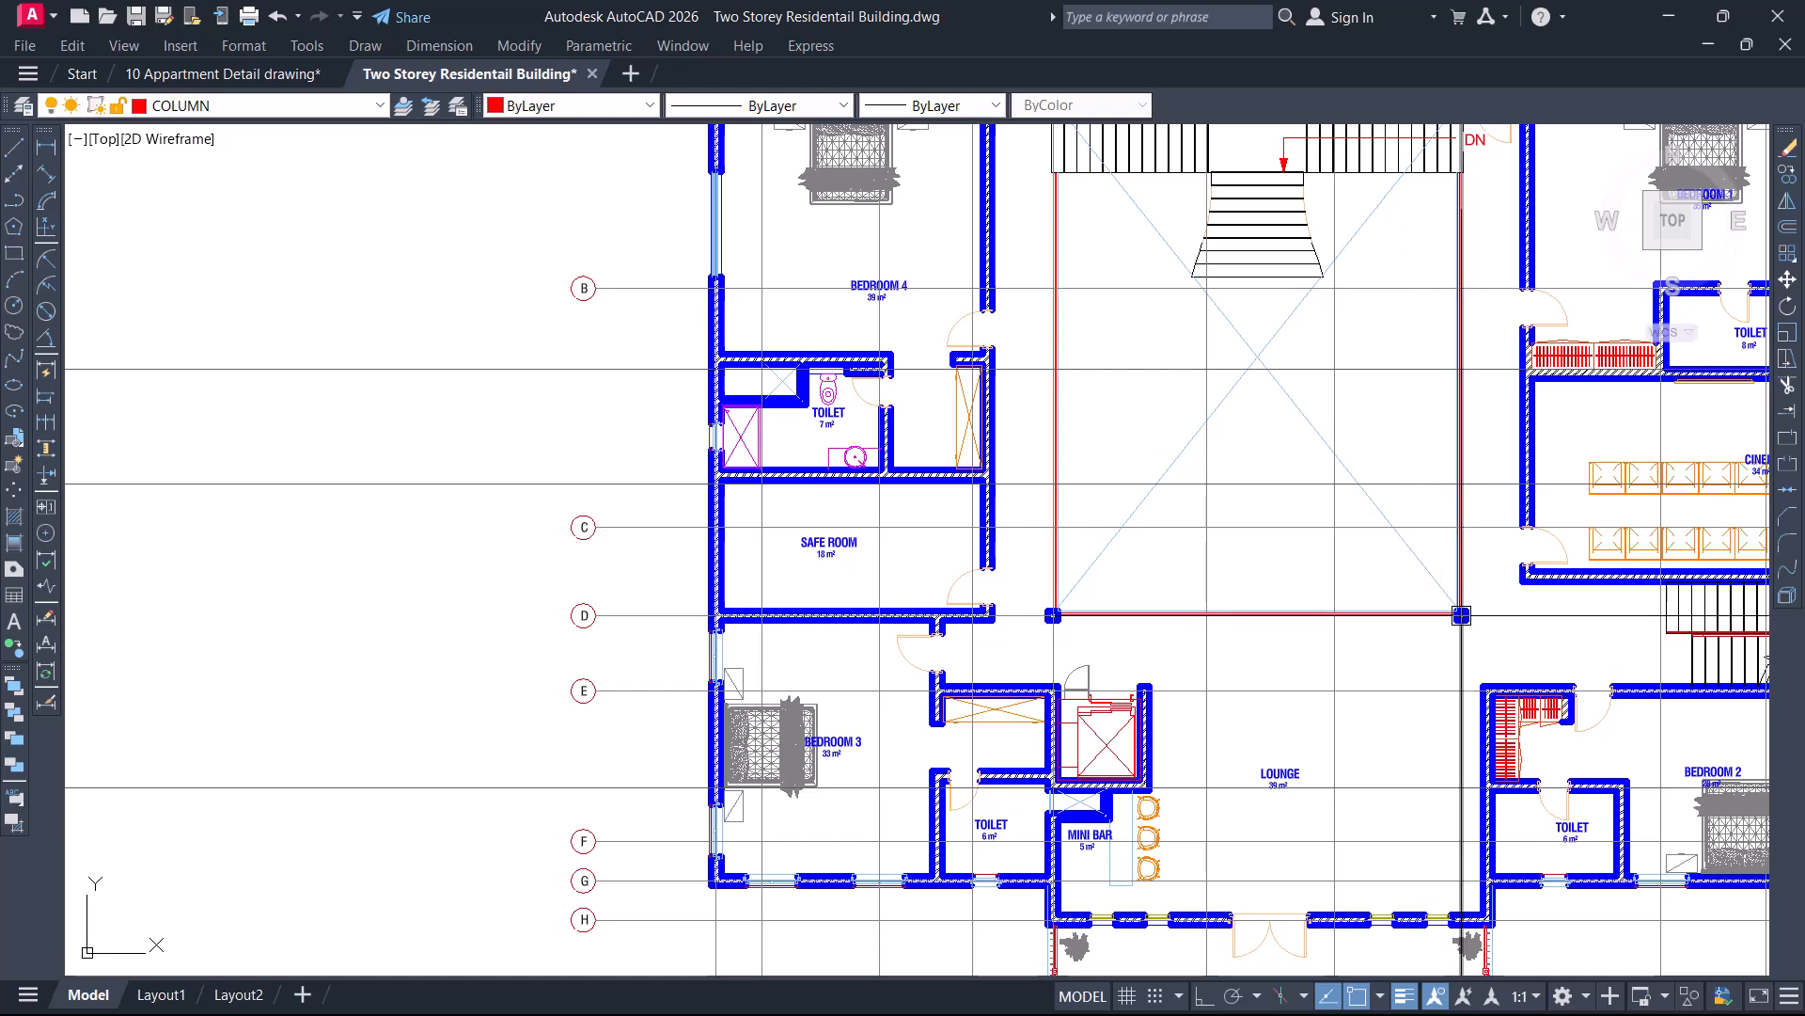
Compare the grand hall's lower corners on the ground floor plan with the void's corner columns on the first floor plan
{"action": "scroll", "coordinate": [1382, 604], "scroll_direction": "down", "scroll_amount": 2}
{"action": "middle_click_drag", "start_coordinate": [954, 572], "coordinate": [1658, 524]}
{"action": "scroll", "coordinate": [813, 556], "scroll_direction": "up", "scroll_amount": 2}
{"action": "scroll", "coordinate": [795, 566], "scroll_direction": "up", "scroll_amount": 1}
{"action": "middle_click_drag", "start_coordinate": [792, 572], "coordinate": [1028, 558]}
{"action": "scroll", "coordinate": [1028, 557], "scroll_direction": "up", "scroll_amount": 1}
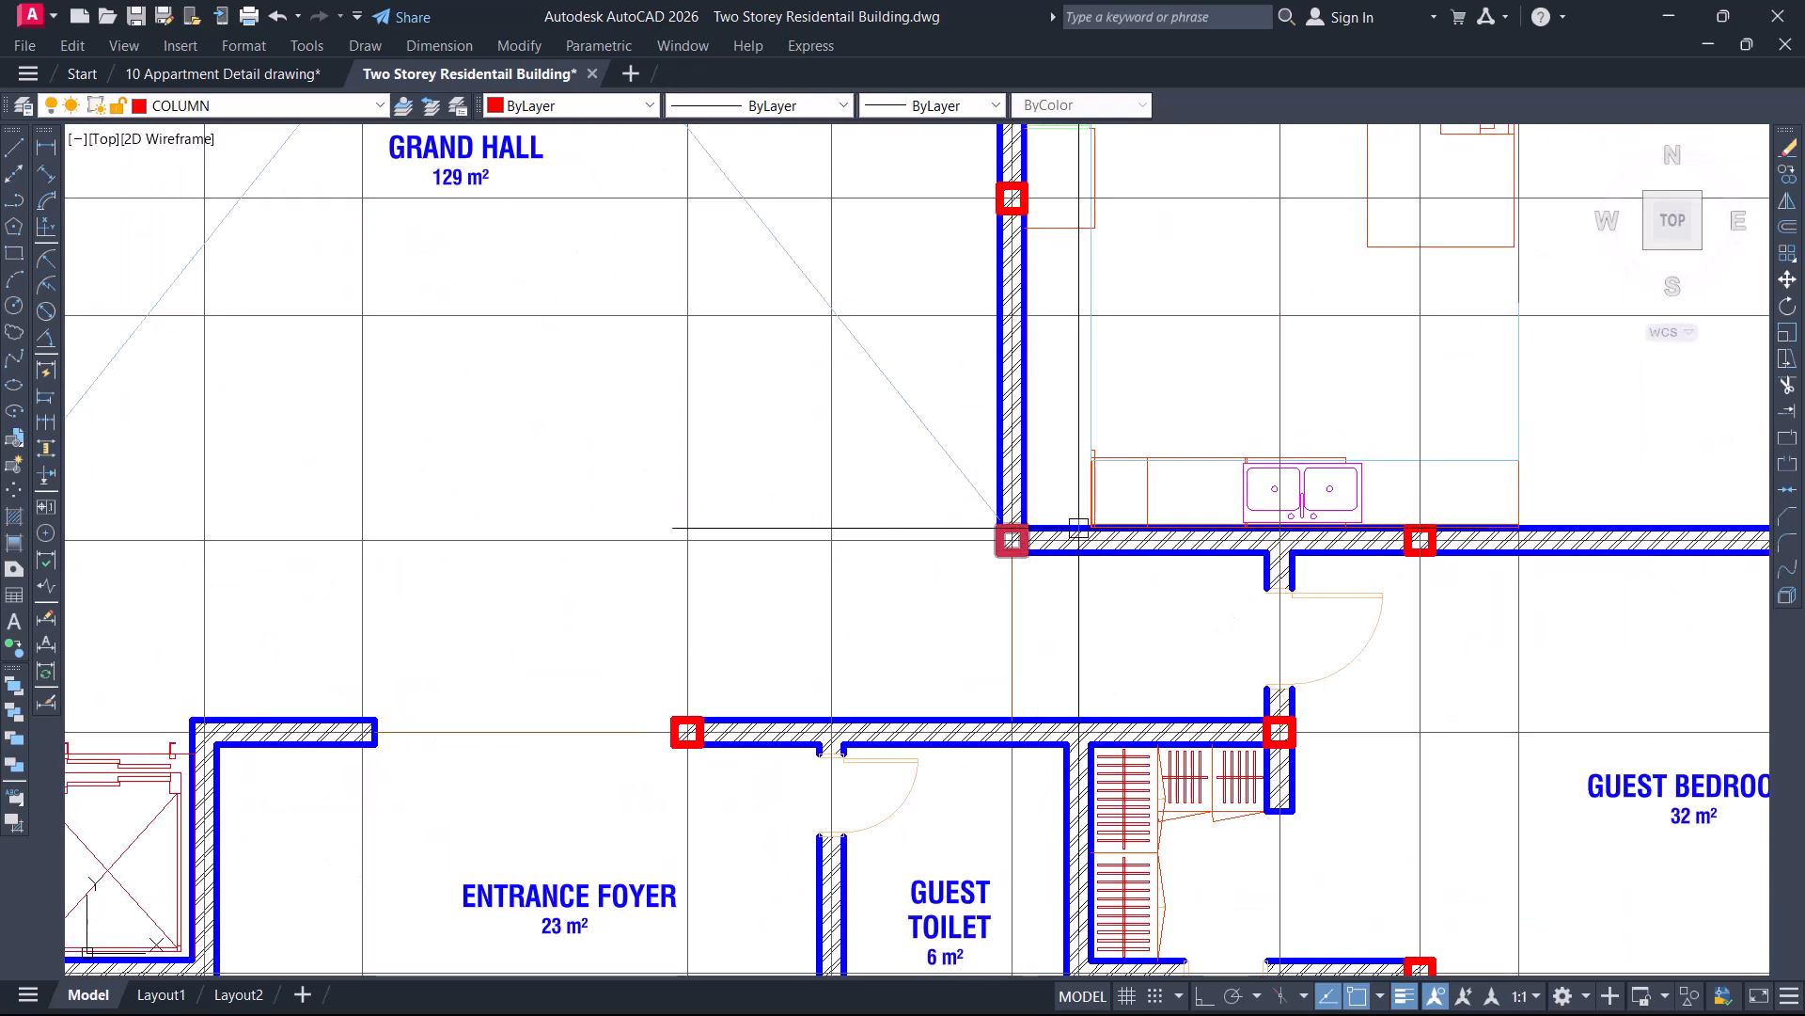
{"action": "scroll", "coordinate": [1032, 550], "scroll_direction": "down", "scroll_amount": 2}
{"action": "scroll", "coordinate": [512, 537], "scroll_direction": "up", "scroll_amount": 2}
{"action": "scroll", "coordinate": [402, 519], "scroll_direction": "up", "scroll_amount": 2}
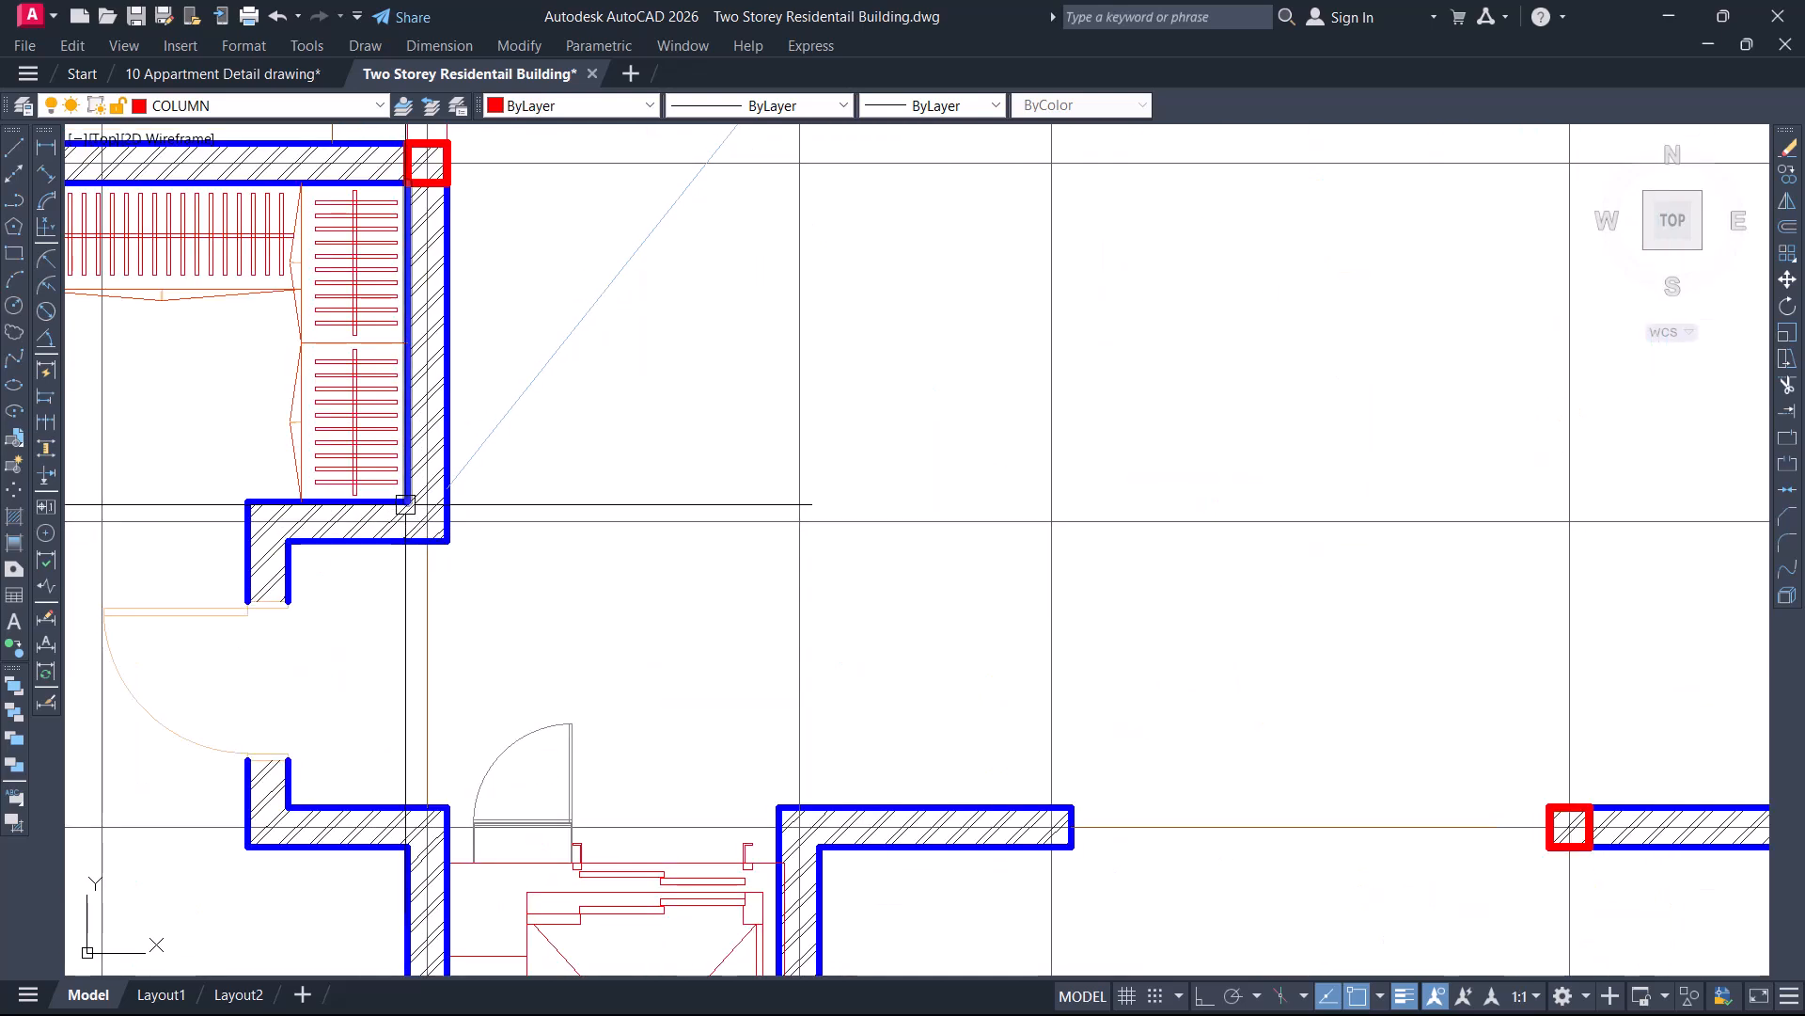
{"action": "scroll", "coordinate": [406, 507], "scroll_direction": "down", "scroll_amount": 2}
{"action": "middle_click_drag", "start_coordinate": [506, 452], "coordinate": [521, 565]}
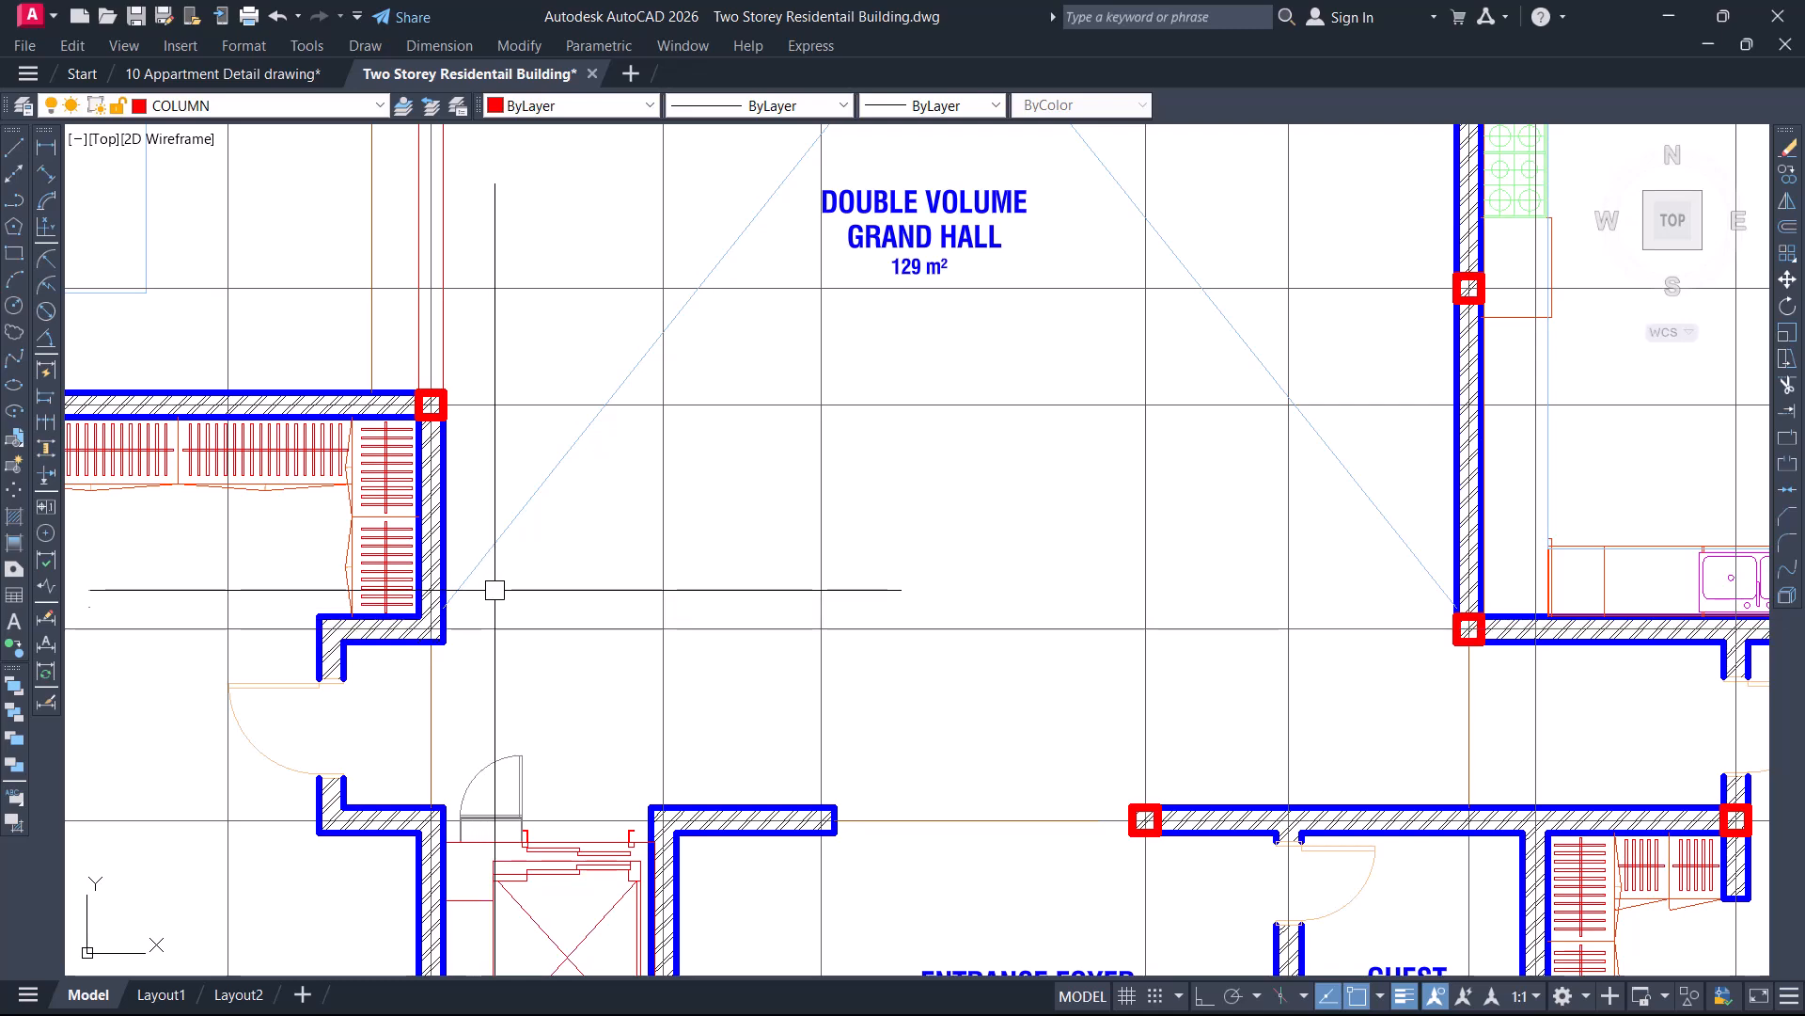
{"action": "scroll", "coordinate": [495, 606], "scroll_direction": "down", "scroll_amount": 5}
{"action": "middle_click_drag", "start_coordinate": [1366, 524], "coordinate": [970, 532]}
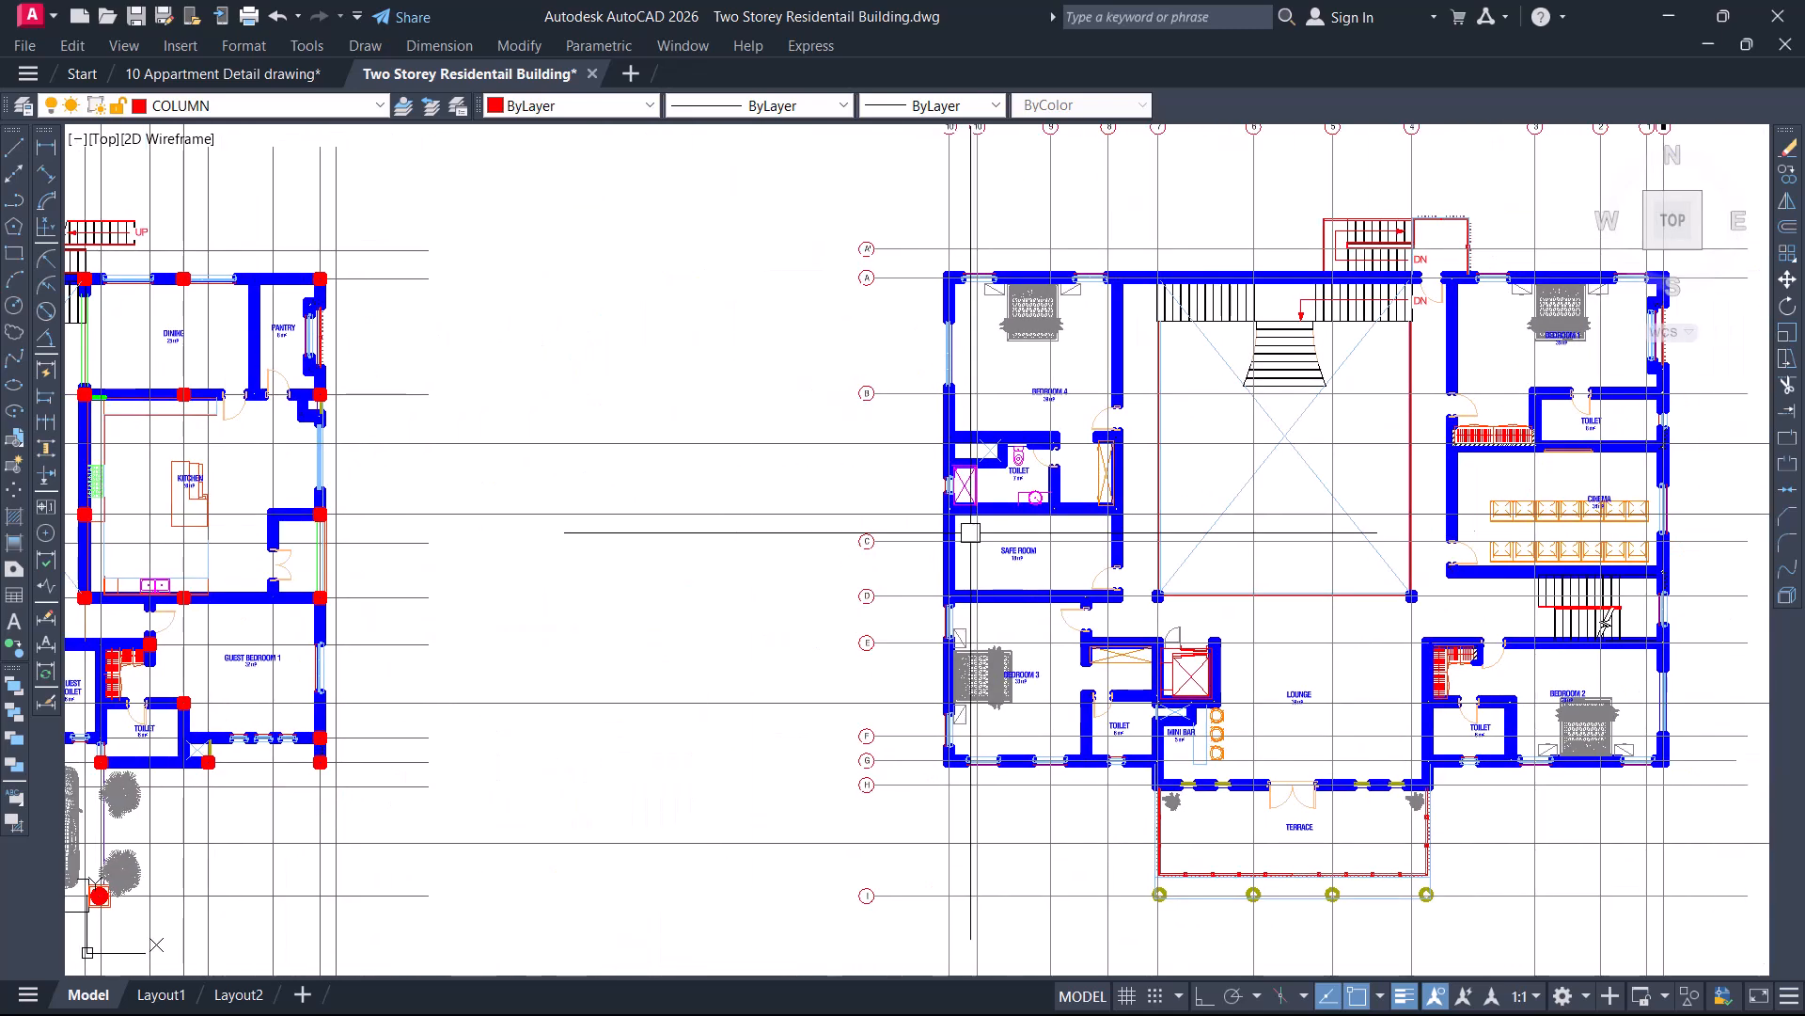
{"action": "scroll", "coordinate": [1185, 569], "scroll_direction": "up", "scroll_amount": 2}
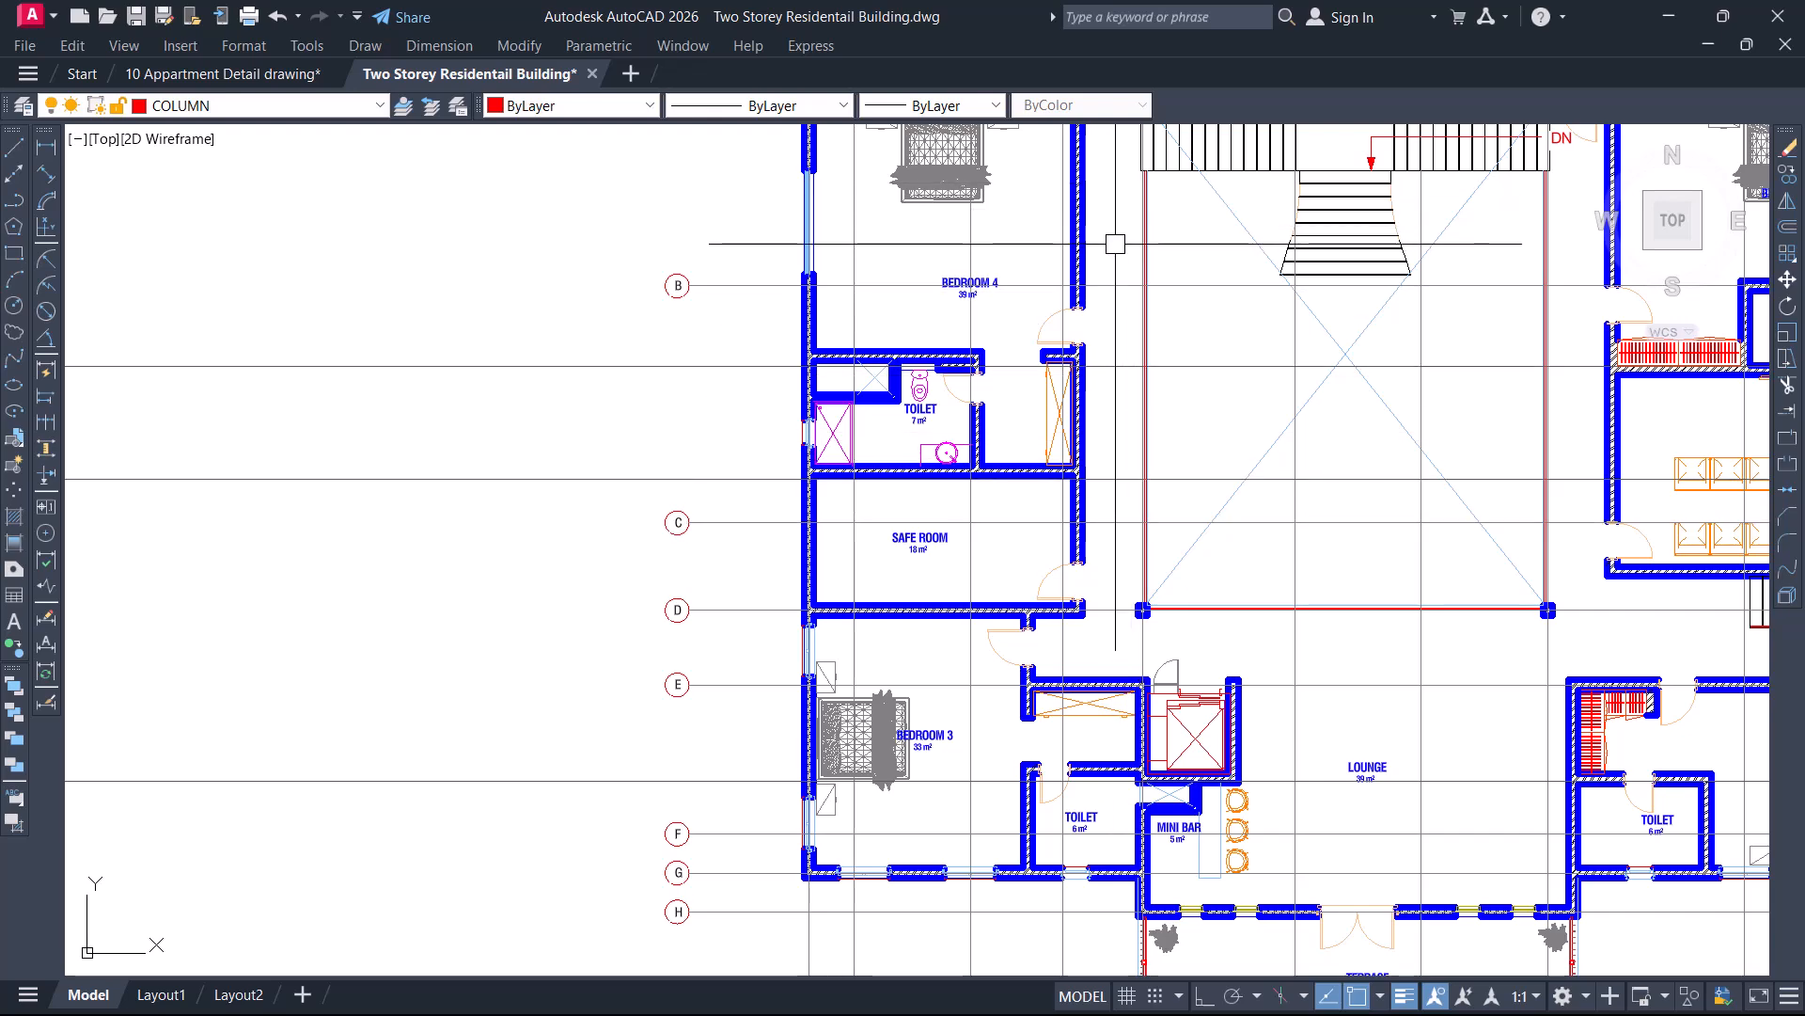
{"action": "middle_click_drag", "start_coordinate": [1115, 157], "coordinate": [1073, 305]}
Copy the ground floor column at the wardrobe's upper-right corner straight down to the grid intersection at the wall corner below
{"action": "scroll", "coordinate": [1378, 361], "scroll_direction": "down", "scroll_amount": 4}
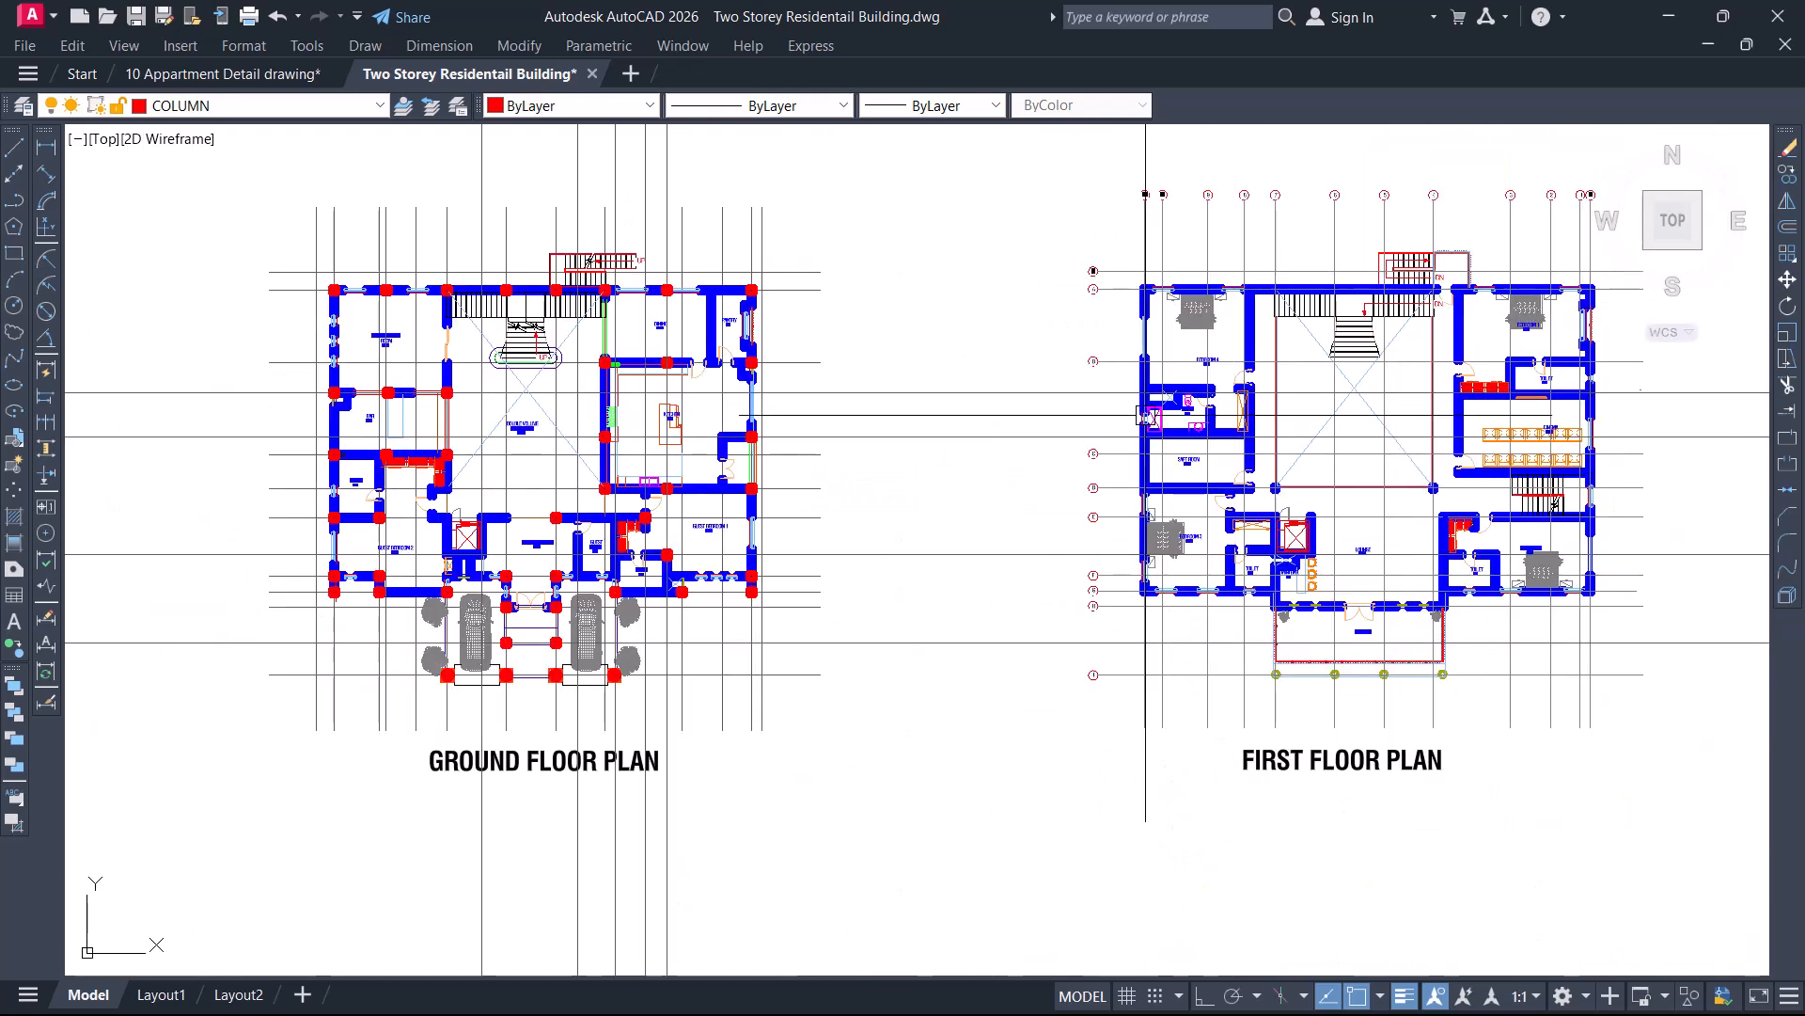
{"action": "scroll", "coordinate": [482, 501], "scroll_direction": "up", "scroll_amount": 7}
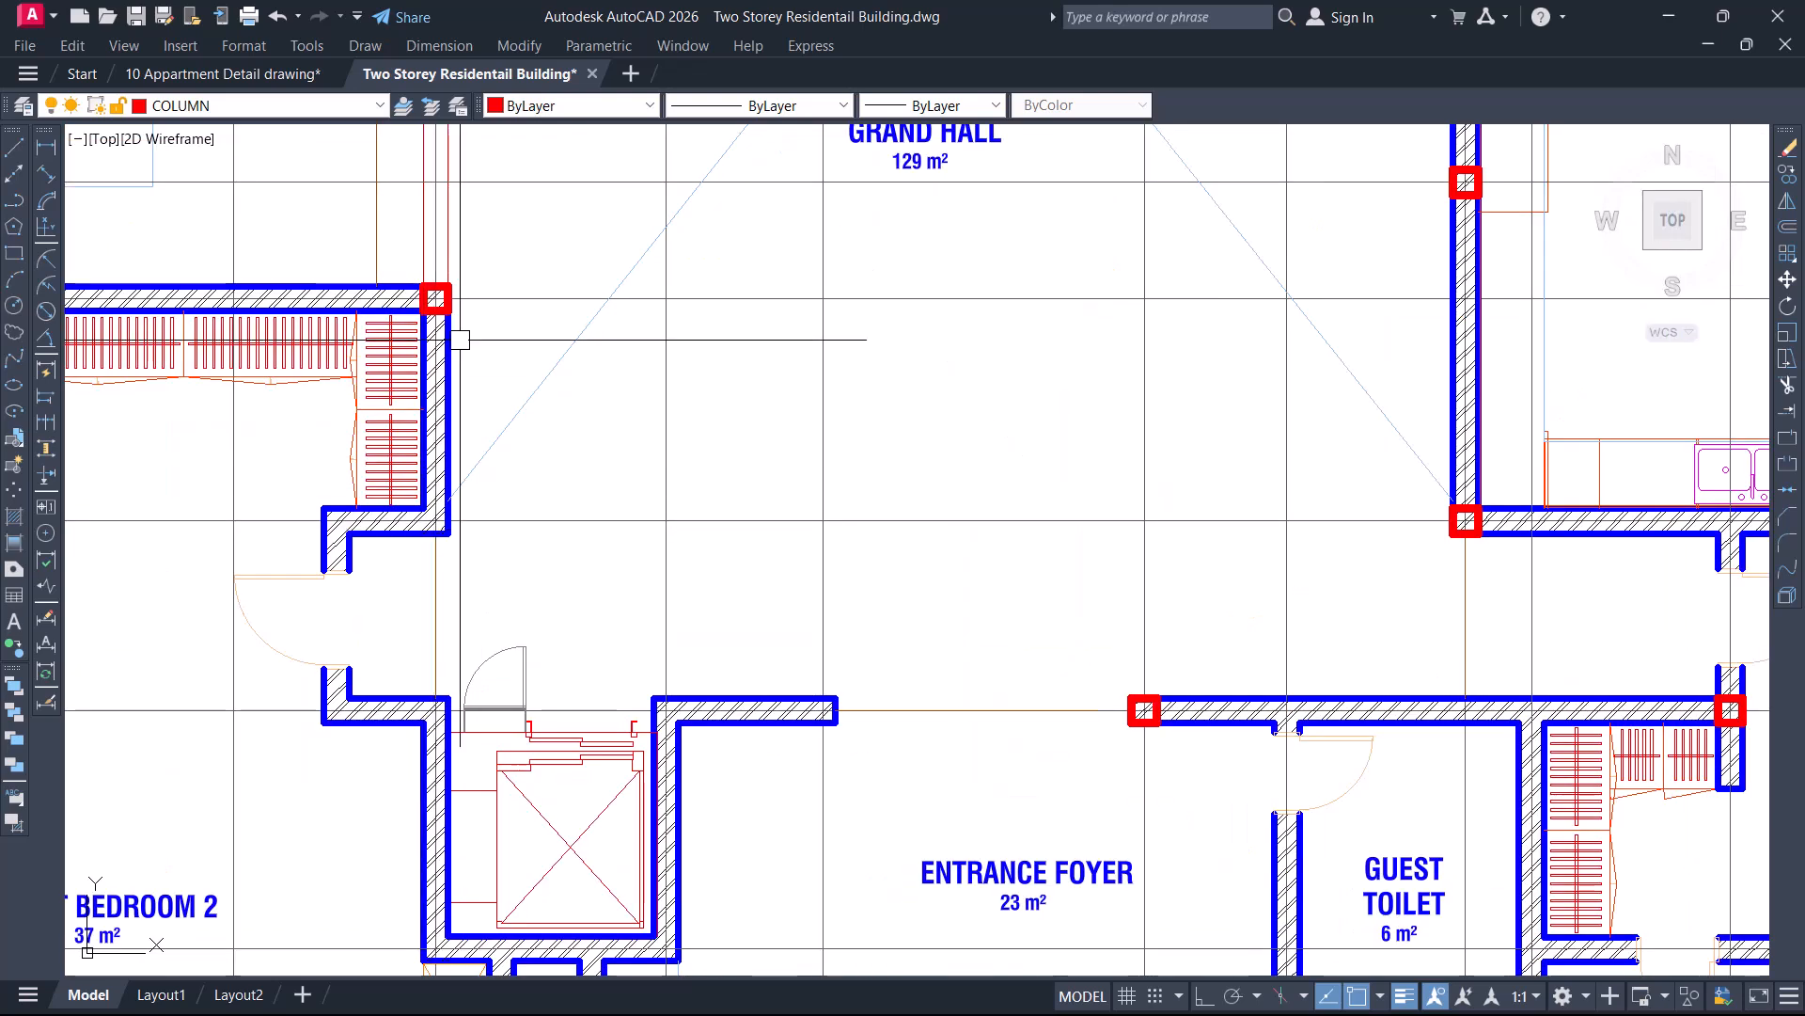
{"action": "type", "text": "co"}
{"action": "key", "text": "Return"}
{"action": "scroll", "coordinate": [426, 306], "scroll_direction": "up", "scroll_amount": 4}
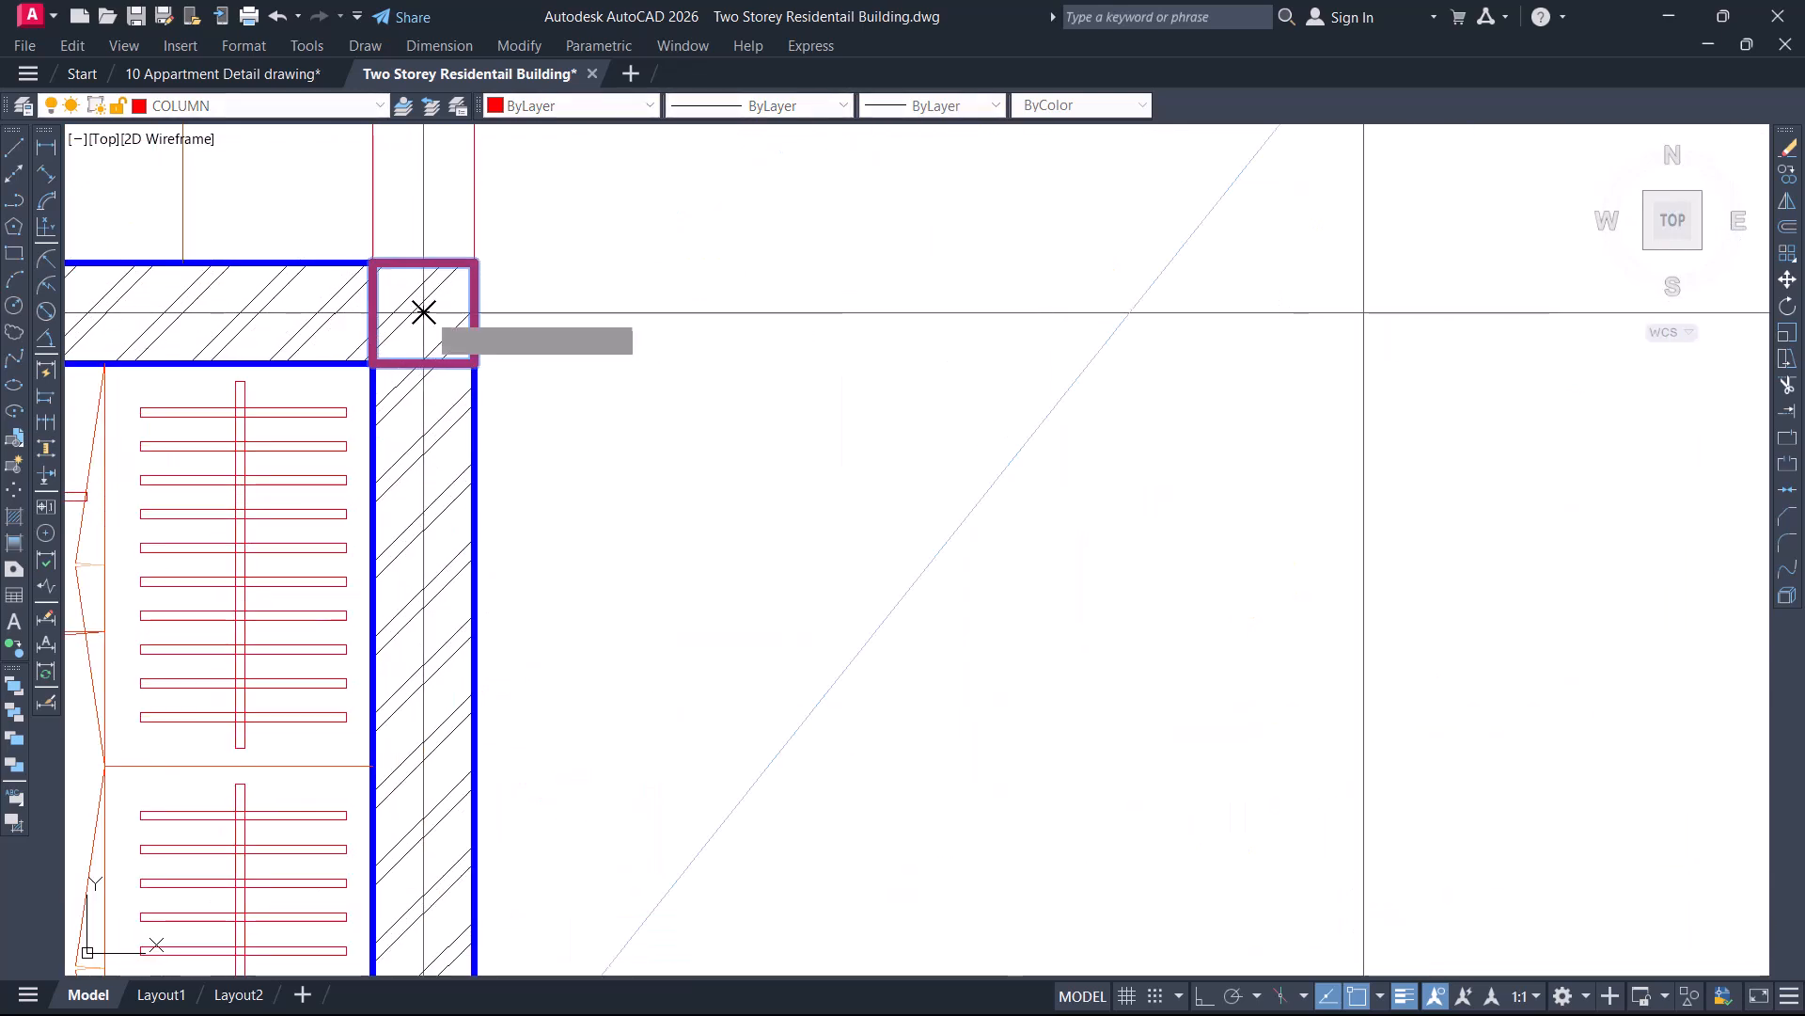
{"action": "left_click", "coordinate": [423, 312]}
{"action": "scroll", "coordinate": [565, 253], "scroll_direction": "down", "scroll_amount": 5}
{"action": "scroll", "coordinate": [499, 624], "scroll_direction": "up", "scroll_amount": 4}
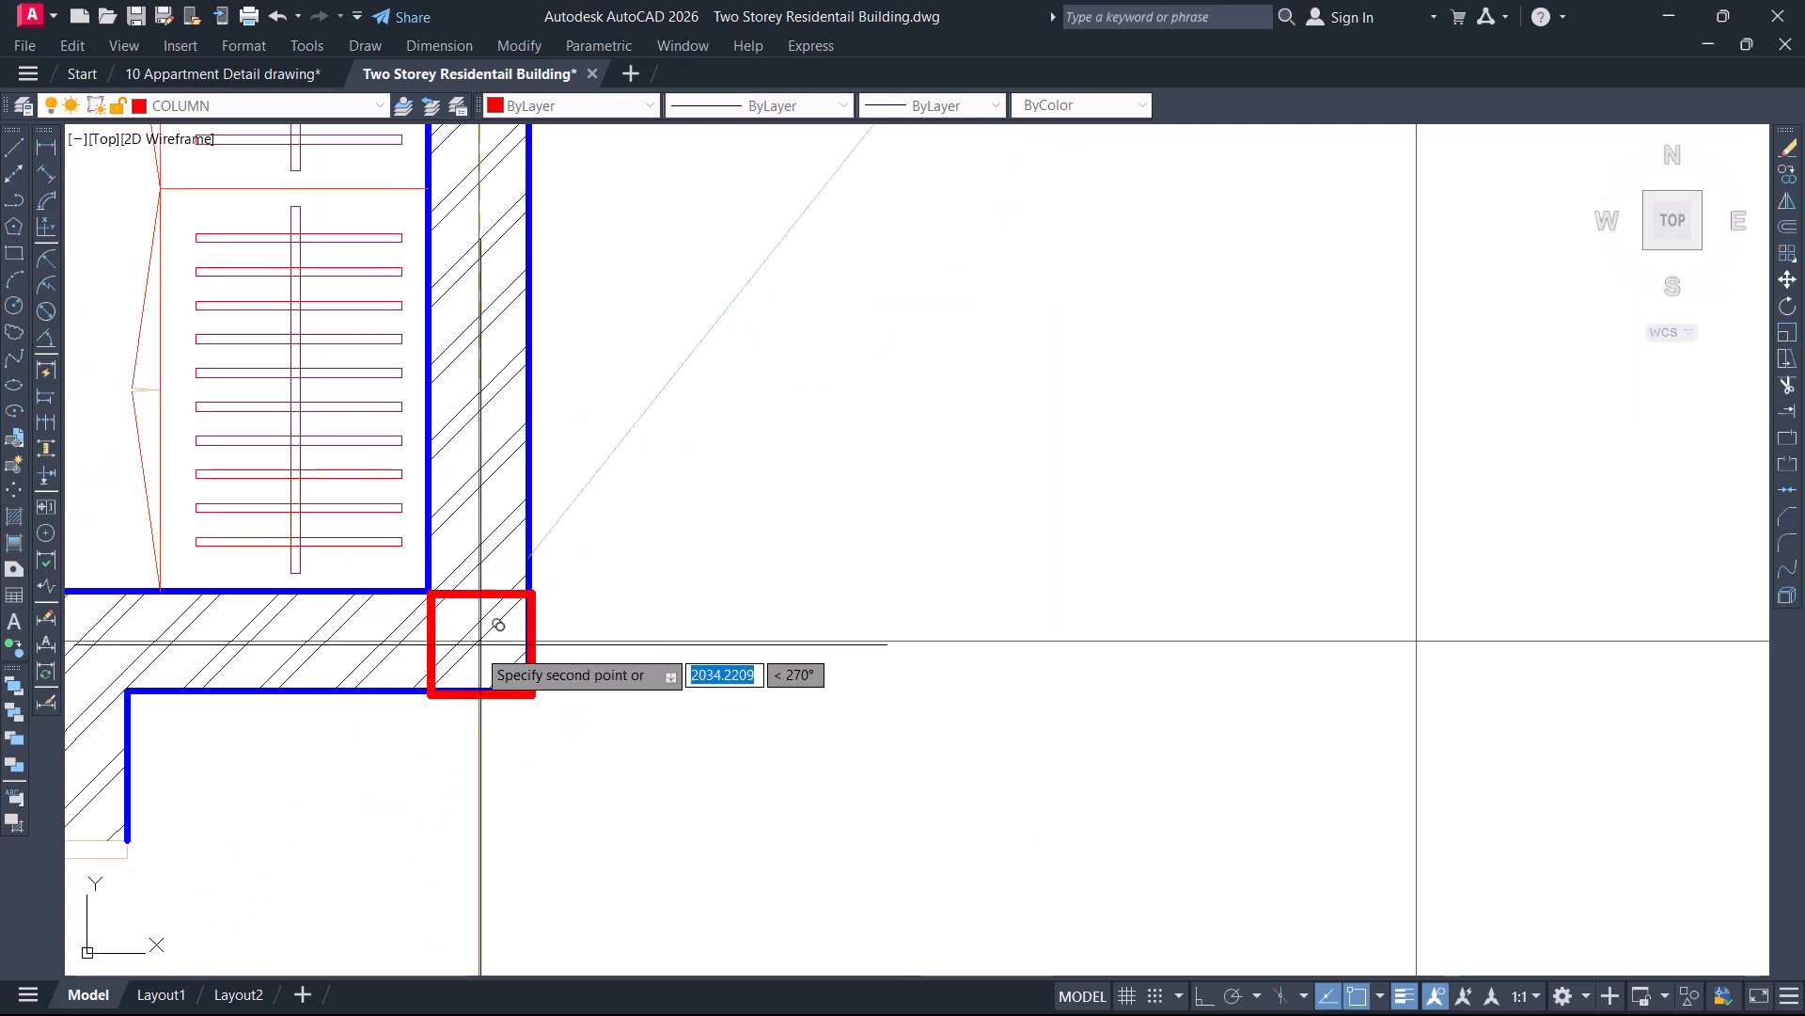
{"action": "scroll", "coordinate": [491, 616], "scroll_direction": "up", "scroll_amount": 6}
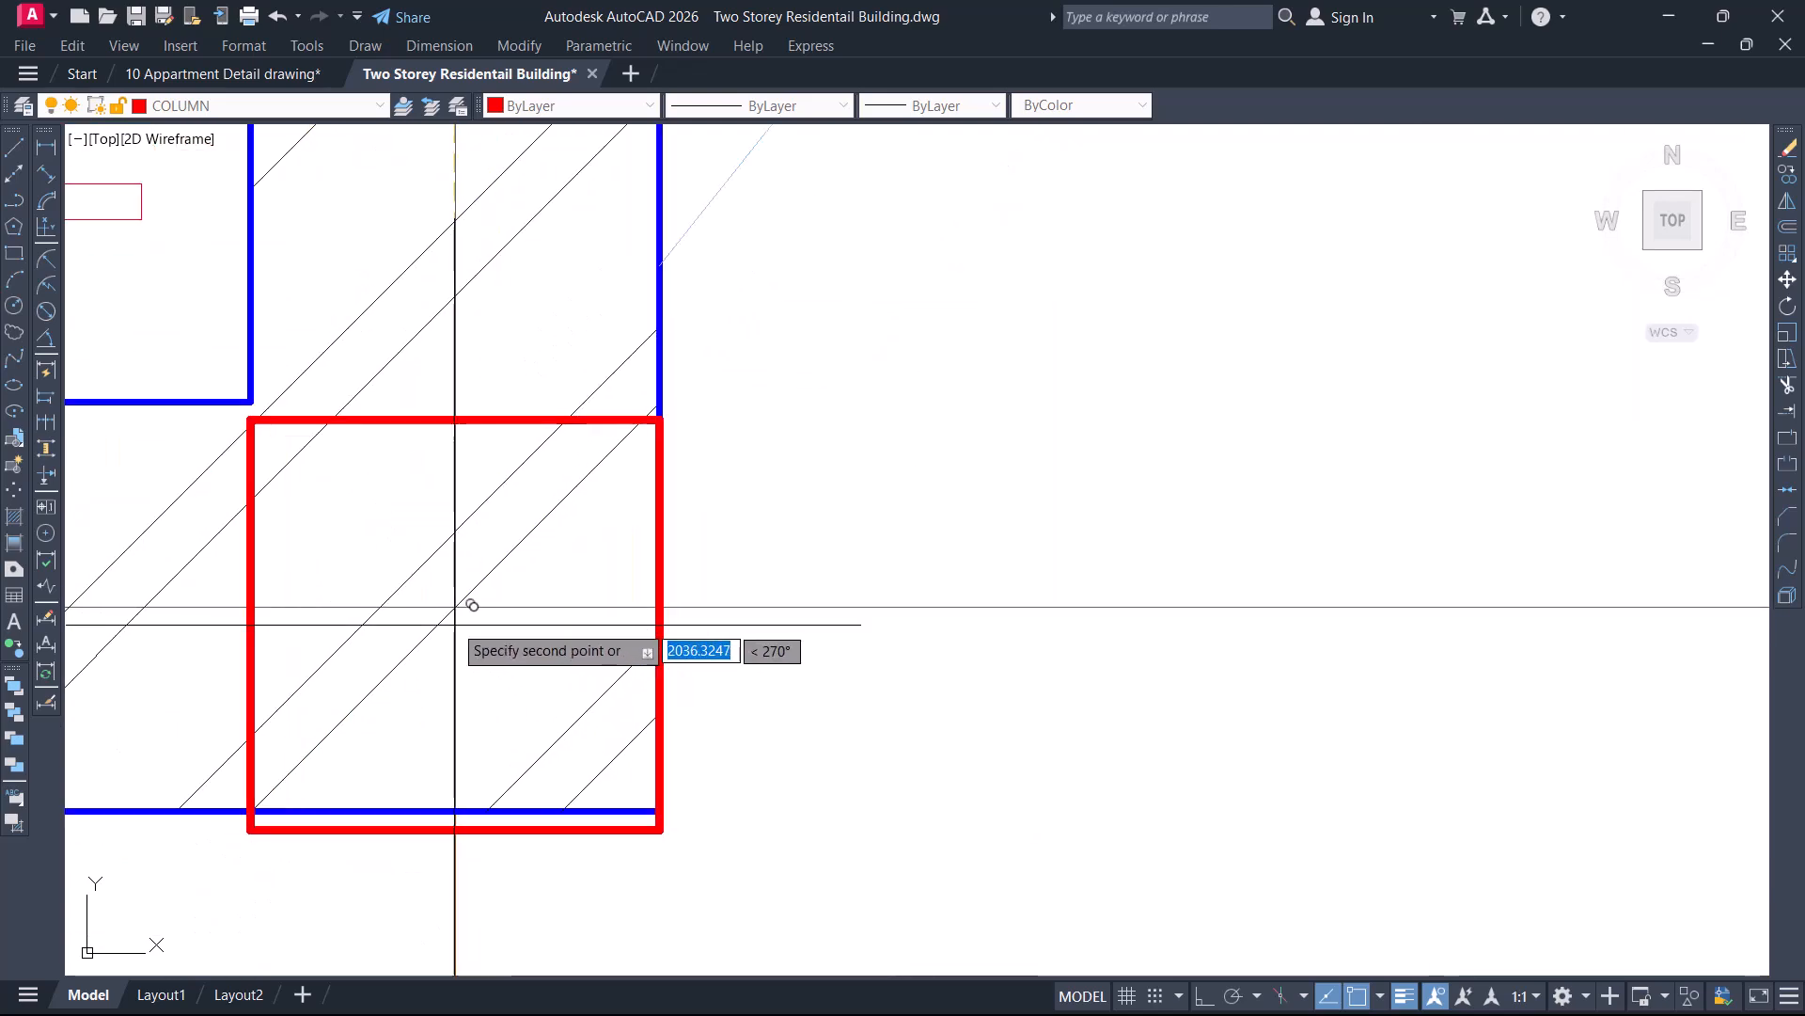
{"action": "scroll", "coordinate": [487, 607], "scroll_direction": "up", "scroll_amount": 8}
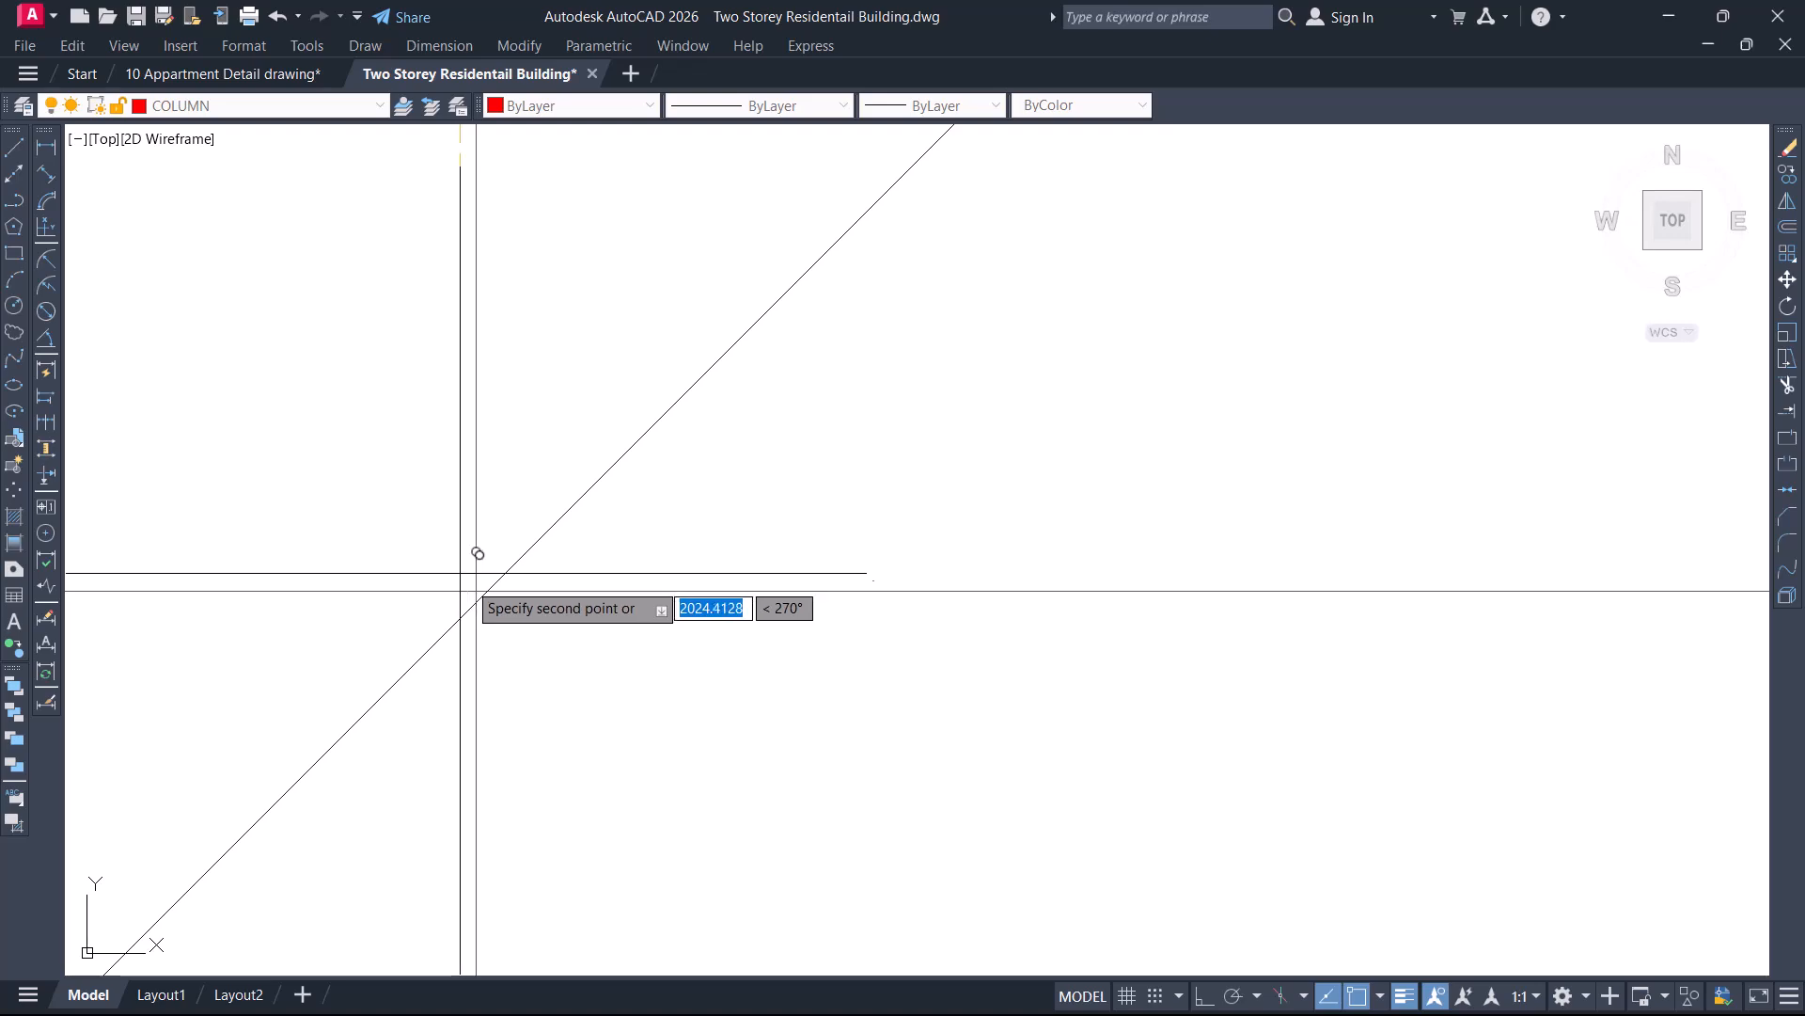
{"action": "scroll", "coordinate": [714, 512], "scroll_direction": "down", "scroll_amount": 5}
{"action": "scroll", "coordinate": [766, 496], "scroll_direction": "down", "scroll_amount": 8}
{"action": "middle_click_drag", "start_coordinate": [923, 458], "coordinate": [820, 481]}
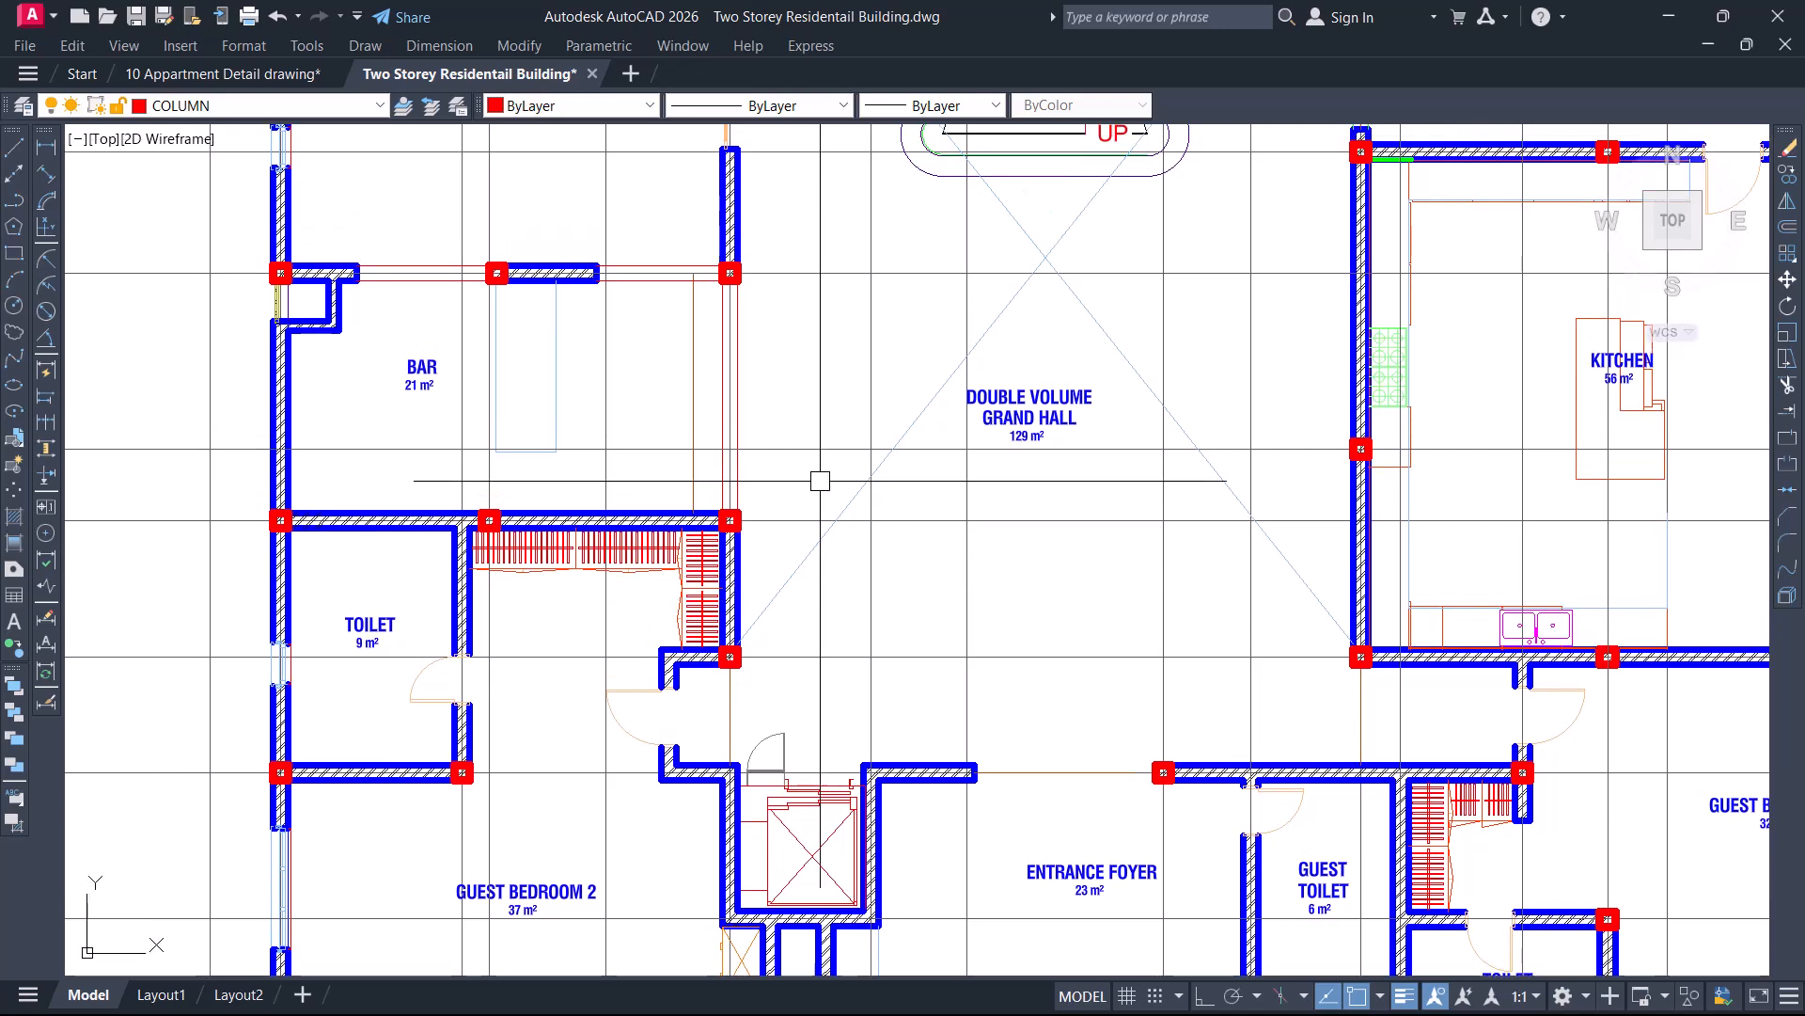
Measure the vertical distance between the column at the bar's upper-right corner and the column at the wardrobe's lower-right corner
{"action": "left_click", "coordinate": [46, 148]}
{"action": "scroll", "coordinate": [748, 273], "scroll_direction": "up", "scroll_amount": 7}
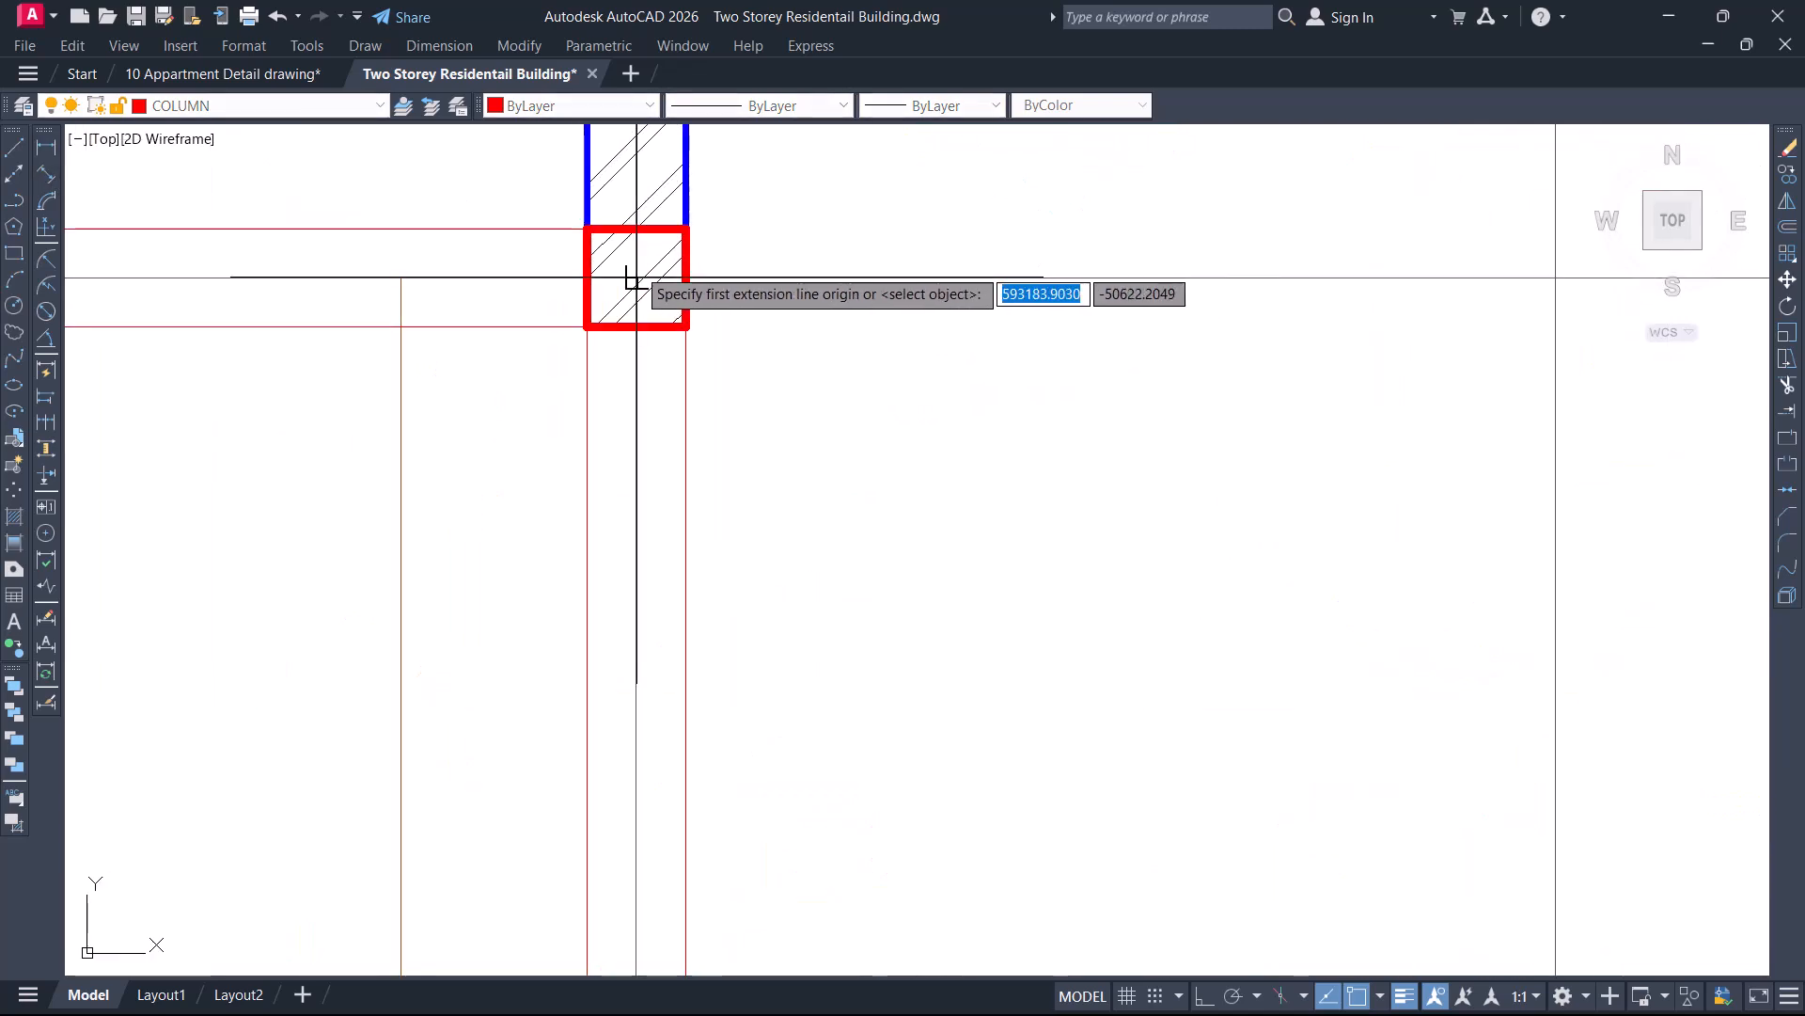
{"action": "scroll", "coordinate": [627, 277], "scroll_direction": "down", "scroll_amount": 6}
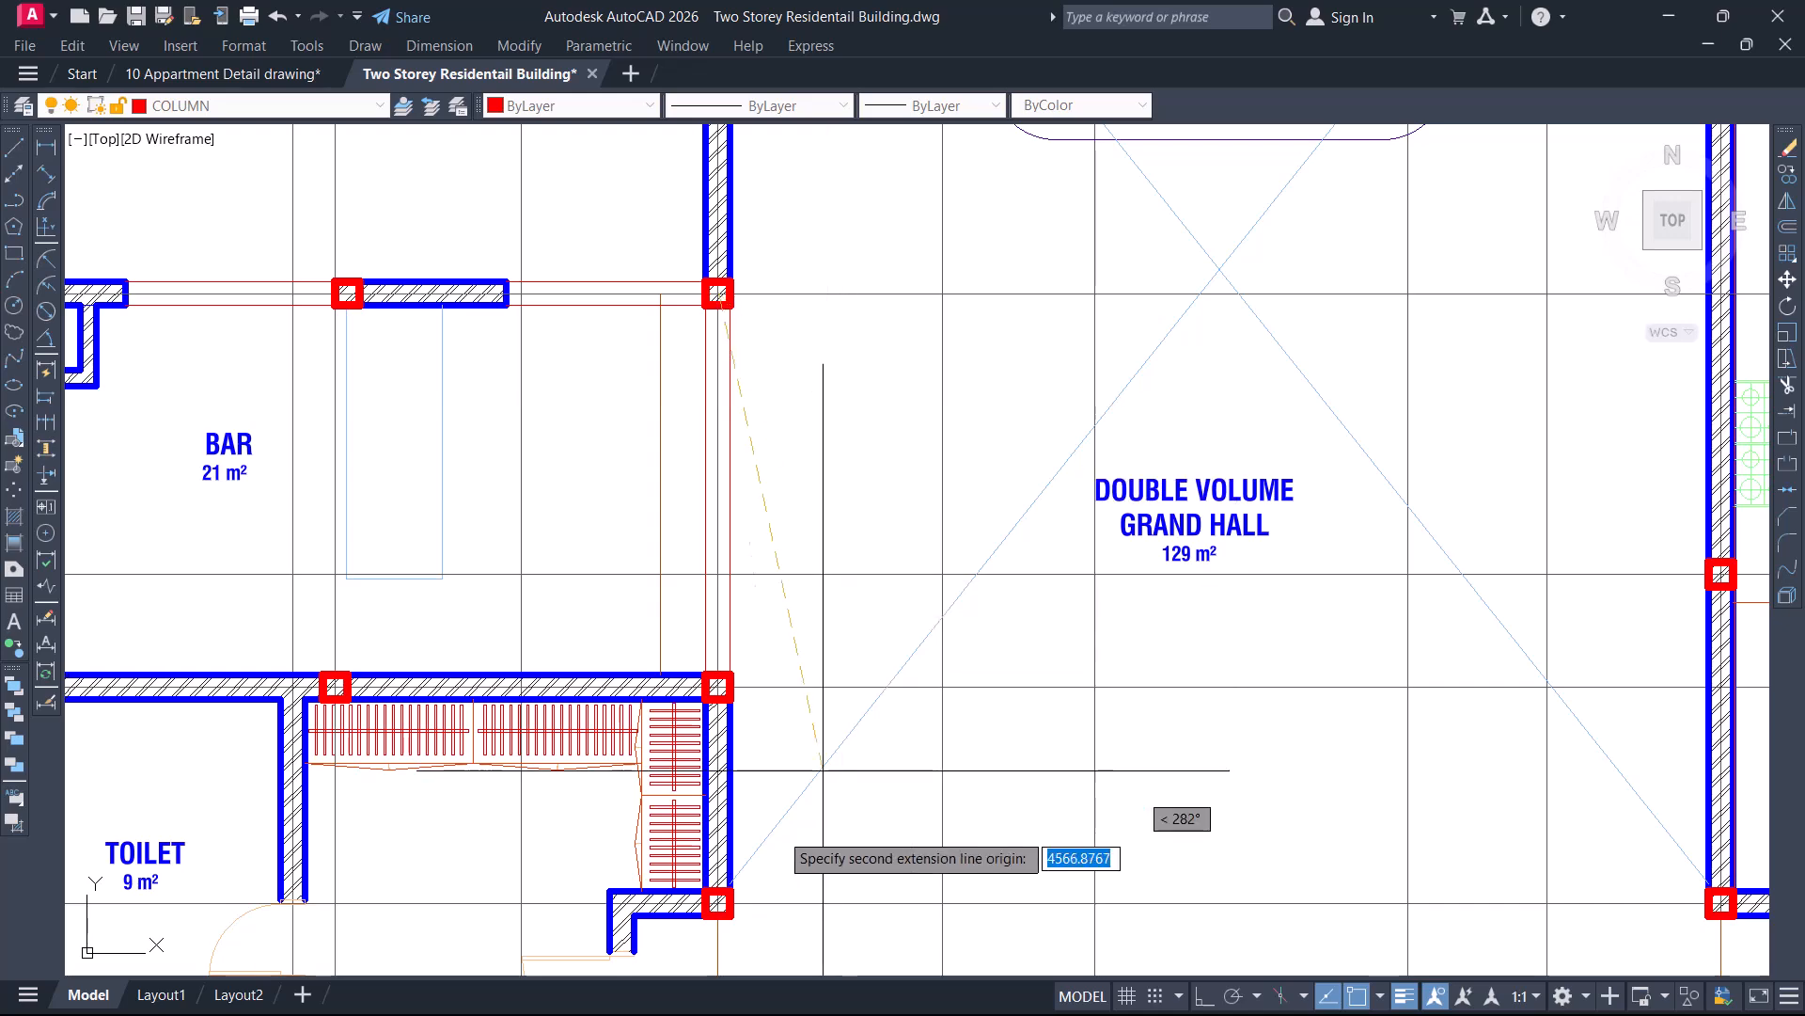
{"action": "scroll", "coordinate": [739, 894], "scroll_direction": "up", "scroll_amount": 2}
{"action": "left_click", "coordinate": [732, 905]}
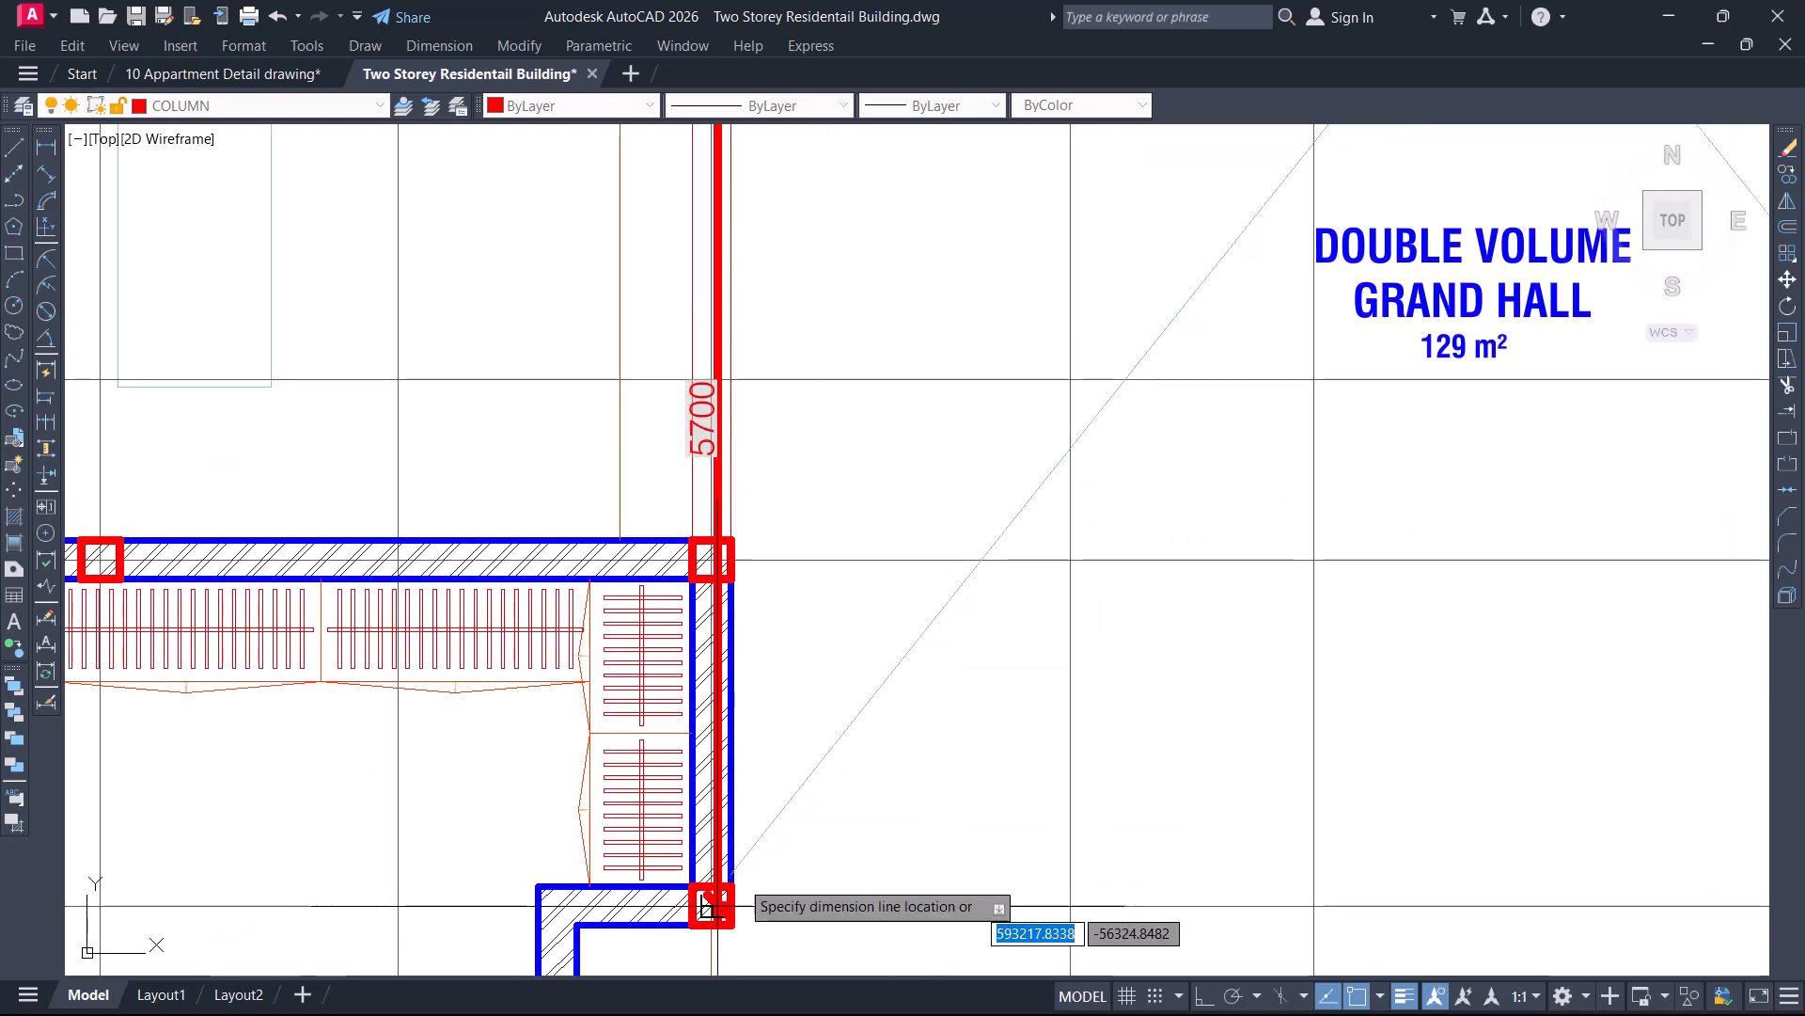
{"action": "scroll", "coordinate": [837, 793], "scroll_direction": "down", "scroll_amount": 2}
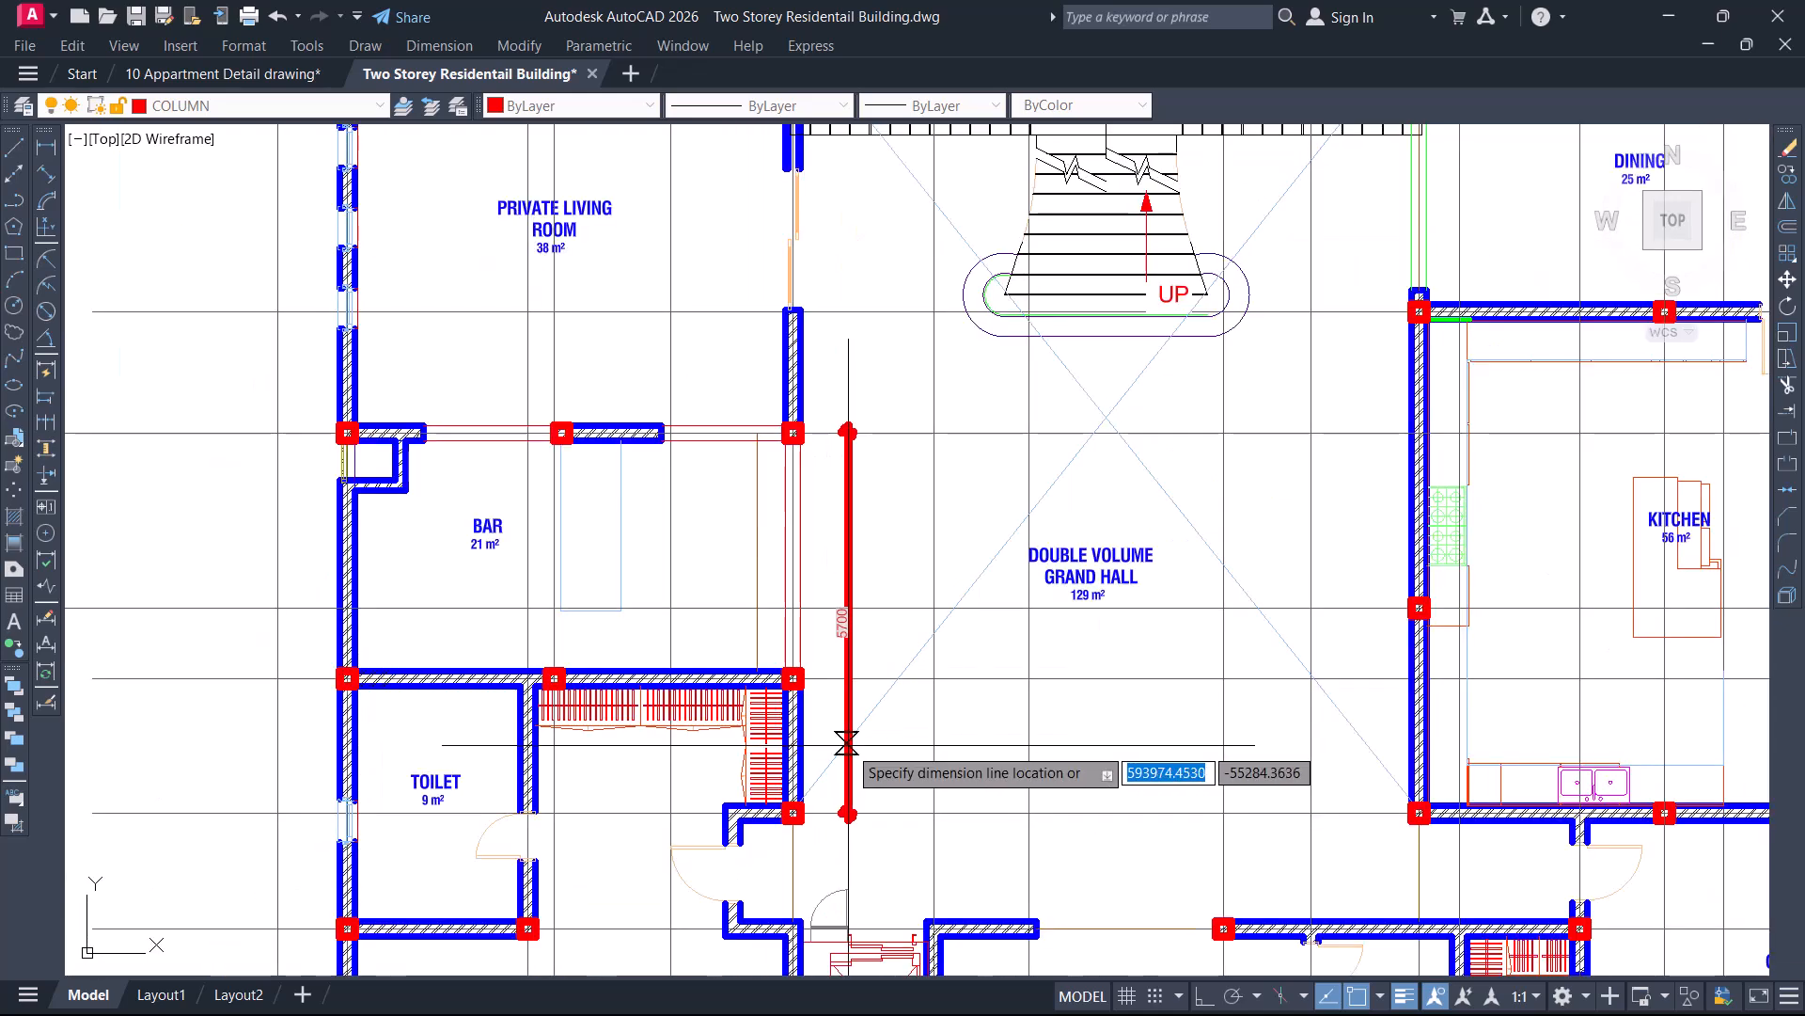
{"action": "key", "text": "Escape"}
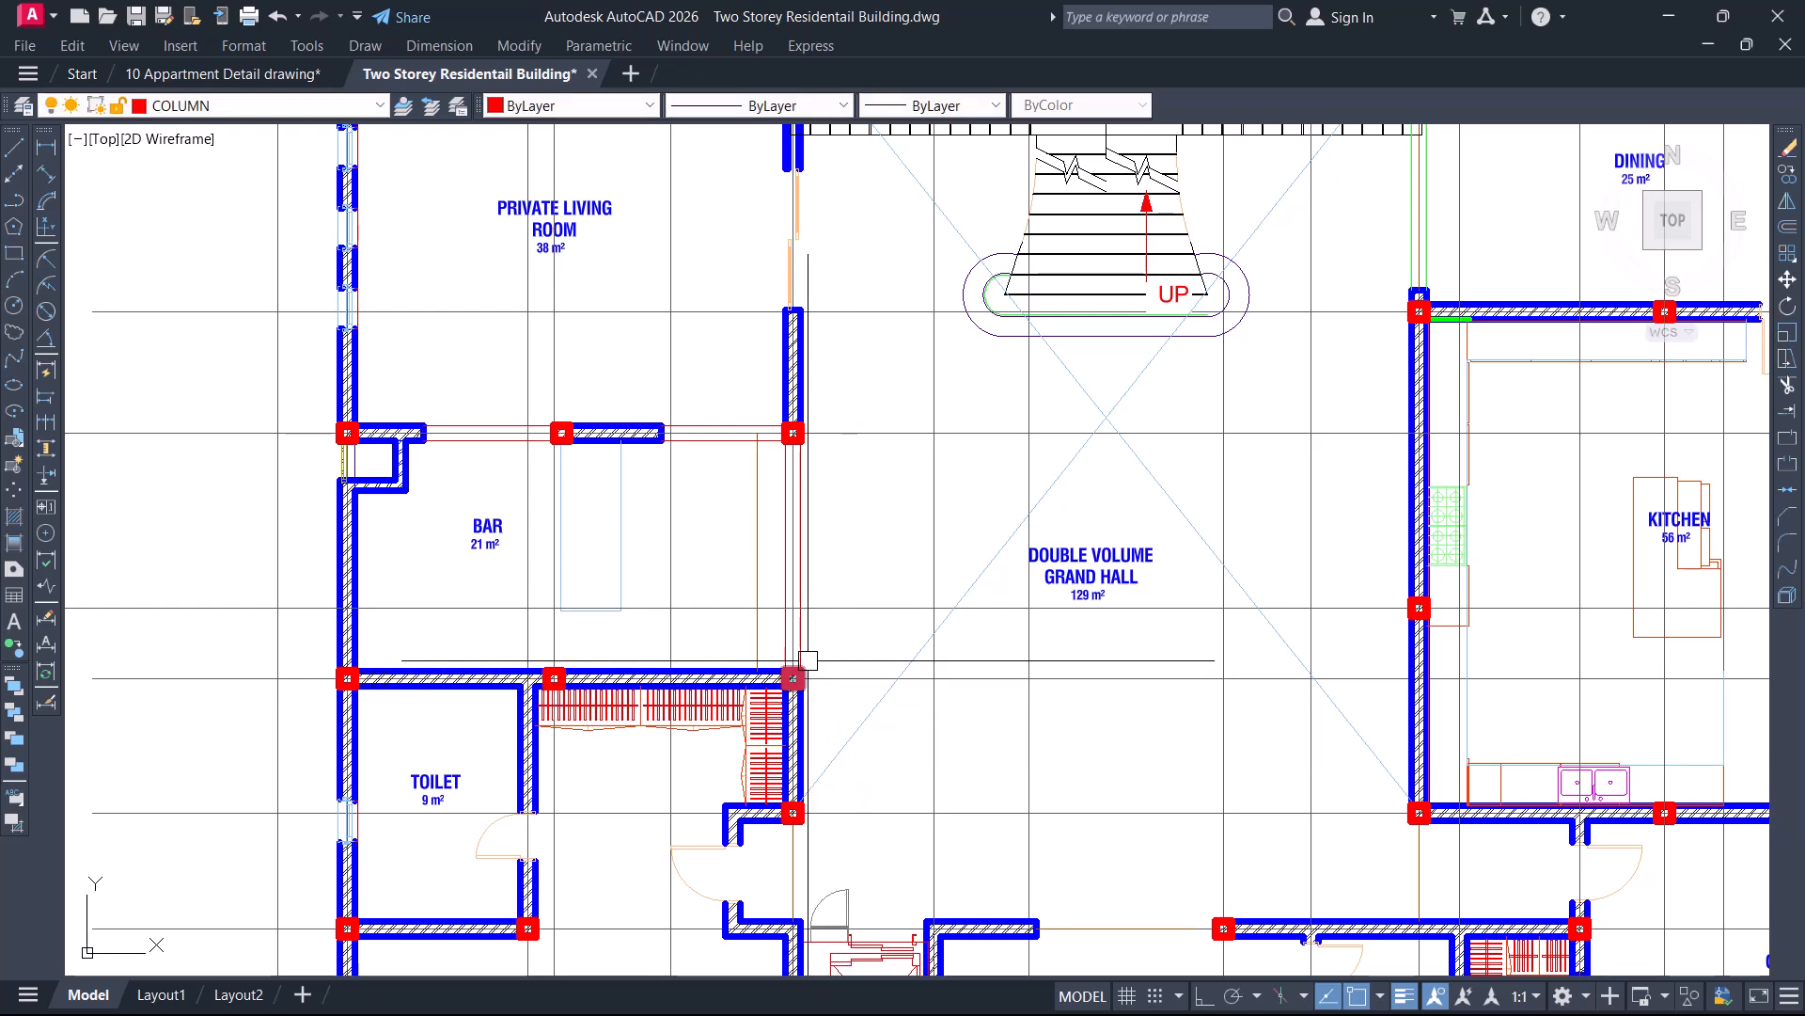
Try to copy the first floor void's railing outline to the ground floor grand hall, using the void's lower-right column centre as base point
{"action": "scroll", "coordinate": [836, 640], "scroll_direction": "down", "scroll_amount": 2}
{"action": "middle_click_drag", "start_coordinate": [887, 628], "coordinate": [709, 589]}
{"action": "scroll", "coordinate": [755, 611], "scroll_direction": "up", "scroll_amount": 1}
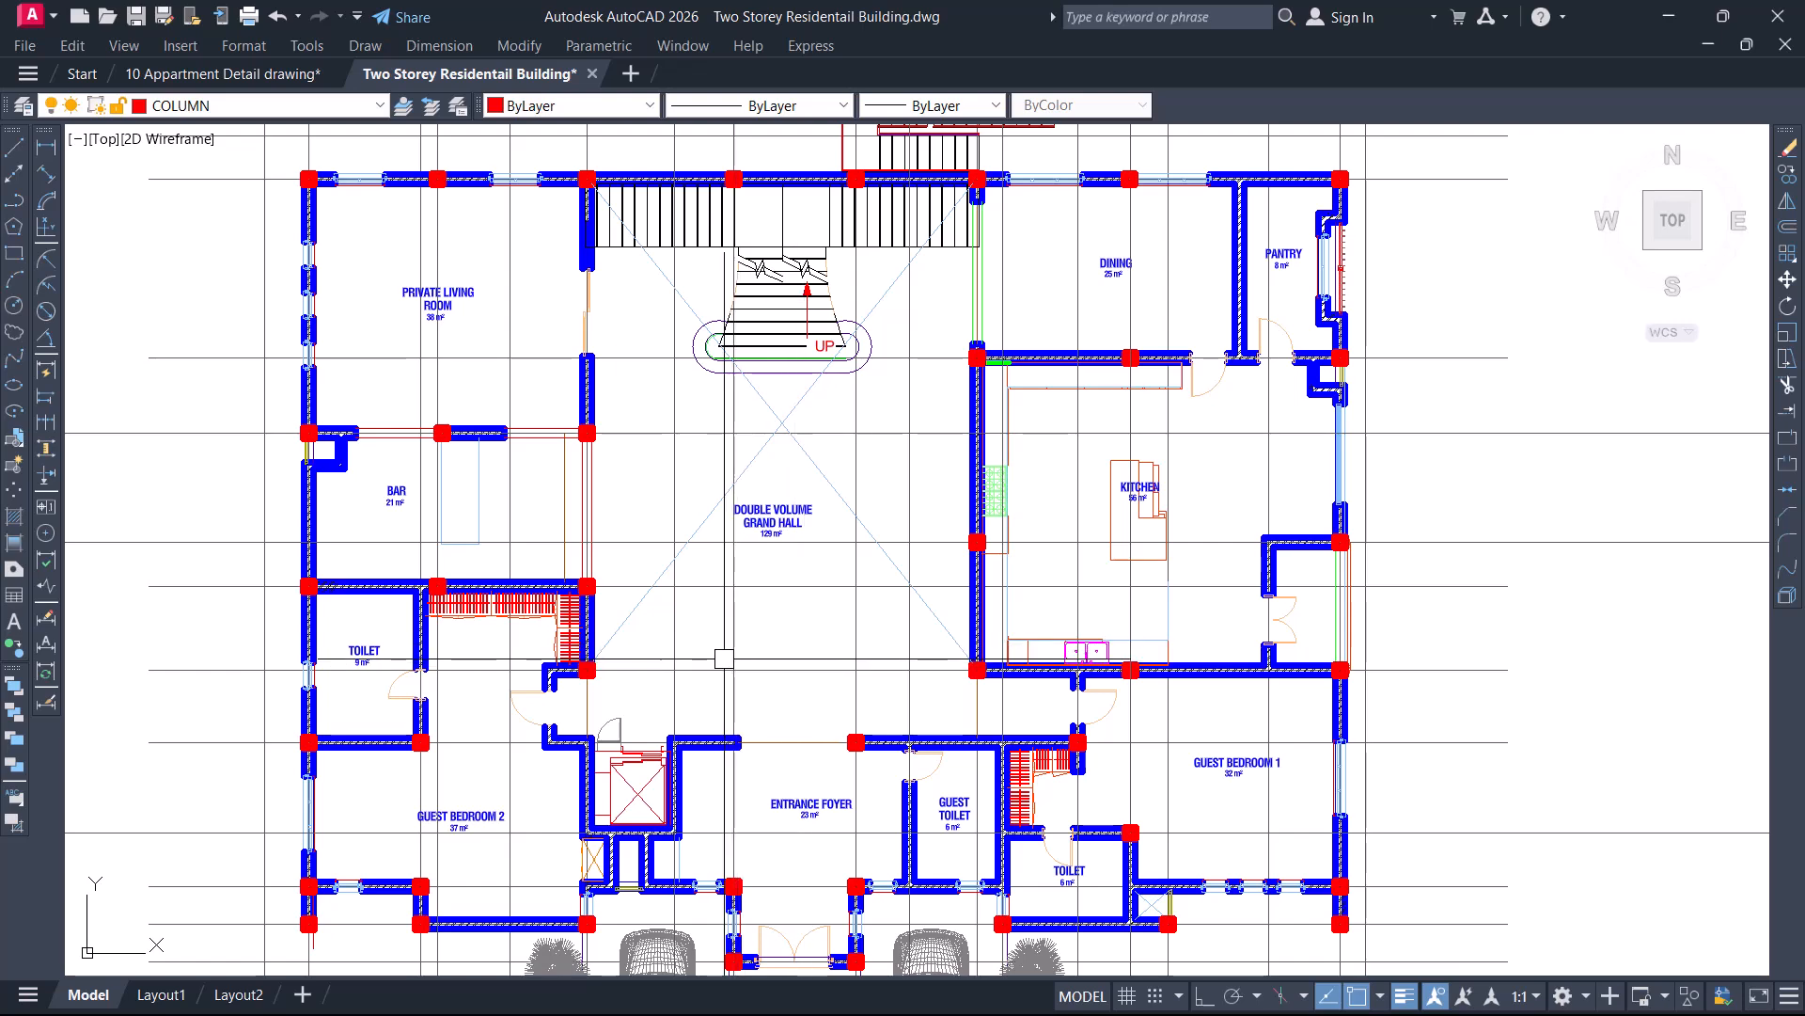
{"action": "scroll", "coordinate": [723, 658], "scroll_direction": "down", "scroll_amount": 2}
{"action": "middle_click_drag", "start_coordinate": [1160, 605], "coordinate": [650, 604]}
{"action": "scroll", "coordinate": [1410, 499], "scroll_direction": "up", "scroll_amount": 5}
{"action": "middle_click_drag", "start_coordinate": [1442, 483], "coordinate": [1120, 508]}
{"action": "scroll", "coordinate": [1091, 506], "scroll_direction": "up", "scroll_amount": 2}
{"action": "left_click", "coordinate": [1060, 504]}
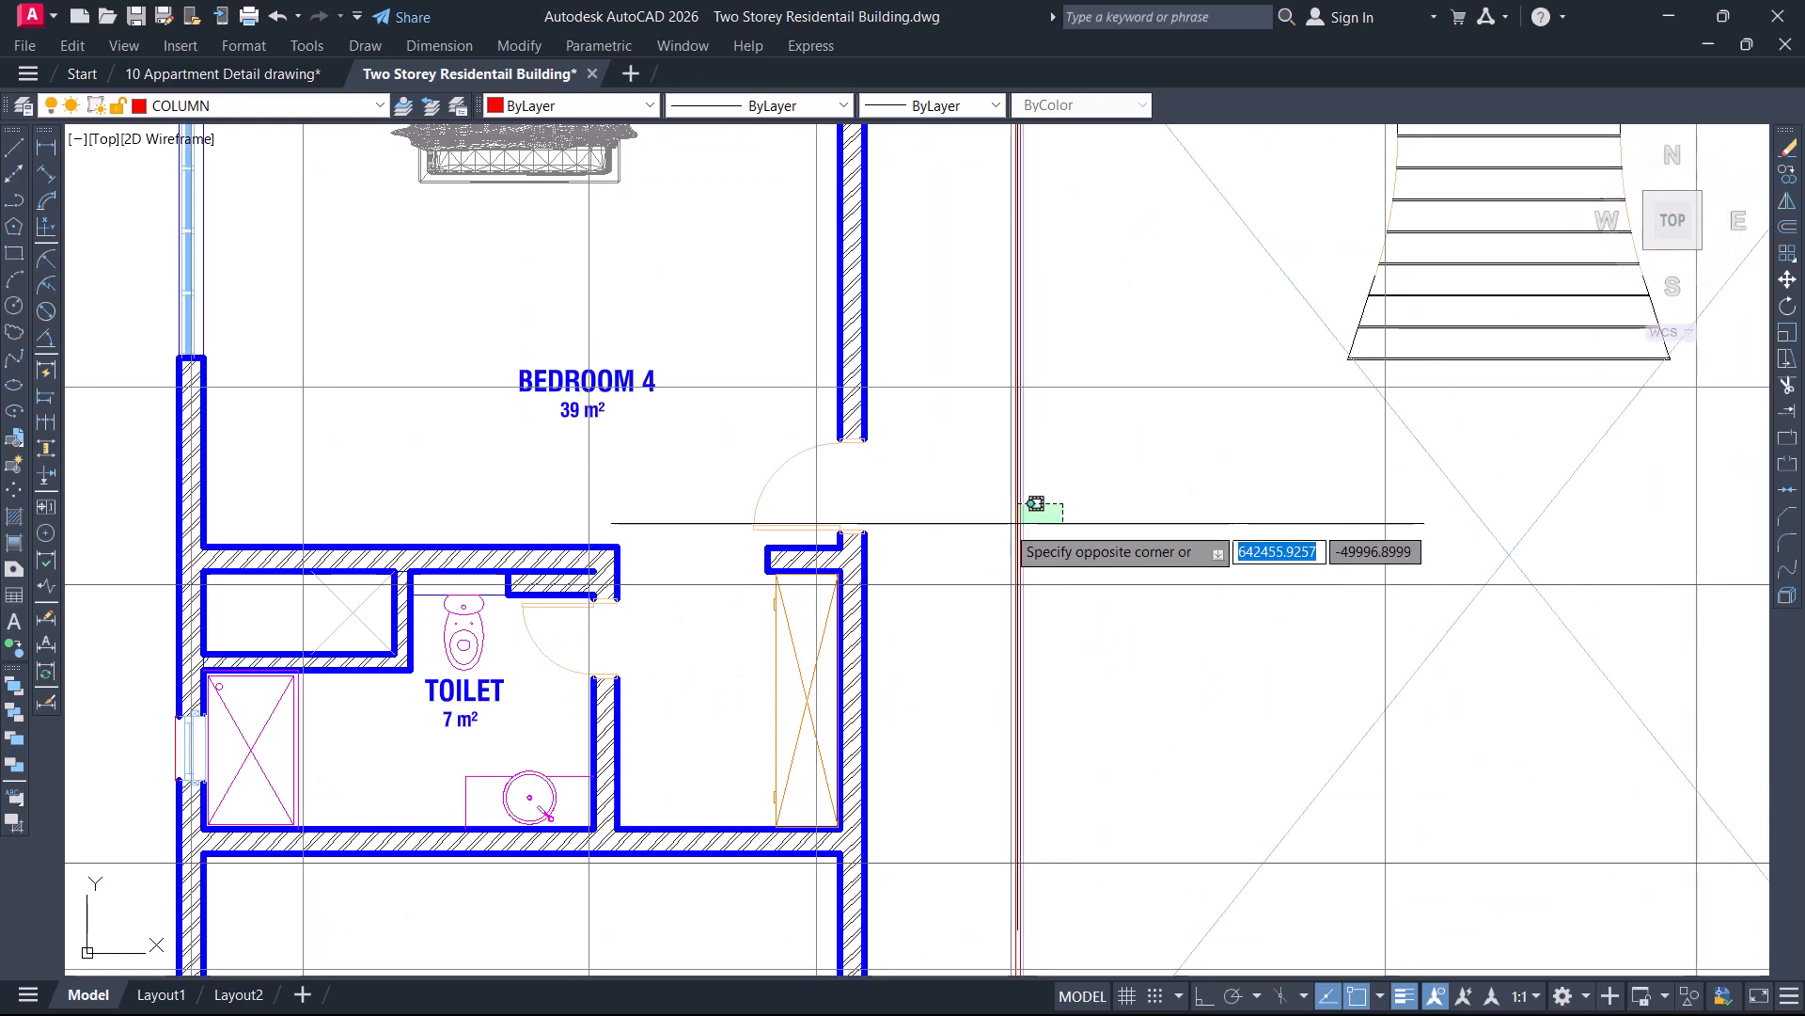
{"action": "left_click", "coordinate": [1004, 509]}
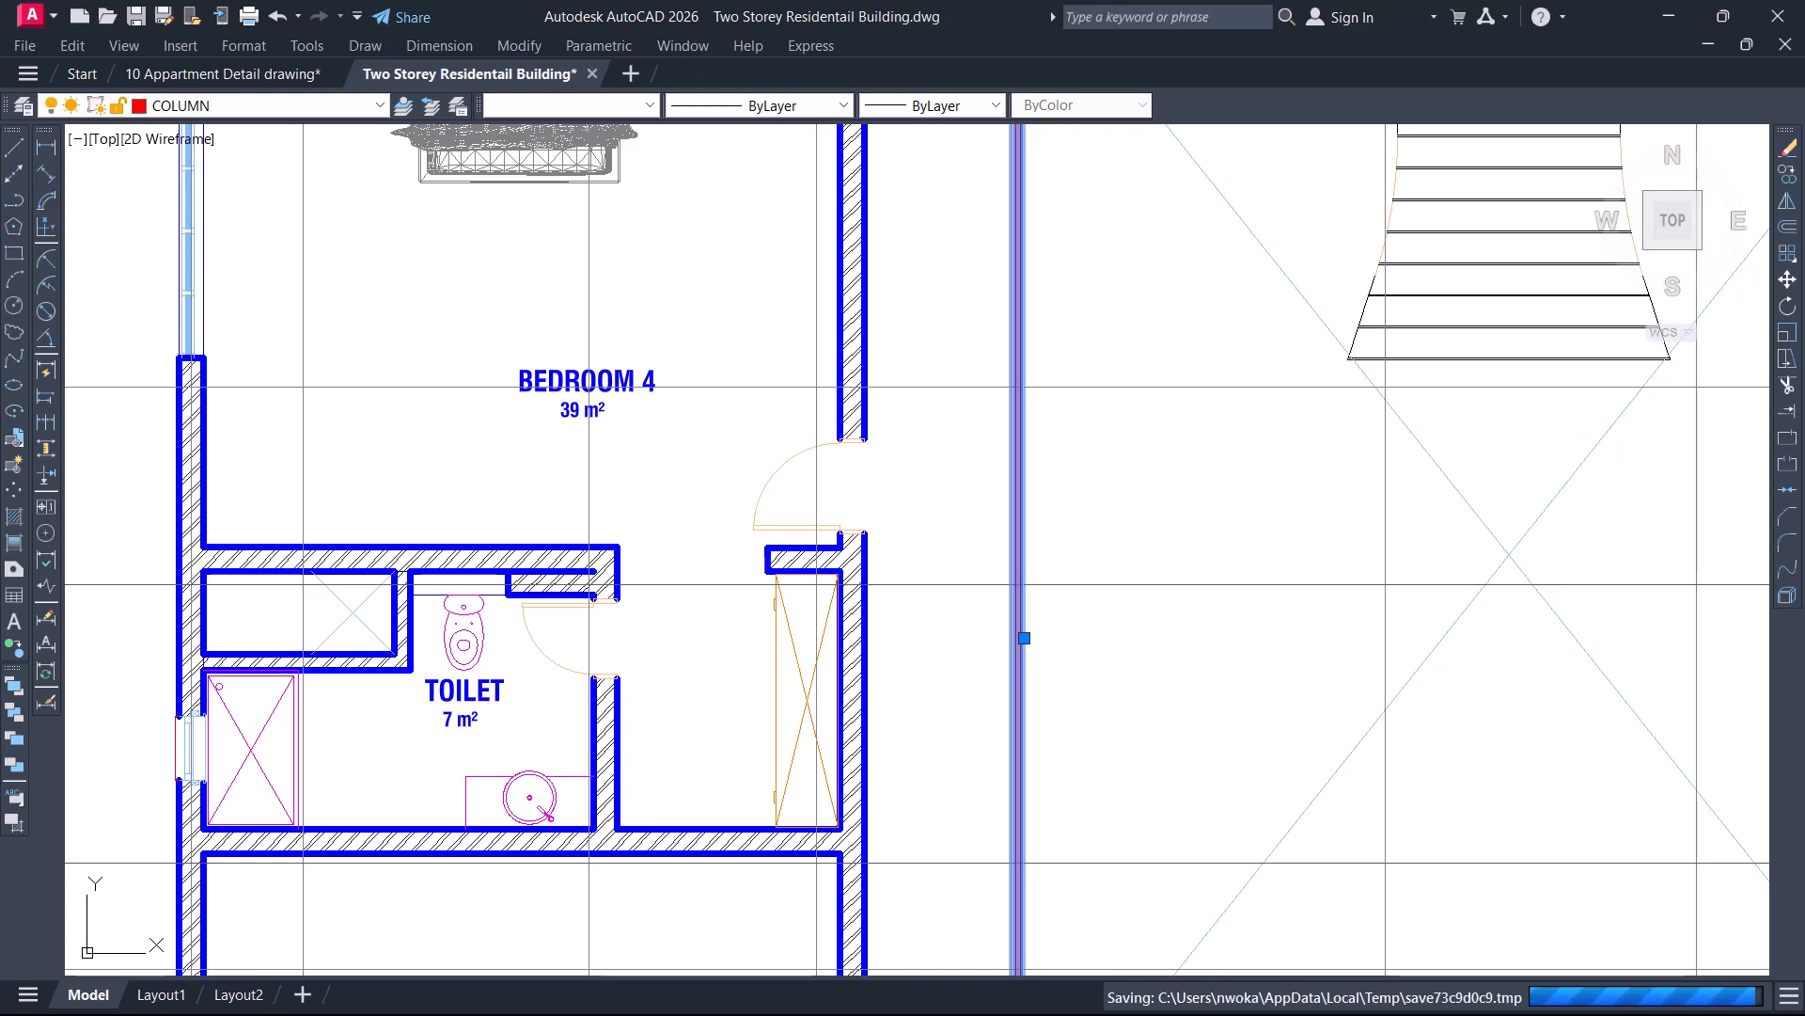
{"action": "scroll", "coordinate": [964, 388], "scroll_direction": "down", "scroll_amount": 2}
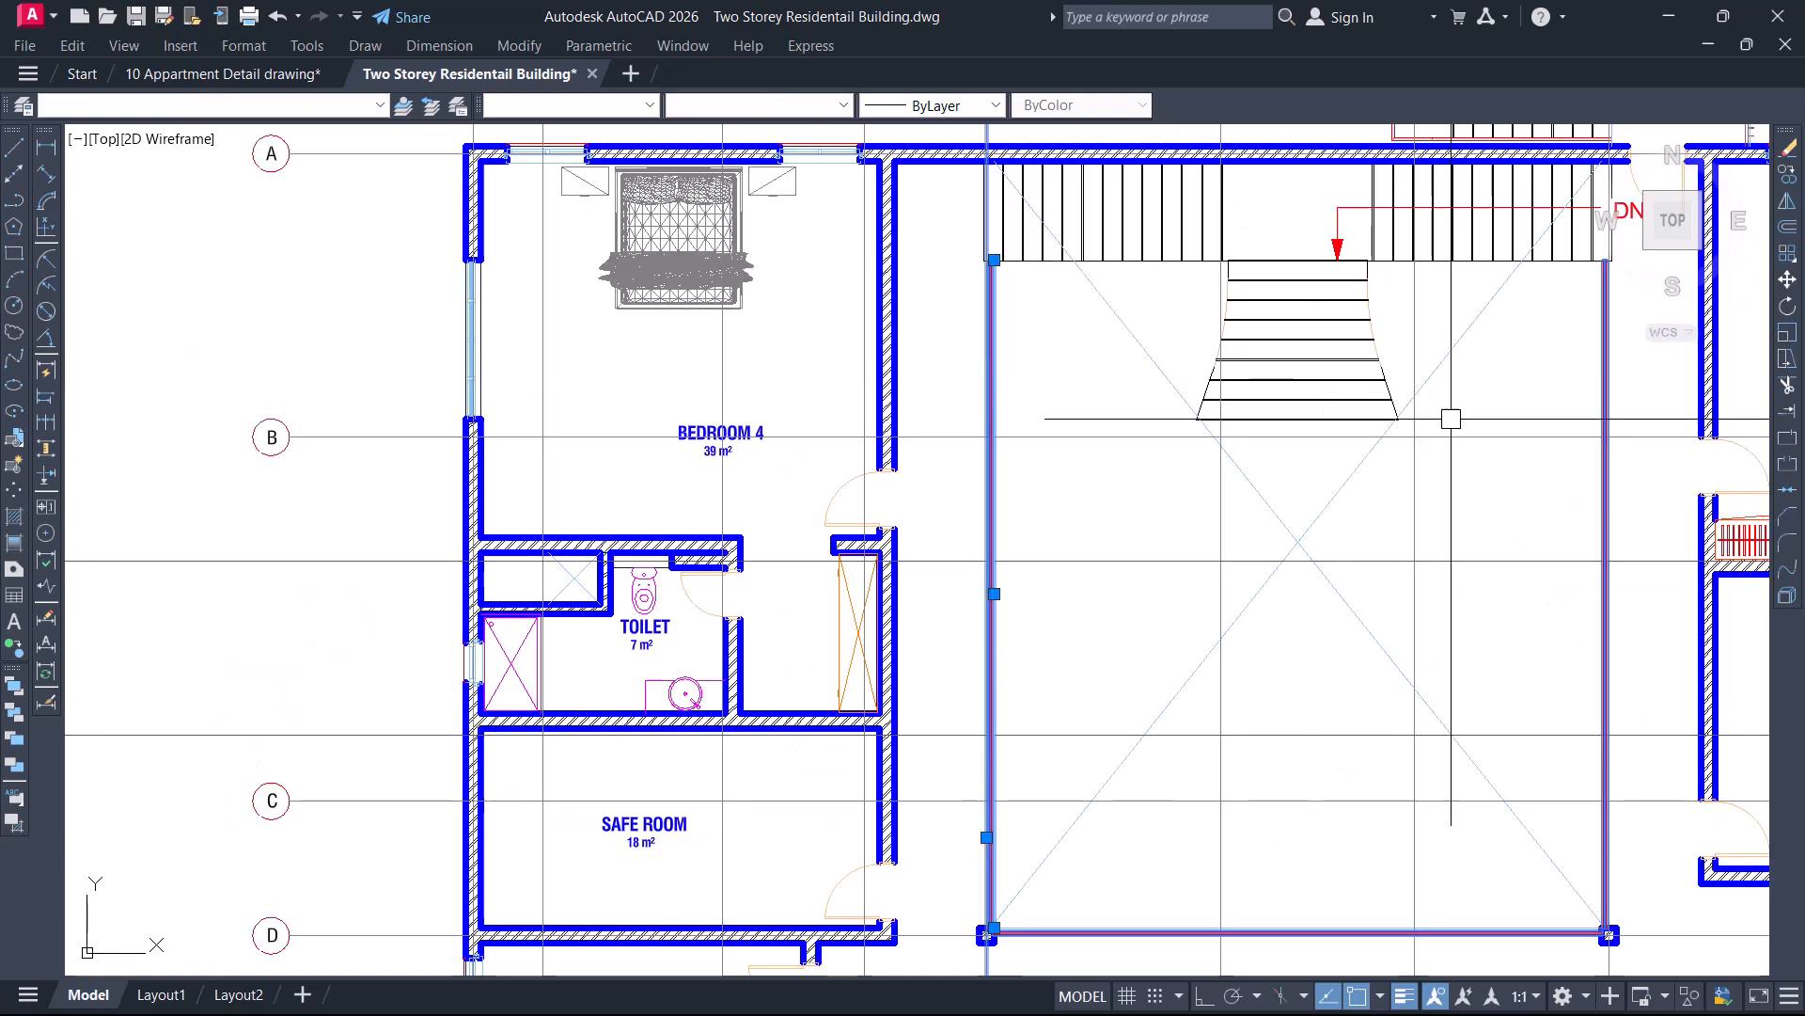
{"action": "middle_click_drag", "start_coordinate": [1556, 468], "coordinate": [1373, 412]}
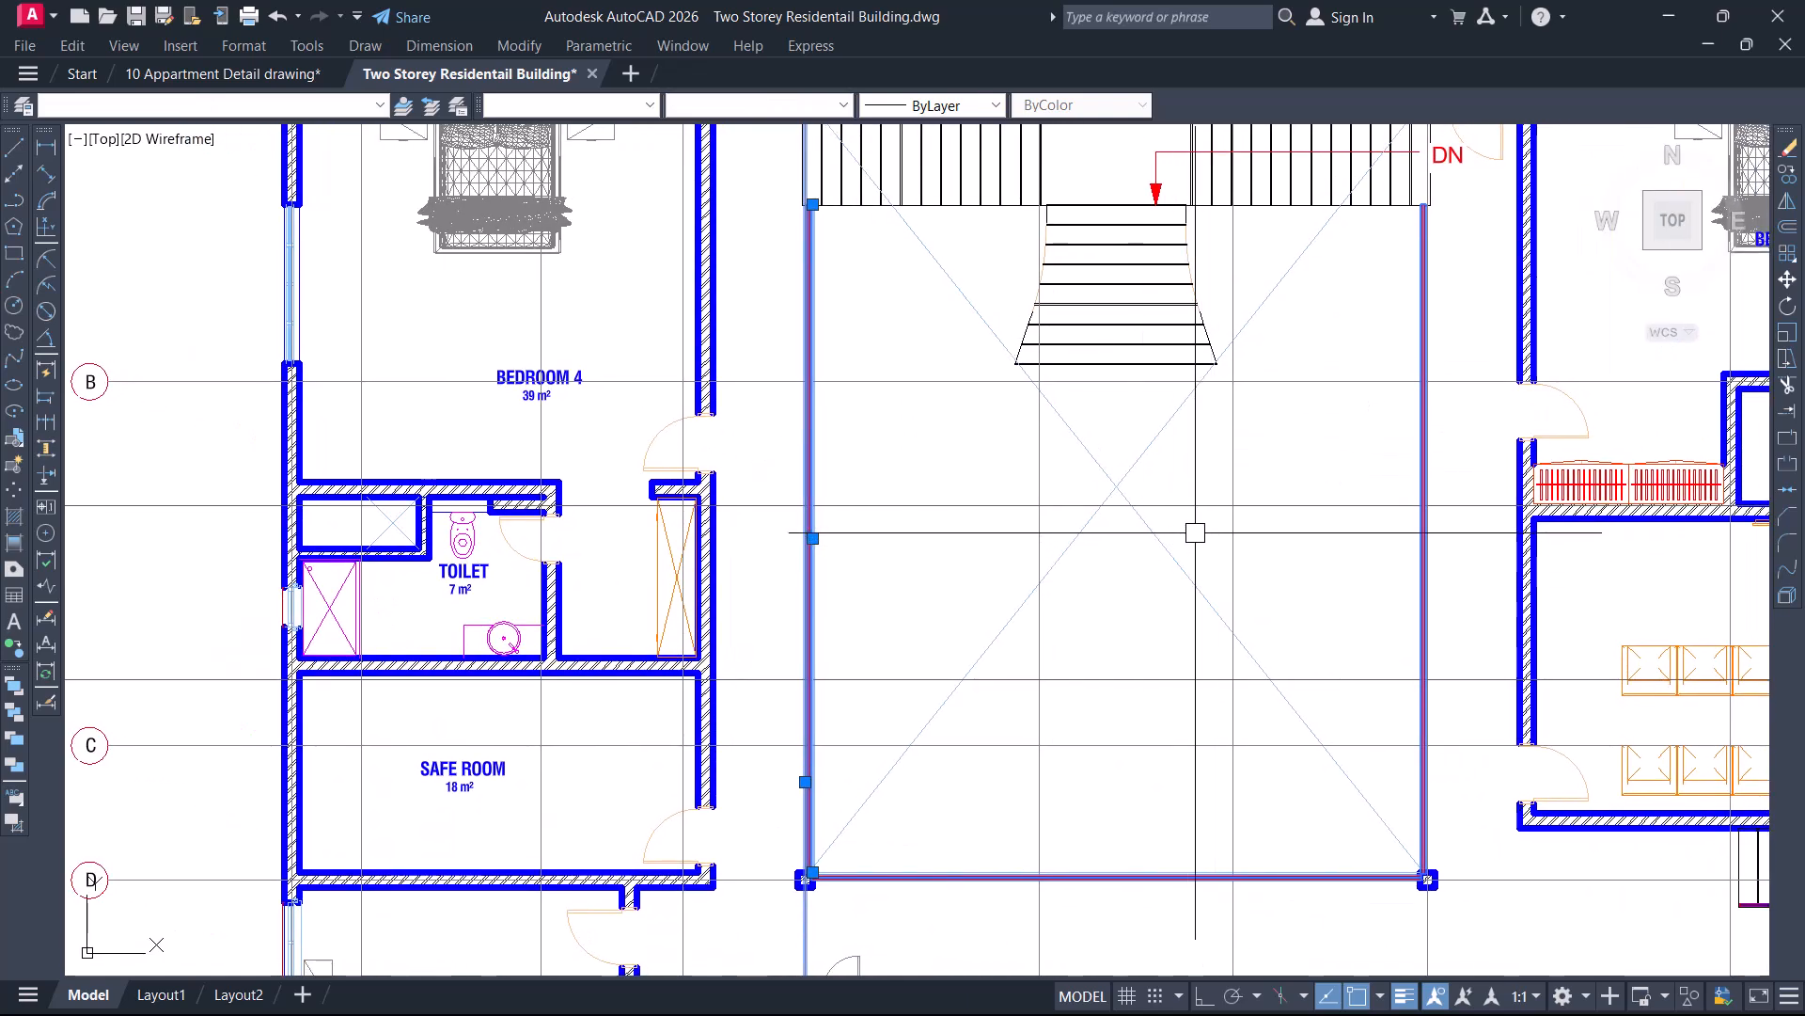
{"action": "type", "text": "co"}
{"action": "key", "text": "Return"}
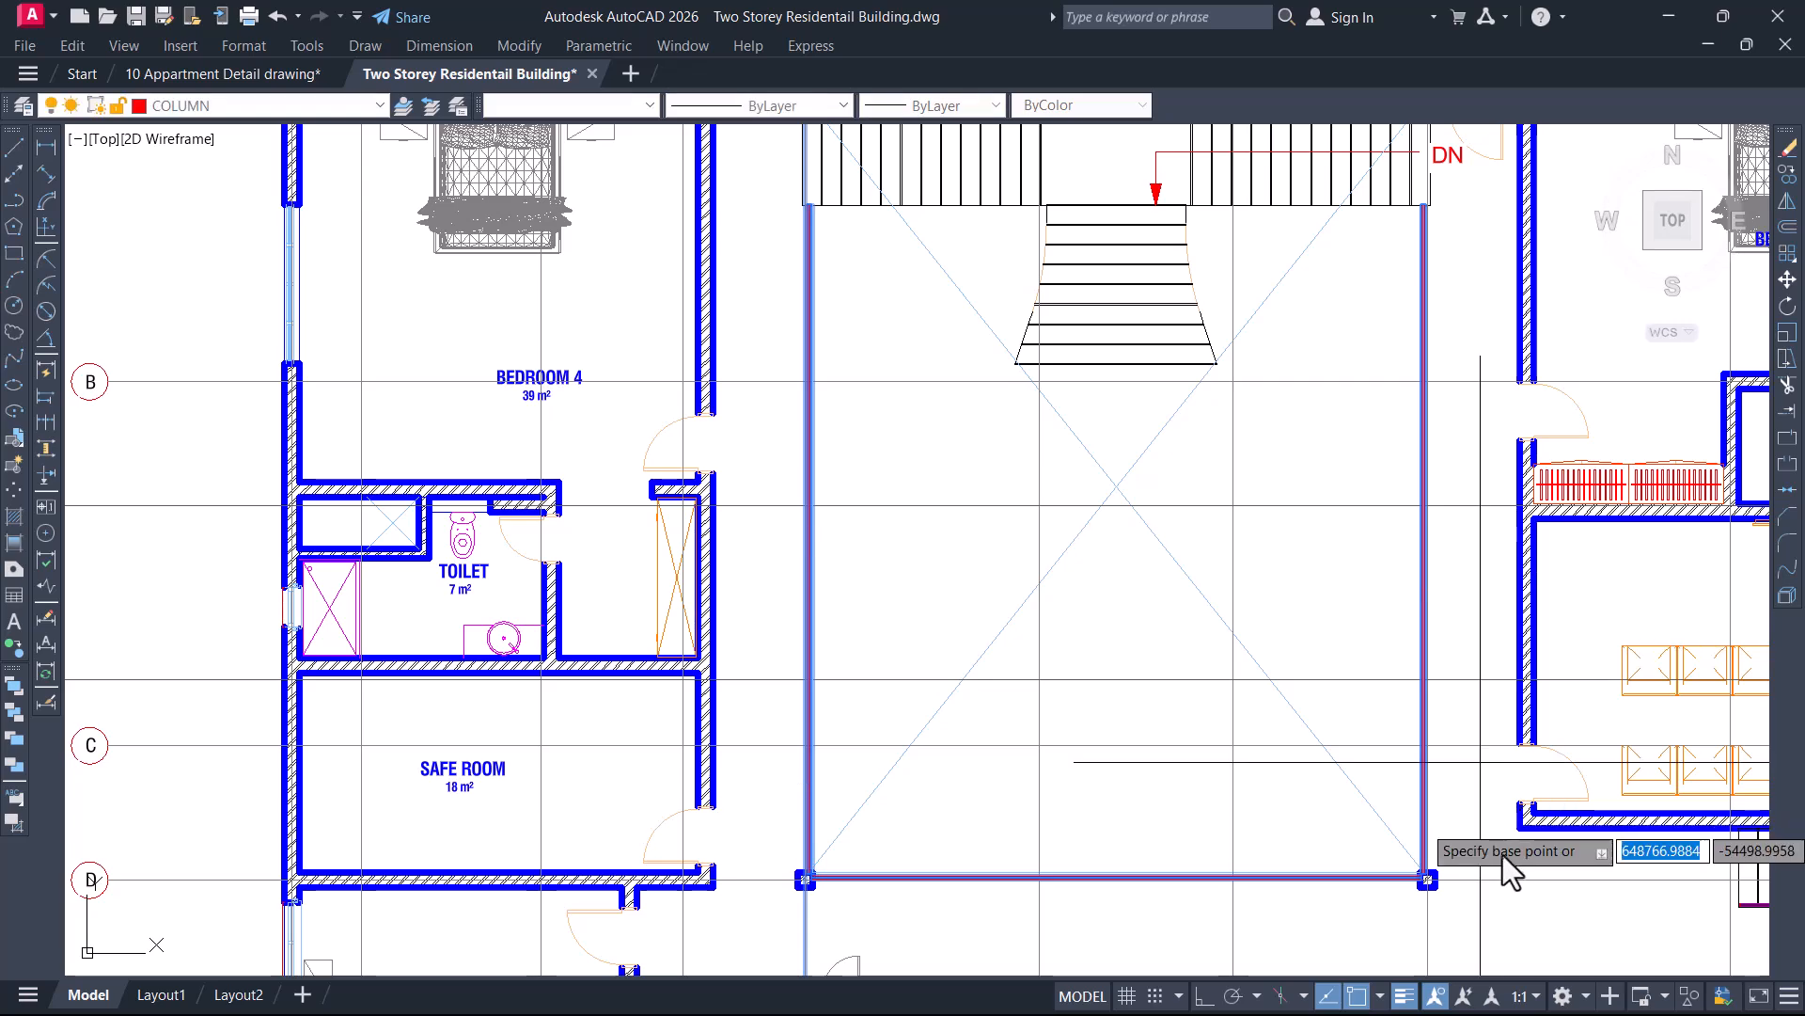
{"action": "scroll", "coordinate": [1412, 743], "scroll_direction": "up", "scroll_amount": 2}
{"action": "middle_click_drag", "start_coordinate": [1435, 843], "coordinate": [1232, 540]}
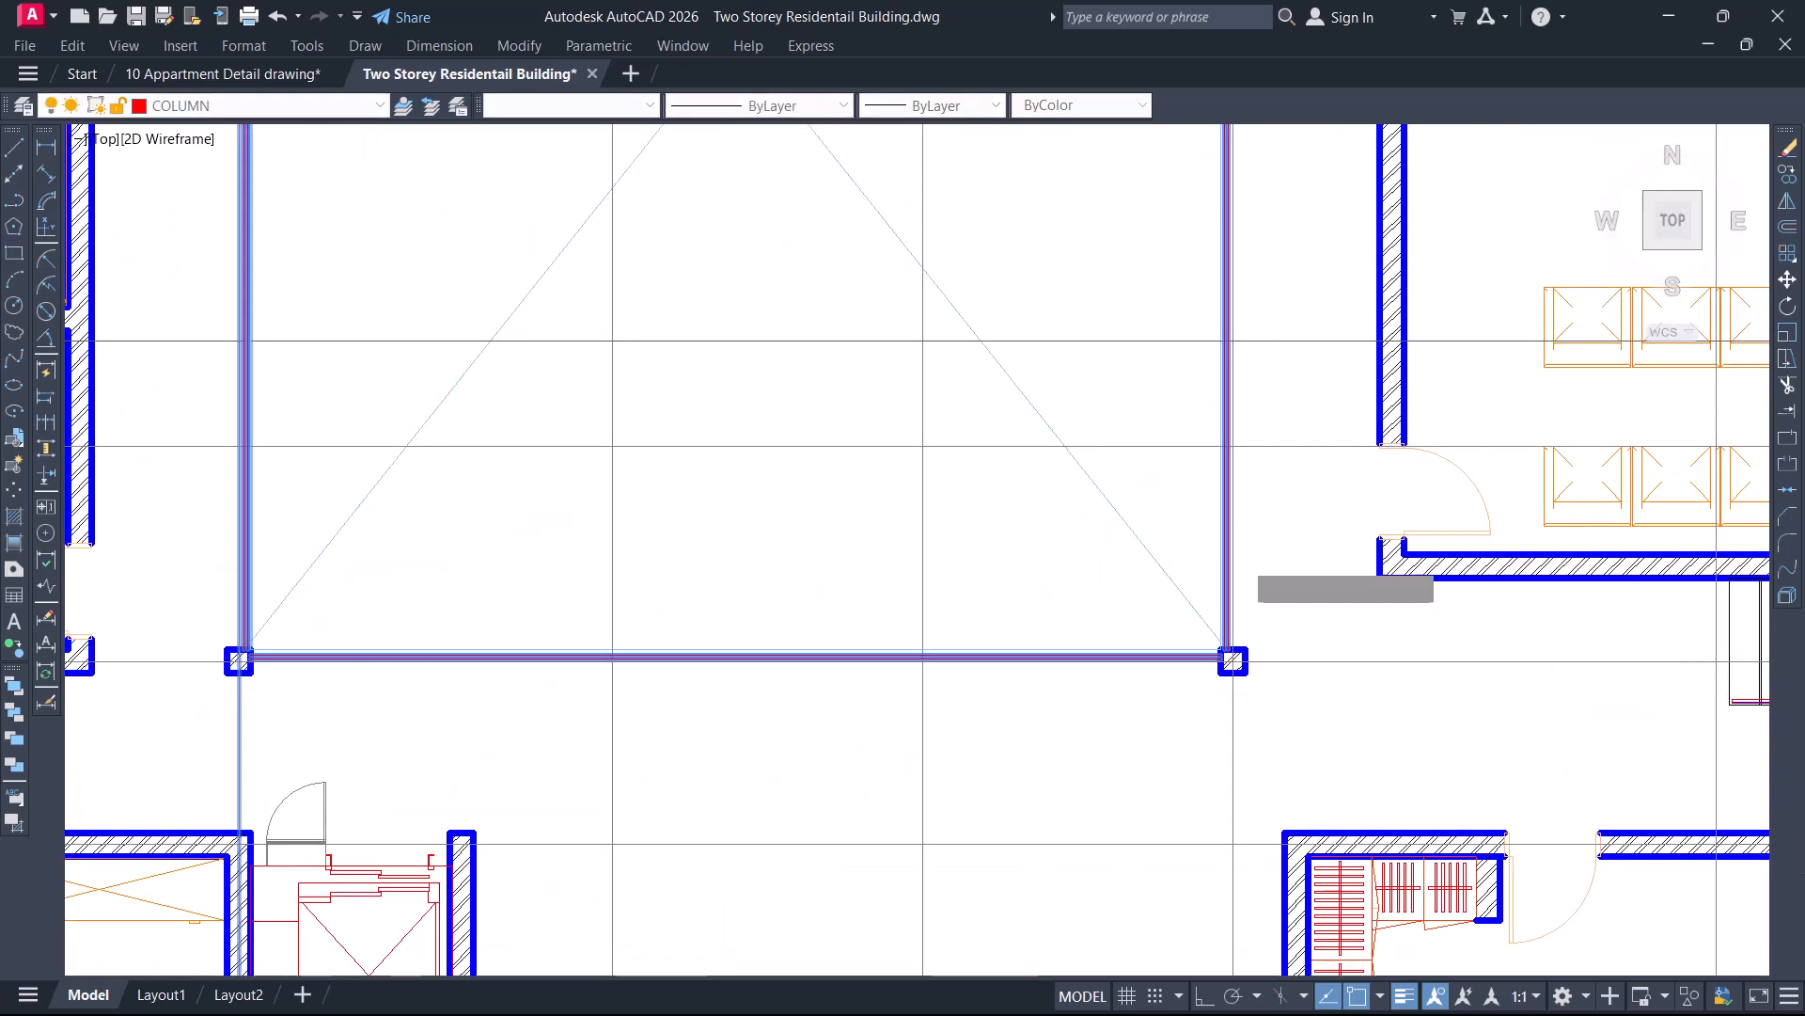
{"action": "scroll", "coordinate": [1223, 658], "scroll_direction": "up", "scroll_amount": 8}
{"action": "scroll", "coordinate": [1206, 611], "scroll_direction": "up", "scroll_amount": 4}
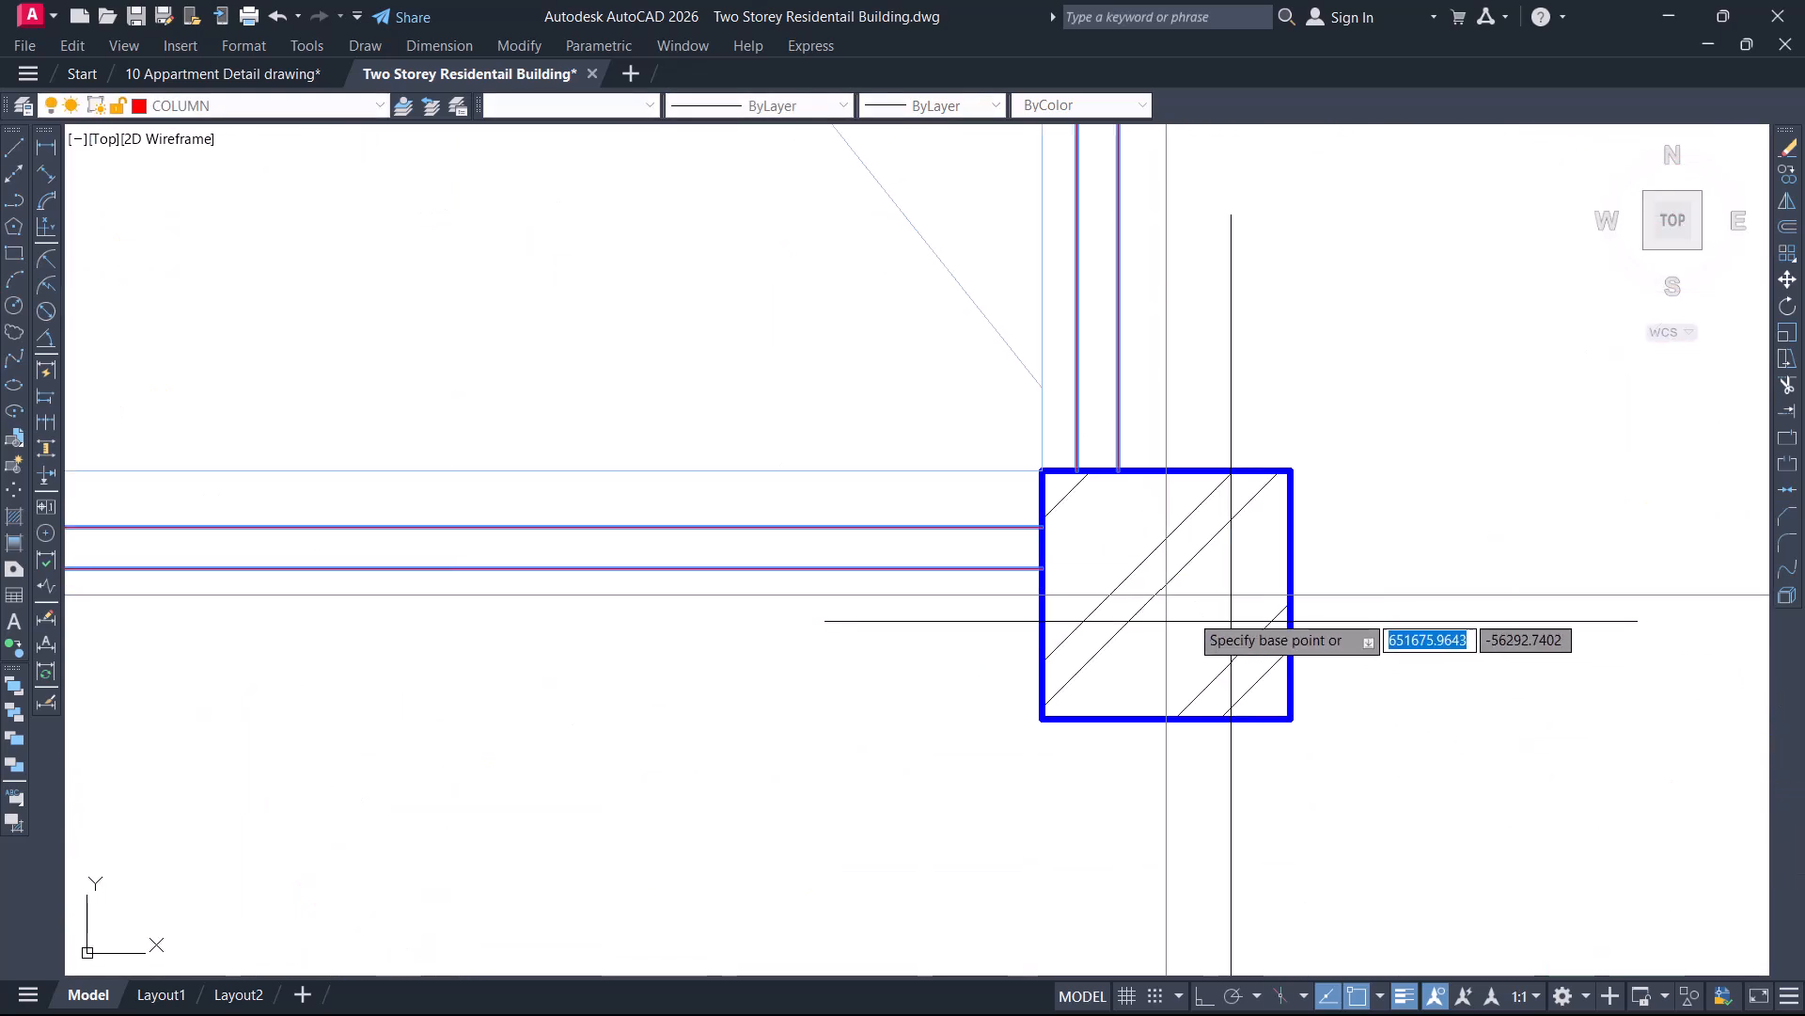
{"action": "scroll", "coordinate": [1176, 592], "scroll_direction": "up", "scroll_amount": 2}
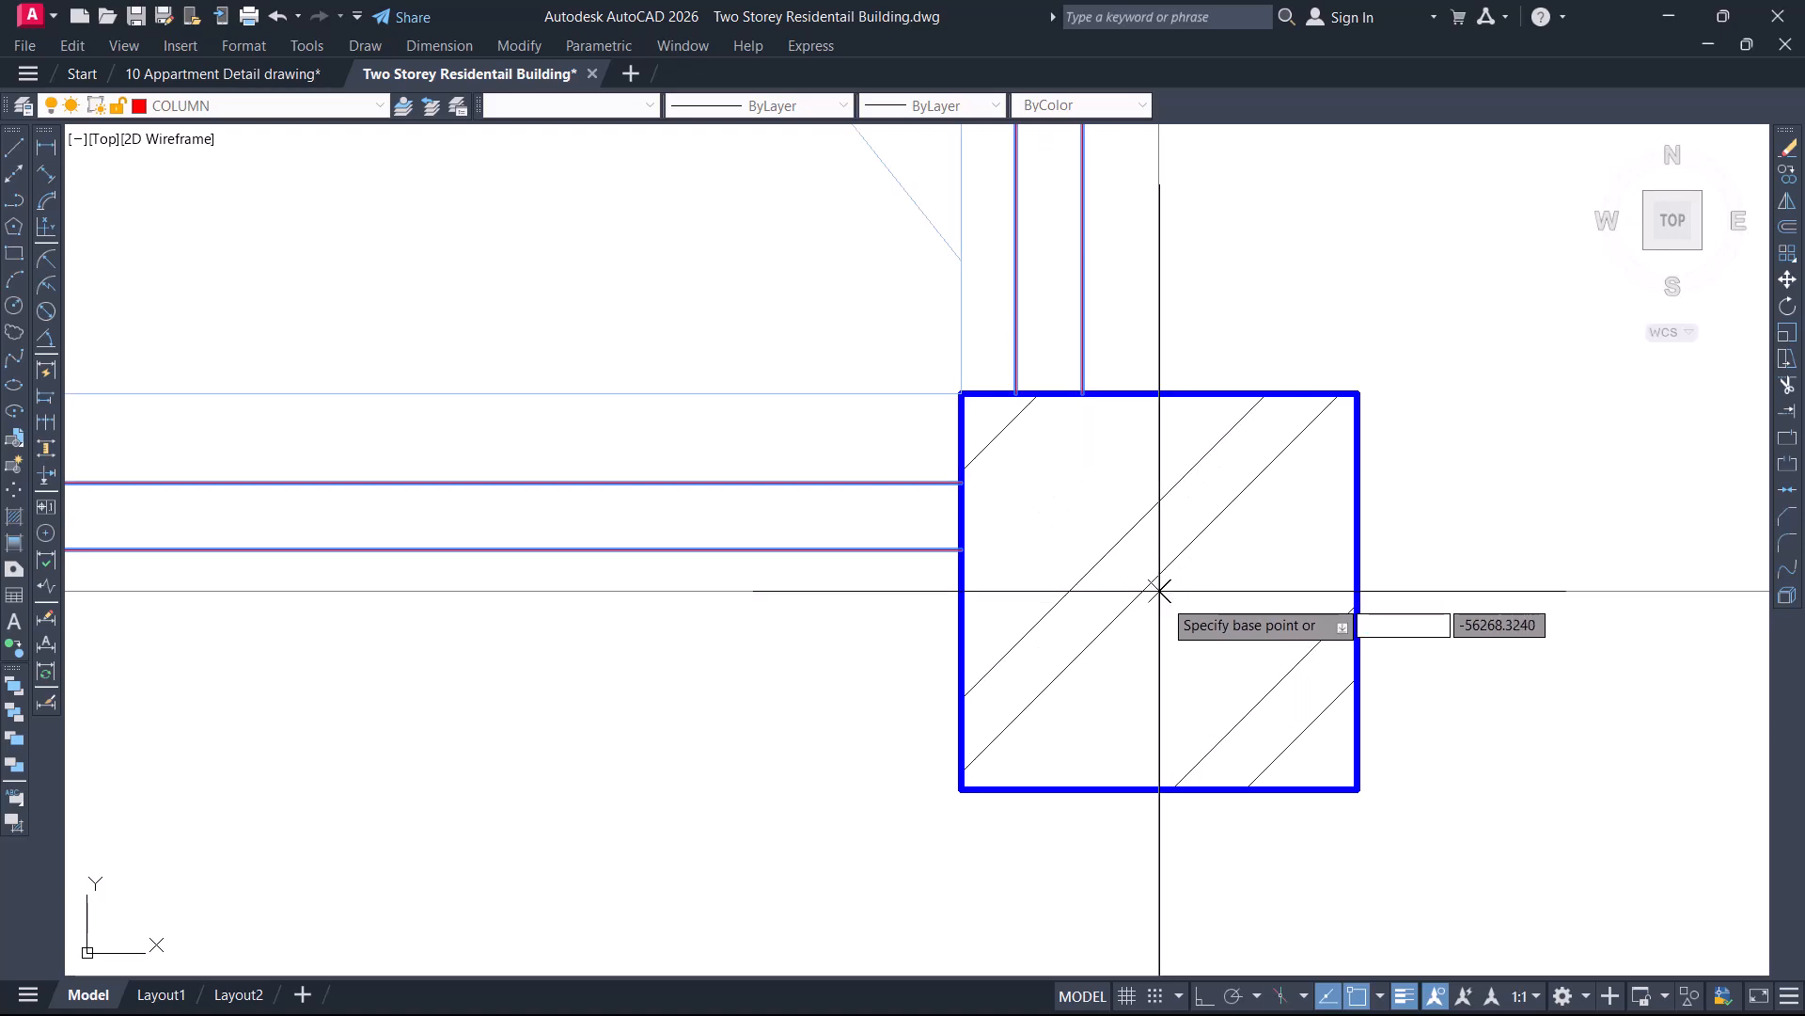
{"action": "left_click", "coordinate": [1166, 592]}
{"action": "scroll", "coordinate": [1417, 563], "scroll_direction": "down", "scroll_amount": 4}
{"action": "scroll", "coordinate": [1436, 544], "scroll_direction": "down", "scroll_amount": 10}
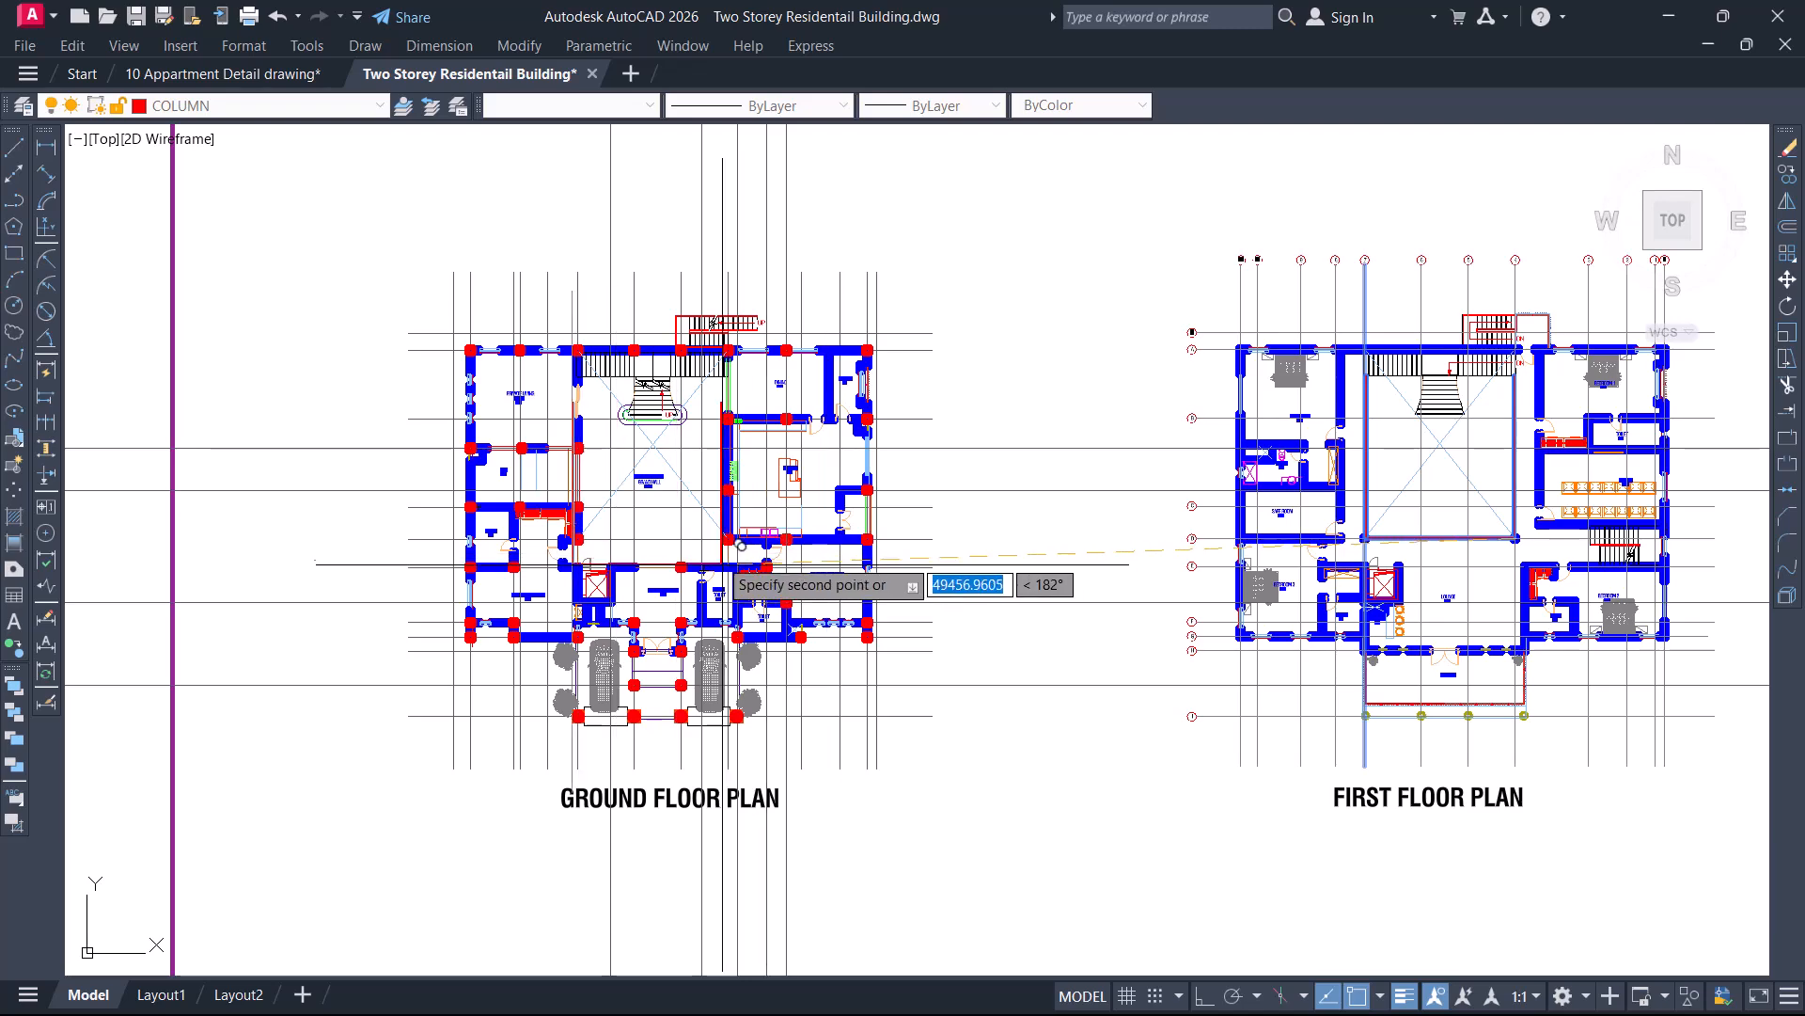
{"action": "scroll", "coordinate": [845, 534], "scroll_direction": "up", "scroll_amount": 6}
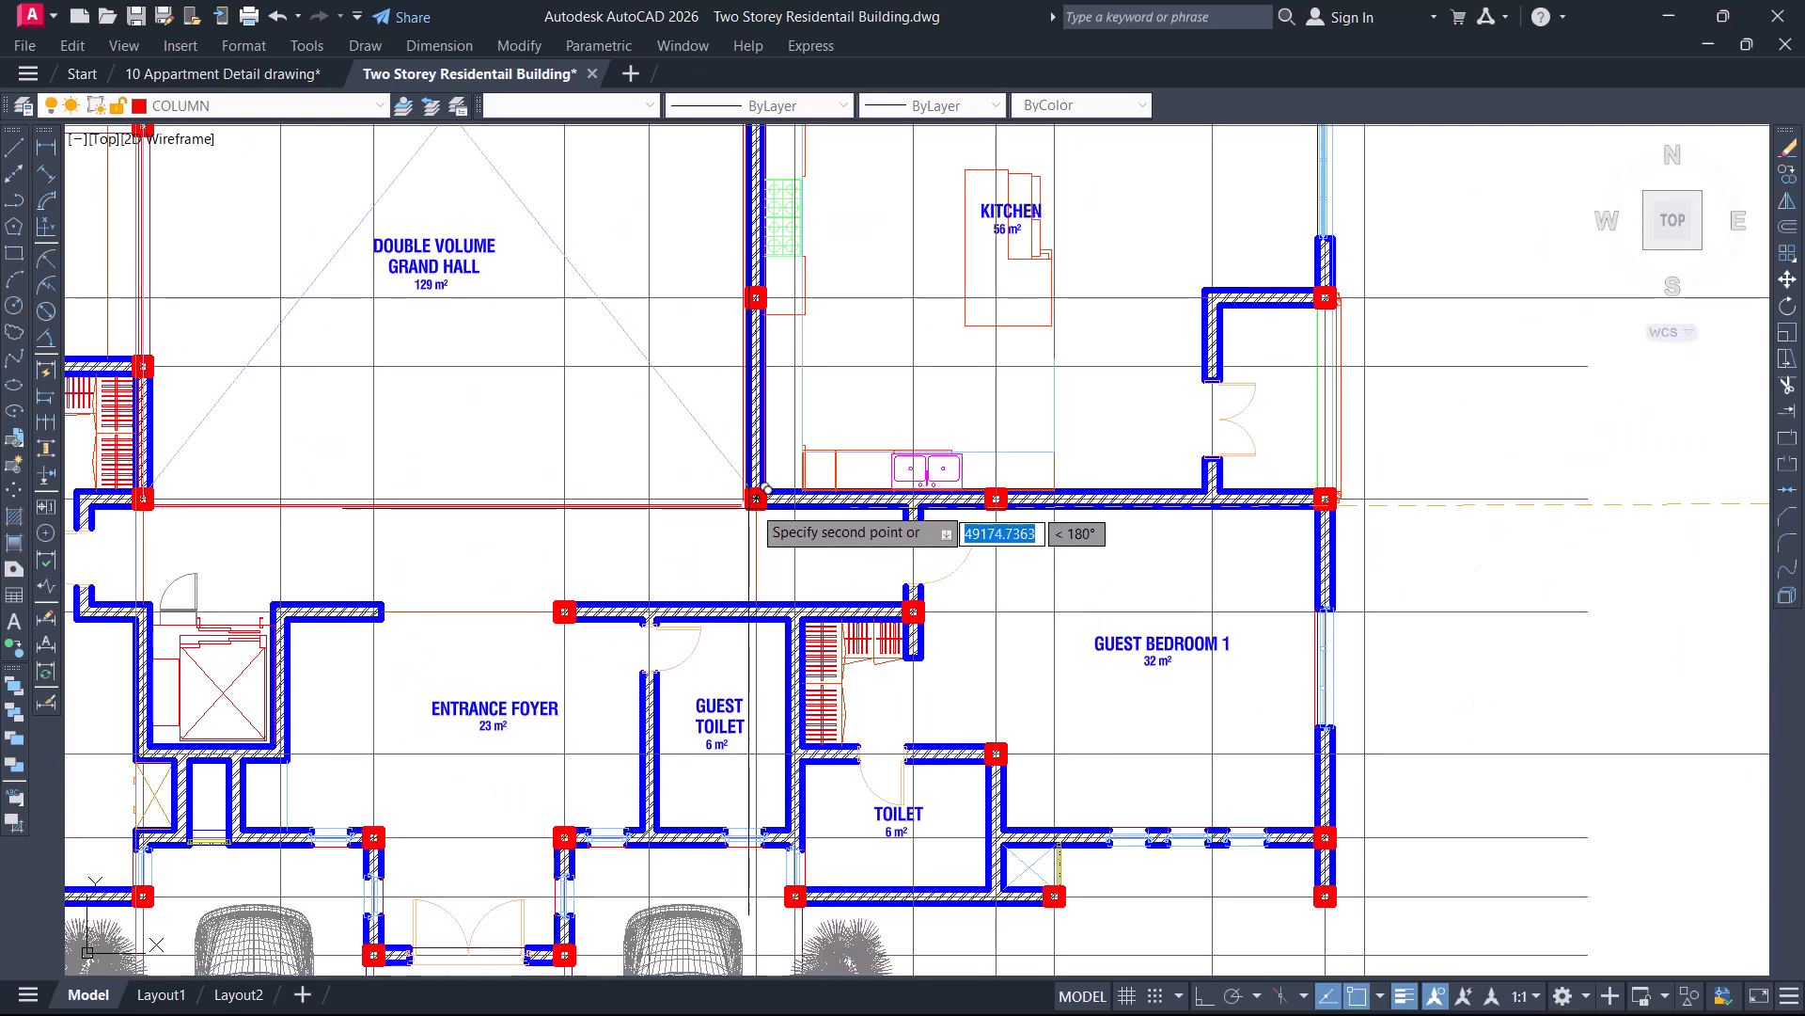
{"action": "mouse_move", "coordinate": [750, 516]}
{"action": "middle_mouse_down"}
{"action": "mouse_move", "coordinate": [933, 587]}
{"action": "mouse_move", "coordinate": [1082, 707]}
{"action": "middle_mouse_up"}
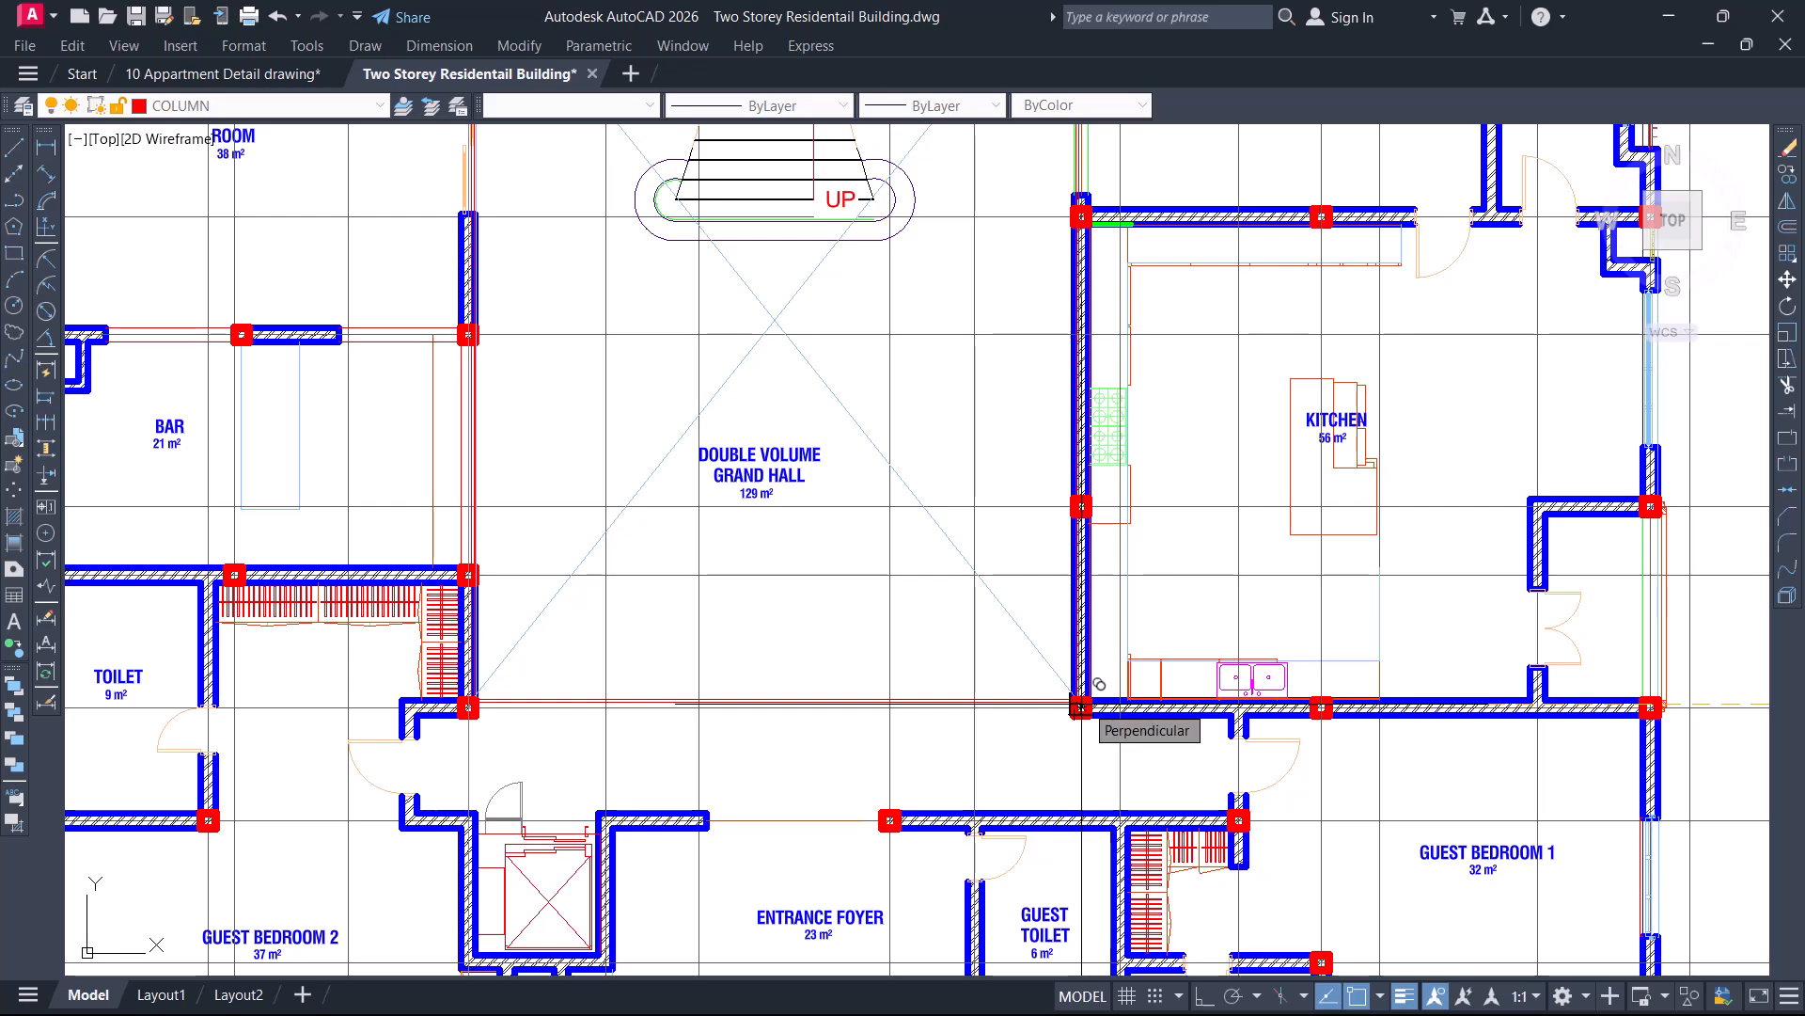
Compare the columns bordering the ground floor grand hall with the void and surrounding walls on the first floor plan
{"action": "scroll", "coordinate": [1082, 707], "scroll_direction": "down", "scroll_amount": 2}
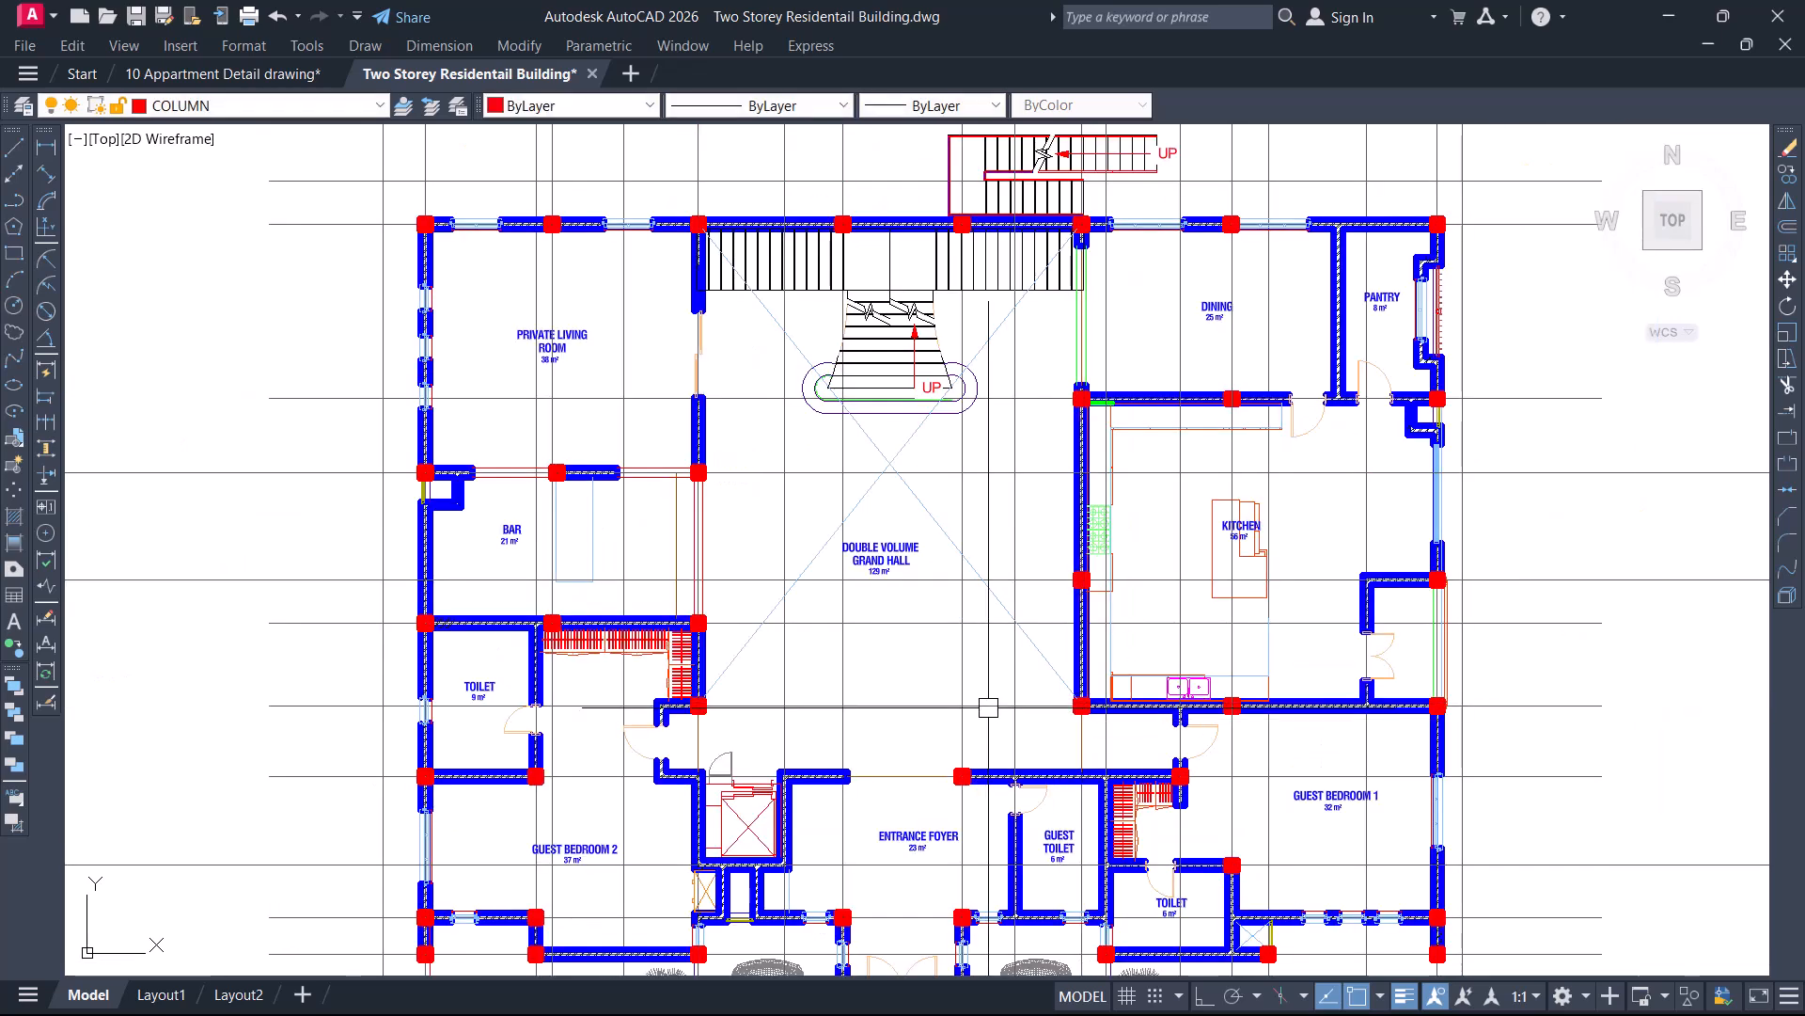
{"action": "scroll", "coordinate": [939, 685], "scroll_direction": "down", "scroll_amount": 4}
{"action": "scroll", "coordinate": [832, 504], "scroll_direction": "up", "scroll_amount": 2}
{"action": "scroll", "coordinate": [831, 504], "scroll_direction": "up", "scroll_amount": 2}
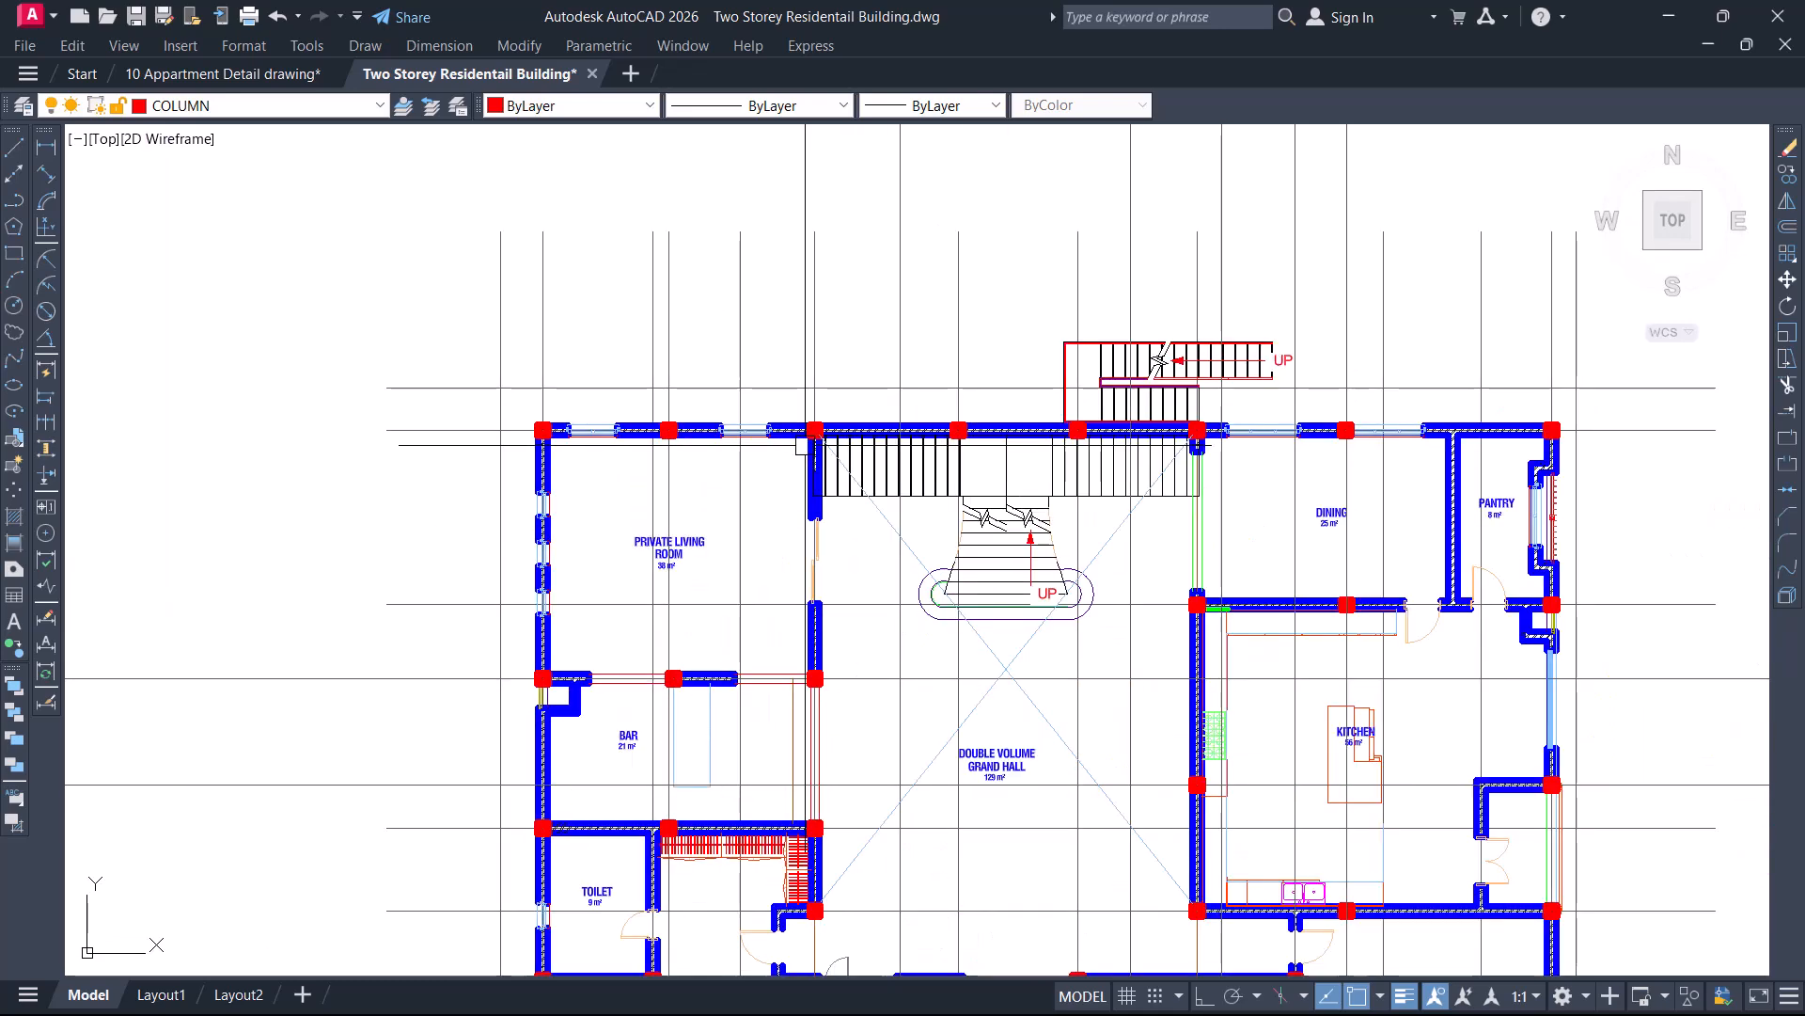
{"action": "left_click", "coordinate": [791, 419]}
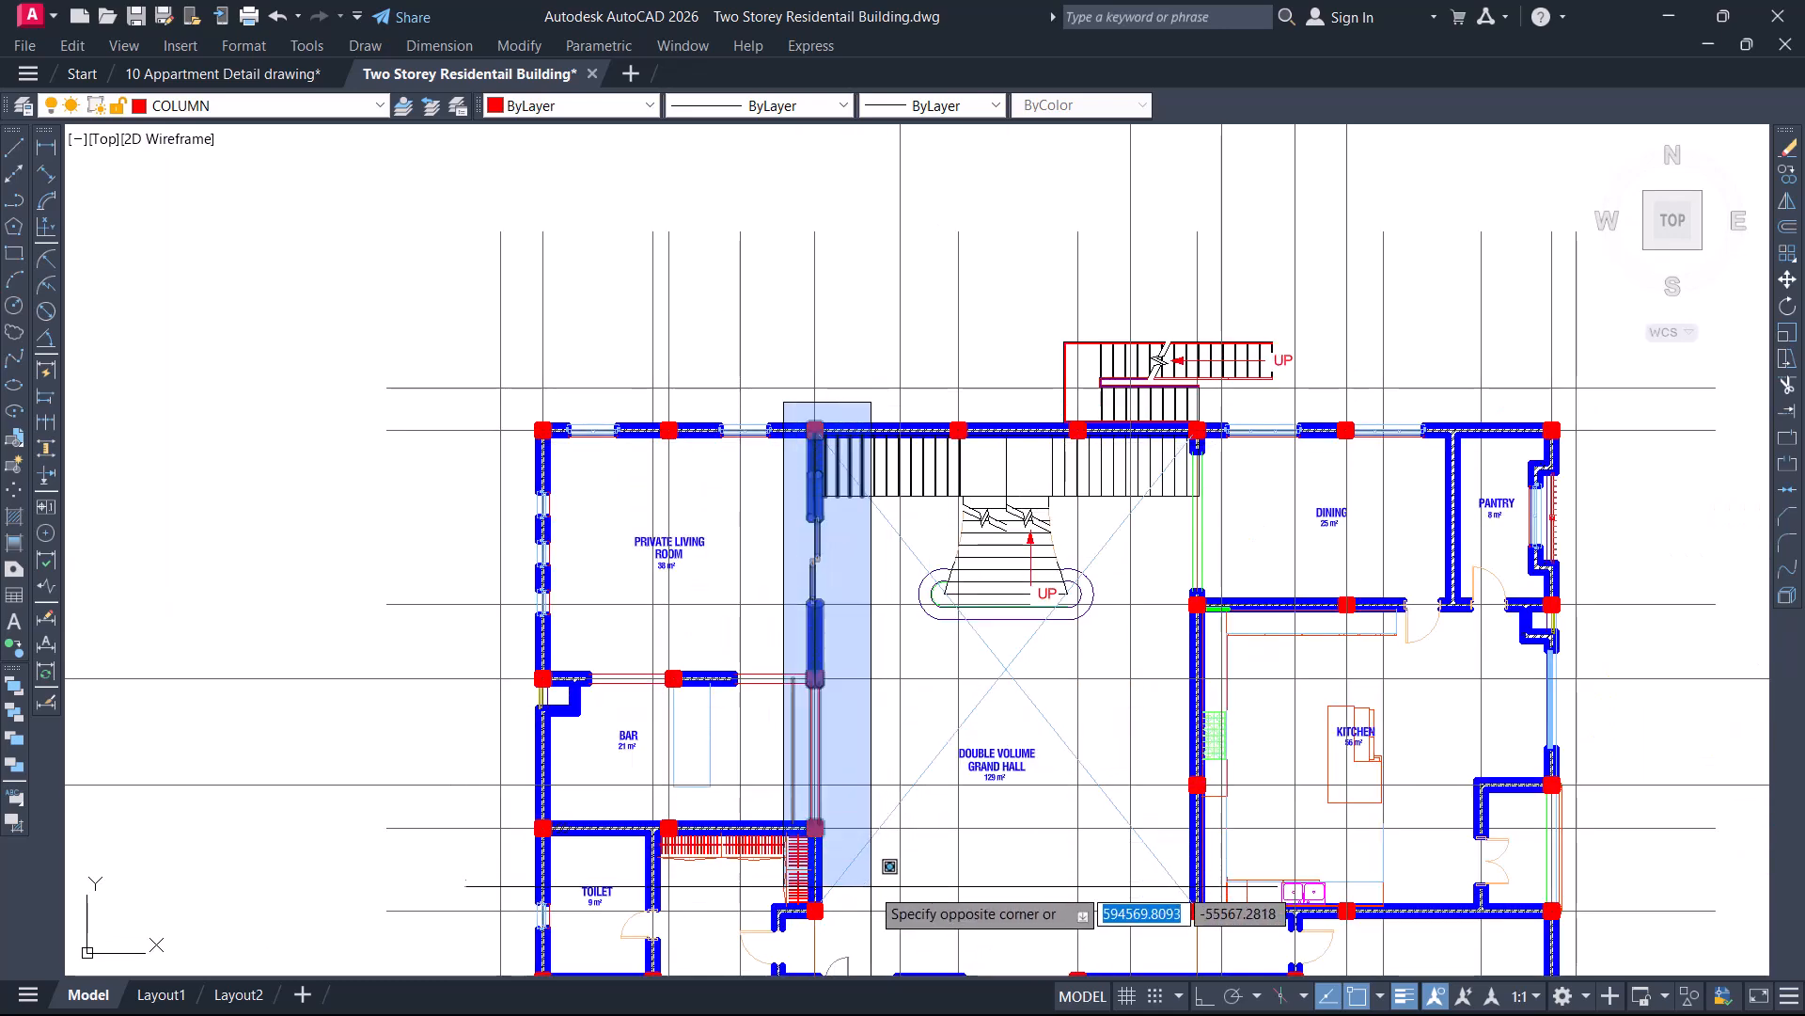
{"action": "key", "text": "Escape"}
{"action": "scroll", "coordinate": [1187, 573], "scroll_direction": "down", "scroll_amount": 4}
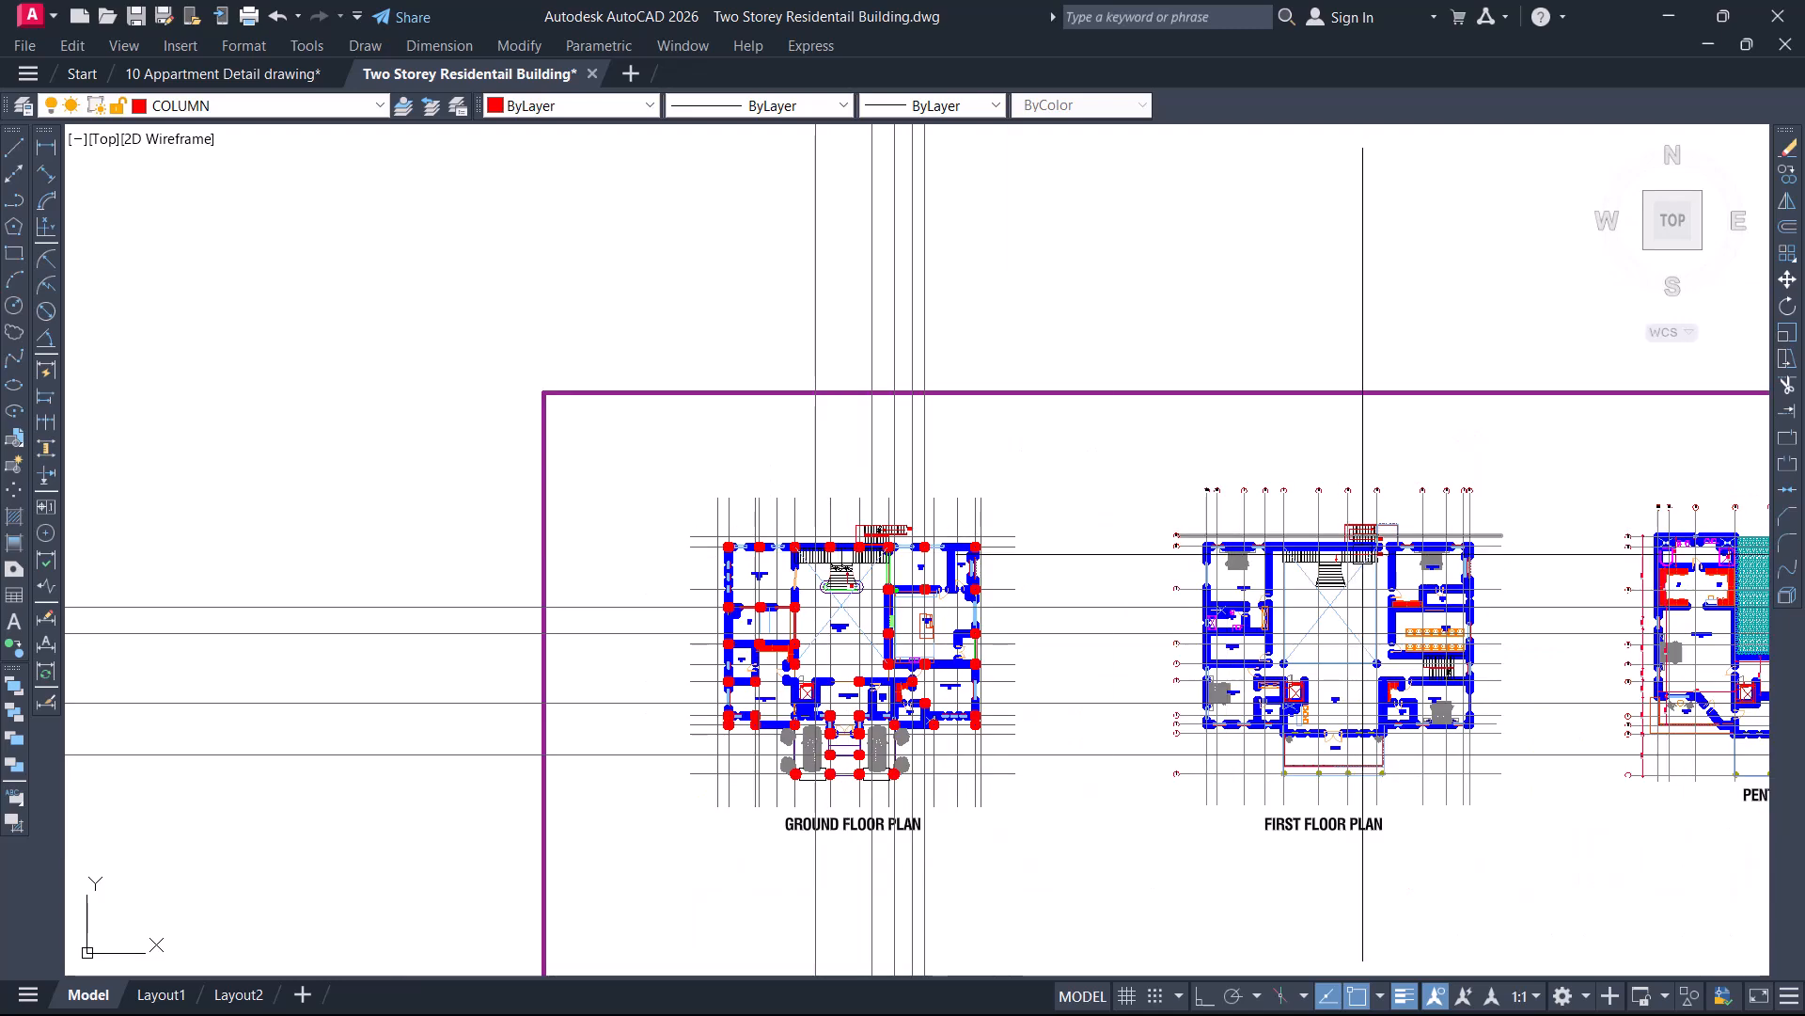
{"action": "scroll", "coordinate": [1379, 596], "scroll_direction": "up", "scroll_amount": 4}
{"action": "scroll", "coordinate": [1383, 579], "scroll_direction": "up", "scroll_amount": 2}
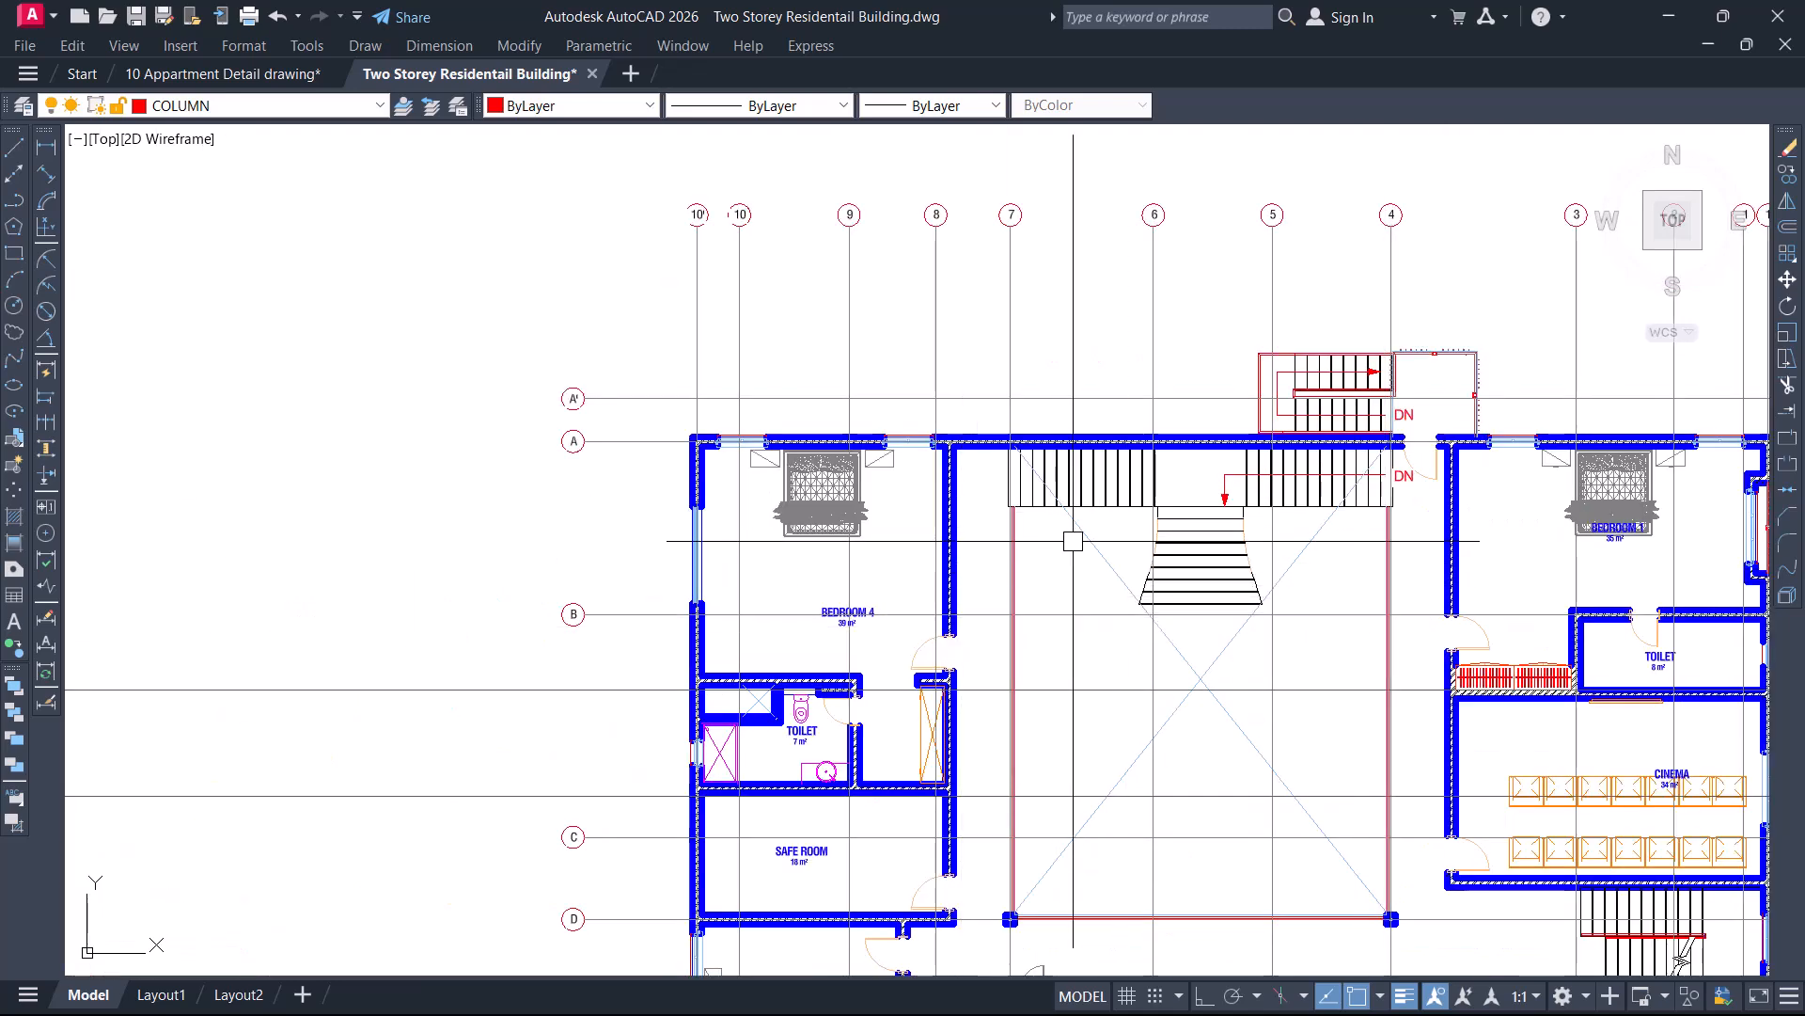
{"action": "scroll", "coordinate": [1213, 465], "scroll_direction": "down", "scroll_amount": 2}
{"action": "middle_click_drag", "start_coordinate": [329, 652], "coordinate": [837, 472]}
{"action": "middle_click_drag", "start_coordinate": [585, 484], "coordinate": [904, 458]}
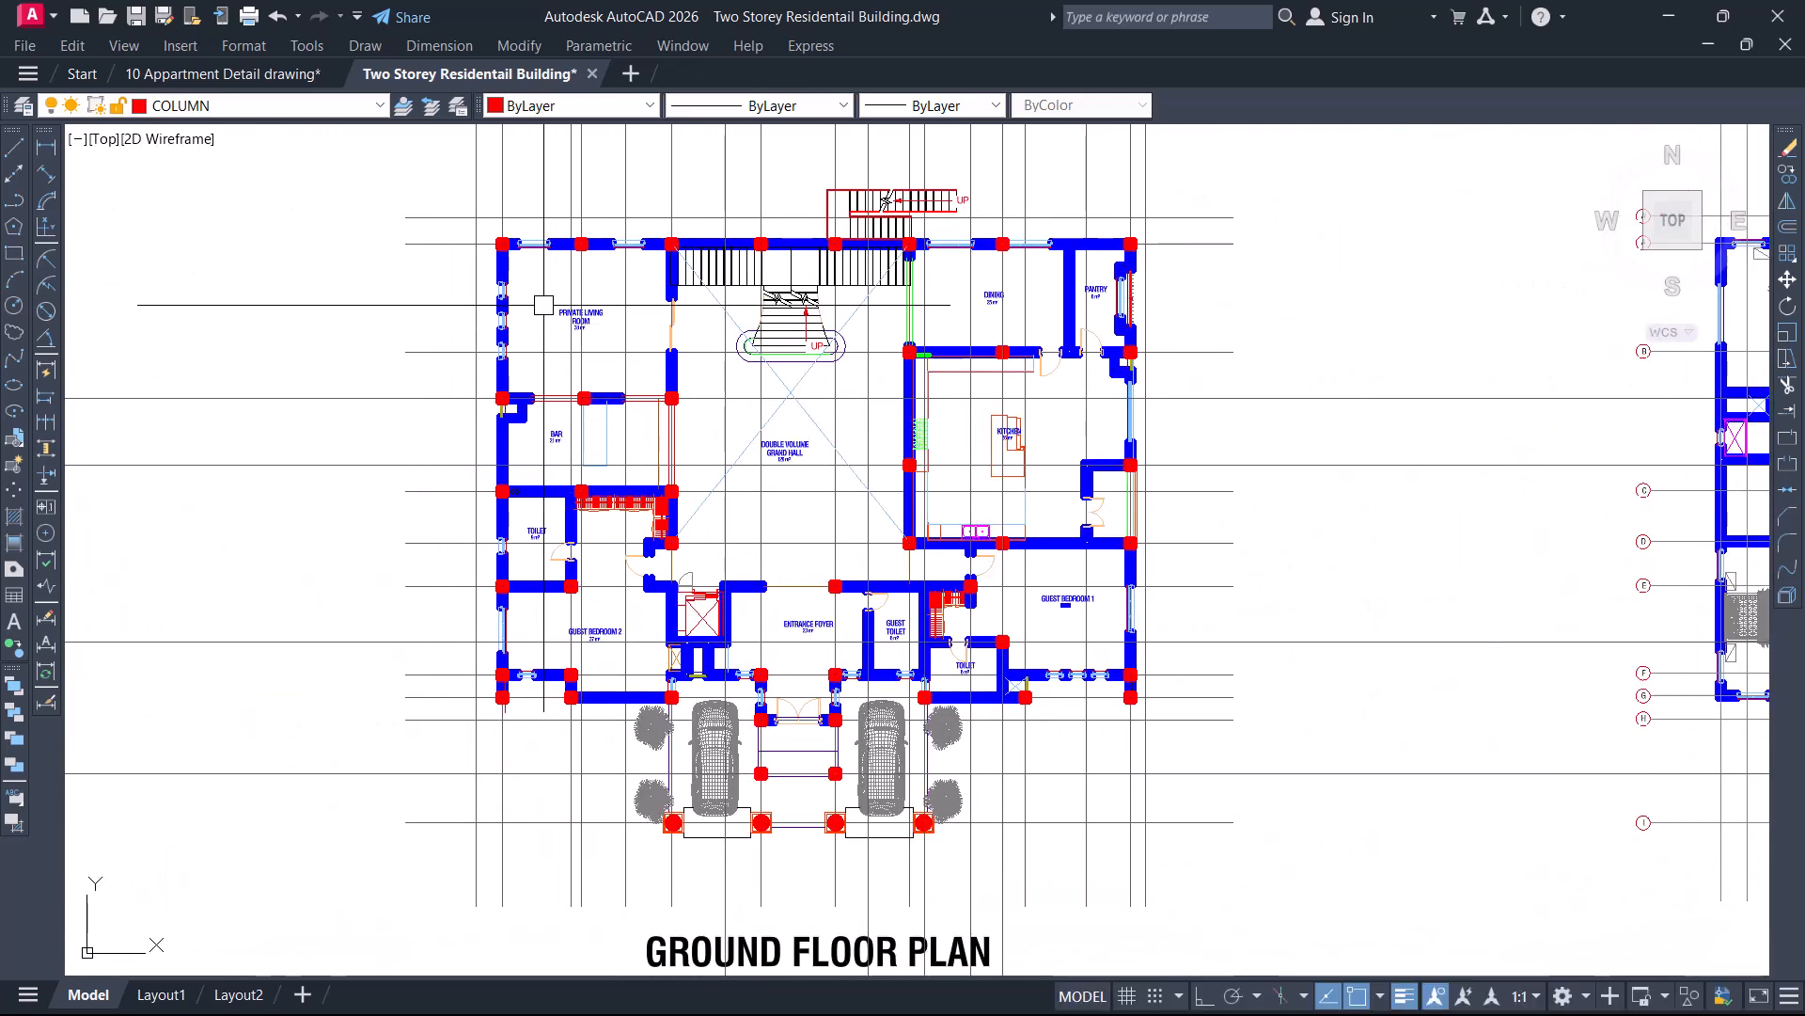
Examine the column layout around the ground floor's private living room and grand hall
{"action": "scroll", "coordinate": [569, 292], "scroll_direction": "up", "scroll_amount": 2}
{"action": "mouse_move", "coordinate": [1091, 354]}
{"action": "middle_mouse_down"}
{"action": "mouse_move", "coordinate": [1028, 399]}
{"action": "mouse_move", "coordinate": [859, 451]}
{"action": "mouse_move", "coordinate": [931, 335]}
{"action": "mouse_move", "coordinate": [974, 310]}
{"action": "middle_mouse_up"}
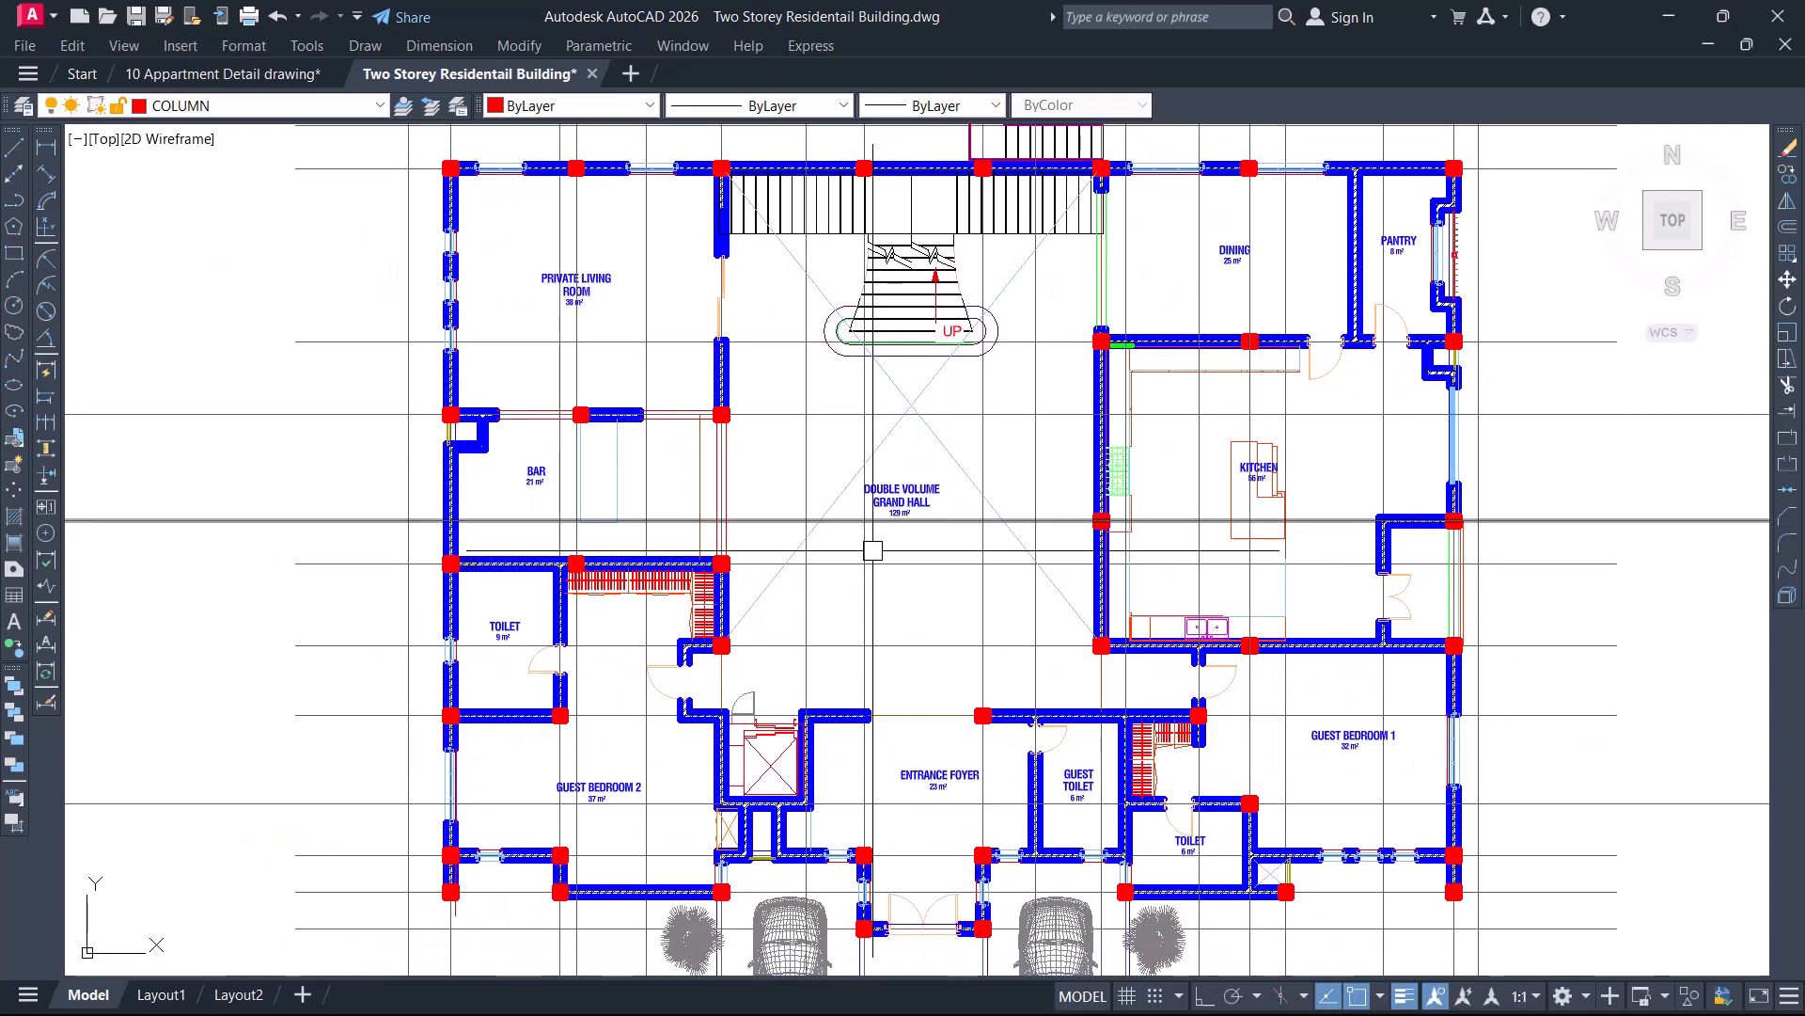
{"action": "middle_click_drag", "start_coordinate": [745, 536], "coordinate": [985, 620]}
{"action": "scroll", "coordinate": [752, 289], "scroll_direction": "up", "scroll_amount": 2}
{"action": "middle_click_drag", "start_coordinate": [752, 289], "coordinate": [758, 374]}
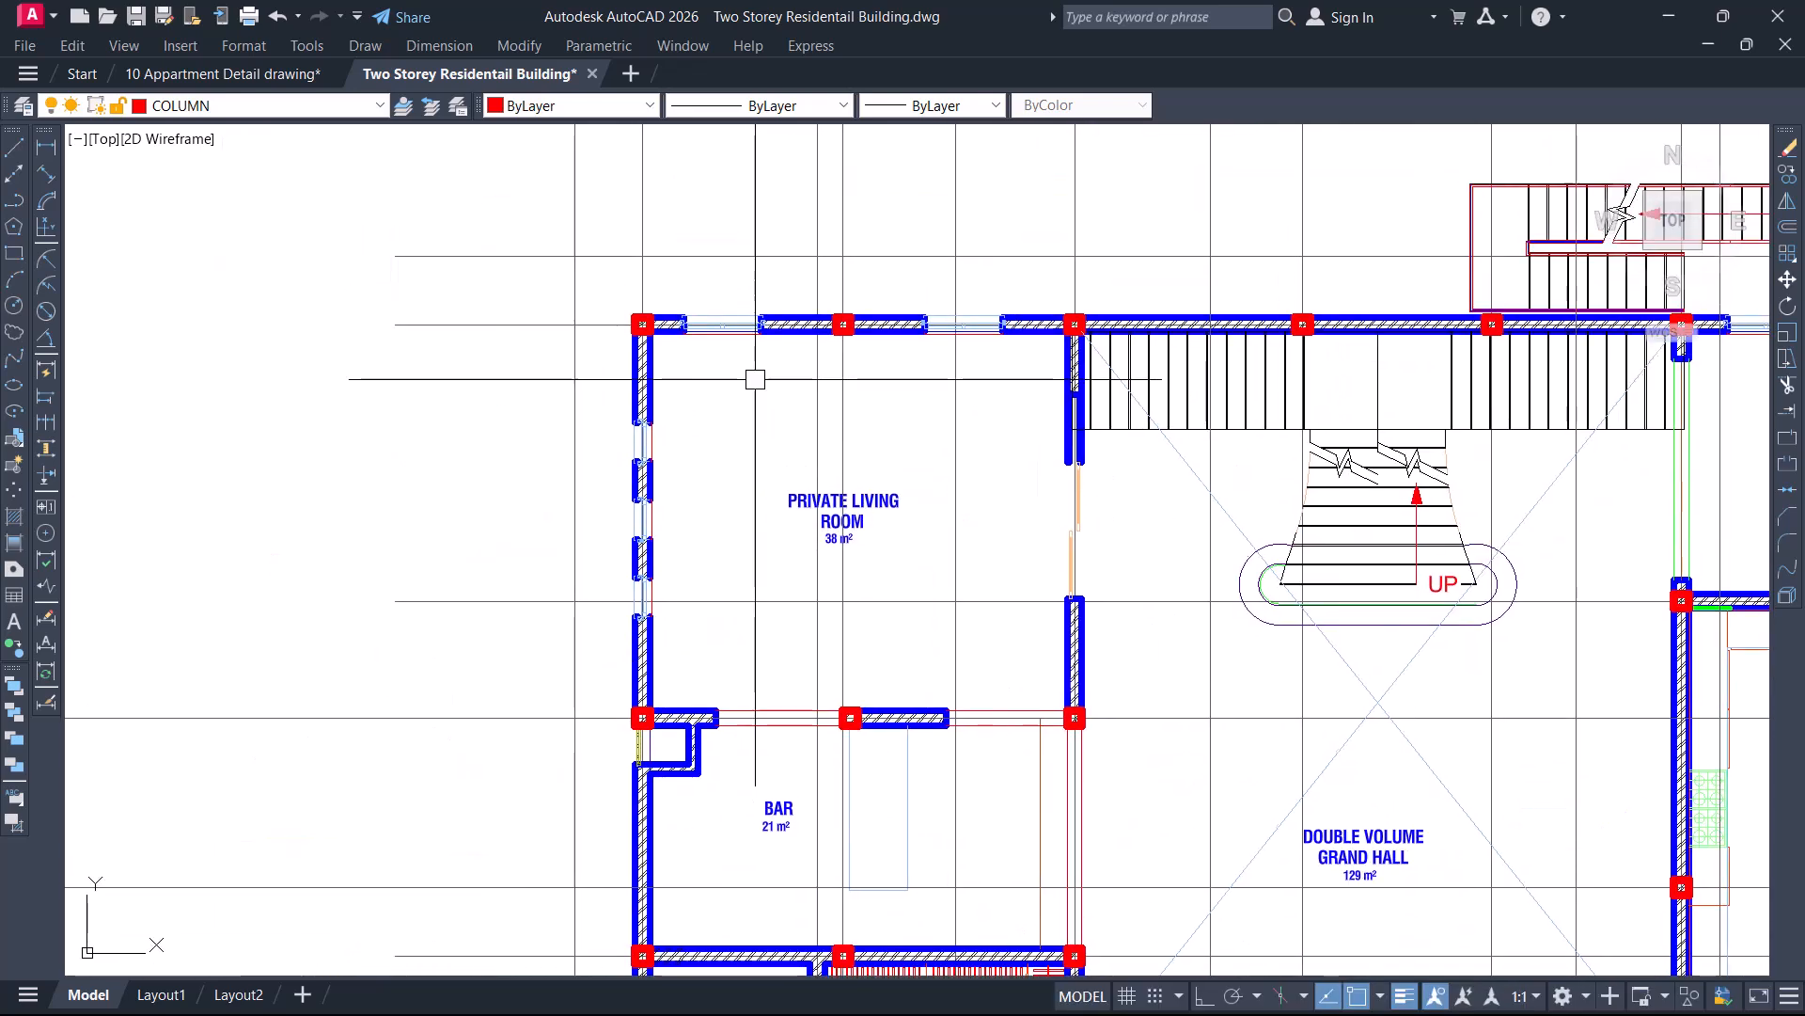
{"action": "left_click", "coordinate": [691, 360]}
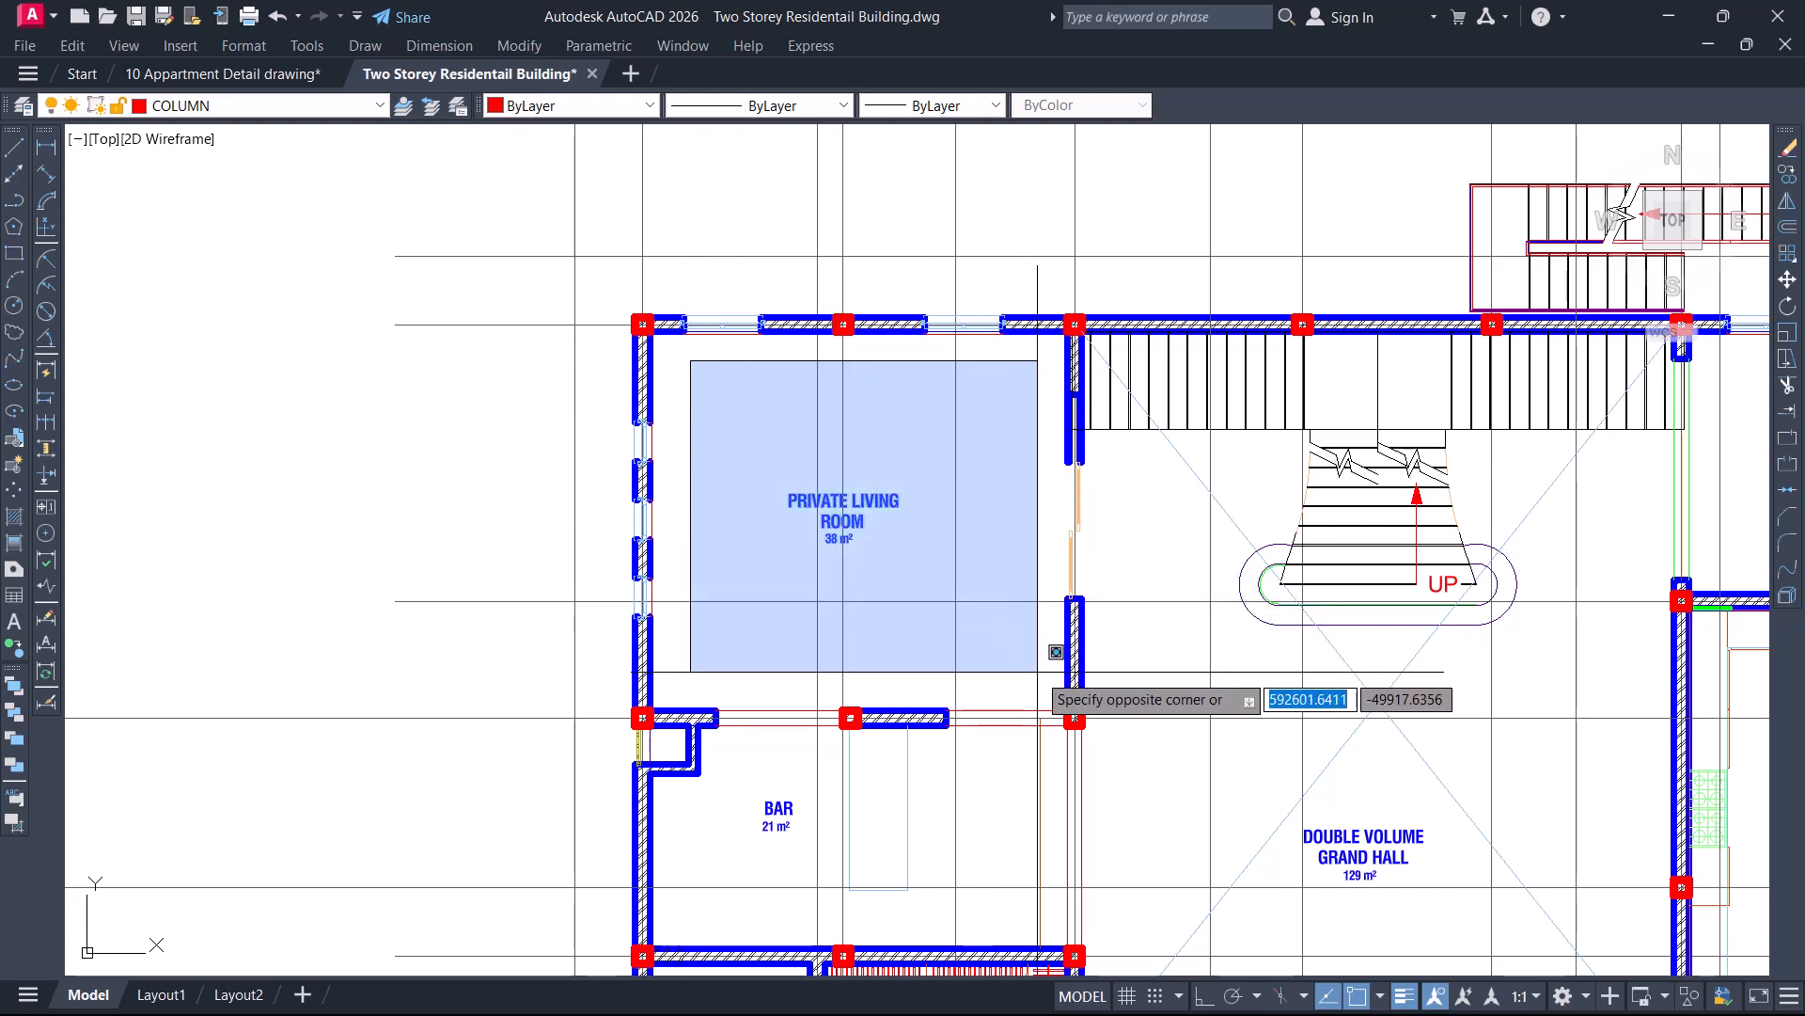
{"action": "key", "text": "Escape"}
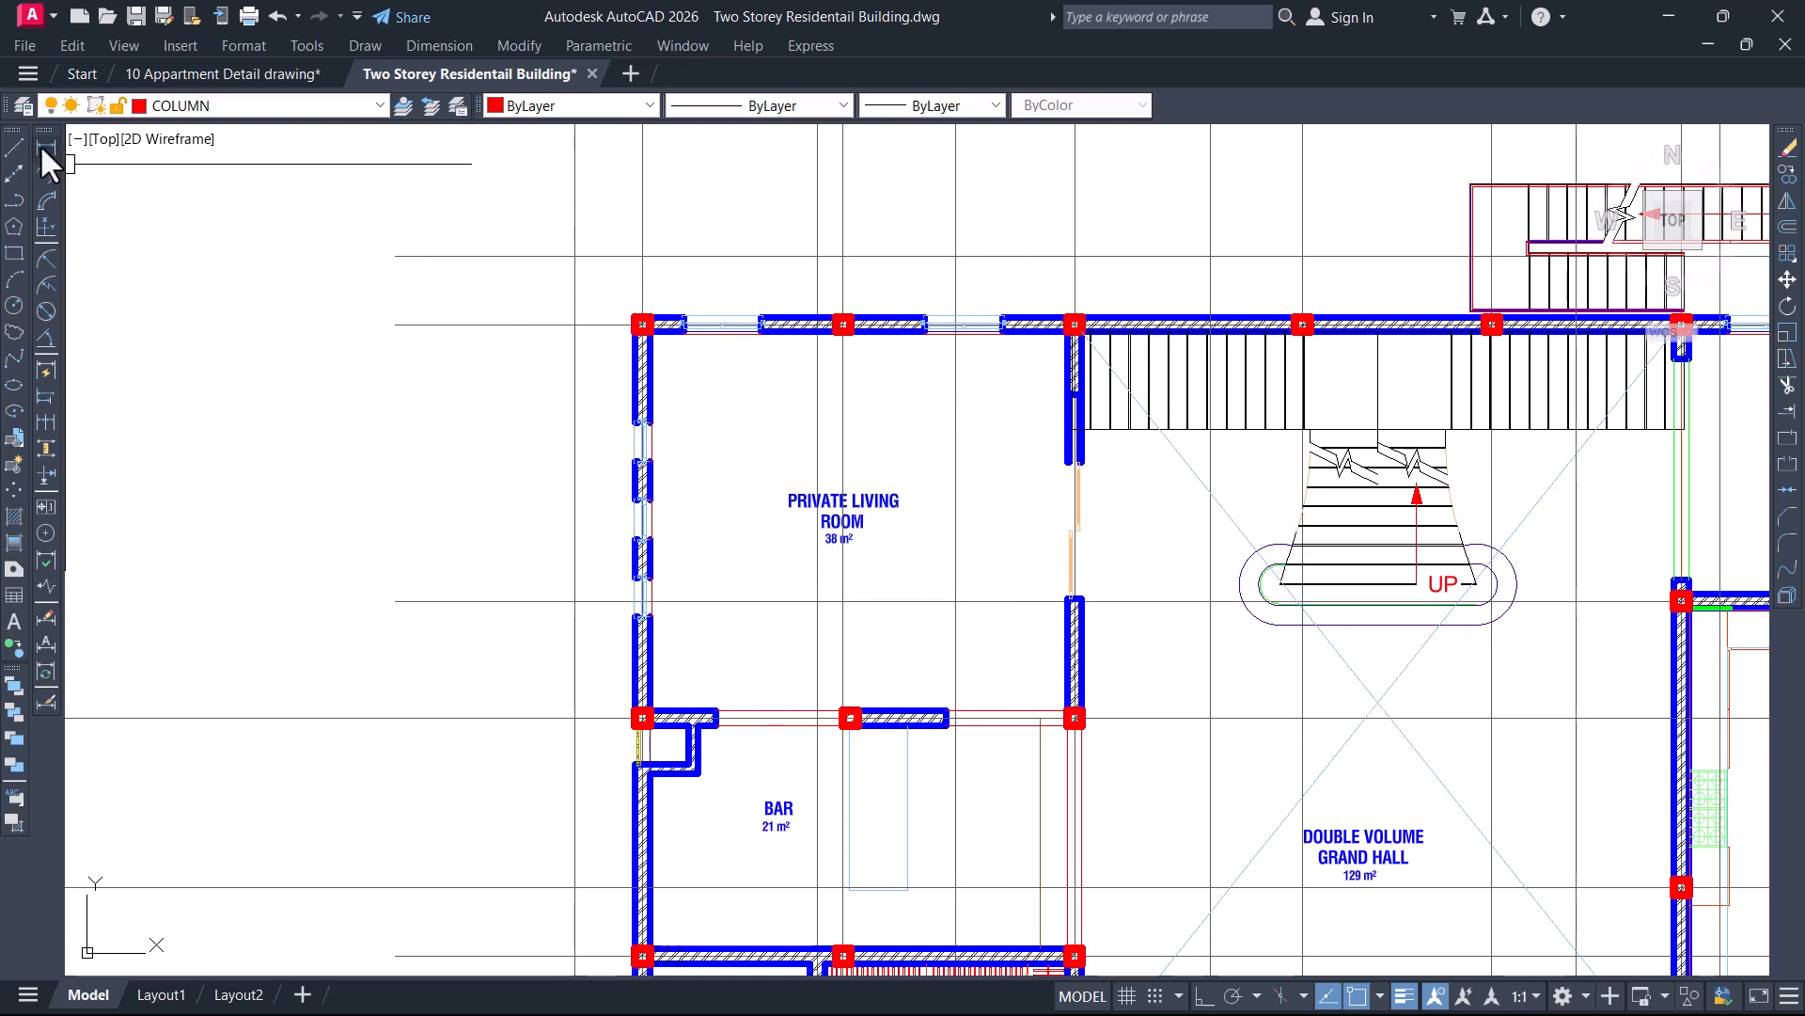
Dimension the distance between the centres of the private living room's upper-left and upper-right columns, placing the dimension line just inside the room
{"action": "scroll", "coordinate": [723, 311], "scroll_direction": "up", "scroll_amount": 4}
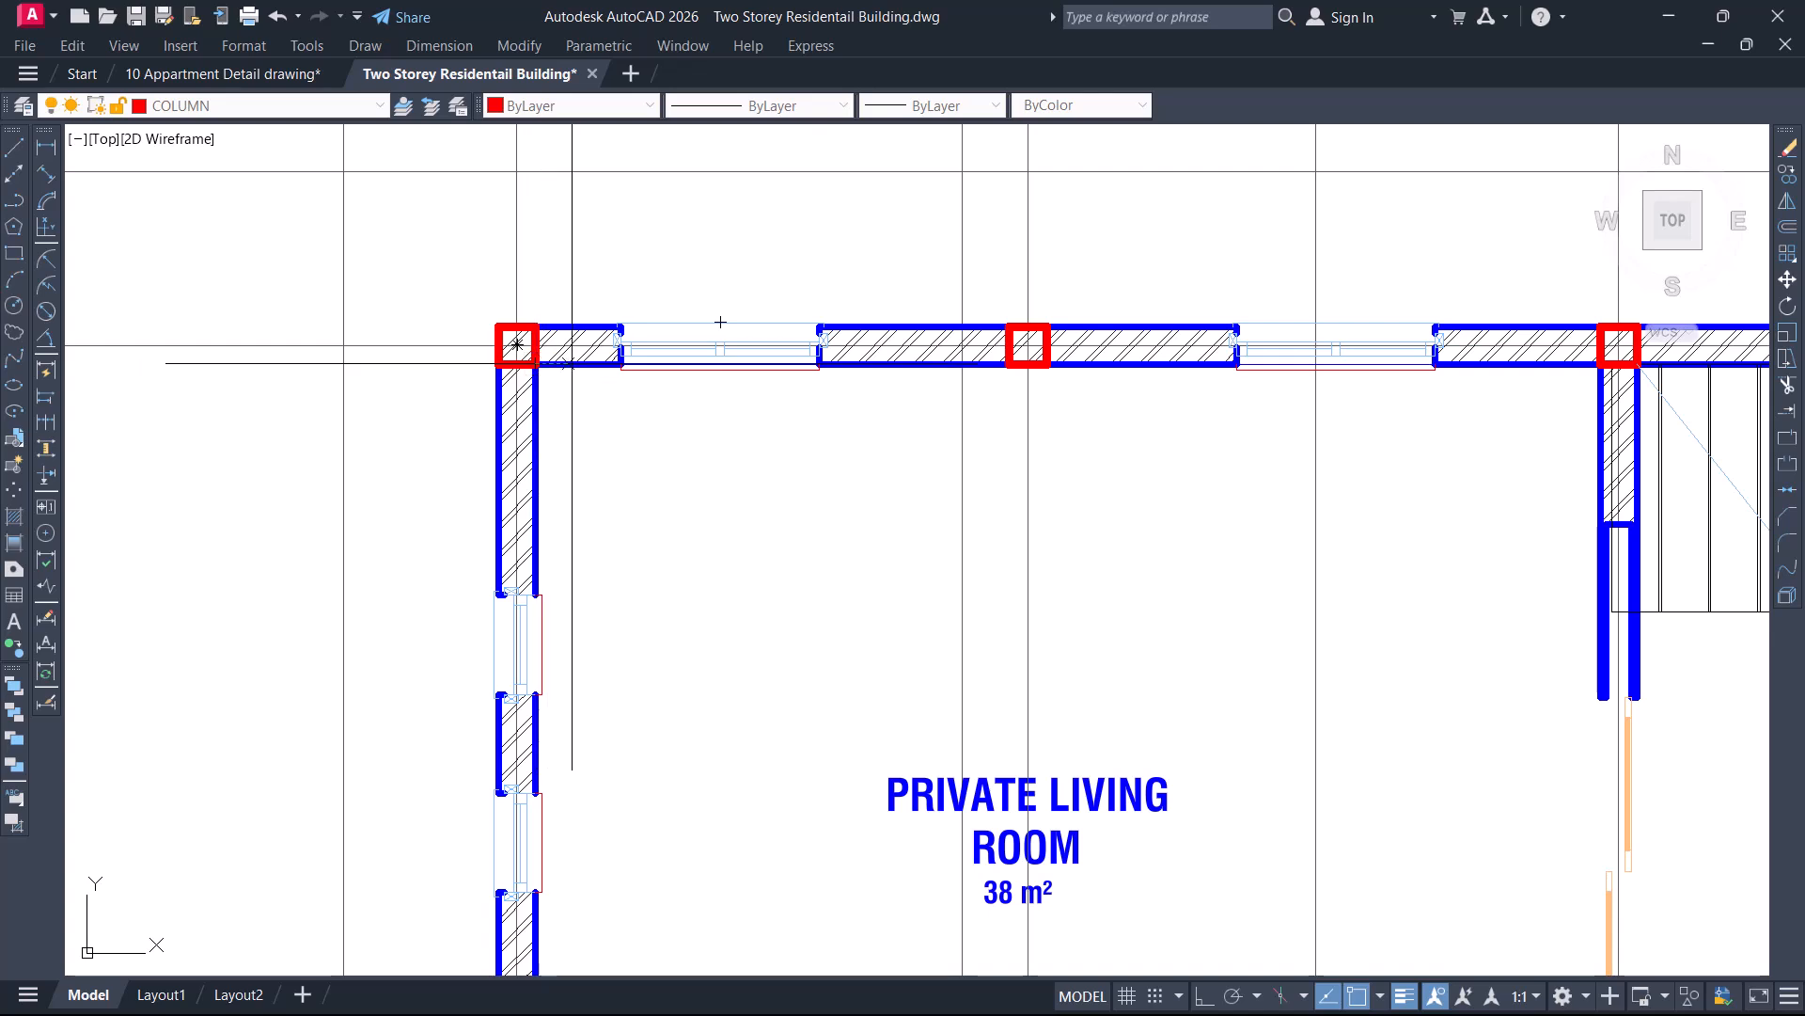
{"action": "scroll", "coordinate": [526, 357], "scroll_direction": "up", "scroll_amount": 4}
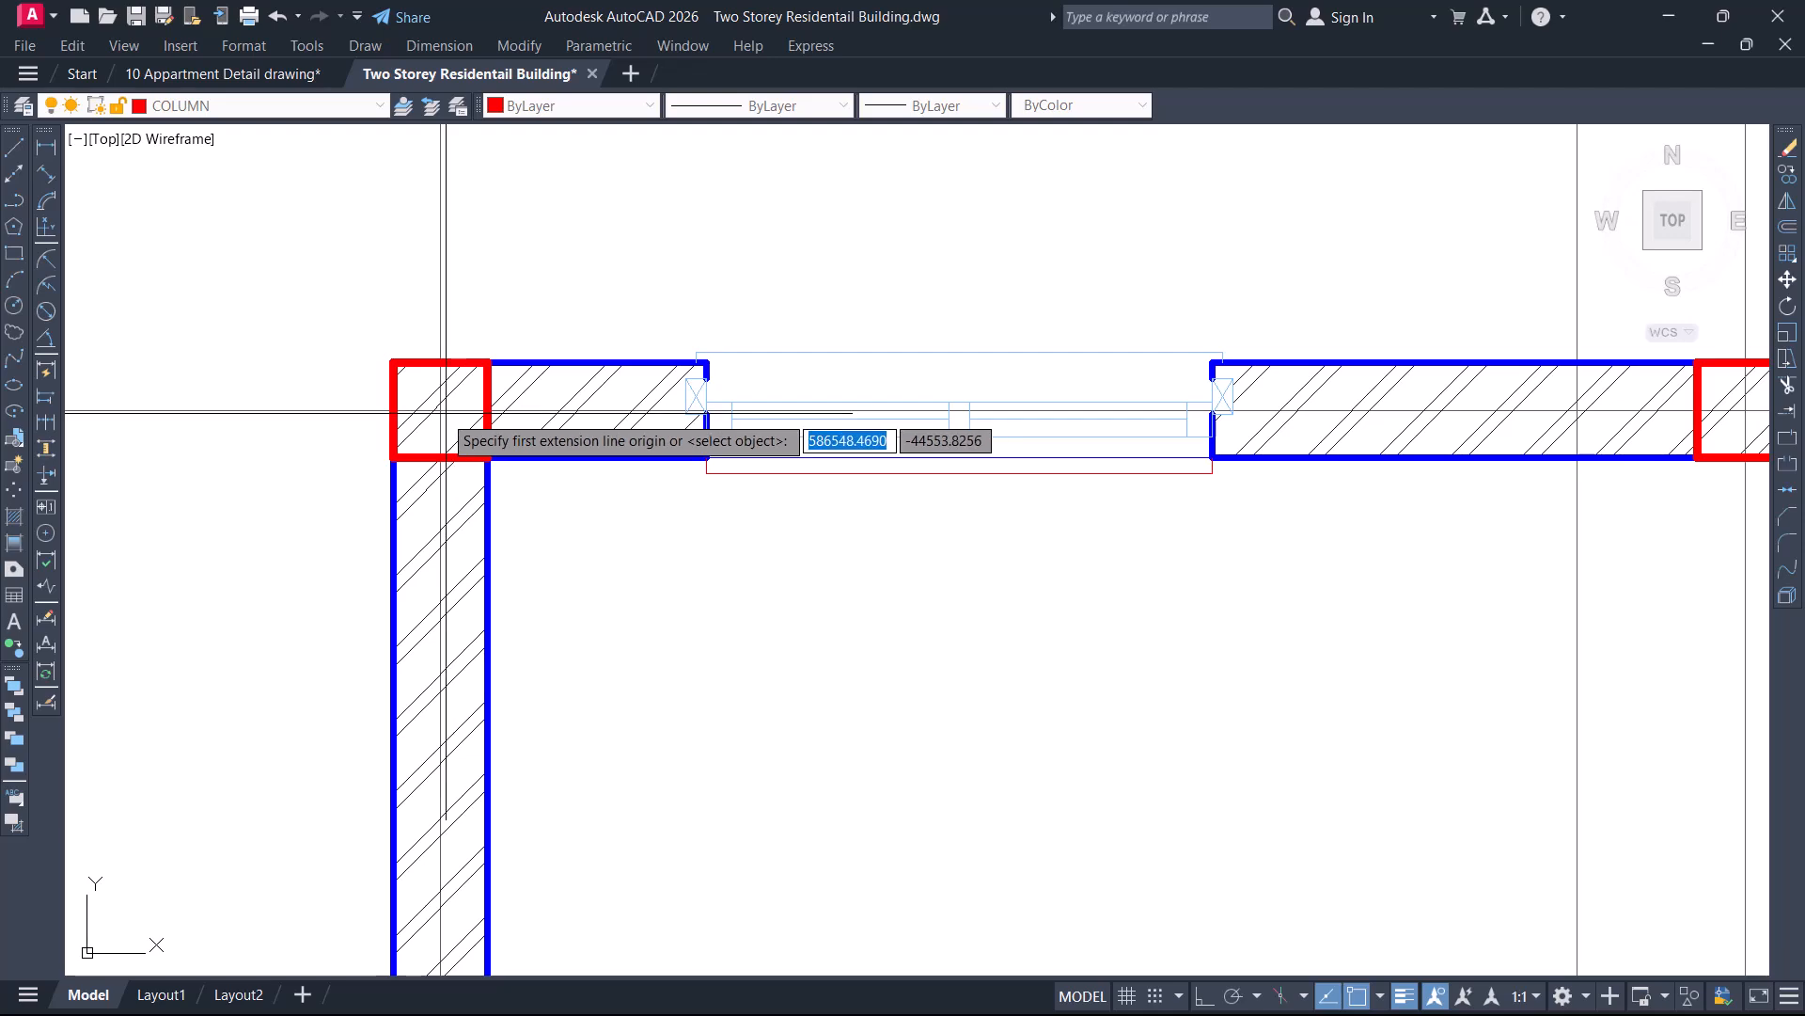
{"action": "left_click", "coordinate": [438, 407]}
{"action": "scroll", "coordinate": [438, 402], "scroll_direction": "down", "scroll_amount": 6}
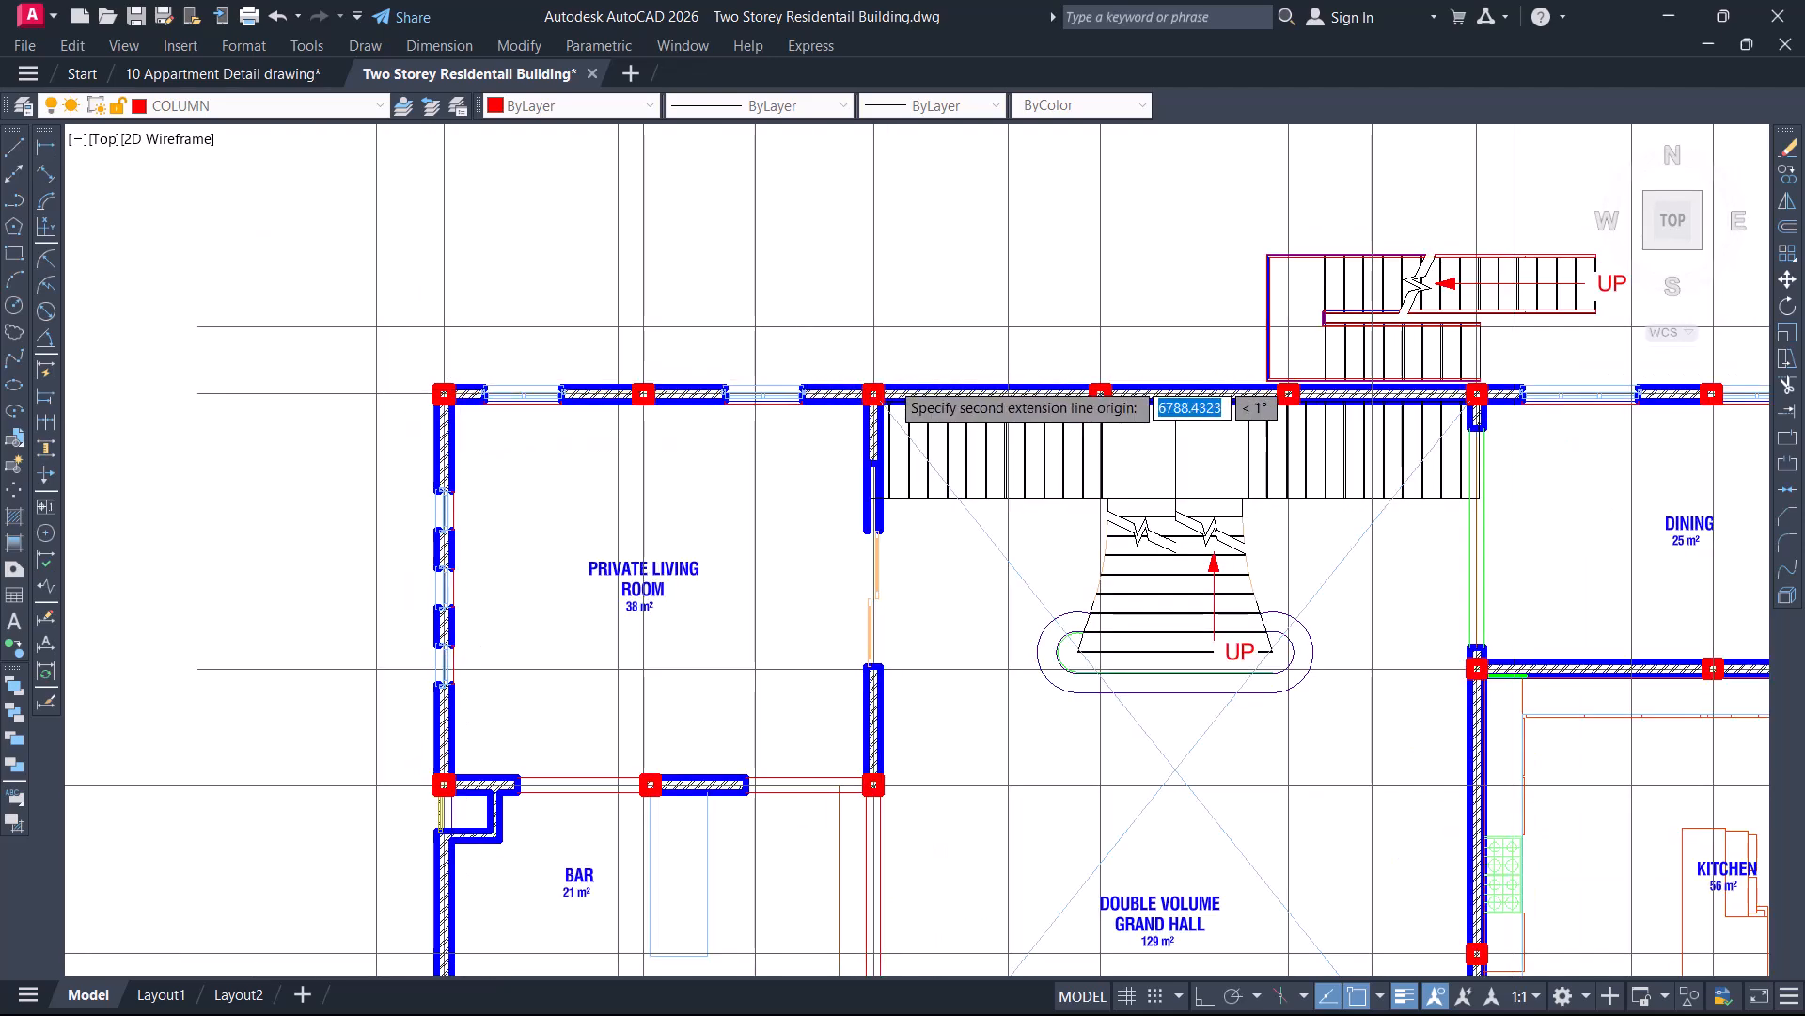
{"action": "scroll", "coordinate": [875, 390], "scroll_direction": "up", "scroll_amount": 6}
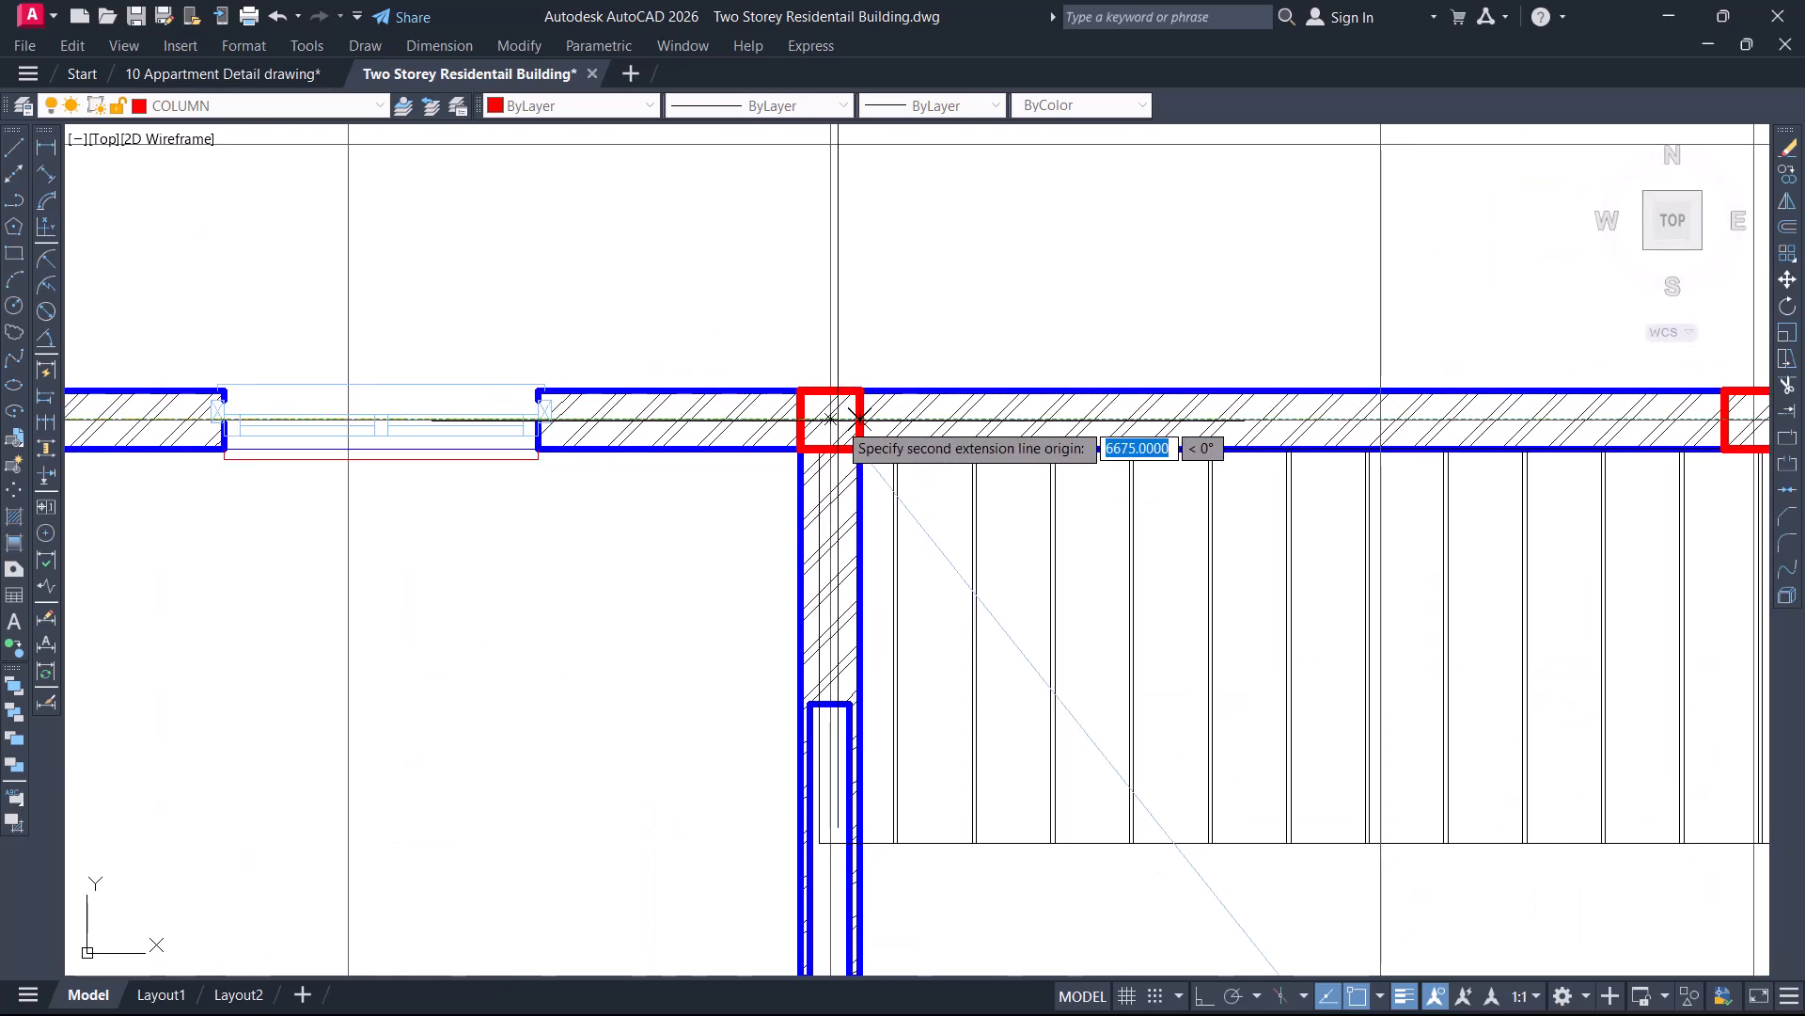
{"action": "scroll", "coordinate": [846, 414], "scroll_direction": "down", "scroll_amount": 3}
{"action": "left_click", "coordinate": [860, 402]}
{"action": "middle_click_drag", "start_coordinate": [451, 528], "coordinate": [837, 407]}
{"action": "left_click", "coordinate": [838, 392]}
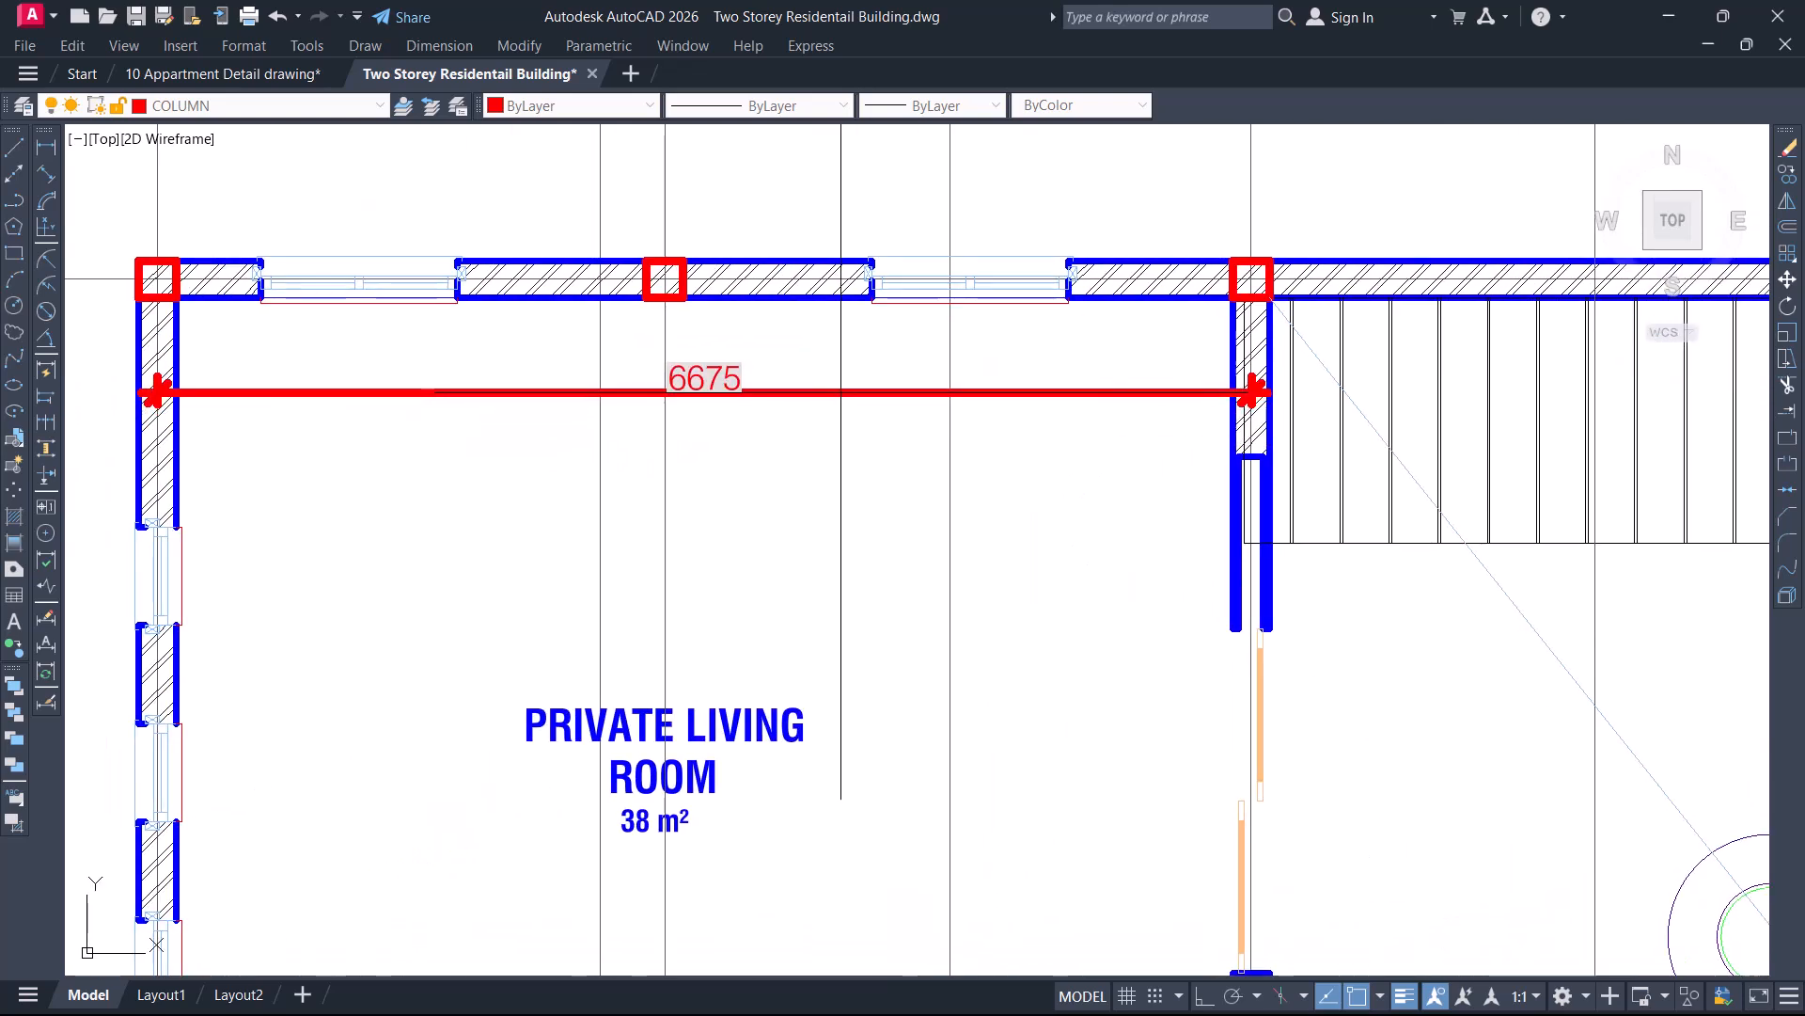
Measure the distance between the centres of the private living room's upper-left and lower-left columns with a temporary dimension
{"action": "key", "text": "Return"}
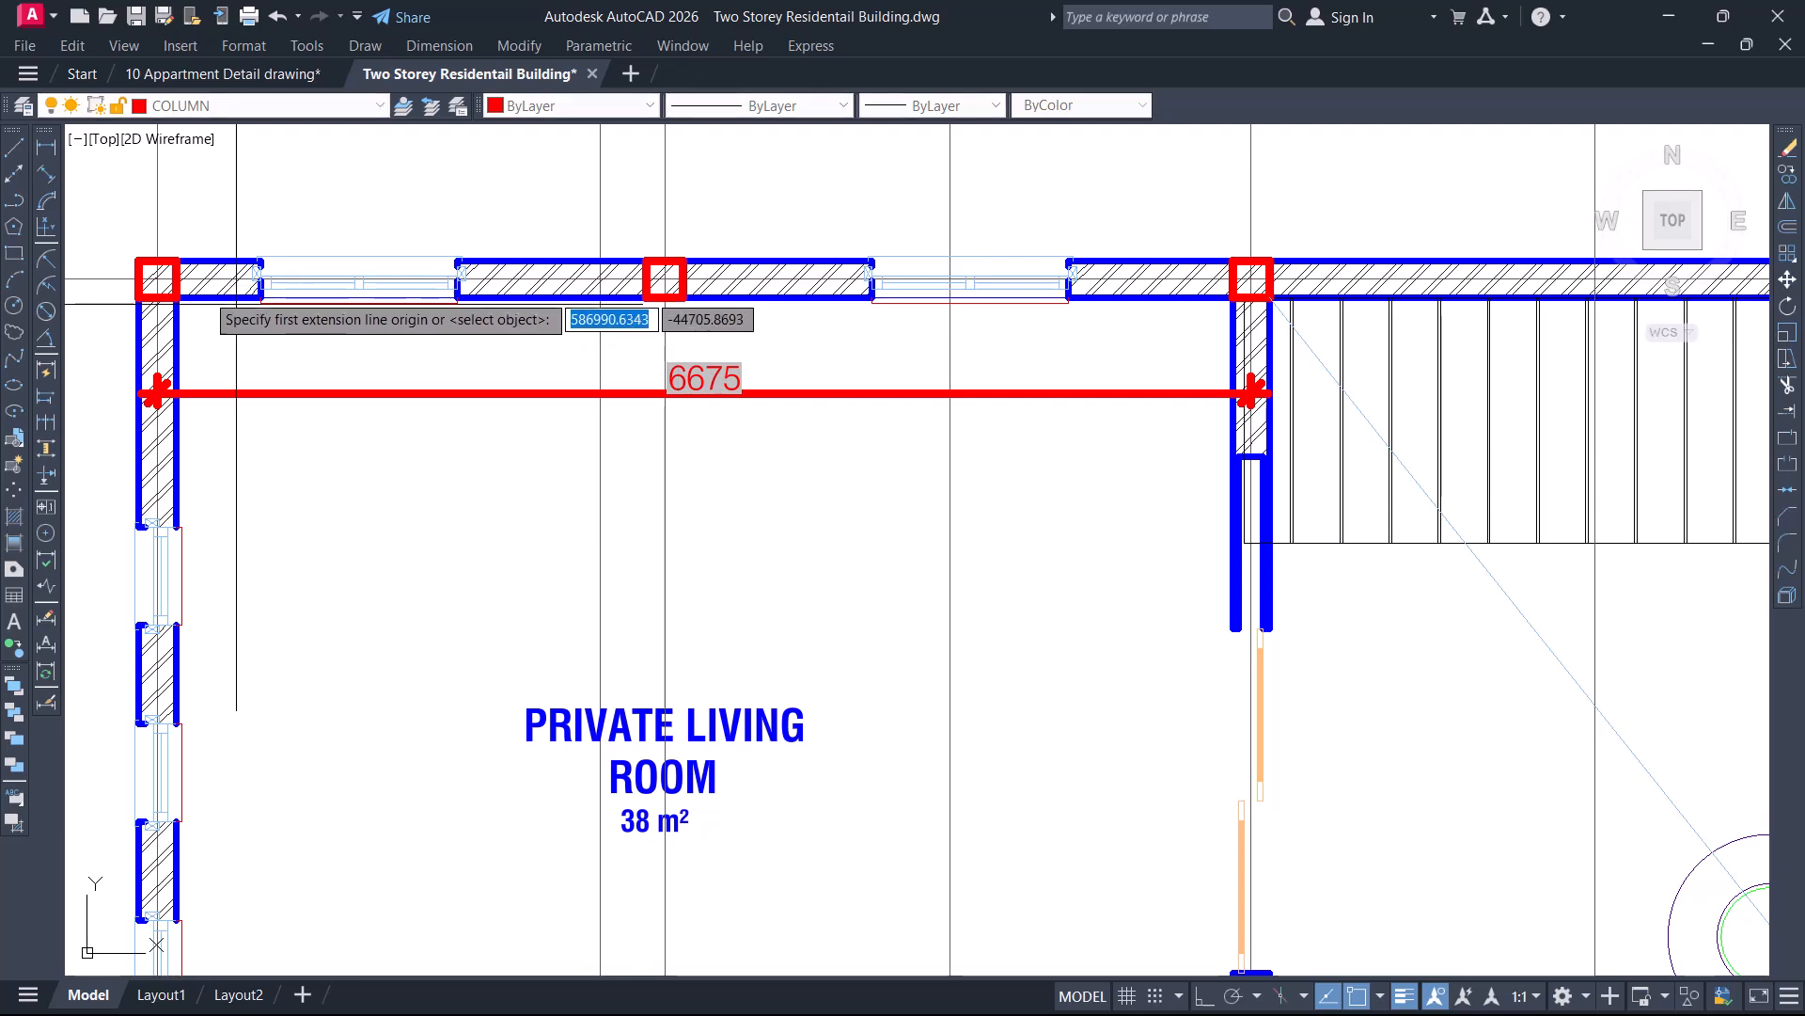
{"action": "left_click", "coordinate": [153, 275]}
{"action": "scroll", "coordinate": [293, 203], "scroll_direction": "down", "scroll_amount": 4}
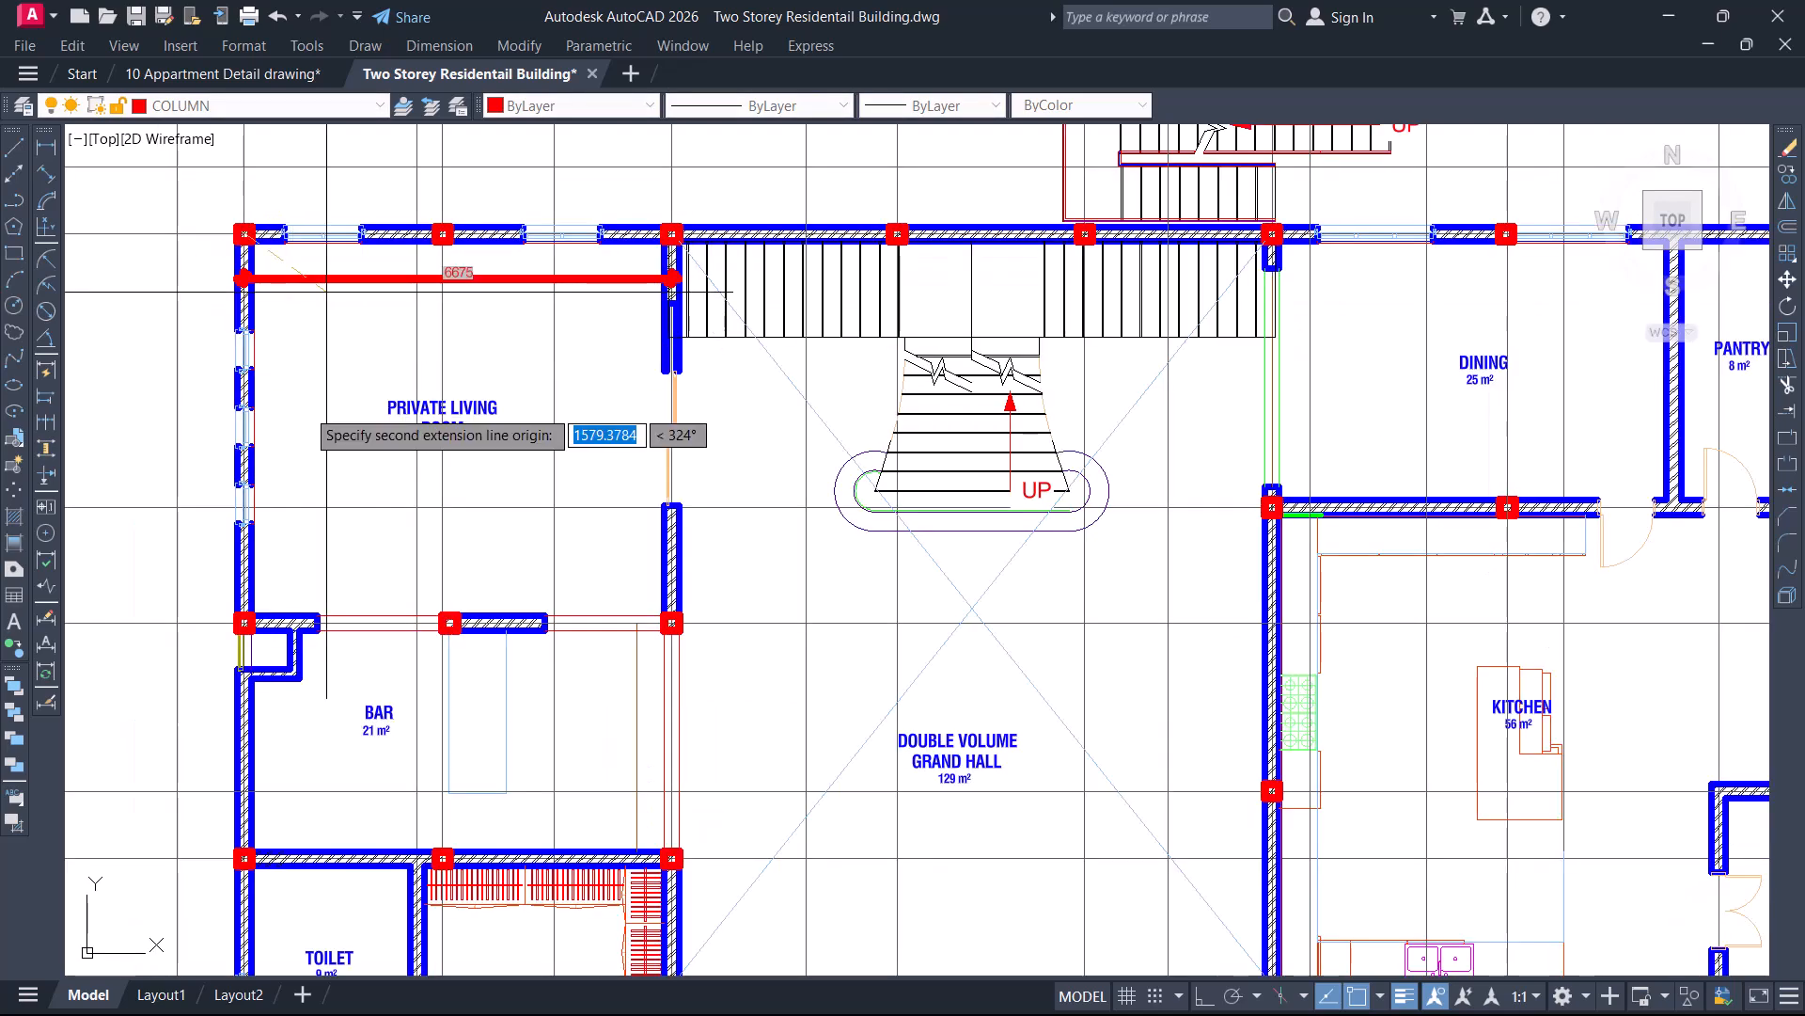
{"action": "scroll", "coordinate": [237, 615], "scroll_direction": "up", "scroll_amount": 2}
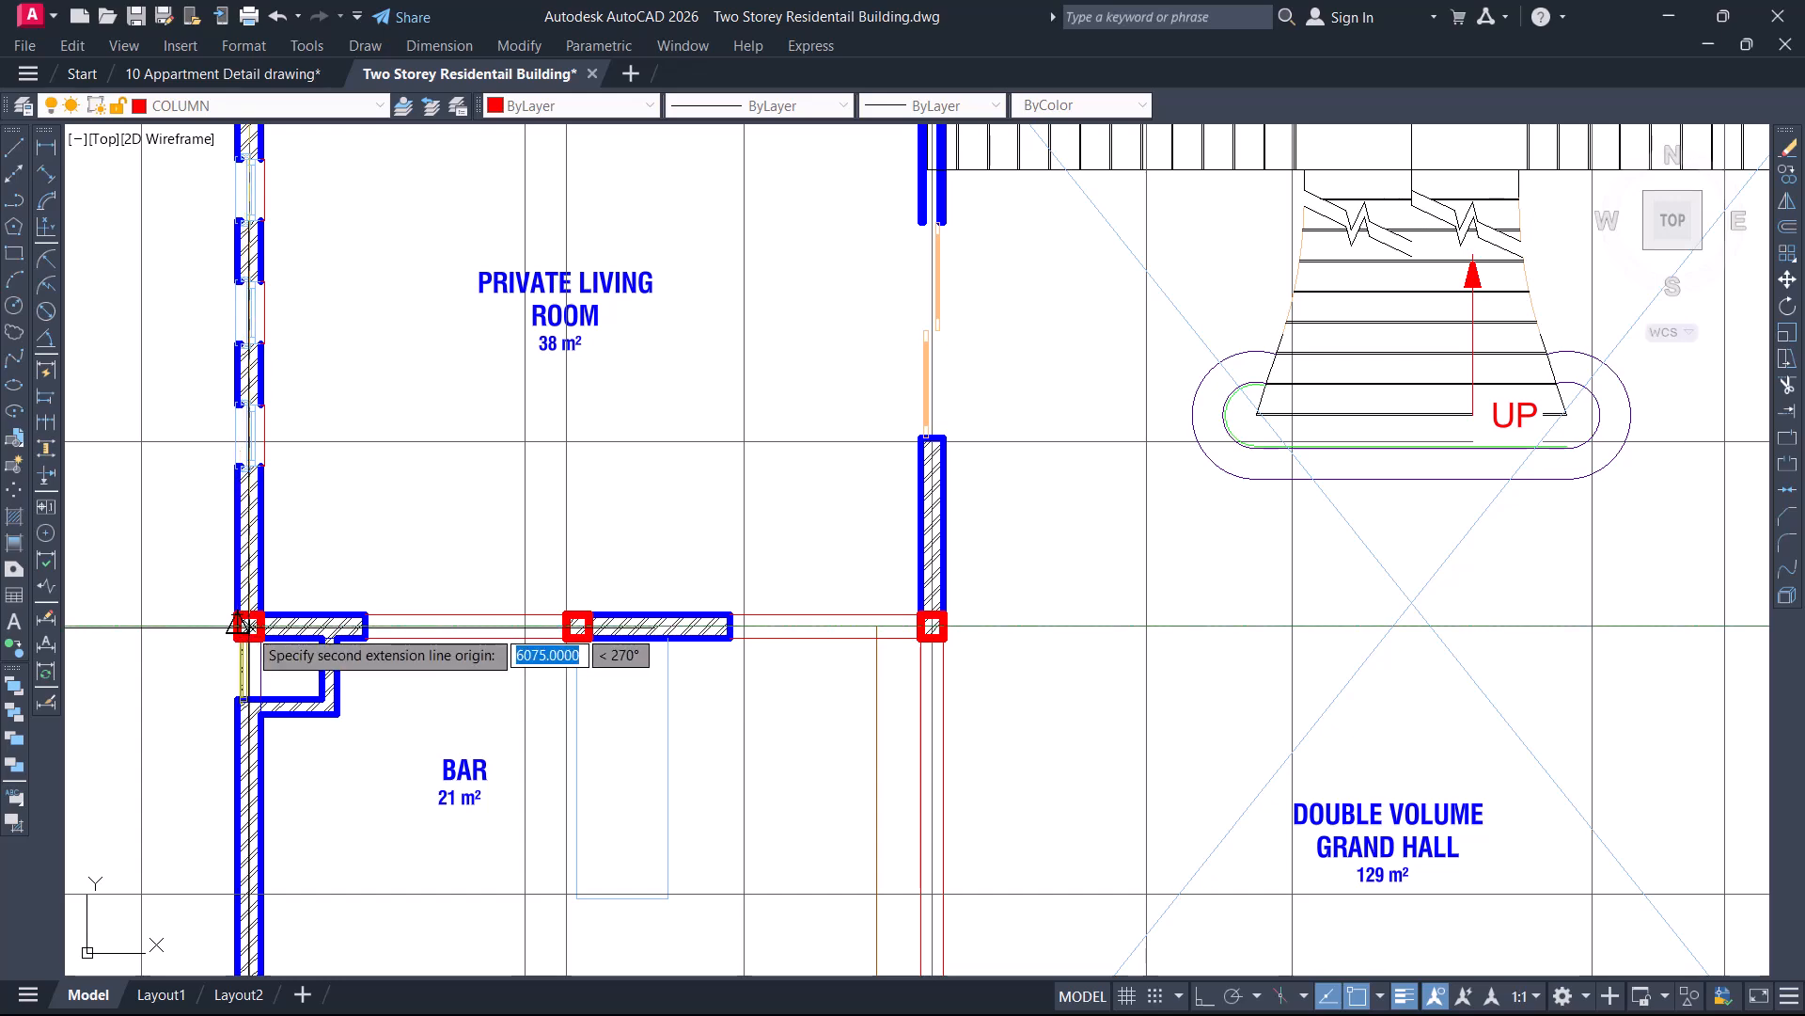
{"action": "left_click", "coordinate": [247, 625]}
{"action": "scroll", "coordinate": [352, 327], "scroll_direction": "up", "scroll_amount": 4}
{"action": "middle_click_drag", "start_coordinate": [350, 322], "coordinate": [421, 526]}
{"action": "scroll", "coordinate": [443, 532], "scroll_direction": "down", "scroll_amount": 2}
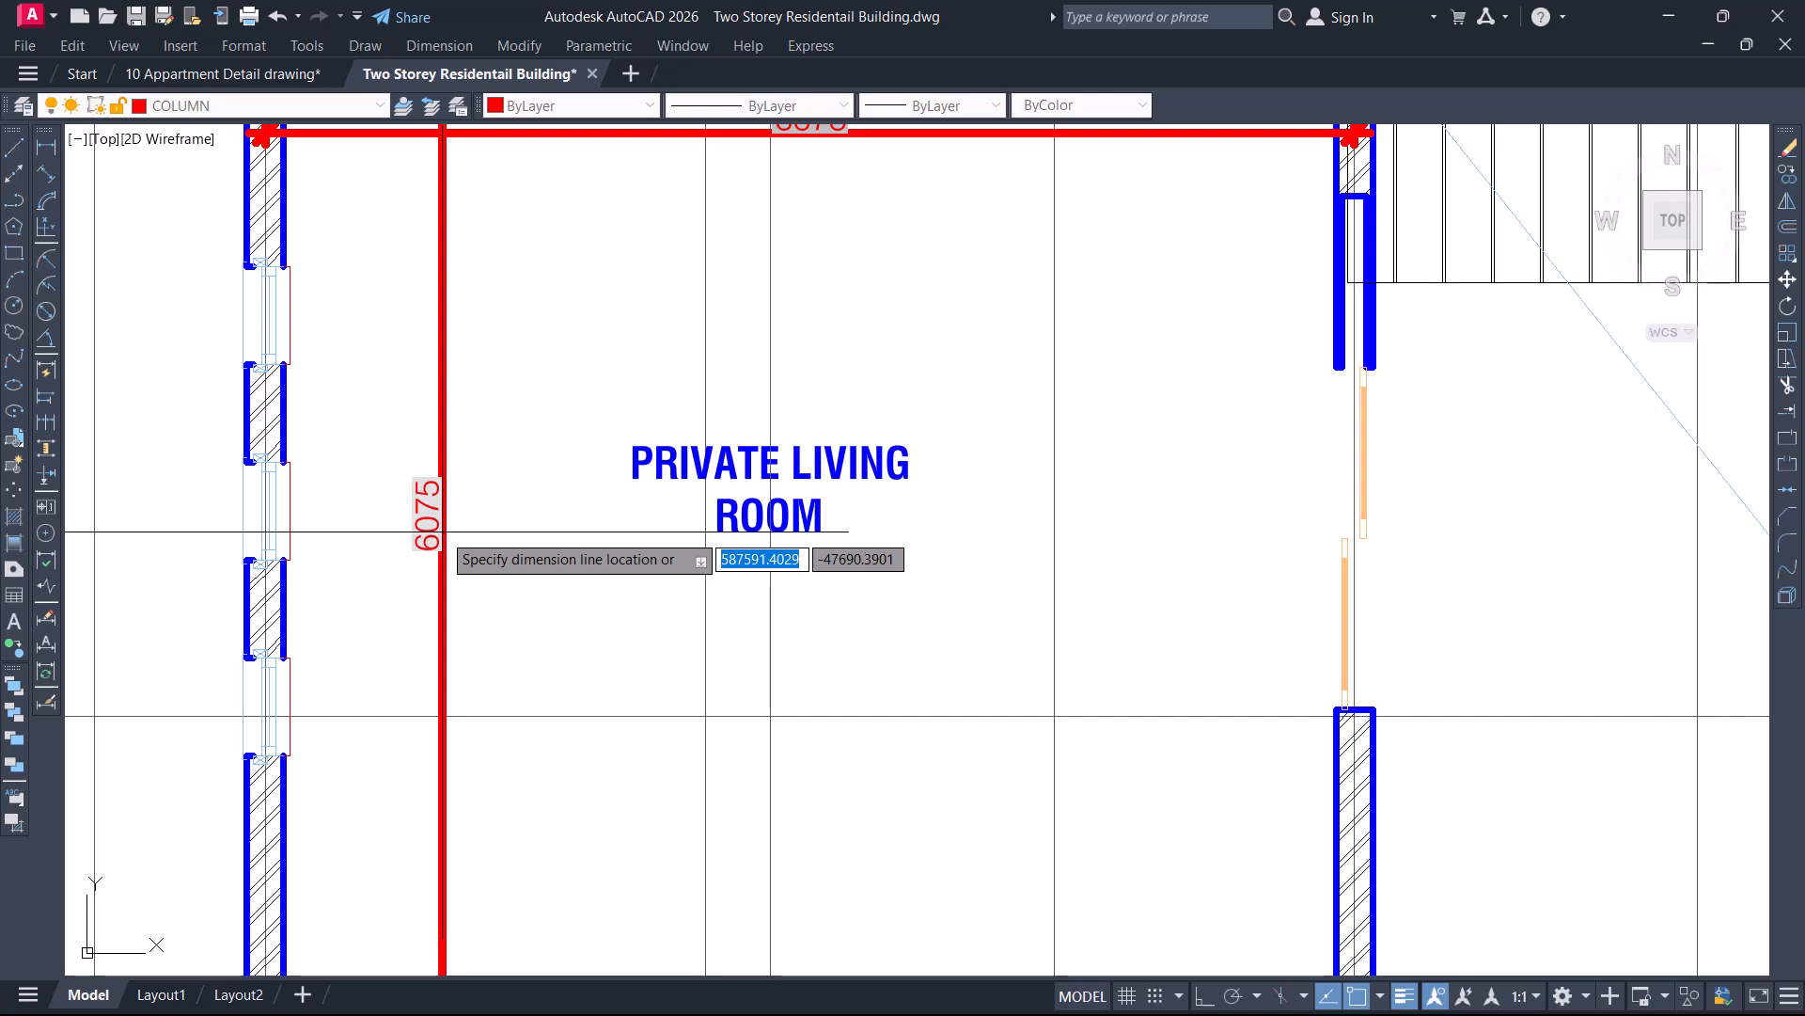
{"action": "scroll", "coordinate": [443, 532], "scroll_direction": "down", "scroll_amount": 2}
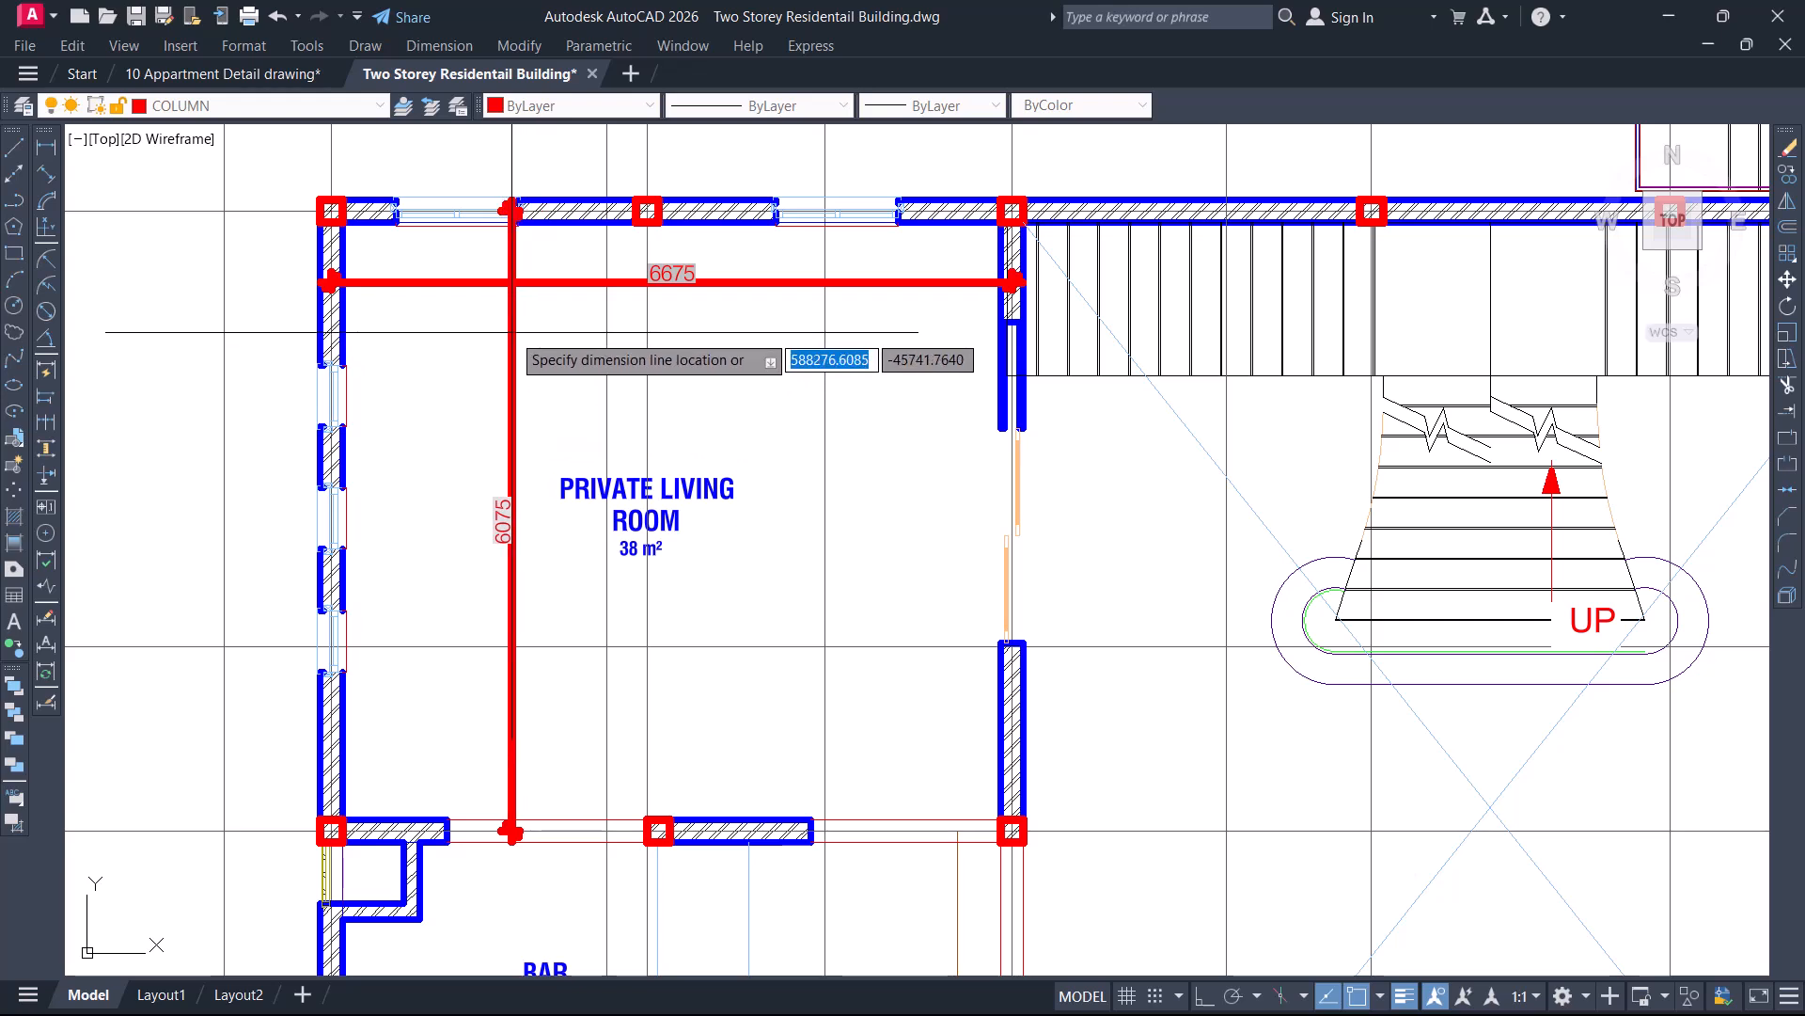
{"action": "key", "text": "Escape"}
Delete the horizontal dimension near the top of the private living room
{"action": "left_click", "coordinate": [531, 248]}
{"action": "left_click", "coordinate": [513, 294]}
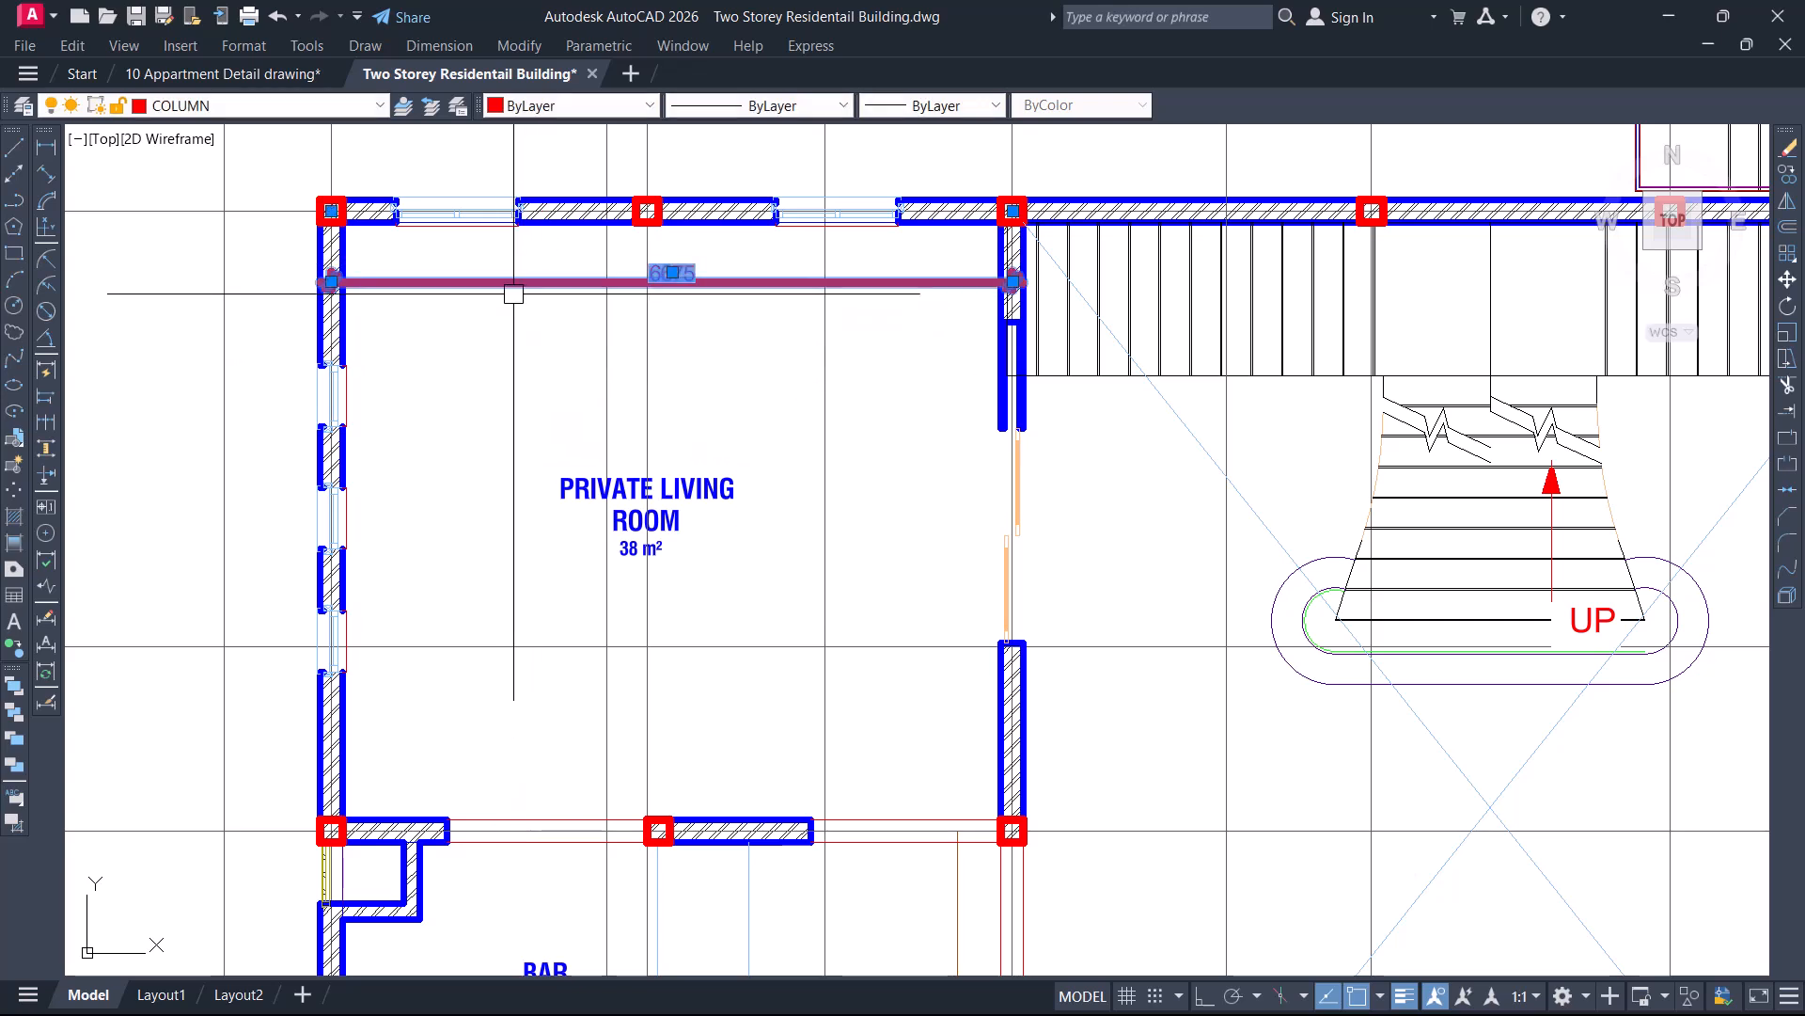
{"action": "key", "text": "Delete"}
{"action": "left_click", "coordinate": [394, 261]}
{"action": "key", "text": "Escape"}
Draw a vertical line from the lower-right corner of the private living room's upper middle column to just above the lower middle column
{"action": "scroll", "coordinate": [606, 563], "scroll_direction": "up", "scroll_amount": 6}
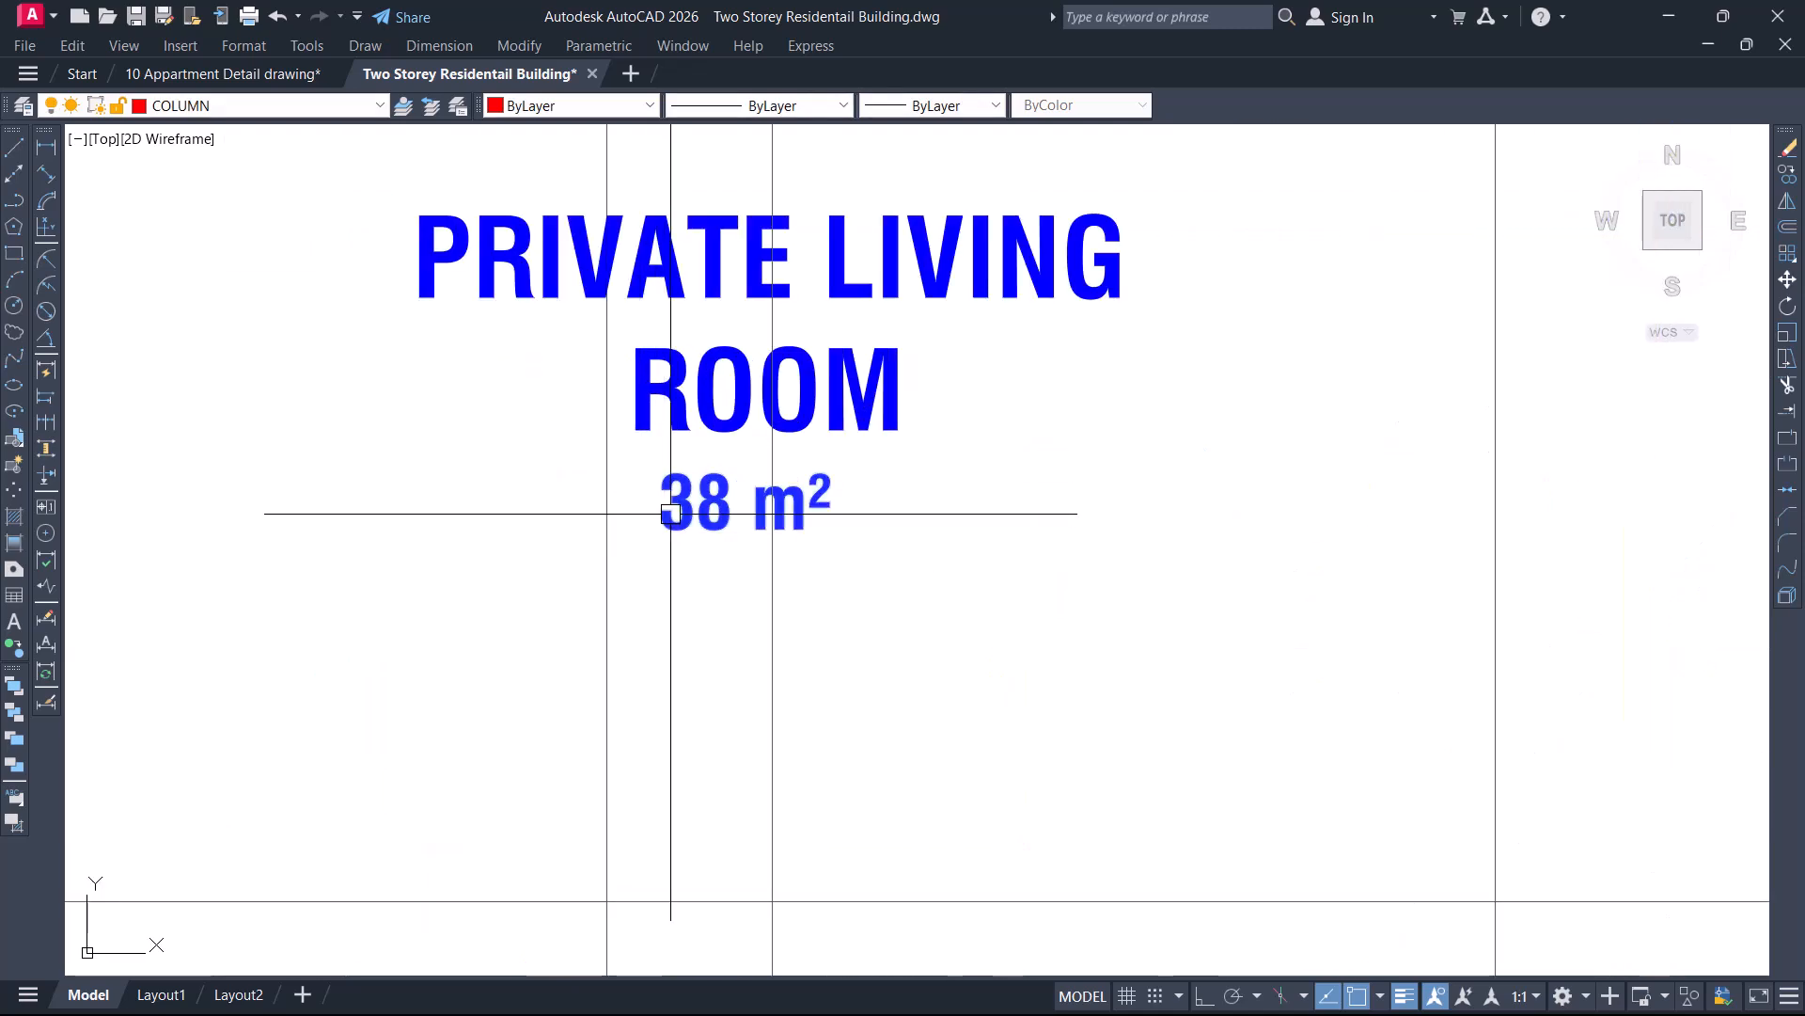
{"action": "scroll", "coordinate": [671, 513], "scroll_direction": "down", "scroll_amount": 6}
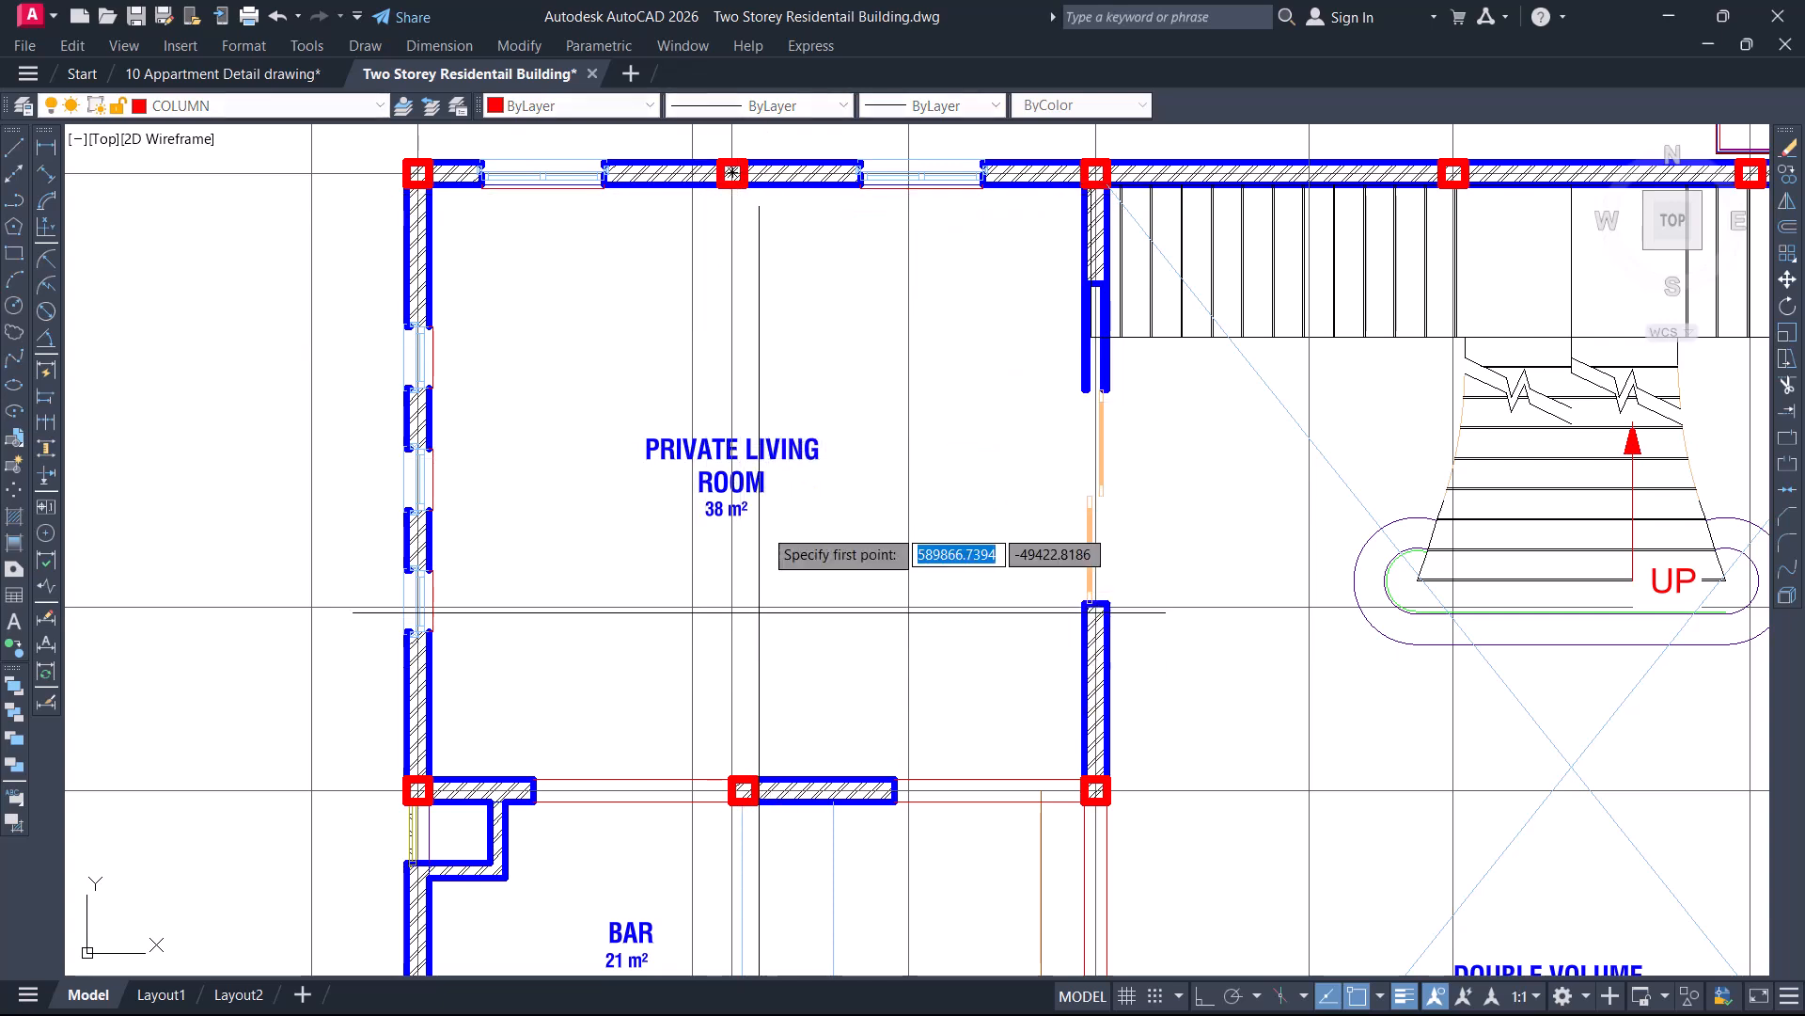
{"action": "left_click", "coordinate": [733, 173]}
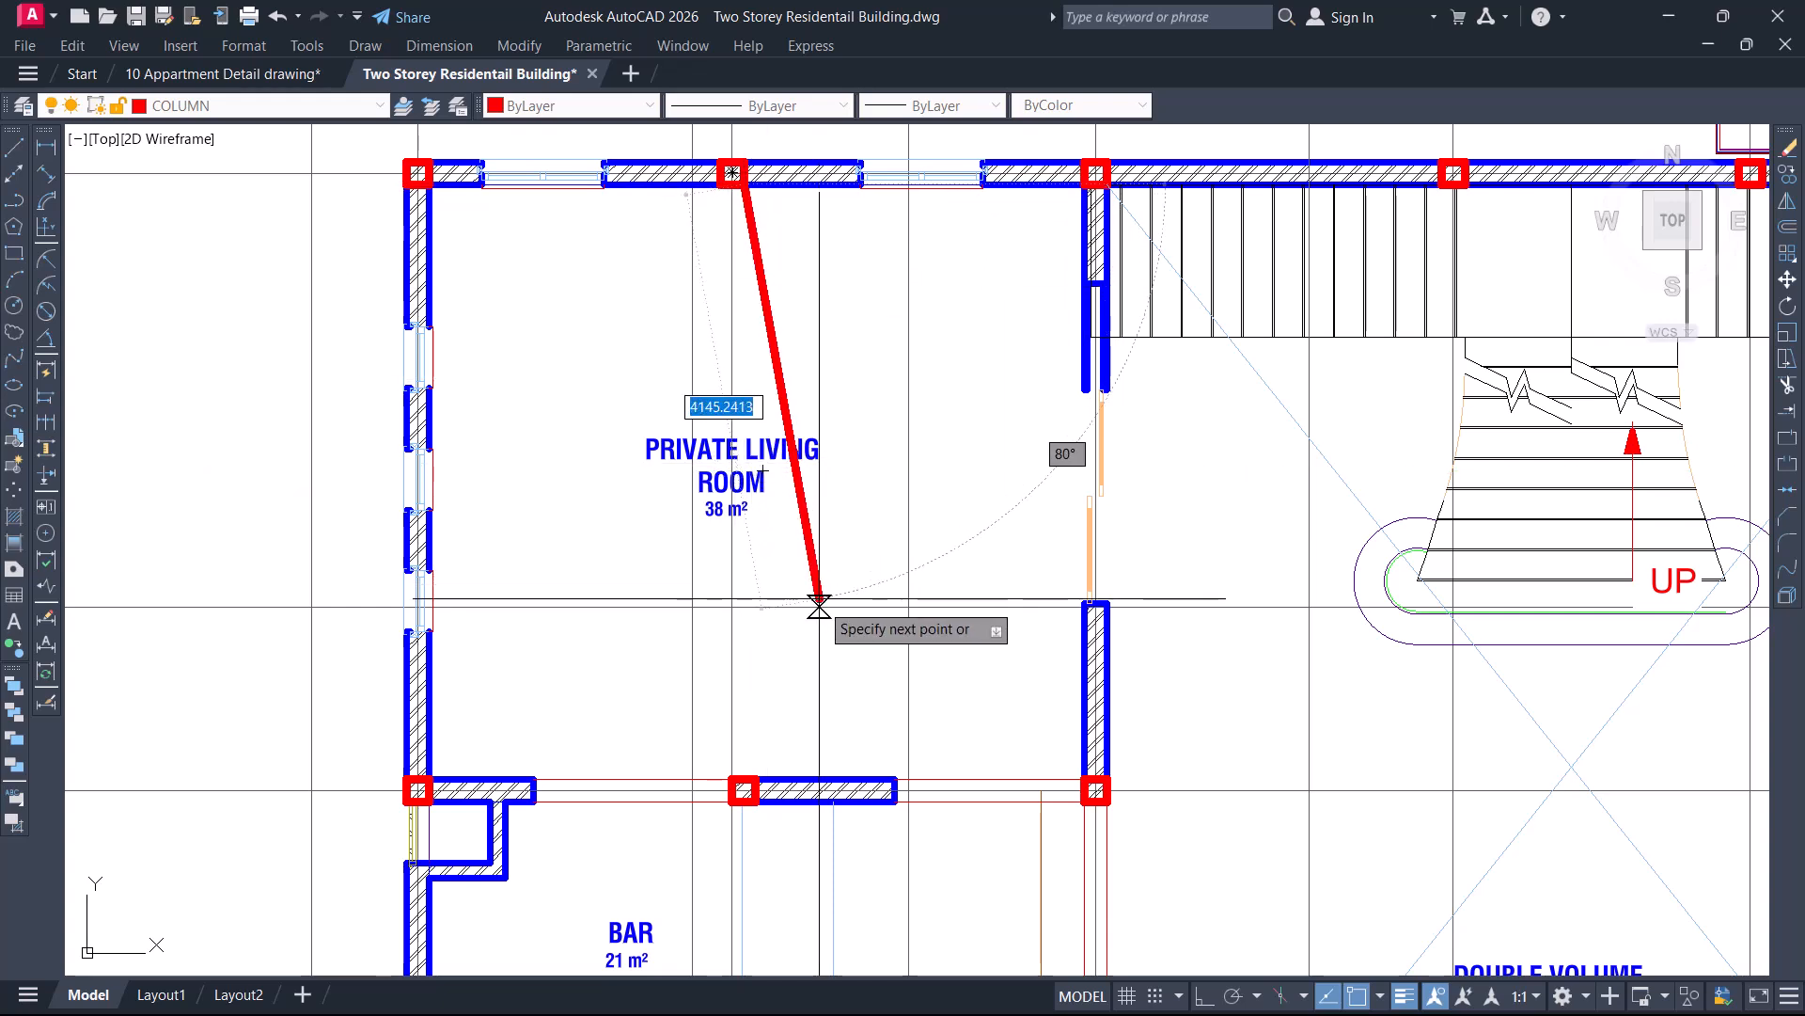
{"action": "scroll", "coordinate": [741, 755], "scroll_direction": "up", "scroll_amount": 2}
{"action": "scroll", "coordinate": [729, 753], "scroll_direction": "up", "scroll_amount": 3}
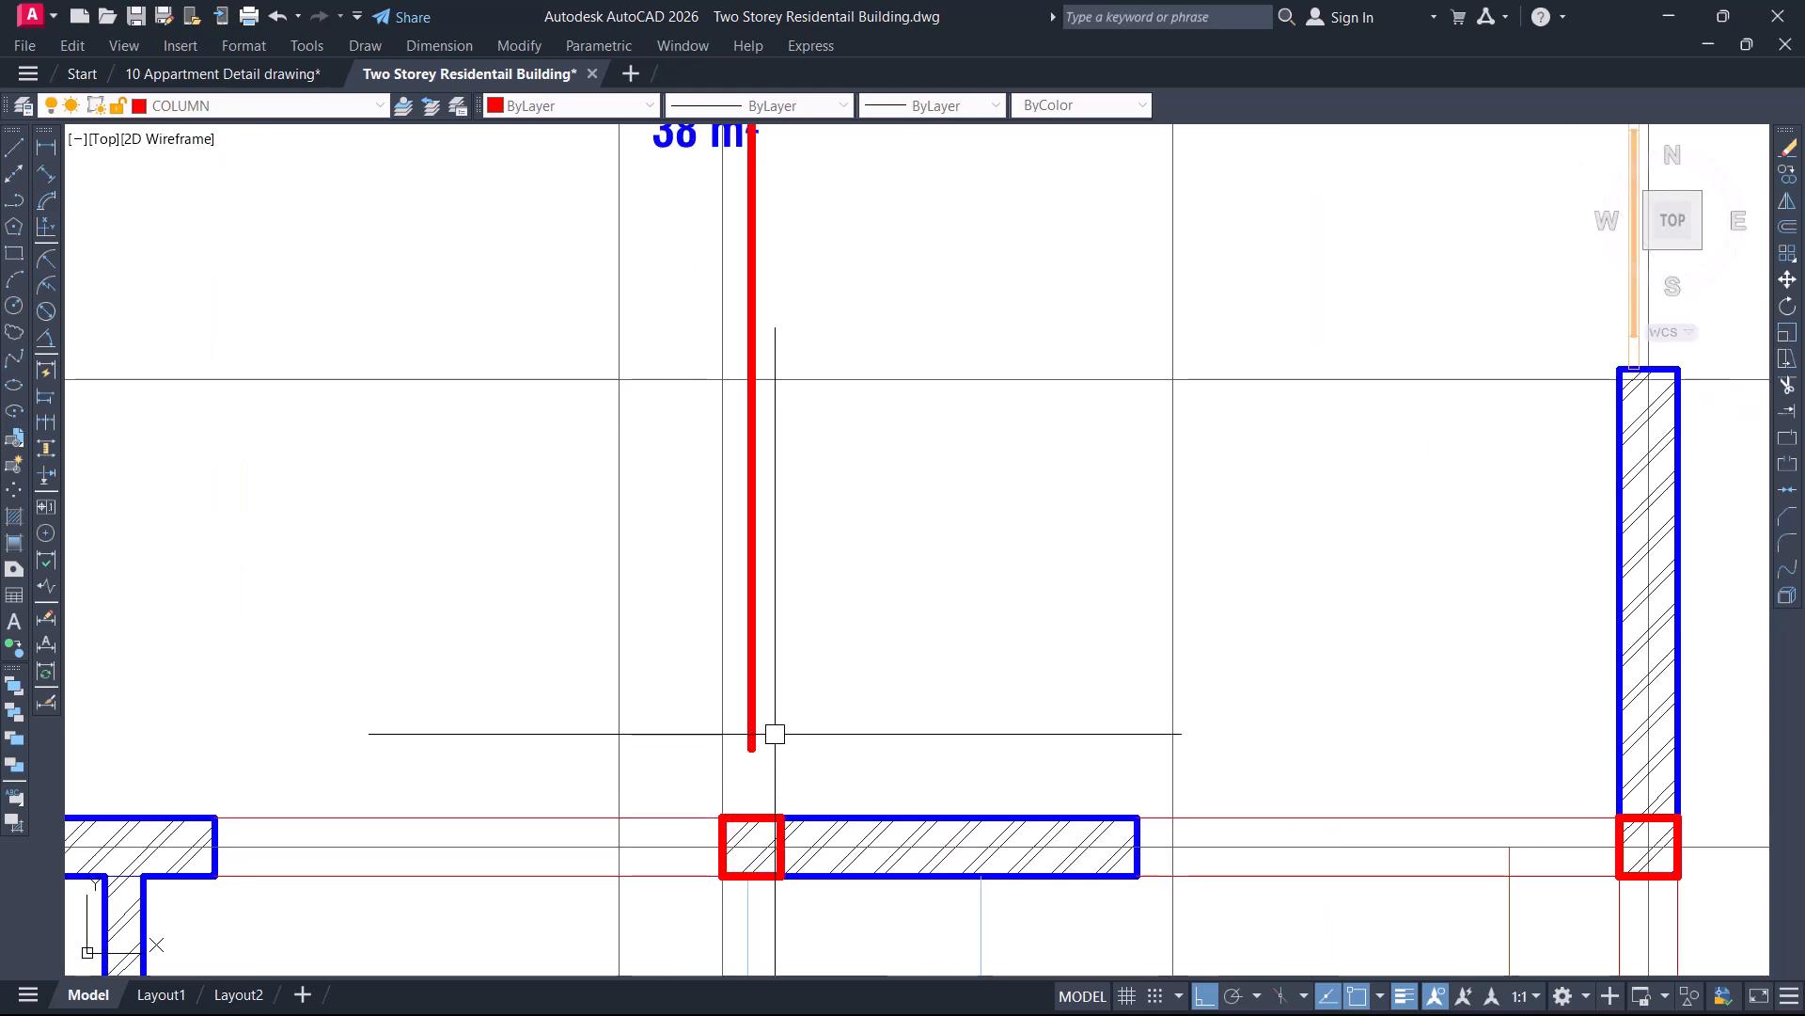
Move the private living room's lower middle column from its centre to the midpoint of the adjoining wall's left end
{"action": "scroll", "coordinate": [780, 715], "scroll_direction": "down", "scroll_amount": 3}
{"action": "scroll", "coordinate": [790, 757], "scroll_direction": "up", "scroll_amount": 3}
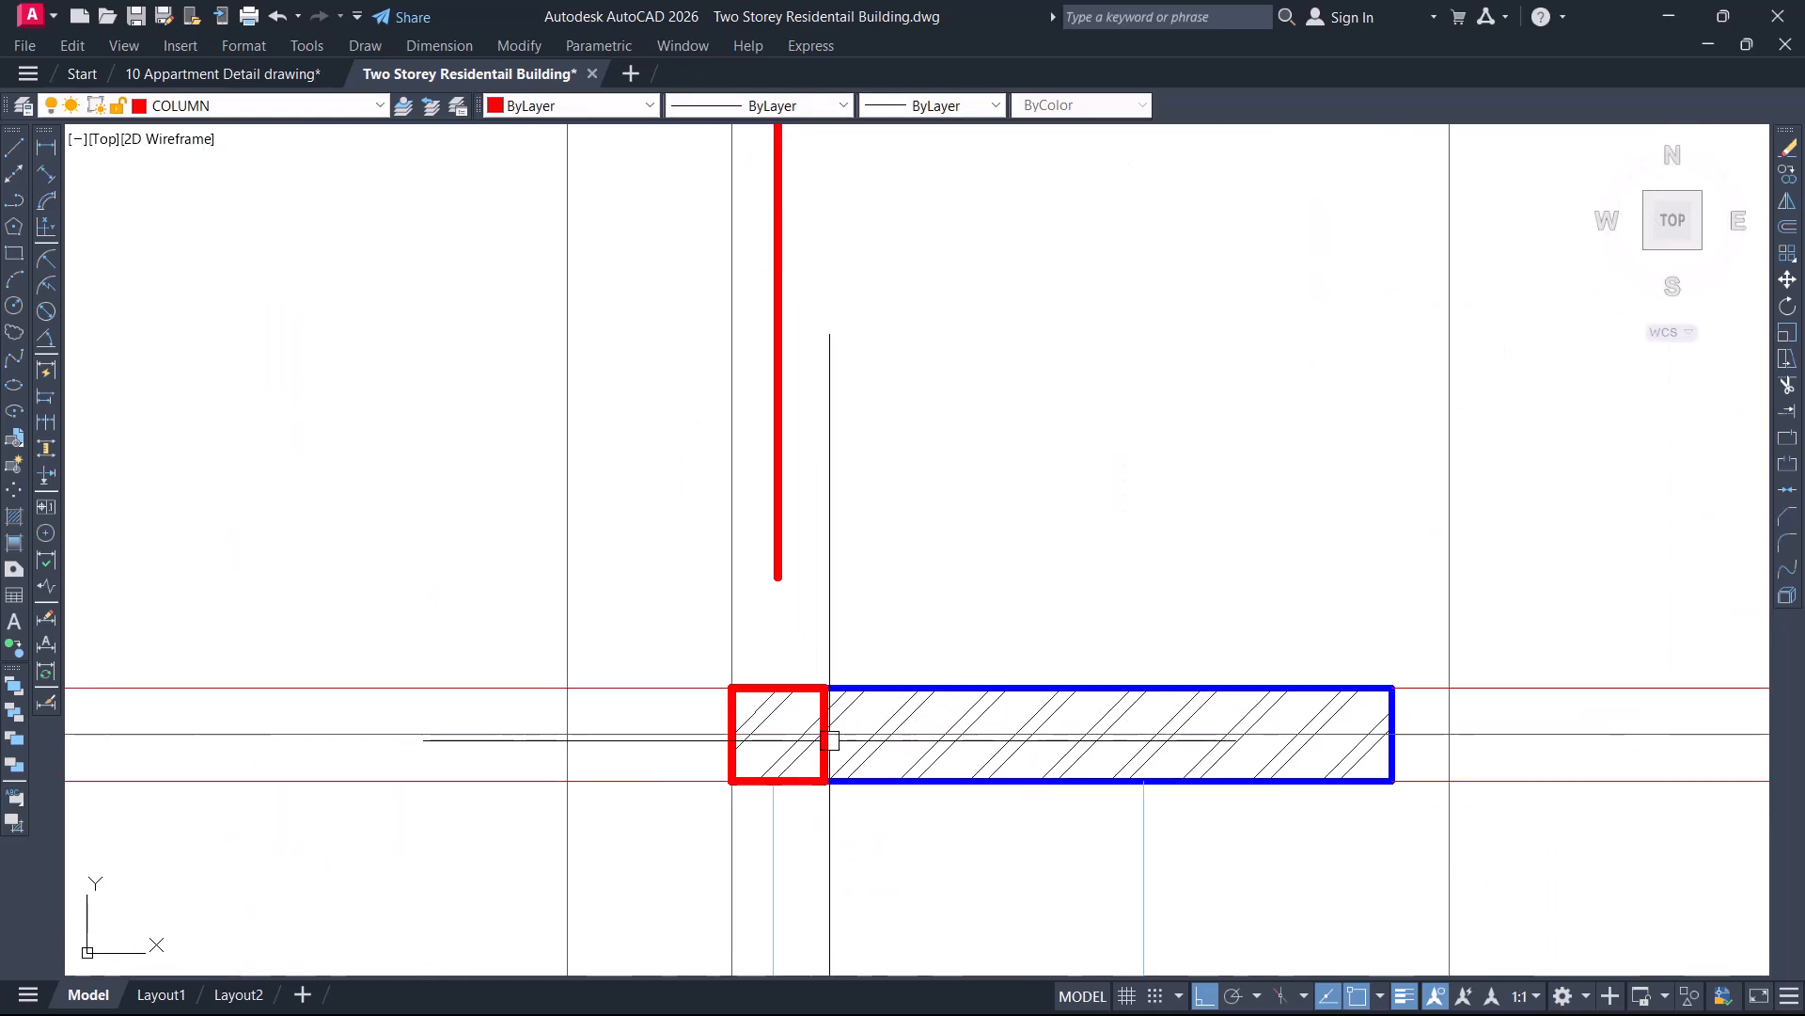
{"action": "left_click", "coordinate": [821, 705]}
{"action": "type", "text": "co"}
{"action": "key", "text": "Return"}
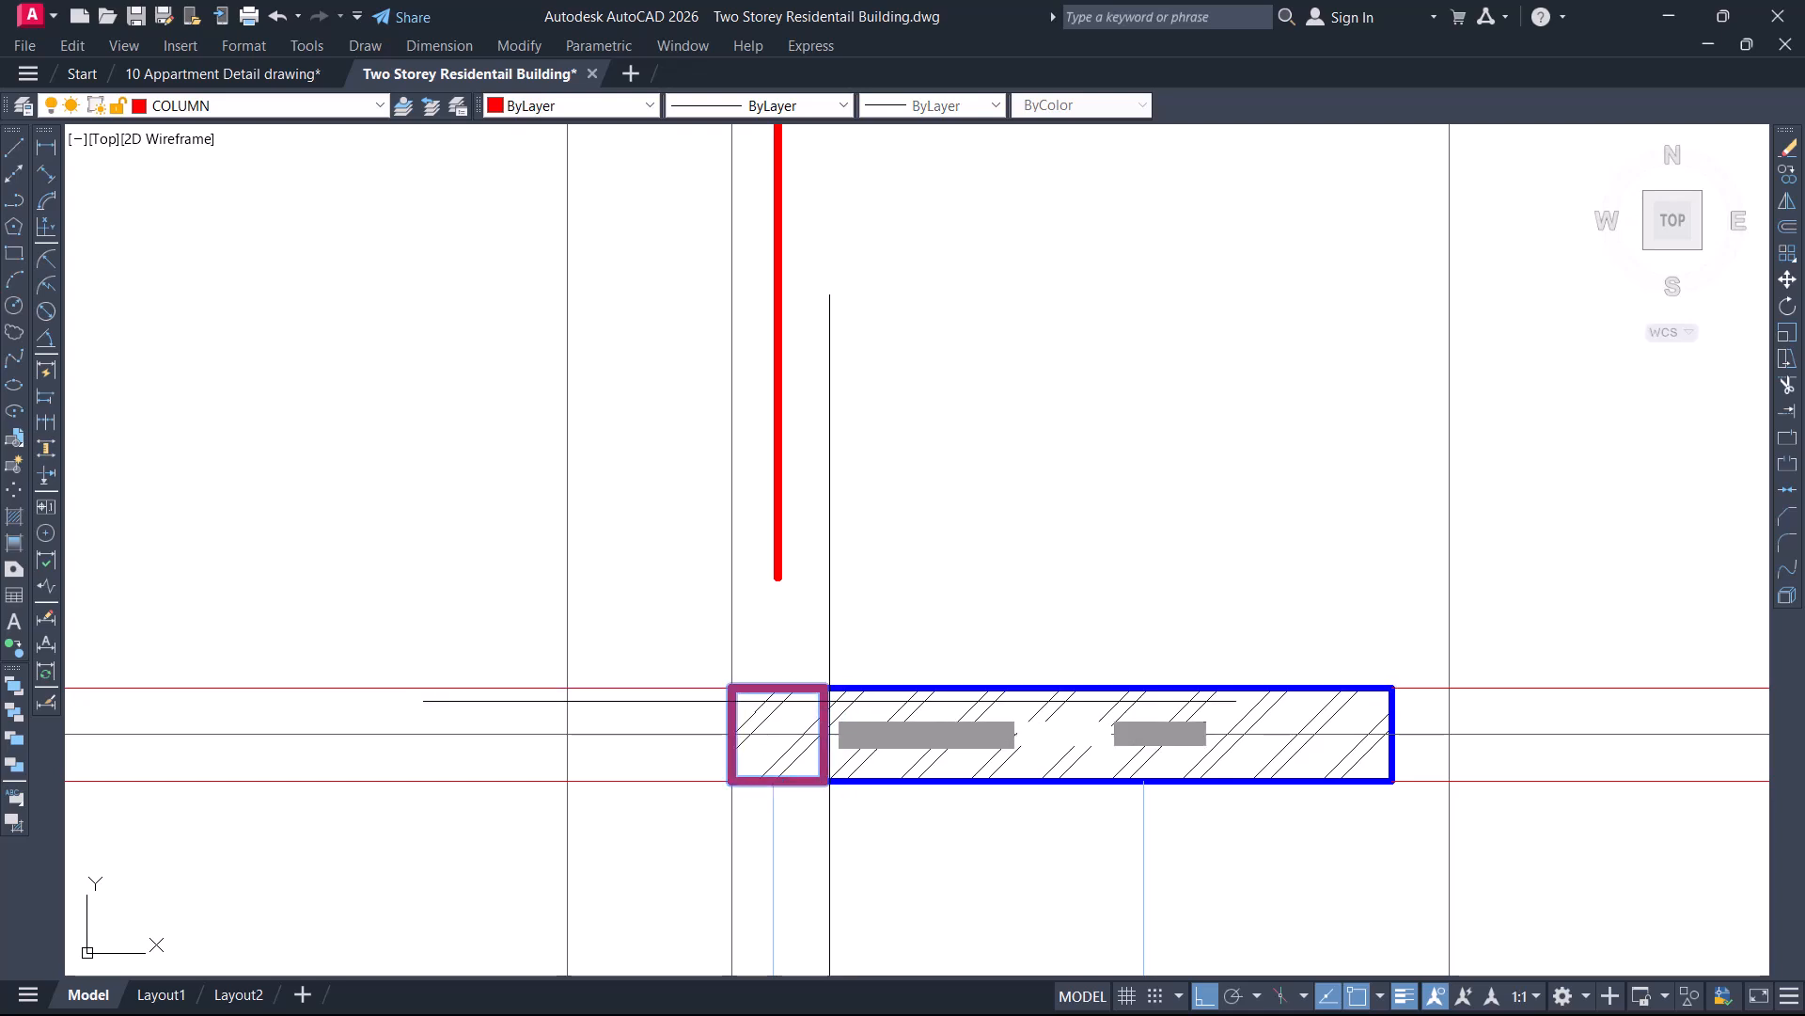
{"action": "left_click", "coordinate": [778, 734]}
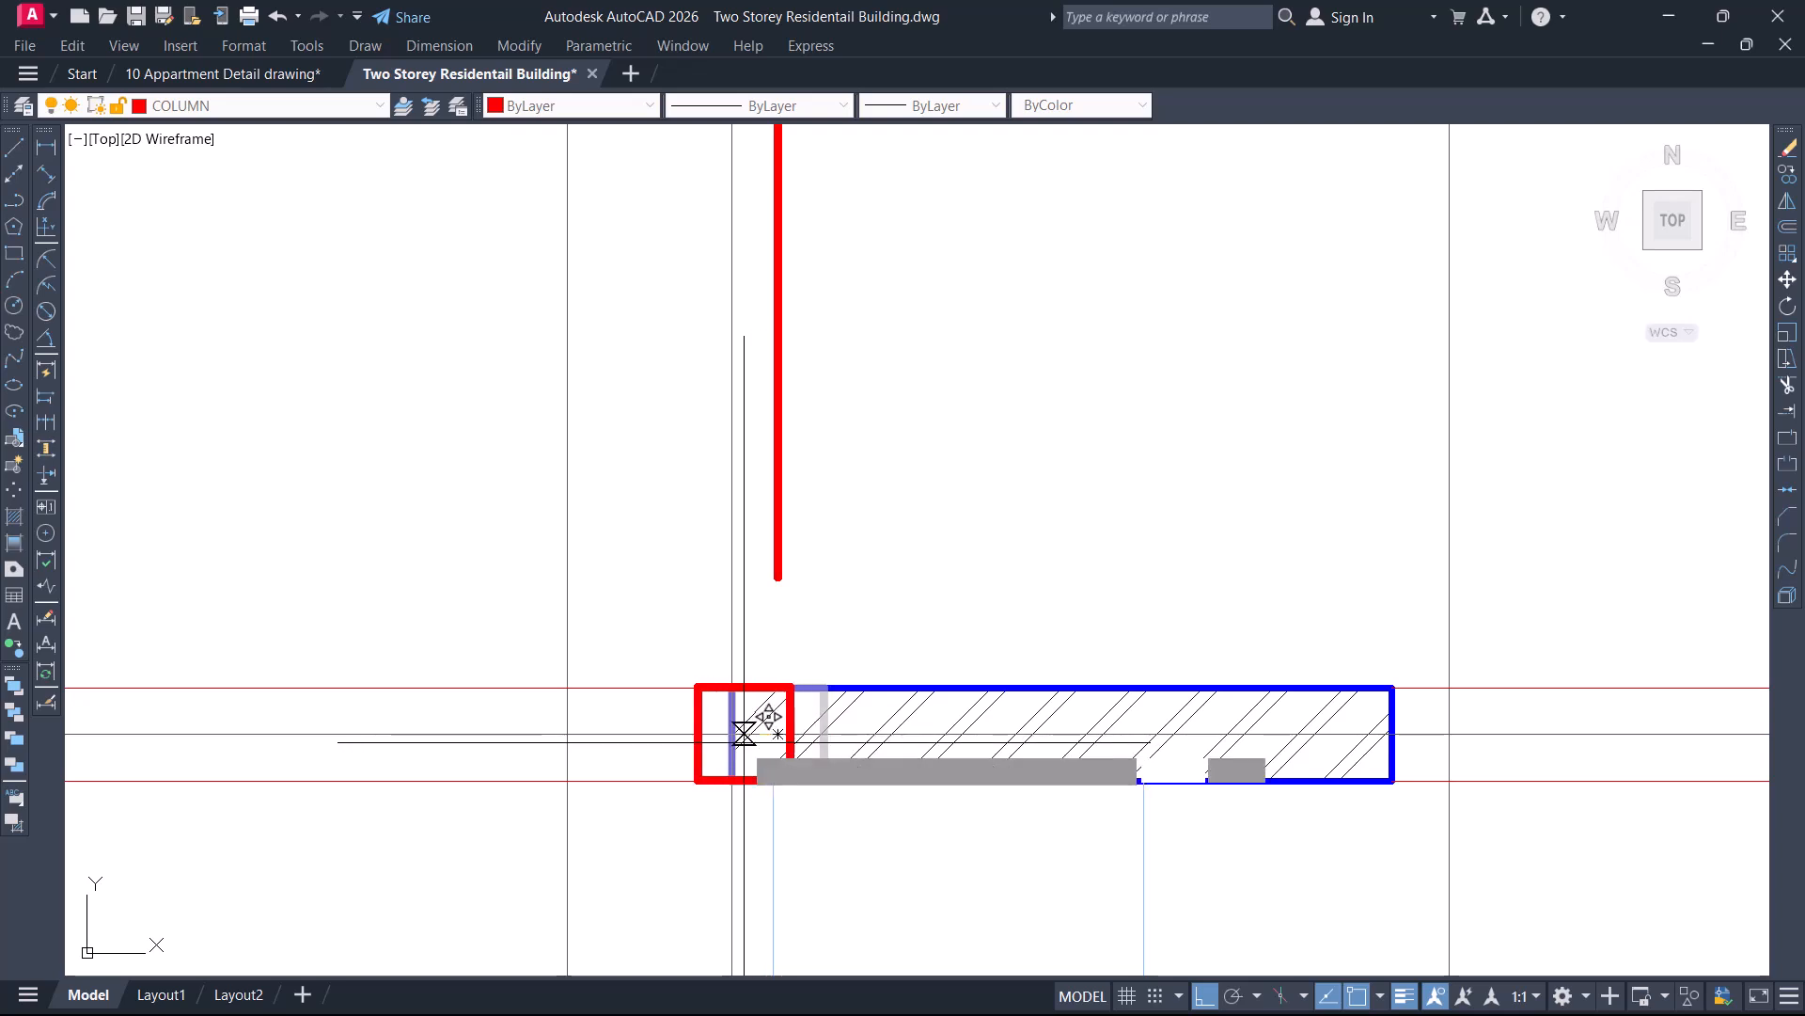
{"action": "scroll", "coordinate": [743, 720], "scroll_direction": "up", "scroll_amount": 3}
{"action": "left_click", "coordinate": [744, 727]}
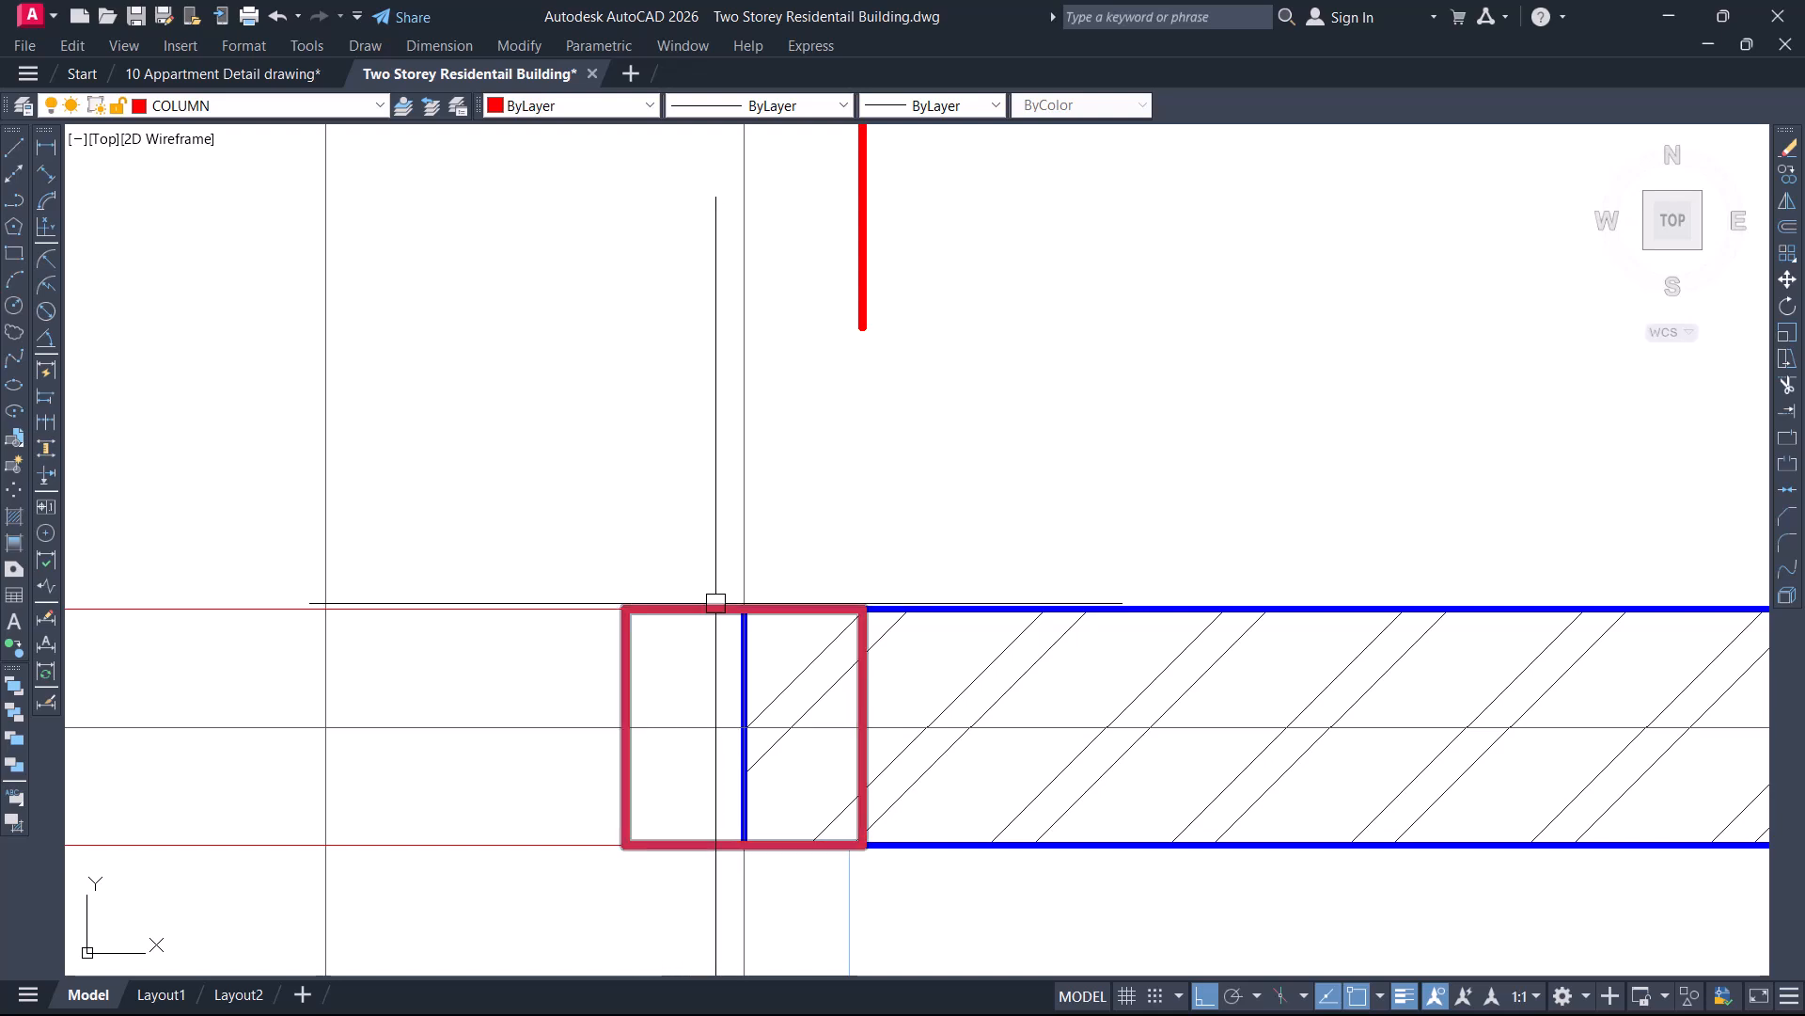
Extend the vertical line down to the top edge of the private living room's lower middle column
{"action": "scroll", "coordinate": [743, 599], "scroll_direction": "down", "scroll_amount": 4}
{"action": "middle_click_drag", "start_coordinate": [673, 585], "coordinate": [928, 577]}
{"action": "middle_click_drag", "start_coordinate": [535, 570], "coordinate": [721, 565]}
{"action": "scroll", "coordinate": [612, 577], "scroll_direction": "down", "scroll_amount": 2}
{"action": "scroll", "coordinate": [968, 548], "scroll_direction": "up", "scroll_amount": 4}
{"action": "middle_click_drag", "start_coordinate": [1133, 524], "coordinate": [1023, 590]}
{"action": "key", "text": "Return"}
{"action": "left_click", "coordinate": [1051, 493]}
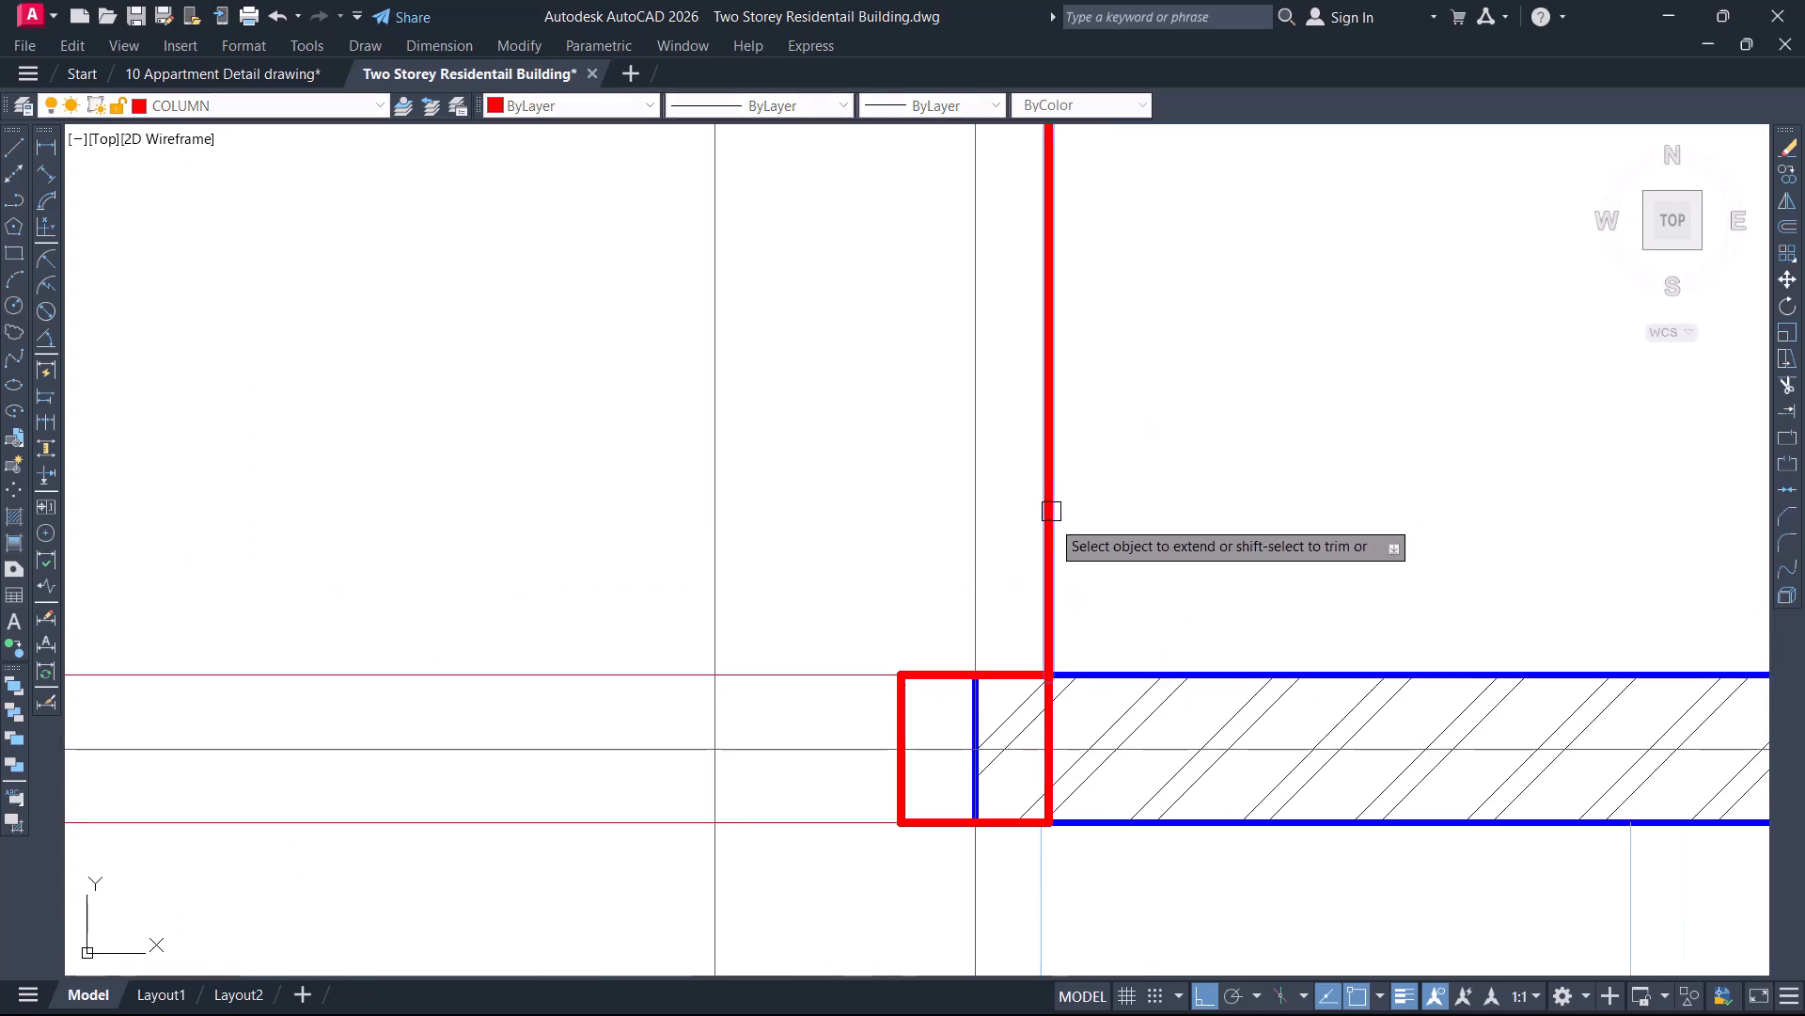
{"action": "type", "text": "CO"}
{"action": "key", "text": "Return"}
{"action": "scroll", "coordinate": [1046, 660], "scroll_direction": "up", "scroll_amount": 2}
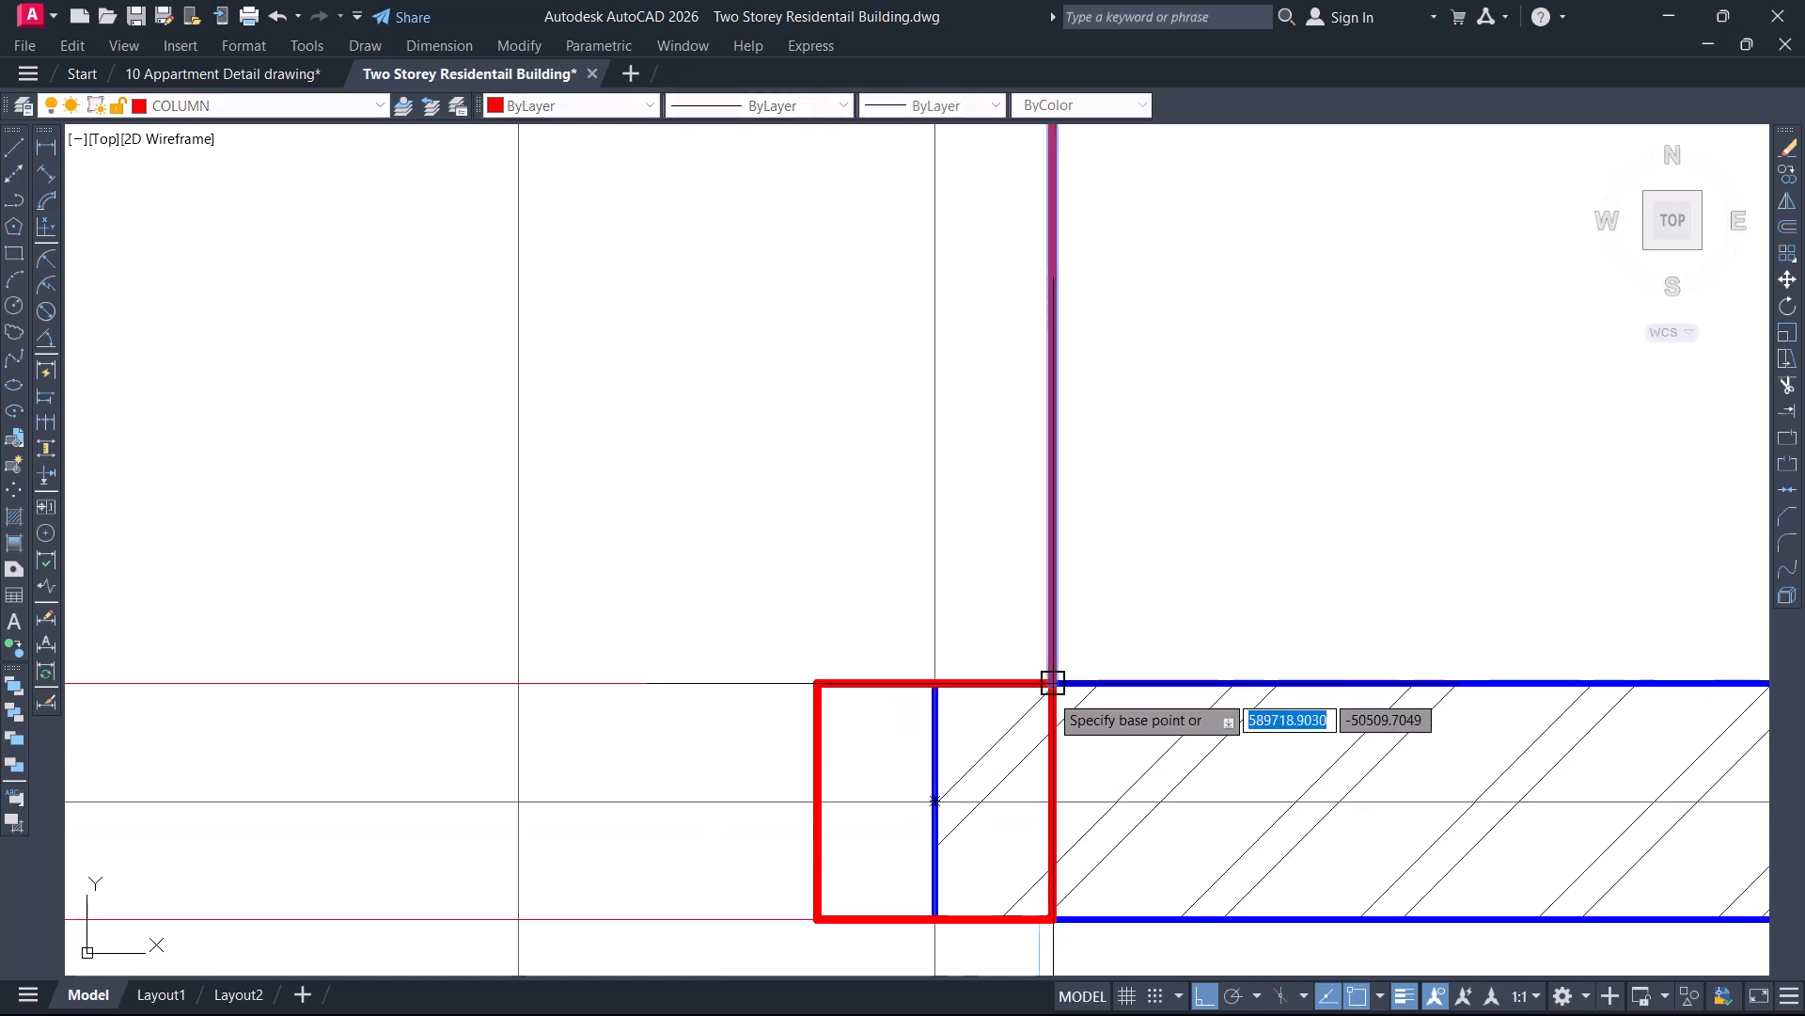
{"action": "left_click", "coordinate": [1051, 683]}
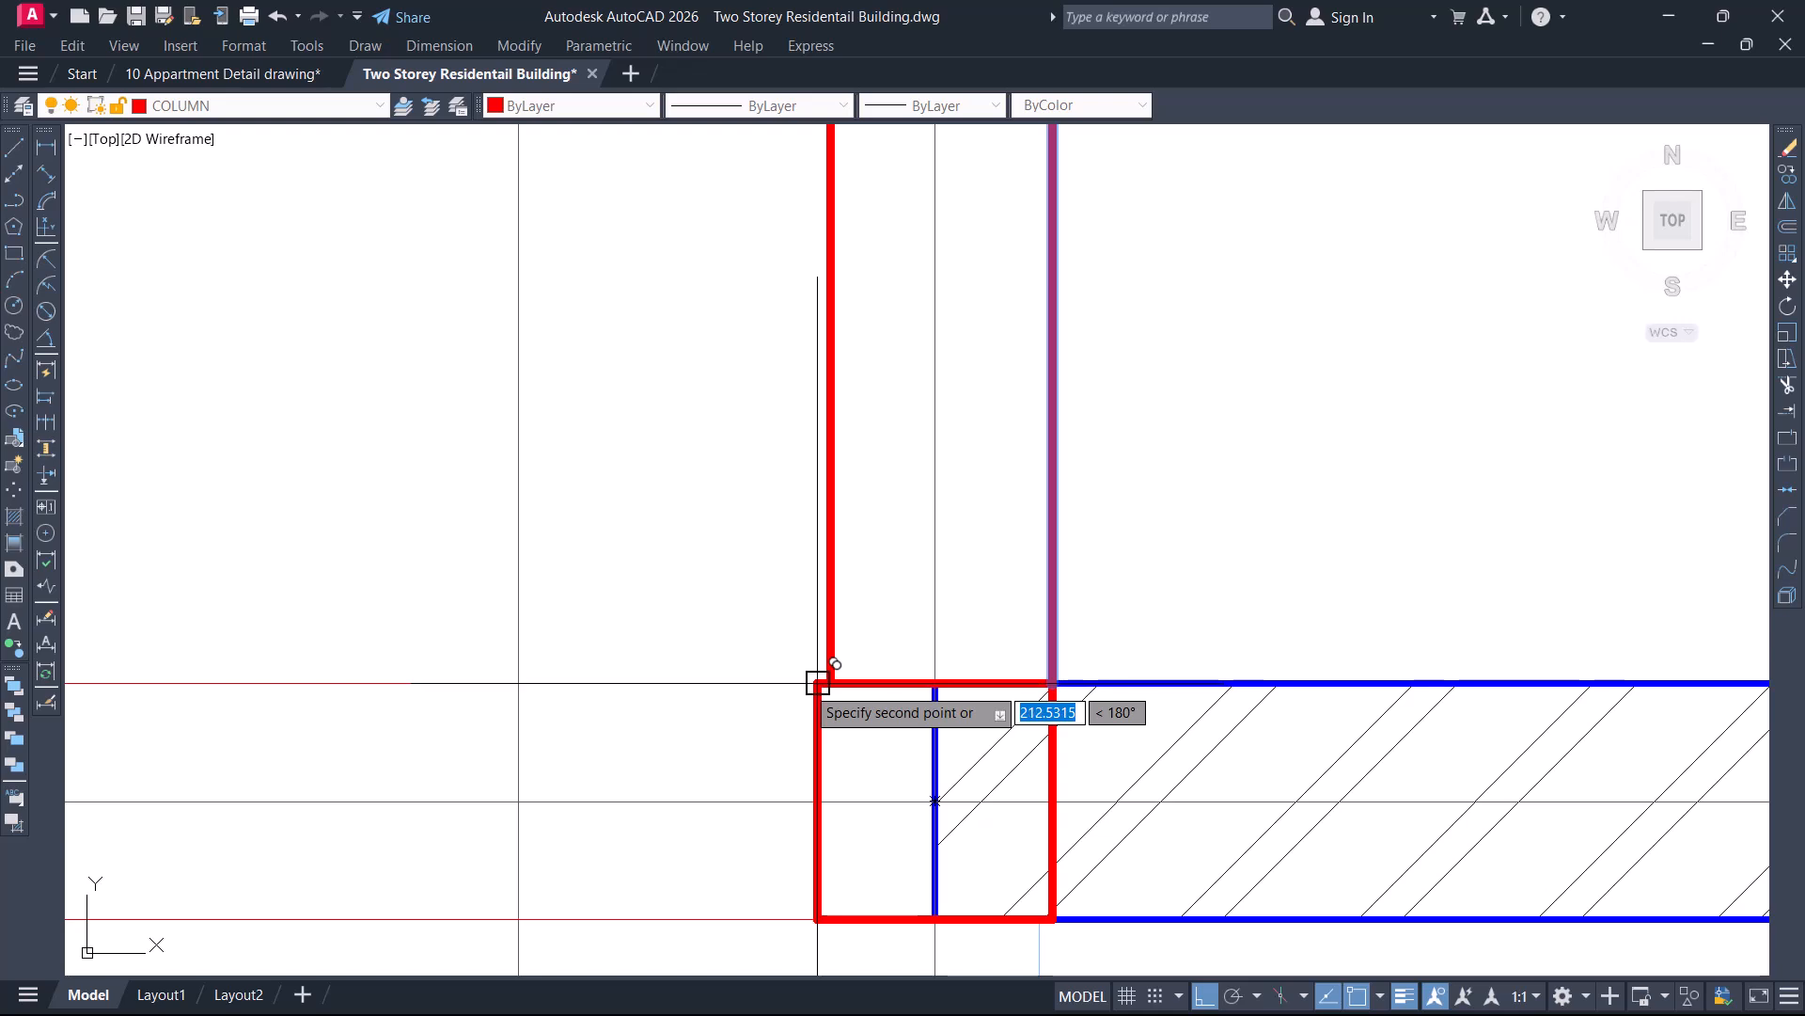
{"action": "key", "text": "Escape"}
Copy the vertical line 225 mm left, from the lower middle column's upper-right corner to its upper-left corner
{"action": "left_click", "coordinate": [1069, 625]}
{"action": "left_click", "coordinate": [1040, 633]}
{"action": "key", "text": "space"}
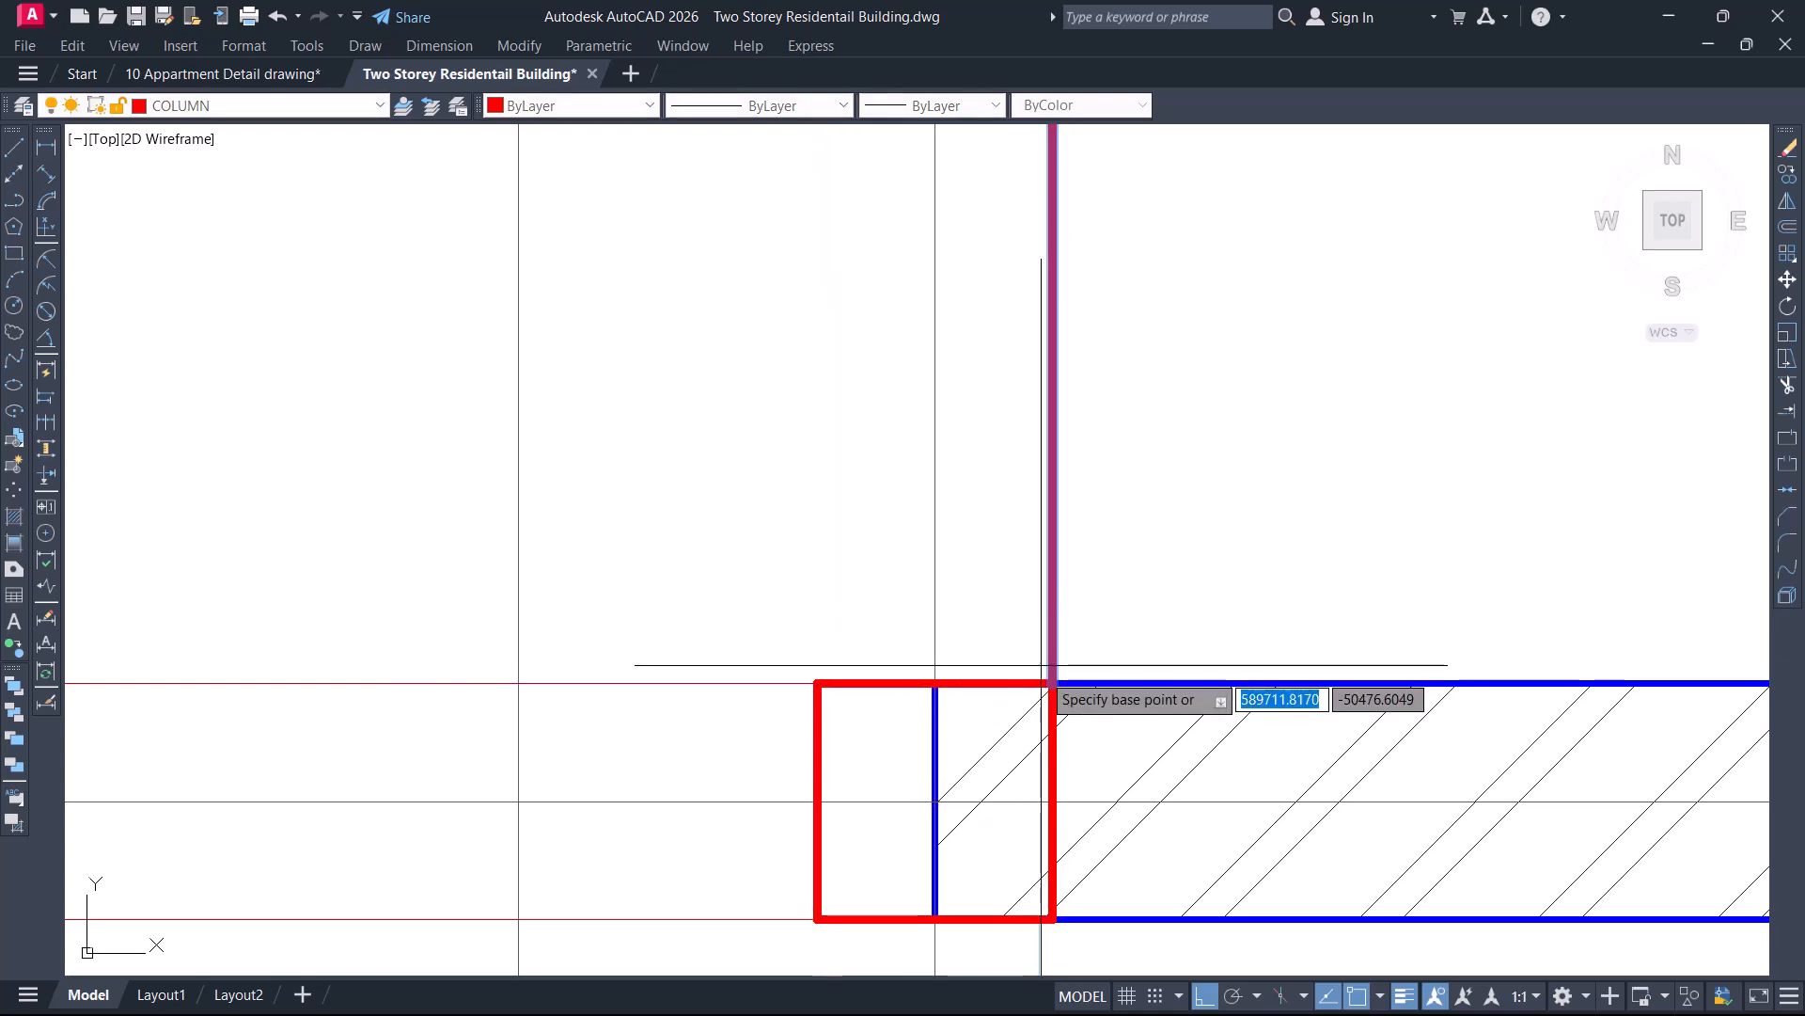
{"action": "scroll", "coordinate": [1055, 686], "scroll_direction": "up", "scroll_amount": 2}
{"action": "left_click", "coordinate": [1057, 689]}
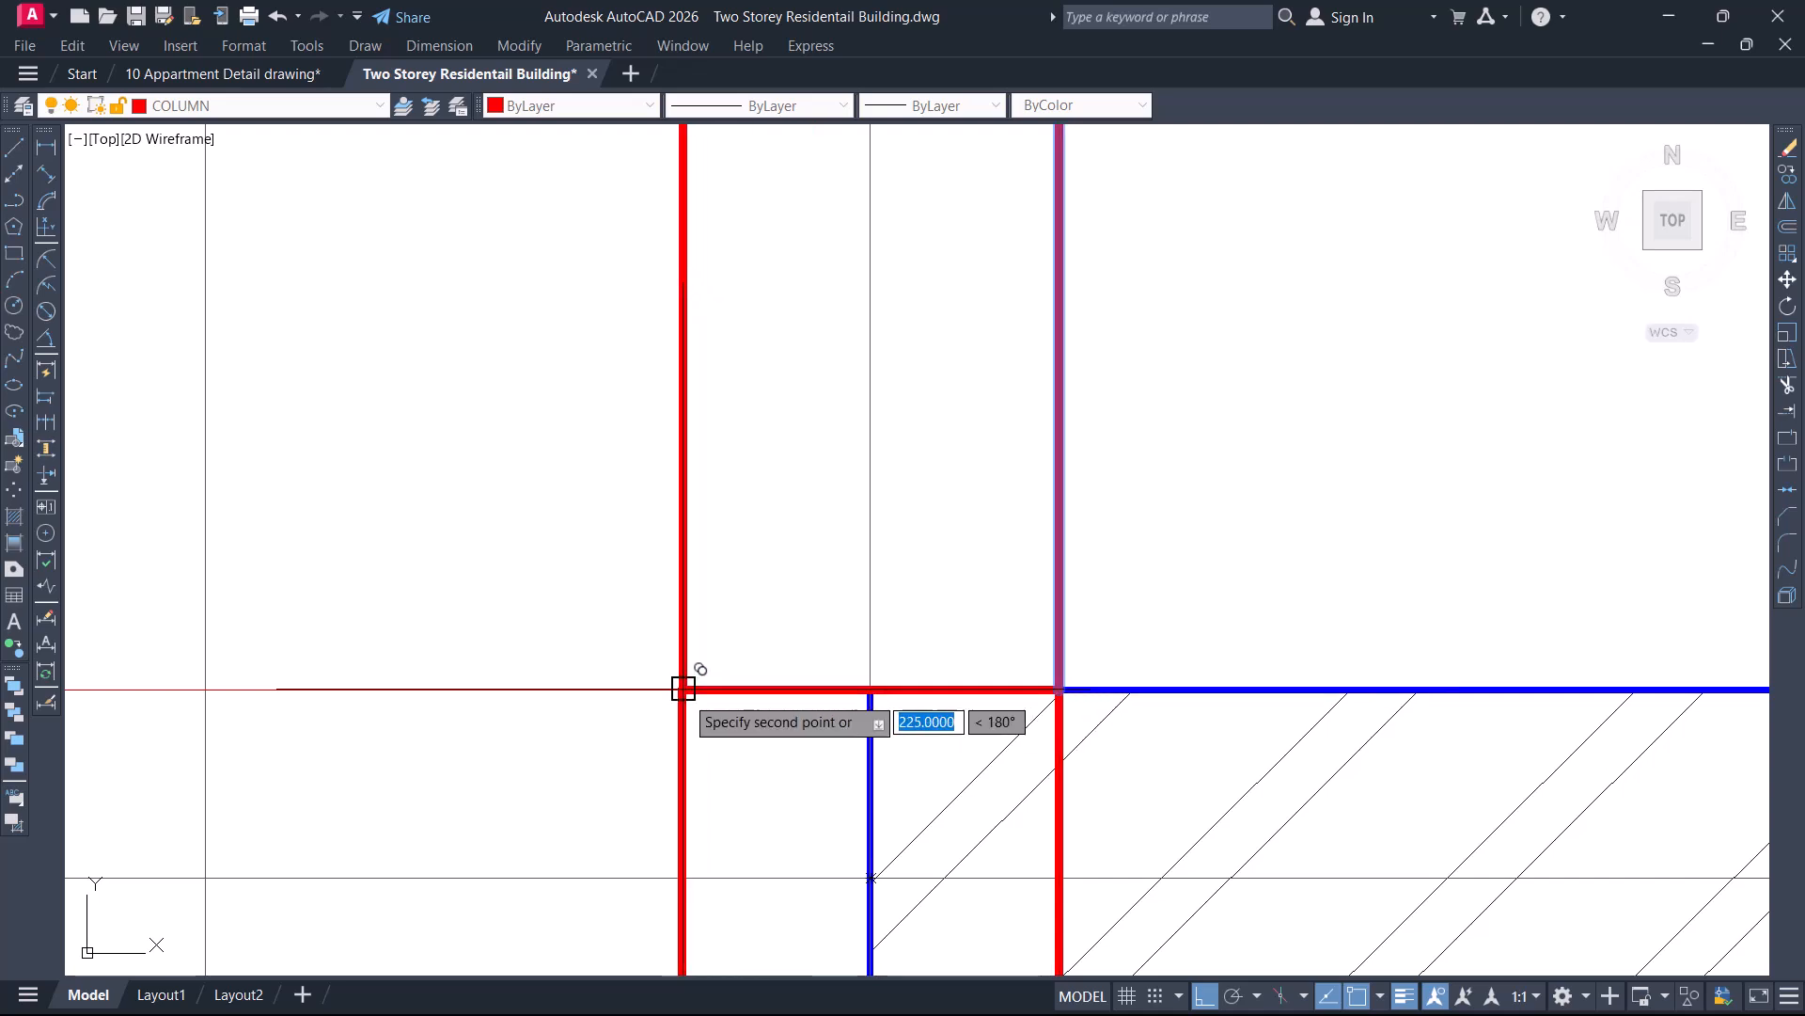
Assign both vertical lines between the private living room's middle columns to layer A-DETL-HDLN
{"action": "scroll", "coordinate": [696, 696], "scroll_direction": "down", "scroll_amount": 4}
{"action": "scroll", "coordinate": [920, 654], "scroll_direction": "down", "scroll_amount": 2}
{"action": "middle_click_drag", "start_coordinate": [962, 492], "coordinate": [952, 878]}
{"action": "scroll", "coordinate": [921, 696], "scroll_direction": "down", "scroll_amount": 2}
{"action": "left_click", "coordinate": [910, 478]}
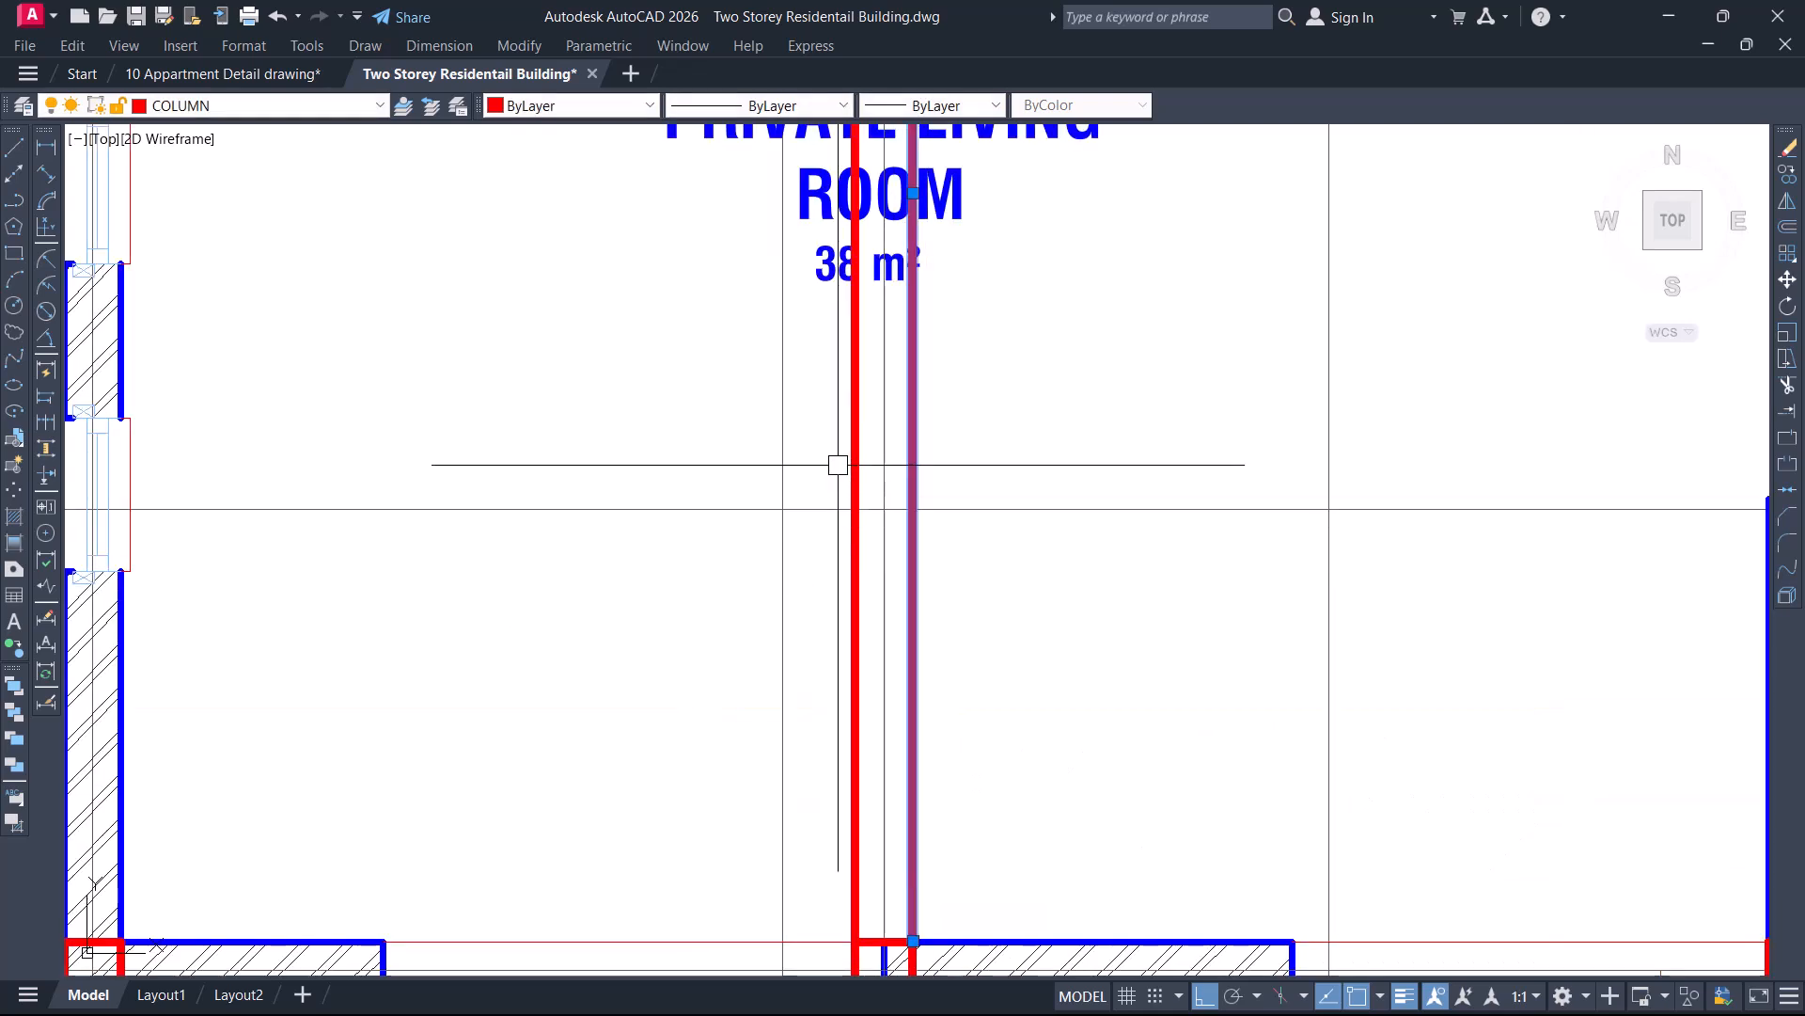
{"action": "left_click", "coordinate": [267, 109]}
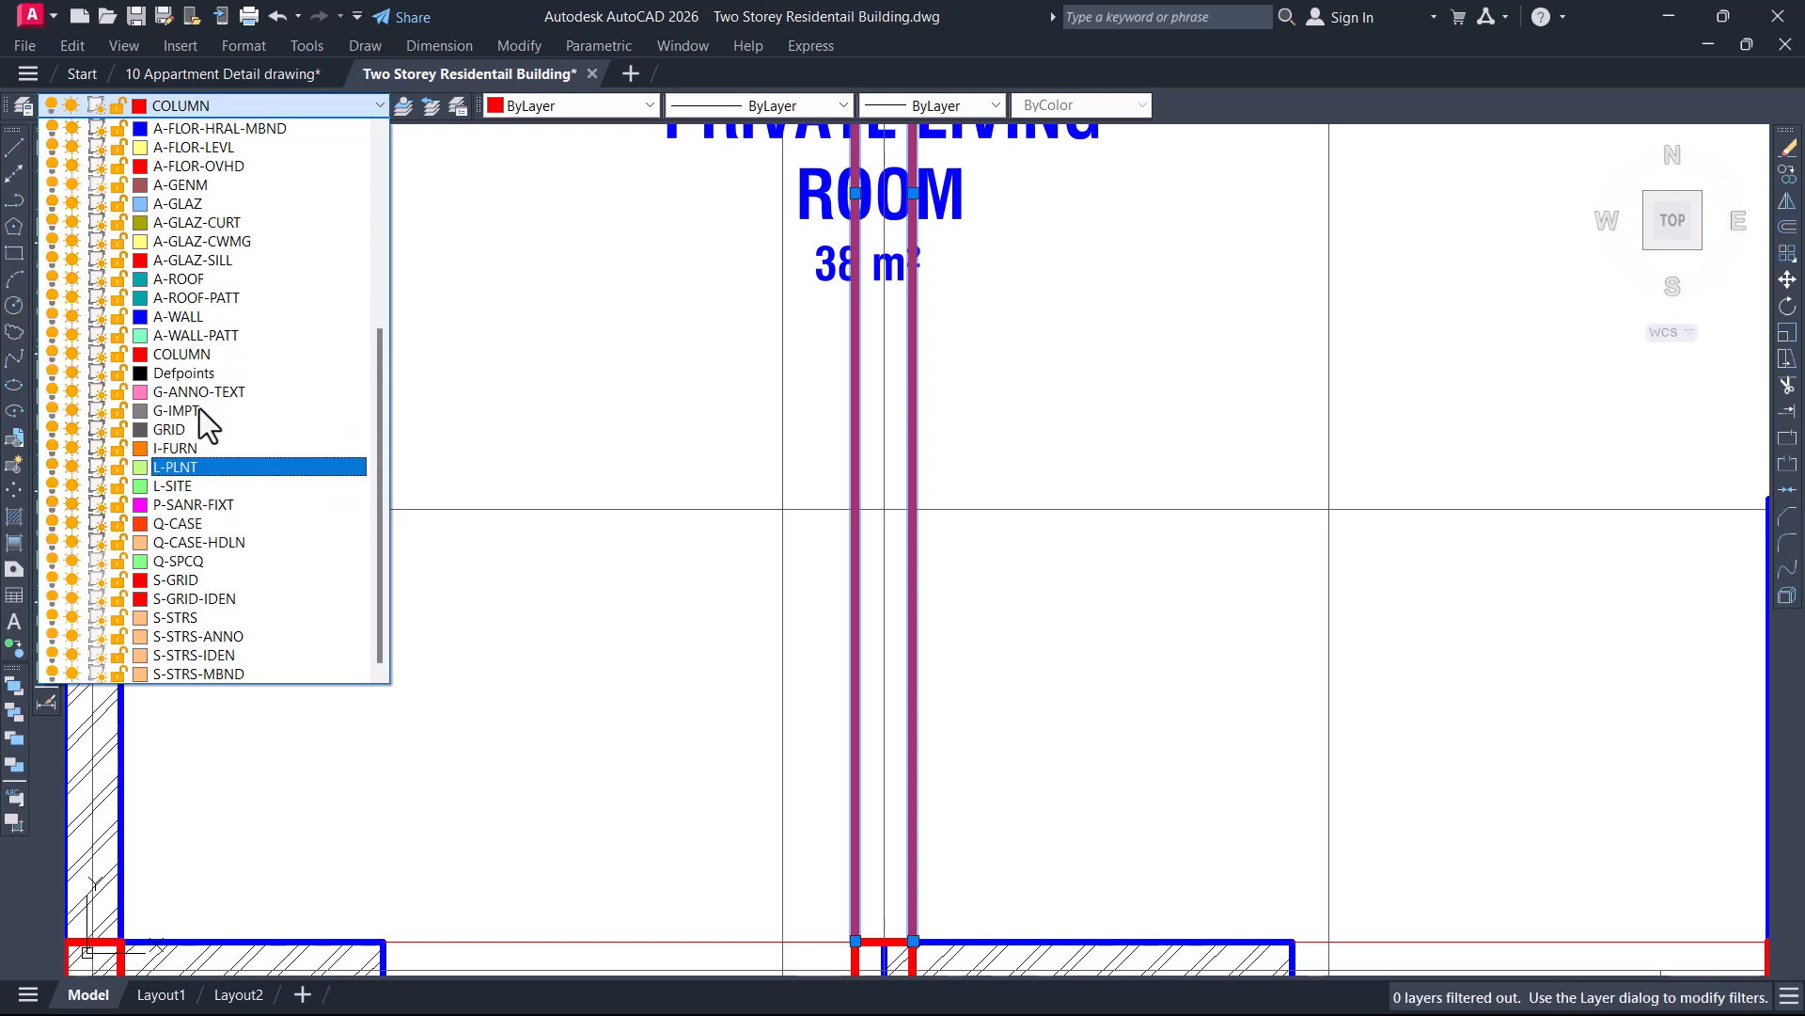
{"action": "scroll", "coordinate": [235, 210], "scroll_direction": "up", "scroll_amount": 4}
{"action": "scroll", "coordinate": [213, 158], "scroll_direction": "up", "scroll_amount": 1}
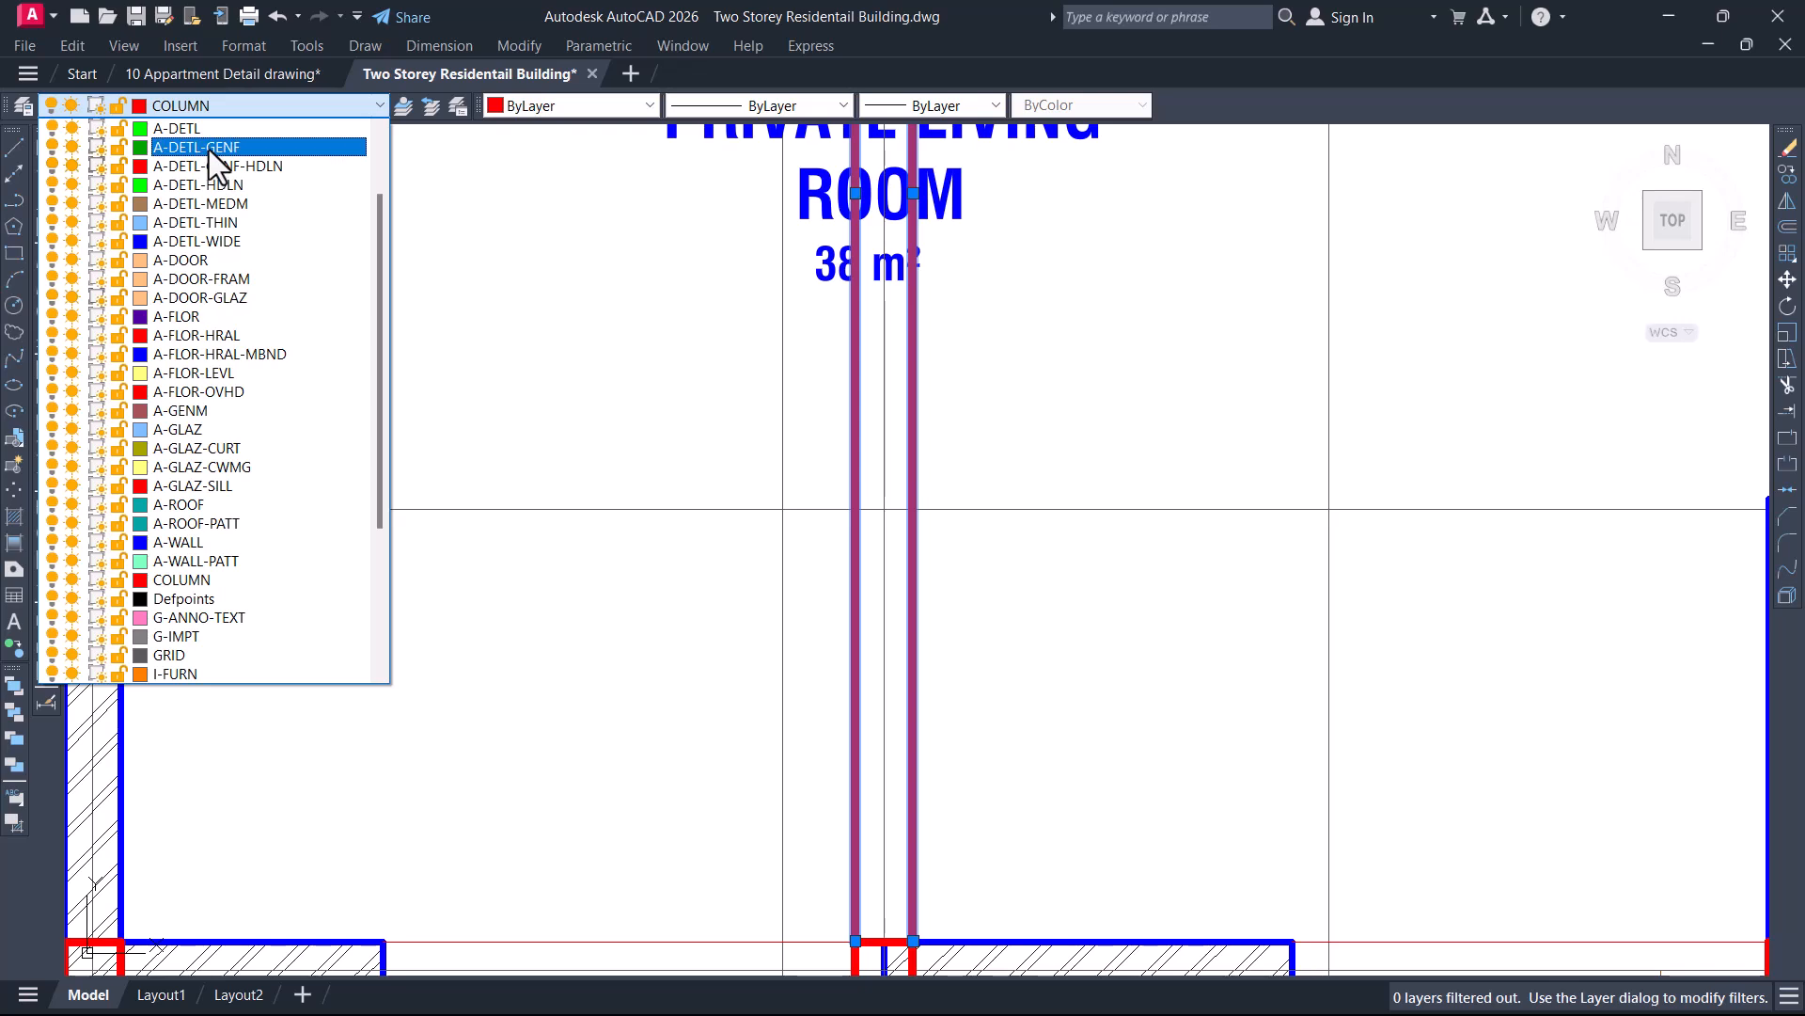
{"action": "left_click", "coordinate": [201, 184]}
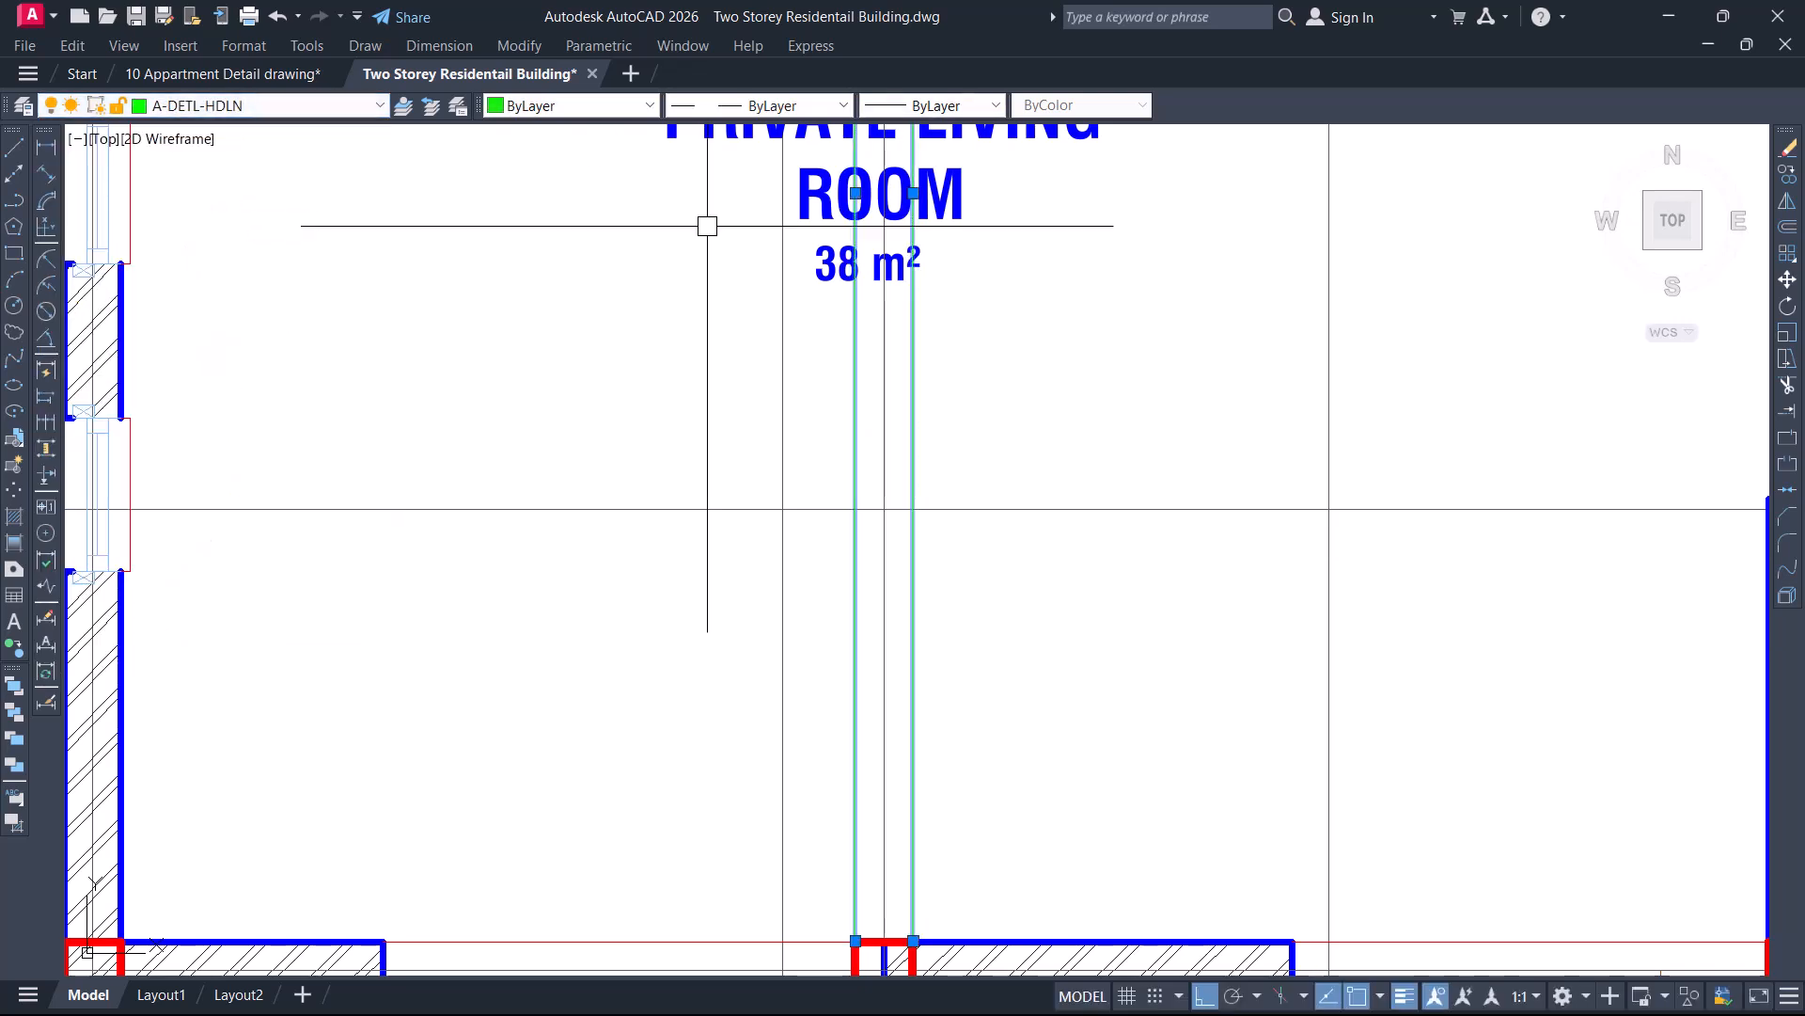
Give the two vertical lines a magenta colour and a 0.30 mm lineweight
{"action": "left_click", "coordinate": [643, 107]}
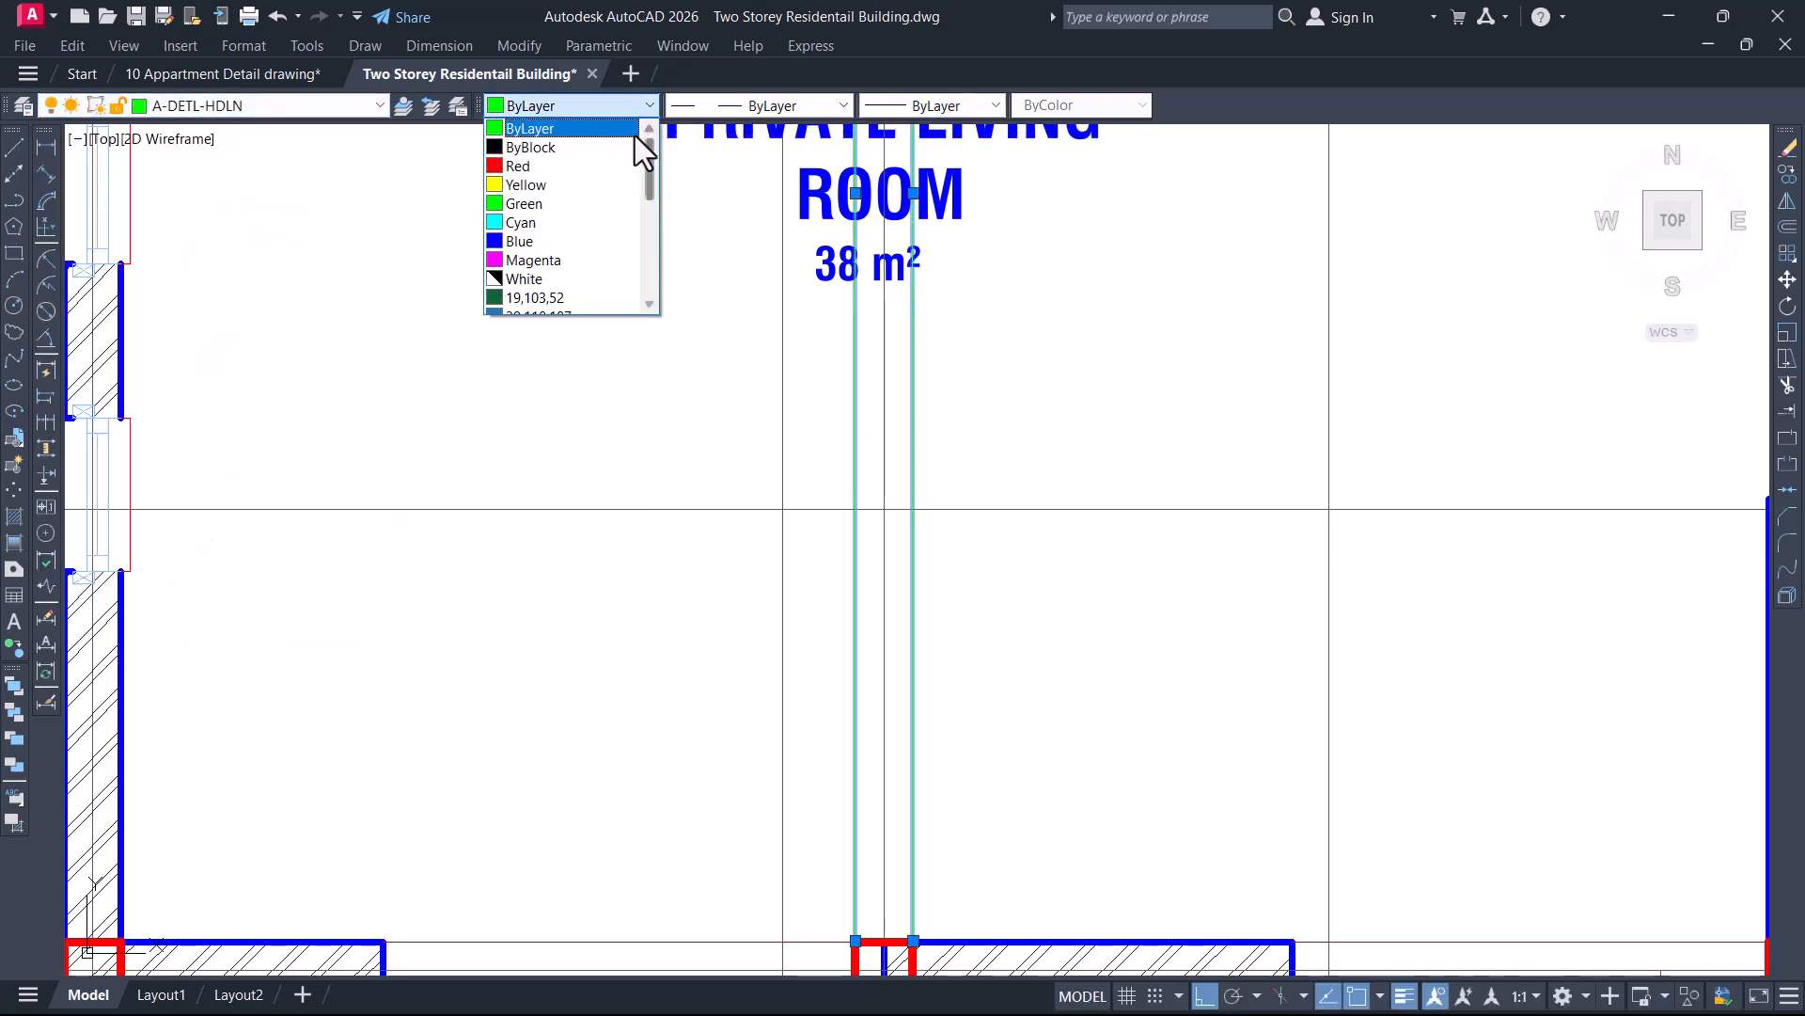
{"action": "left_click", "coordinate": [574, 260]}
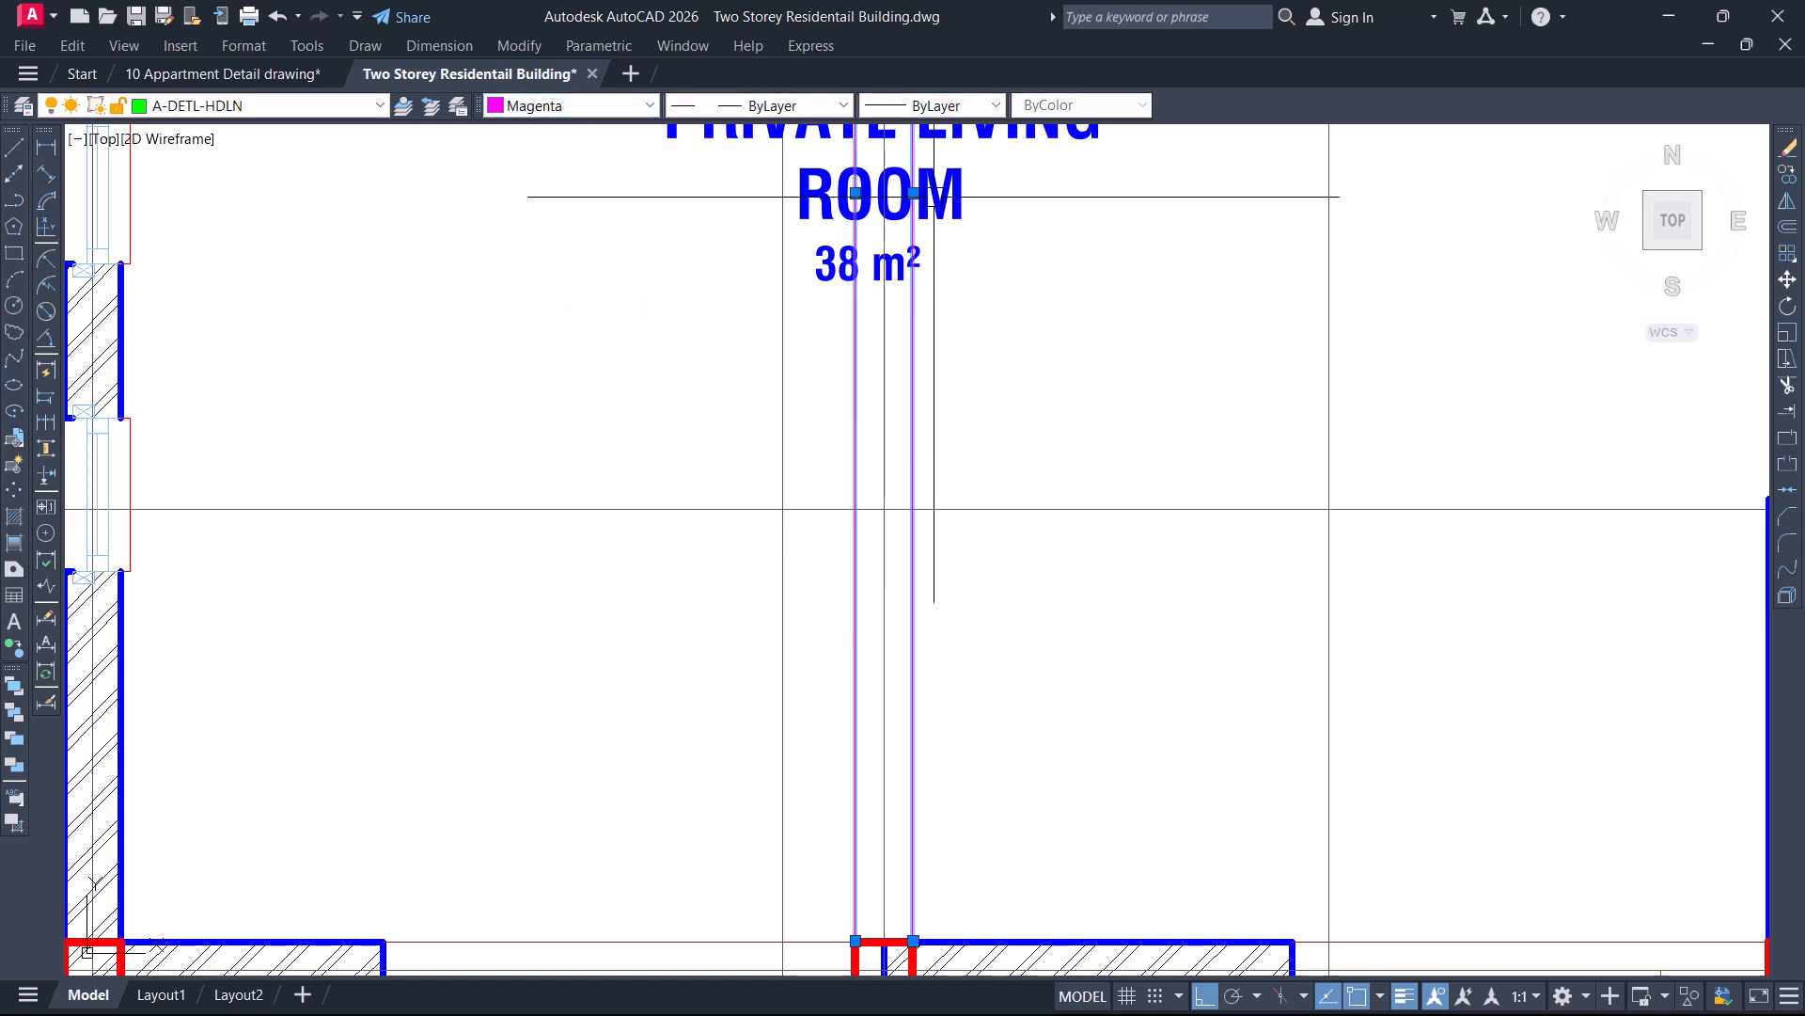
{"action": "scroll", "coordinate": [802, 210], "scroll_direction": "down", "scroll_amount": 5}
{"action": "middle_click_drag", "start_coordinate": [1028, 512], "coordinate": [997, 633]}
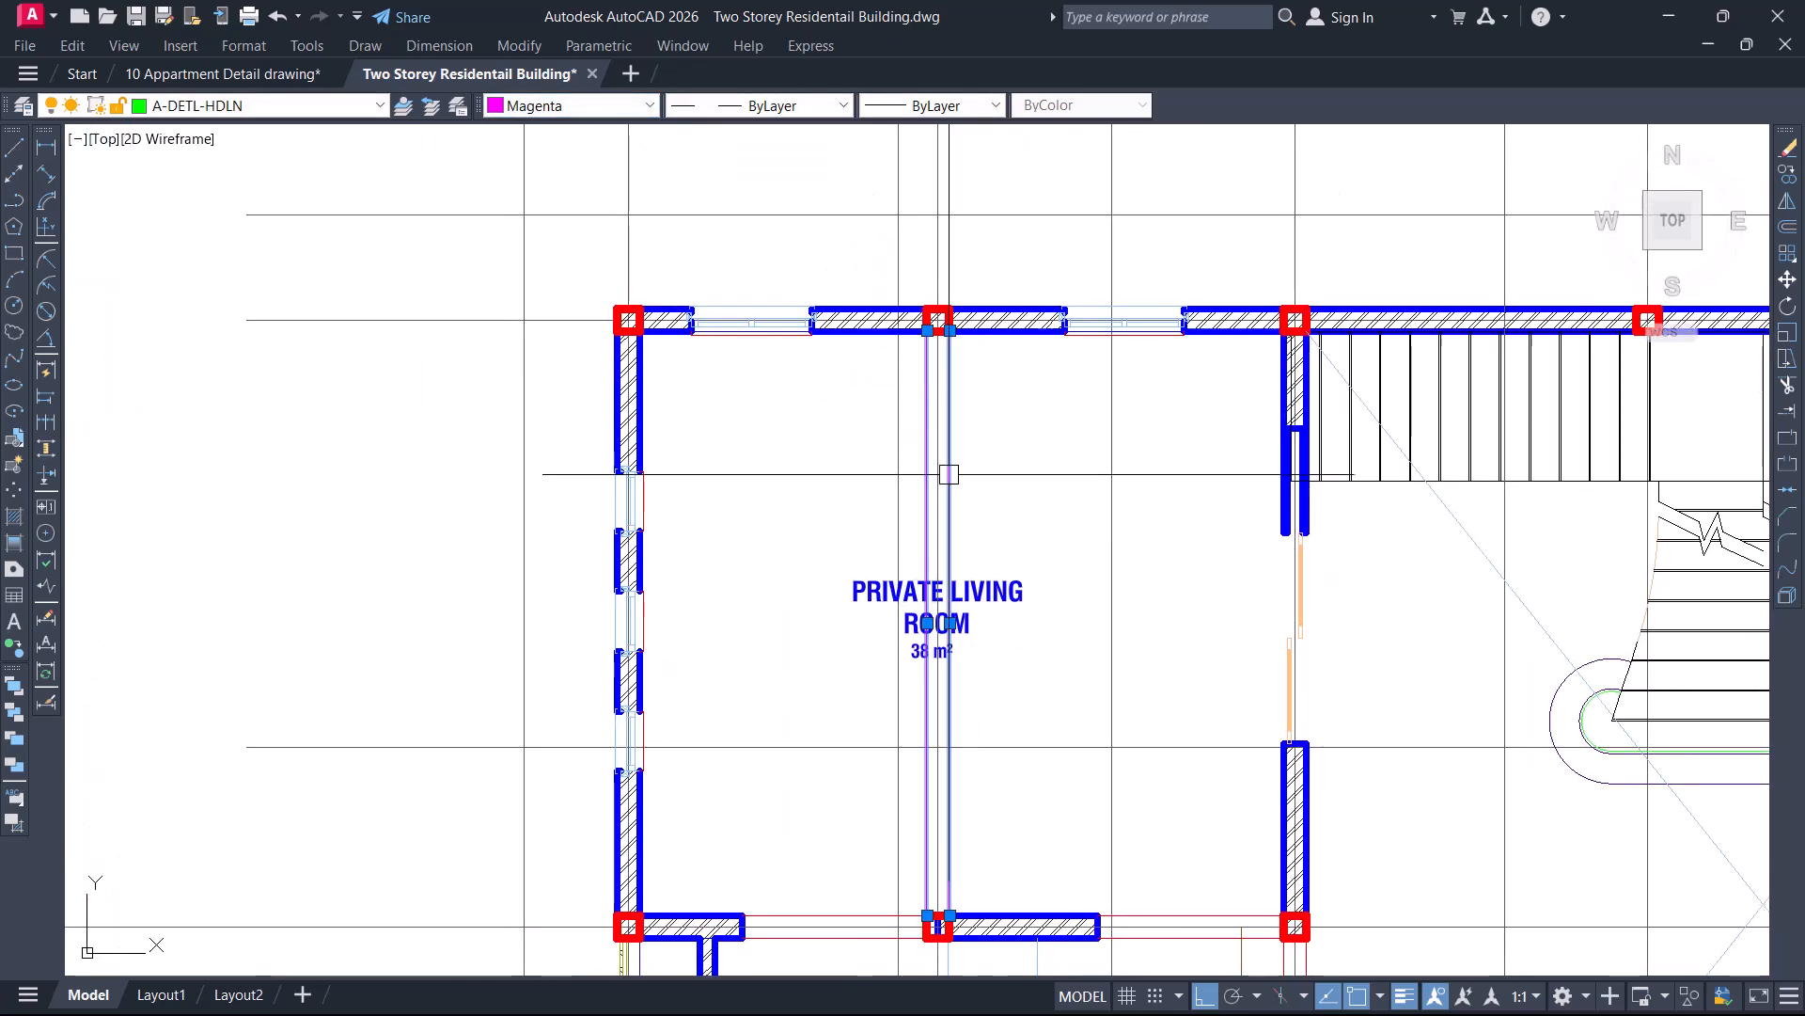
{"action": "scroll", "coordinate": [870, 327], "scroll_direction": "up", "scroll_amount": 2}
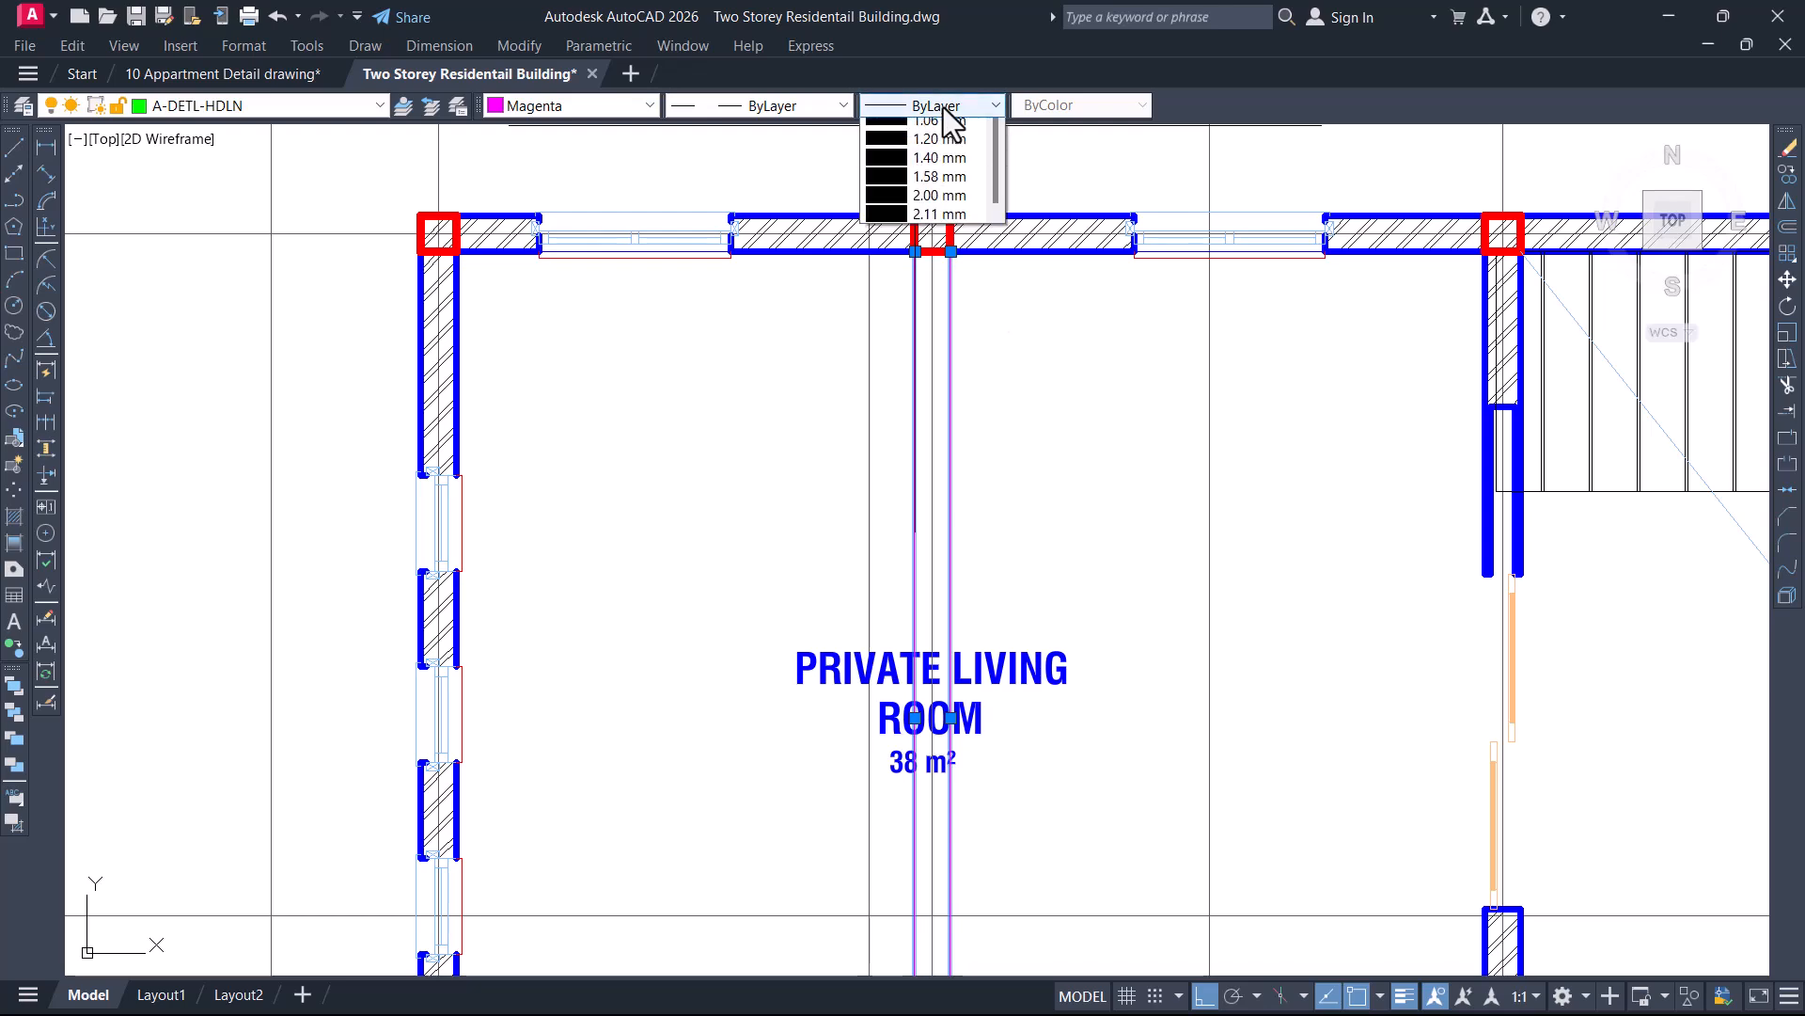
{"action": "left_click", "coordinate": [940, 392]}
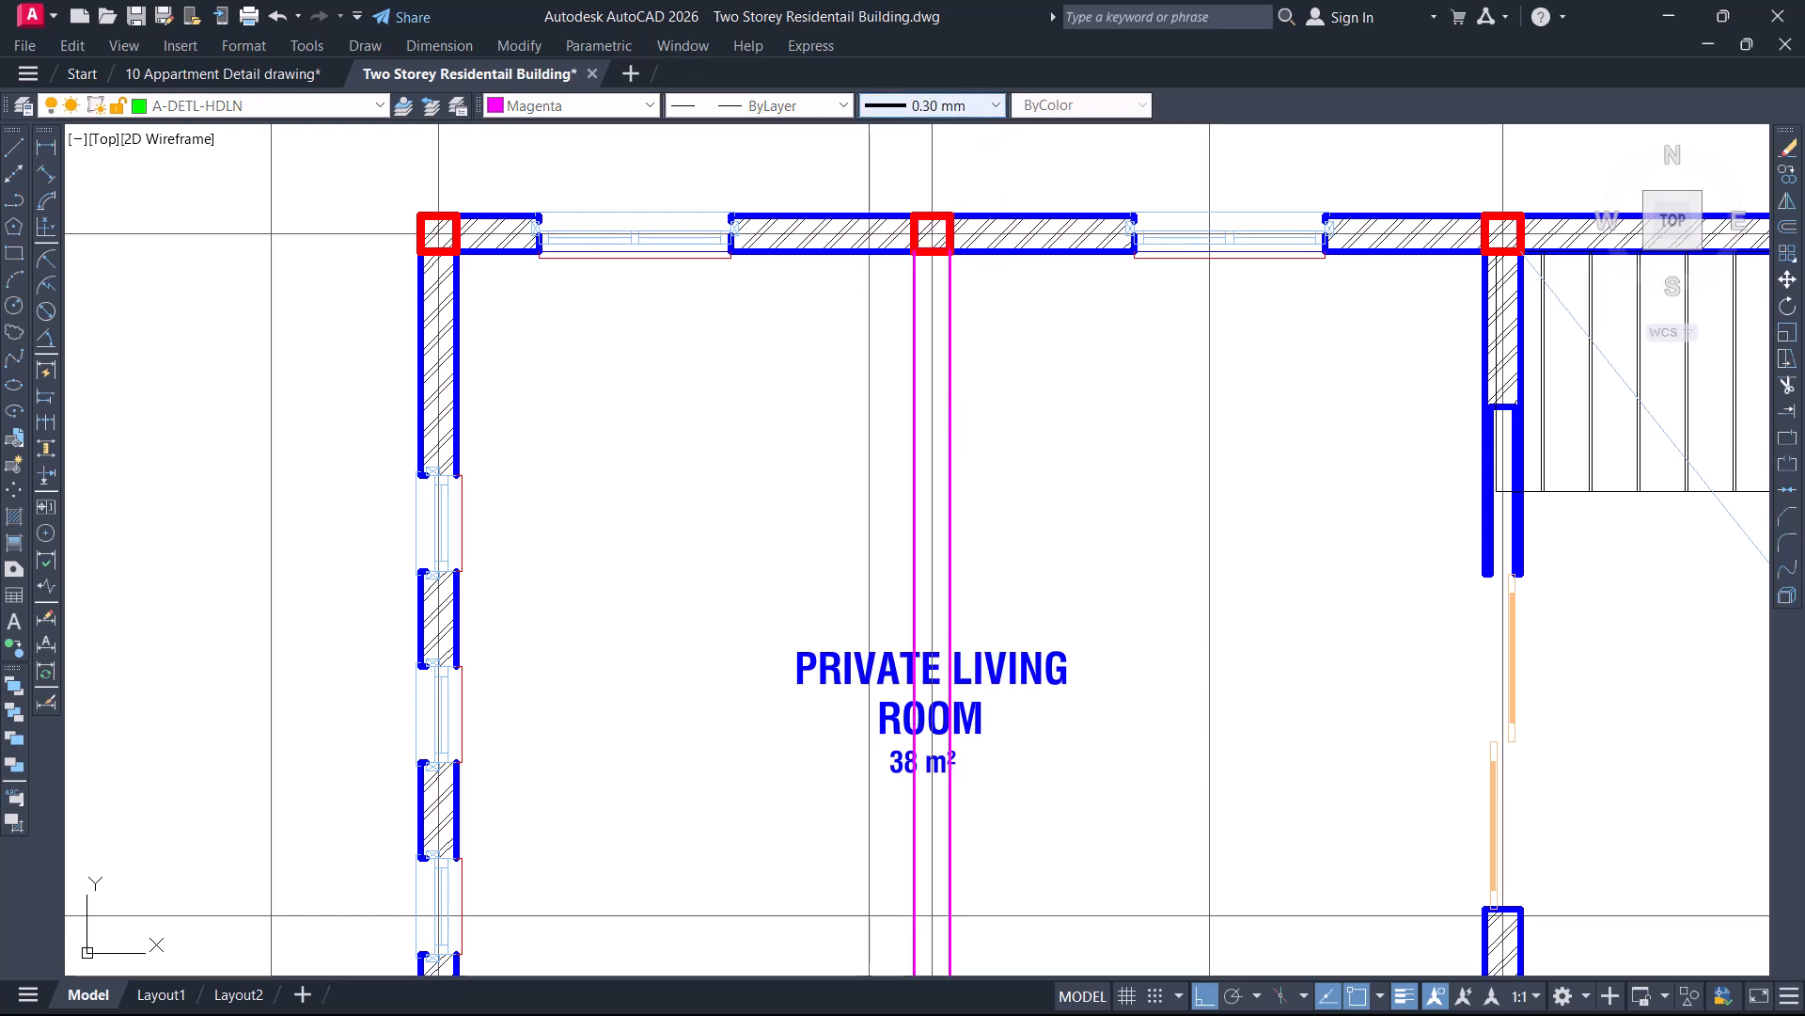
{"action": "key", "text": "Escape"}
Examine the private living room's areas on both sides of the magenta lines and the column layout around the bar
{"action": "middle_click_drag", "start_coordinate": [1019, 617], "coordinate": [863, 403]}
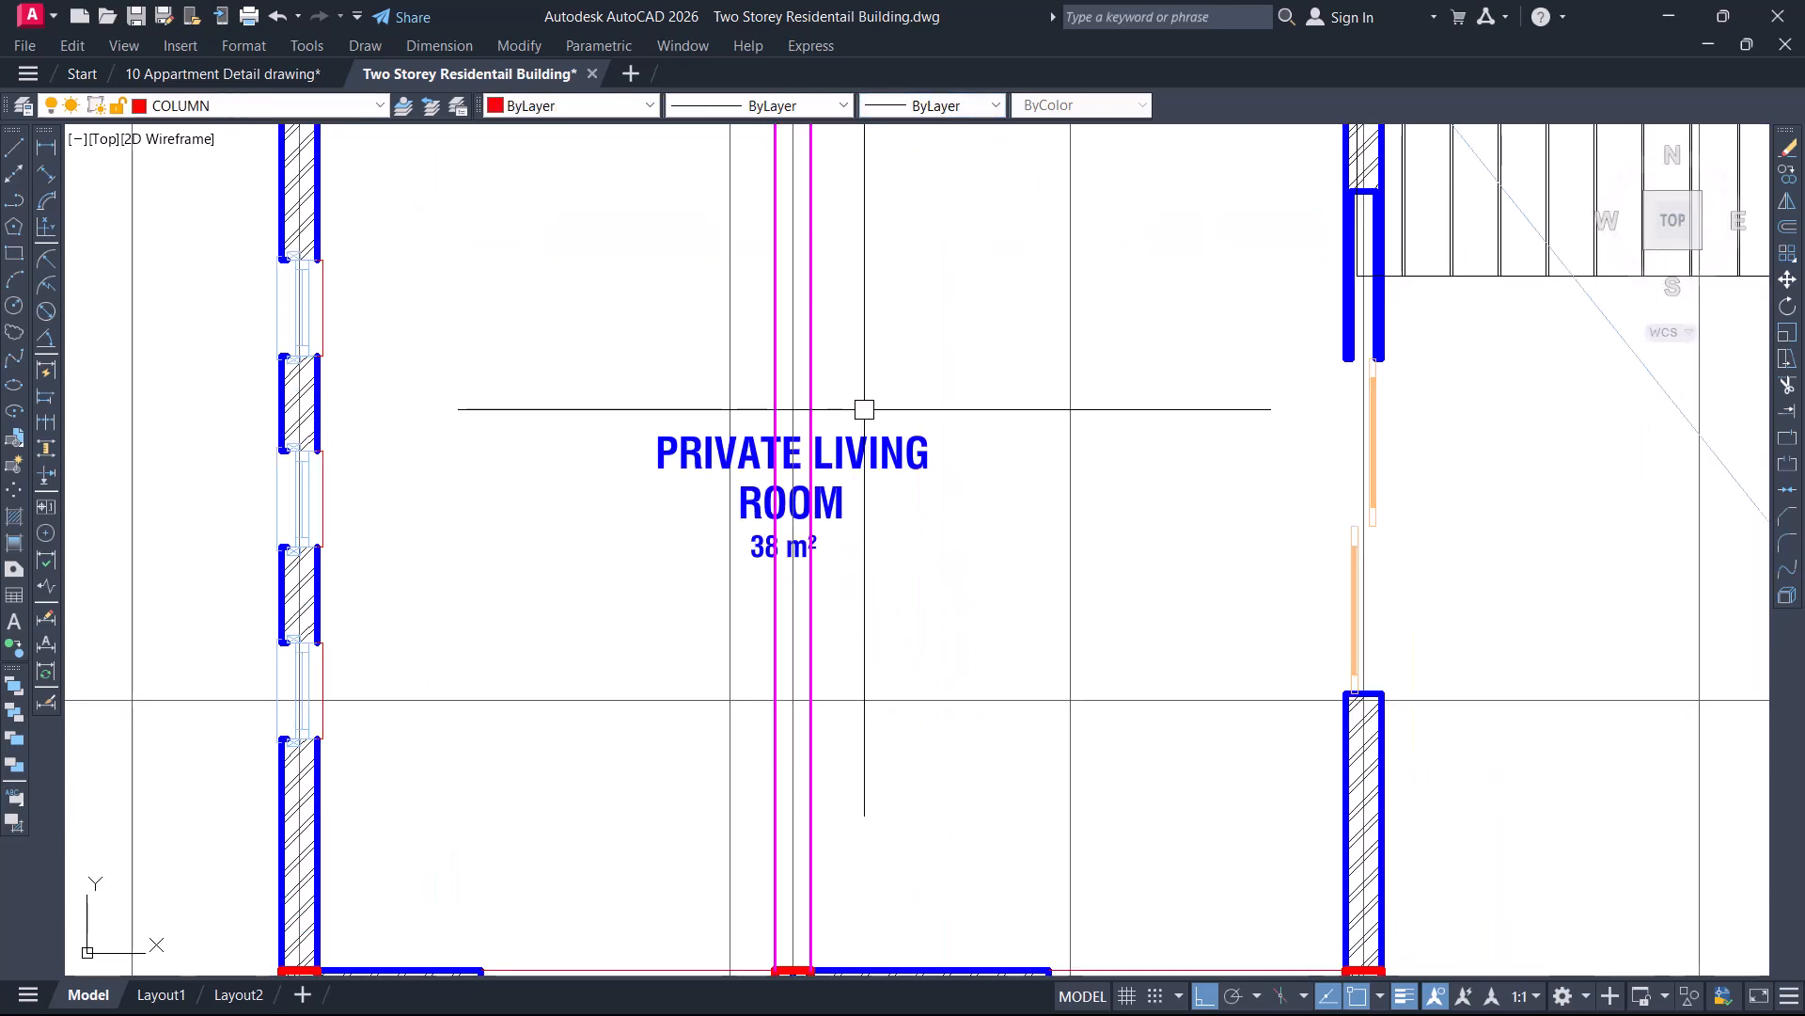
{"action": "scroll", "coordinate": [846, 409], "scroll_direction": "down", "scroll_amount": 2}
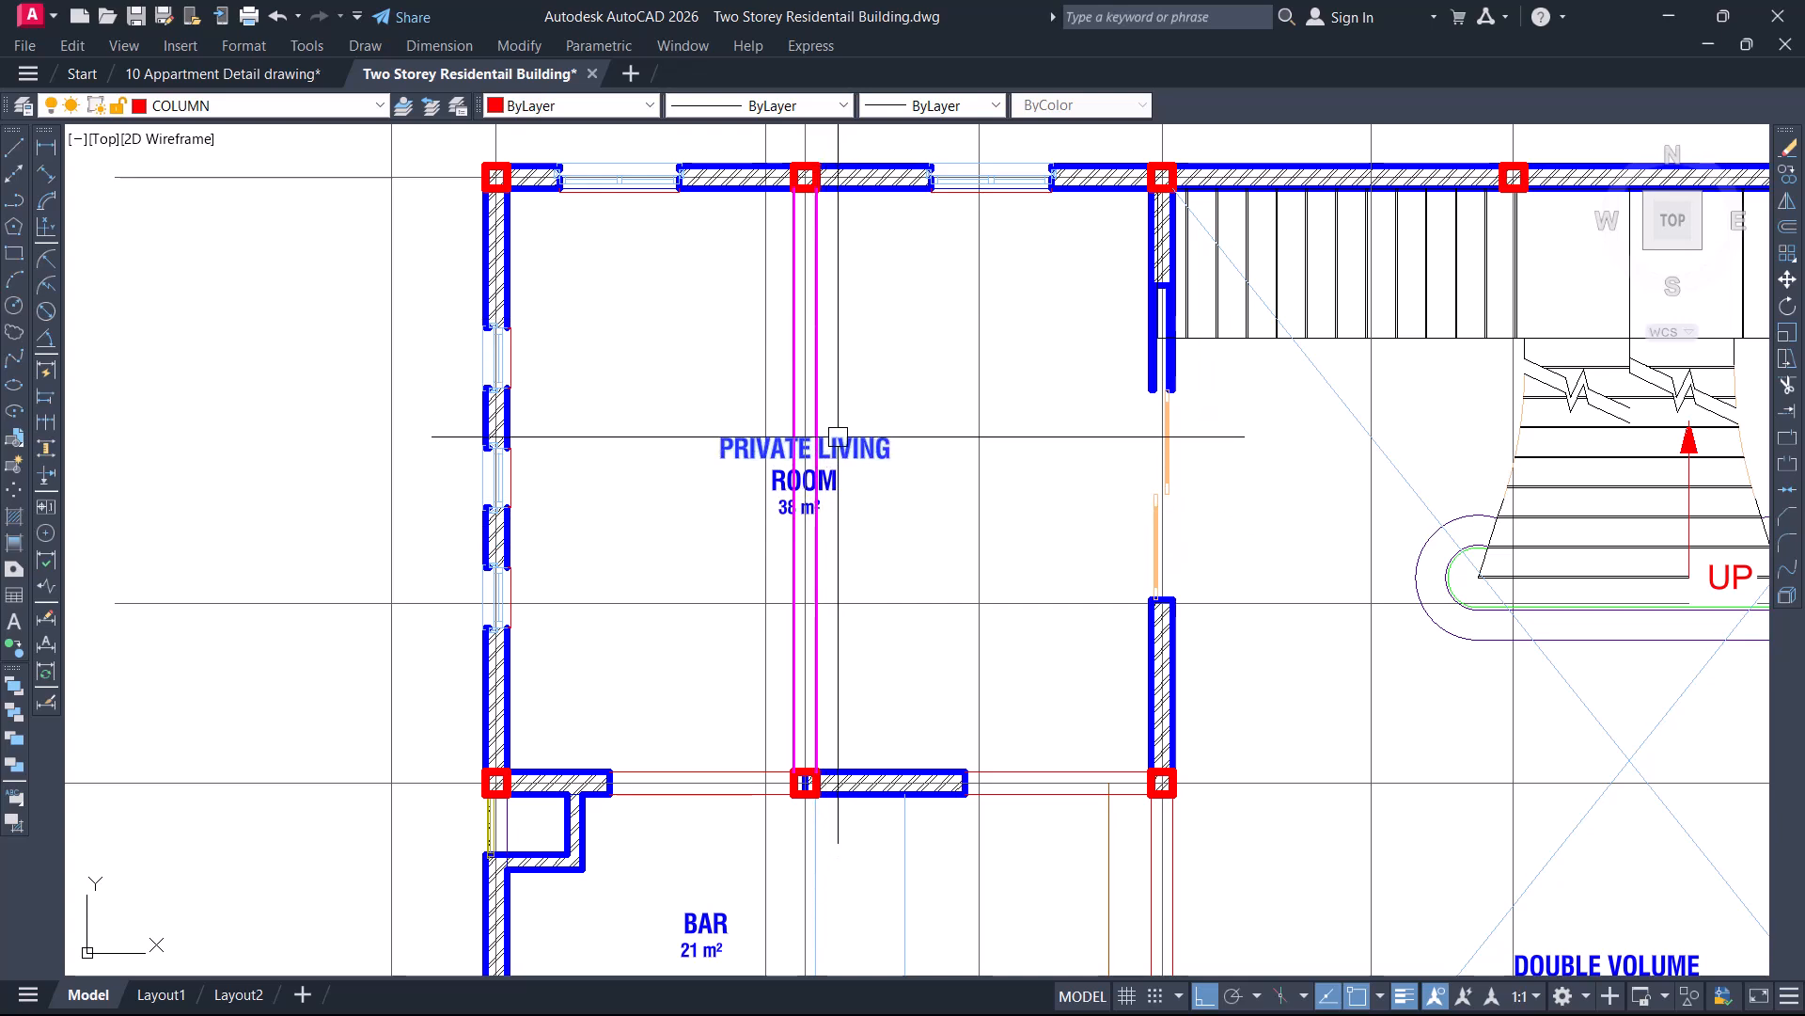
{"action": "left_click", "coordinate": [537, 206]}
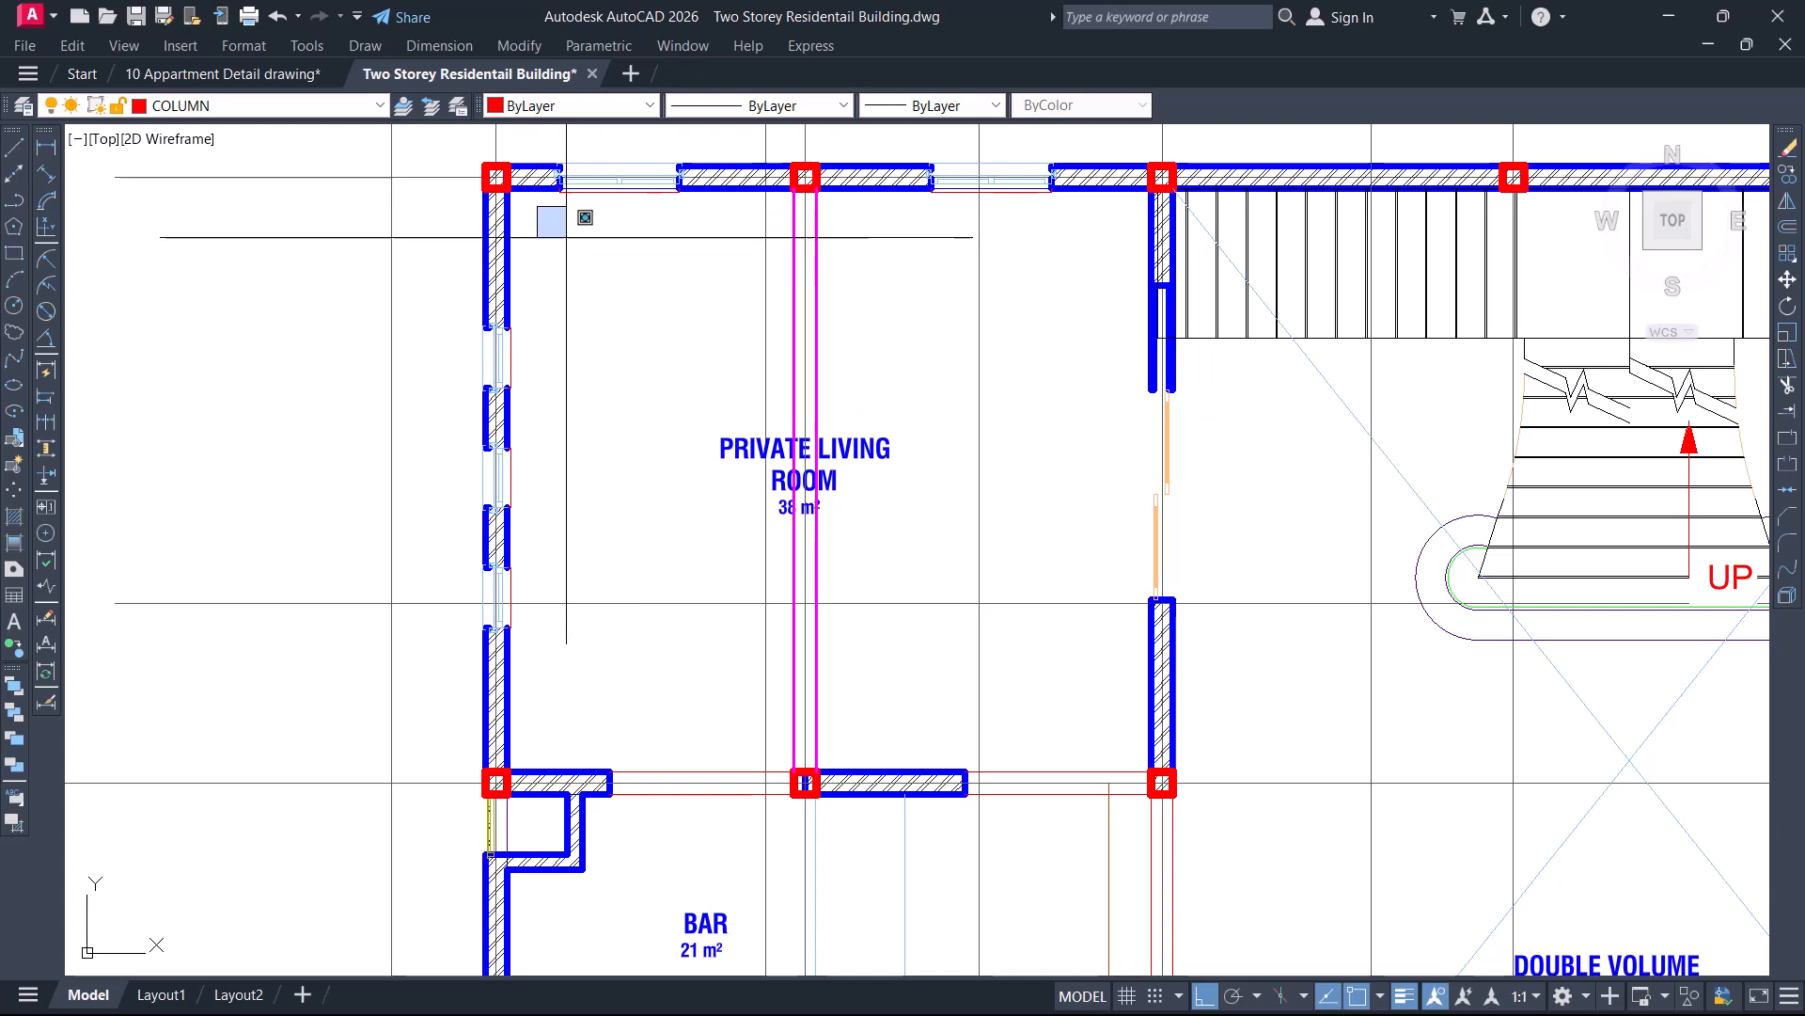
{"action": "left_click", "coordinate": [1044, 638]}
{"action": "left_click", "coordinate": [569, 348]}
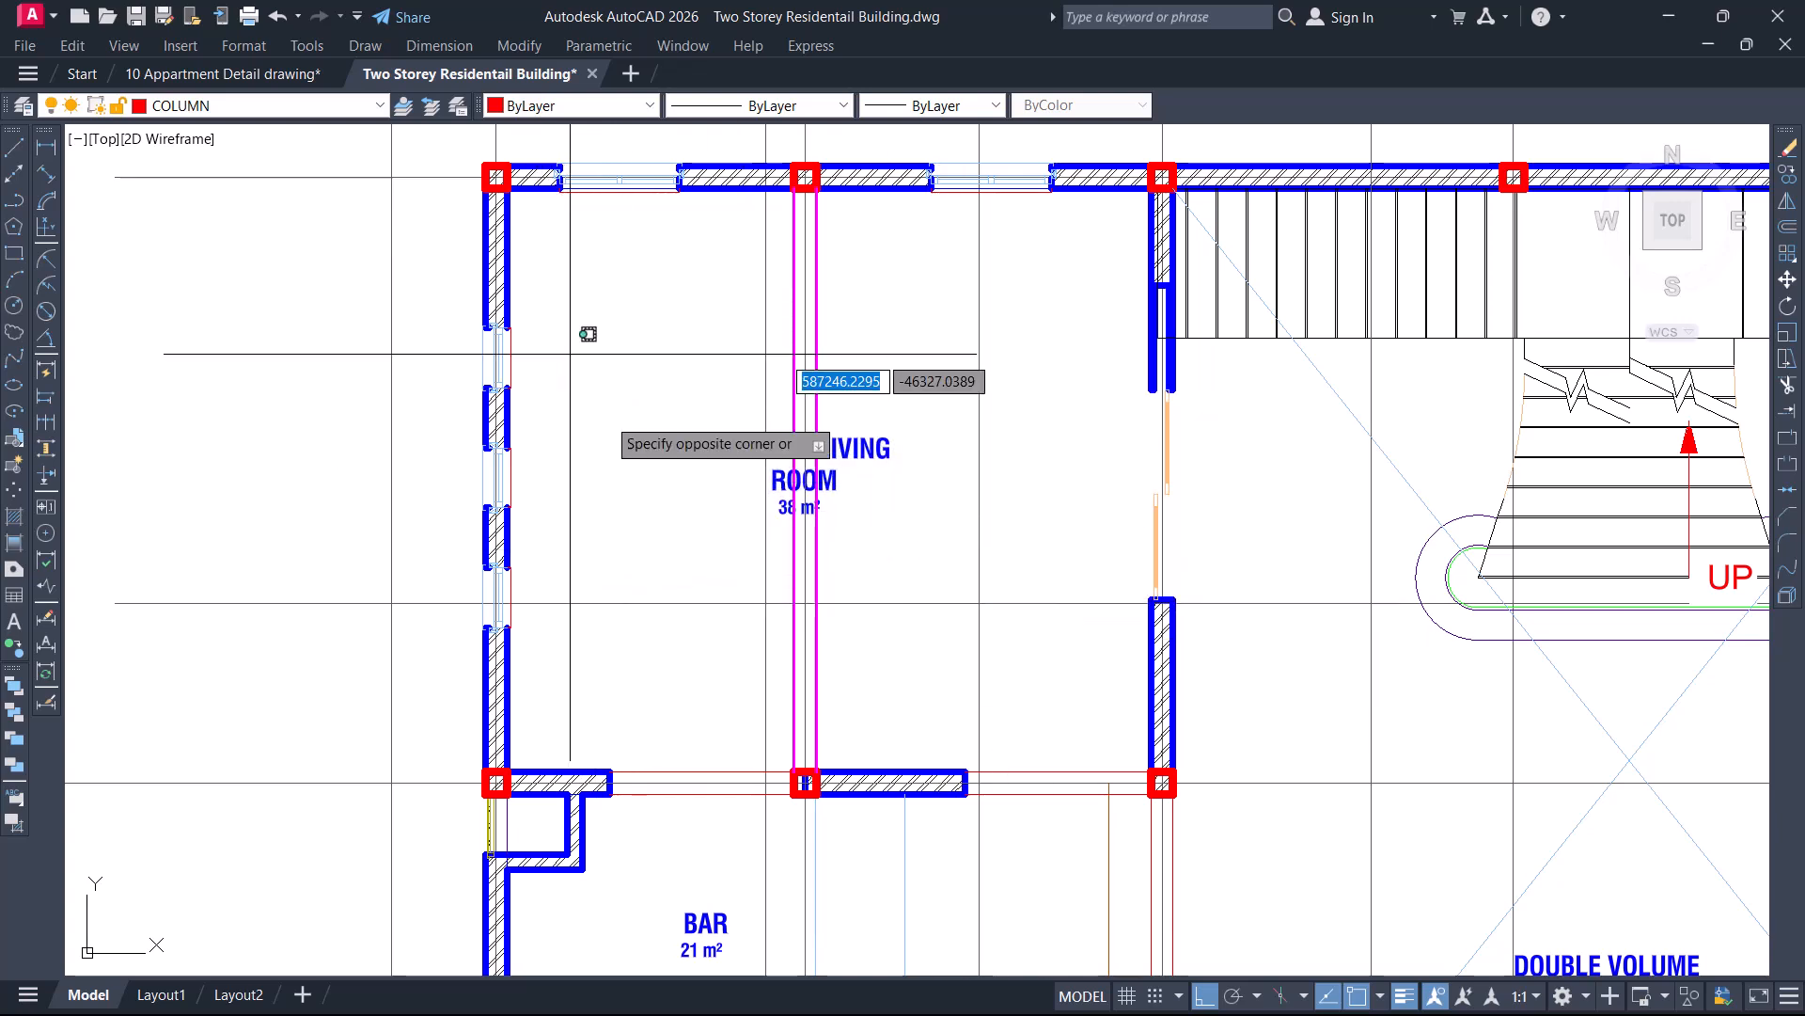
{"action": "left_click", "coordinate": [689, 556]}
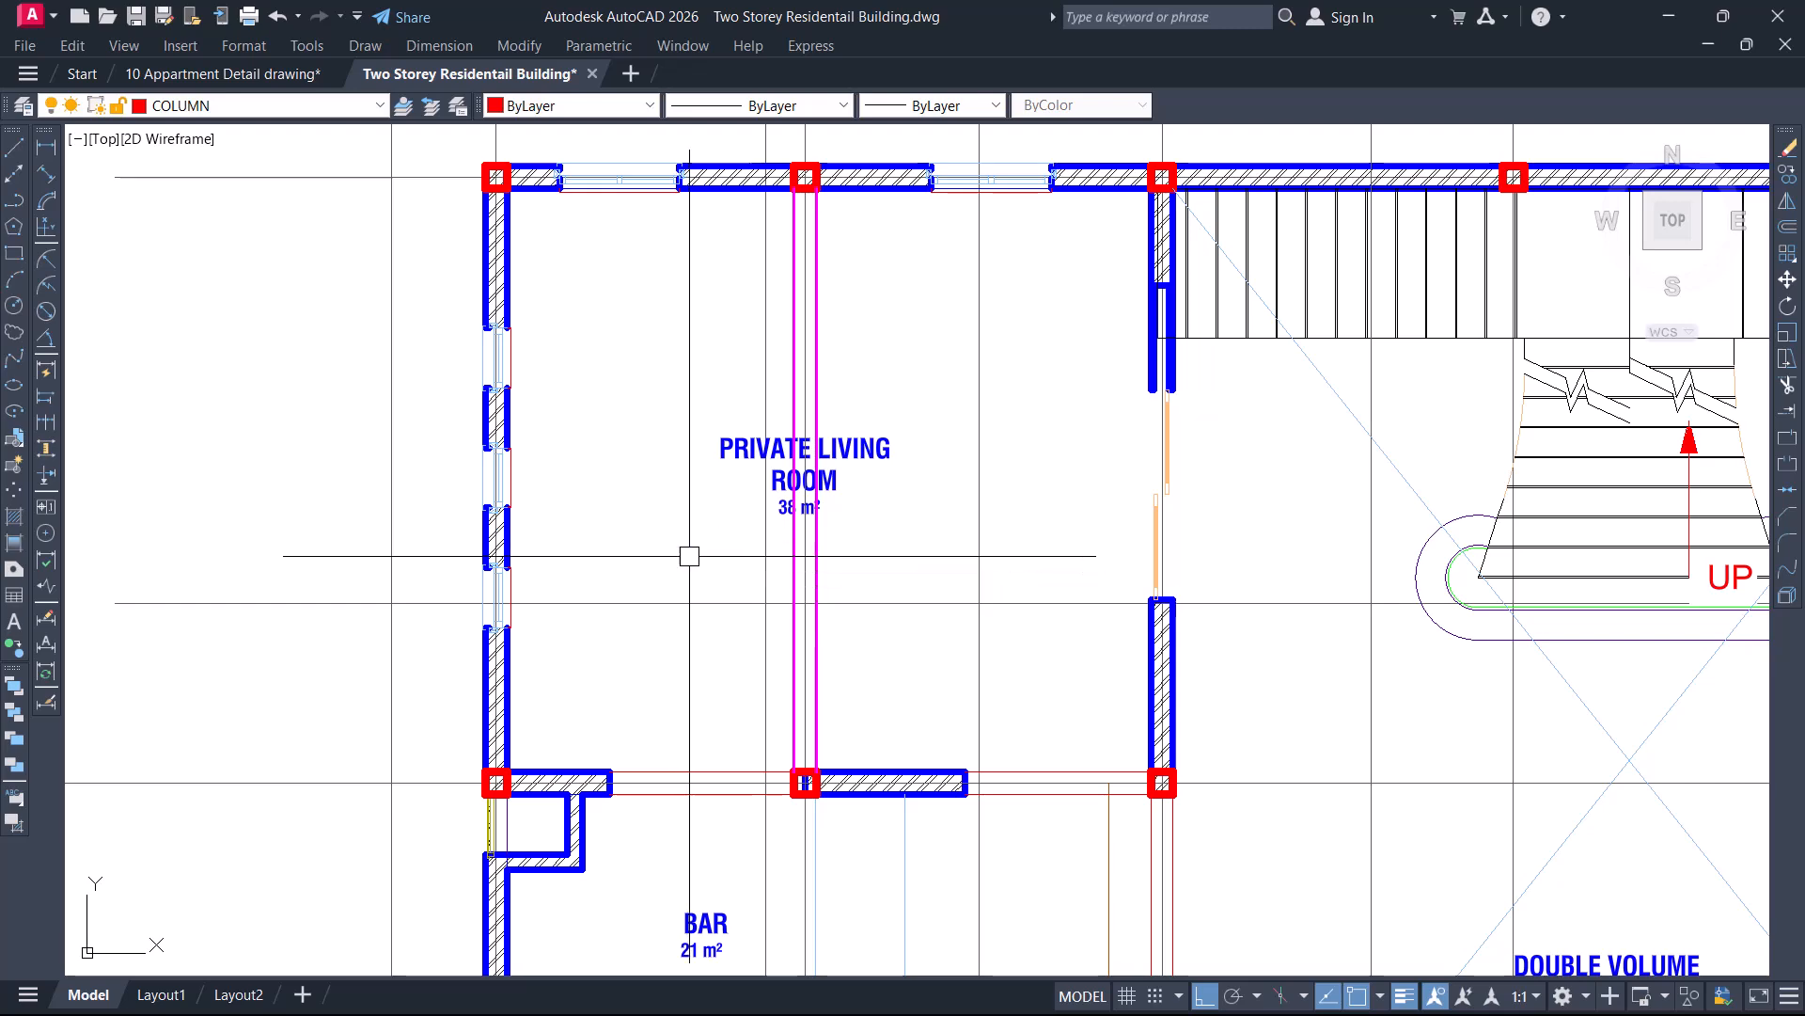
{"action": "left_click", "coordinate": [831, 323]}
{"action": "left_click", "coordinate": [1102, 609]}
{"action": "middle_click_drag", "start_coordinate": [1028, 552], "coordinate": [815, 538]}
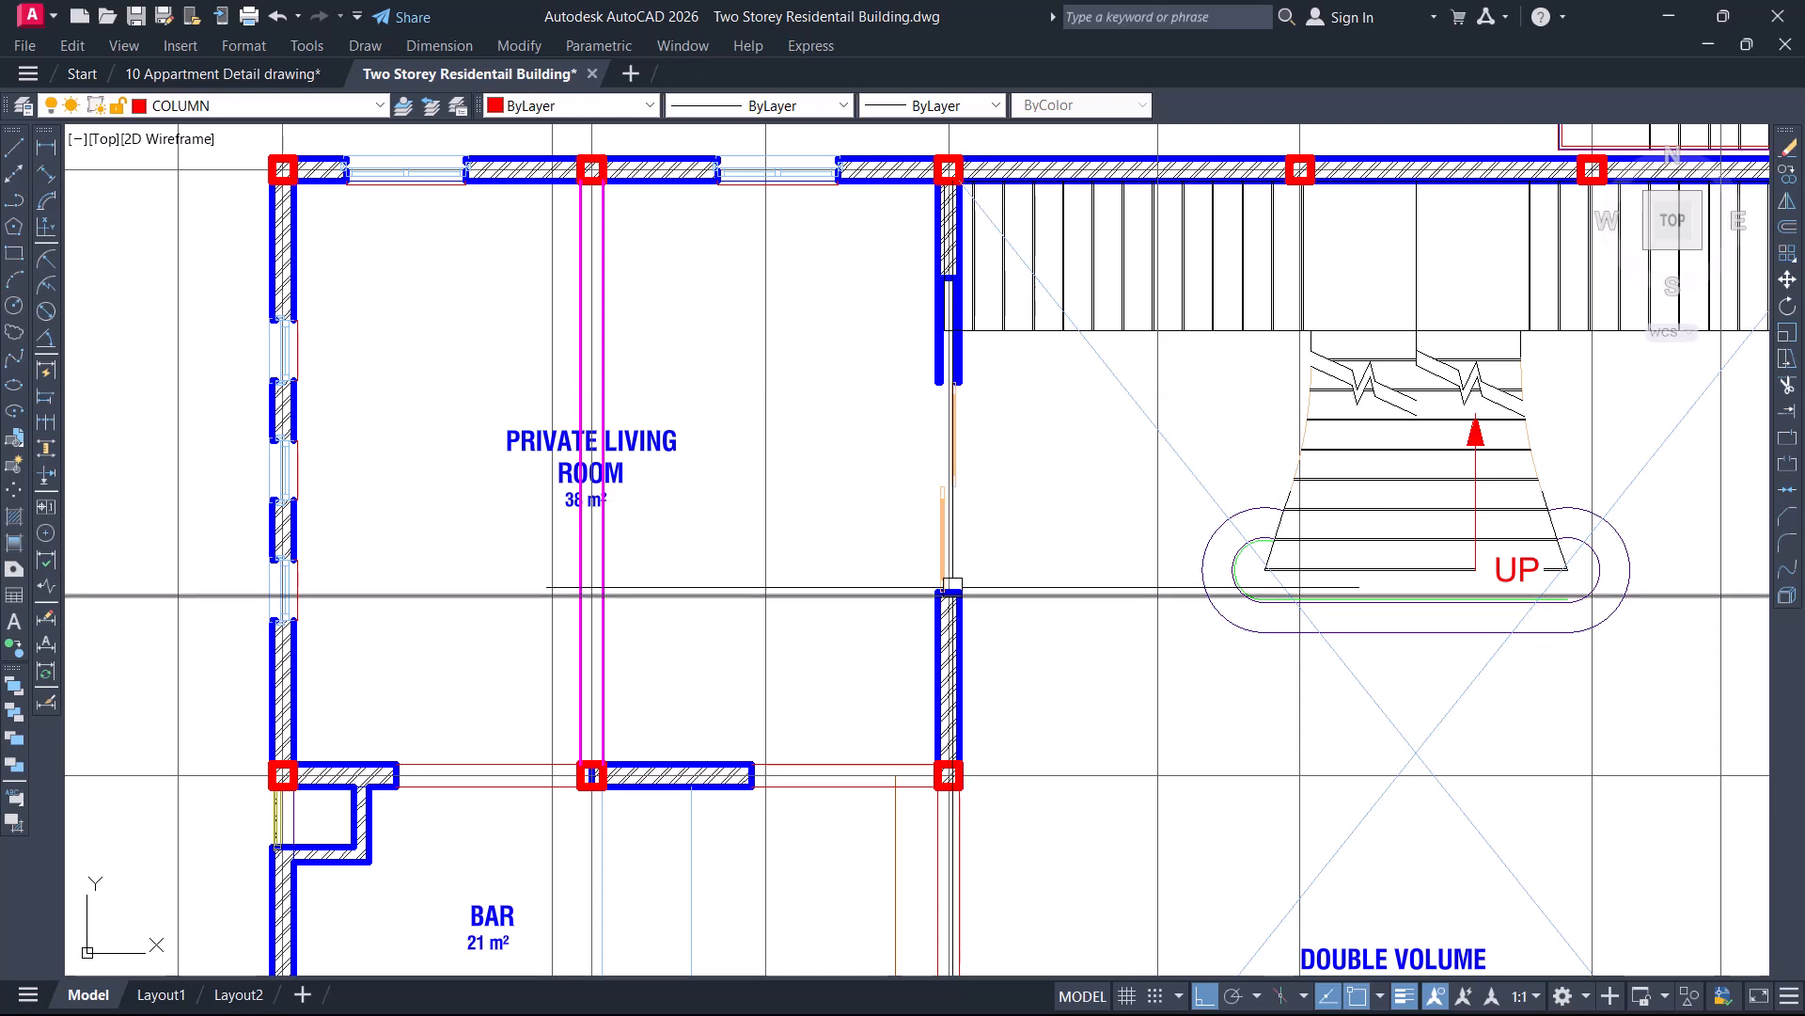
{"action": "scroll", "coordinate": [872, 501], "scroll_direction": "down", "scroll_amount": 2}
{"action": "middle_click_drag", "start_coordinate": [737, 664], "coordinate": [701, 464]}
{"action": "scroll", "coordinate": [620, 548], "scroll_direction": "up", "scroll_amount": 2}
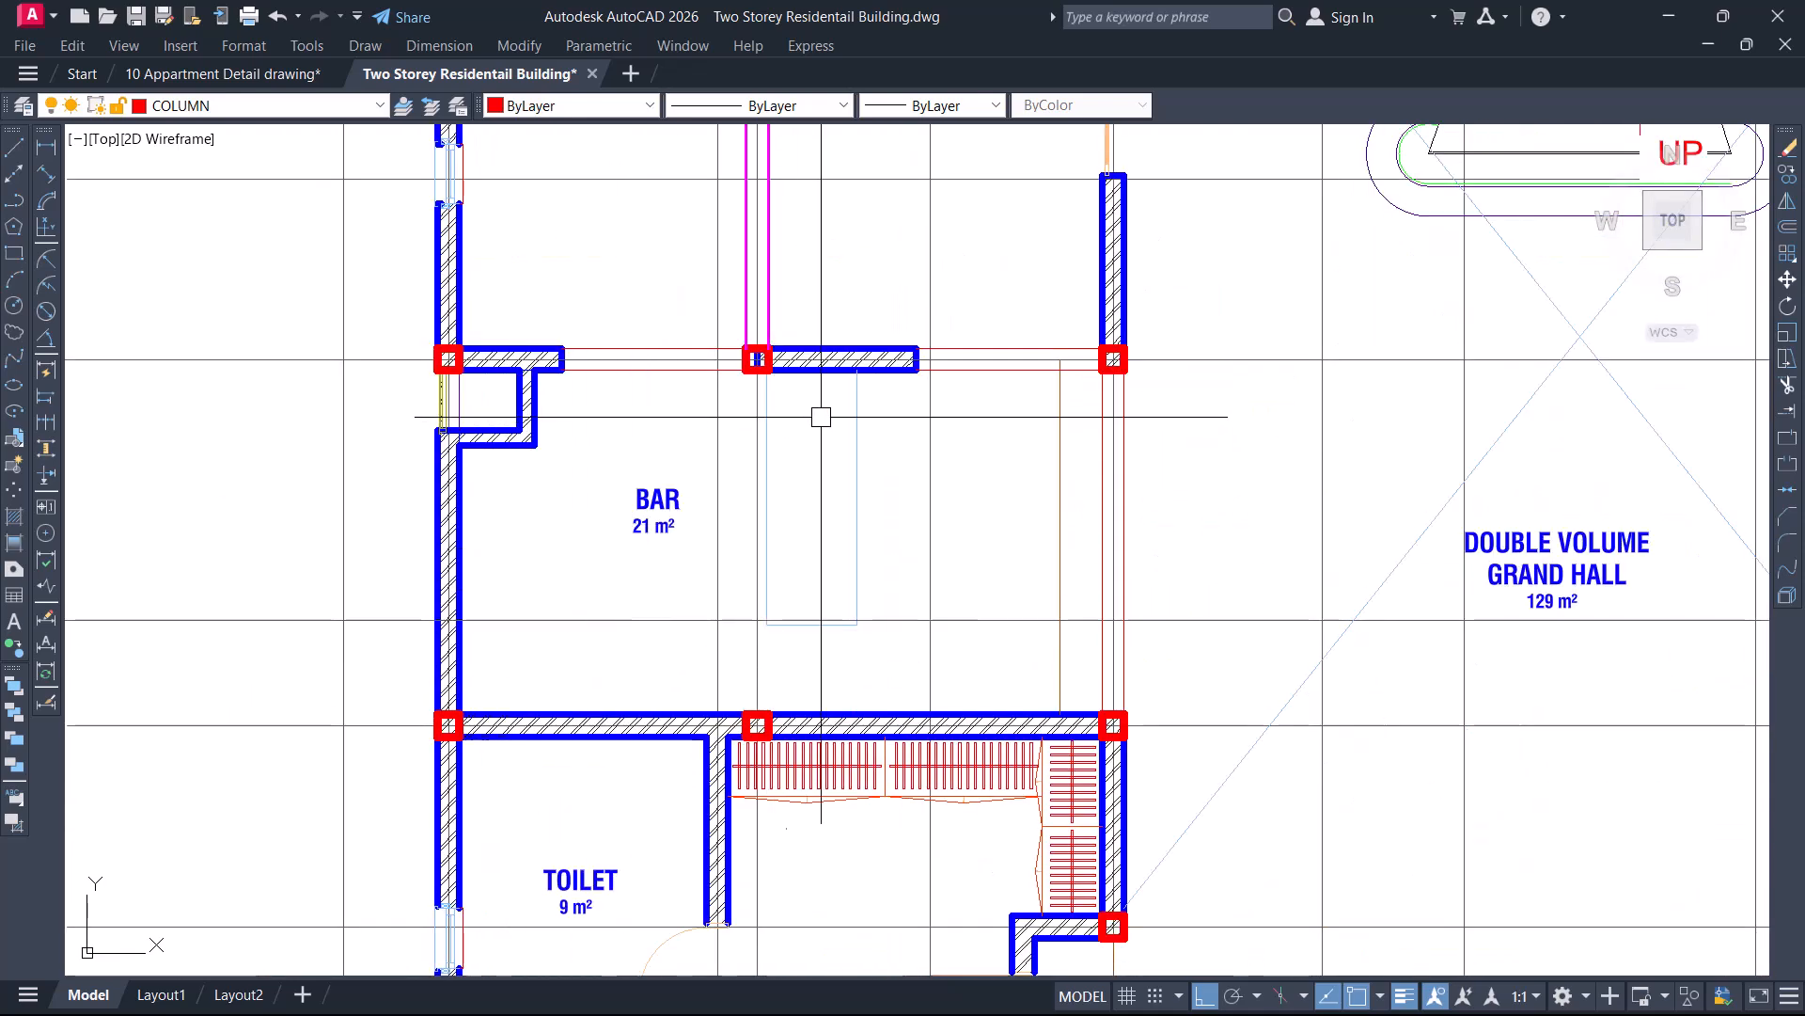
Delete the small L-shaped wall and its hatch at the bar's upper-left corner
{"action": "scroll", "coordinate": [494, 383], "scroll_direction": "up", "scroll_amount": 2}
{"action": "left_click", "coordinate": [471, 380]}
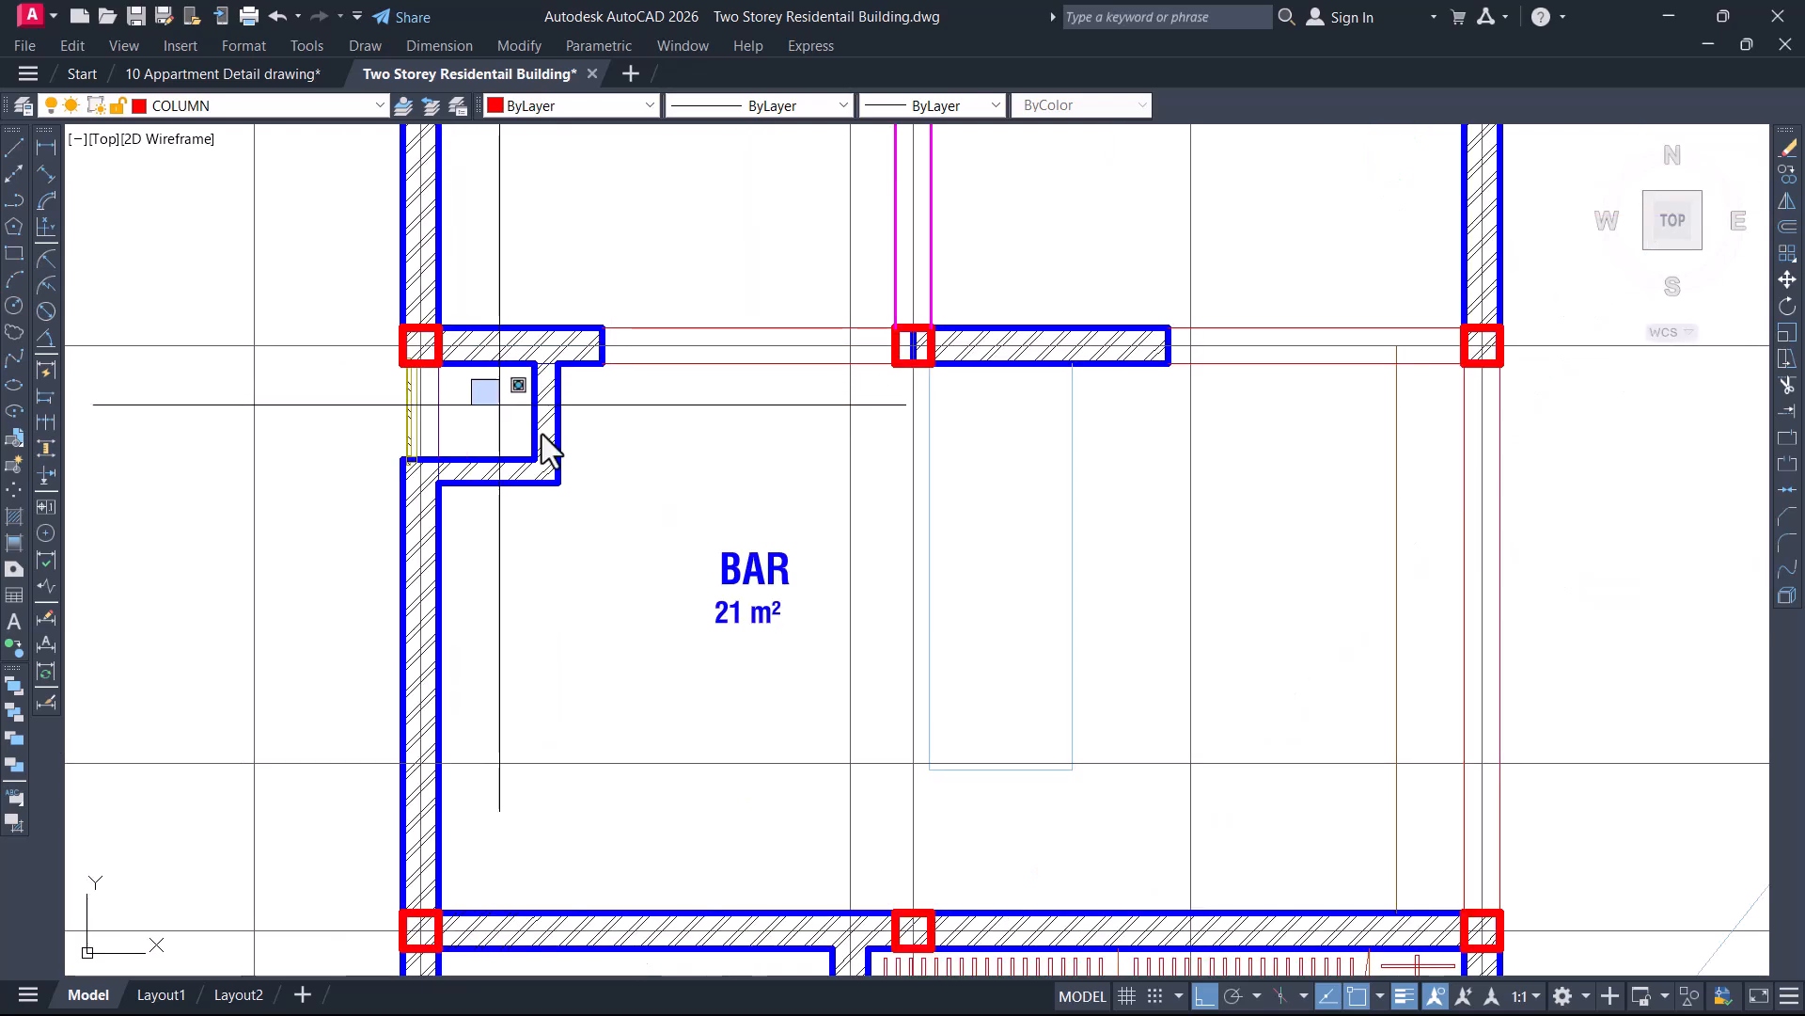
{"action": "key", "text": "Escape"}
{"action": "scroll", "coordinate": [554, 409], "scroll_direction": "up", "scroll_amount": 2}
{"action": "left_click", "coordinate": [591, 401]}
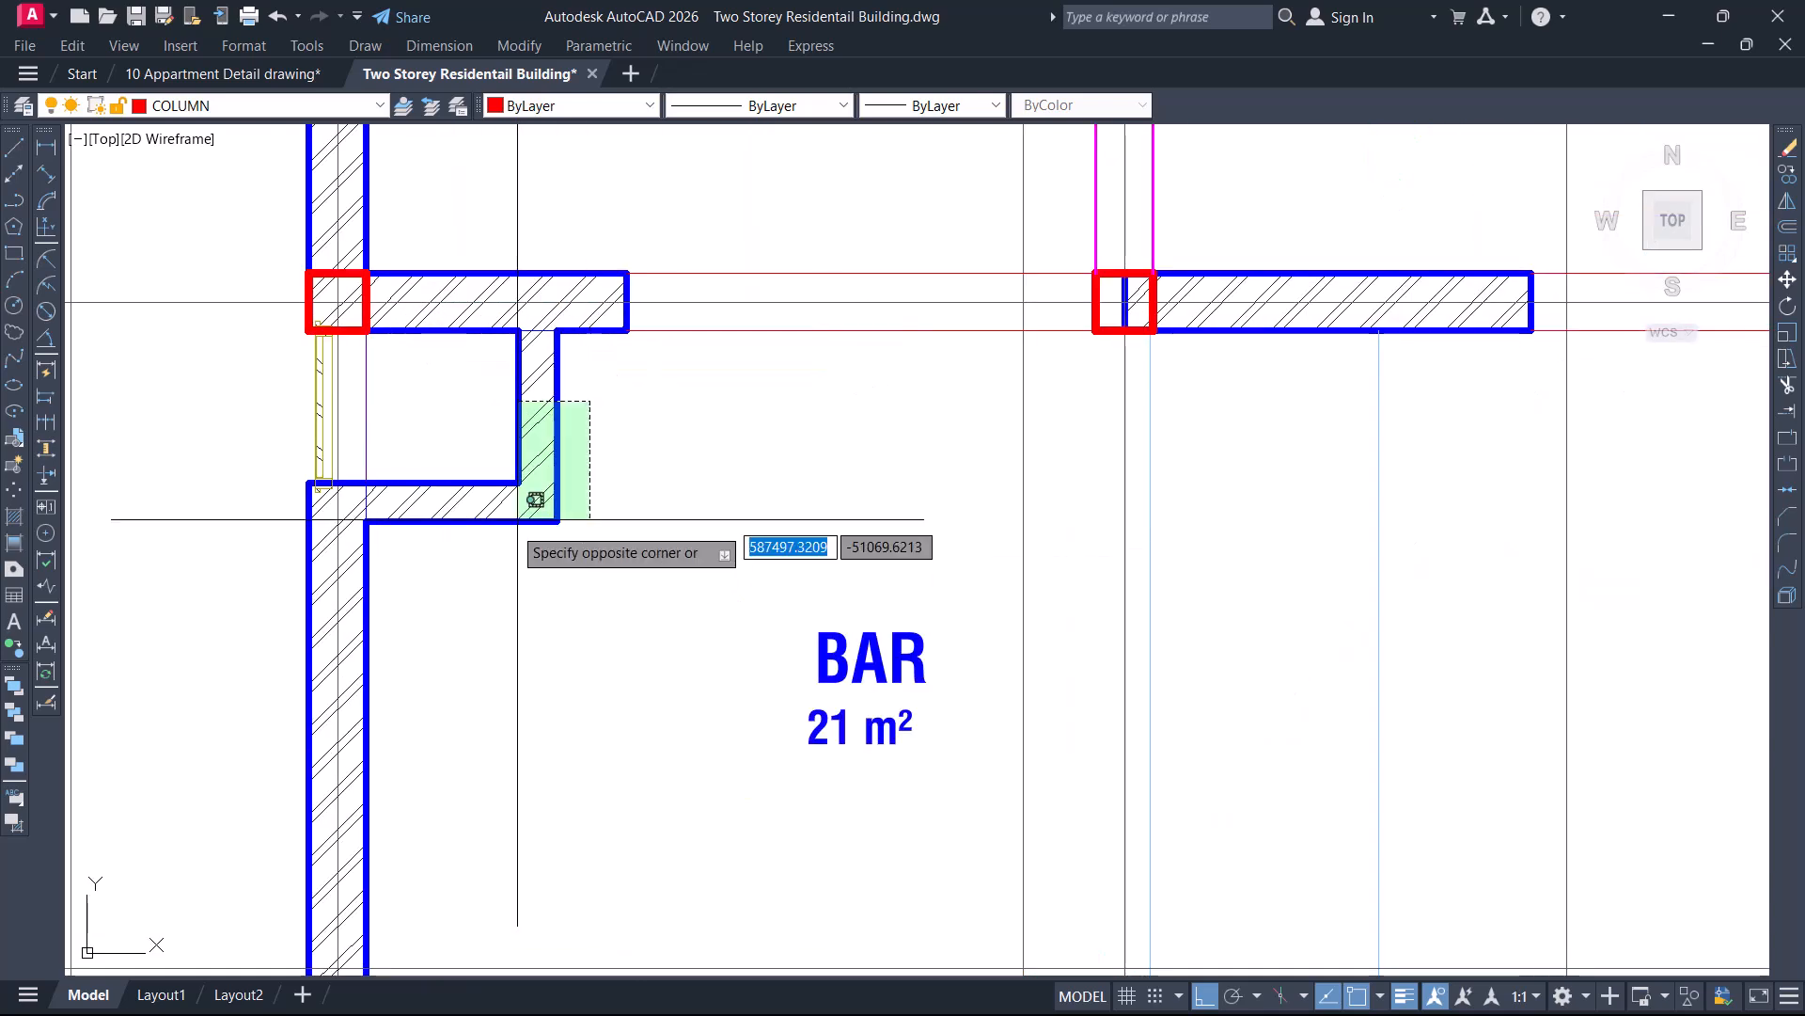
{"action": "left_click", "coordinate": [479, 554]}
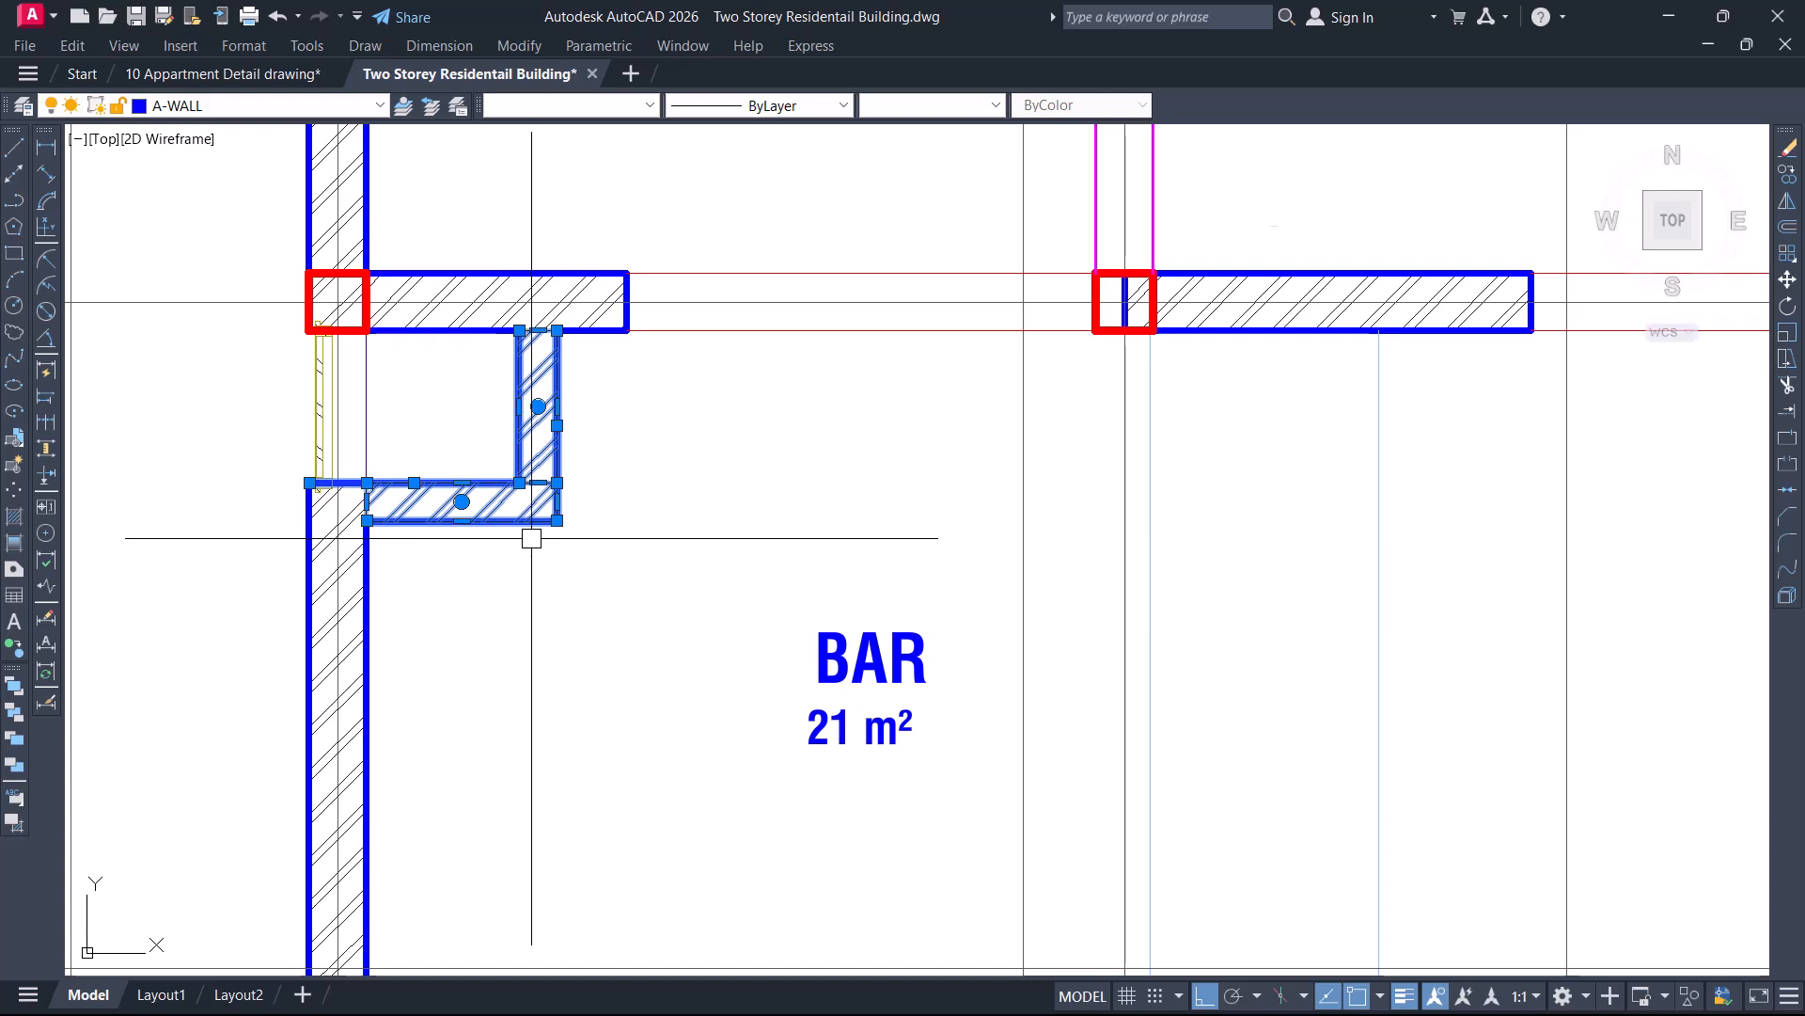
{"action": "key", "text": "Return"}
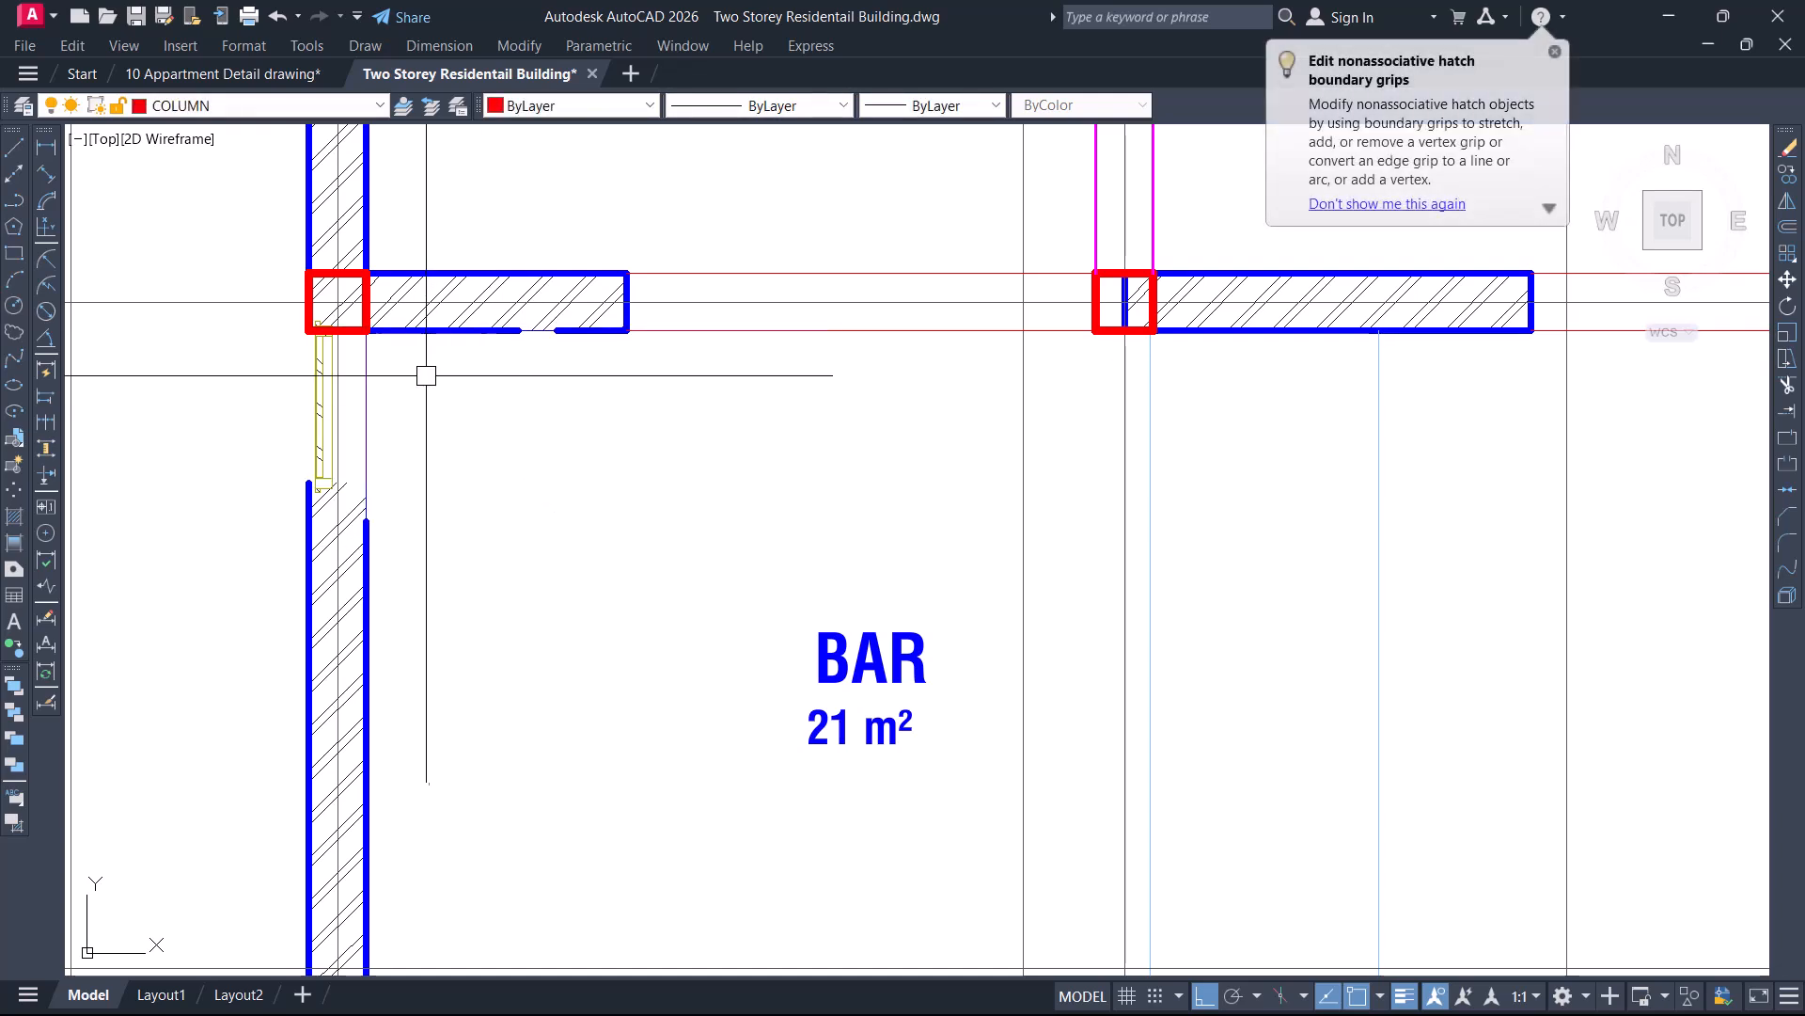
Extend the inner line of the bar's left wall up to the lower-right corner of the upper-left column
{"action": "type", "text": "ex"}
{"action": "key", "text": "Return"}
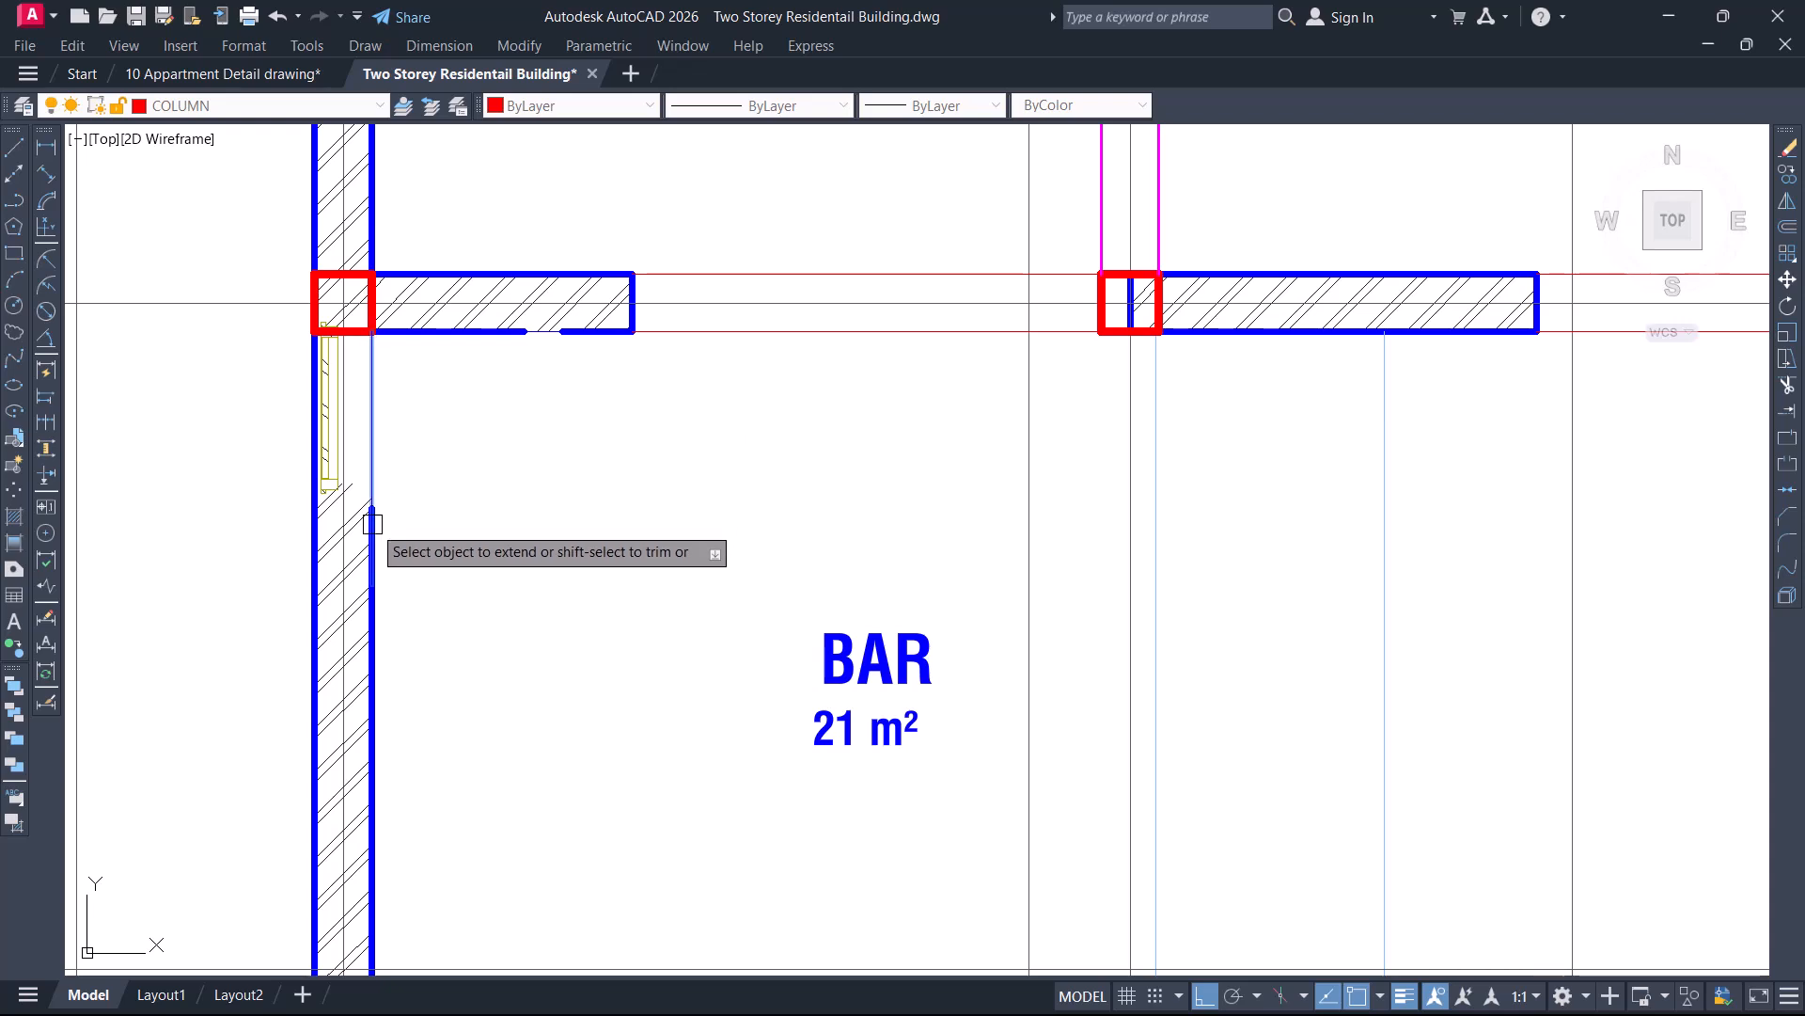
{"action": "left_click", "coordinate": [420, 530]}
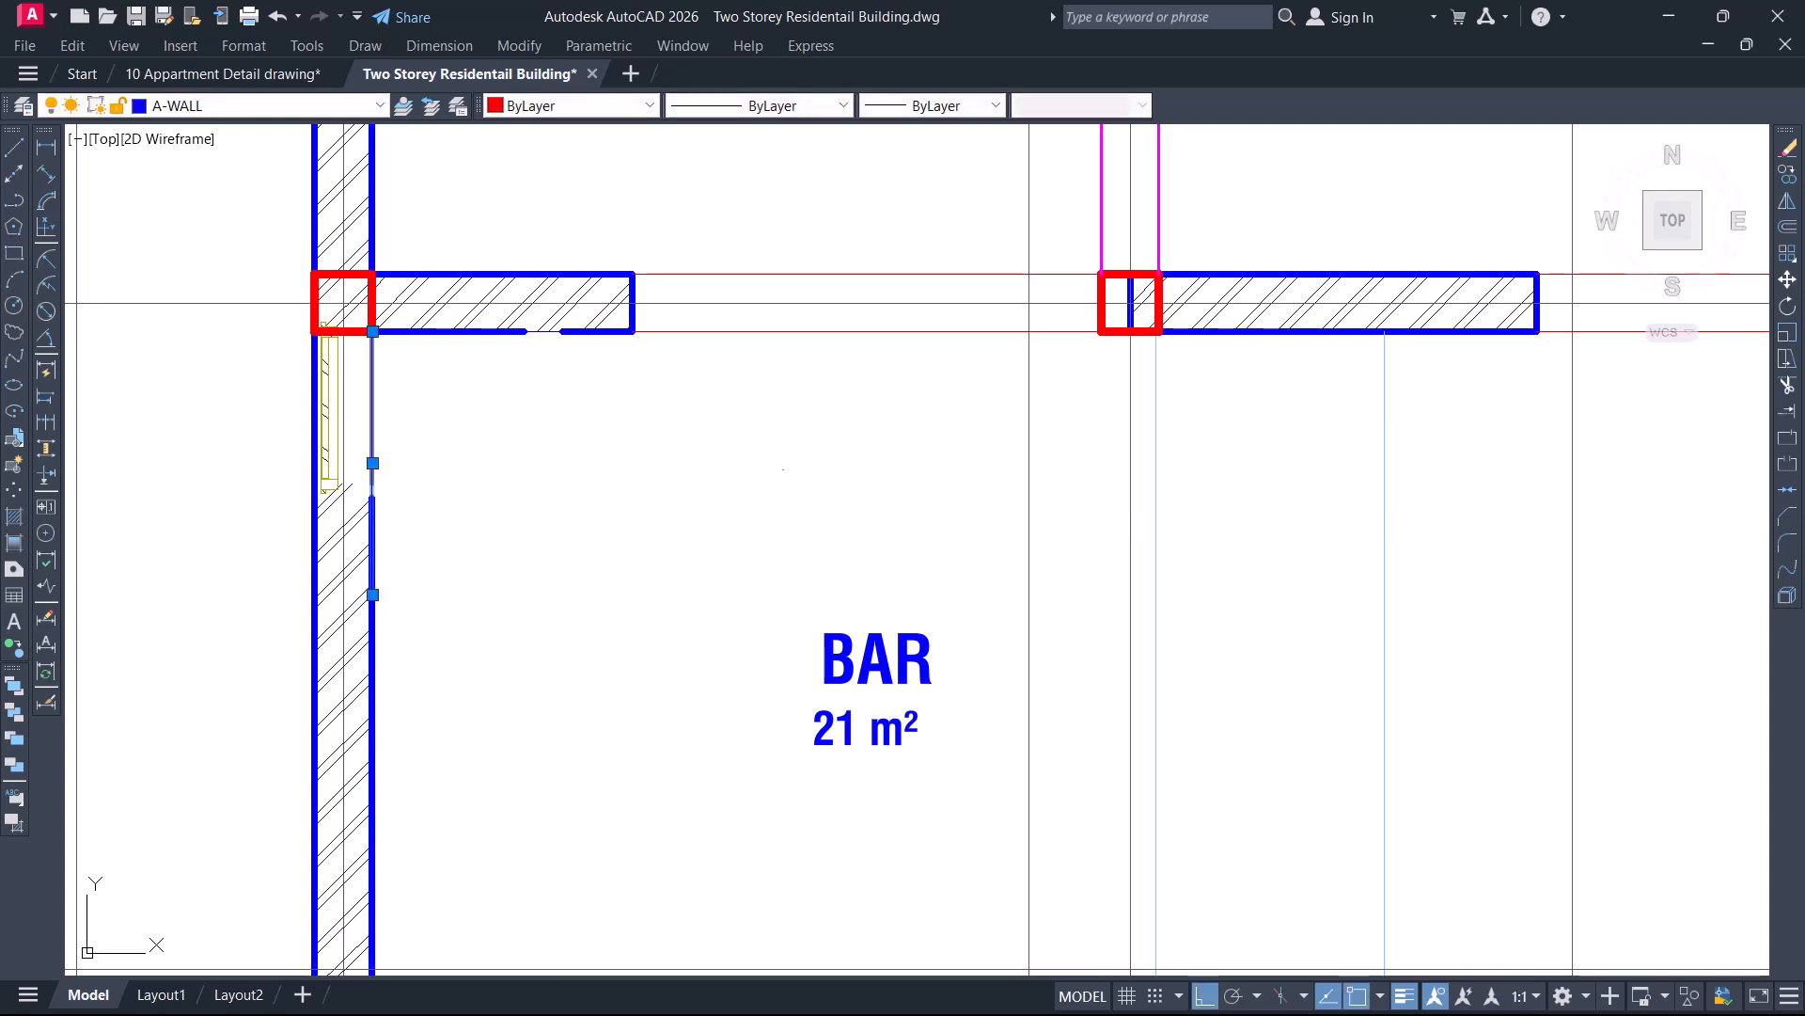
{"action": "key", "text": "Escape"}
{"action": "left_click", "coordinate": [363, 455]}
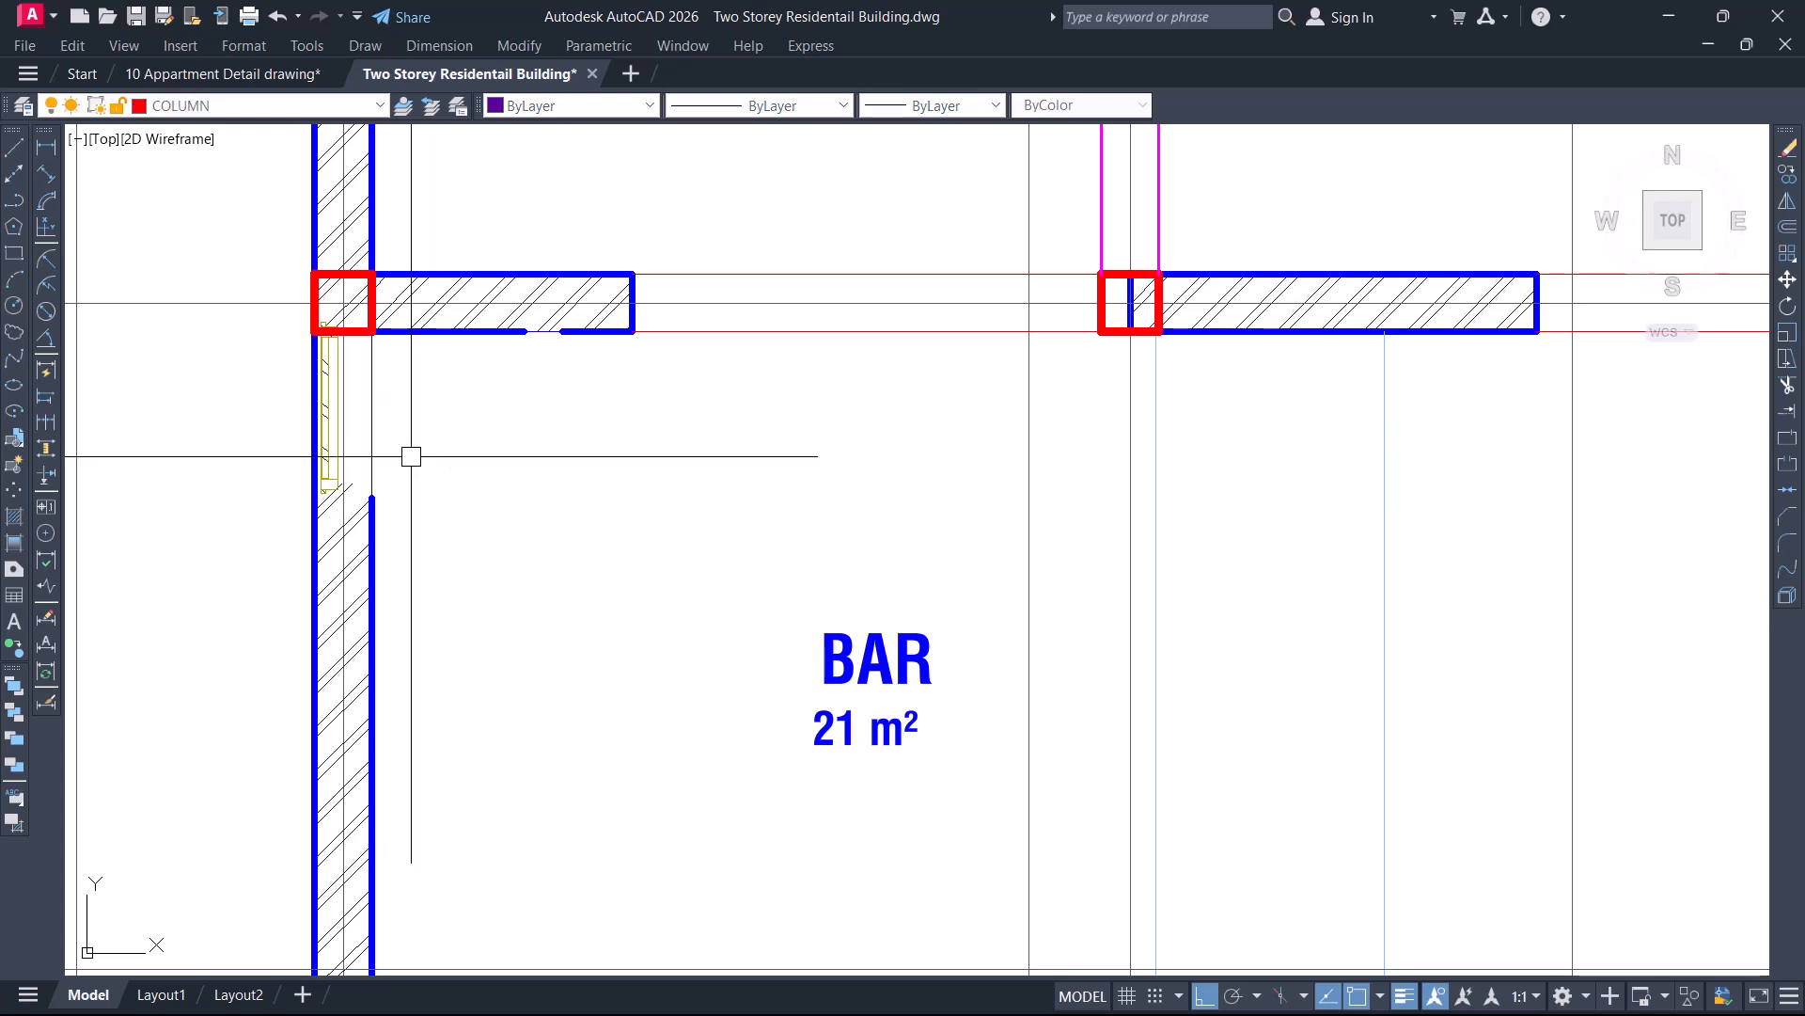
{"action": "key", "text": "Escape"}
{"action": "left_click", "coordinate": [373, 506]}
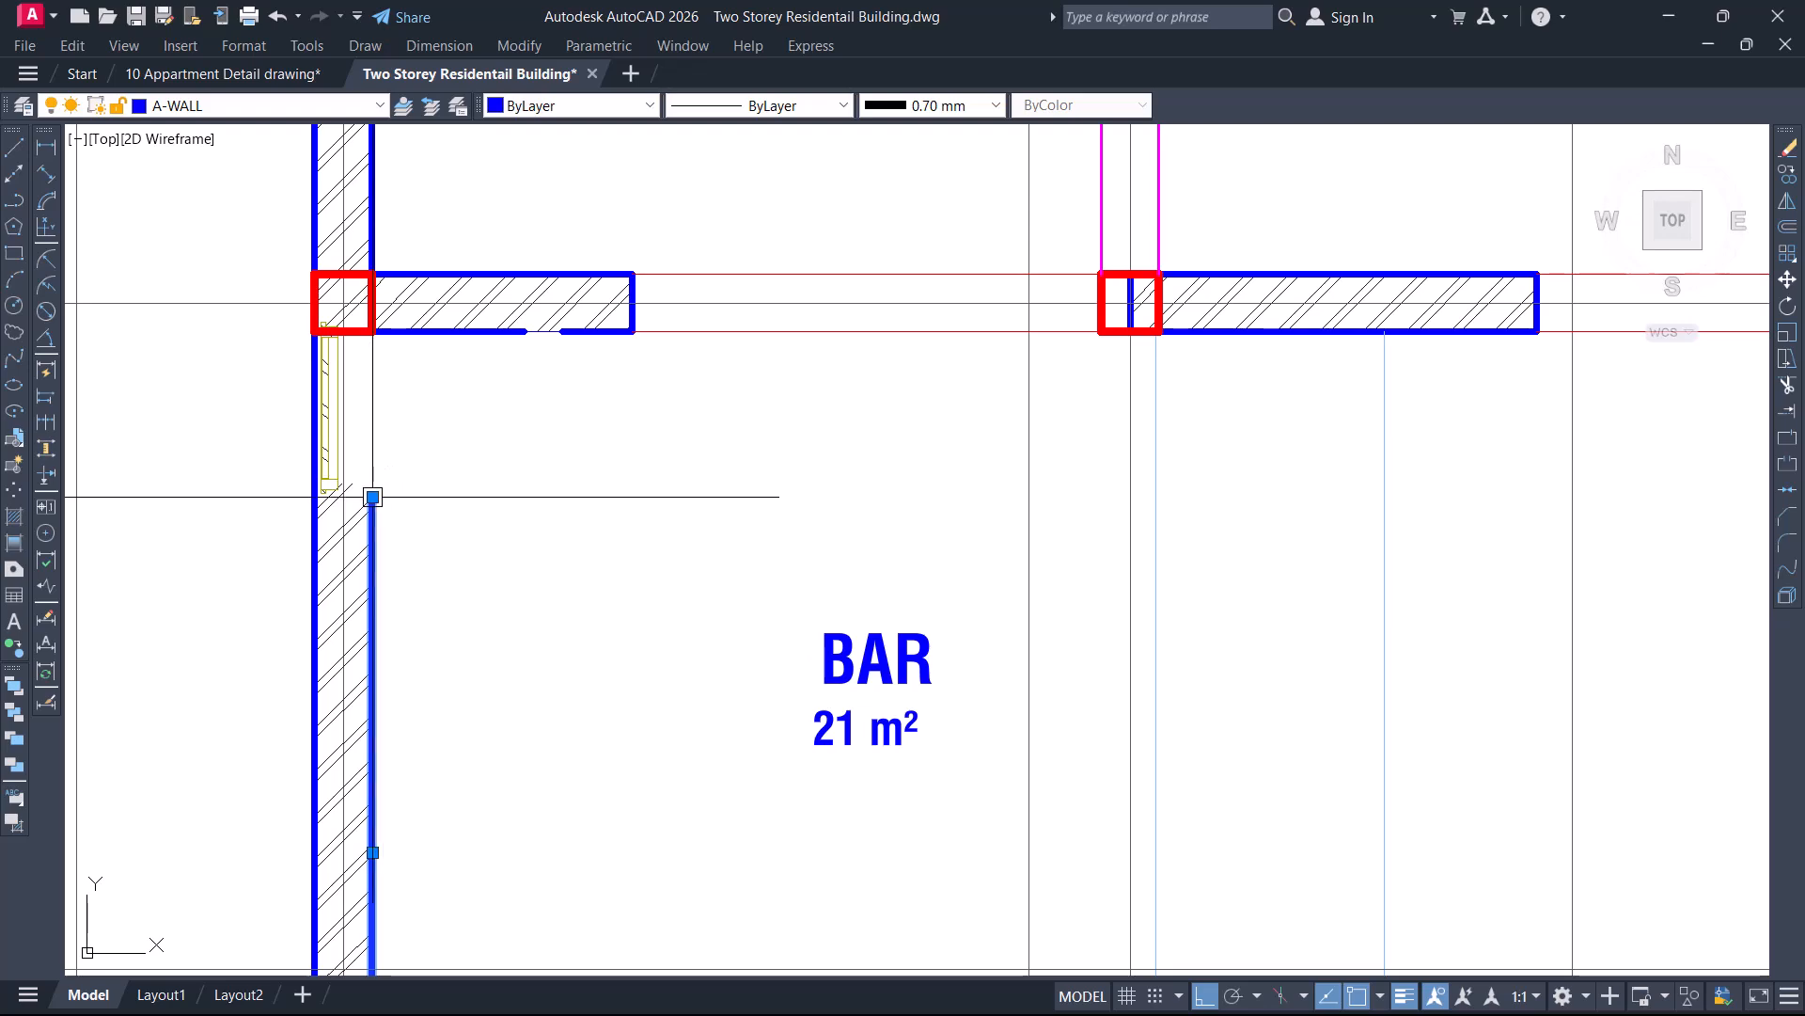
{"action": "left_click", "coordinate": [372, 496]}
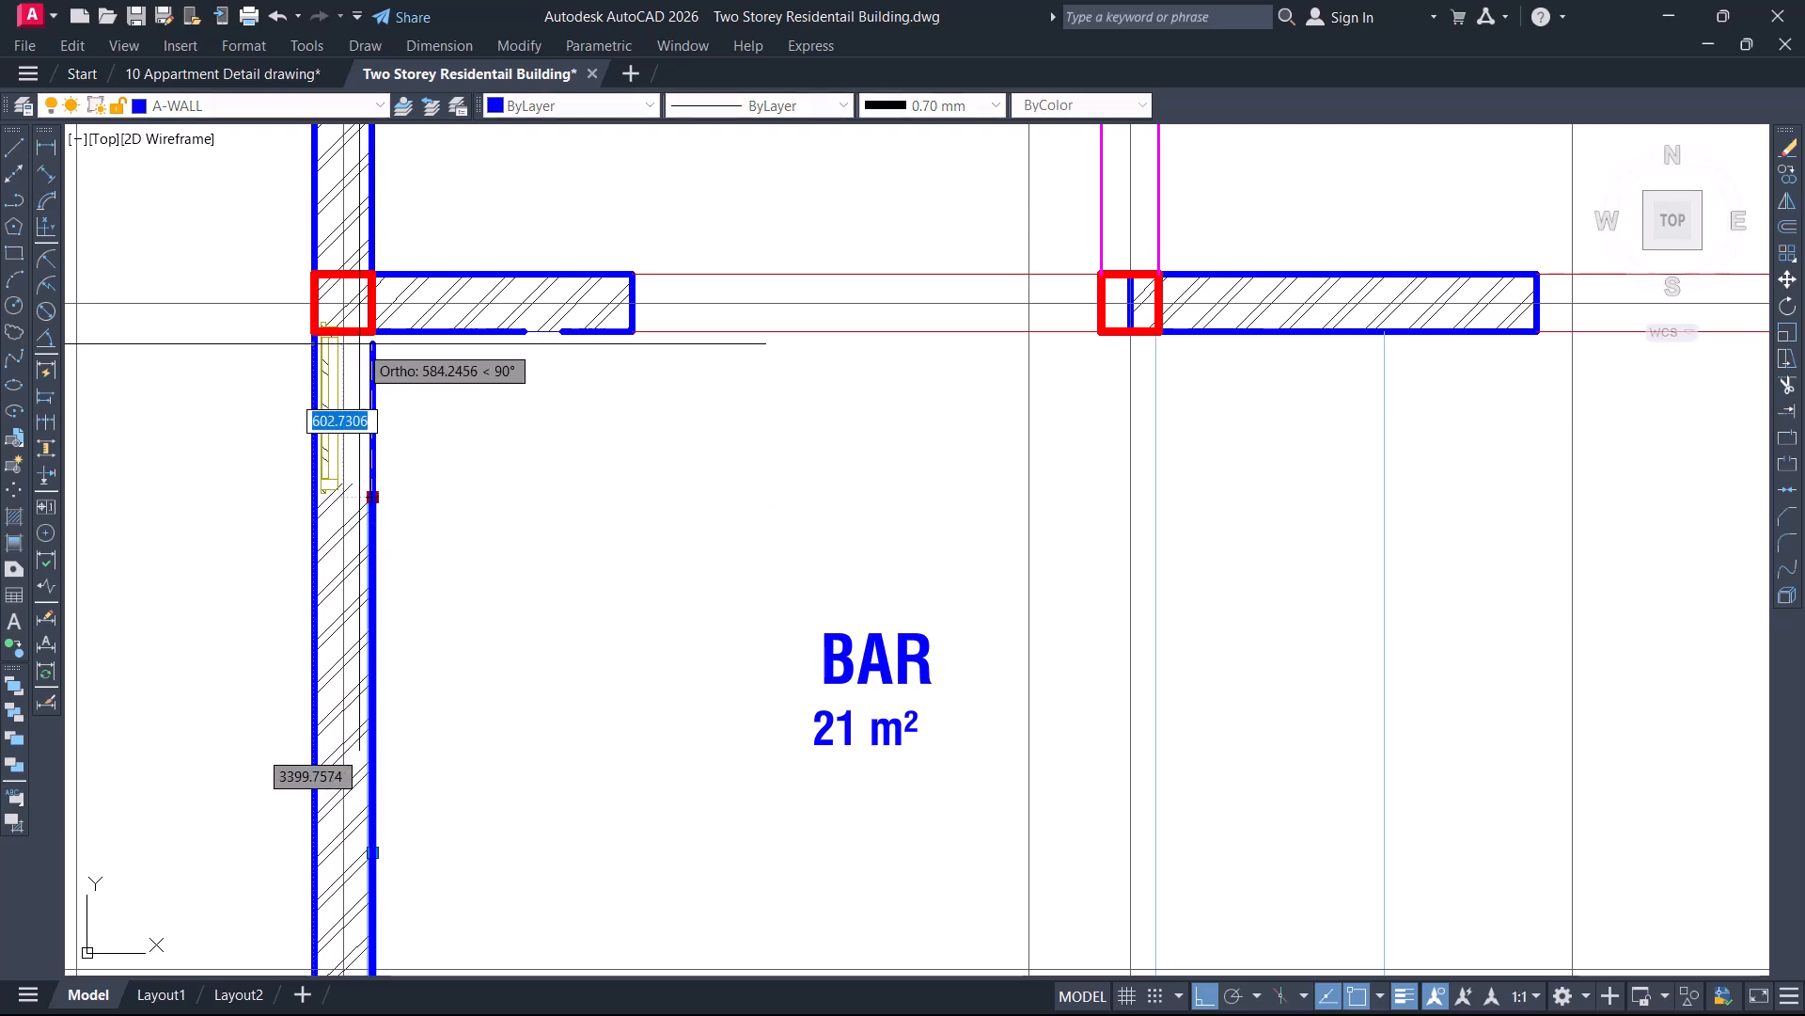
{"action": "left_click", "coordinate": [372, 331]}
{"action": "key", "text": "Escape"}
{"action": "scroll", "coordinate": [531, 438], "scroll_direction": "down", "scroll_amount": 4}
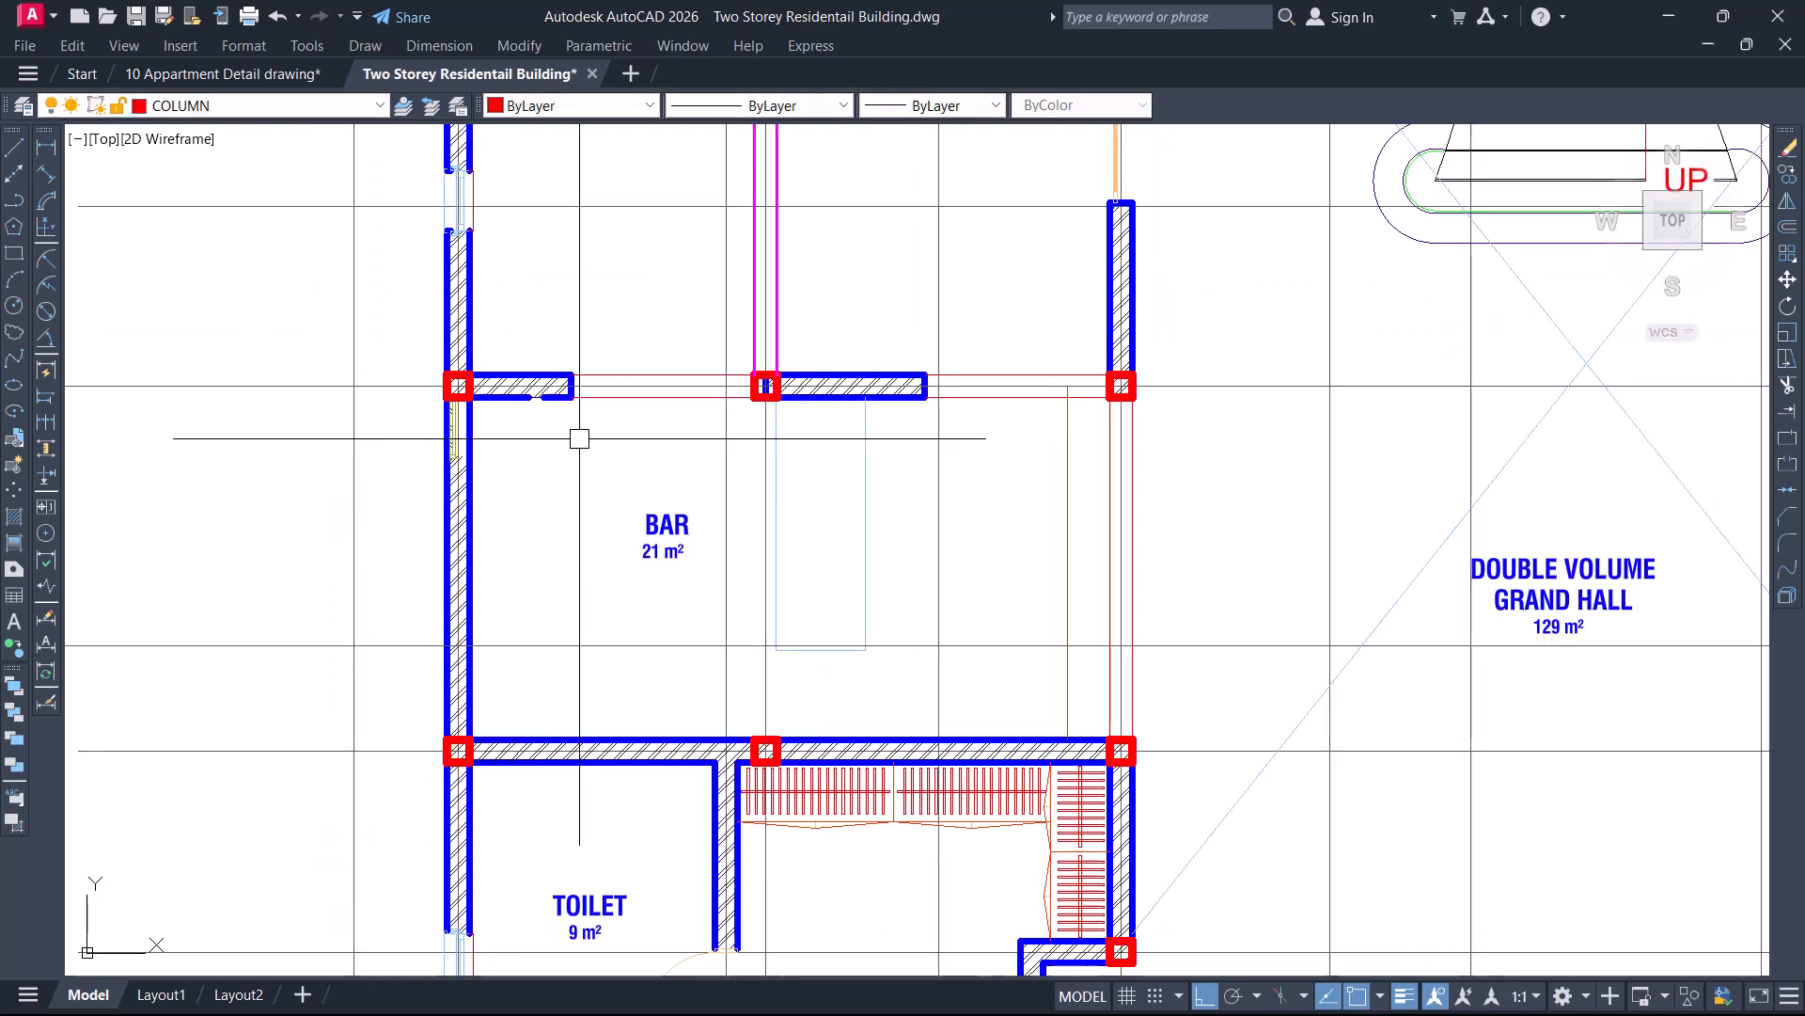
Place a horizontal linear dimension between the bar's upper-left and upper-right columns to check their spacing
{"action": "left_click", "coordinate": [491, 415]}
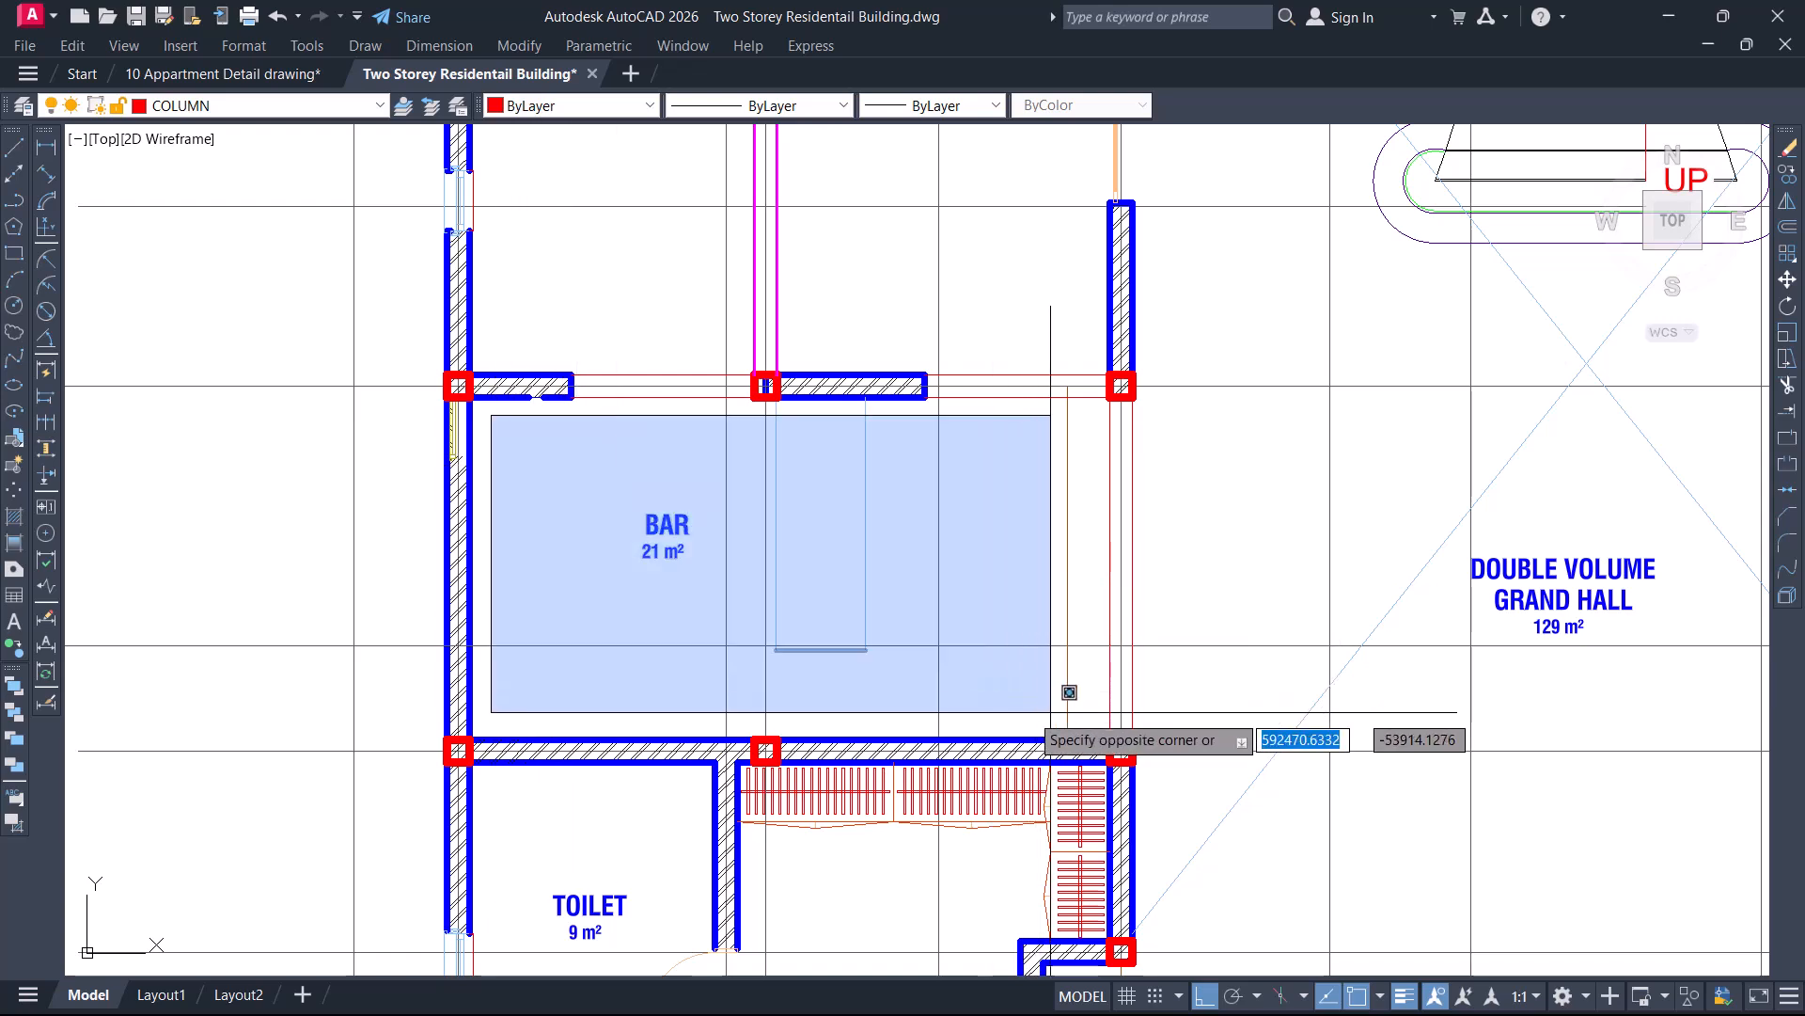
{"action": "key", "text": "Escape"}
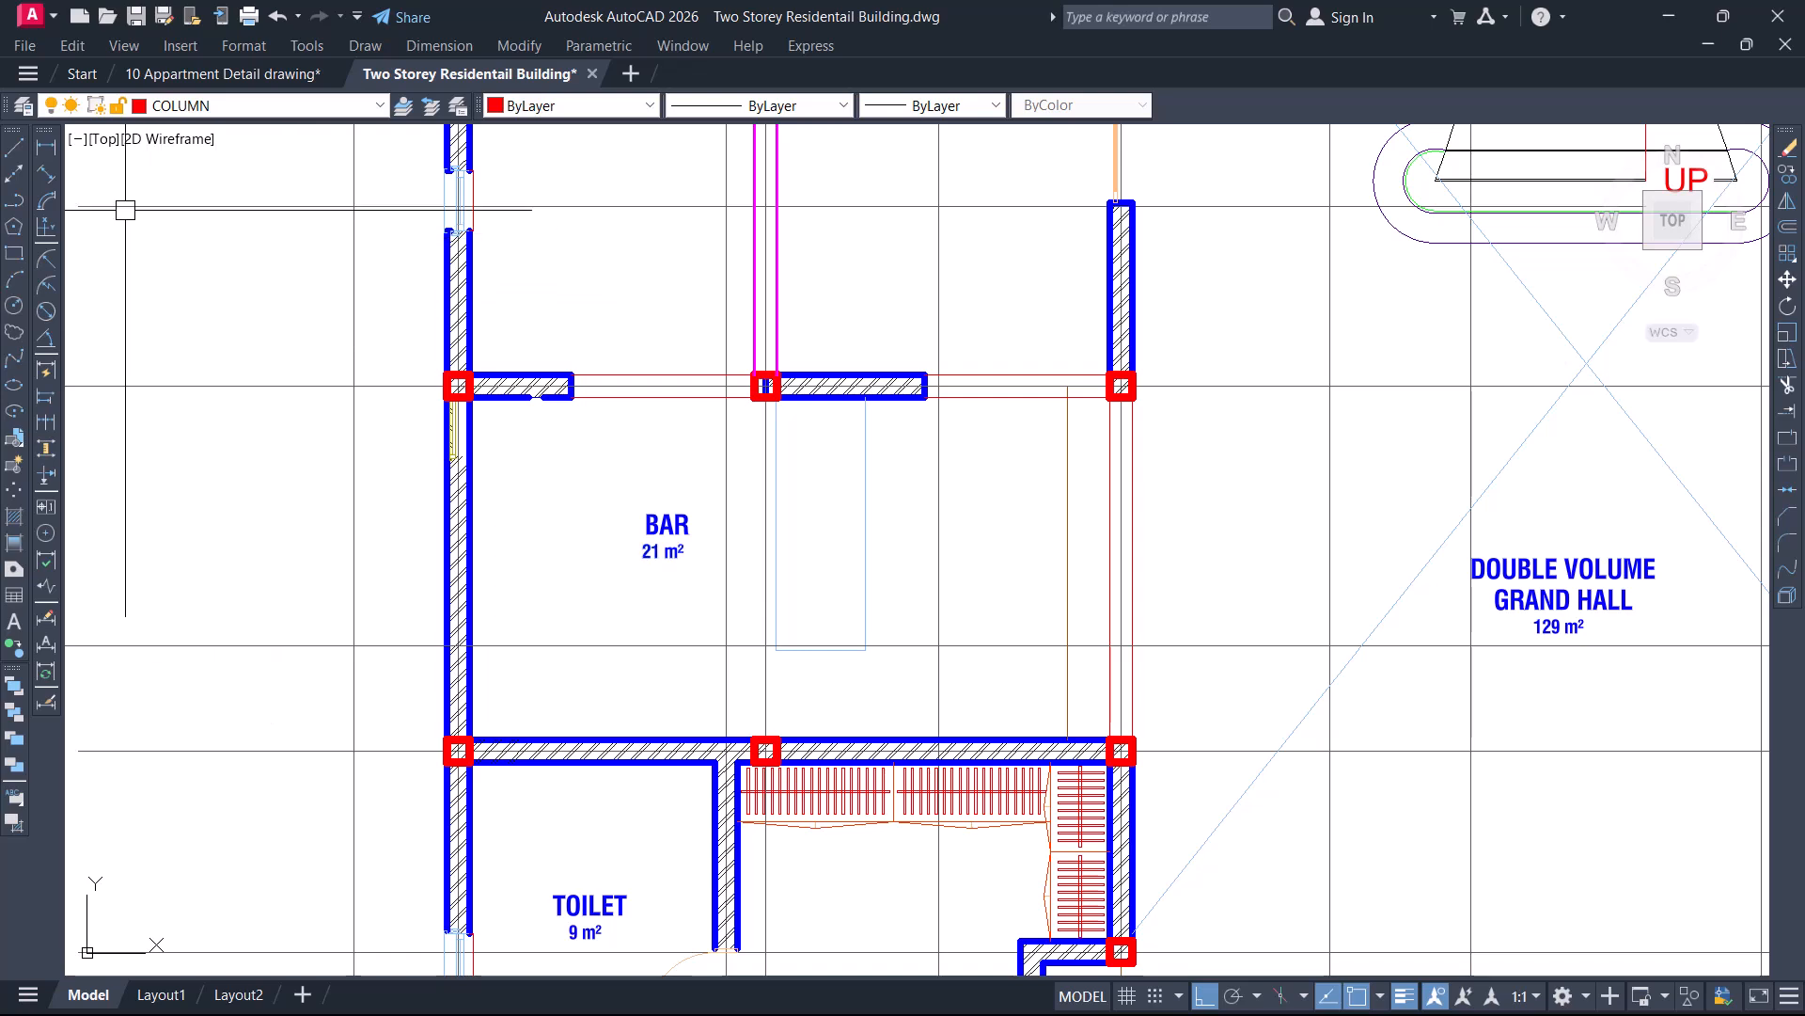
{"action": "left_click", "coordinate": [47, 150]}
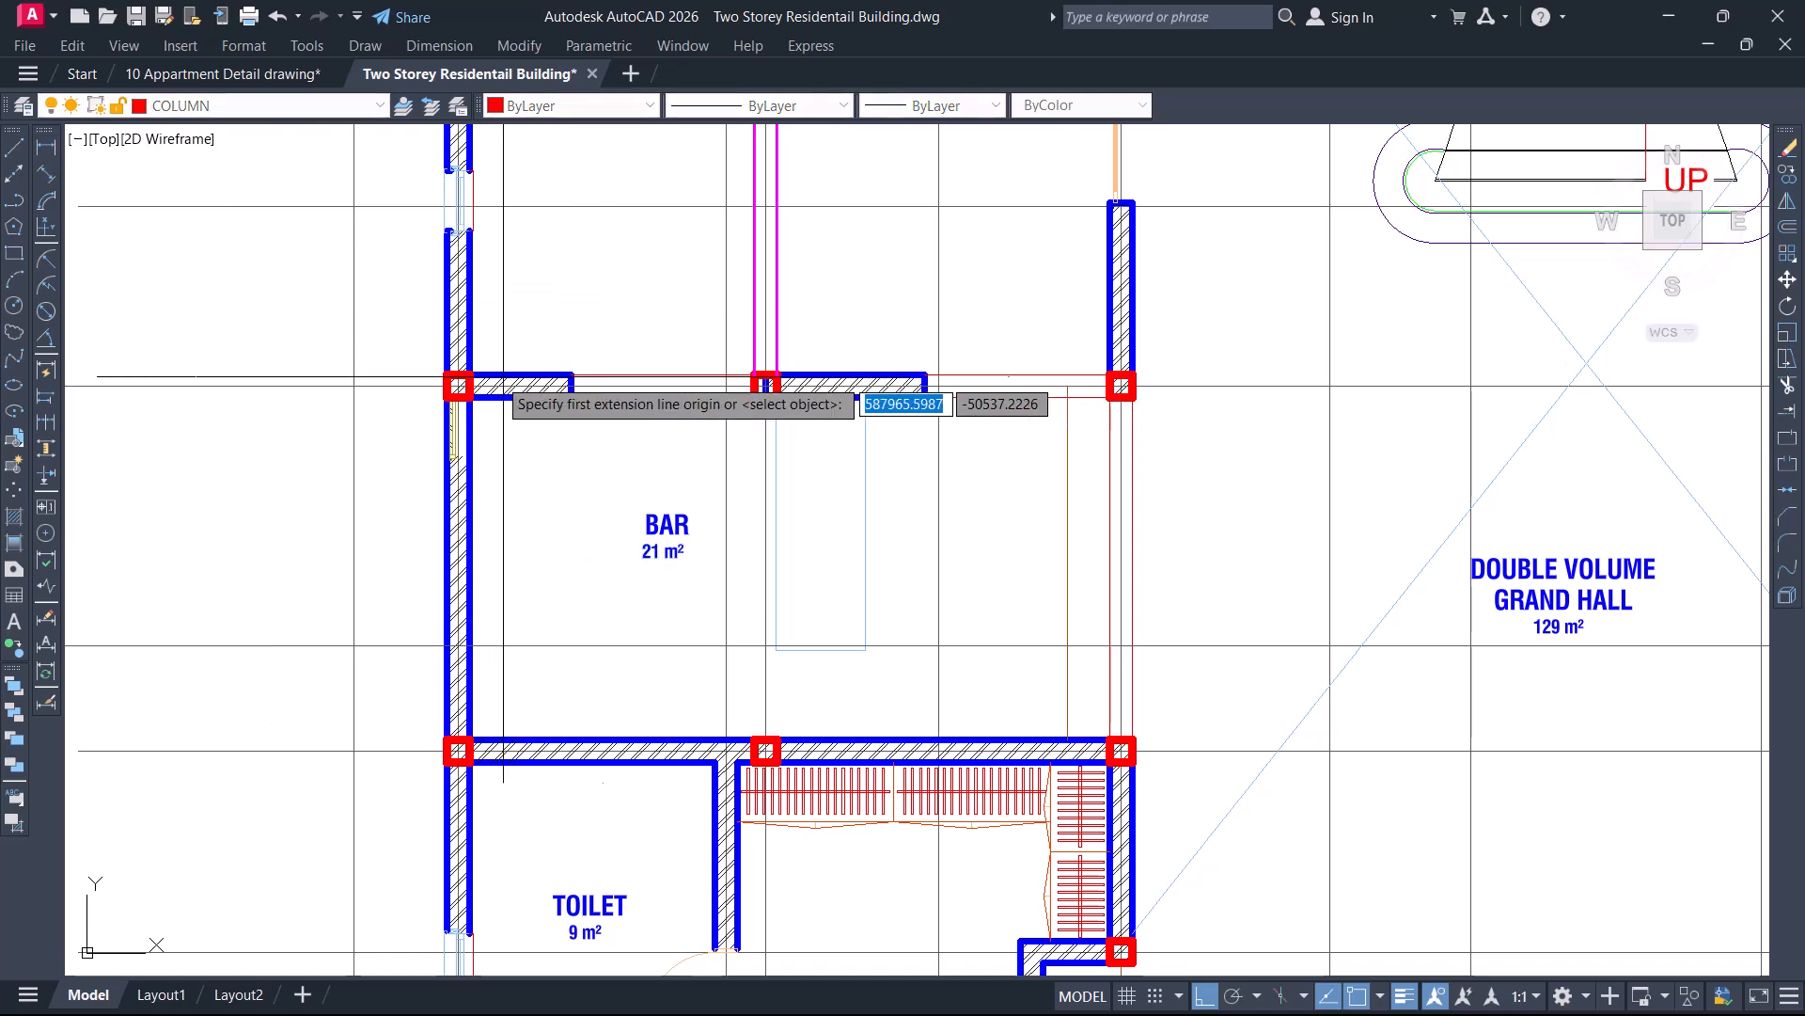
{"action": "scroll", "coordinate": [477, 391], "scroll_direction": "up", "scroll_amount": 4}
{"action": "left_click", "coordinate": [428, 384]}
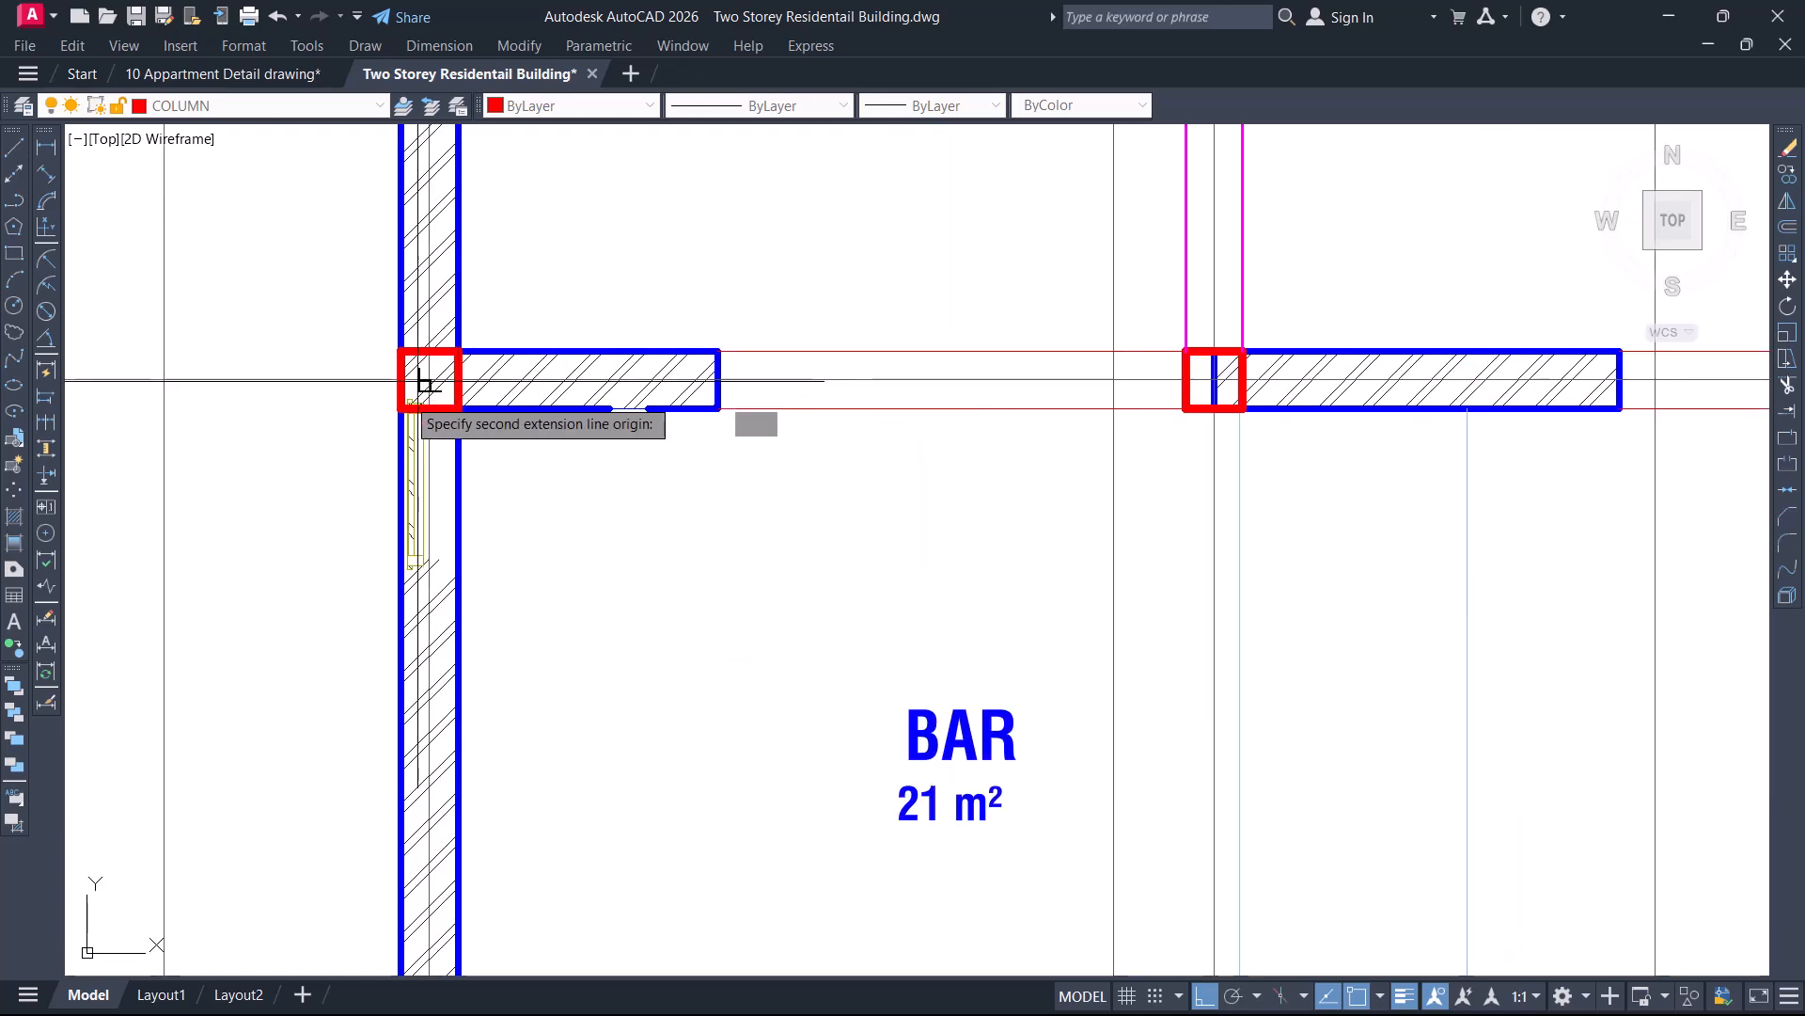
{"action": "scroll", "coordinate": [428, 384], "scroll_direction": "down", "scroll_amount": 4}
{"action": "scroll", "coordinate": [1081, 414], "scroll_direction": "up", "scroll_amount": 4}
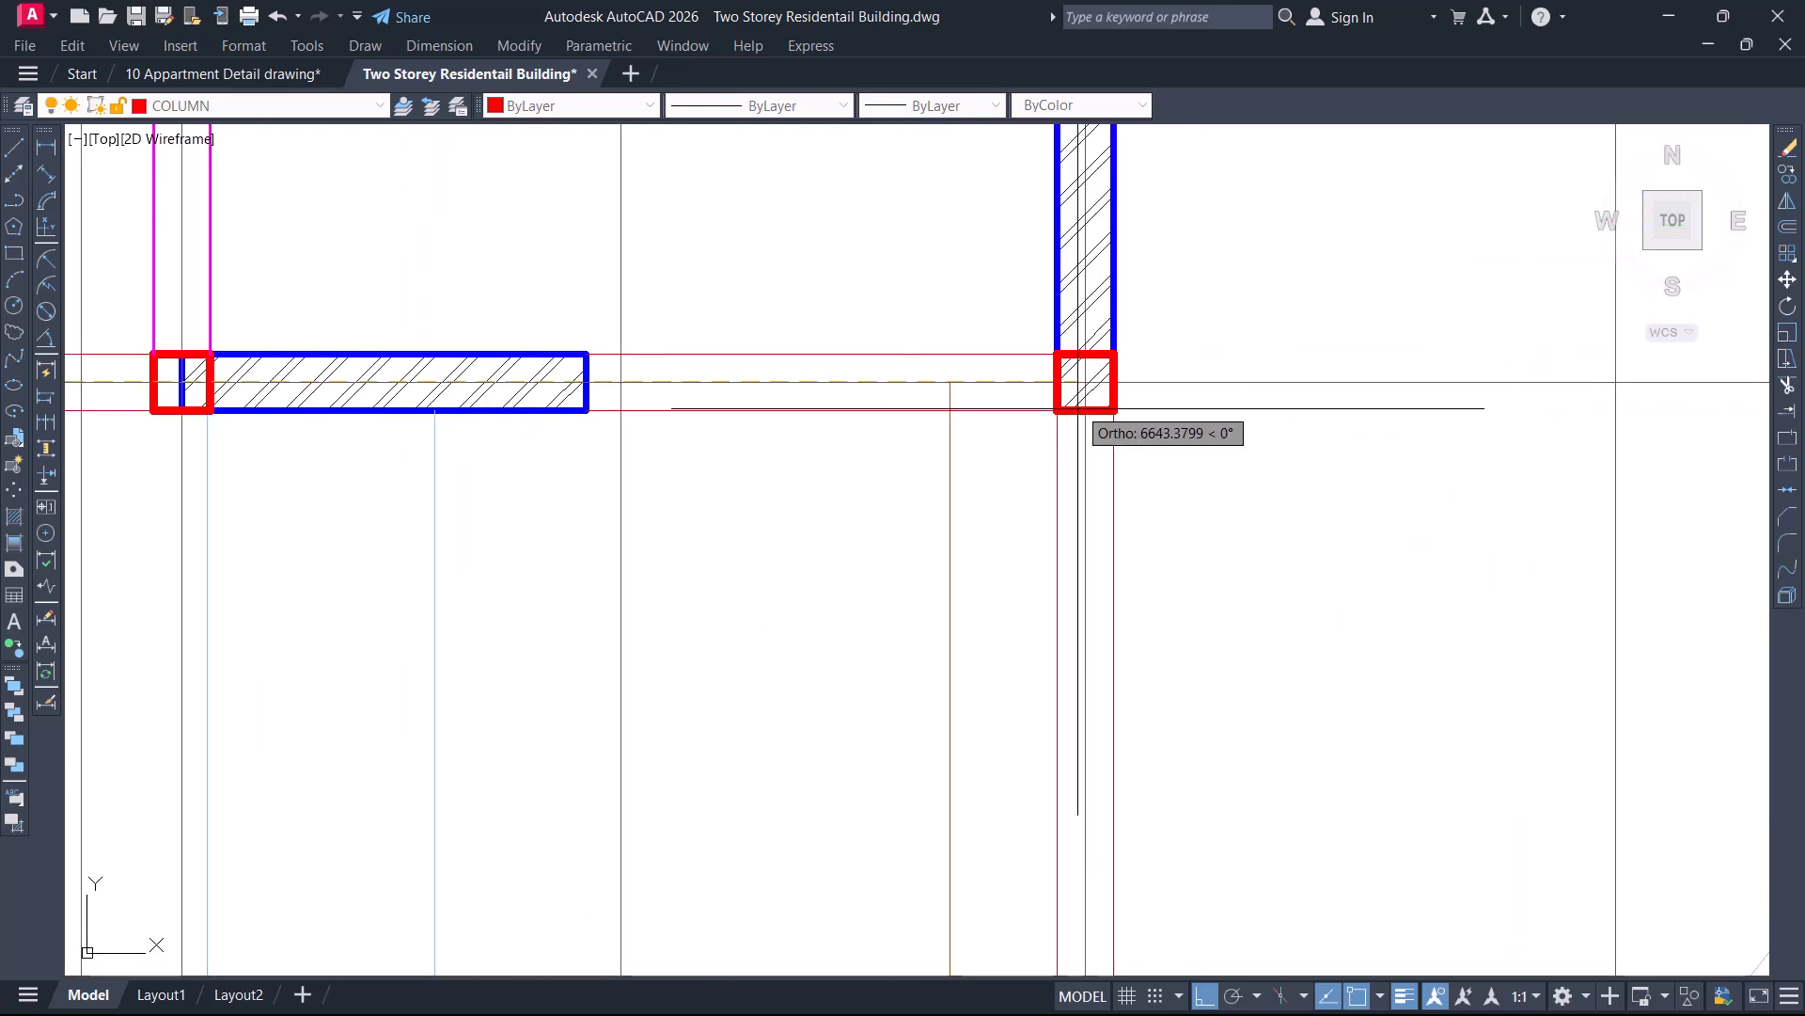
{"action": "left_click", "coordinate": [1080, 398]}
{"action": "scroll", "coordinate": [1081, 381], "scroll_direction": "down", "scroll_amount": 2}
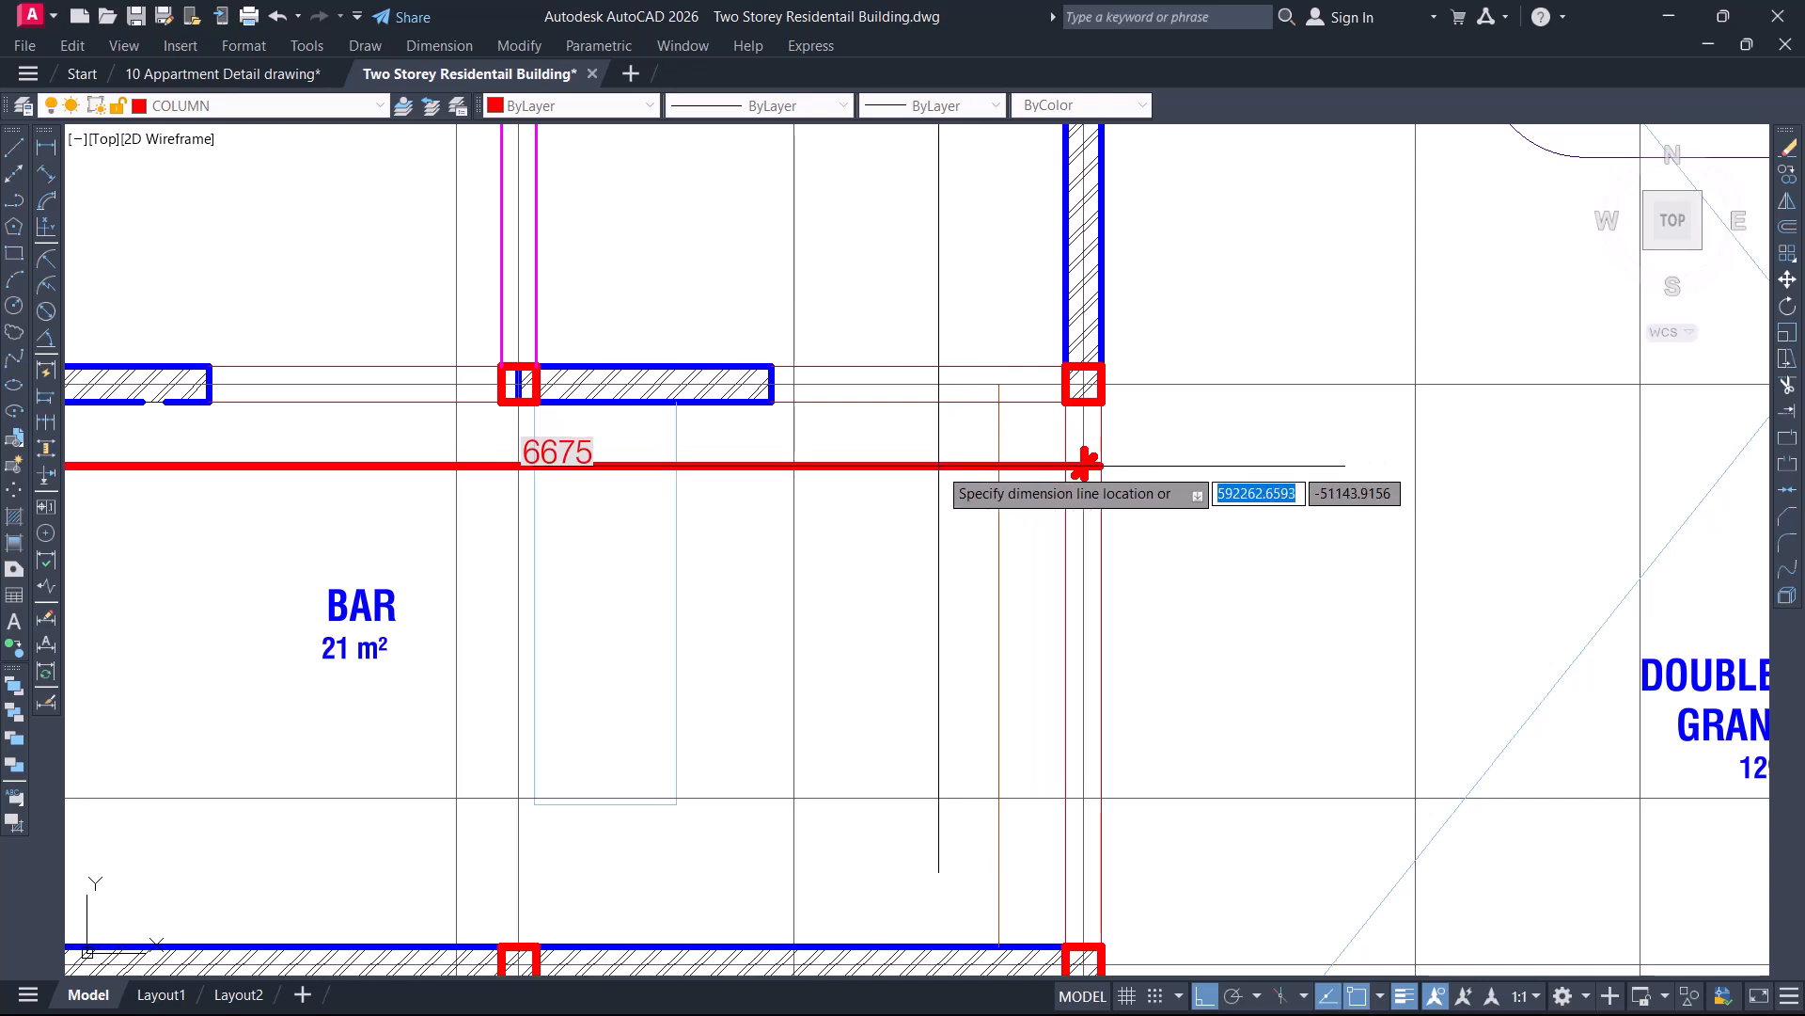
{"action": "middle_click_drag", "start_coordinate": [700, 475], "coordinate": [963, 447]}
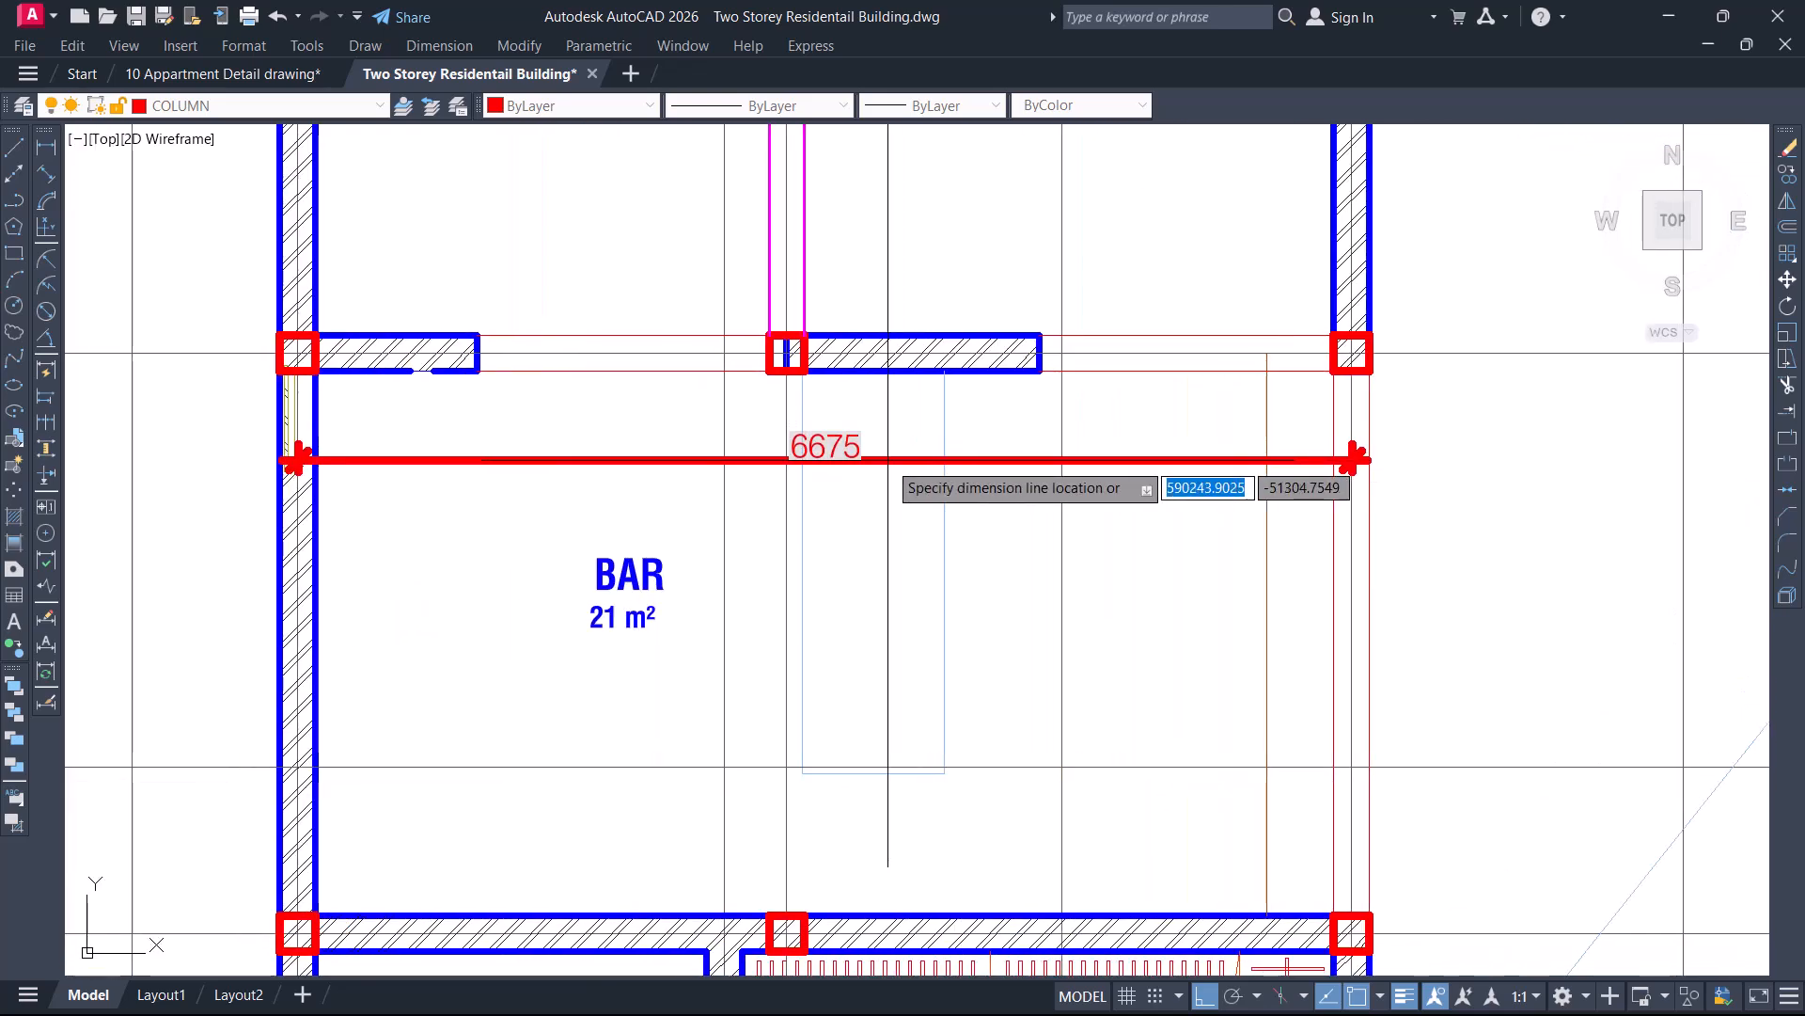
{"action": "scroll", "coordinate": [877, 452], "scroll_direction": "up", "scroll_amount": 2}
{"action": "left_click", "coordinate": [878, 452]}
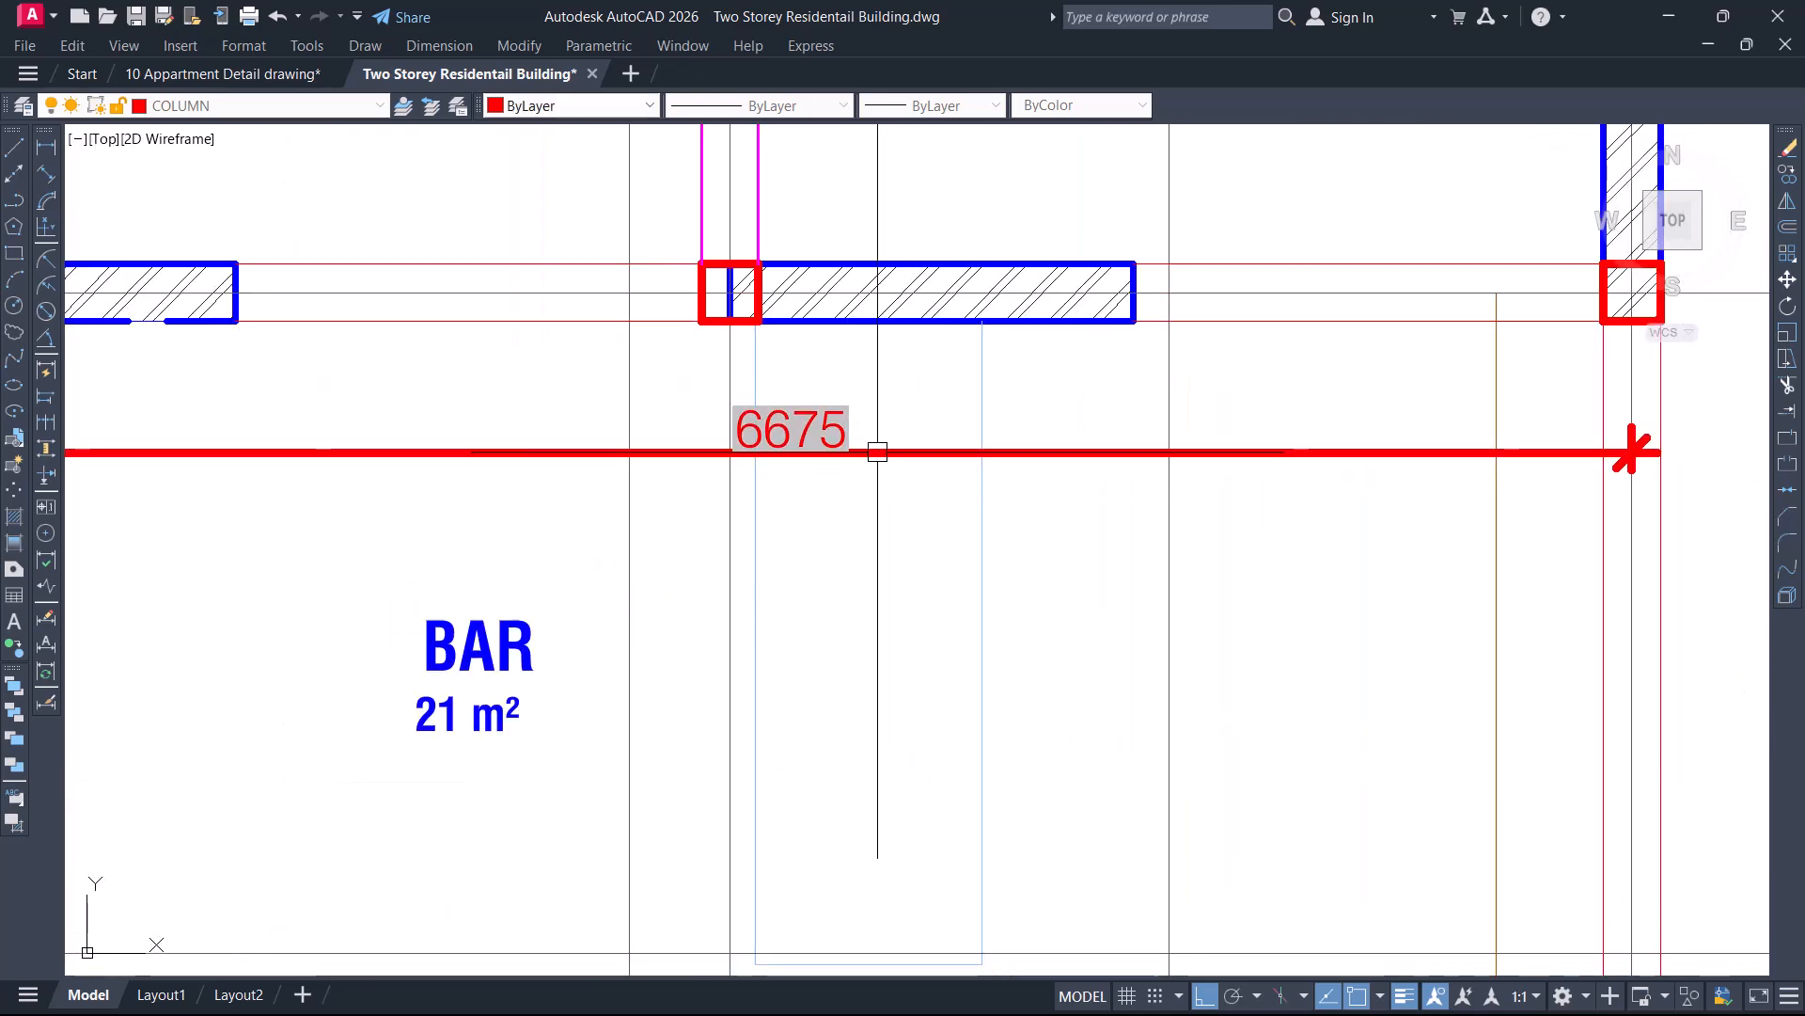
{"action": "scroll", "coordinate": [939, 409], "scroll_direction": "down", "scroll_amount": 3}
Check the vertical spacing between the bar's two left columns with a preview dimension and delete the horizontal dimension
{"action": "key", "text": "Return"}
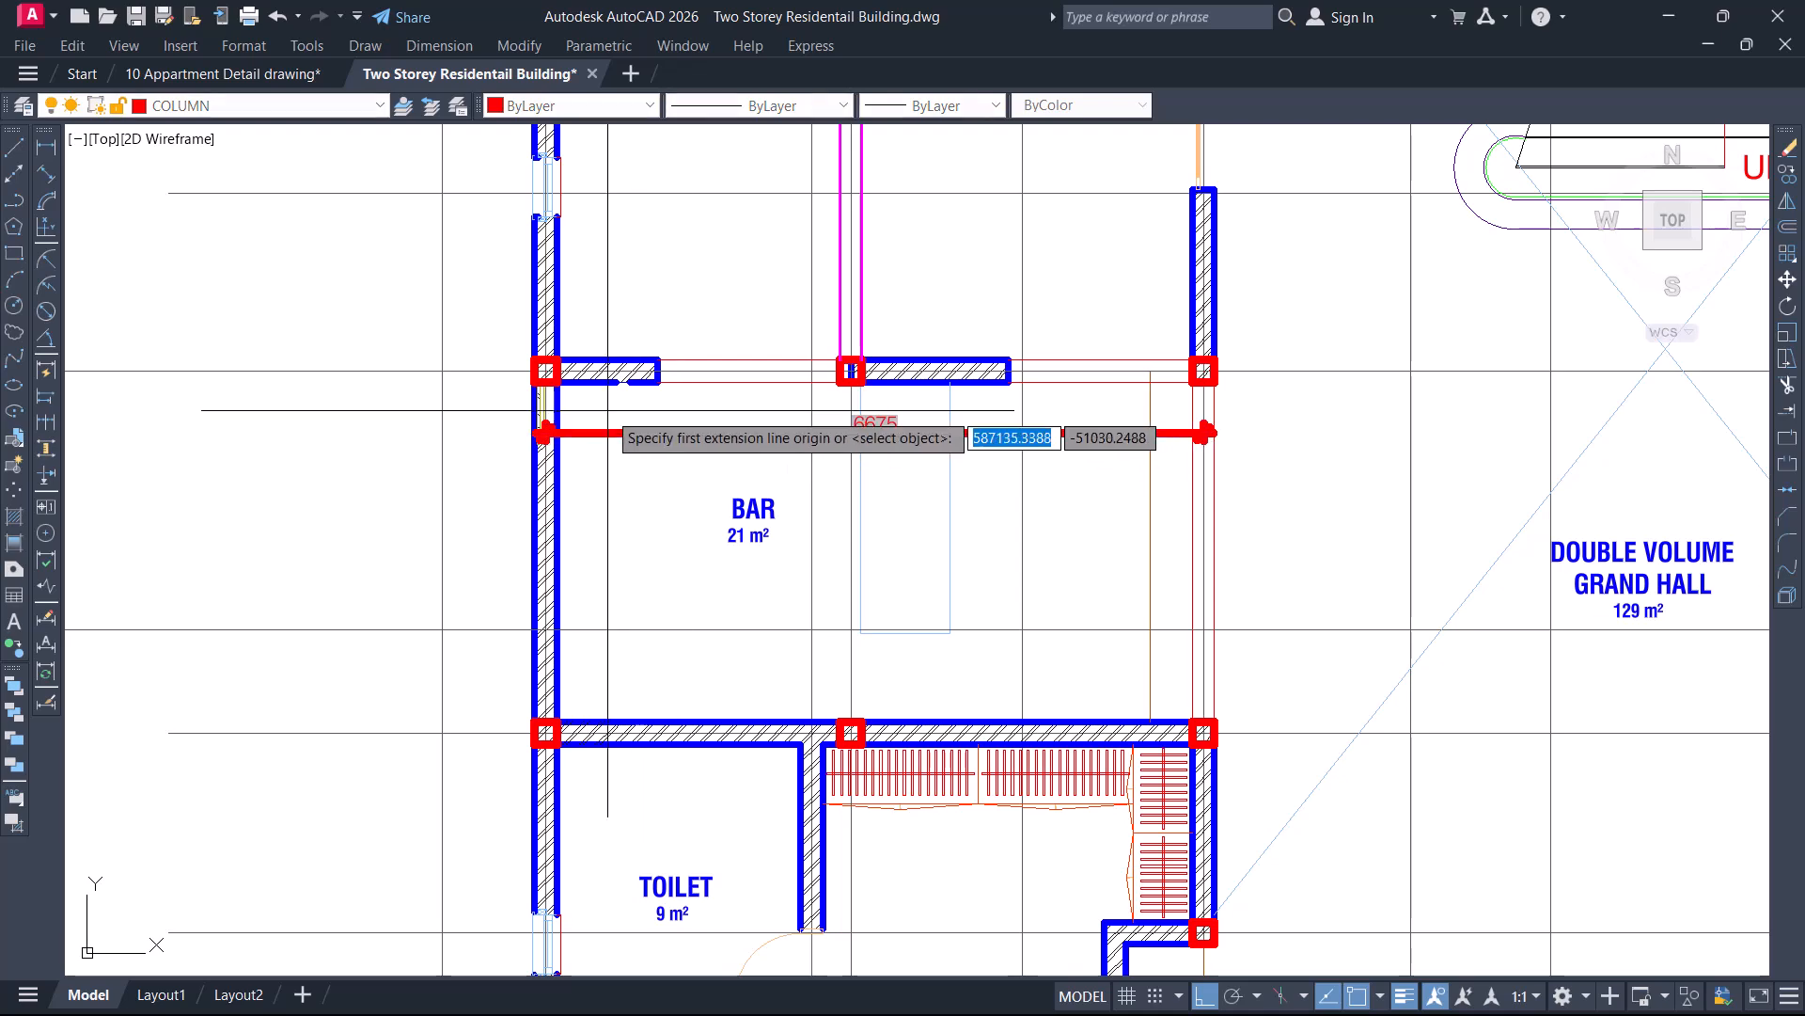
{"action": "scroll", "coordinate": [607, 408], "scroll_direction": "up", "scroll_amount": 2}
{"action": "left_click", "coordinate": [509, 348]}
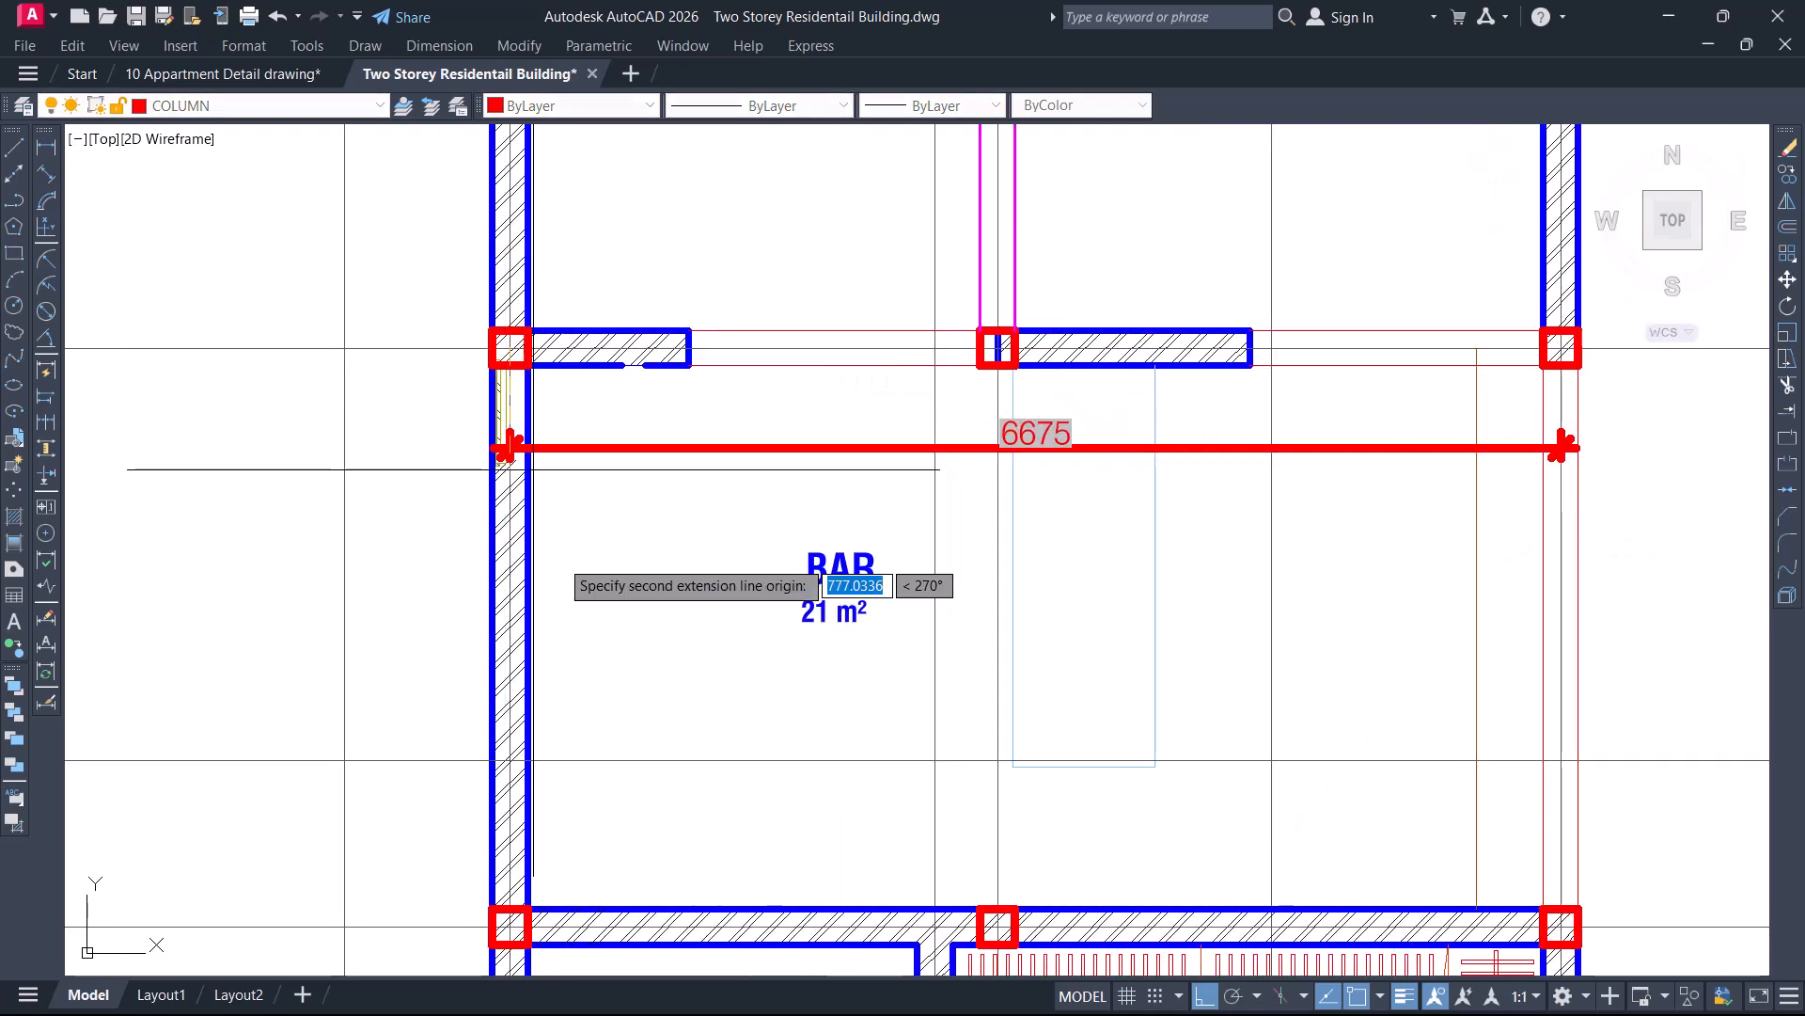
{"action": "left_click", "coordinate": [509, 924]}
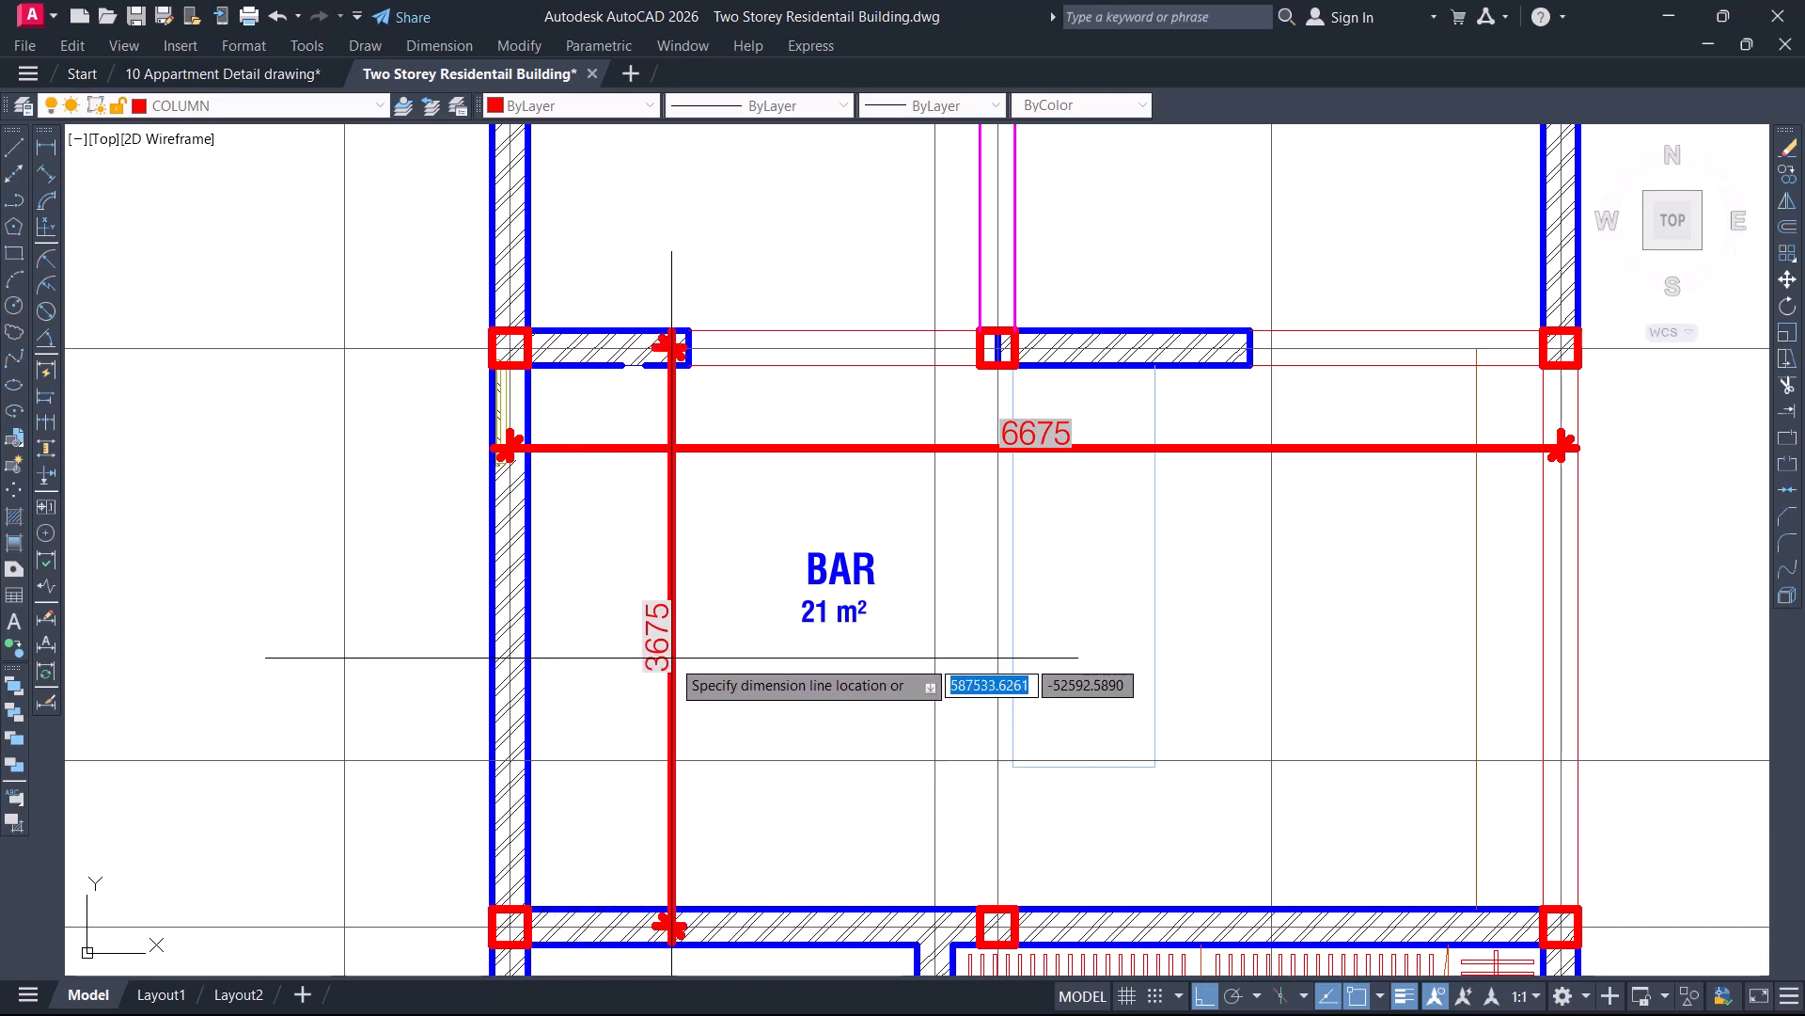
{"action": "key", "text": "Escape"}
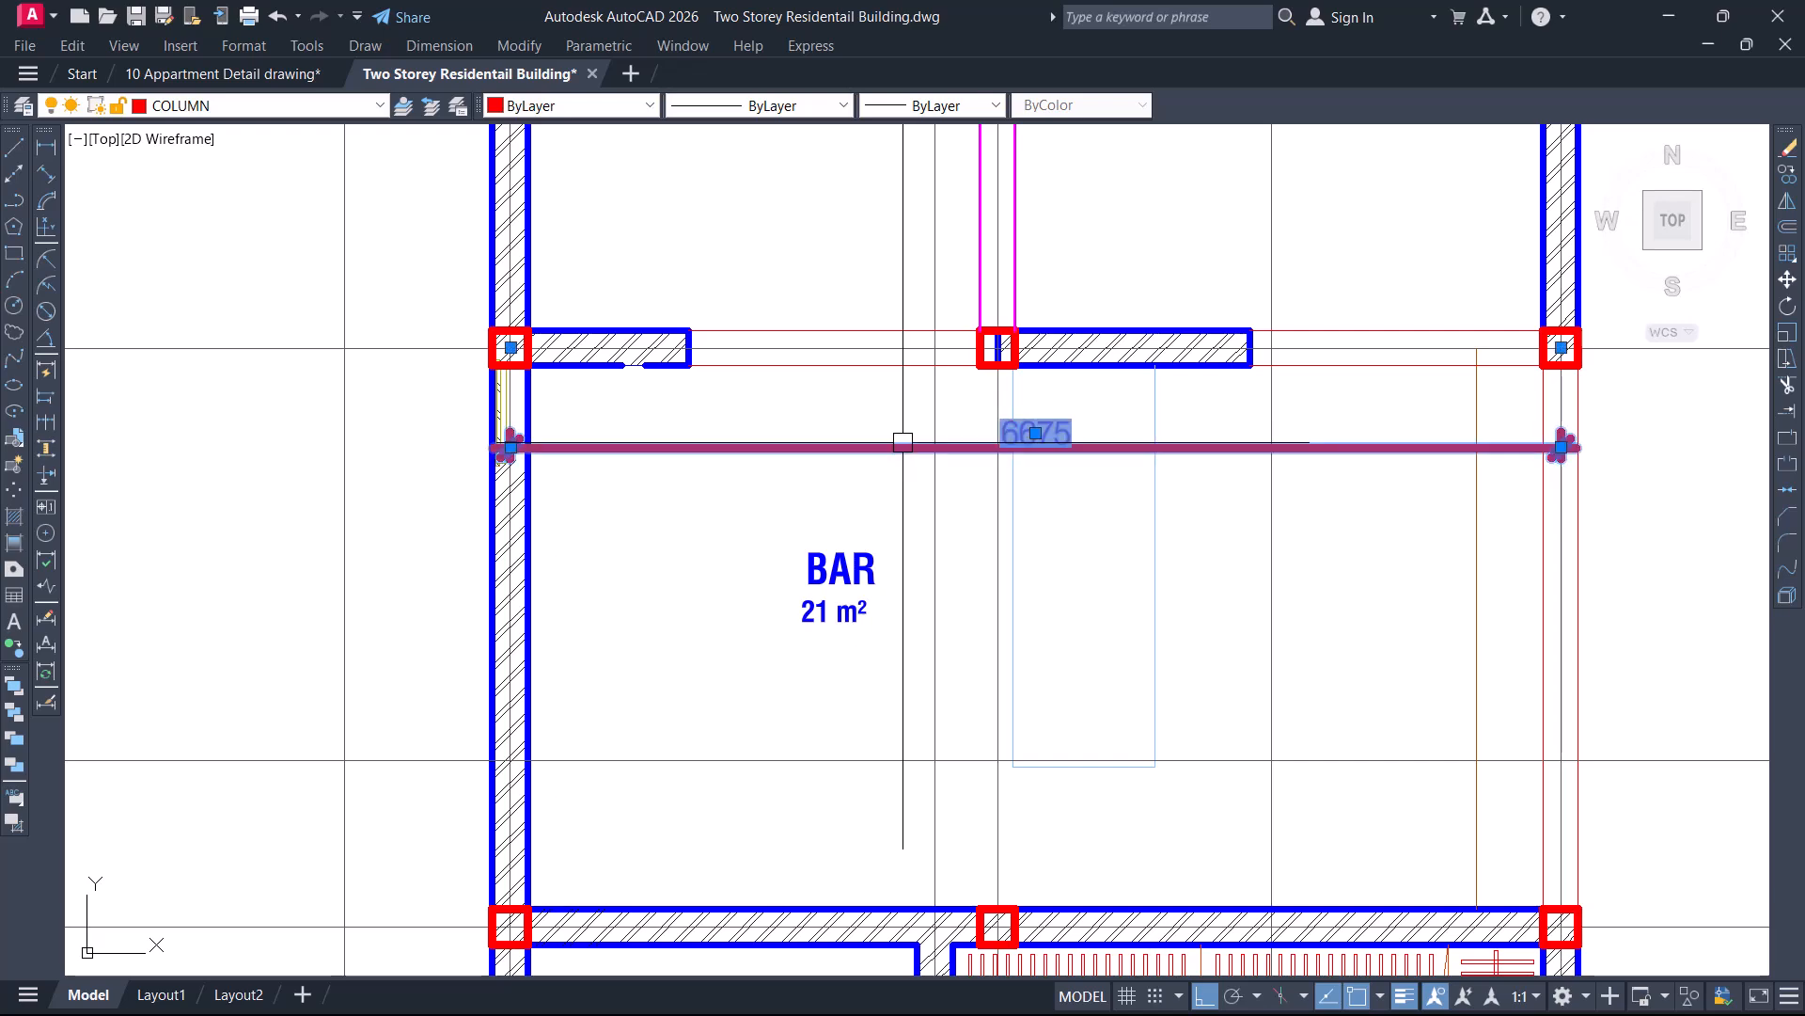
{"action": "key", "text": "Return"}
{"action": "scroll", "coordinate": [799, 449], "scroll_direction": "down", "scroll_amount": 2}
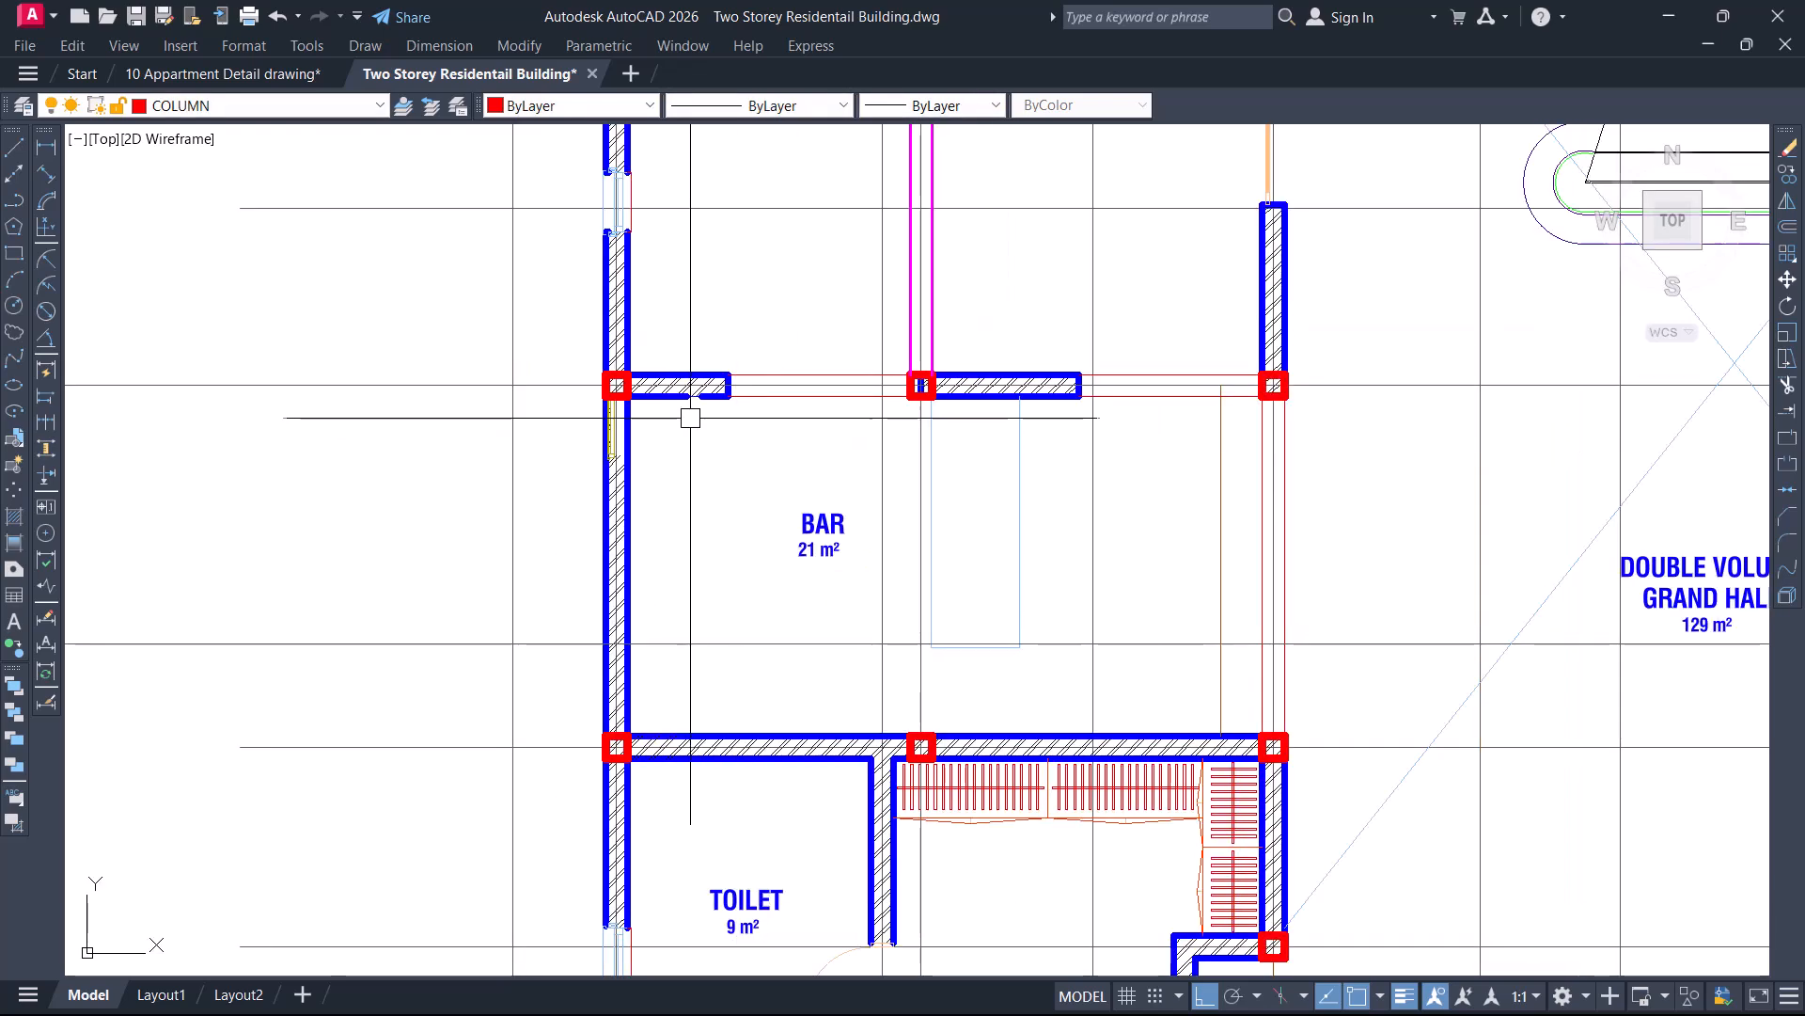
Delete the two light-blue vertical lines of the rectangle in the middle of the bar
{"action": "left_click", "coordinate": [669, 395]}
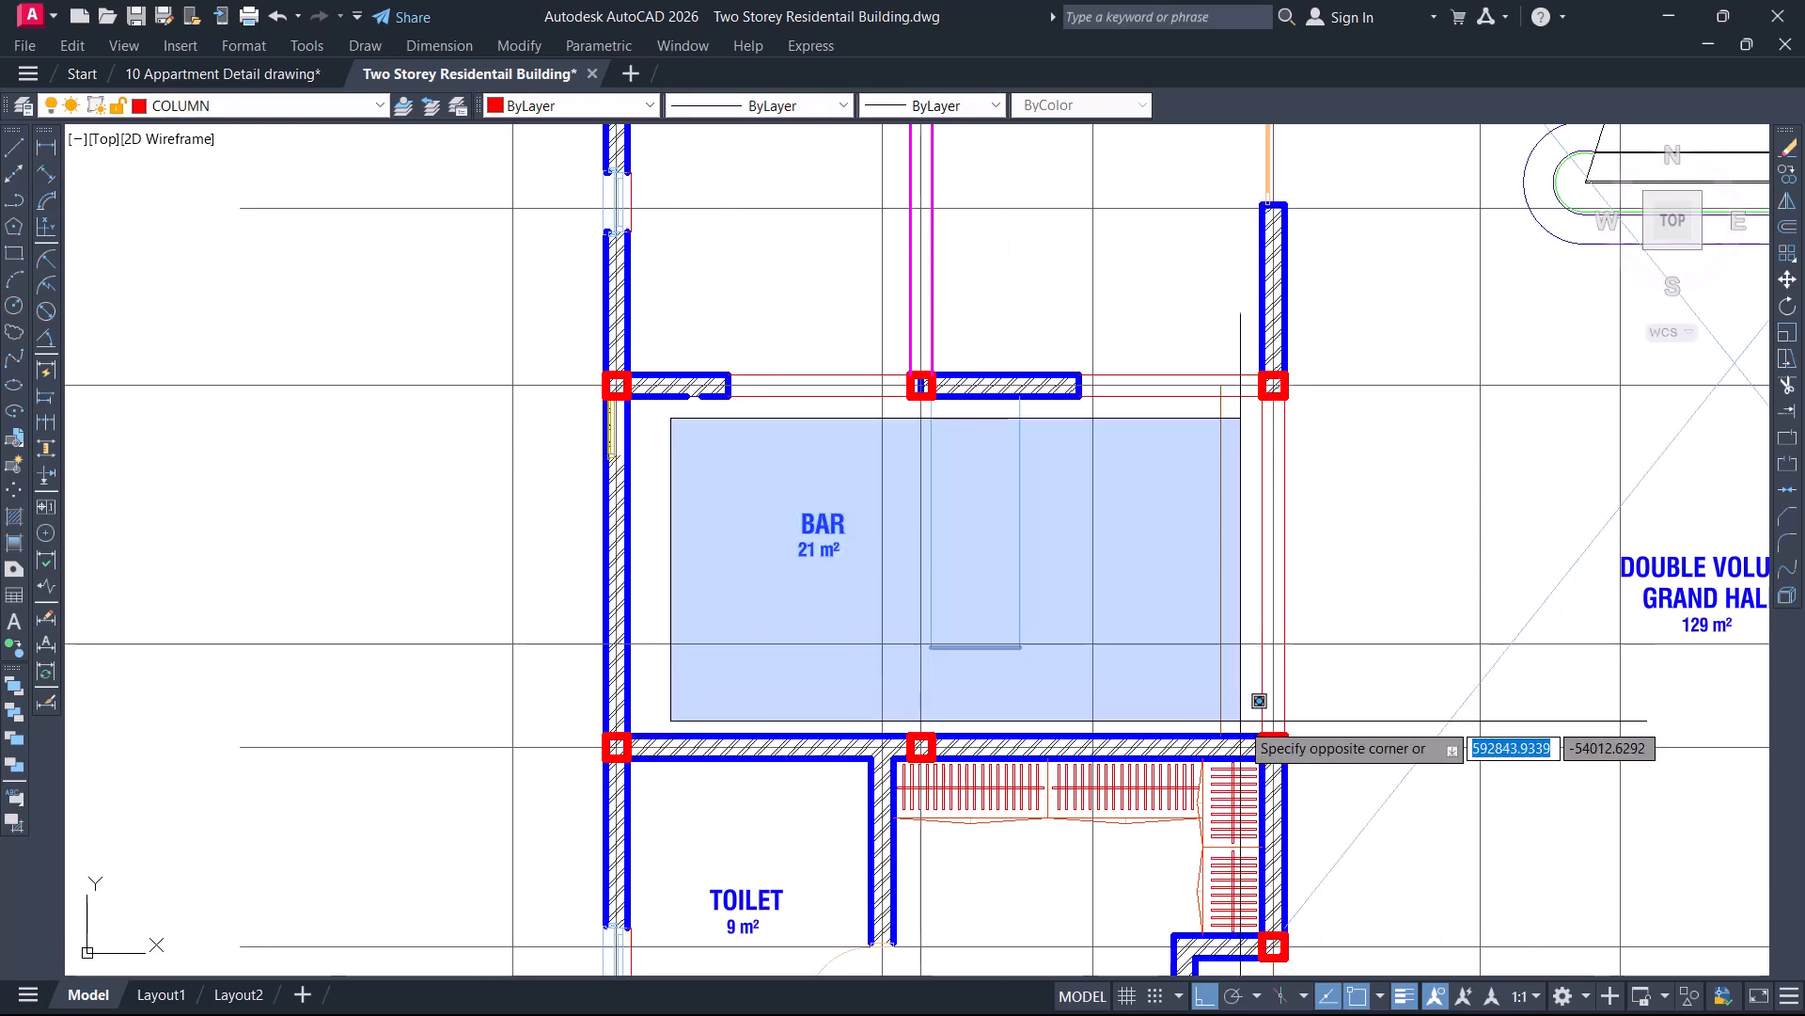
{"action": "key", "text": "Escape"}
{"action": "left_click", "coordinate": [1062, 559]}
{"action": "scroll", "coordinate": [983, 594], "scroll_direction": "up", "scroll_amount": 2}
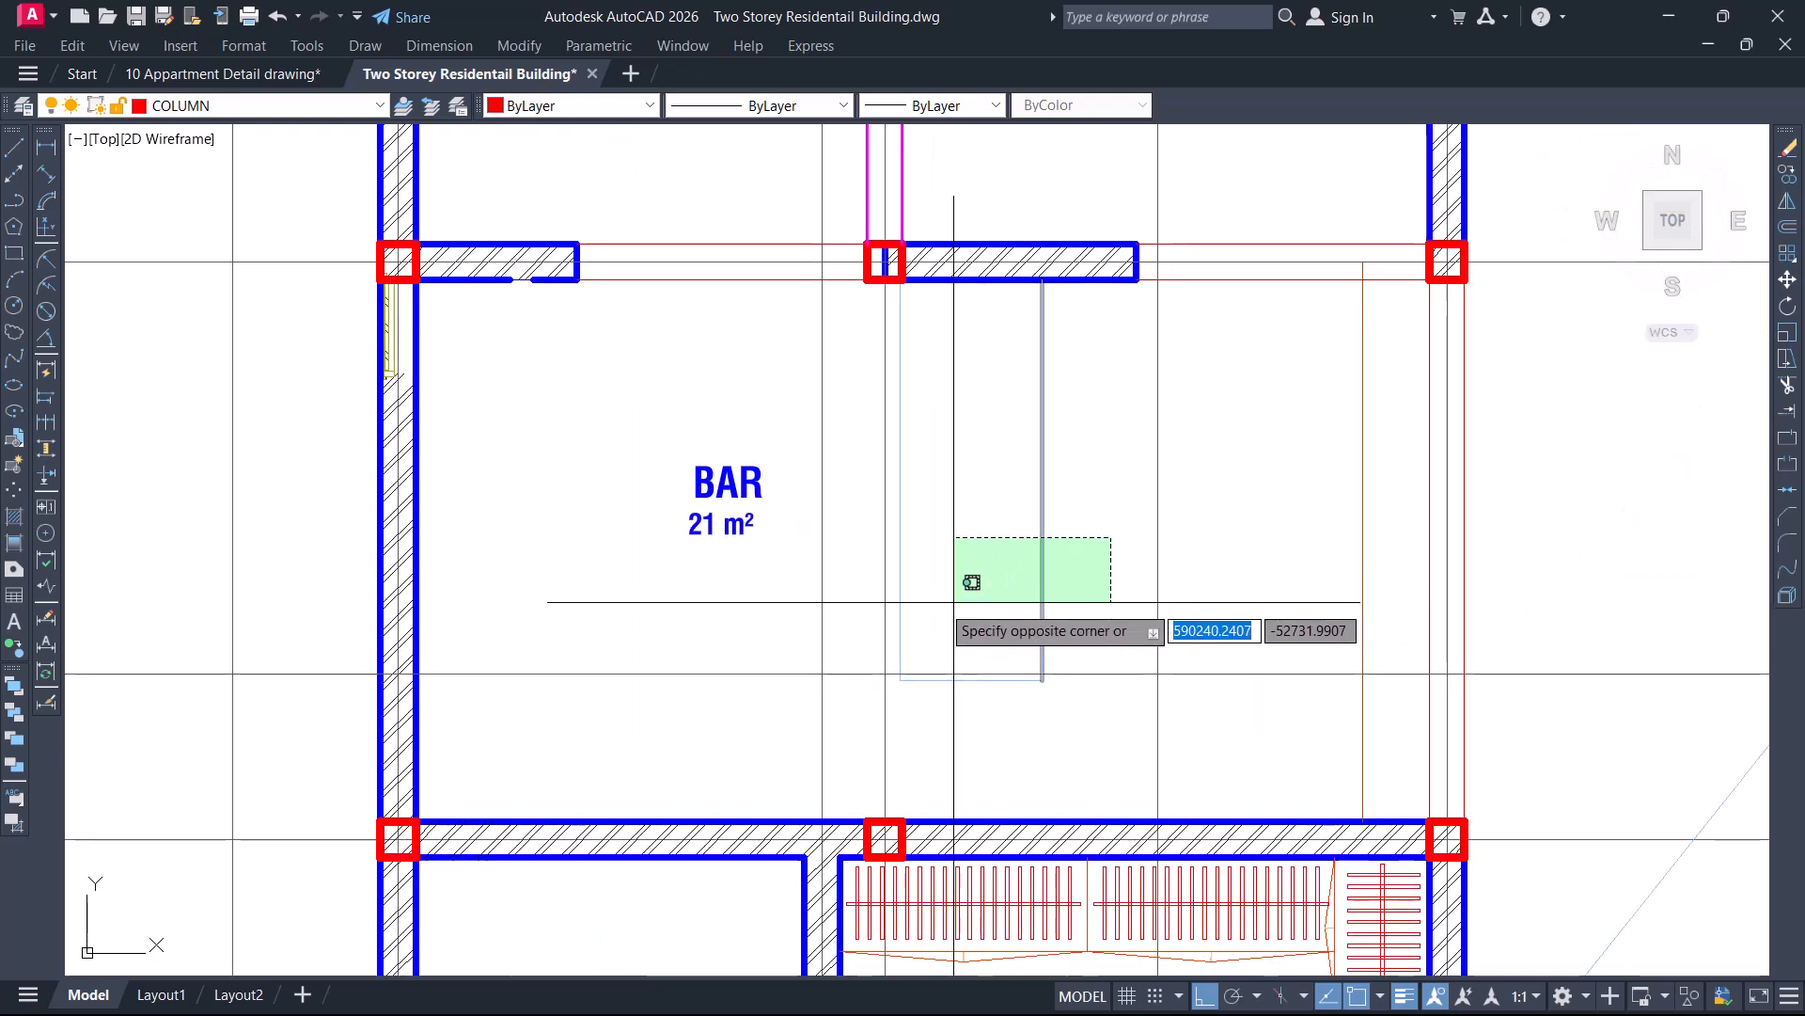
{"action": "left_click", "coordinate": [896, 613]}
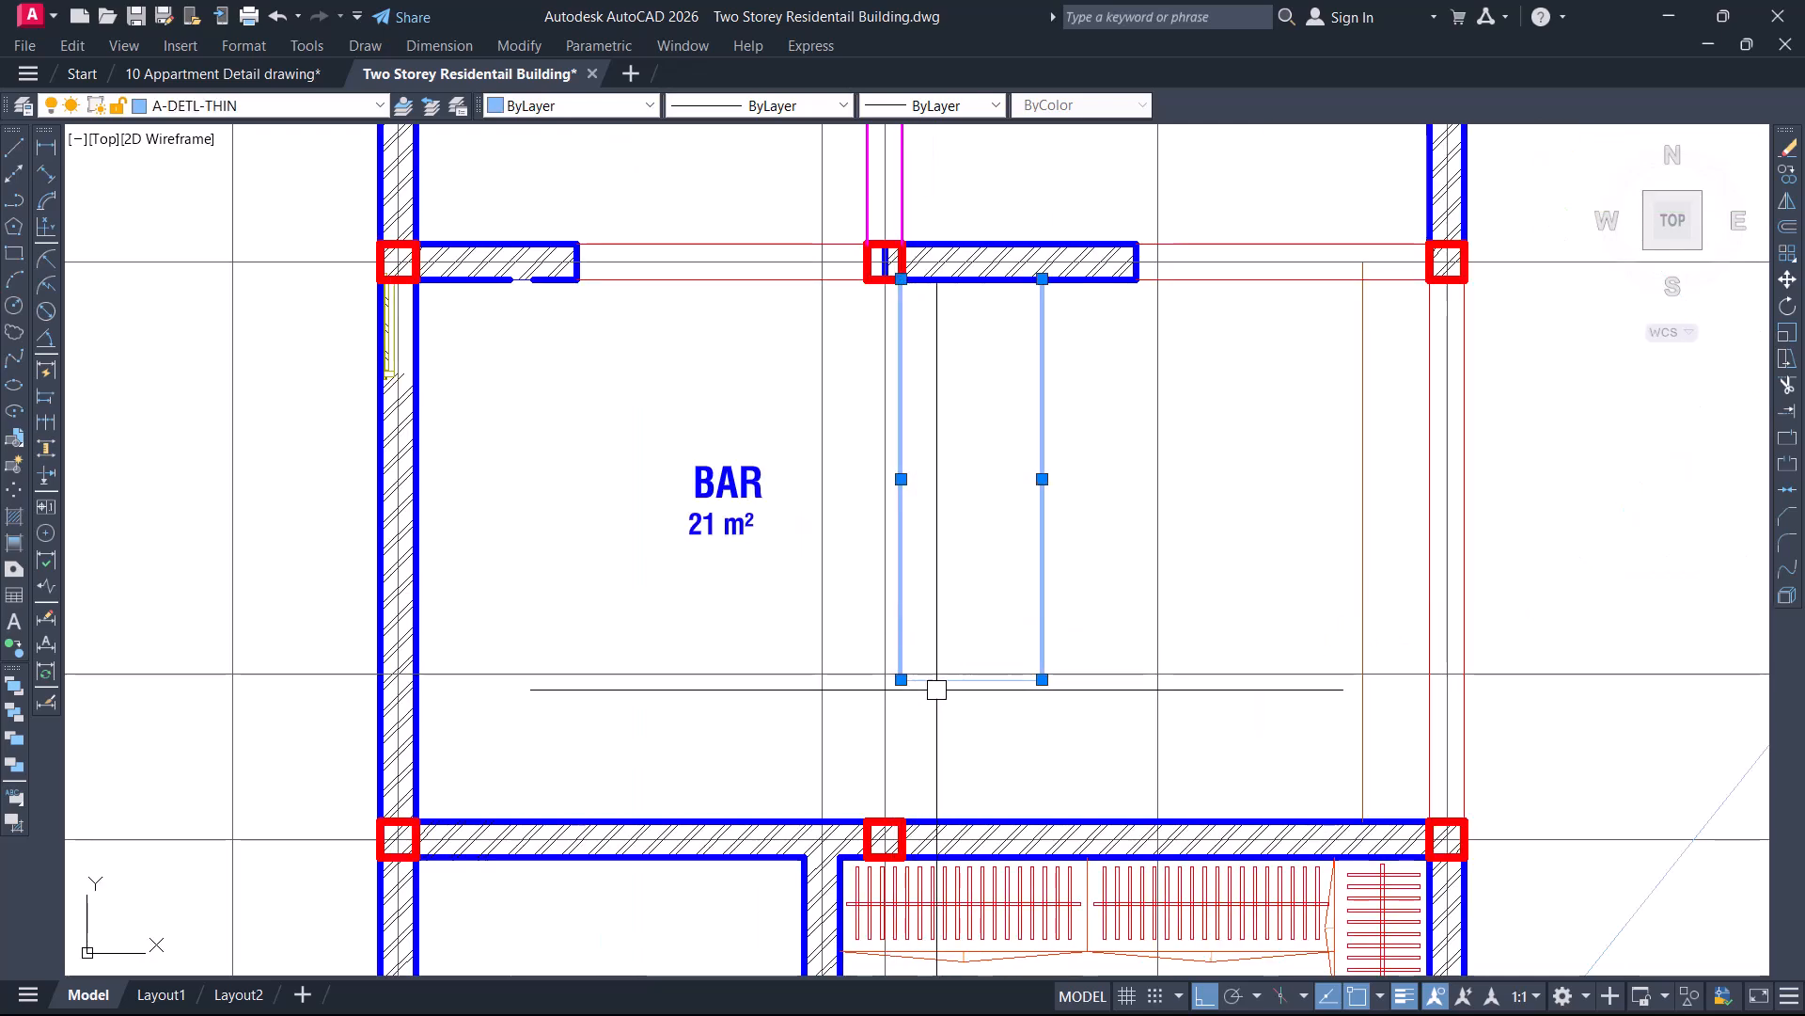
{"action": "key", "text": "Delete"}
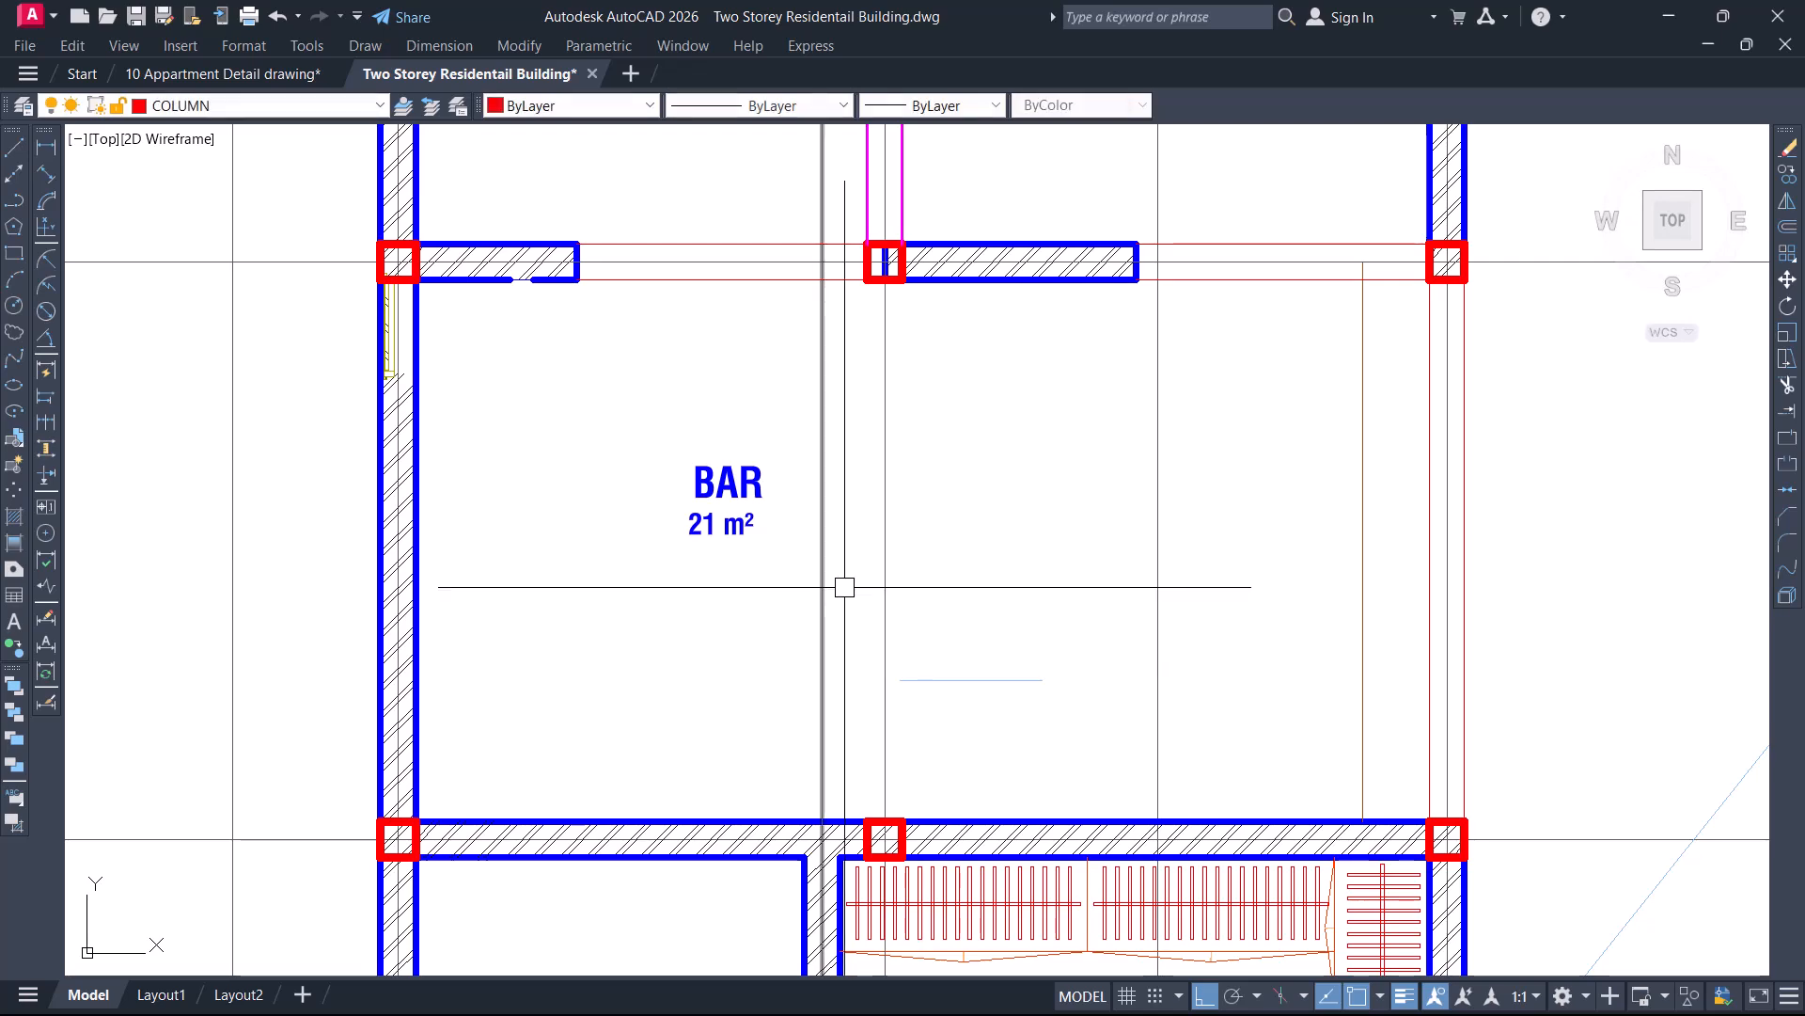
Examine the column layout around the toilet and guest bedroom 2, down to the bedroom's lower wall
{"action": "scroll", "coordinate": [791, 547], "scroll_direction": "down", "scroll_amount": 4}
{"action": "middle_click_drag", "start_coordinate": [884, 790], "coordinate": [874, 674]}
{"action": "scroll", "coordinate": [818, 596], "scroll_direction": "up", "scroll_amount": 2}
{"action": "left_click", "coordinate": [612, 340]}
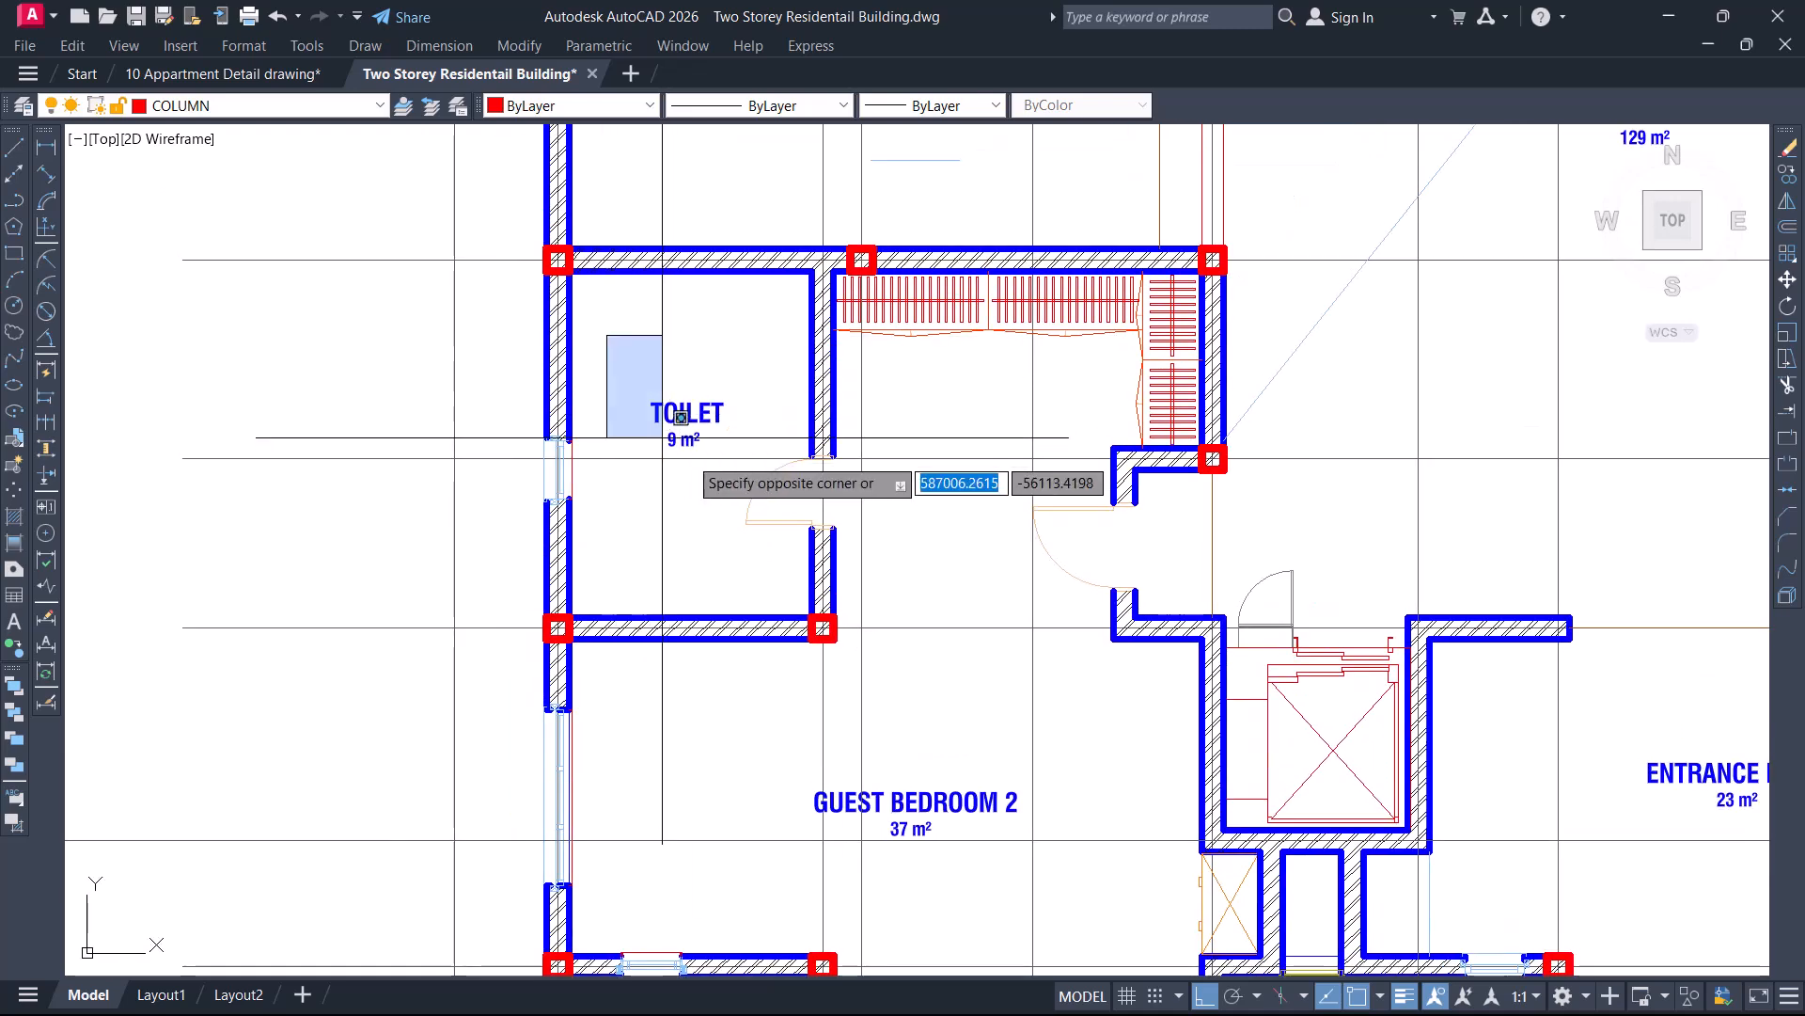
{"action": "scroll", "coordinate": [721, 495], "scroll_direction": "up", "scroll_amount": 2}
{"action": "key", "text": "Escape"}
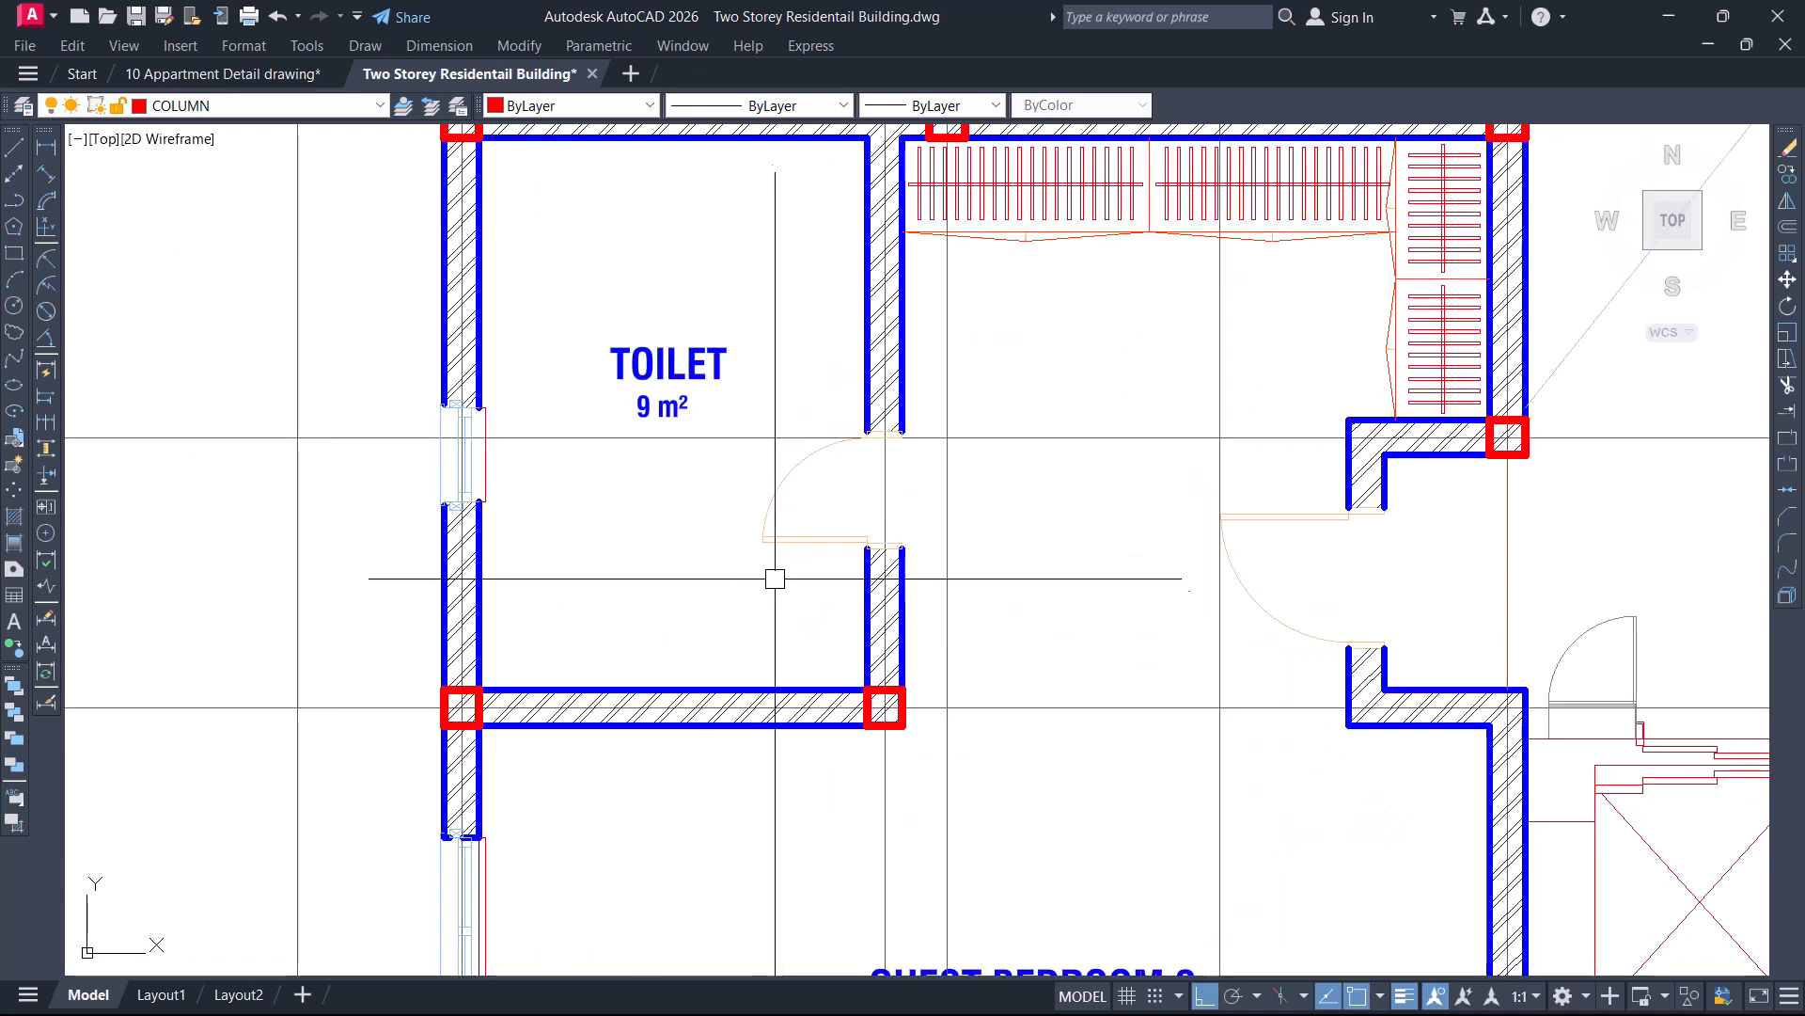
{"action": "scroll", "coordinate": [781, 593], "scroll_direction": "down", "scroll_amount": 2}
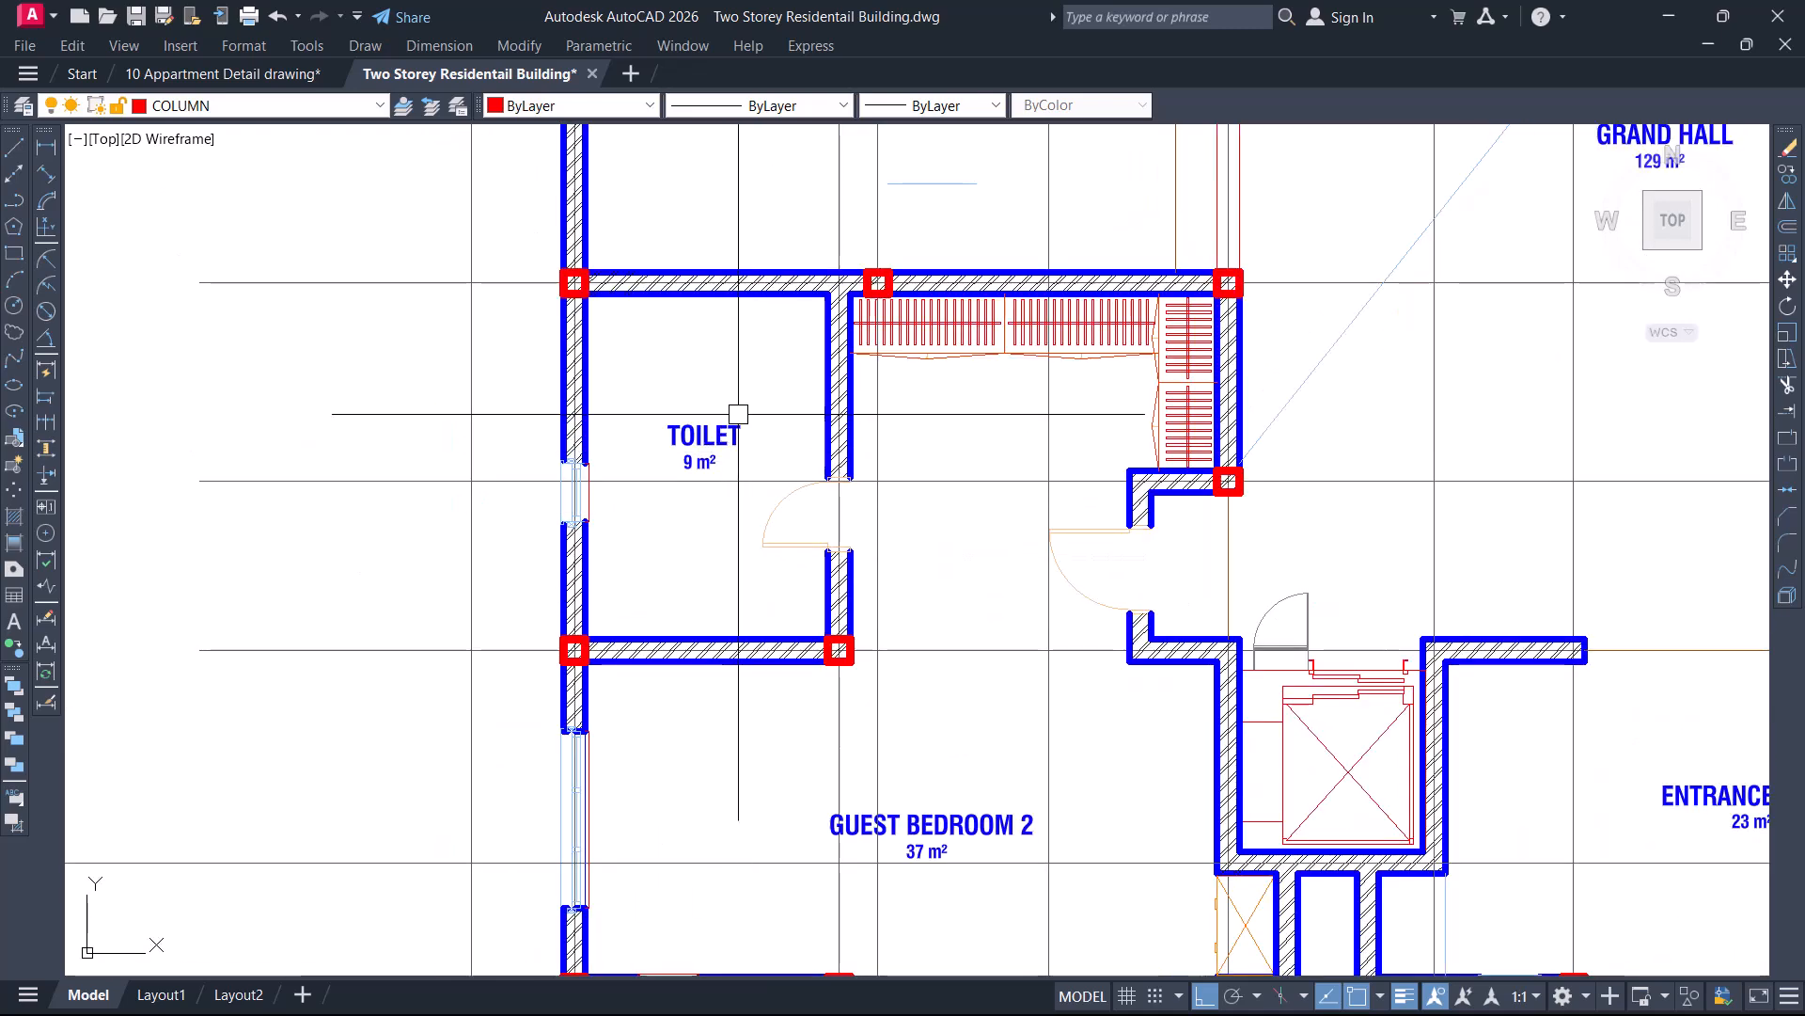
{"action": "left_click", "coordinate": [789, 506]}
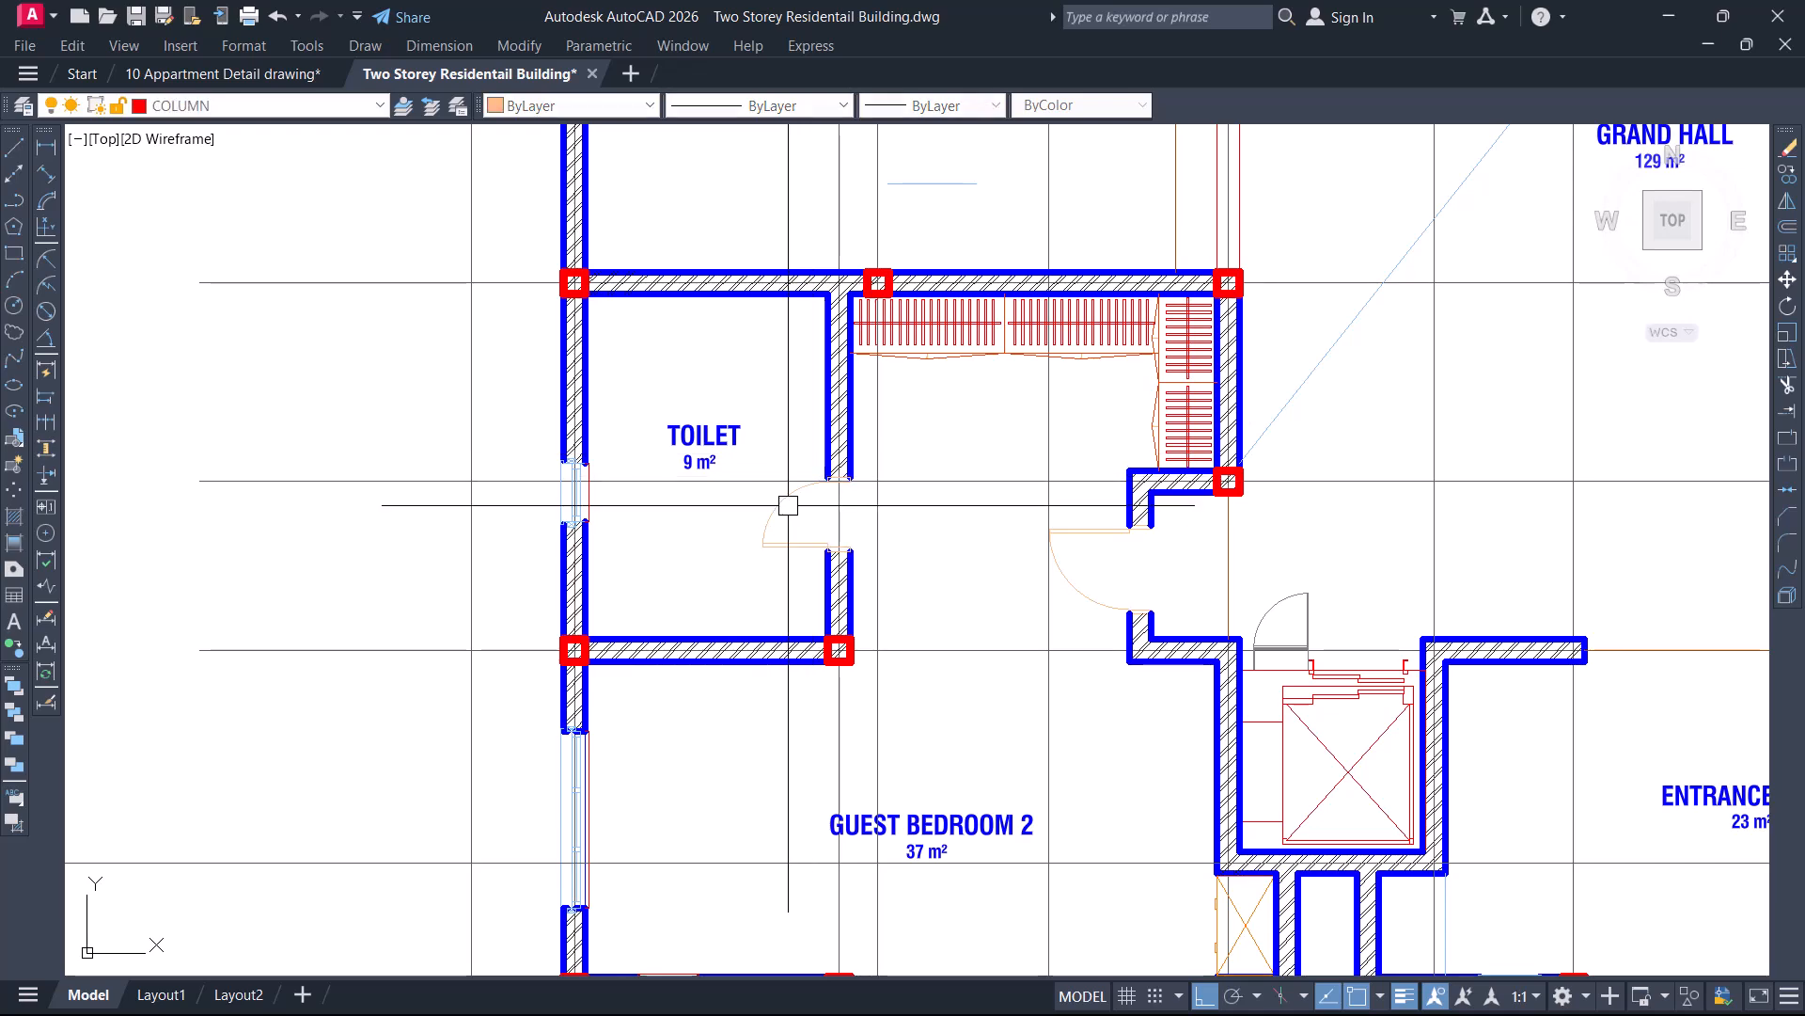
{"action": "middle_click_drag", "start_coordinate": [880, 570], "coordinate": [773, 448]}
{"action": "middle_click_drag", "start_coordinate": [815, 755], "coordinate": [789, 632]}
{"action": "middle_click_drag", "start_coordinate": [859, 538], "coordinate": [876, 662]}
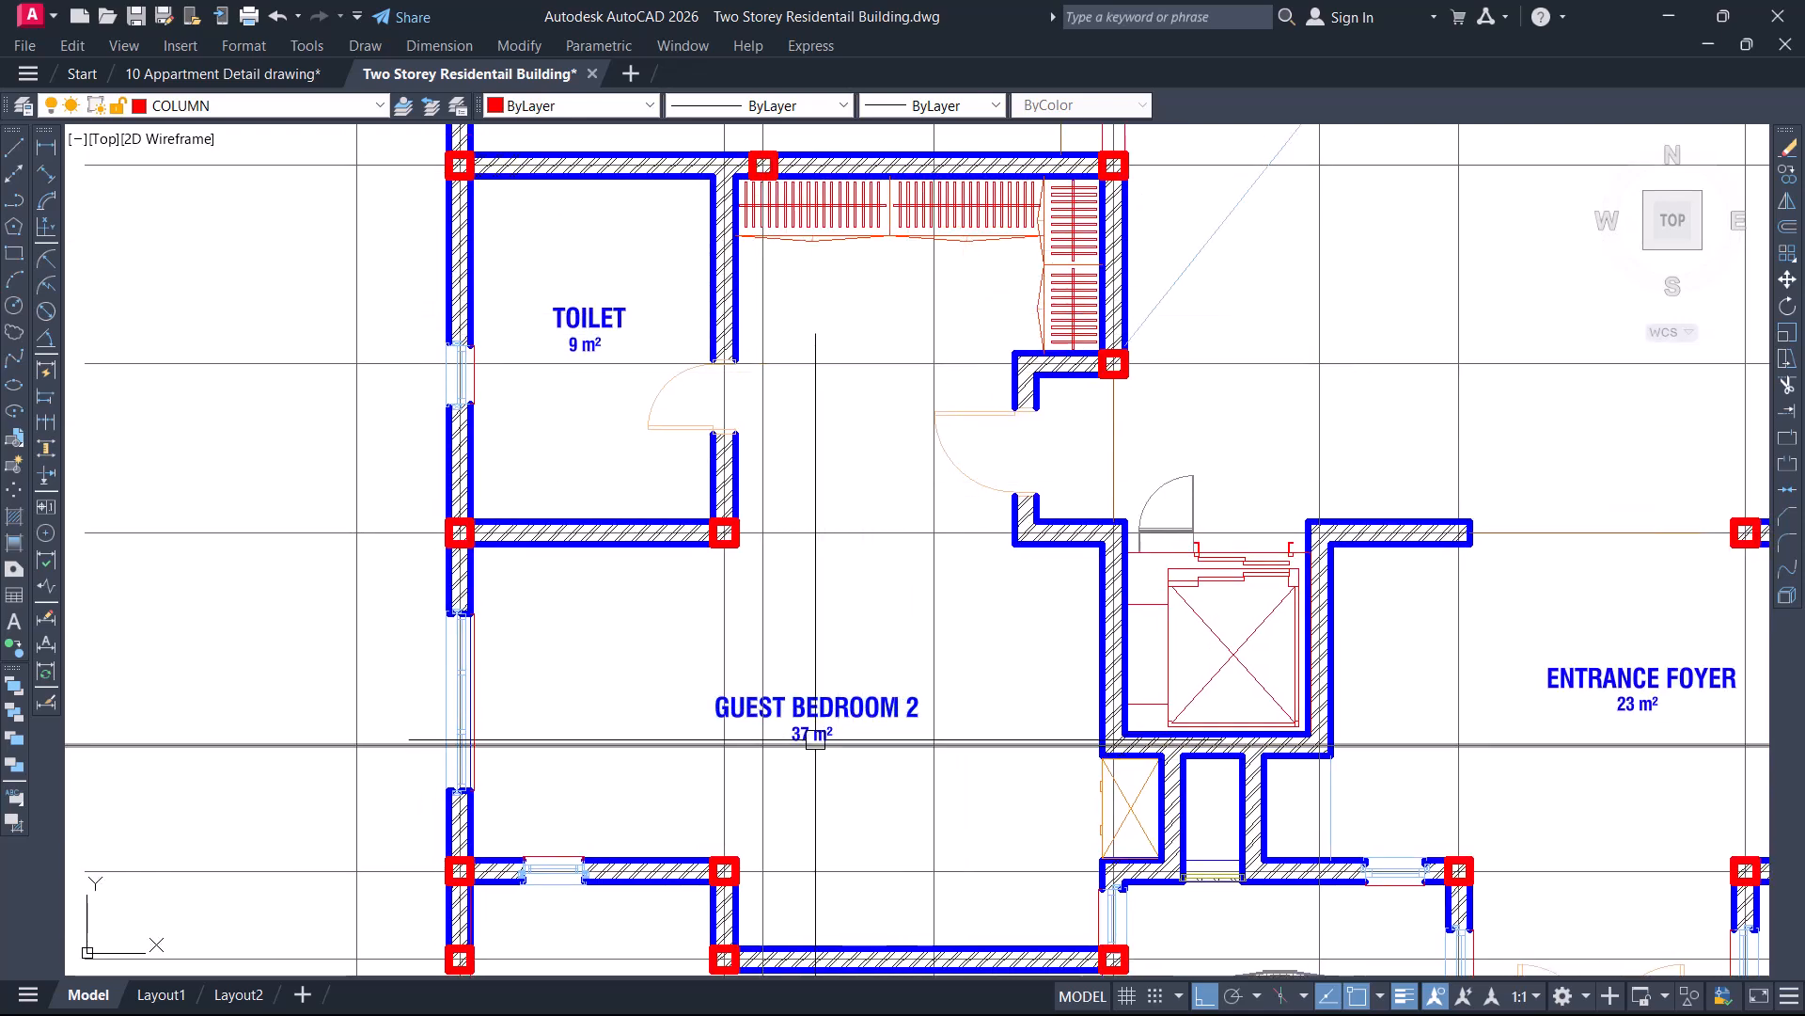
{"action": "middle_click_drag", "start_coordinate": [821, 695], "coordinate": [846, 524]}
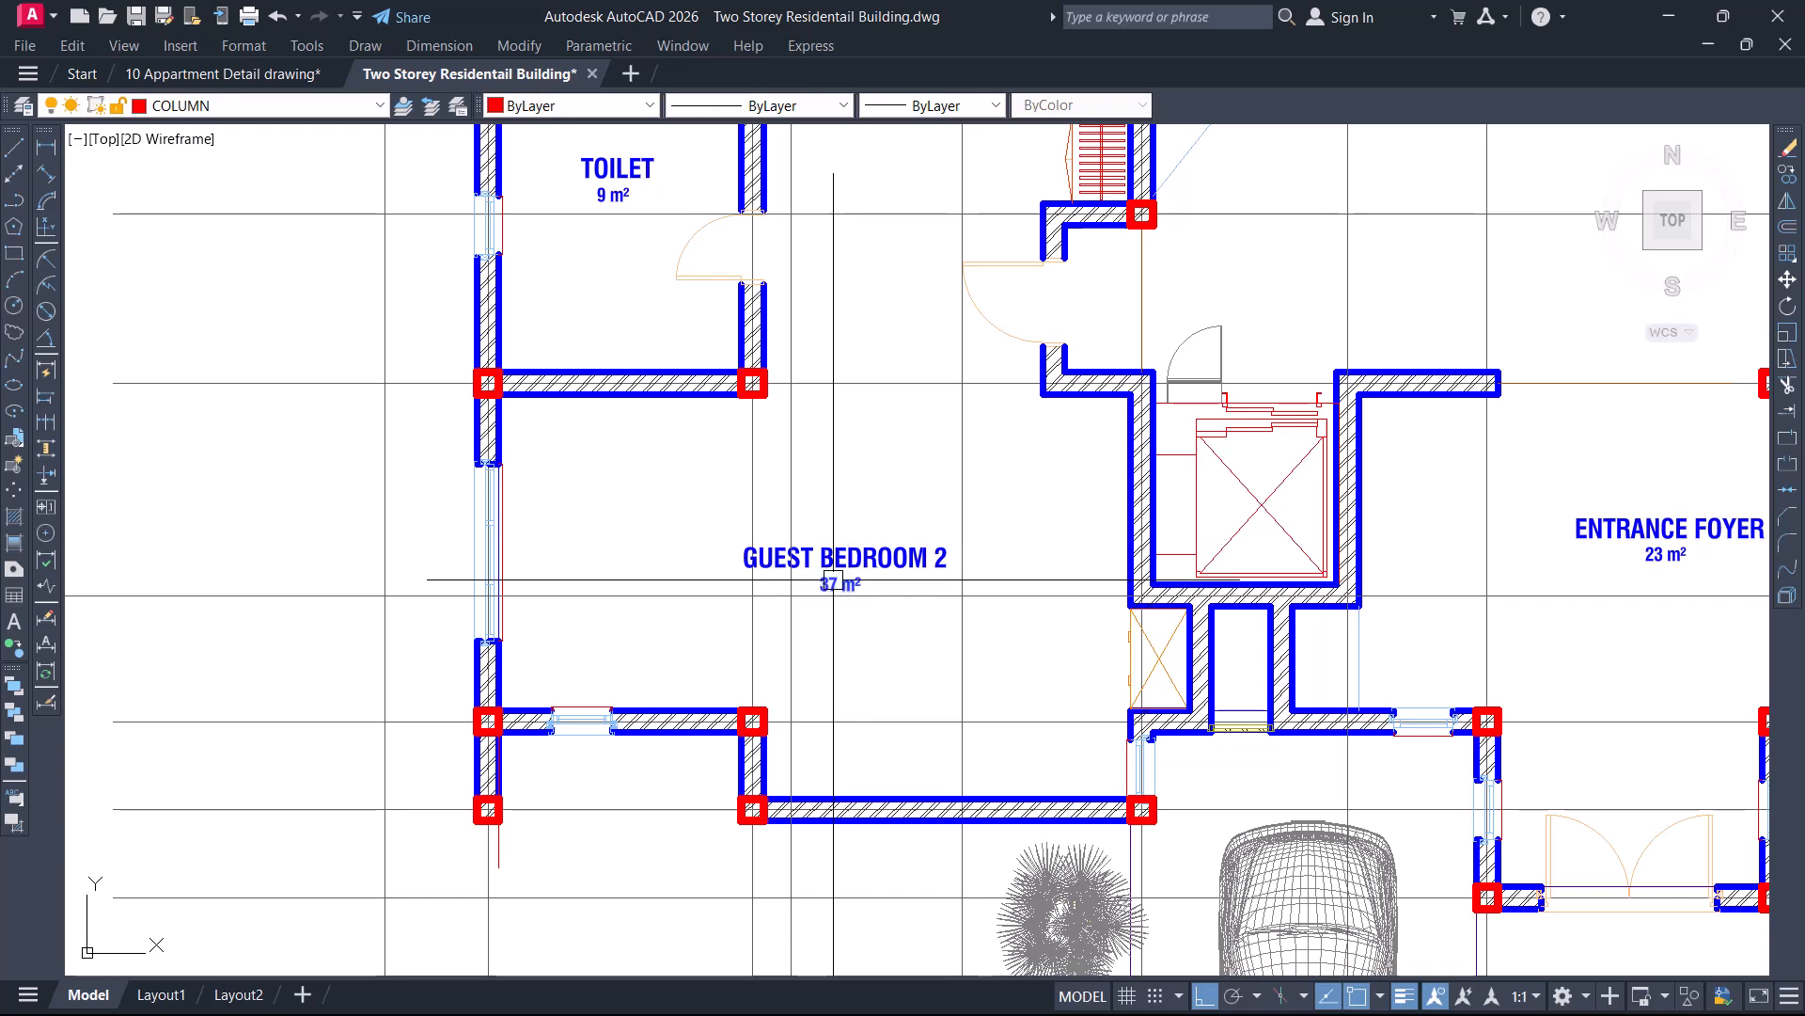
Draw a horizontal line from the lower-right corner of the column between toilet and guest bedroom 2 to the opposite wall corner
{"action": "key", "text": "Return"}
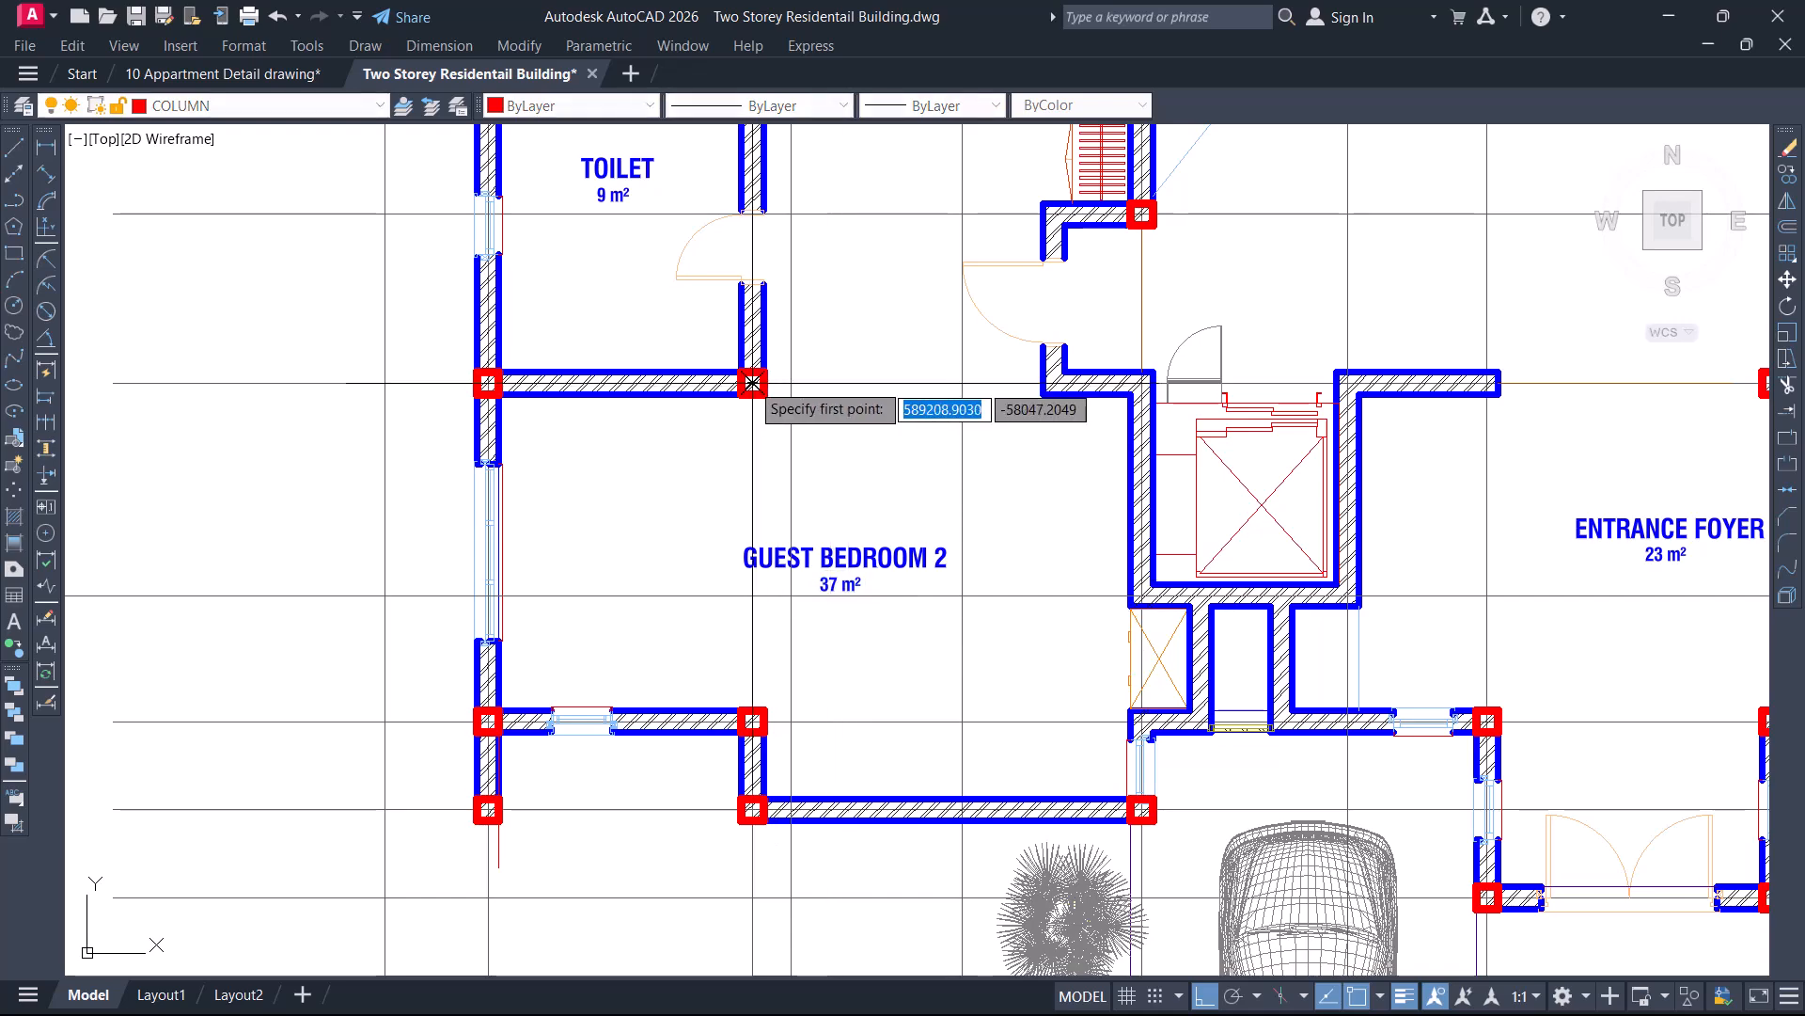
{"action": "scroll", "coordinate": [764, 380], "scroll_direction": "up", "scroll_amount": 2}
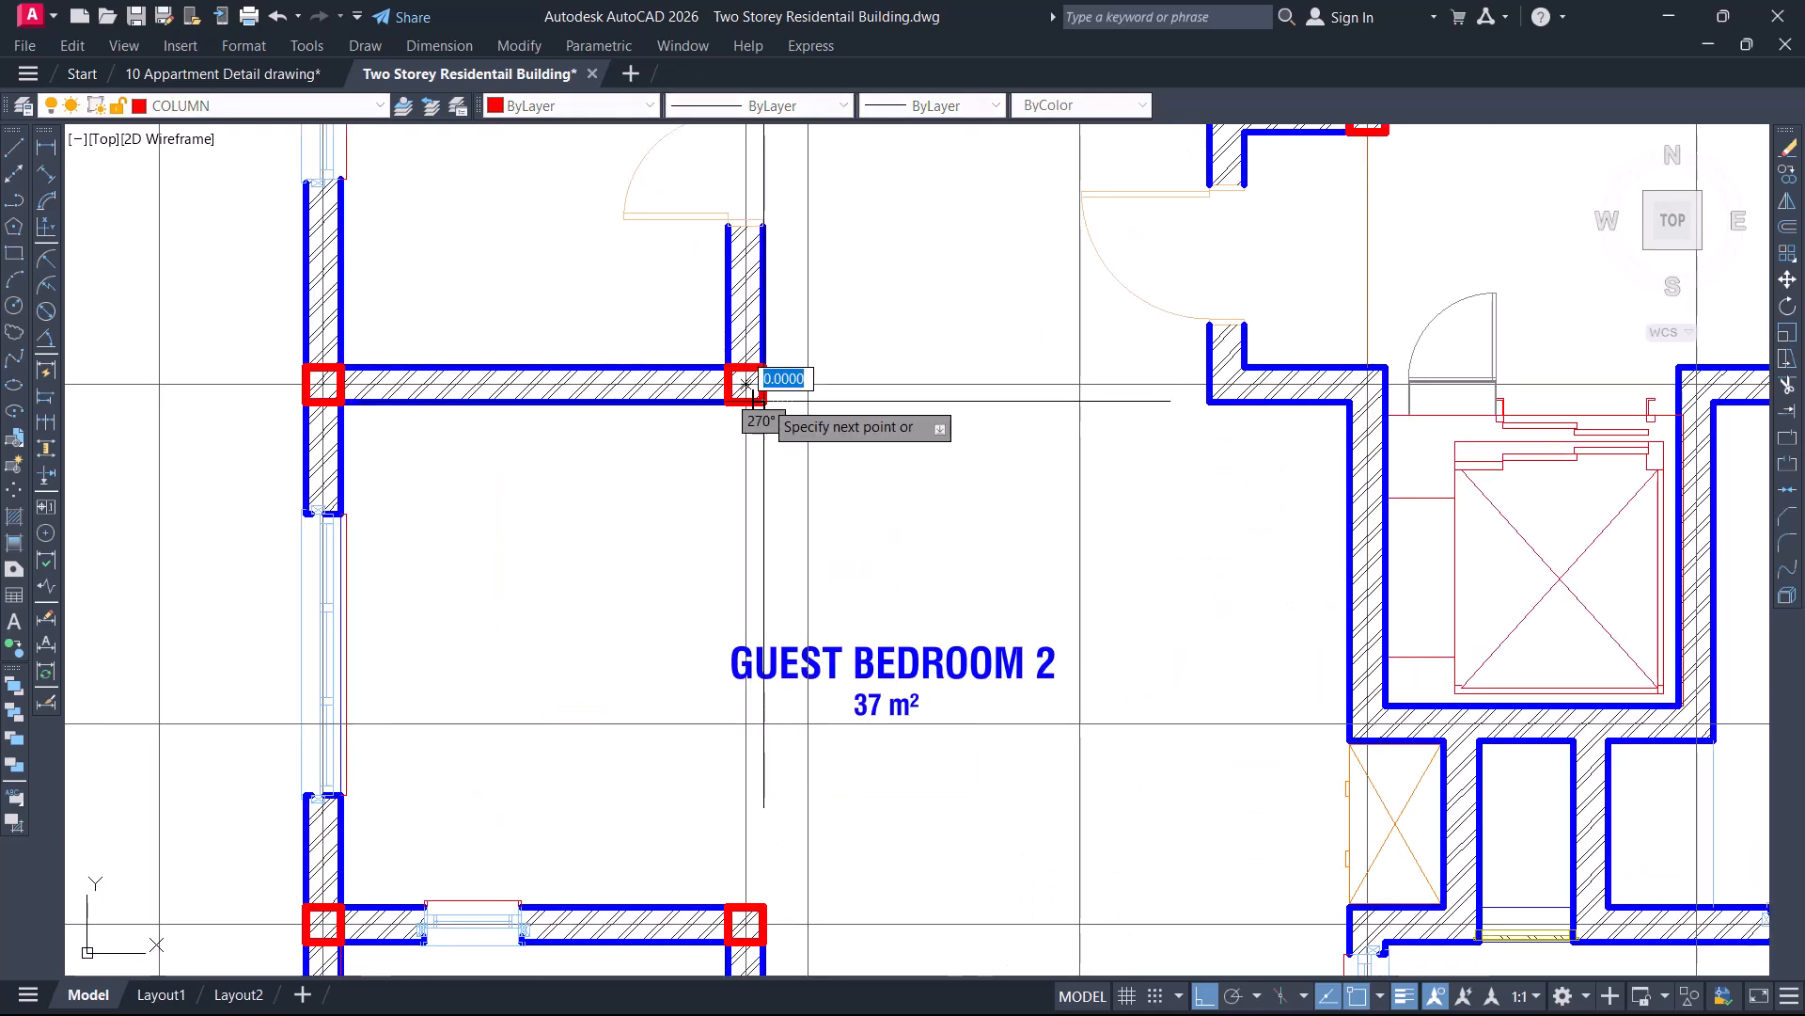
{"action": "left_click", "coordinate": [763, 404]}
{"action": "scroll", "coordinate": [756, 414], "scroll_direction": "down", "scroll_amount": 2}
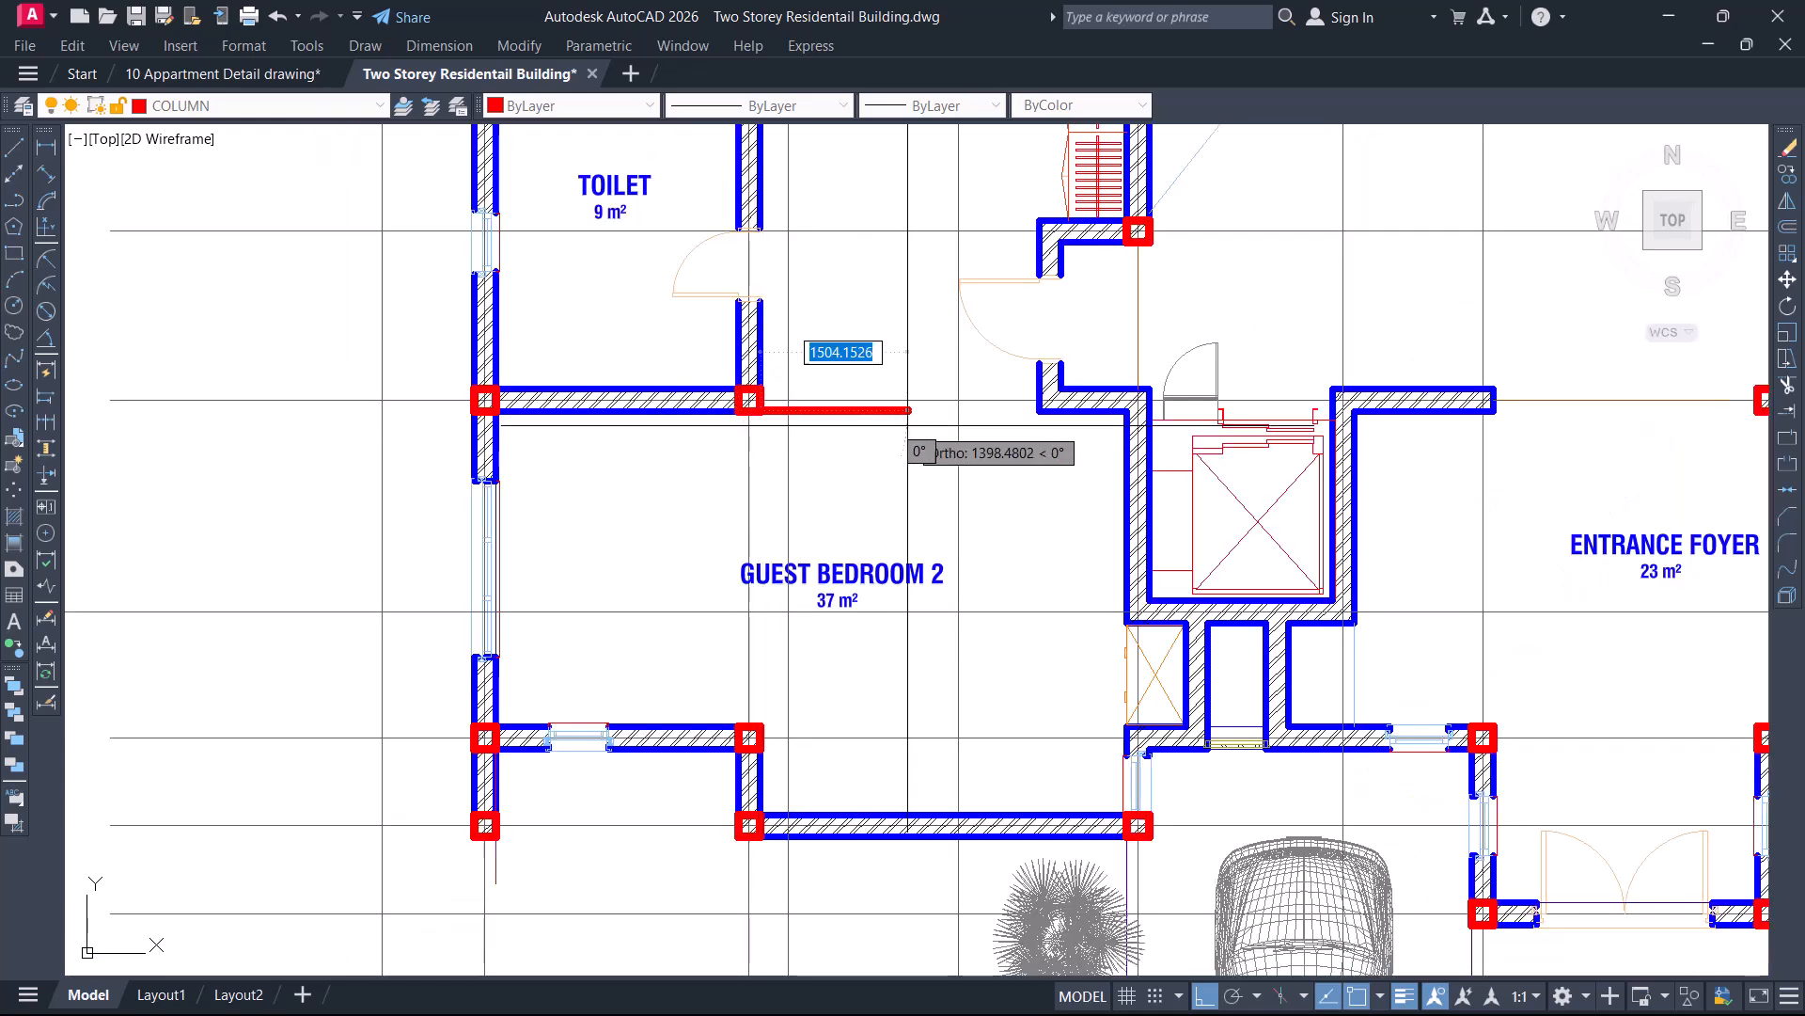
{"action": "scroll", "coordinate": [1015, 402], "scroll_direction": "up", "scroll_amount": 2}
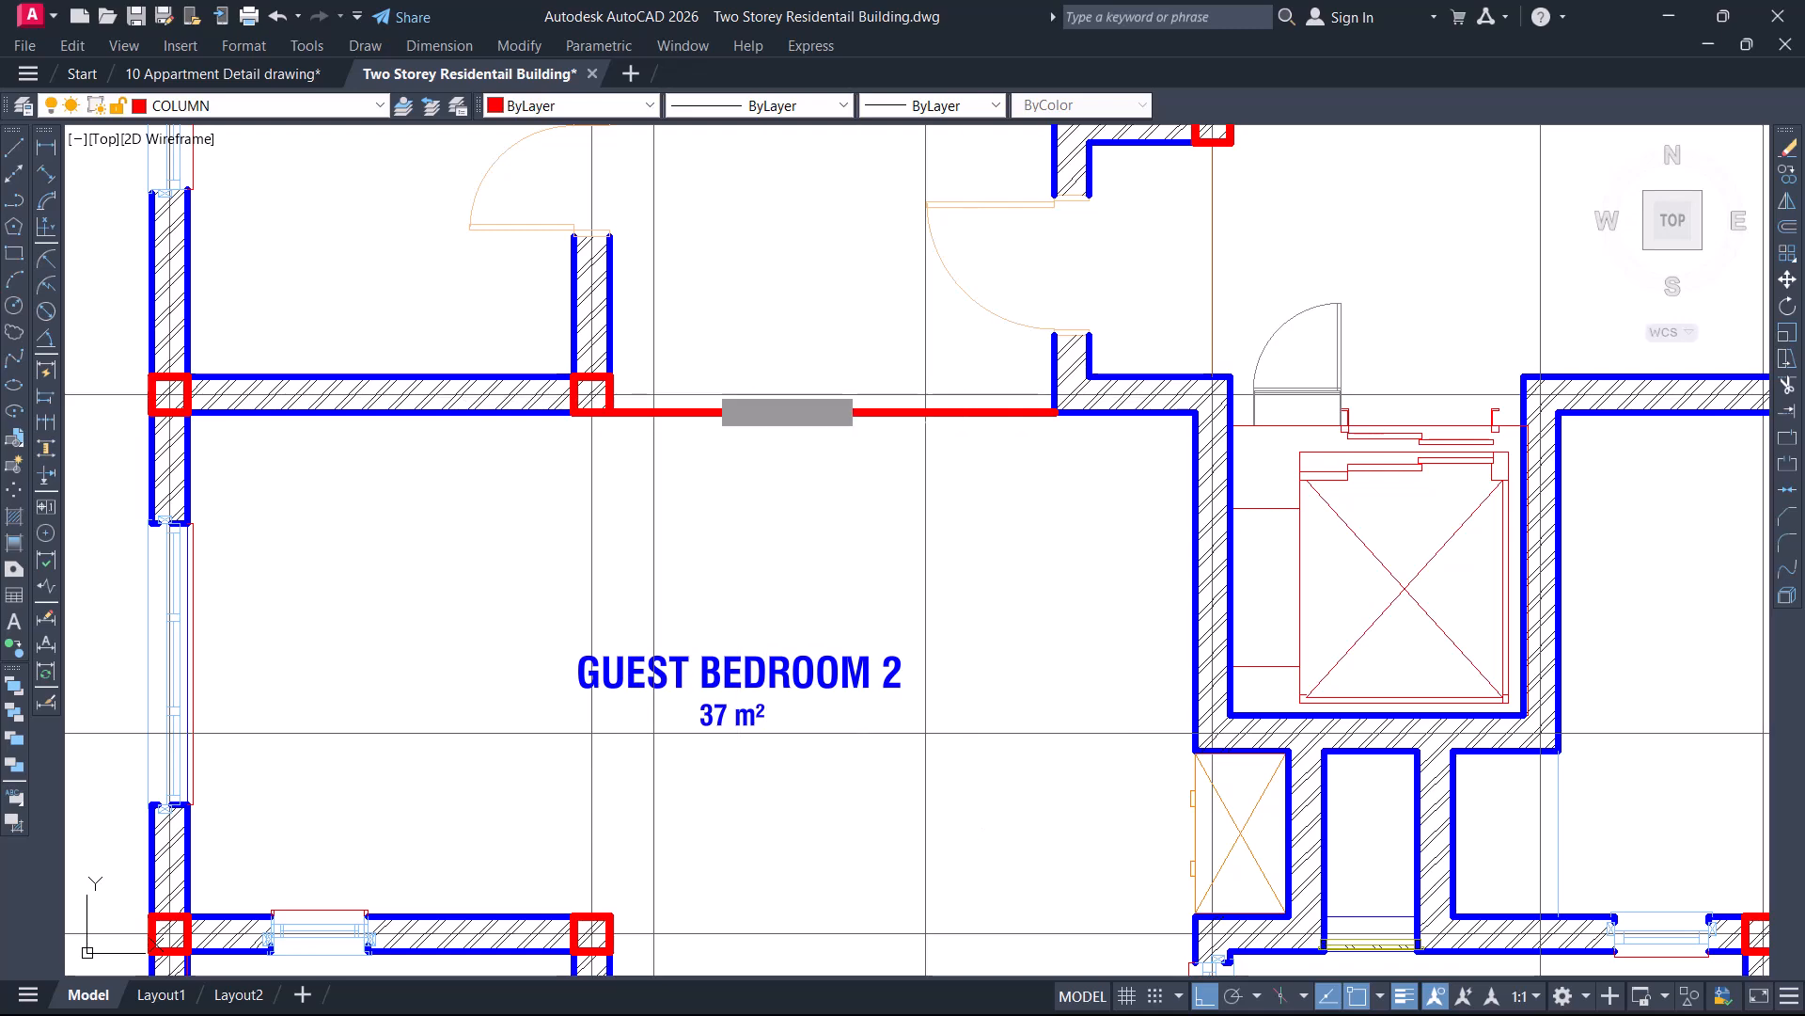
Draw a parallel 2850 line from the same column's upper-right corner to the wall edge beside the door
{"action": "scroll", "coordinate": [649, 376], "scroll_direction": "up", "scroll_amount": 3}
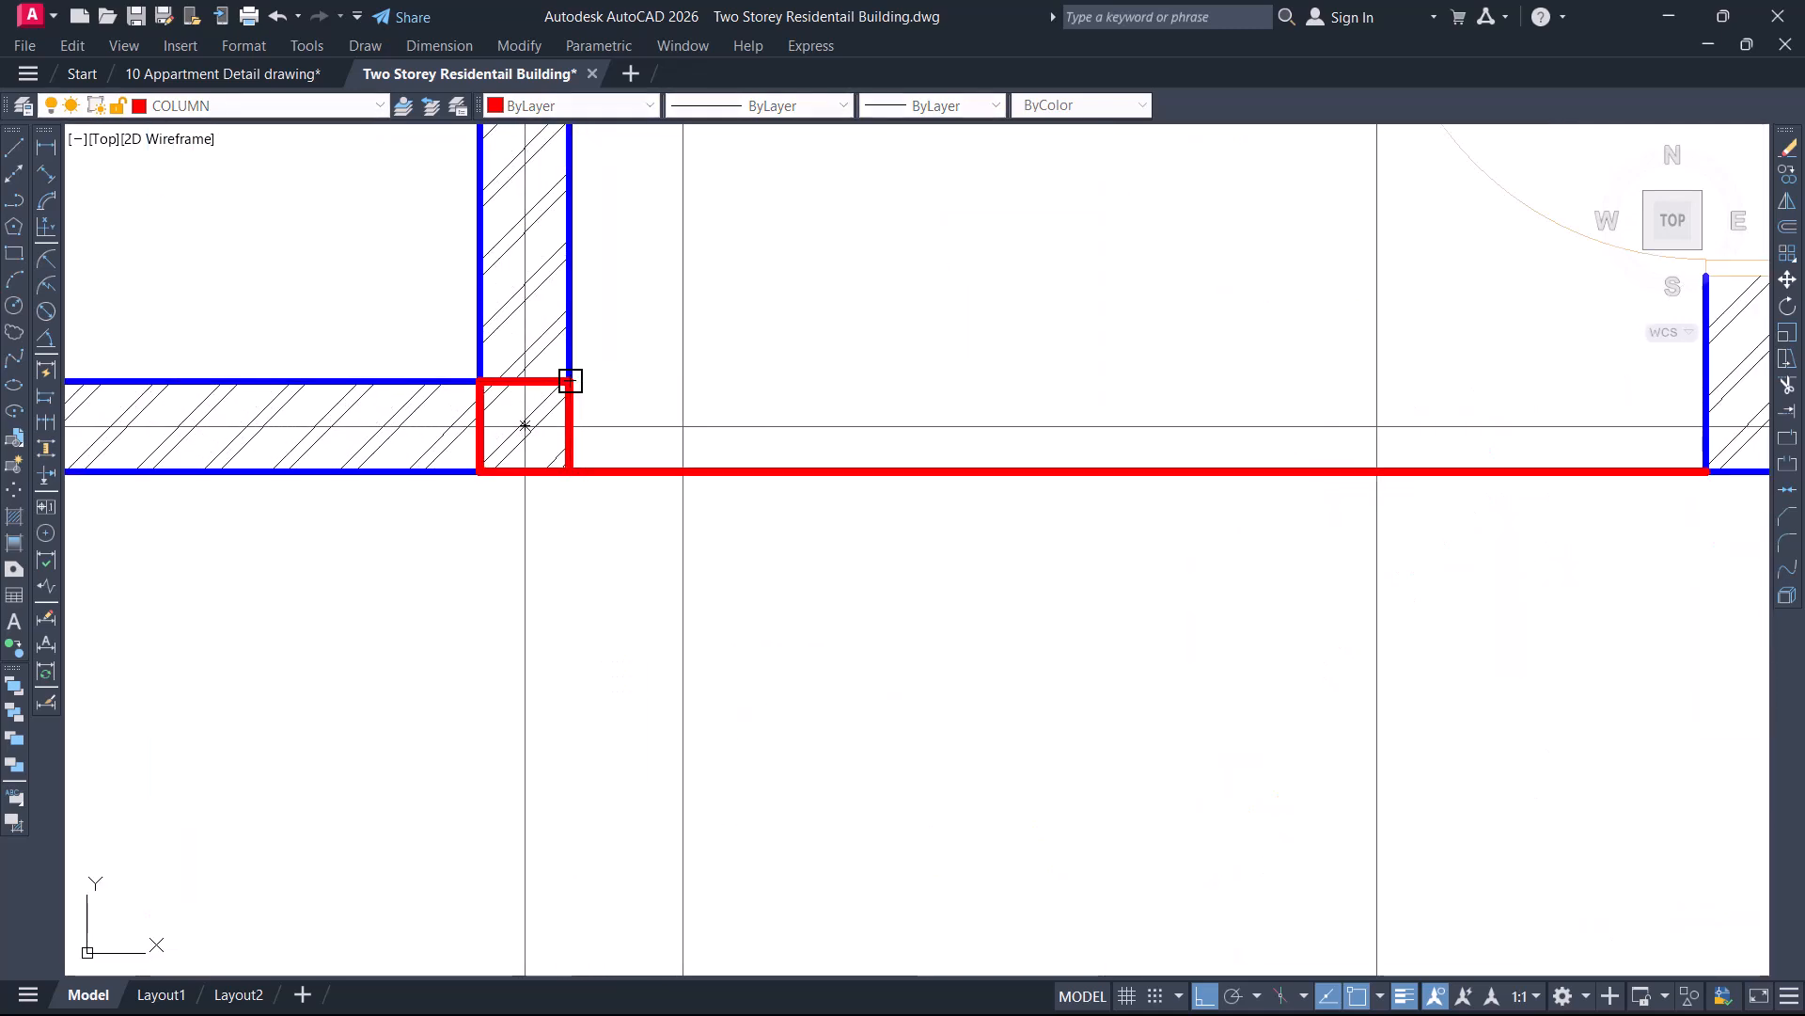
{"action": "scroll", "coordinate": [1082, 400], "scroll_direction": "down", "scroll_amount": 2}
{"action": "middle_click_drag", "start_coordinate": [1207, 392], "coordinate": [971, 416]}
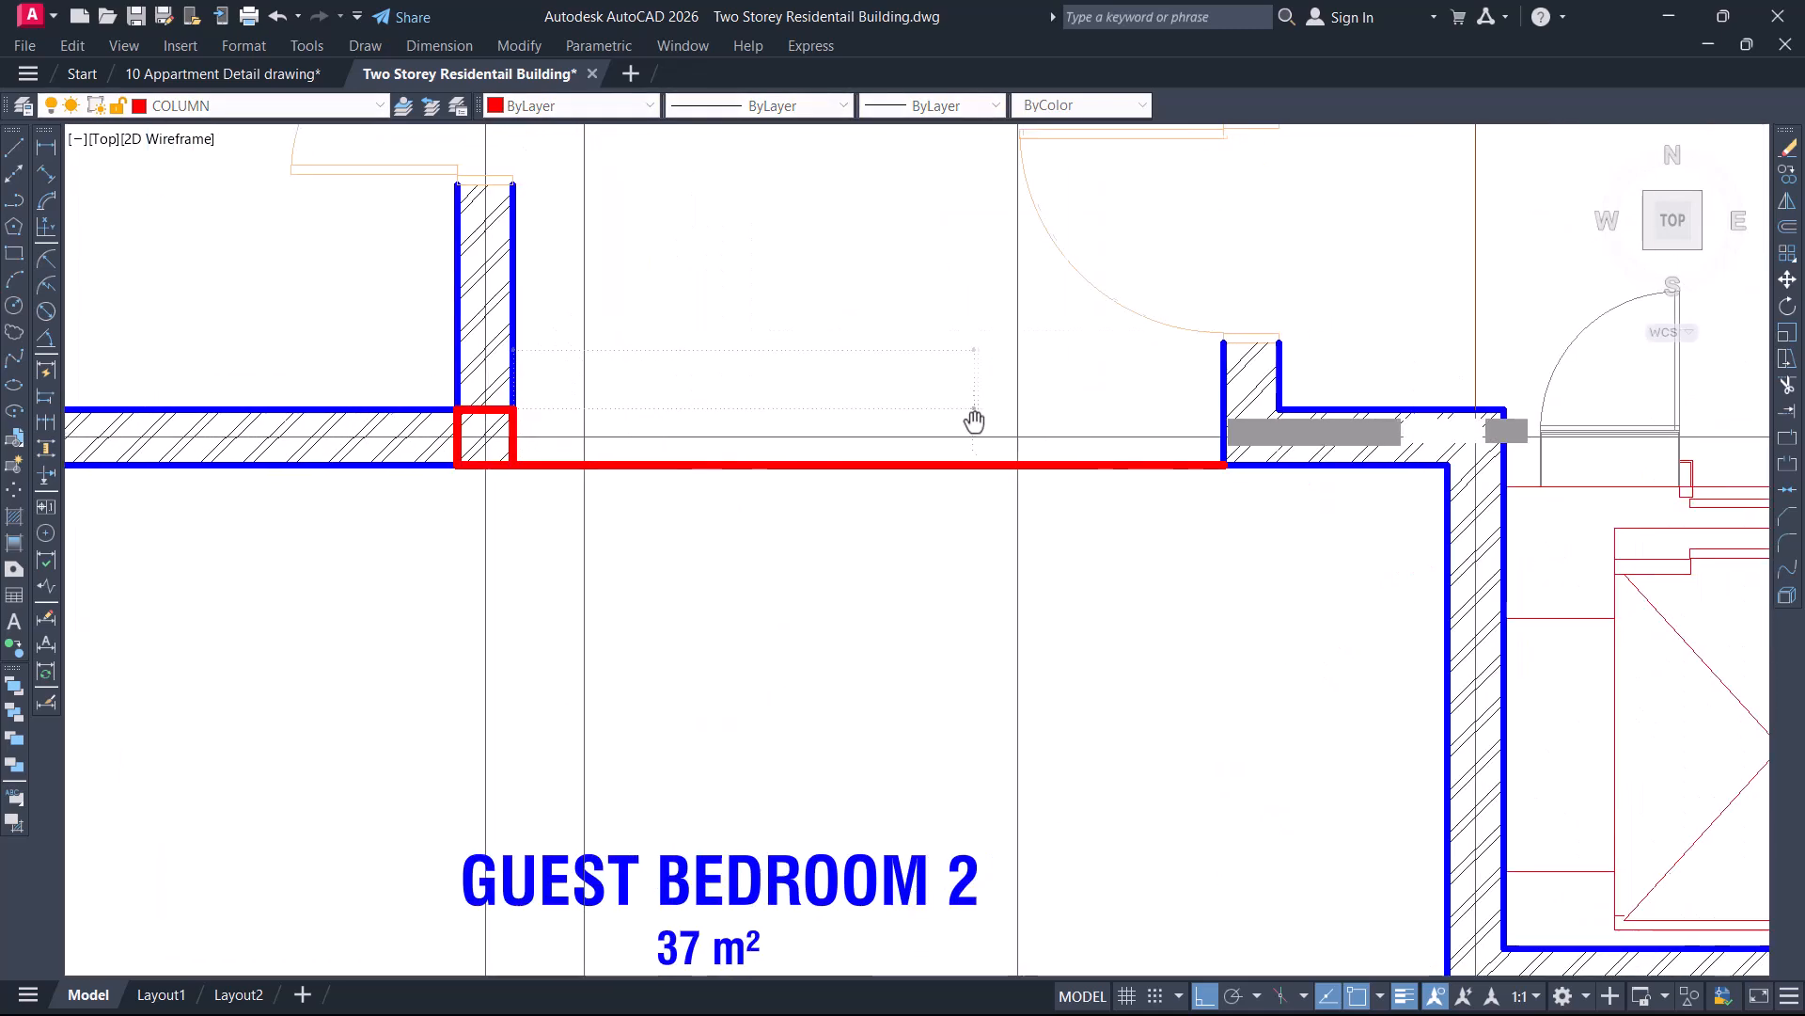
{"action": "scroll", "coordinate": [1223, 435], "scroll_direction": "up", "scroll_amount": 2}
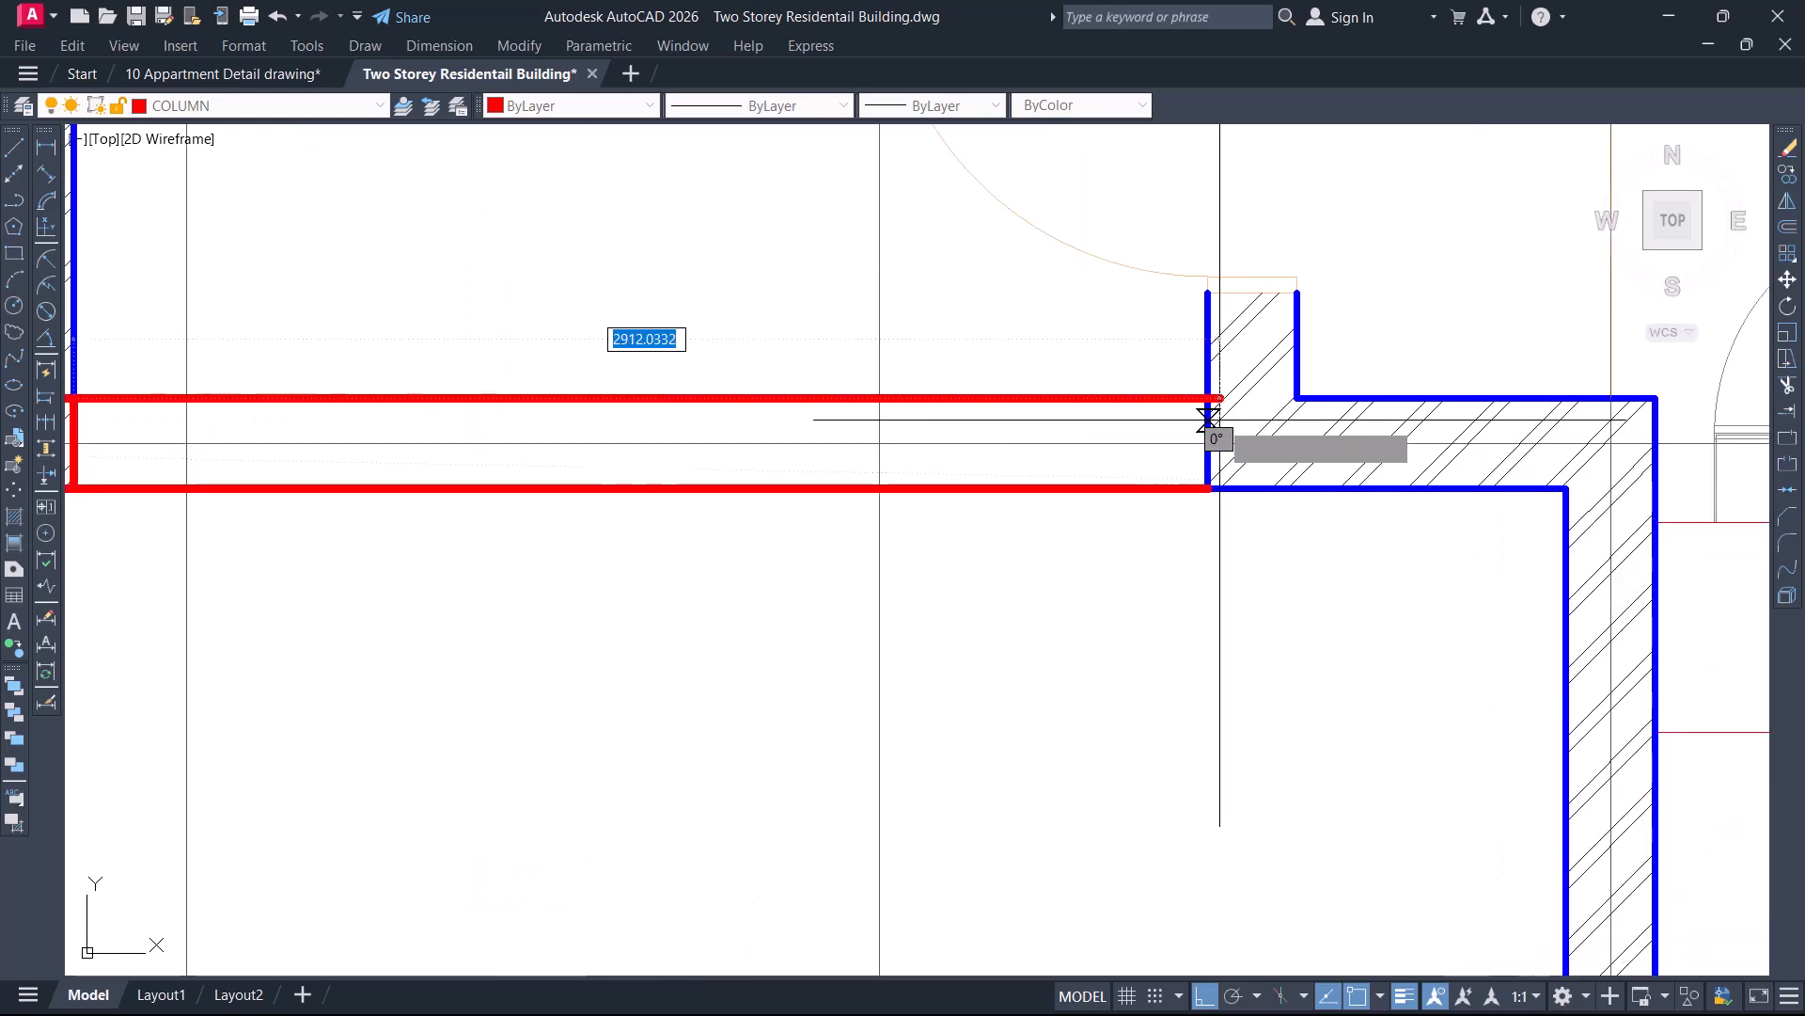
{"action": "scroll", "coordinate": [1210, 398], "scroll_direction": "up", "scroll_amount": 4}
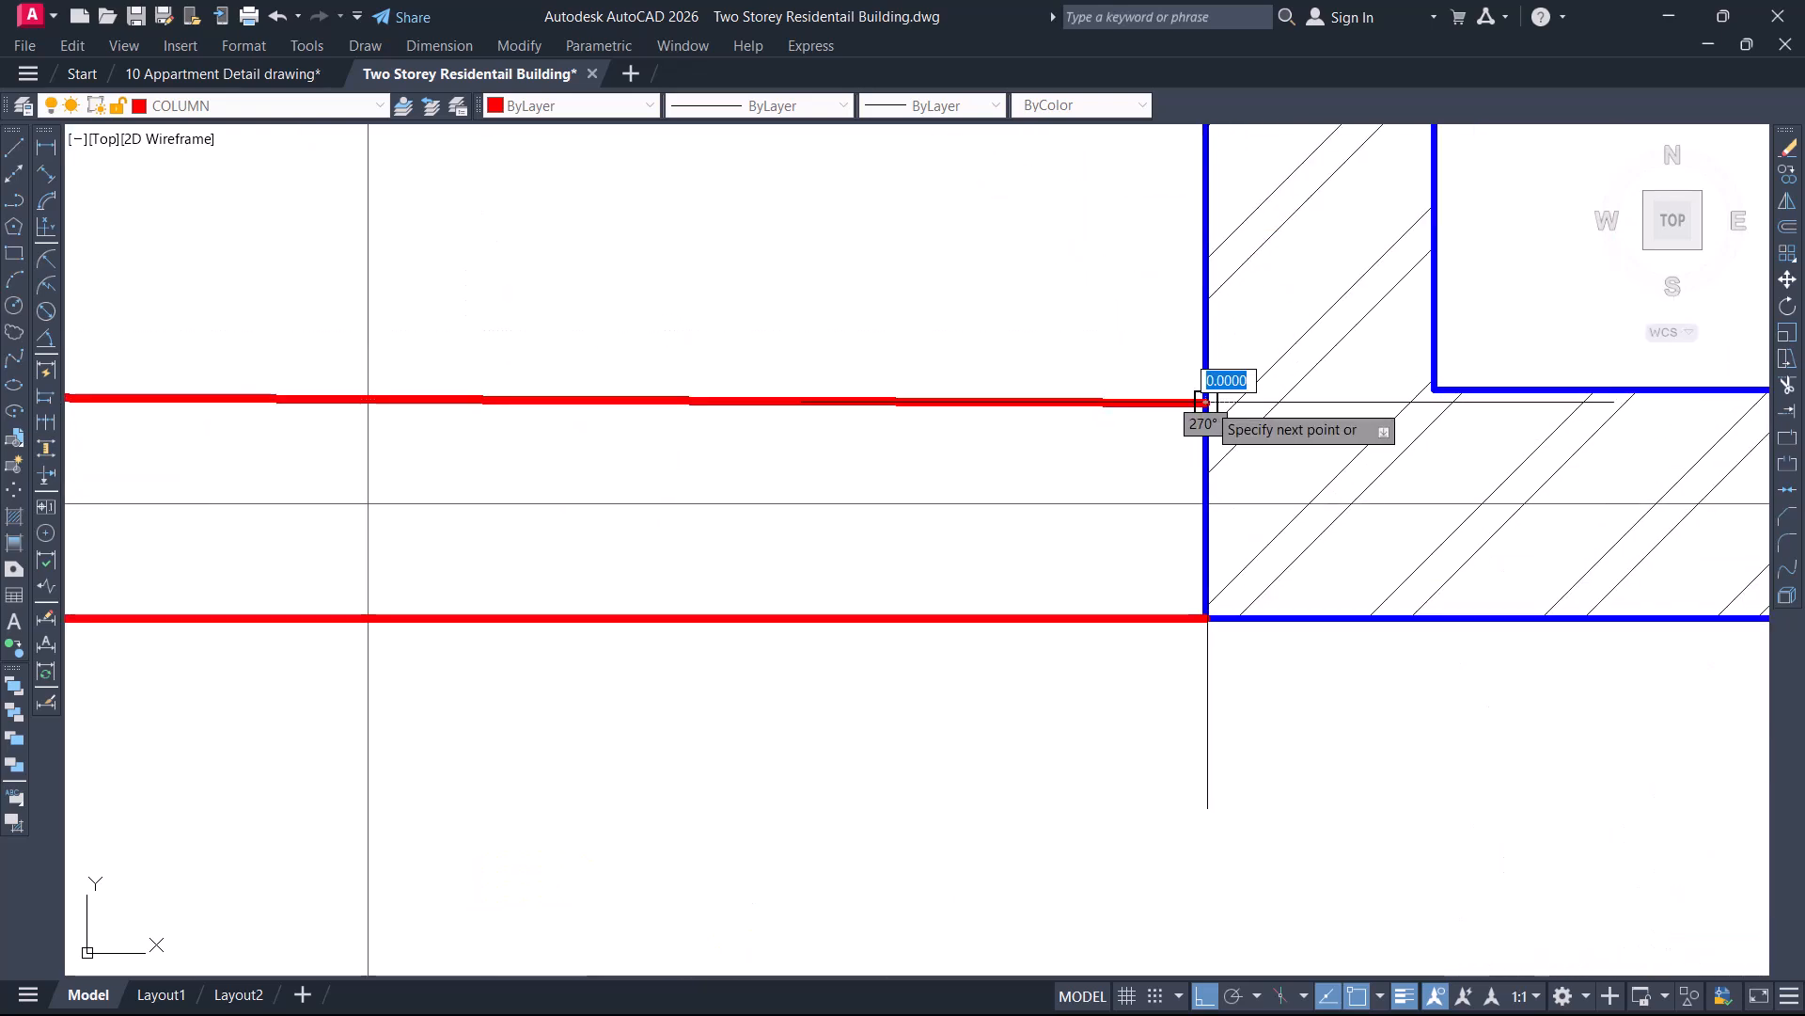
{"action": "key", "text": "Return"}
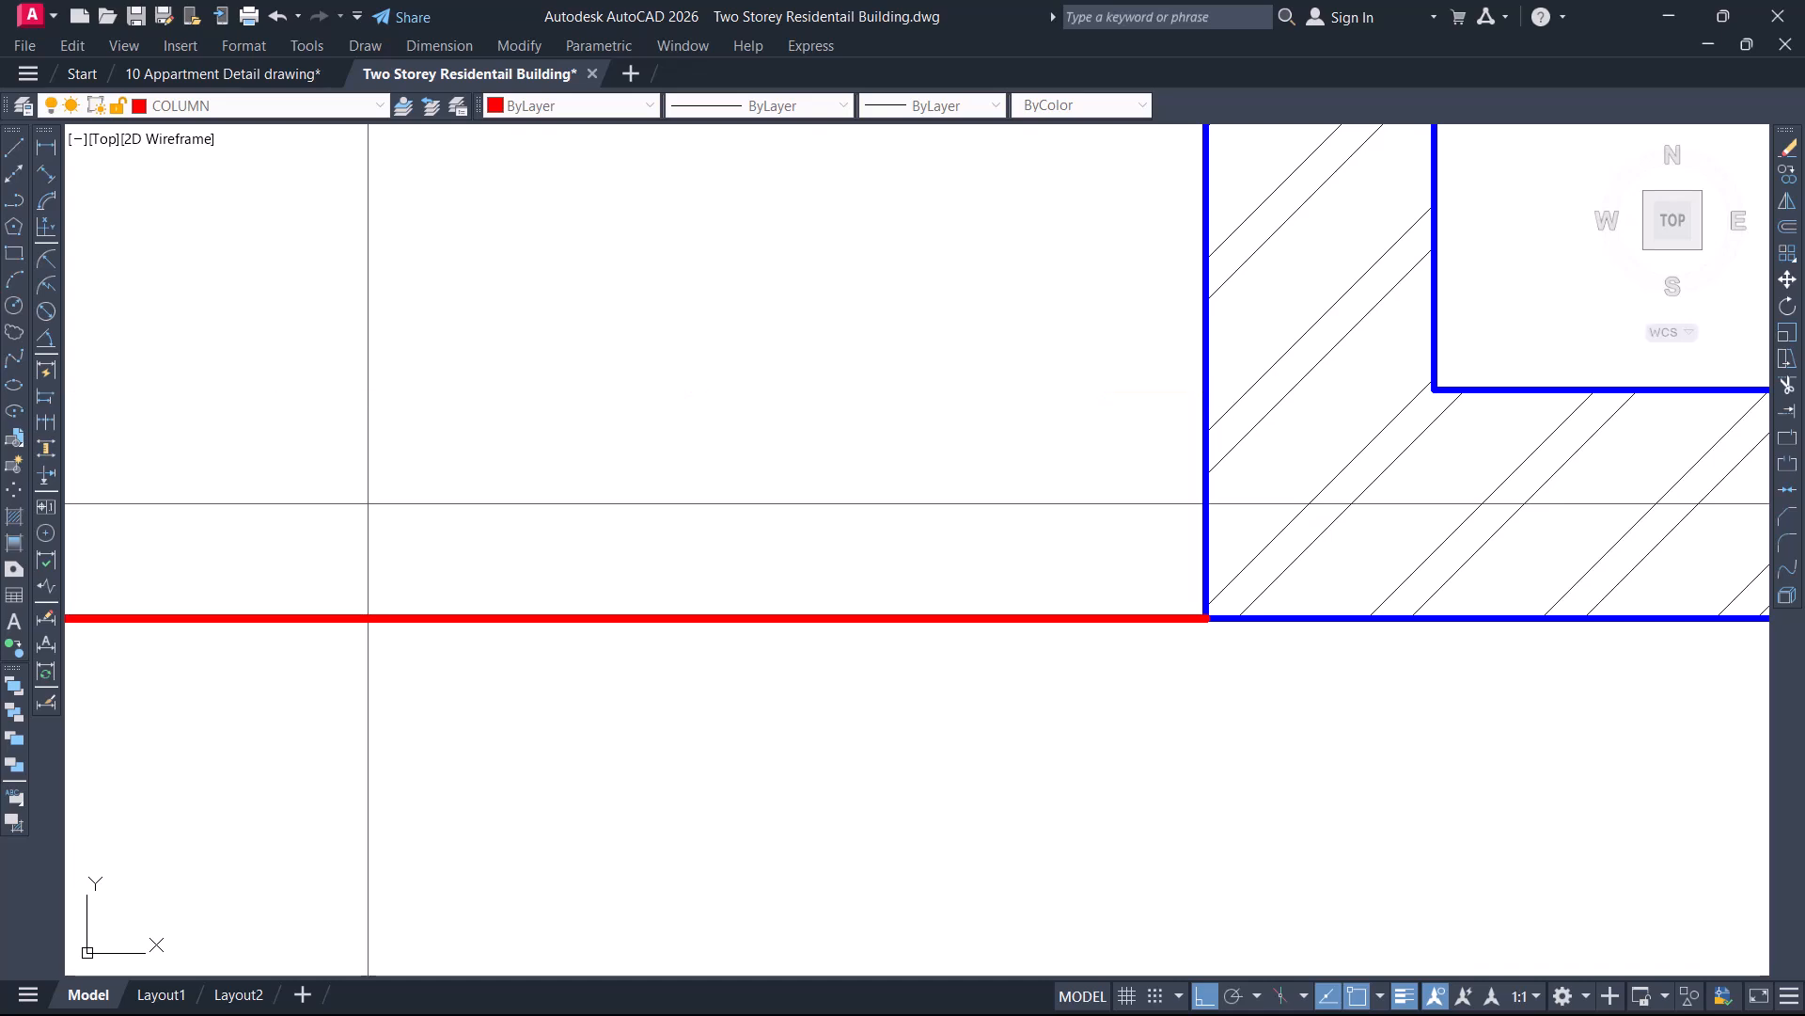
{"action": "scroll", "coordinate": [1170, 399], "scroll_direction": "down", "scroll_amount": 4}
{"action": "scroll", "coordinate": [1140, 406], "scroll_direction": "up", "scroll_amount": 4}
{"action": "scroll", "coordinate": [1135, 404], "scroll_direction": "up", "scroll_amount": 2}
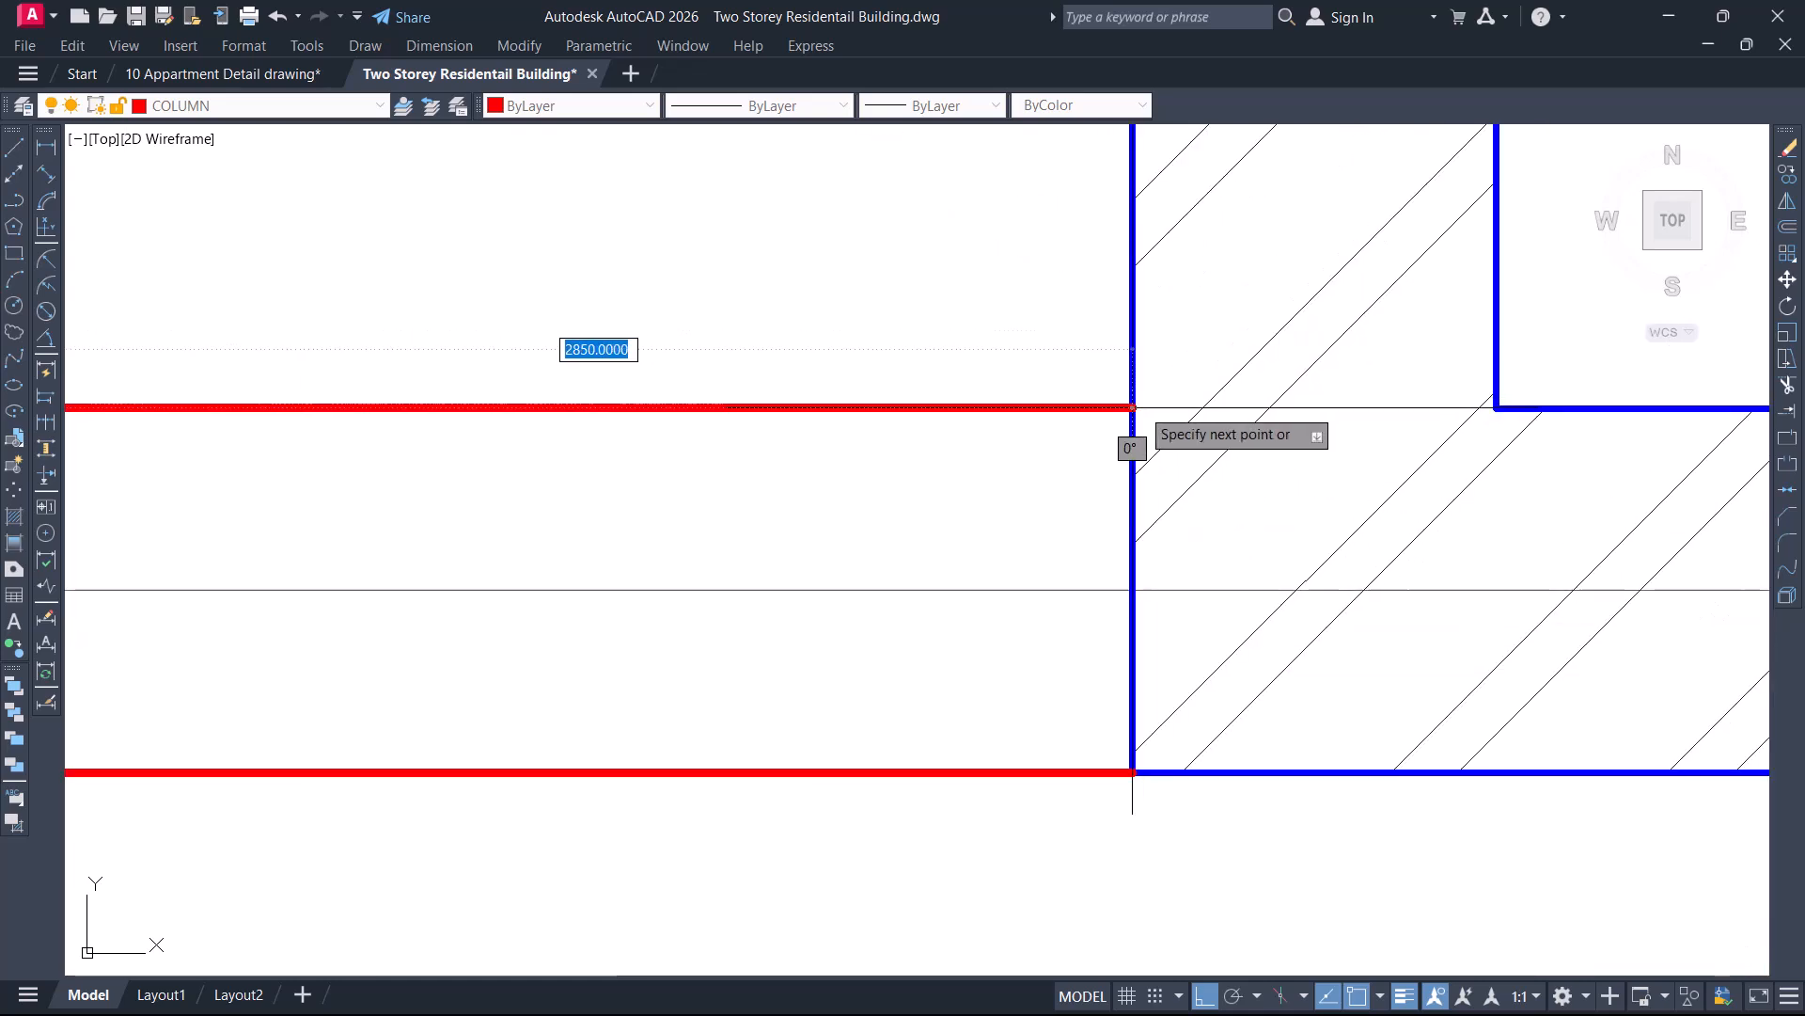
{"action": "left_click", "coordinate": [1131, 408]}
{"action": "key", "text": "Escape"}
Match the two new red lines to the magenta paired lines above the bar using Match Properties
{"action": "type", "text": "MA"}
{"action": "key", "text": "Return"}
{"action": "scroll", "coordinate": [1070, 488], "scroll_direction": "down", "scroll_amount": 12}
{"action": "middle_click_drag", "start_coordinate": [1009, 398], "coordinate": [969, 851]}
{"action": "scroll", "coordinate": [890, 440], "scroll_direction": "up", "scroll_amount": 4}
{"action": "left_click", "coordinate": [873, 368]}
{"action": "scroll", "coordinate": [1008, 354], "scroll_direction": "down", "scroll_amount": 6}
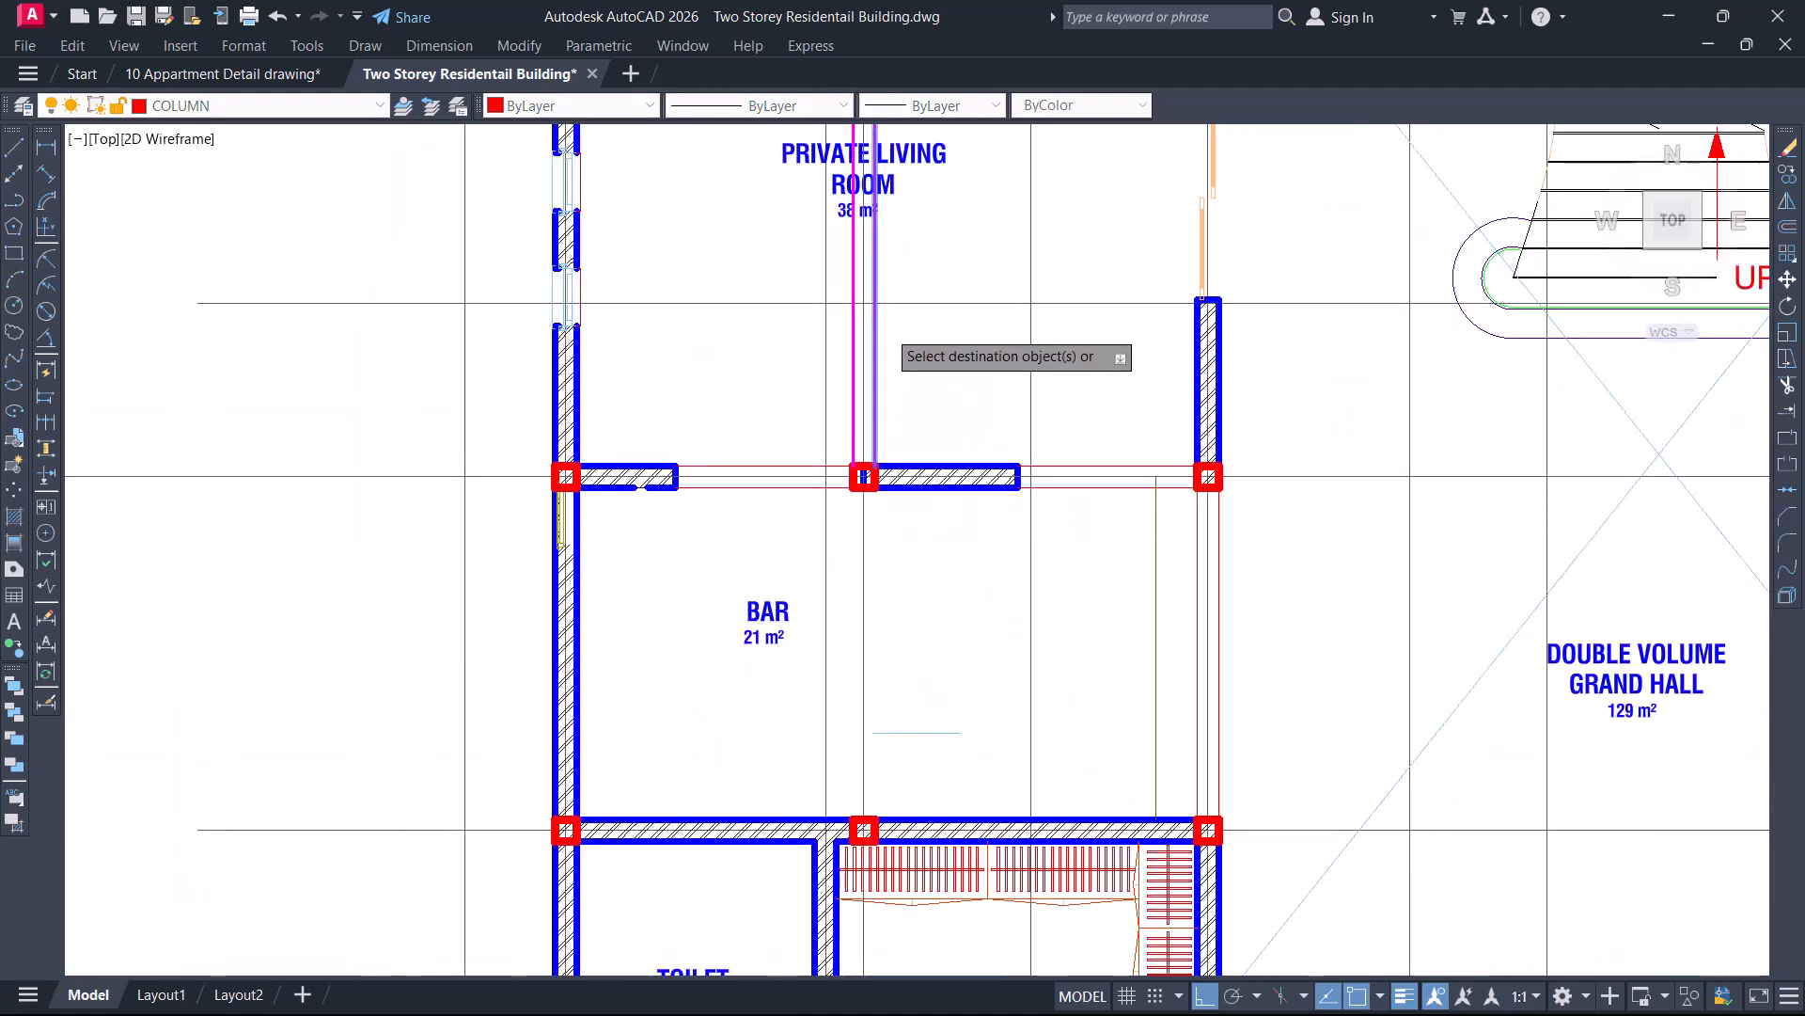
{"action": "scroll", "coordinate": [947, 733], "scroll_direction": "up", "scroll_amount": 5}
{"action": "left_click", "coordinate": [932, 692]}
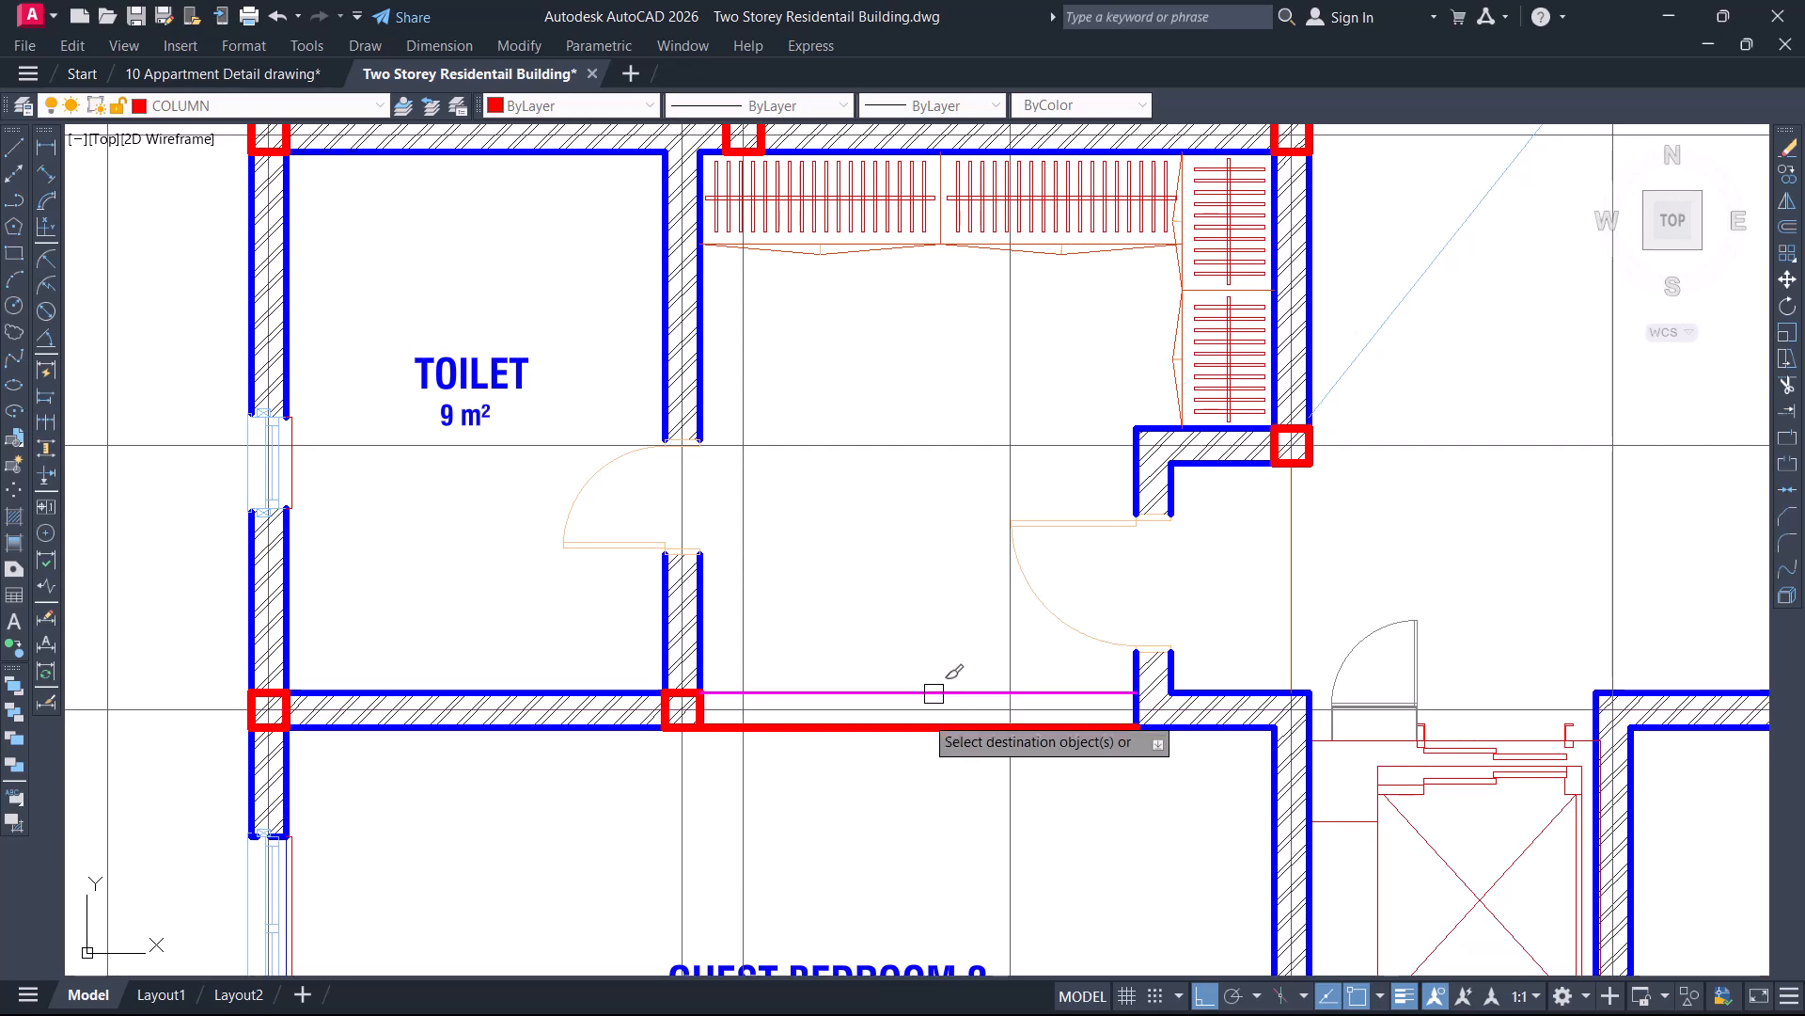
Delete the wardrobes from the room to the right of the toilet
{"action": "middle_click_drag", "start_coordinate": [928, 664], "coordinate": [852, 593]}
{"action": "scroll", "coordinate": [895, 451], "scroll_direction": "down", "scroll_amount": 5}
{"action": "scroll", "coordinate": [1019, 500], "scroll_direction": "up", "scroll_amount": 6}
{"action": "left_click", "coordinate": [1025, 506]}
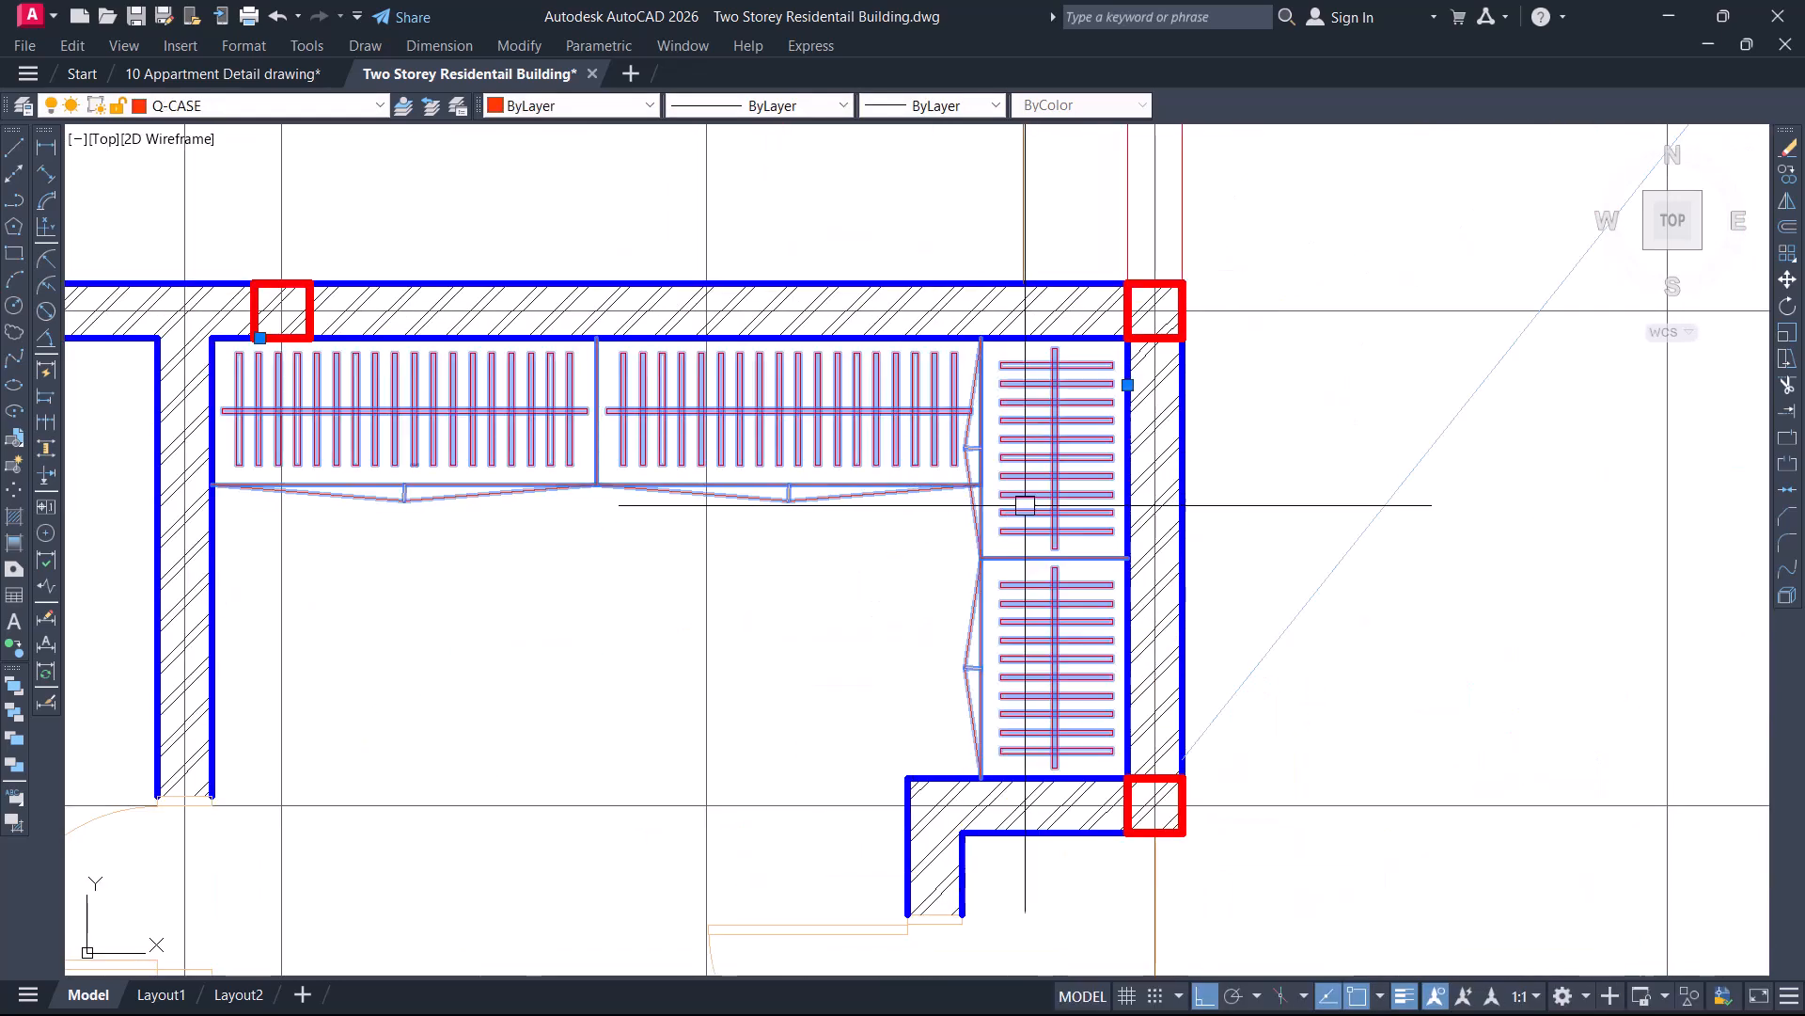
{"action": "key", "text": "Return"}
{"action": "scroll", "coordinate": [999, 451], "scroll_direction": "down", "scroll_amount": 3}
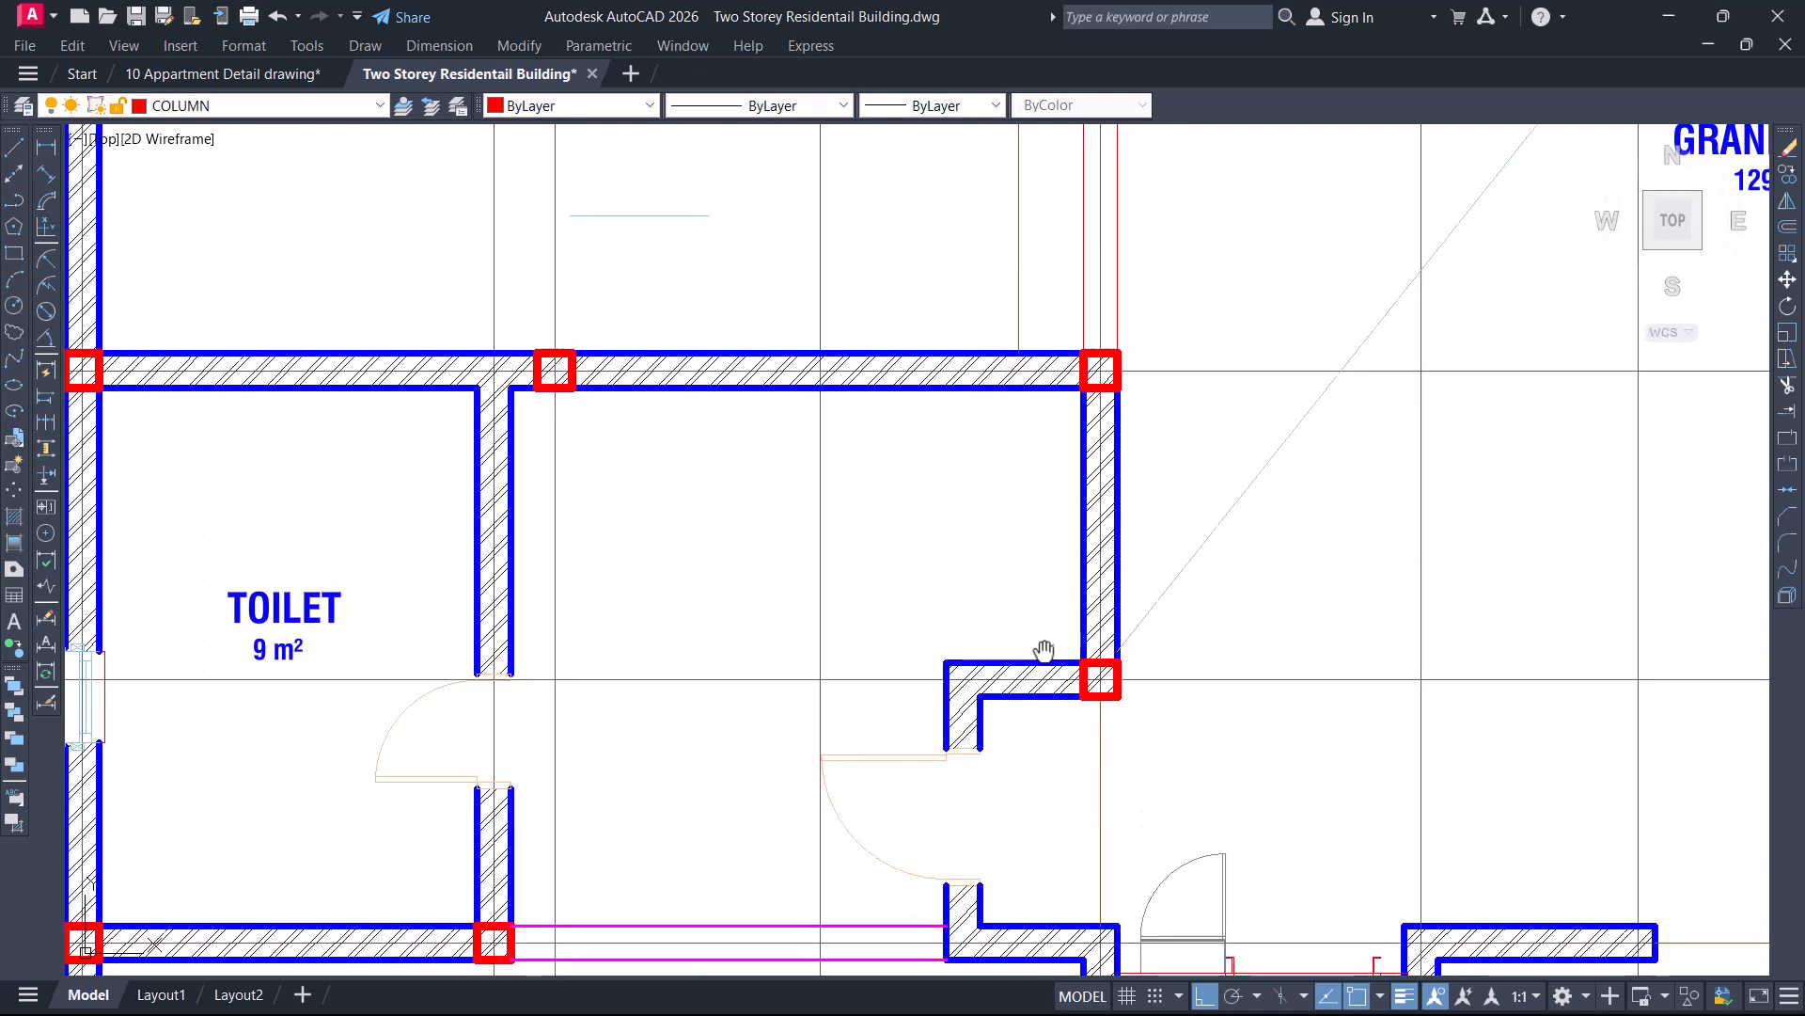
Extend the two wall lines on the lift's left side up to the column above them
{"action": "middle_click_drag", "start_coordinate": [1040, 645], "coordinate": [952, 370]}
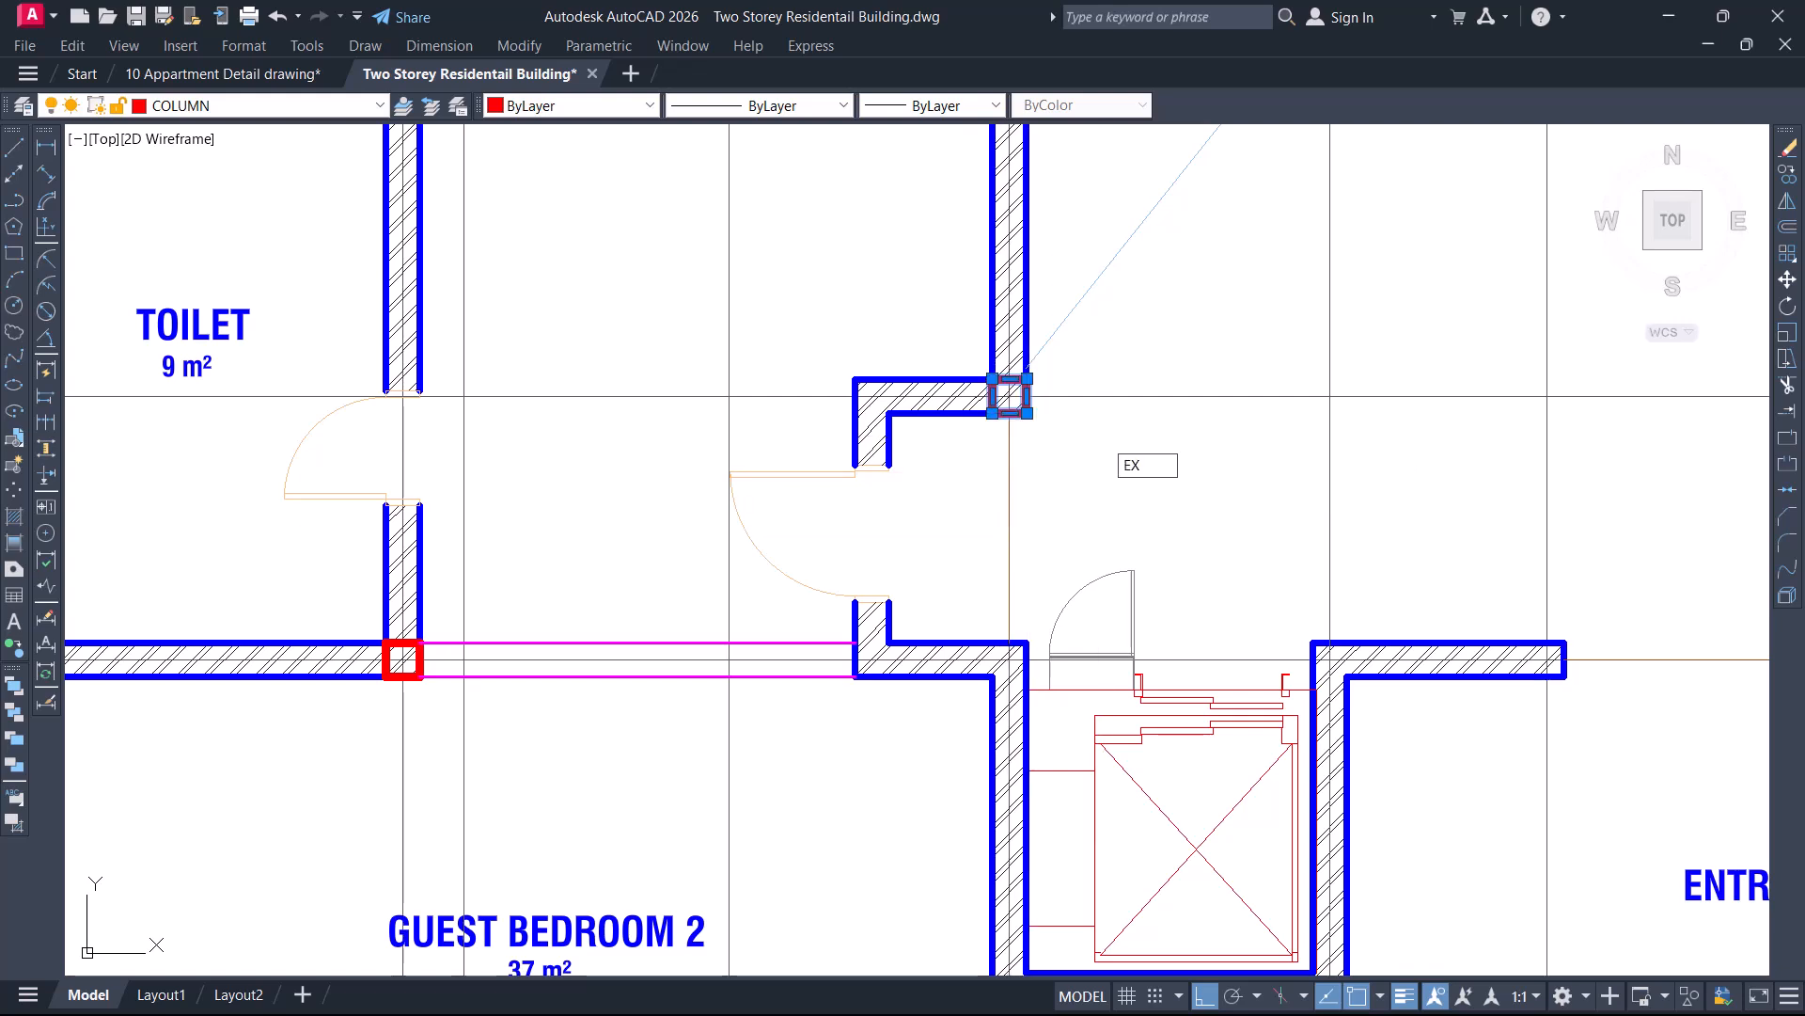
{"action": "scroll", "coordinate": [1028, 647], "scroll_direction": "up", "scroll_amount": 4}
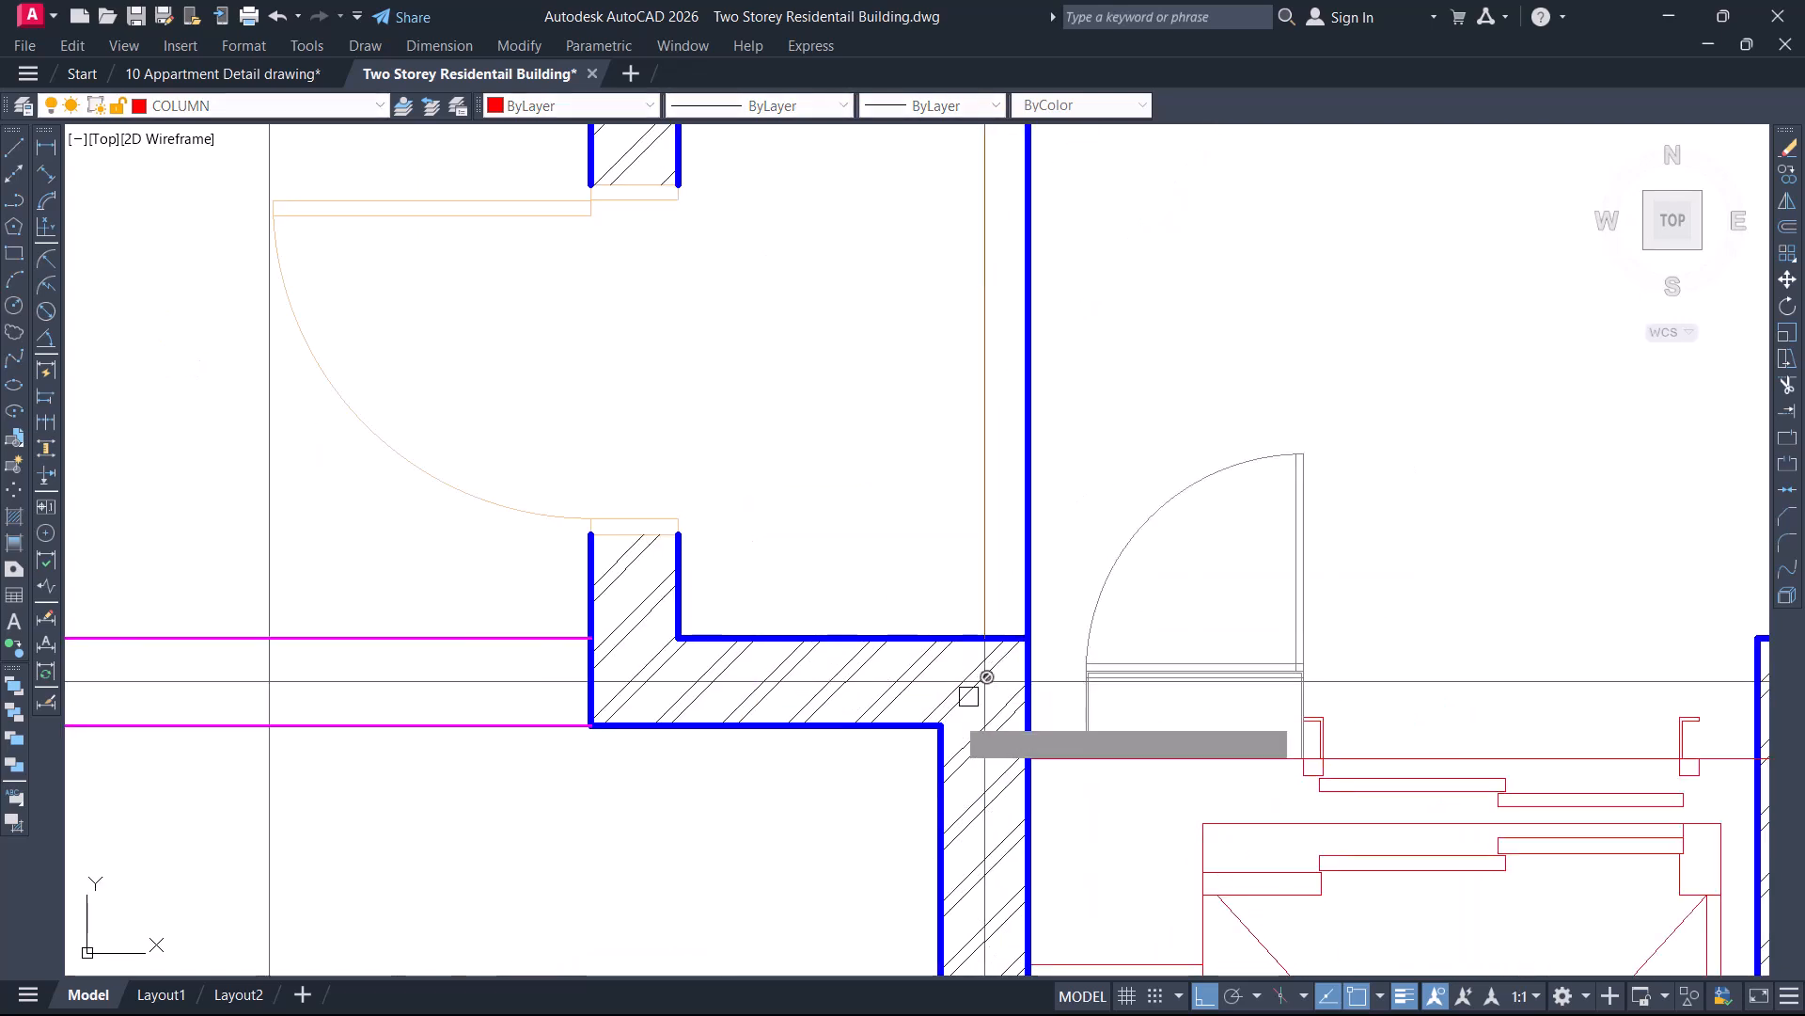
{"action": "scroll", "coordinate": [940, 752], "scroll_direction": "down", "scroll_amount": 4}
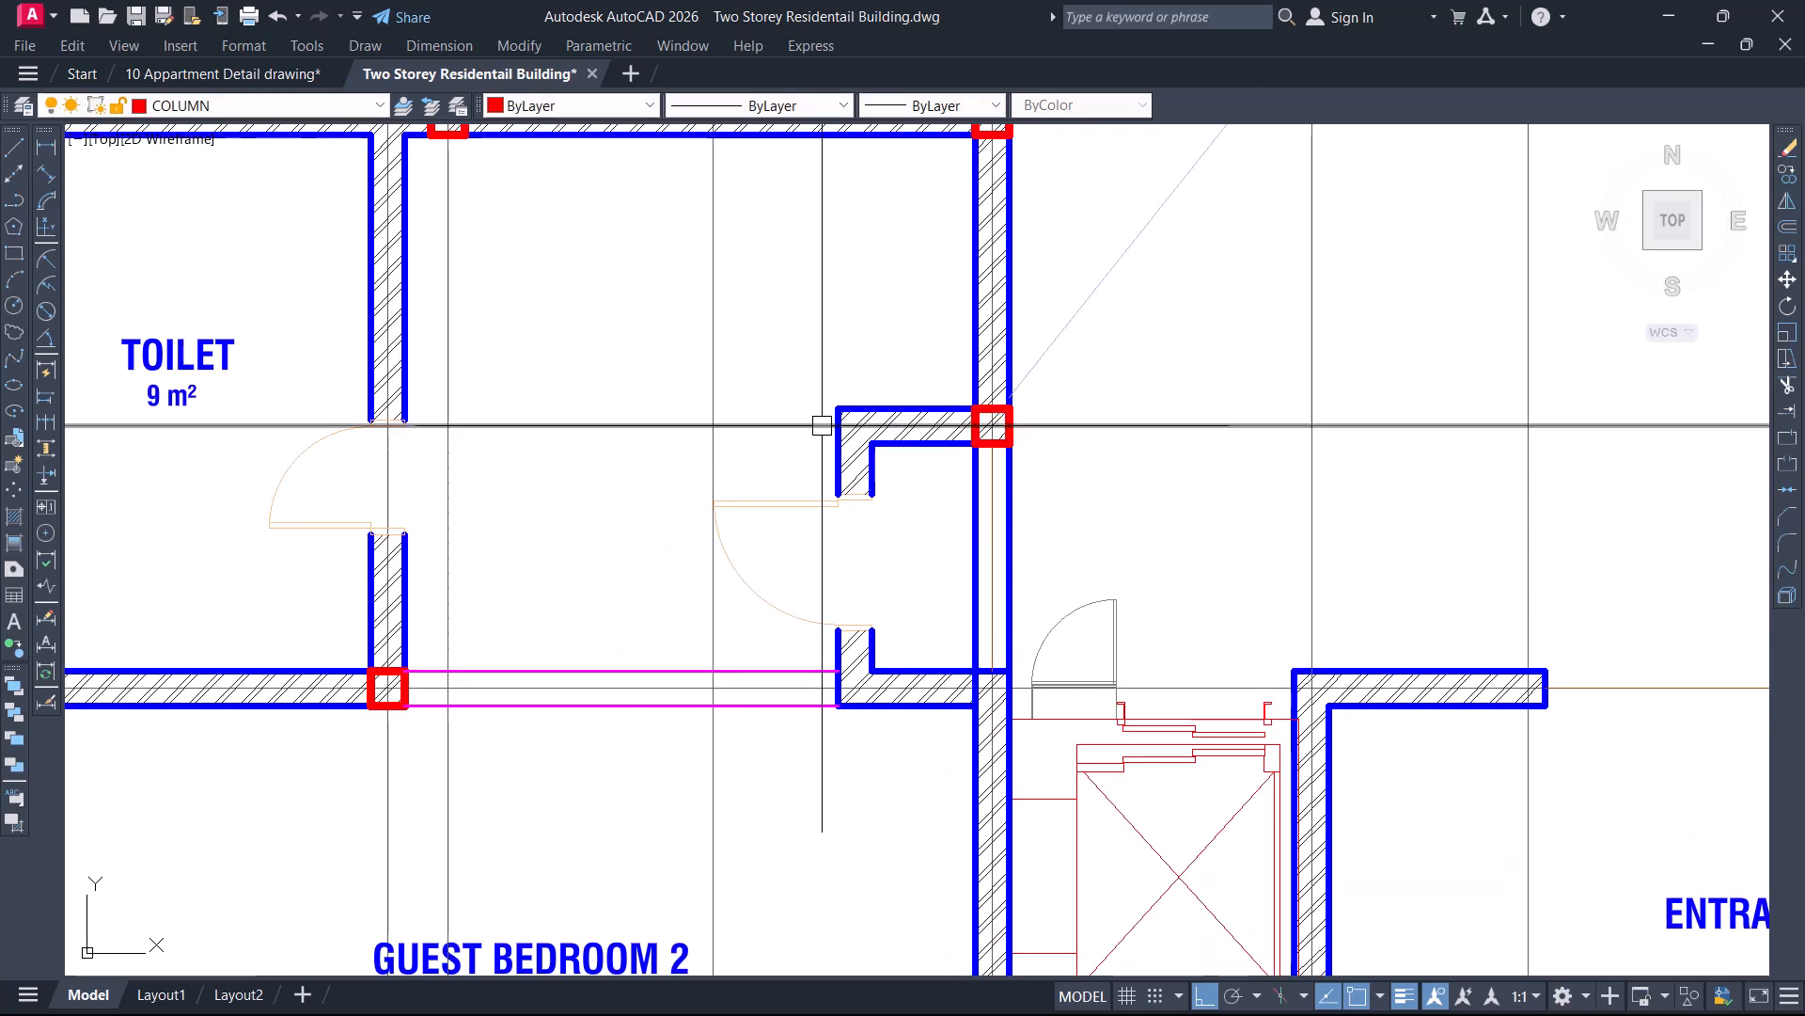
Delete the door and the short wall pieces around it between the former wardrobe room and the lift lobby
{"action": "left_click", "coordinate": [660, 362]}
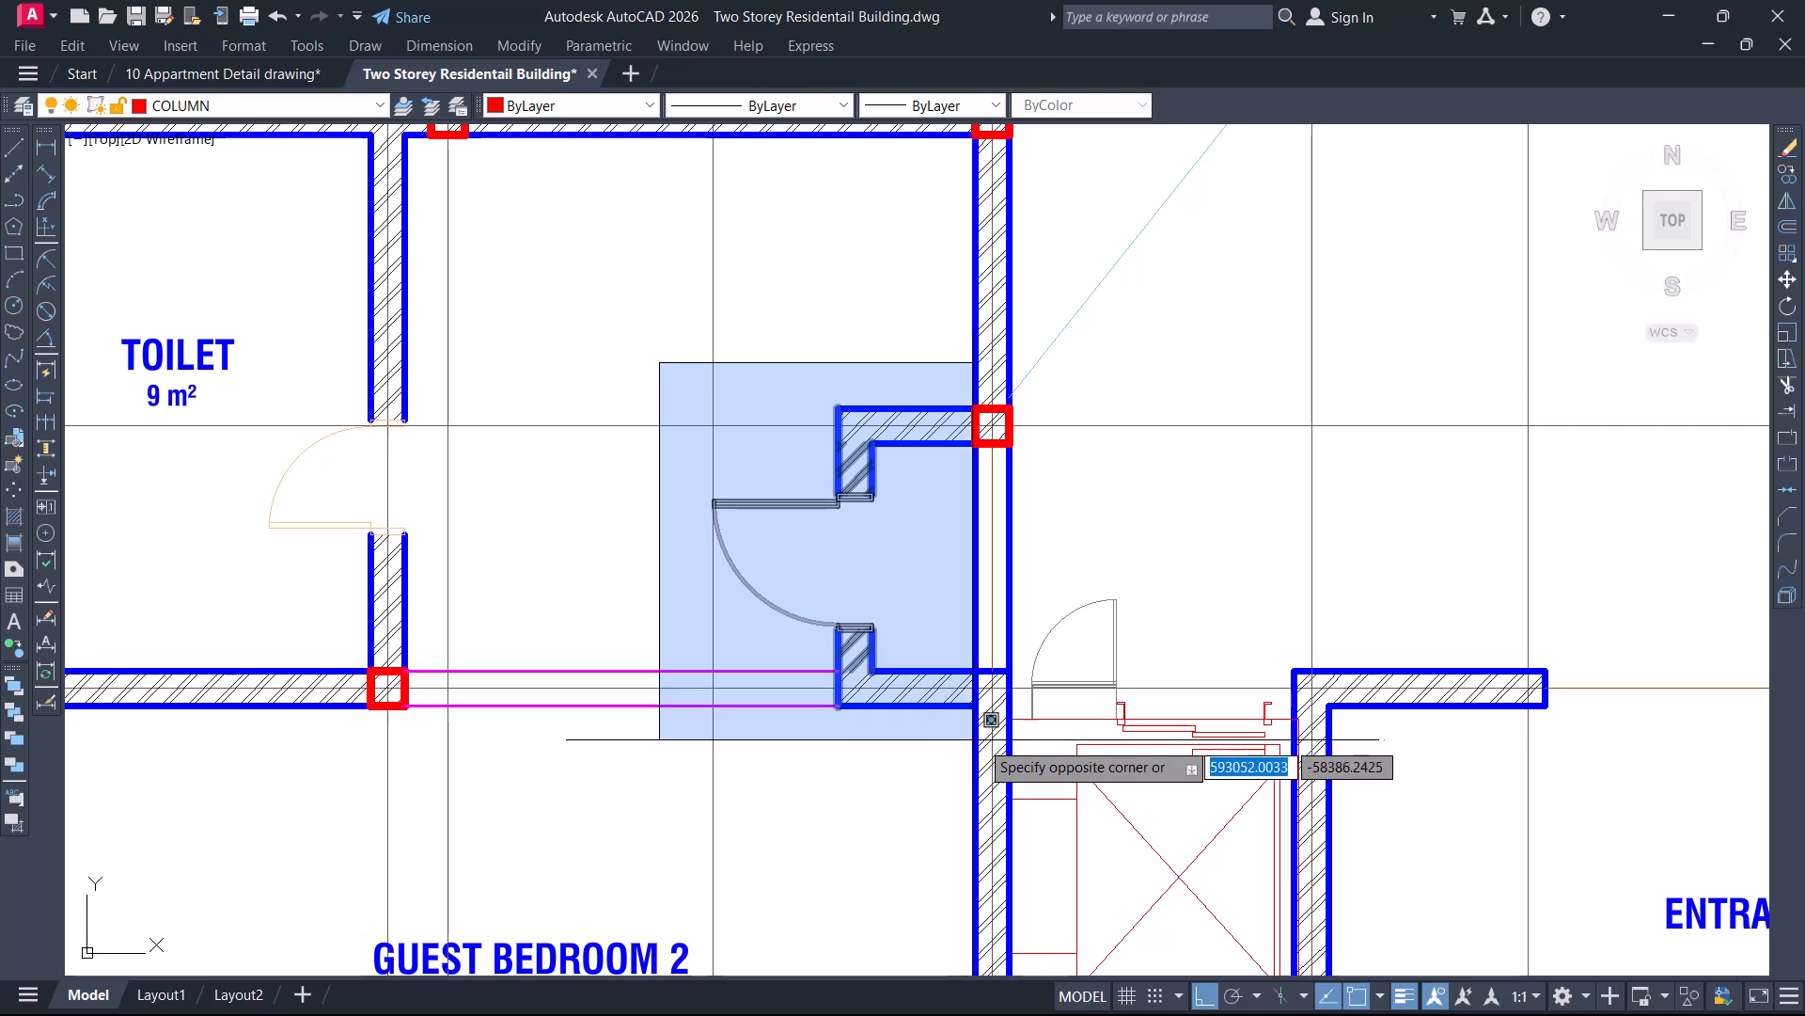
{"action": "left_click", "coordinate": [986, 734]}
{"action": "scroll", "coordinate": [944, 679], "scroll_direction": "up", "scroll_amount": 2}
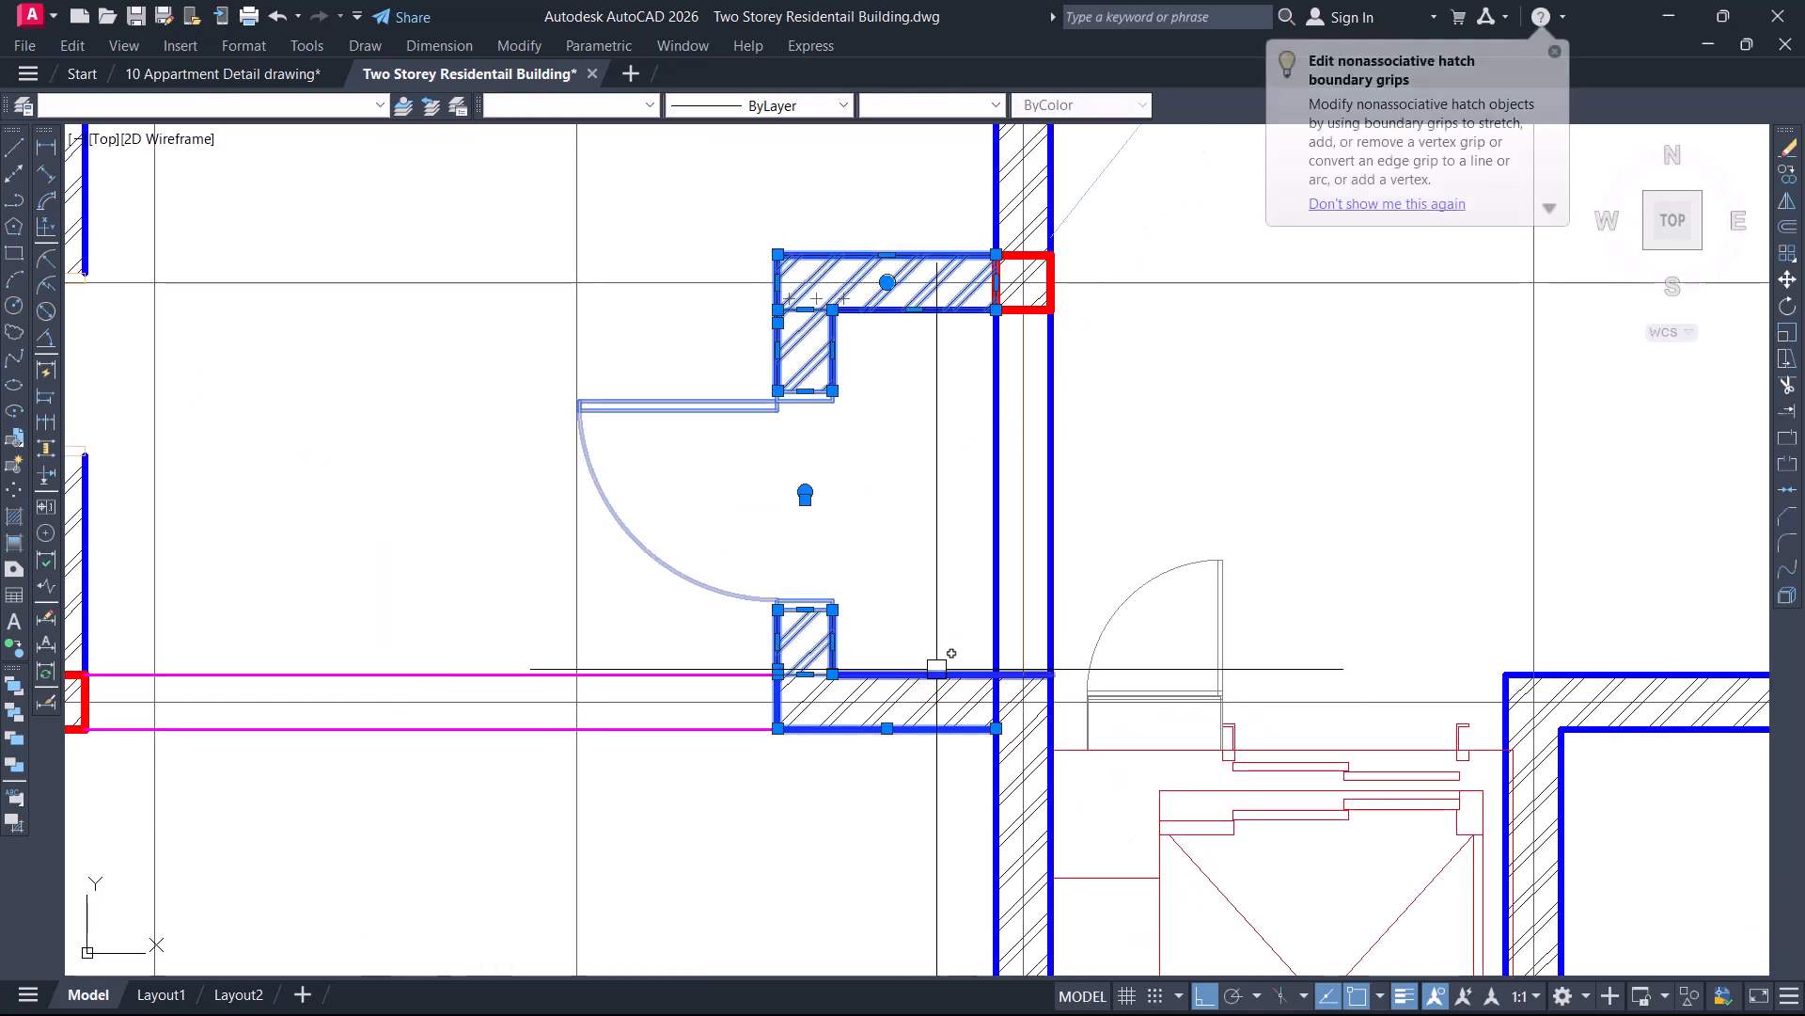
{"action": "key", "text": "Delete"}
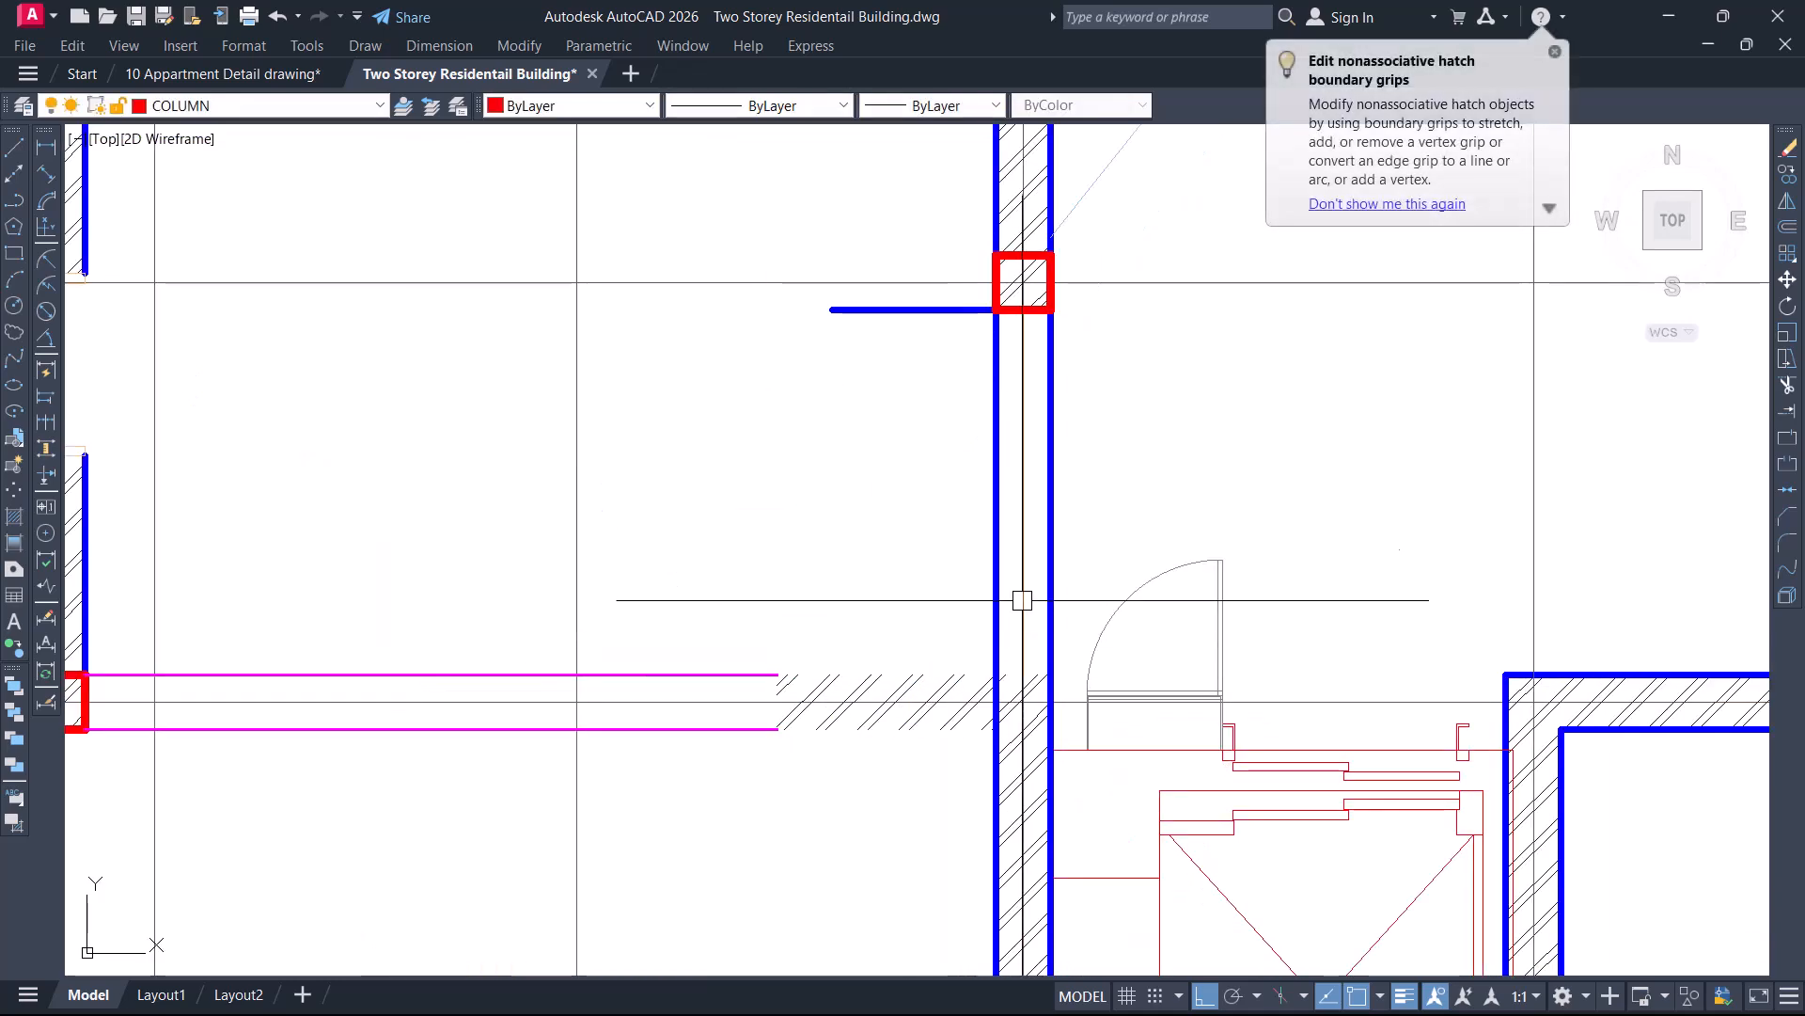
{"action": "left_click", "coordinate": [903, 309]}
{"action": "key", "text": "Delete"}
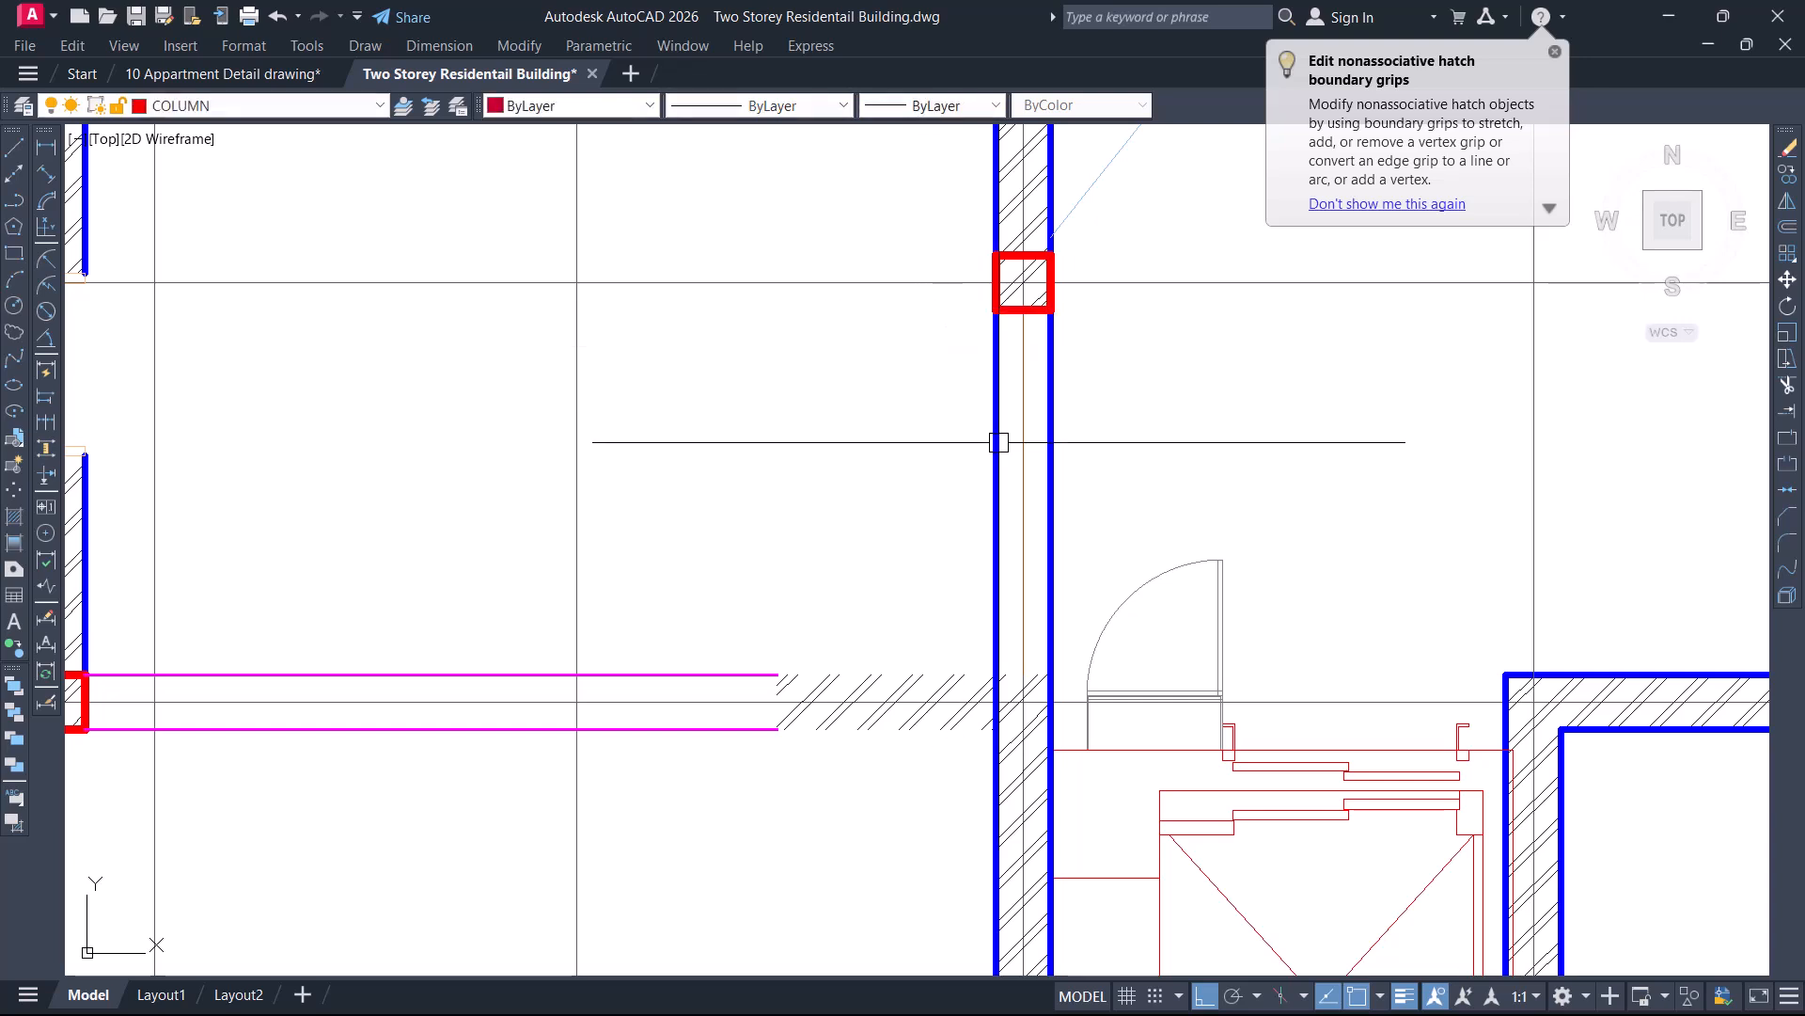
Extend the two magenta lines above guest bedroom 2 to the lift's left wall
{"action": "type", "text": "ex"}
{"action": "key", "text": "Return"}
{"action": "left_click", "coordinate": [751, 674]}
{"action": "left_click", "coordinate": [729, 729]}
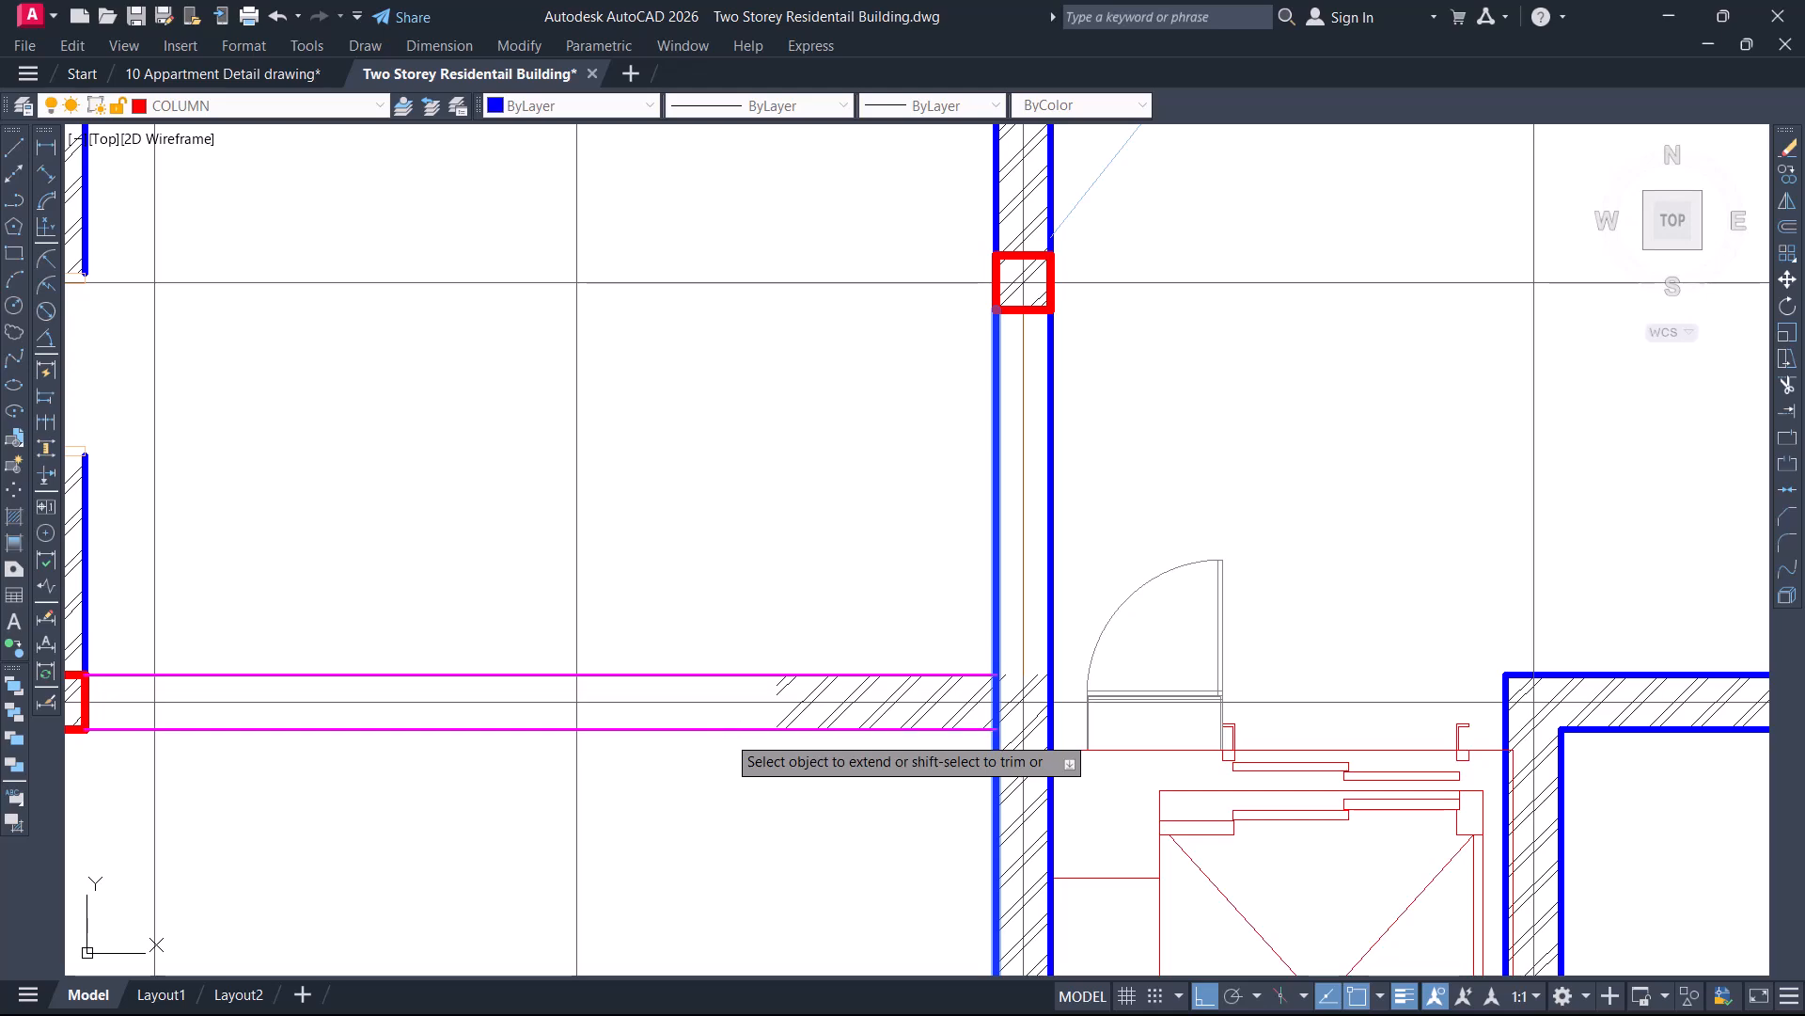
Examine the cleared room beside the toilet and the guest bedroom 2 area on either side of the magenta lines
{"action": "scroll", "coordinate": [845, 574], "scroll_direction": "down", "scroll_amount": 7}
{"action": "middle_click_drag", "start_coordinate": [846, 571], "coordinate": [846, 540]}
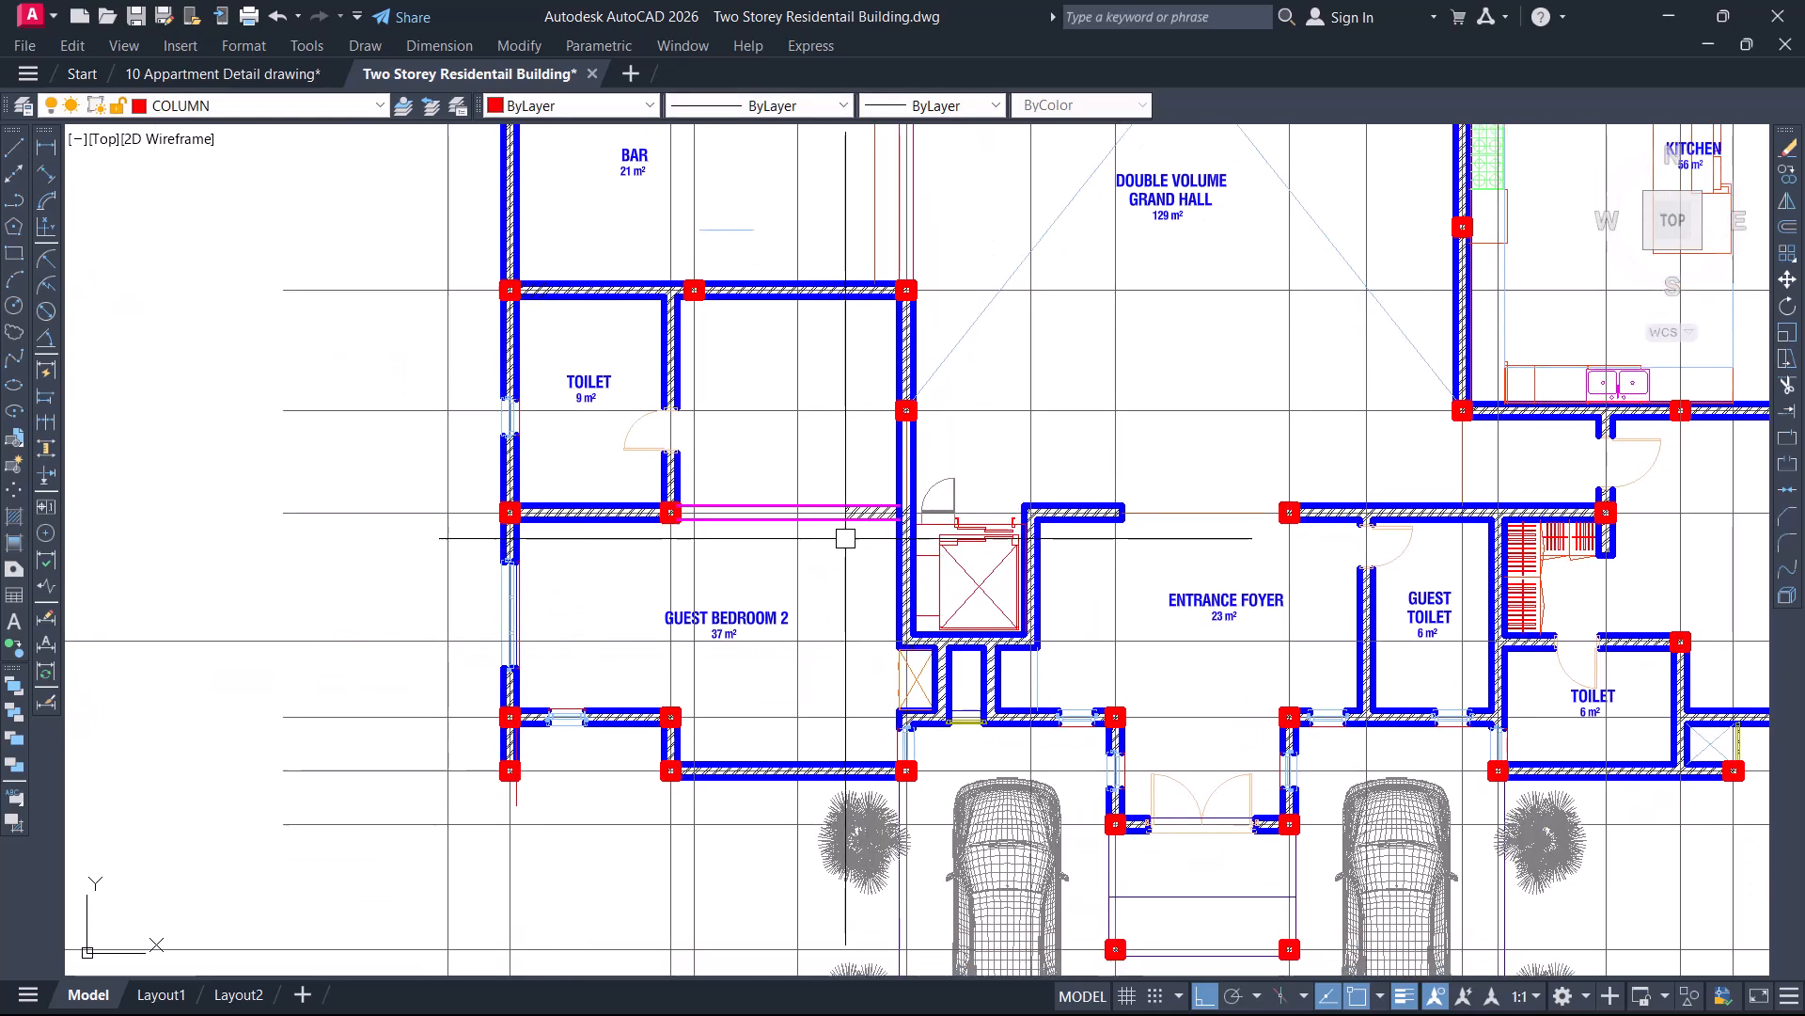
{"action": "scroll", "coordinate": [722, 609], "scroll_direction": "up", "scroll_amount": 2}
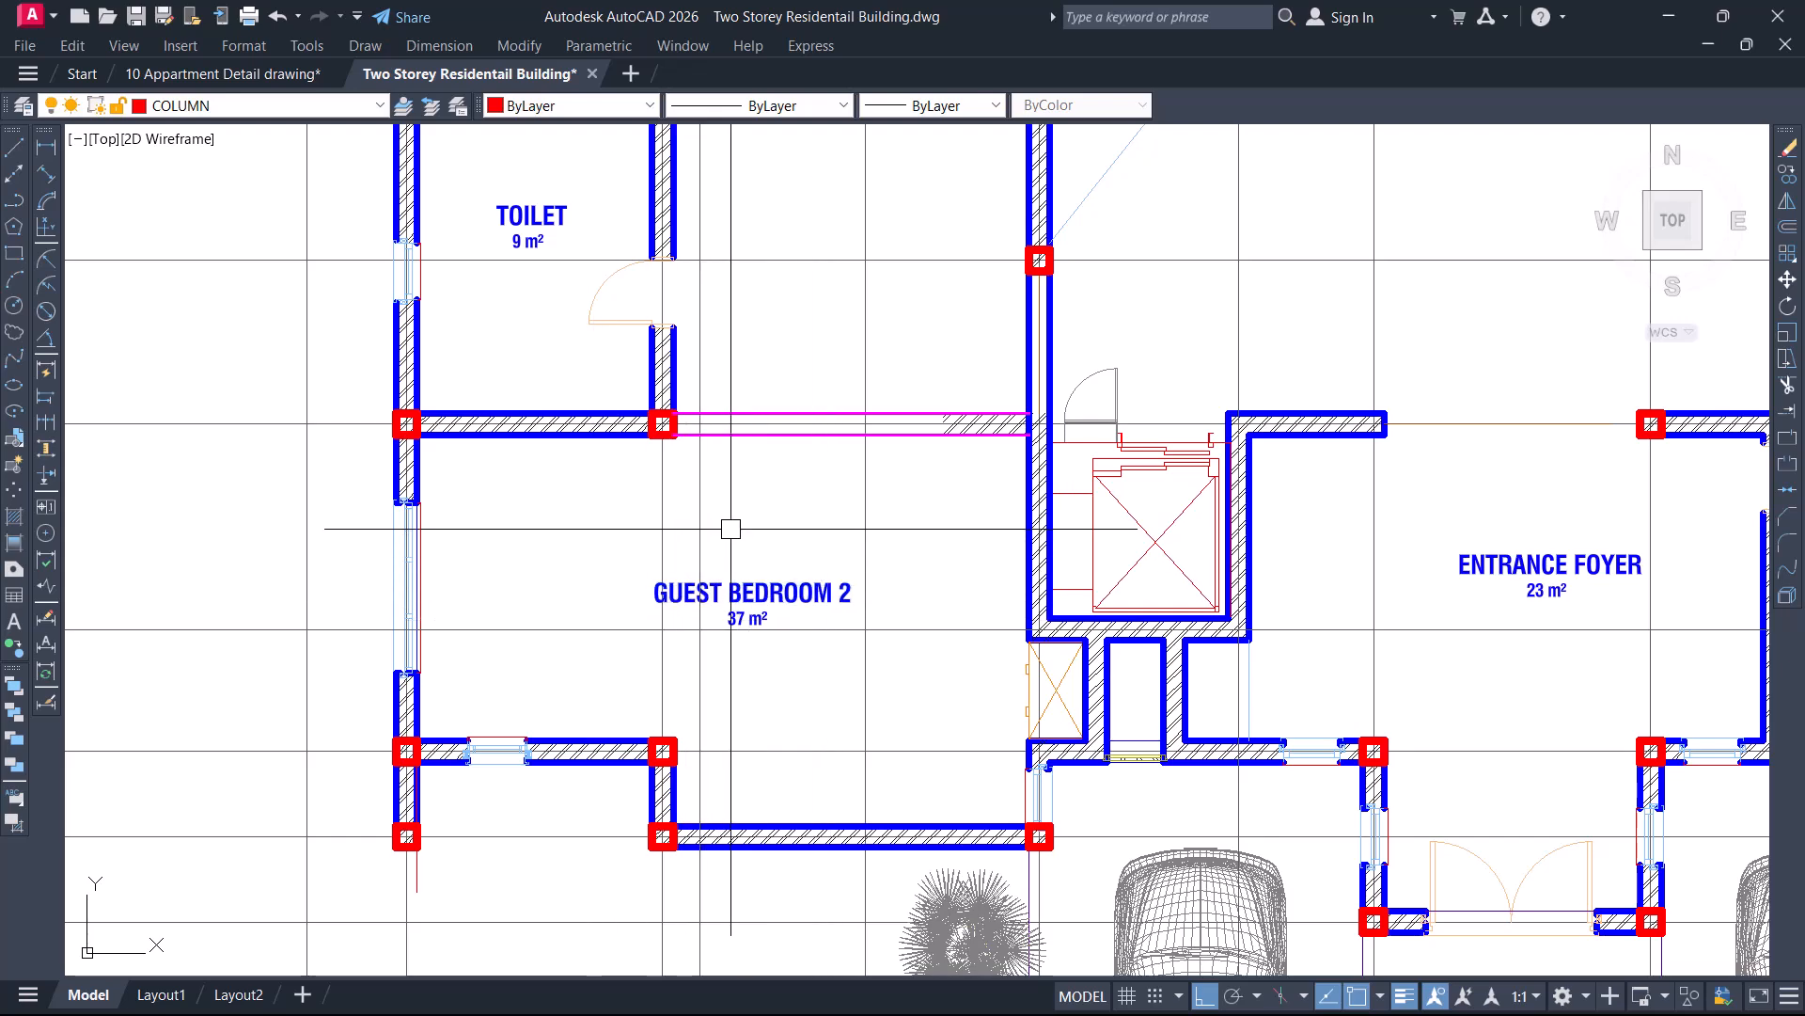
{"action": "middle_click_drag", "start_coordinate": [765, 482], "coordinate": [750, 626]}
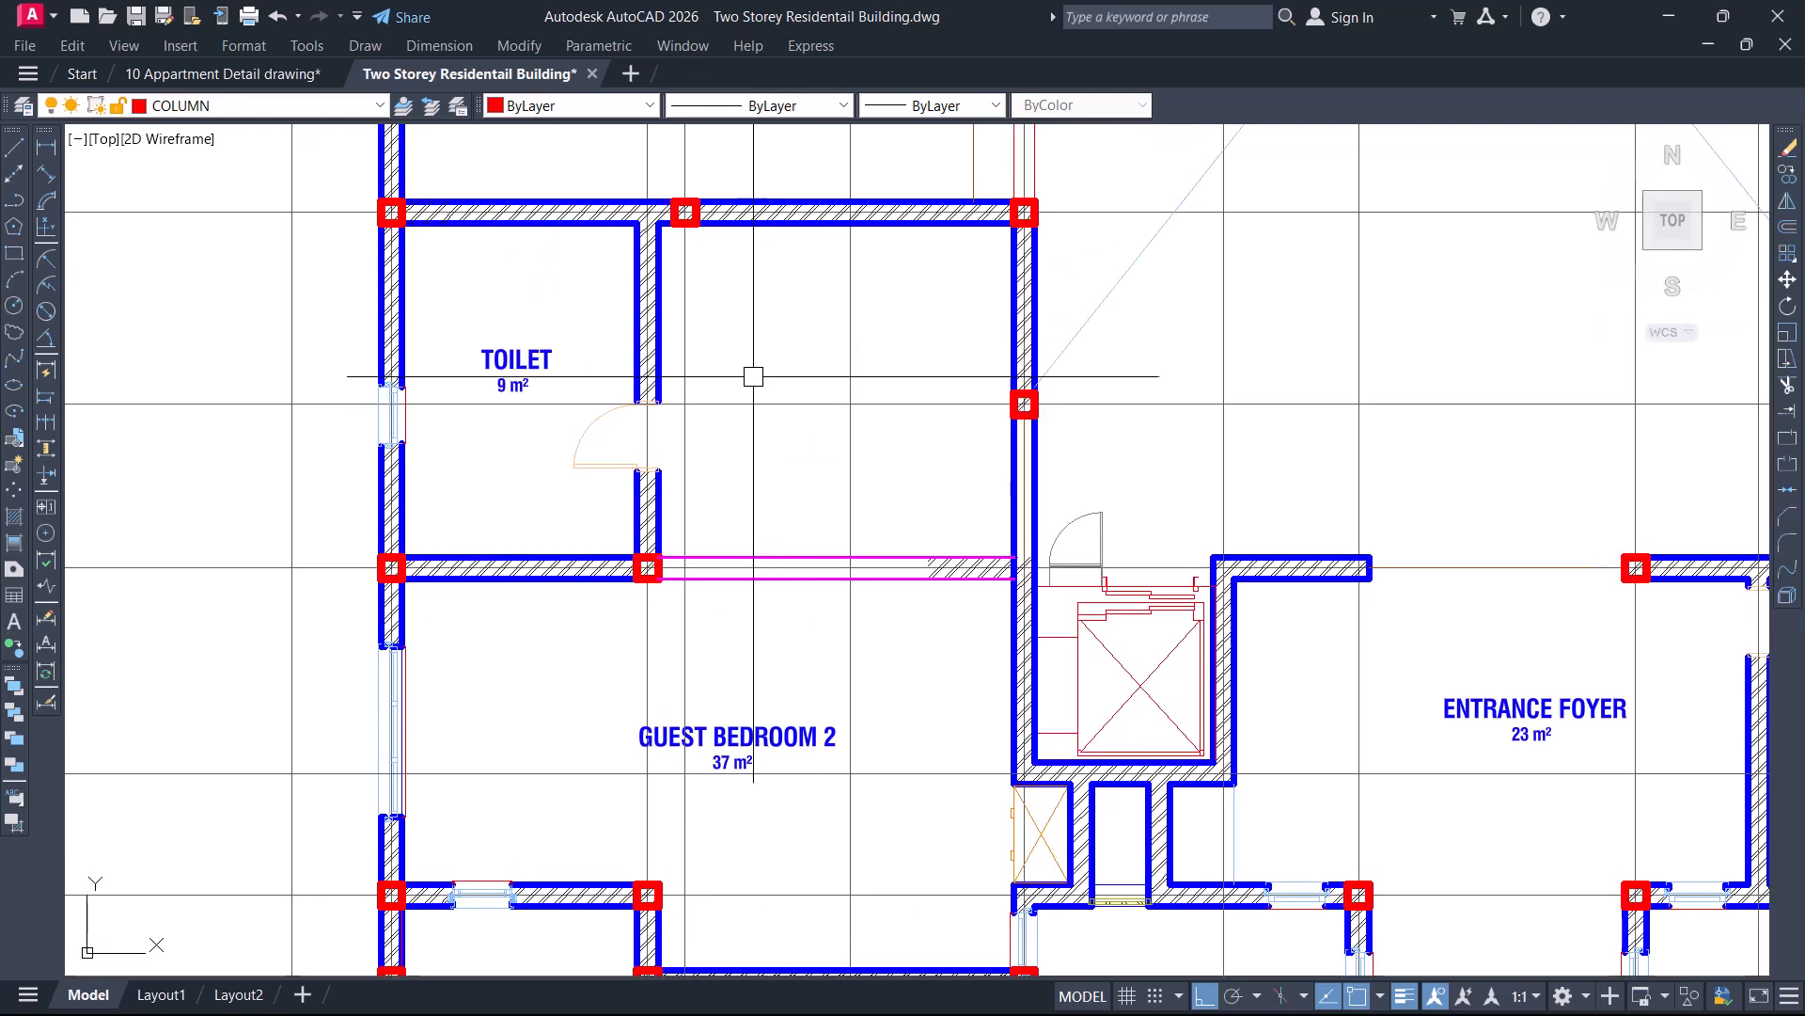
{"action": "left_click", "coordinate": [701, 248]}
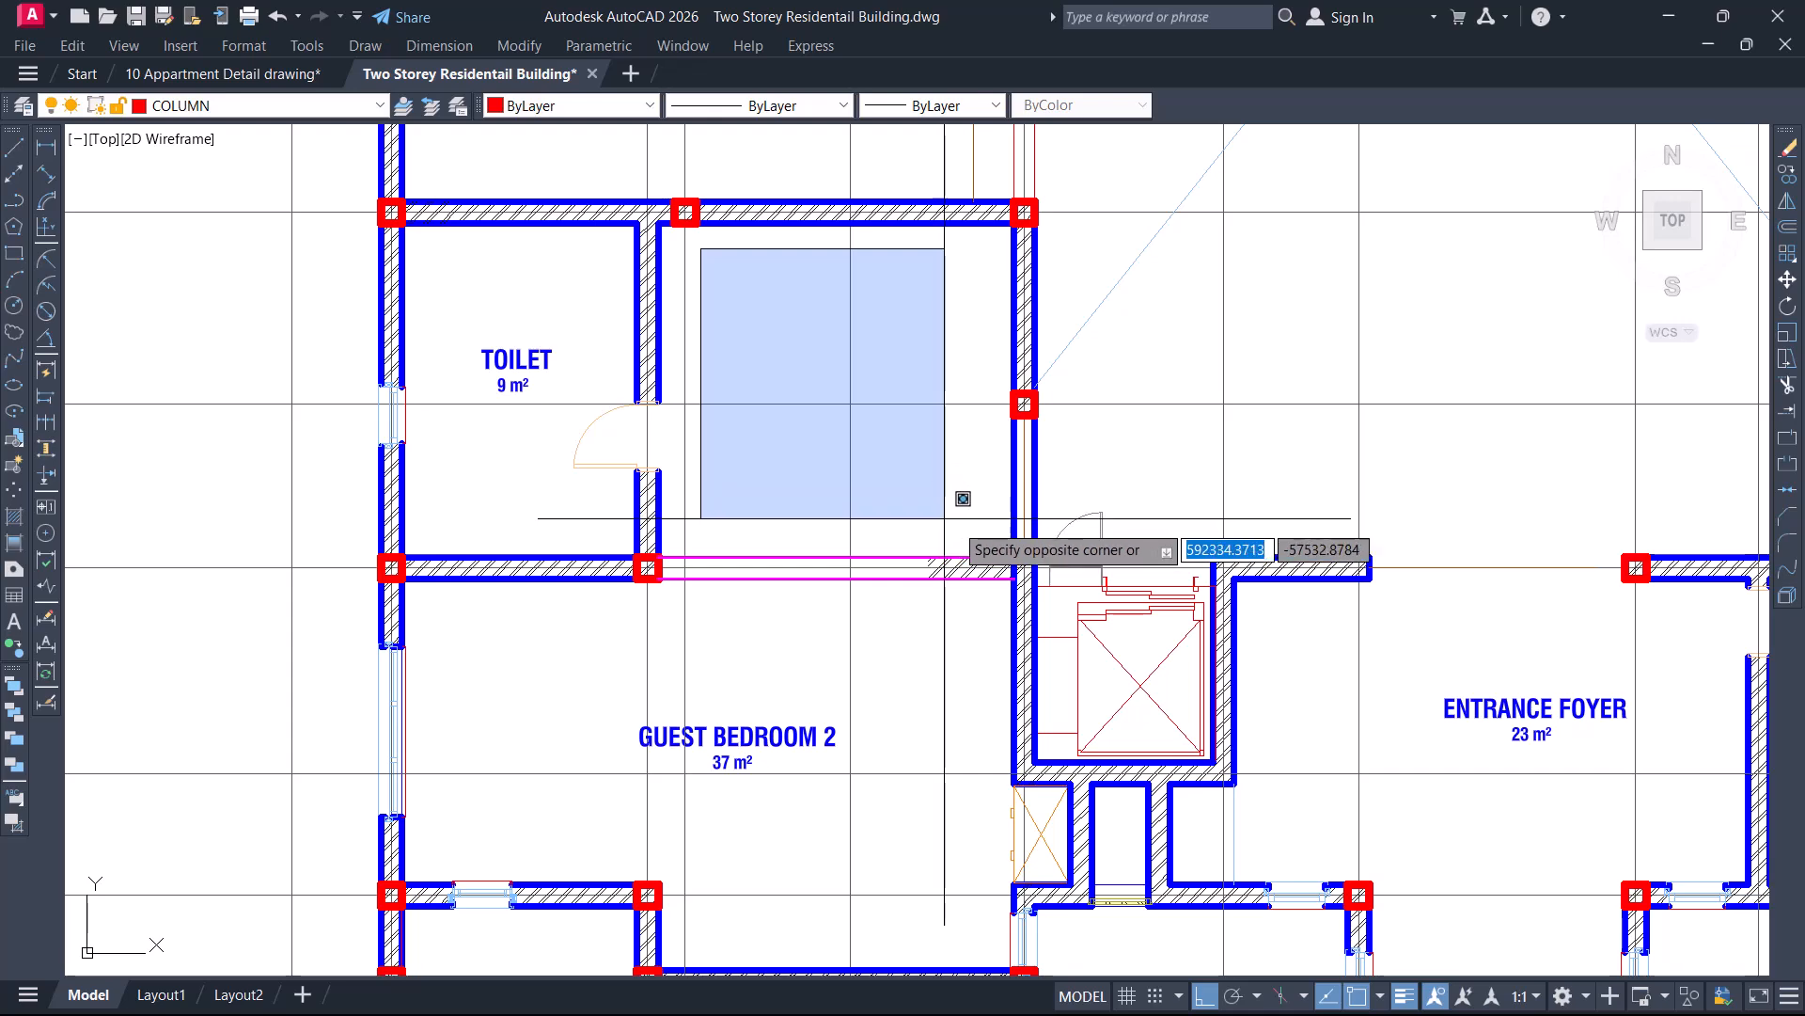
{"action": "left_click", "coordinate": [964, 524]}
{"action": "middle_click_drag", "start_coordinate": [940, 457], "coordinate": [975, 307]}
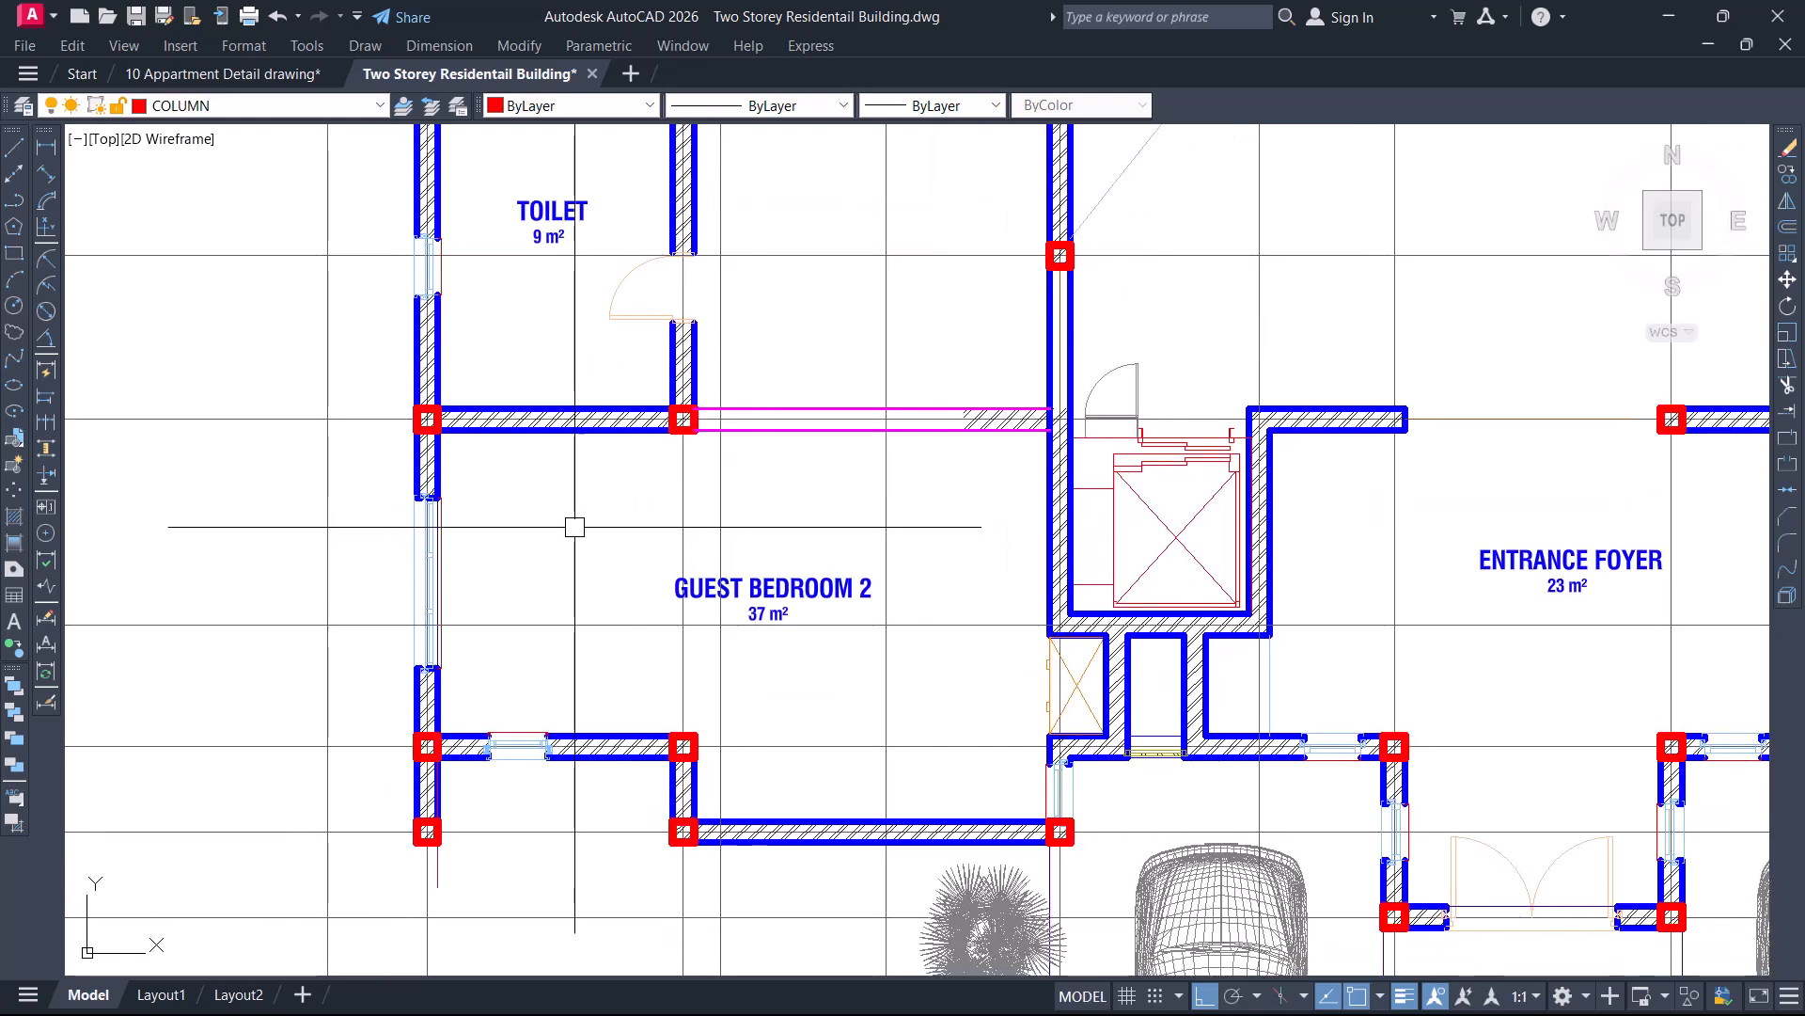
{"action": "left_click", "coordinate": [480, 467]}
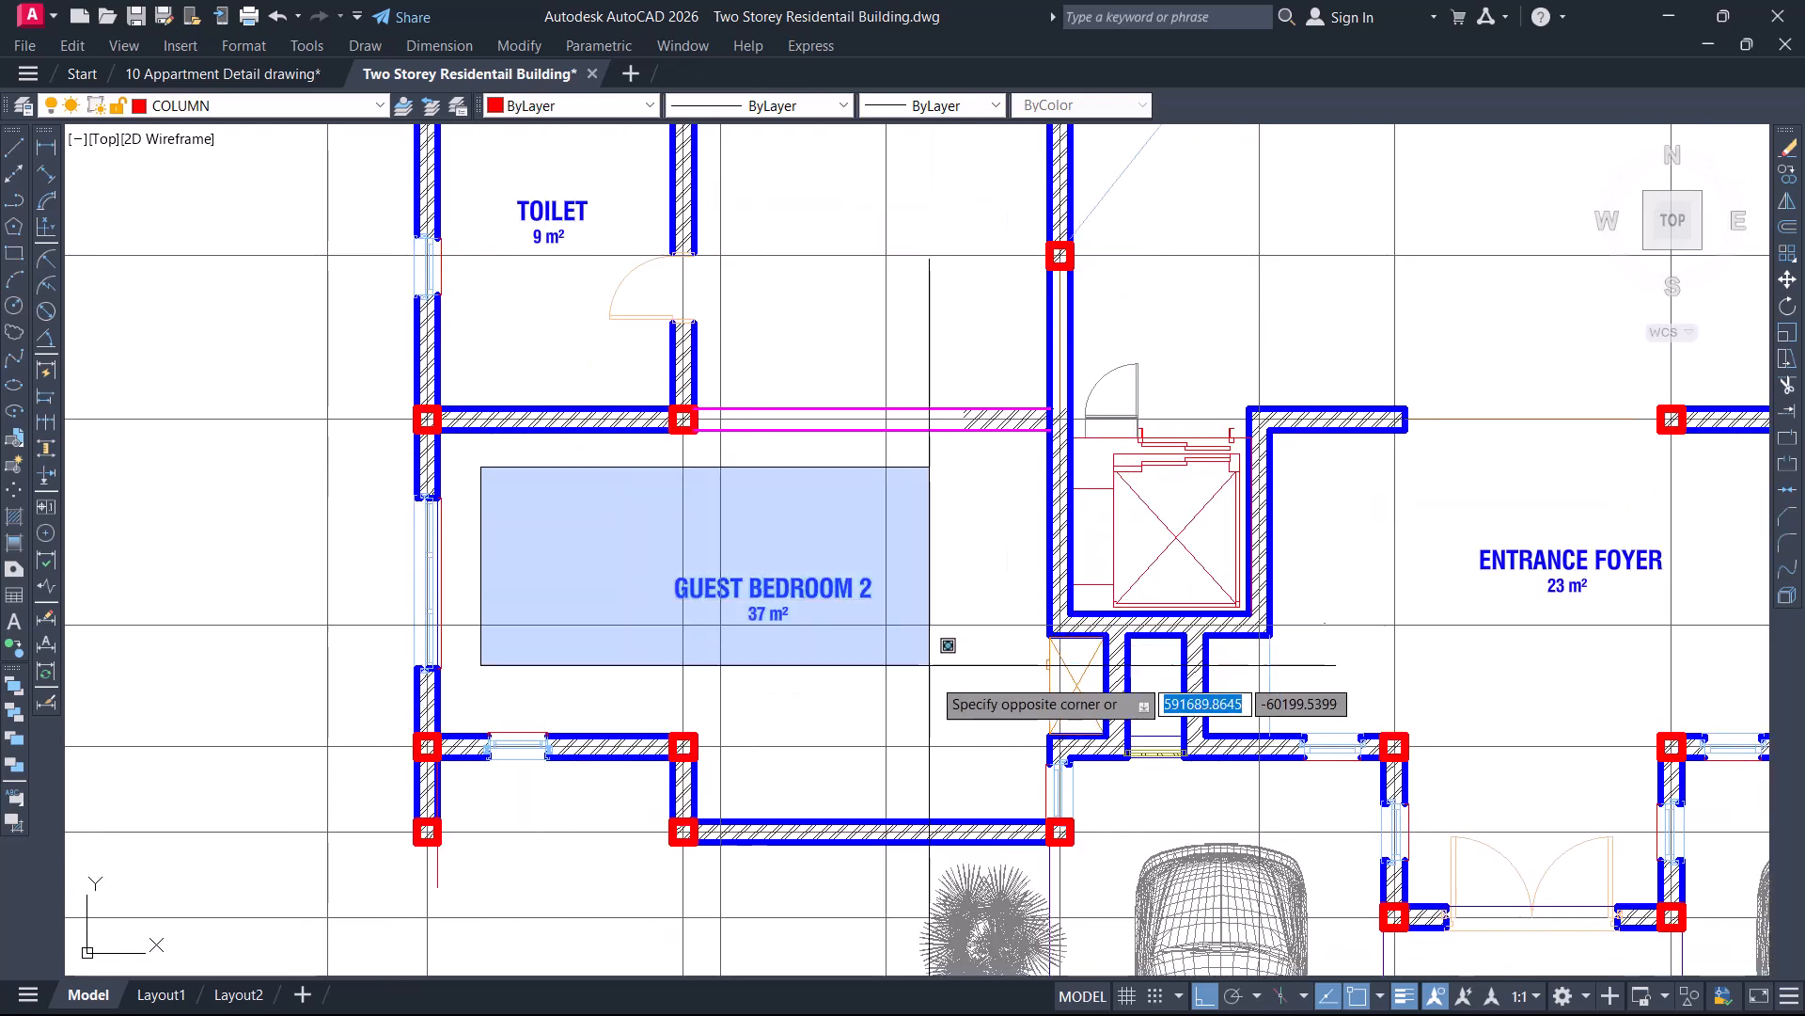
{"action": "left_click", "coordinate": [936, 690]}
{"action": "middle_click_drag", "start_coordinate": [937, 691], "coordinate": [911, 859]}
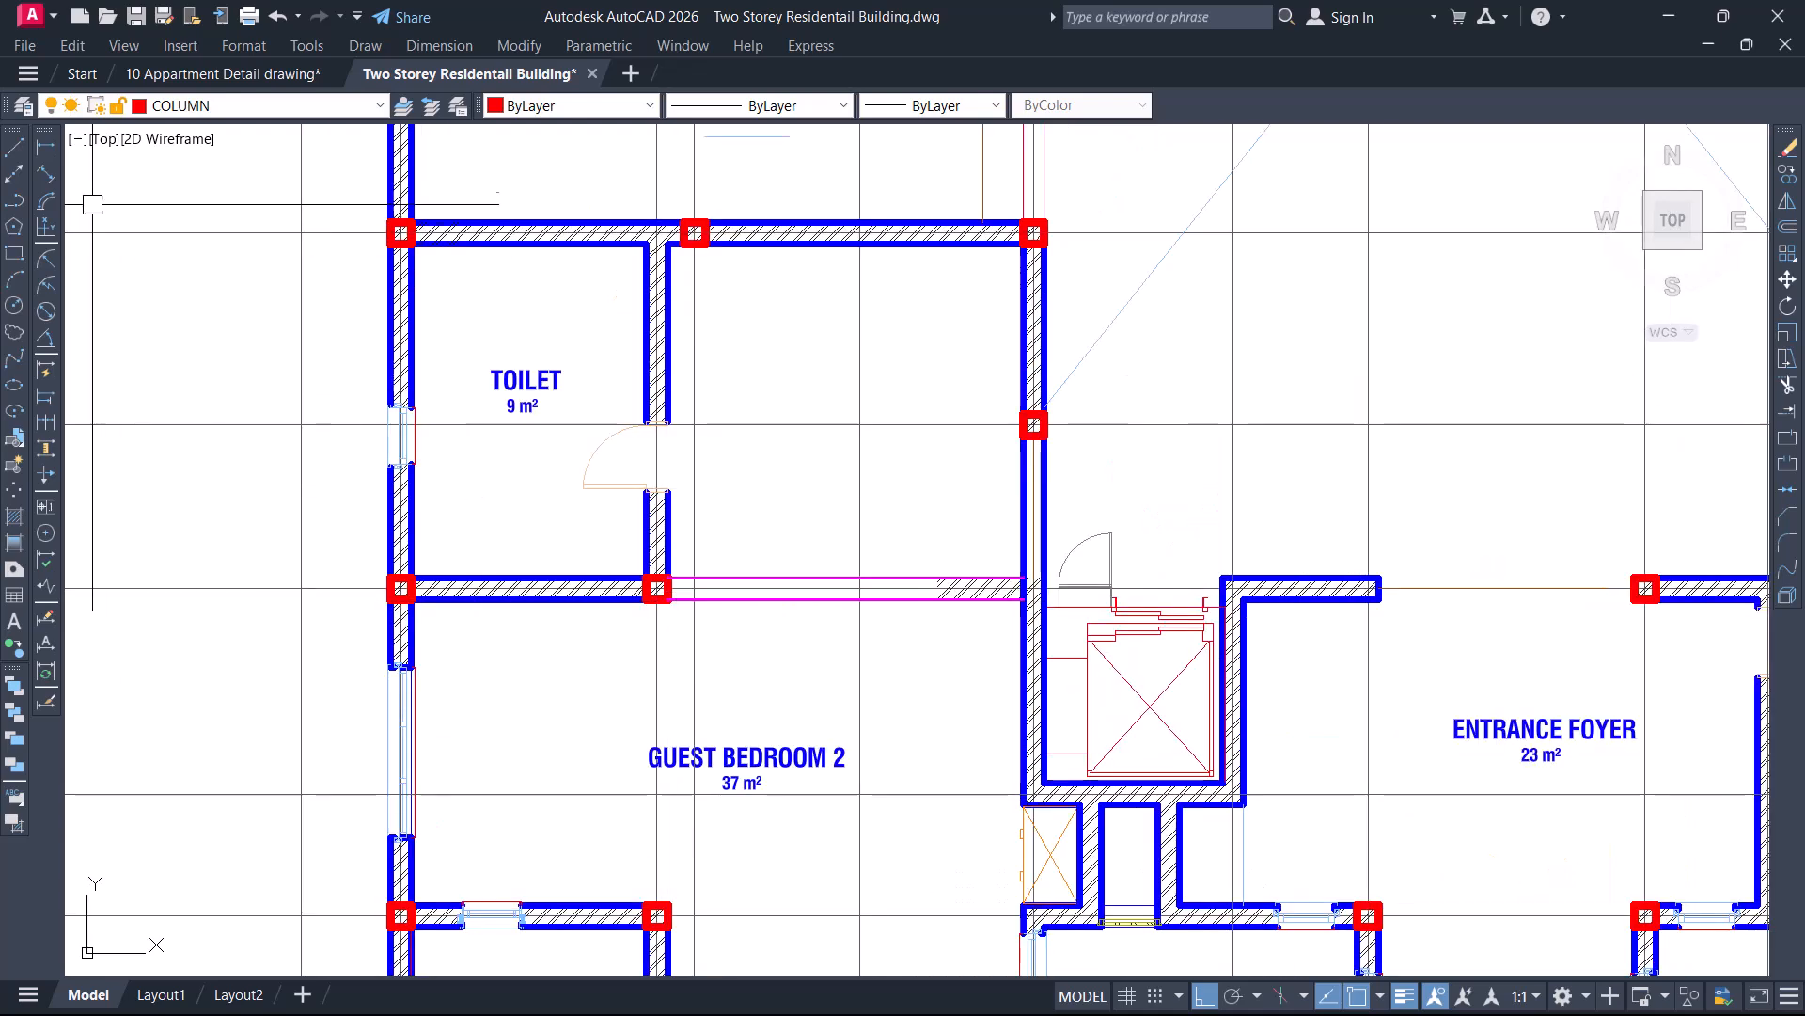
Check the horizontal distance between the centres of the toilet's right wall and the grand hall's left wall with a preview dimension
{"action": "left_click", "coordinate": [45, 146]}
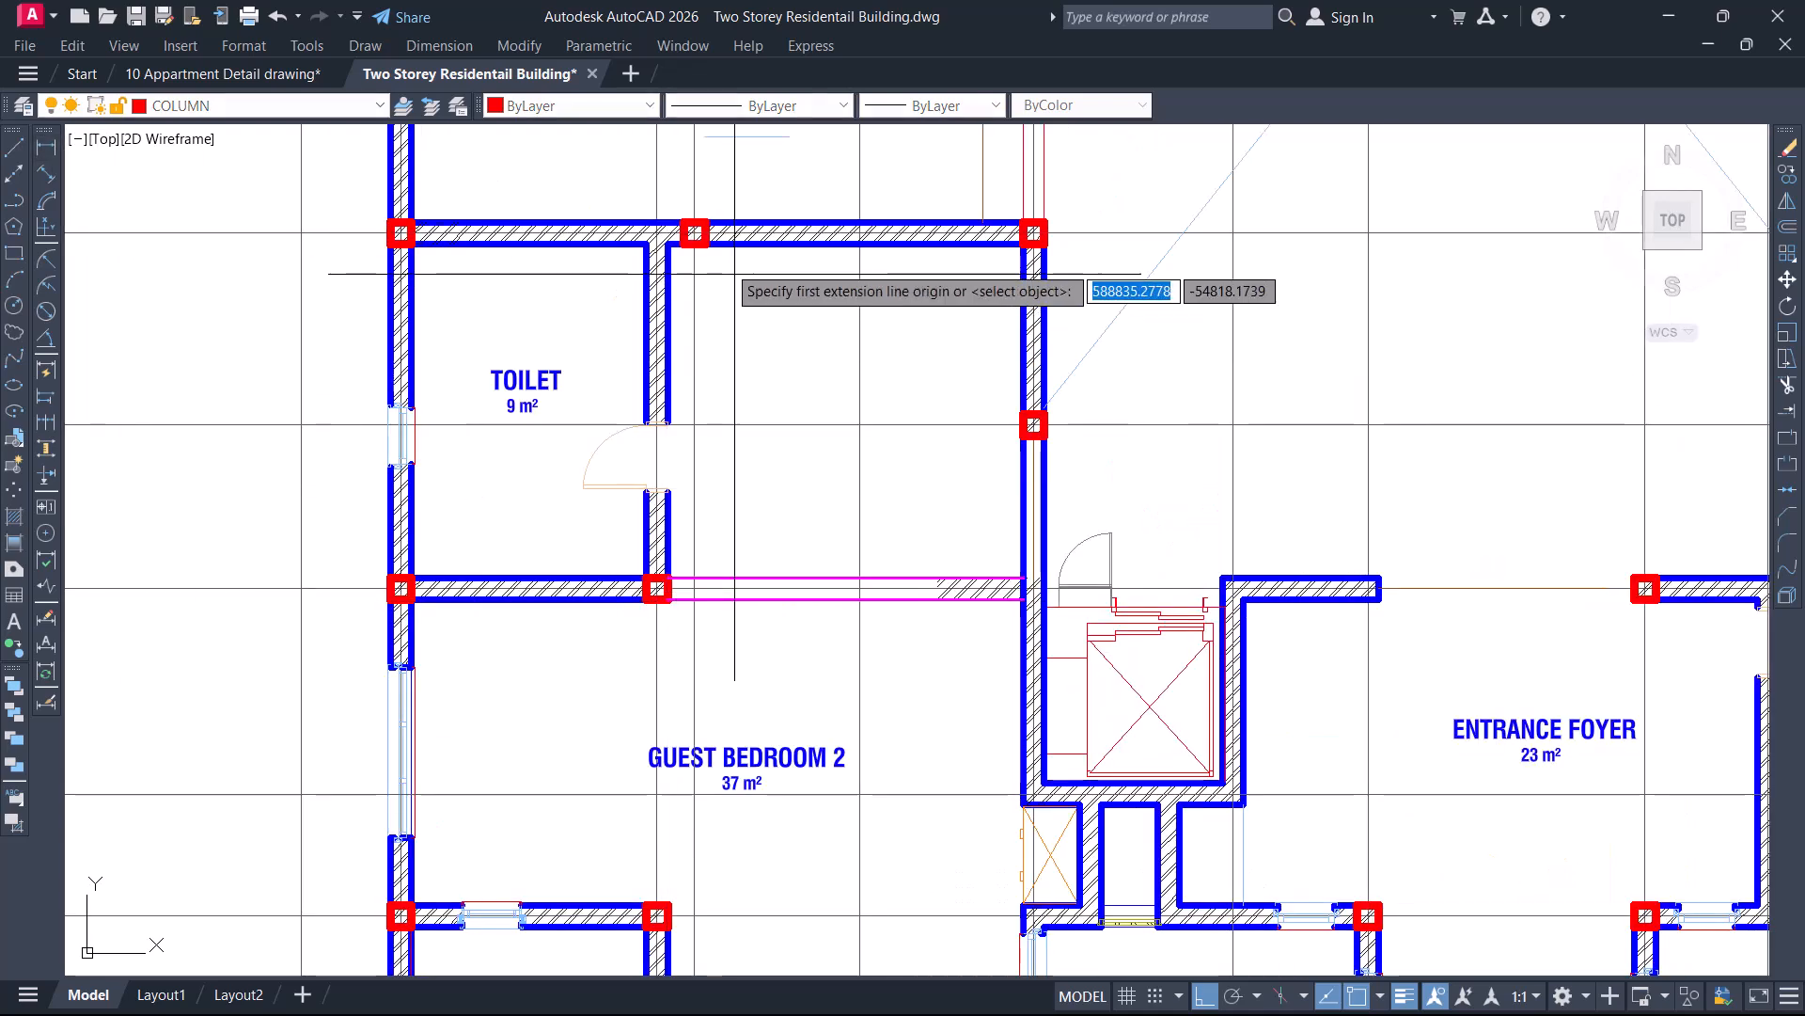
{"action": "scroll", "coordinate": [725, 258], "scroll_direction": "up", "scroll_amount": 4}
{"action": "left_click", "coordinate": [554, 280]}
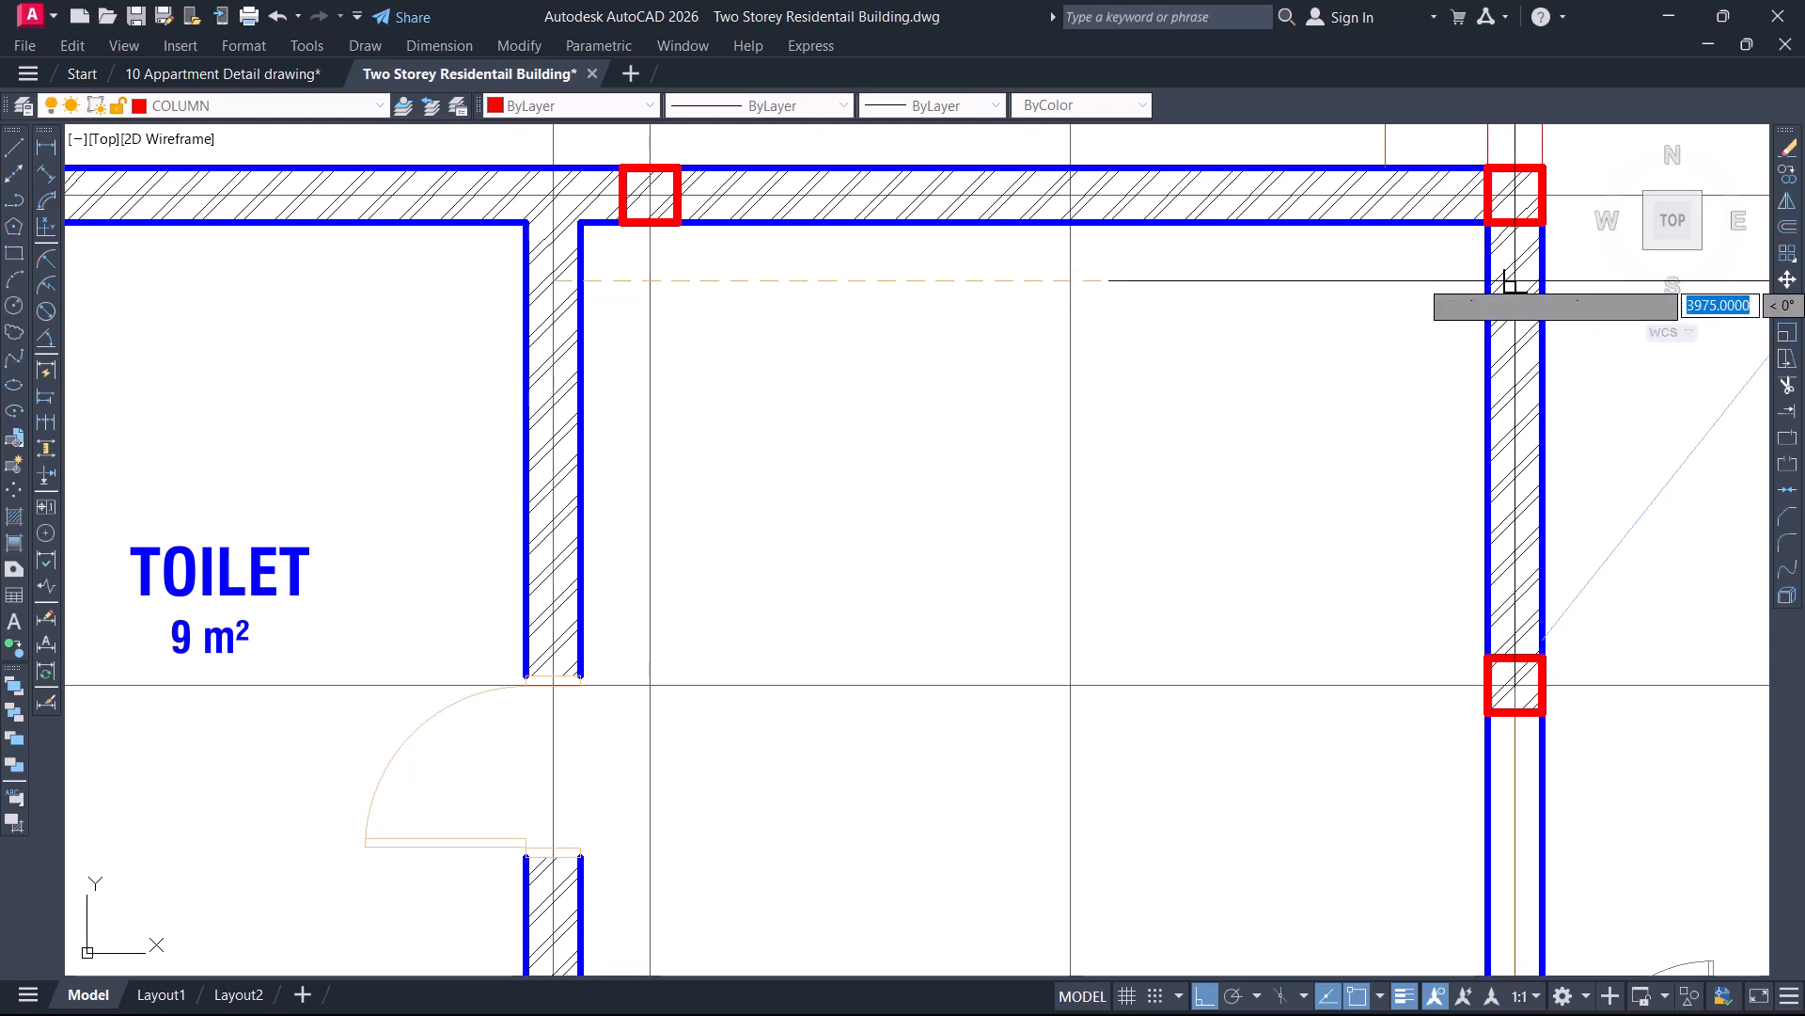
{"action": "left_click", "coordinate": [1515, 280]}
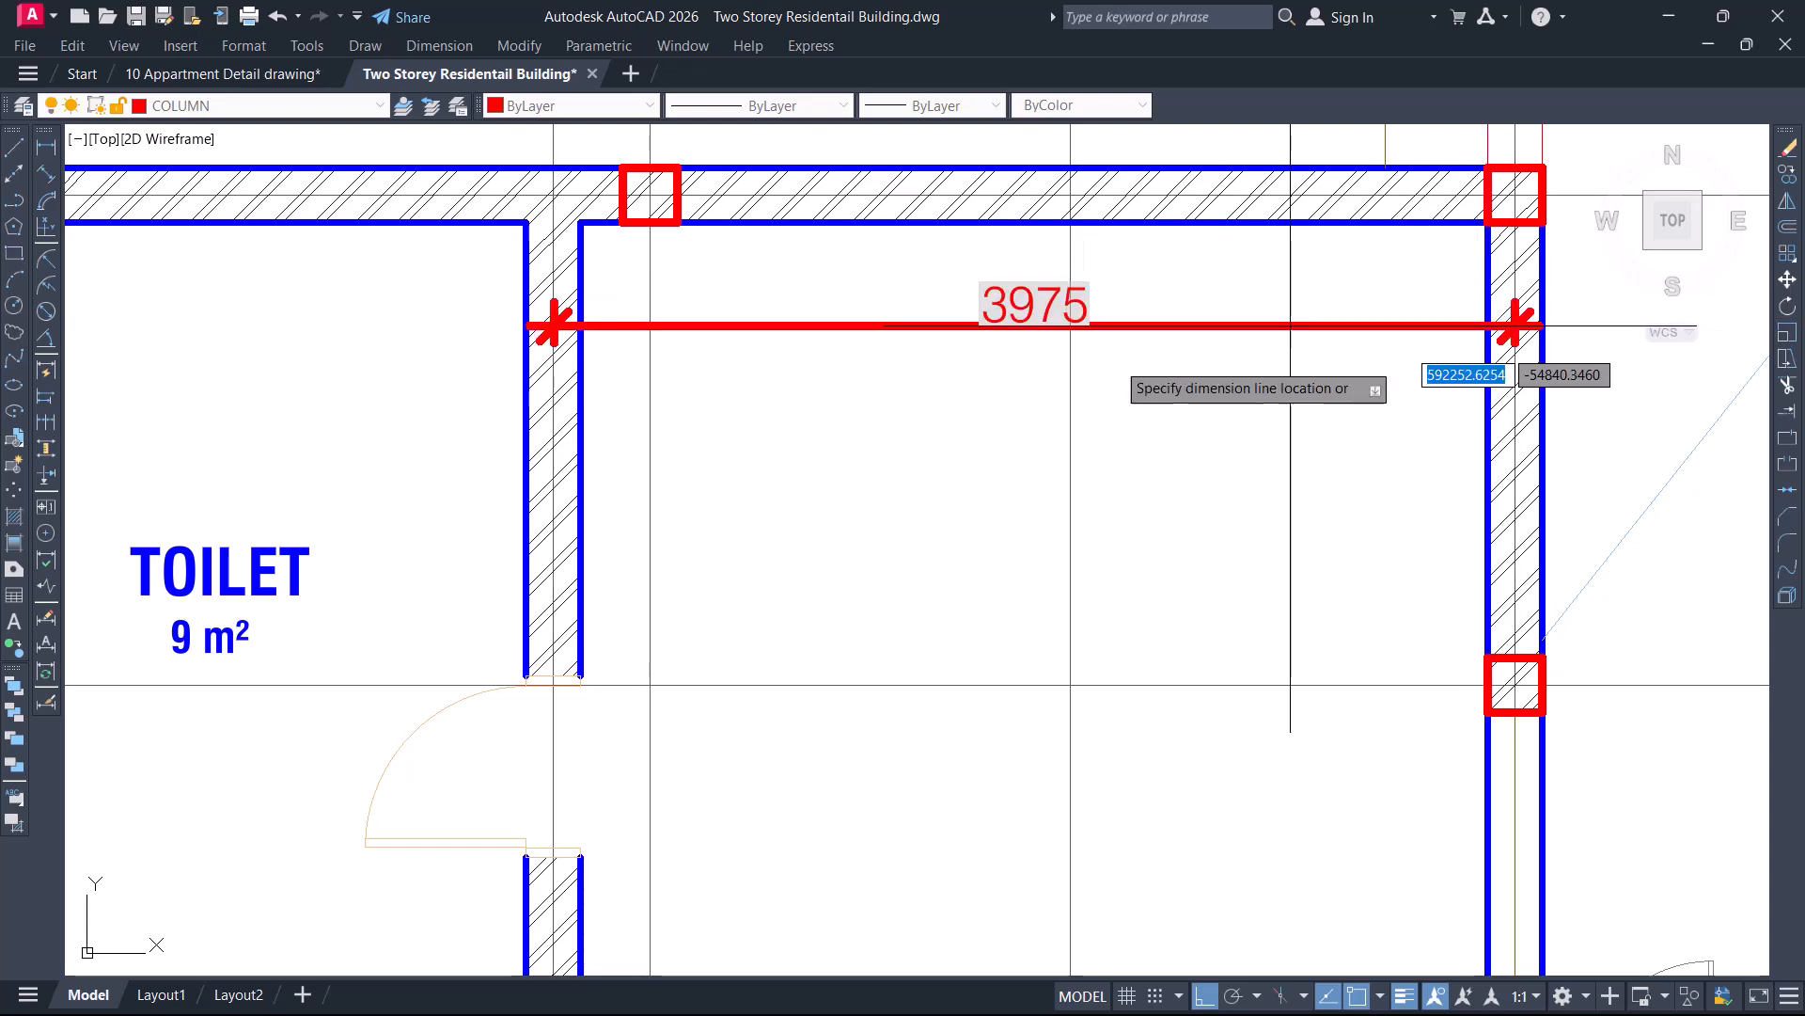
{"action": "key", "text": "Escape"}
Check the spacing between the middle column above the toilet room and the column at the toilet's lower-right corner with a preview dimension
{"action": "key", "text": "Return"}
{"action": "left_click", "coordinate": [648, 202]}
{"action": "scroll", "coordinate": [648, 203], "scroll_direction": "down", "scroll_amount": 2}
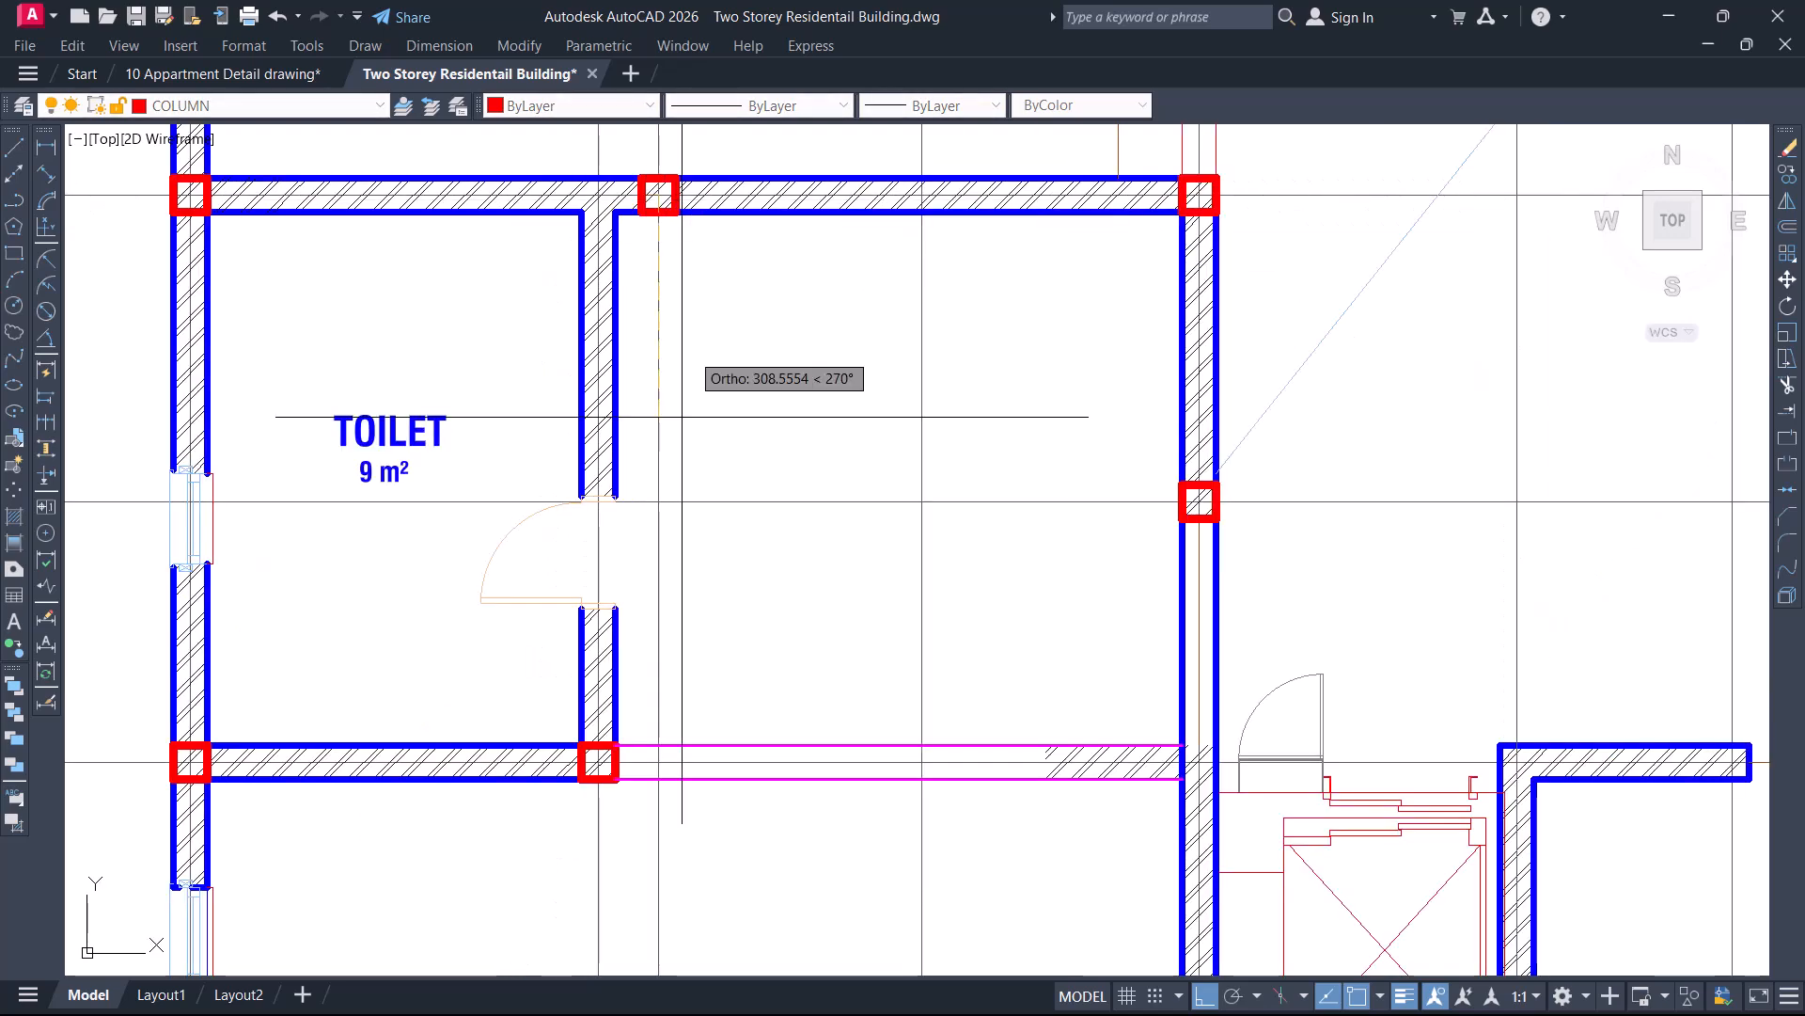
{"action": "left_click", "coordinate": [611, 760]}
{"action": "key", "text": "Escape"}
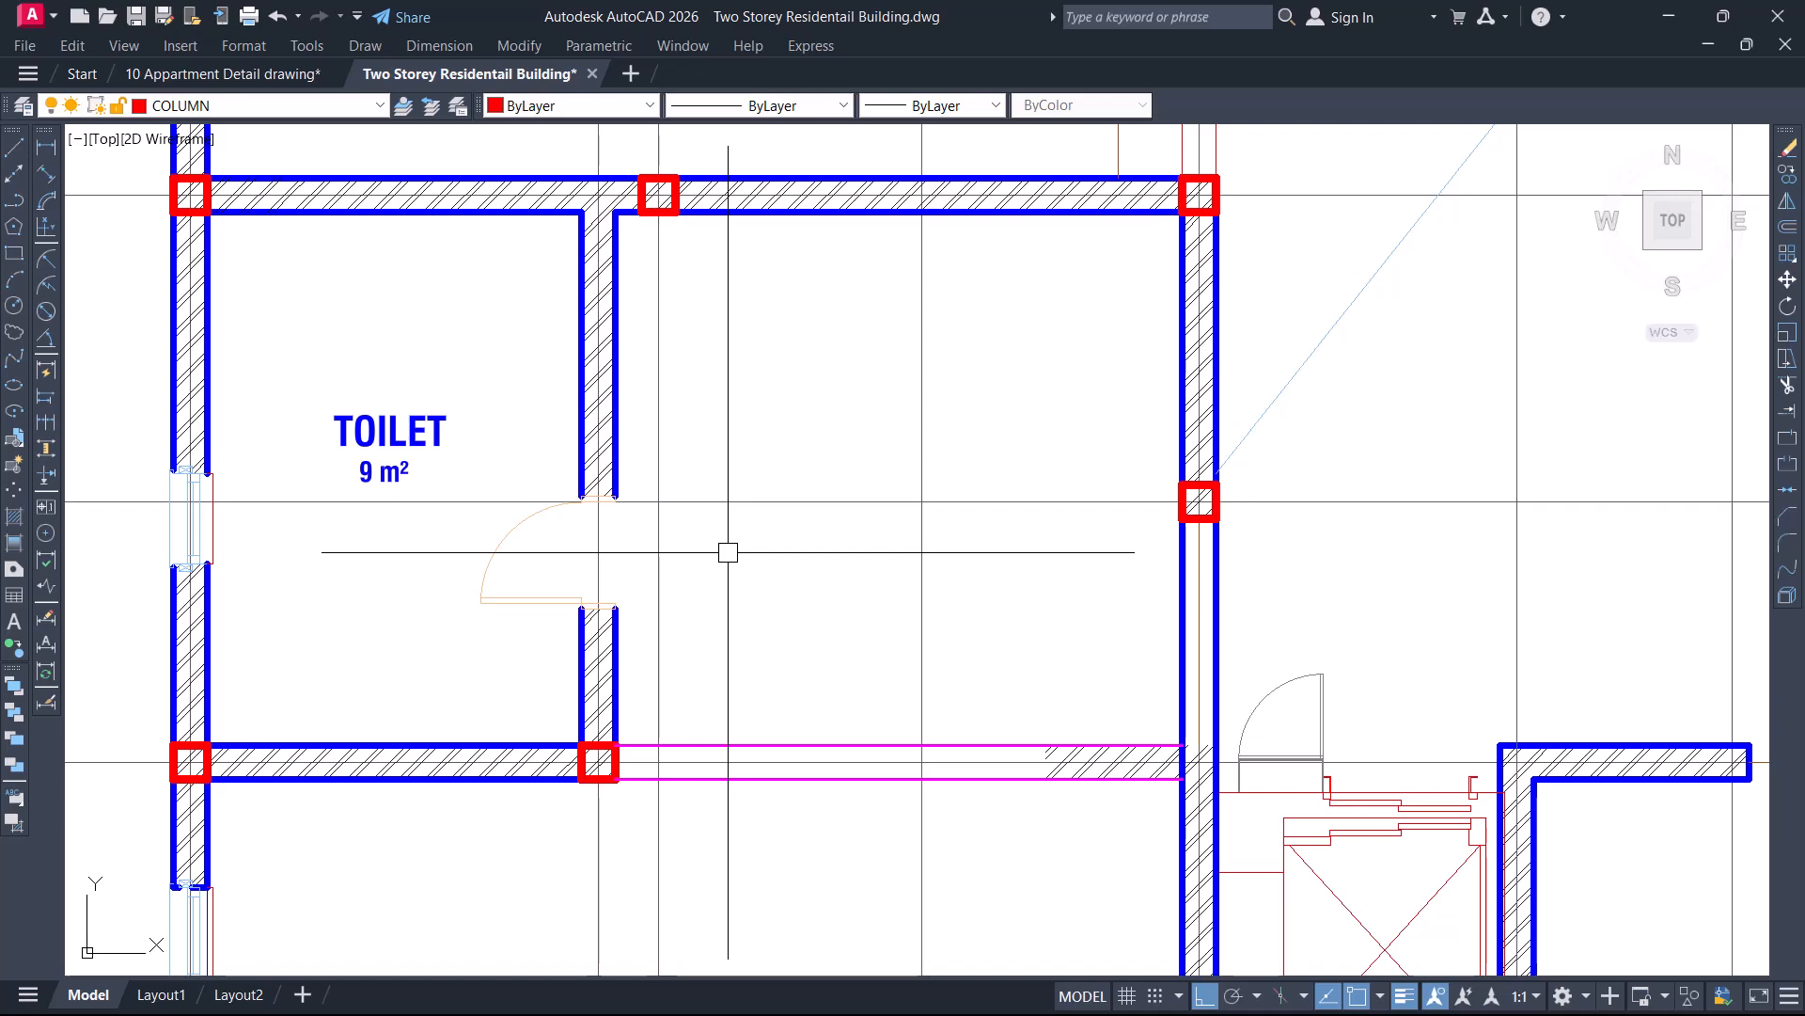
{"action": "scroll", "coordinate": [795, 427], "scroll_direction": "down", "scroll_amount": 1}
{"action": "middle_click_drag", "start_coordinate": [759, 586], "coordinate": [771, 433]}
{"action": "scroll", "coordinate": [768, 679], "scroll_direction": "up", "scroll_amount": 1}
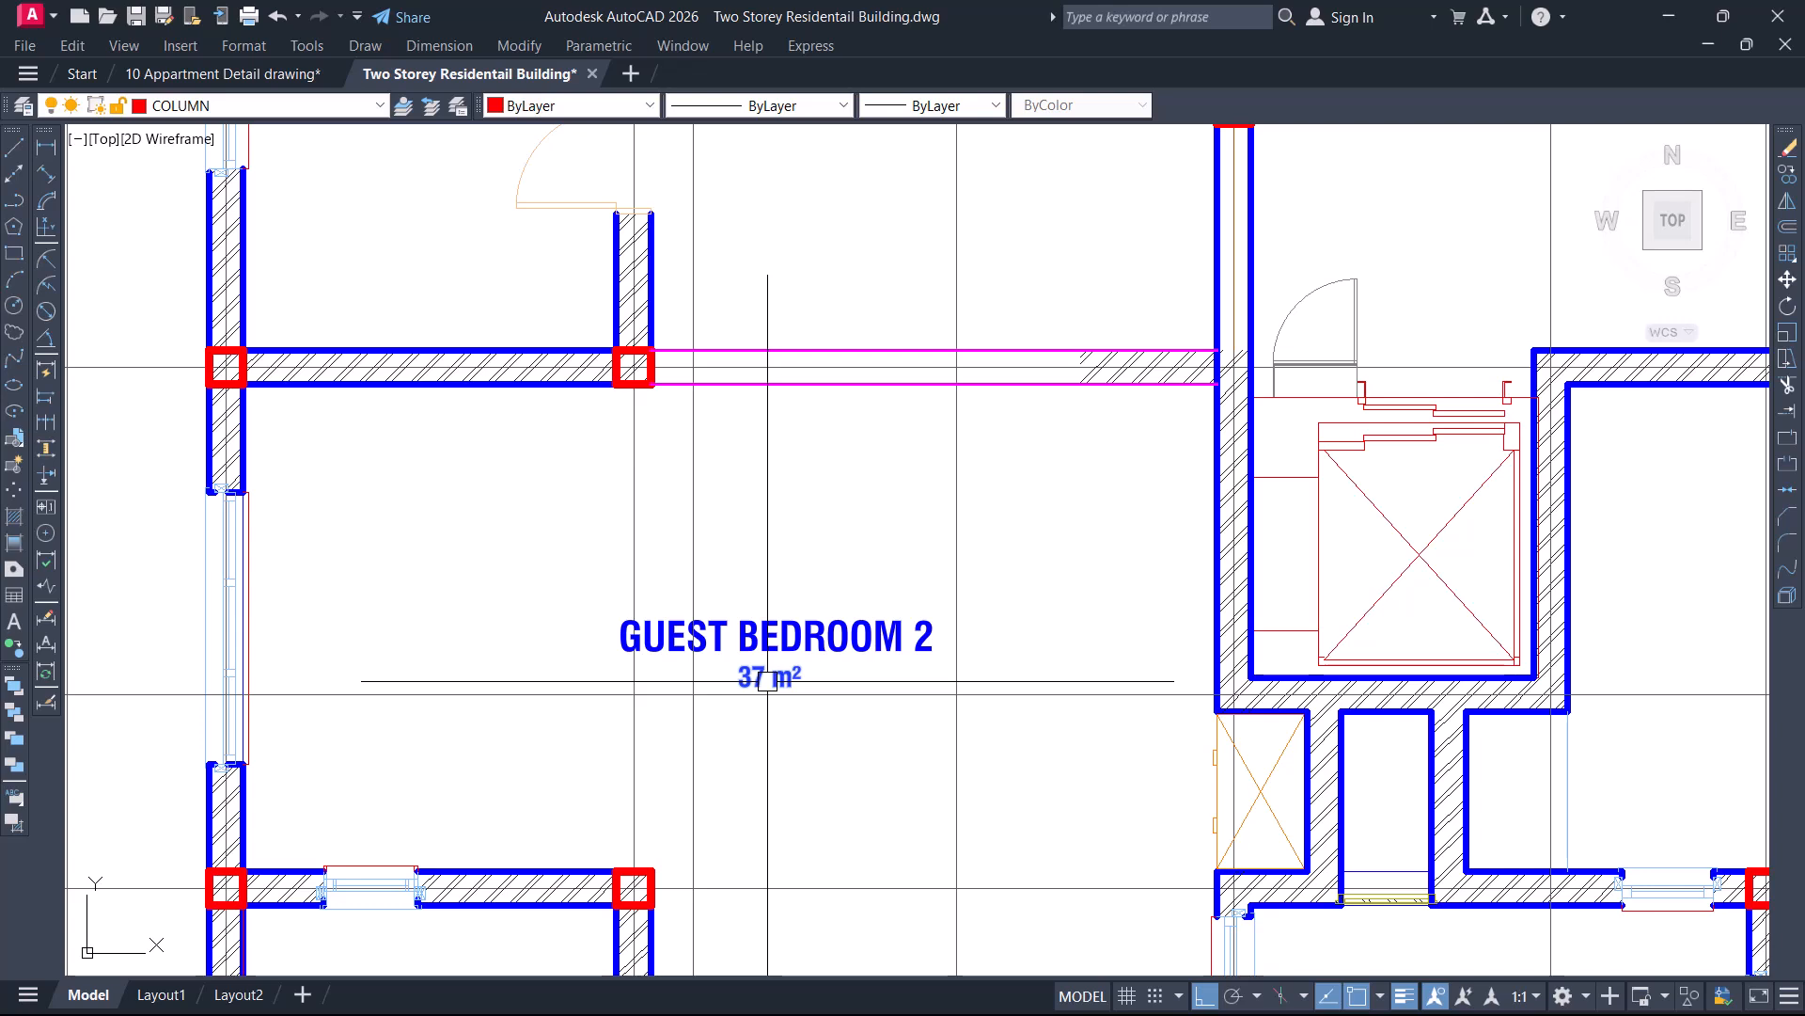
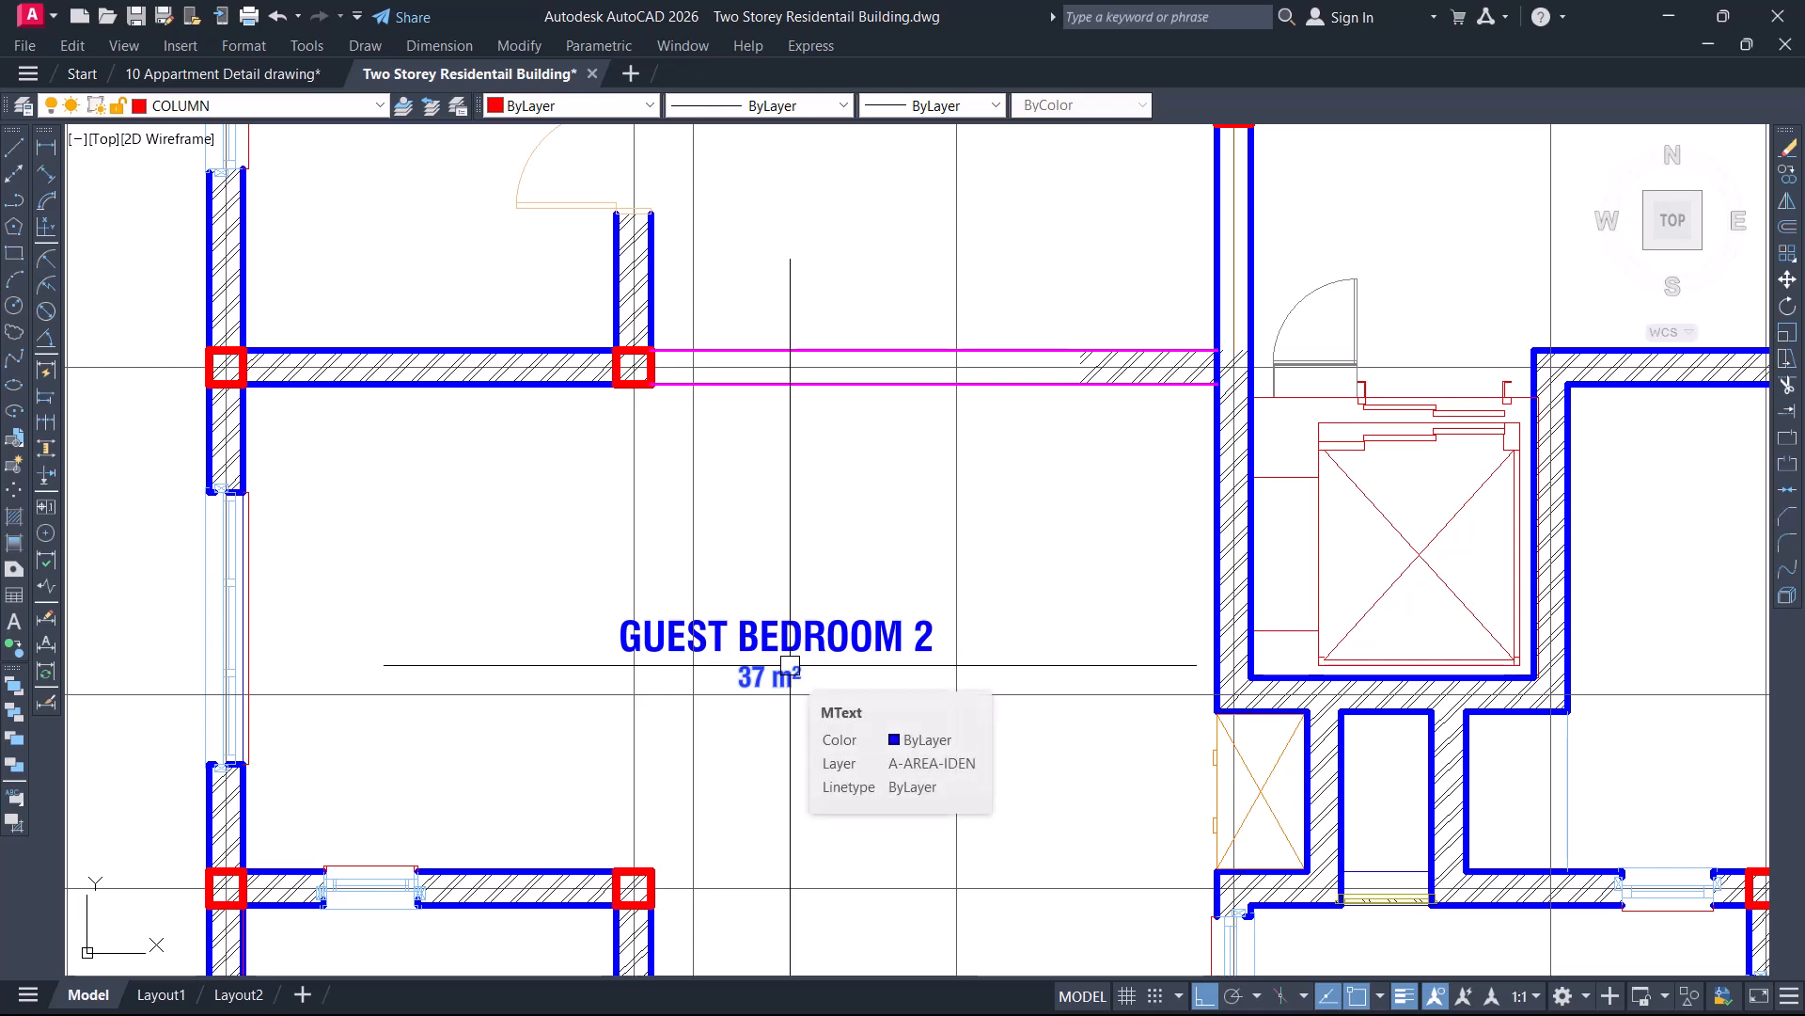
{"action": "scroll", "coordinate": [775, 658], "scroll_direction": "down", "scroll_amount": 3}
{"action": "scroll", "coordinate": [745, 658], "scroll_direction": "up", "scroll_amount": 3}
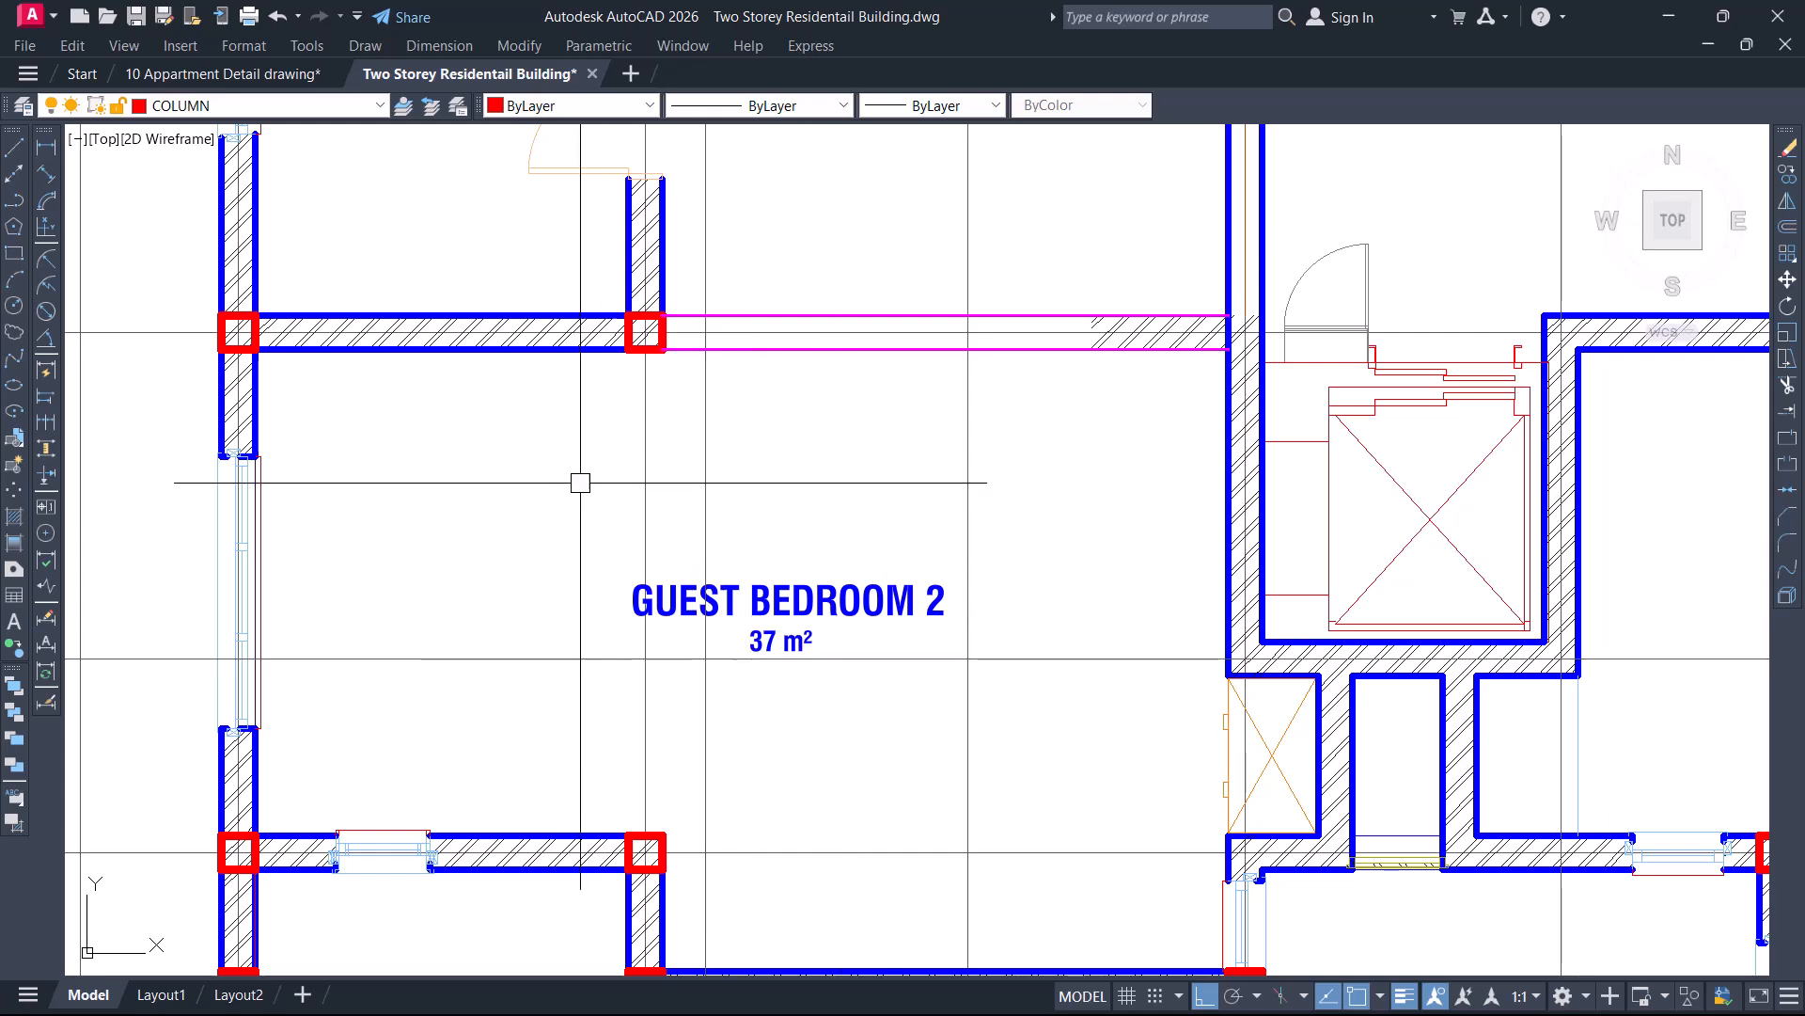
{"action": "left_click", "coordinate": [391, 386]}
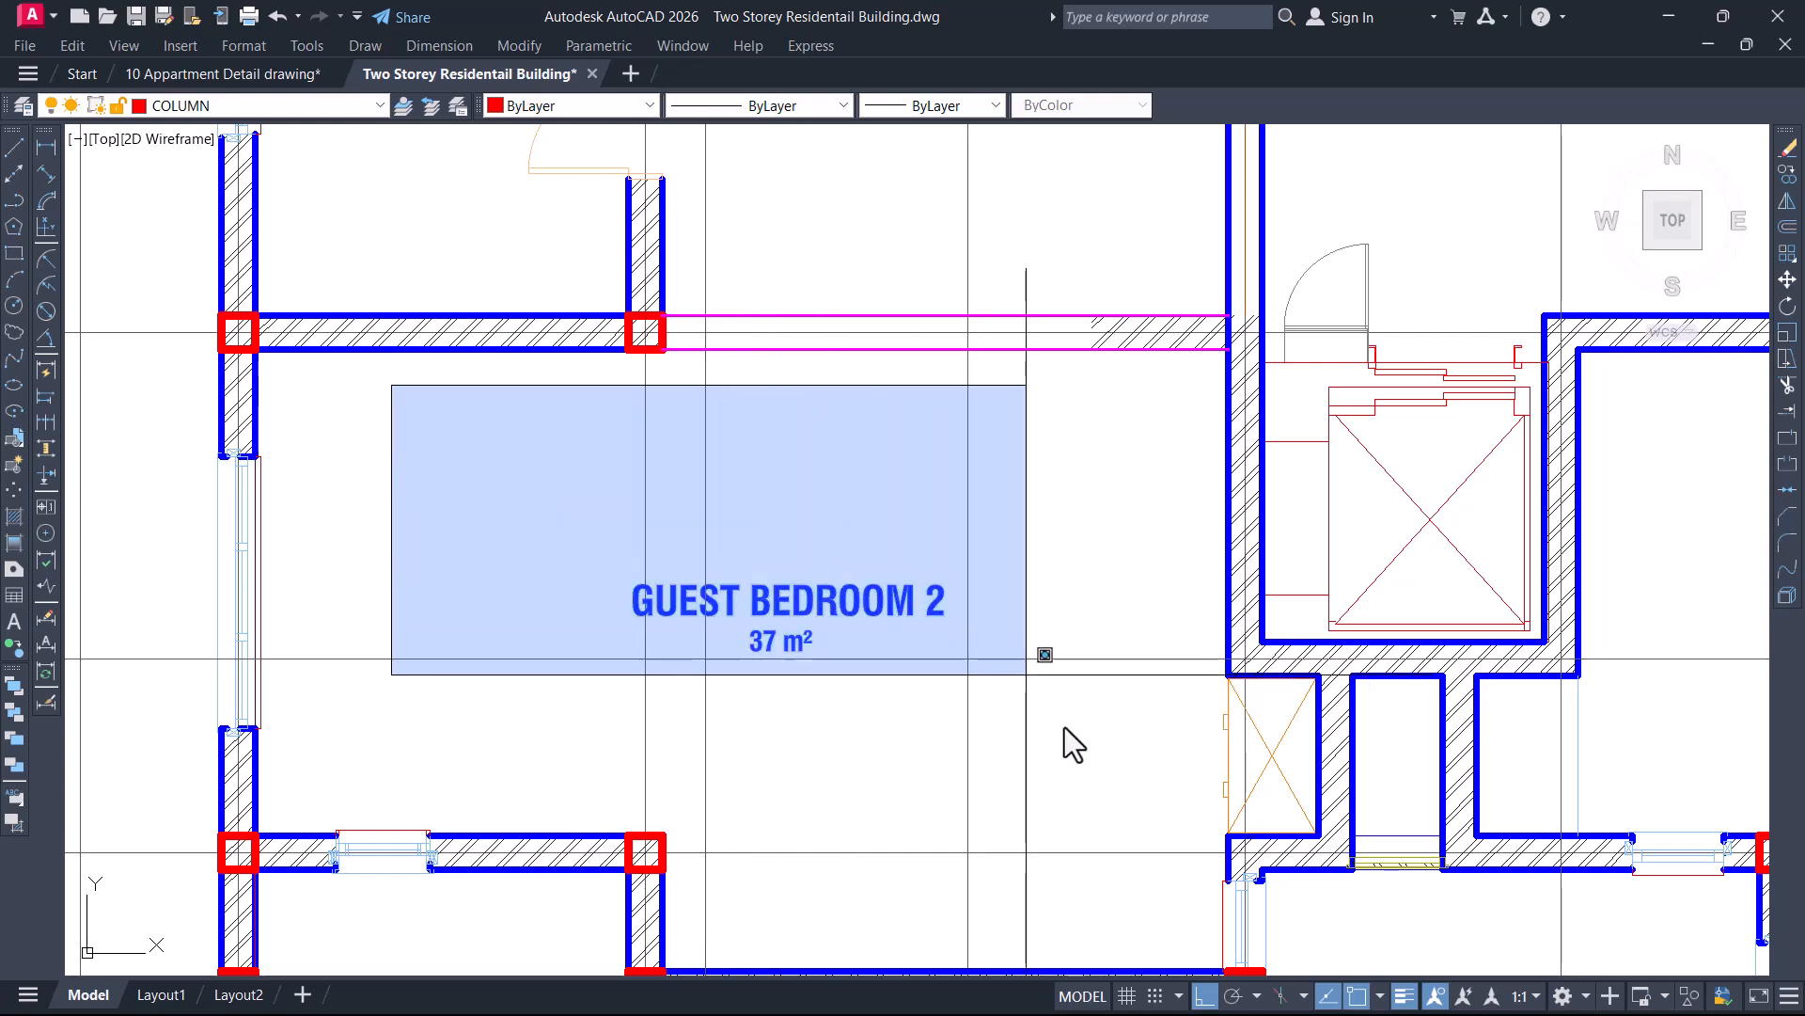
{"action": "scroll", "coordinate": [1044, 655], "scroll_direction": "down", "scroll_amount": 2}
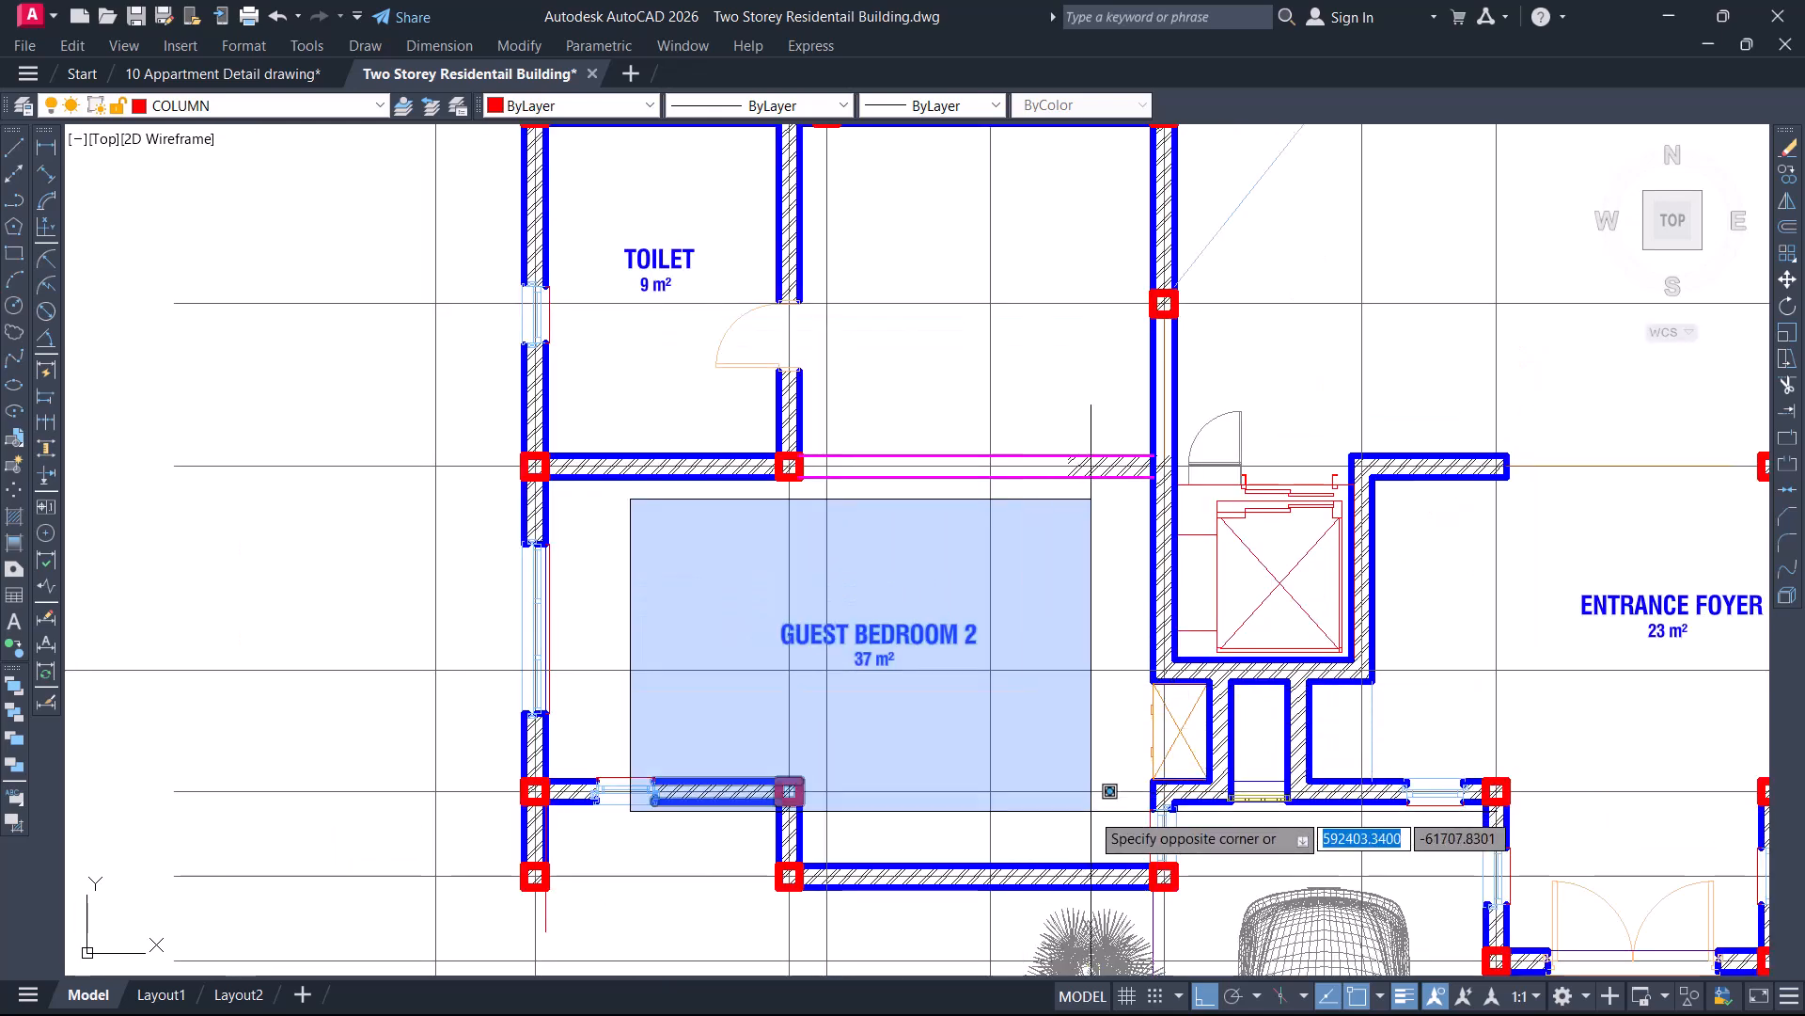
{"action": "key", "text": "Escape"}
{"action": "scroll", "coordinate": [658, 599], "scroll_direction": "down", "scroll_amount": 3}
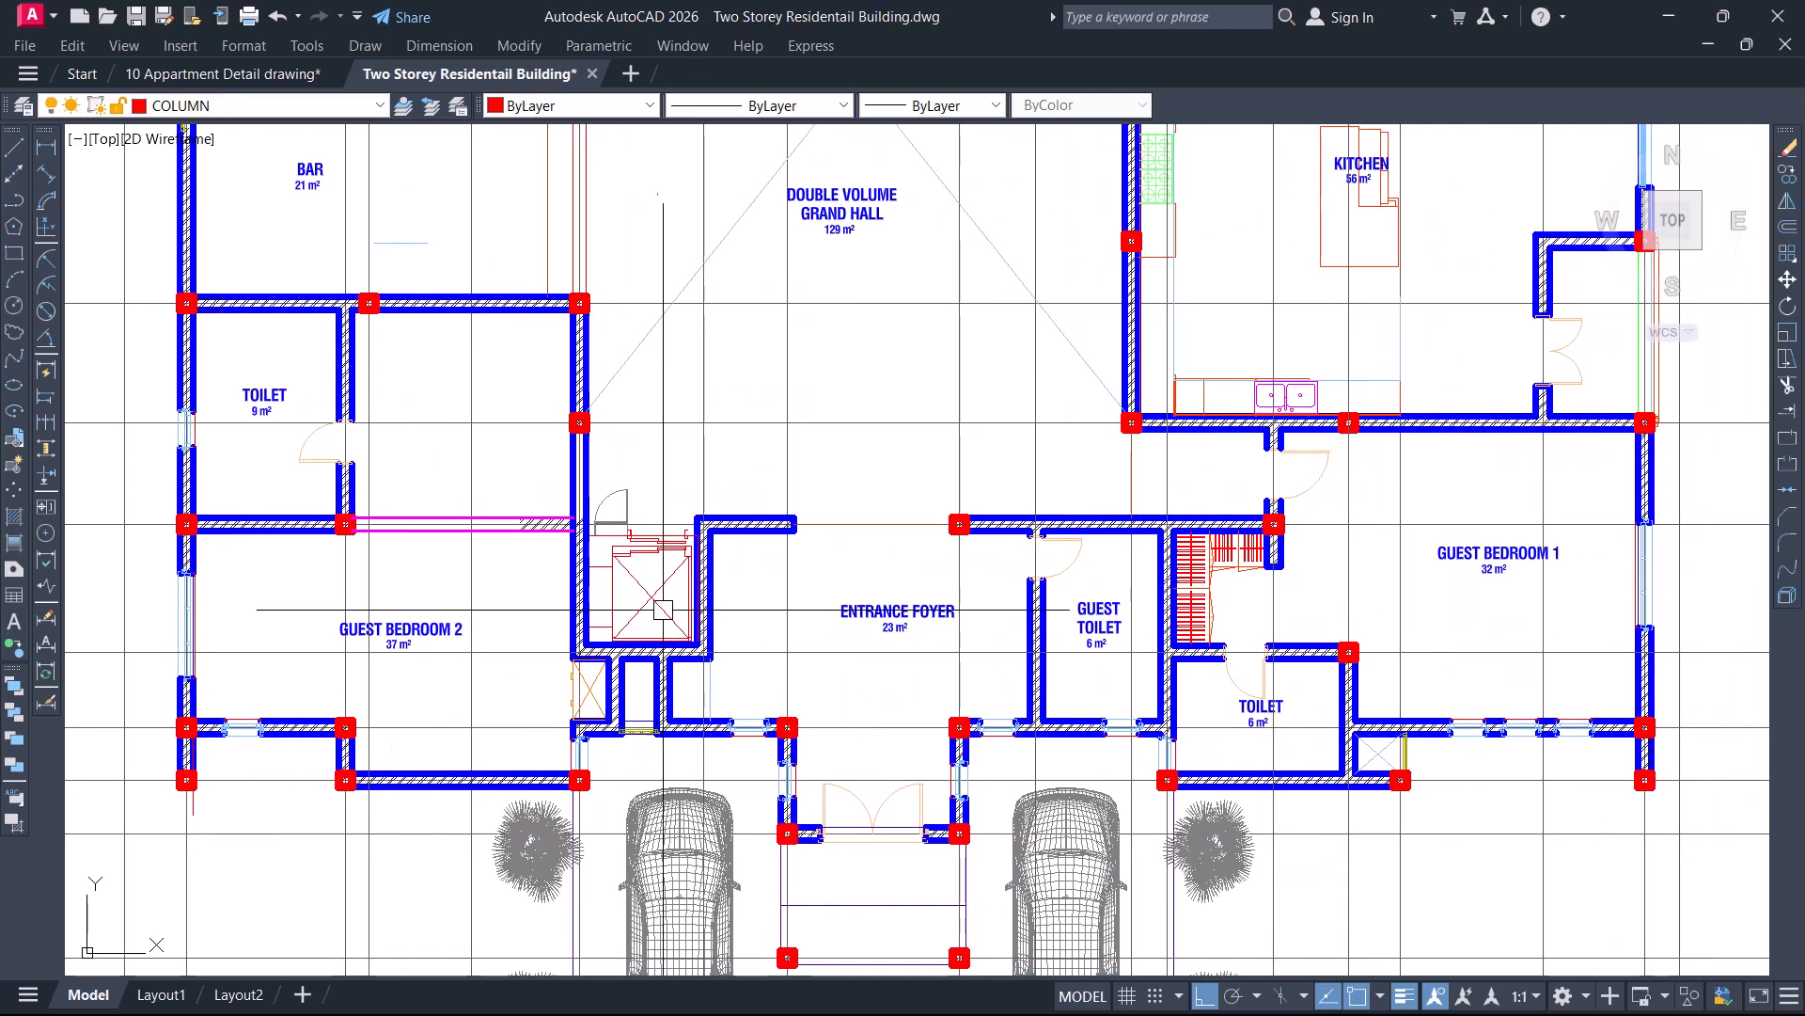
Delete the crossed furniture cabinet in the recess below the lift's left wall, beside guest bedroom 2
{"action": "scroll", "coordinate": [637, 701], "scroll_direction": "up", "scroll_amount": 4}
{"action": "middle_click_drag", "start_coordinate": [619, 689], "coordinate": [684, 617]}
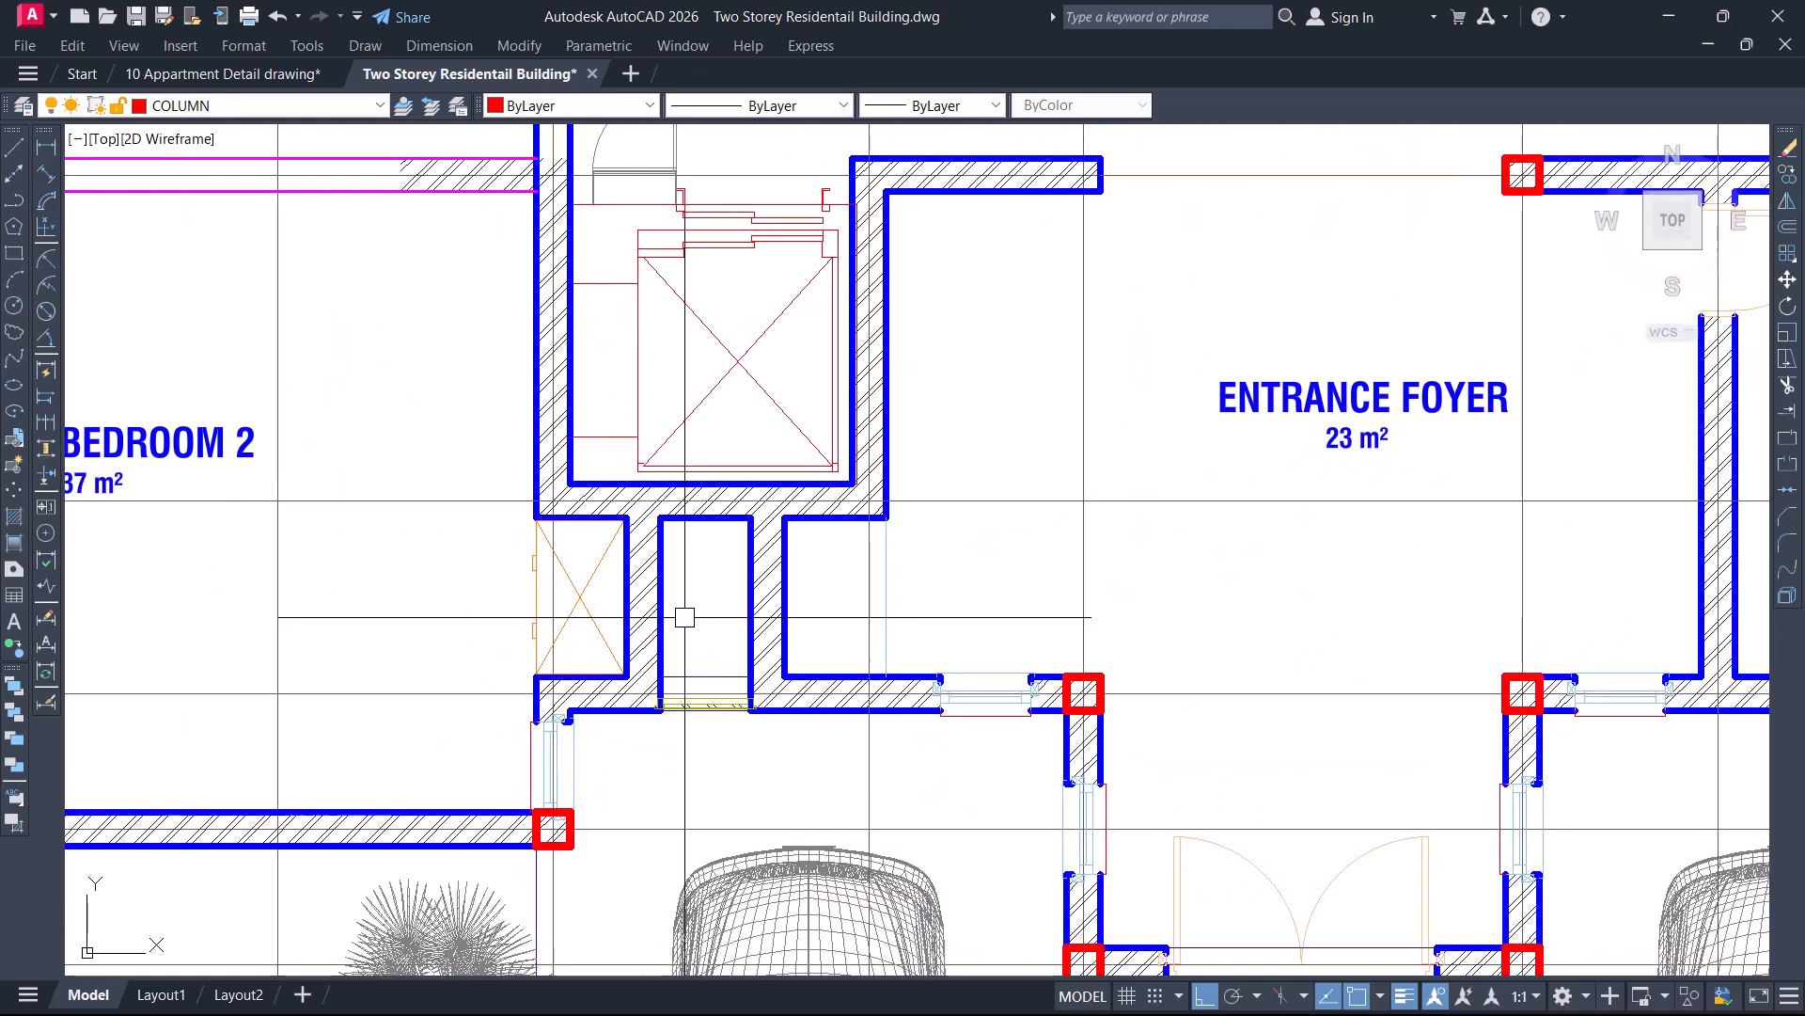
{"action": "scroll", "coordinate": [588, 589], "scroll_direction": "up", "scroll_amount": 4}
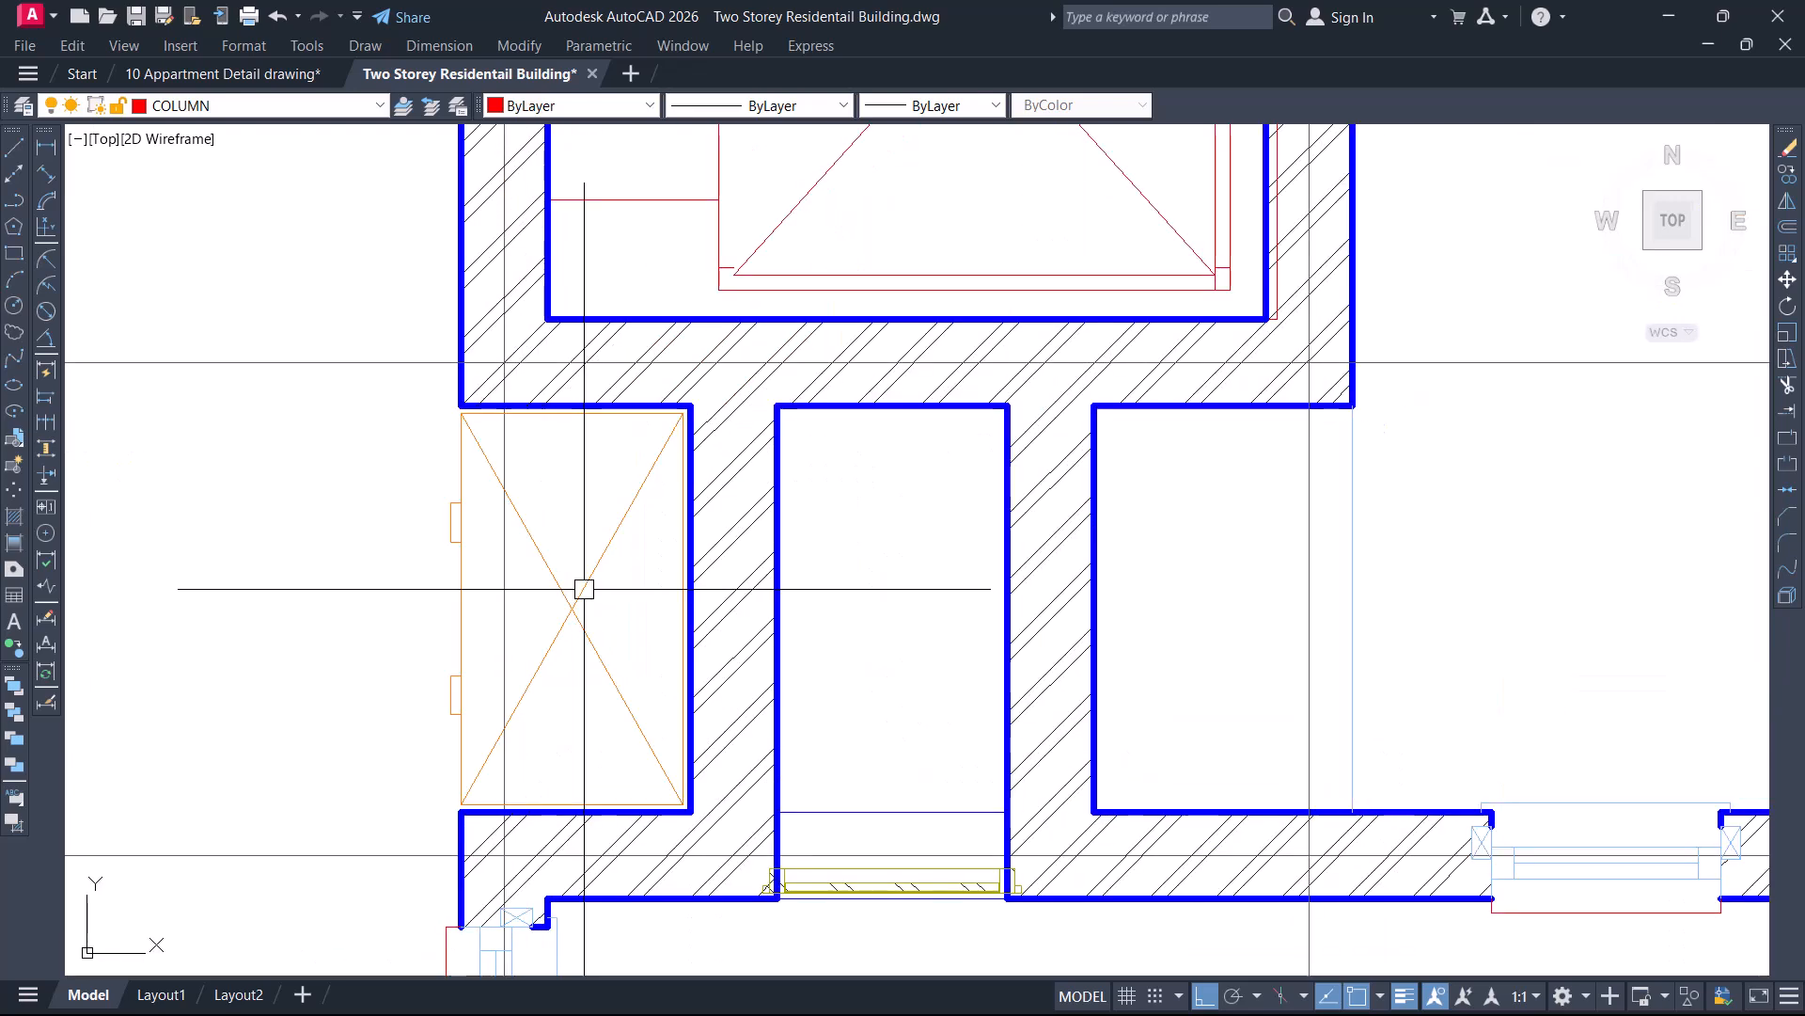
{"action": "left_click", "coordinate": [591, 569]}
{"action": "scroll", "coordinate": [709, 510], "scroll_direction": "down", "scroll_amount": 4}
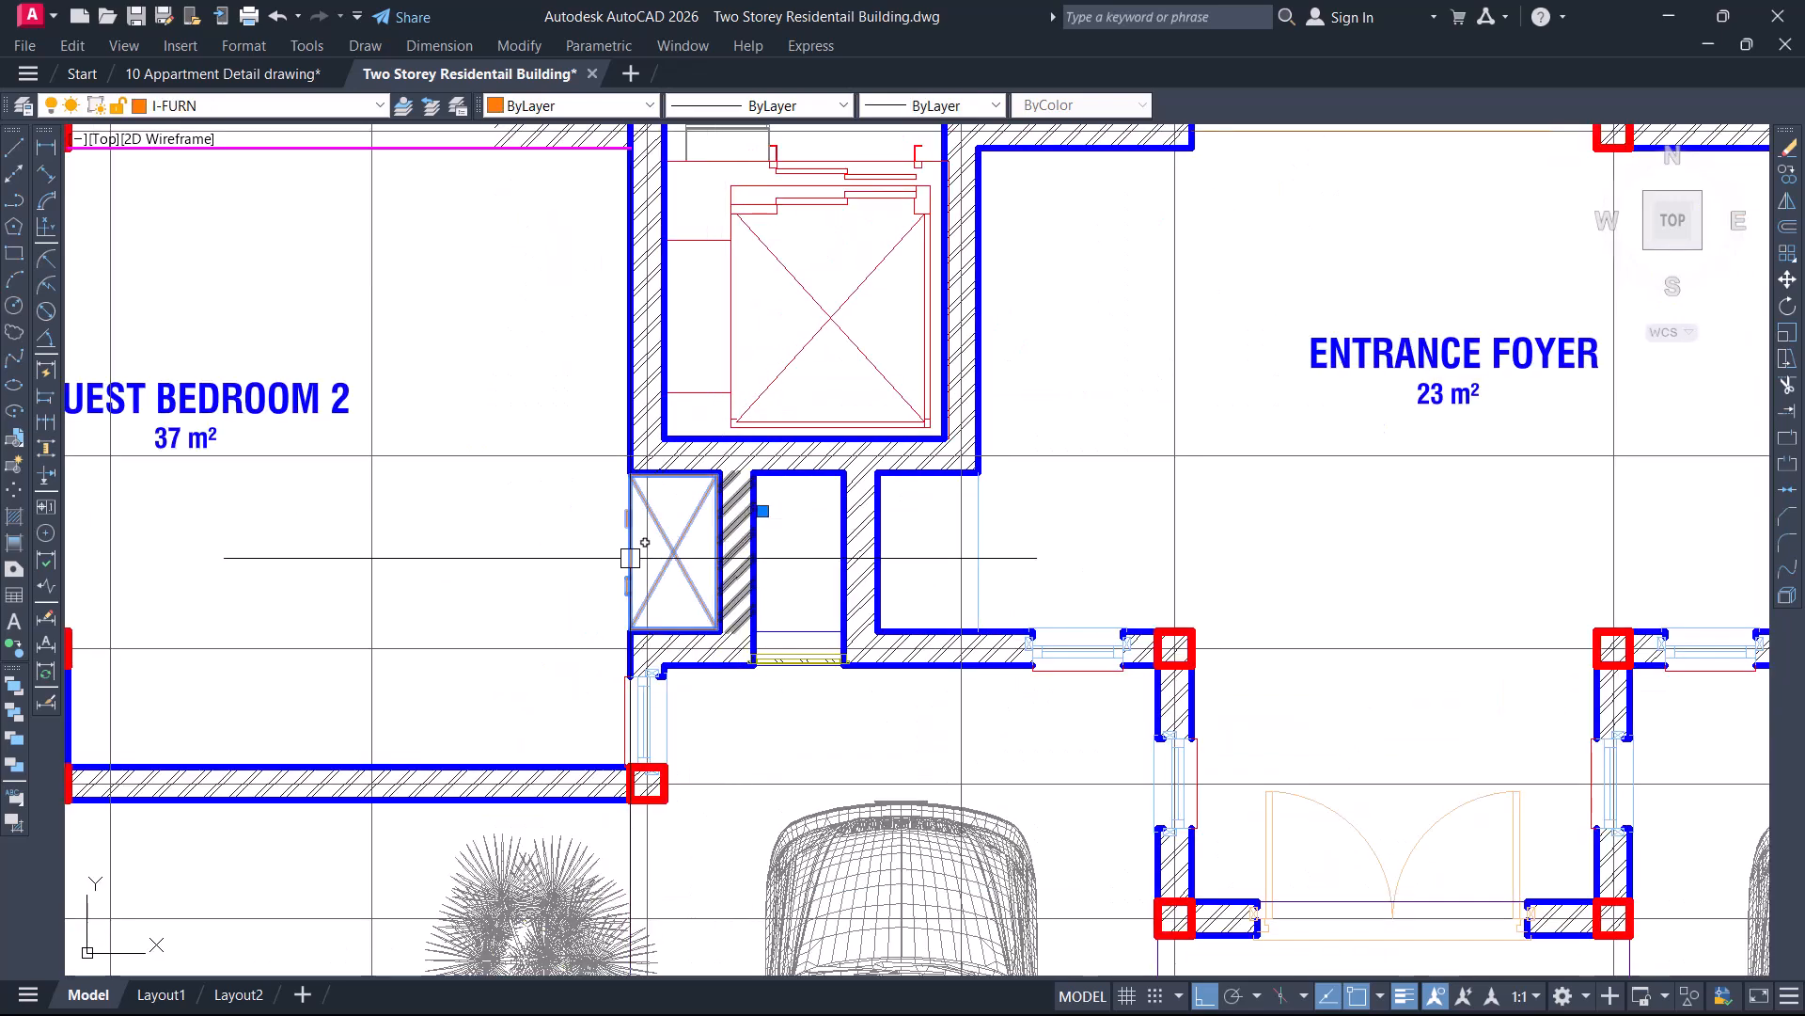
{"action": "middle_click_drag", "start_coordinate": [612, 561], "coordinate": [713, 570]}
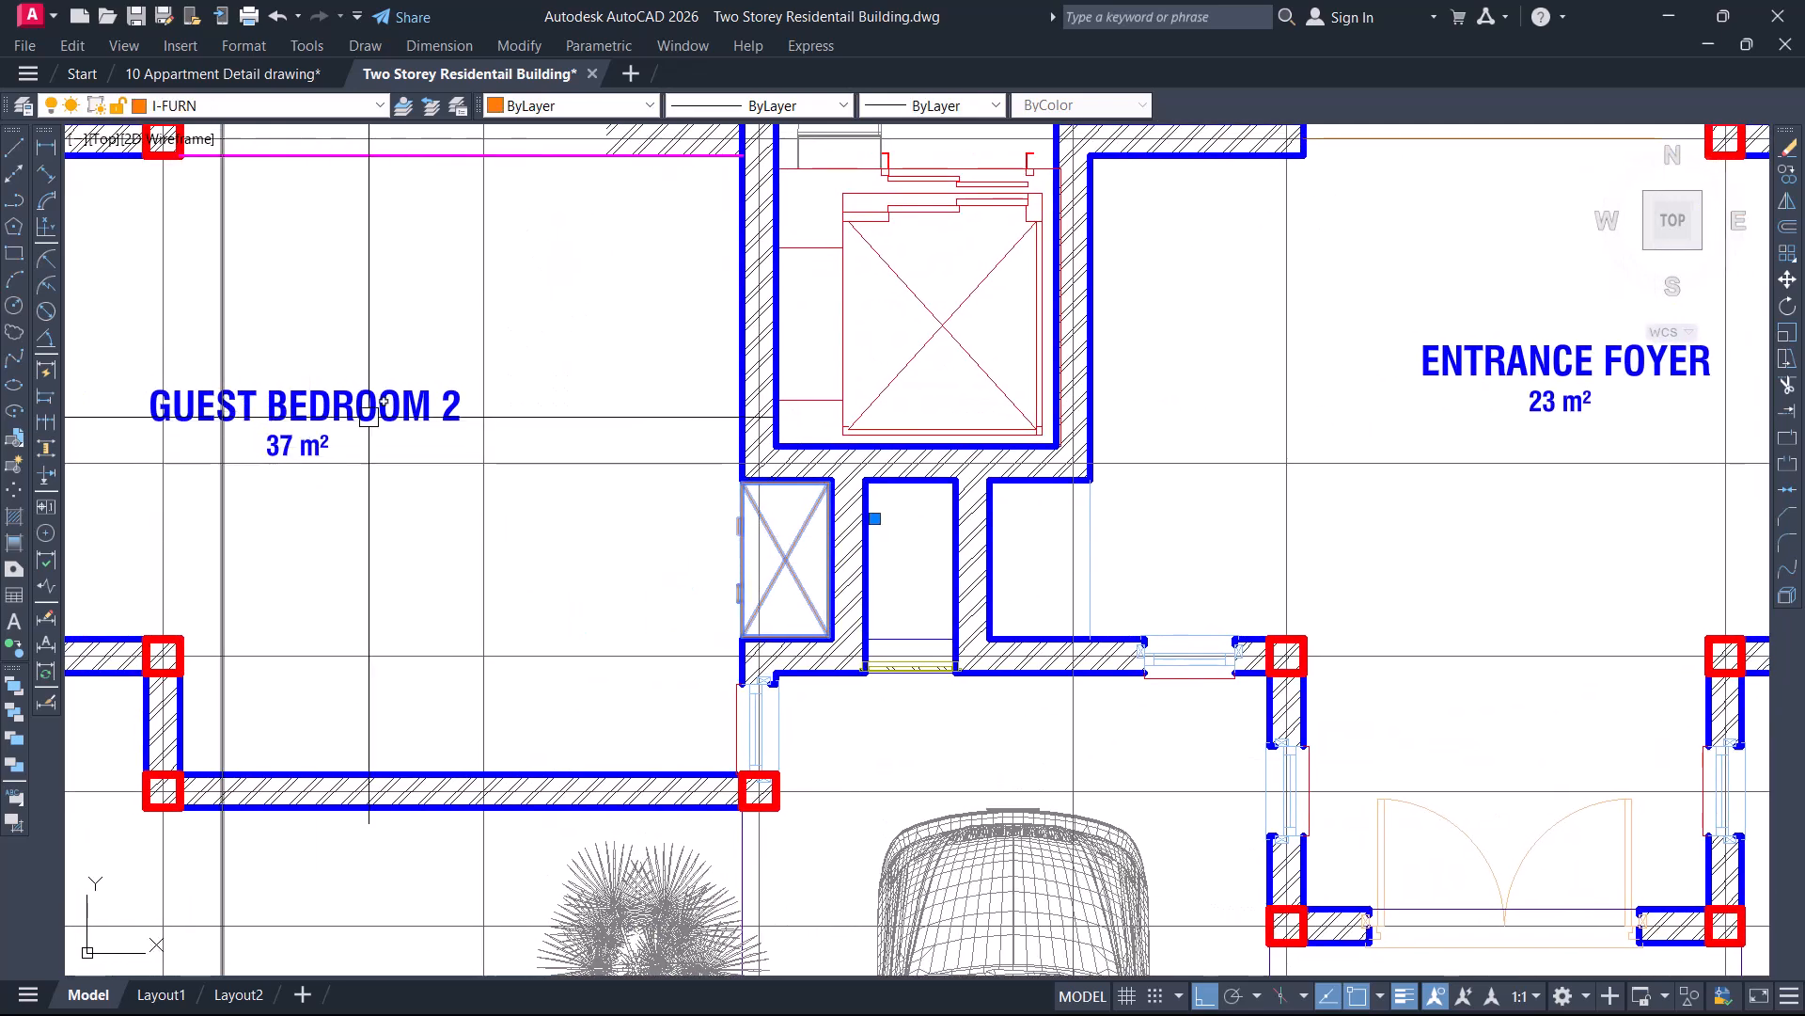
{"action": "scroll", "coordinate": [780, 564], "scroll_direction": "up", "scroll_amount": 2}
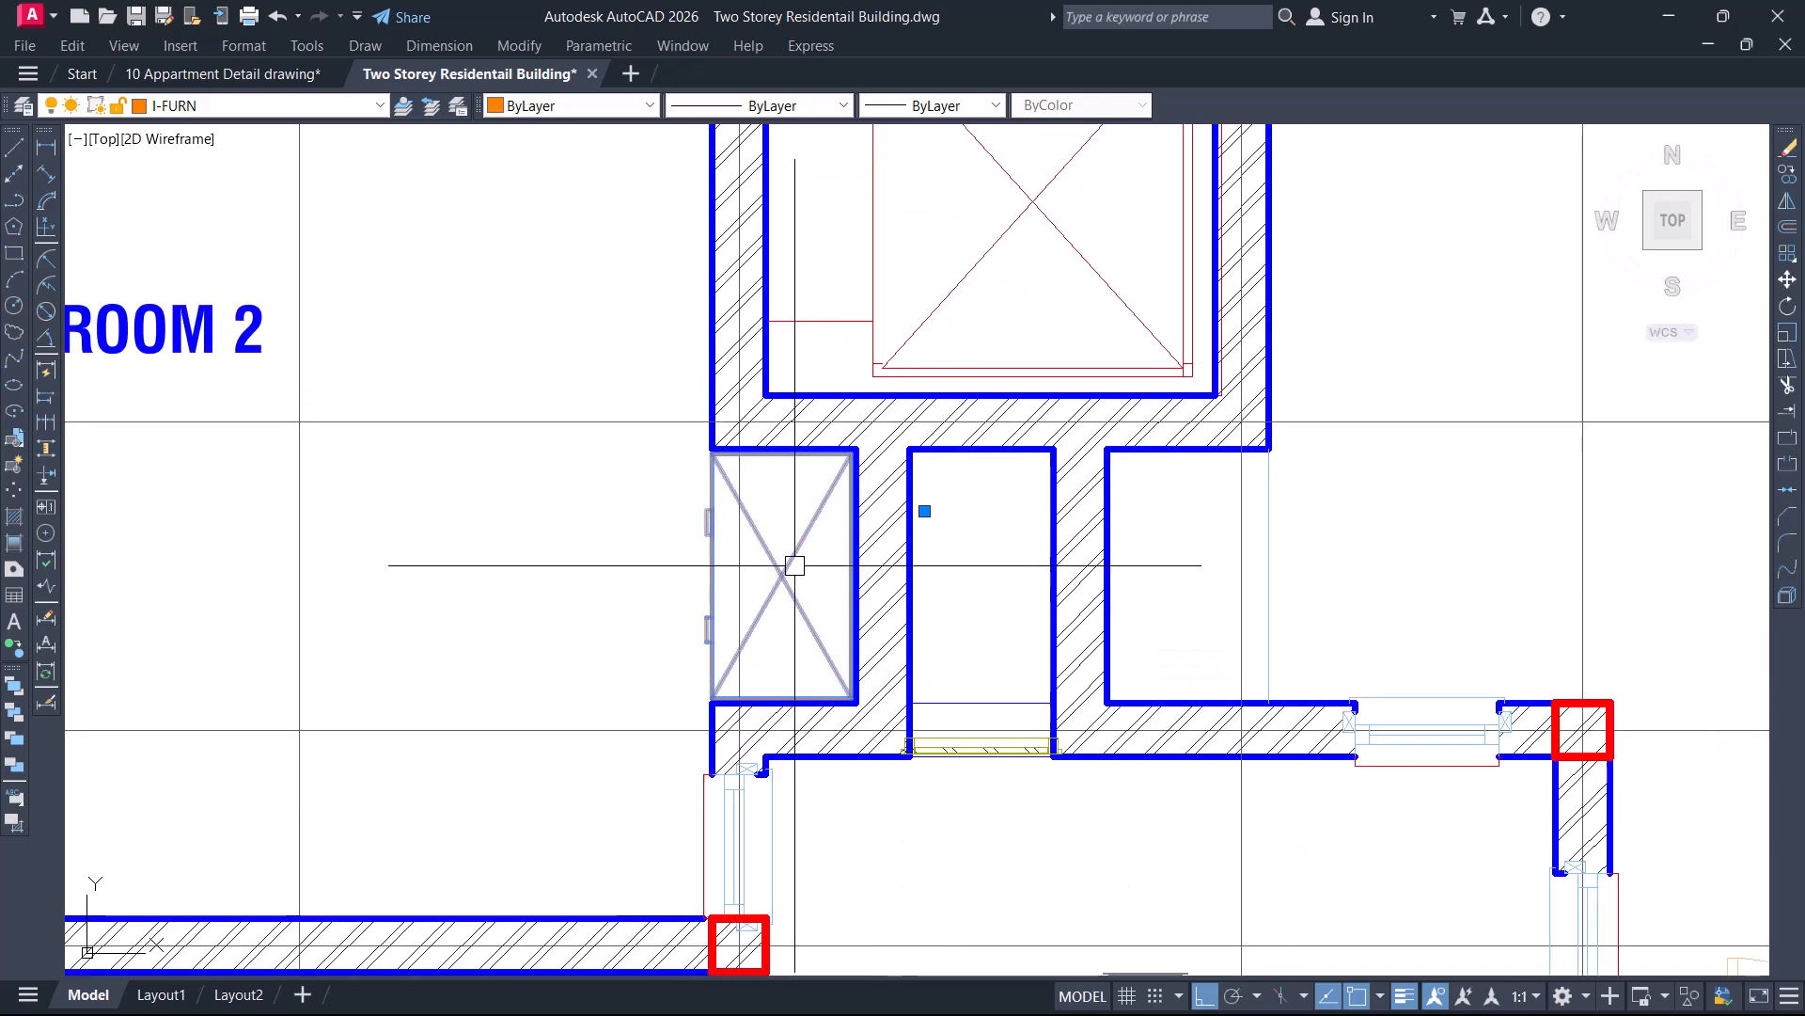
{"action": "key", "text": "Delete"}
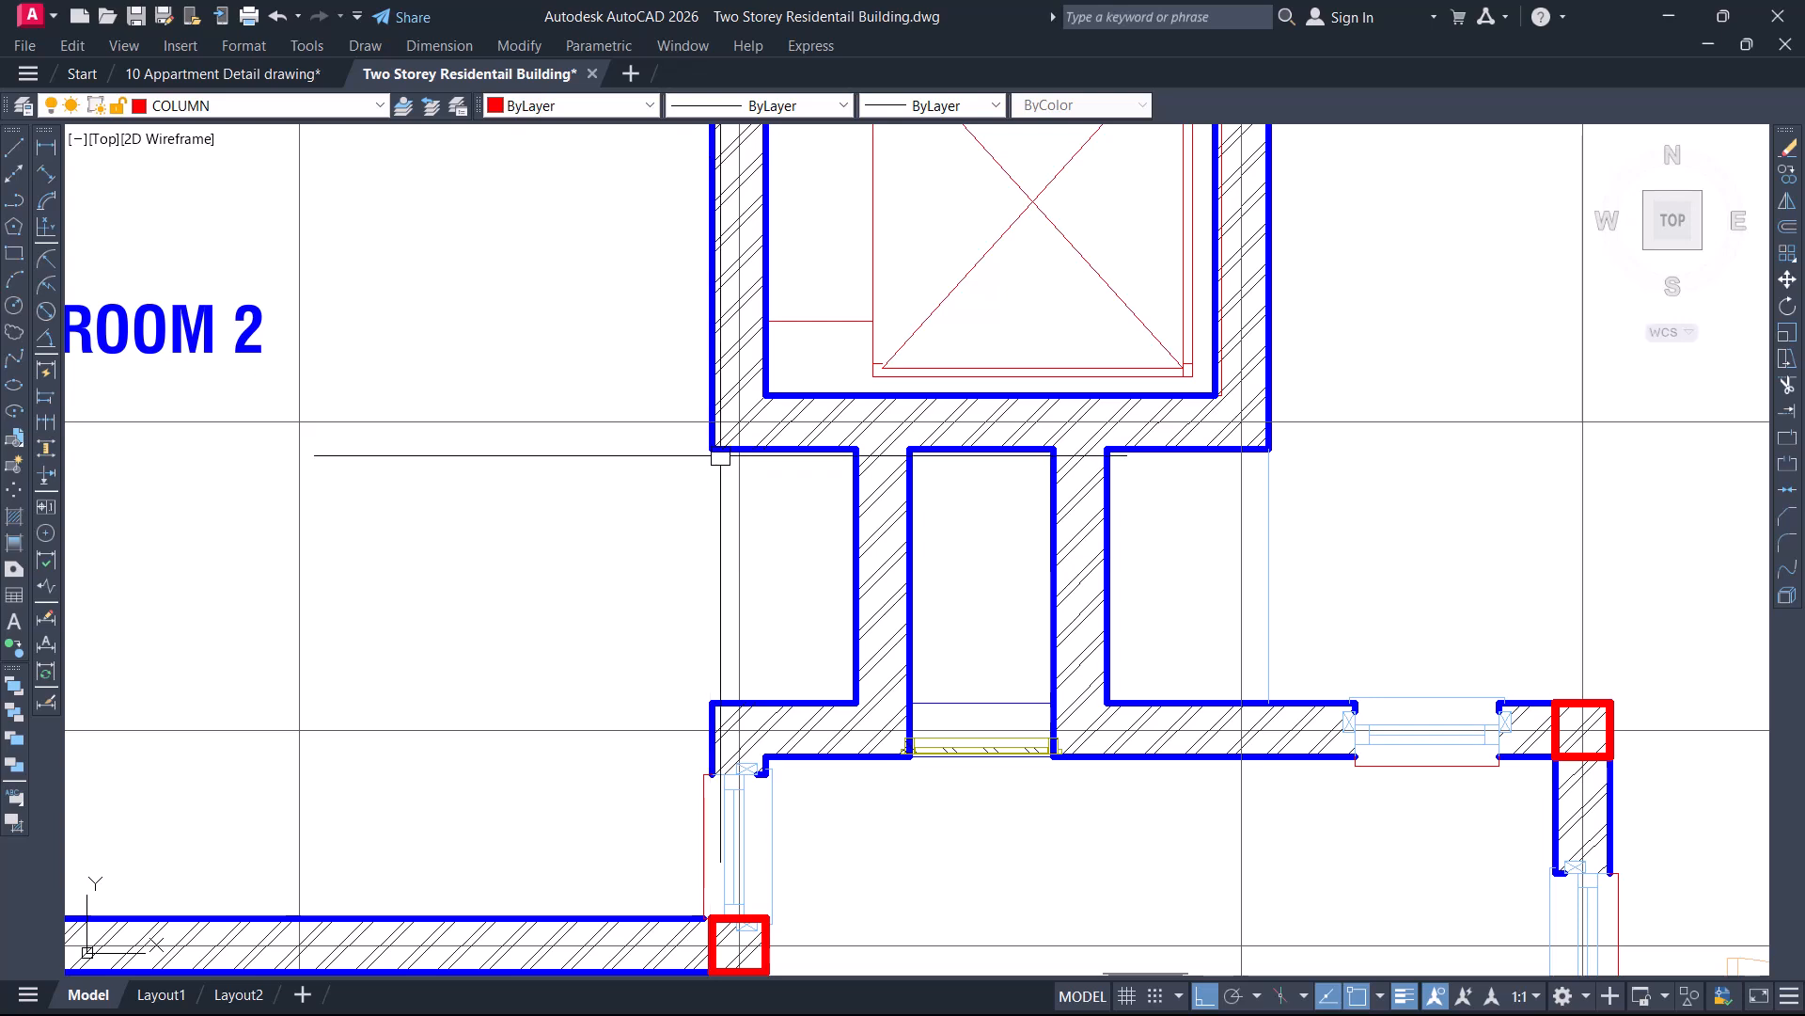
Extend the two short wall lines at guest bedroom 2's lower-right corner up to the lift's bottom wall
{"action": "scroll", "coordinate": [728, 450], "scroll_direction": "up", "scroll_amount": 2}
{"action": "left_click", "coordinate": [816, 449]}
{"action": "type", "text": "ex"}
{"action": "key", "text": "Return"}
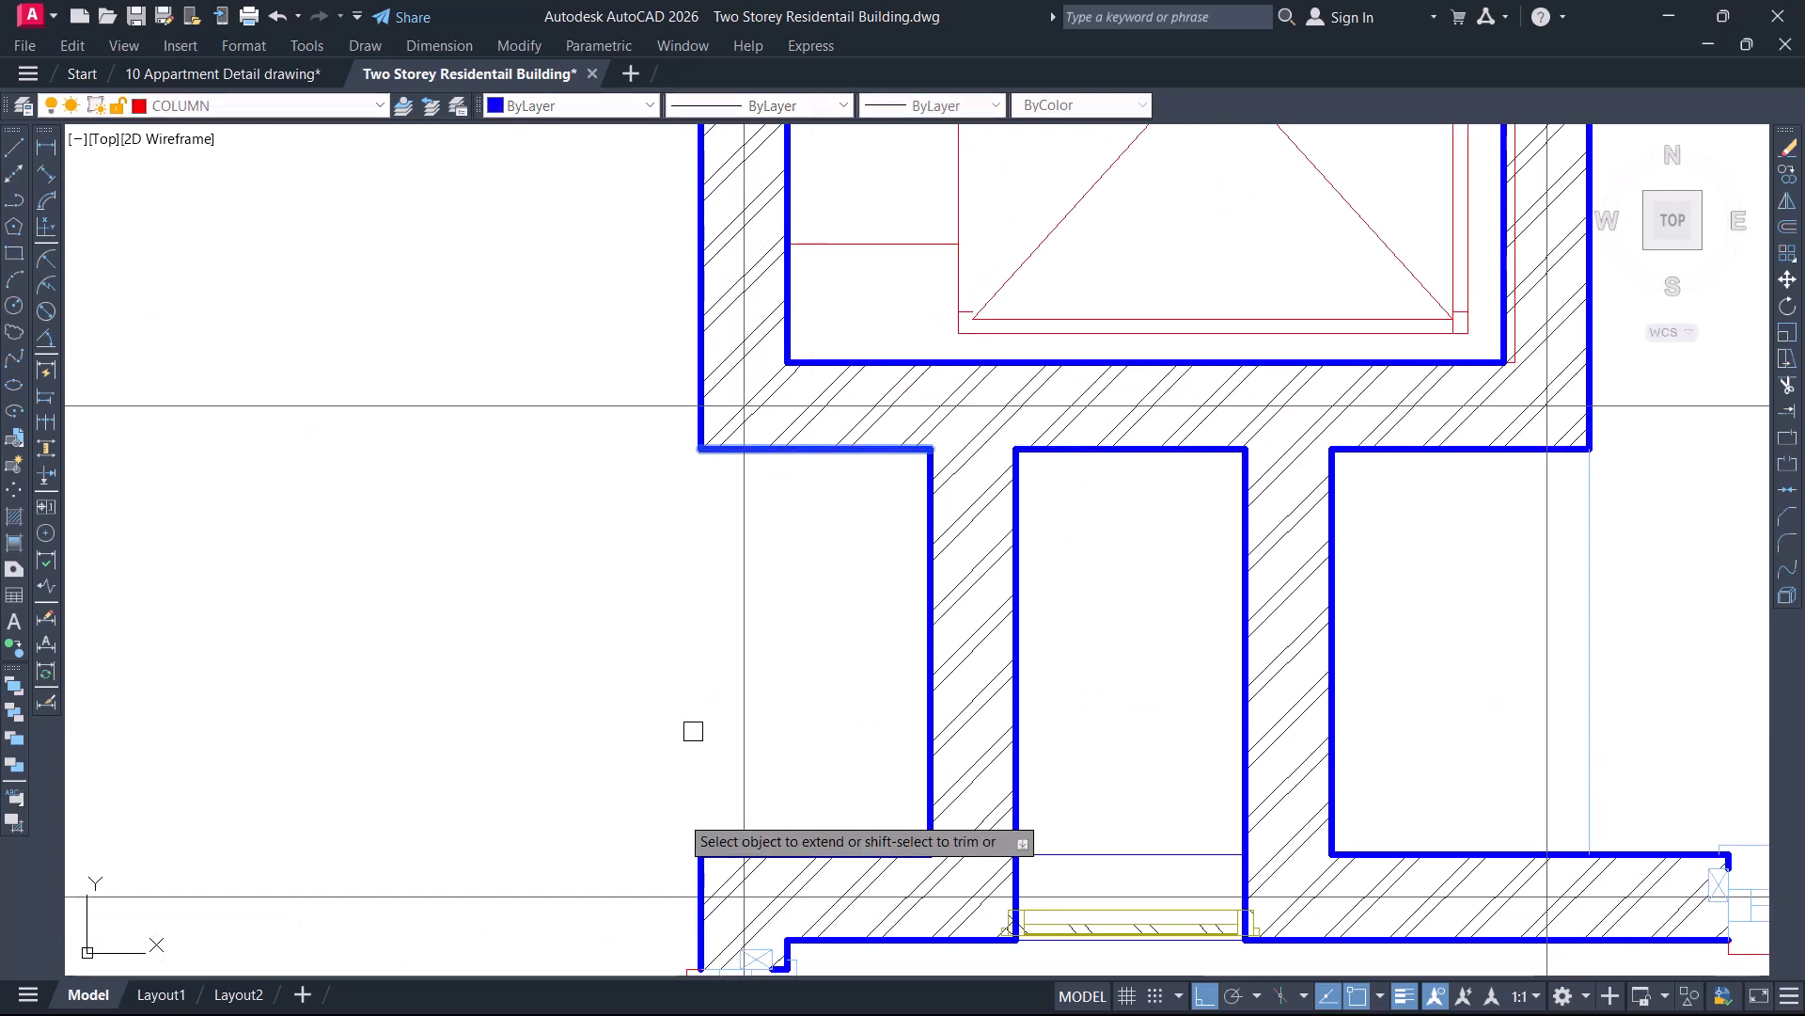
{"action": "left_click", "coordinate": [700, 862]}
{"action": "middle_click_drag", "start_coordinate": [776, 815], "coordinate": [770, 634]}
{"action": "scroll", "coordinate": [768, 752], "scroll_direction": "up", "scroll_amount": 2}
{"action": "left_click", "coordinate": [788, 764]}
{"action": "scroll", "coordinate": [796, 676], "scroll_direction": "down", "scroll_amount": 4}
{"action": "key", "text": "Escape"}
Delete the two short vertical partition walls and their hatches between the lift's bottom wall and the front wall
{"action": "middle_click_drag", "start_coordinate": [993, 532], "coordinate": [907, 576]}
{"action": "scroll", "coordinate": [986, 558], "scroll_direction": "down", "scroll_amount": 2}
{"action": "left_click", "coordinate": [1063, 544]}
{"action": "left_click", "coordinate": [867, 592]}
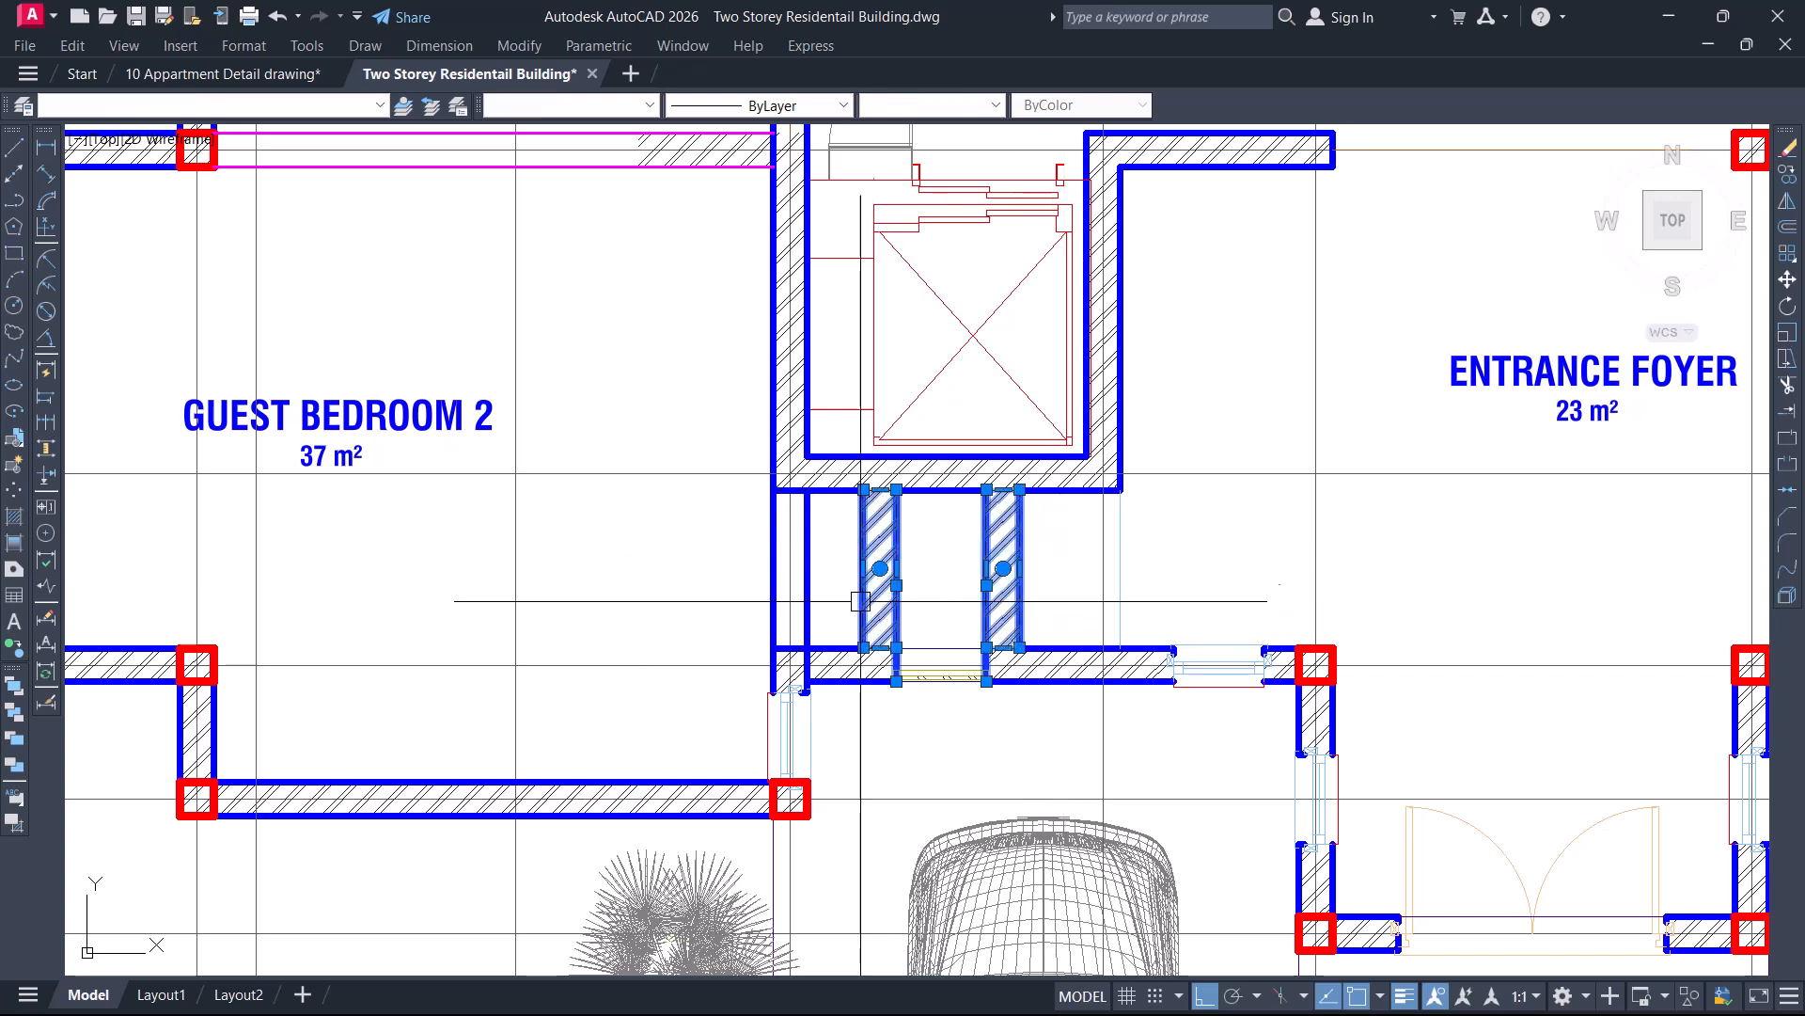
{"action": "key", "text": "Return"}
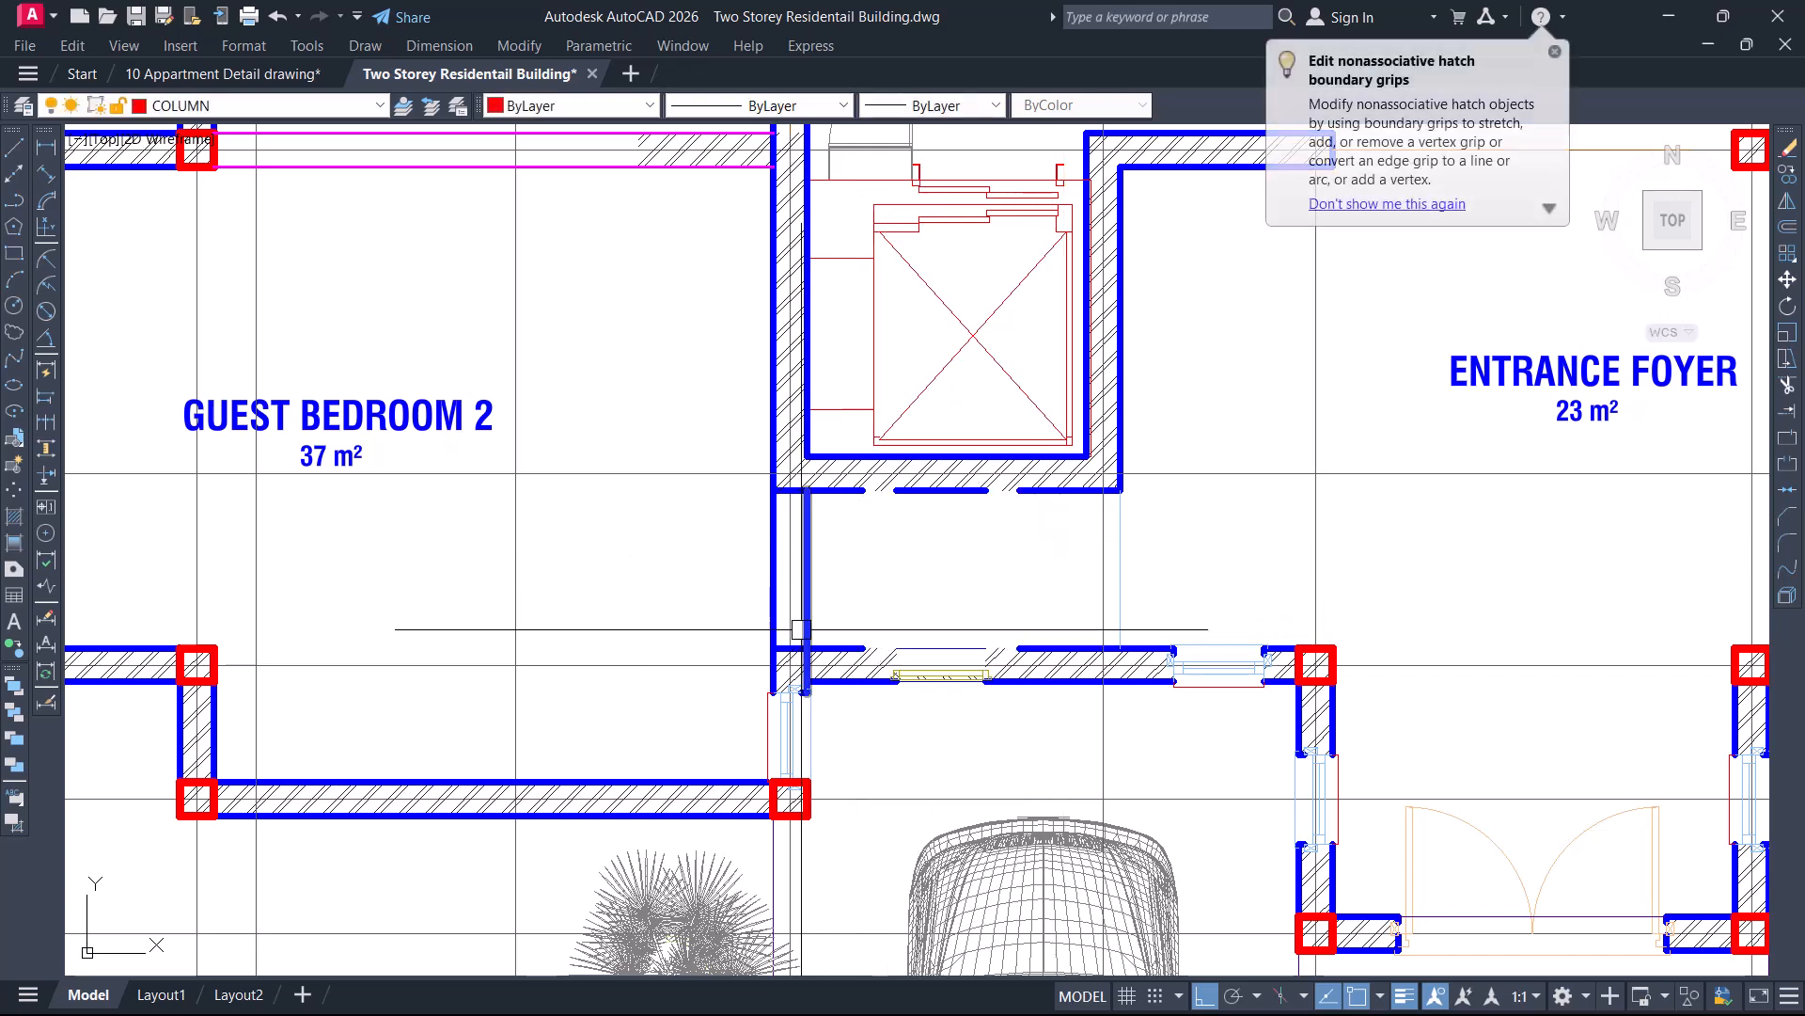
{"action": "middle_click_drag", "start_coordinate": [1136, 577], "coordinate": [942, 599]}
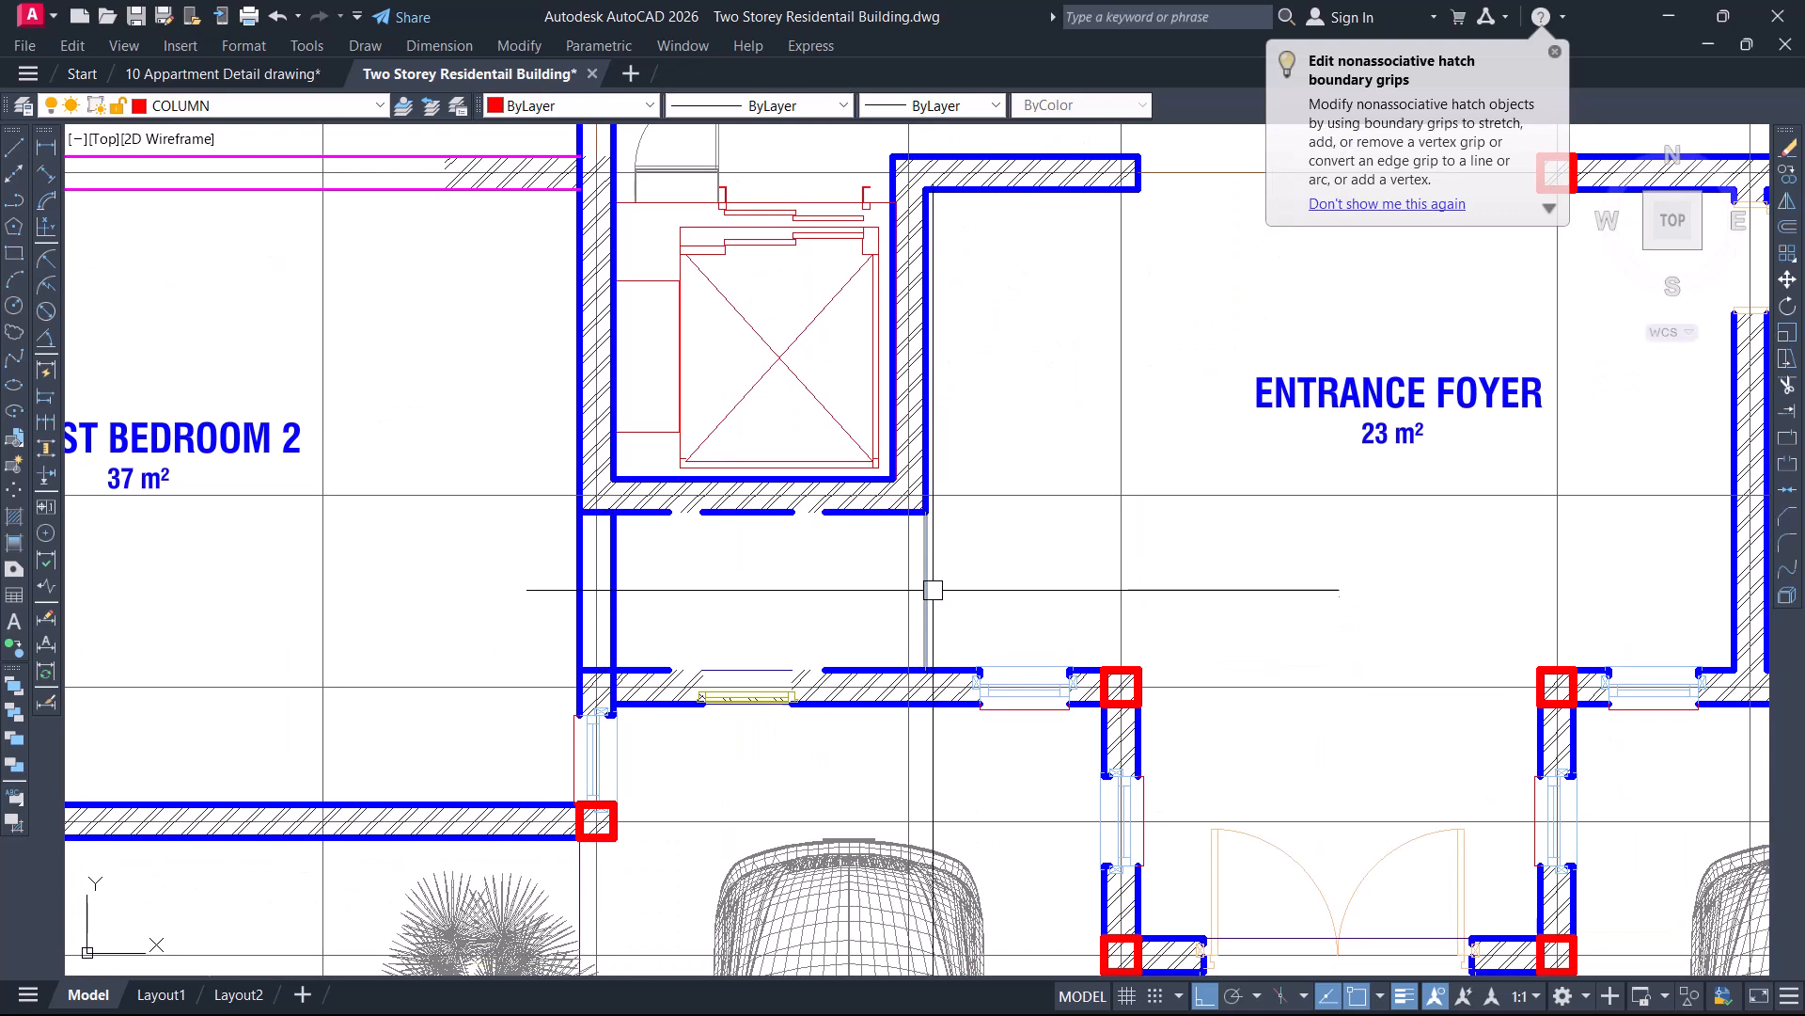
{"action": "scroll", "coordinate": [911, 577], "scroll_direction": "down", "scroll_amount": 2}
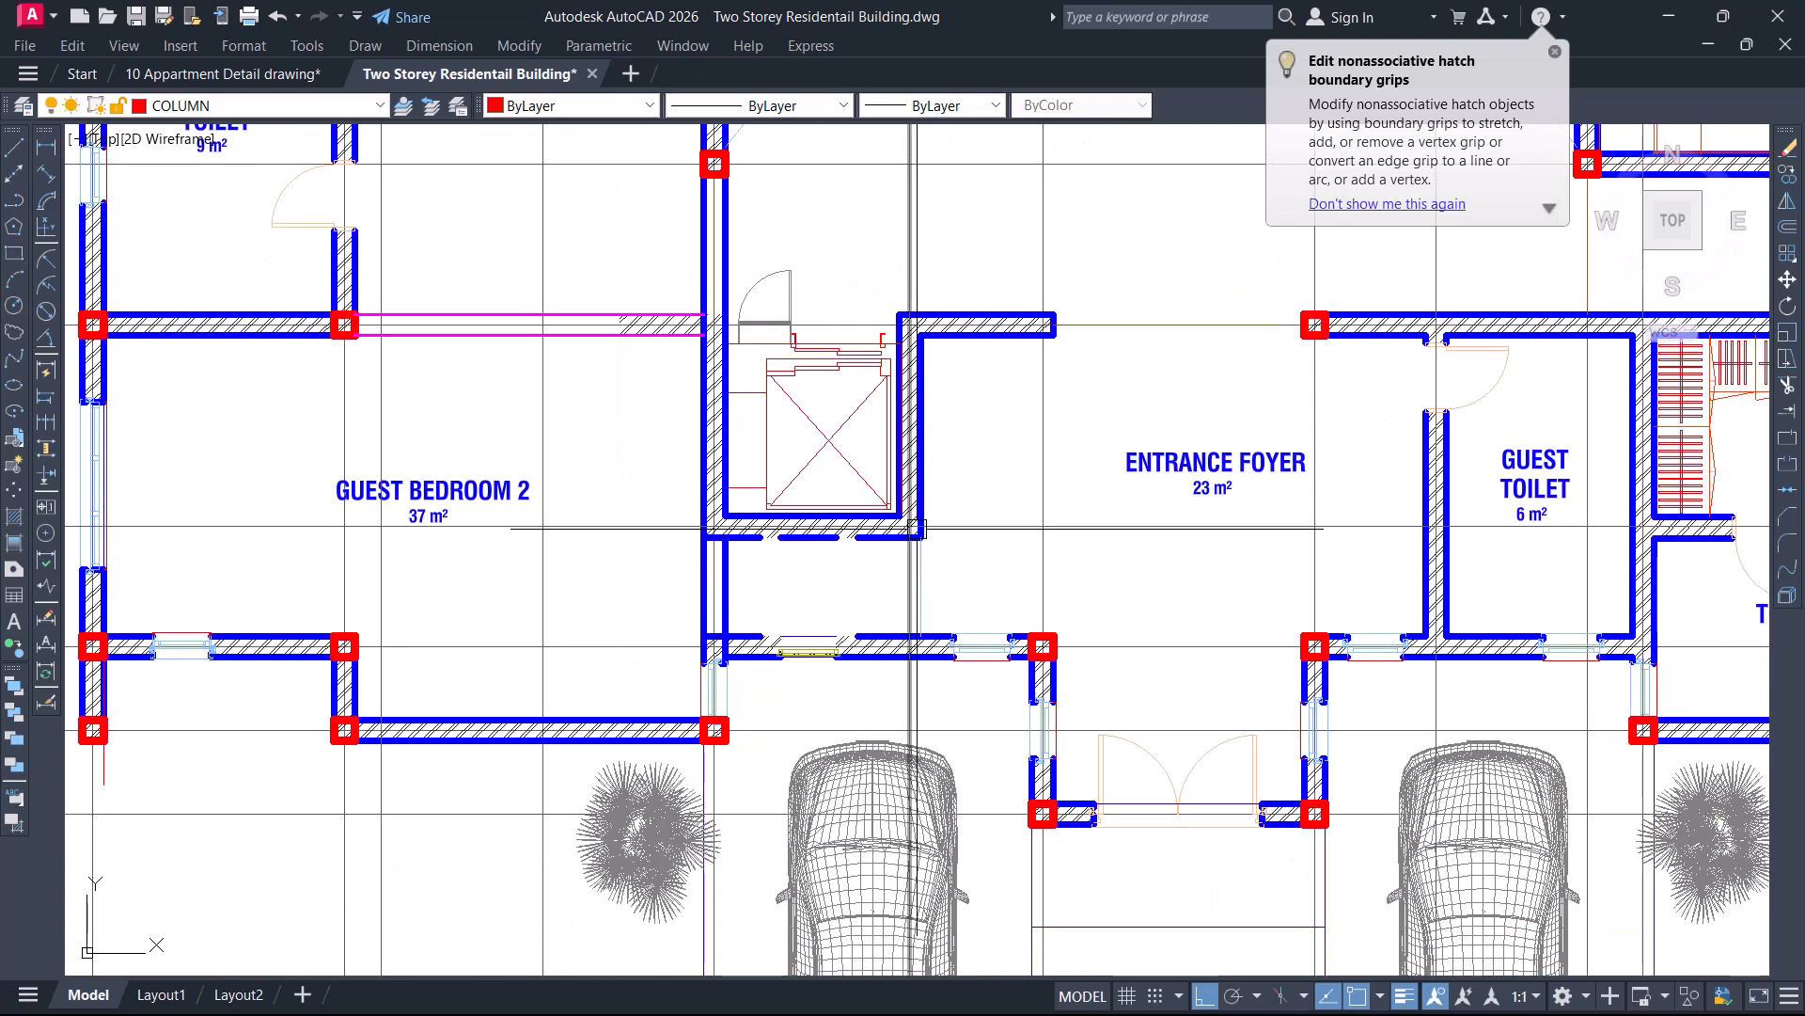
{"action": "middle_click_drag", "start_coordinate": [911, 601], "coordinate": [782, 621]}
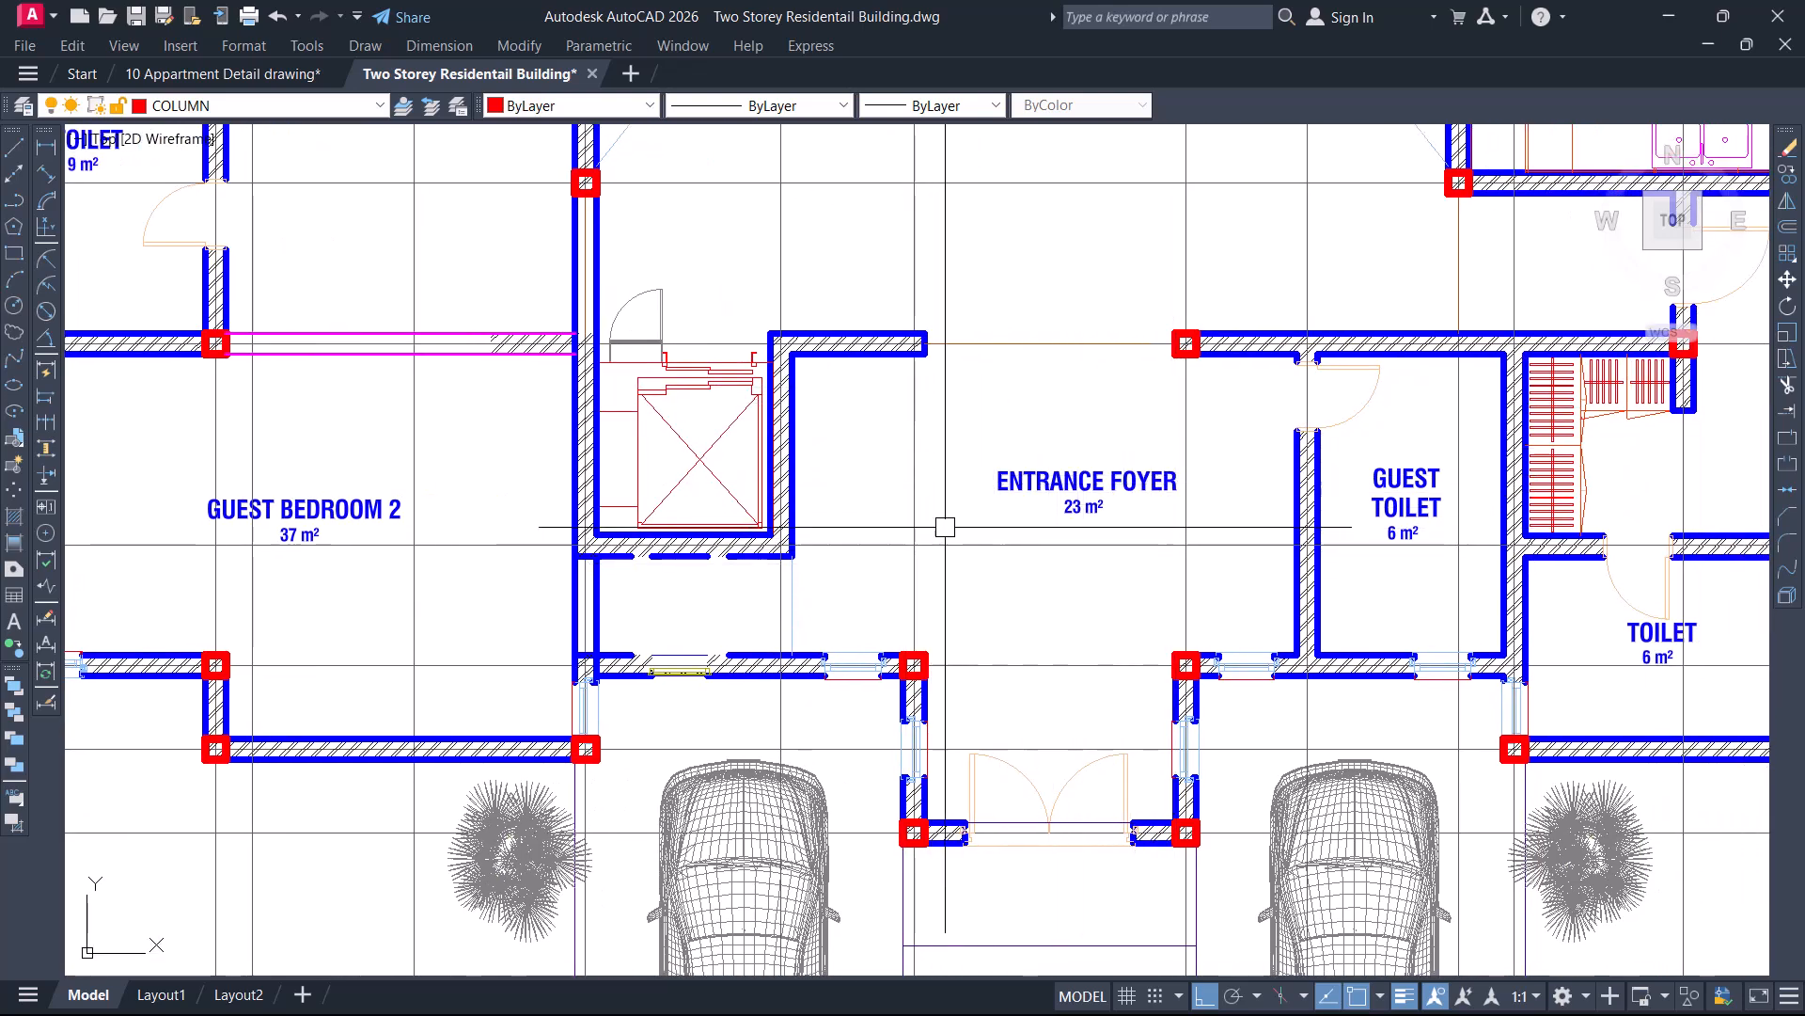
{"action": "middle_click_drag", "start_coordinate": [935, 420], "coordinate": [797, 404]}
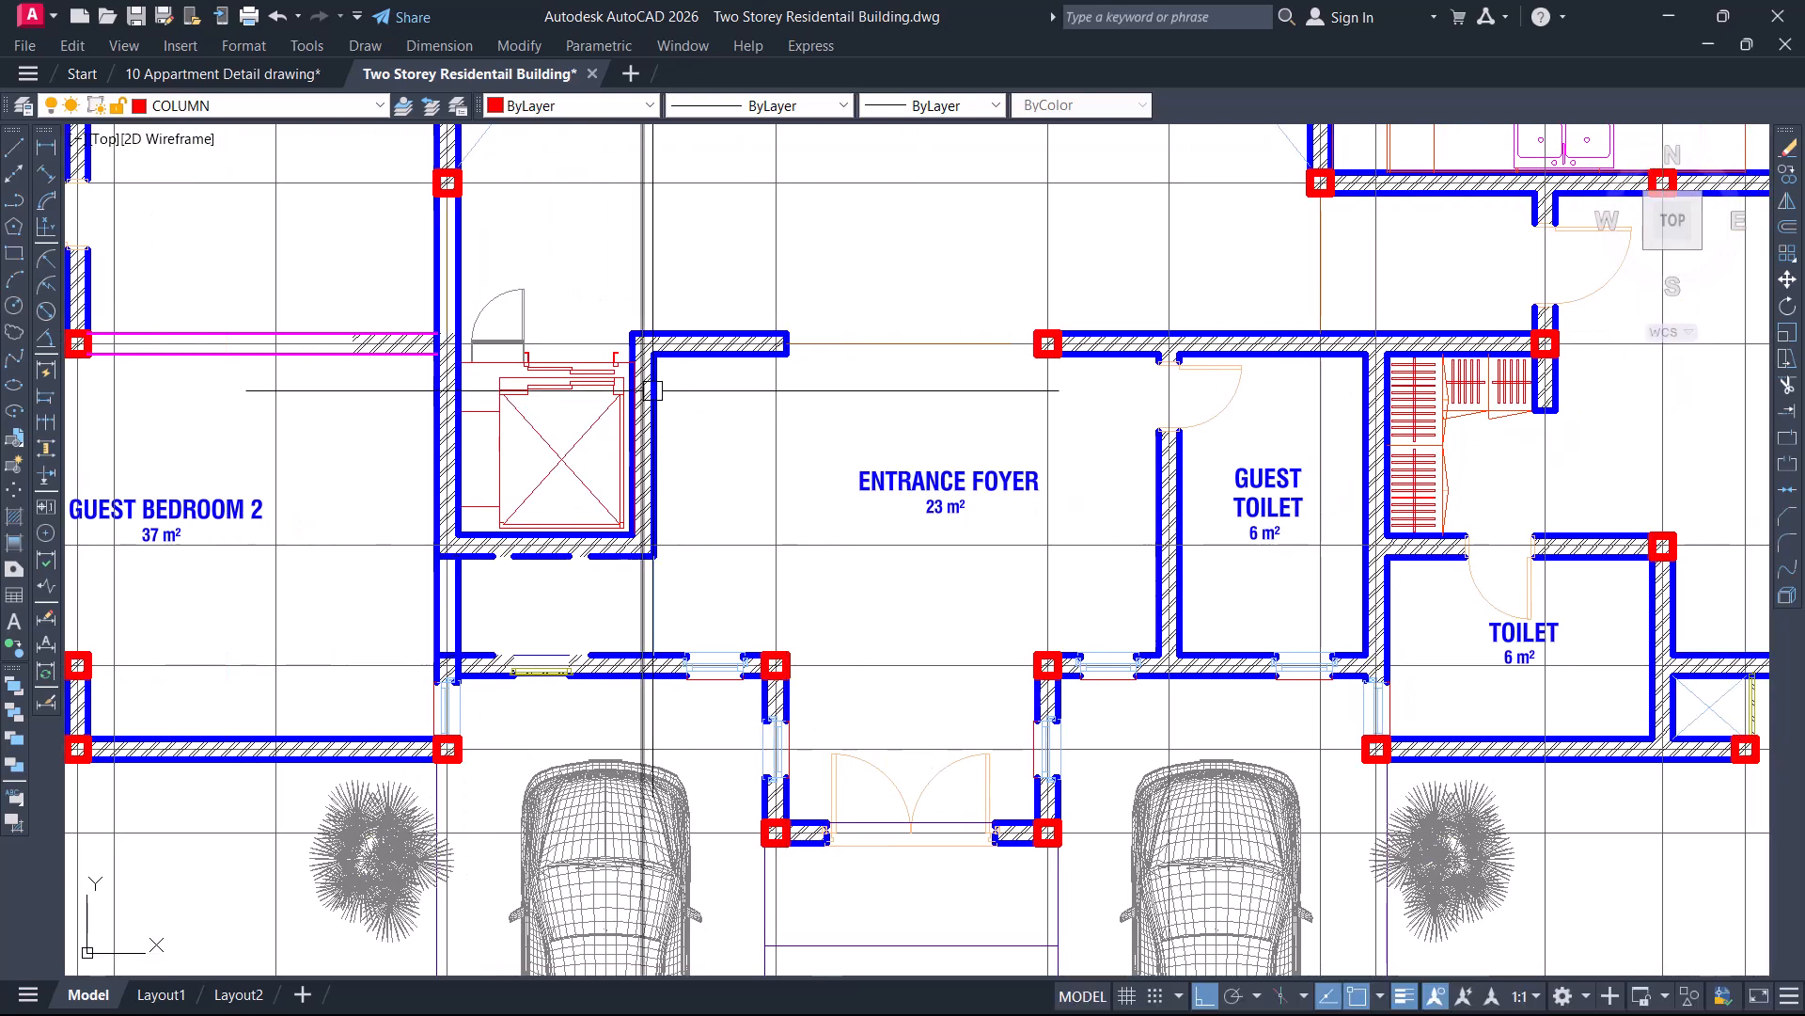
{"action": "left_click", "coordinate": [678, 368]}
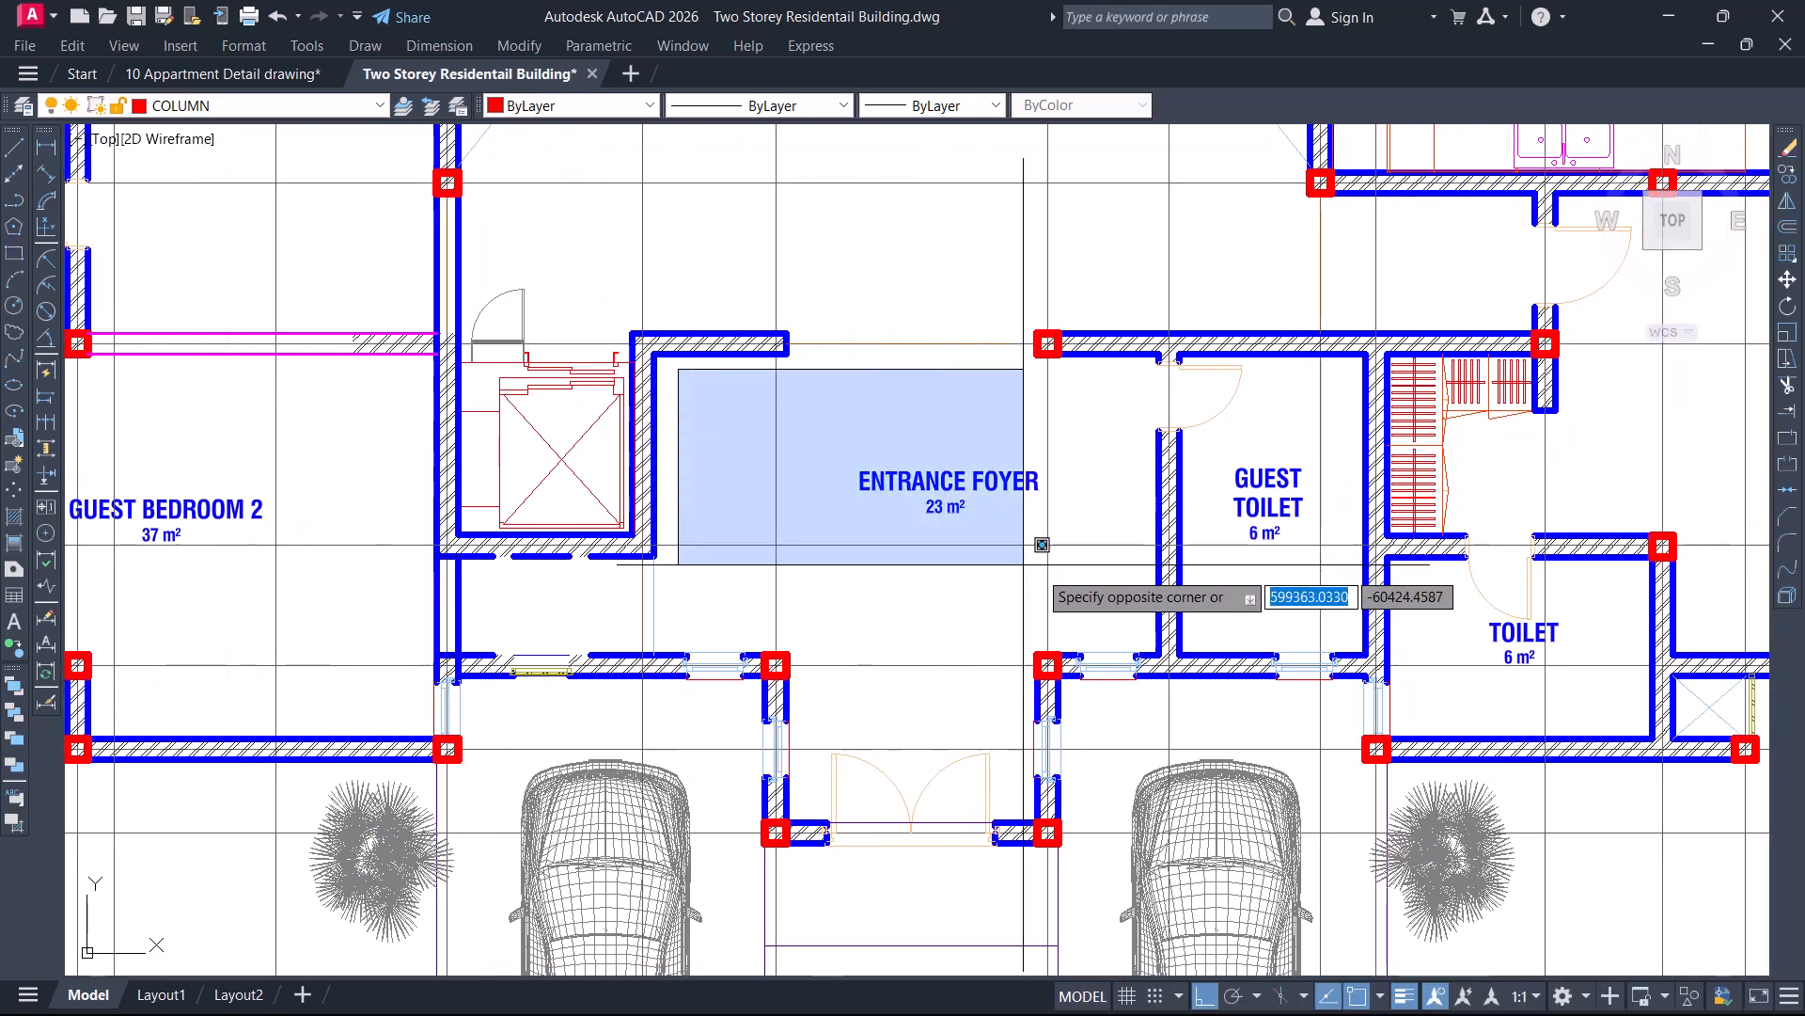
{"action": "key", "text": "Escape"}
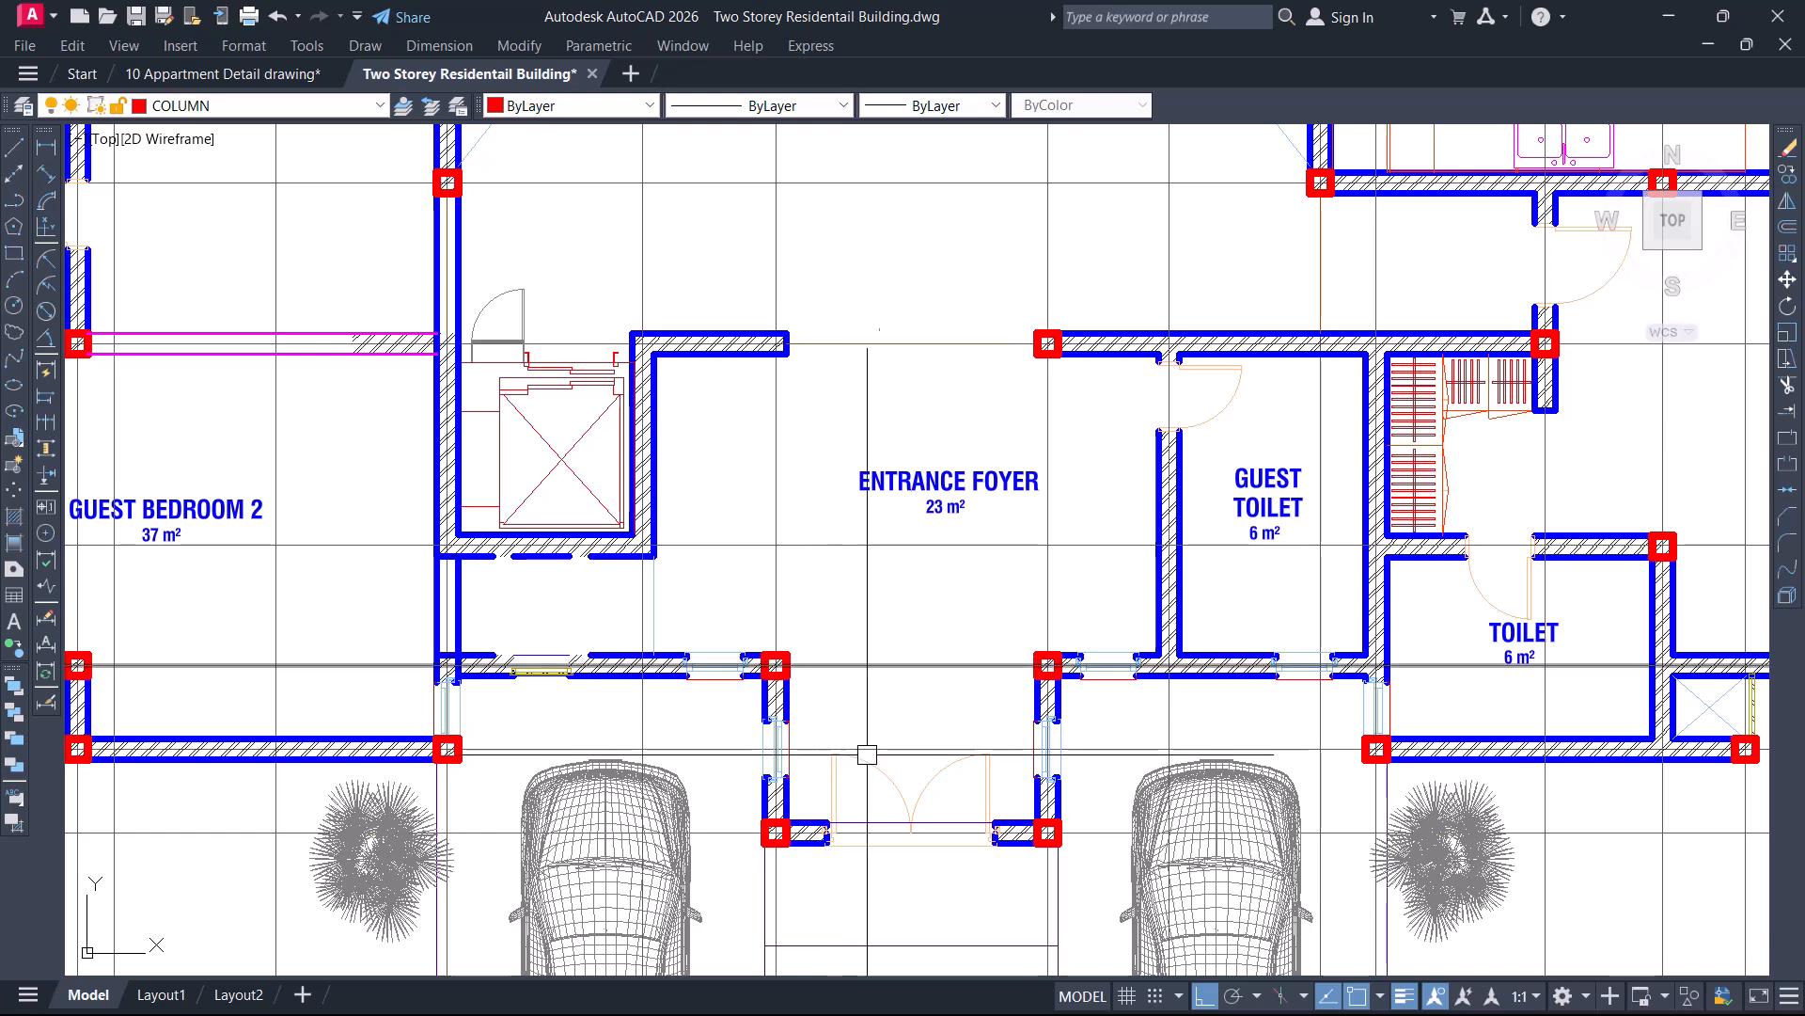
Check the horizontal distance between the centres of the lift's right wall and the guest toilet's left wall with a preview dimension
{"action": "left_click", "coordinate": [47, 147]}
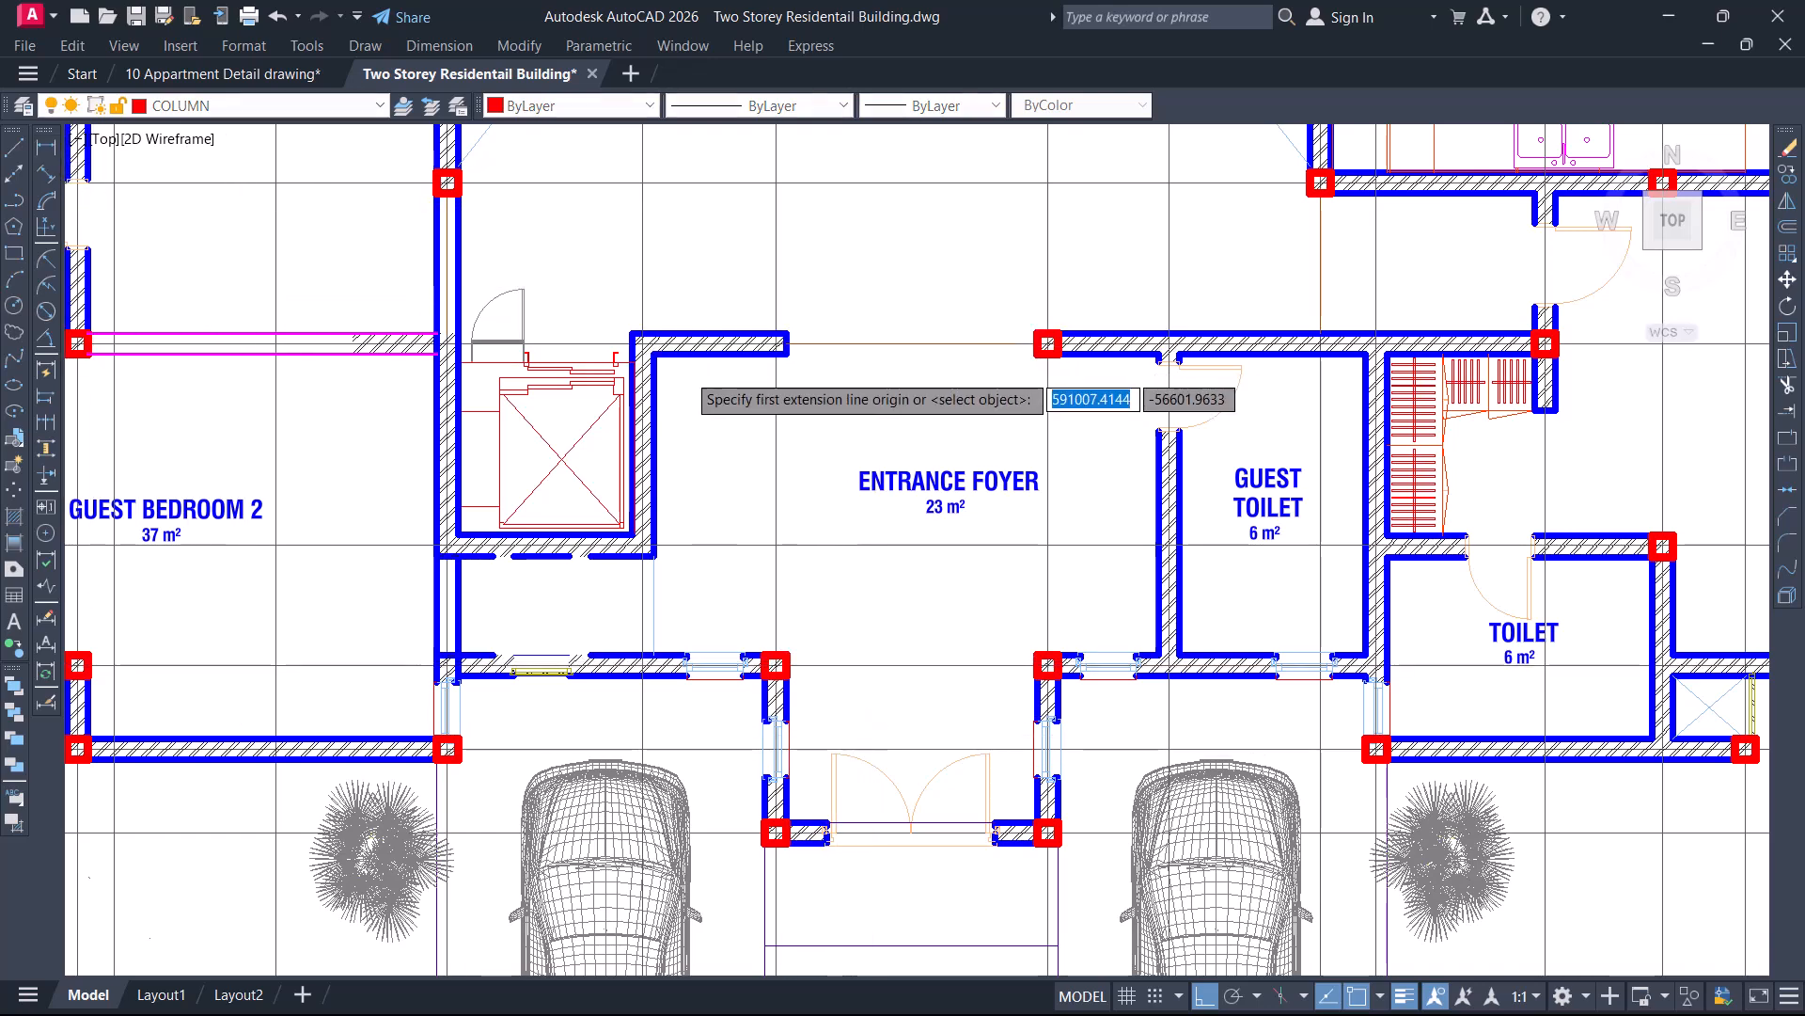
{"action": "scroll", "coordinate": [686, 373], "scroll_direction": "up", "scroll_amount": 4}
{"action": "left_click", "coordinate": [600, 326]}
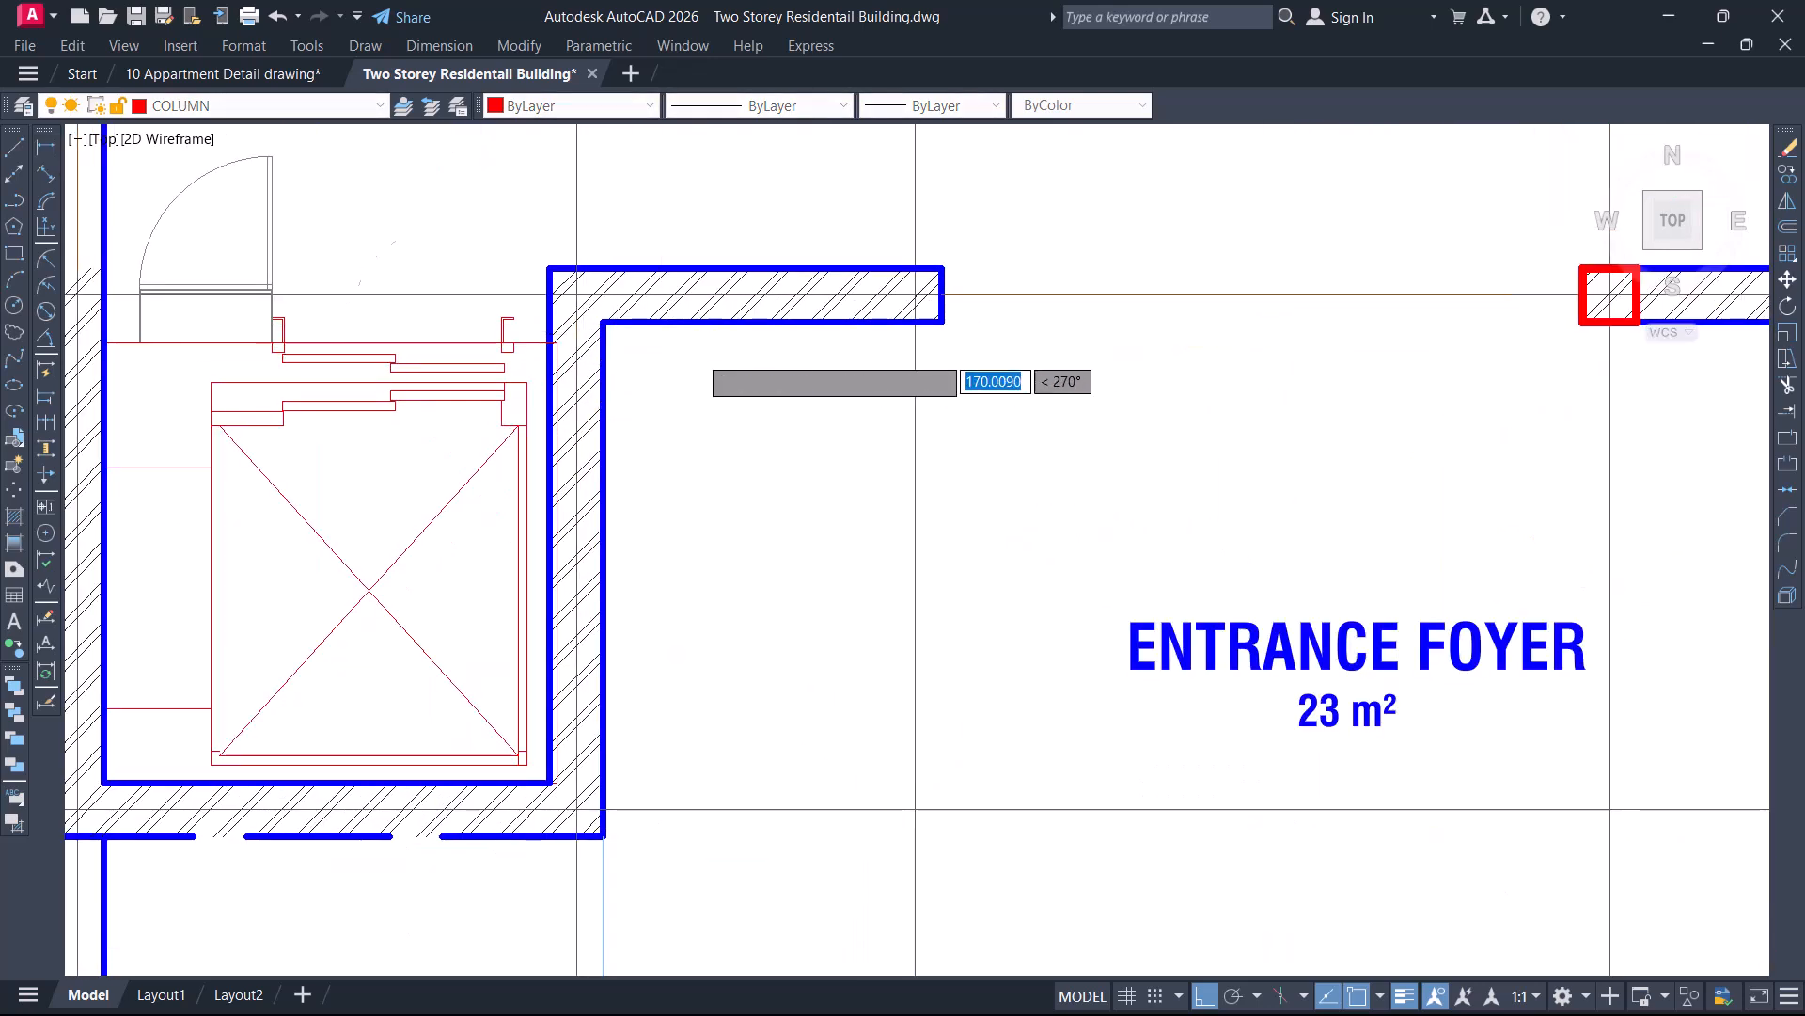
{"action": "scroll", "coordinate": [711, 351], "scroll_direction": "down", "scroll_amount": 4}
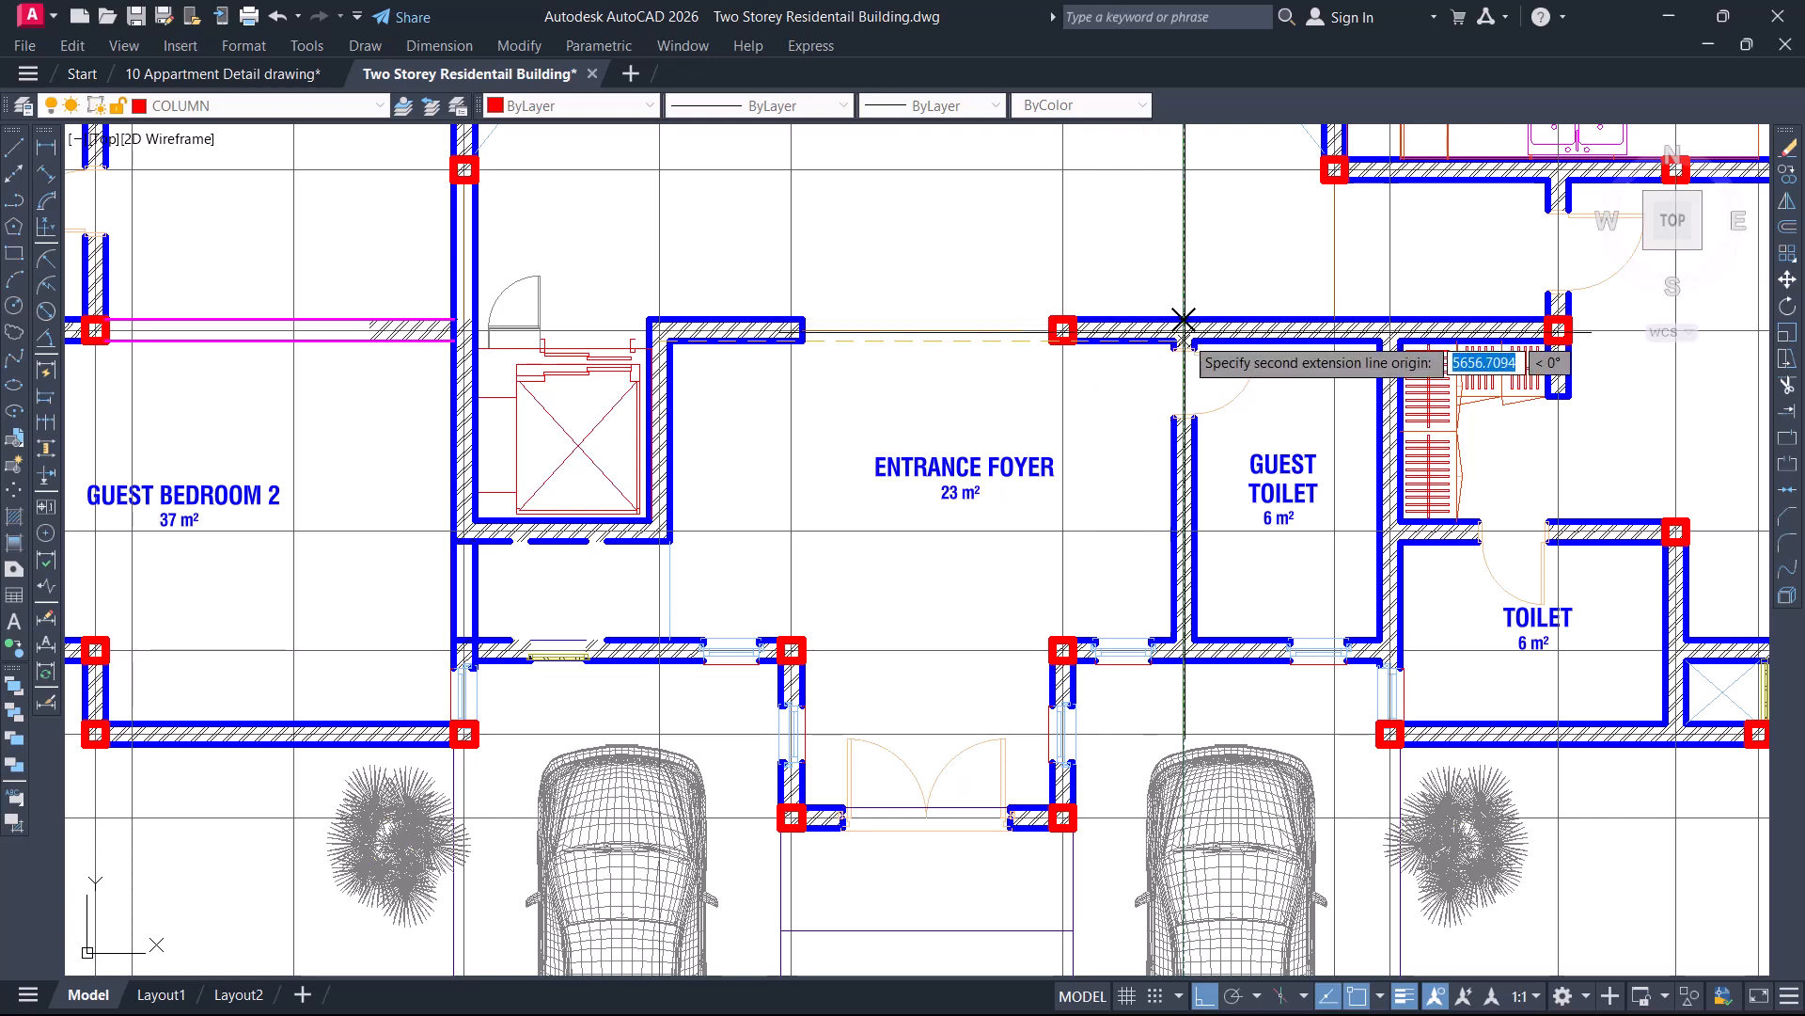
{"action": "left_click", "coordinate": [1183, 343]}
{"action": "scroll", "coordinate": [1044, 402], "scroll_direction": "up", "scroll_amount": 2}
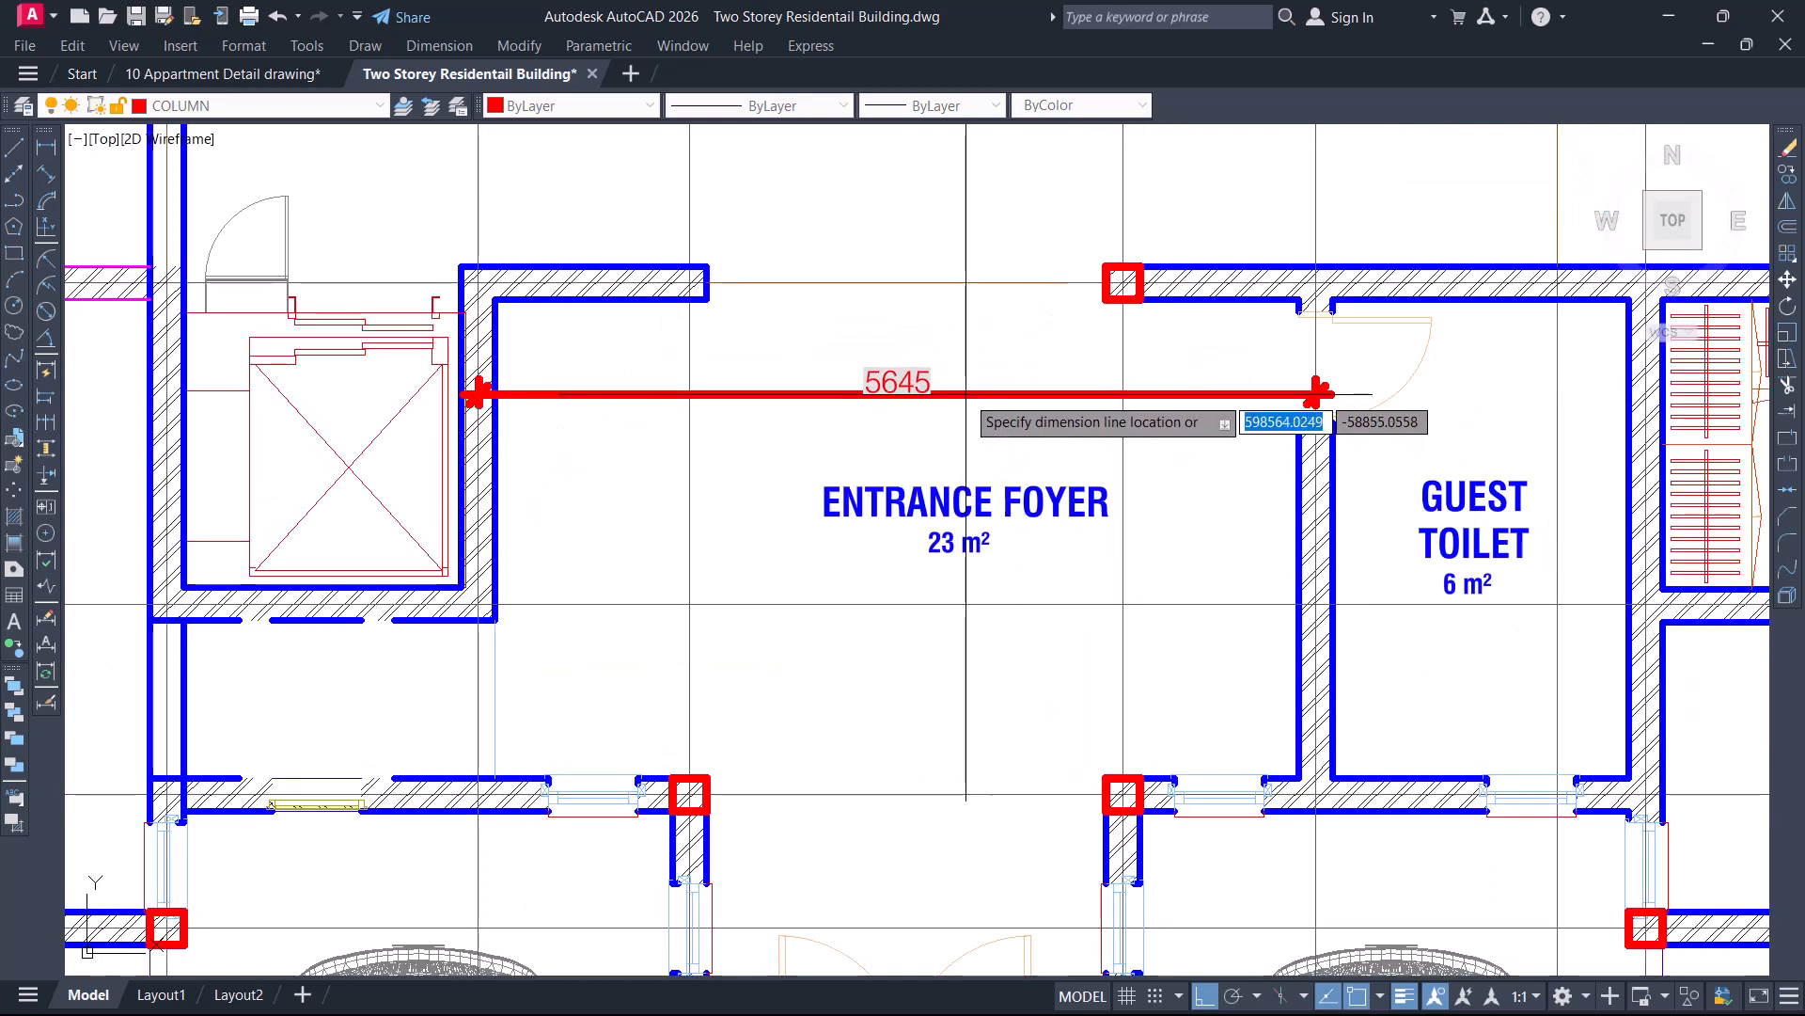
{"action": "key", "text": "Escape"}
Check the vertical distance from the end of the wall above the entrance foyer to the column directly below with a preview dimension
{"action": "key", "text": "Return"}
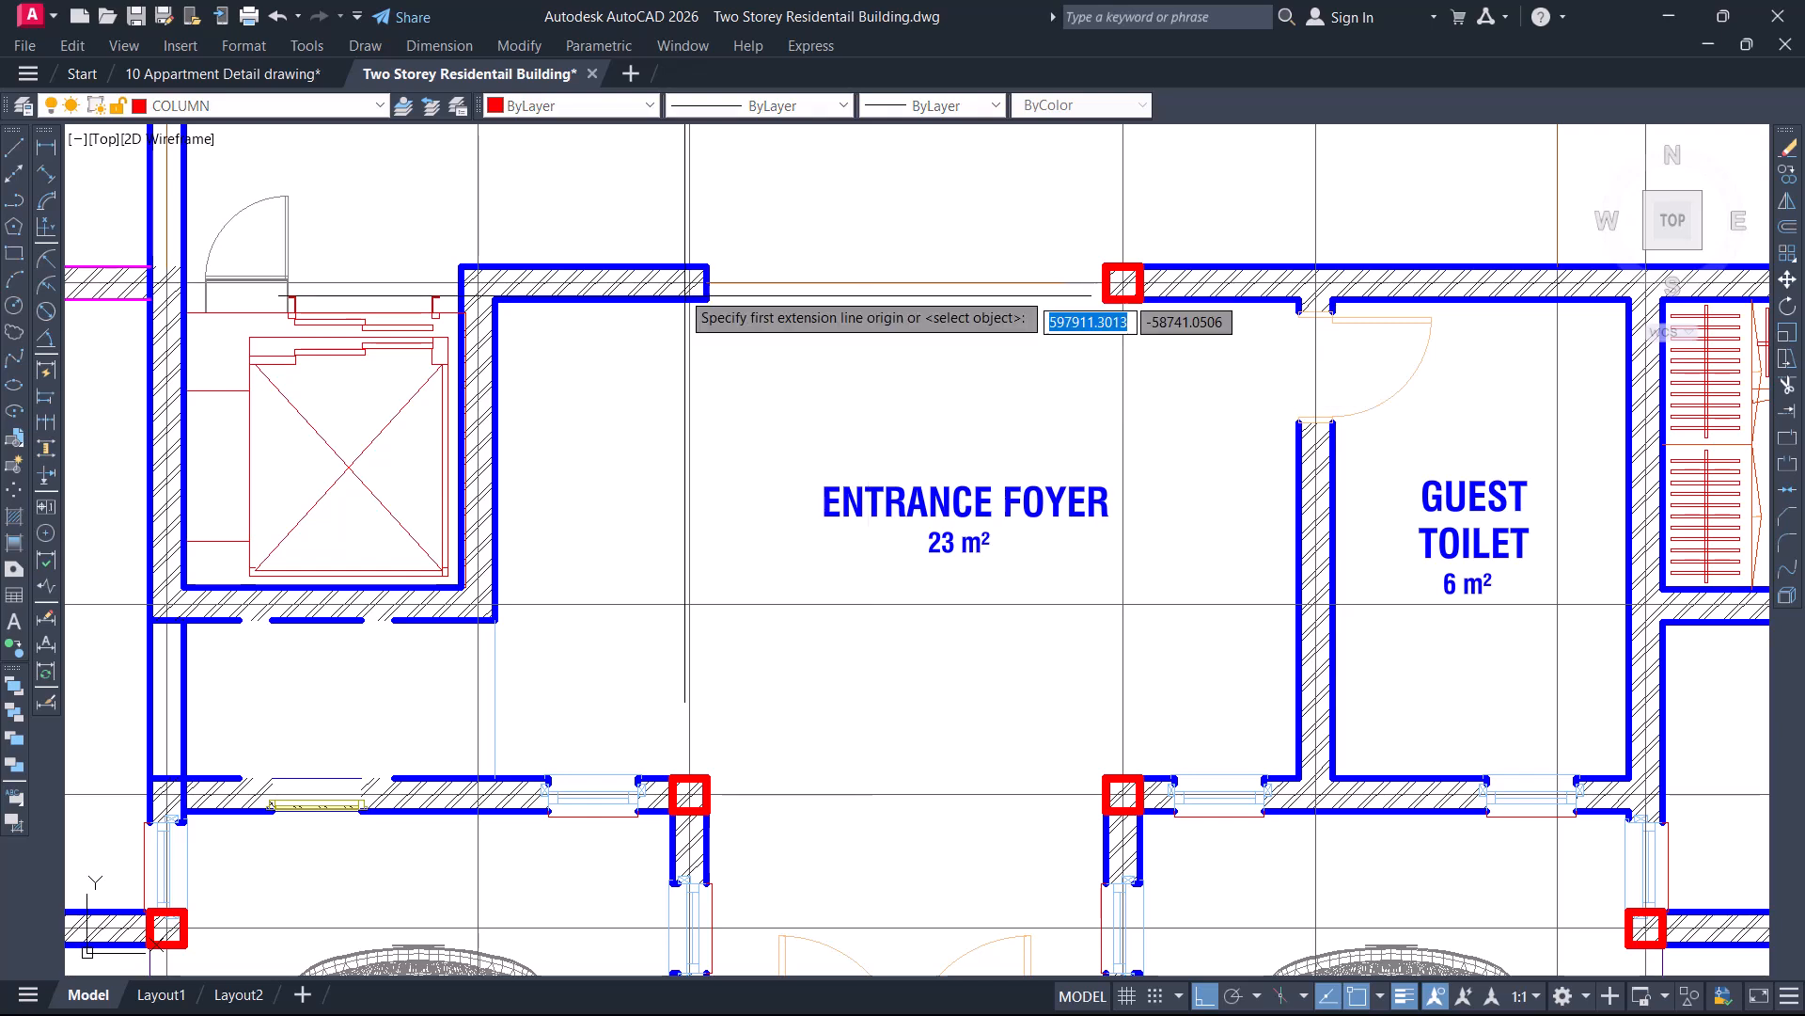
{"action": "left_click", "coordinate": [690, 282]}
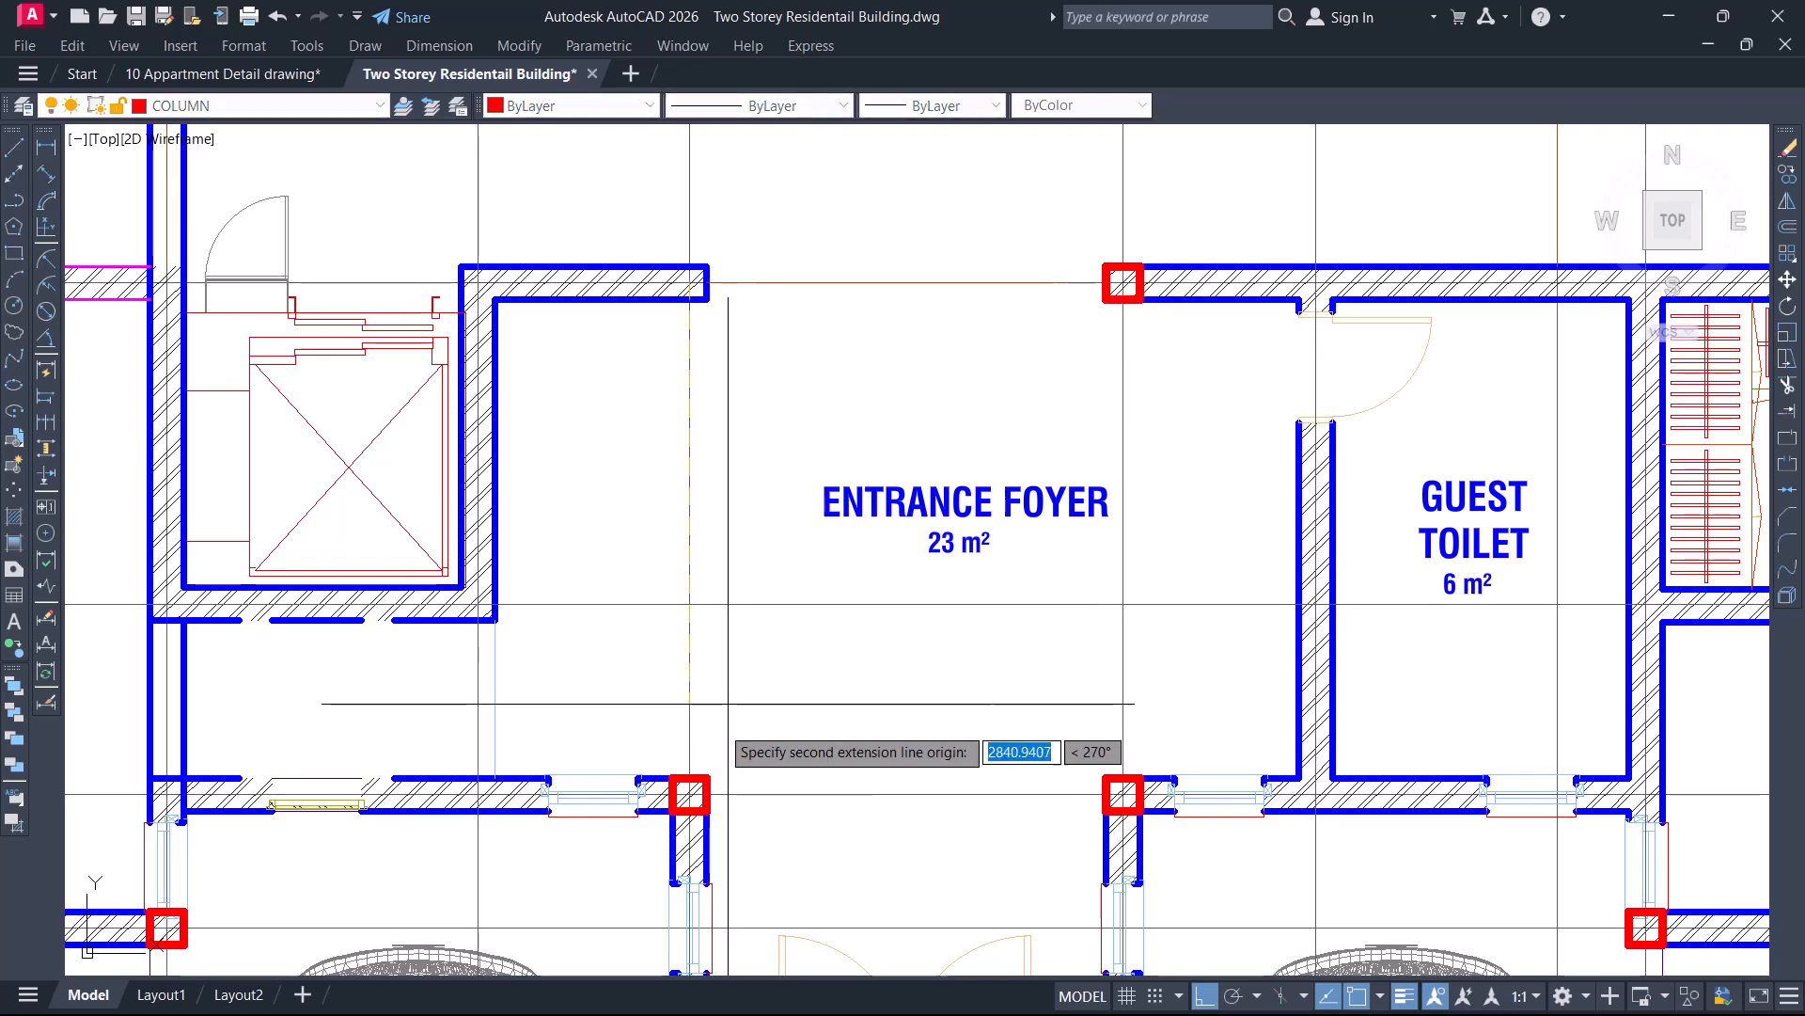
{"action": "left_click", "coordinate": [689, 795]}
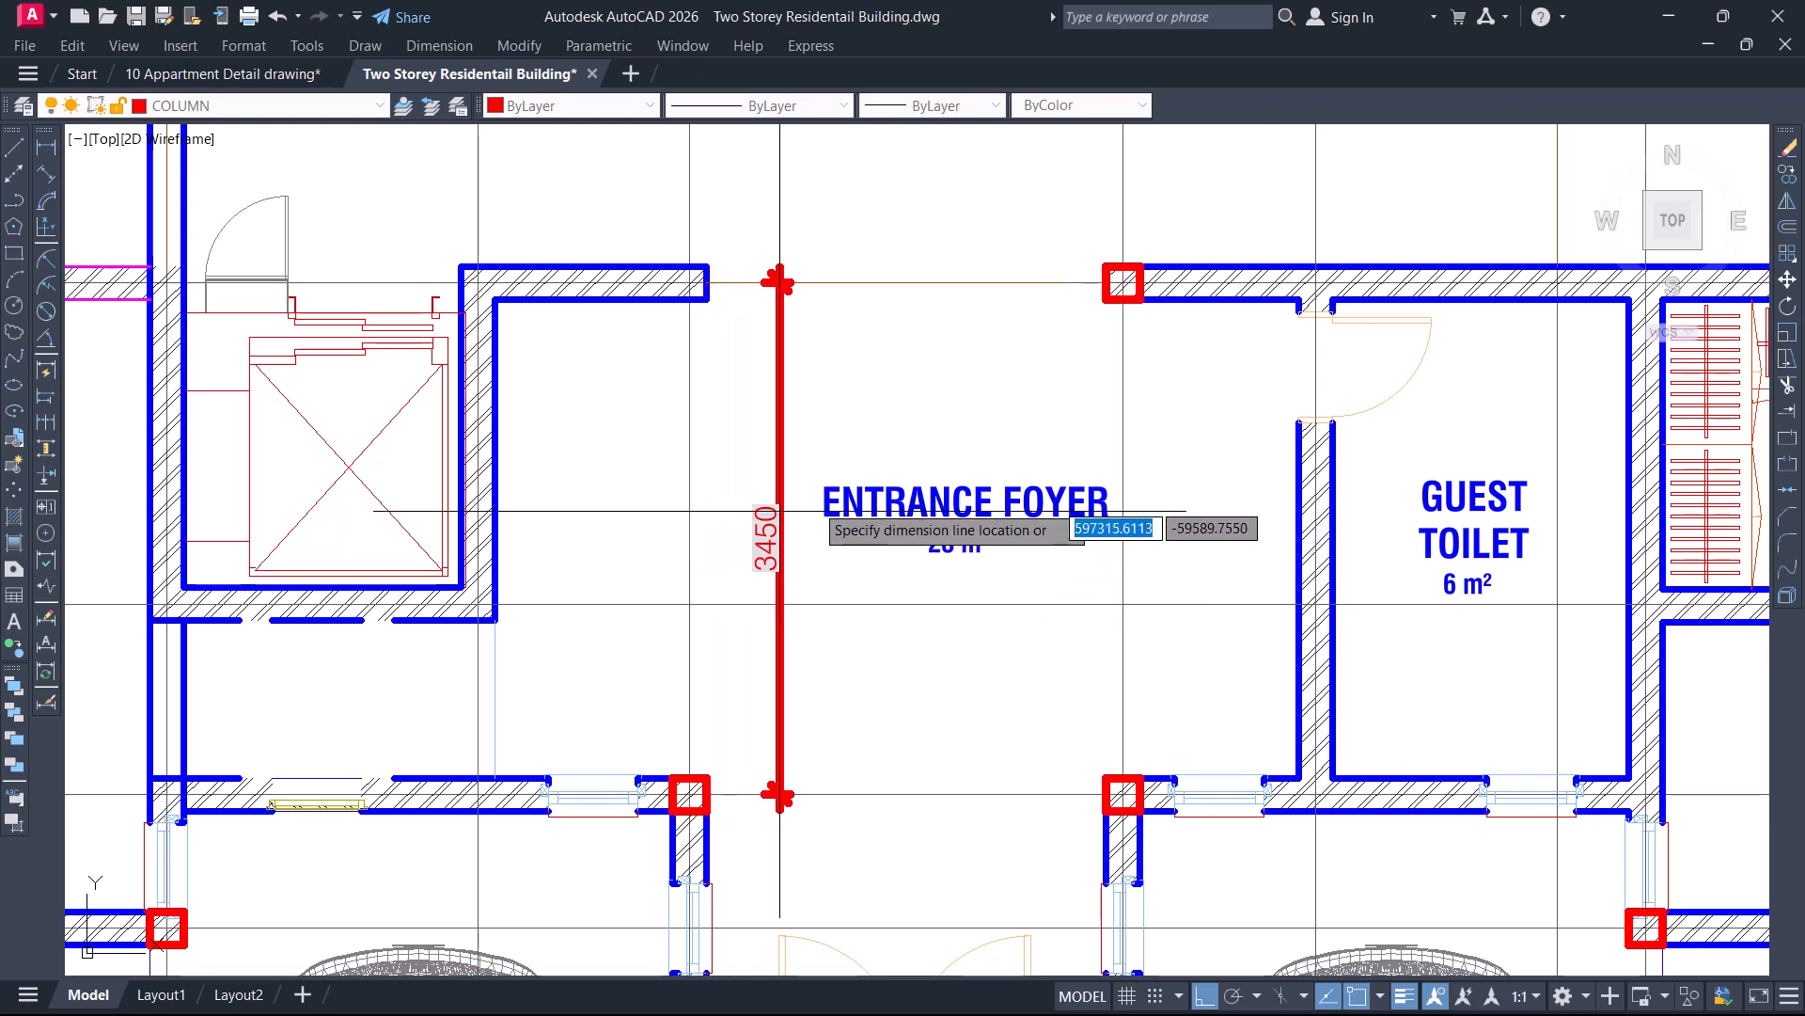
{"action": "key", "text": "Escape"}
Extend both lines of the wall stub above the entrance foyer across the opening to the column at the guest toilet side
{"action": "middle_click_drag", "start_coordinate": [850, 564], "coordinate": [819, 315]}
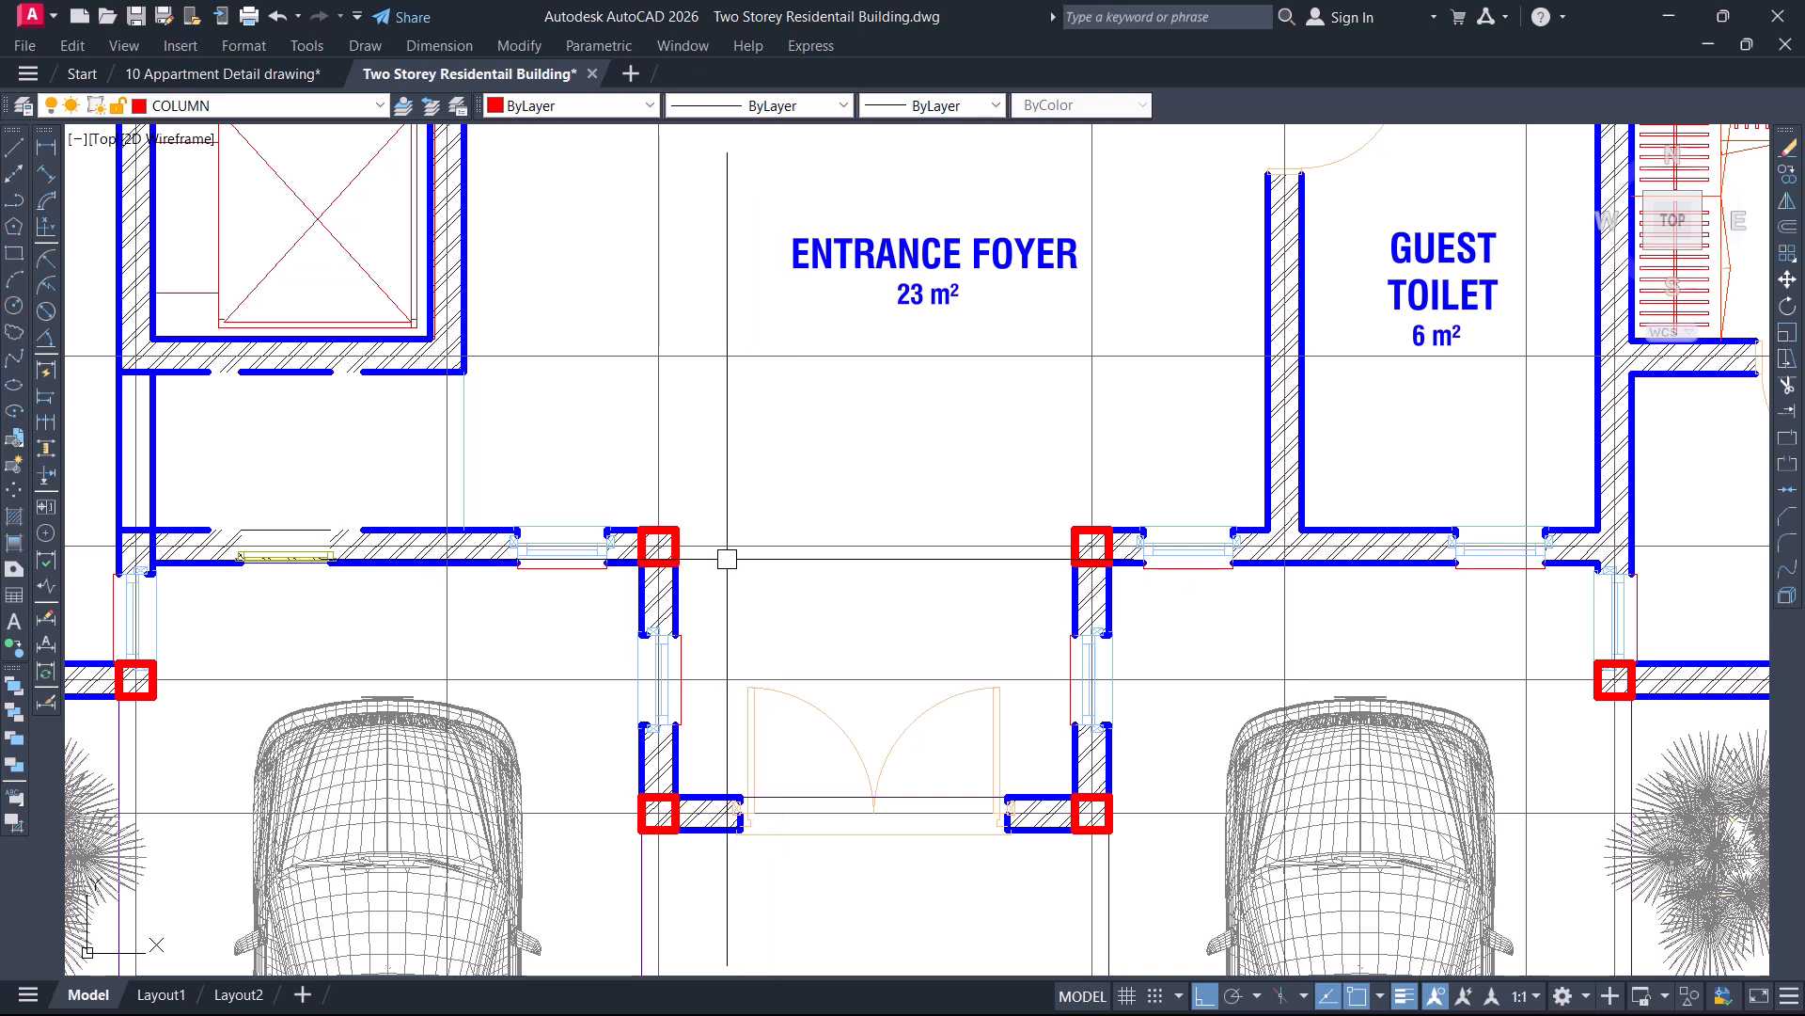
{"action": "scroll", "coordinate": [921, 653], "scroll_direction": "down", "scroll_amount": 2}
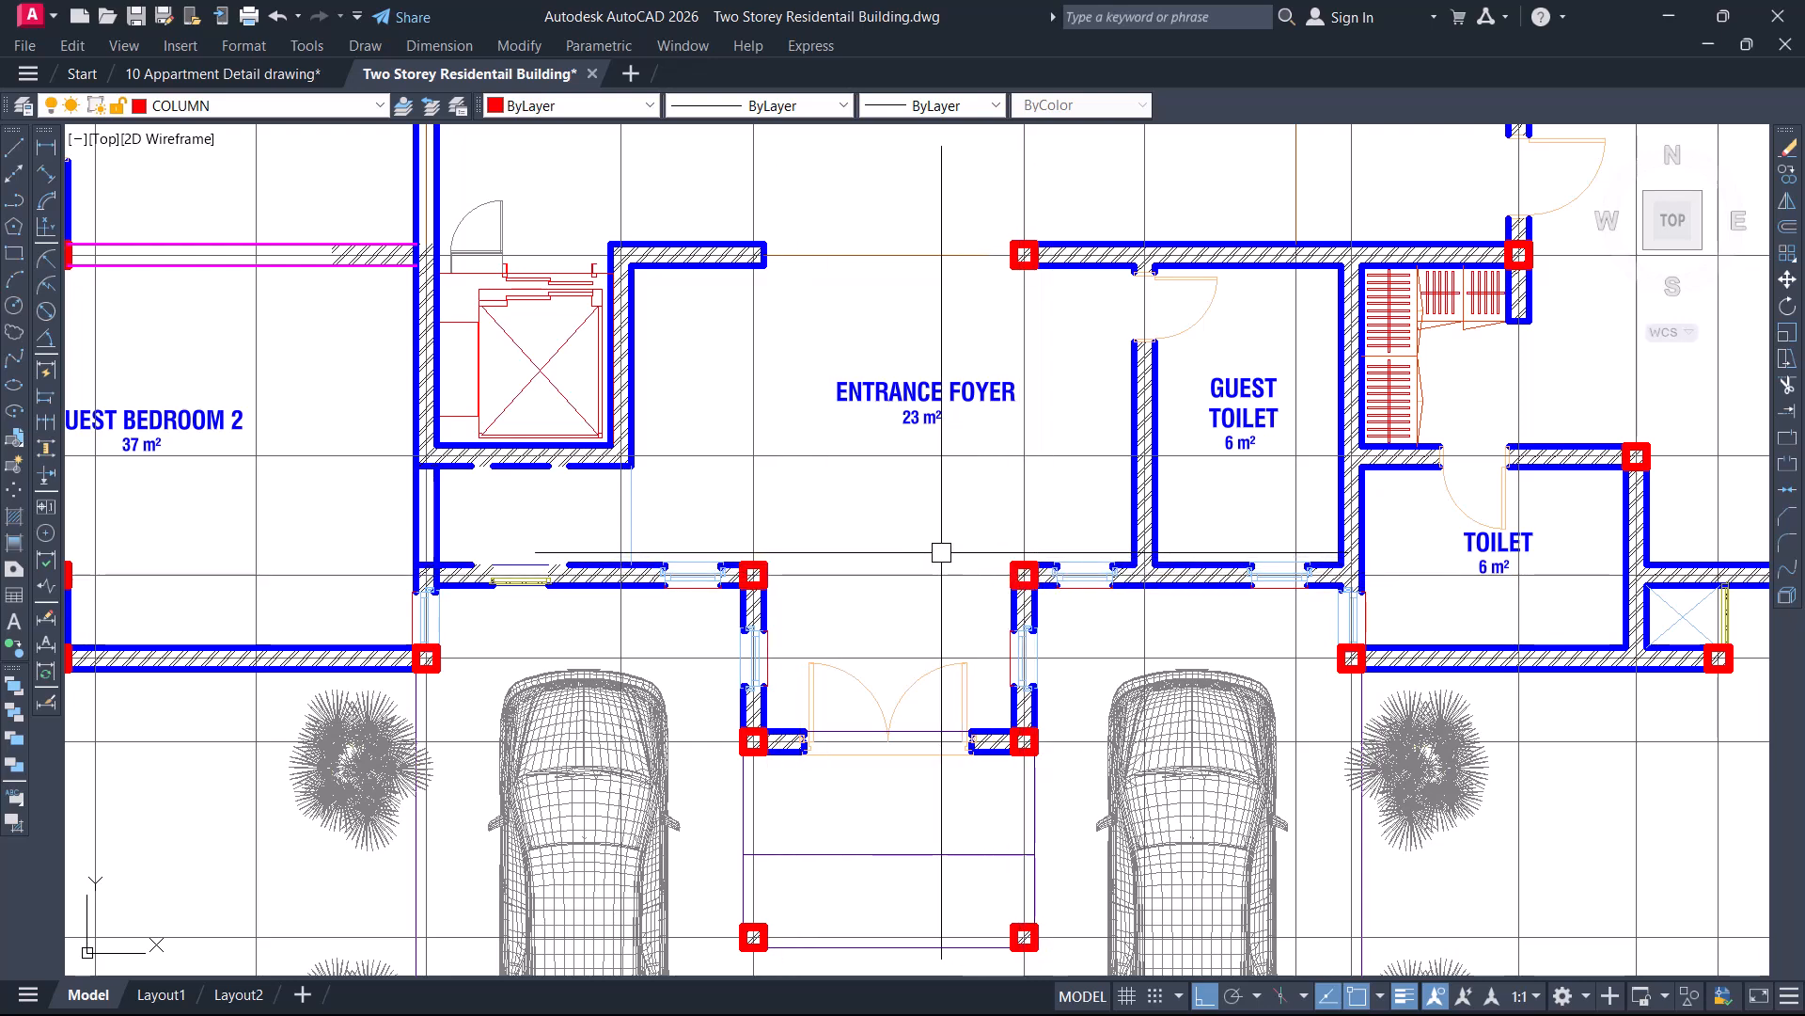
{"action": "middle_click_drag", "start_coordinate": [809, 271], "coordinate": [806, 414]}
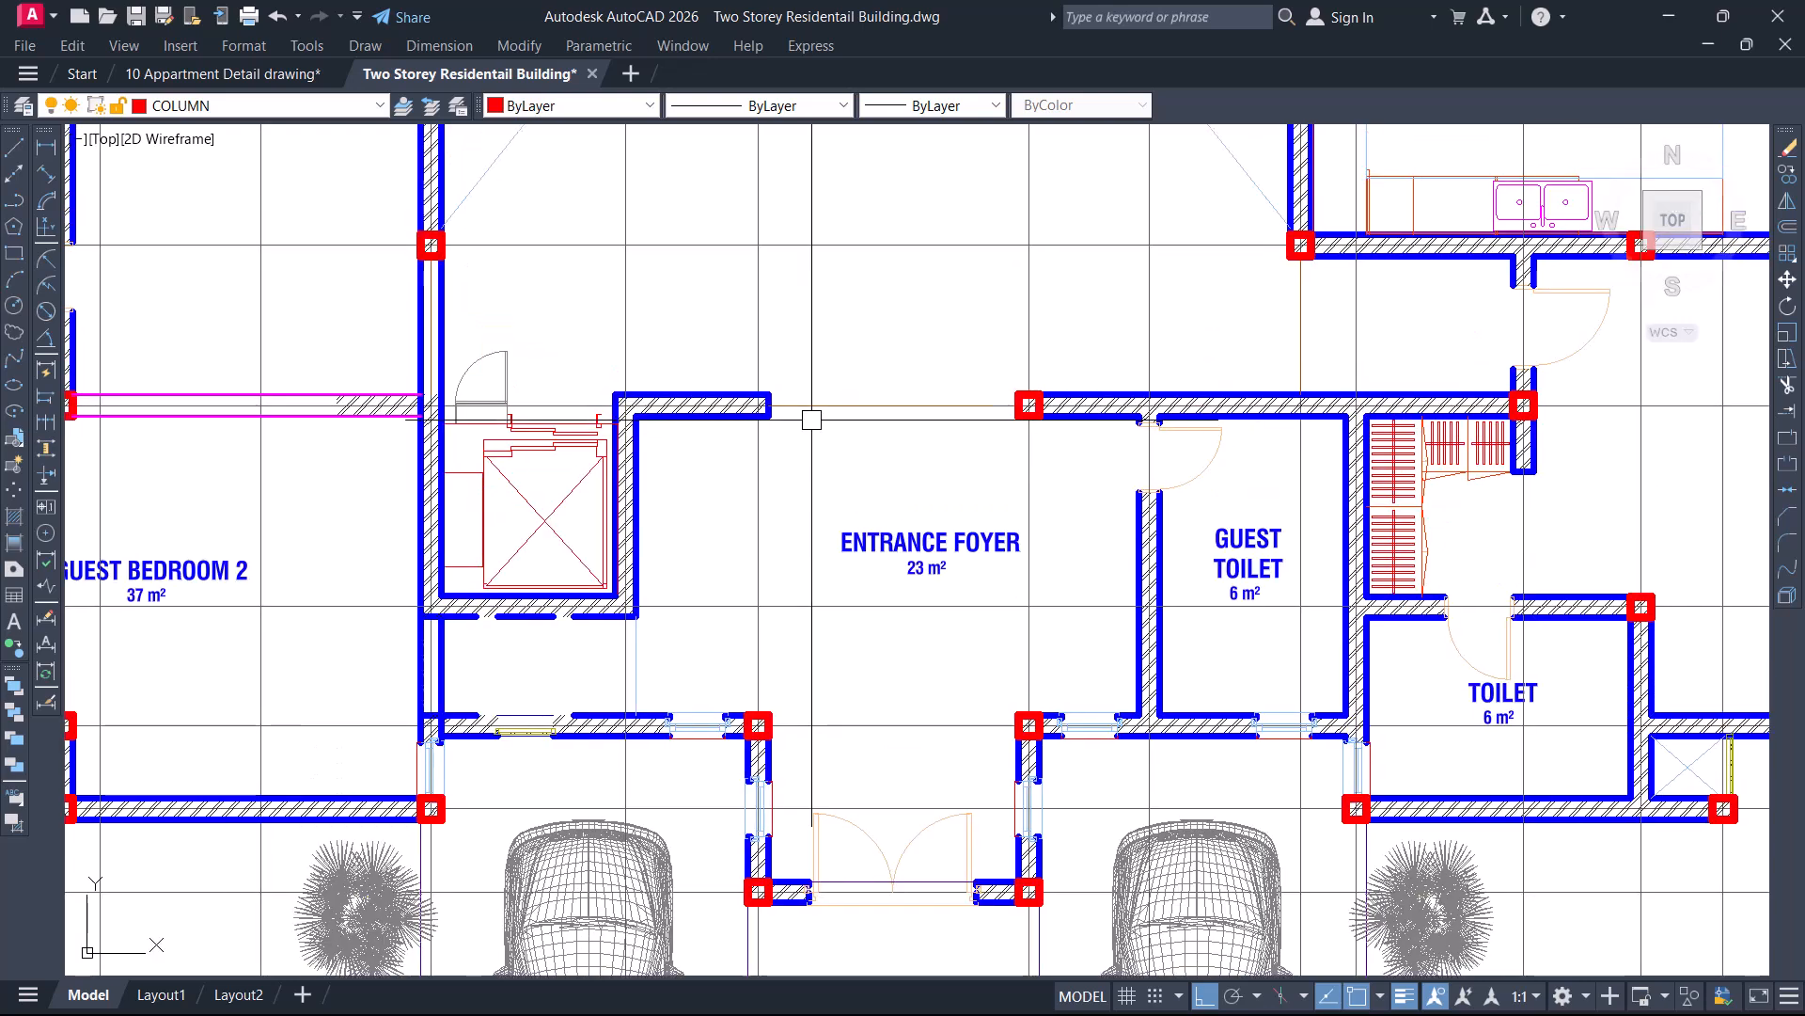
{"action": "scroll", "coordinate": [1029, 393], "scroll_direction": "up", "scroll_amount": 2}
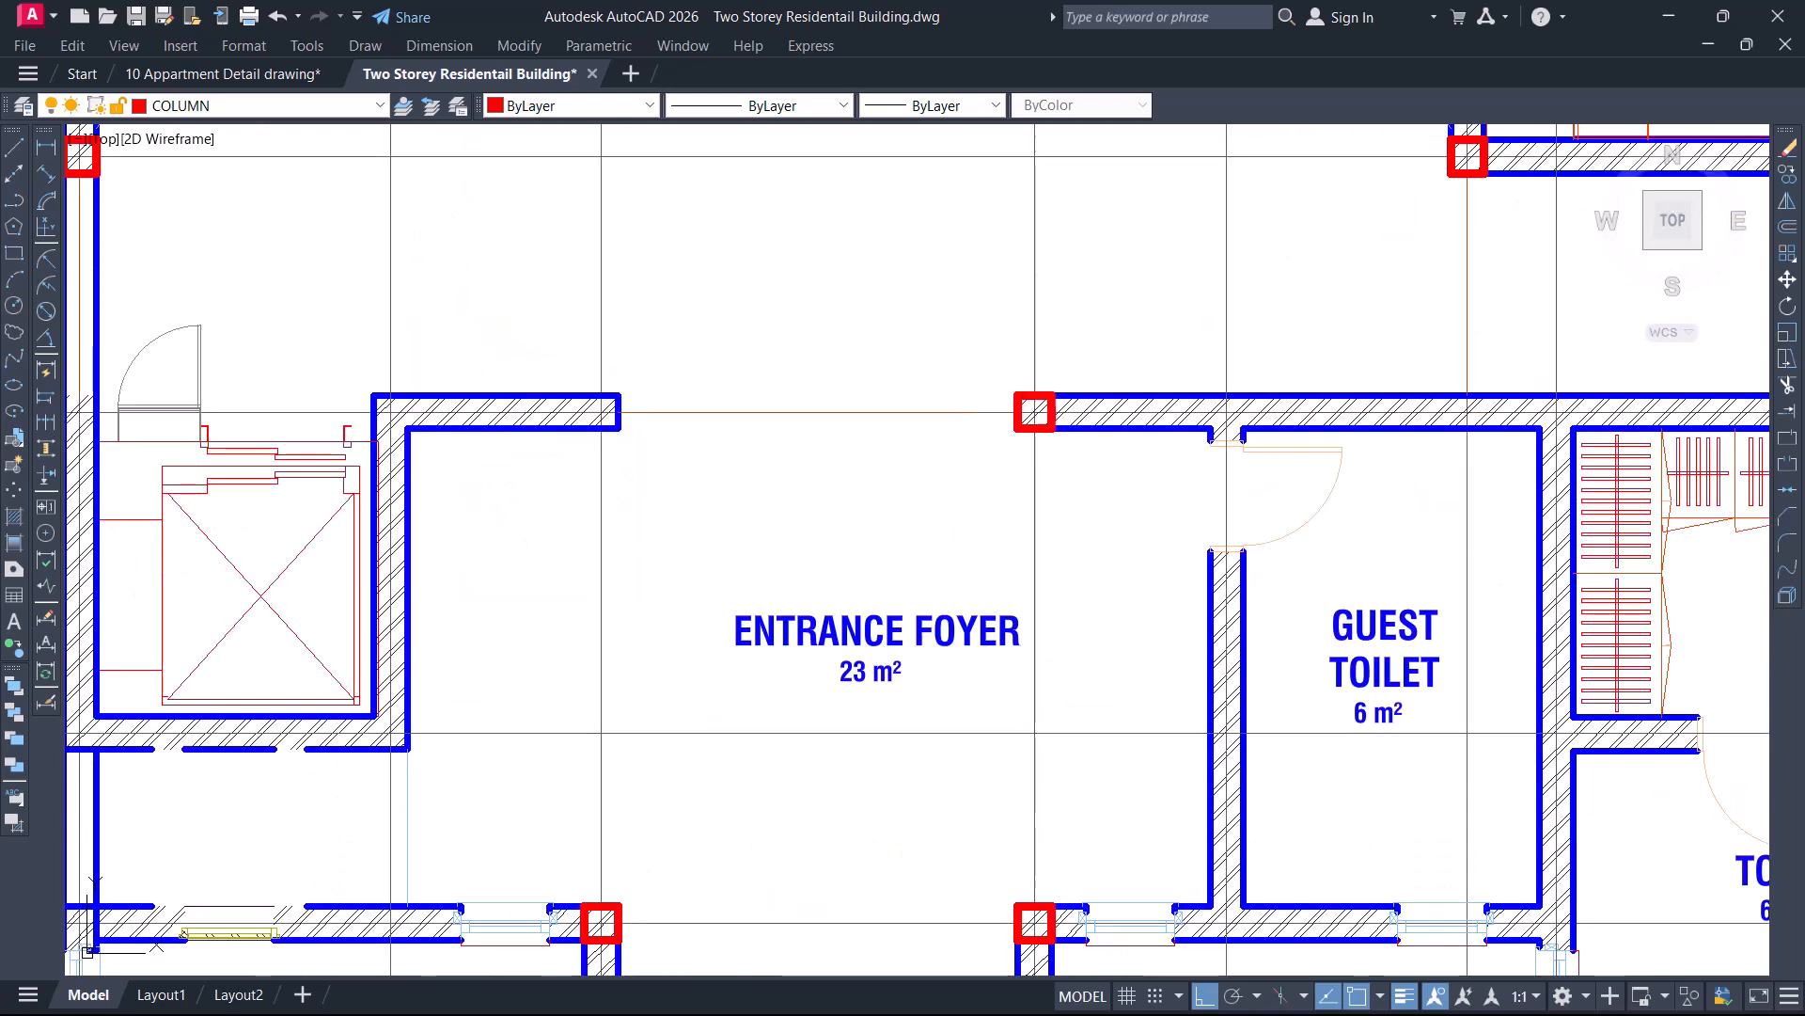
{"action": "type", "text": "ex"}
{"action": "key", "text": "Return"}
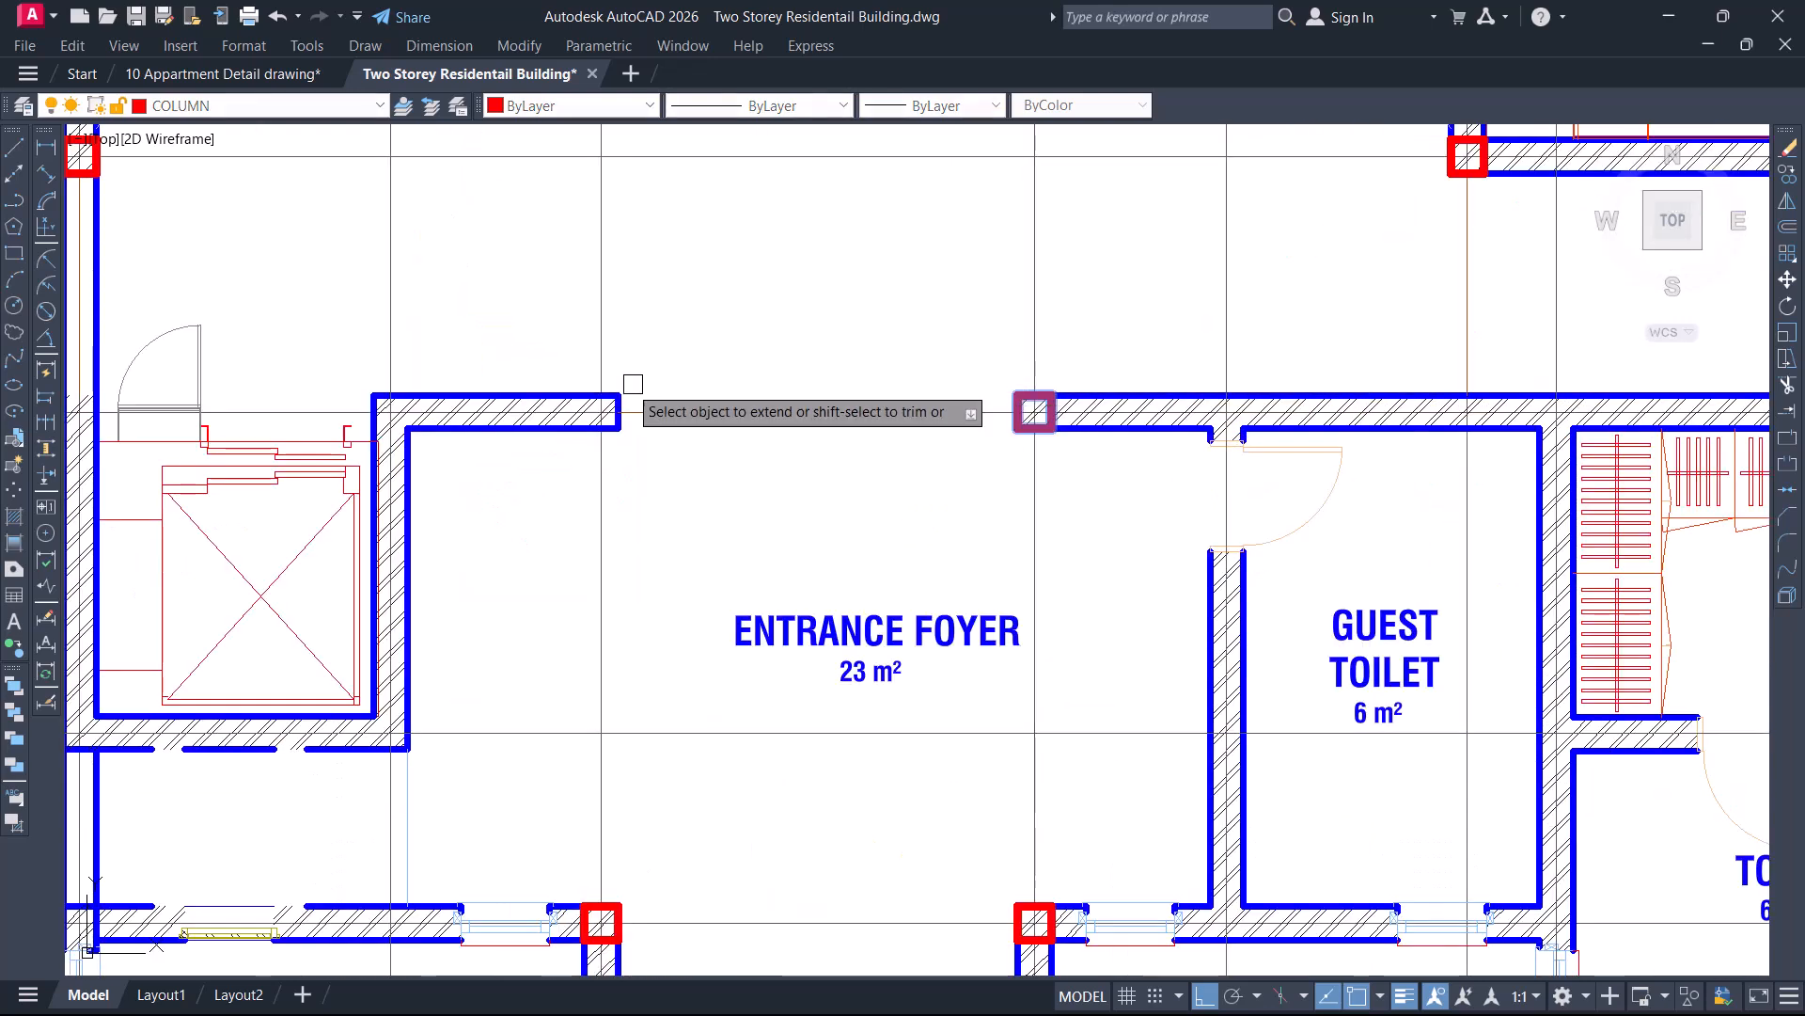
{"action": "left_click", "coordinate": [589, 393]}
{"action": "left_click", "coordinate": [583, 431]}
{"action": "middle_click_drag", "start_coordinate": [904, 415], "coordinate": [1295, 415]}
{"action": "key", "text": "Escape"}
{"action": "left_click", "coordinate": [710, 461]}
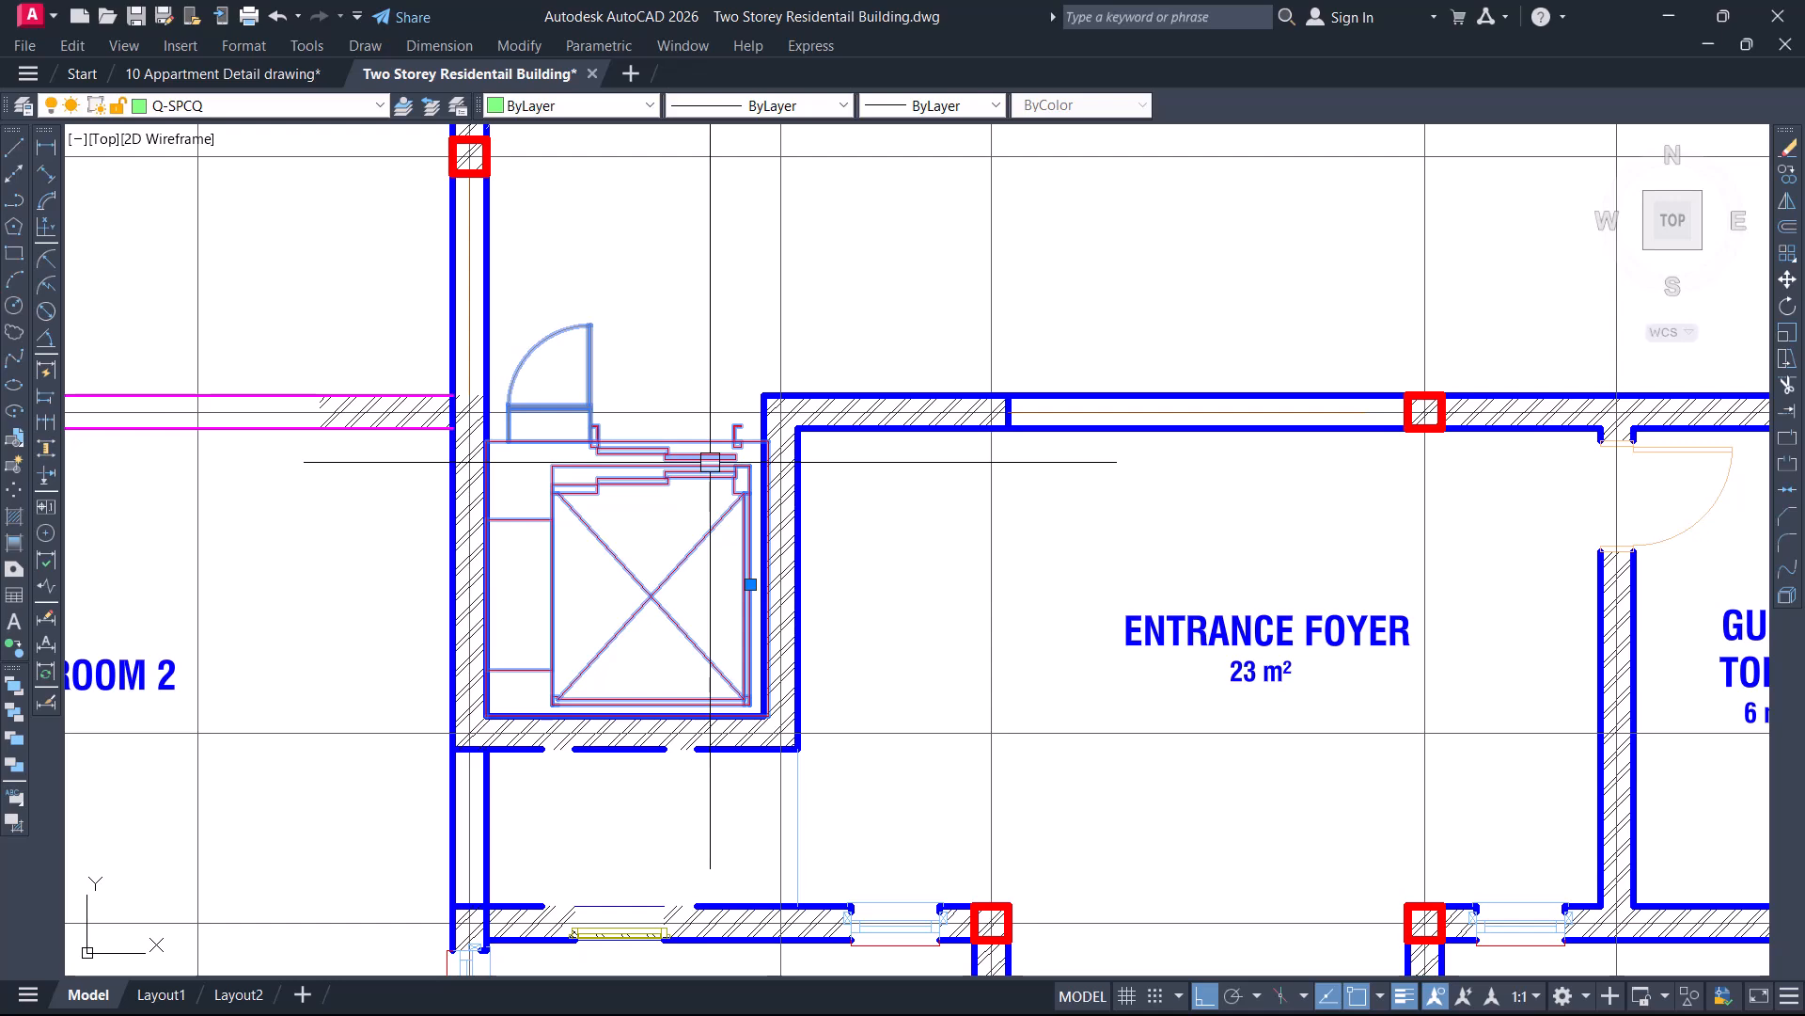
{"action": "key", "text": "Escape"}
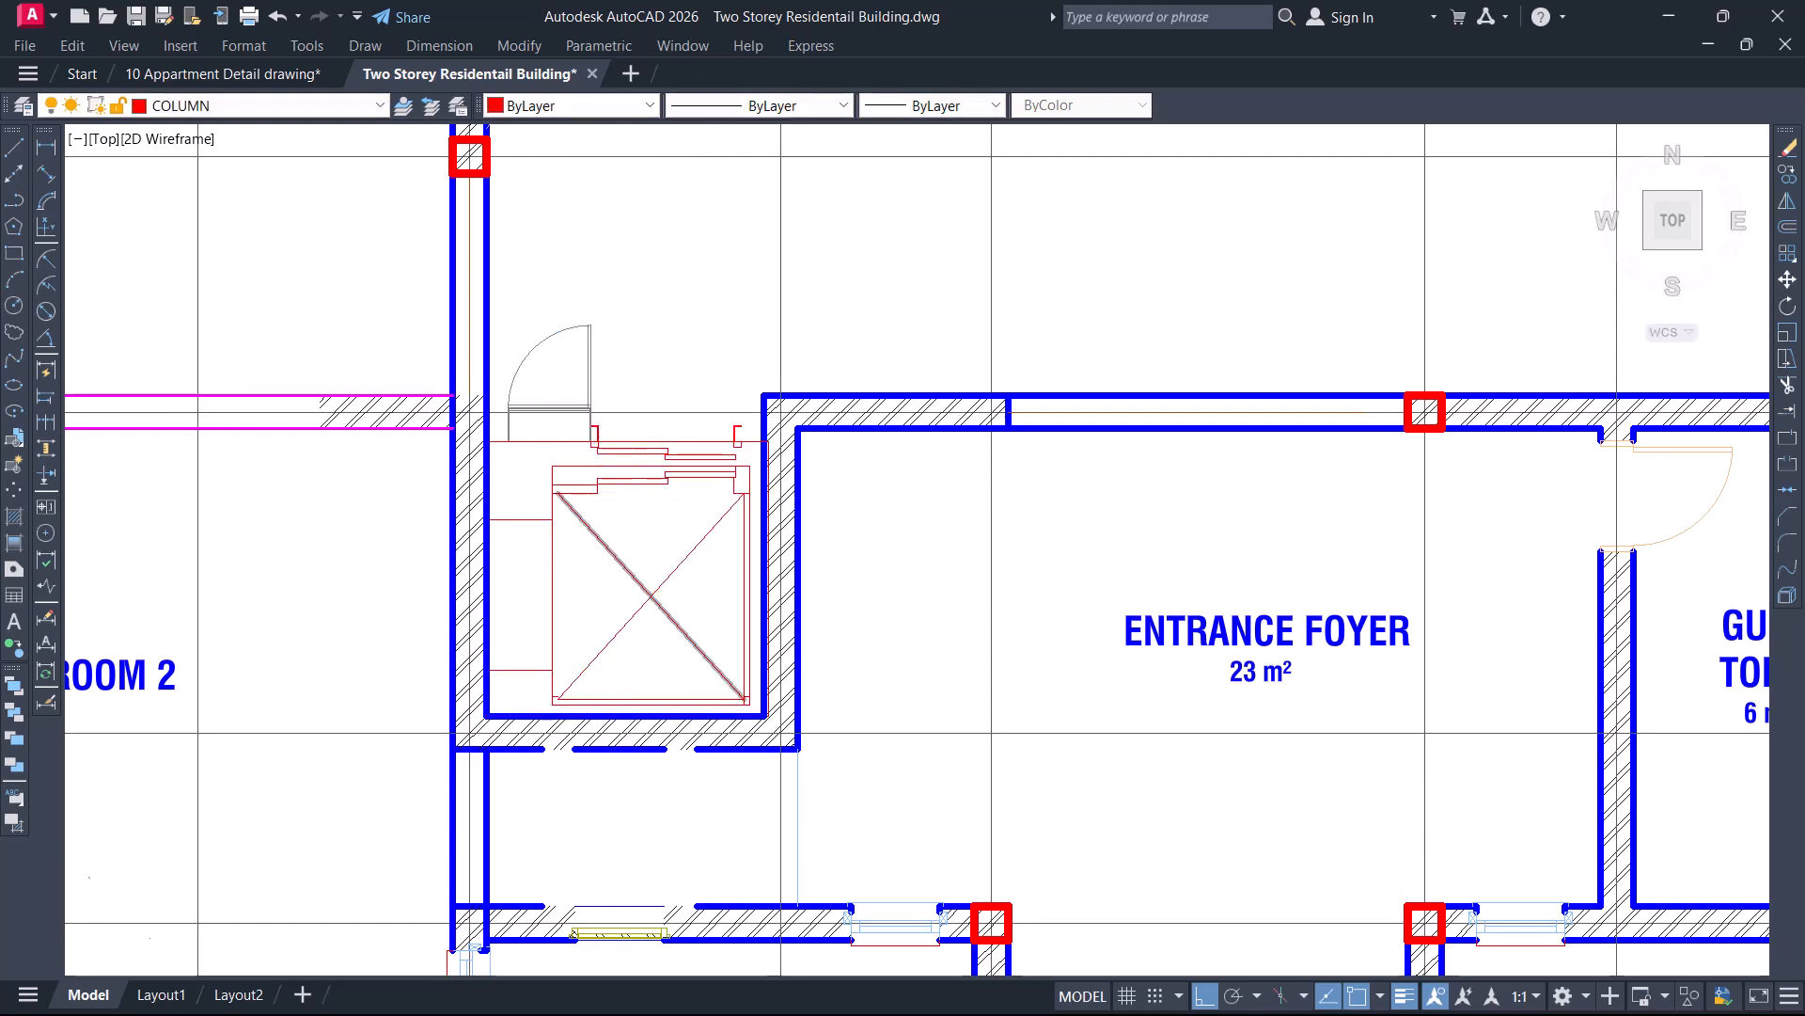
{"action": "scroll", "coordinate": [632, 548], "scroll_direction": "down", "scroll_amount": 5}
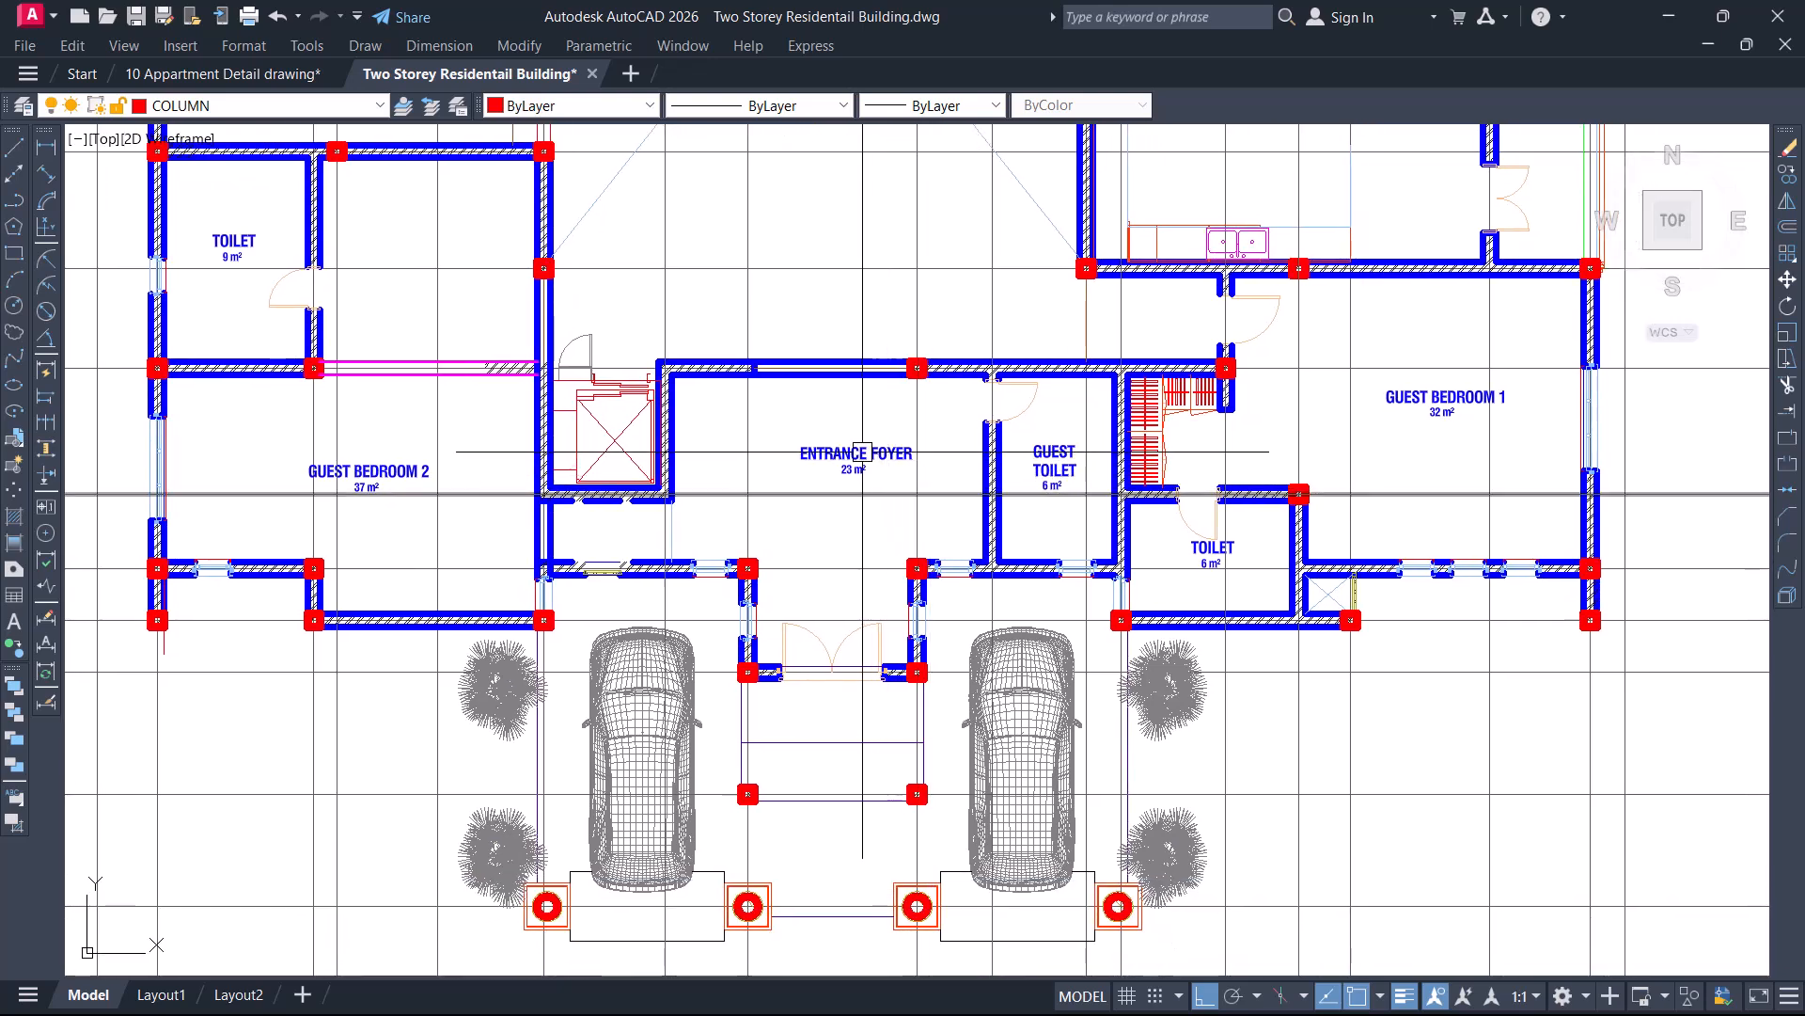
Draw a vertical line from the lower outer corner of the lift's foyer-side wall down to the front wall
{"action": "scroll", "coordinate": [703, 409], "scroll_direction": "up", "scroll_amount": 4}
{"action": "middle_click_drag", "start_coordinate": [678, 604], "coordinate": [816, 483]}
{"action": "type", "text": "l"}
{"action": "key", "text": "Return"}
{"action": "scroll", "coordinate": [768, 541], "scroll_direction": "up", "scroll_amount": 2}
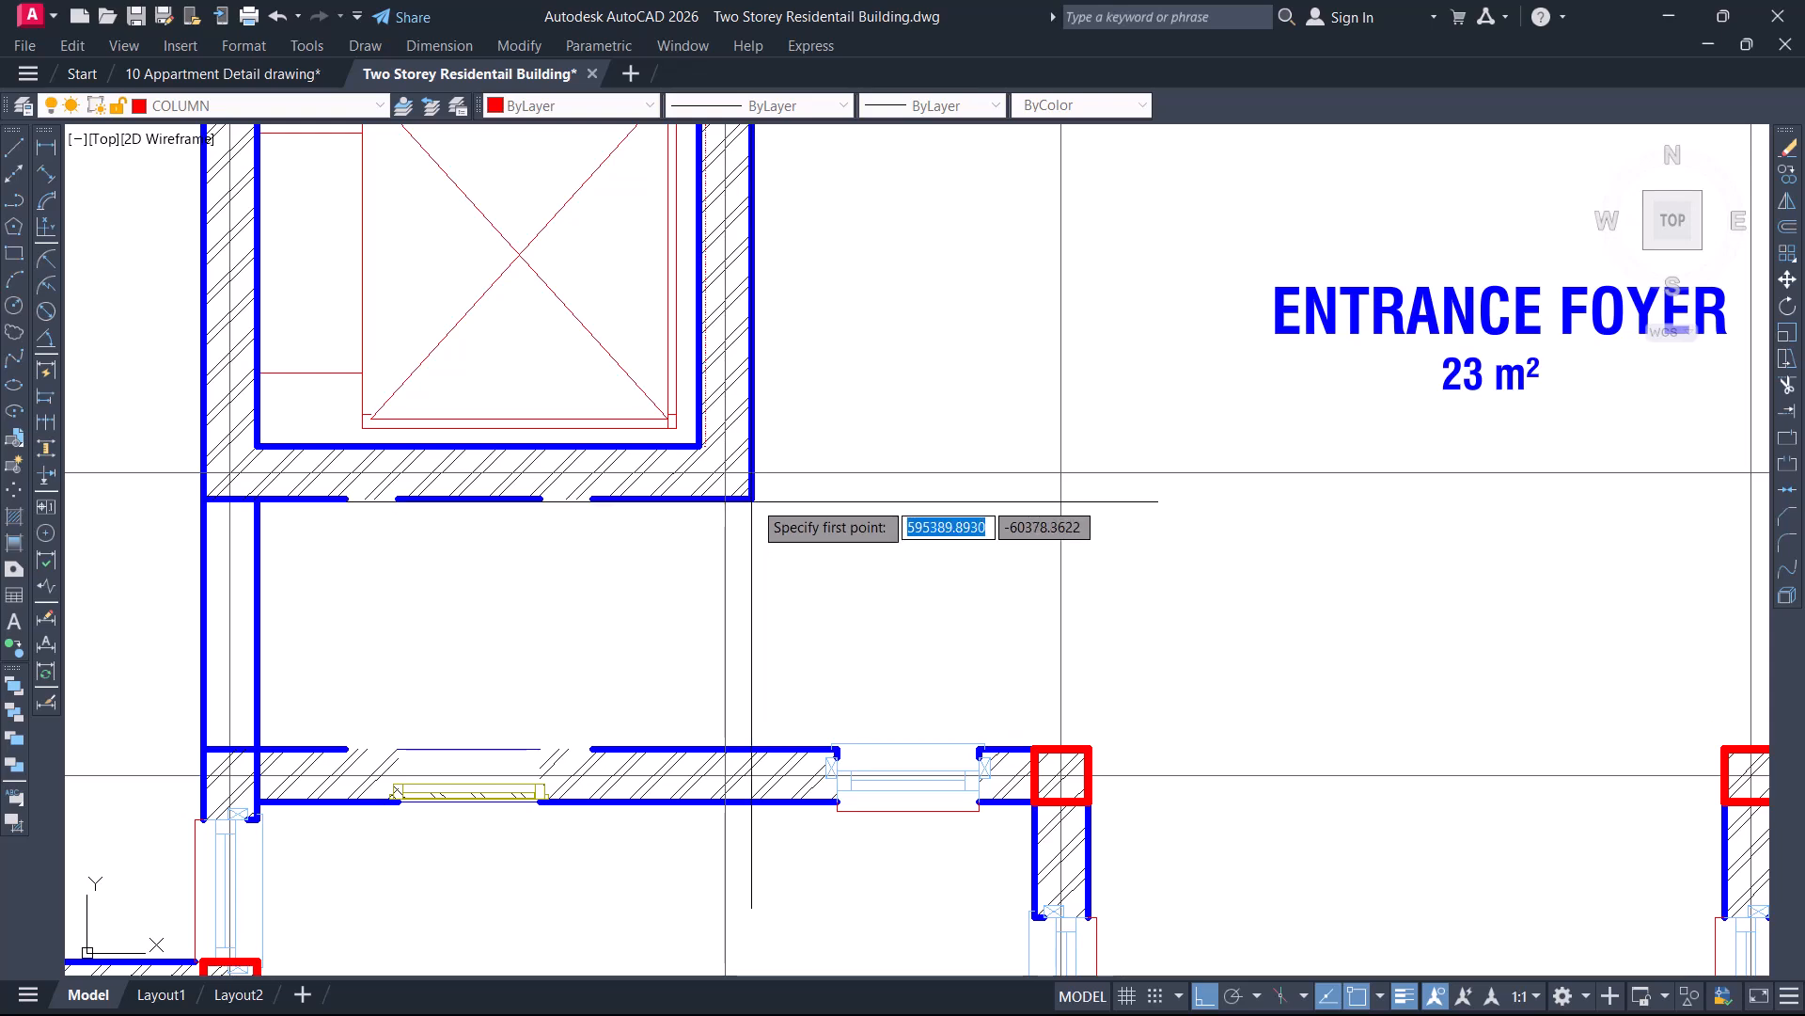
{"action": "left_click", "coordinate": [752, 499]}
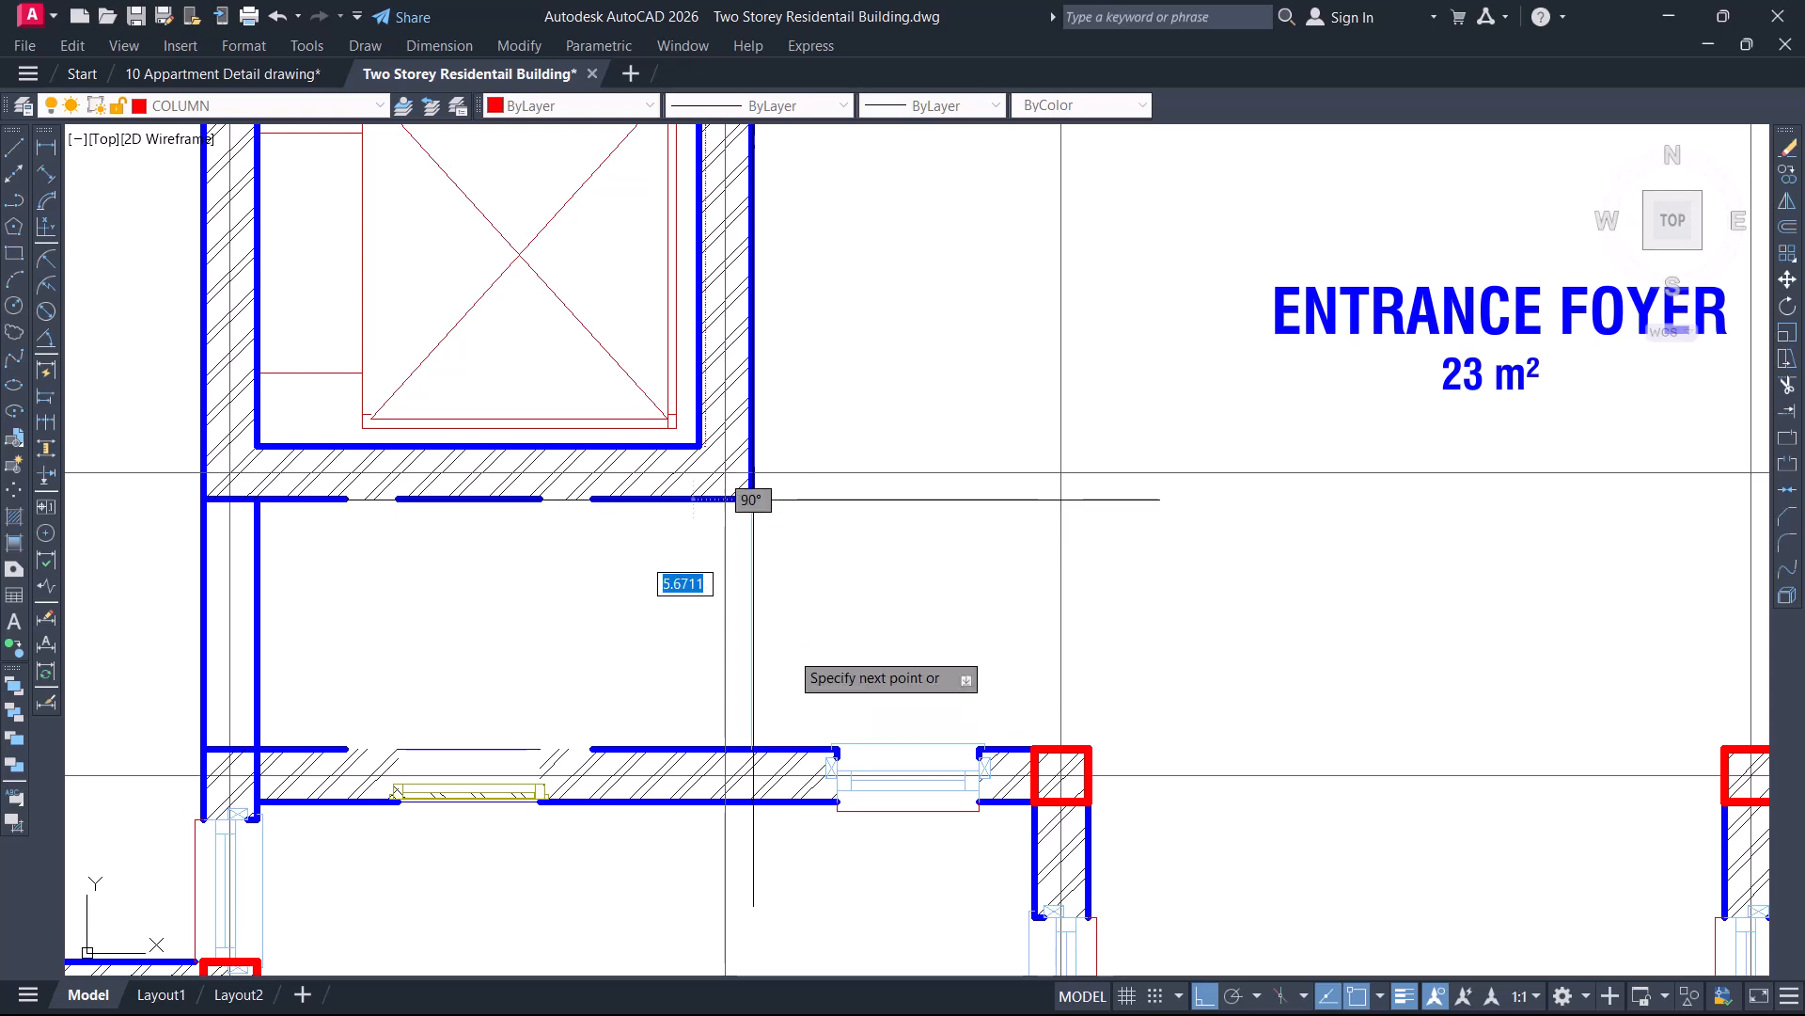
{"action": "left_click", "coordinate": [752, 750]}
{"action": "key", "text": "Escape"}
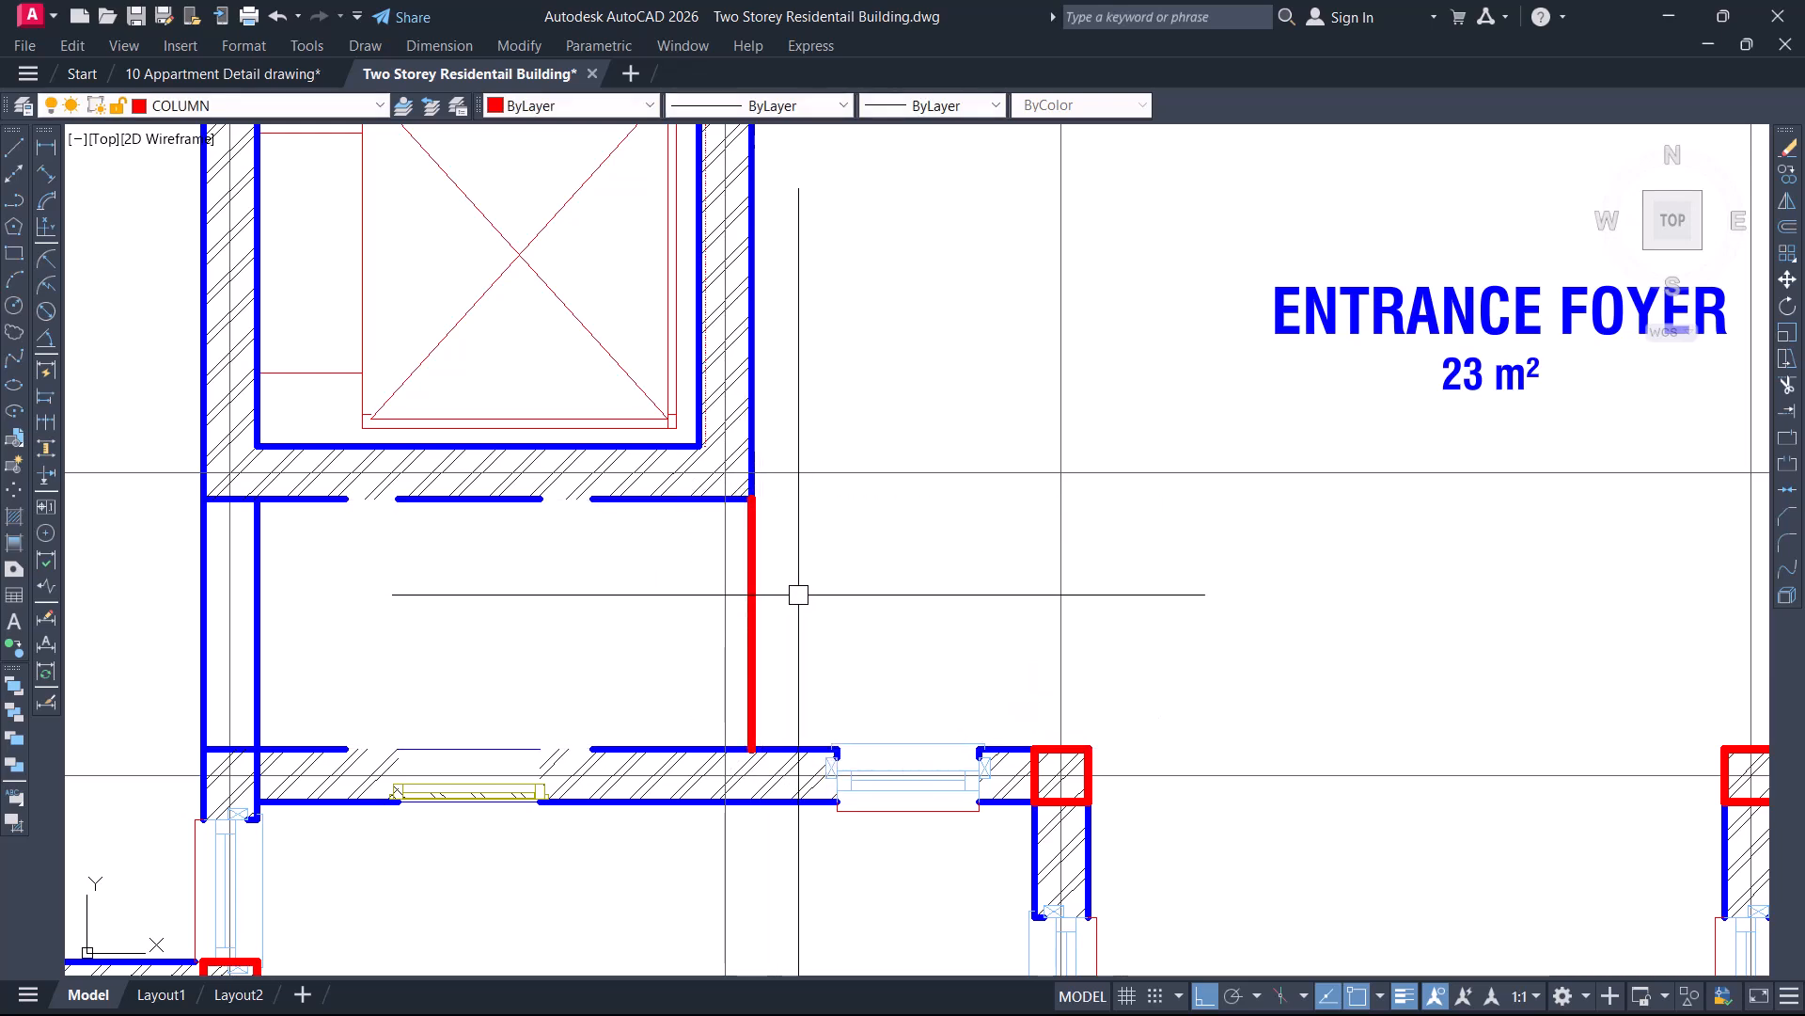
Offset the new vertical line by the wall thickness towards guest bedroom 2 to form a pair
{"action": "type", "text": "o"}
{"action": "key", "text": "Return"}
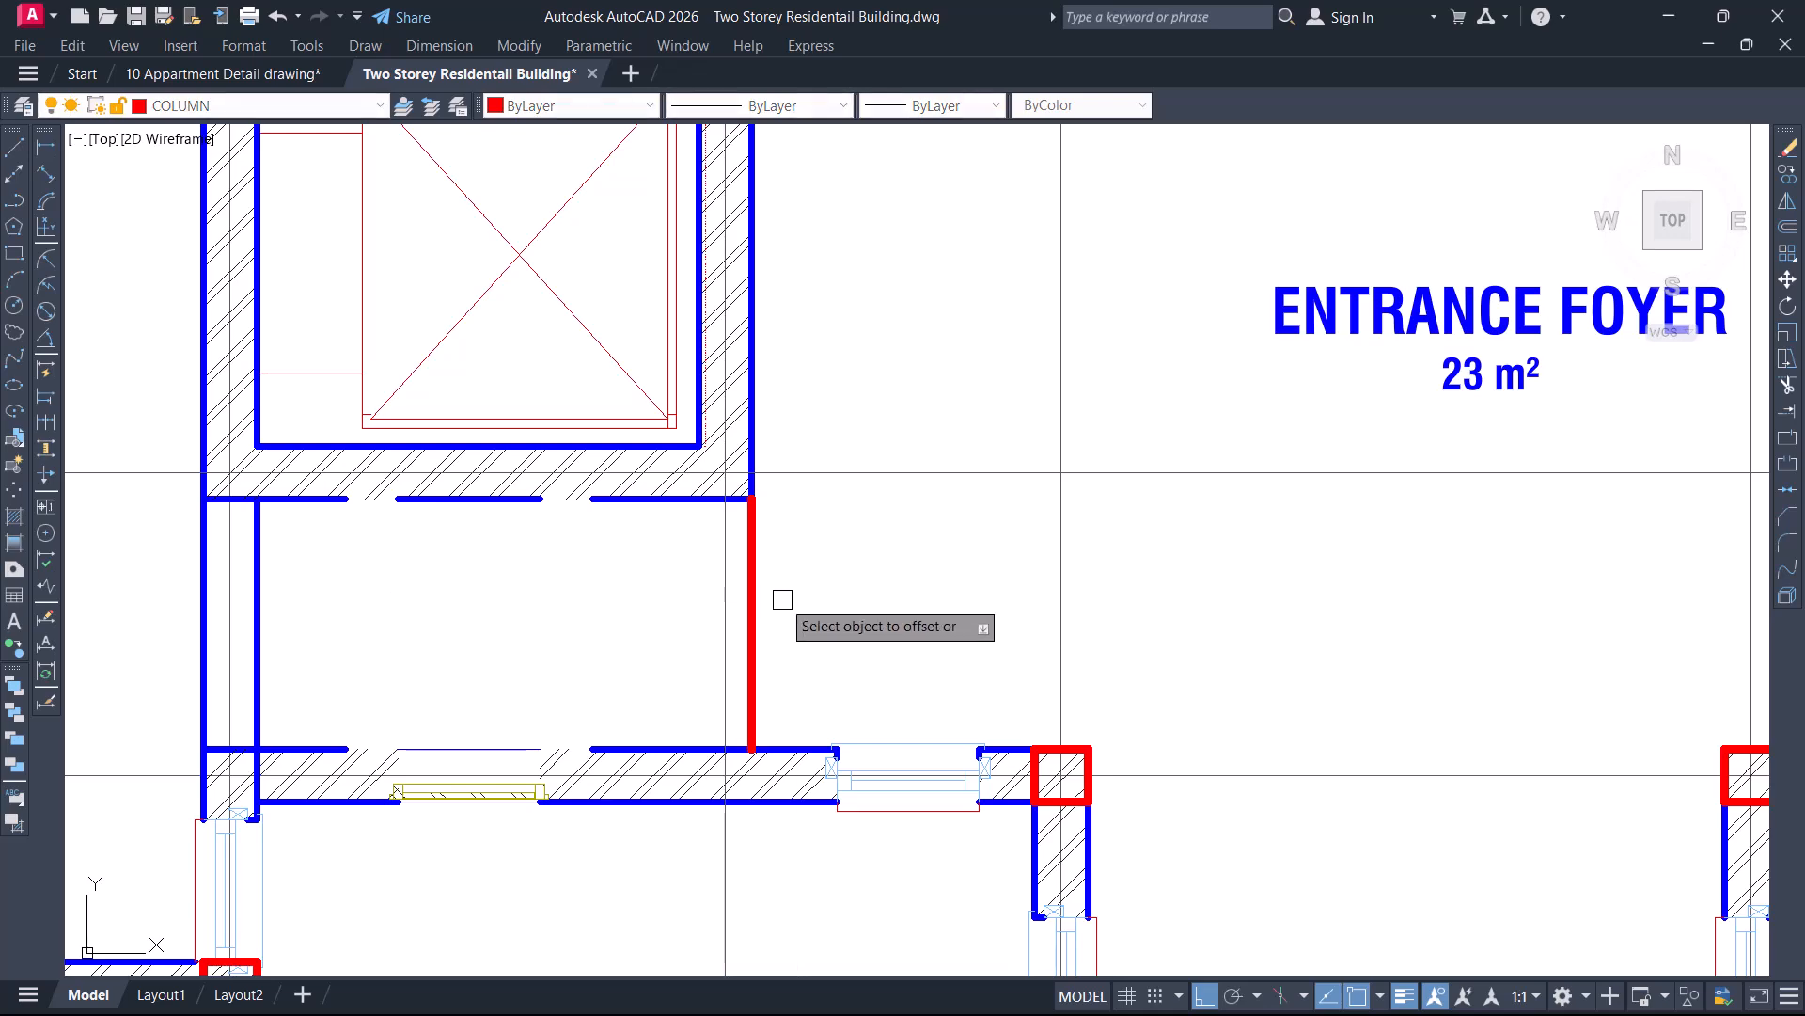
{"action": "left_click", "coordinate": [752, 578]}
{"action": "left_click", "coordinate": [648, 597]}
{"action": "key", "text": "Escape"}
Match the two new vertical lines below the lift to the magenta lines along guest bedroom 2's upper edge
{"action": "type", "text": "ma"}
{"action": "key", "text": "Return"}
{"action": "scroll", "coordinate": [929, 544], "scroll_direction": "down", "scroll_amount": 2}
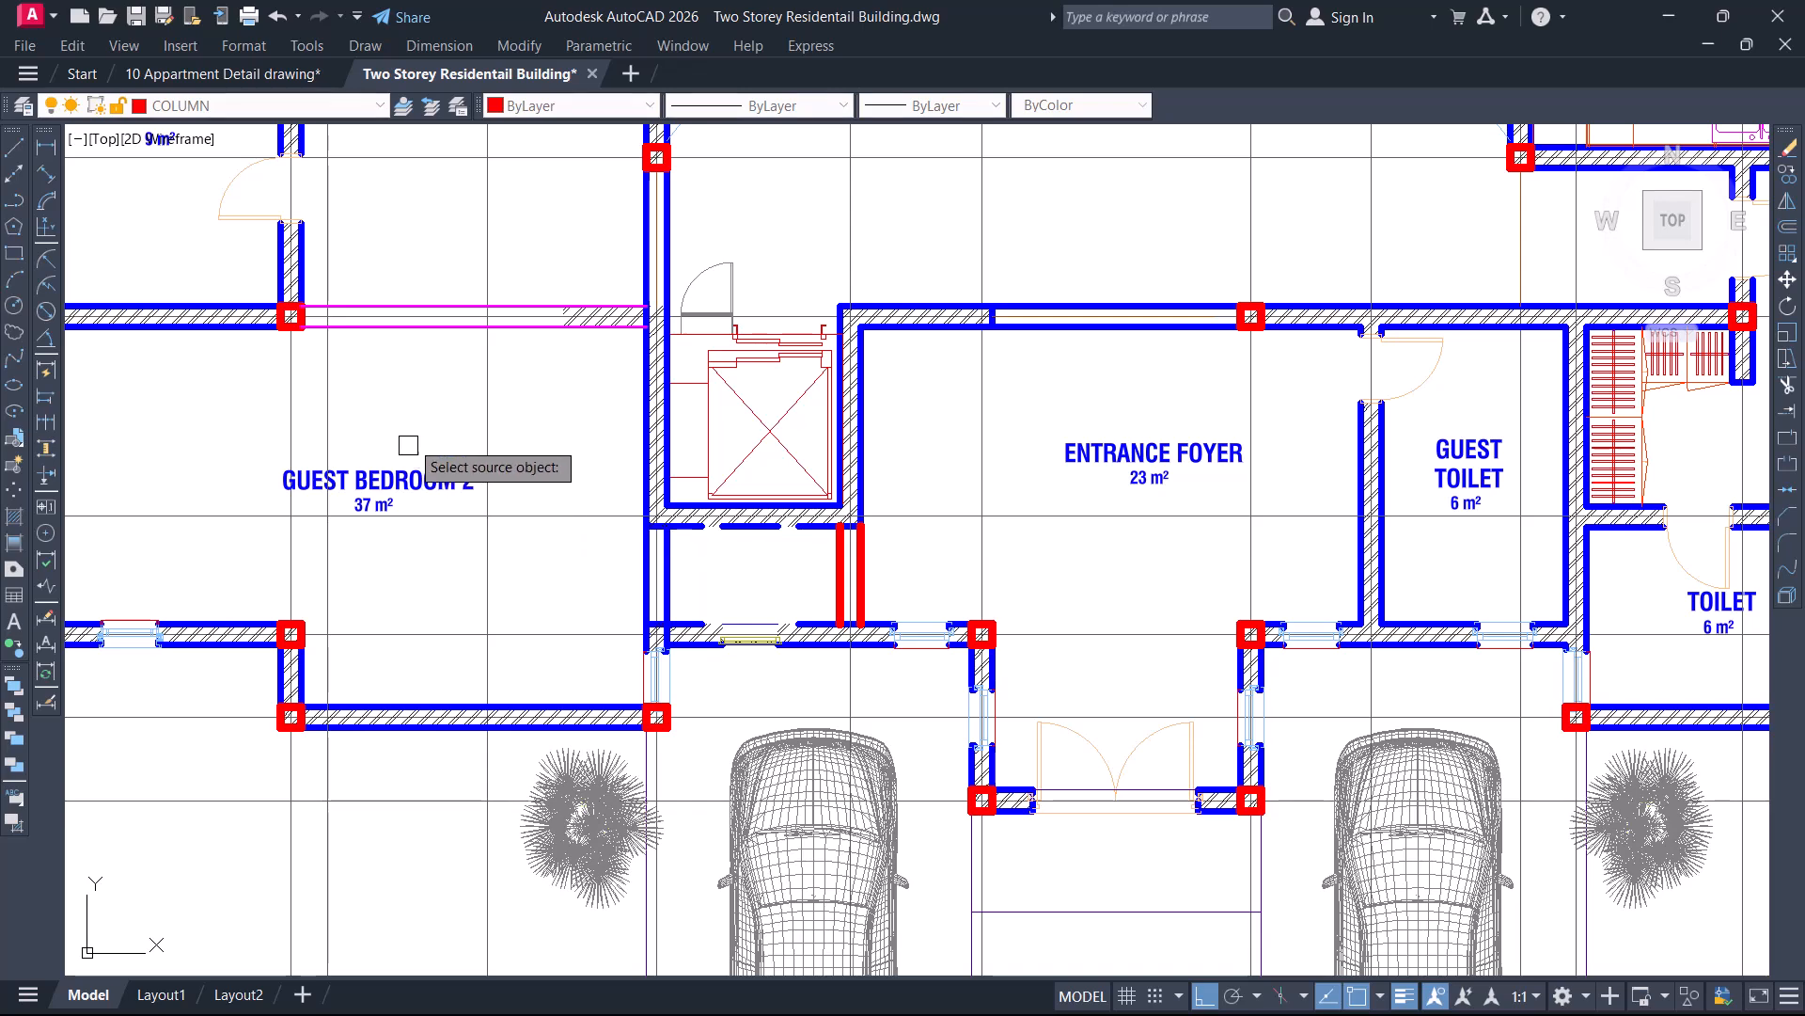
{"action": "left_click", "coordinate": [447, 329]}
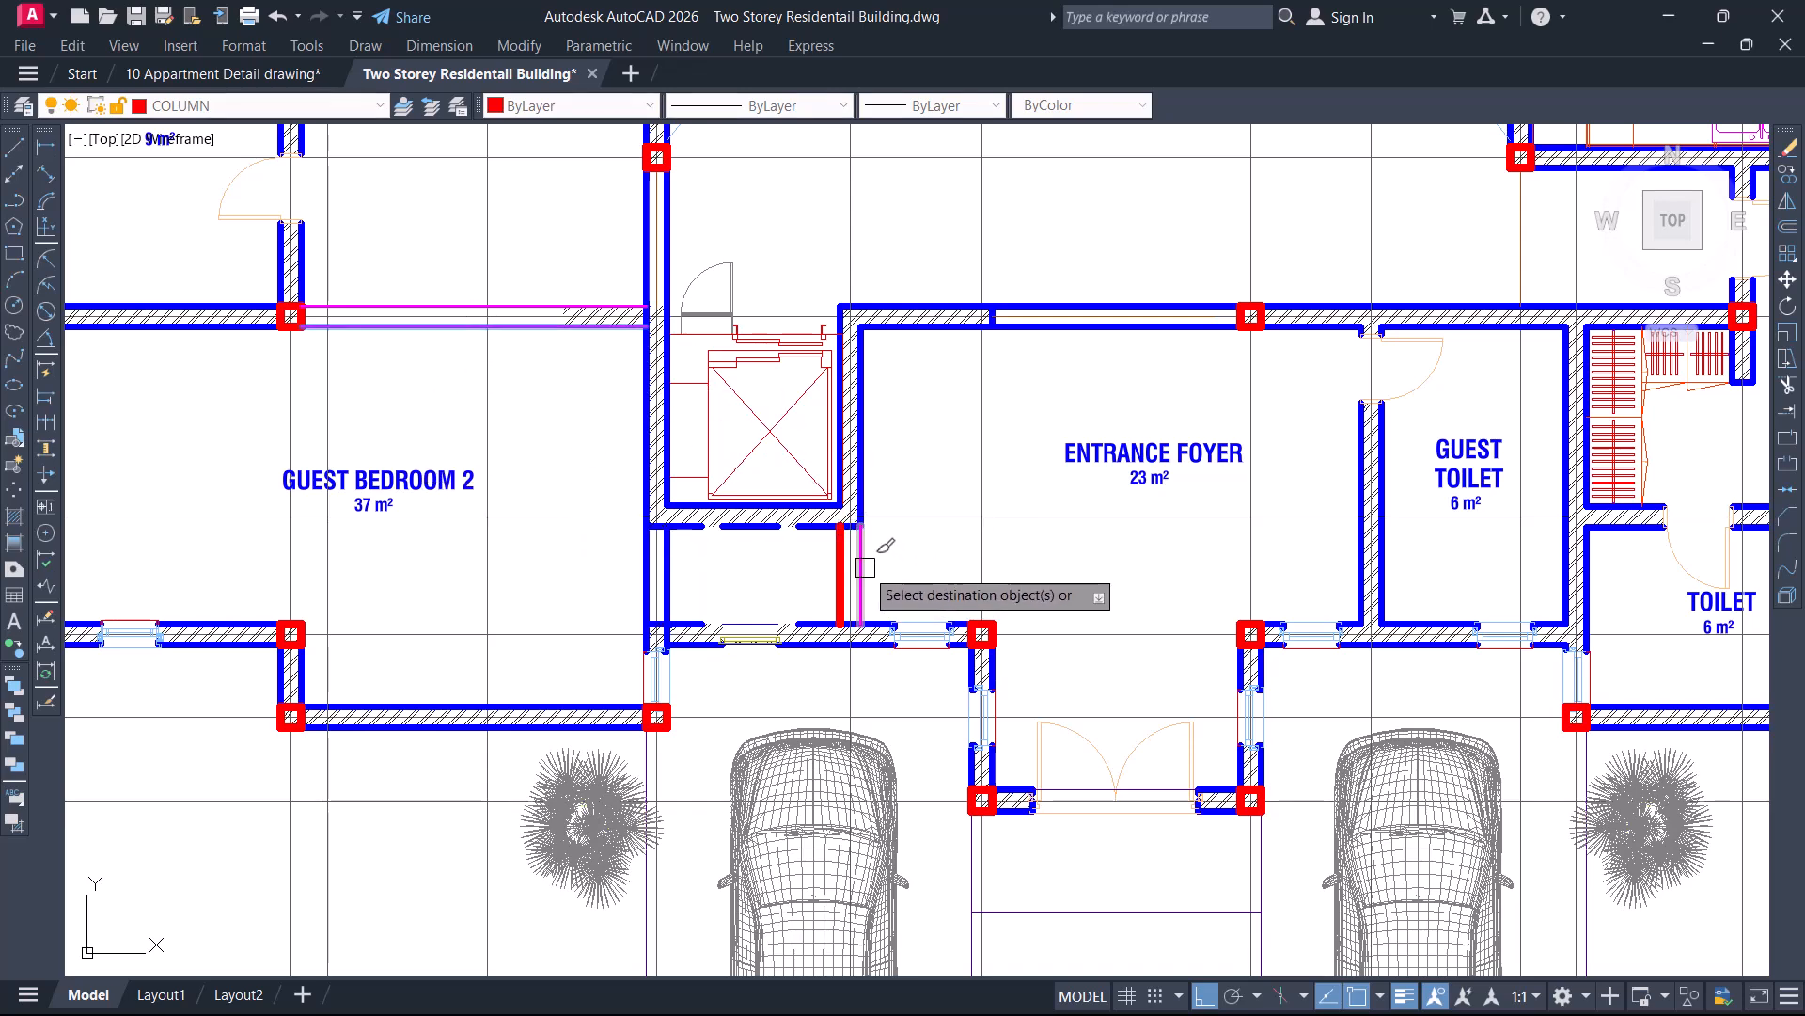
{"action": "left_click", "coordinate": [833, 571]}
{"action": "key", "text": "Return"}
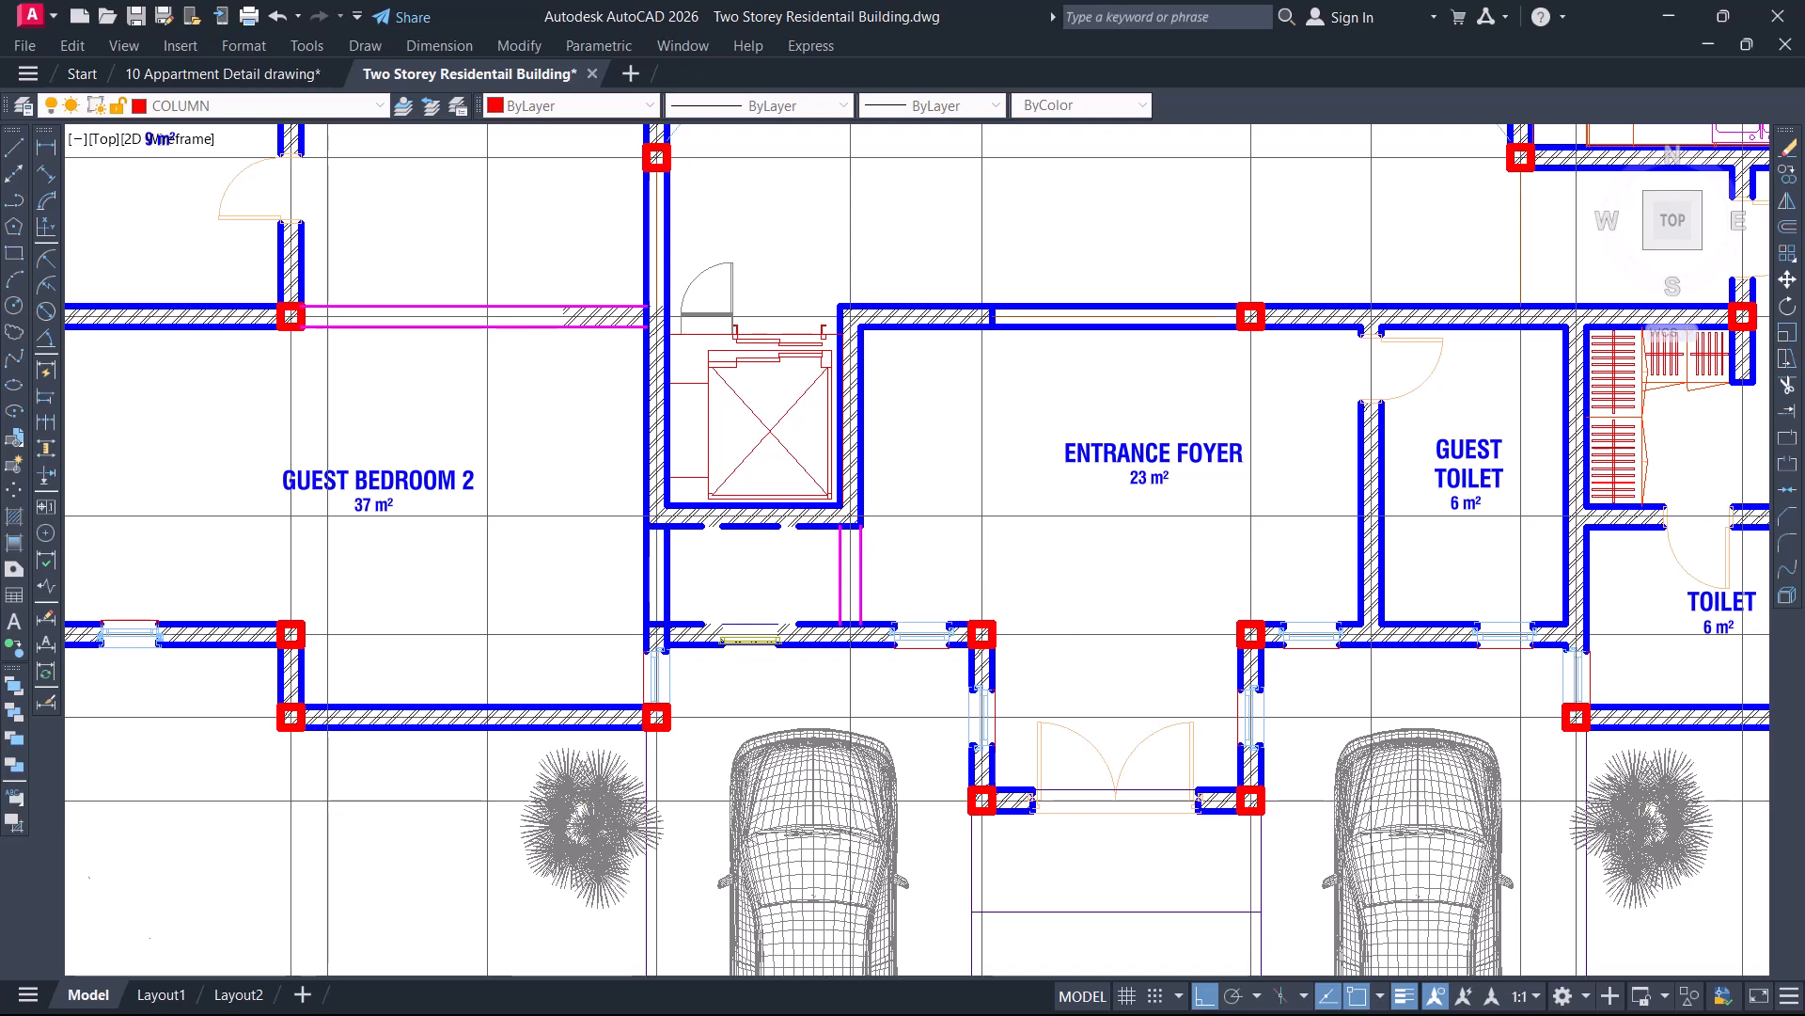
{"action": "scroll", "coordinate": [846, 578], "scroll_direction": "down", "scroll_amount": 4}
{"action": "scroll", "coordinate": [856, 585], "scroll_direction": "up", "scroll_amount": 6}
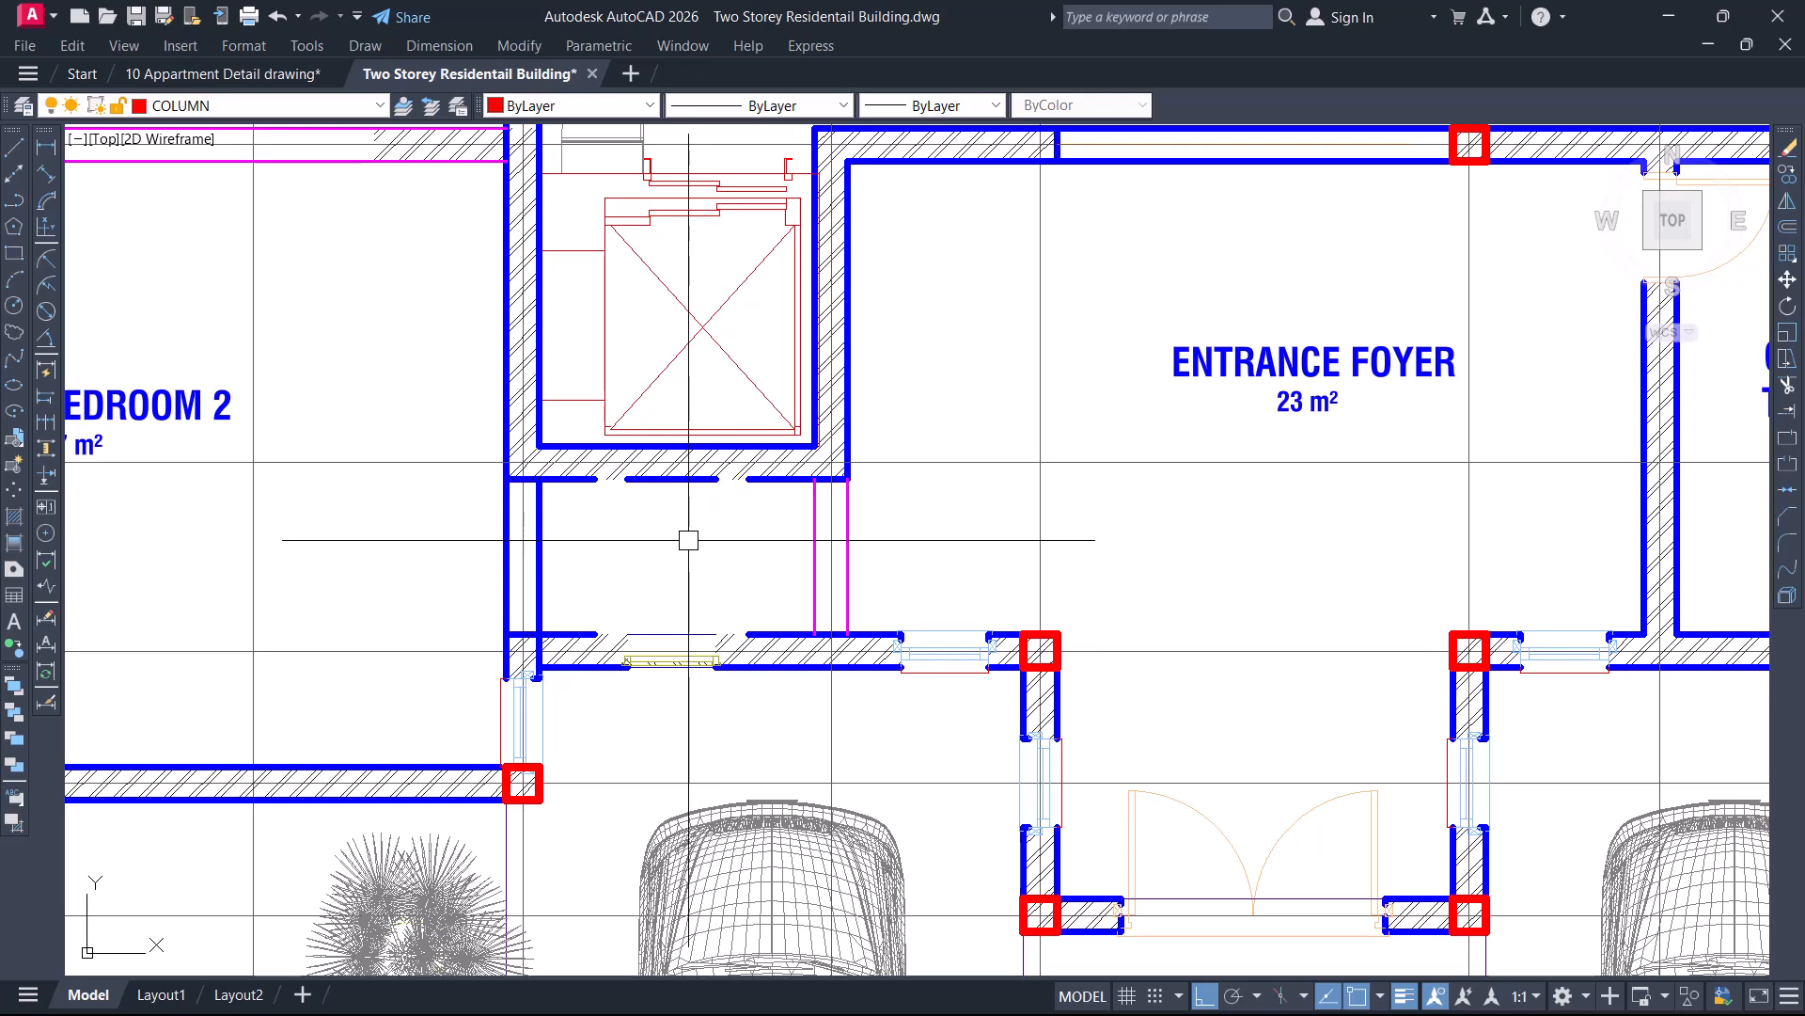
{"action": "scroll", "coordinate": [825, 516], "scroll_direction": "down", "scroll_amount": 5}
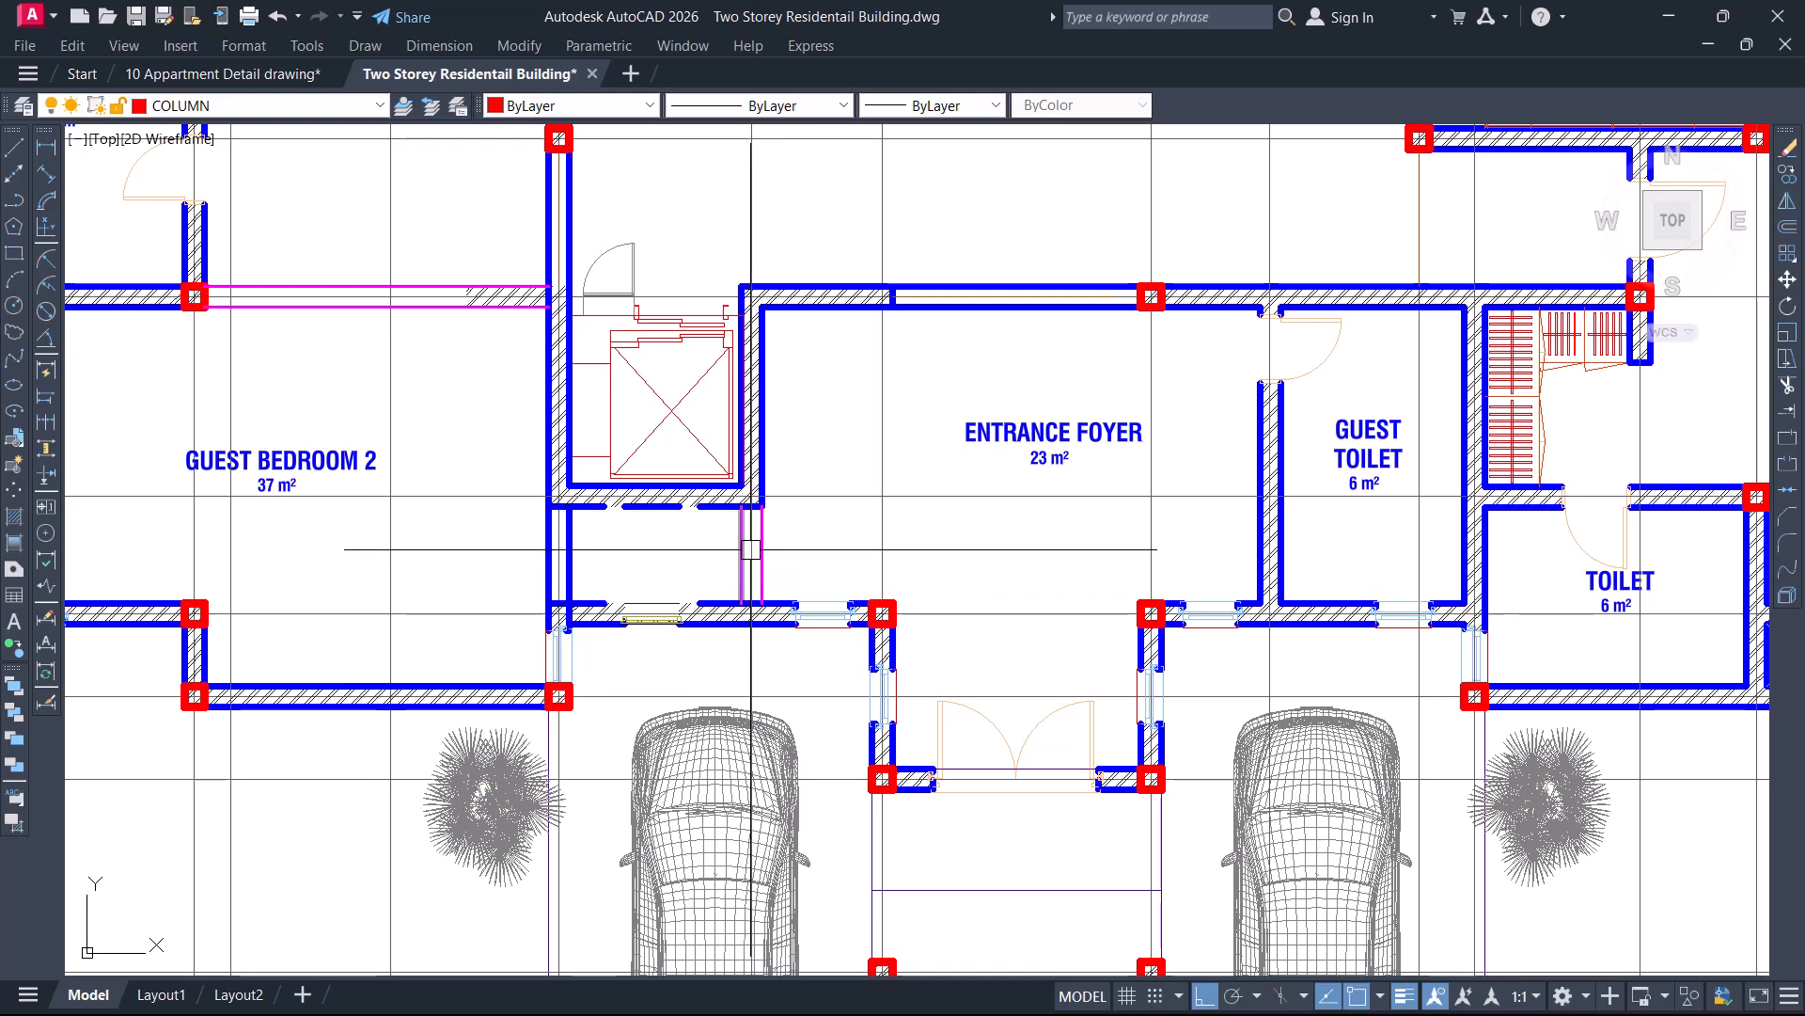
{"action": "scroll", "coordinate": [755, 613], "scroll_direction": "down", "scroll_amount": 2}
{"action": "mouse_move", "coordinate": [947, 587]}
{"action": "middle_mouse_down"}
{"action": "mouse_move", "coordinate": [880, 607]}
{"action": "mouse_move", "coordinate": [831, 522]}
{"action": "middle_mouse_up"}
{"action": "scroll", "coordinate": [859, 570], "scroll_direction": "up", "scroll_amount": 2}
{"action": "left_click", "coordinate": [641, 385]}
{"action": "key", "text": "Escape"}
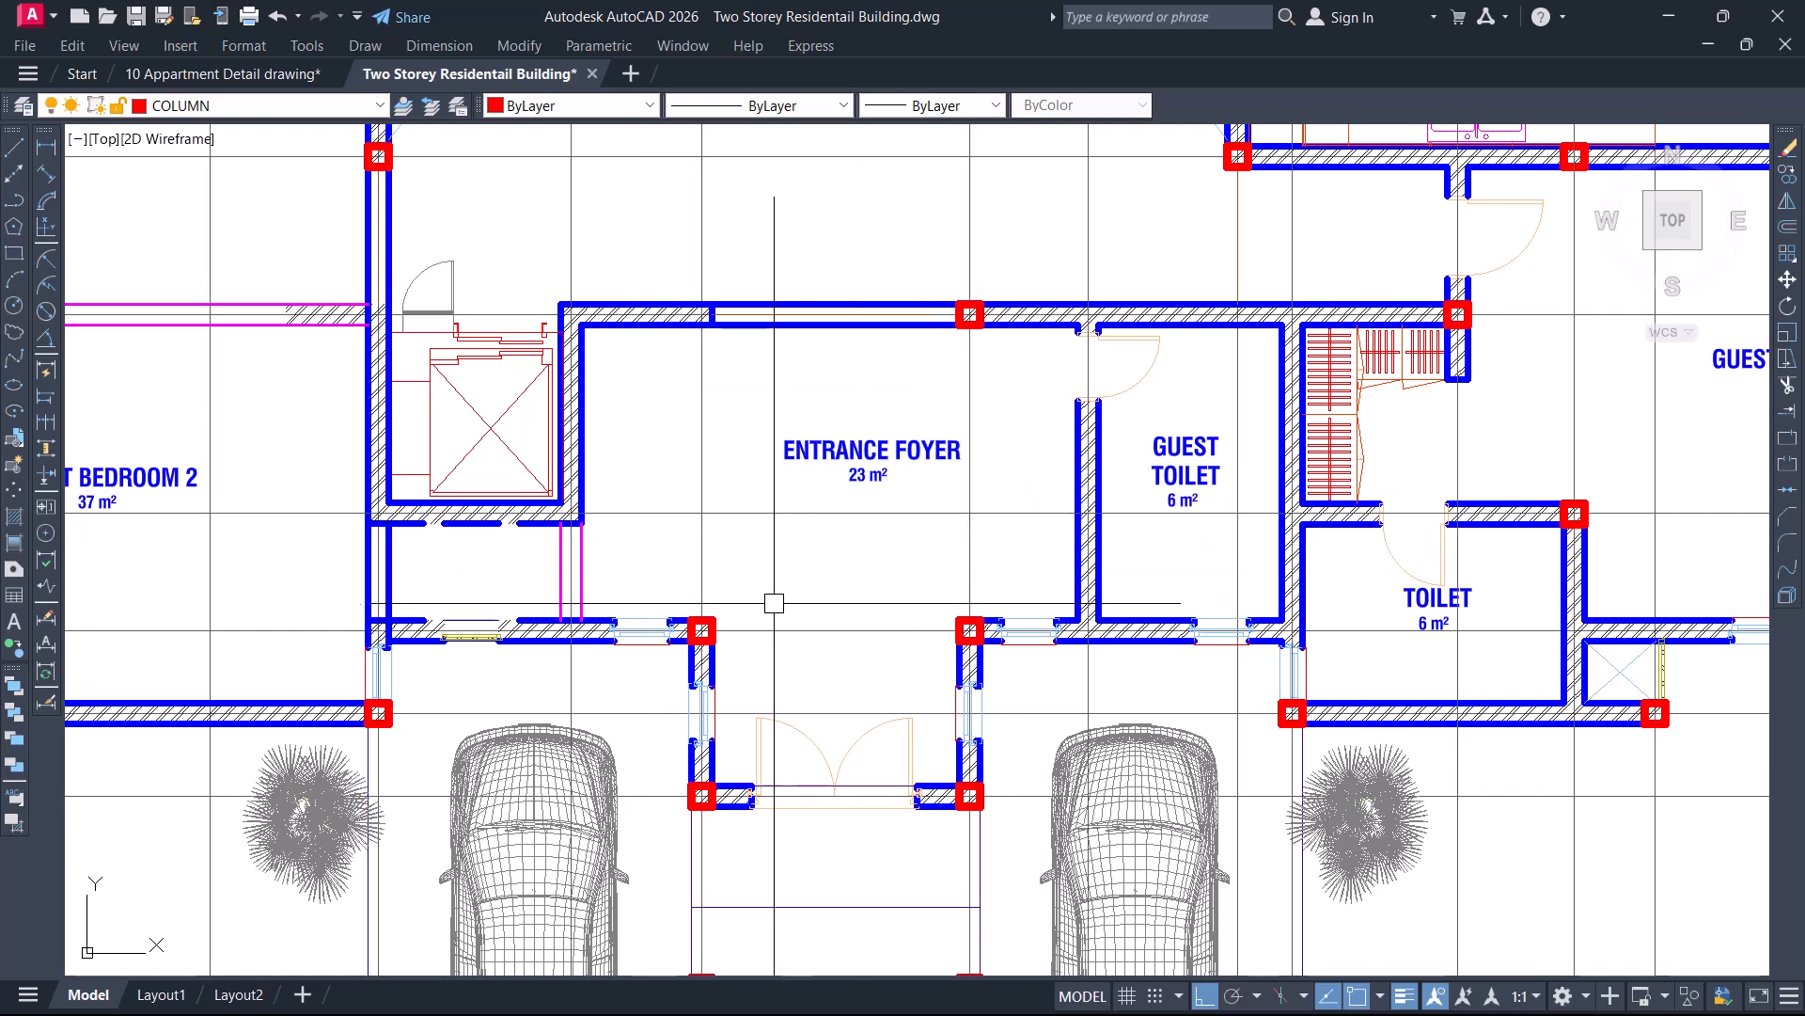
{"action": "left_click", "coordinate": [936, 692]}
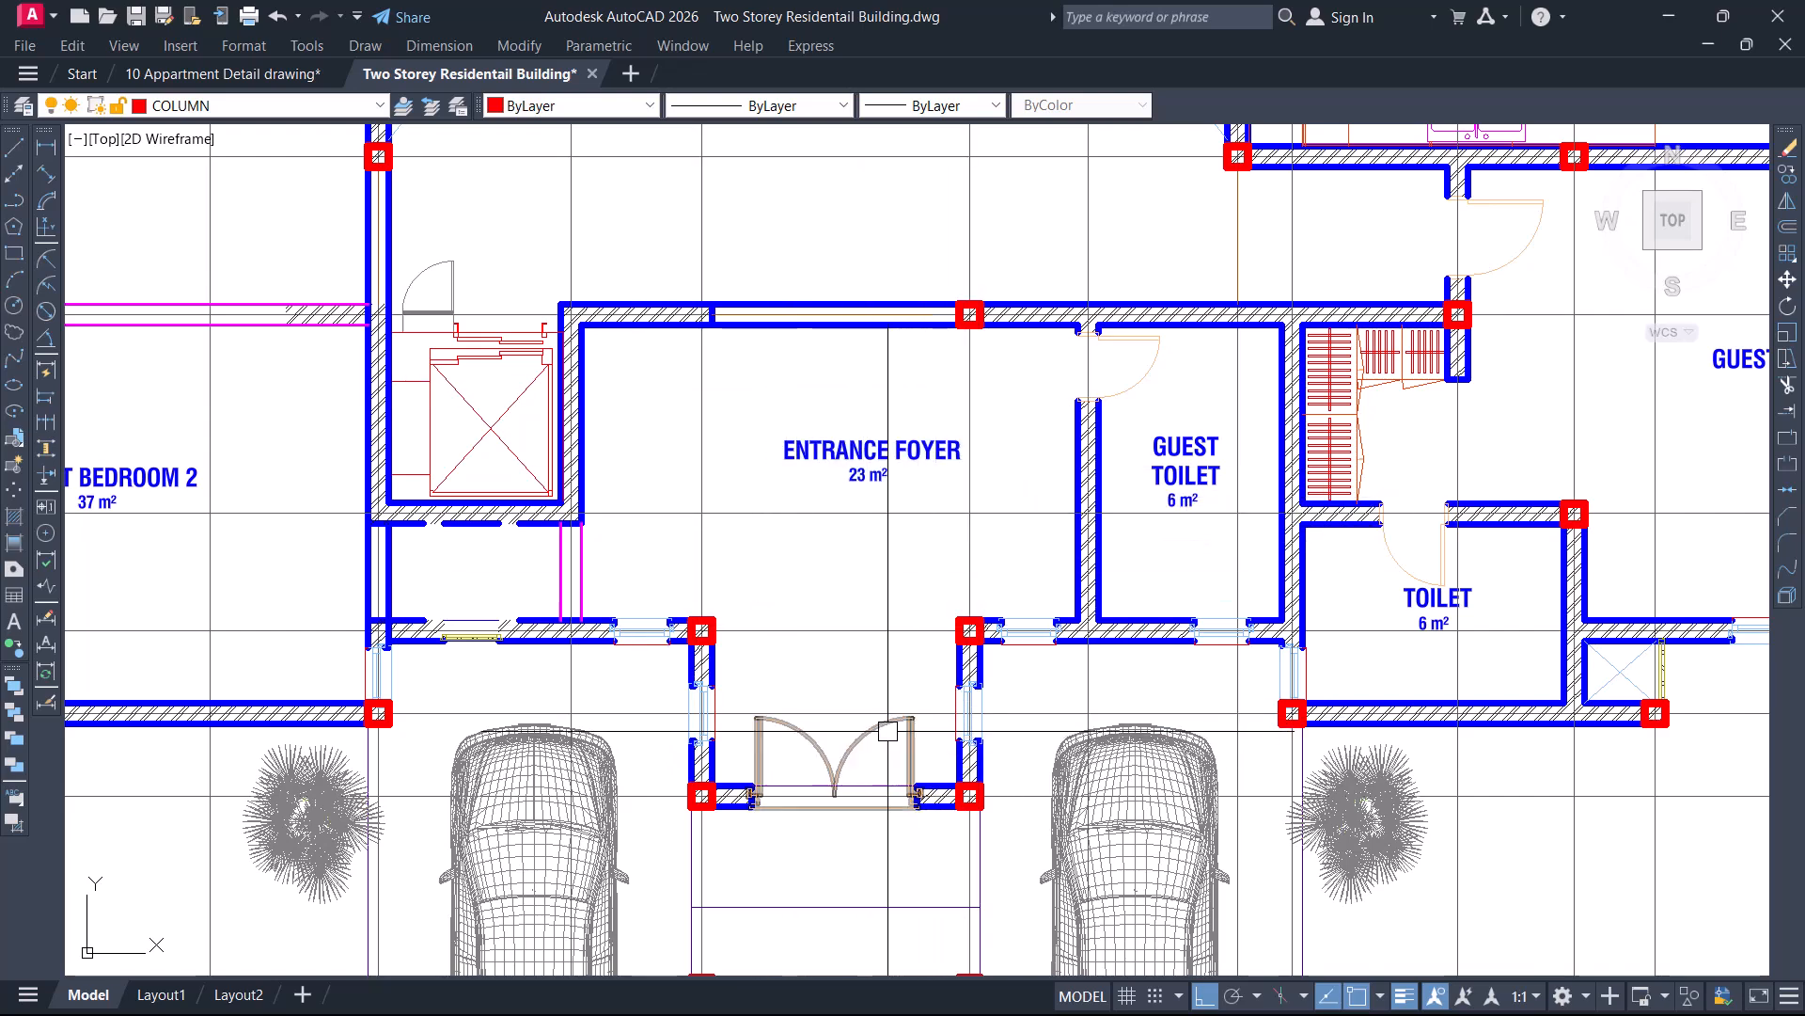
{"action": "key", "text": "Return"}
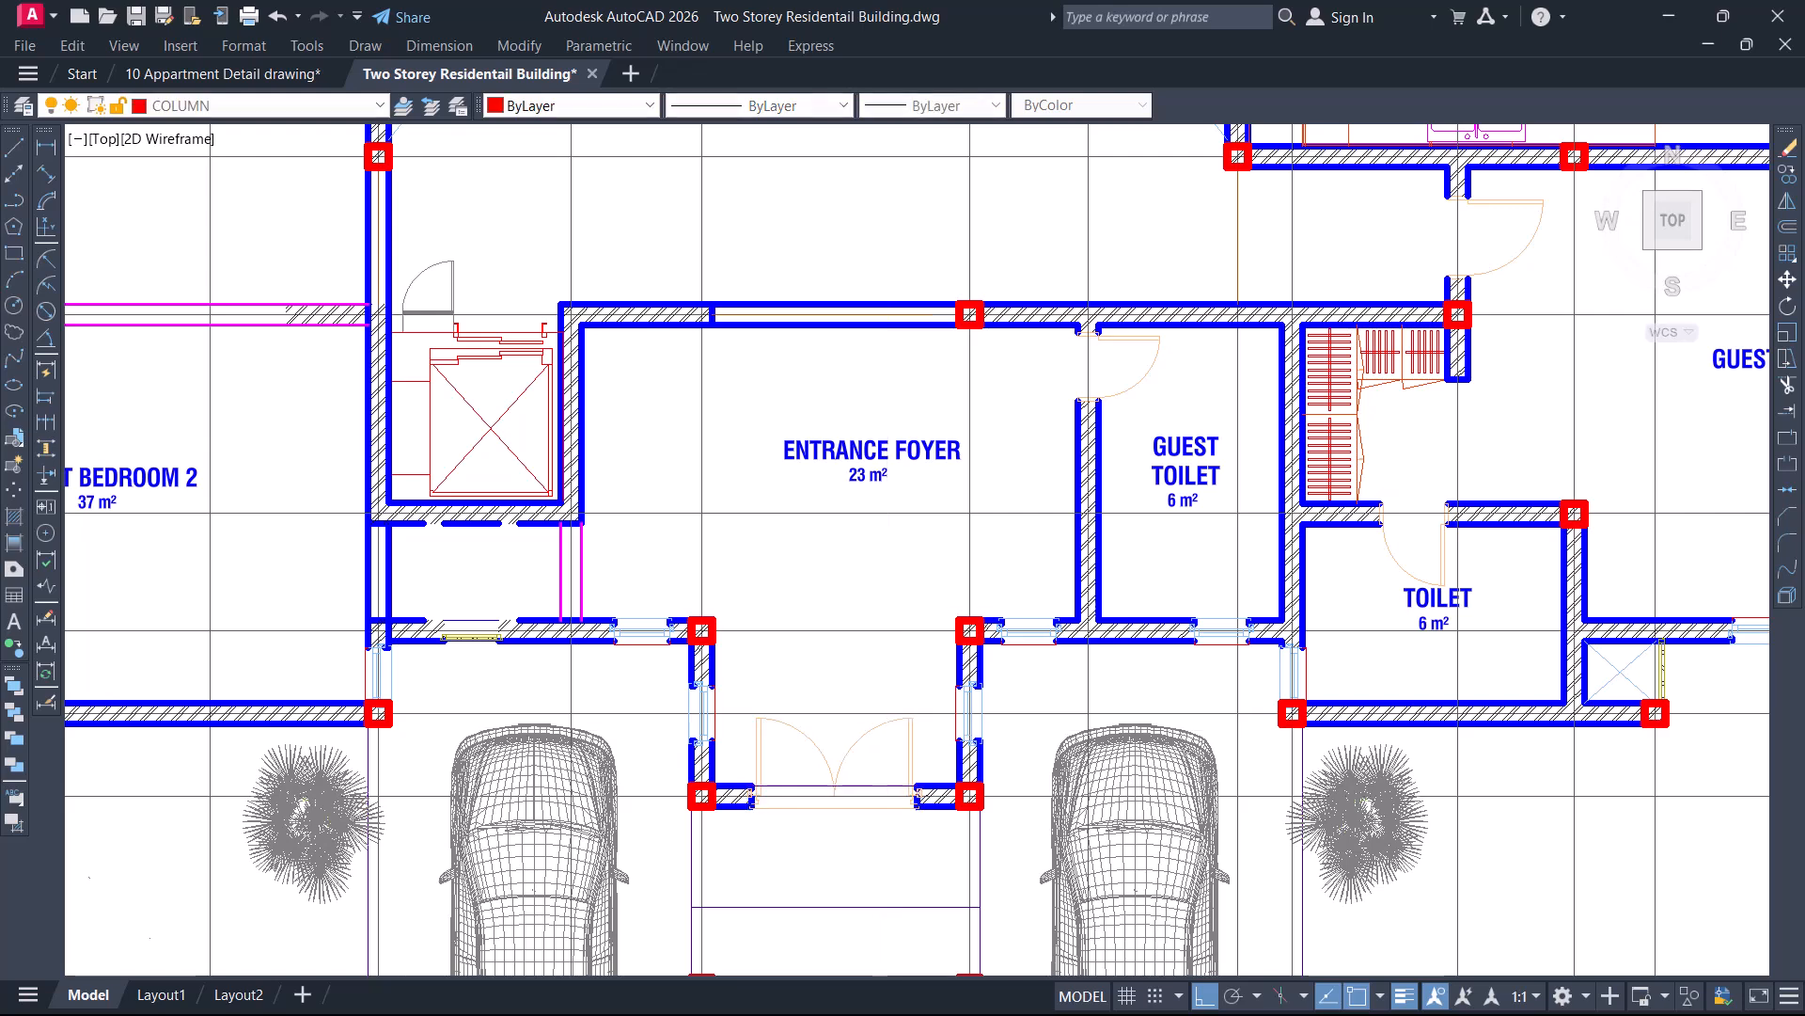
Examine Section A1 at the entrance foyer and the covered parking in front of it
{"action": "scroll", "coordinate": [888, 606], "scroll_direction": "down", "scroll_amount": 3}
{"action": "scroll", "coordinate": [828, 550], "scroll_direction": "up", "scroll_amount": 3}
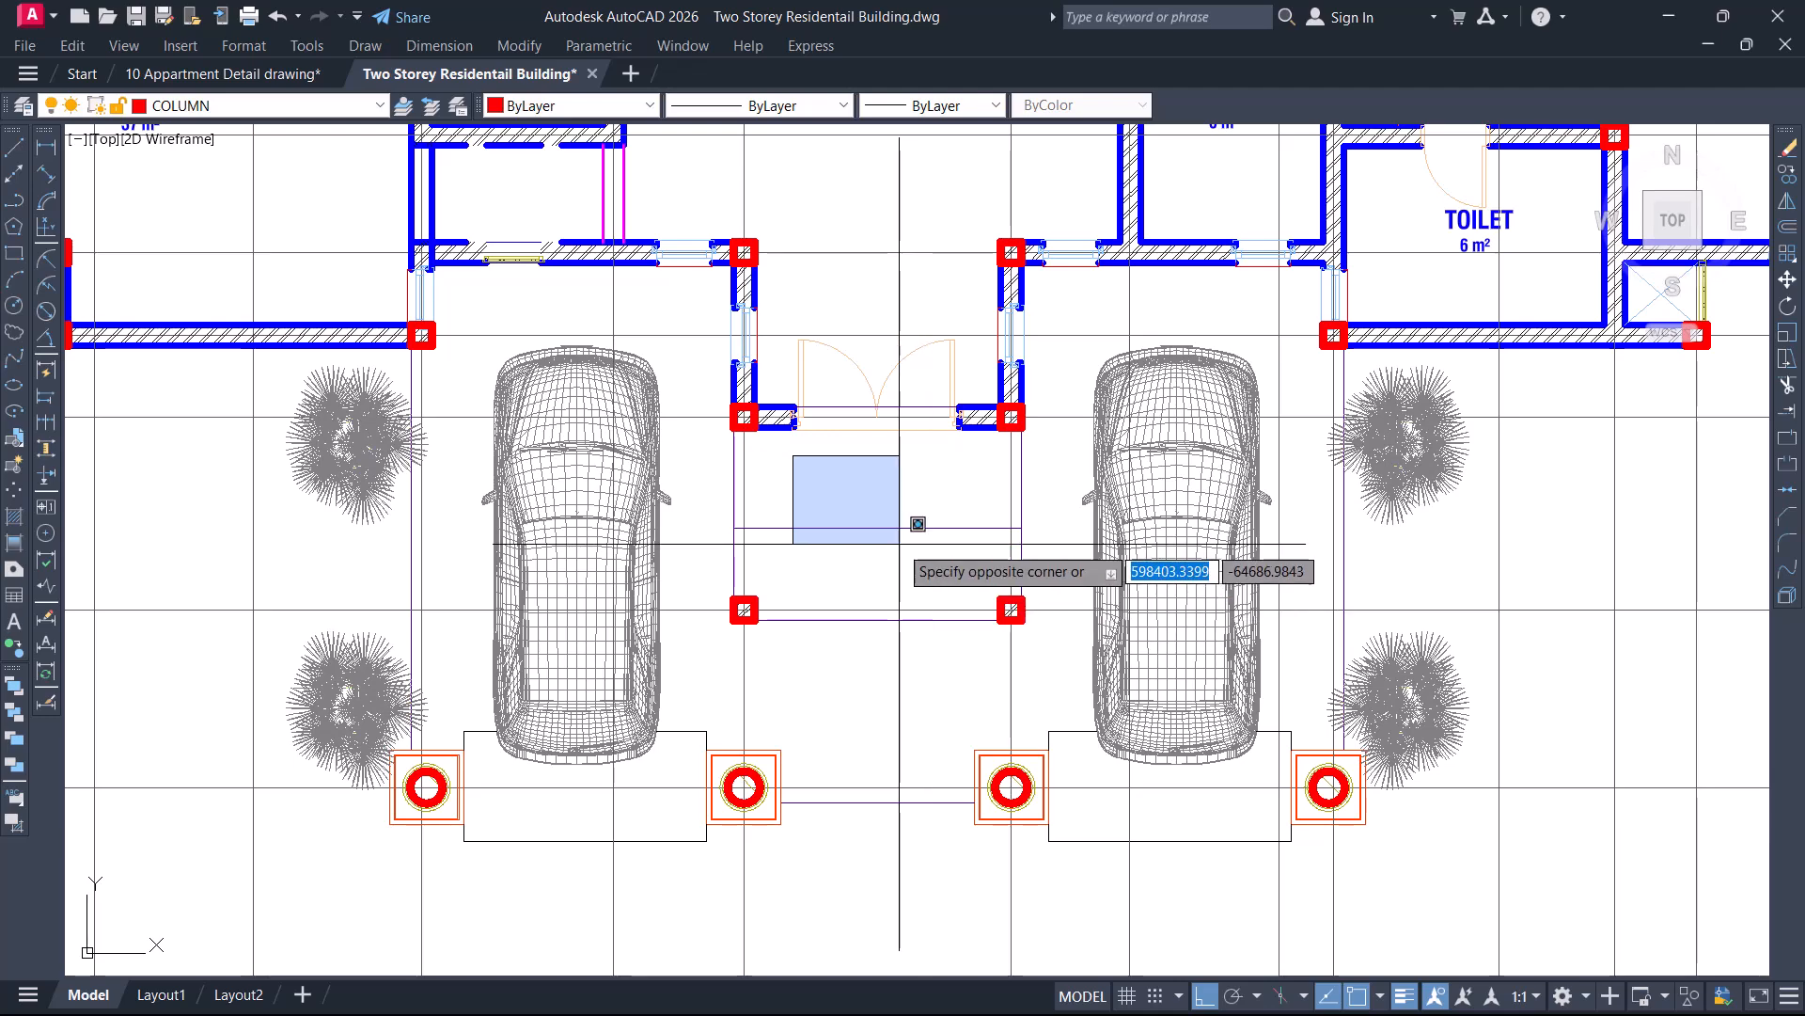
{"action": "scroll", "coordinate": [994, 512], "scroll_direction": "down", "scroll_amount": 6}
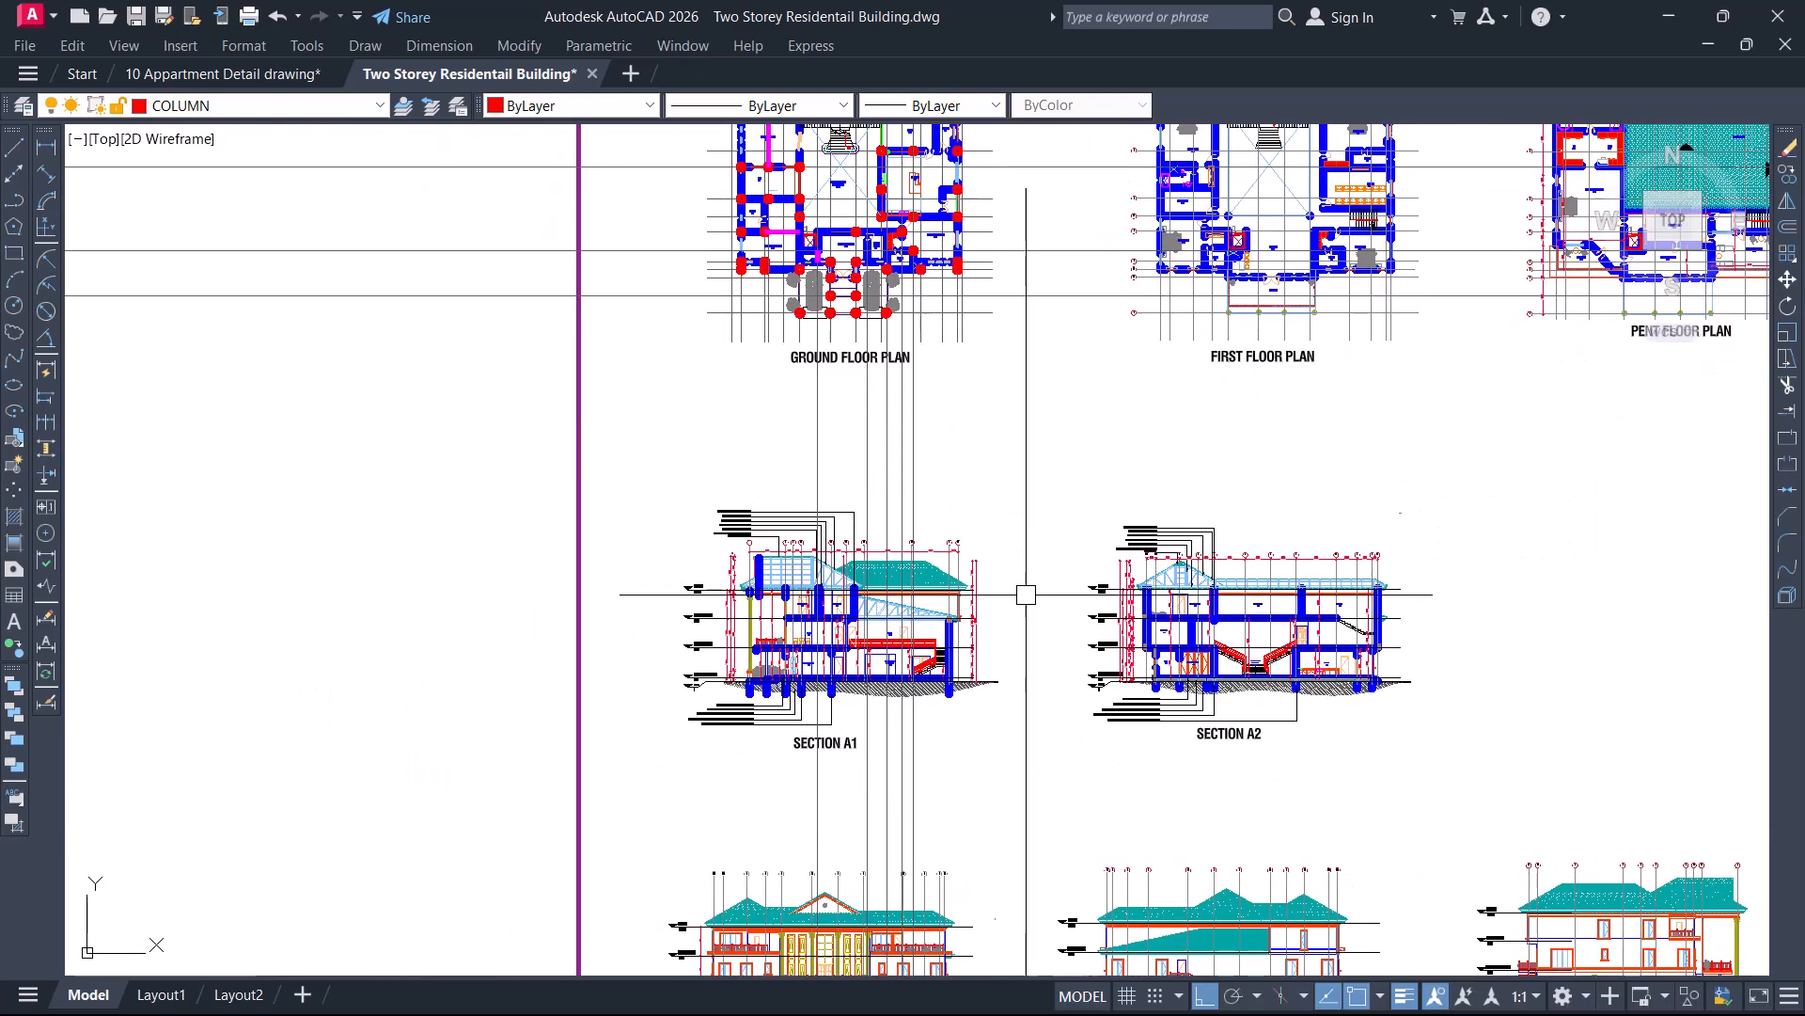
{"action": "scroll", "coordinate": [783, 663], "scroll_direction": "up", "scroll_amount": 7}
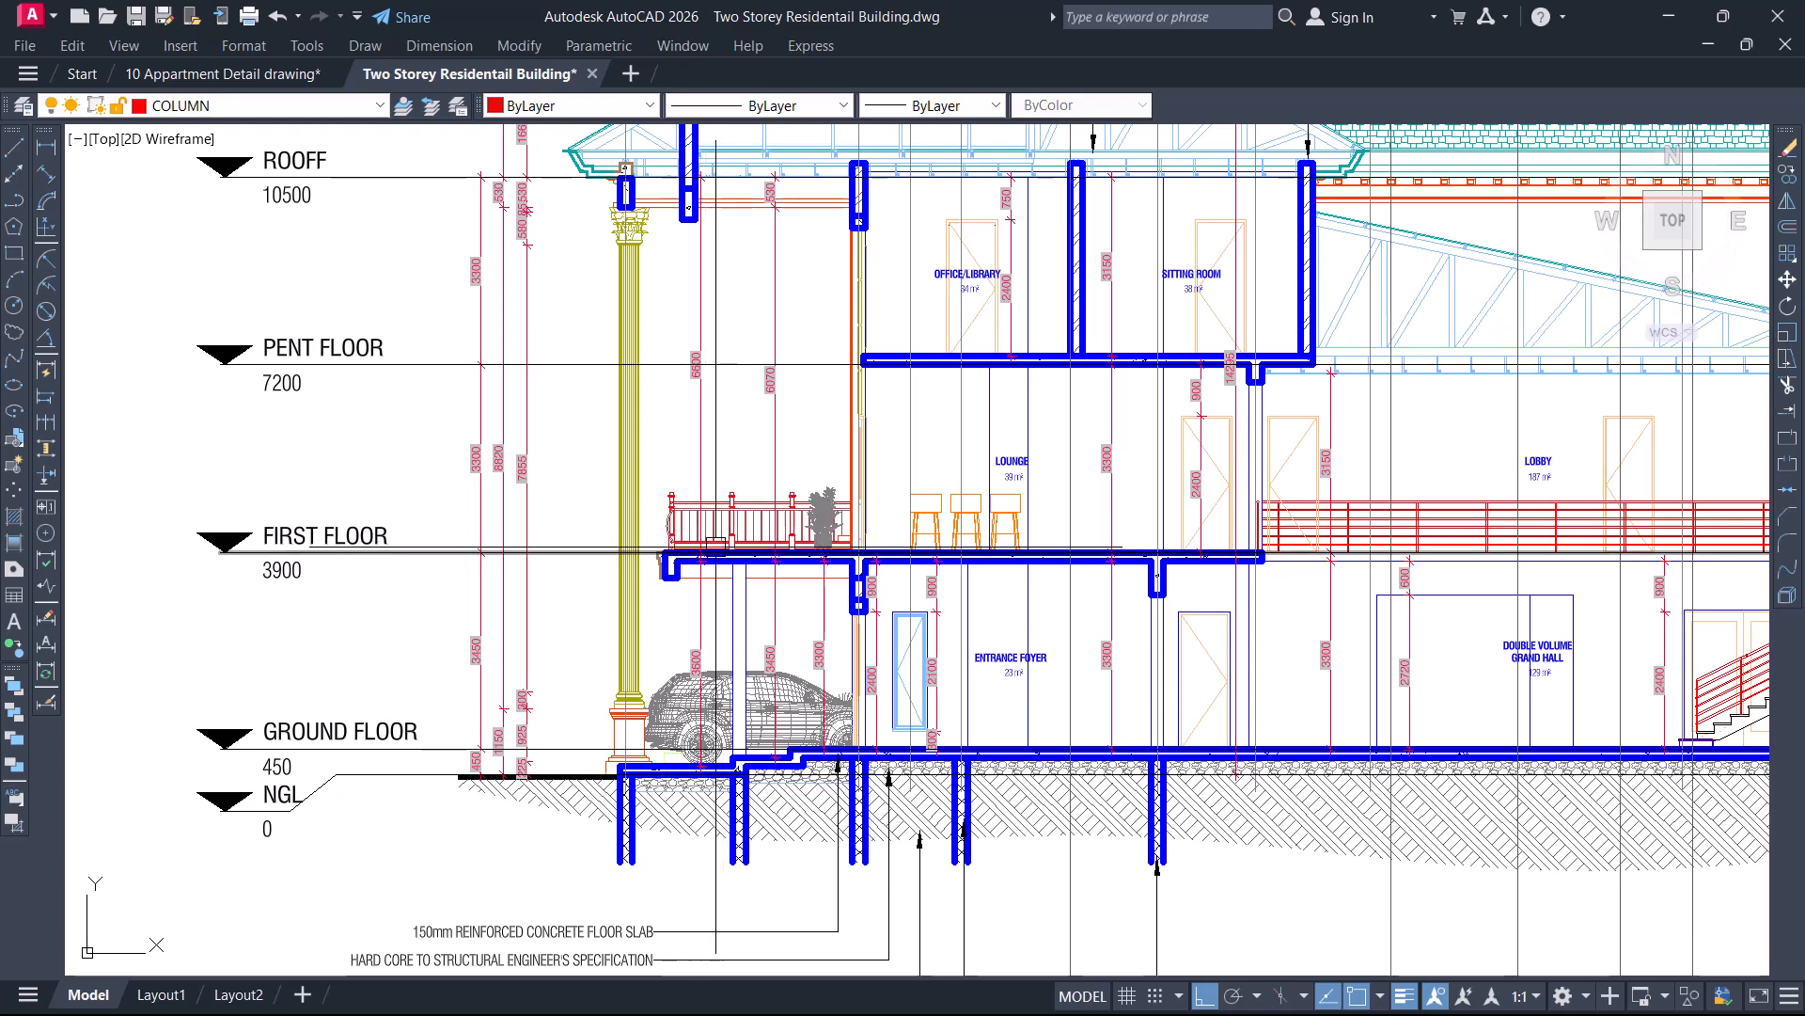
{"action": "scroll", "coordinate": [849, 489], "scroll_direction": "down", "scroll_amount": 6}
{"action": "middle_click_drag", "start_coordinate": [900, 324], "coordinate": [926, 795]}
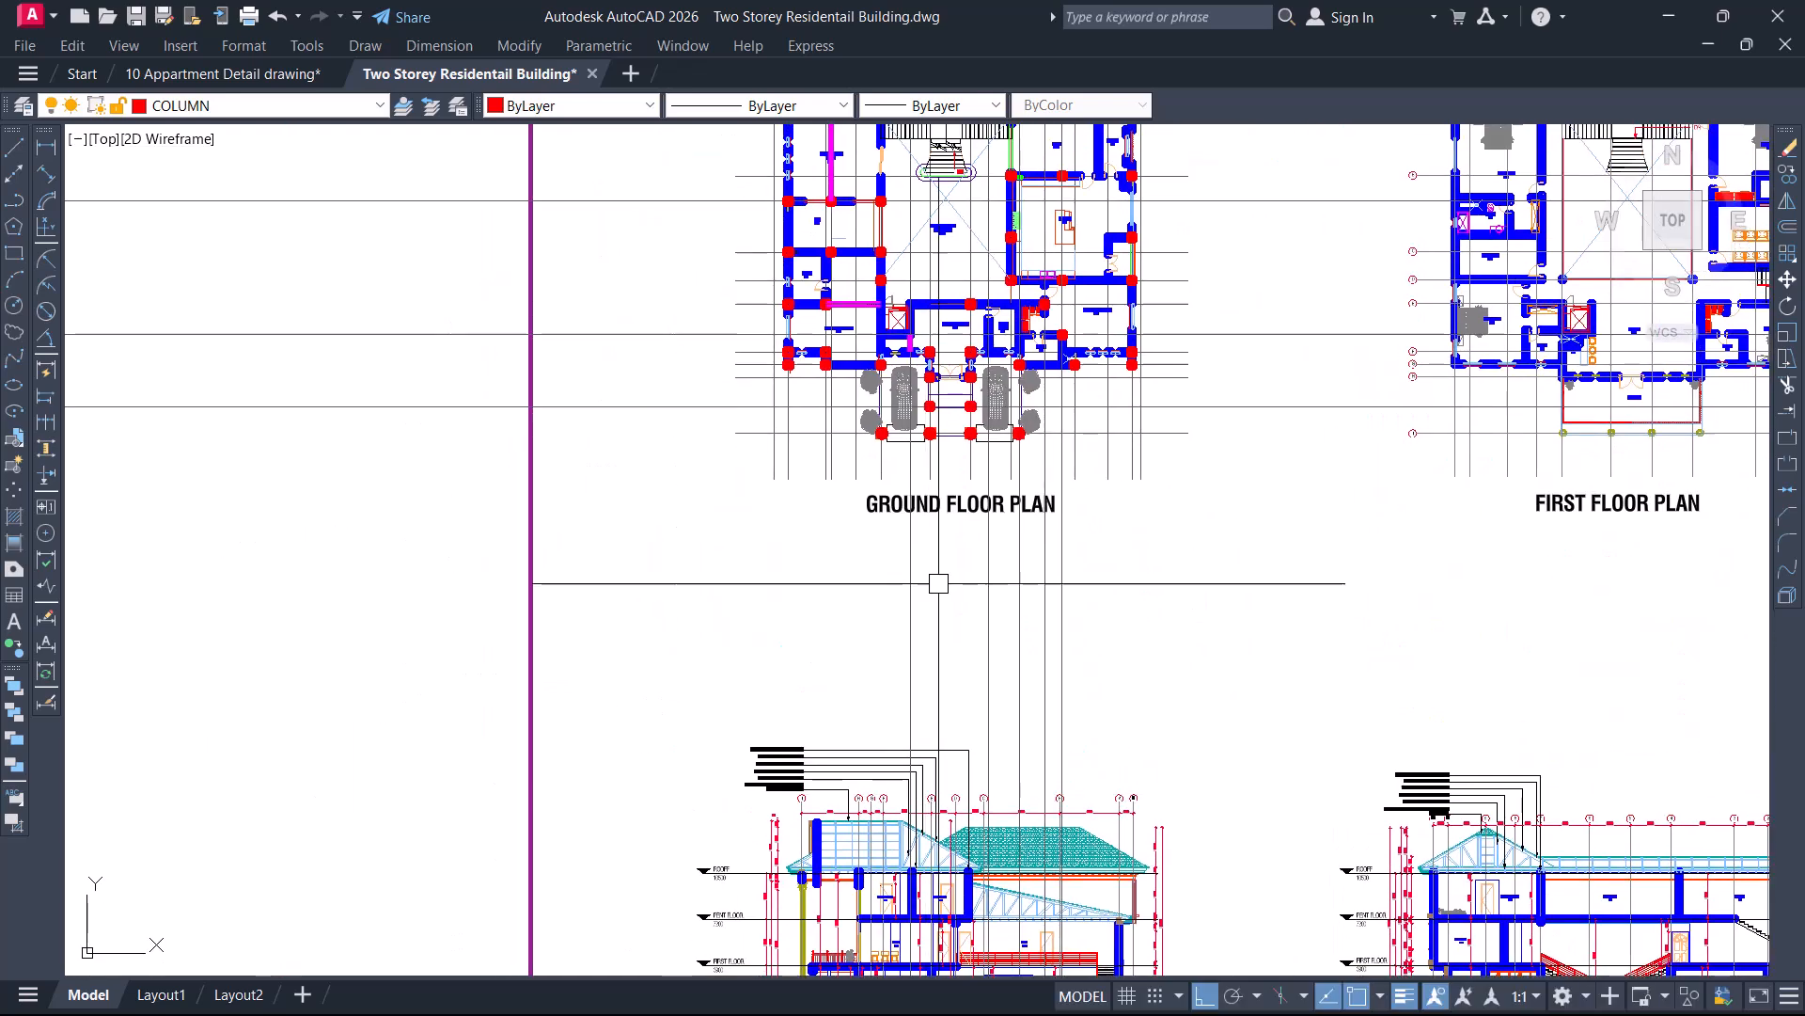
Delete the horizontal line crossing the porch between the entrance door and the pair of columns in front of it
{"action": "scroll", "coordinate": [972, 477], "scroll_direction": "up", "scroll_amount": 4}
{"action": "middle_click_drag", "start_coordinate": [949, 331], "coordinate": [929, 501]}
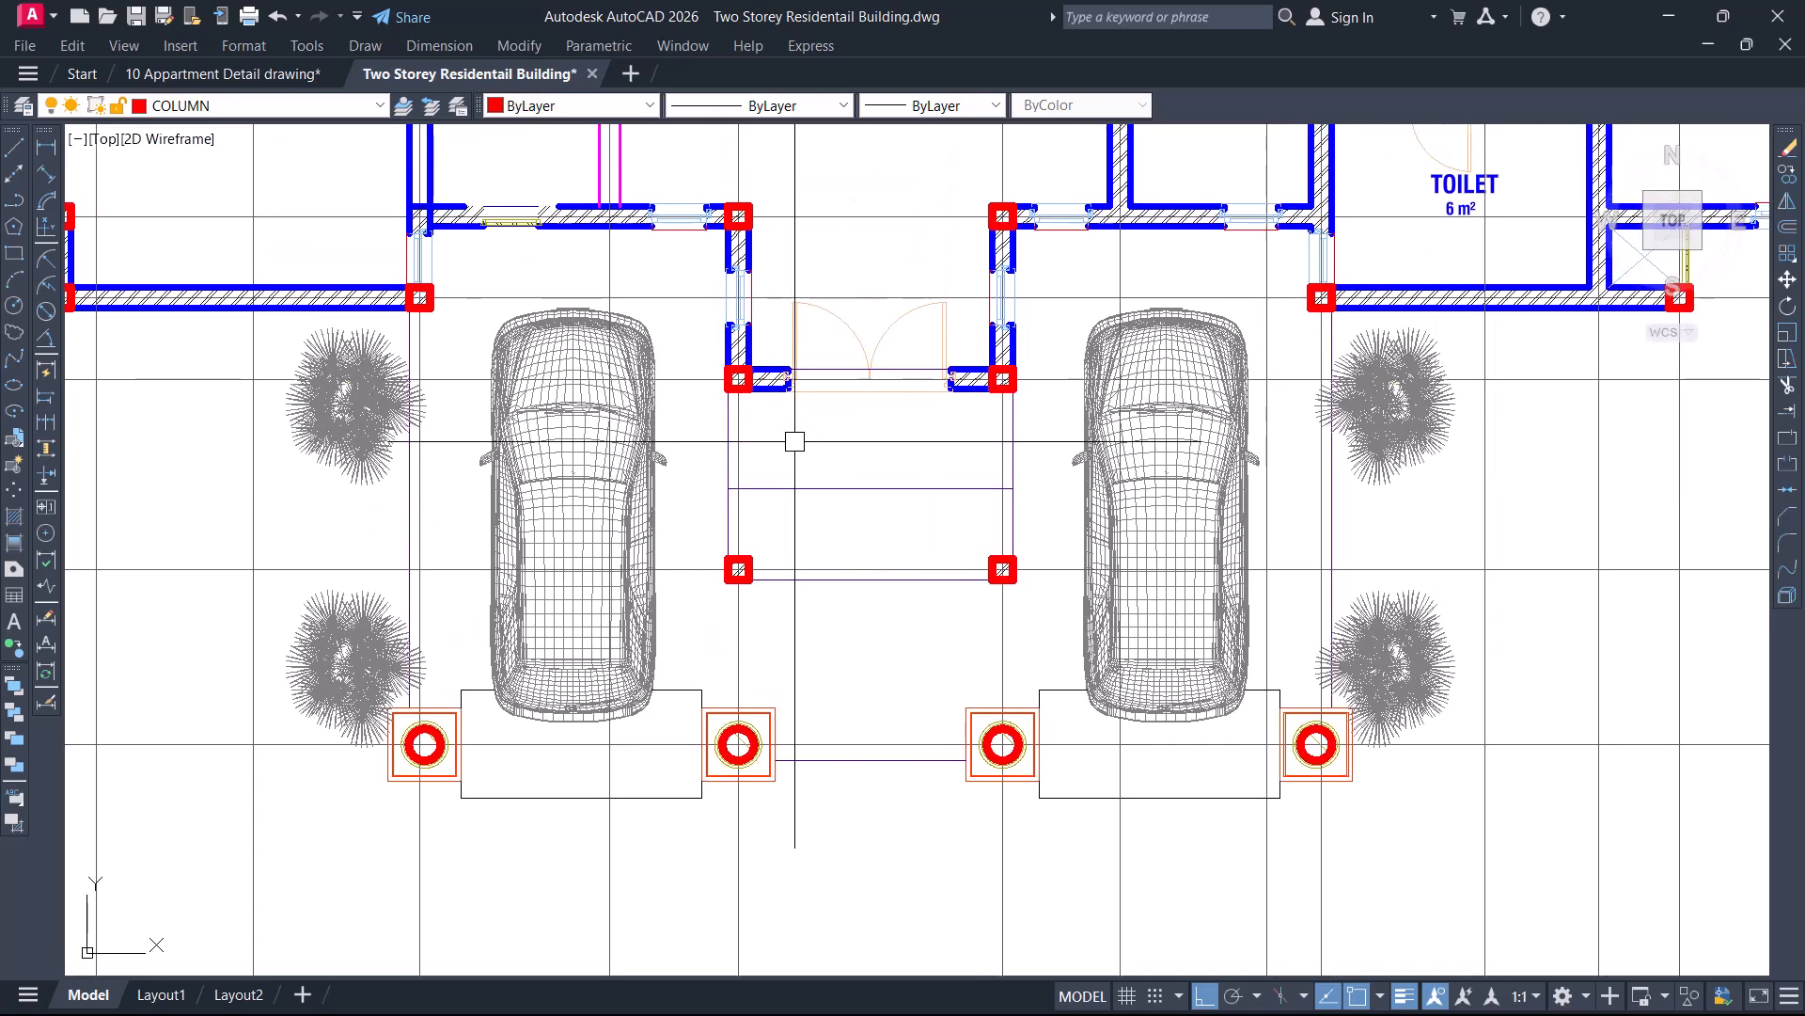
{"action": "left_click", "coordinate": [849, 488]}
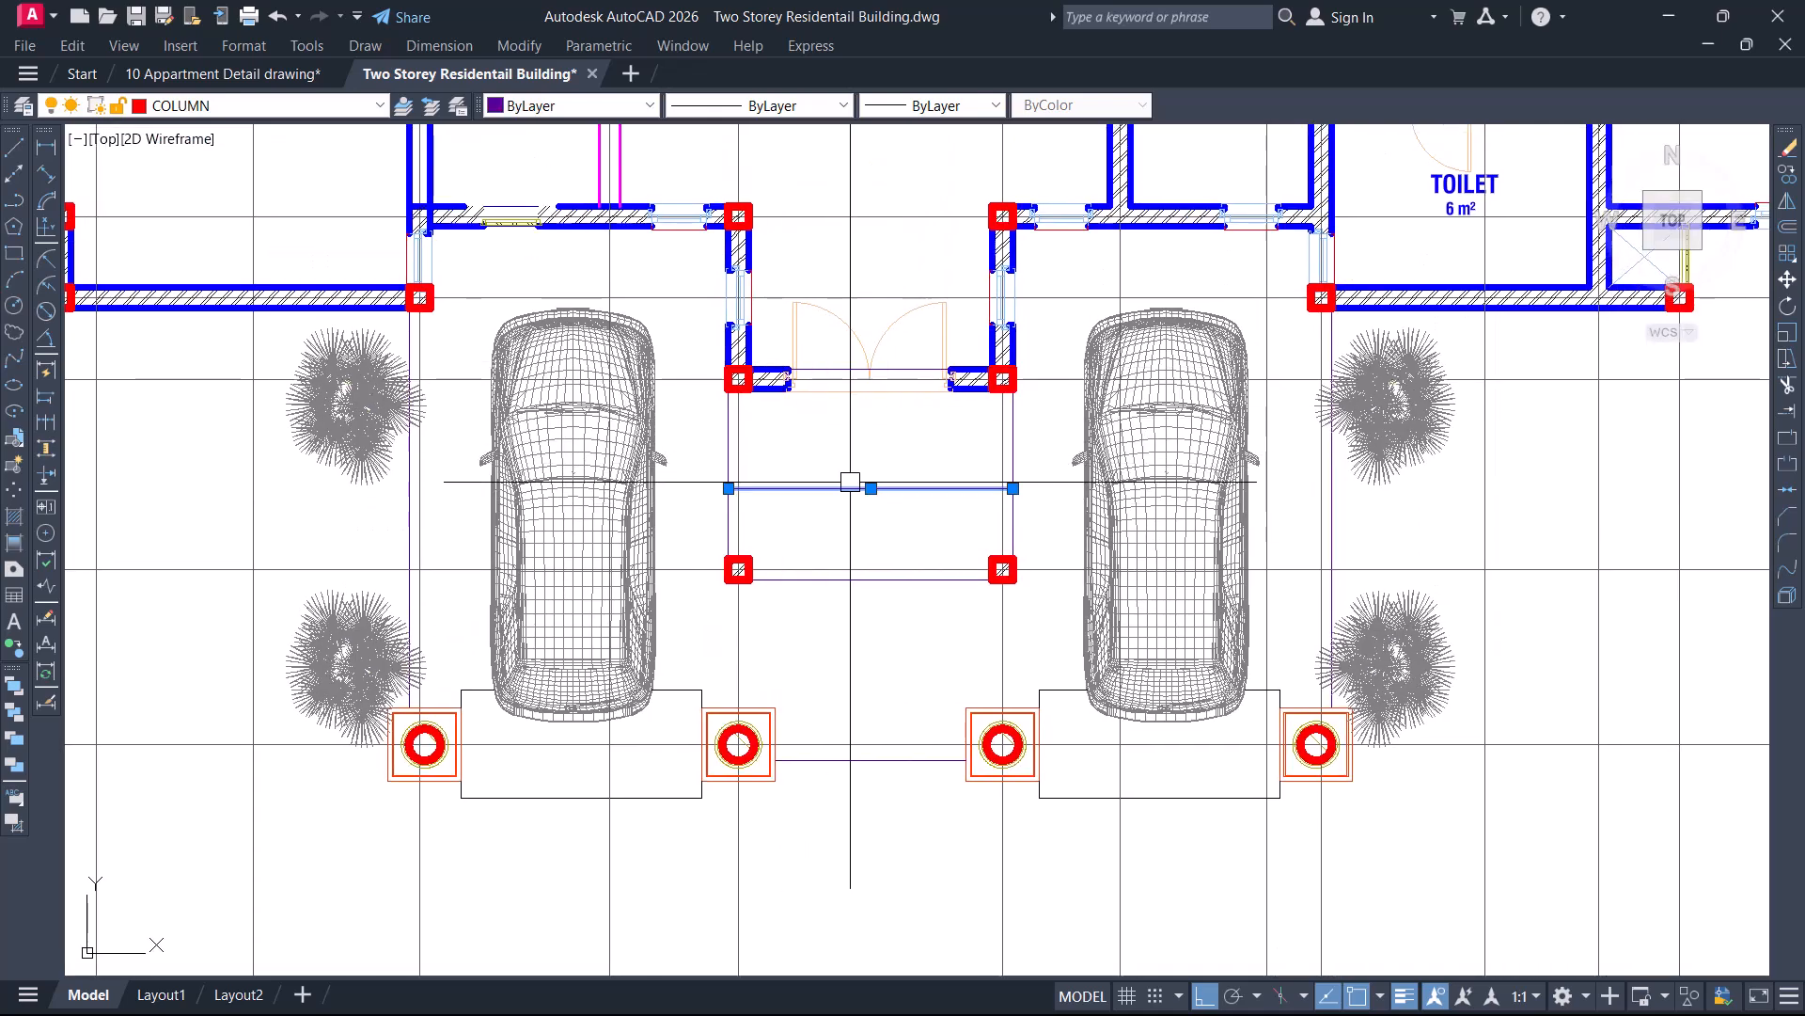
{"action": "key", "text": "Escape"}
{"action": "middle_click_drag", "start_coordinate": [866, 426], "coordinate": [866, 702]}
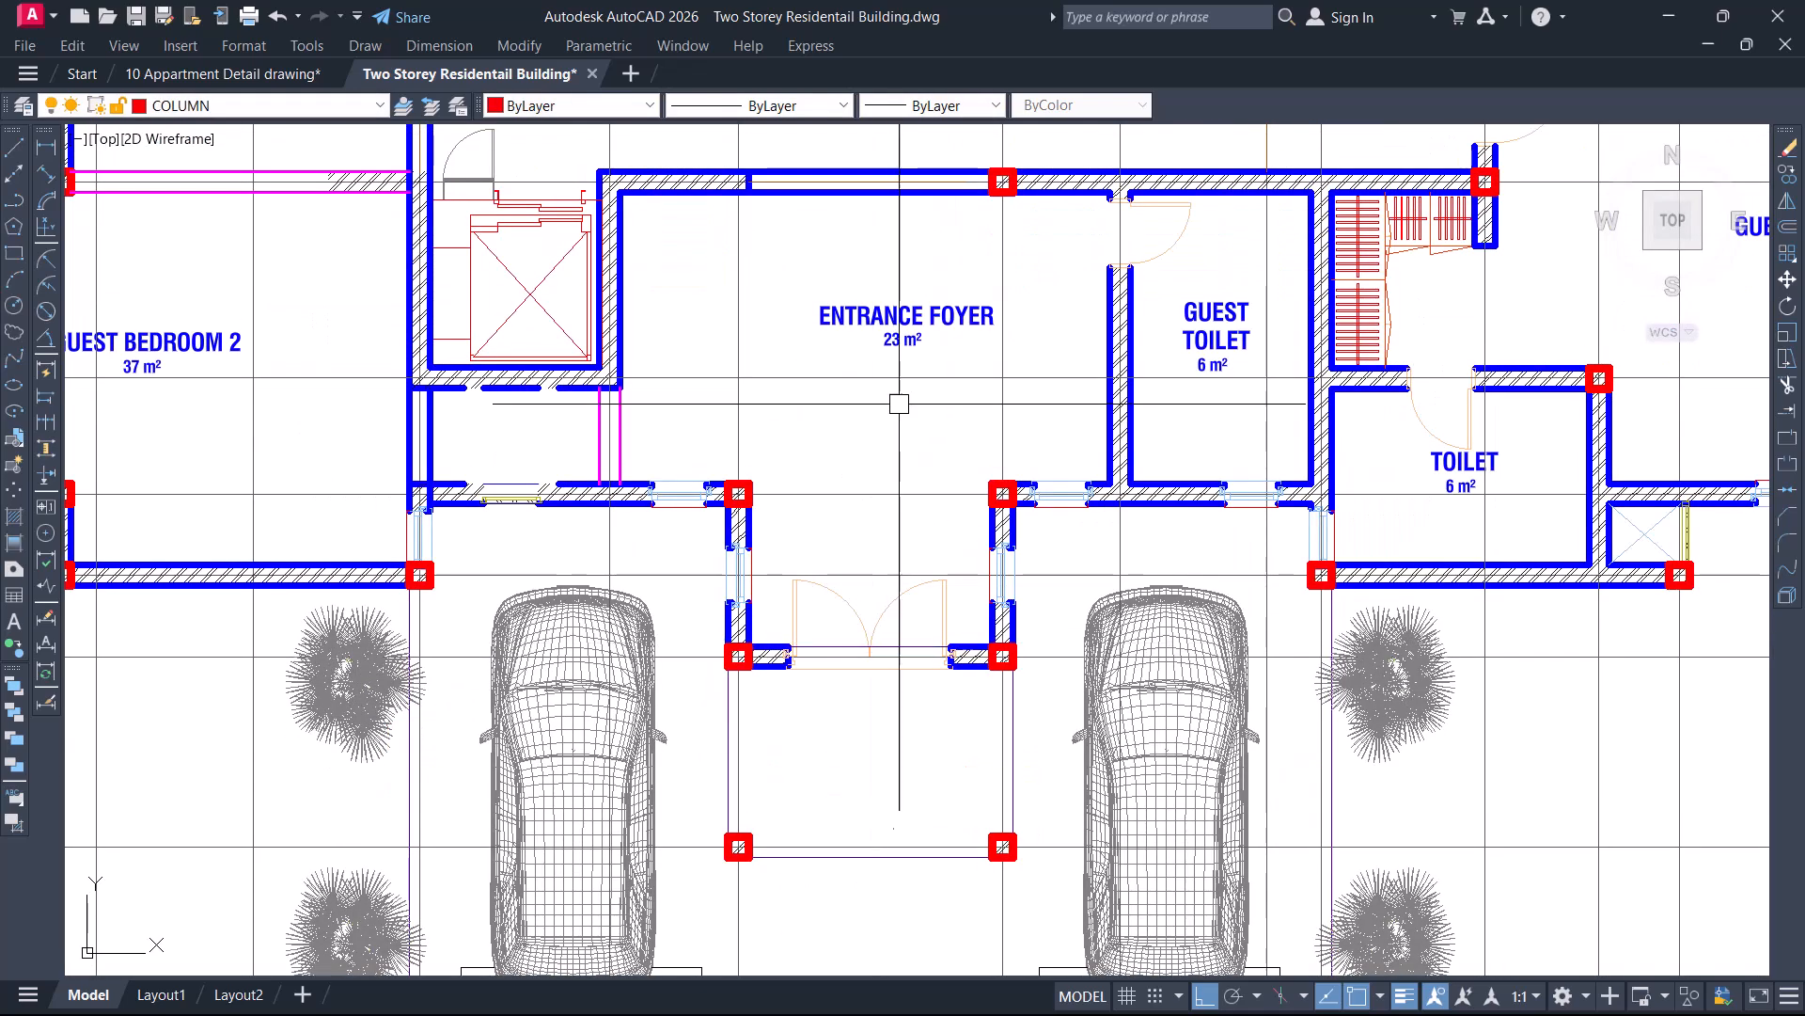
Copy the guest toilet's area label into the open porch bay in front of the entrance door with Ortho off
{"action": "left_click", "coordinate": [1204, 367]}
{"action": "type", "text": "co"}
{"action": "key", "text": "space"}
{"action": "left_click", "coordinate": [1210, 376]}
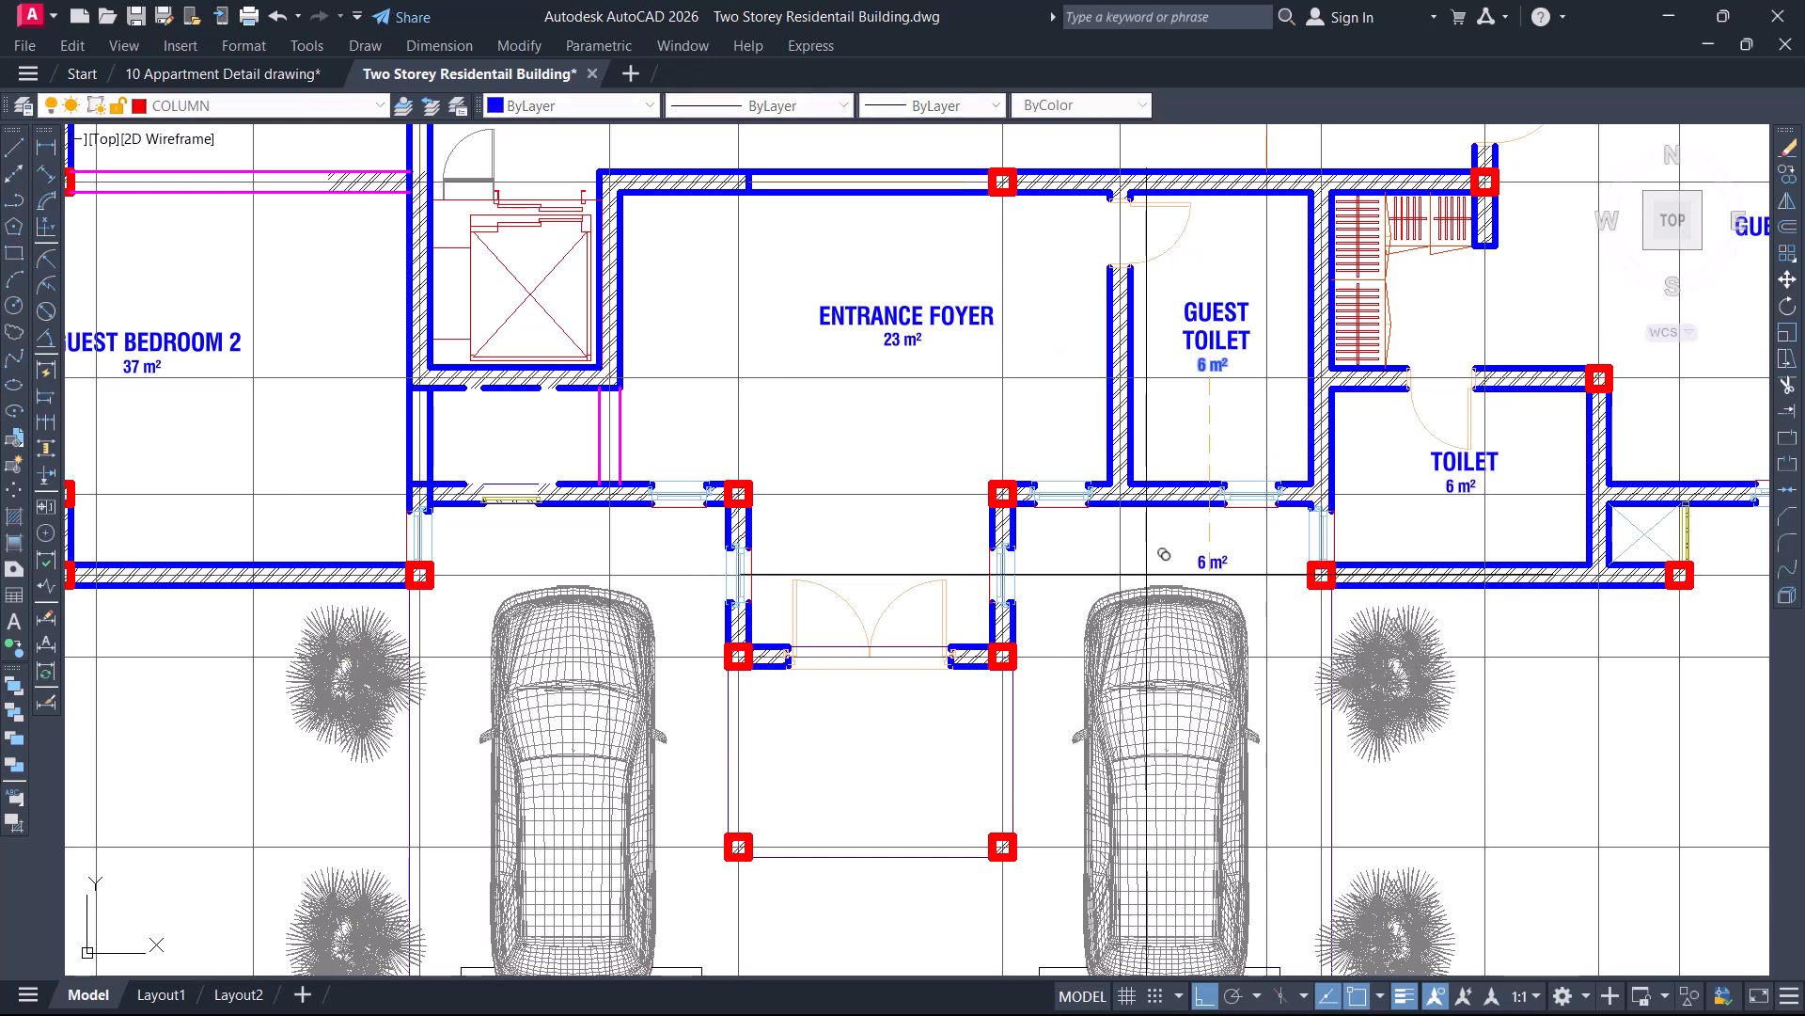
{"action": "key", "text": "F8"}
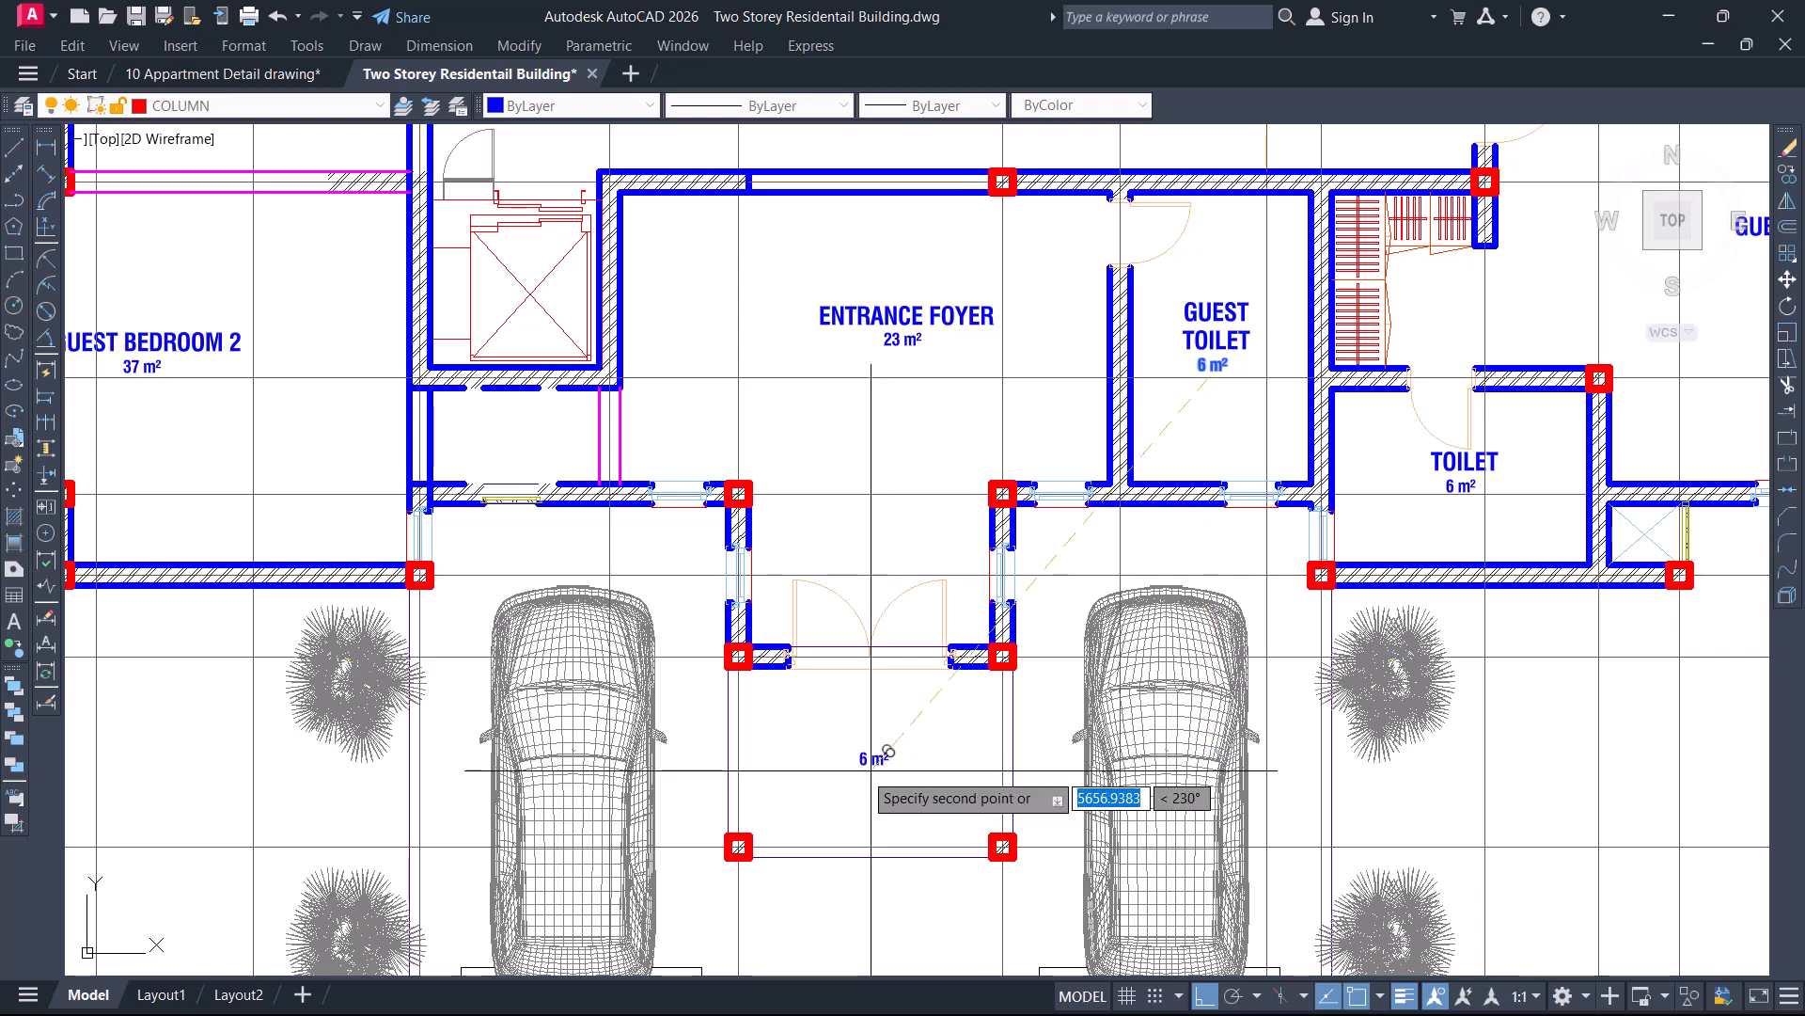
{"action": "left_click", "coordinate": [862, 770]}
{"action": "key", "text": "Return"}
{"action": "scroll", "coordinate": [861, 770], "scroll_direction": "up", "scroll_amount": 2}
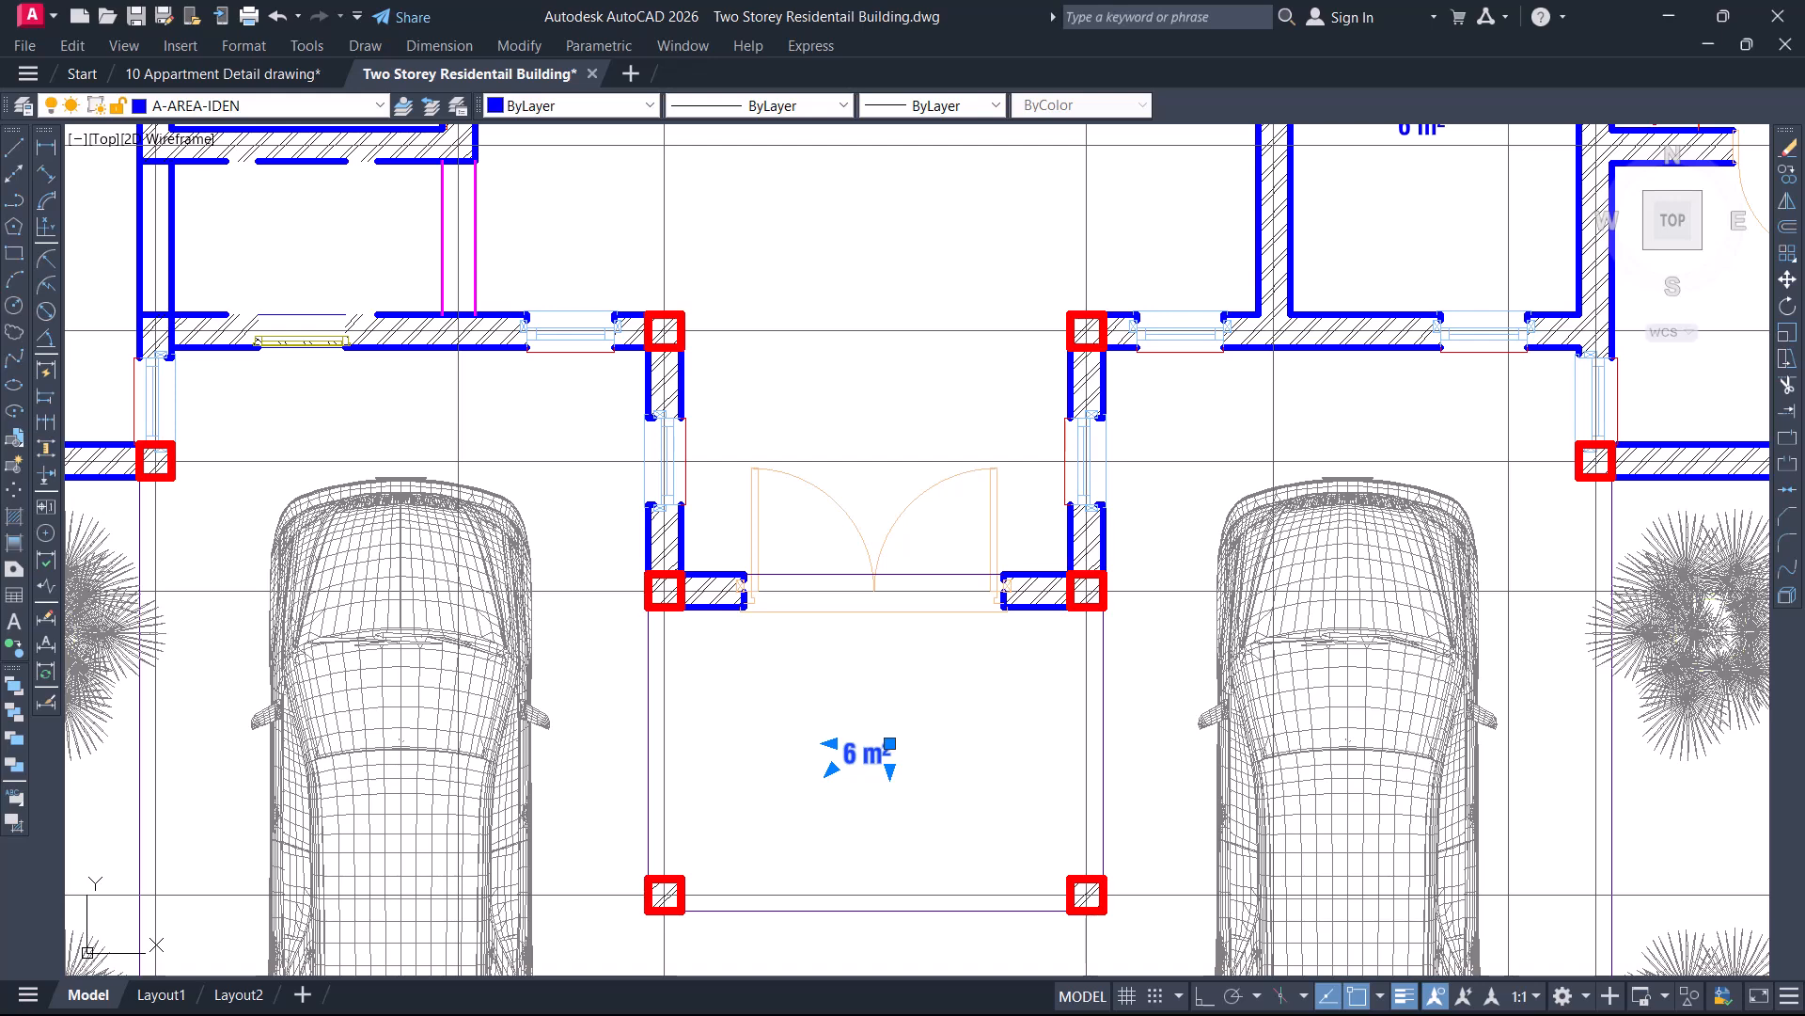
Change the copied porch label to P1 and match its text size to the room name labels
{"action": "double_click", "coordinate": [864, 752]}
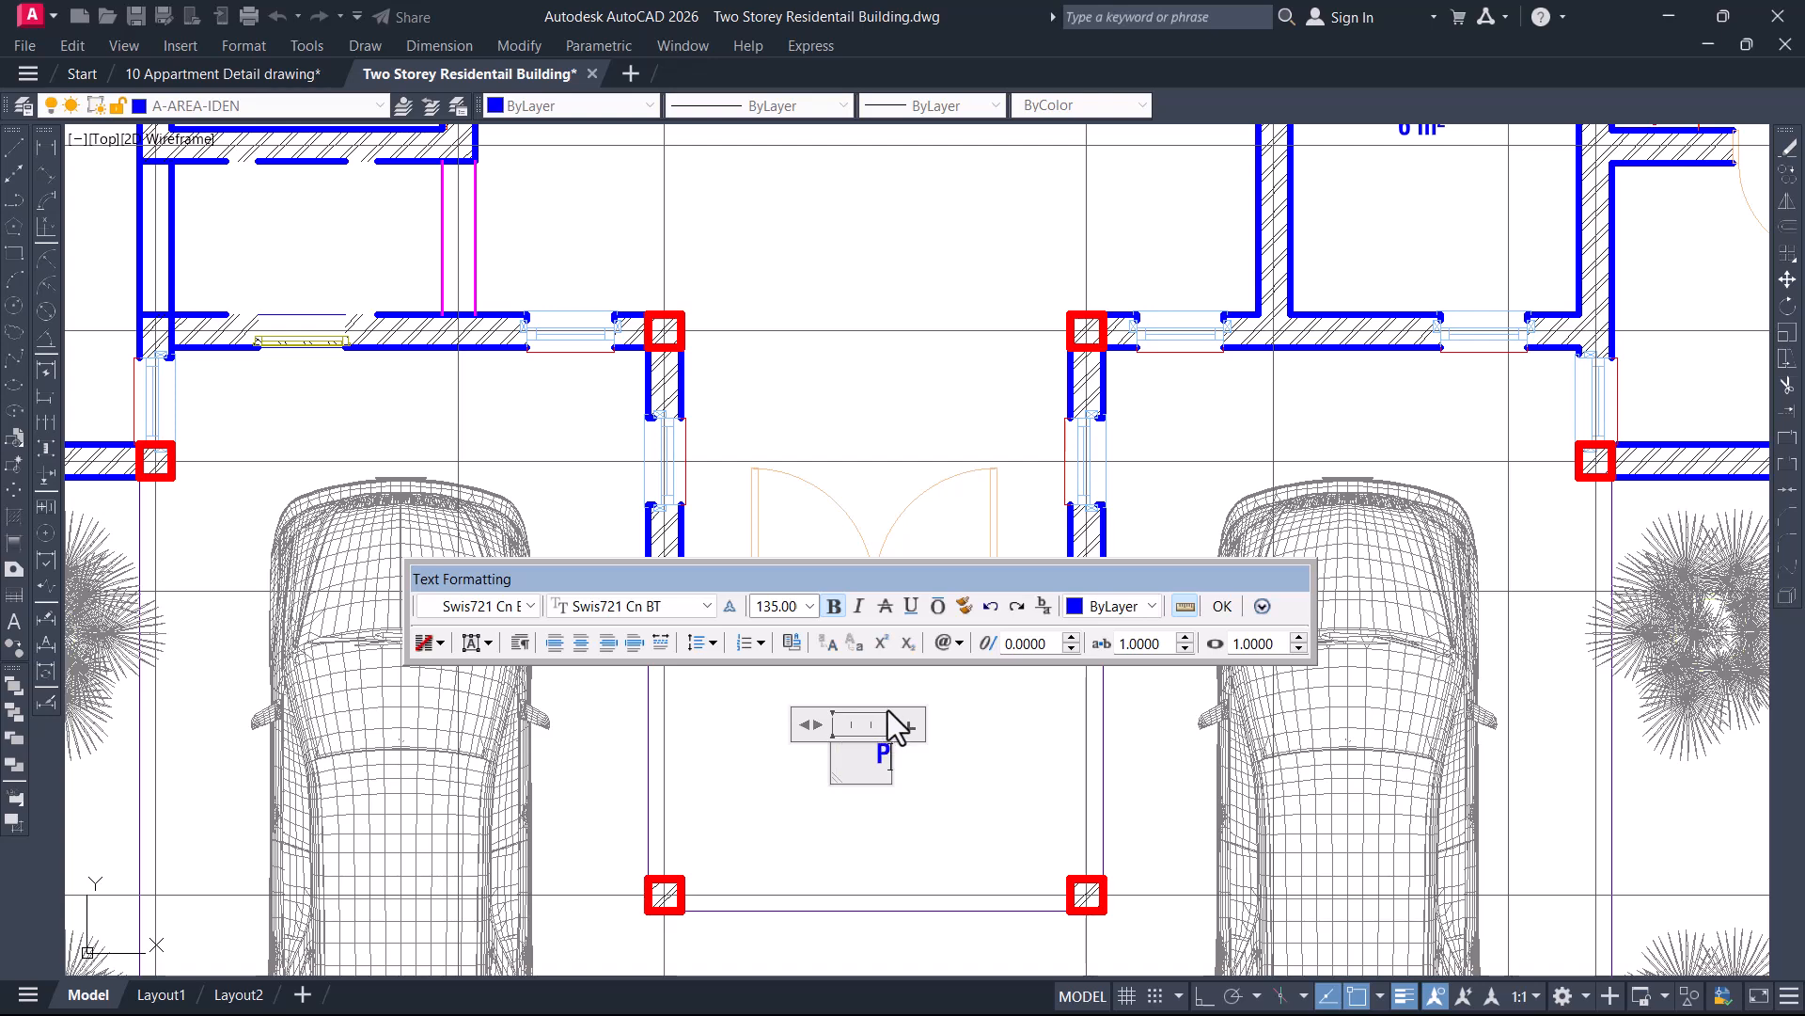
{"action": "left_click", "coordinate": [1221, 607]}
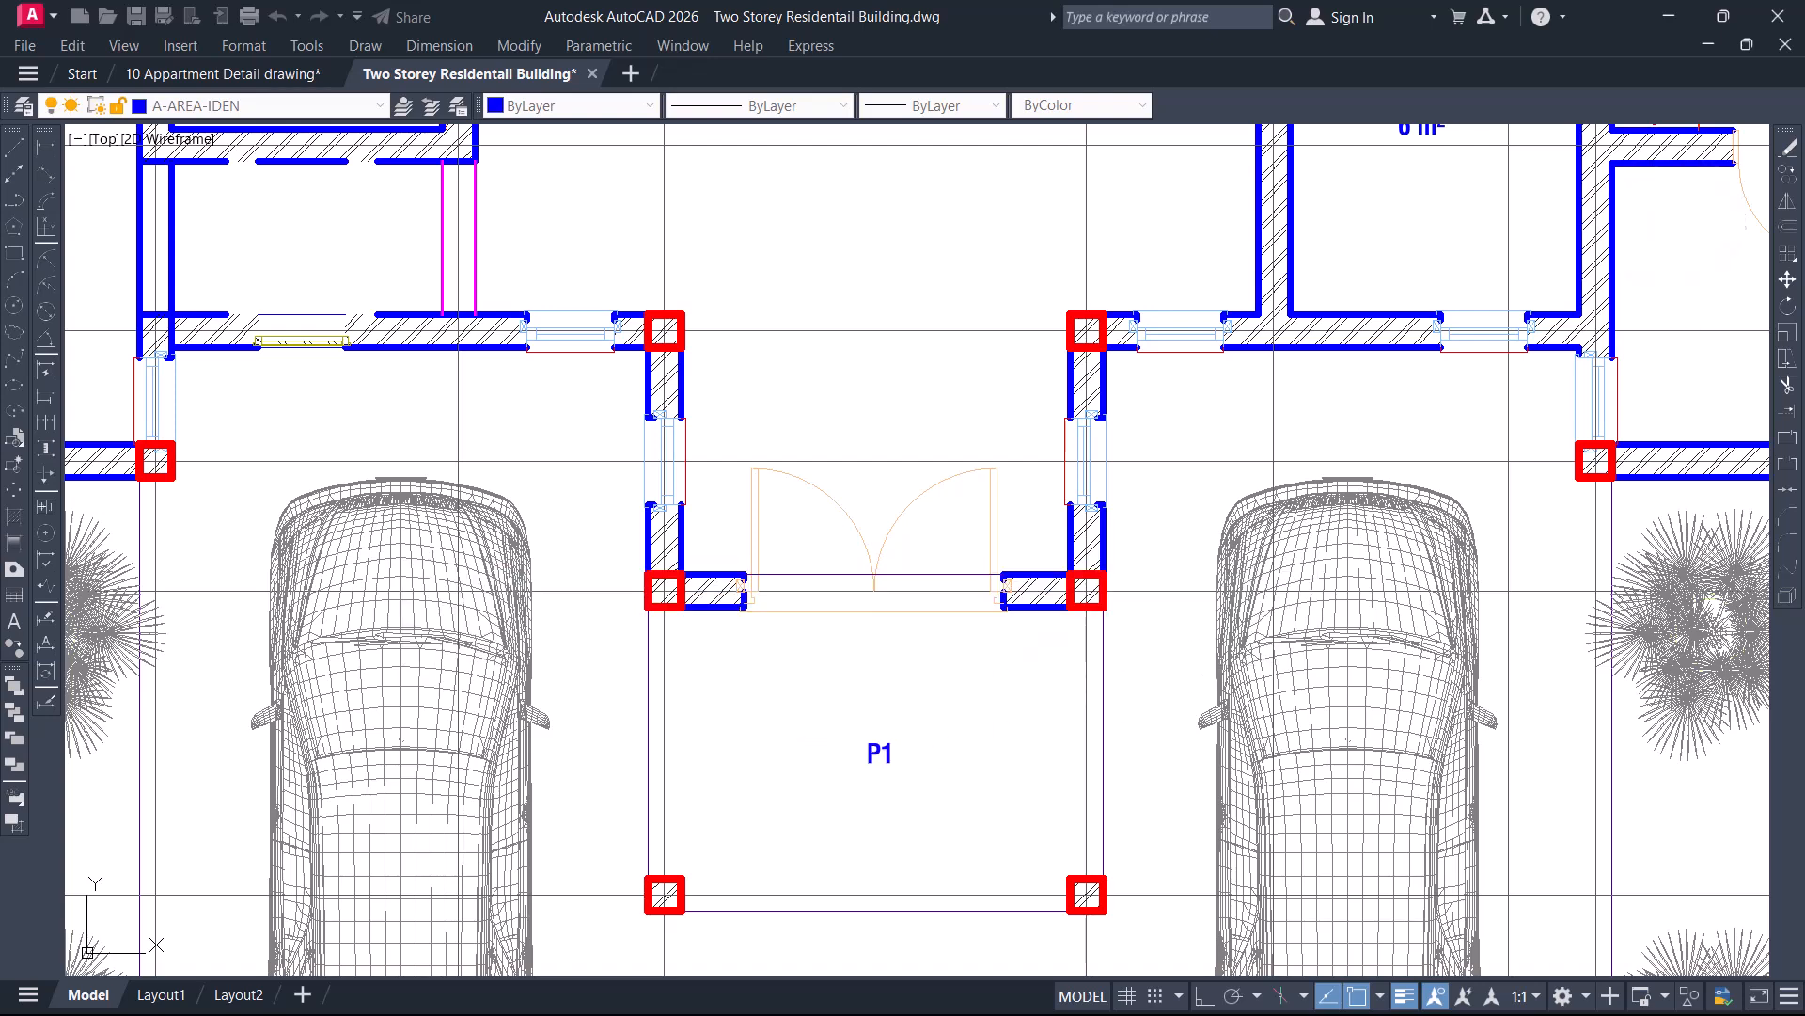
{"action": "key", "text": "ctrl+s"}
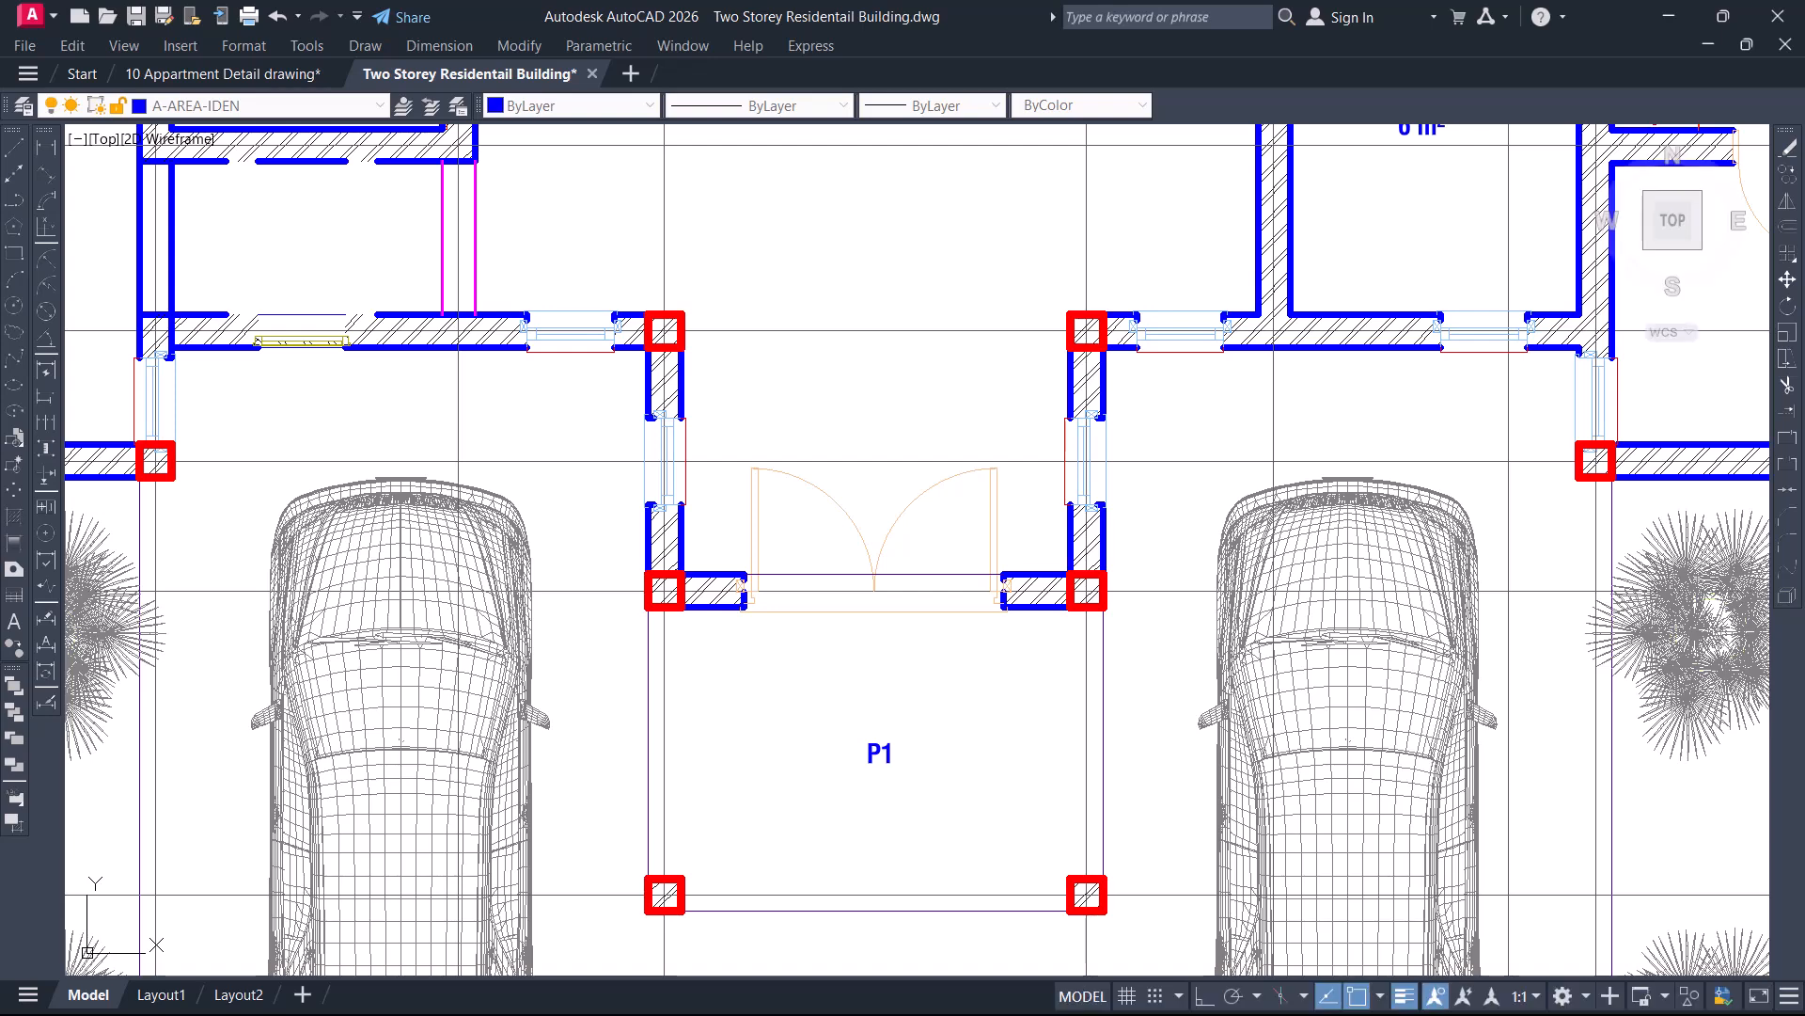
{"action": "scroll", "coordinate": [868, 576], "scroll_direction": "down", "scroll_amount": 2}
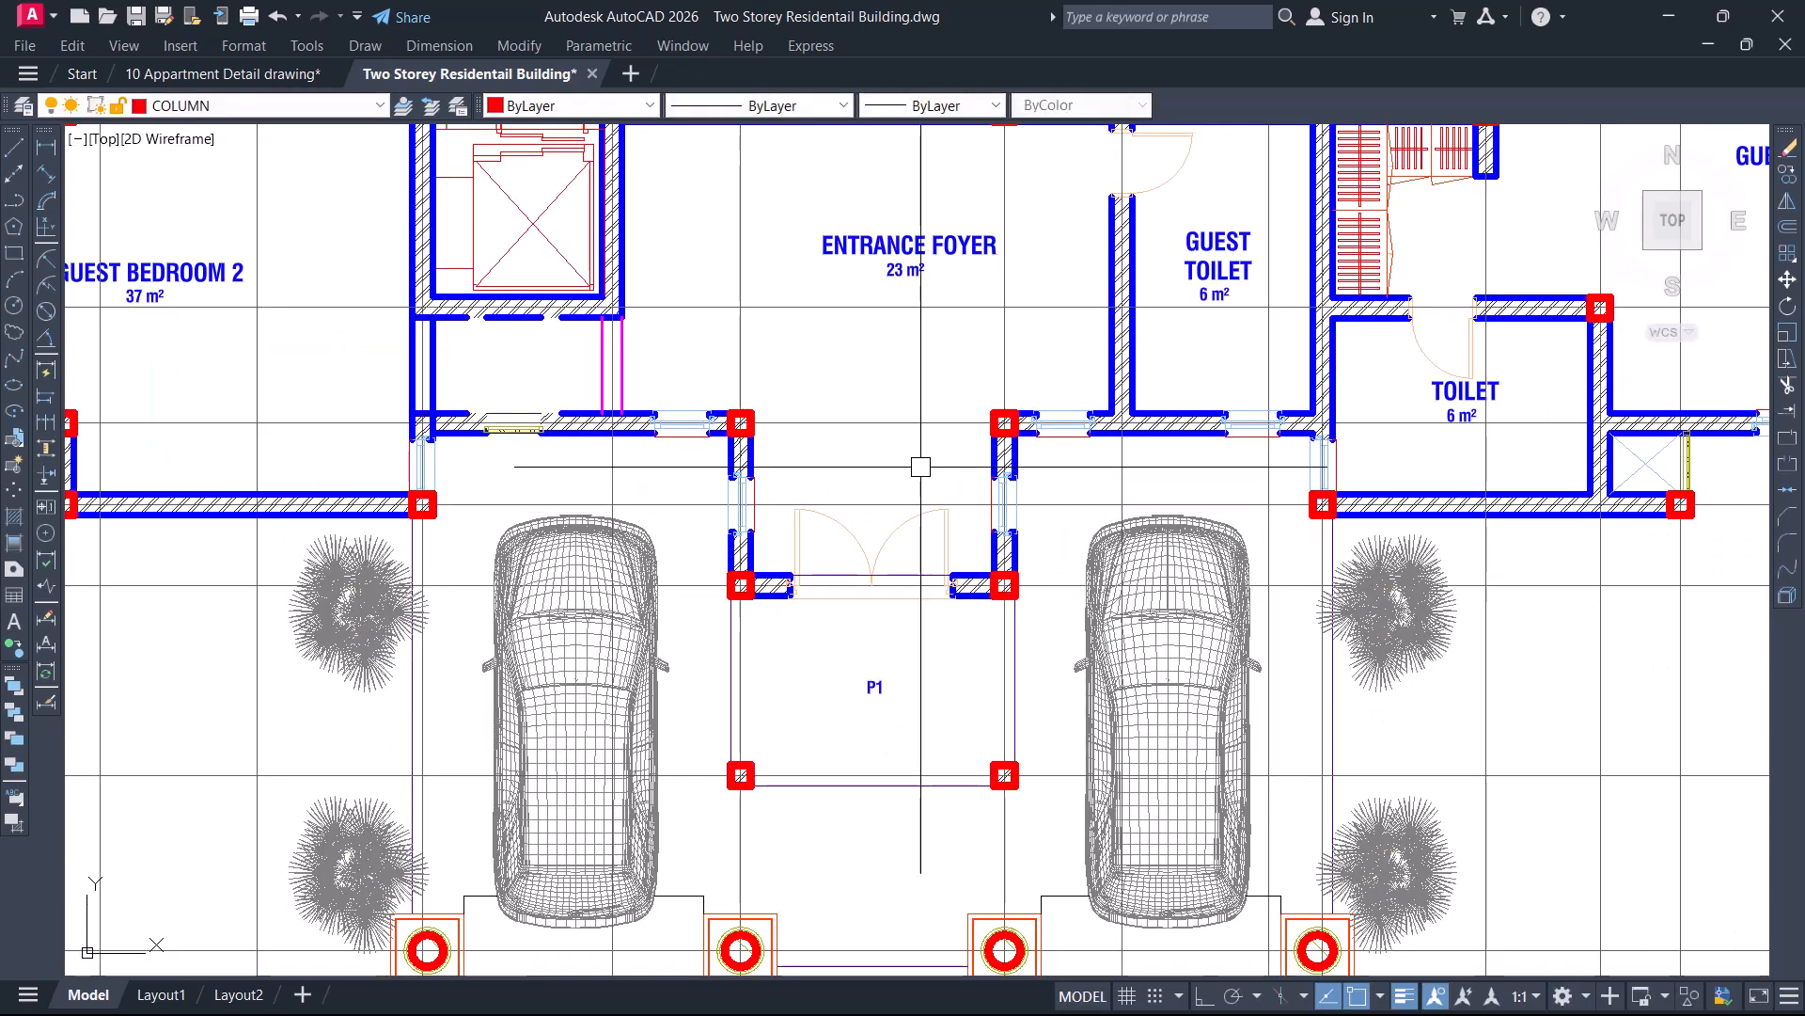
{"action": "key", "text": "Return"}
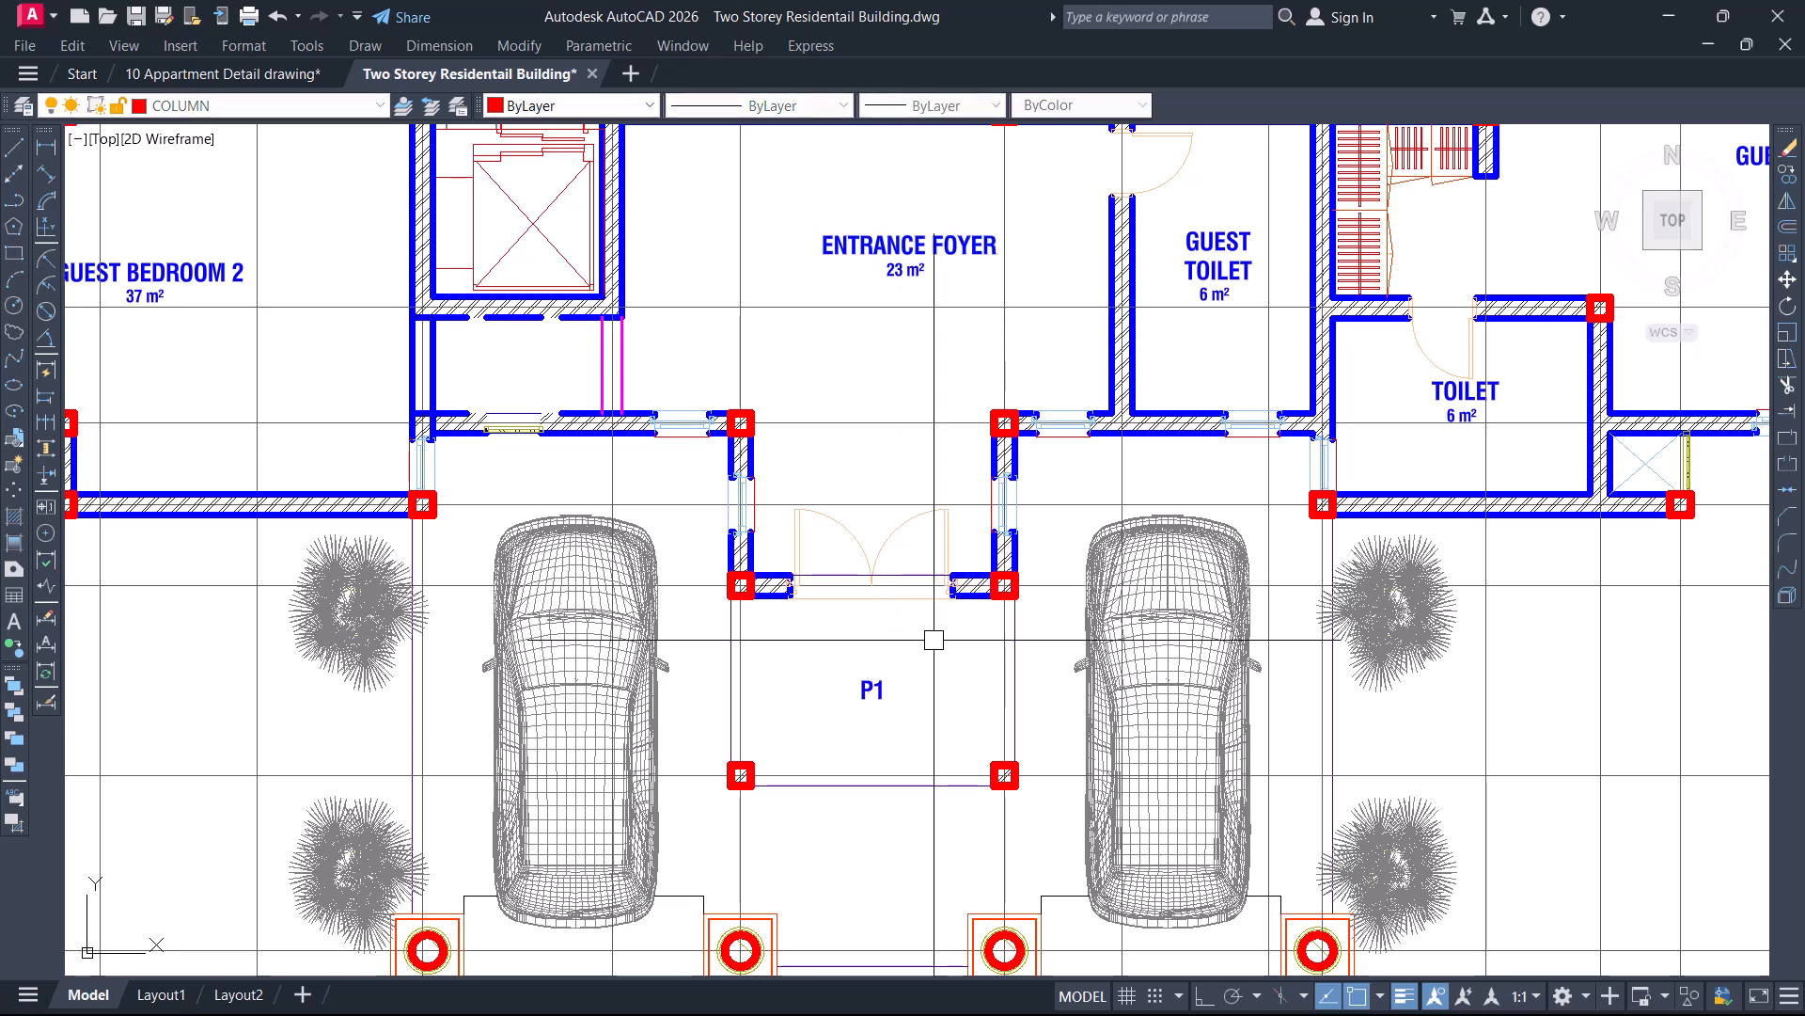
Delete the short overlapping line at the end of the guest toilet partition beside the door opening
{"action": "scroll", "coordinate": [941, 612], "scroll_direction": "down", "scroll_amount": 2}
{"action": "middle_click_drag", "start_coordinate": [972, 549], "coordinate": [913, 631]}
{"action": "scroll", "coordinate": [1012, 485], "scroll_direction": "up", "scroll_amount": 2}
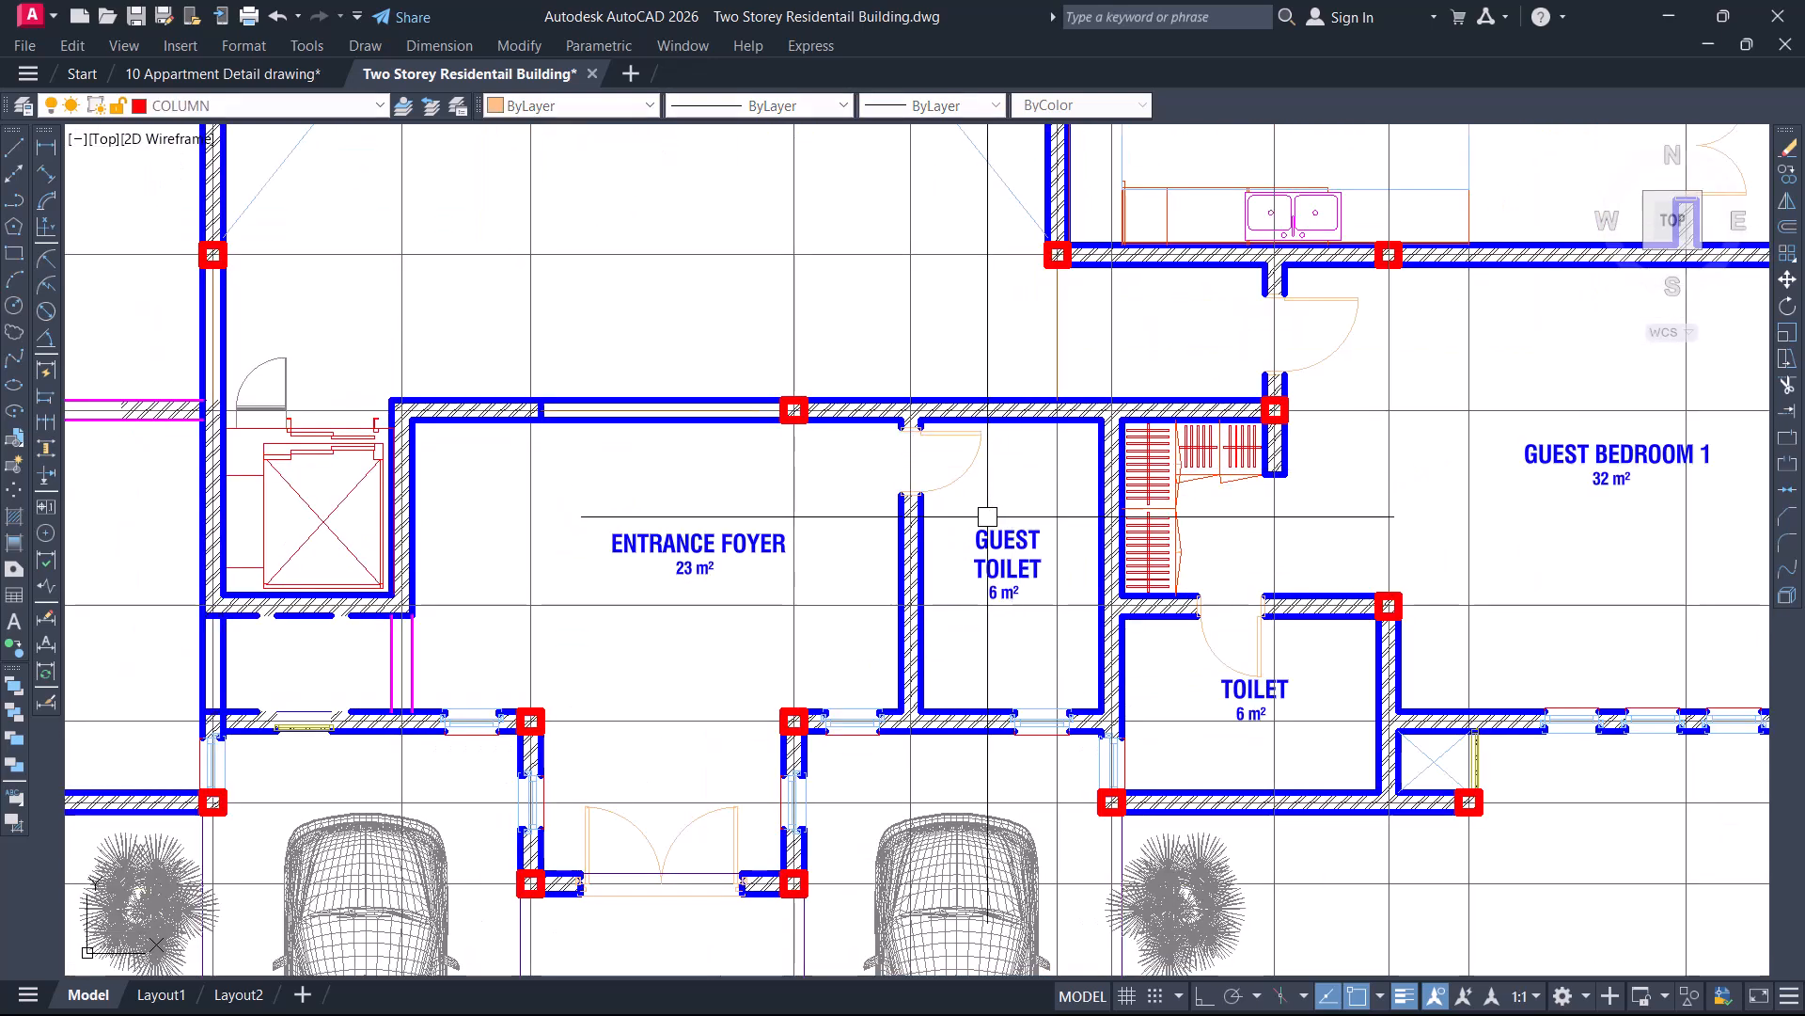
{"action": "middle_click_drag", "start_coordinate": [988, 515], "coordinate": [977, 549]}
{"action": "key", "text": "Return"}
{"action": "scroll", "coordinate": [904, 548], "scroll_direction": "up", "scroll_amount": 4}
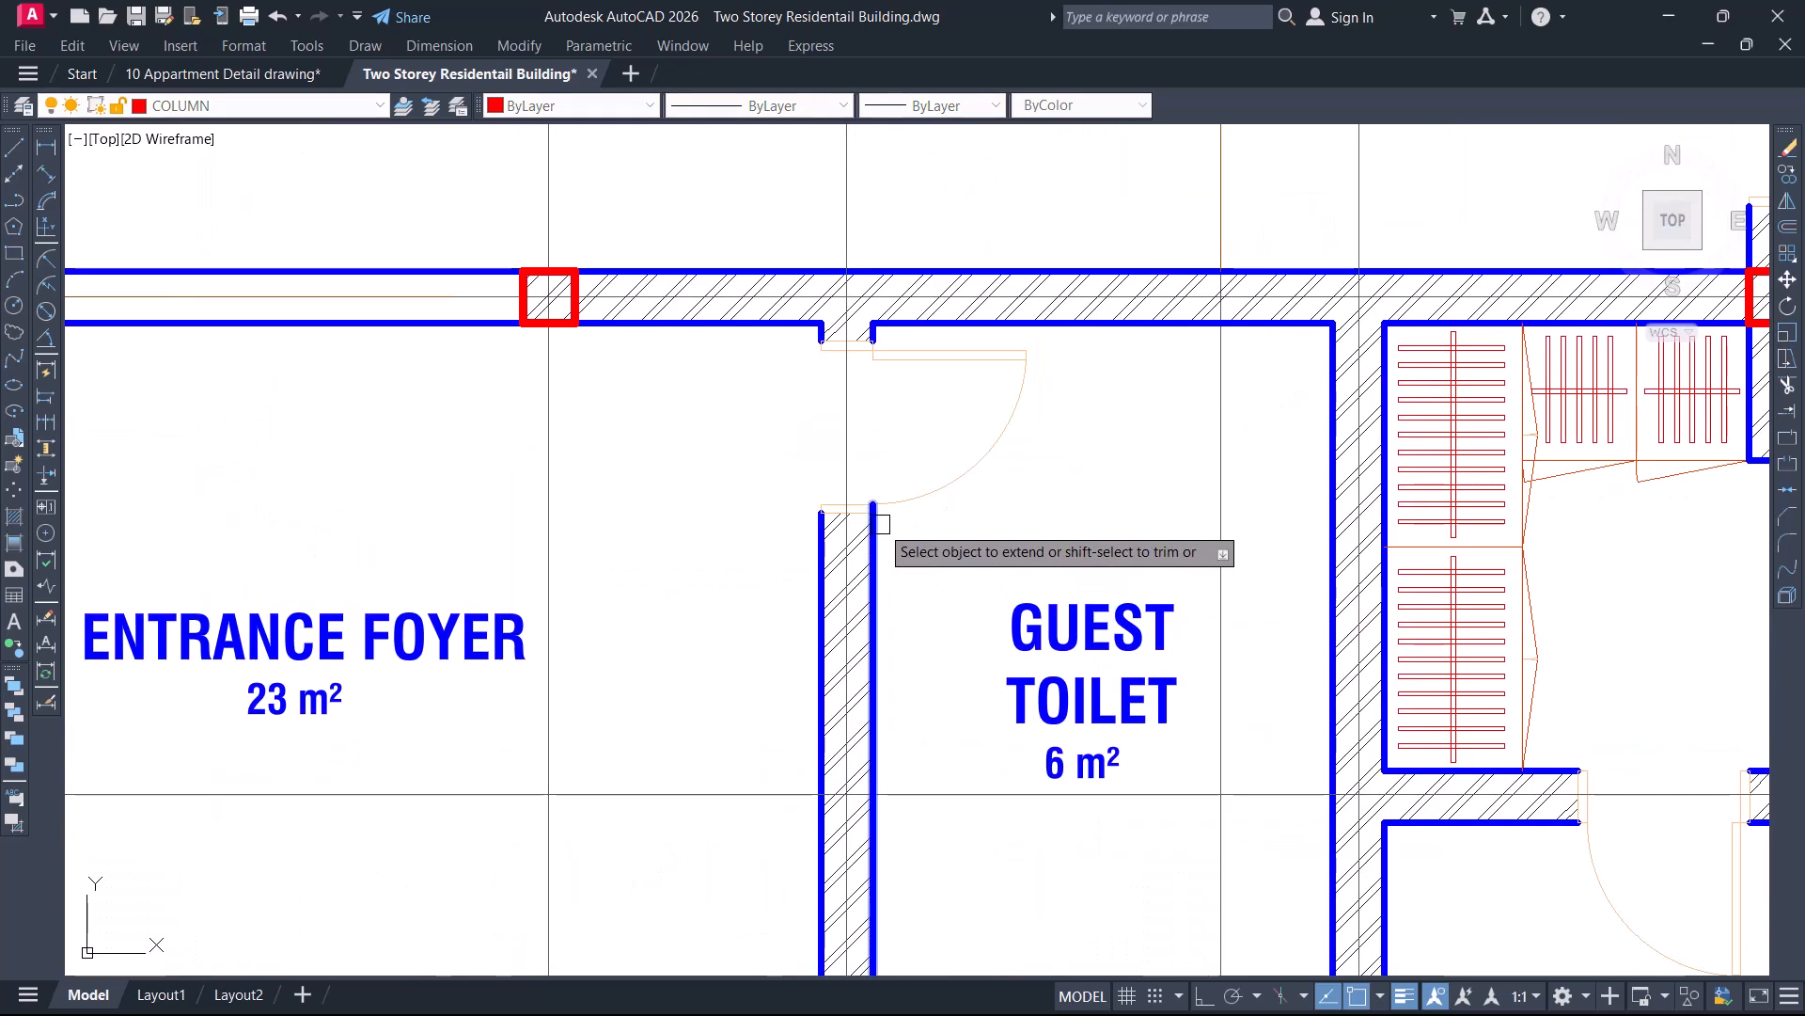
{"action": "scroll", "coordinate": [879, 527], "scroll_direction": "up", "scroll_amount": 6}
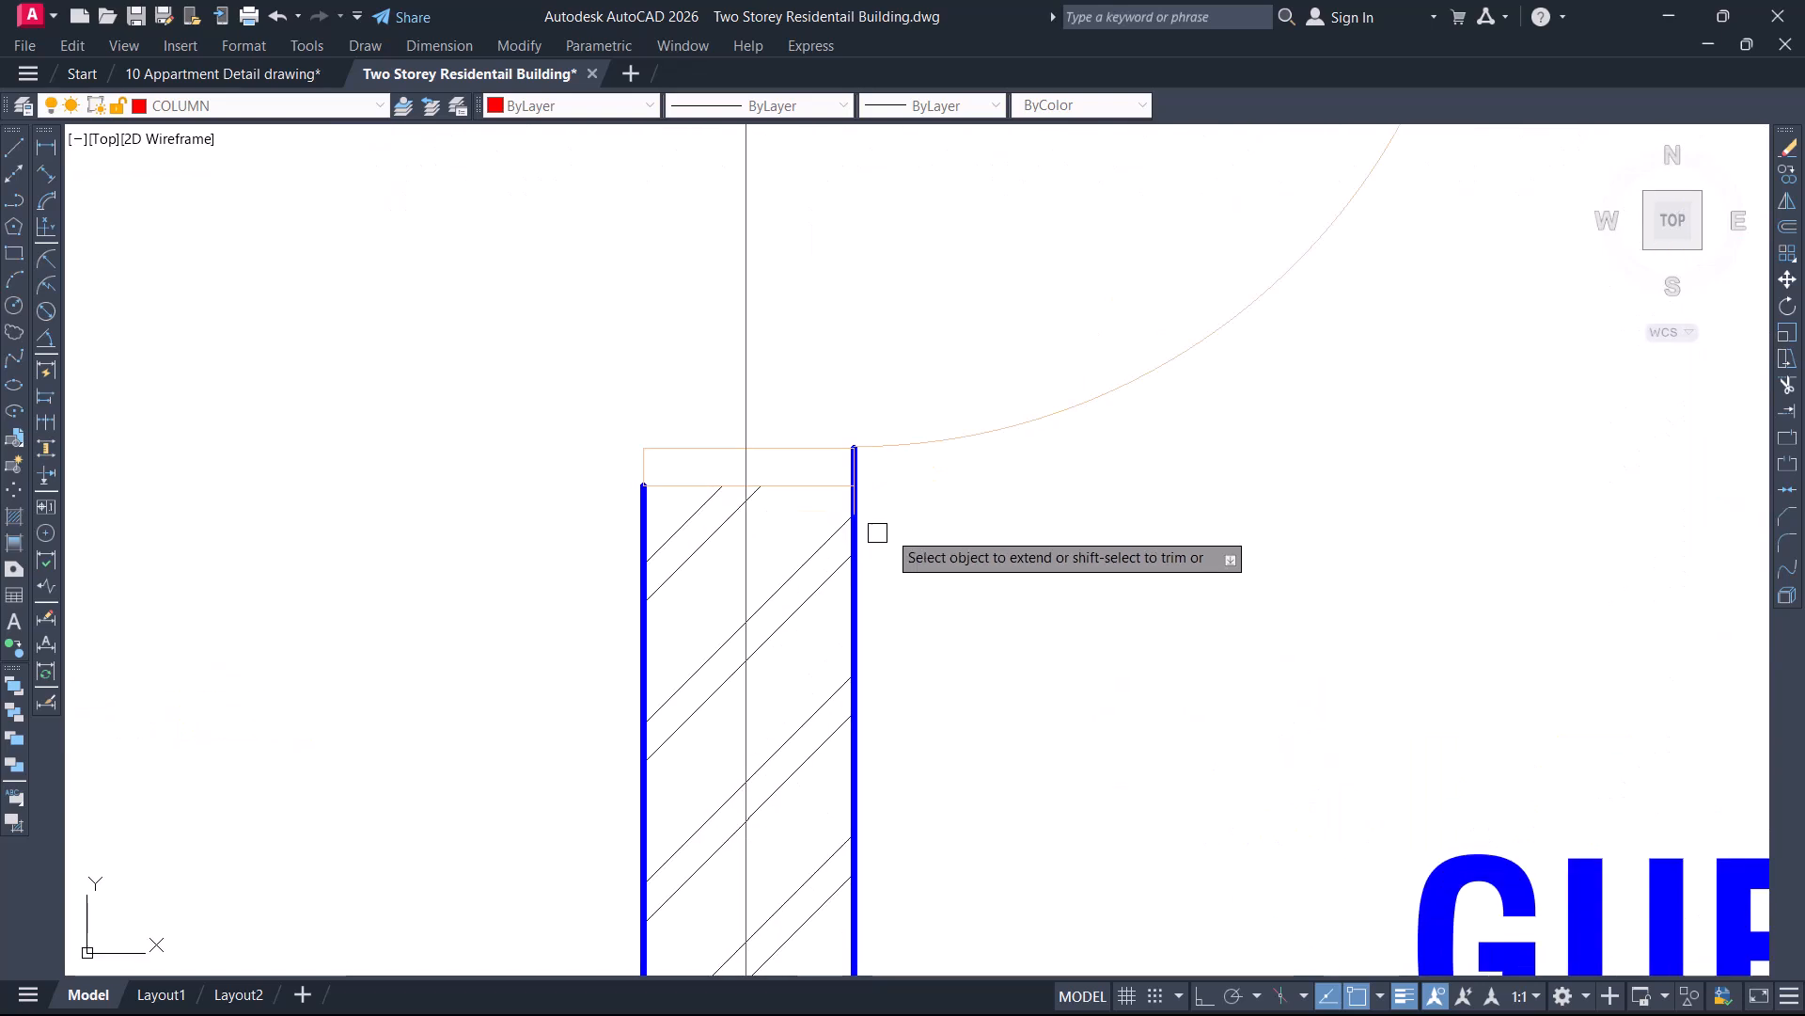
{"action": "key", "text": "Escape"}
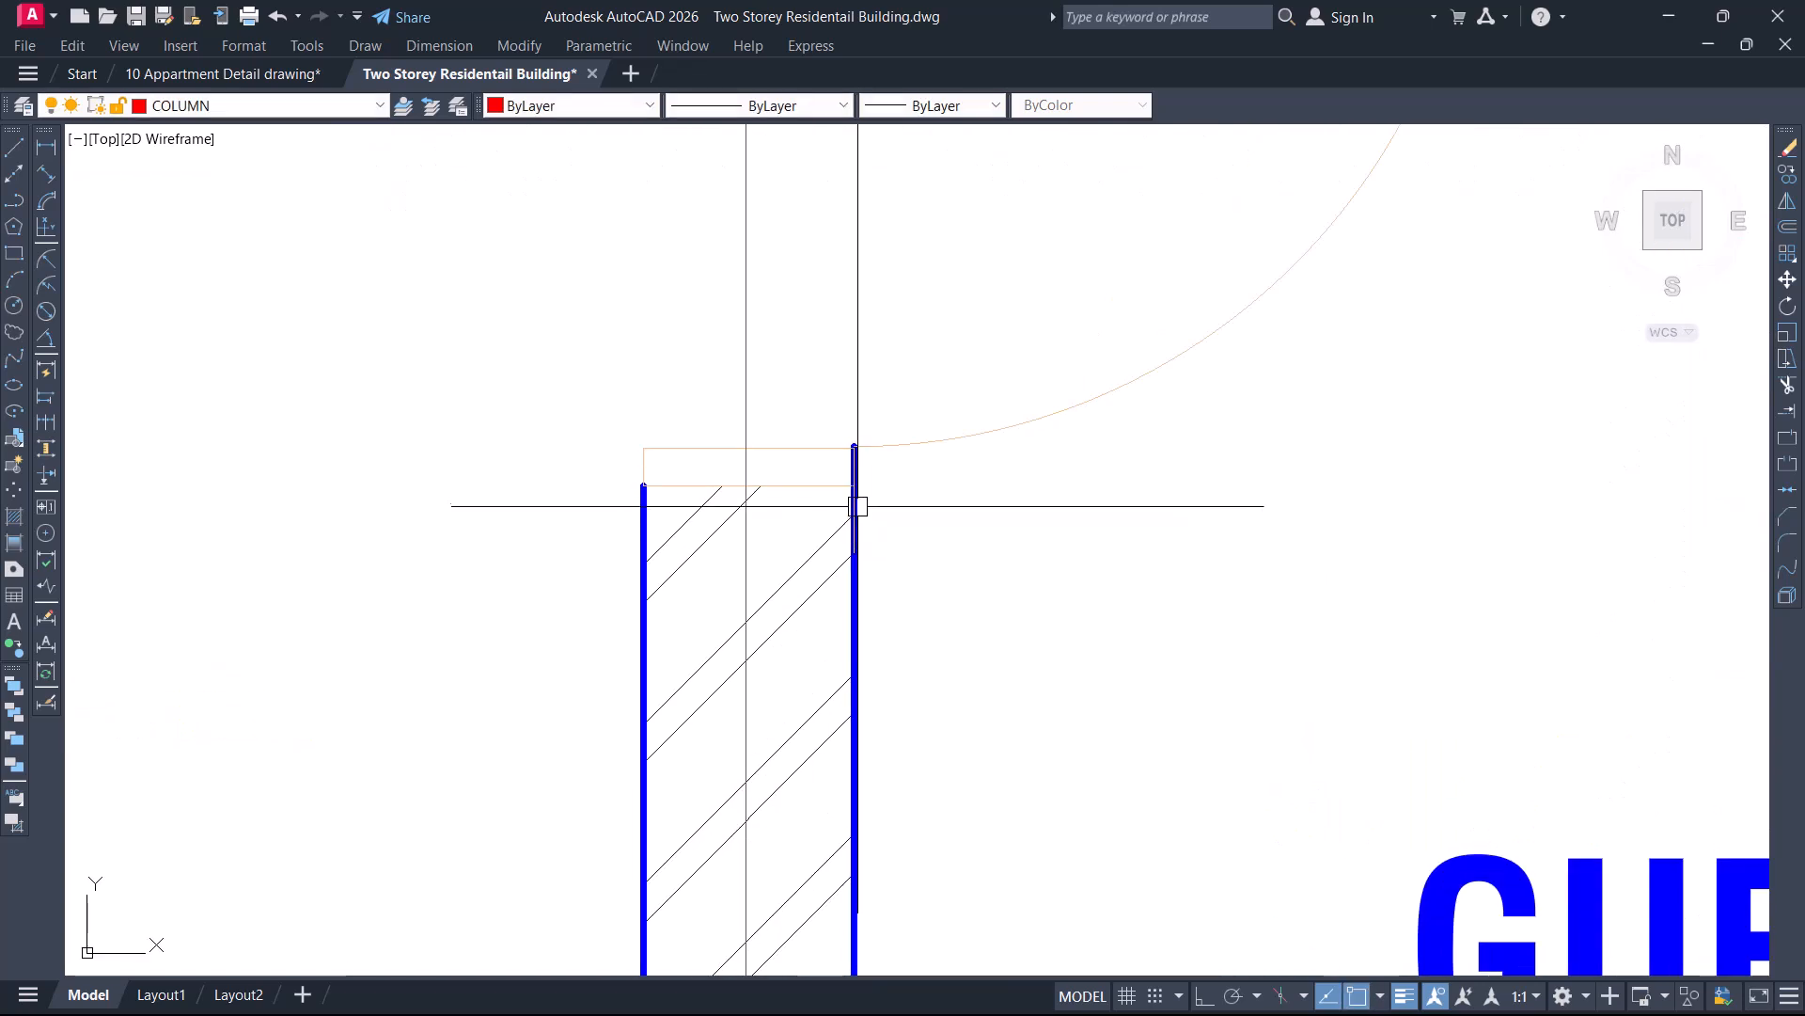
{"action": "left_click", "coordinate": [857, 493]}
{"action": "type", "text": "E"}
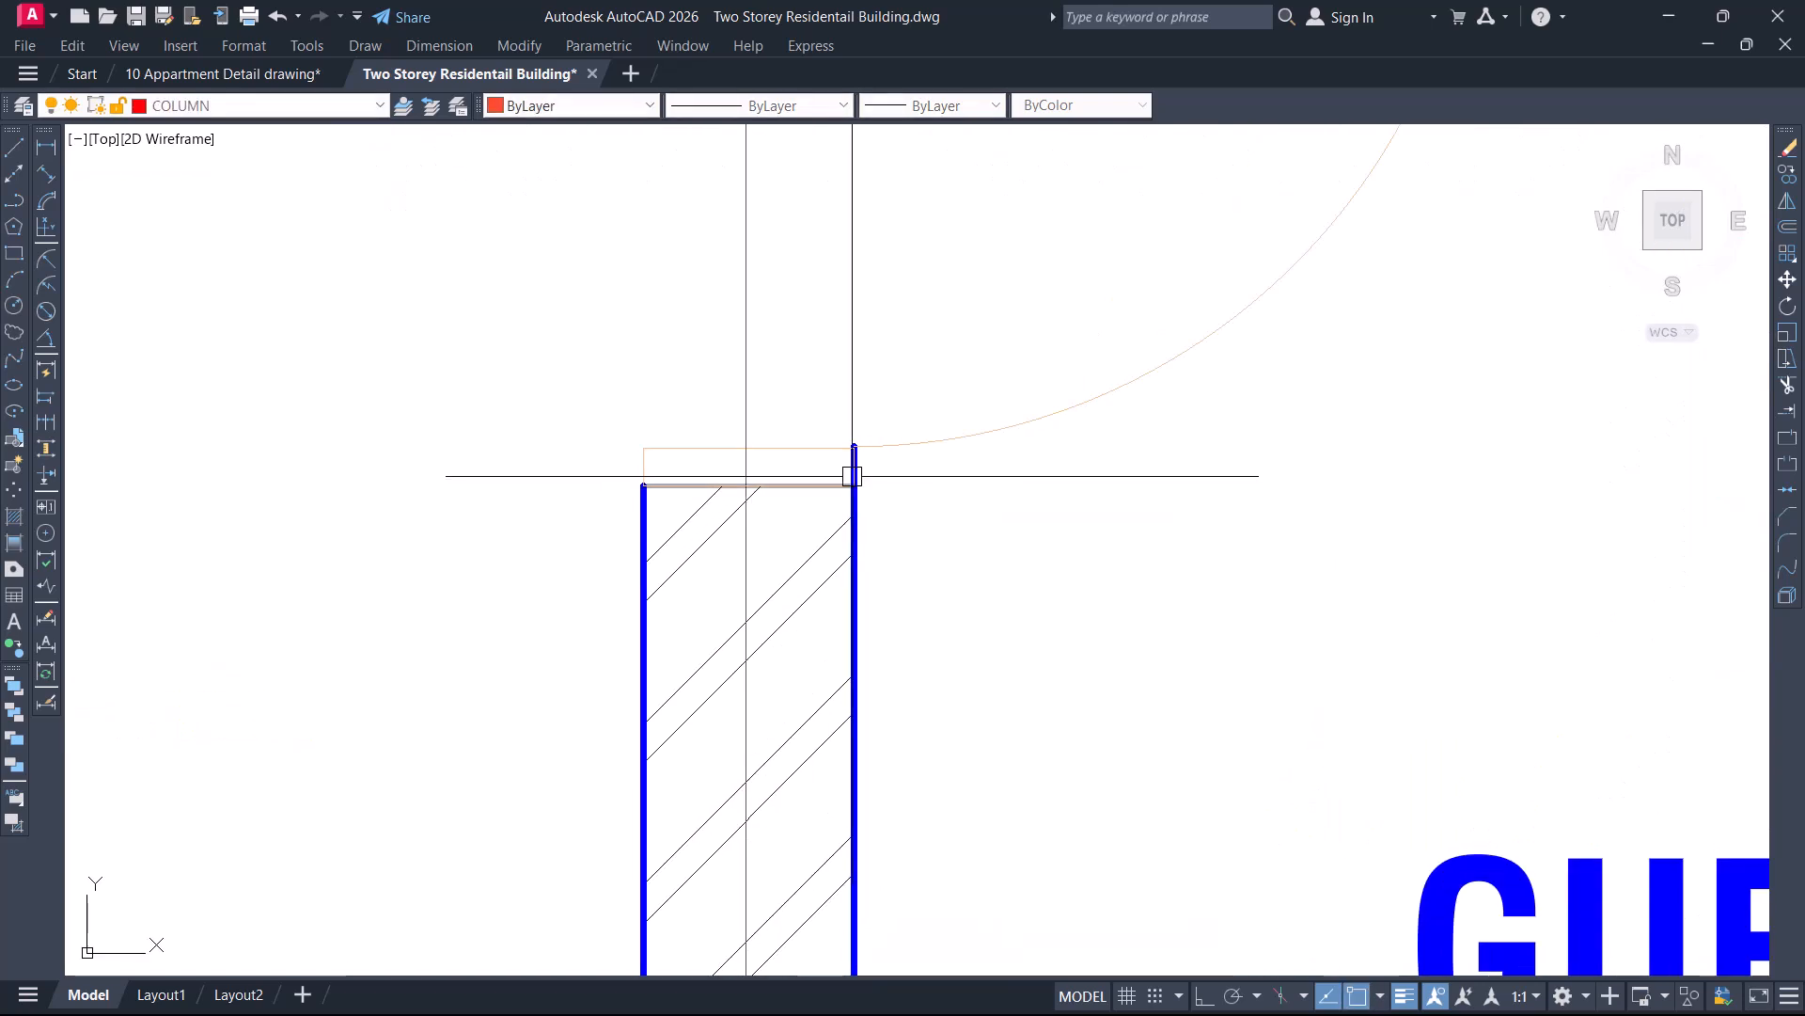
{"action": "left_click", "coordinate": [857, 503]}
{"action": "key", "text": "Escape"}
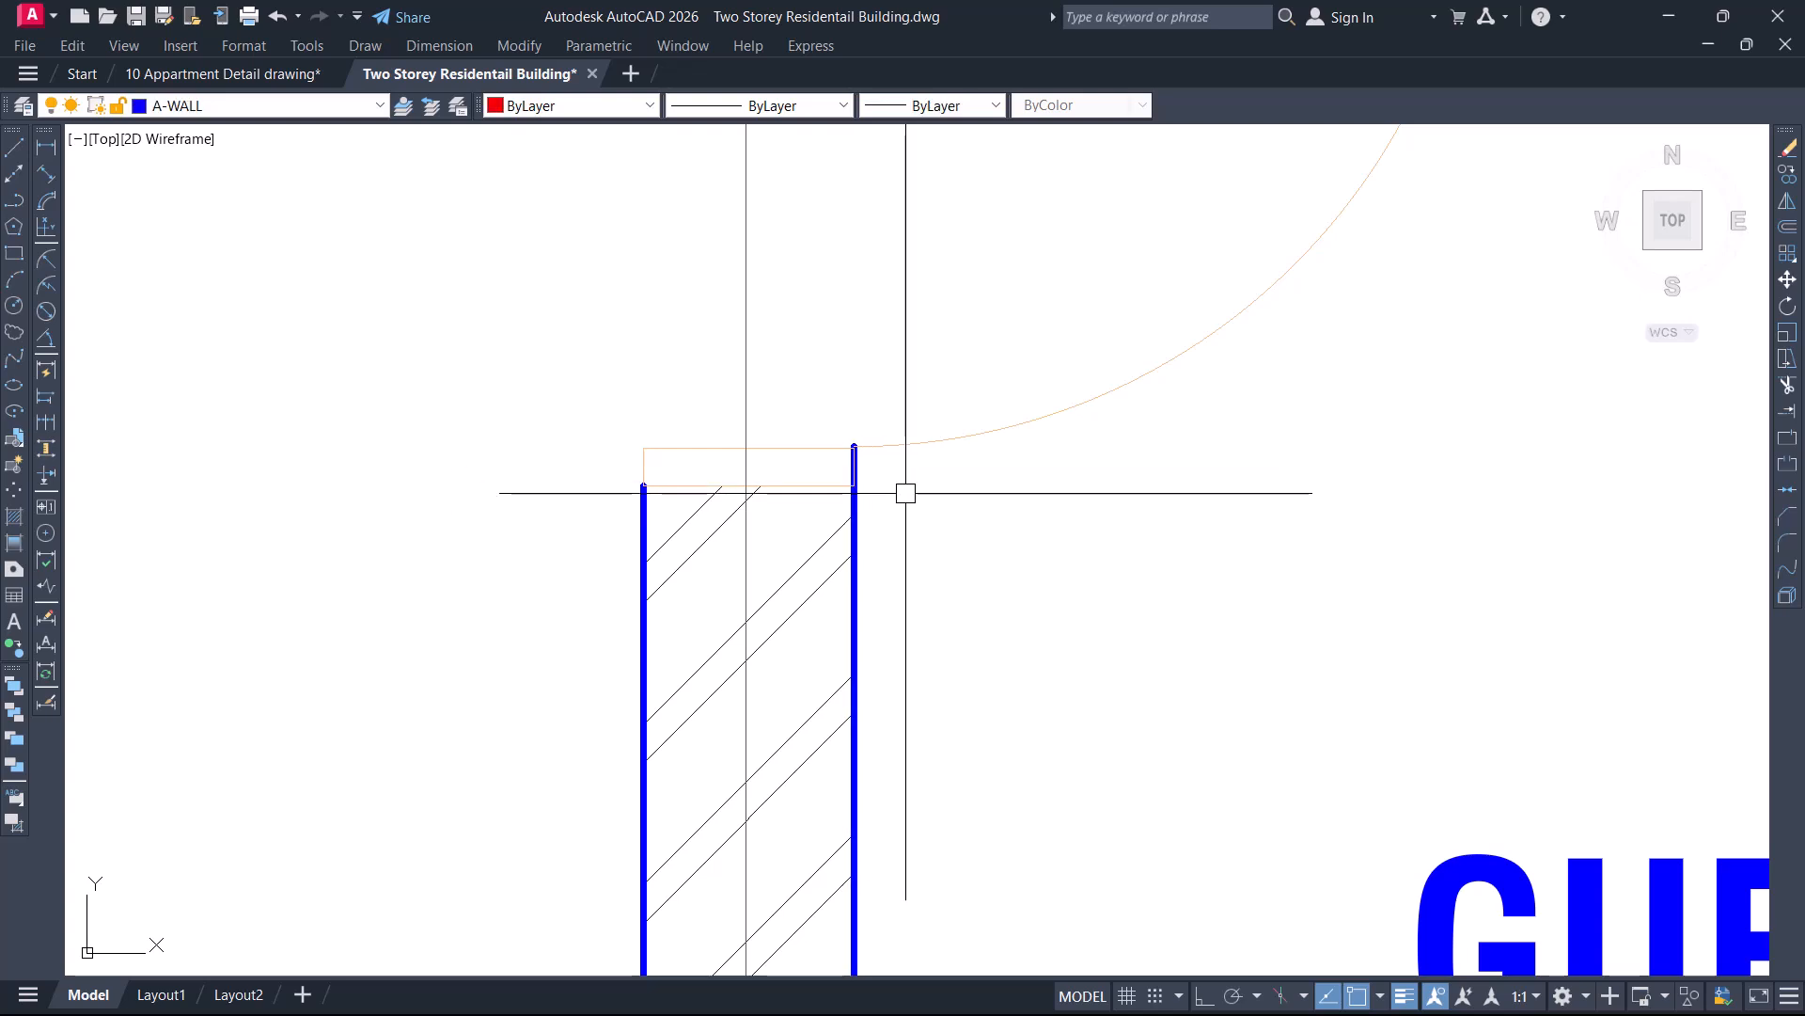
Extend both face lines of the partition between the entrance foyer and guest toilet across the door opening
{"action": "middle_click_drag", "start_coordinate": [906, 522], "coordinate": [919, 738]}
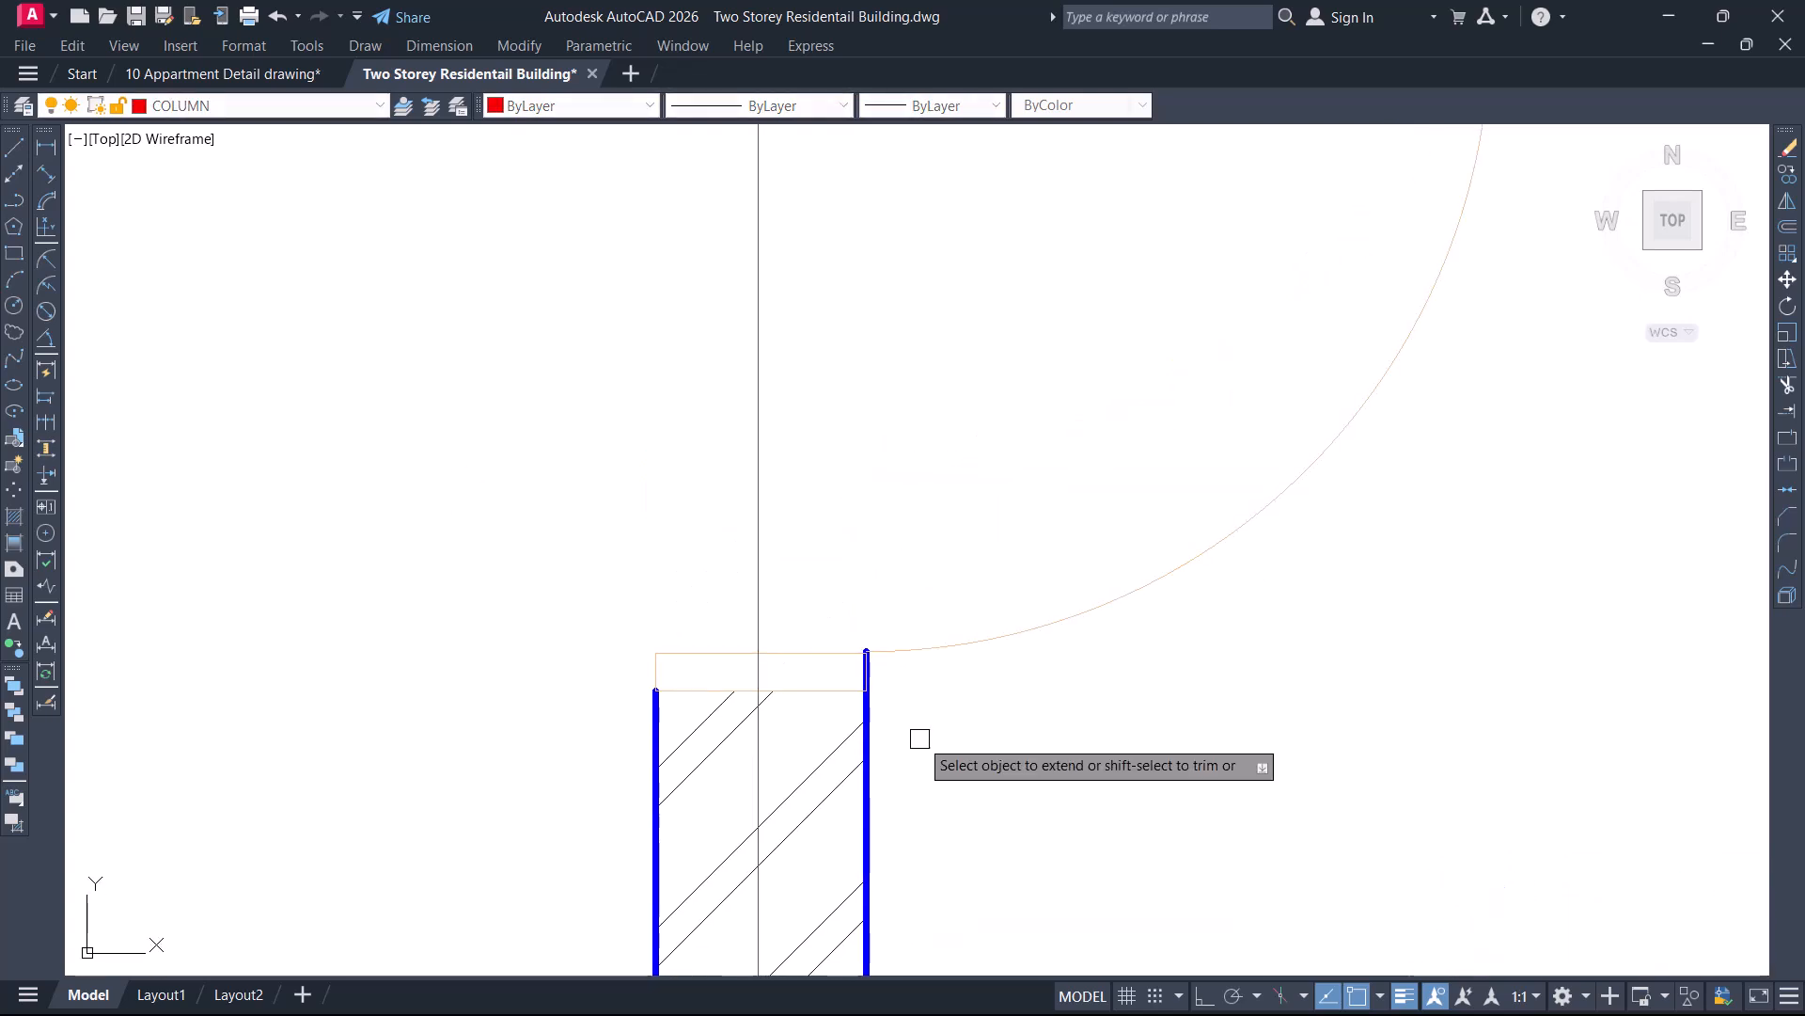
{"action": "left_click", "coordinate": [653, 726]}
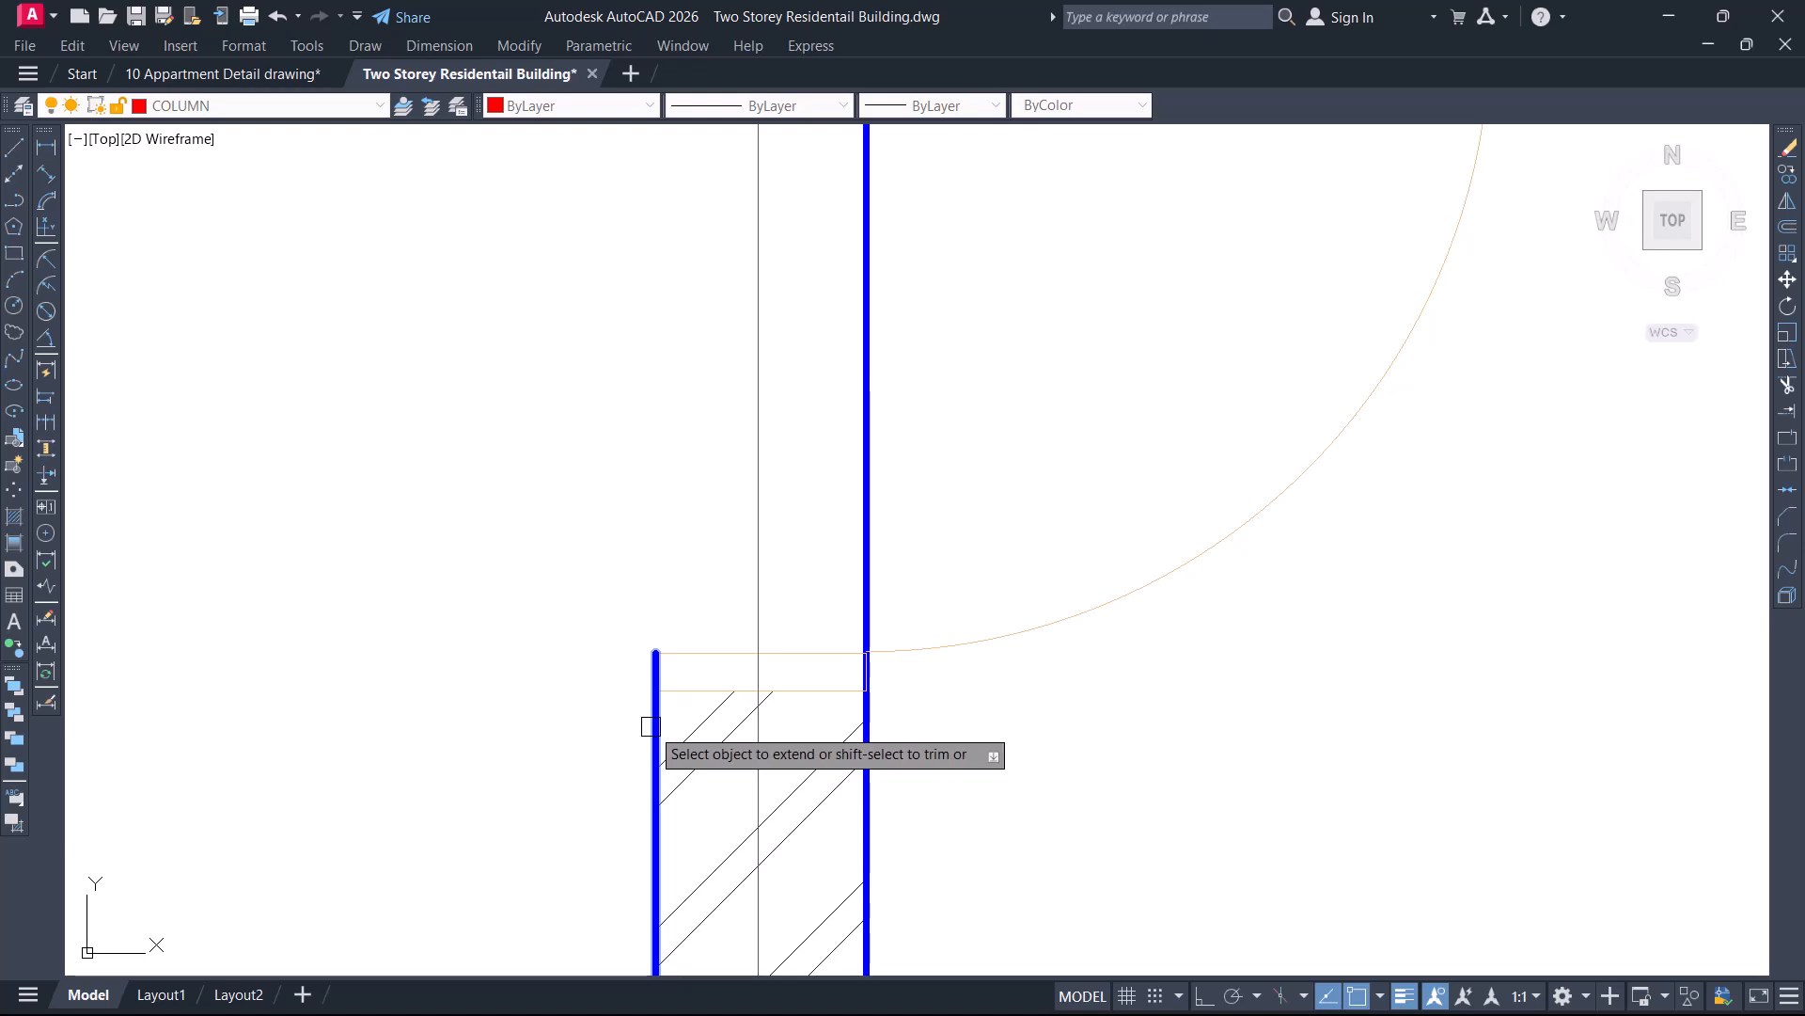
{"action": "left_click", "coordinate": [655, 725]}
{"action": "scroll", "coordinate": [686, 720], "scroll_direction": "down", "scroll_amount": 6}
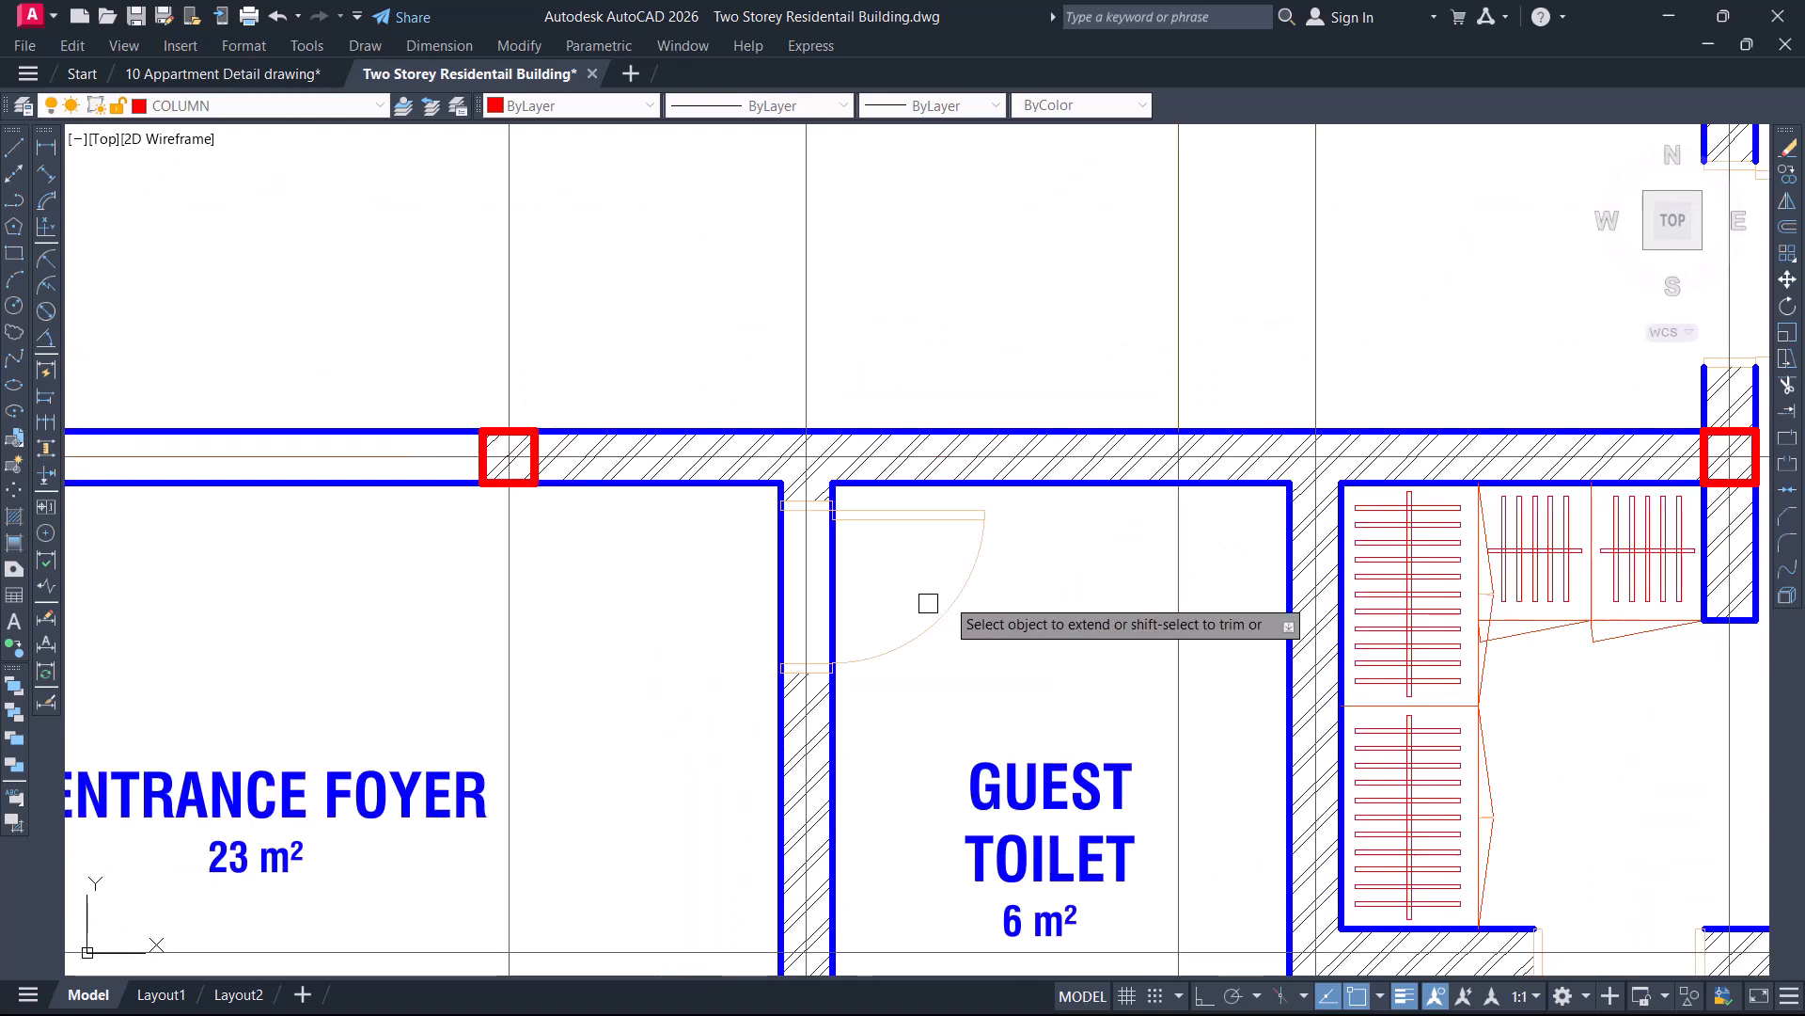
Delete the guest toilet door's leaf and swing arc
{"action": "left_click", "coordinate": [1006, 516]}
{"action": "left_click", "coordinate": [947, 594]}
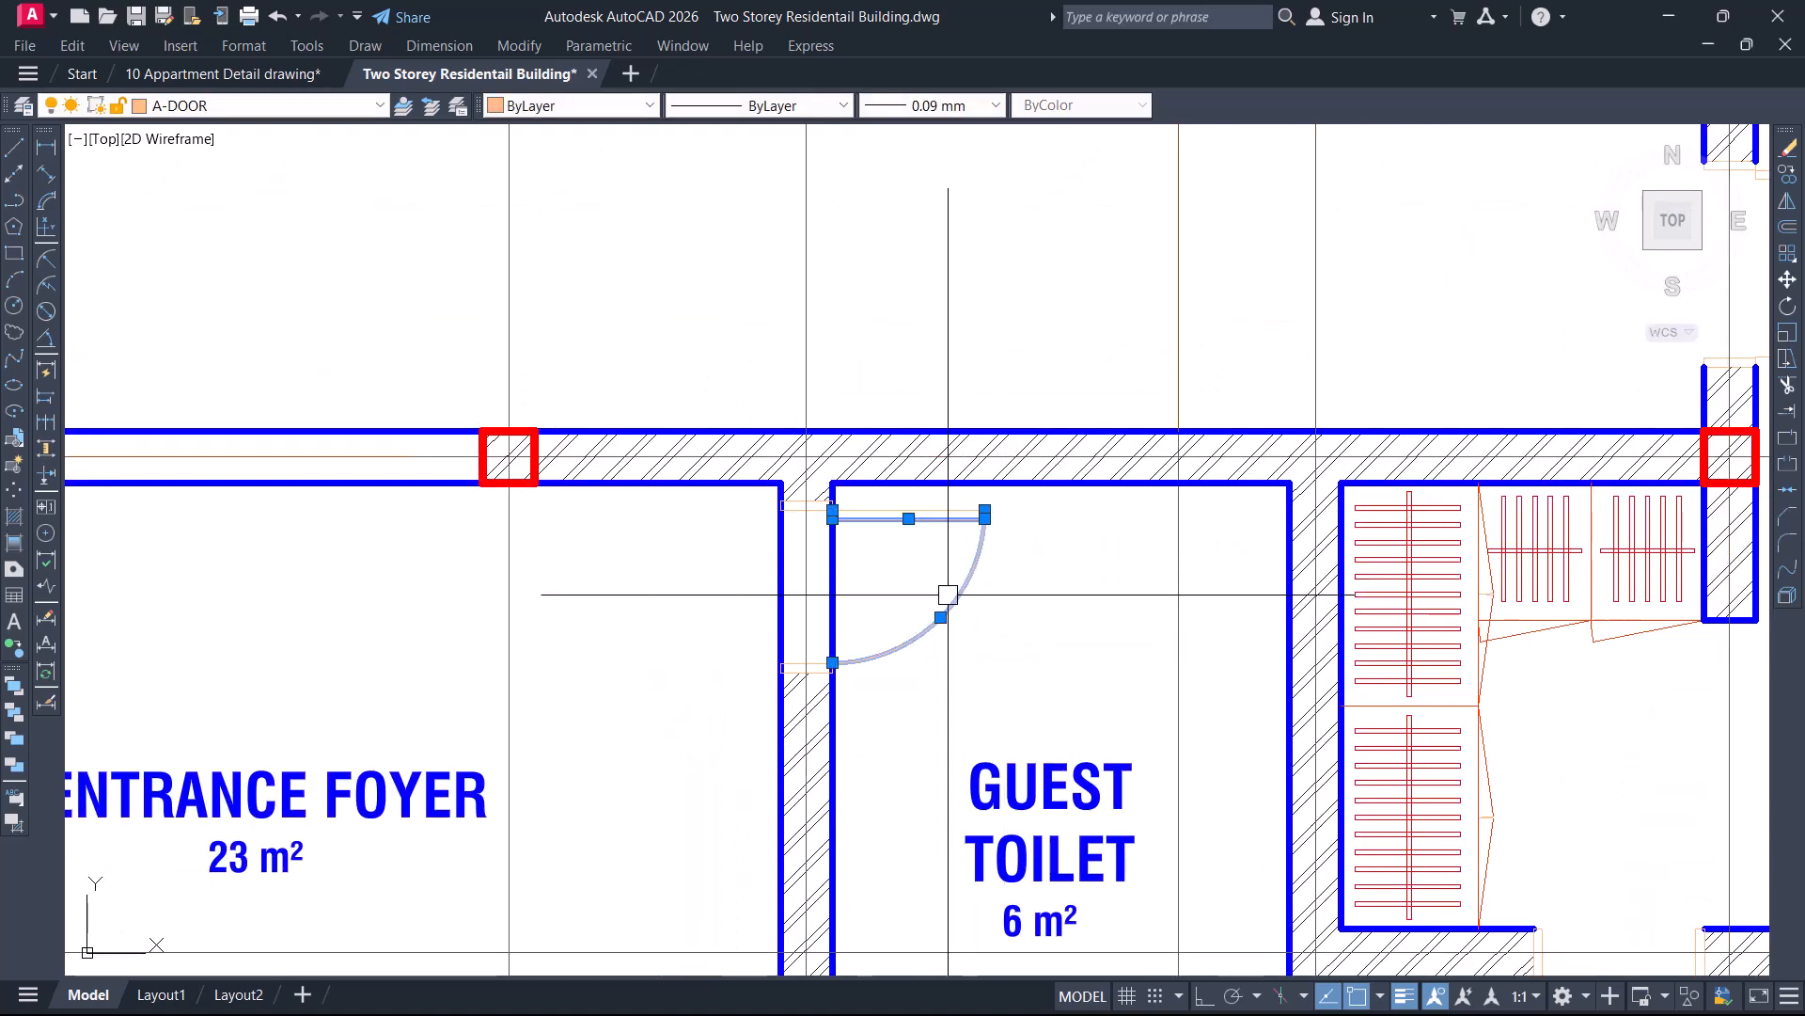
{"action": "key", "text": "Delete"}
{"action": "left_click", "coordinate": [949, 483]}
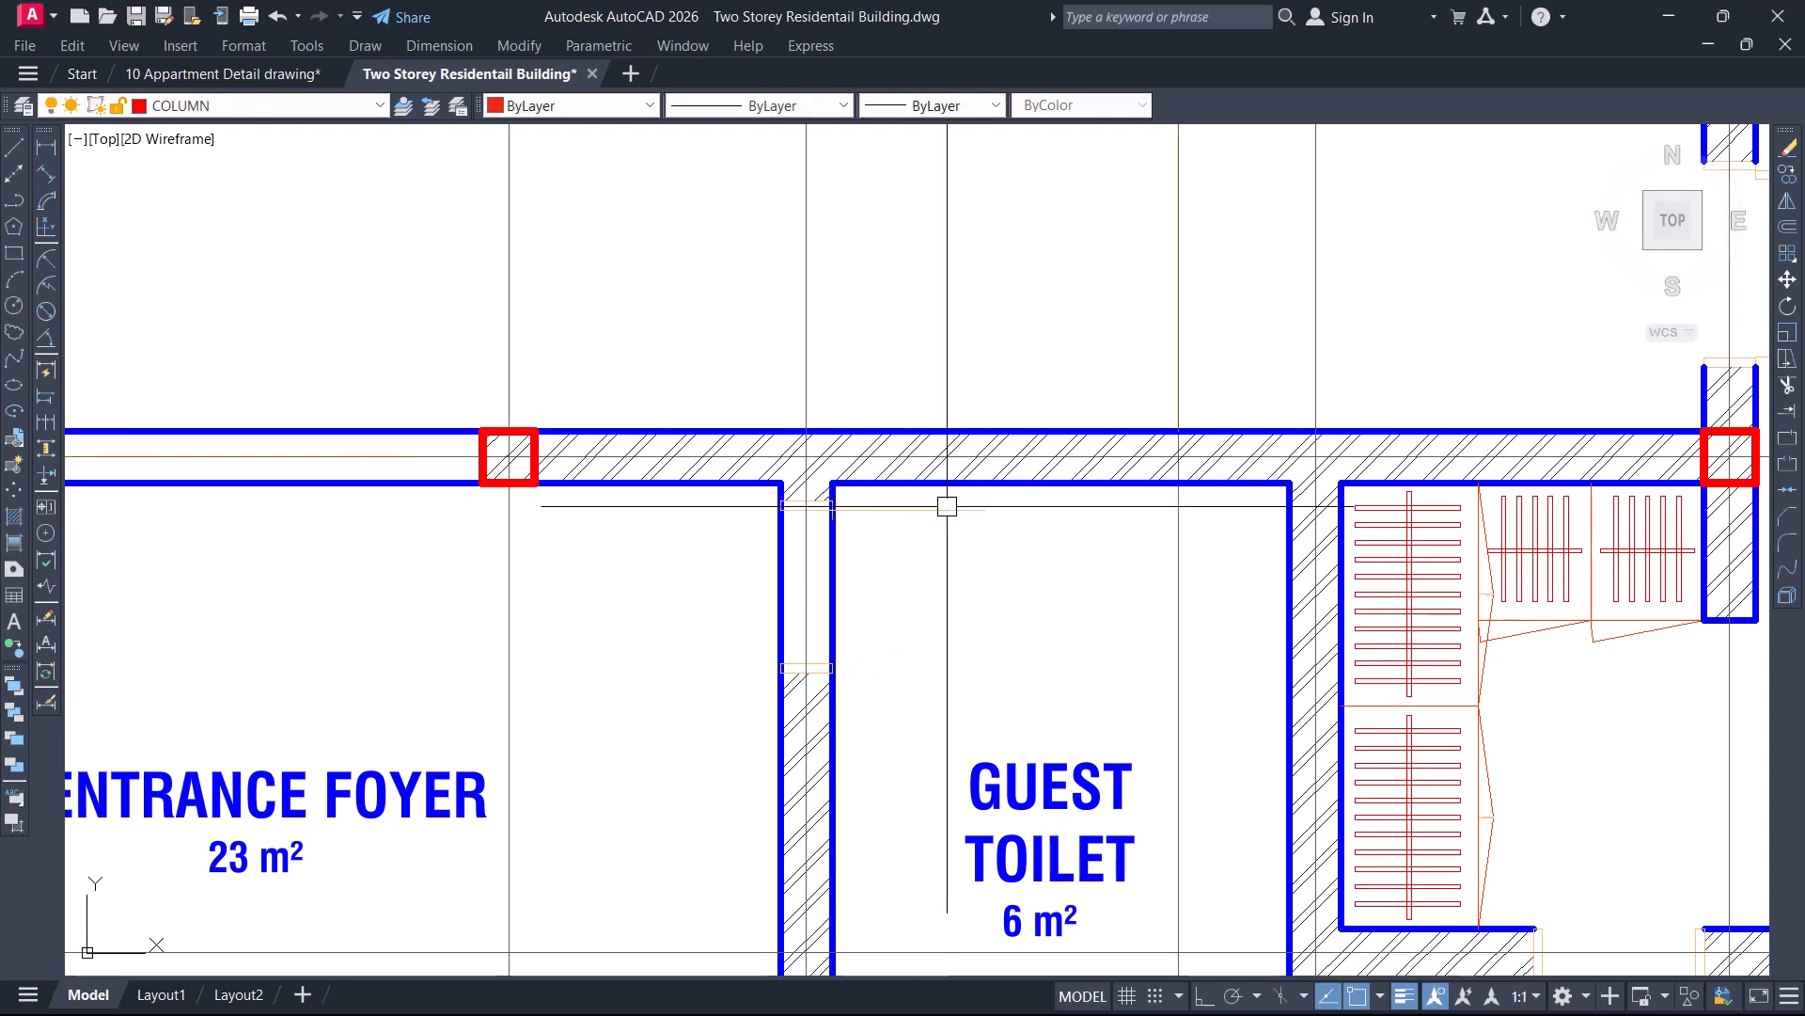
Draw a 9150 horizontal line joining the lower faces of the two columns at the grand hall's bottom corners
{"action": "scroll", "coordinate": [947, 506], "scroll_direction": "down", "scroll_amount": 6}
{"action": "middle_click_drag", "start_coordinate": [1146, 617], "coordinate": [1189, 794]}
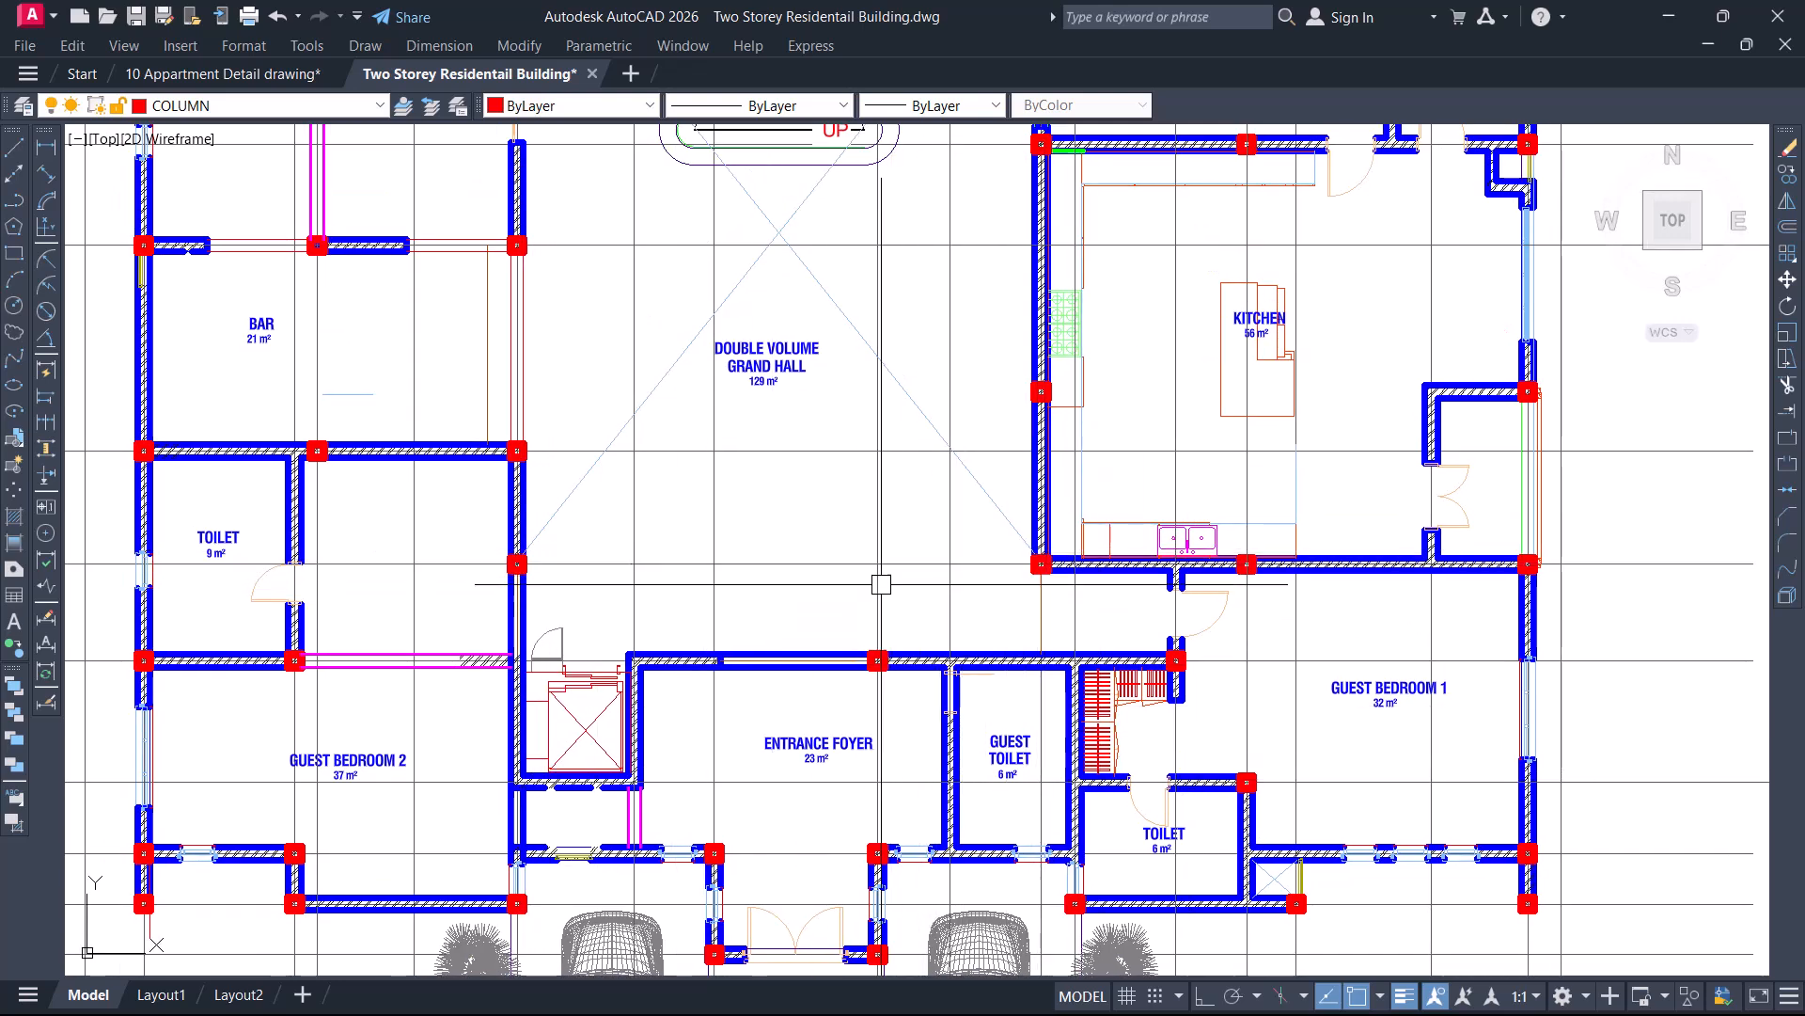
{"action": "middle_click_drag", "start_coordinate": [940, 562], "coordinate": [1053, 622]}
{"action": "type", "text": "l"}
{"action": "key", "text": "Return"}
{"action": "scroll", "coordinate": [676, 622], "scroll_direction": "up", "scroll_amount": 4}
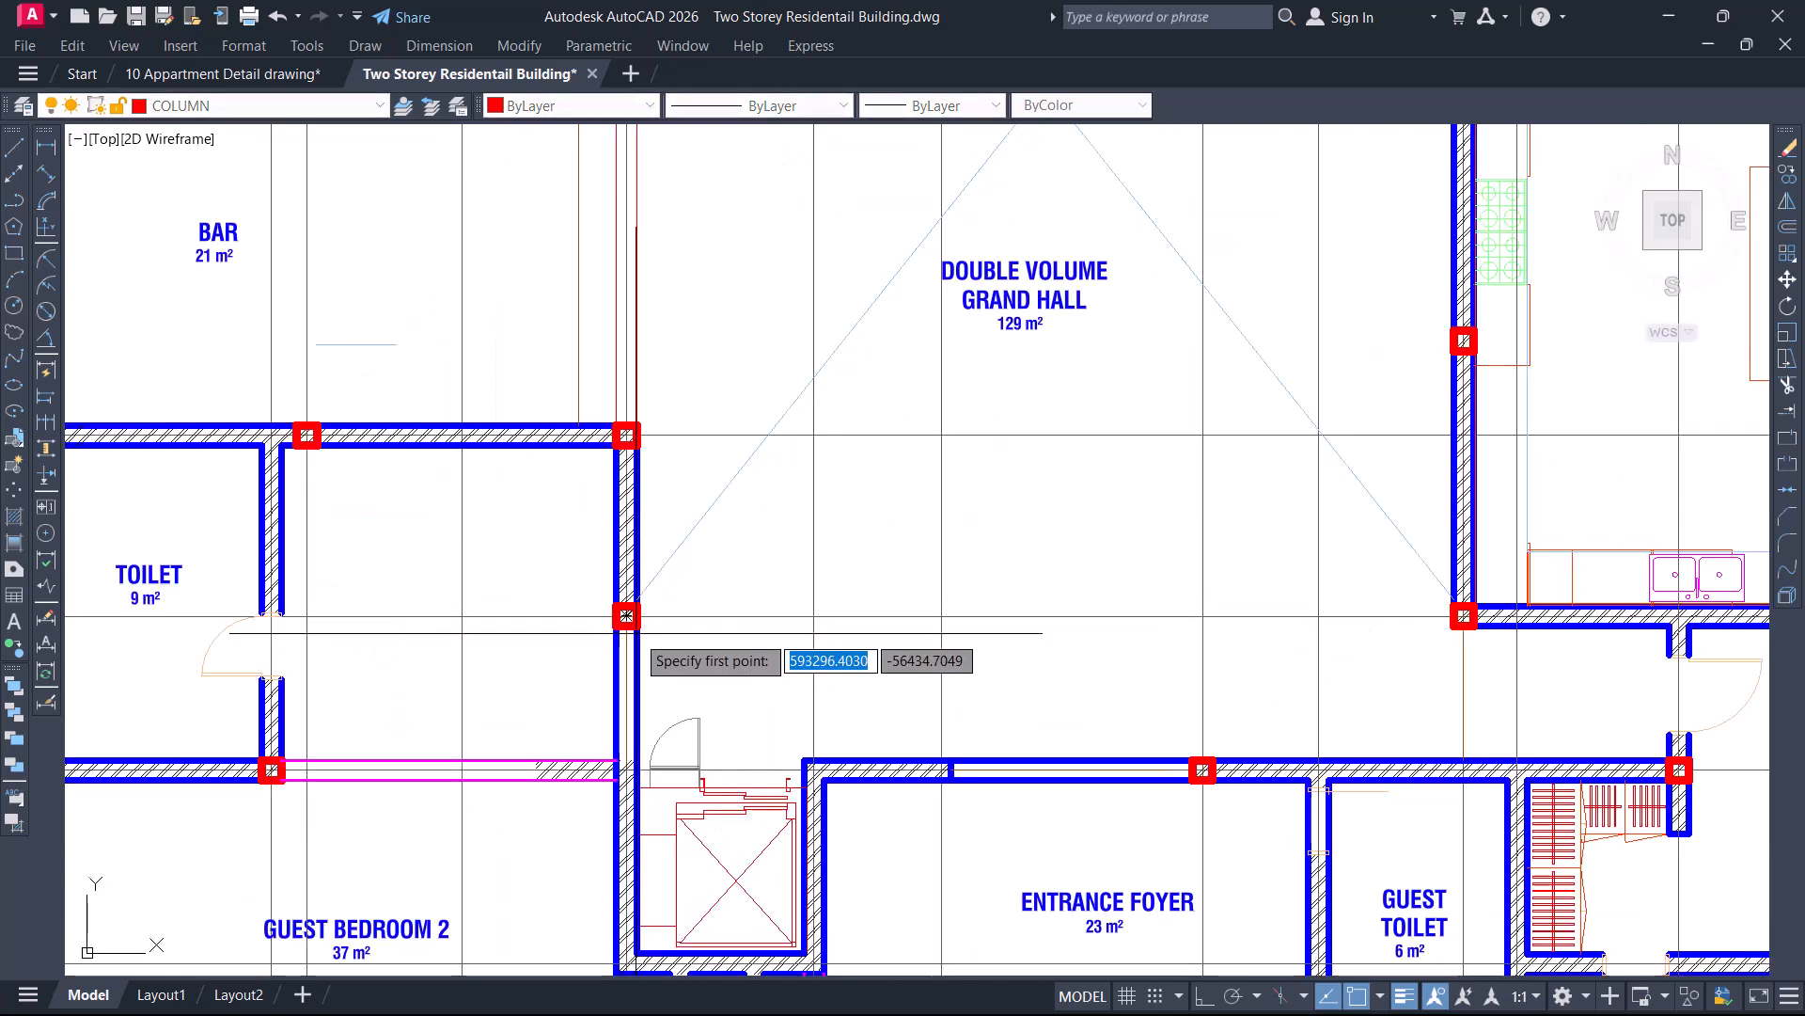
{"action": "left_click", "coordinate": [620, 605]}
{"action": "scroll", "coordinate": [620, 605], "scroll_direction": "down", "scroll_amount": 5}
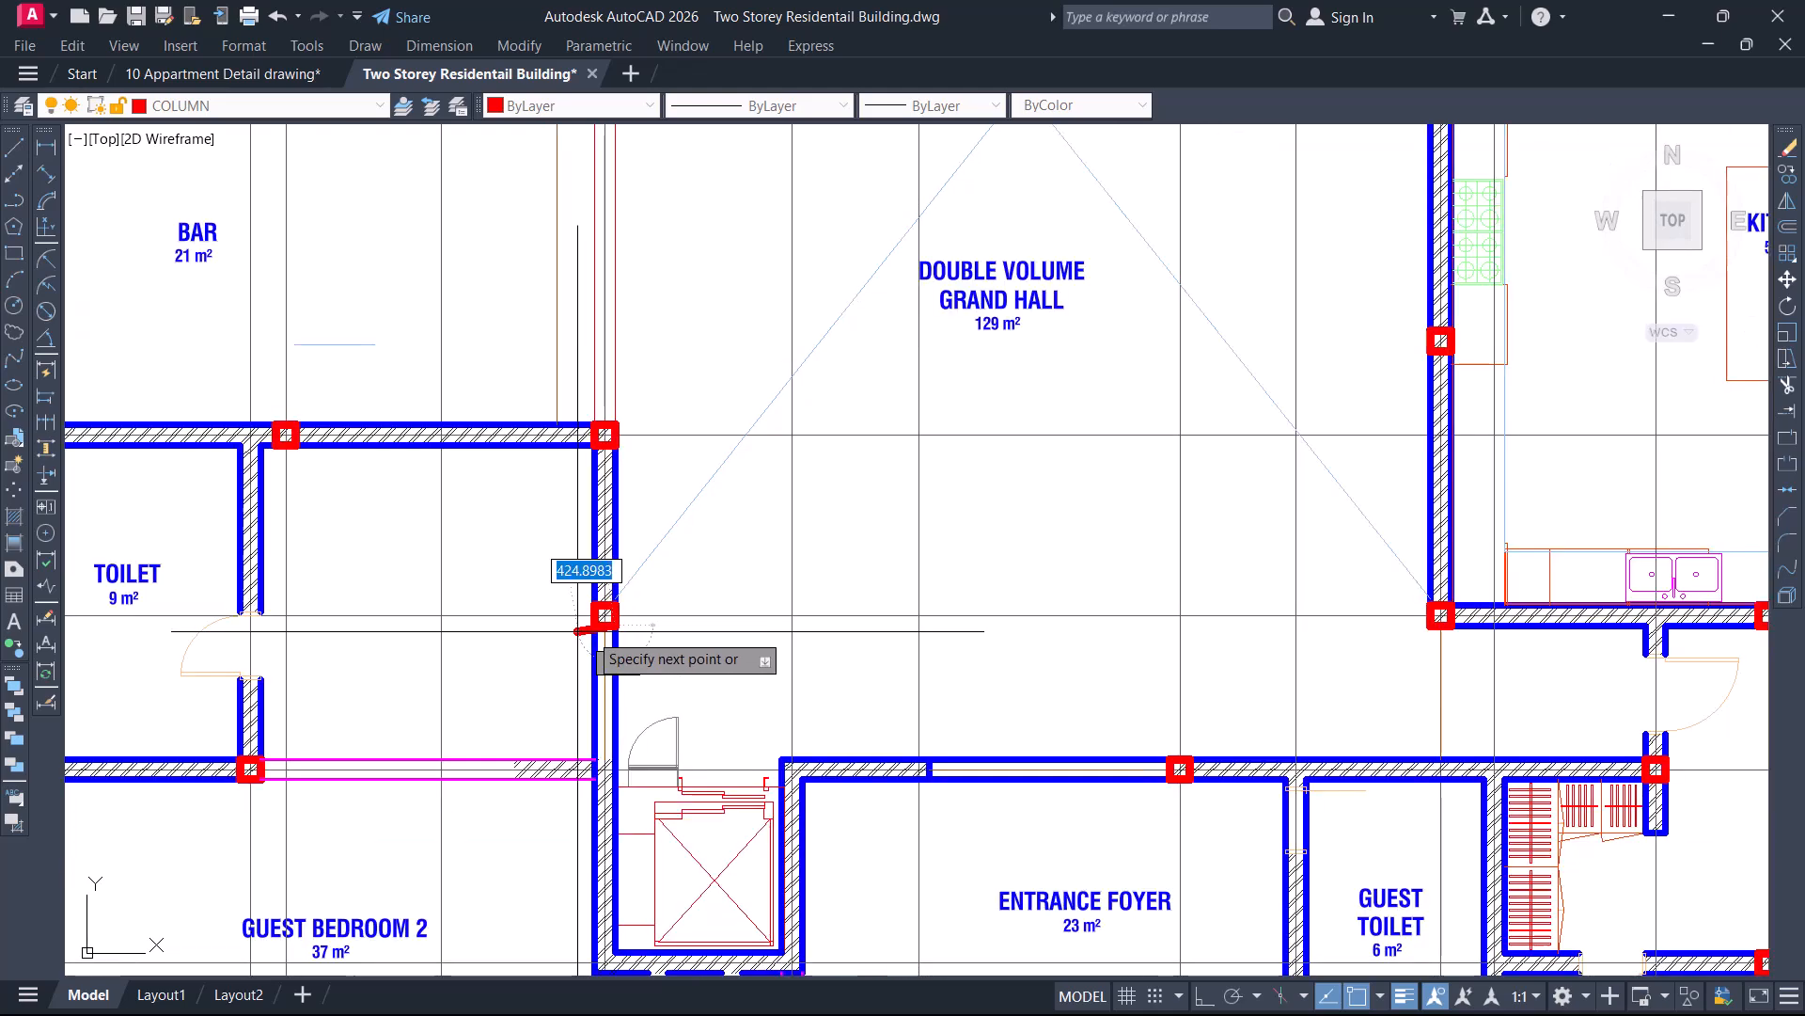
{"action": "scroll", "coordinate": [1112, 620], "scroll_direction": "up", "scroll_amount": 4}
{"action": "scroll", "coordinate": [1112, 622], "scroll_direction": "up", "scroll_amount": 2}
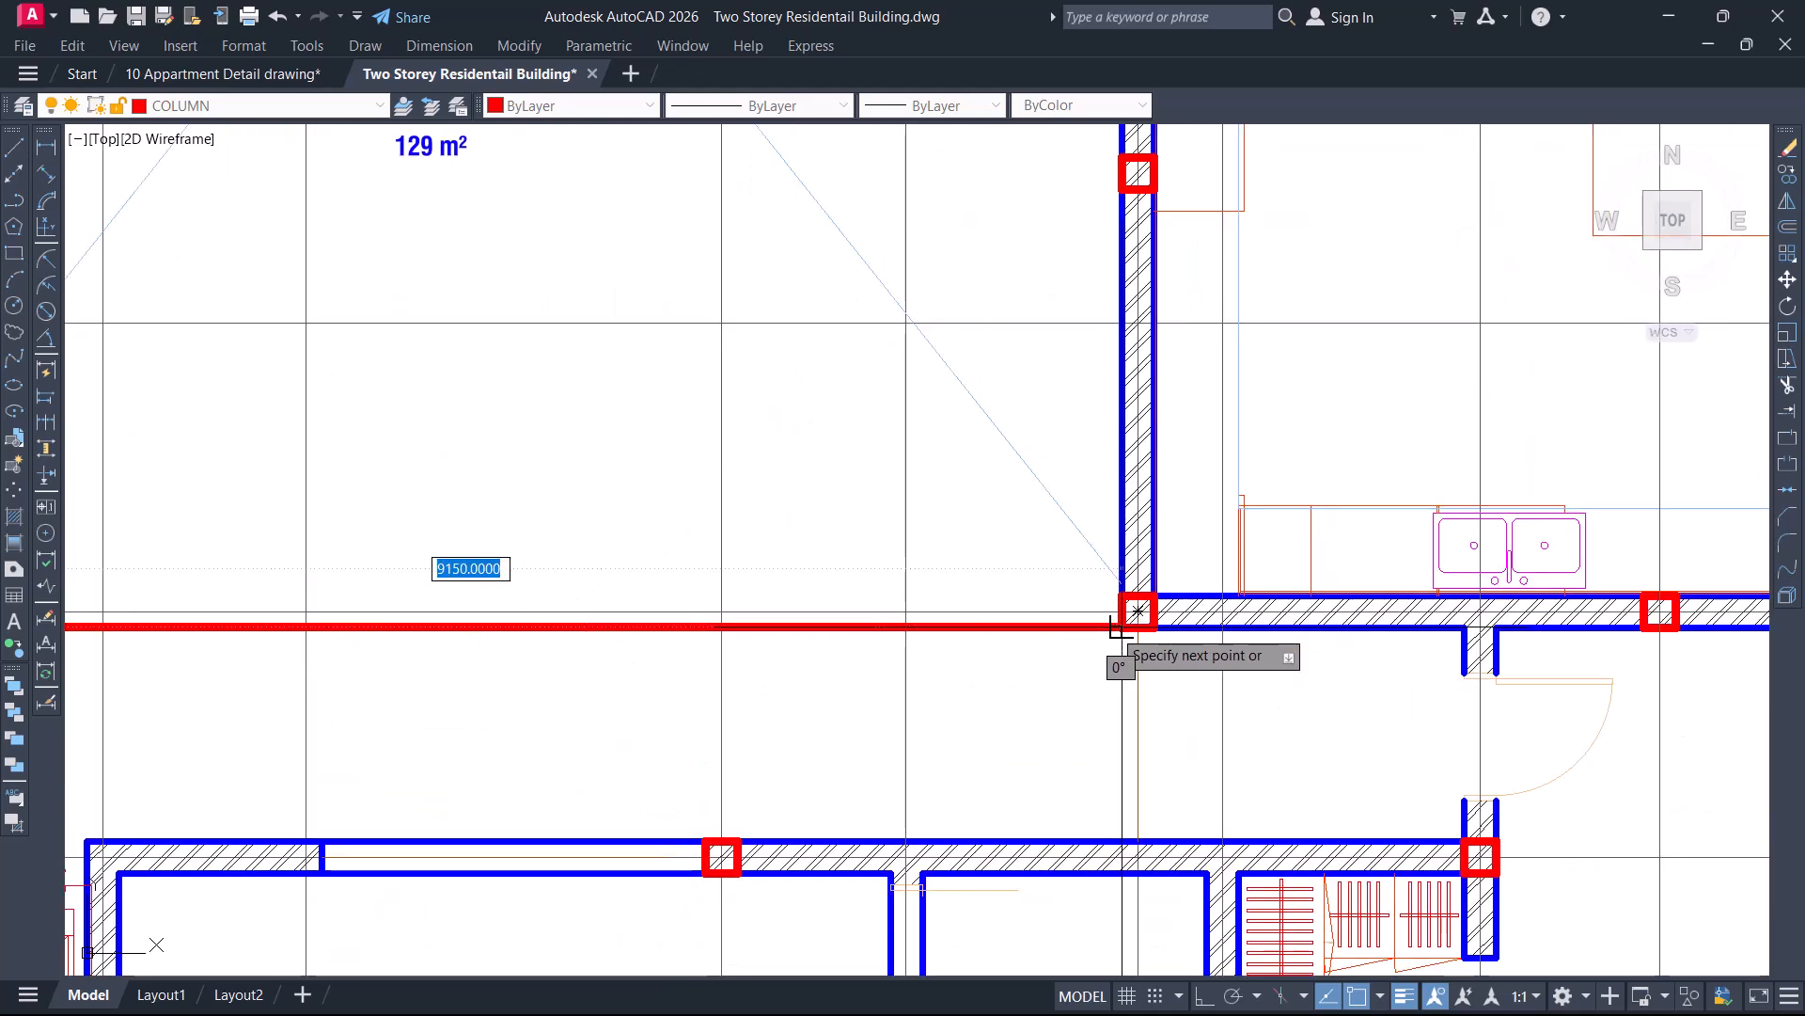
{"action": "left_click", "coordinate": [1122, 626]}
{"action": "key", "text": "space"}
{"action": "scroll", "coordinate": [1088, 646], "scroll_direction": "down", "scroll_amount": 4}
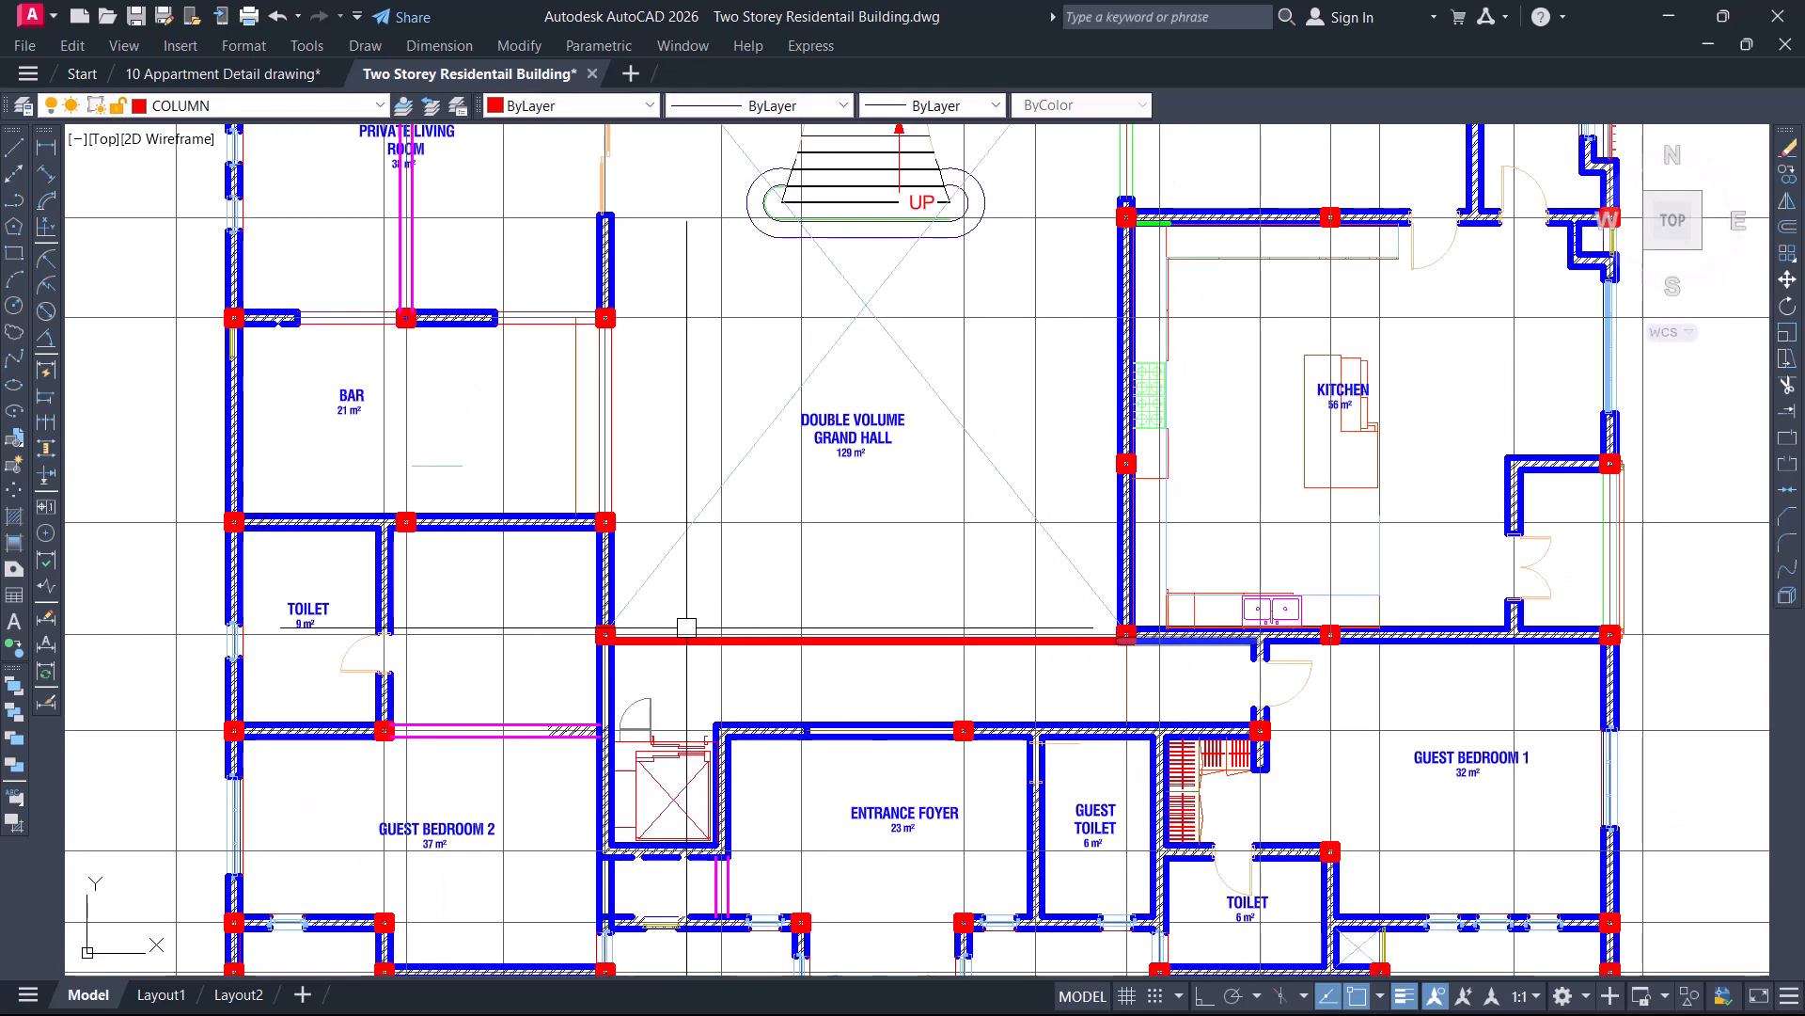
Draw a parallel 9150 line joining the upper faces of the same two columns below the grand hall
{"action": "key", "text": "space"}
{"action": "scroll", "coordinate": [637, 629], "scroll_direction": "up", "scroll_amount": 4}
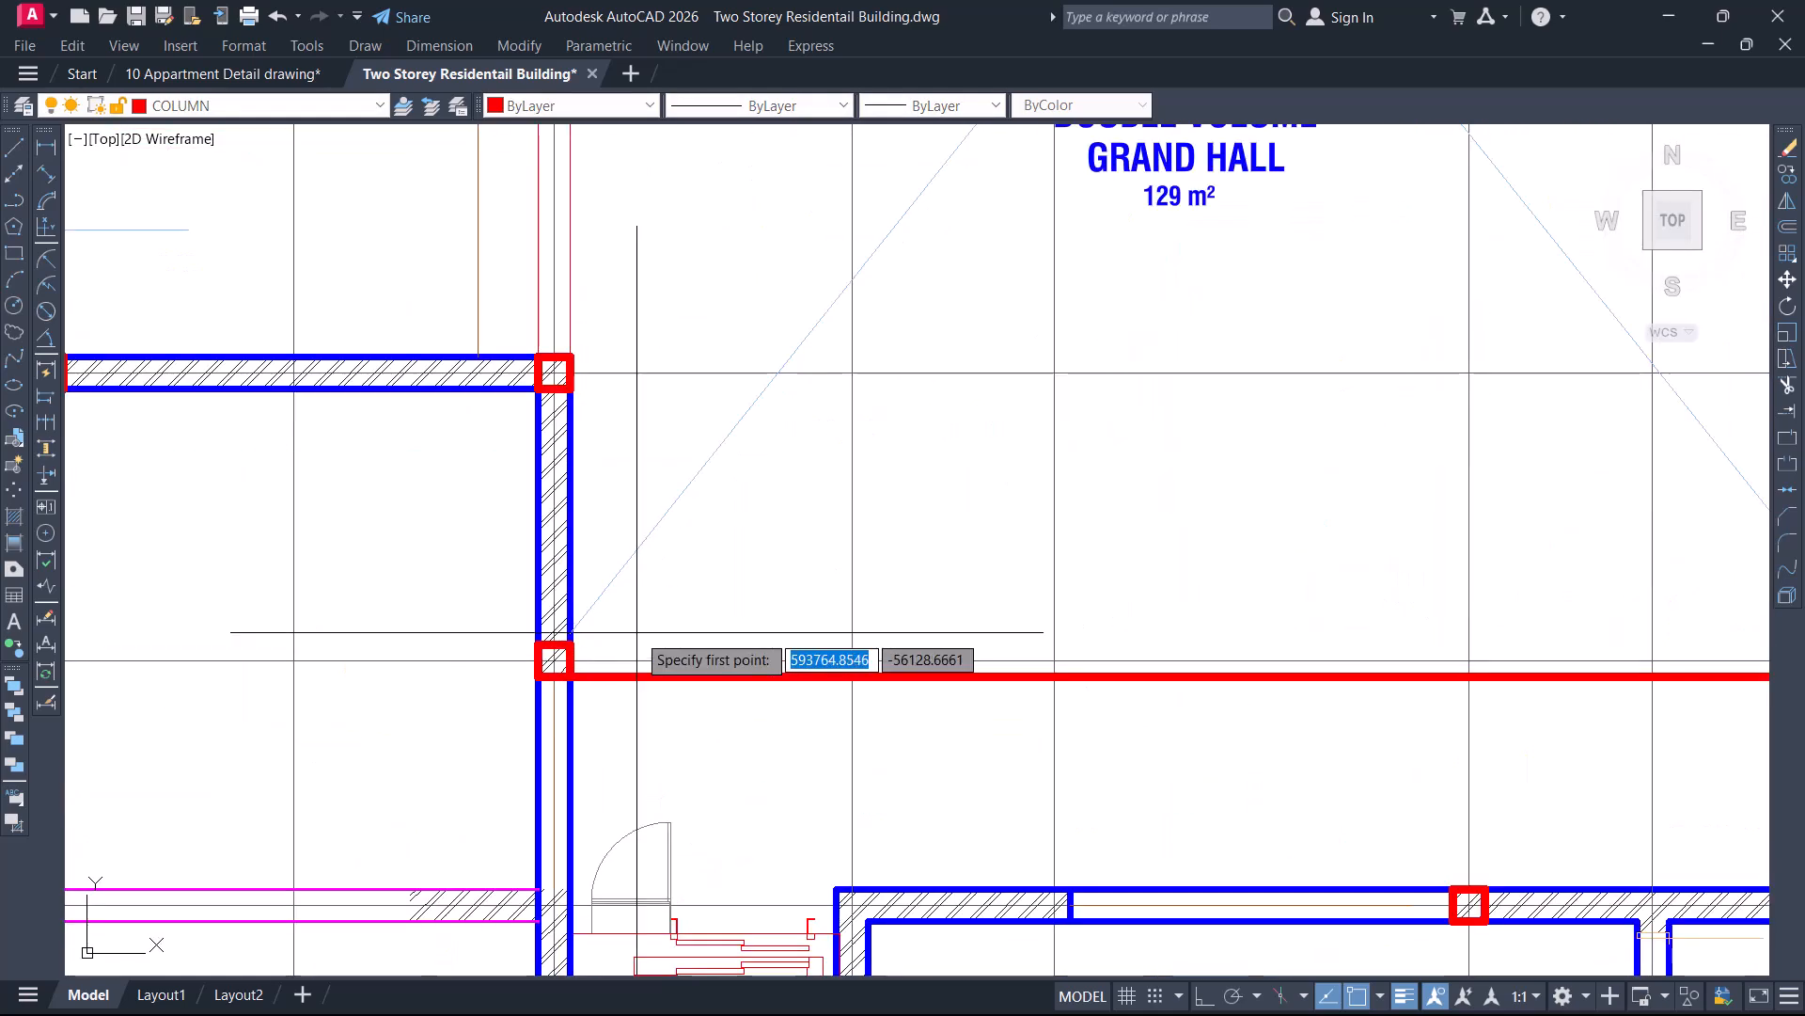
{"action": "left_click", "coordinate": [554, 658]}
{"action": "scroll", "coordinate": [556, 658], "scroll_direction": "down", "scroll_amount": 5}
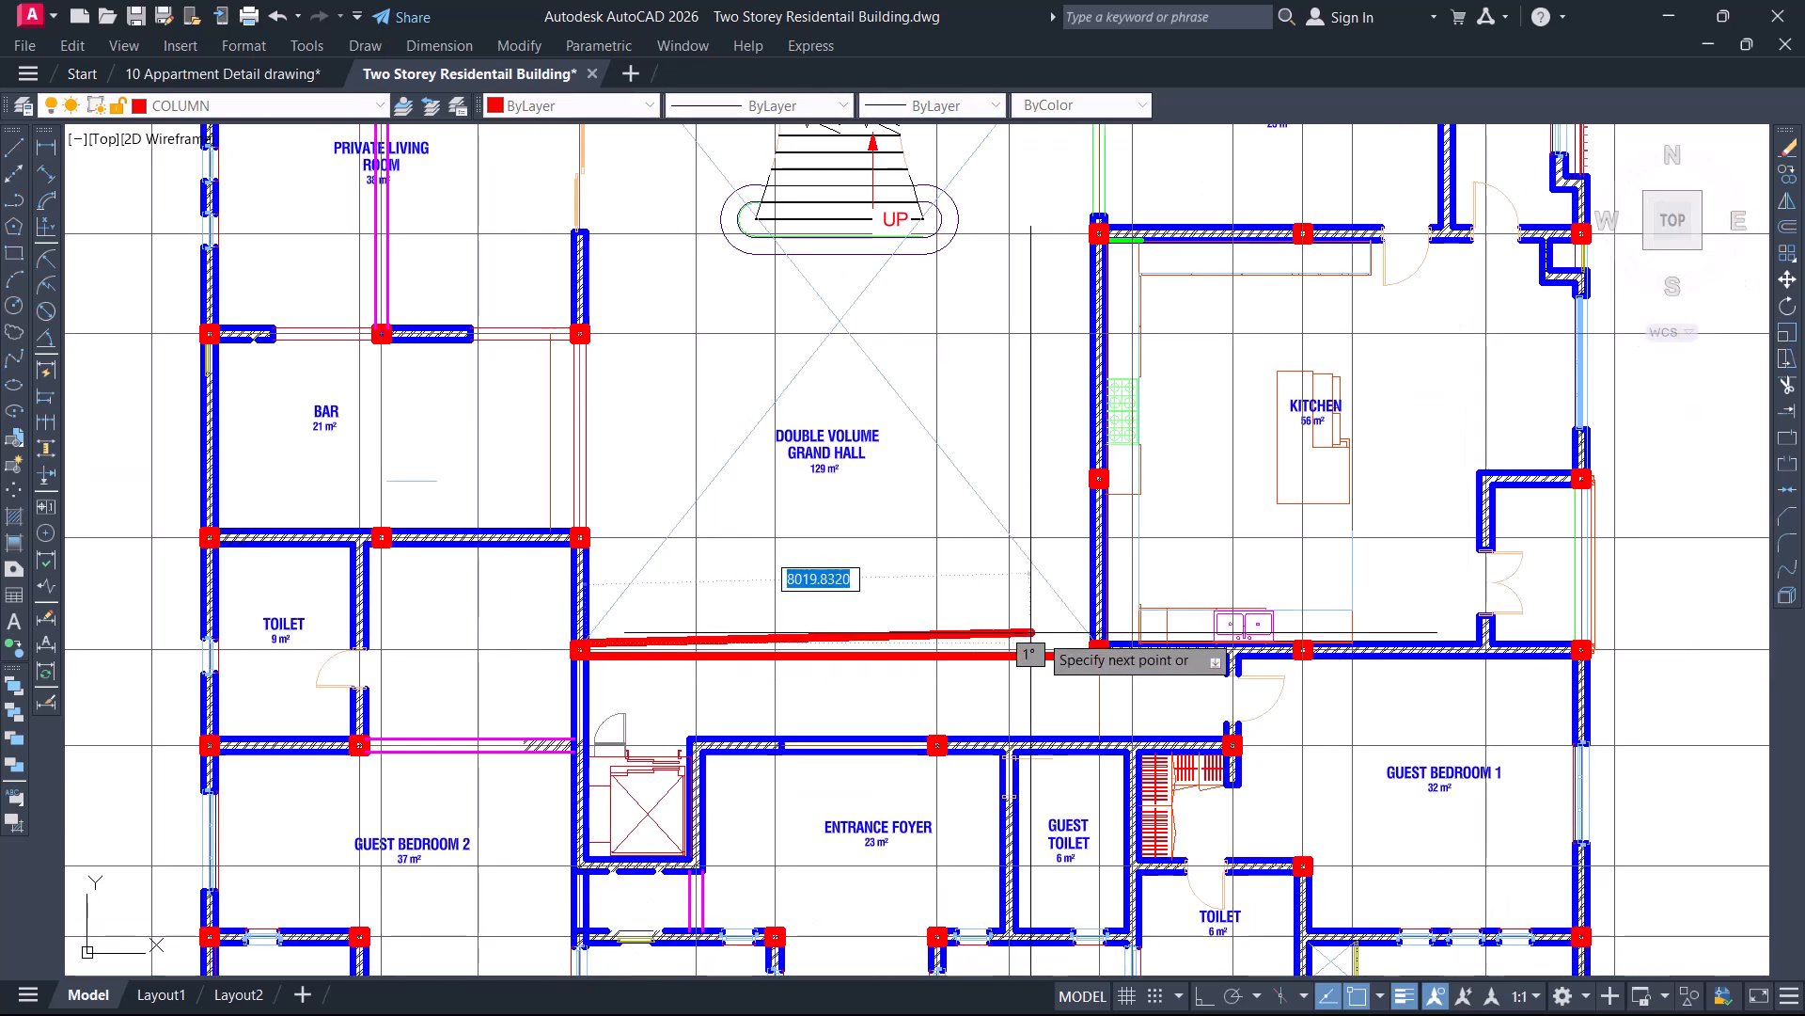
{"action": "scroll", "coordinate": [1082, 635], "scroll_direction": "up", "scroll_amount": 3}
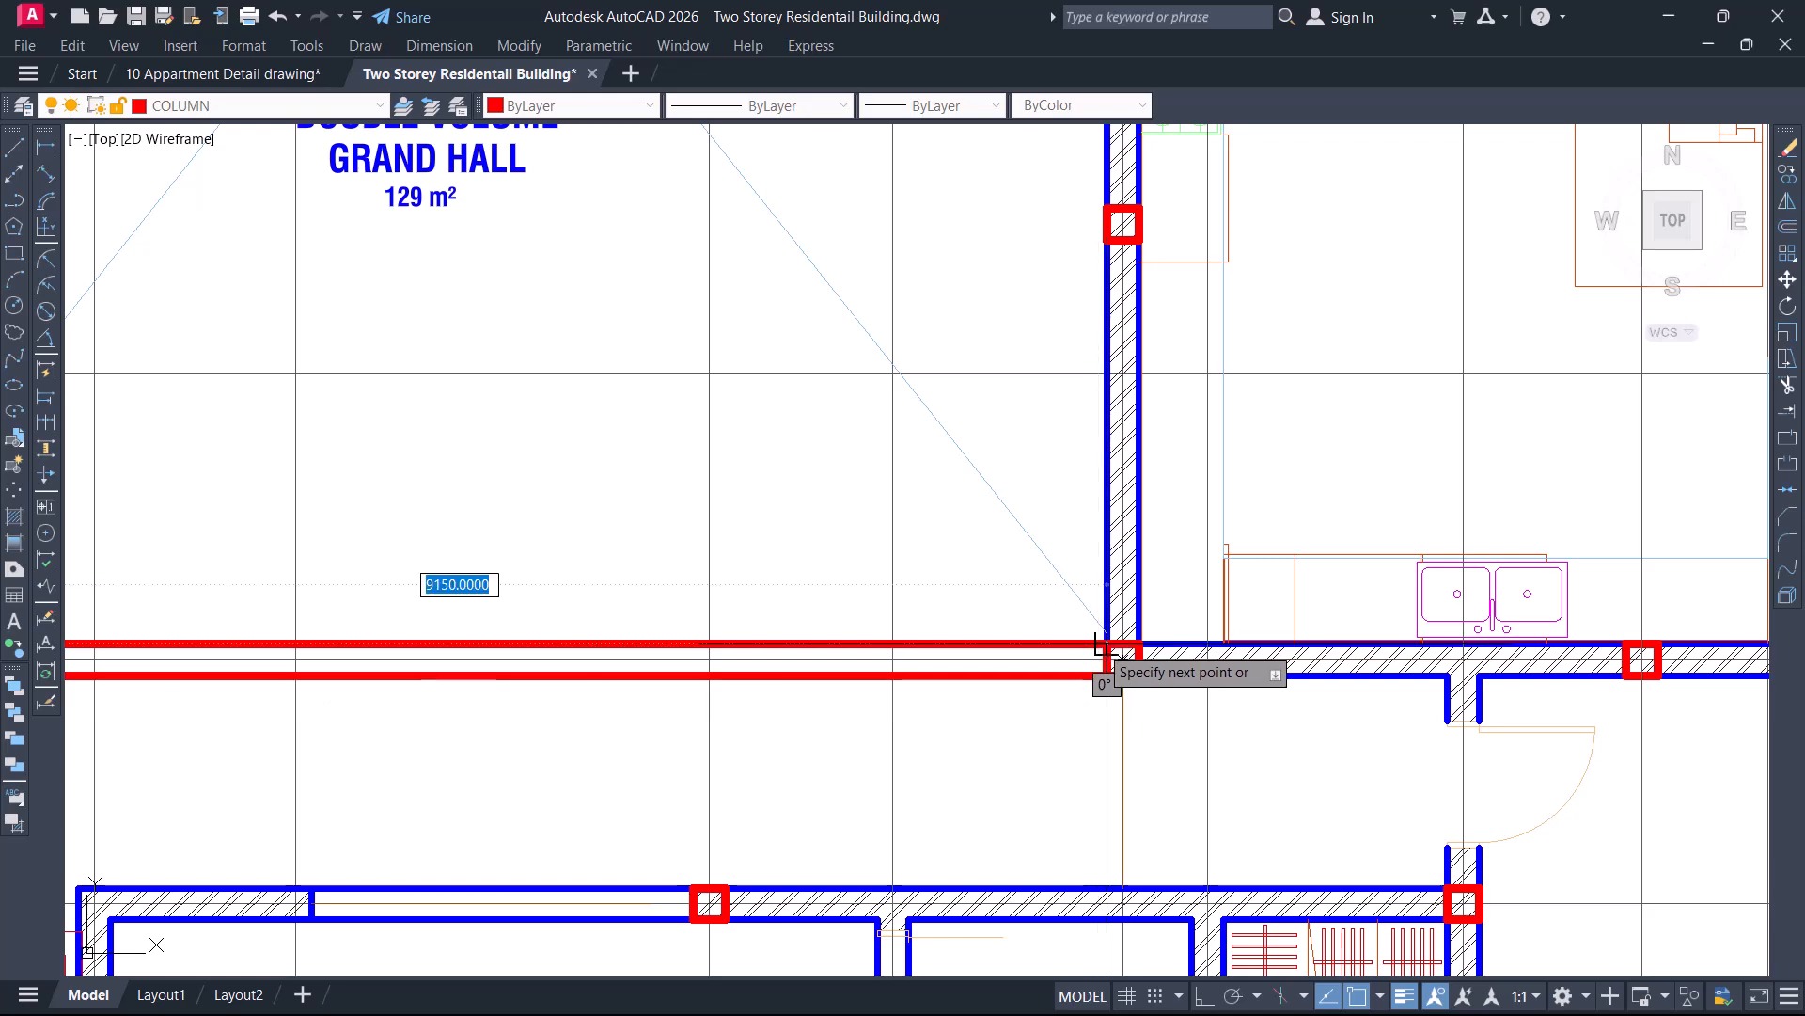
{"action": "middle_click_drag", "start_coordinate": [1015, 616], "coordinate": [1163, 571]}
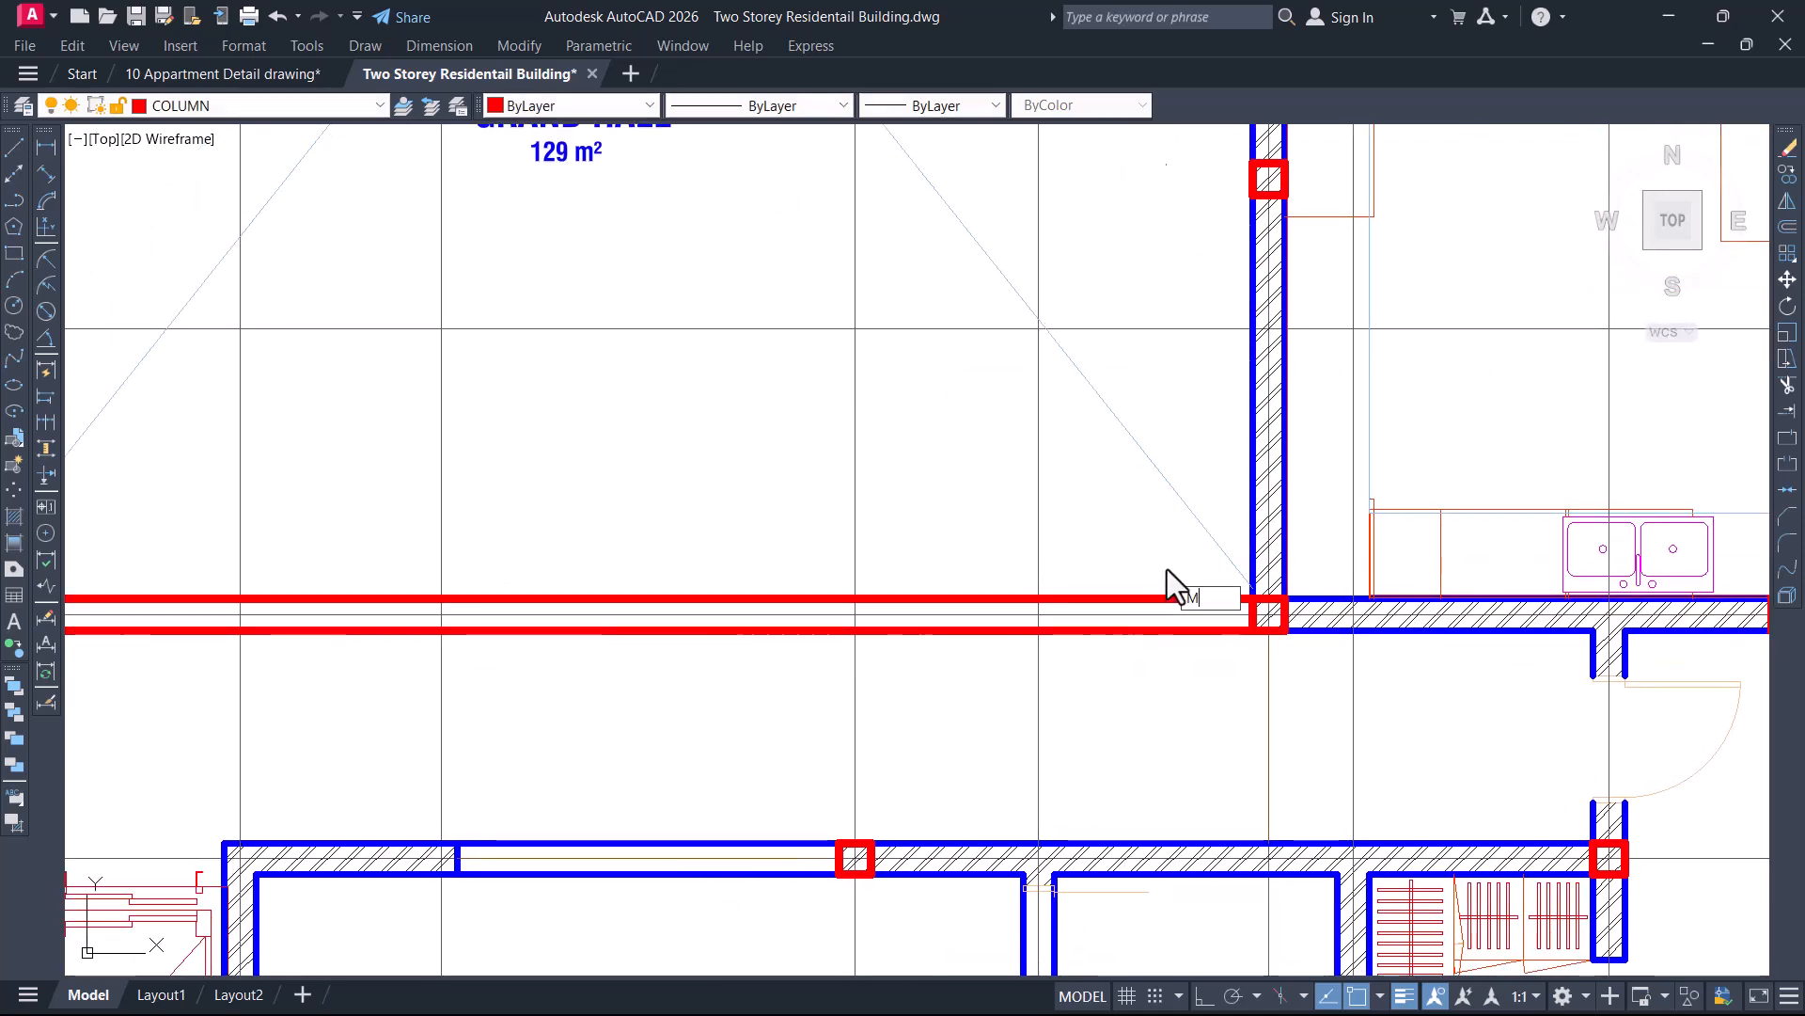
Match both new lines between the grand hall columns to the magenta beam line above Guest Bedroom 2
{"action": "type", "text": "ma"}
{"action": "key", "text": "Return"}
{"action": "scroll", "coordinate": [1166, 567], "scroll_direction": "down", "scroll_amount": 2}
{"action": "middle_click_drag", "start_coordinate": [376, 552], "coordinate": [566, 539]}
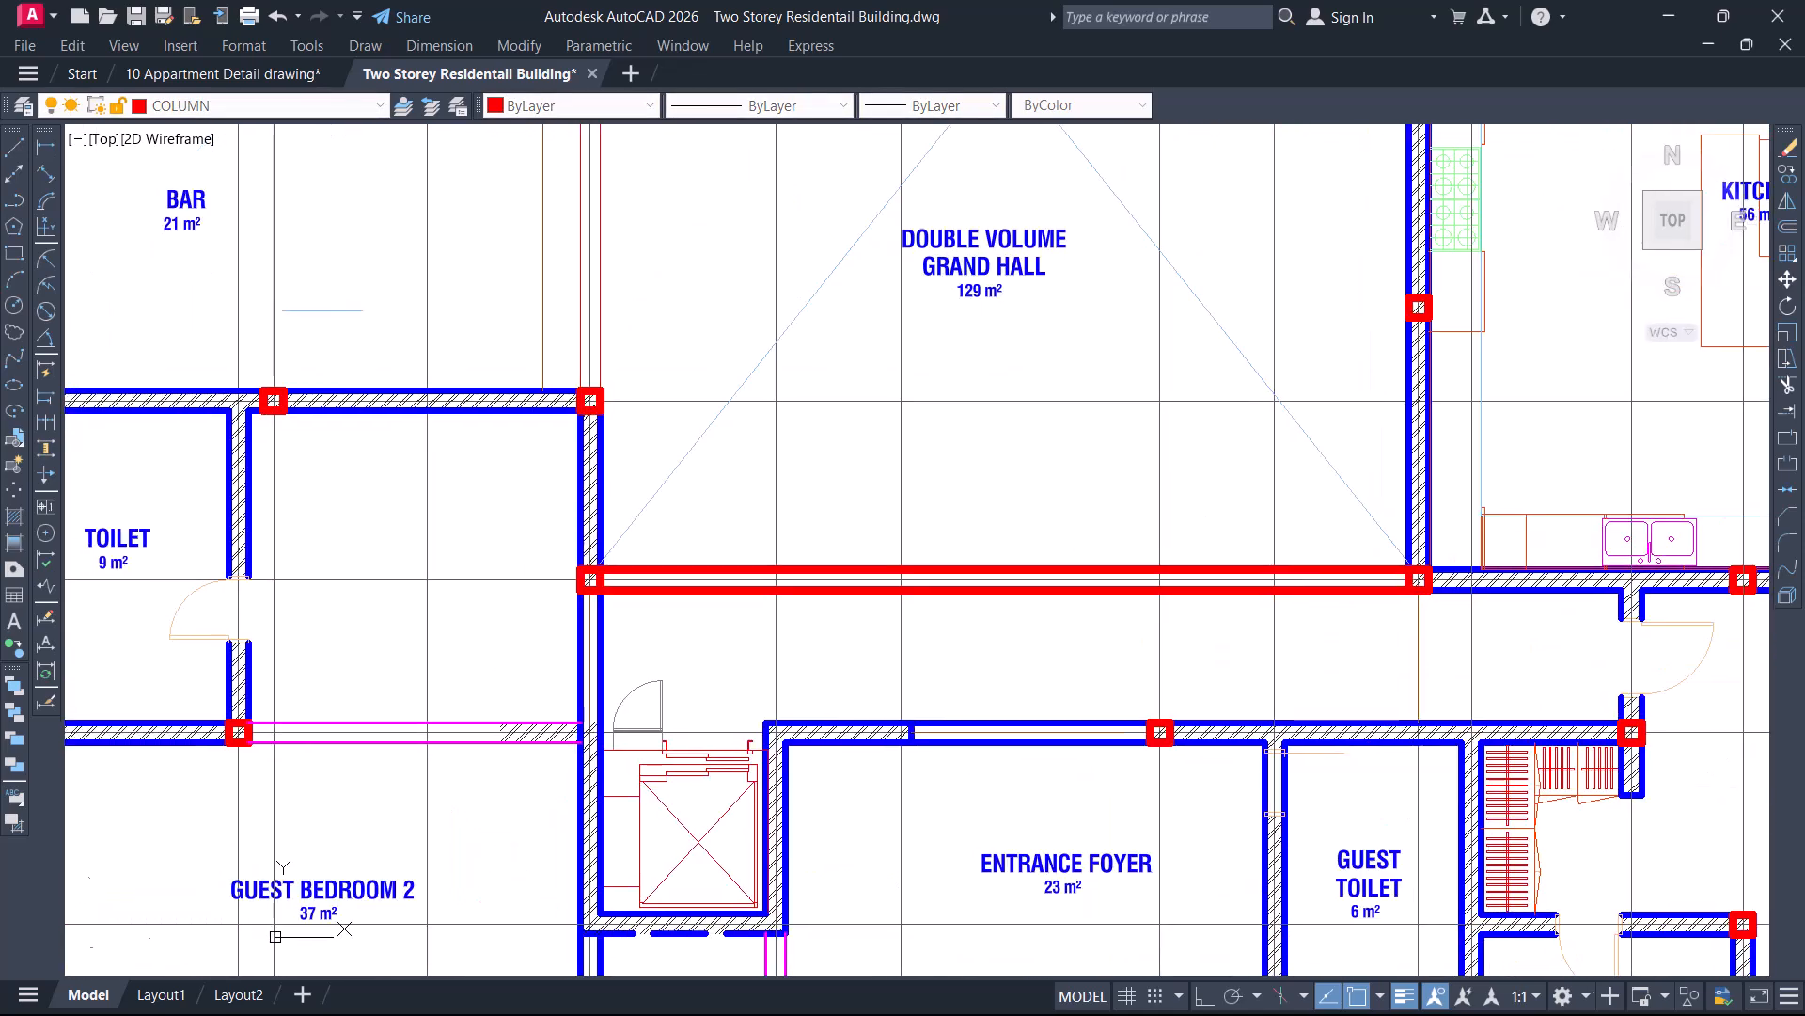
{"action": "left_click", "coordinate": [478, 721]}
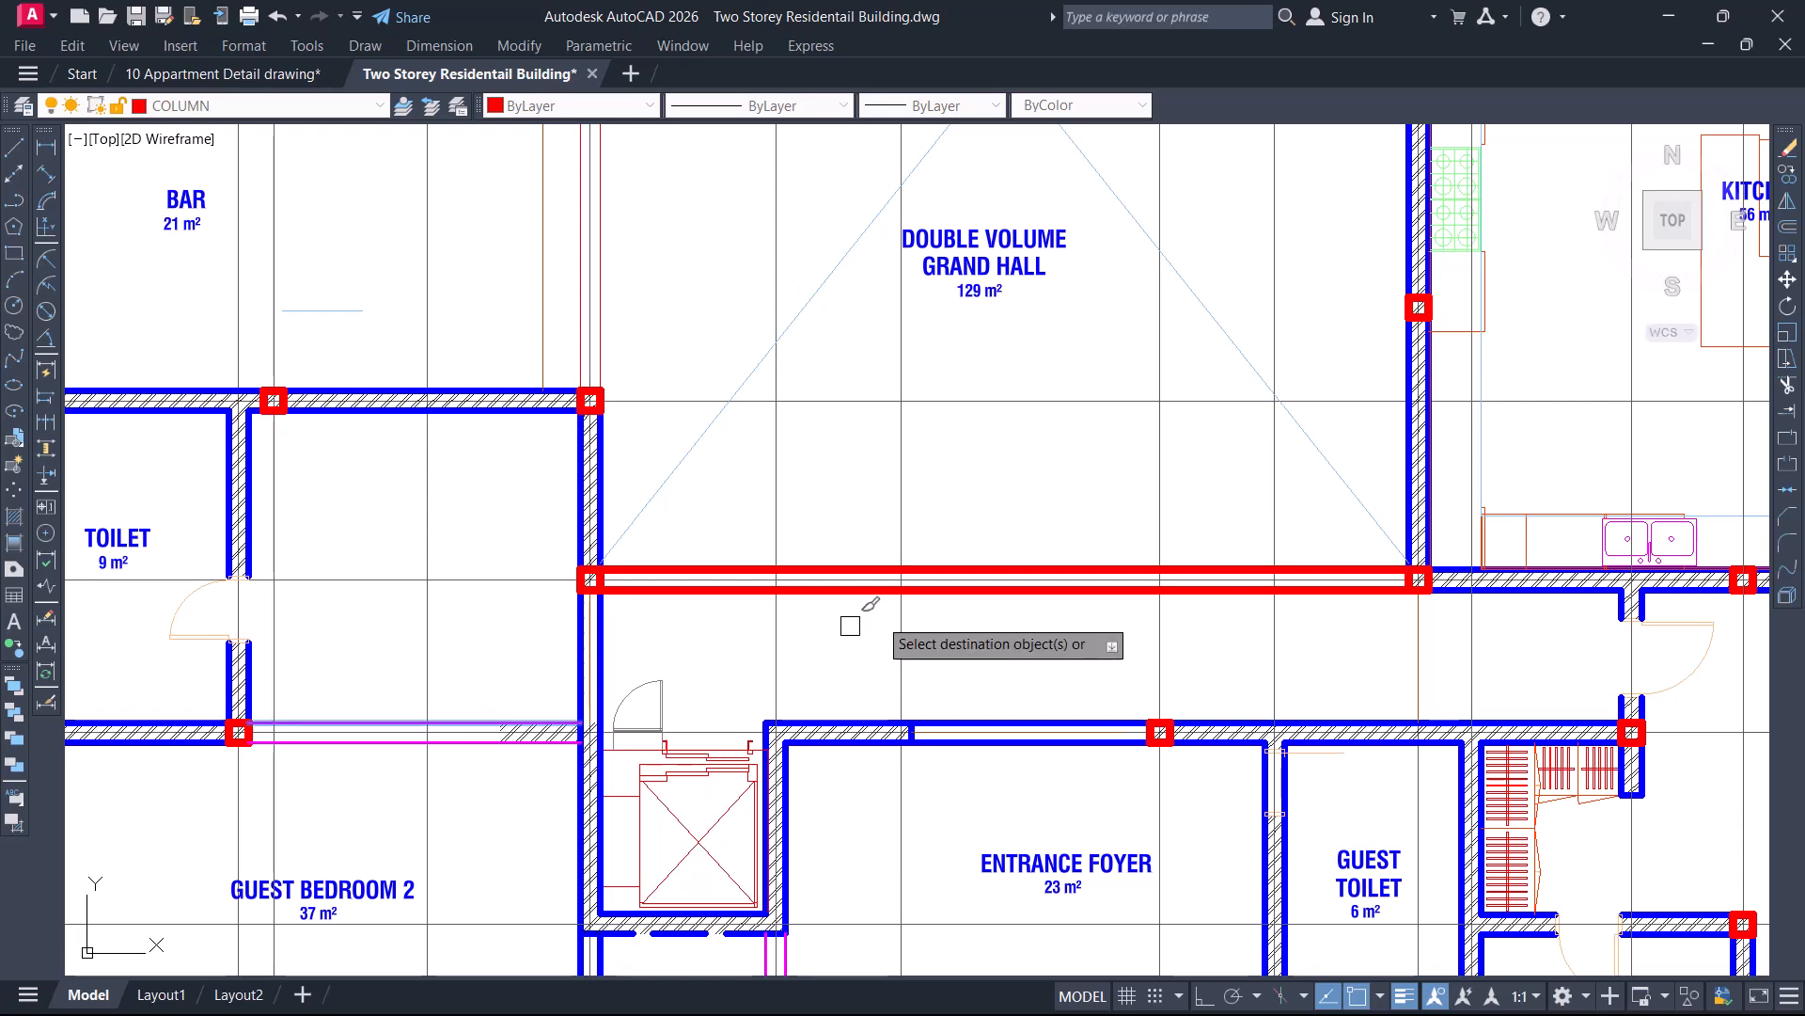
{"action": "left_click", "coordinate": [997, 571]}
{"action": "key", "text": "Return"}
Measure the centre-to-centre span between the two grand hall columns with a linear dimension, without placing it
{"action": "scroll", "coordinate": [973, 592], "scroll_direction": "up", "scroll_amount": 2}
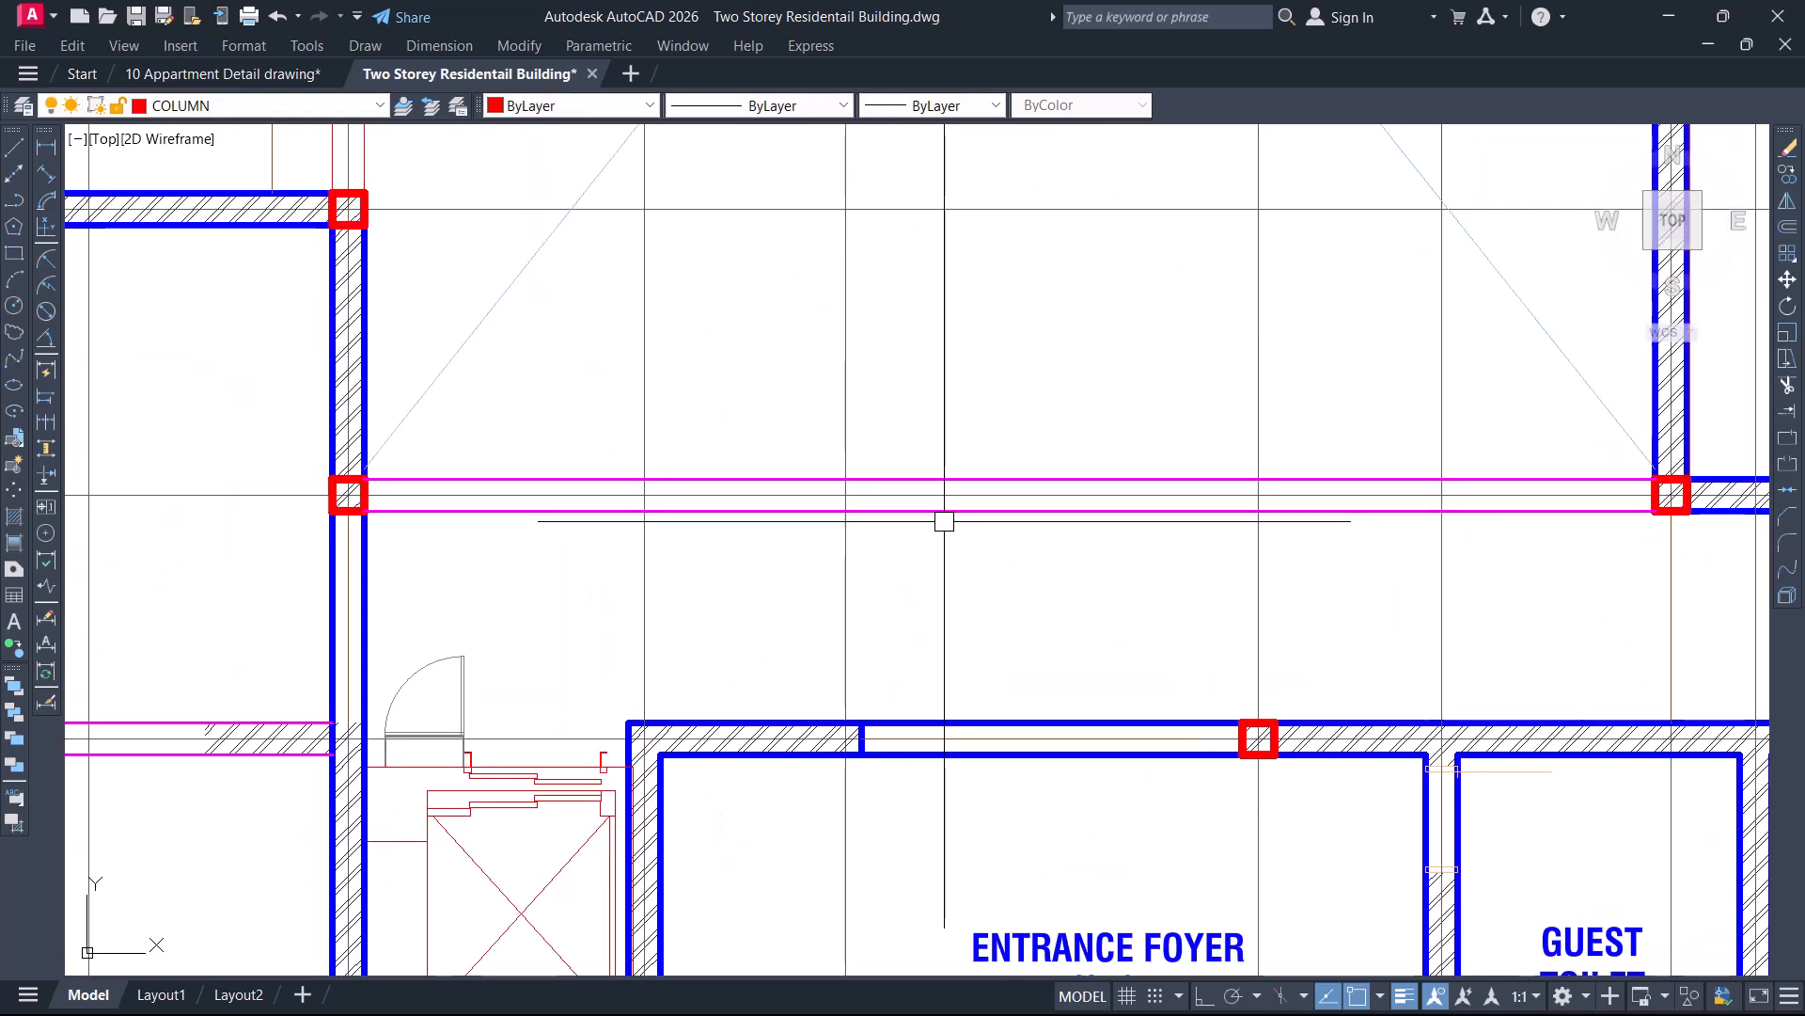
{"action": "left_click", "coordinate": [43, 146]}
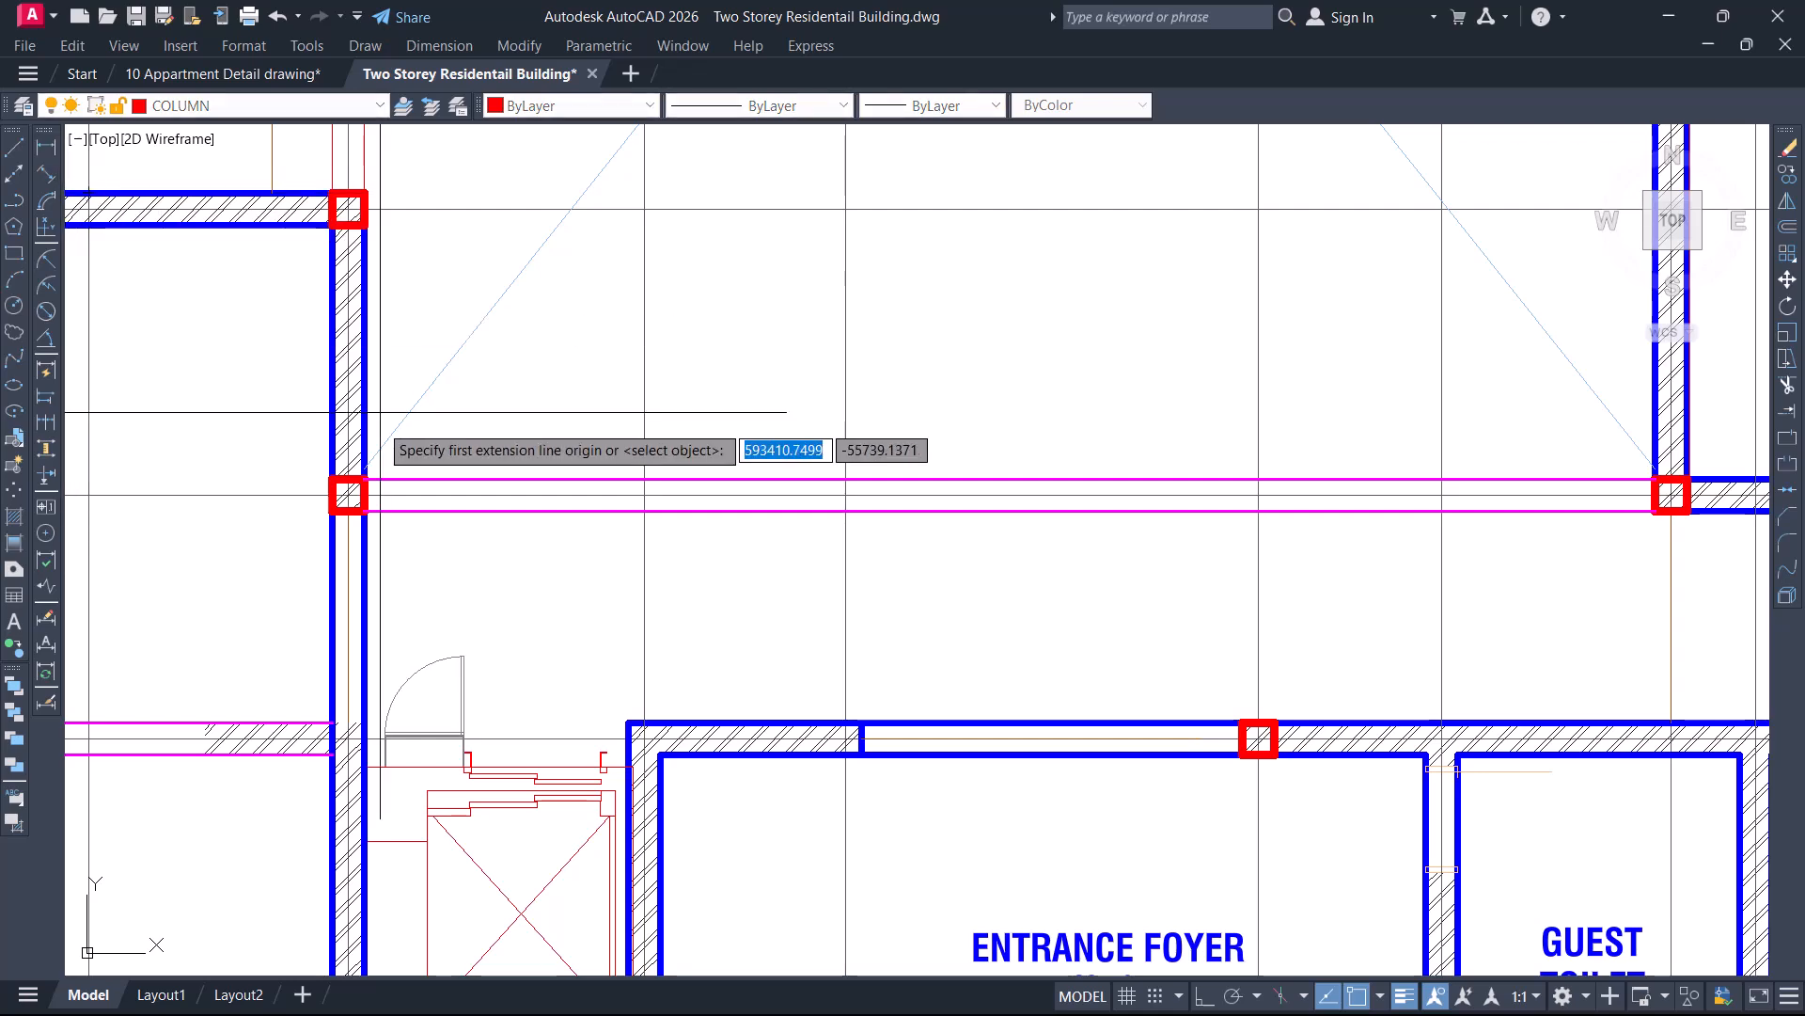
{"action": "left_click", "coordinate": [346, 495]}
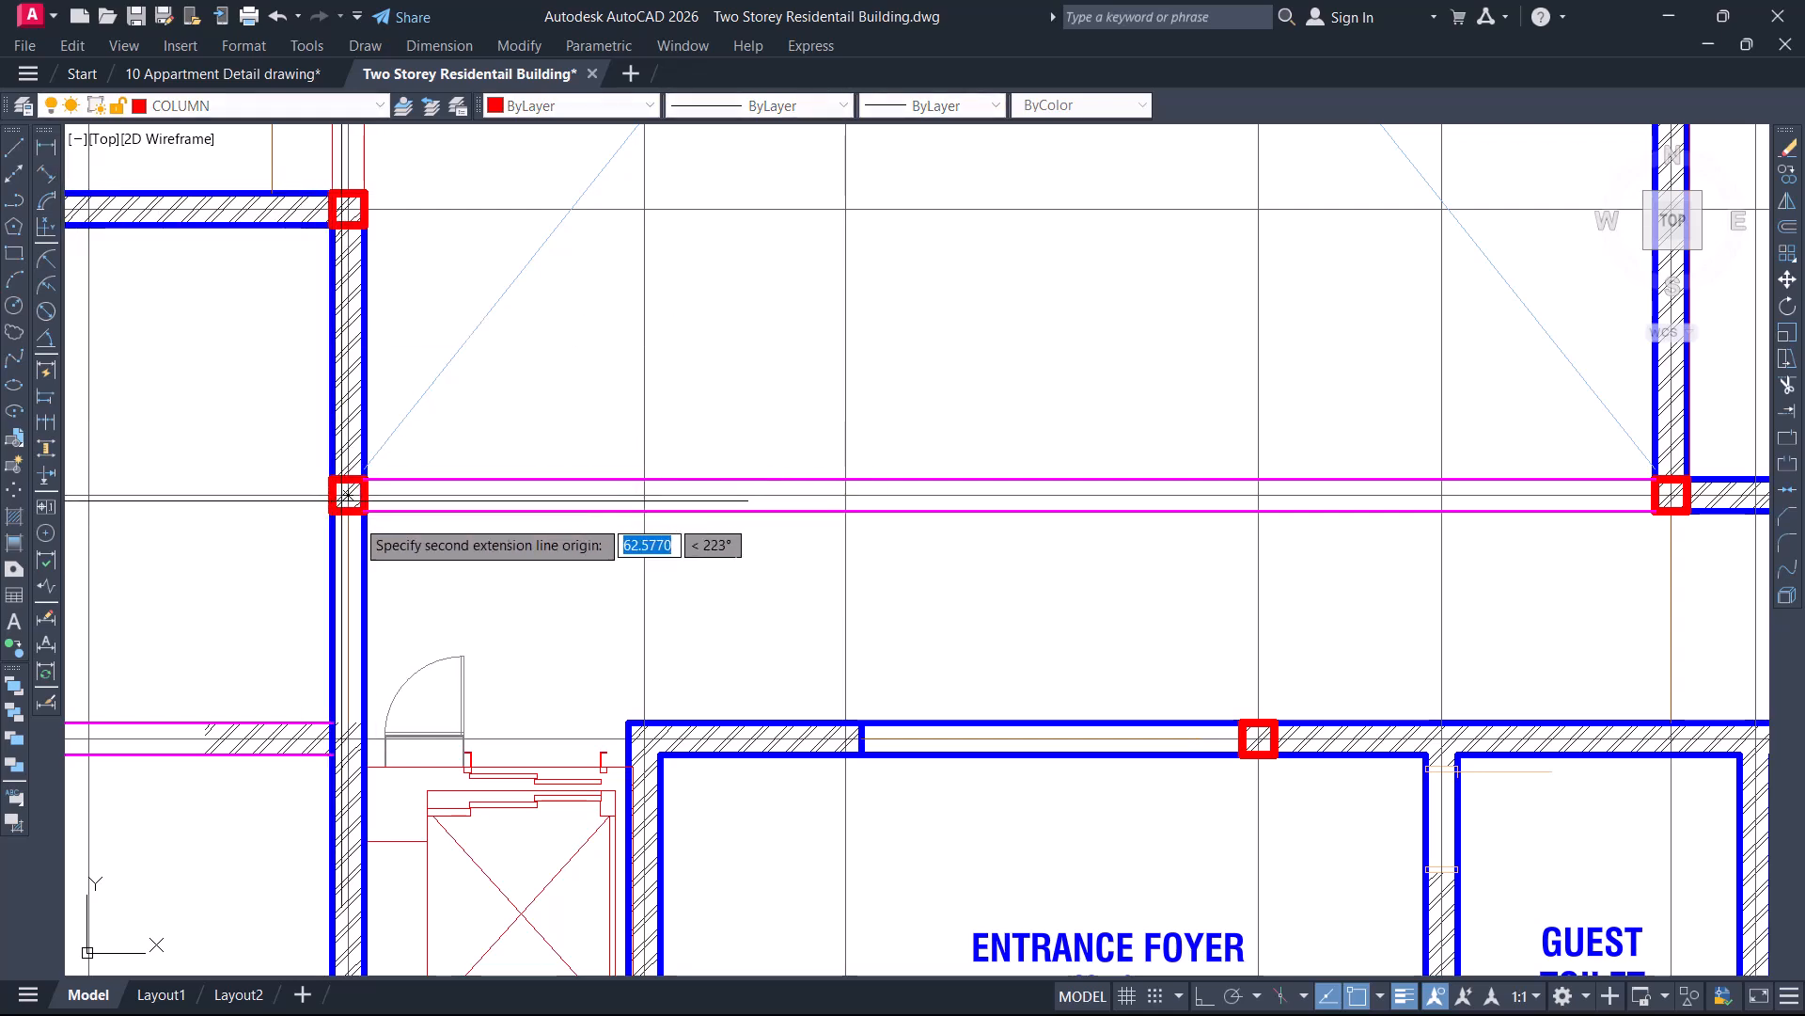
{"action": "scroll", "coordinate": [376, 507], "scroll_direction": "down", "scroll_amount": 2}
{"action": "scroll", "coordinate": [1194, 503], "scroll_direction": "up", "scroll_amount": 2}
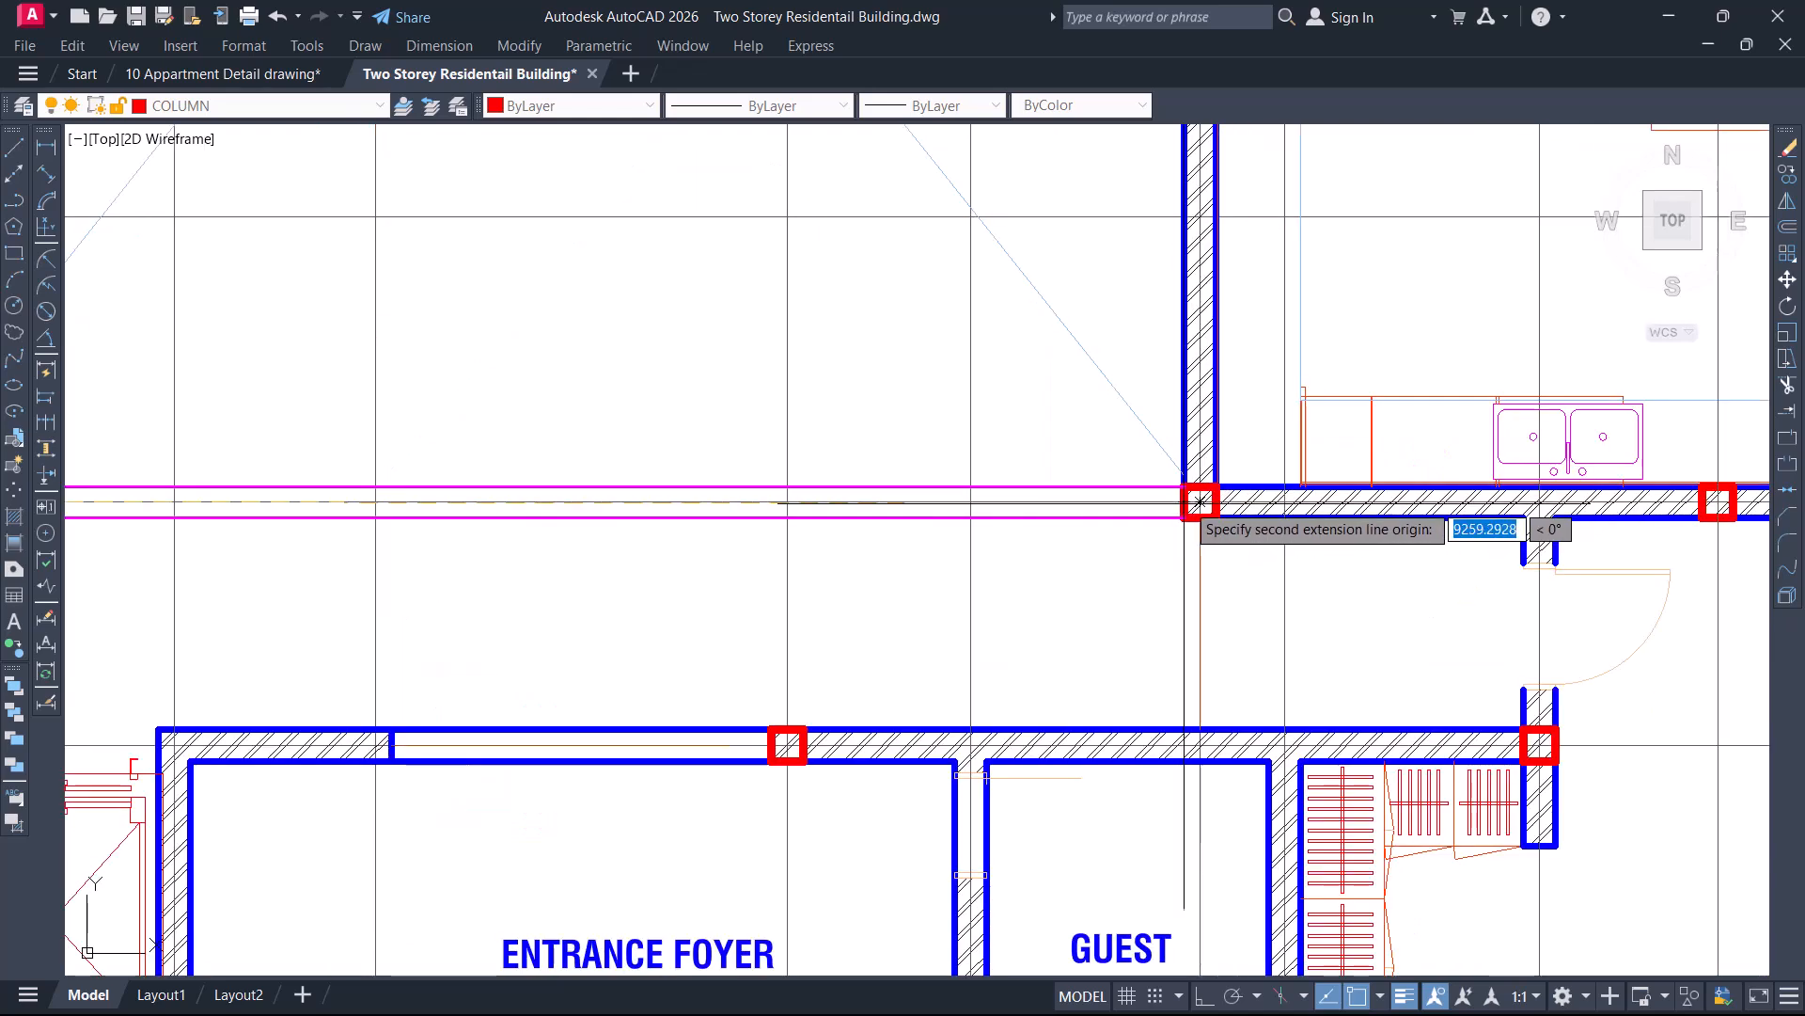
{"action": "left_click", "coordinate": [1200, 503]}
{"action": "middle_click_drag", "start_coordinate": [786, 564], "coordinate": [1128, 533]}
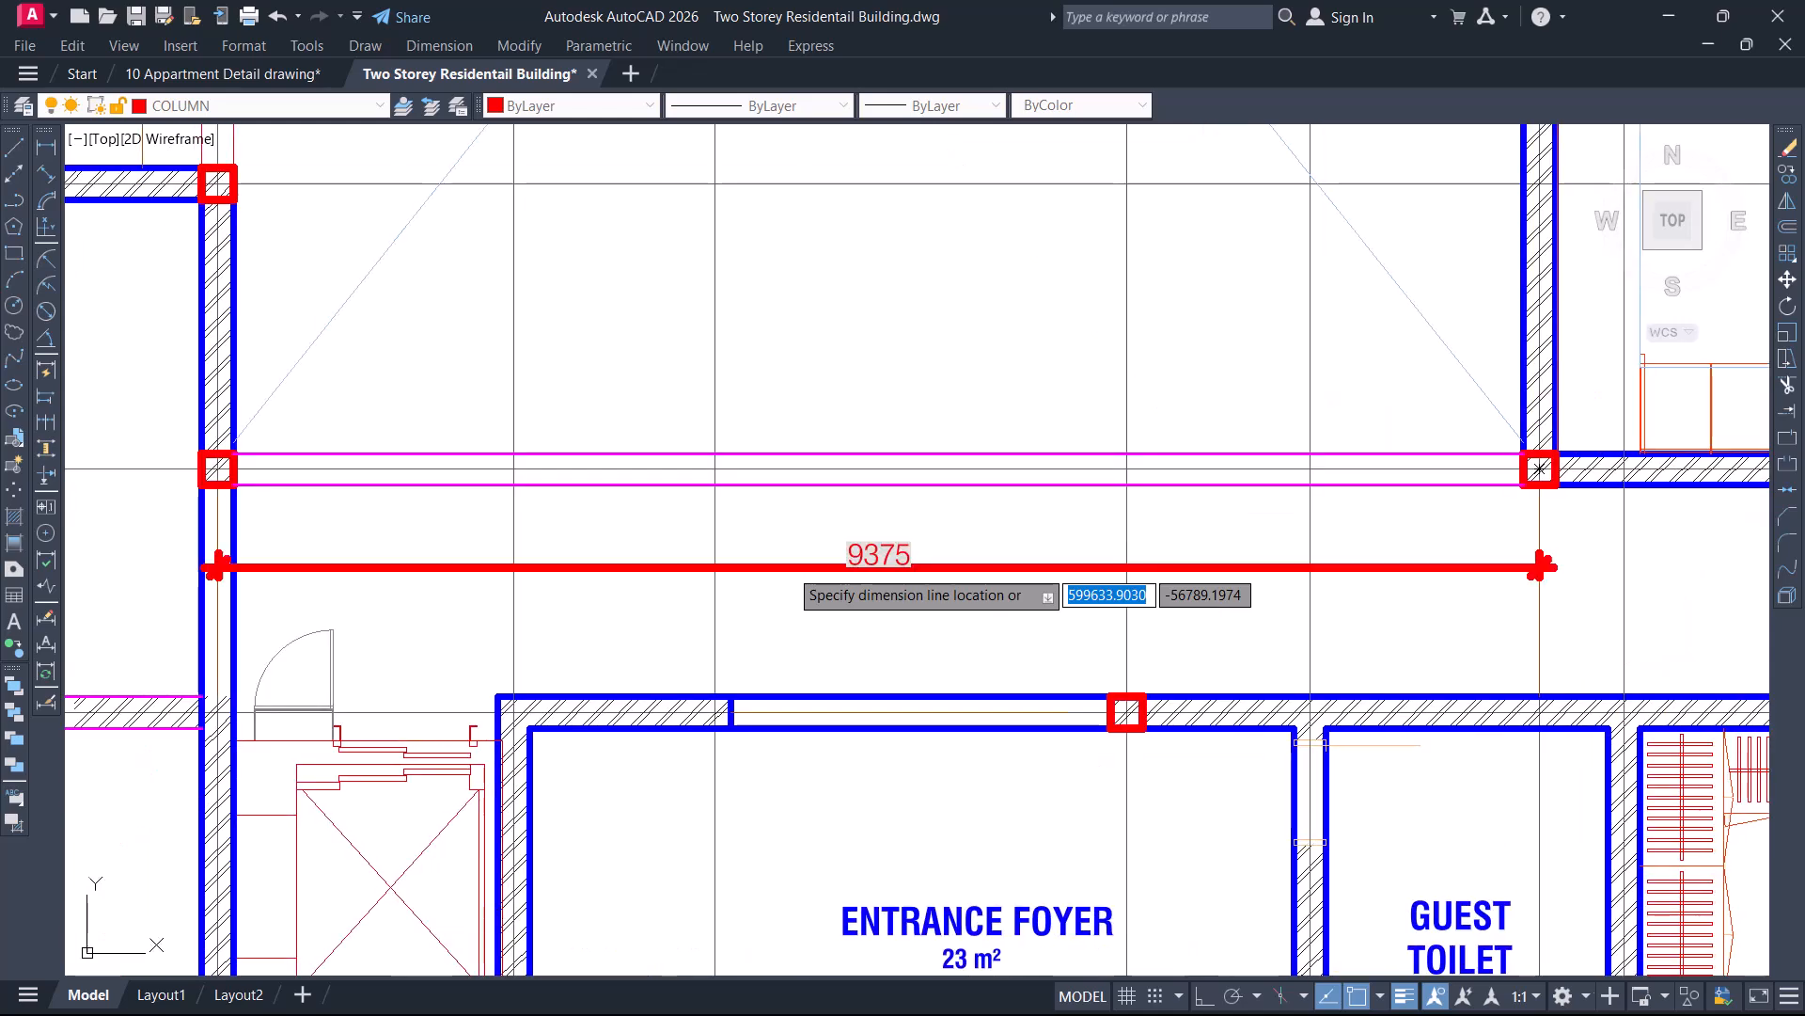
{"action": "key", "text": "Escape"}
{"action": "scroll", "coordinate": [1034, 510], "scroll_direction": "down", "scroll_amount": 2}
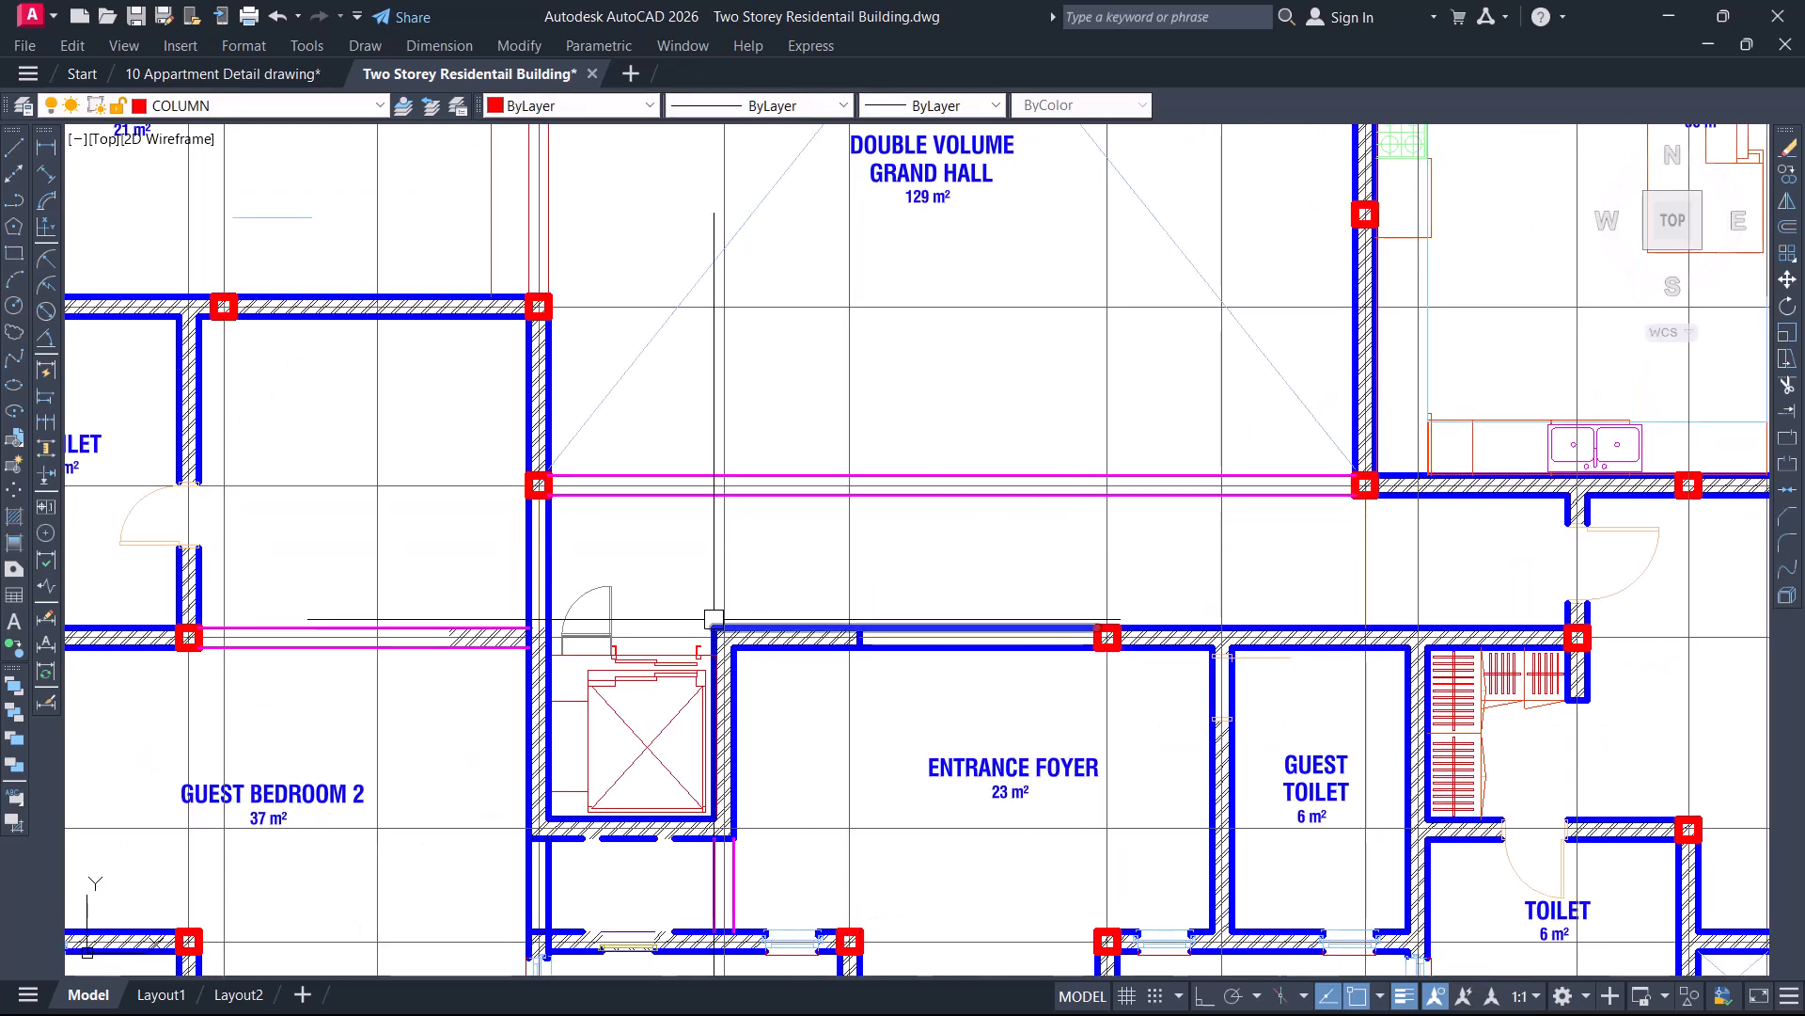
Draw a vertical 1725 line from the entrance foyer's outer wall corner beside the lift to the grand hall beam's upper line
{"action": "key", "text": "Return"}
{"action": "scroll", "coordinate": [743, 620], "scroll_direction": "up", "scroll_amount": 2}
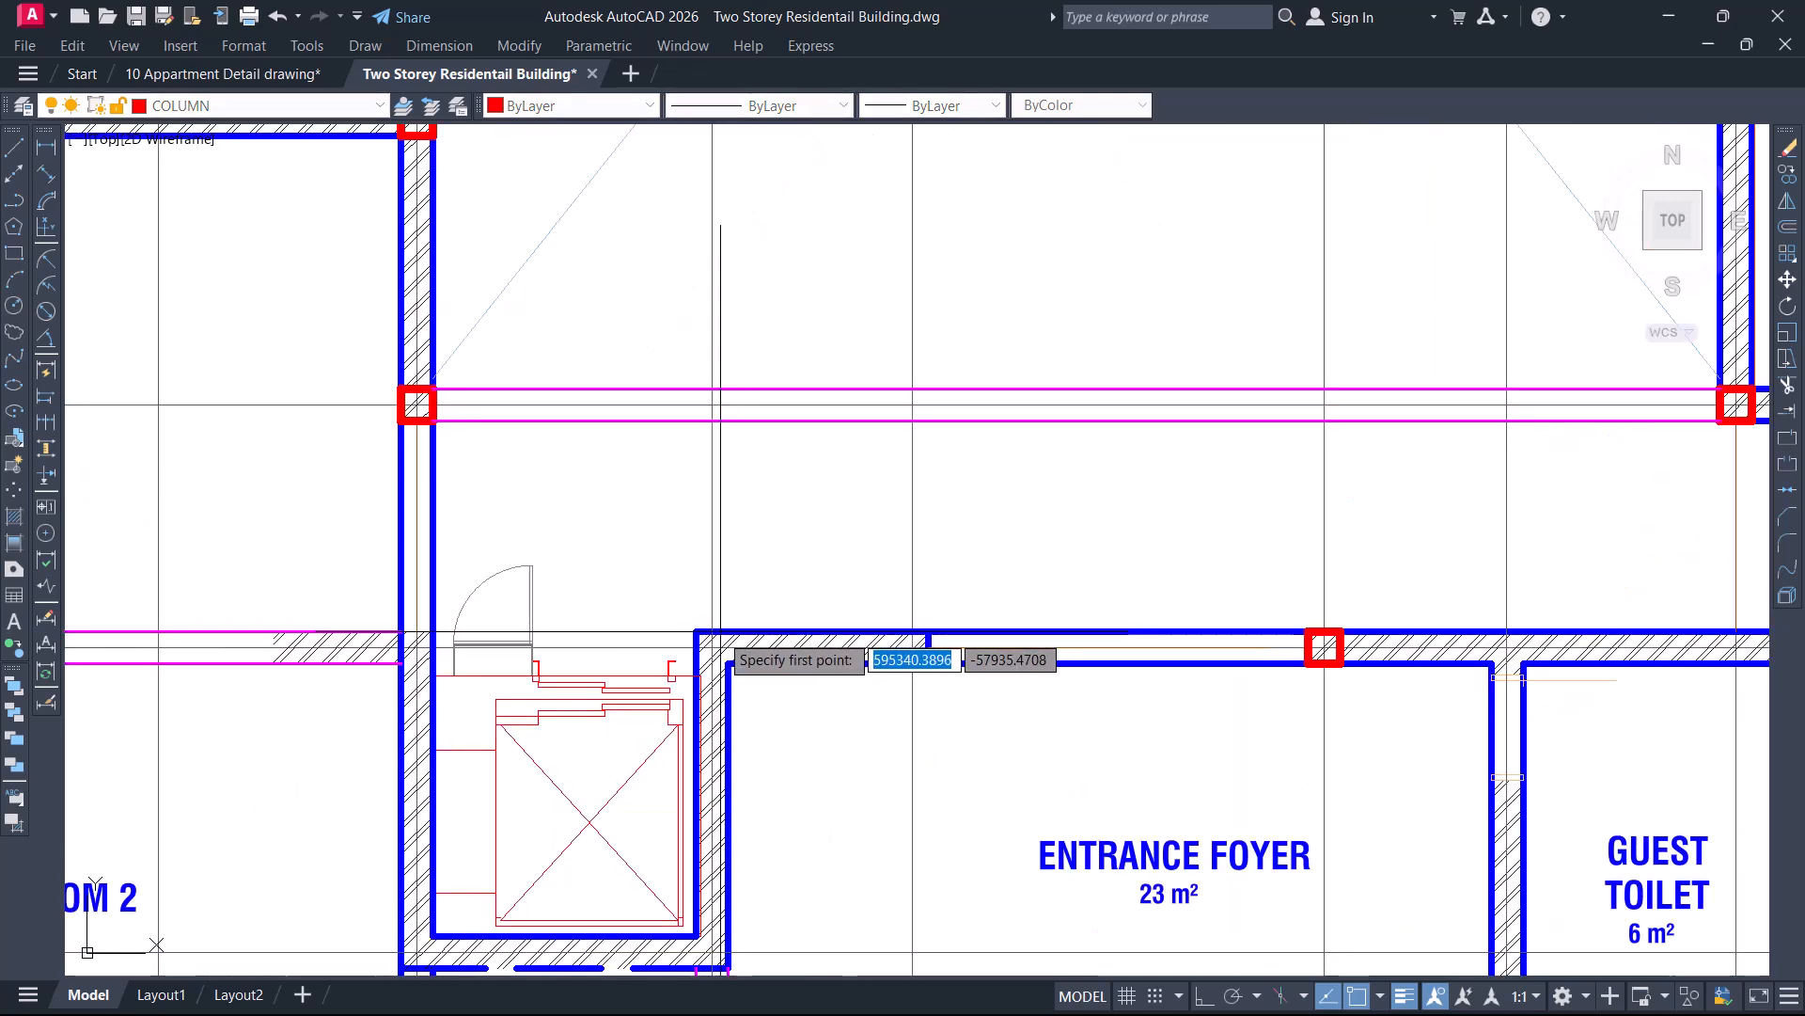
{"action": "left_click", "coordinate": [697, 631]}
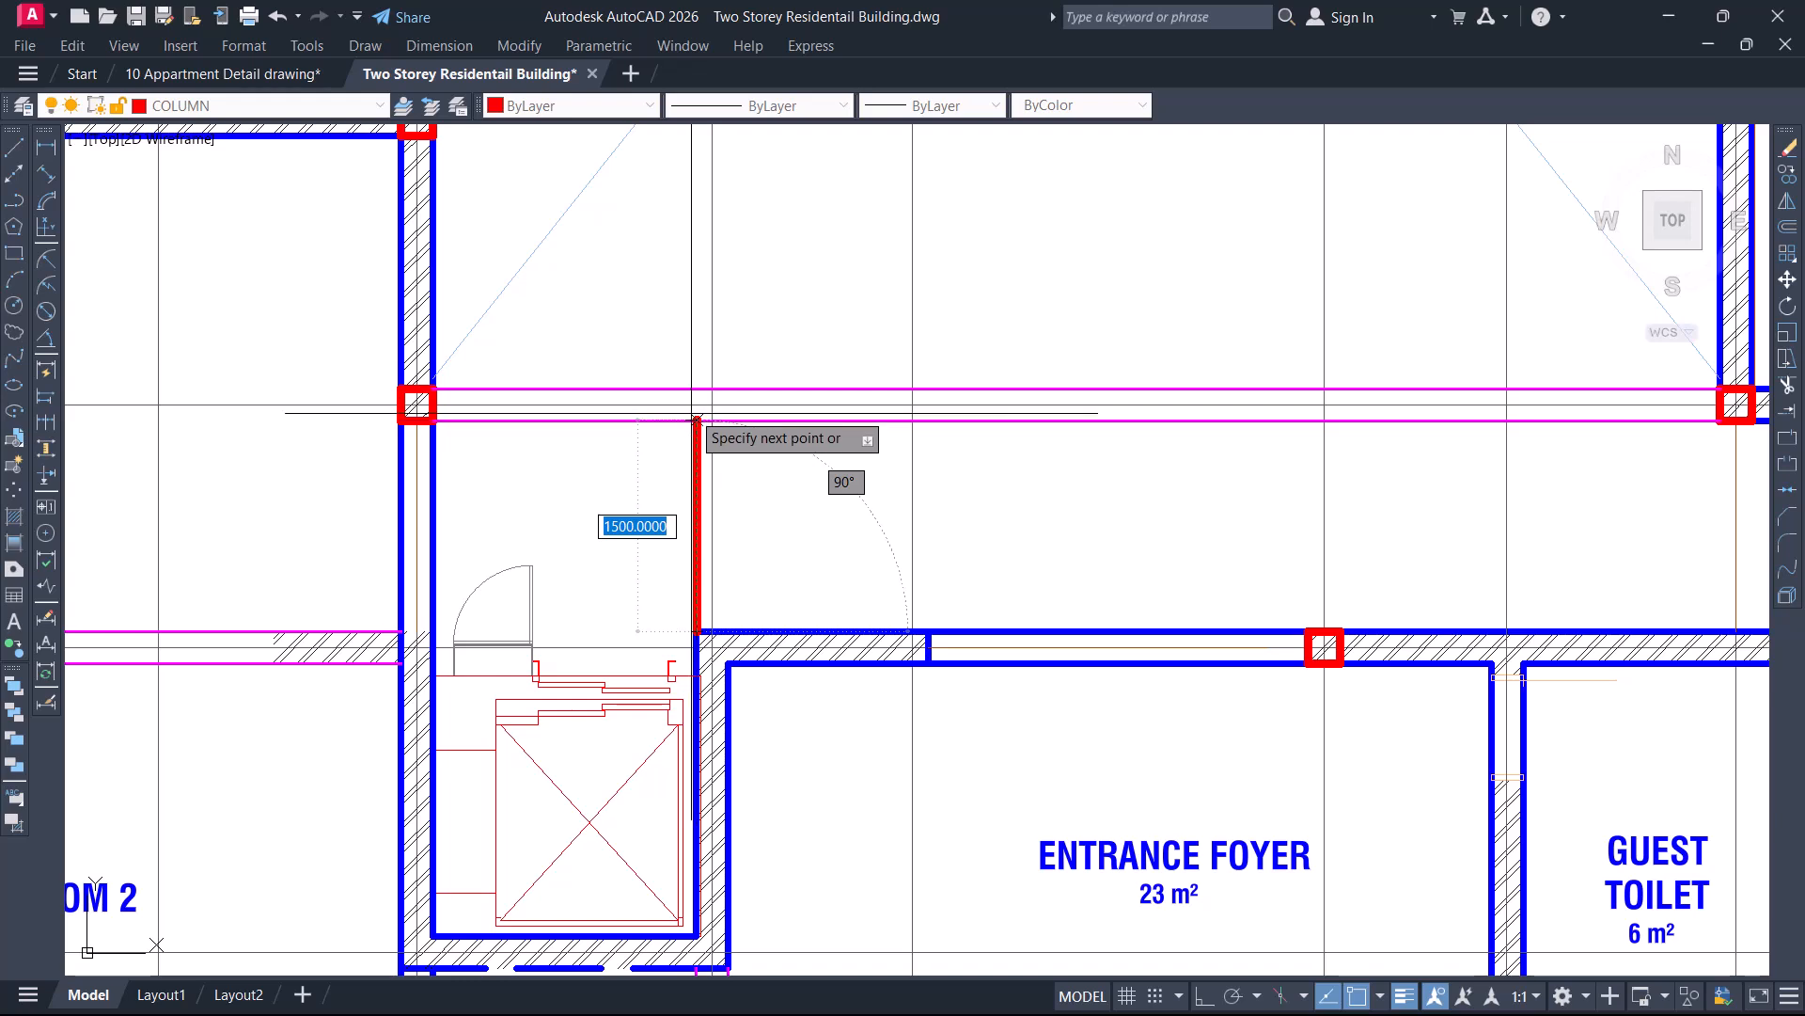
{"action": "scroll", "coordinate": [697, 405], "scroll_direction": "up", "scroll_amount": 2}
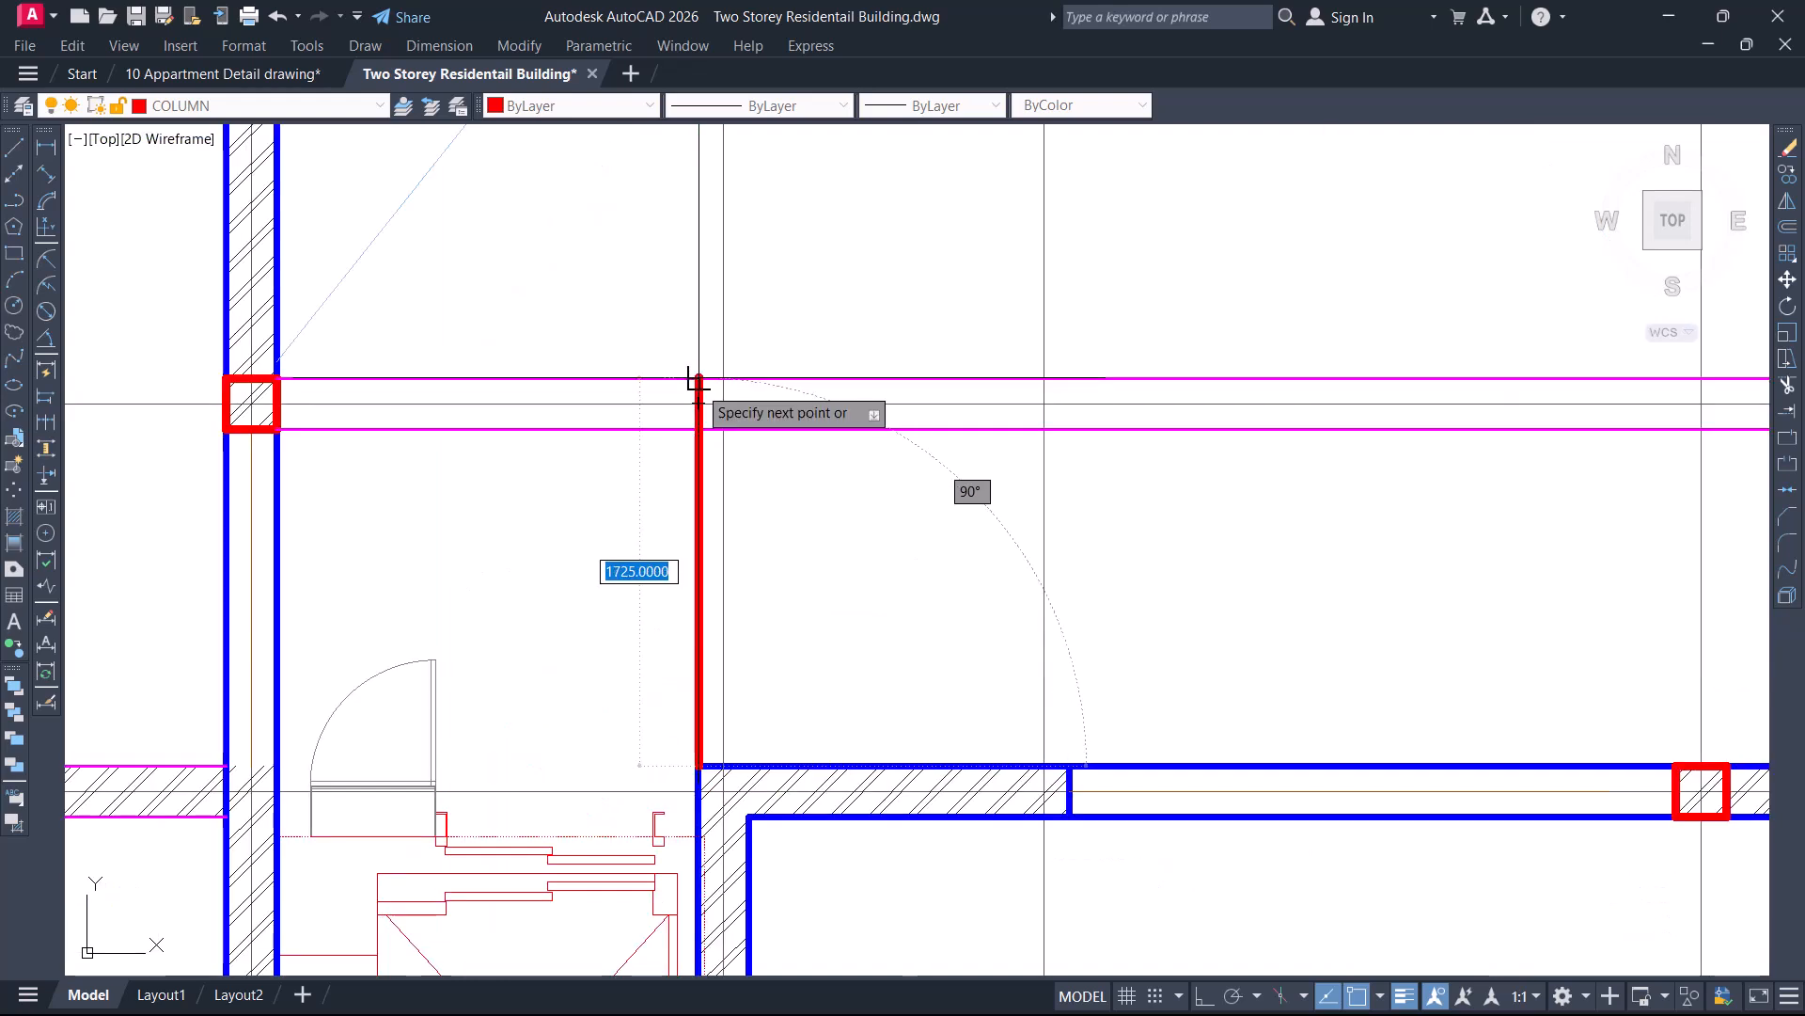
{"action": "left_click", "coordinate": [697, 379]}
{"action": "key", "text": "Escape"}
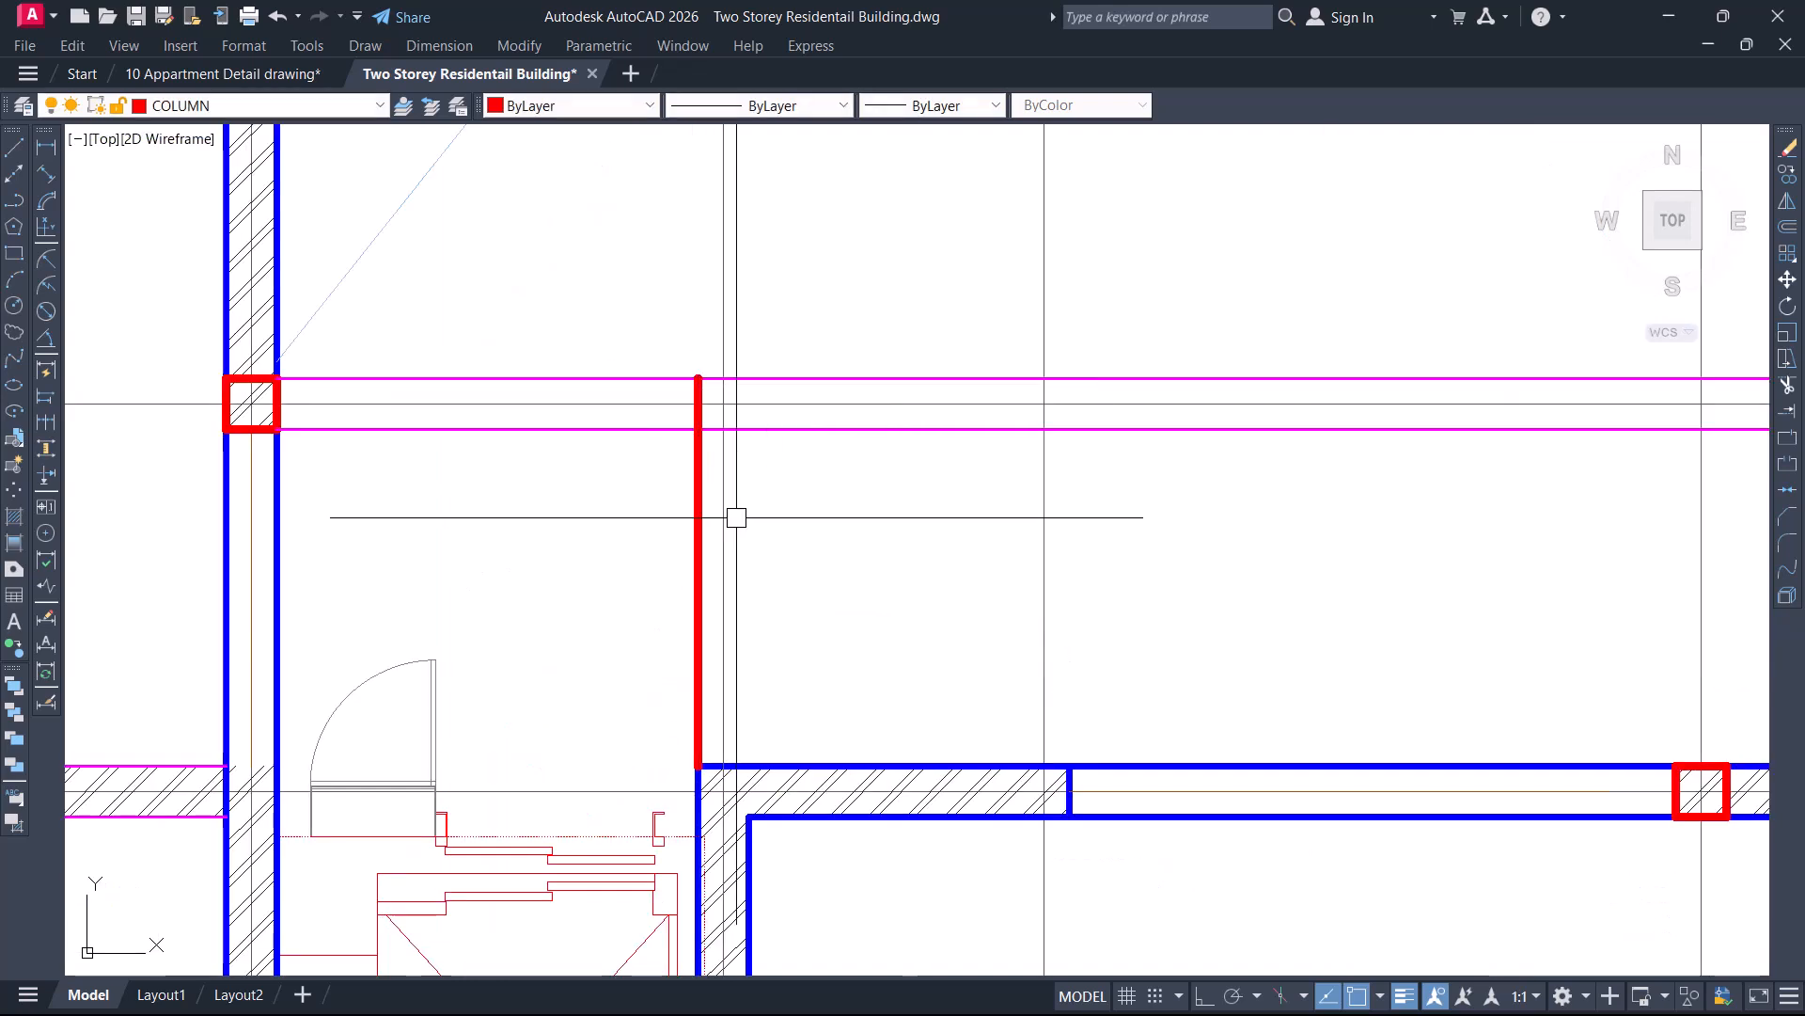
Offset the vertical line above the foyer wall corner by 225 towards the entrance foyer side
{"action": "key", "text": "Return"}
{"action": "type", "text": "226"}
{"action": "key", "text": "BackSpace"}
{"action": "type", "text": "5"}
{"action": "key", "text": "Return"}
{"action": "left_click", "coordinate": [702, 544]}
{"action": "left_click", "coordinate": [773, 542]}
{"action": "key", "text": "Escape"}
Match the two vertical lines above the foyer wall corner to the magenta grand hall beam line
{"action": "type", "text": "ma"}
{"action": "key", "text": "Return"}
{"action": "left_click", "coordinate": [859, 429]}
{"action": "left_click", "coordinate": [749, 503]}
{"action": "left_click", "coordinate": [698, 527]}
{"action": "key", "text": "Return"}
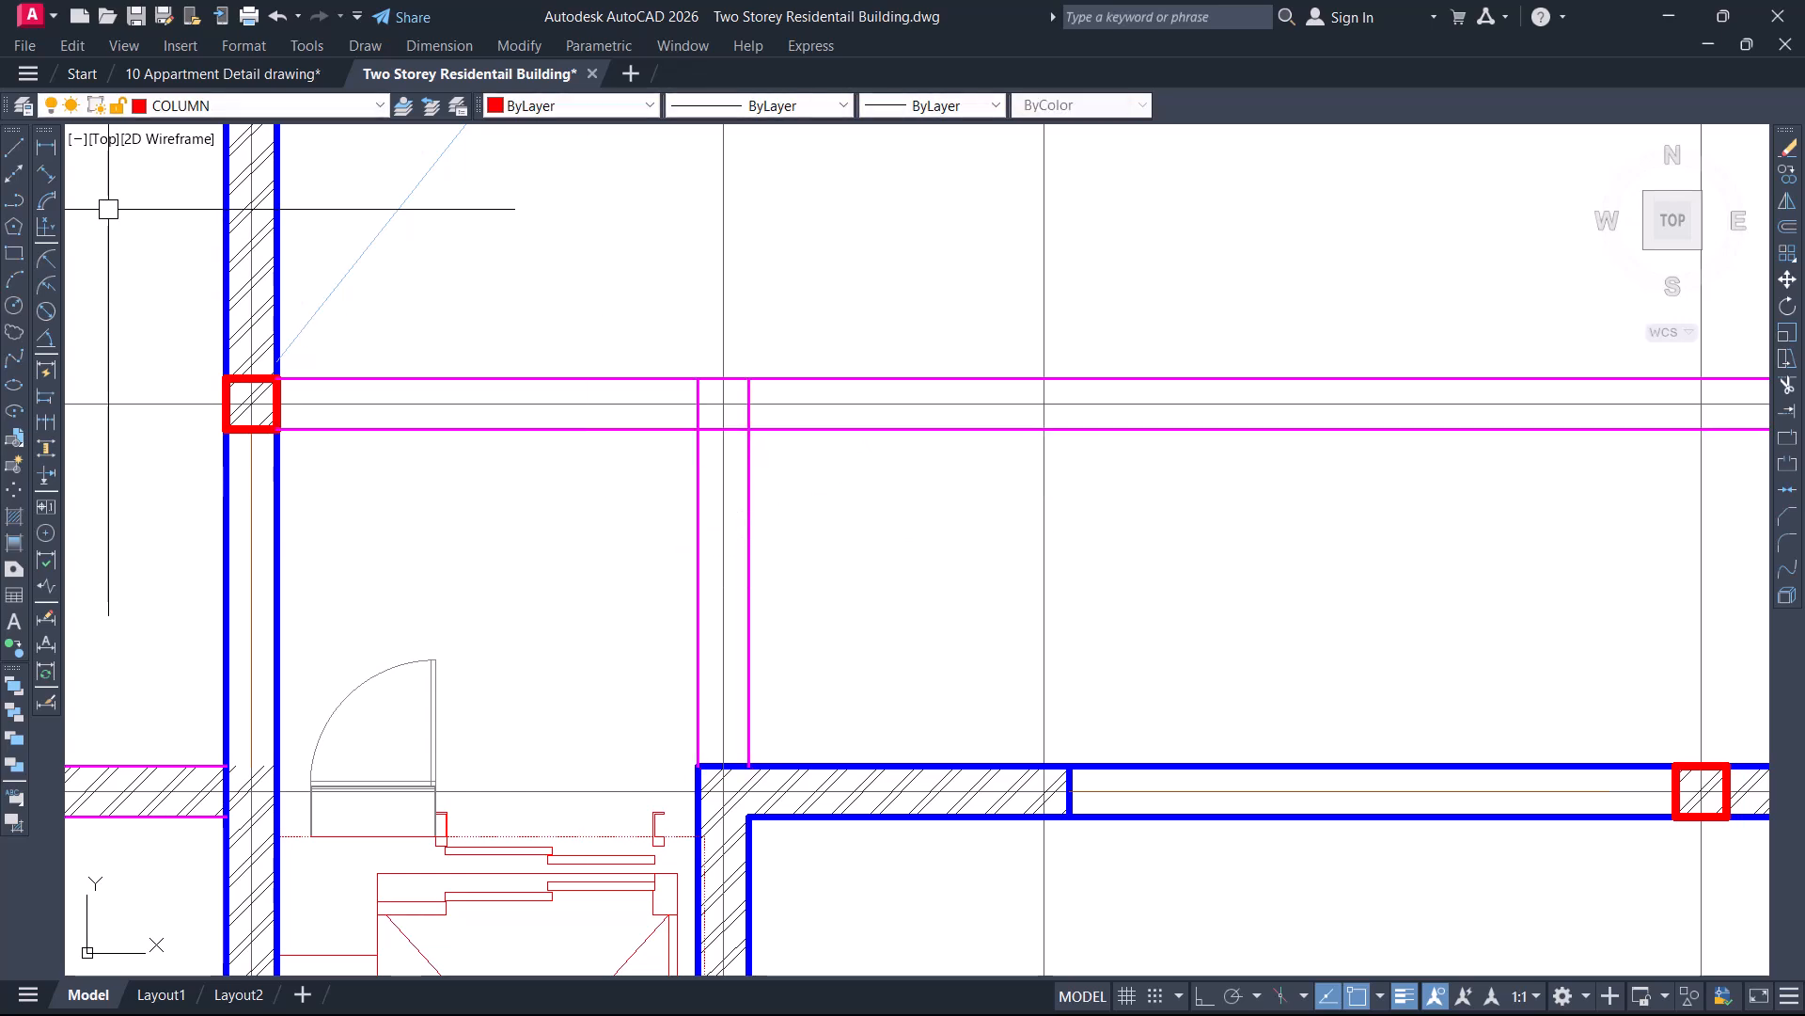
Measure the short vertical beam's centreline length between the foyer wall and the grand hall beam, without placing the dimension
{"action": "left_click", "coordinate": [43, 151]}
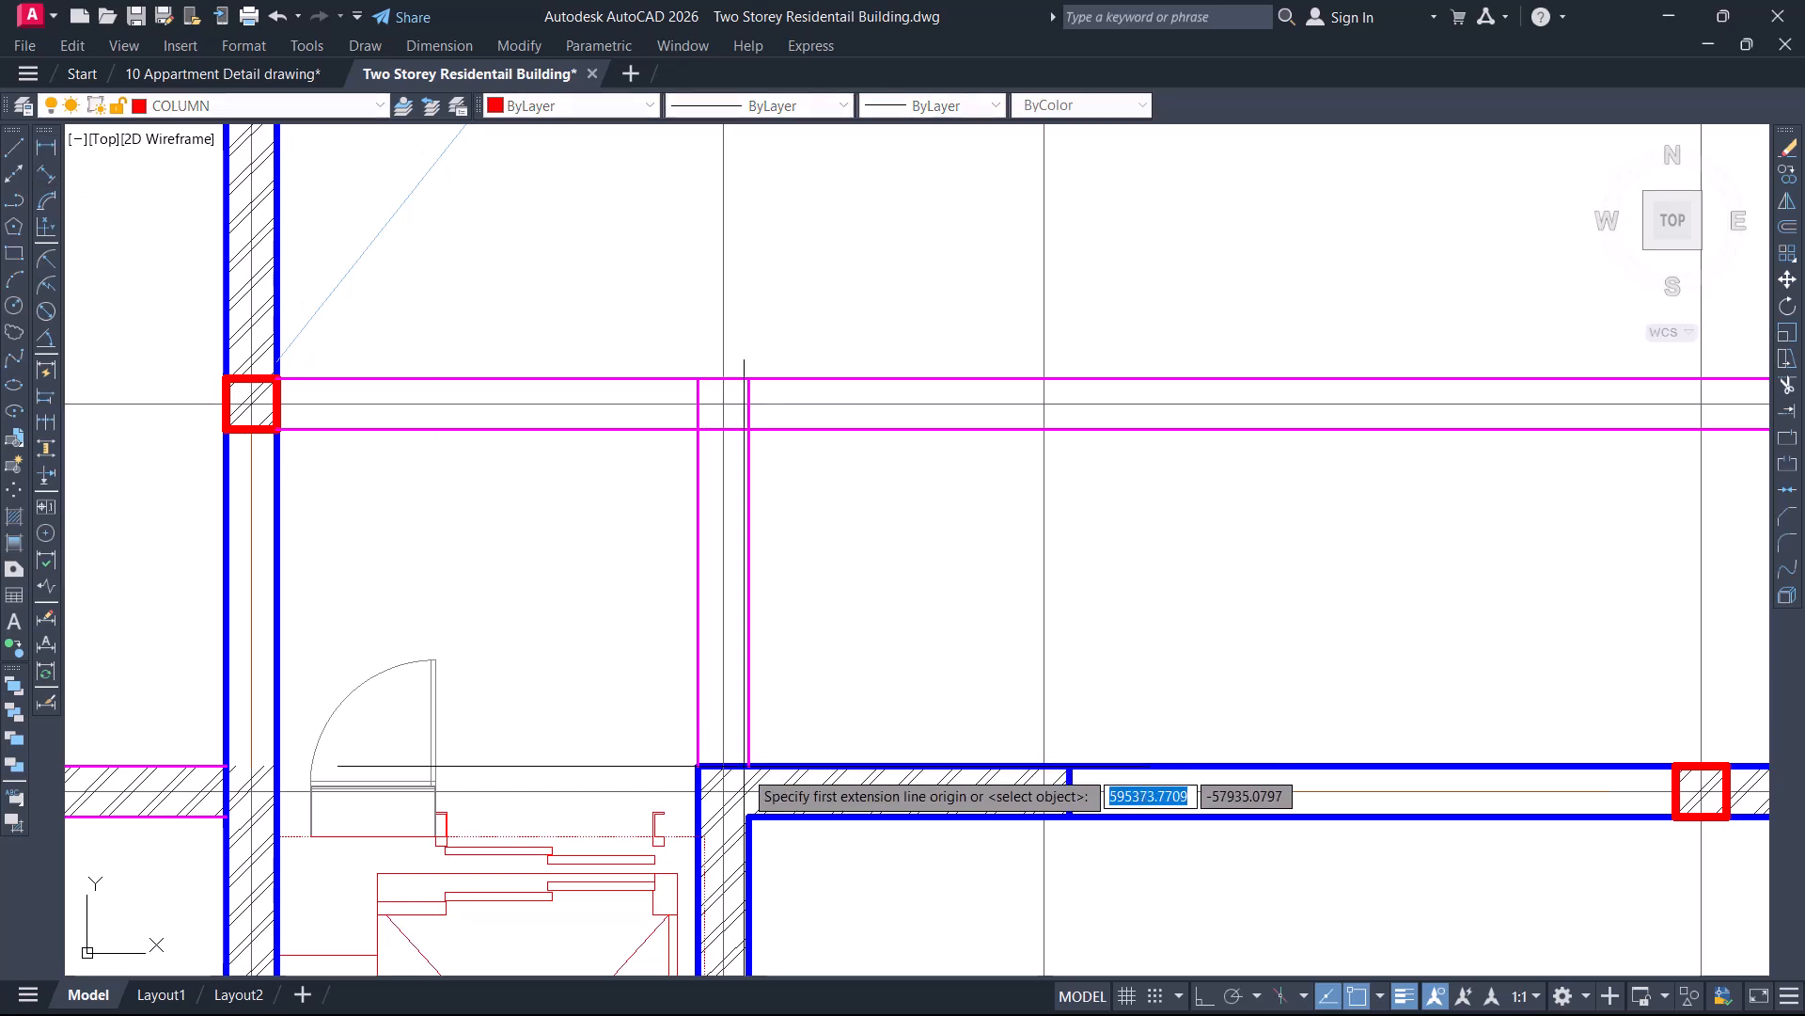
{"action": "left_click", "coordinate": [723, 404]}
{"action": "left_click", "coordinate": [722, 404]}
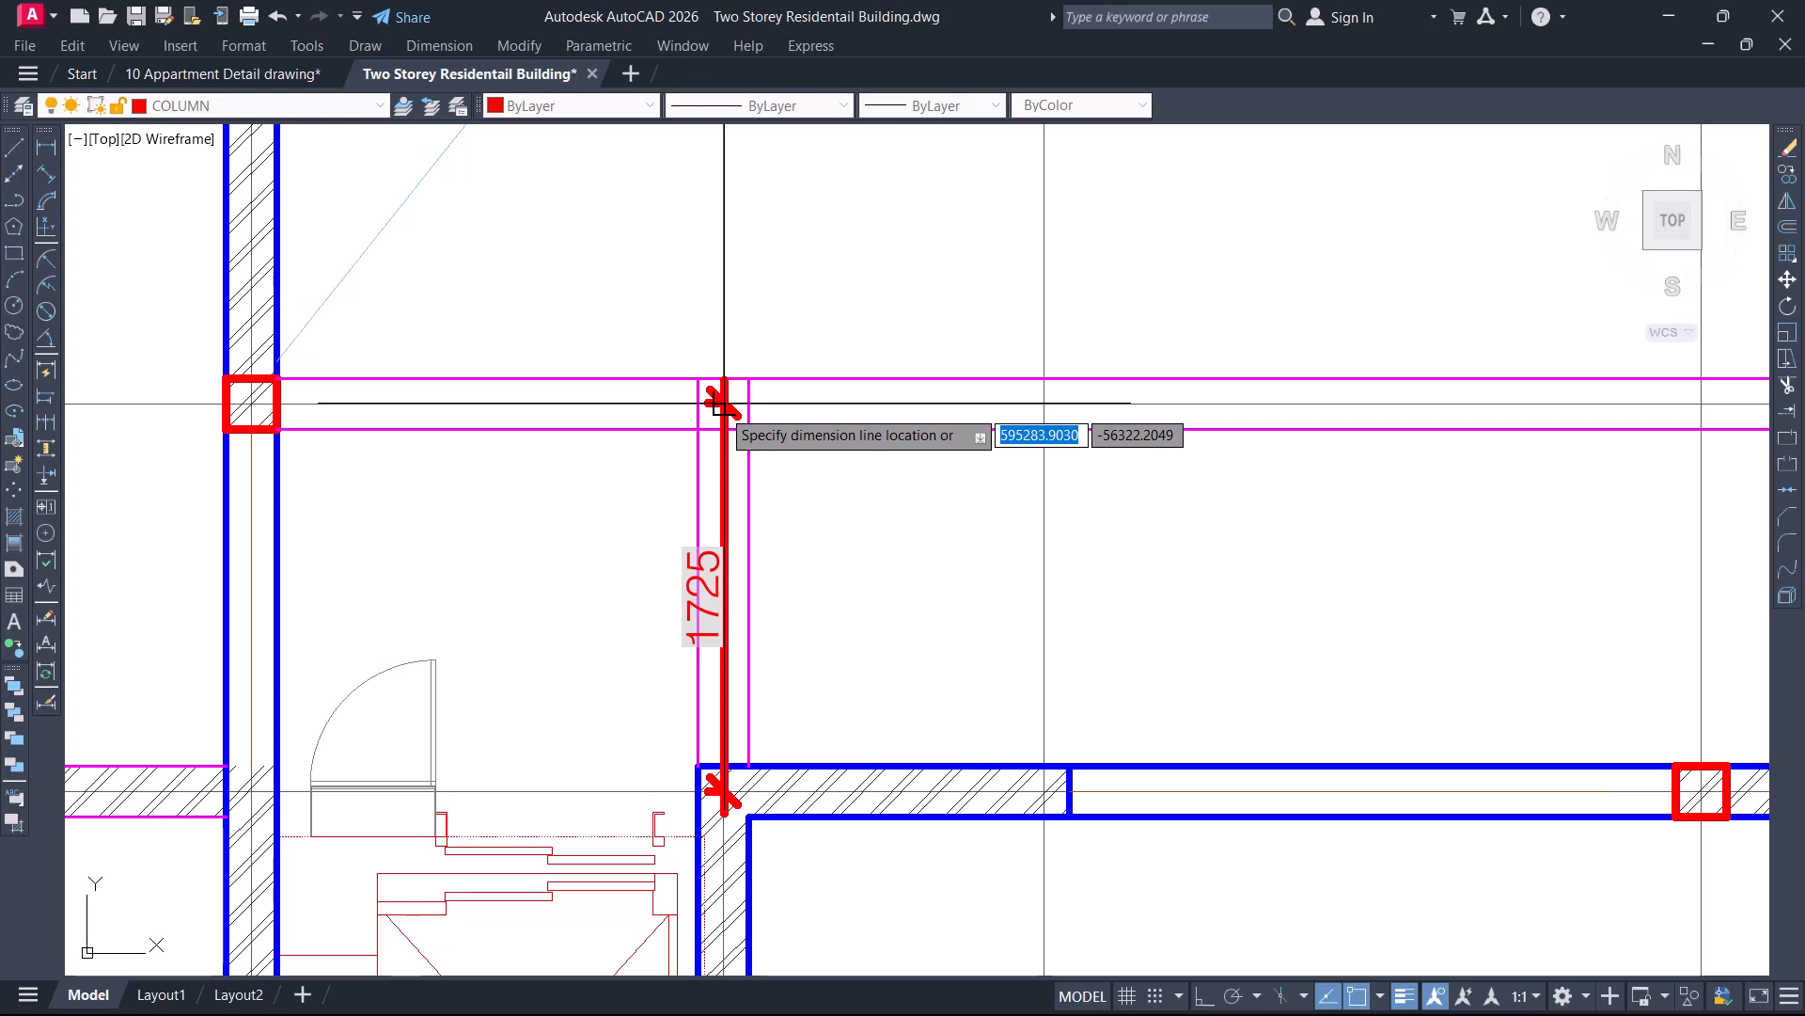
{"action": "key", "text": "Escape"}
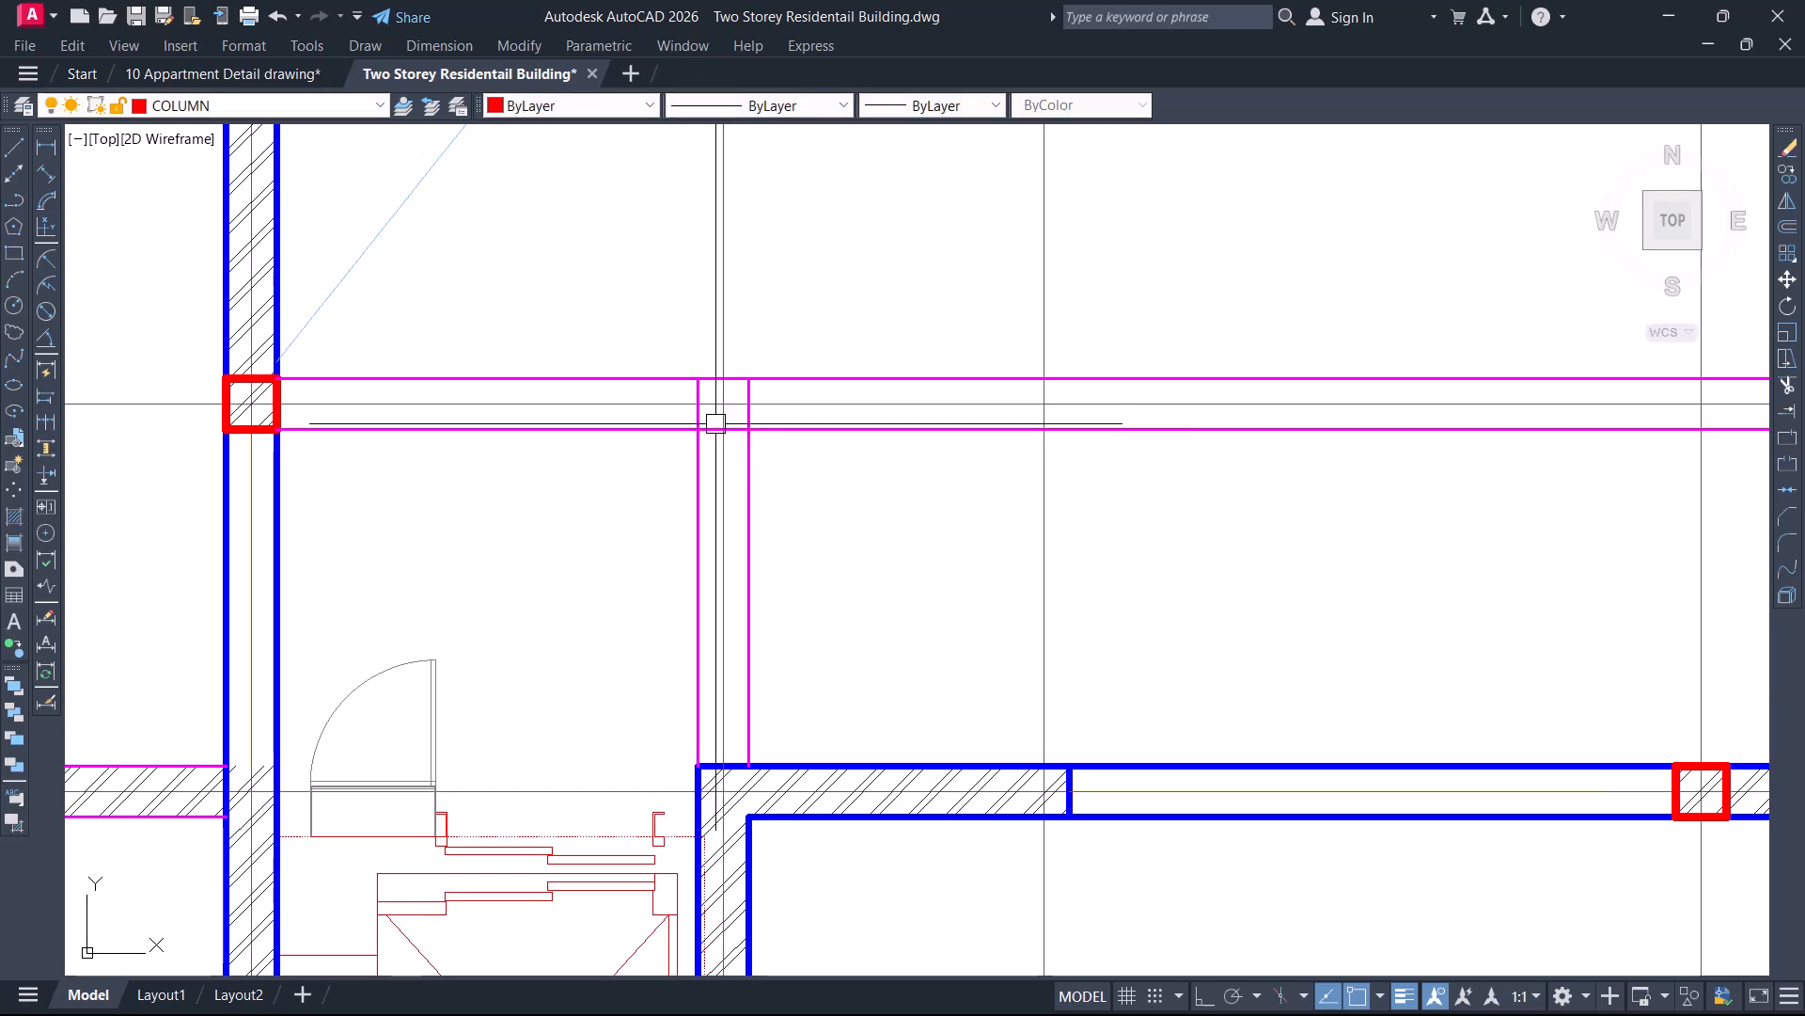
Trim the grand hall beam's lower line between the two vertical beam lines at their junction
{"action": "middle_click_drag", "start_coordinate": [749, 350], "coordinate": [764, 414]}
{"action": "type", "text": "TR"}
{"action": "key", "text": "Return"}
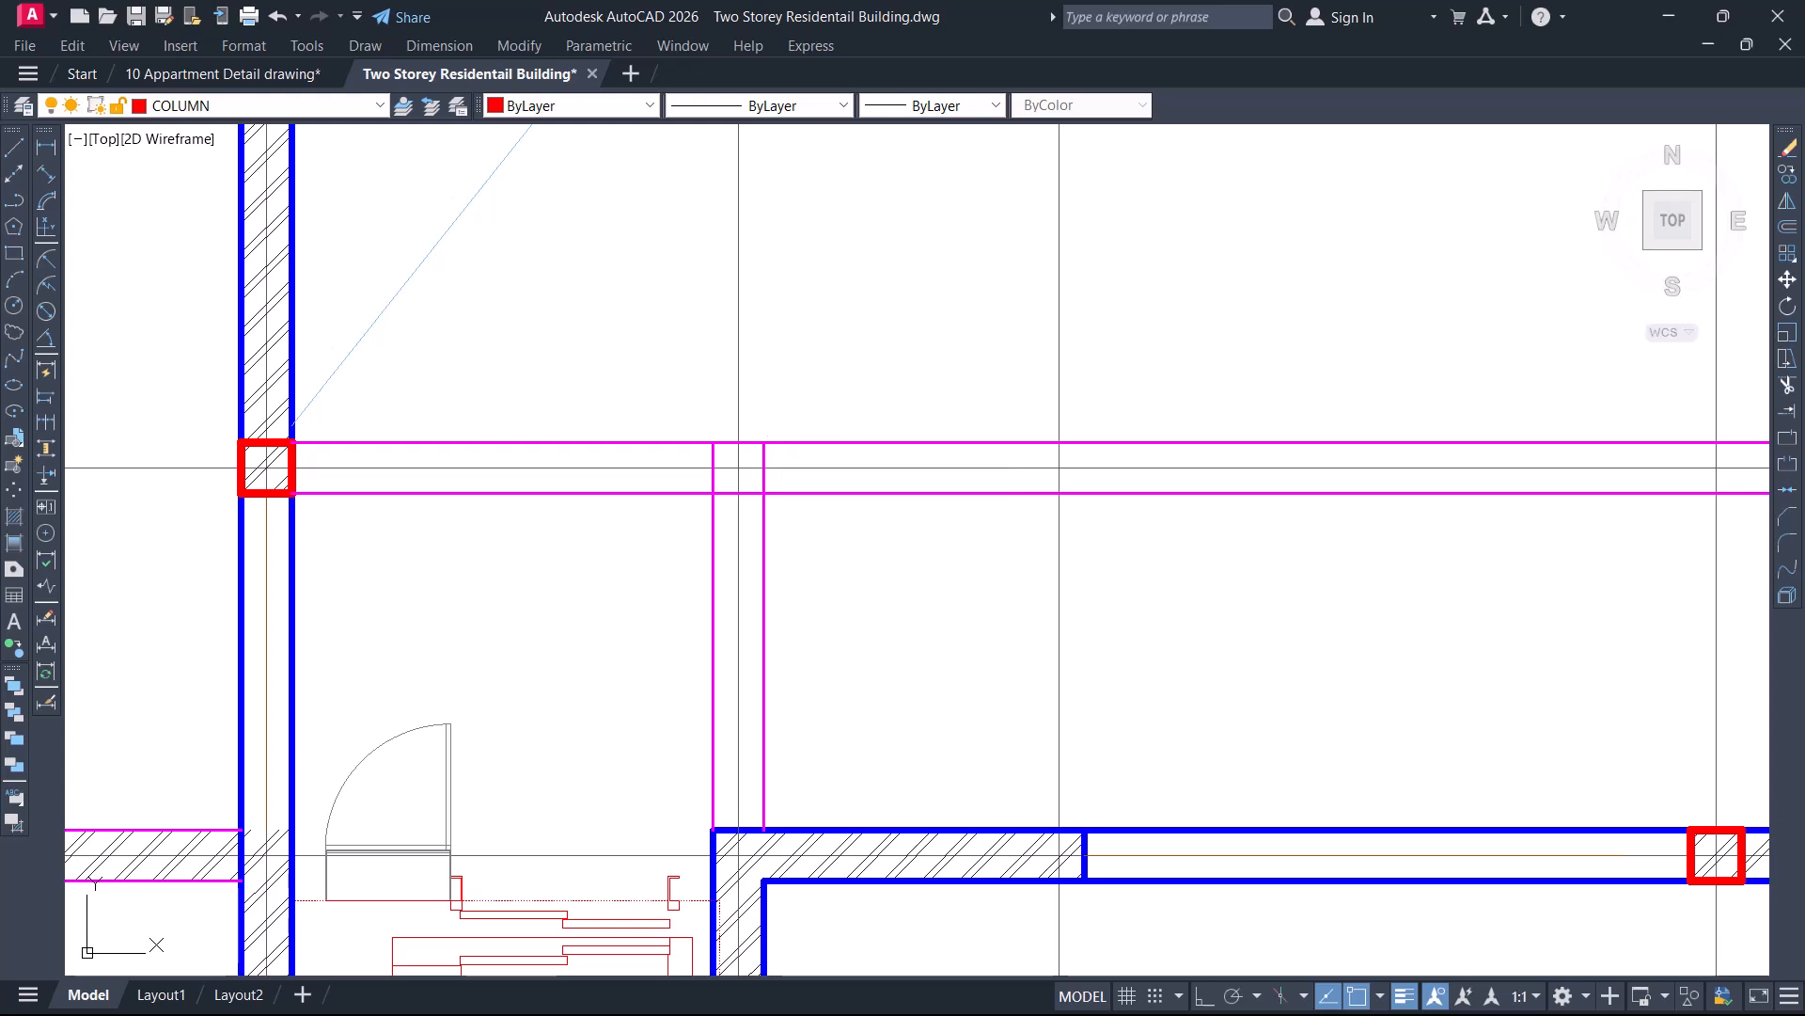
{"action": "scroll", "coordinate": [752, 443], "scroll_direction": "up", "scroll_amount": 2}
{"action": "left_click", "coordinate": [716, 443]}
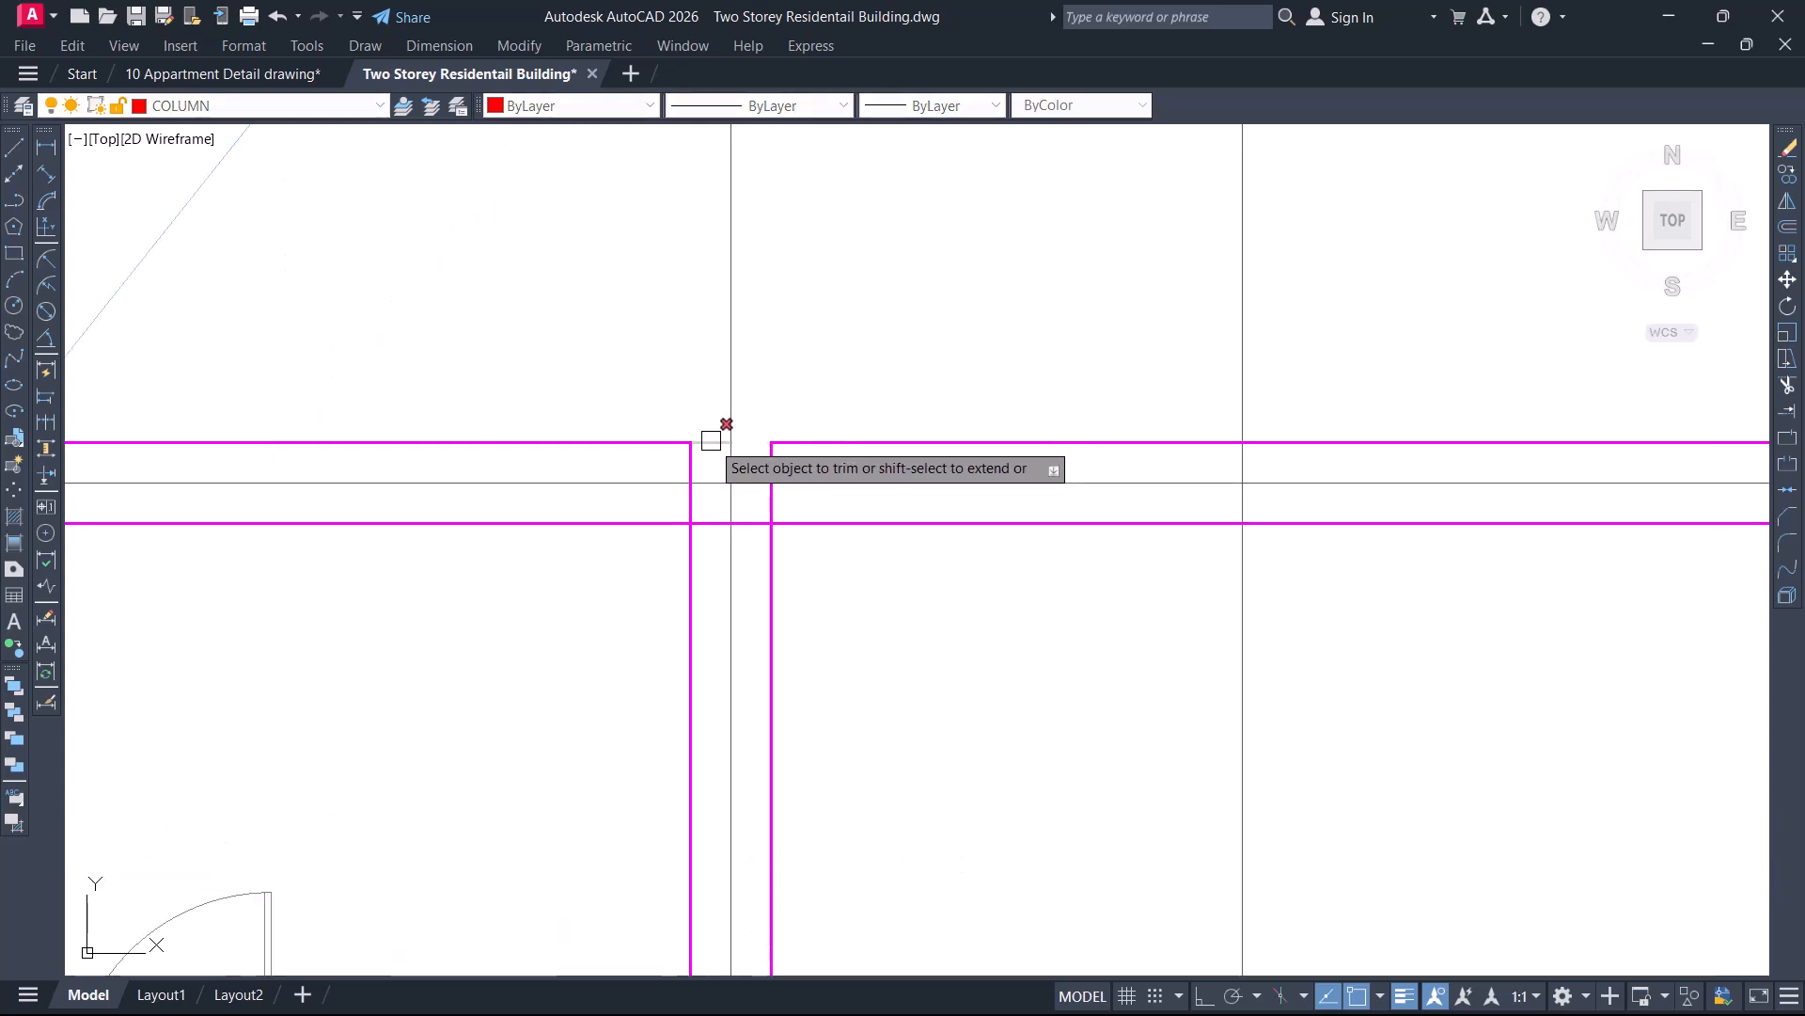
{"action": "key", "text": "Return"}
{"action": "scroll", "coordinate": [738, 485], "scroll_direction": "up", "scroll_amount": 2}
{"action": "left_click", "coordinate": [744, 491]}
{"action": "scroll", "coordinate": [738, 491], "scroll_direction": "down", "scroll_amount": 4}
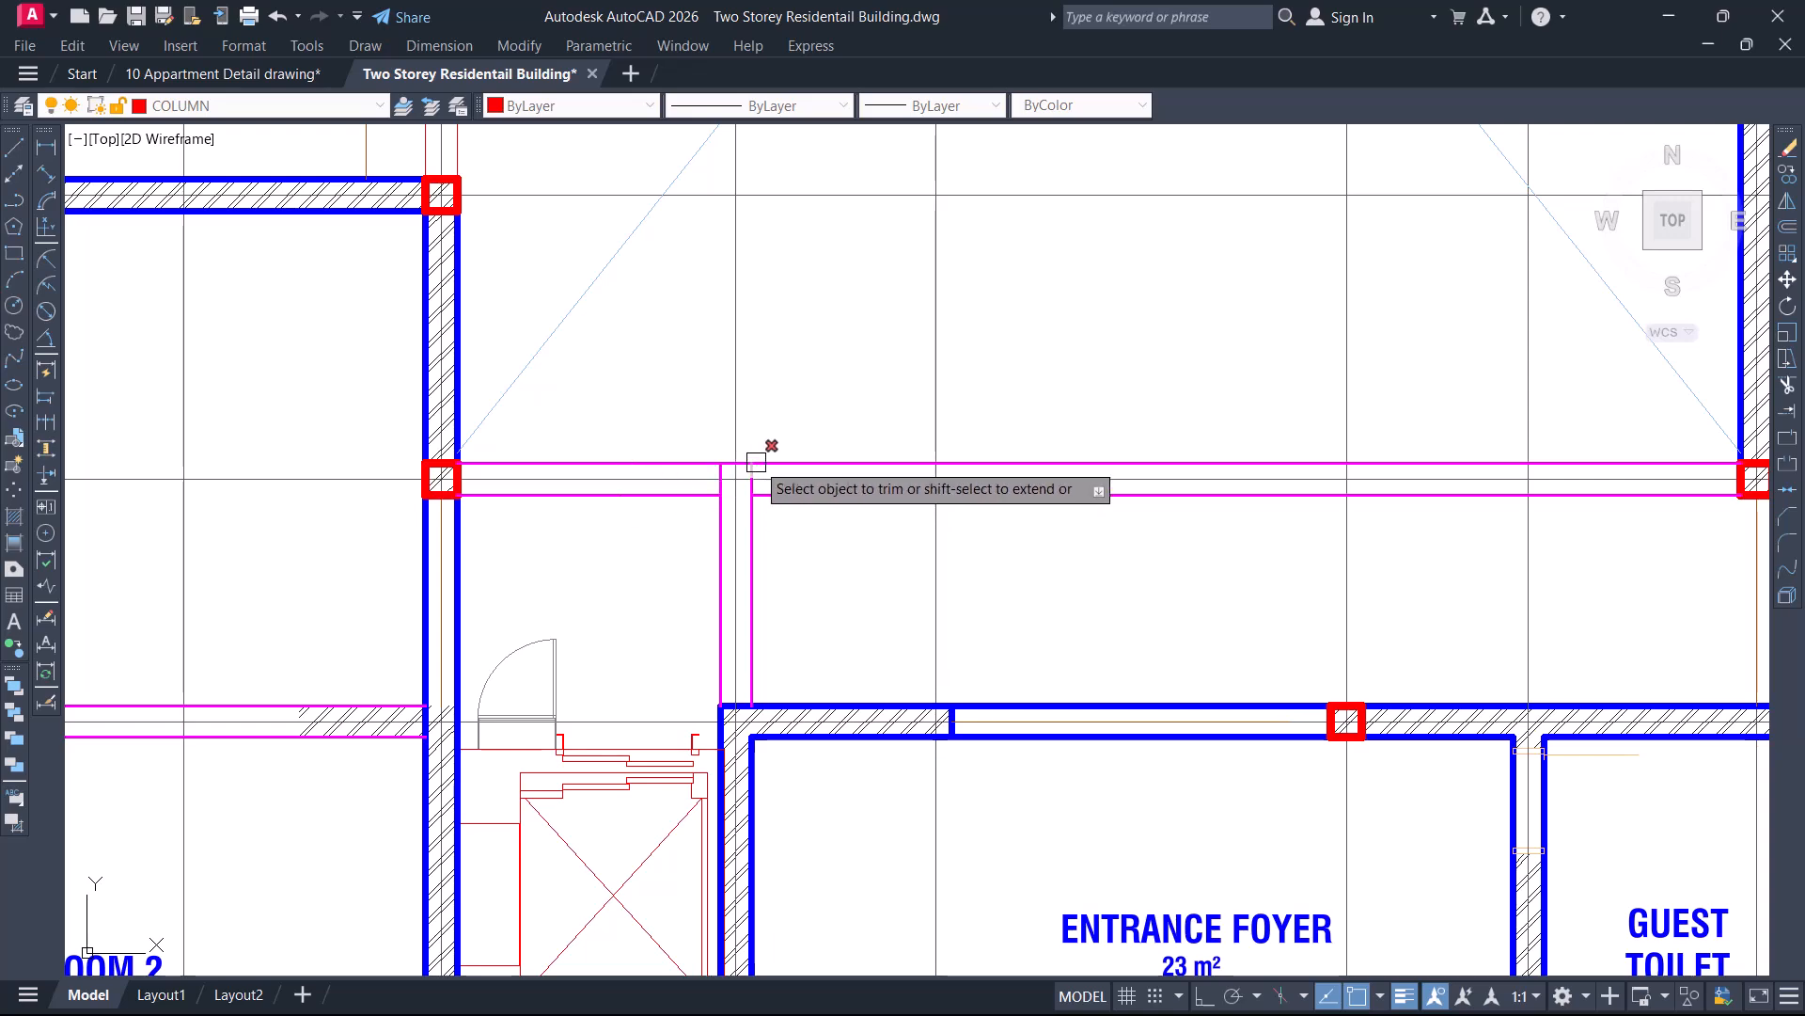
Copy the two short vertical beam lines from the foyer wall corner to the column on the entrance foyer's upper wall
{"action": "middle_click_drag", "start_coordinate": [897, 498], "coordinate": [799, 628]}
{"action": "key", "text": "Escape"}
{"action": "left_click", "coordinate": [489, 609]}
{"action": "key", "text": "Return"}
{"action": "scroll", "coordinate": [506, 756], "scroll_direction": "up", "scroll_amount": 4}
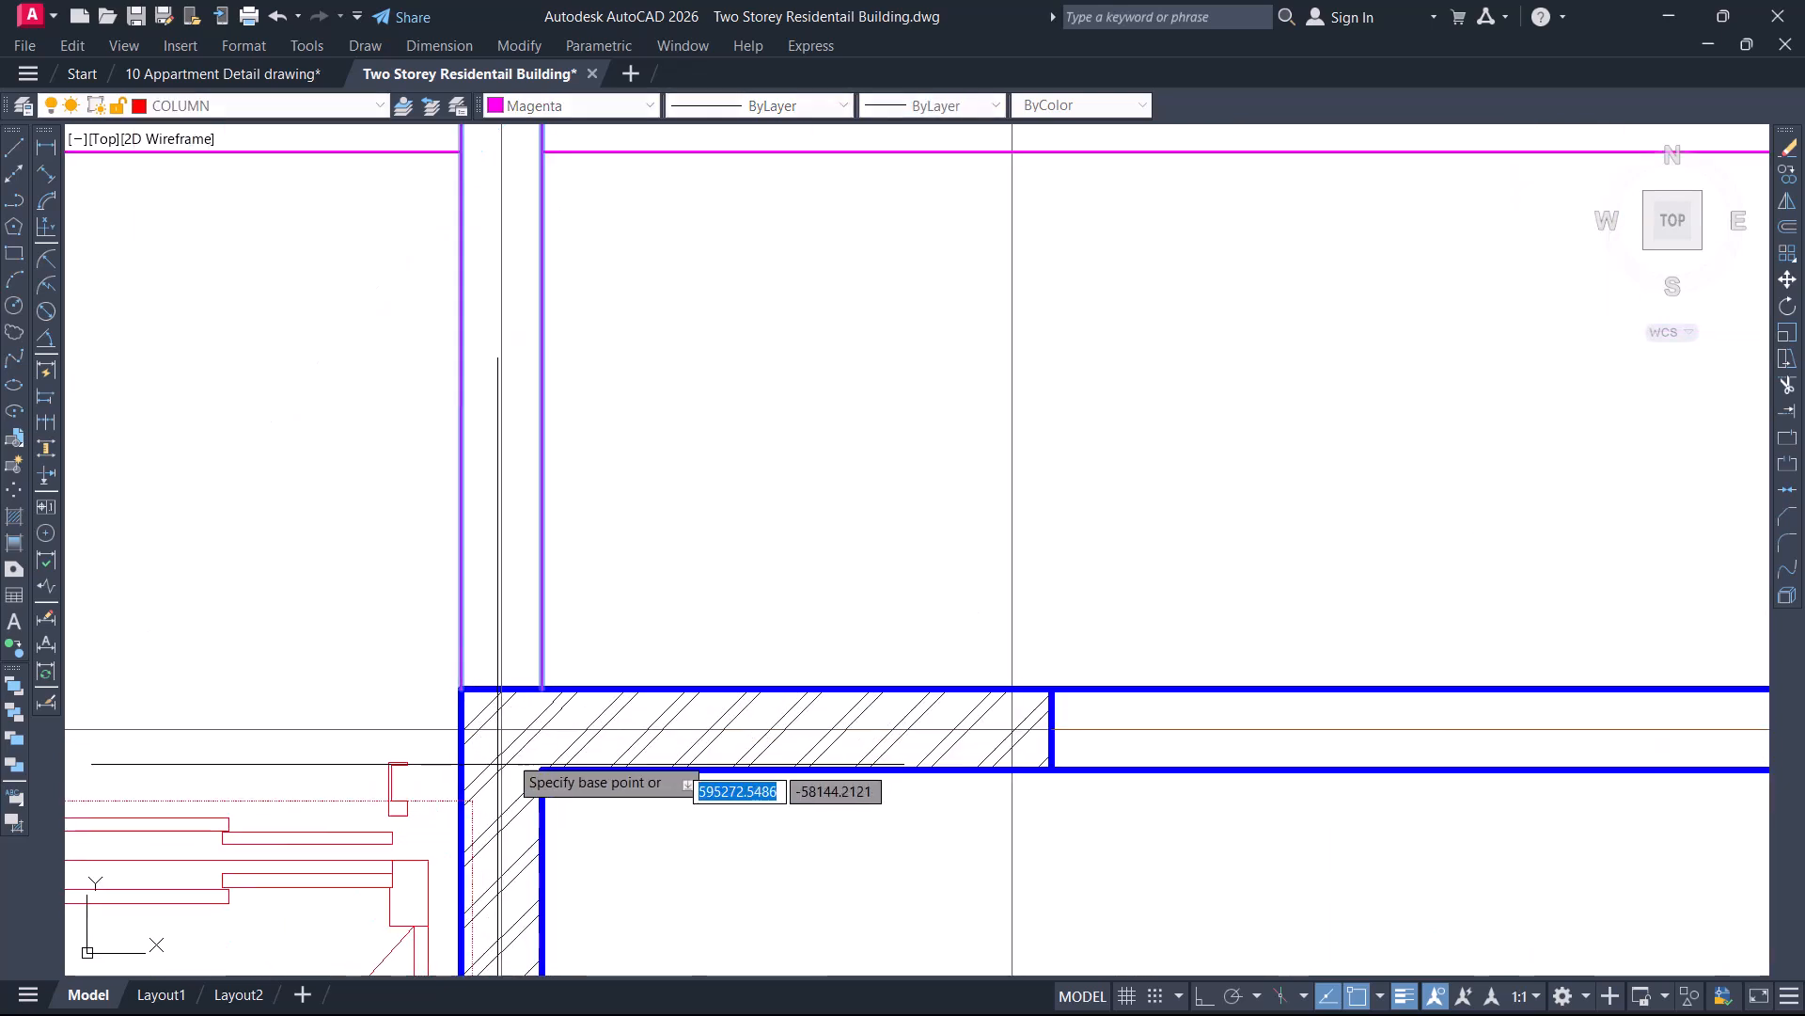
{"action": "left_click", "coordinate": [500, 730]}
{"action": "scroll", "coordinate": [513, 719], "scroll_direction": "down", "scroll_amount": 2}
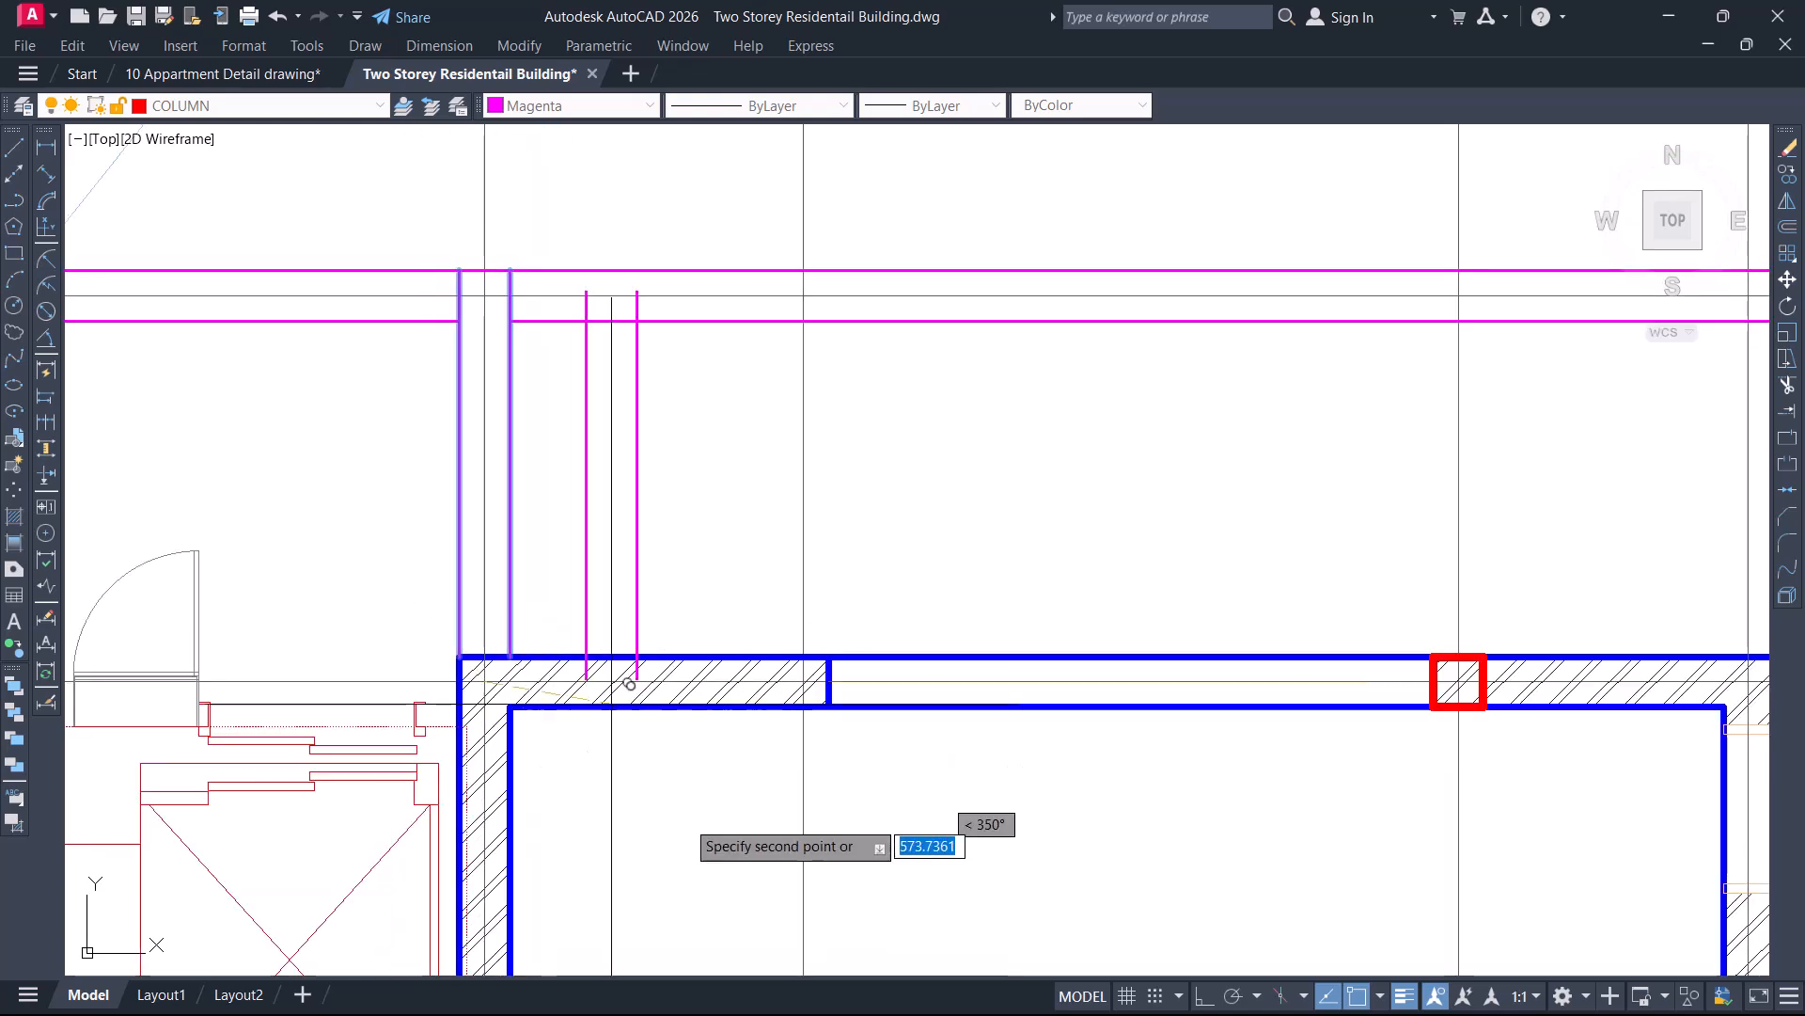
{"action": "middle_click_drag", "start_coordinate": [1242, 640], "coordinate": [968, 656]}
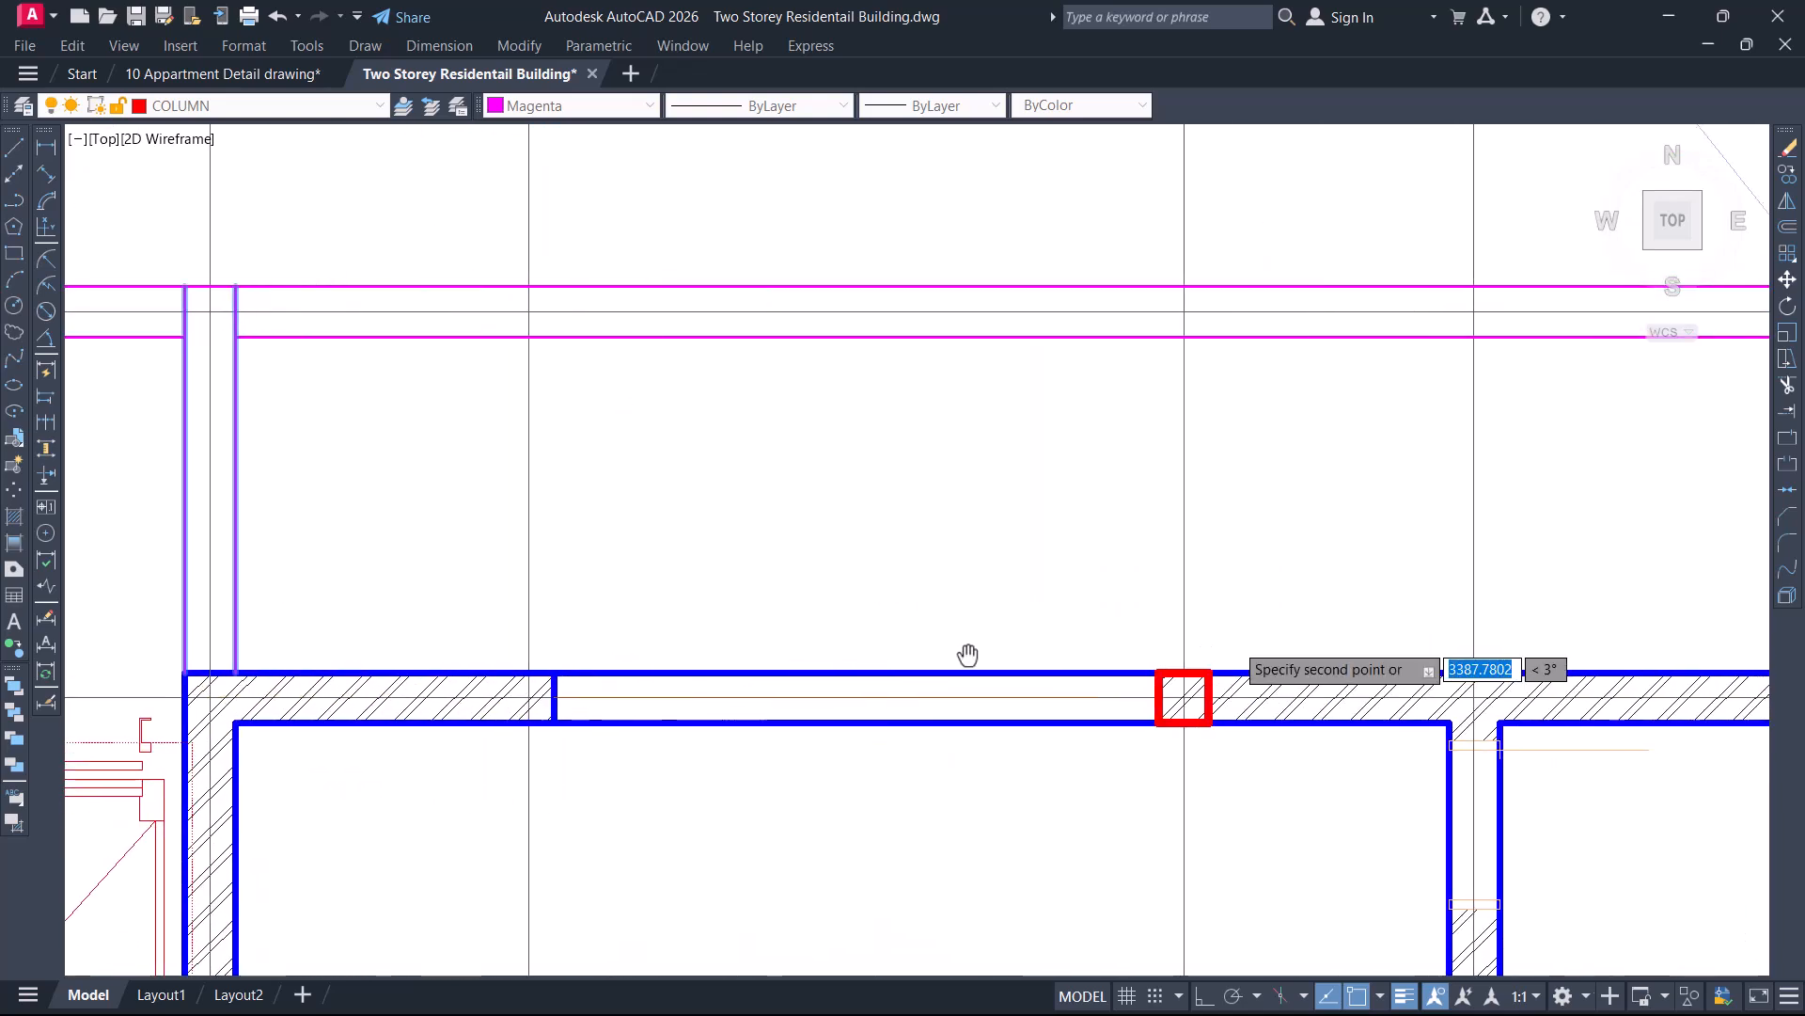
{"action": "scroll", "coordinate": [1181, 711], "scroll_direction": "up", "scroll_amount": 2}
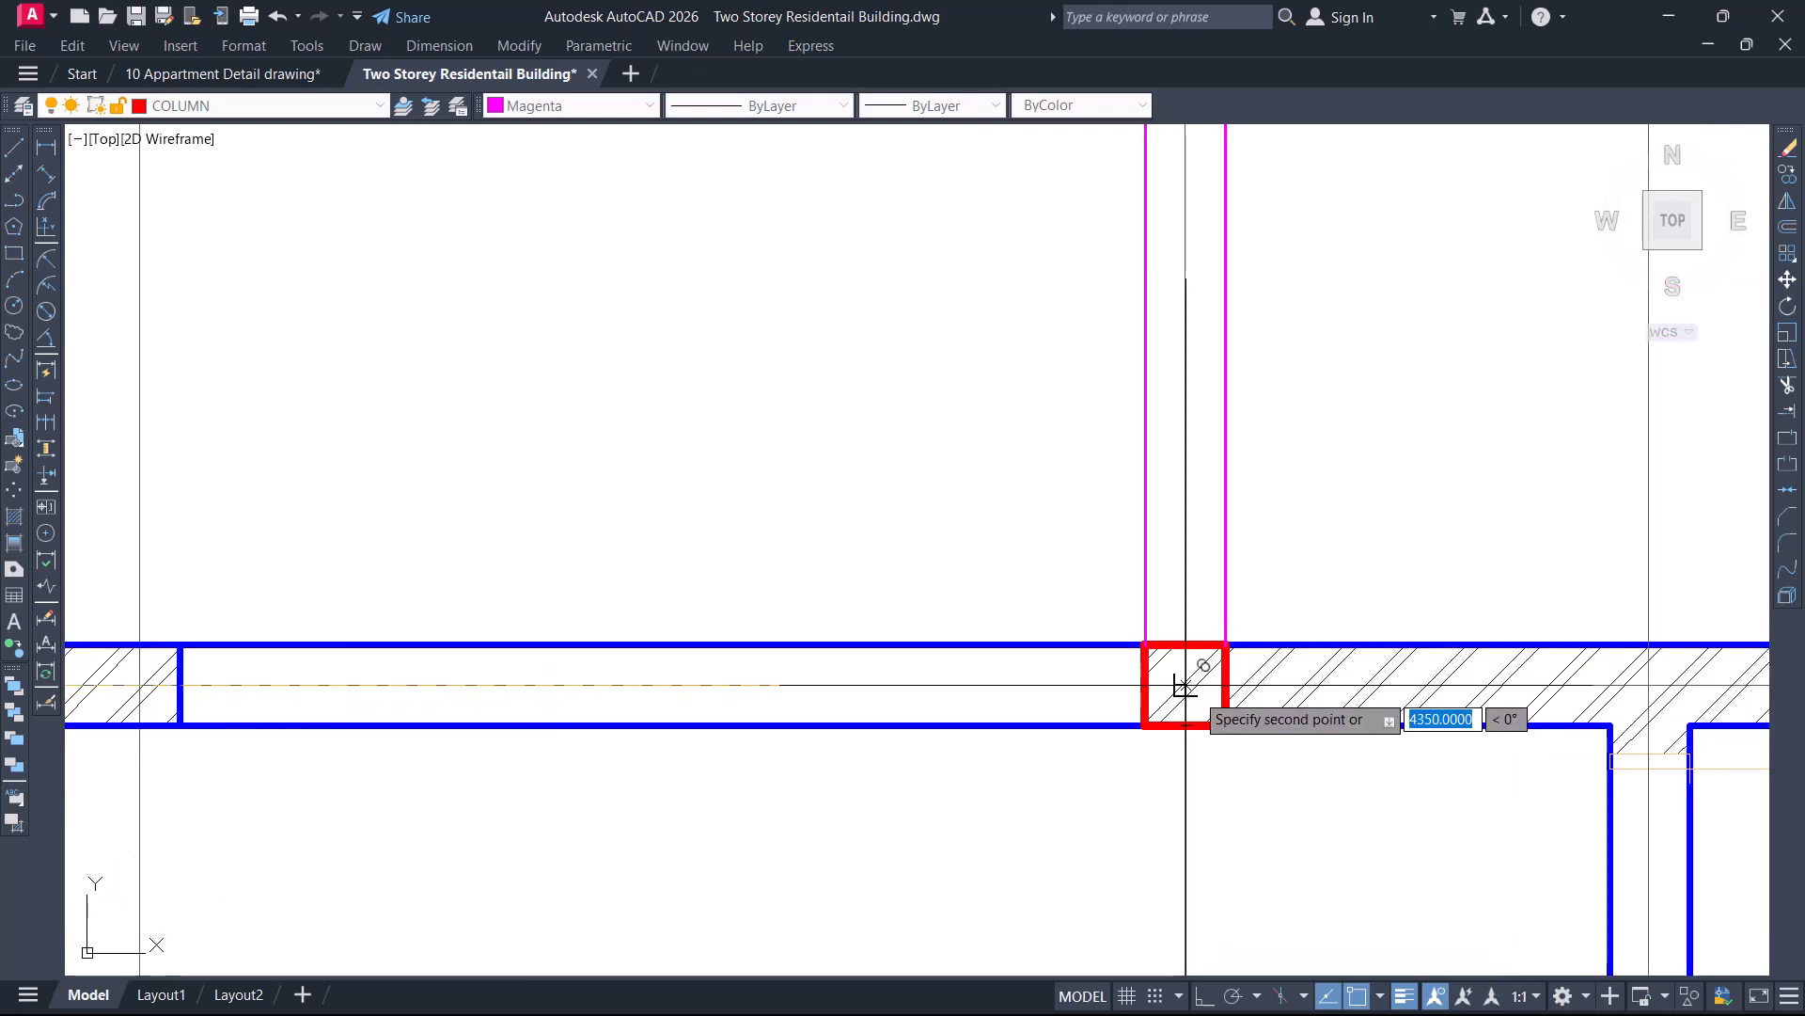
{"action": "scroll", "coordinate": [1183, 686], "scroll_direction": "up", "scroll_amount": 2}
{"action": "scroll", "coordinate": [1196, 682], "scroll_direction": "up", "scroll_amount": 4}
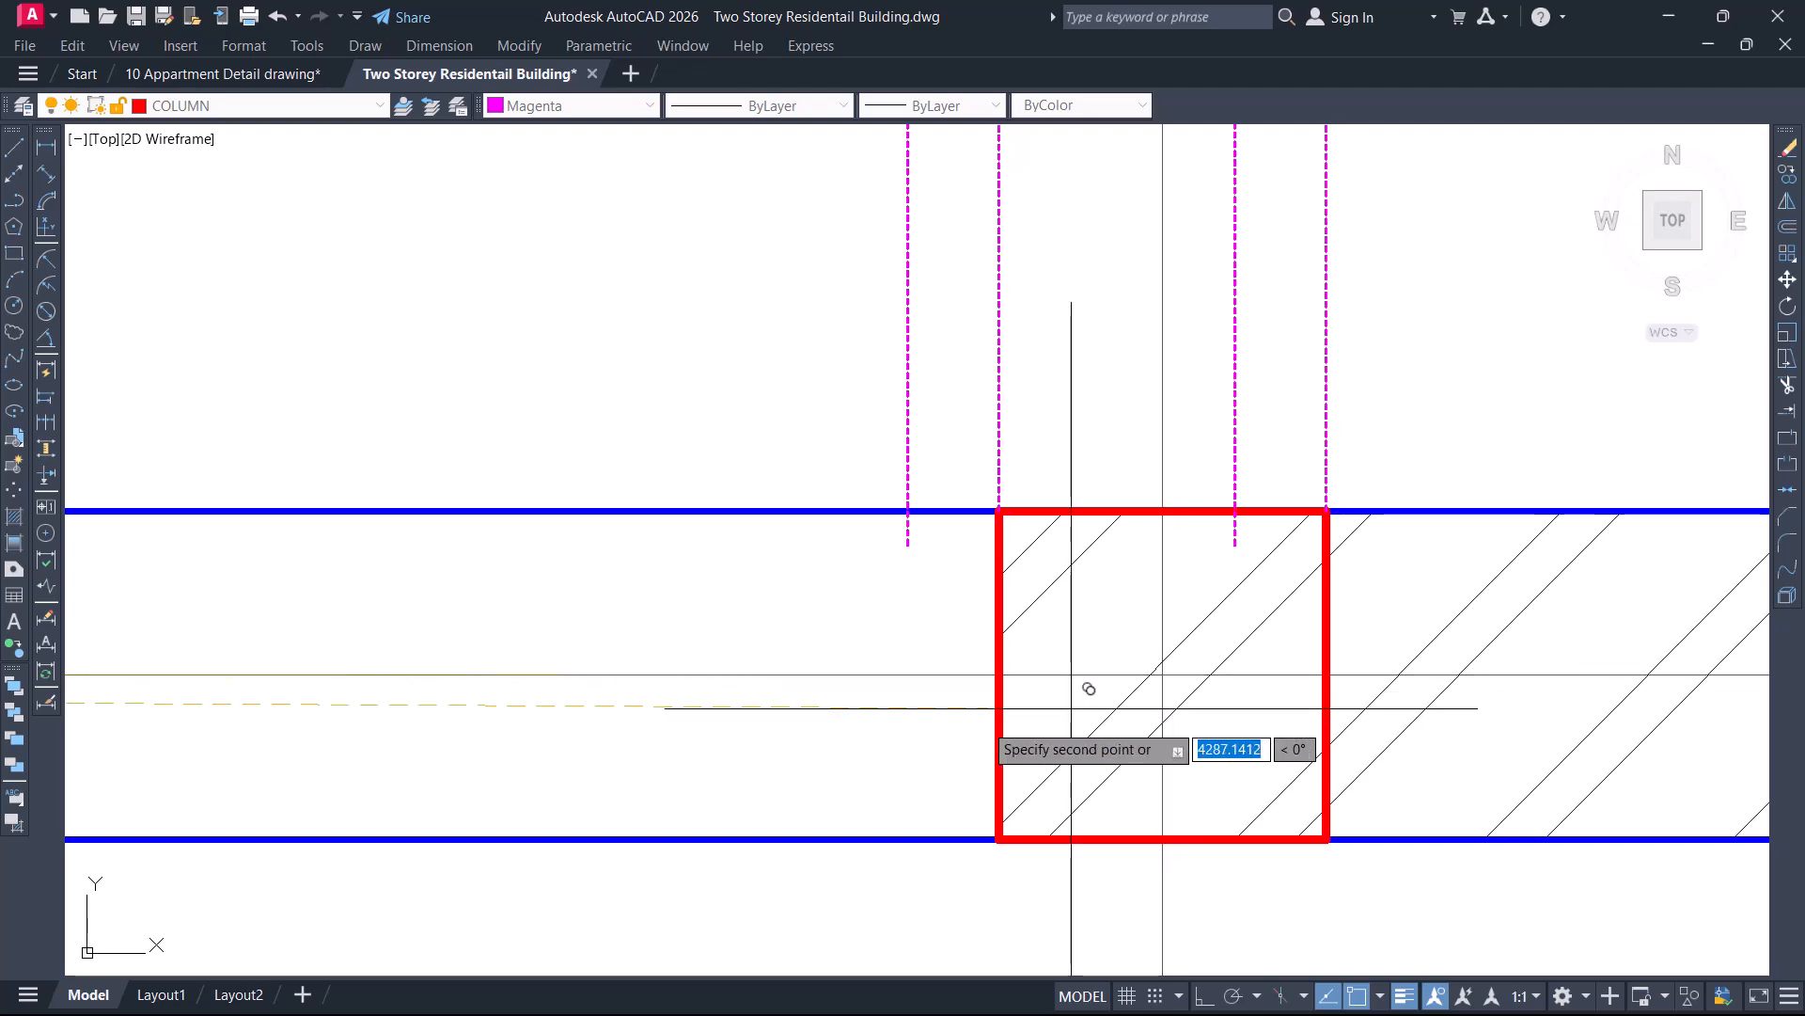
Place another copy of the vertical beam lines above the guest toilet, in line with the column at the kitchen wall corner
{"action": "scroll", "coordinate": [794, 645], "scroll_direction": "down", "scroll_amount": 8}
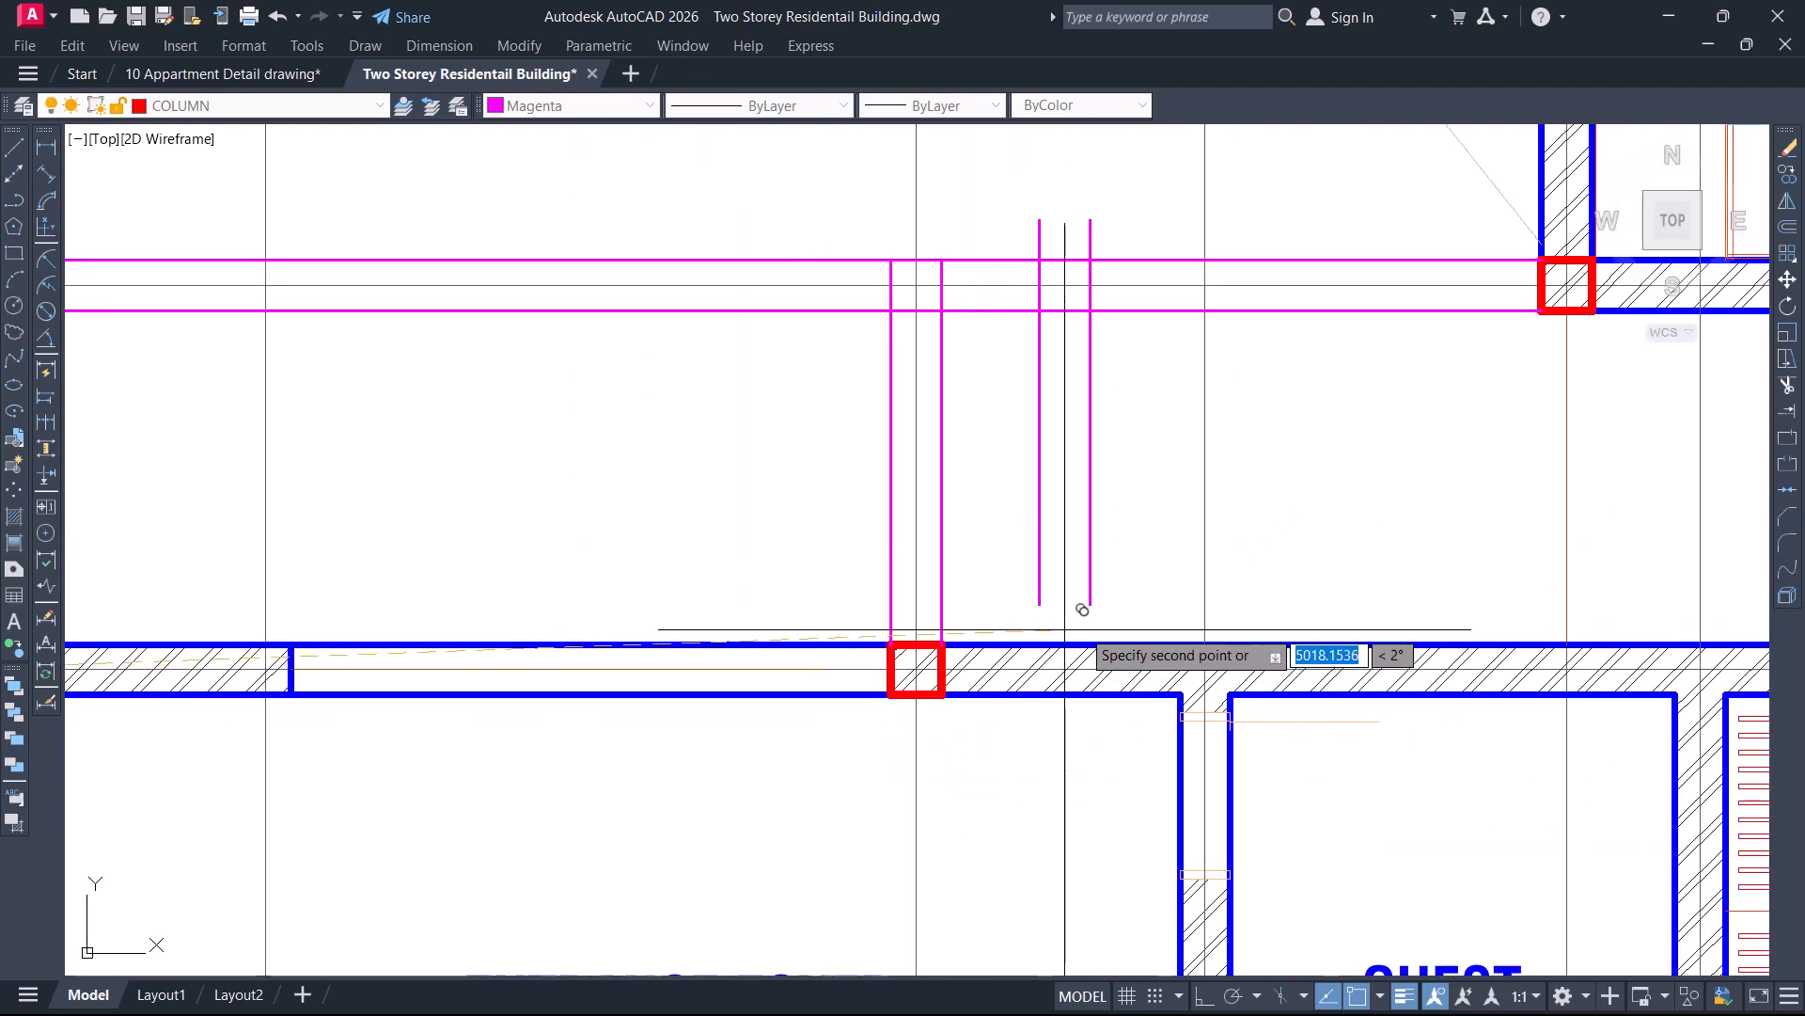
{"action": "middle_click_drag", "start_coordinate": [1238, 620], "coordinate": [978, 615]}
{"action": "scroll", "coordinate": [978, 615], "scroll_direction": "down", "scroll_amount": 4}
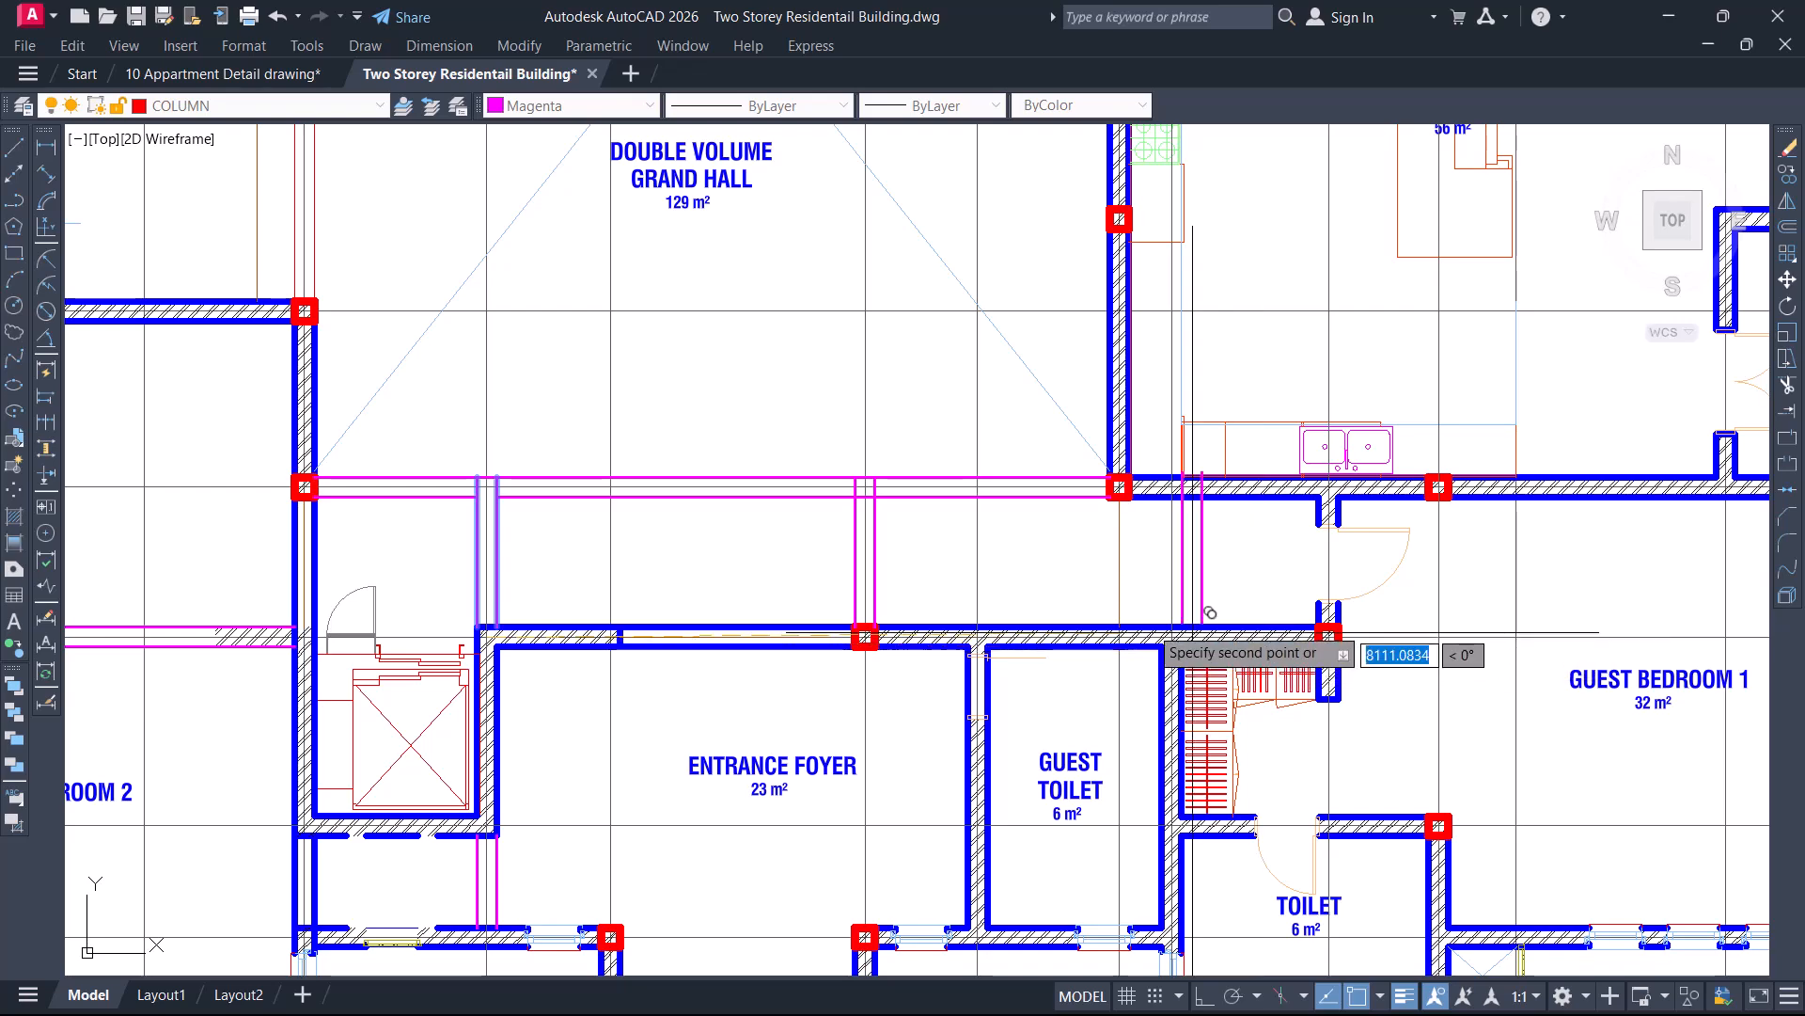
{"action": "scroll", "coordinate": [1128, 630], "scroll_direction": "up", "scroll_amount": 4}
{"action": "scroll", "coordinate": [1110, 653], "scroll_direction": "up", "scroll_amount": 3}
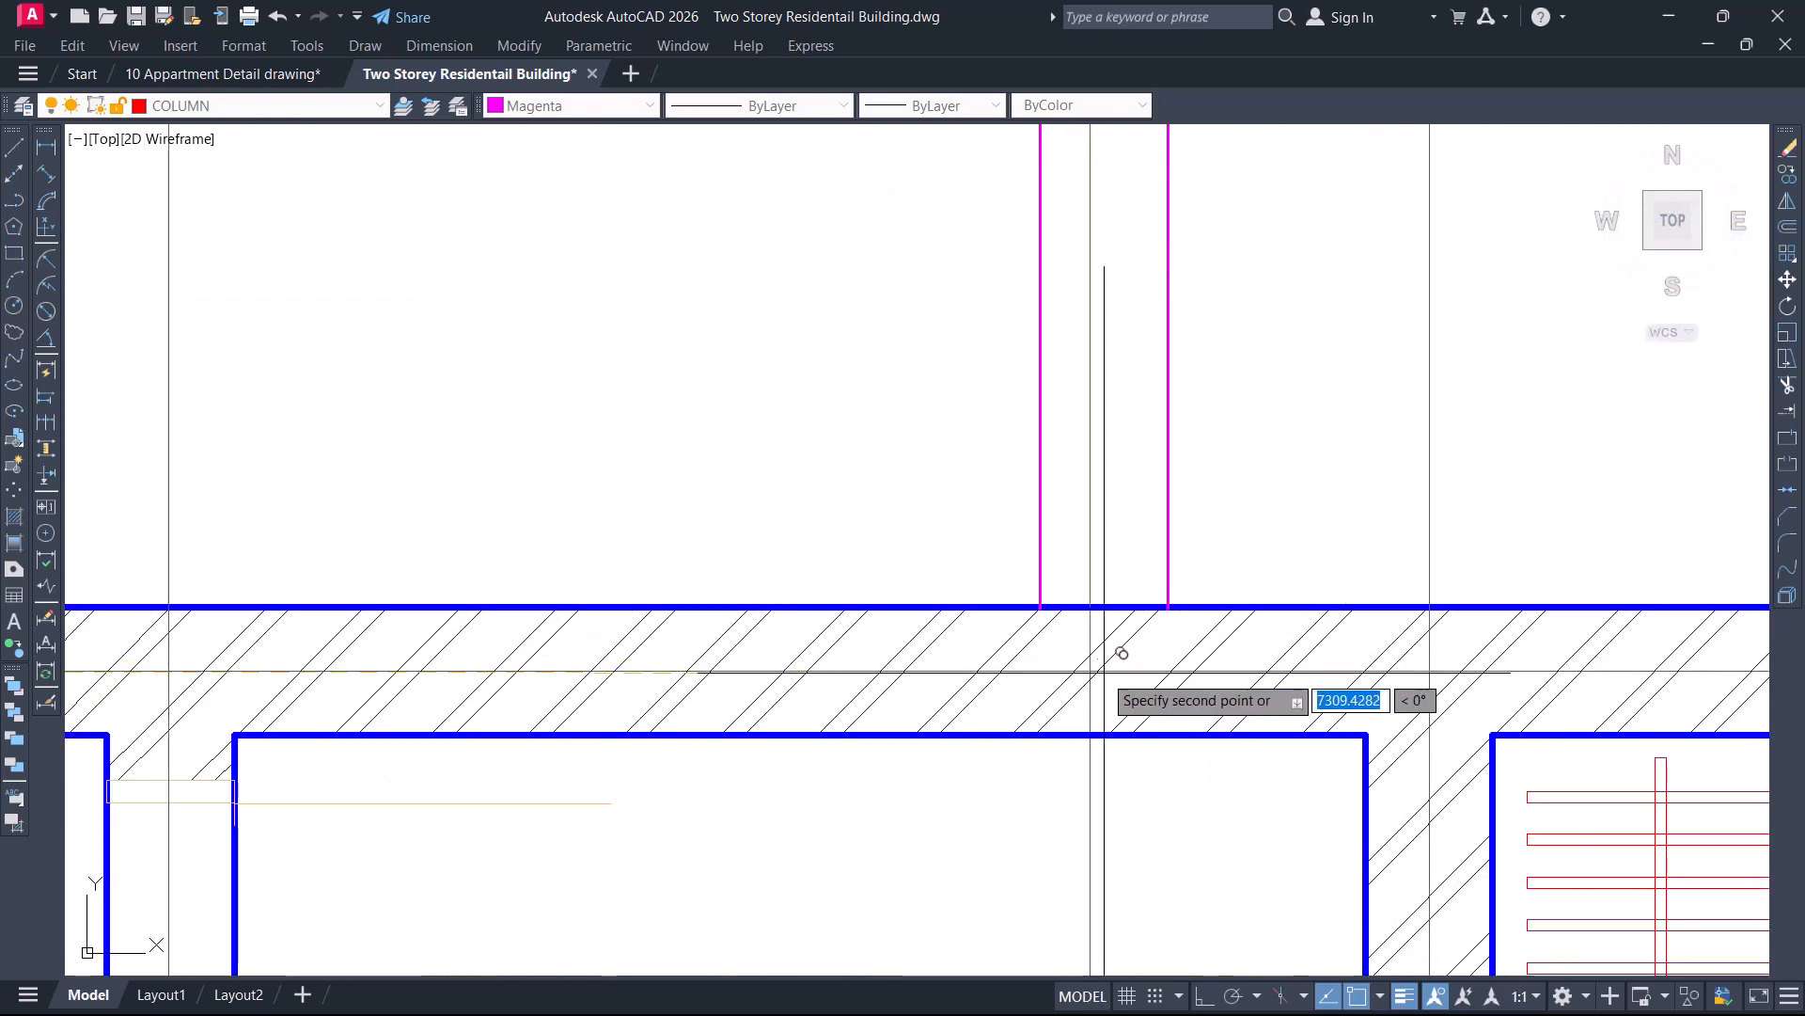
{"action": "scroll", "coordinate": [1081, 669], "scroll_direction": "down", "scroll_amount": 6}
Trim the grand hall beam's lower line between the vertical beam lines above the entrance foyer column
{"action": "left_click", "coordinate": [782, 661]}
{"action": "middle_click_drag", "start_coordinate": [804, 523], "coordinate": [908, 458]}
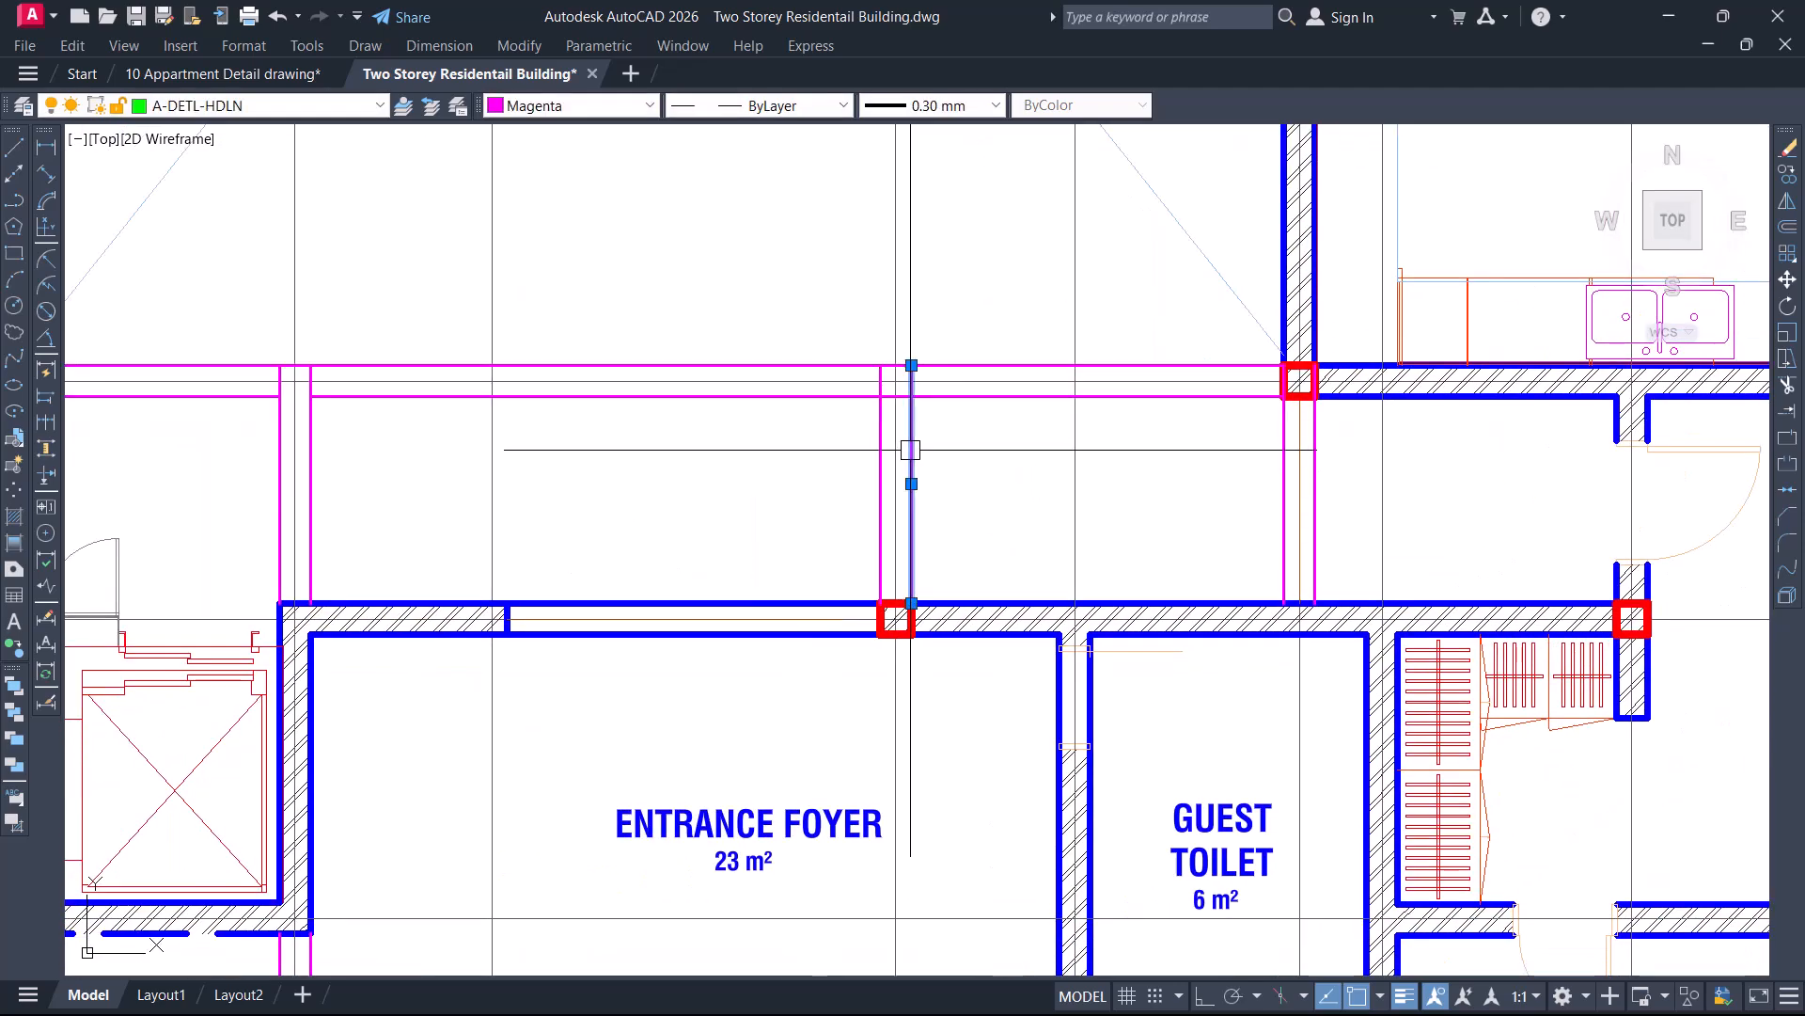
{"action": "left_click", "coordinate": [235, 303]}
{"action": "key", "text": "Escape"}
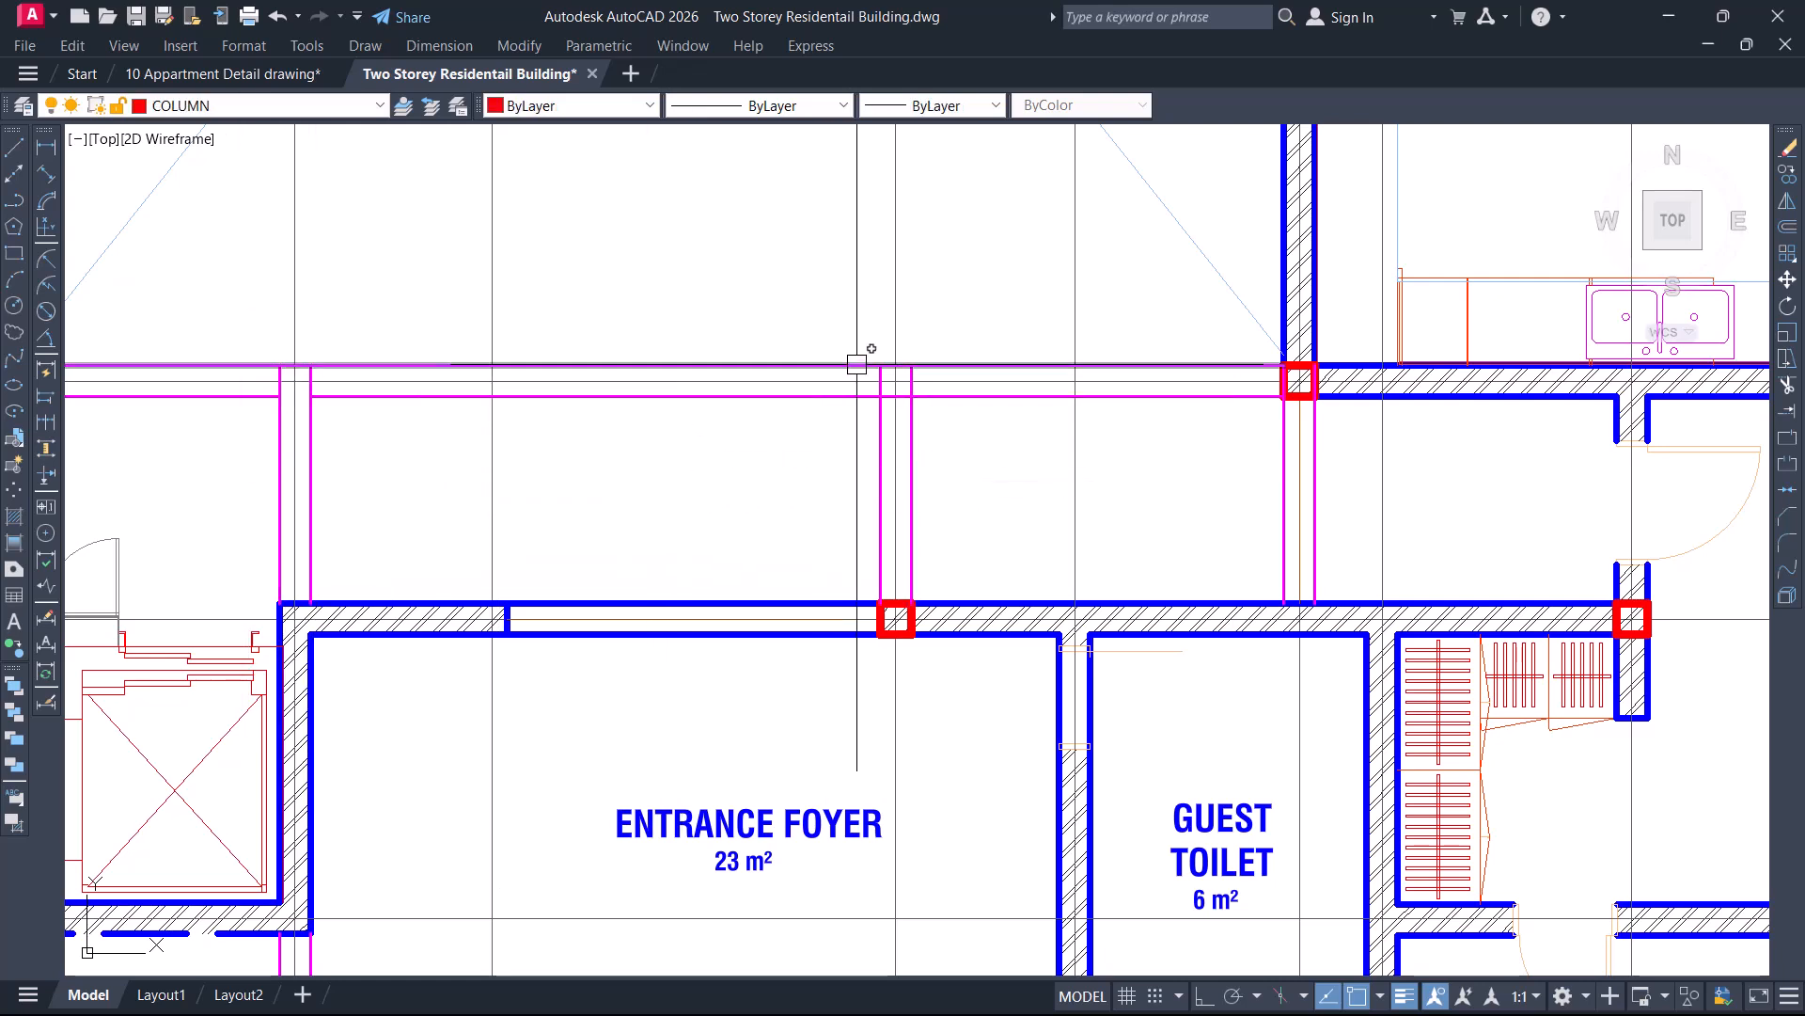
{"action": "scroll", "coordinate": [872, 344], "scroll_direction": "up", "scroll_amount": 2}
{"action": "scroll", "coordinate": [908, 395], "scroll_direction": "up", "scroll_amount": 2}
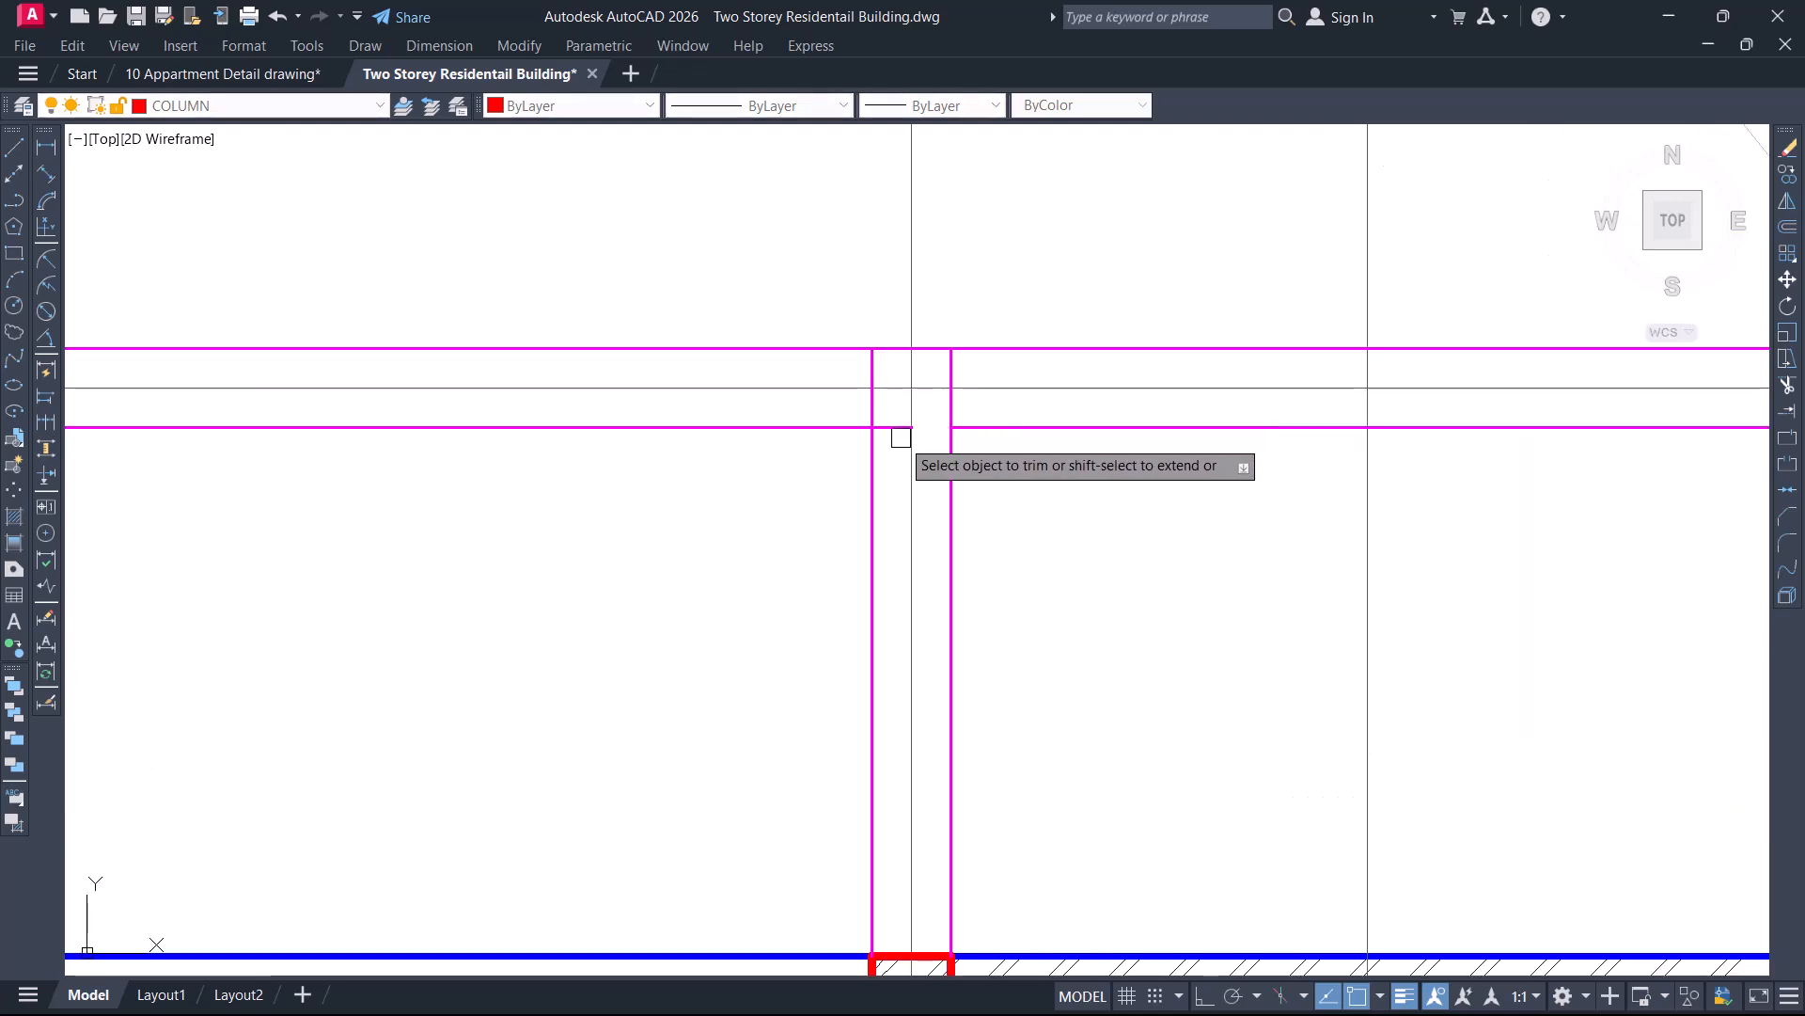
{"action": "scroll", "coordinate": [903, 432], "scroll_direction": "down", "scroll_amount": 5}
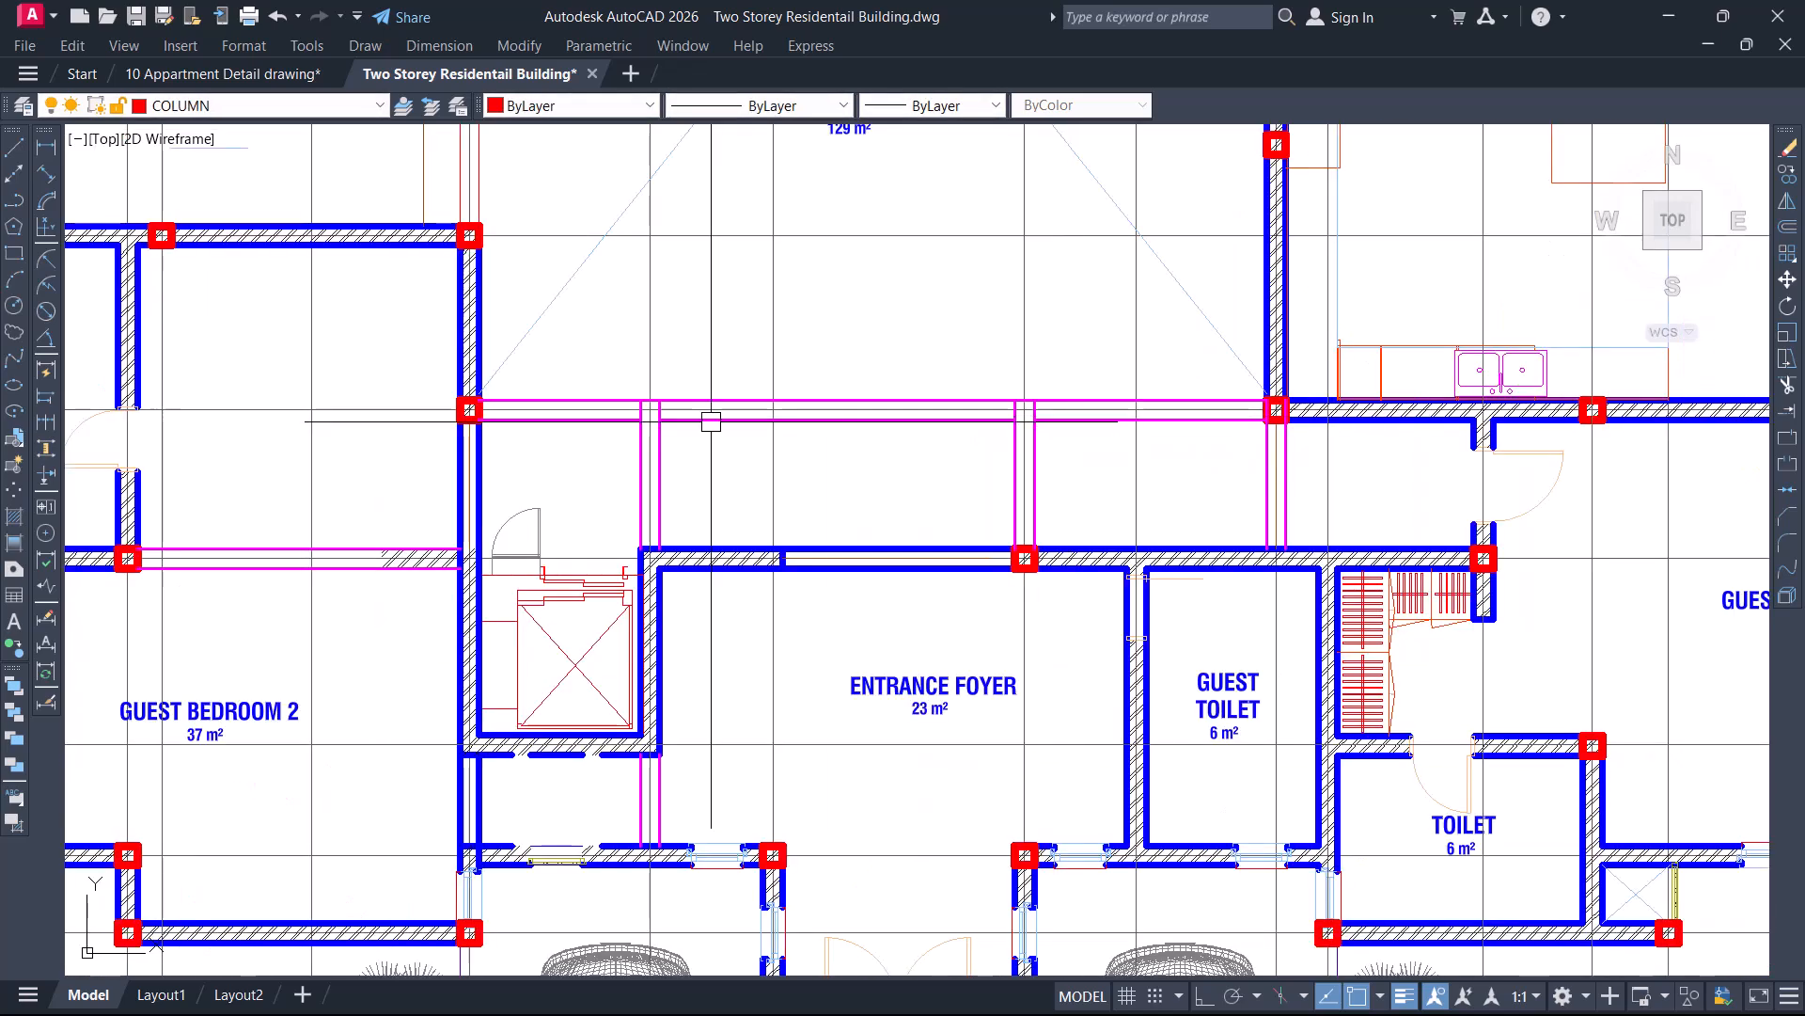
Erase the door swing above the lift shaft
{"action": "scroll", "coordinate": [579, 400], "scroll_direction": "up", "scroll_amount": 2}
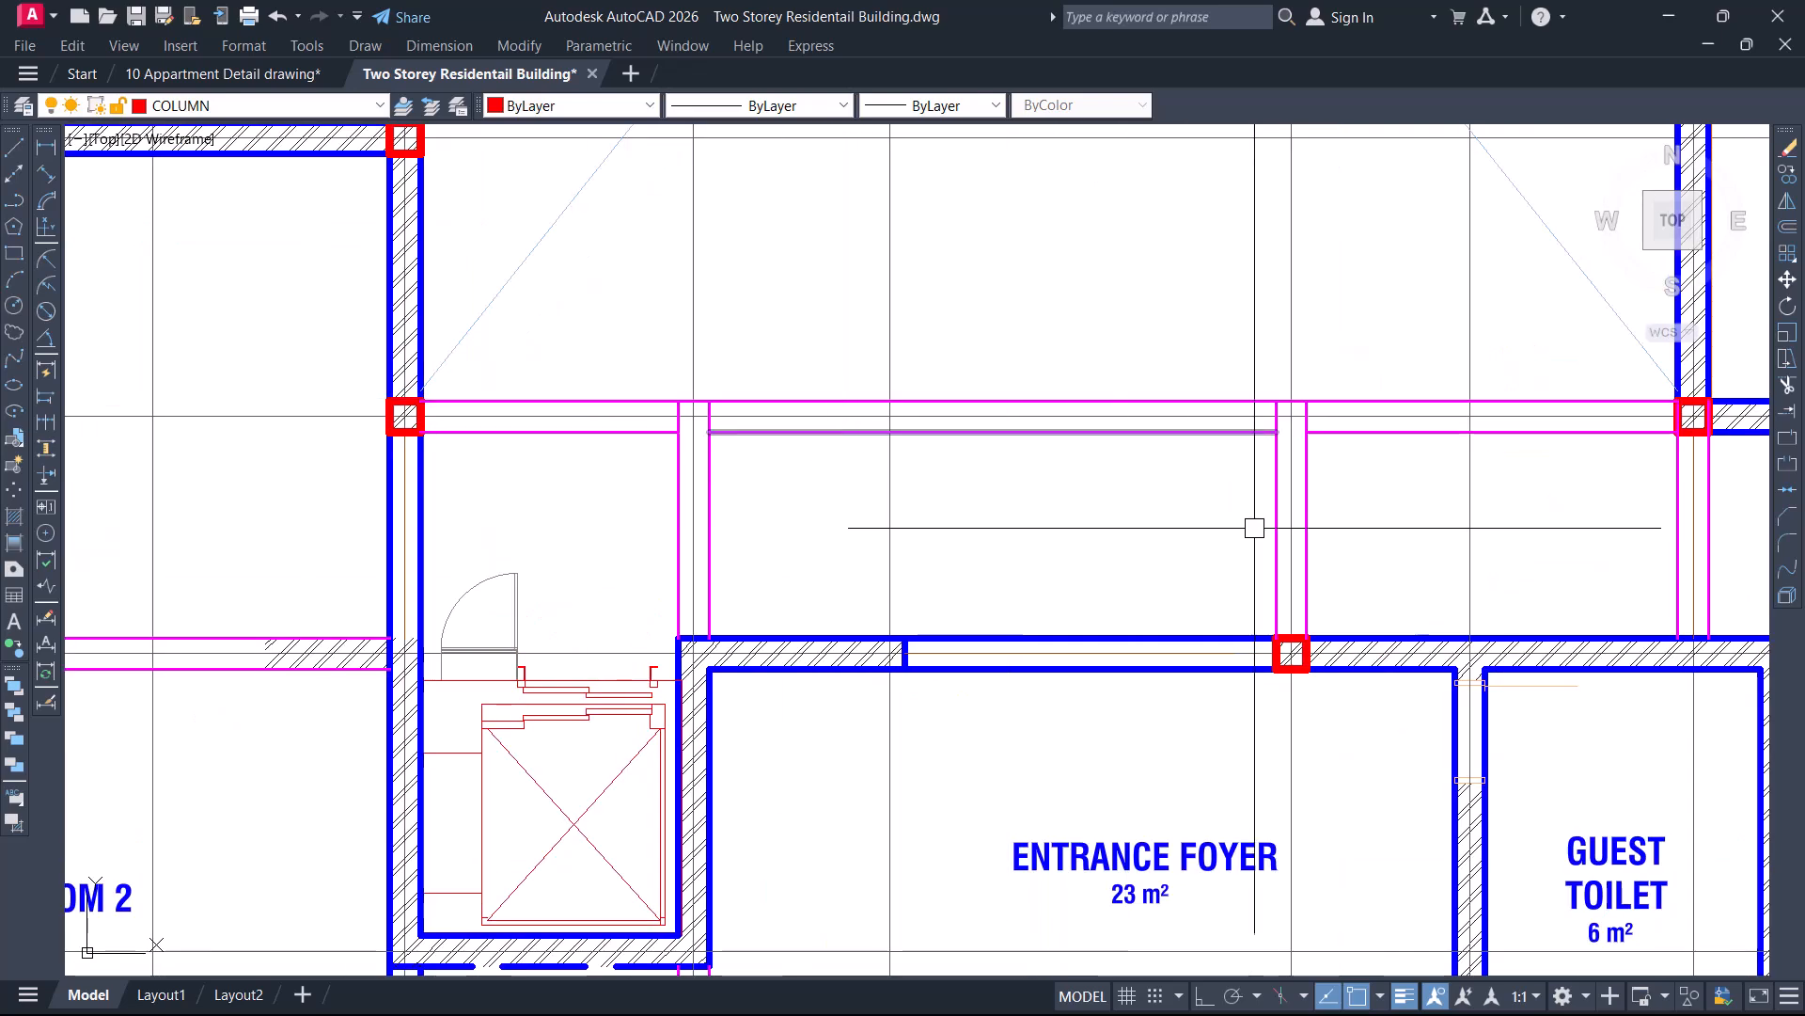
{"action": "middle_click_drag", "start_coordinate": [1059, 516], "coordinate": [905, 540]}
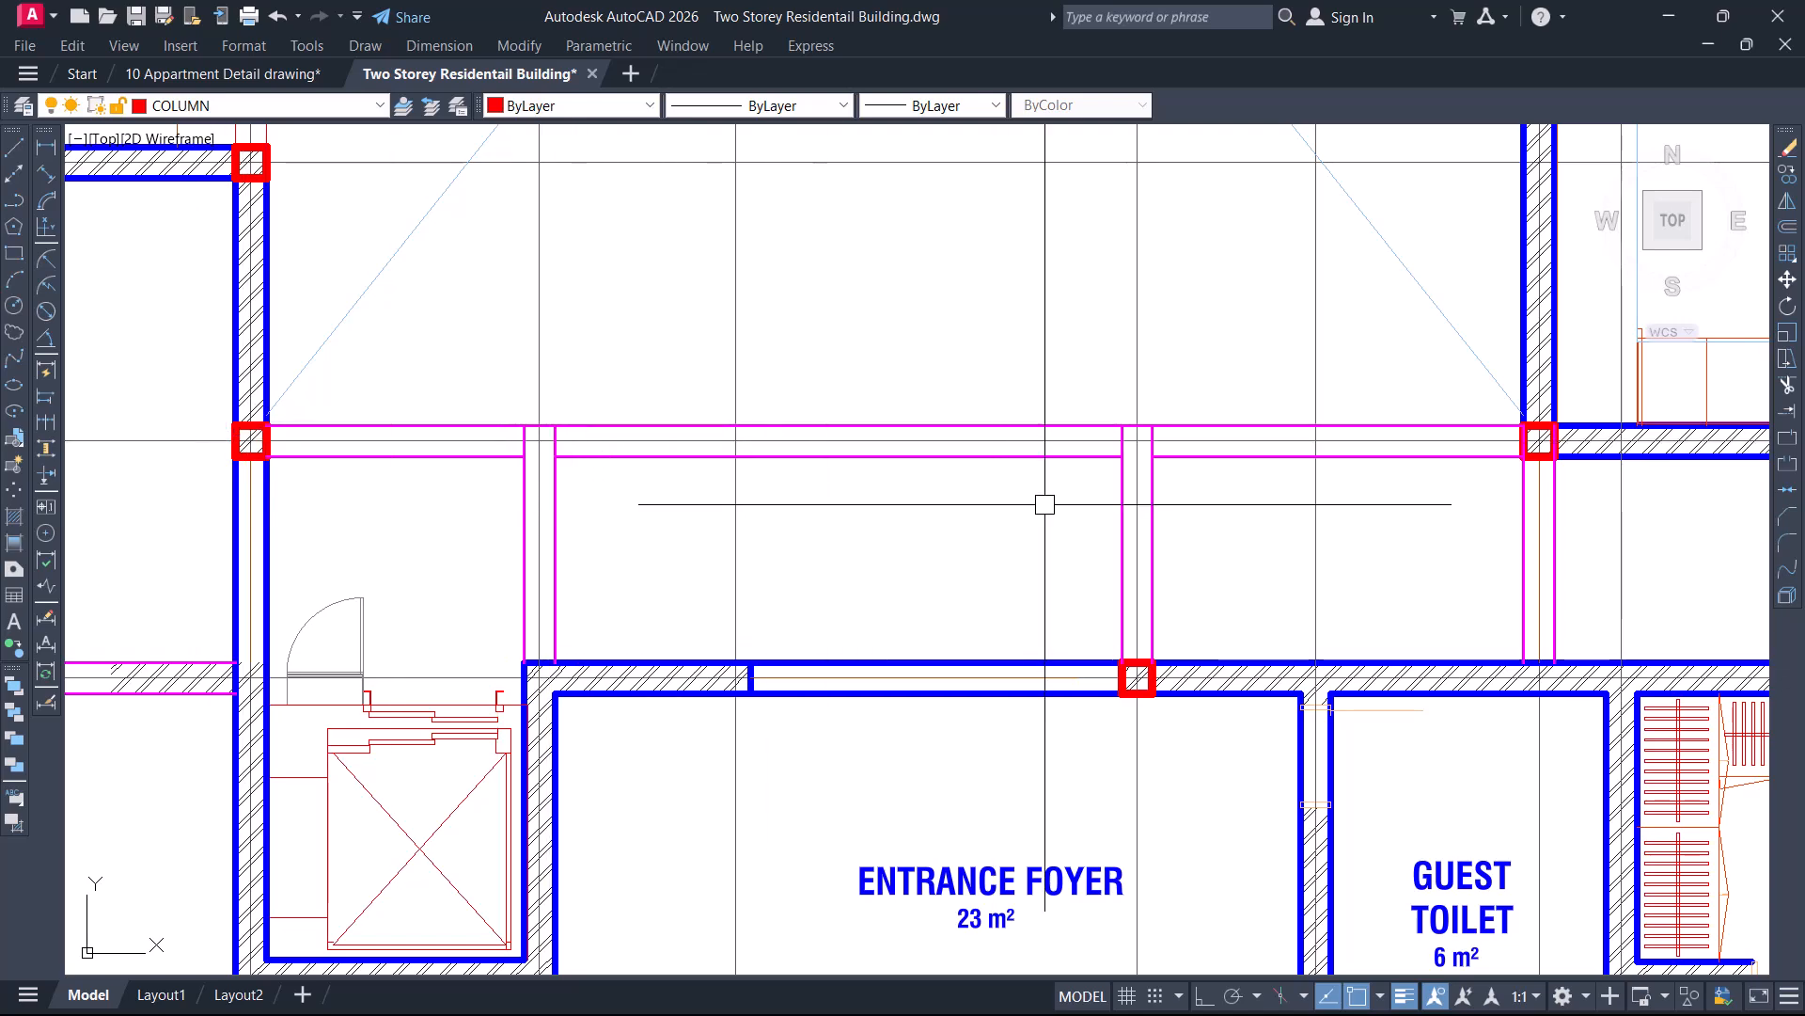
{"action": "scroll", "coordinate": [576, 605], "scroll_direction": "down", "scroll_amount": 3}
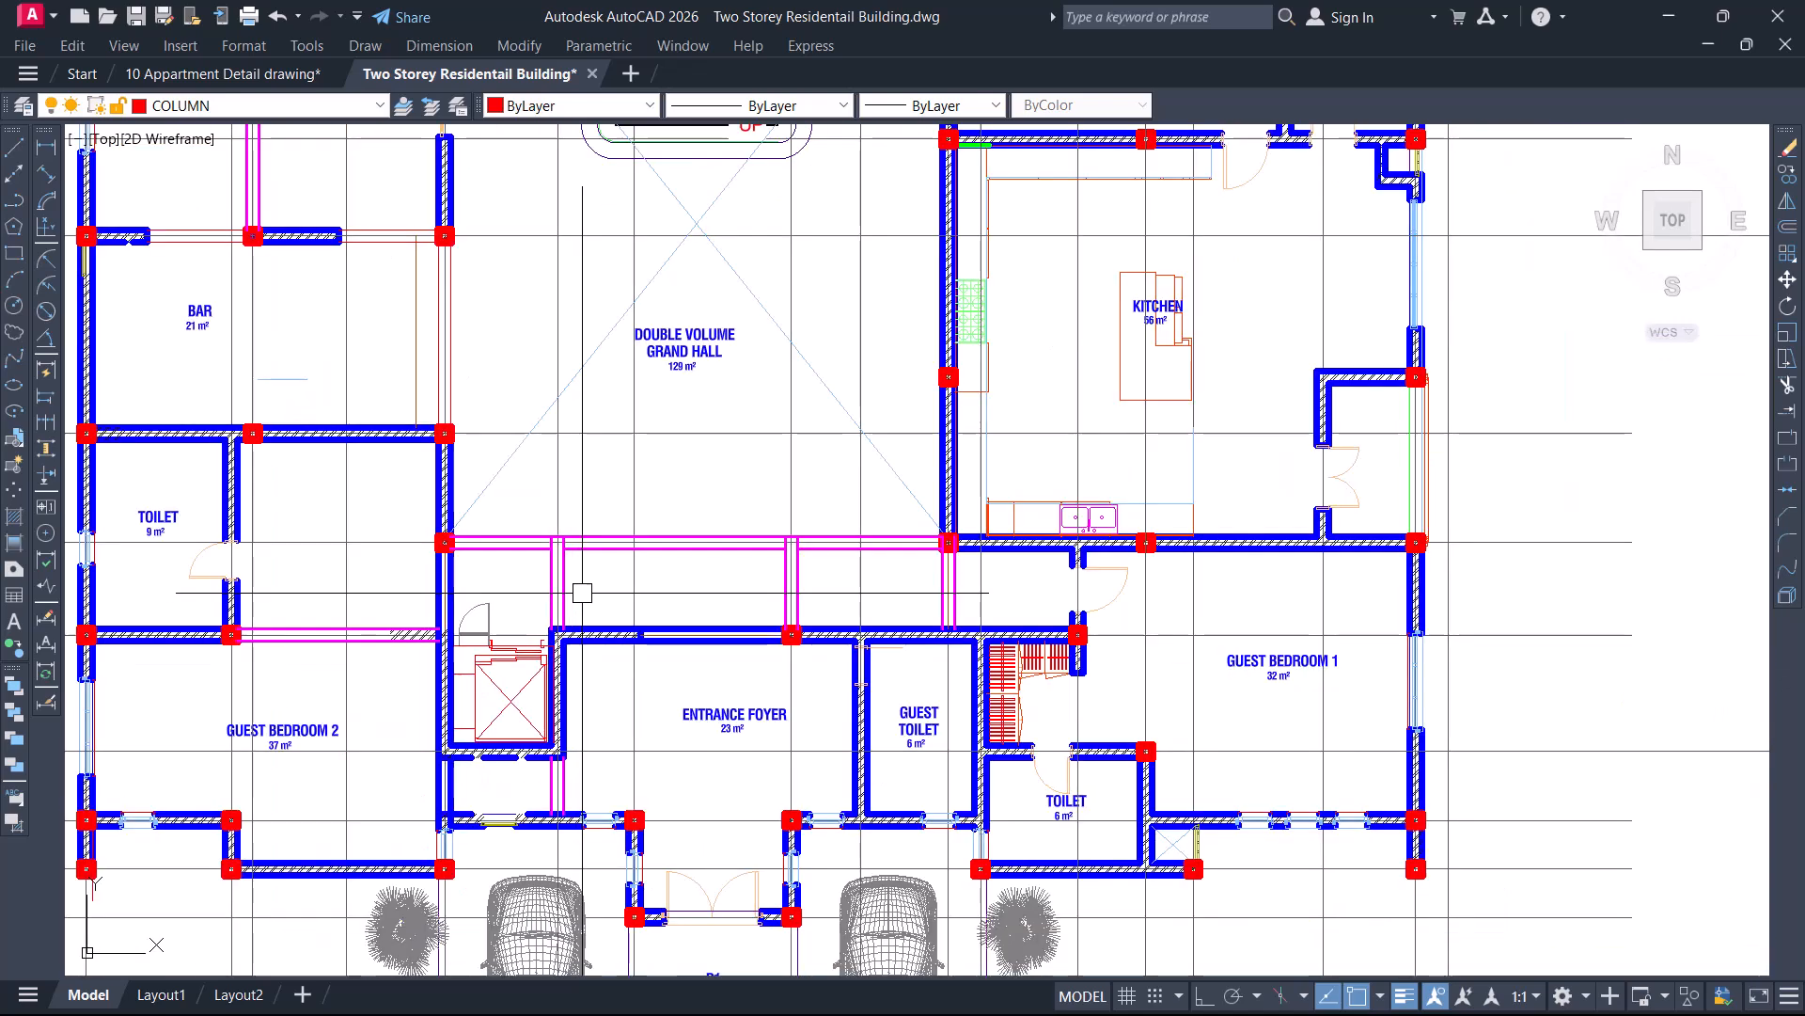
{"action": "scroll", "coordinate": [621, 600], "scroll_direction": "up", "scroll_amount": 2}
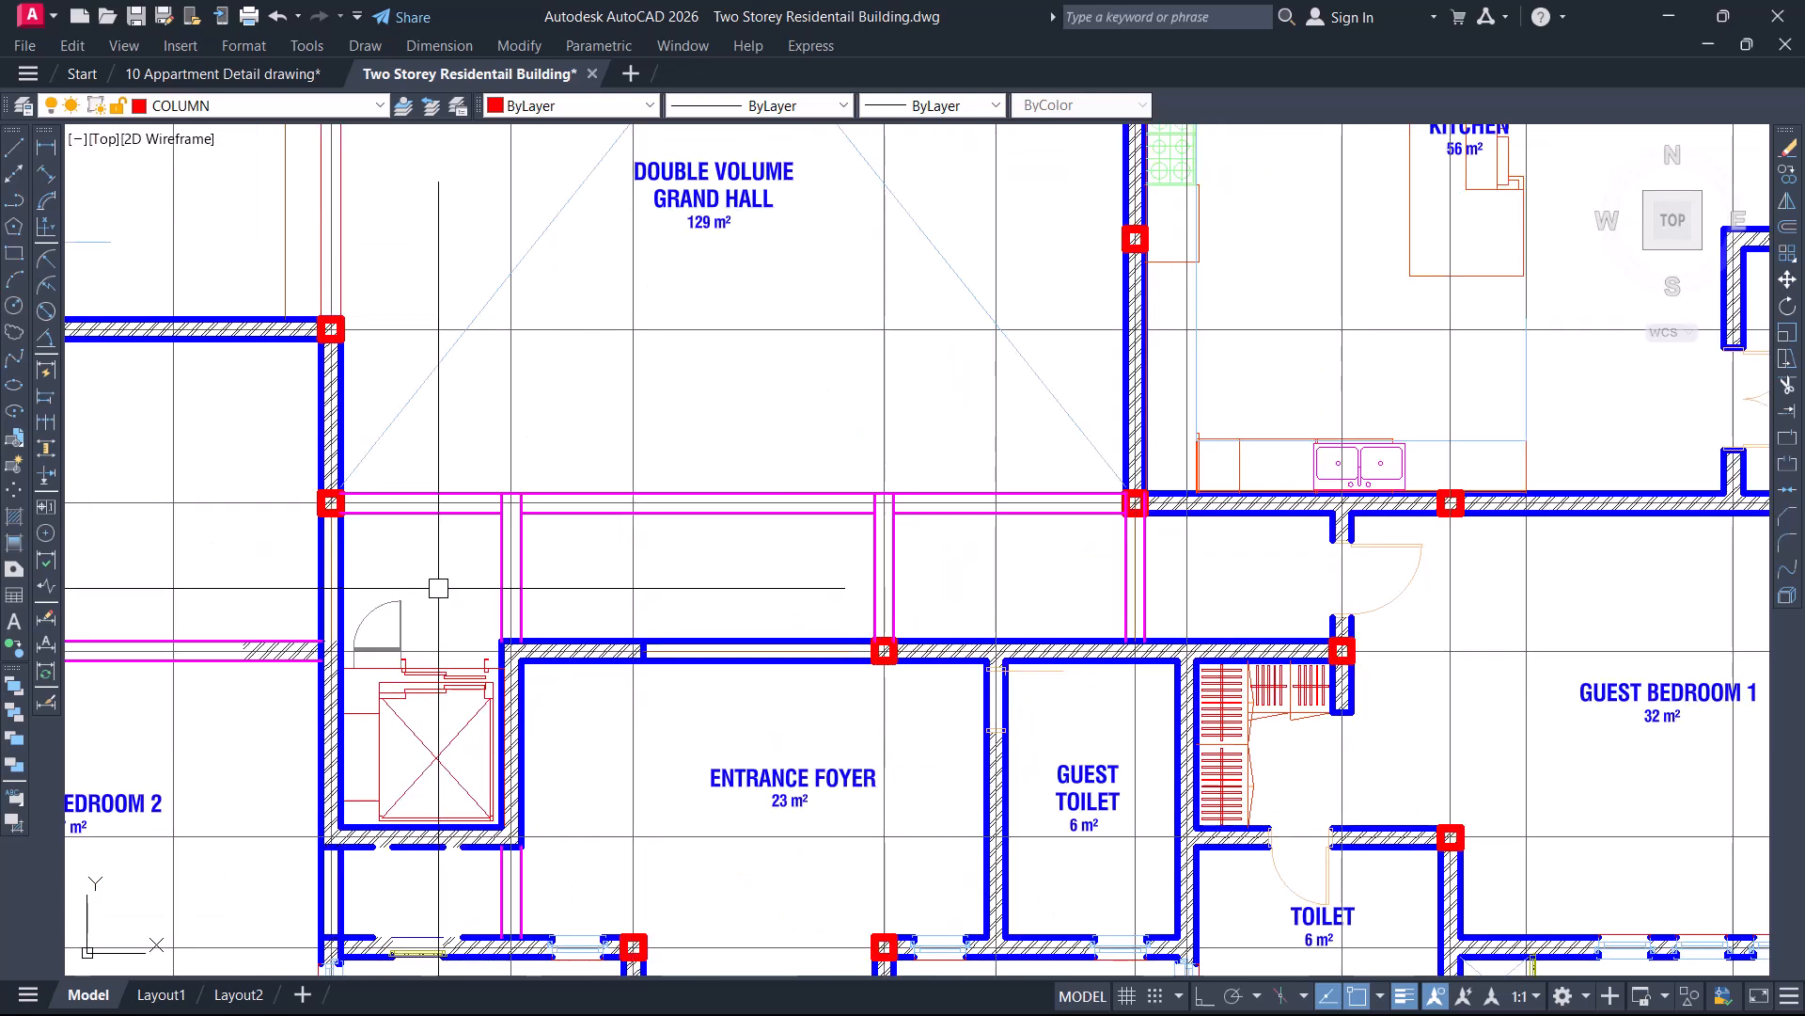
{"action": "middle_click_drag", "start_coordinate": [668, 646], "coordinate": [938, 598]}
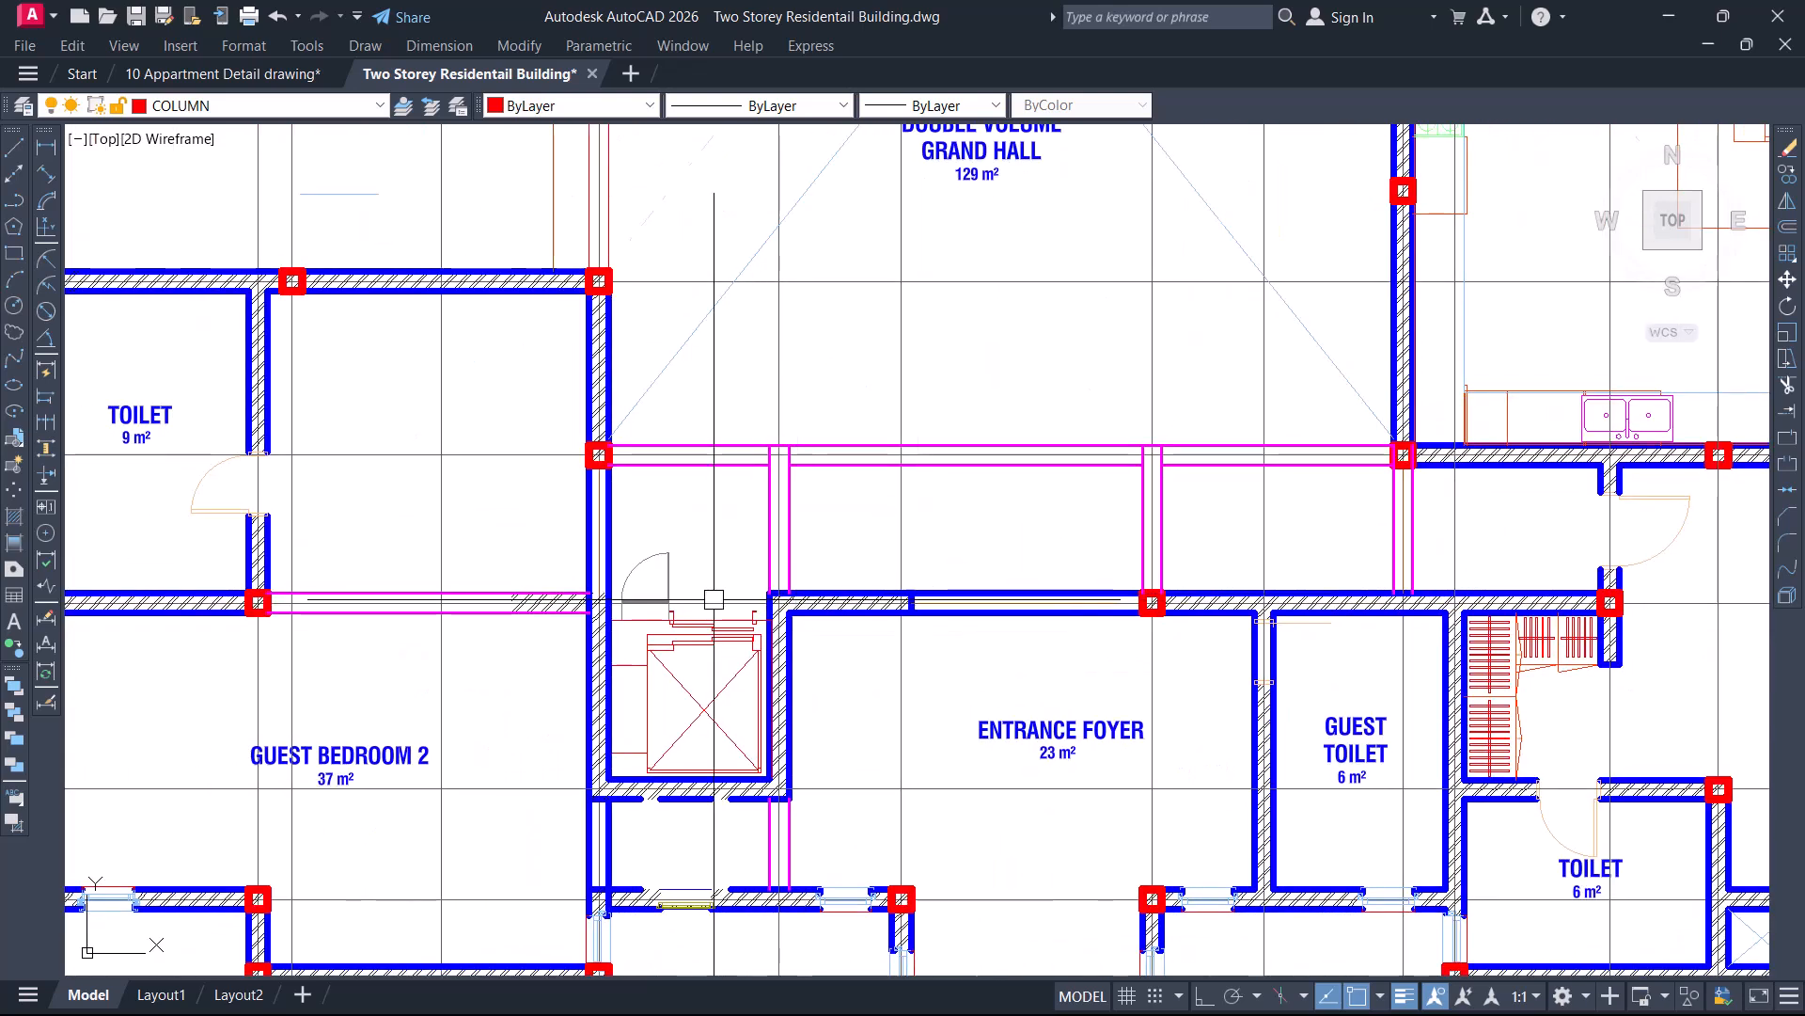
{"action": "scroll", "coordinate": [715, 600], "scroll_direction": "up", "scroll_amount": 3}
{"action": "left_click", "coordinate": [645, 472]}
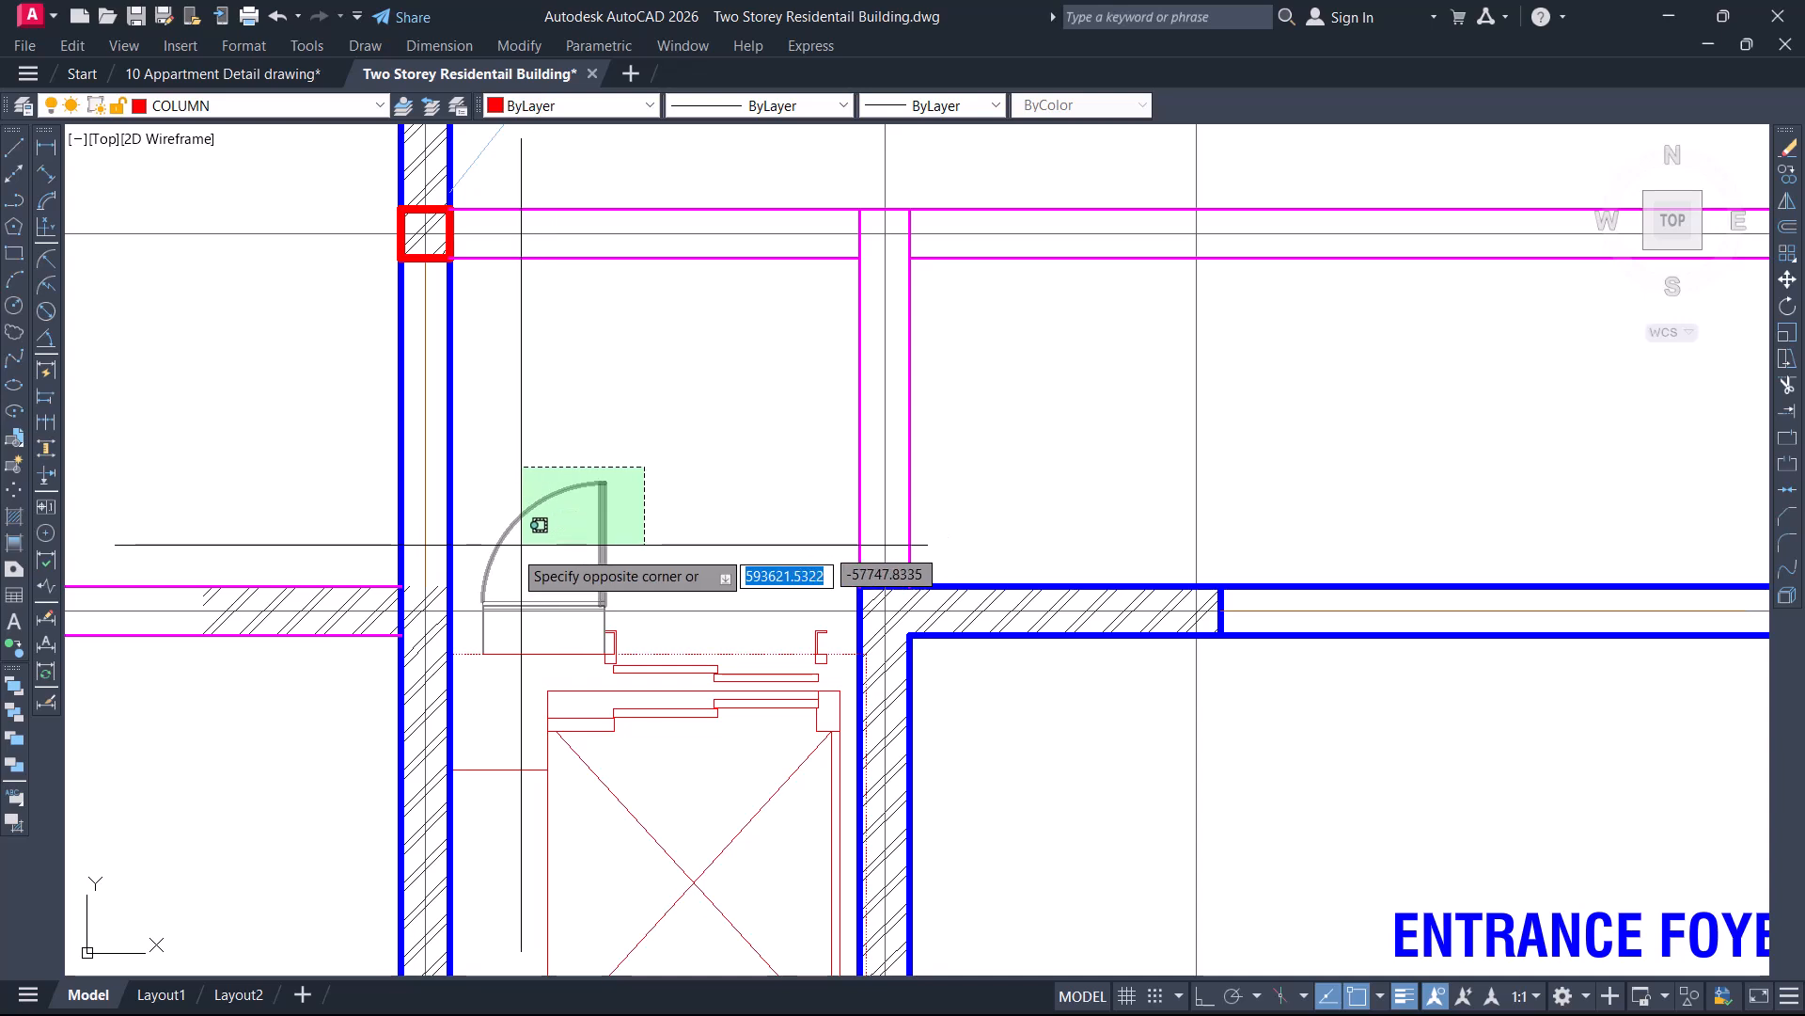
{"action": "left_click", "coordinate": [506, 554]}
{"action": "key", "text": "Delete"}
Draw a horizontal line above the lift from the foyer wall corner to the face of the opposite wall
{"action": "type", "text": "l"}
{"action": "key", "text": "Return"}
{"action": "left_click", "coordinate": [861, 587]}
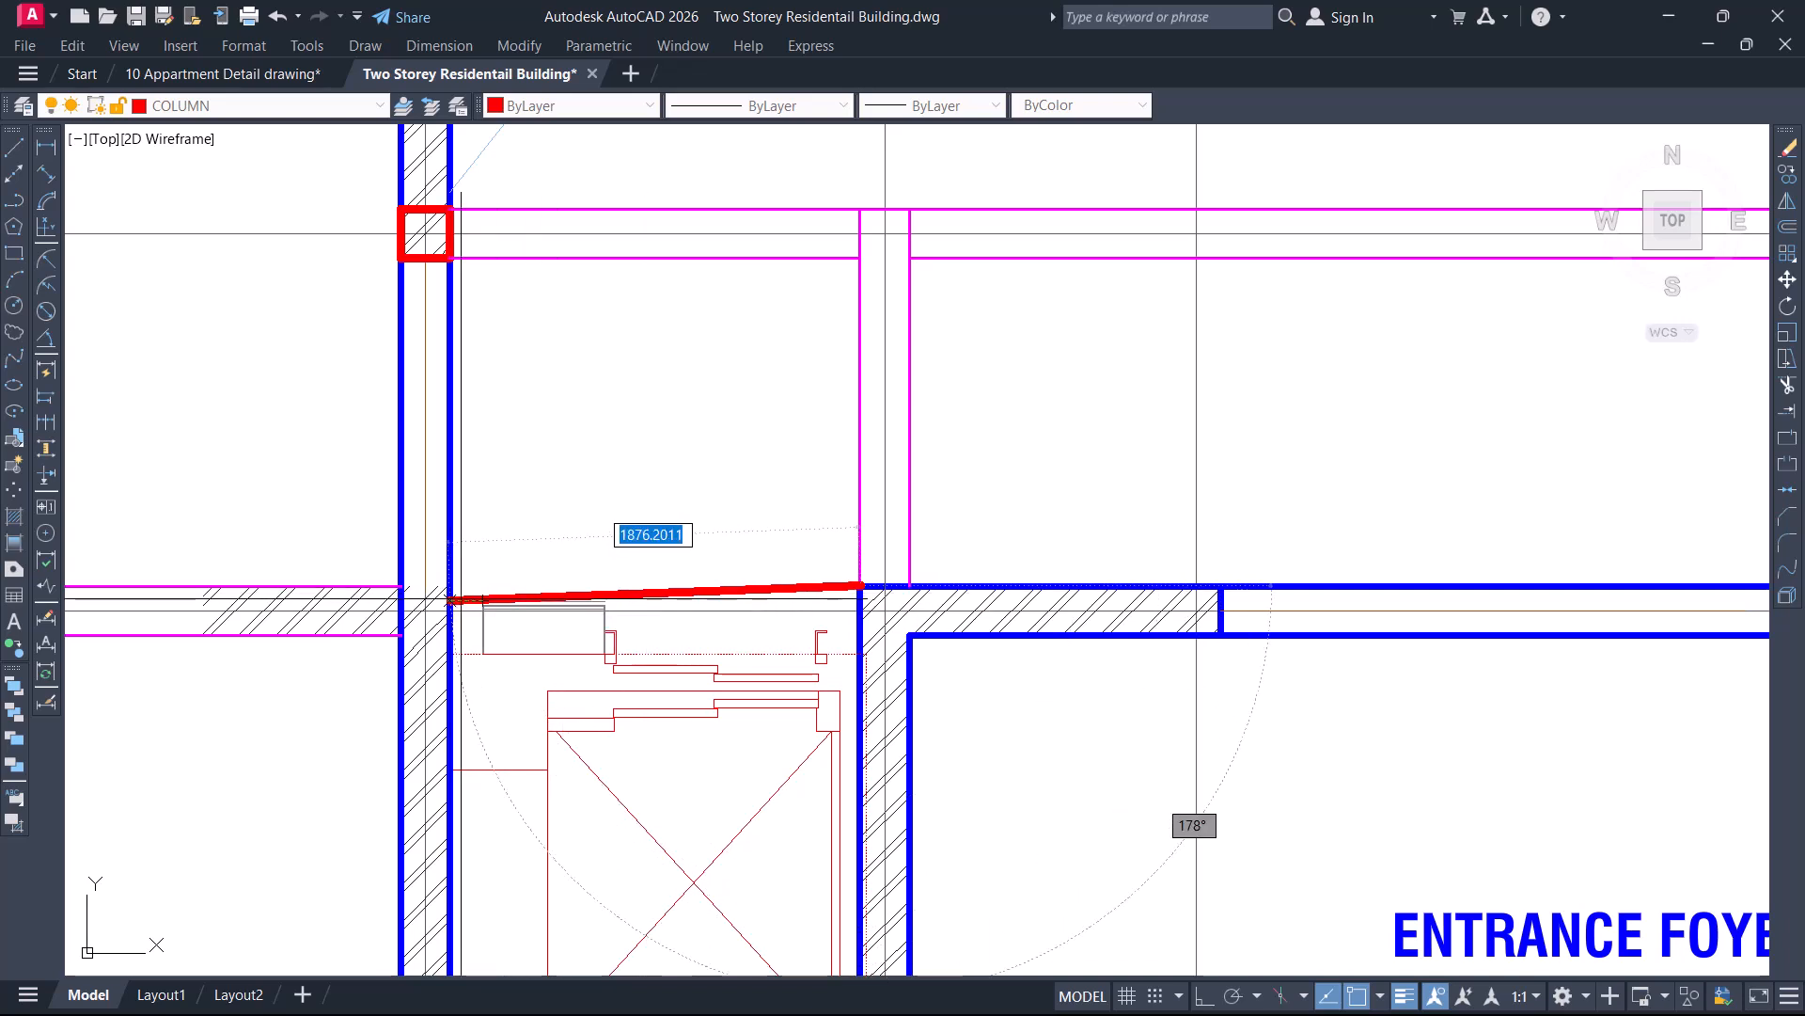
{"action": "scroll", "coordinate": [449, 599], "scroll_direction": "up", "scroll_amount": 4}
{"action": "key", "text": "F8"}
{"action": "left_click", "coordinate": [466, 576]}
{"action": "key", "text": "Escape"}
{"action": "type", "text": "ex"}
{"action": "key", "text": "Return"}
{"action": "scroll", "coordinate": [556, 522], "scroll_direction": "down", "scroll_amount": 2}
{"action": "scroll", "coordinate": [598, 516], "scroll_direction": "down", "scroll_amount": 2}
{"action": "type", "text": "ma"}
{"action": "key", "text": "Return"}
{"action": "key", "text": "Escape"}
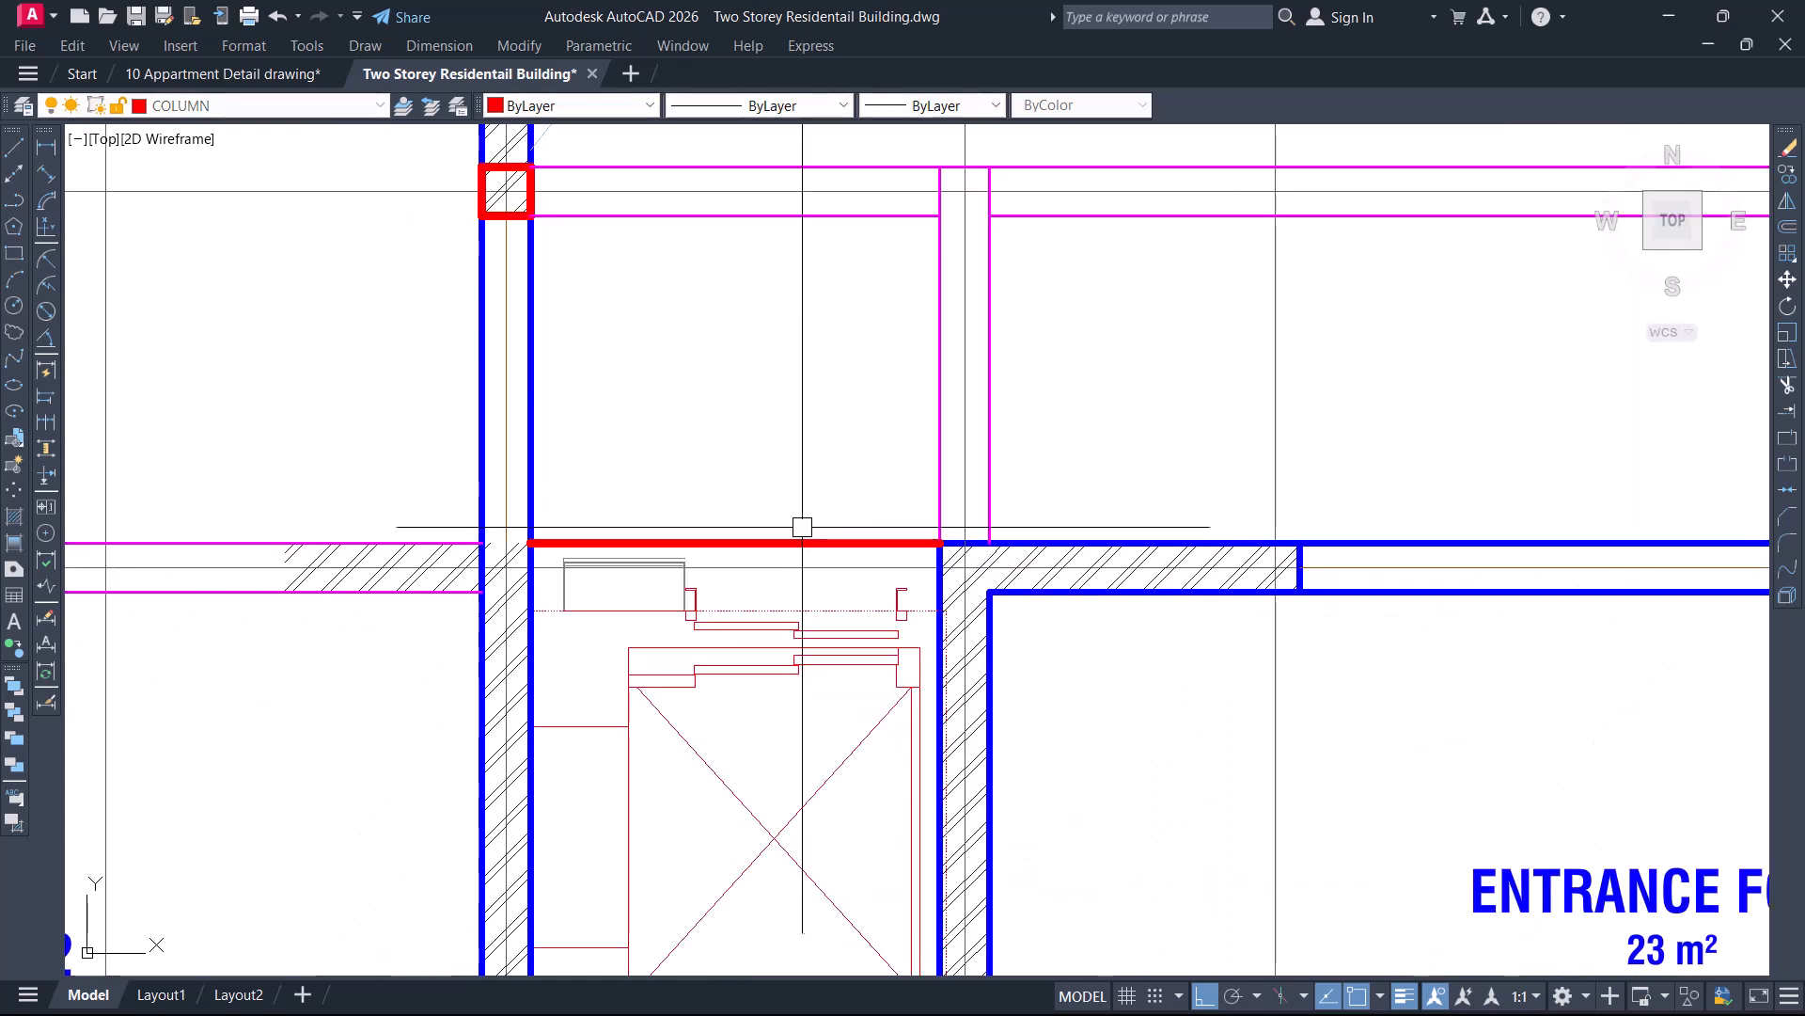
Offset the horizontal line above the lift downwards by the stored offset distance to form the beam's second edge
{"action": "type", "text": "o"}
{"action": "key", "text": "Return"}
{"action": "key", "text": "Return"}
{"action": "left_click", "coordinate": [810, 542]}
{"action": "left_click", "coordinate": [821, 629]}
{"action": "key", "text": "Escape"}
Match the two horizontal lines above the lift to the magenta beam lines
{"action": "type", "text": "ma"}
{"action": "key", "text": "Return"}
{"action": "left_click", "coordinate": [934, 468]}
{"action": "left_click", "coordinate": [860, 541]}
{"action": "left_click", "coordinate": [827, 588]}
{"action": "key", "text": "Return"}
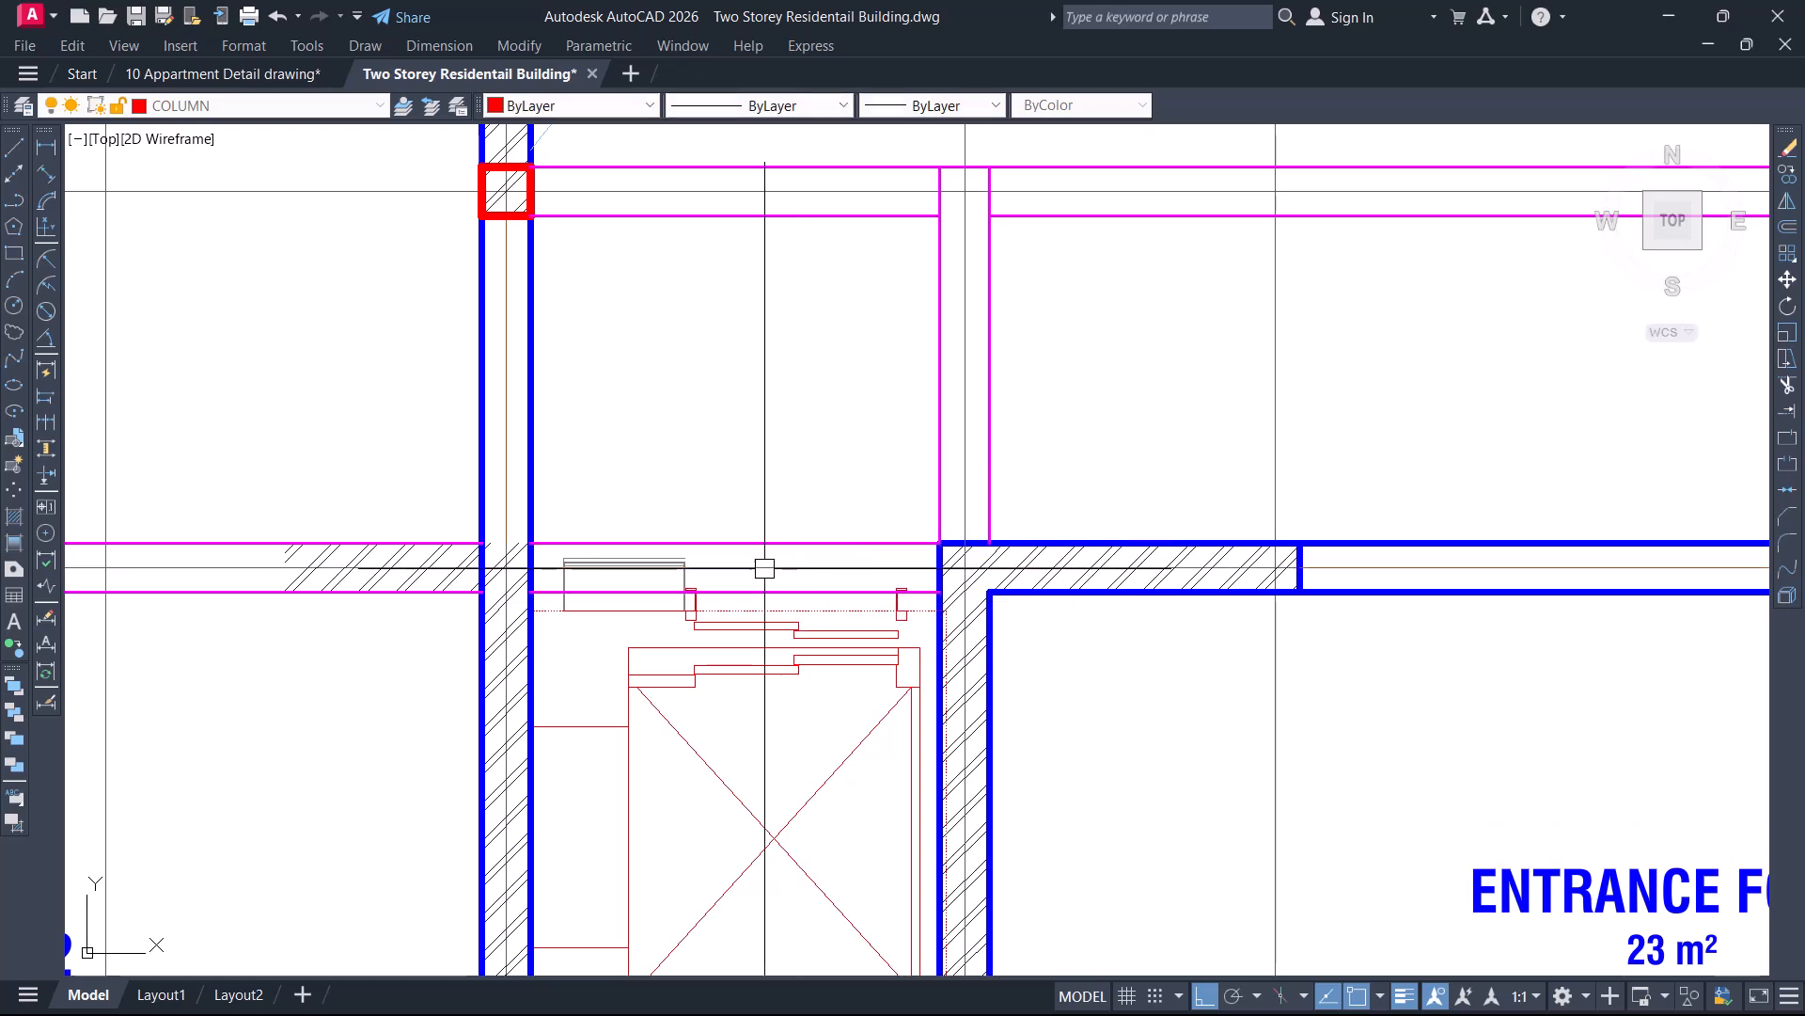
Examine the wall and beam layout from the lift across the grand hall and kitchen for gaps between columns
{"action": "scroll", "coordinate": [809, 574], "scroll_direction": "down", "scroll_amount": 2}
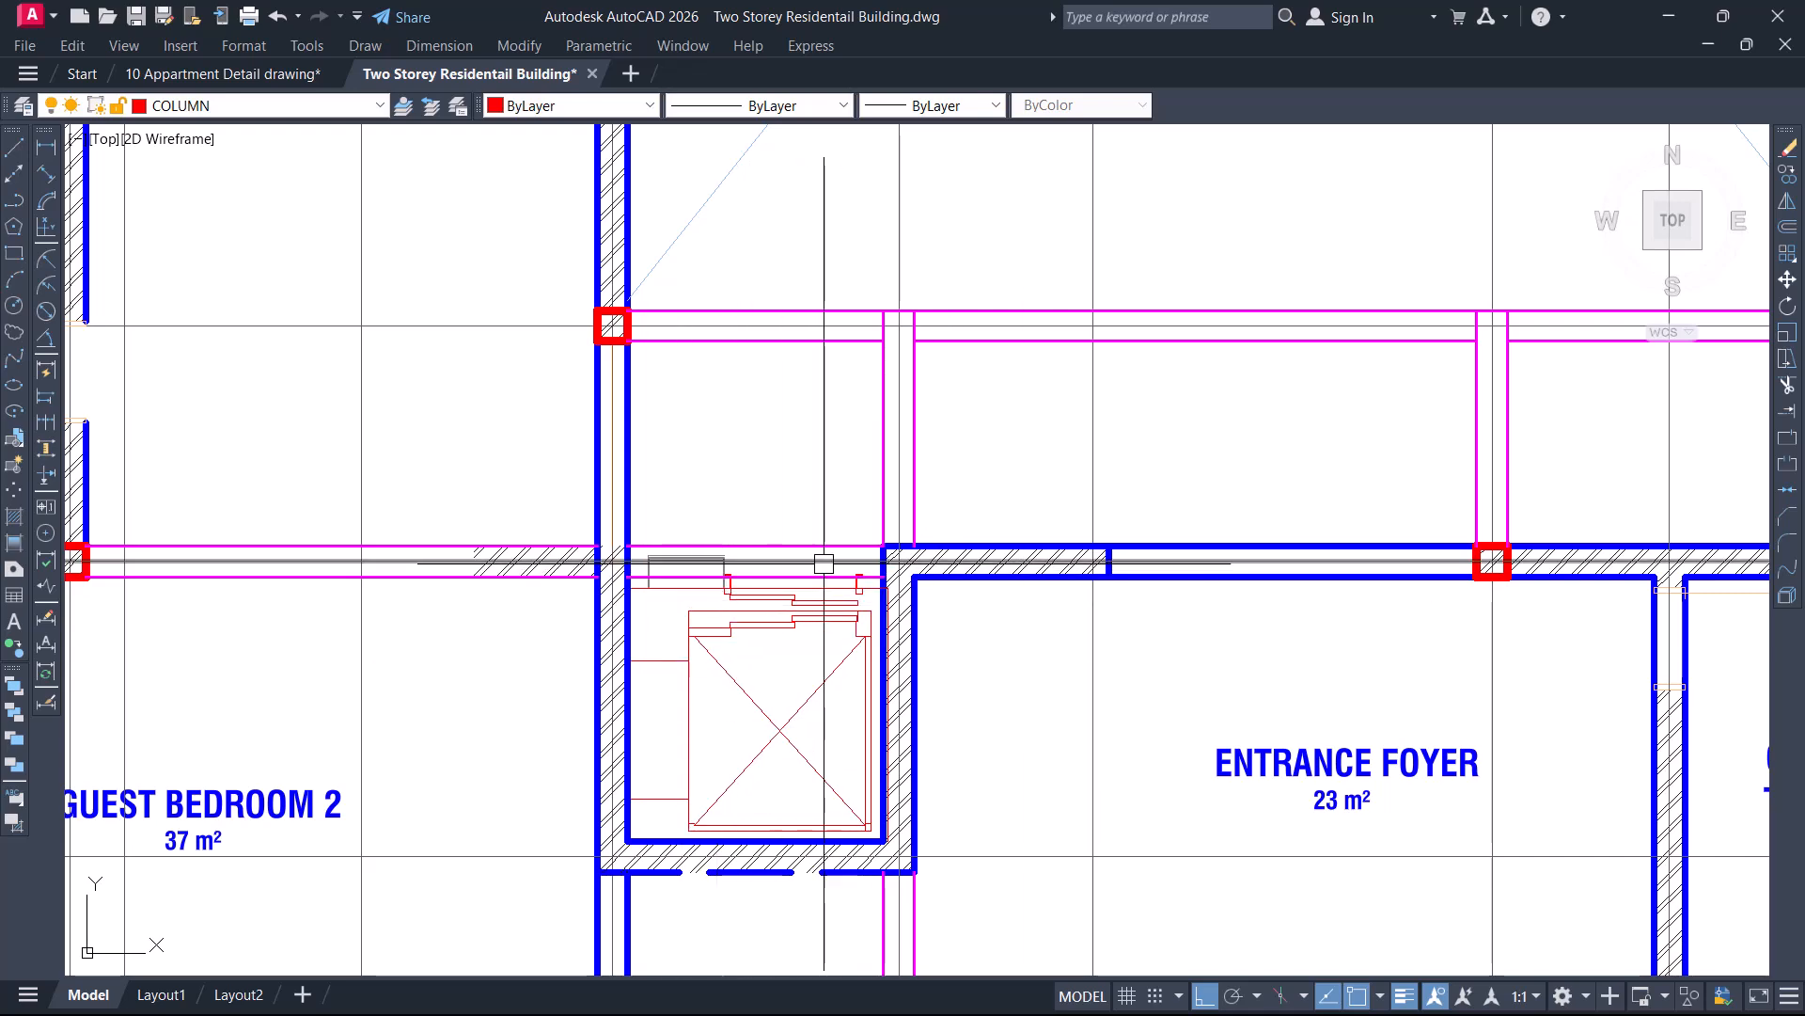
{"action": "scroll", "coordinate": [838, 565], "scroll_direction": "down", "scroll_amount": 2}
{"action": "mouse_move", "coordinate": [893, 533]}
{"action": "middle_mouse_down"}
{"action": "mouse_move", "coordinate": [810, 550]}
{"action": "mouse_move", "coordinate": [702, 632]}
{"action": "middle_mouse_up"}
{"action": "left_click", "coordinate": [619, 601]}
{"action": "left_click", "coordinate": [757, 582]}
{"action": "left_click", "coordinate": [816, 582]}
{"action": "key", "text": "Escape"}
{"action": "left_click", "coordinate": [1159, 574]}
{"action": "left_click", "coordinate": [1102, 580]}
{"action": "middle_click_drag", "start_coordinate": [1088, 516], "coordinate": [1052, 799]}
{"action": "scroll", "coordinate": [771, 432], "scroll_direction": "down", "scroll_amount": 1}
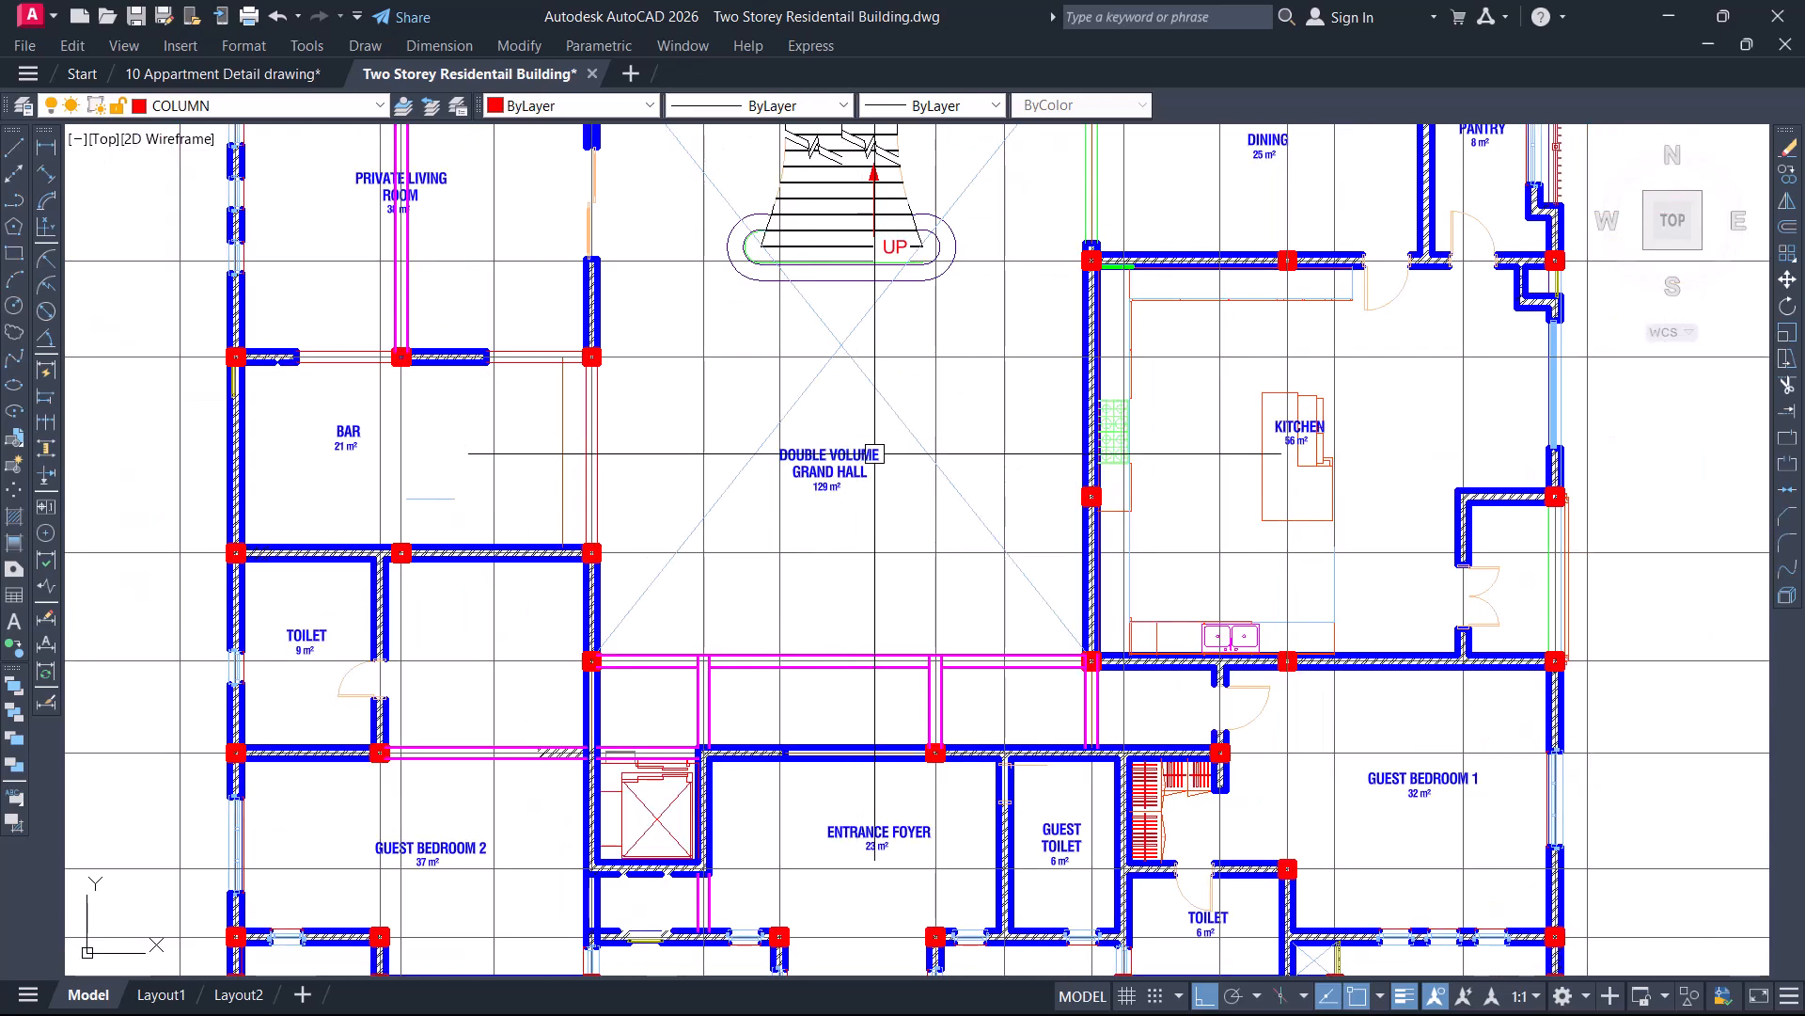
{"action": "mouse_move", "coordinate": [1144, 733]}
{"action": "middle_mouse_down"}
{"action": "mouse_move", "coordinate": [1070, 579]}
{"action": "mouse_move", "coordinate": [1035, 432]}
{"action": "mouse_move", "coordinate": [1041, 483]}
{"action": "mouse_move", "coordinate": [949, 559]}
{"action": "mouse_move", "coordinate": [953, 678]}
{"action": "middle_mouse_up"}
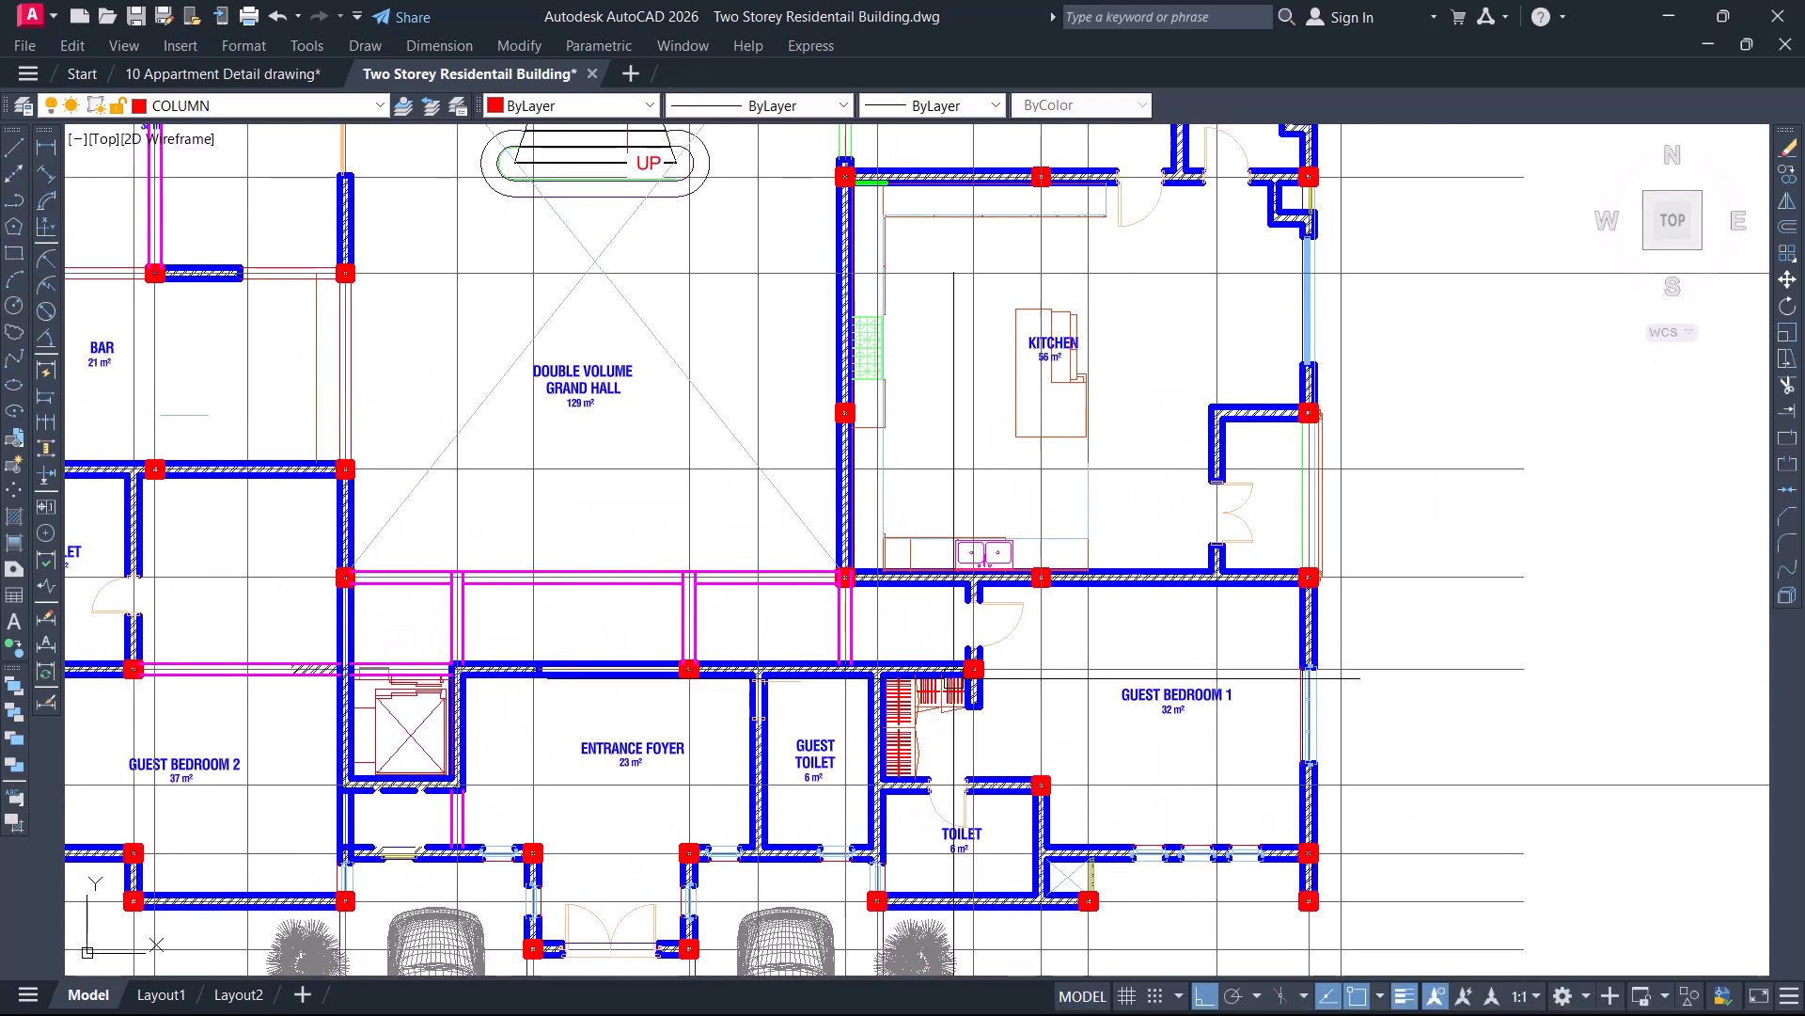
{"action": "scroll", "coordinate": [950, 597], "scroll_direction": "down", "scroll_amount": 2}
{"action": "middle_click_drag", "start_coordinate": [950, 597], "coordinate": [944, 656]}
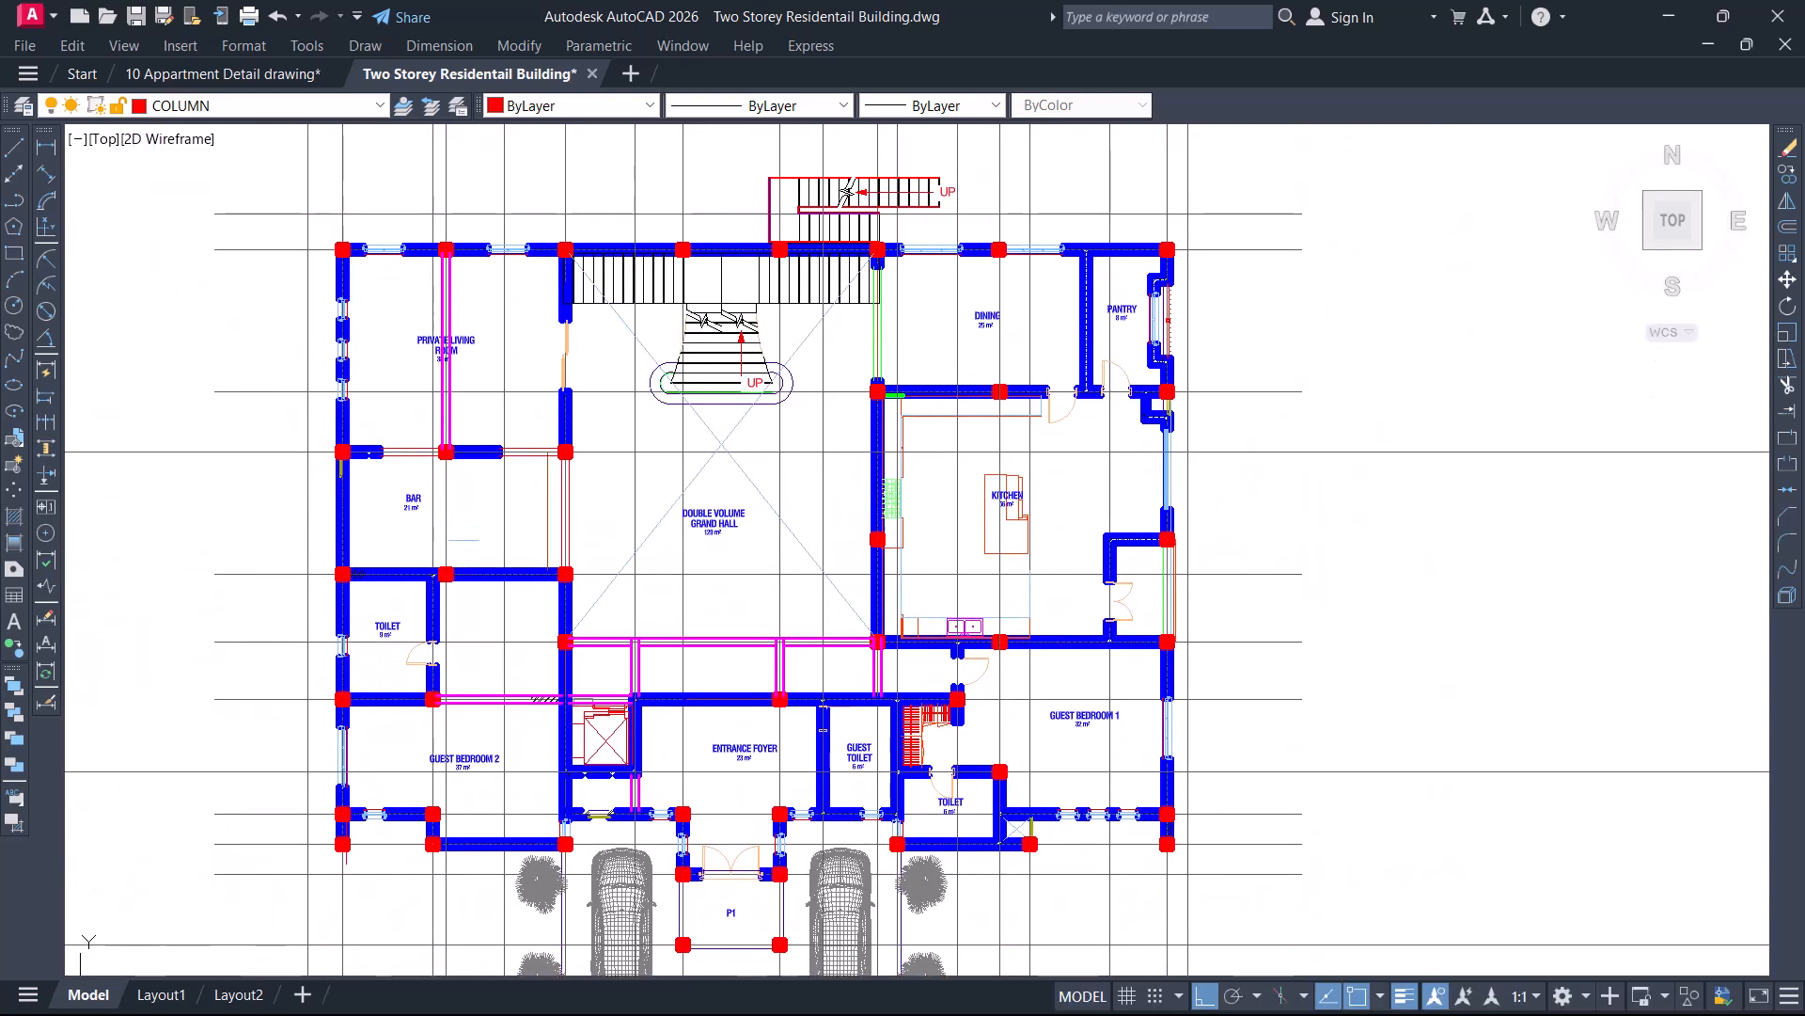
Extend the wall lines across the sliding door opening between the private living room and the grand hall
{"action": "scroll", "coordinate": [554, 319], "scroll_direction": "up", "scroll_amount": 3}
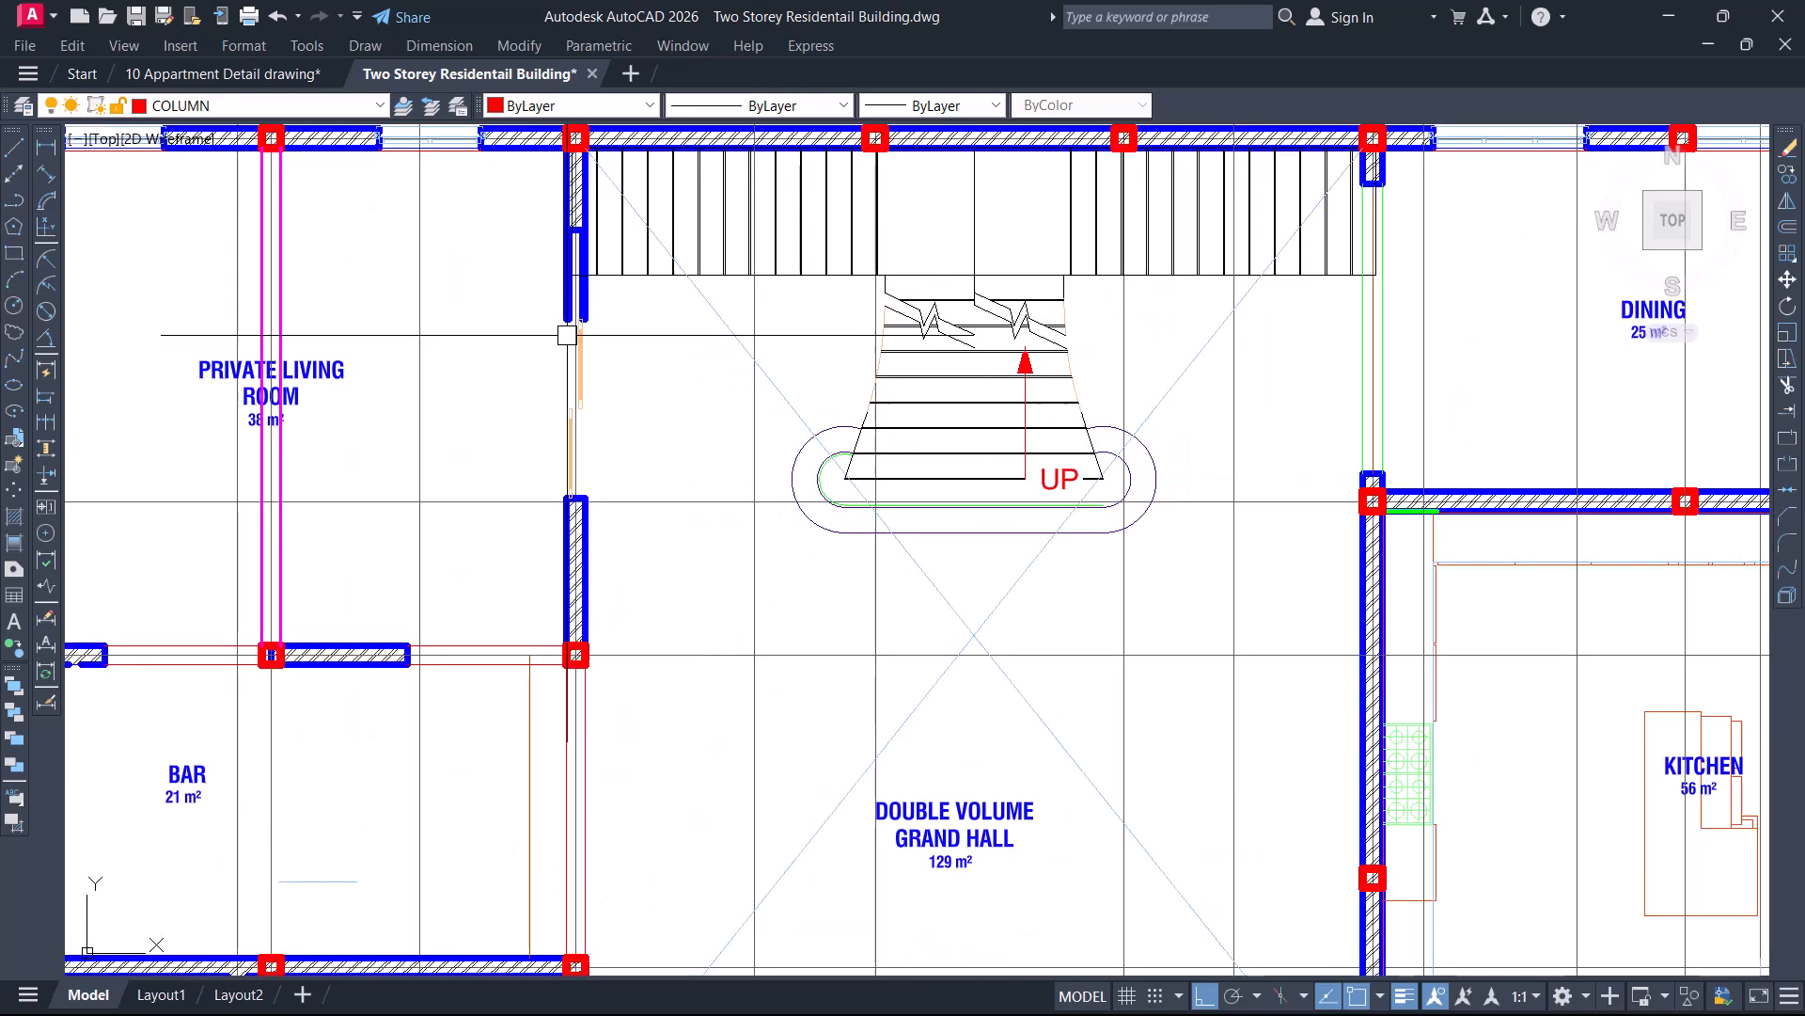
{"action": "left_click", "coordinate": [604, 347]}
{"action": "key", "text": "Escape"}
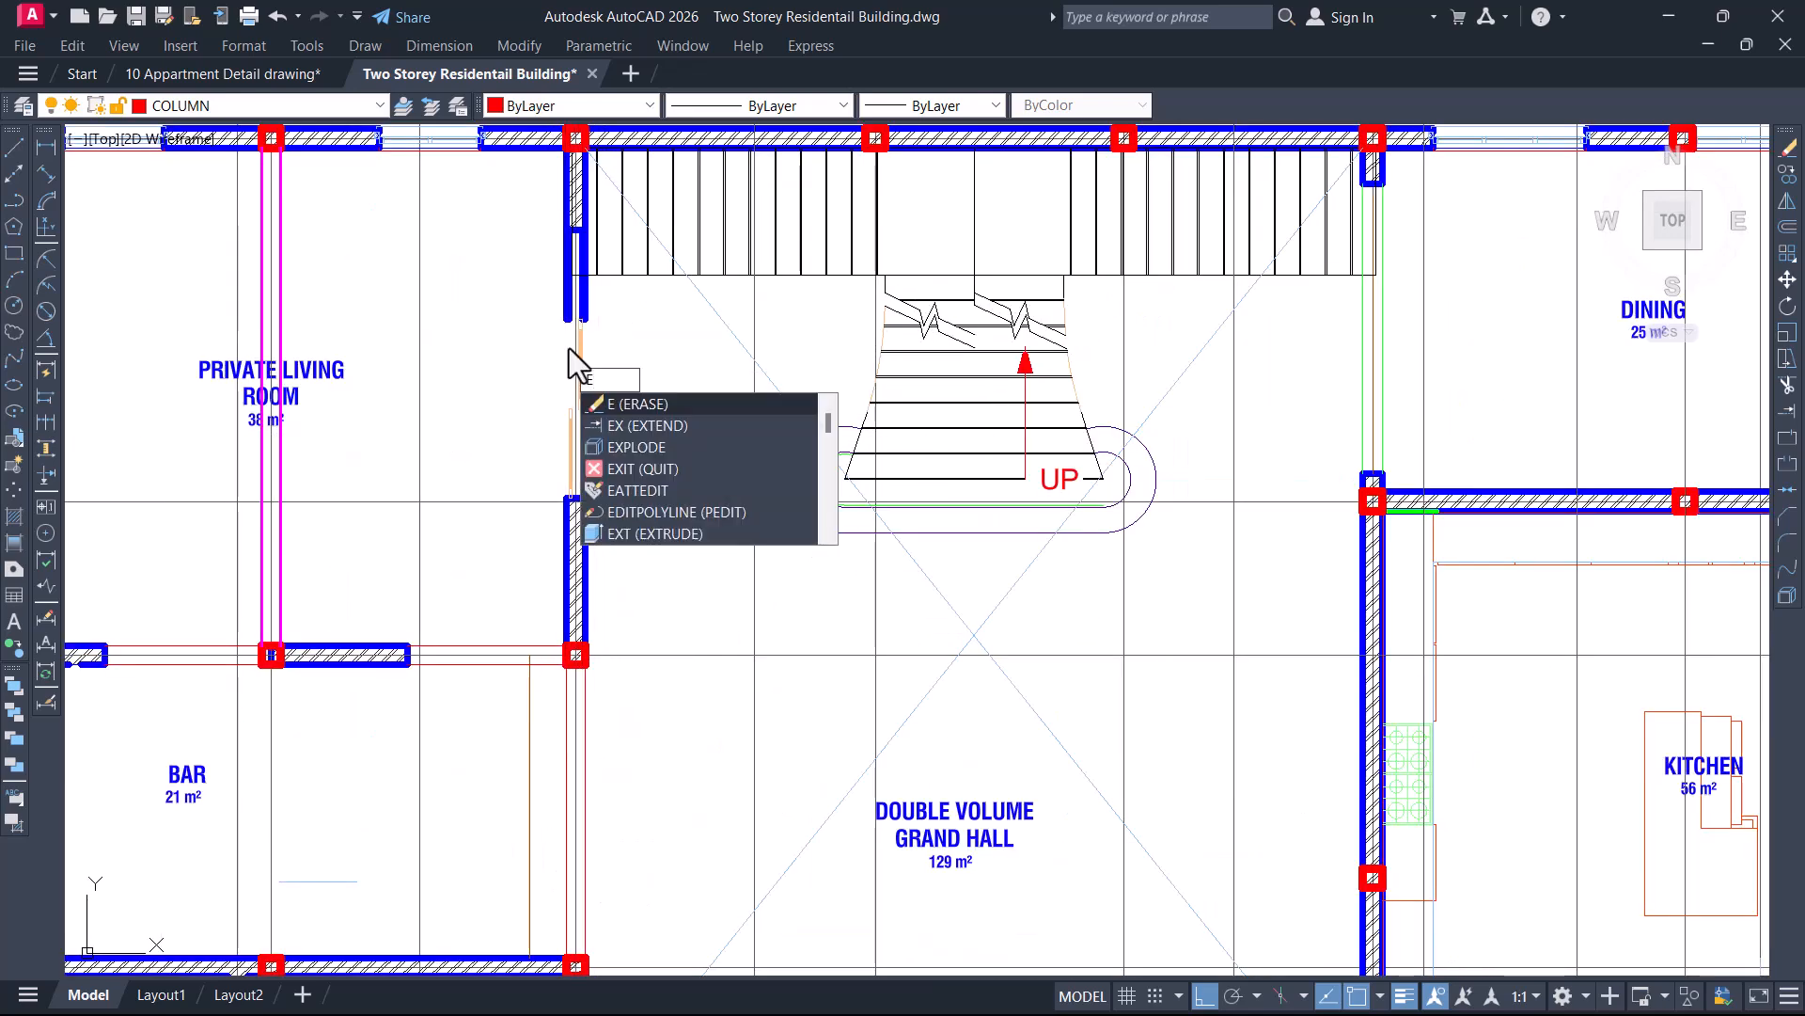
{"action": "type", "text": "x"}
{"action": "key", "text": "Return"}
{"action": "scroll", "coordinate": [569, 329], "scroll_direction": "up", "scroll_amount": 3}
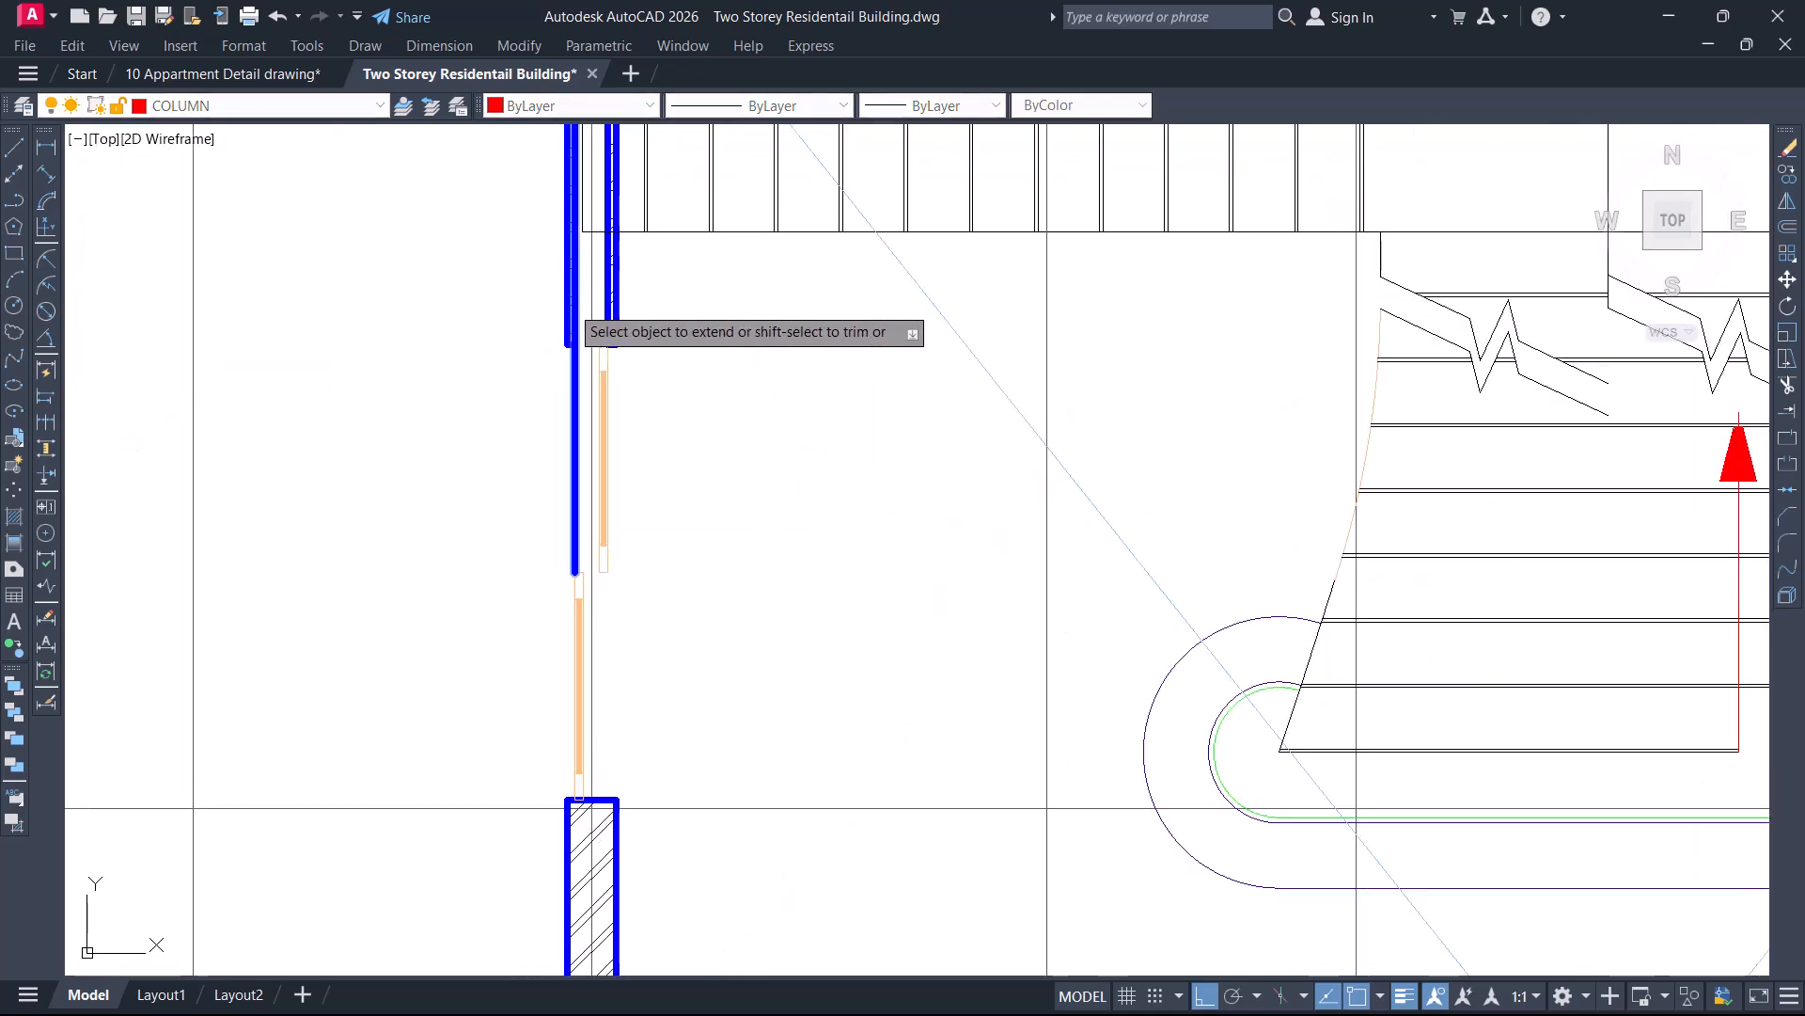
{"action": "left_click", "coordinate": [602, 316]}
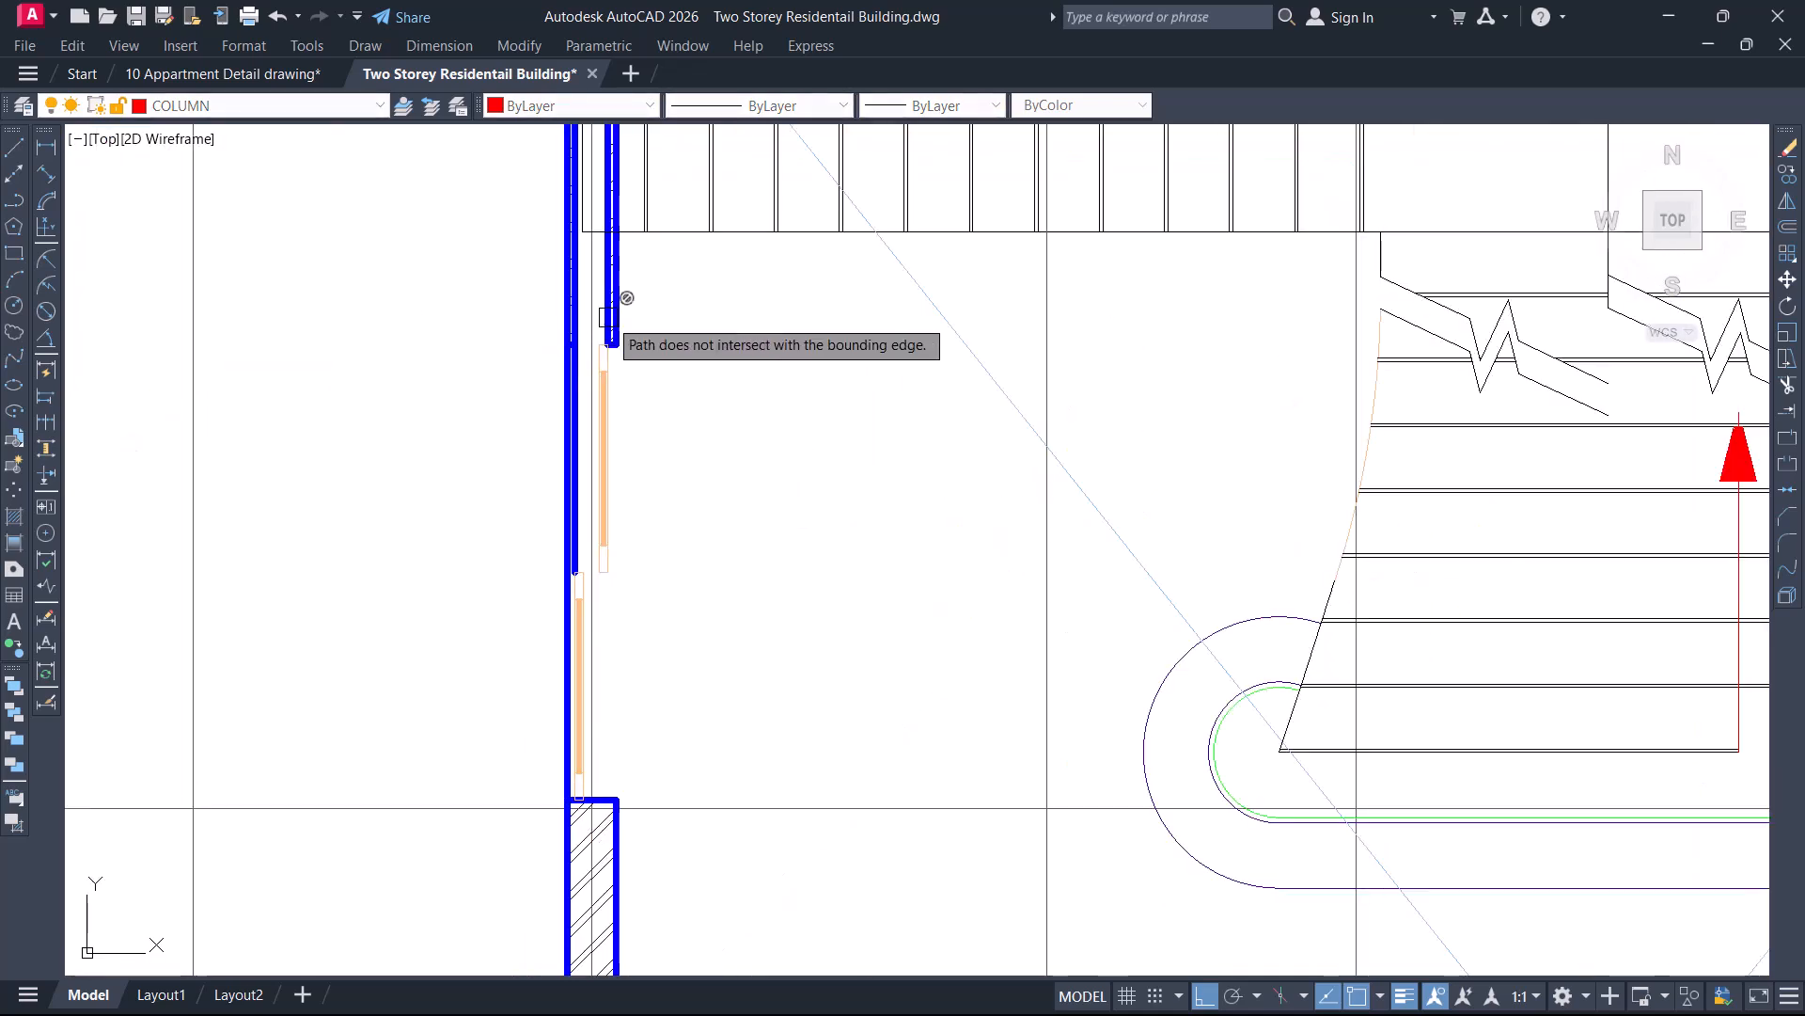
Erase the door in the wall between the dining room and the kitchen
{"action": "scroll", "coordinate": [635, 348], "scroll_direction": "down", "scroll_amount": 5}
{"action": "middle_click_drag", "start_coordinate": [941, 465], "coordinate": [854, 411]}
{"action": "middle_click_drag", "start_coordinate": [1064, 430], "coordinate": [848, 472]}
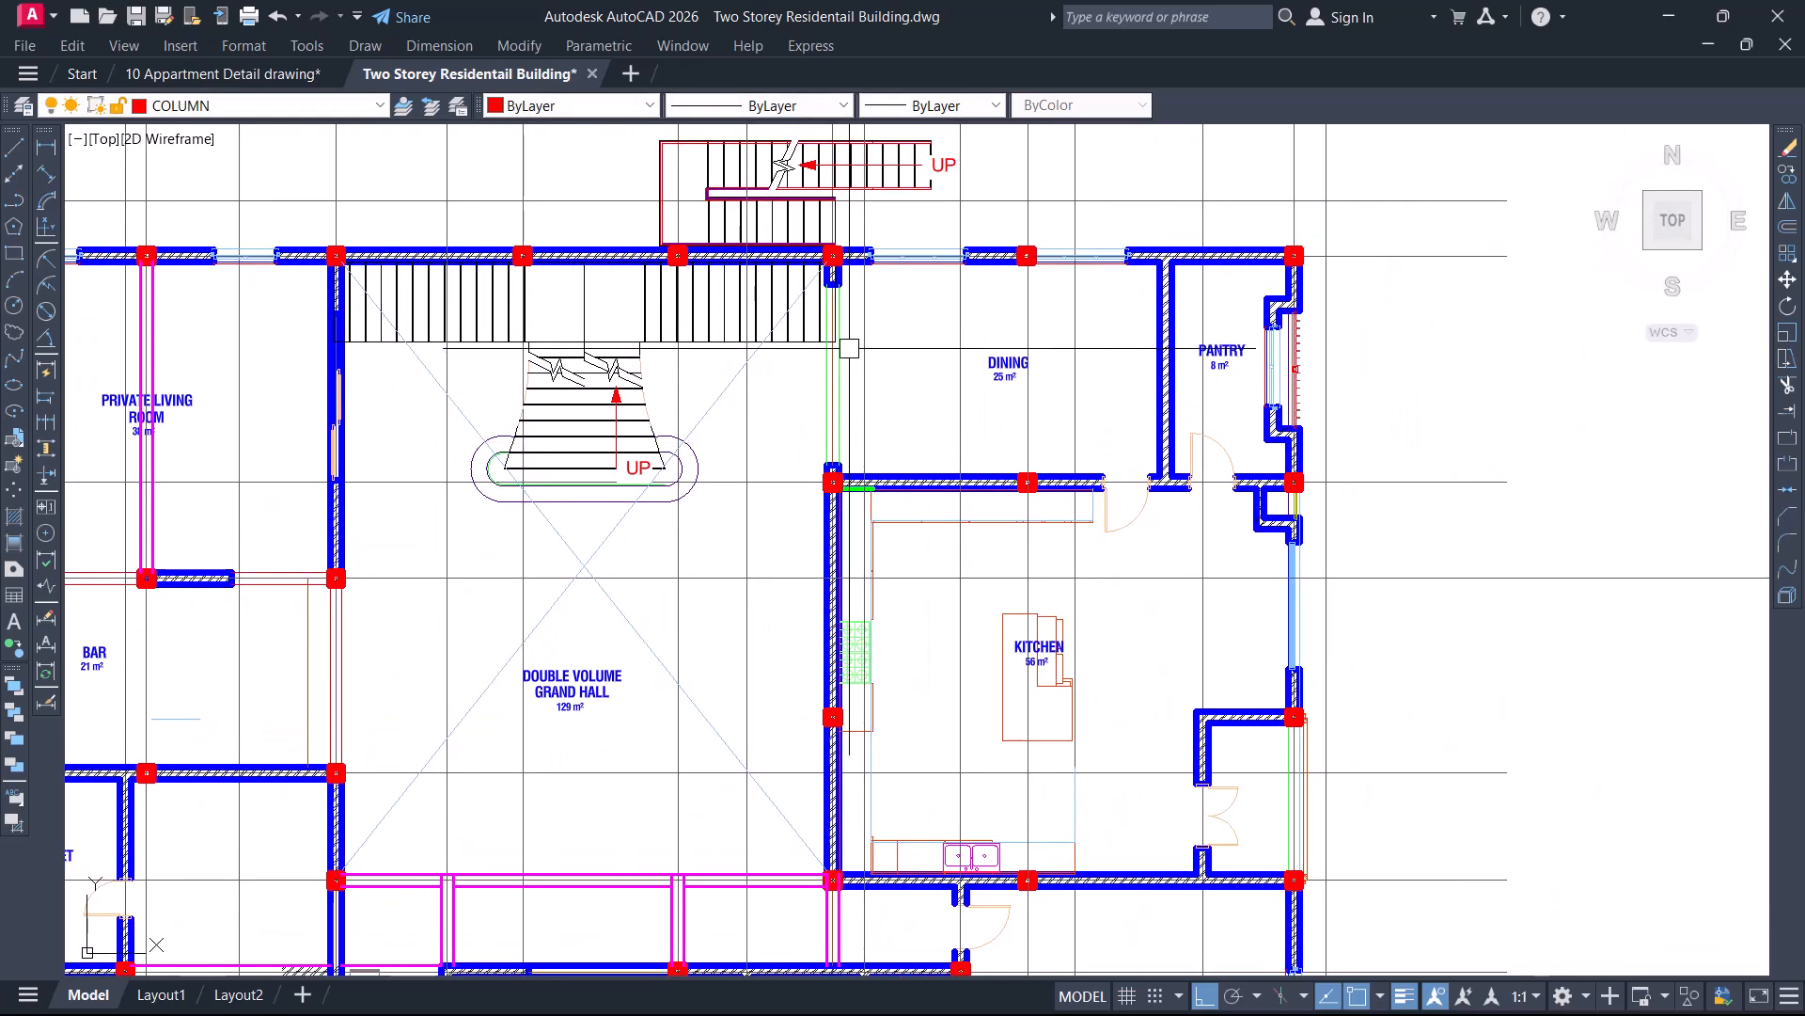
{"action": "scroll", "coordinate": [996, 333], "scroll_direction": "up", "scroll_amount": 4}
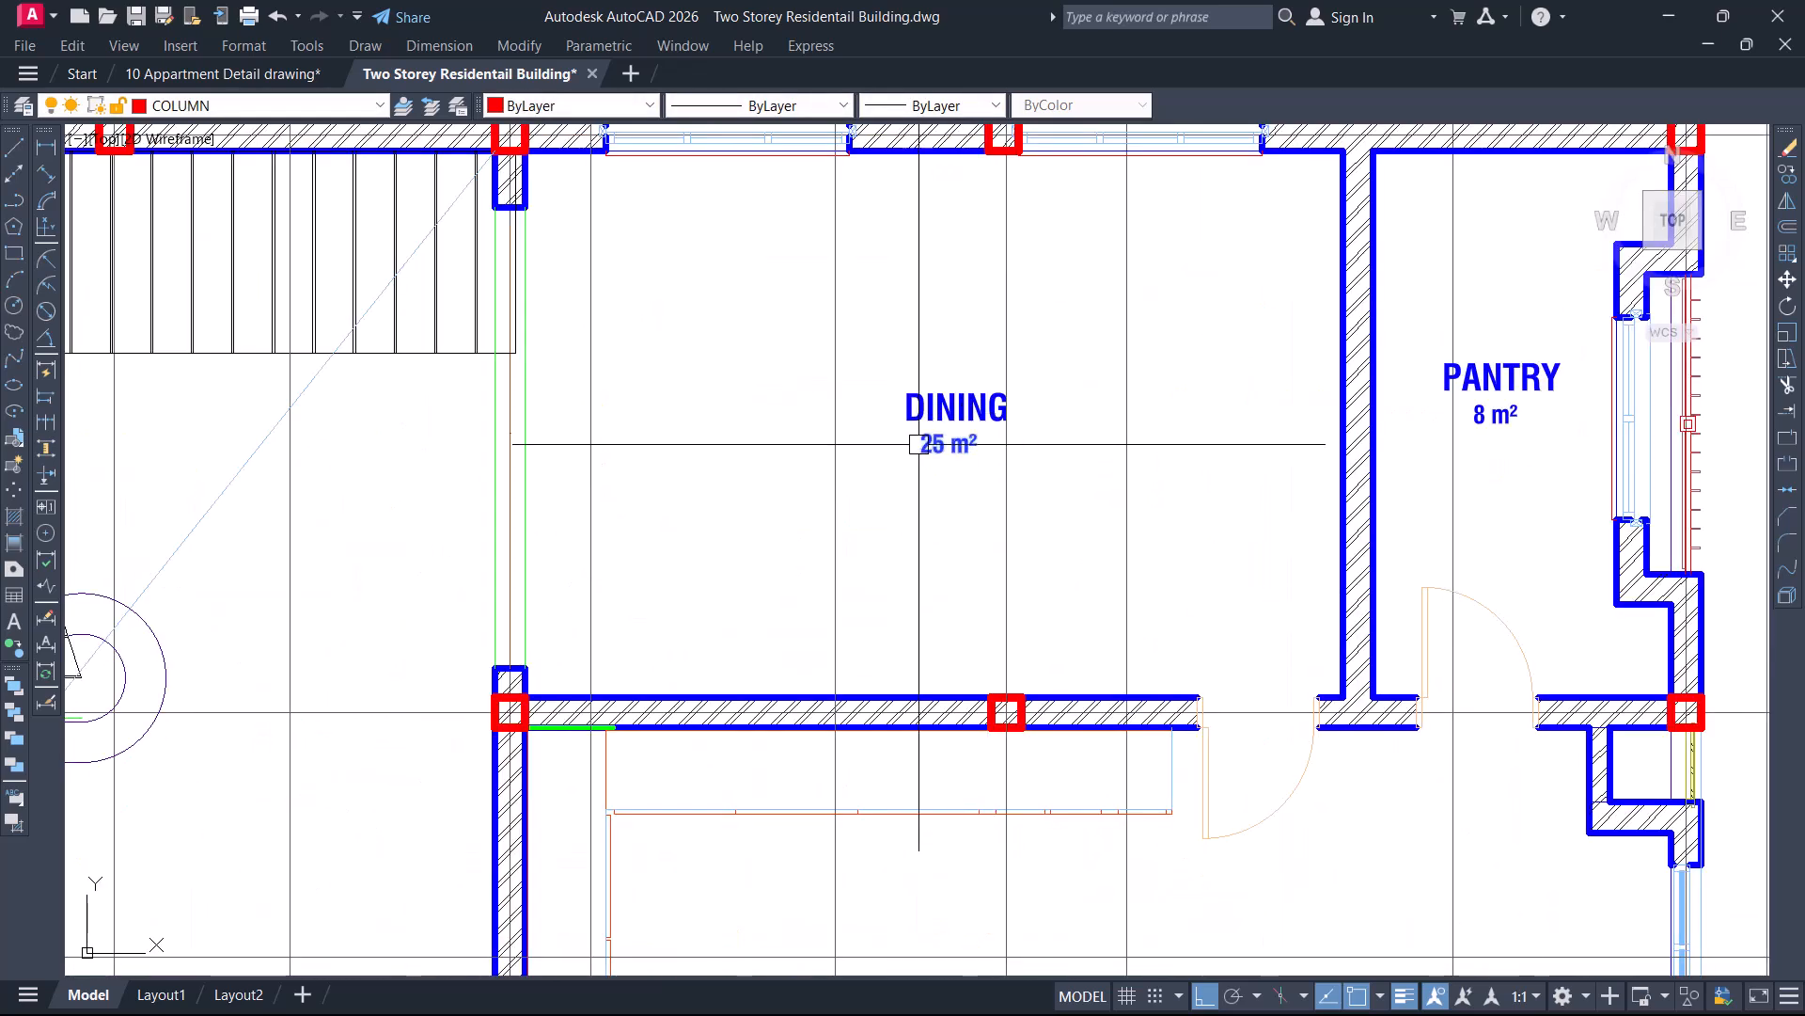
{"action": "middle_click_drag", "start_coordinate": [1237, 796], "coordinate": [1173, 803]}
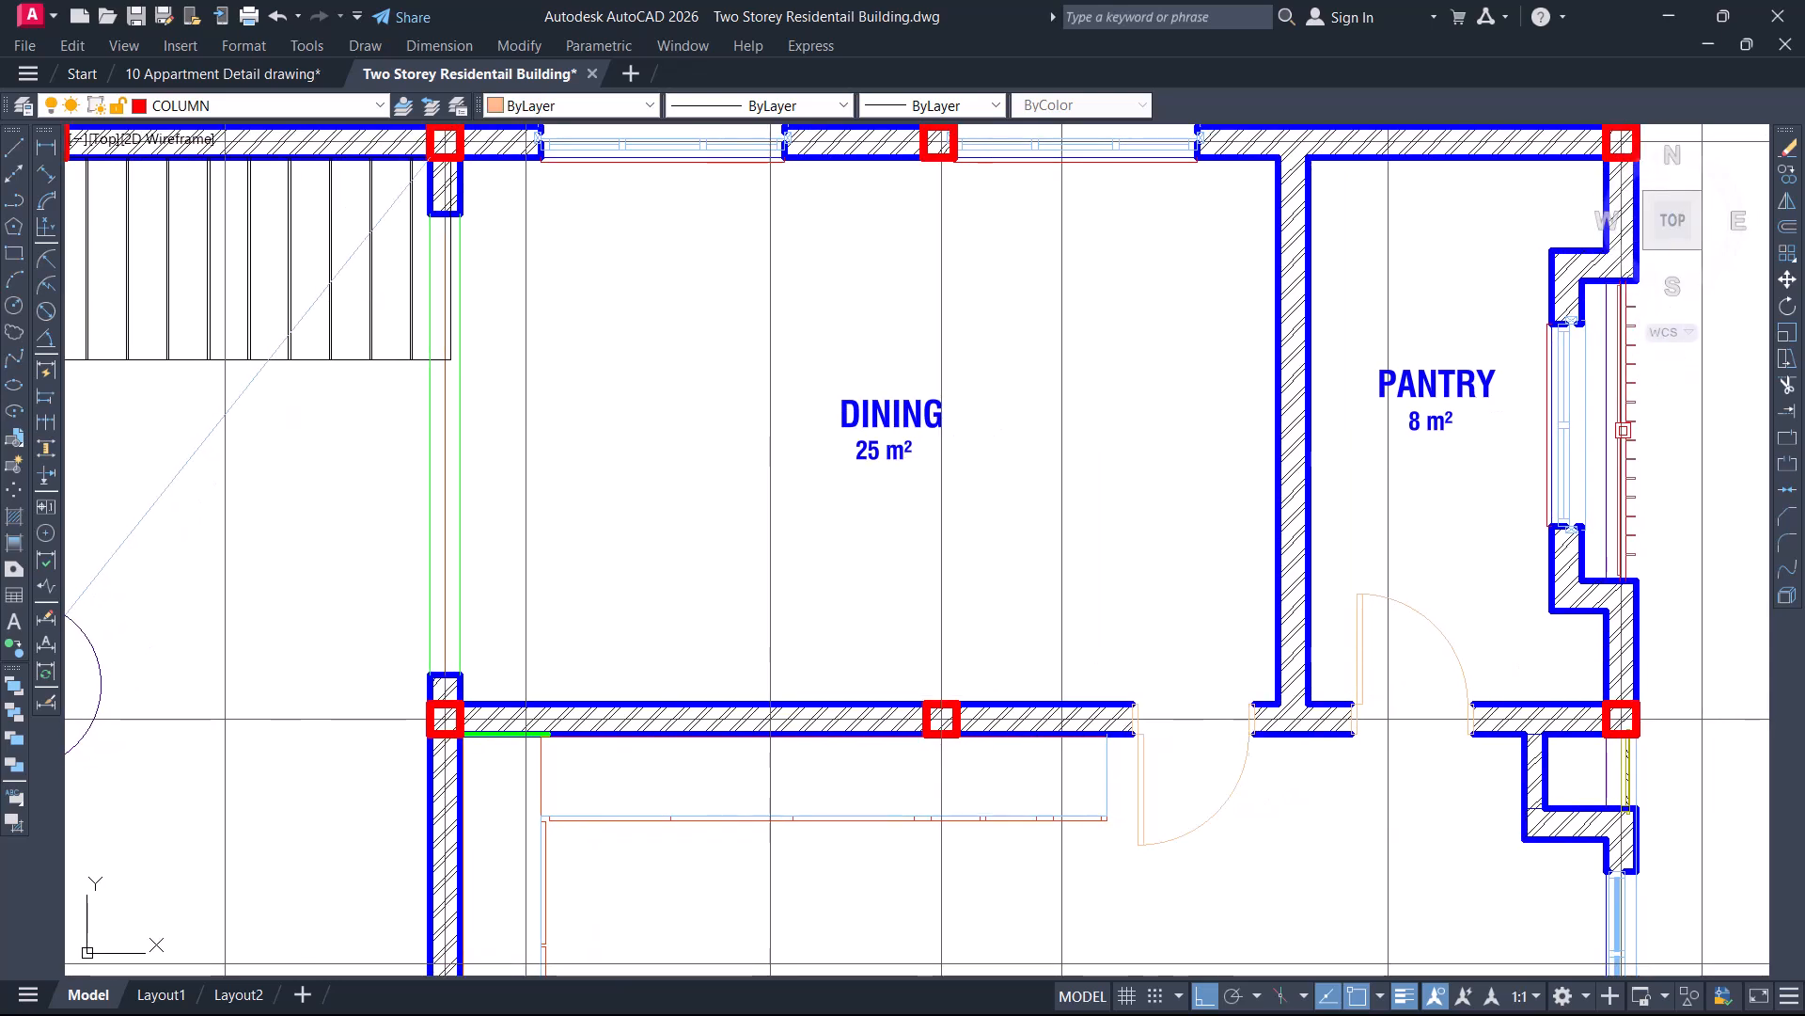
{"action": "key", "text": "Delete"}
Extend both wall lines between the dining room and kitchen across the cleared door opening to close the wall
{"action": "type", "text": "x"}
{"action": "key", "text": "Return"}
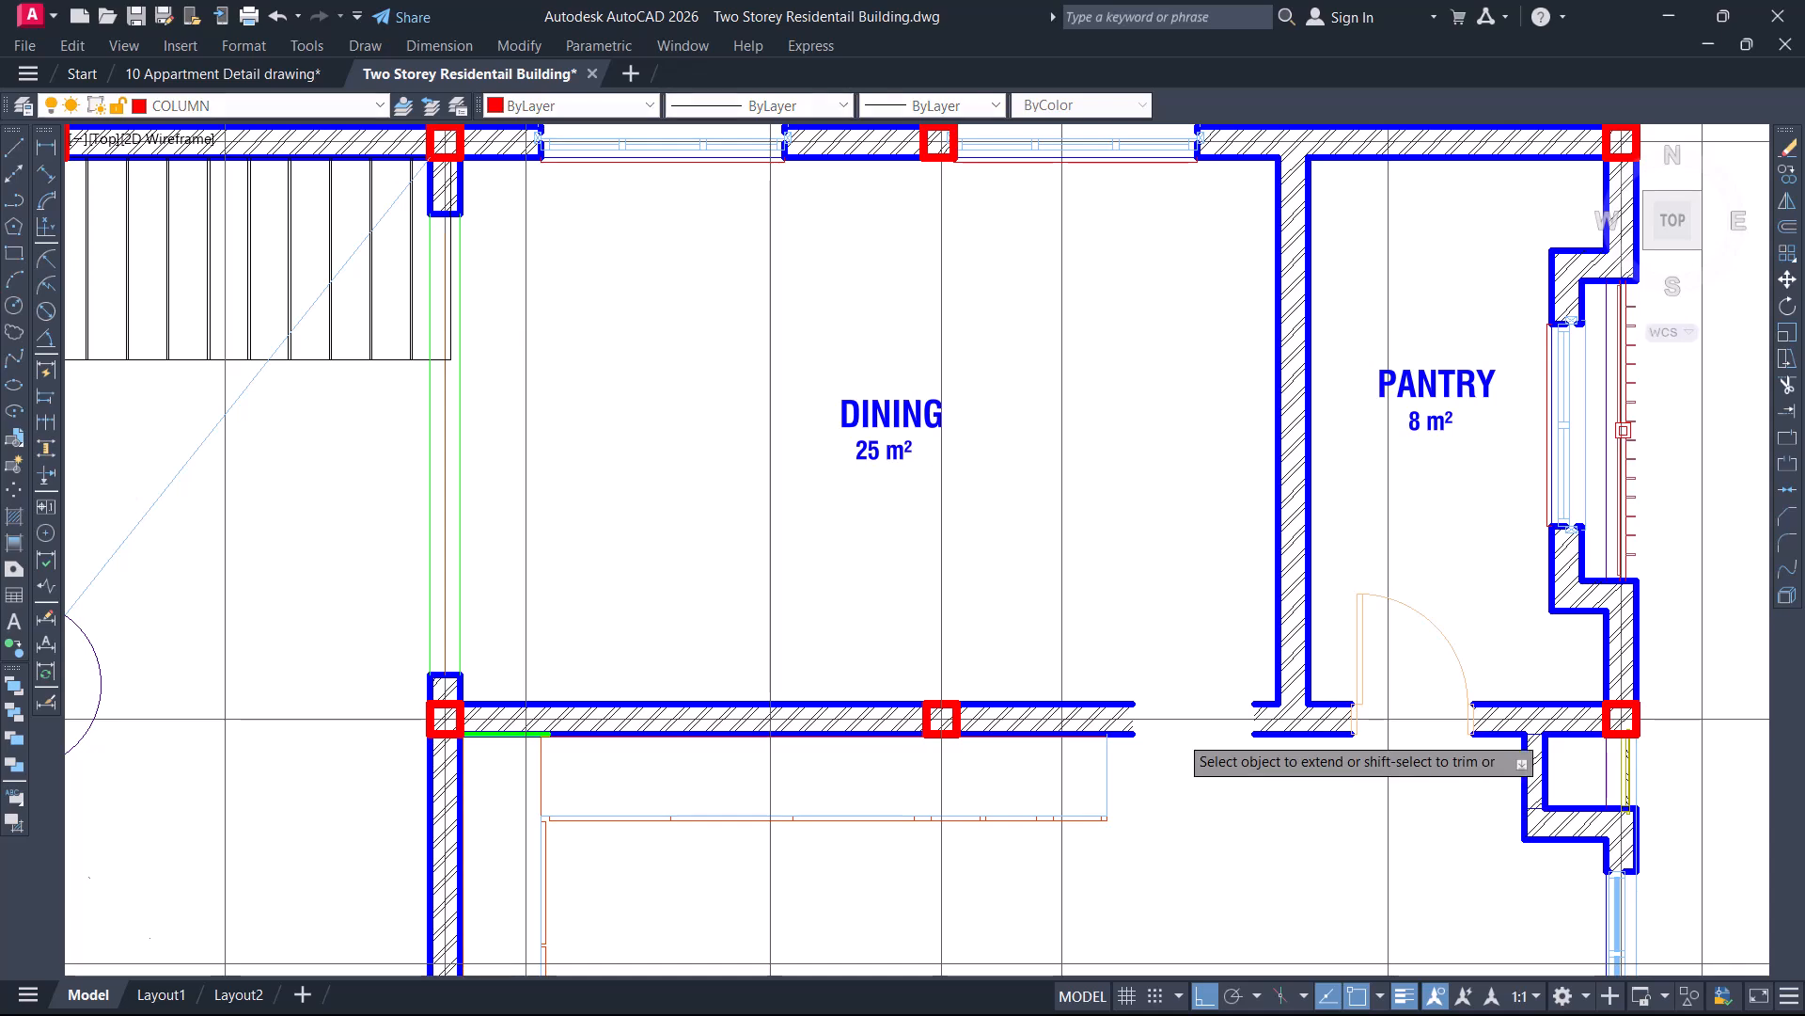
{"action": "scroll", "coordinate": [1190, 742], "scroll_direction": "up", "scroll_amount": 4}
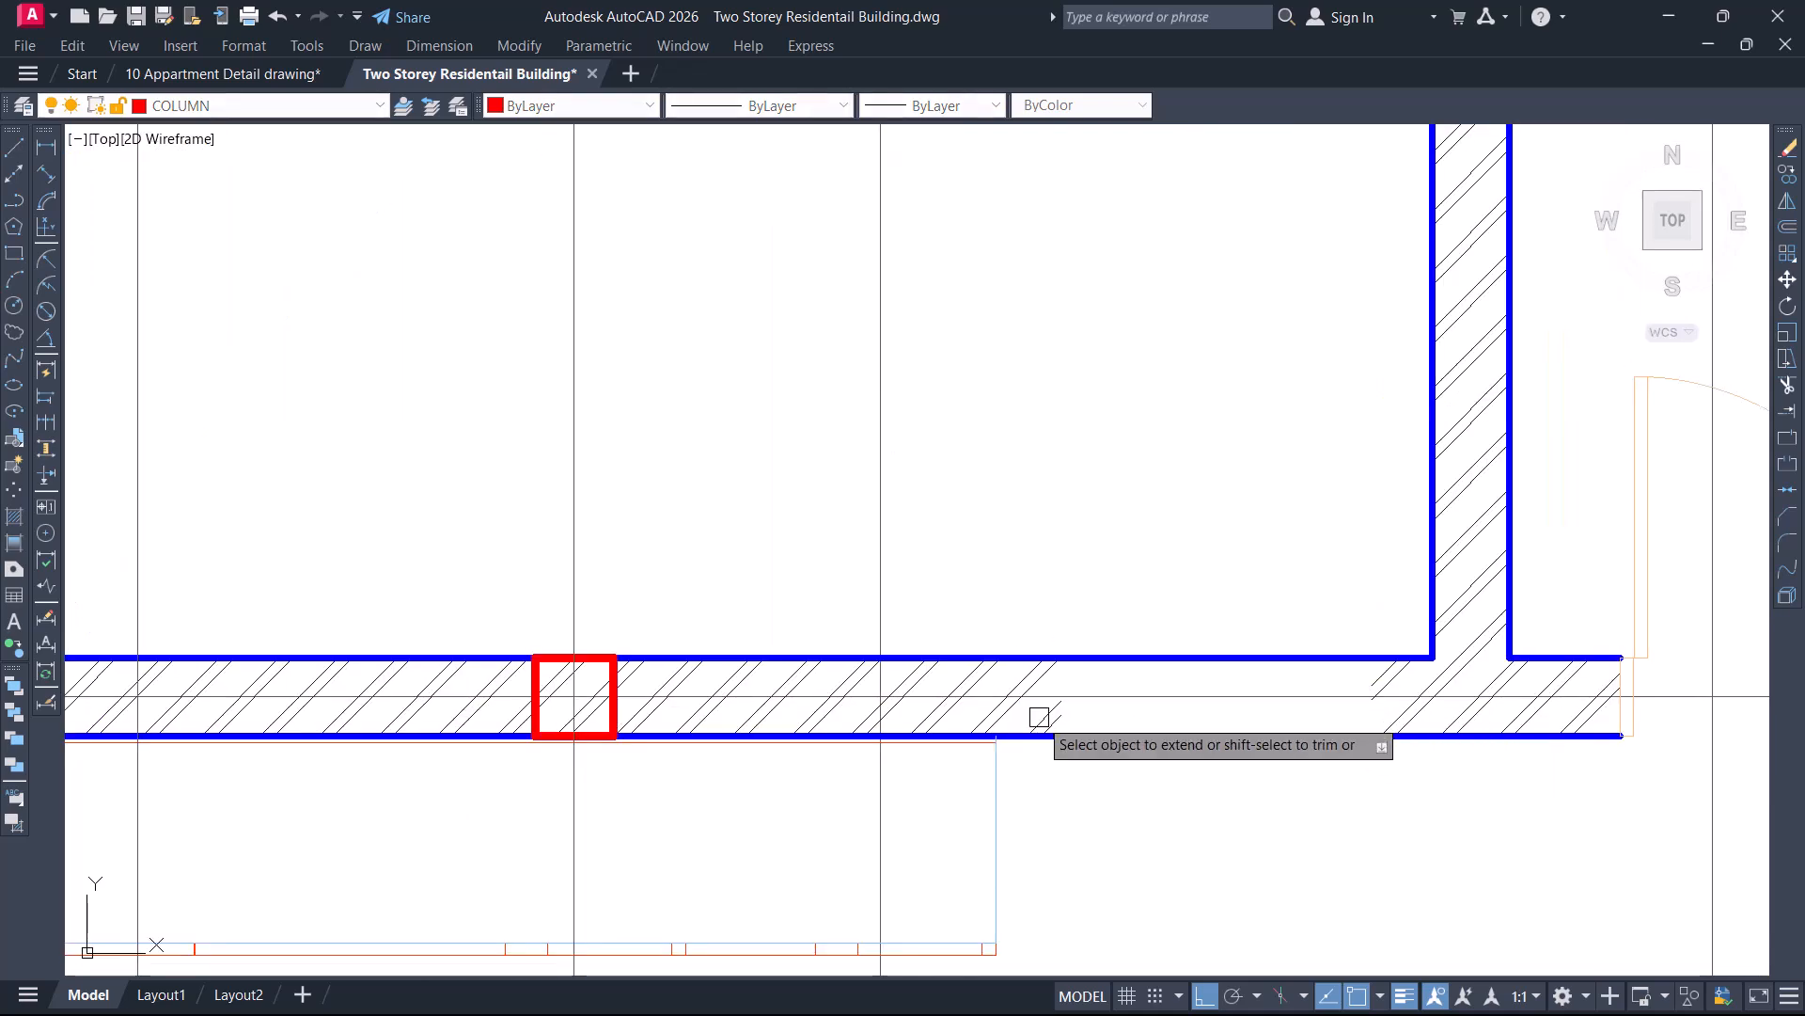
{"action": "scroll", "coordinate": [1039, 726], "scroll_direction": "down", "scroll_amount": 4}
{"action": "scroll", "coordinate": [1175, 724], "scroll_direction": "down", "scroll_amount": 3}
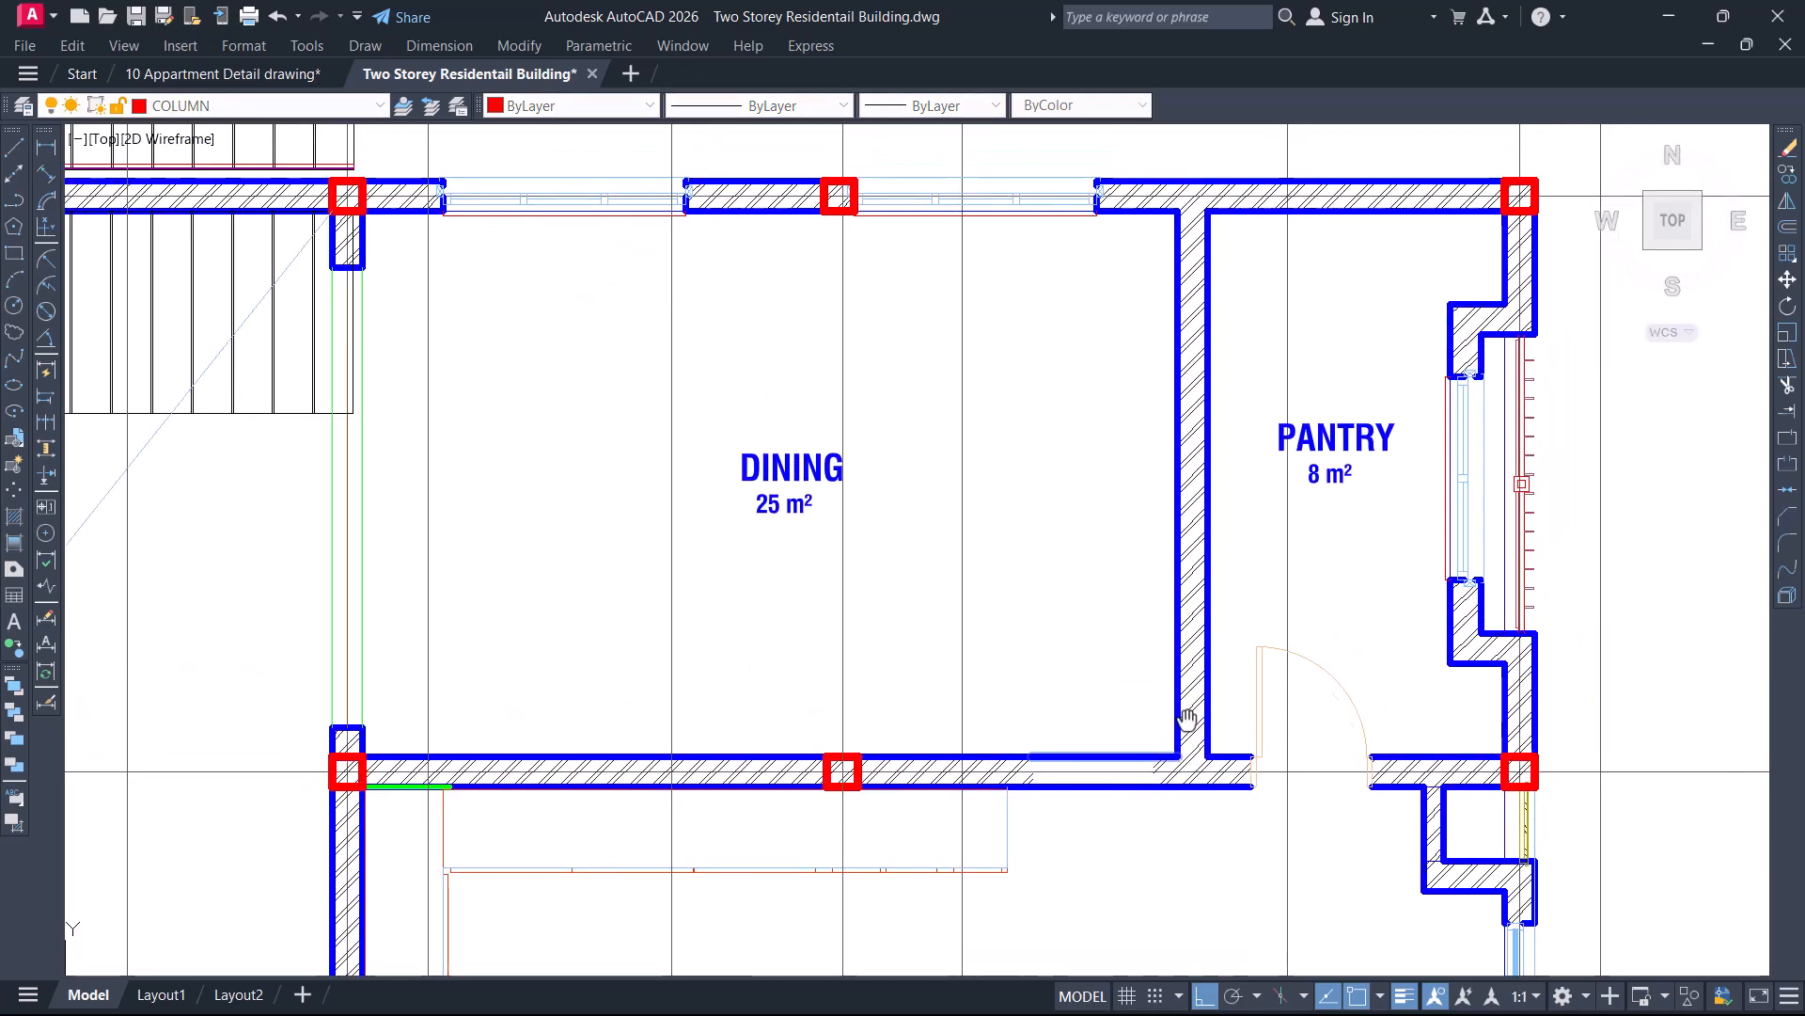
Examine the dining room and pantry walls, including the recessed window on the pantry's outer wall
{"action": "middle_click_drag", "start_coordinate": [1134, 576], "coordinate": [1025, 507]}
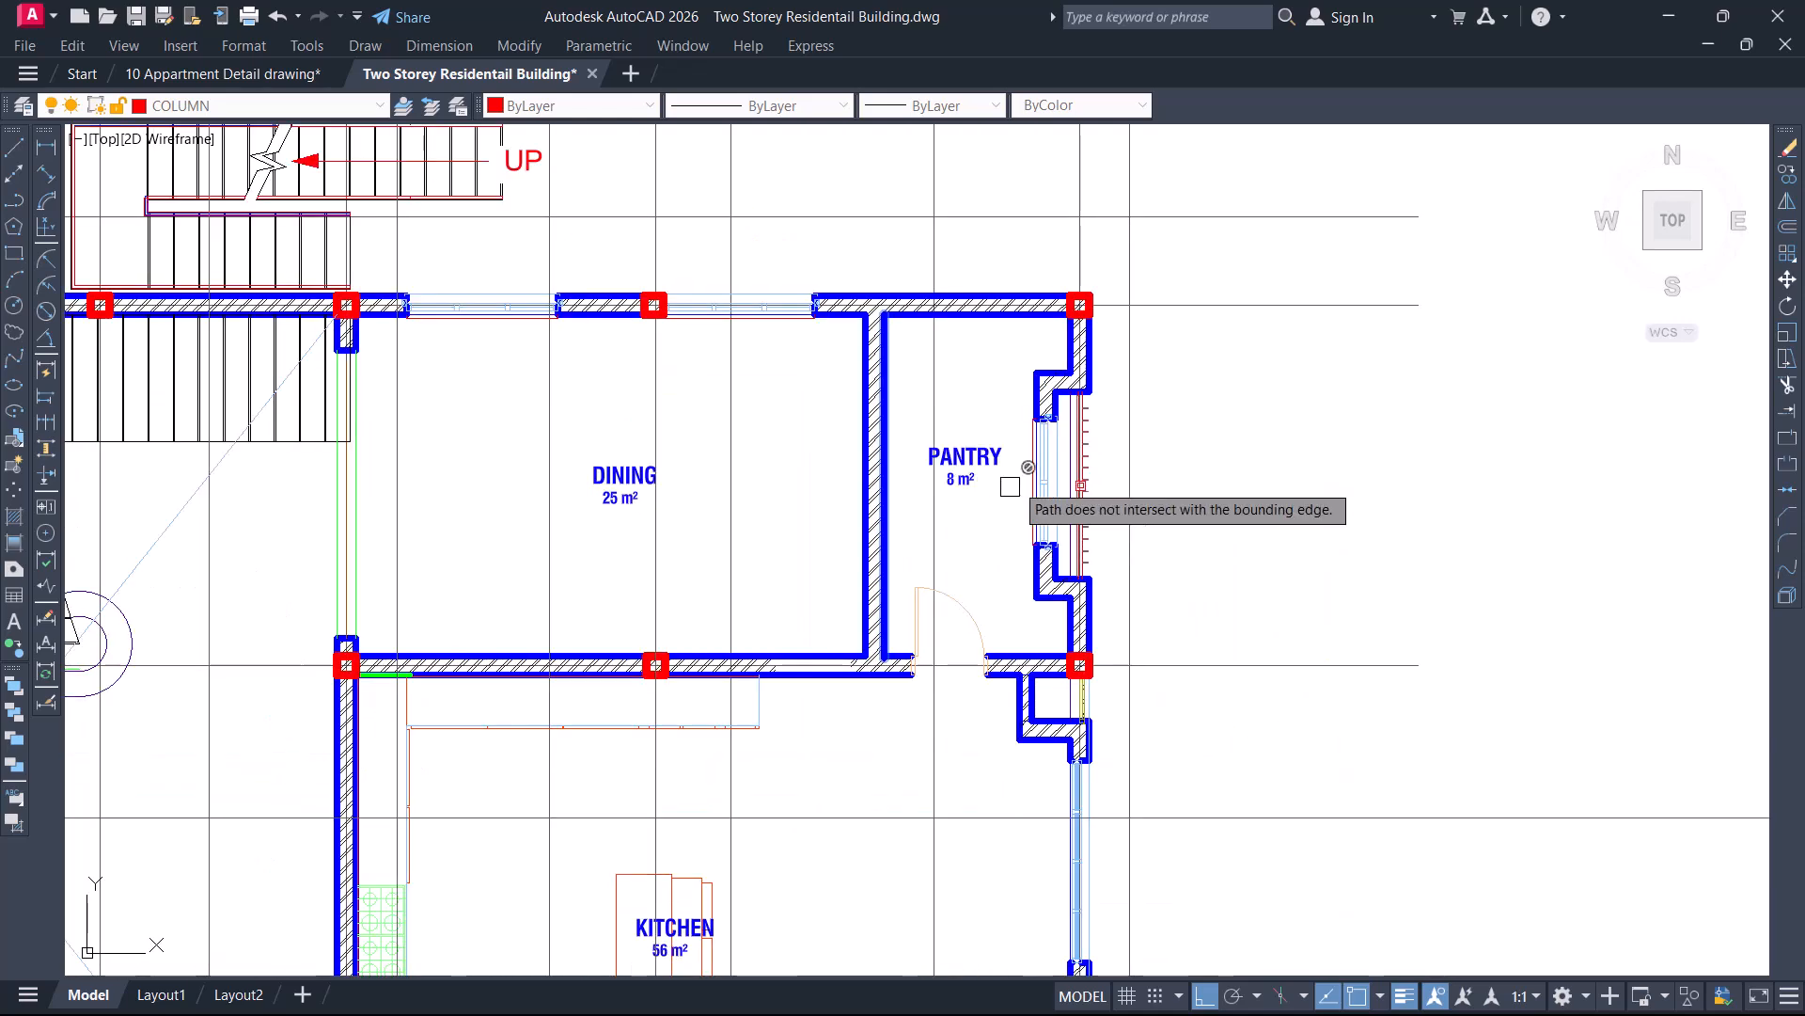
{"action": "scroll", "coordinate": [1025, 508], "scroll_direction": "up", "scroll_amount": 4}
{"action": "scroll", "coordinate": [934, 496], "scroll_direction": "down", "scroll_amount": 2}
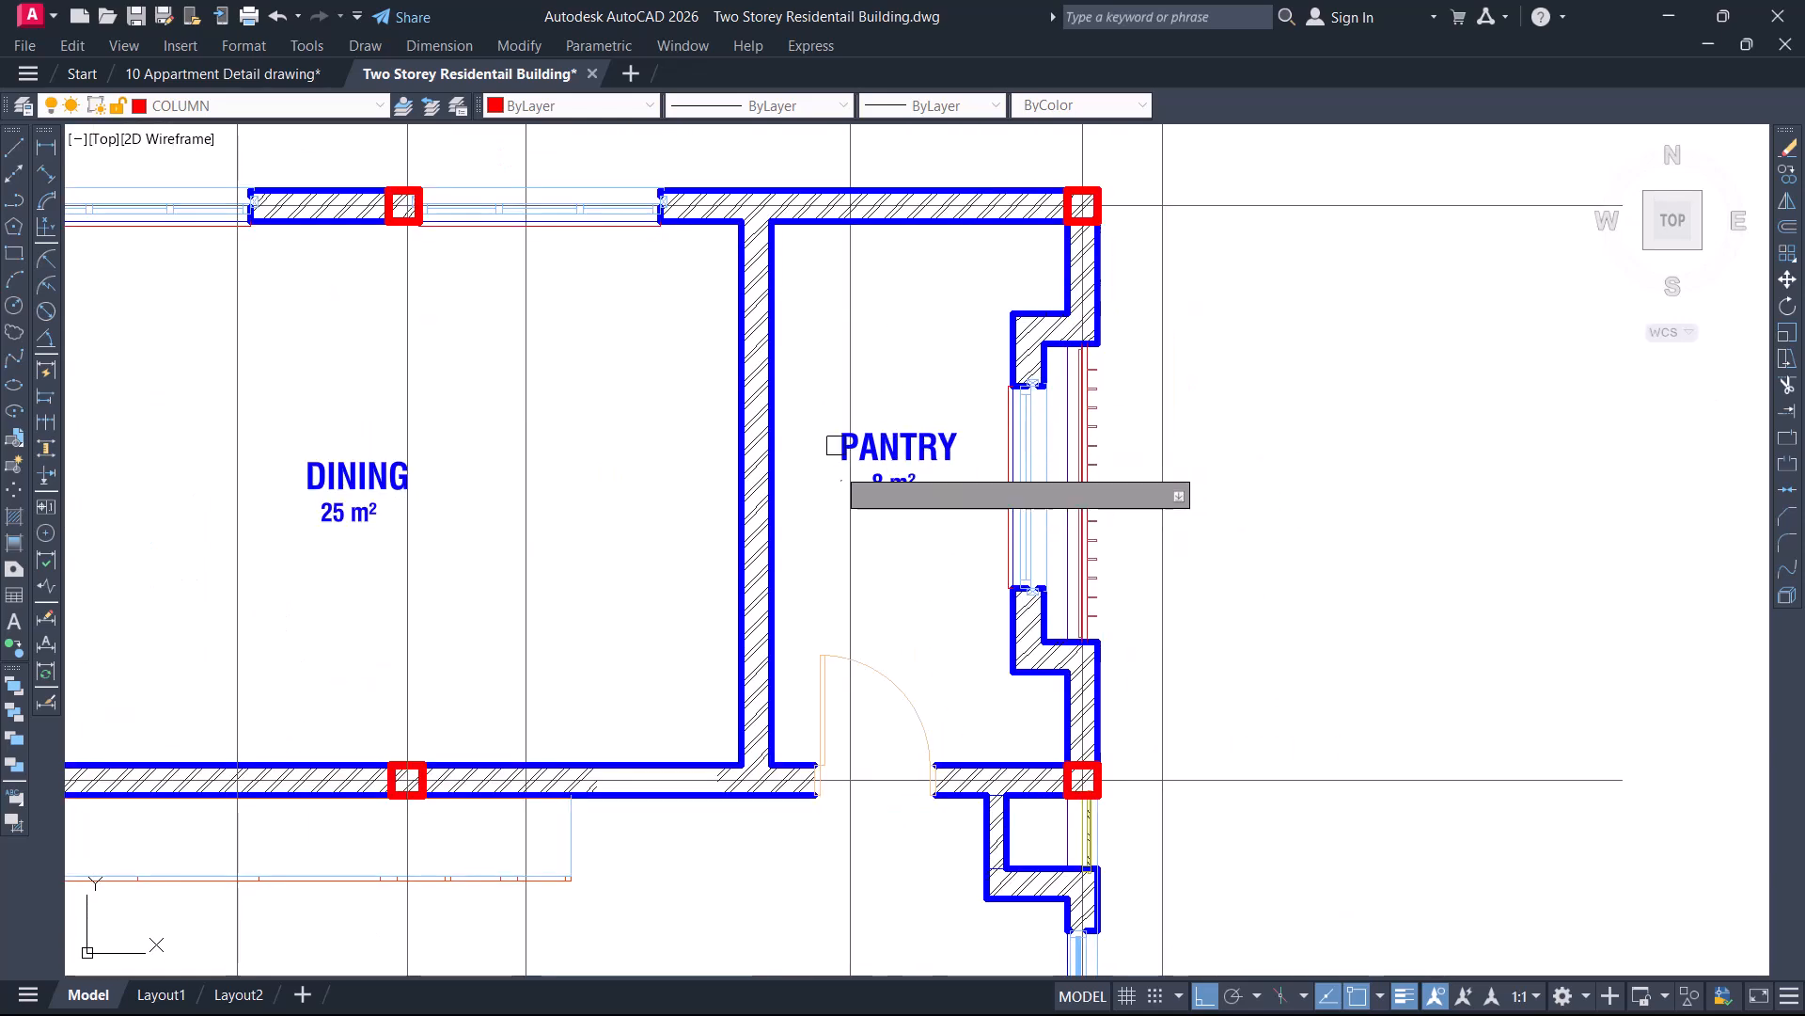
{"action": "middle_click_drag", "start_coordinate": [641, 480], "coordinate": [826, 471]}
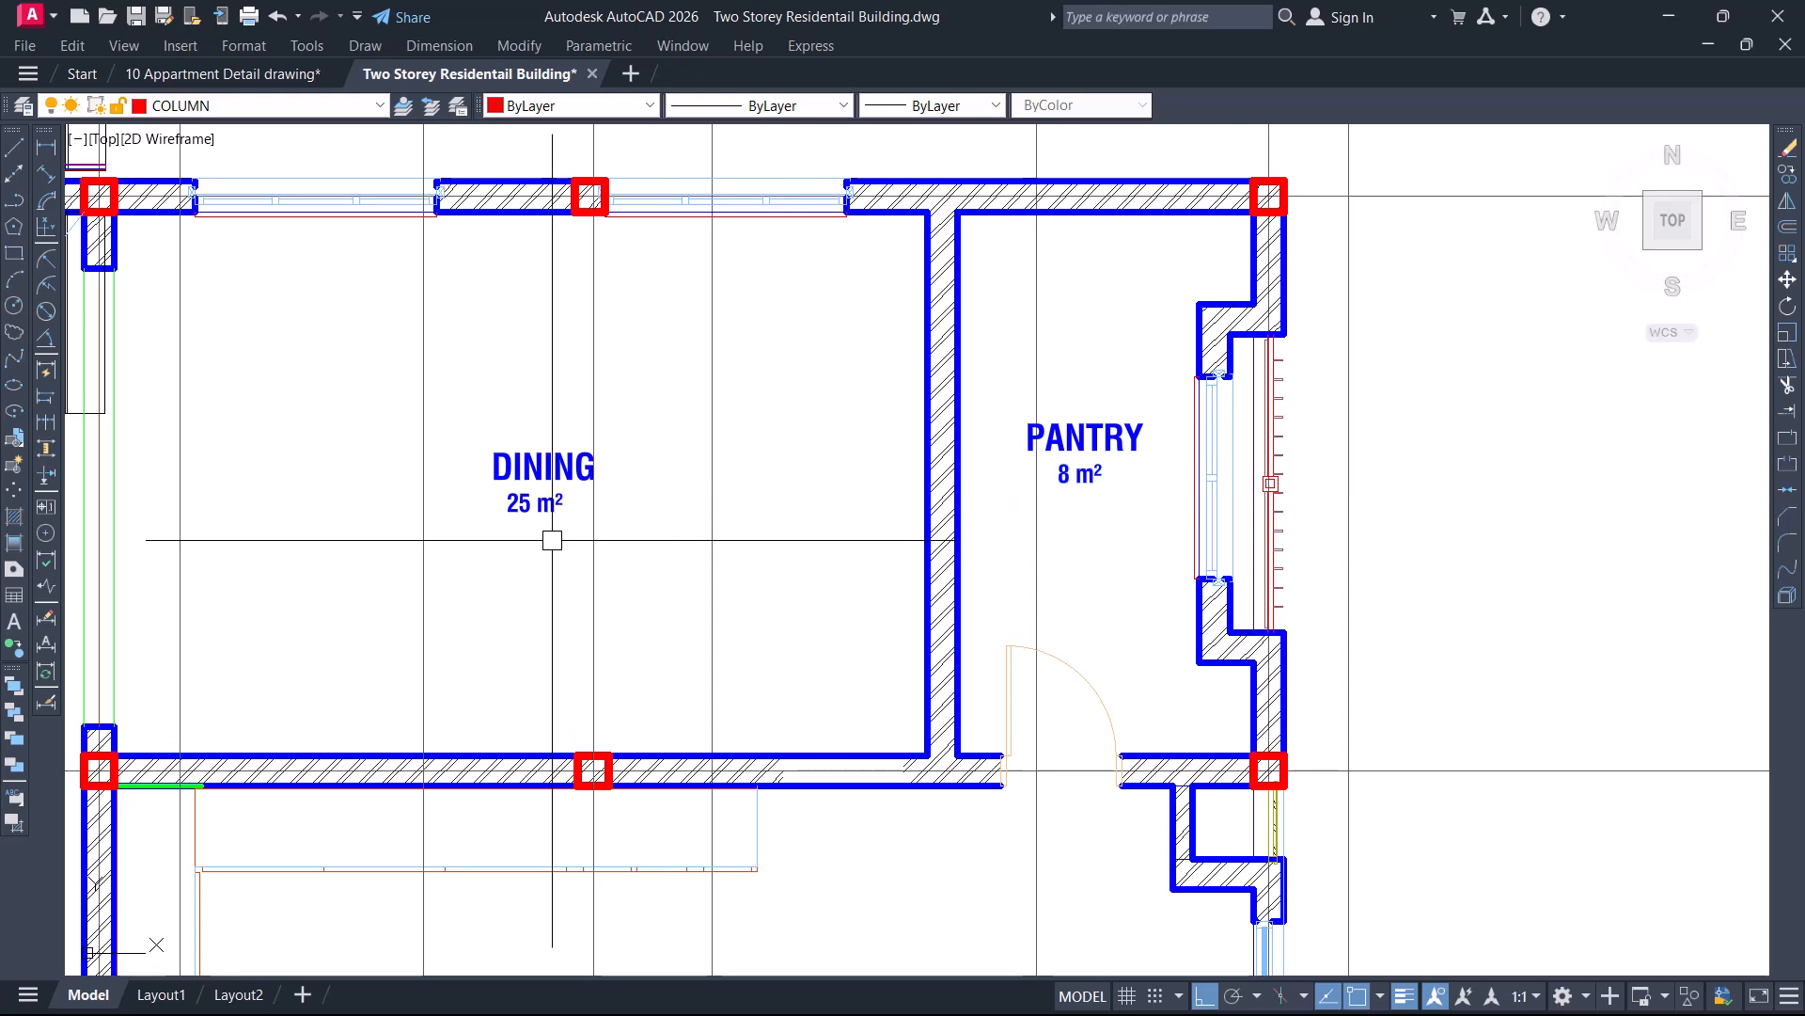
{"action": "middle_click_drag", "start_coordinate": [555, 513], "coordinate": [668, 499]}
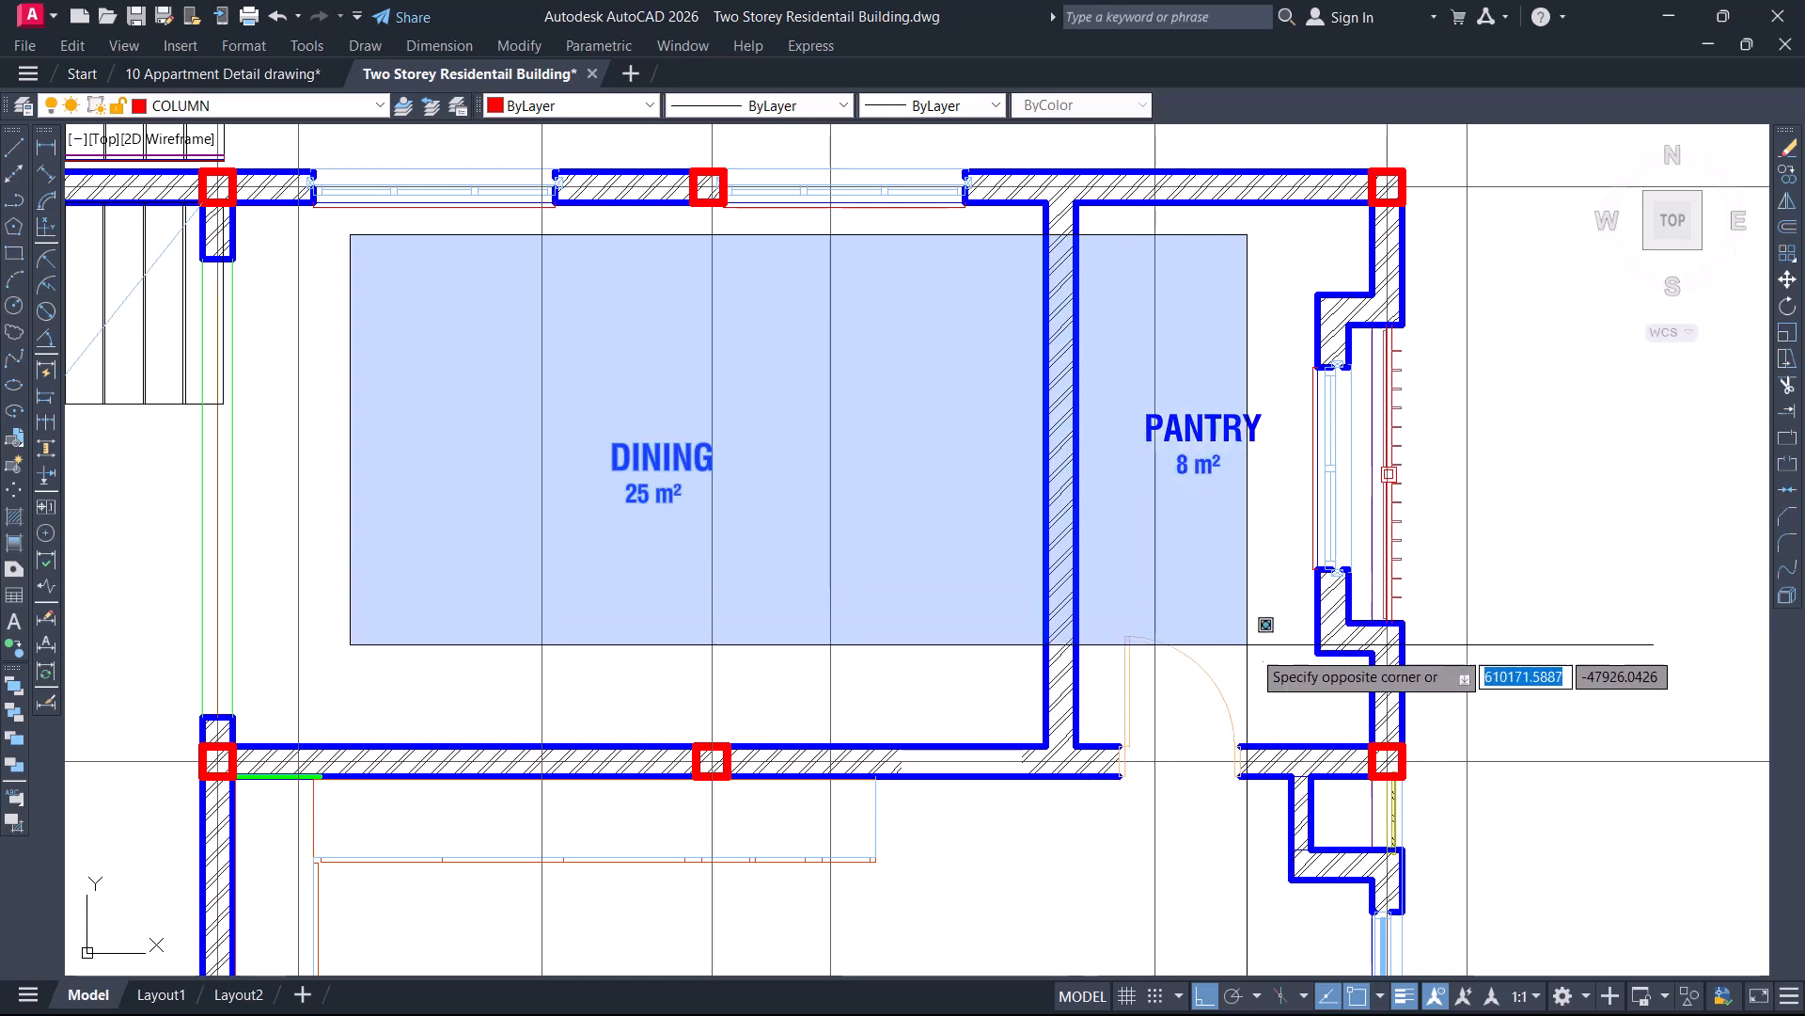
{"action": "key", "text": "Escape"}
{"action": "middle_click_drag", "start_coordinate": [1288, 531], "coordinate": [951, 543]}
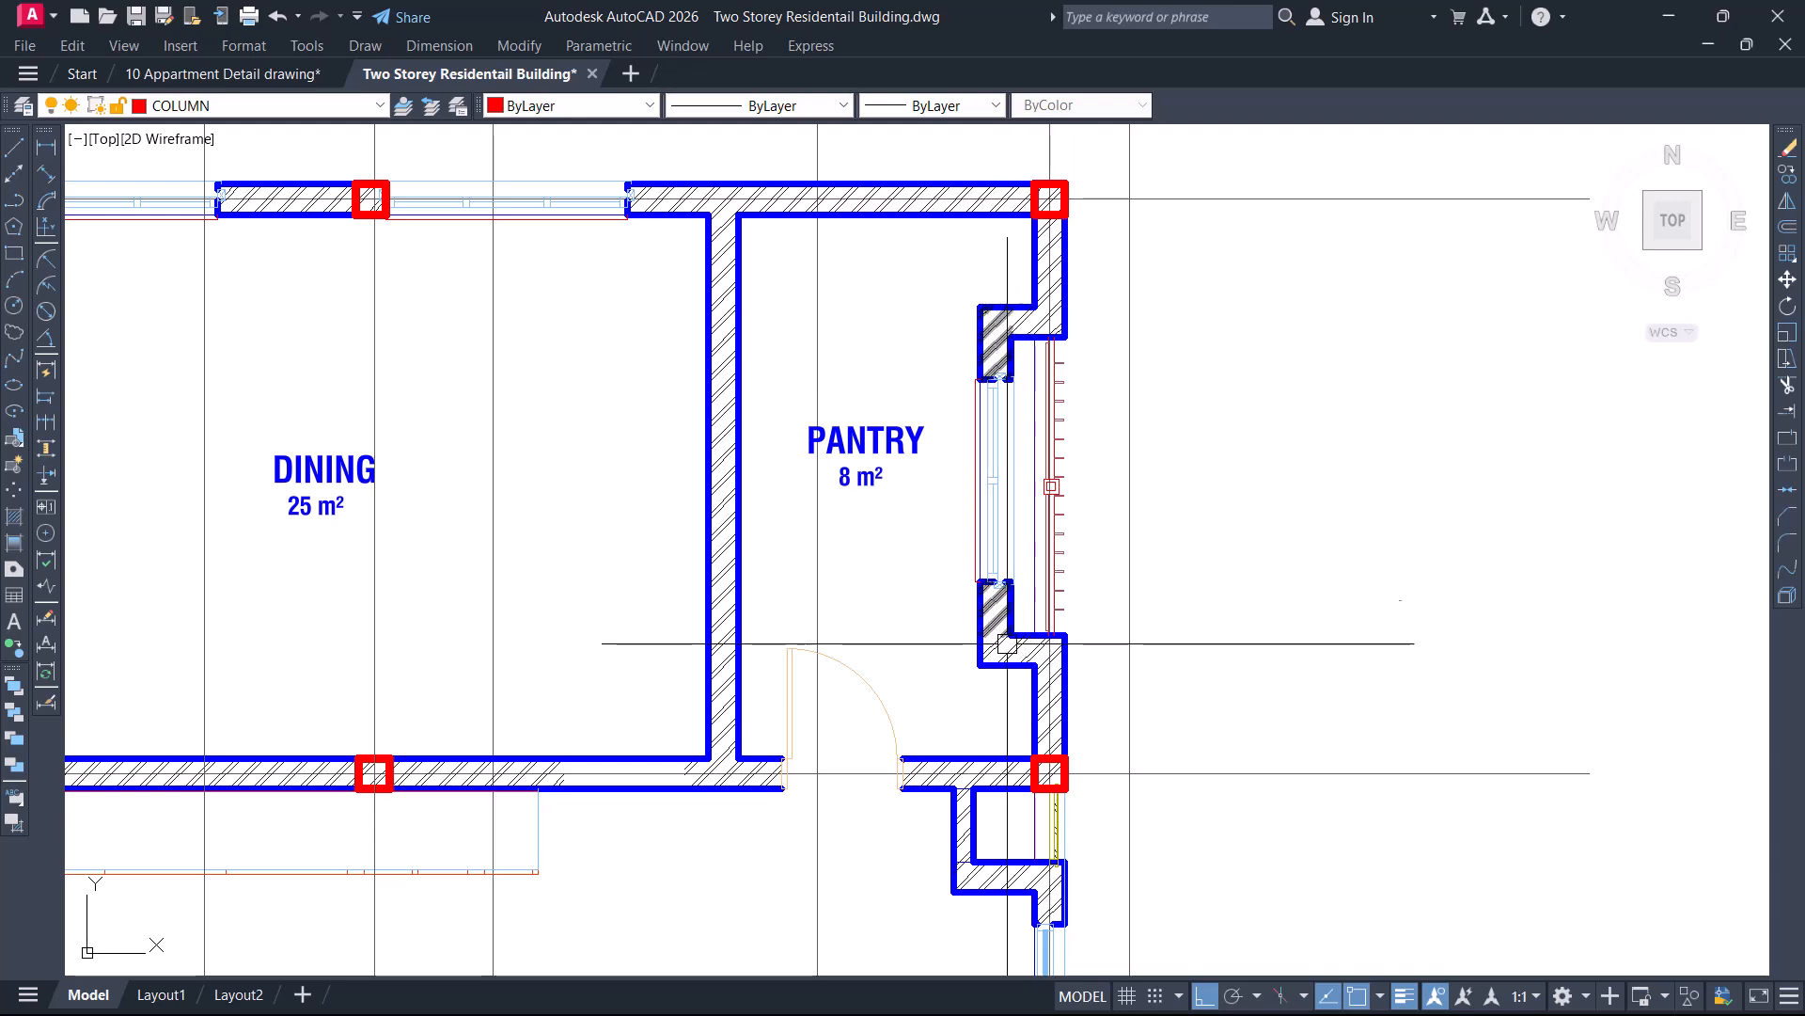
{"action": "scroll", "coordinate": [1065, 404], "scroll_direction": "up", "scroll_amount": 2}
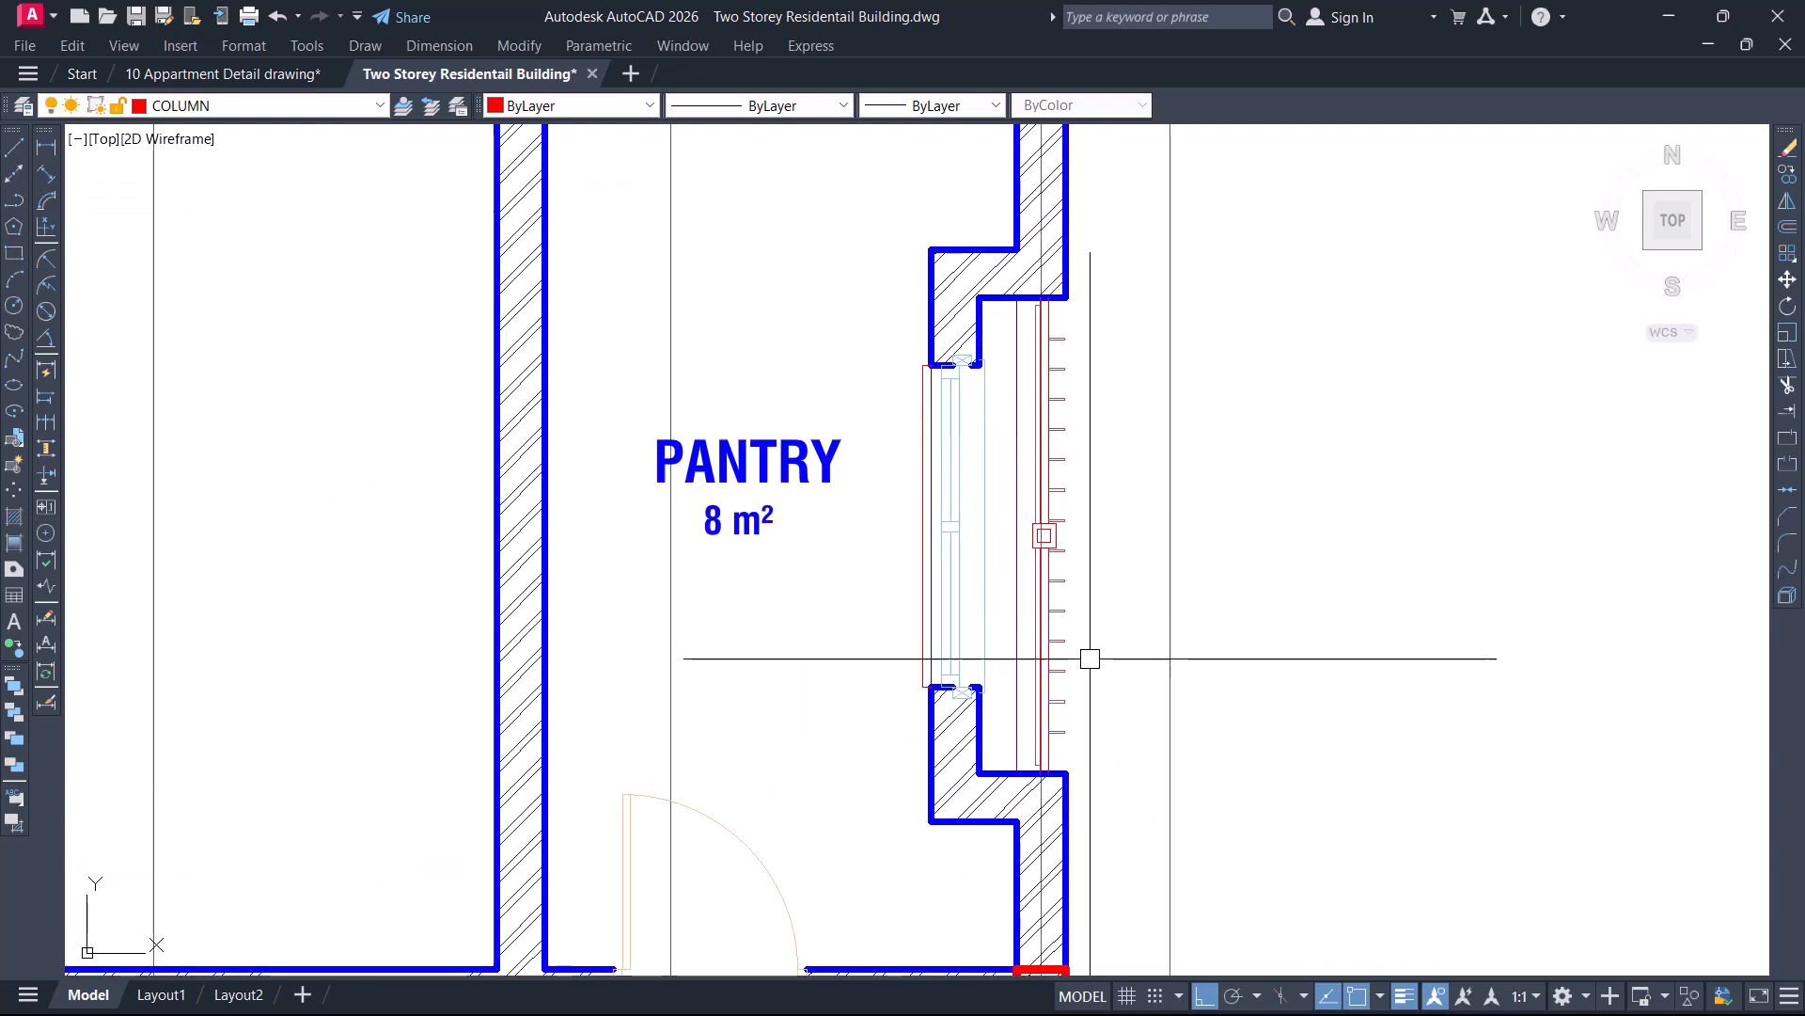
{"action": "scroll", "coordinate": [1090, 660], "scroll_direction": "down", "scroll_amount": 2}
{"action": "scroll", "coordinate": [1056, 564], "scroll_direction": "up", "scroll_amount": 3}
{"action": "scroll", "coordinate": [1068, 504], "scroll_direction": "down", "scroll_amount": 3}
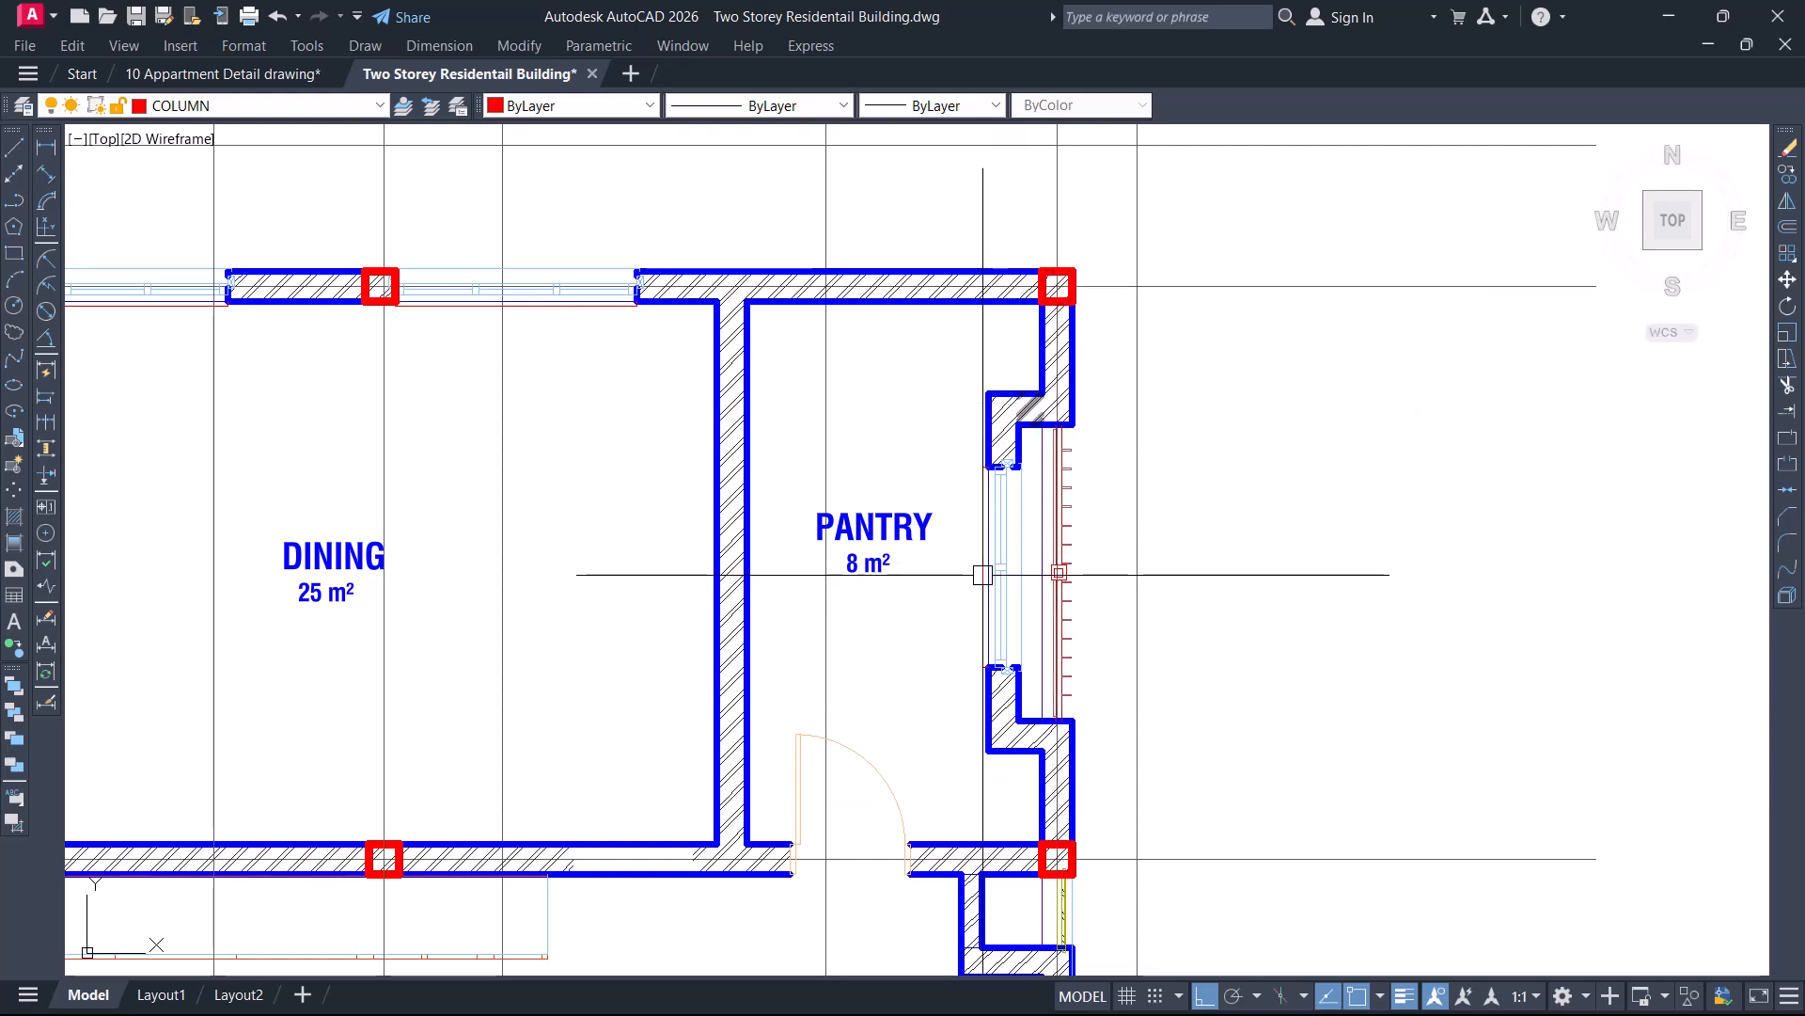
{"action": "scroll", "coordinate": [1023, 365], "scroll_direction": "up", "scroll_amount": 2}
{"action": "scroll", "coordinate": [1022, 365], "scroll_direction": "down", "scroll_amount": 2}
Try to erase the recessed wall section and window on the pantry's outer side
{"action": "left_click", "coordinate": [1022, 365]}
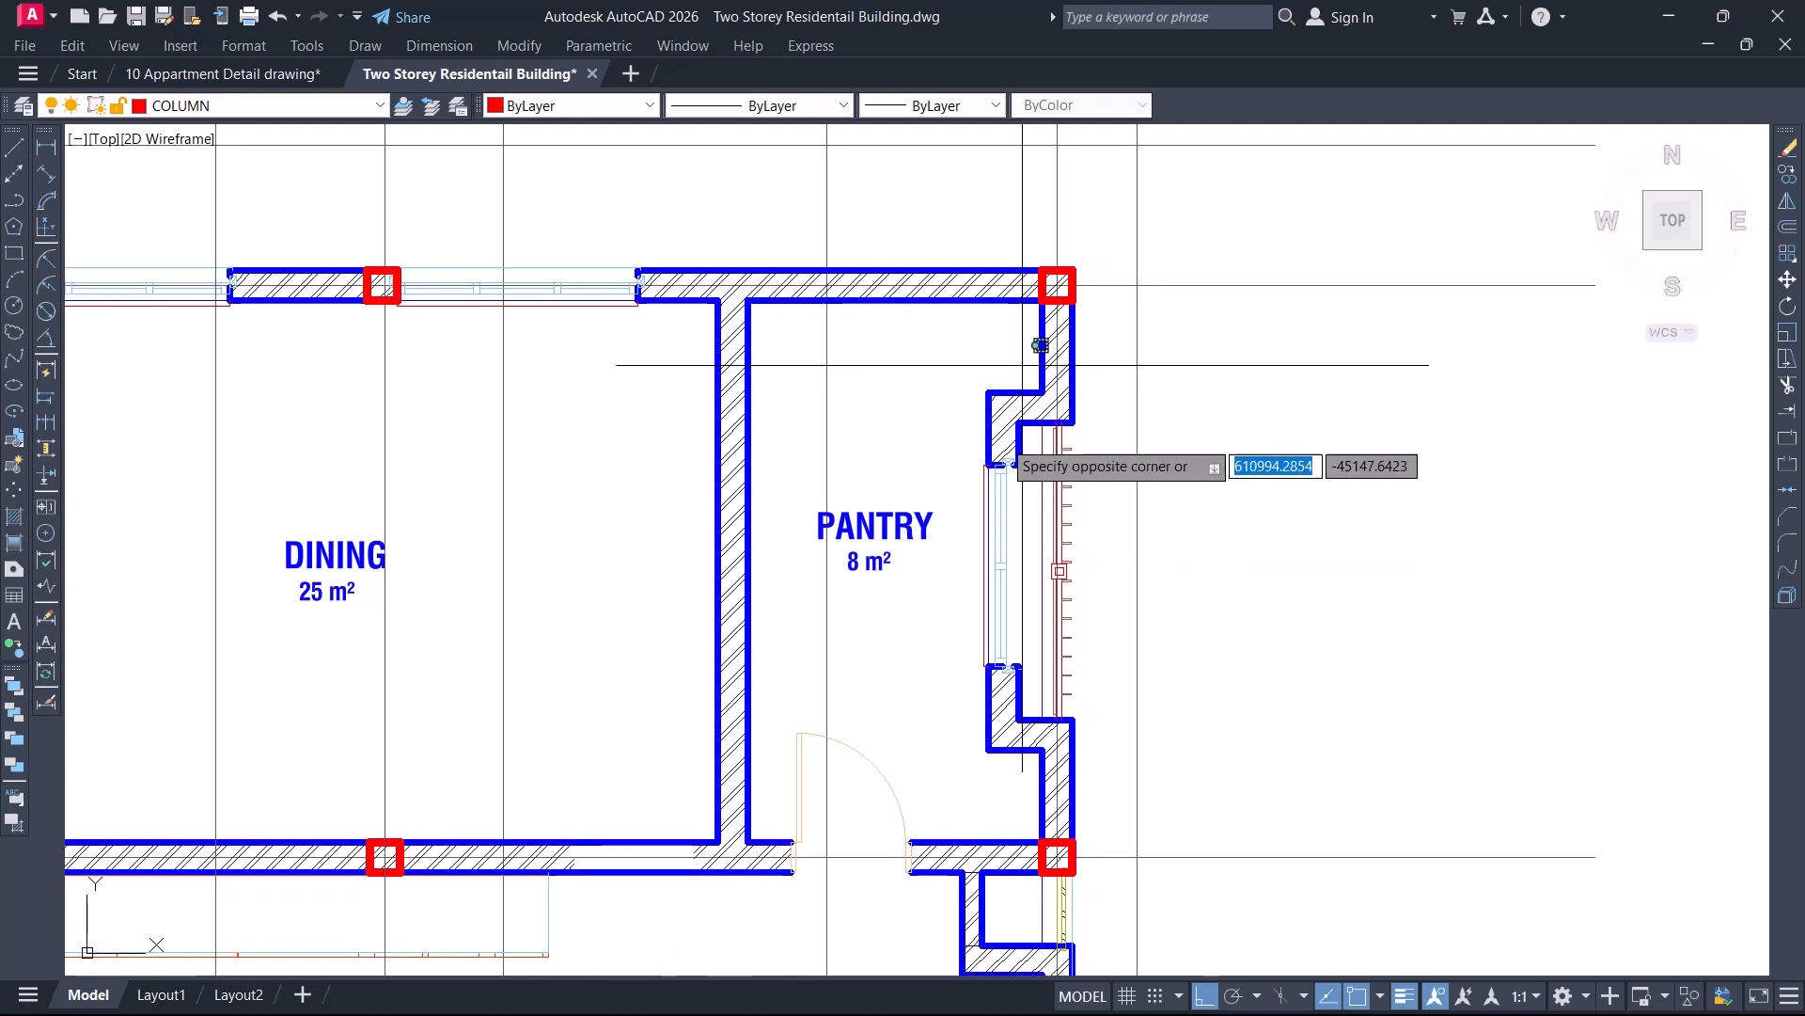
{"action": "left_click", "coordinate": [958, 729]}
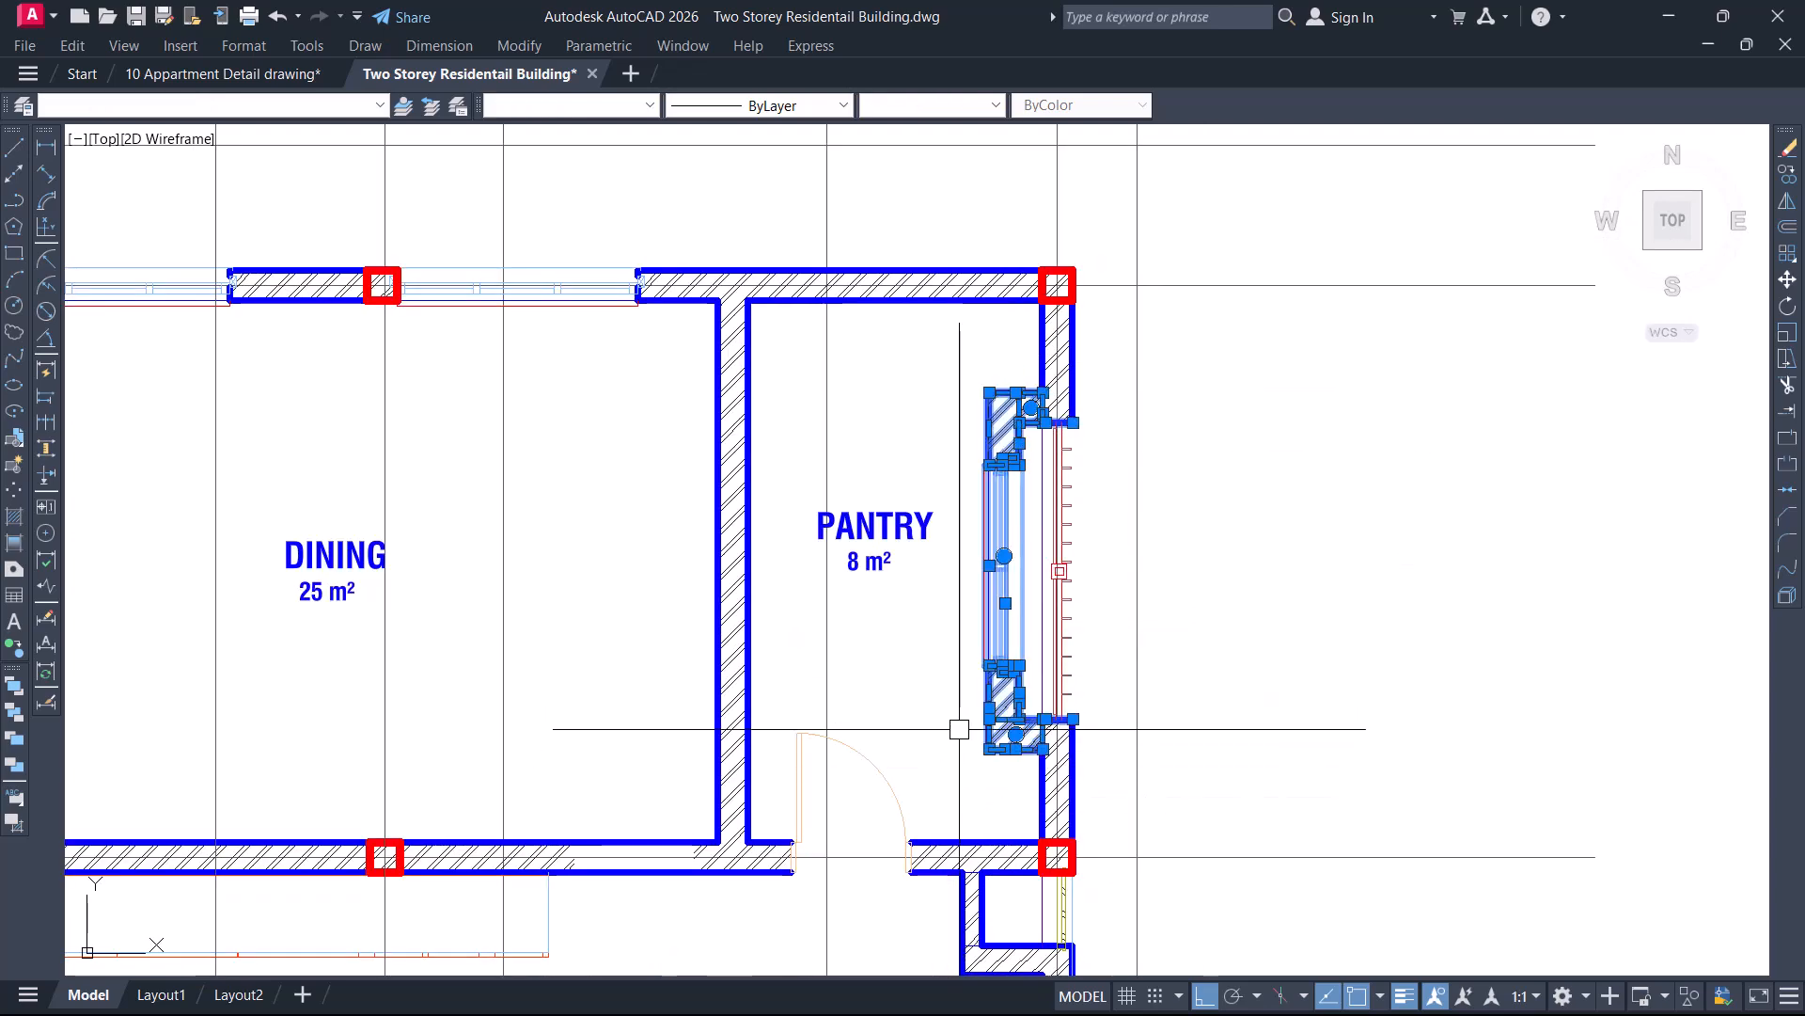
{"action": "key", "text": "Delete"}
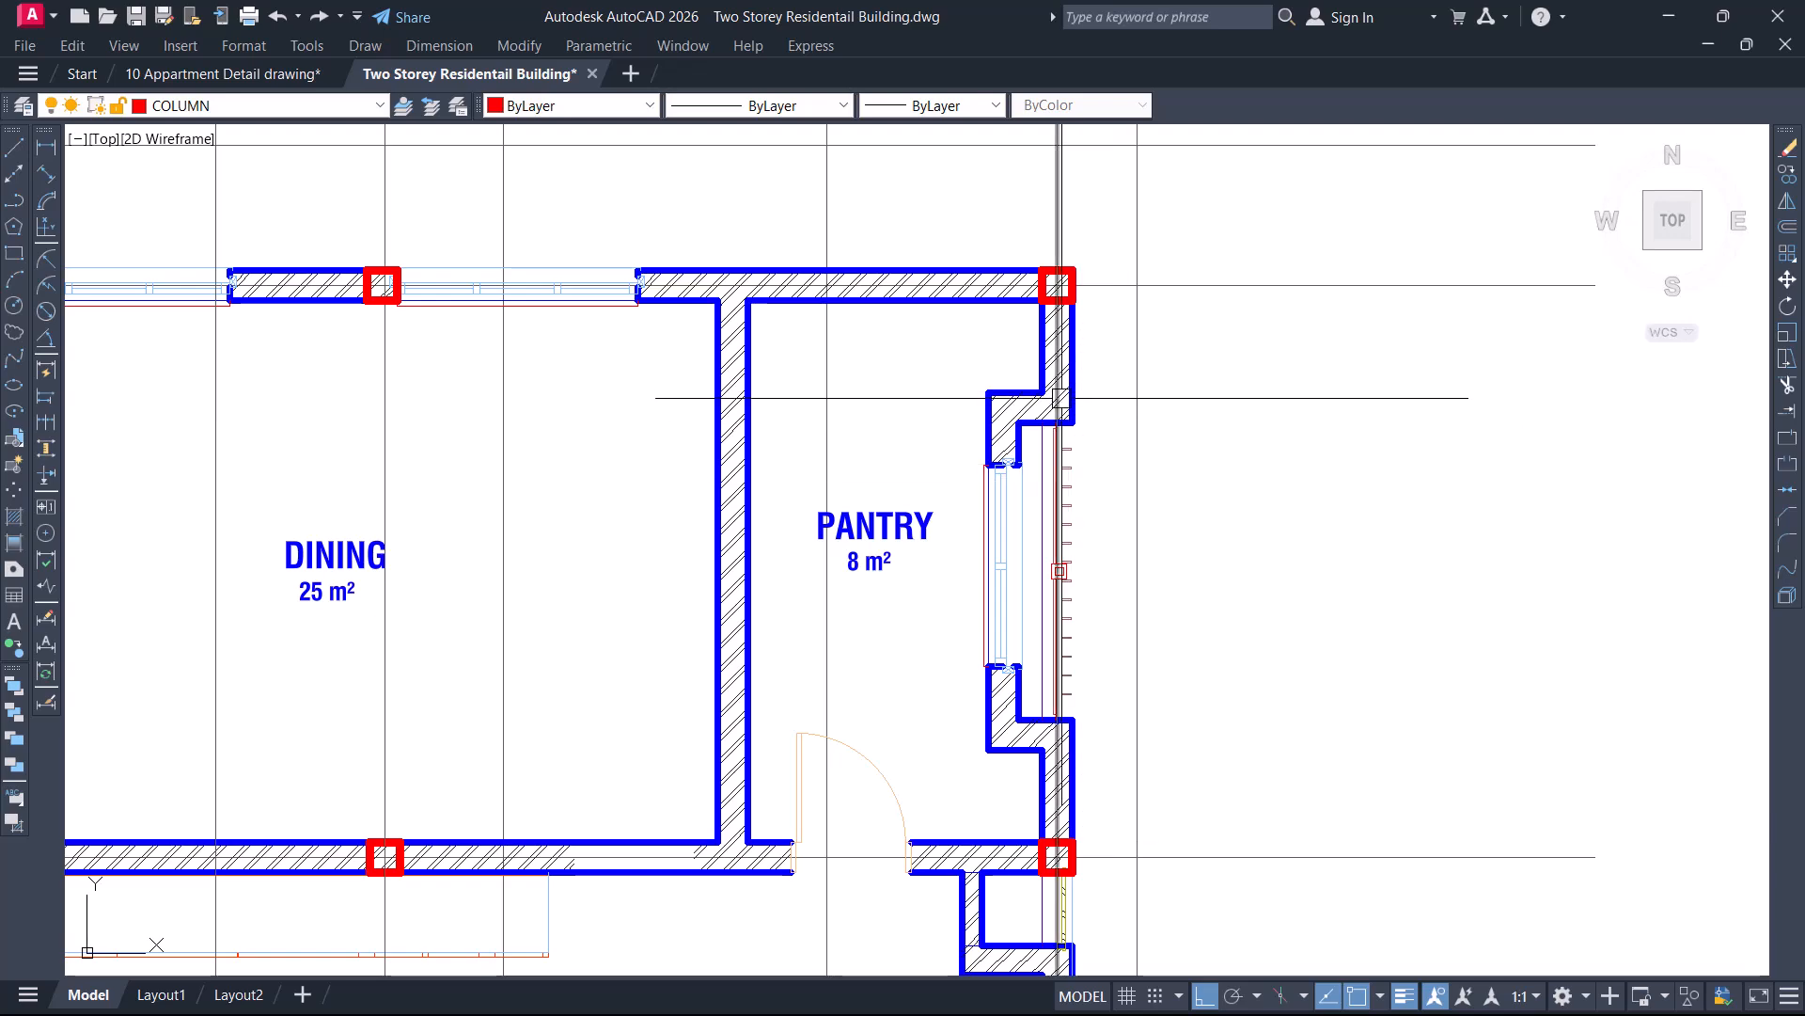
Erase the small L-shaped recessed wall and its hatch below the column at the kitchen's upper outer corner
{"action": "scroll", "coordinate": [1107, 481], "scroll_direction": "down", "scroll_amount": 3}
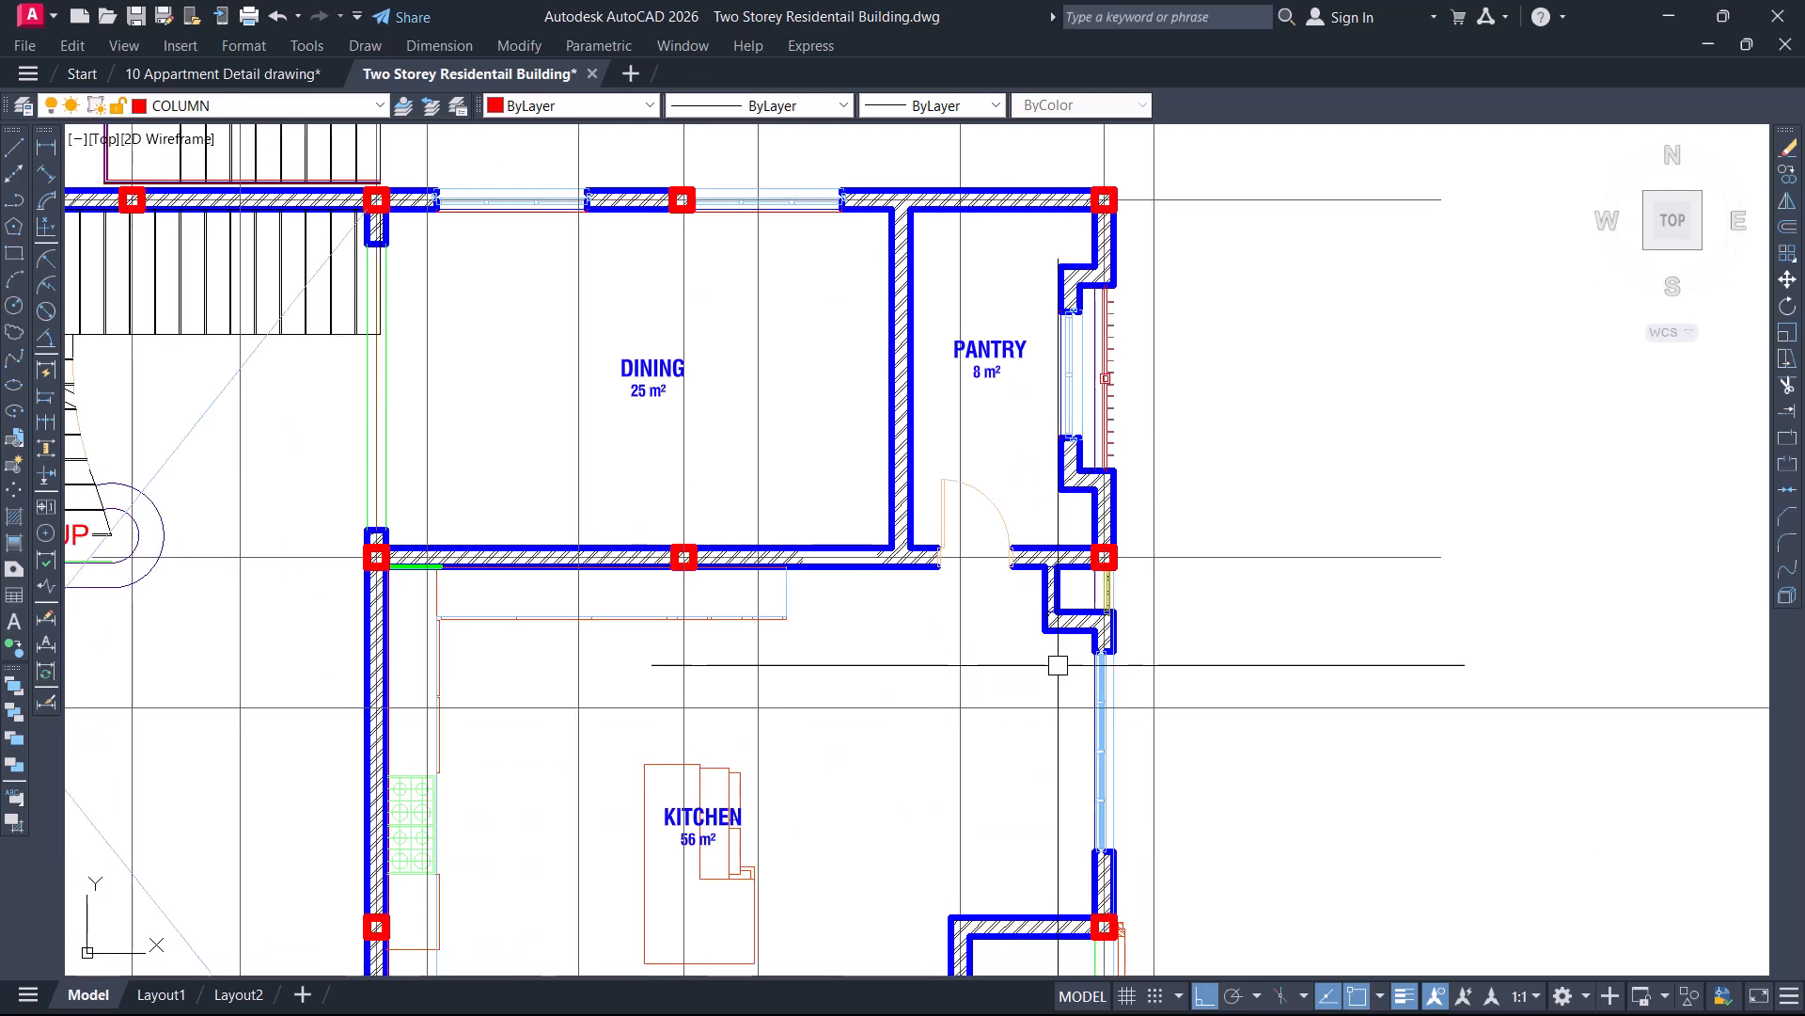
{"action": "scroll", "coordinate": [1105, 483], "scroll_direction": "up", "scroll_amount": 3}
{"action": "left_click", "coordinate": [1106, 501]}
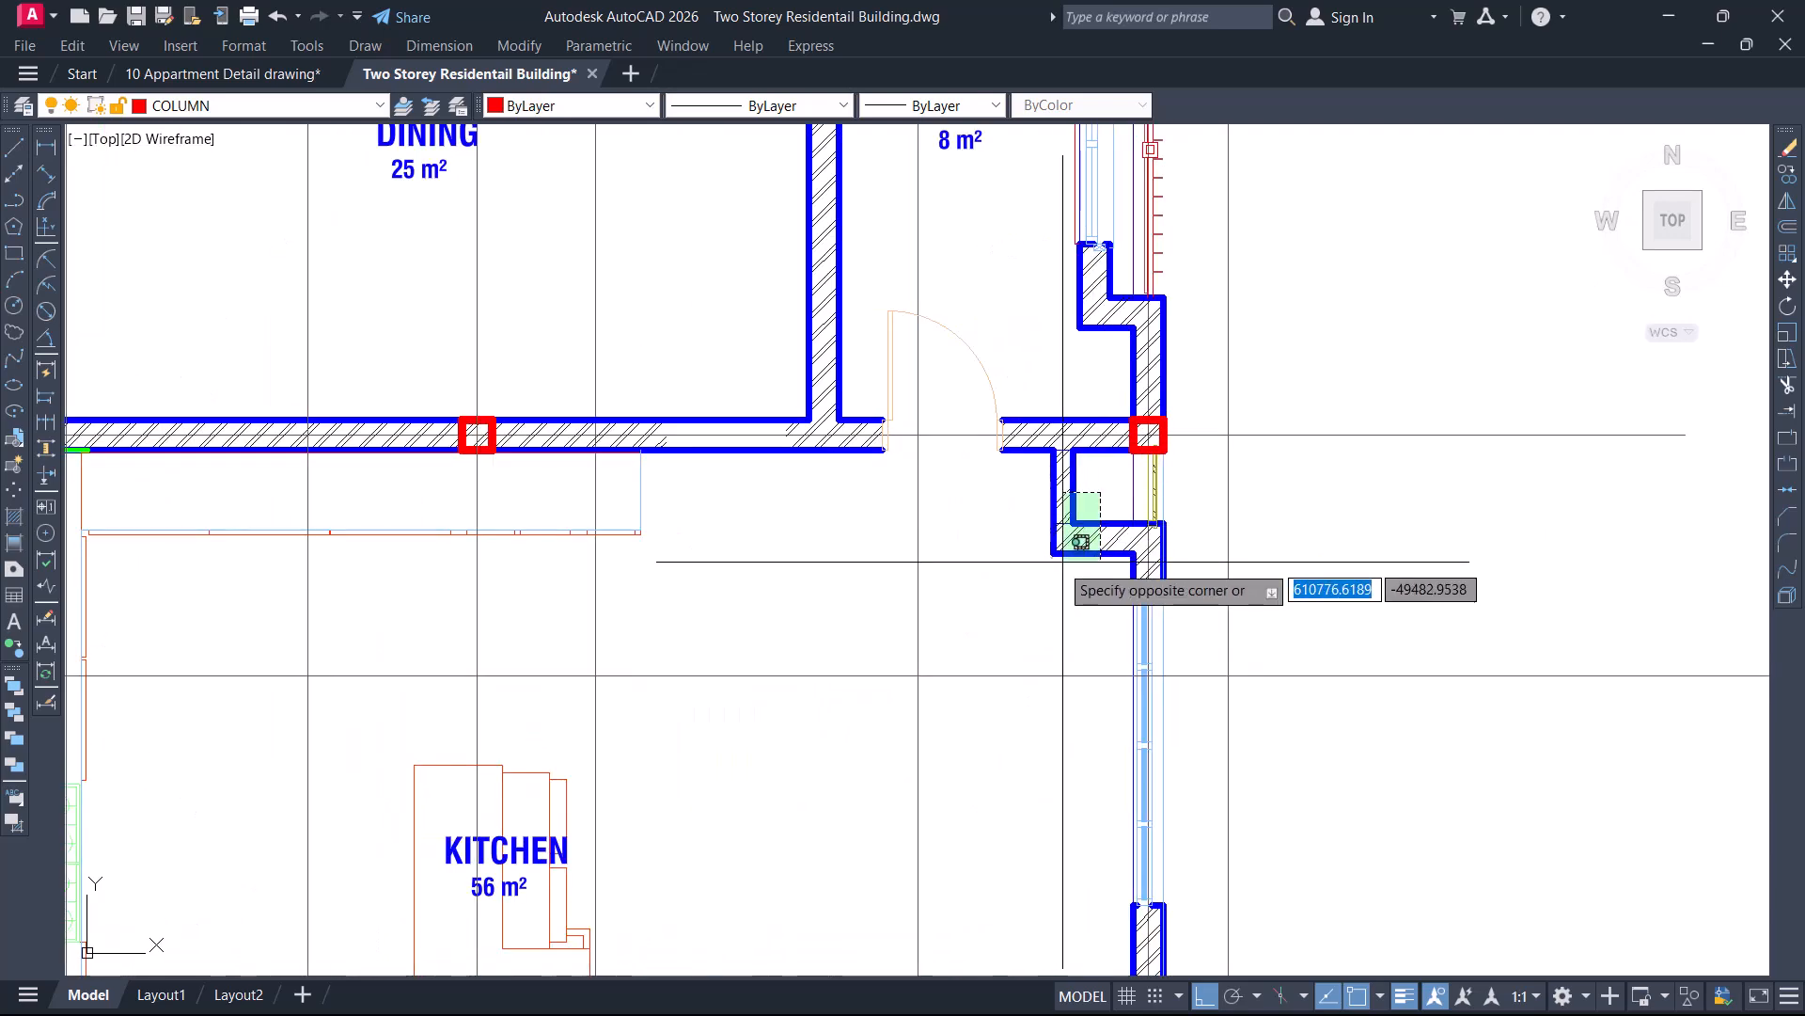
{"action": "left_click", "coordinate": [1044, 570]}
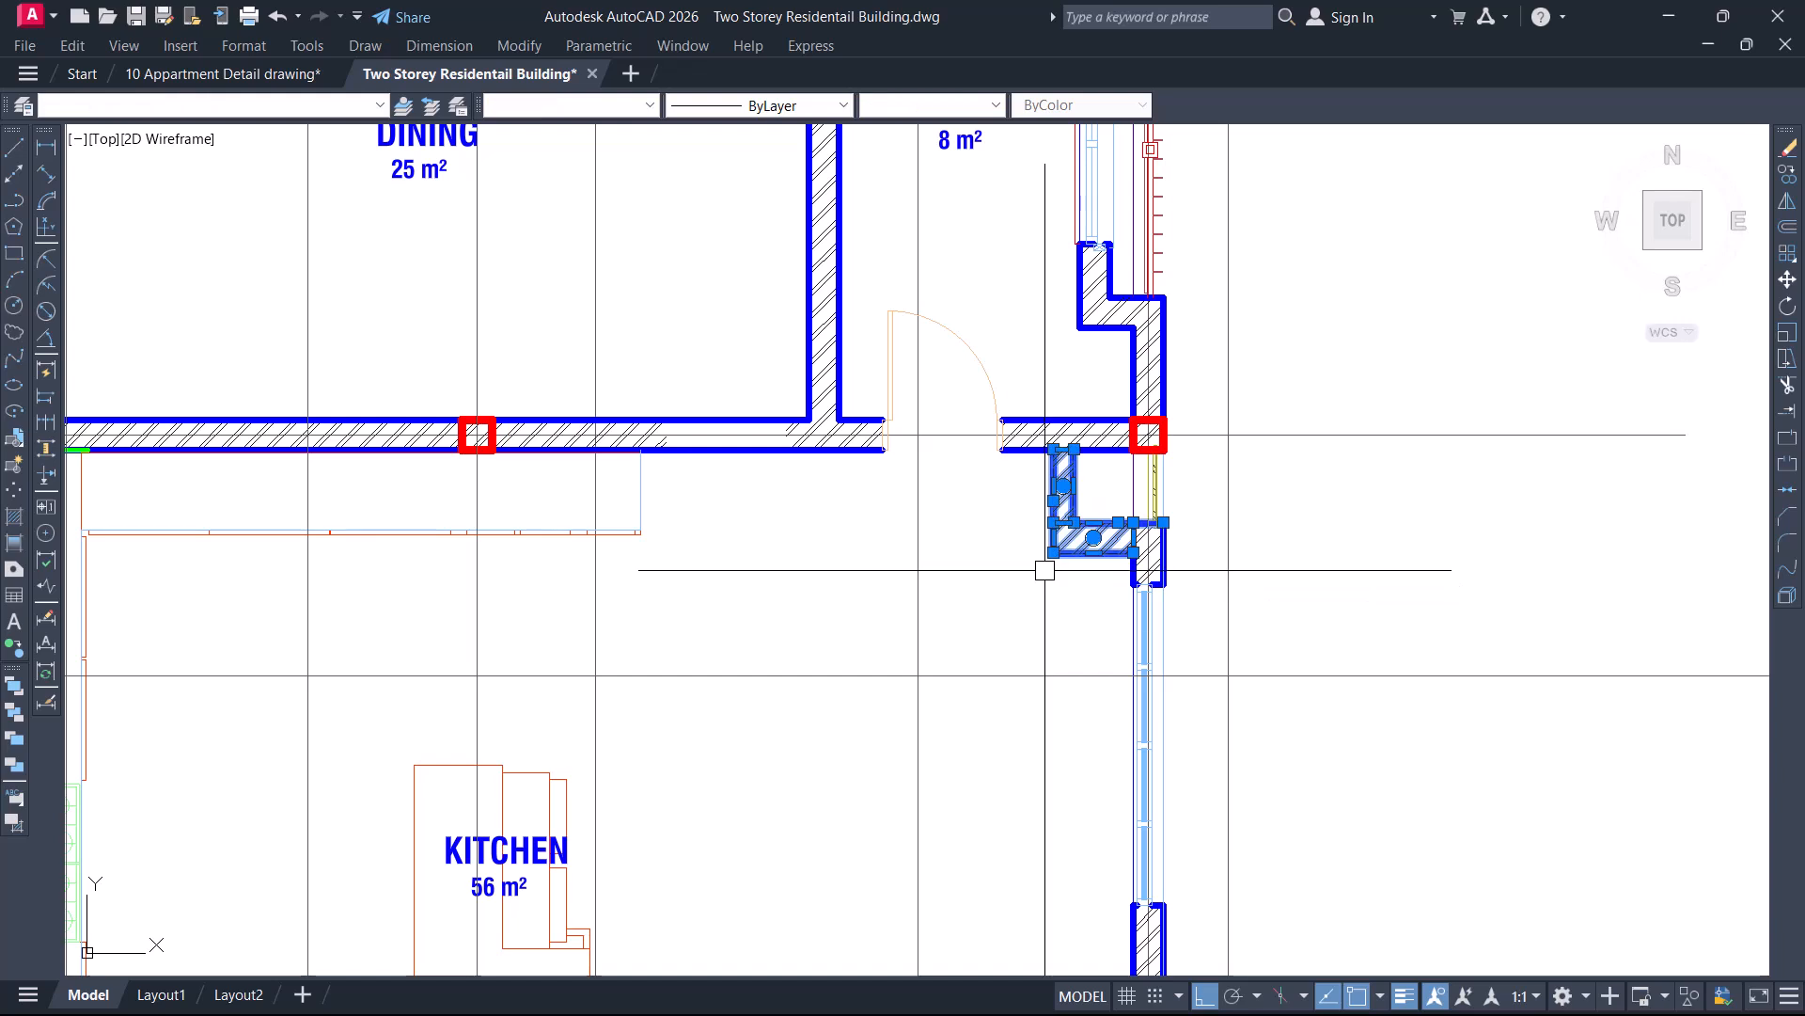
{"action": "key", "text": "Delete"}
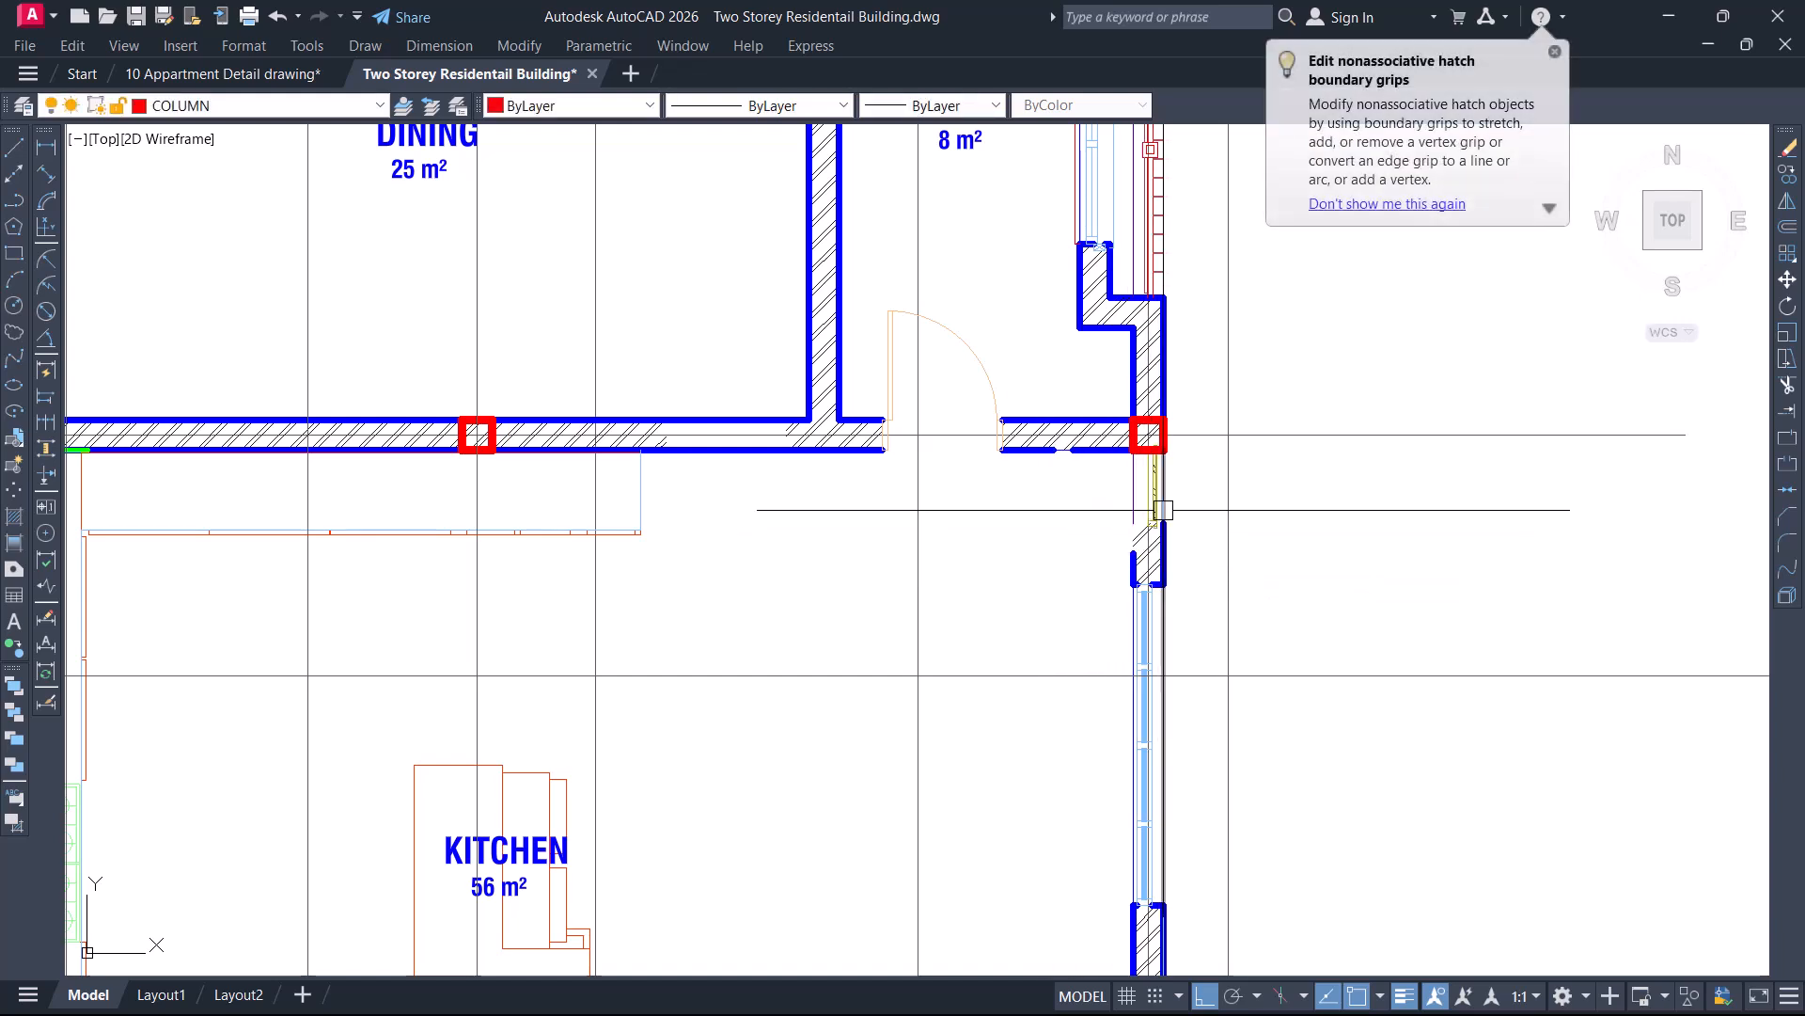
Extend the inner line of the kitchen's outer wall up to the corner column below the pantry
{"action": "type", "text": "ex"}
{"action": "key", "text": "Return"}
{"action": "scroll", "coordinate": [1143, 555], "scroll_direction": "up", "scroll_amount": 4}
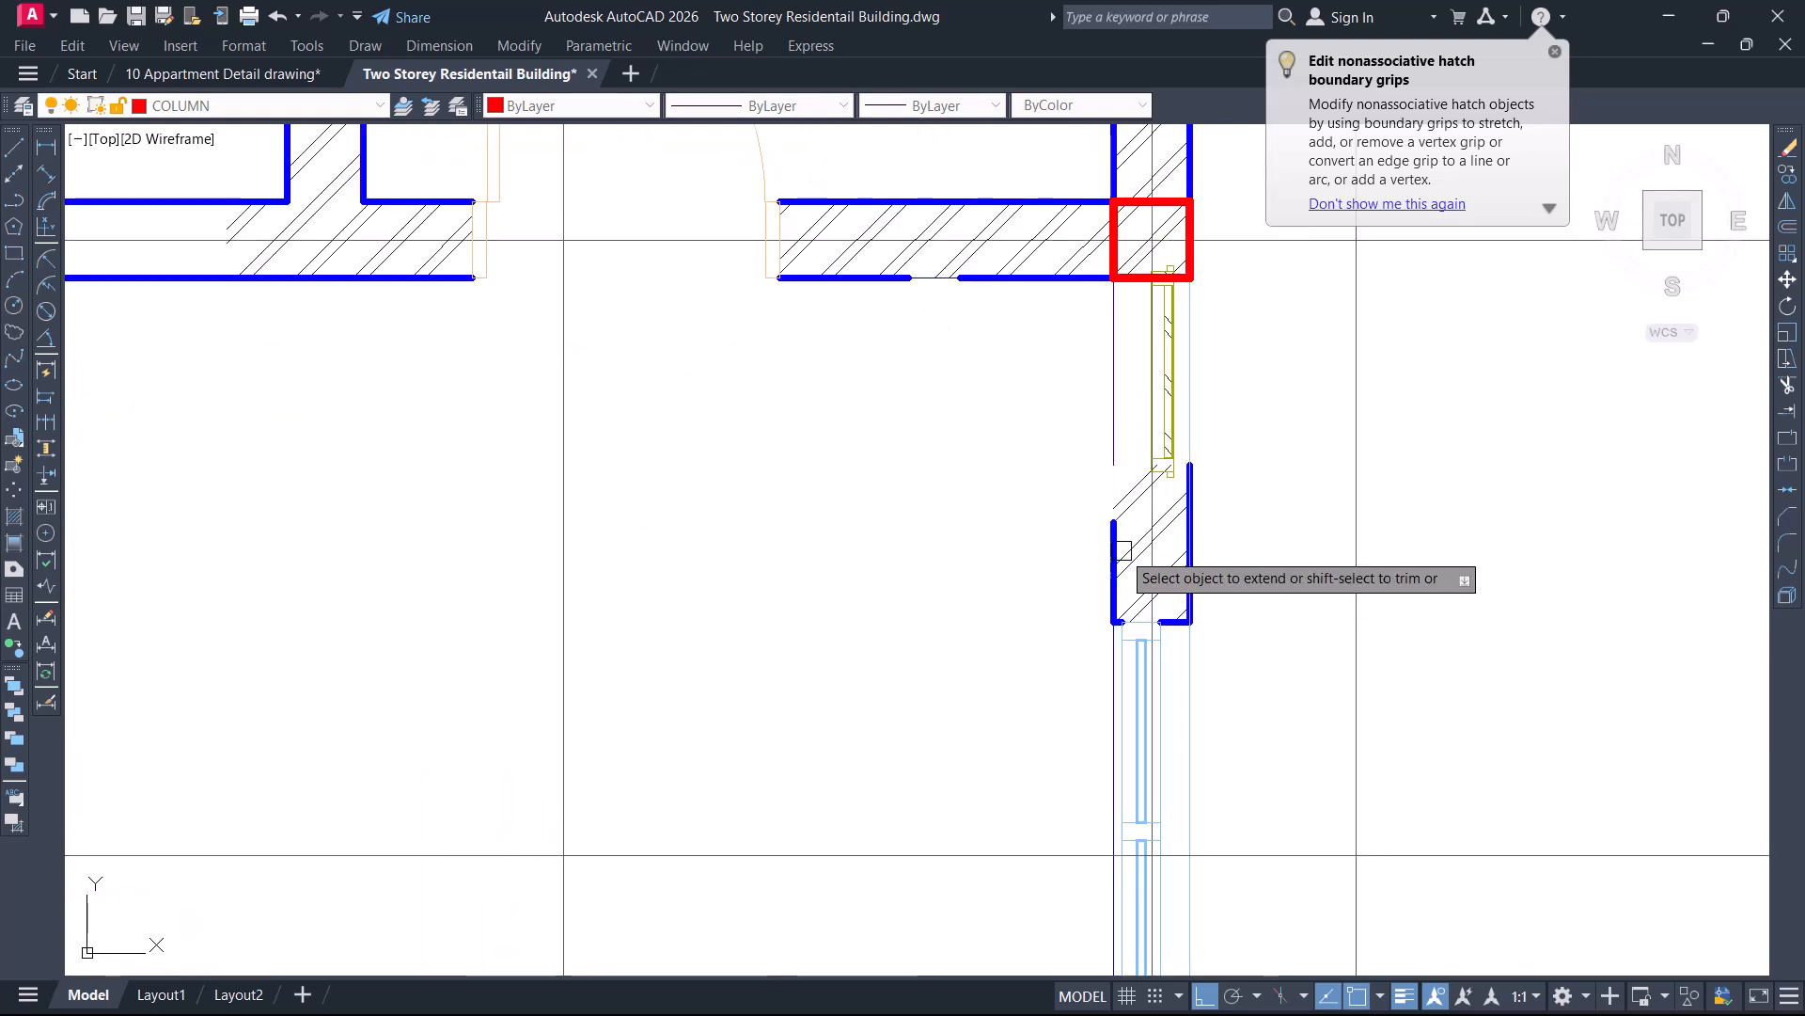
{"action": "left_click", "coordinate": [1119, 545]}
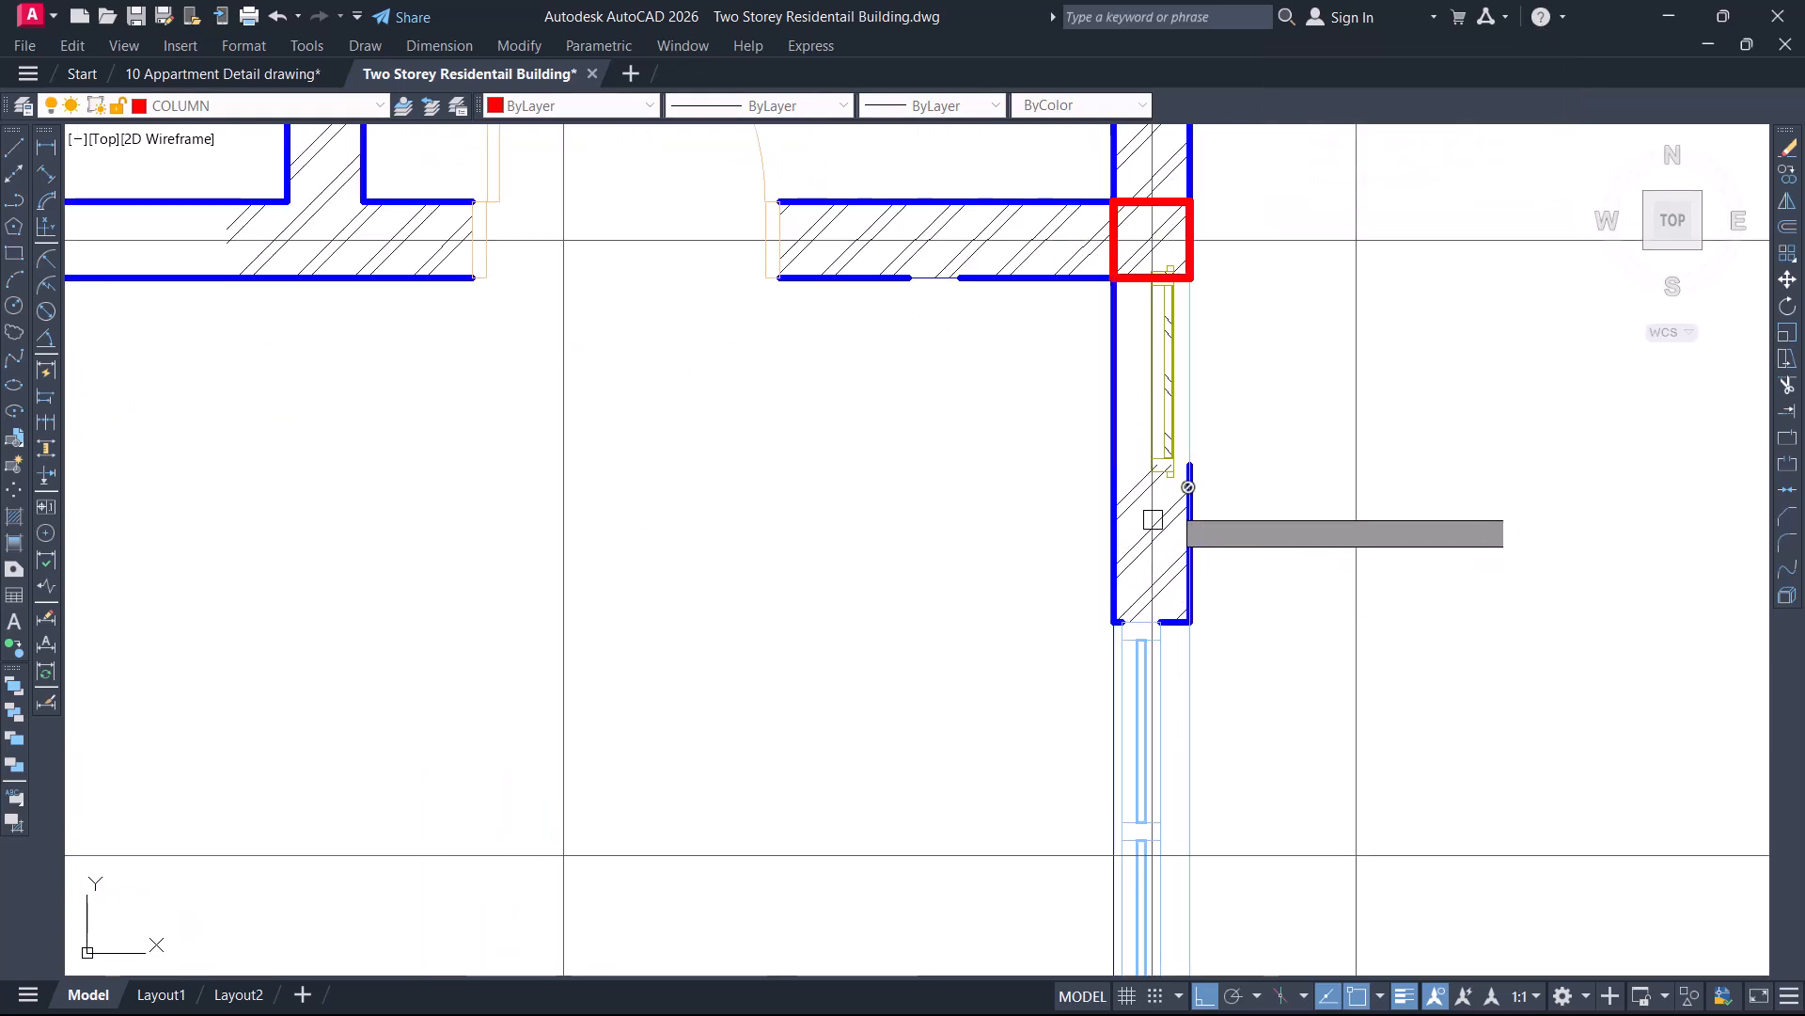
{"action": "scroll", "coordinate": [1199, 457], "scroll_direction": "up", "scroll_amount": 2}
{"action": "key", "text": "Escape"}
Erase the thin detail line along the kitchen wall's outer face and extend the outer wall line up to the corner column
{"action": "left_click", "coordinate": [1184, 432]}
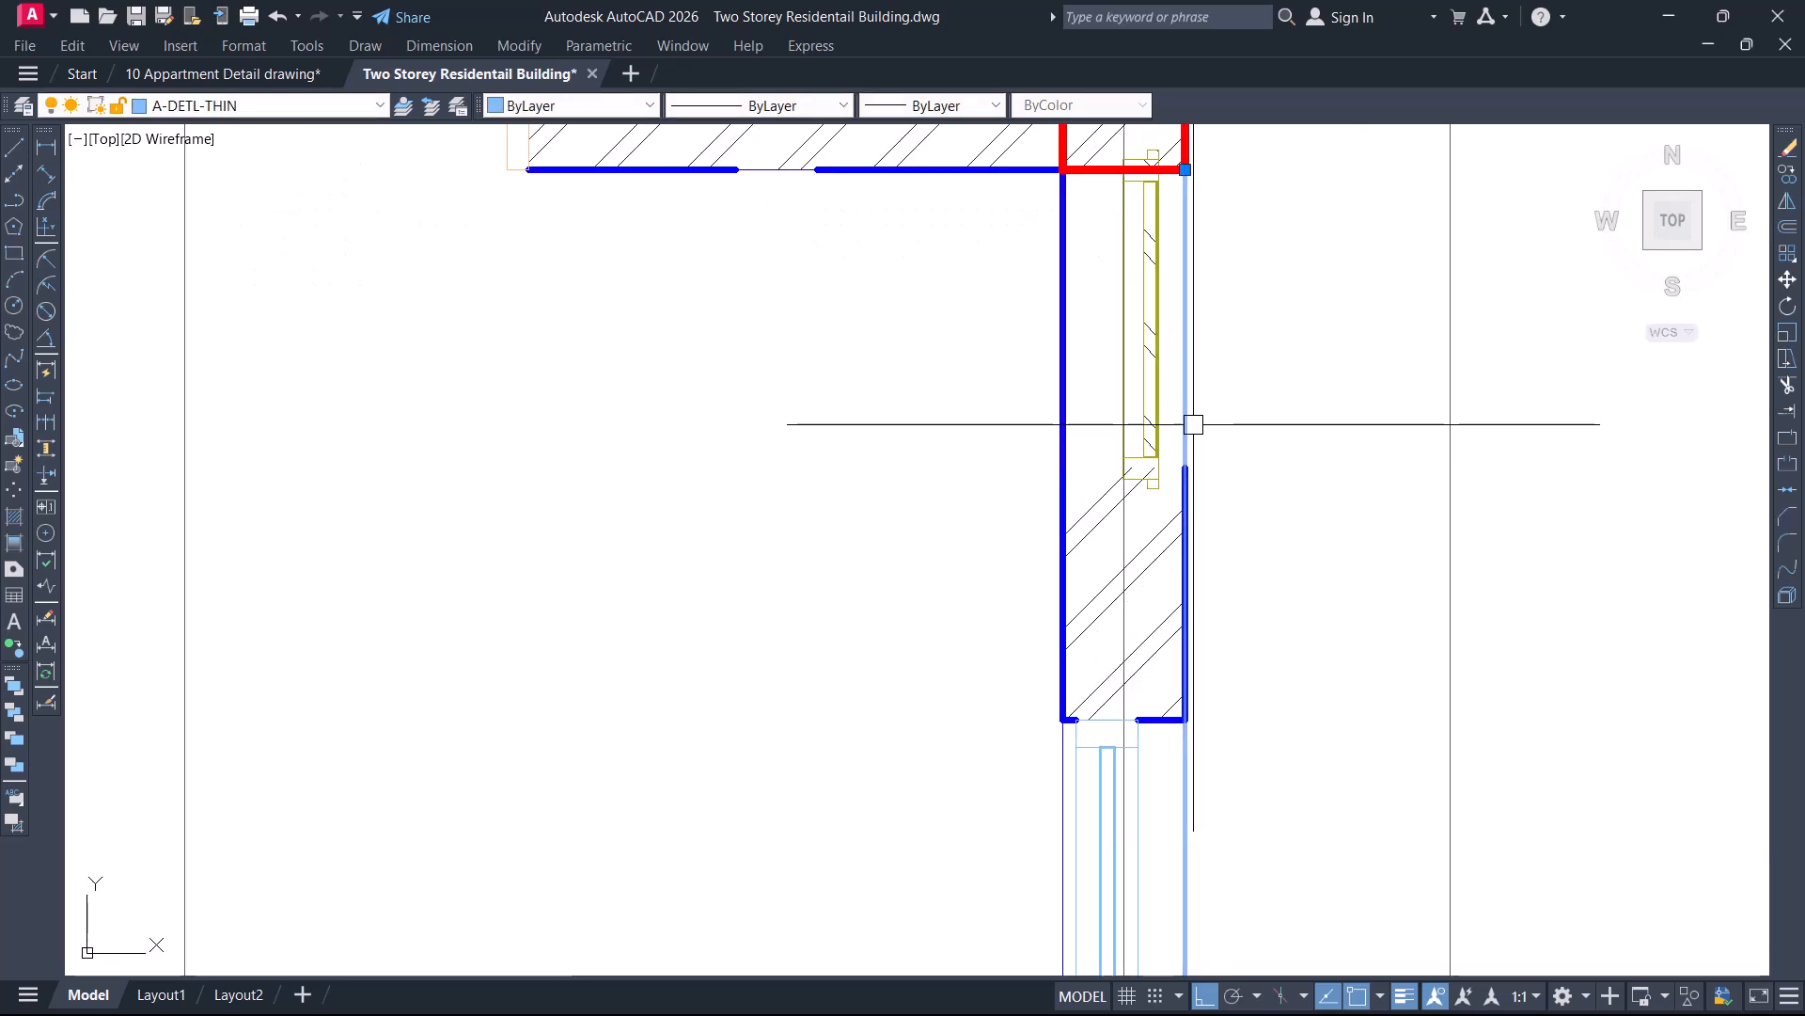
{"action": "key", "text": "Delete"}
{"action": "key", "text": "Return"}
{"action": "scroll", "coordinate": [1192, 564], "scroll_direction": "down", "scroll_amount": 3}
{"action": "mouse_move", "coordinate": [1192, 574]}
{"action": "middle_mouse_down"}
{"action": "mouse_move", "coordinate": [1212, 410]}
{"action": "mouse_move", "coordinate": [1198, 425]}
{"action": "mouse_move", "coordinate": [1057, 422]}
{"action": "middle_mouse_up"}
{"action": "scroll", "coordinate": [1058, 423], "scroll_direction": "down", "scroll_amount": 2}
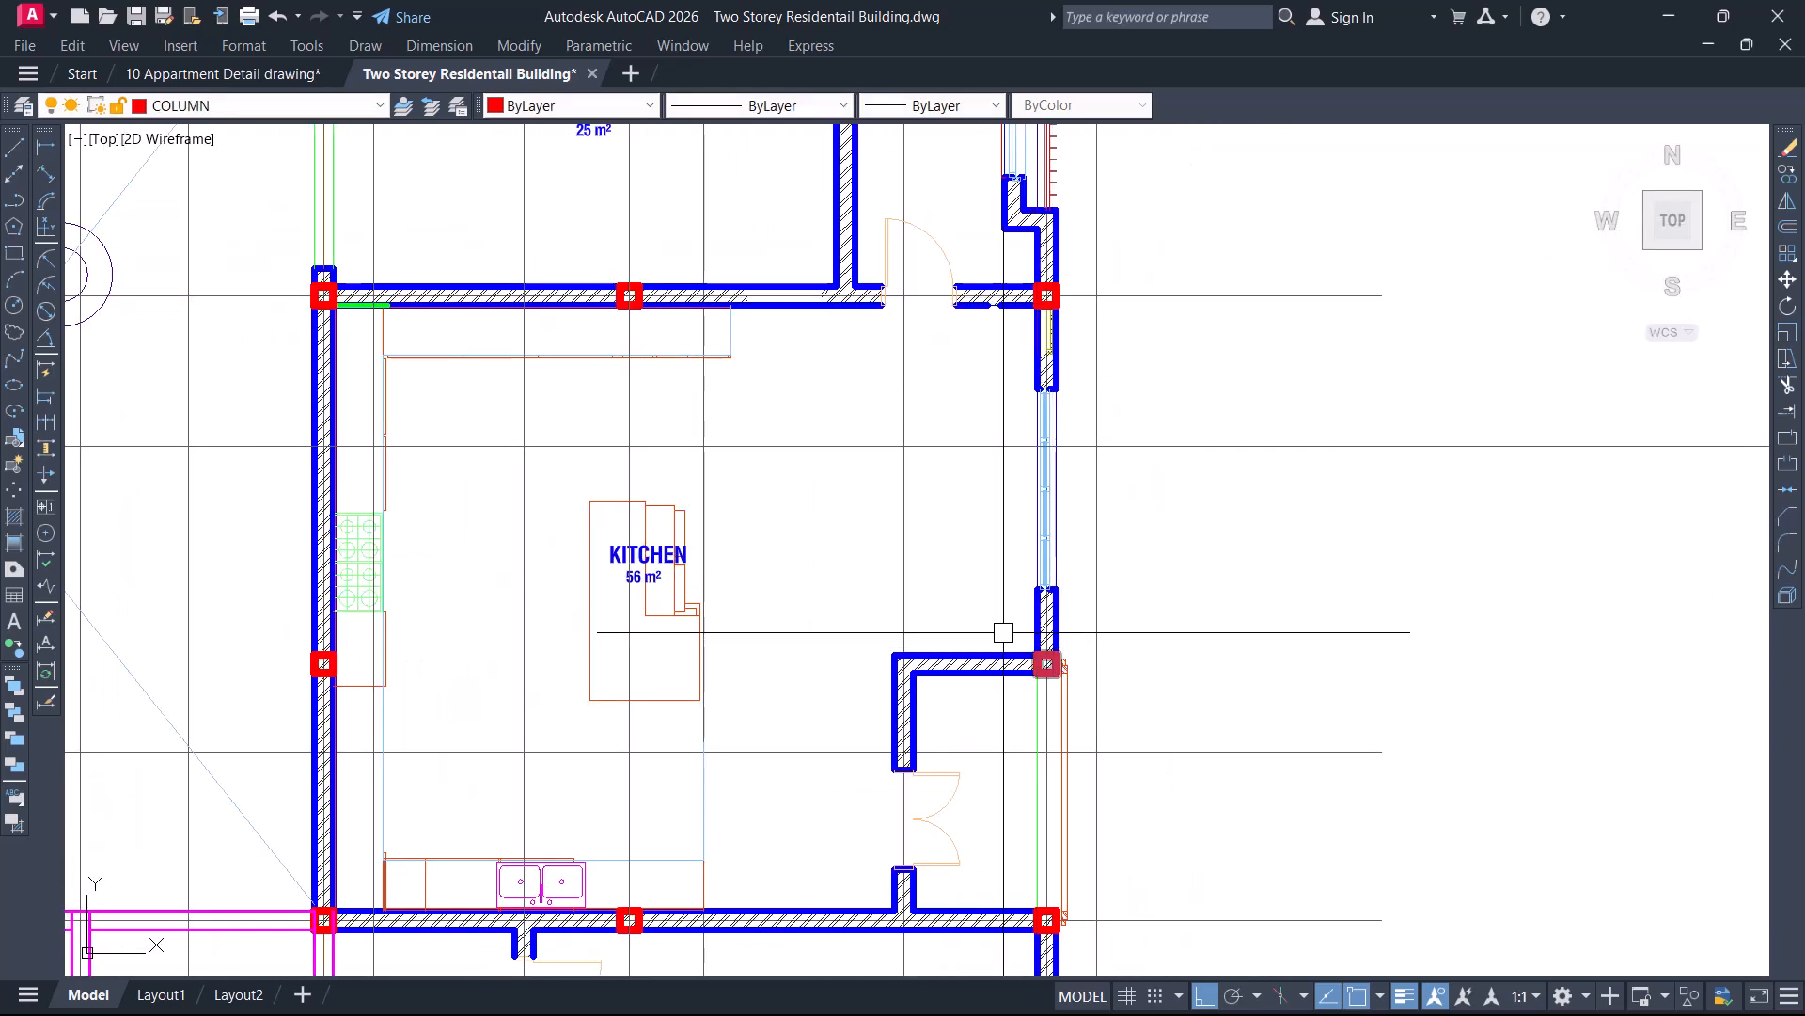
{"action": "middle_click_drag", "start_coordinate": [996, 566], "coordinate": [1072, 544]}
{"action": "scroll", "coordinate": [766, 576], "scroll_direction": "up", "scroll_amount": 5}
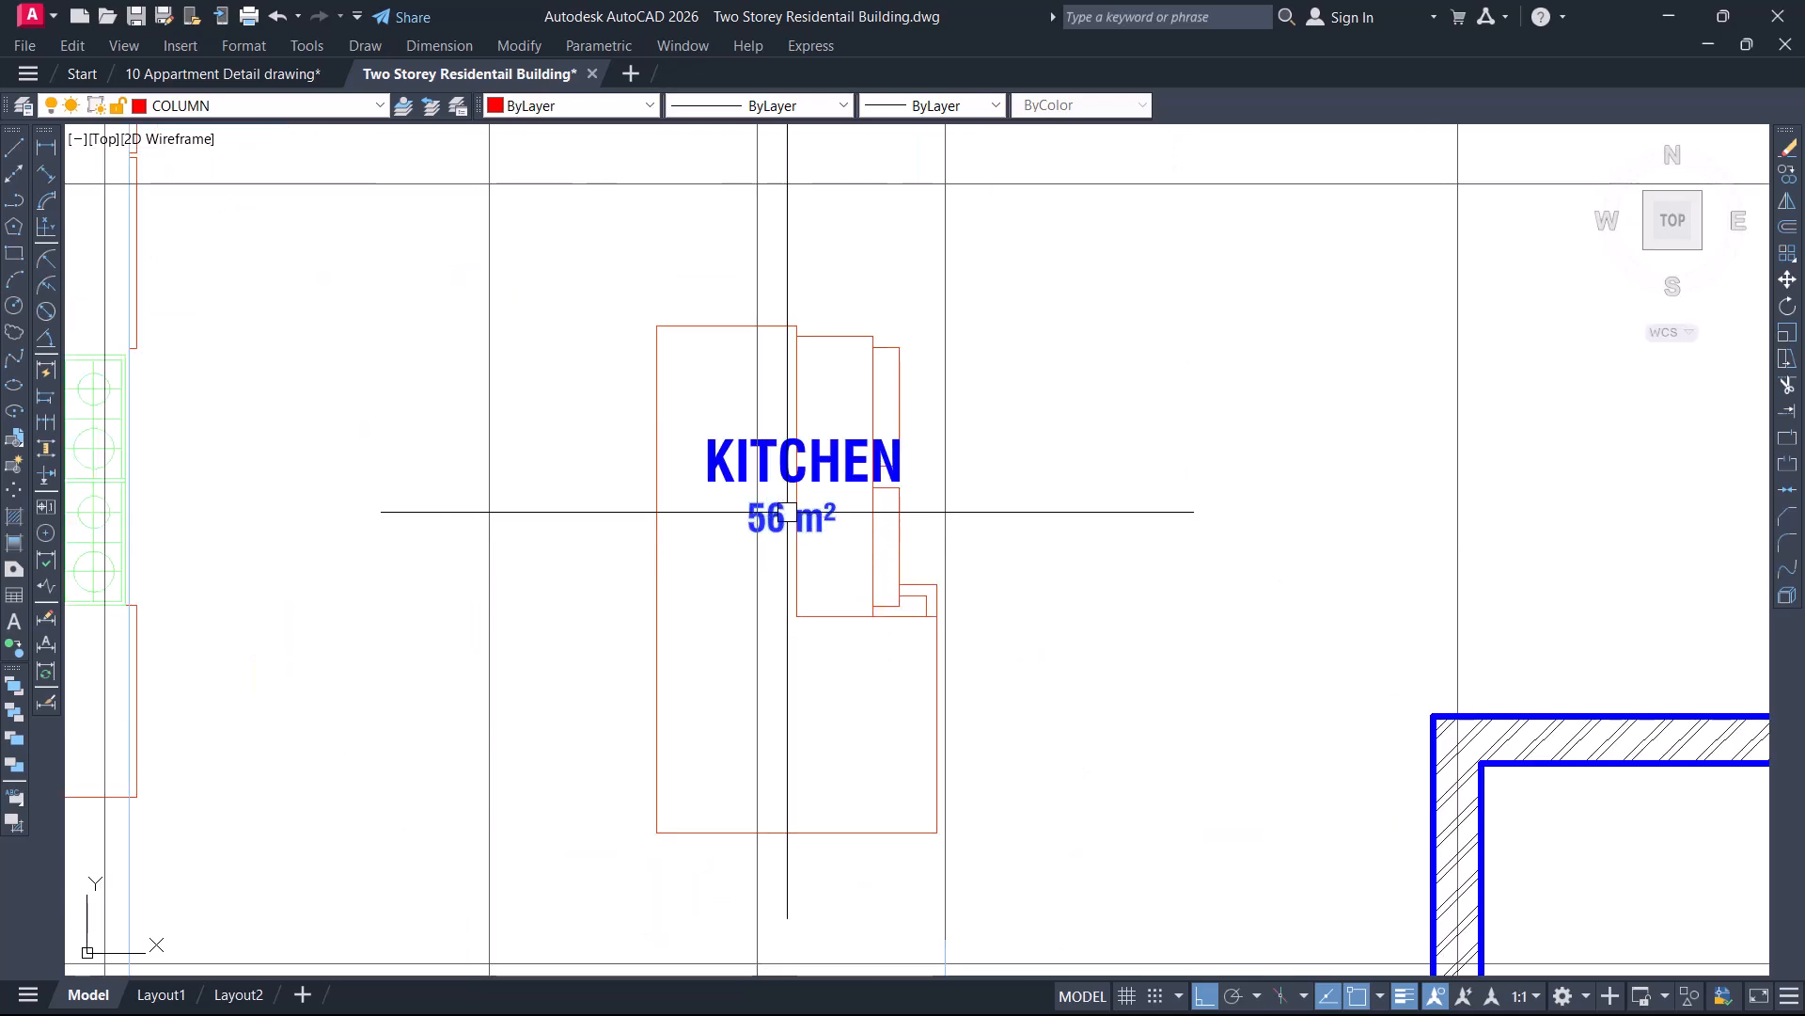
{"action": "scroll", "coordinate": [787, 513], "scroll_direction": "down", "scroll_amount": 2}
{"action": "scroll", "coordinate": [1016, 421], "scroll_direction": "down", "scroll_amount": 4}
{"action": "left_click", "coordinate": [1055, 370]}
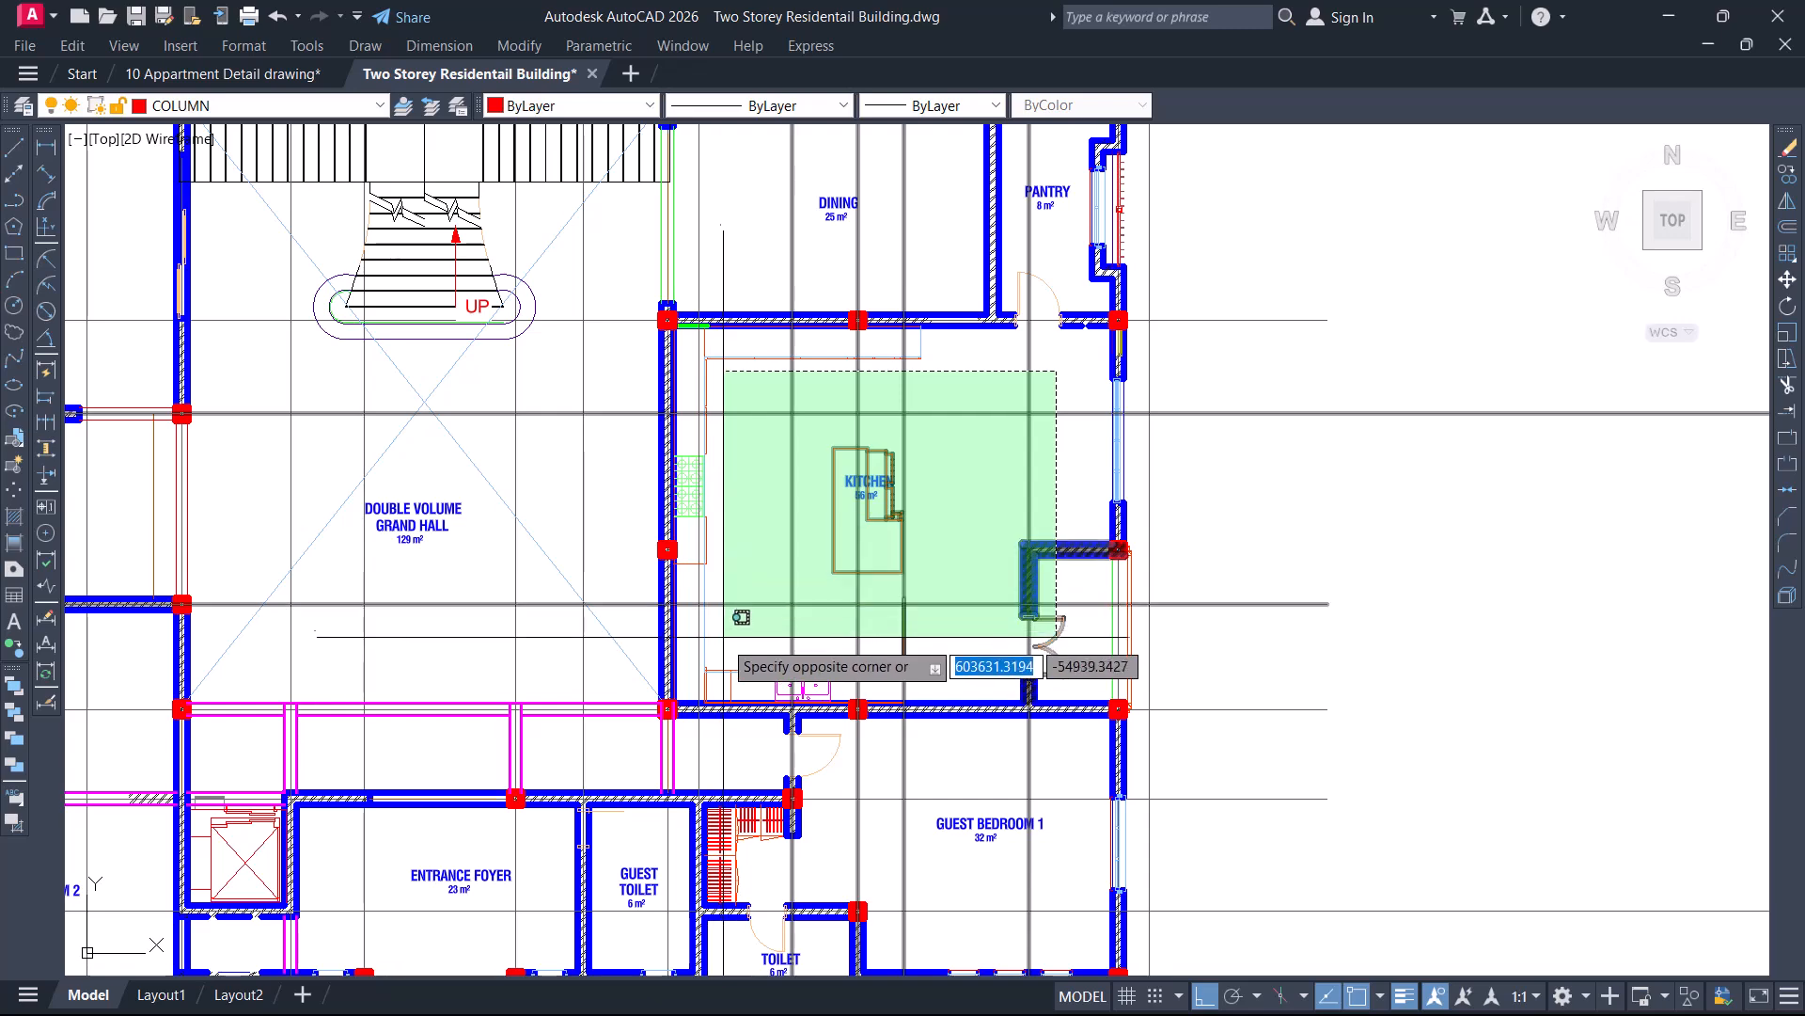
{"action": "key", "text": "Escape"}
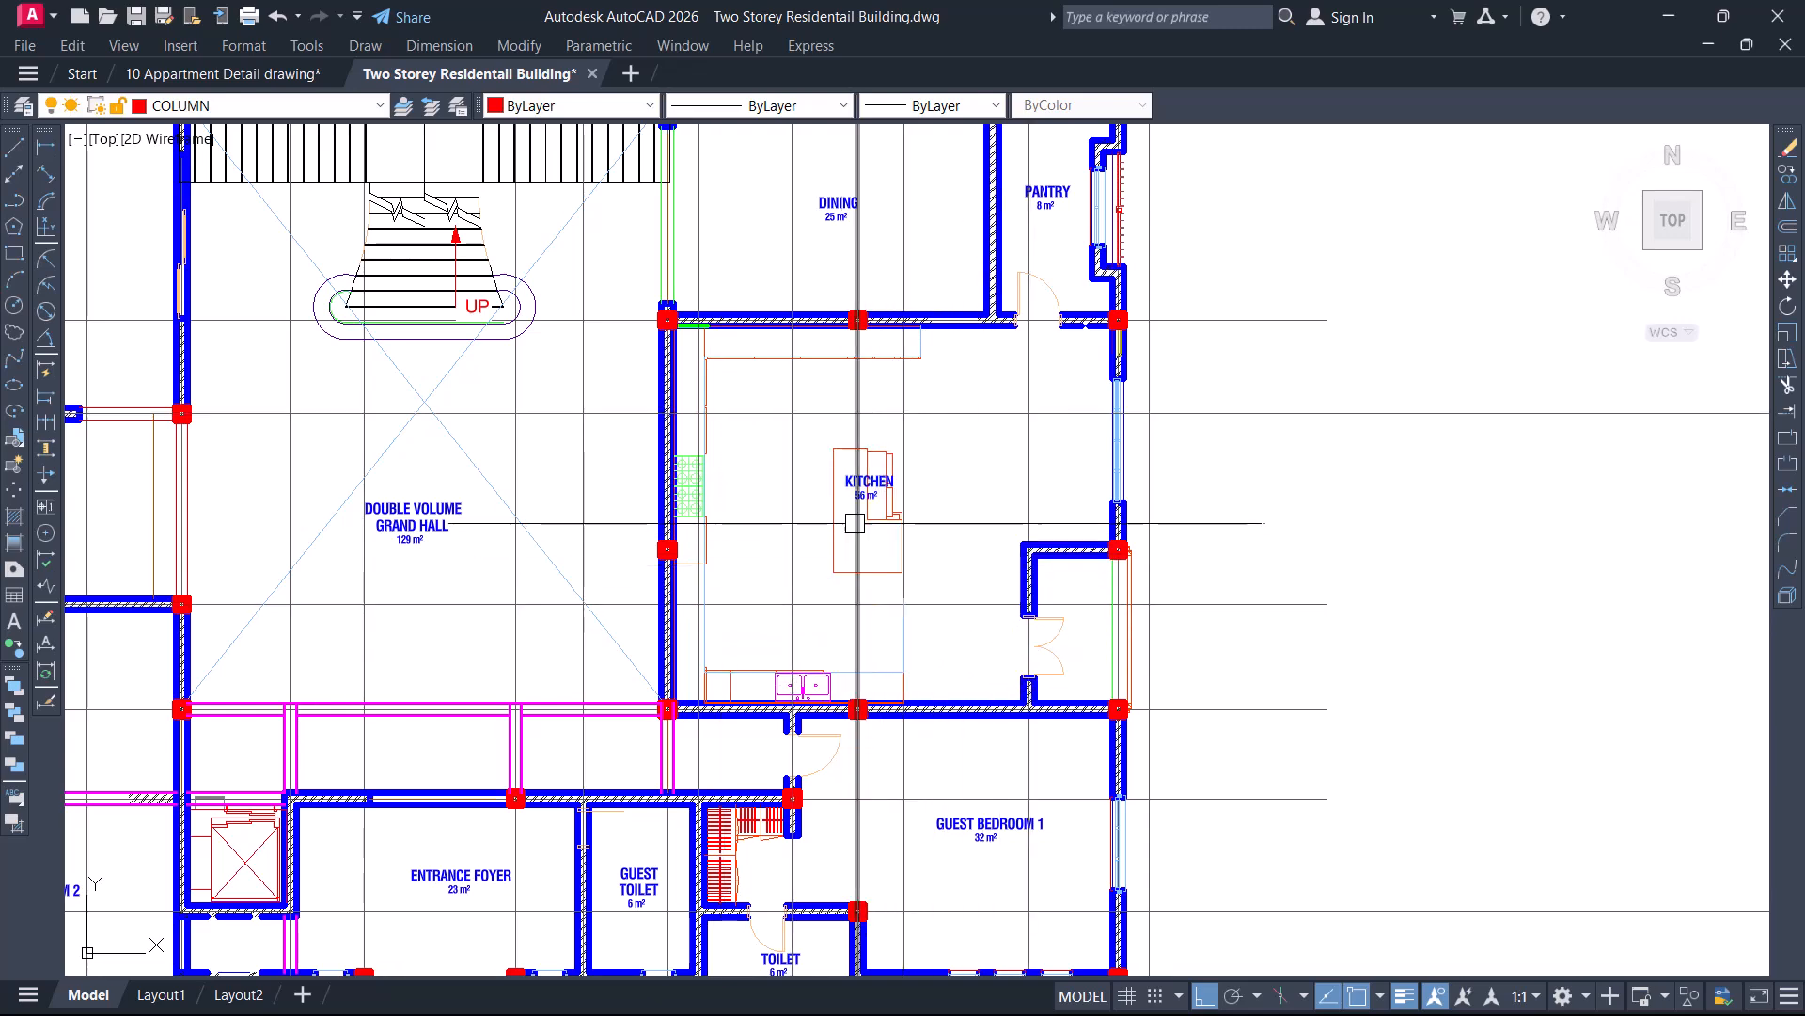
Check the north-south span between the middle columns in the kitchen's upper and lower walls with a temporary linear dimension
{"action": "scroll", "coordinate": [851, 521], "scroll_direction": "up", "scroll_amount": 2}
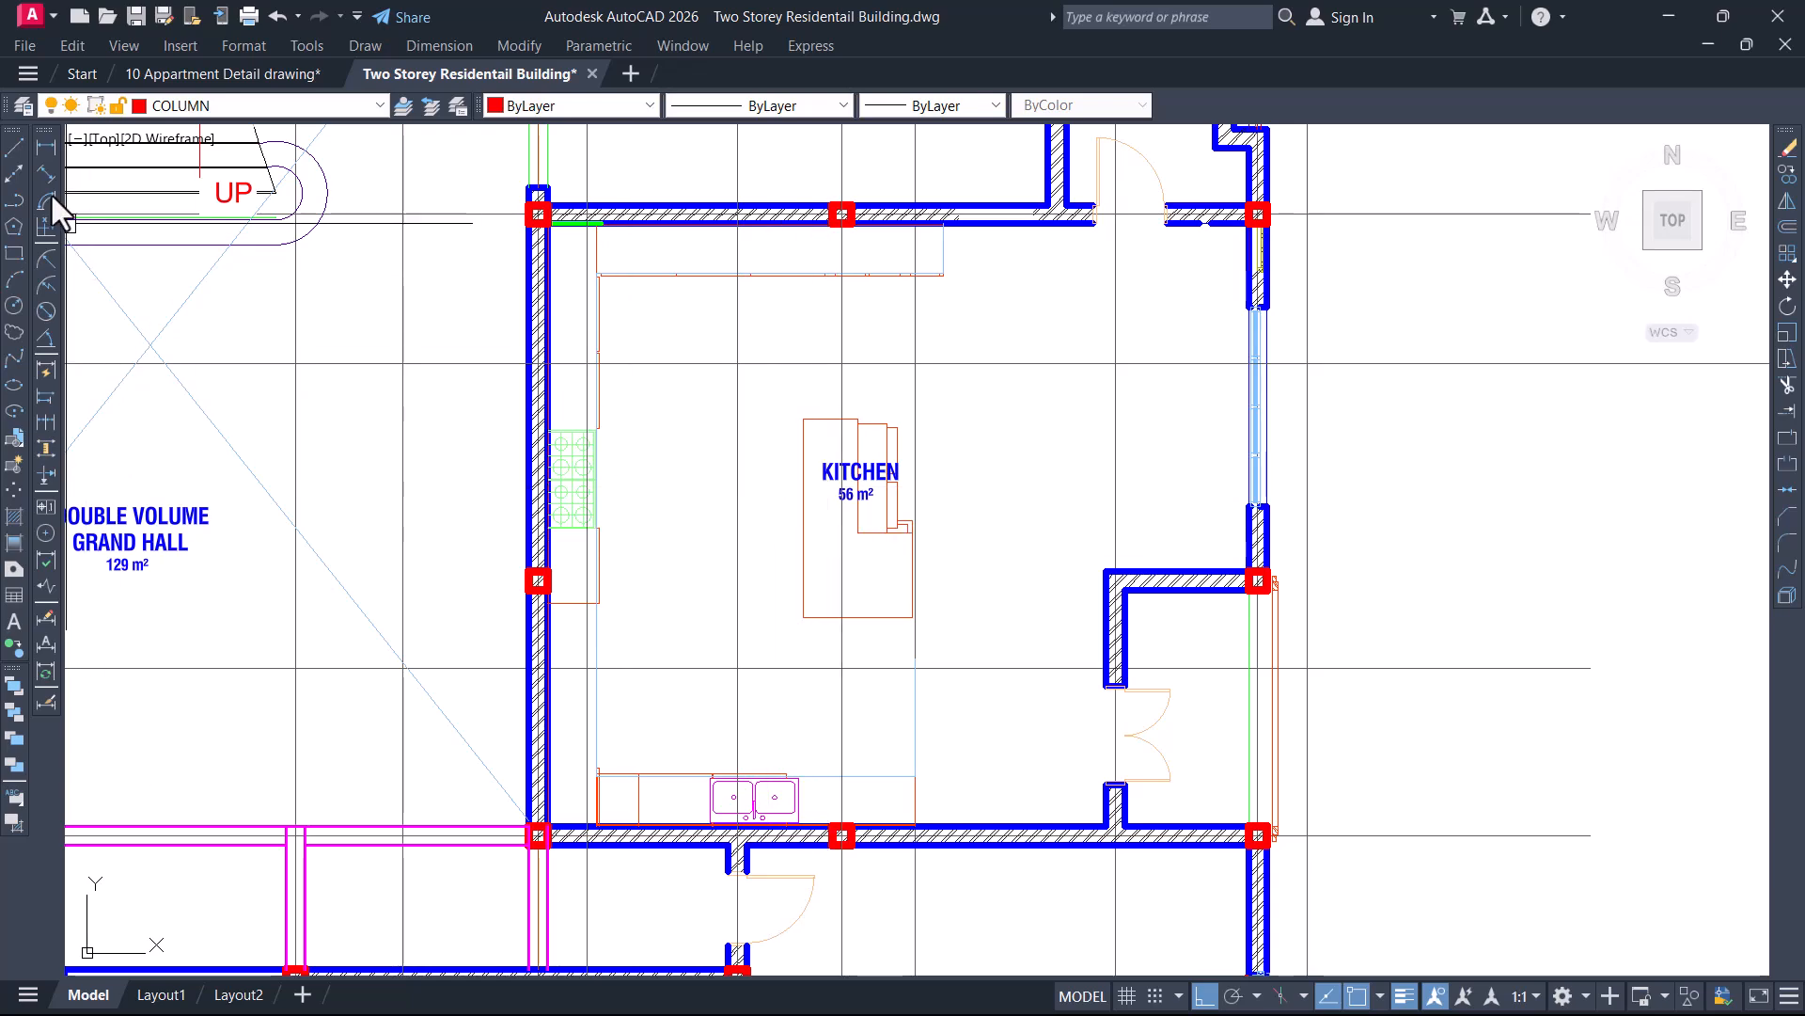
{"action": "left_click", "coordinate": [45, 145]}
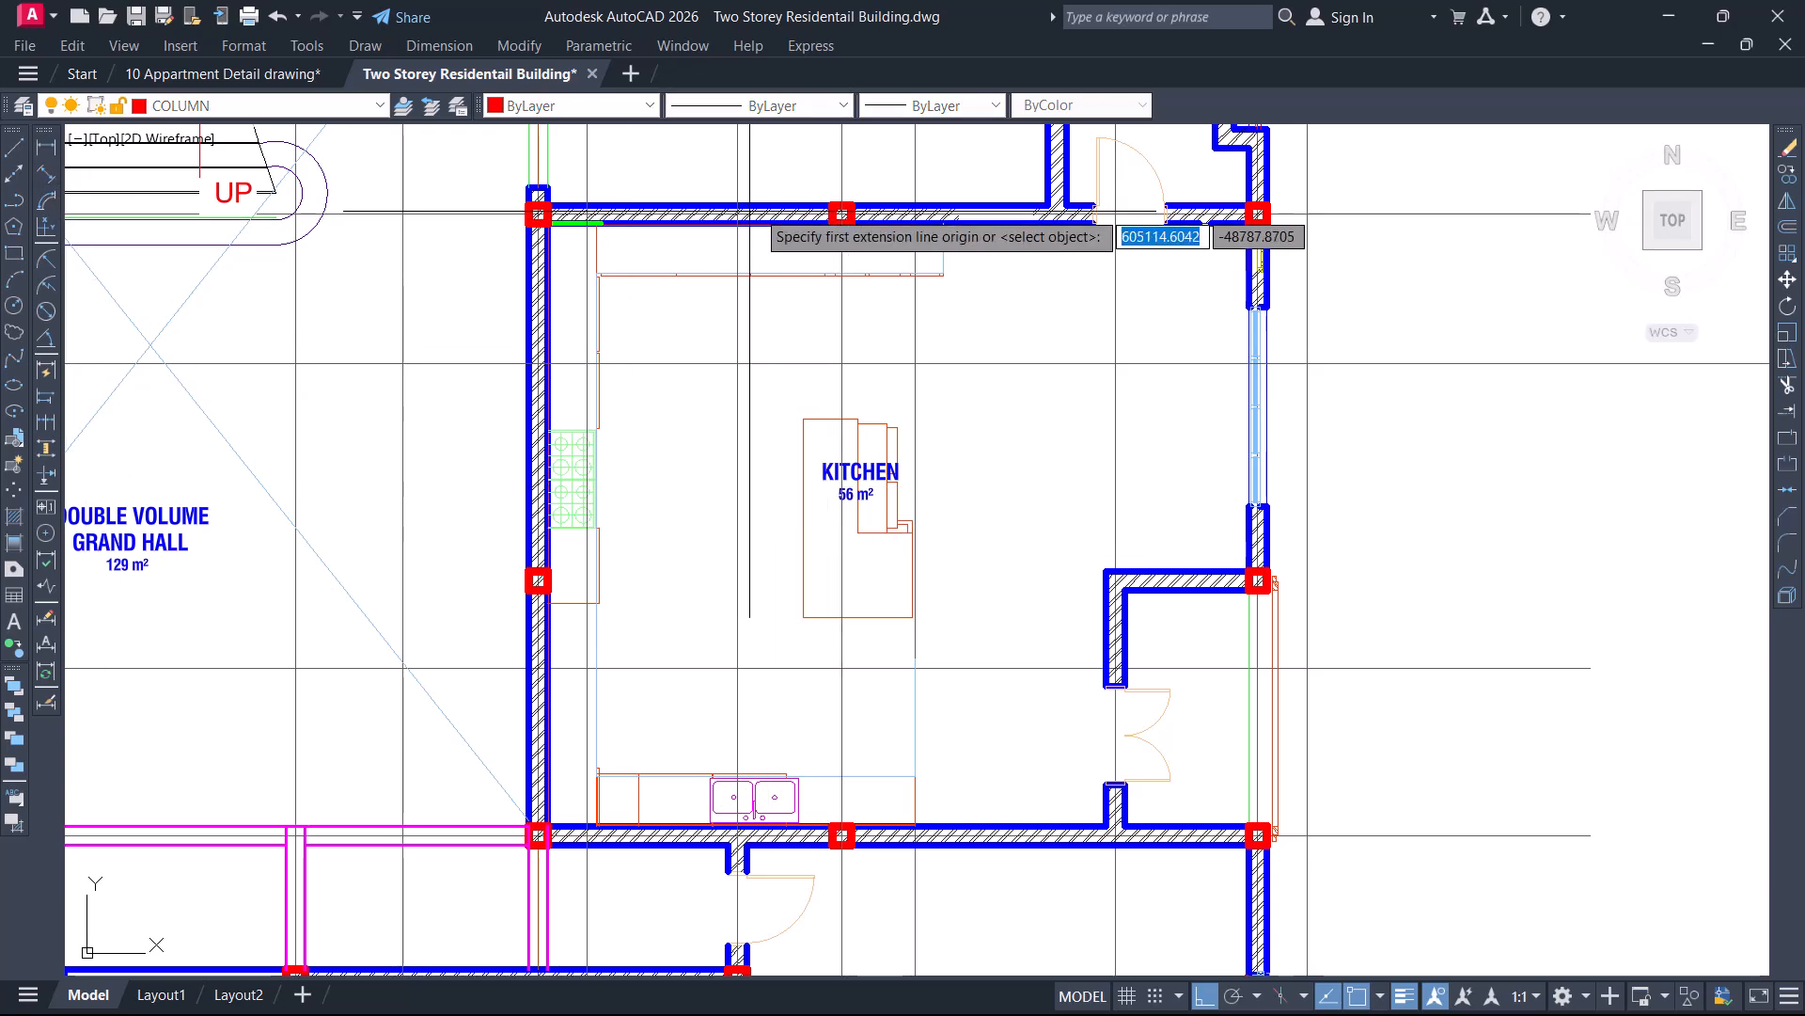
{"action": "scroll", "coordinate": [829, 214], "scroll_direction": "up", "scroll_amount": 2}
{"action": "left_click", "coordinate": [851, 217]}
{"action": "scroll", "coordinate": [851, 216], "scroll_direction": "down", "scroll_amount": 2}
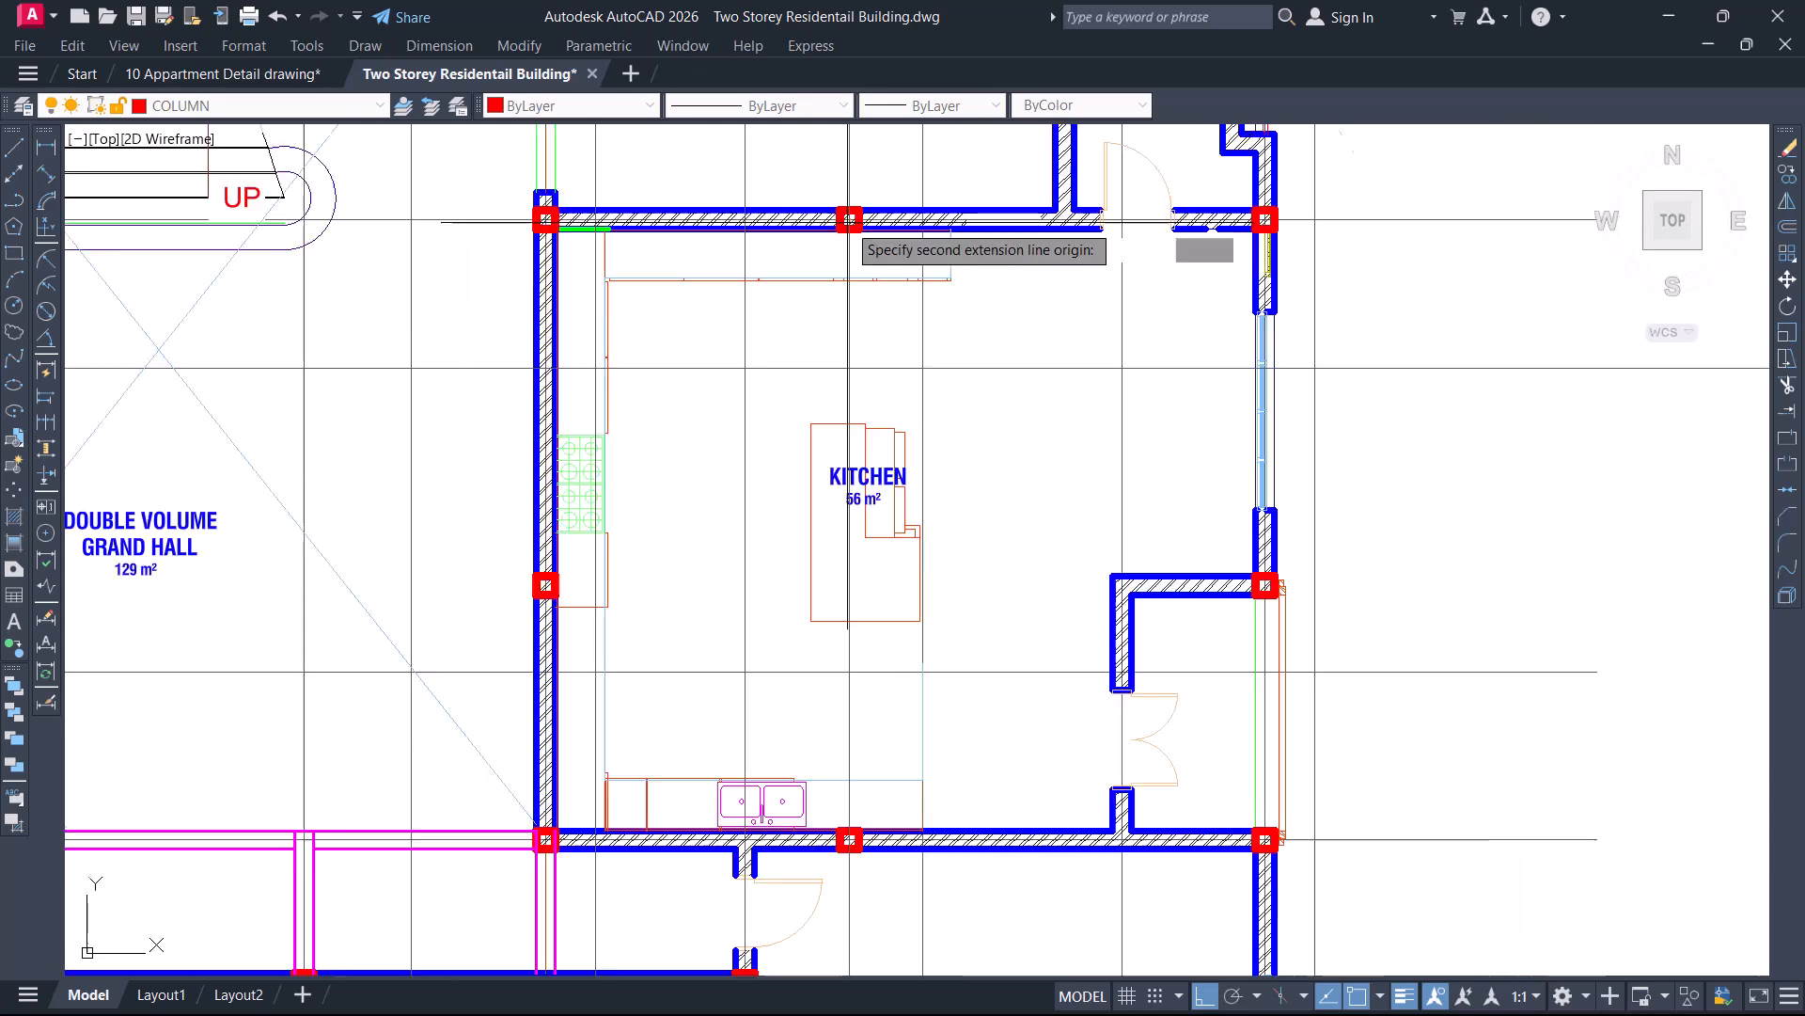
{"action": "left_click", "coordinate": [849, 838]}
{"action": "scroll", "coordinate": [816, 572], "scroll_direction": "up", "scroll_amount": 2}
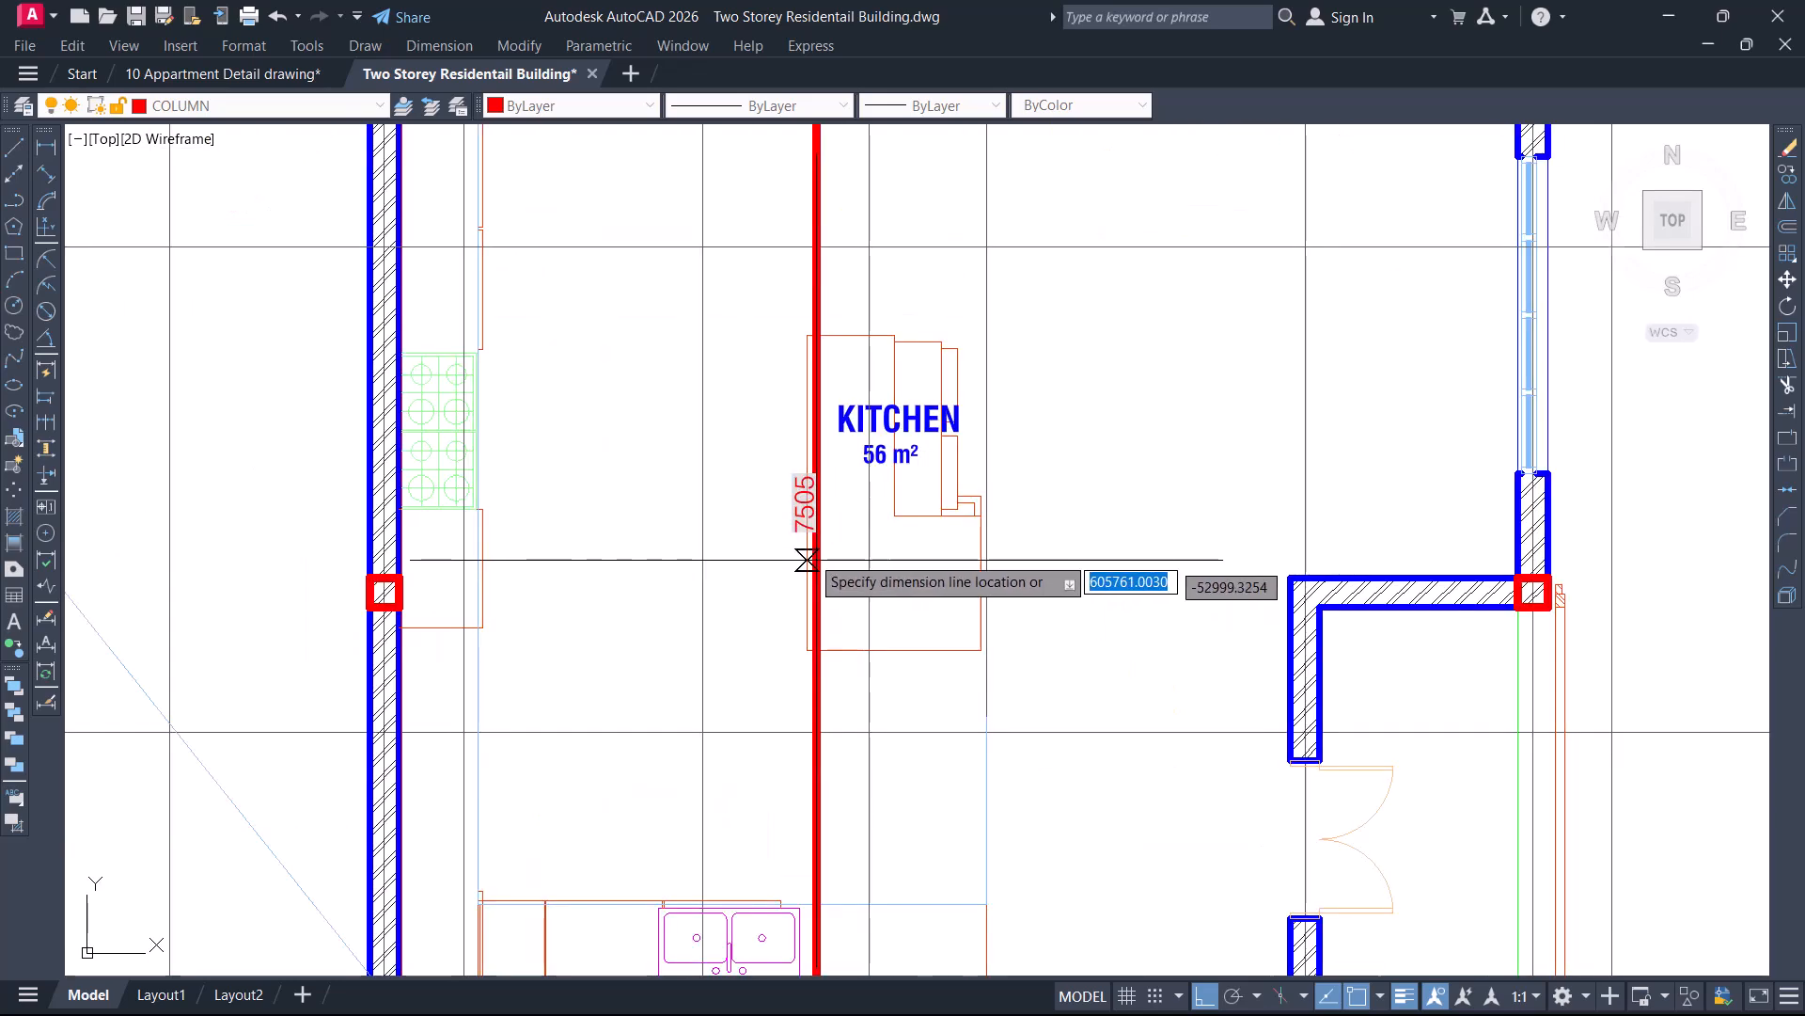
{"action": "key", "text": "Escape"}
Check the east-west span between the intermediate columns on the kitchen's west and east walls with a temporary linear dimension
{"action": "key", "text": "space"}
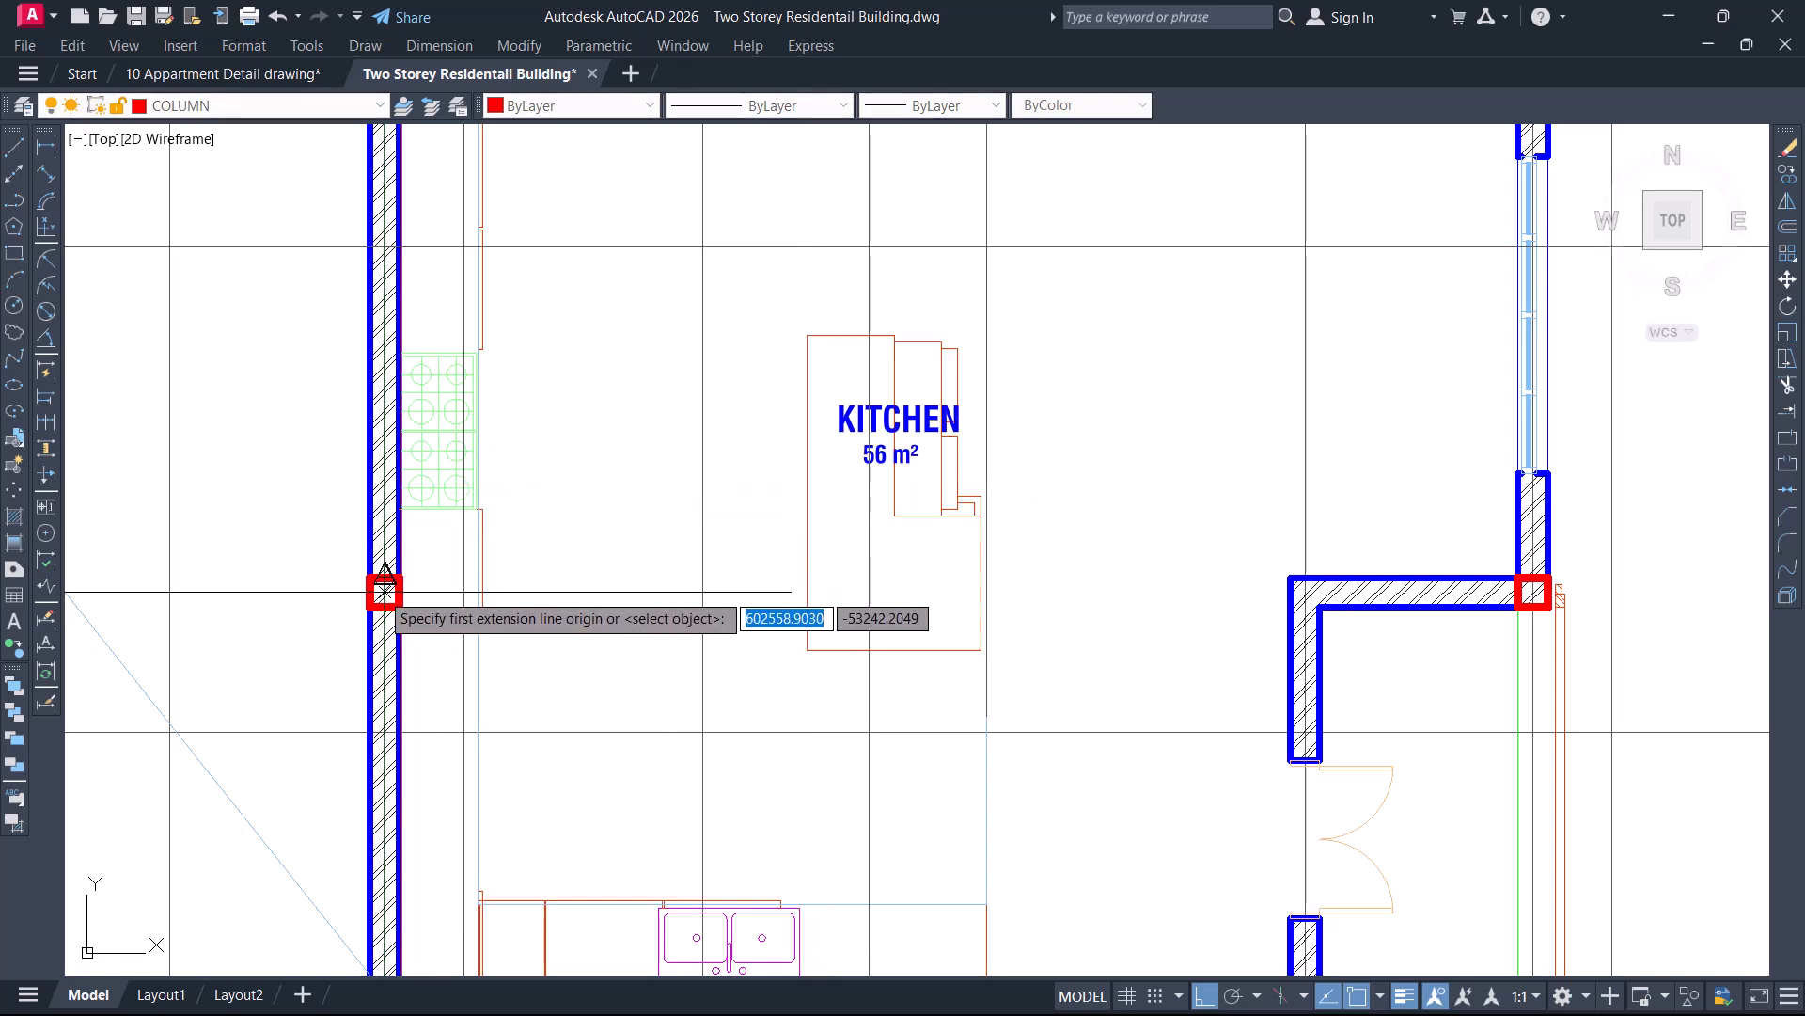
{"action": "left_click", "coordinate": [385, 591]}
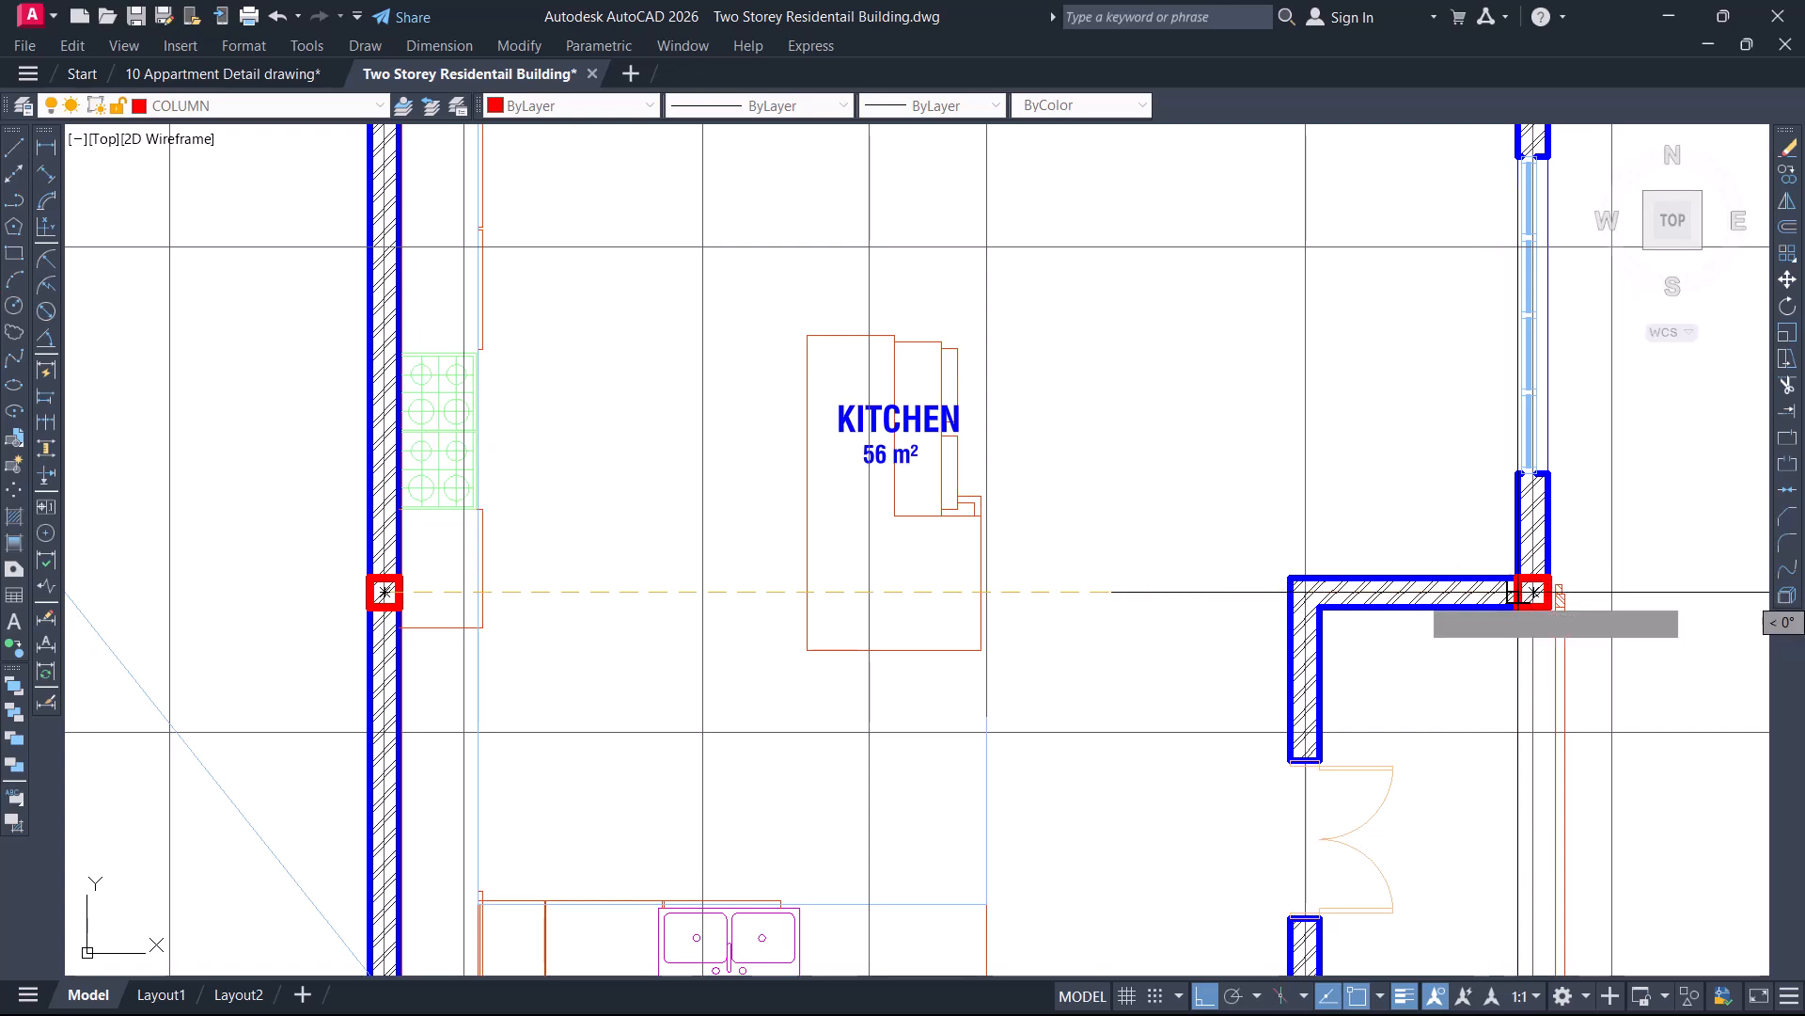
{"action": "left_click", "coordinate": [1533, 591]}
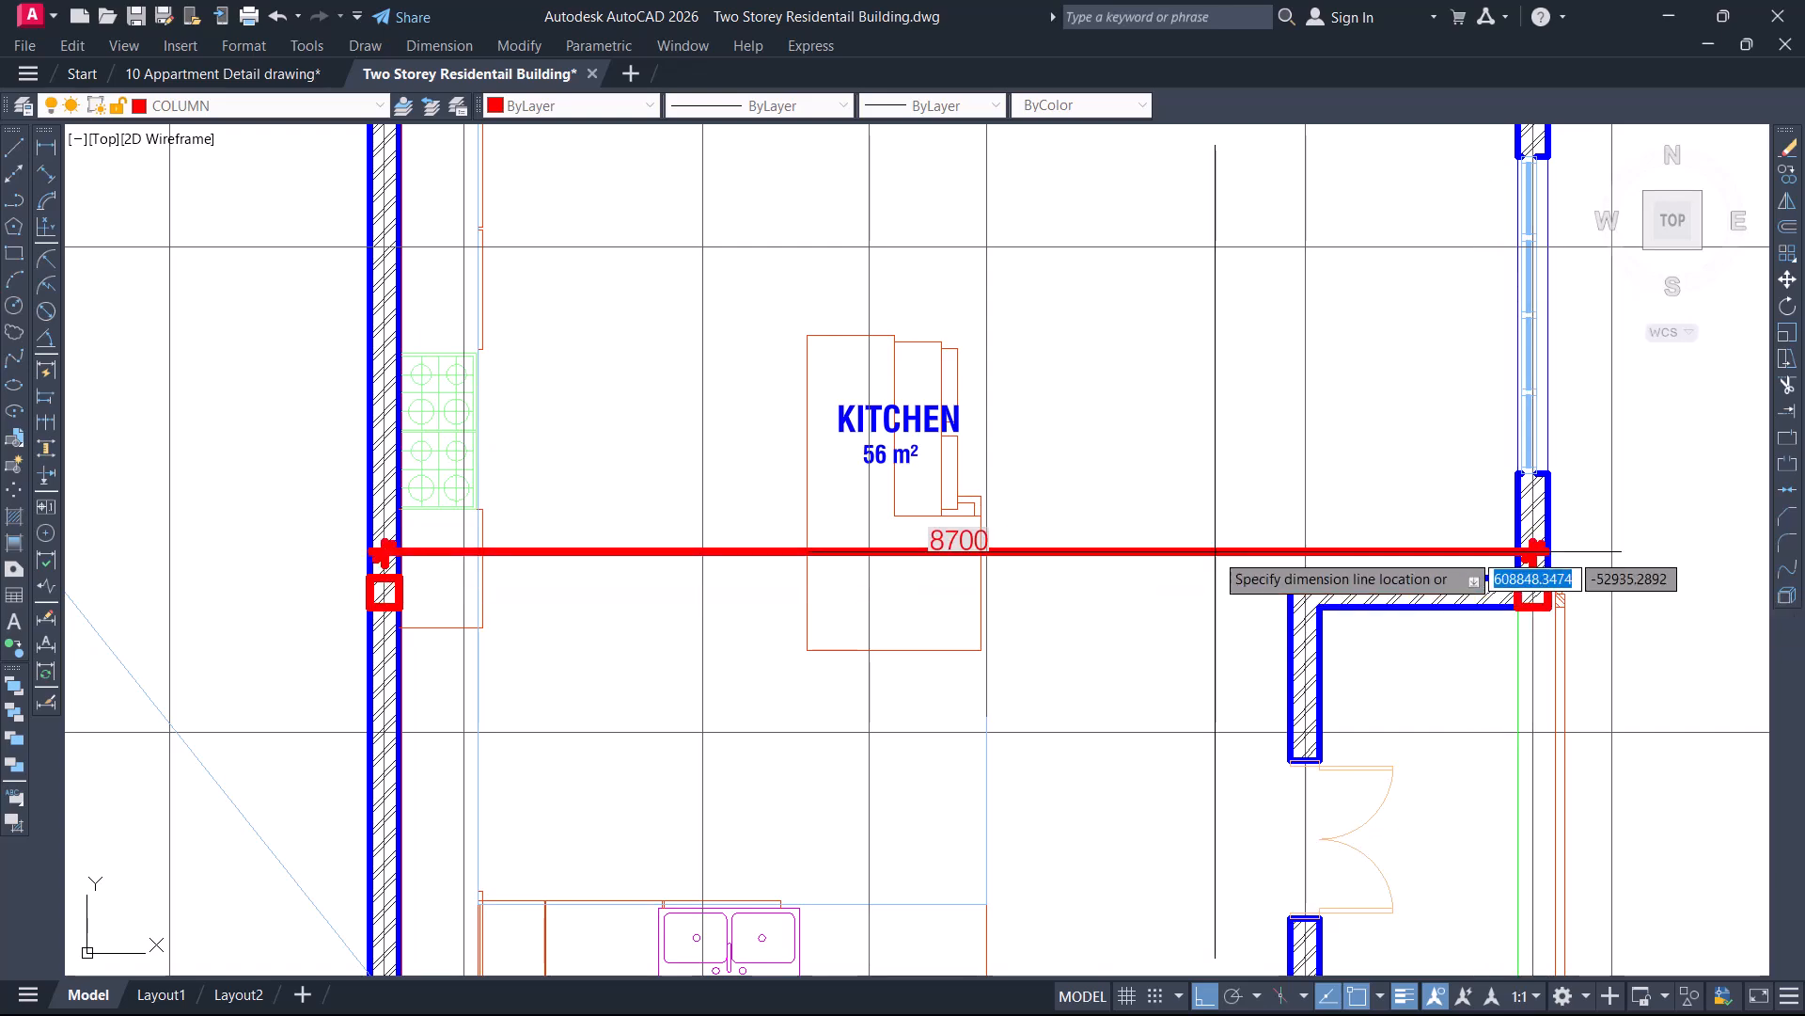
{"action": "key", "text": "Escape"}
{"action": "scroll", "coordinate": [978, 529], "scroll_direction": "down", "scroll_amount": 4}
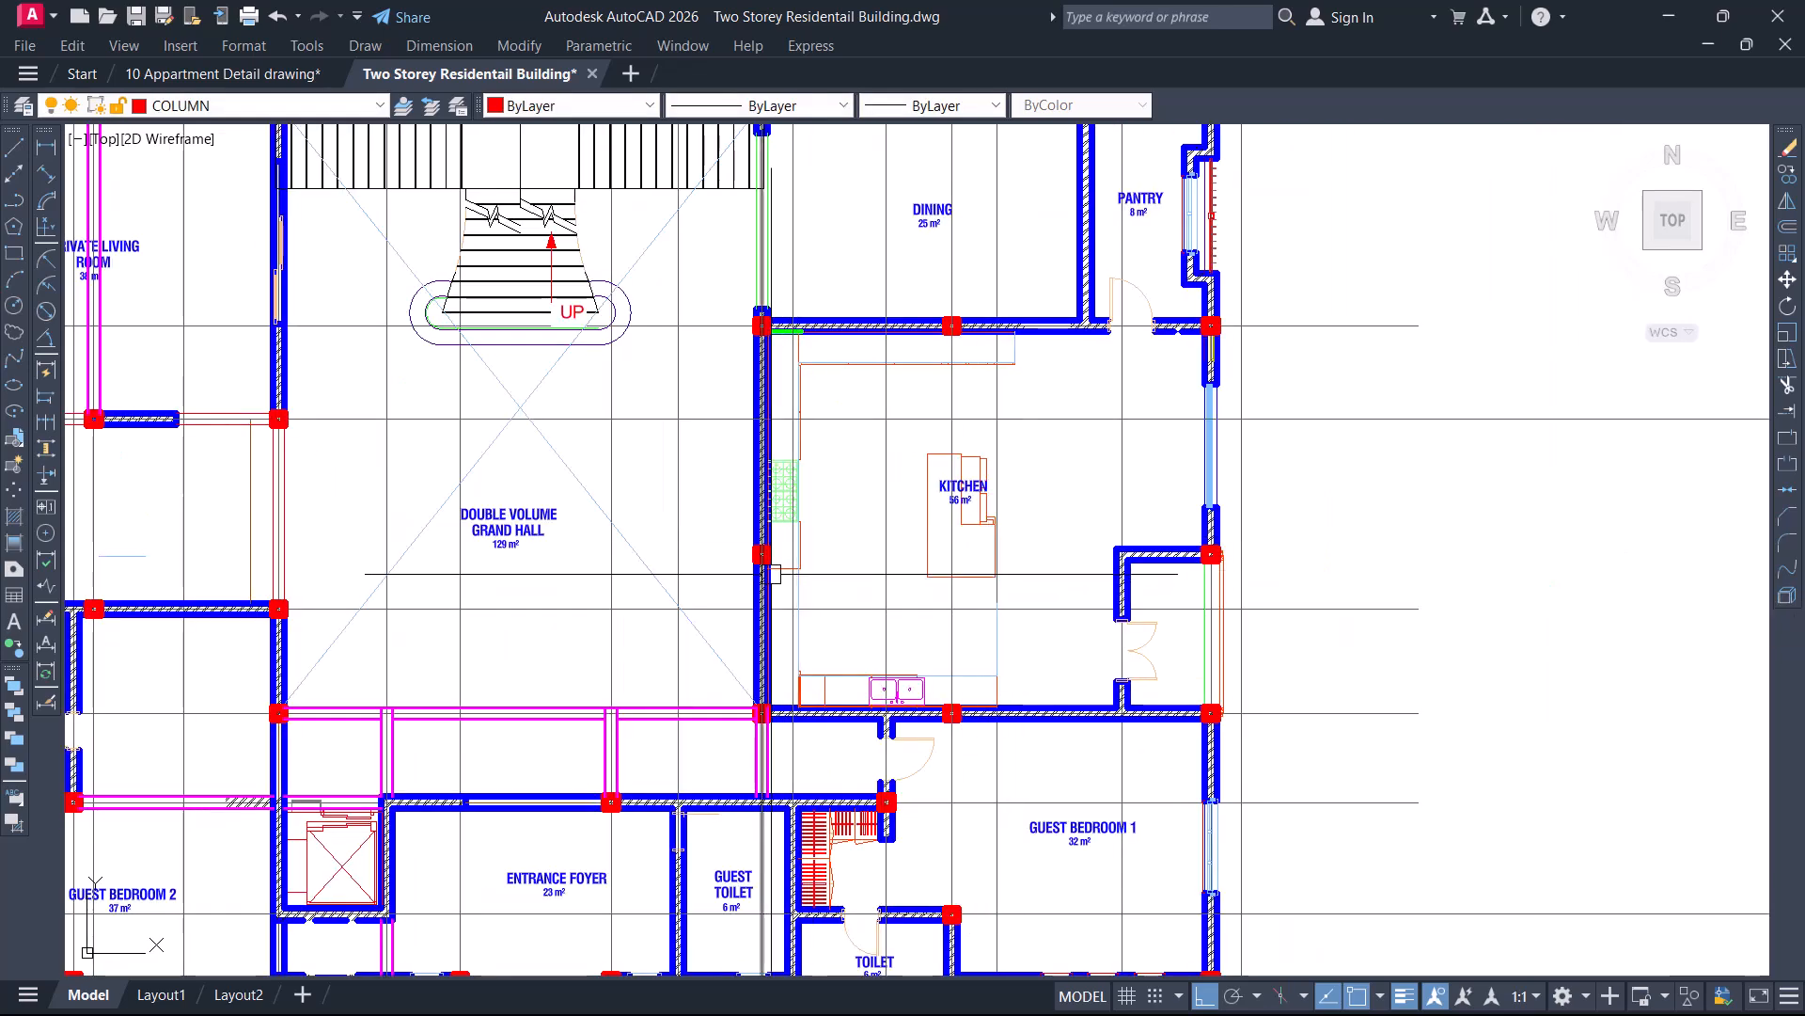
Place a horizontal construction line through the centre of the intermediate column on the kitchen's west wall
{"action": "scroll", "coordinate": [671, 564], "scroll_direction": "up", "scroll_amount": 8}
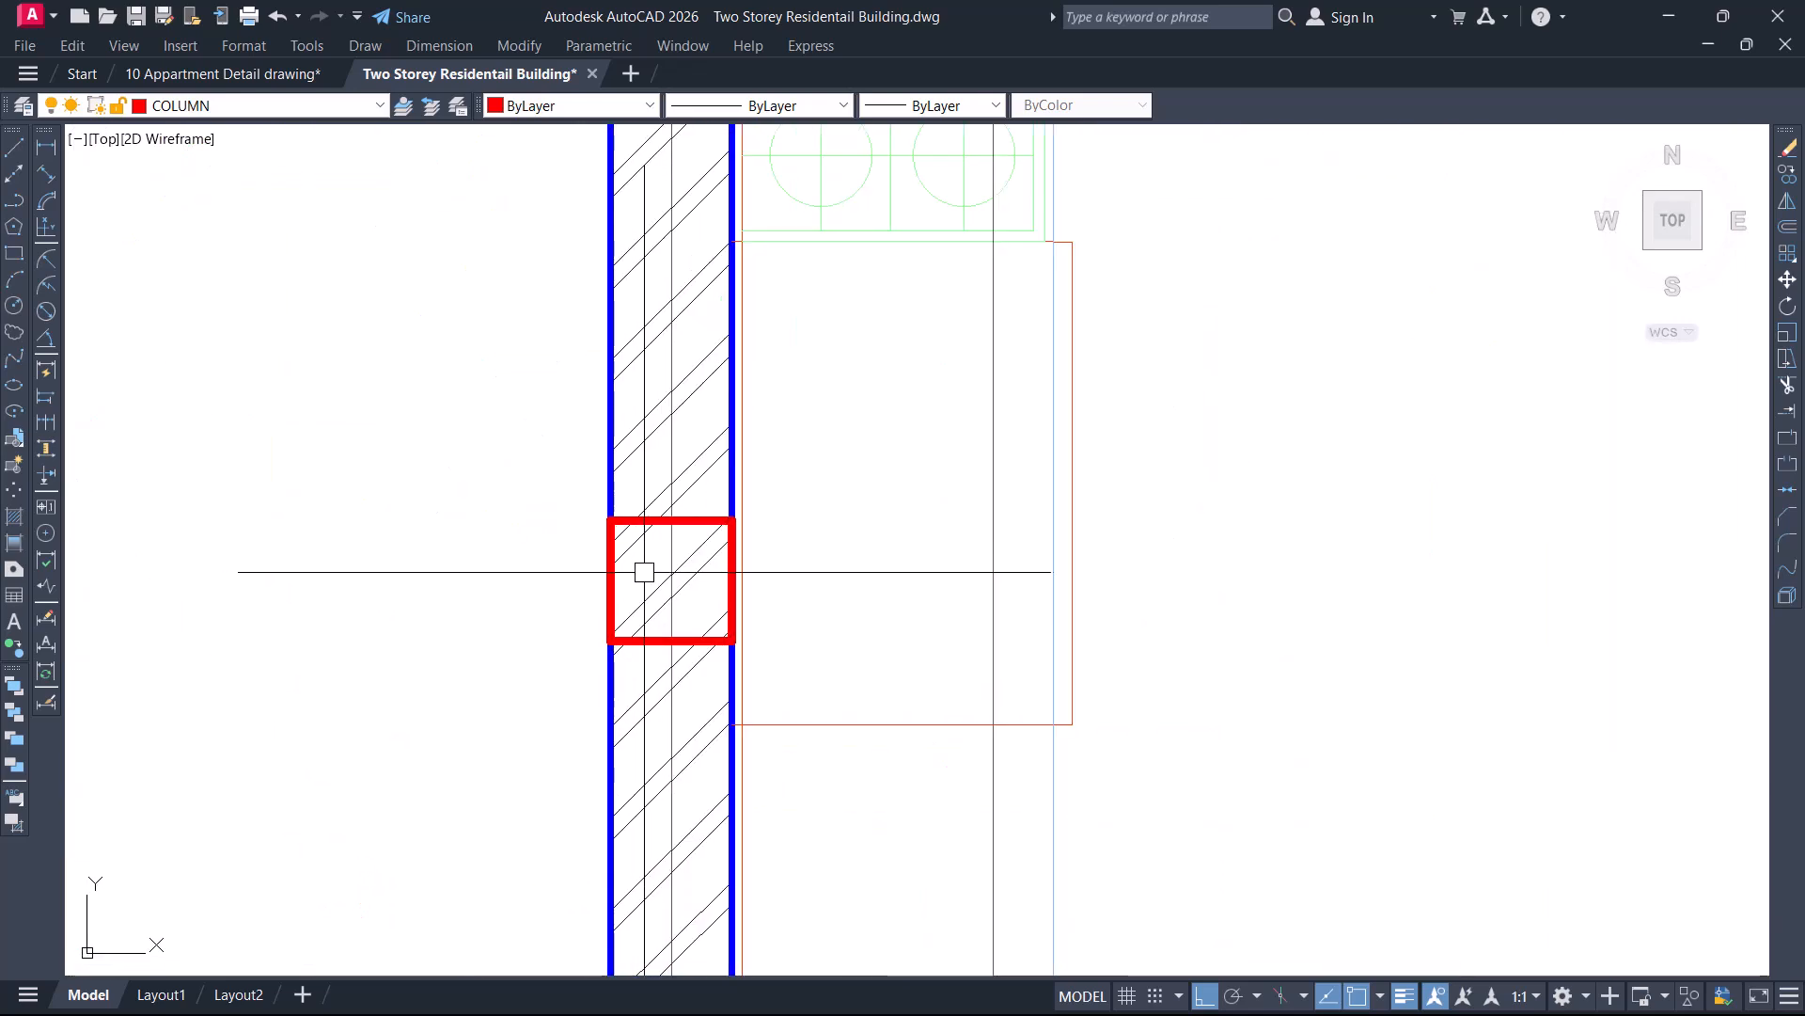
{"action": "key", "text": "Return"}
{"action": "type", "text": "h"}
{"action": "key", "text": "Return"}
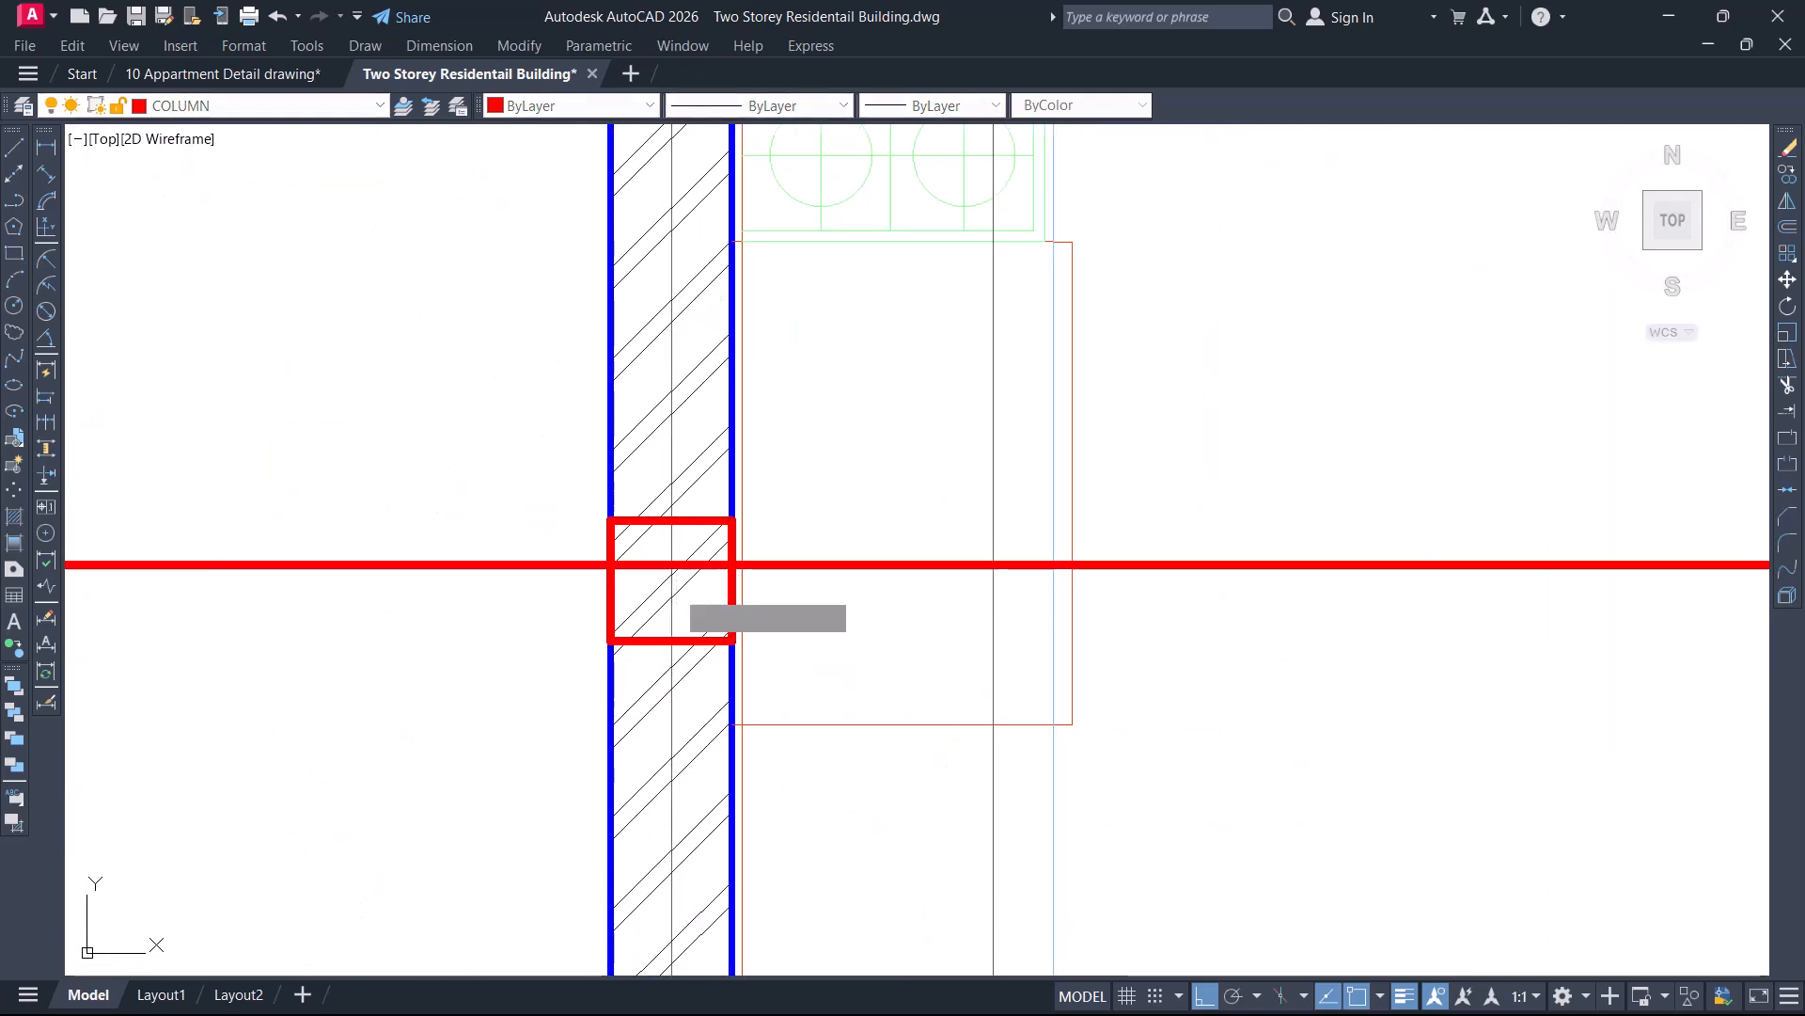
{"action": "scroll", "coordinate": [730, 551], "scroll_direction": "up", "scroll_amount": 2}
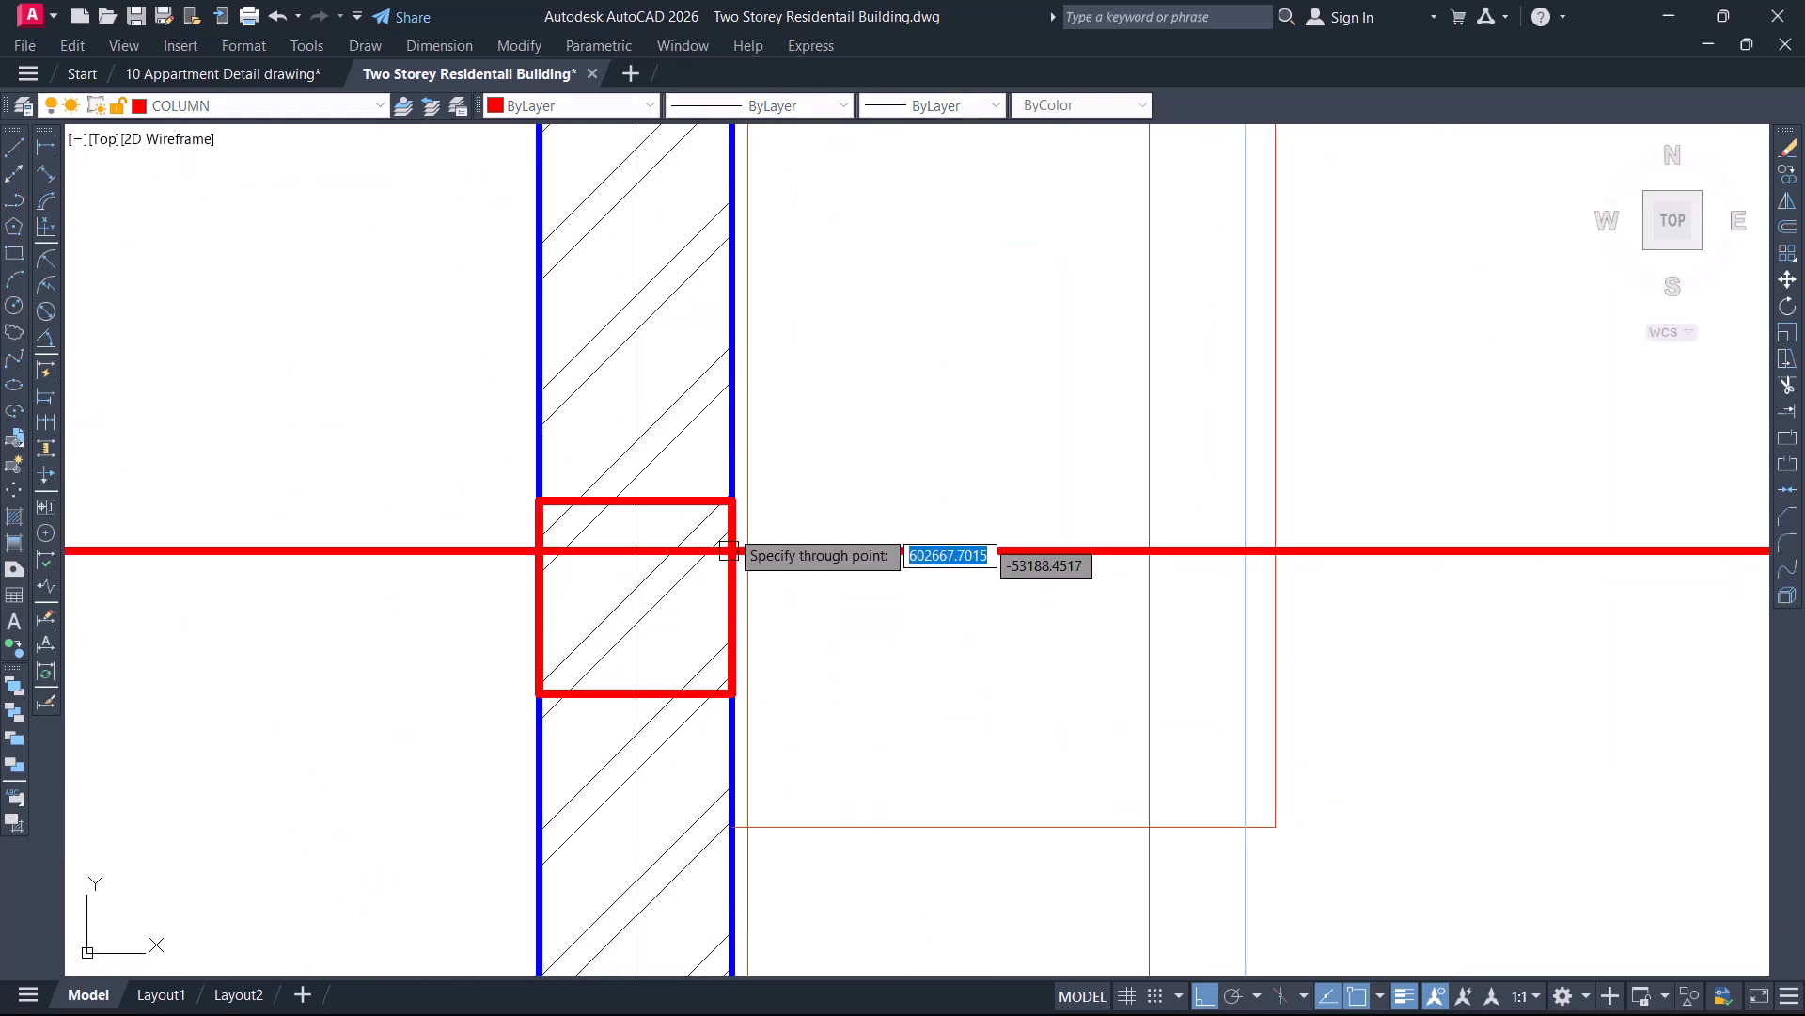
{"action": "left_click", "coordinate": [649, 595]}
{"action": "key", "text": "Return"}
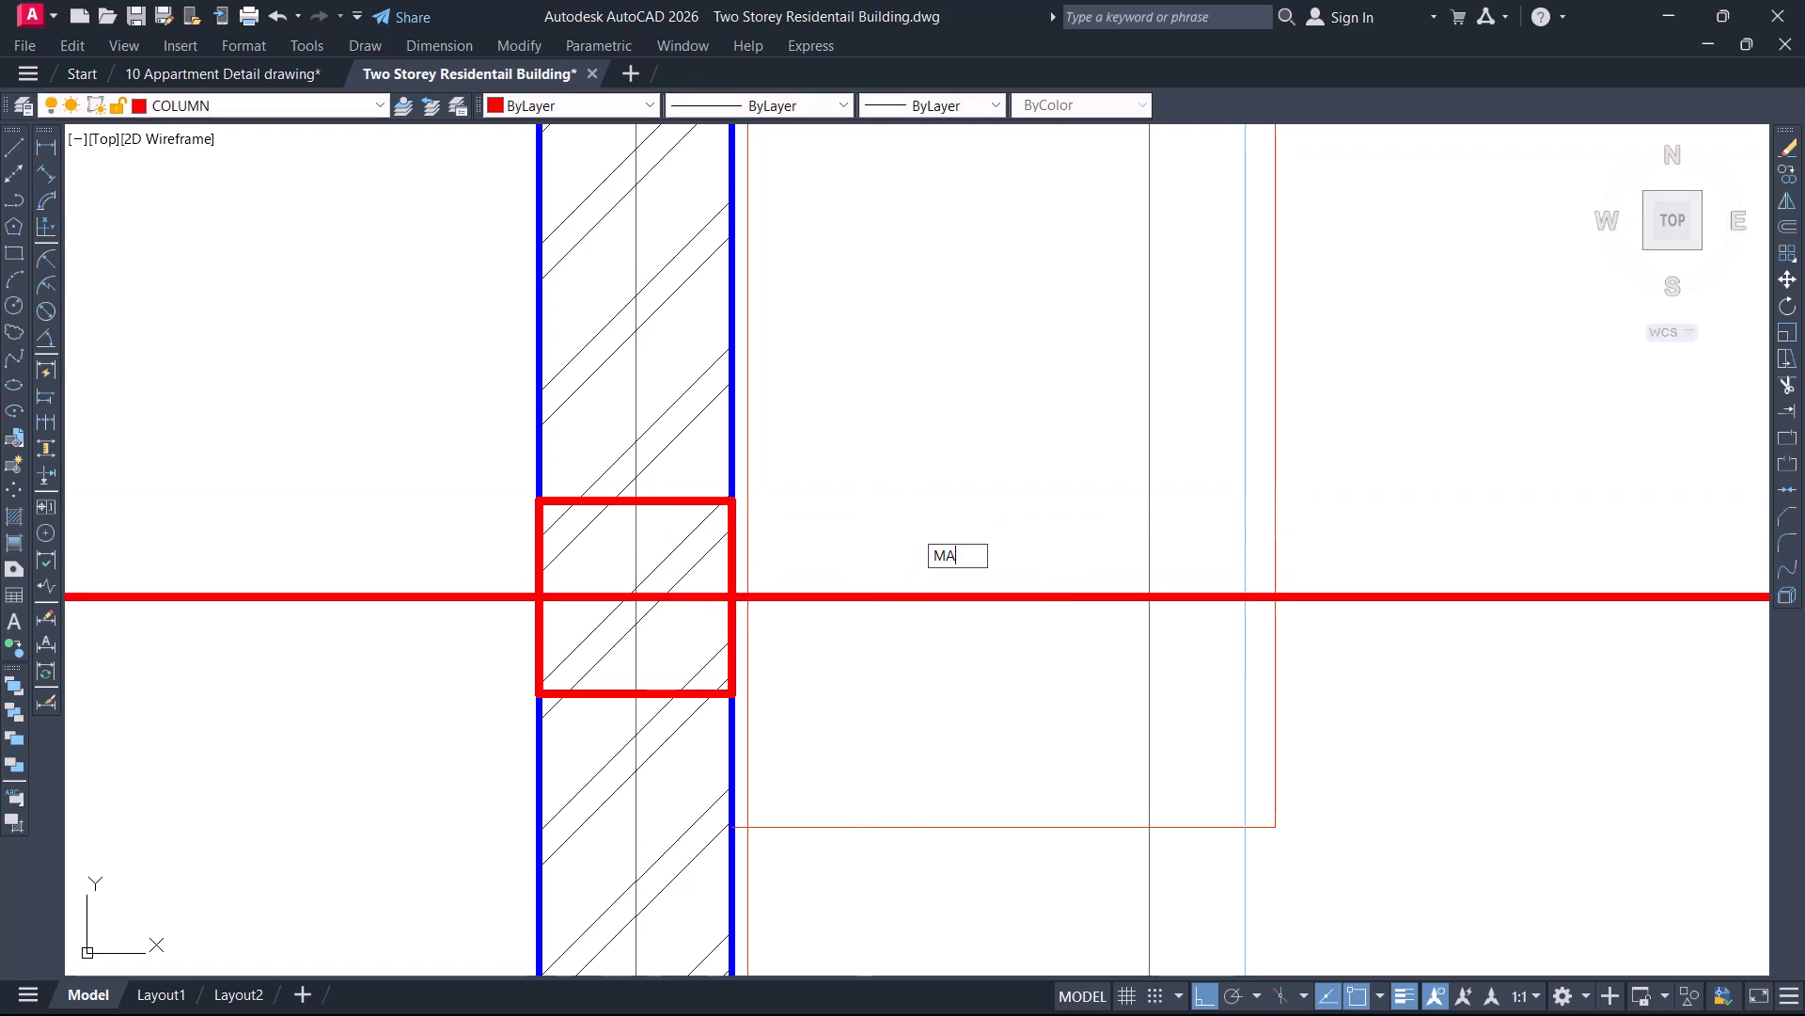
Match the new horizontal construction line's properties to the existing grid line below it
{"action": "scroll", "coordinate": [920, 520], "scroll_direction": "down", "scroll_amount": 3}
{"action": "left_click", "coordinate": [936, 893]}
{"action": "left_click", "coordinate": [1146, 552]}
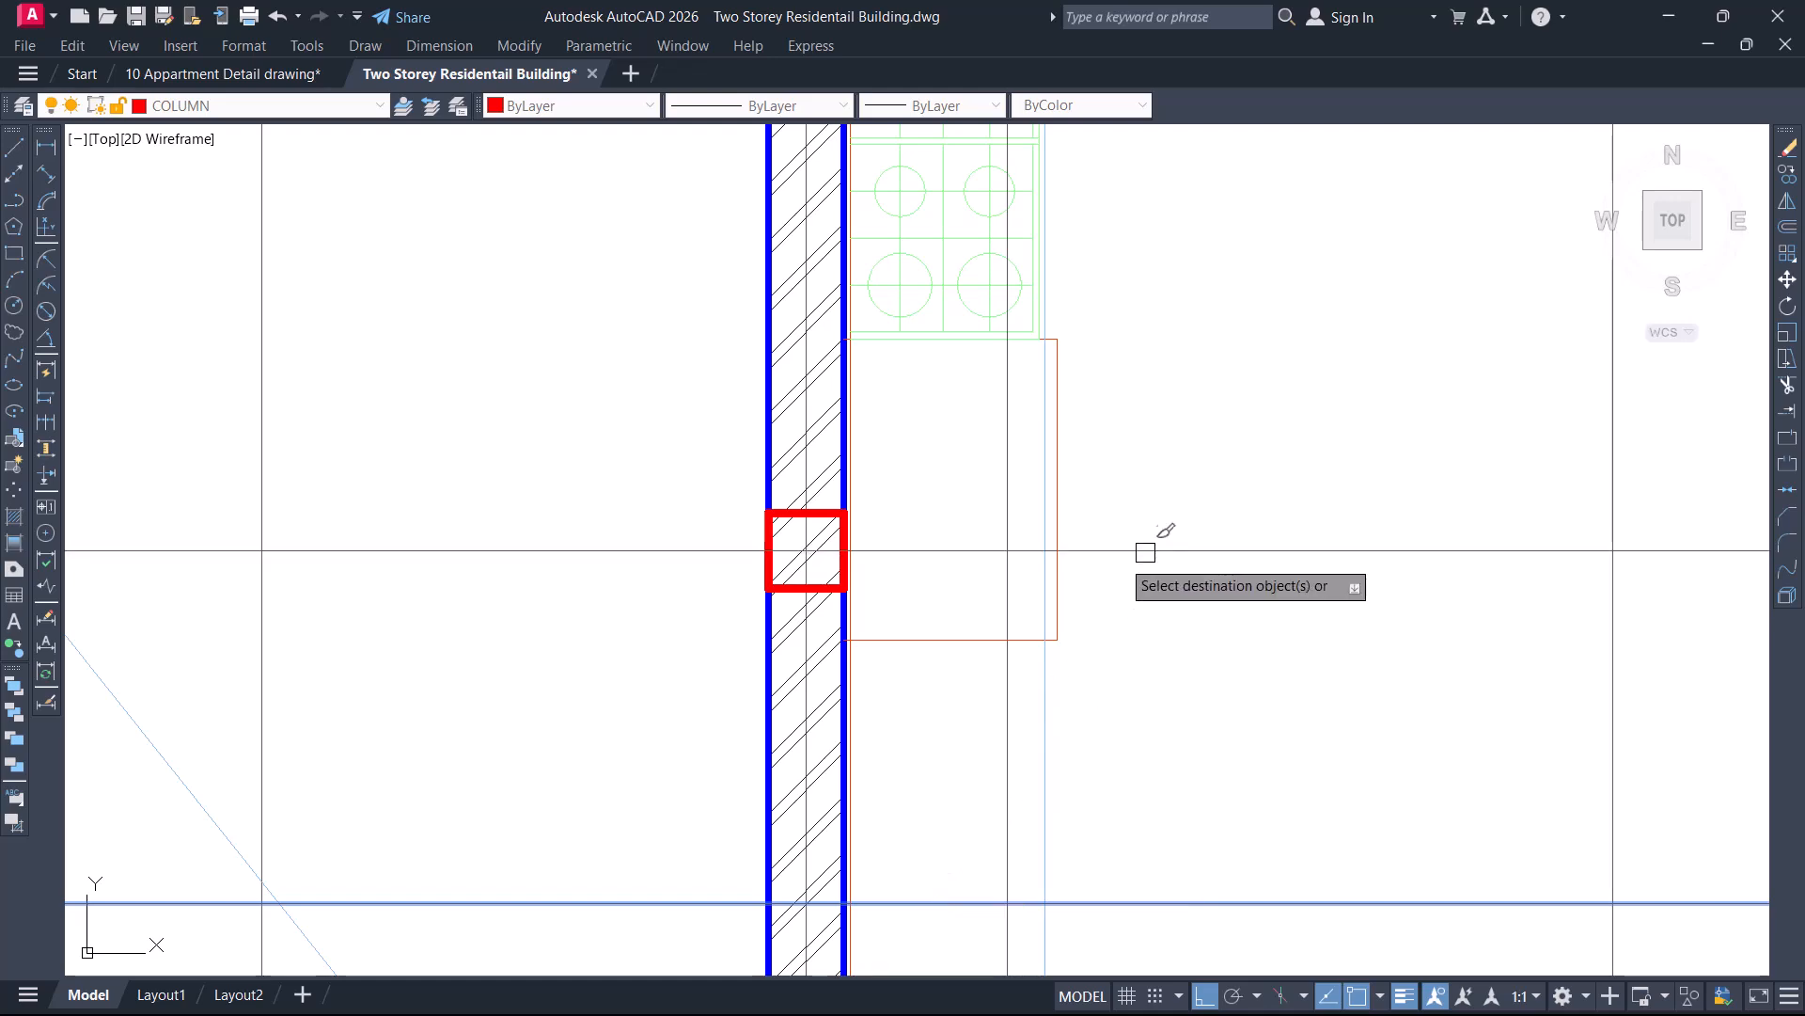
Copy the intermediate column on the kitchen's east wall to the grid intersection at the corner of the inner wall, centre to centre
{"action": "scroll", "coordinate": [799, 517], "scroll_direction": "down", "scroll_amount": 7}
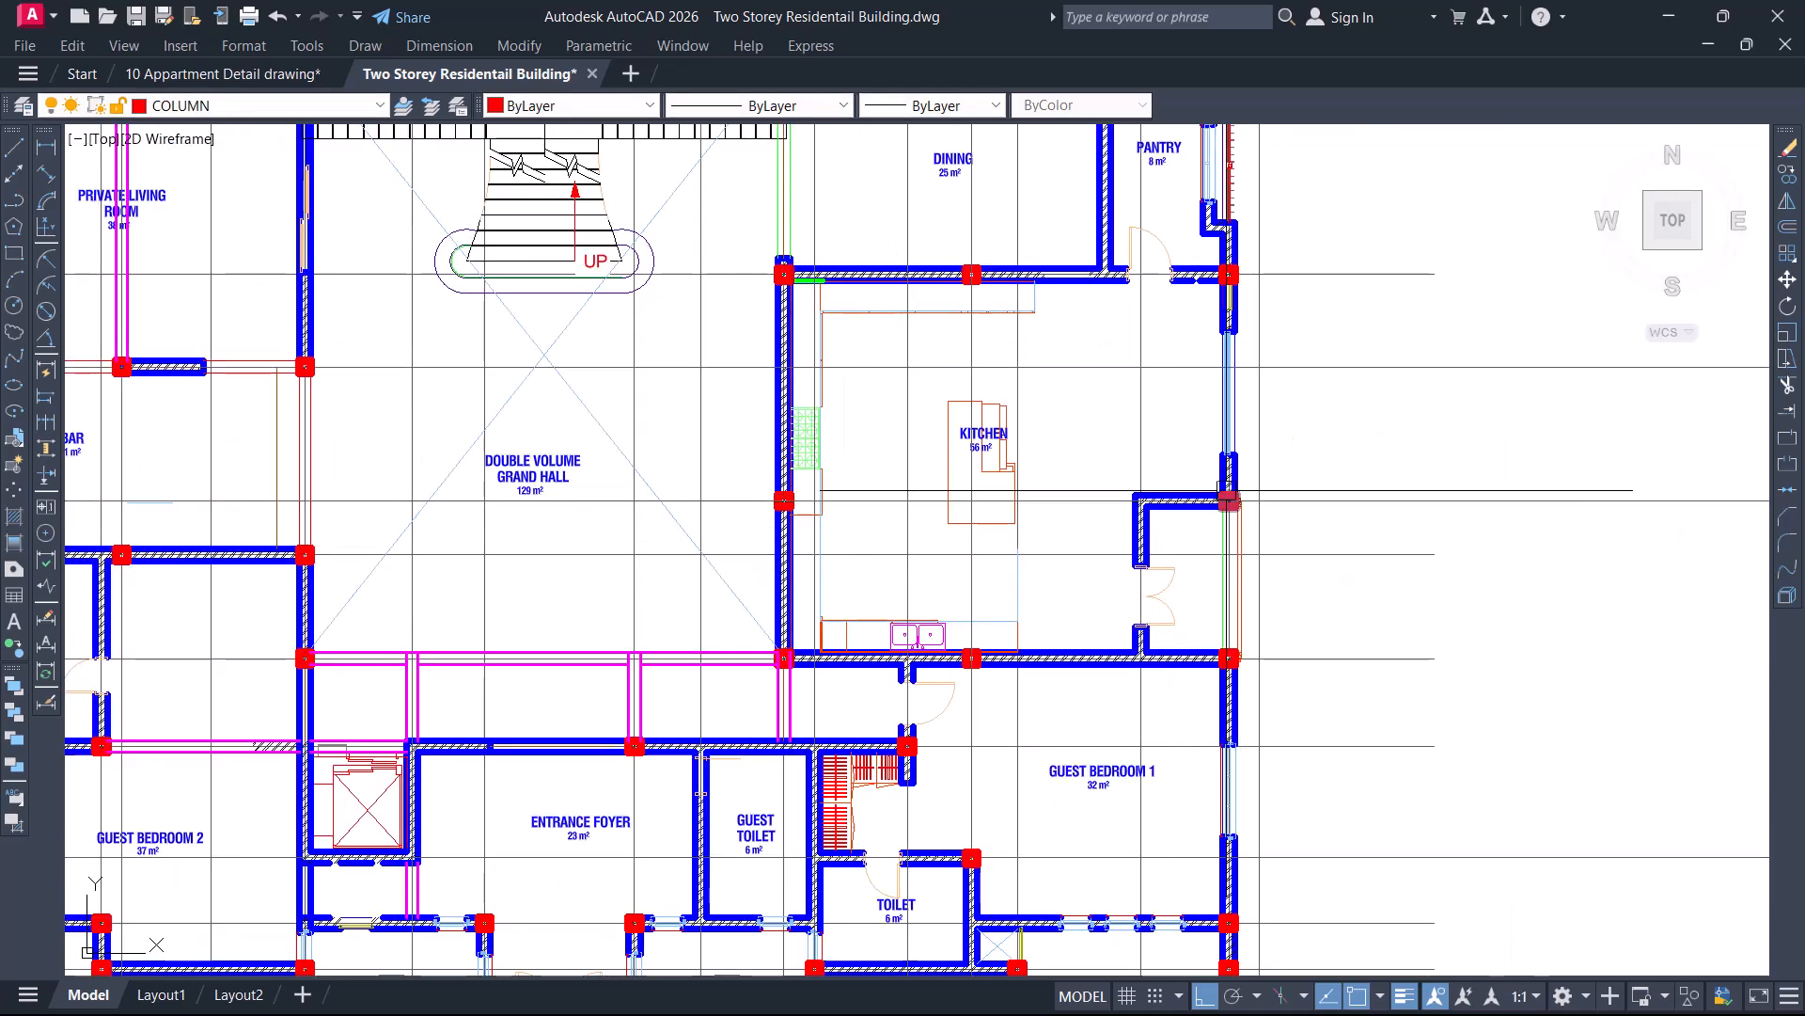
{"action": "scroll", "coordinate": [1218, 489], "scroll_direction": "up", "scroll_amount": 4}
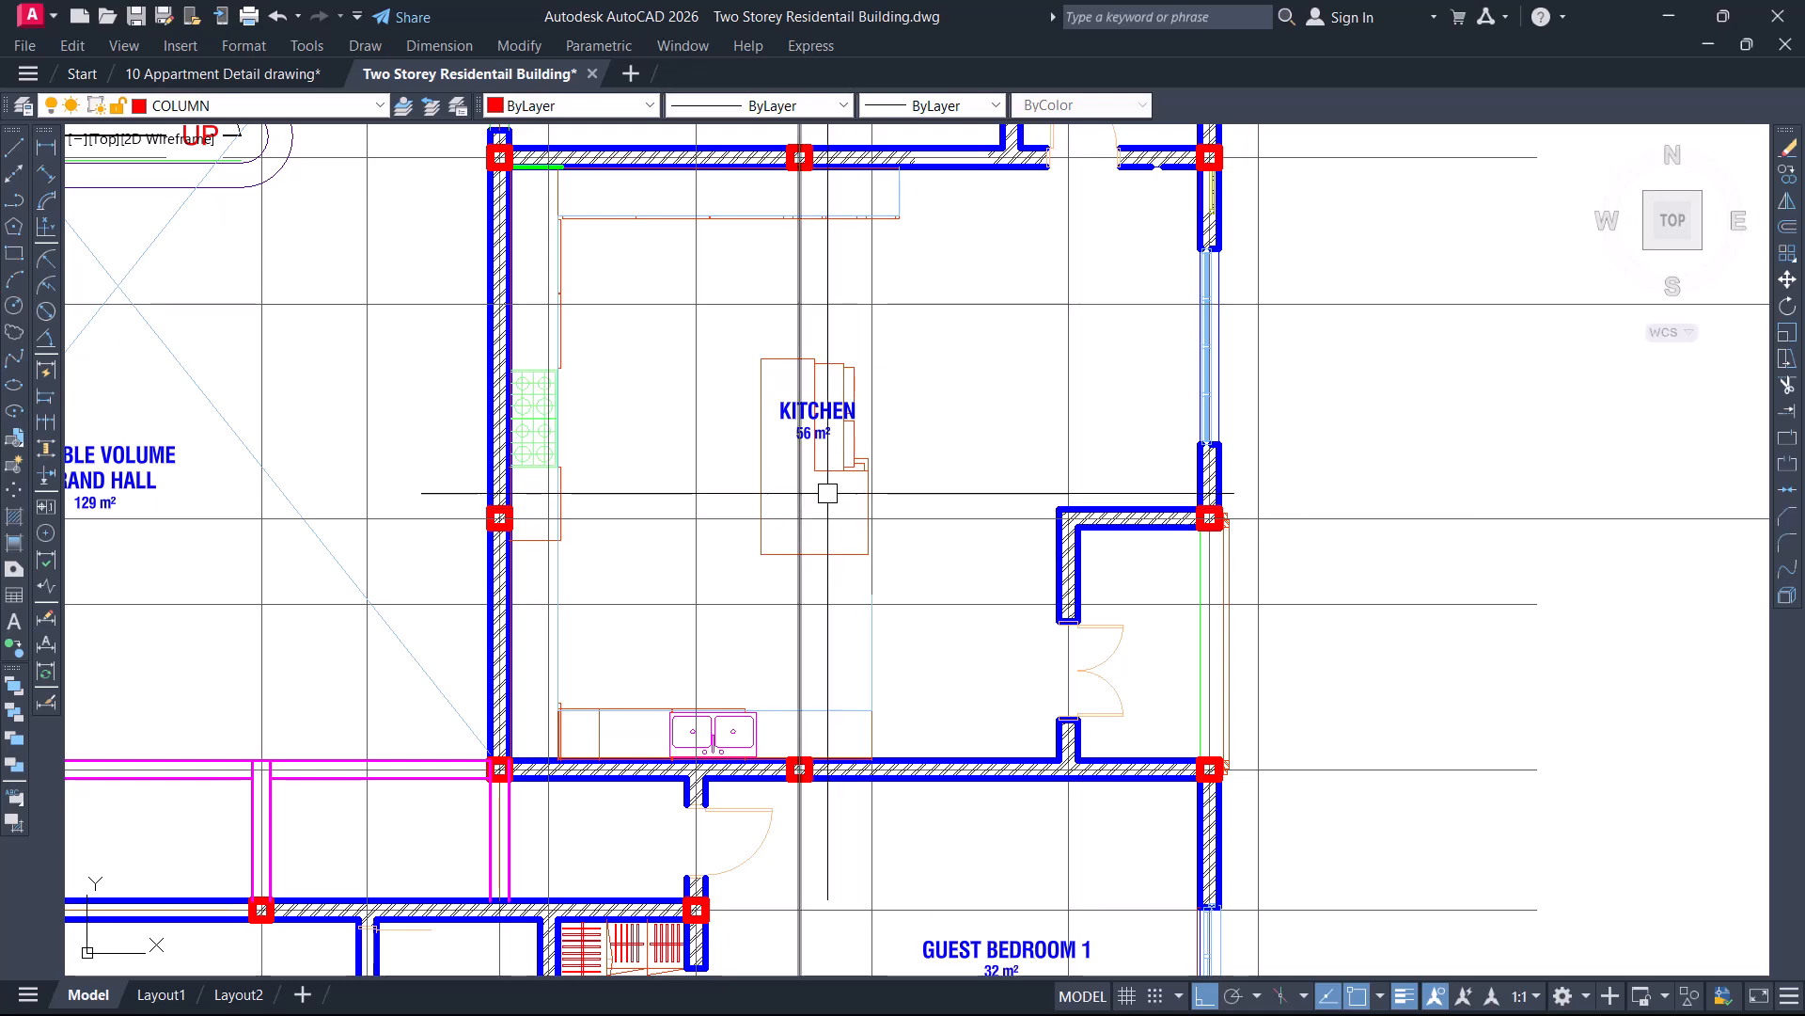
{"action": "scroll", "coordinate": [1203, 518], "scroll_direction": "up", "scroll_amount": 2}
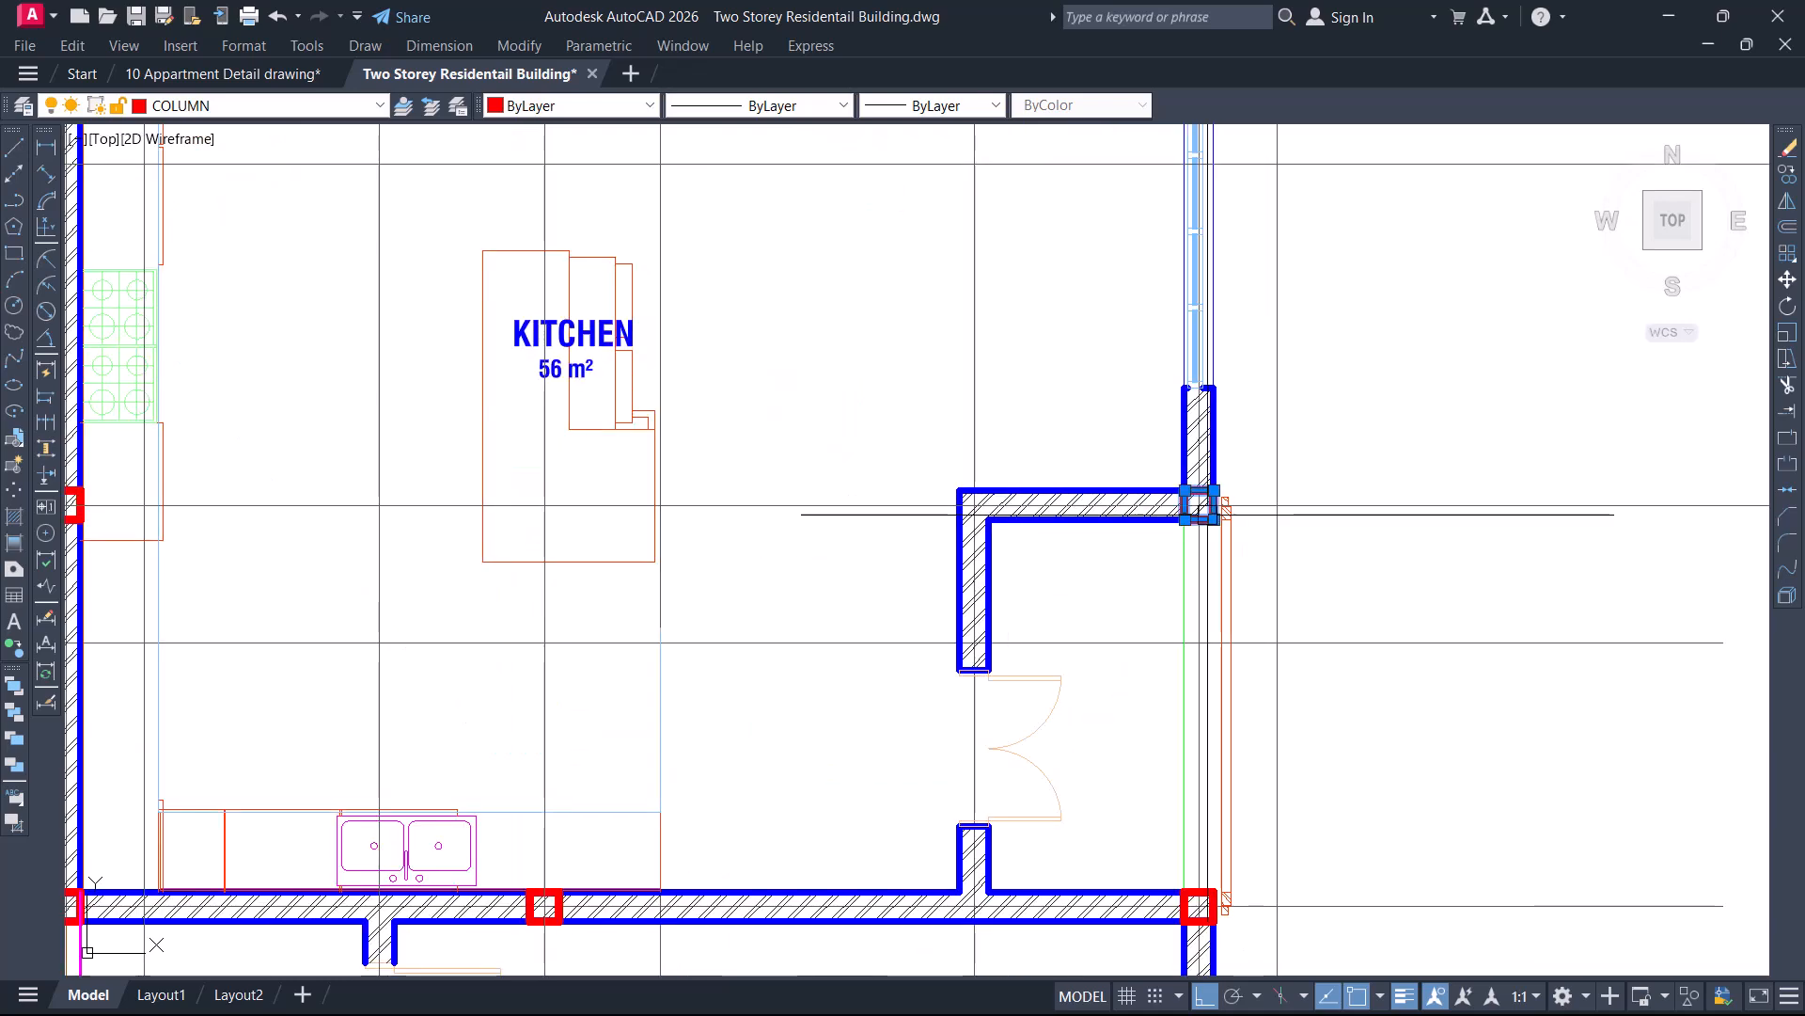
{"action": "scroll", "coordinate": [1198, 505], "scroll_direction": "up", "scroll_amount": 4}
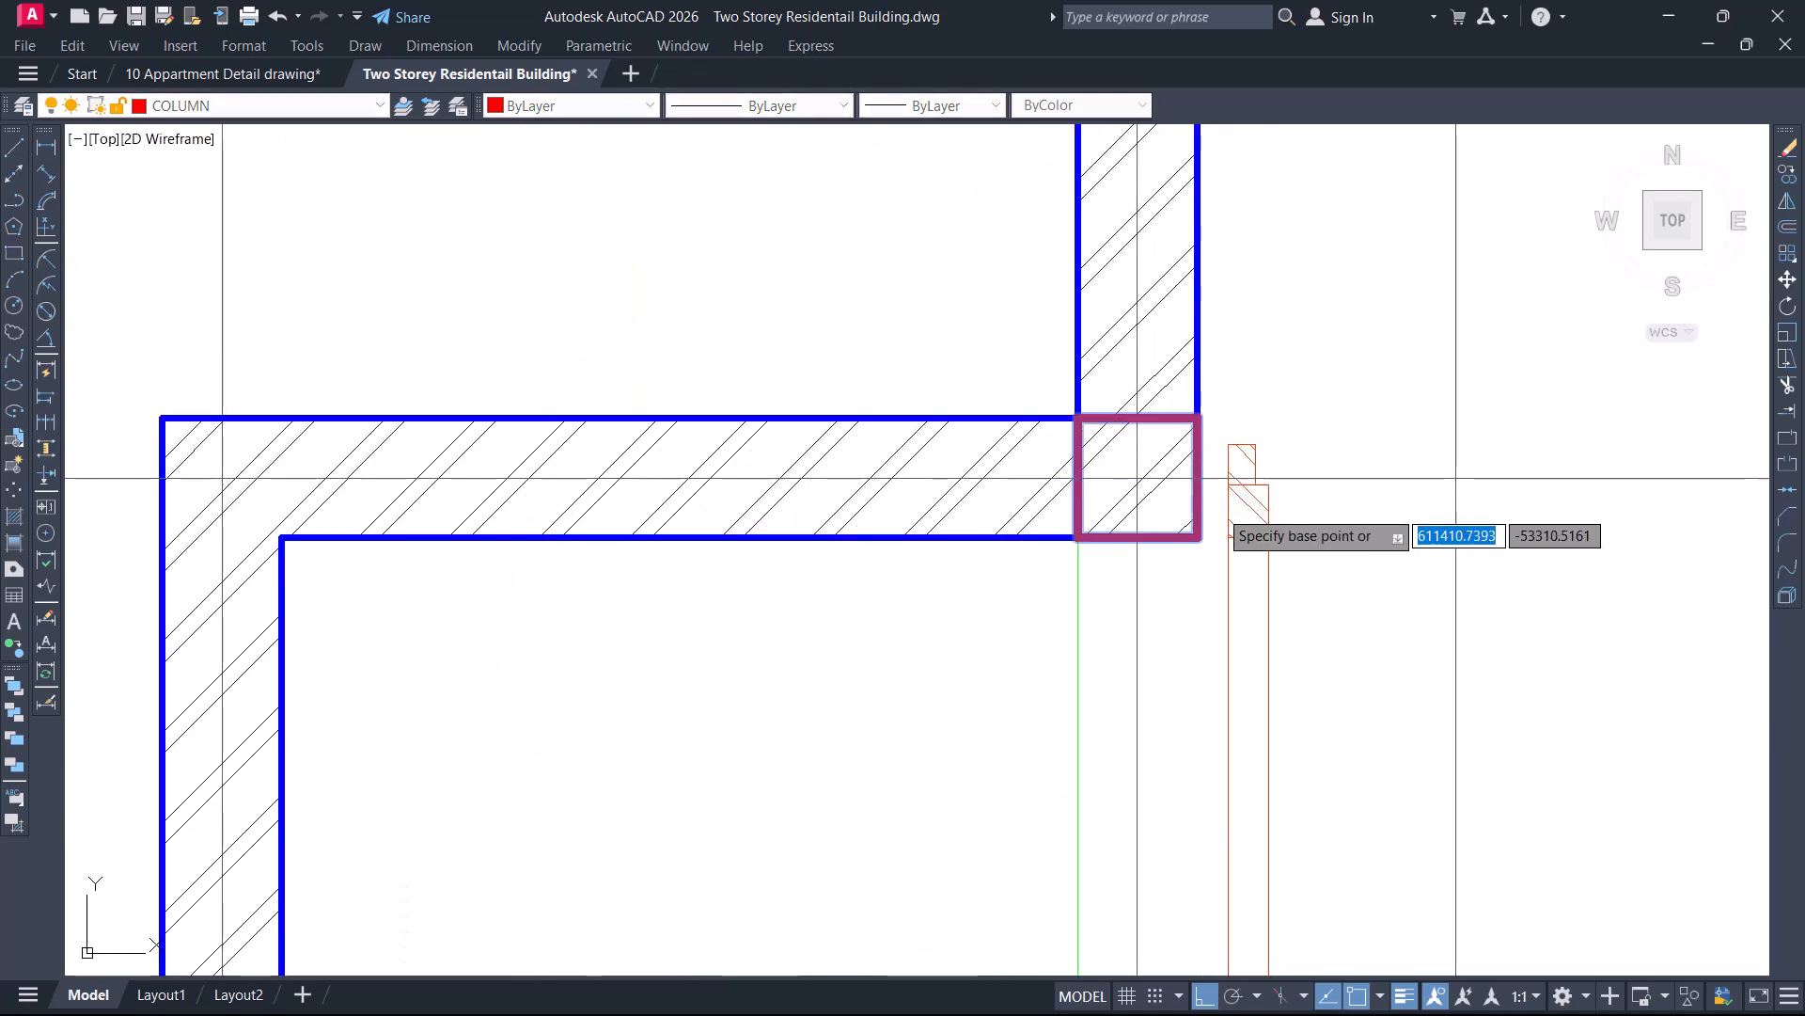
{"action": "left_click", "coordinate": [1140, 477]}
{"action": "scroll", "coordinate": [1198, 487], "scroll_direction": "down", "scroll_amount": 4}
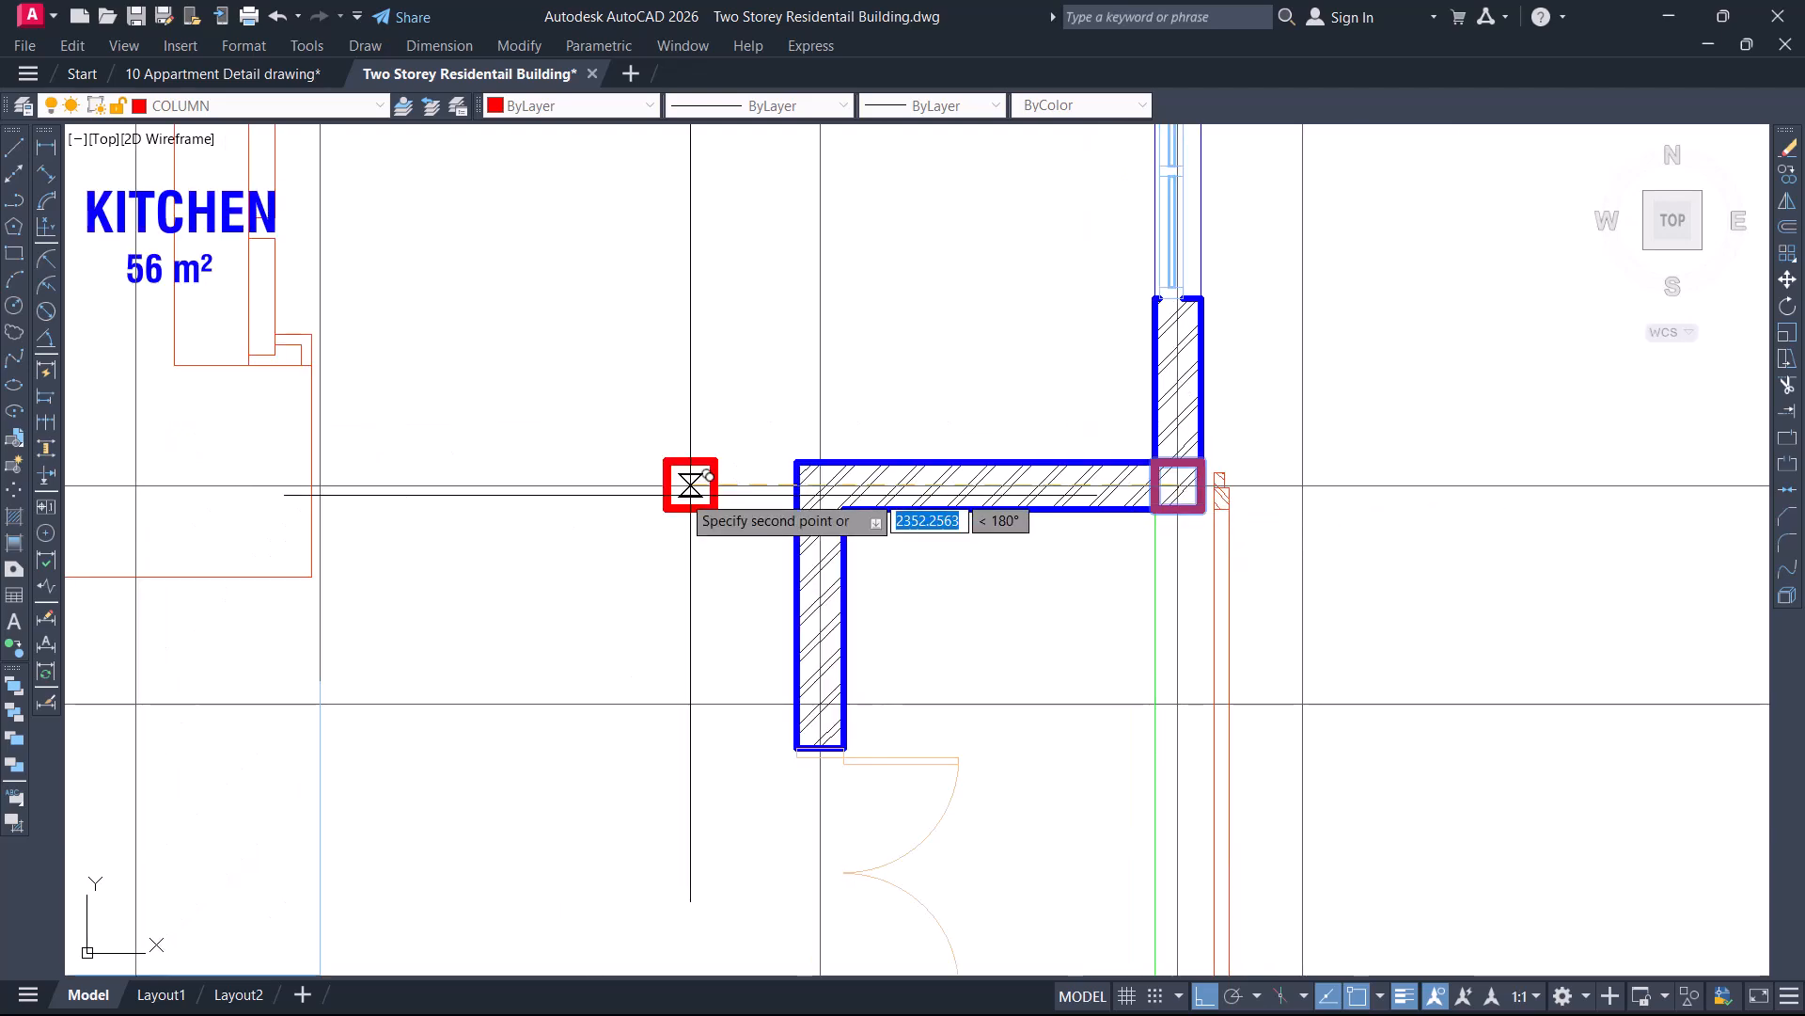
{"action": "scroll", "coordinate": [784, 485], "scroll_direction": "up", "scroll_amount": 4}
{"action": "left_click", "coordinate": [816, 482]}
{"action": "scroll", "coordinate": [978, 477], "scroll_direction": "down", "scroll_amount": 2}
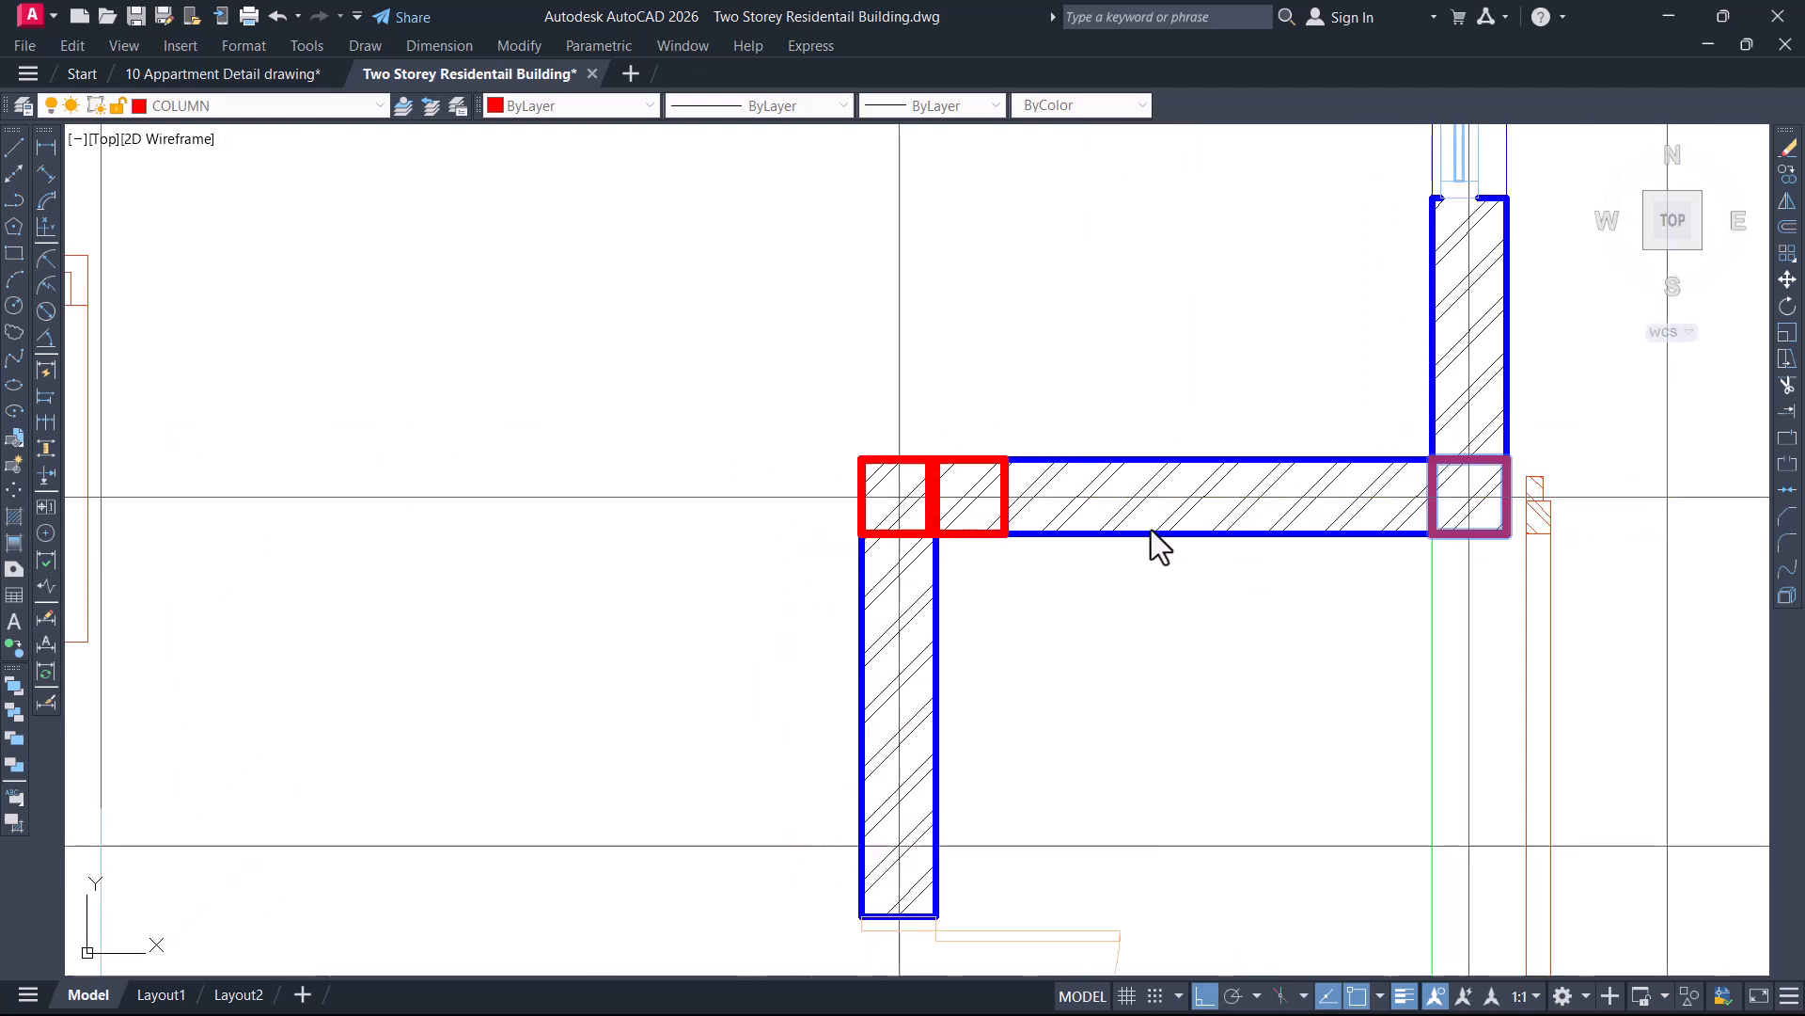
{"action": "key", "text": "Escape"}
Check the span from the inner wall's corner column to the west wall's intermediate column with a temporary linear dimension
{"action": "scroll", "coordinate": [1155, 513], "scroll_direction": "down", "scroll_amount": 2}
{"action": "scroll", "coordinate": [842, 400], "scroll_direction": "down", "scroll_amount": 2}
{"action": "middle_click_drag", "start_coordinate": [843, 400], "coordinate": [1052, 428]}
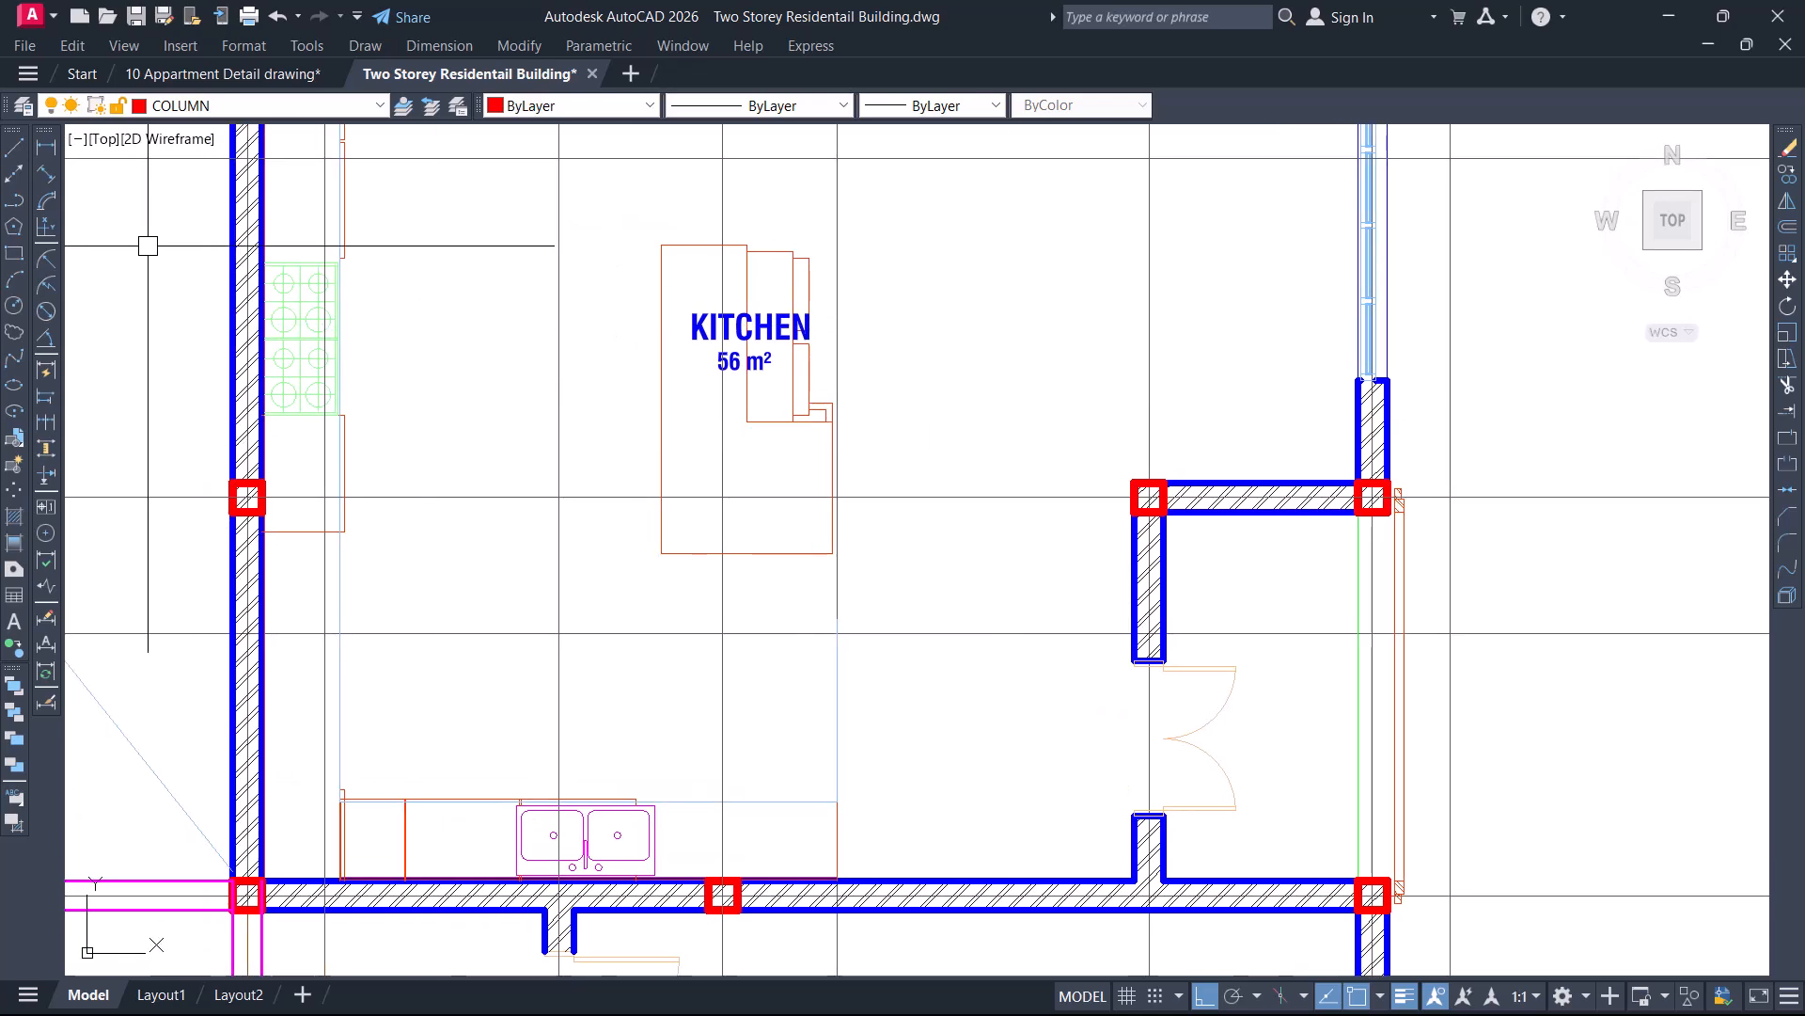
{"action": "left_click", "coordinate": [41, 150]}
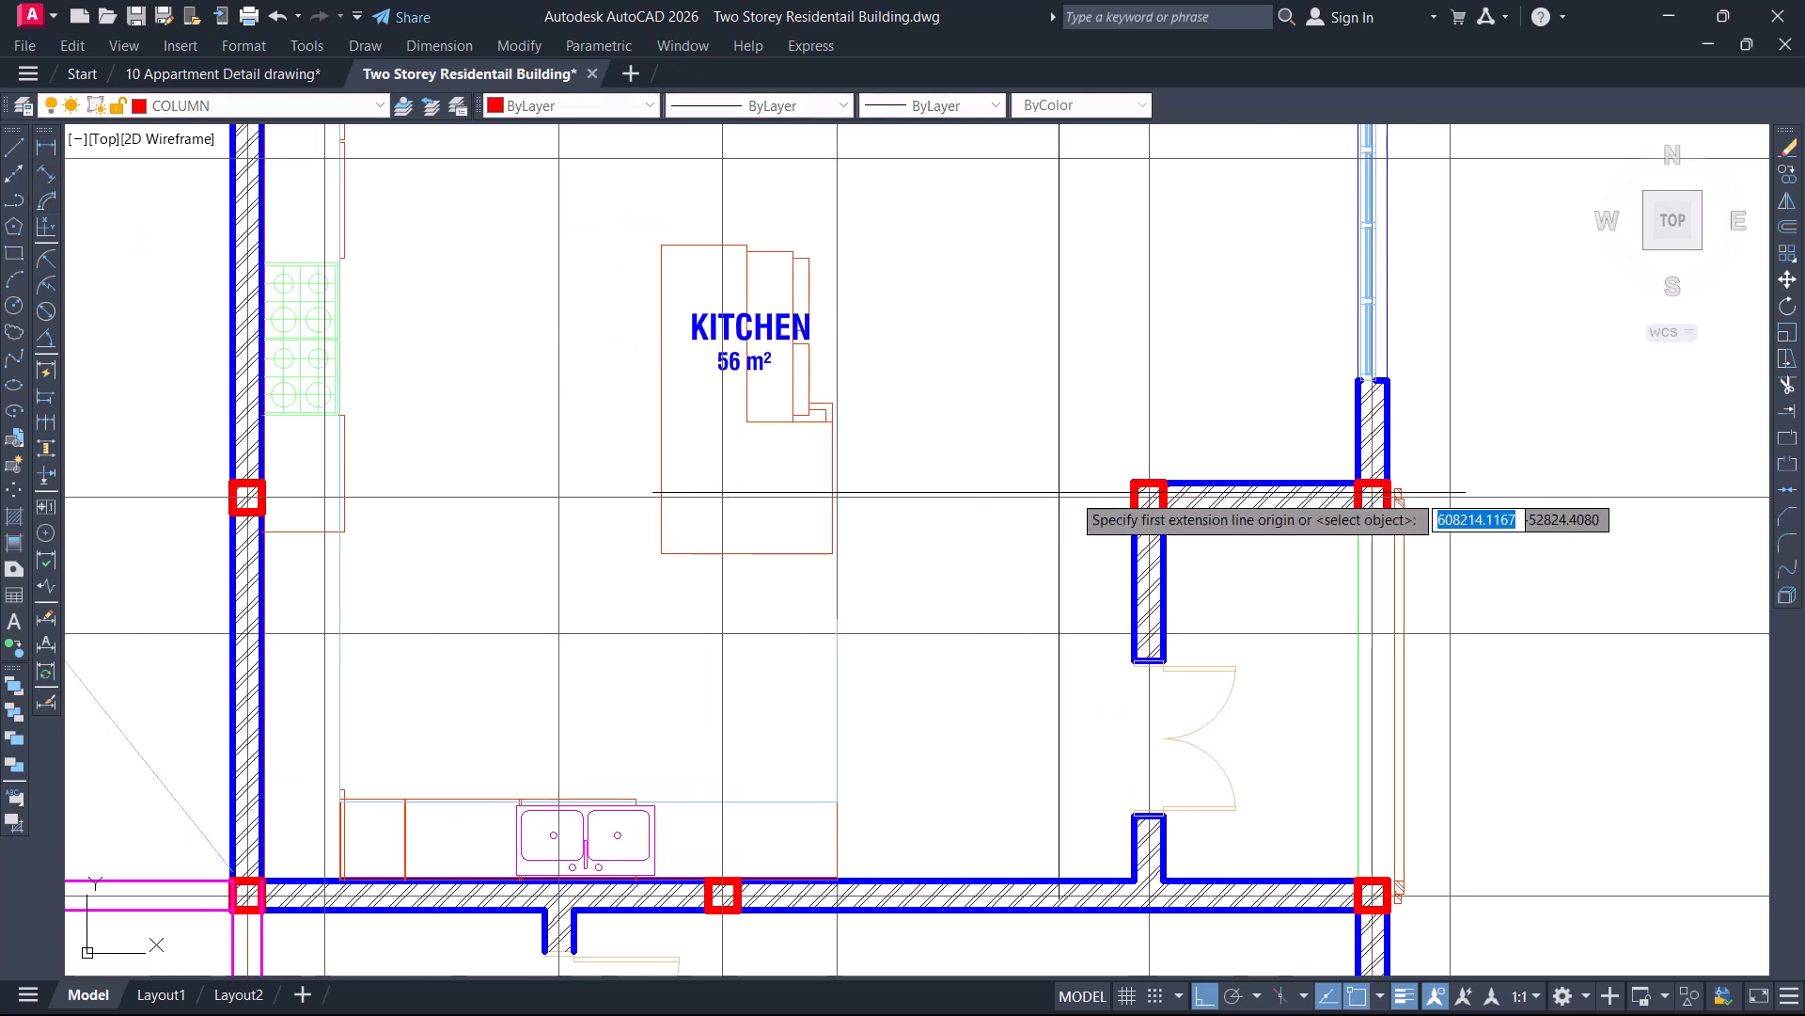
{"action": "scroll", "coordinate": [1155, 496], "scroll_direction": "up", "scroll_amount": 2}
{"action": "scroll", "coordinate": [1155, 495], "scroll_direction": "down", "scroll_amount": 2}
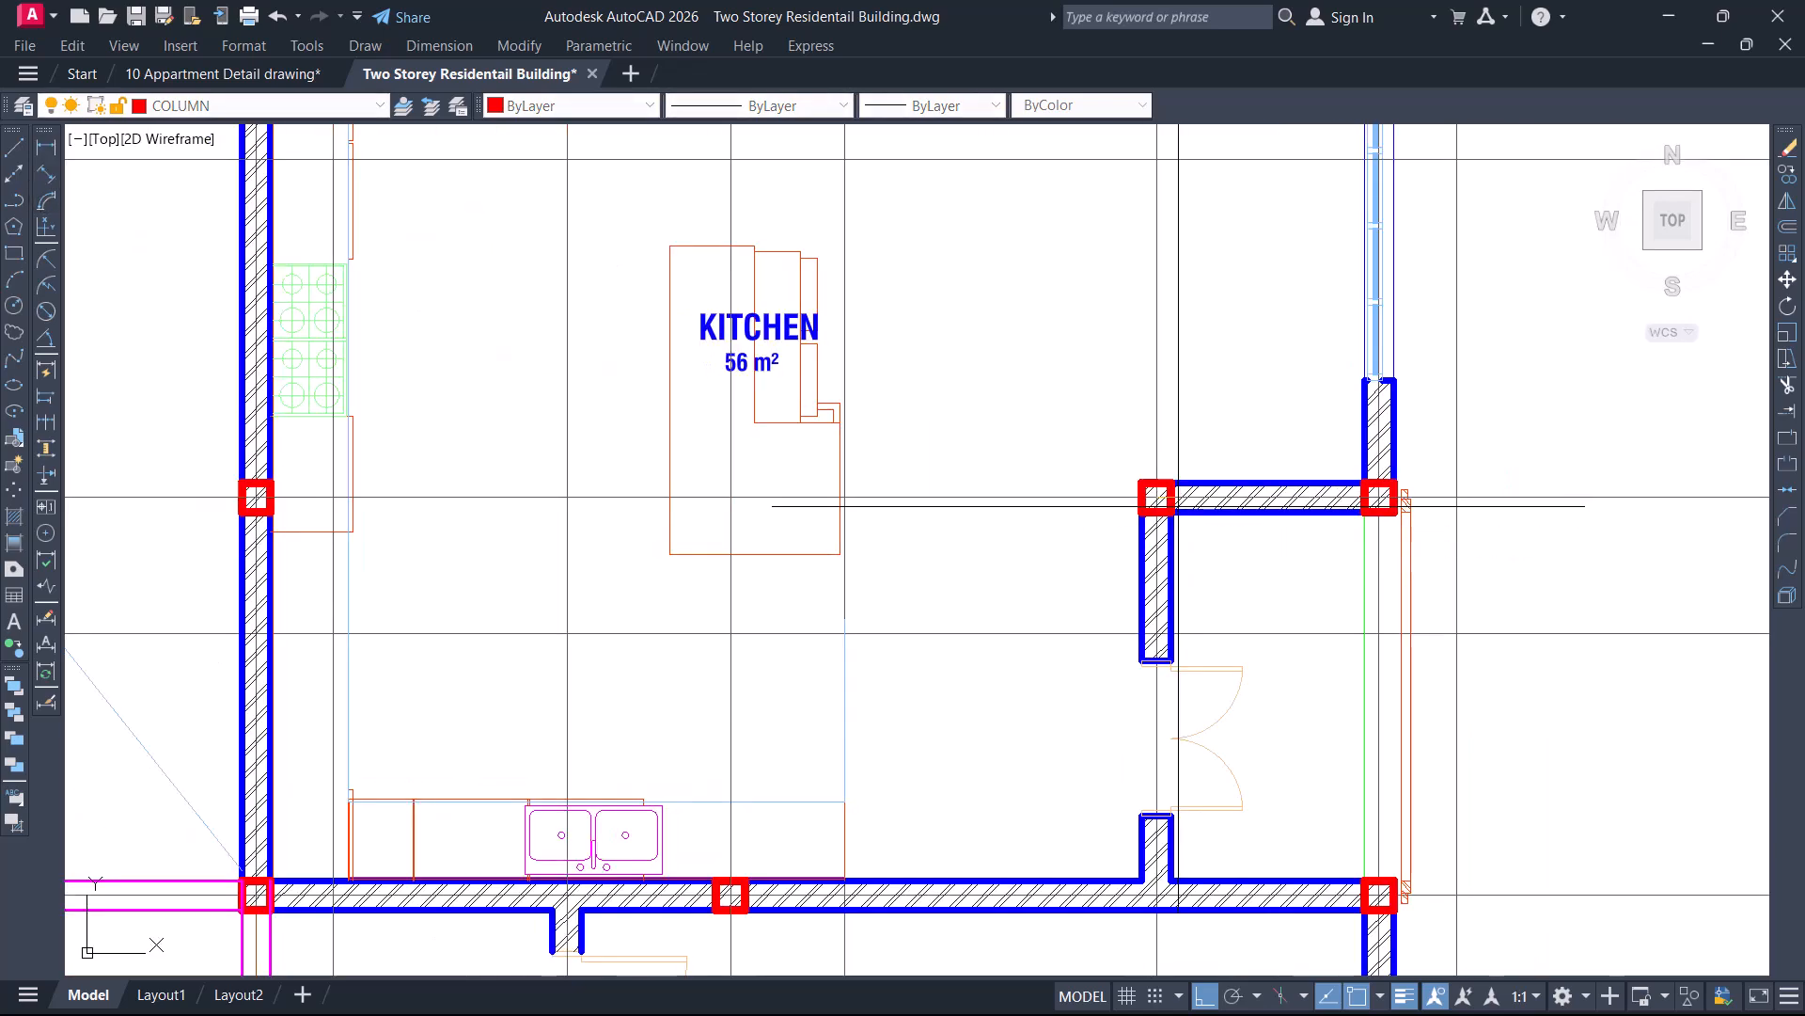
{"action": "left_click", "coordinate": [252, 497]}
{"action": "scroll", "coordinate": [680, 494], "scroll_direction": "up", "scroll_amount": 2}
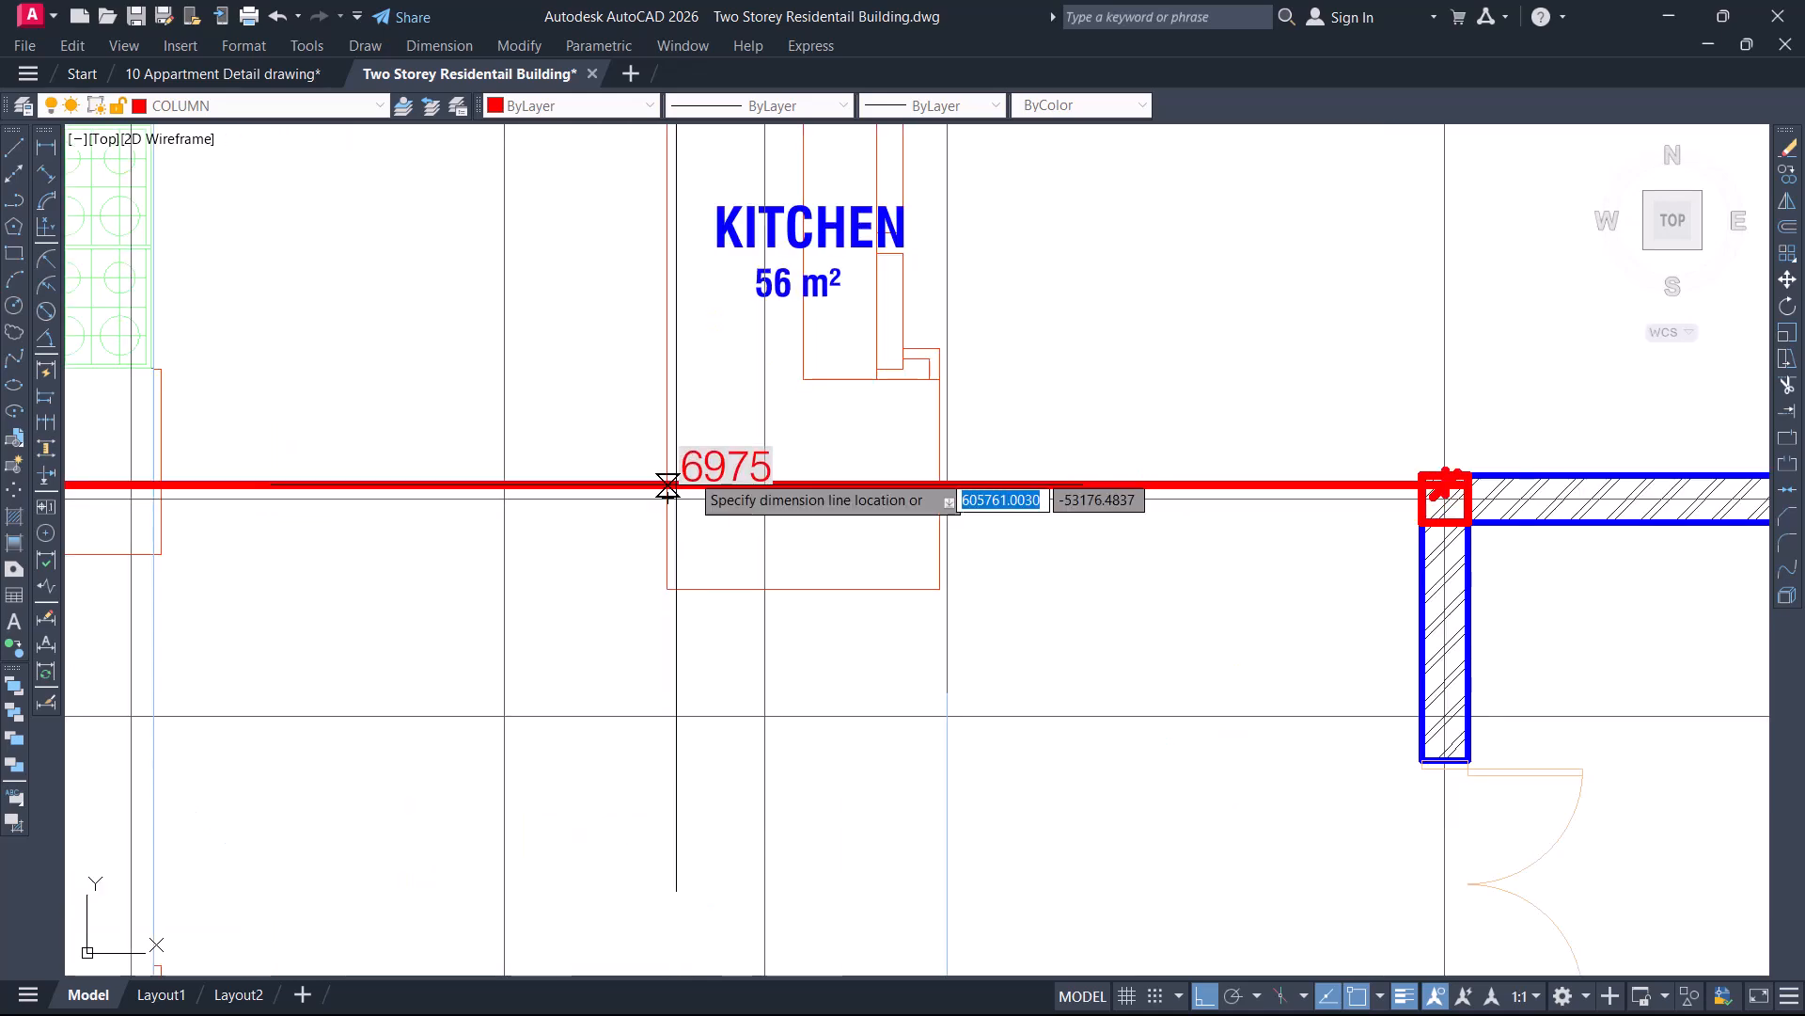
{"action": "scroll", "coordinate": [669, 488], "scroll_direction": "down", "scroll_amount": 2}
{"action": "scroll", "coordinate": [684, 480], "scroll_direction": "down", "scroll_amount": 4}
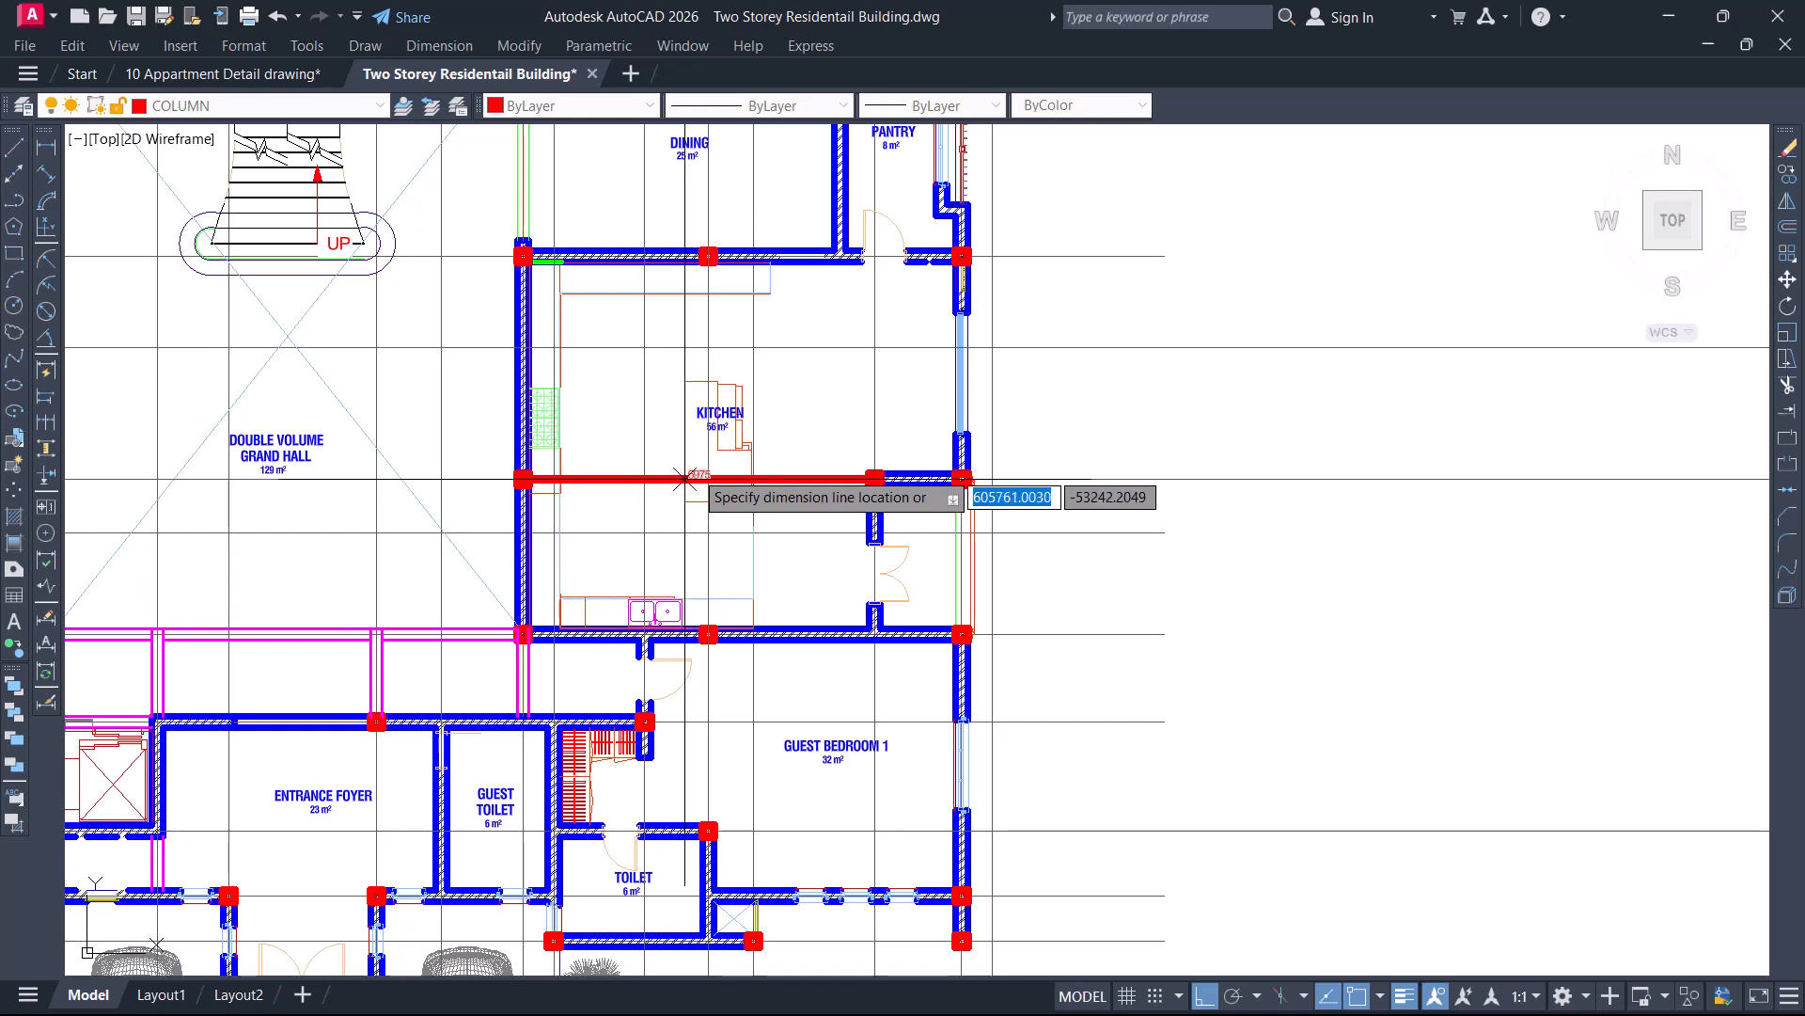
{"action": "scroll", "coordinate": [697, 479], "scroll_direction": "up", "scroll_amount": 3}
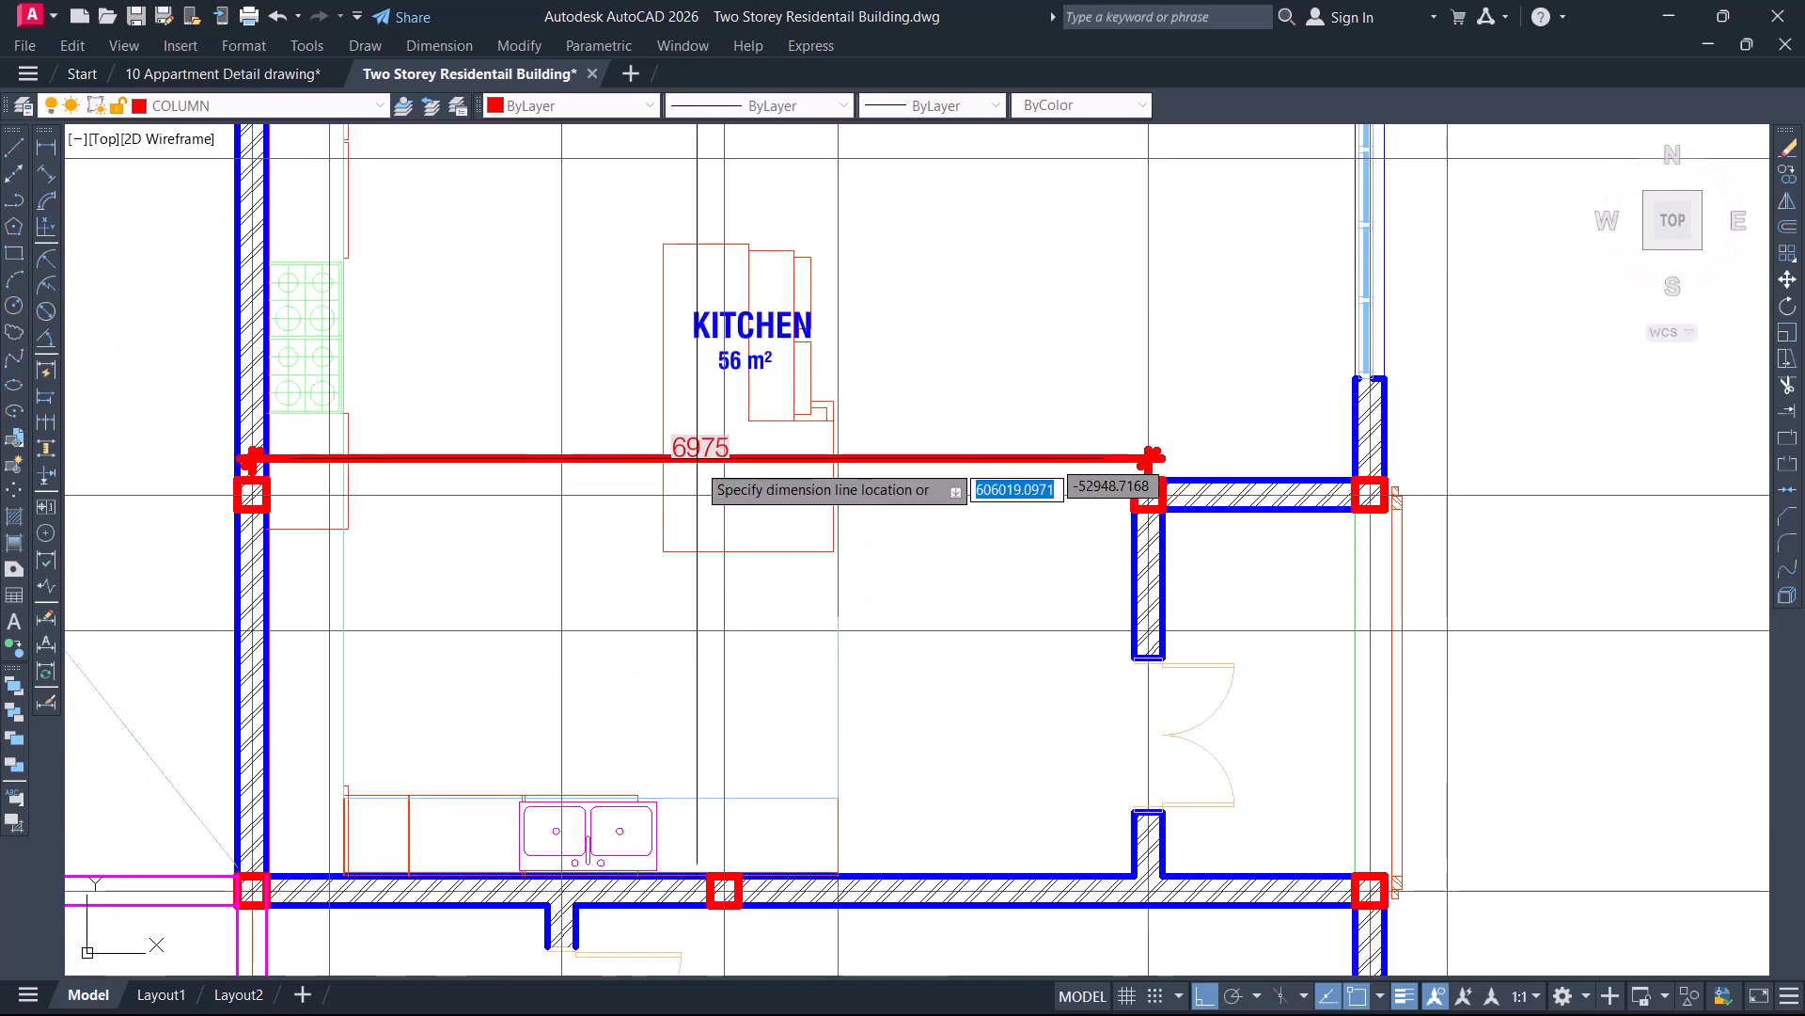
{"action": "key", "text": "Escape"}
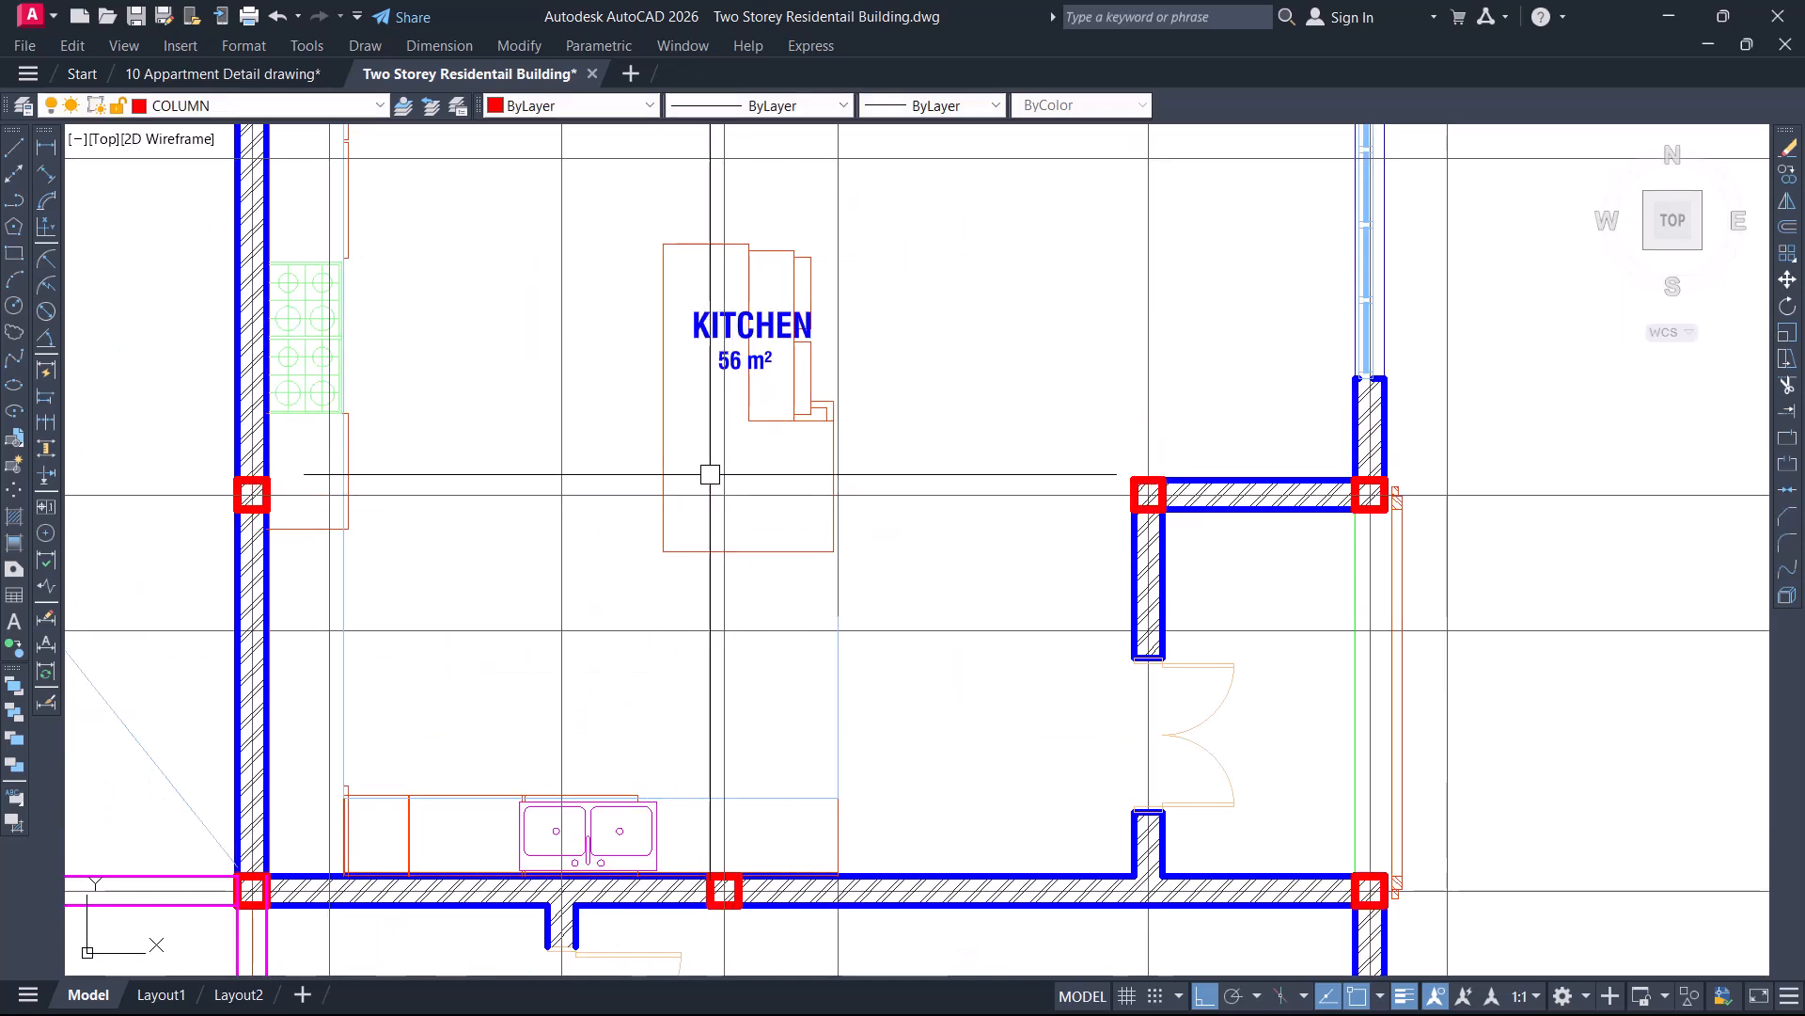
Recheck the vertical distance between the kitchen's upper and lower middle columns with a temporary linear dimension
{"action": "scroll", "coordinate": [722, 470], "scroll_direction": "down", "scroll_amount": 3}
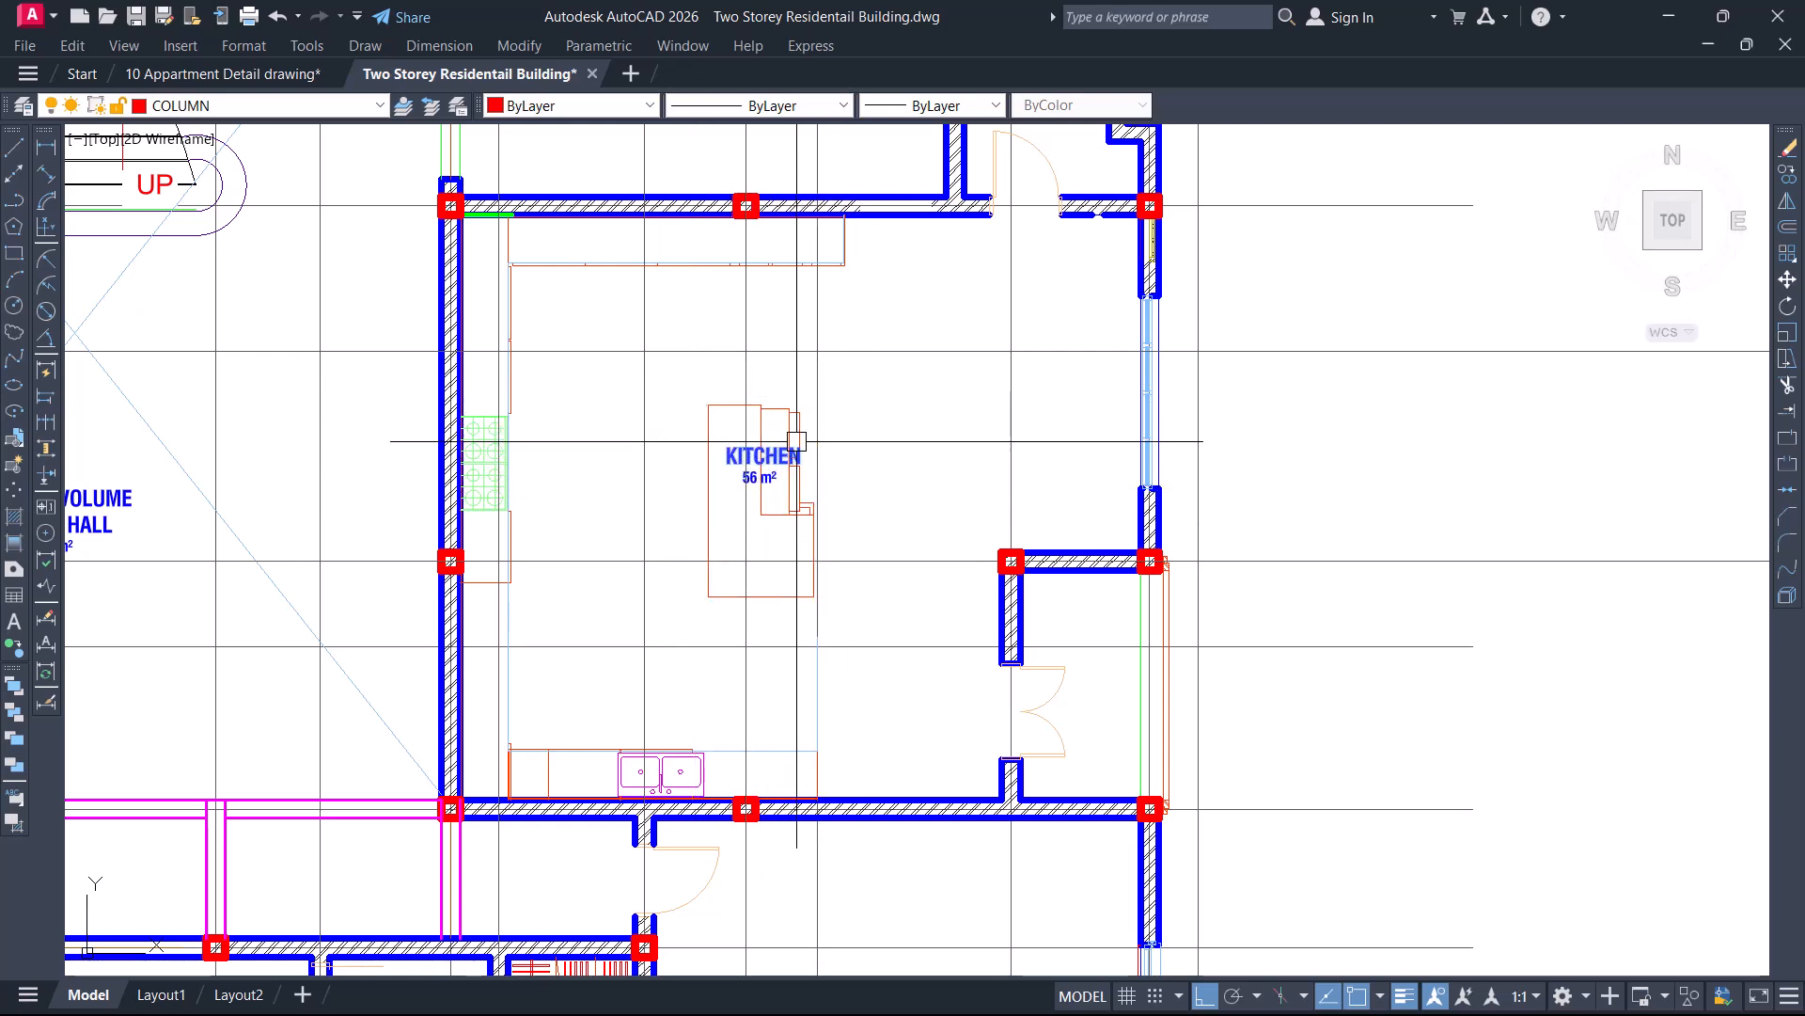
{"action": "middle_click_drag", "start_coordinate": [705, 371], "coordinate": [706, 401]}
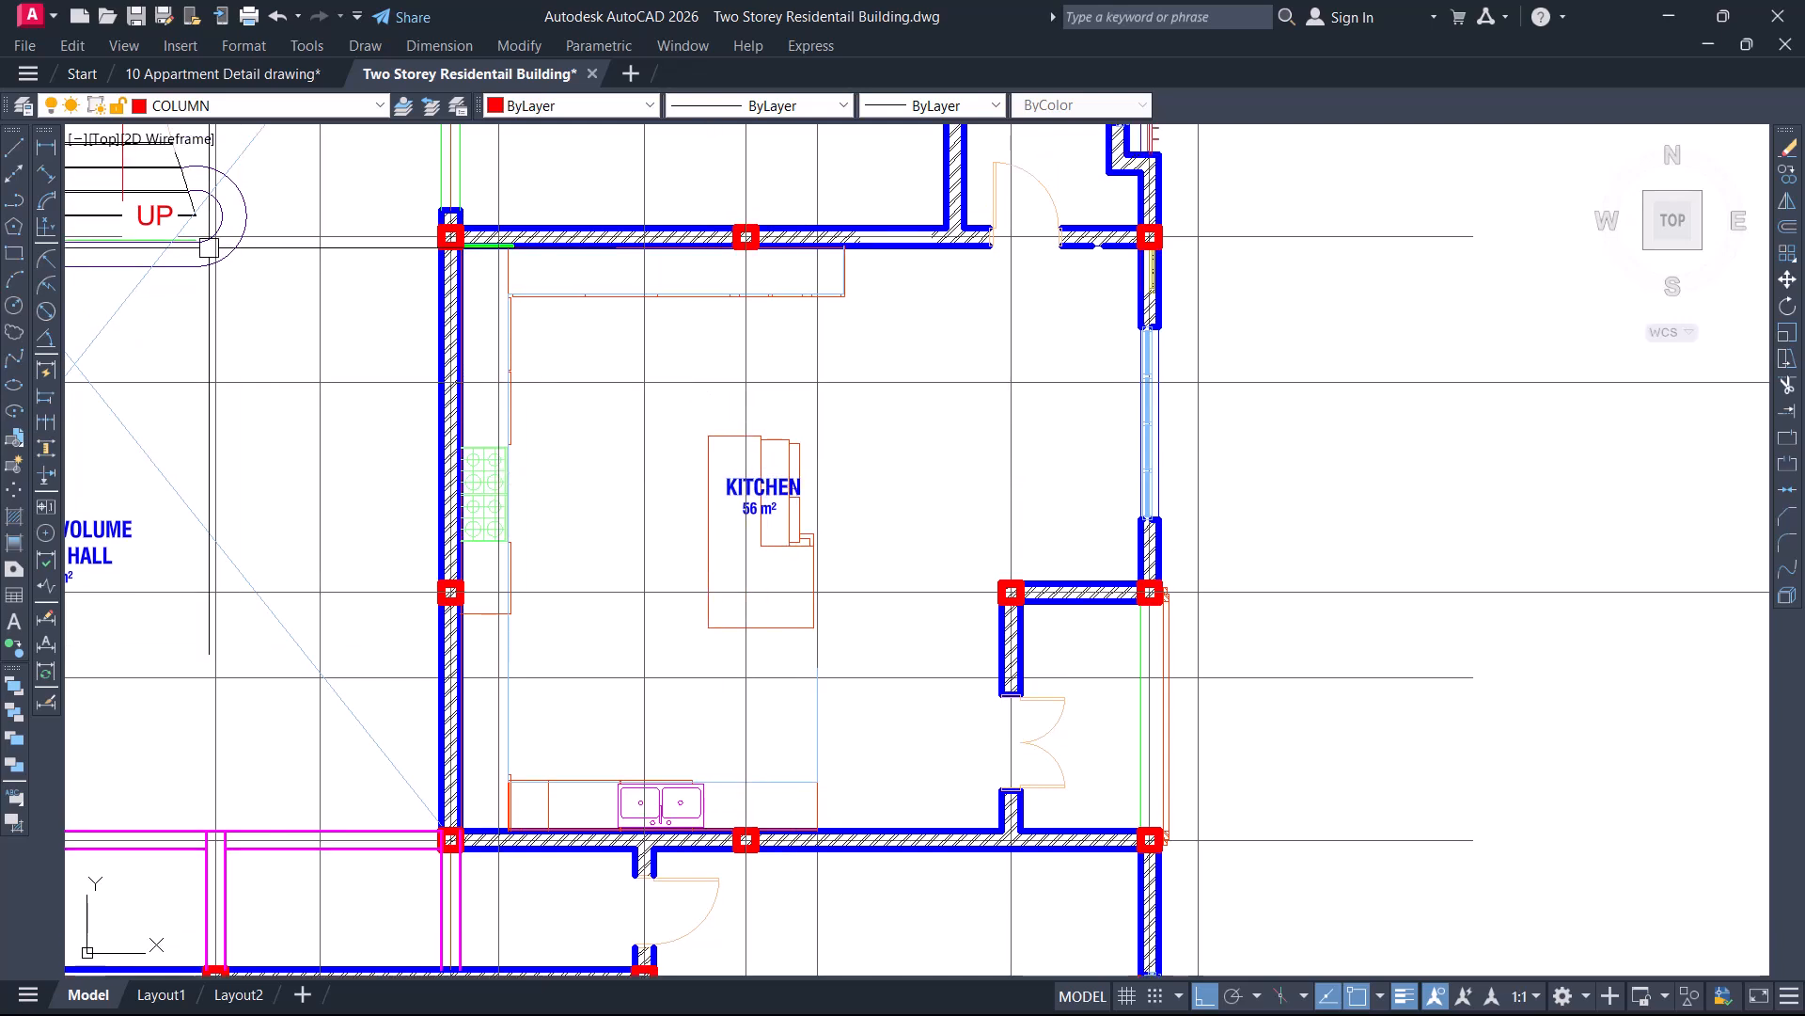
{"action": "left_click", "coordinate": [45, 153]}
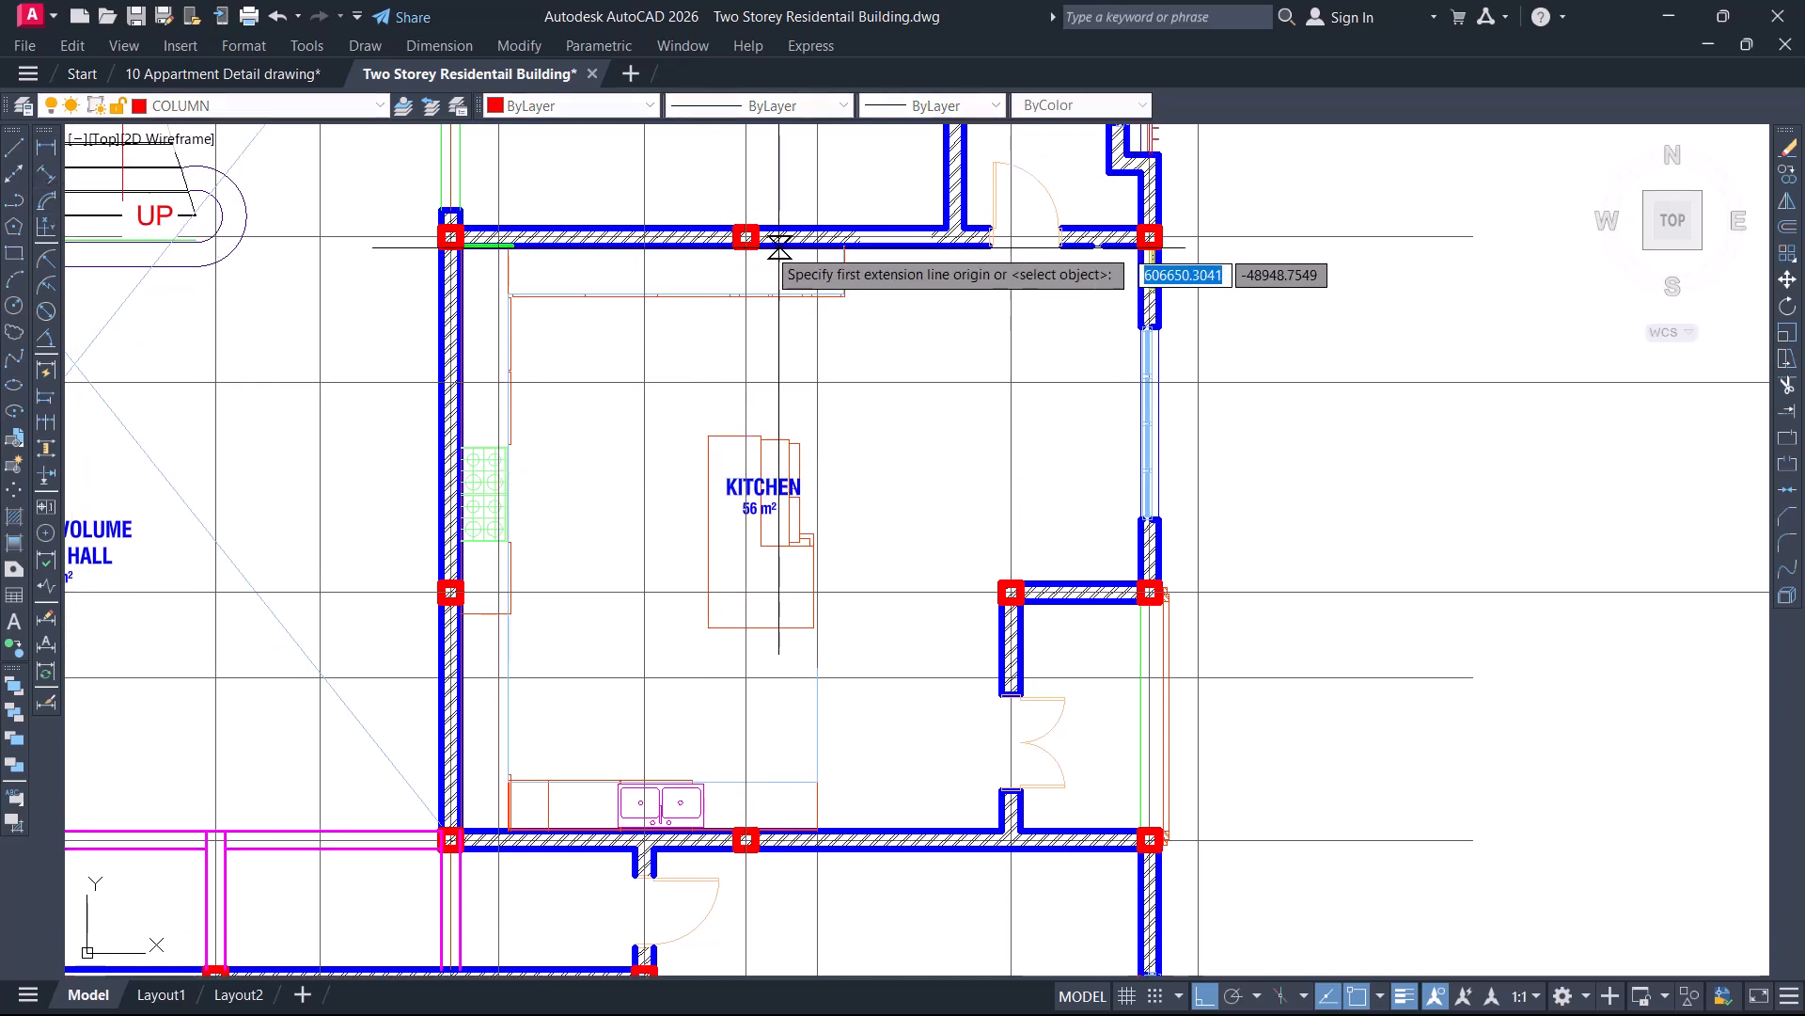
{"action": "left_click", "coordinate": [743, 237]}
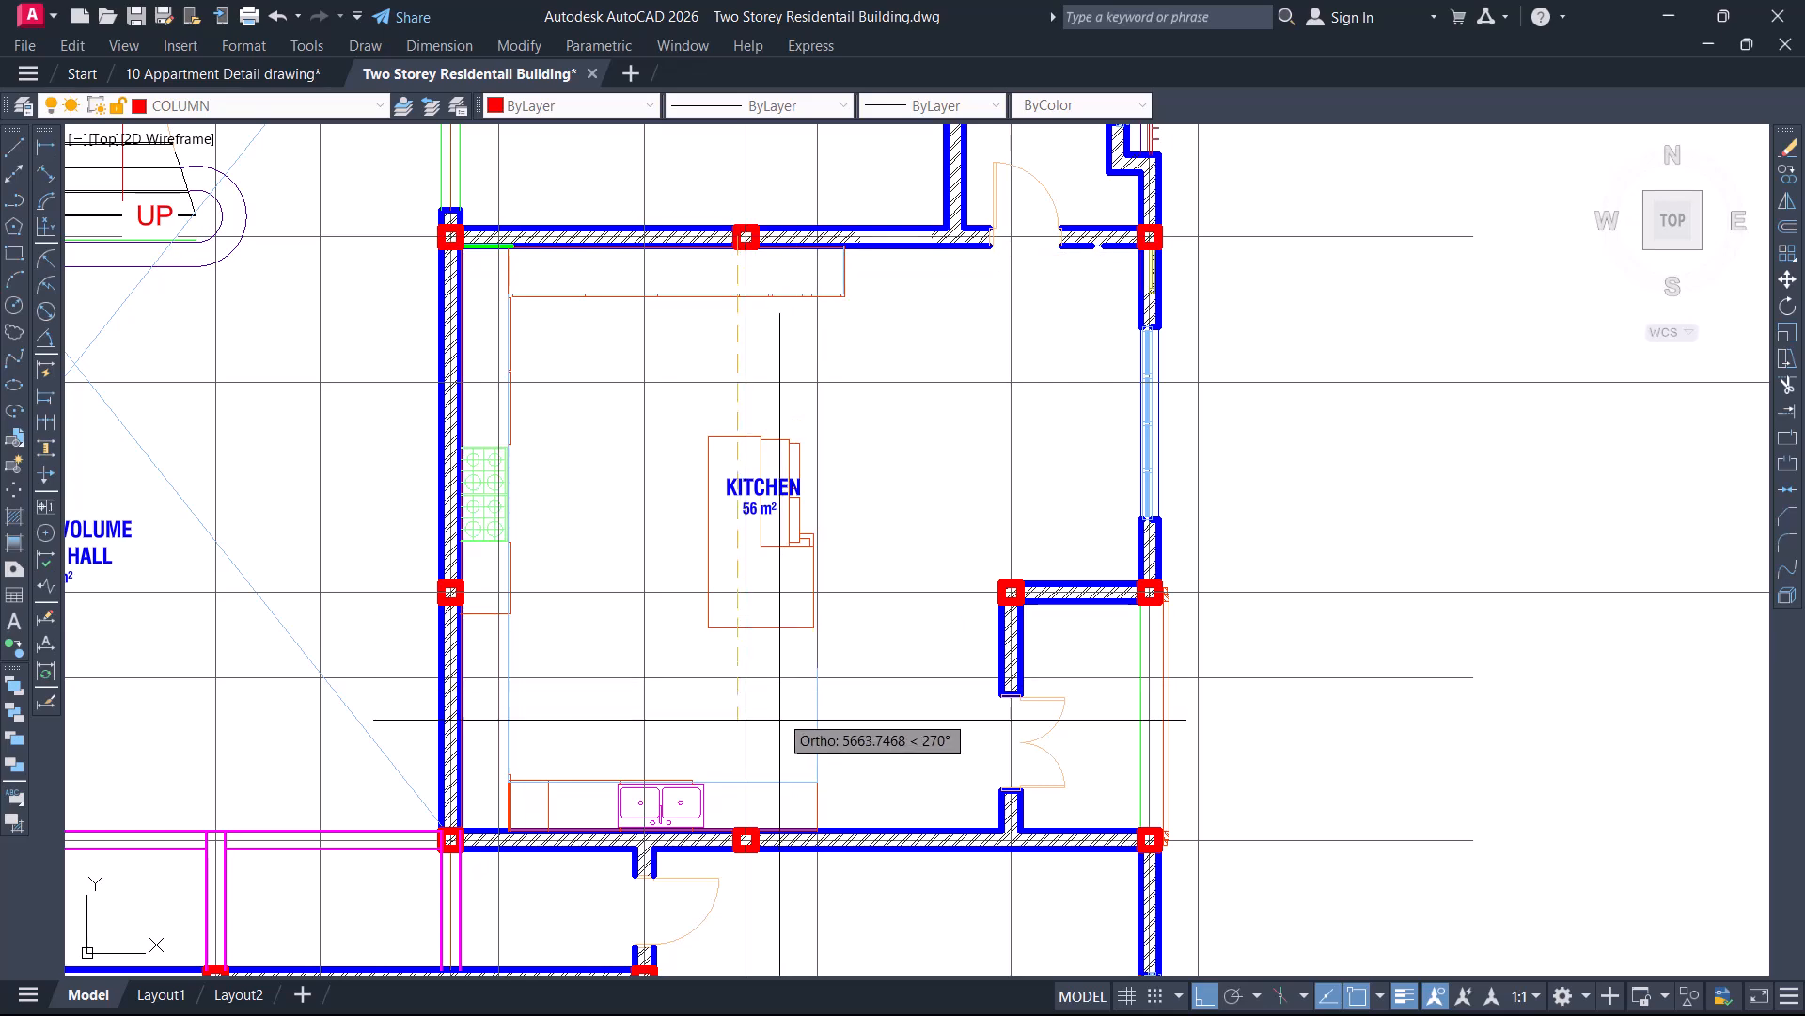
{"action": "left_click", "coordinate": [746, 840]}
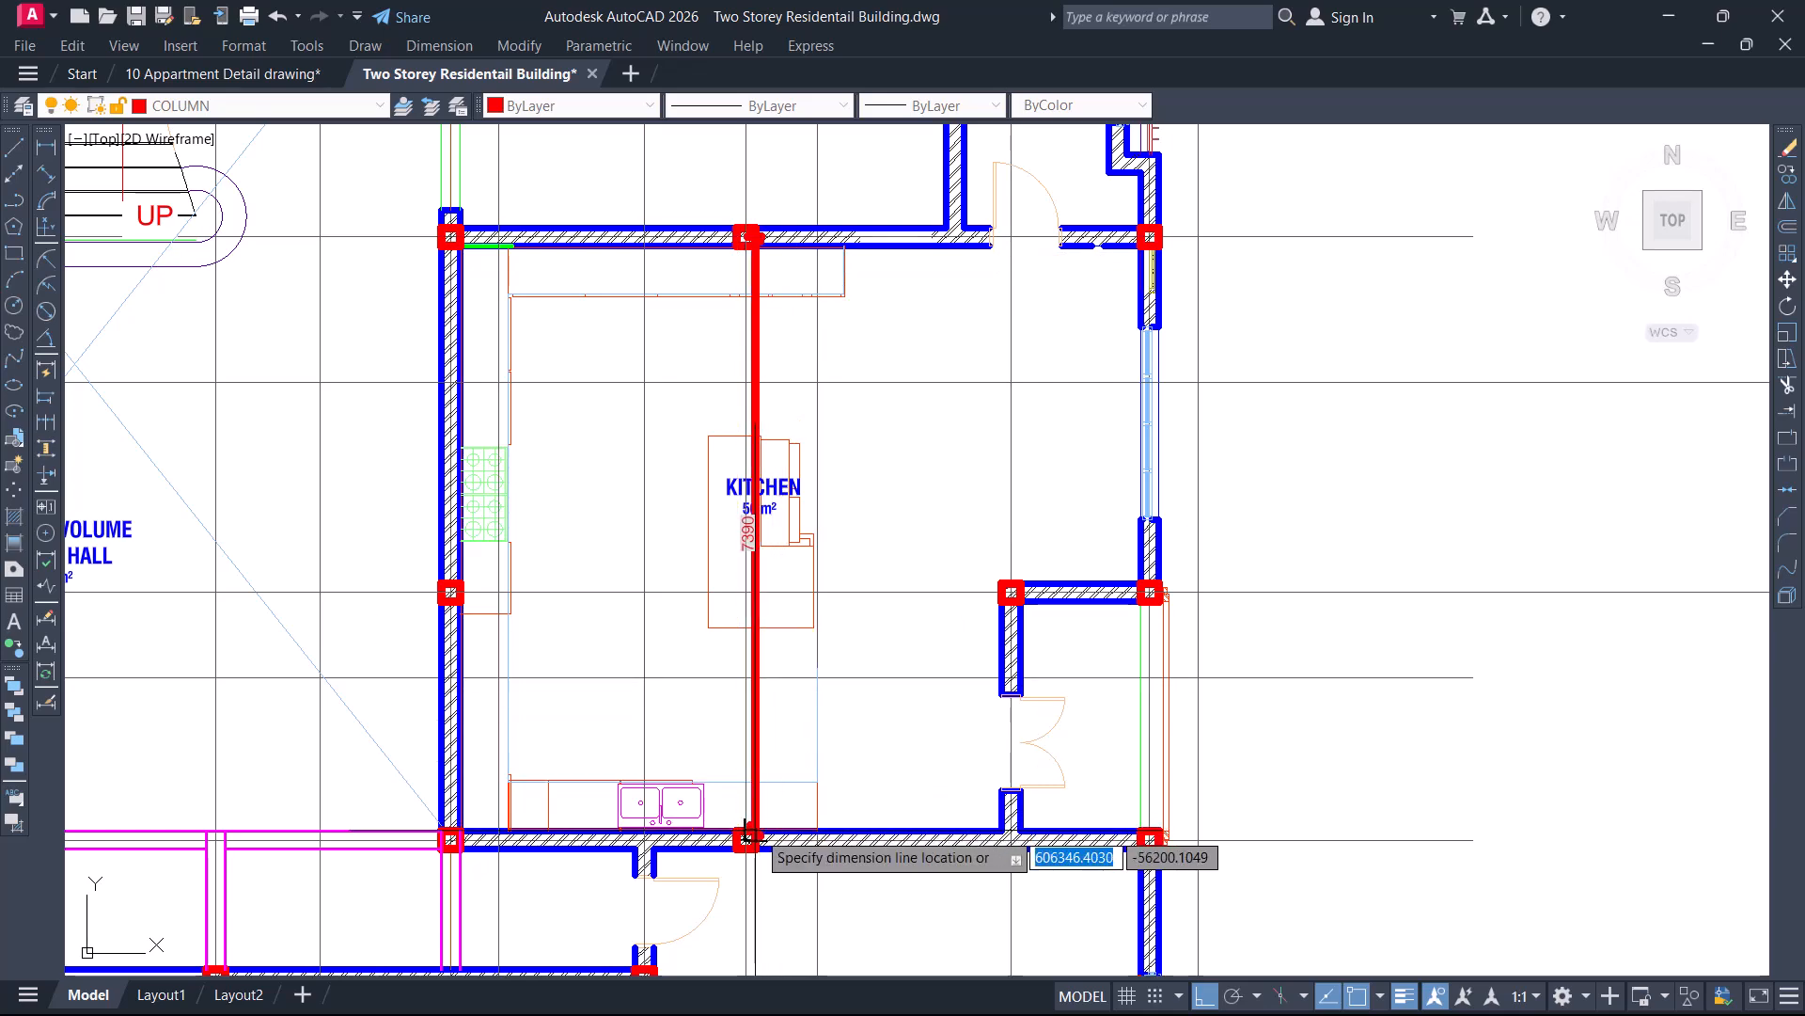
{"action": "scroll", "coordinate": [798, 663], "scroll_direction": "up", "scroll_amount": 4}
{"action": "key", "text": "Escape"}
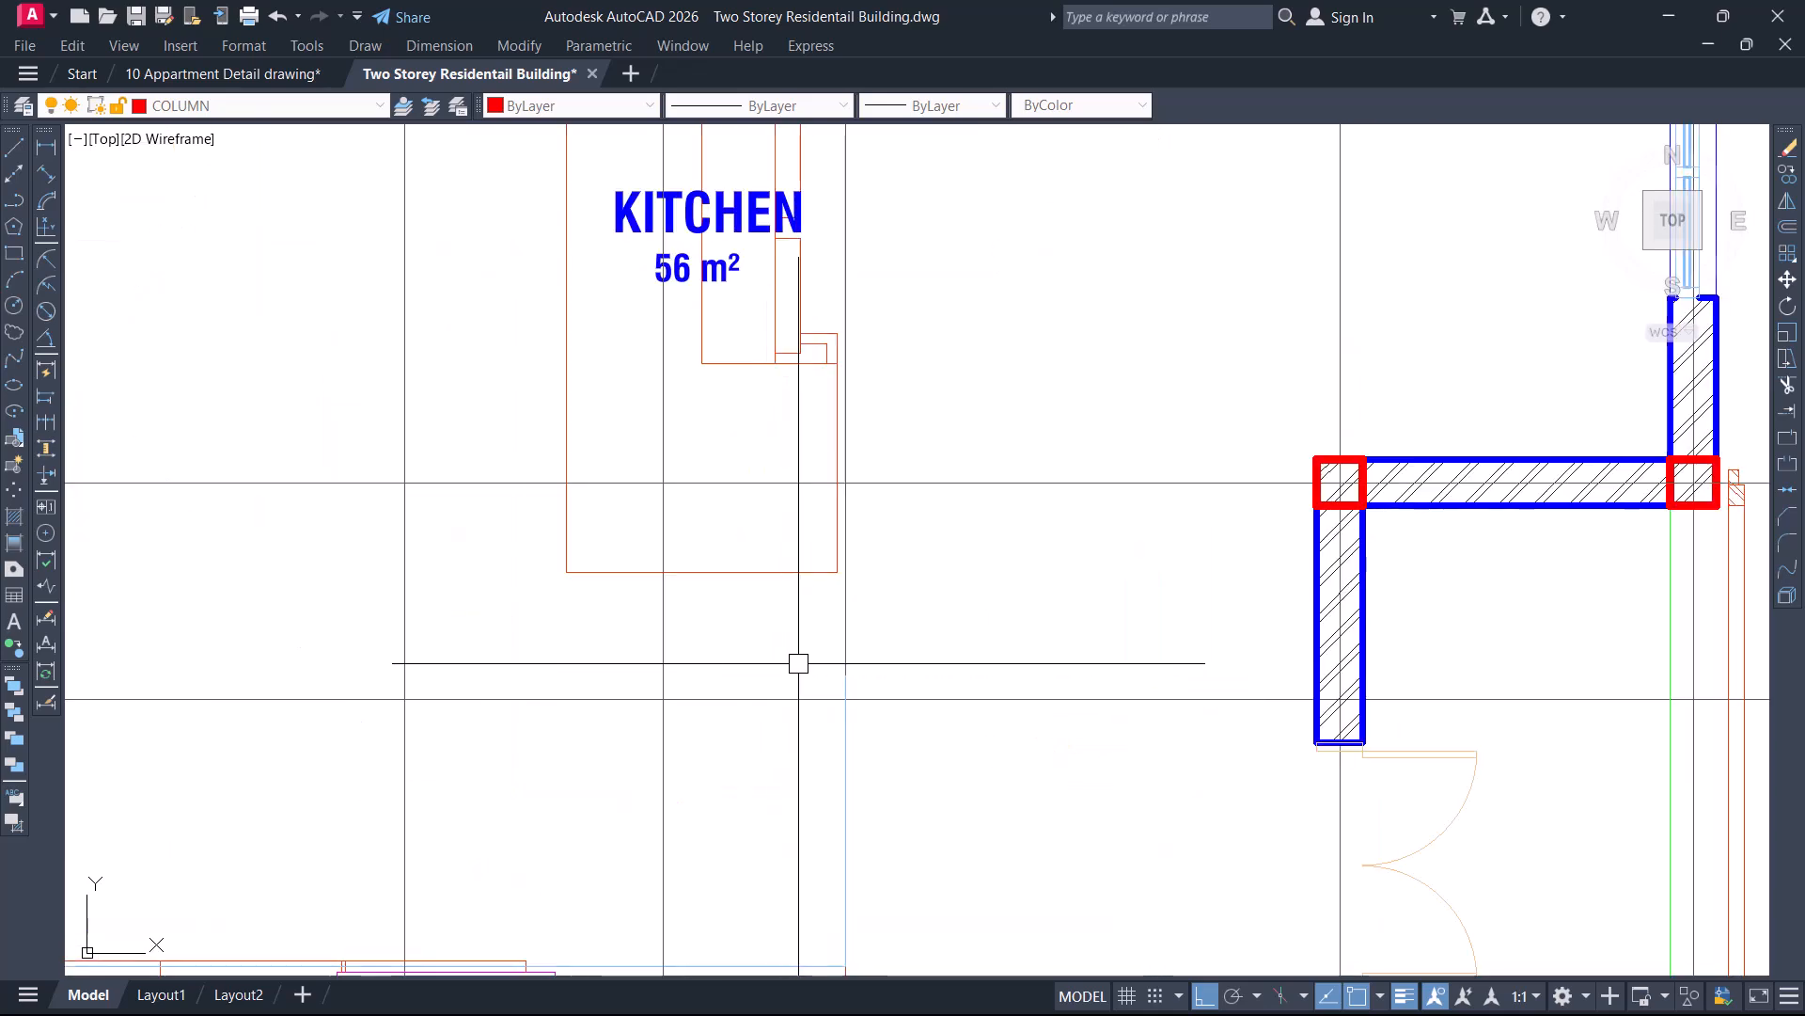
{"action": "scroll", "coordinate": [795, 659], "scroll_direction": "down", "scroll_amount": 4}
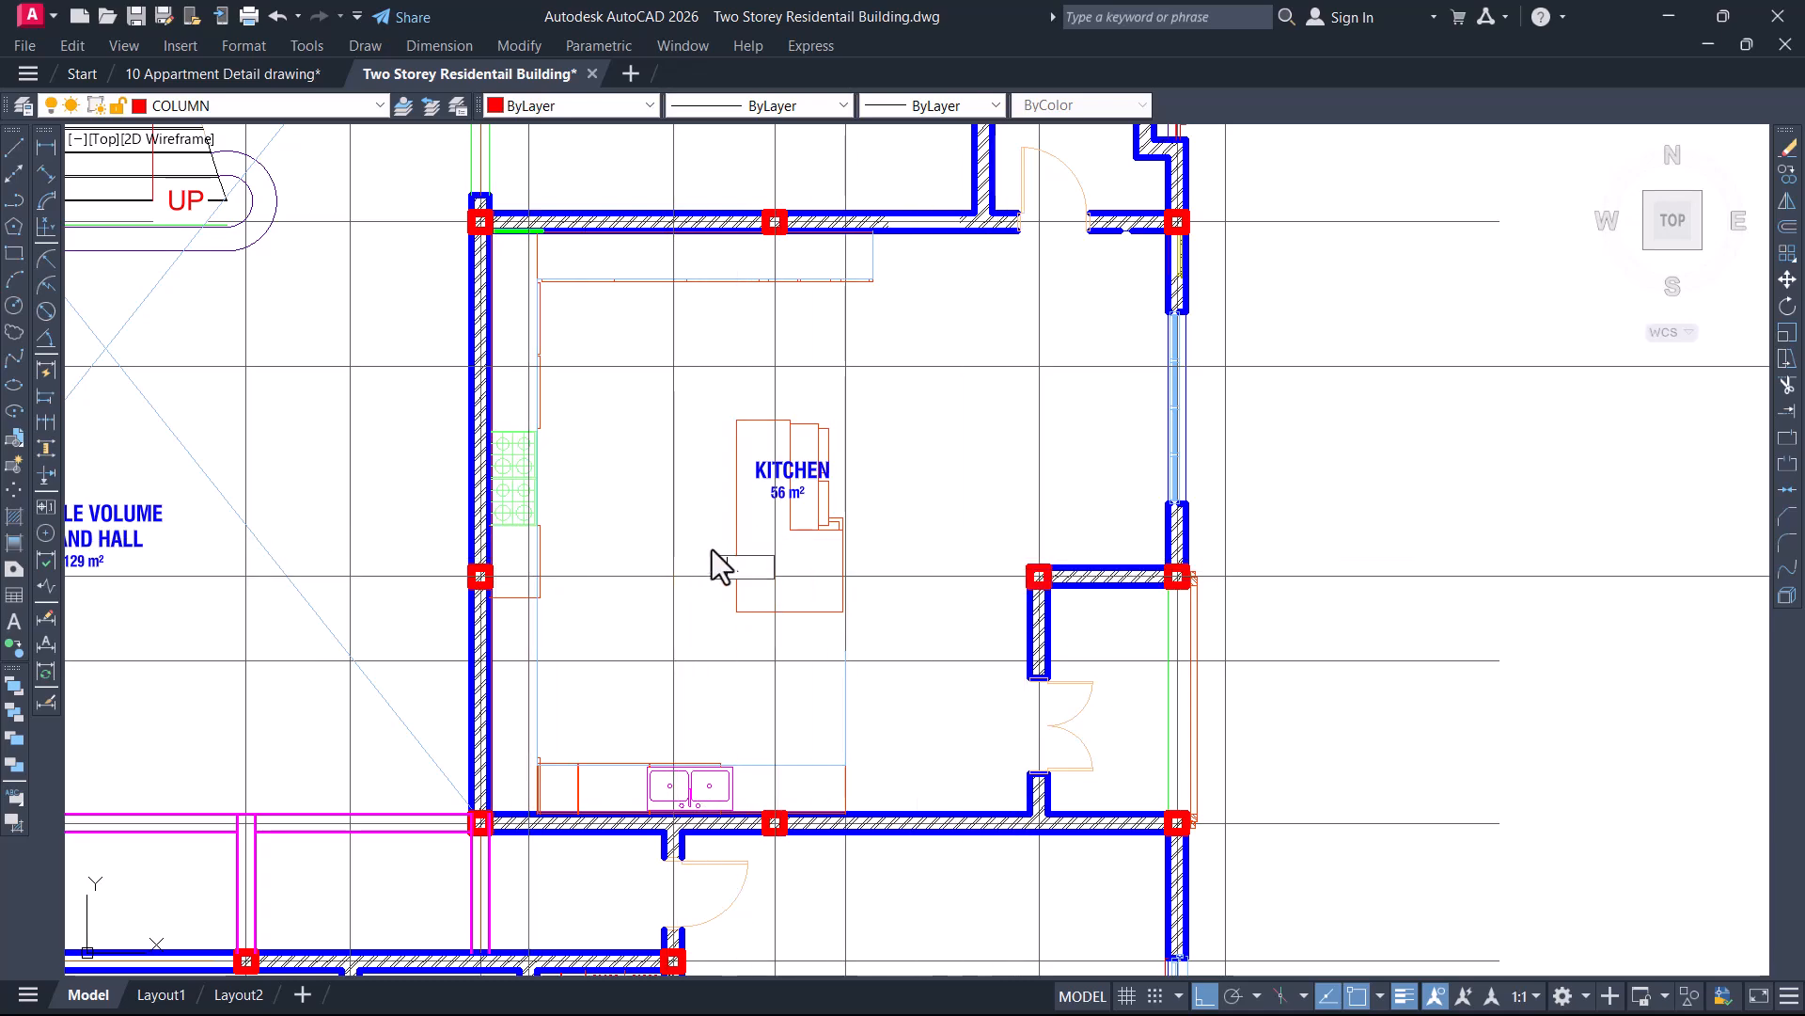
Draw two parallel horizontal beam lines between the west wall's intermediate column and the inner wall's corner column, aligned with the columns' edges
{"action": "scroll", "coordinate": [984, 601], "scroll_direction": "up", "scroll_amount": 2}
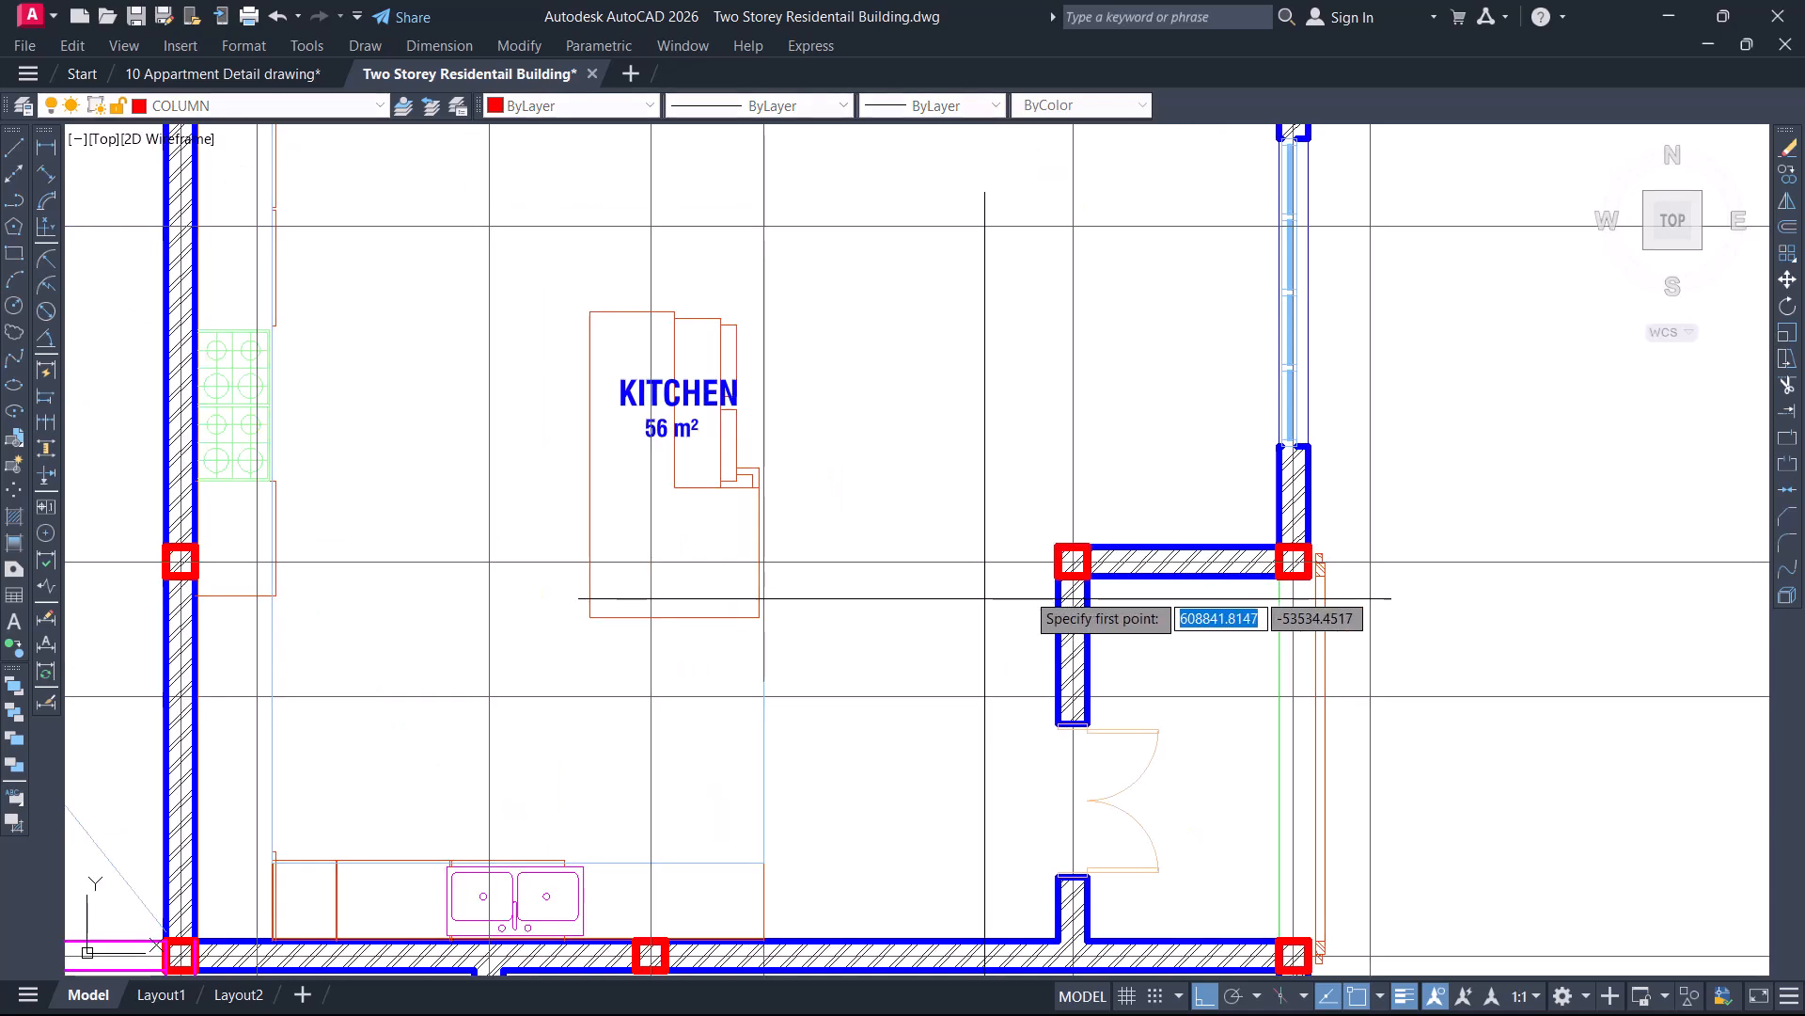
{"action": "left_click", "coordinate": [1059, 575]}
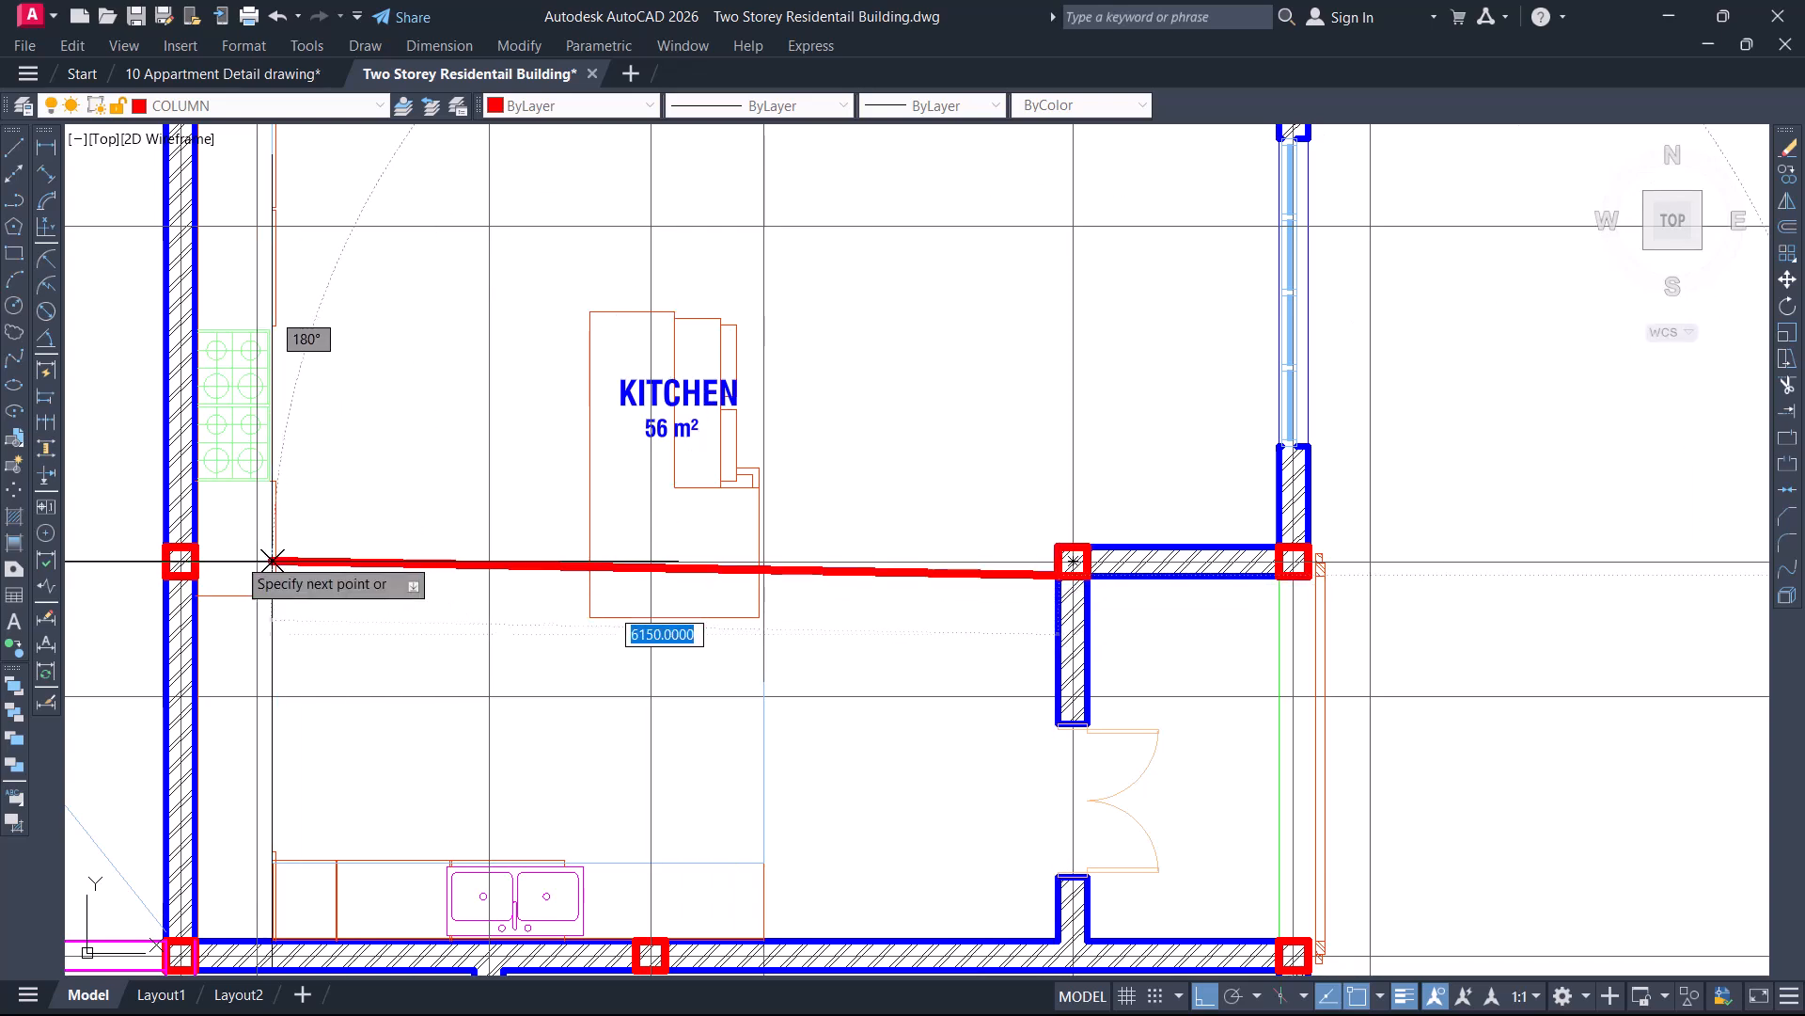
{"action": "scroll", "coordinate": [221, 581], "scroll_direction": "up", "scroll_amount": 2}
{"action": "key", "text": "space"}
{"action": "key", "text": "space"}
{"action": "left_click", "coordinate": [181, 537]}
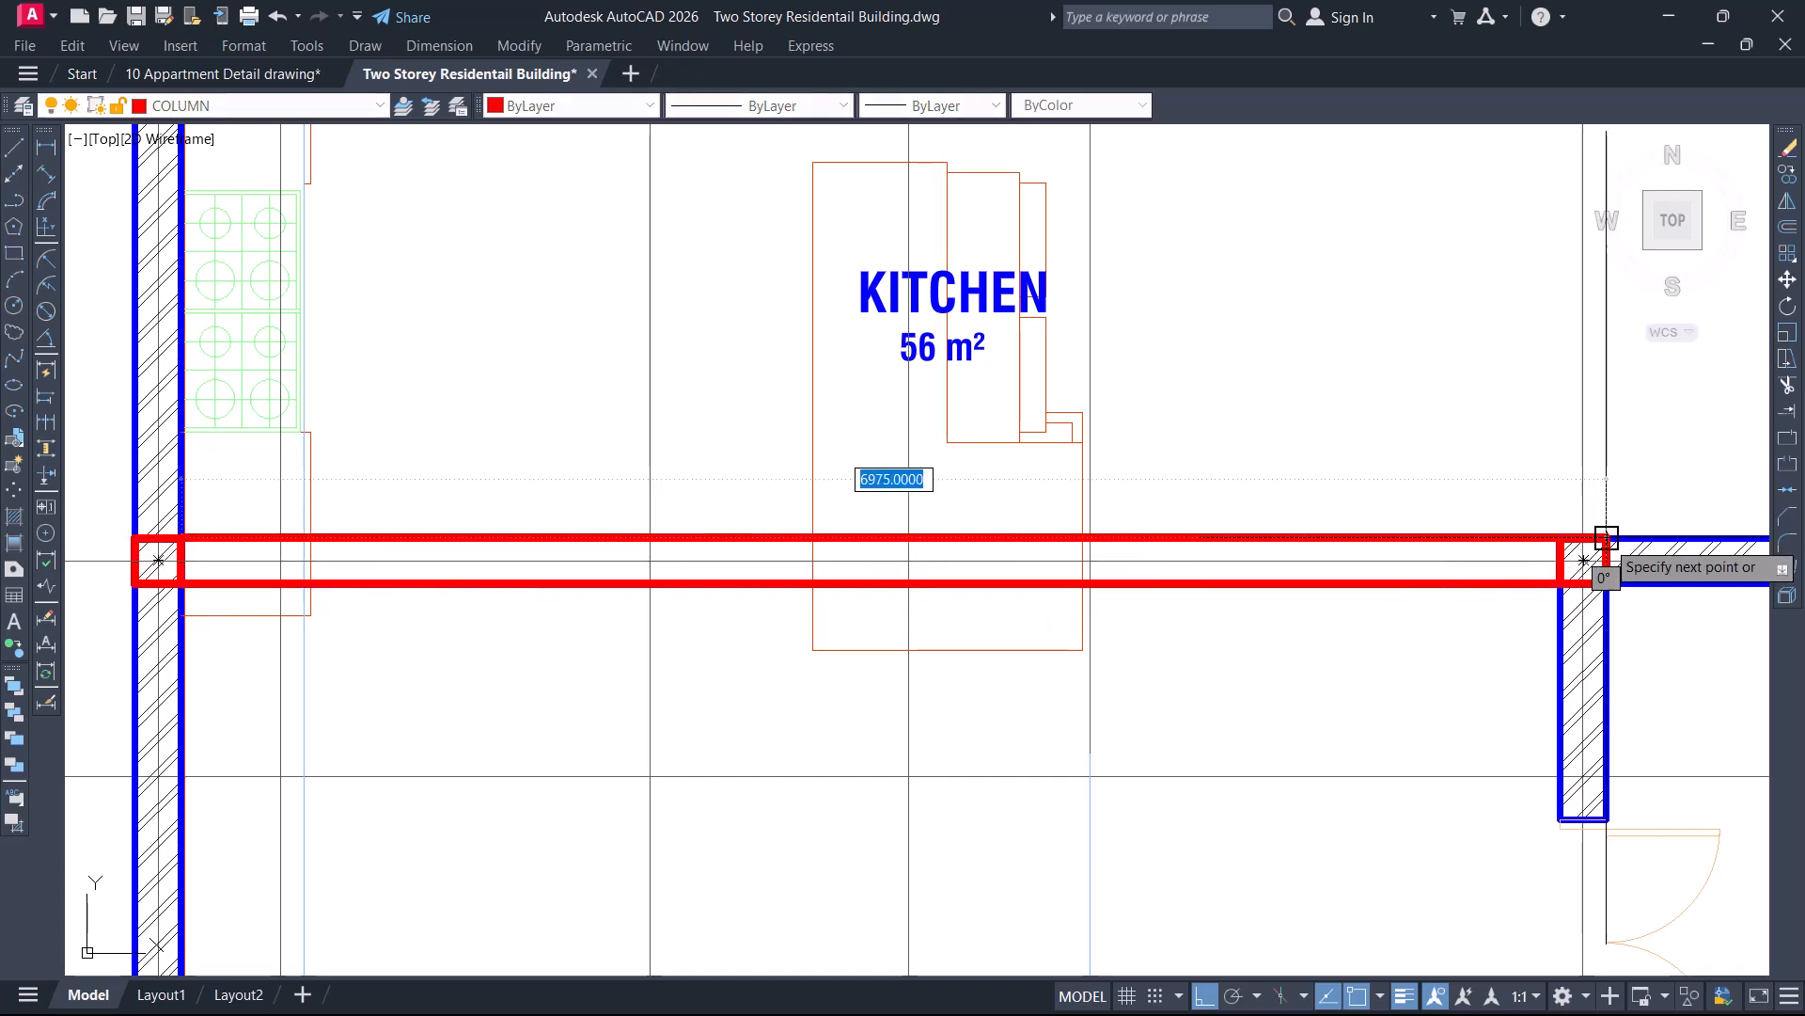
{"action": "left_click", "coordinate": [1560, 538]}
{"action": "key", "text": "space"}
{"action": "middle_click_drag", "start_coordinate": [1592, 529], "coordinate": [1422, 505]}
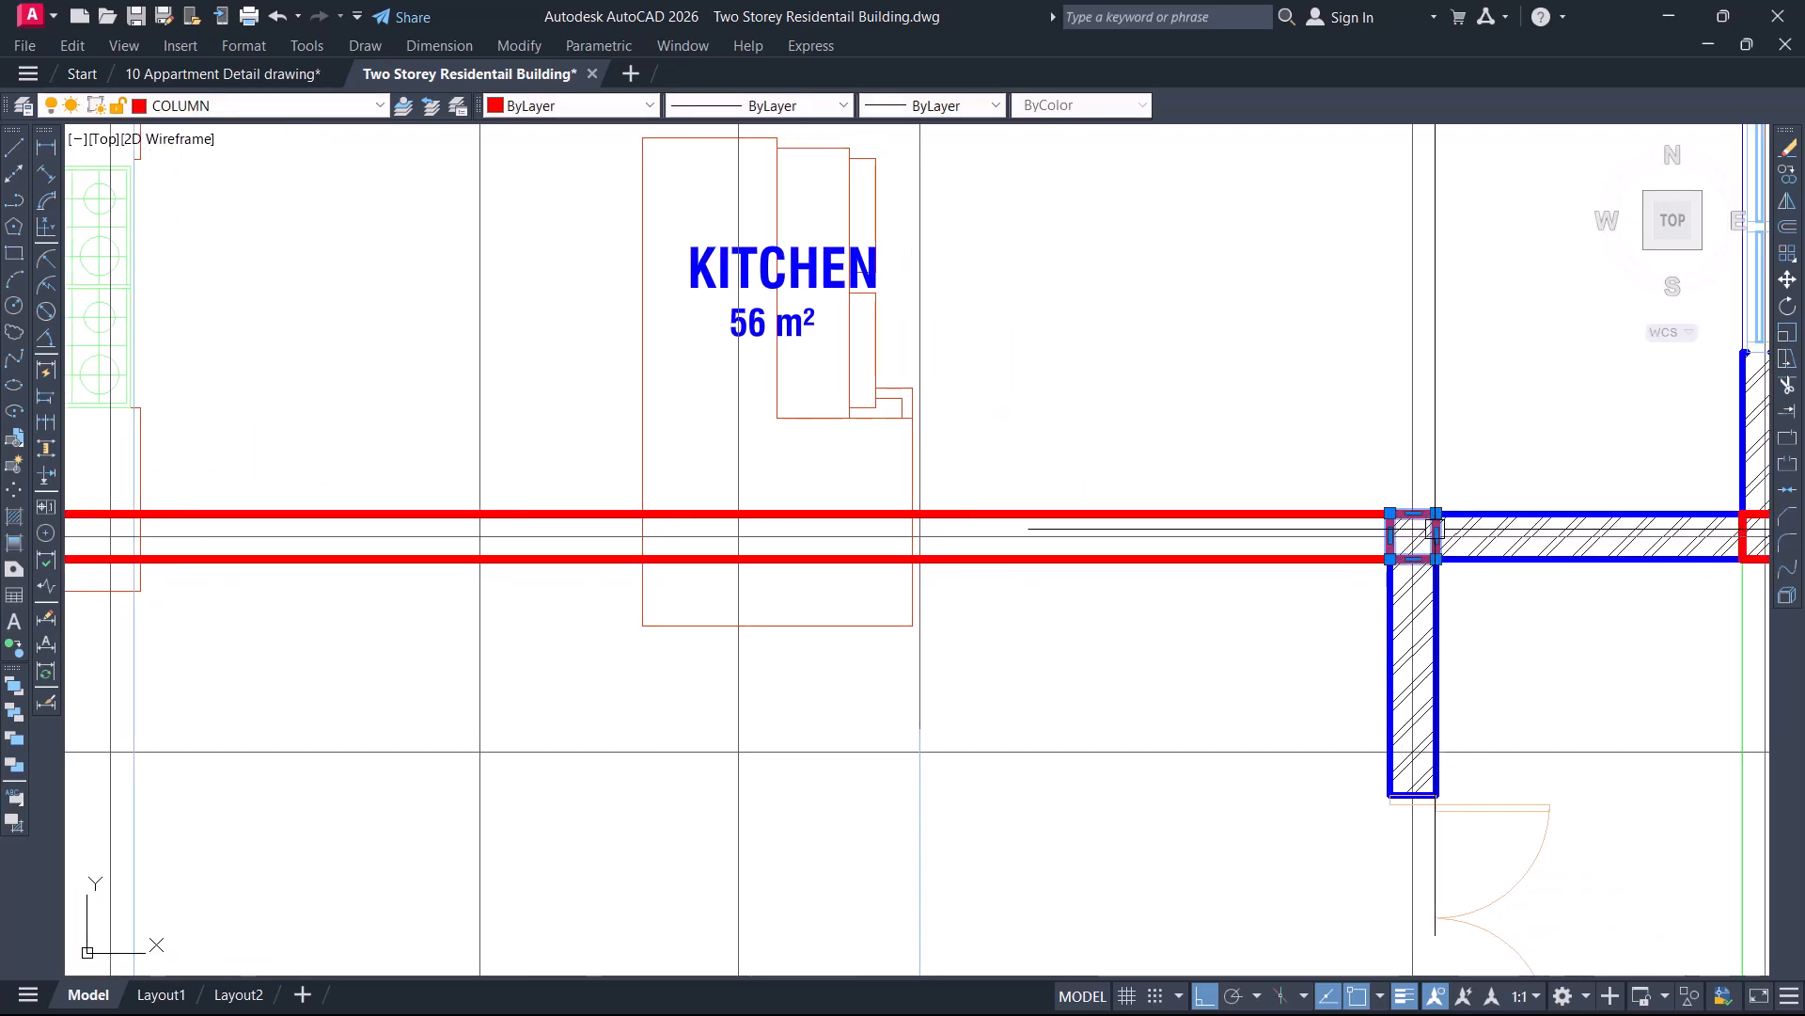
Match the two new horizontal beam lines' properties to the existing magenta beam lines beside the grand hall
{"action": "scroll", "coordinate": [1362, 523], "scroll_direction": "down", "scroll_amount": 4}
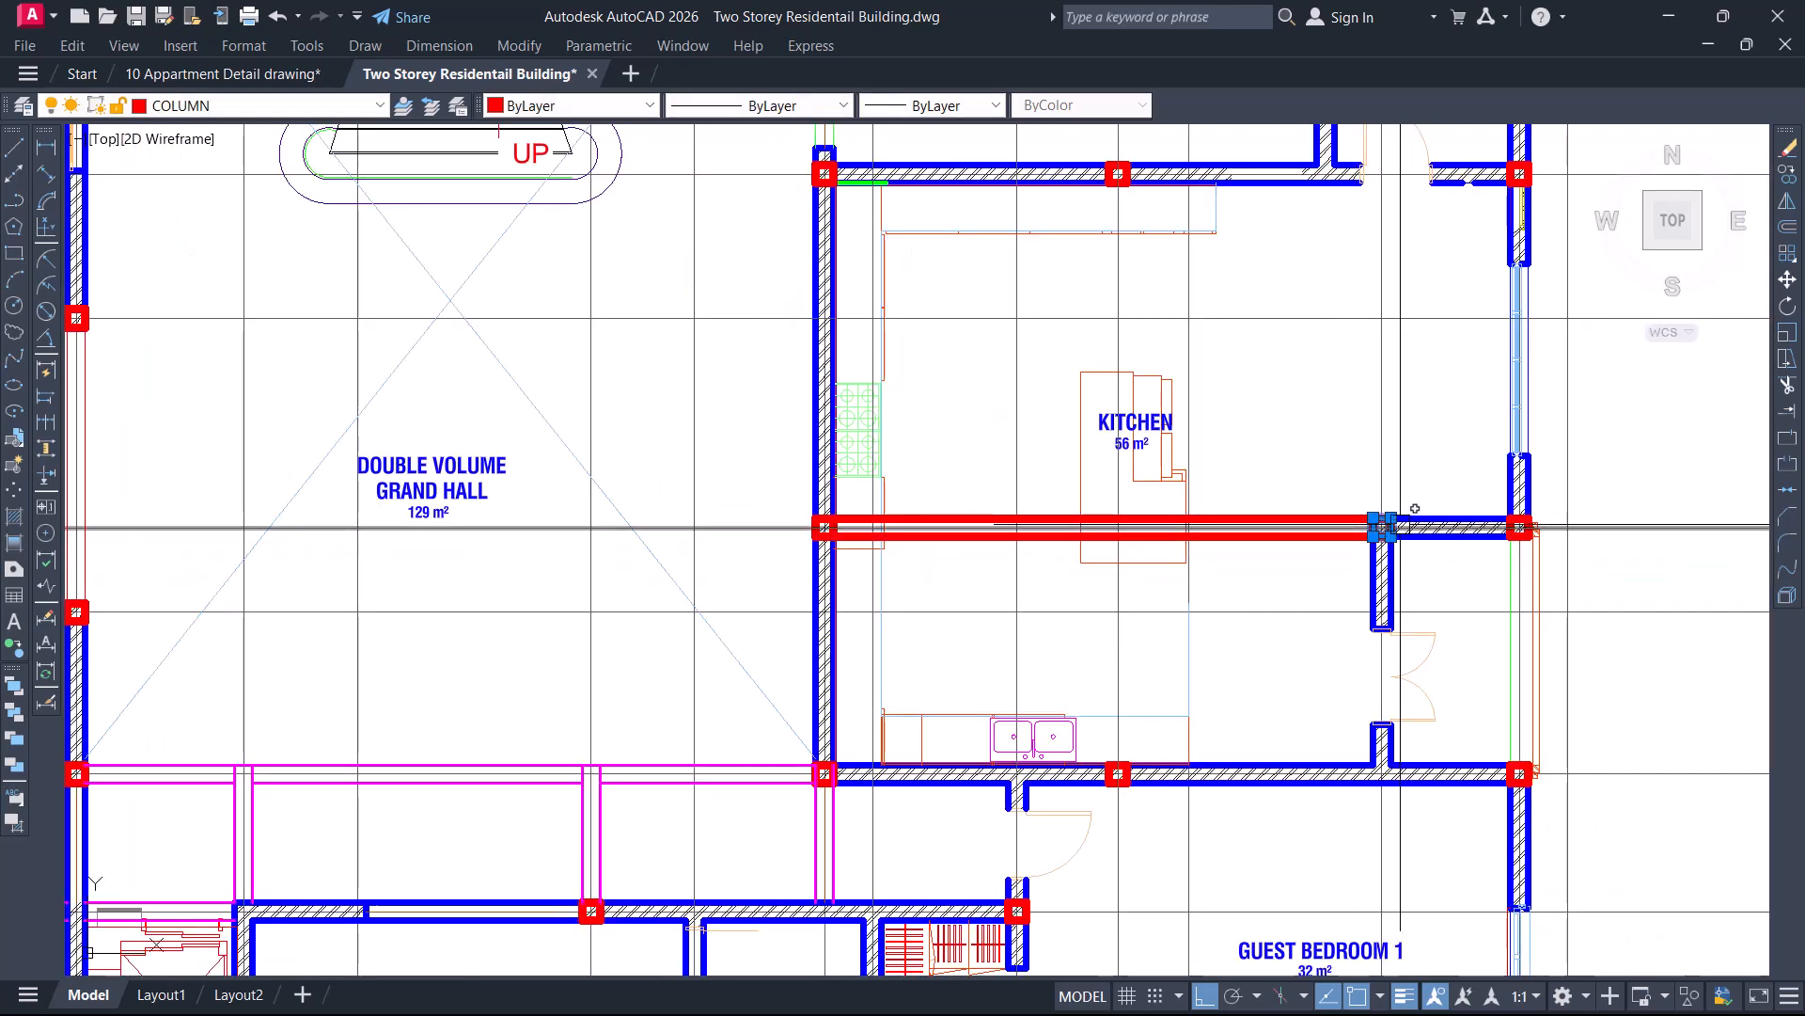
{"action": "key", "text": "Escape"}
{"action": "type", "text": "ma"}
{"action": "key", "text": "space"}
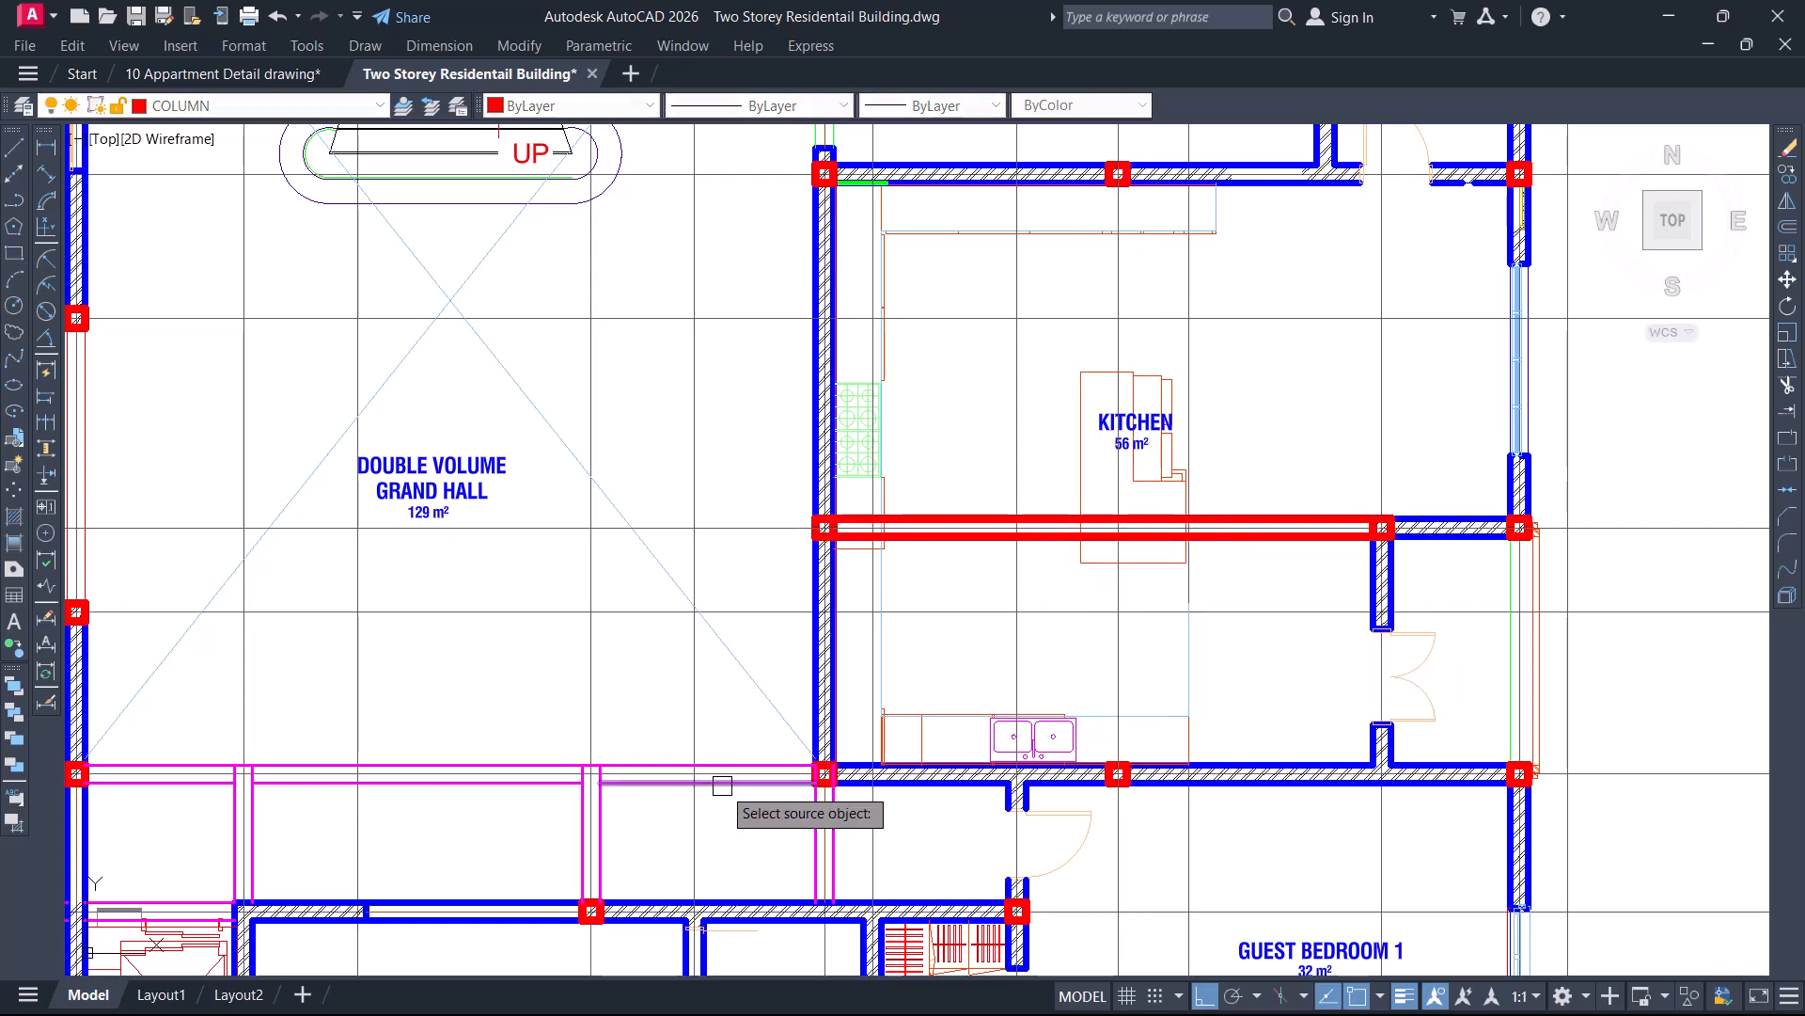
{"action": "scroll", "coordinate": [992, 520], "scroll_direction": "up", "scroll_amount": 2}
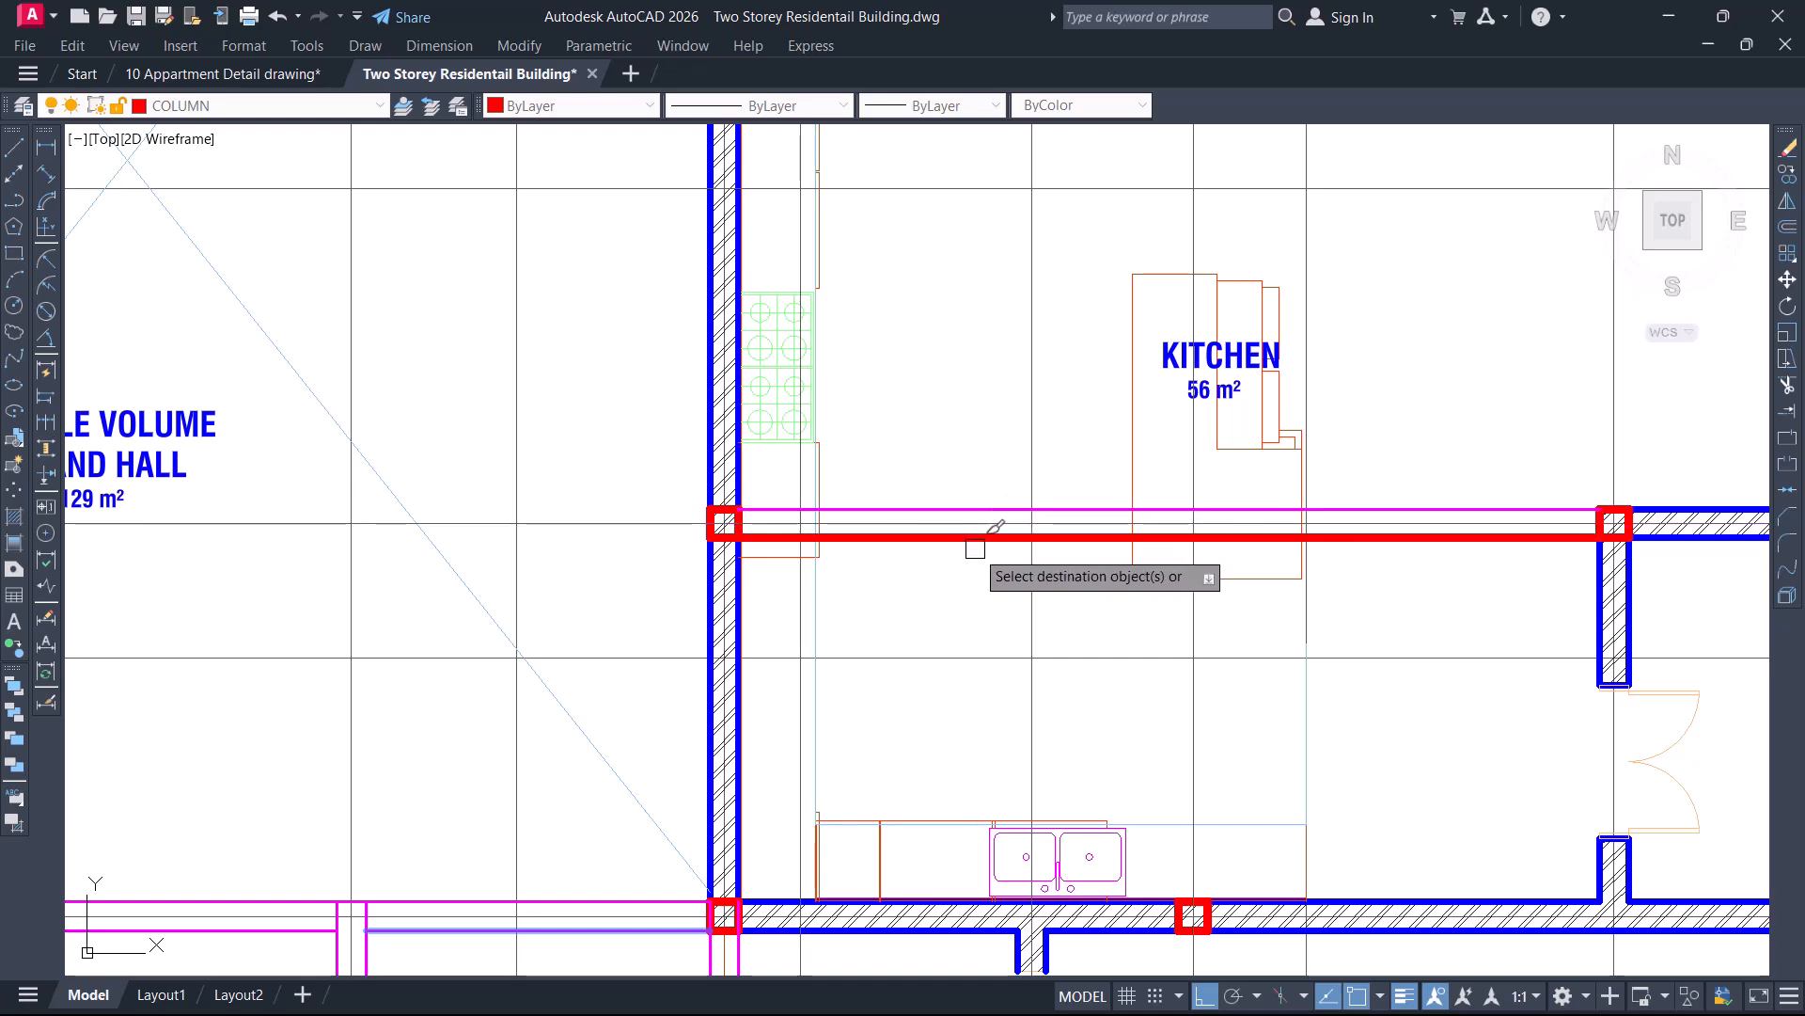
{"action": "scroll", "coordinate": [984, 592], "scroll_direction": "down", "scroll_amount": 2}
{"action": "mouse_move", "coordinate": [1126, 530]}
{"action": "middle_mouse_down"}
{"action": "mouse_move", "coordinate": [1009, 587]}
{"action": "mouse_move", "coordinate": [928, 598]}
{"action": "middle_mouse_up"}
{"action": "key", "text": "Escape"}
{"action": "middle_click_drag", "start_coordinate": [1064, 541], "coordinate": [1067, 568]}
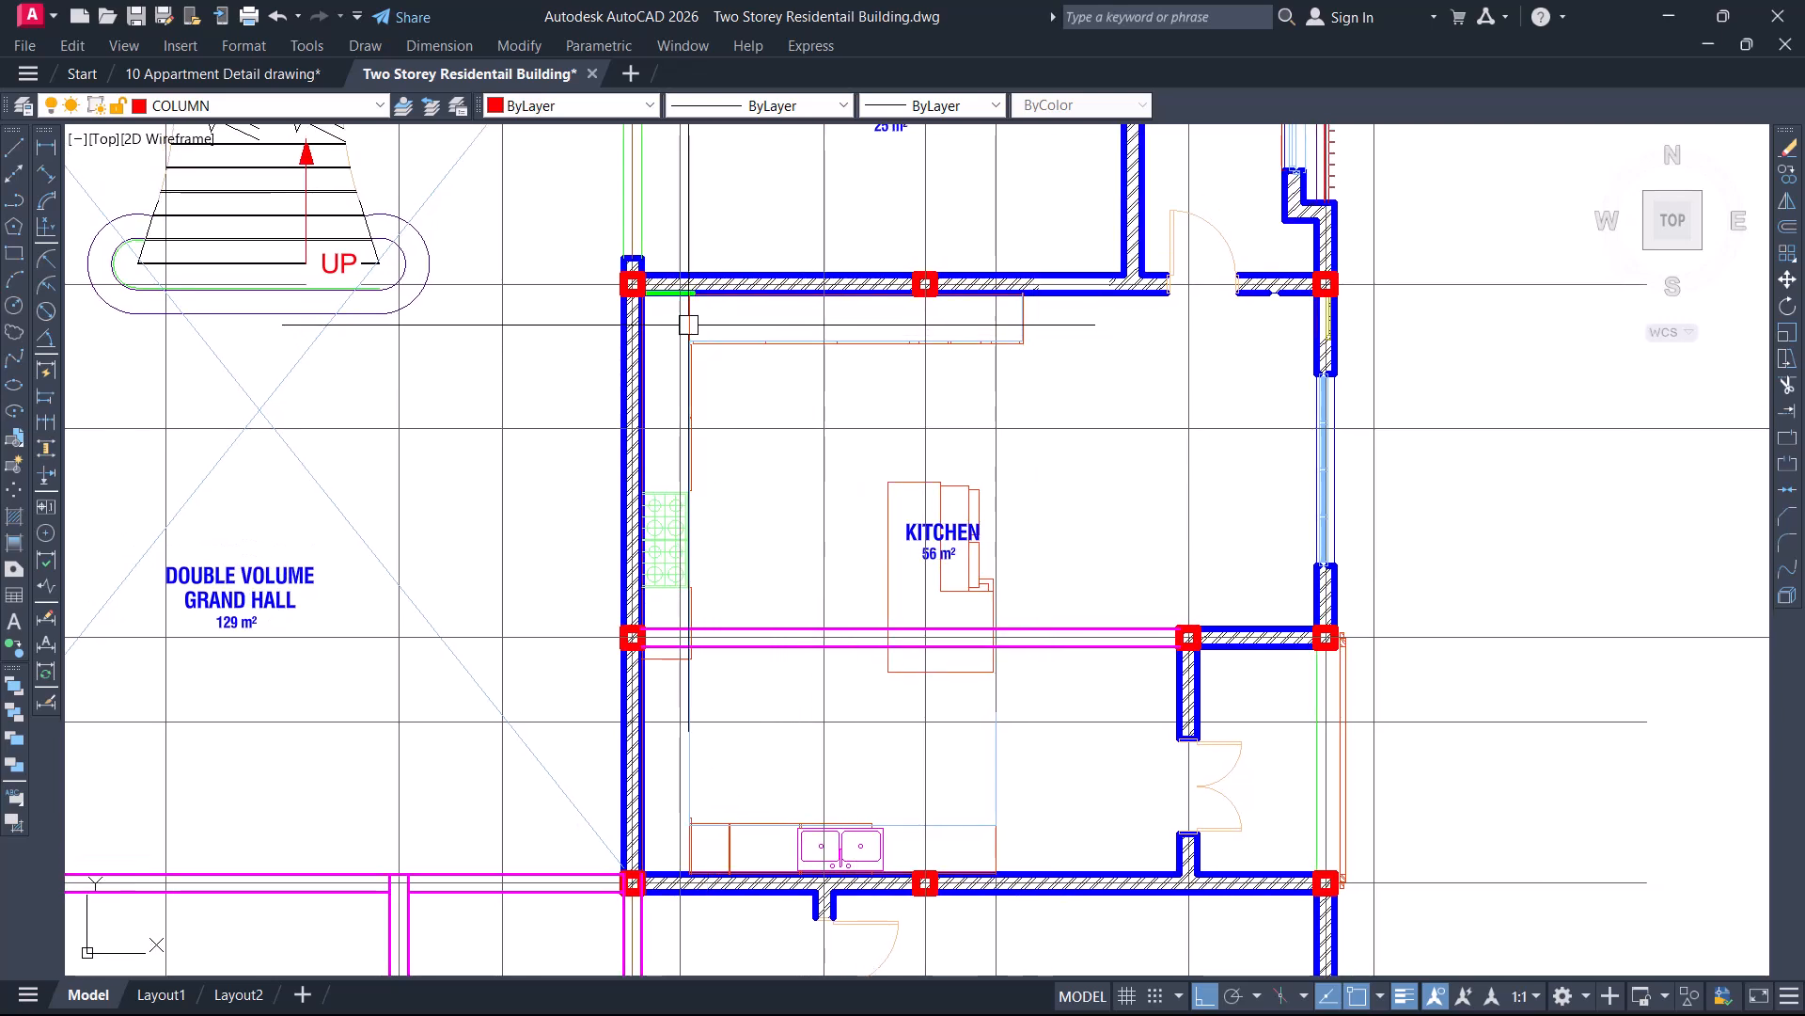
Draw a vertical line from the lower-left corner of the kitchen's upper middle column down to the horizontal beam's upper line
{"action": "left_click", "coordinate": [668, 318]}
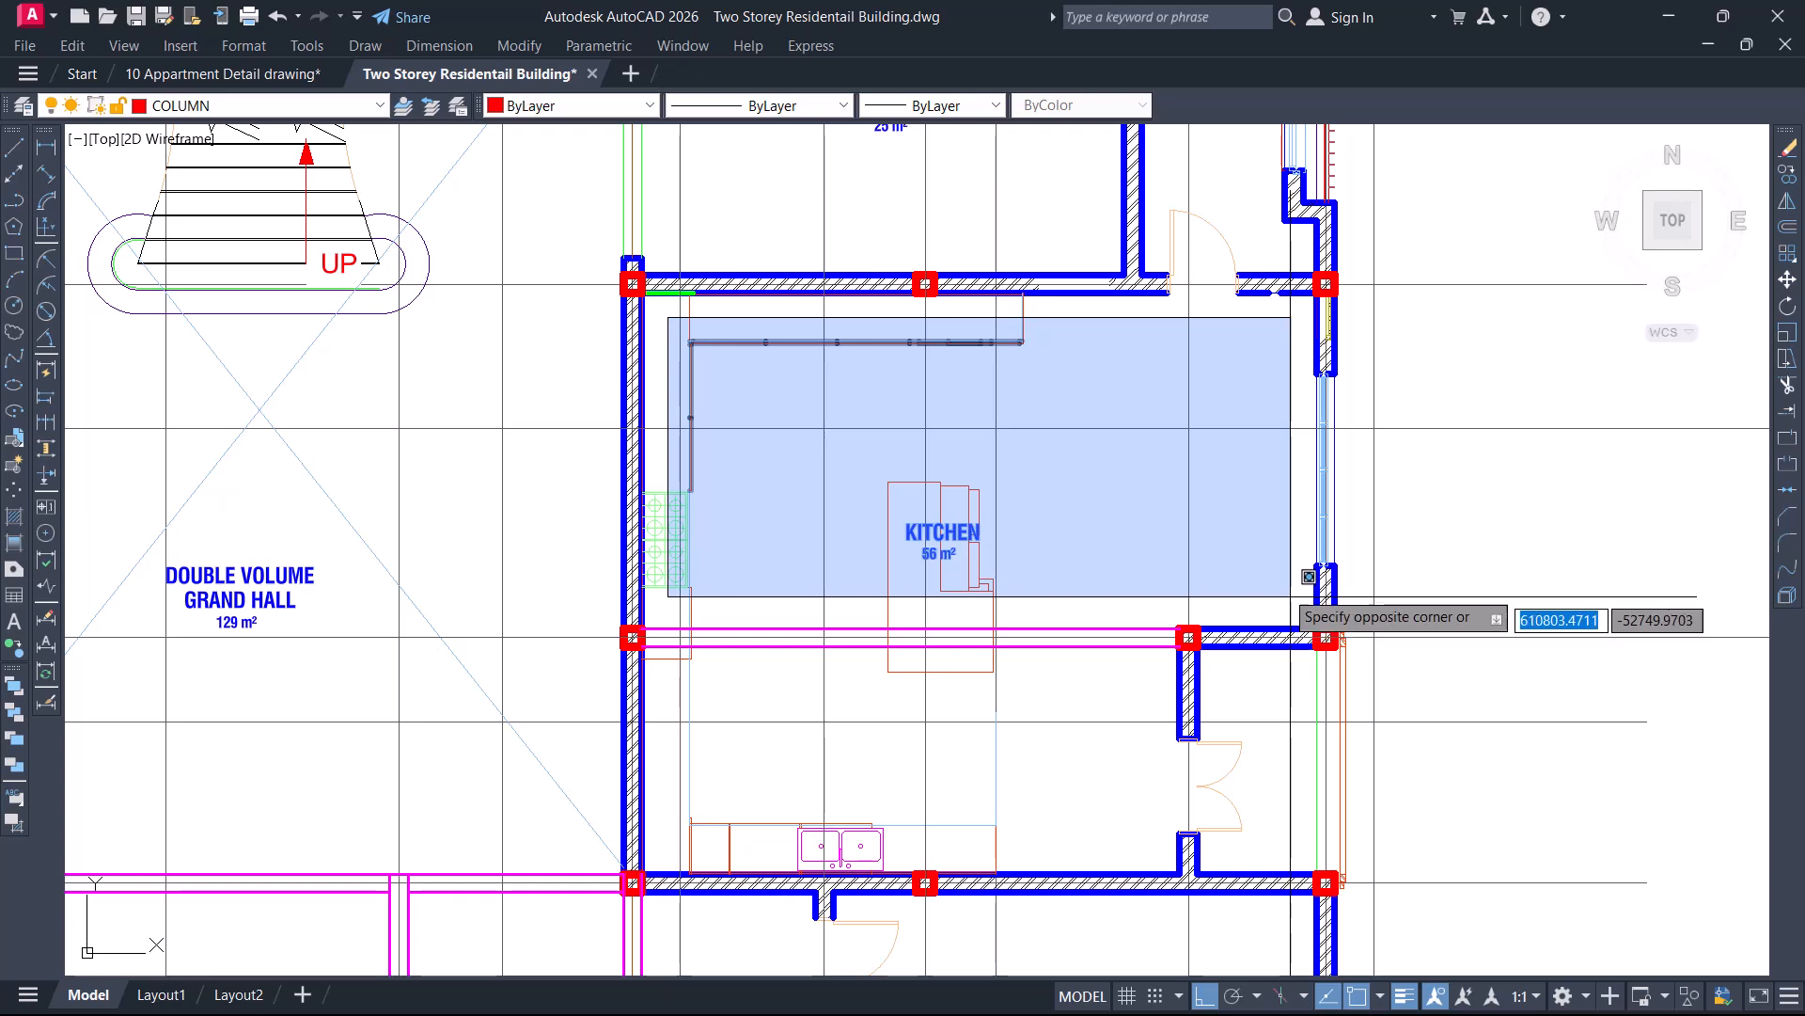
{"action": "key", "text": "Escape"}
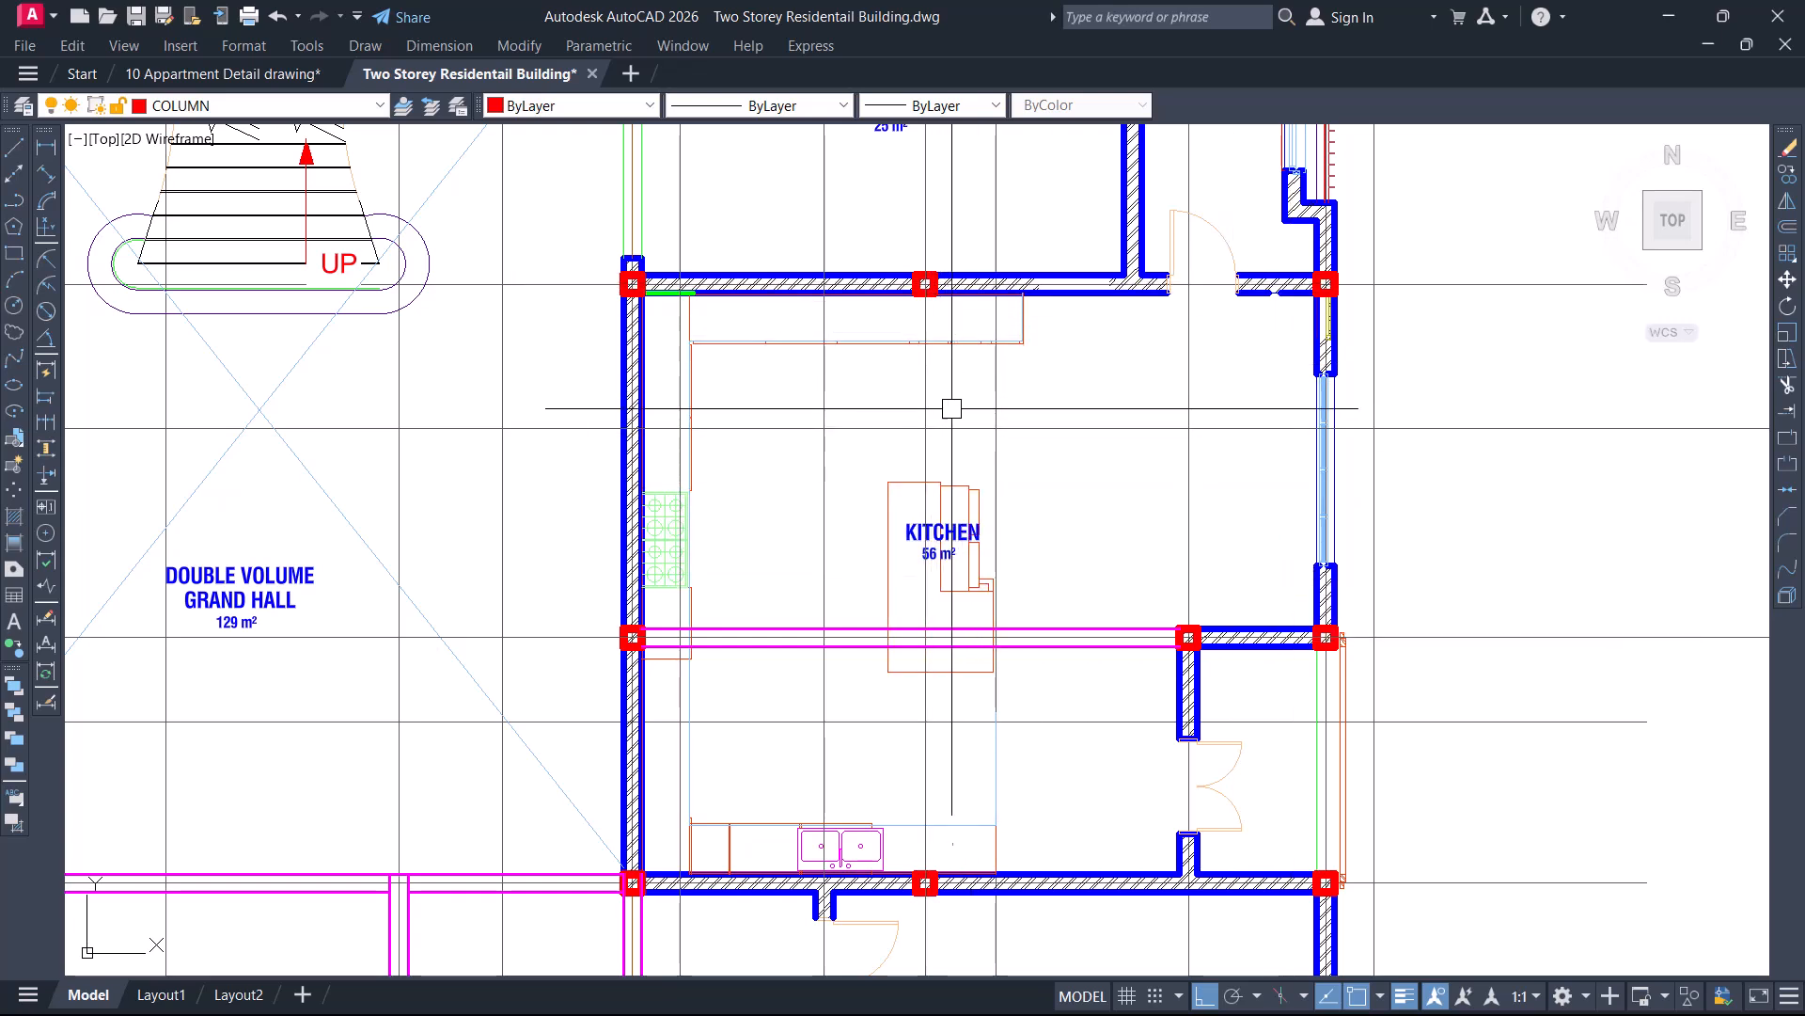
{"action": "type", "text": "l"}
{"action": "key", "text": "Return"}
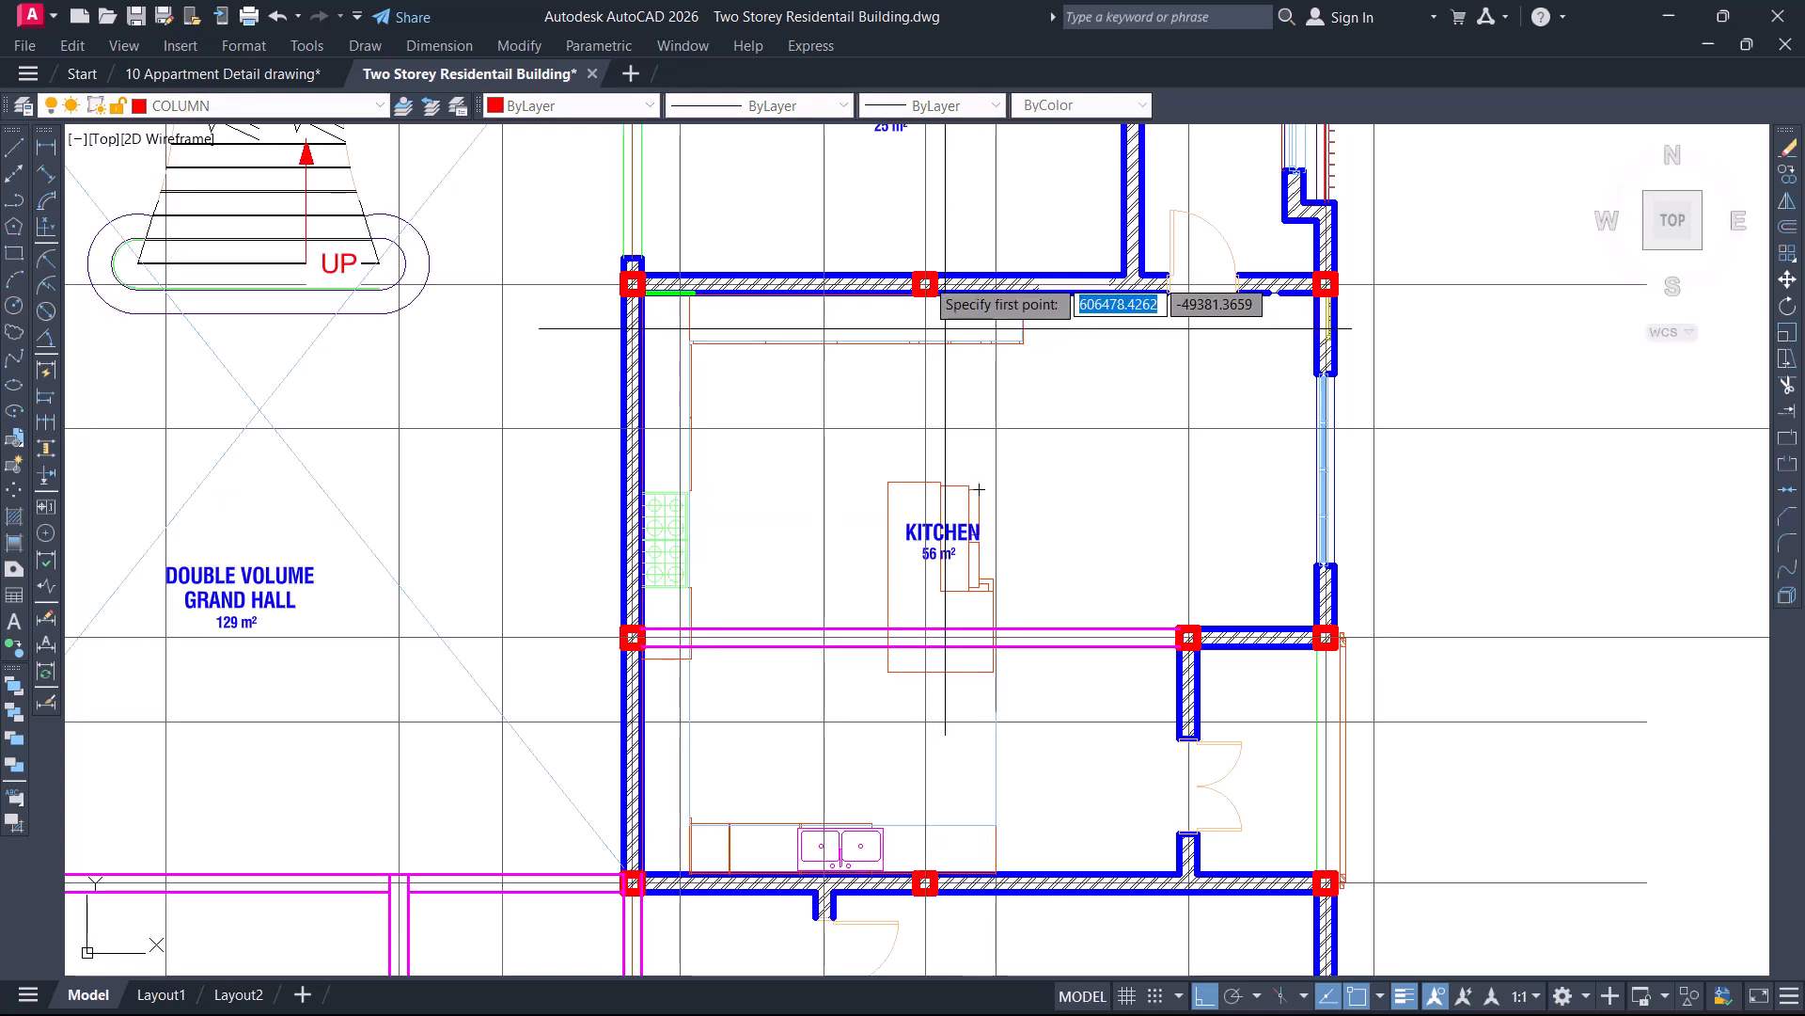
{"action": "scroll", "coordinate": [925, 282], "scroll_direction": "up", "scroll_amount": 4}
{"action": "scroll", "coordinate": [926, 282], "scroll_direction": "down", "scroll_amount": 2}
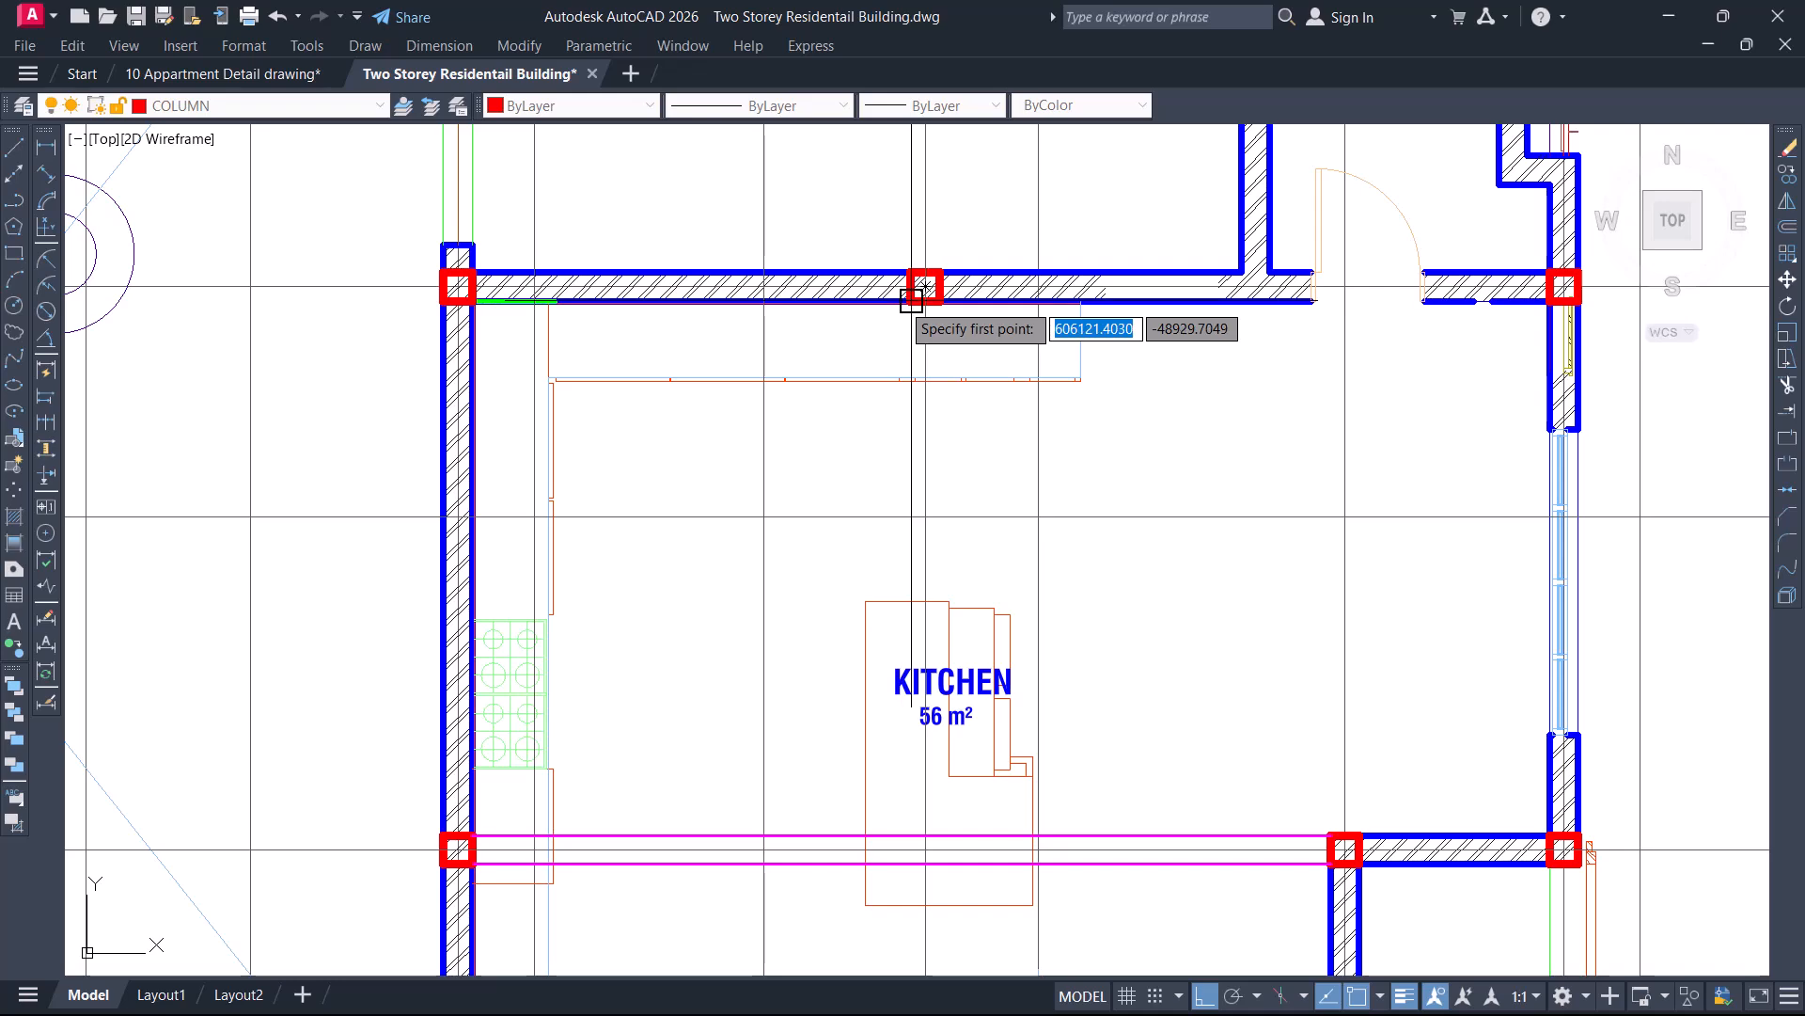
{"action": "scroll", "coordinate": [911, 299], "scroll_direction": "up", "scroll_amount": 2}
{"action": "left_click", "coordinate": [948, 268]}
{"action": "scroll", "coordinate": [907, 273], "scroll_direction": "down", "scroll_amount": 4}
{"action": "scroll", "coordinate": [917, 592], "scroll_direction": "up", "scroll_amount": 2}
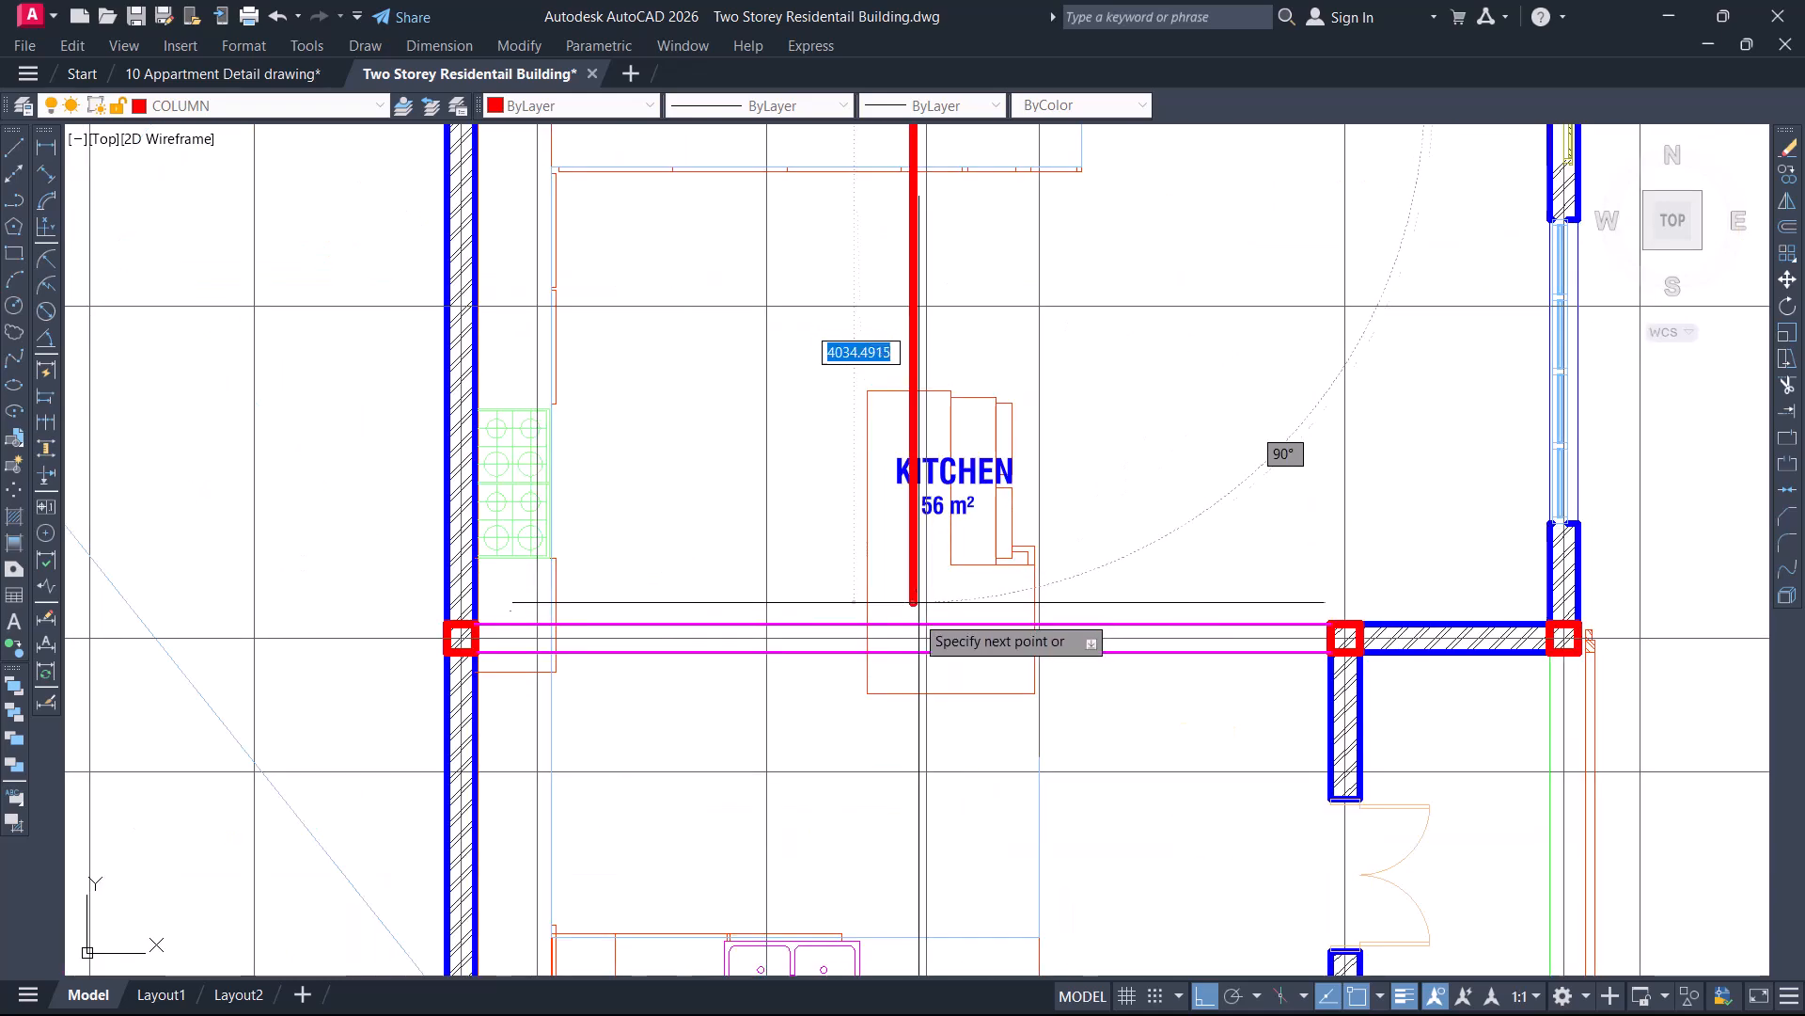
{"action": "left_click", "coordinate": [913, 624]}
{"action": "key", "text": "Escape"}
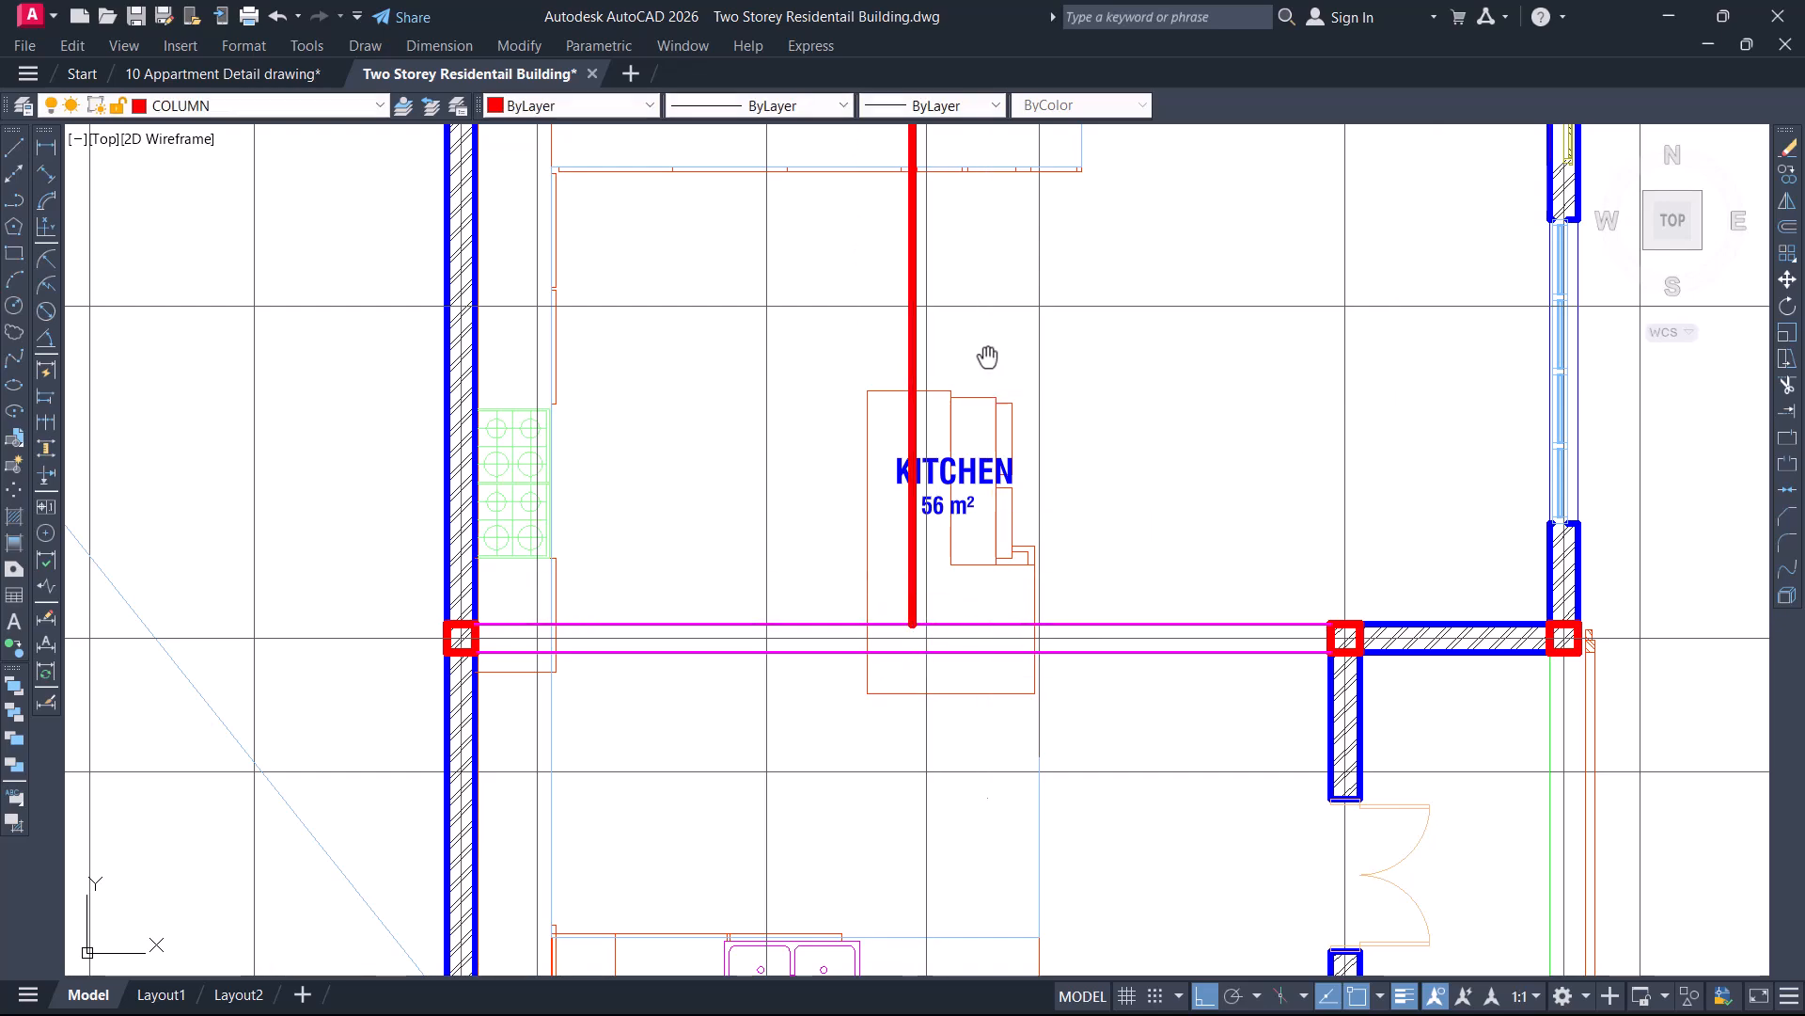
Copy the vertical beam line from the upper middle column's lower-left corner to its lower-right corner
{"action": "middle_click_drag", "start_coordinate": [963, 306], "coordinate": [935, 549]}
{"action": "scroll", "coordinate": [892, 331], "scroll_direction": "up", "scroll_amount": 4}
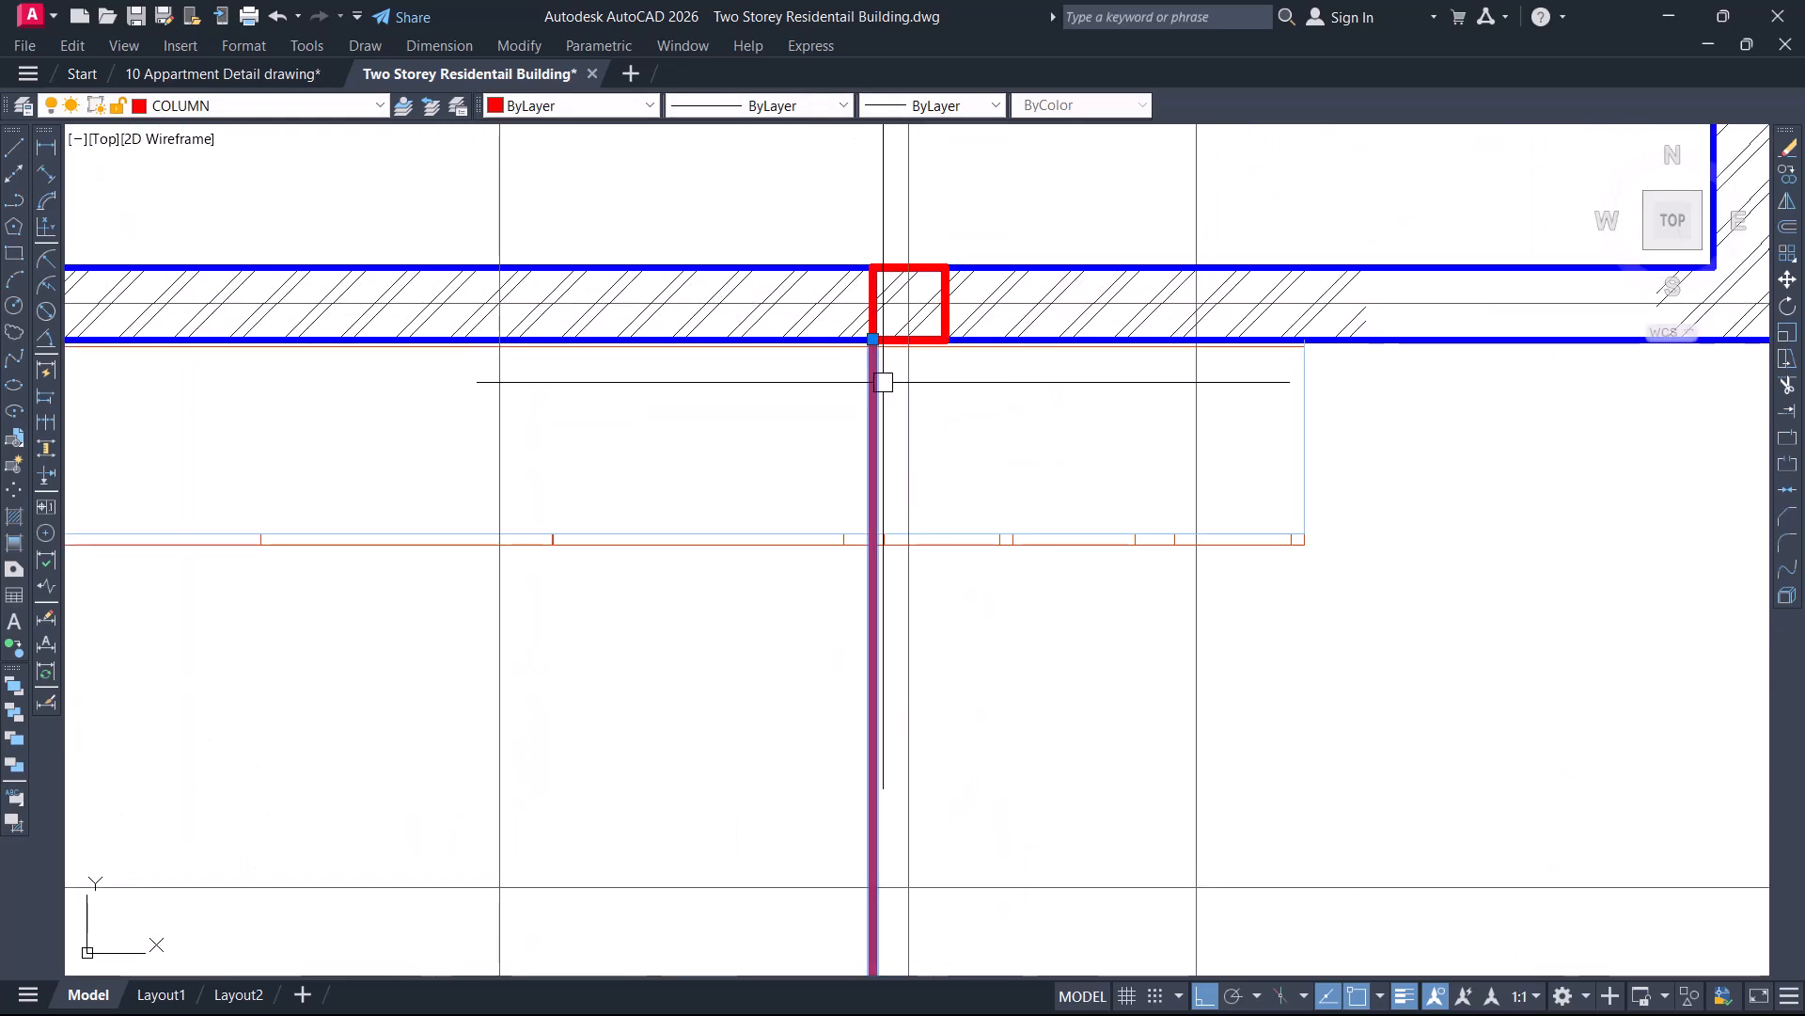
{"action": "type", "text": "co"}
{"action": "key", "text": "Return"}
{"action": "scroll", "coordinate": [903, 361], "scroll_direction": "up", "scroll_amount": 2}
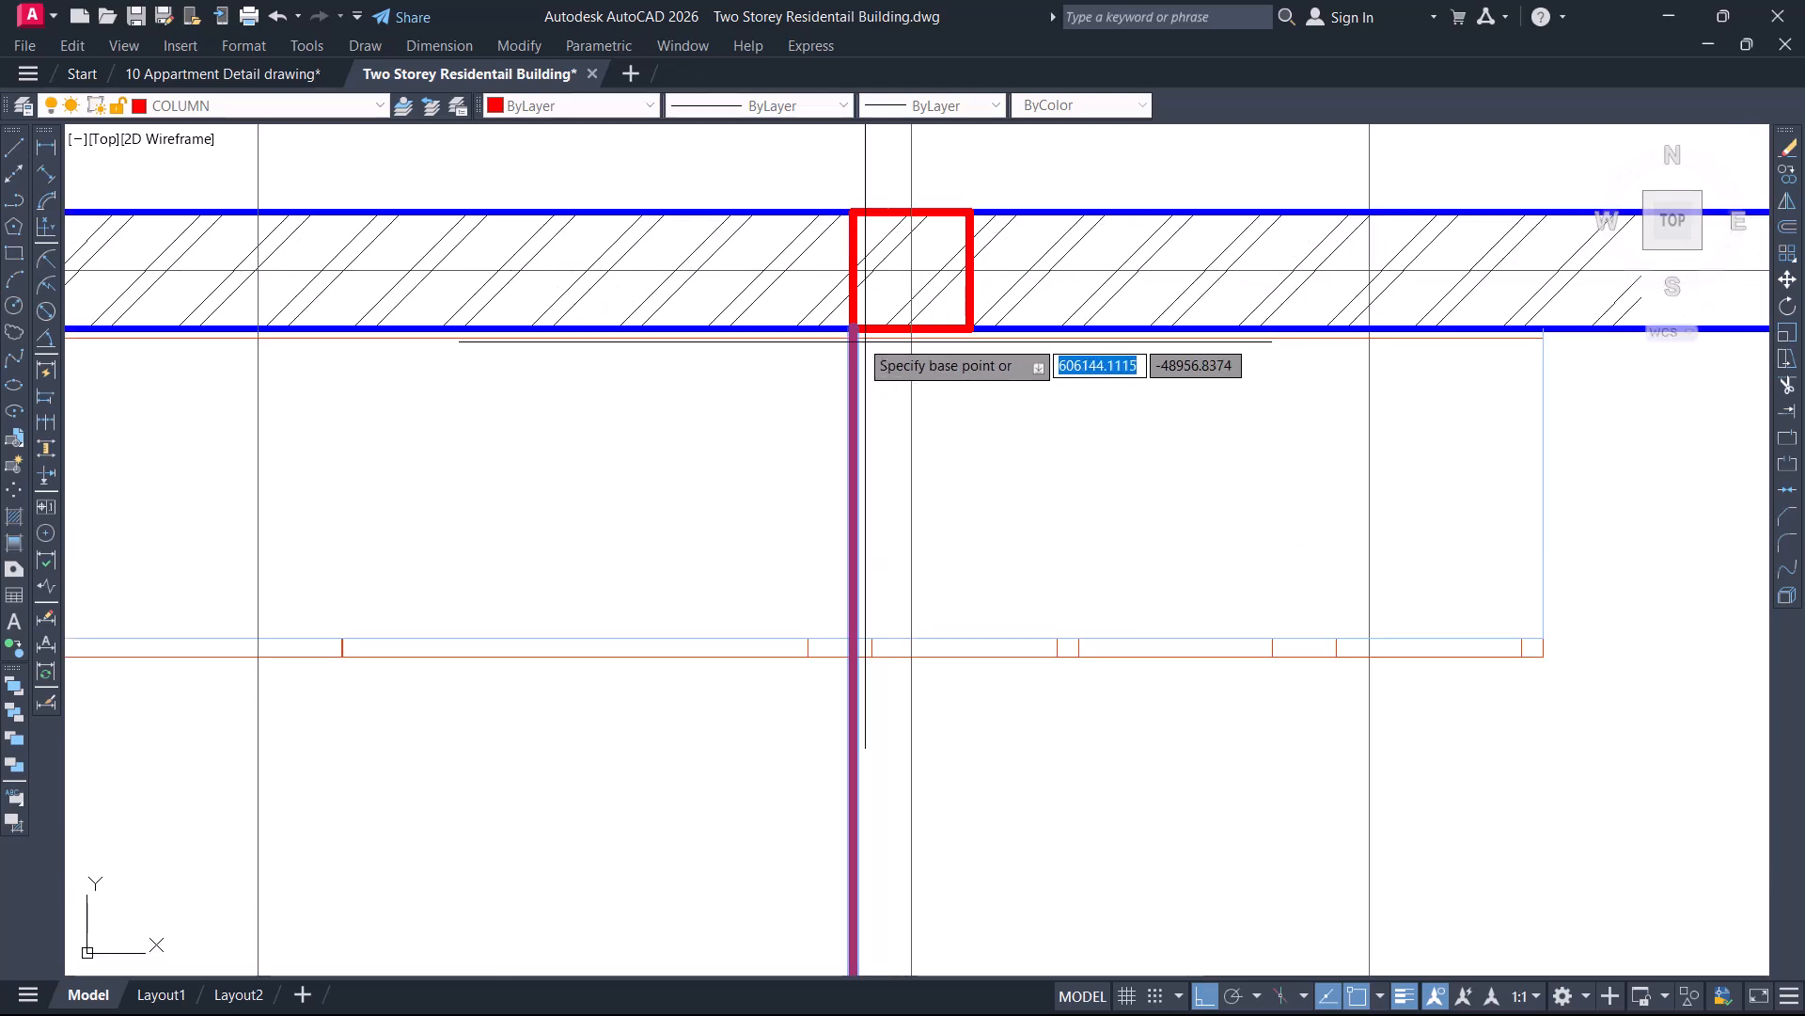
{"action": "left_click", "coordinate": [853, 329]}
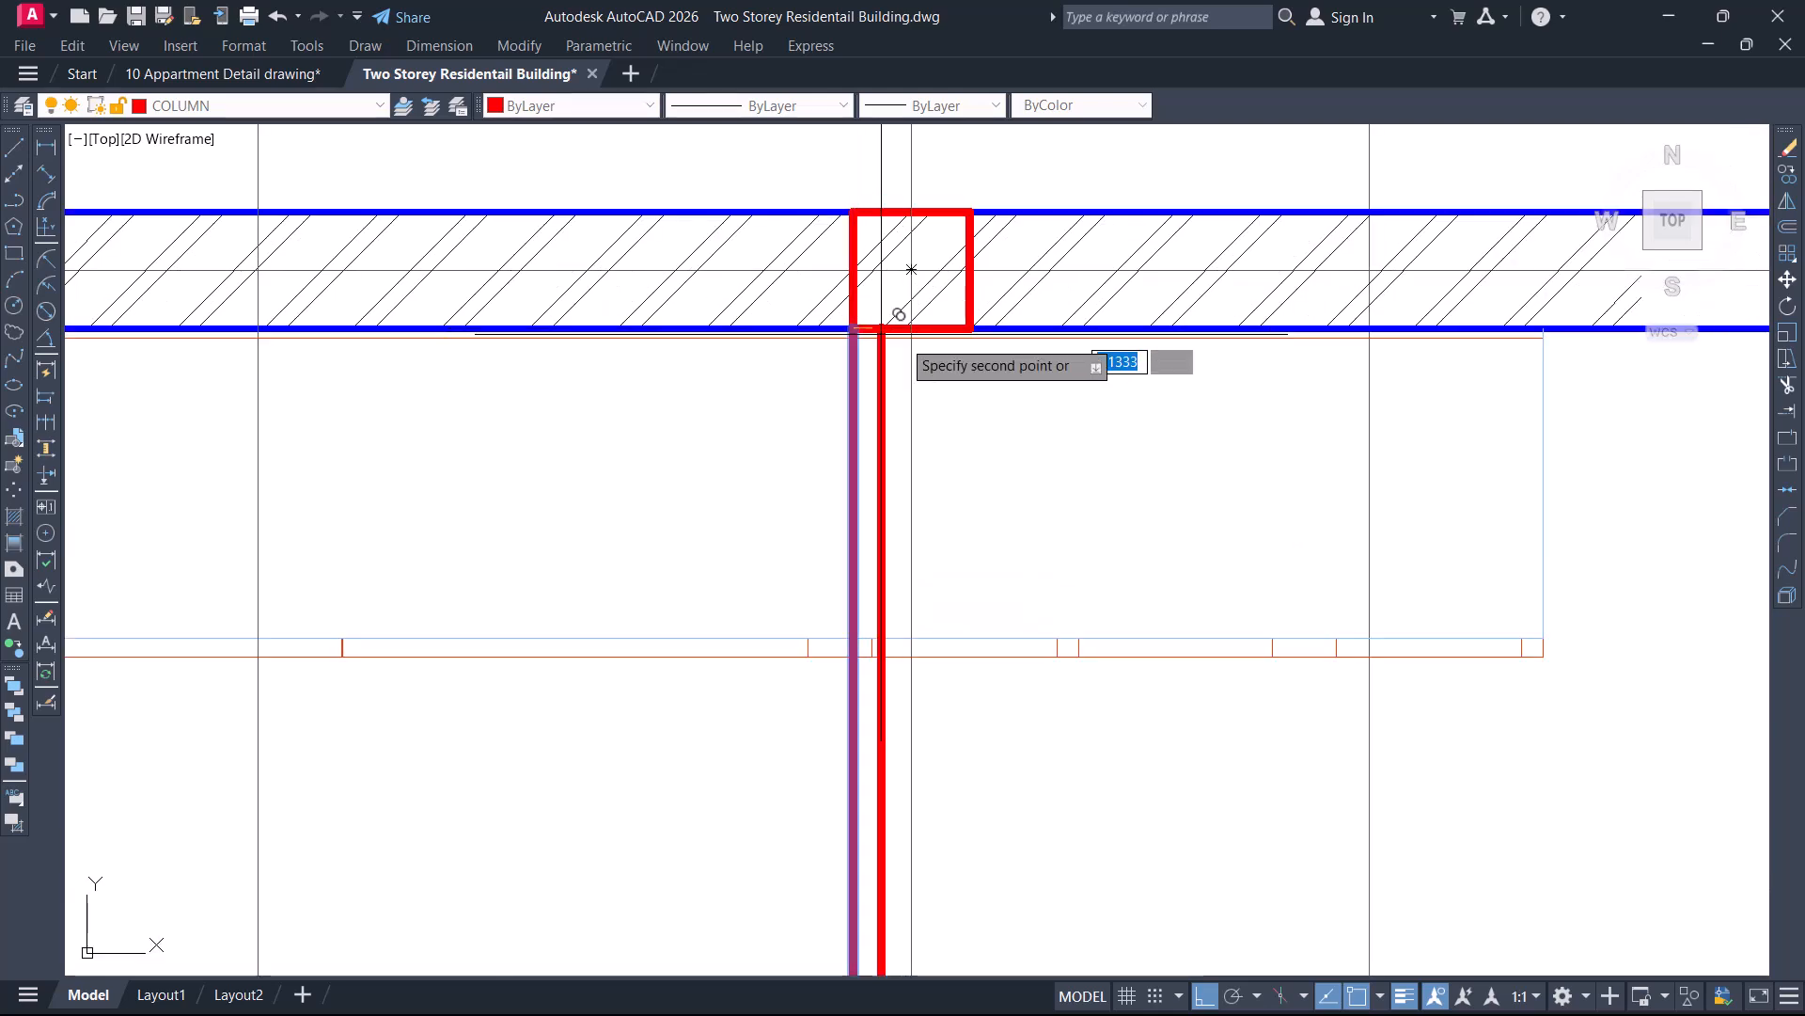
{"action": "left_click", "coordinate": [978, 318]}
{"action": "scroll", "coordinate": [940, 301], "scroll_direction": "down", "scroll_amount": 5}
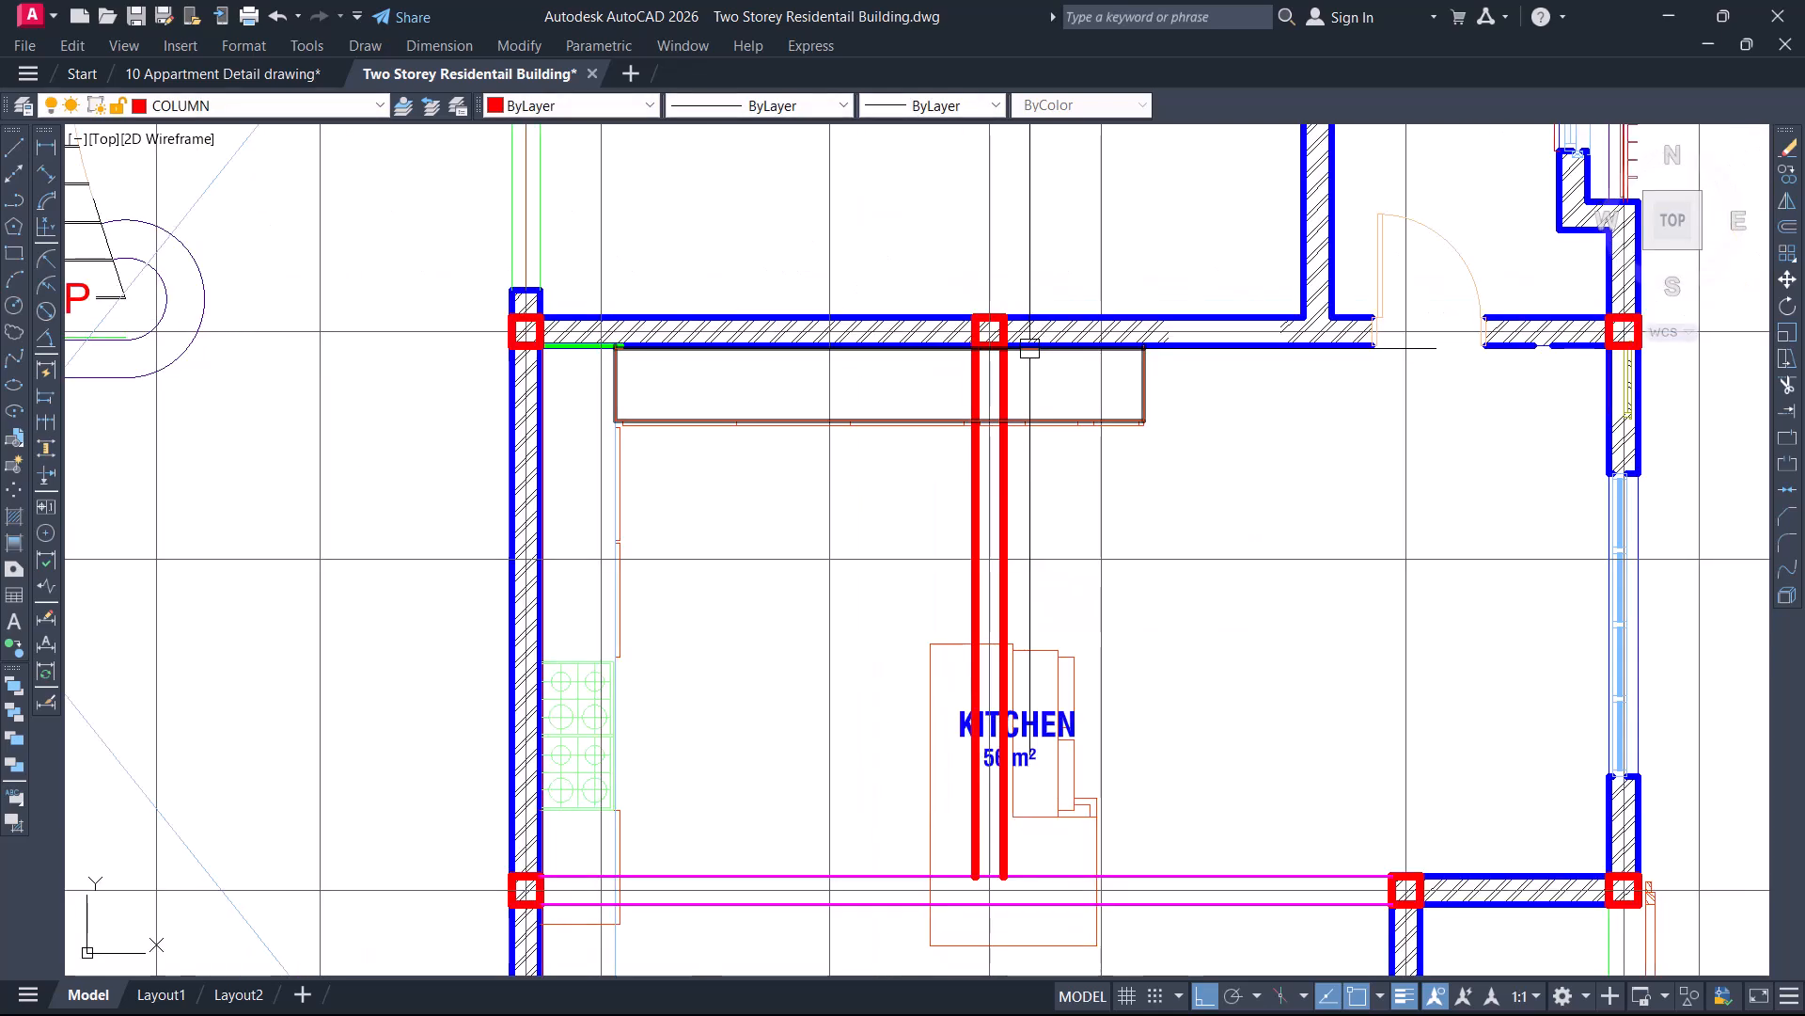
Match both vertical beam lines' properties to the magenta horizontal beam line across the kitchen
{"action": "type", "text": "MA"}
{"action": "key", "text": "Return"}
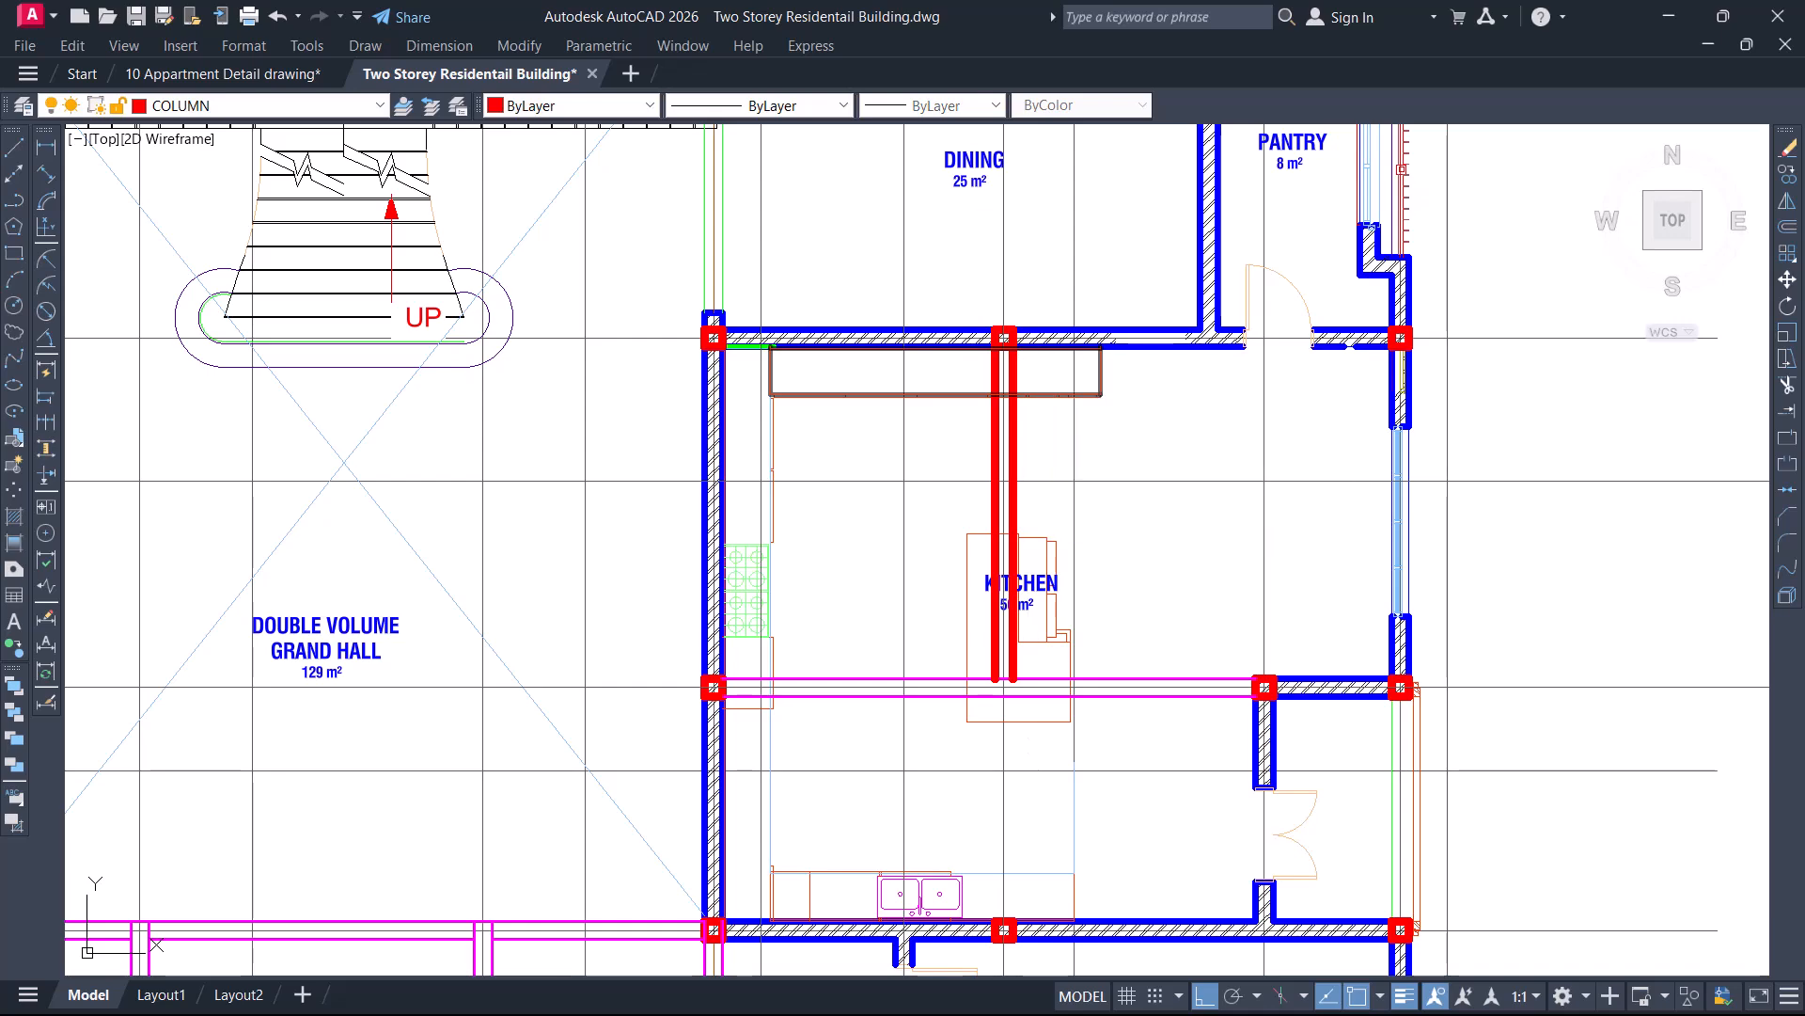
{"action": "left_click", "coordinate": [1129, 672]}
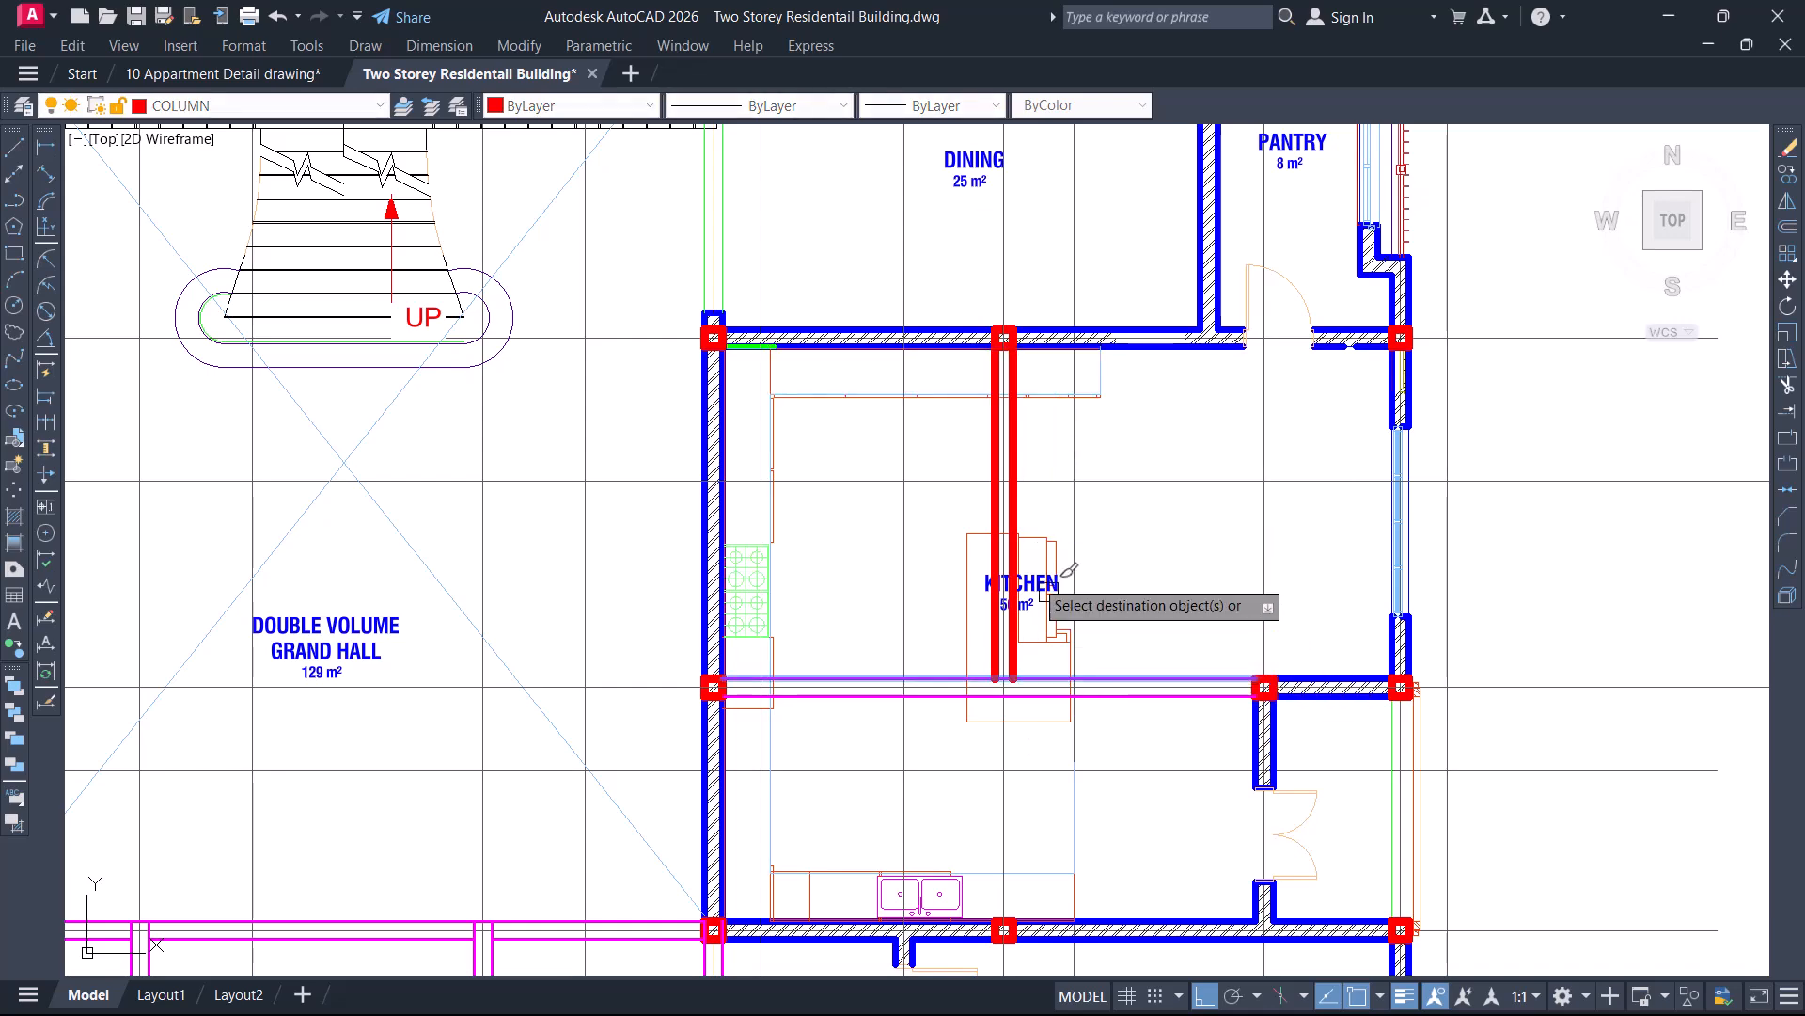
{"action": "scroll", "coordinate": [1014, 470], "scroll_direction": "up", "scroll_amount": 4}
{"action": "left_click", "coordinate": [964, 458]}
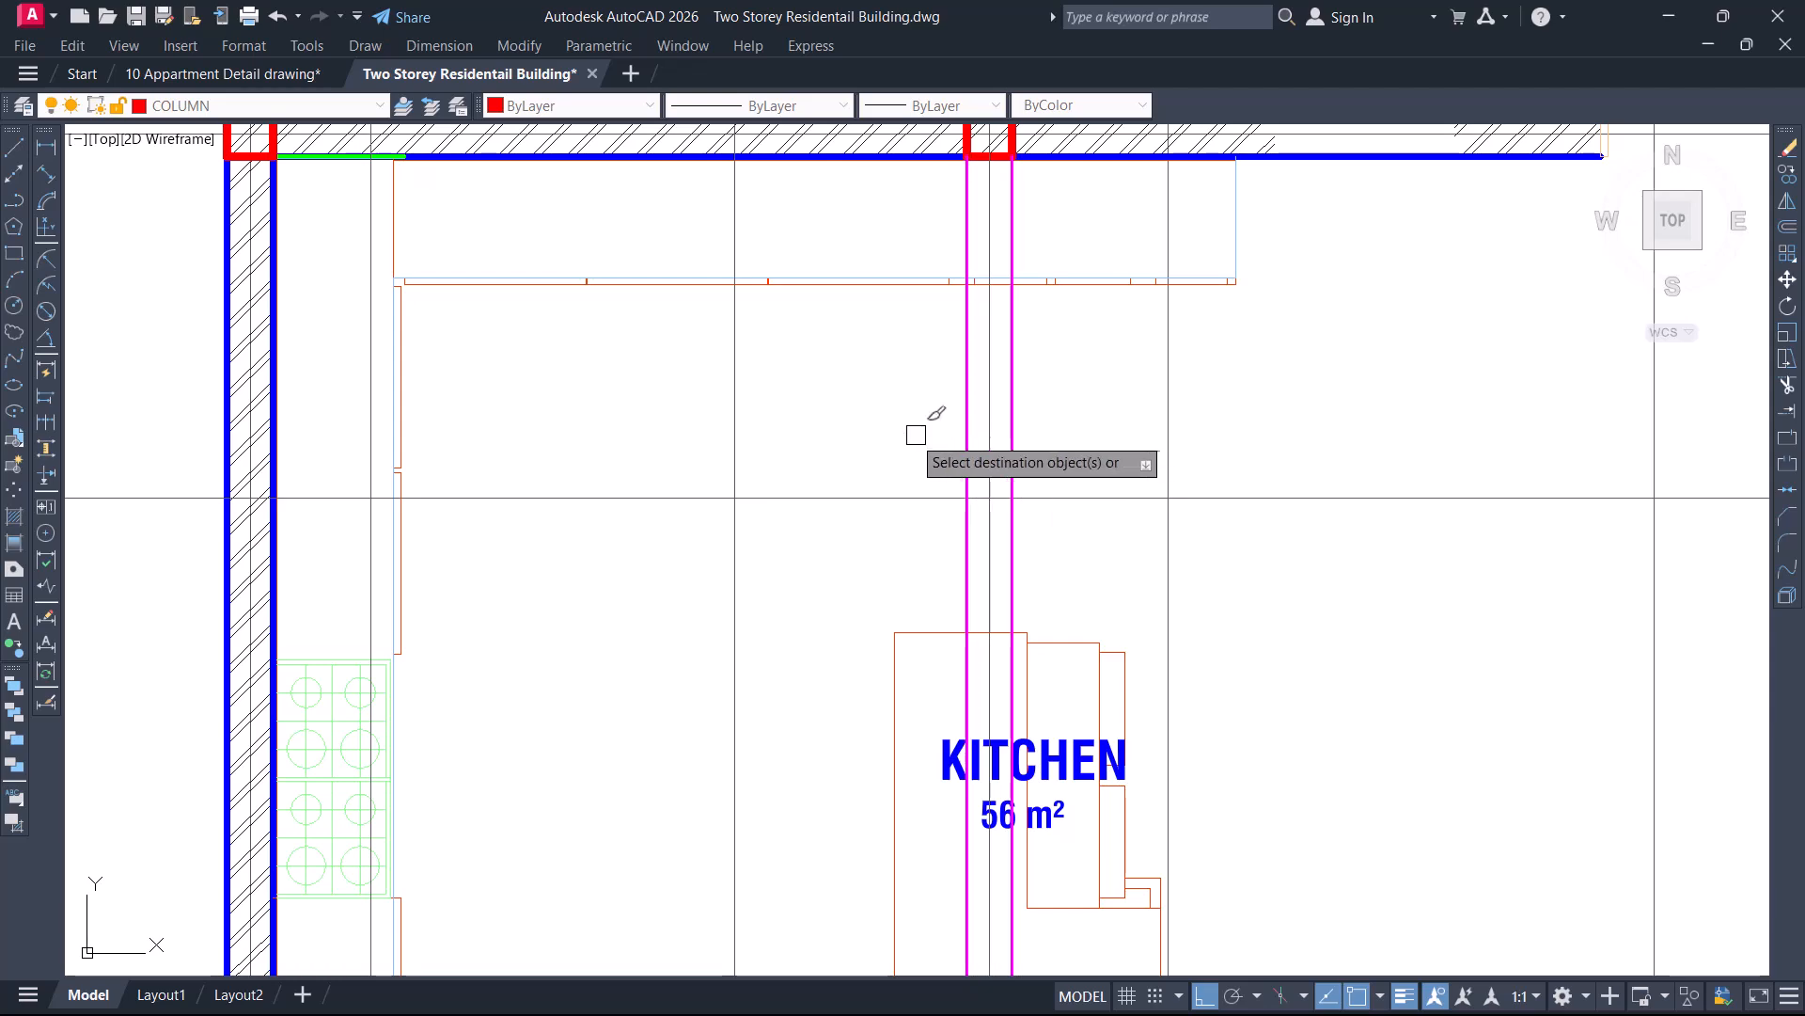
{"action": "scroll", "coordinate": [910, 433], "scroll_direction": "down", "scroll_amount": 4}
{"action": "key", "text": "Escape"}
{"action": "middle_click_drag", "start_coordinate": [955, 555], "coordinate": [940, 391]}
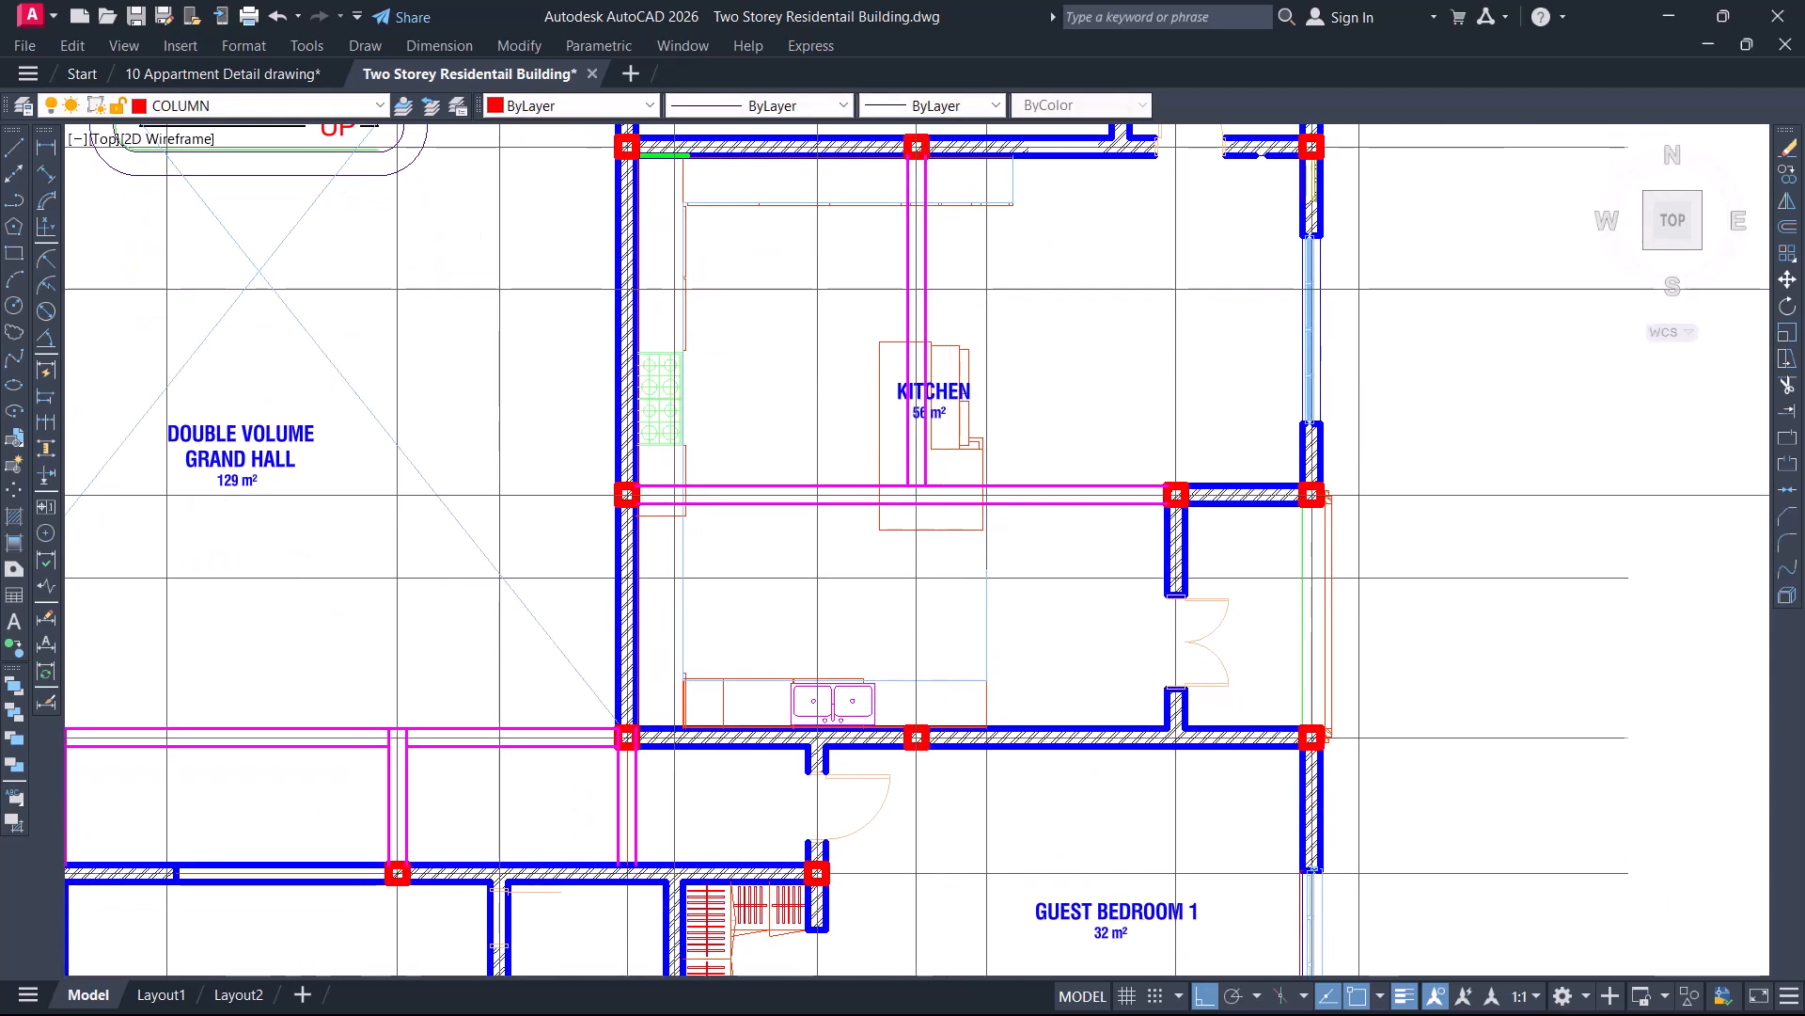
{"action": "scroll", "coordinate": [949, 612], "scroll_direction": "up", "scroll_amount": 2}
{"action": "type", "text": "l"}
{"action": "key", "text": "Return"}
{"action": "scroll", "coordinate": [917, 432], "scroll_direction": "up", "scroll_amount": 2}
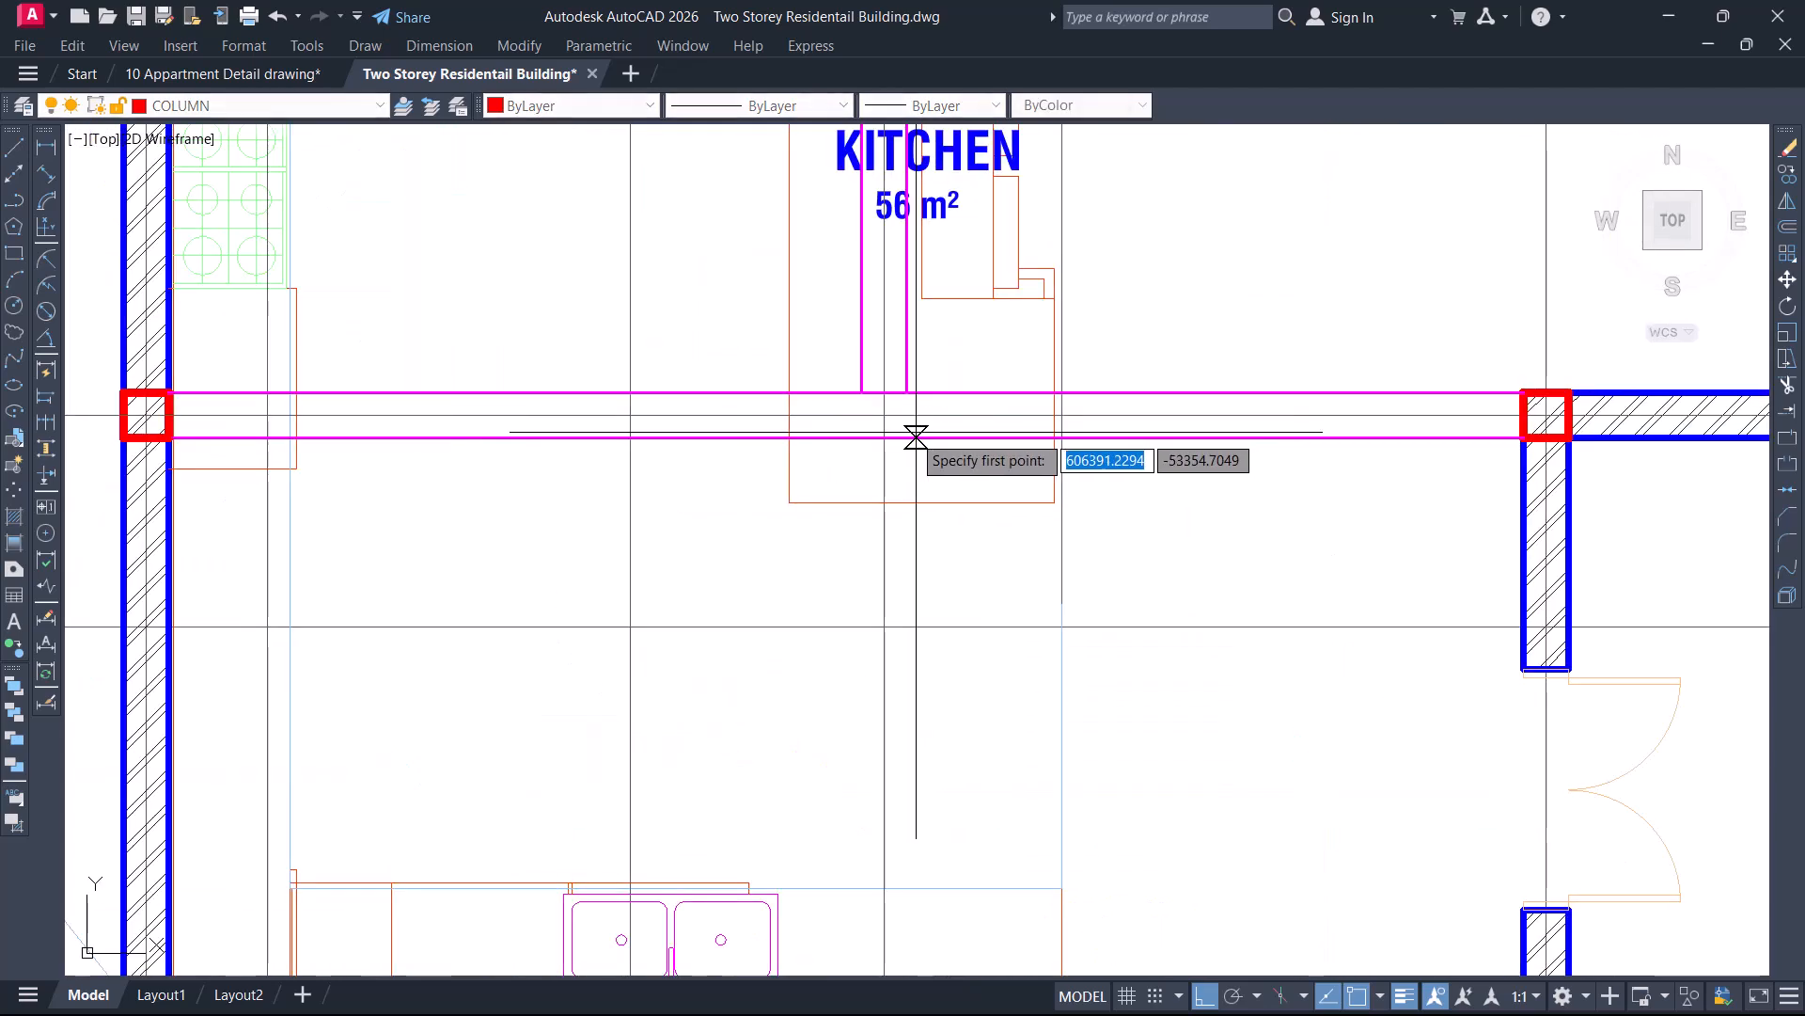
{"action": "left_click", "coordinate": [862, 392]}
{"action": "scroll", "coordinate": [863, 393], "scroll_direction": "down", "scroll_amount": 2}
{"action": "key", "text": "Escape"}
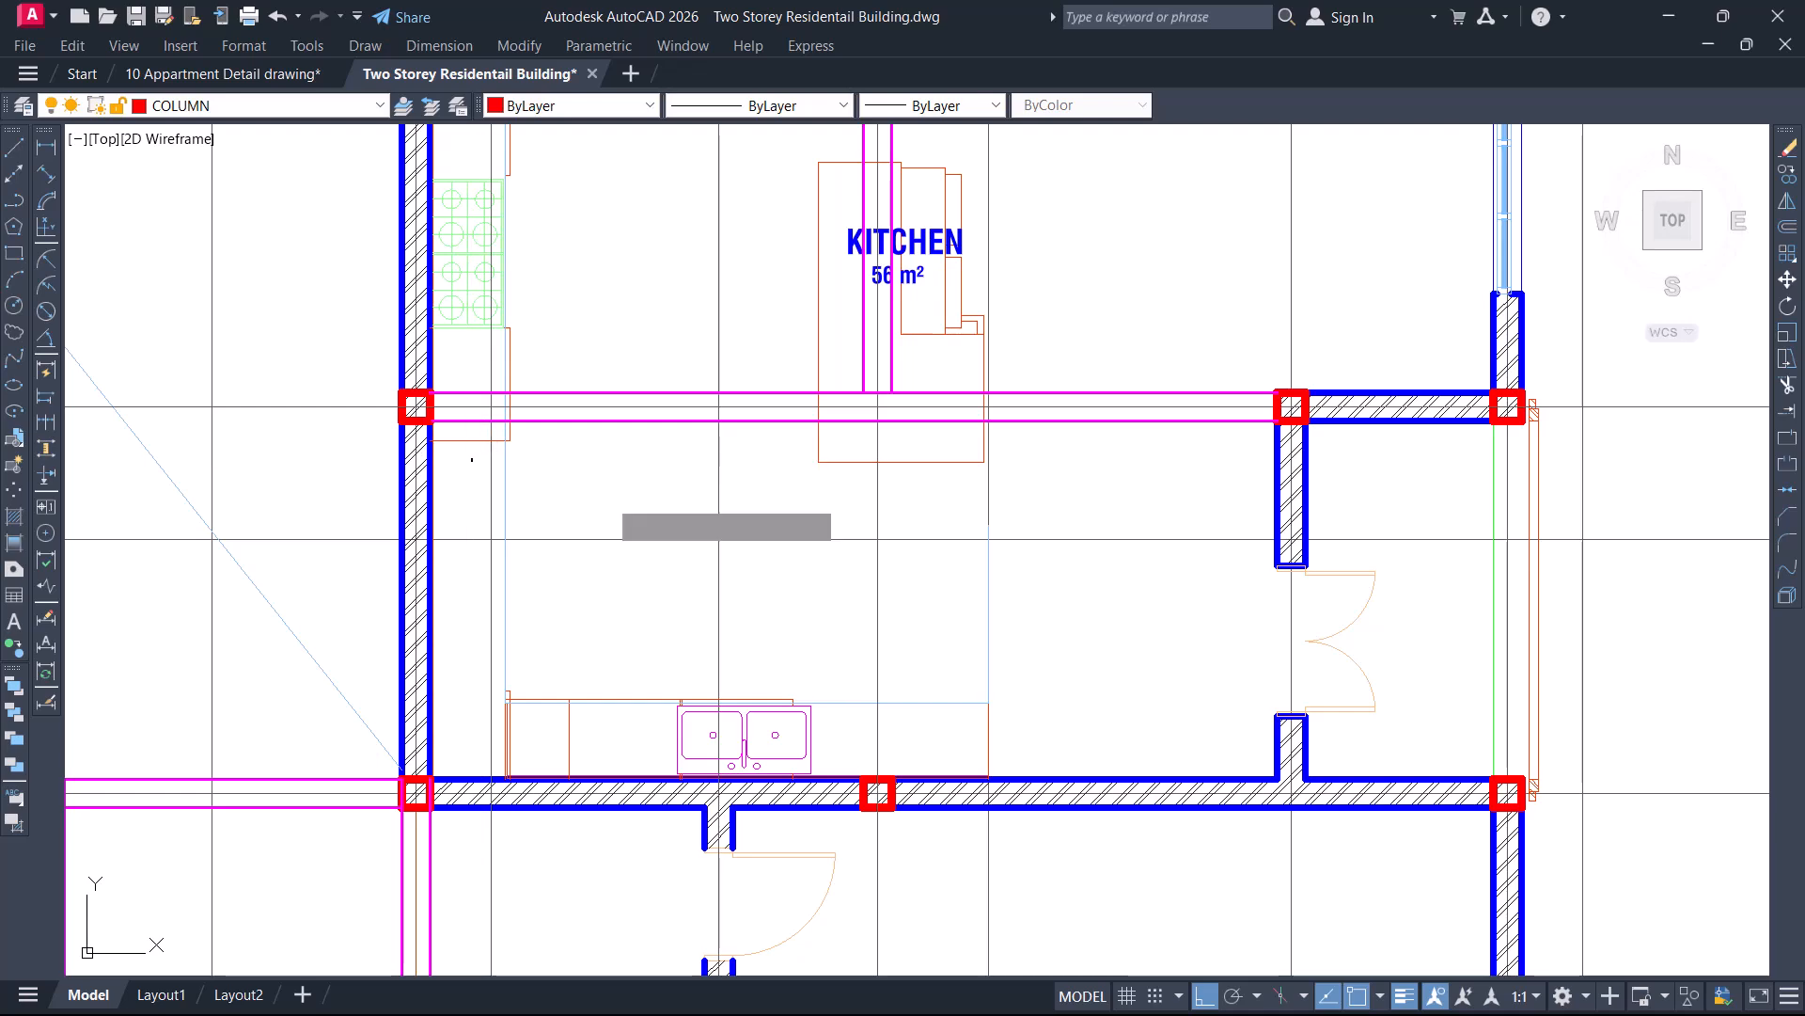
{"action": "key", "text": "Escape"}
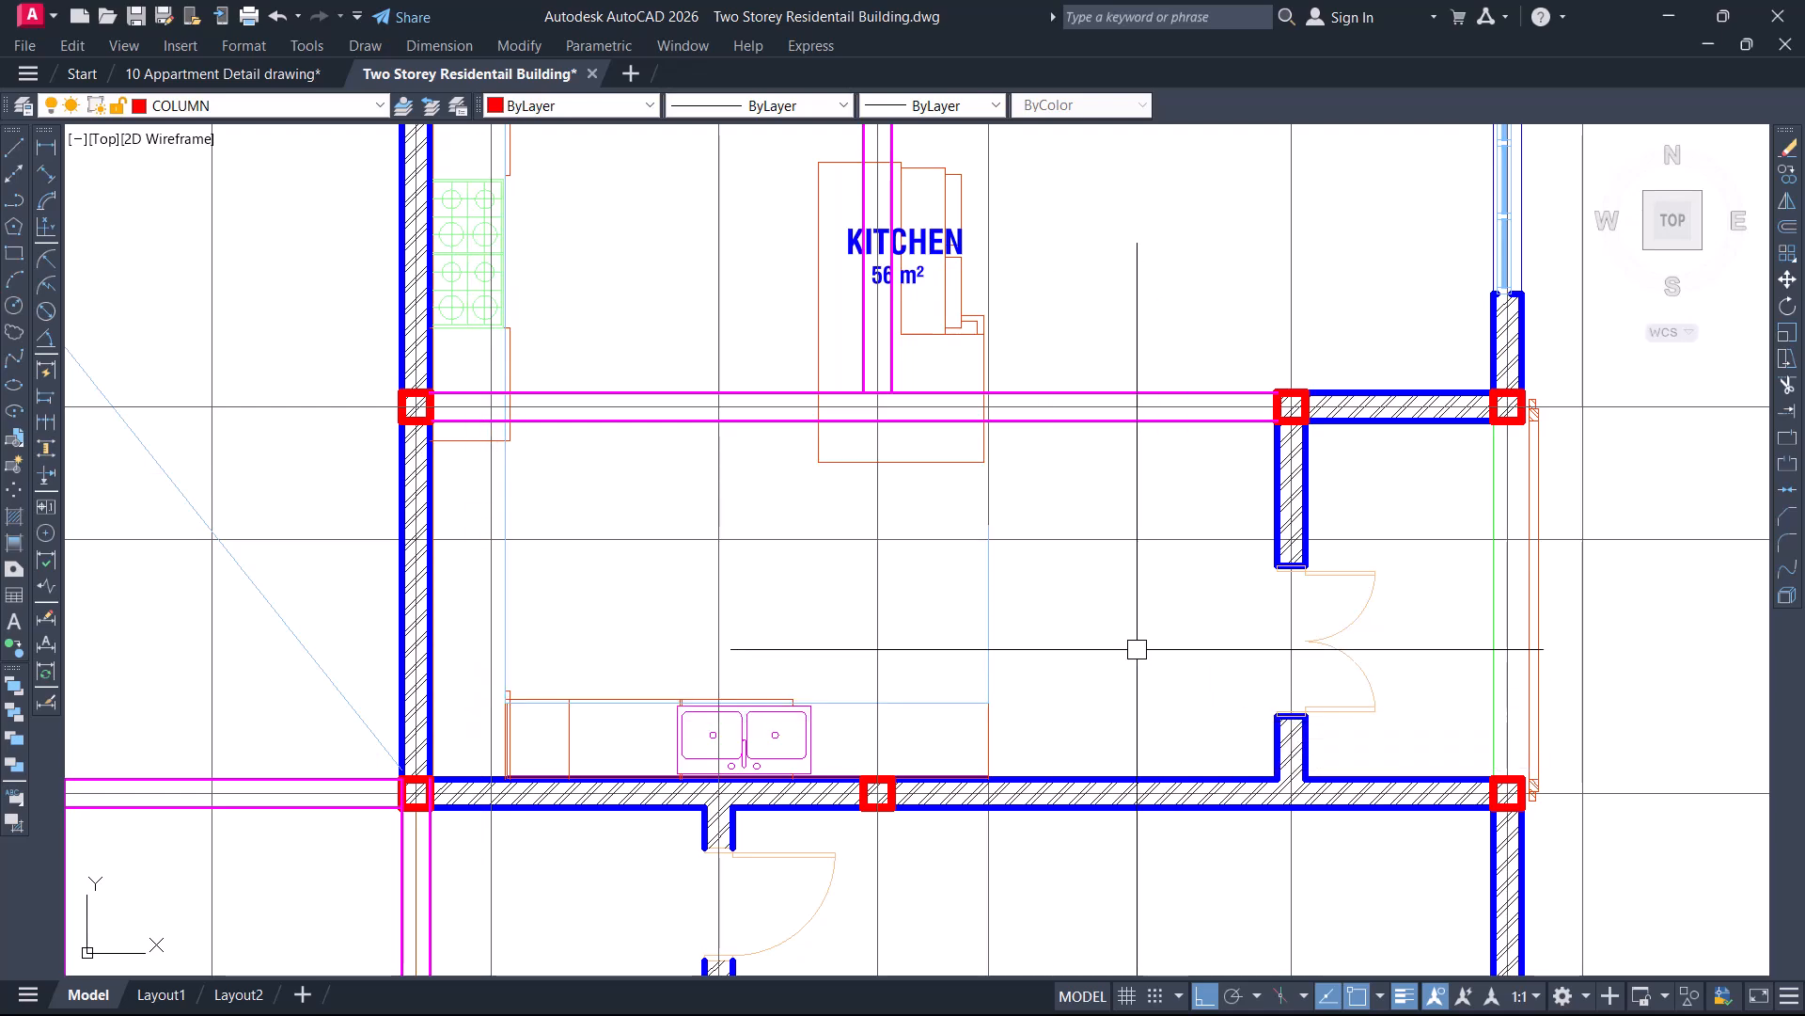
Delete the double door below the inner corner column, along with the wall outlines, end caps and hatch above and below it
{"action": "scroll", "coordinate": [1139, 654], "scroll_direction": "down", "scroll_amount": 2}
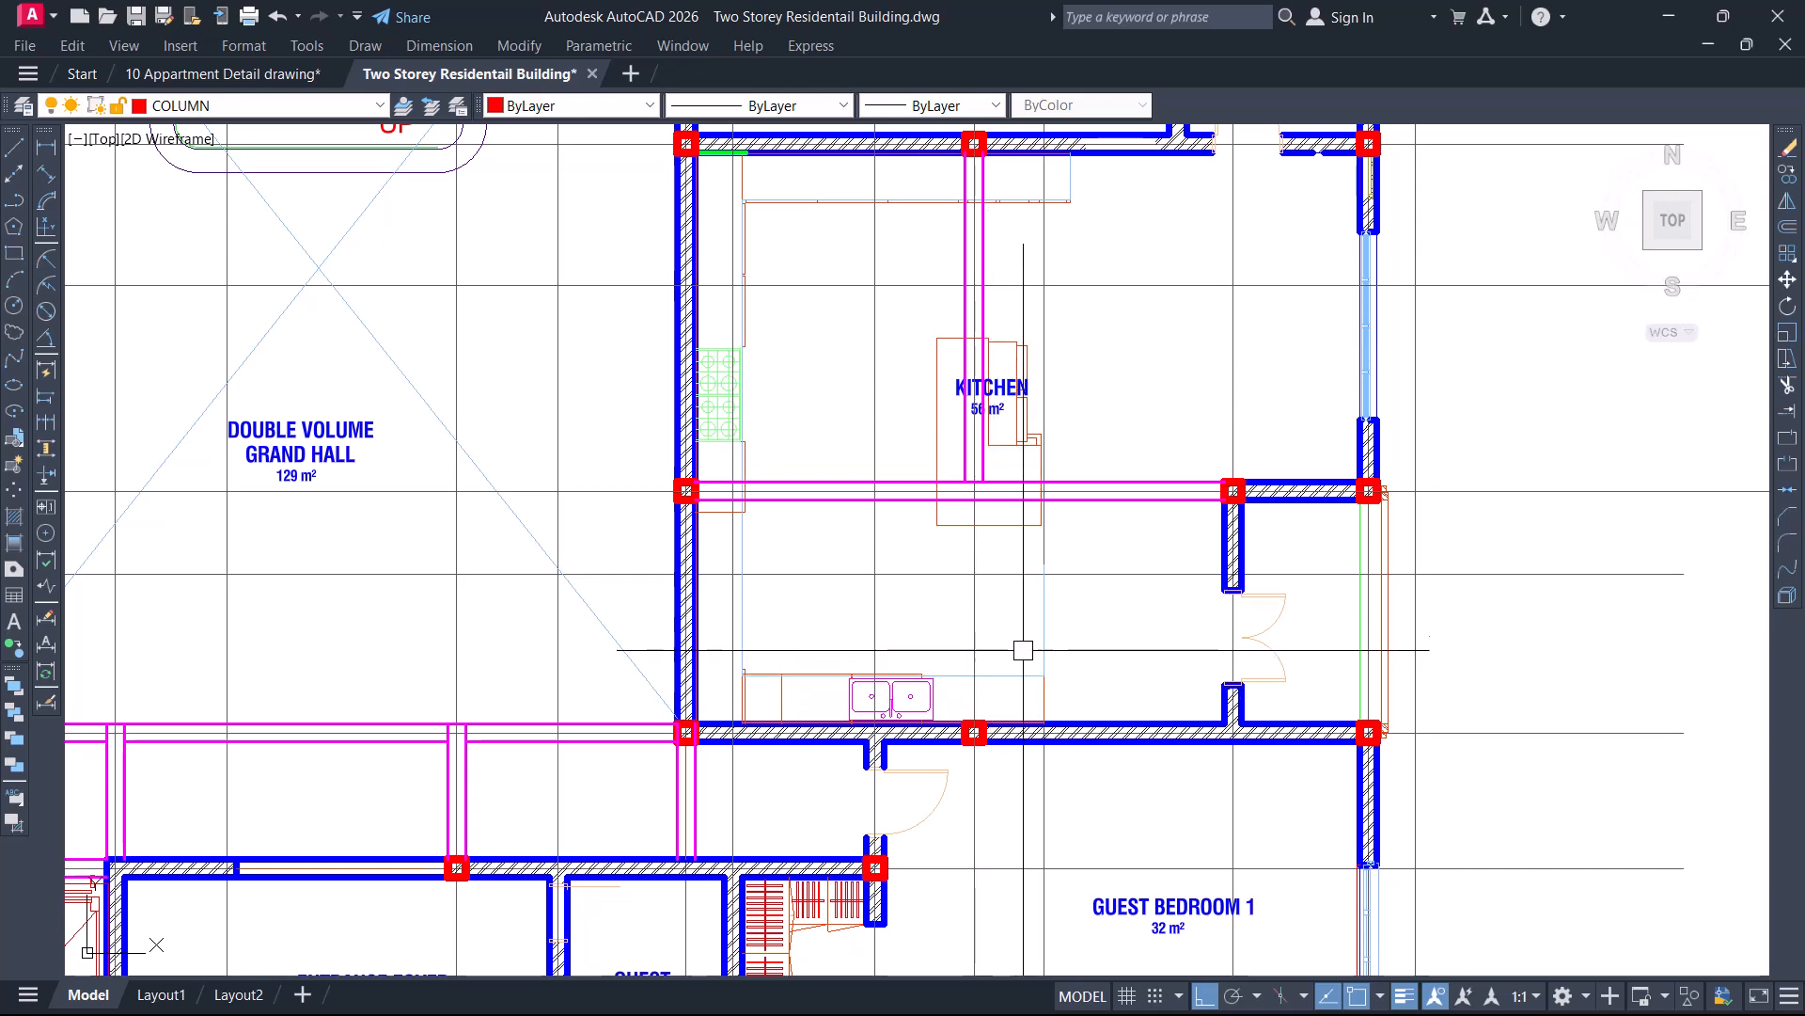
{"action": "middle_click_drag", "start_coordinate": [1104, 598], "coordinate": [856, 521]}
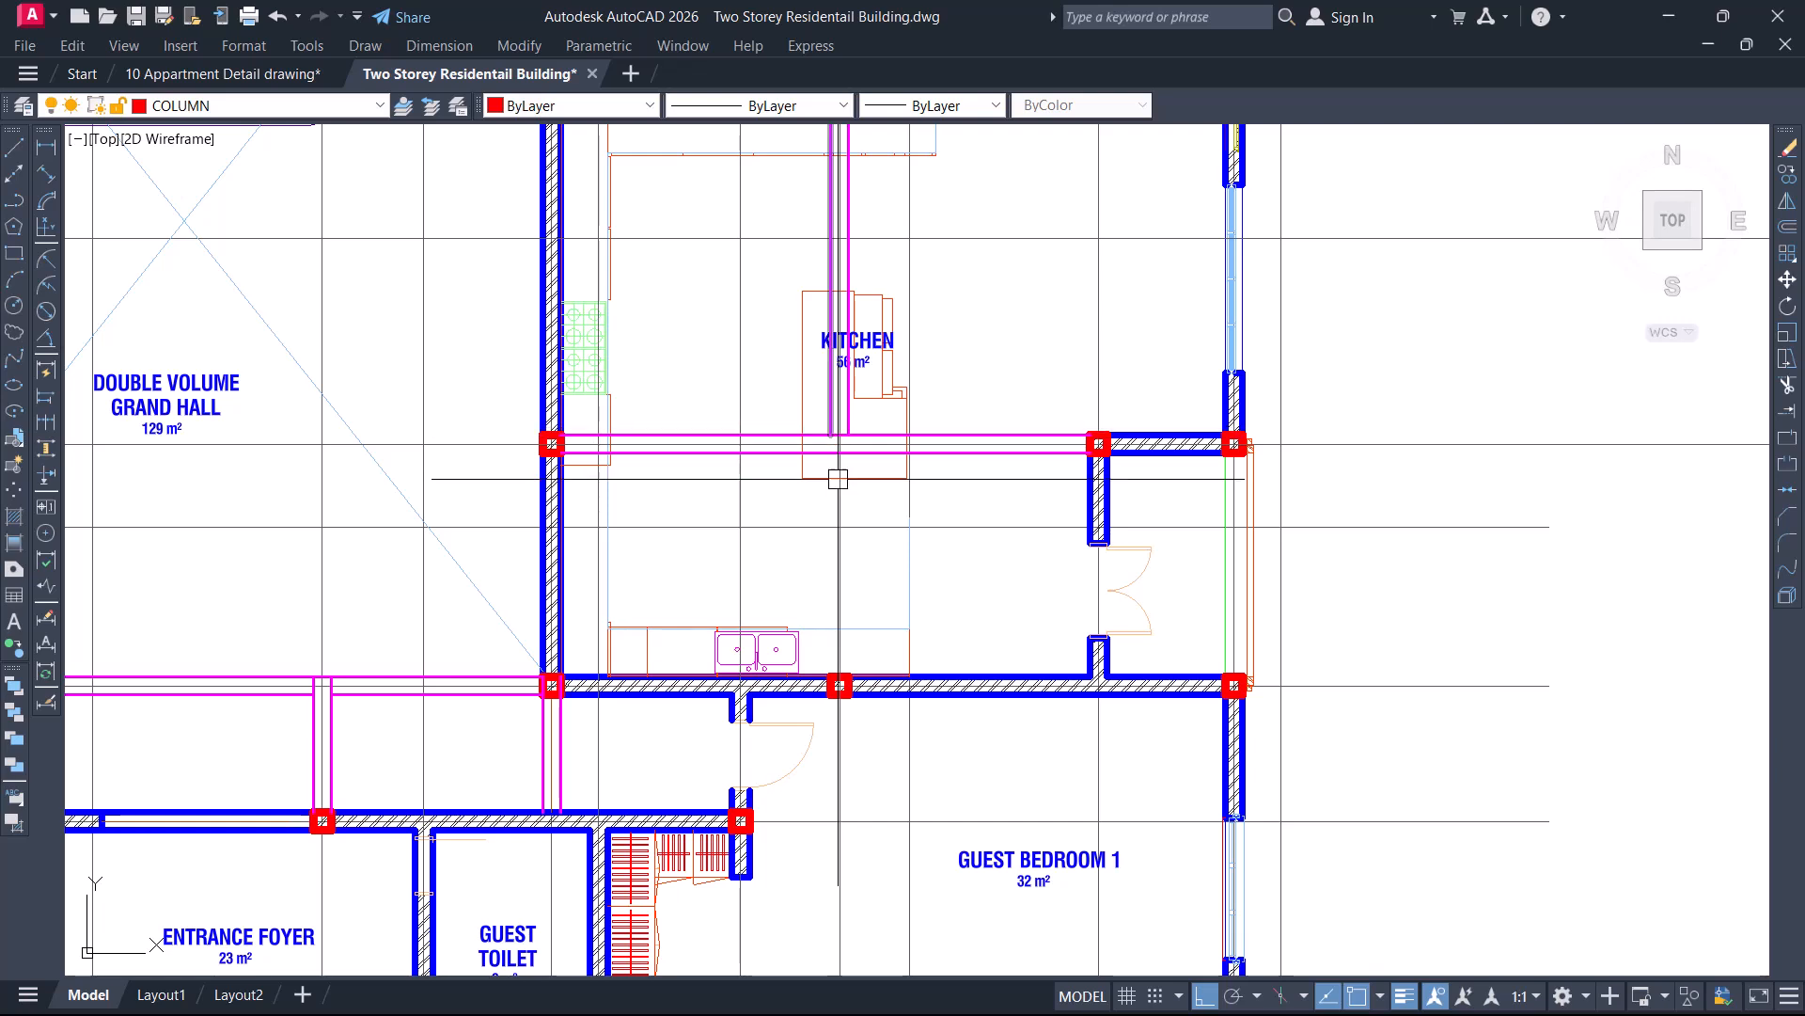
{"action": "left_click", "coordinate": [1058, 475]}
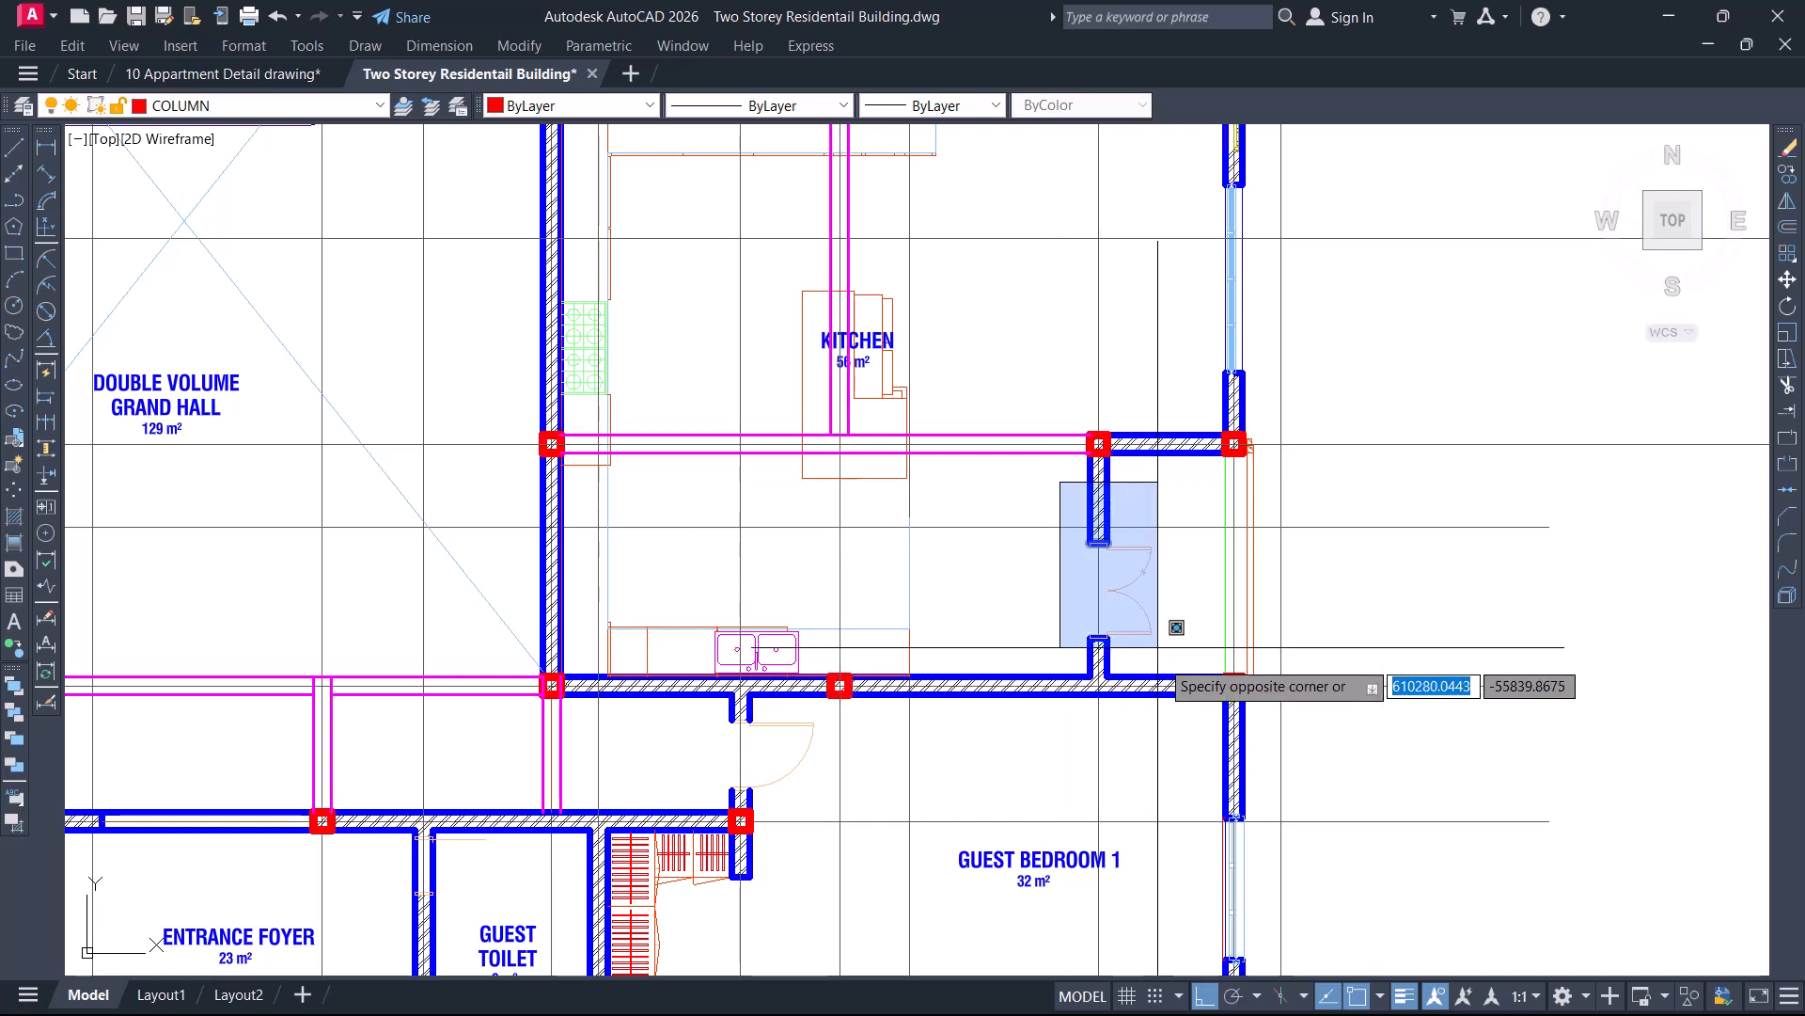
{"action": "left_click", "coordinate": [1158, 629]}
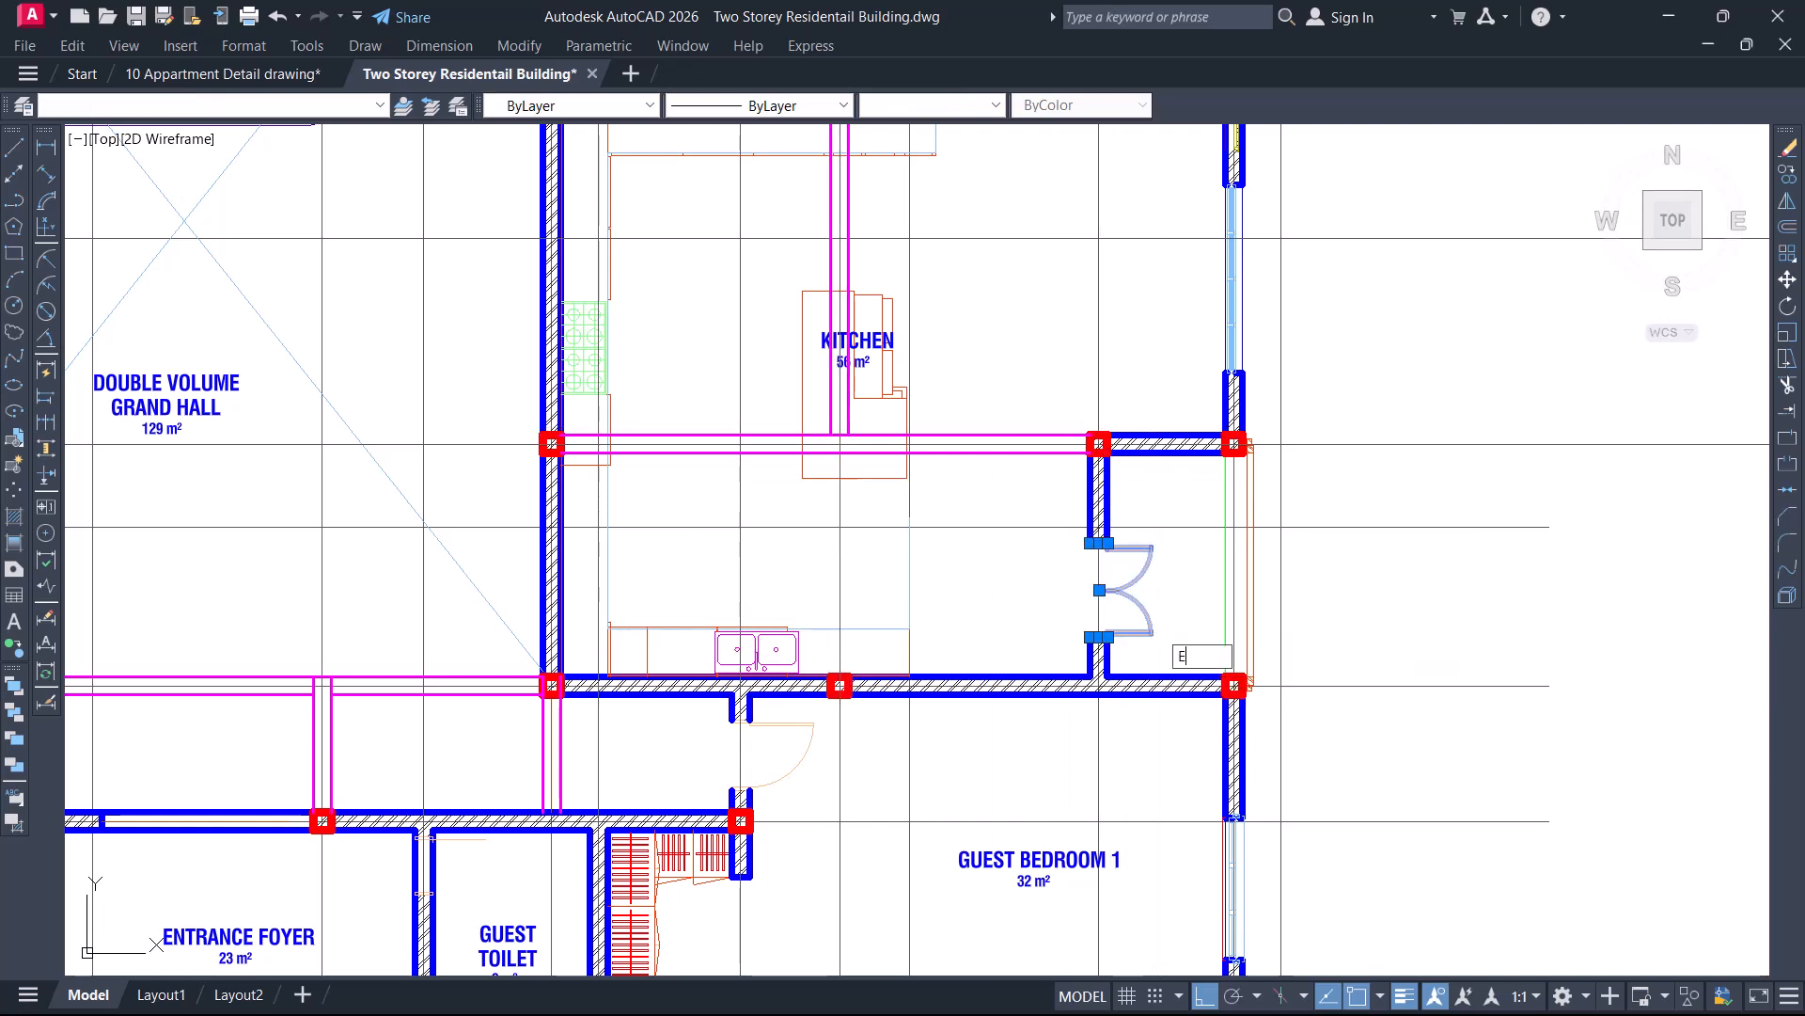
{"action": "scroll", "coordinate": [1103, 471], "scroll_direction": "up", "scroll_amount": 2}
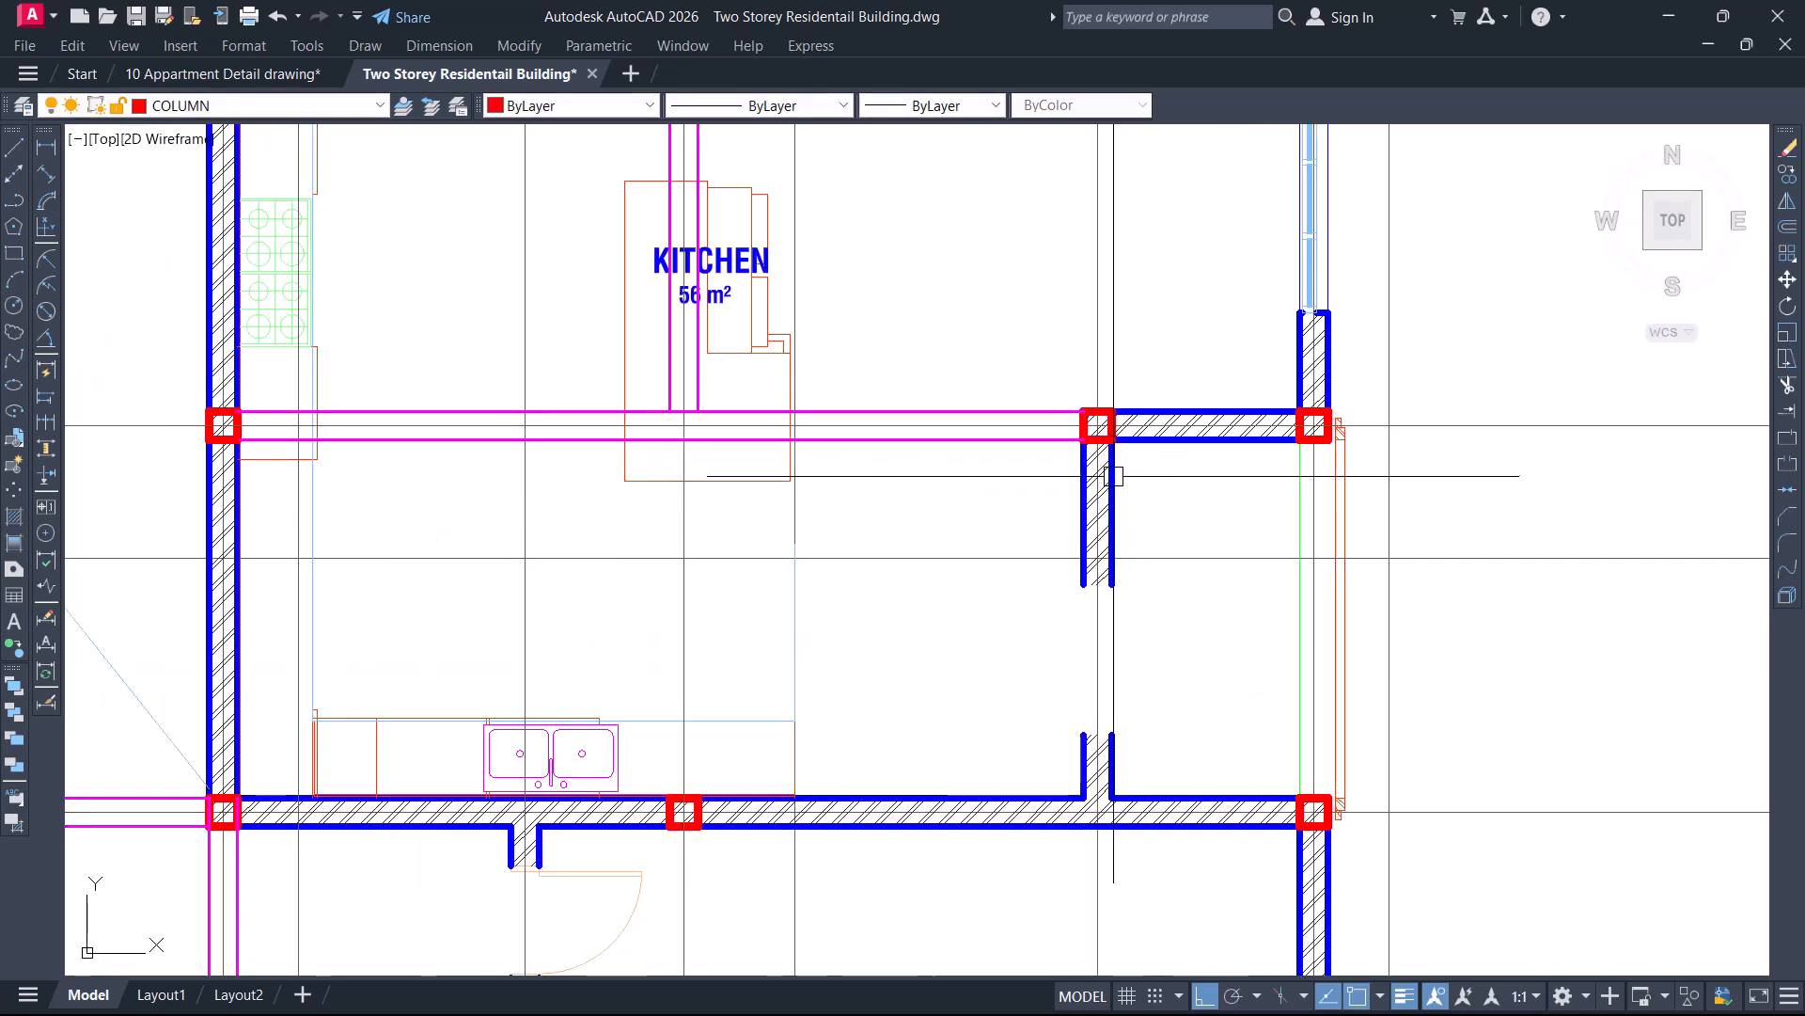
{"action": "key", "text": "Delete"}
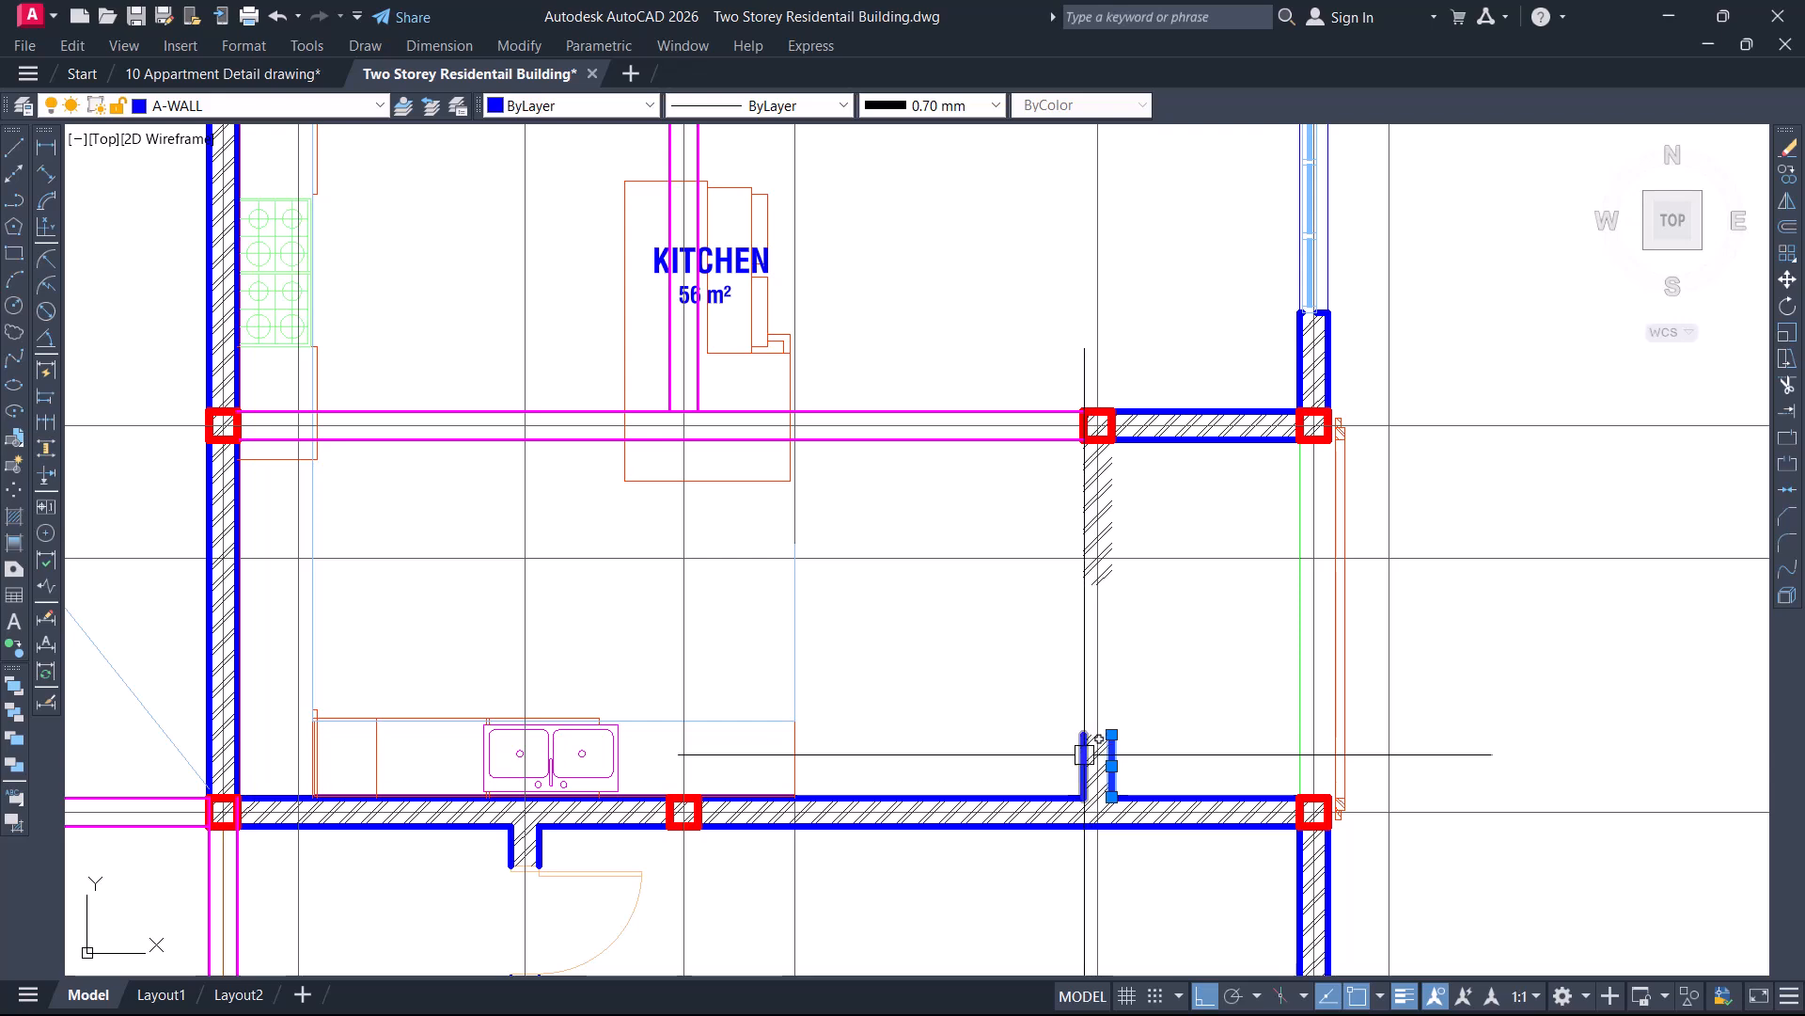
{"action": "key", "text": "Delete"}
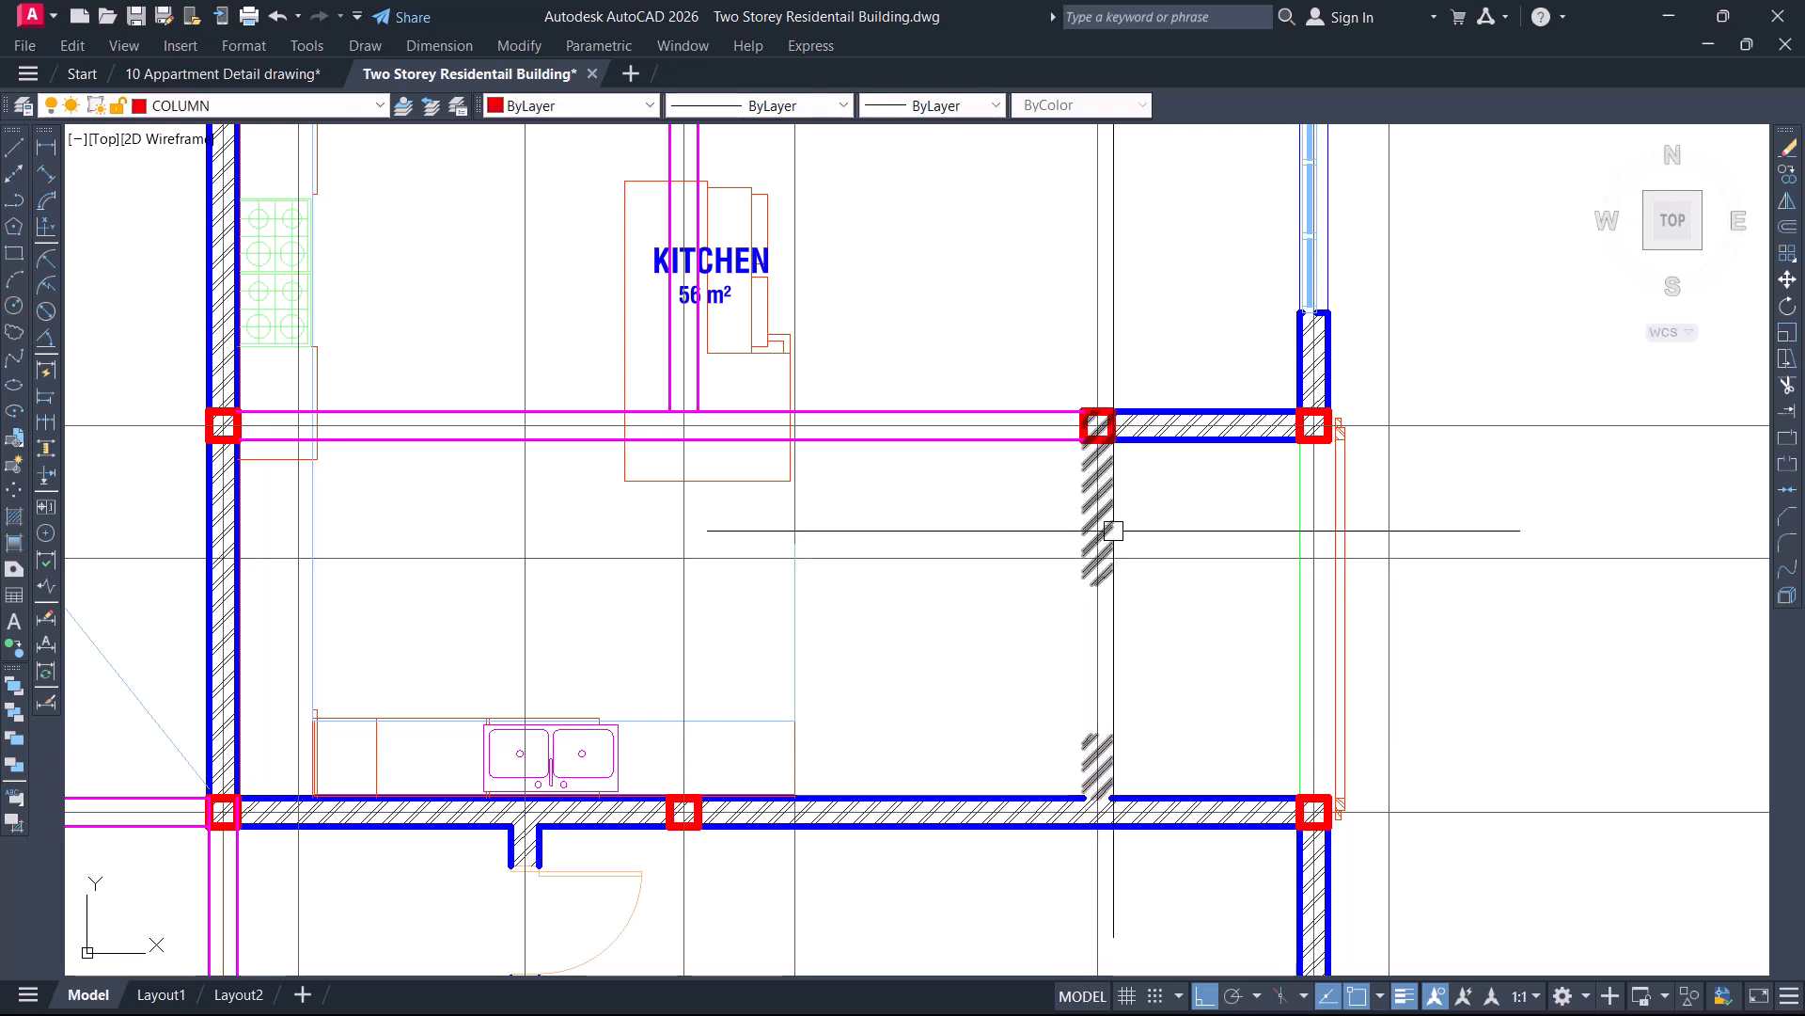
{"action": "key", "text": "Delete"}
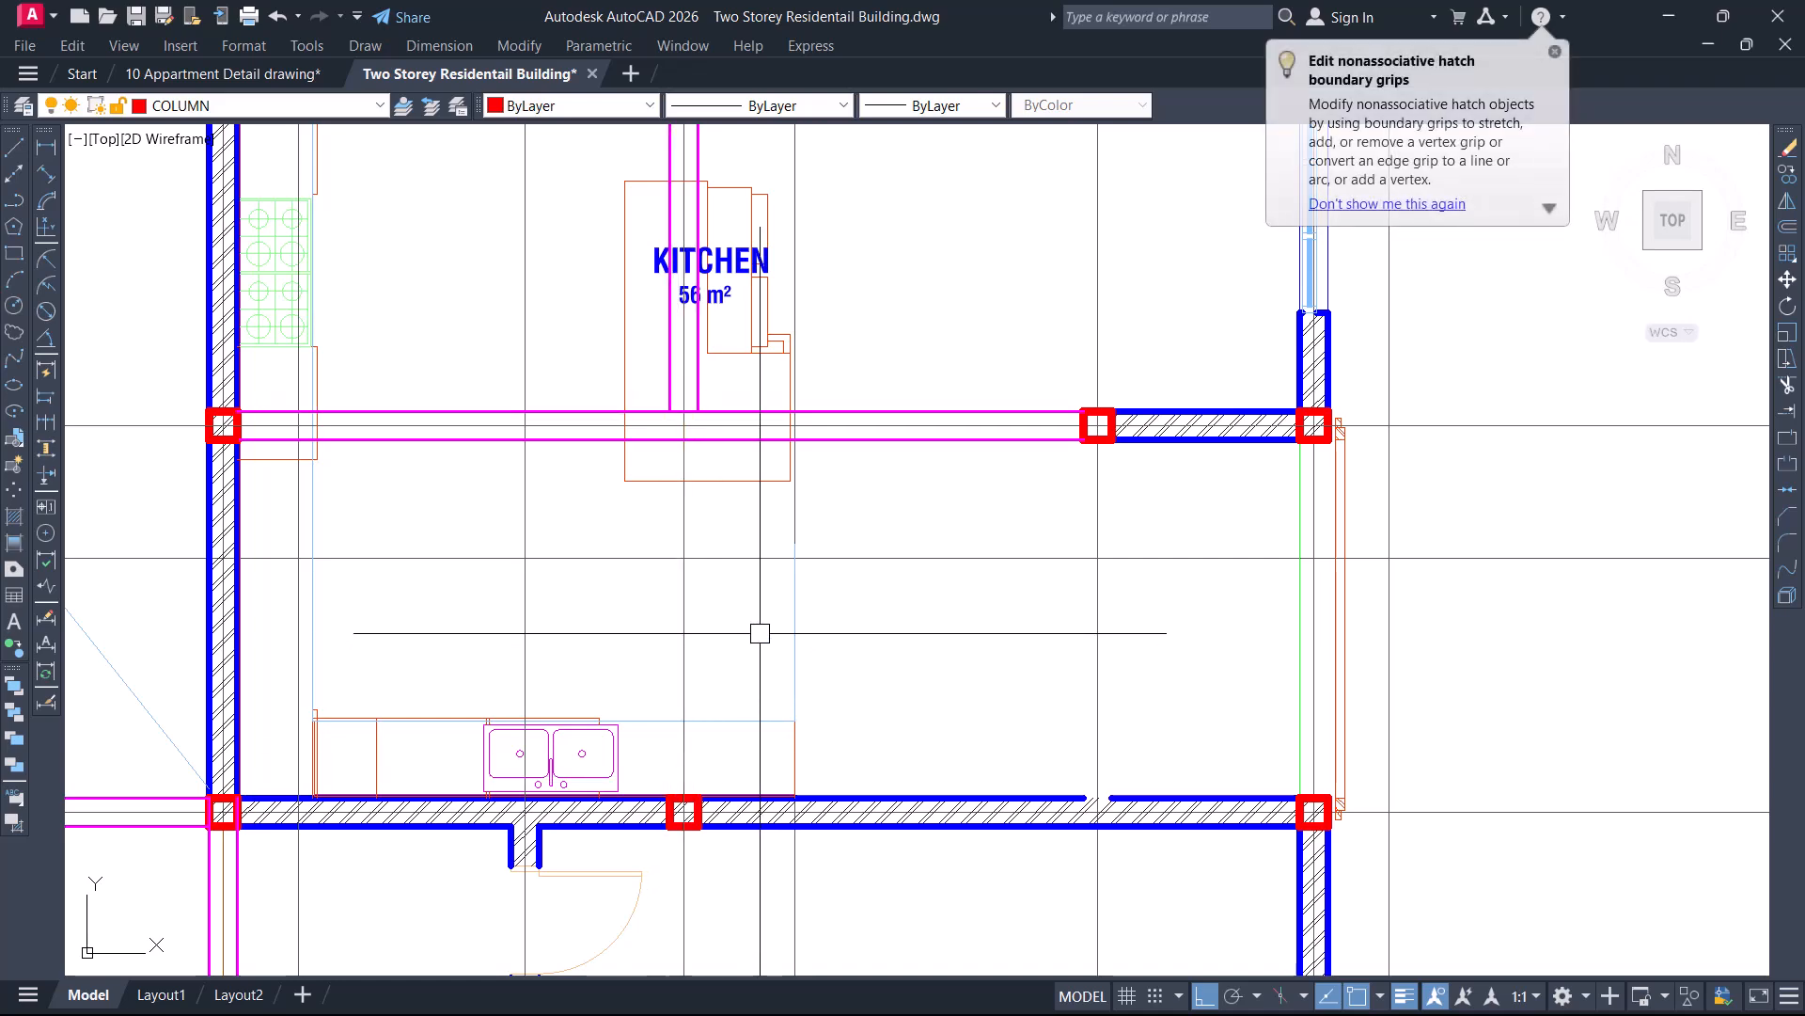
Draw a vertical line from the left vertical beam line's end at the horizontal beam down to the kitchen's lower middle column
{"action": "type", "text": "l"}
{"action": "key", "text": "Return"}
{"action": "scroll", "coordinate": [681, 437], "scroll_direction": "up", "scroll_amount": 2}
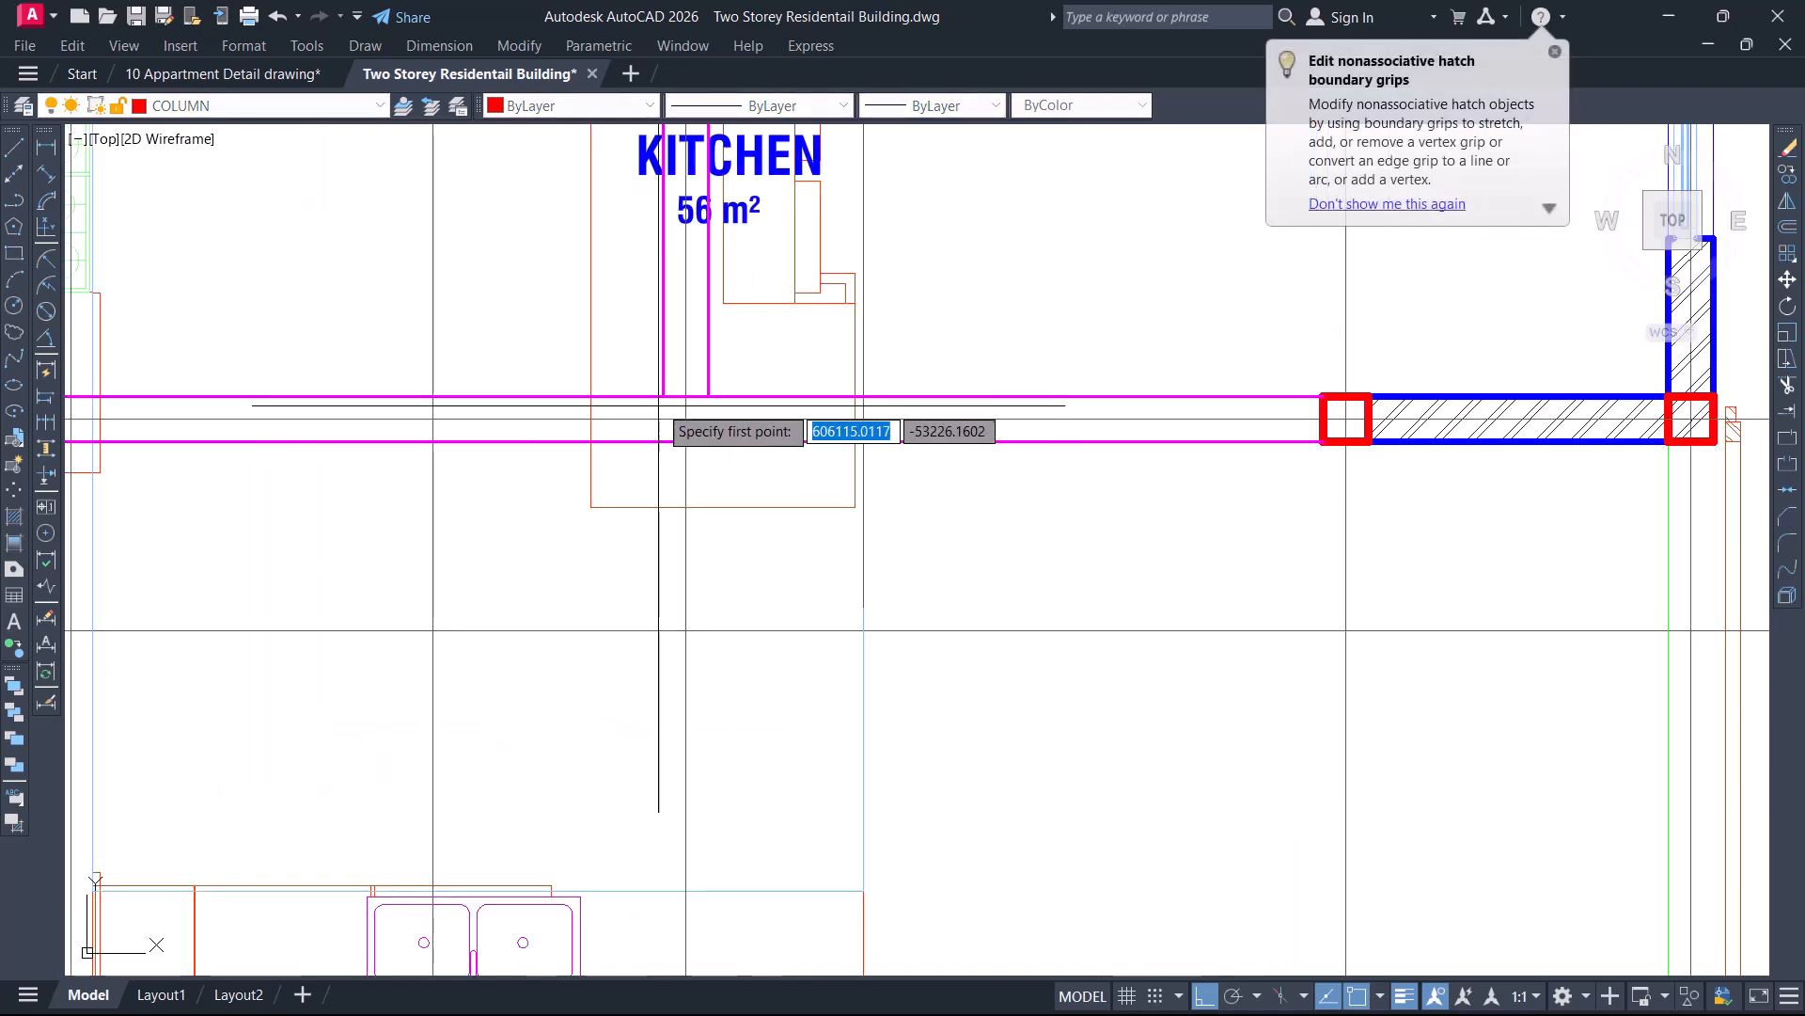
{"action": "left_click", "coordinate": [664, 396]}
{"action": "scroll", "coordinate": [664, 414], "scroll_direction": "down", "scroll_amount": 2}
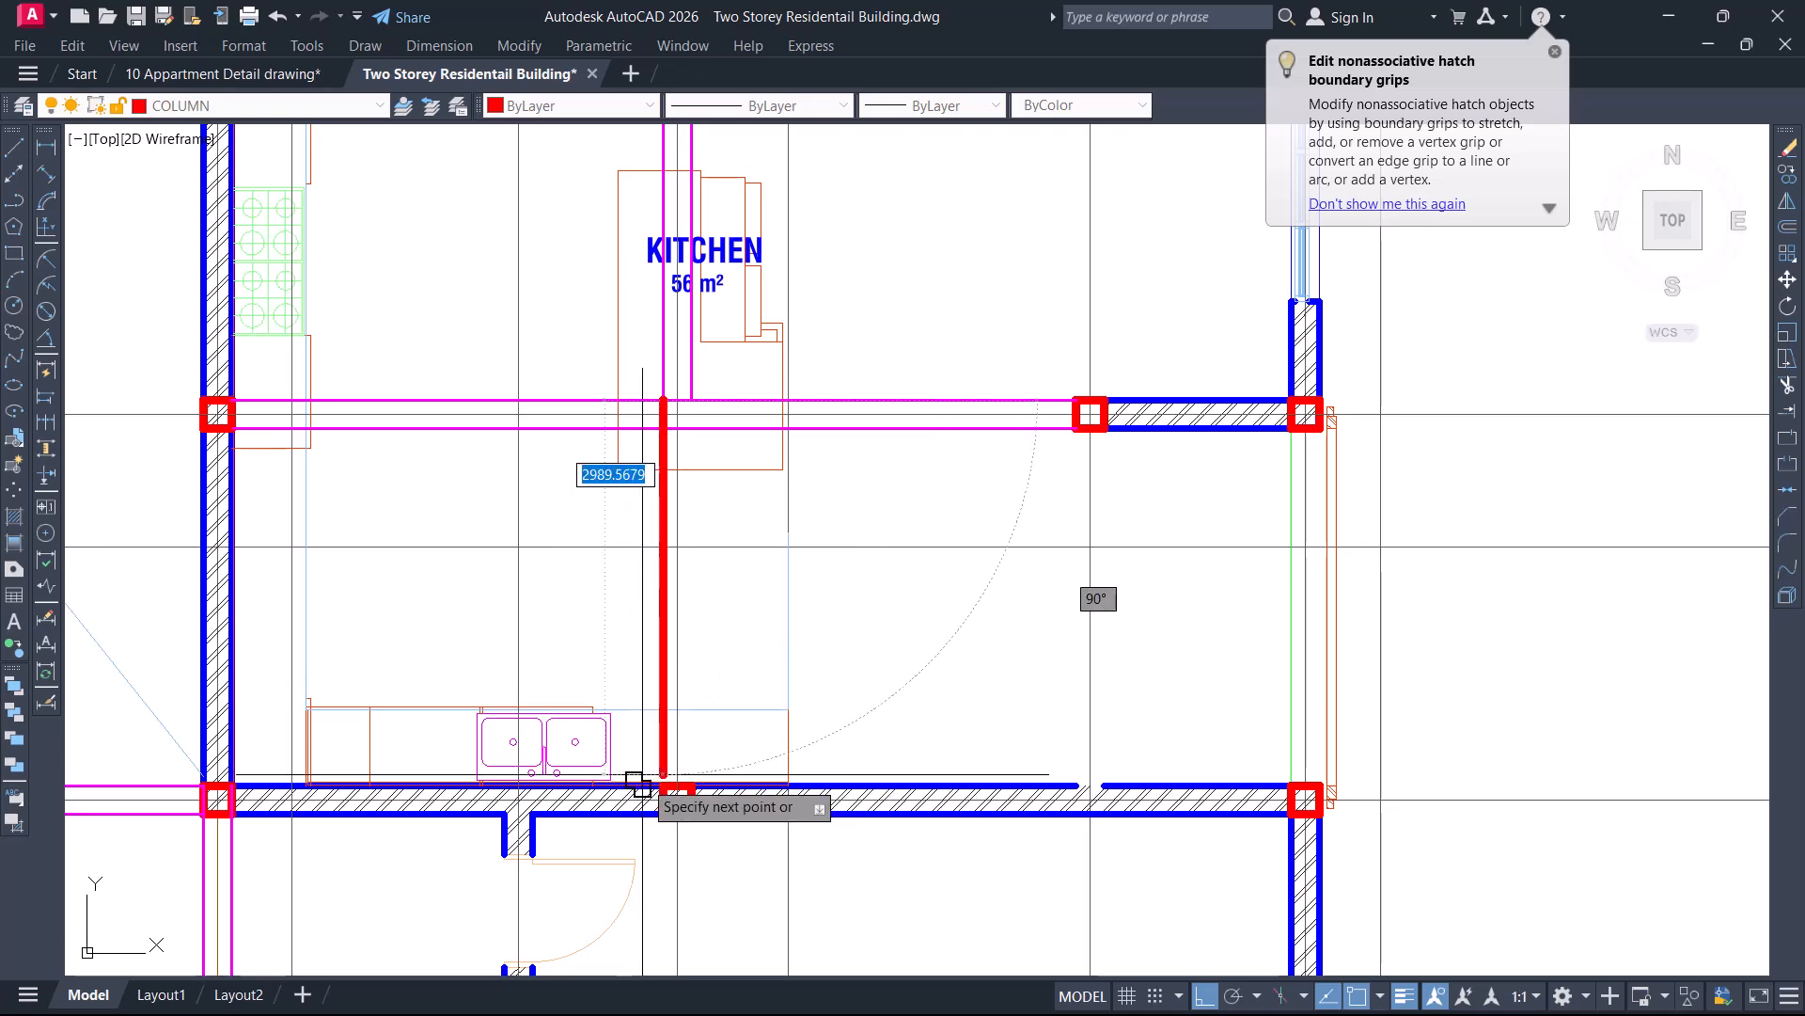
{"action": "scroll", "coordinate": [638, 790], "scroll_direction": "up", "scroll_amount": 2}
{"action": "left_click", "coordinate": [676, 790]}
{"action": "key", "text": "Escape"}
Offset the new vertical line by the current distance toward the right side of the lower middle column
{"action": "type", "text": "o"}
{"action": "key", "text": "Return"}
{"action": "key", "text": "Return"}
{"action": "left_click", "coordinate": [674, 618]}
{"action": "left_click", "coordinate": [753, 600]}
{"action": "key", "text": "Escape"}
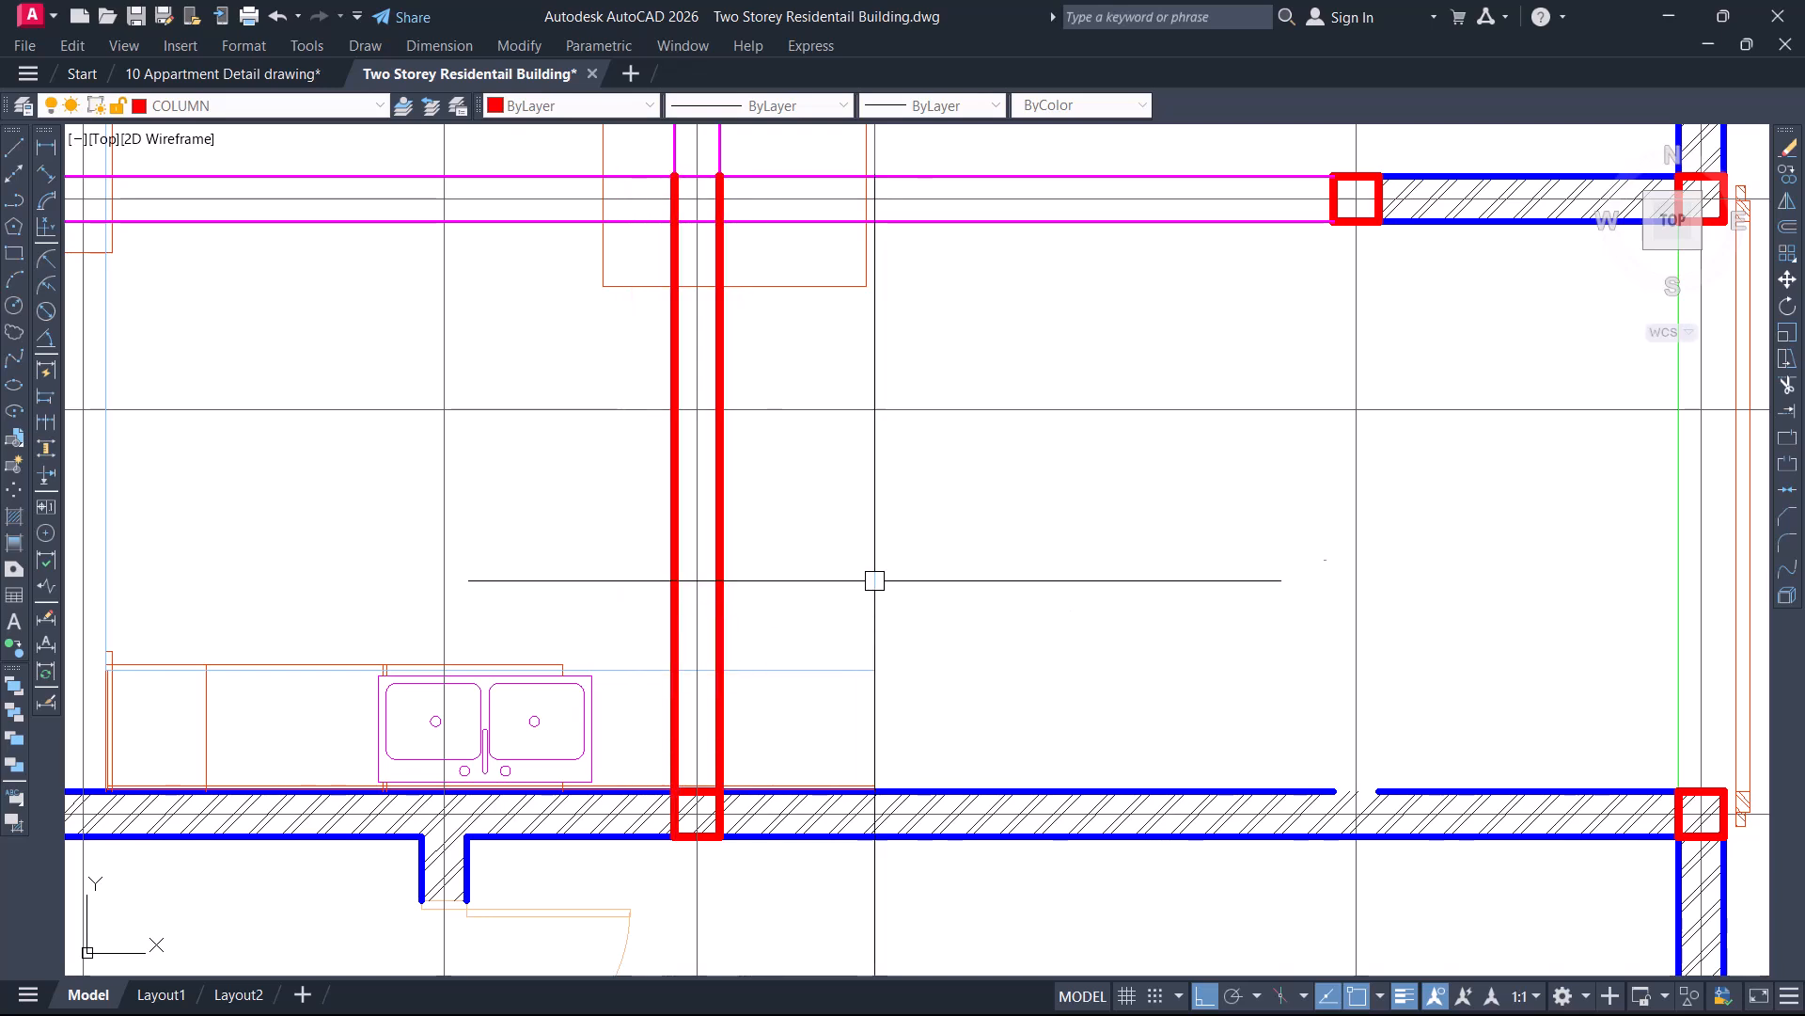
Match both new vertical lines' properties to the magenta vertical beam line above them
{"action": "middle_click_drag", "start_coordinate": [874, 580], "coordinate": [930, 687]}
{"action": "type", "text": "m"}
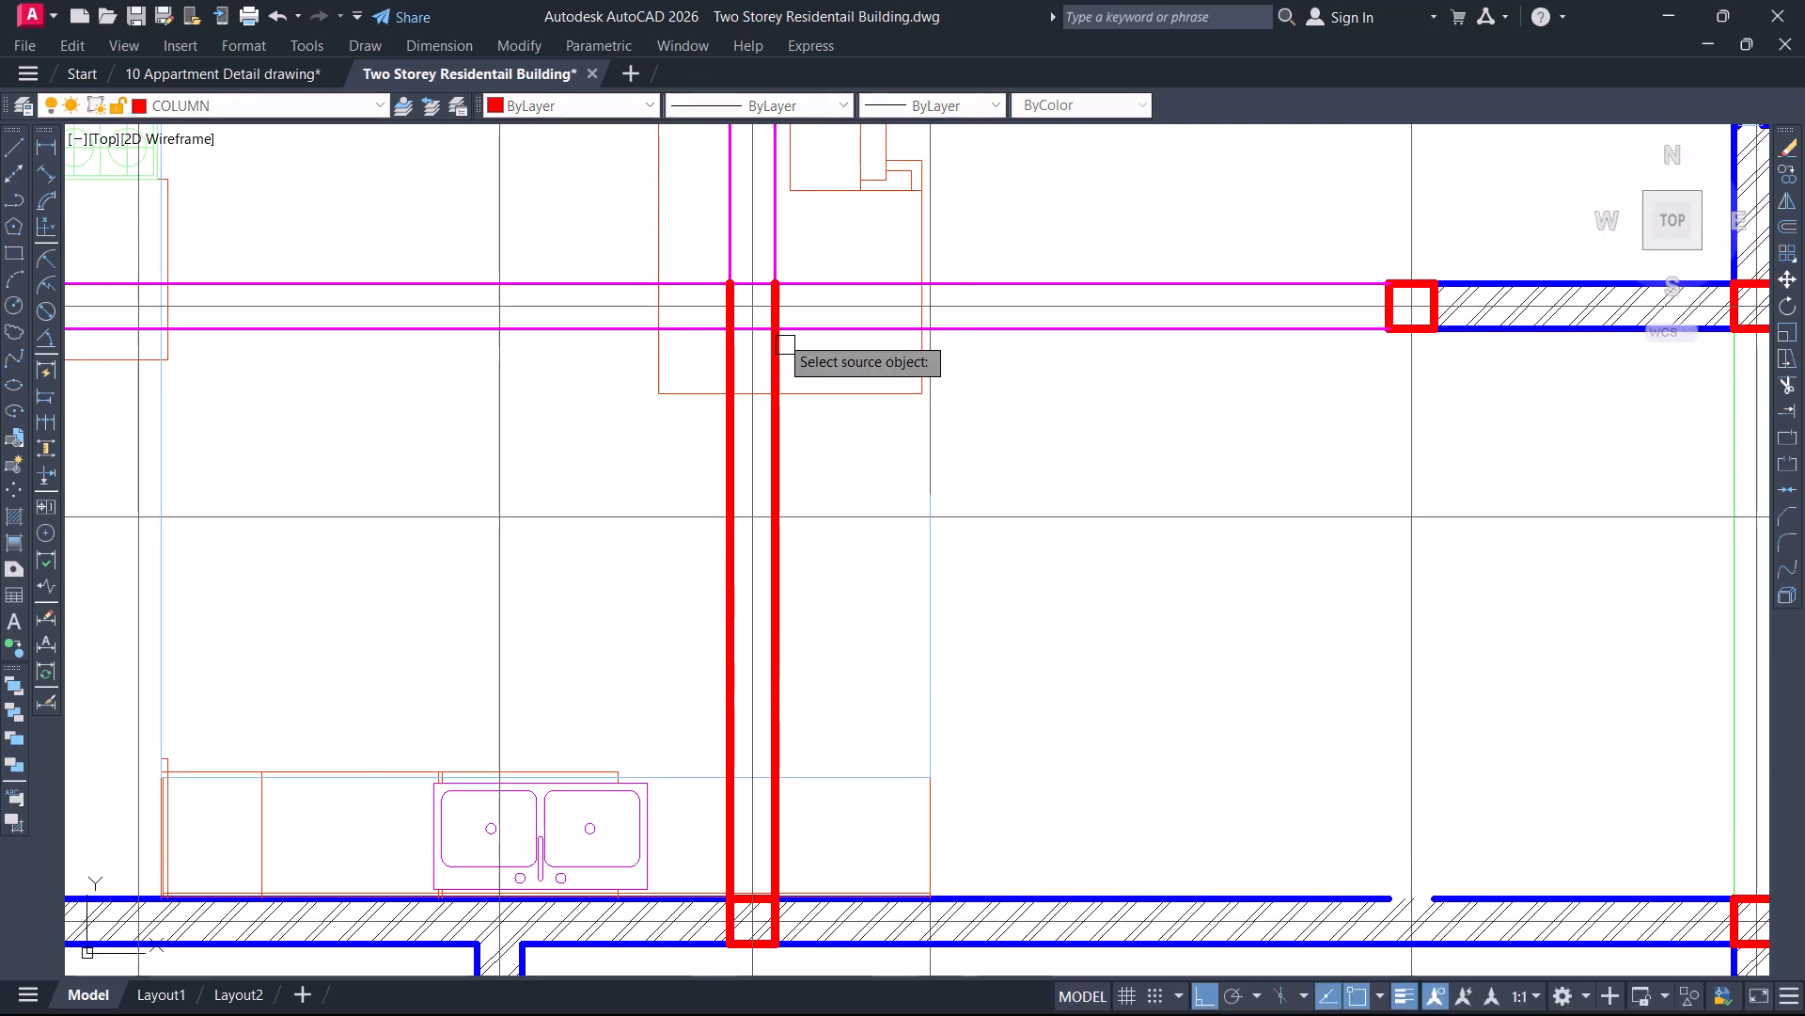
{"action": "left_click", "coordinate": [775, 404]}
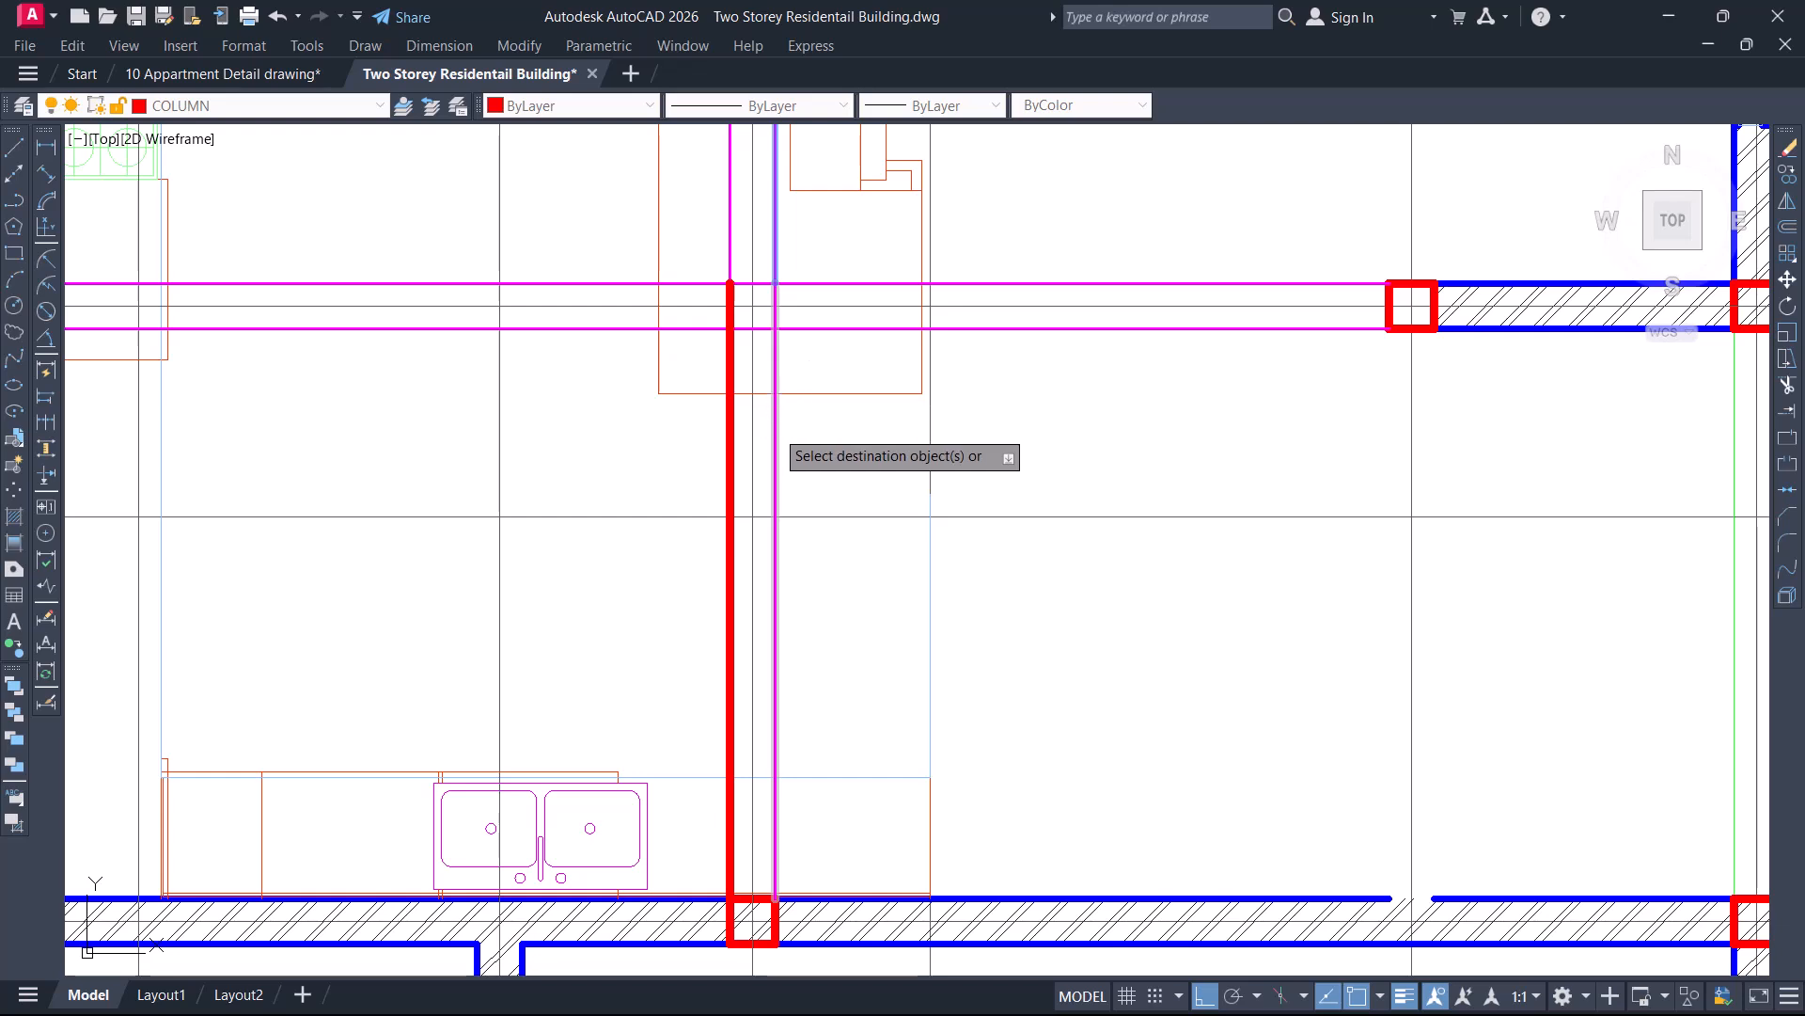
{"action": "left_click", "coordinate": [731, 461]}
{"action": "key", "text": "Return"}
Trim the two vertical beam lines between the horizontal beam's edges at their crossing in the kitchen
{"action": "middle_click_drag", "start_coordinate": [748, 402], "coordinate": [781, 471]}
{"action": "scroll", "coordinate": [791, 378], "scroll_direction": "up", "scroll_amount": 4}
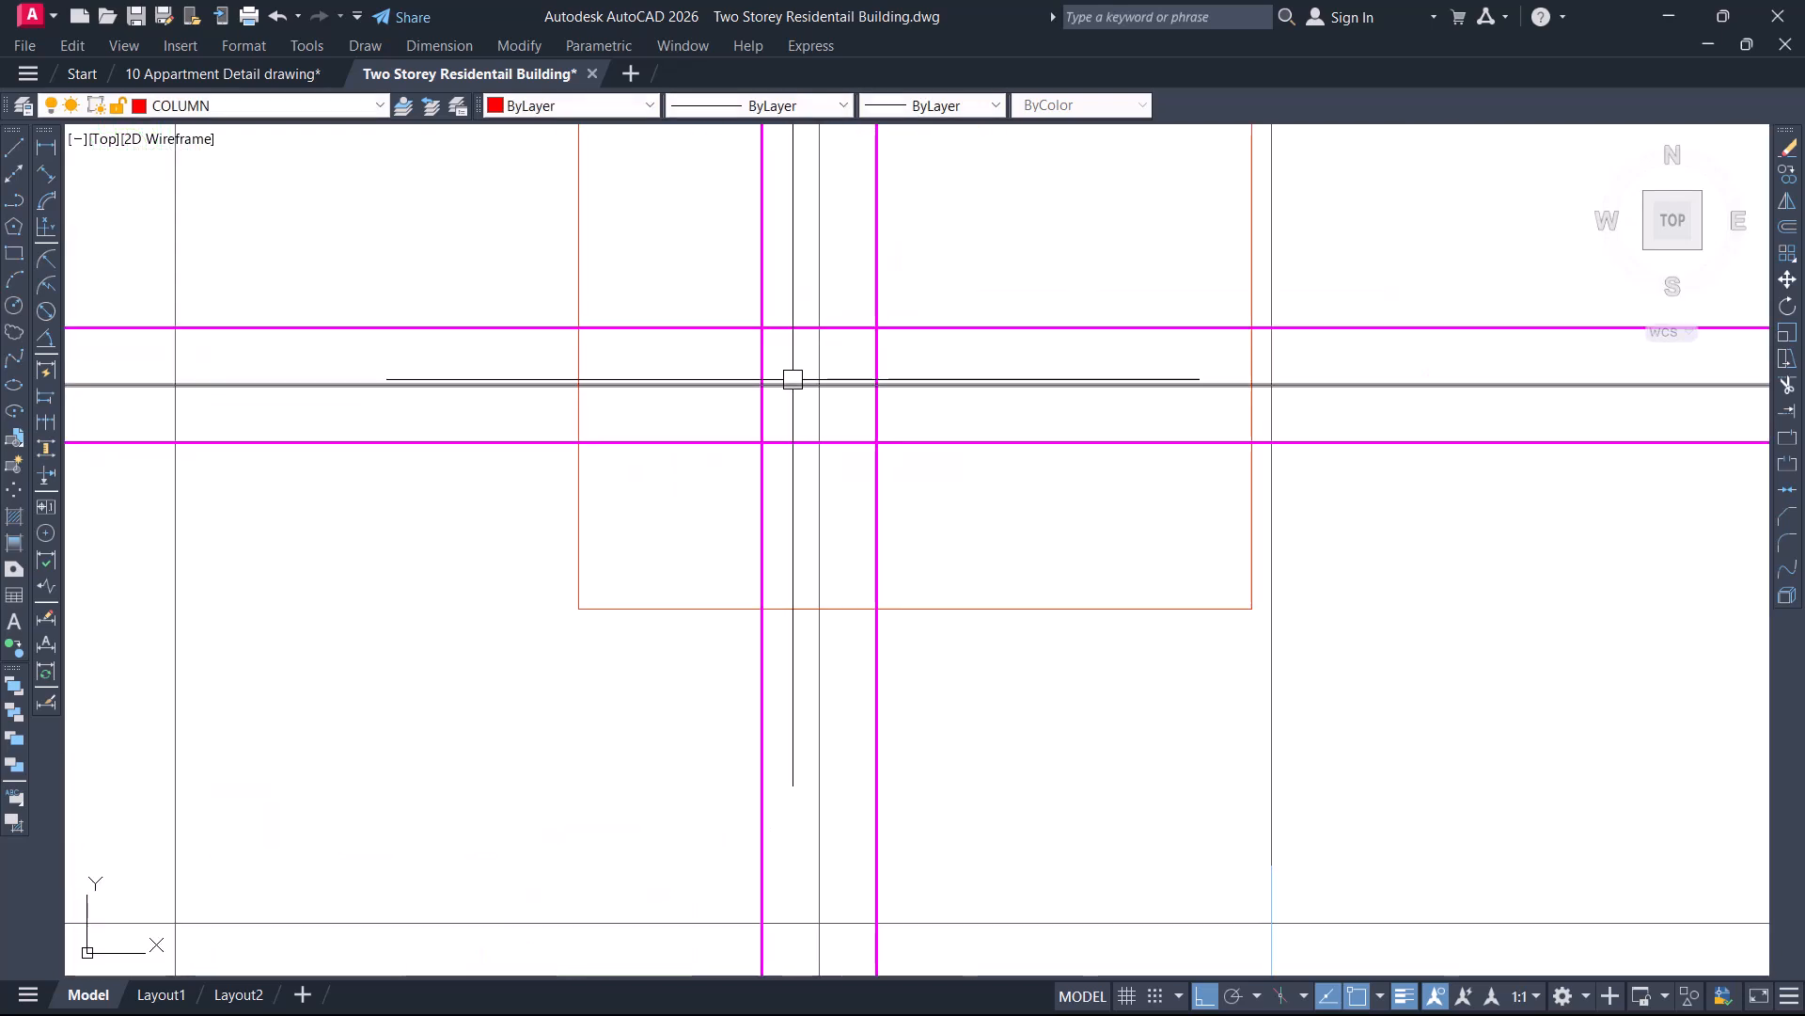
{"action": "middle_click_drag", "start_coordinate": [794, 379], "coordinate": [822, 481]}
{"action": "type", "text": "tr"}
{"action": "key", "text": "Return"}
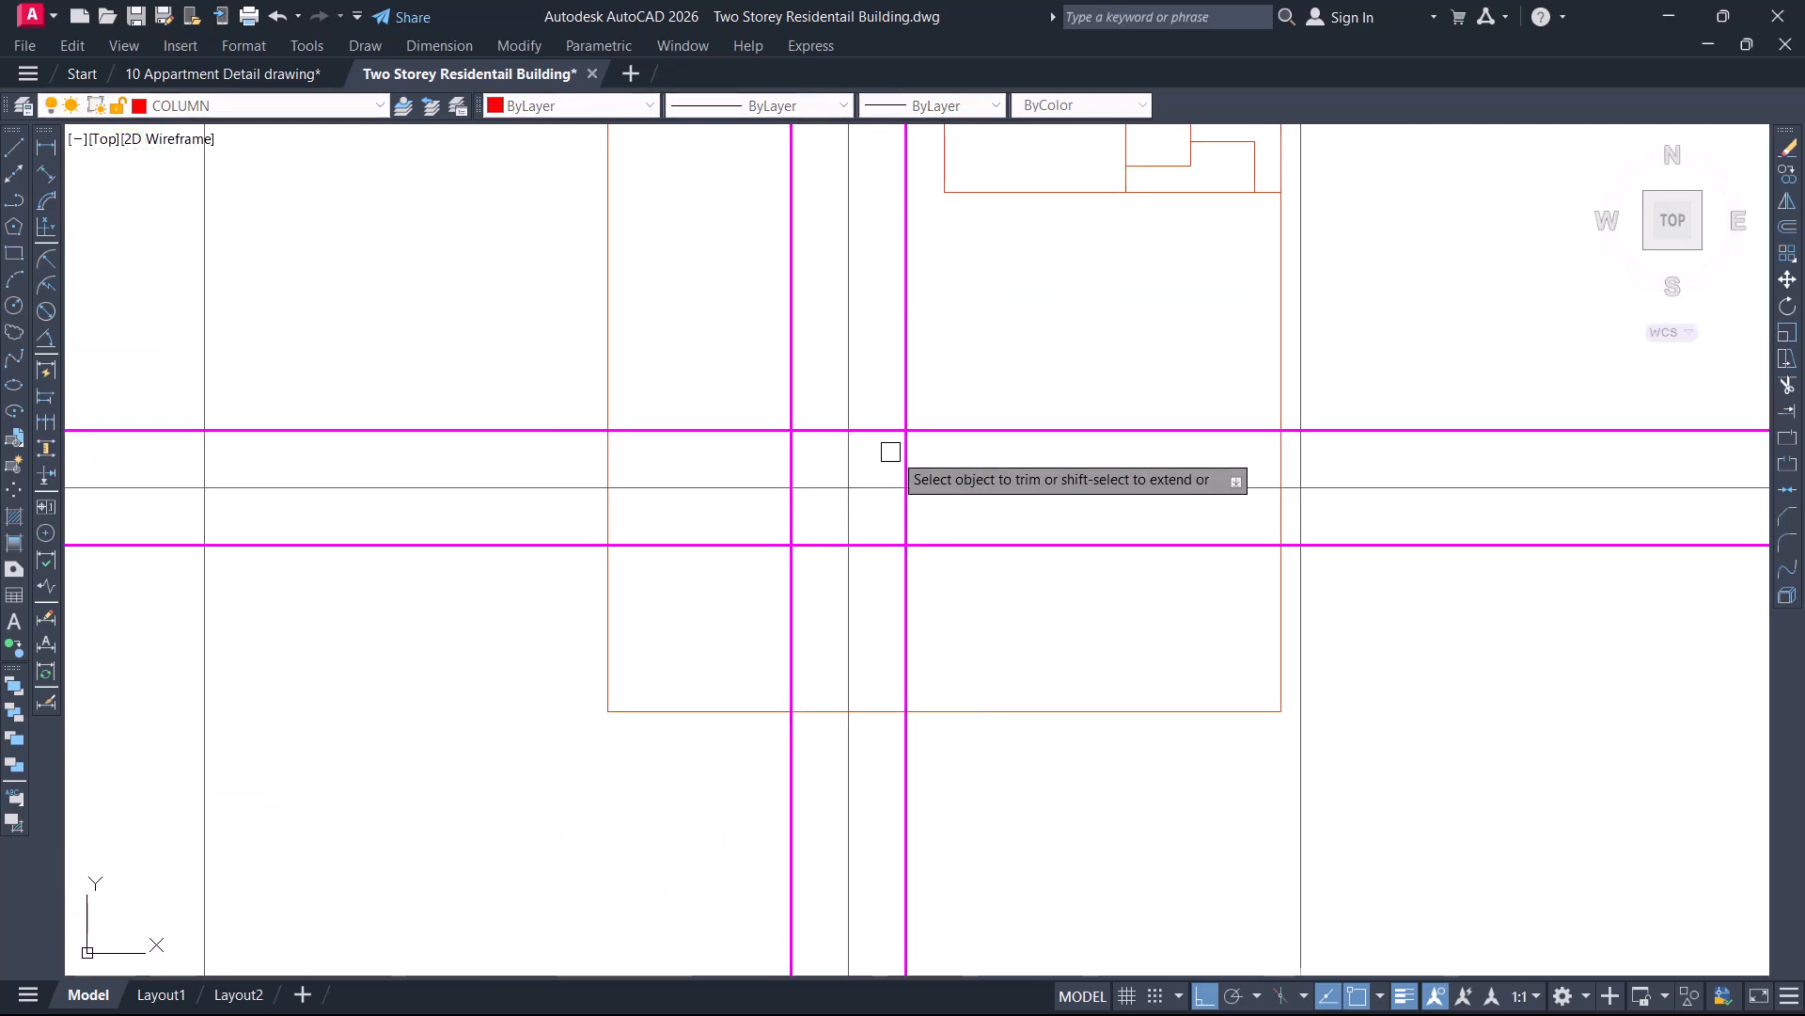
{"action": "left_click", "coordinate": [905, 489]}
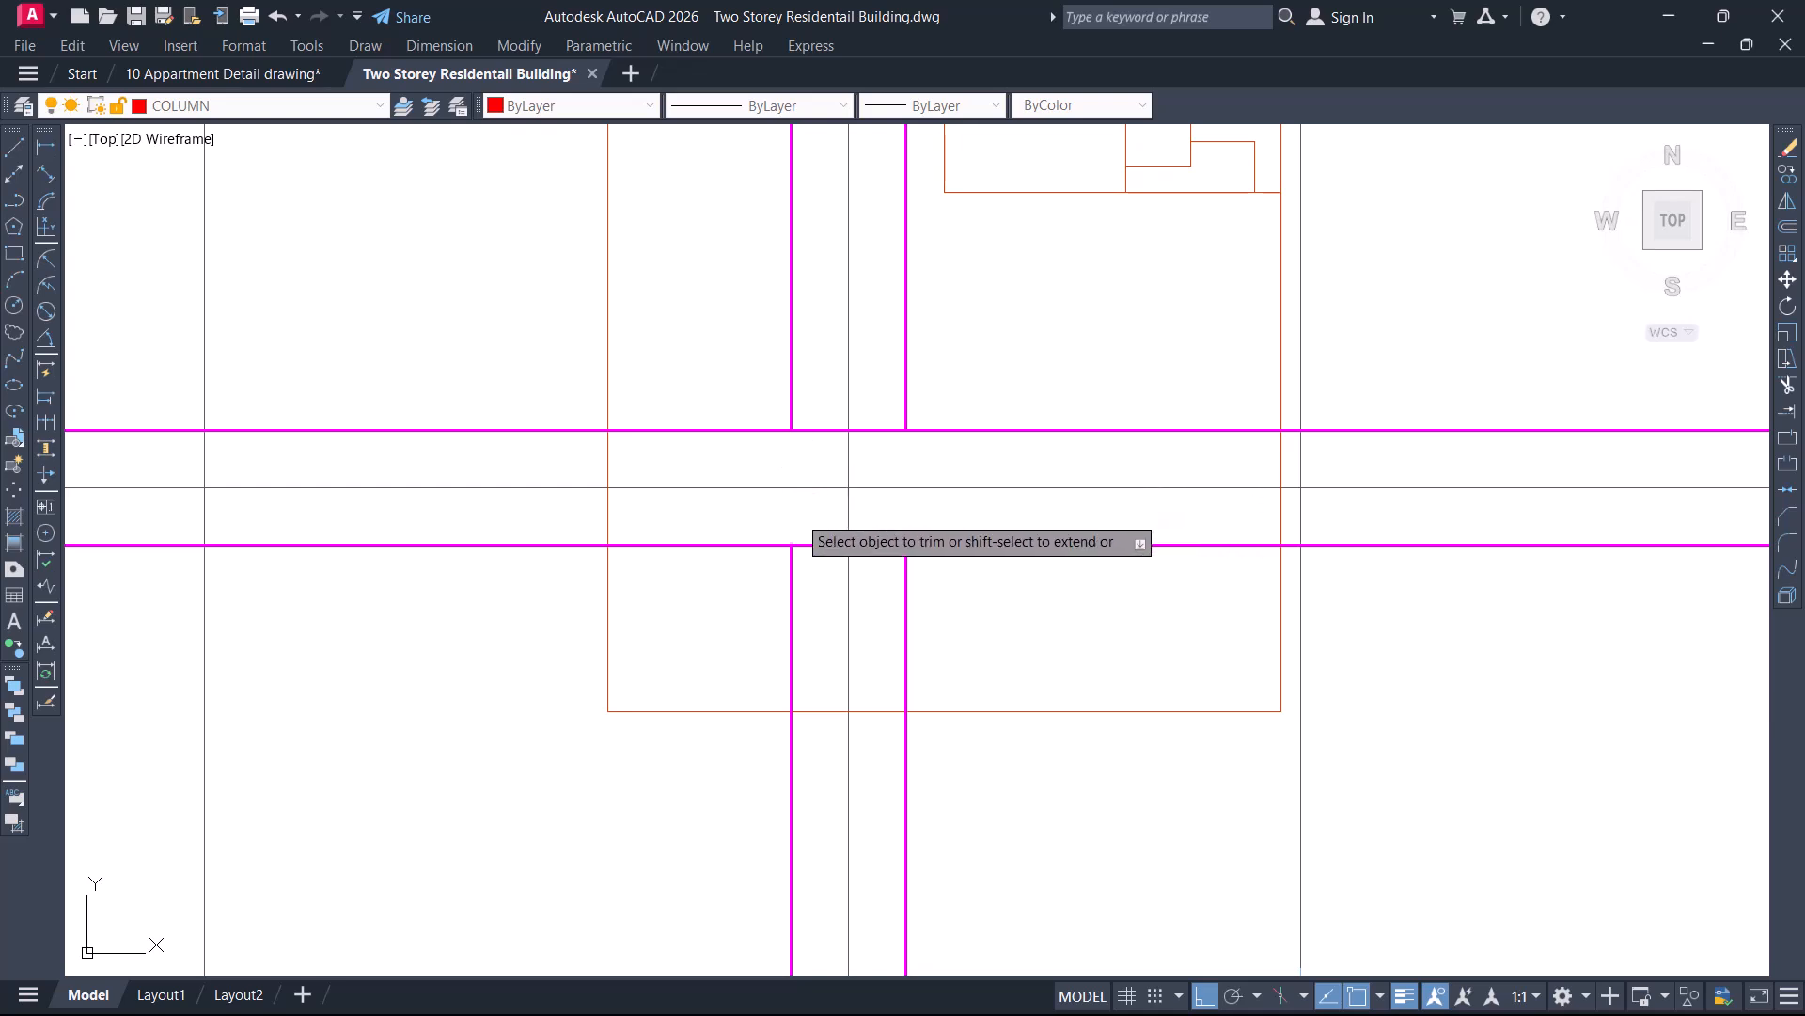
{"action": "left_click", "coordinate": [791, 518]}
{"action": "scroll", "coordinate": [837, 503], "scroll_direction": "down", "scroll_amount": 2}
{"action": "scroll", "coordinate": [926, 452], "scroll_direction": "down", "scroll_amount": 4}
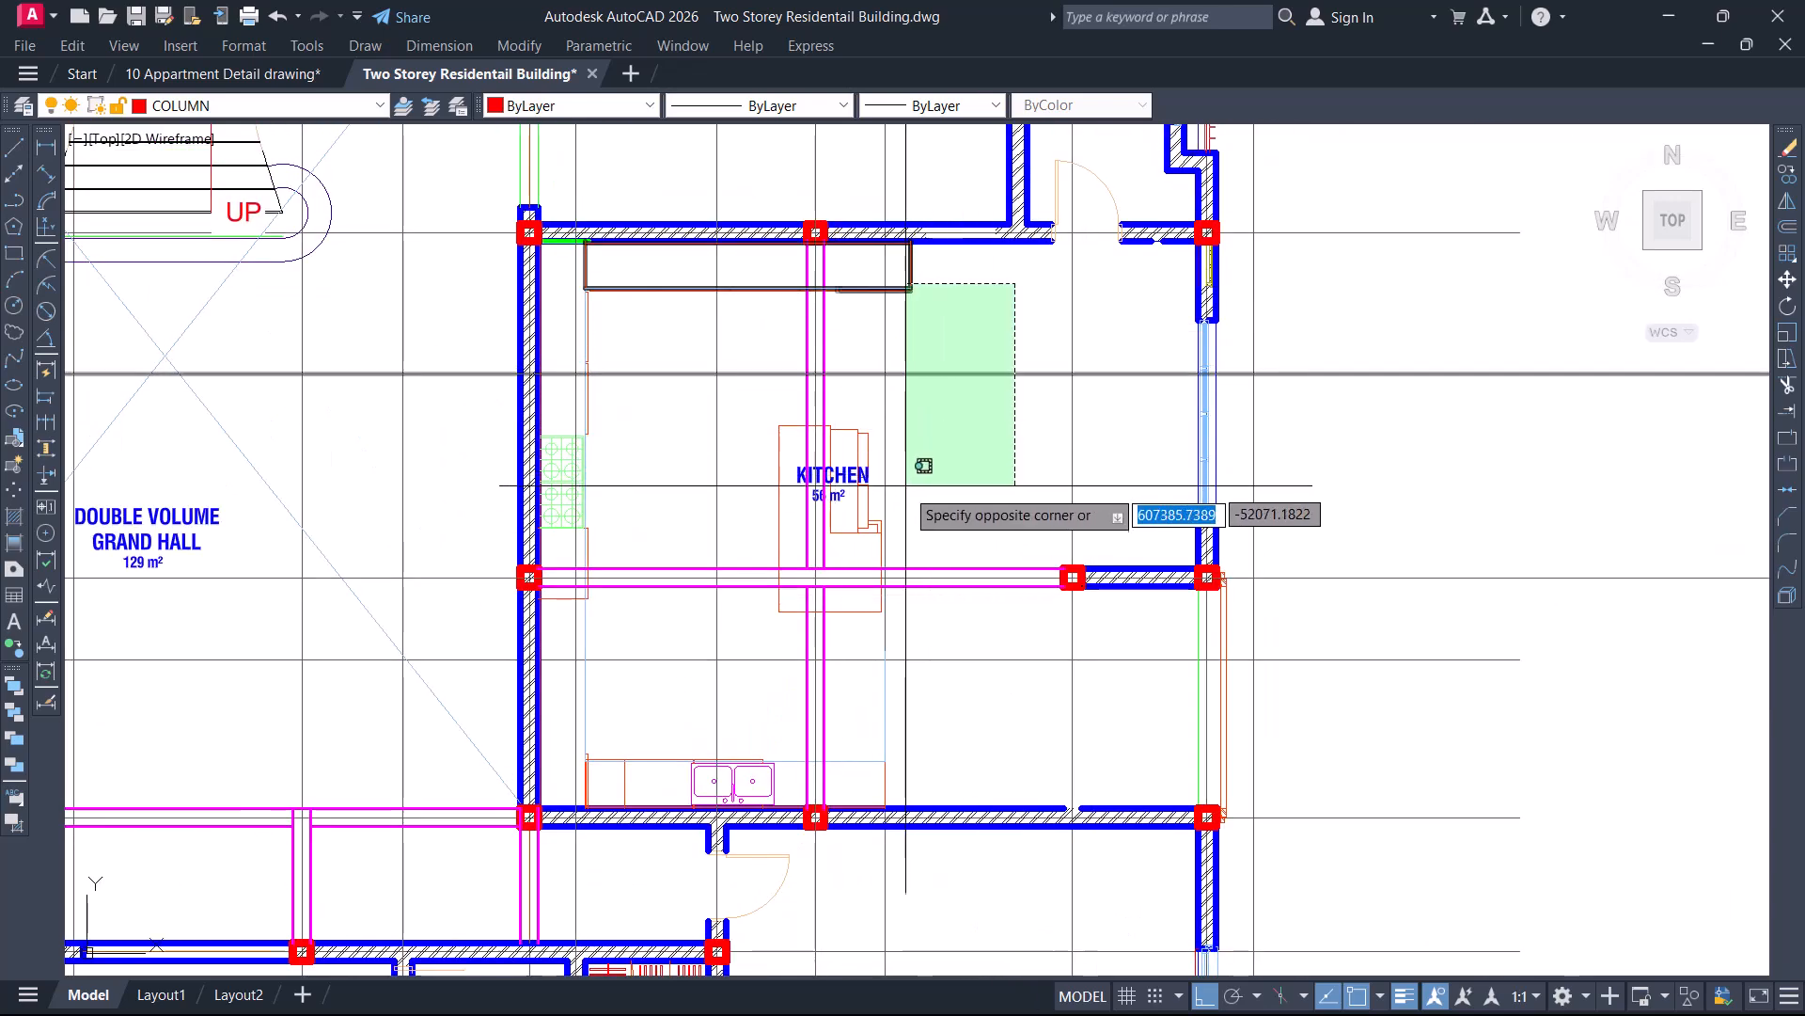
{"action": "key", "text": "Escape"}
{"action": "scroll", "coordinate": [813, 497], "scroll_direction": "up", "scroll_amount": 4}
{"action": "scroll", "coordinate": [838, 479], "scroll_direction": "down", "scroll_amount": 4}
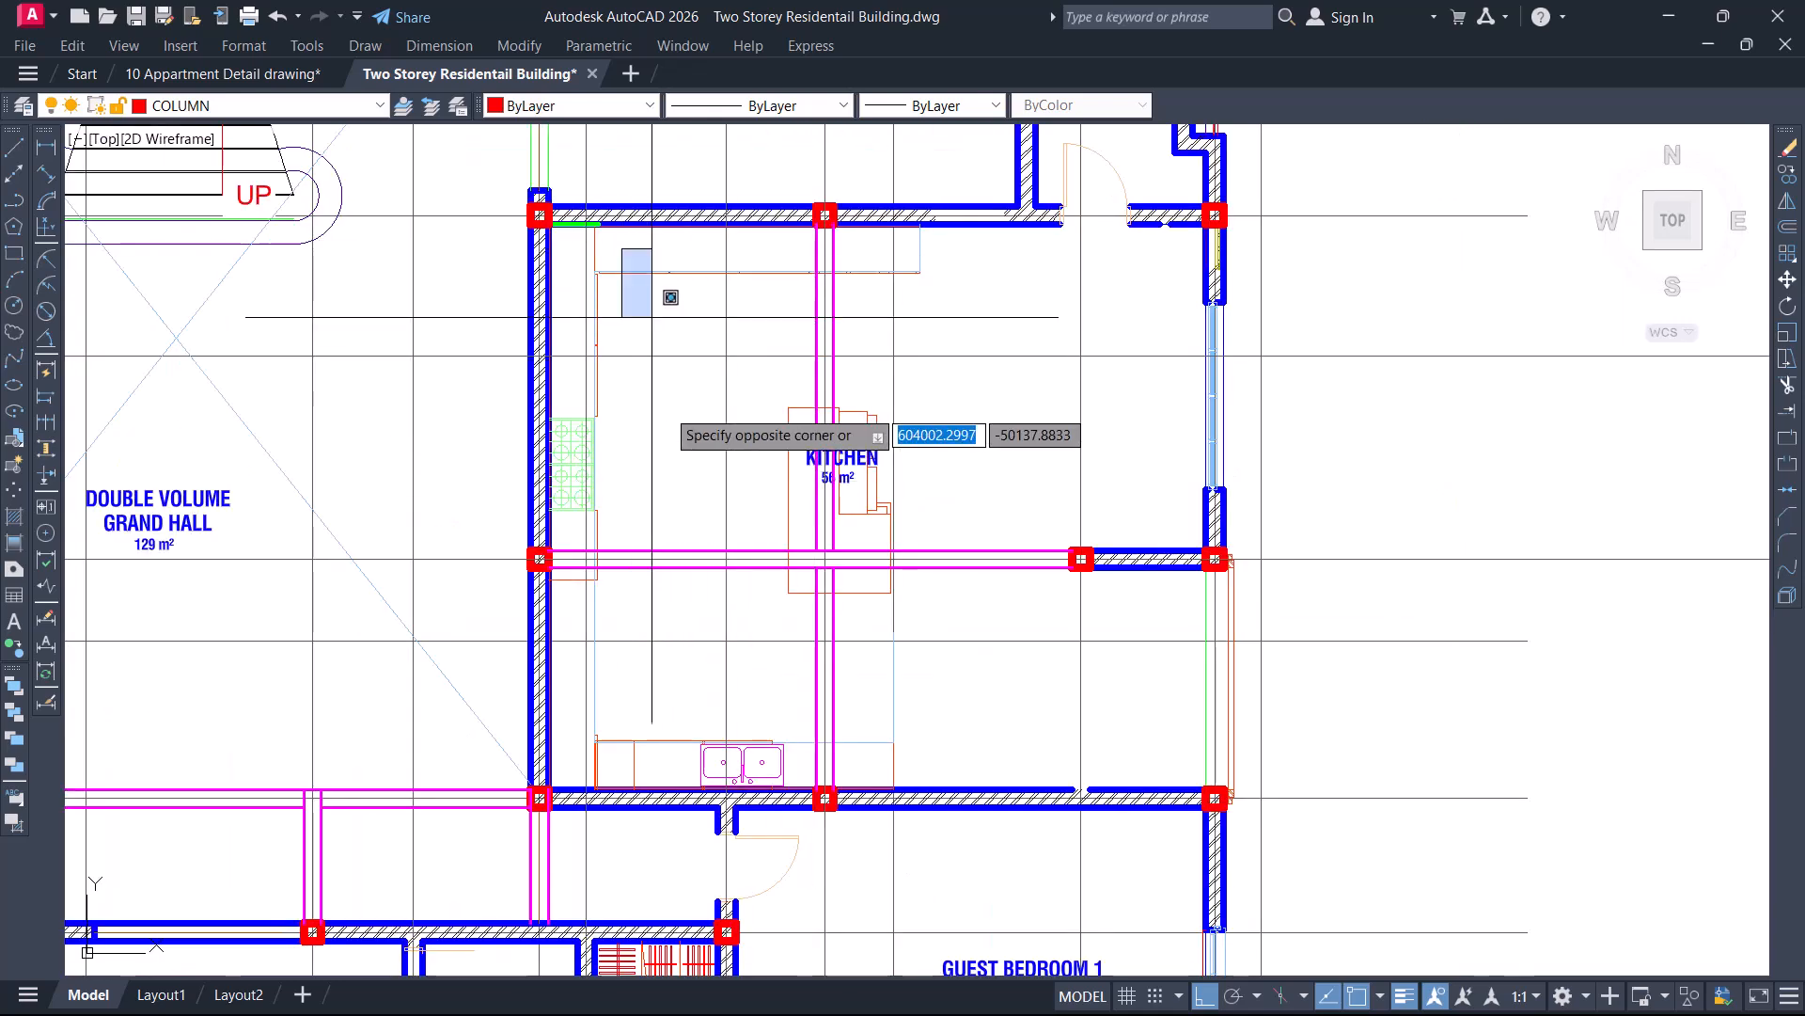
{"action": "scroll", "coordinate": [1081, 497], "scroll_direction": "down", "scroll_amount": 2}
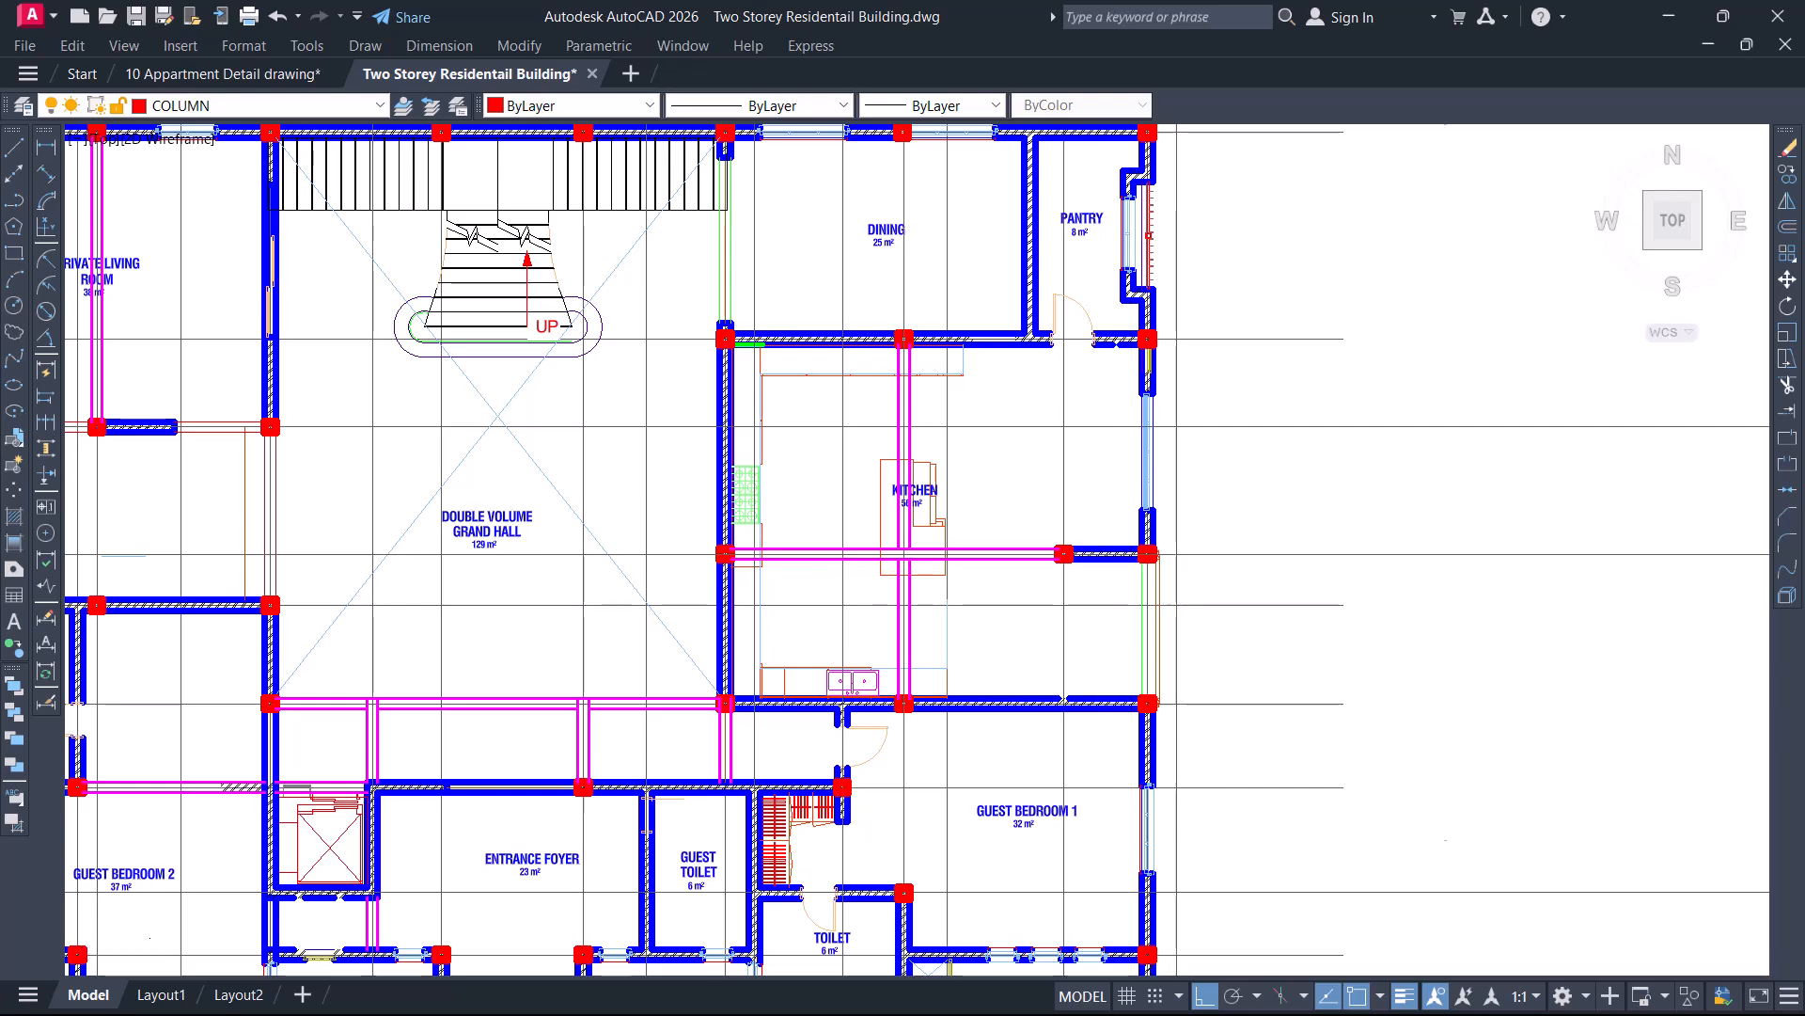
{"action": "scroll", "coordinate": [1111, 423], "scroll_direction": "up", "scroll_amount": 4}
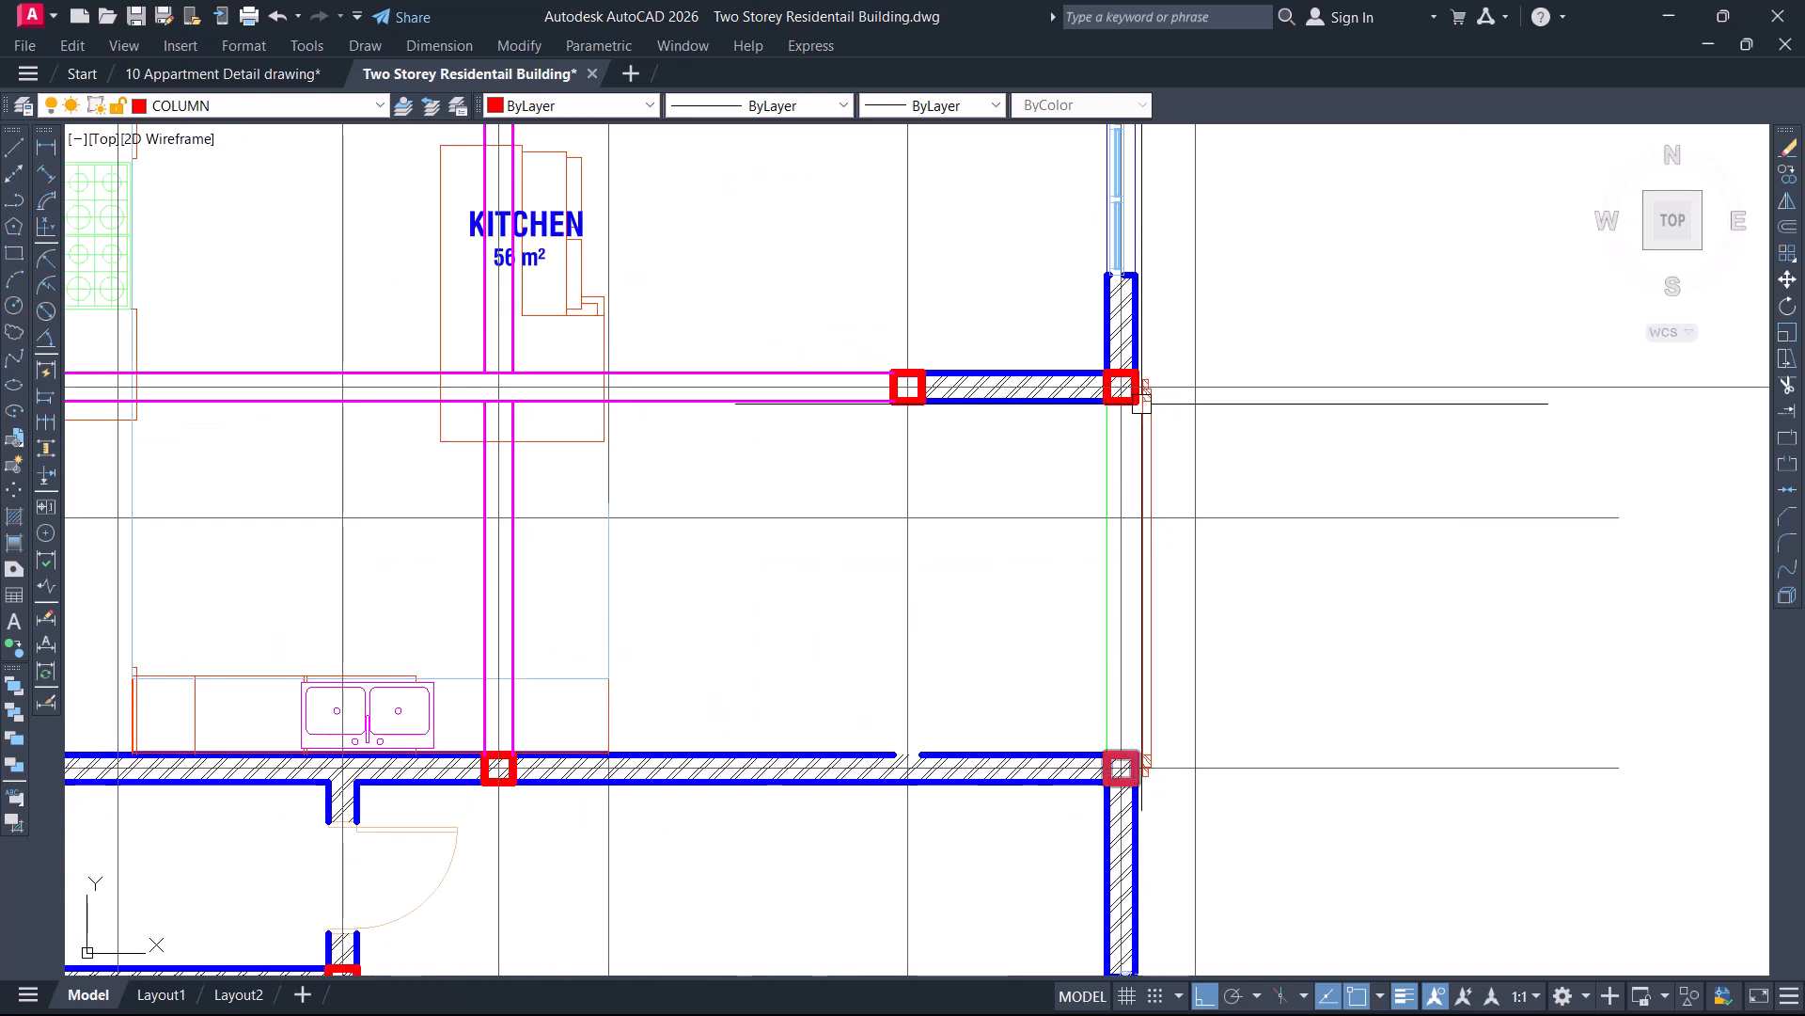
{"action": "scroll", "coordinate": [1154, 342], "scroll_direction": "down", "scroll_amount": 3}
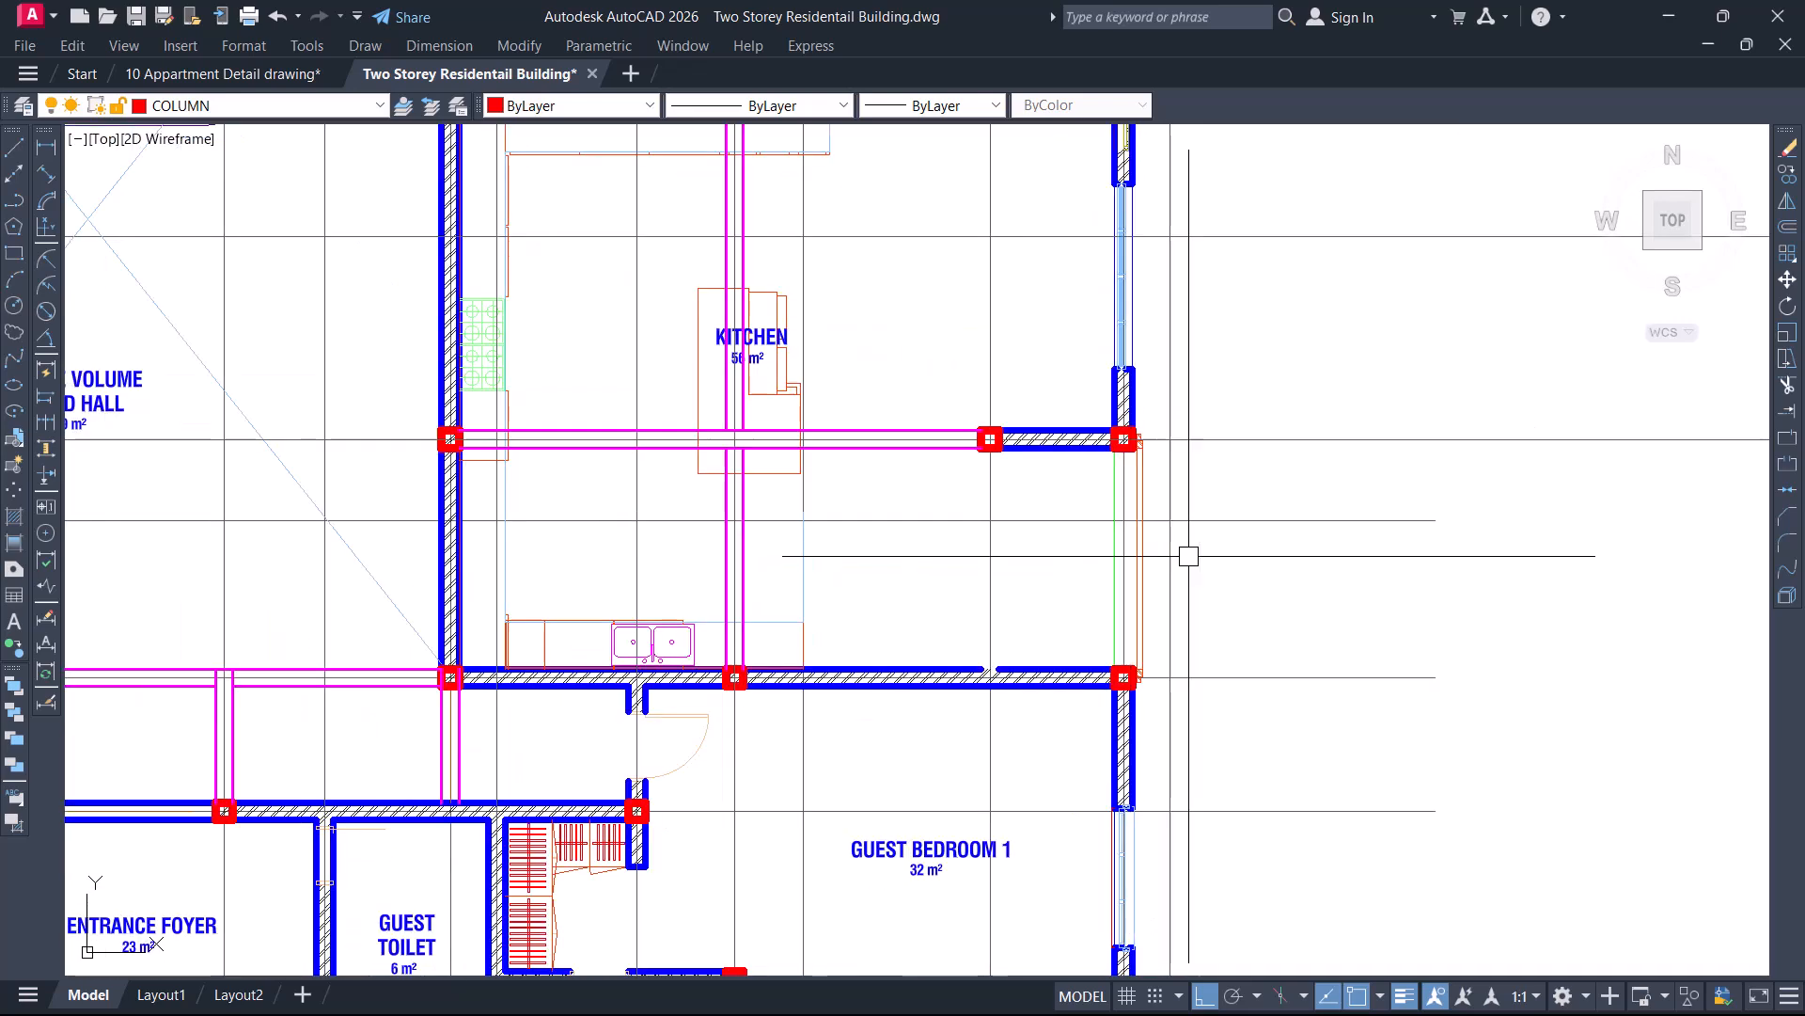
{"action": "scroll", "coordinate": [1183, 546], "scroll_direction": "up", "scroll_amount": 2}
{"action": "scroll", "coordinate": [1166, 545], "scroll_direction": "down", "scroll_amount": 2}
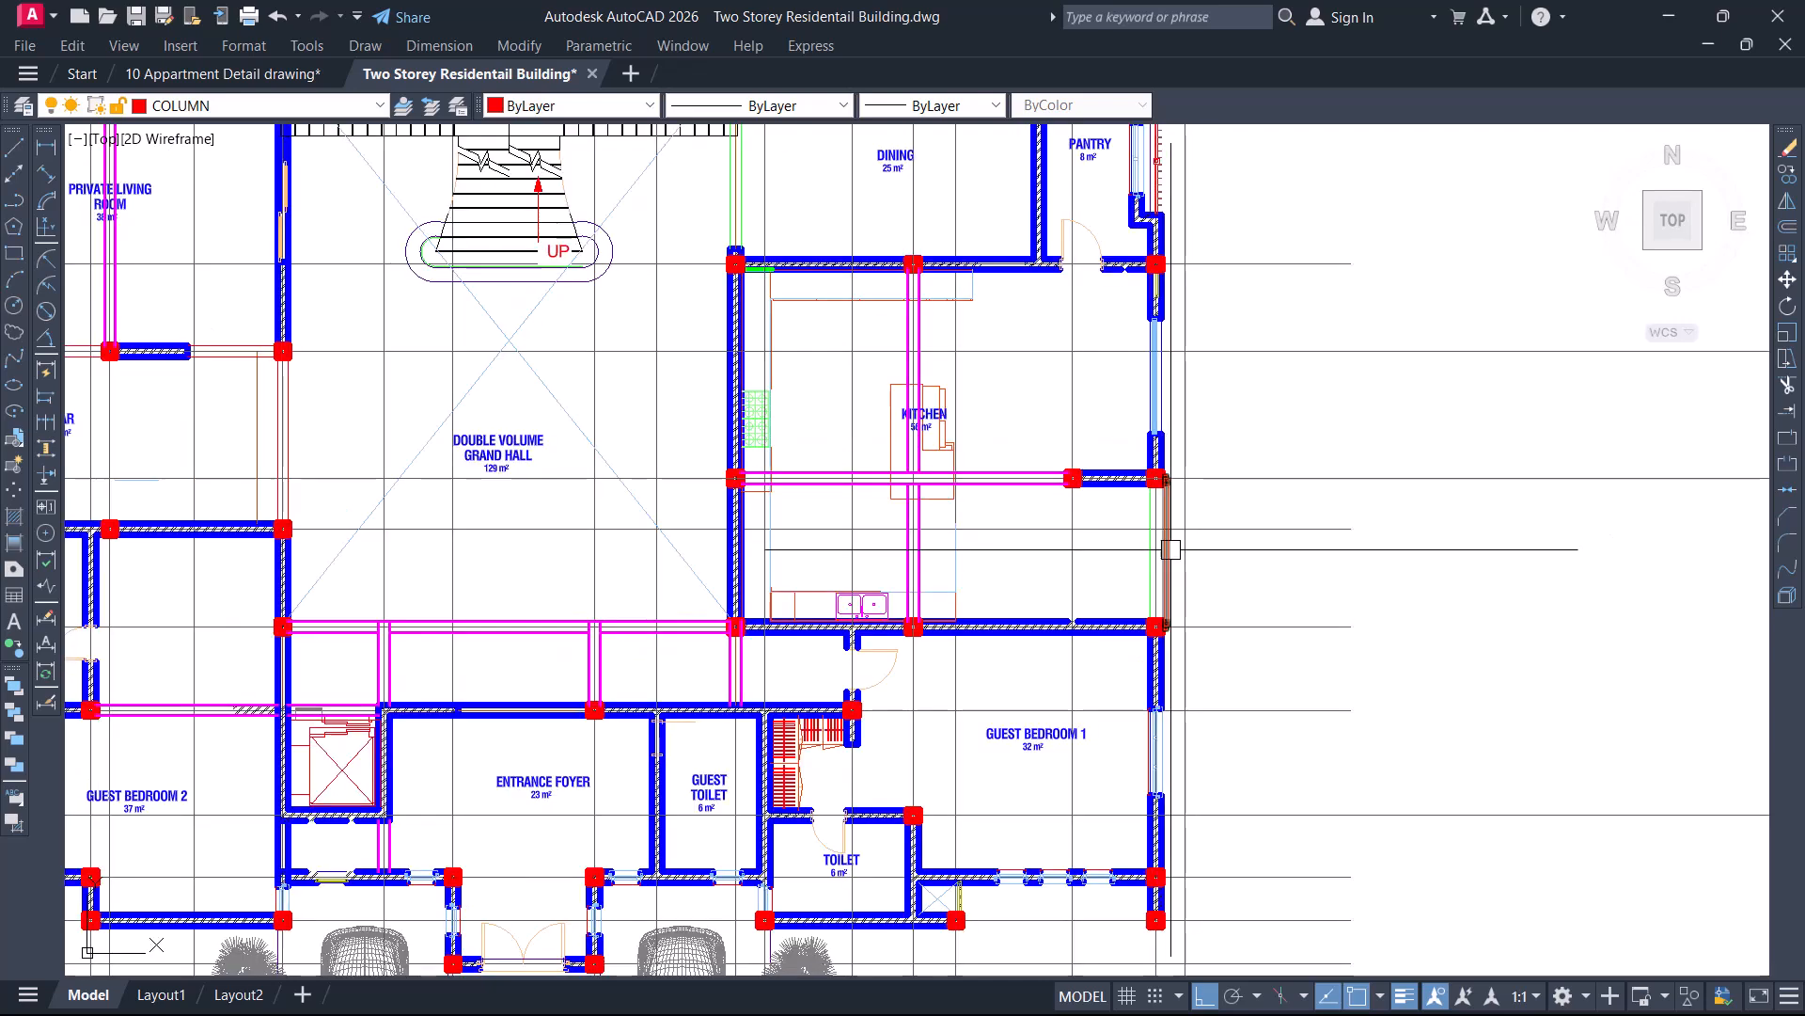
Draw a vertical line along the outer face of the kitchen's right-hand opening, from the upper right column to the lower right column
{"action": "key", "text": "Return"}
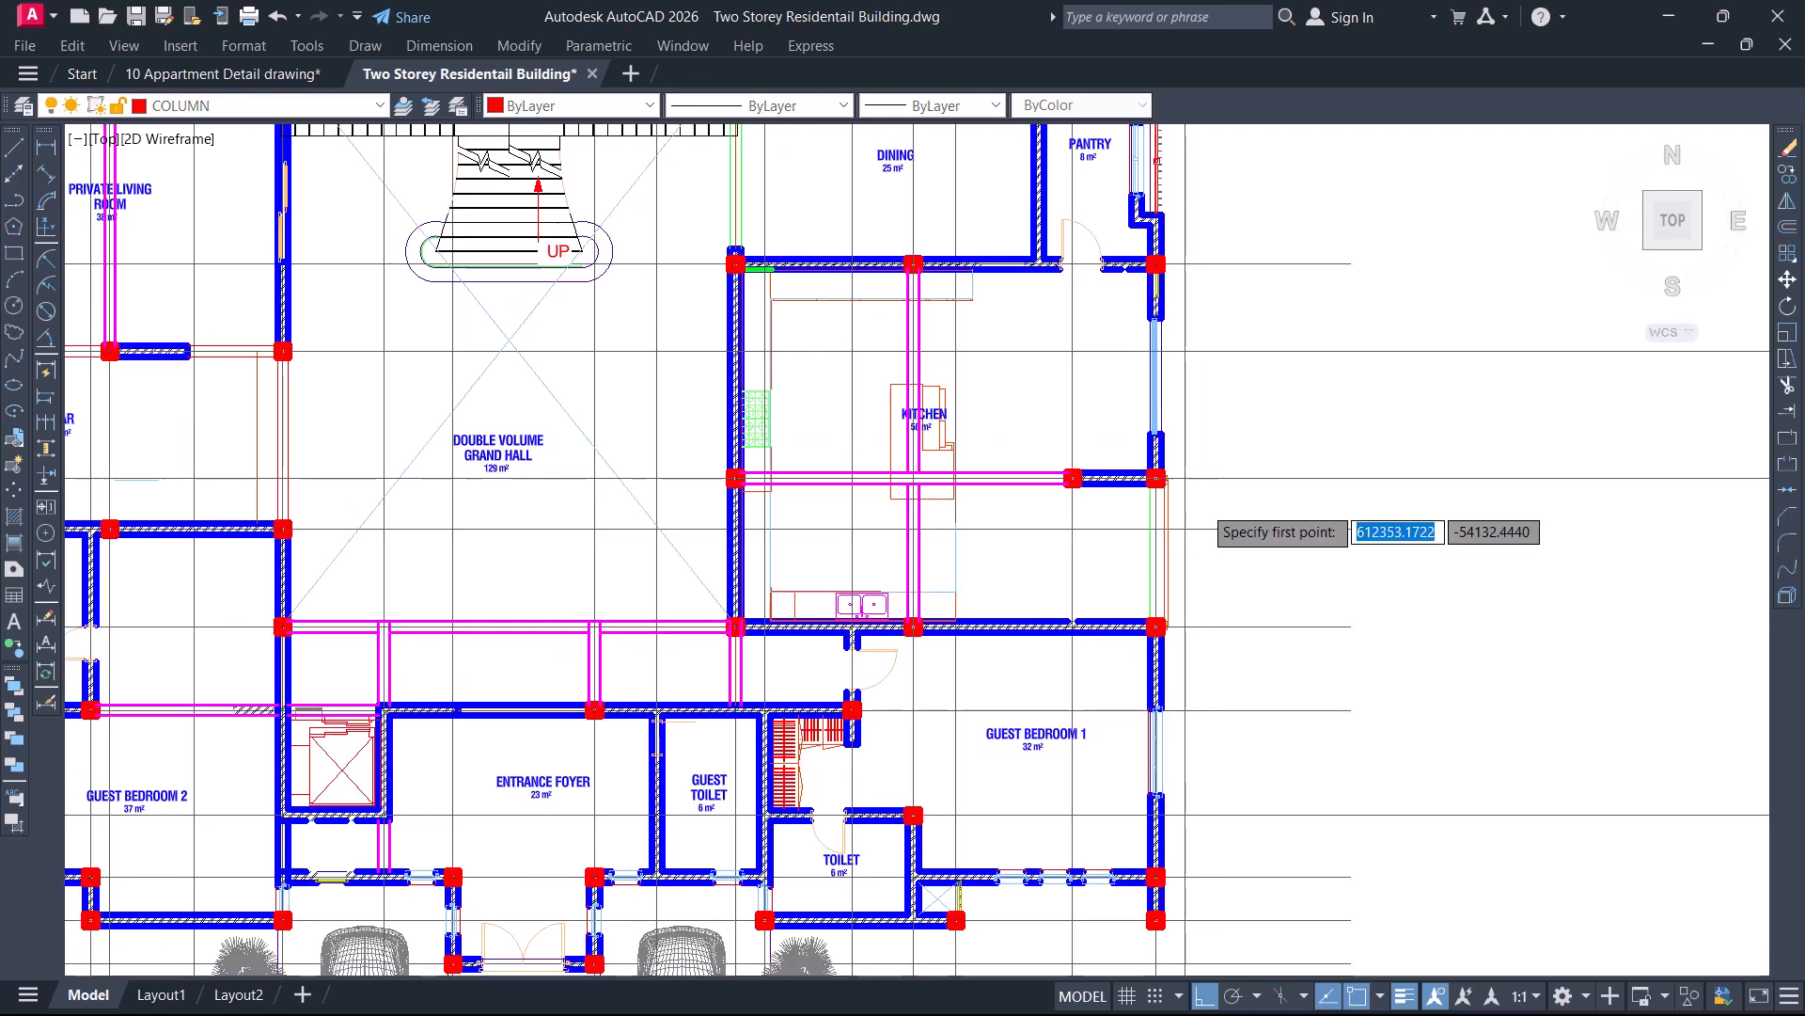
{"action": "scroll", "coordinate": [1198, 499], "scroll_direction": "up", "scroll_amount": 2}
{"action": "scroll", "coordinate": [1091, 446], "scroll_direction": "up", "scroll_amount": 3}
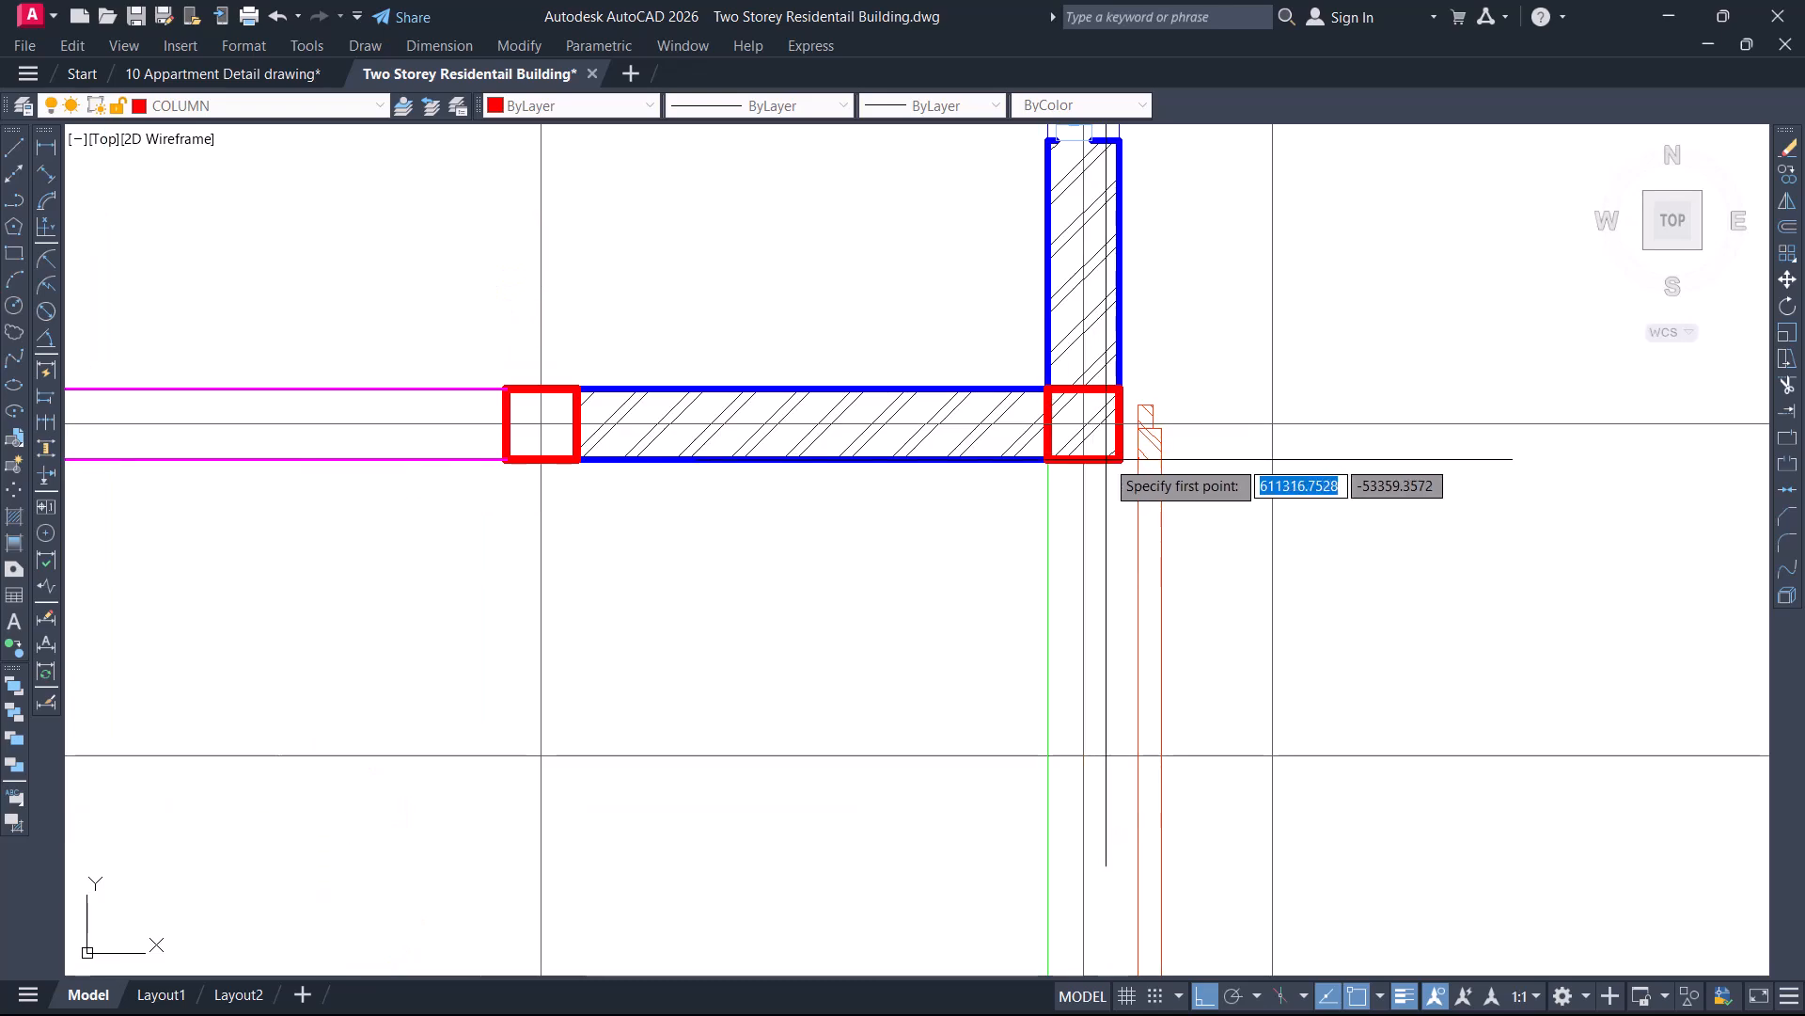
{"action": "scroll", "coordinate": [1118, 459], "scroll_direction": "down", "scroll_amount": 2}
{"action": "left_click", "coordinate": [1114, 453]}
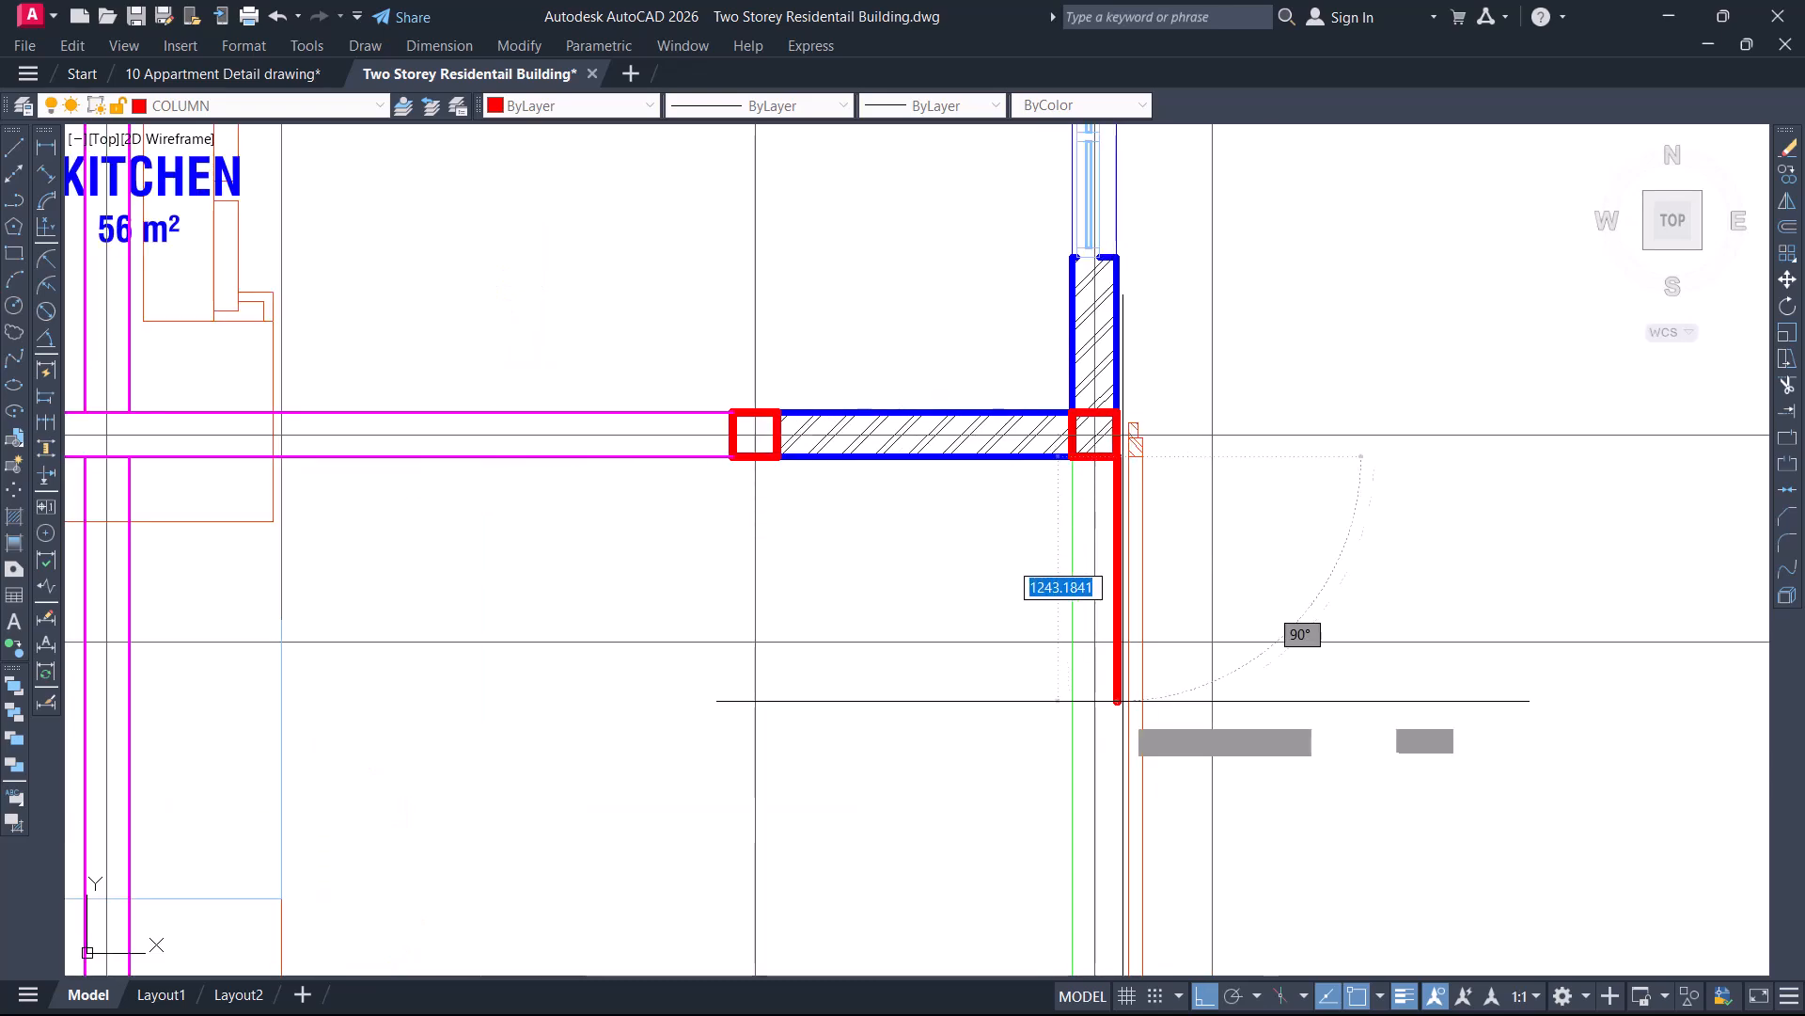
{"action": "middle_click_drag", "start_coordinate": [1100, 752], "coordinate": [1113, 476]}
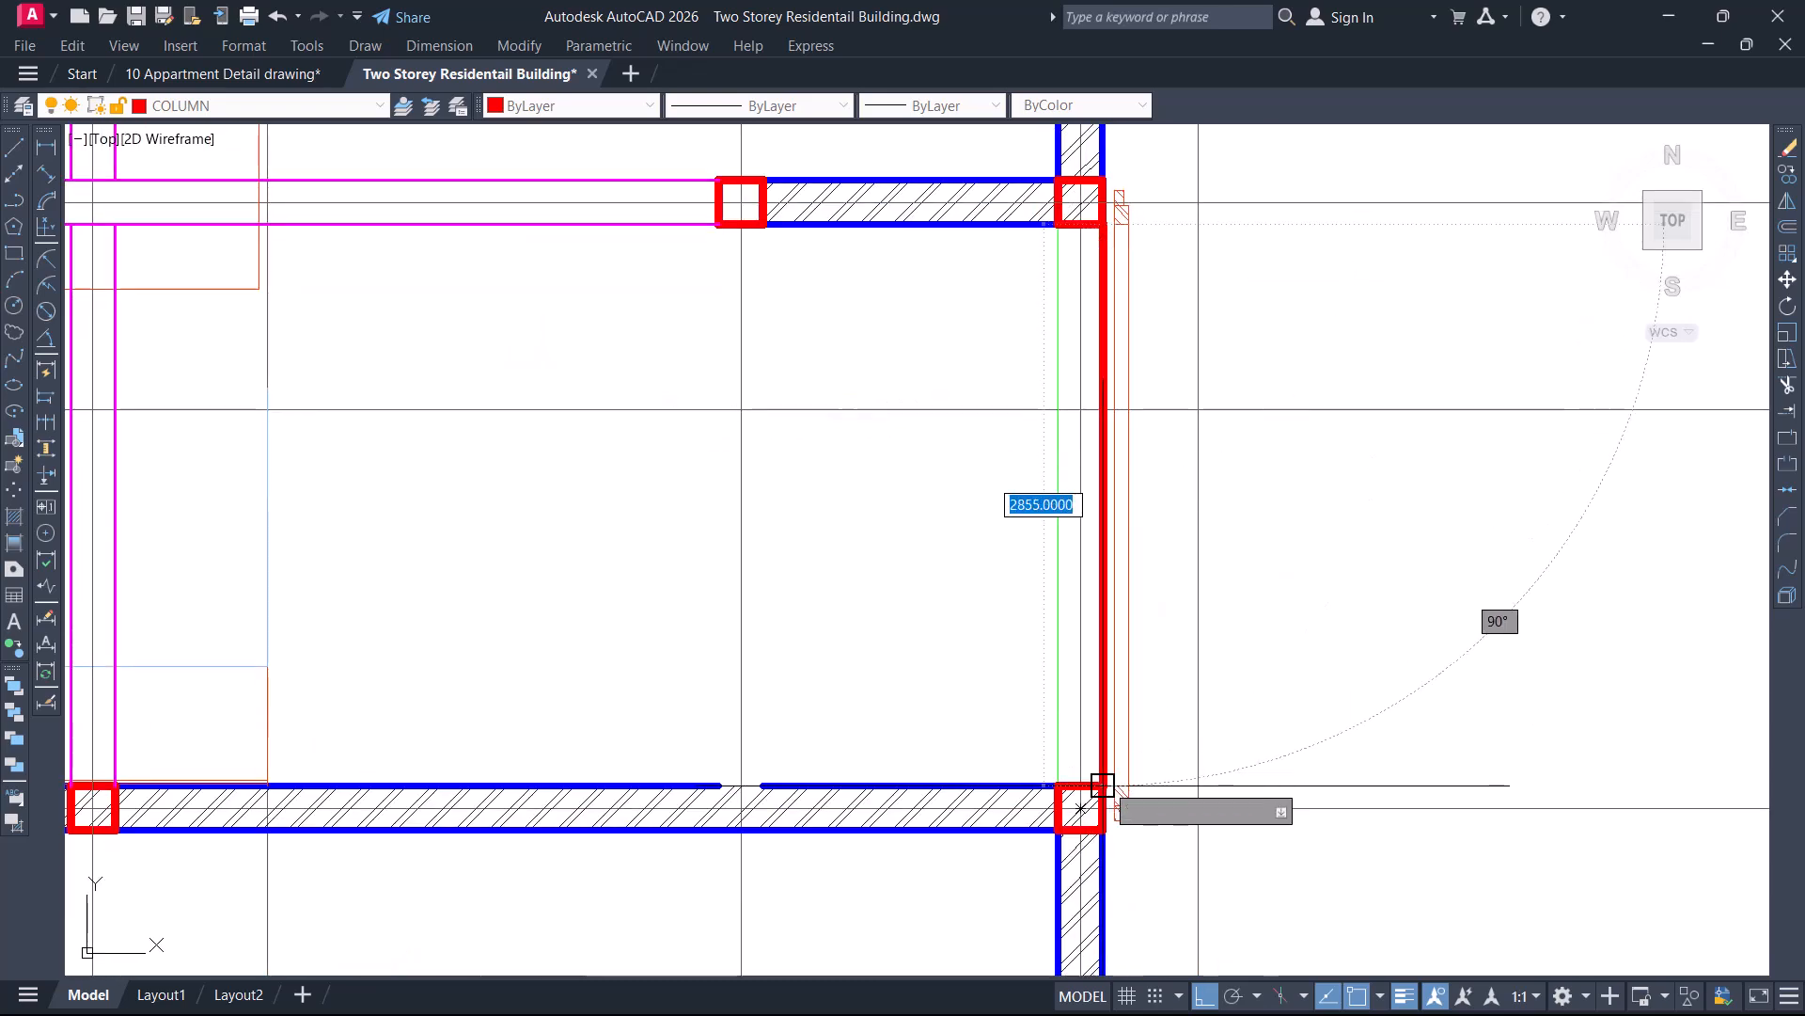
{"action": "left_click", "coordinate": [1086, 767]}
Offset the opening's outer vertical line inward by the current distance to the columns' inner face
{"action": "type", "text": "o"}
{"action": "key", "text": "Return"}
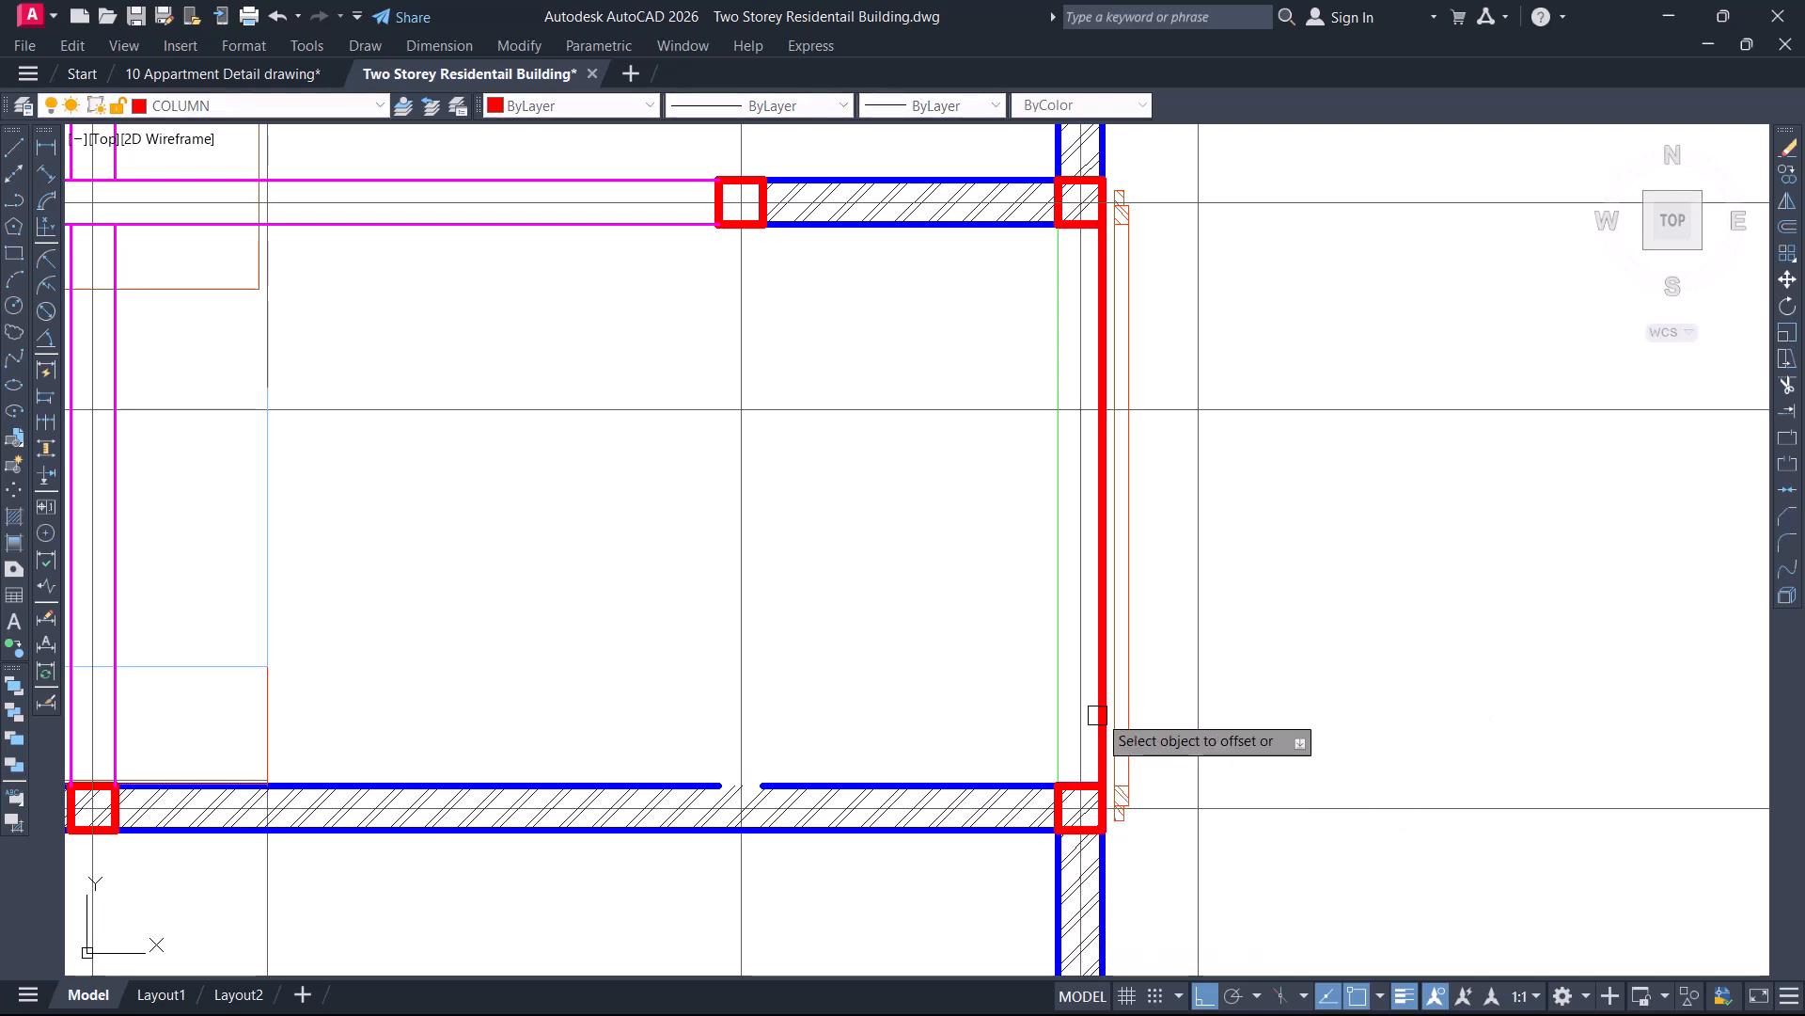
{"action": "left_click", "coordinate": [984, 730]}
Match both lines across the right-hand opening to the magenta horizontal beam line's properties
{"action": "type", "text": "ma"}
{"action": "key", "text": "Return"}
{"action": "left_click", "coordinate": [670, 231]}
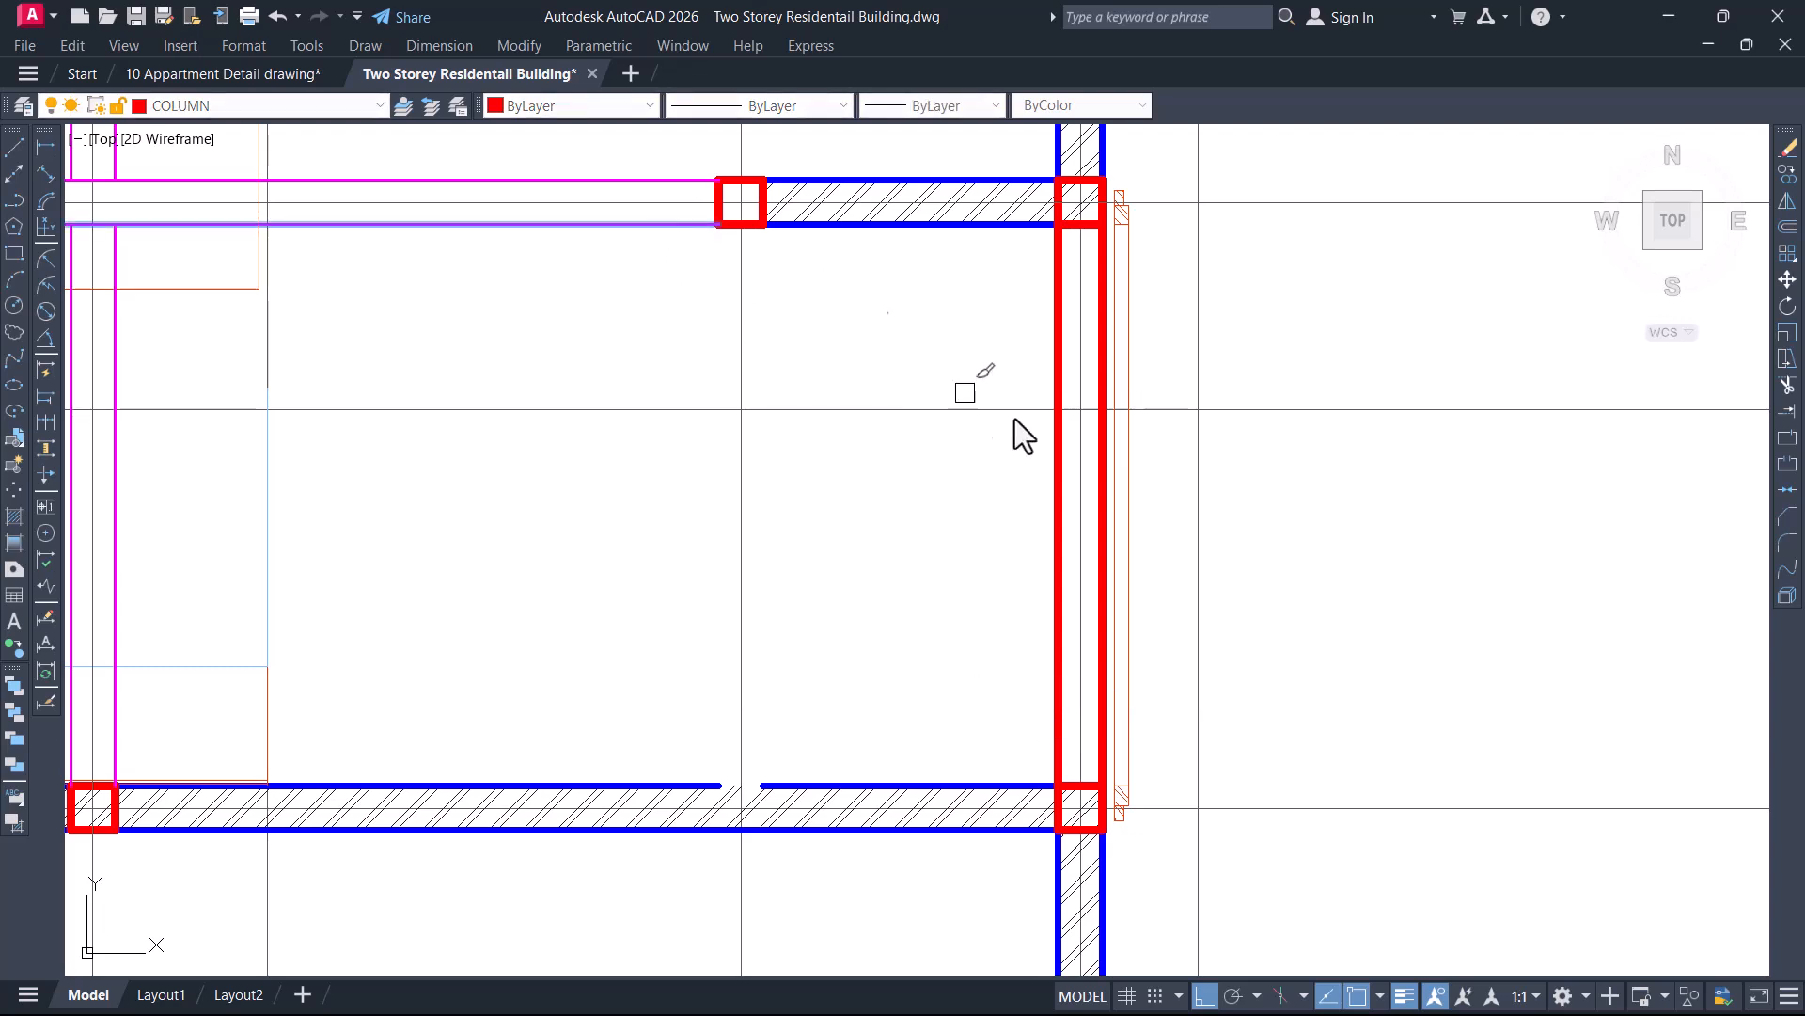
{"action": "left_click", "coordinate": [1096, 374]}
{"action": "scroll", "coordinate": [1097, 373], "scroll_direction": "up", "scroll_amount": 4}
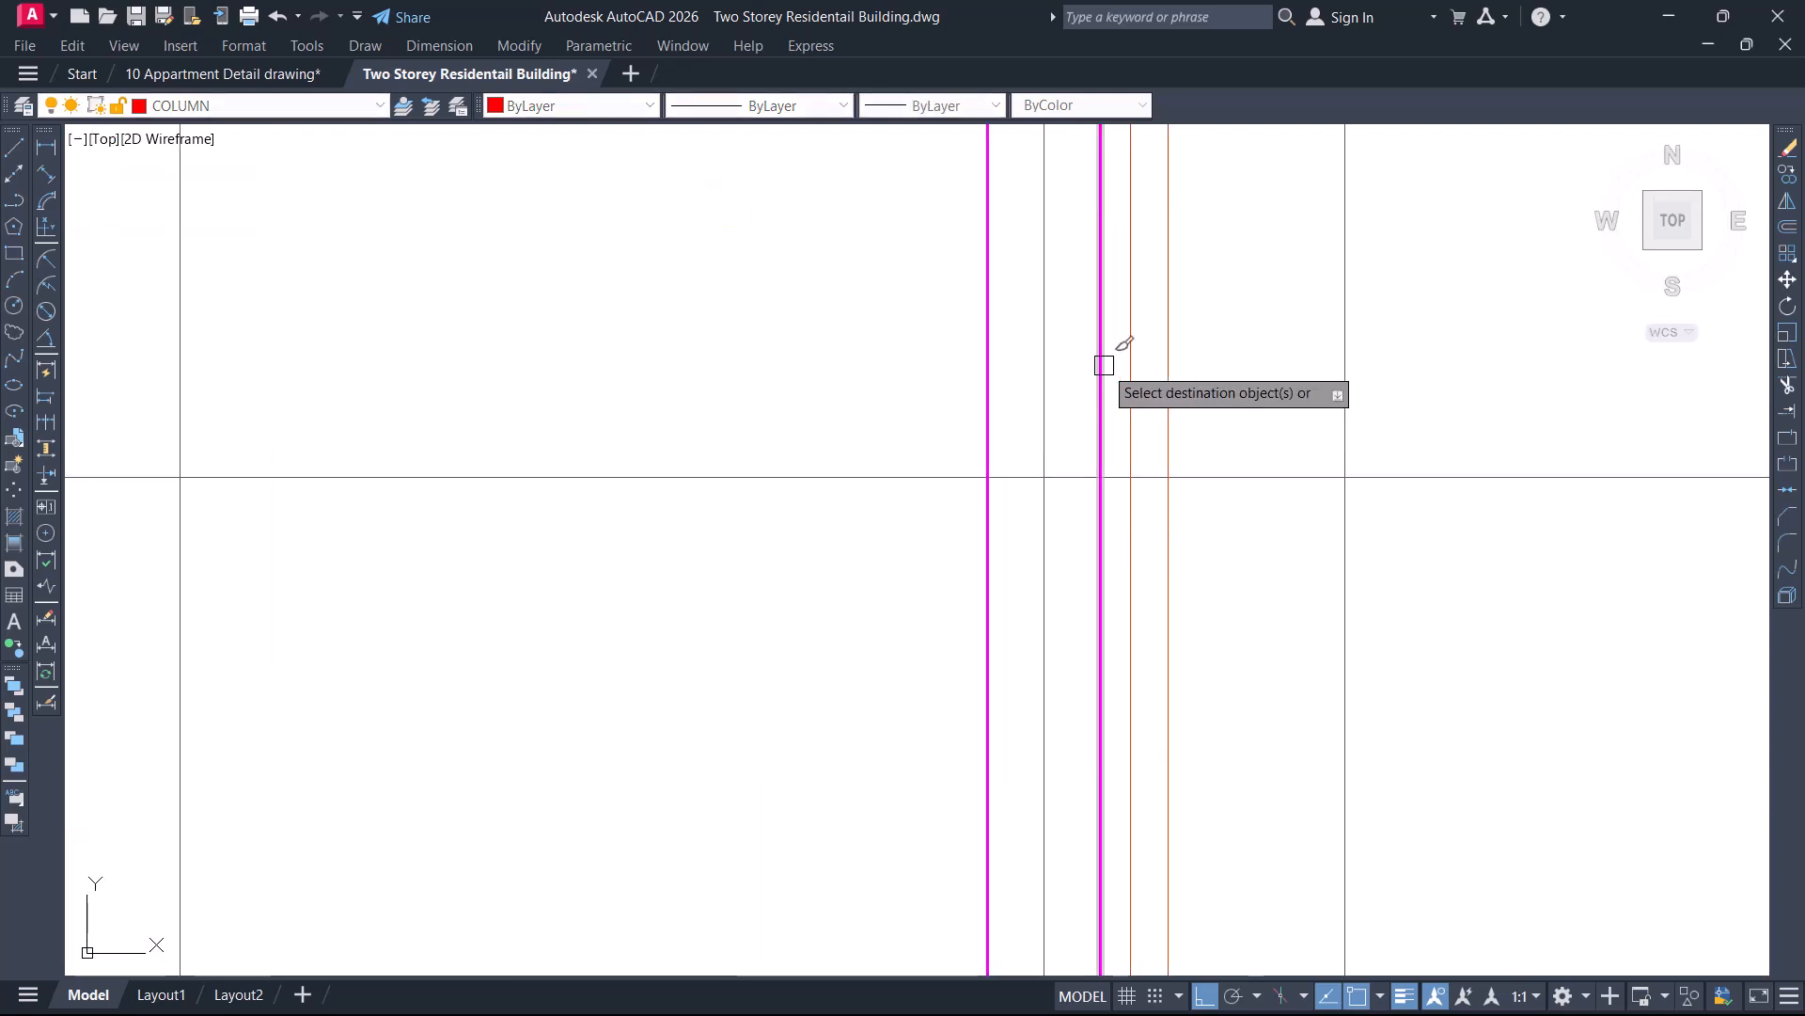
{"action": "key", "text": "Return"}
{"action": "scroll", "coordinate": [1122, 451], "scroll_direction": "down", "scroll_amount": 4}
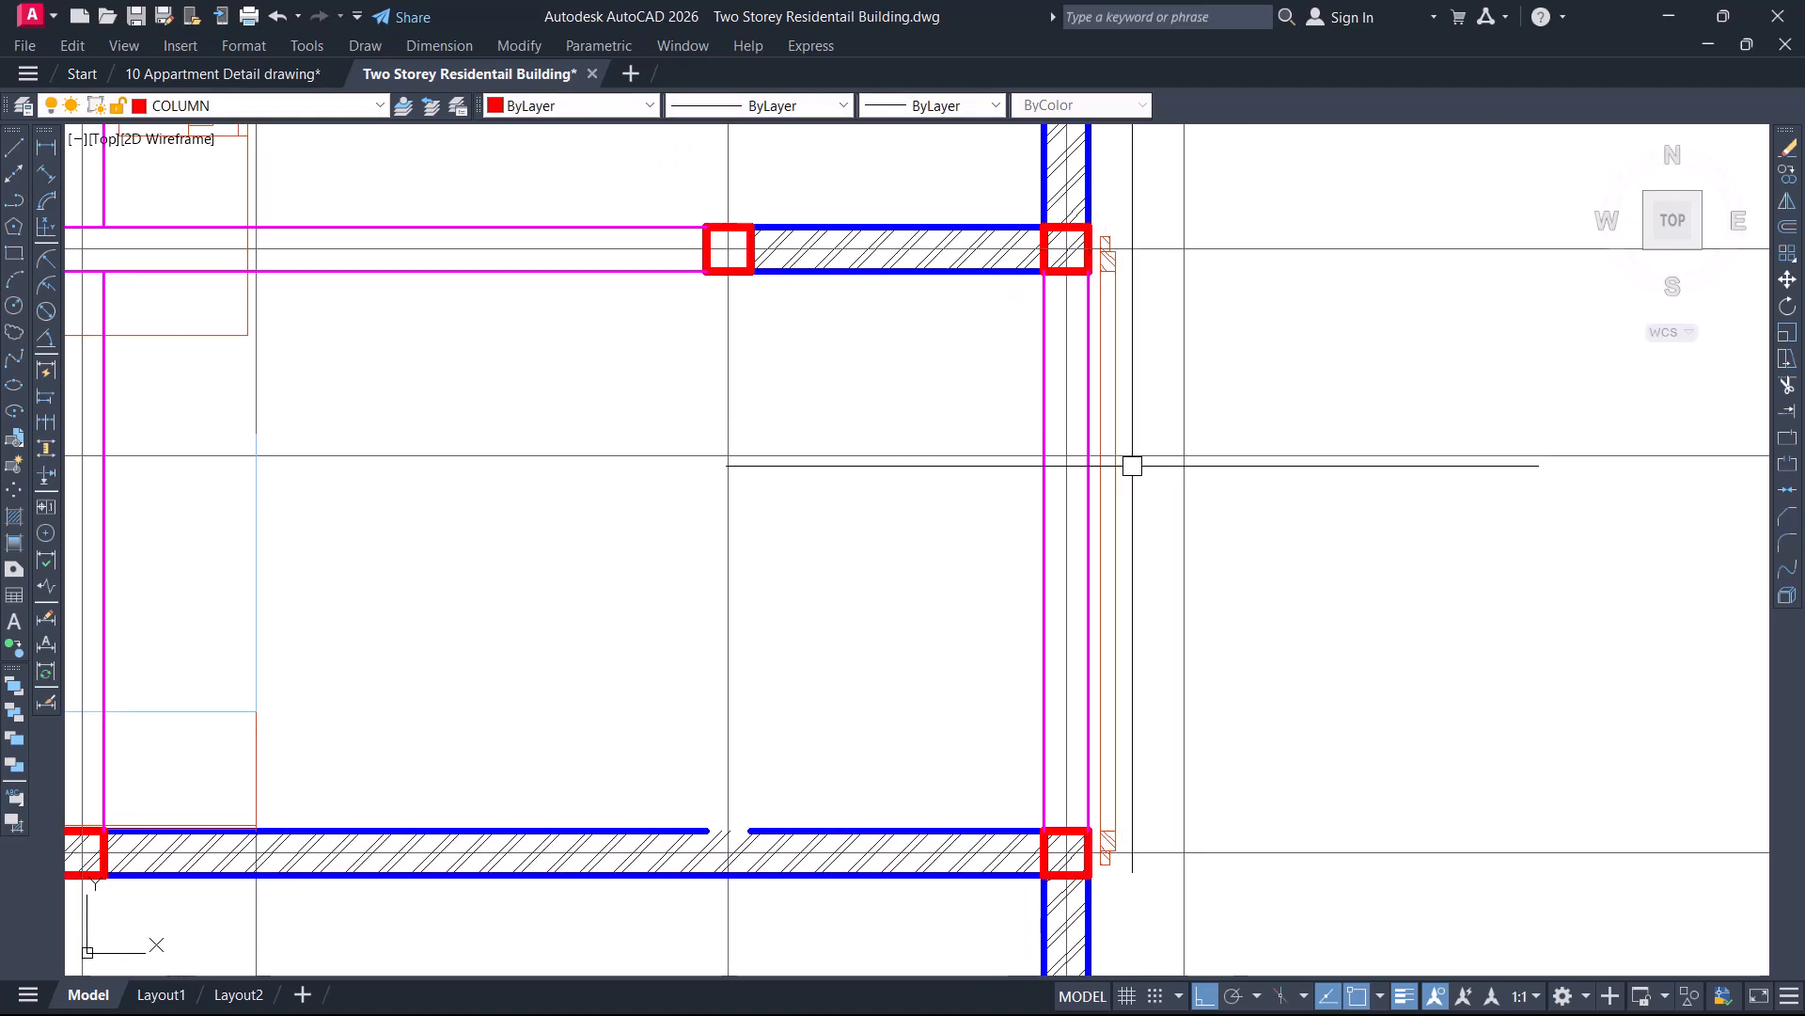
{"action": "scroll", "coordinate": [1124, 456], "scroll_direction": "down", "scroll_amount": 4}
Draw a short horizontal line across the thickness of the wall between the dining room and the pantry
{"action": "middle_click_drag", "start_coordinate": [850, 504], "coordinate": [983, 626]}
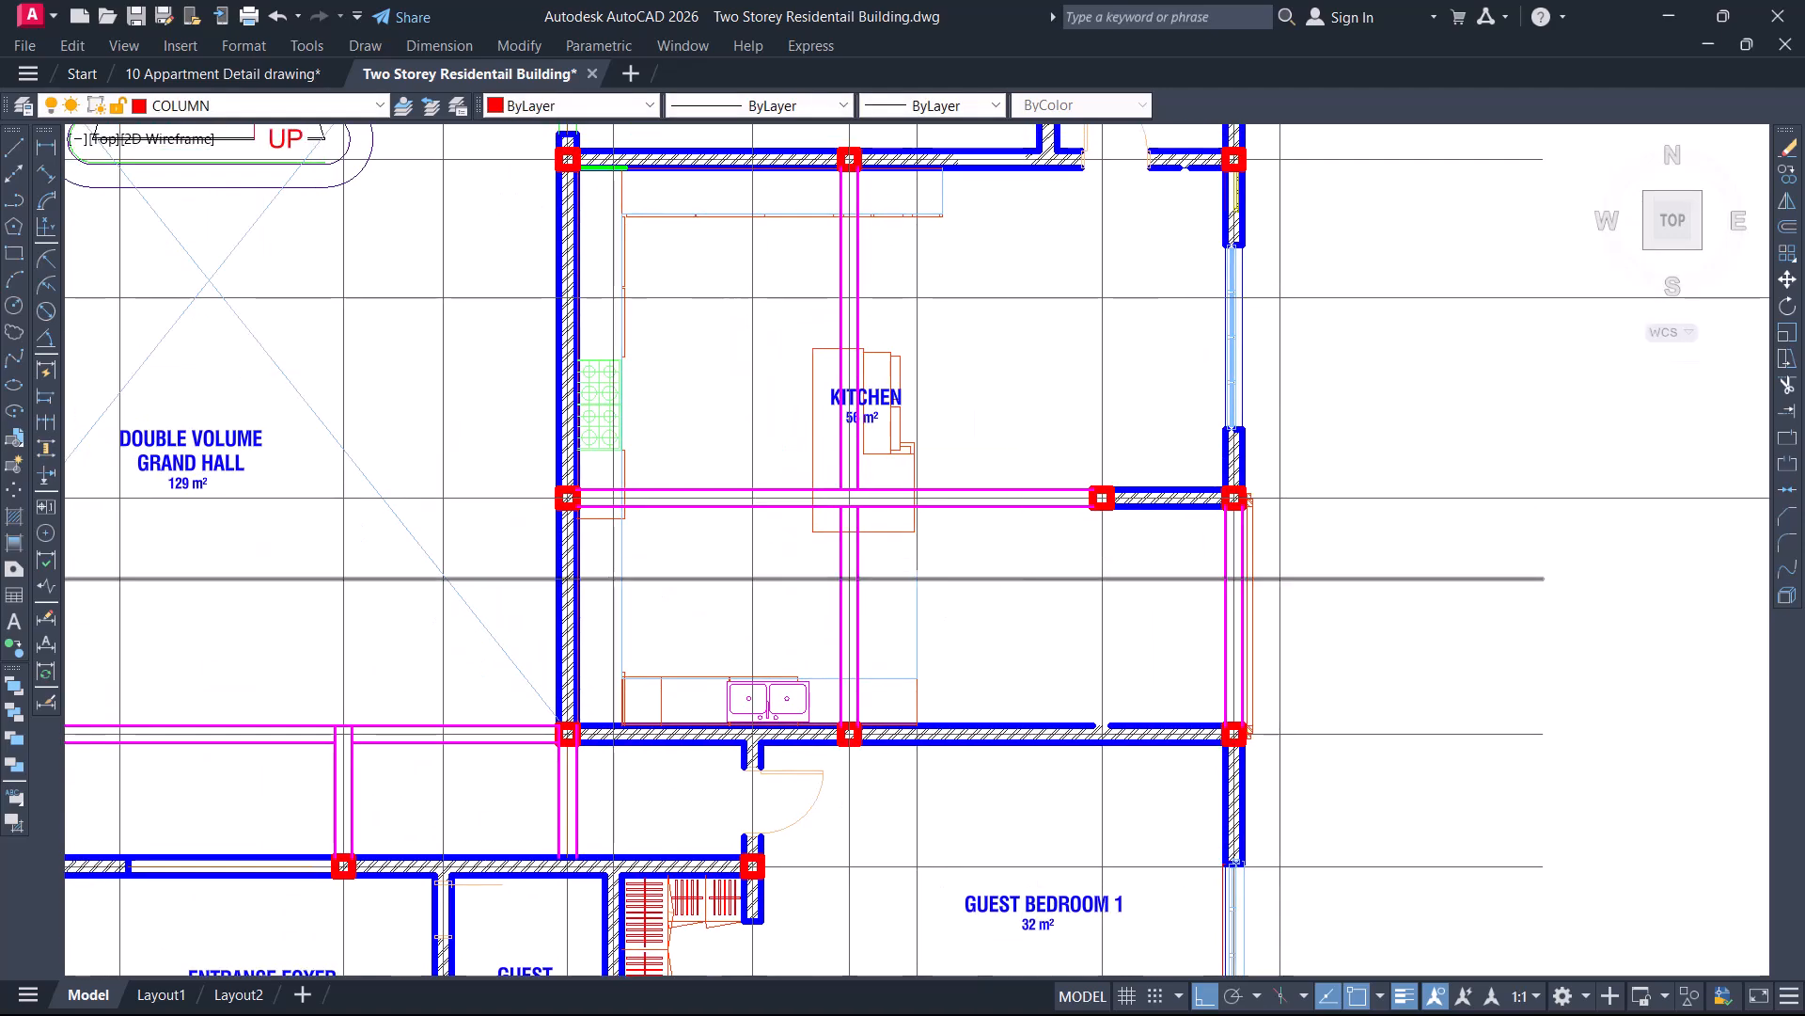
{"action": "scroll", "coordinate": [1008, 565], "scroll_direction": "down", "scroll_amount": 4}
{"action": "scroll", "coordinate": [987, 498], "scroll_direction": "up", "scroll_amount": 2}
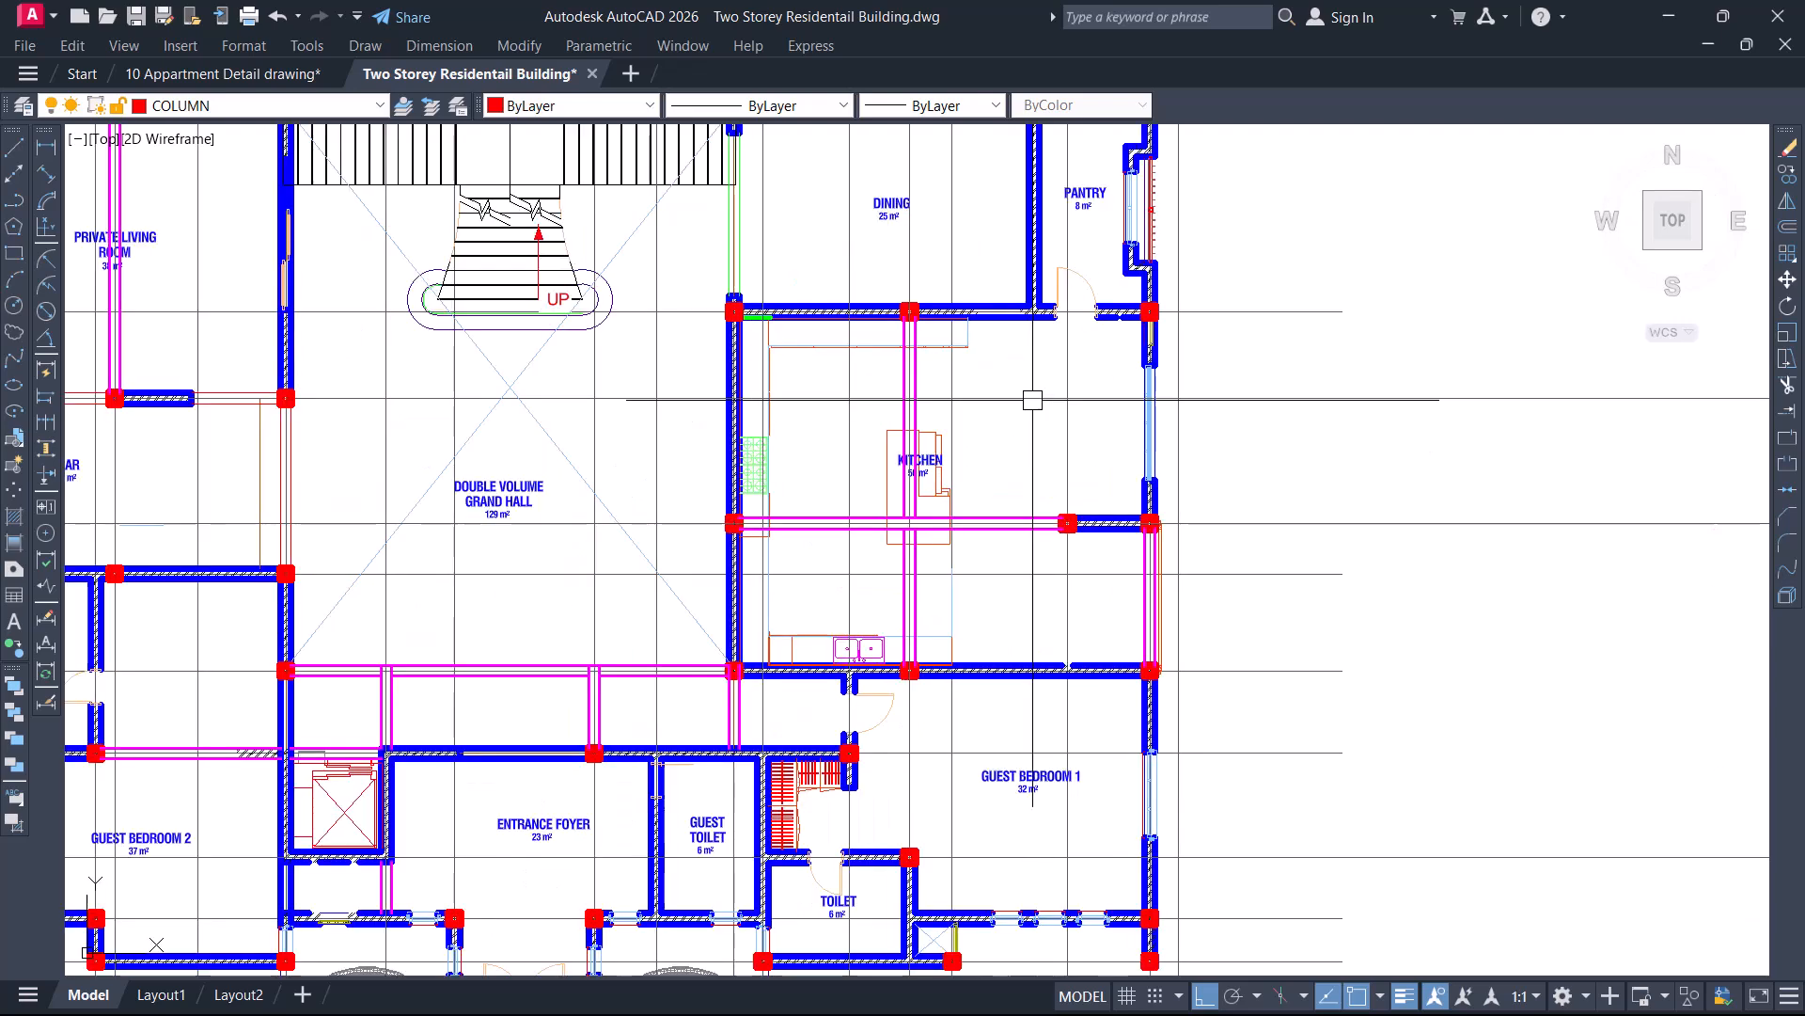
{"action": "middle_click_drag", "start_coordinate": [1035, 423], "coordinate": [990, 677]}
{"action": "scroll", "coordinate": [1090, 404], "scroll_direction": "up", "scroll_amount": 3}
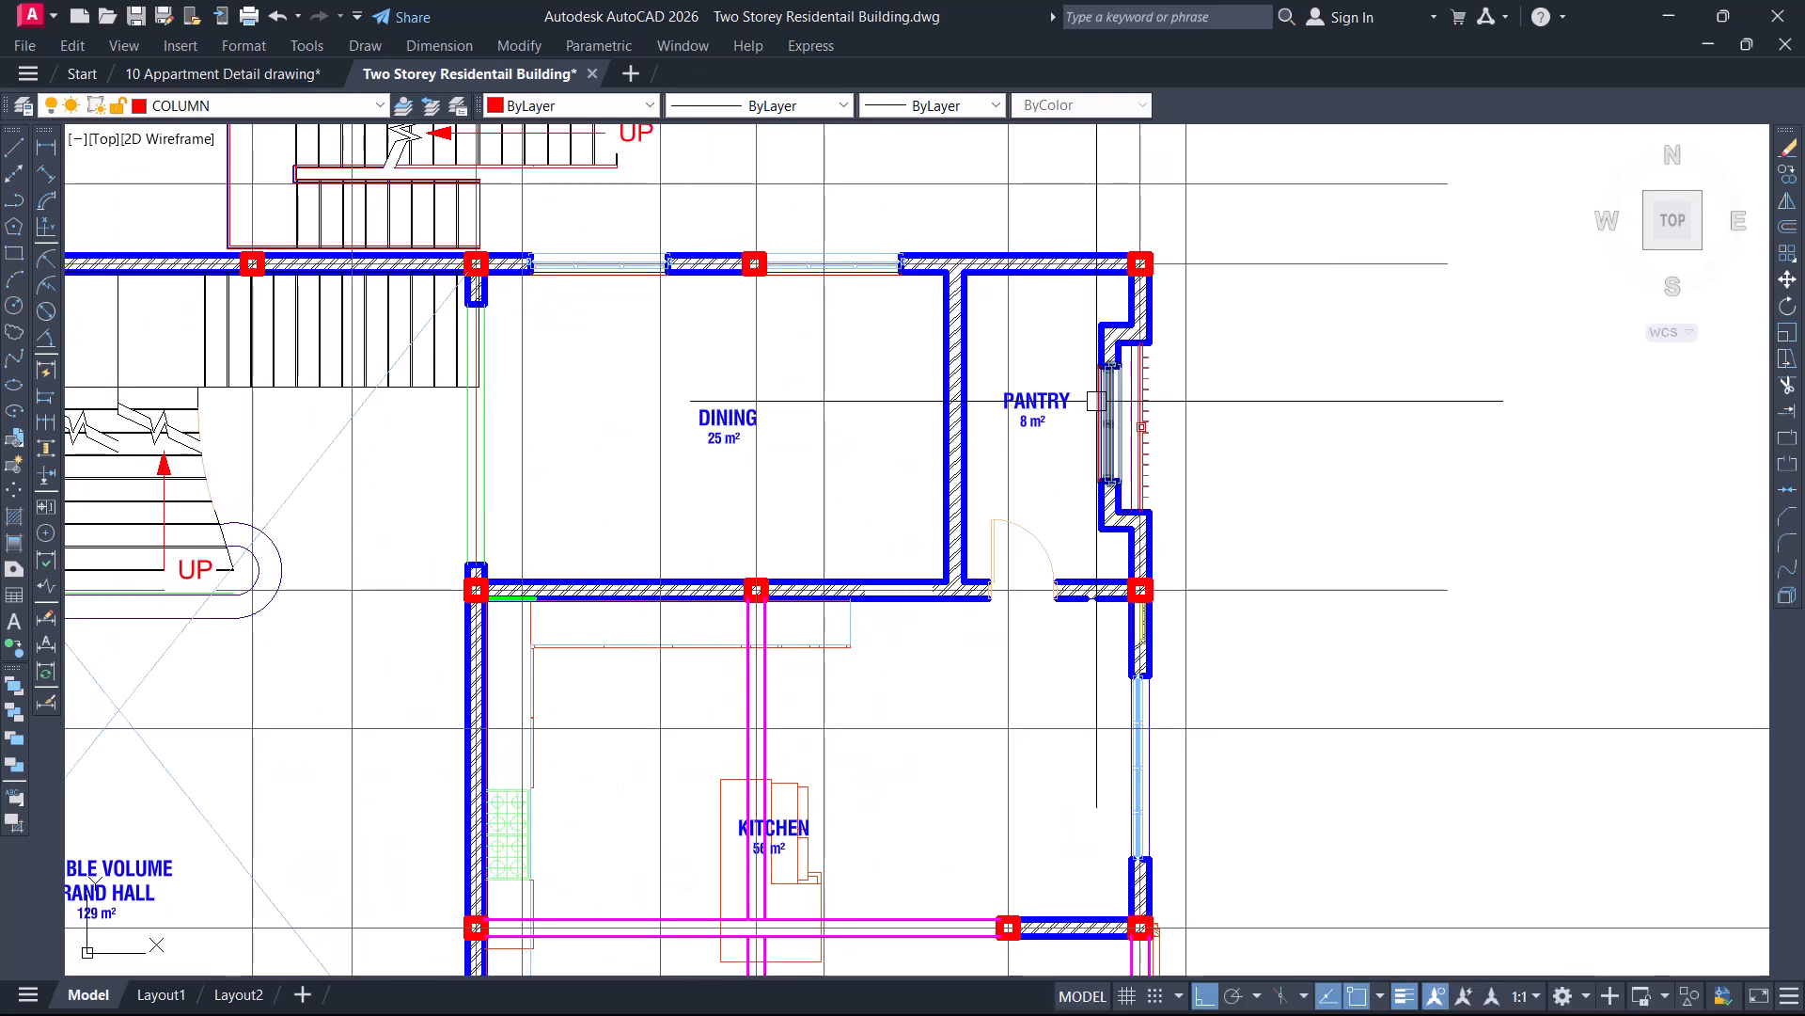
{"action": "scroll", "coordinate": [956, 250], "scroll_direction": "up", "scroll_amount": 2}
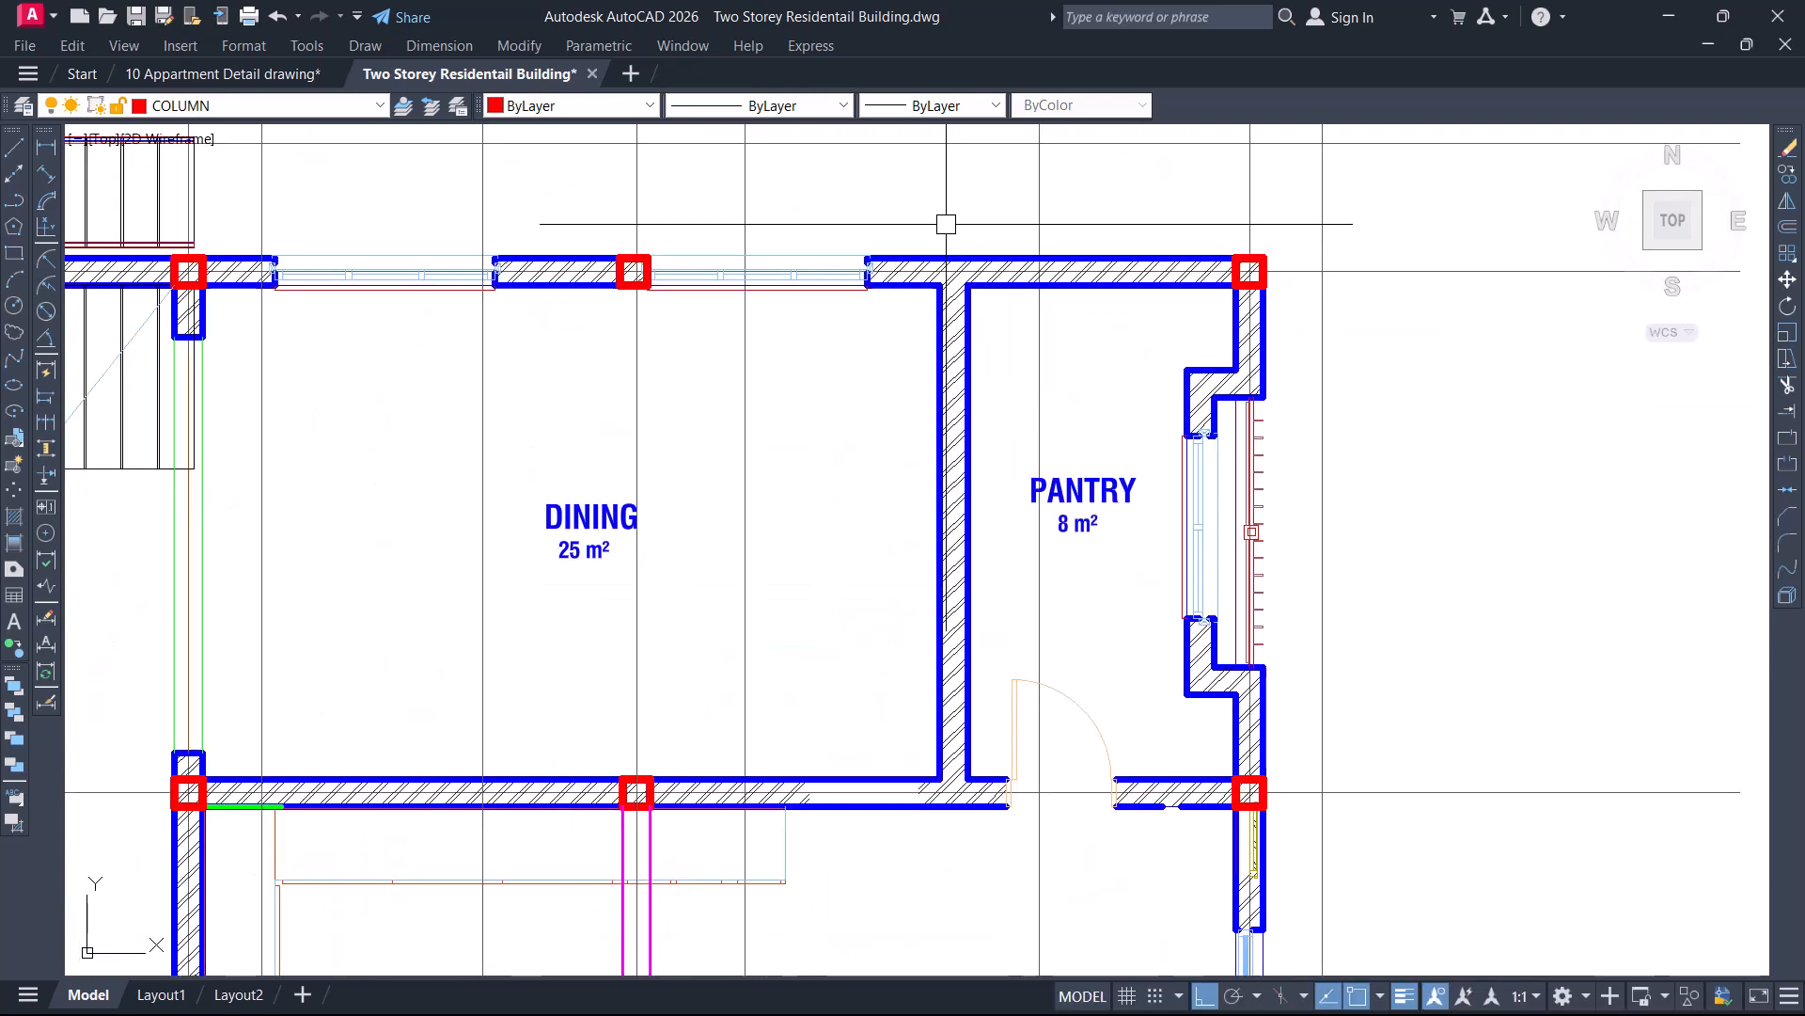
{"action": "type", "text": "l"}
{"action": "key", "text": "Return"}
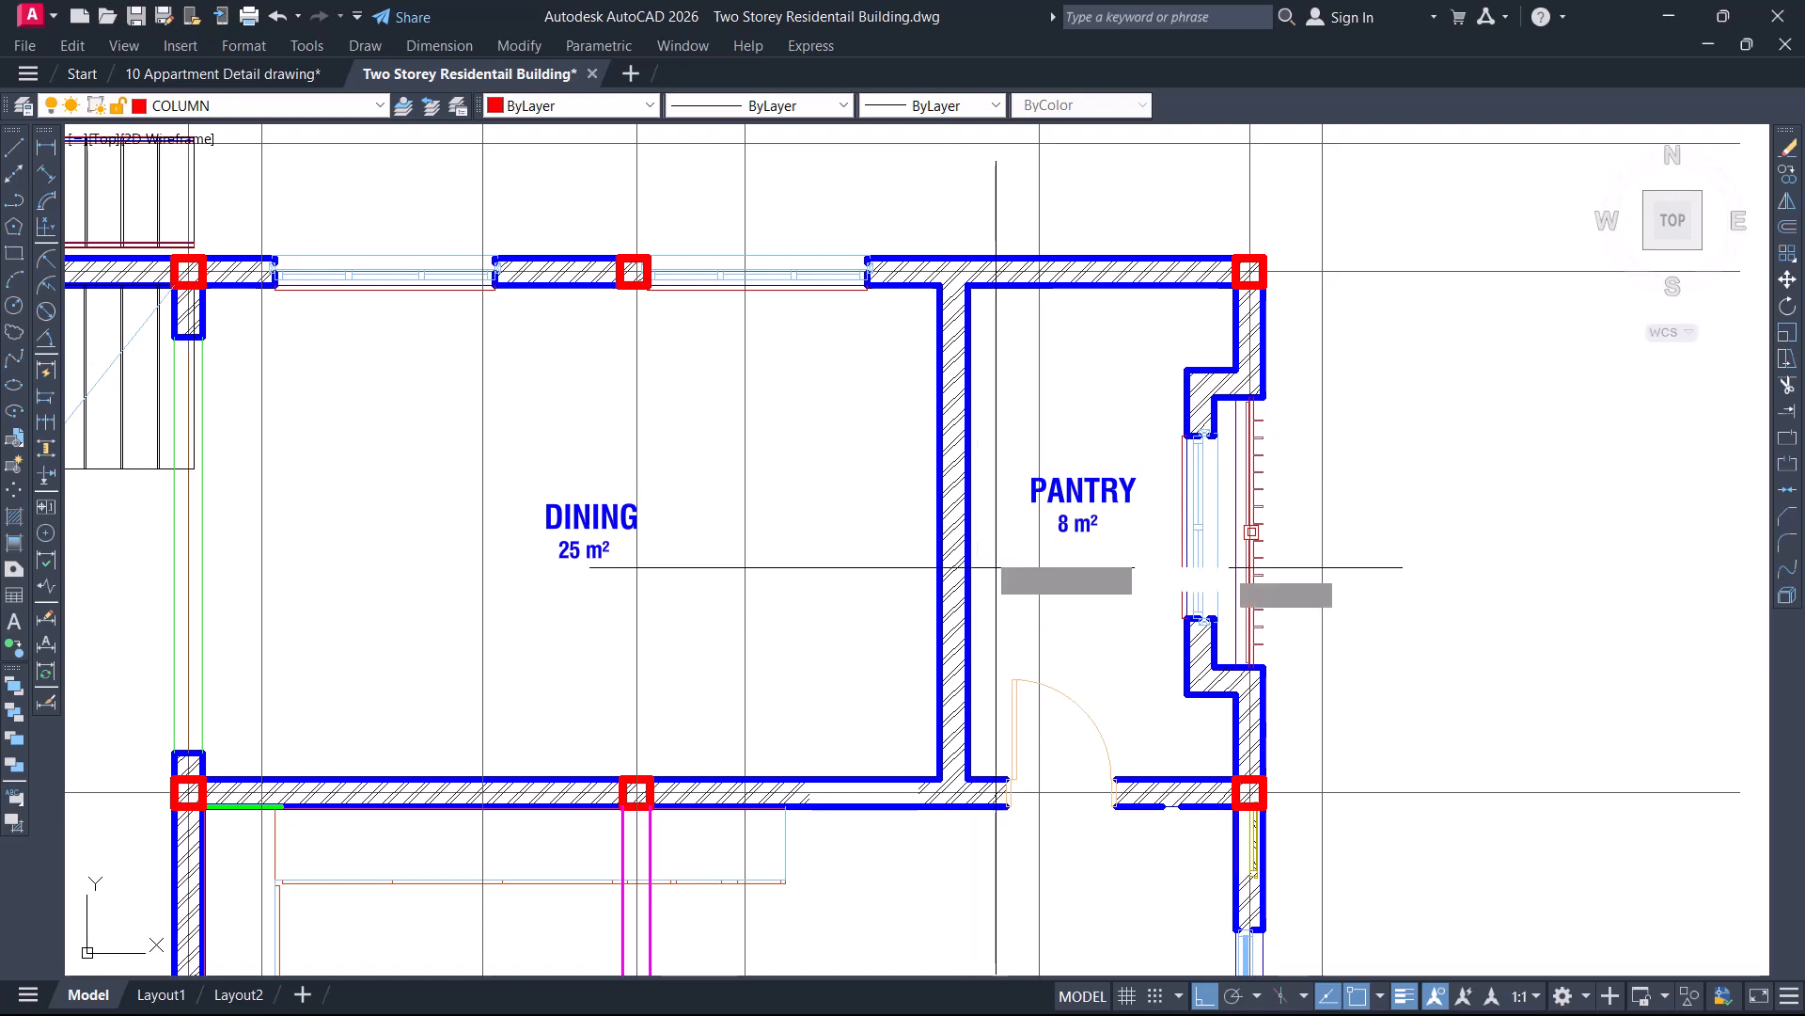
{"action": "scroll", "coordinate": [975, 515], "scroll_direction": "up", "scroll_amount": 5}
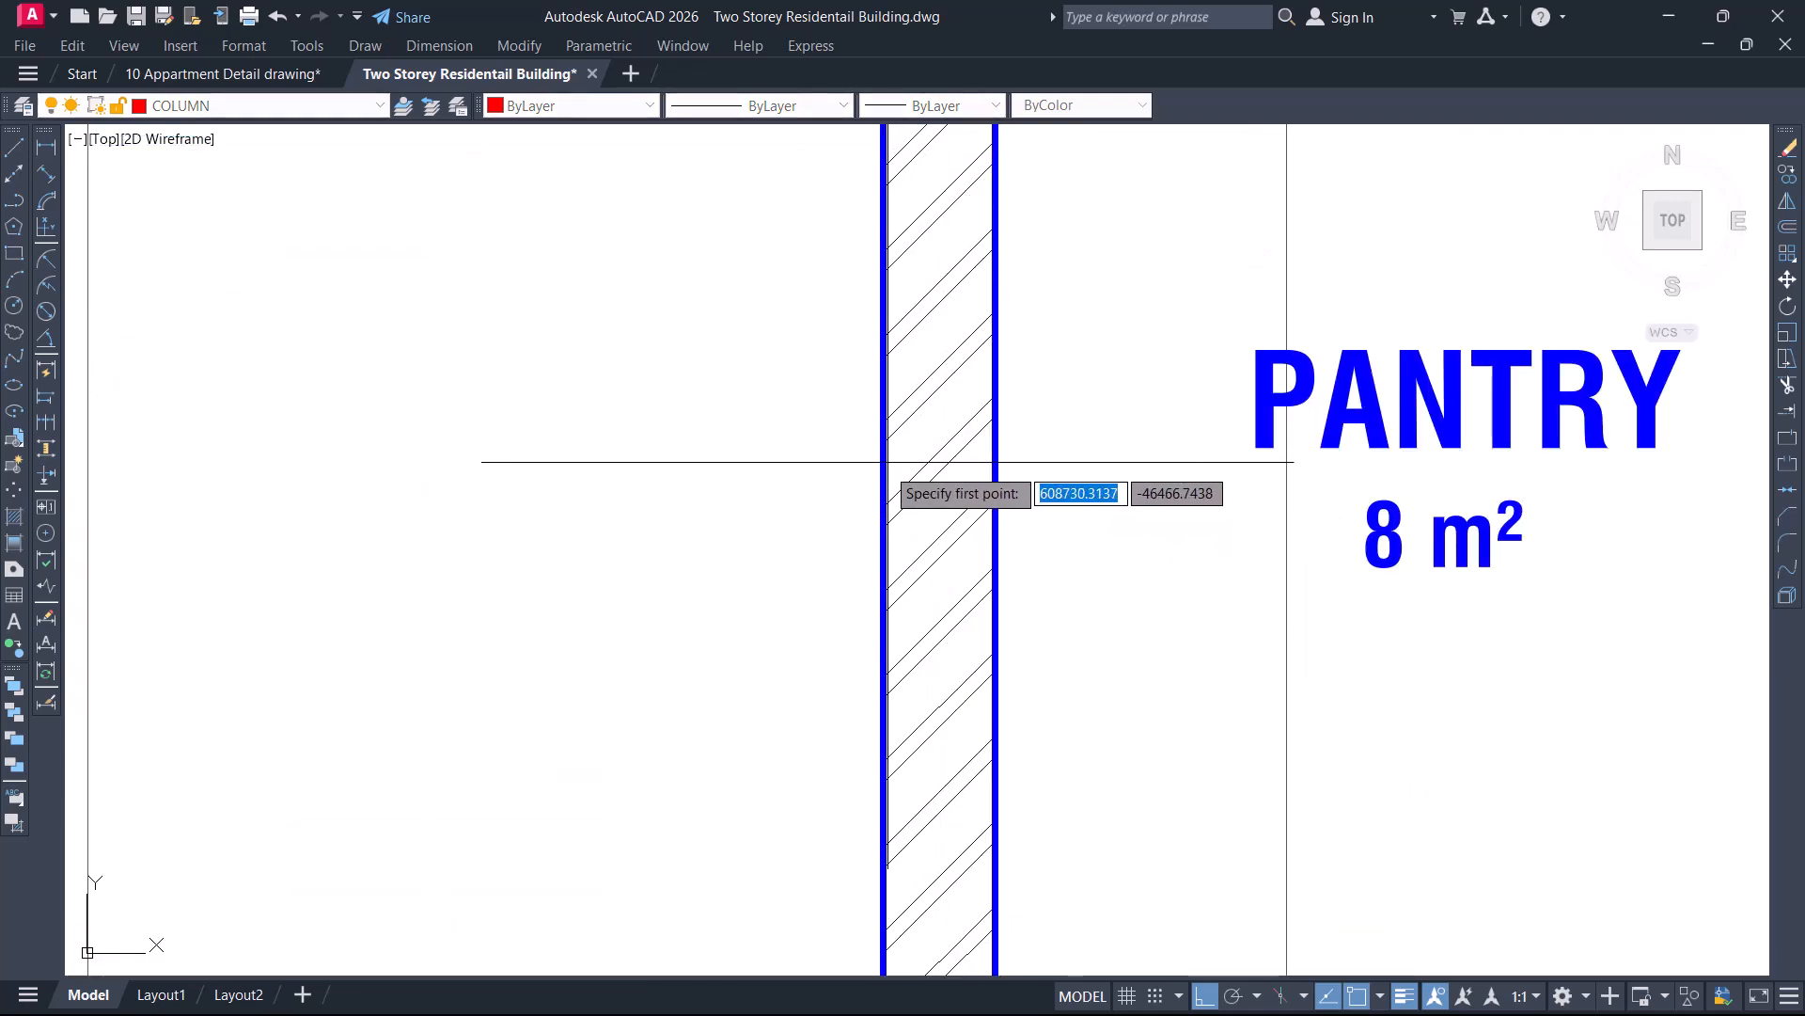
{"action": "left_click", "coordinate": [883, 470]}
{"action": "left_click", "coordinate": [994, 470]}
{"action": "key", "text": "Return"}
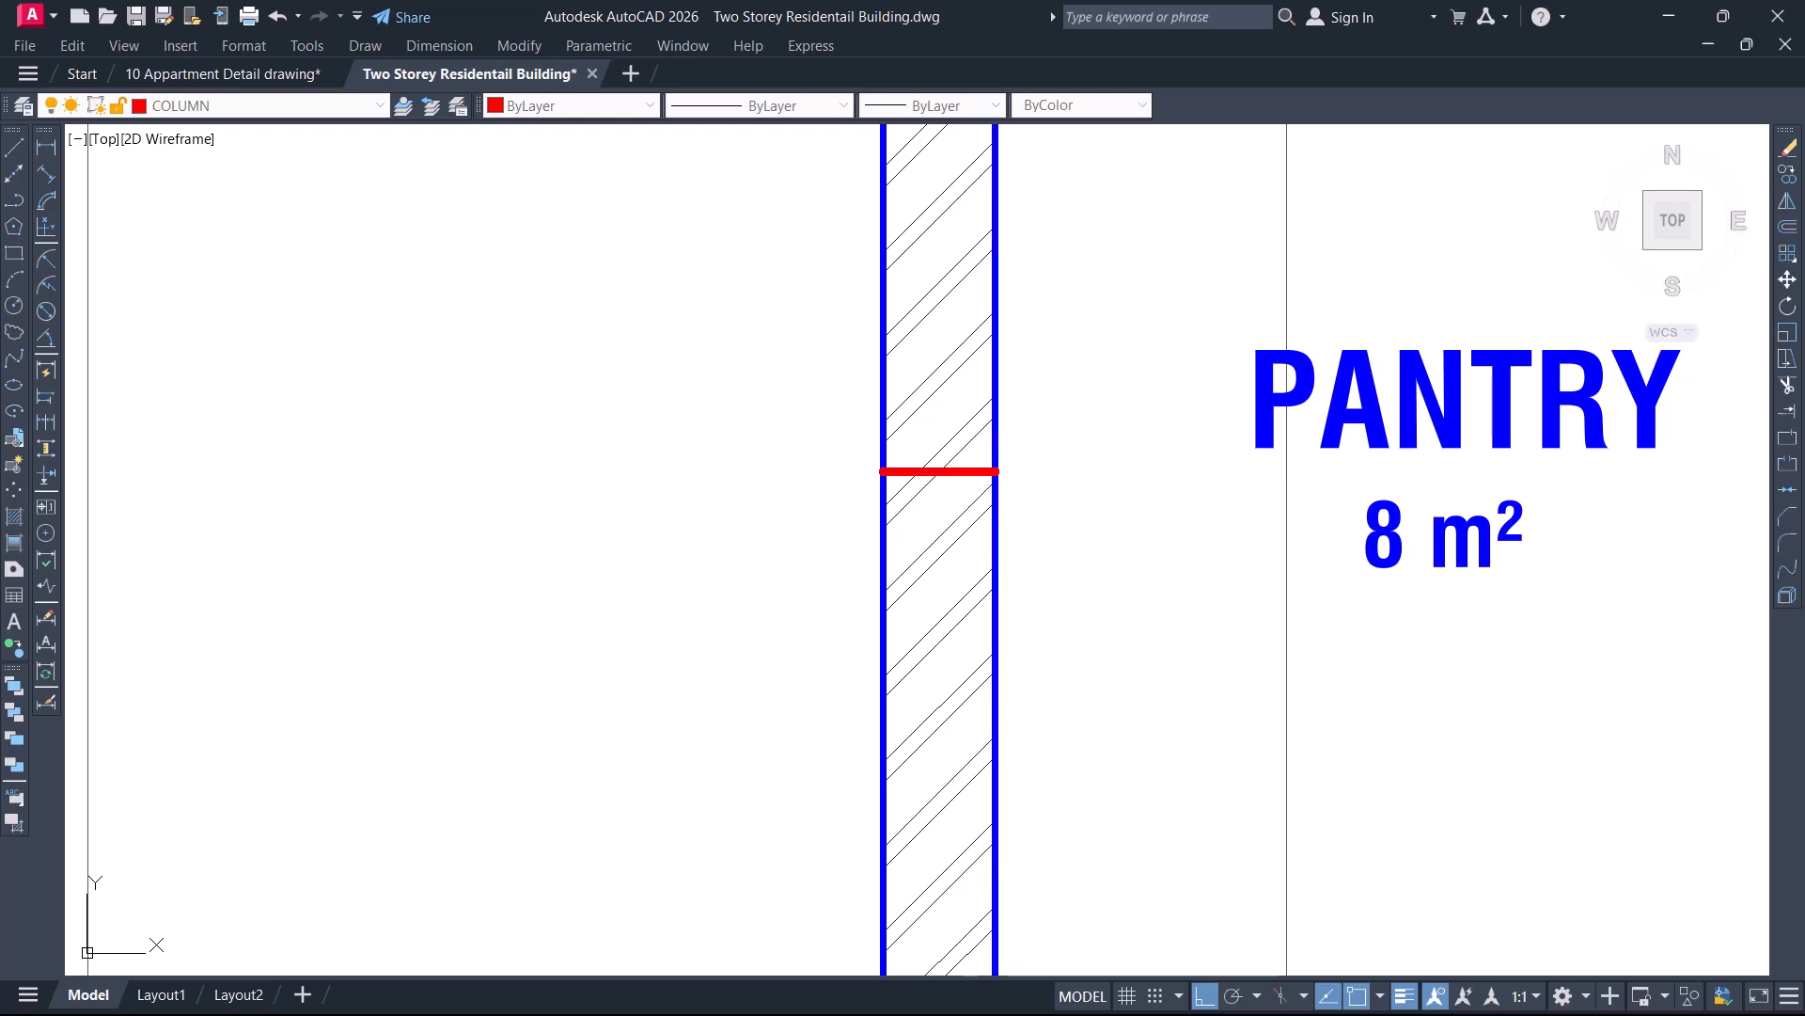
Place a vertical construction line through the short line's midpoint in the dining-pantry wall, and delete the short line
{"action": "type", "text": "xl"}
{"action": "key", "text": "Return"}
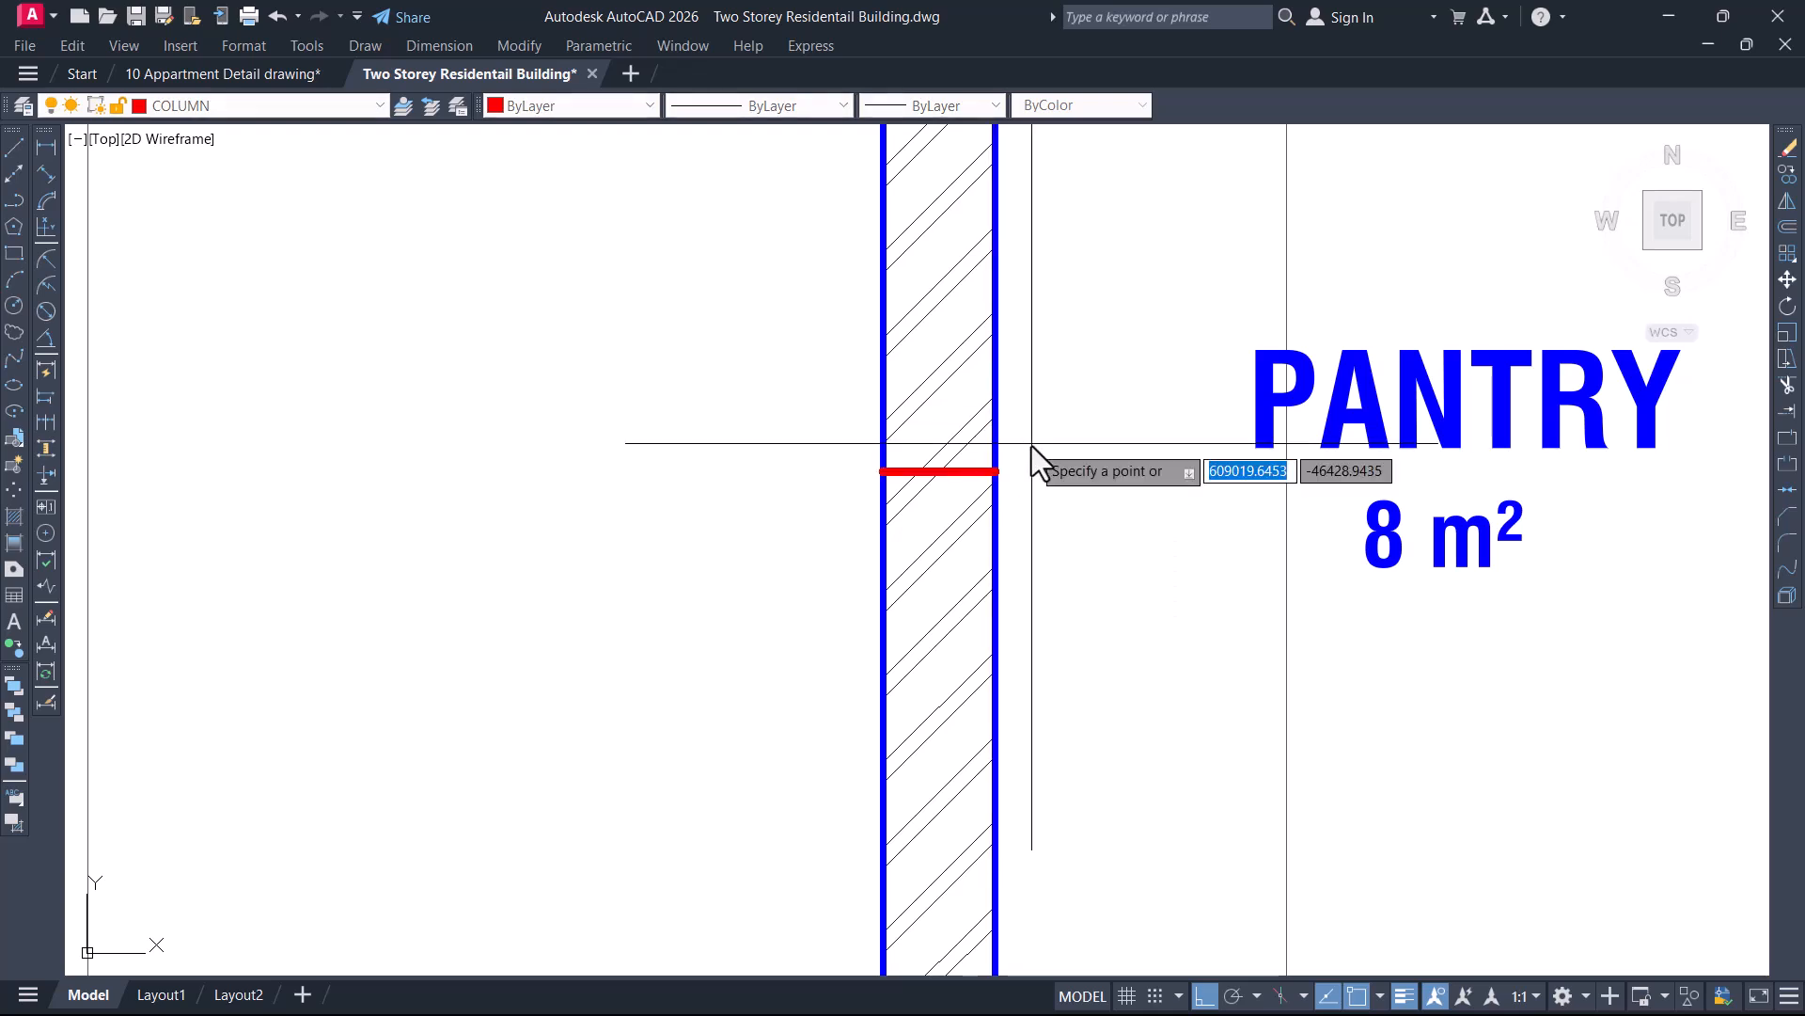
{"action": "left_click", "coordinate": [940, 471]}
{"action": "scroll", "coordinate": [941, 477], "scroll_direction": "up", "scroll_amount": 5}
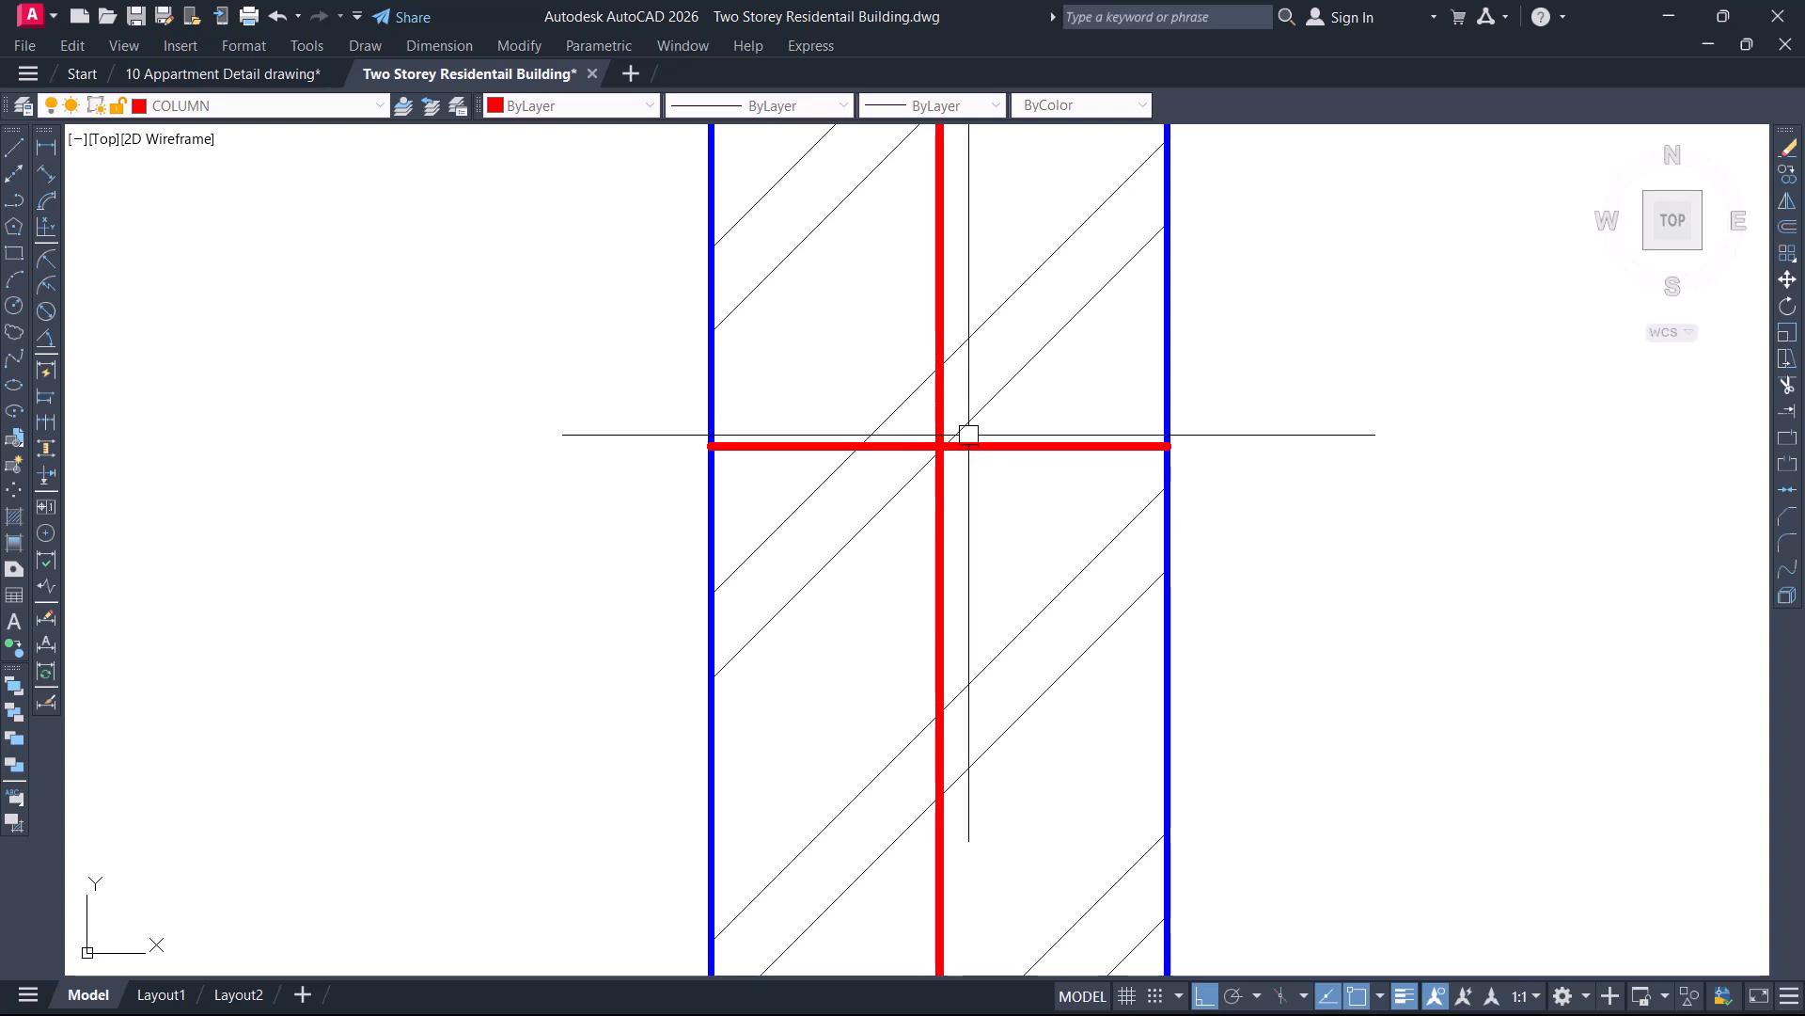
{"action": "key", "text": "Delete"}
Match the new construction line's properties to the thin vertical grid line running through the pantry
{"action": "type", "text": "ma"}
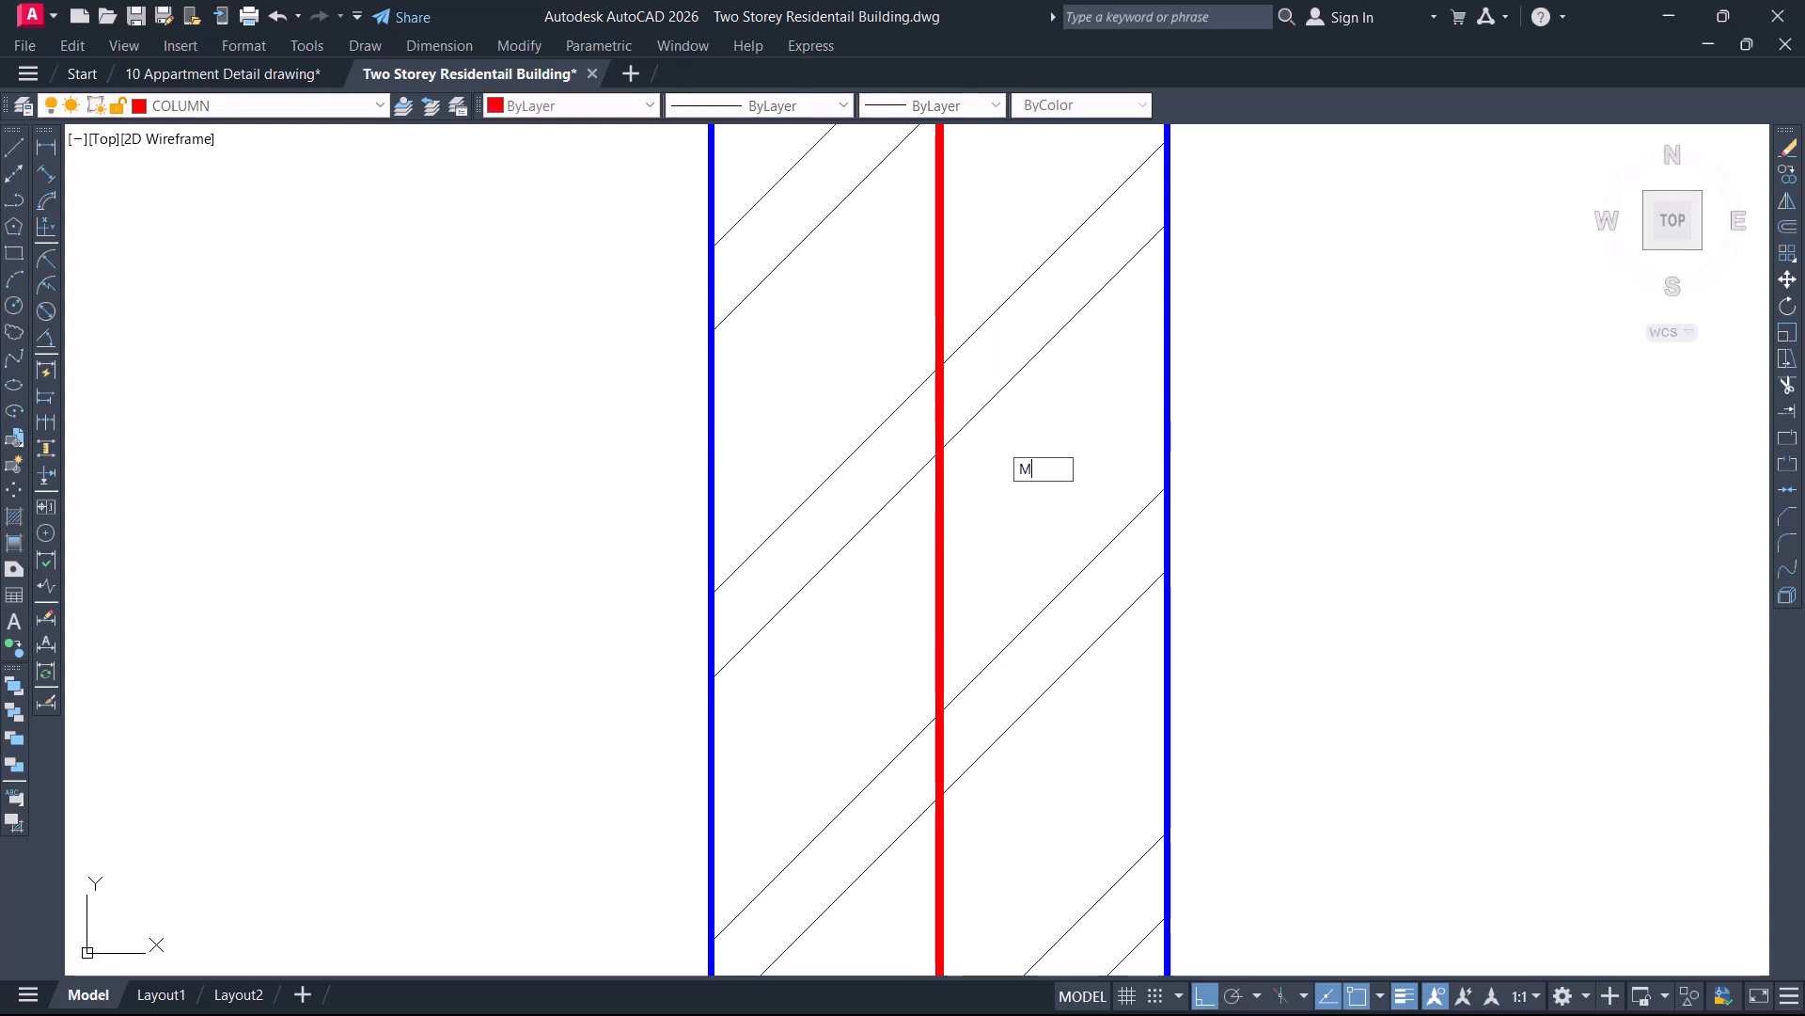
{"action": "key", "text": "Return"}
{"action": "scroll", "coordinate": [1001, 442], "scroll_direction": "down", "scroll_amount": 4}
{"action": "scroll", "coordinate": [993, 457], "scroll_direction": "down", "scroll_amount": 2}
{"action": "left_click", "coordinate": [1334, 527]}
{"action": "left_click", "coordinate": [985, 496]}
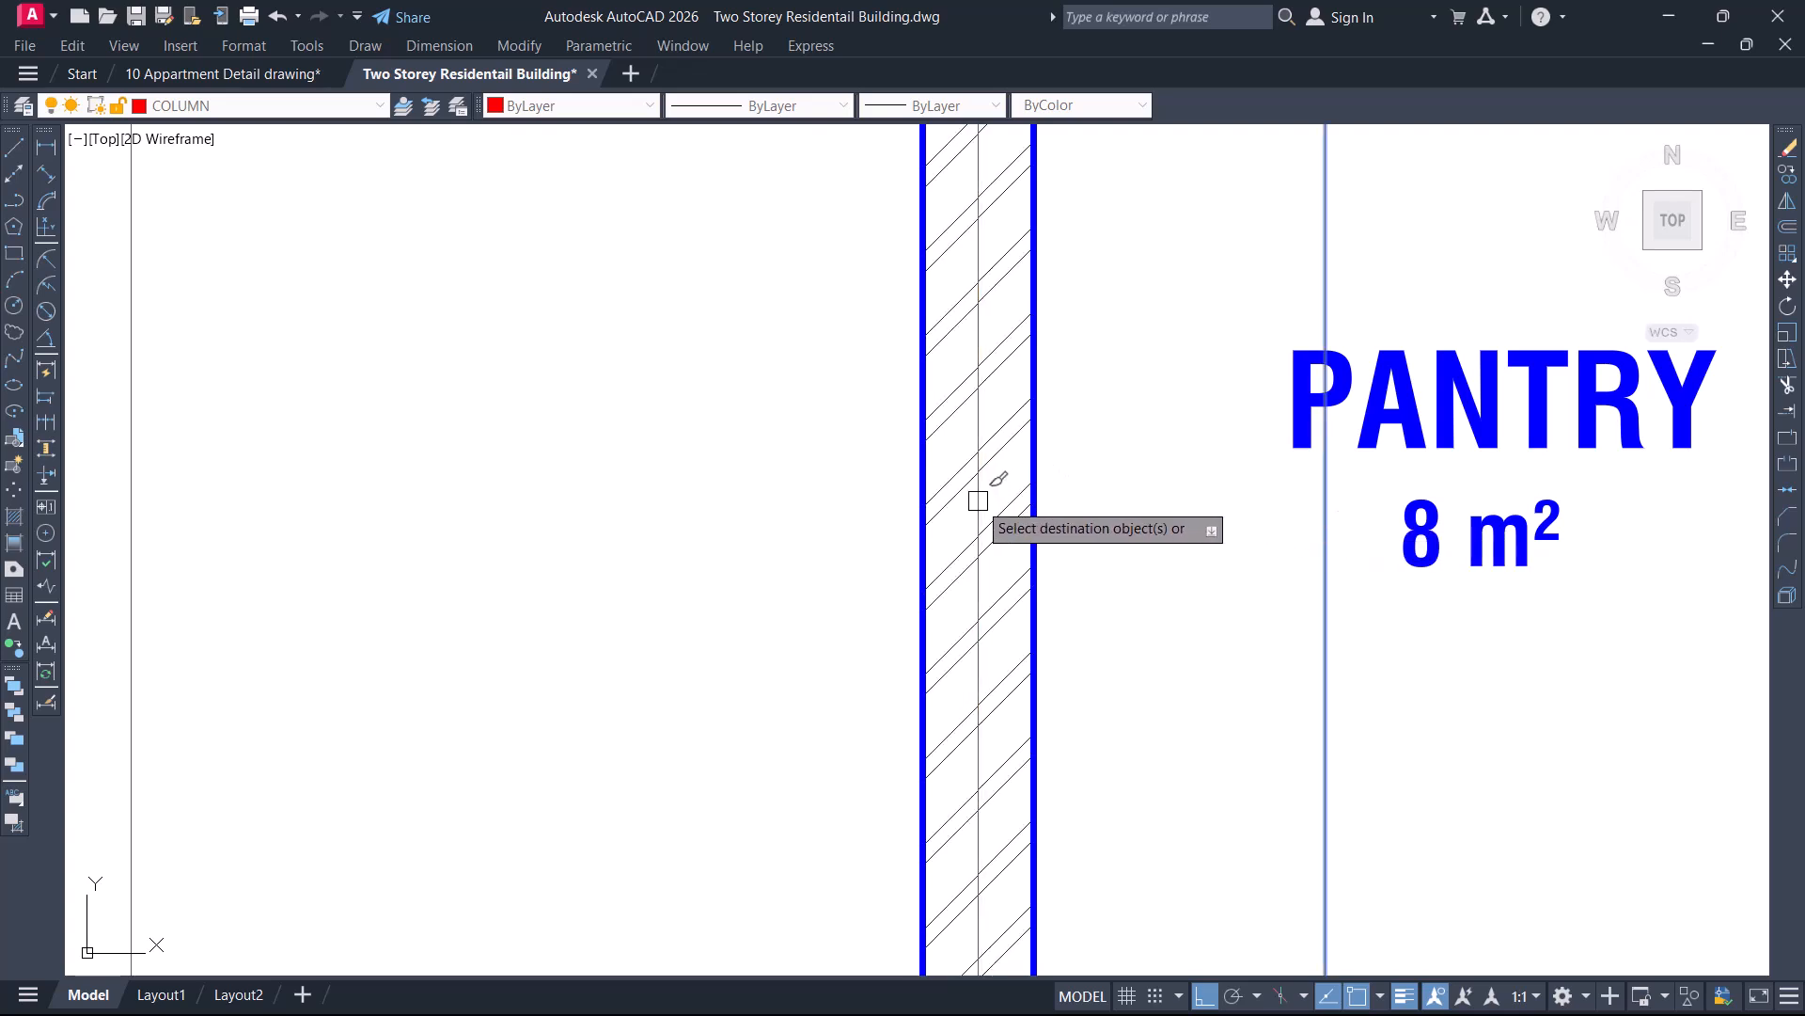
{"action": "key", "text": "Return"}
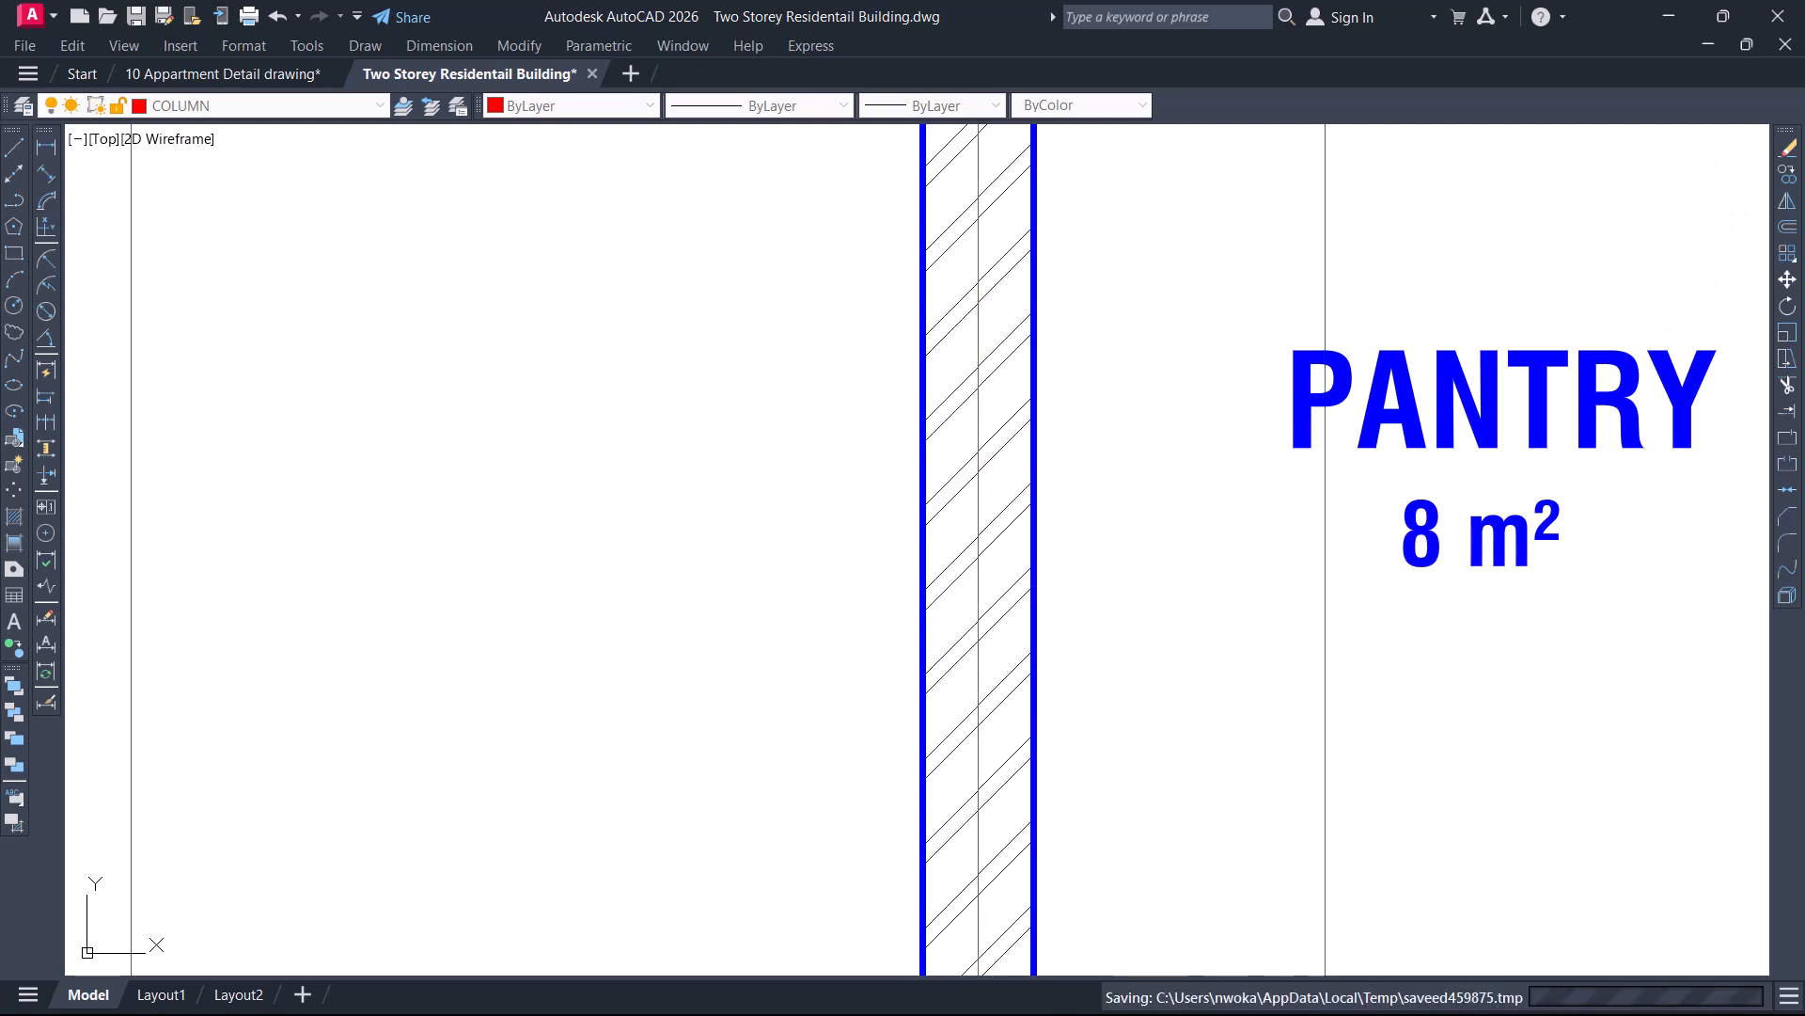
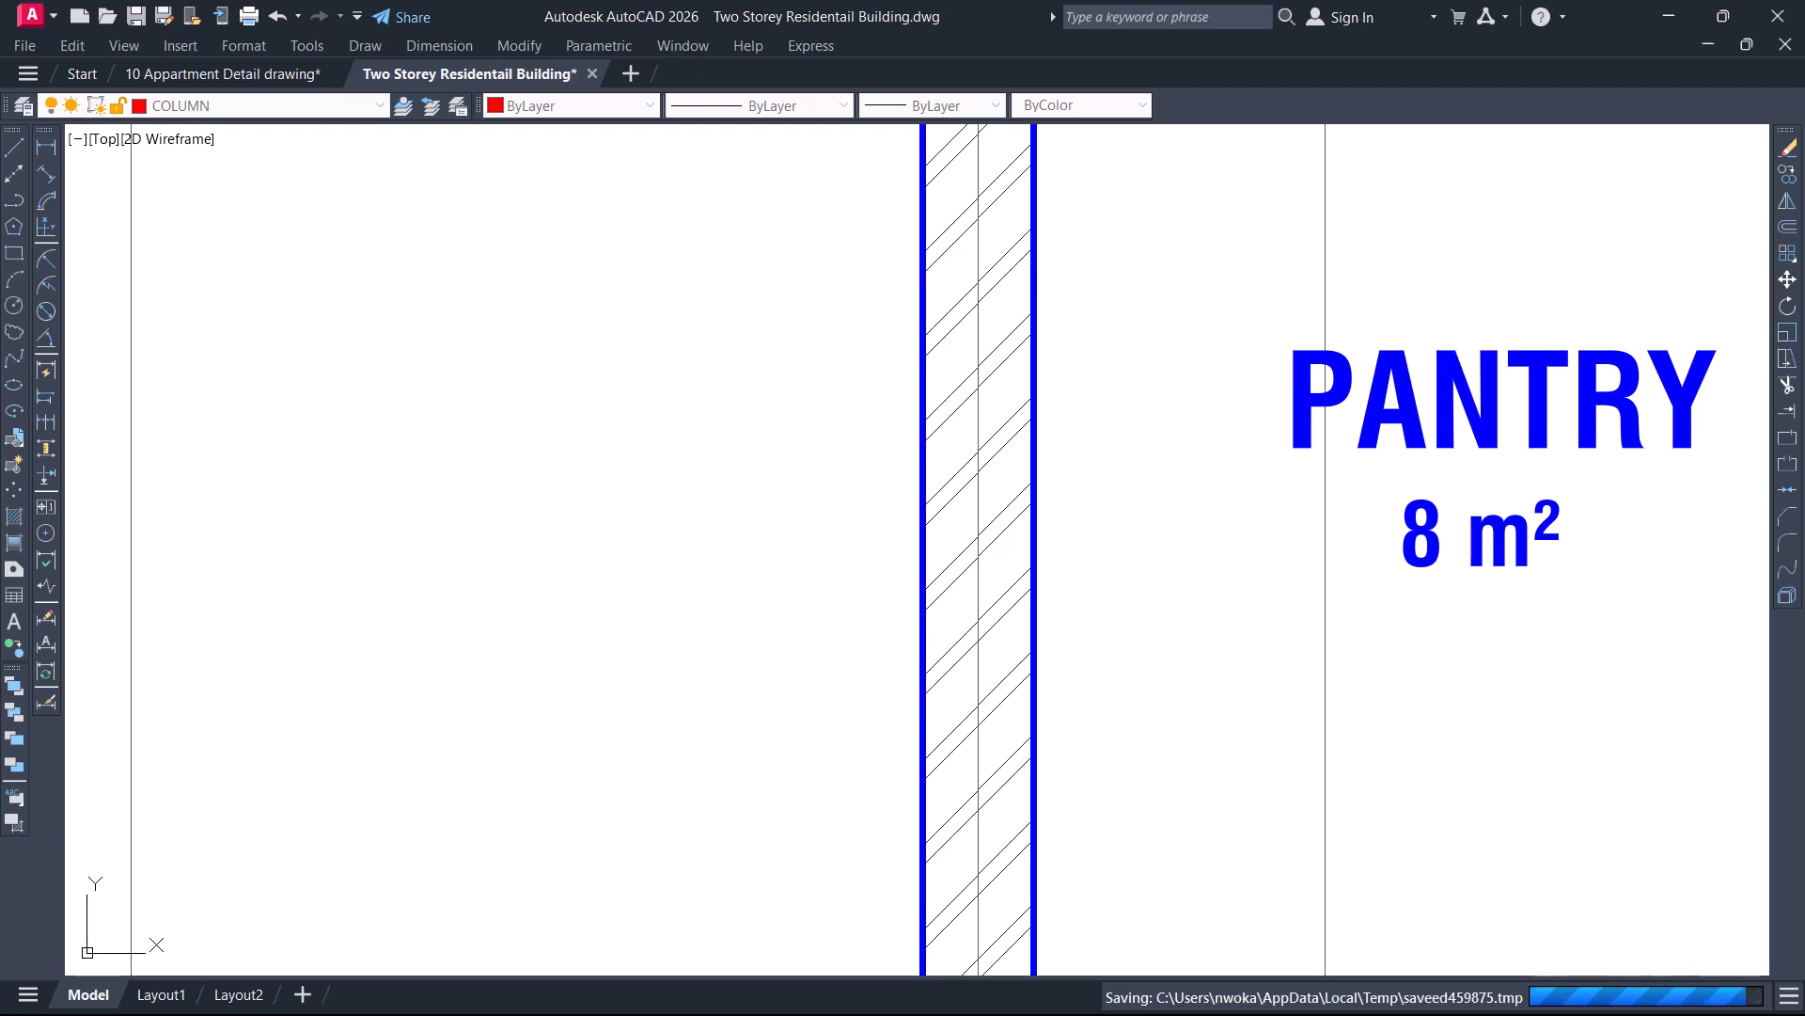
Erase the island counter outline crossed by the magenta beam lines in the kitchen
{"action": "scroll", "coordinate": [1011, 509], "scroll_direction": "down", "scroll_amount": 4}
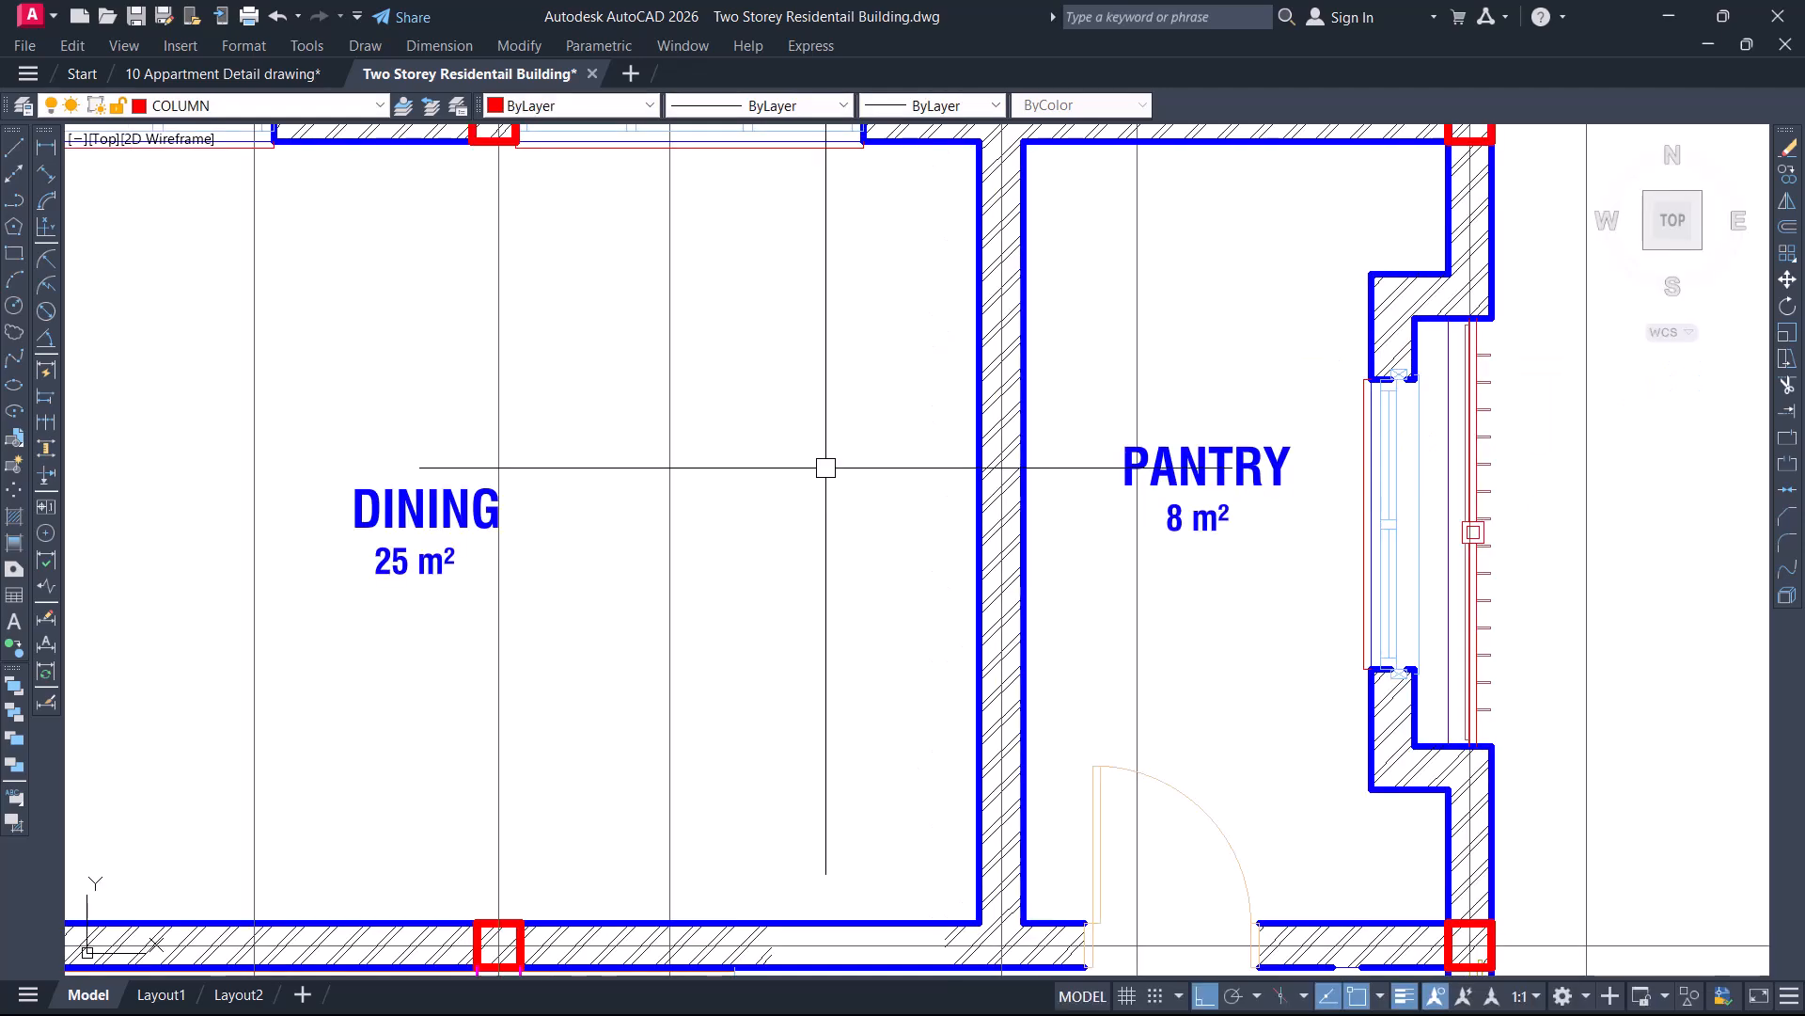
{"action": "scroll", "coordinate": [900, 520], "scroll_direction": "down", "scroll_amount": 4}
{"action": "middle_click_drag", "start_coordinate": [946, 523], "coordinate": [1001, 447]}
{"action": "middle_click_drag", "start_coordinate": [1075, 523], "coordinate": [1088, 471]}
{"action": "mouse_move", "coordinate": [1032, 657]}
{"action": "middle_mouse_down"}
{"action": "mouse_move", "coordinate": [1081, 488]}
{"action": "mouse_move", "coordinate": [1025, 381]}
{"action": "middle_mouse_up"}
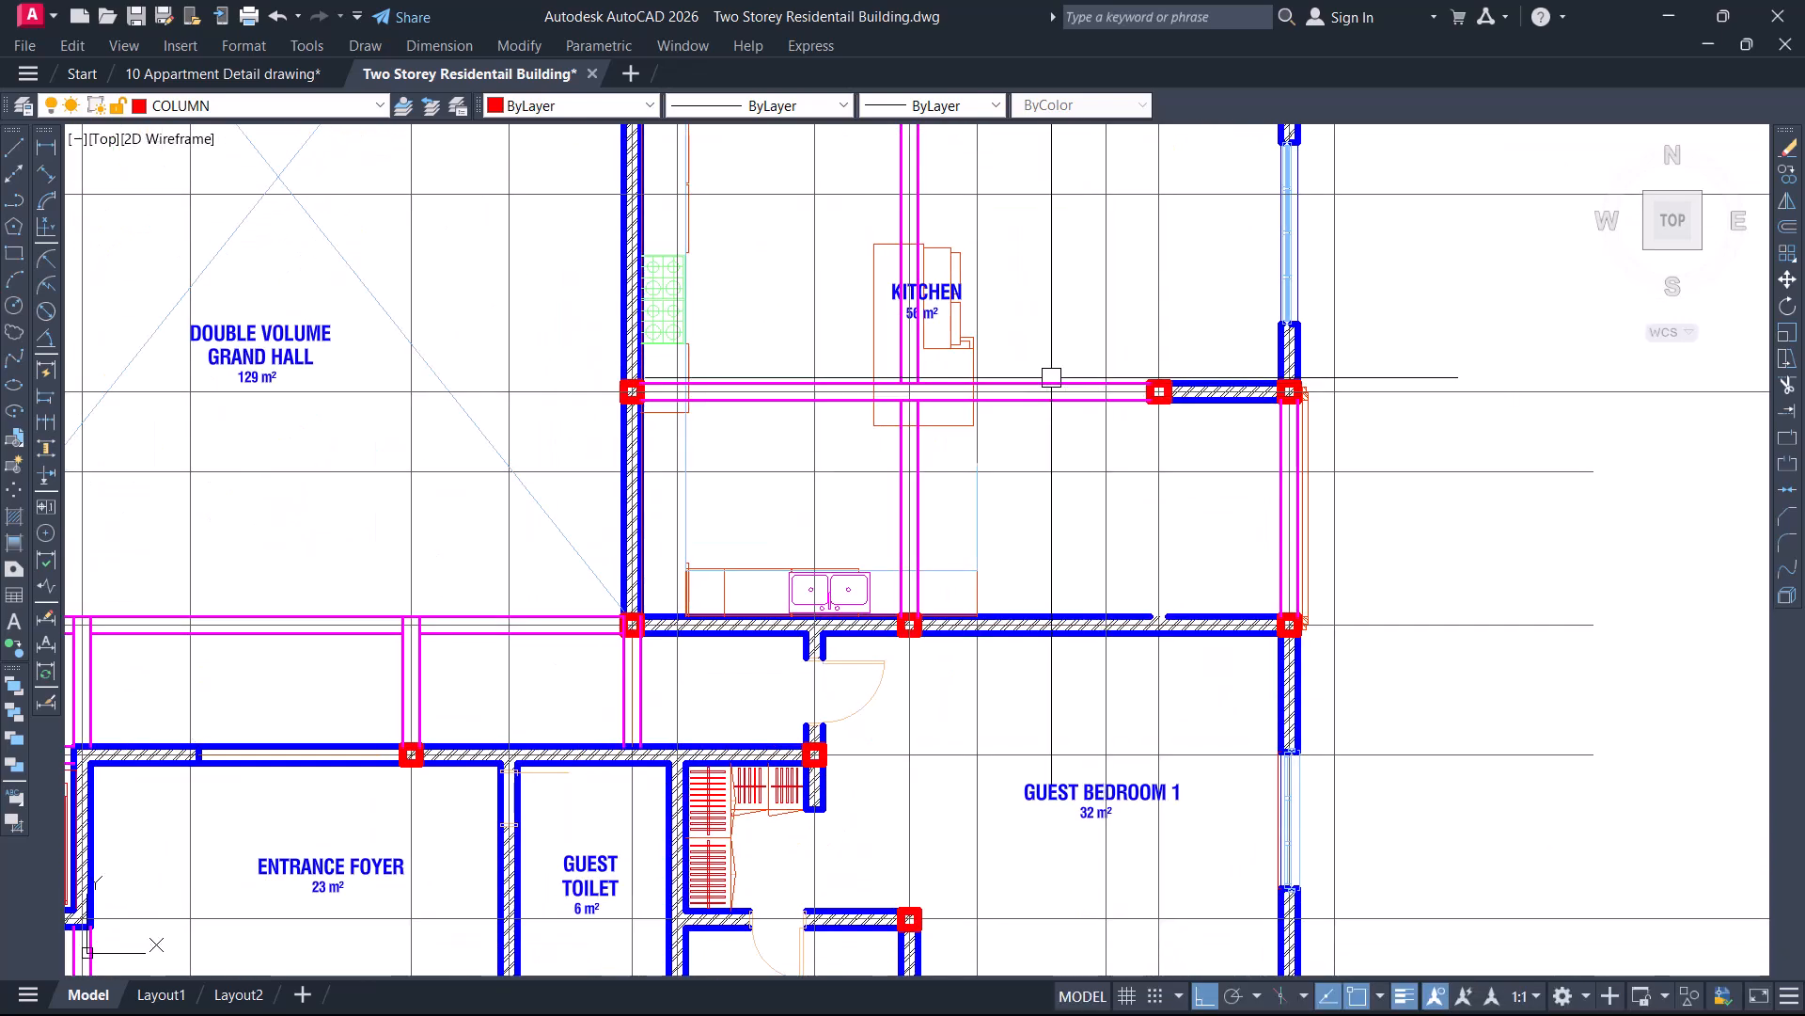
{"action": "left_click", "coordinate": [963, 339]}
{"action": "type", "text": "e"}
{"action": "key", "text": "Return"}
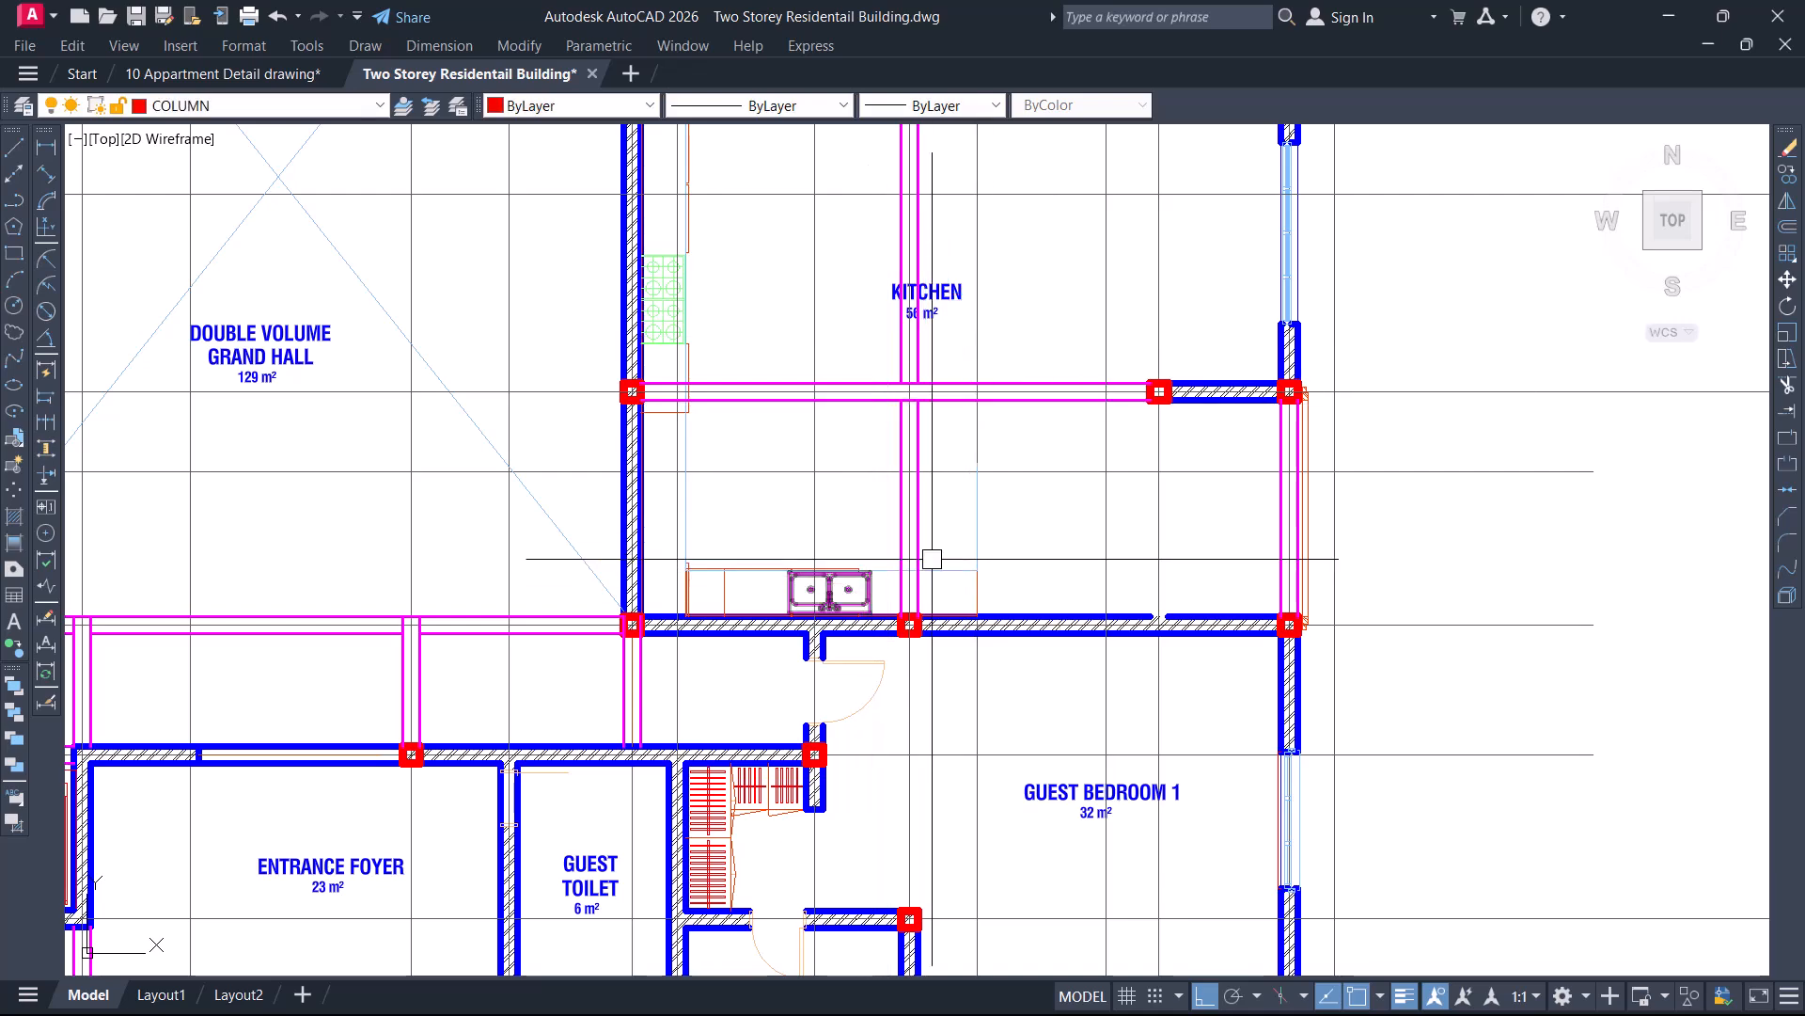
Examine the columns, walls and door openings around Guest Bedroom 1 and its toilet
{"action": "scroll", "coordinate": [1049, 519], "scroll_direction": "down", "scroll_amount": 2}
{"action": "mouse_move", "coordinate": [1090, 633]}
{"action": "middle_mouse_down"}
{"action": "mouse_move", "coordinate": [1139, 504]}
{"action": "mouse_move", "coordinate": [1154, 741]}
{"action": "mouse_move", "coordinate": [1157, 669]}
{"action": "middle_mouse_up"}
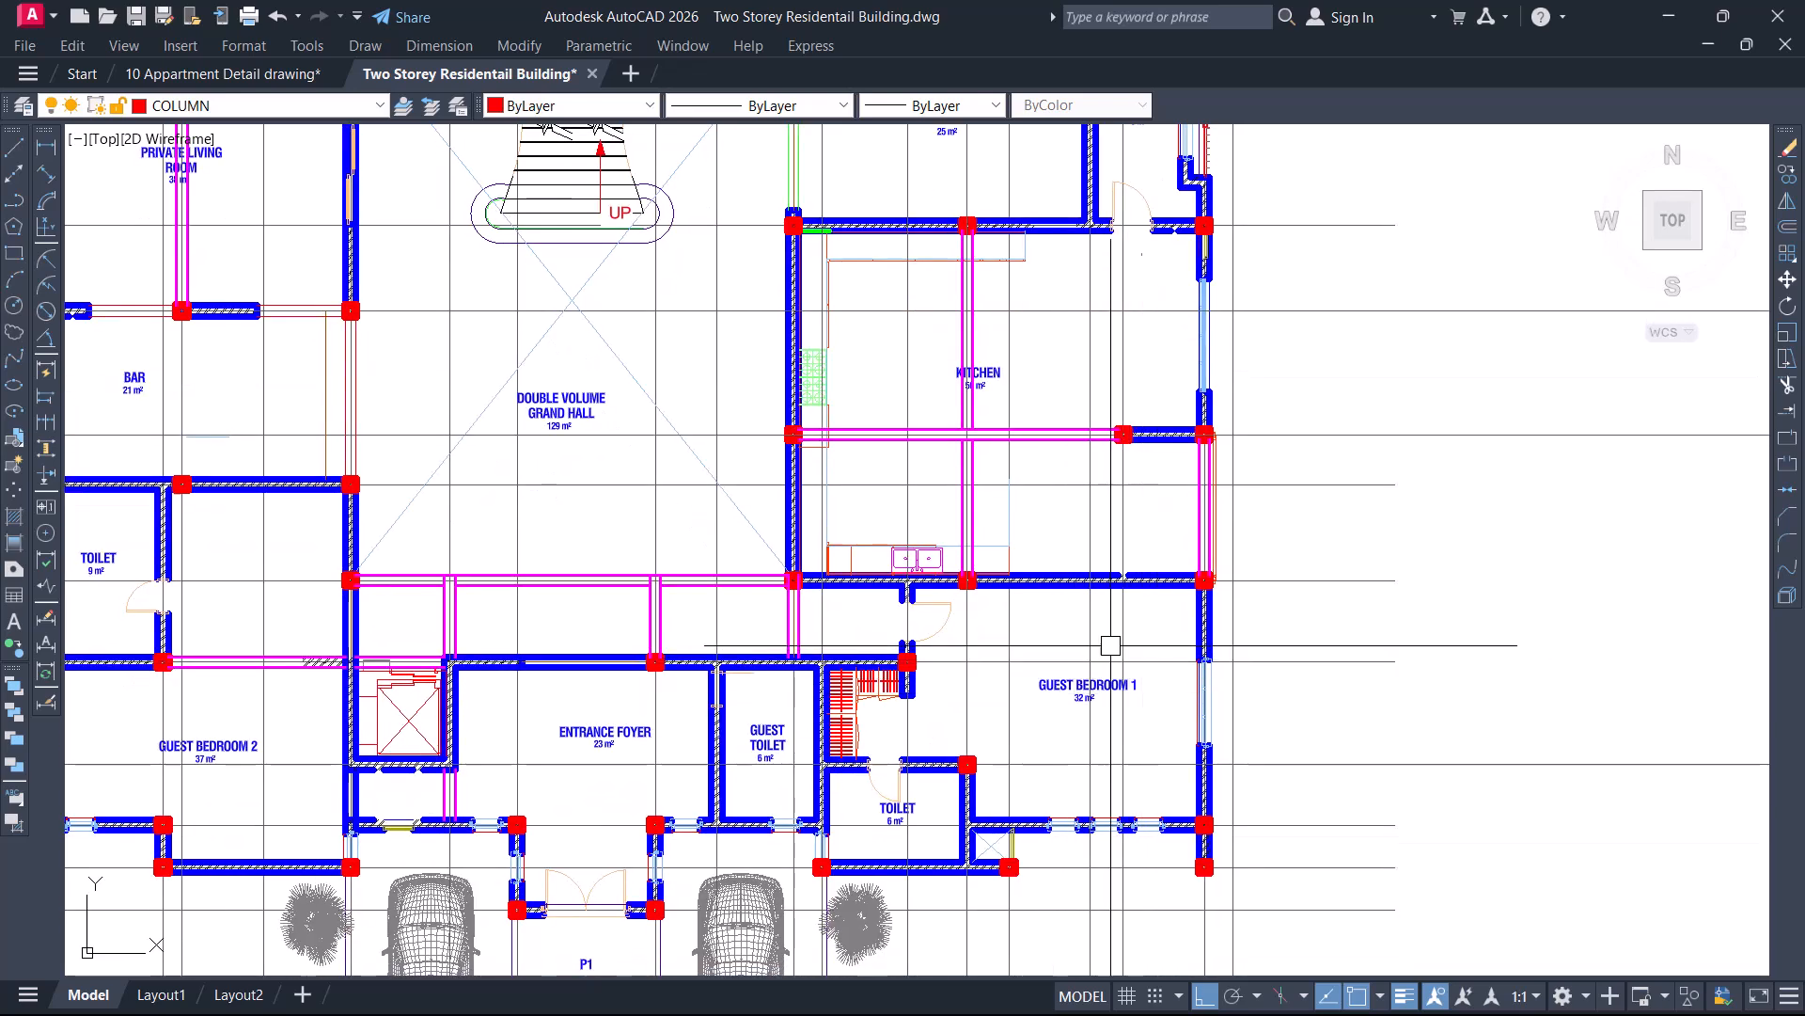
{"action": "scroll", "coordinate": [1105, 682], "scroll_direction": "up", "scroll_amount": 2}
{"action": "middle_click_drag", "start_coordinate": [1105, 730], "coordinate": [1072, 644]}
{"action": "scroll", "coordinate": [1062, 620], "scroll_direction": "up", "scroll_amount": 4}
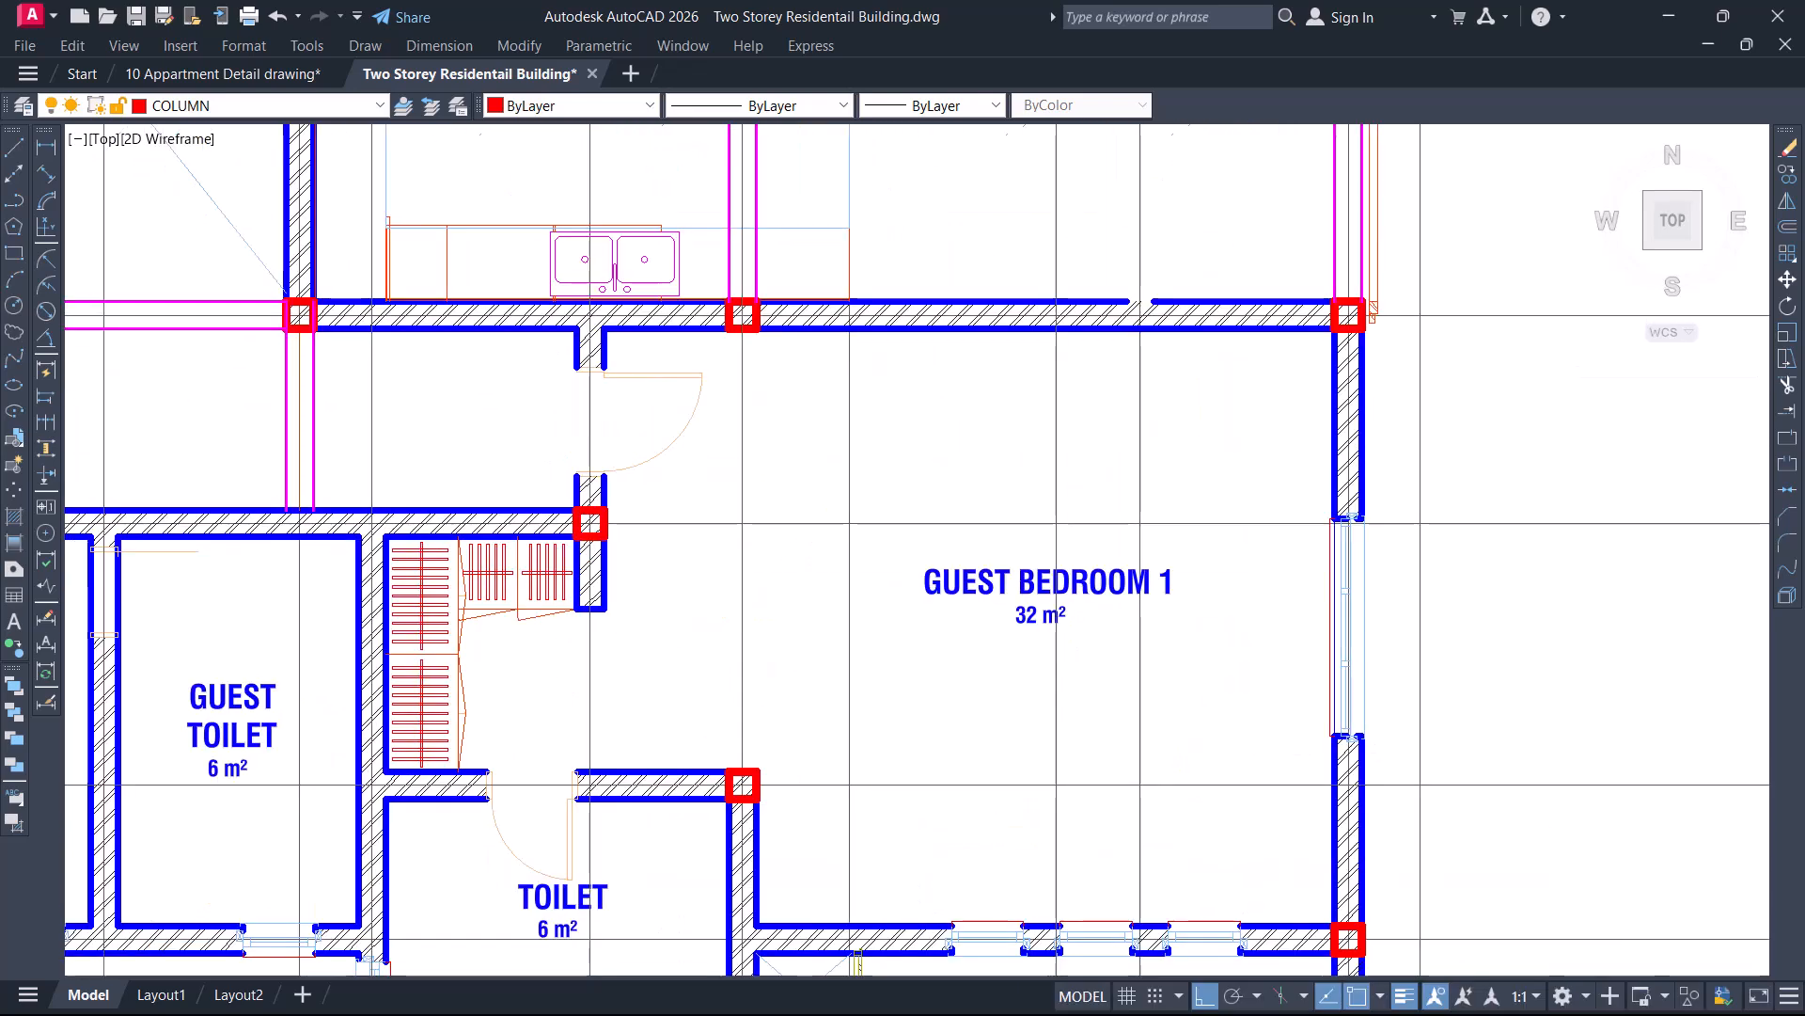
{"action": "scroll", "coordinate": [1041, 616], "scroll_direction": "up", "scroll_amount": 2}
{"action": "scroll", "coordinate": [1005, 593], "scroll_direction": "down", "scroll_amount": 4}
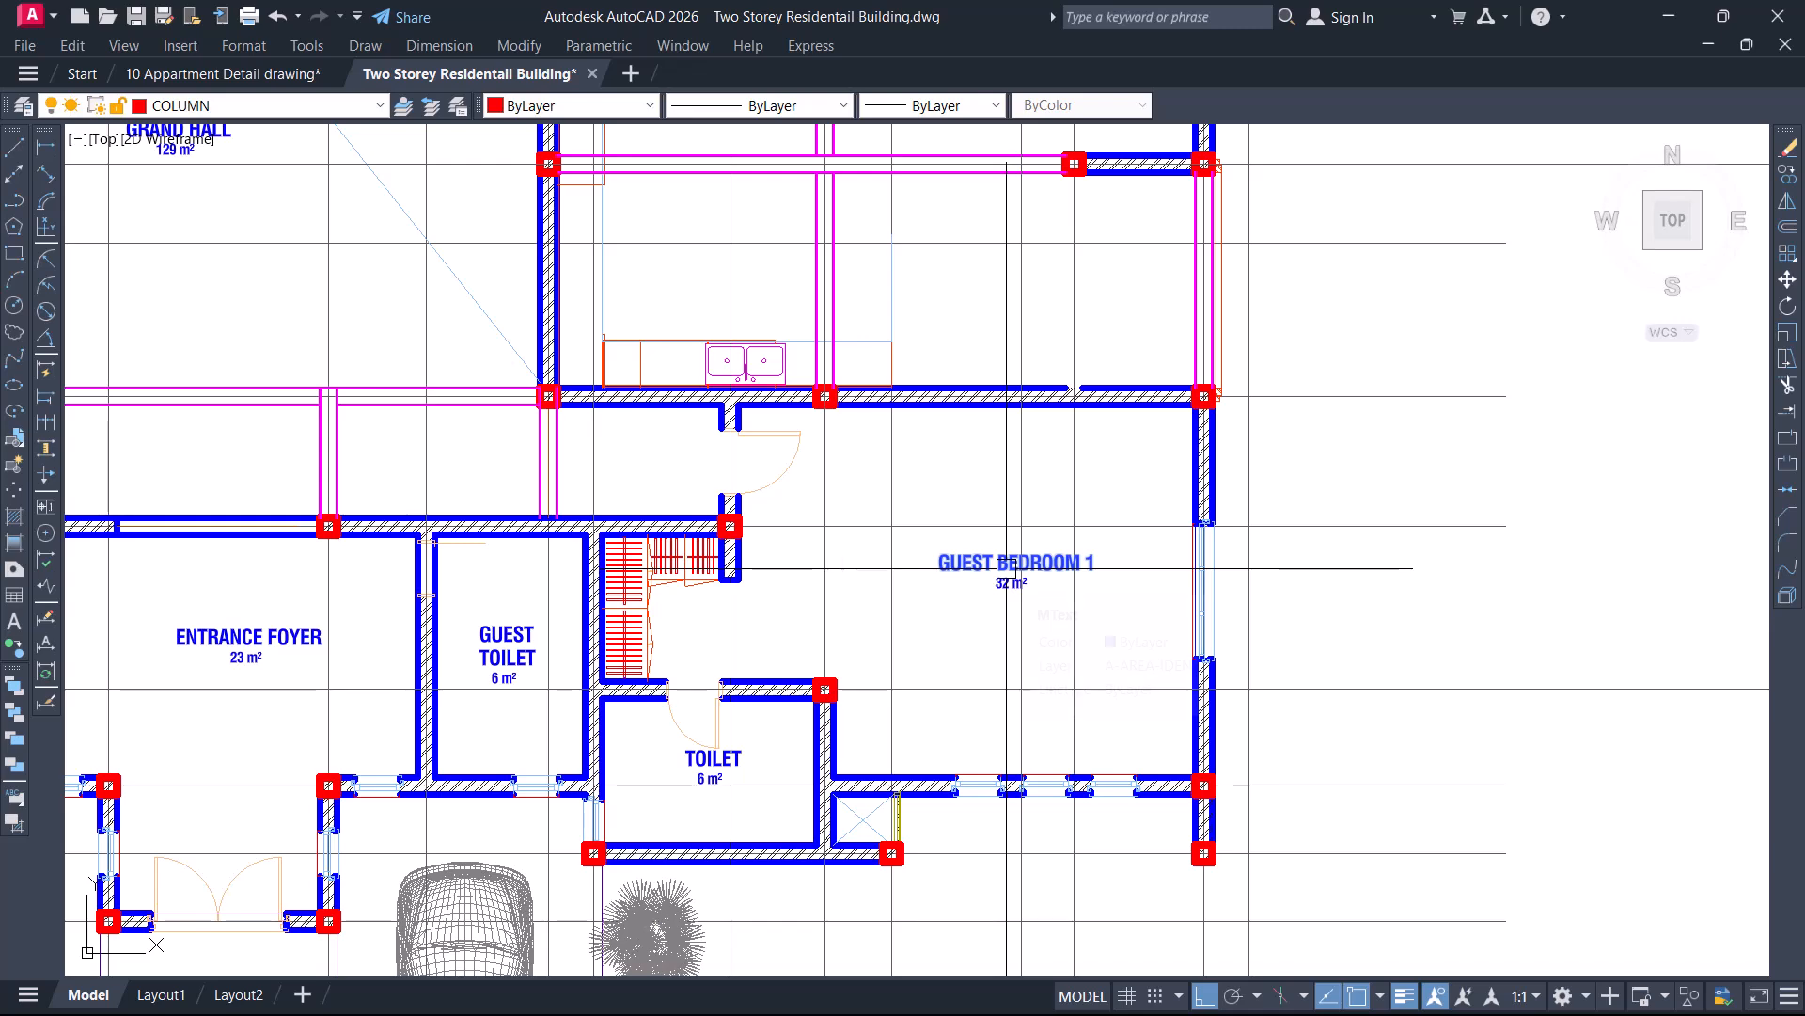
{"action": "scroll", "coordinate": [1006, 568], "scroll_direction": "up", "scroll_amount": 2}
{"action": "scroll", "coordinate": [1033, 529], "scroll_direction": "down", "scroll_amount": 2}
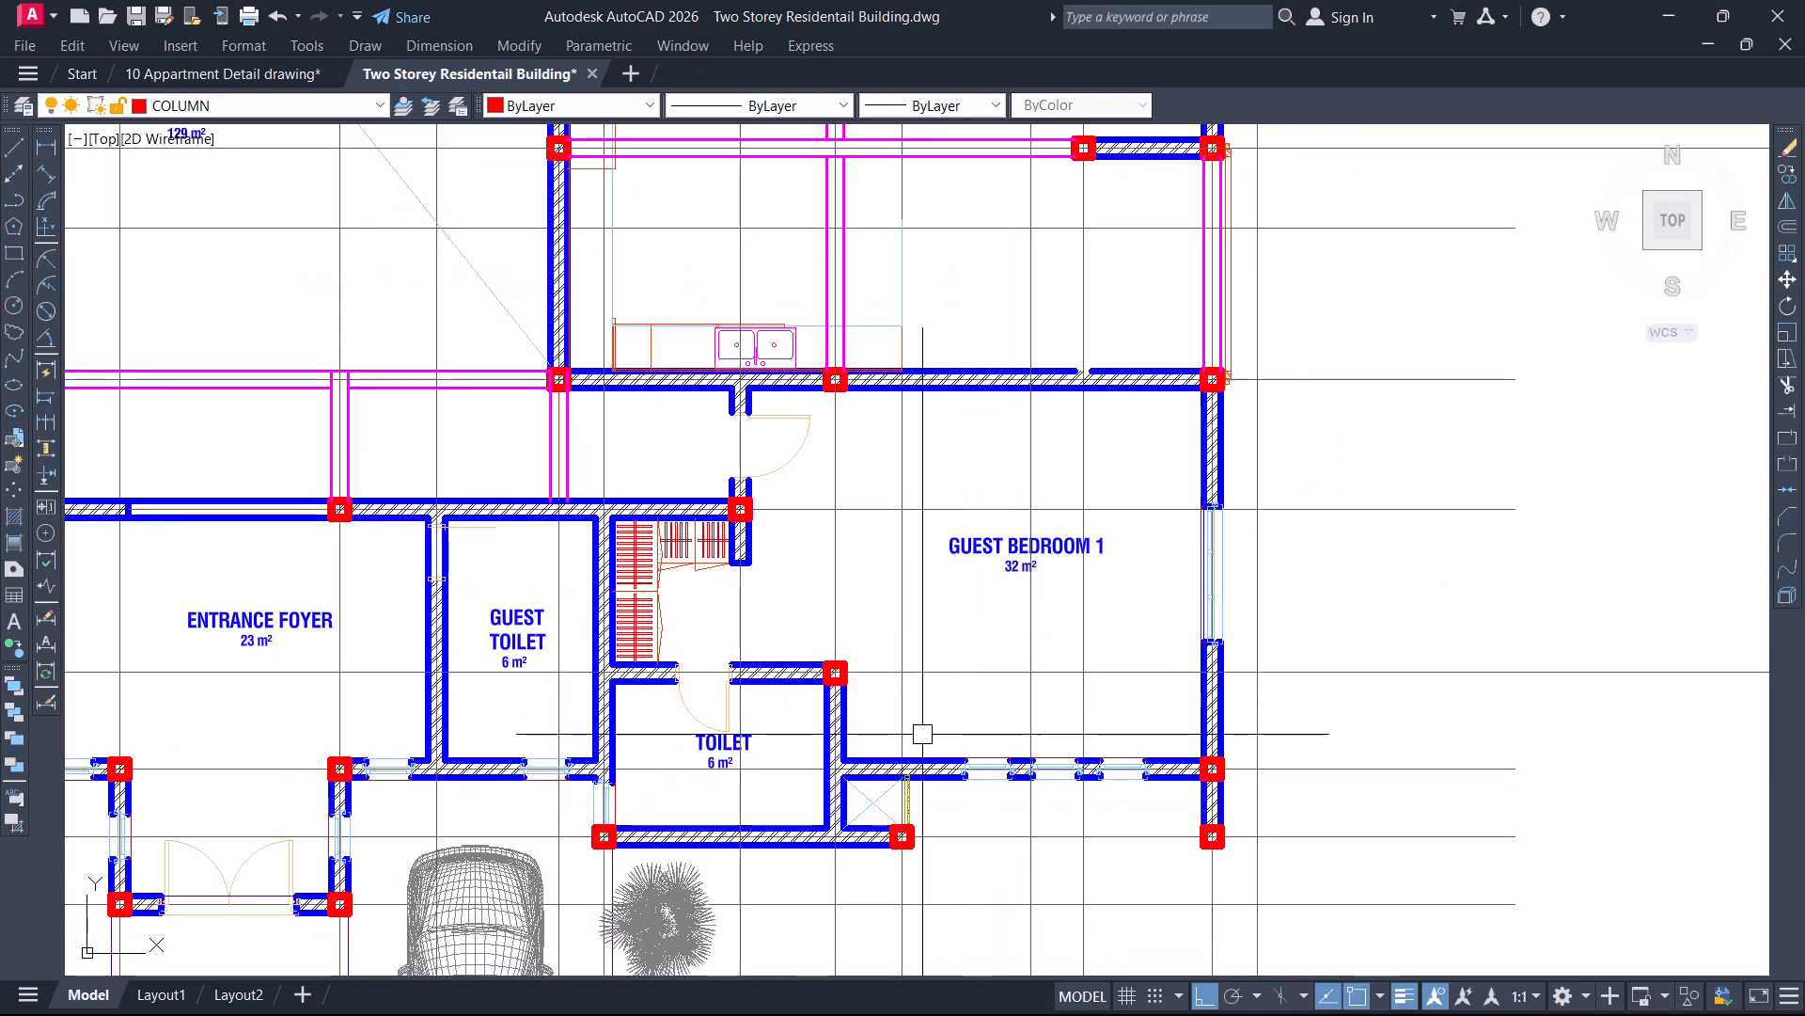
Erase the door of the toilet beside Guest Bedroom 1 and extend both wall lines across its opening
{"action": "scroll", "coordinate": [612, 677], "scroll_direction": "up", "scroll_amount": 2}
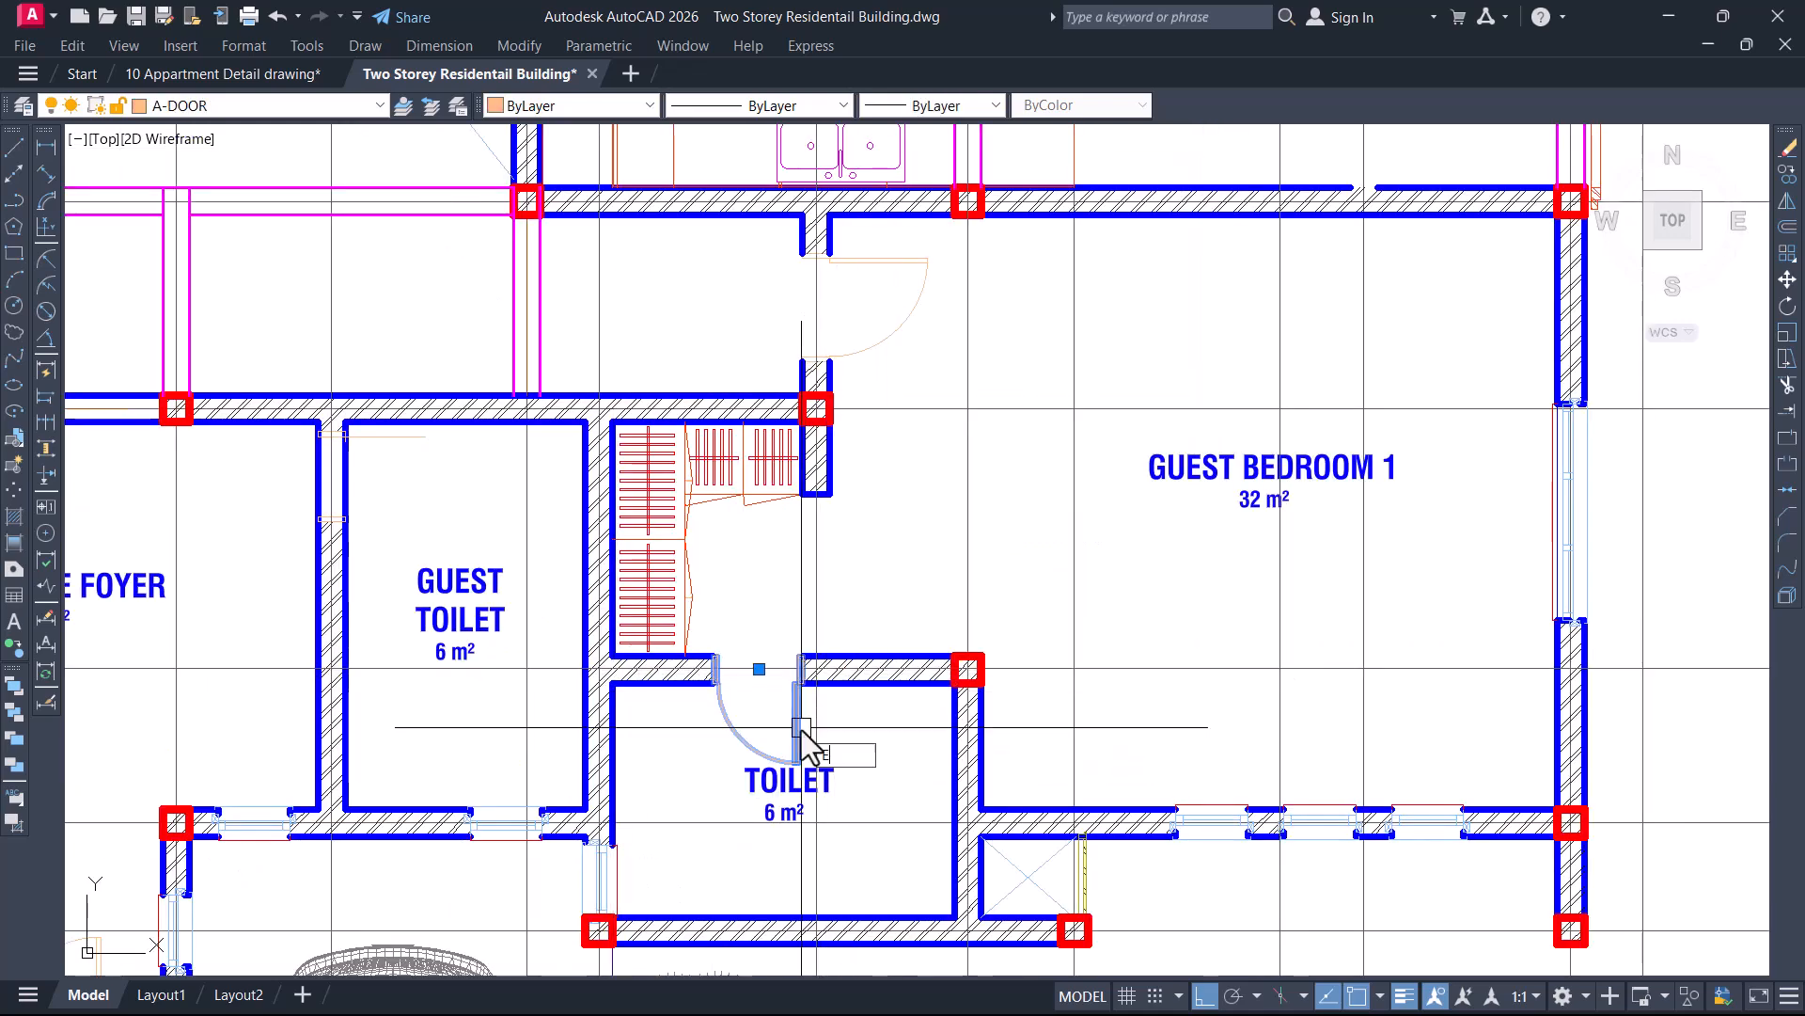
{"action": "scroll", "coordinate": [807, 705], "scroll_direction": "up", "scroll_amount": 2}
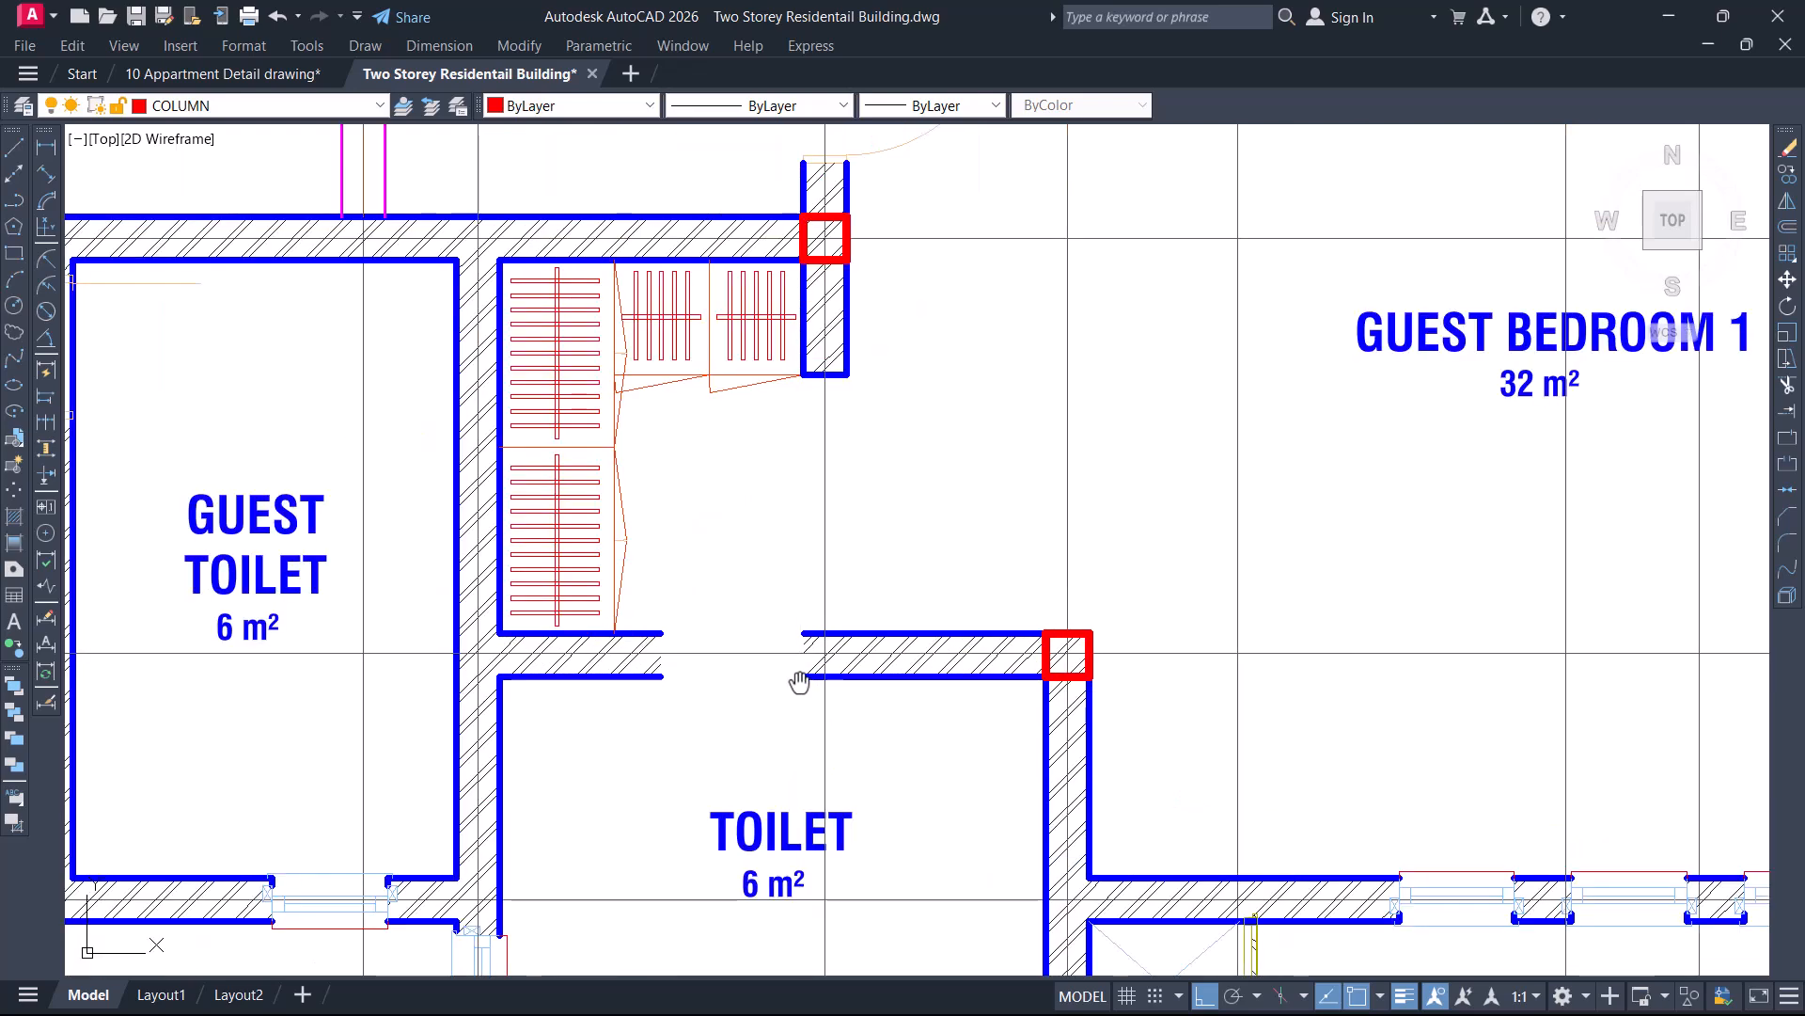
{"action": "key", "text": "Return"}
{"action": "scroll", "coordinate": [846, 618], "scroll_direction": "up", "scroll_amount": 2}
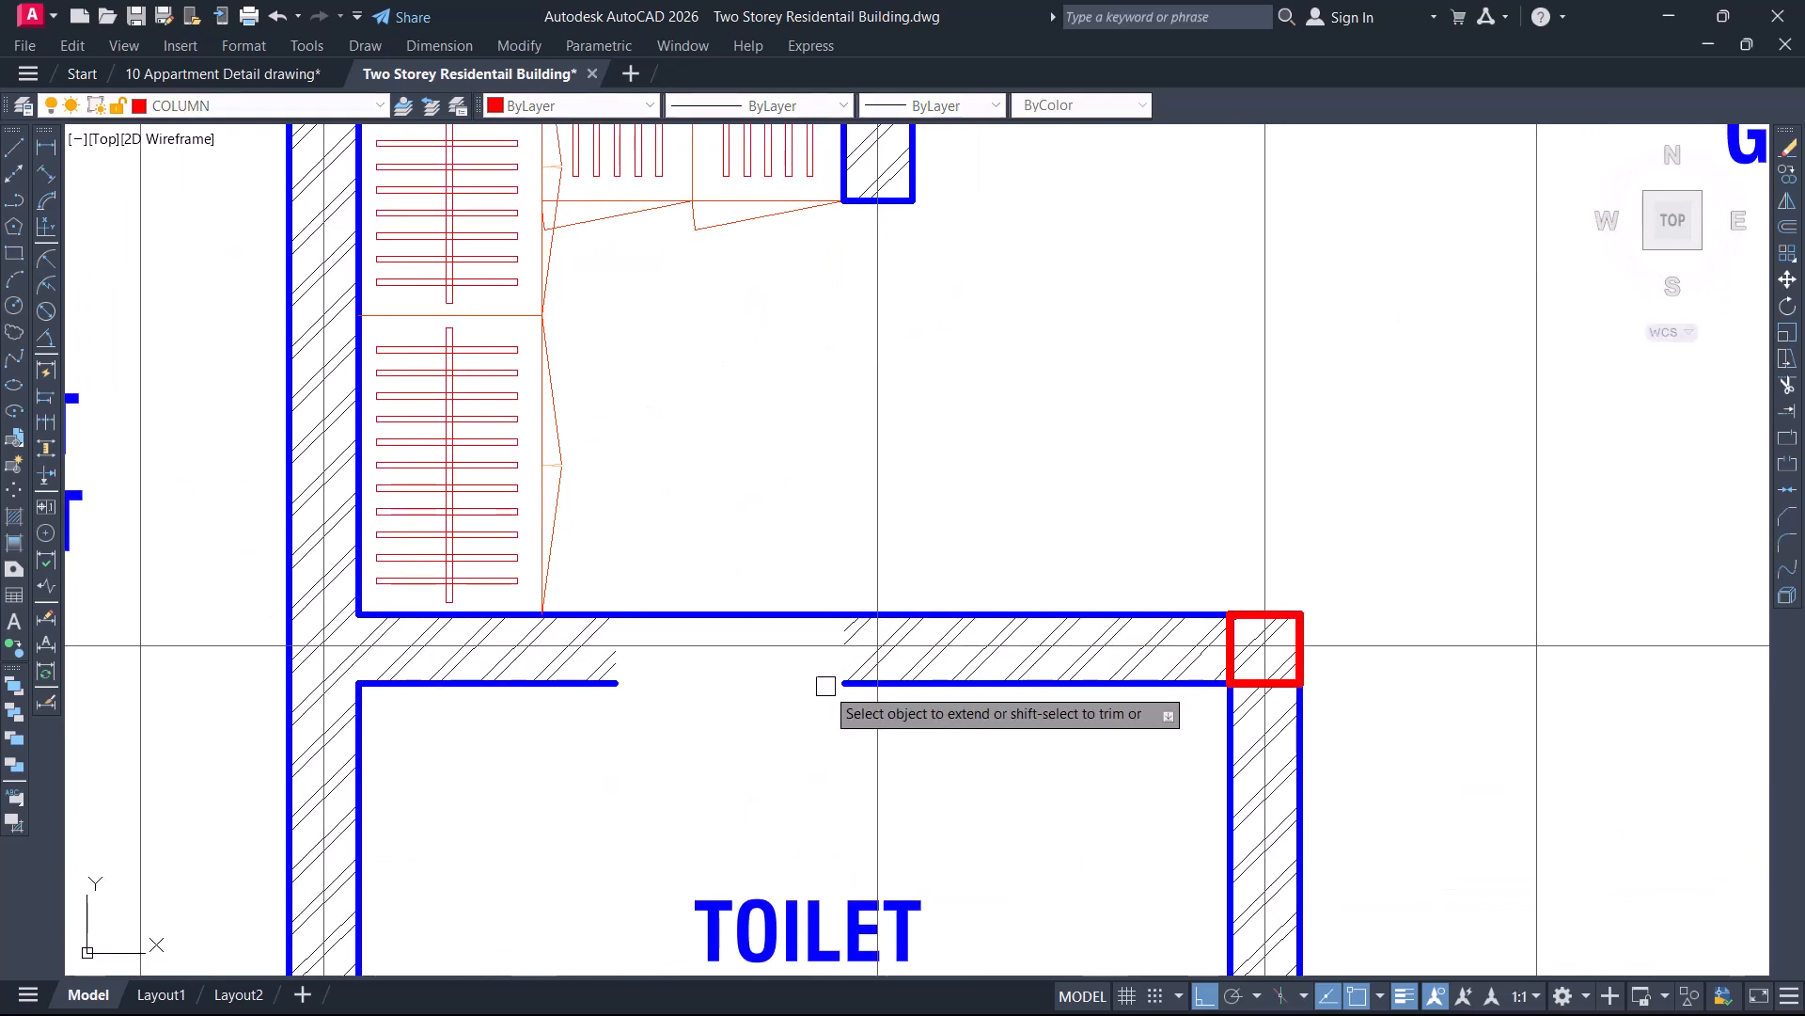
{"action": "scroll", "coordinate": [838, 683], "scroll_direction": "down", "scroll_amount": 4}
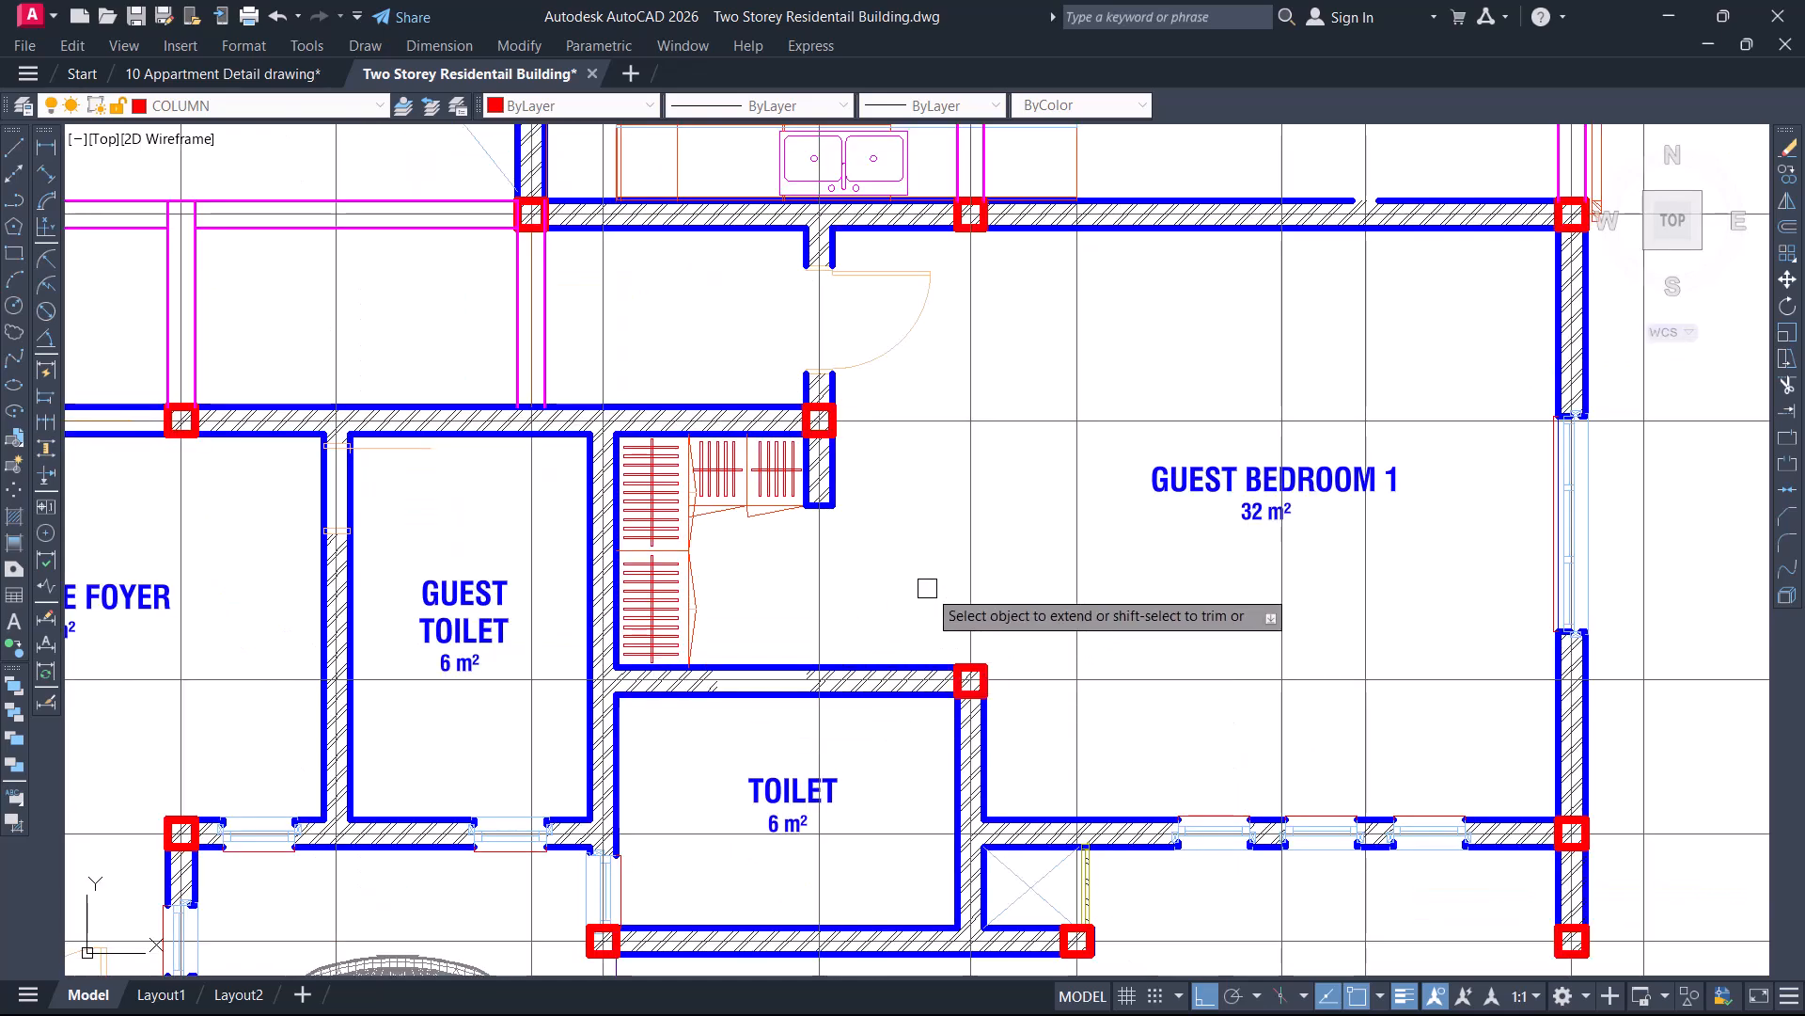
Remove the outlines of the short wall stub below the column beside the Guest Bedroom 1 wardrobe
{"action": "middle_click_drag", "start_coordinate": [920, 544], "coordinate": [937, 587]}
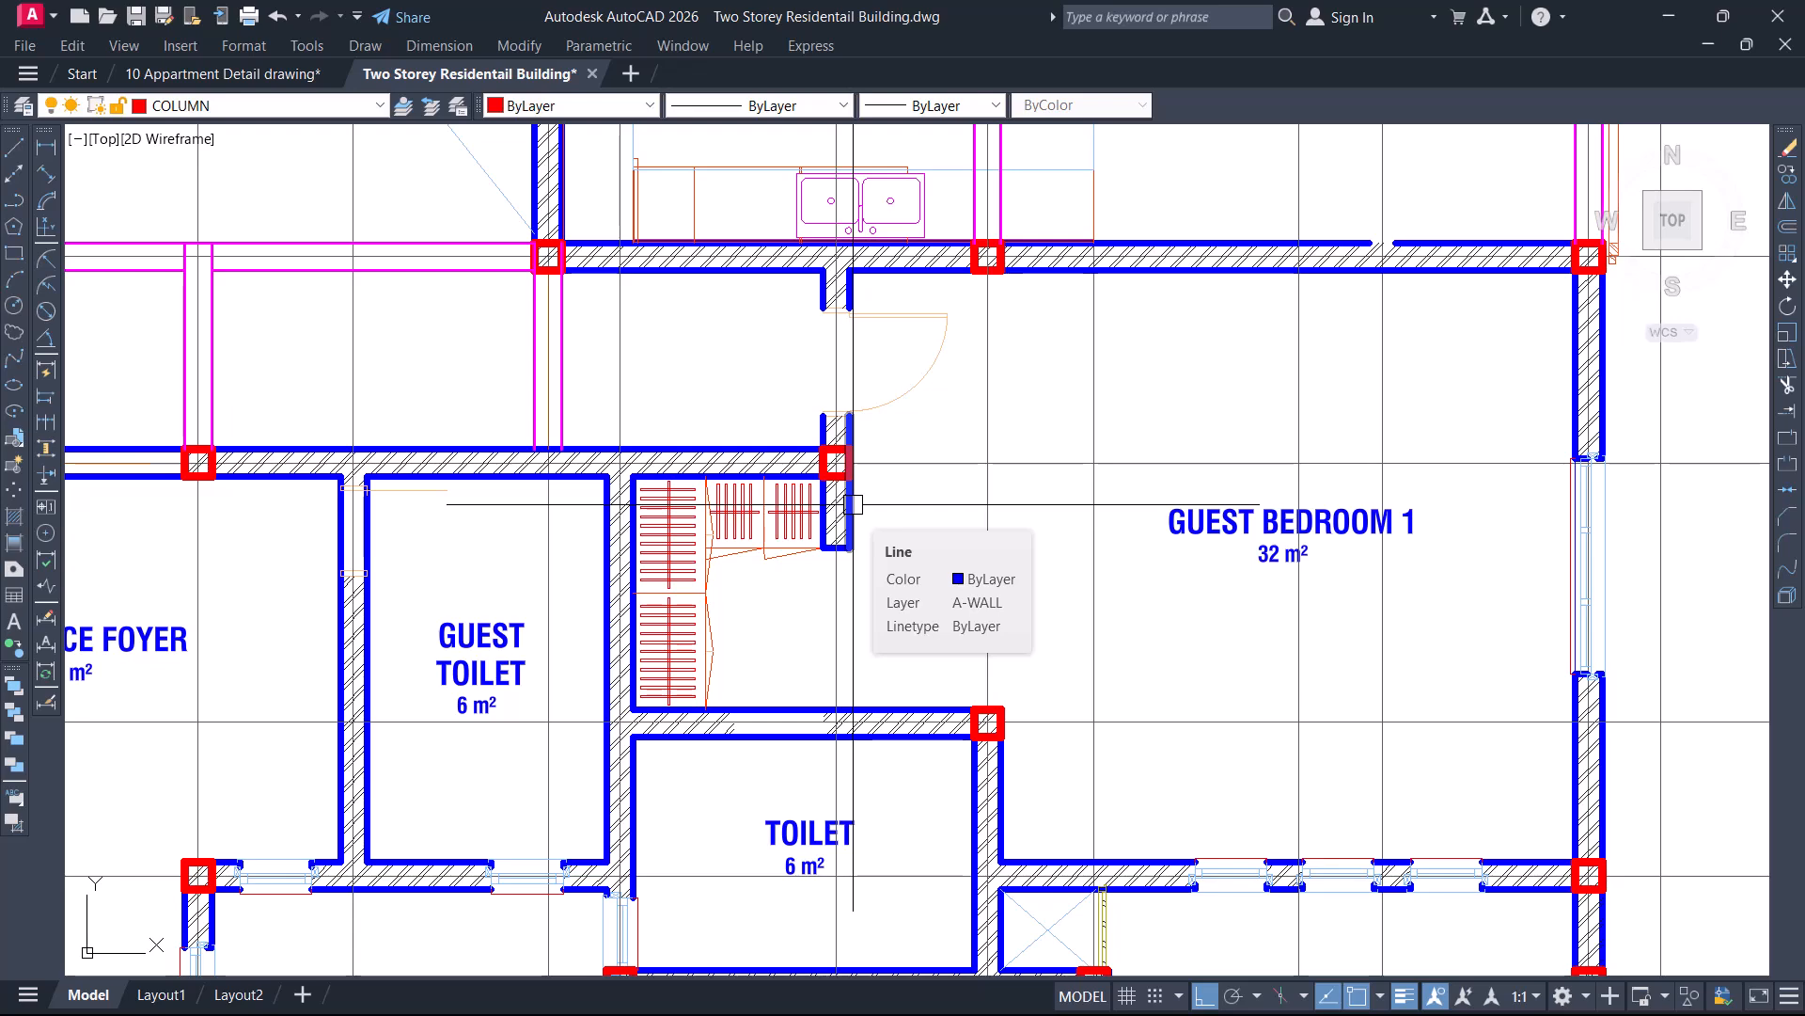
{"action": "left_click", "coordinate": [853, 505]}
{"action": "scroll", "coordinate": [854, 536], "scroll_direction": "up", "scroll_amount": 3}
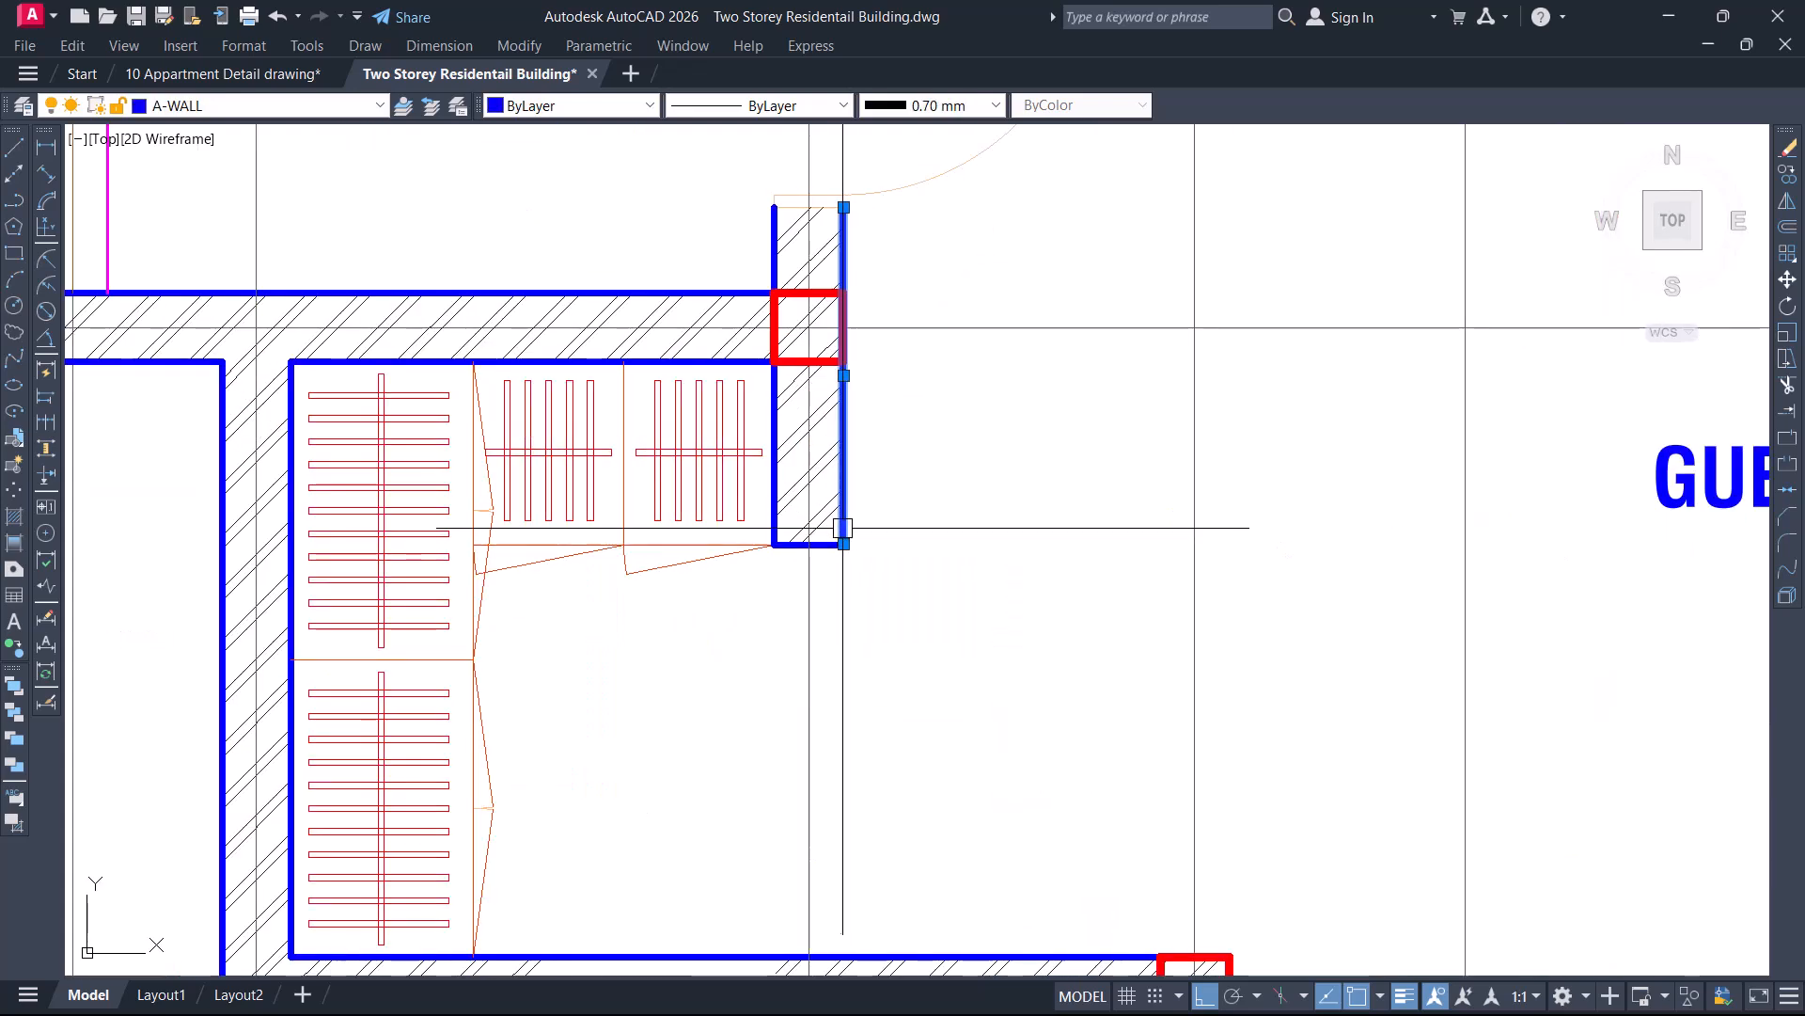
{"action": "key", "text": "Escape"}
{"action": "type", "text": "TR"}
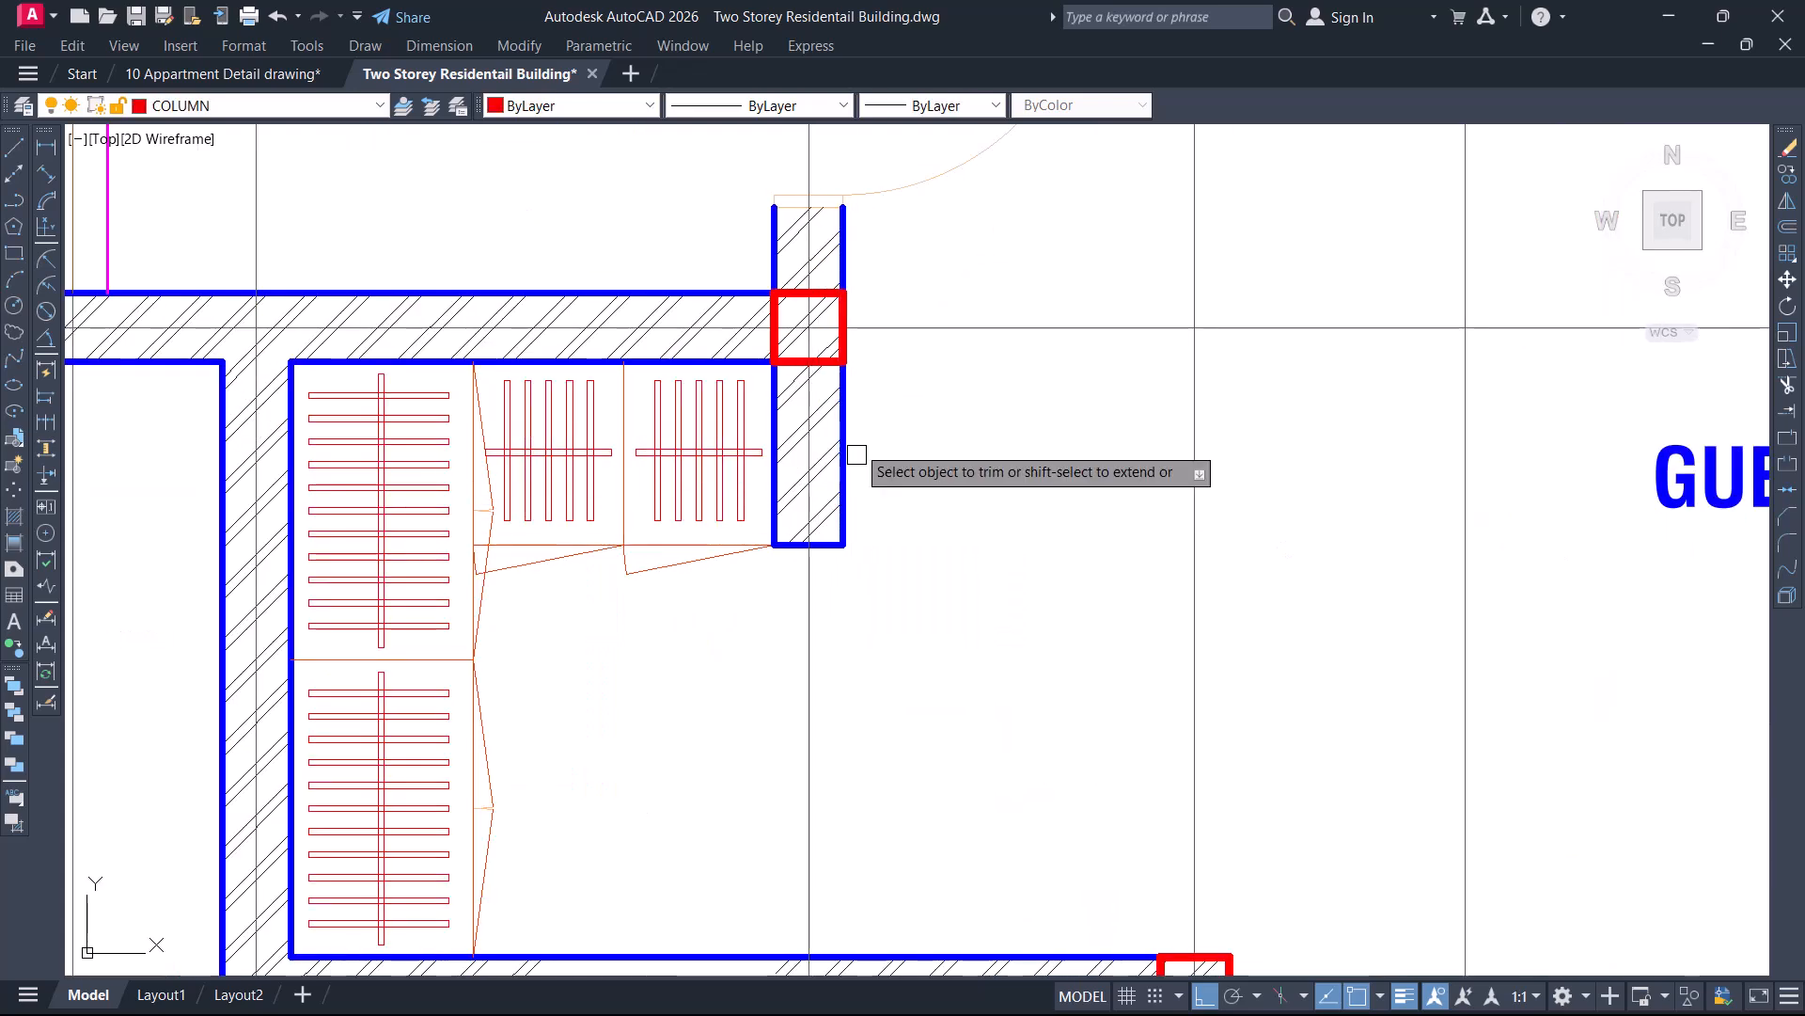
{"action": "scroll", "coordinate": [851, 395], "scroll_direction": "up", "scroll_amount": 2}
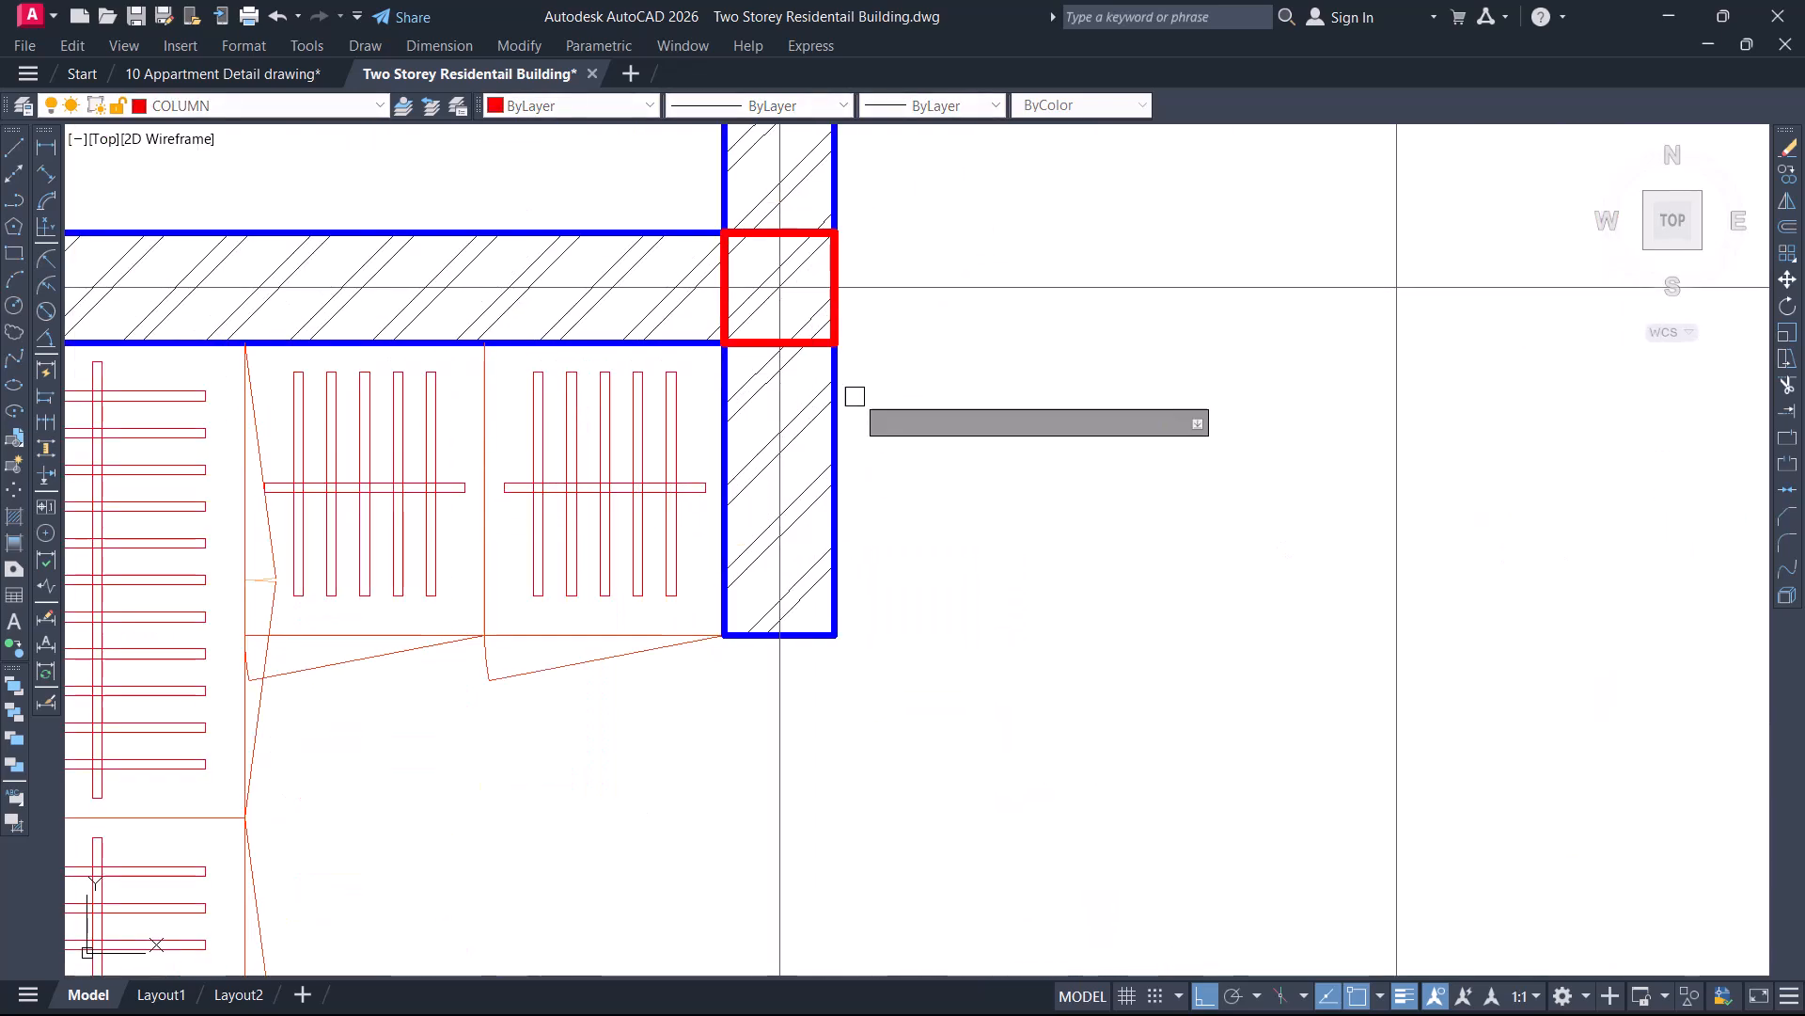
{"action": "left_click", "coordinate": [724, 370]}
{"action": "left_click", "coordinate": [694, 368]}
{"action": "left_click", "coordinate": [1010, 782]}
{"action": "key", "text": "Return"}
{"action": "scroll", "coordinate": [1068, 554], "scroll_direction": "down", "scroll_amount": 3}
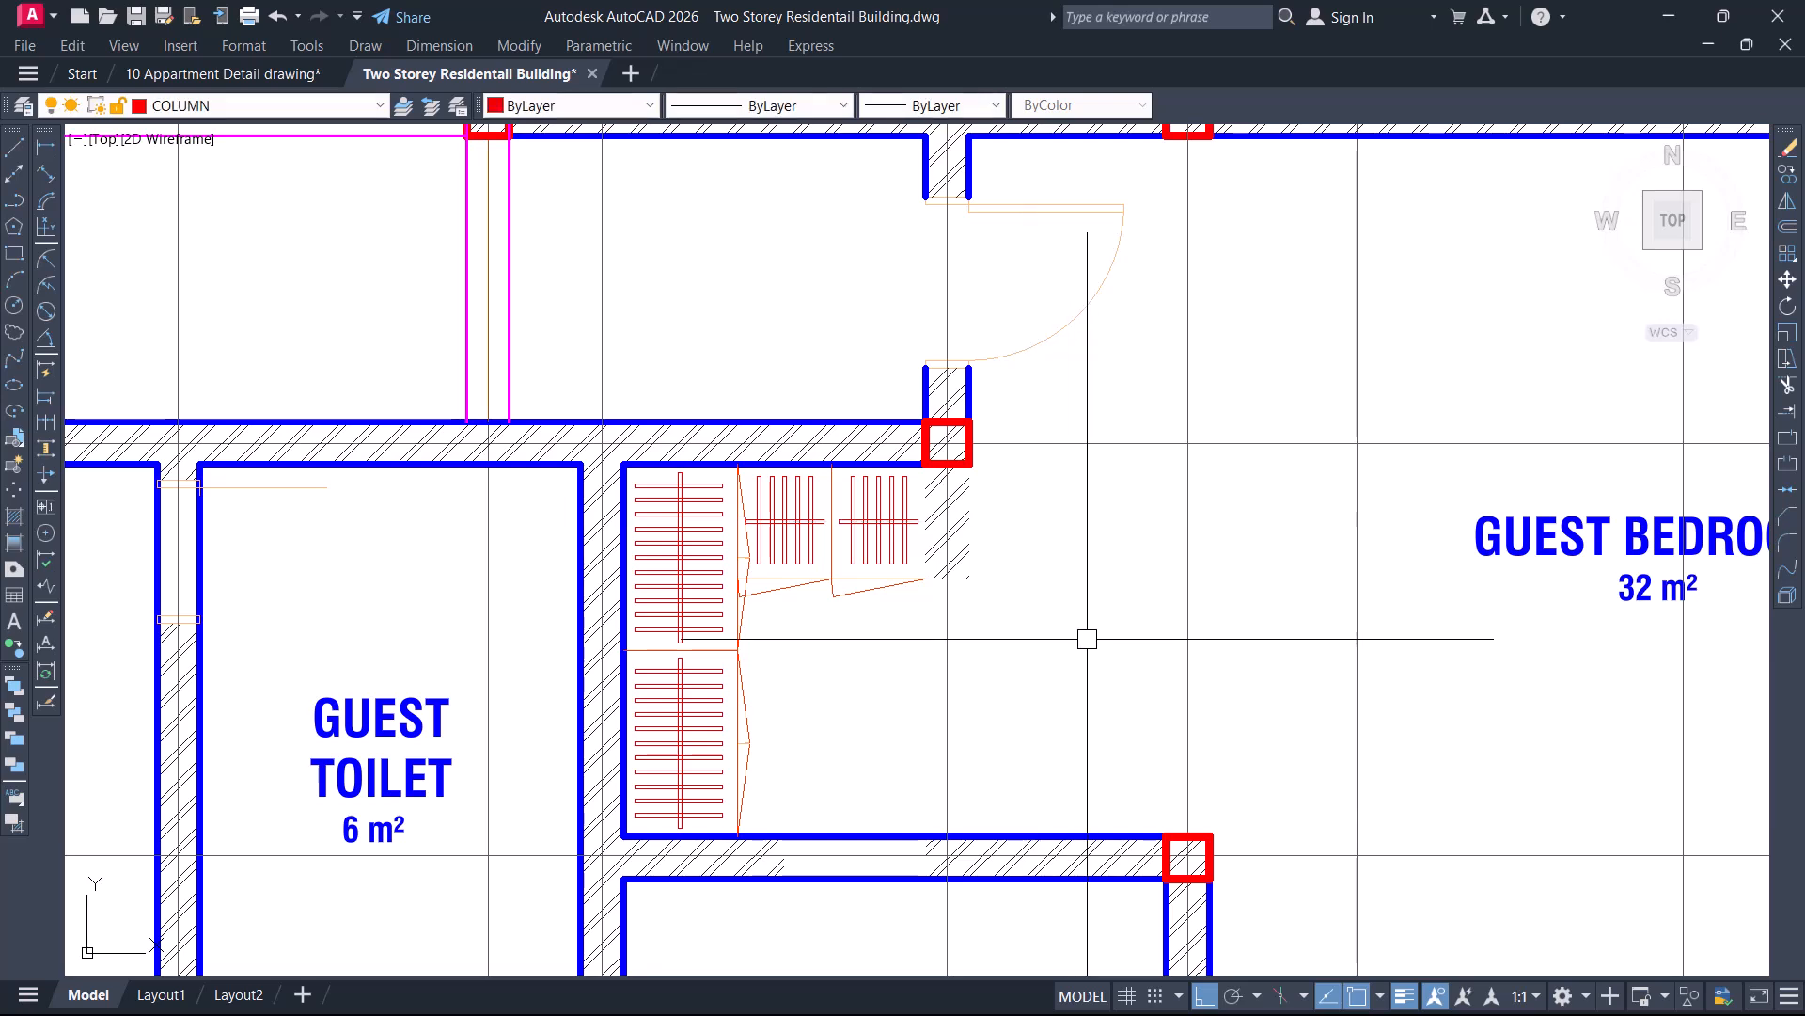
Erase the wardrobe in Guest Bedroom 1 and the leftover hatch of the removed wall stub
{"action": "left_click", "coordinate": [885, 516]}
{"action": "left_click", "coordinate": [707, 548]}
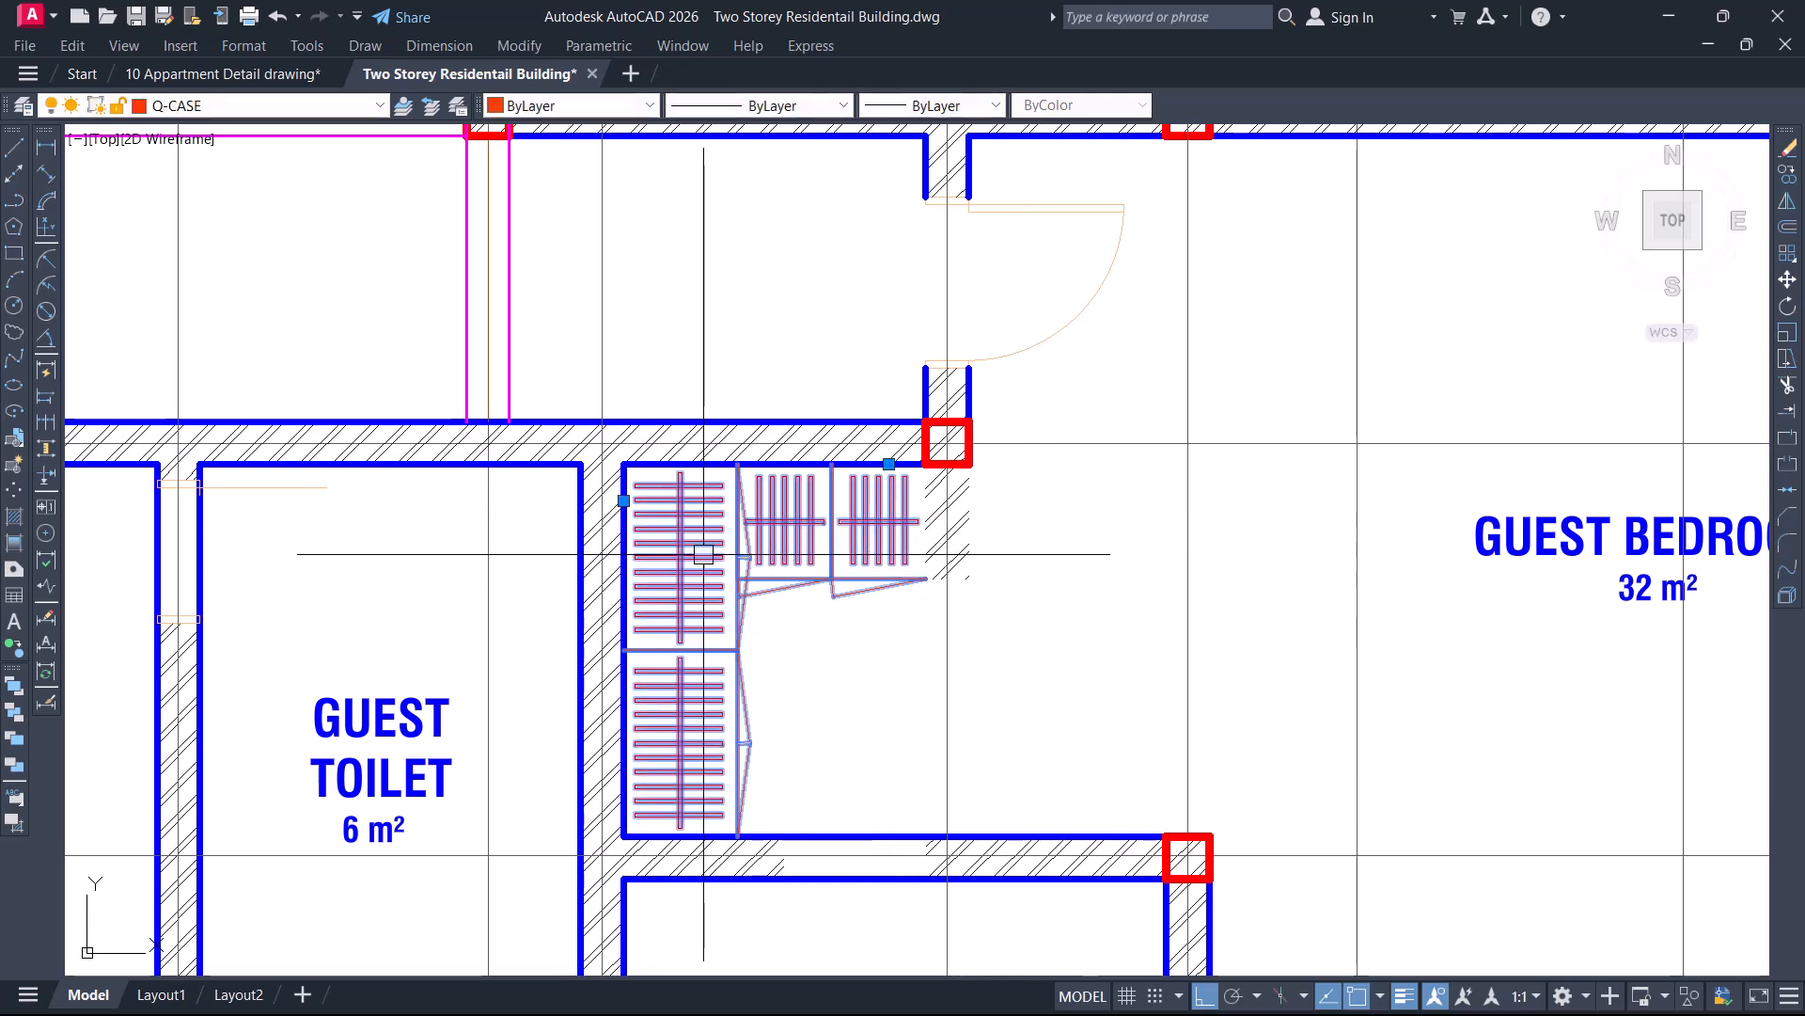
{"action": "key", "text": "Delete"}
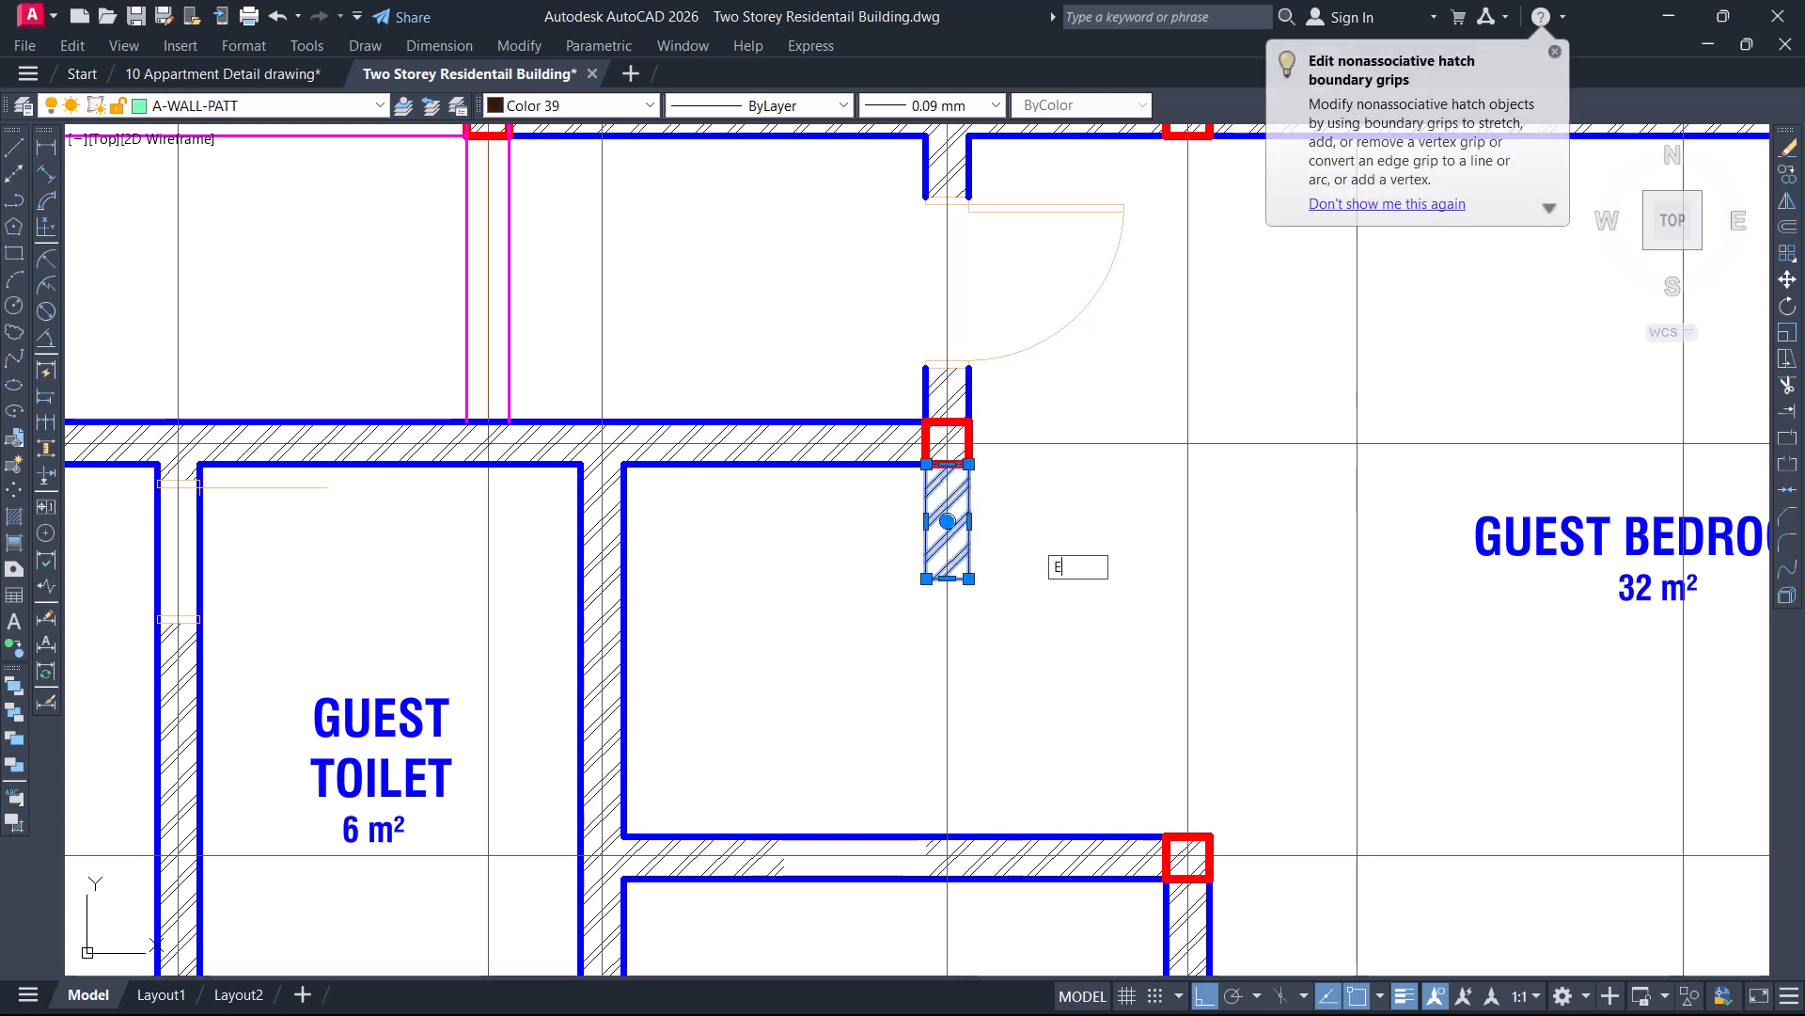
{"action": "key", "text": "Return"}
{"action": "scroll", "coordinate": [697, 540], "scroll_direction": "down", "scroll_amount": 4}
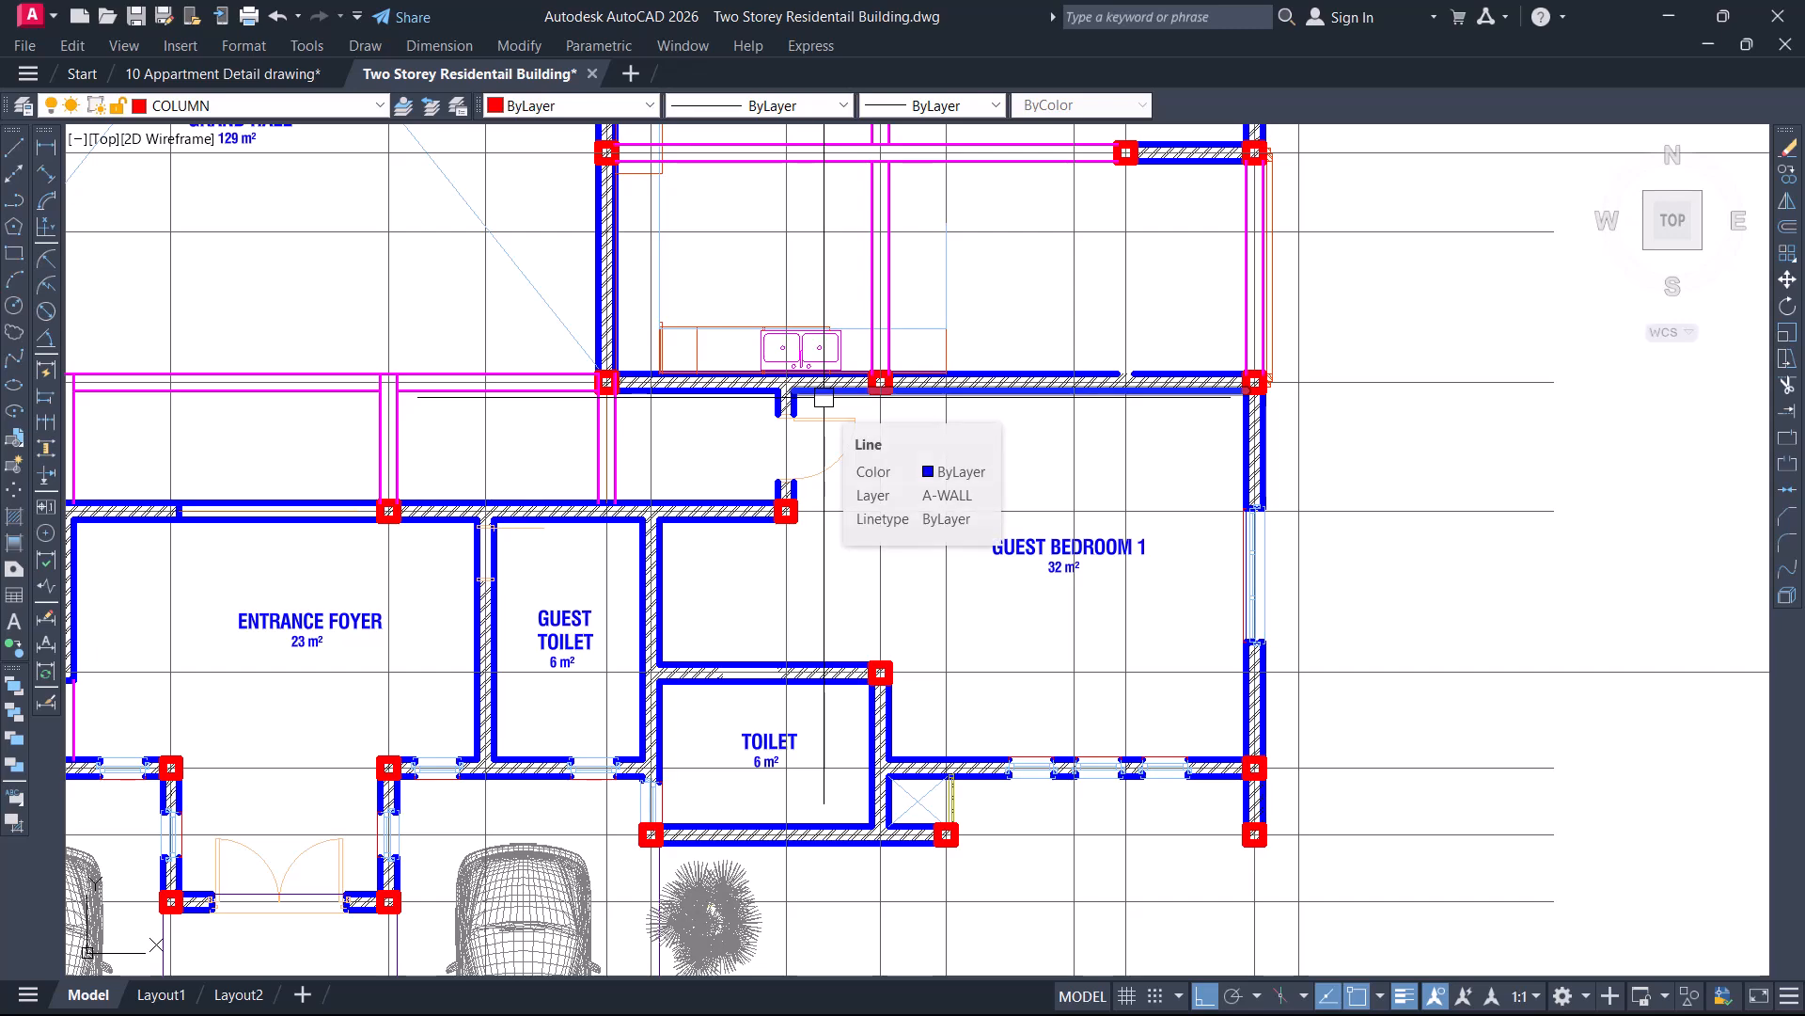
Draw a vertical line from the toilet's corner column up to the column in the wall below the kitchen
{"action": "scroll", "coordinate": [675, 406], "scroll_direction": "up", "scroll_amount": 2}
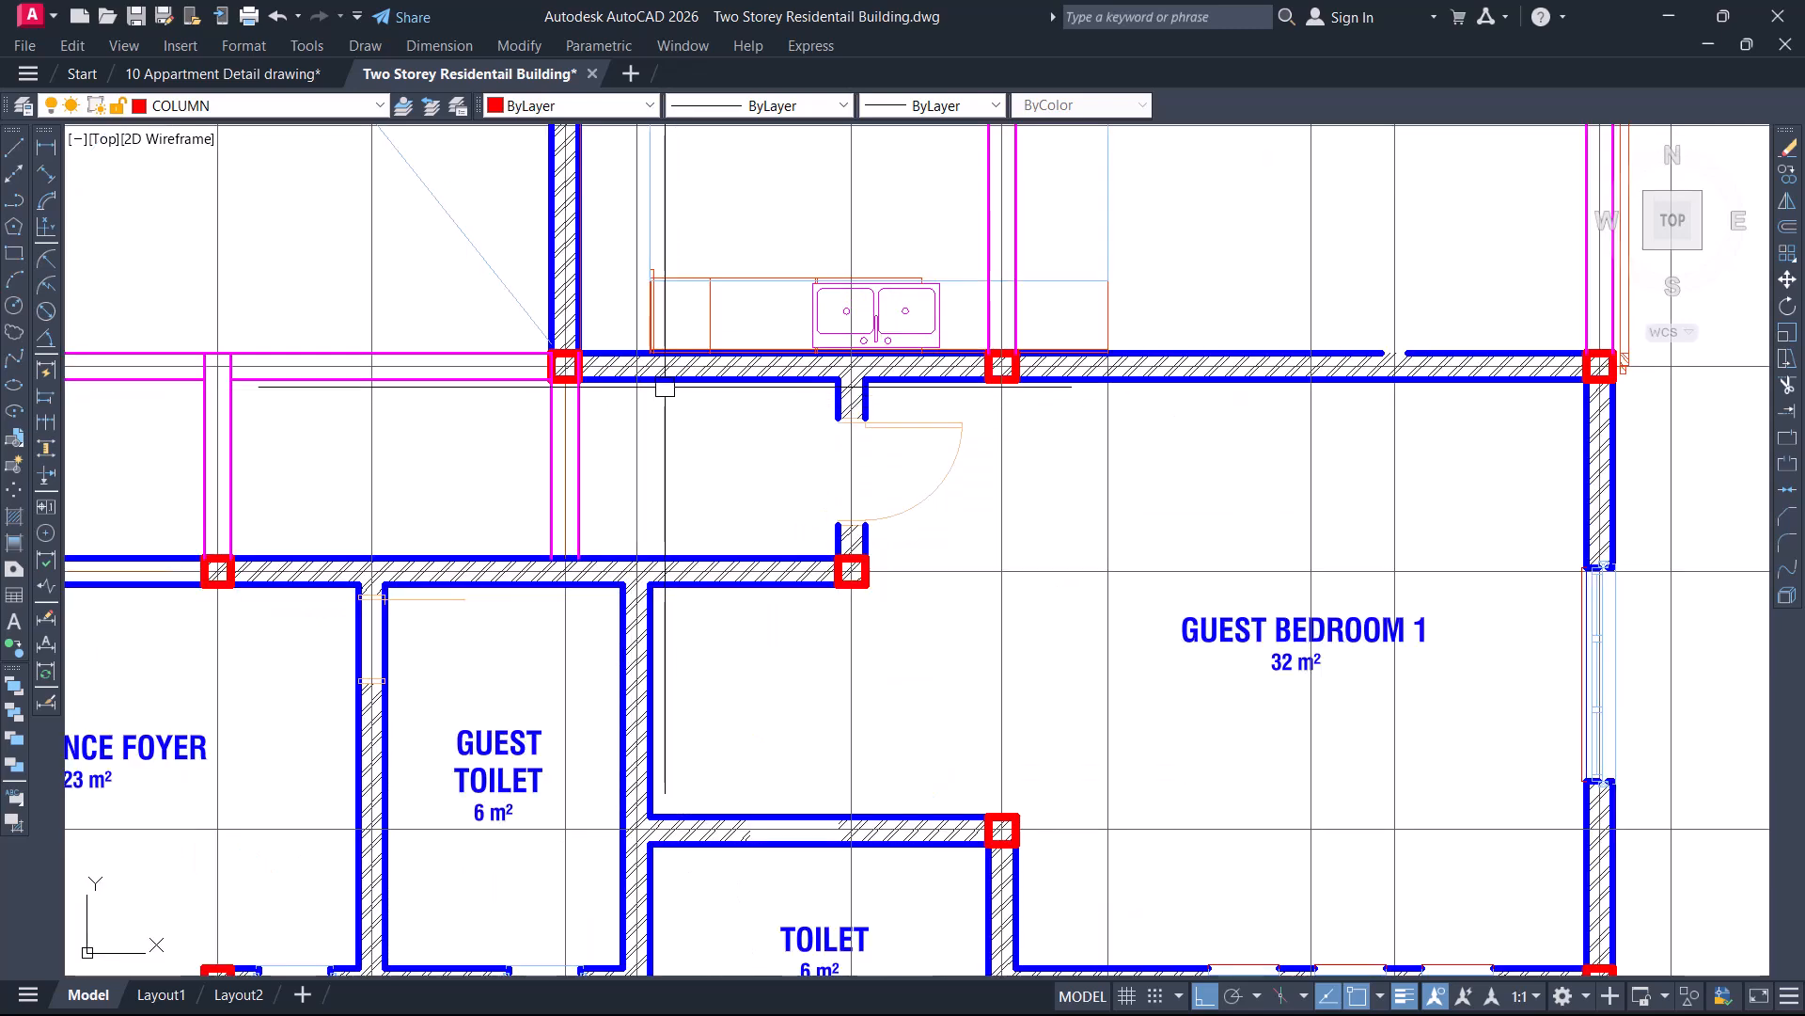
{"action": "scroll", "coordinate": [807, 458], "scroll_direction": "down", "scroll_amount": 2}
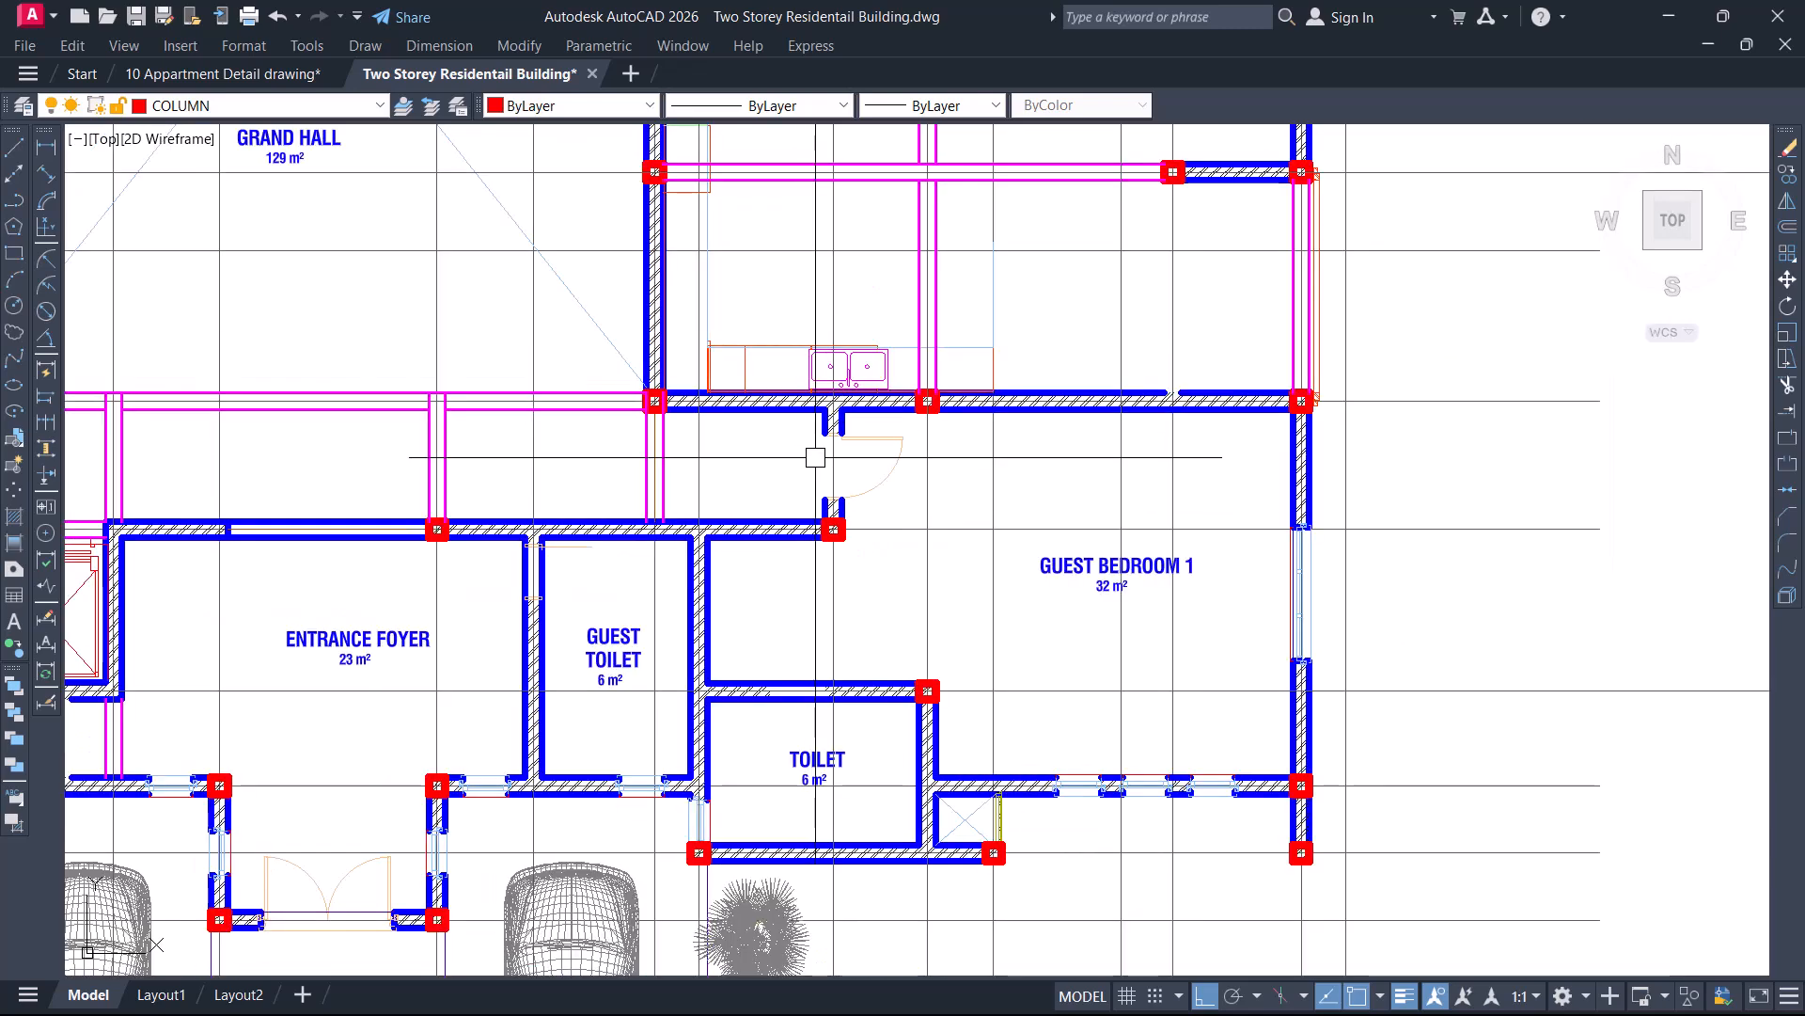
{"action": "scroll", "coordinate": [861, 423], "scroll_direction": "up", "scroll_amount": 2}
{"action": "scroll", "coordinate": [903, 420], "scroll_direction": "down", "scroll_amount": 2}
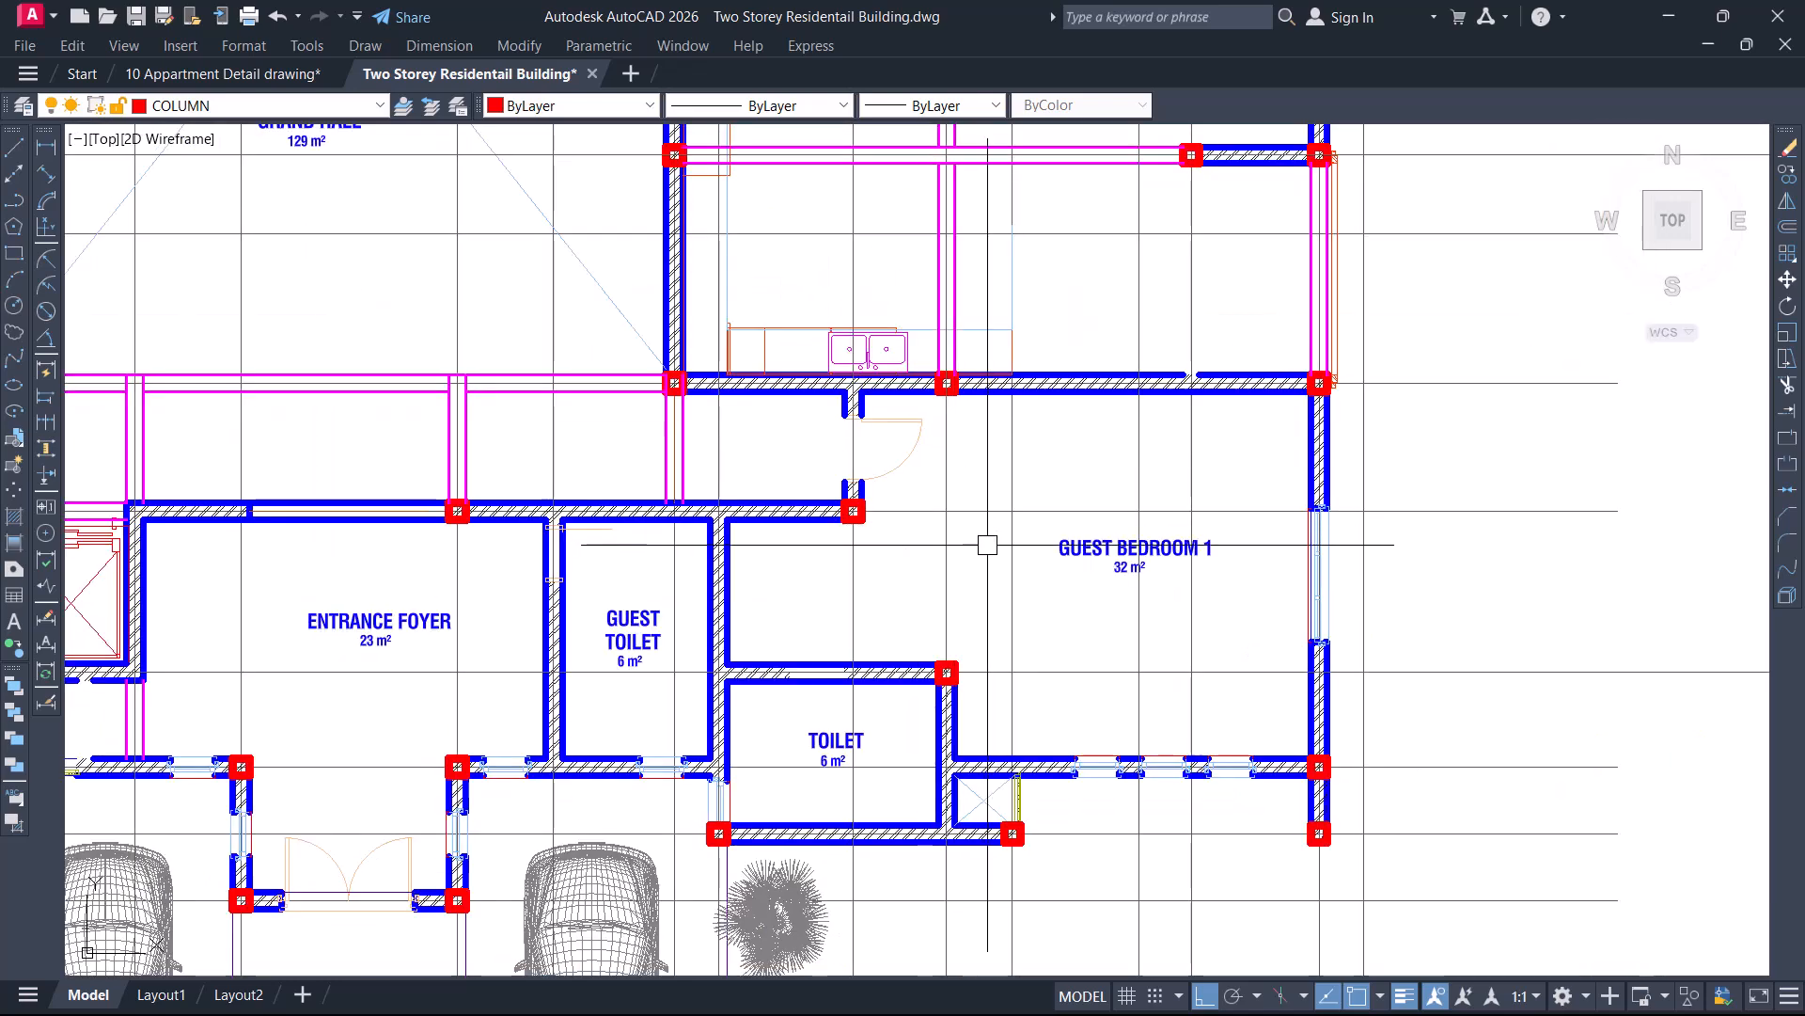
{"action": "key", "text": "Return"}
{"action": "scroll", "coordinate": [947, 674], "scroll_direction": "up", "scroll_amount": 3}
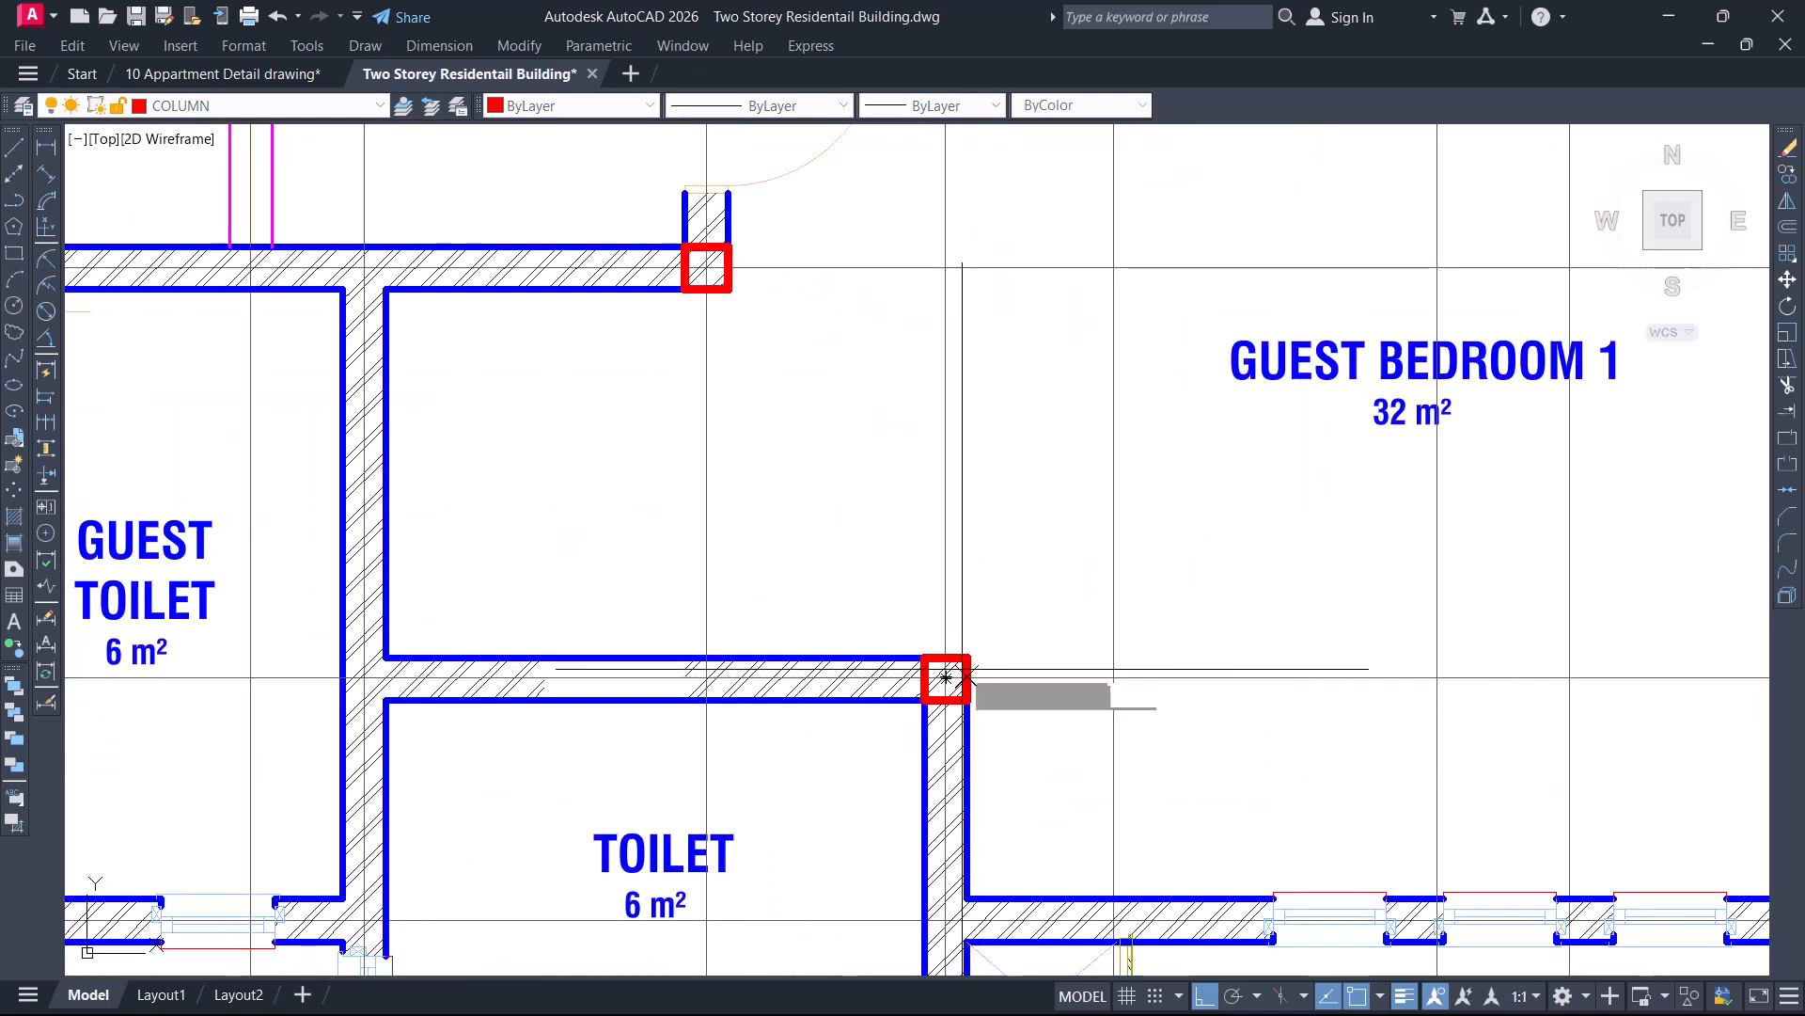
{"action": "left_click", "coordinate": [946, 676]}
{"action": "scroll", "coordinate": [950, 672], "scroll_direction": "down", "scroll_amount": 2}
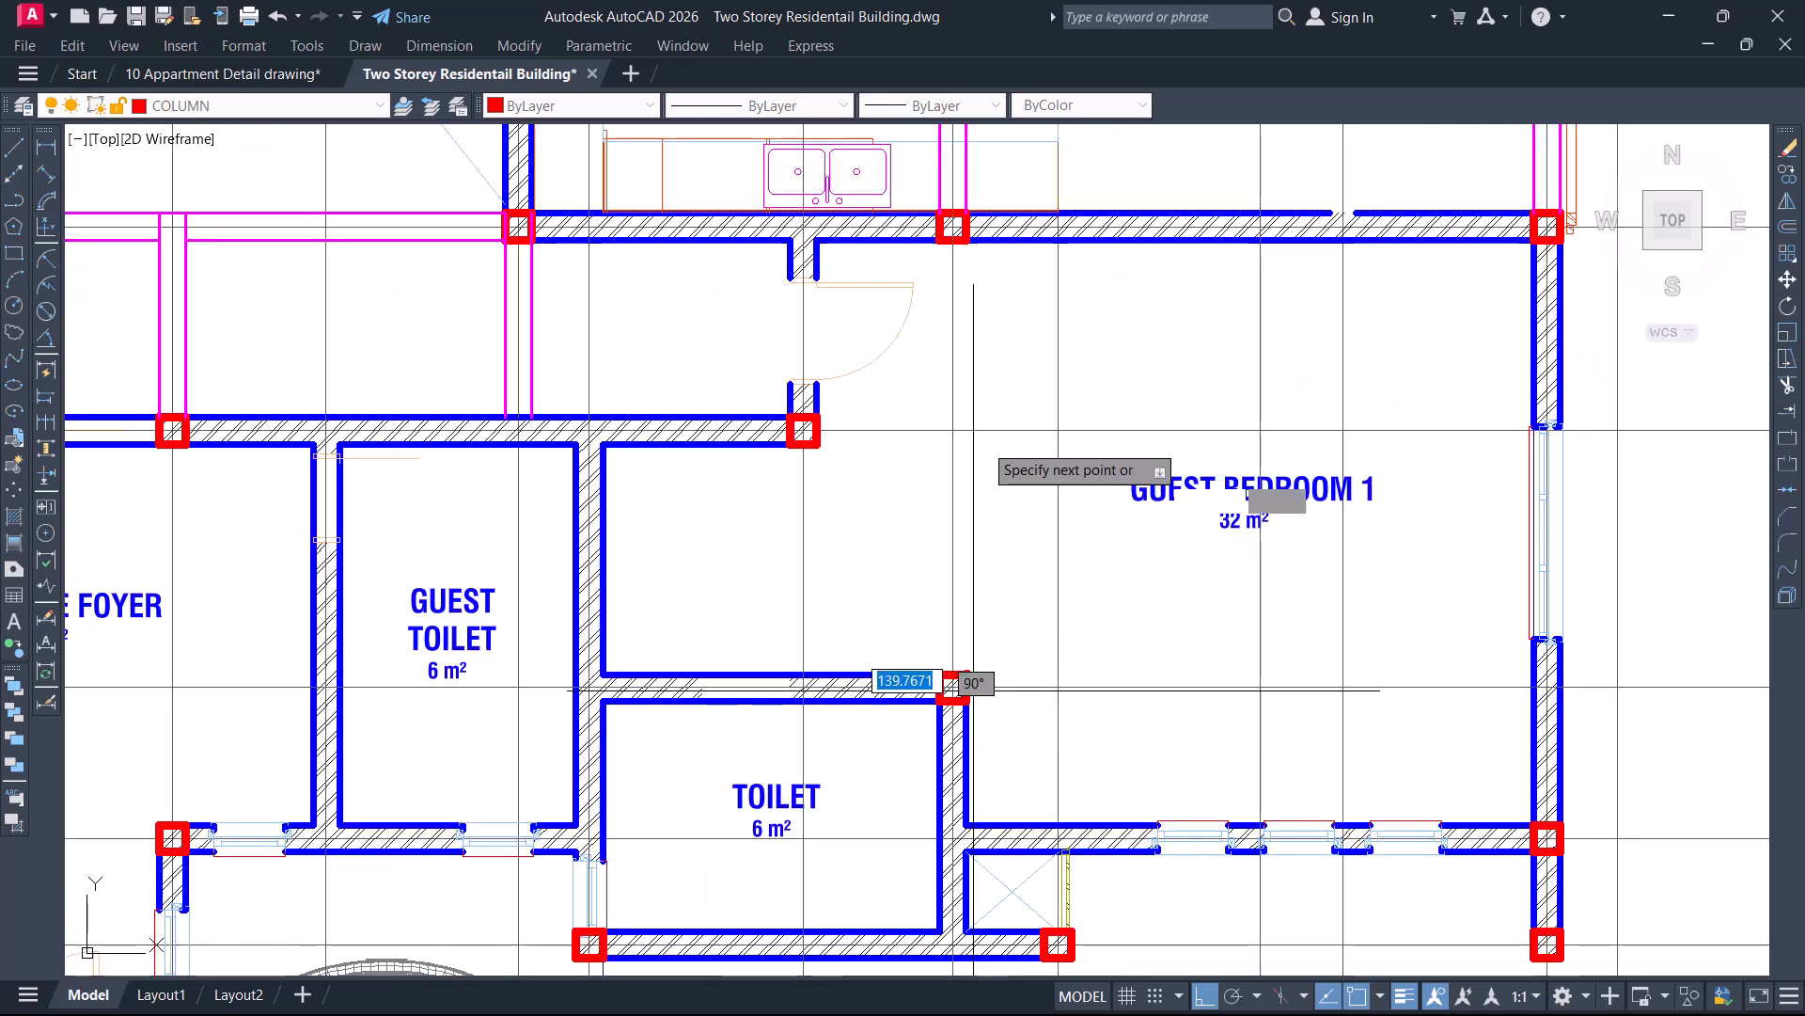
{"action": "scroll", "coordinate": [969, 293], "scroll_direction": "up", "scroll_amount": 2}
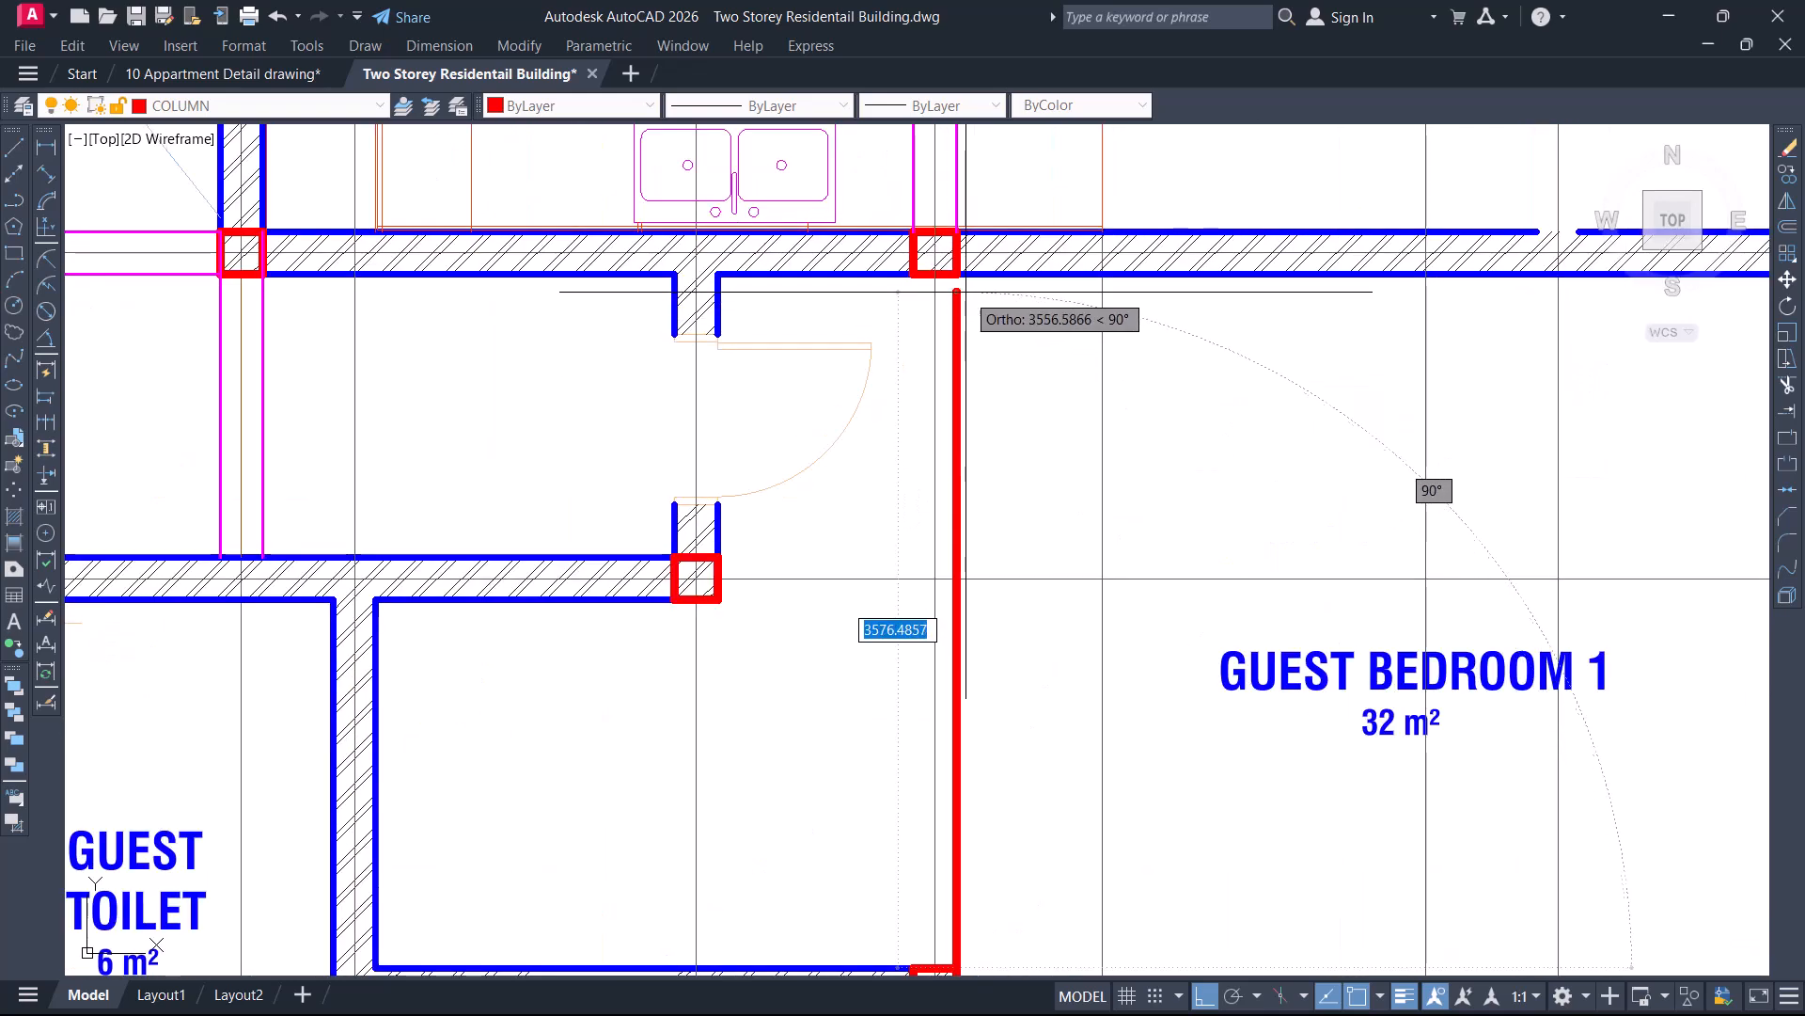
{"action": "left_click", "coordinate": [966, 274]}
{"action": "key", "text": "Escape"}
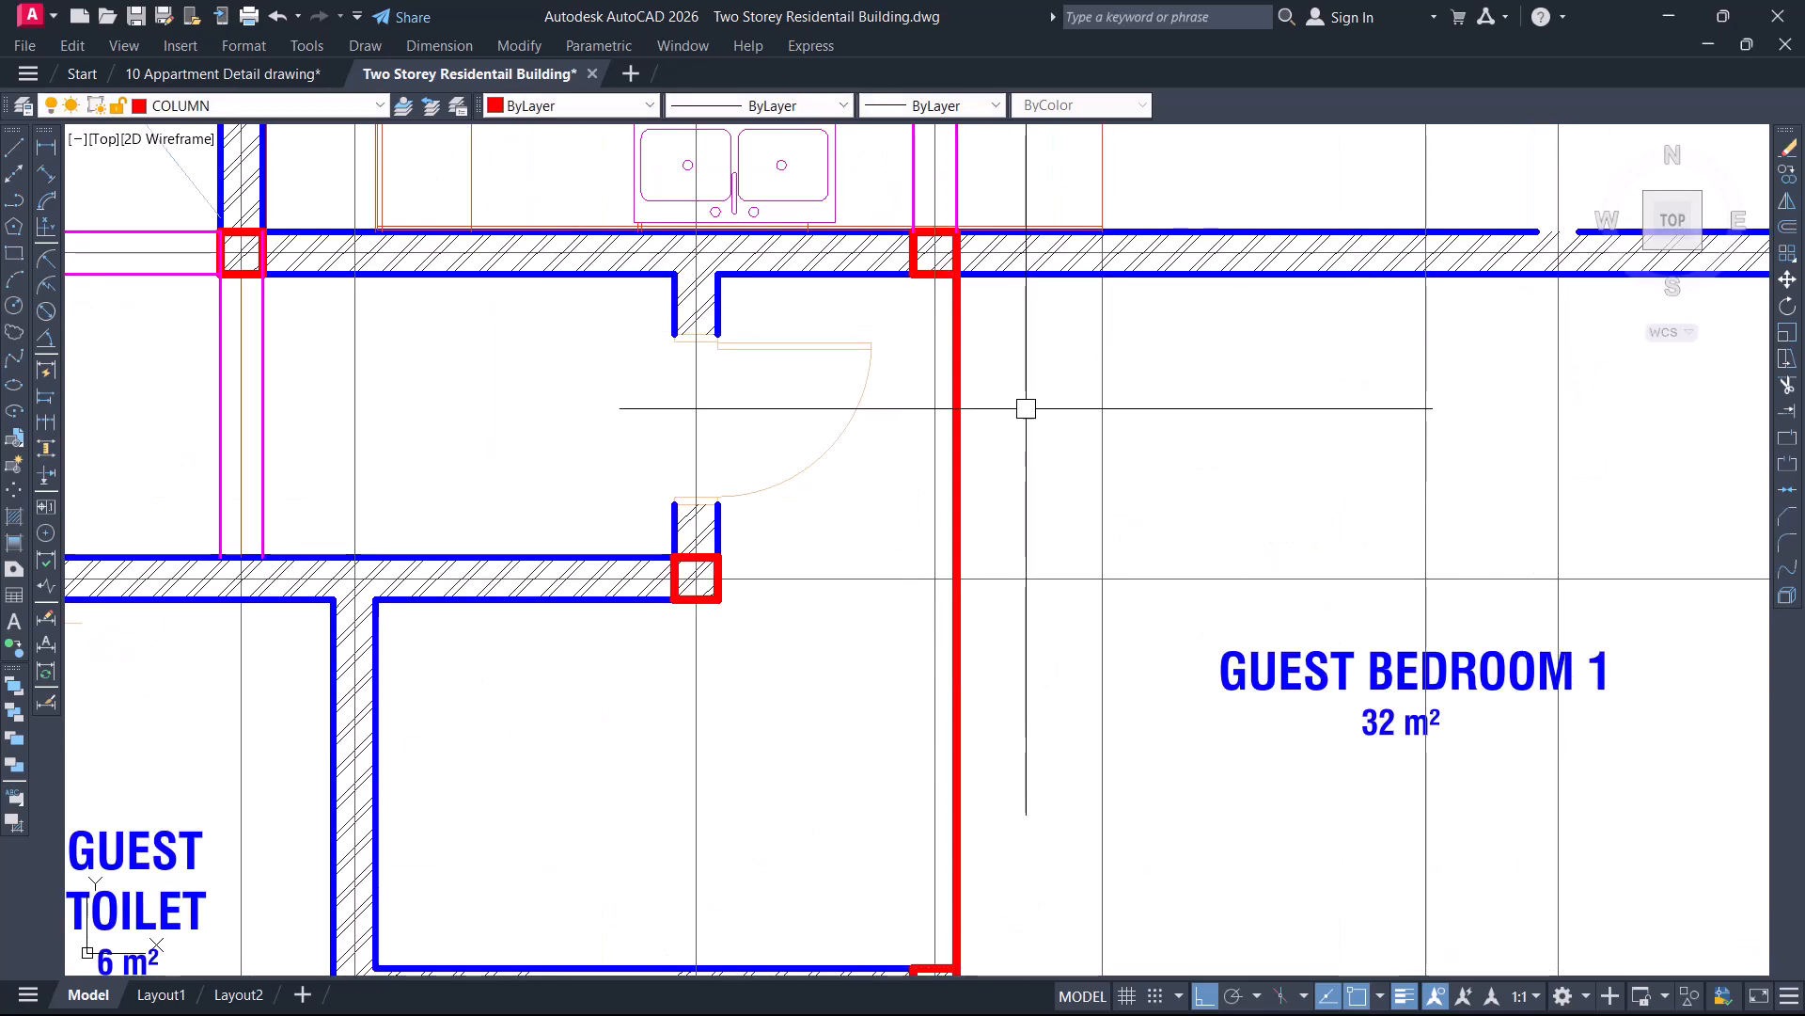
Offset the new vertical line to the opposite face of the two columns to form the beam's second edge
{"action": "type", "text": "o"}
{"action": "key", "text": "Return"}
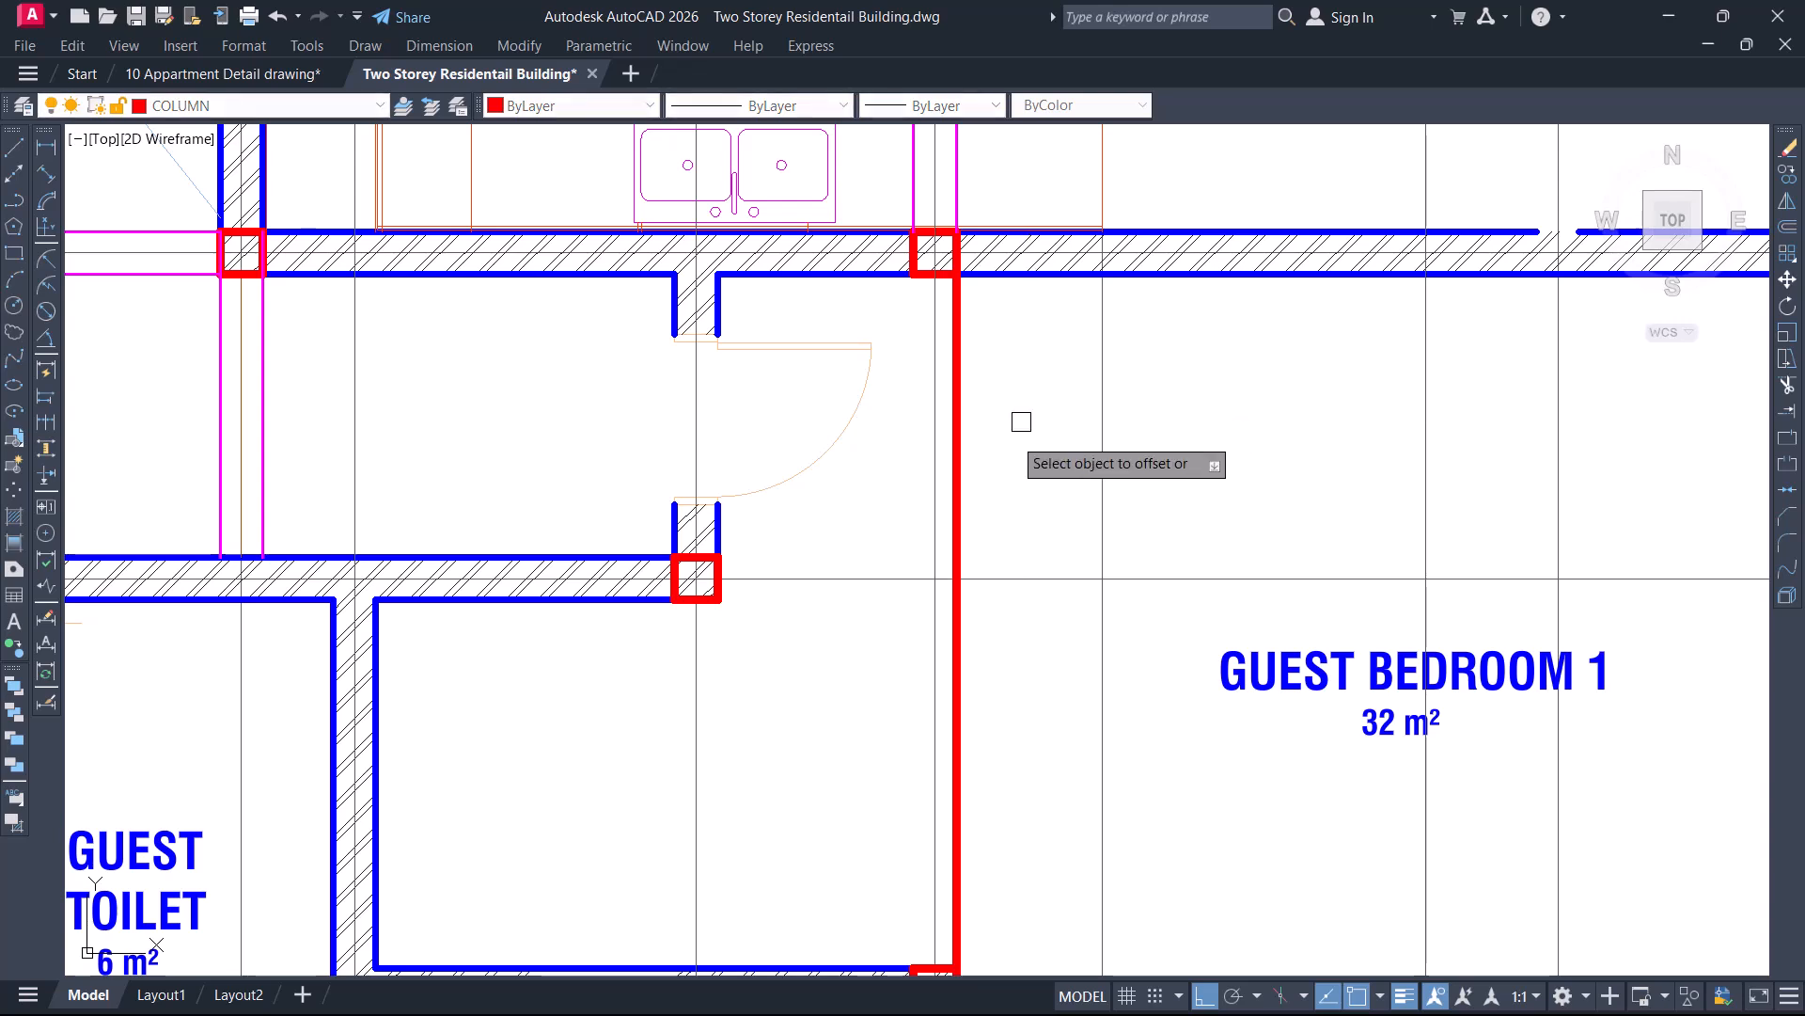
{"action": "left_click", "coordinate": [957, 471]}
{"action": "left_click", "coordinate": [903, 494]}
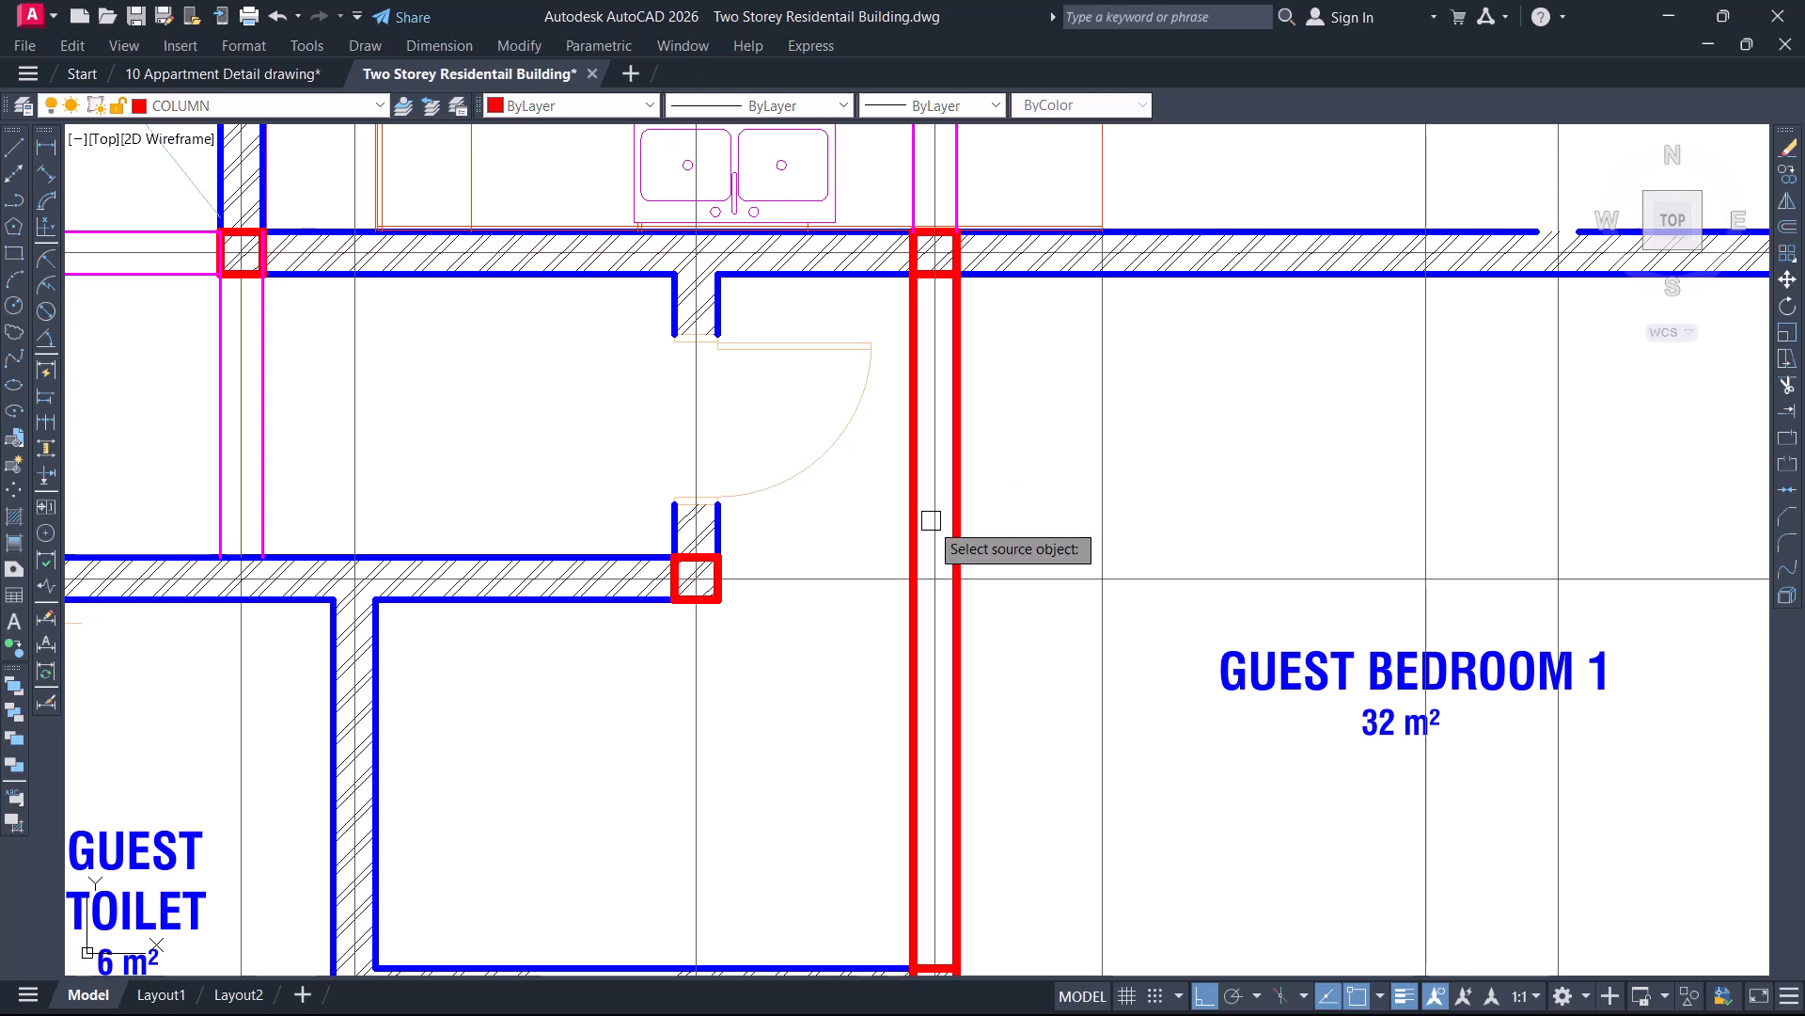
Match both new vertical lines to the properties of the kitchen's magenta beam line
{"action": "left_click", "coordinate": [955, 169]}
{"action": "left_click", "coordinate": [957, 329]}
{"action": "left_click", "coordinate": [914, 393]}
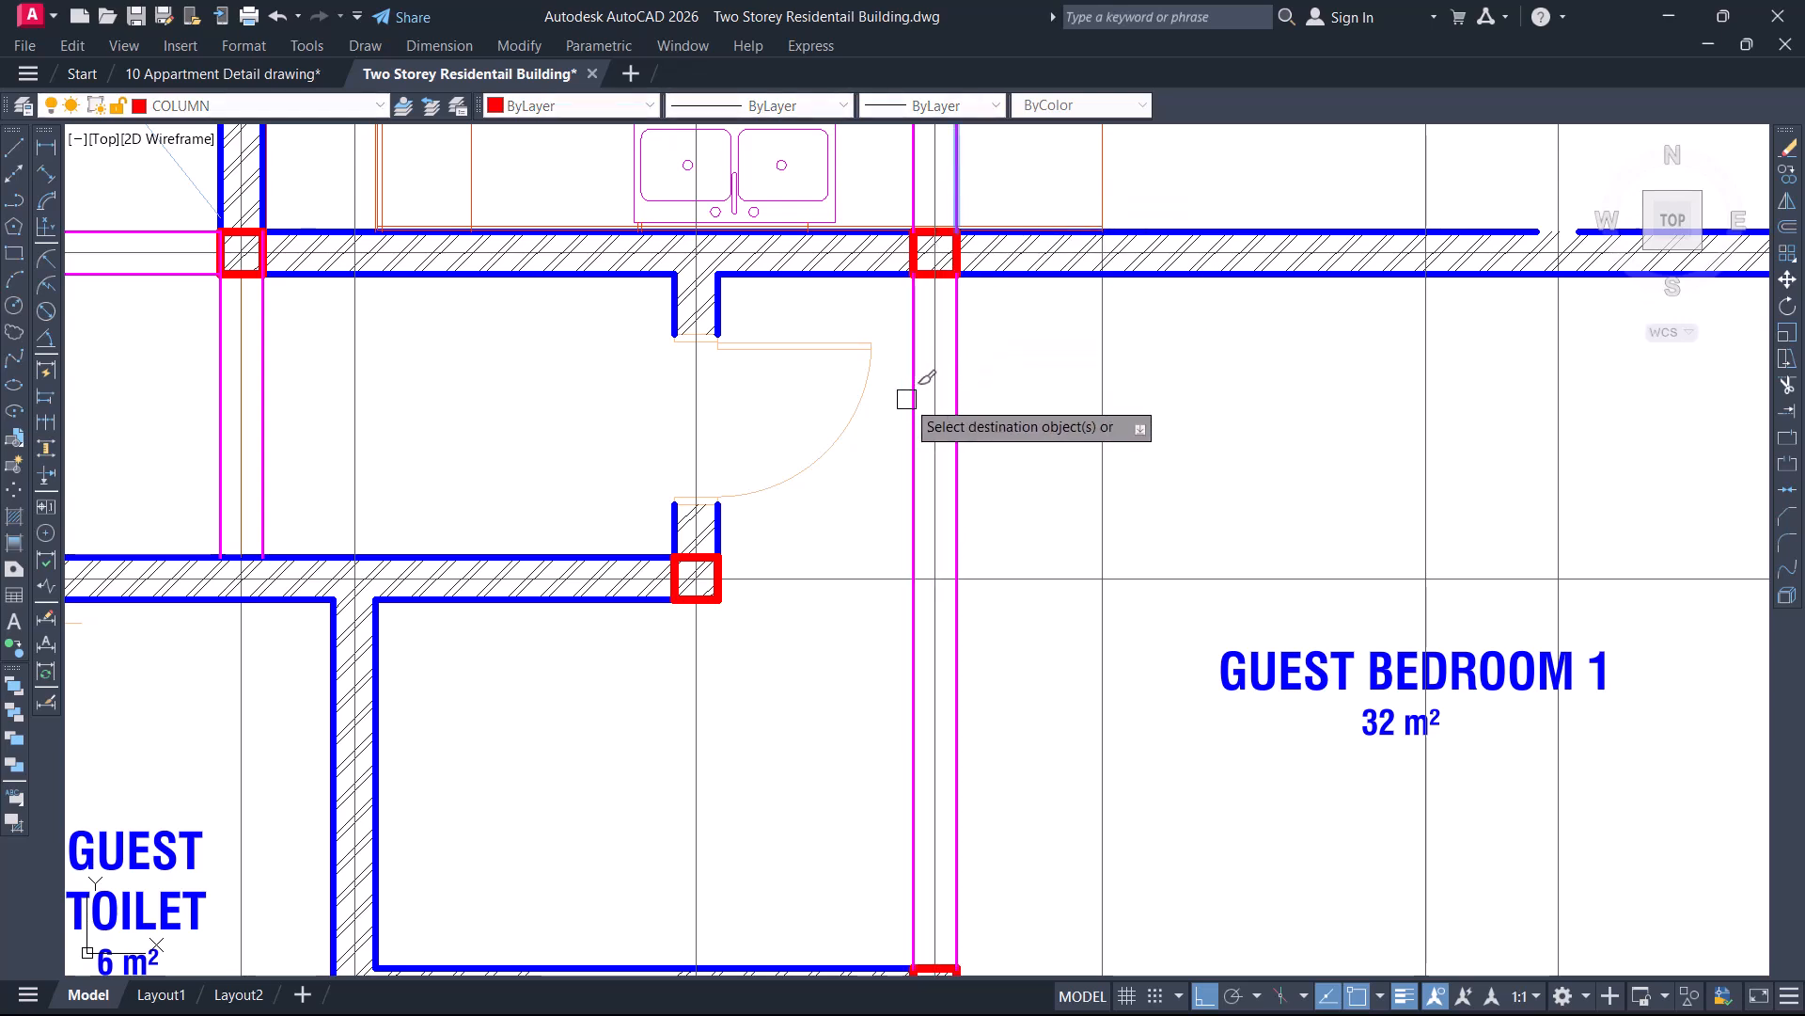
{"action": "scroll", "coordinate": [954, 319], "scroll_direction": "down", "scroll_amount": 2}
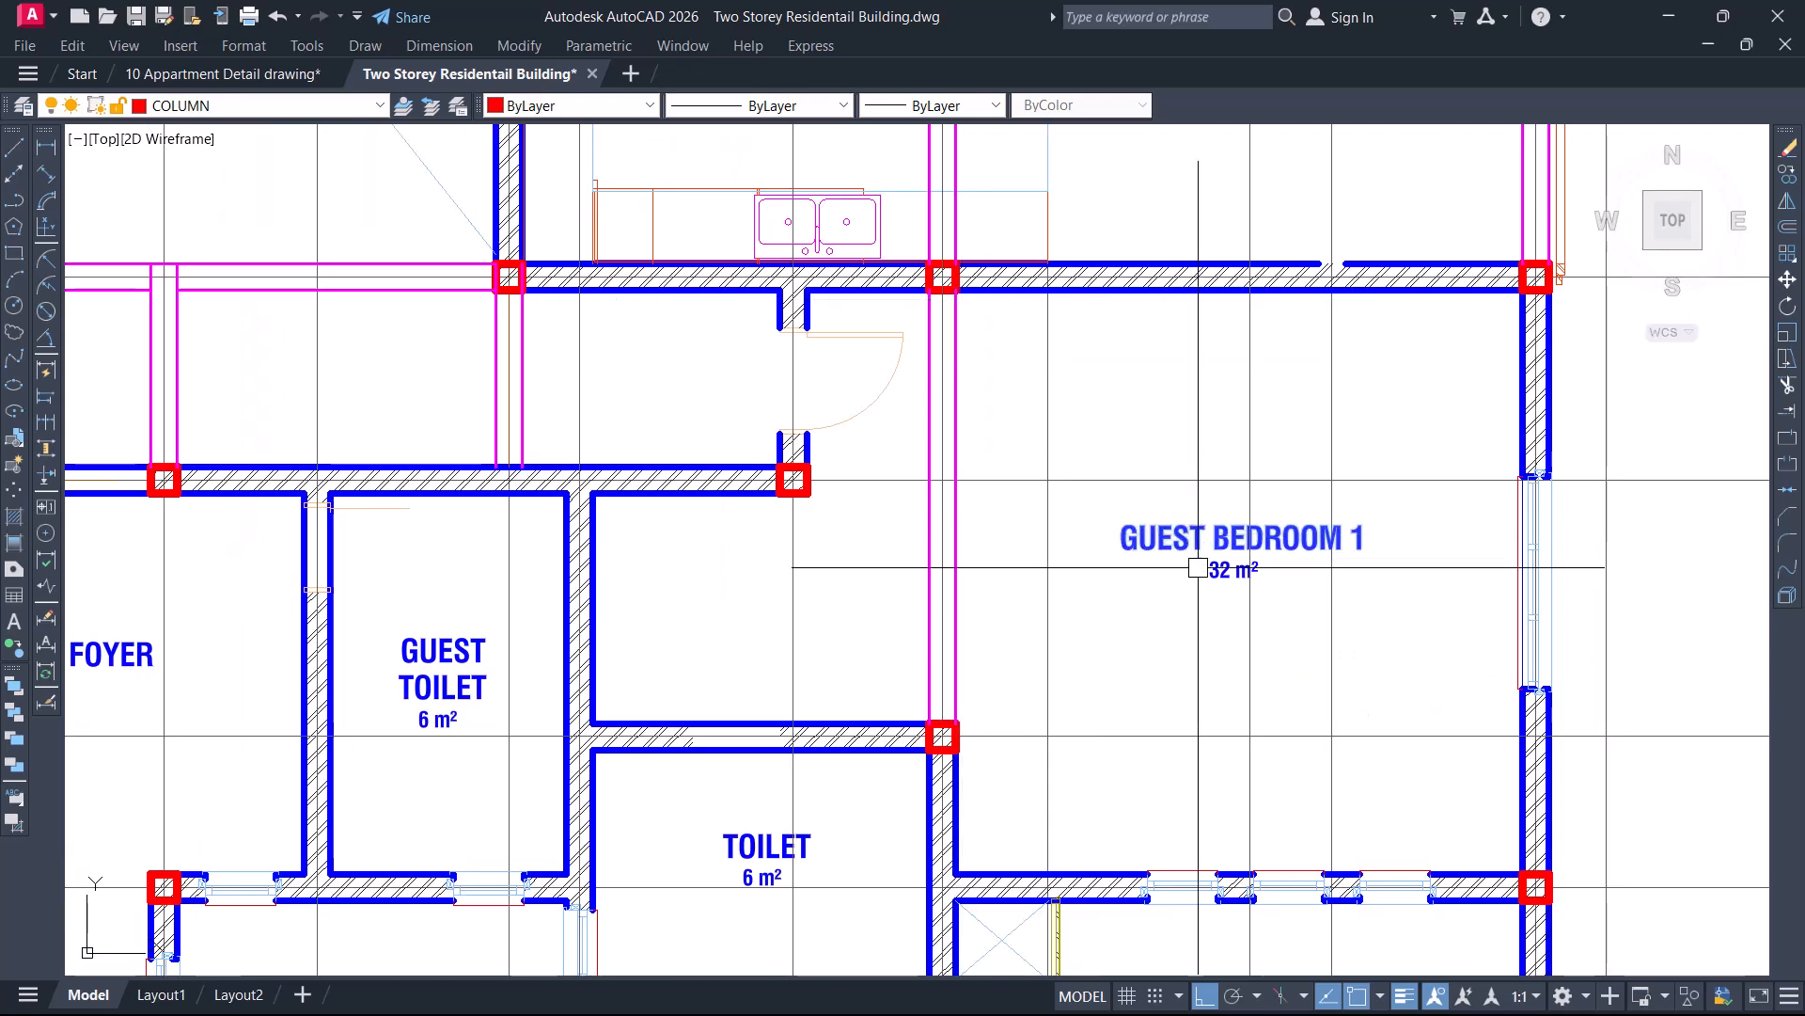
Erase the entrance door of Guest Bedroom 1
{"action": "middle_click_drag", "start_coordinate": [998, 614], "coordinate": [1040, 561]}
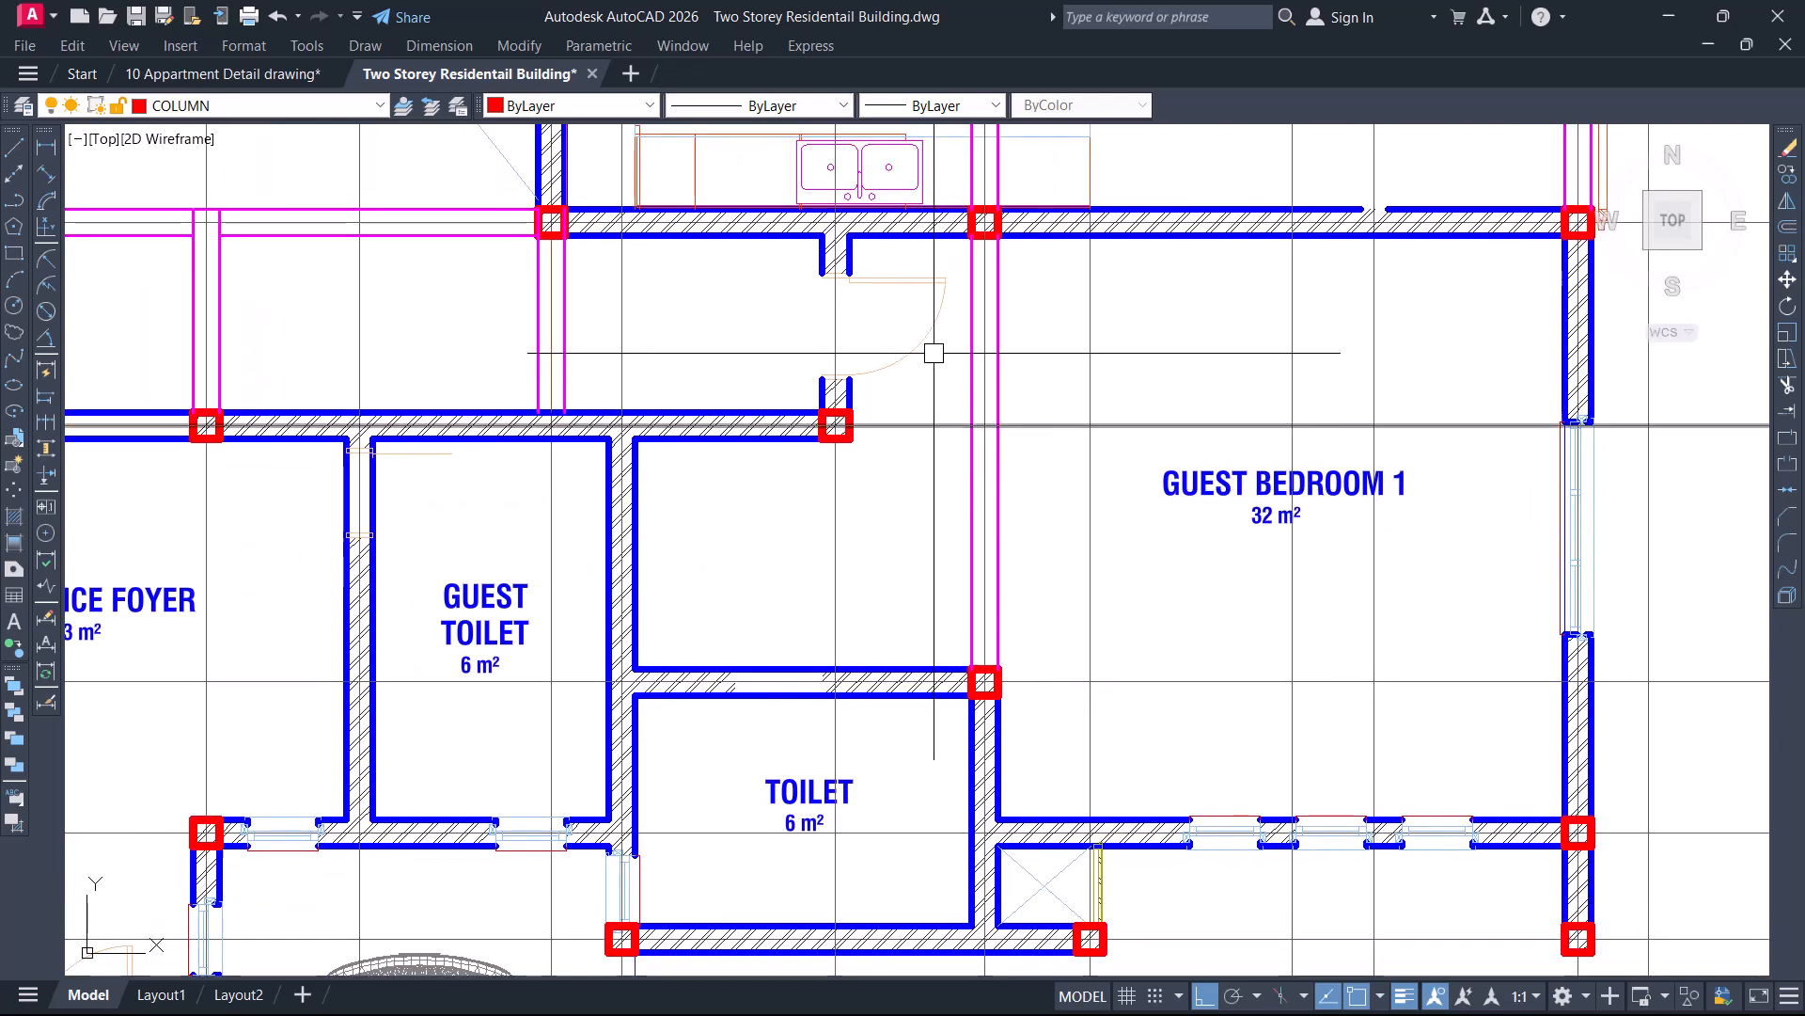
{"action": "middle_click_drag", "start_coordinate": [927, 317], "coordinate": [939, 370]}
{"action": "scroll", "coordinate": [968, 315], "scroll_direction": "up", "scroll_amount": 2}
{"action": "left_click", "coordinate": [968, 317]}
{"action": "left_click", "coordinate": [767, 503]}
{"action": "key", "text": "Delete"}
Erase the wall stubs and their hatching on both sides of the removed Guest Bedroom 1 door
{"action": "scroll", "coordinate": [746, 260], "scroll_direction": "up", "scroll_amount": 3}
{"action": "left_click", "coordinate": [713, 257]}
{"action": "scroll", "coordinate": [746, 256], "scroll_direction": "down", "scroll_amount": 1}
{"action": "scroll", "coordinate": [941, 555], "scroll_direction": "down", "scroll_amount": 2}
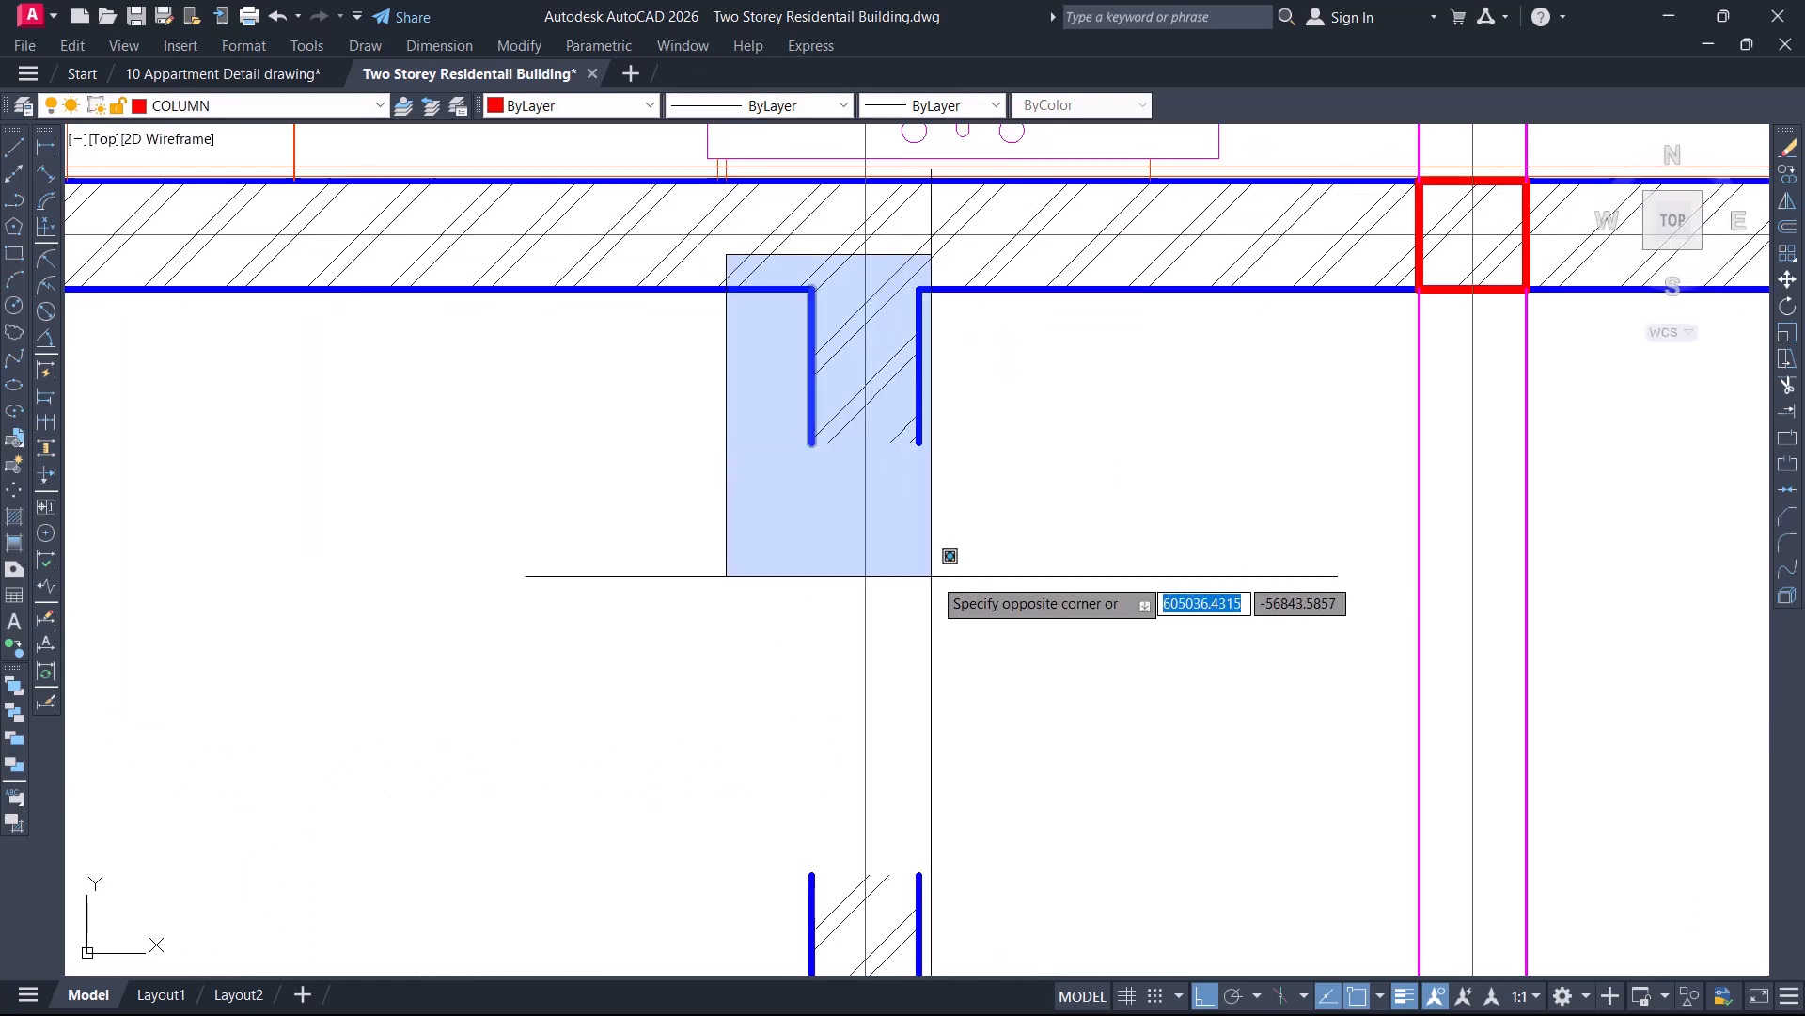
{"action": "left_click", "coordinate": [993, 852]}
{"action": "key", "text": "Delete"}
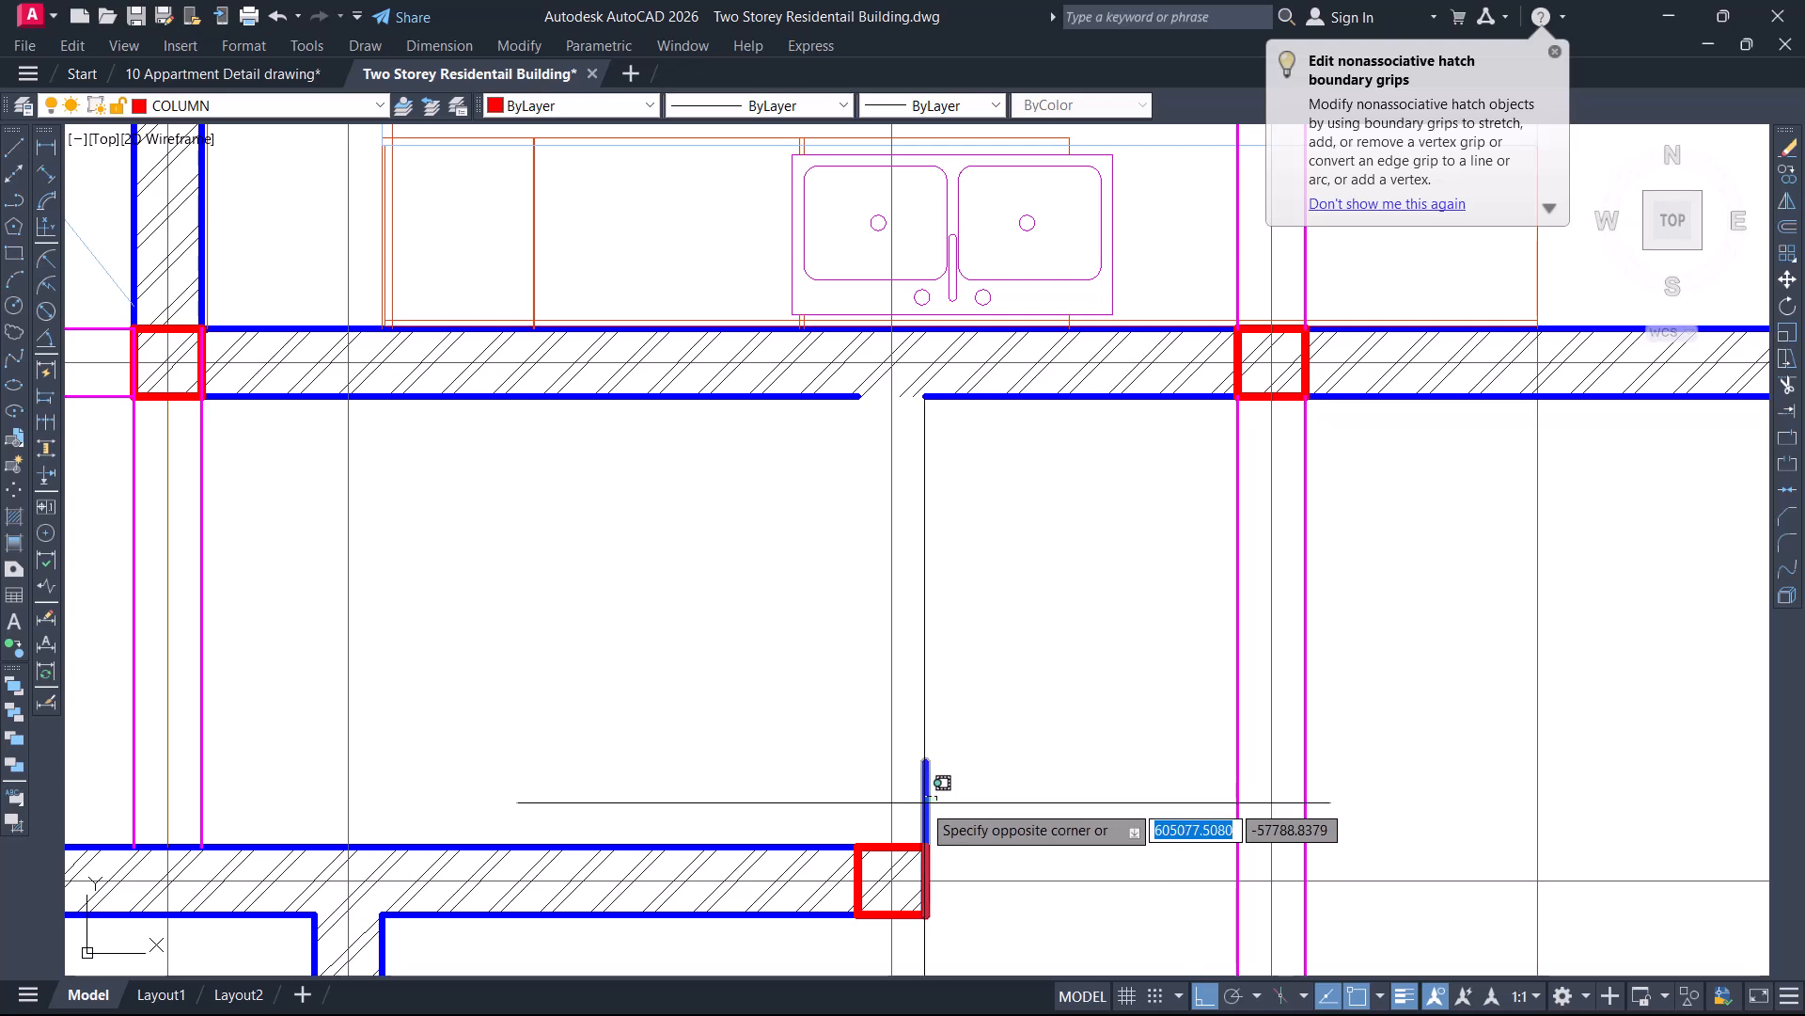
{"action": "scroll", "coordinate": [1000, 620], "scroll_direction": "down", "scroll_amount": 4}
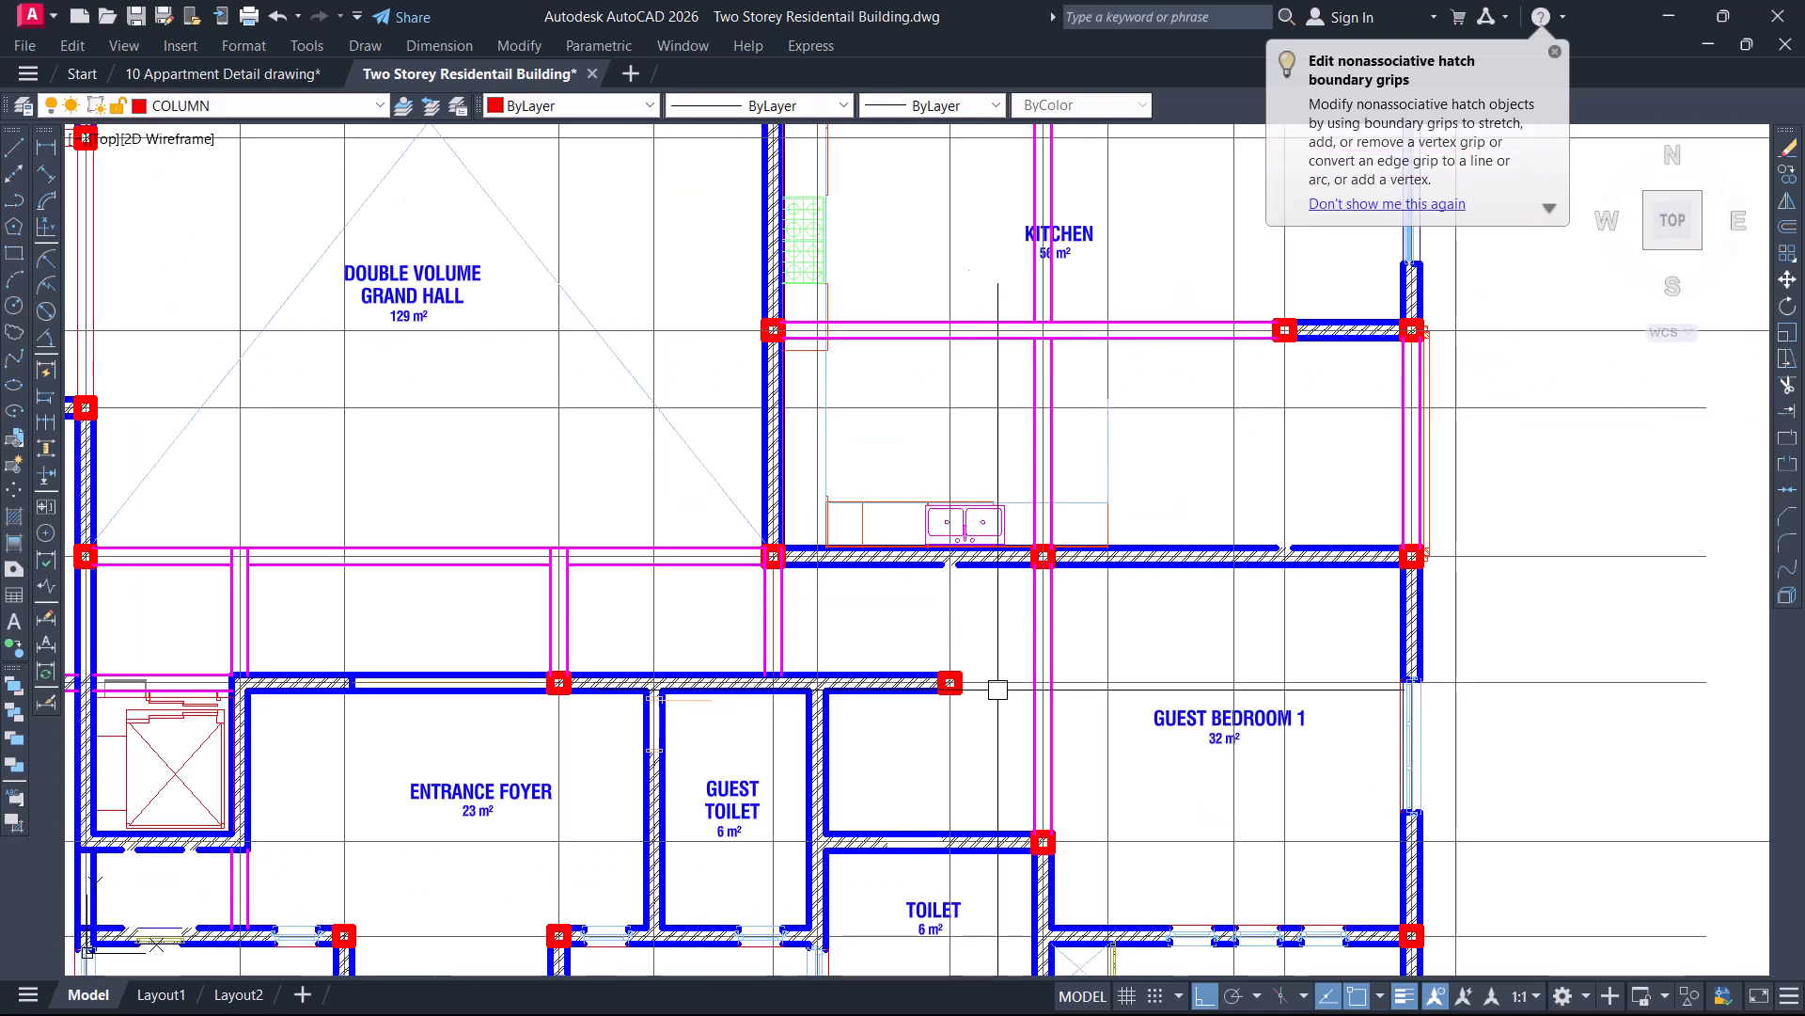
{"action": "middle_click_drag", "start_coordinate": [1032, 759], "coordinate": [1033, 712]}
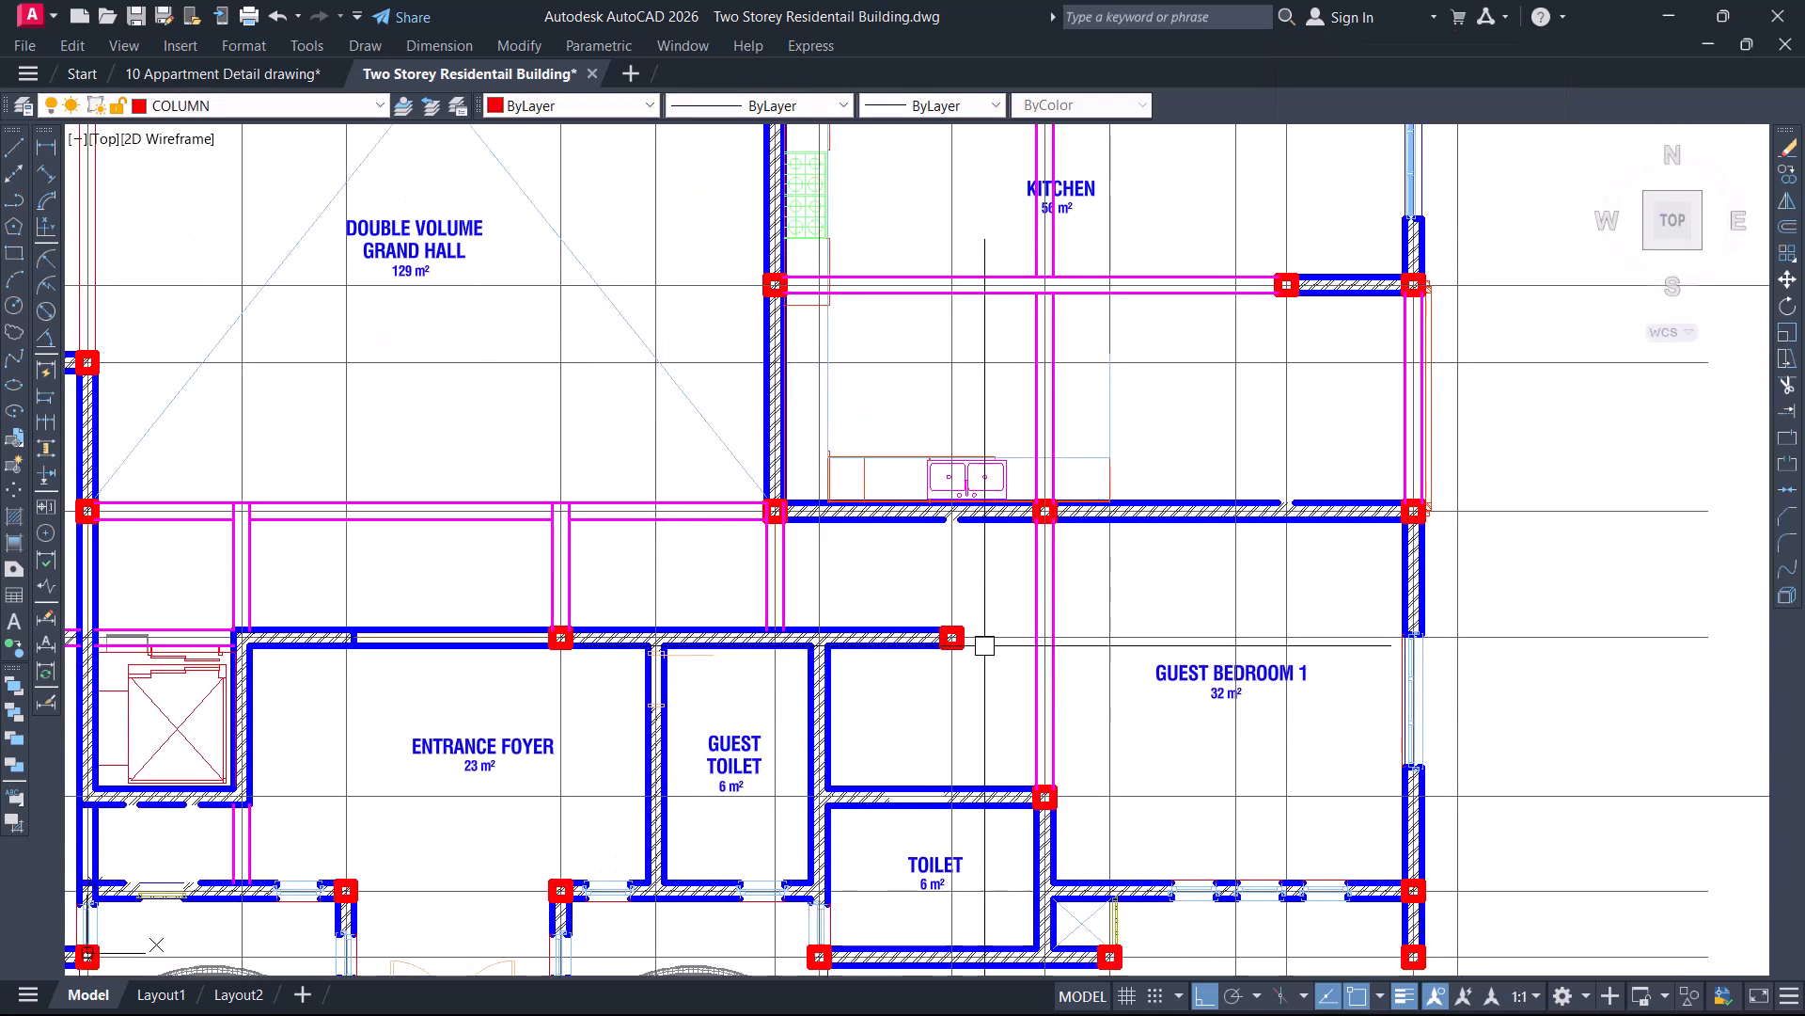
Move the column at the free end of the foyer wall onto the grid intersection at the guest toilet's east wall
{"action": "scroll", "coordinate": [973, 629], "scroll_direction": "up", "scroll_amount": 2}
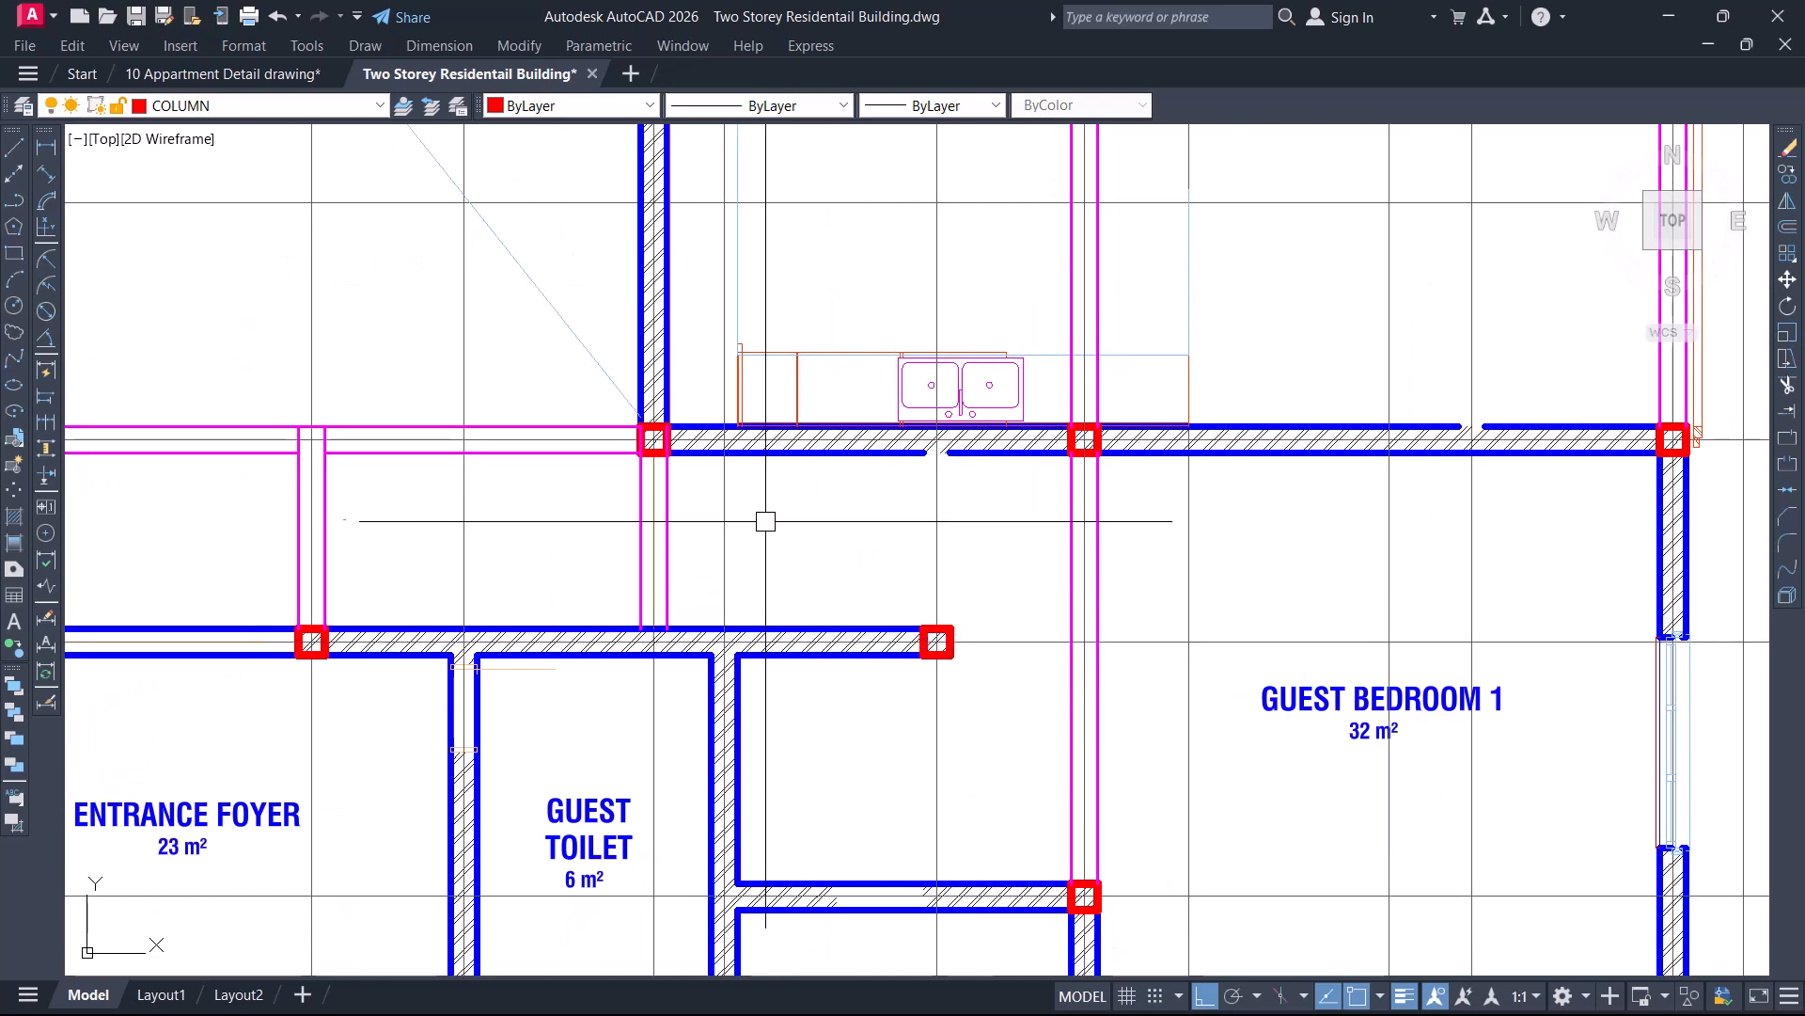
{"action": "left_click", "coordinate": [1043, 757]}
{"action": "scroll", "coordinate": [1060, 631], "scroll_direction": "down", "scroll_amount": 4}
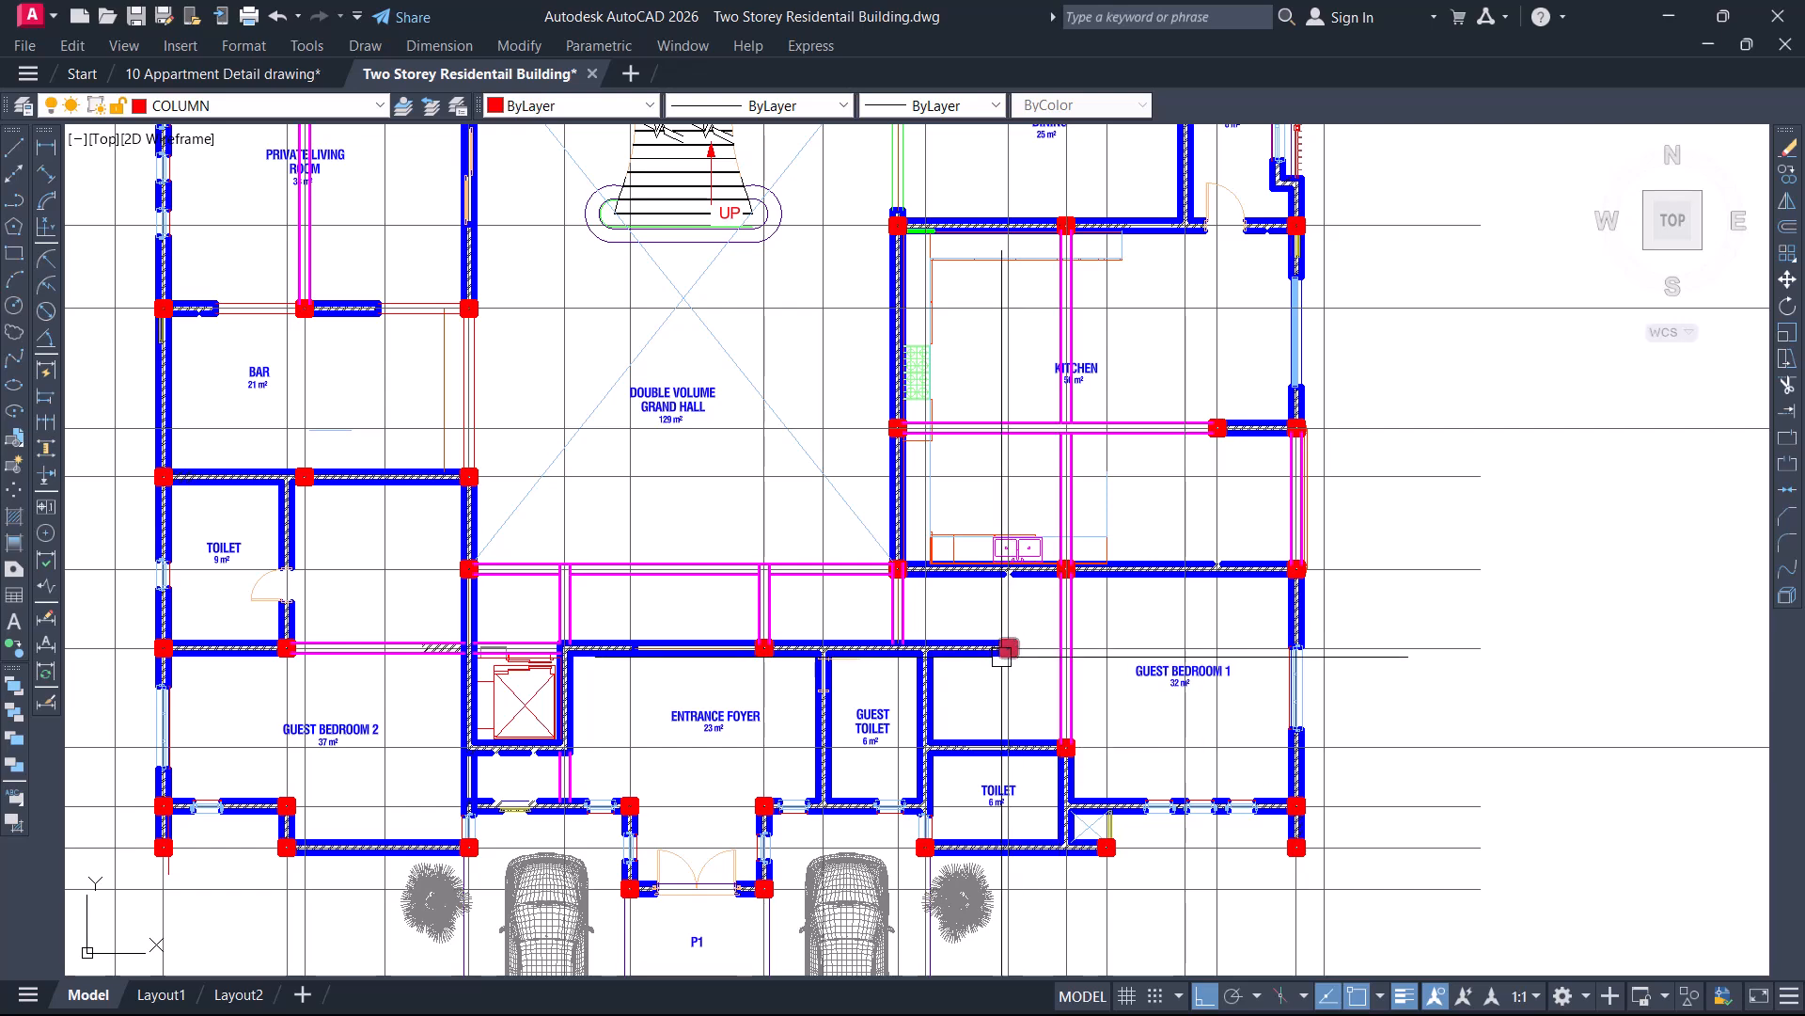
{"action": "scroll", "coordinate": [949, 667], "scroll_direction": "up", "scroll_amount": 2}
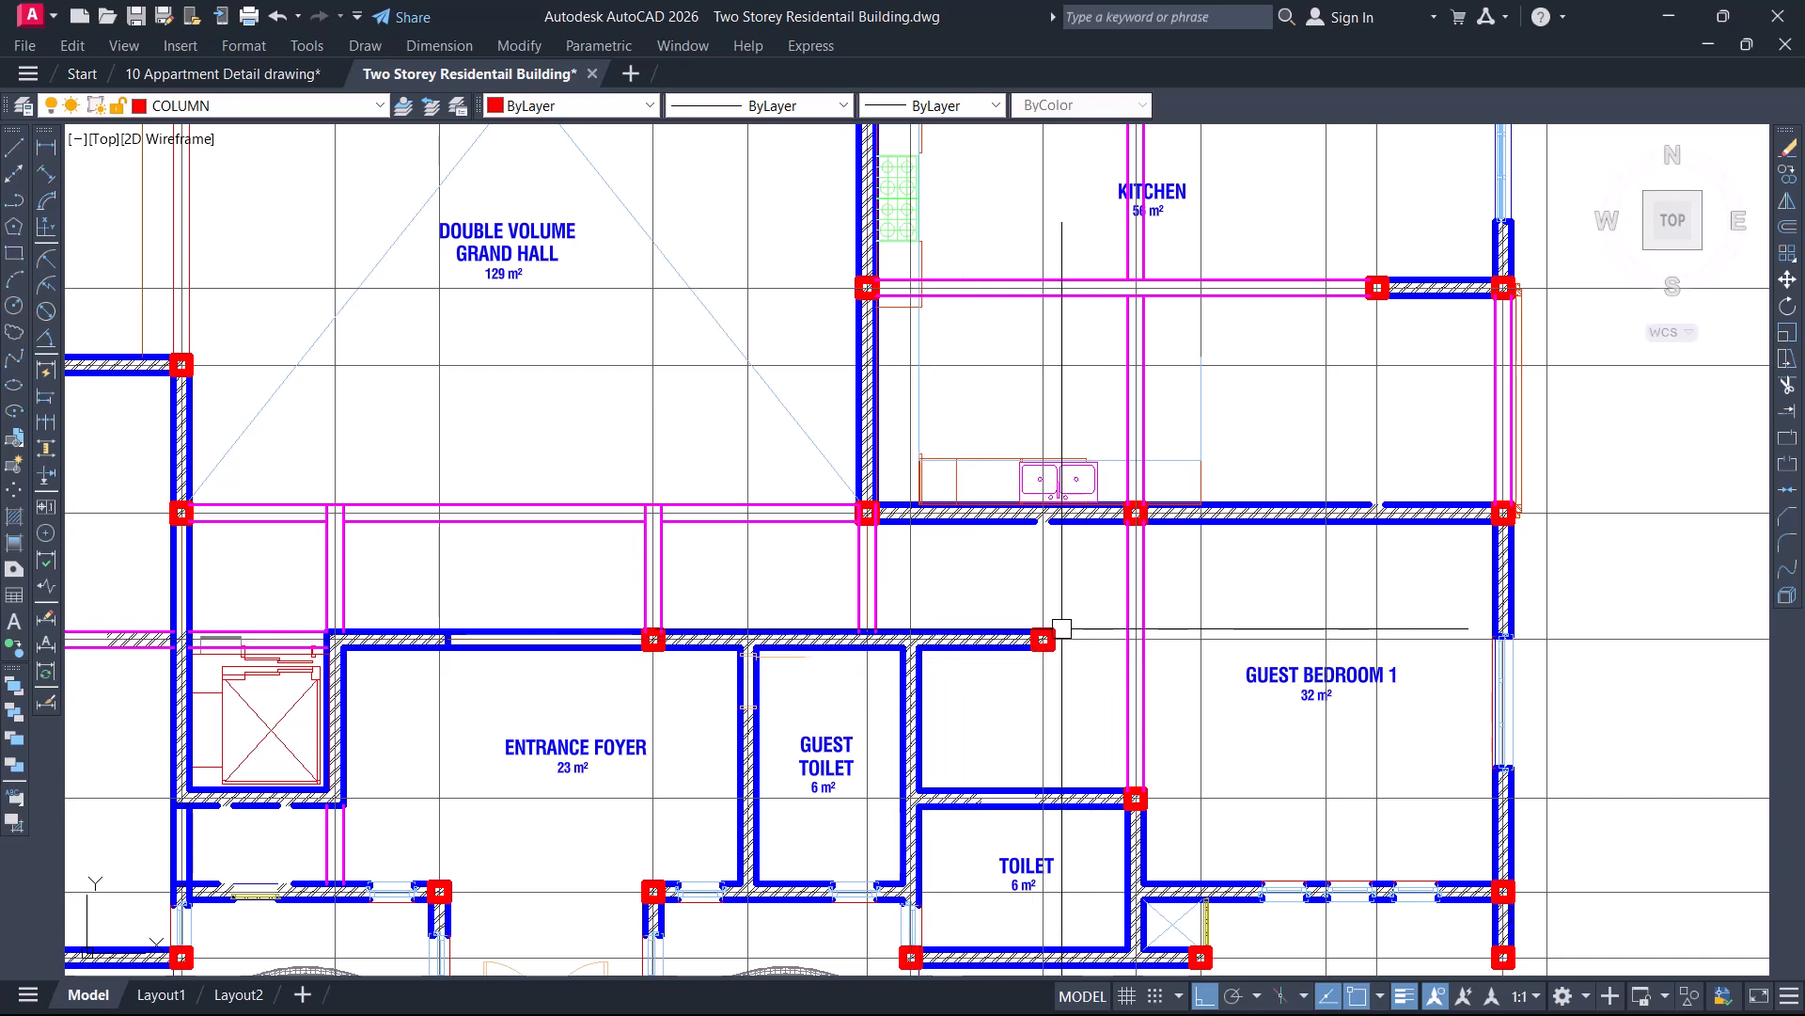
{"action": "scroll", "coordinate": [1049, 624], "scroll_direction": "up", "scroll_amount": 4}
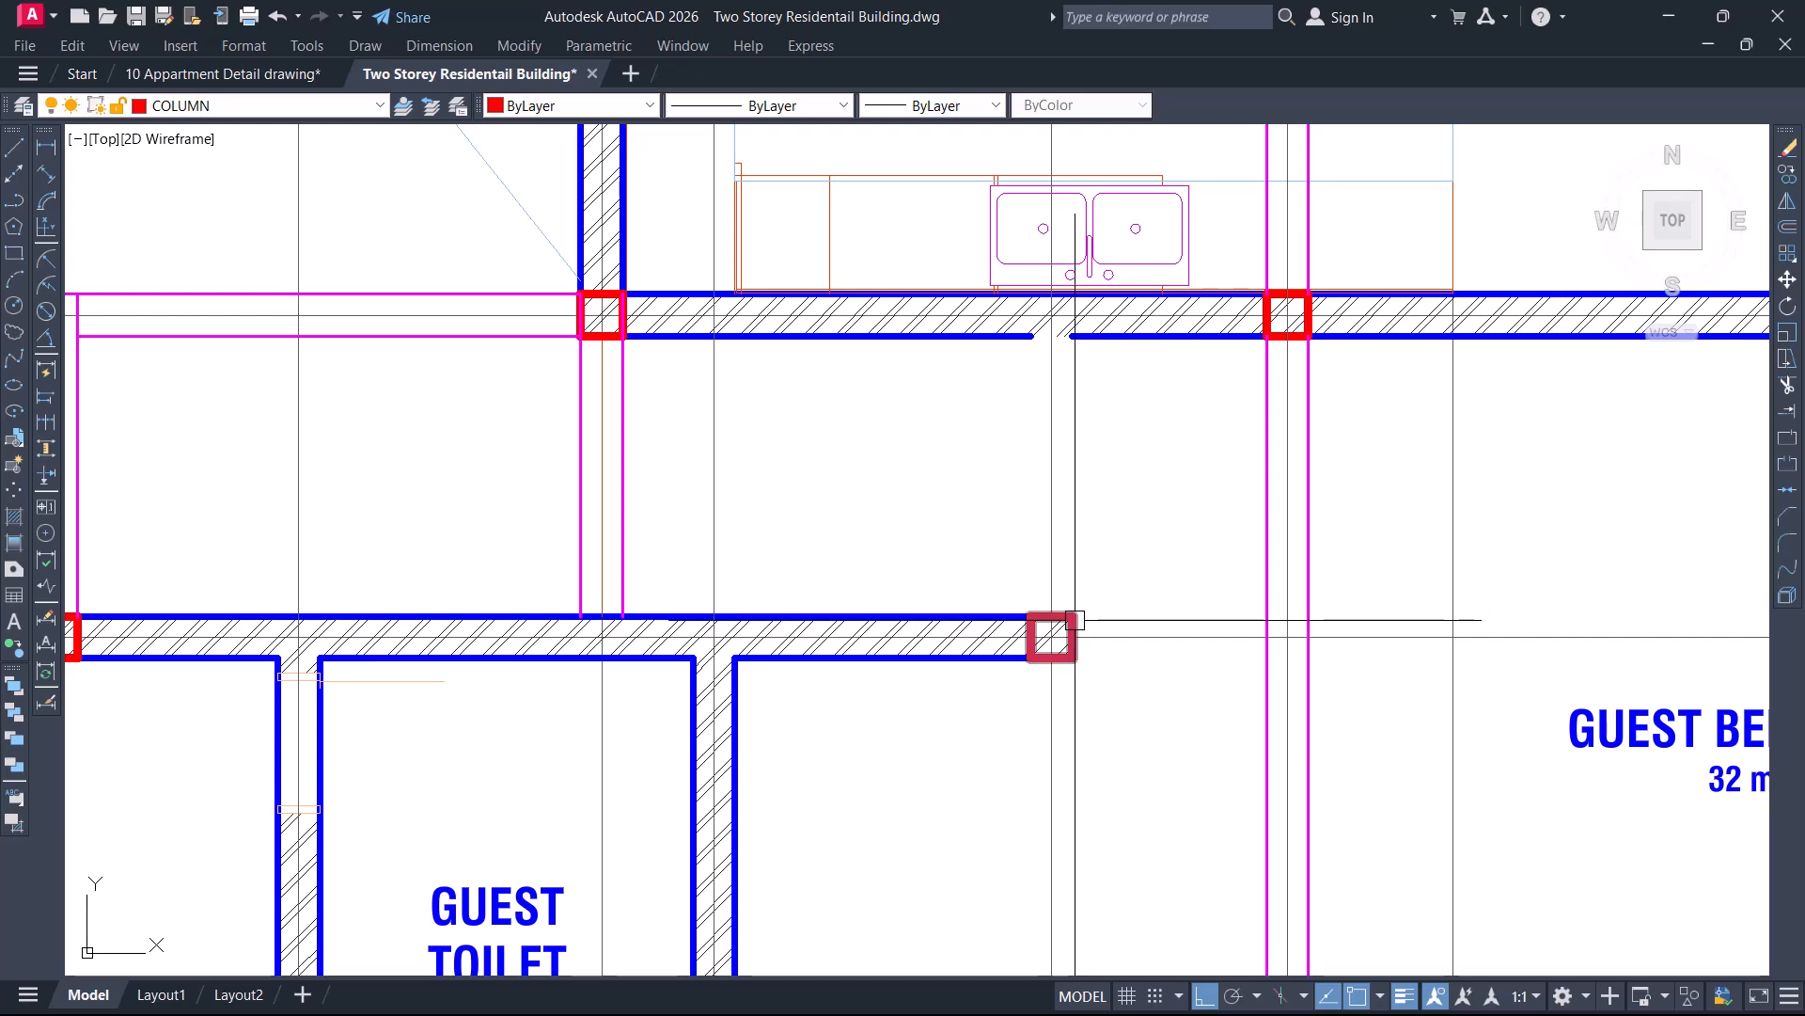
{"action": "type", "text": "m"}
{"action": "key", "text": "Return"}
{"action": "scroll", "coordinate": [1050, 632], "scroll_direction": "up", "scroll_amount": 5}
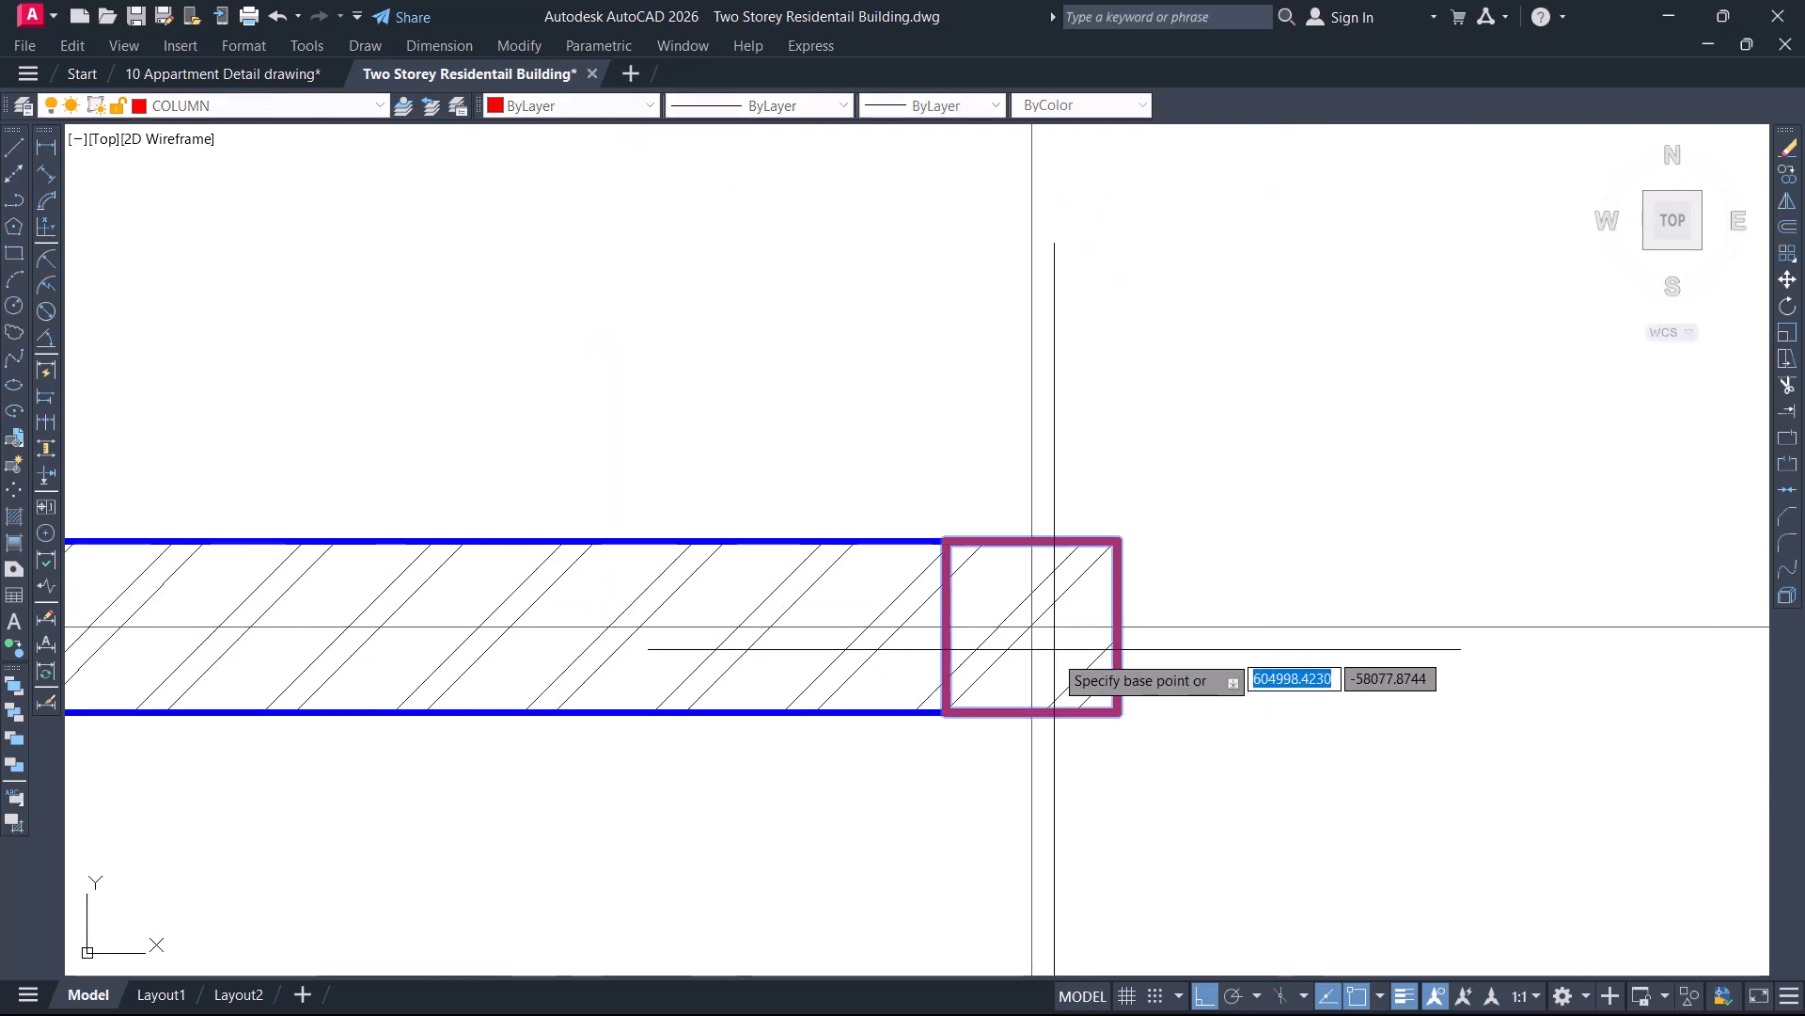
{"action": "left_click", "coordinate": [1031, 626]}
{"action": "scroll", "coordinate": [1034, 620], "scroll_direction": "down", "scroll_amount": 4}
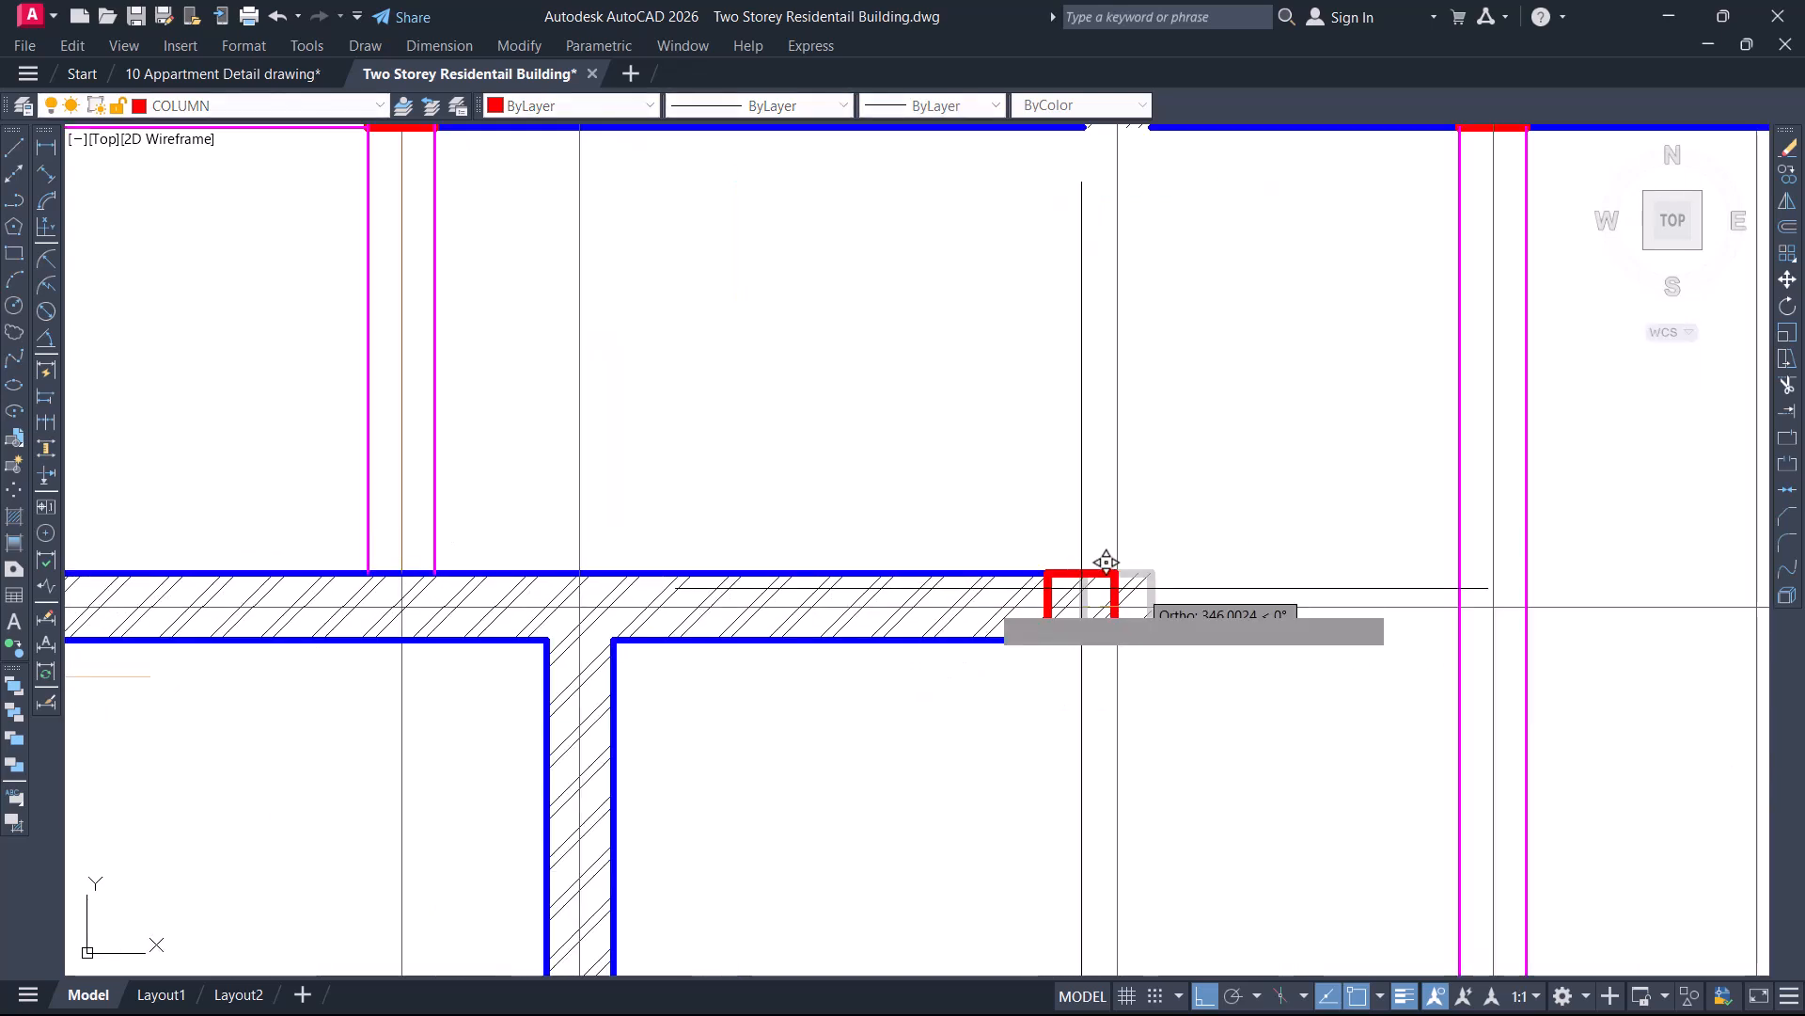
{"action": "left_click", "coordinate": [579, 607]}
{"action": "scroll", "coordinate": [985, 584], "scroll_direction": "down", "scroll_amount": 3}
Trim both wall lines just beyond the east face of the relocated column
{"action": "scroll", "coordinate": [987, 584], "scroll_direction": "up", "scroll_amount": 6}
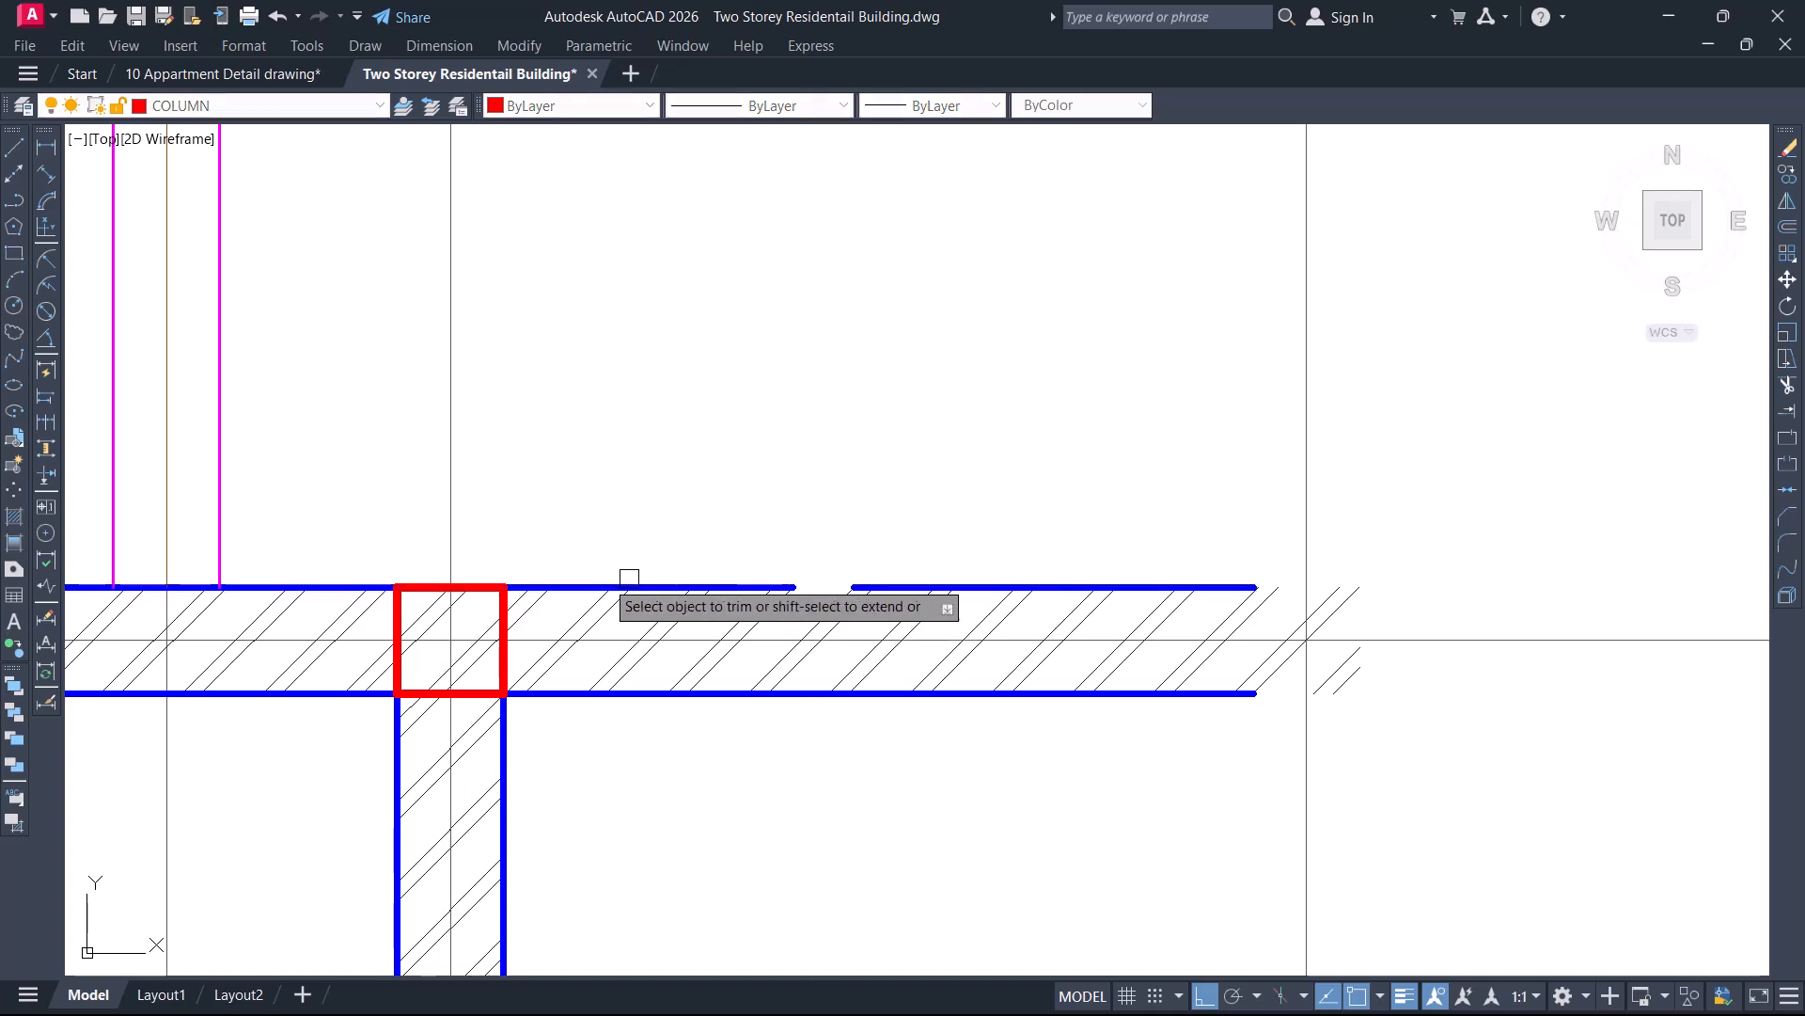
{"action": "scroll", "coordinate": [560, 578], "scroll_direction": "up", "scroll_amount": 2}
{"action": "left_click", "coordinate": [492, 590]}
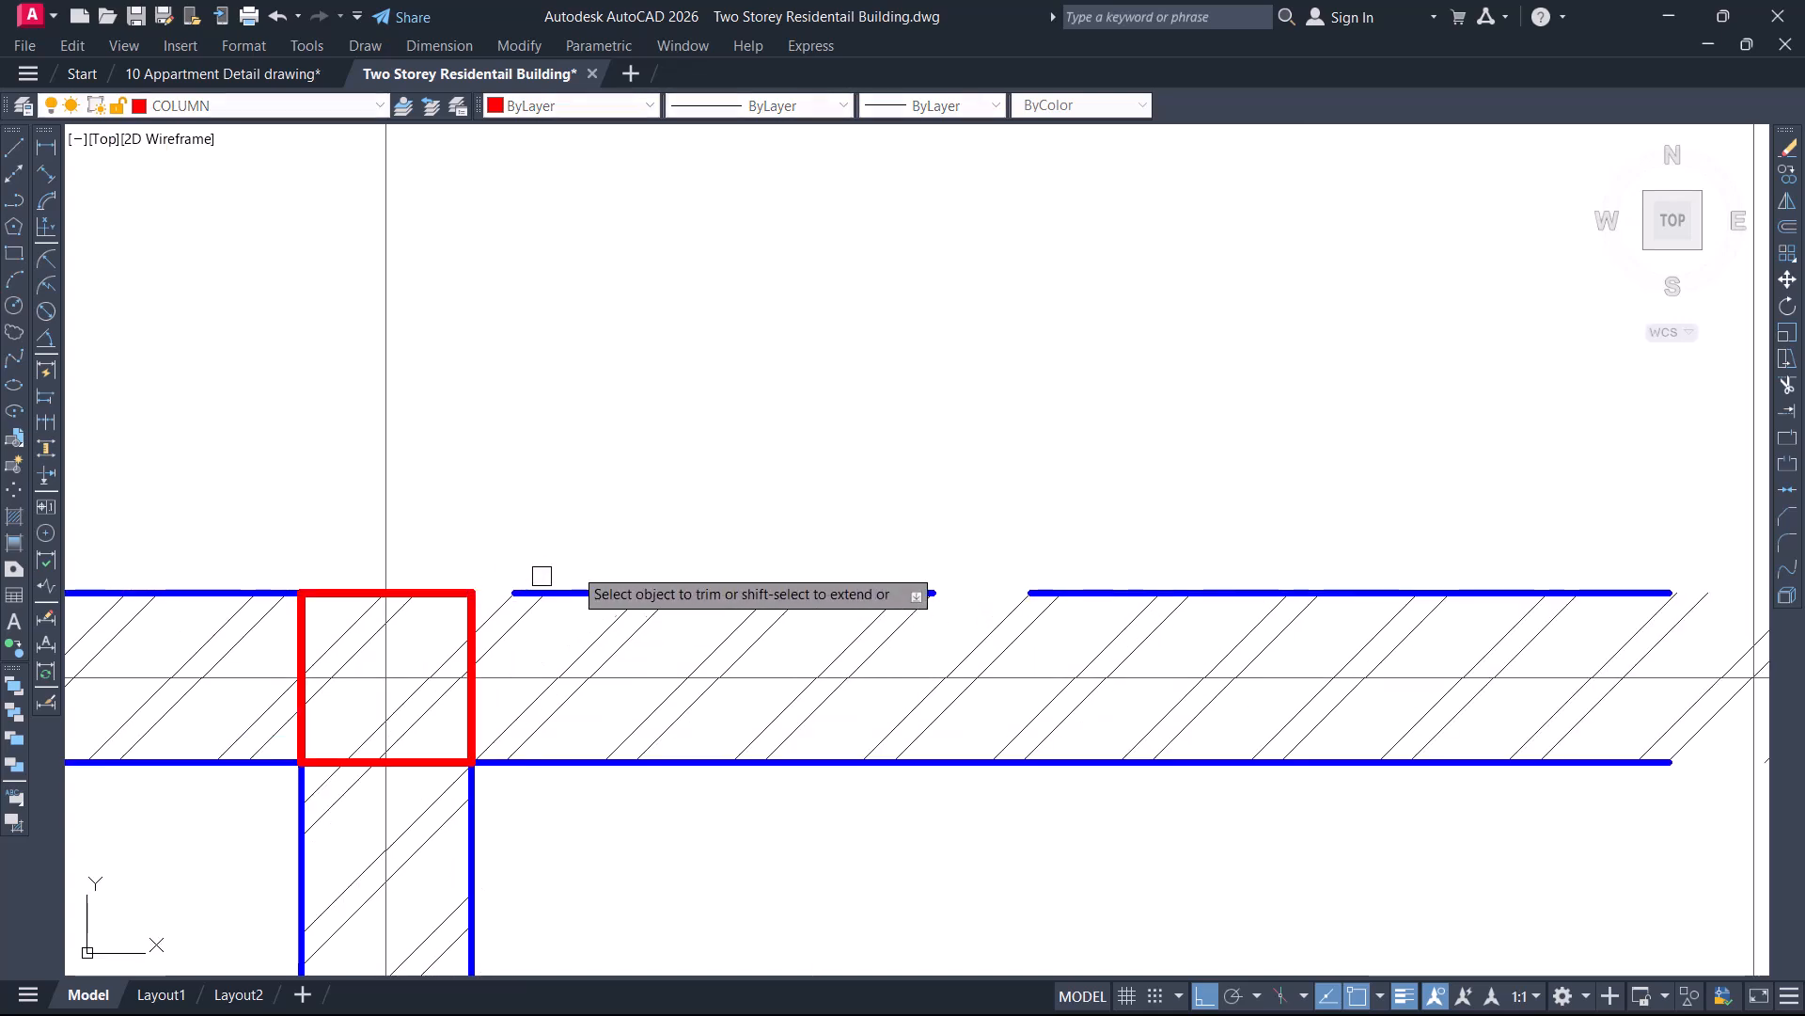
{"action": "left_click", "coordinate": [475, 762]}
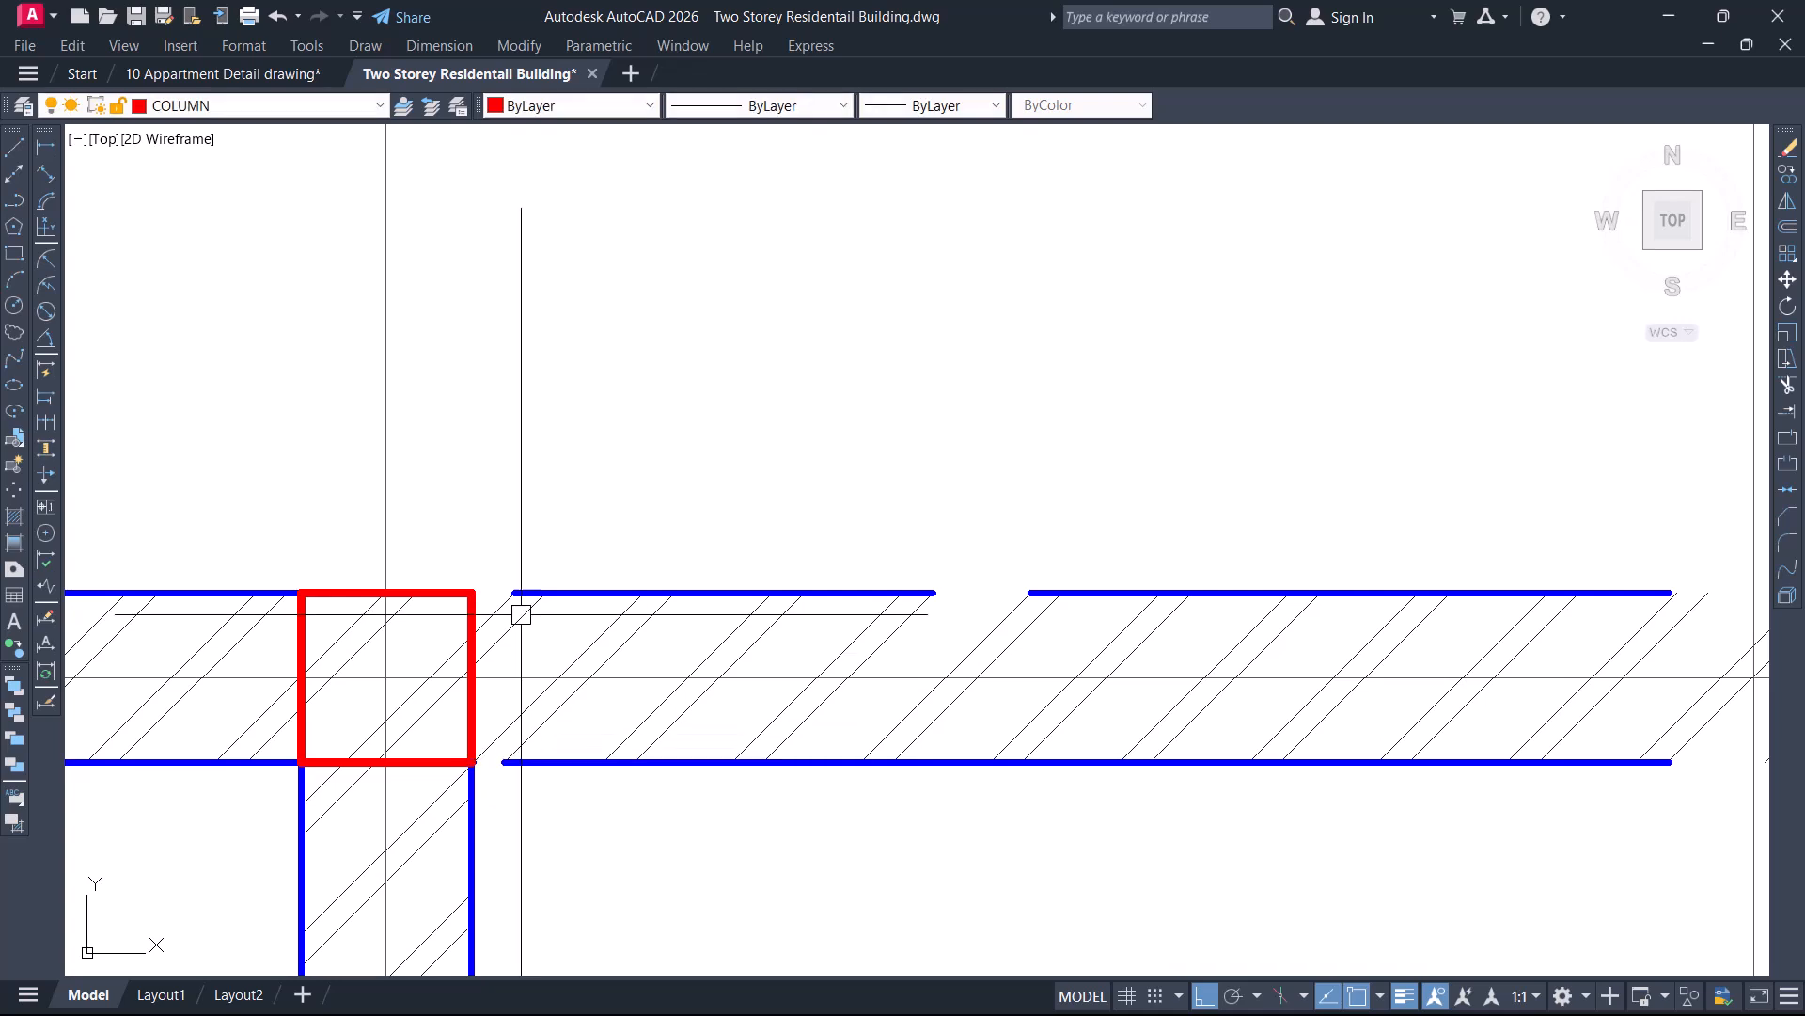
Erase the leftover wall lines and the hatching extending east of the relocated column
{"action": "left_click", "coordinate": [496, 532]}
{"action": "scroll", "coordinate": [498, 532], "scroll_direction": "down", "scroll_amount": 2}
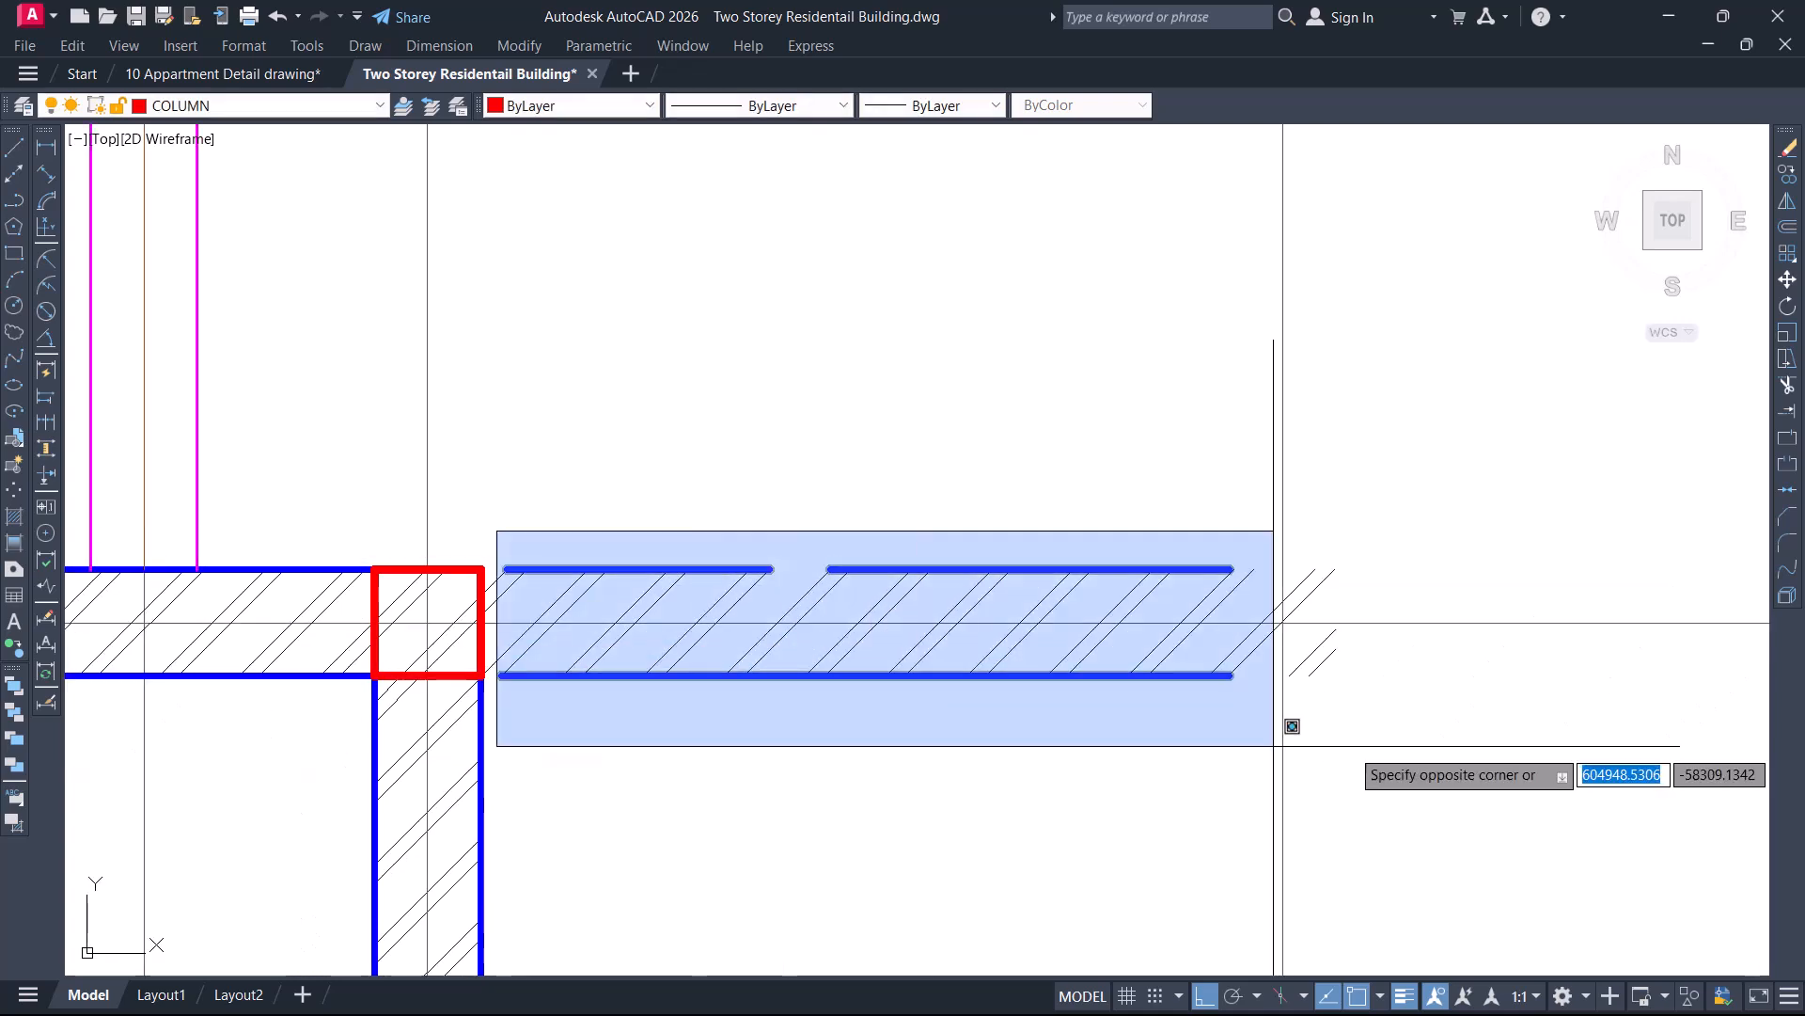
{"action": "left_click", "coordinate": [1424, 764]}
{"action": "key", "text": "Delete"}
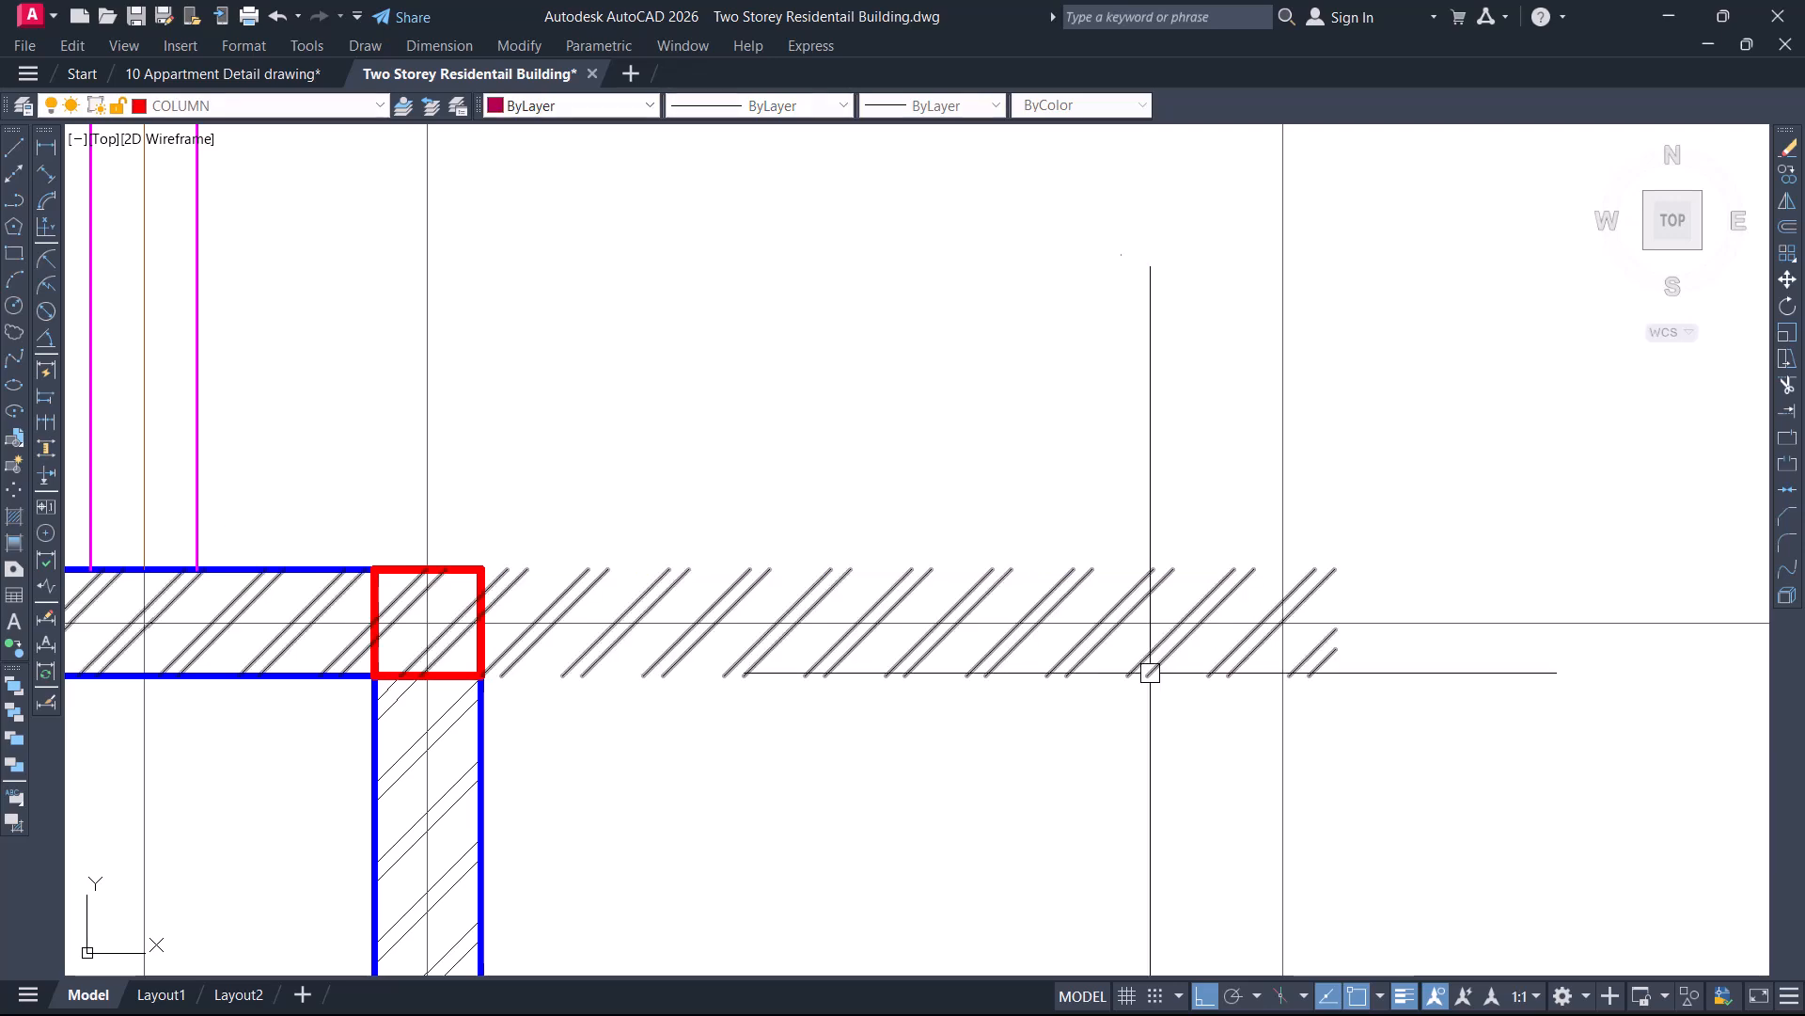
{"action": "key", "text": "Return"}
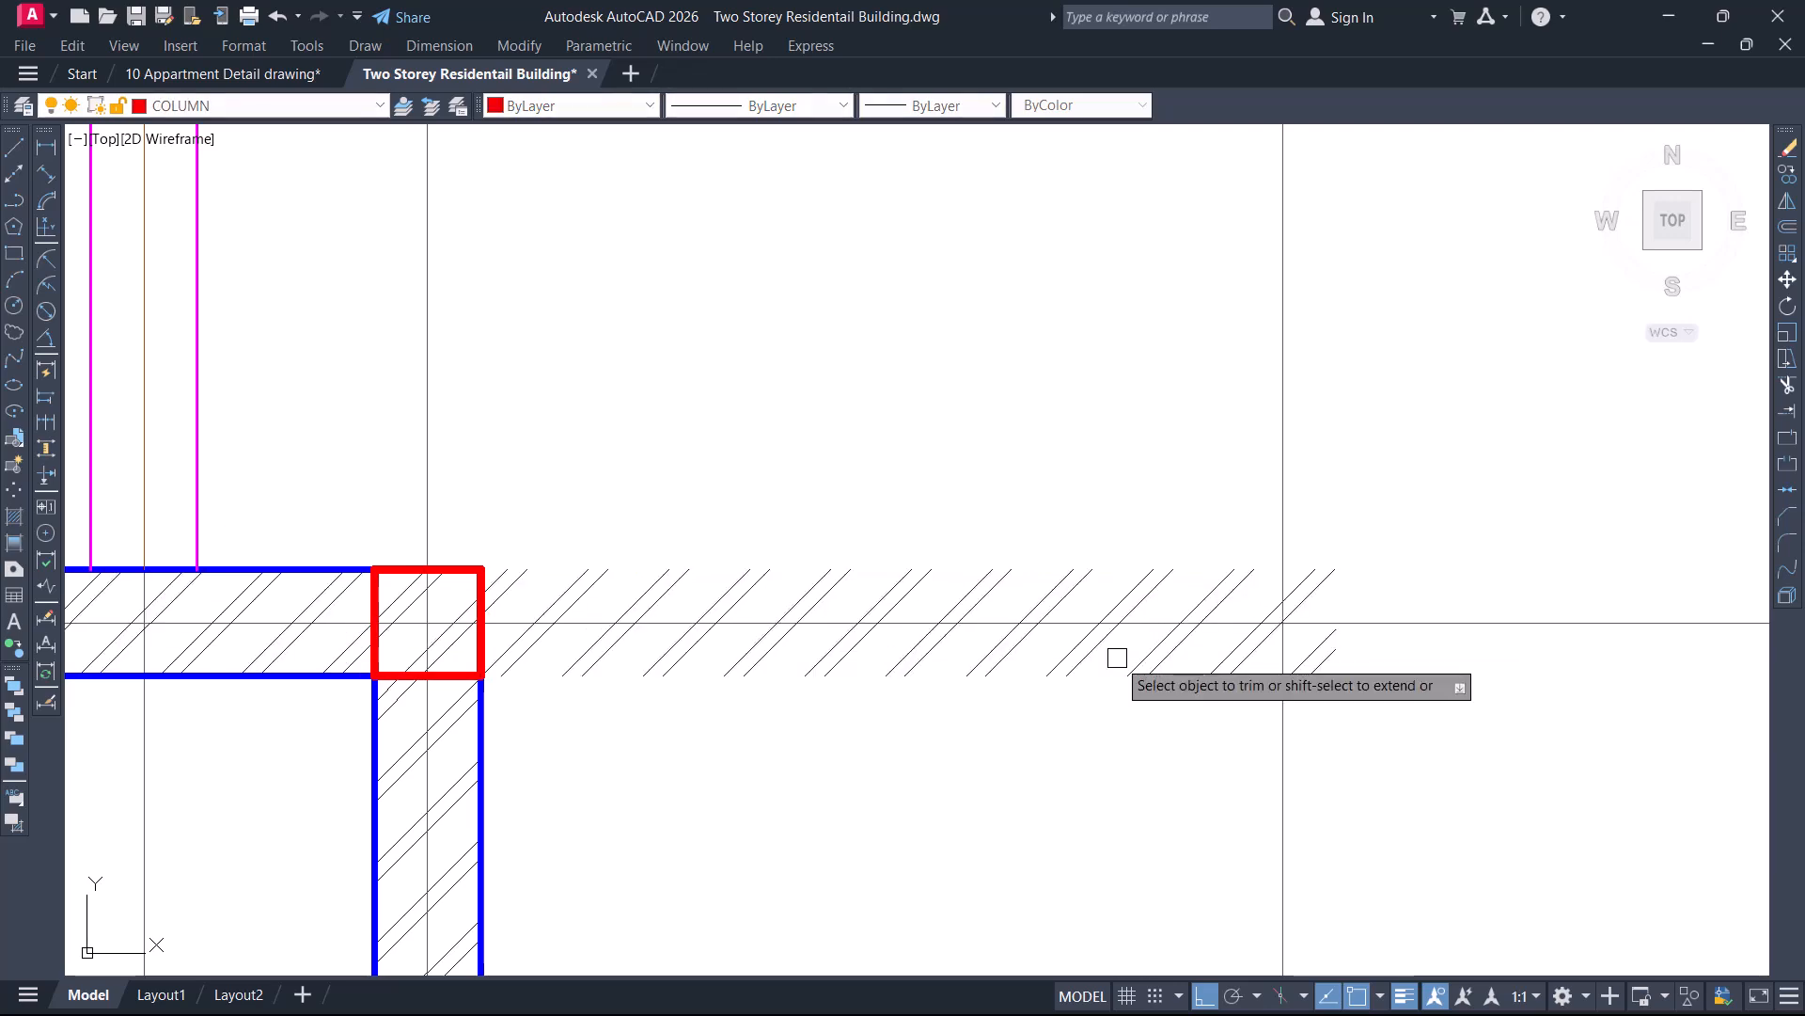
{"action": "scroll", "coordinate": [1101, 652], "scroll_direction": "down", "scroll_amount": 5}
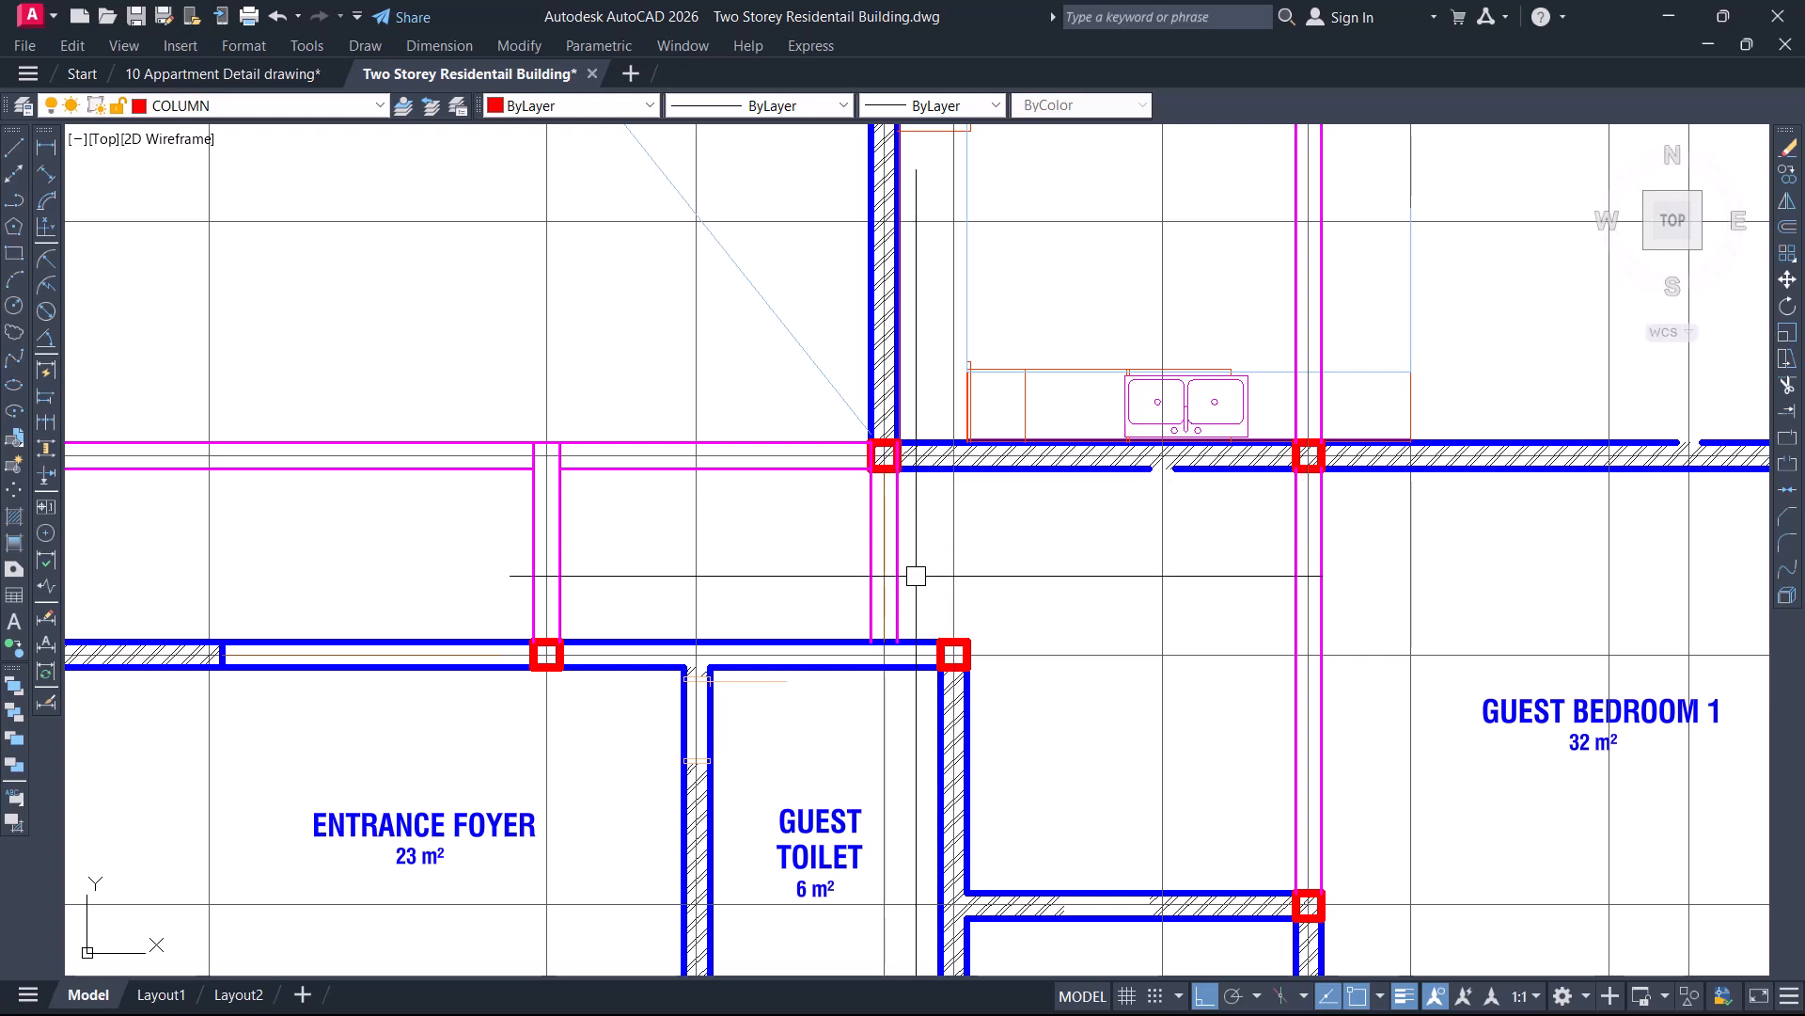
{"action": "key", "text": "Escape"}
Copy the two magenta beam lines below the grand hall's corner column across to the relocated column
{"action": "left_click", "coordinate": [894, 562]}
{"action": "left_click_drag", "start_coordinate": [890, 563], "coordinate": [877, 568]}
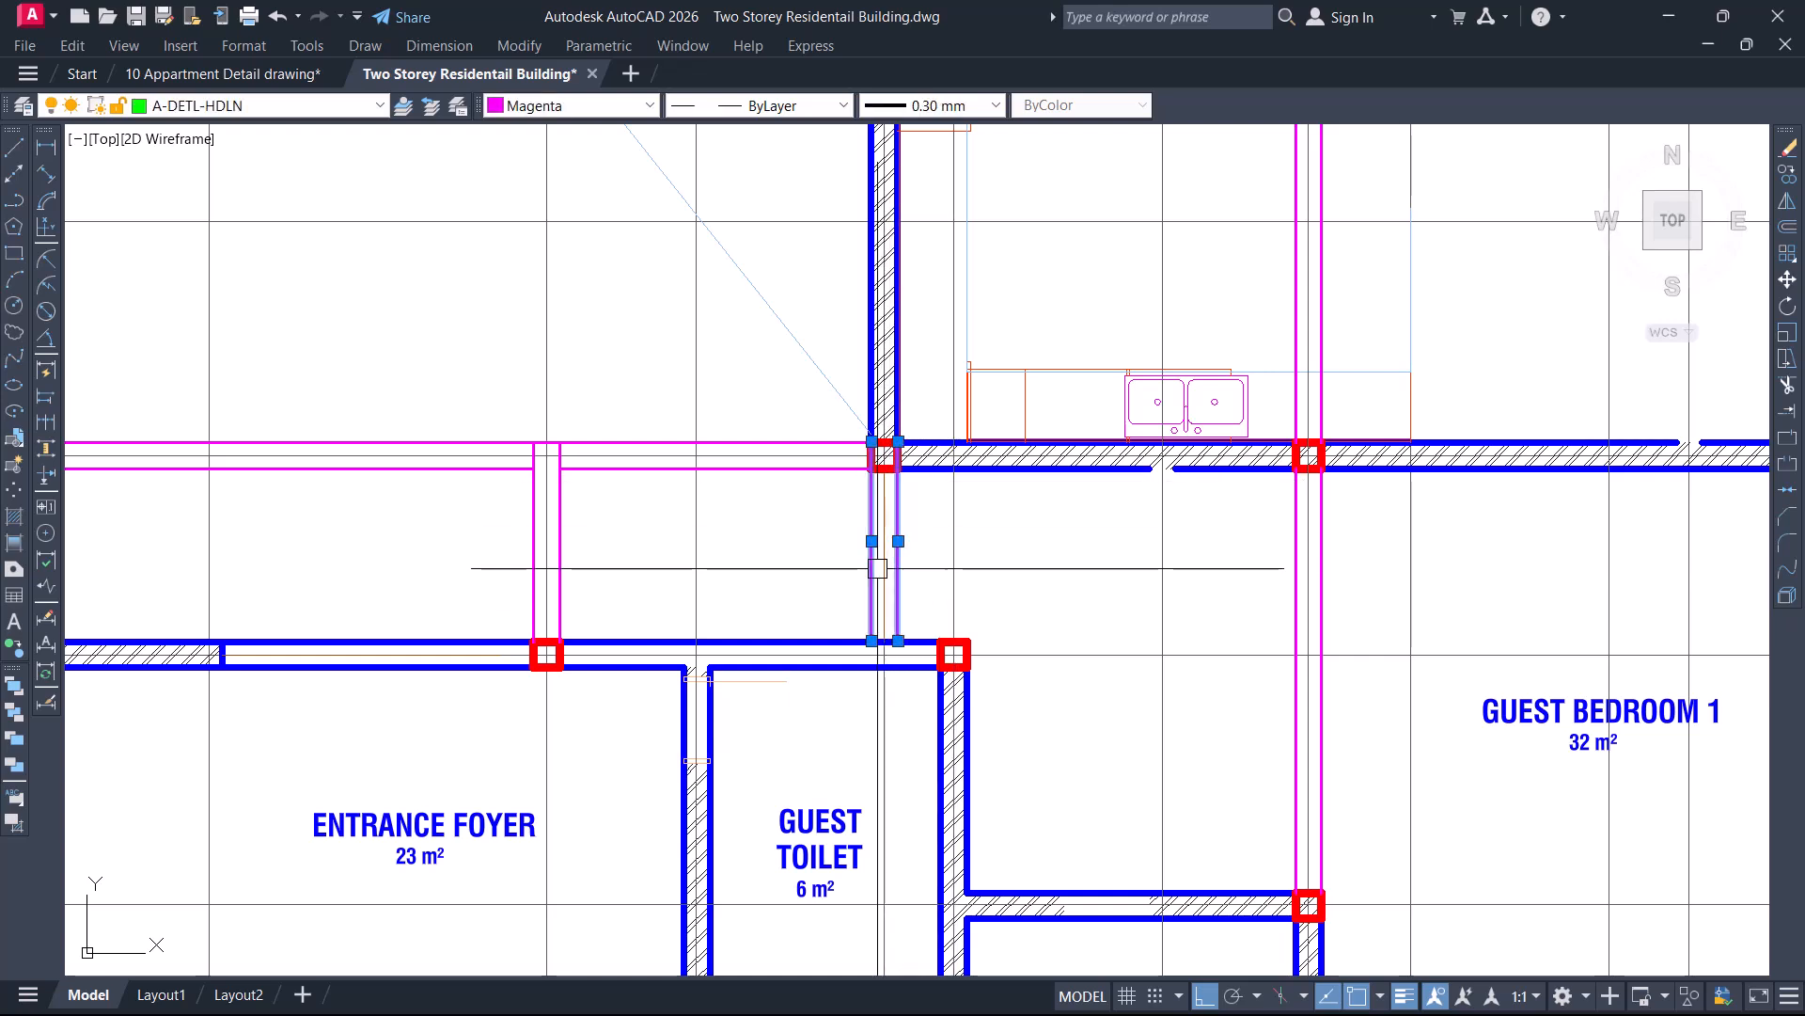
{"action": "type", "text": "co"}
{"action": "key", "text": "space"}
{"action": "scroll", "coordinate": [898, 642], "scroll_direction": "up", "scroll_amount": 4}
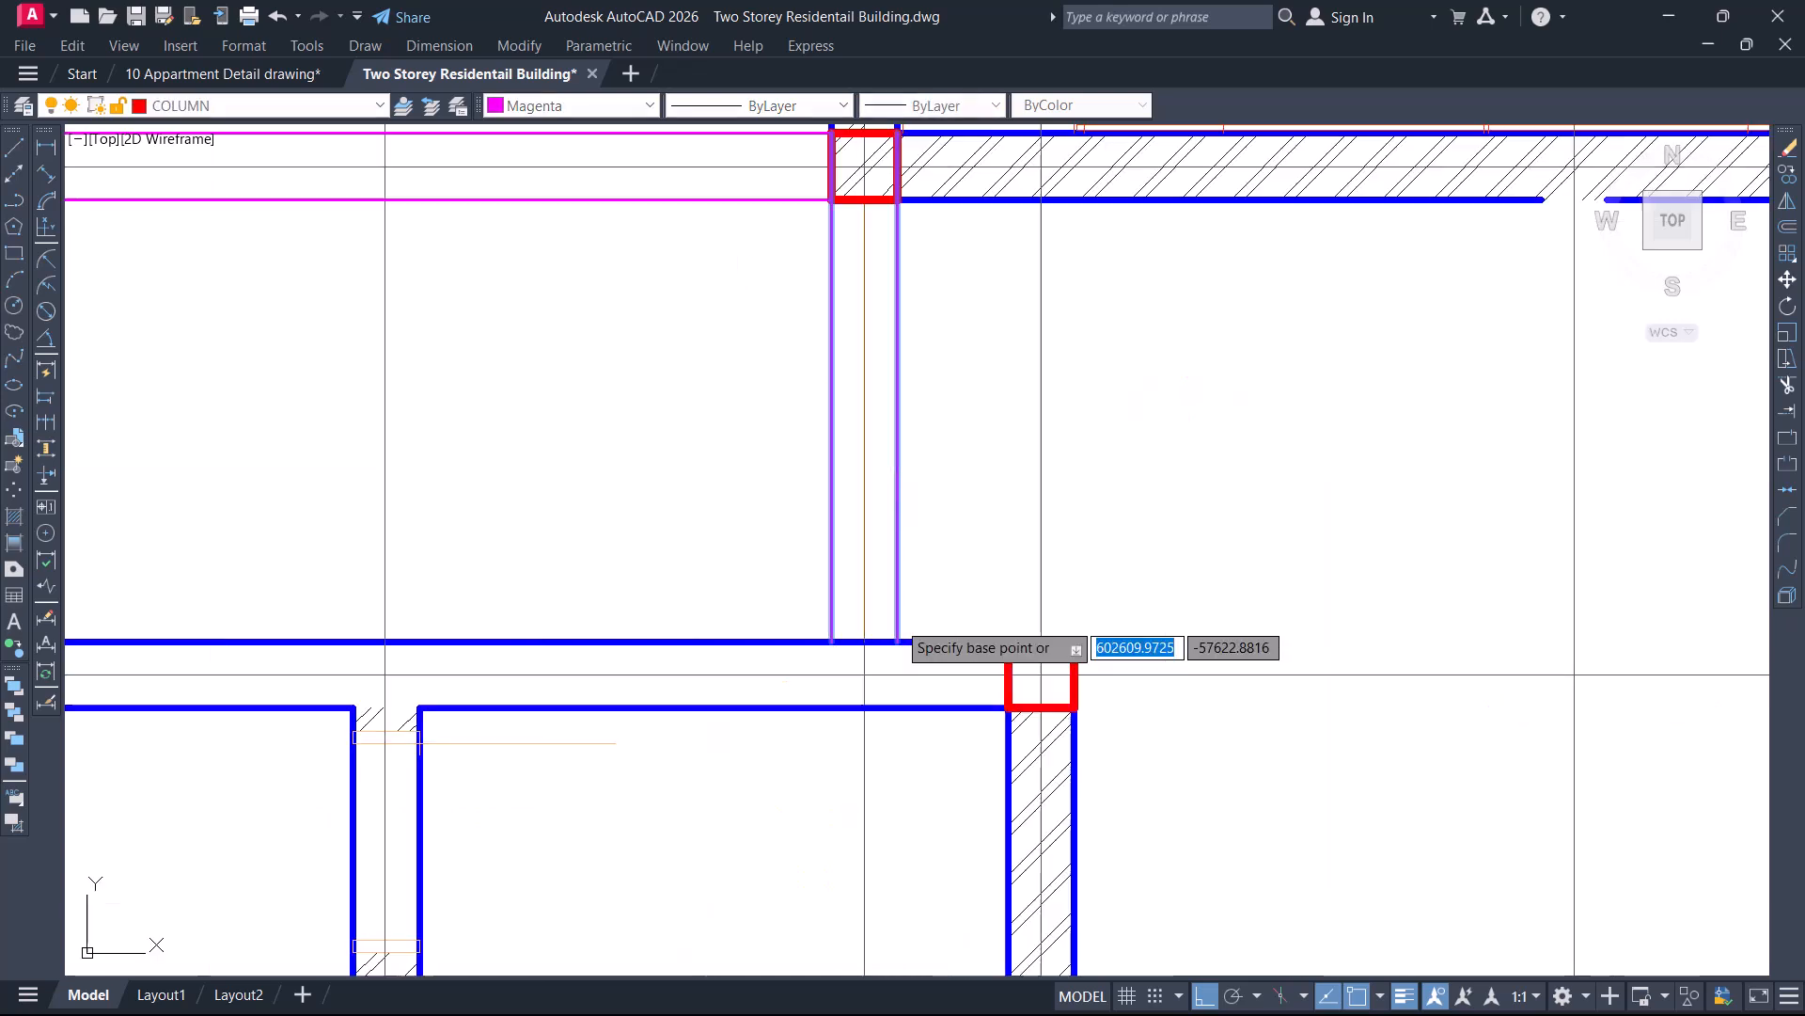
{"action": "left_click", "coordinate": [898, 642]}
{"action": "left_click", "coordinate": [1065, 649]}
{"action": "scroll", "coordinate": [1065, 649], "scroll_direction": "down", "scroll_amount": 4}
Trim the copied beam lines back to the lower face of the kitchen's south wall
{"action": "scroll", "coordinate": [1077, 468], "scroll_direction": "up", "scroll_amount": 4}
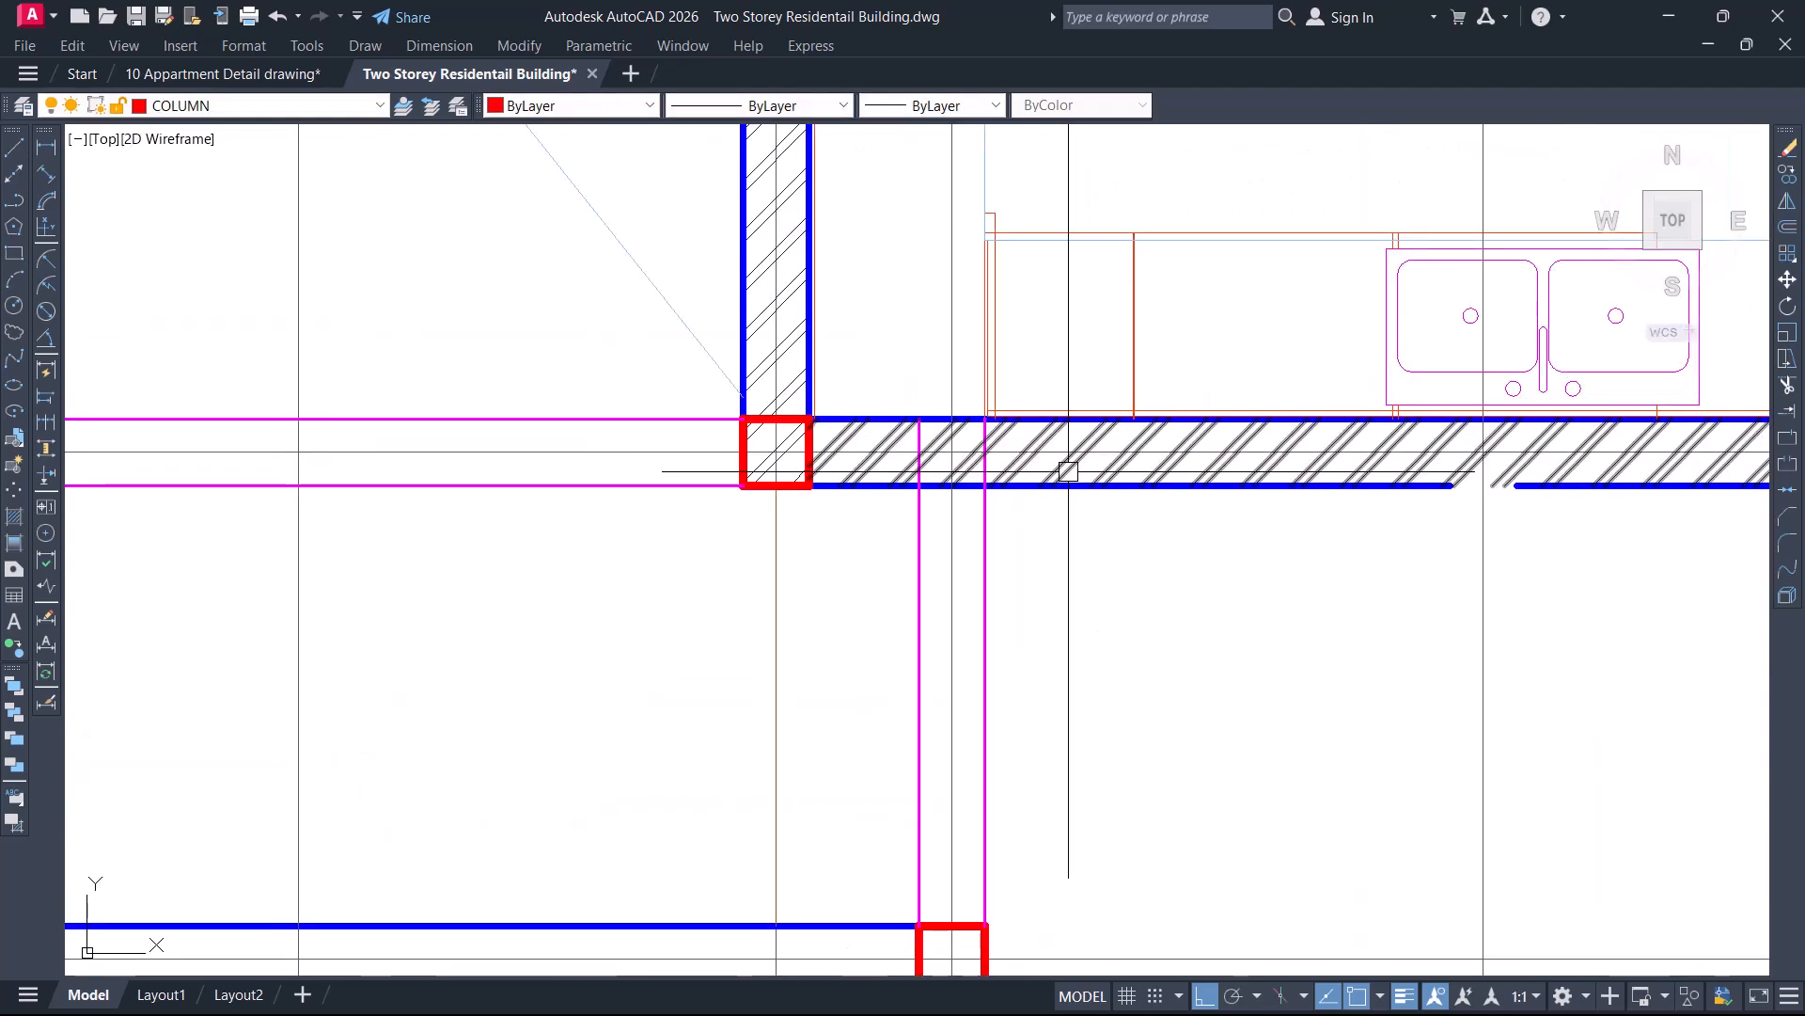
{"action": "scroll", "coordinate": [1027, 478], "scroll_direction": "up", "scroll_amount": 4}
{"action": "left_click", "coordinate": [1025, 486]}
{"action": "key", "text": "Return"}
{"action": "left_click", "coordinate": [935, 400]}
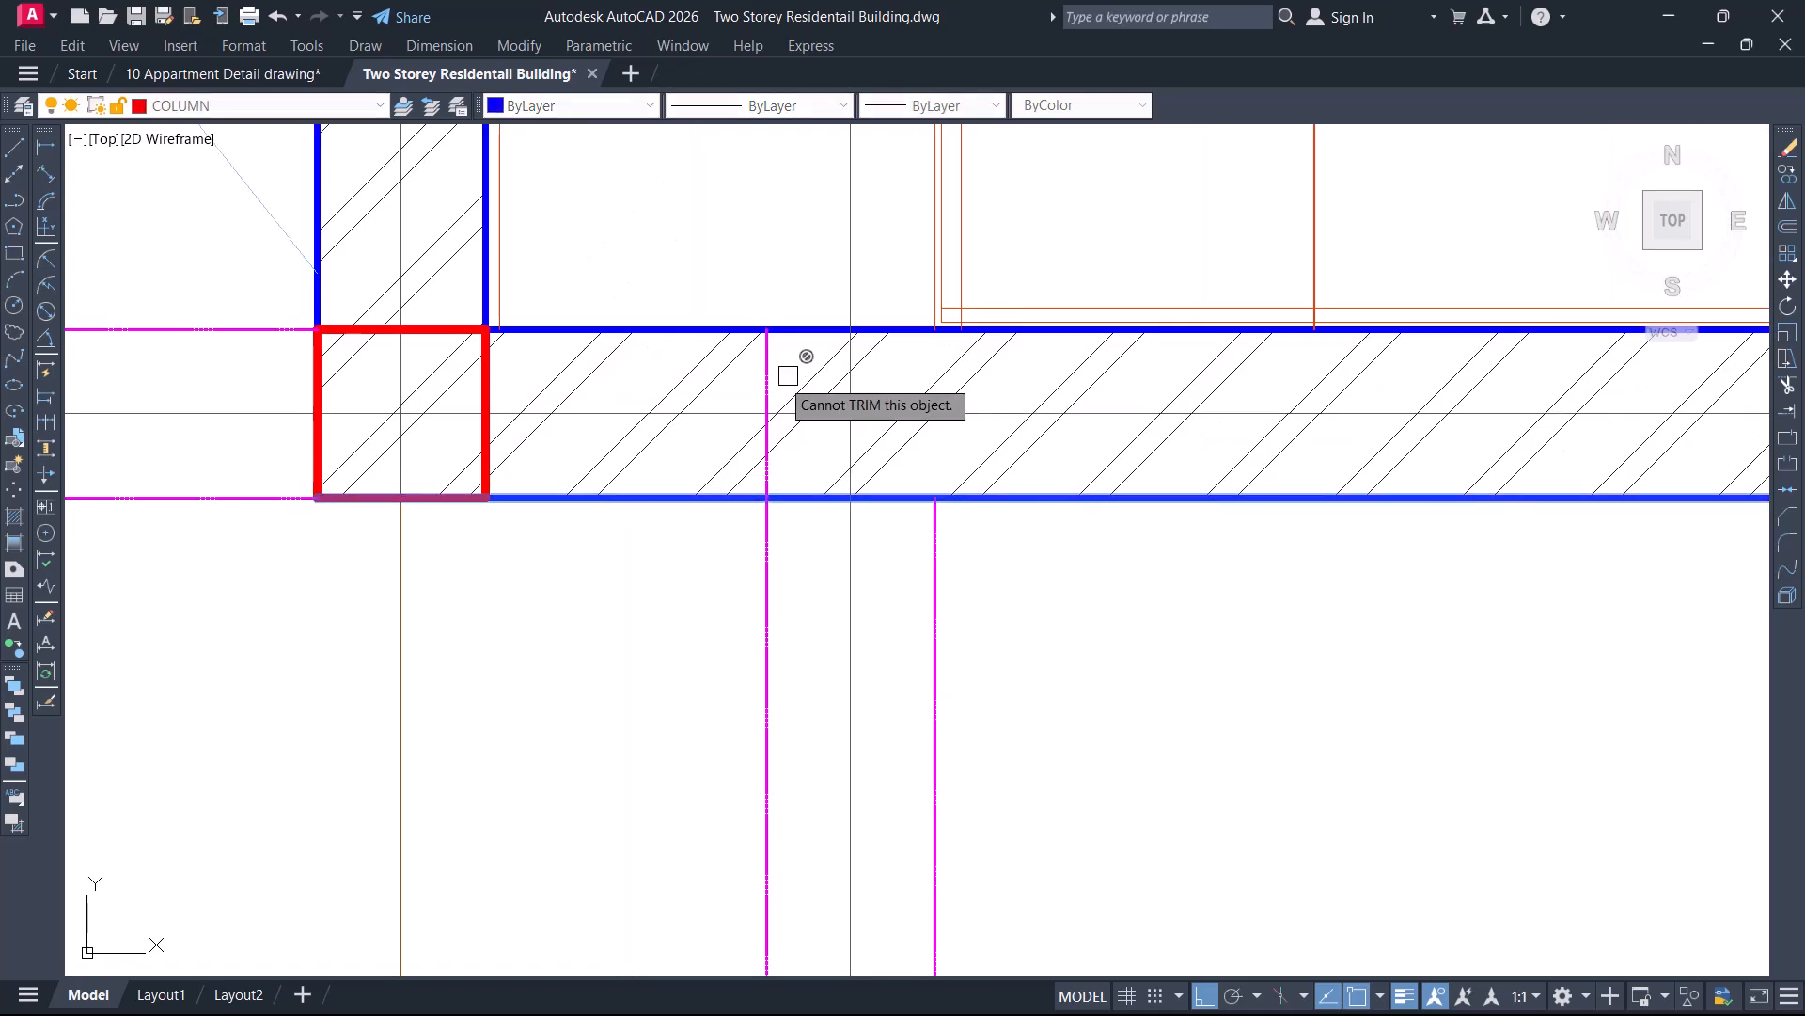
{"action": "scroll", "coordinate": [851, 414], "scroll_direction": "down", "scroll_amount": 8}
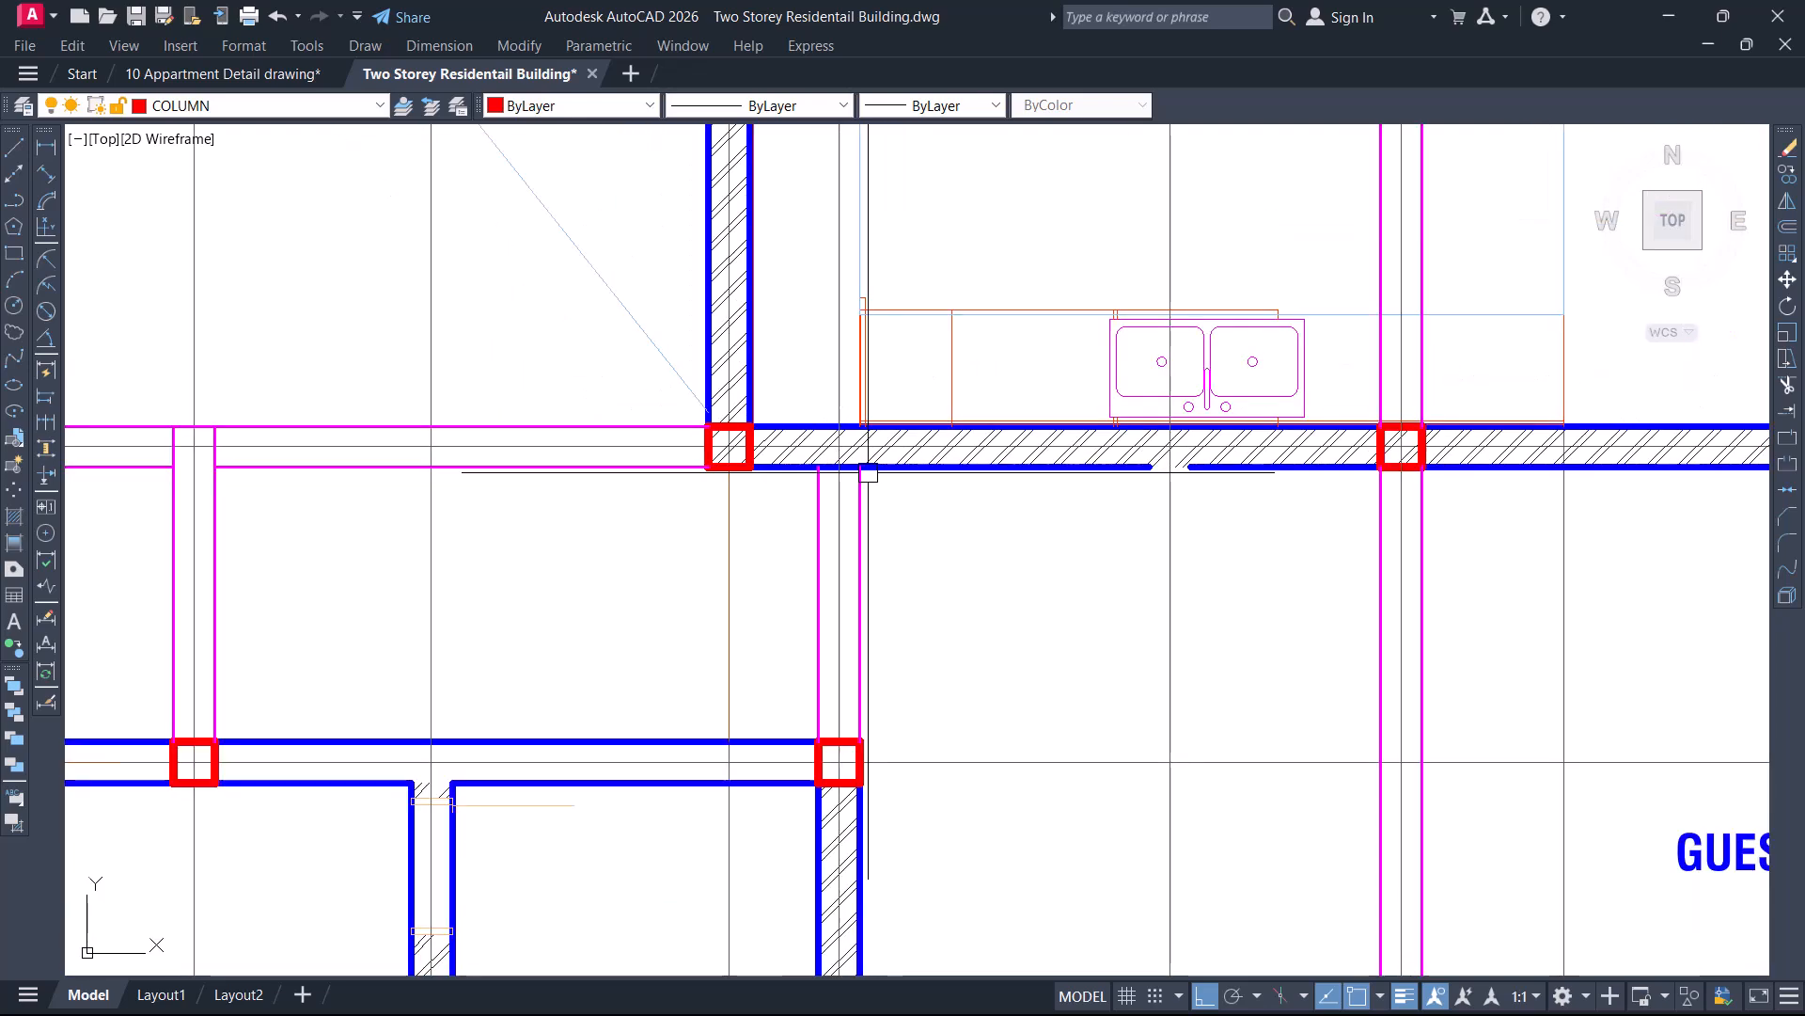
Examine the column and beam bays around Guest Bedroom 1 and its toilet
{"action": "left_click", "coordinate": [980, 519]}
{"action": "left_click", "coordinate": [1096, 738]}
{"action": "mouse_move", "coordinate": [1081, 668]}
{"action": "middle_mouse_down"}
{"action": "mouse_move", "coordinate": [1040, 452]}
{"action": "mouse_move", "coordinate": [927, 552]}
{"action": "middle_mouse_up"}
{"action": "scroll", "coordinate": [894, 476], "scroll_direction": "up", "scroll_amount": 2}
{"action": "scroll", "coordinate": [938, 685], "scroll_direction": "up", "scroll_amount": 1}
{"action": "scroll", "coordinate": [933, 652], "scroll_direction": "up", "scroll_amount": 2}
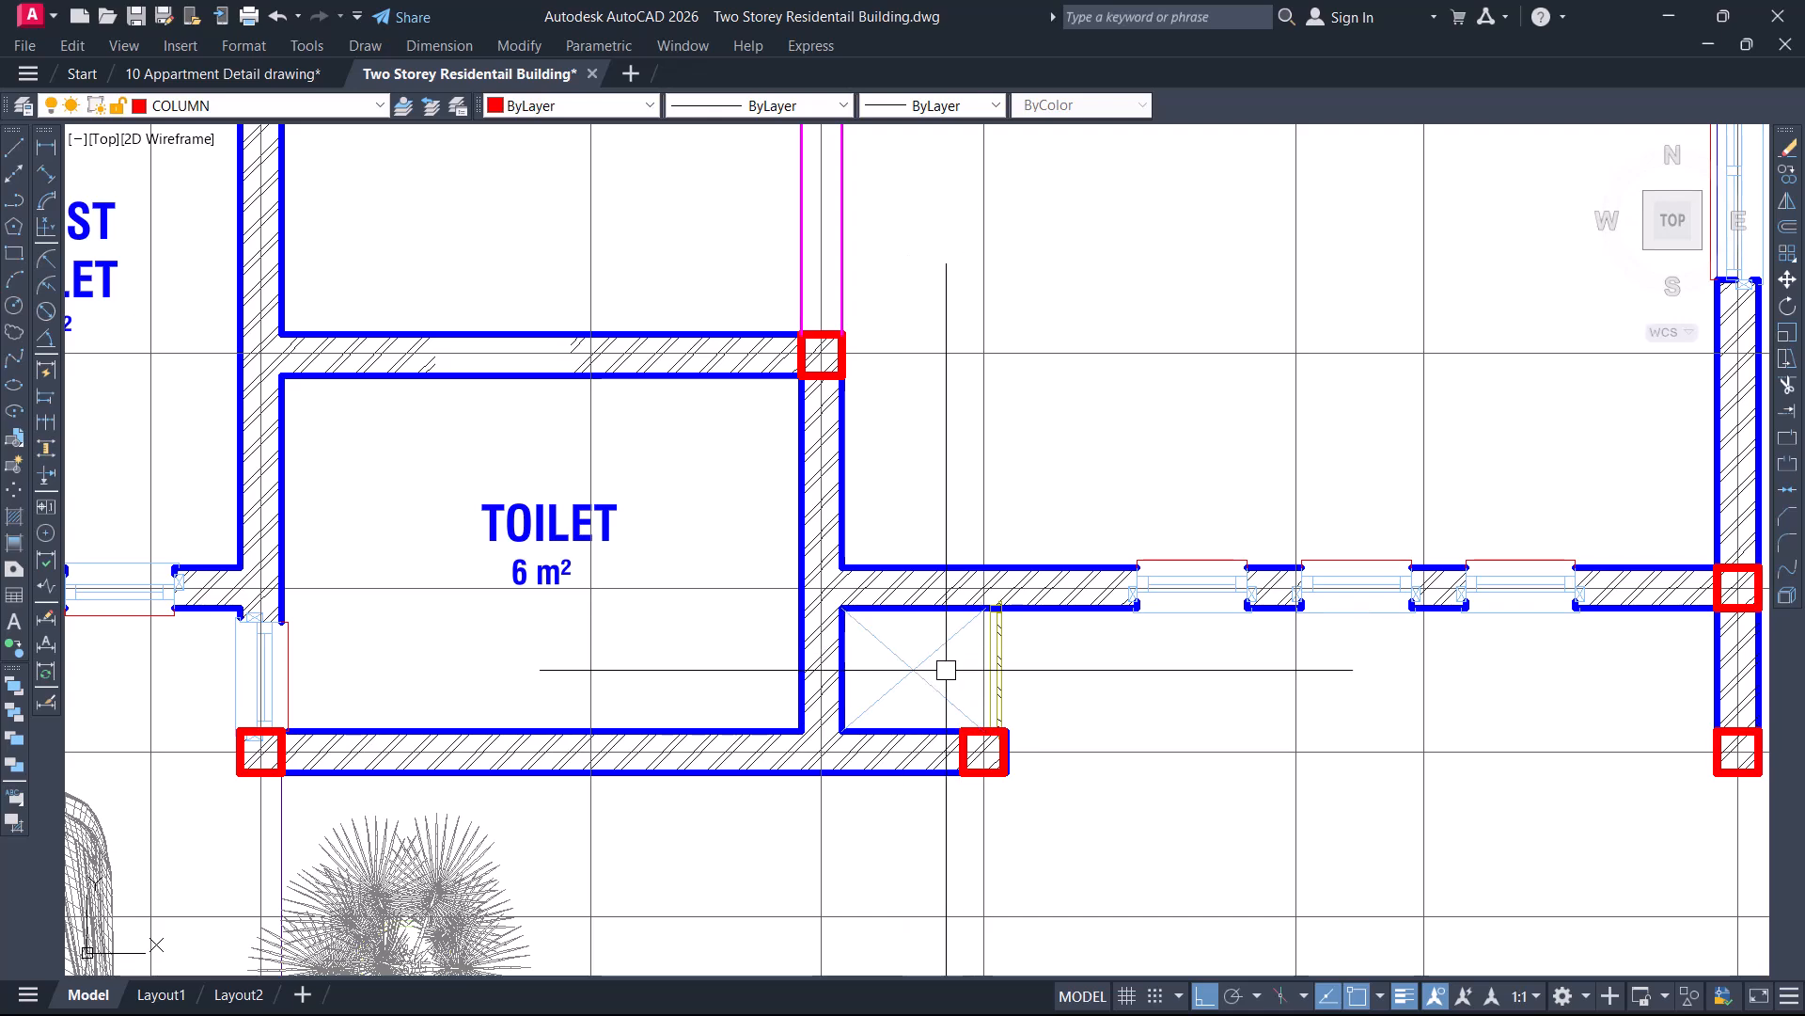
{"action": "scroll", "coordinate": [956, 700], "scroll_direction": "down", "scroll_amount": 2}
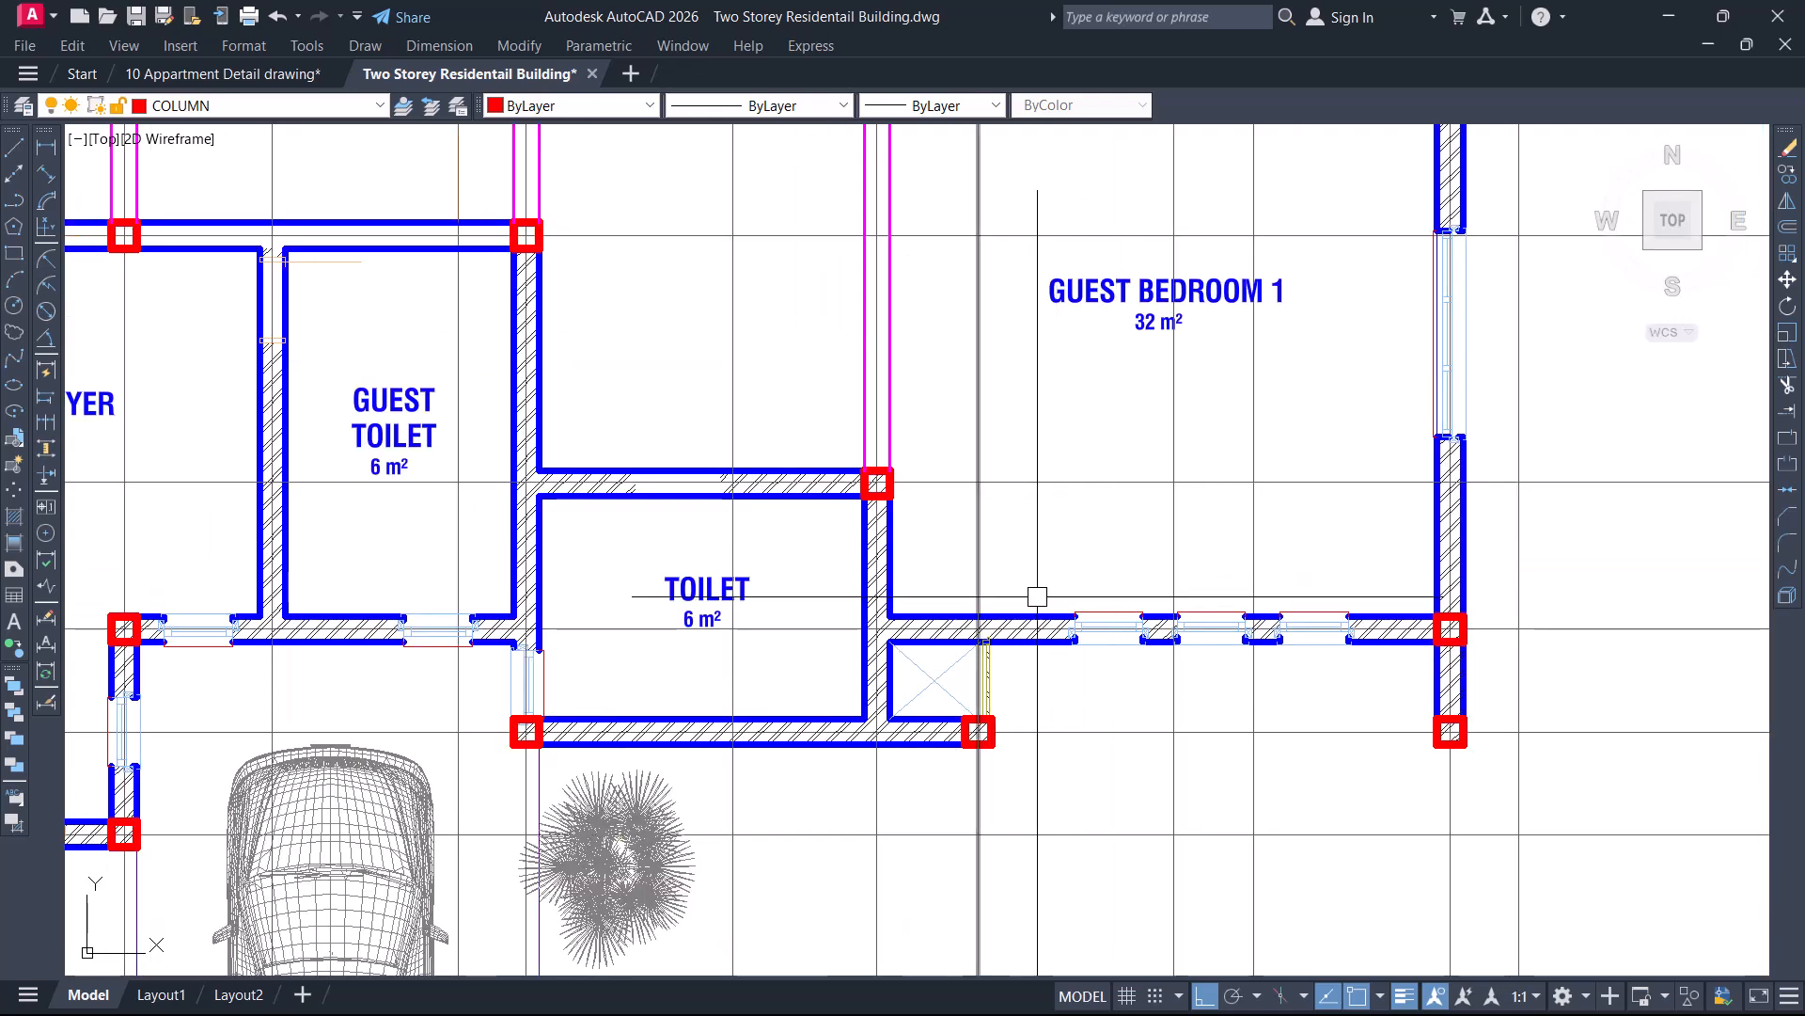
{"action": "mouse_move", "coordinate": [1121, 513]}
{"action": "middle_mouse_down"}
{"action": "mouse_move", "coordinate": [1031, 677]}
{"action": "mouse_move", "coordinate": [1054, 688]}
{"action": "middle_mouse_up"}
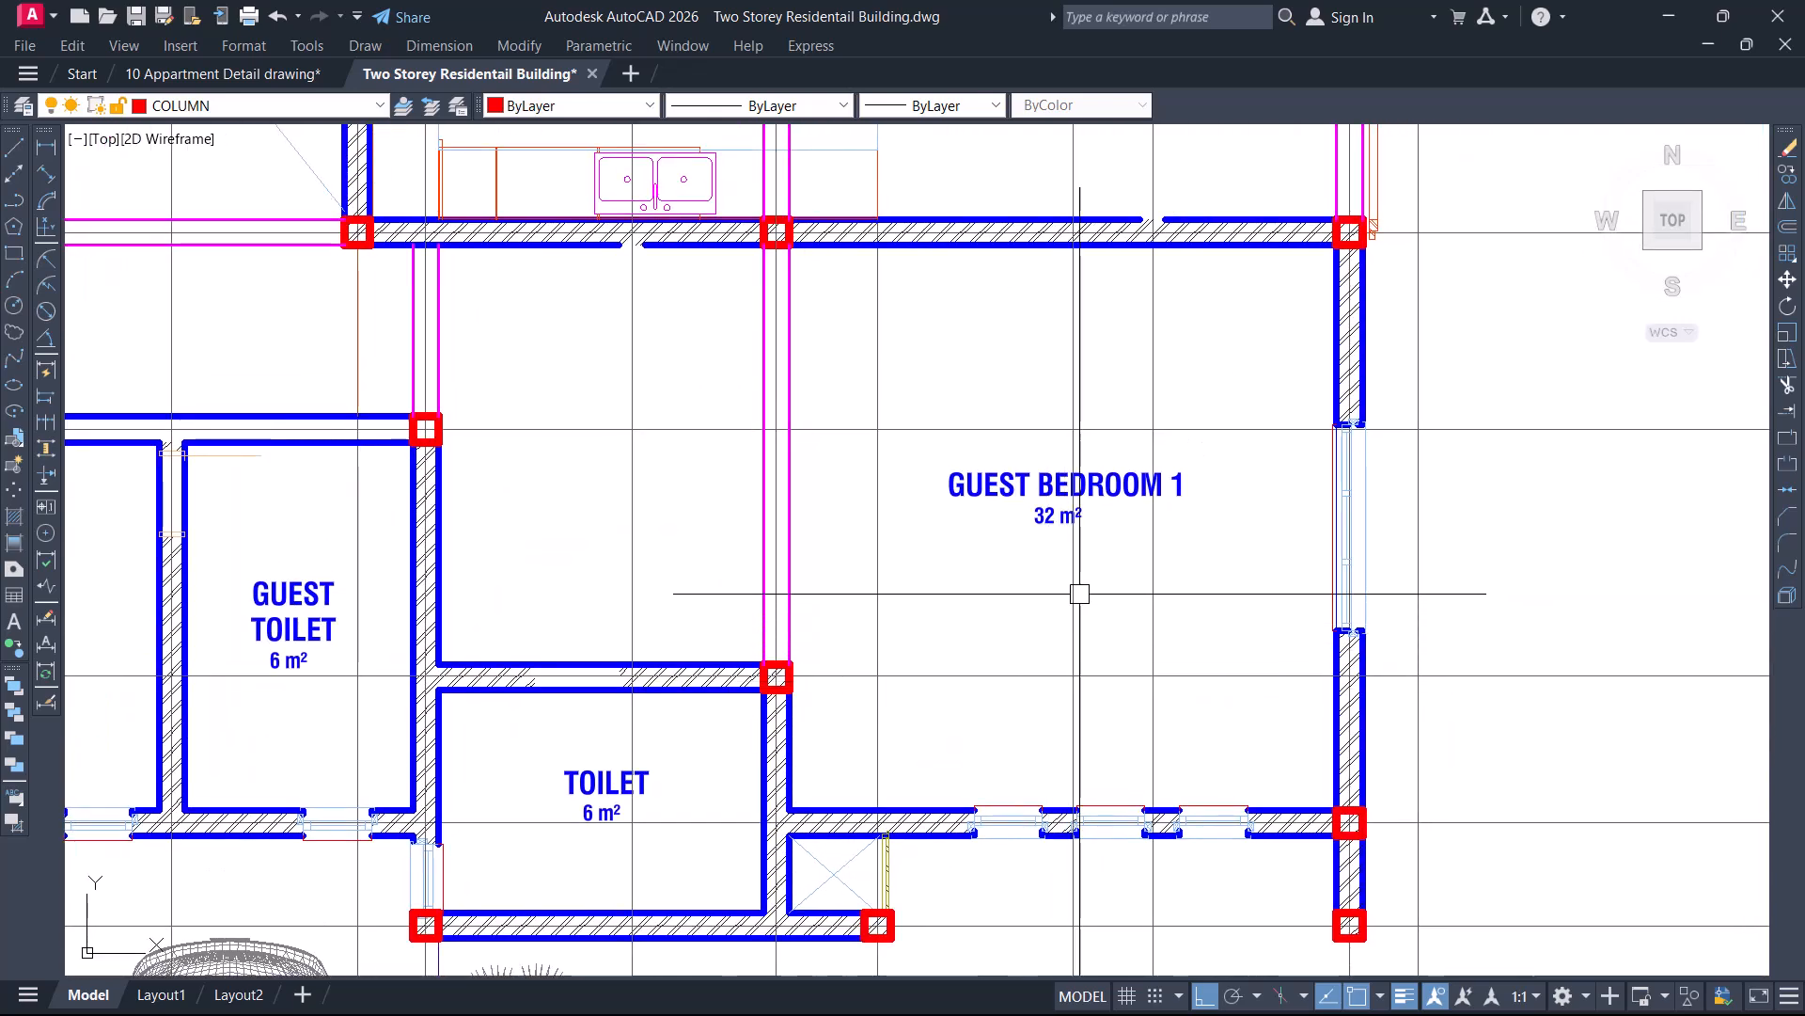
{"action": "middle_click_drag", "start_coordinate": [1079, 591], "coordinate": [1070, 618]}
{"action": "left_click", "coordinate": [795, 294]}
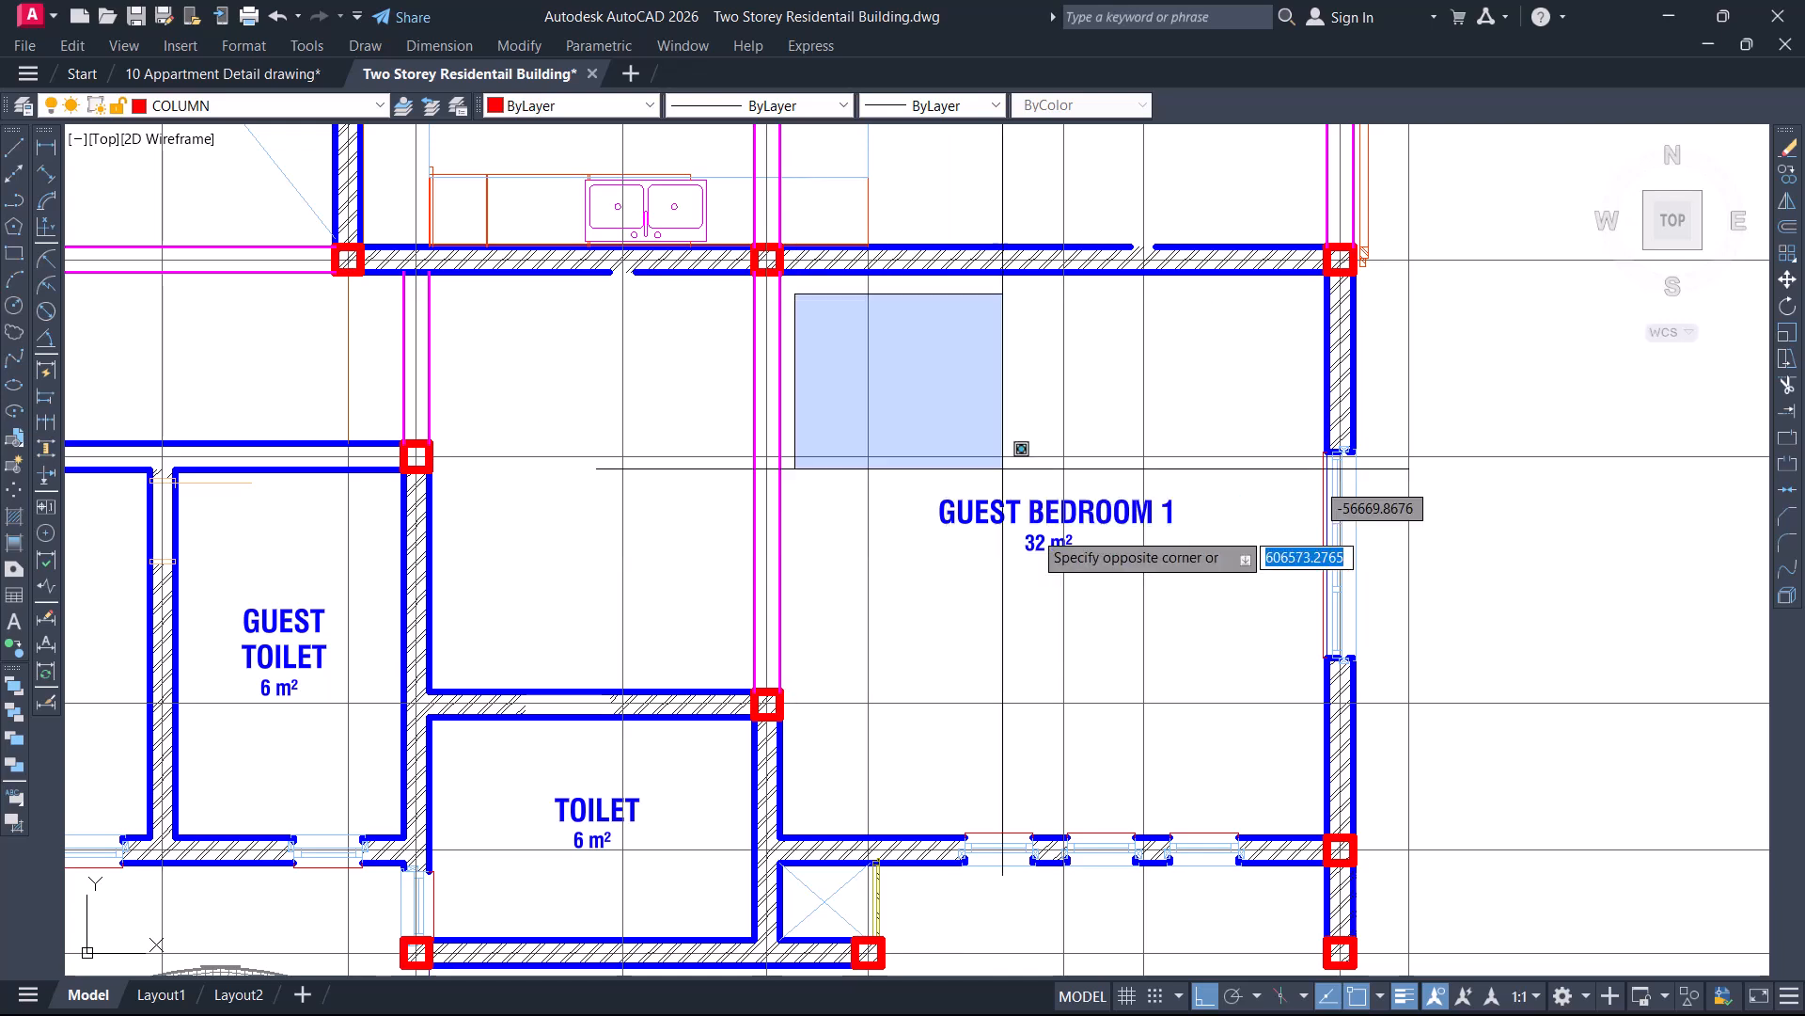
{"action": "left_click", "coordinate": [1260, 788]}
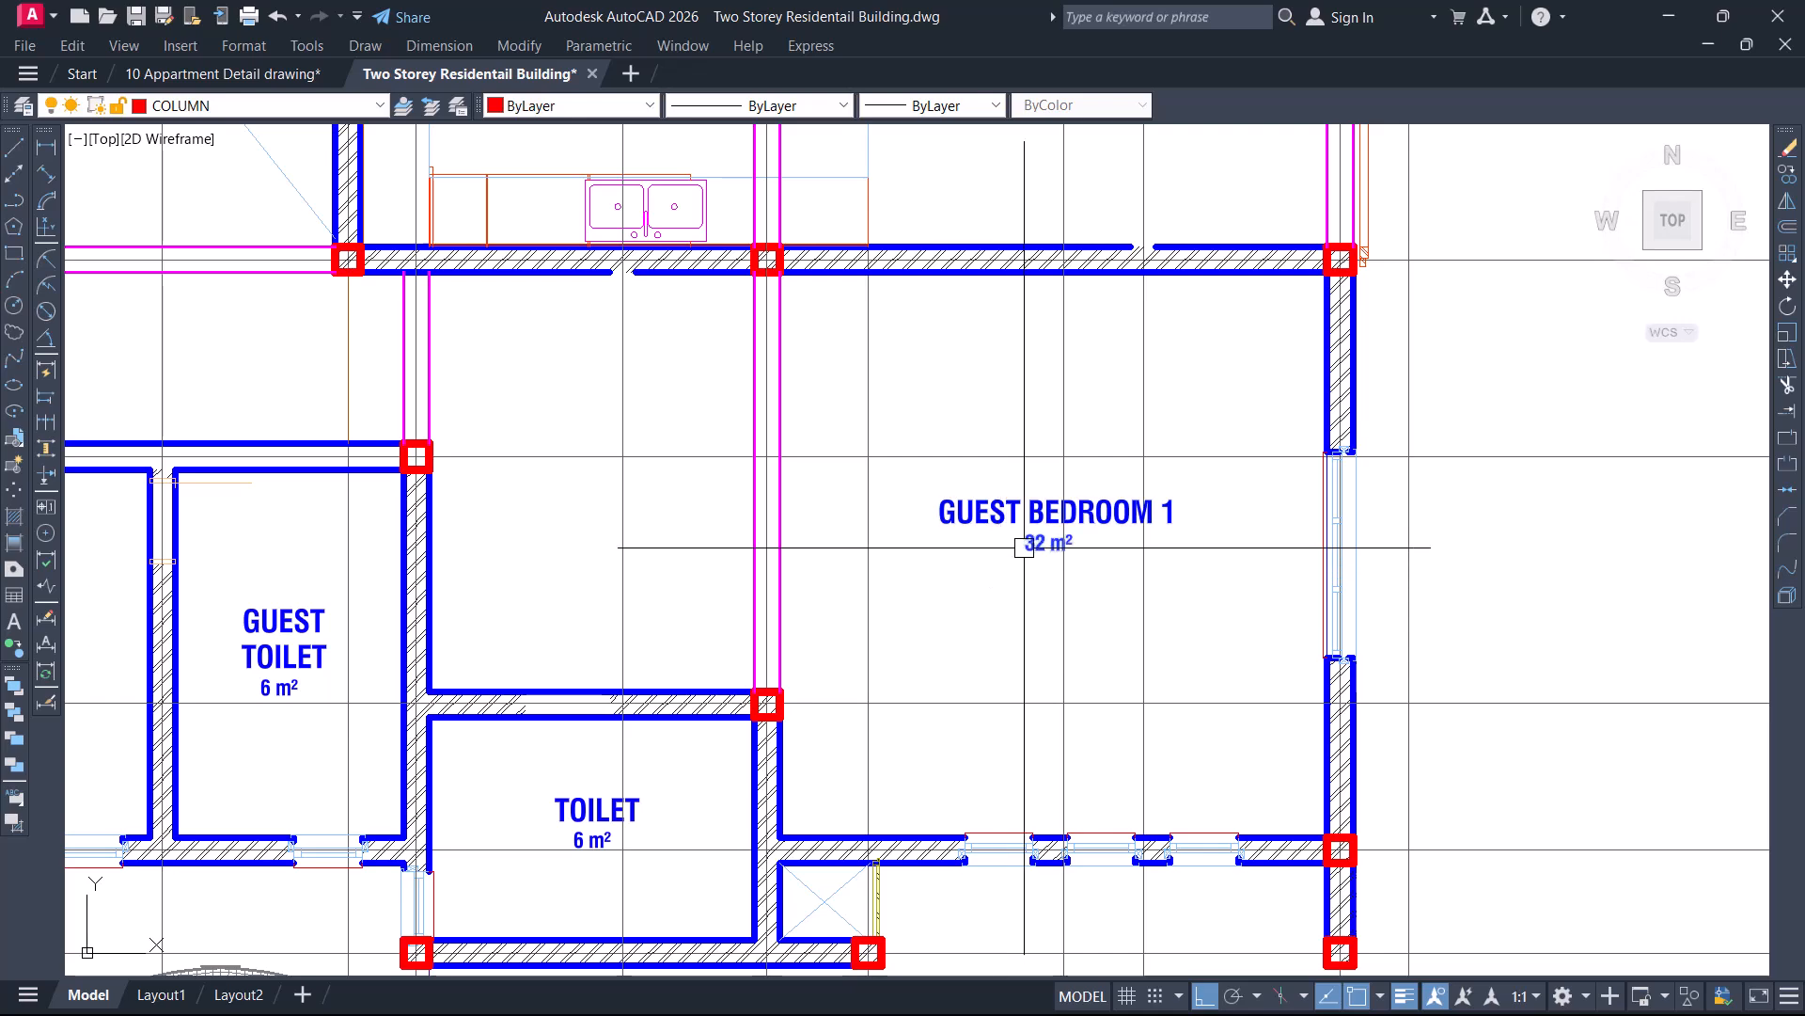
{"action": "left_click", "coordinate": [499, 332]}
{"action": "left_click", "coordinate": [619, 478]}
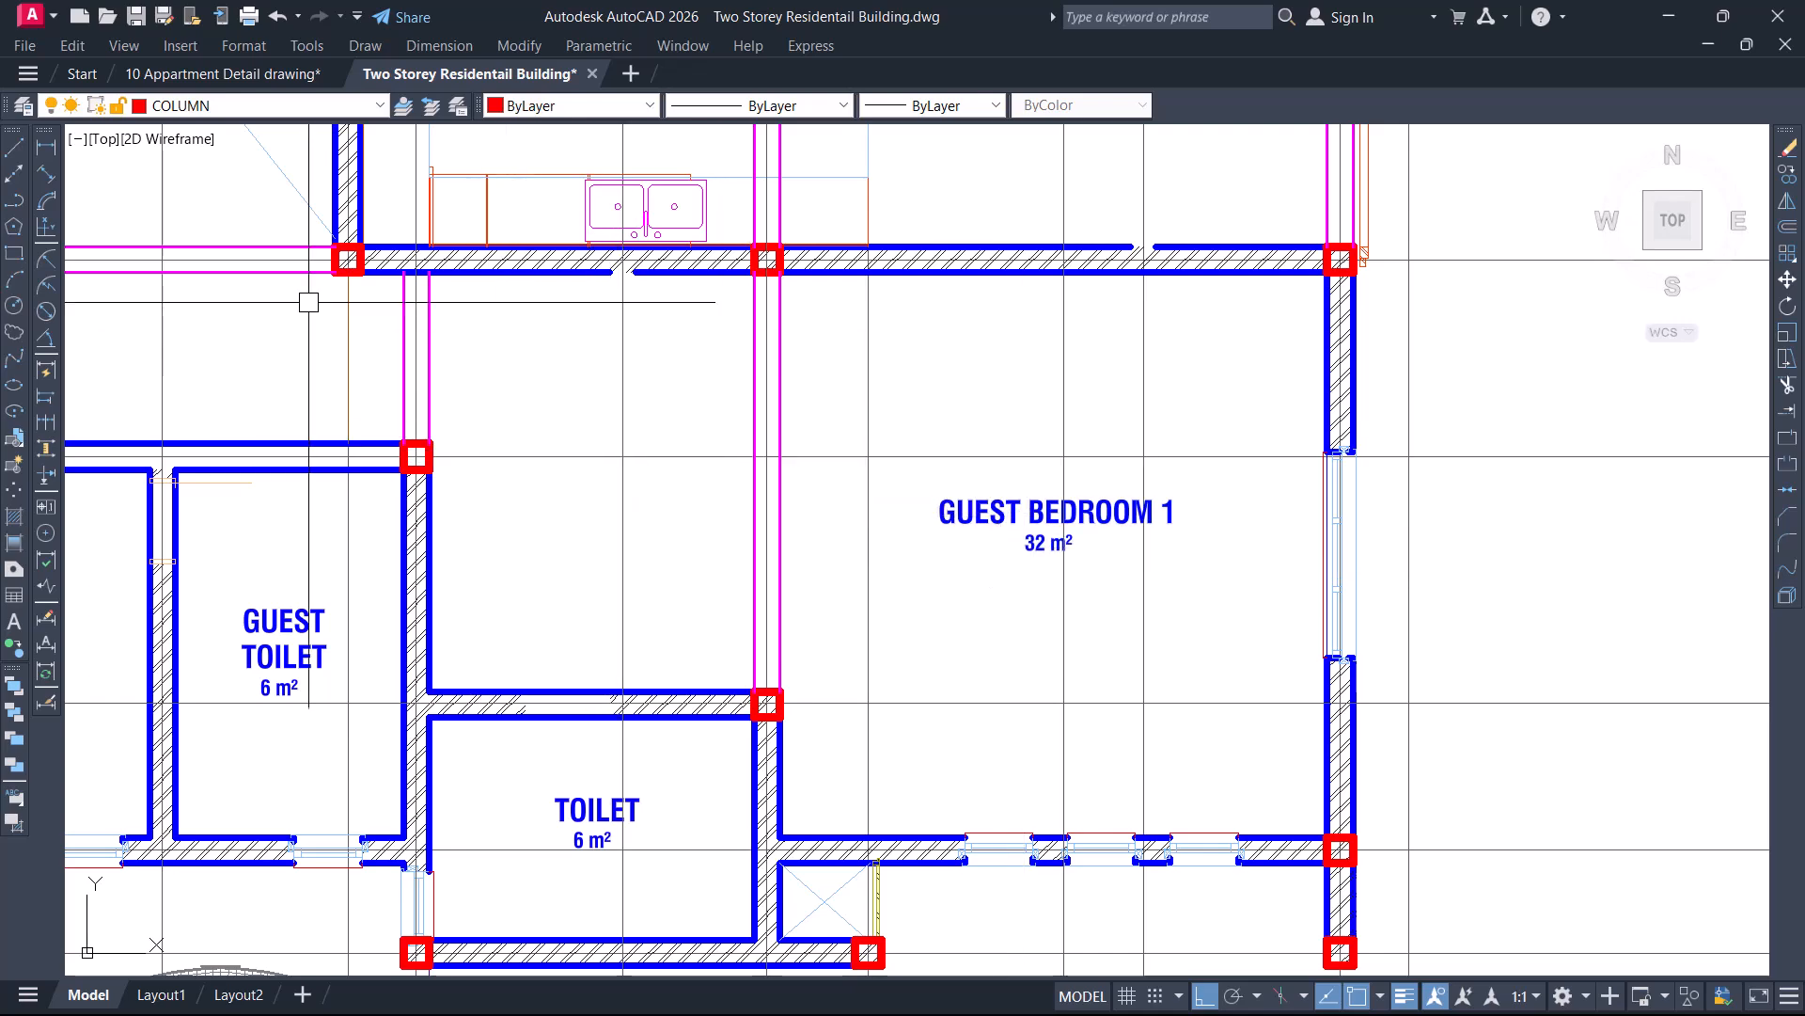
Measure the horizontal span between the two column centres along Guest Bedroom 1's north wall
{"action": "left_click", "coordinate": [41, 156]}
{"action": "scroll", "coordinate": [805, 261], "scroll_direction": "up", "scroll_amount": 2}
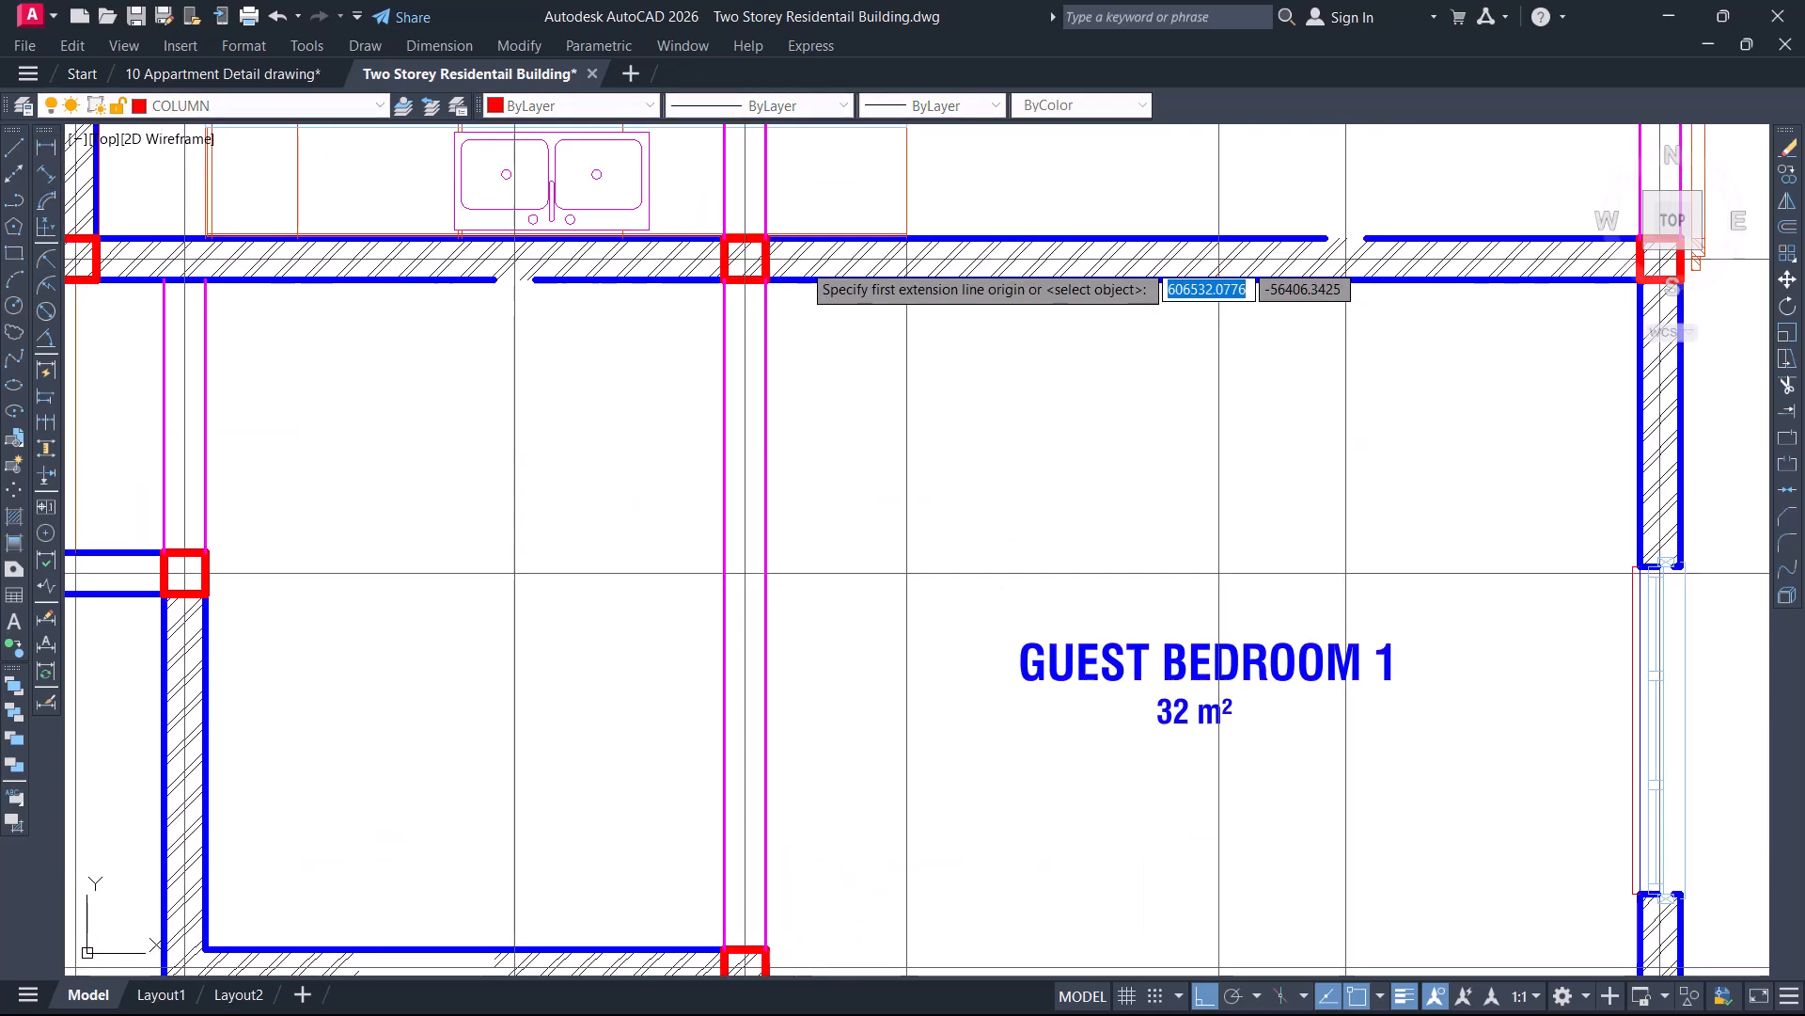
{"action": "left_click", "coordinate": [744, 258]}
{"action": "middle_click_drag", "start_coordinate": [1503, 347], "coordinate": [1250, 440]}
{"action": "left_click", "coordinate": [1408, 351]}
{"action": "key", "text": "Escape"}
Measure Guest Bedroom 1's vertical span from the north wall column centre to the centre of the window wall
{"action": "key", "text": "Return"}
{"action": "middle_click_drag", "start_coordinate": [1082, 498], "coordinate": [1157, 370]}
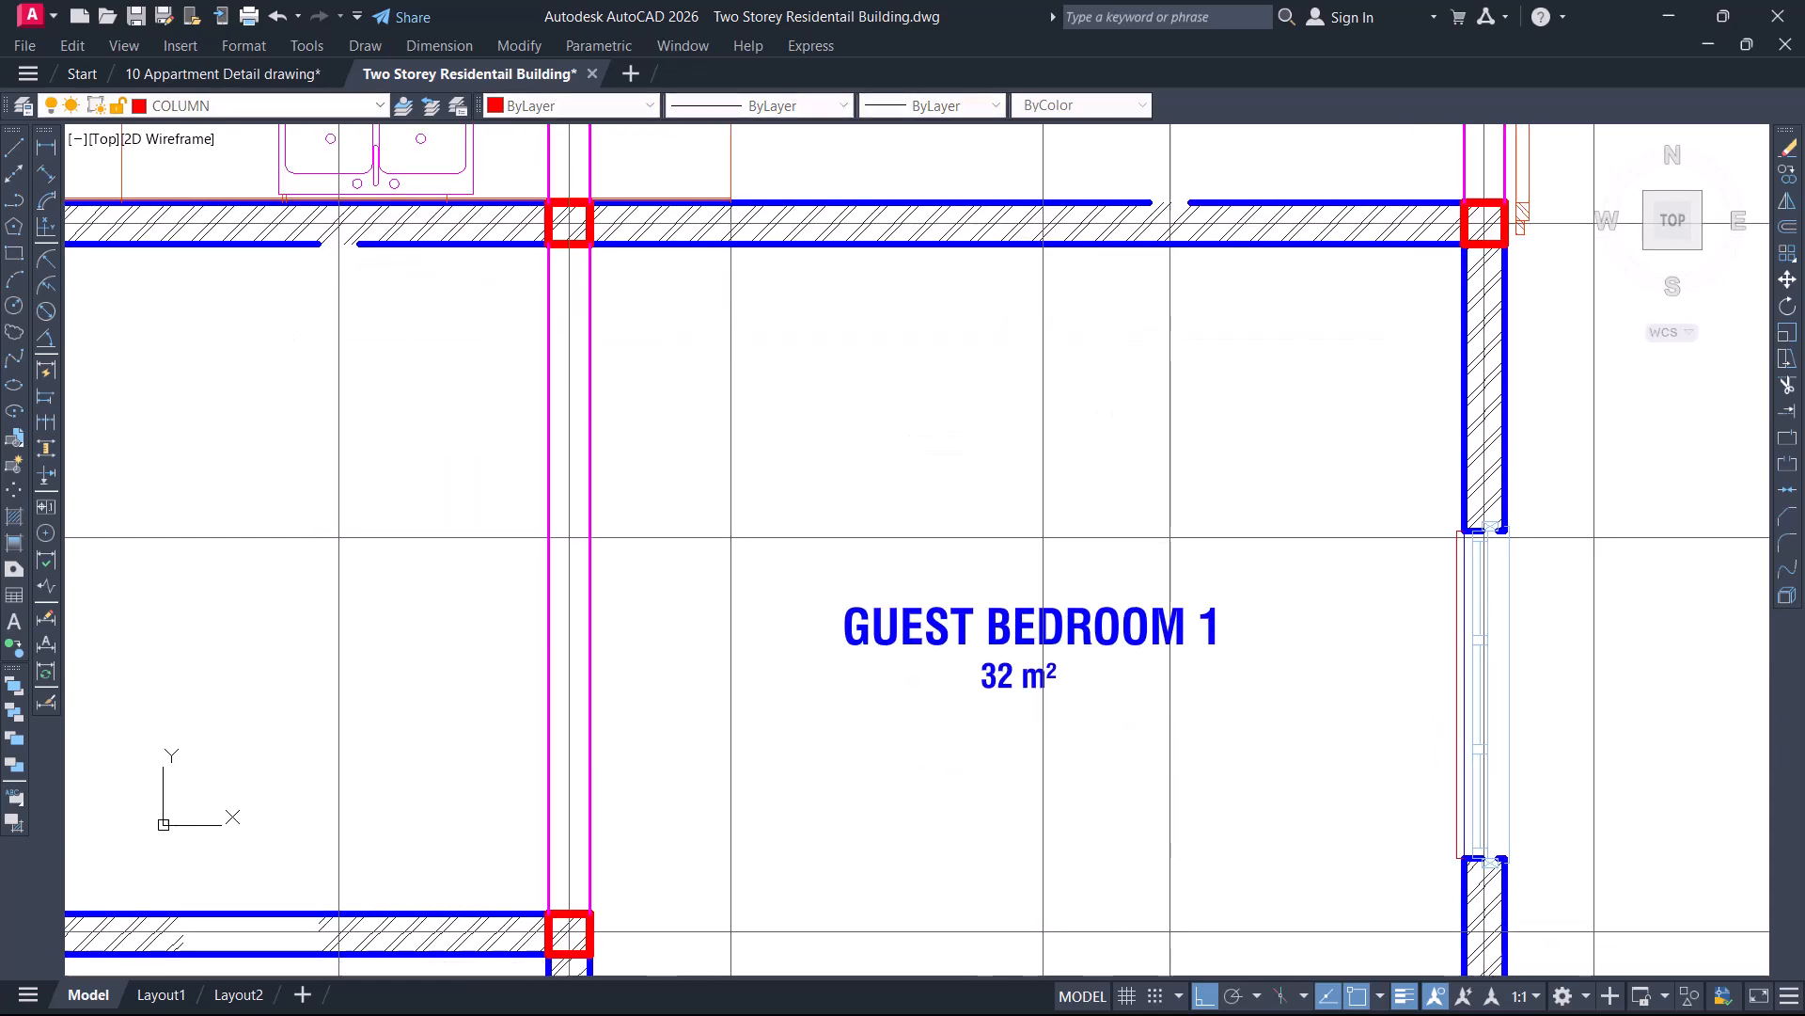
{"action": "left_click", "coordinate": [569, 223]}
{"action": "scroll", "coordinate": [591, 214], "scroll_direction": "down", "scroll_amount": 2}
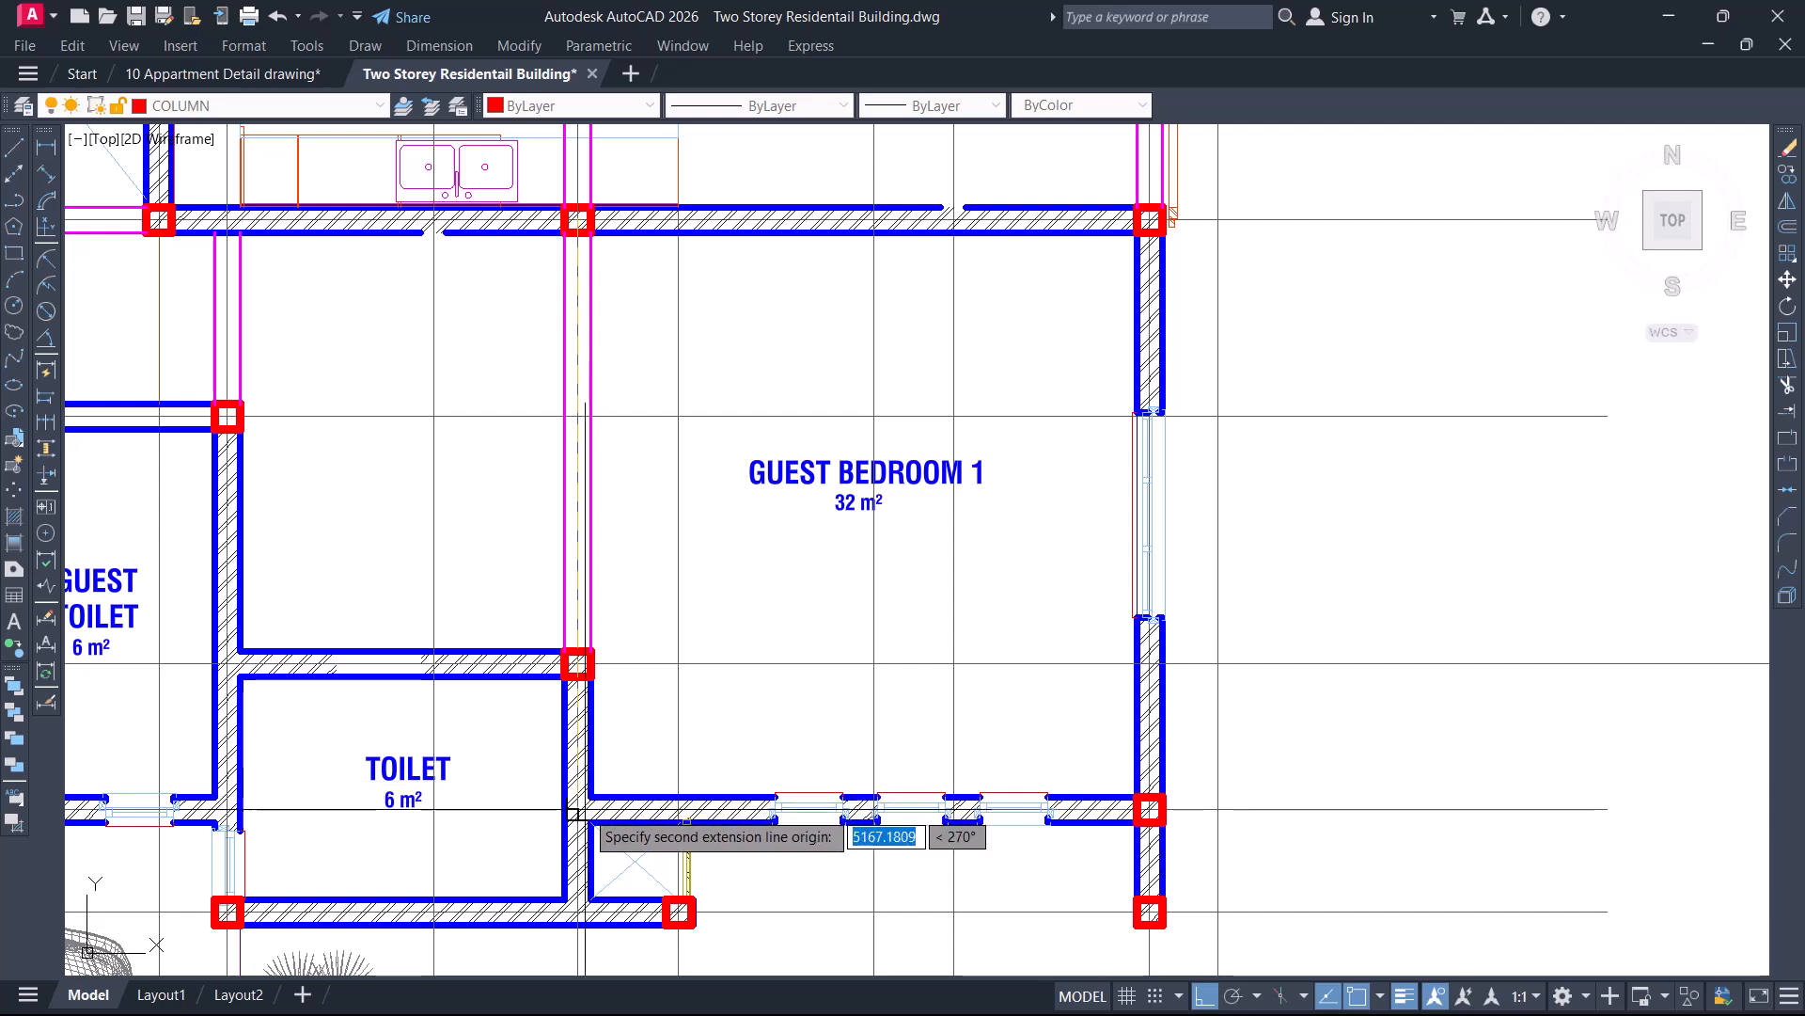
{"action": "left_click", "coordinate": [584, 808]}
{"action": "scroll", "coordinate": [710, 599], "scroll_direction": "up", "scroll_amount": 2}
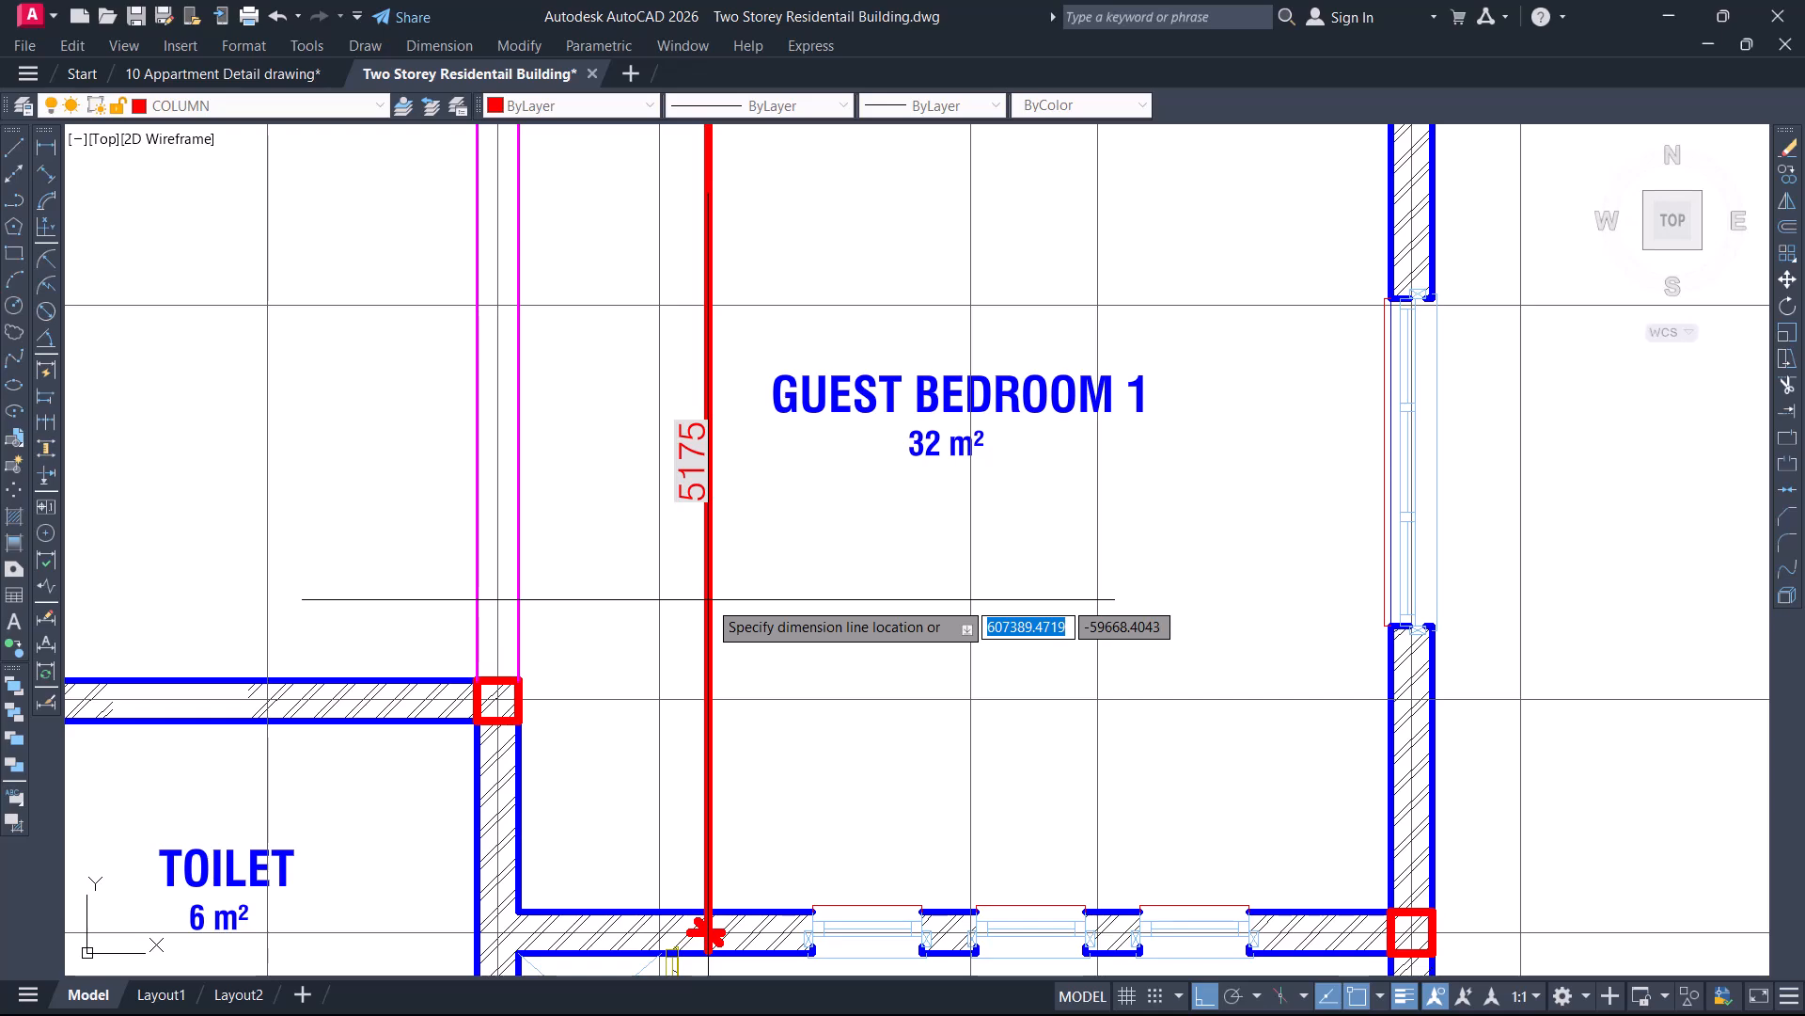
{"action": "key", "text": "Escape"}
Examine the overall column and beam layout, especially the staircase area along the grand hall's north wall
{"action": "scroll", "coordinate": [750, 585], "scroll_direction": "down", "scroll_amount": 2}
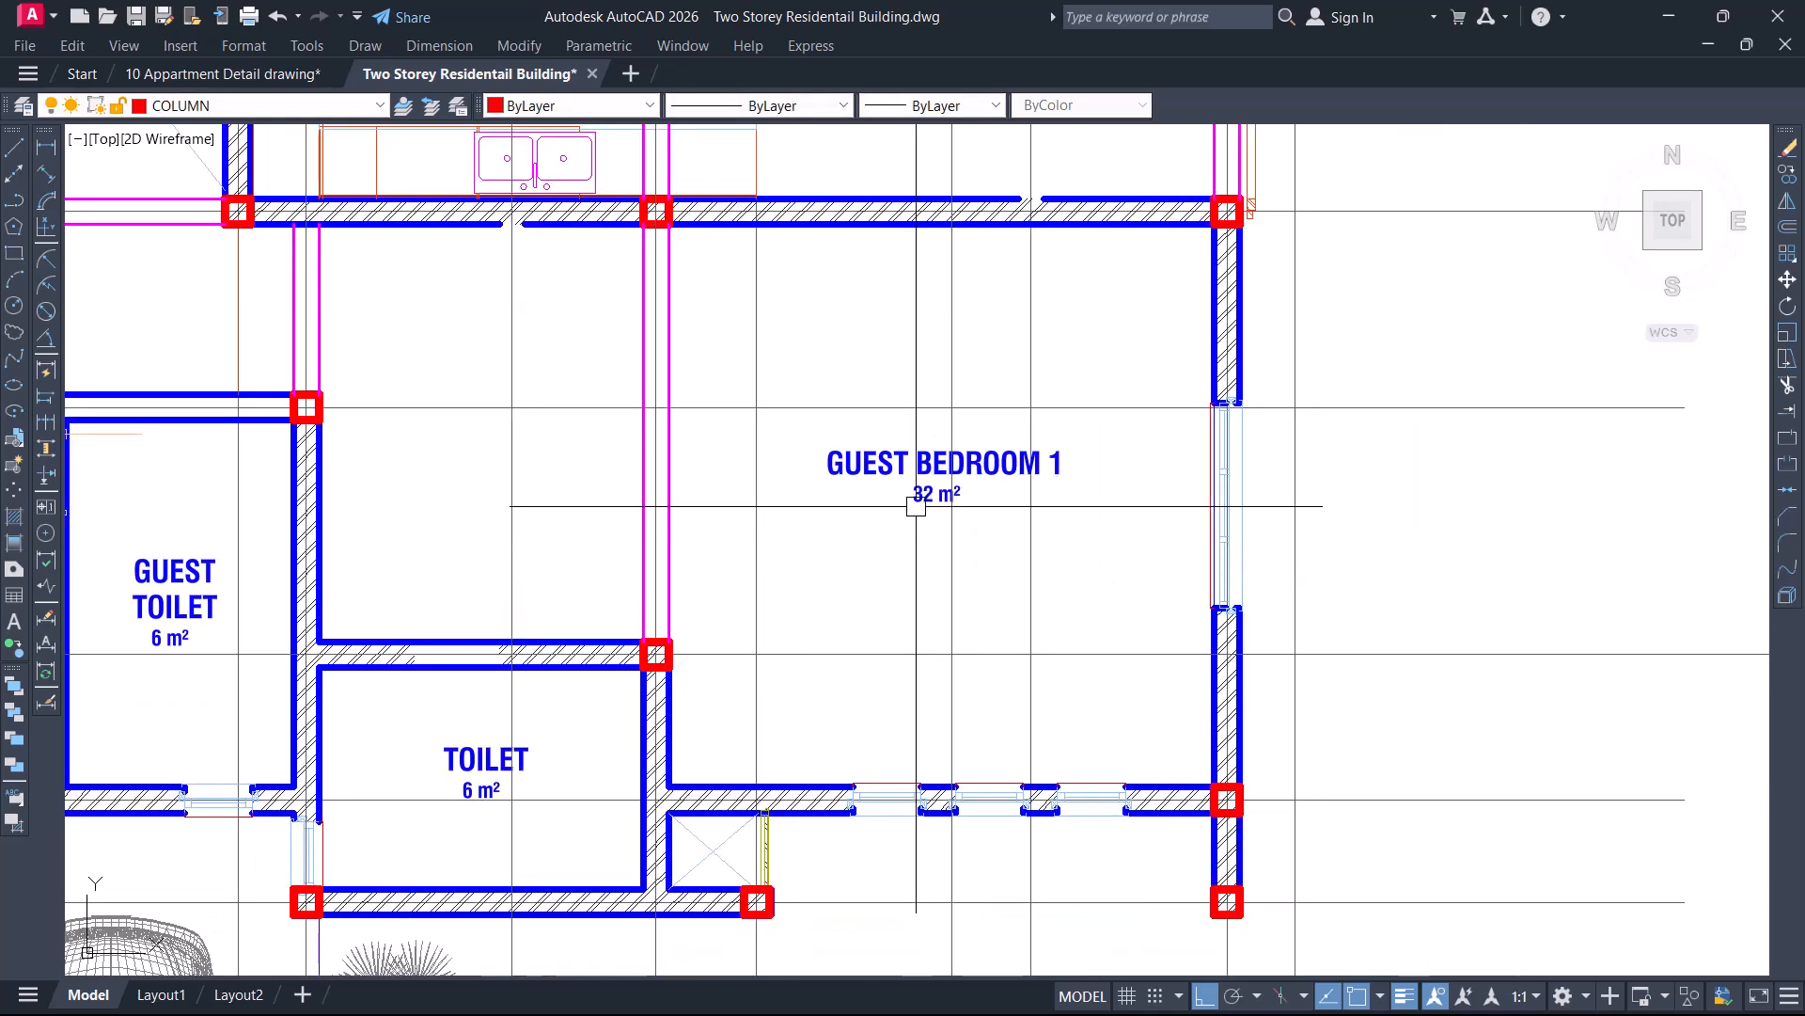
{"action": "scroll", "coordinate": [1034, 498], "scroll_direction": "down", "scroll_amount": 2}
{"action": "mouse_move", "coordinate": [1029, 527]}
{"action": "middle_mouse_down"}
{"action": "mouse_move", "coordinate": [1188, 532]}
{"action": "mouse_move", "coordinate": [1241, 575]}
{"action": "middle_mouse_up"}
{"action": "scroll", "coordinate": [1241, 564], "scroll_direction": "down", "scroll_amount": 2}
{"action": "middle_click_drag", "start_coordinate": [1019, 679], "coordinate": [1021, 788]}
{"action": "middle_click_drag", "start_coordinate": [999, 533], "coordinate": [967, 633]}
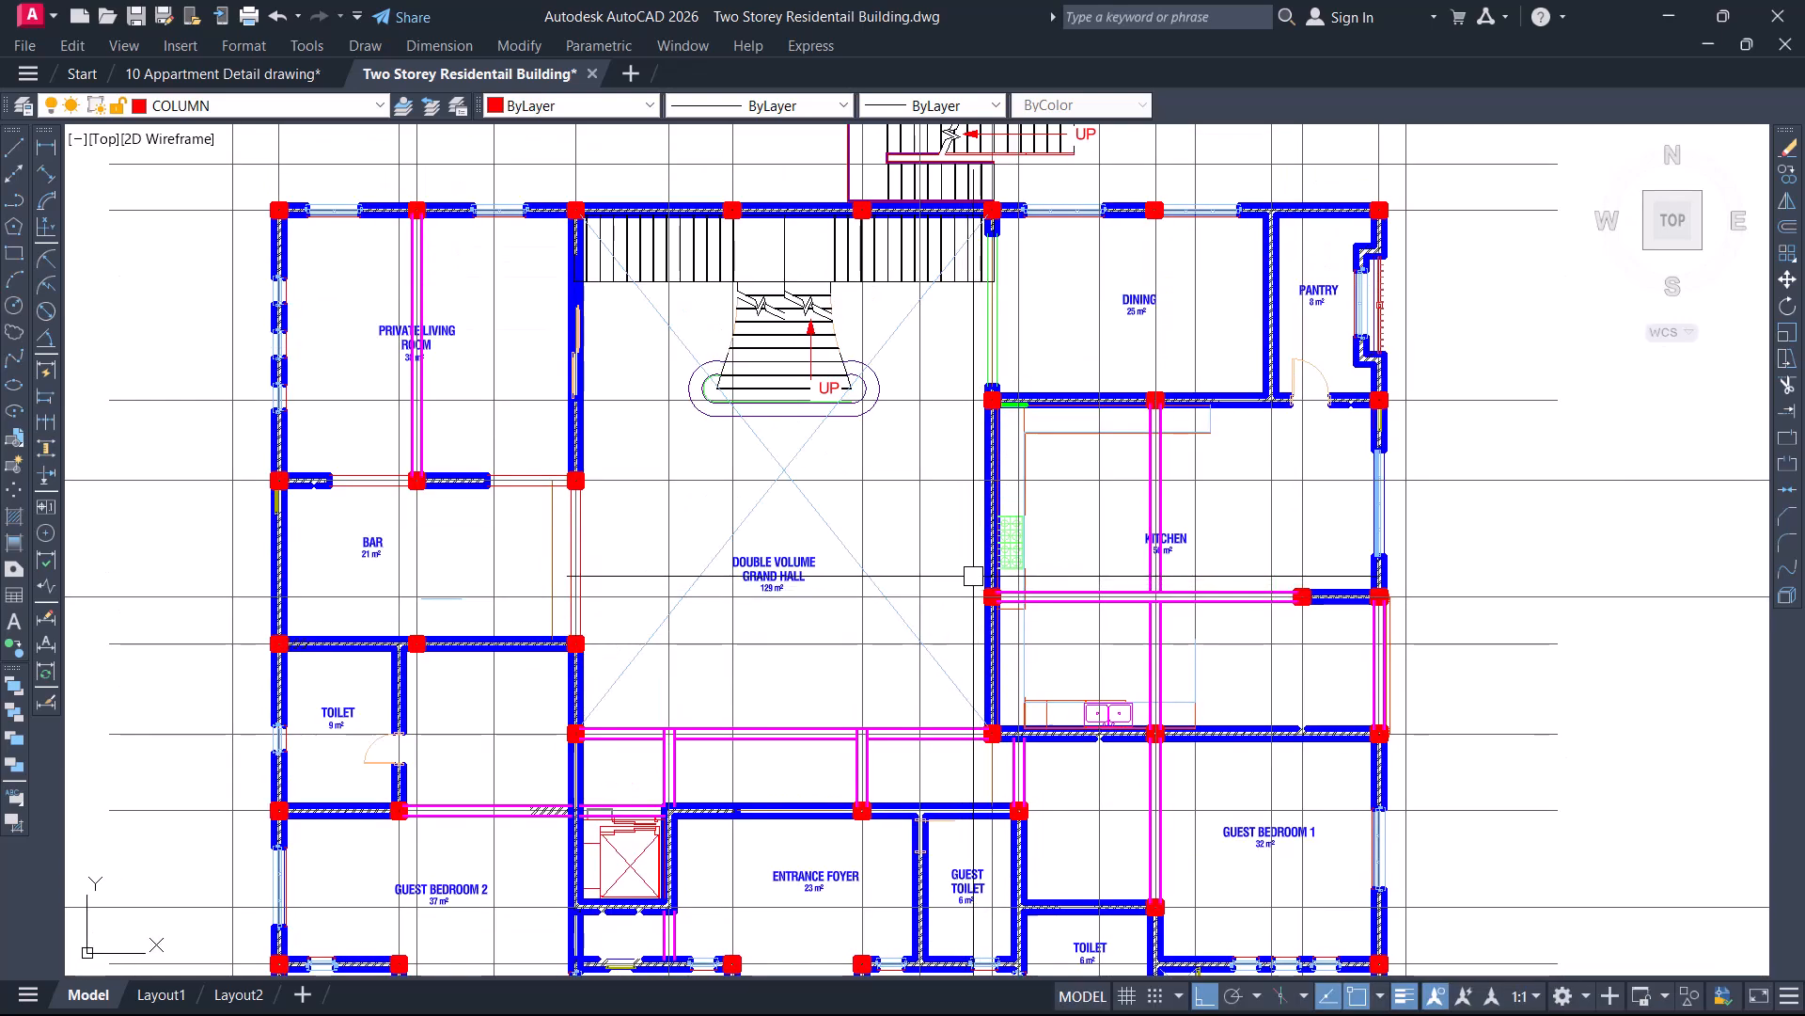
{"action": "scroll", "coordinate": [973, 575], "scroll_direction": "down", "scroll_amount": 2}
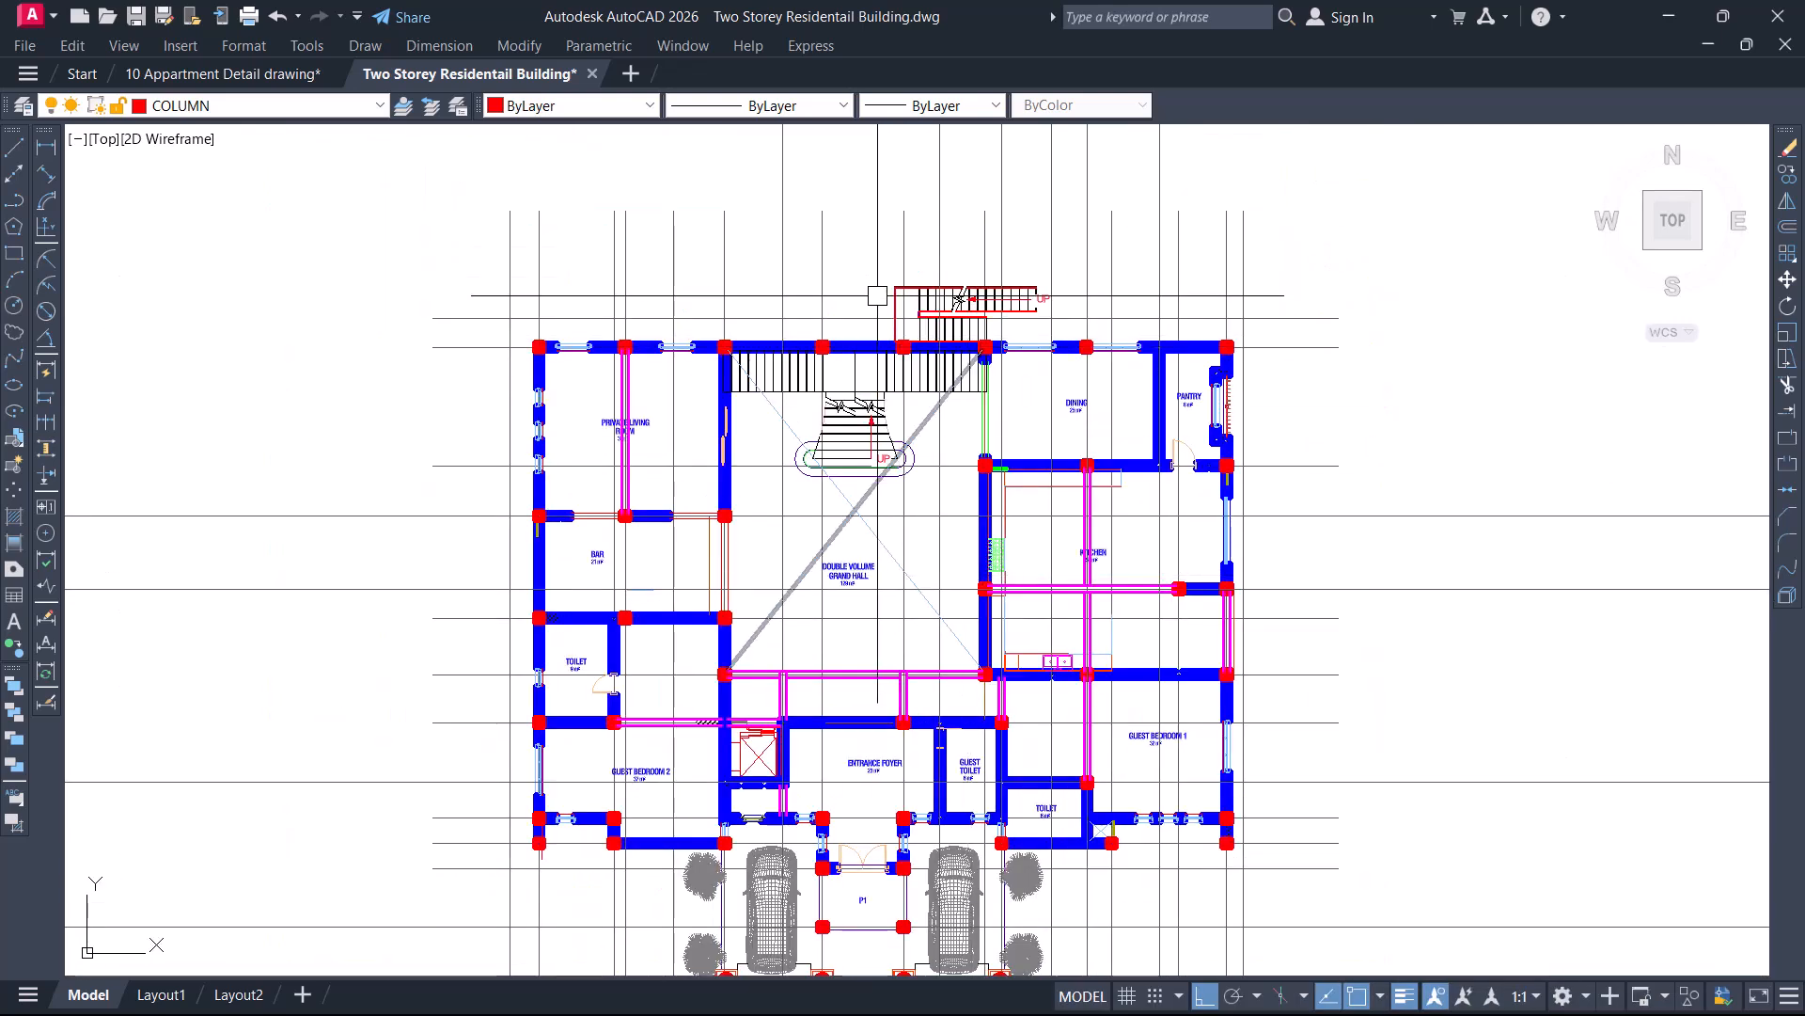
{"action": "scroll", "coordinate": [877, 296], "scroll_direction": "up", "scroll_amount": 4}
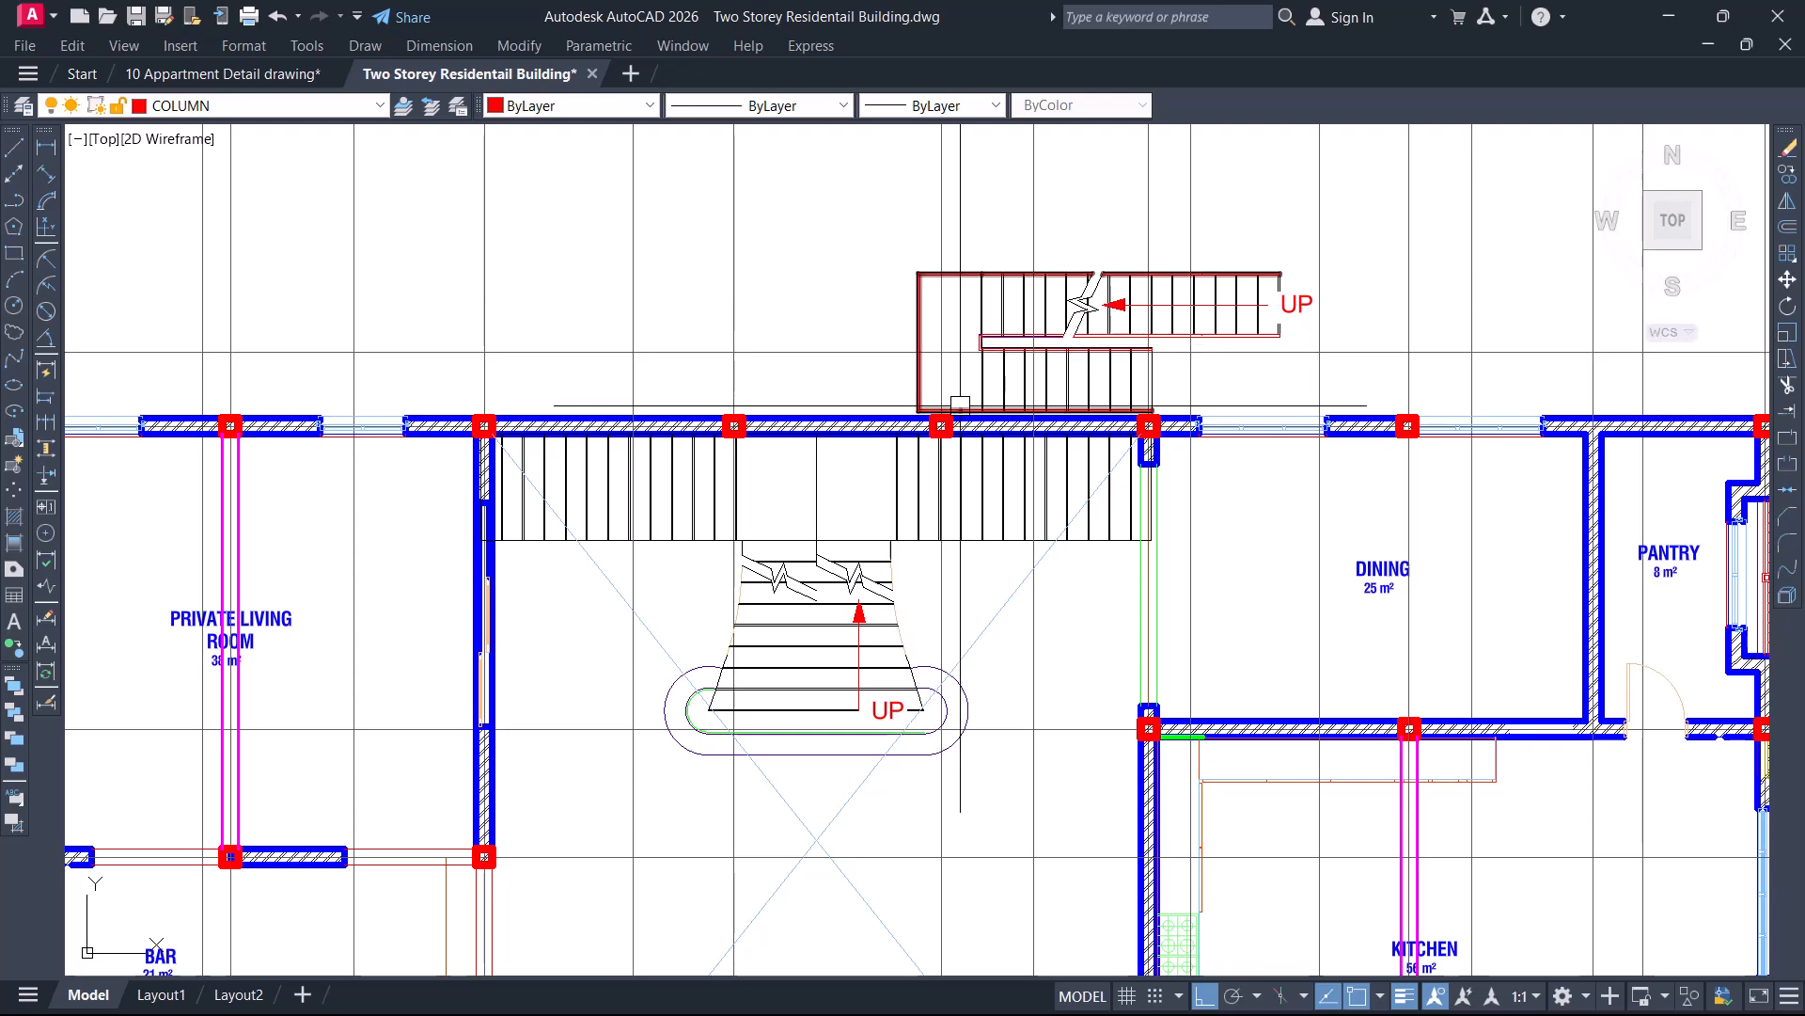
{"action": "scroll", "coordinate": [958, 409], "scroll_direction": "down", "scroll_amount": 4}
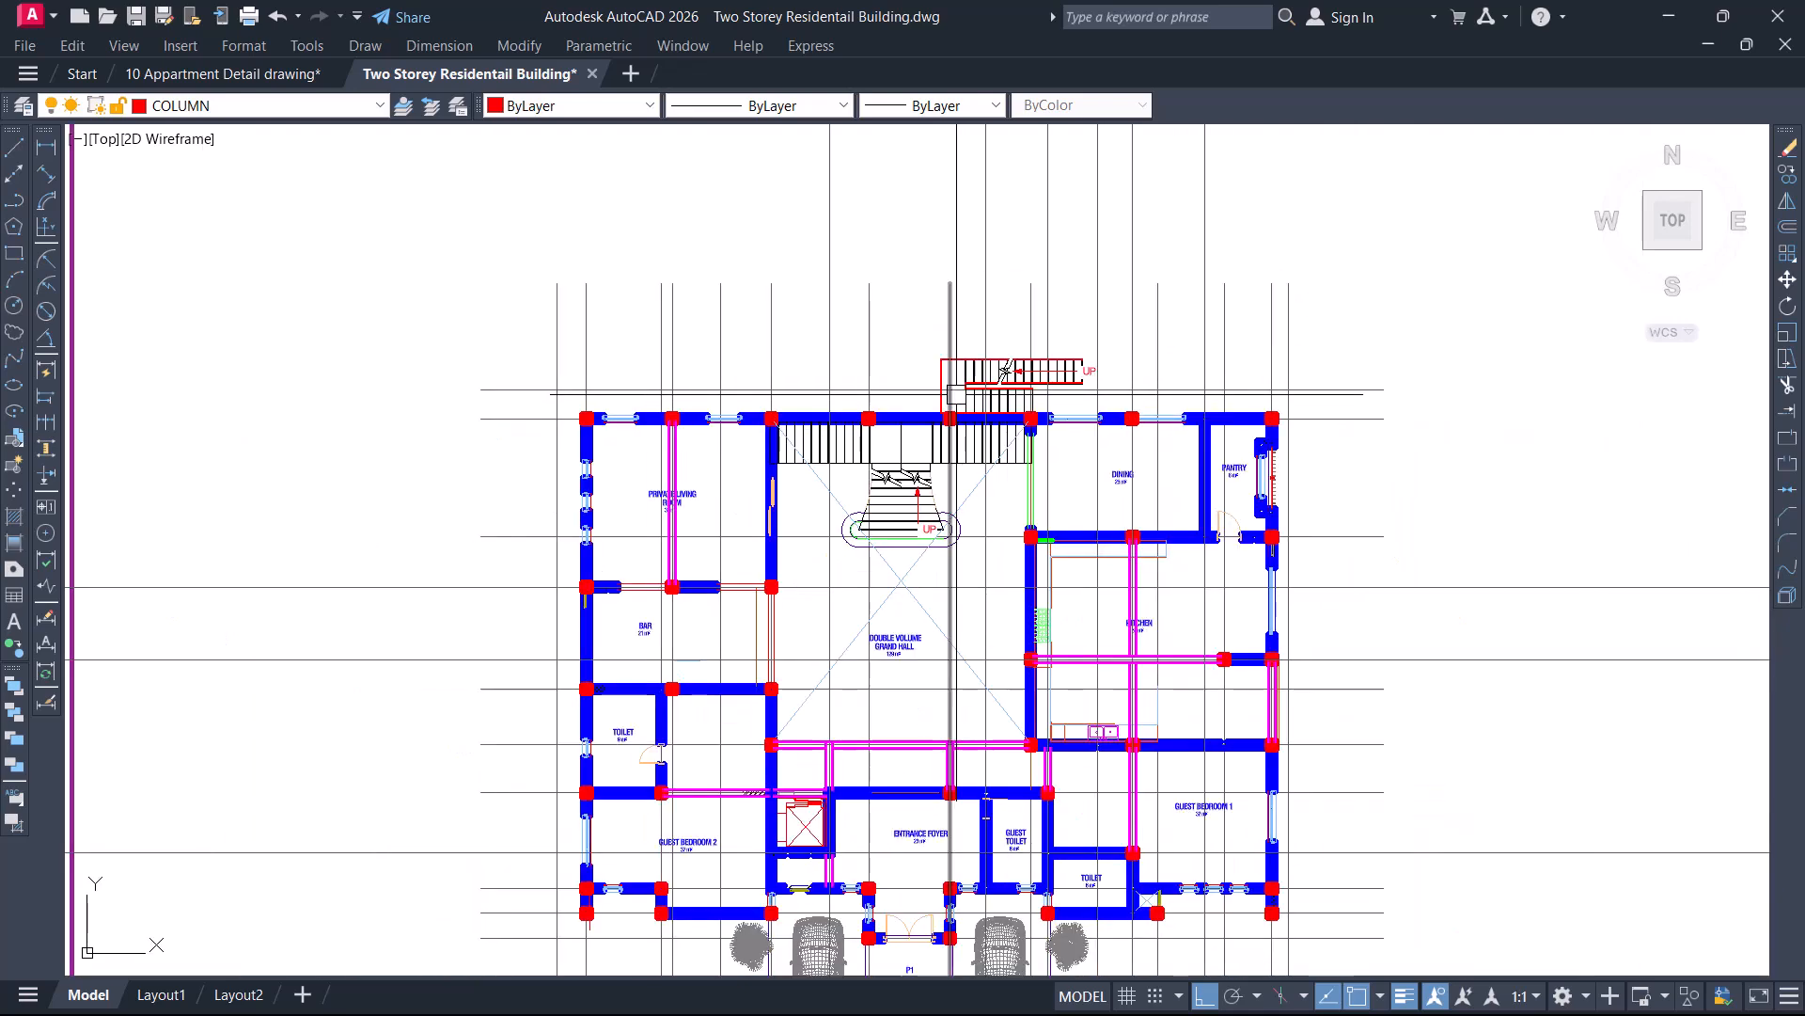
{"action": "scroll", "coordinate": [1005, 423], "scroll_direction": "up", "scroll_amount": 2}
{"action": "scroll", "coordinate": [677, 403], "scroll_direction": "down", "scroll_amount": 2}
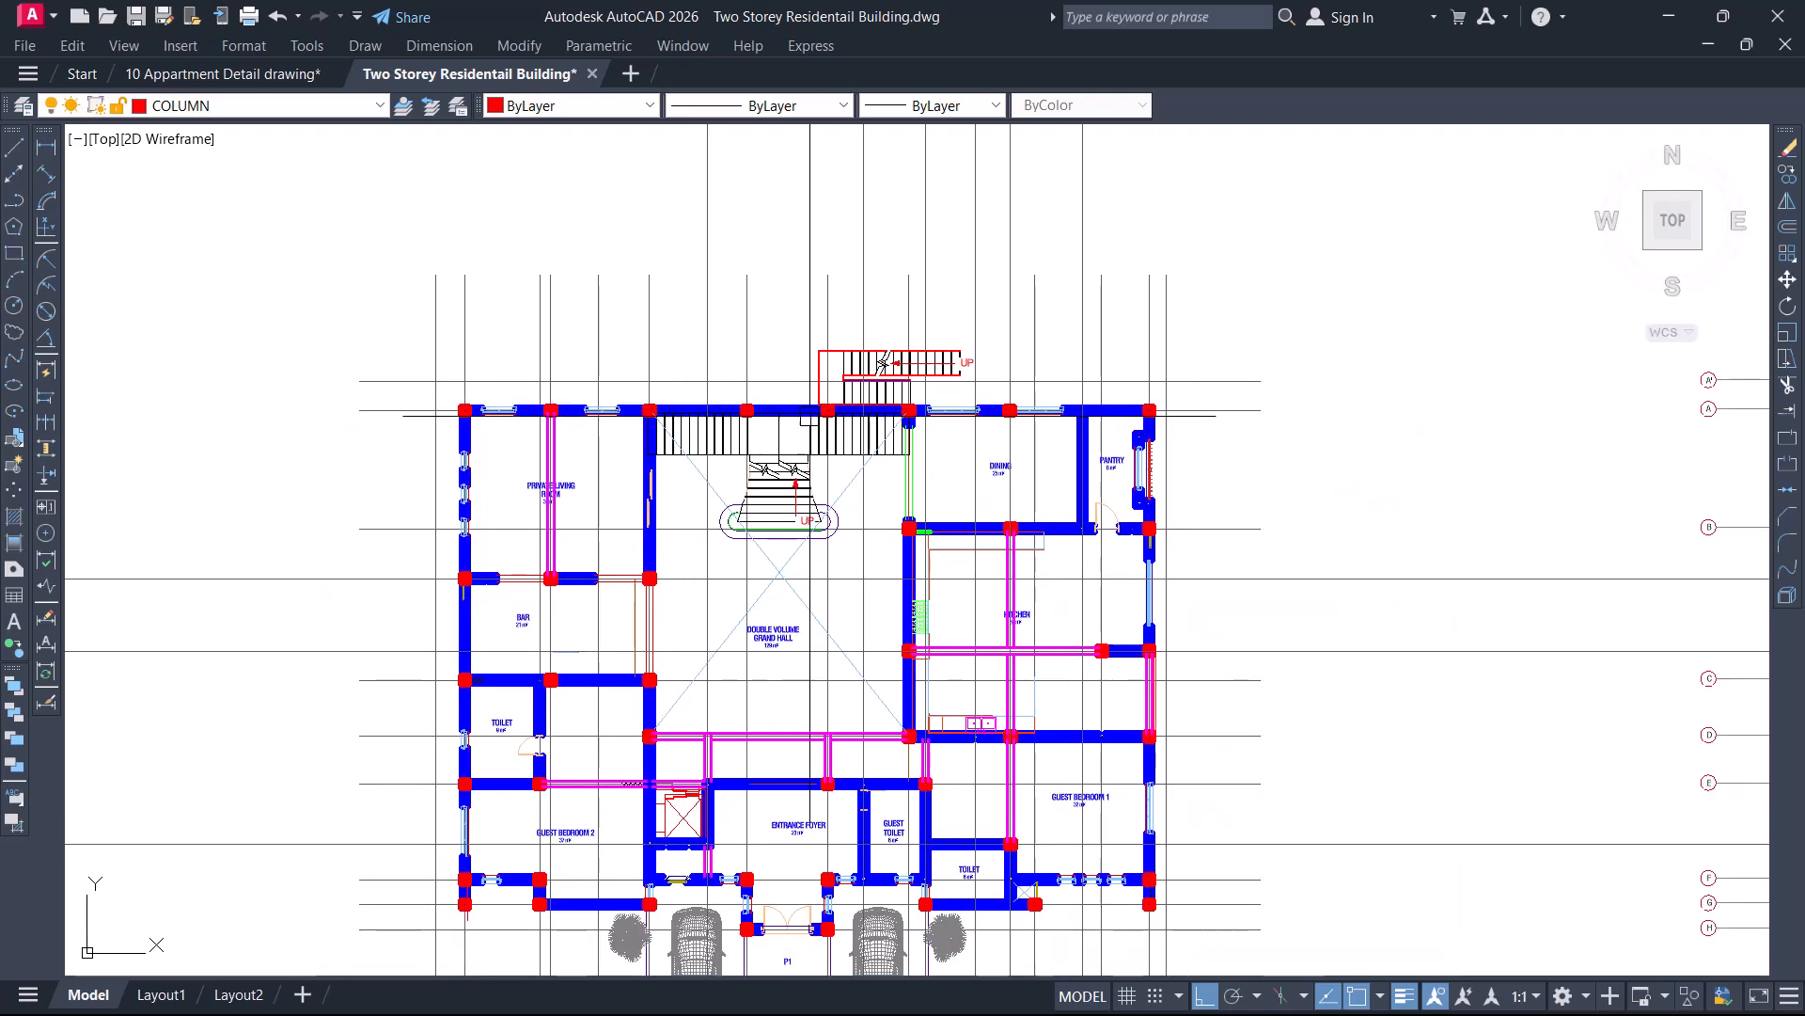
{"action": "scroll", "coordinate": [912, 411], "scroll_direction": "up", "scroll_amount": 4}
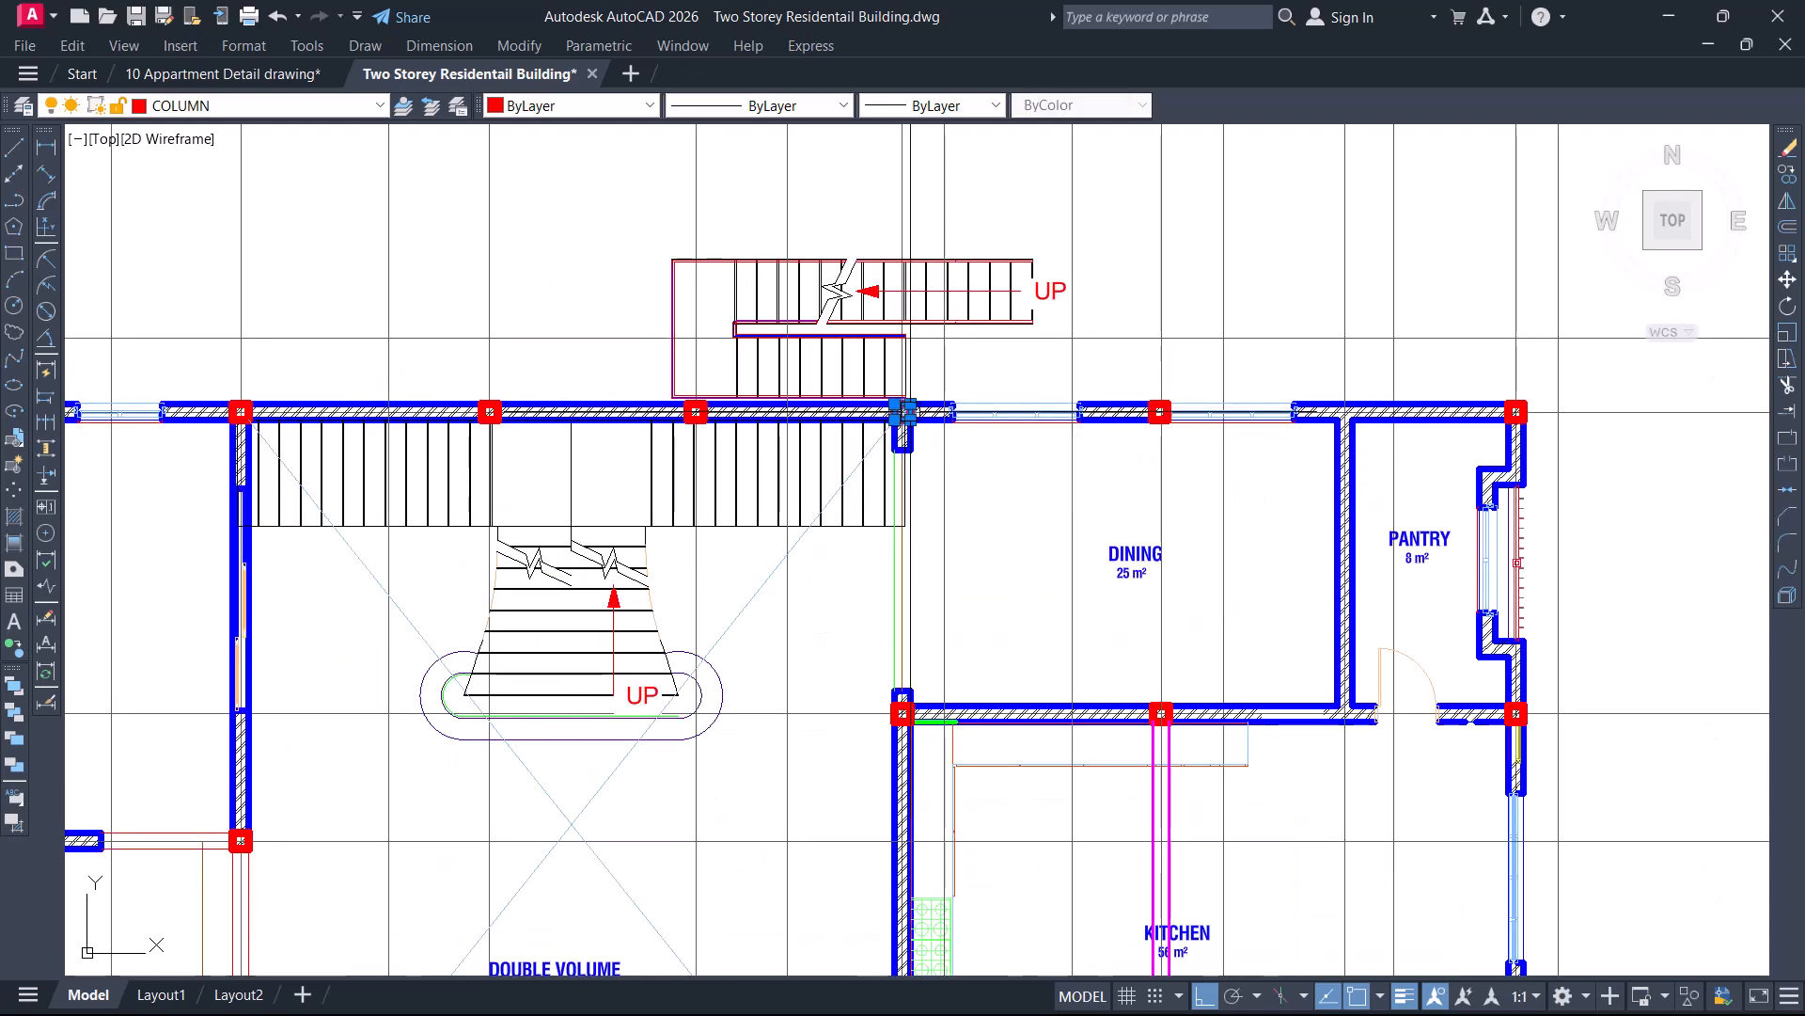
Examine the ground, first and pent floor plans together, then the ground floor columns around the stairs and dining room
{"action": "scroll", "coordinate": [728, 326], "scroll_direction": "down", "scroll_amount": 7}
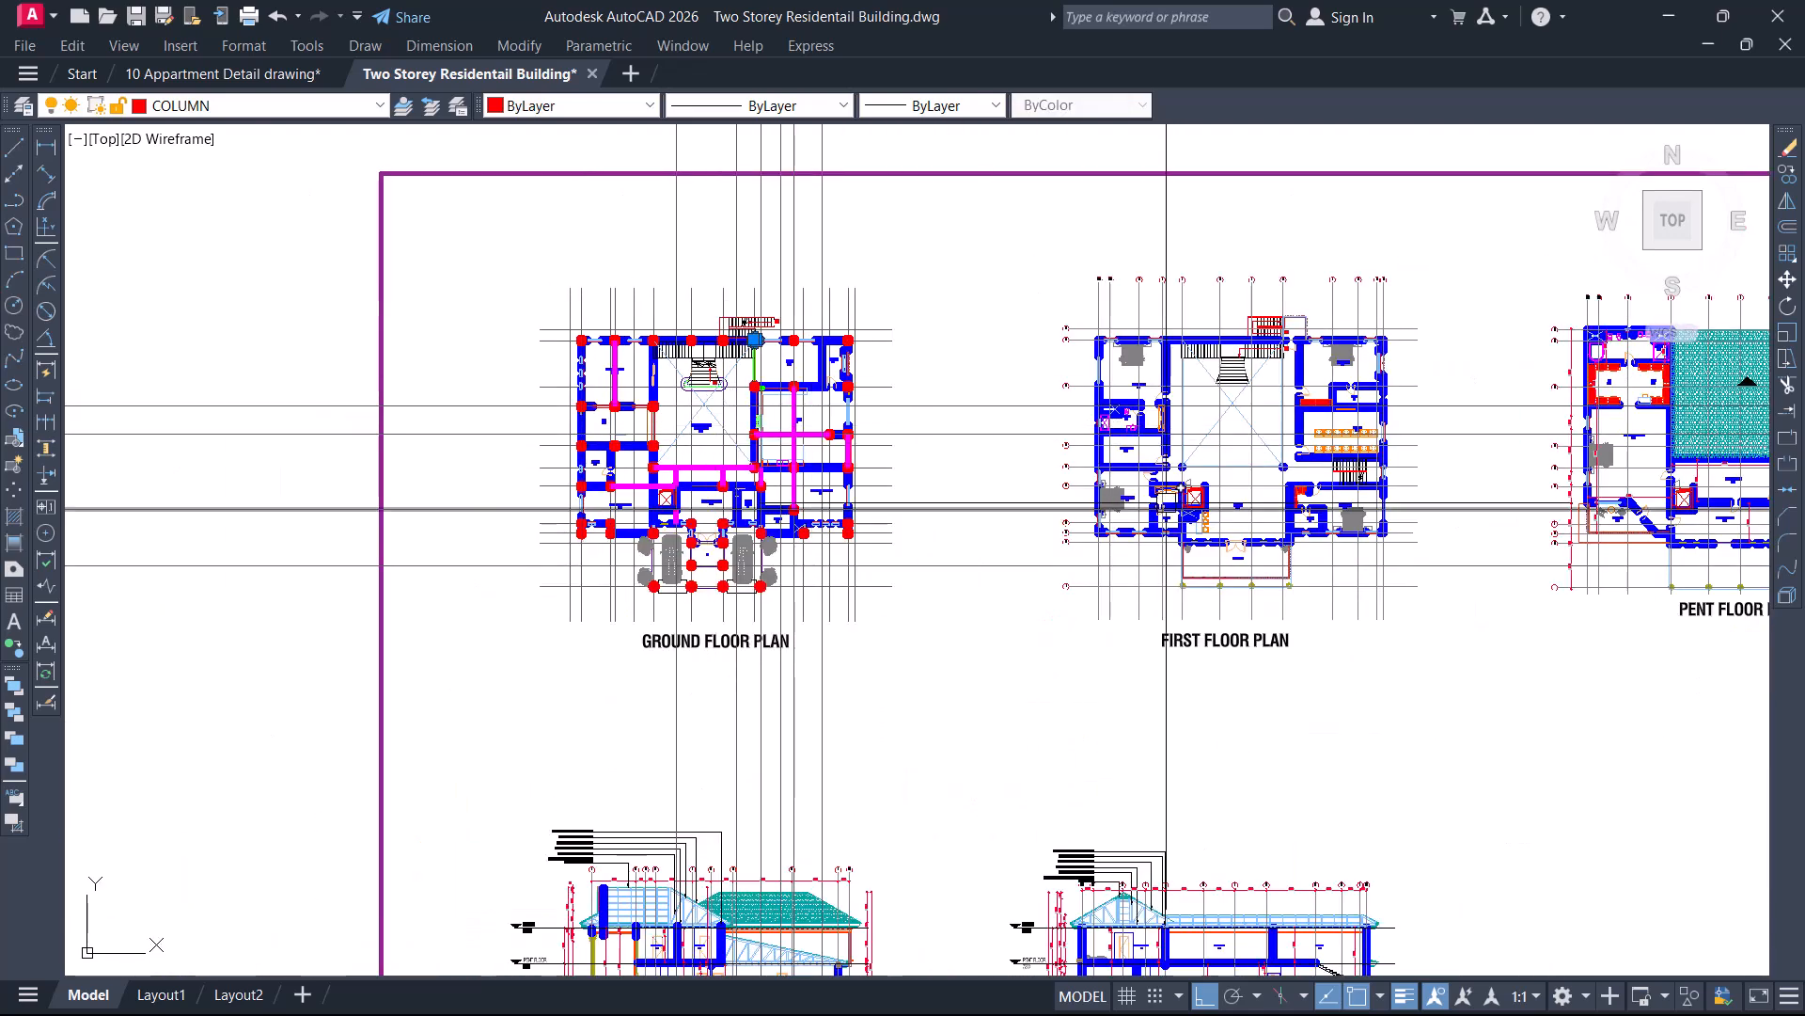
{"action": "middle_click_drag", "start_coordinate": [1166, 509], "coordinate": [792, 480]}
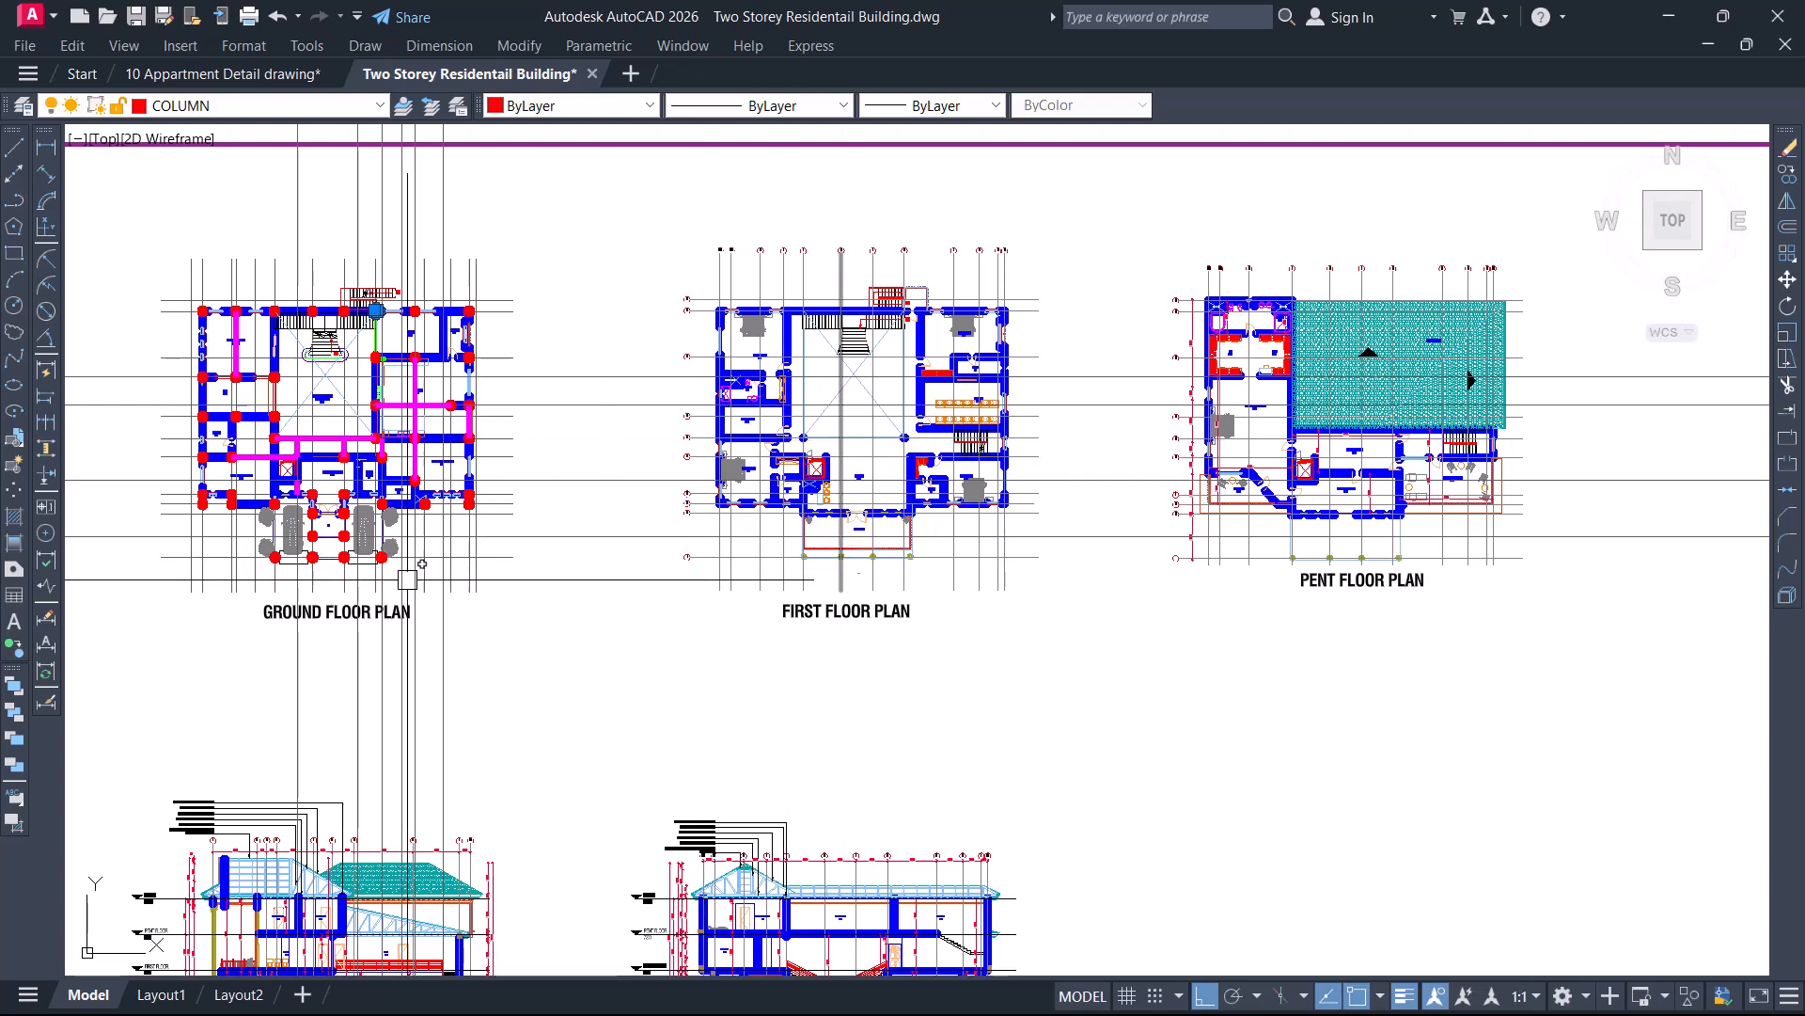
{"action": "scroll", "coordinate": [848, 585], "scroll_direction": "up", "scroll_amount": 2}
{"action": "scroll", "coordinate": [847, 585], "scroll_direction": "down", "scroll_amount": 2}
{"action": "scroll", "coordinate": [1380, 575], "scroll_direction": "up", "scroll_amount": 2}
{"action": "scroll", "coordinate": [1379, 575], "scroll_direction": "down", "scroll_amount": 2}
{"action": "middle_click_drag", "start_coordinate": [966, 518], "coordinate": [1293, 568]}
{"action": "scroll", "coordinate": [907, 468], "scroll_direction": "up", "scroll_amount": 4}
{"action": "scroll", "coordinate": [713, 362], "scroll_direction": "up", "scroll_amount": 4}
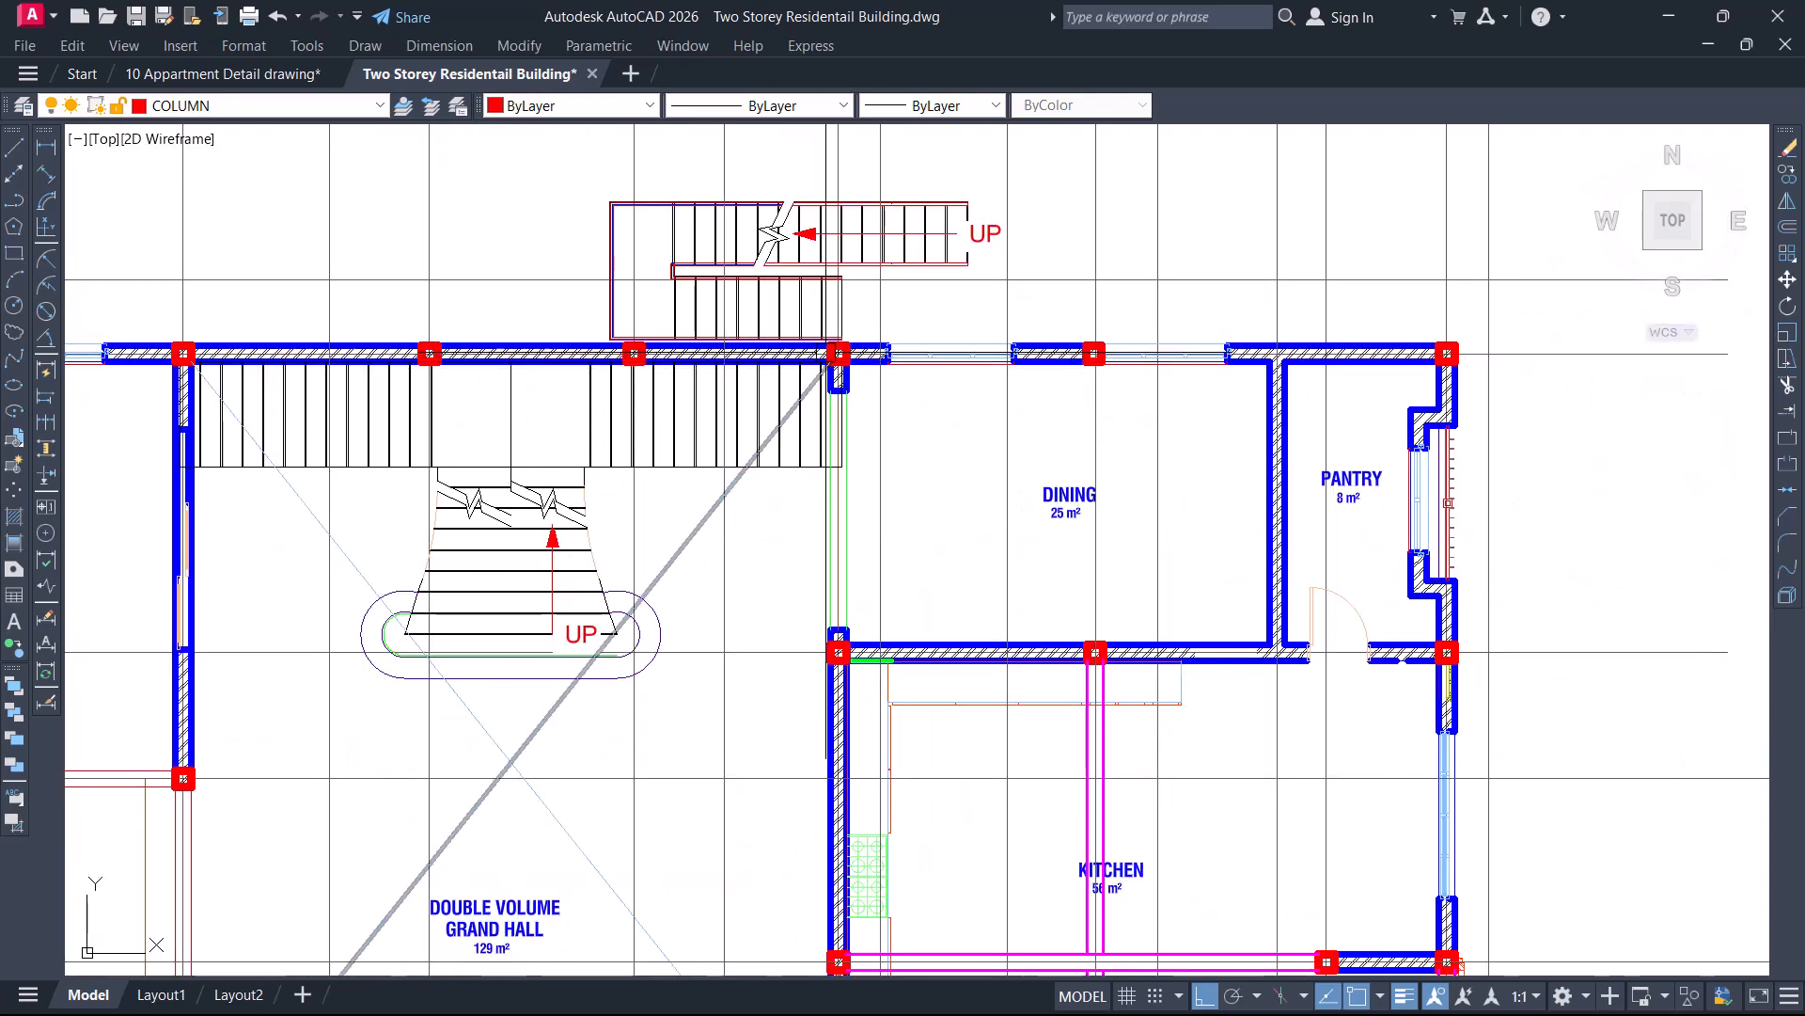
Select all the square columns and the round portico columns on the ground floor plan using Select Similar
{"action": "scroll", "coordinate": [837, 367], "scroll_direction": "up", "scroll_amount": 2}
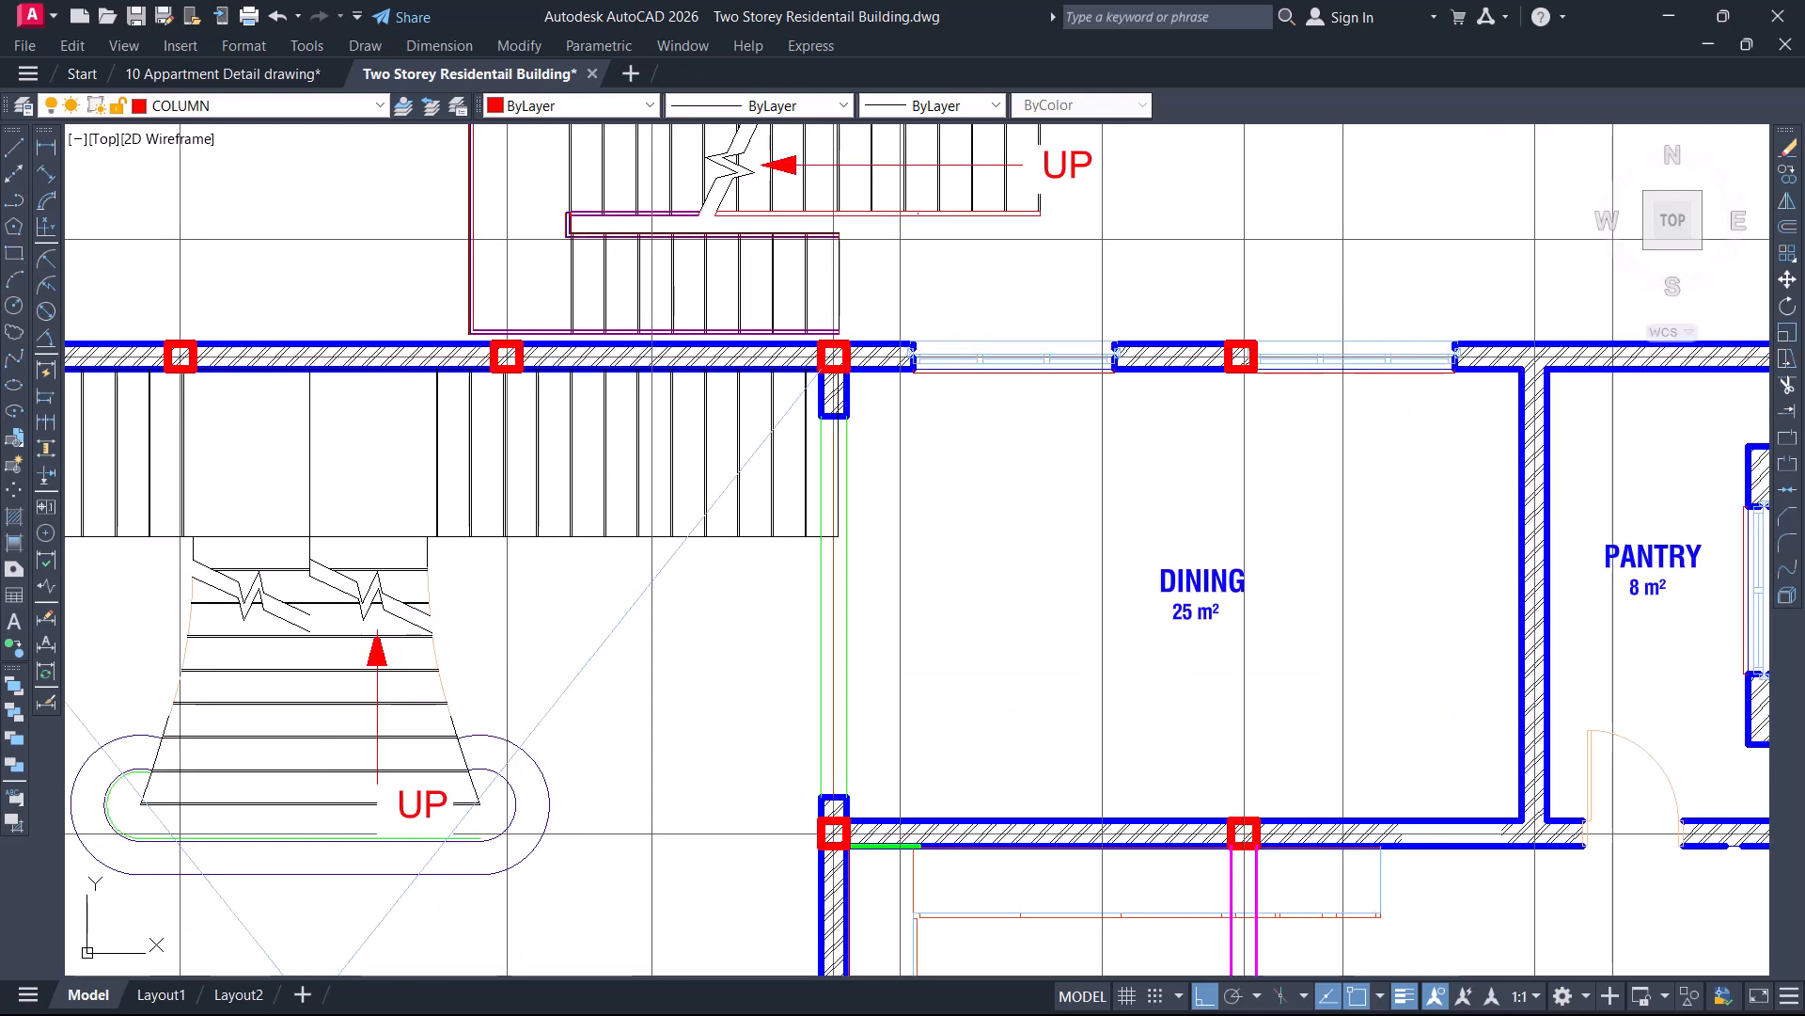
{"action": "right_click", "coordinate": [891, 315]}
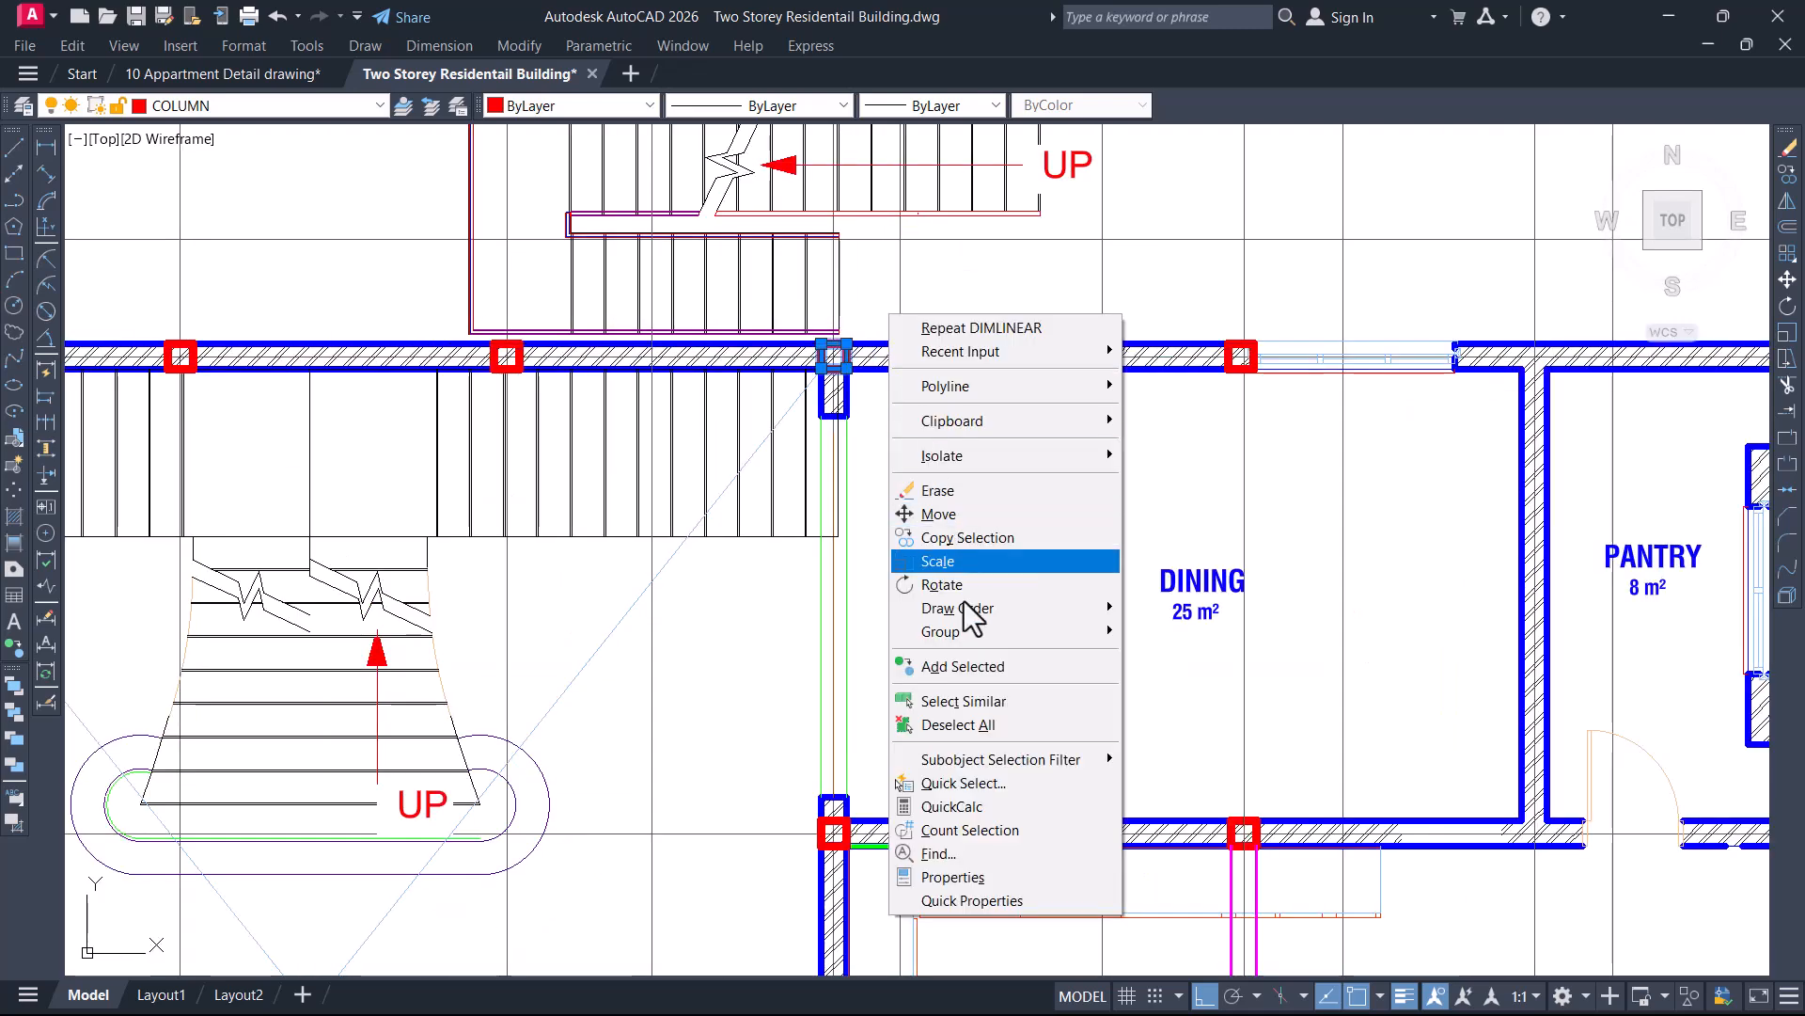
{"action": "left_click", "coordinate": [963, 701]}
{"action": "scroll", "coordinate": [1026, 536], "scroll_direction": "down", "scroll_amount": 5}
{"action": "scroll", "coordinate": [1027, 536], "scroll_direction": "down", "scroll_amount": 3}
{"action": "scroll", "coordinate": [827, 662], "scroll_direction": "up", "scroll_amount": 3}
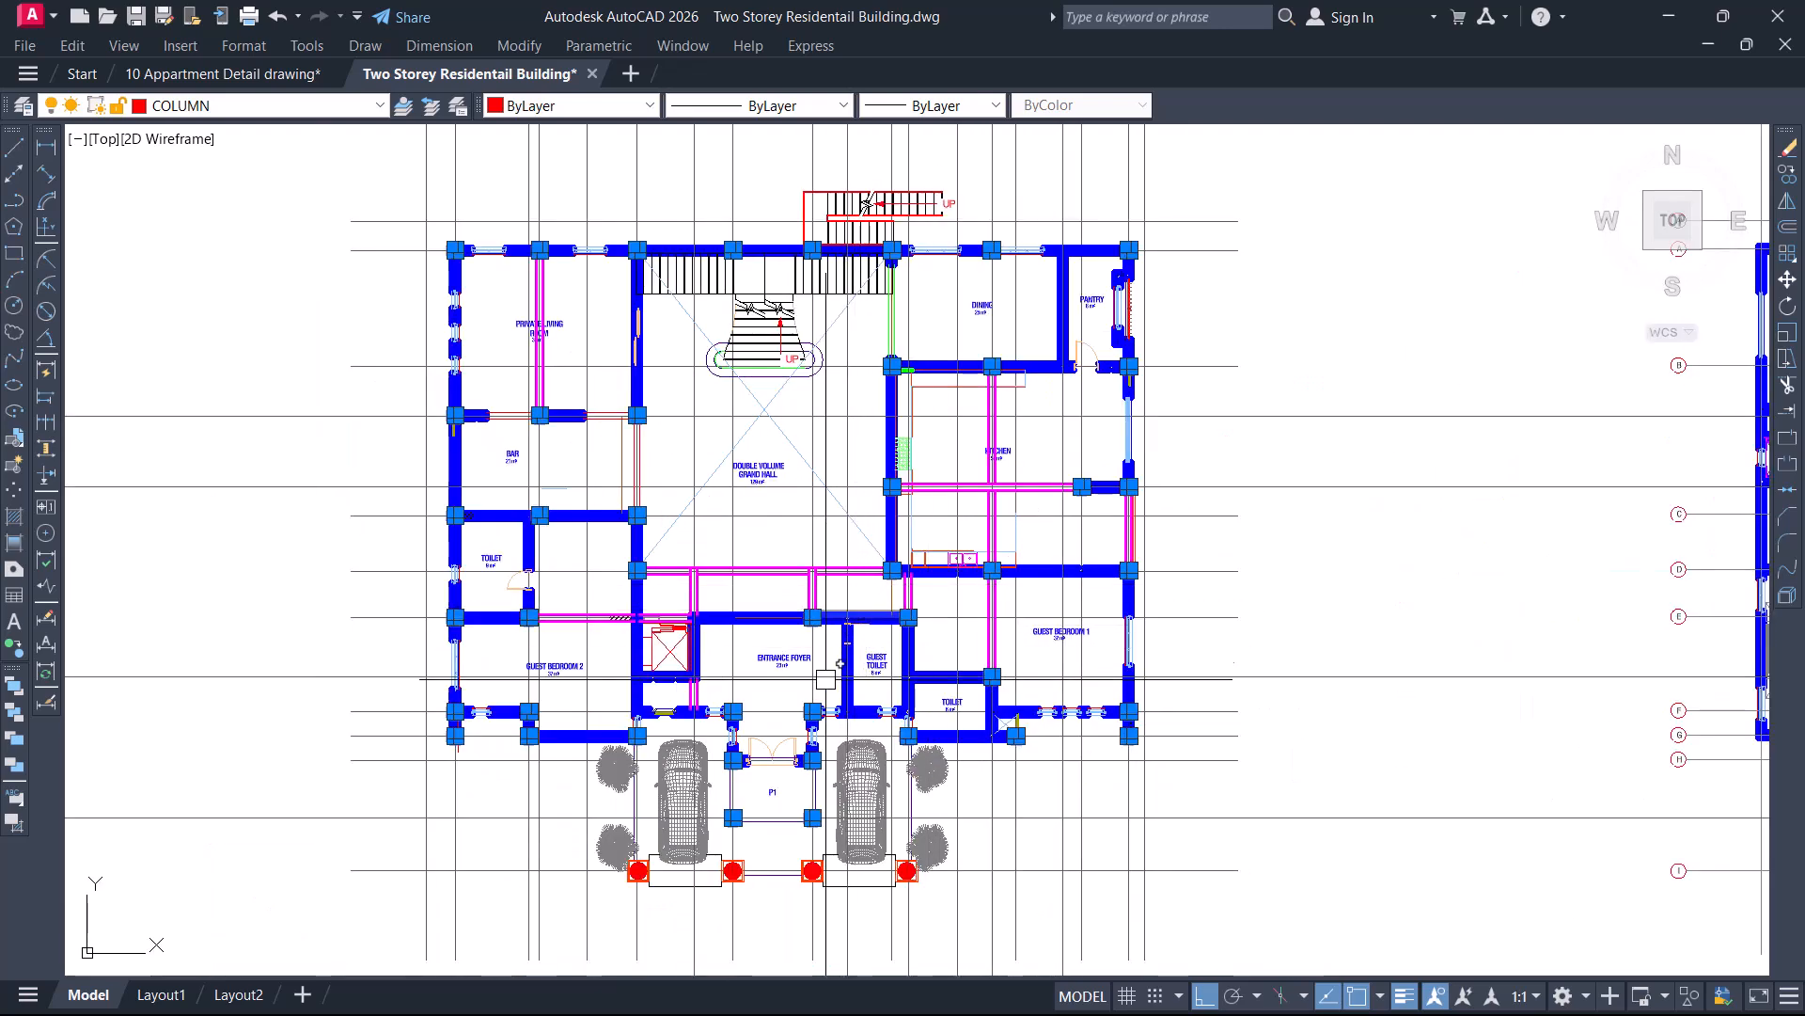
{"action": "scroll", "coordinate": [752, 654], "scroll_direction": "down", "scroll_amount": 2}
{"action": "scroll", "coordinate": [740, 792], "scroll_direction": "up", "scroll_amount": 8}
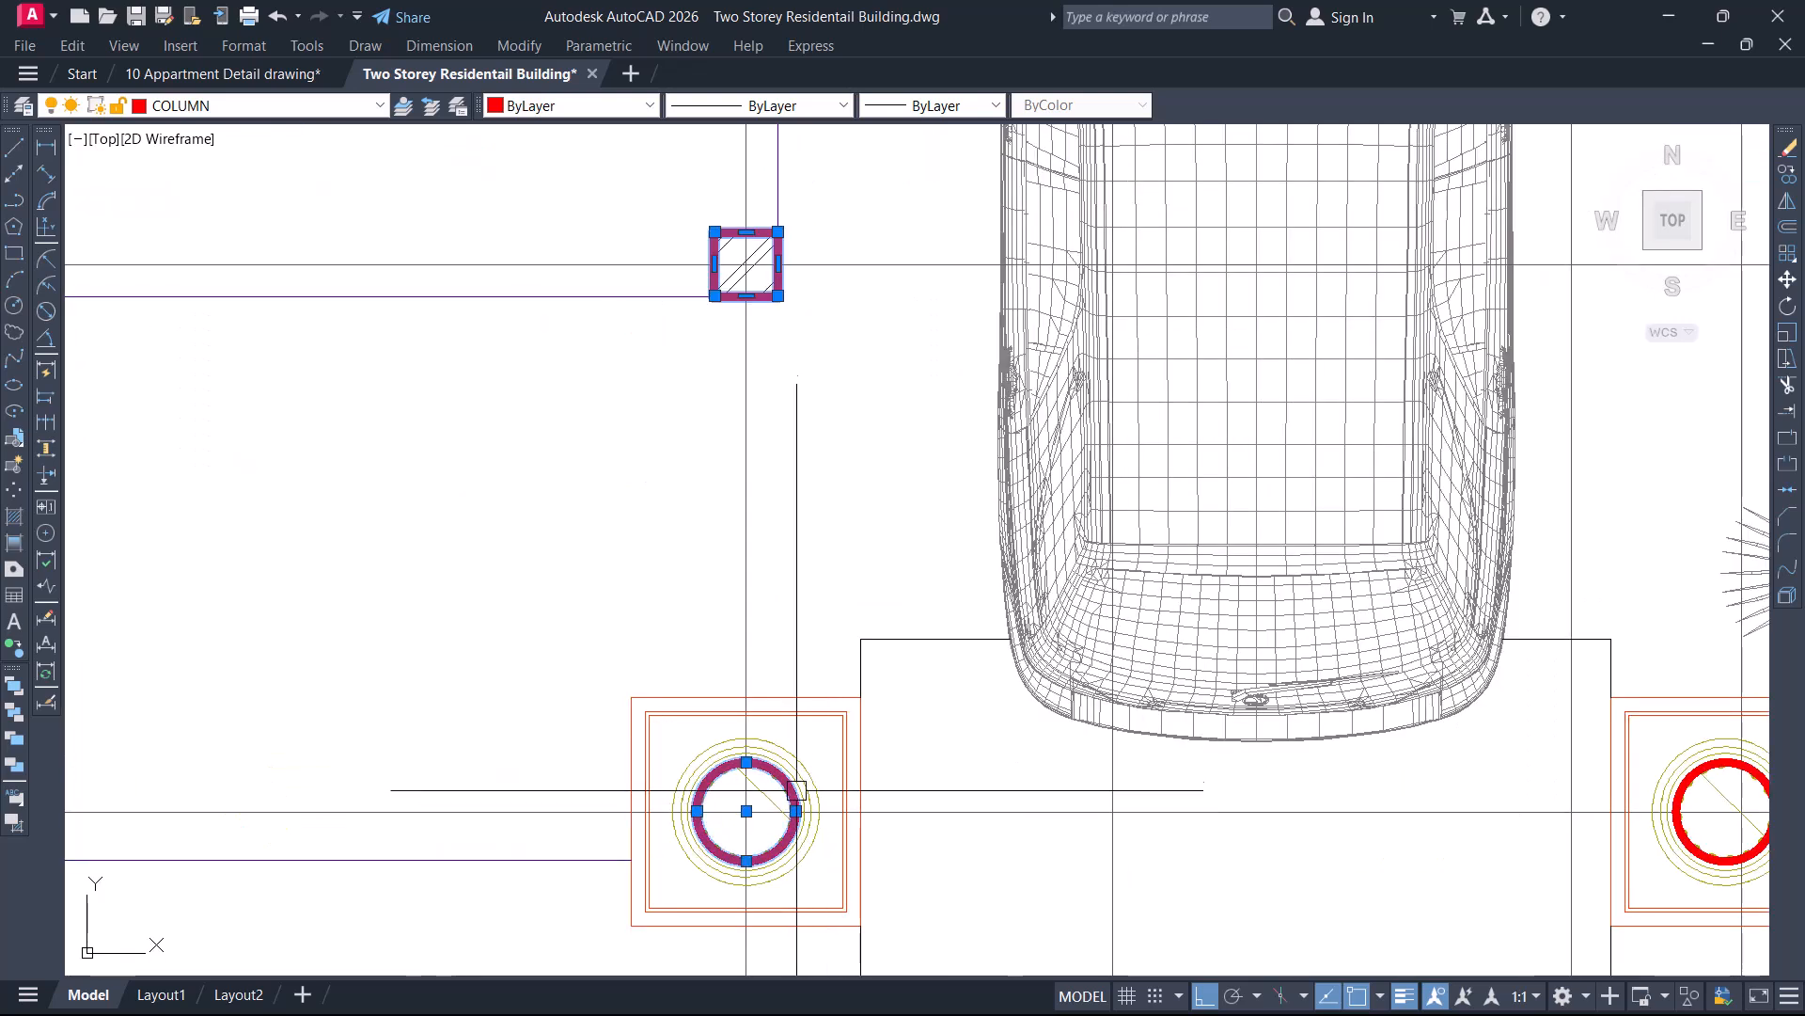
{"action": "right_click", "coordinate": [821, 609]}
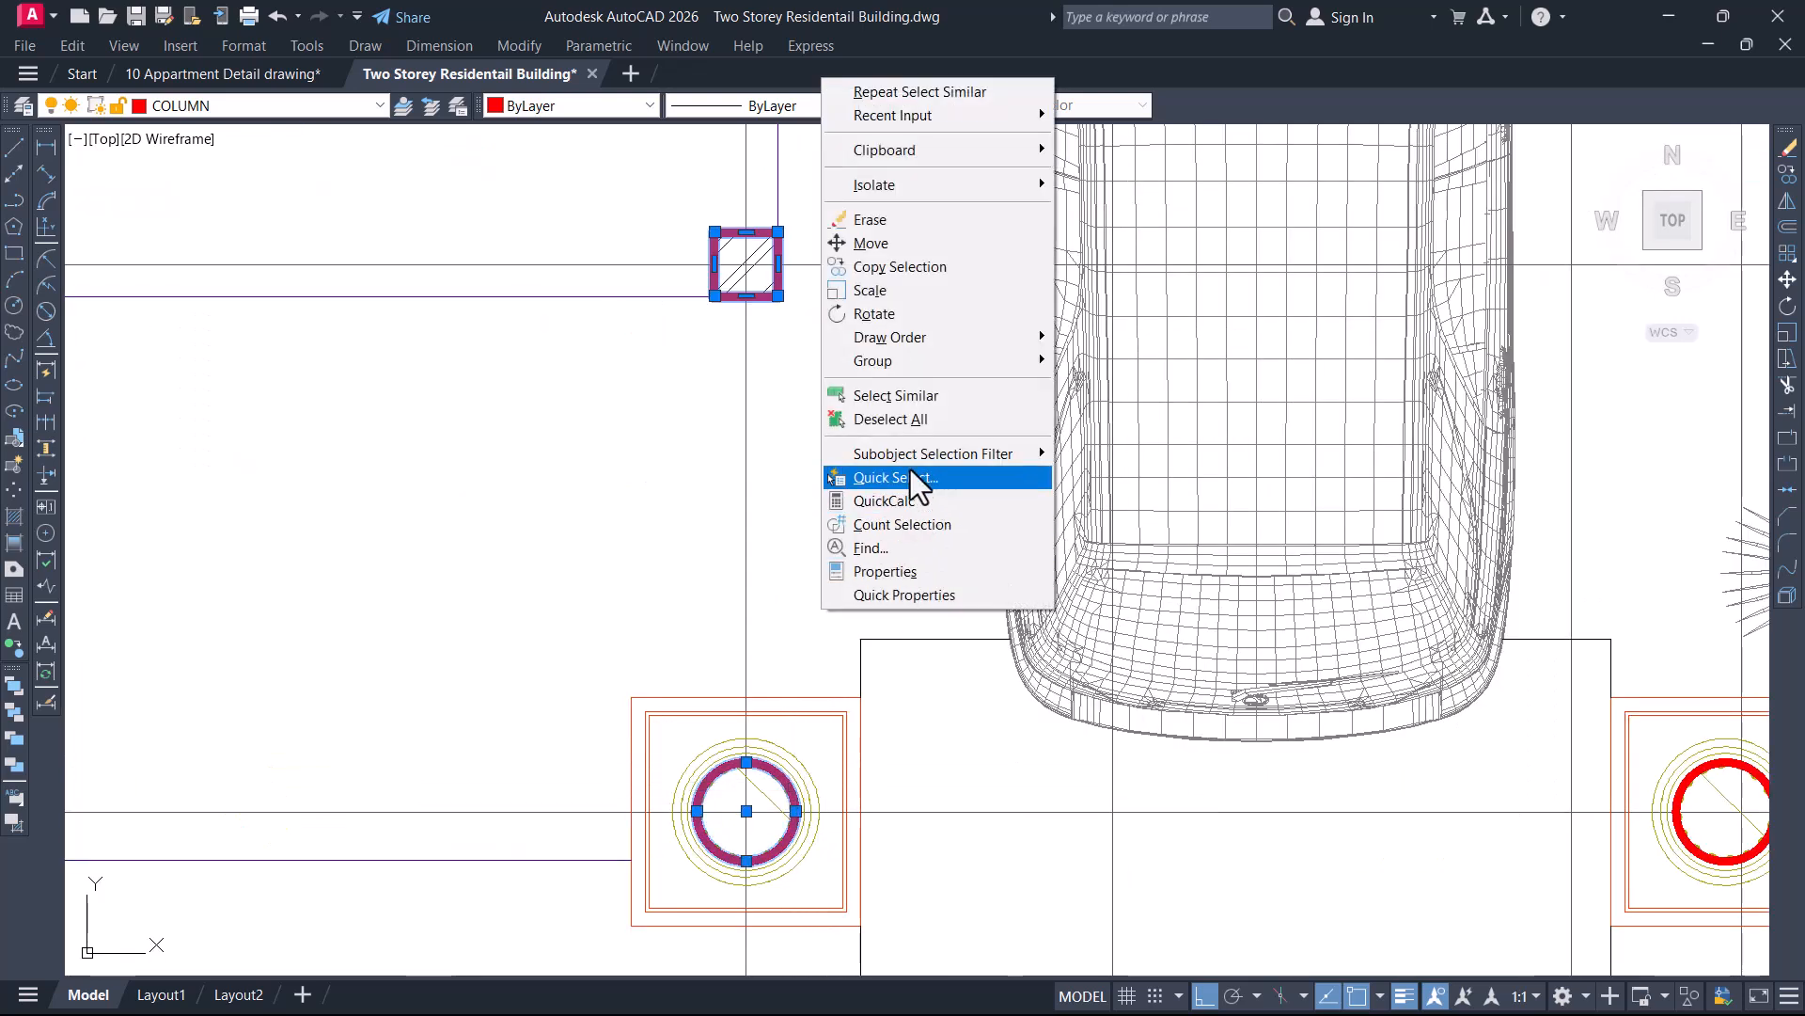
{"action": "left_click", "coordinate": [910, 396]}
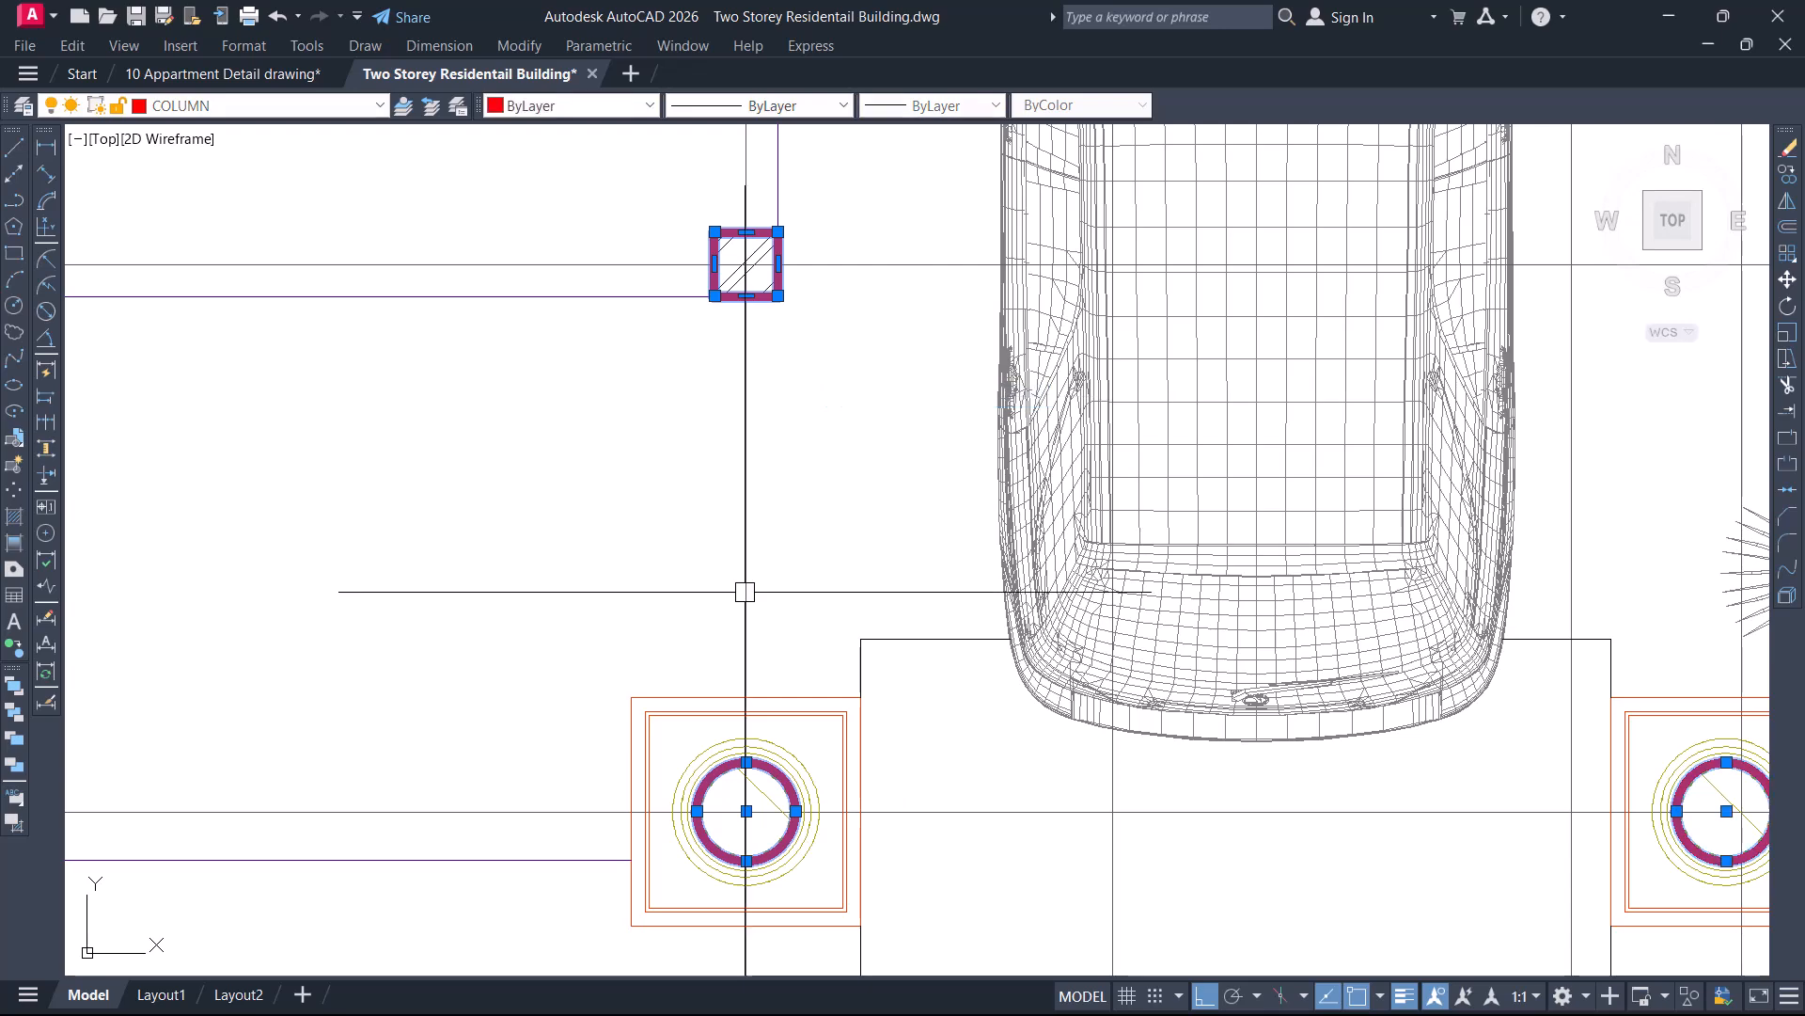
Start copying the selected columns, using the outer wall corner between the lift shaft and the entrance foyer as base point
{"action": "scroll", "coordinate": [767, 599], "scroll_direction": "down", "scroll_amount": 6}
{"action": "type", "text": "co"}
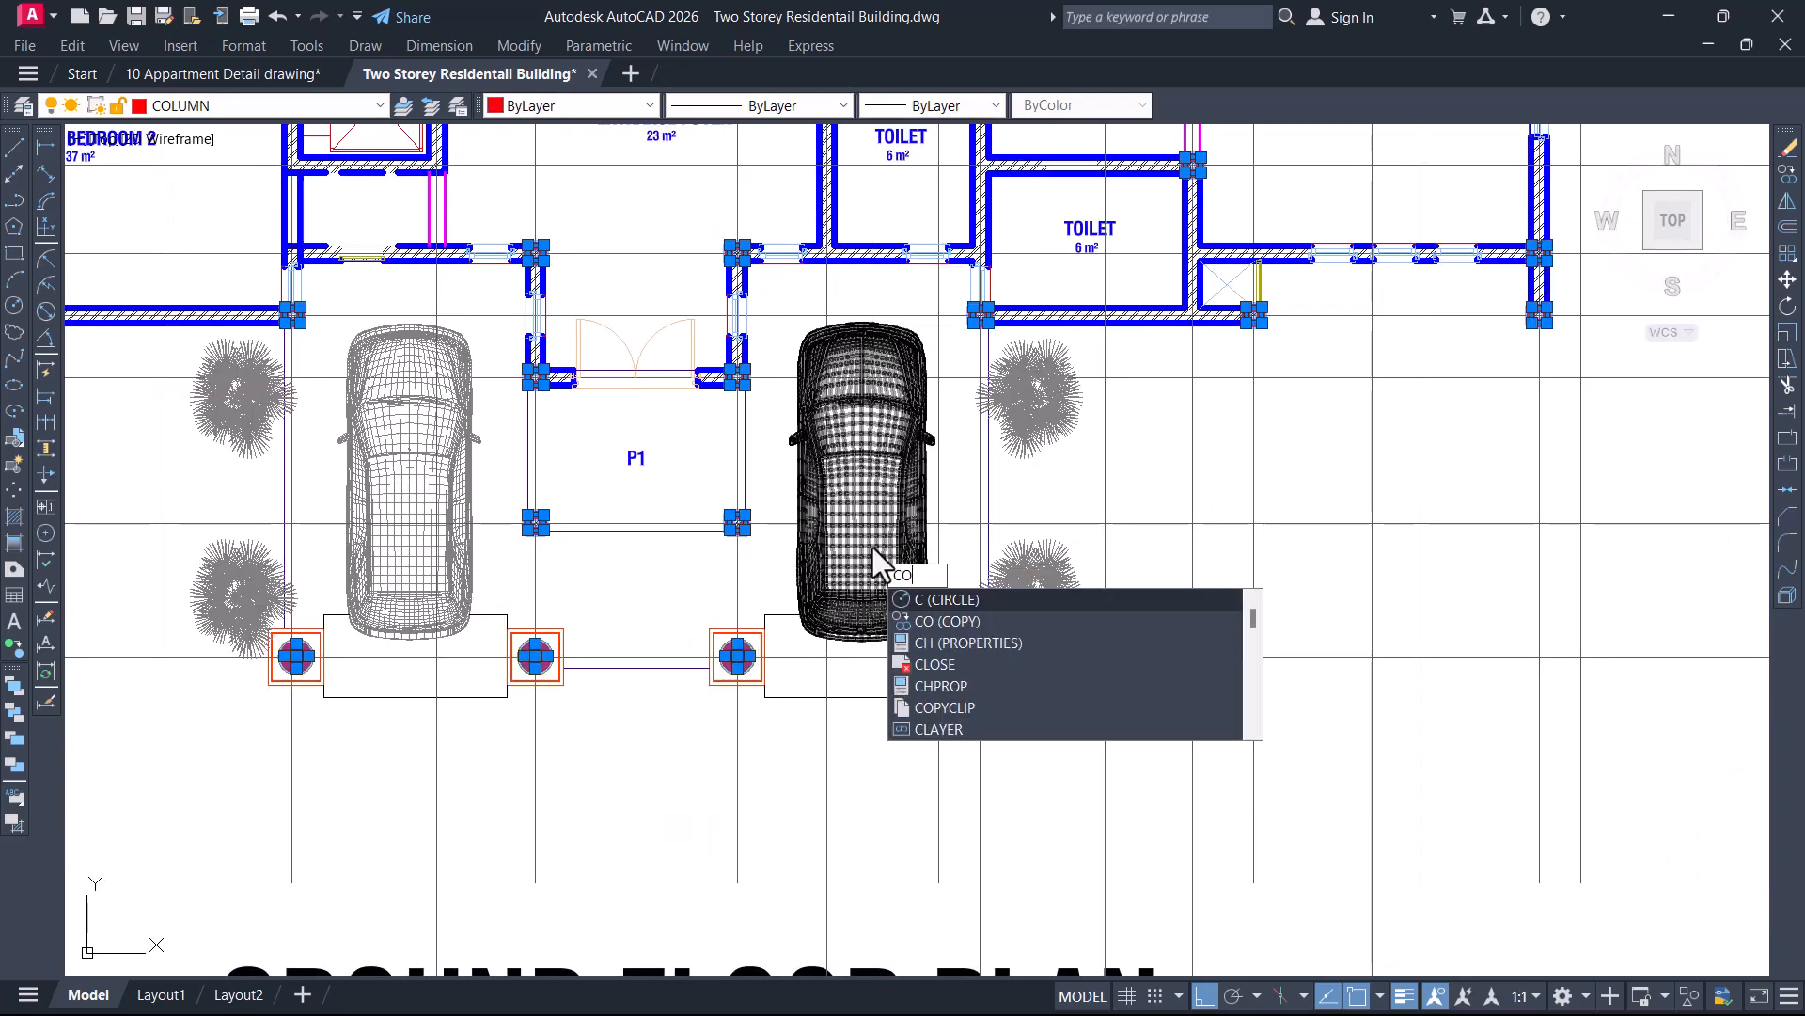
{"action": "key", "text": "Return"}
{"action": "scroll", "coordinate": [840, 561], "scroll_direction": "down", "scroll_amount": 2}
{"action": "mouse_move", "coordinate": [766, 550]}
{"action": "middle_mouse_down"}
{"action": "mouse_move", "coordinate": [736, 649]}
{"action": "mouse_move", "coordinate": [770, 775]}
{"action": "middle_mouse_up"}
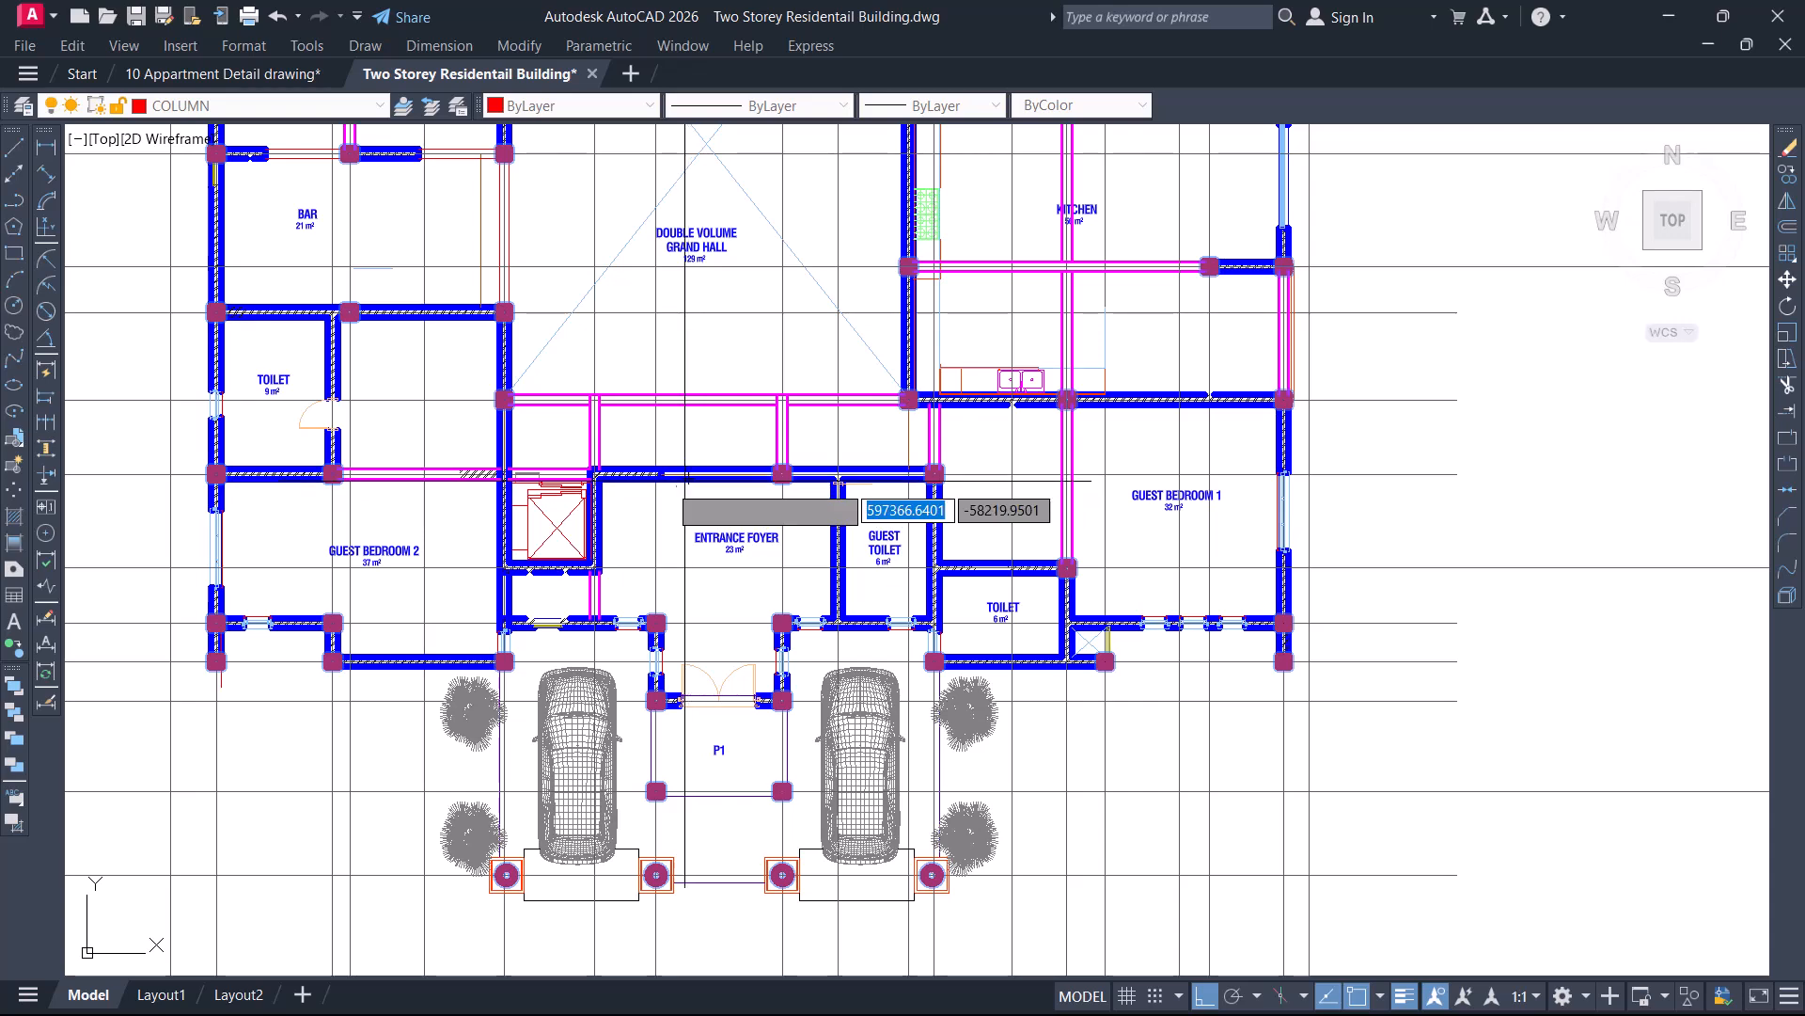
{"action": "scroll", "coordinate": [689, 477], "scroll_direction": "down", "scroll_amount": 4}
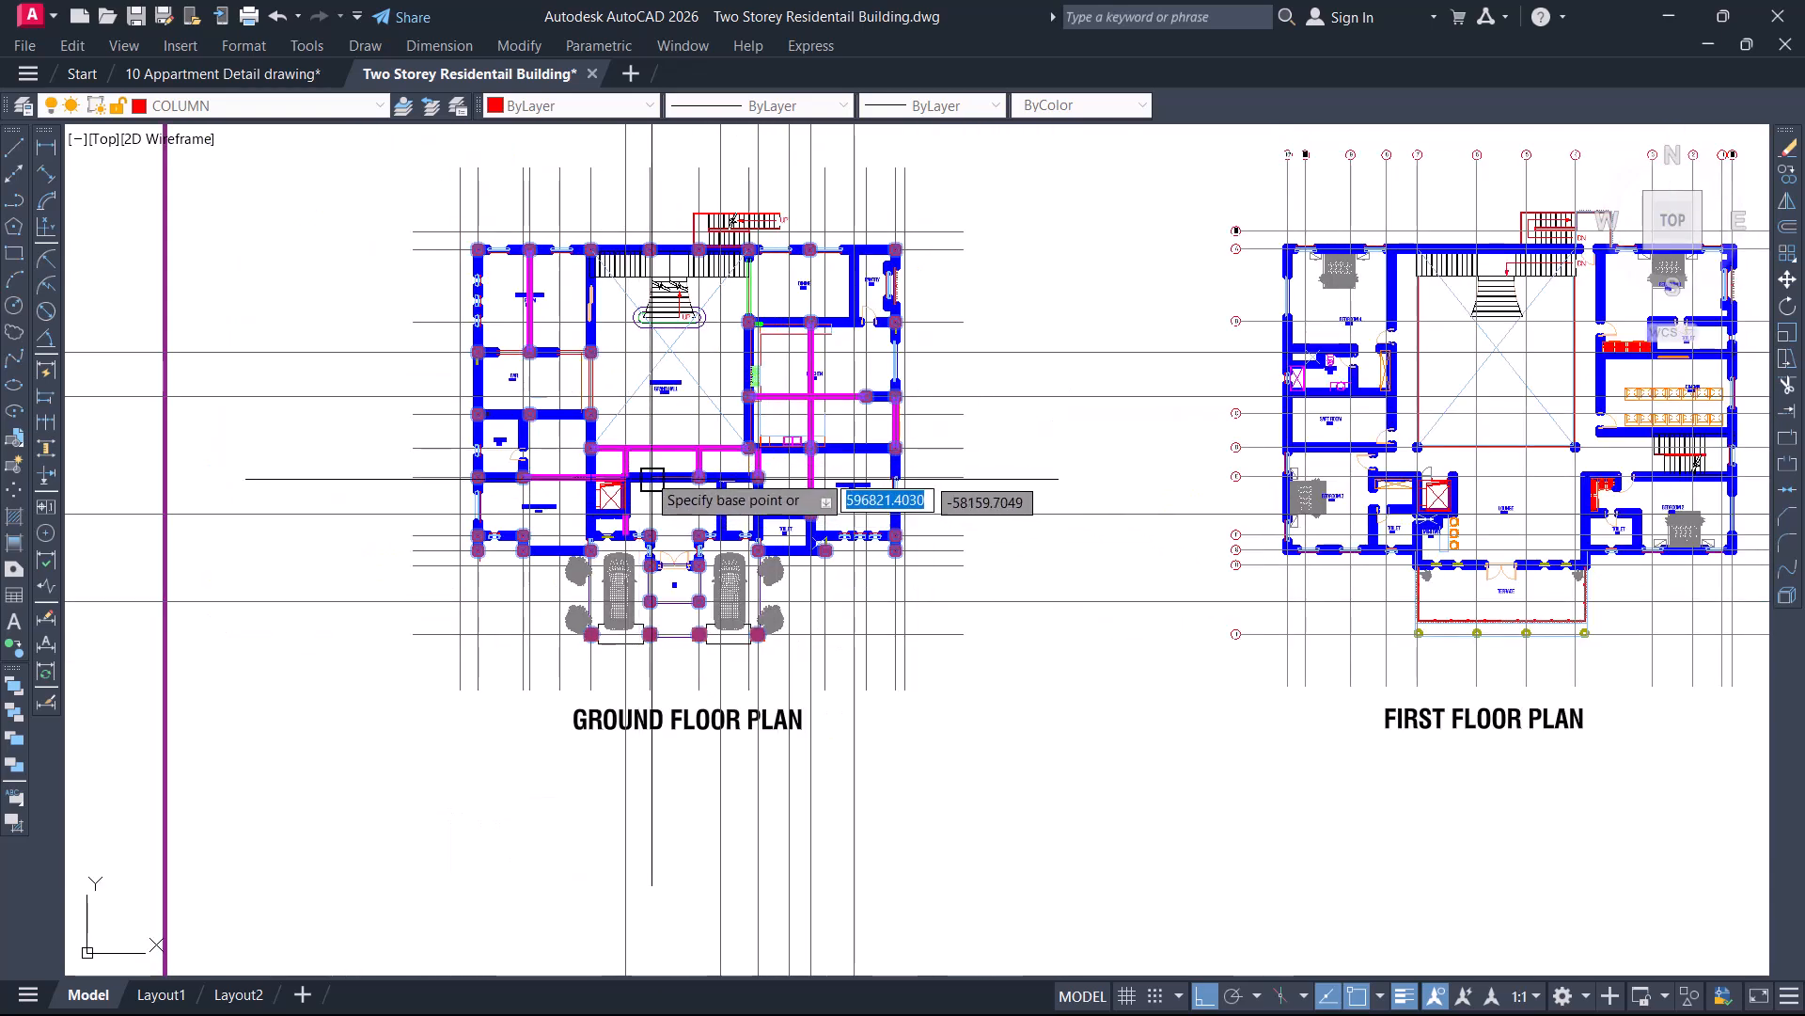
{"action": "scroll", "coordinate": [625, 499], "scroll_direction": "up", "scroll_amount": 10}
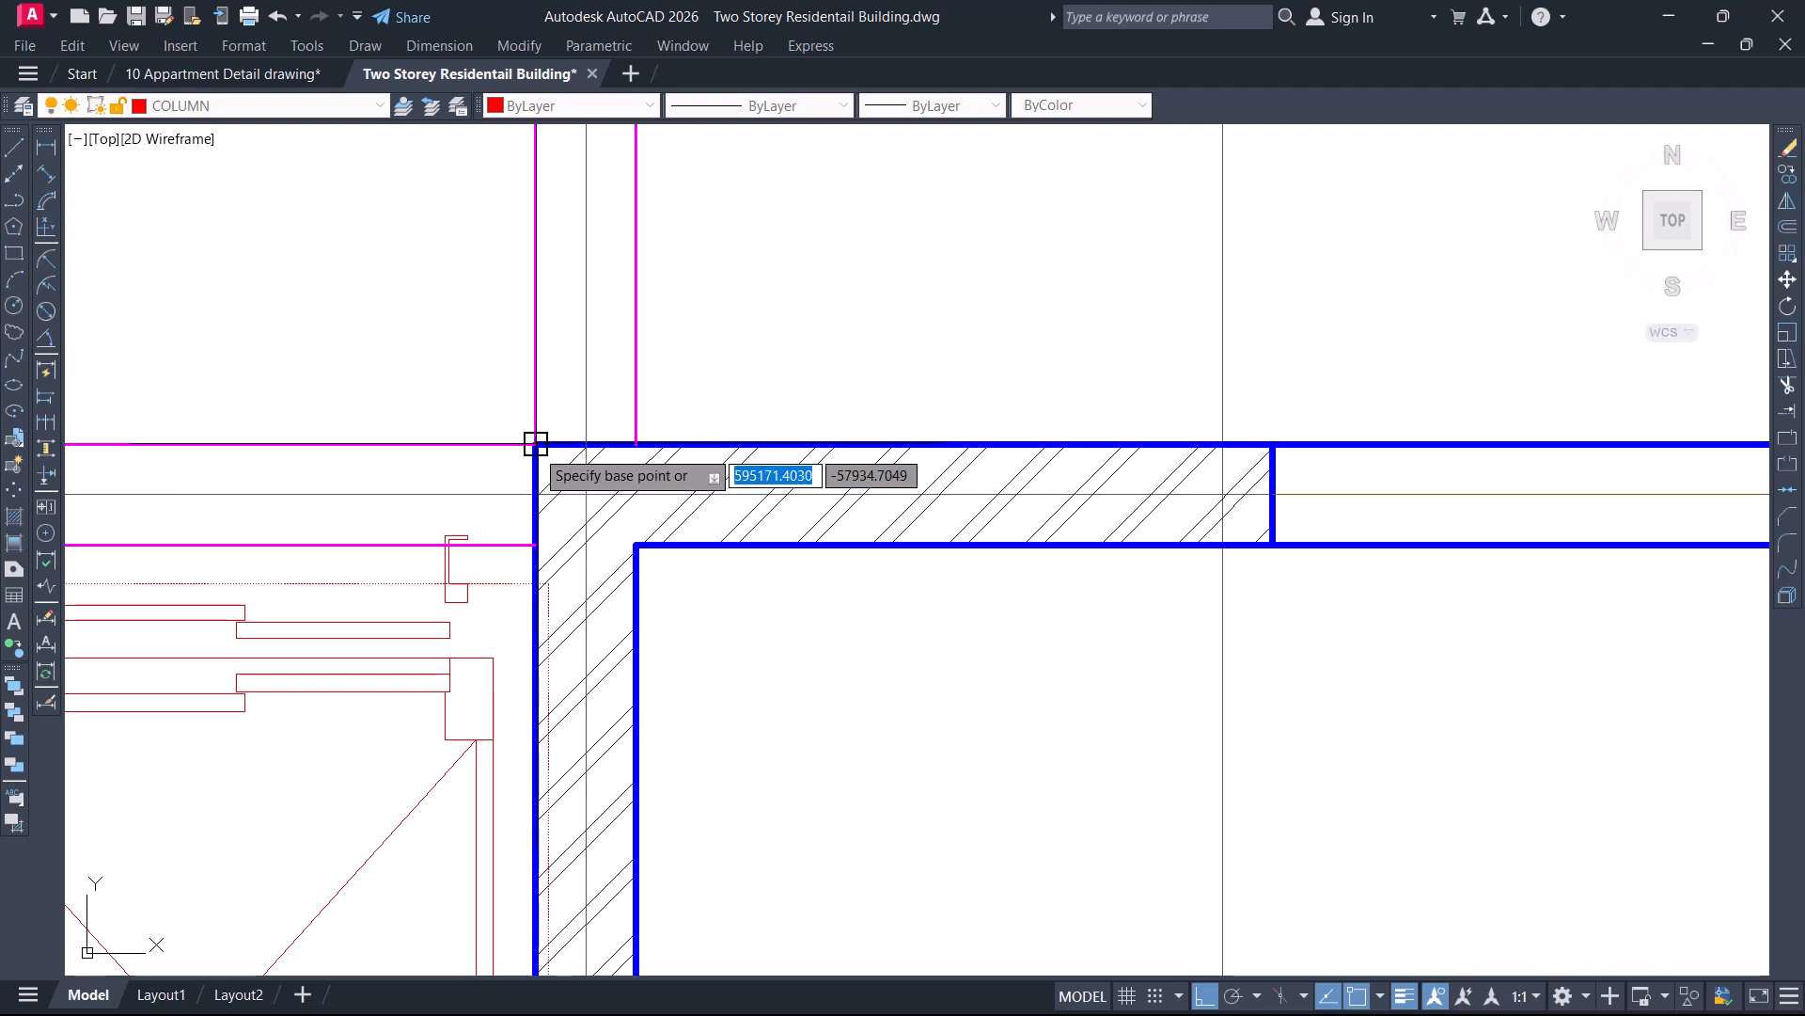
{"action": "left_click", "coordinate": [535, 443]}
Place the copied columns on the first floor plan, aligned at the matching lift shaft wall corner, and finish the copy
{"action": "scroll", "coordinate": [642, 449], "scroll_direction": "down", "scroll_amount": 8}
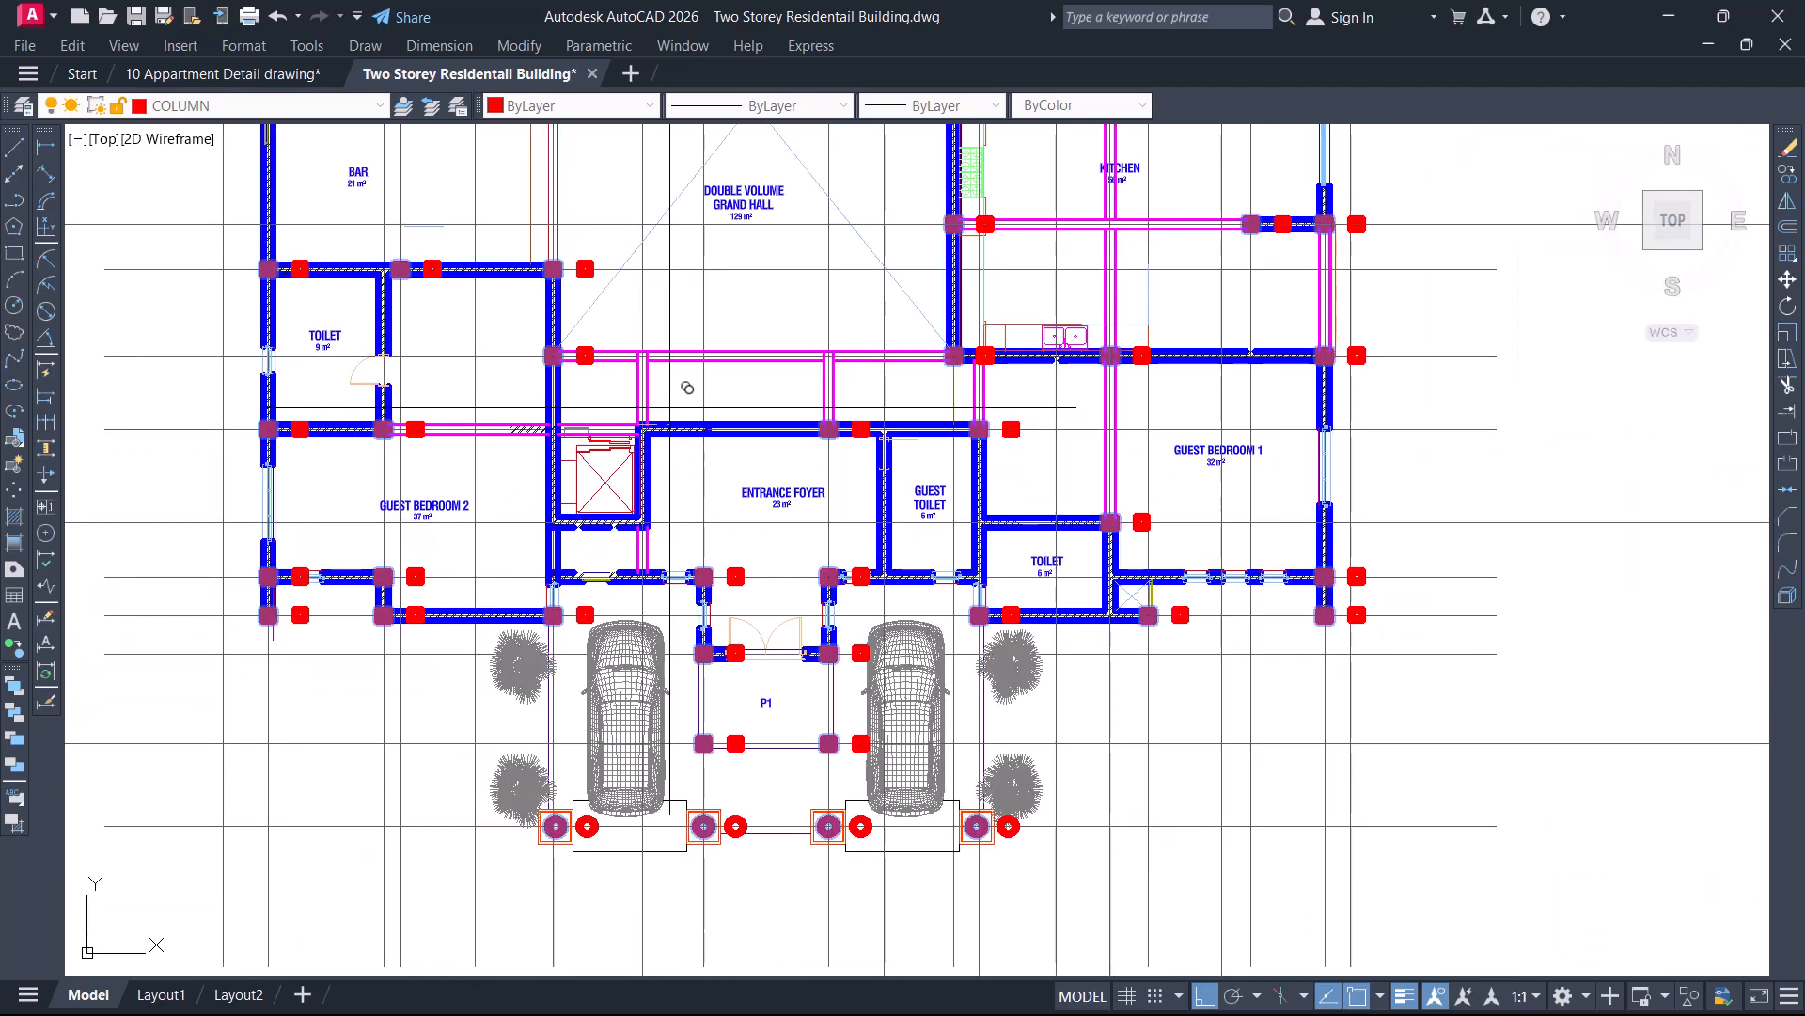
{"action": "scroll", "coordinate": [1495, 442], "scroll_direction": "up", "scroll_amount": 5}
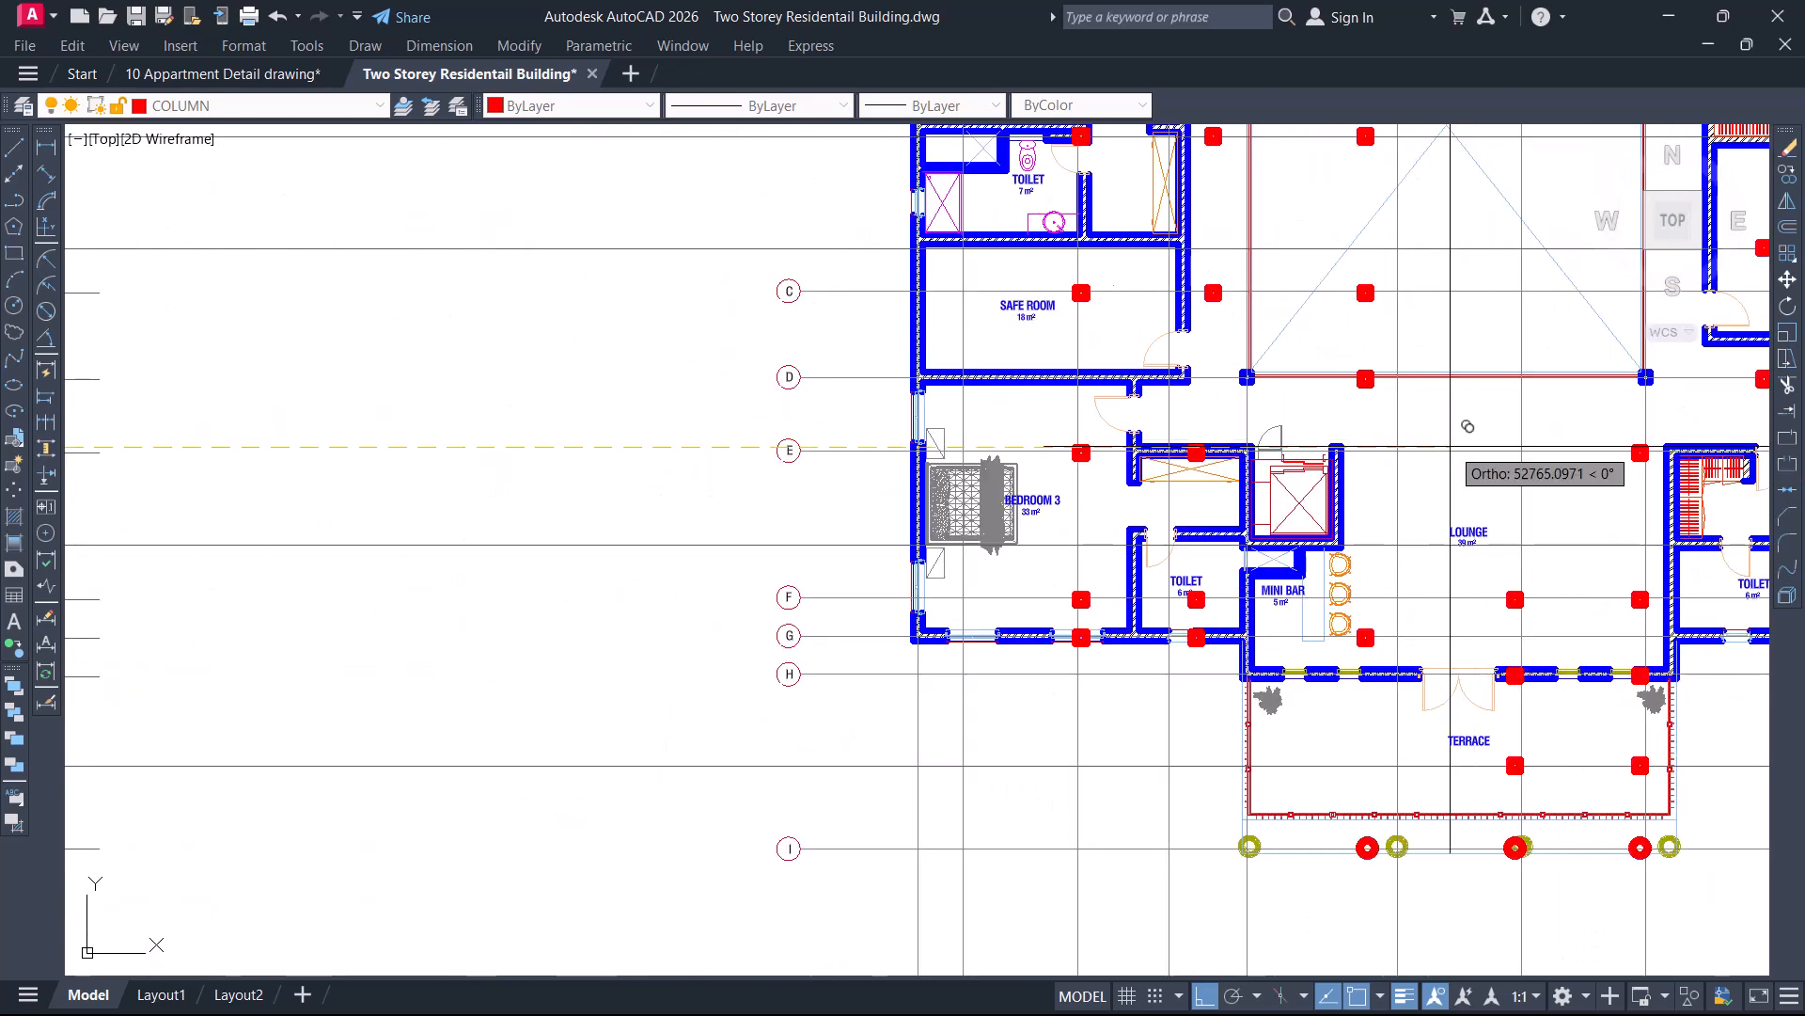
{"action": "scroll", "coordinate": [1316, 423], "scroll_direction": "up", "scroll_amount": 3}
{"action": "scroll", "coordinate": [1232, 420], "scroll_direction": "up", "scroll_amount": 3}
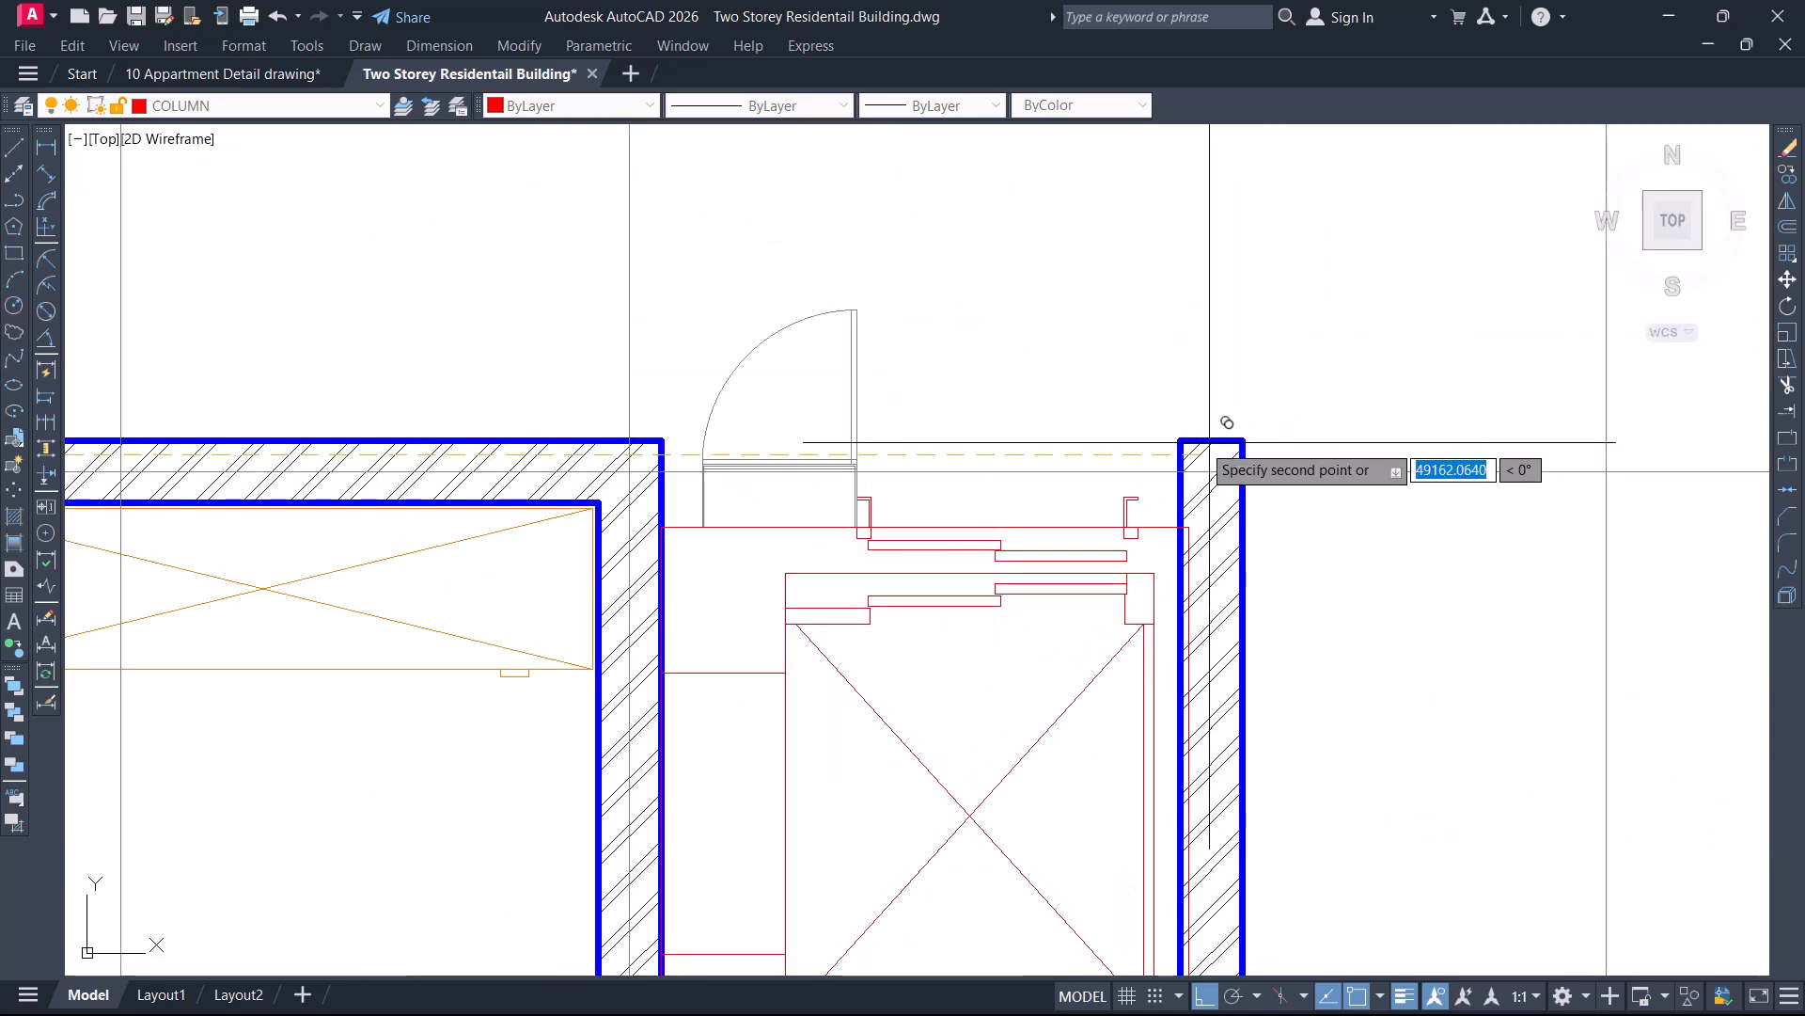
{"action": "scroll", "coordinate": [1191, 439], "scroll_direction": "up", "scroll_amount": 2}
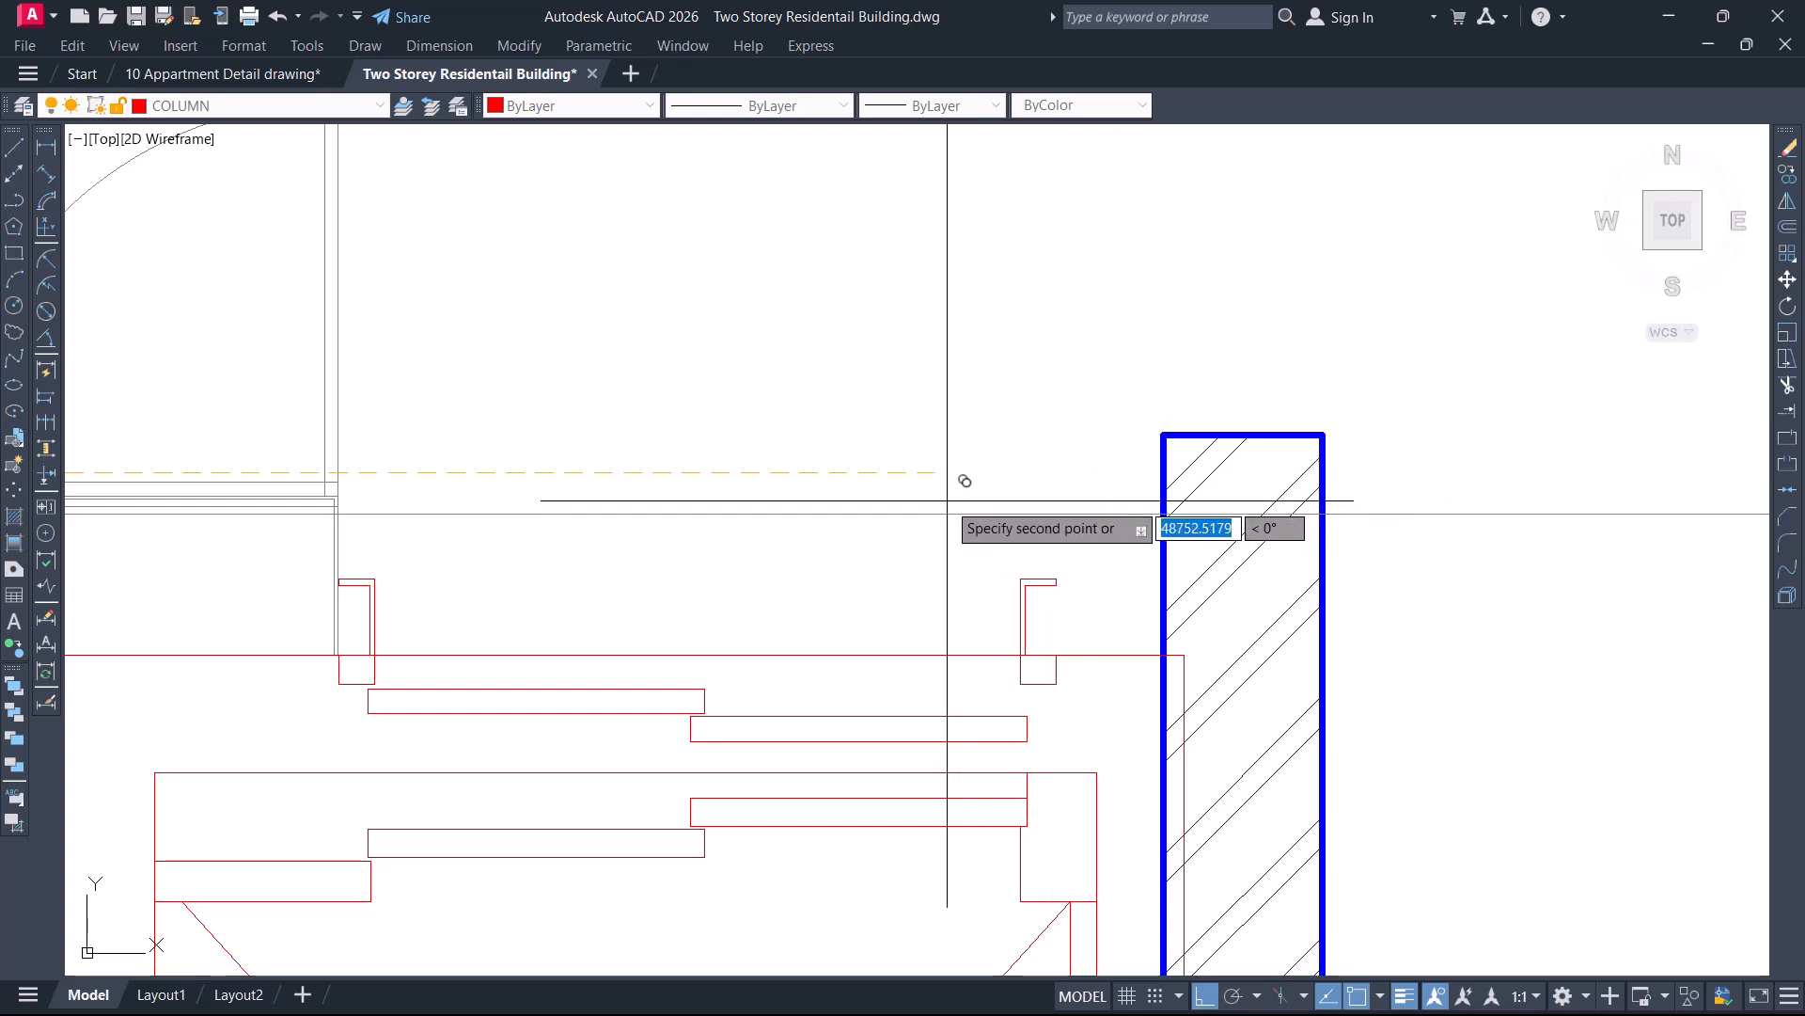
{"action": "scroll", "coordinate": [950, 512], "scroll_direction": "down", "scroll_amount": 4}
{"action": "scroll", "coordinate": [949, 505], "scroll_direction": "down", "scroll_amount": 3}
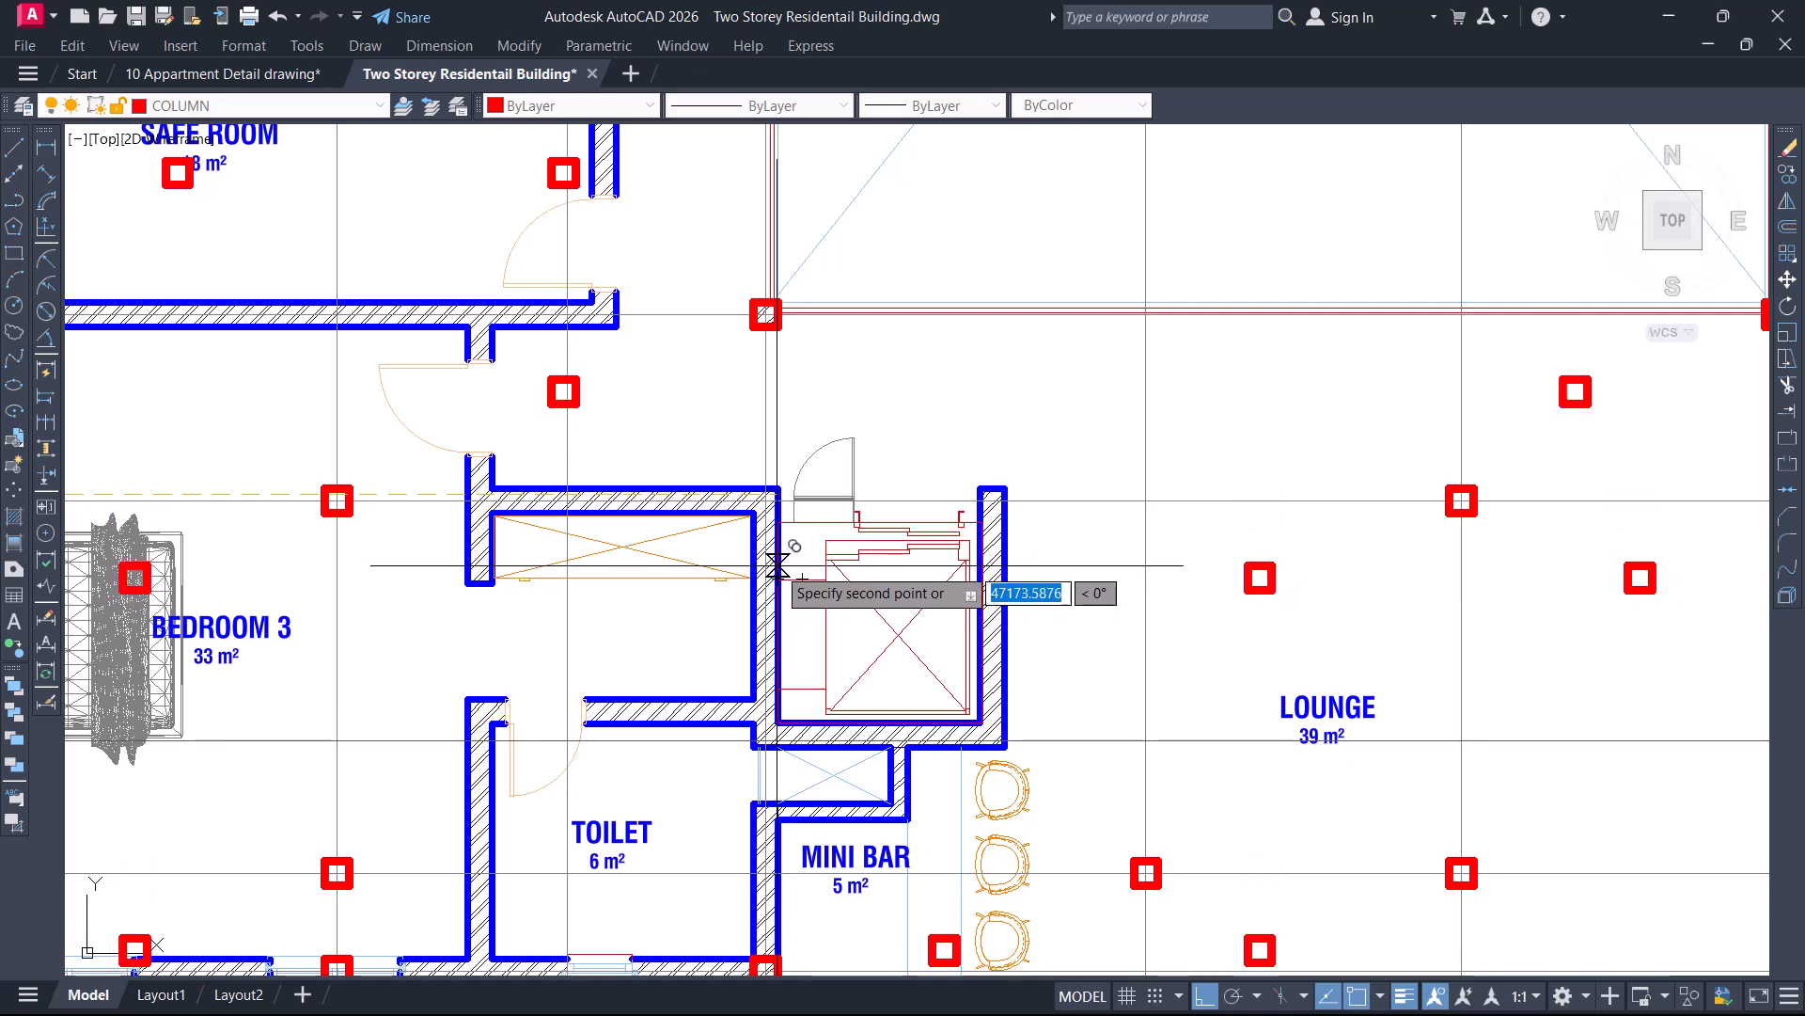
{"action": "scroll", "coordinate": [777, 565], "scroll_direction": "down", "scroll_amount": 6}
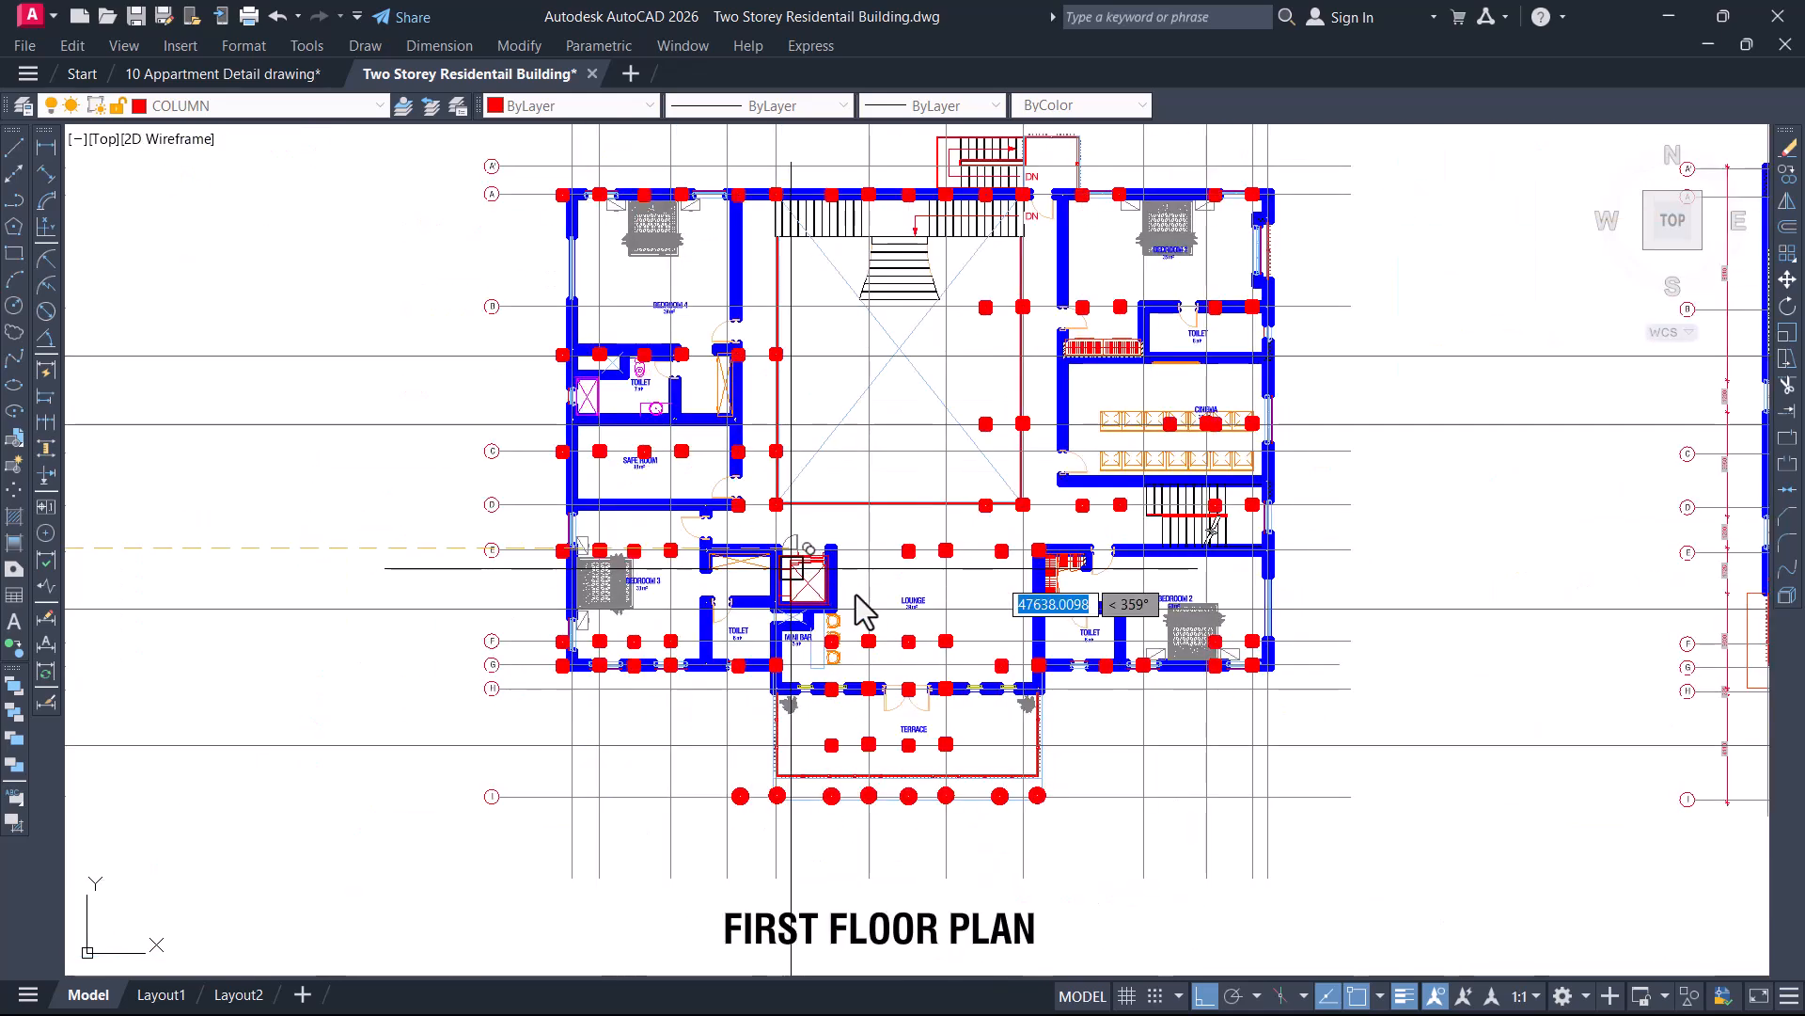
{"action": "scroll", "coordinate": [851, 539], "scroll_direction": "down", "scroll_amount": 4}
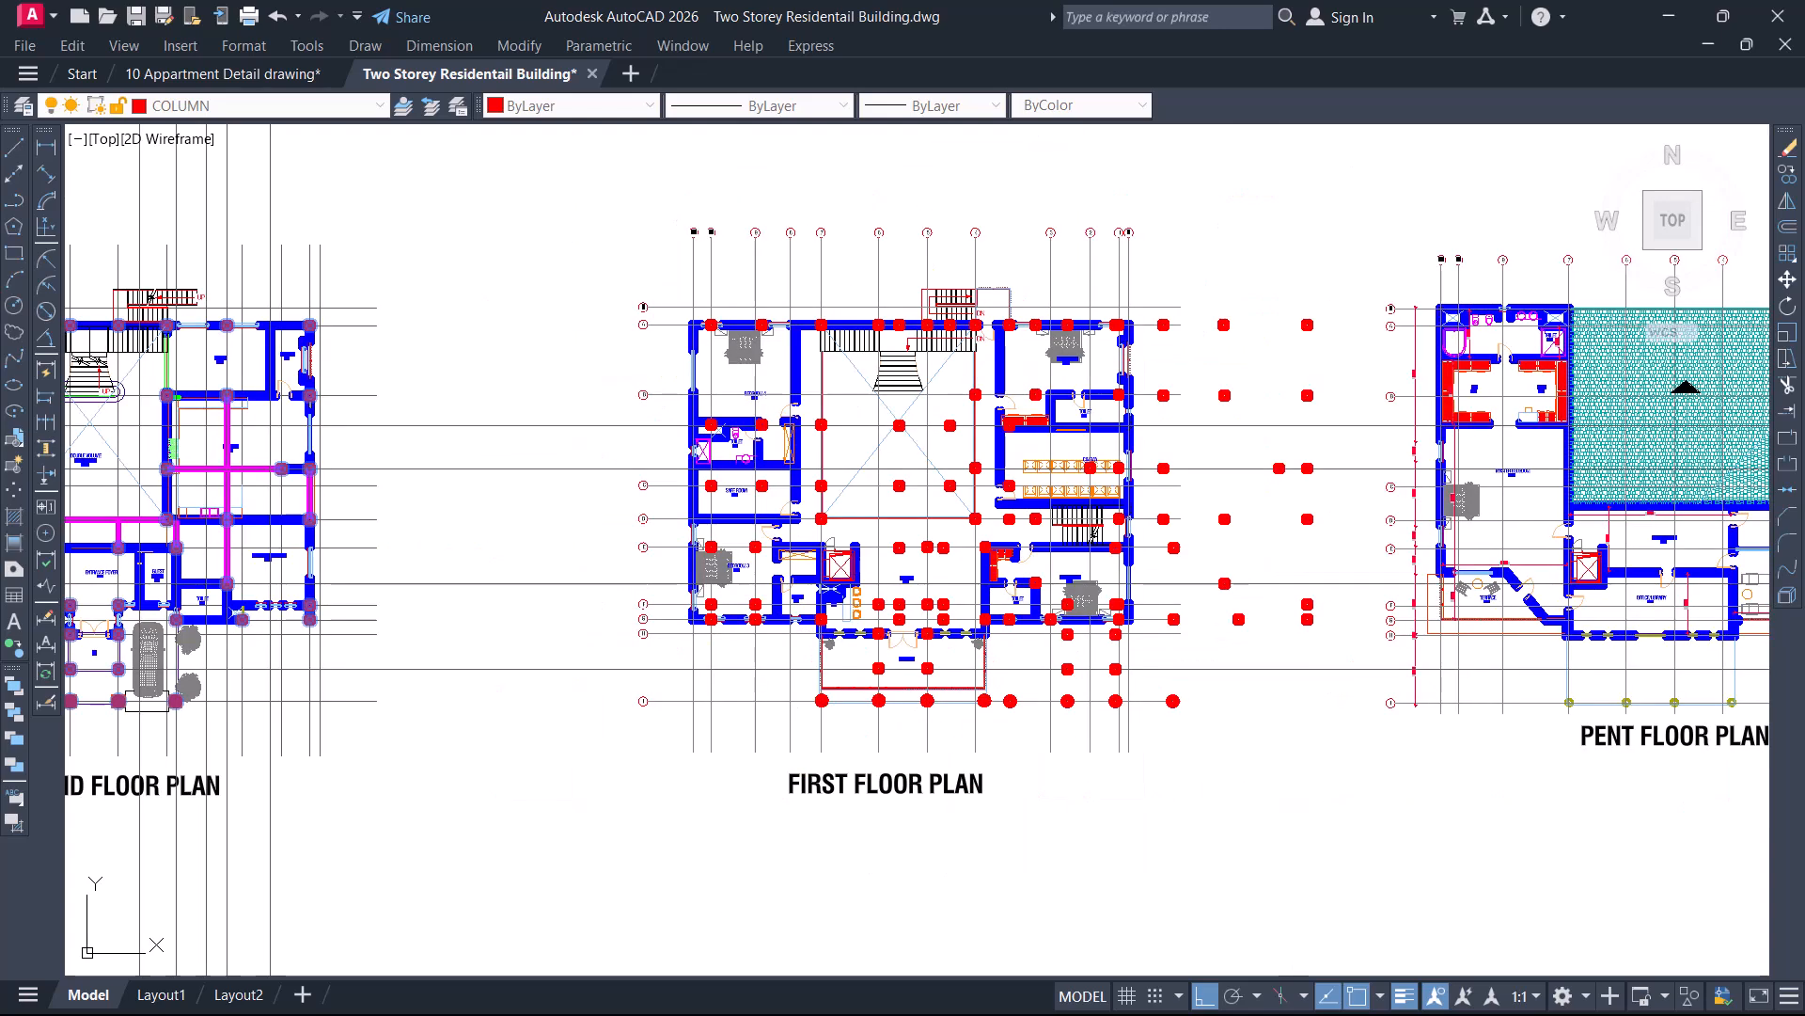
{"action": "key", "text": "Escape"}
Compare the copied columns on the first floor plan with its walls and with the ground floor layout
{"action": "scroll", "coordinate": [776, 533], "scroll_direction": "up", "scroll_amount": 4}
{"action": "scroll", "coordinate": [773, 532], "scroll_direction": "up", "scroll_amount": 3}
{"action": "middle_click_drag", "start_coordinate": [786, 534], "coordinate": [822, 646]}
{"action": "scroll", "coordinate": [825, 639], "scroll_direction": "down", "scroll_amount": 3}
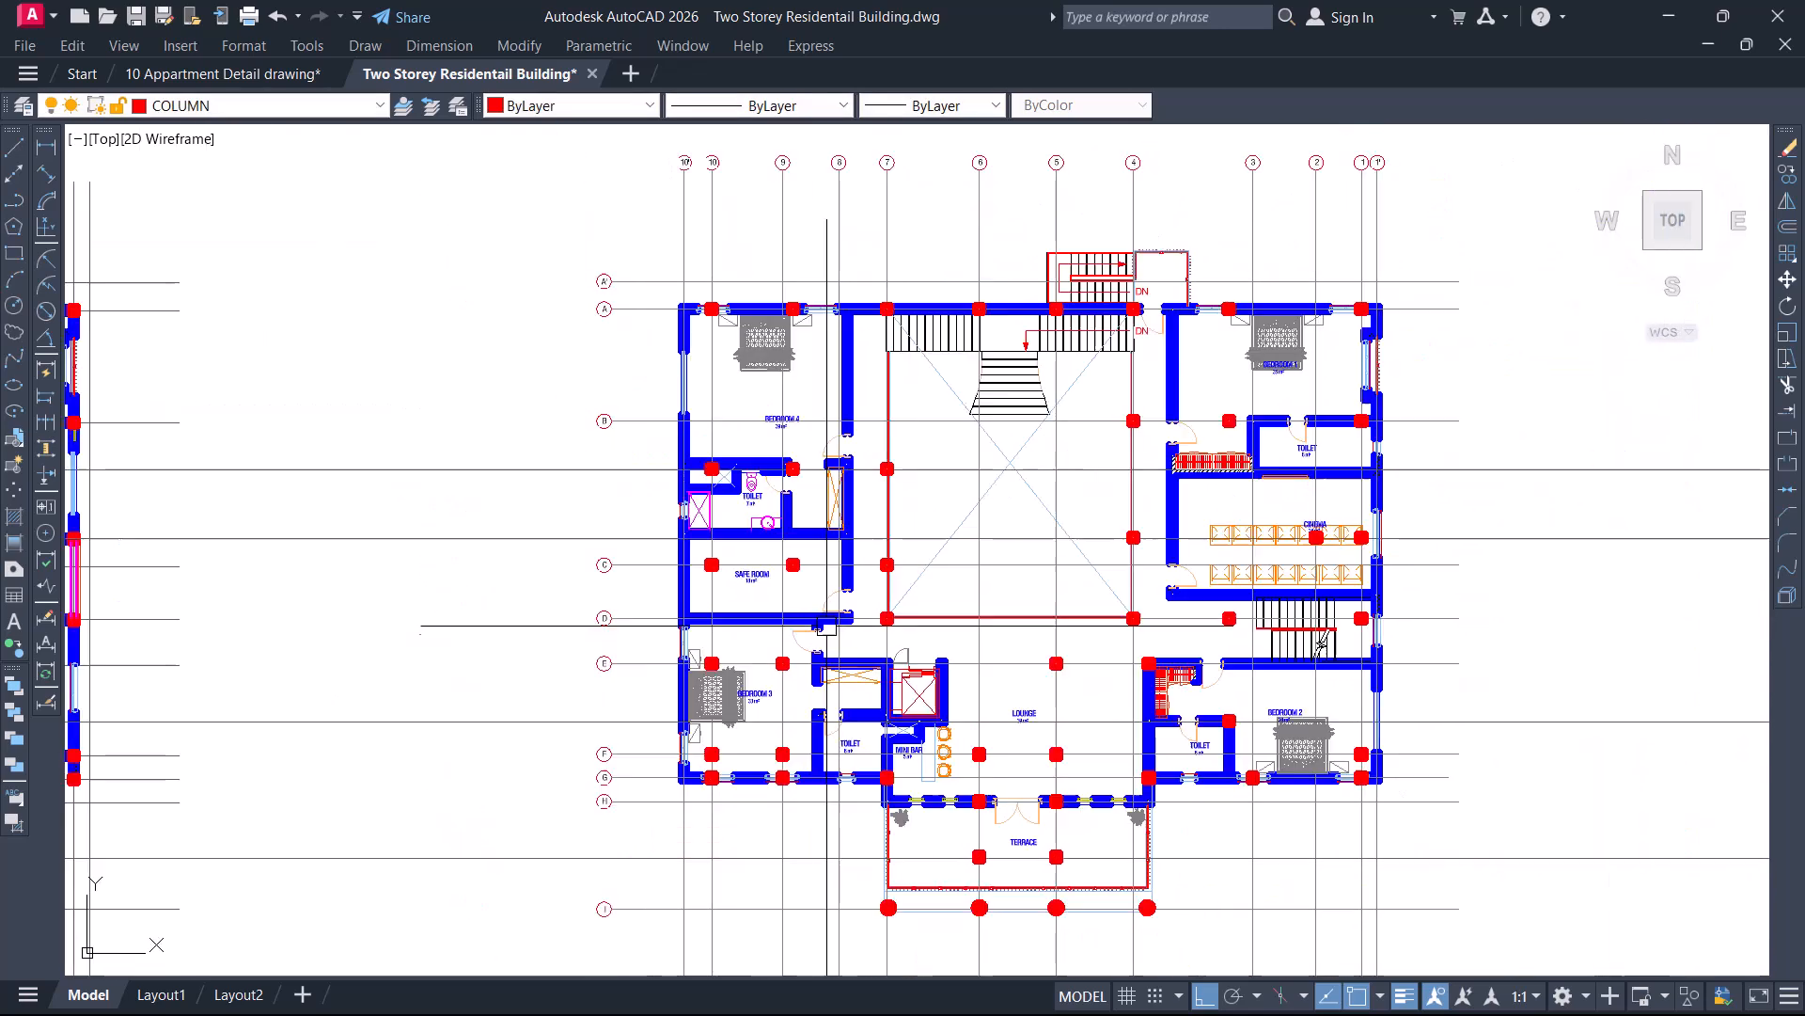
{"action": "mouse_move", "coordinate": [799, 521]}
{"action": "middle_mouse_down"}
{"action": "mouse_move", "coordinate": [968, 568]}
{"action": "mouse_move", "coordinate": [1066, 558]}
{"action": "middle_mouse_up"}
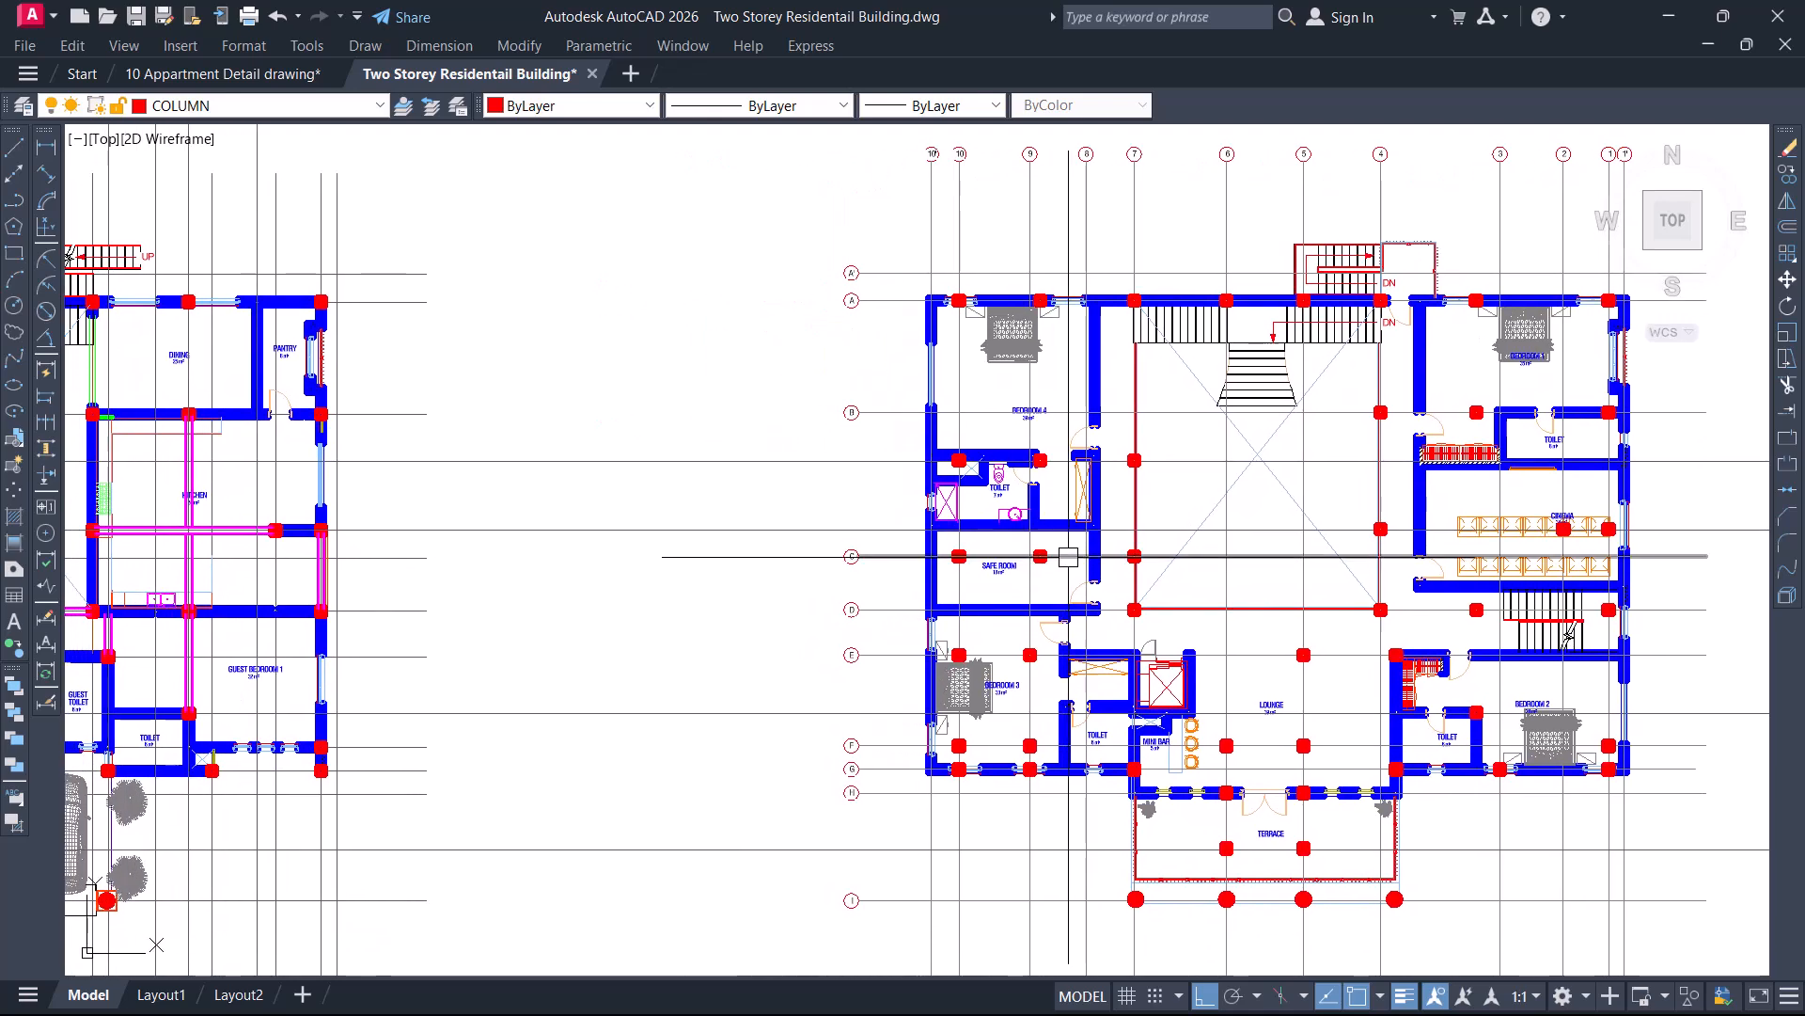
{"action": "scroll", "coordinate": [1077, 552], "scroll_direction": "down", "scroll_amount": 3}
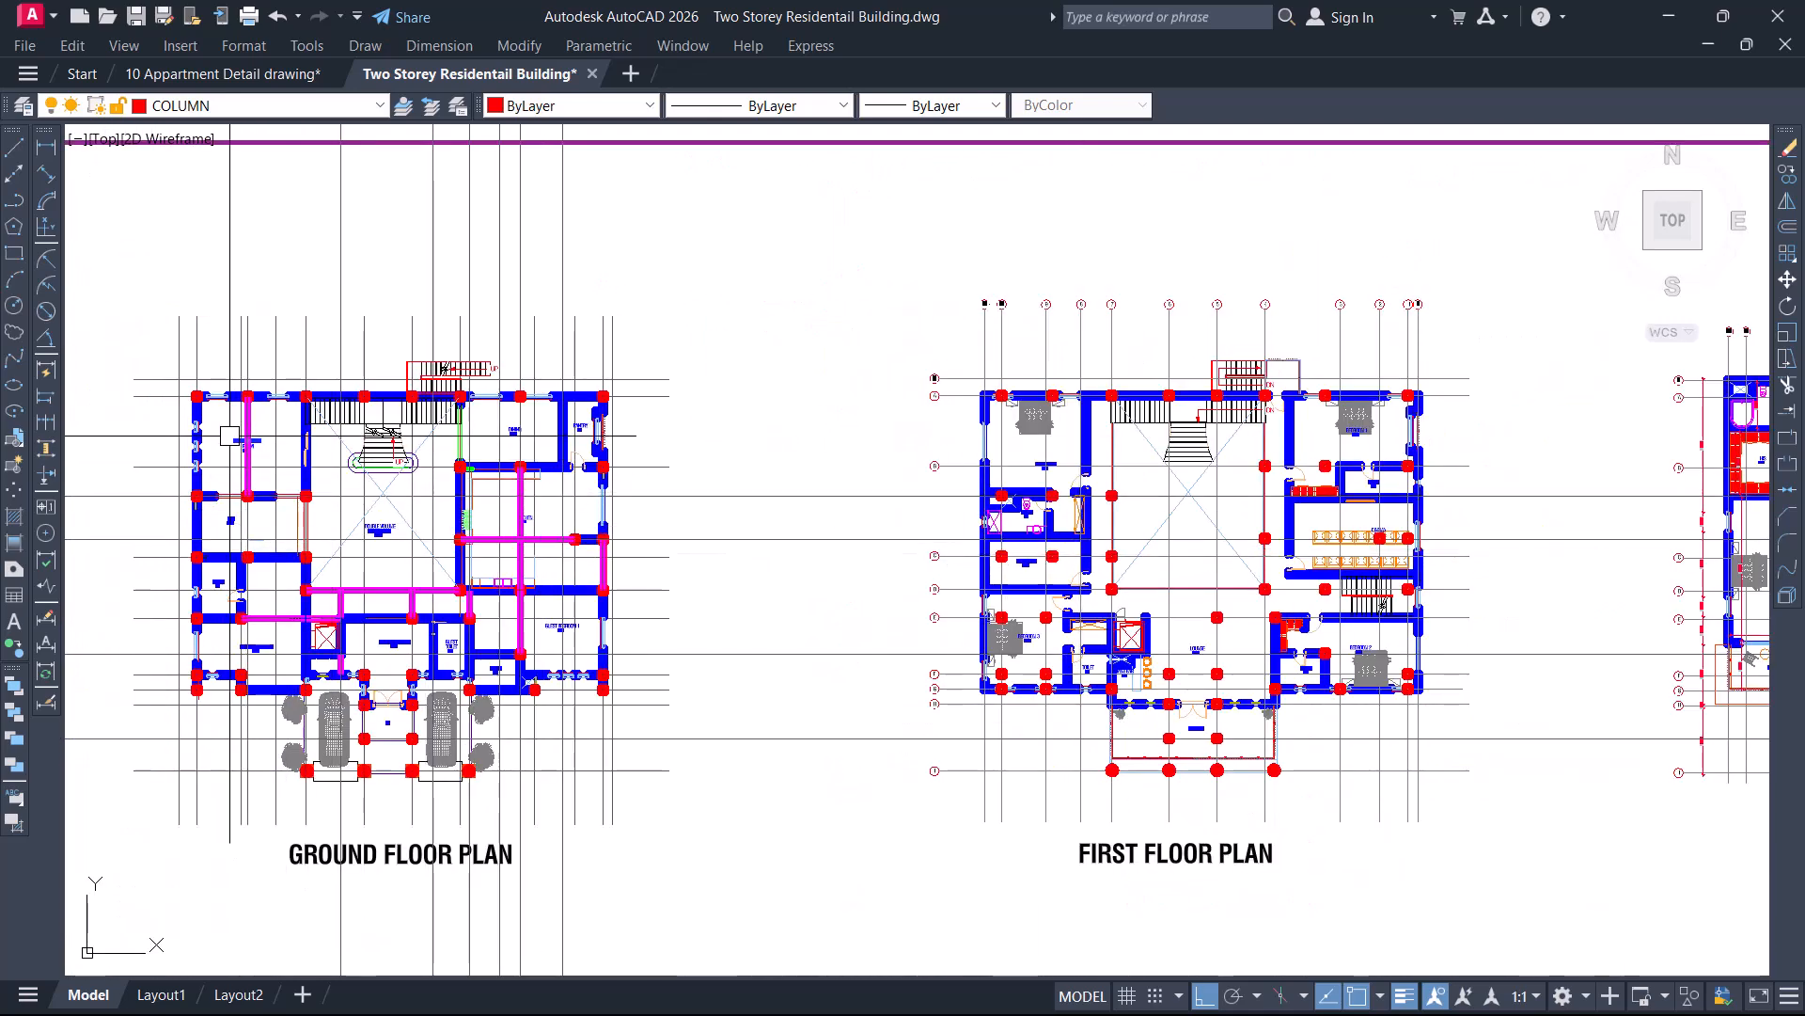
{"action": "middle_click_drag", "start_coordinate": [231, 429], "coordinate": [573, 452]}
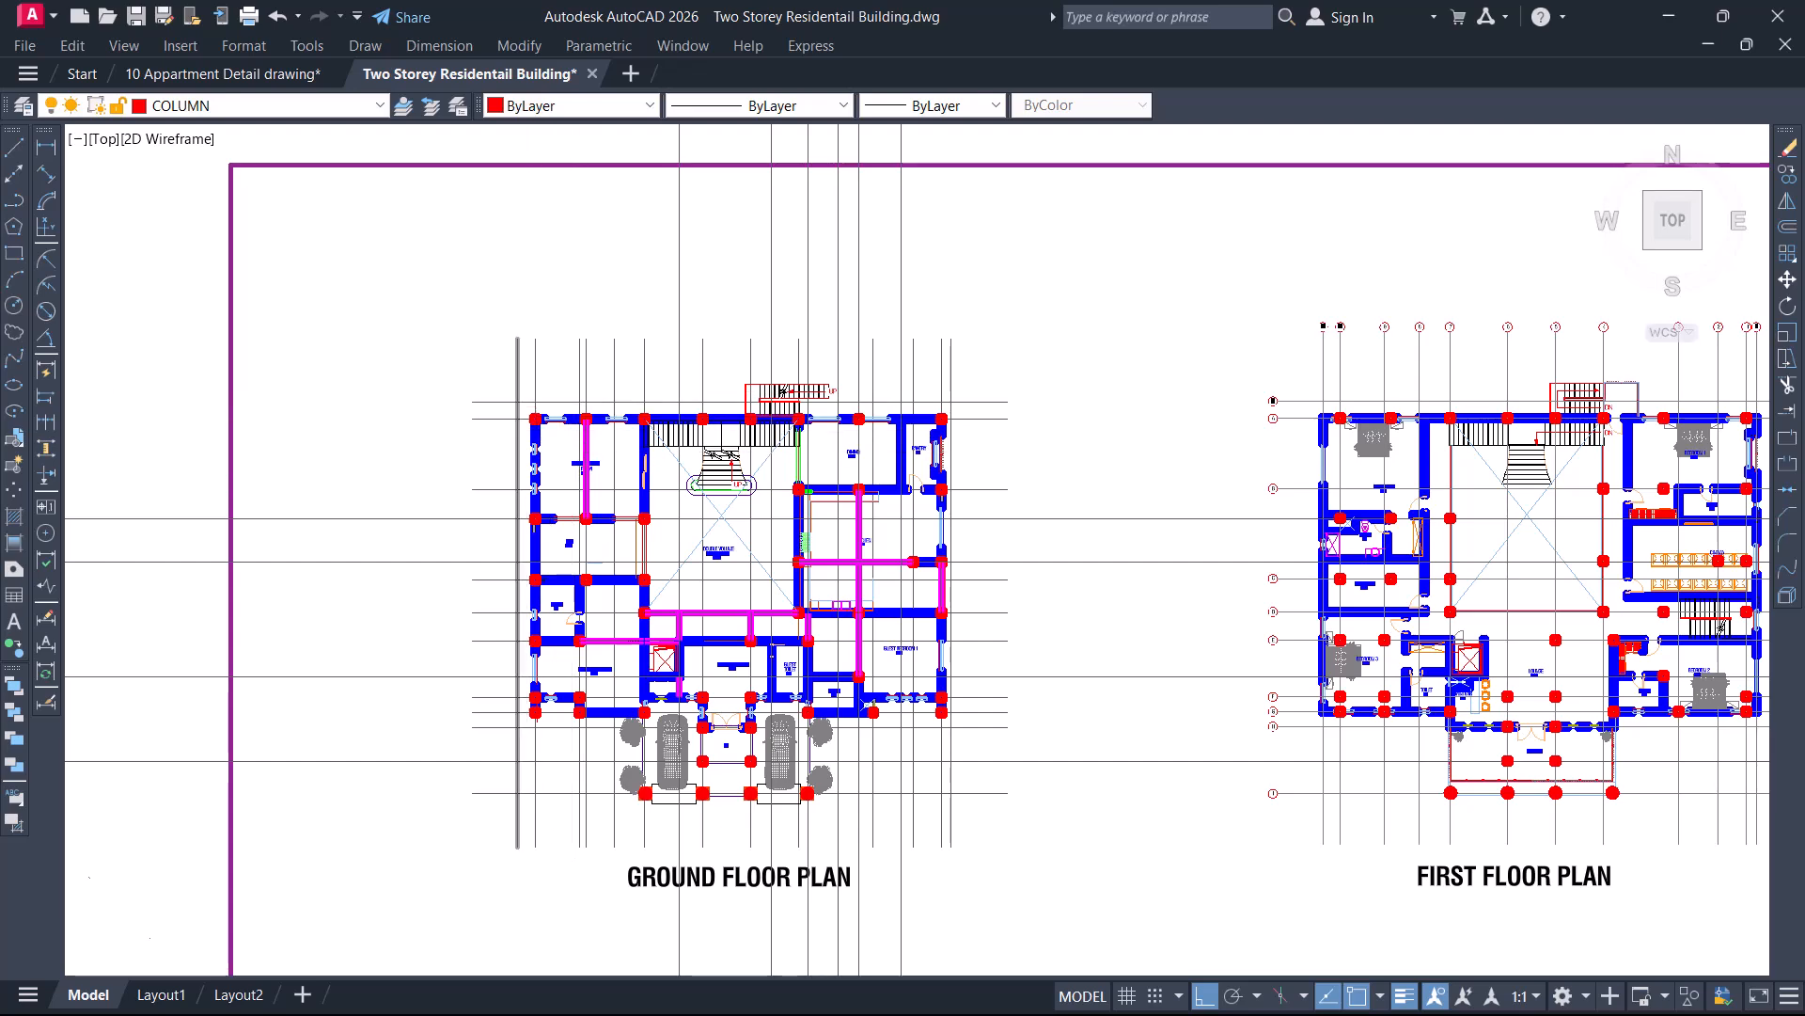
Highlight the outermost vertical grid lines on both sides of the ground floor plan
{"action": "scroll", "coordinate": [520, 377], "scroll_direction": "up", "scroll_amount": 3}
{"action": "scroll", "coordinate": [515, 378], "scroll_direction": "up", "scroll_amount": 3}
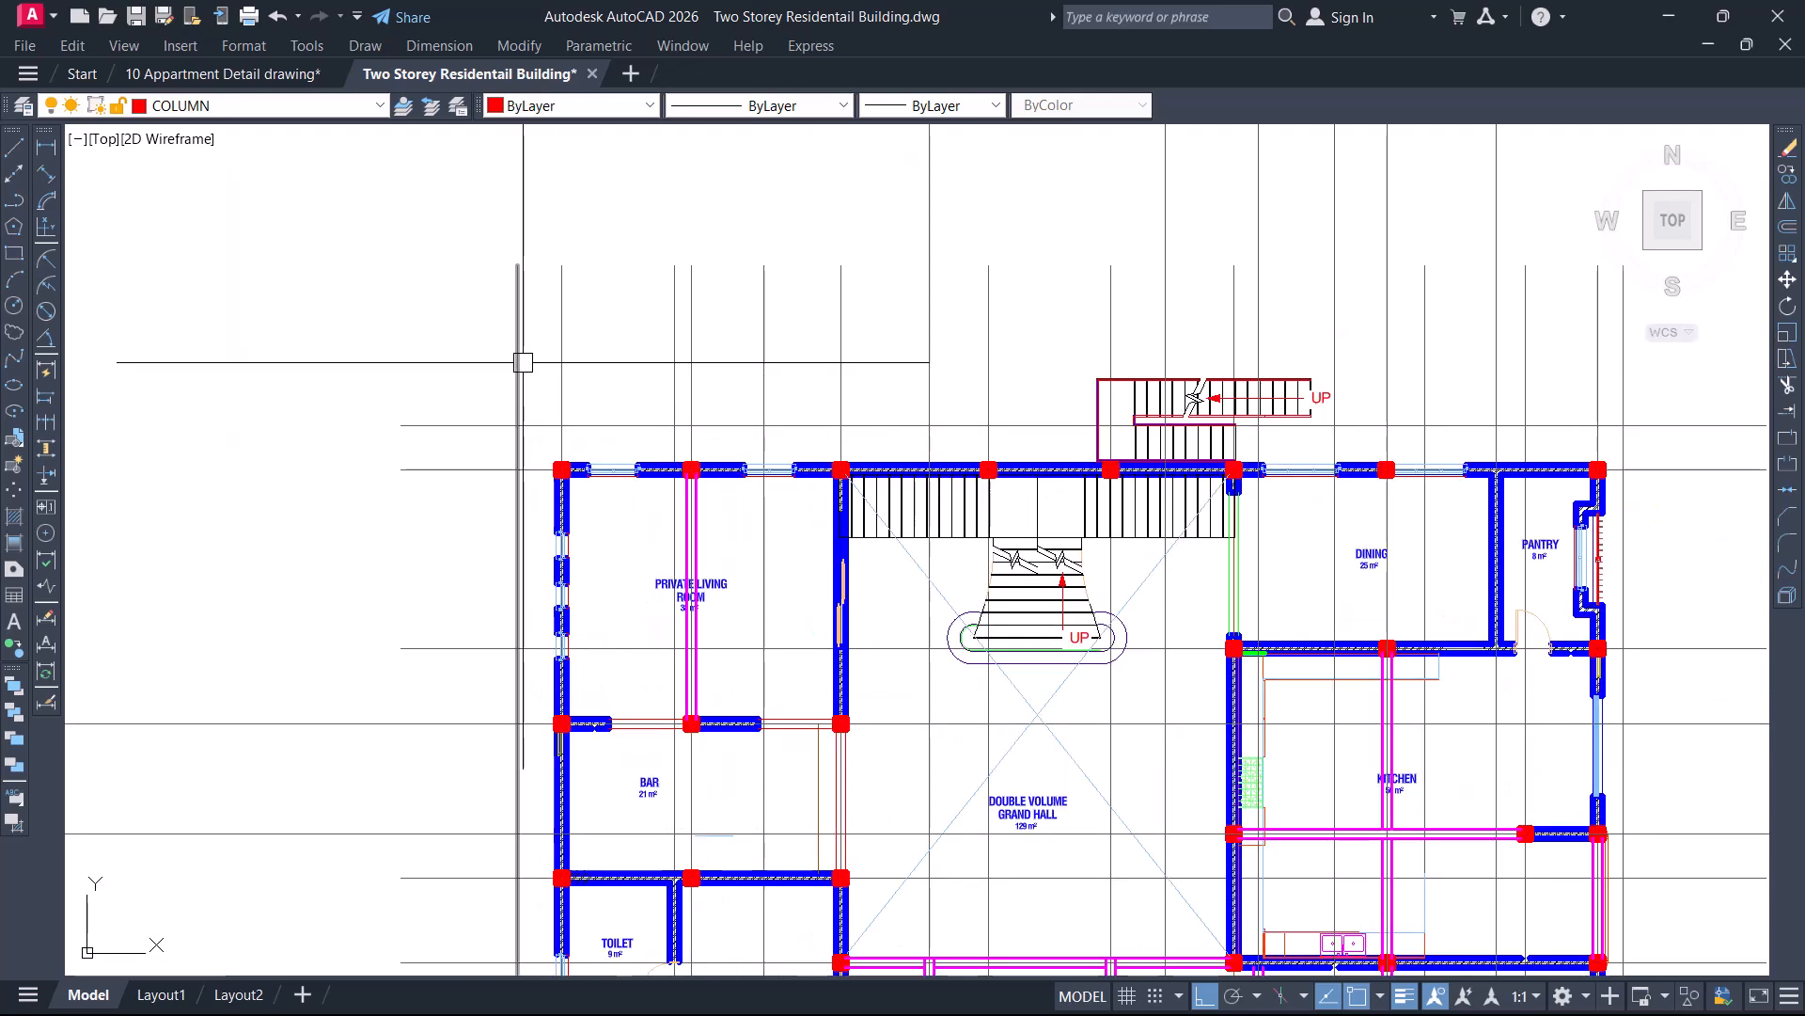
{"action": "scroll", "coordinate": [432, 384], "scroll_direction": "down", "scroll_amount": 3}
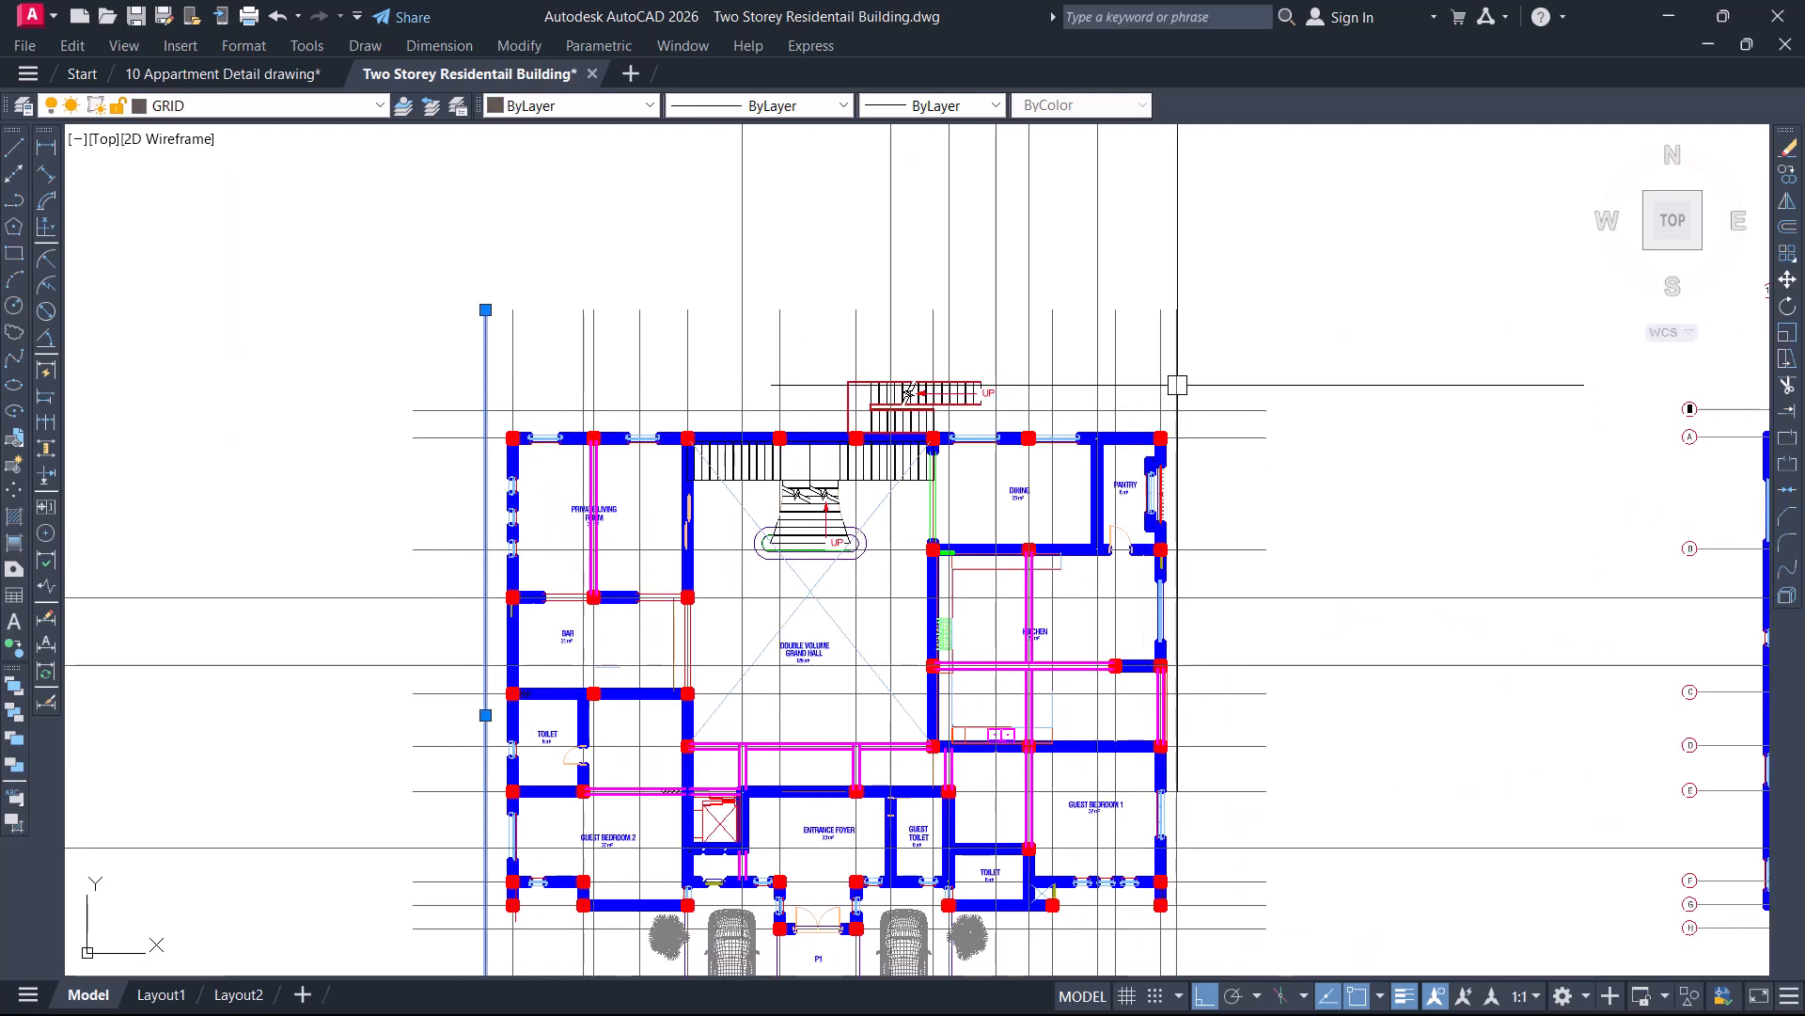
{"action": "scroll", "coordinate": [935, 419], "scroll_direction": "down", "scroll_amount": 9}
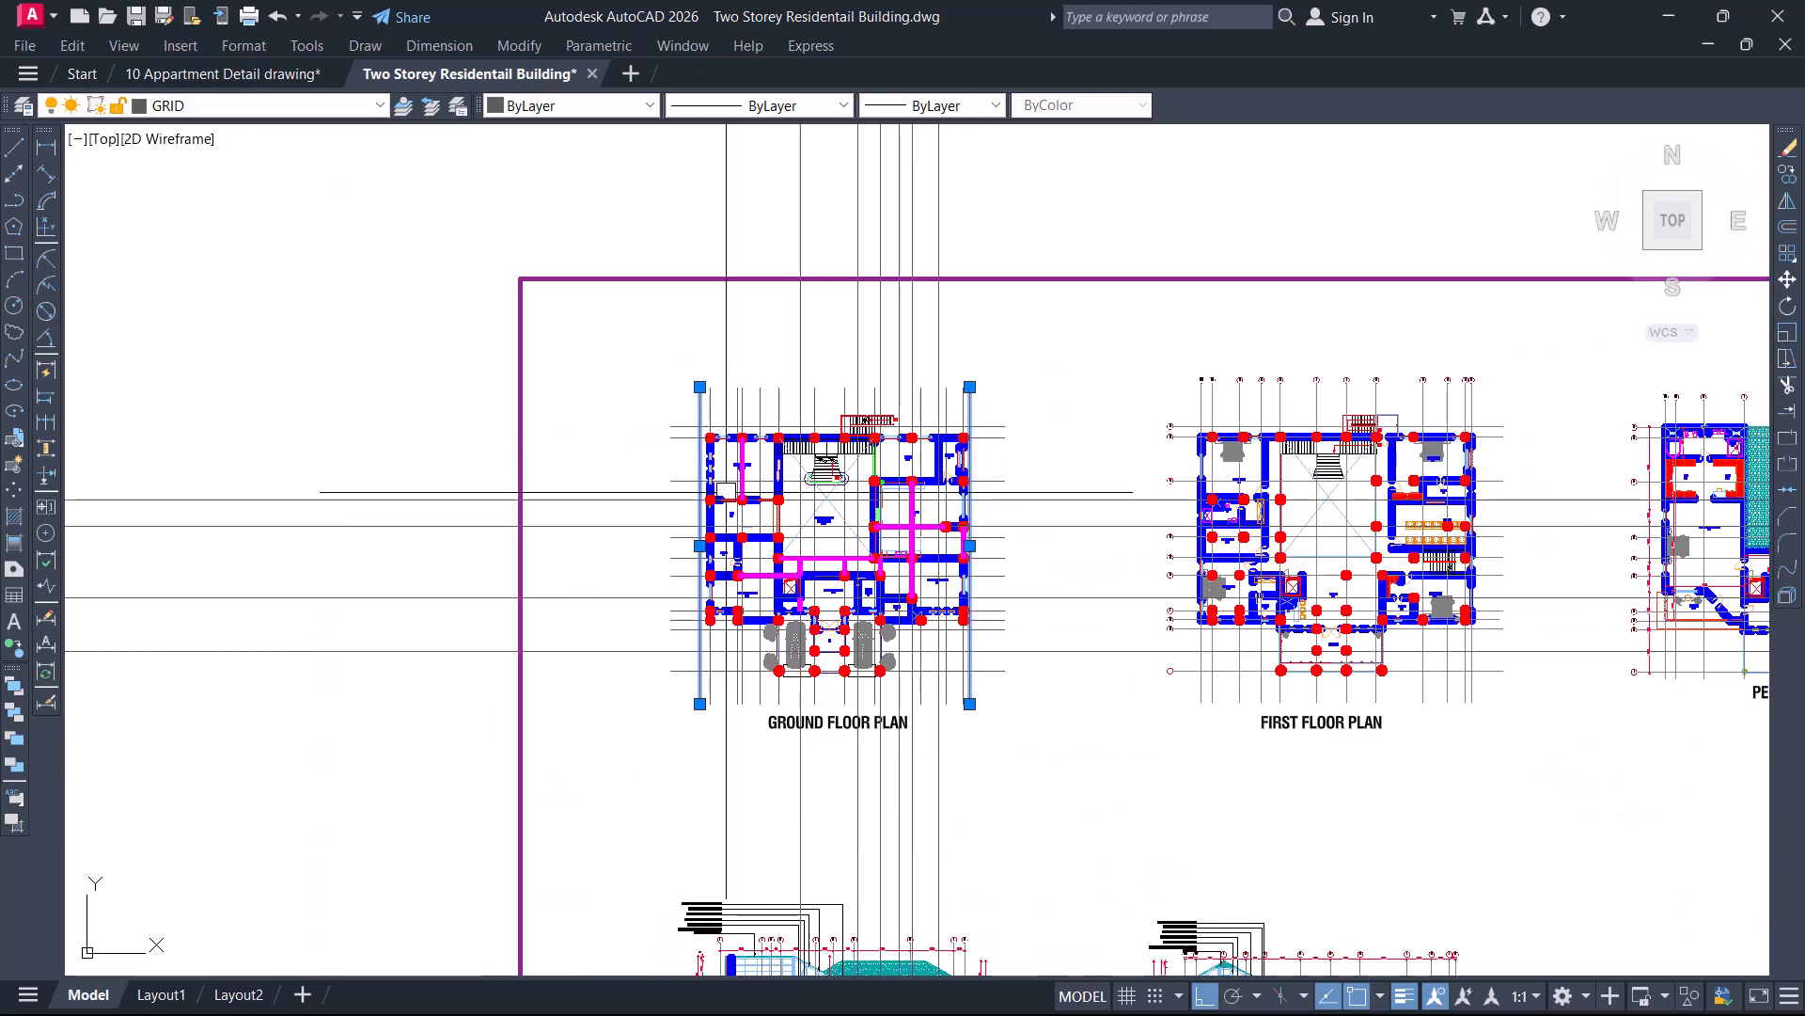
{"action": "scroll", "coordinate": [935, 490], "scroll_direction": "down", "scroll_amount": 3}
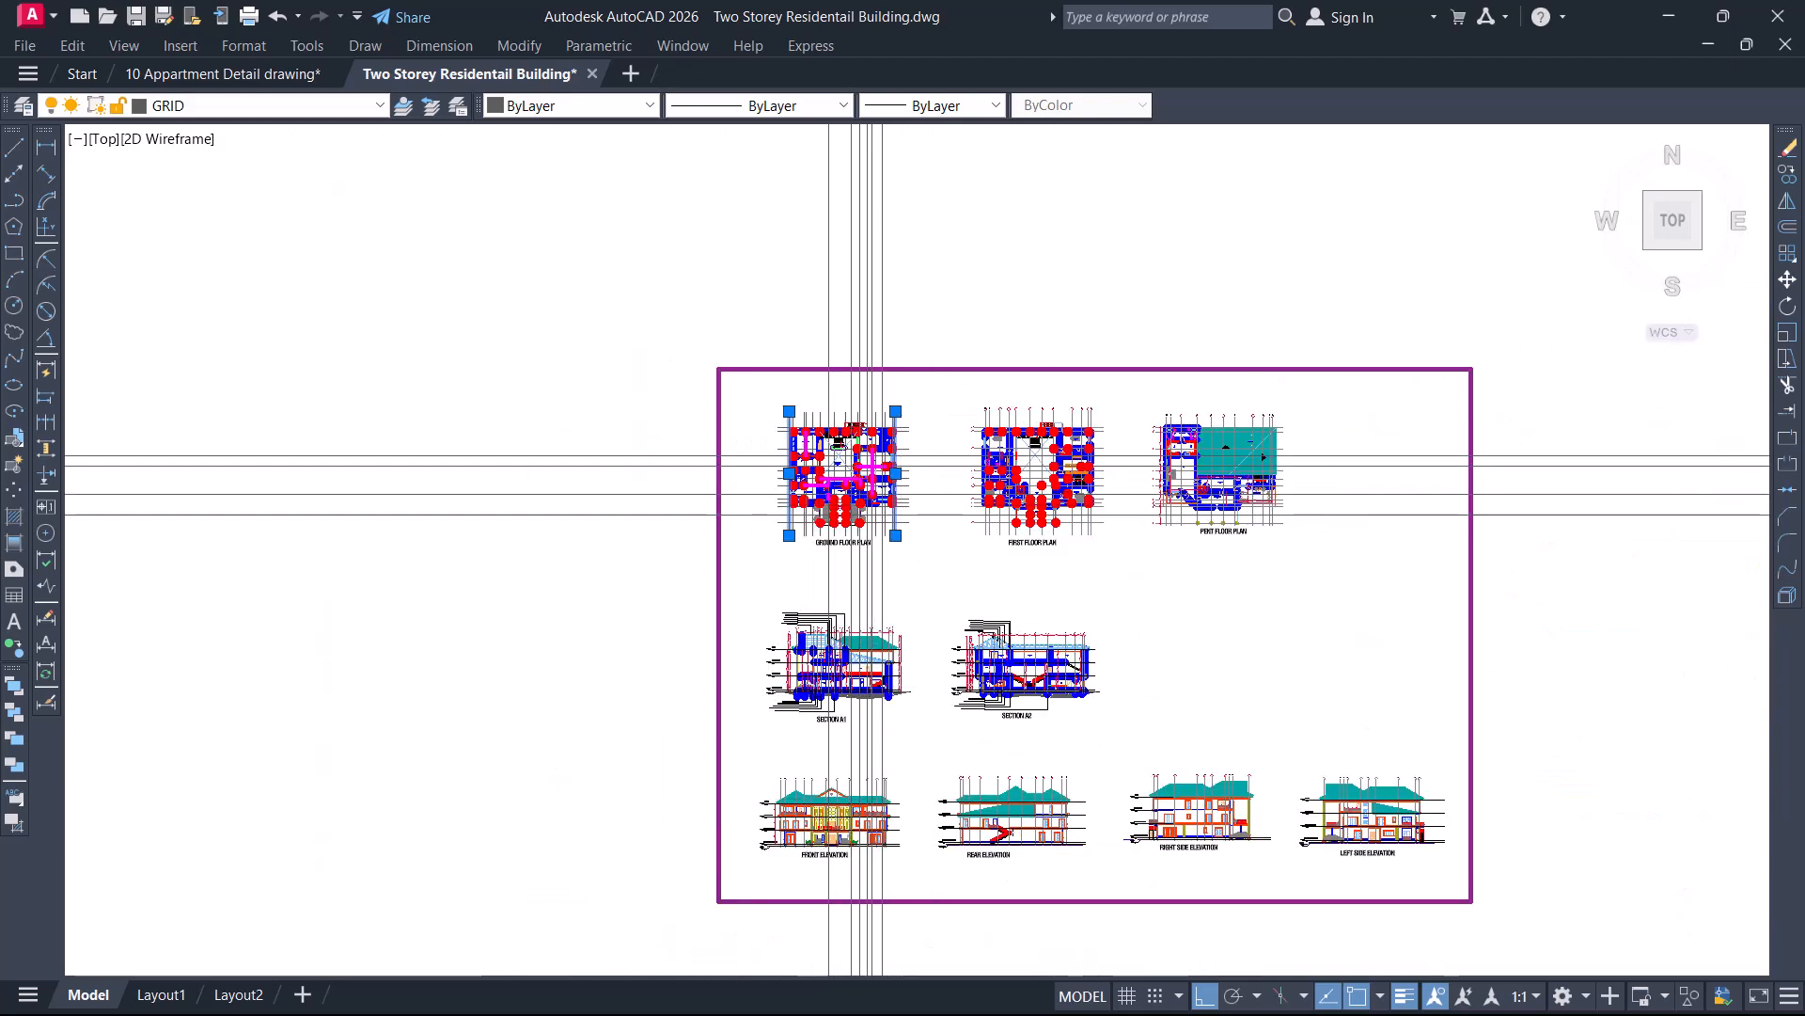
Examine the first floor edge projection on the front elevation and clear the grid line selection
{"action": "scroll", "coordinate": [809, 866], "scroll_direction": "up", "scroll_amount": 12}
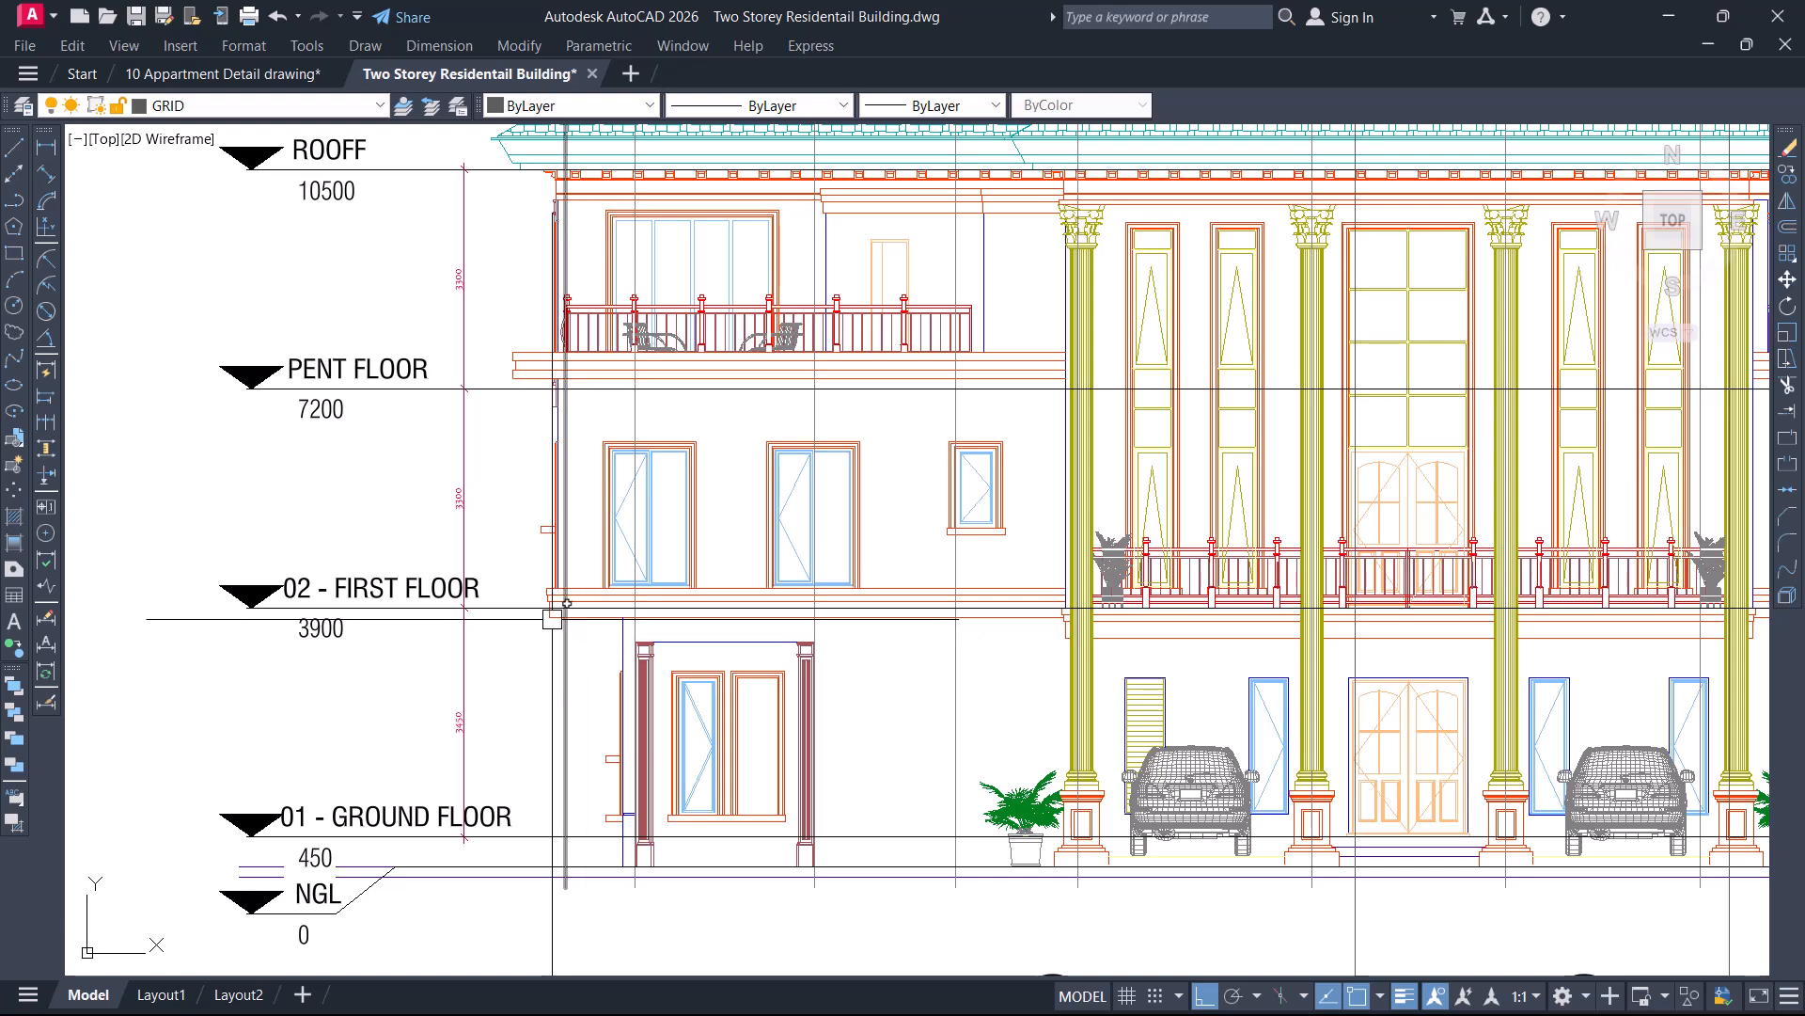
{"action": "scroll", "coordinate": [553, 626], "scroll_direction": "down", "scroll_amount": 3}
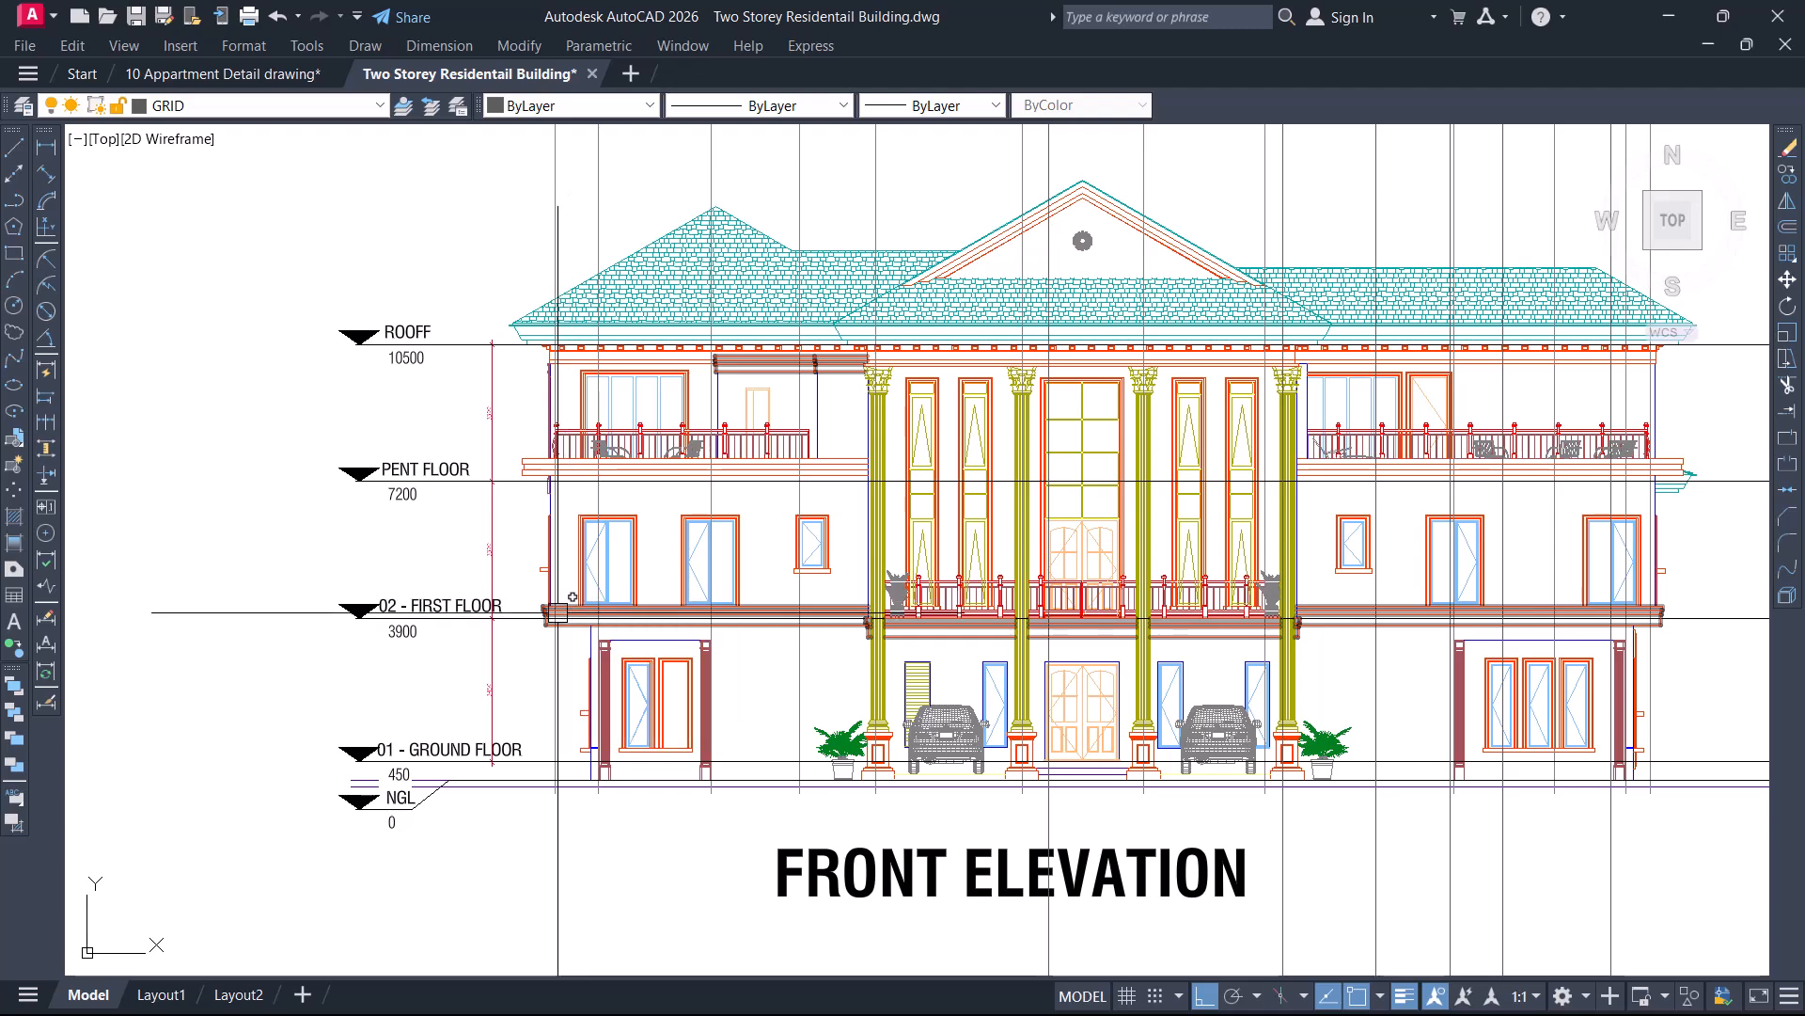
{"action": "scroll", "coordinate": [560, 611], "scroll_direction": "down", "scroll_amount": 5}
{"action": "middle_click_drag", "start_coordinate": [806, 553], "coordinate": [798, 880]}
{"action": "middle_click_drag", "start_coordinate": [858, 540], "coordinate": [858, 824]}
{"action": "key", "text": "Escape"}
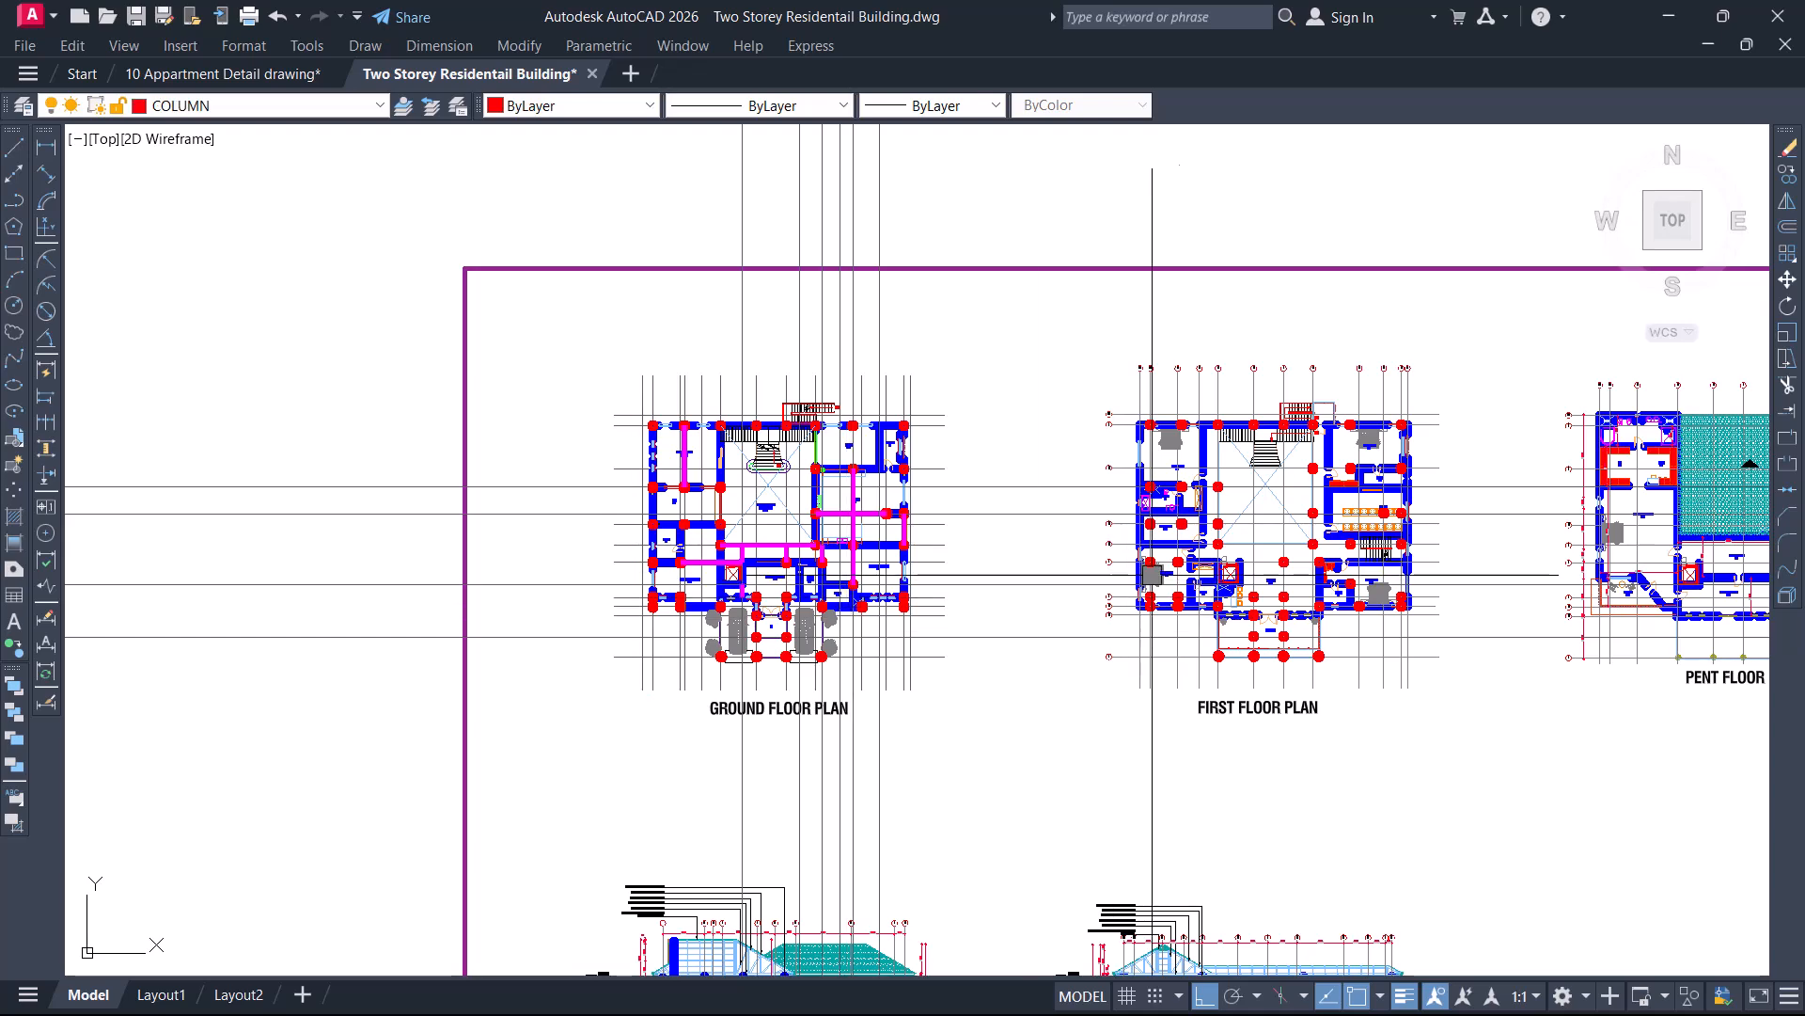
Change the colour of the four free-standing columns in Bedroom 3 on the first floor plan to Green
{"action": "scroll", "coordinate": [1151, 574], "scroll_direction": "up", "scroll_amount": 4}
{"action": "middle_click_drag", "start_coordinate": [1189, 617], "coordinate": [748, 580]}
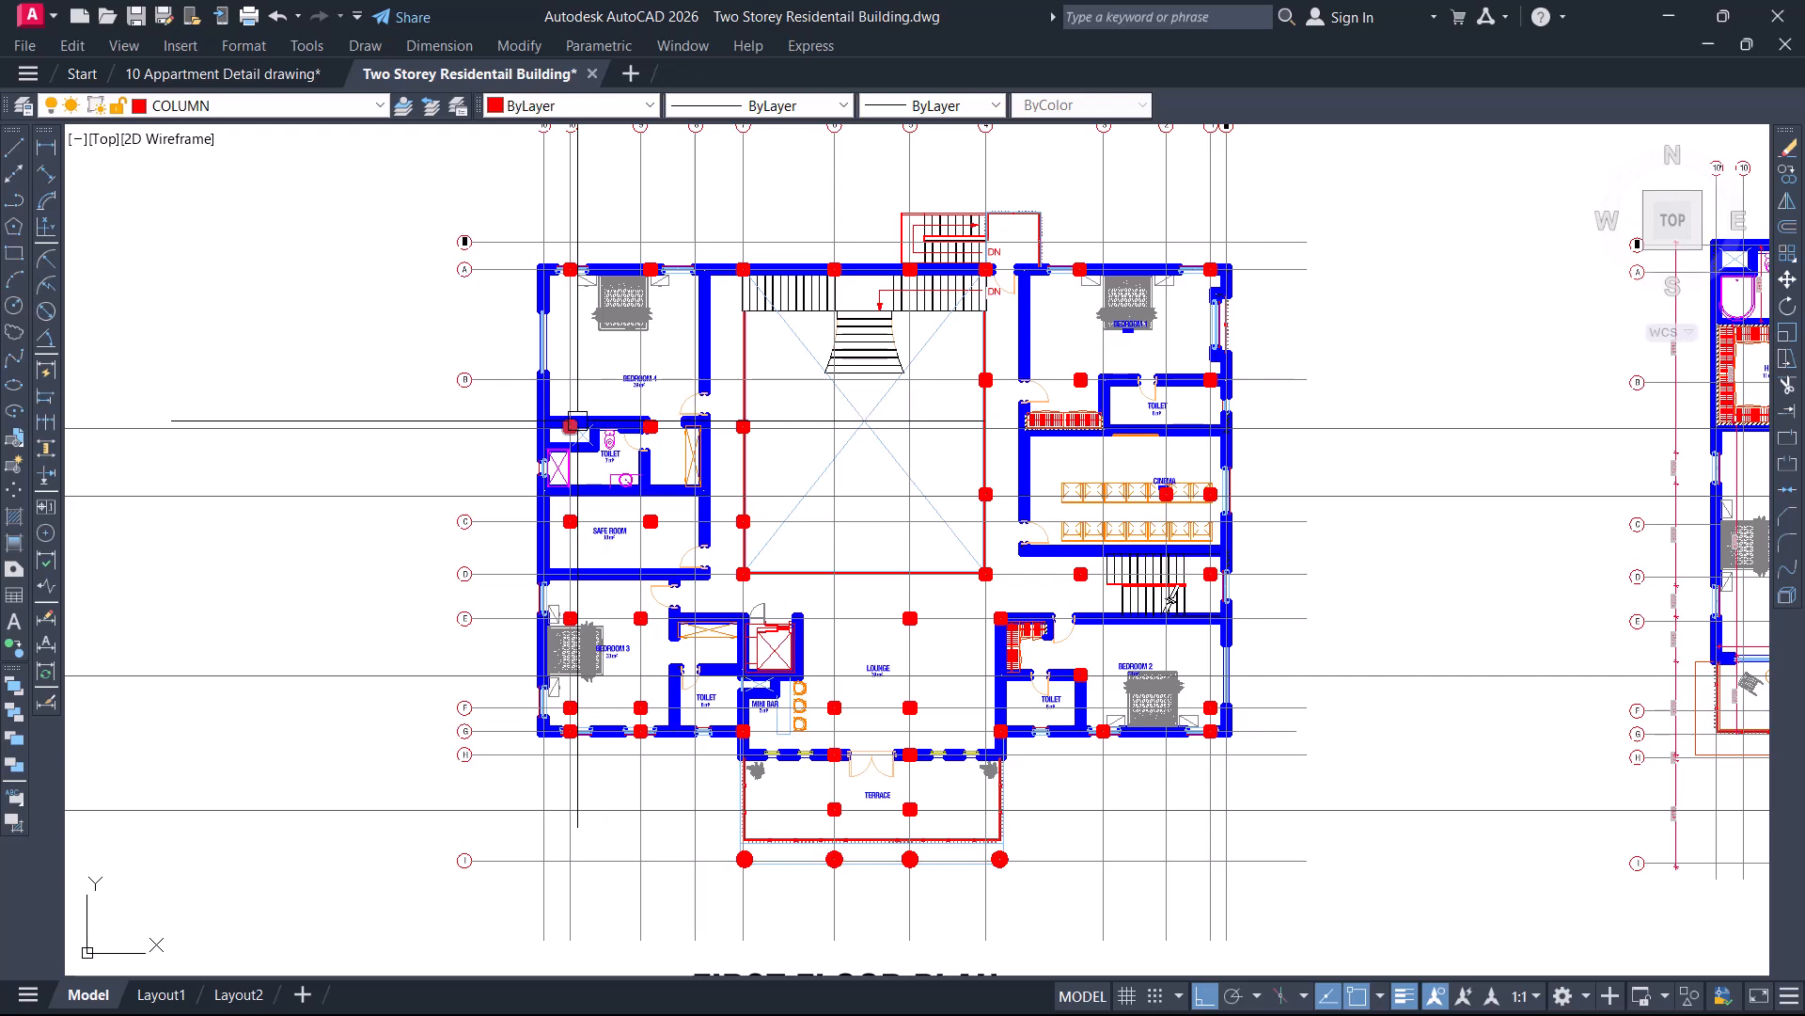
{"action": "scroll", "coordinate": [533, 671], "scroll_direction": "up", "scroll_amount": 8}
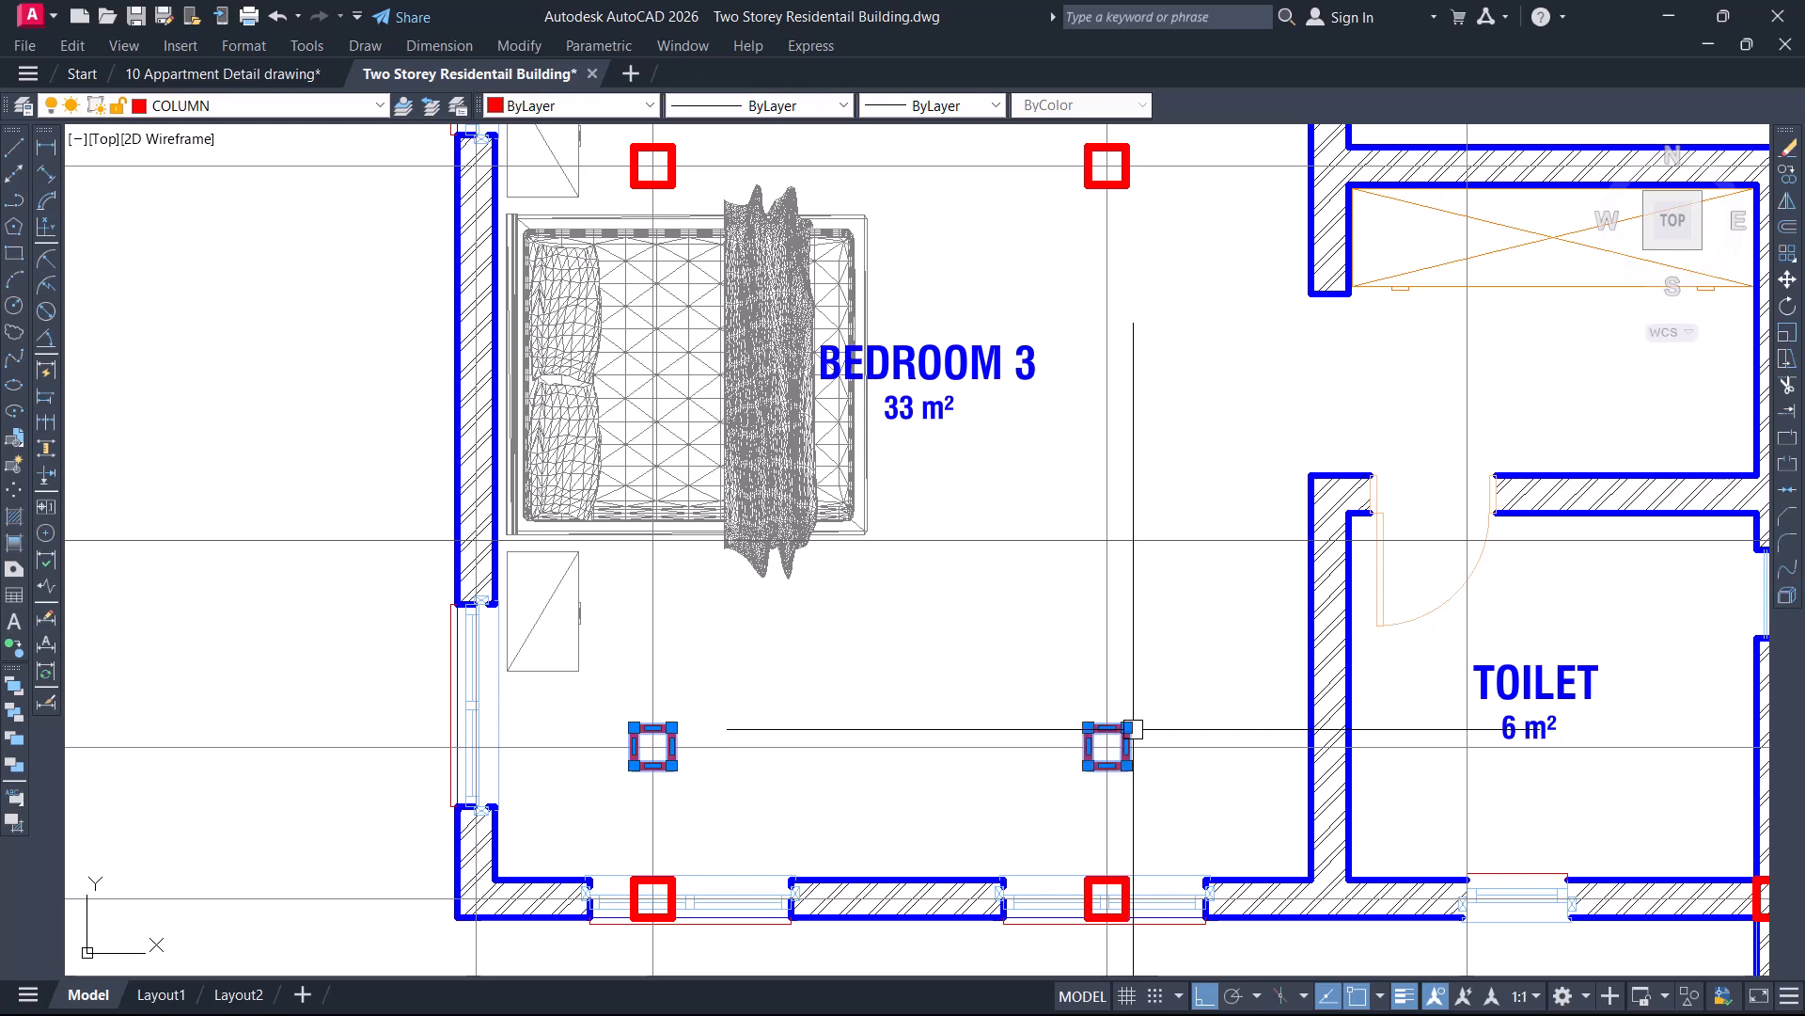
{"action": "middle_click_drag", "start_coordinate": [939, 593], "coordinate": [918, 669]}
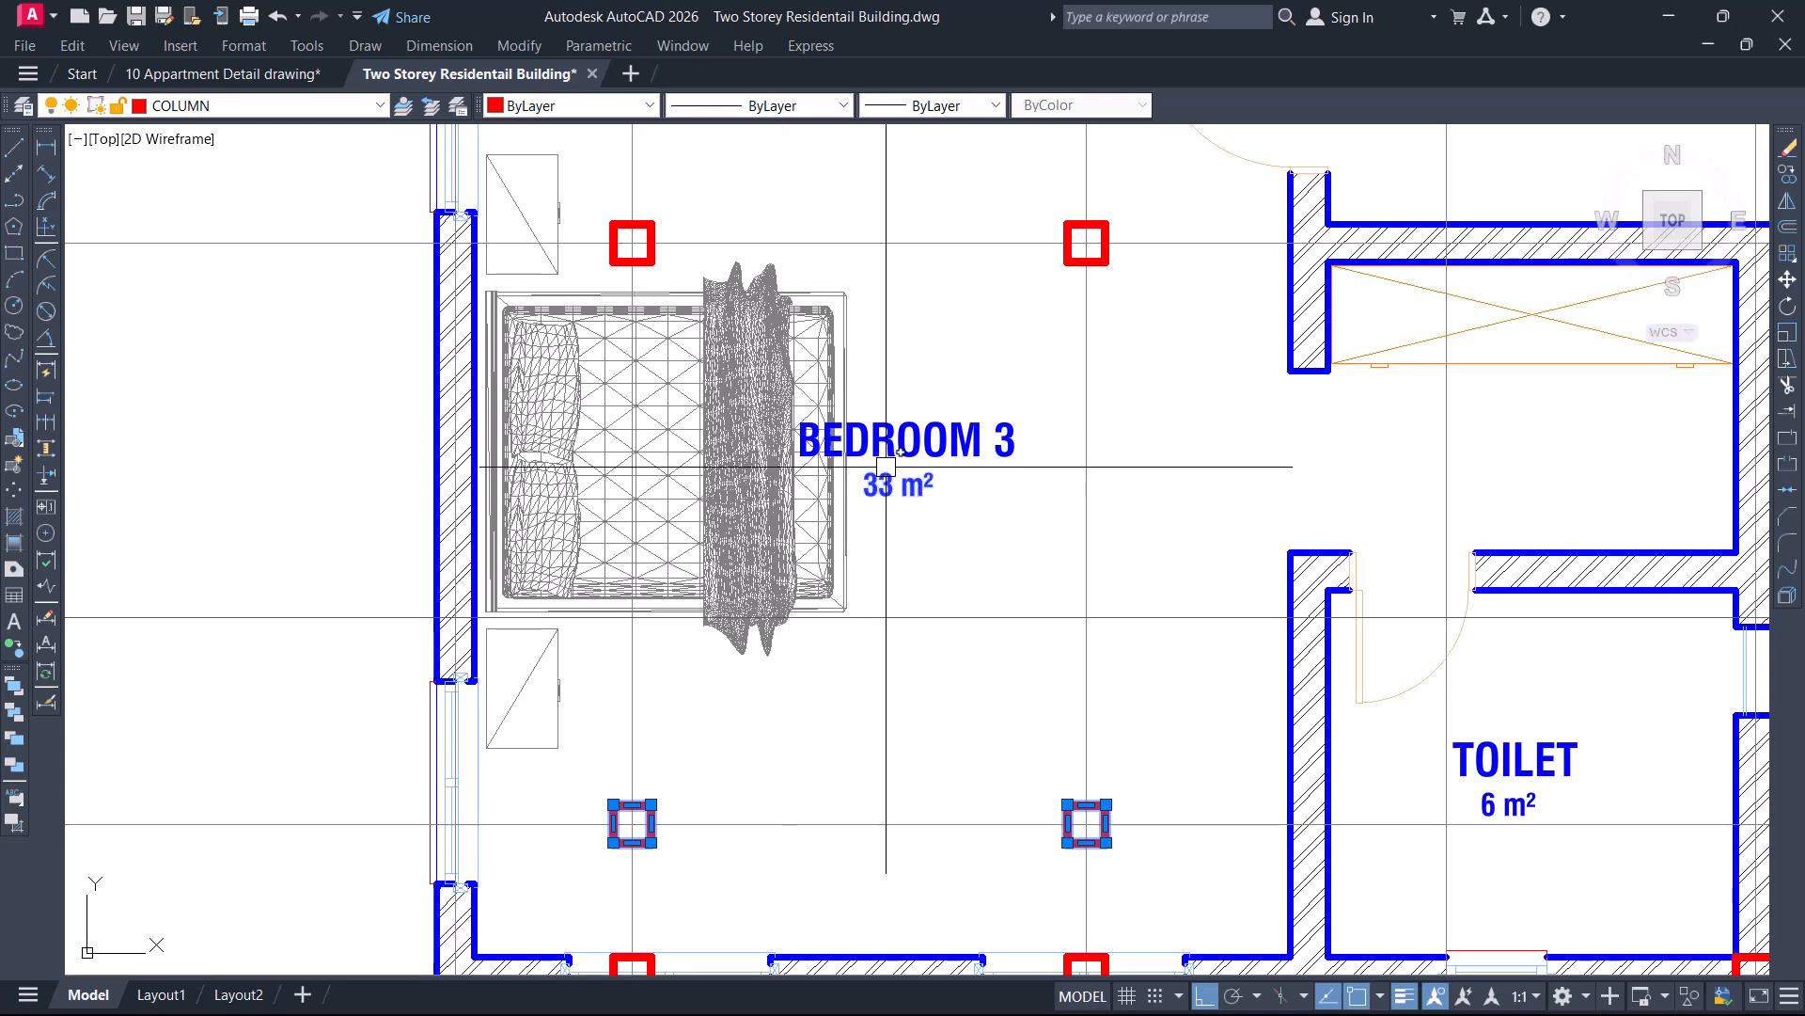
{"action": "middle_click_drag", "start_coordinate": [679, 304], "coordinate": [676, 408]}
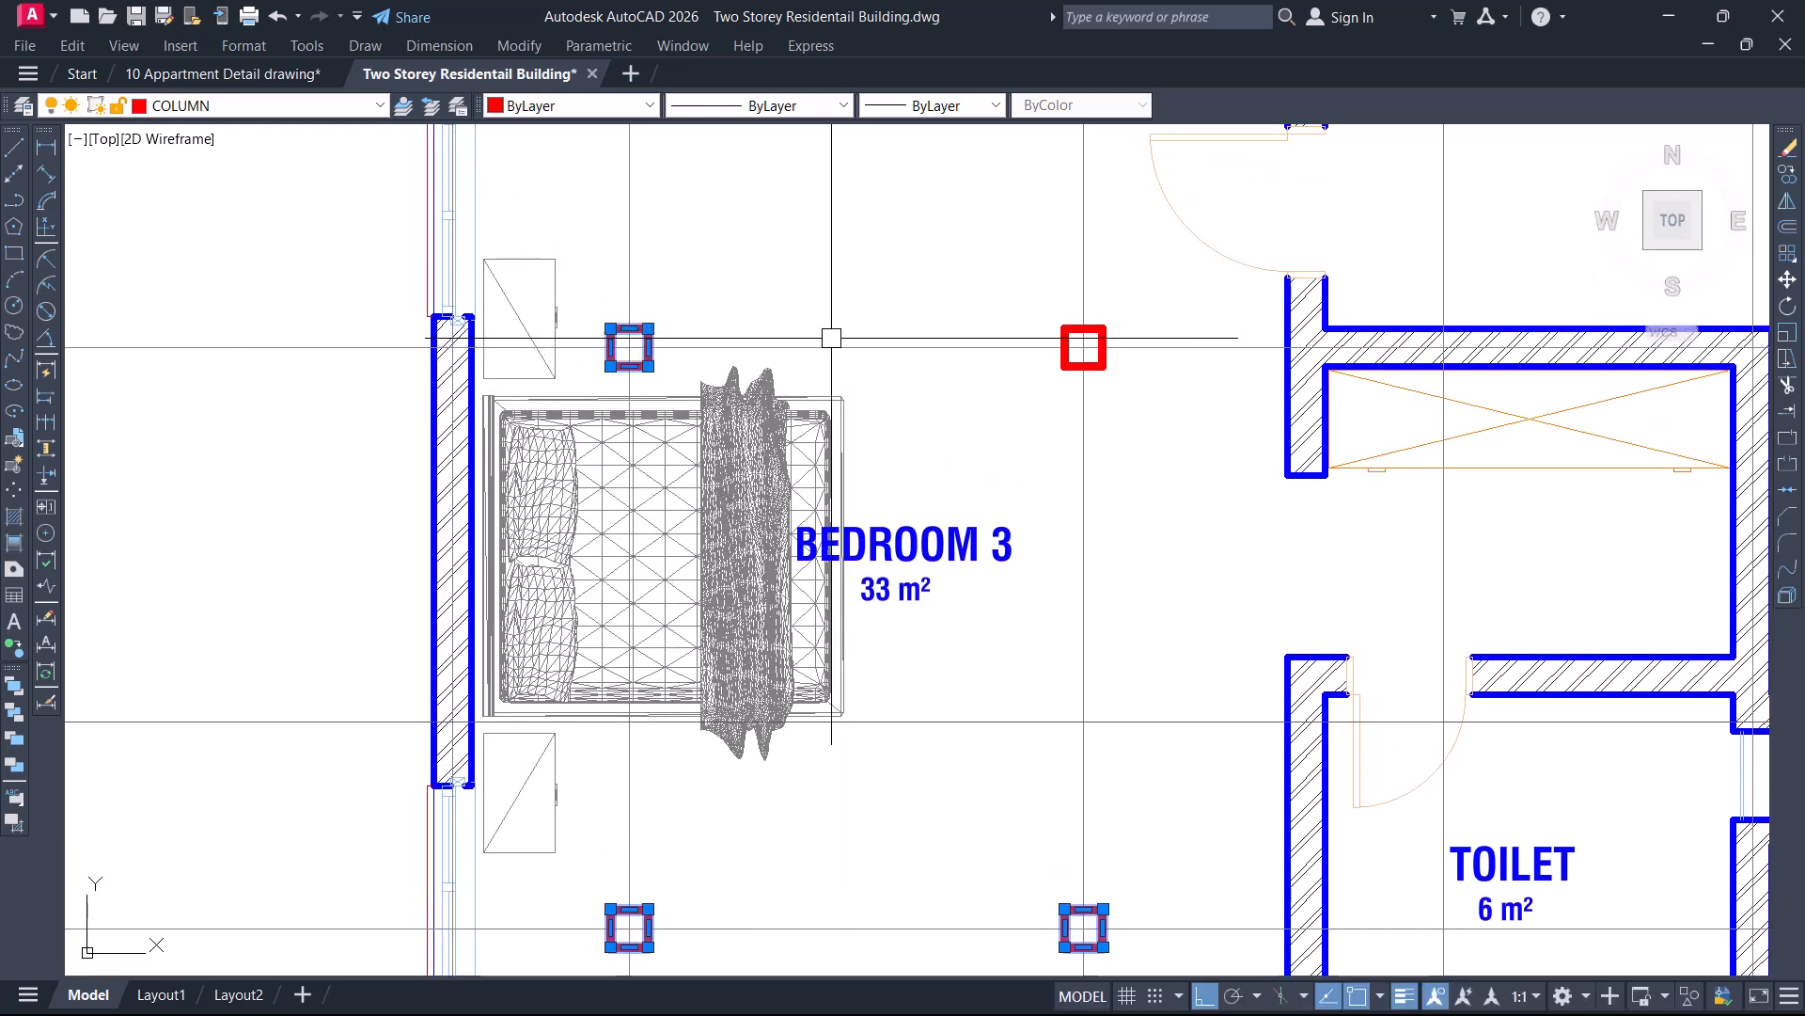
{"action": "left_click", "coordinate": [1086, 330]}
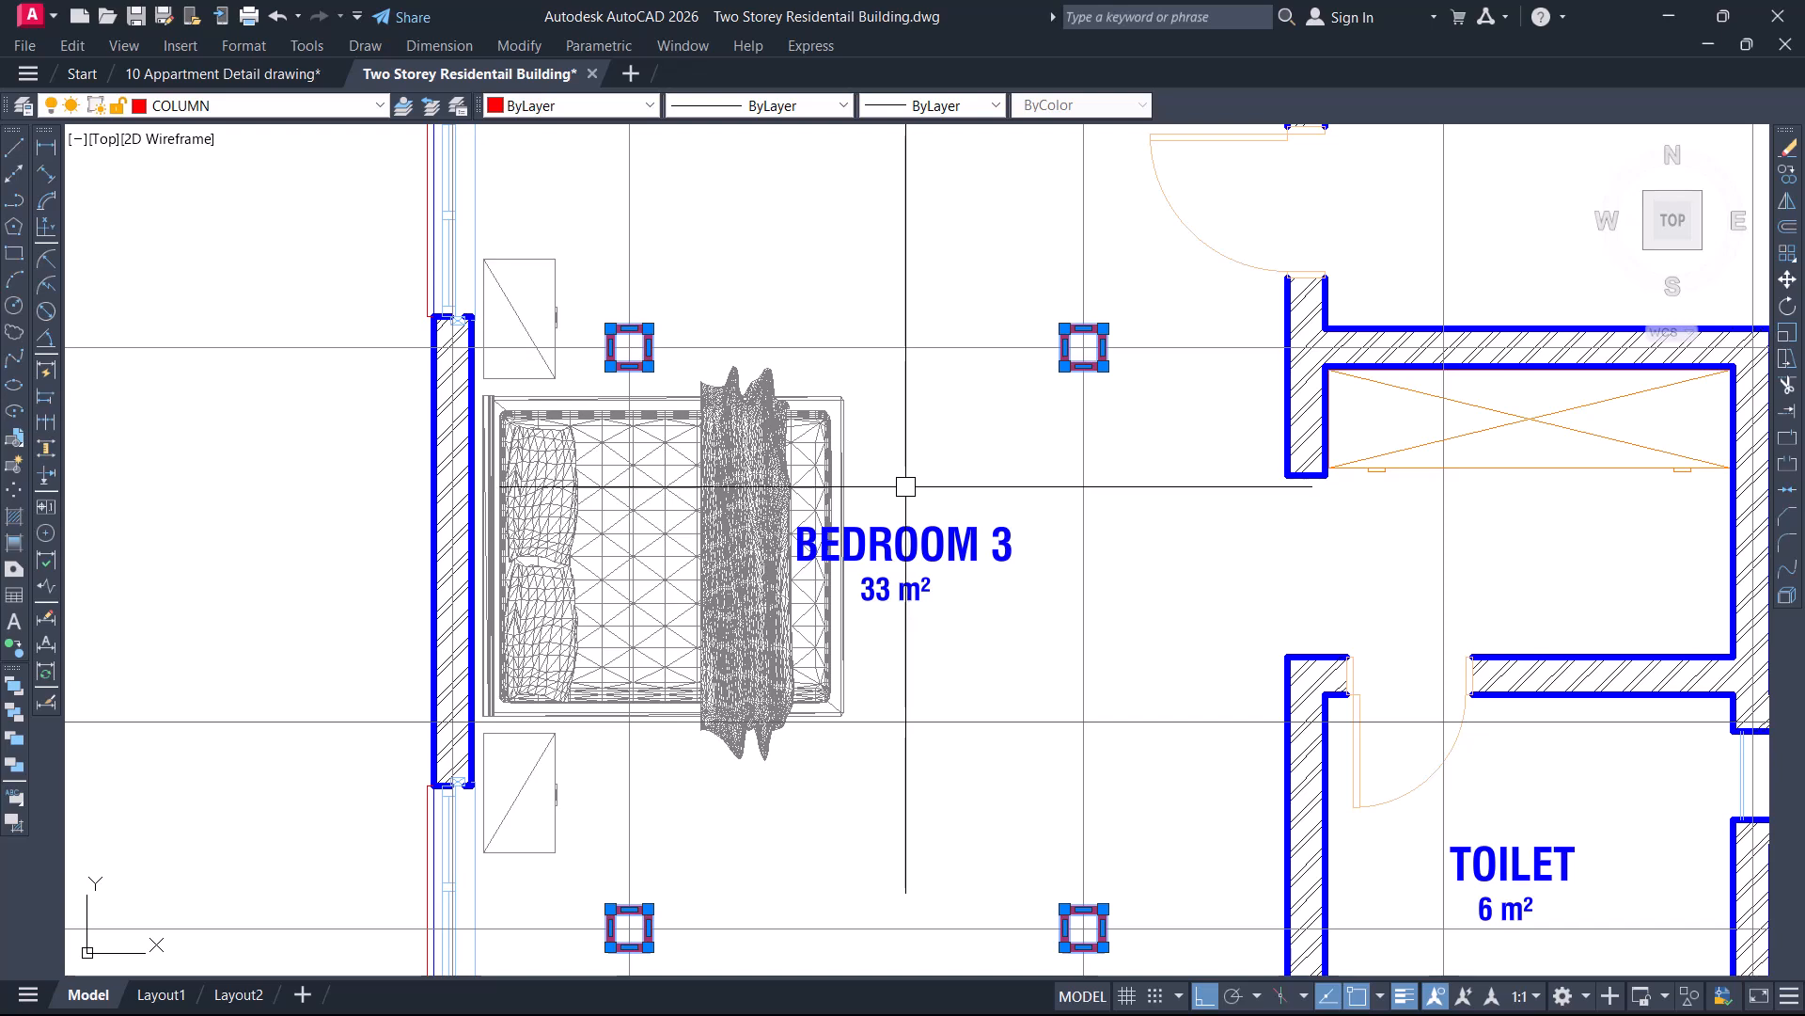
{"action": "left_click", "coordinate": [618, 104]}
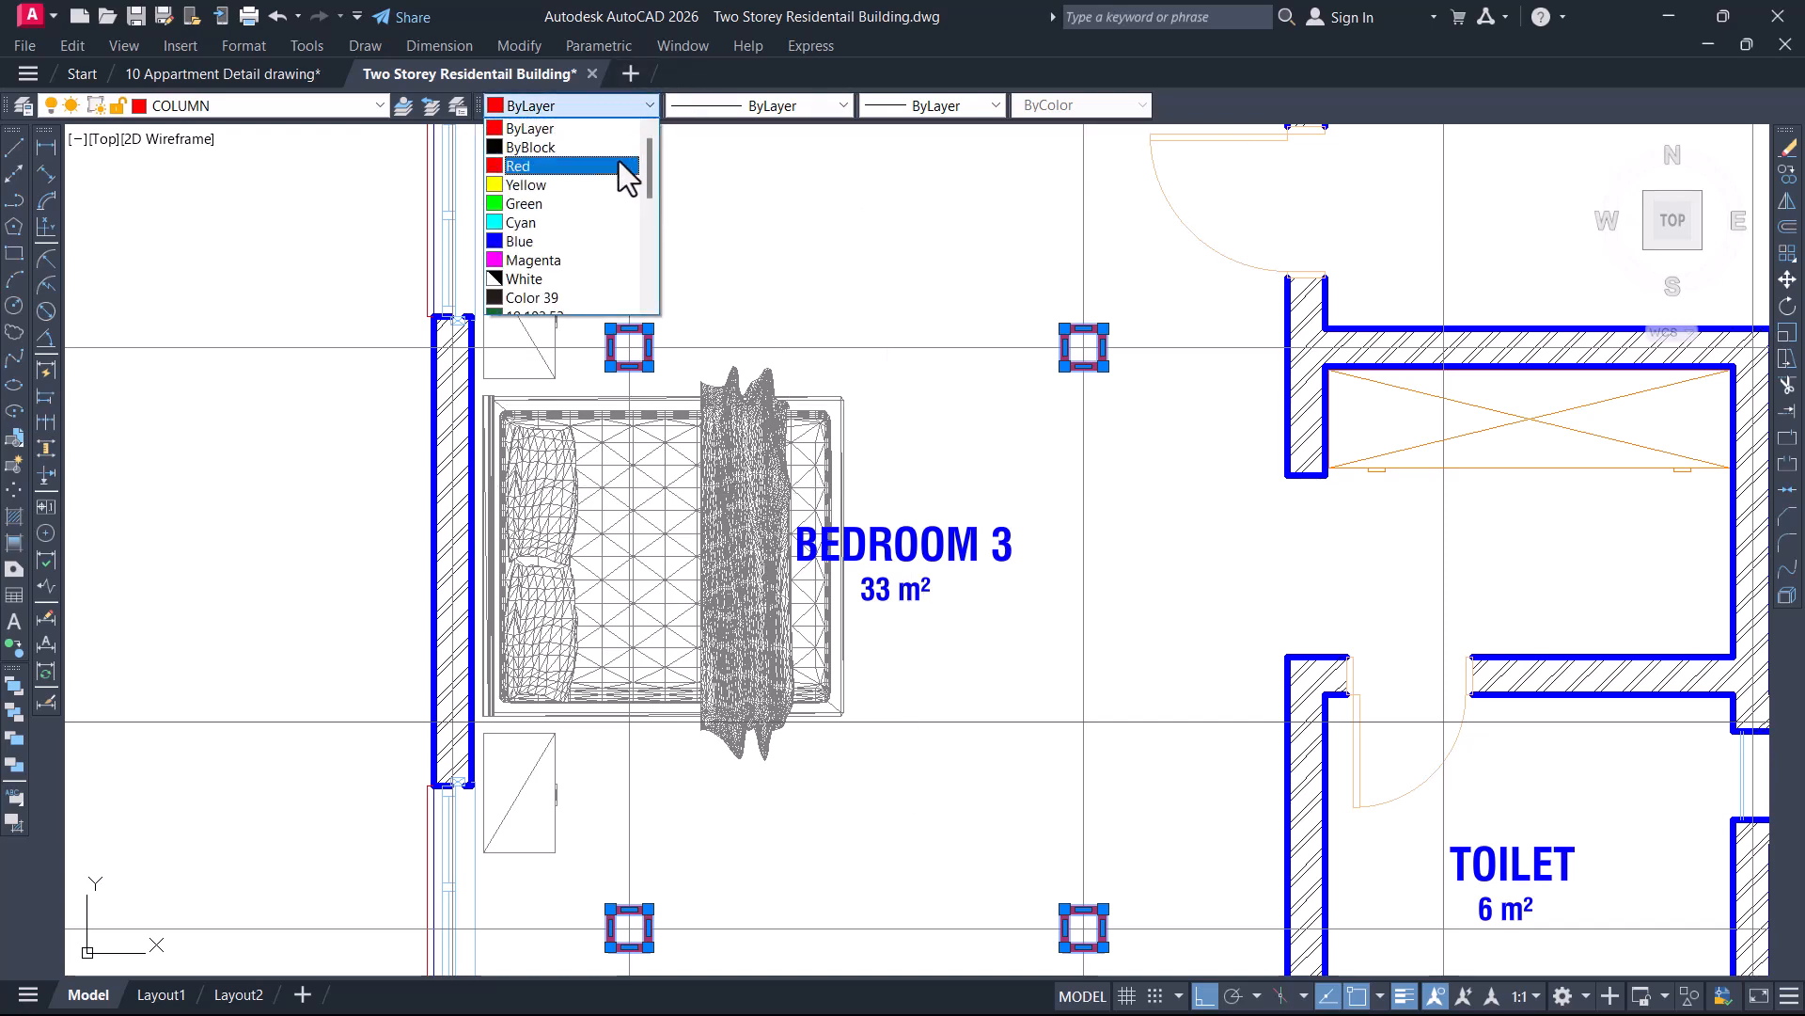
{"action": "left_click", "coordinate": [563, 201]}
{"action": "key", "text": "Escape"}
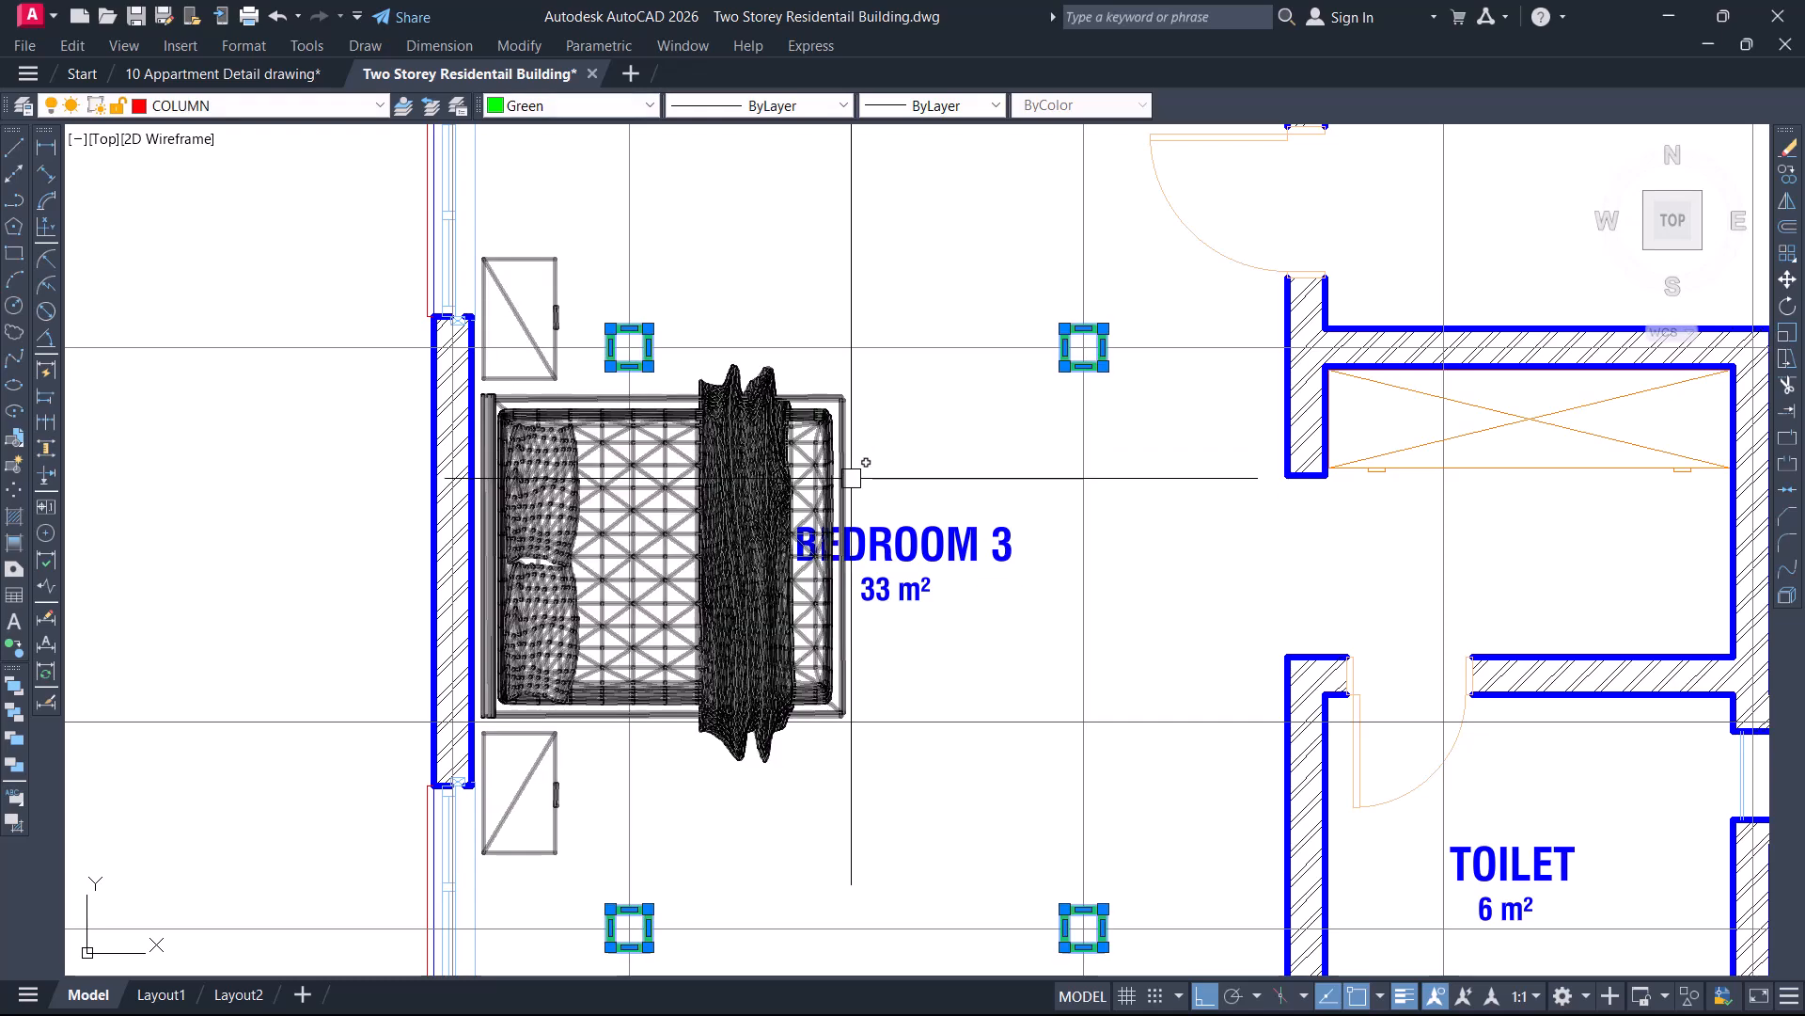
Match the two columns along the left edge of the central void to the properties of a green Bedroom 3 column
{"action": "scroll", "coordinate": [910, 387], "scroll_direction": "down", "scroll_amount": 1}
{"action": "scroll", "coordinate": [862, 386], "scroll_direction": "up", "scroll_amount": 1}
{"action": "middle_click_drag", "start_coordinate": [925, 345], "coordinate": [918, 307]}
{"action": "scroll", "coordinate": [926, 310], "scroll_direction": "down", "scroll_amount": 1}
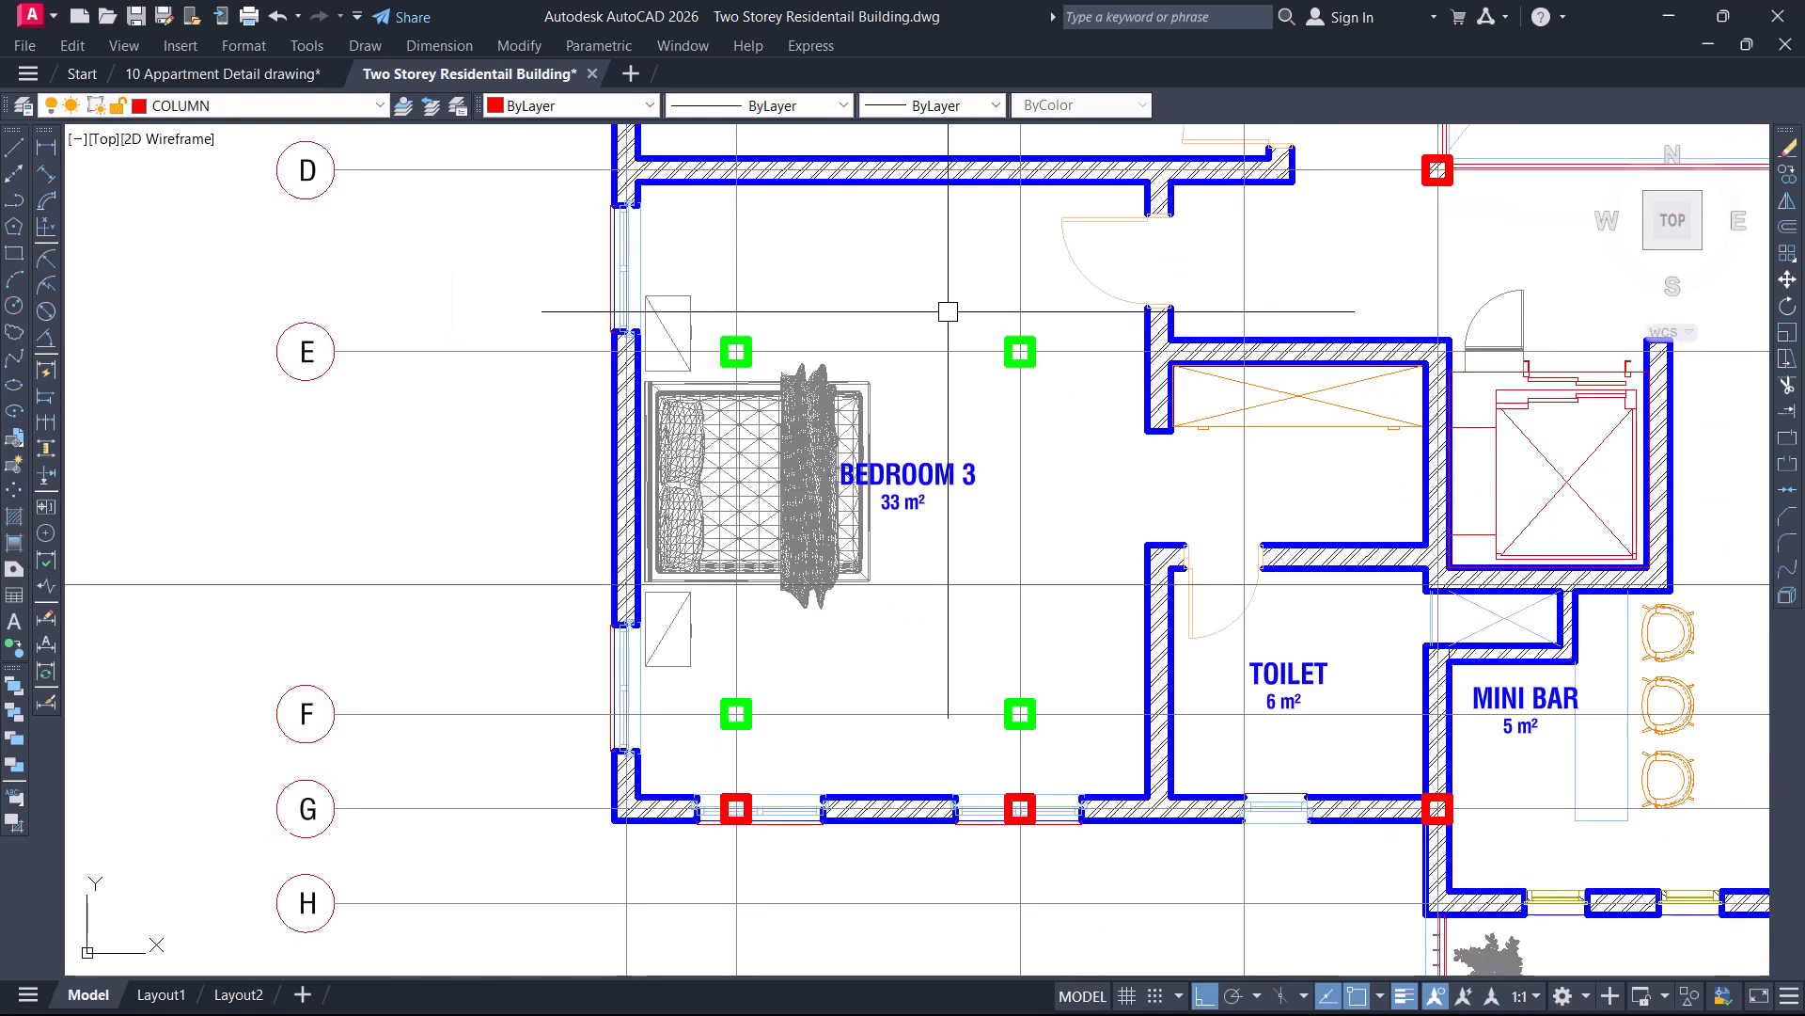
{"action": "type", "text": "MA"}
{"action": "key", "text": "Return"}
{"action": "left_click", "coordinate": [1001, 337]}
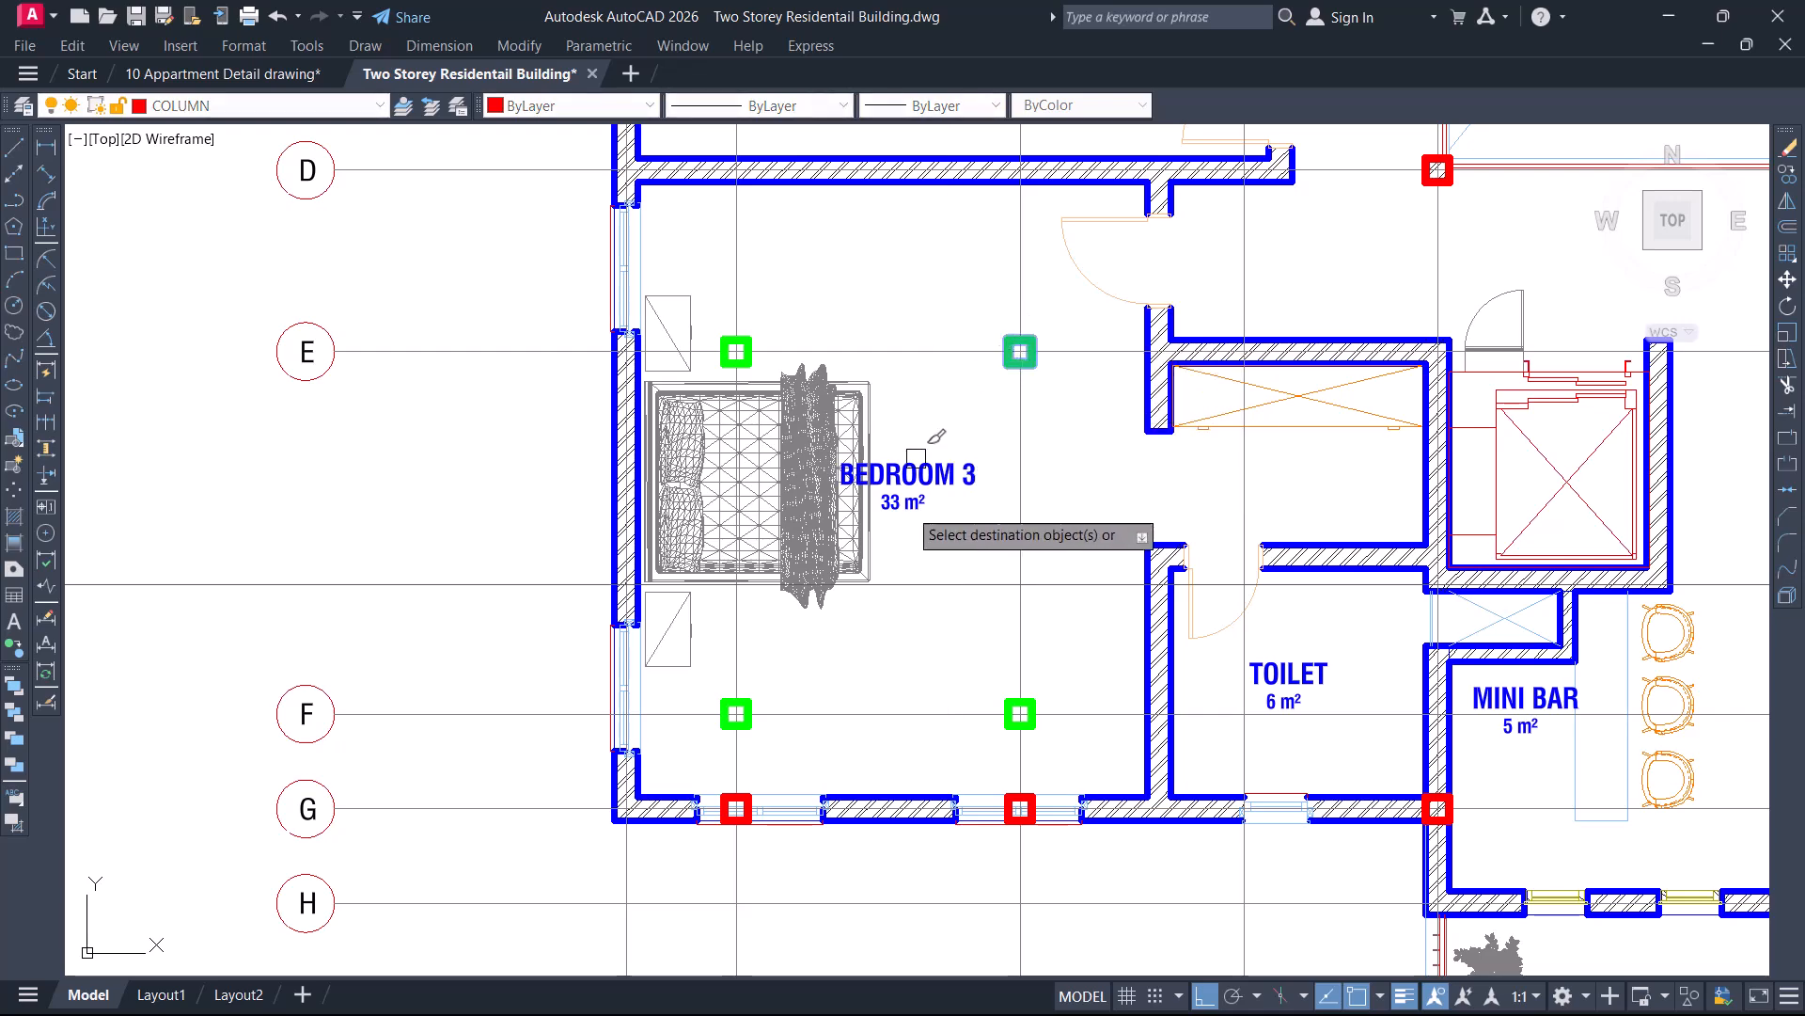
{"action": "scroll", "coordinate": [910, 550], "scroll_direction": "down", "scroll_amount": 2}
{"action": "left_click_drag", "start_coordinate": [933, 526], "coordinate": [871, 698]}
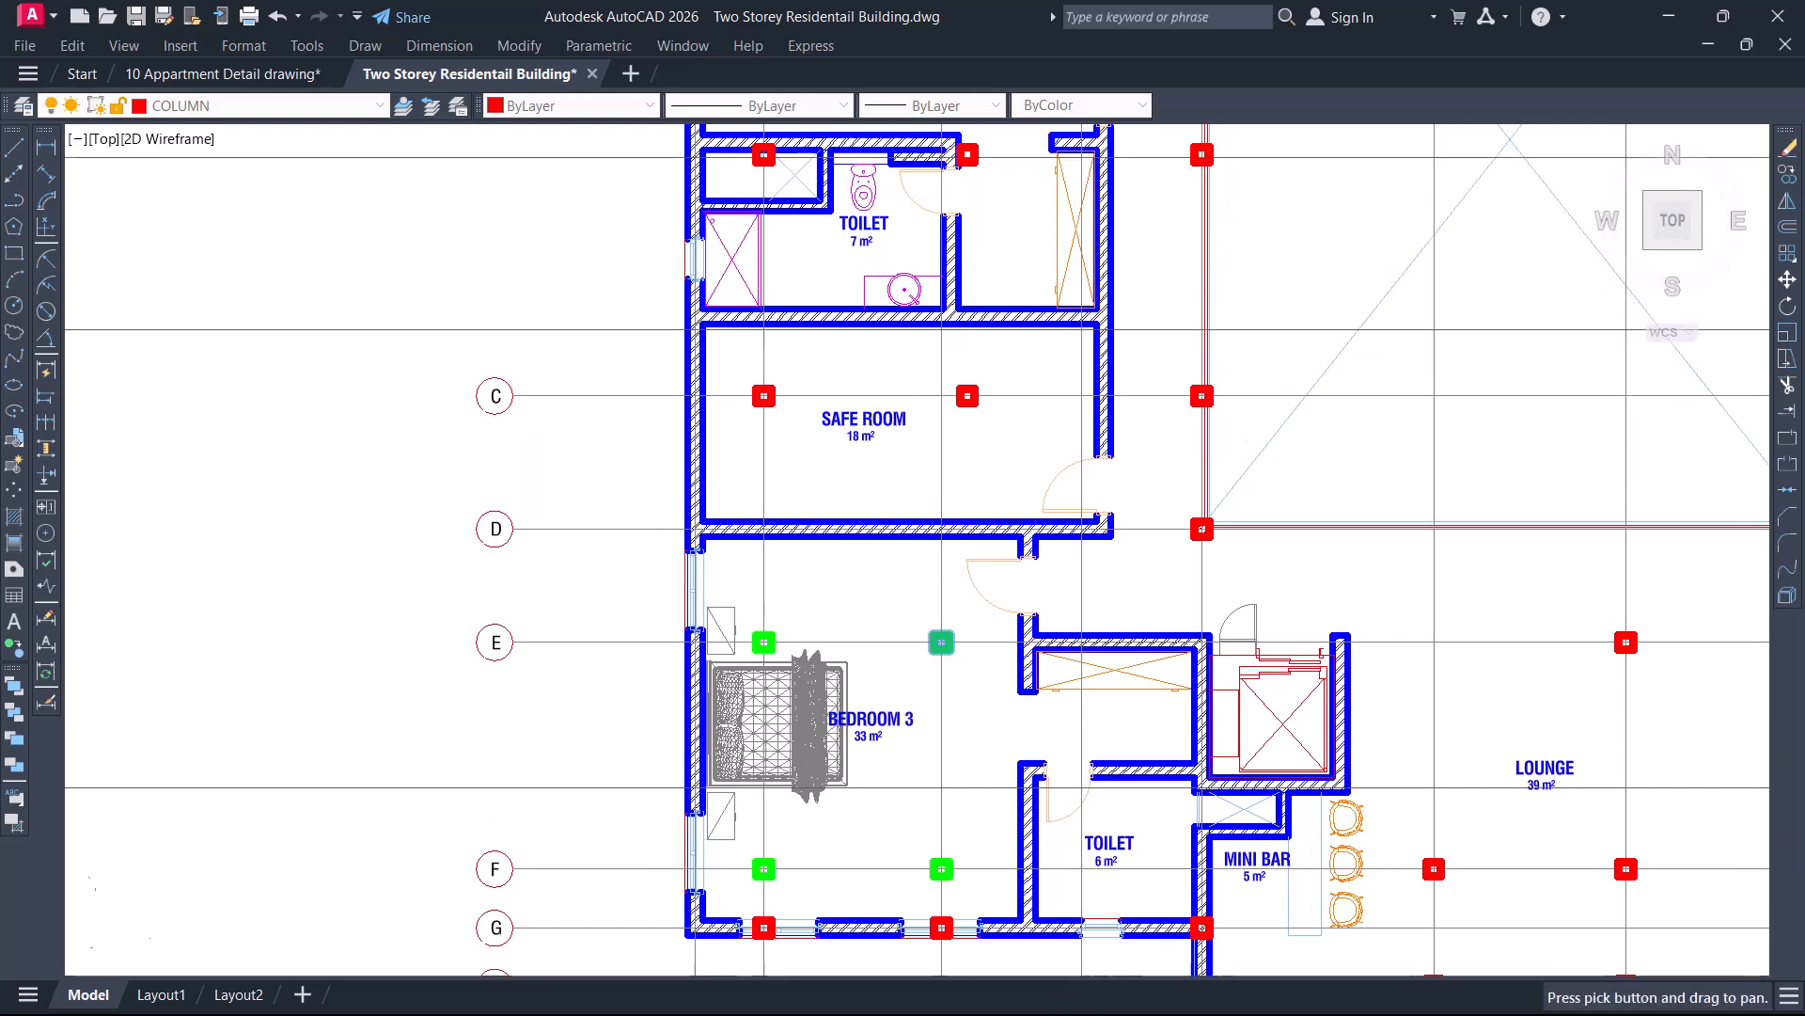
{"action": "left_click_drag", "start_coordinate": [921, 523], "coordinate": [903, 631]}
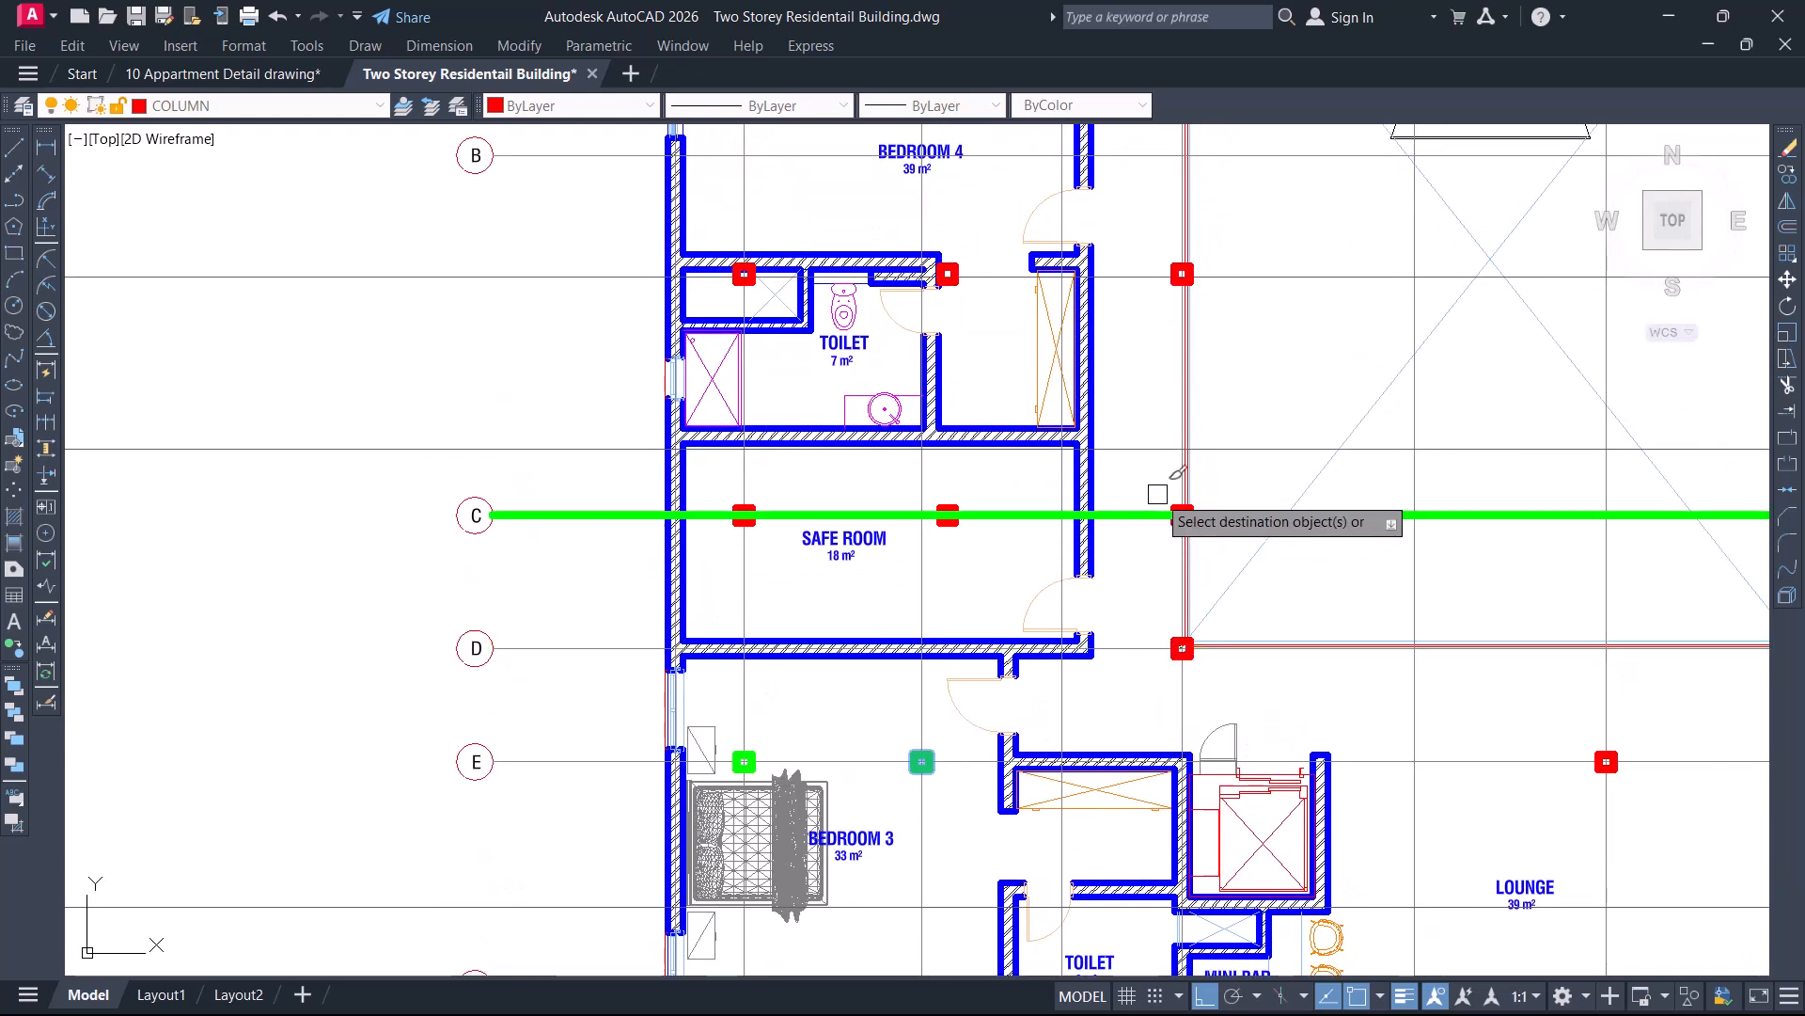
{"action": "scroll", "coordinate": [1213, 512], "scroll_direction": "up", "scroll_amount": 6}
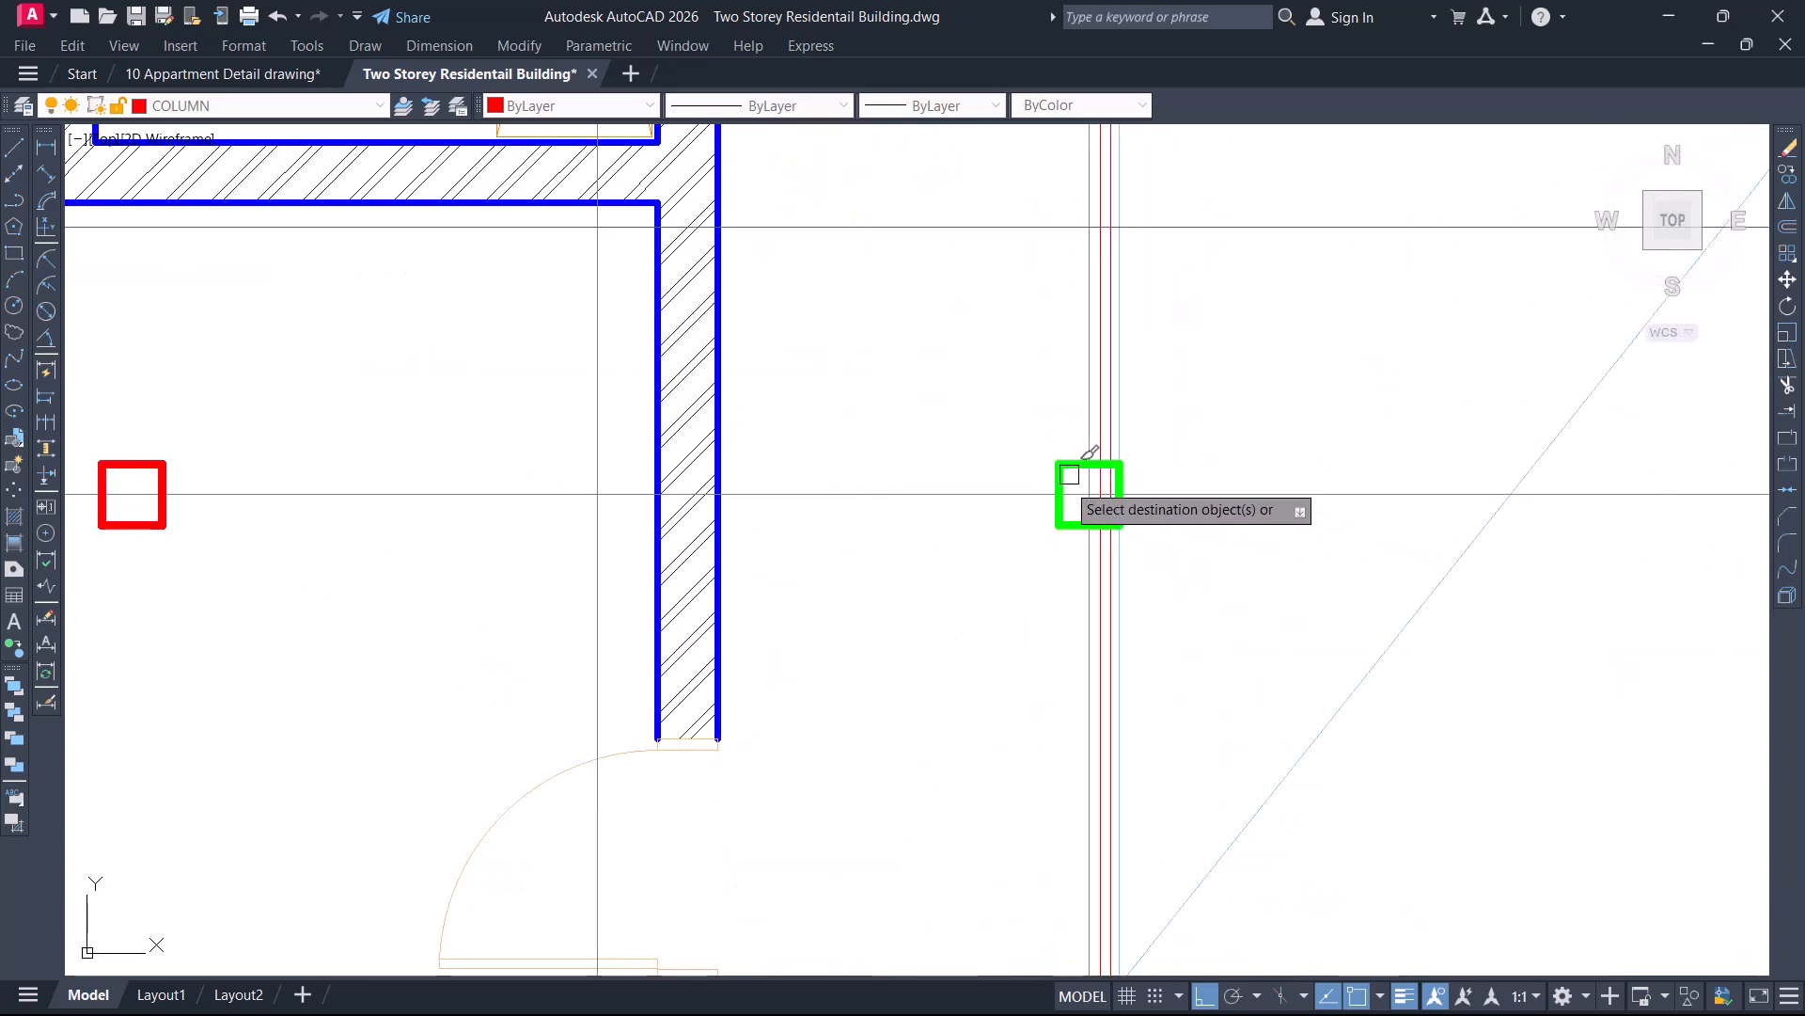
{"action": "scroll", "coordinate": [1069, 489], "scroll_direction": "down", "scroll_amount": 5}
{"action": "scroll", "coordinate": [1081, 419], "scroll_direction": "up", "scroll_amount": 3}
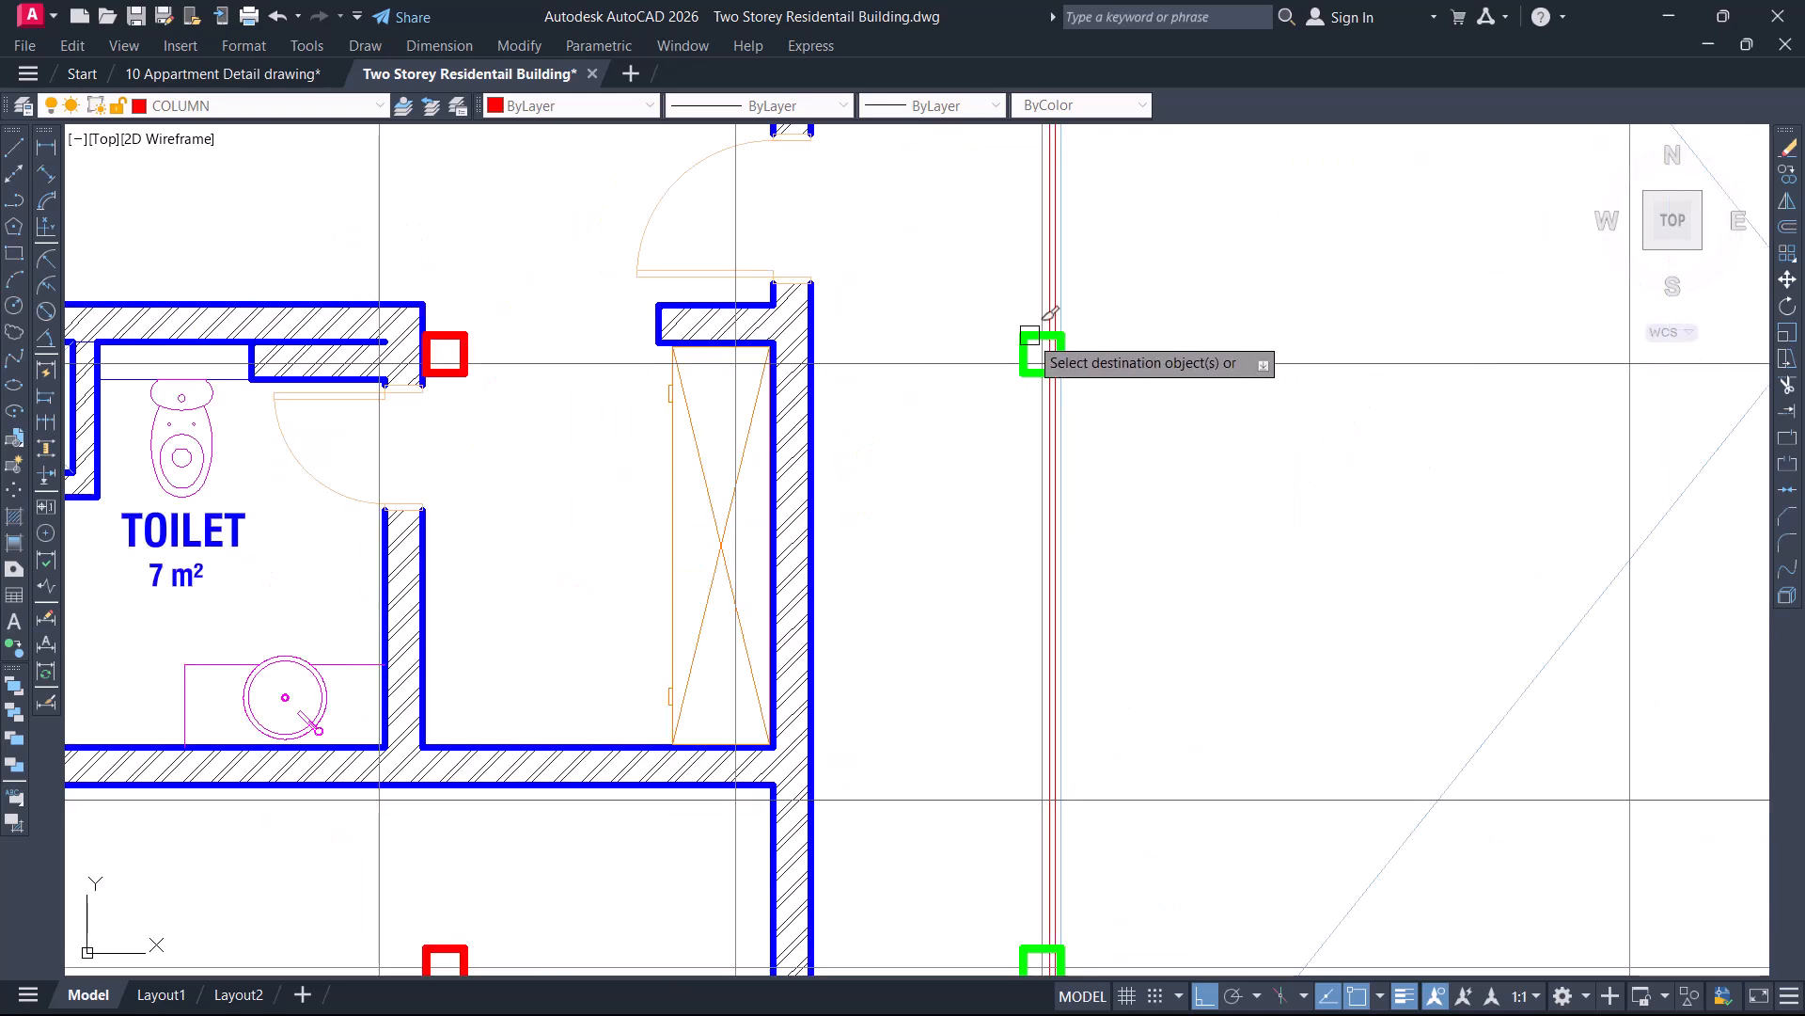
Apply the green column properties to the two columns along the right edge of the central void
{"action": "scroll", "coordinate": [948, 461], "scroll_direction": "down", "scroll_amount": 4}
{"action": "middle_click_drag", "start_coordinate": [1183, 563], "coordinate": [978, 612]}
{"action": "scroll", "coordinate": [1419, 342], "scroll_direction": "up", "scroll_amount": 3}
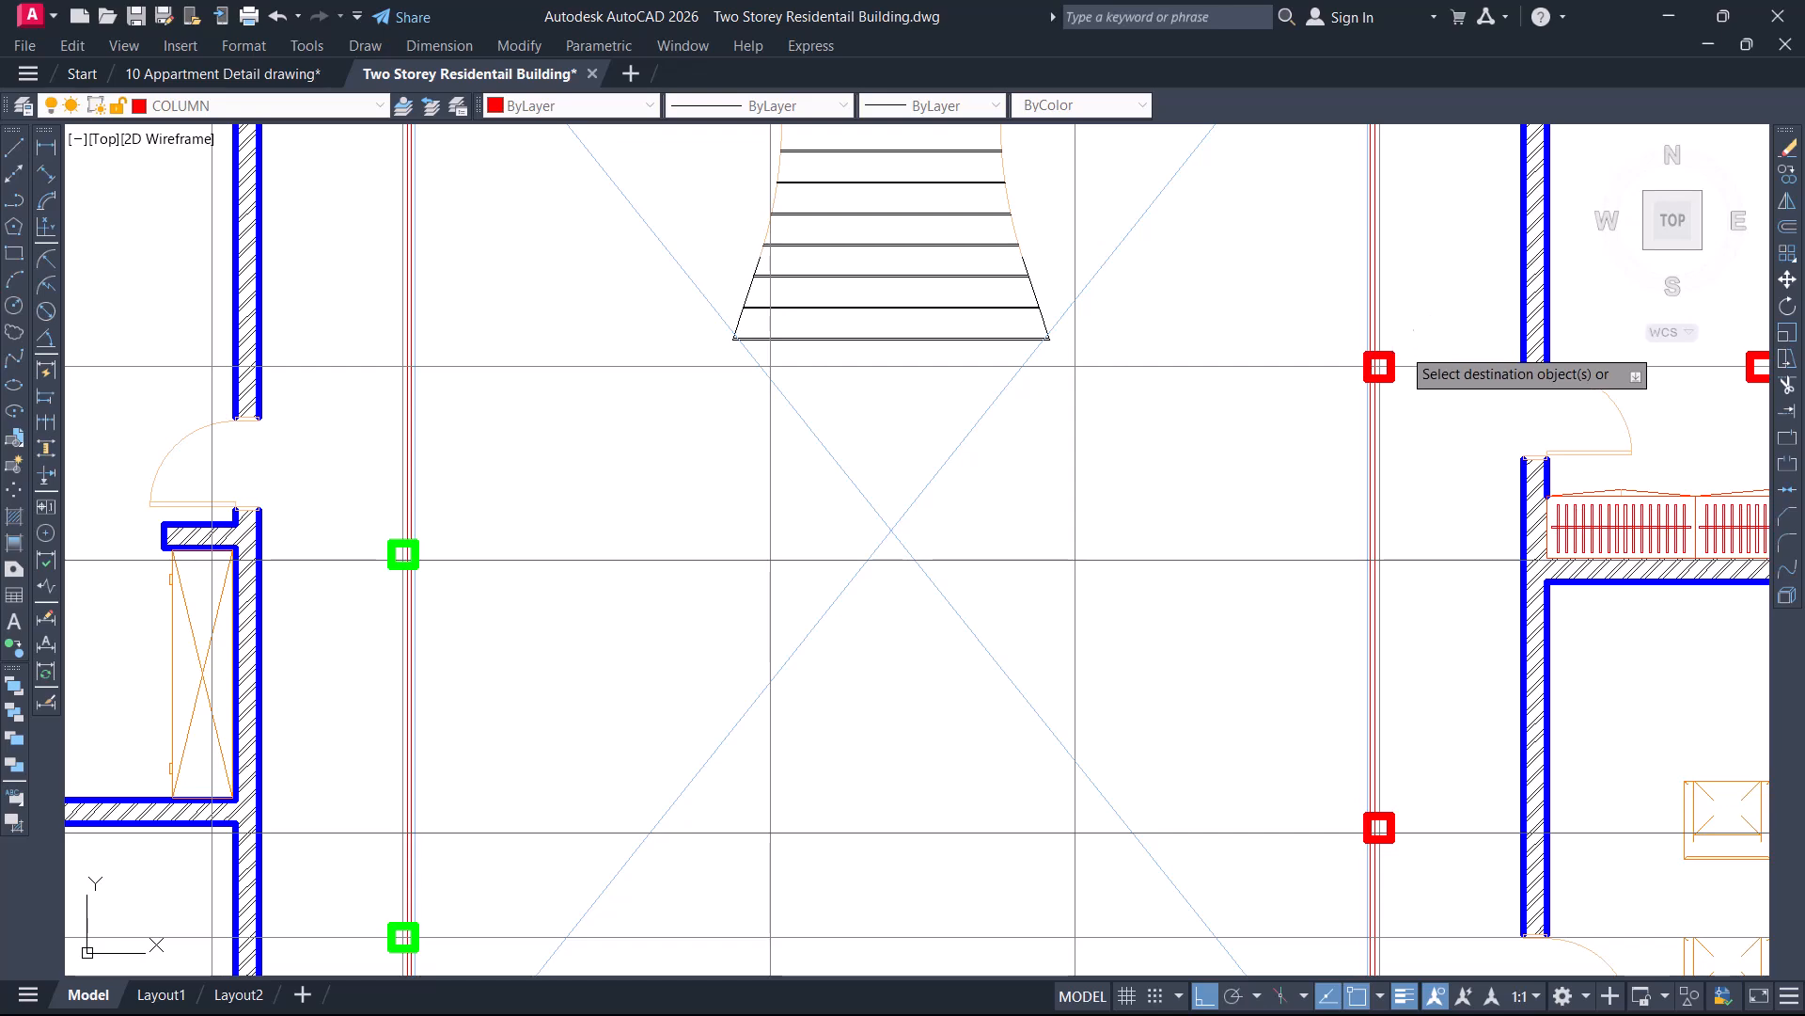
{"action": "left_click", "coordinate": [1380, 367]}
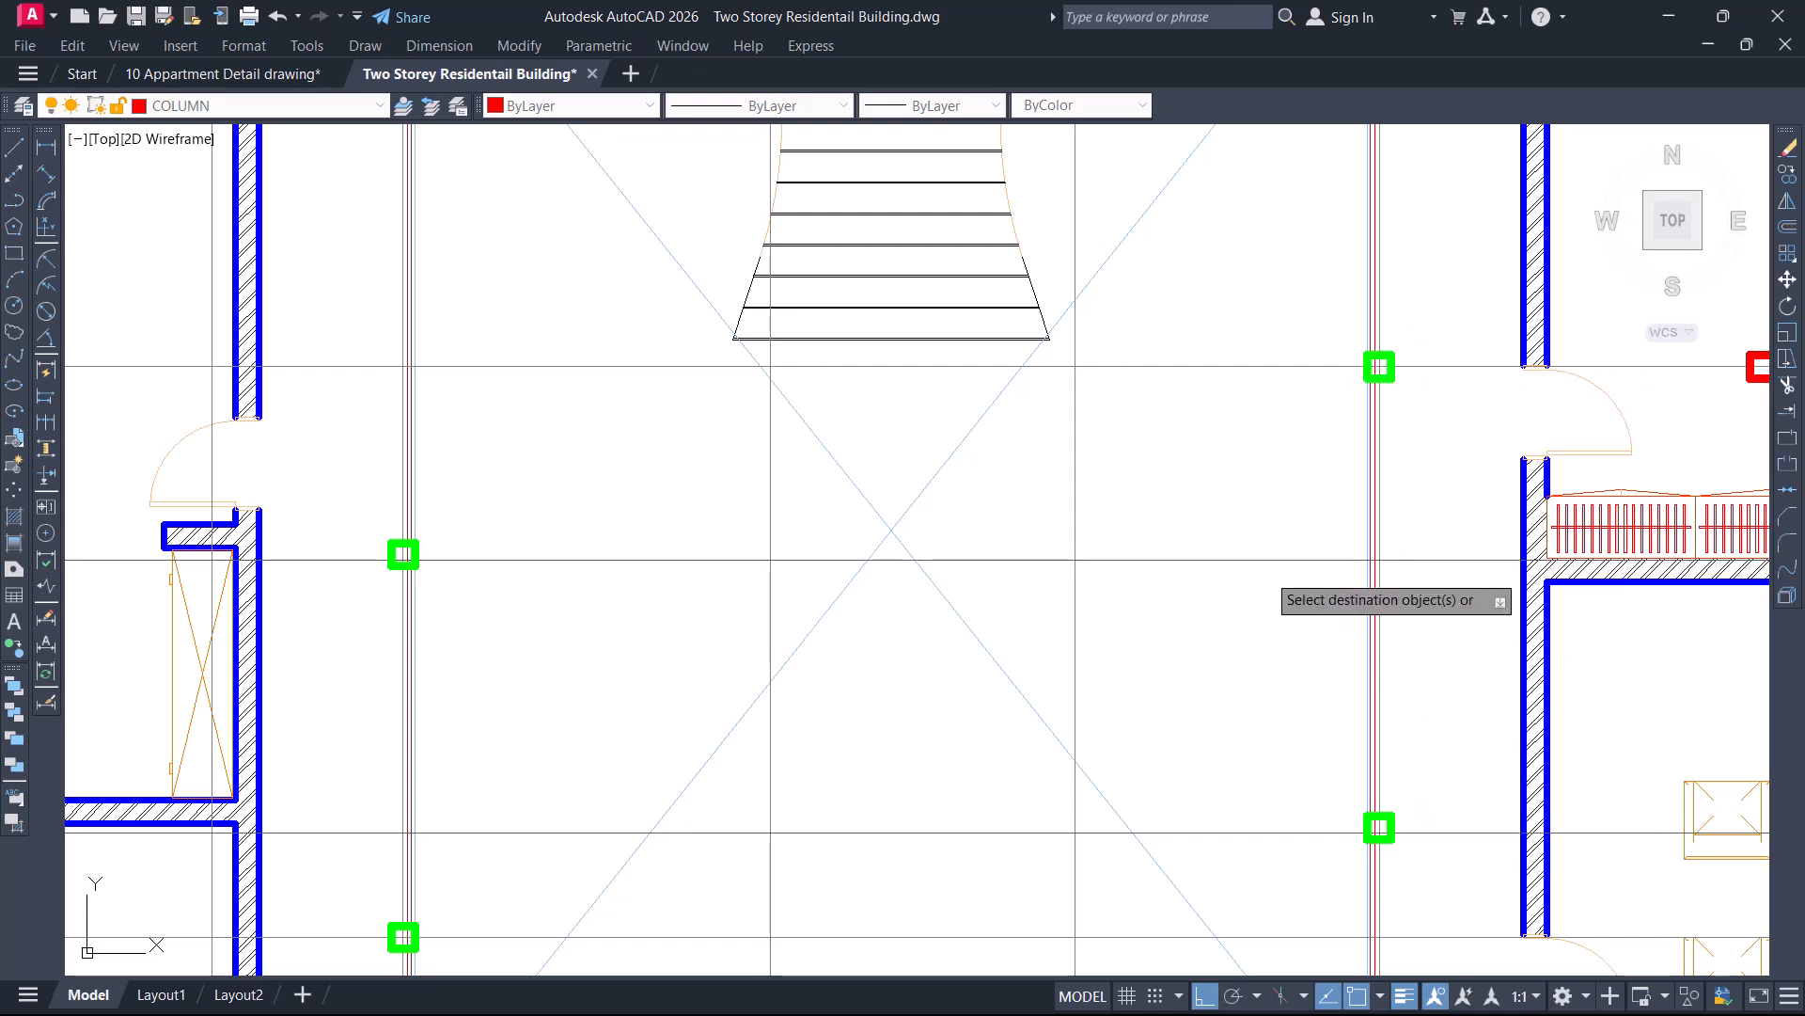
Apply the green column properties to the three free-standing columns in the Lounge on grid lines E and F
{"action": "scroll", "coordinate": [1258, 508], "scroll_direction": "down", "scroll_amount": 4}
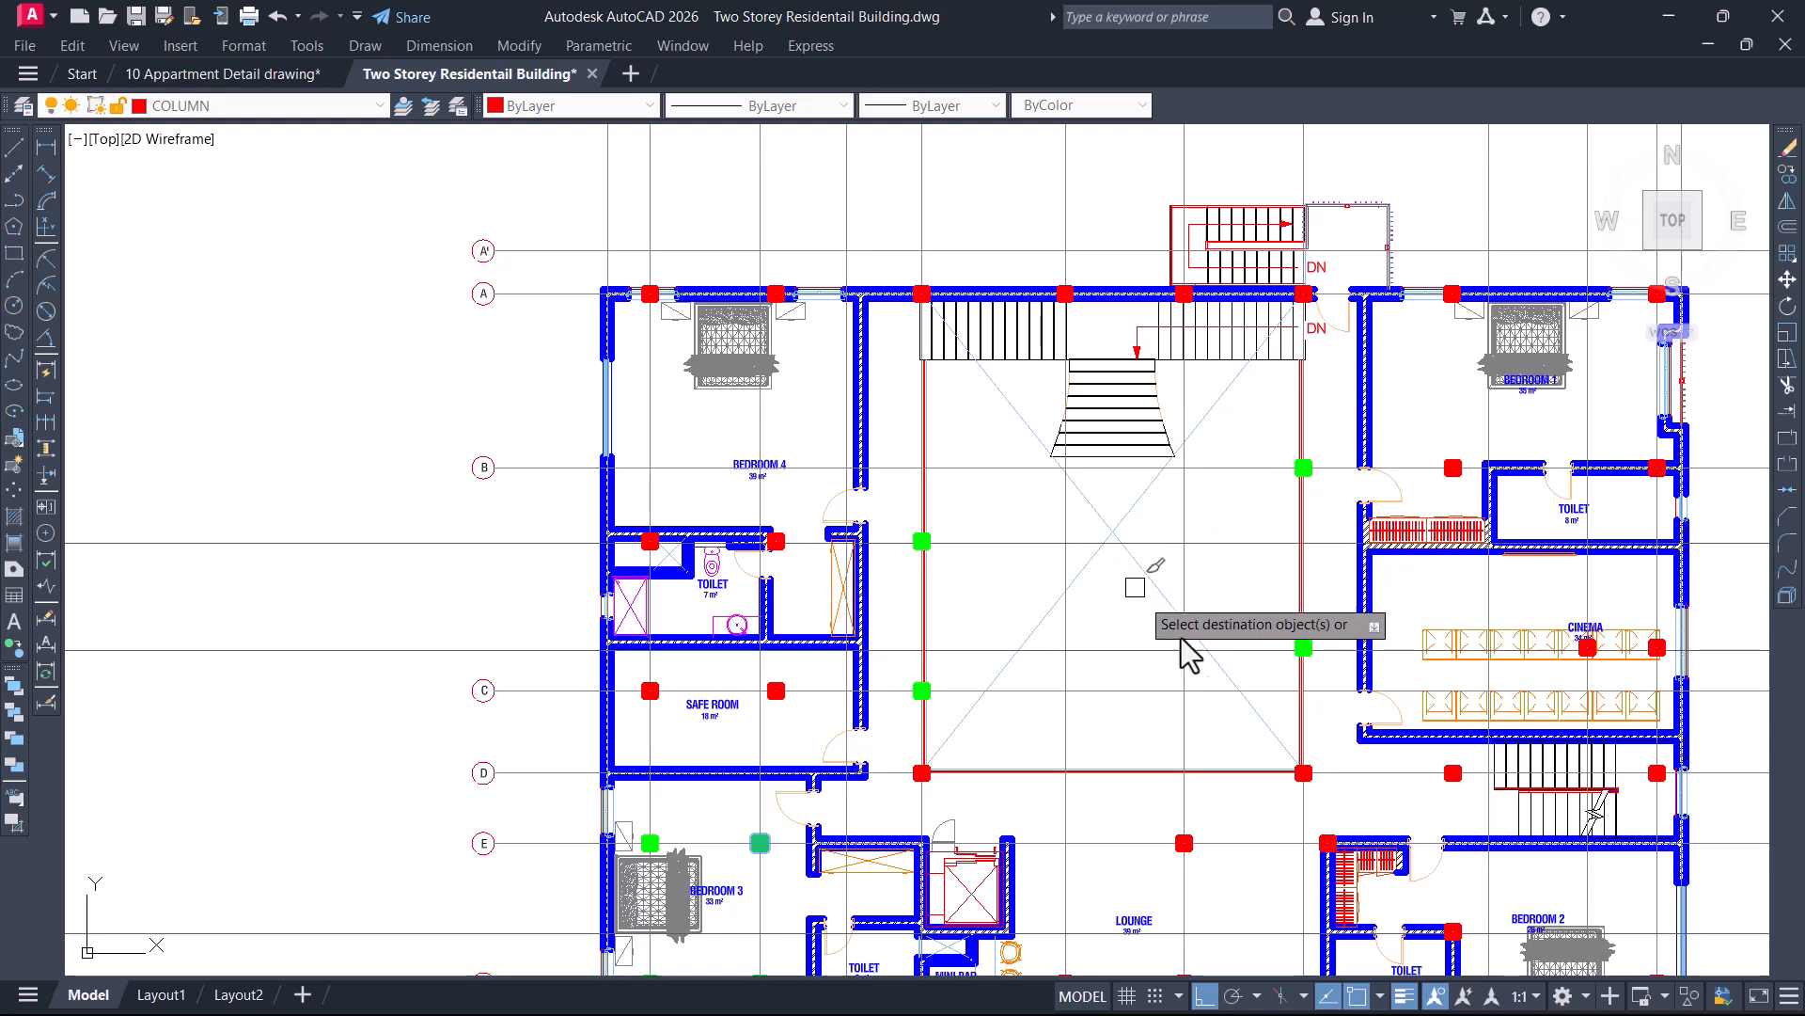
{"action": "mouse_move", "coordinate": [1233, 714]}
{"action": "middle_mouse_down"}
{"action": "mouse_move", "coordinate": [1185, 586]}
{"action": "mouse_move", "coordinate": [1194, 555]}
{"action": "middle_mouse_up"}
{"action": "scroll", "coordinate": [1152, 621], "scroll_direction": "up", "scroll_amount": 4}
{"action": "scroll", "coordinate": [1131, 720], "scroll_direction": "up", "scroll_amount": 2}
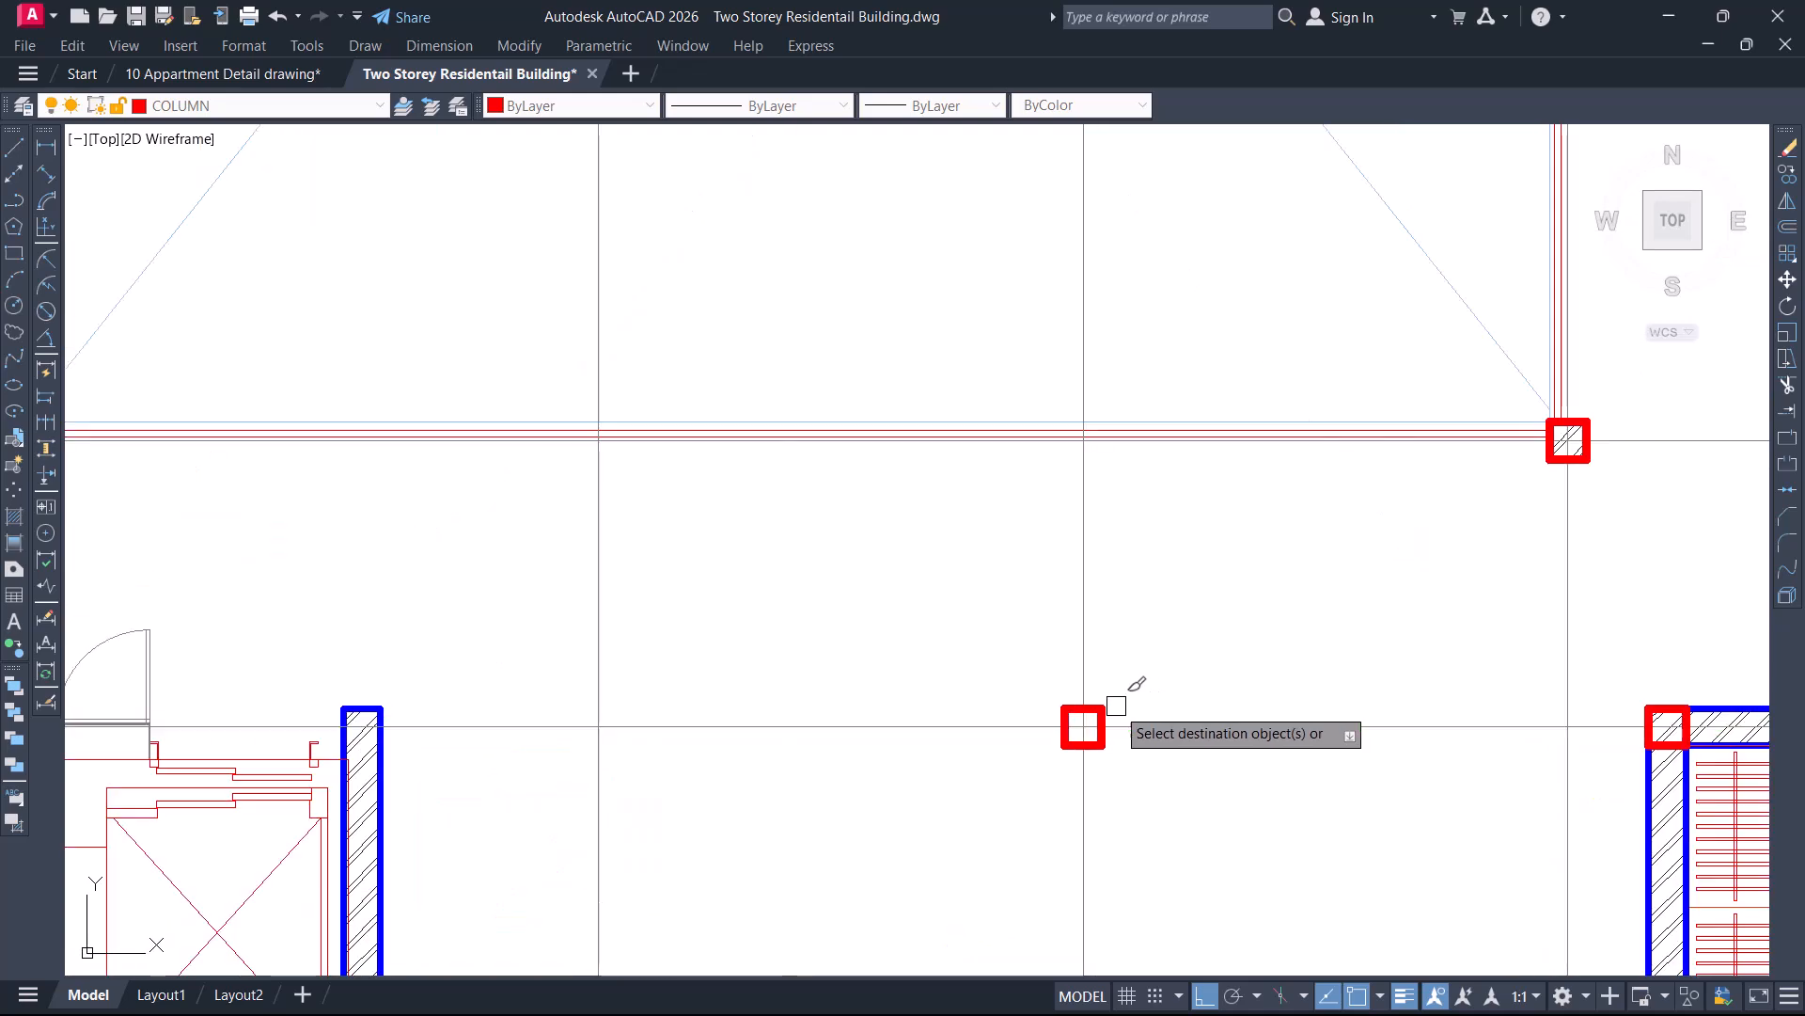
{"action": "scroll", "coordinate": [1109, 628], "scroll_direction": "down", "scroll_amount": 4}
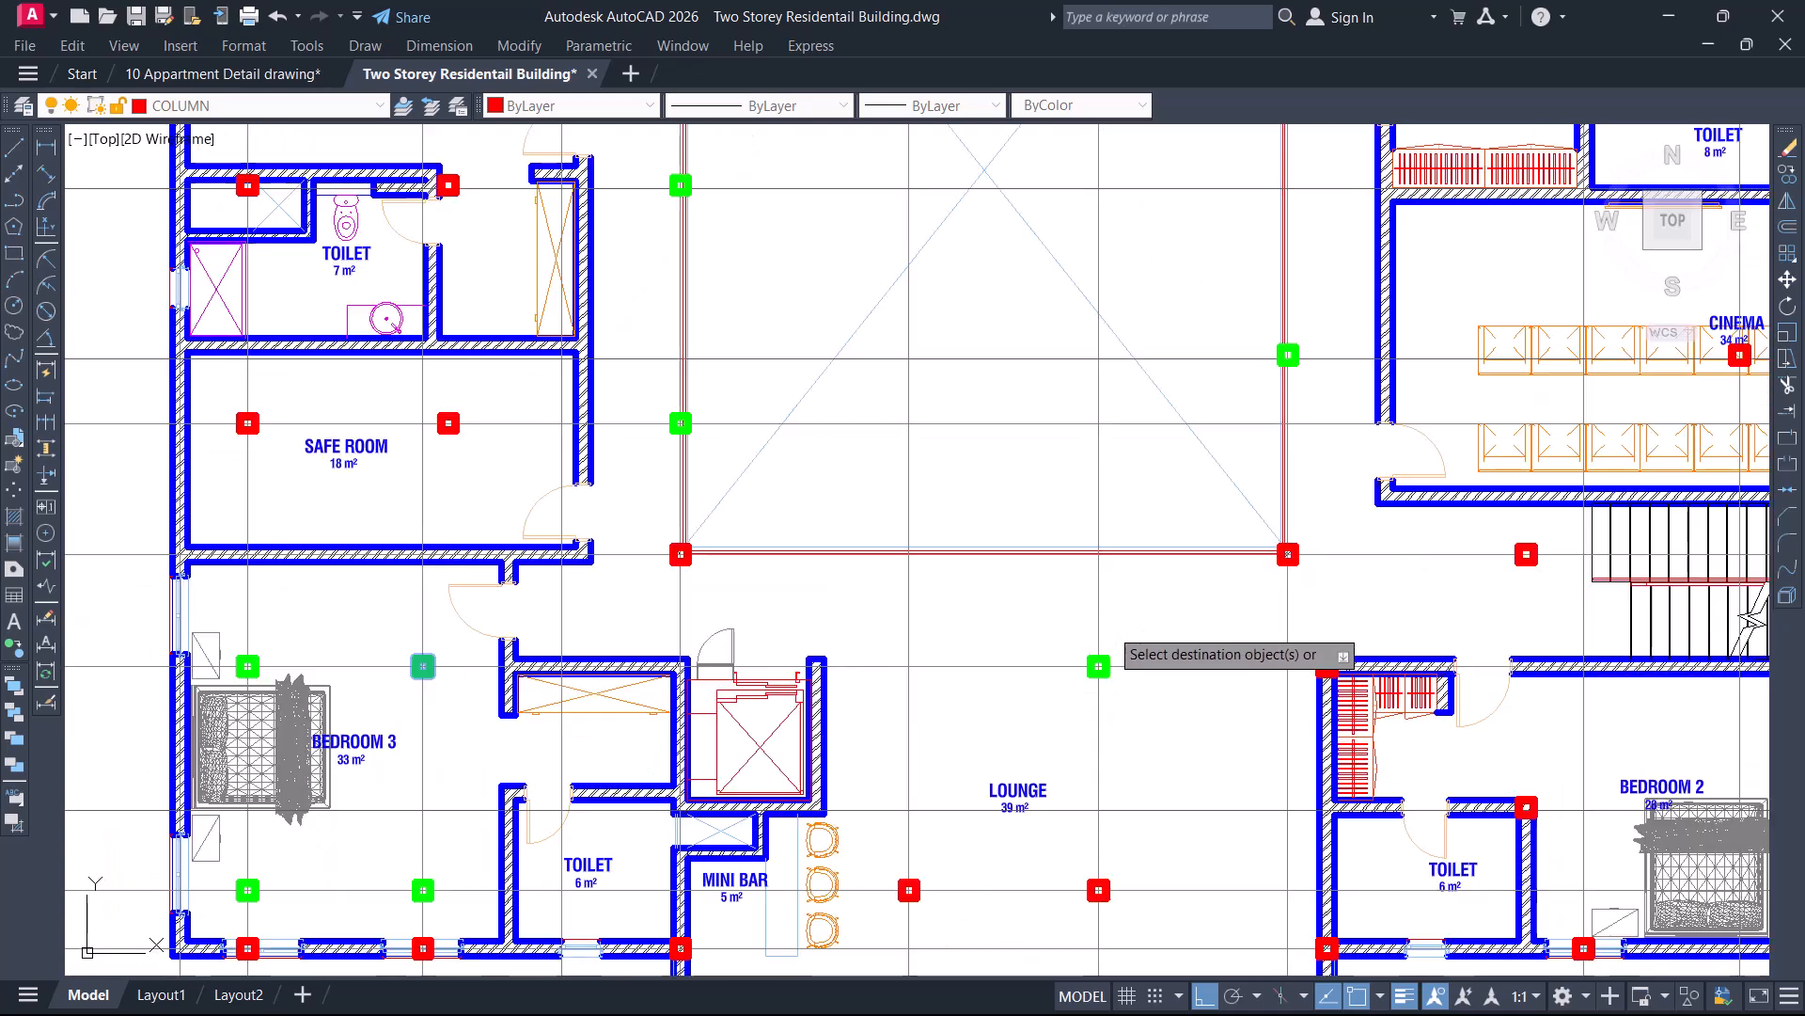
{"action": "middle_click_drag", "start_coordinate": [1140, 715], "coordinate": [1154, 577]}
{"action": "scroll", "coordinate": [1115, 732], "scroll_direction": "up", "scroll_amount": 2}
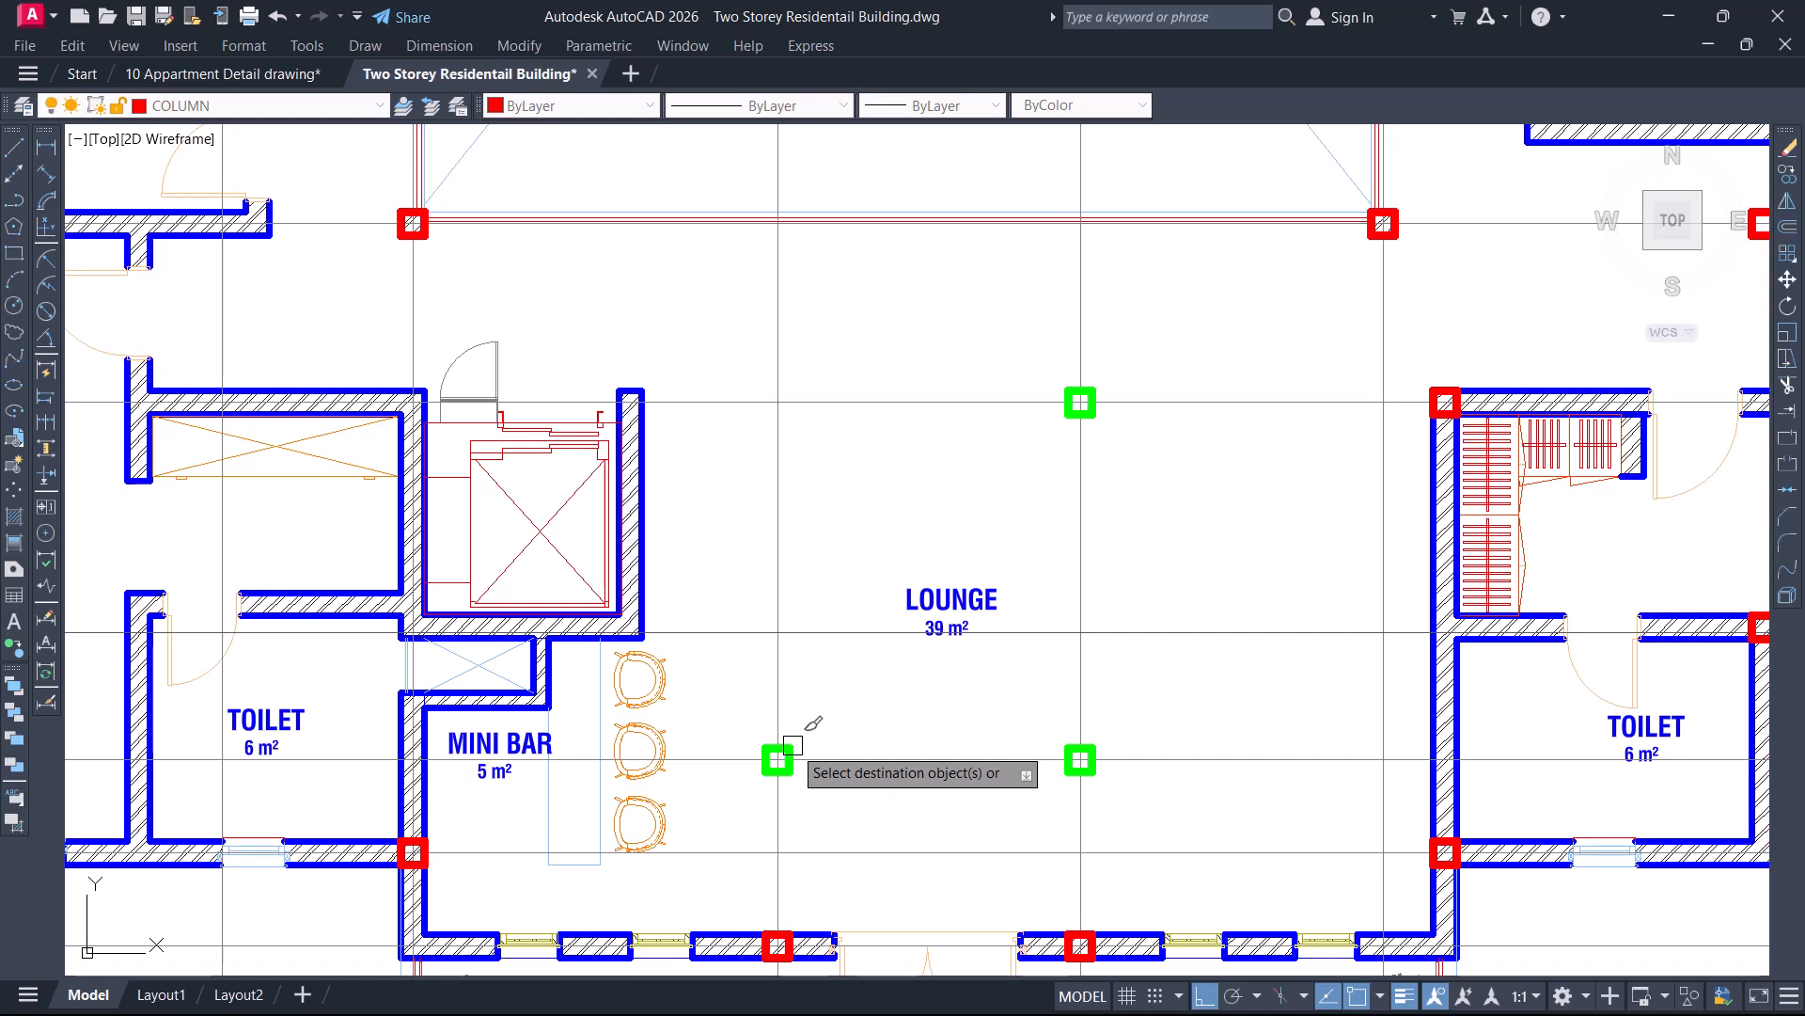
Apply the green column properties to the two grid line D columns on either side of the staircase below the Cinema
{"action": "scroll", "coordinate": [950, 668], "scroll_direction": "down", "scroll_amount": 2}
{"action": "left_click", "coordinate": [1238, 644]}
{"action": "middle_click_drag", "start_coordinate": [1238, 651], "coordinate": [719, 720]}
{"action": "scroll", "coordinate": [950, 491], "scroll_direction": "up", "scroll_amount": 2}
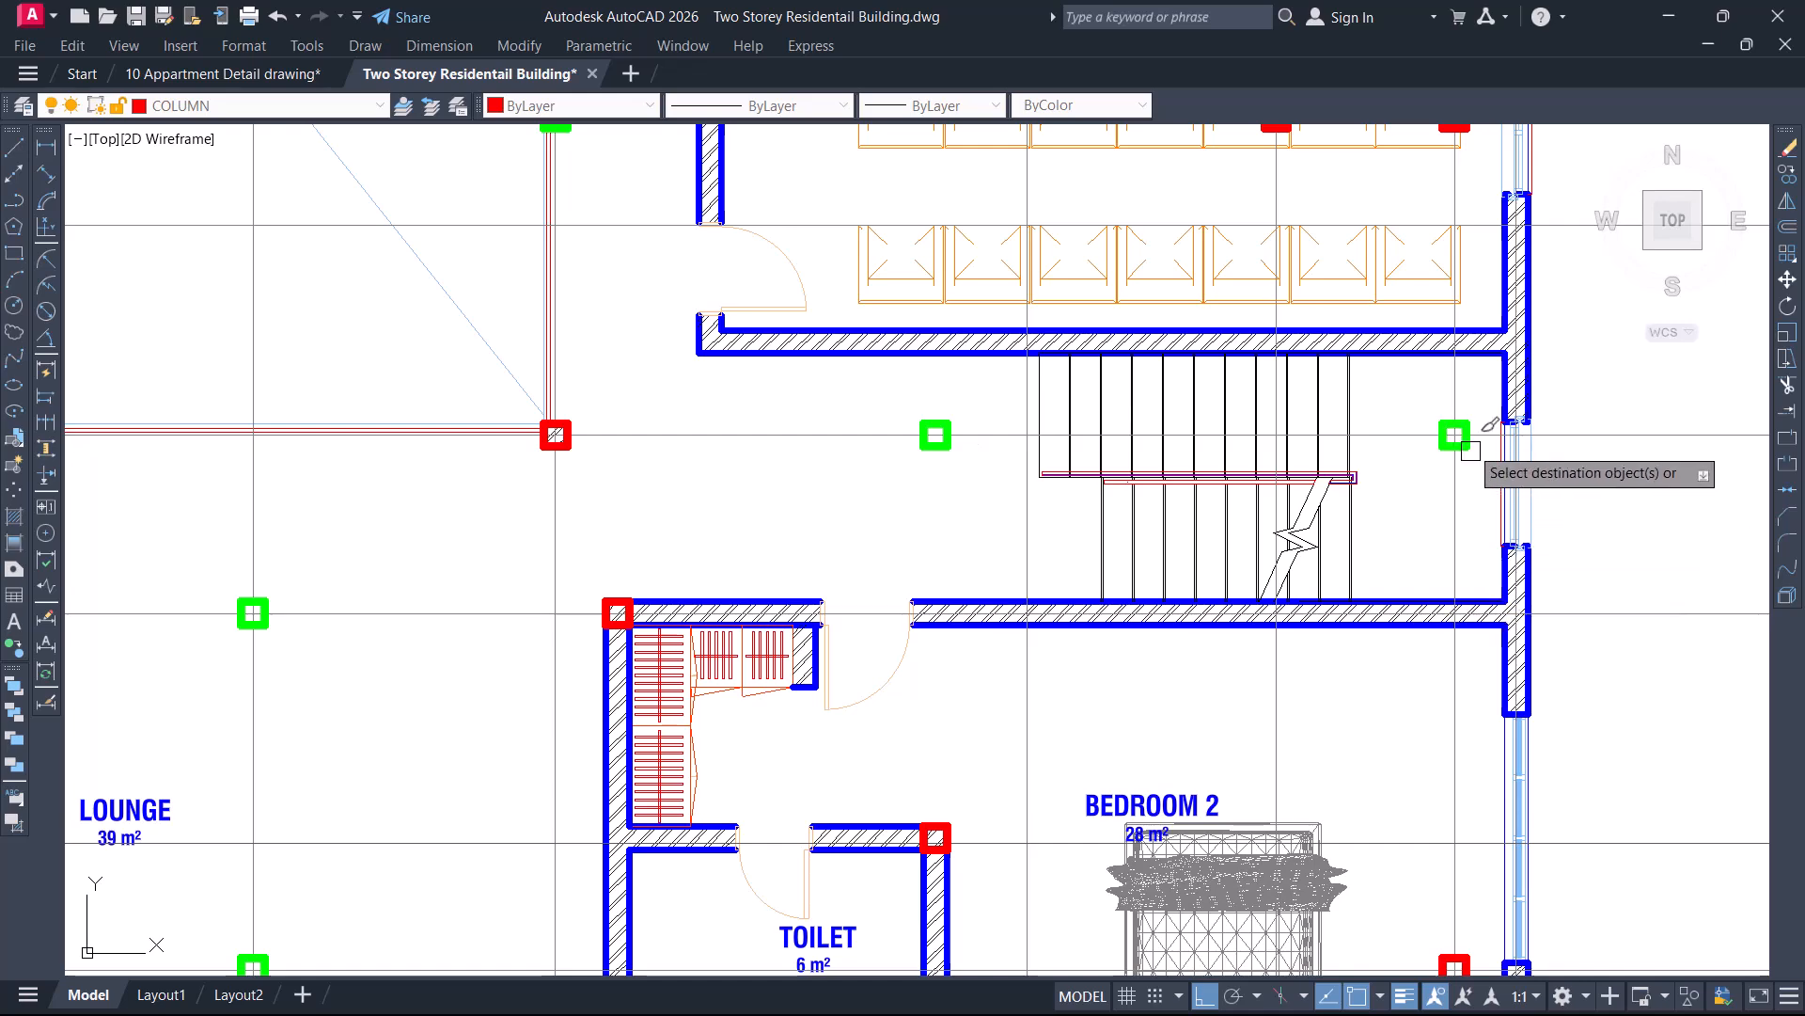
Apply the green column properties to the two Cinema columns and the free-standing grid line B column in Bedroom 1
{"action": "scroll", "coordinate": [1082, 611], "scroll_direction": "down", "scroll_amount": 5}
{"action": "scroll", "coordinate": [1166, 564], "scroll_direction": "up", "scroll_amount": 7}
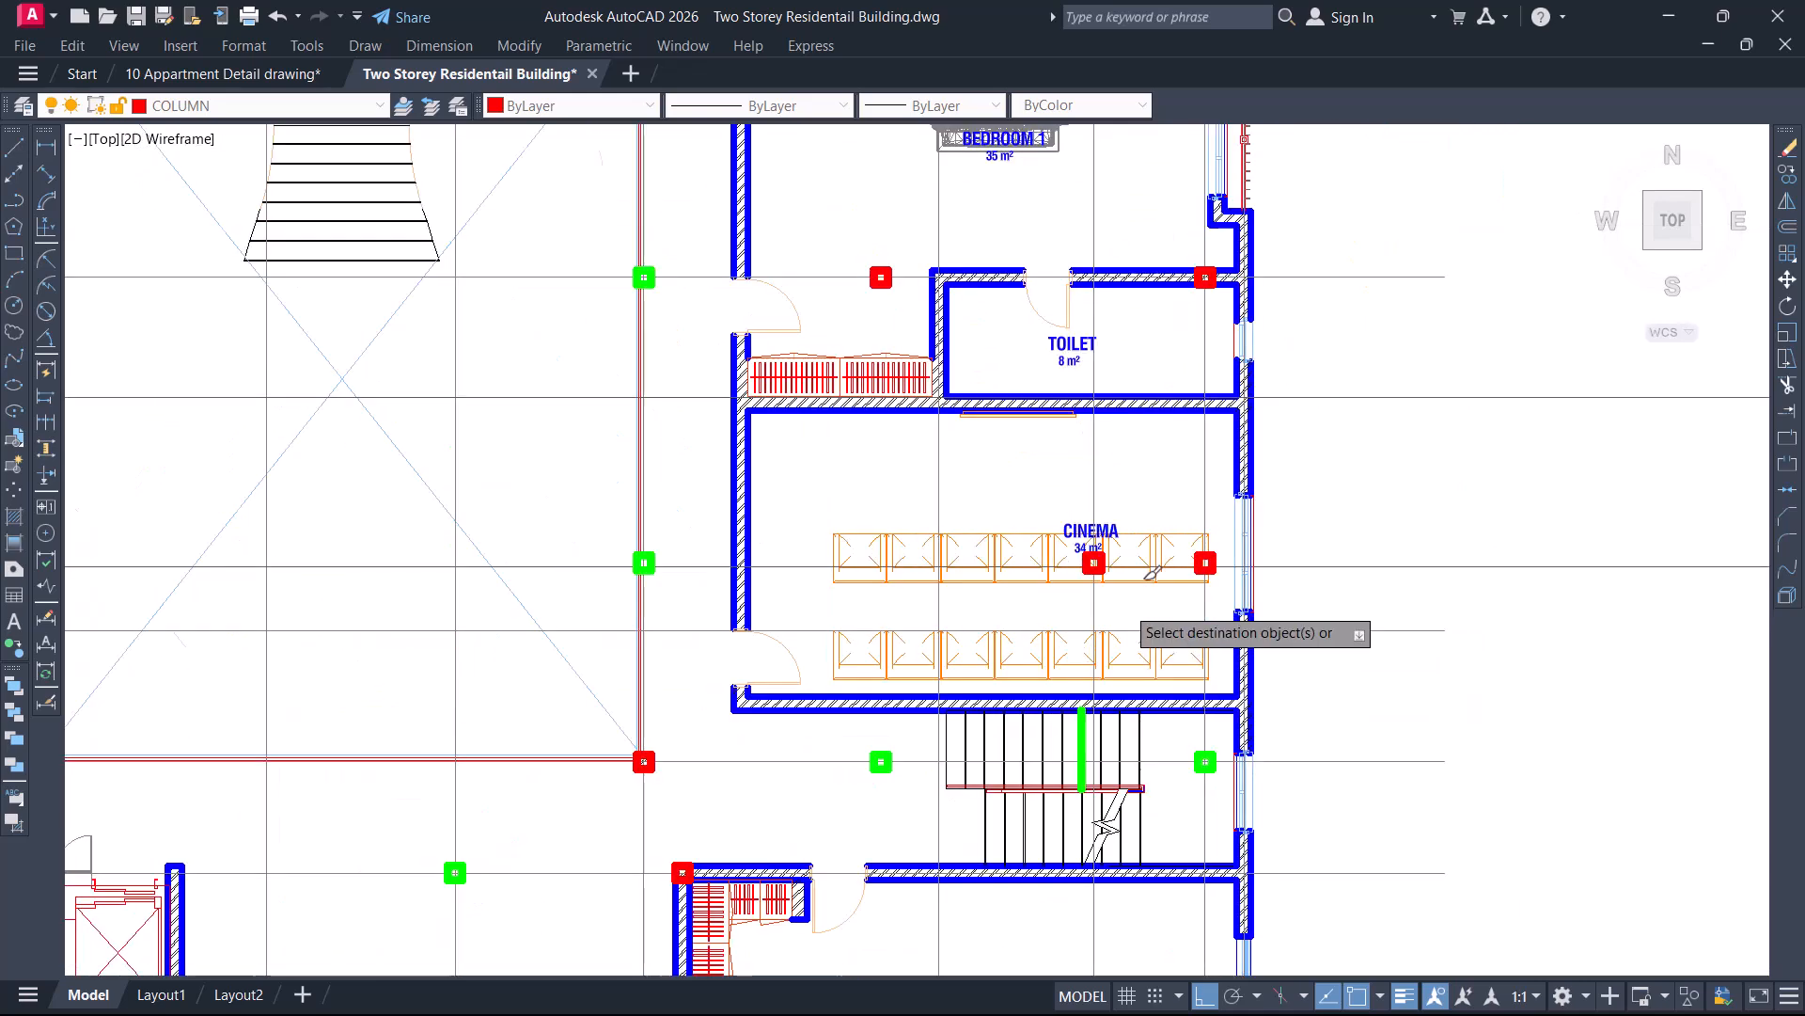
{"action": "scroll", "coordinate": [1090, 550], "scroll_direction": "up", "scroll_amount": 2}
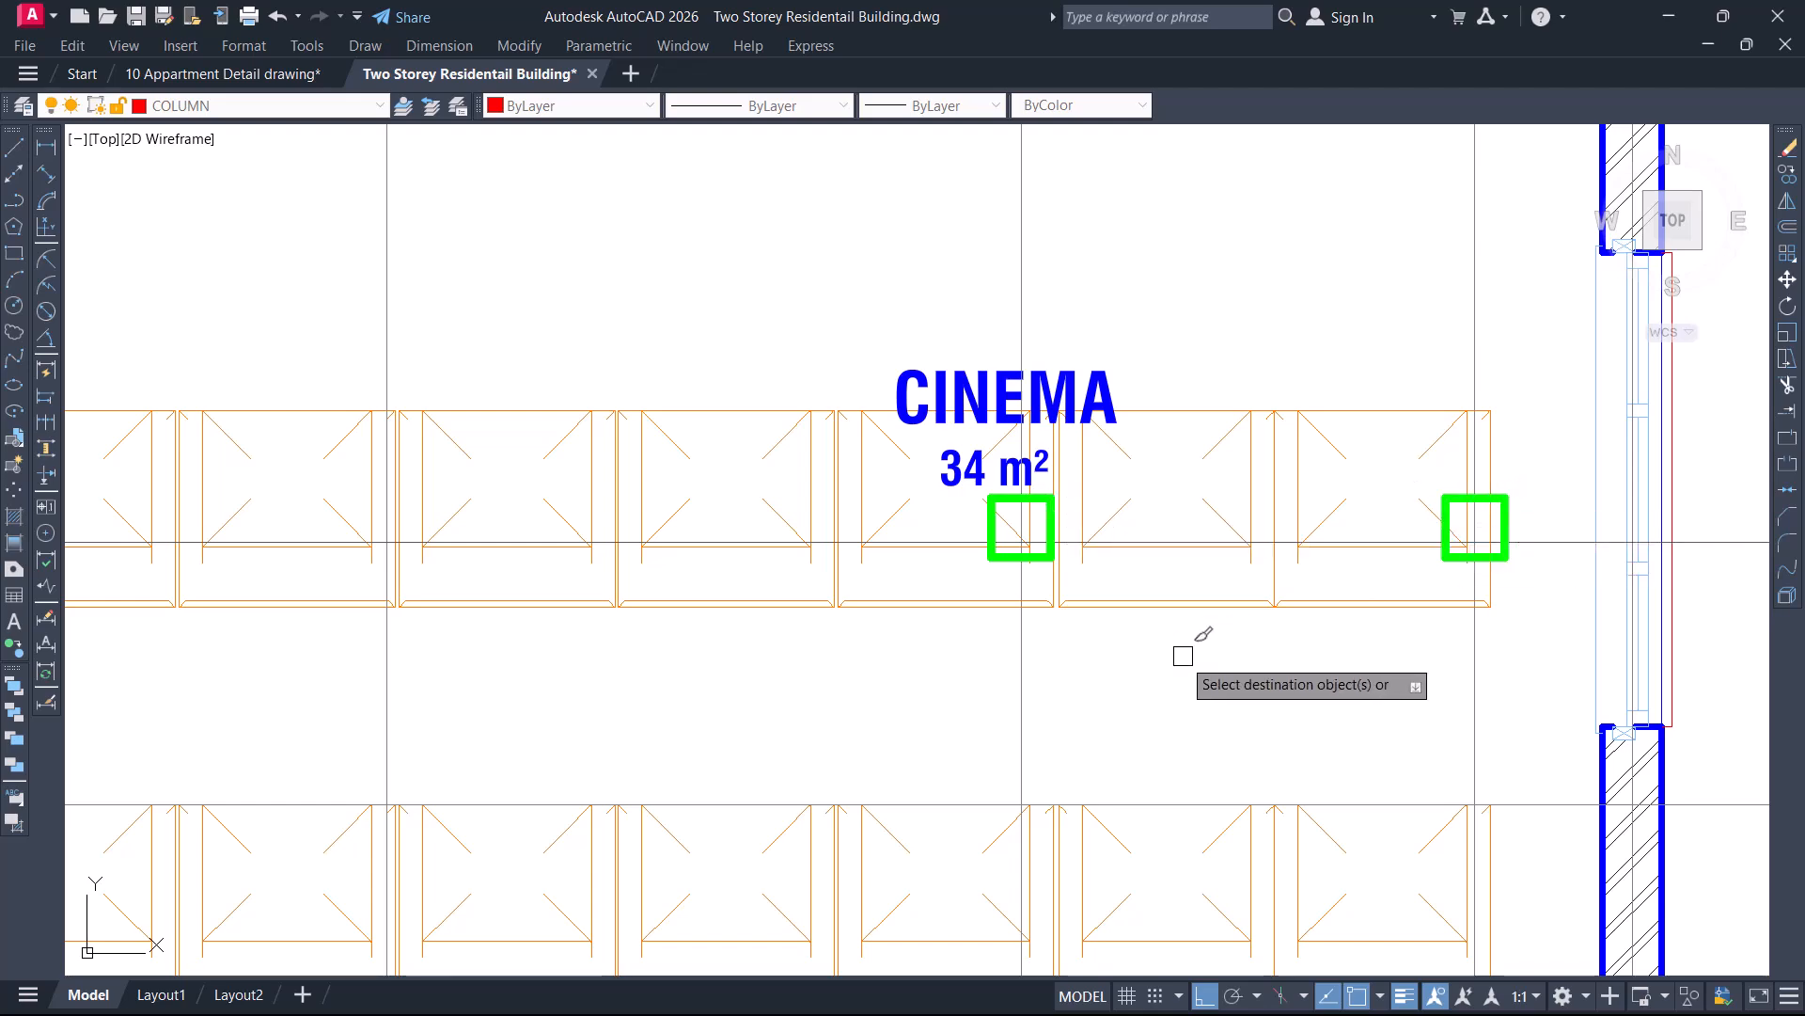
{"action": "scroll", "coordinate": [1182, 660], "scroll_direction": "down", "scroll_amount": 4}
{"action": "middle_click_drag", "start_coordinate": [1233, 430], "coordinate": [1184, 702]}
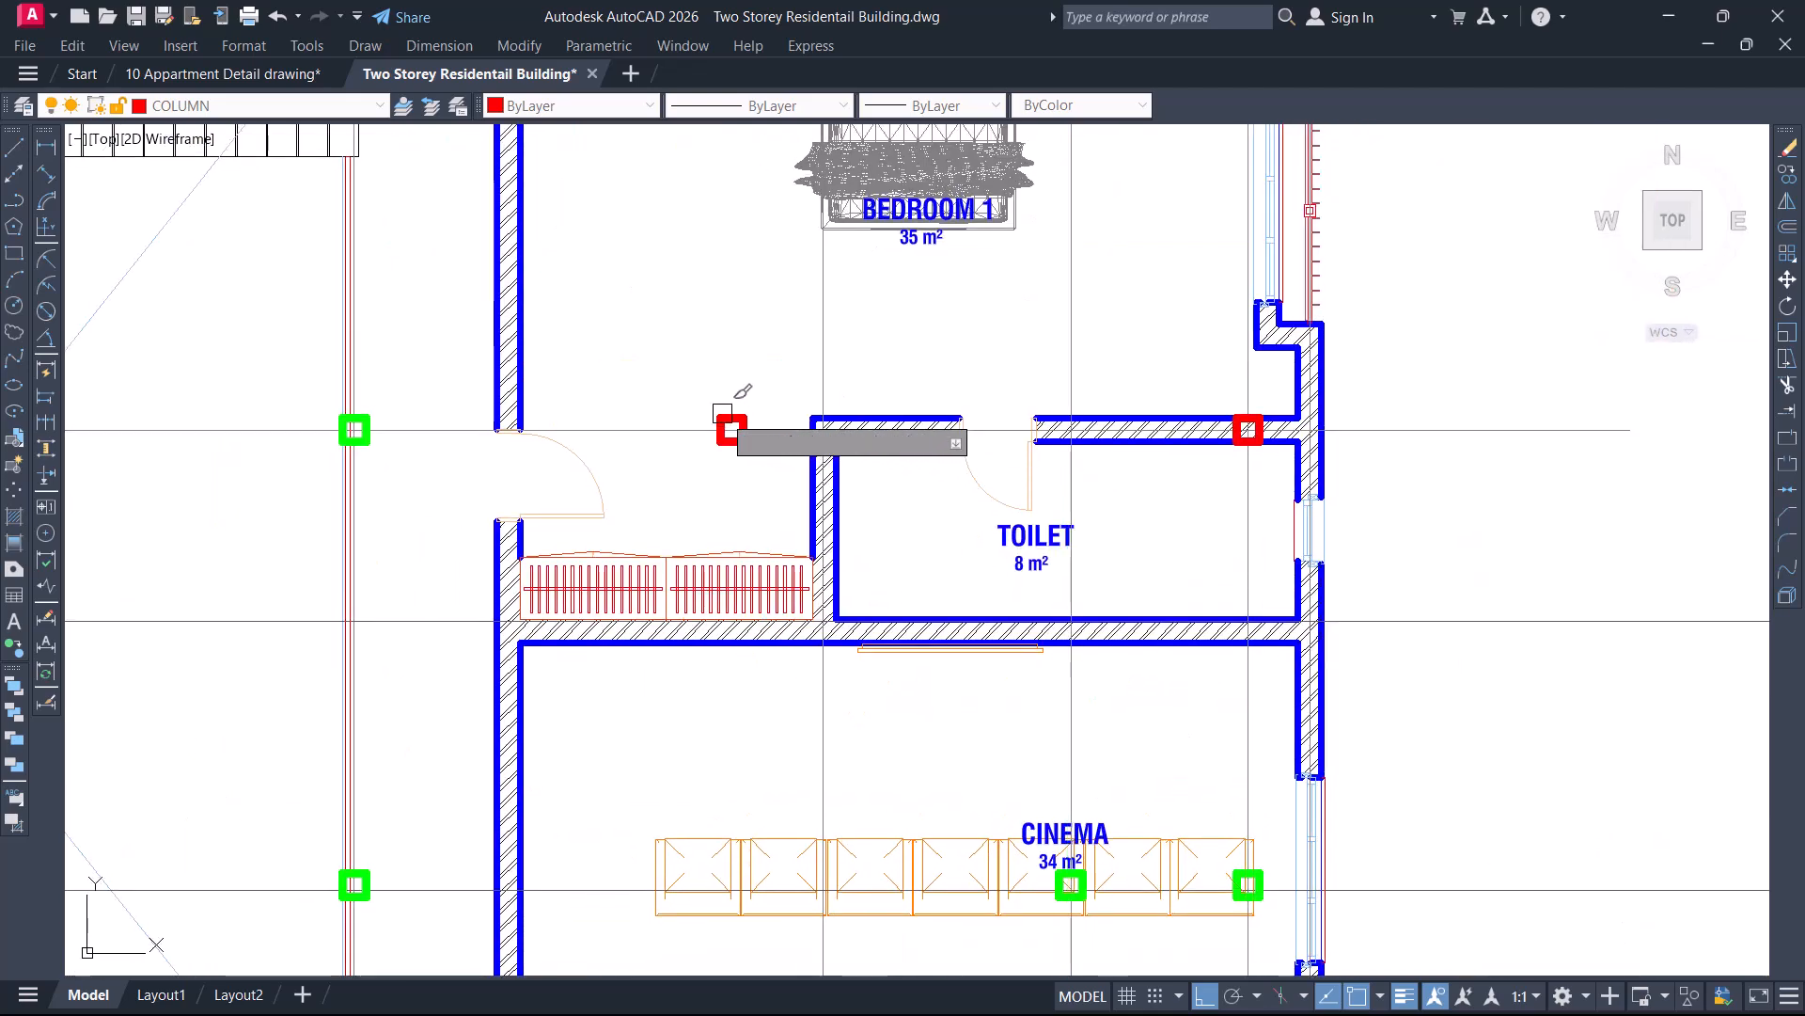
{"action": "scroll", "coordinate": [969, 531], "scroll_direction": "down", "scroll_amount": 2}
Apply the green column properties to the two columns by the upper wall of Bedroom 4's toilet
{"action": "middle_click_drag", "start_coordinate": [1028, 475], "coordinate": [1101, 717]}
{"action": "middle_click_drag", "start_coordinate": [827, 613], "coordinate": [1385, 582]}
{"action": "middle_click_drag", "start_coordinate": [811, 653], "coordinate": [1254, 552]}
{"action": "middle_click_drag", "start_coordinate": [948, 673], "coordinate": [1040, 557]}
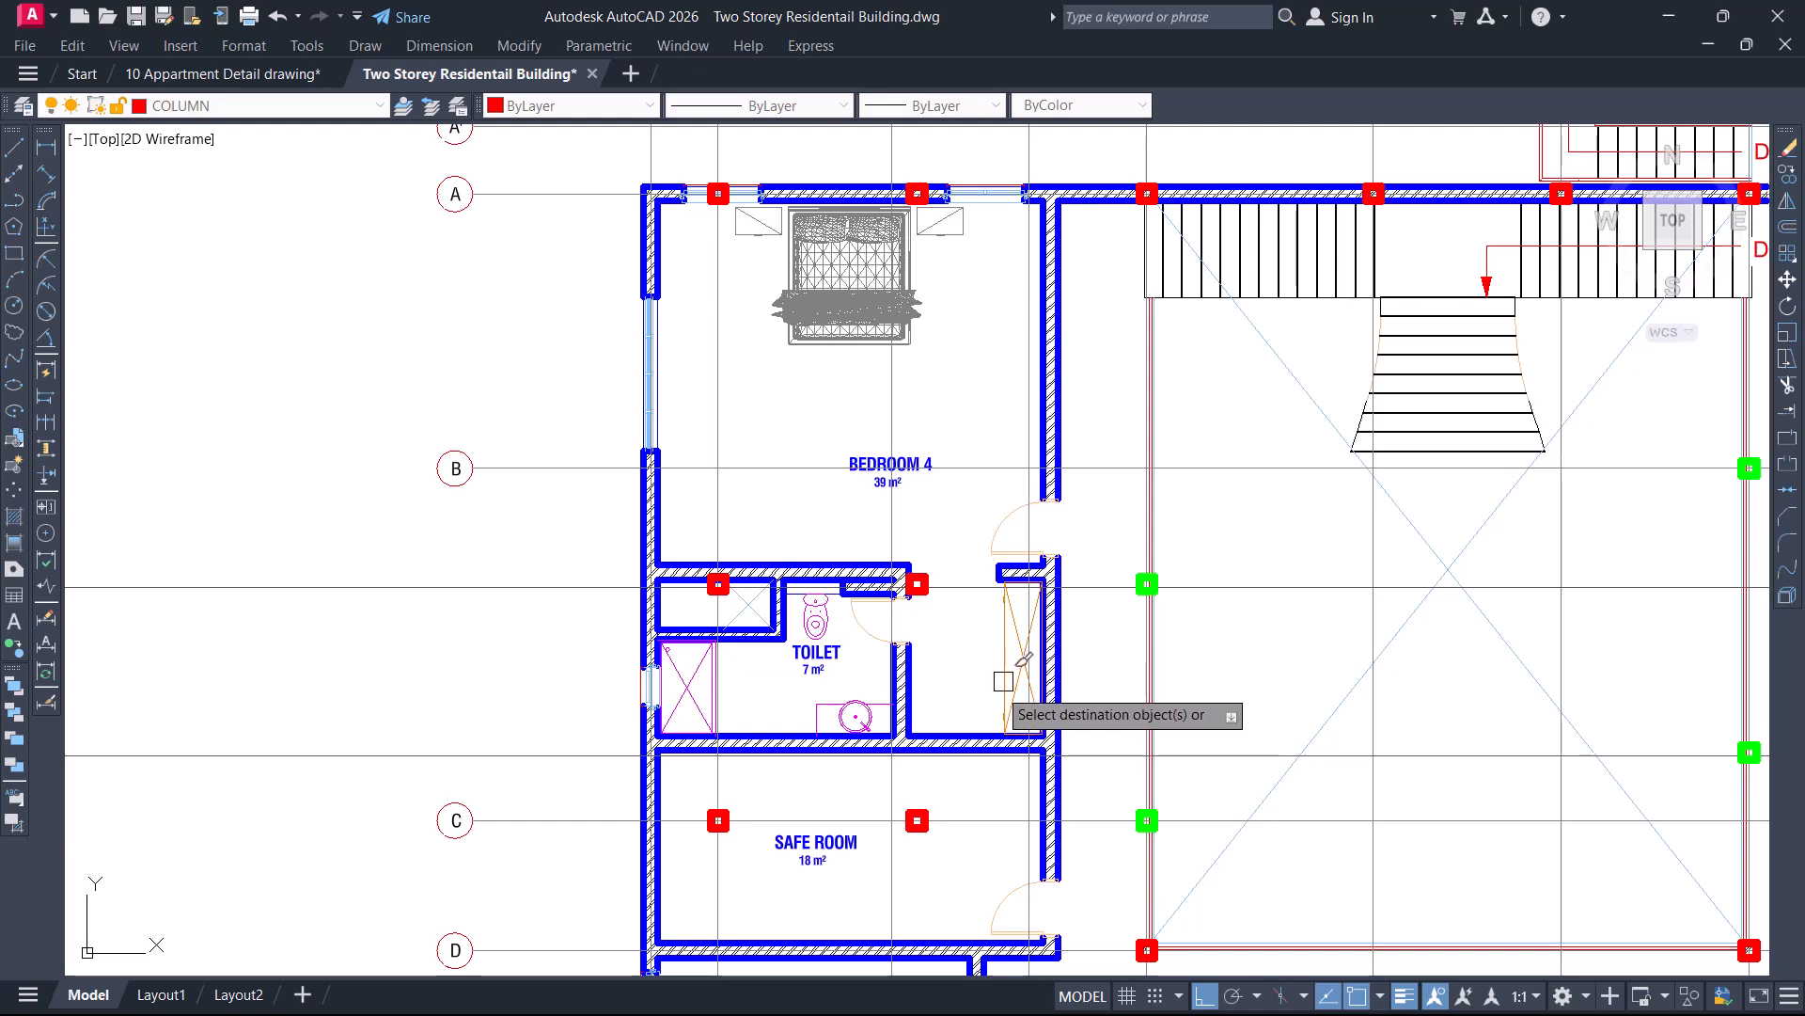
{"action": "scroll", "coordinate": [973, 636], "scroll_direction": "up", "scroll_amount": 4}
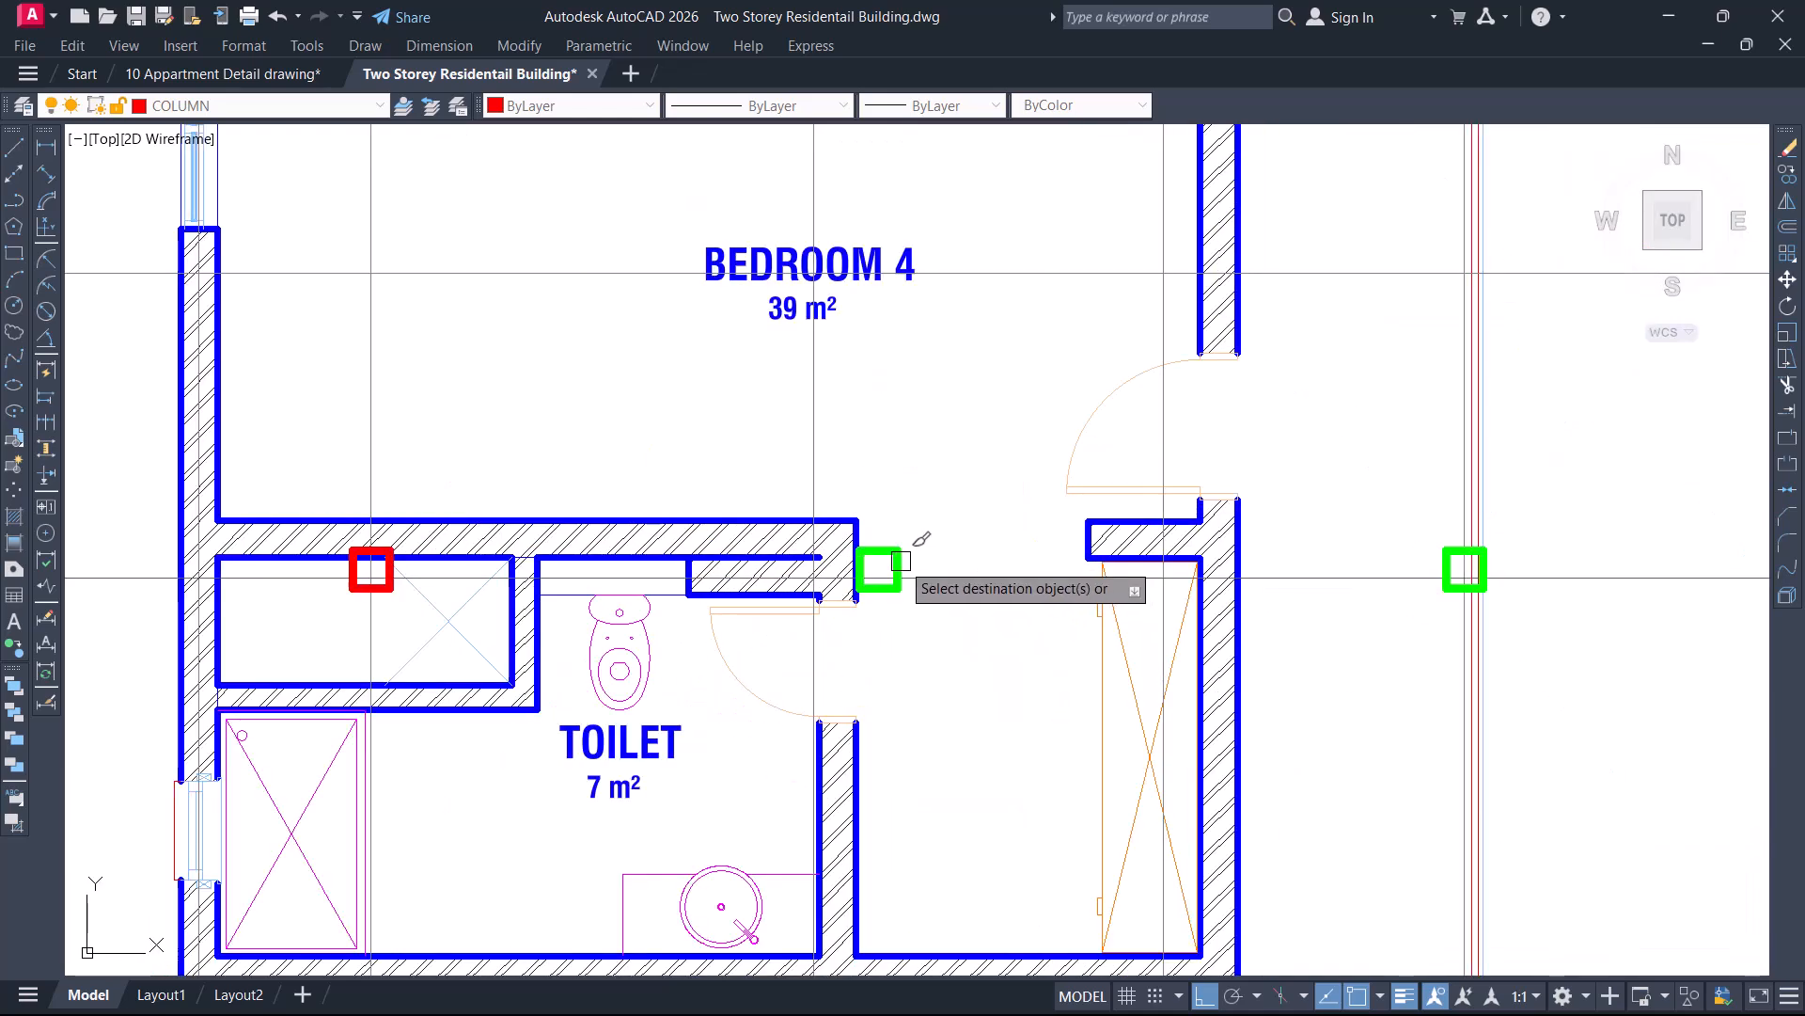
{"action": "scroll", "coordinate": [898, 556], "scroll_direction": "down", "scroll_amount": 4}
{"action": "scroll", "coordinate": [733, 524], "scroll_direction": "up", "scroll_amount": 4}
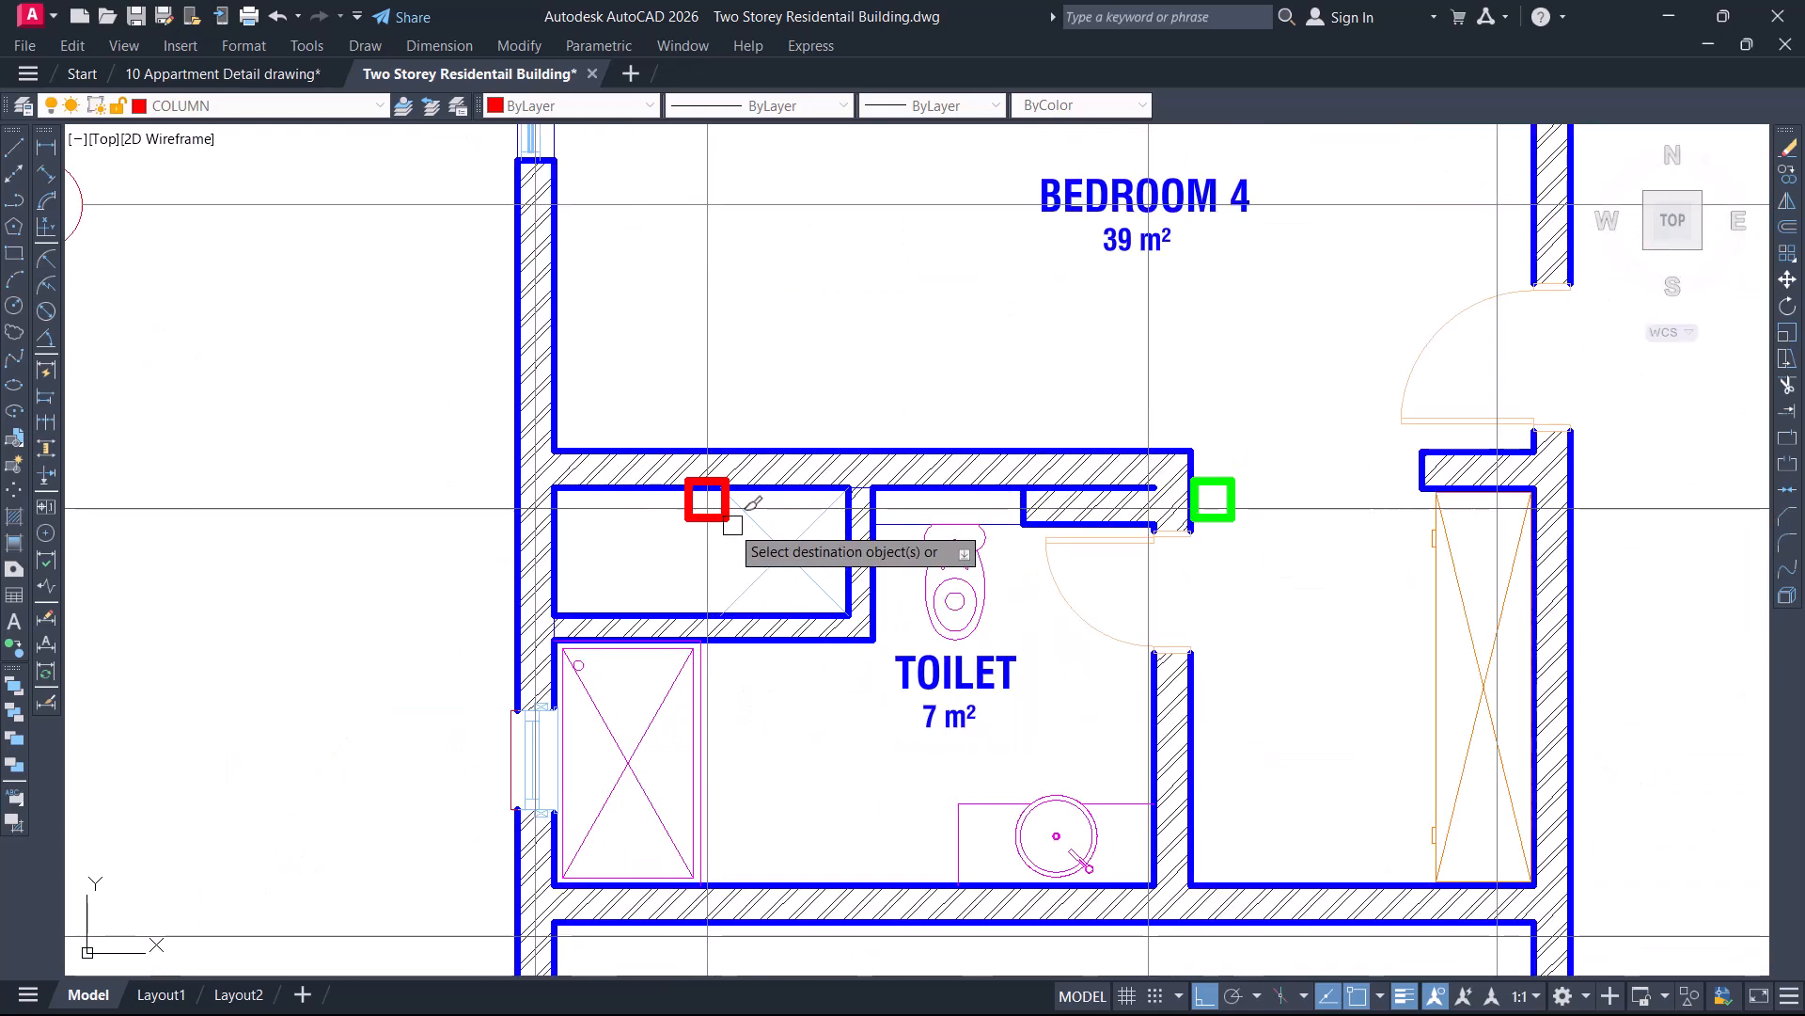
{"action": "scroll", "coordinate": [893, 491], "scroll_direction": "down", "scroll_amount": 4}
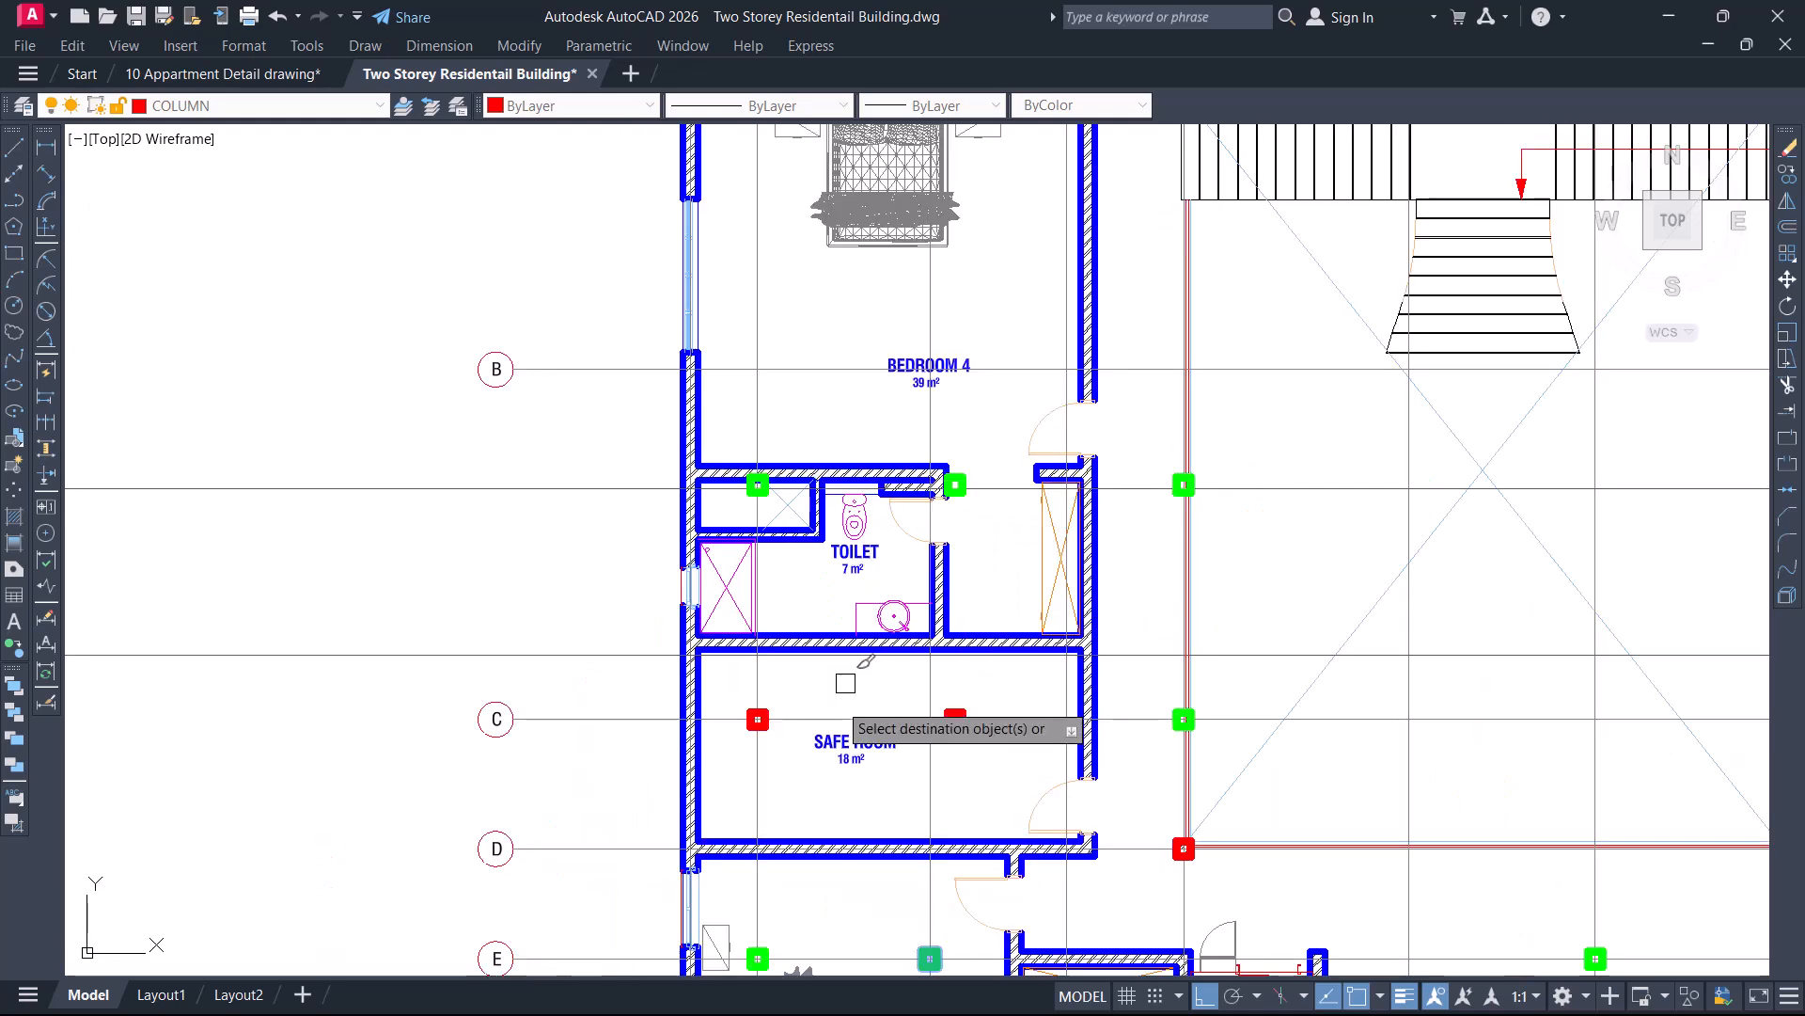
Apply the green column properties to the two columns inside the Safe Room on grid line C
{"action": "scroll", "coordinate": [760, 722], "scroll_direction": "up", "scroll_amount": 4}
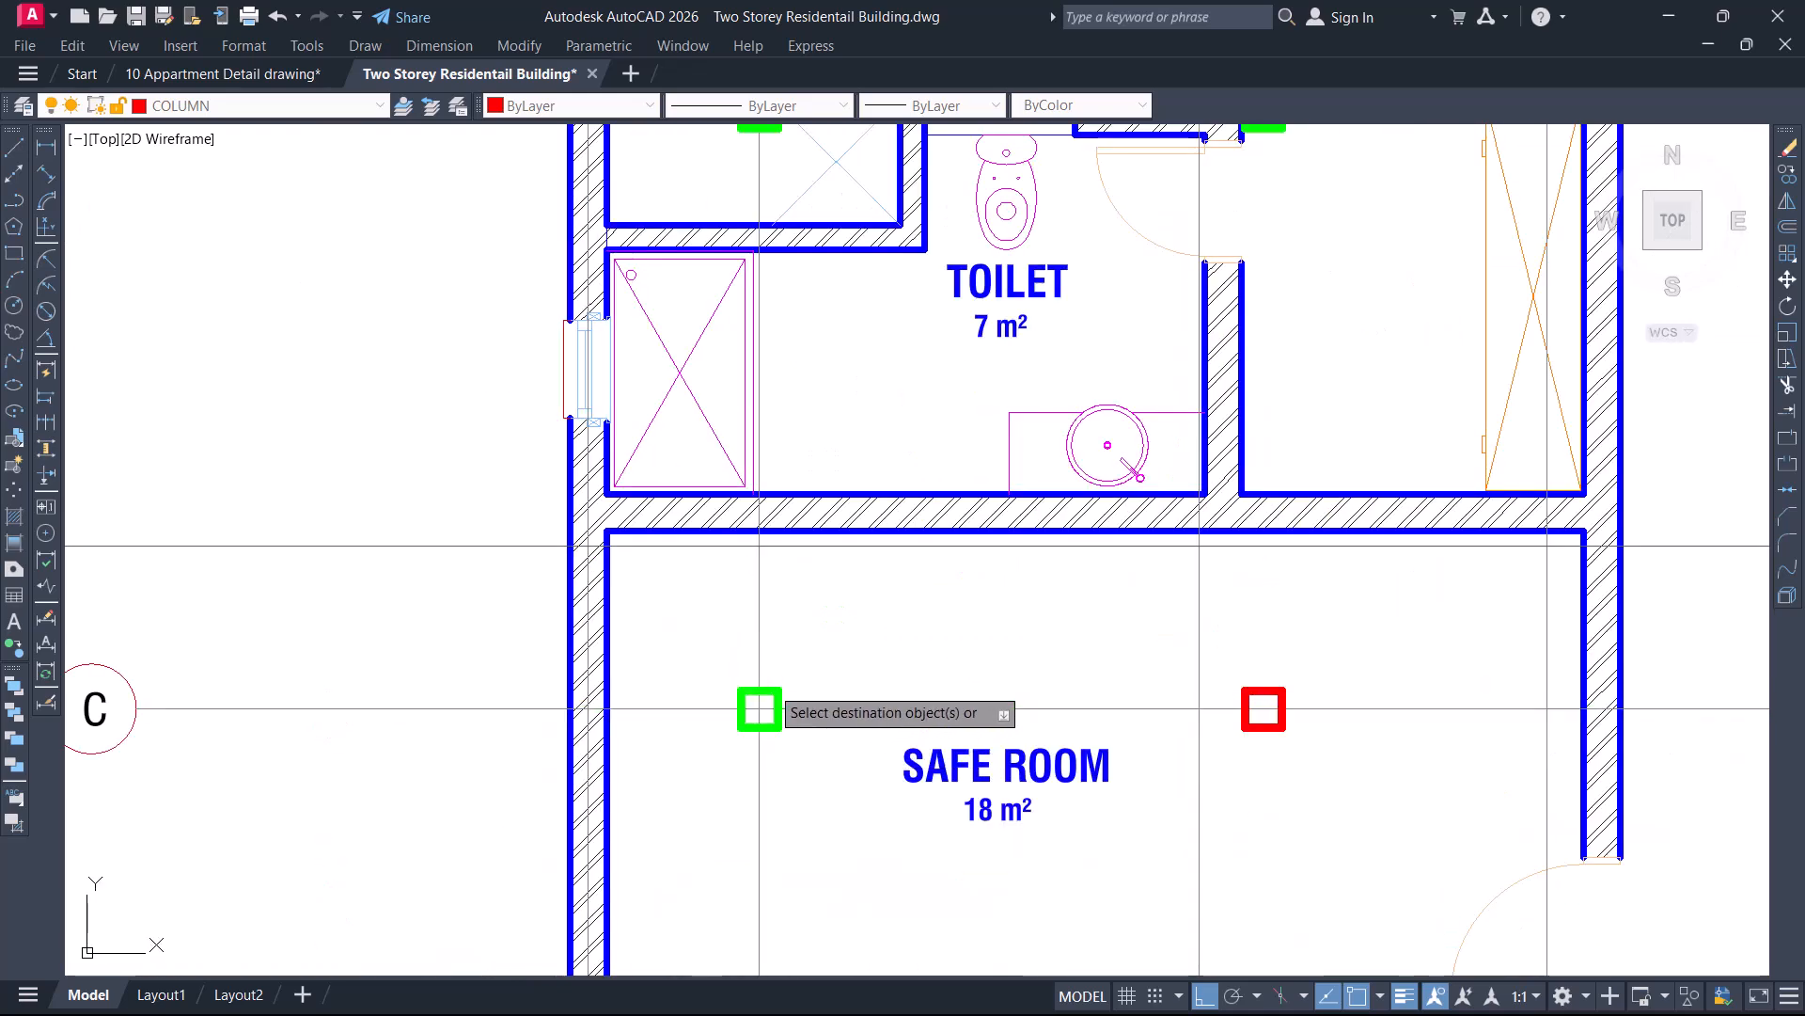
{"action": "left_click", "coordinate": [759, 708]}
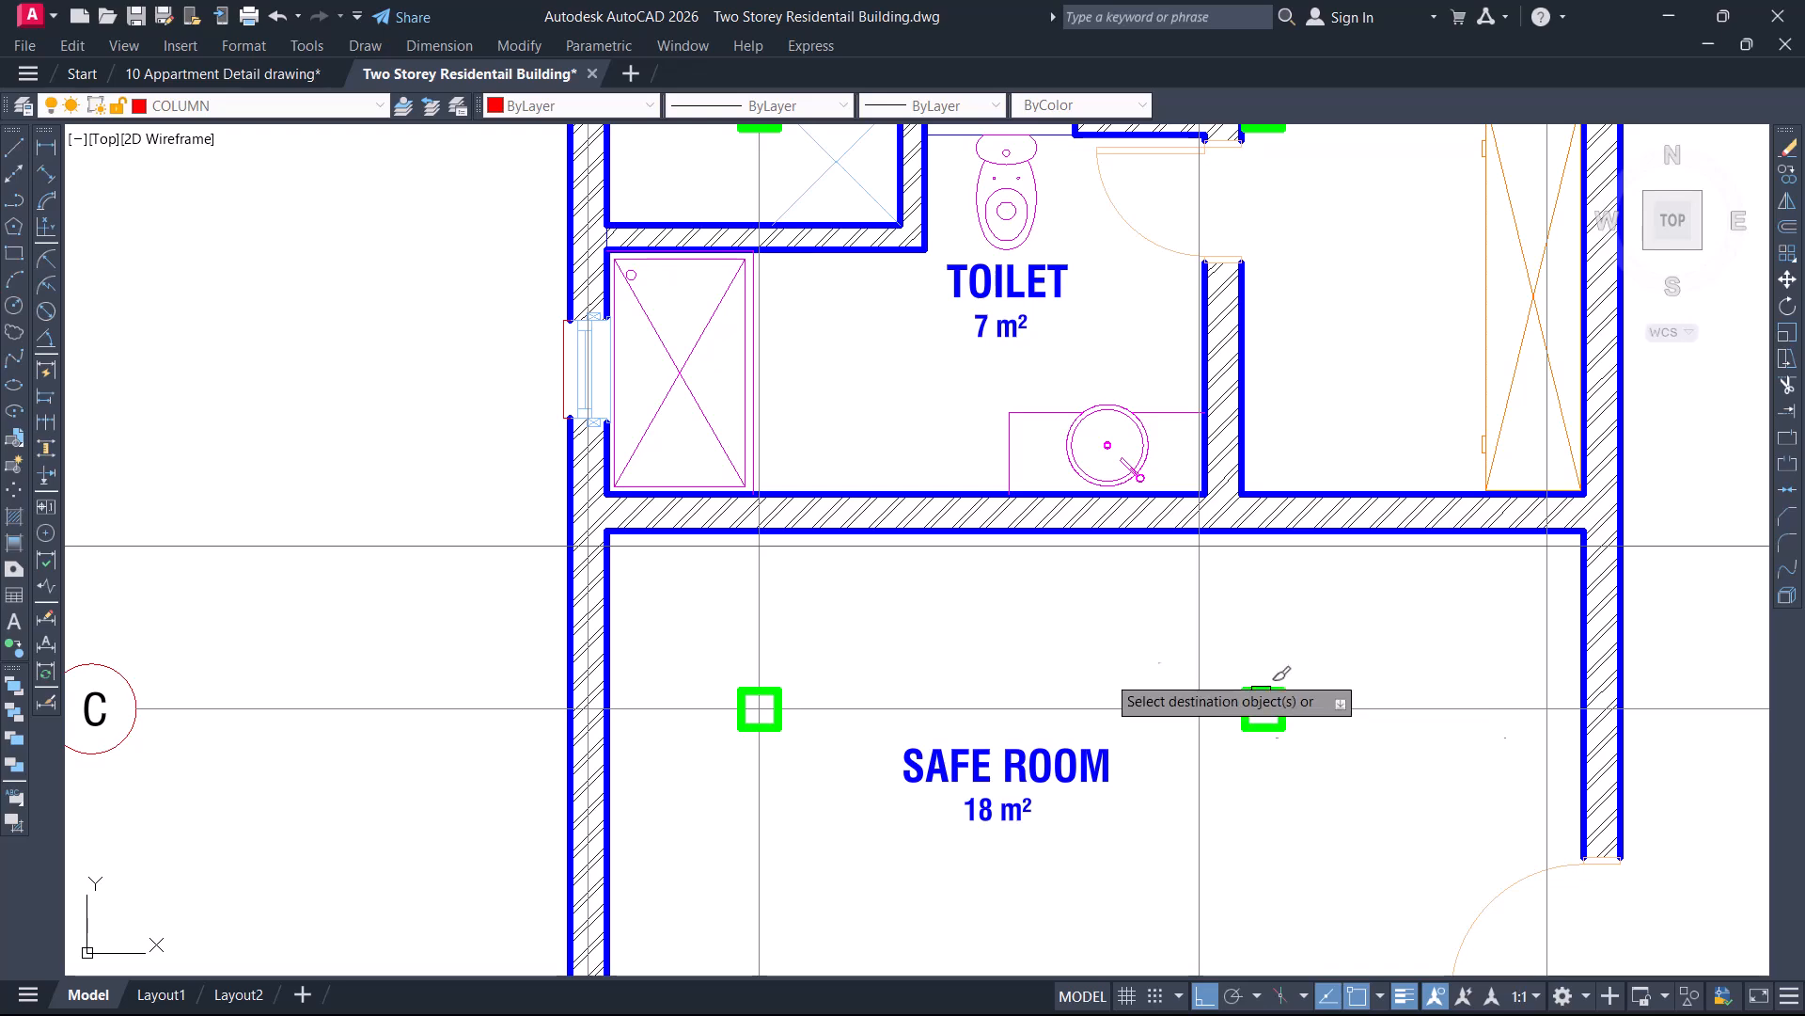
{"action": "left_click", "coordinate": [1261, 708]}
Apply the green column properties to the grid line F column in Bedroom 2 and finish matching
{"action": "scroll", "coordinate": [1261, 696], "scroll_direction": "down", "scroll_amount": 5}
{"action": "middle_click_drag", "start_coordinate": [1037, 713], "coordinate": [843, 755]}
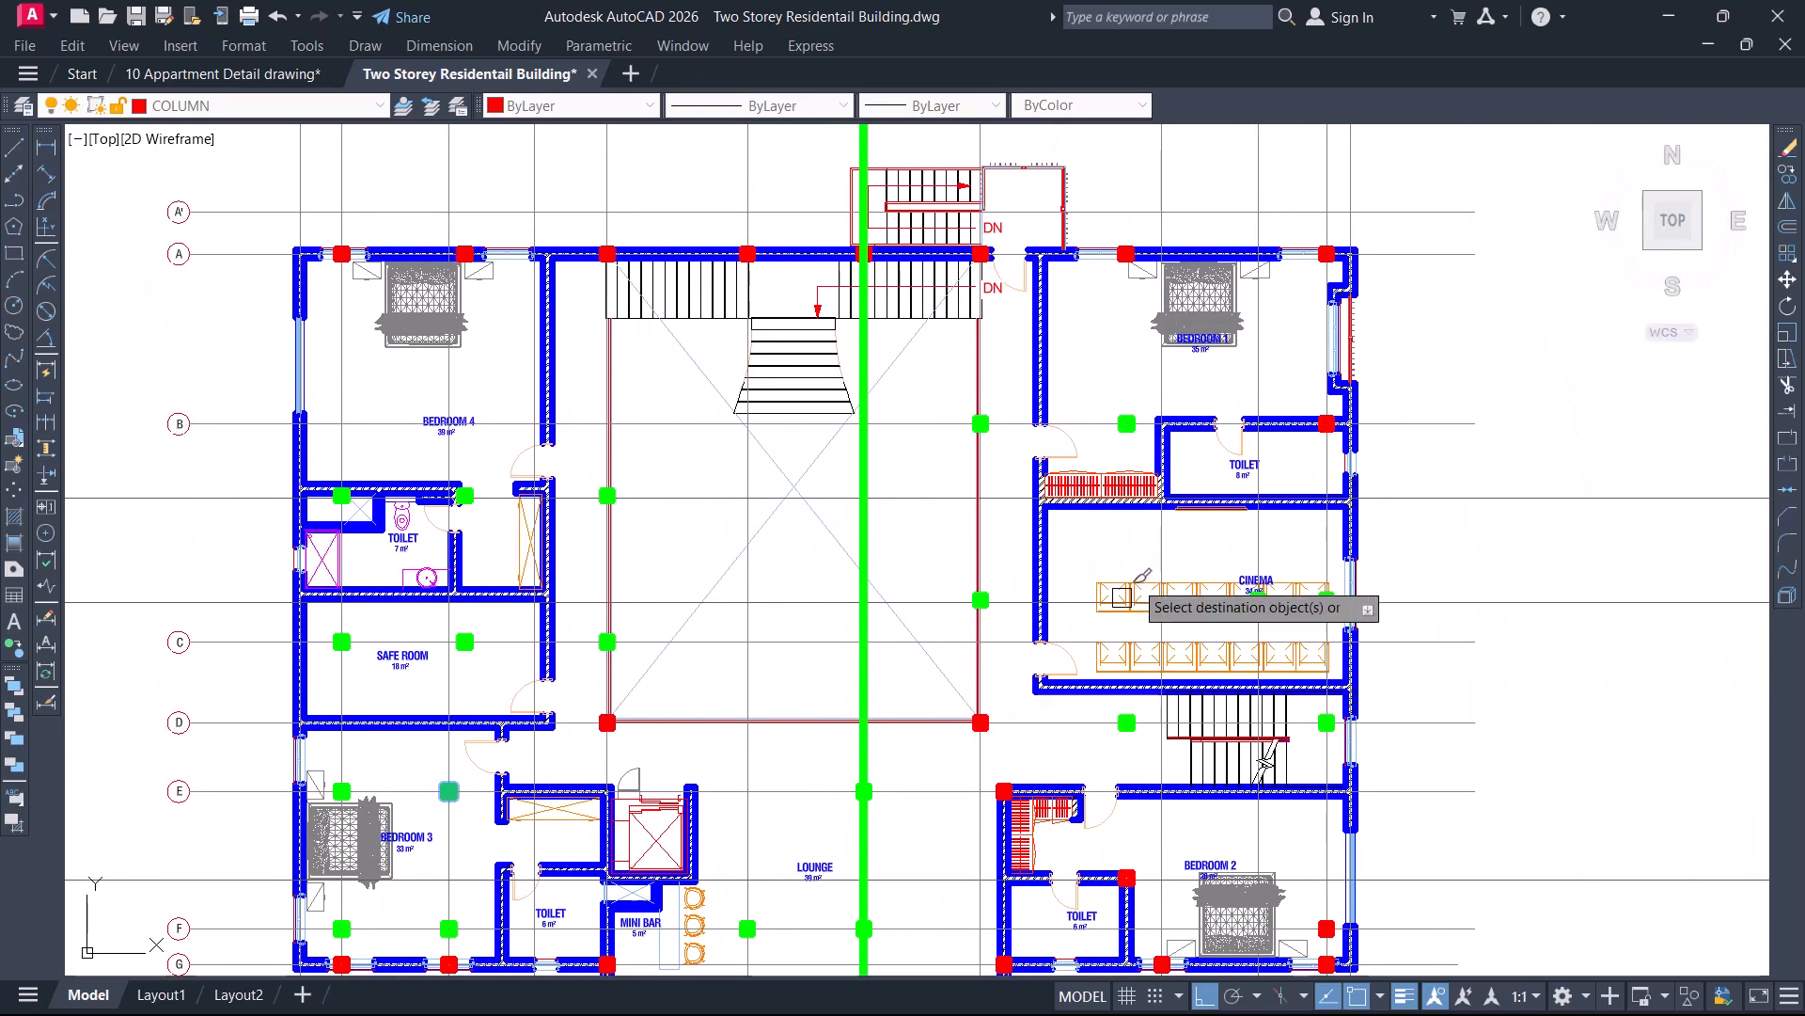
{"action": "middle_click_drag", "start_coordinate": [1177, 568], "coordinate": [1197, 420]}
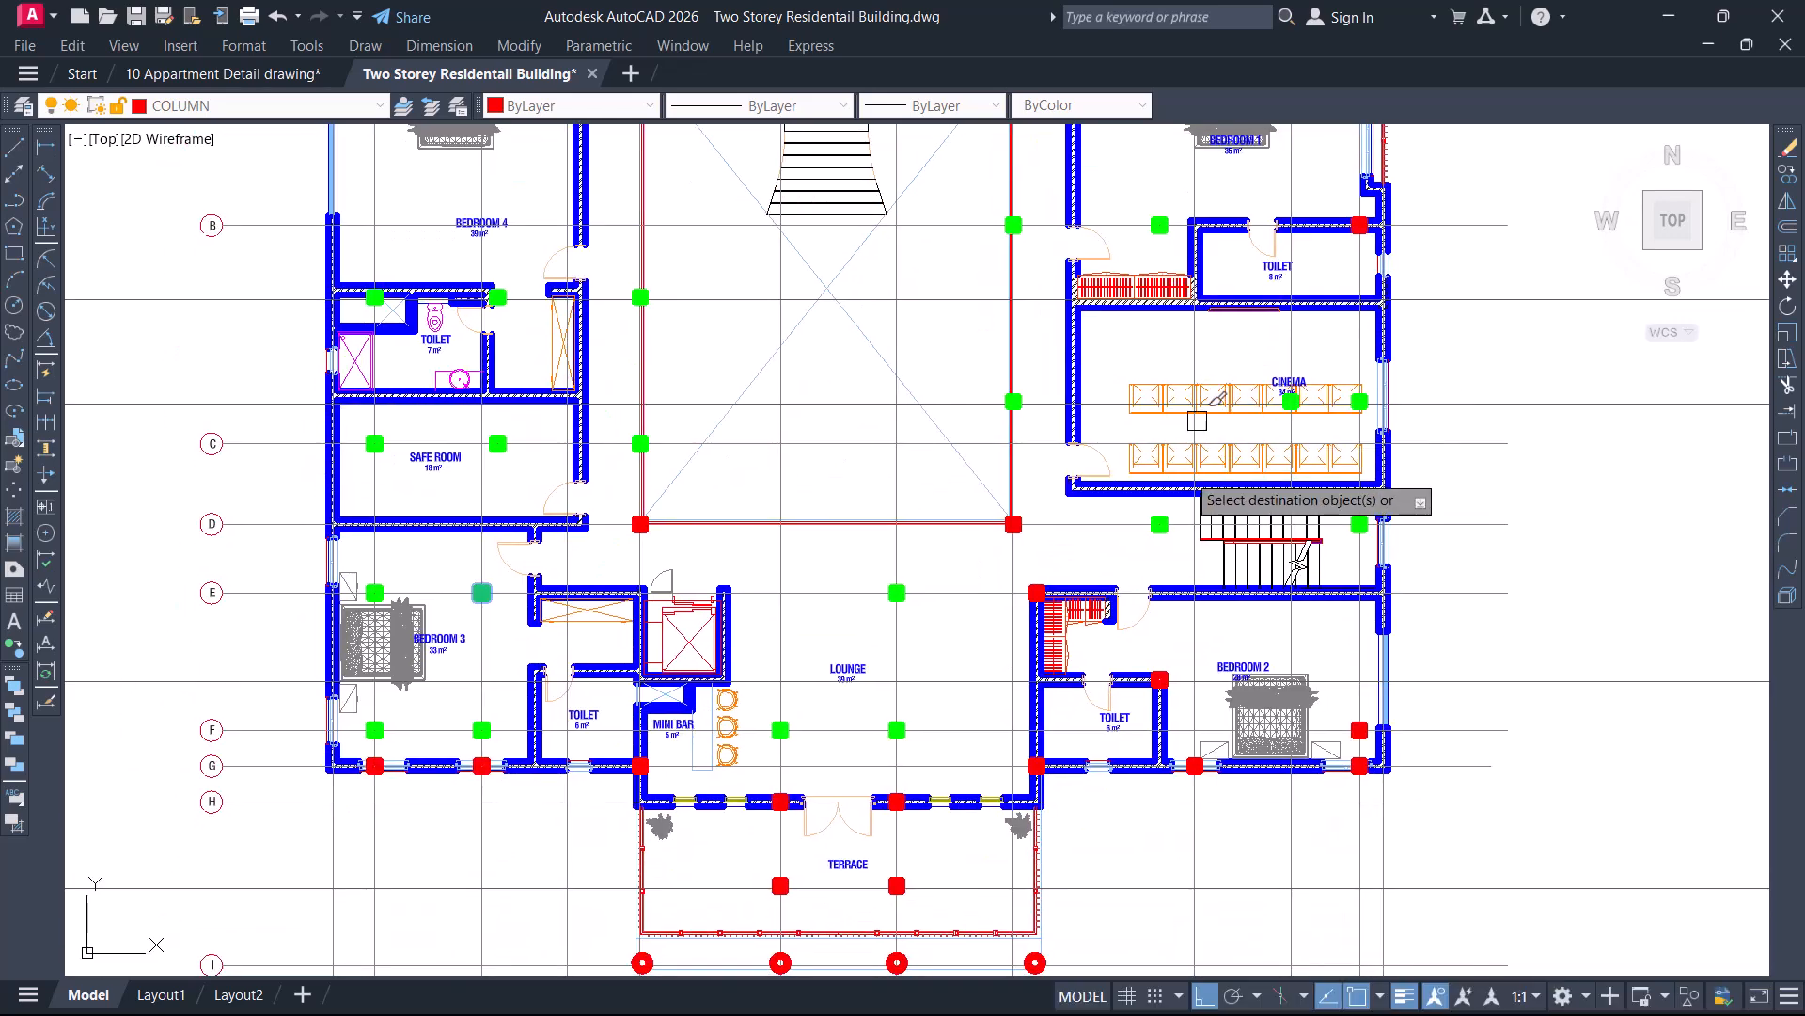
{"action": "scroll", "coordinate": [1387, 748], "scroll_direction": "up", "scroll_amount": 4}
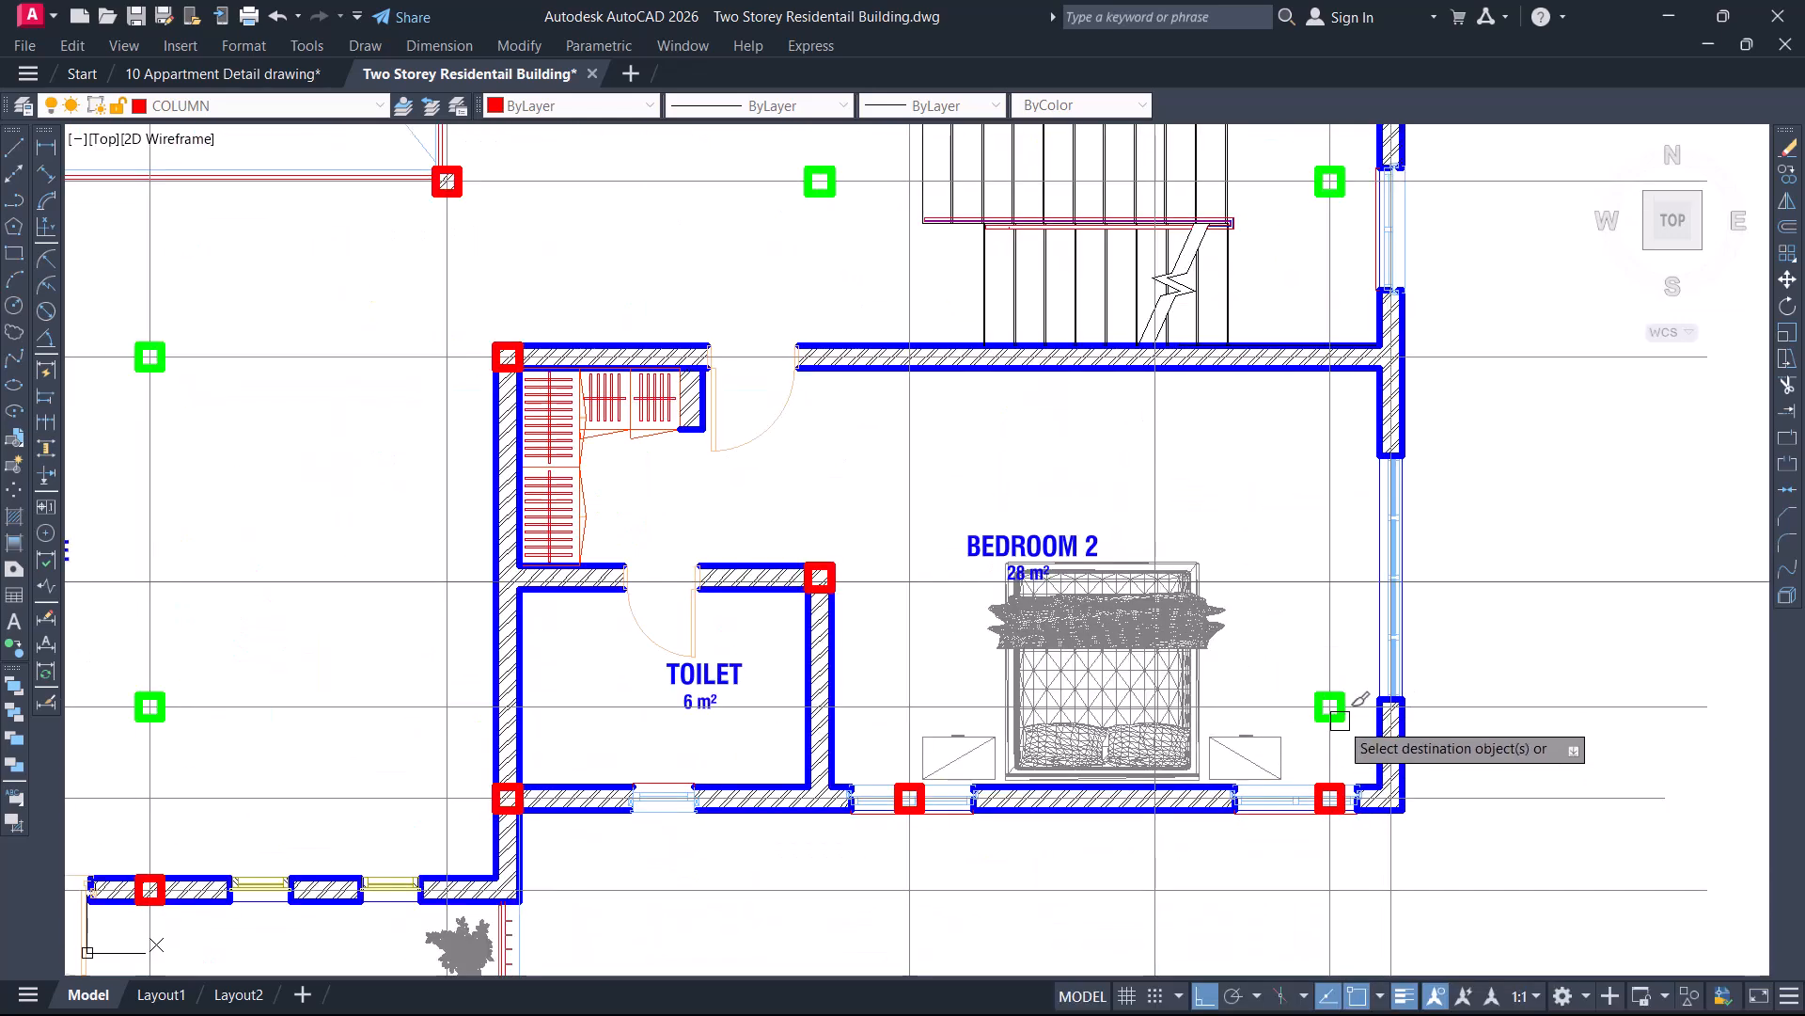
{"action": "scroll", "coordinate": [1155, 617], "scroll_direction": "down", "scroll_amount": 2}
{"action": "middle_click_drag", "start_coordinate": [1089, 561], "coordinate": [1207, 536]}
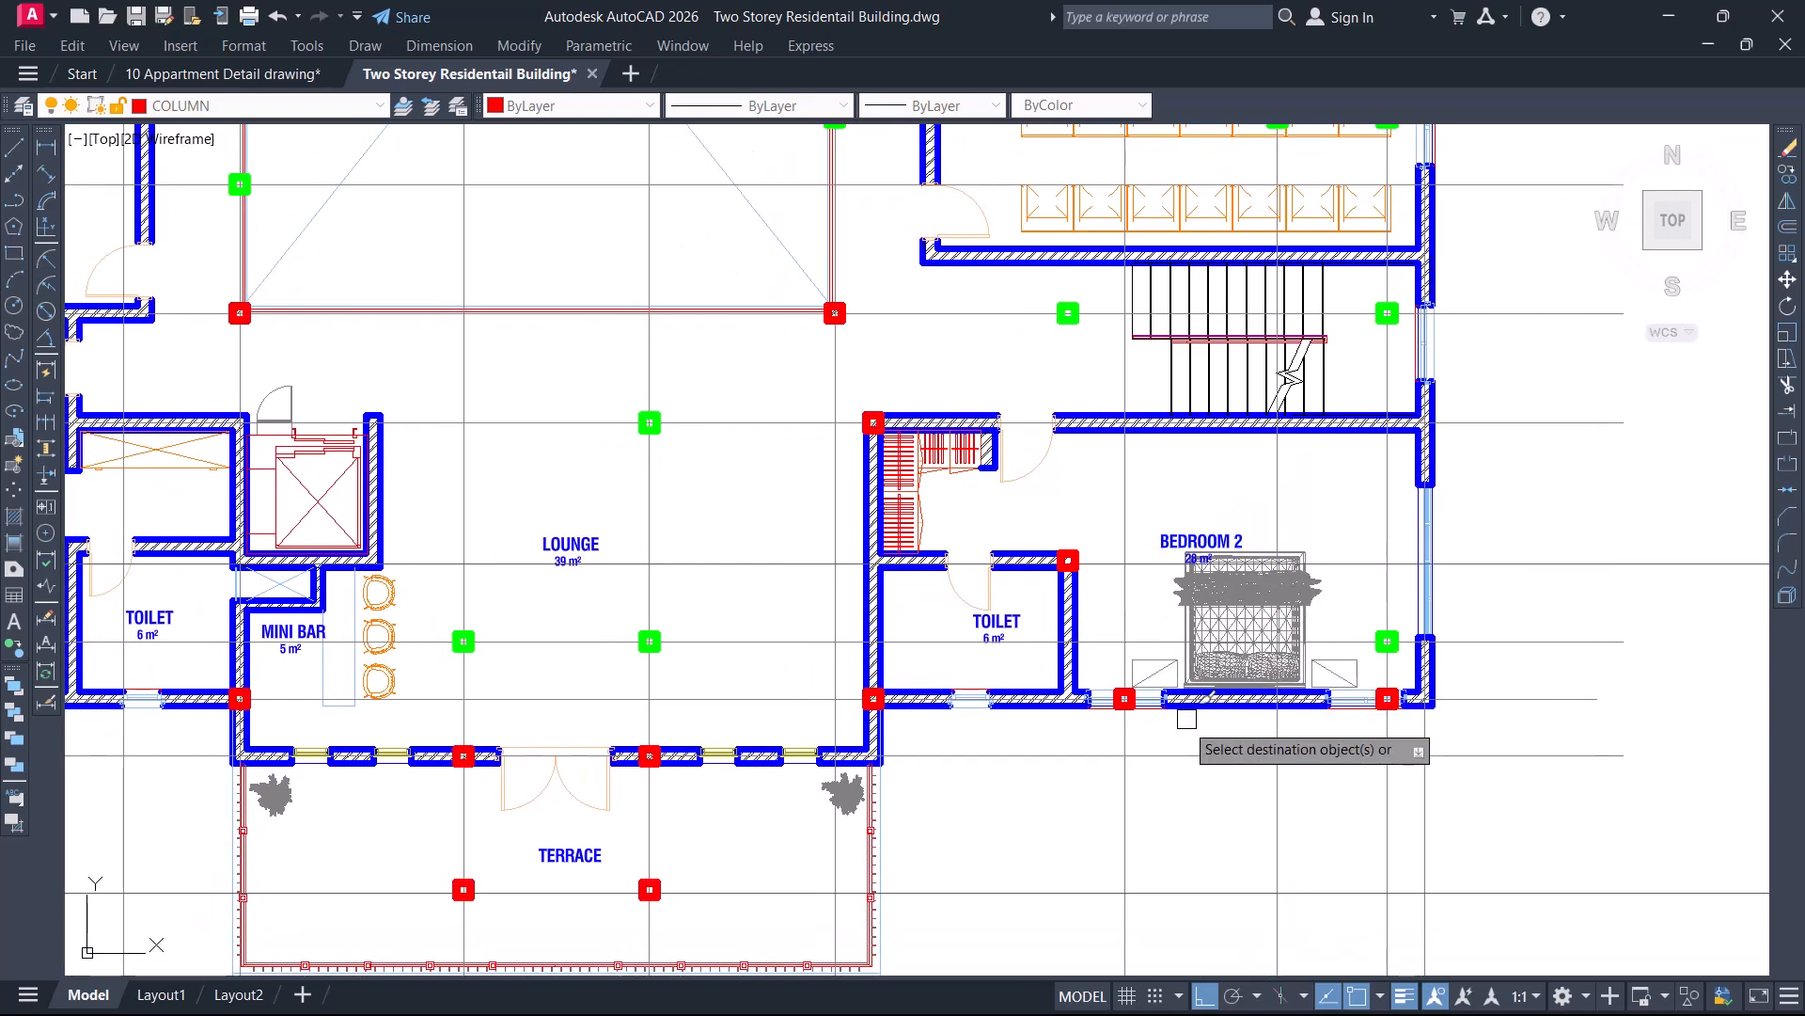
Examine the red columns standing in the window openings of Bedroom 2's lower wall
{"action": "scroll", "coordinate": [1160, 715], "scroll_direction": "up", "scroll_amount": 4}
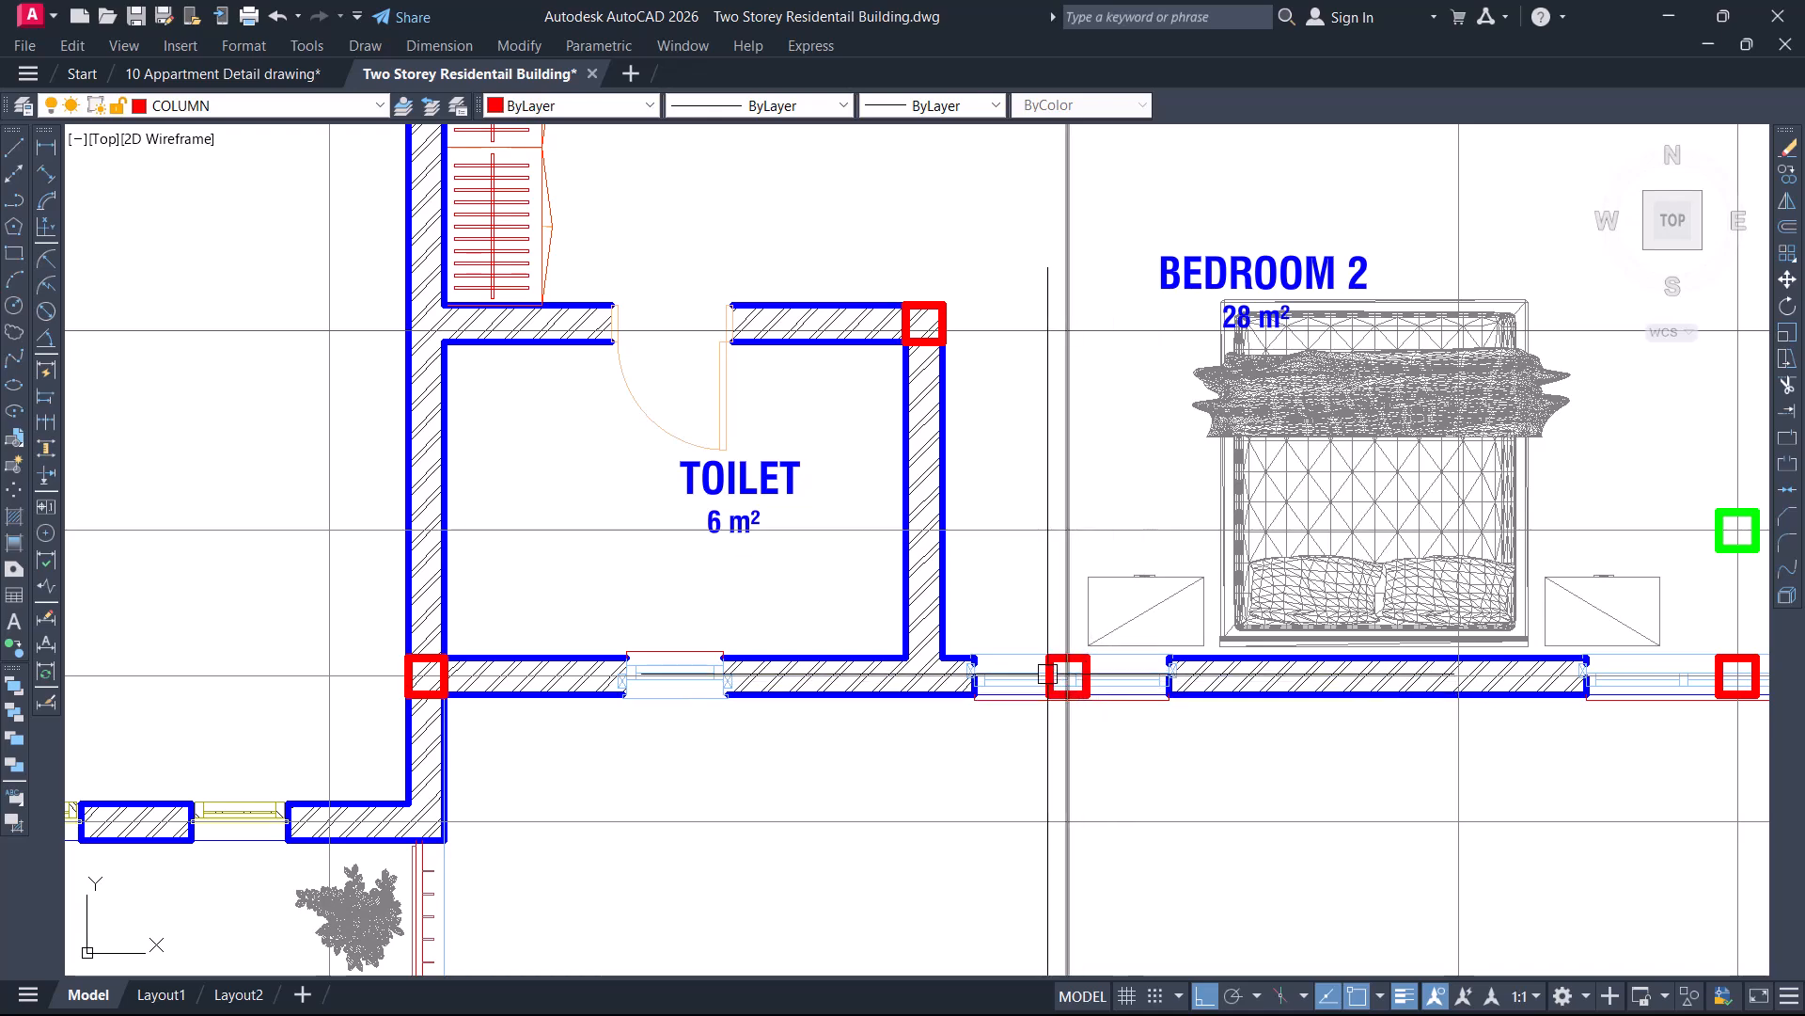
{"action": "middle_click_drag", "start_coordinate": [1048, 673], "coordinate": [972, 691]}
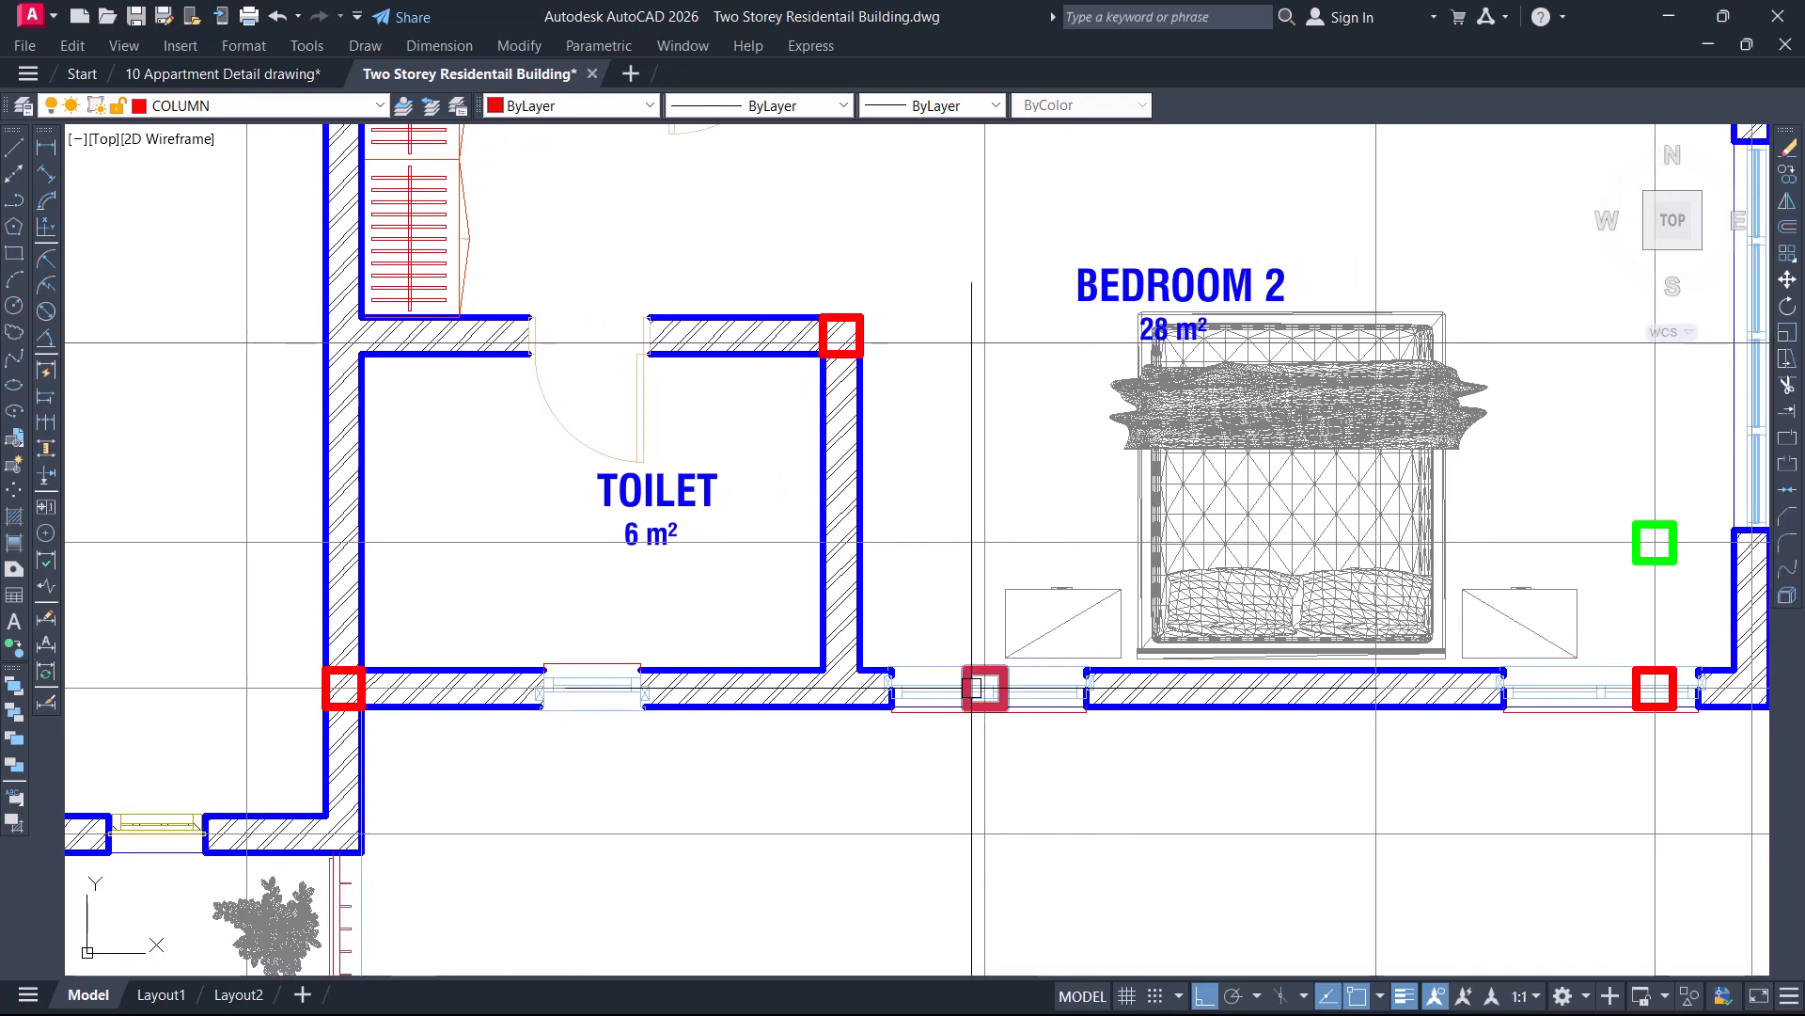
{"action": "scroll", "coordinate": [972, 676], "scroll_direction": "down", "scroll_amount": 3}
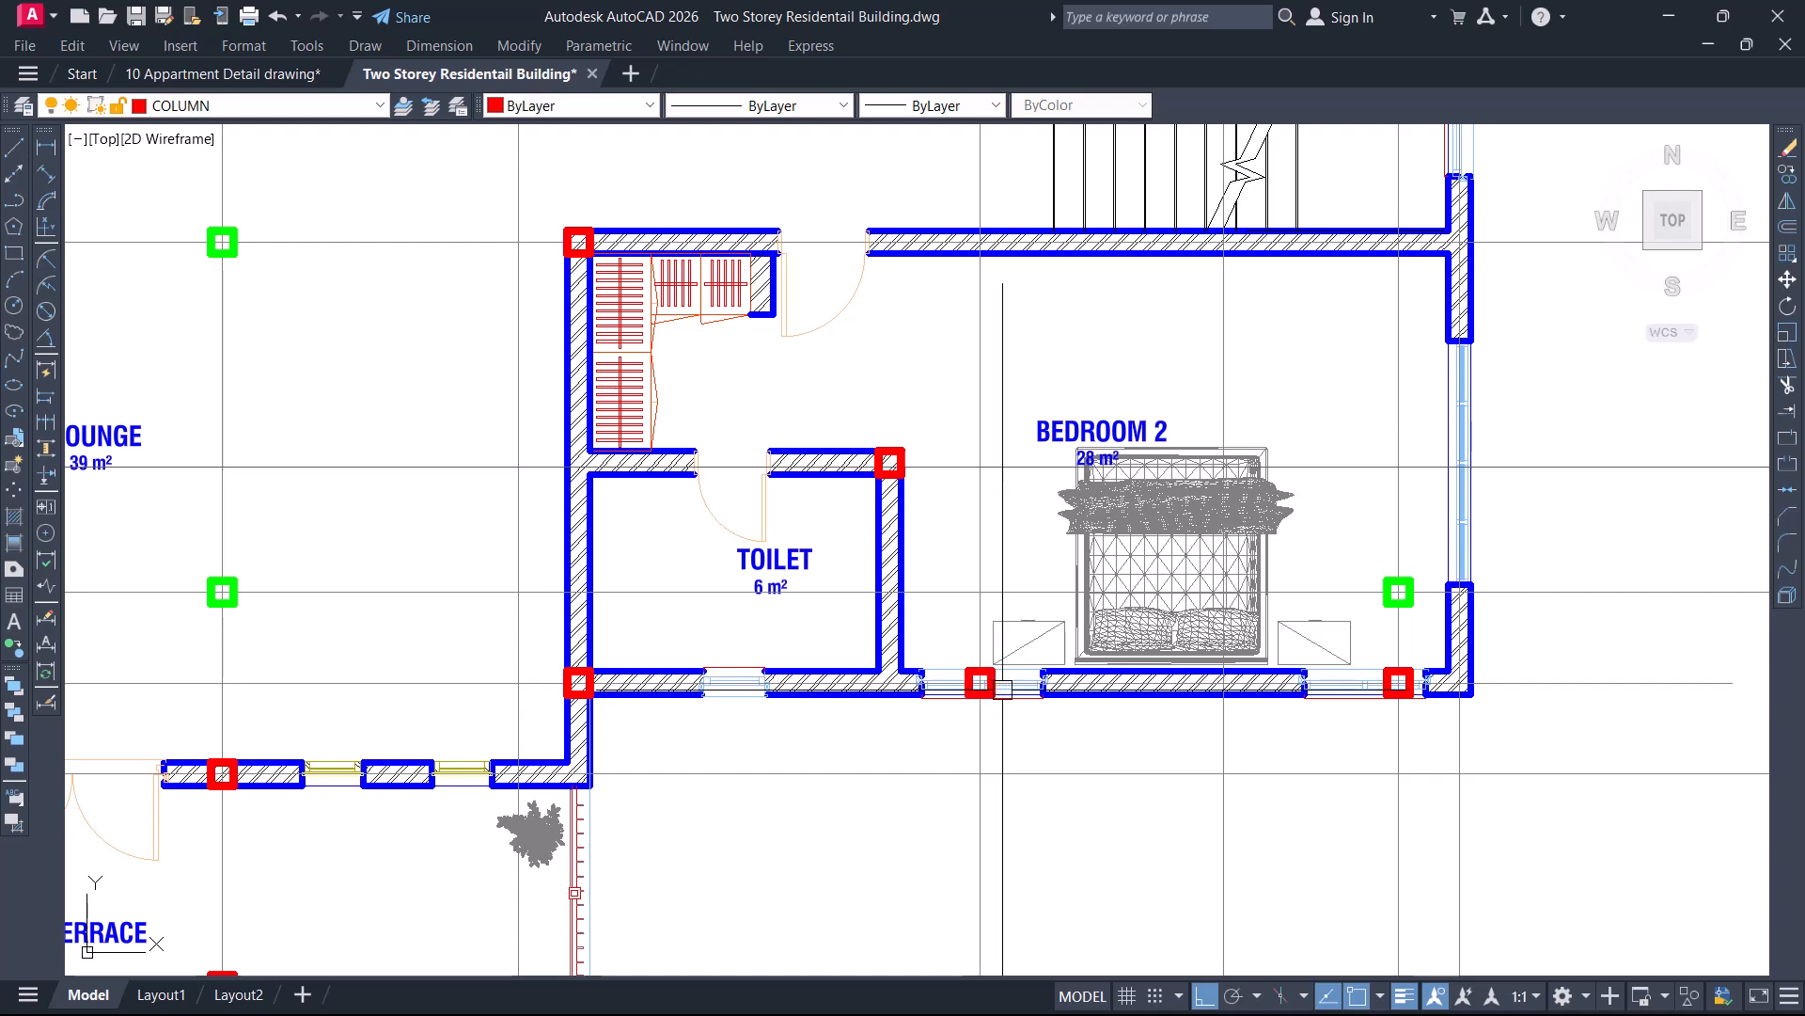
{"action": "scroll", "coordinate": [914, 675], "scroll_direction": "up", "scroll_amount": 3}
{"action": "scroll", "coordinate": [886, 670], "scroll_direction": "up", "scroll_amount": 4}
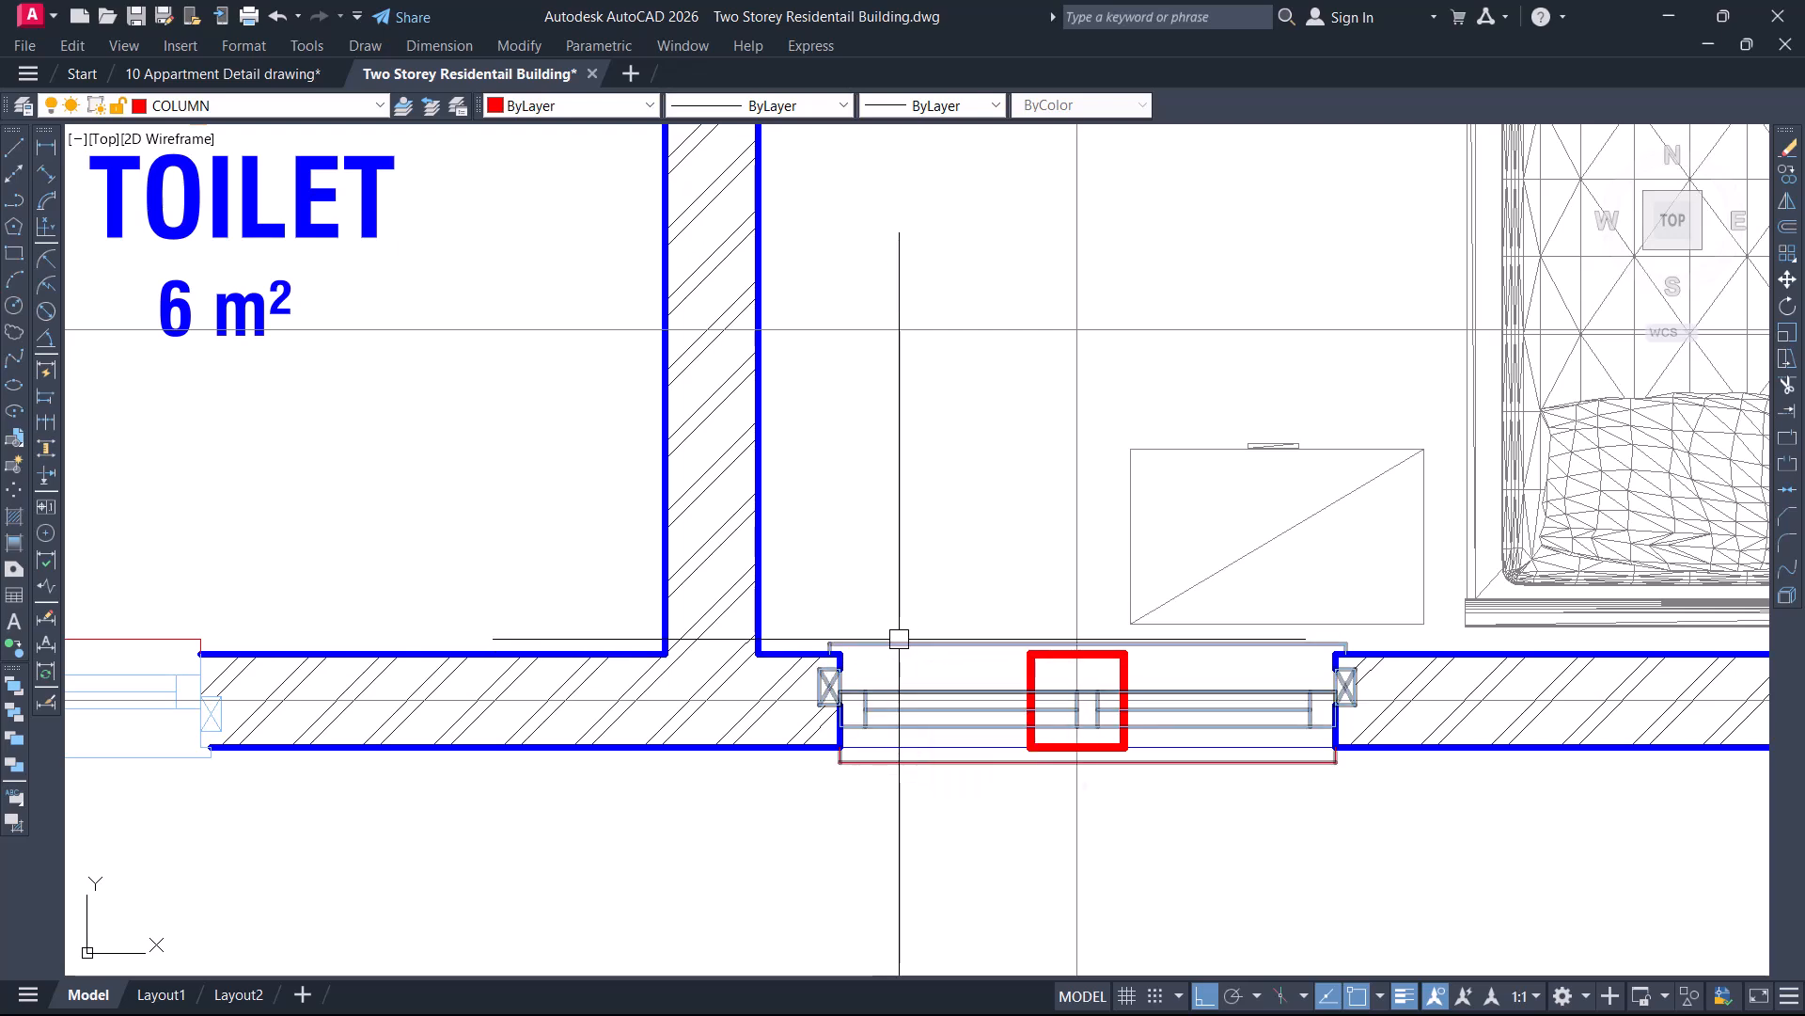
{"action": "scroll", "coordinate": [886, 643], "scroll_direction": "down", "scroll_amount": 2}
{"action": "middle_click_drag", "start_coordinate": [1256, 670], "coordinate": [945, 685]}
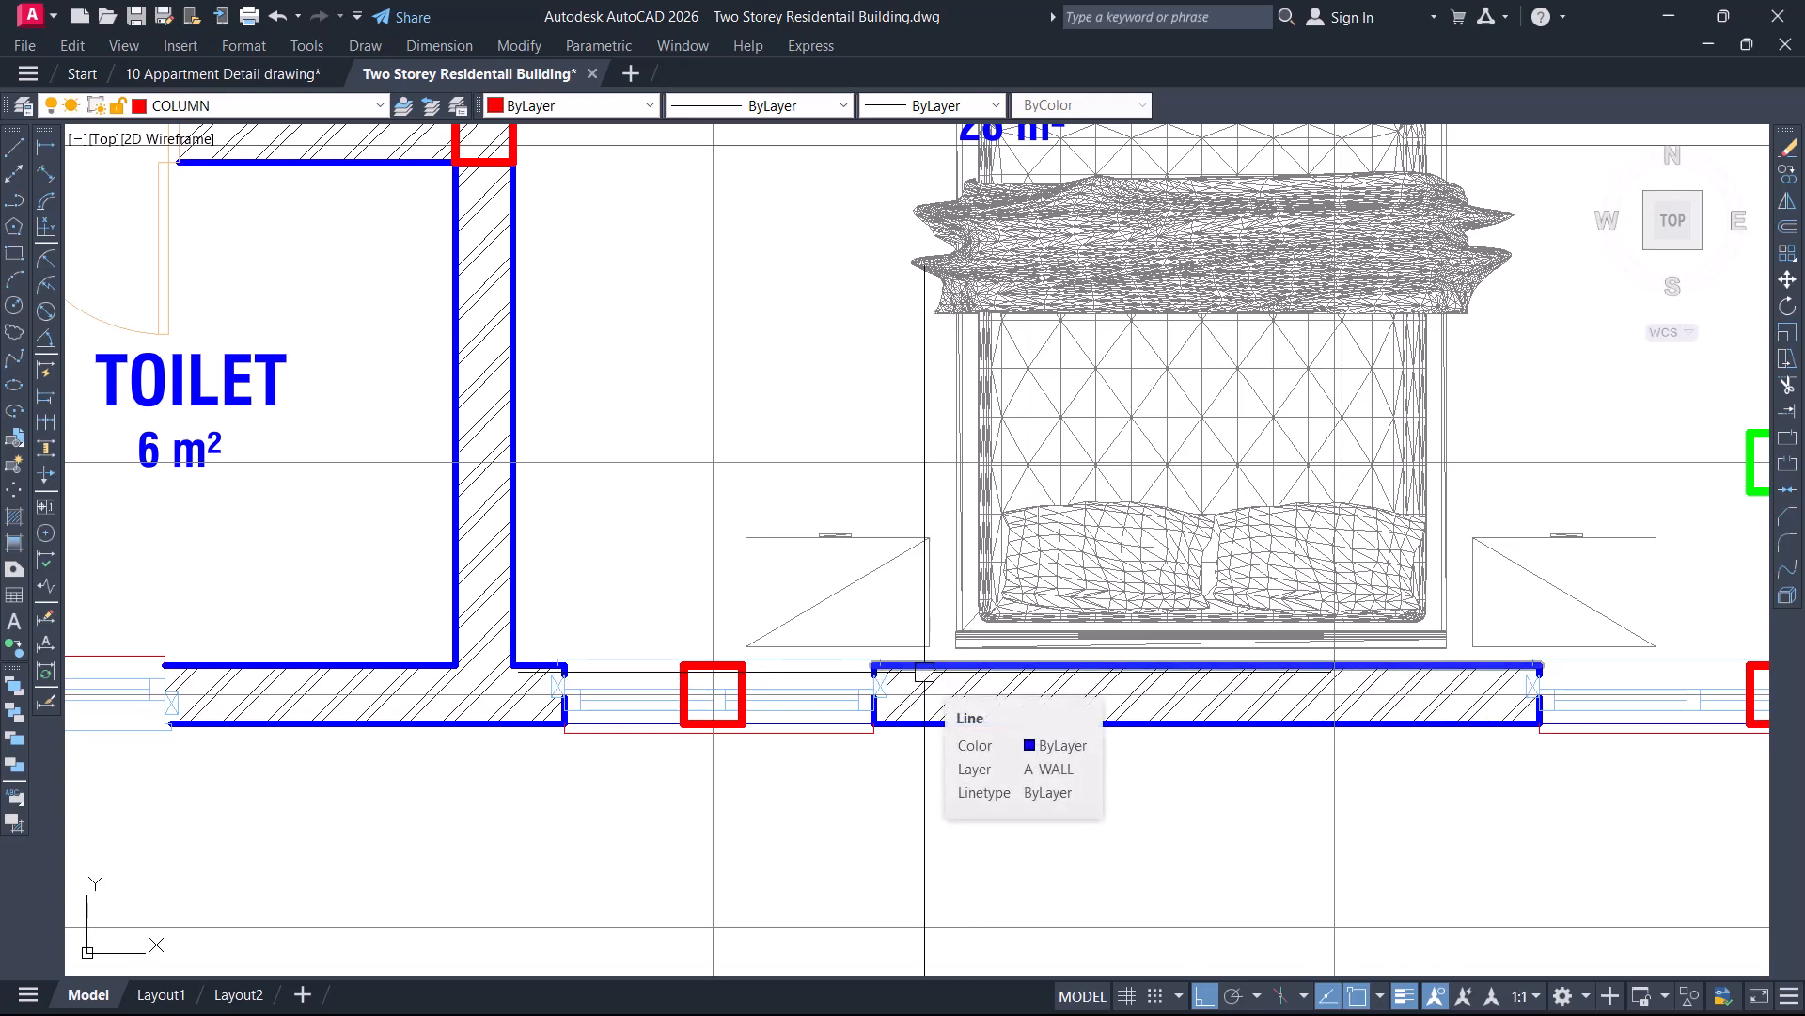
{"action": "scroll", "coordinate": [917, 684], "scroll_direction": "down", "scroll_amount": 2}
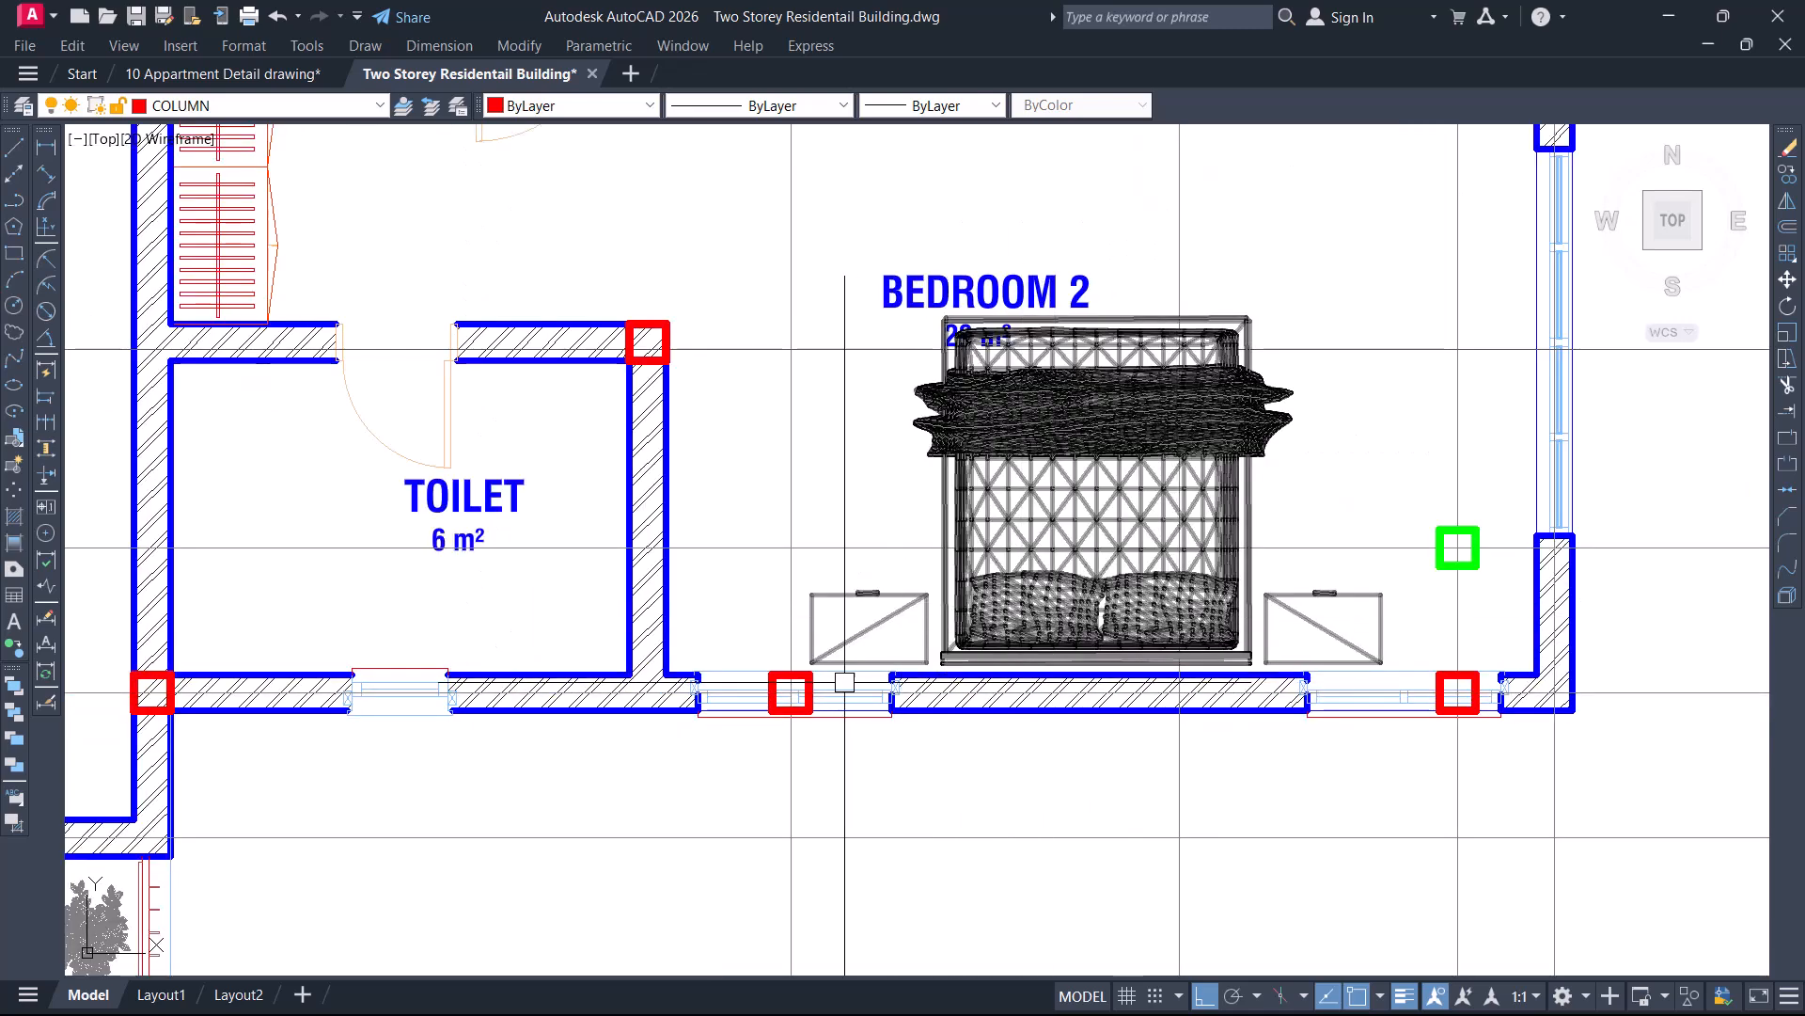
{"action": "scroll", "coordinate": [780, 677], "scroll_direction": "down", "scroll_amount": 2}
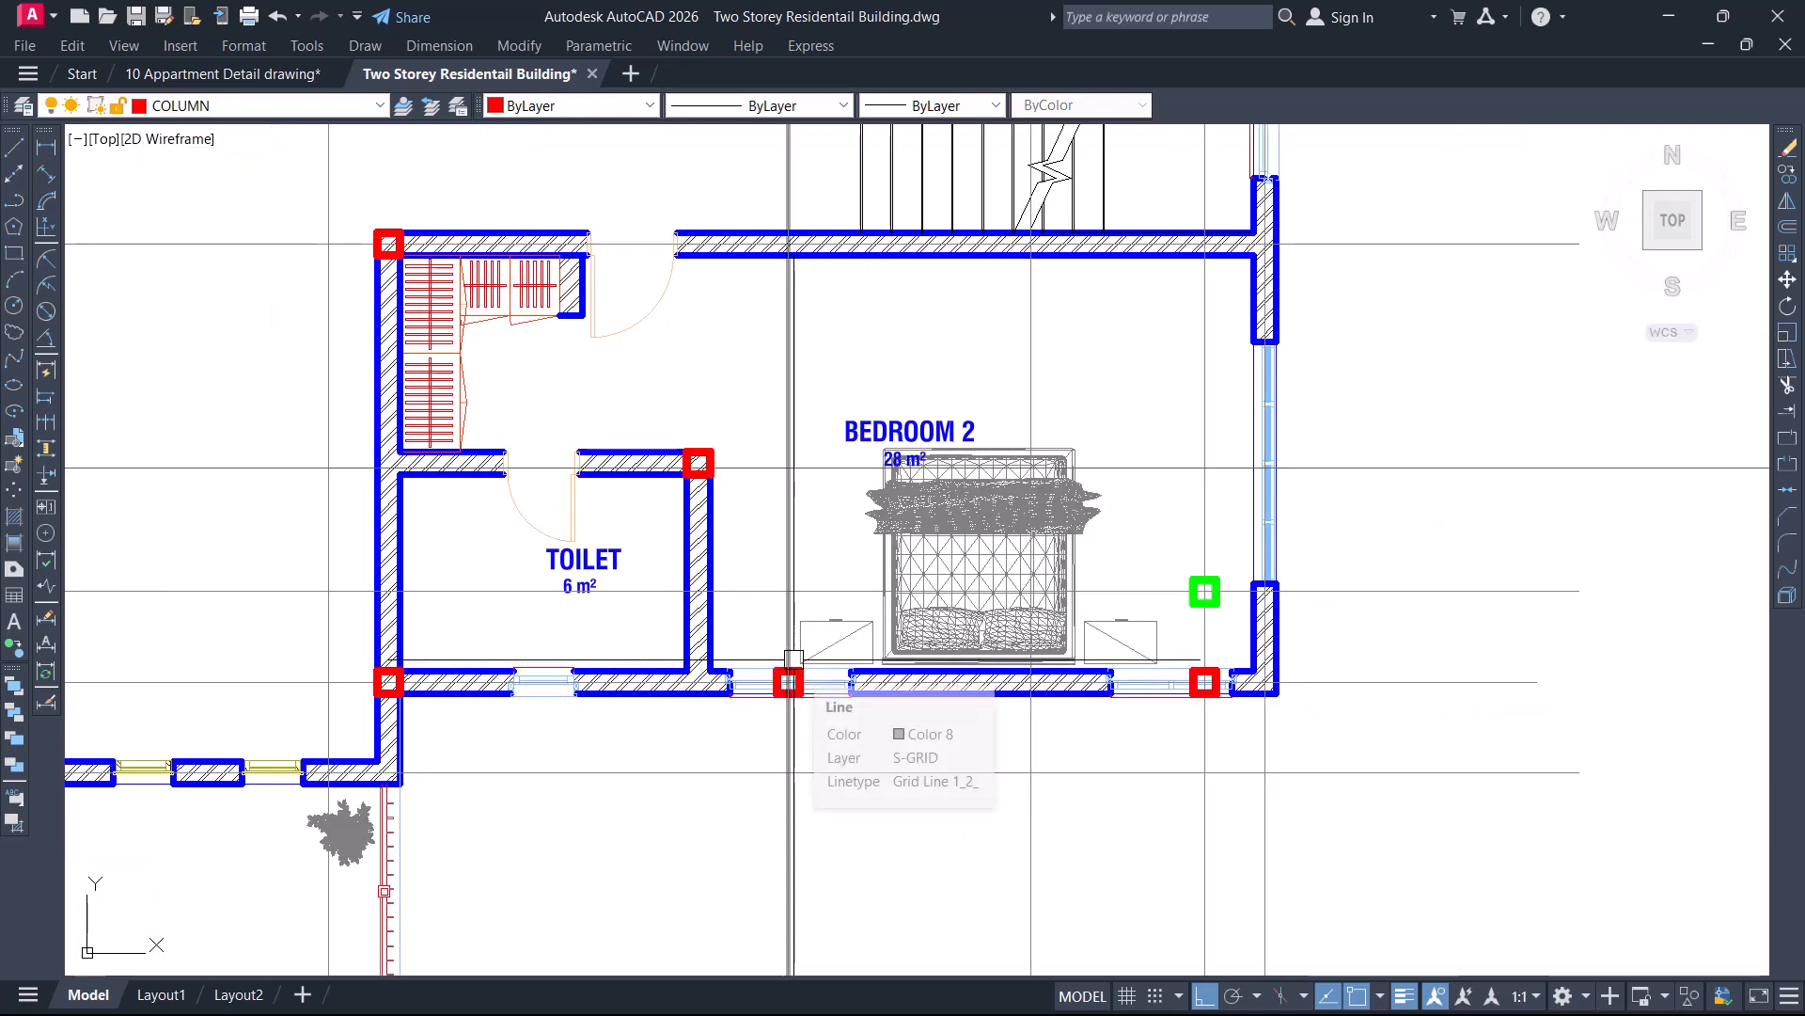
{"action": "middle_click_drag", "start_coordinate": [788, 680], "coordinate": [925, 798]}
{"action": "scroll", "coordinate": [925, 798], "scroll_direction": "down", "scroll_amount": 5}
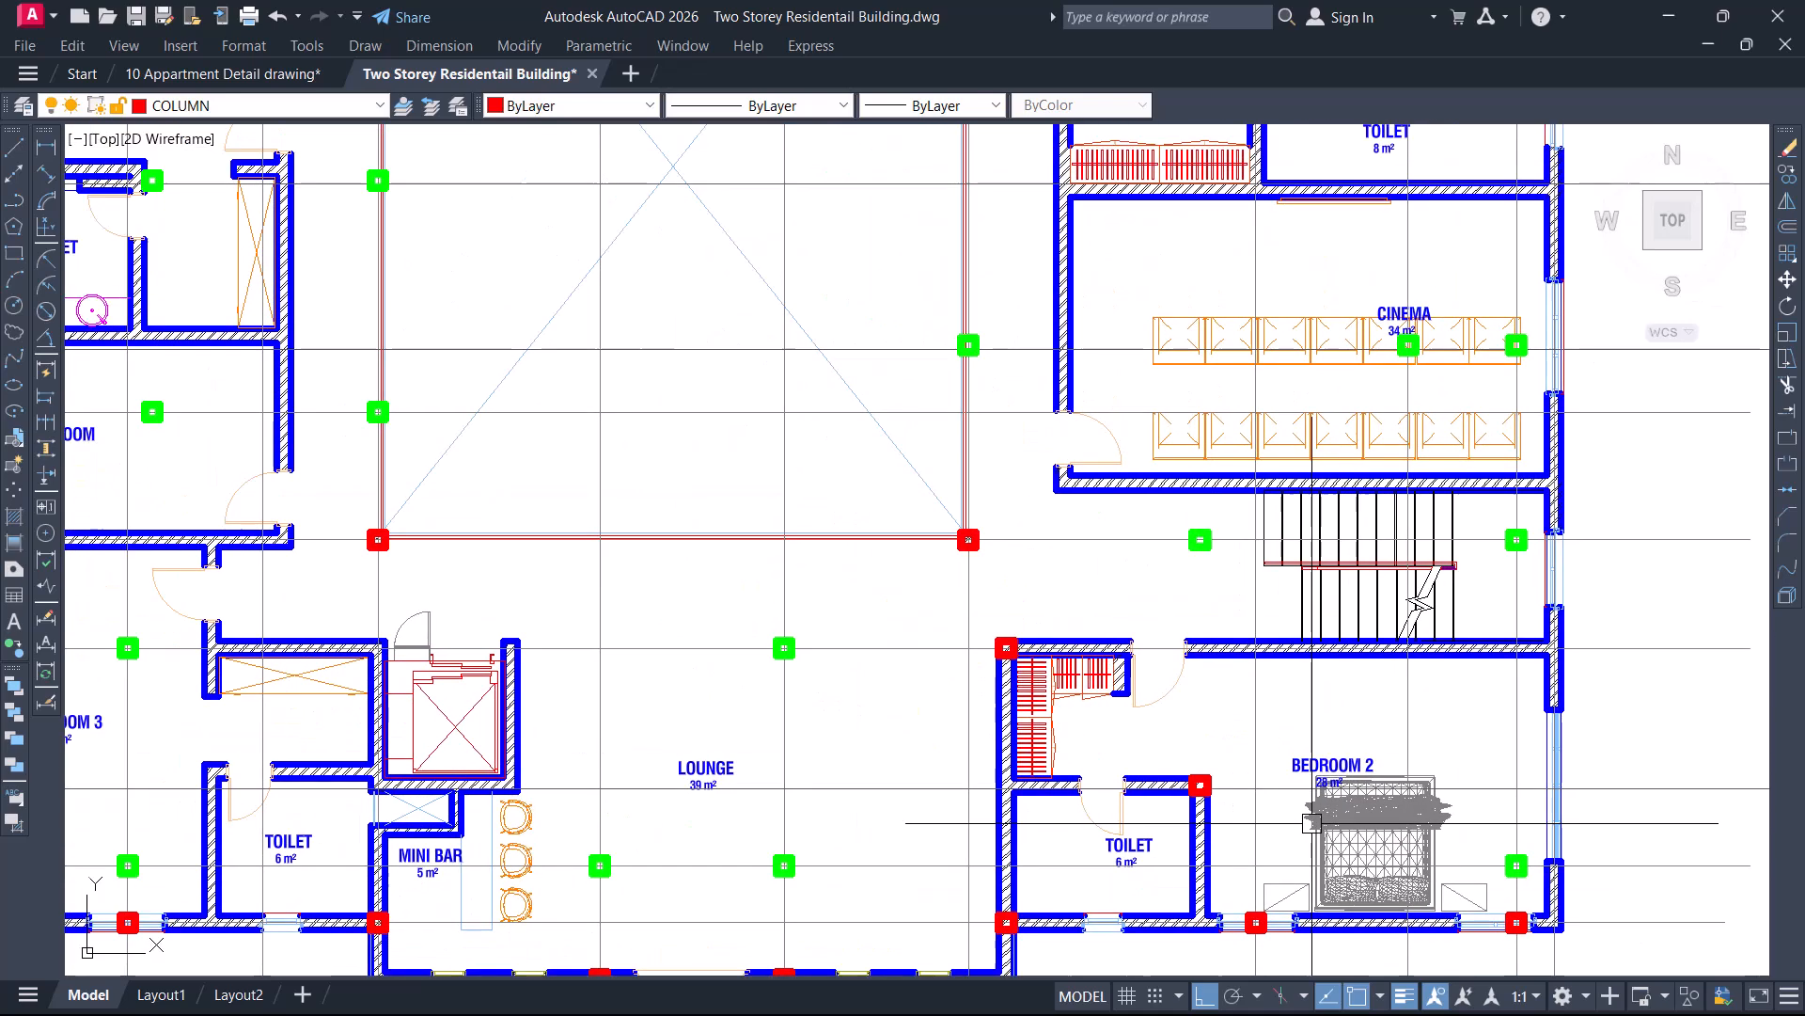
Match the column in Bedroom 4's grid line A window, on grid line 10, to the green toilet column's properties
{"action": "scroll", "coordinate": [564, 395], "scroll_direction": "up", "scroll_amount": 9}
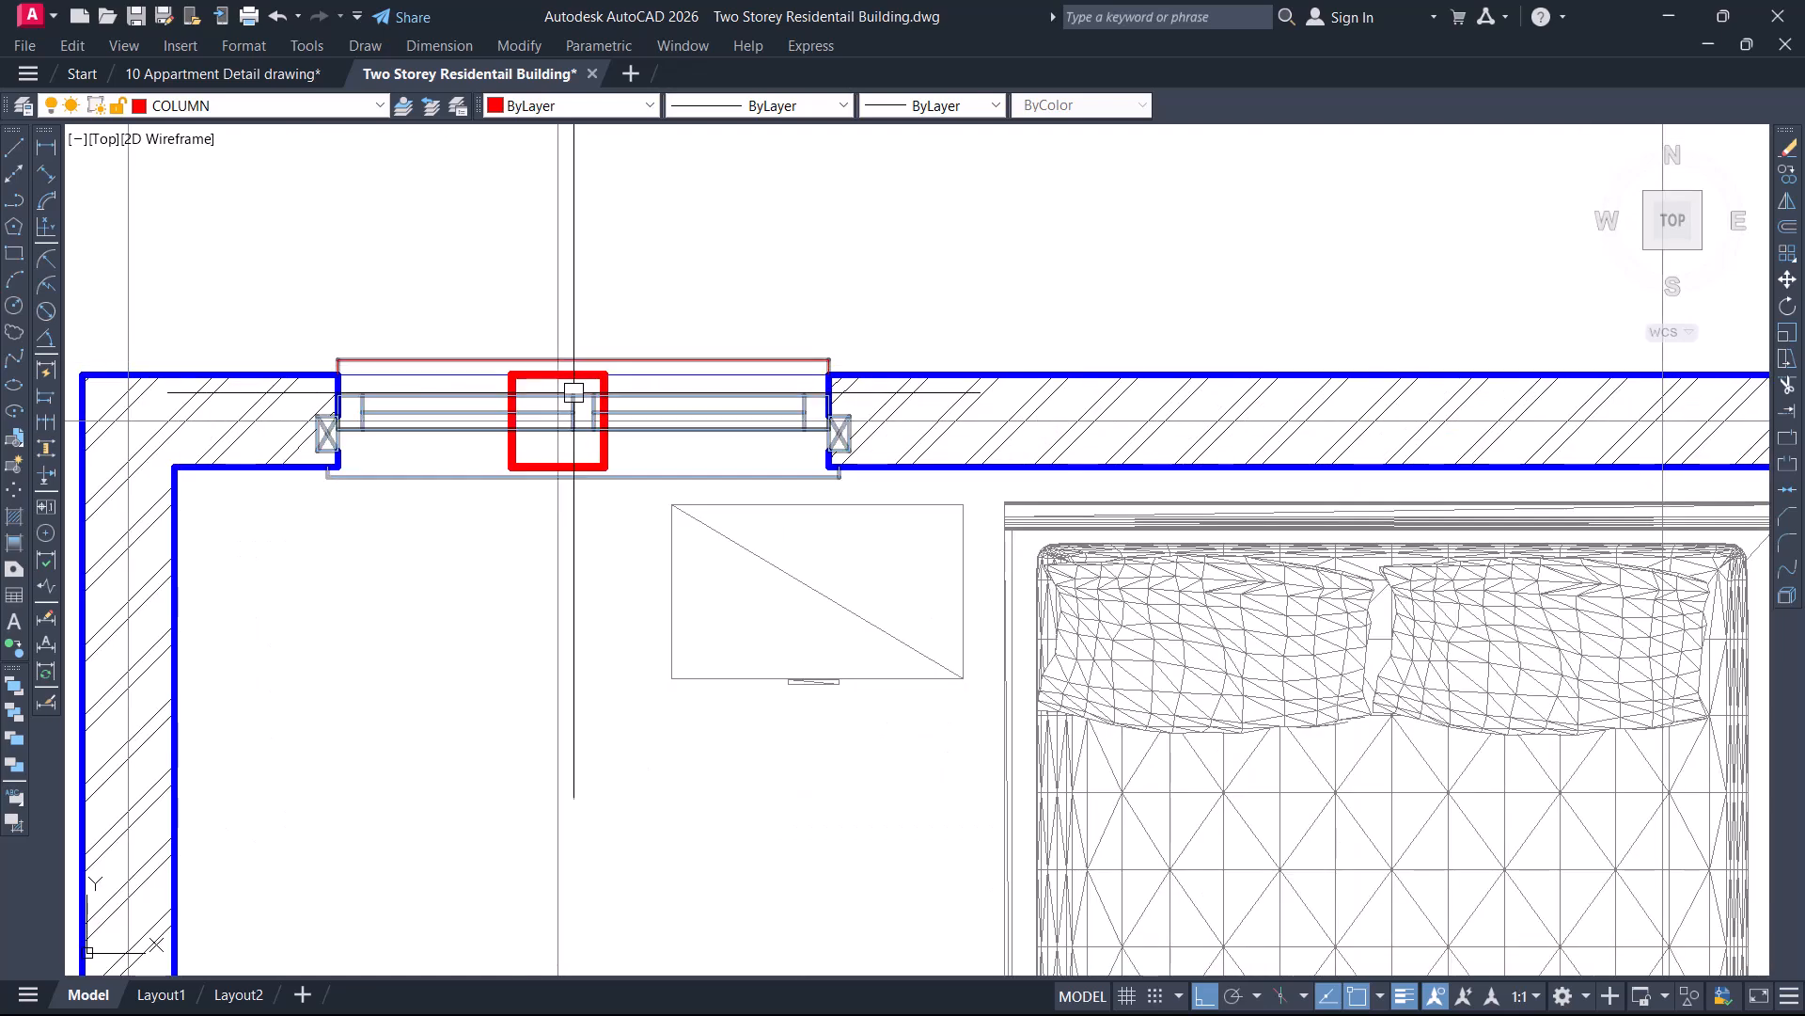
{"action": "scroll", "coordinate": [907, 407], "scroll_direction": "down", "scroll_amount": 2}
{"action": "scroll", "coordinate": [907, 407], "scroll_direction": "down", "scroll_amount": 4}
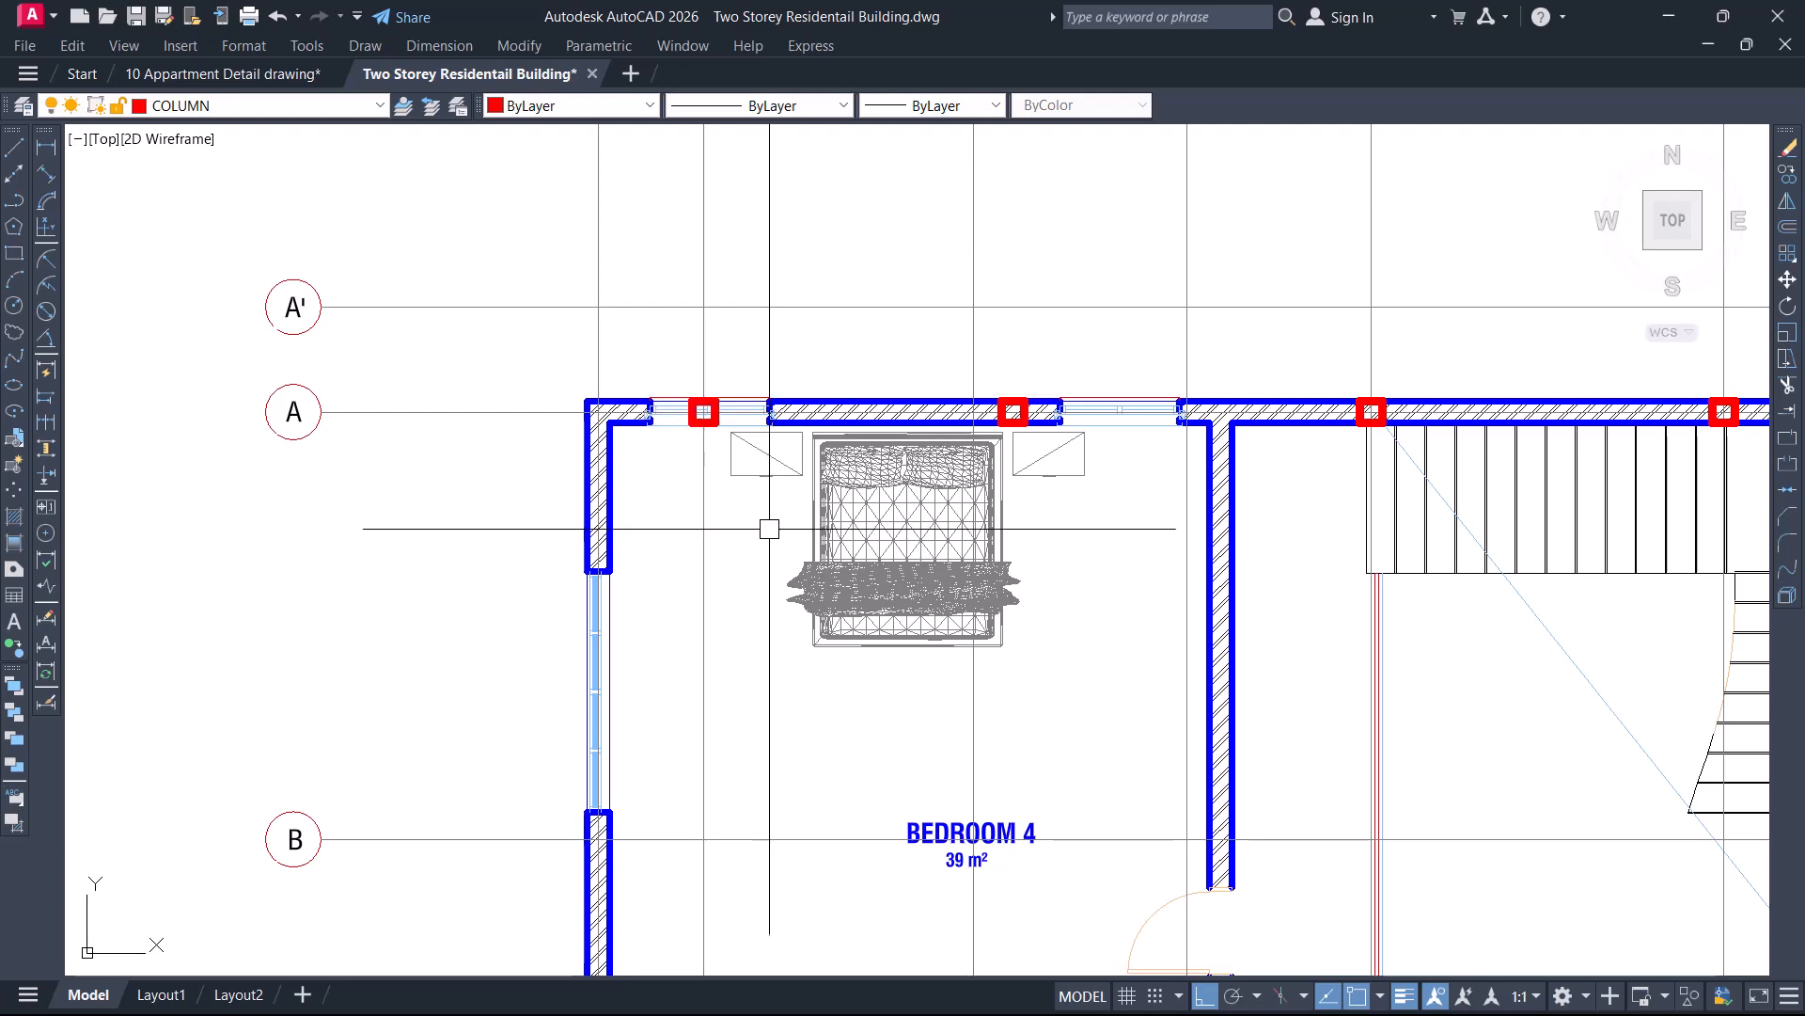
{"action": "middle_click_drag", "start_coordinate": [768, 562], "coordinate": [755, 482]}
{"action": "middle_click_drag", "start_coordinate": [758, 600], "coordinate": [756, 524]}
{"action": "scroll", "coordinate": [775, 584], "scroll_direction": "down", "scroll_amount": 2}
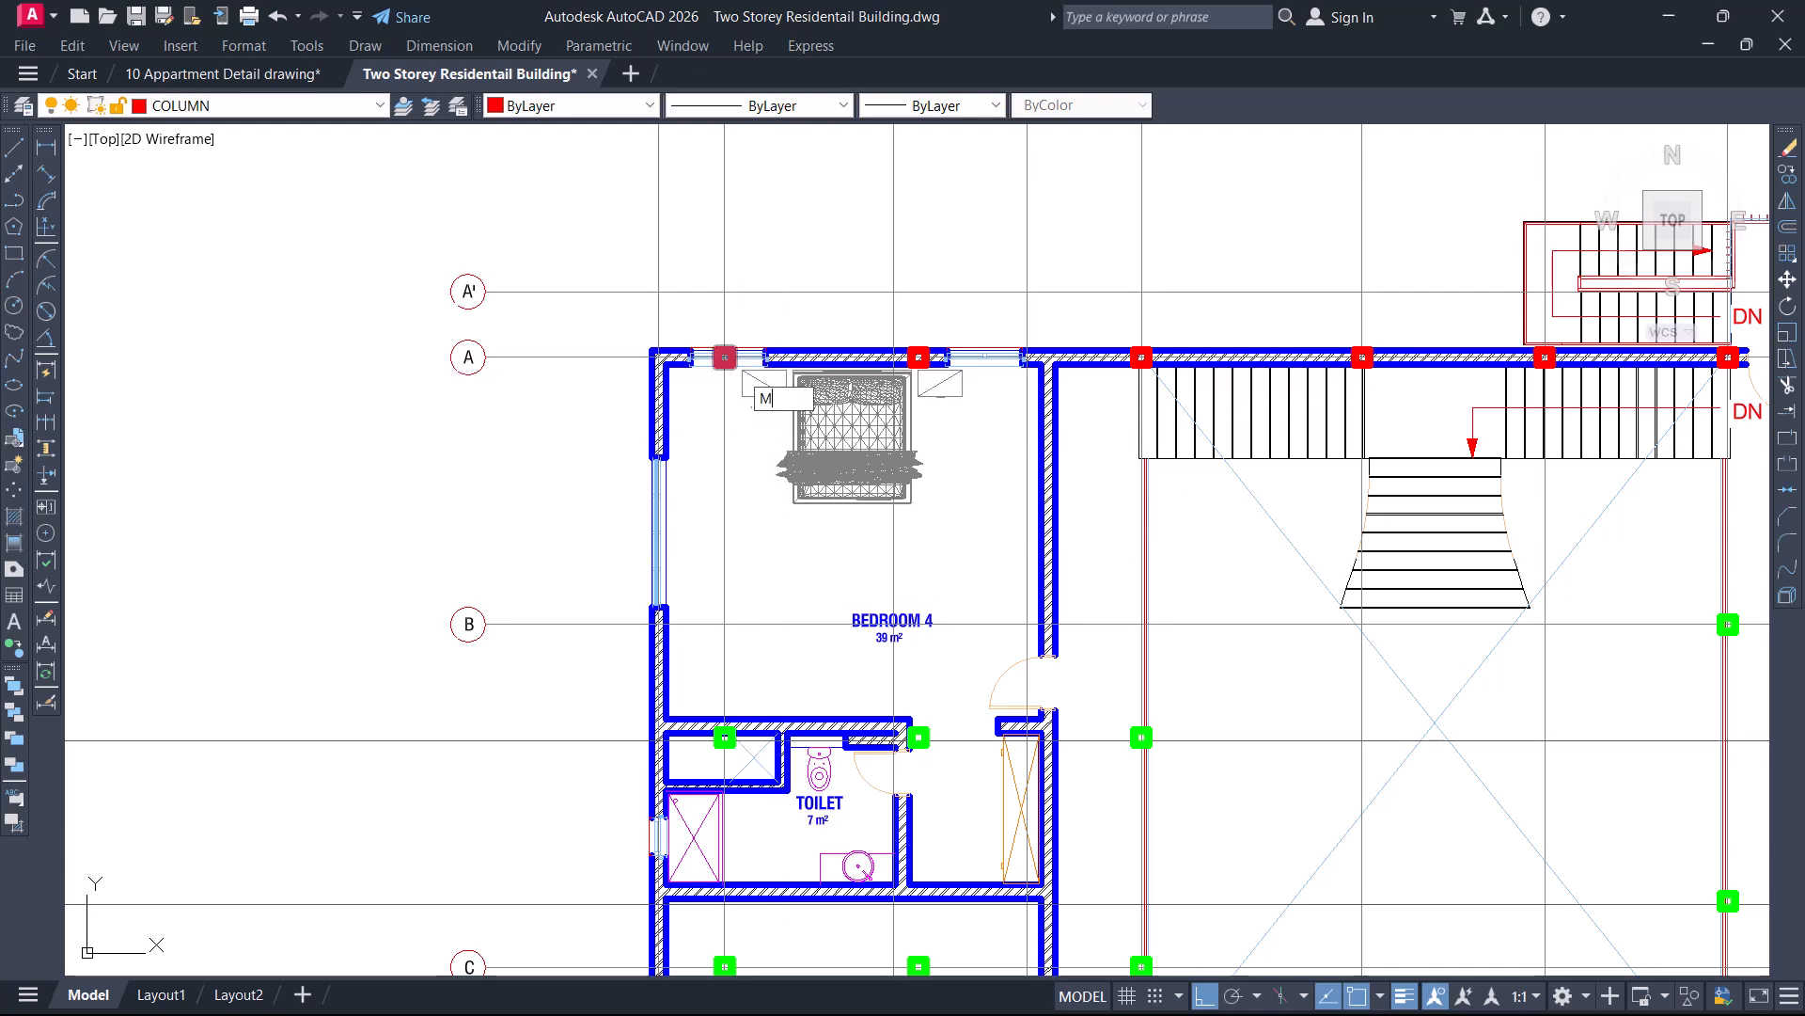
{"action": "scroll", "coordinate": [736, 739], "scroll_direction": "up", "scroll_amount": 3}
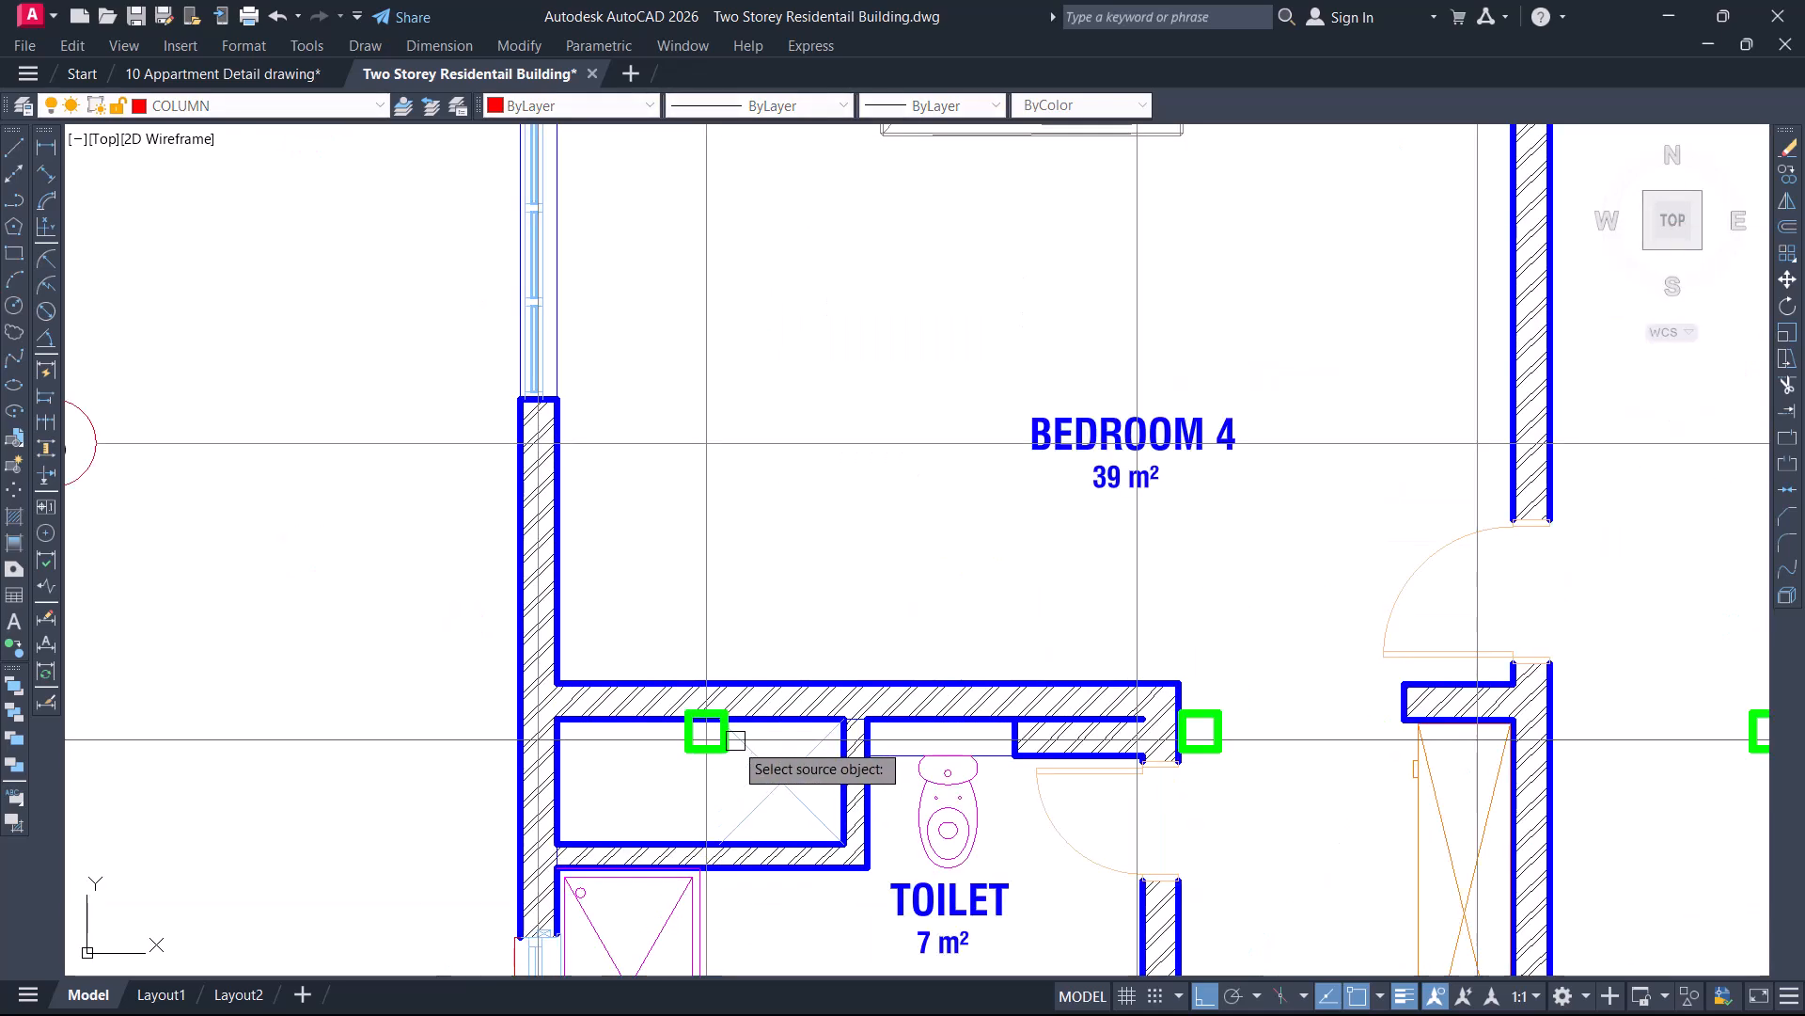
{"action": "left_click", "coordinate": [729, 748]}
{"action": "scroll", "coordinate": [757, 592], "scroll_direction": "down", "scroll_amount": 3}
{"action": "scroll", "coordinate": [748, 513], "scroll_direction": "up", "scroll_amount": 4}
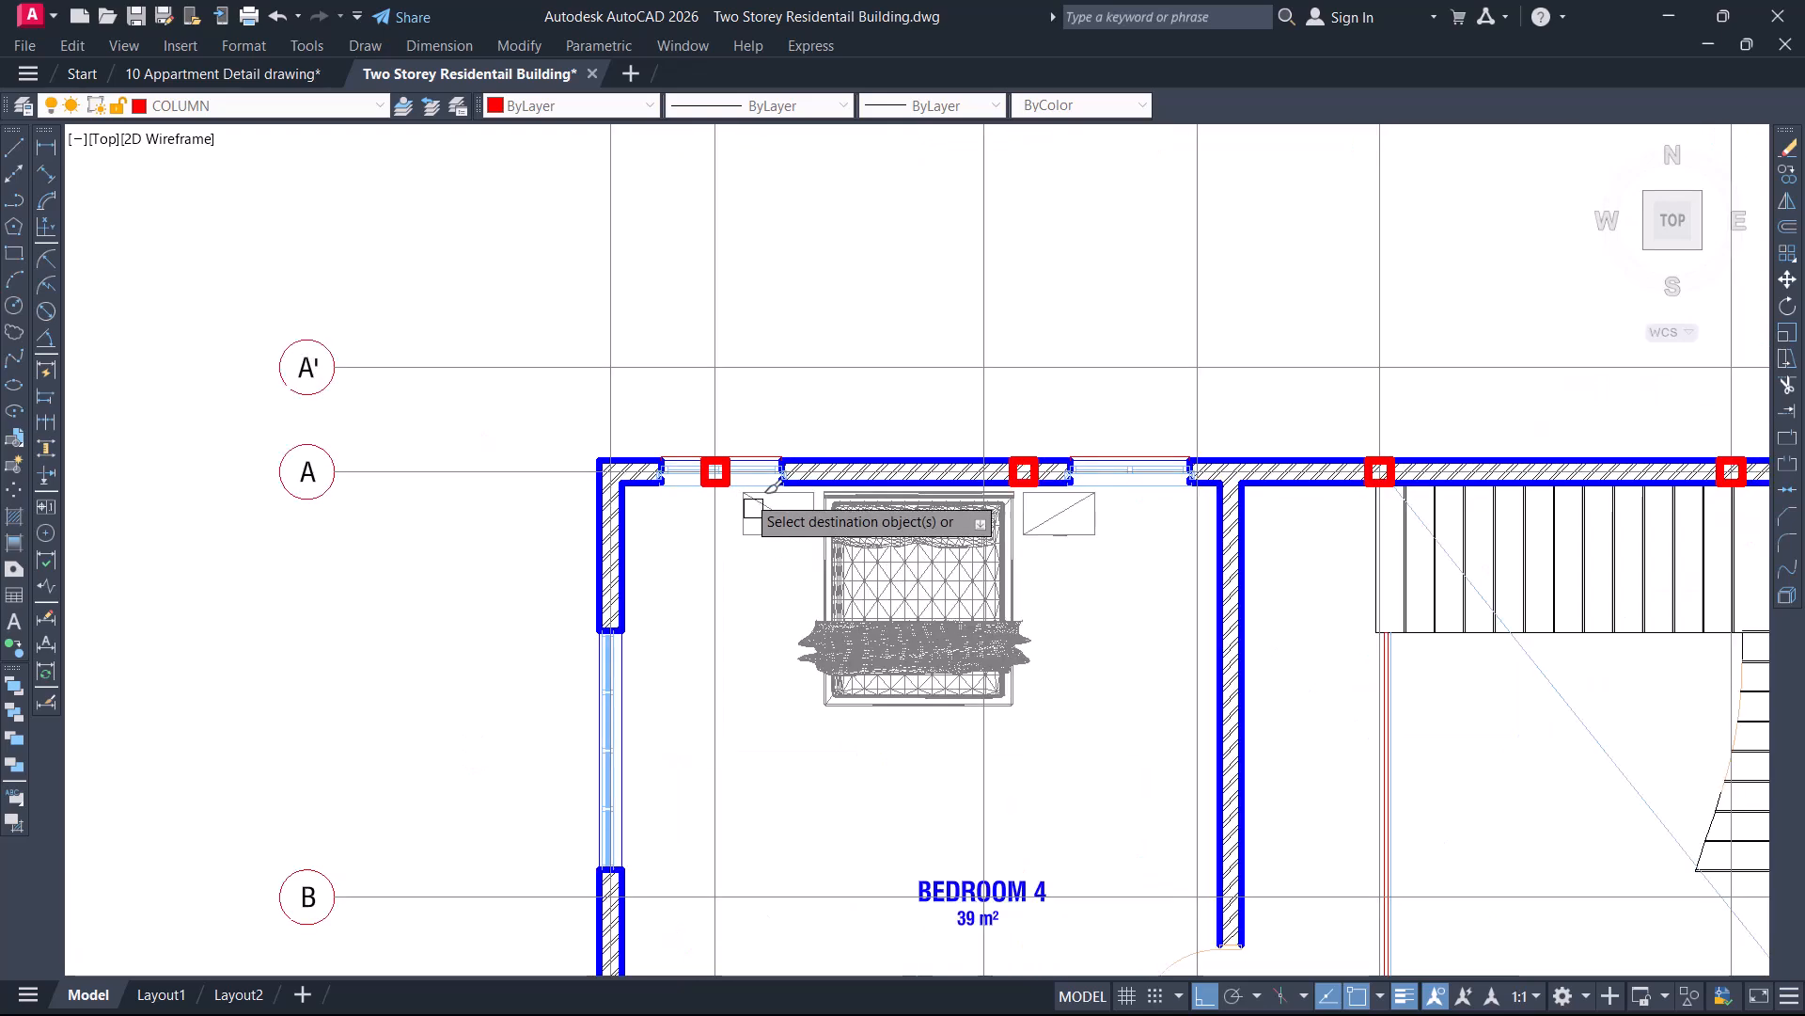
{"action": "middle_click_drag", "start_coordinate": [700, 463], "coordinate": [928, 483]}
{"action": "scroll", "coordinate": [931, 484], "scroll_direction": "up", "scroll_amount": 2}
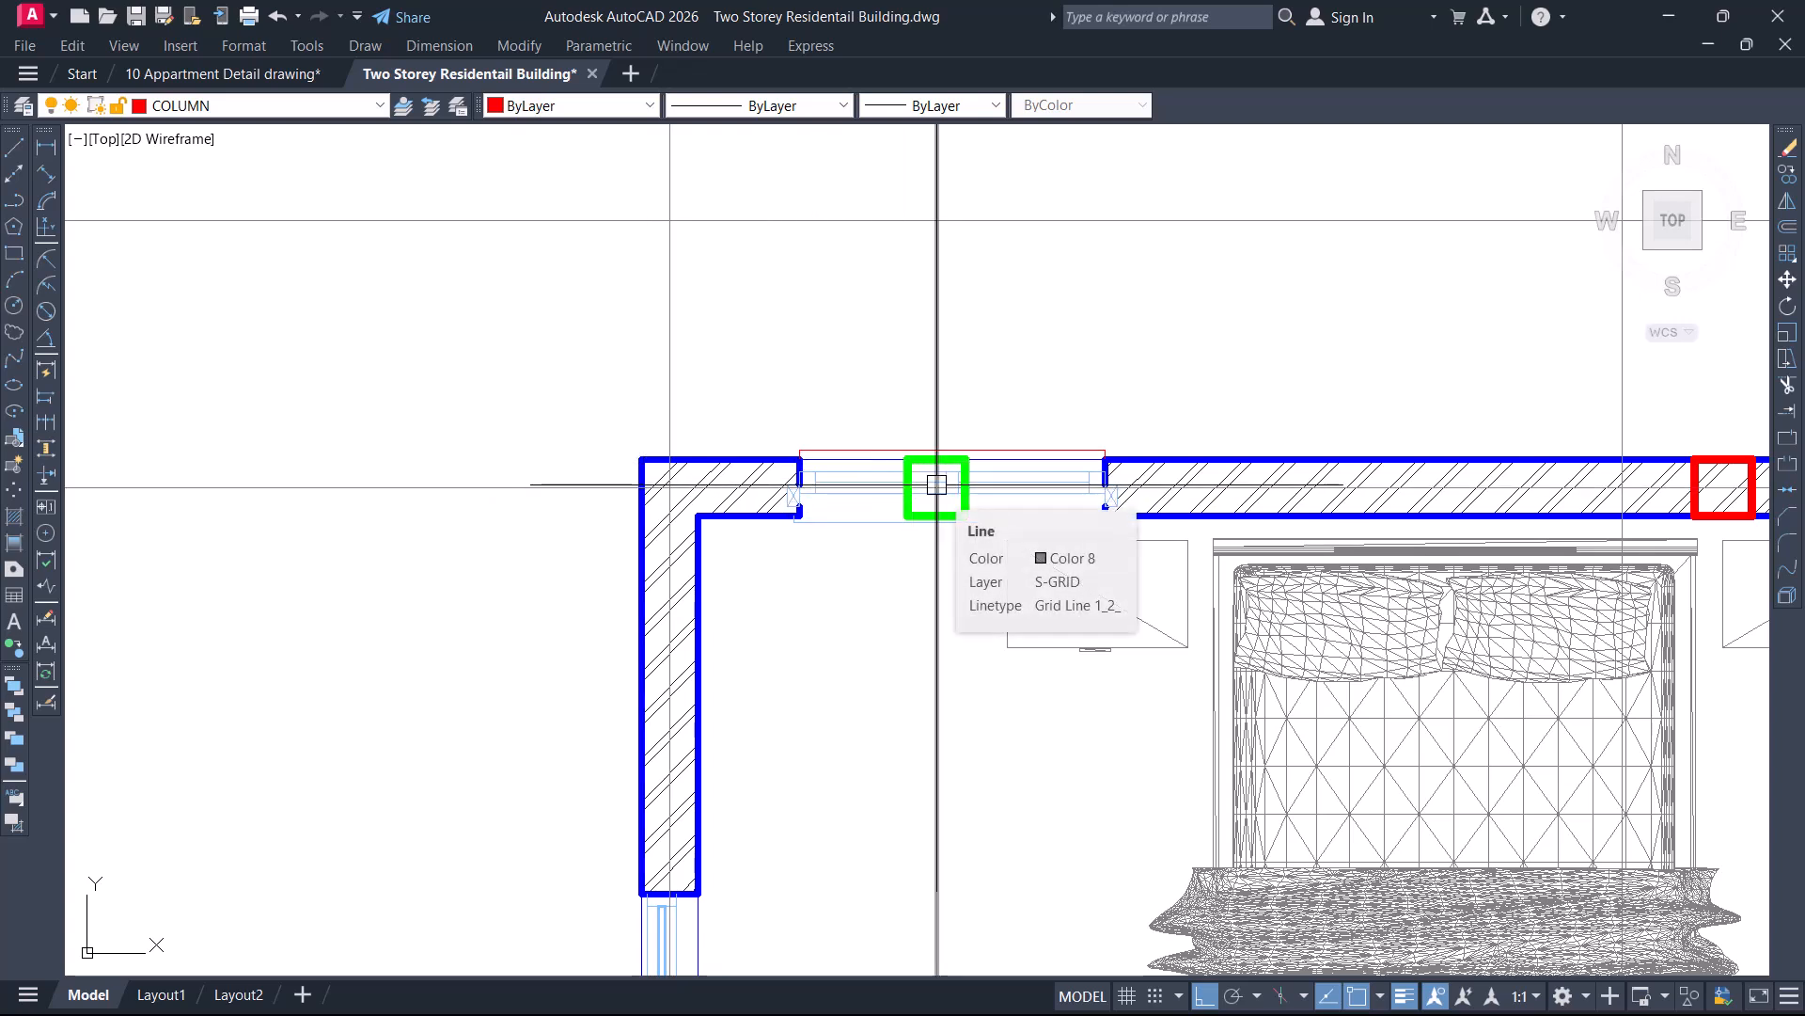
Match the column in Bedroom 2's lower window nearest the outer corner to the green column above it
{"action": "scroll", "coordinate": [673, 482], "scroll_direction": "down", "scroll_amount": 2}
{"action": "scroll", "coordinate": [673, 483], "scroll_direction": "down", "scroll_amount": 5}
{"action": "scroll", "coordinate": [730, 506], "scroll_direction": "down", "scroll_amount": 1}
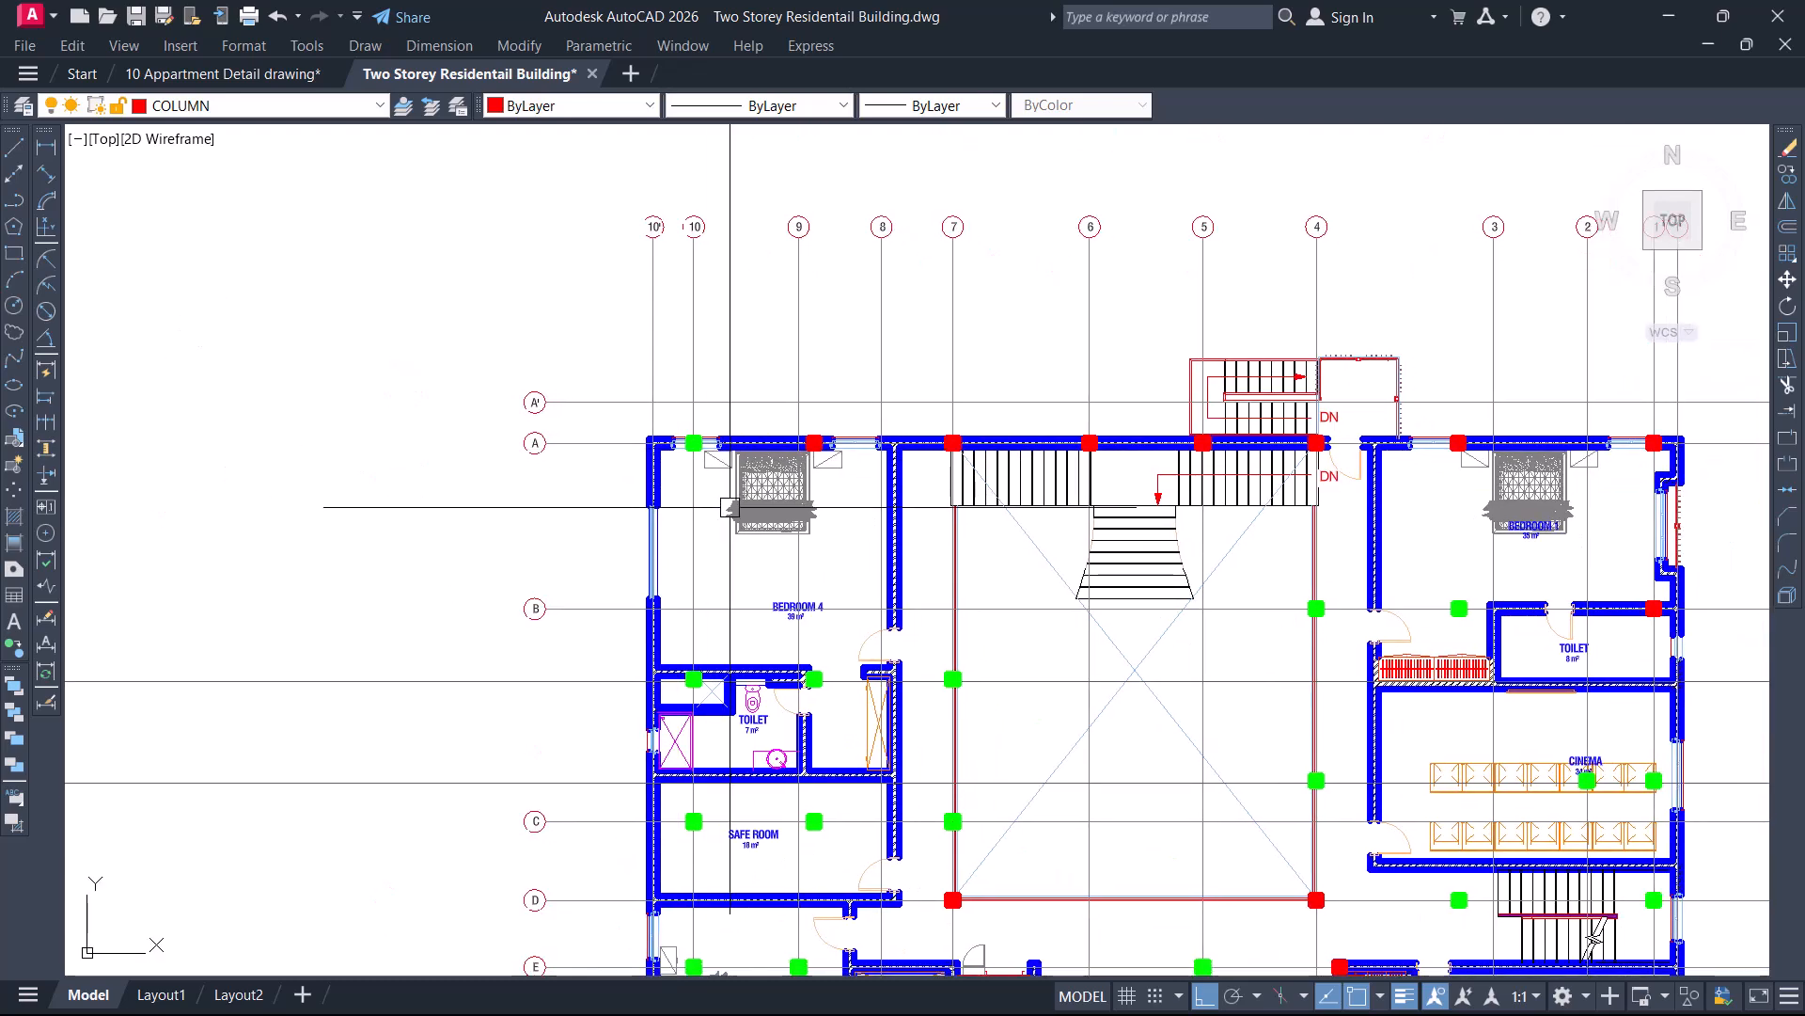
{"action": "scroll", "coordinate": [724, 457], "scroll_direction": "down", "scroll_amount": 2}
{"action": "middle_click_drag", "start_coordinate": [975, 687], "coordinate": [939, 583]}
{"action": "scroll", "coordinate": [1285, 796], "scroll_direction": "up", "scroll_amount": 4}
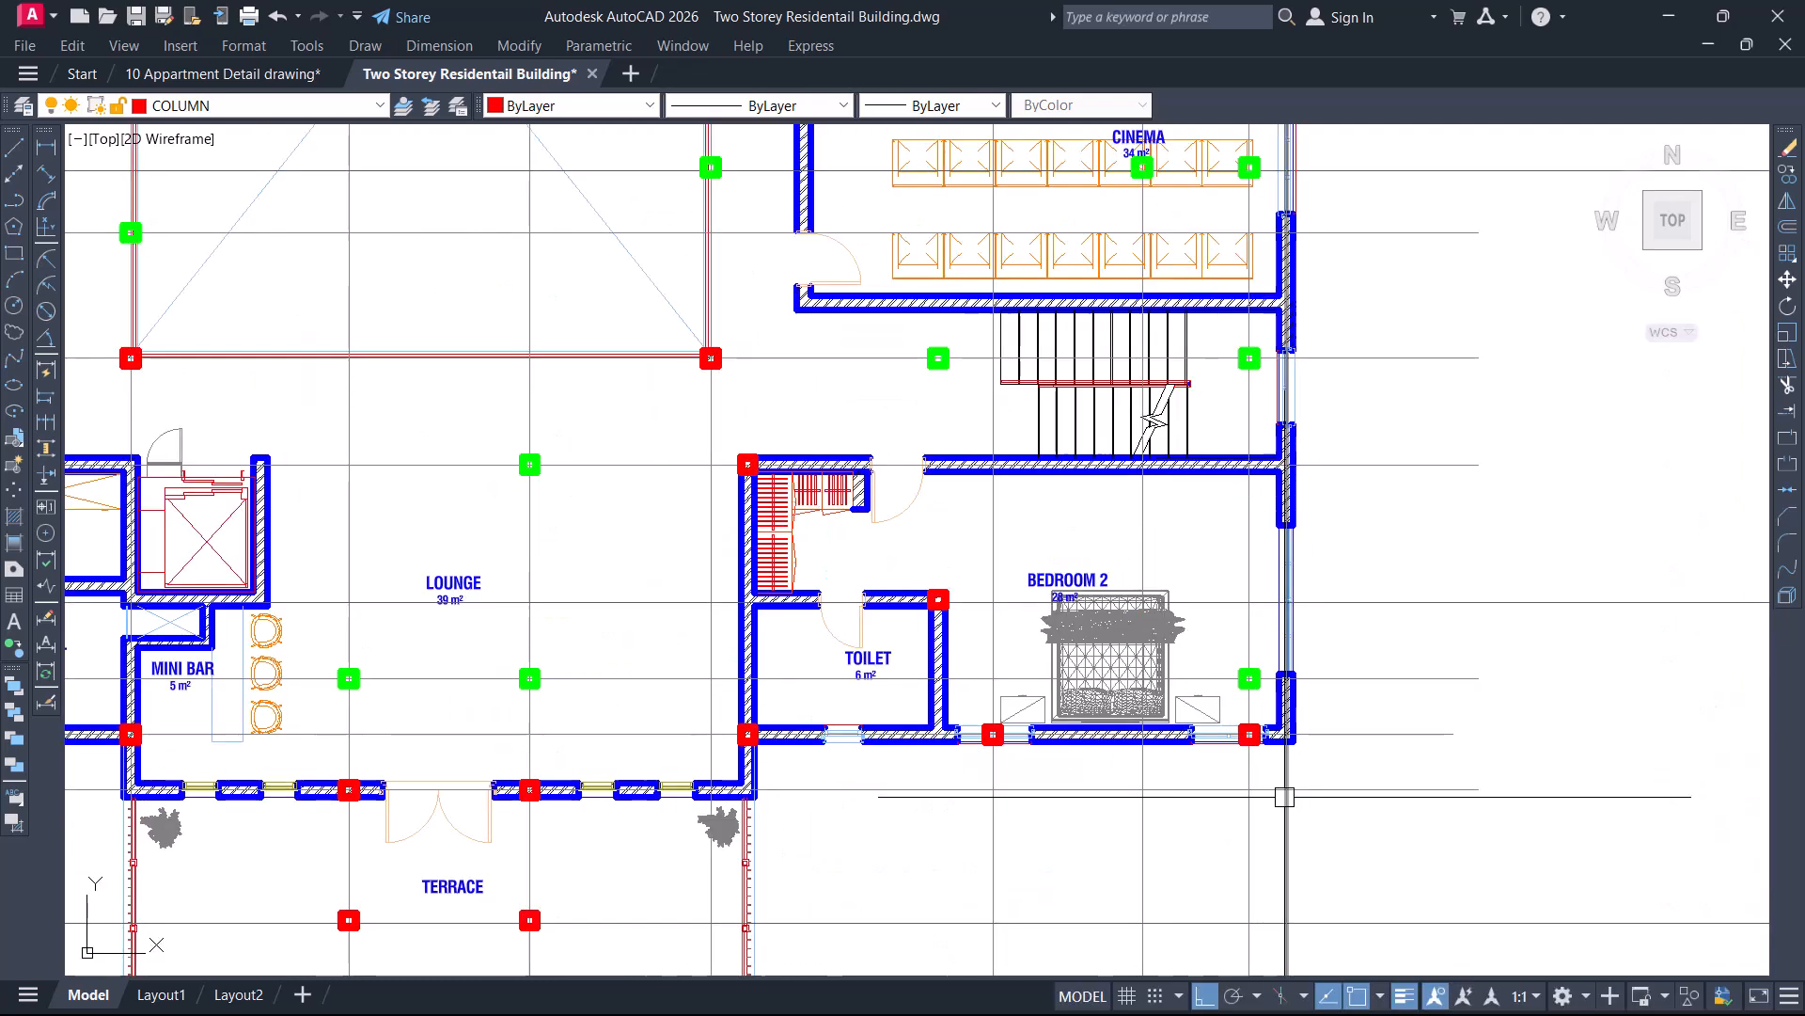
{"action": "scroll", "coordinate": [1284, 780], "scroll_direction": "up", "scroll_amount": 4}
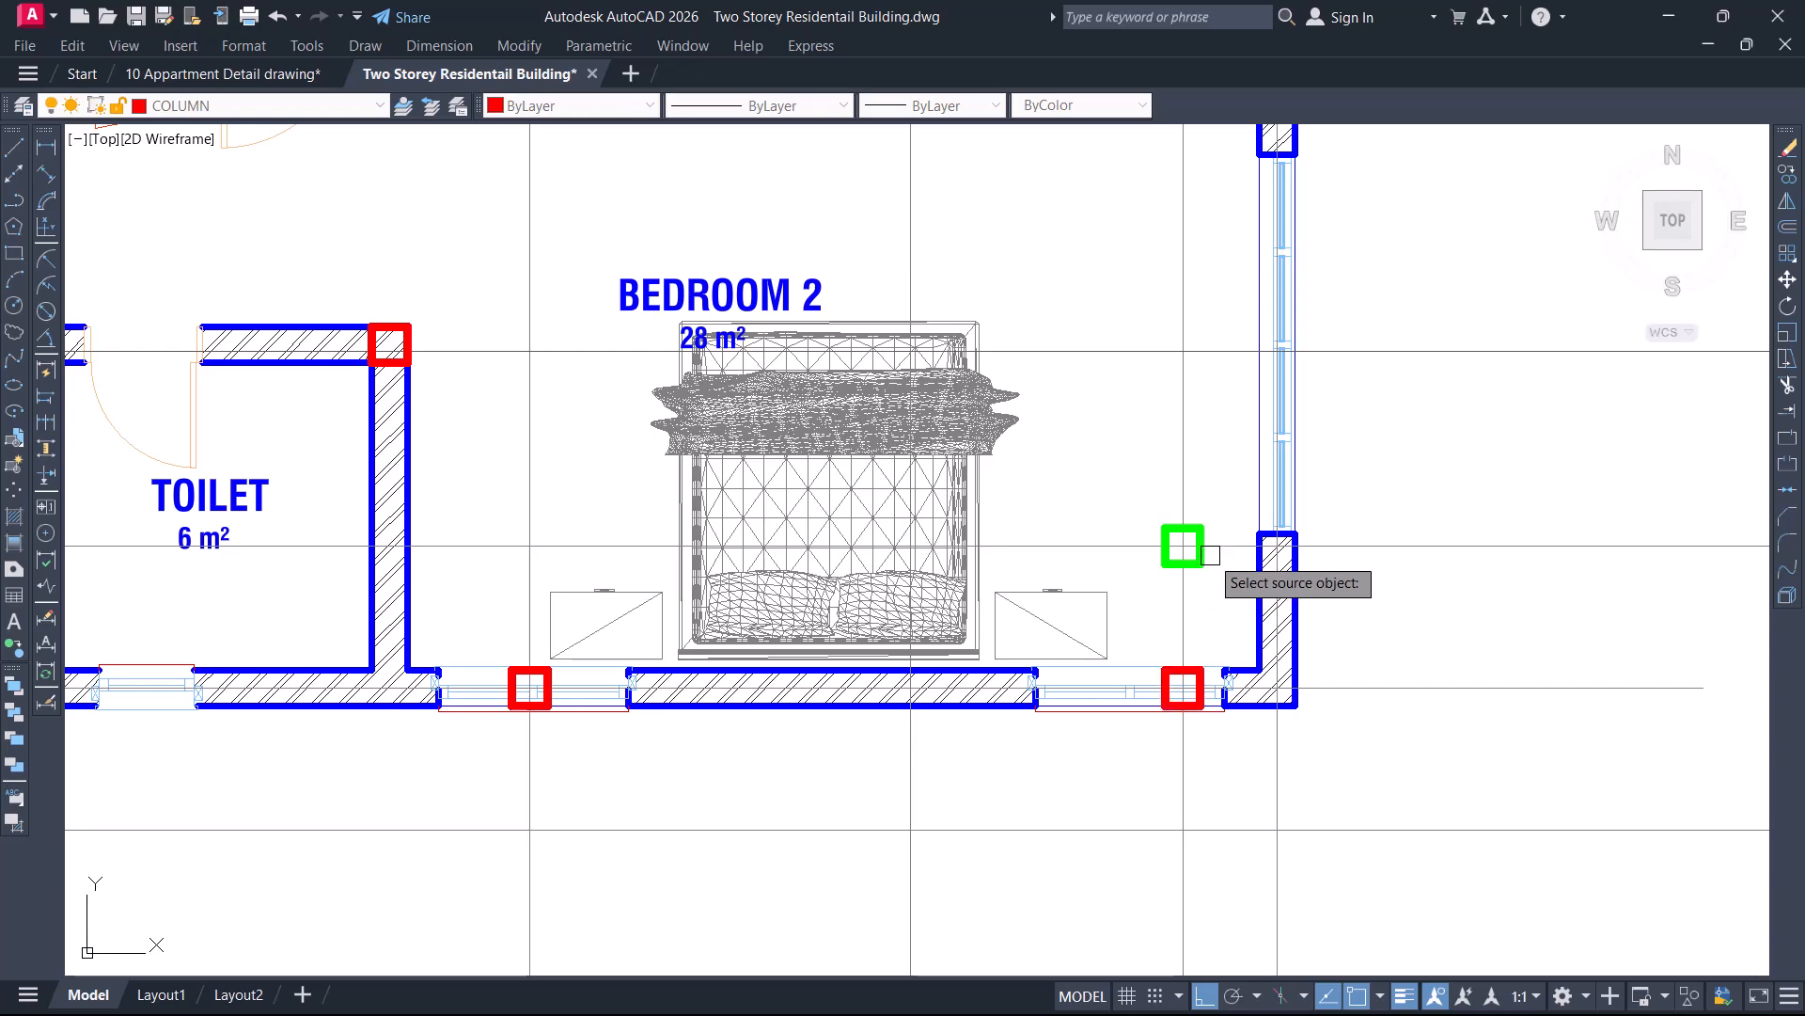
{"action": "scroll", "coordinate": [1203, 672], "scroll_direction": "up", "scroll_amount": 4}
{"action": "key", "text": "Escape"}
{"action": "middle_click_drag", "start_coordinate": [1185, 677], "coordinate": [1032, 672]}
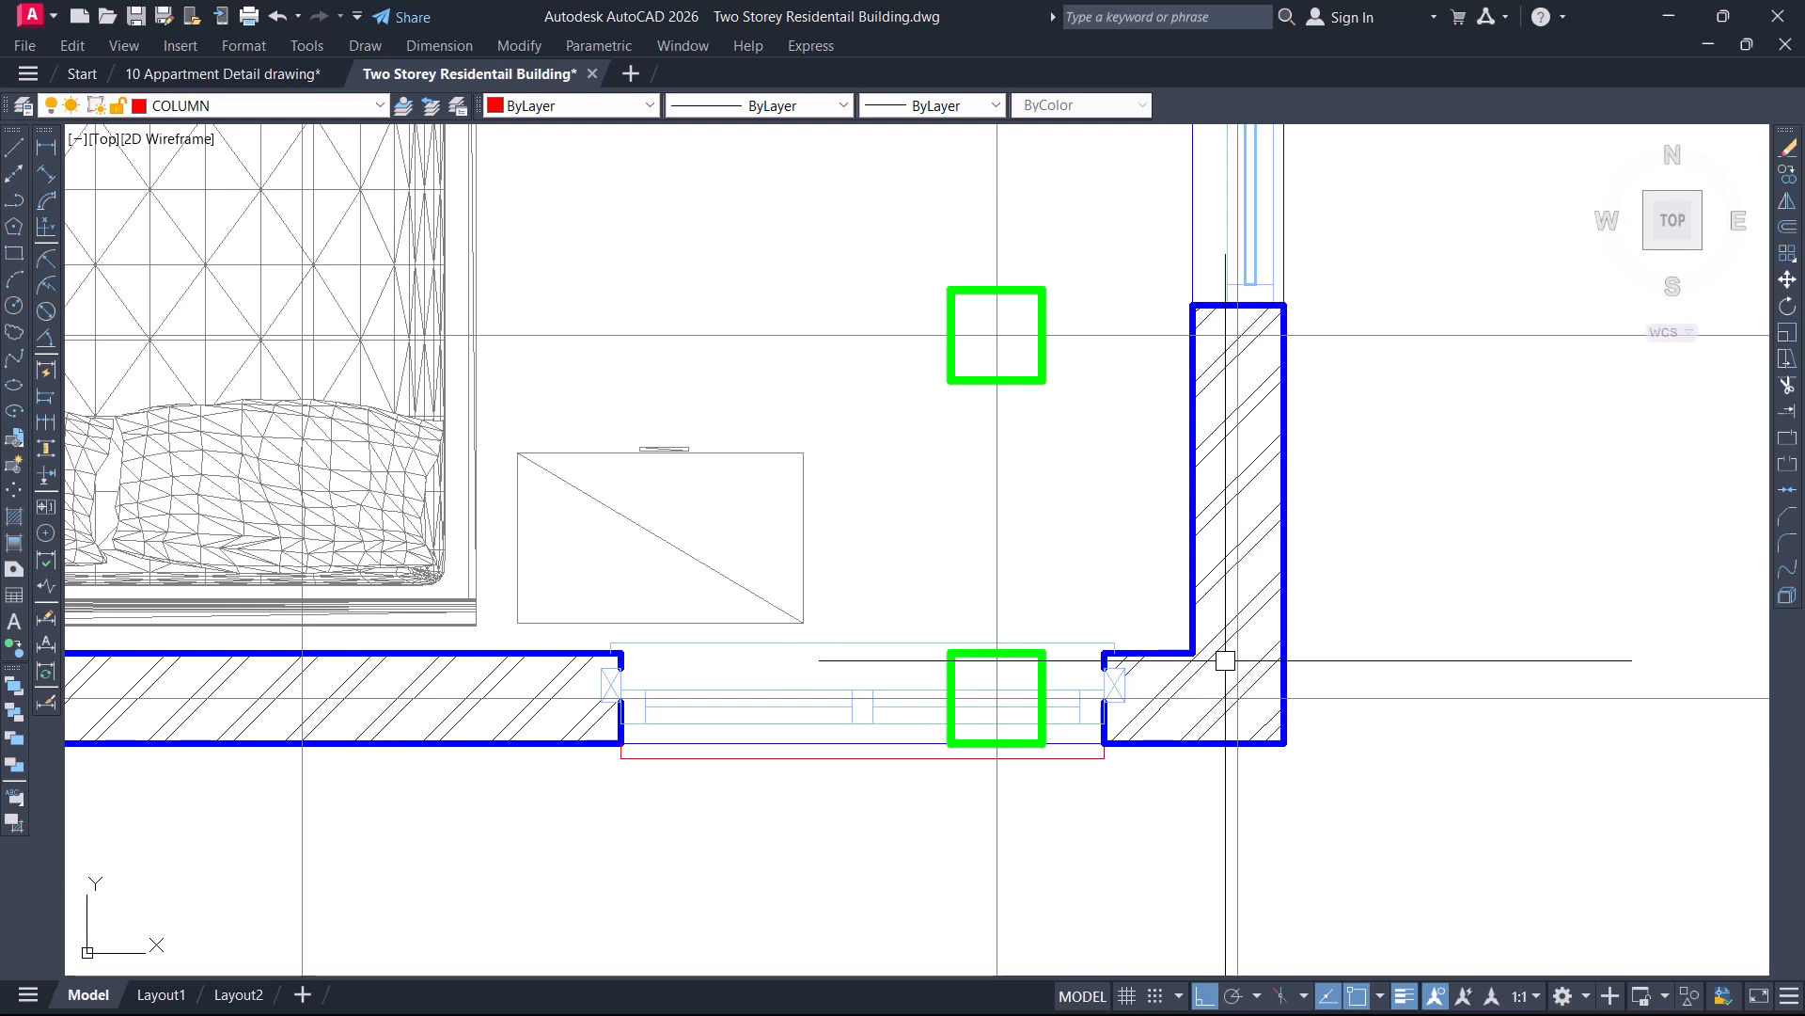
Review the columns along the first floor's lower walls and look across to the pent floor plan
{"action": "scroll", "coordinate": [857, 658], "scroll_direction": "down", "scroll_amount": 3}
{"action": "middle_click_drag", "start_coordinate": [1457, 605], "coordinate": [583, 630]}
{"action": "scroll", "coordinate": [648, 629], "scroll_direction": "down", "scroll_amount": 3}
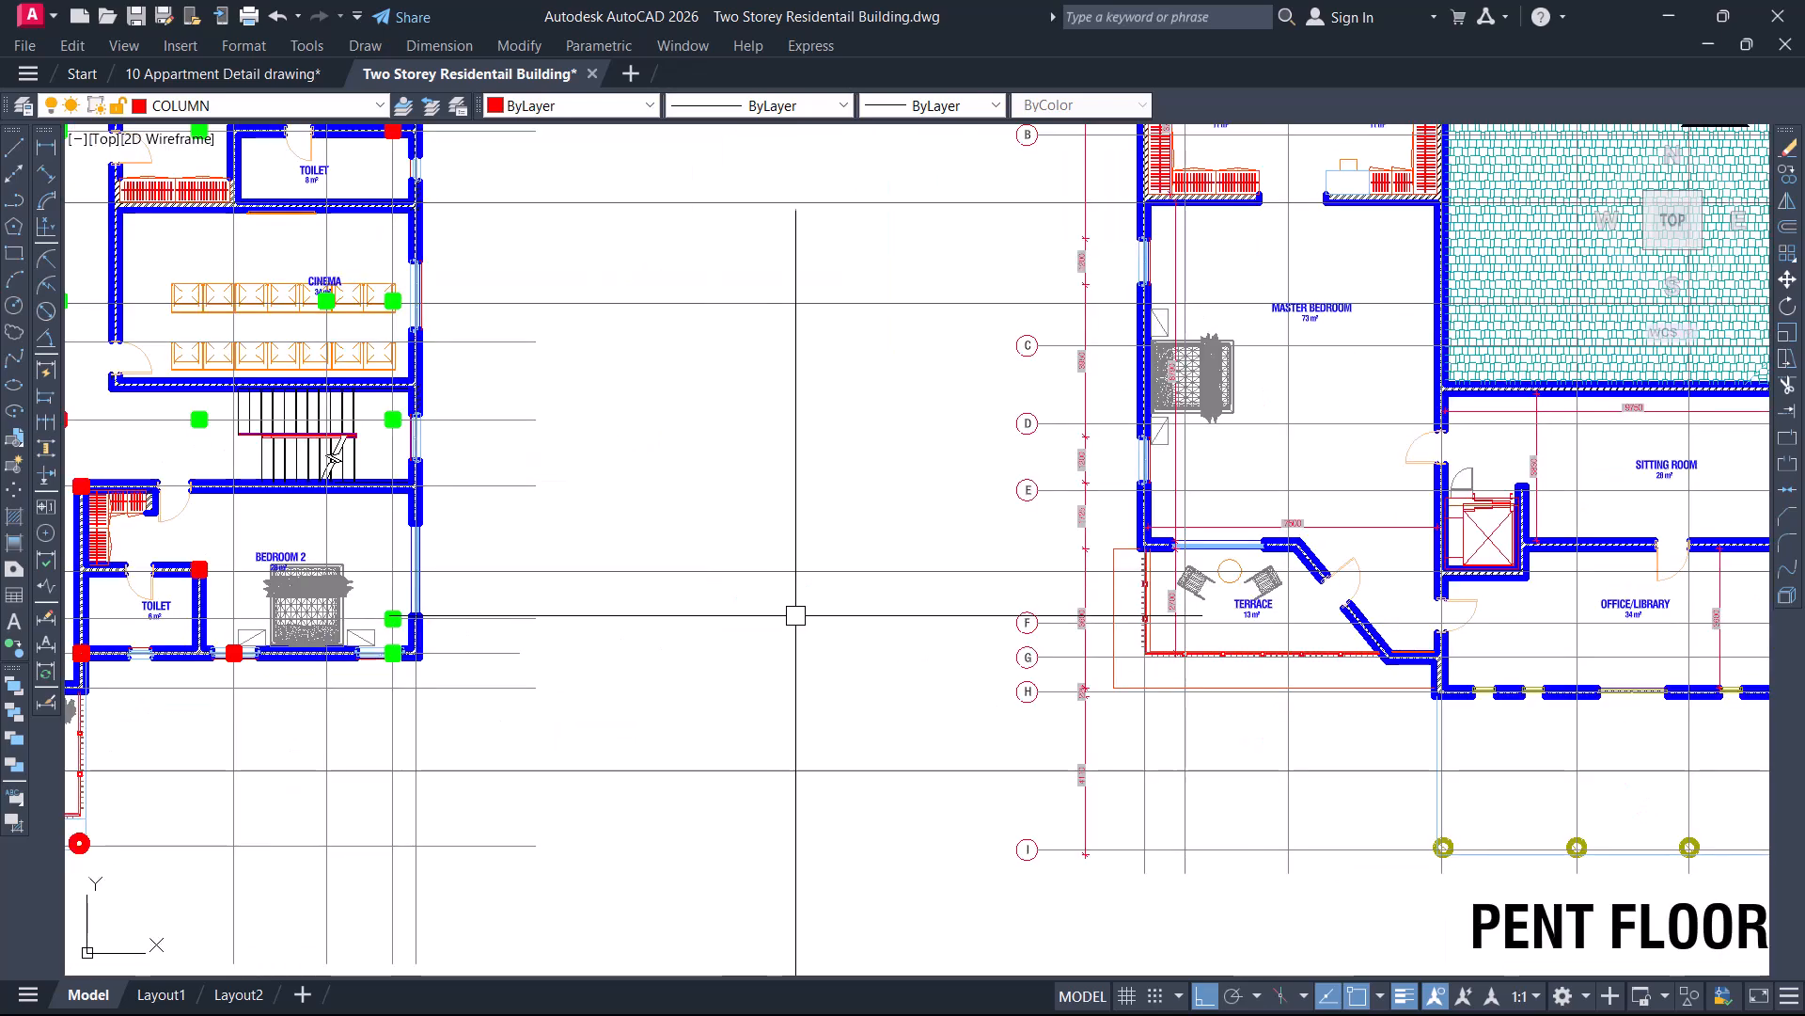
{"action": "middle_click_drag", "start_coordinate": [880, 669], "coordinate": [1462, 696]}
{"action": "scroll", "coordinate": [1042, 639], "scroll_direction": "up", "scroll_amount": 4}
{"action": "mouse_move", "coordinate": [954, 744]}
{"action": "middle_mouse_down"}
{"action": "mouse_move", "coordinate": [1003, 725]}
{"action": "mouse_move", "coordinate": [1166, 729]}
{"action": "middle_mouse_up"}
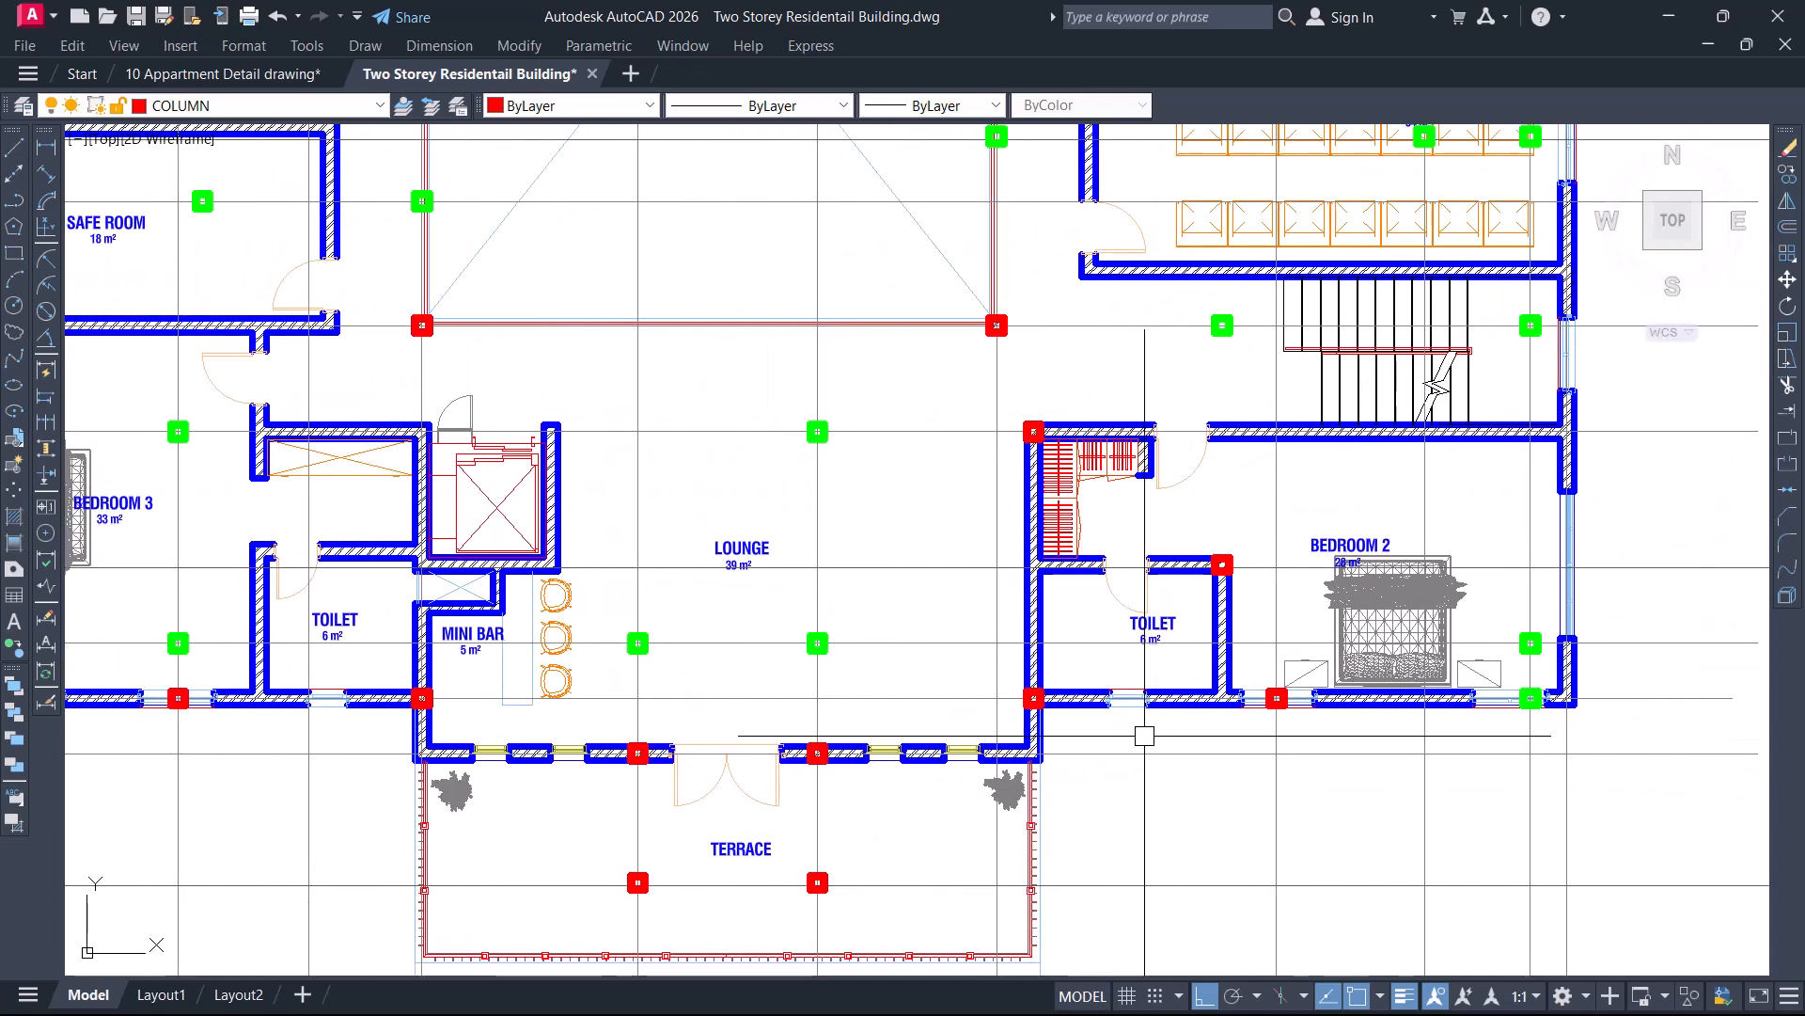
{"action": "scroll", "coordinate": [1072, 672], "scroll_direction": "down", "scroll_amount": 2}
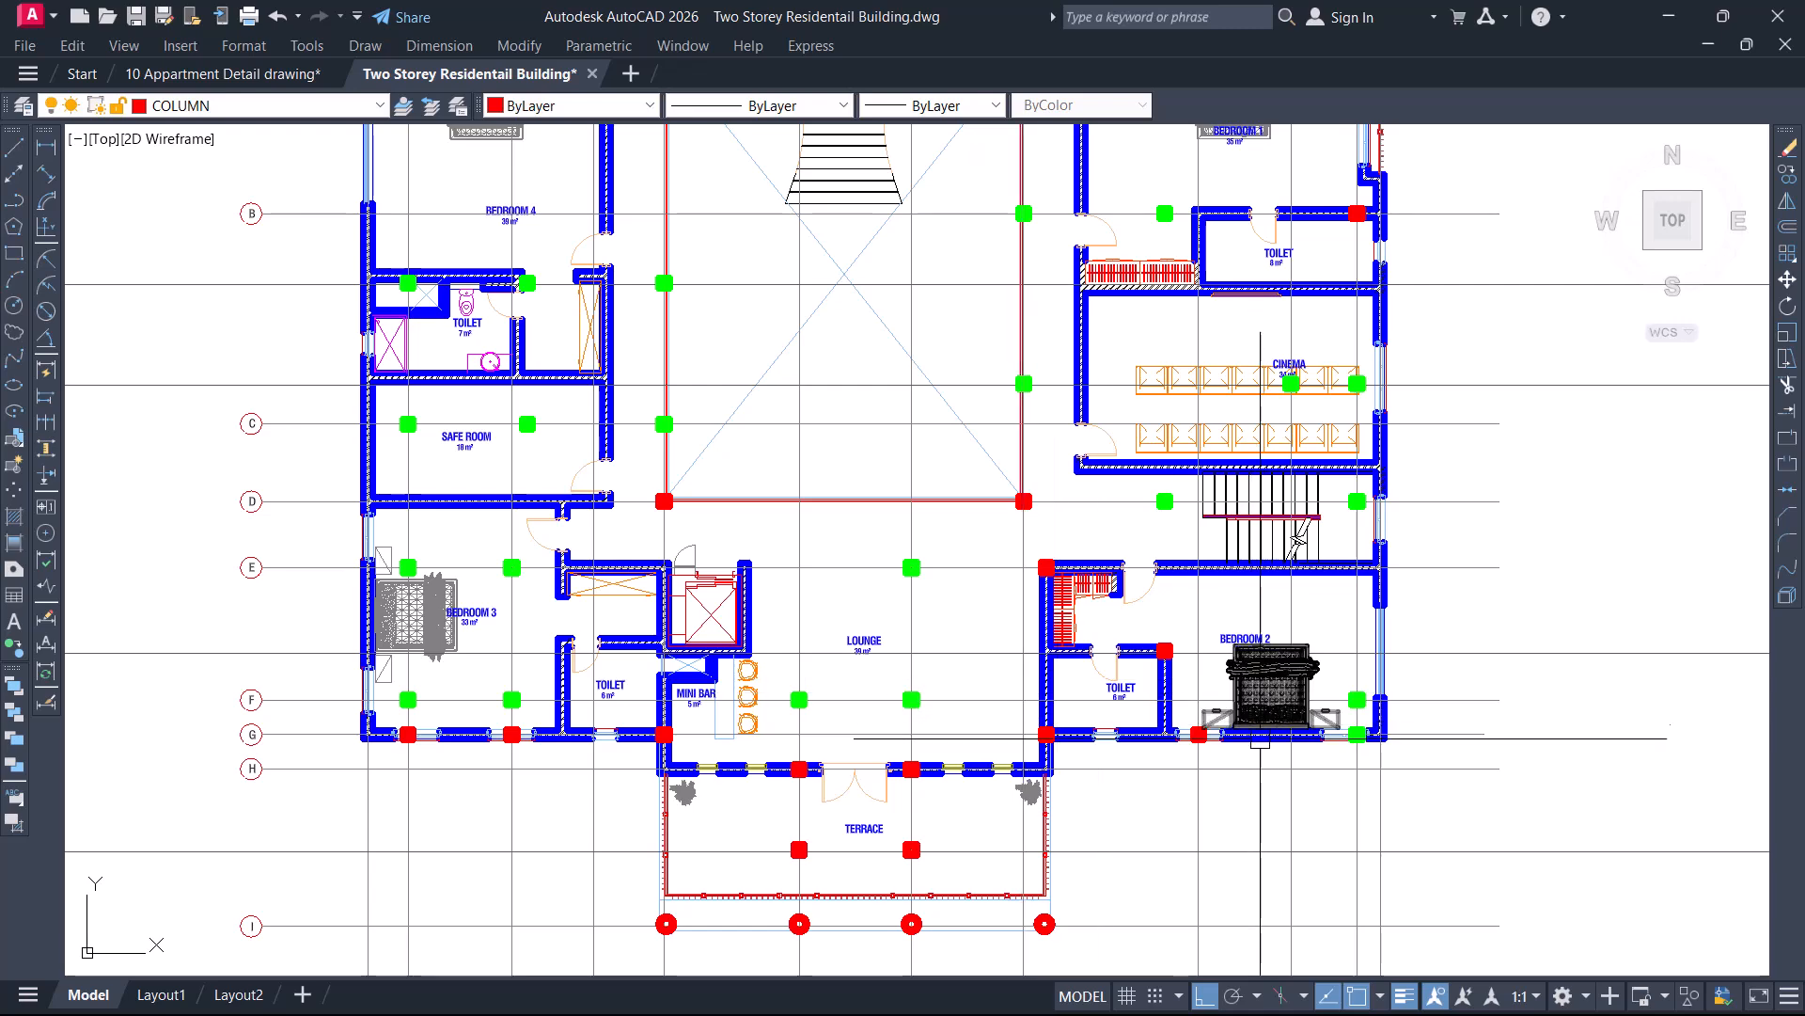
Match the column in Bedroom 2's window beside the toilet to the free-standing green column's properties
{"action": "scroll", "coordinate": [1241, 761], "scroll_direction": "up", "scroll_amount": 2}
{"action": "type", "text": "A"}
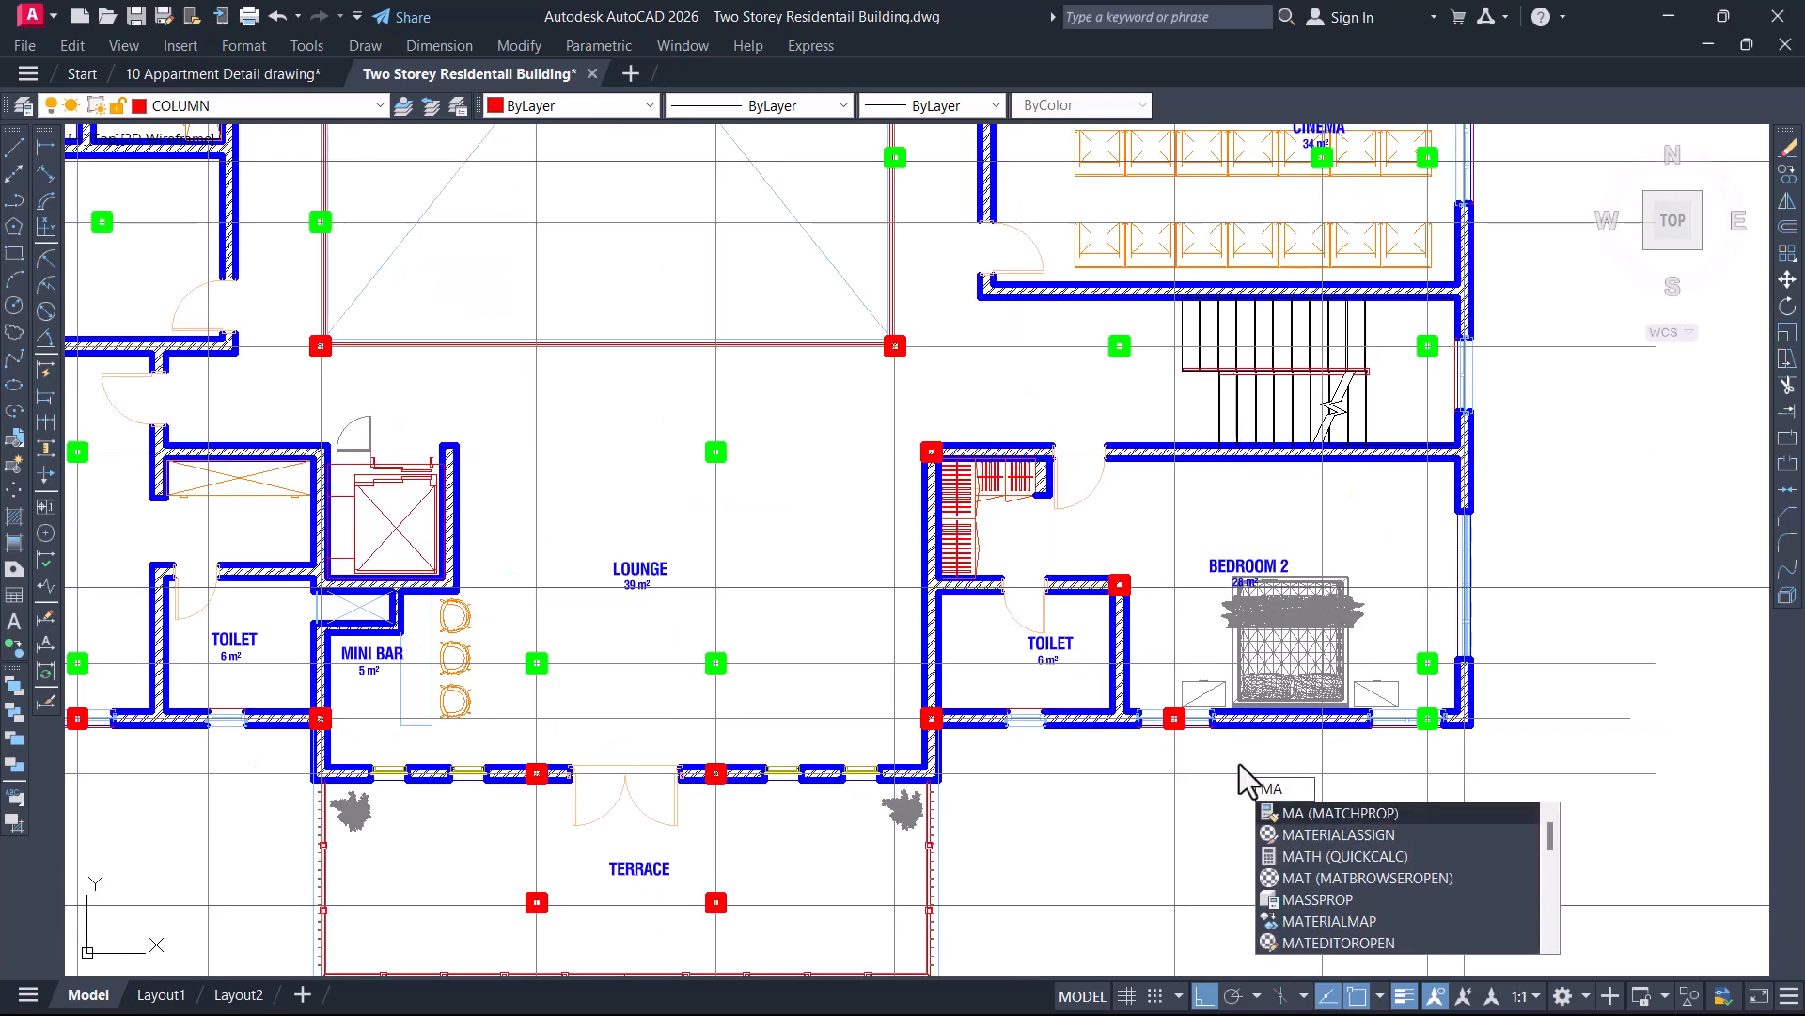
{"action": "key", "text": "Return"}
{"action": "scroll", "coordinate": [1413, 679], "scroll_direction": "up", "scroll_amount": 2}
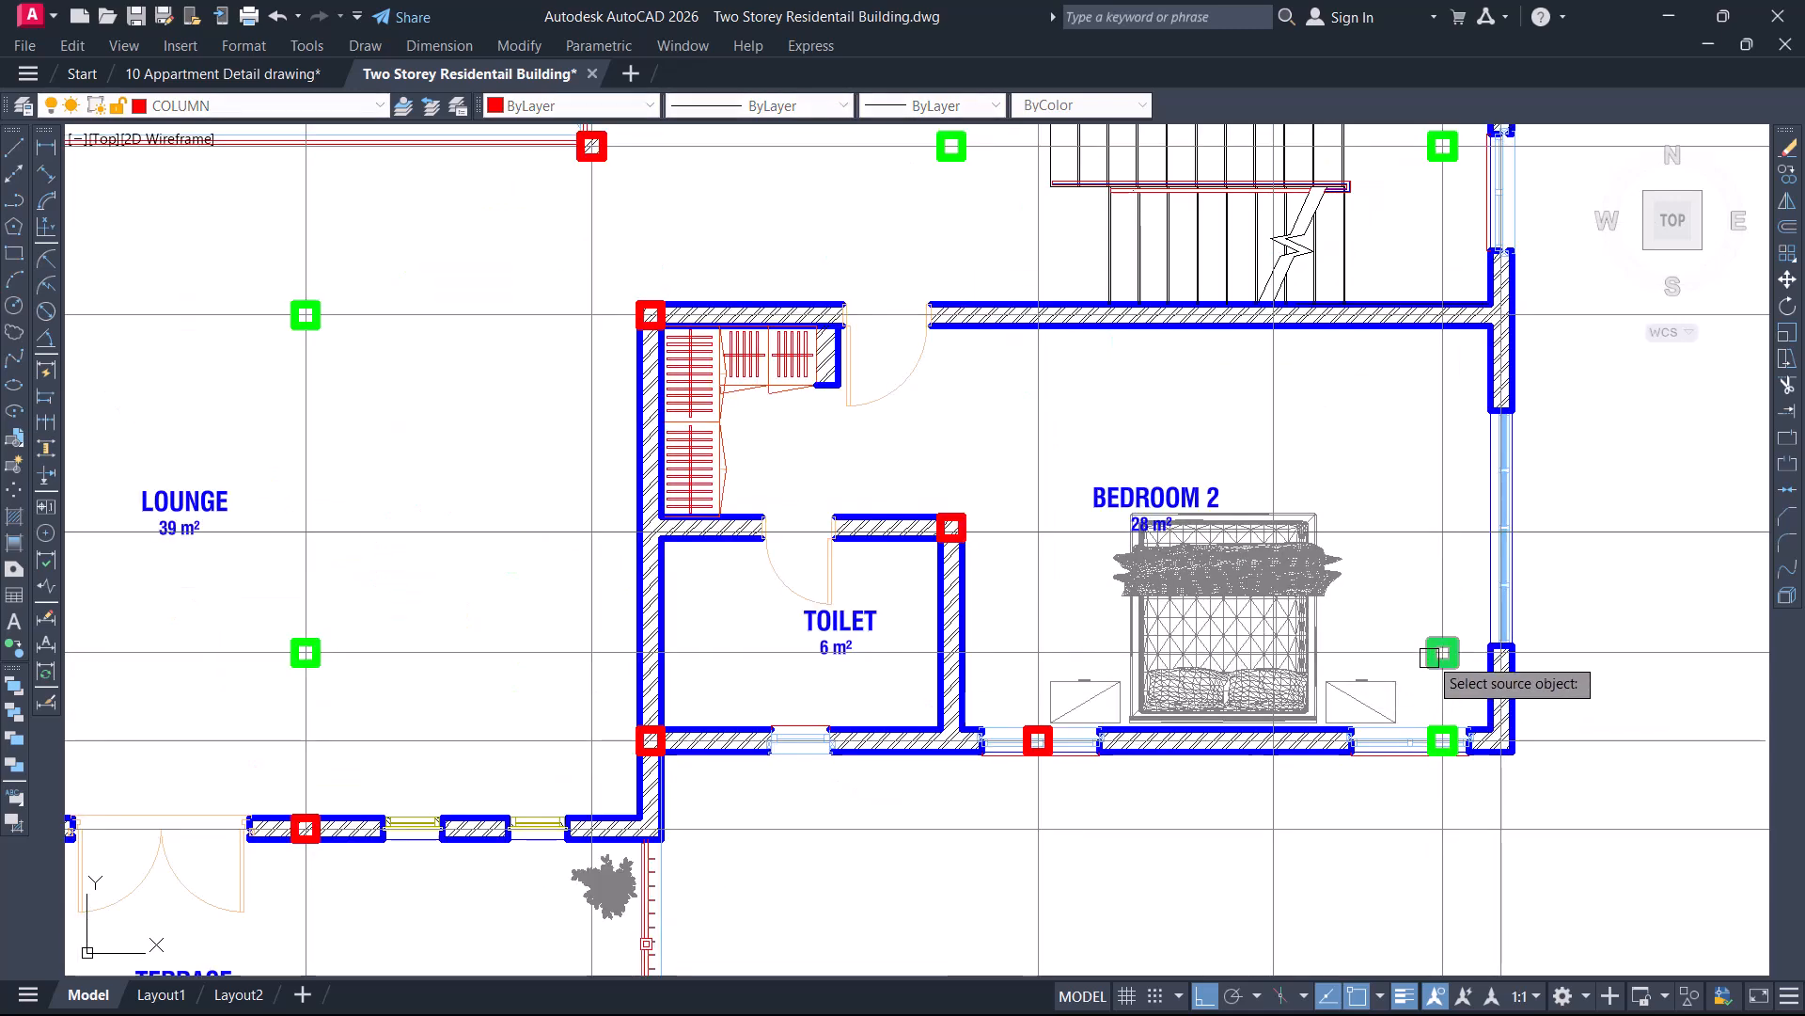
{"action": "left_click", "coordinate": [1430, 655]}
{"action": "left_click", "coordinate": [1038, 739]}
{"action": "scroll", "coordinate": [1044, 738], "scroll_direction": "up", "scroll_amount": 3}
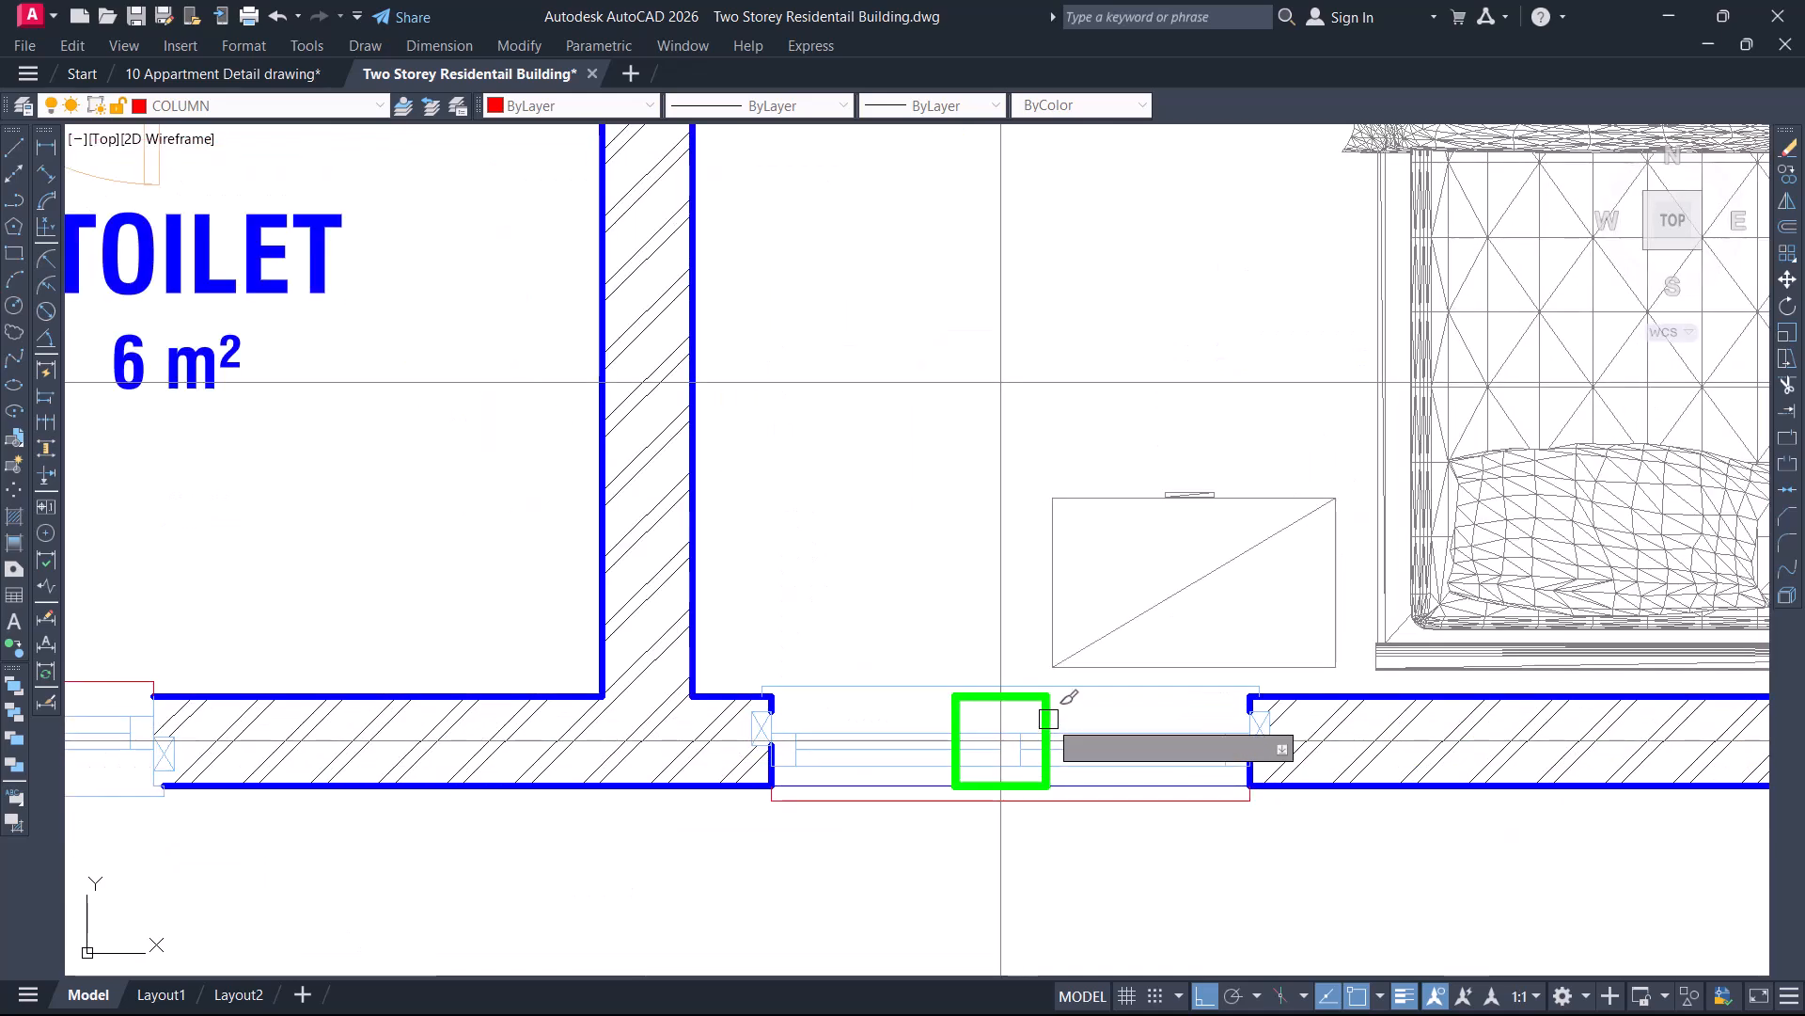
{"action": "scroll", "coordinate": [1040, 724], "scroll_direction": "down", "scroll_amount": 2}
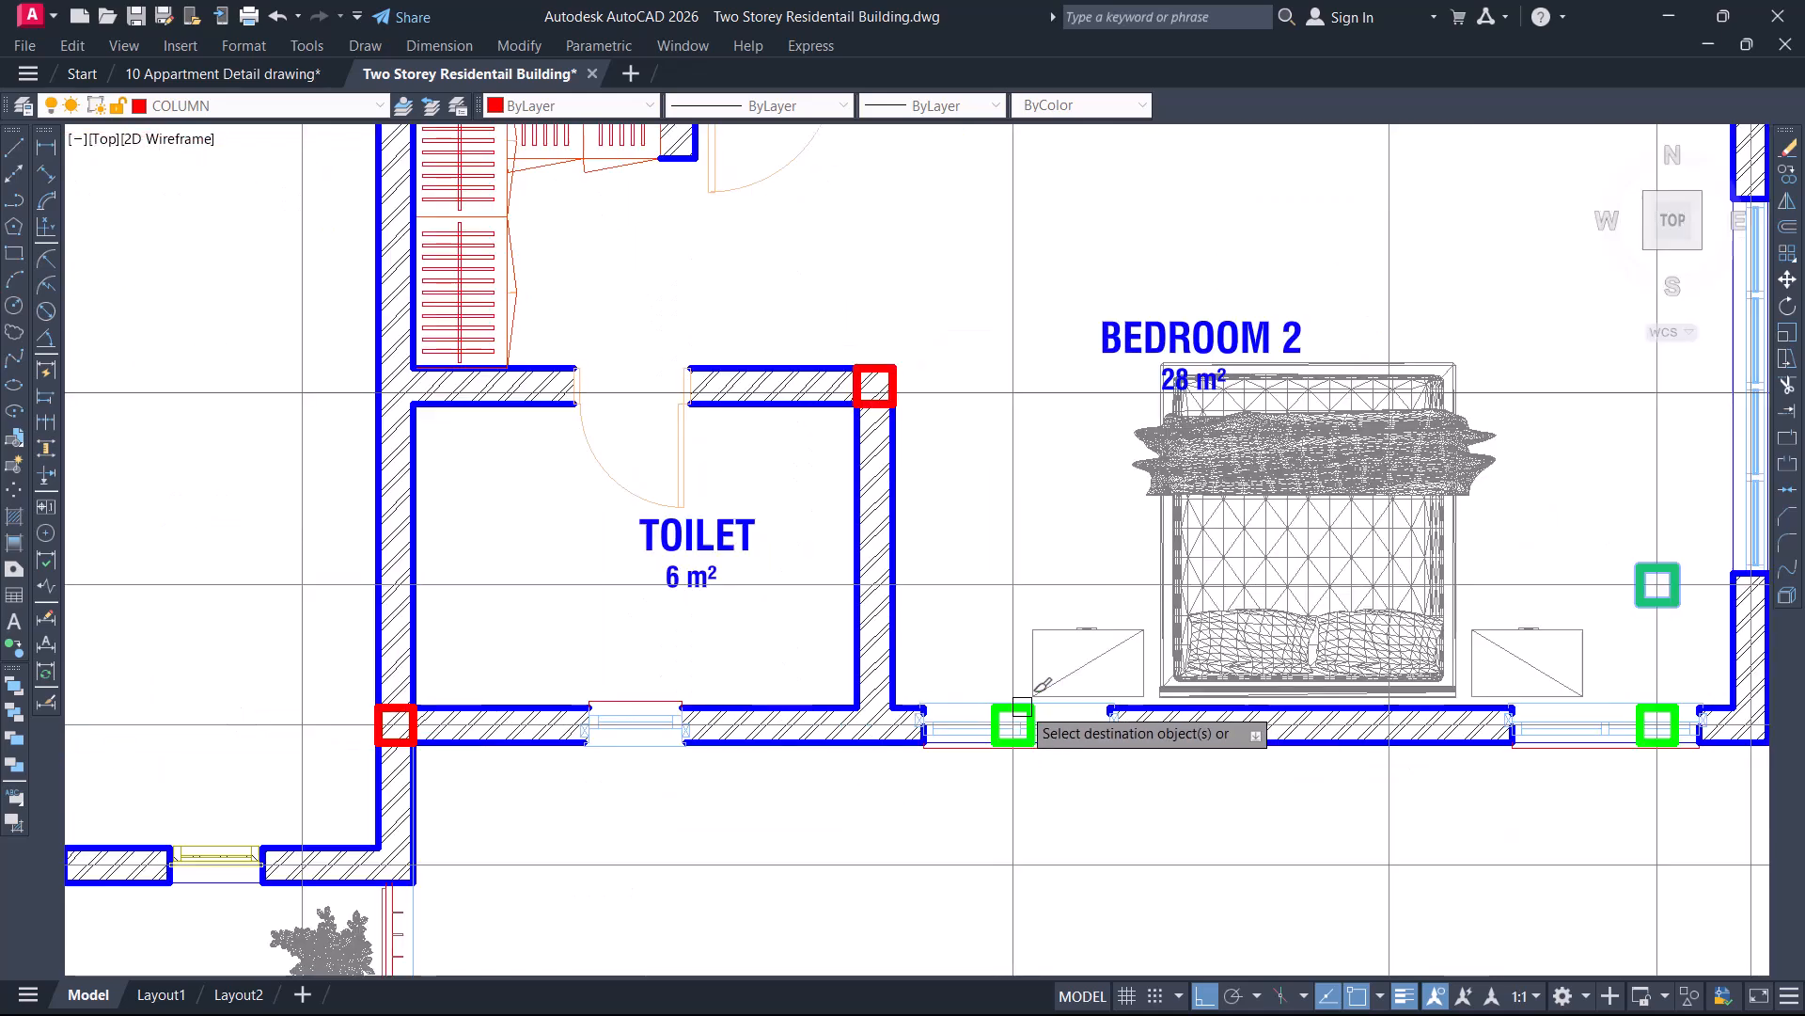
{"action": "scroll", "coordinate": [1025, 734], "scroll_direction": "up", "scroll_amount": 1}
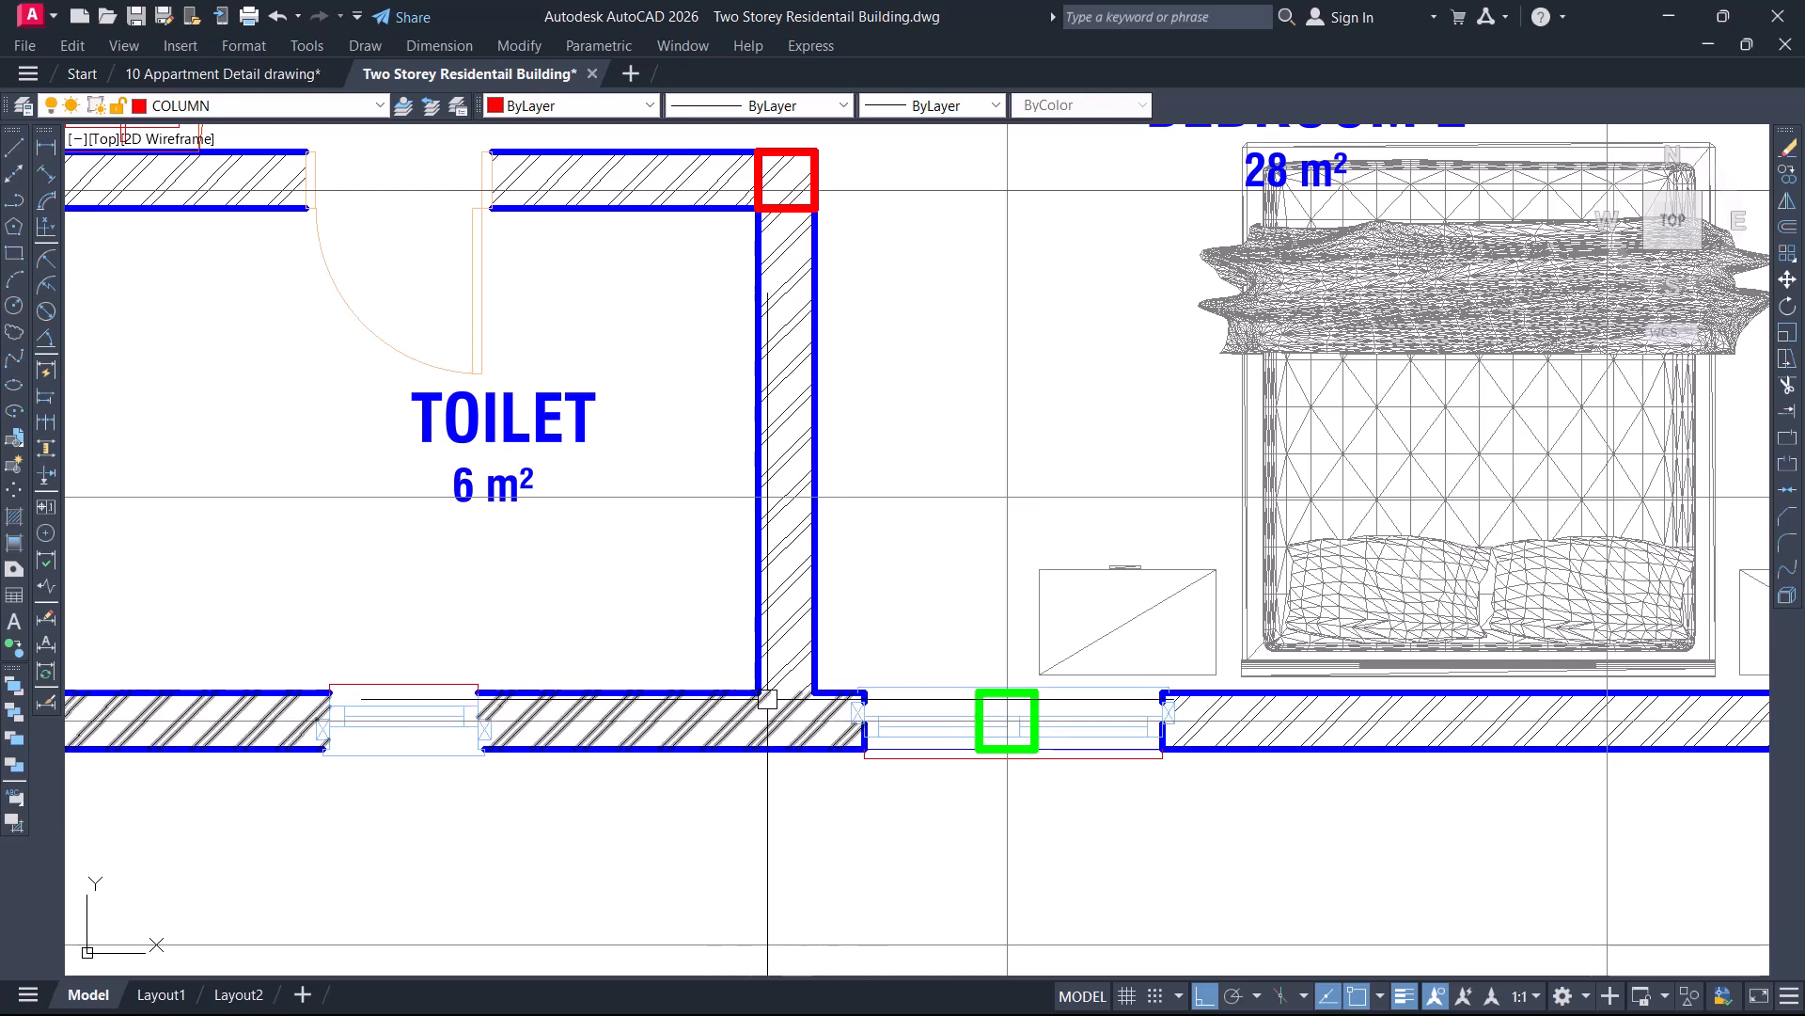
Inspect the red columns around Bedroom 2's toilet and at the void corners on grid line D
{"action": "scroll", "coordinate": [777, 701], "scroll_direction": "down", "scroll_amount": 2}
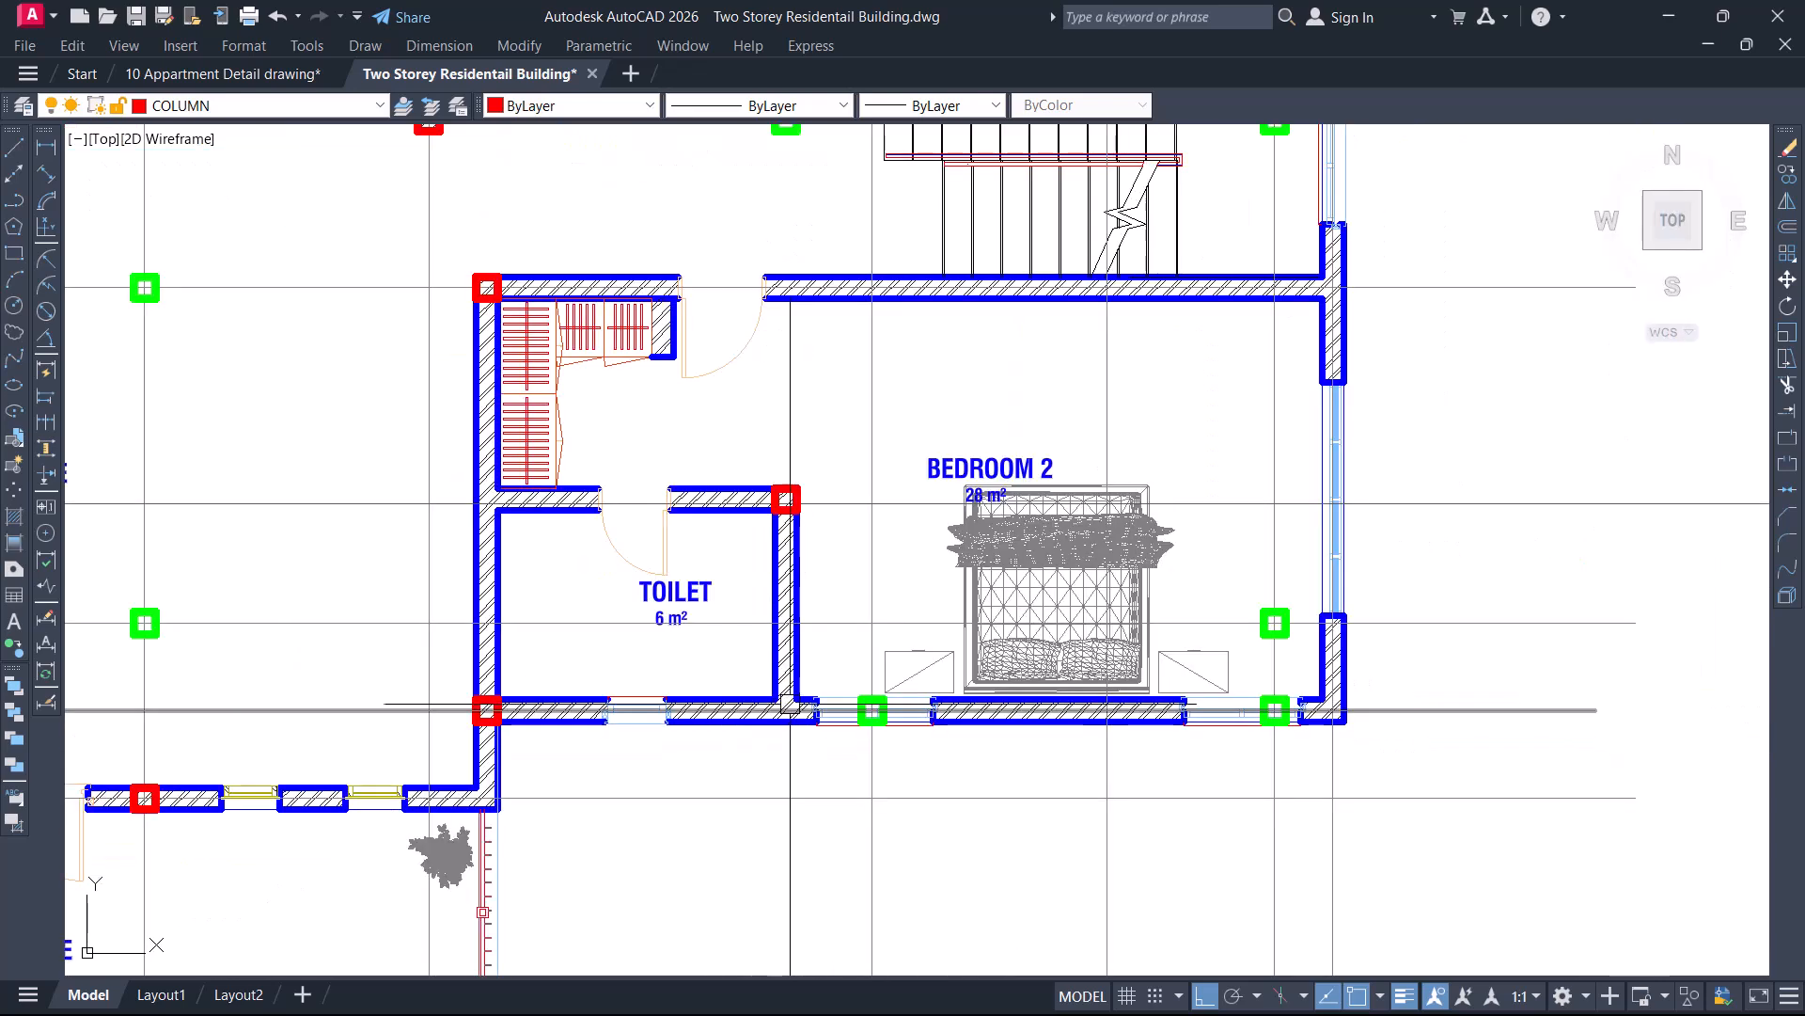
{"action": "scroll", "coordinate": [788, 696], "scroll_direction": "up", "scroll_amount": 1}
{"action": "scroll", "coordinate": [1011, 760], "scroll_direction": "down", "scroll_amount": 2}
{"action": "middle_click_drag", "start_coordinate": [1089, 650], "coordinate": [1225, 774]}
{"action": "scroll", "coordinate": [253, 490], "scroll_direction": "up", "scroll_amount": 1}
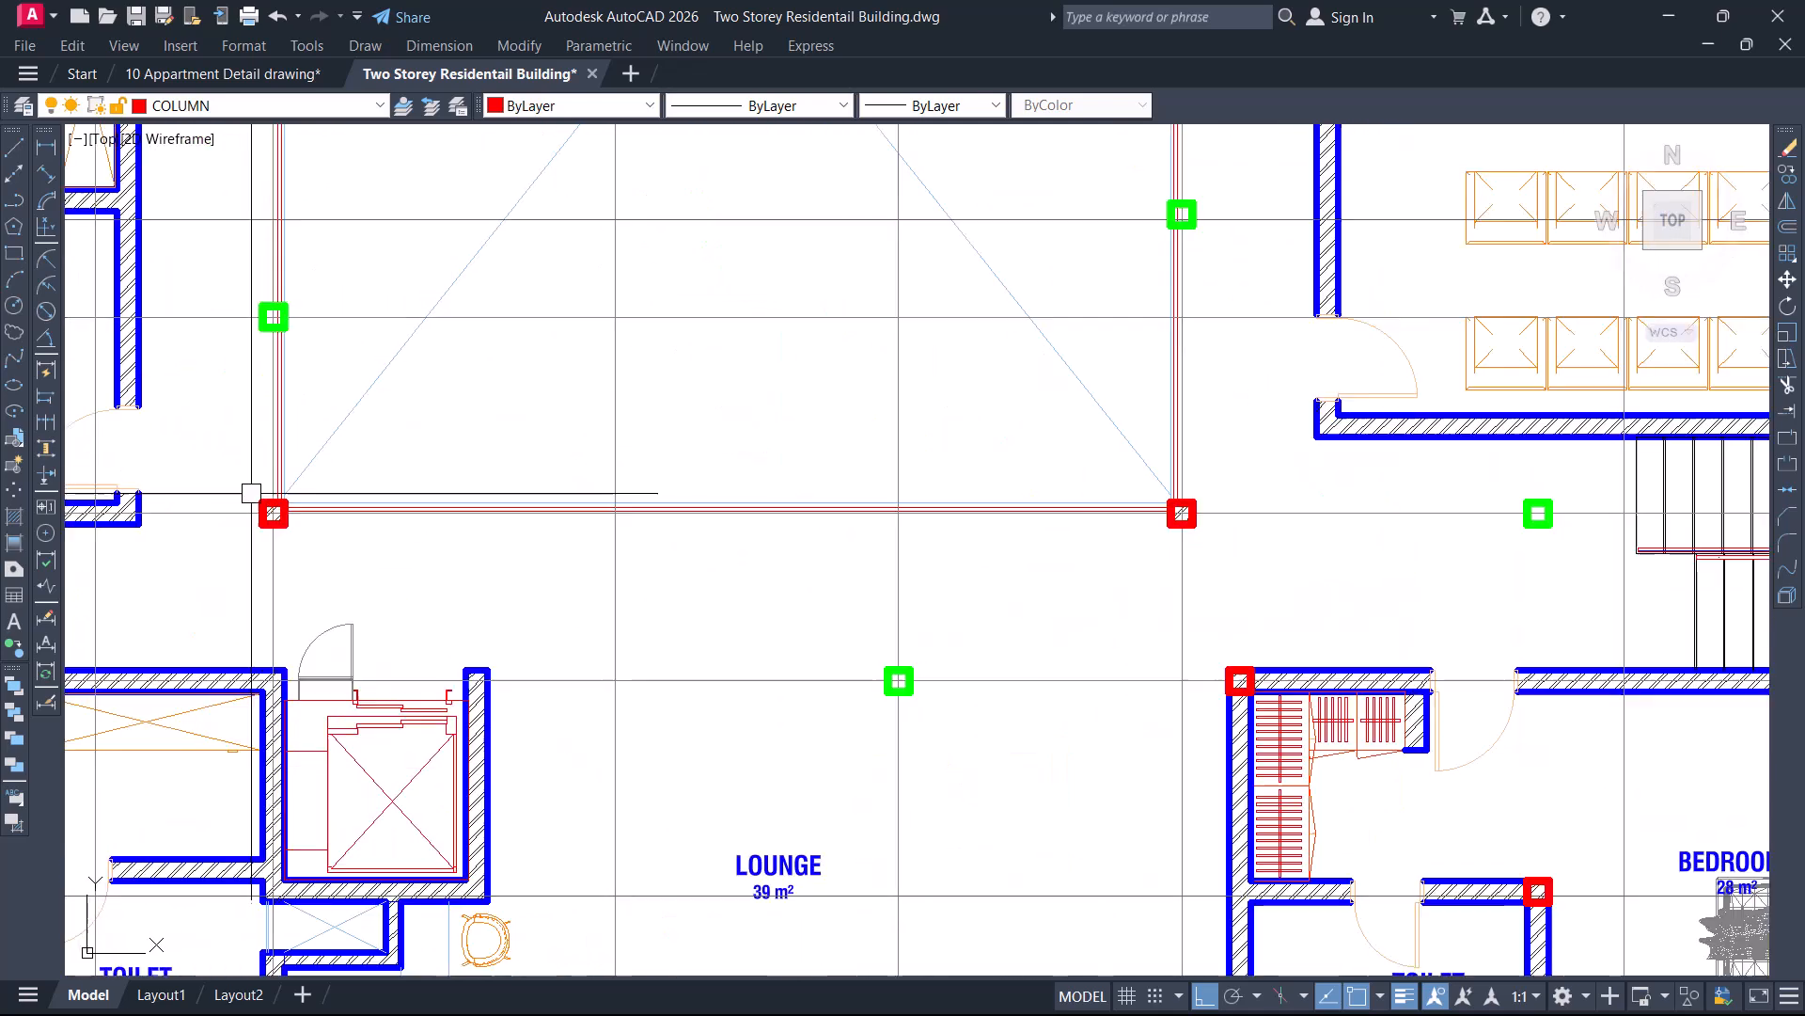
{"action": "scroll", "coordinate": [253, 490], "scroll_direction": "up", "scroll_amount": 2}
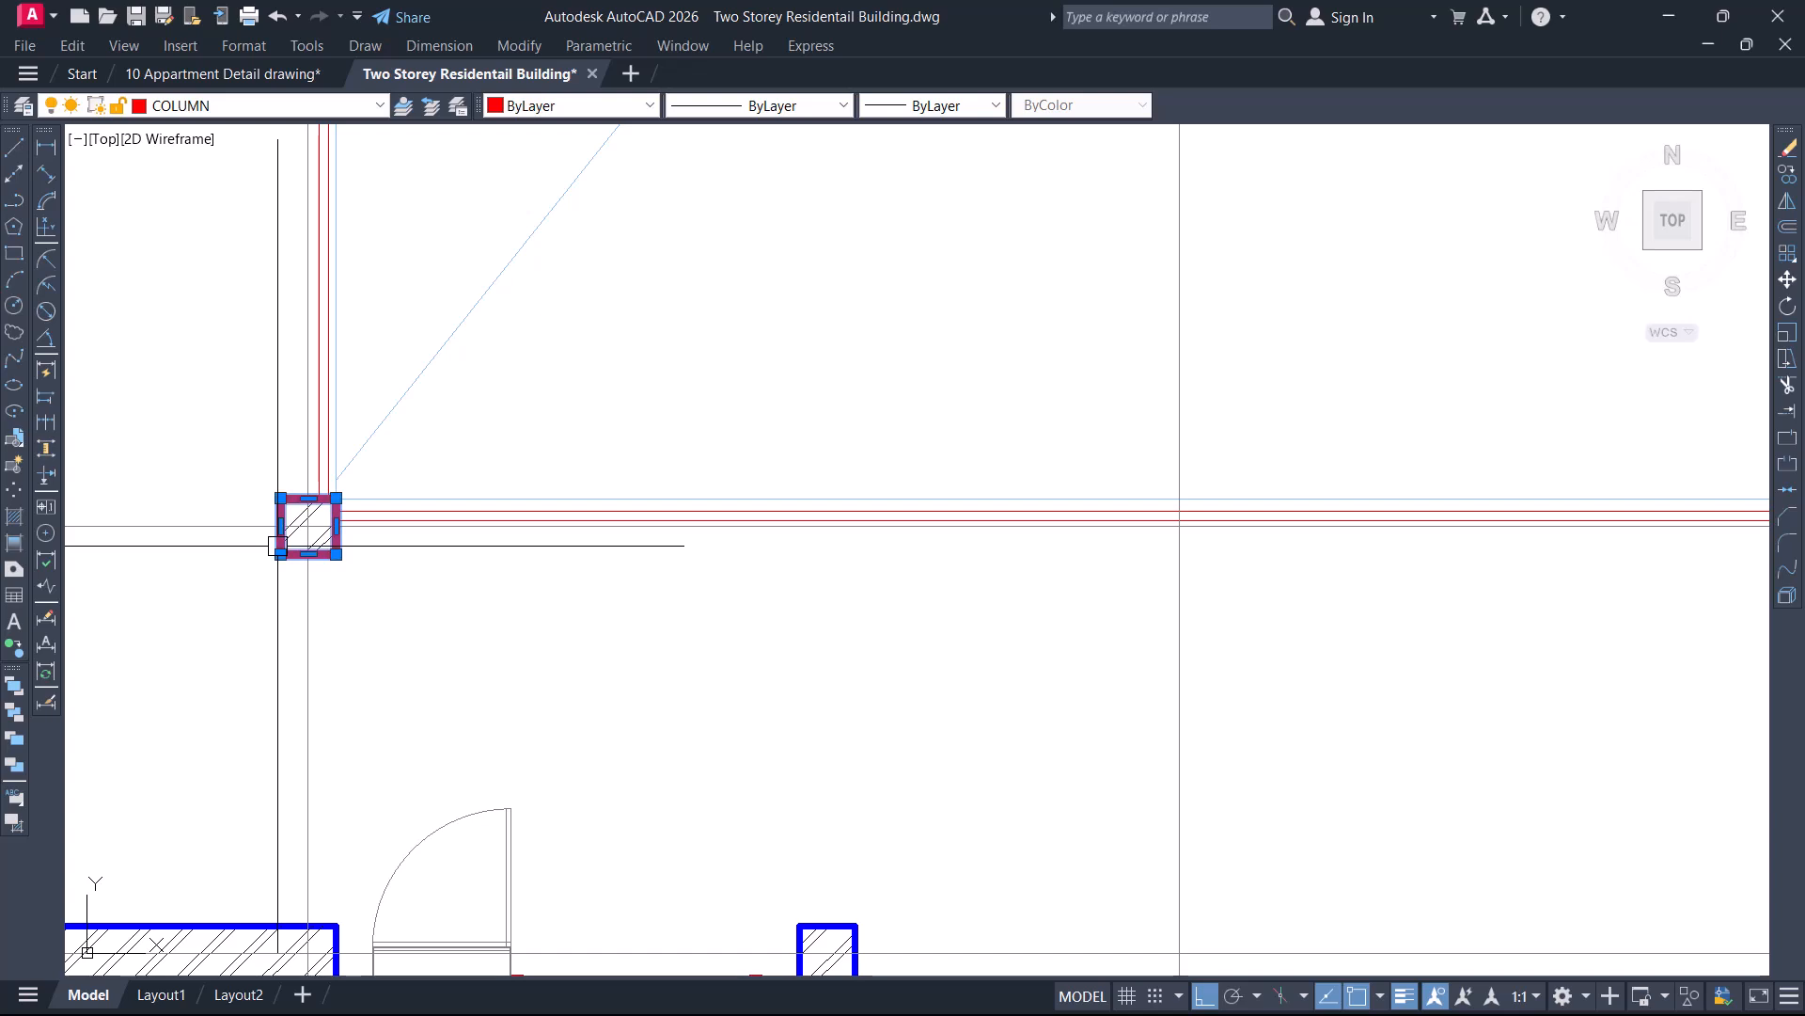
{"action": "key", "text": "Escape"}
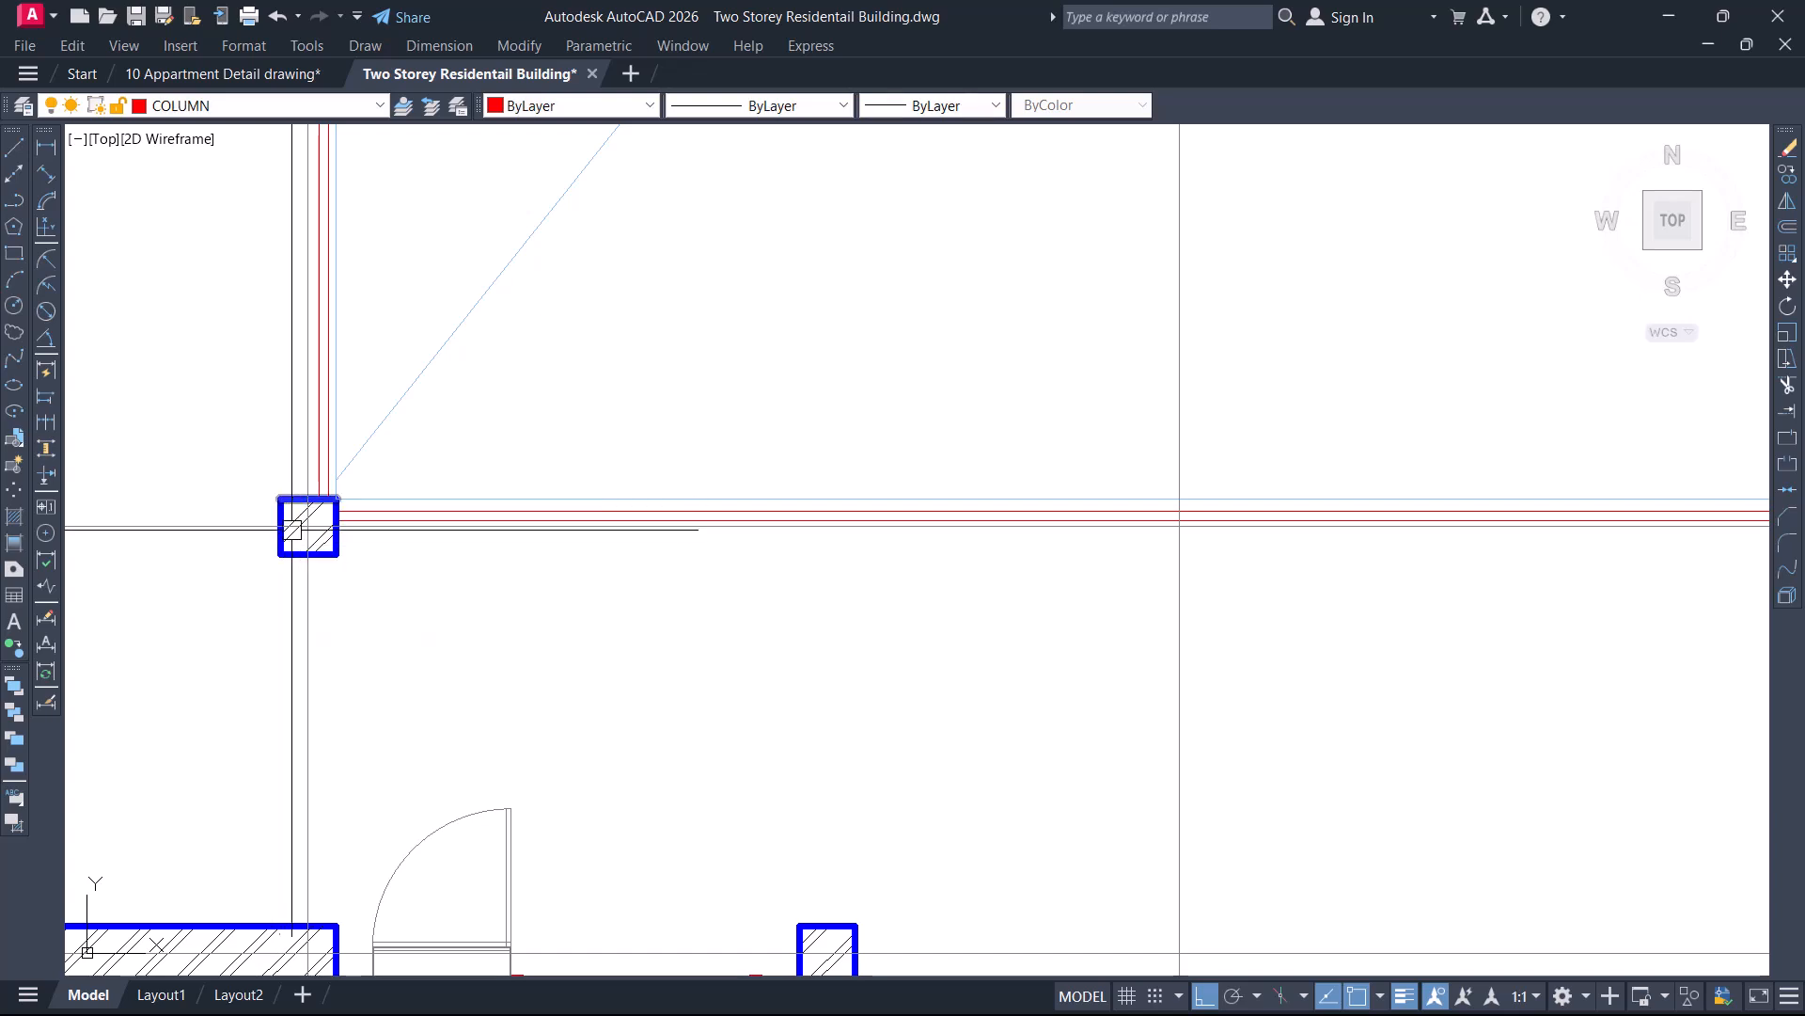
{"action": "left_click", "coordinate": [304, 523]}
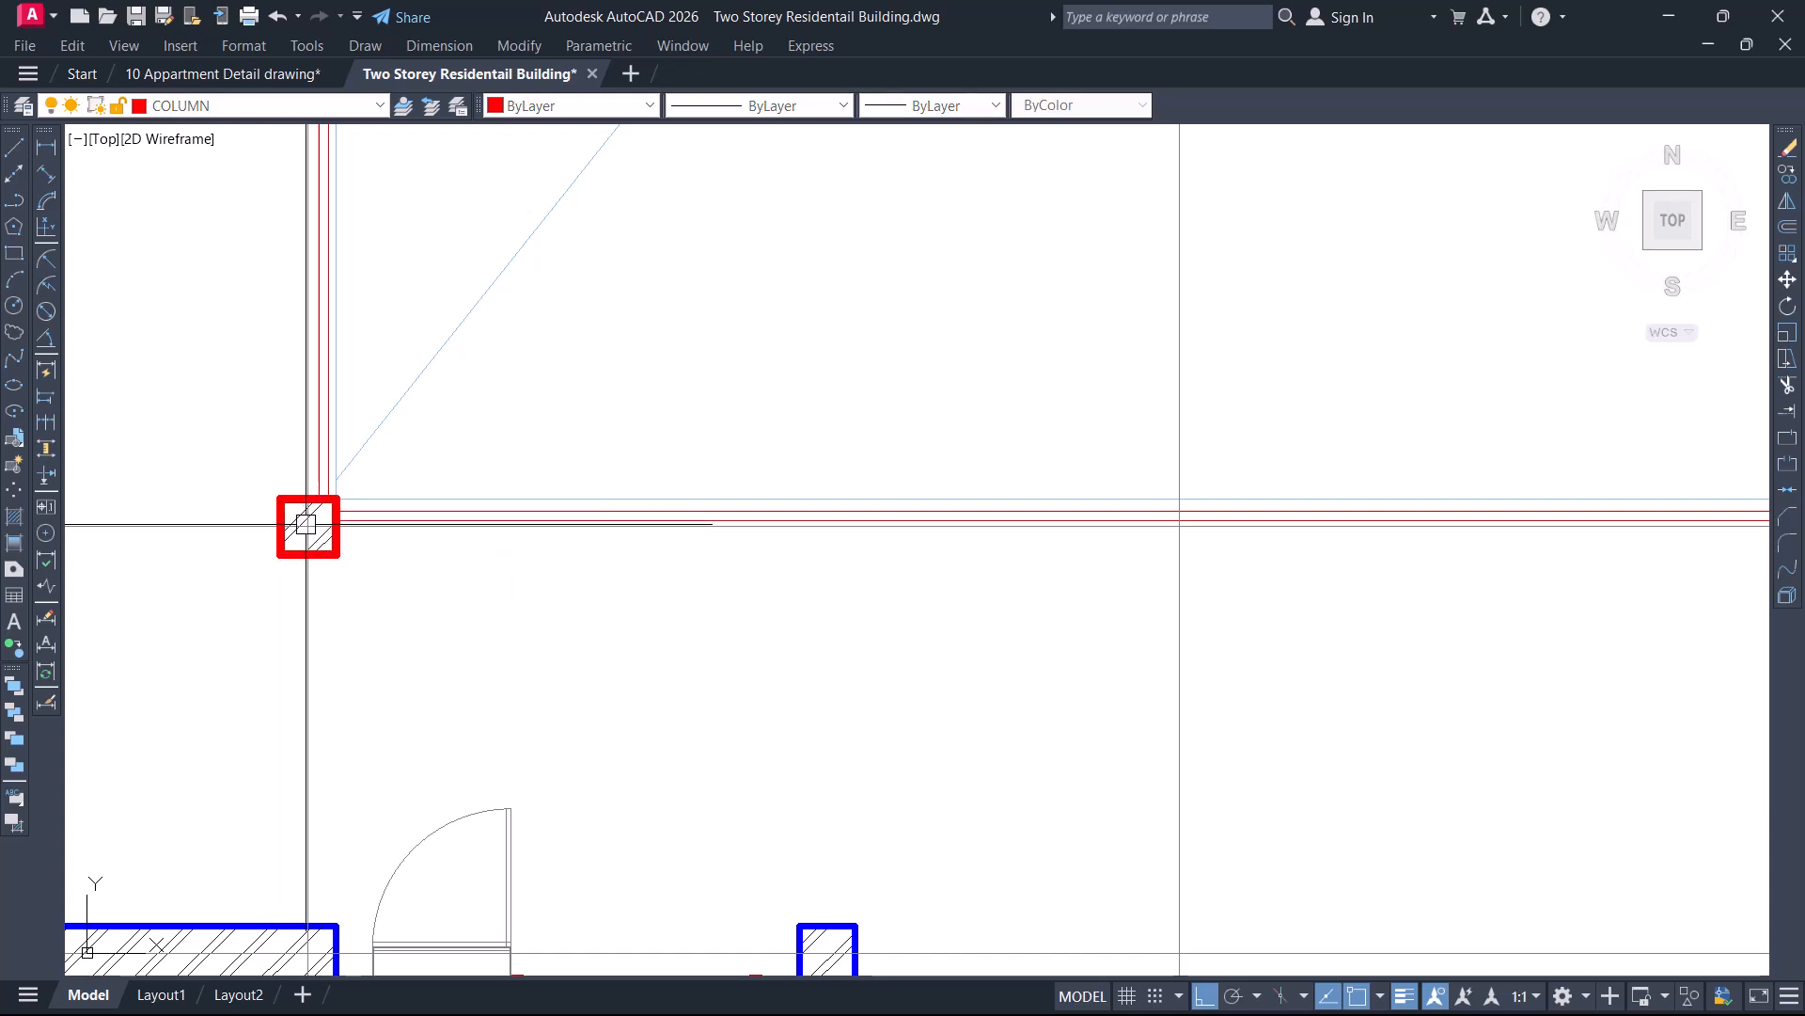
Compare the first floor column layout with the ground floor plan's columns
{"action": "scroll", "coordinate": [526, 629], "scroll_direction": "down", "scroll_amount": 6}
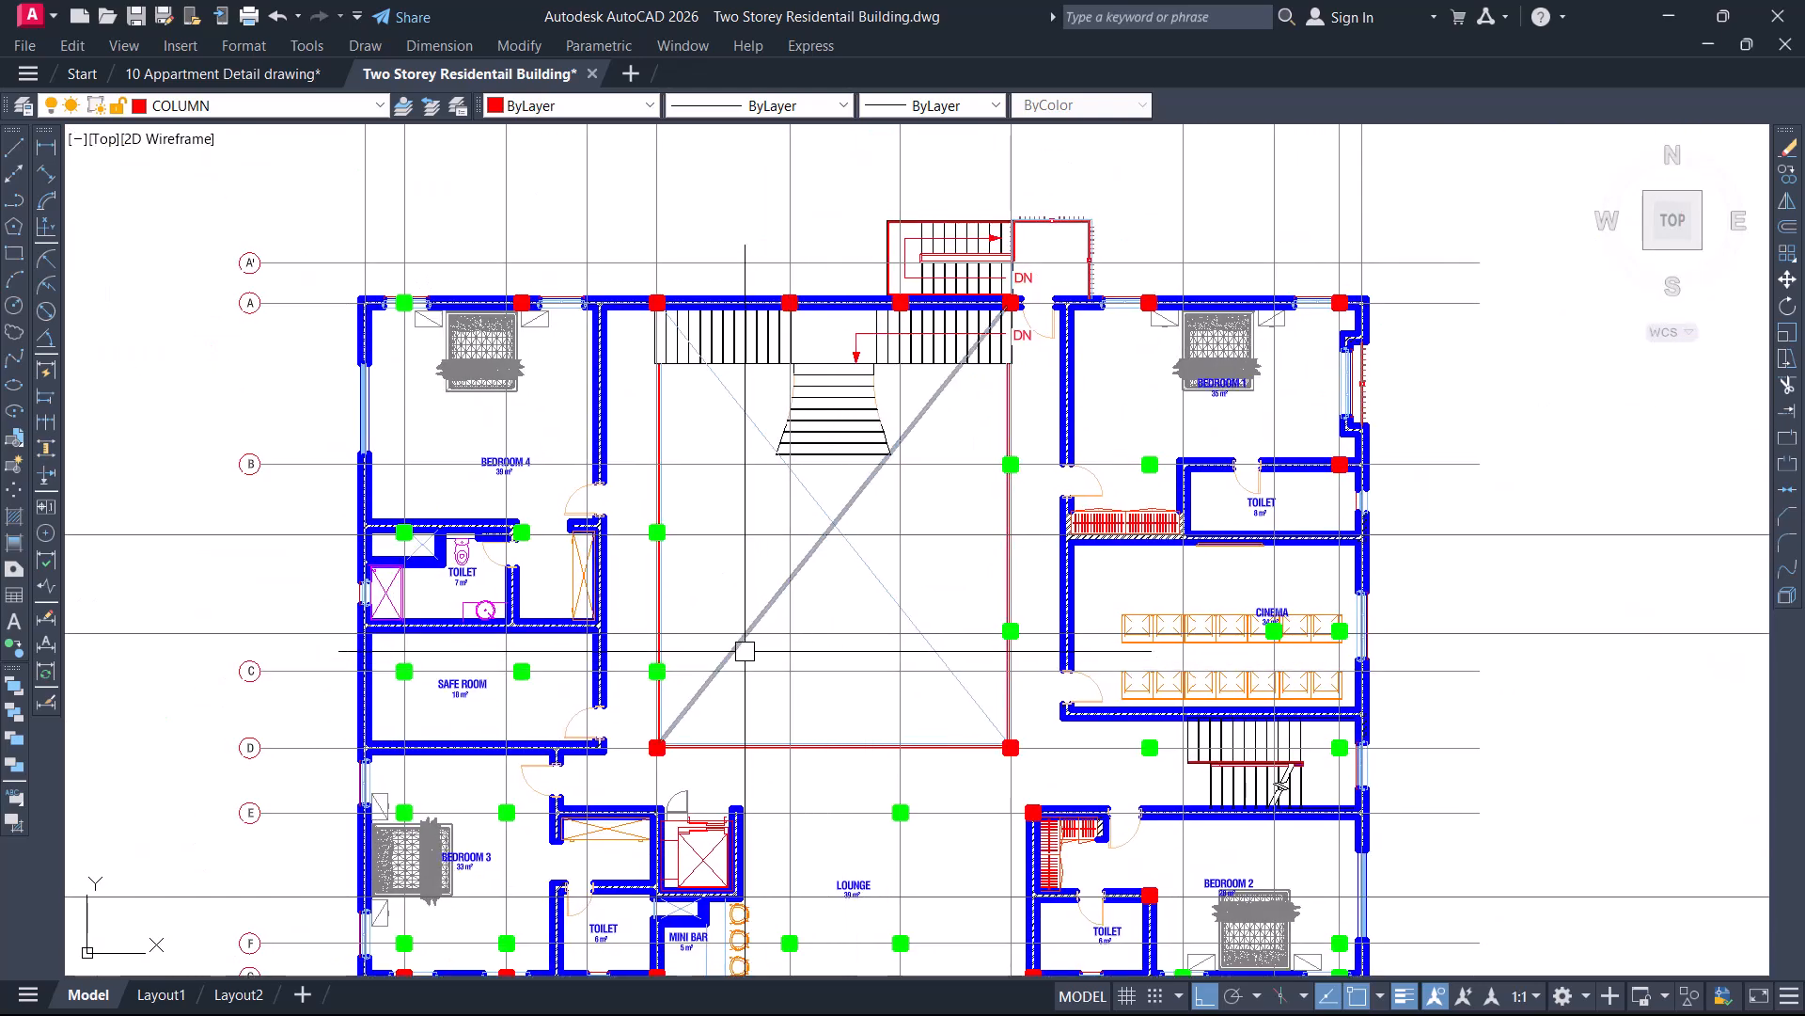
{"action": "middle_click_drag", "start_coordinate": [753, 637], "coordinate": [768, 584]}
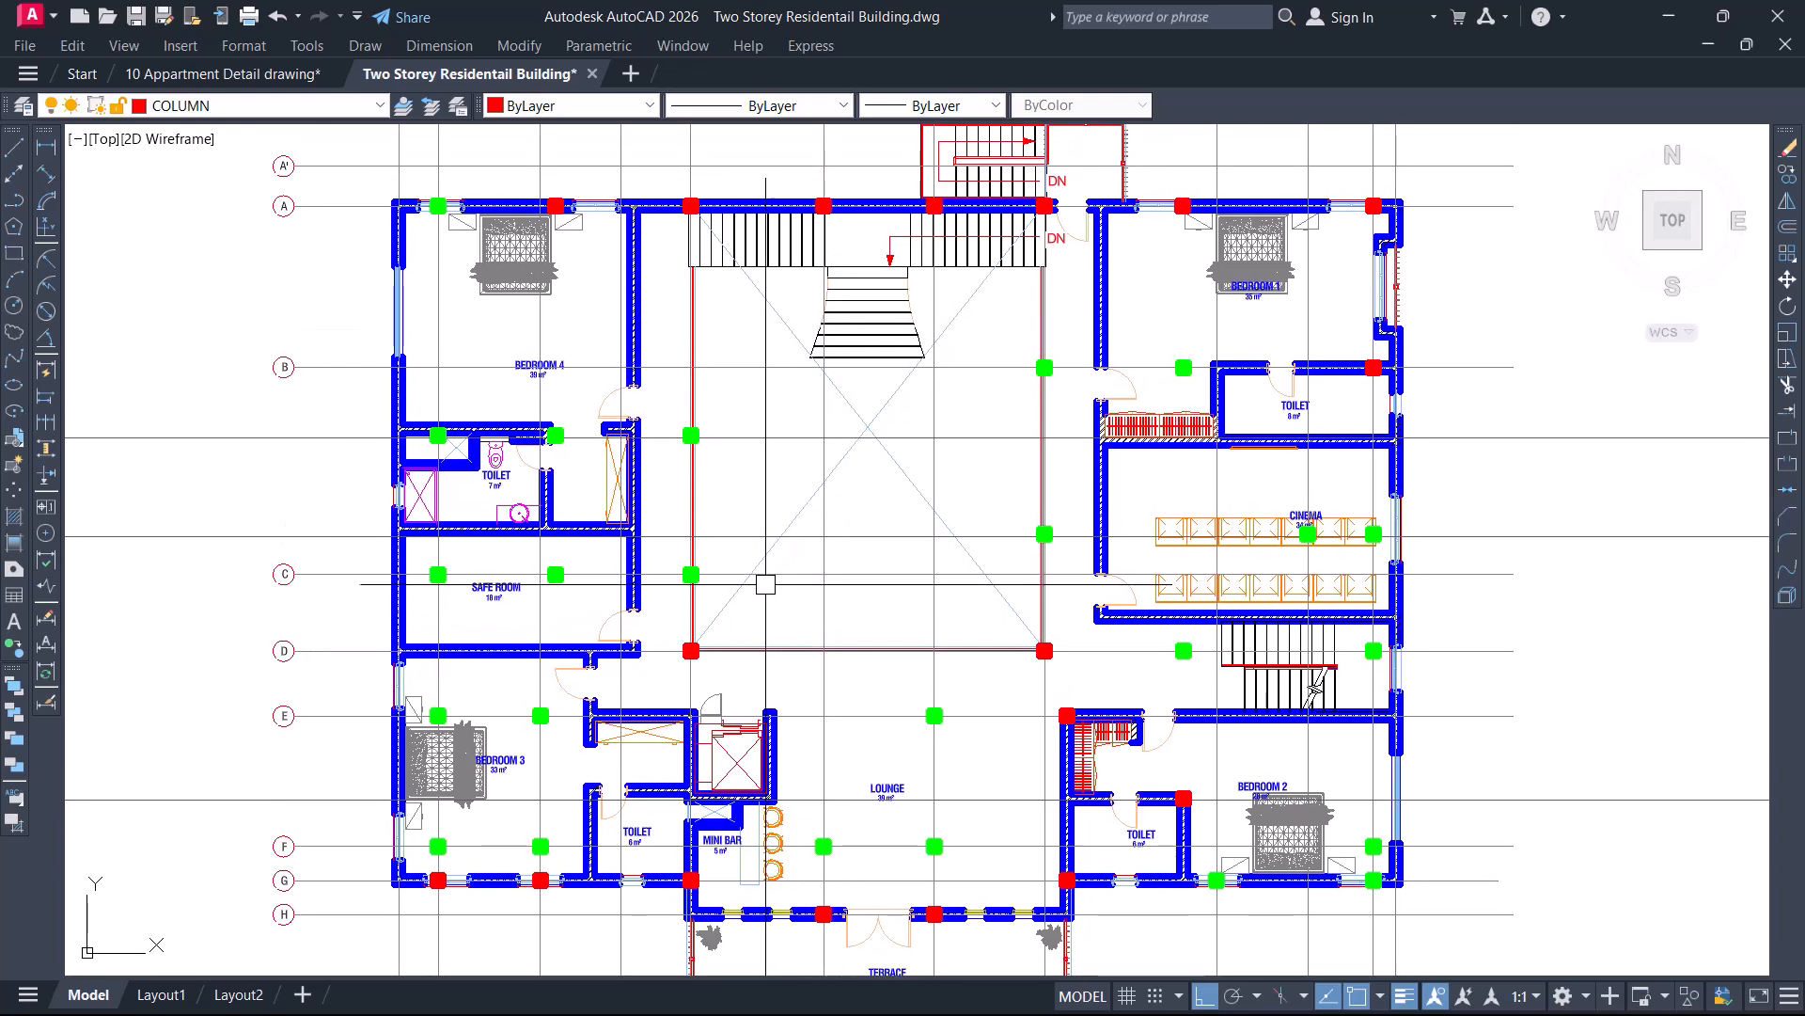
{"action": "scroll", "coordinate": [766, 584], "scroll_direction": "down", "scroll_amount": 4}
{"action": "mouse_move", "coordinate": [832, 653]}
{"action": "middle_mouse_down"}
{"action": "mouse_move", "coordinate": [1022, 649]}
{"action": "mouse_move", "coordinate": [1314, 685]}
{"action": "middle_mouse_up"}
{"action": "scroll", "coordinate": [376, 602], "scroll_direction": "up", "scroll_amount": 2}
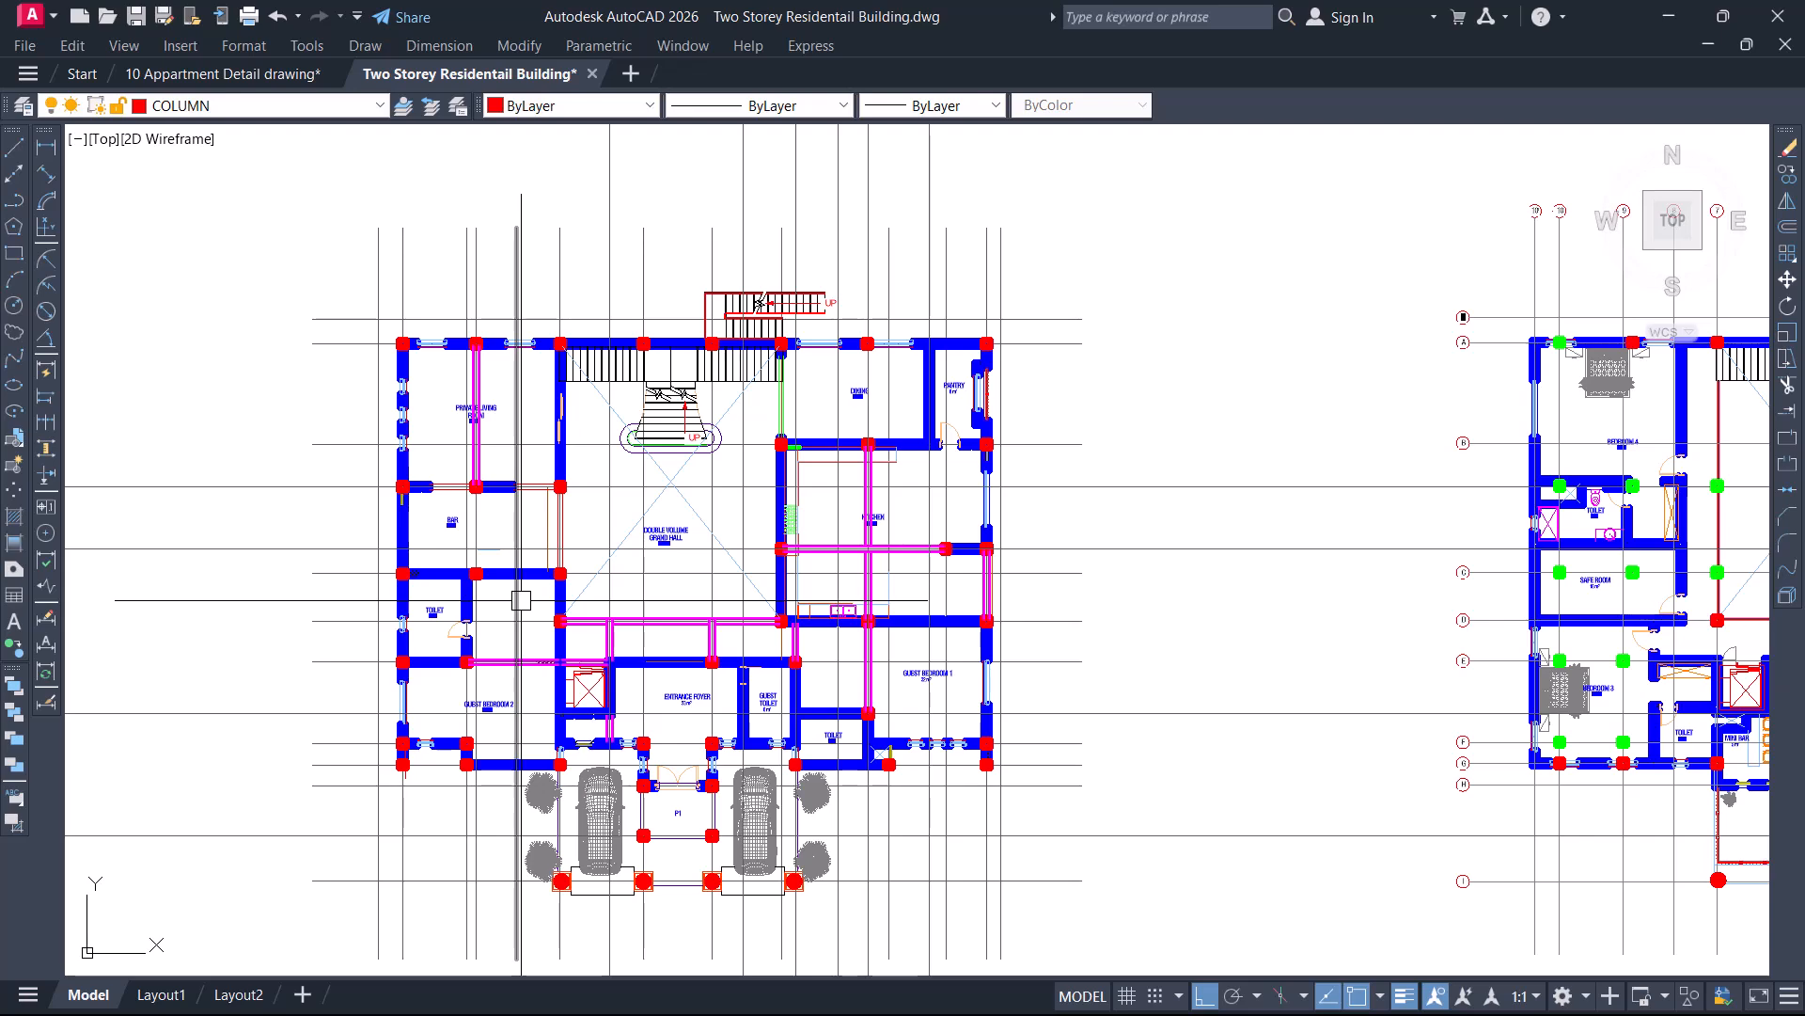
{"action": "middle_click_drag", "start_coordinate": [1081, 625], "coordinate": [264, 567]}
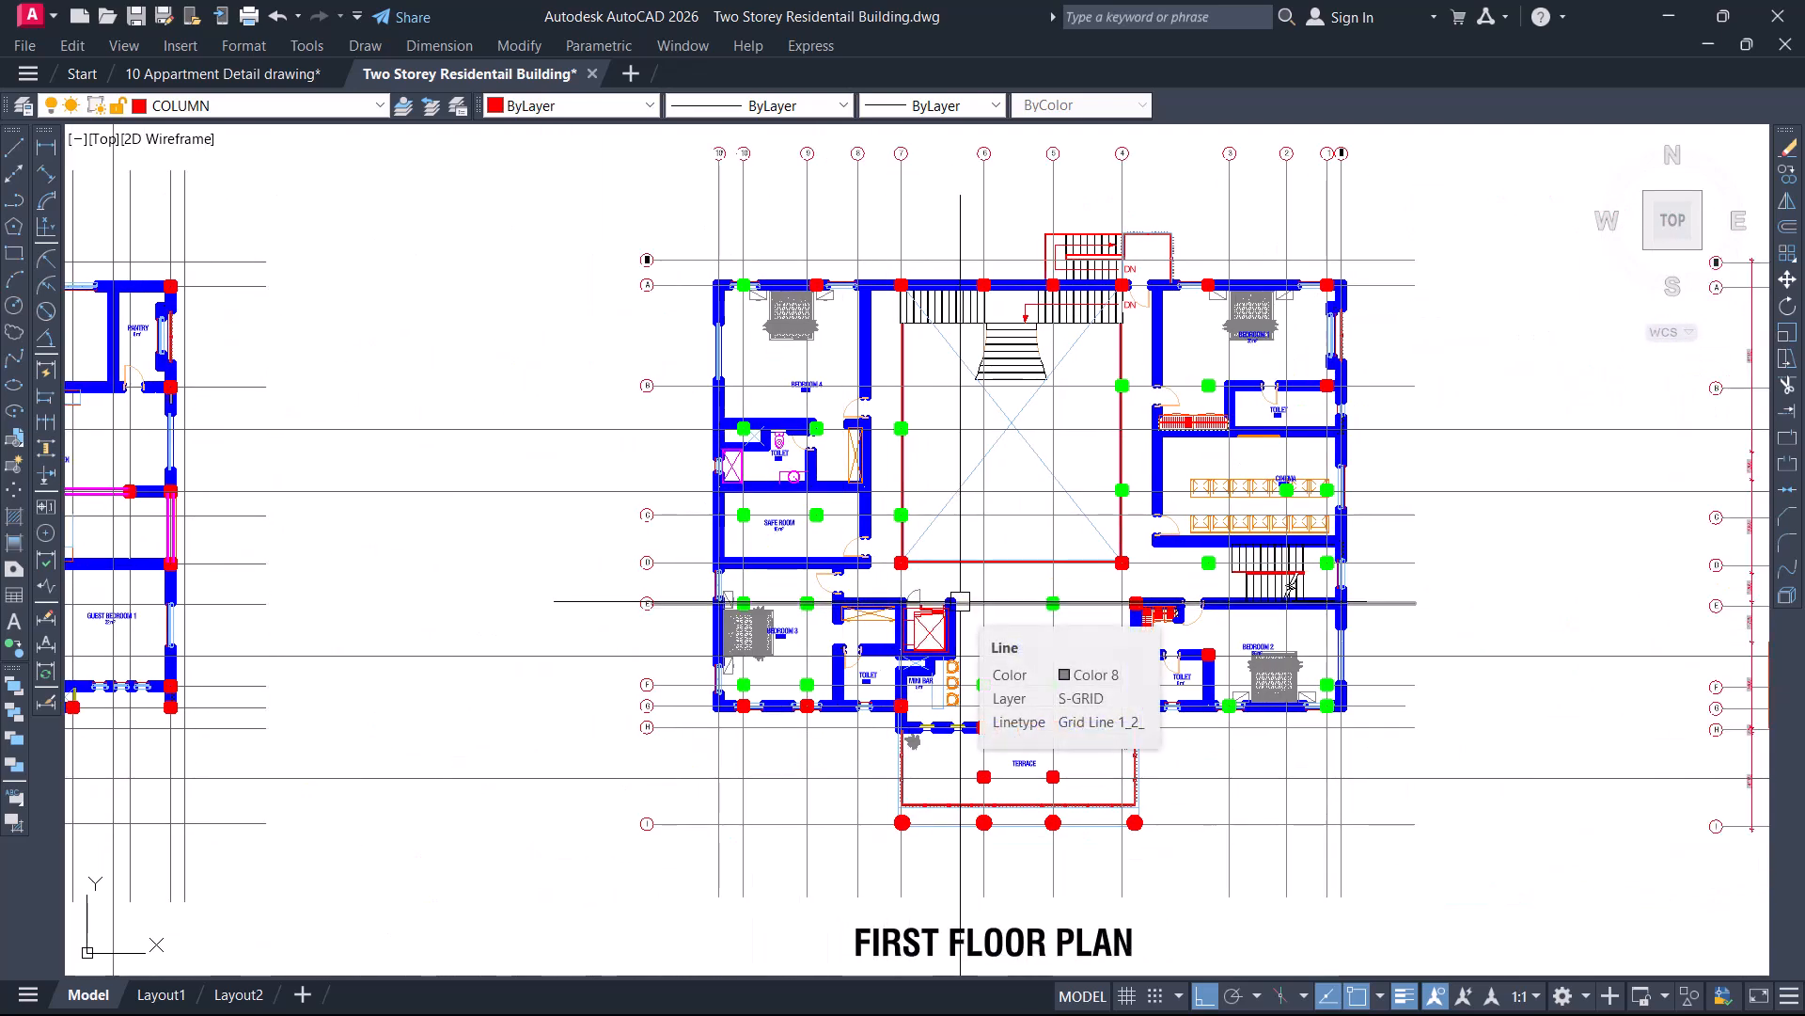
Examine the pent floor plan's rooms, grid lines and the roof area below it
{"action": "scroll", "coordinate": [979, 612], "scroll_direction": "down", "scroll_amount": 2}
{"action": "middle_click_drag", "start_coordinate": [1449, 611], "coordinate": [1011, 599]}
{"action": "scroll", "coordinate": [1240, 567], "scroll_direction": "up", "scroll_amount": 2}
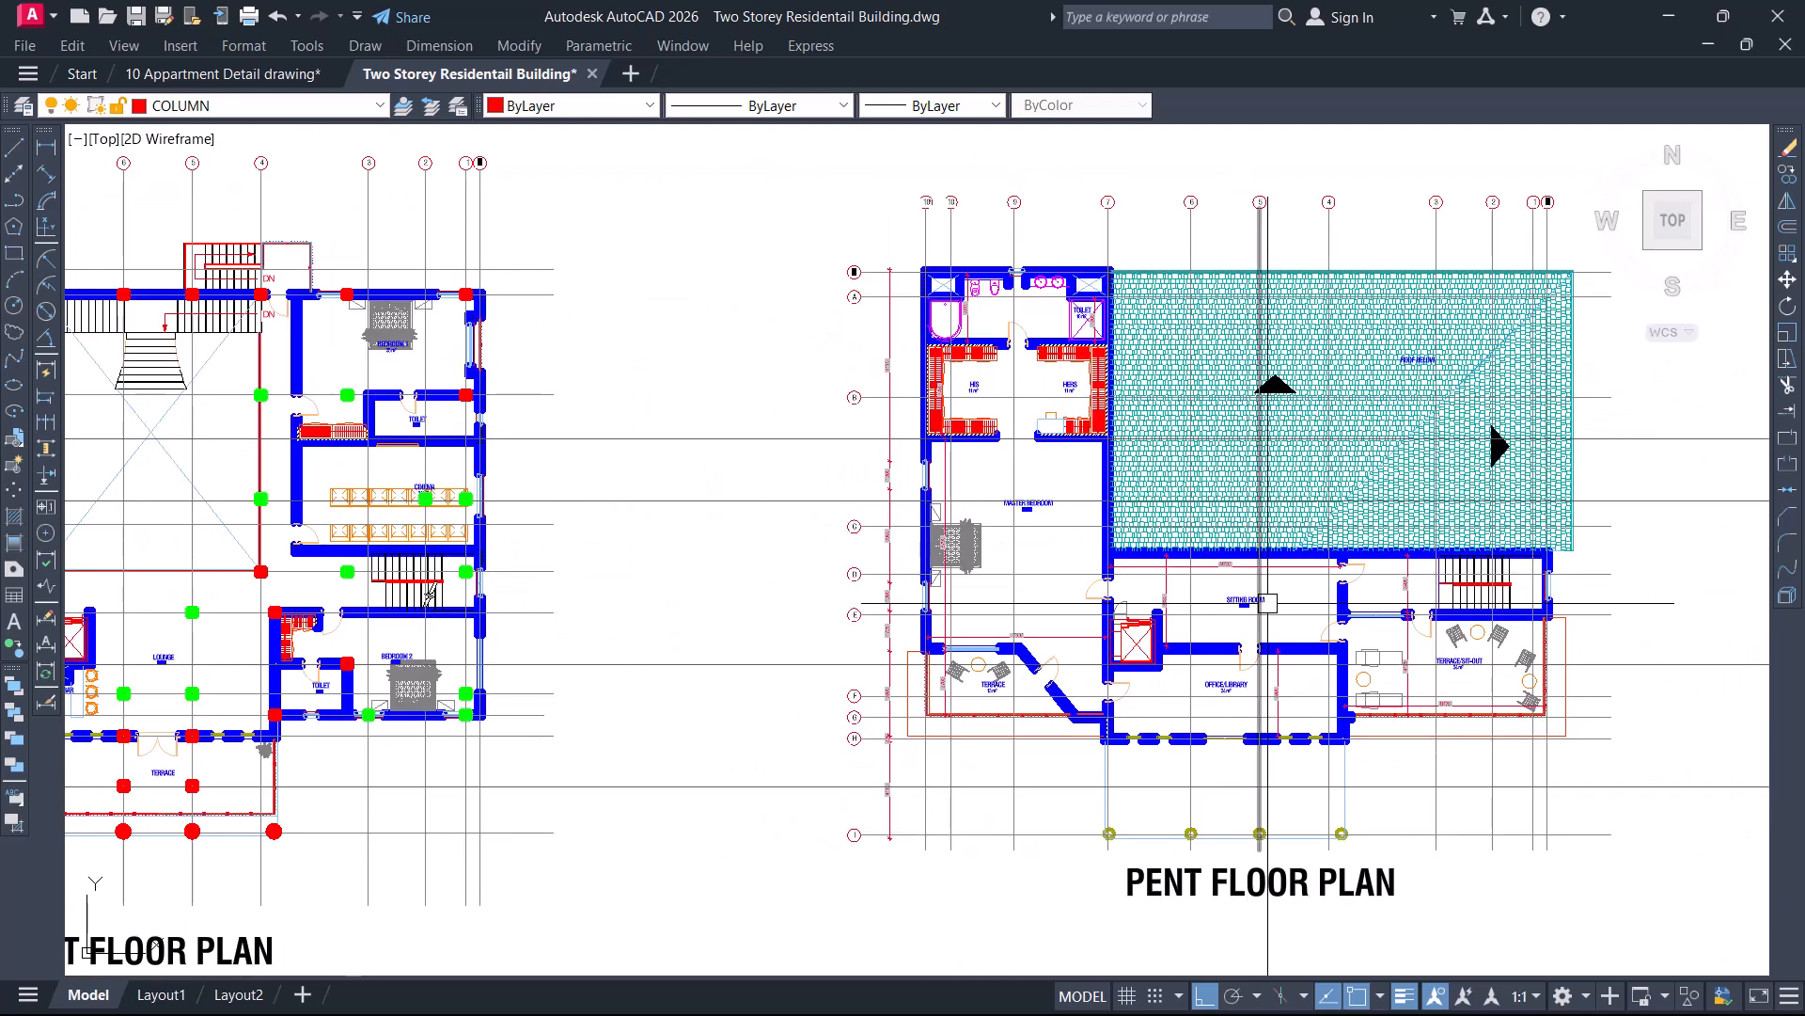
{"action": "mouse_move", "coordinate": [1267, 559]}
{"action": "middle_mouse_down"}
{"action": "mouse_move", "coordinate": [1253, 526]}
{"action": "mouse_move", "coordinate": [1068, 496]}
{"action": "middle_mouse_up"}
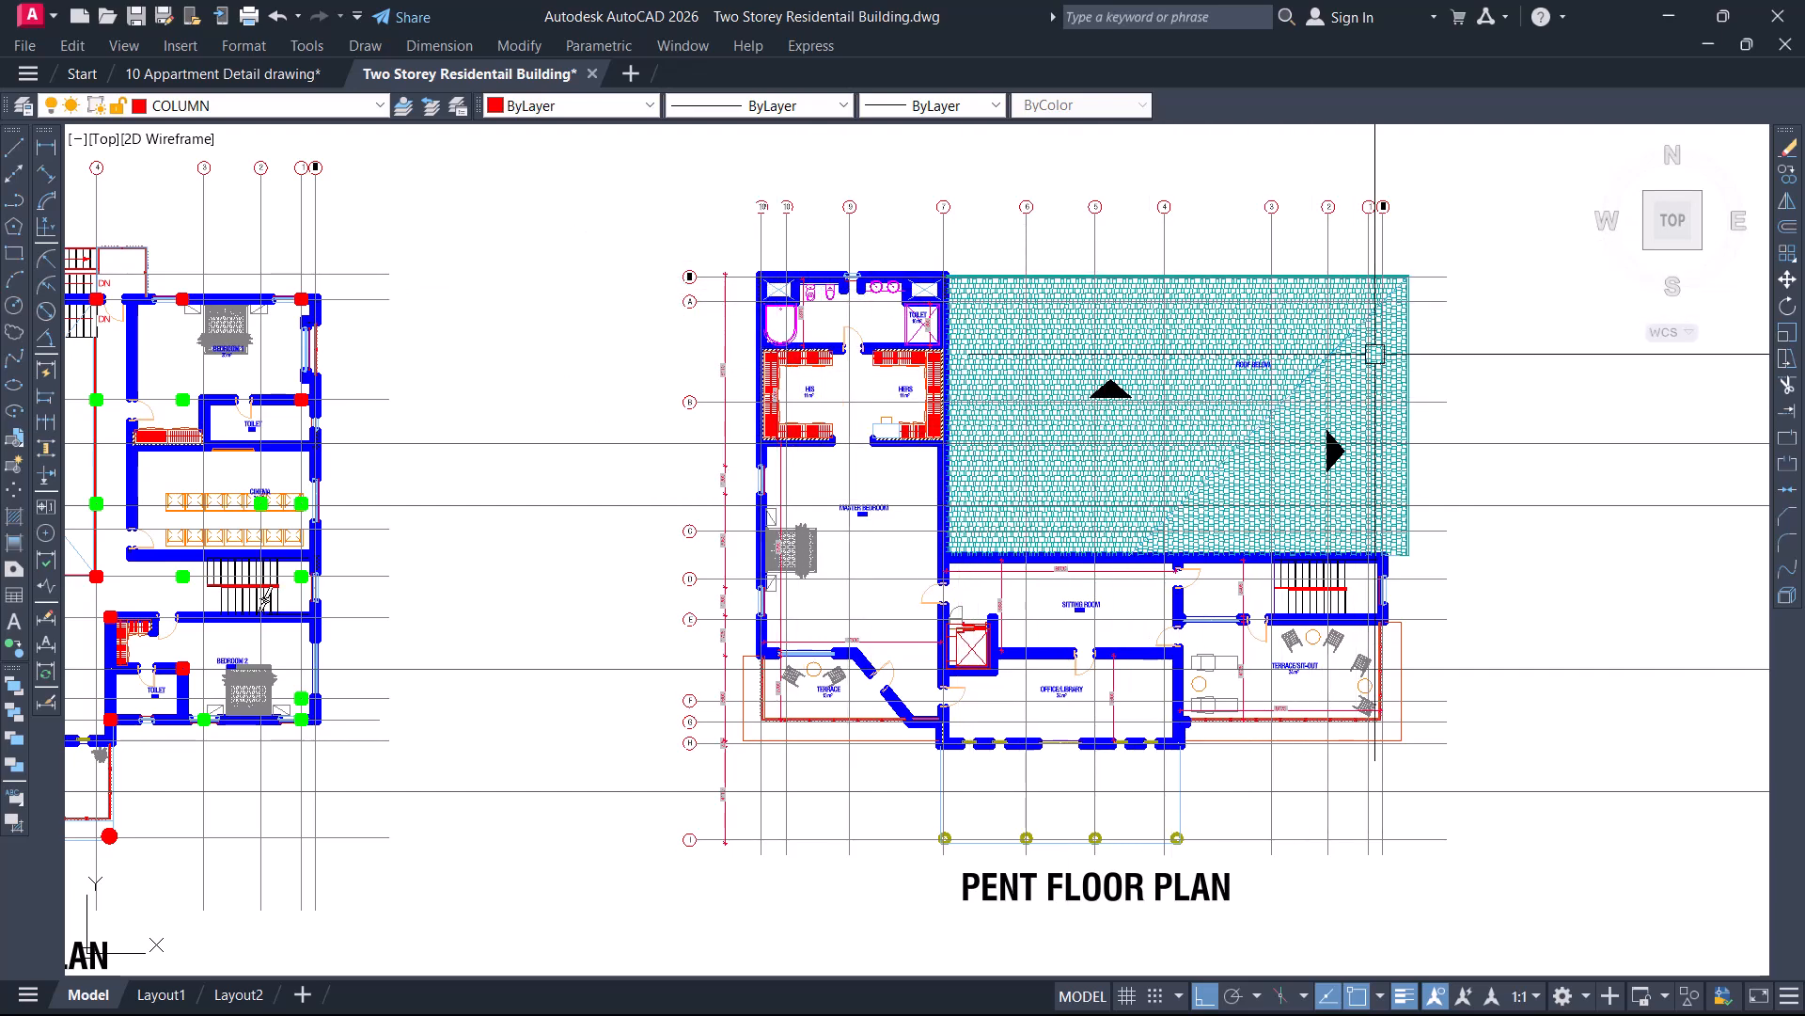
{"action": "mouse_move", "coordinate": [600, 479]}
{"action": "middle_mouse_down"}
{"action": "mouse_move", "coordinate": [971, 471]}
{"action": "mouse_move", "coordinate": [928, 512]}
{"action": "mouse_move", "coordinate": [561, 546]}
{"action": "middle_mouse_up"}
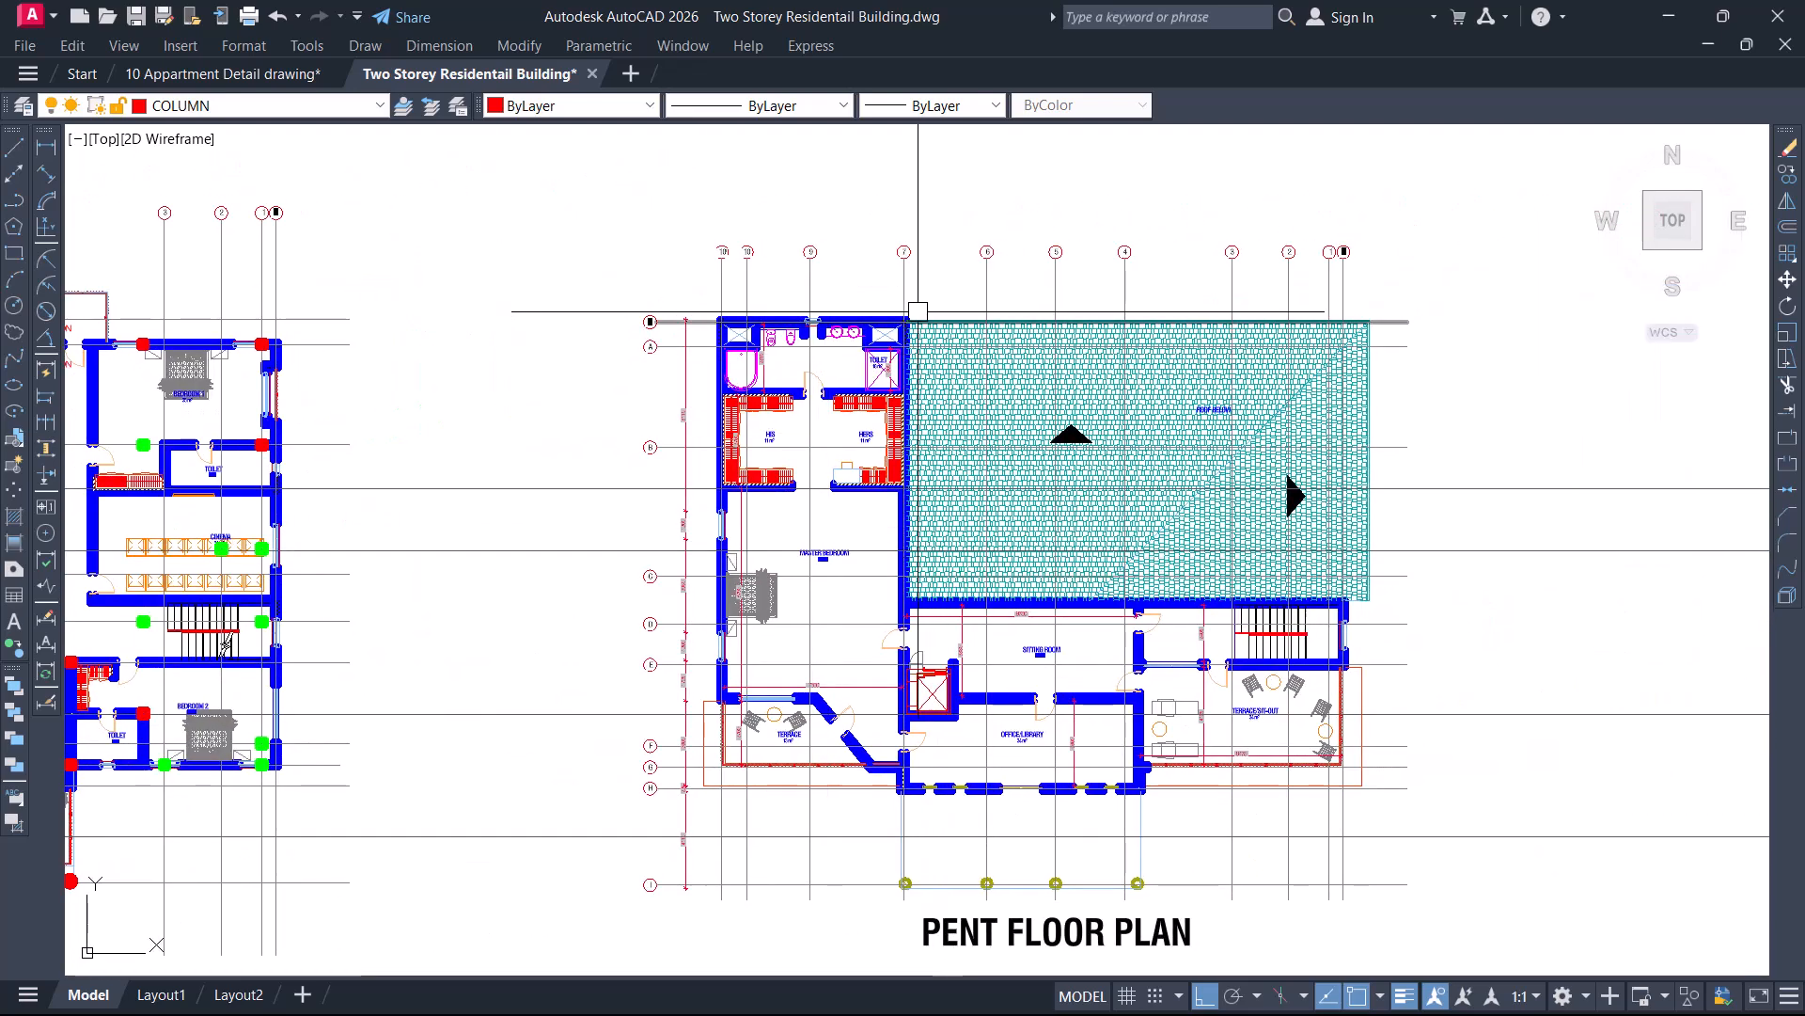
{"action": "scroll", "coordinate": [1255, 383], "scroll_direction": "up", "scroll_amount": 10}
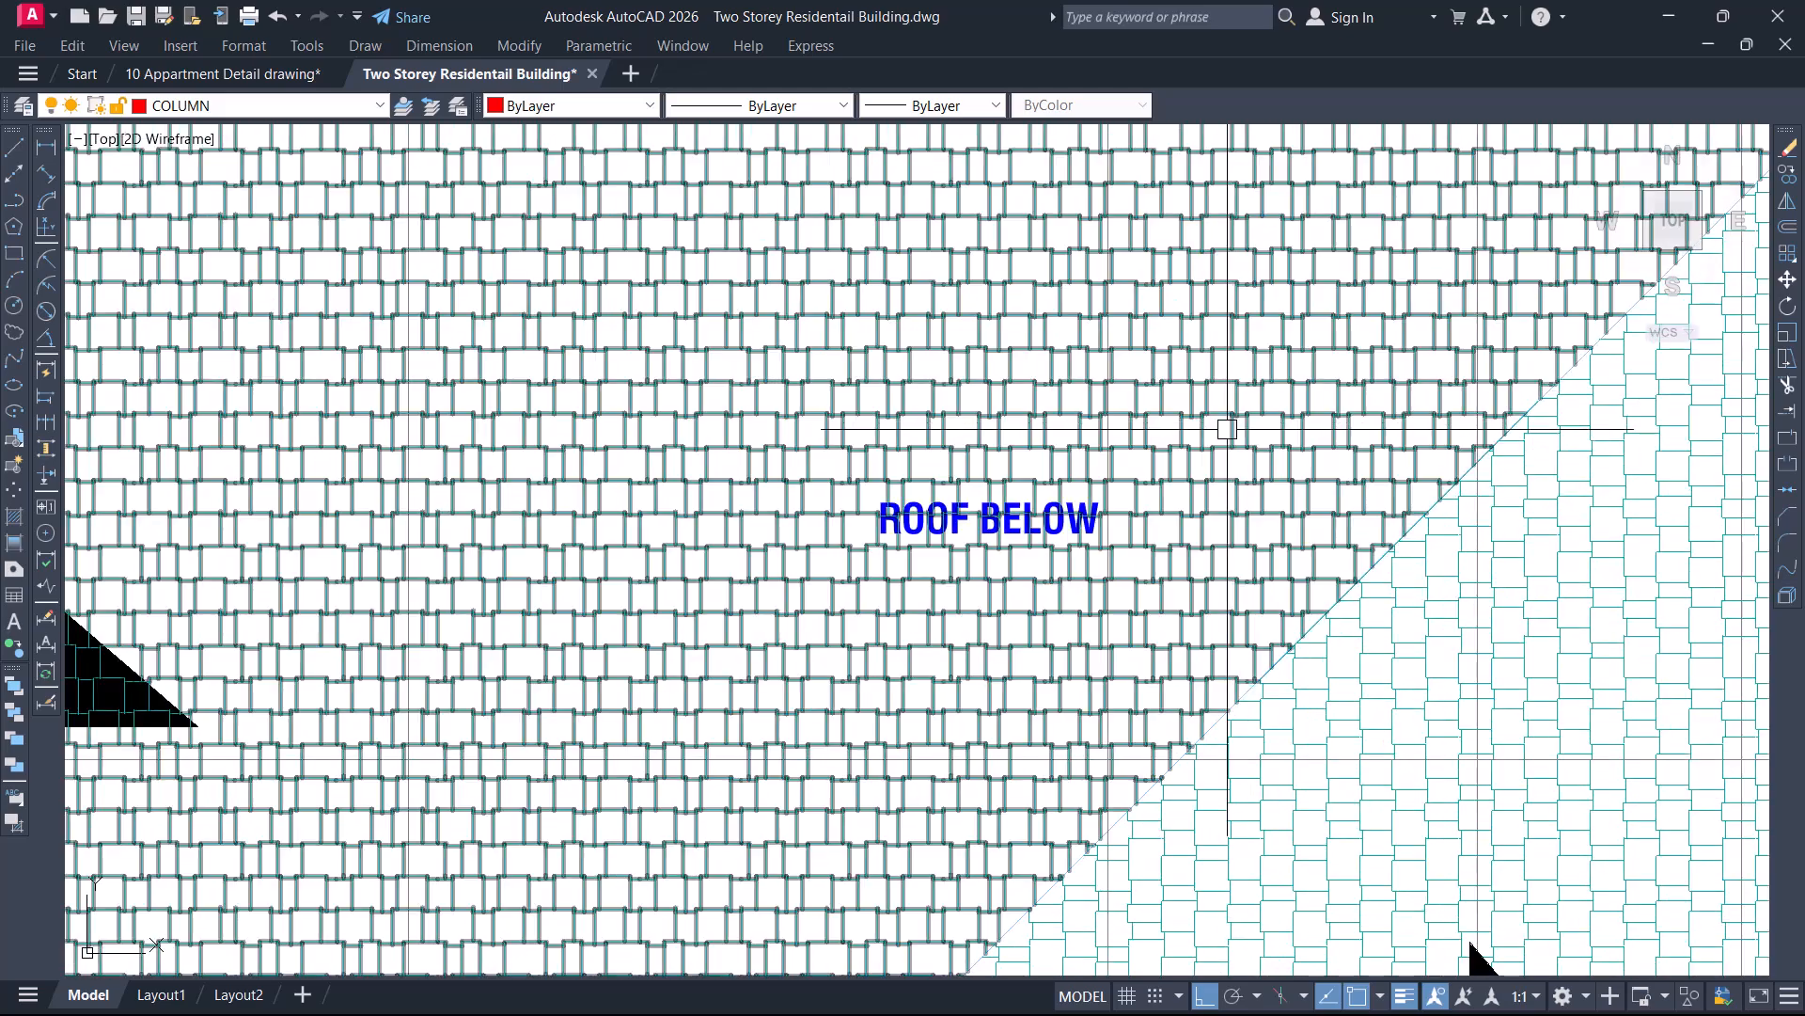
{"action": "scroll", "coordinate": [1038, 464], "scroll_direction": "down", "scroll_amount": 8}
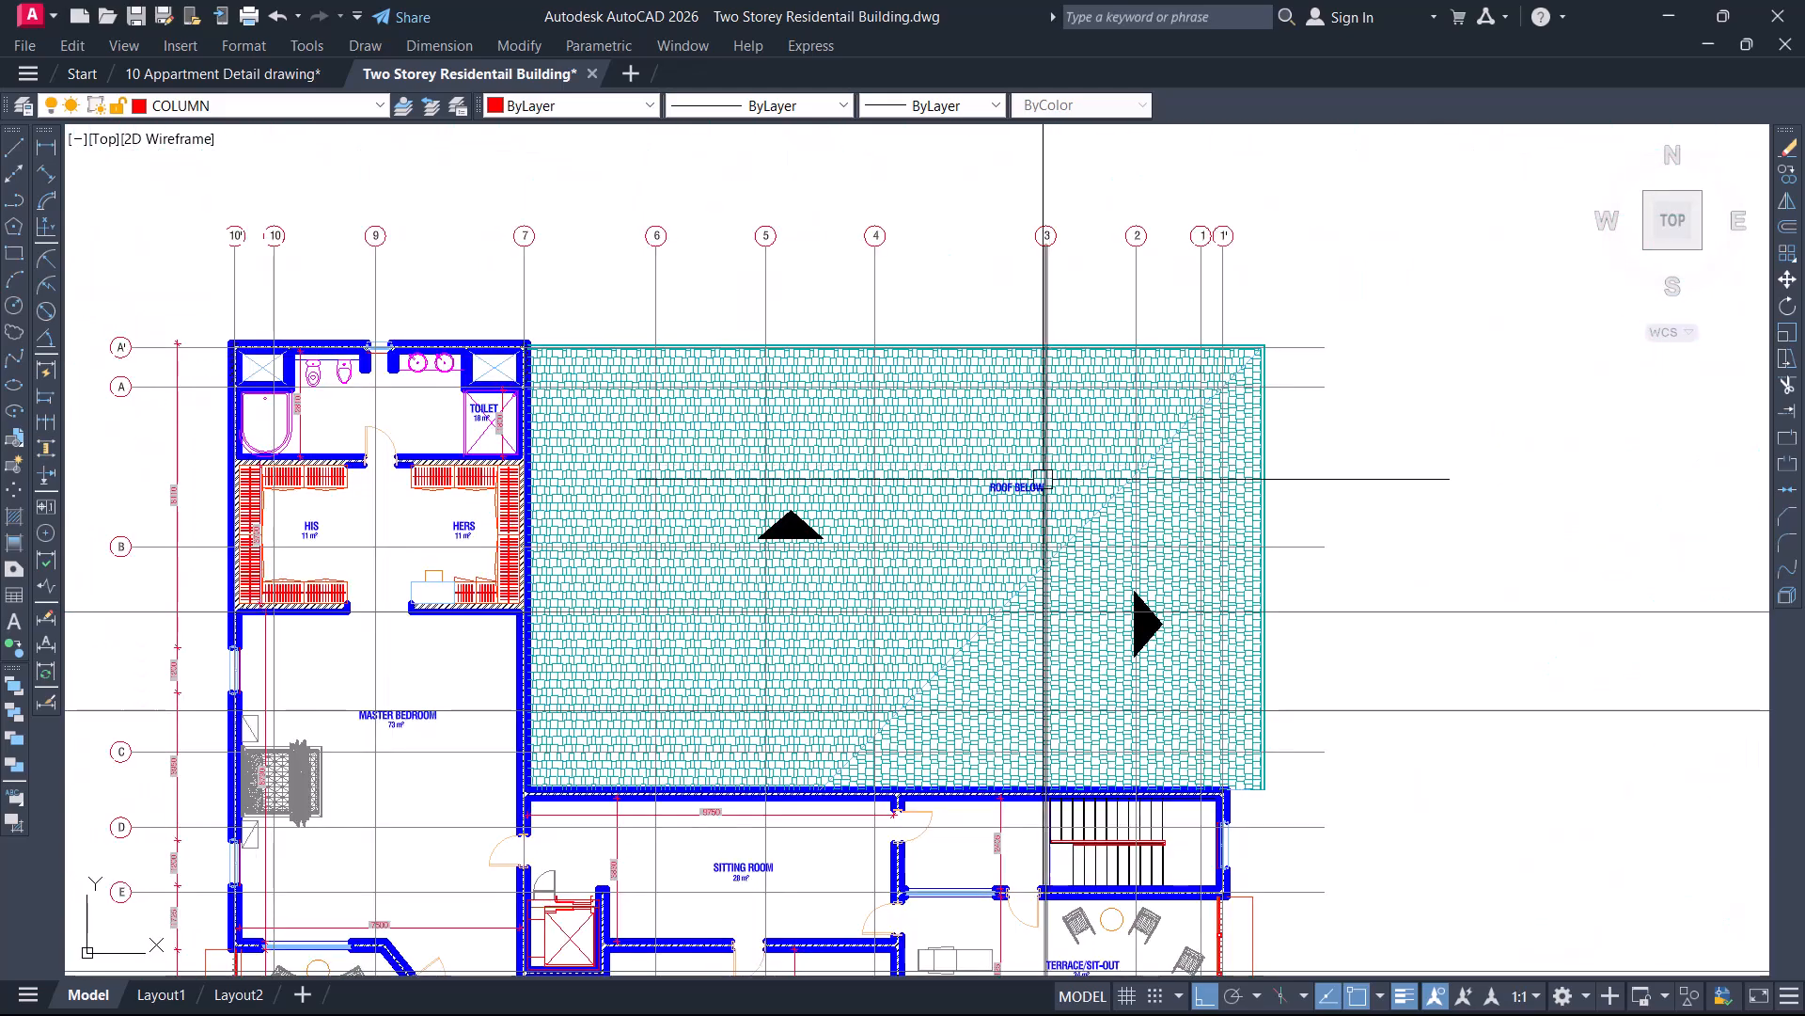
{"action": "middle_click_drag", "start_coordinate": [1100, 517], "coordinate": [1246, 318]}
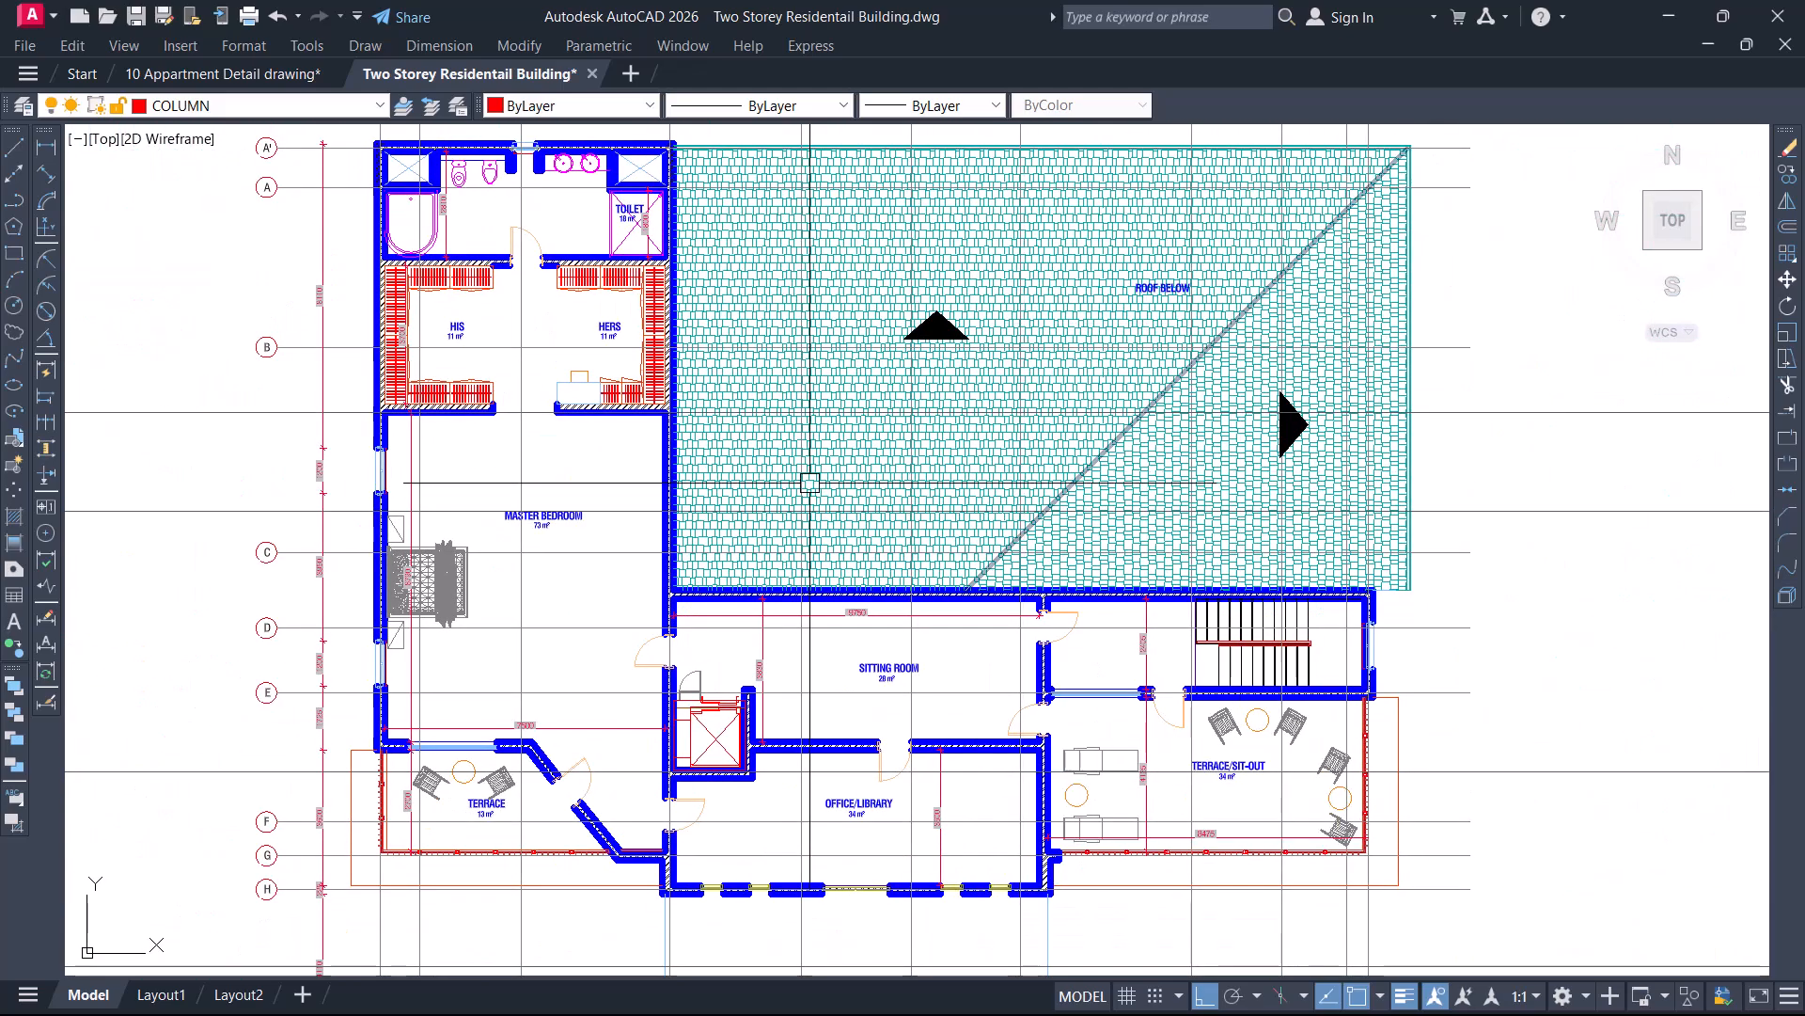
{"action": "middle_click_drag", "start_coordinate": [811, 481], "coordinate": [1138, 472]}
{"action": "scroll", "coordinate": [1140, 472], "scroll_direction": "down", "scroll_amount": 5}
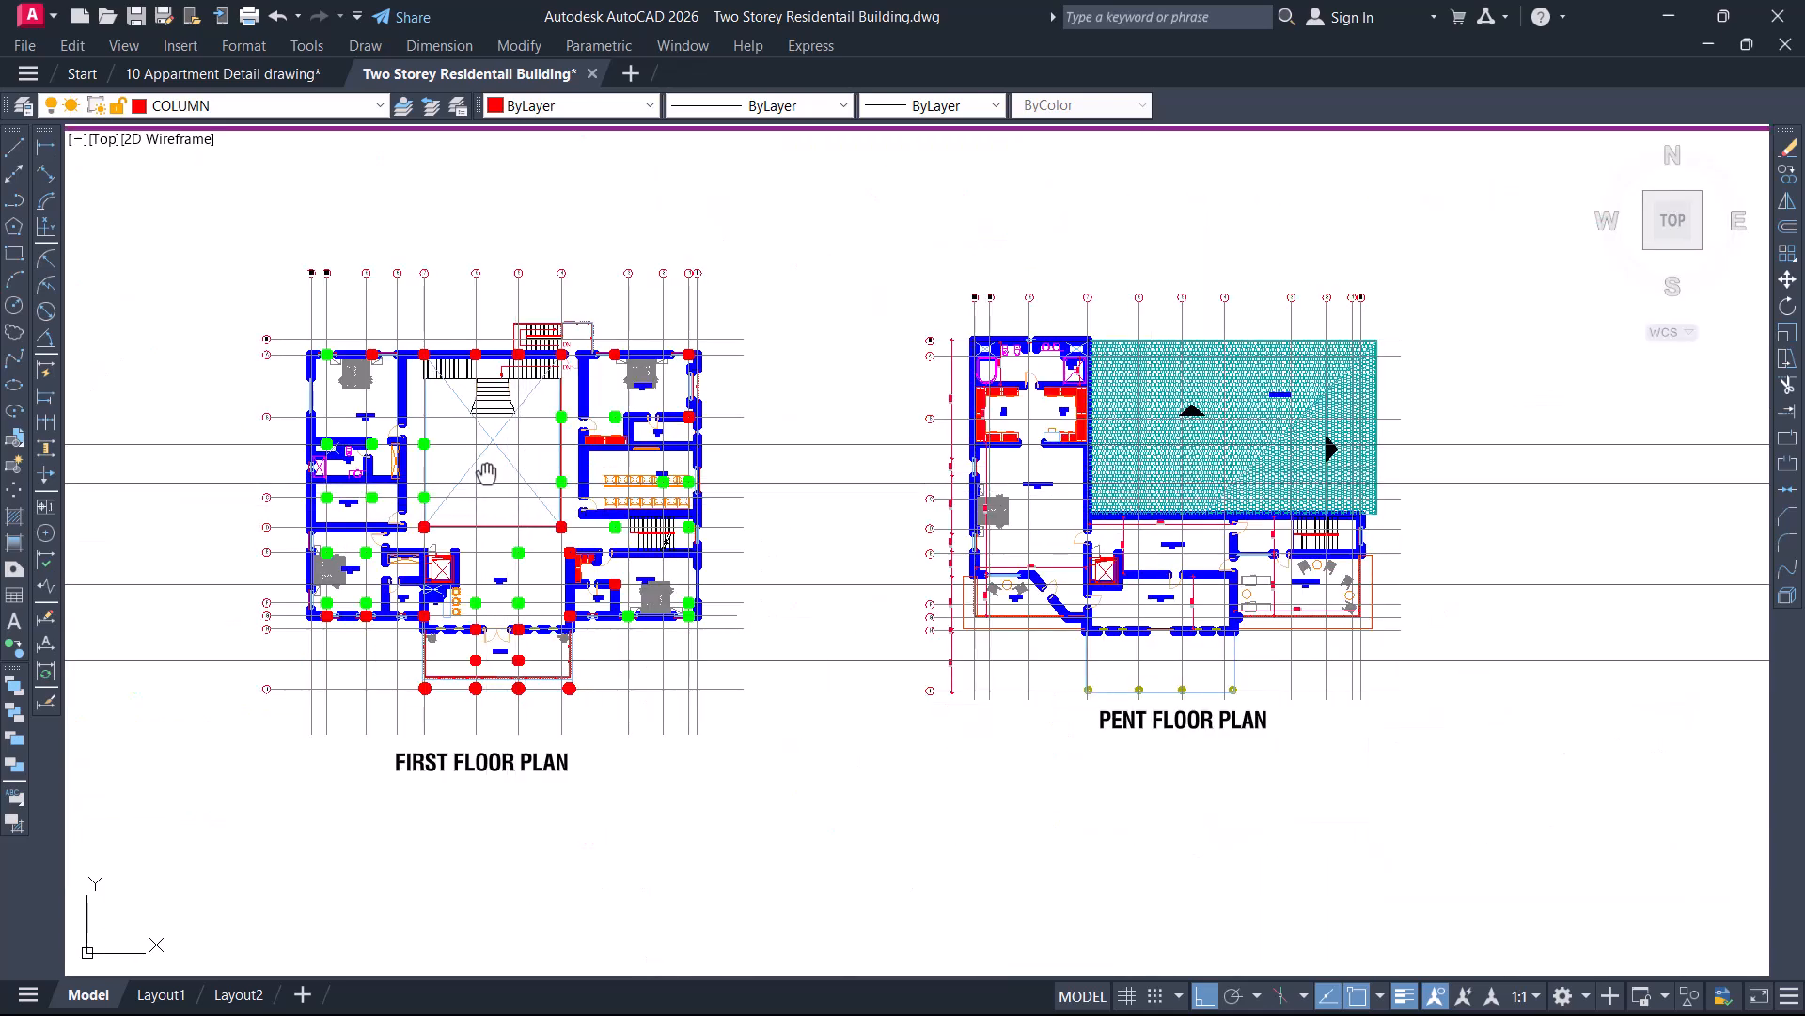
Compare the first floor columns, including those around Bedroom 4, with the pent floor plan's walls
{"action": "middle_click_drag", "start_coordinate": [489, 485], "coordinate": [701, 472]}
{"action": "scroll", "coordinate": [600, 388], "scroll_direction": "up", "scroll_amount": 2}
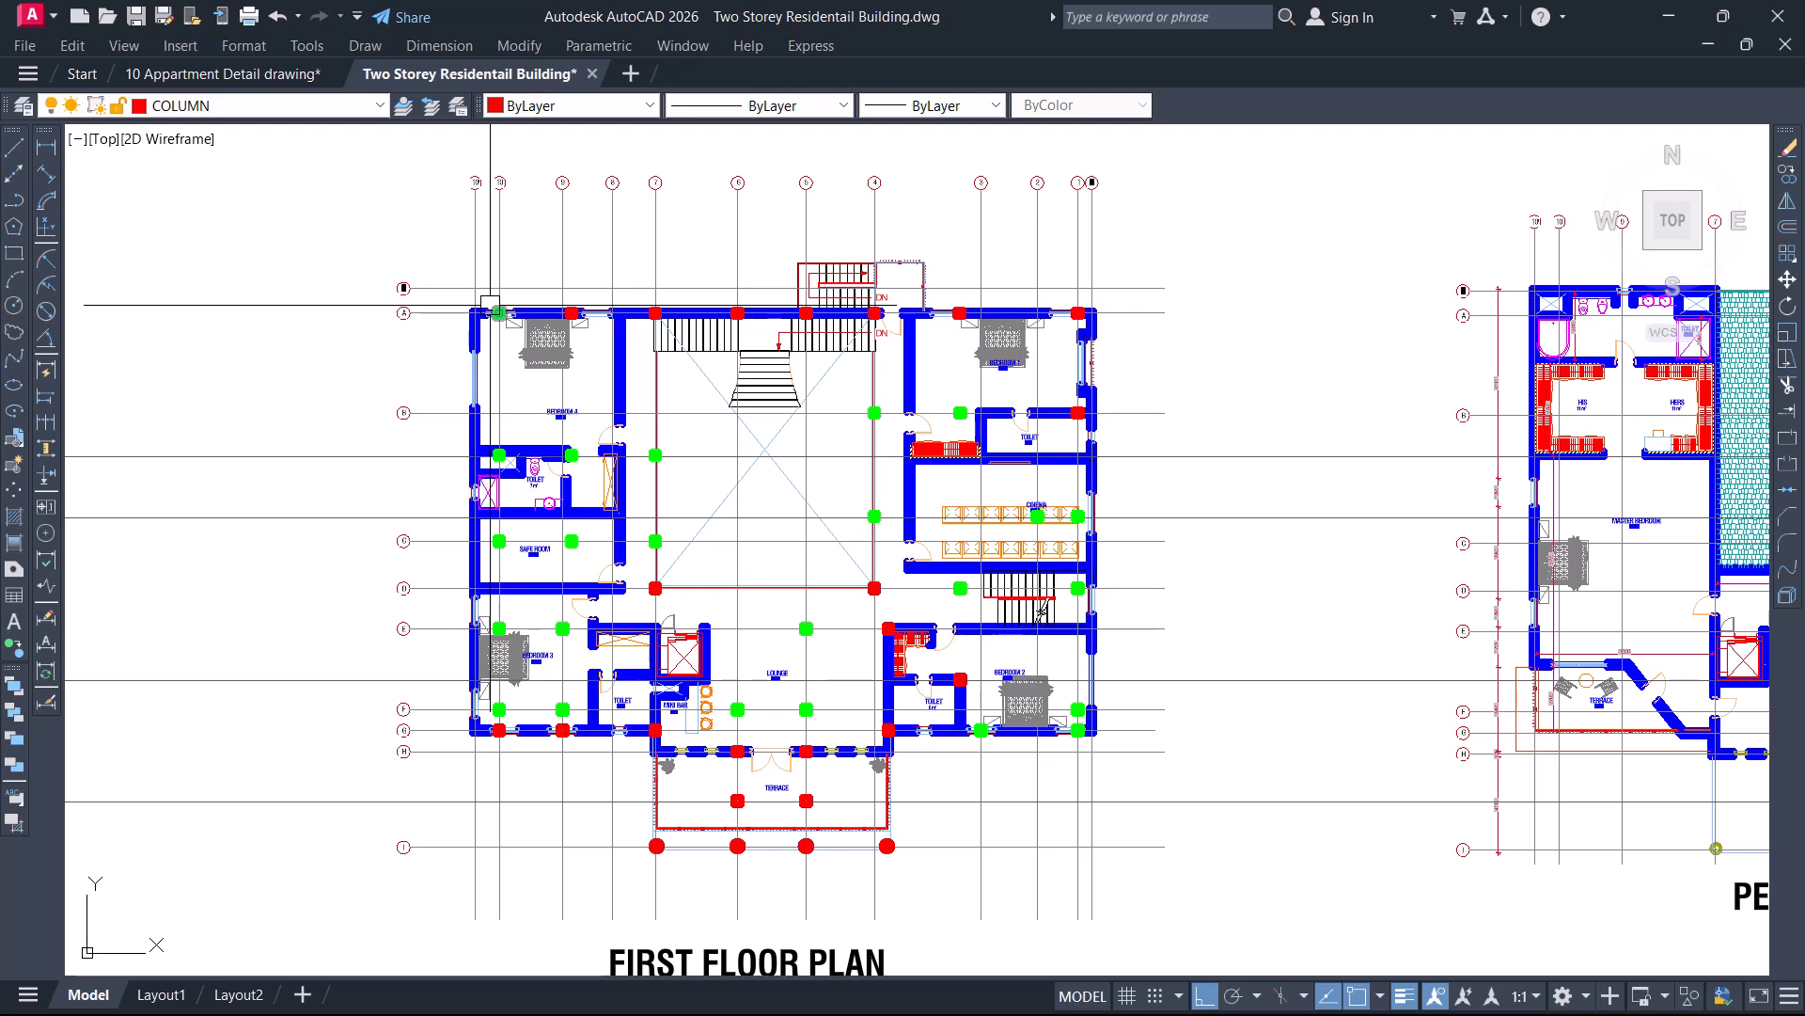
{"action": "scroll", "coordinate": [489, 308], "scroll_direction": "up", "scroll_amount": 4}
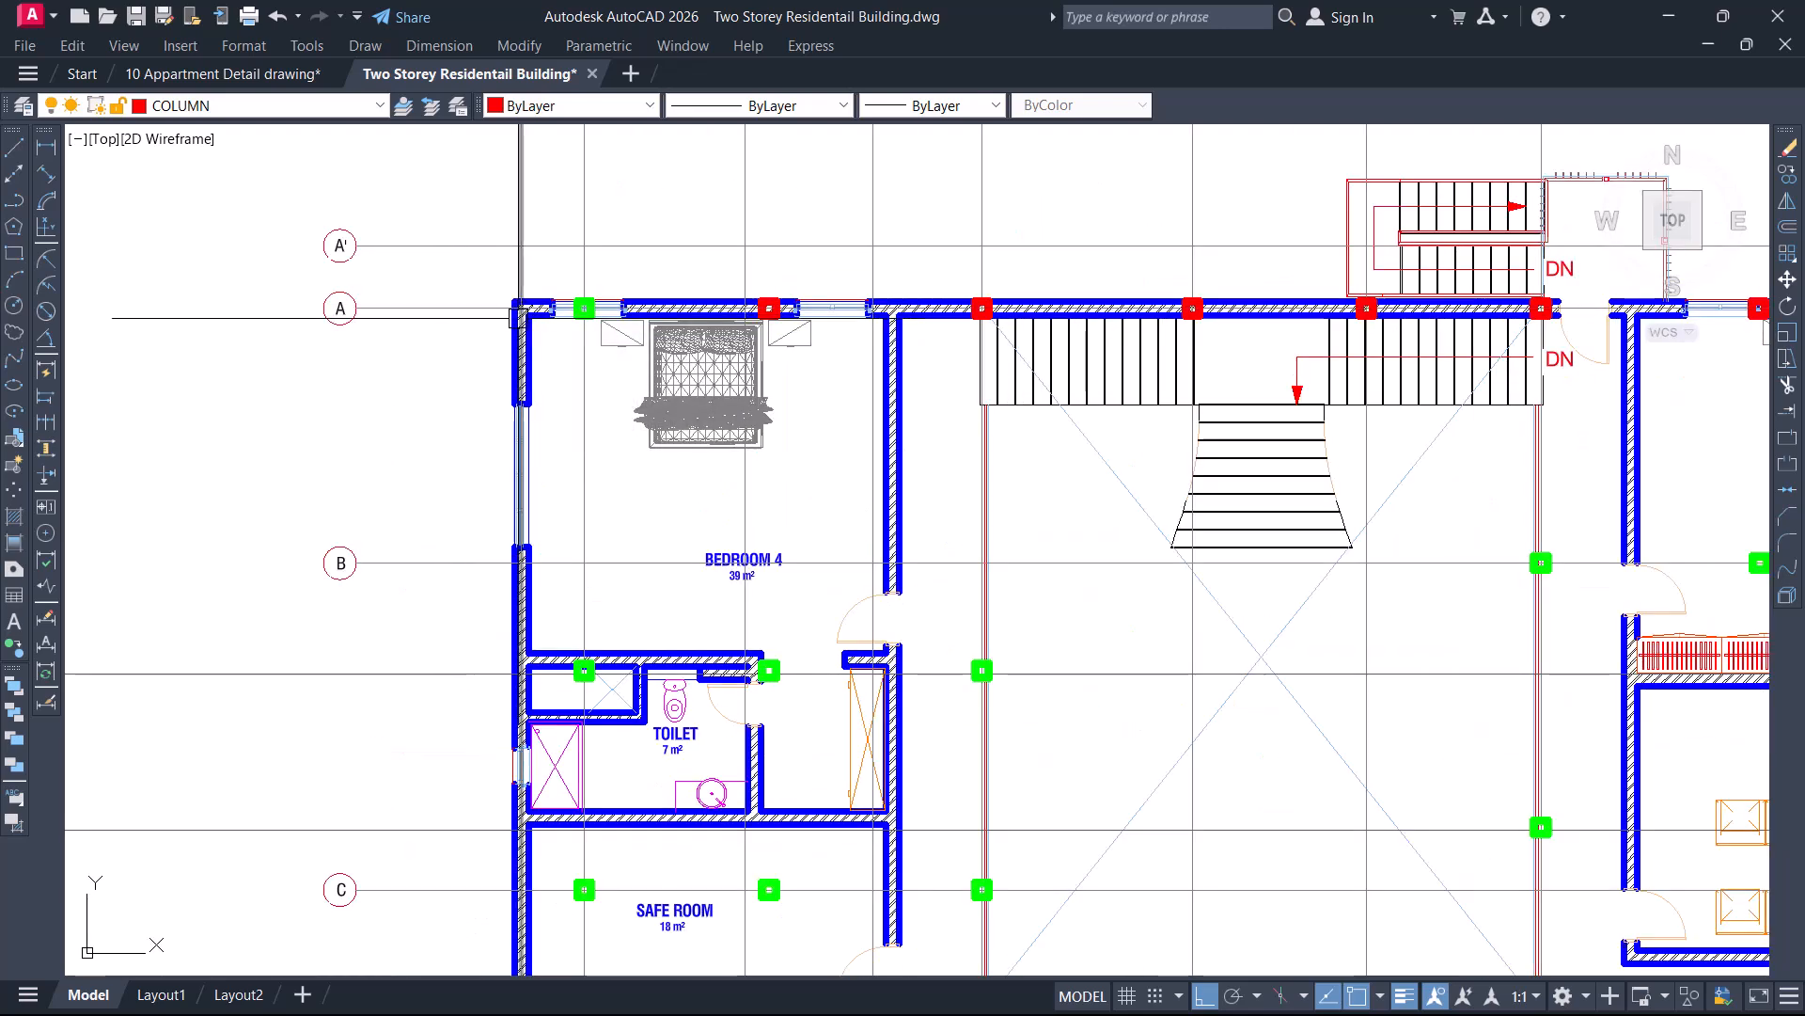
{"action": "scroll", "coordinate": [513, 317], "scroll_direction": "down", "scroll_amount": 4}
{"action": "mouse_move", "coordinate": [893, 517]}
{"action": "middle_mouse_down"}
{"action": "mouse_move", "coordinate": [912, 522]}
{"action": "mouse_move", "coordinate": [673, 489]}
{"action": "middle_mouse_up"}
{"action": "mouse_move", "coordinate": [1136, 491]}
{"action": "middle_mouse_down"}
{"action": "mouse_move", "coordinate": [696, 471]}
{"action": "mouse_move", "coordinate": [635, 451]}
{"action": "middle_mouse_up"}
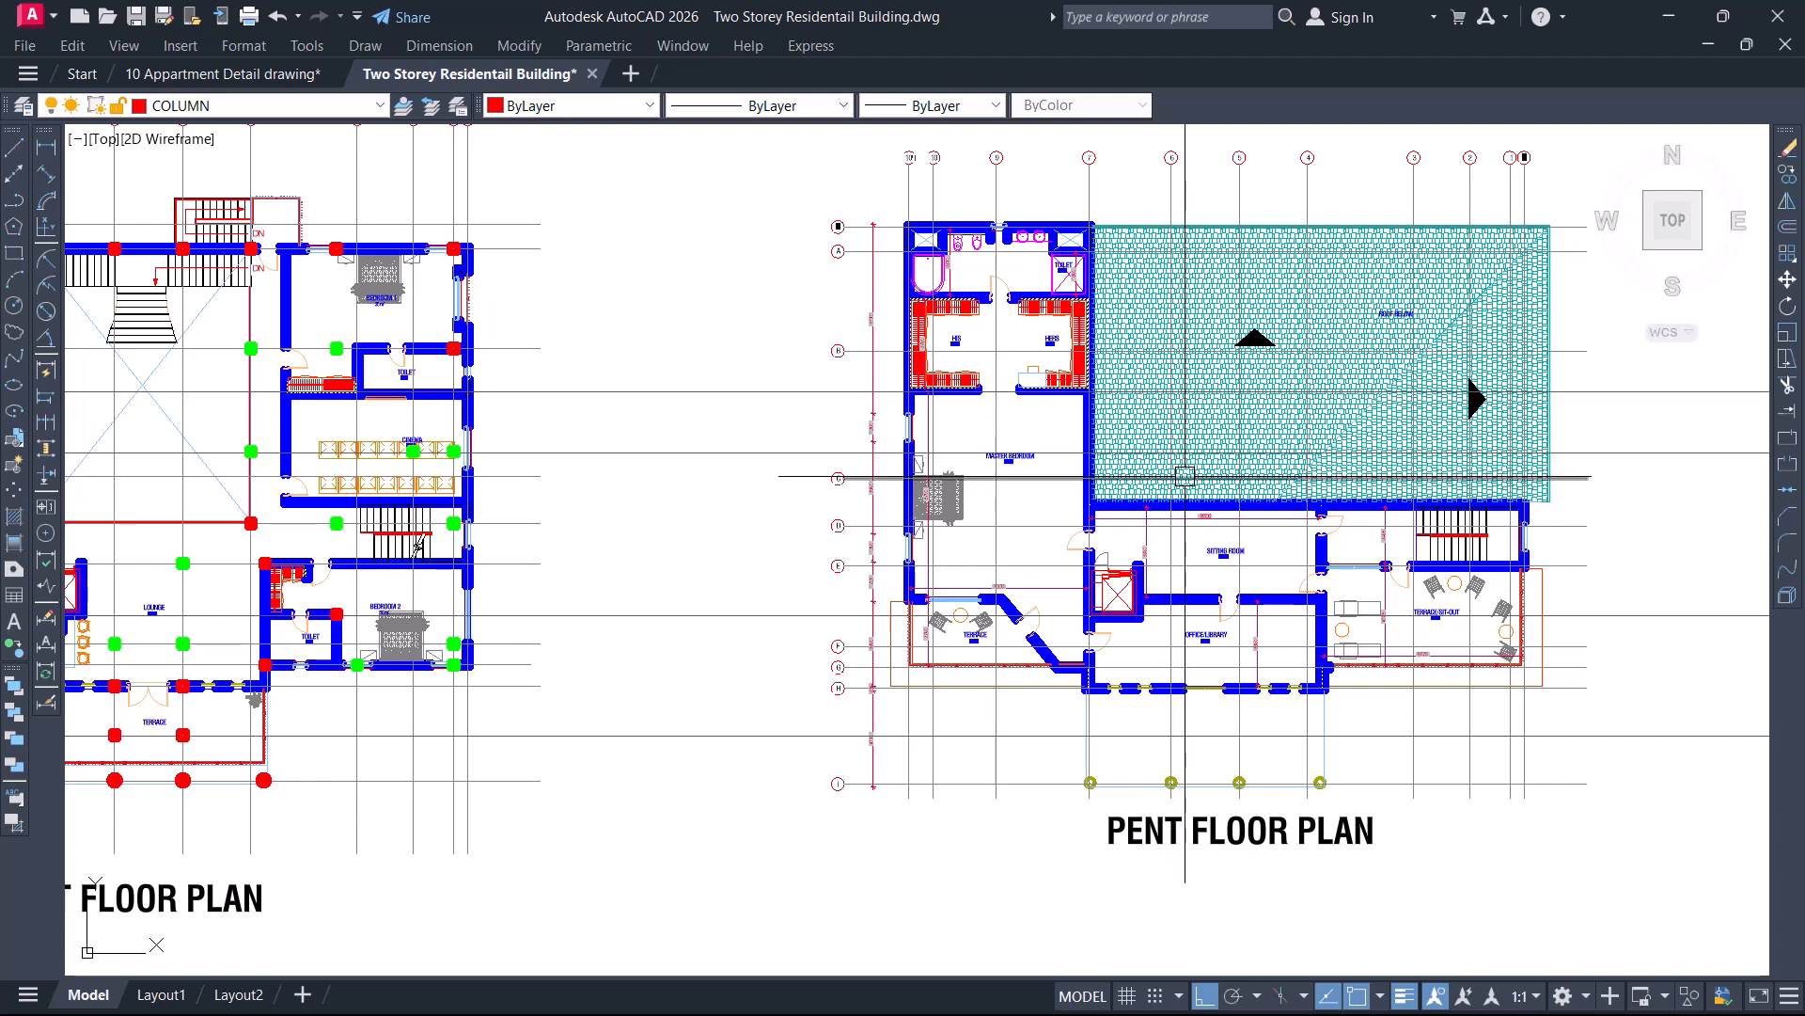
{"action": "scroll", "coordinate": [1185, 487], "scroll_direction": "down", "scroll_amount": 5}
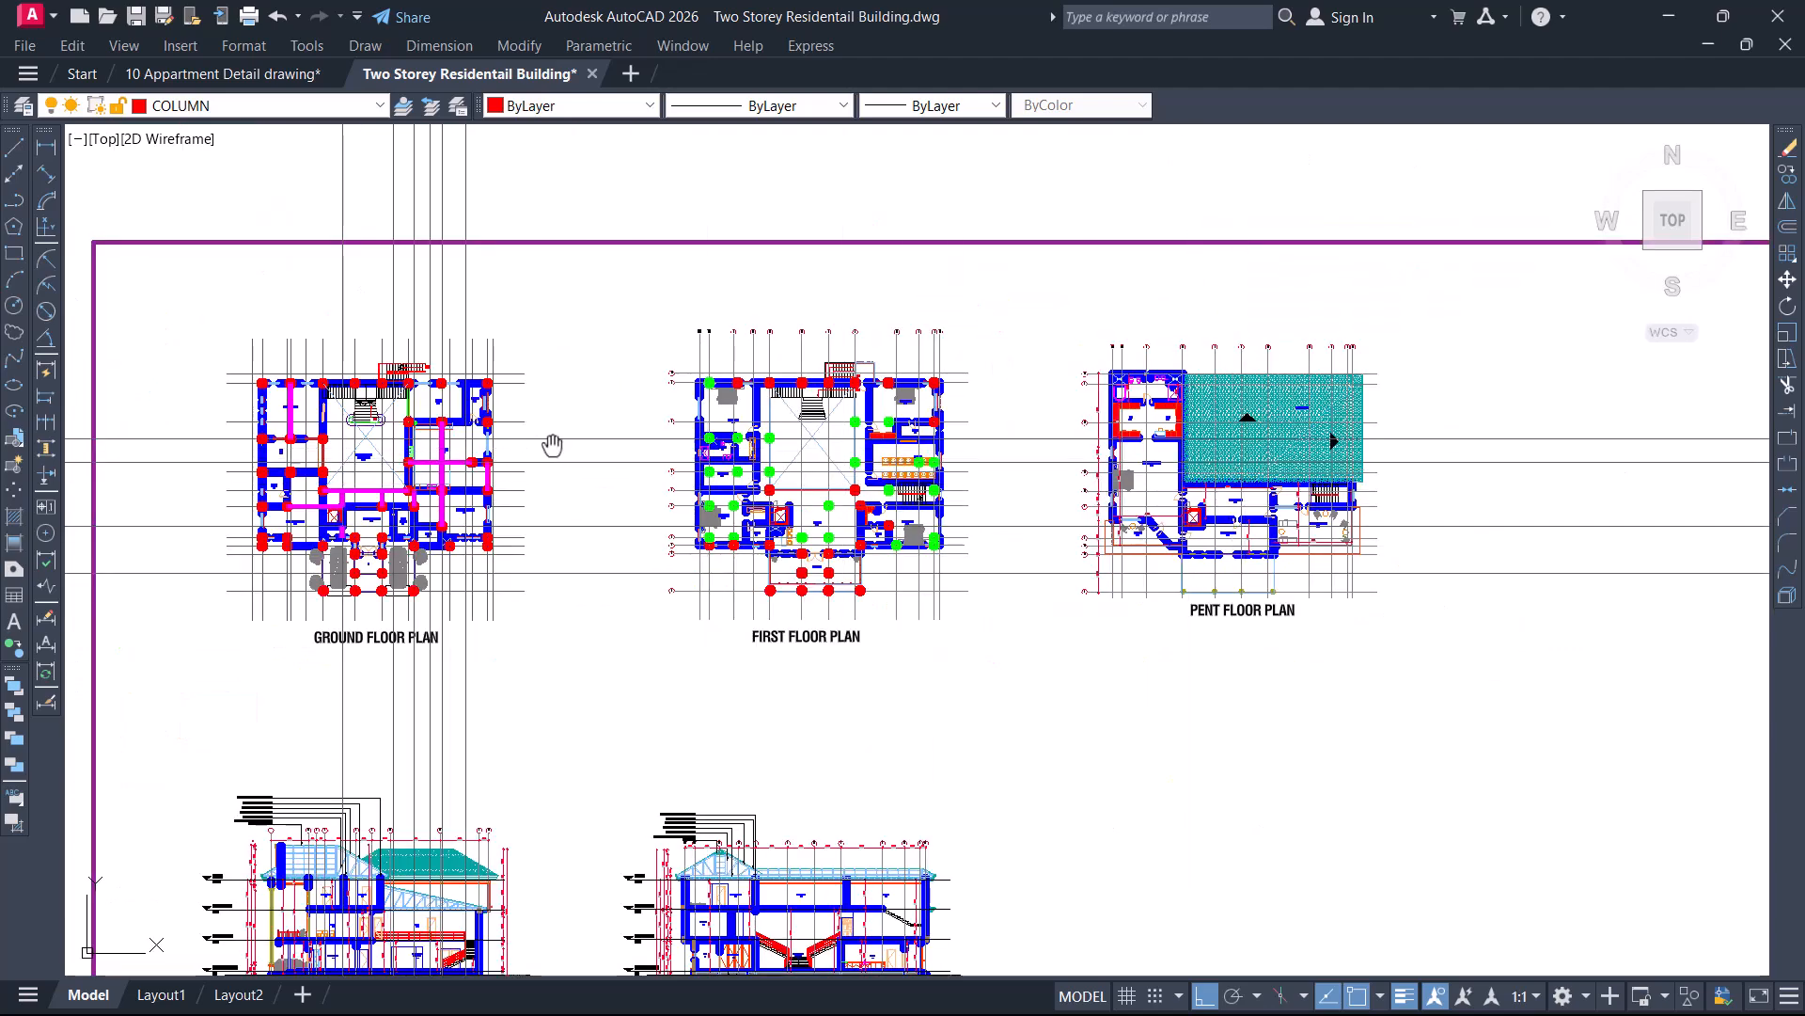
Place a horizontal construction line above the ground floor plan, across the vertical grid lines
{"action": "middle_click_drag", "start_coordinate": [579, 471], "coordinate": [889, 479]}
{"action": "scroll", "coordinate": [809, 423], "scroll_direction": "up", "scroll_amount": 4}
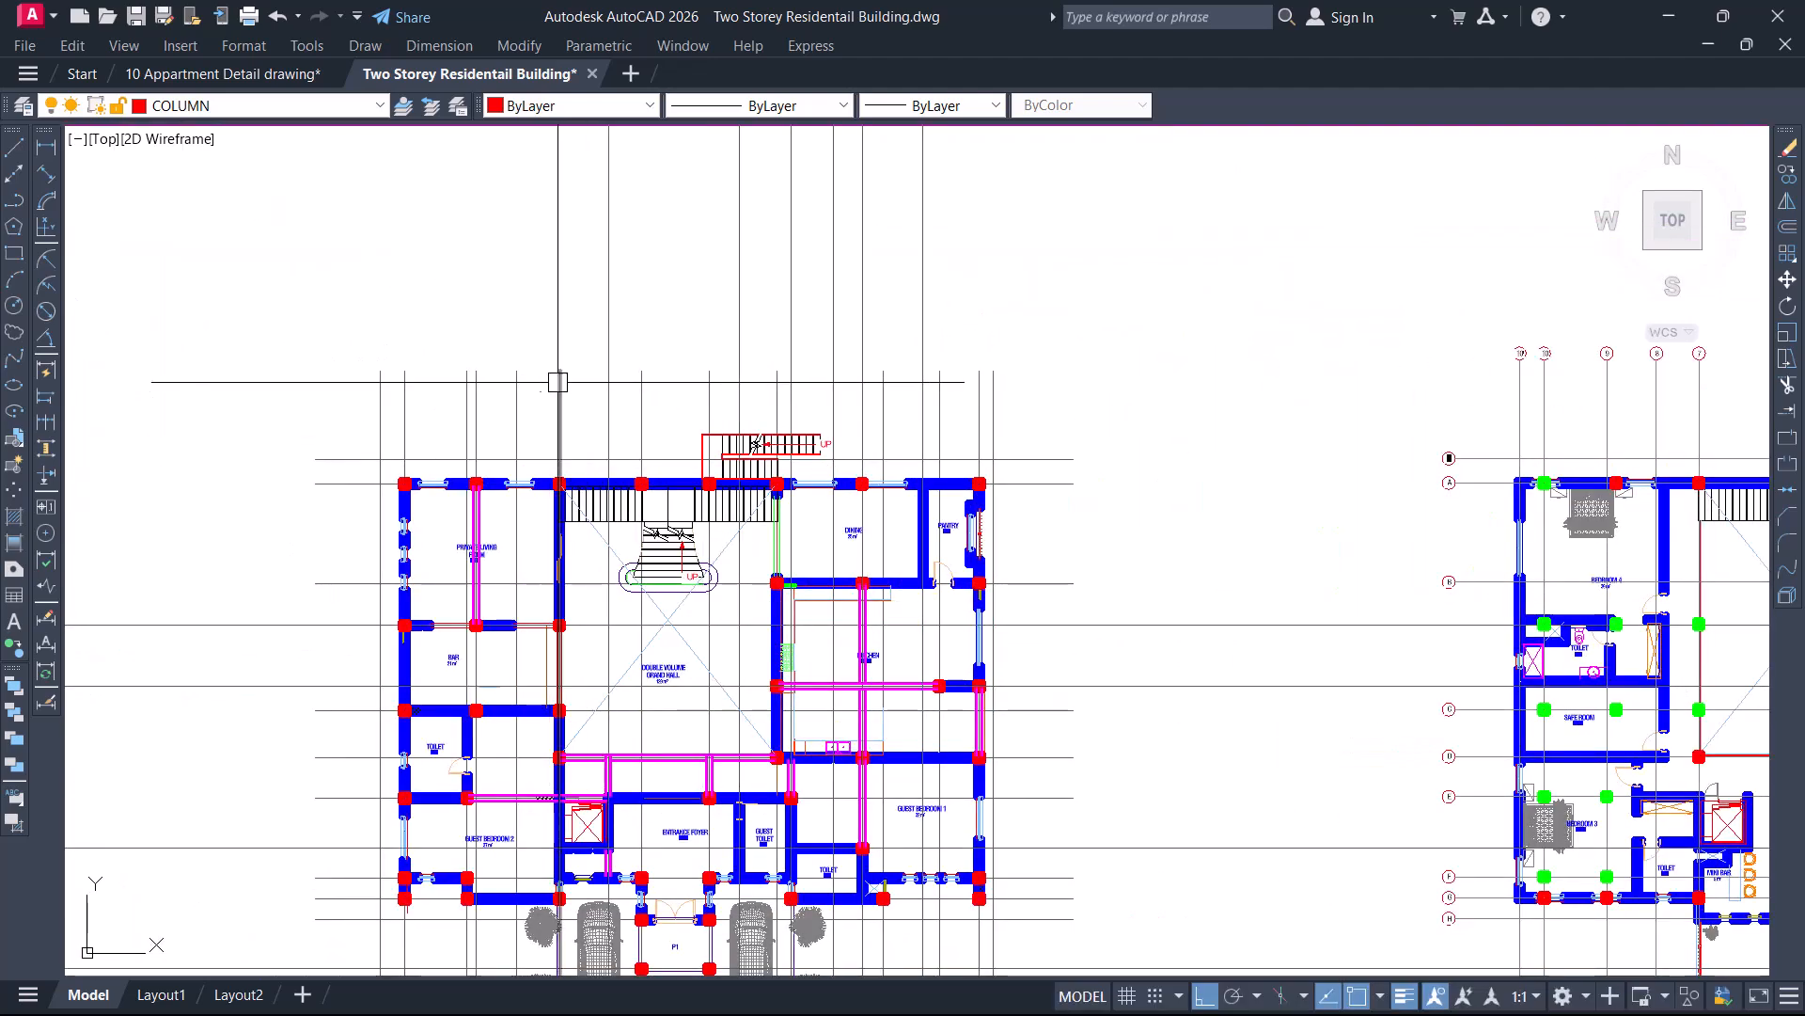
{"action": "left_click", "coordinate": [947, 316]}
{"action": "left_click", "coordinate": [489, 282]}
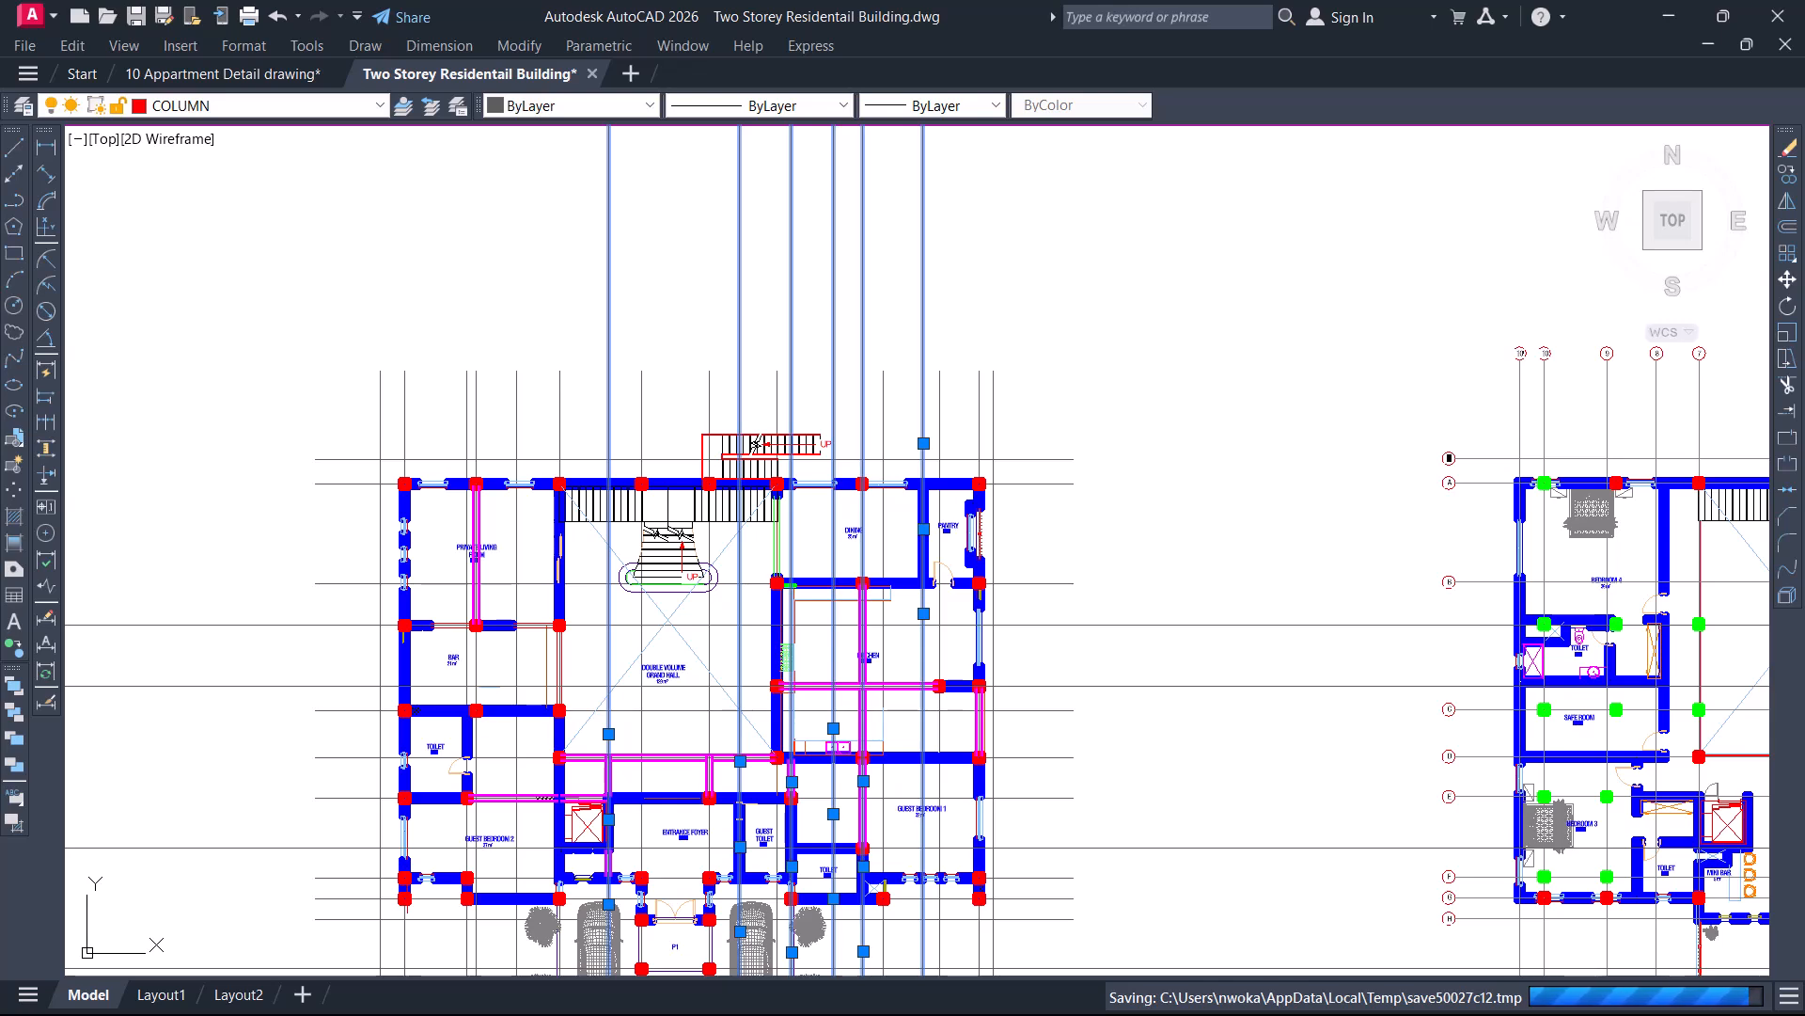
{"action": "type", "text": "xl"}
{"action": "key", "text": "Return"}
{"action": "type", "text": "h"}
{"action": "key", "text": "Return"}
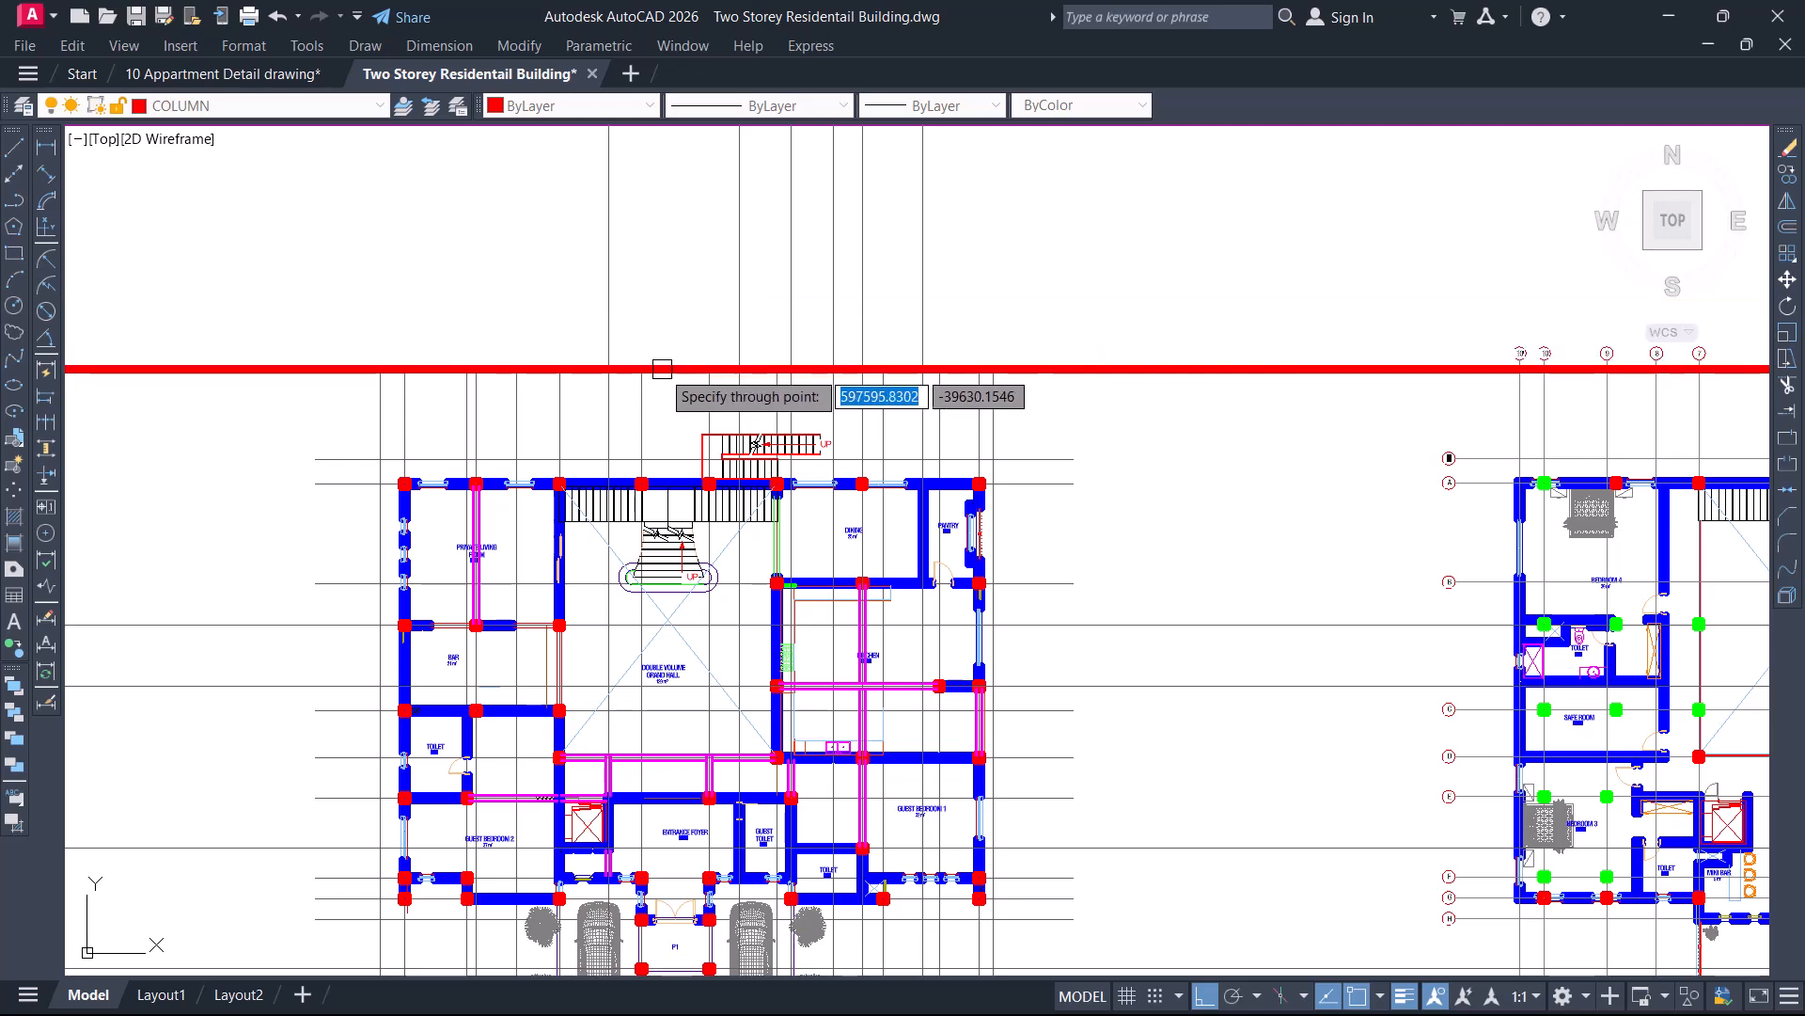
{"action": "scroll", "coordinate": [690, 396], "scroll_direction": "up", "scroll_amount": 2}
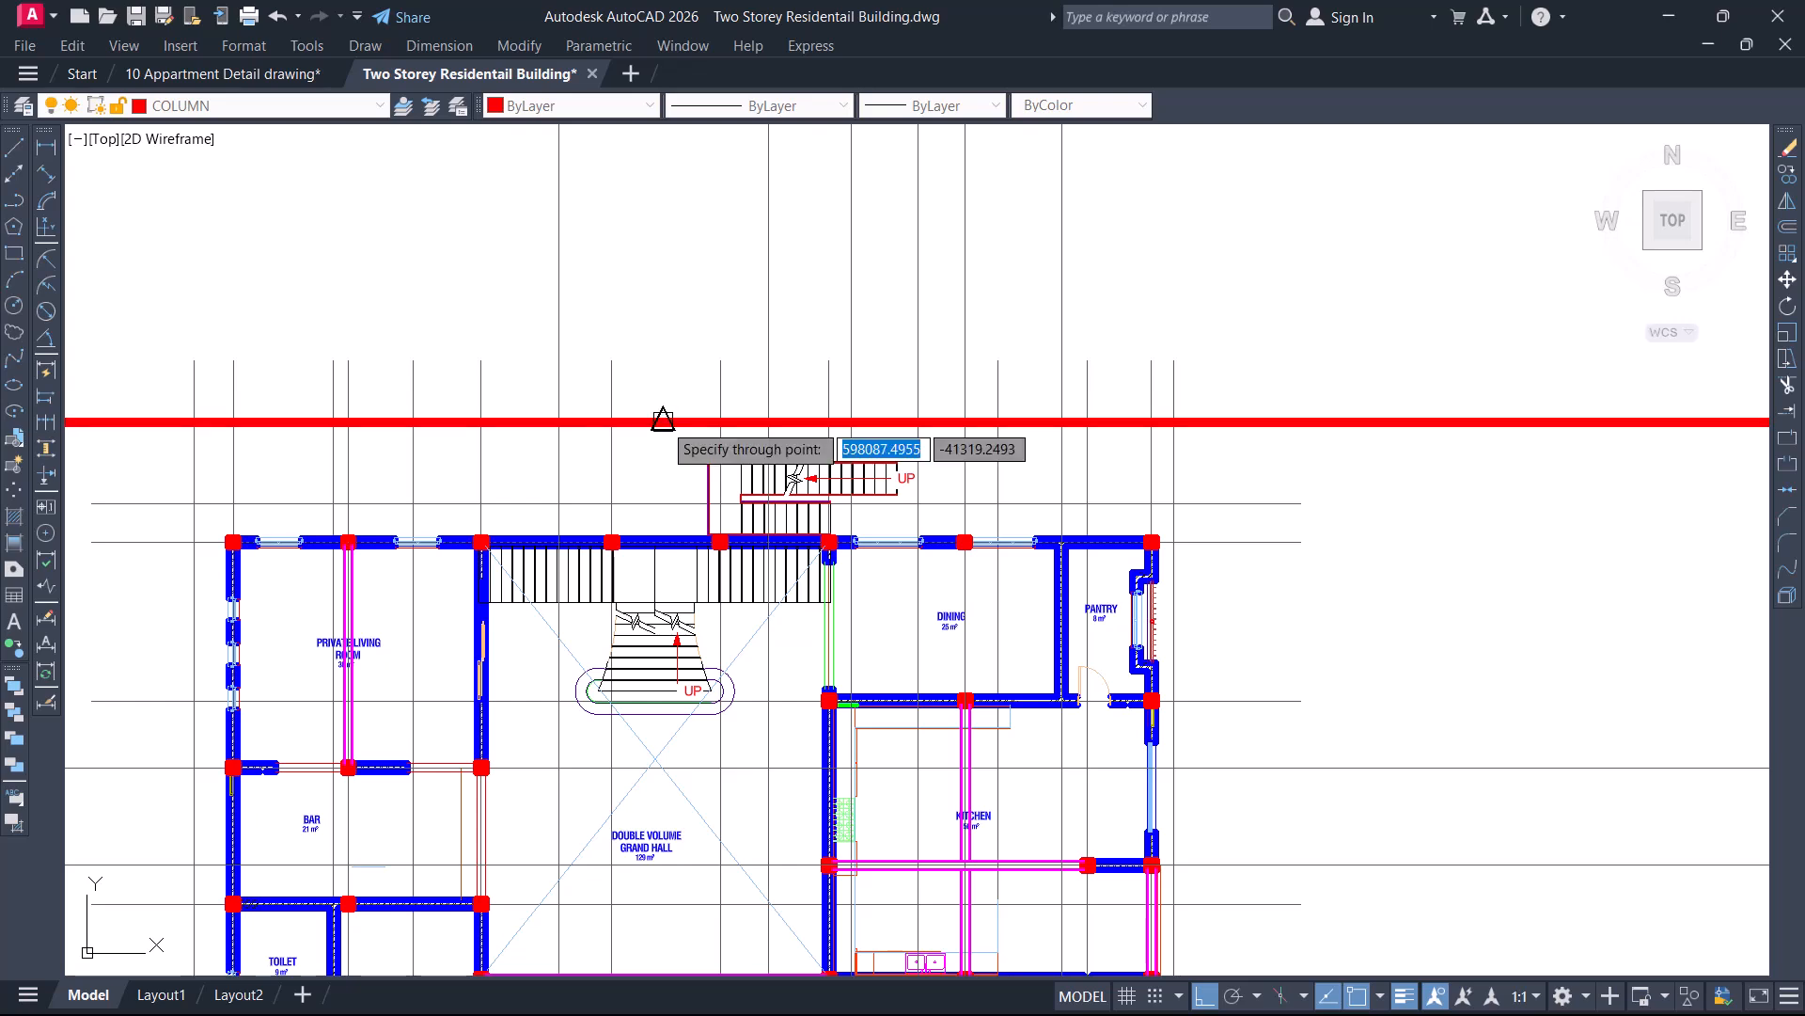
{"action": "left_click", "coordinate": [686, 410]}
{"action": "key", "text": "Escape"}
Move the horizontal construction line down so it lies just above the ground floor's external staircase
{"action": "left_click", "coordinate": [680, 419]}
{"action": "key", "text": "space"}
{"action": "left_click", "coordinate": [1284, 313]}
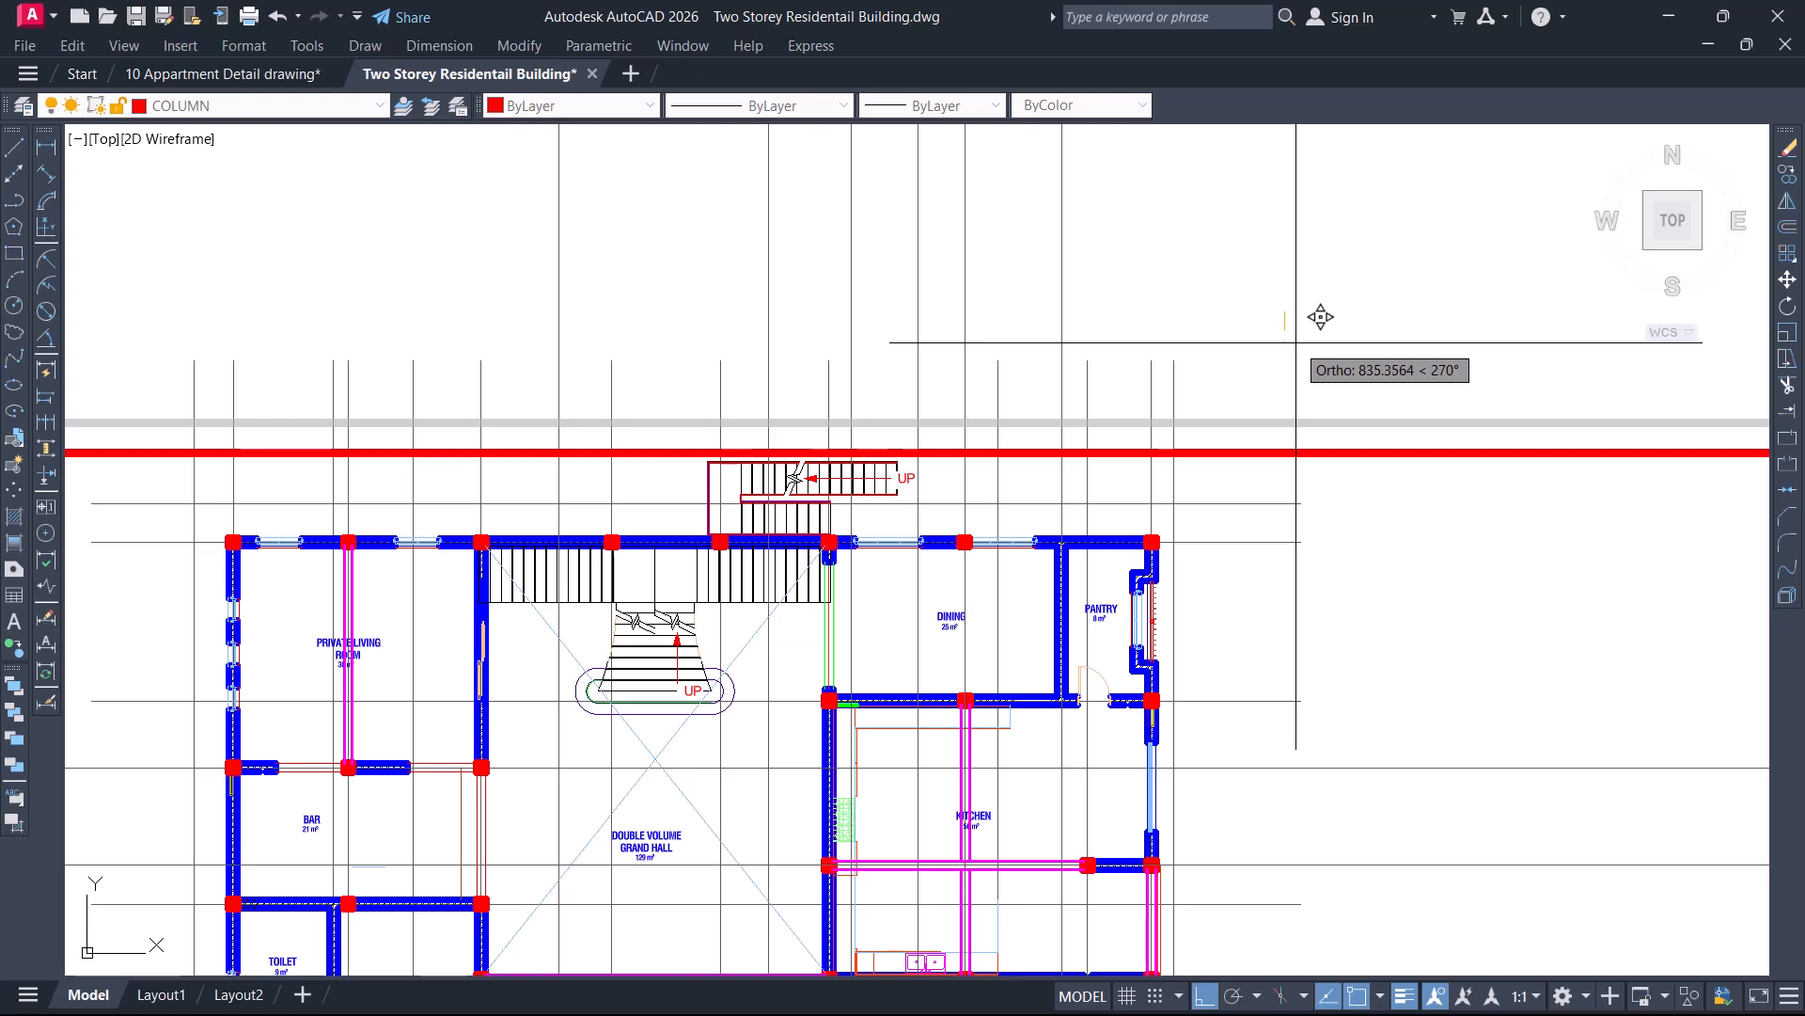
{"action": "left_click", "coordinate": [1318, 306]}
{"action": "left_click", "coordinate": [1333, 447]}
Trim the vertical grid lines above the horizontal construction line, and erase that construction line
{"action": "type", "text": "T"}
{"action": "key", "text": "Return"}
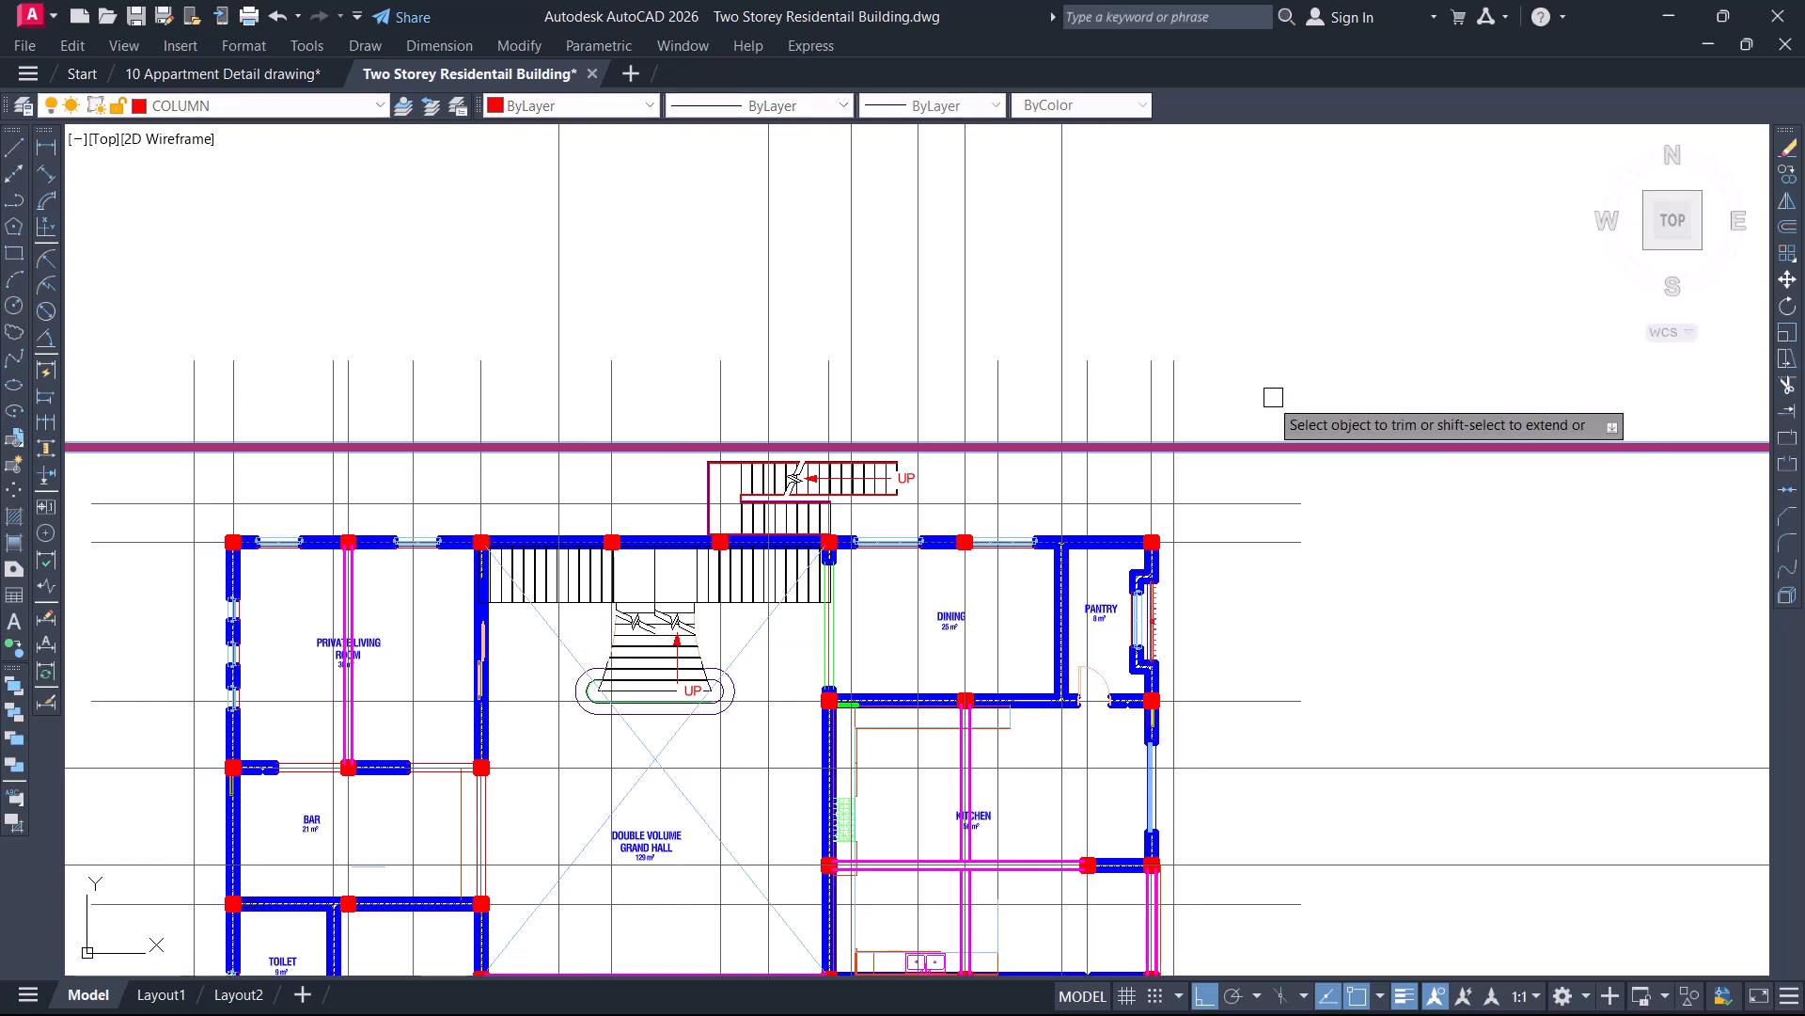
{"action": "left_click", "coordinate": [1269, 397]}
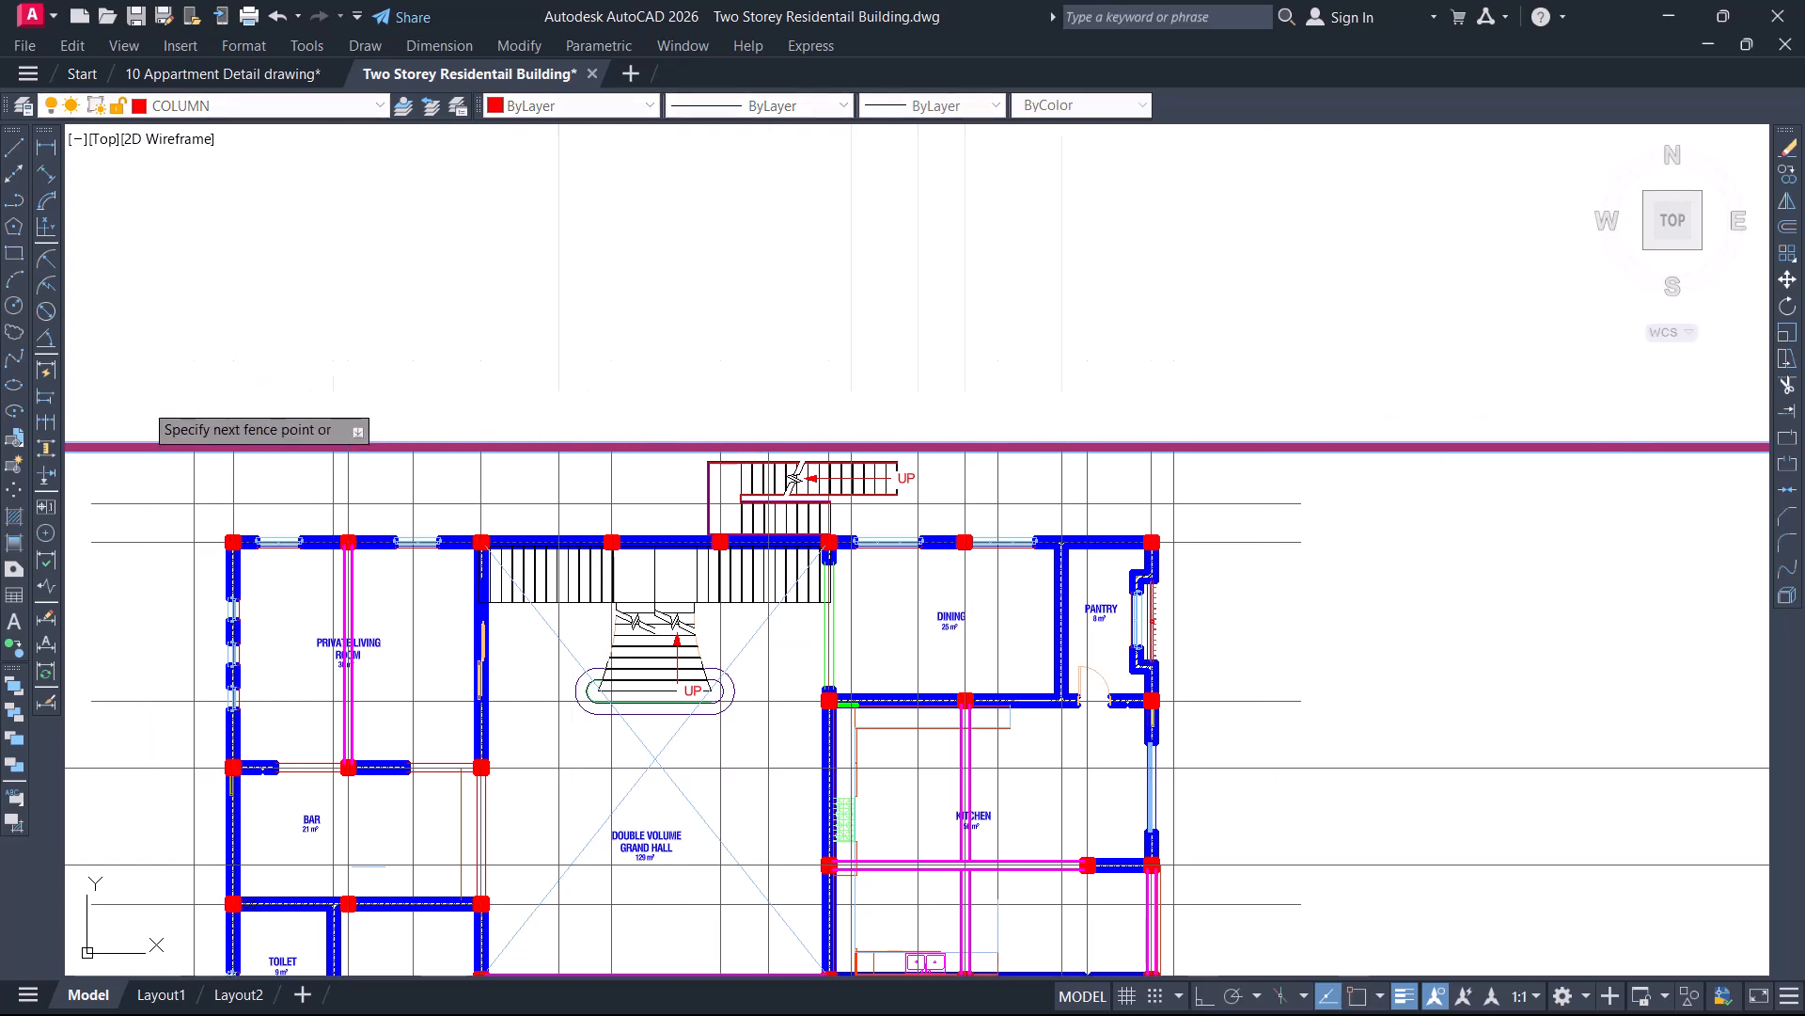
{"action": "left_click", "coordinate": [147, 398]}
{"action": "key", "text": "Escape"}
{"action": "left_click", "coordinate": [1519, 407]}
{"action": "left_click", "coordinate": [1498, 477]}
{"action": "type", "text": "E"}
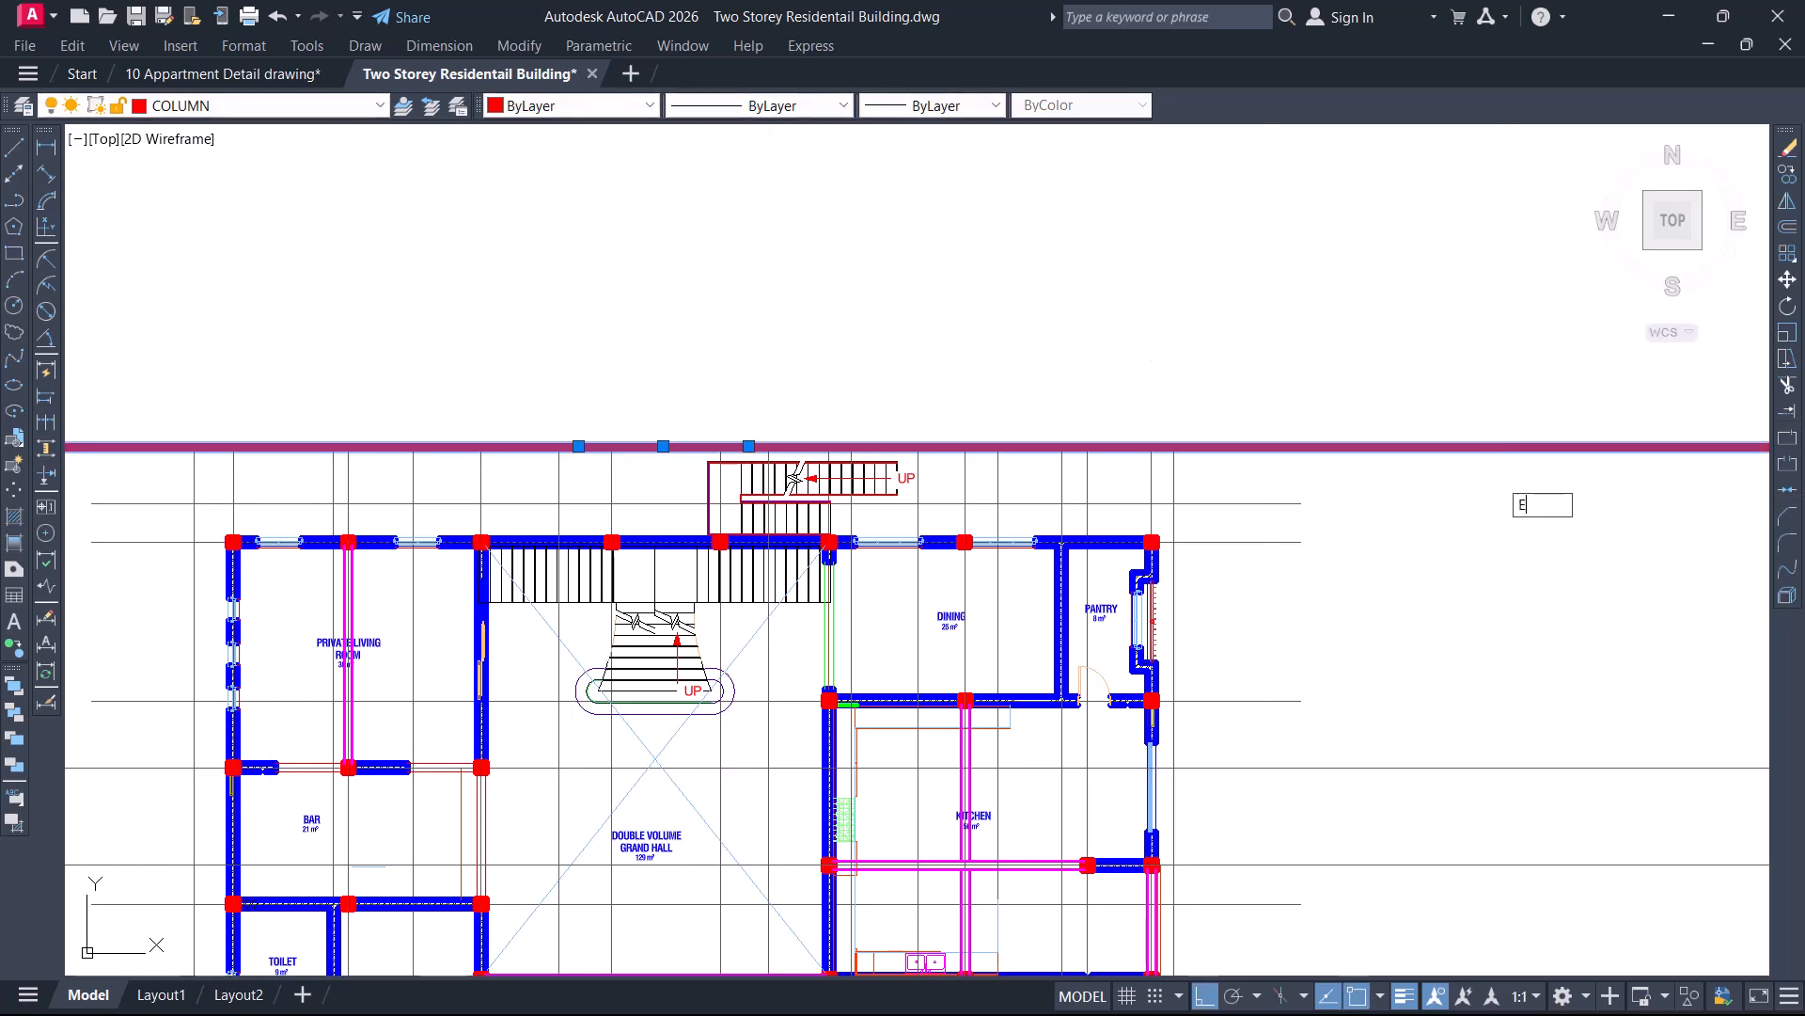
{"action": "key", "text": "Return"}
Place a vertical construction line just outside the ground floor plan on the Private Living Room side
{"action": "scroll", "coordinate": [1297, 362], "scroll_direction": "down", "scroll_amount": 5}
{"action": "type", "text": "XL"}
{"action": "key", "text": "Return"}
{"action": "type", "text": "V"}
{"action": "key", "text": "Return"}
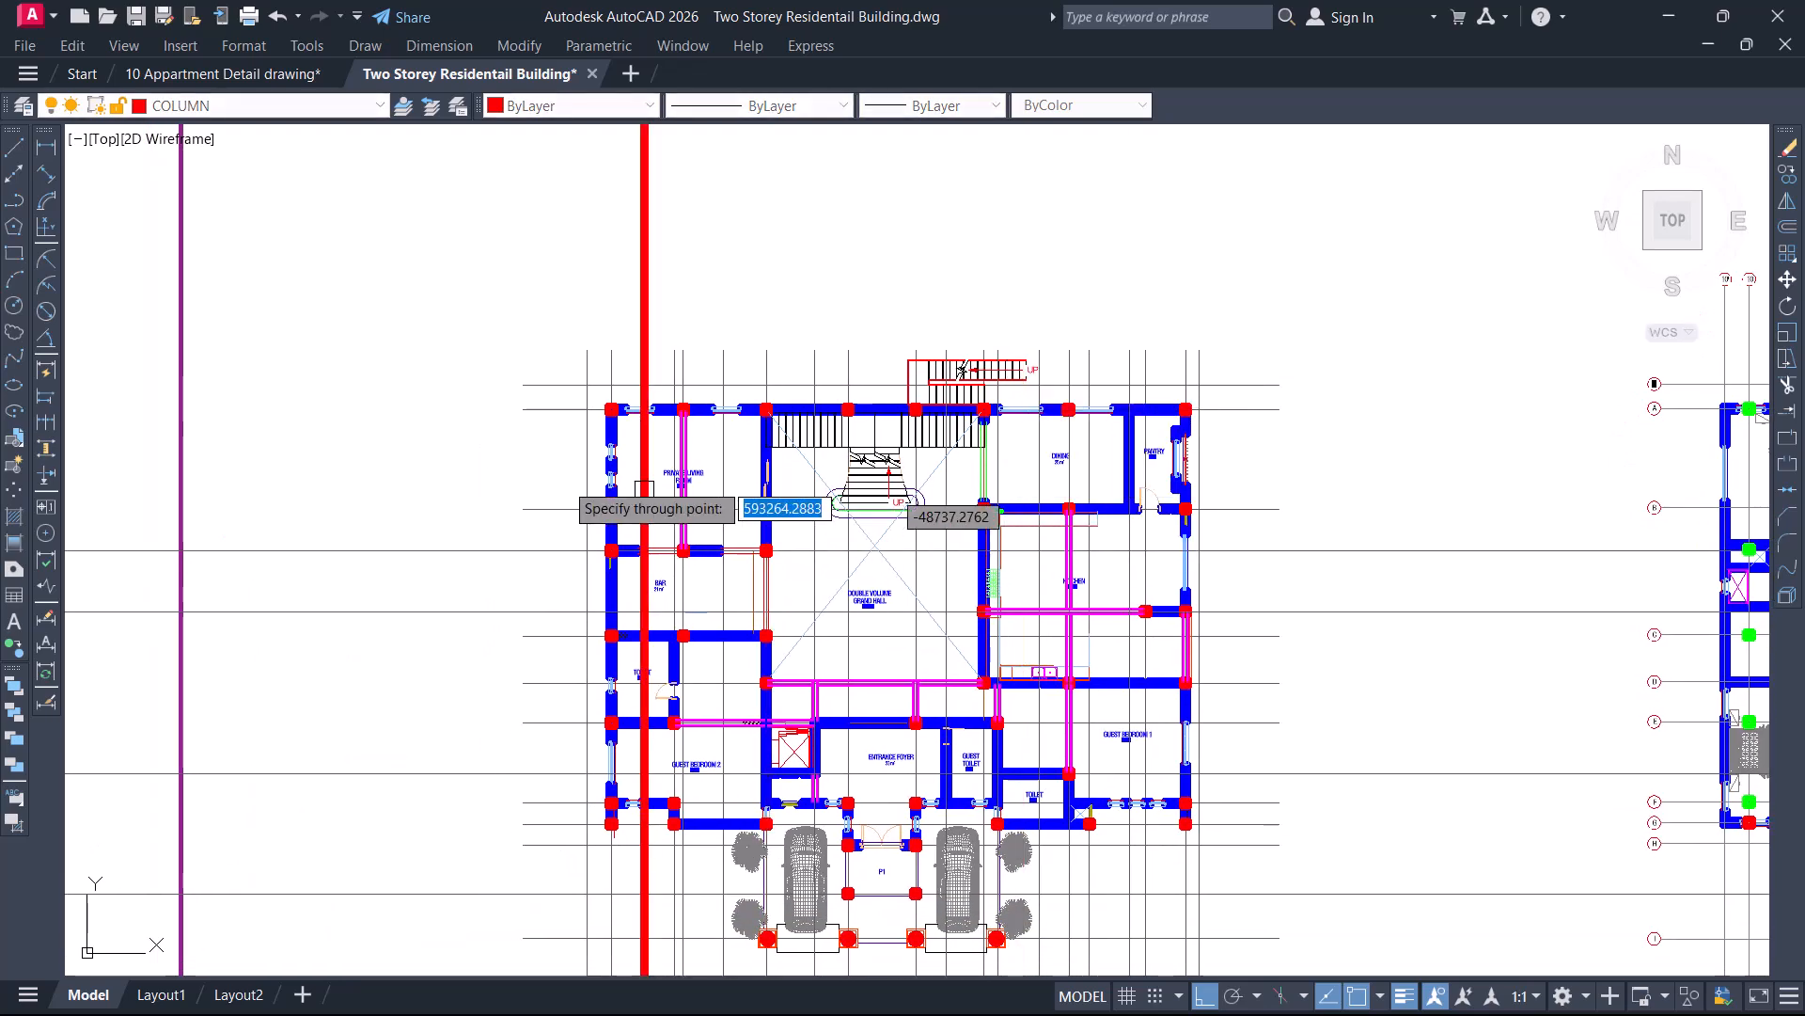
{"action": "middle_click_drag", "start_coordinate": [543, 476], "coordinate": [608, 395]}
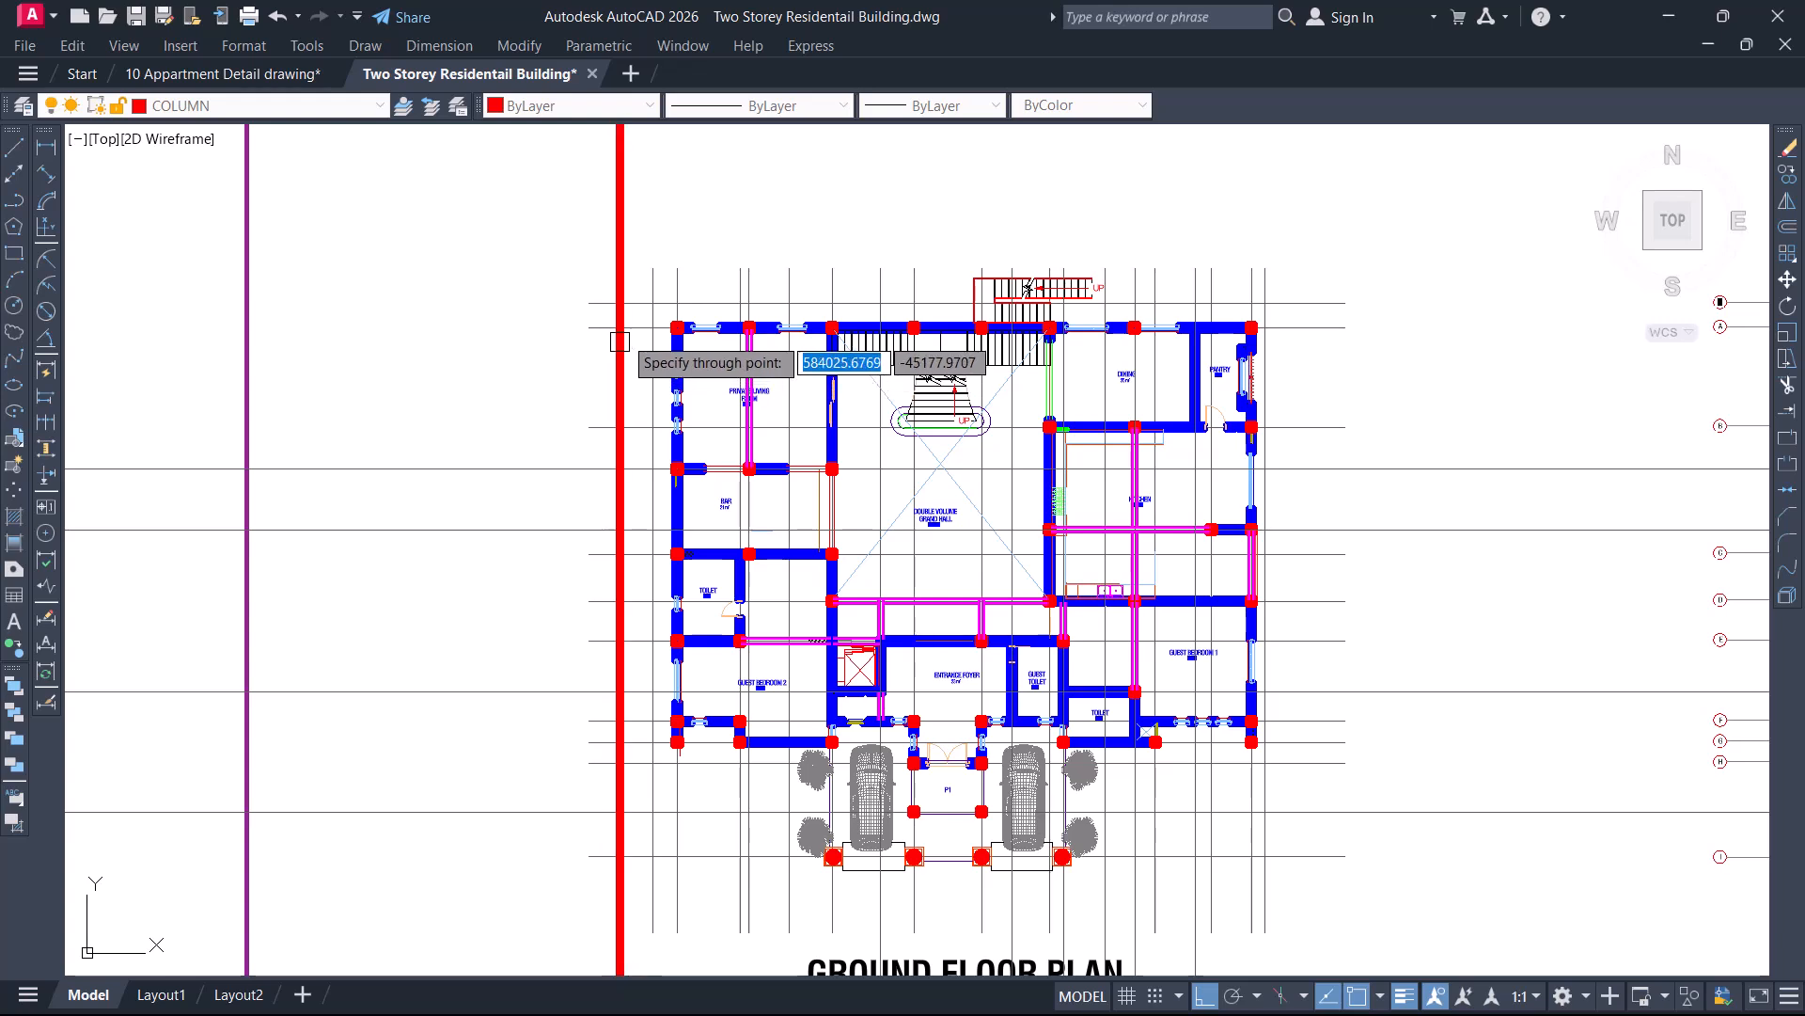
{"action": "left_click", "coordinate": [619, 331]}
{"action": "key", "text": "Escape"}
Trim the horizontal grid lines extending beyond the vertical construction line on the Private Living Room side and erase that construction line
{"action": "left_click", "coordinate": [623, 373]}
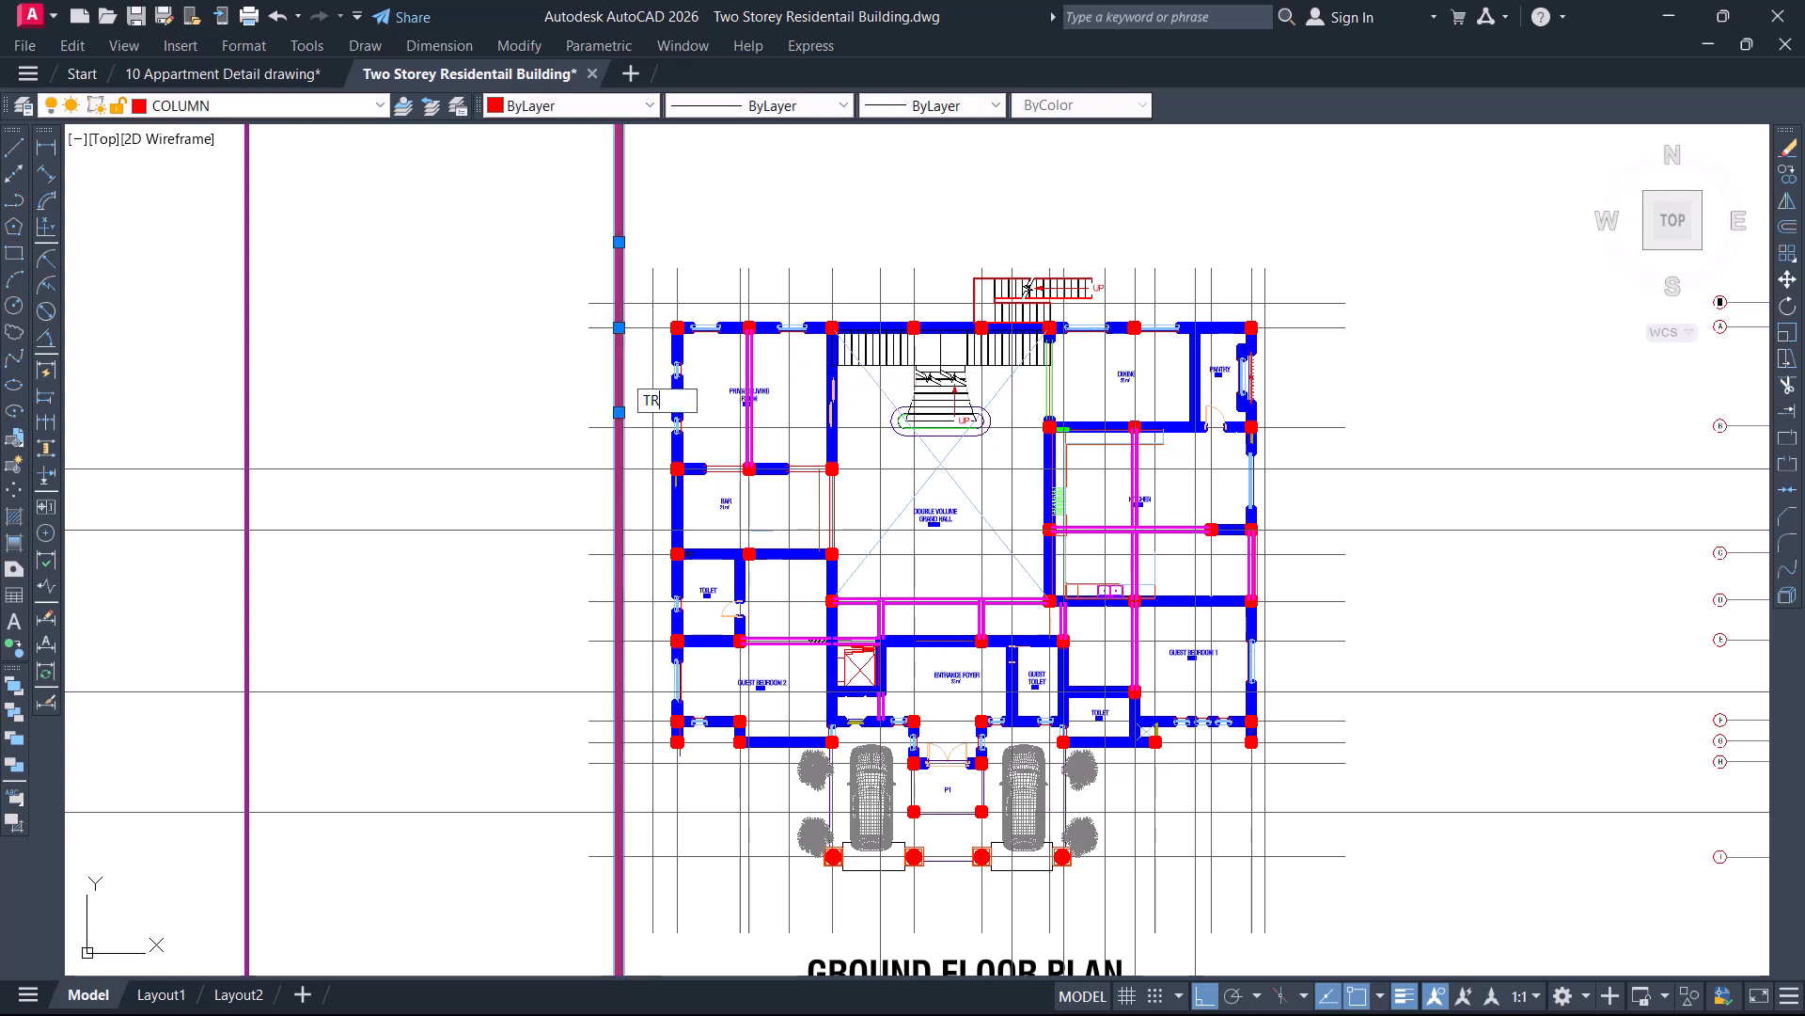
{"action": "key", "text": "Return"}
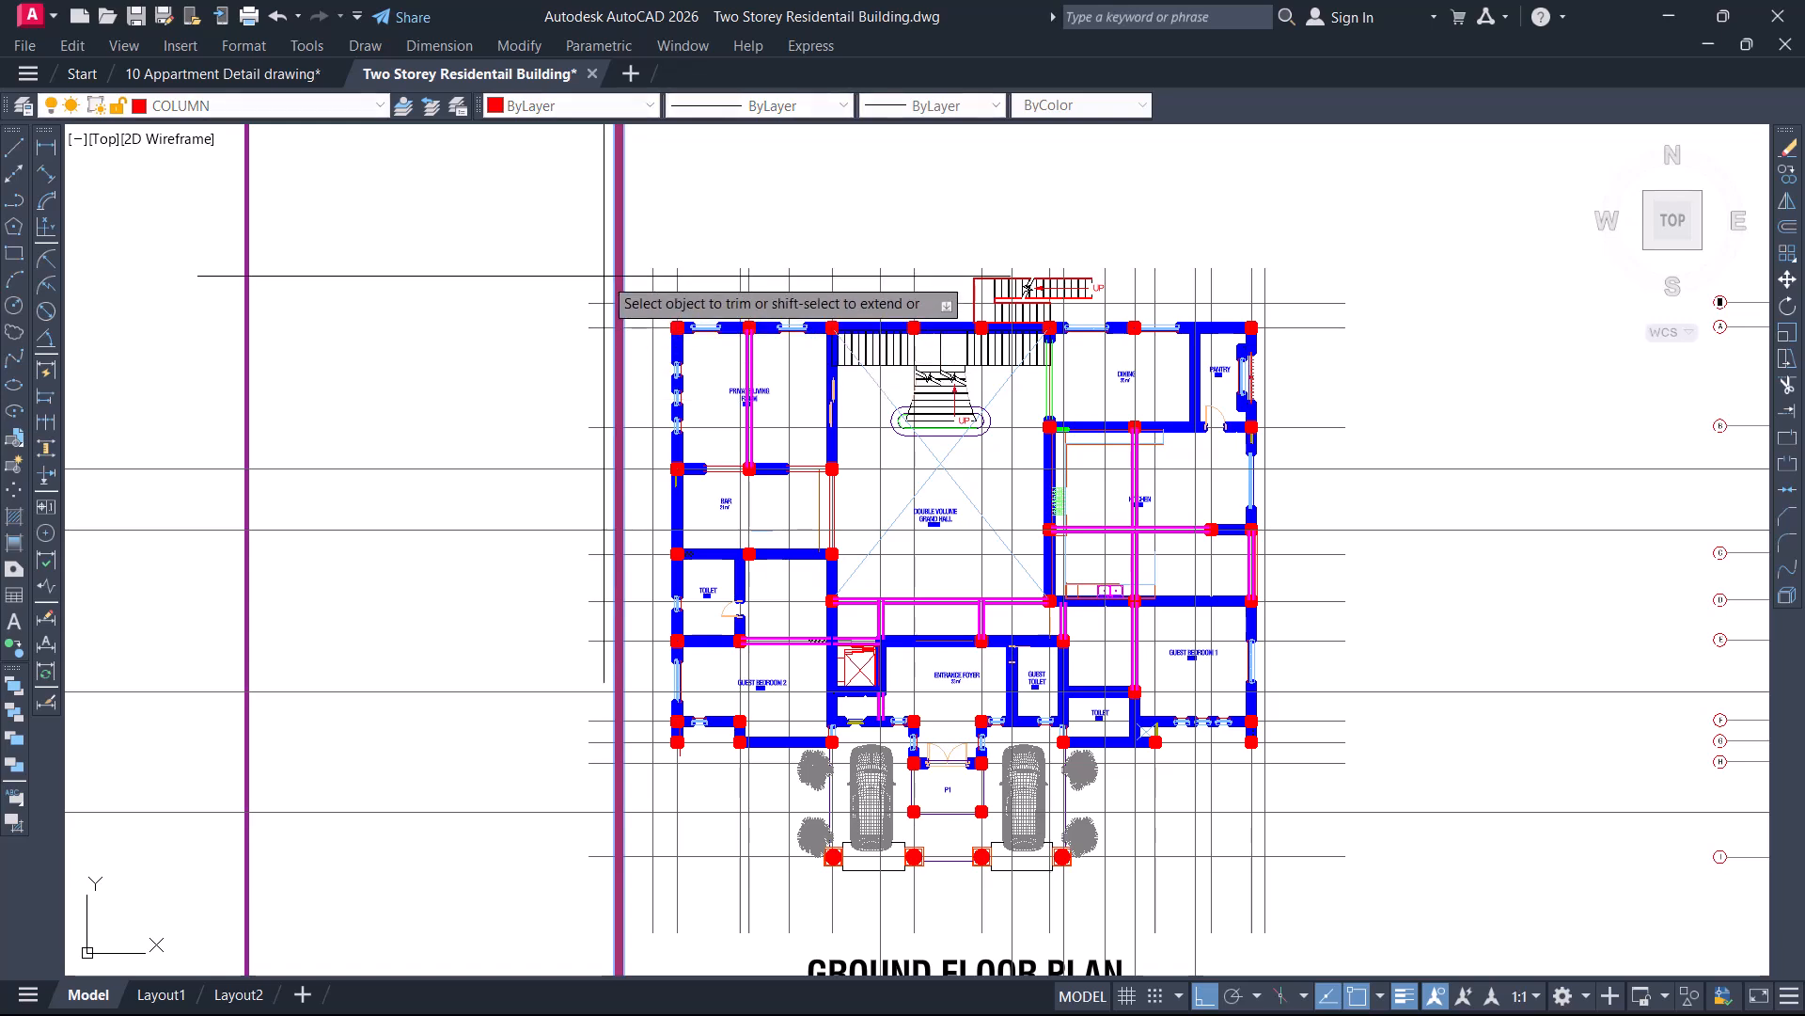
{"action": "left_click", "coordinate": [604, 275]}
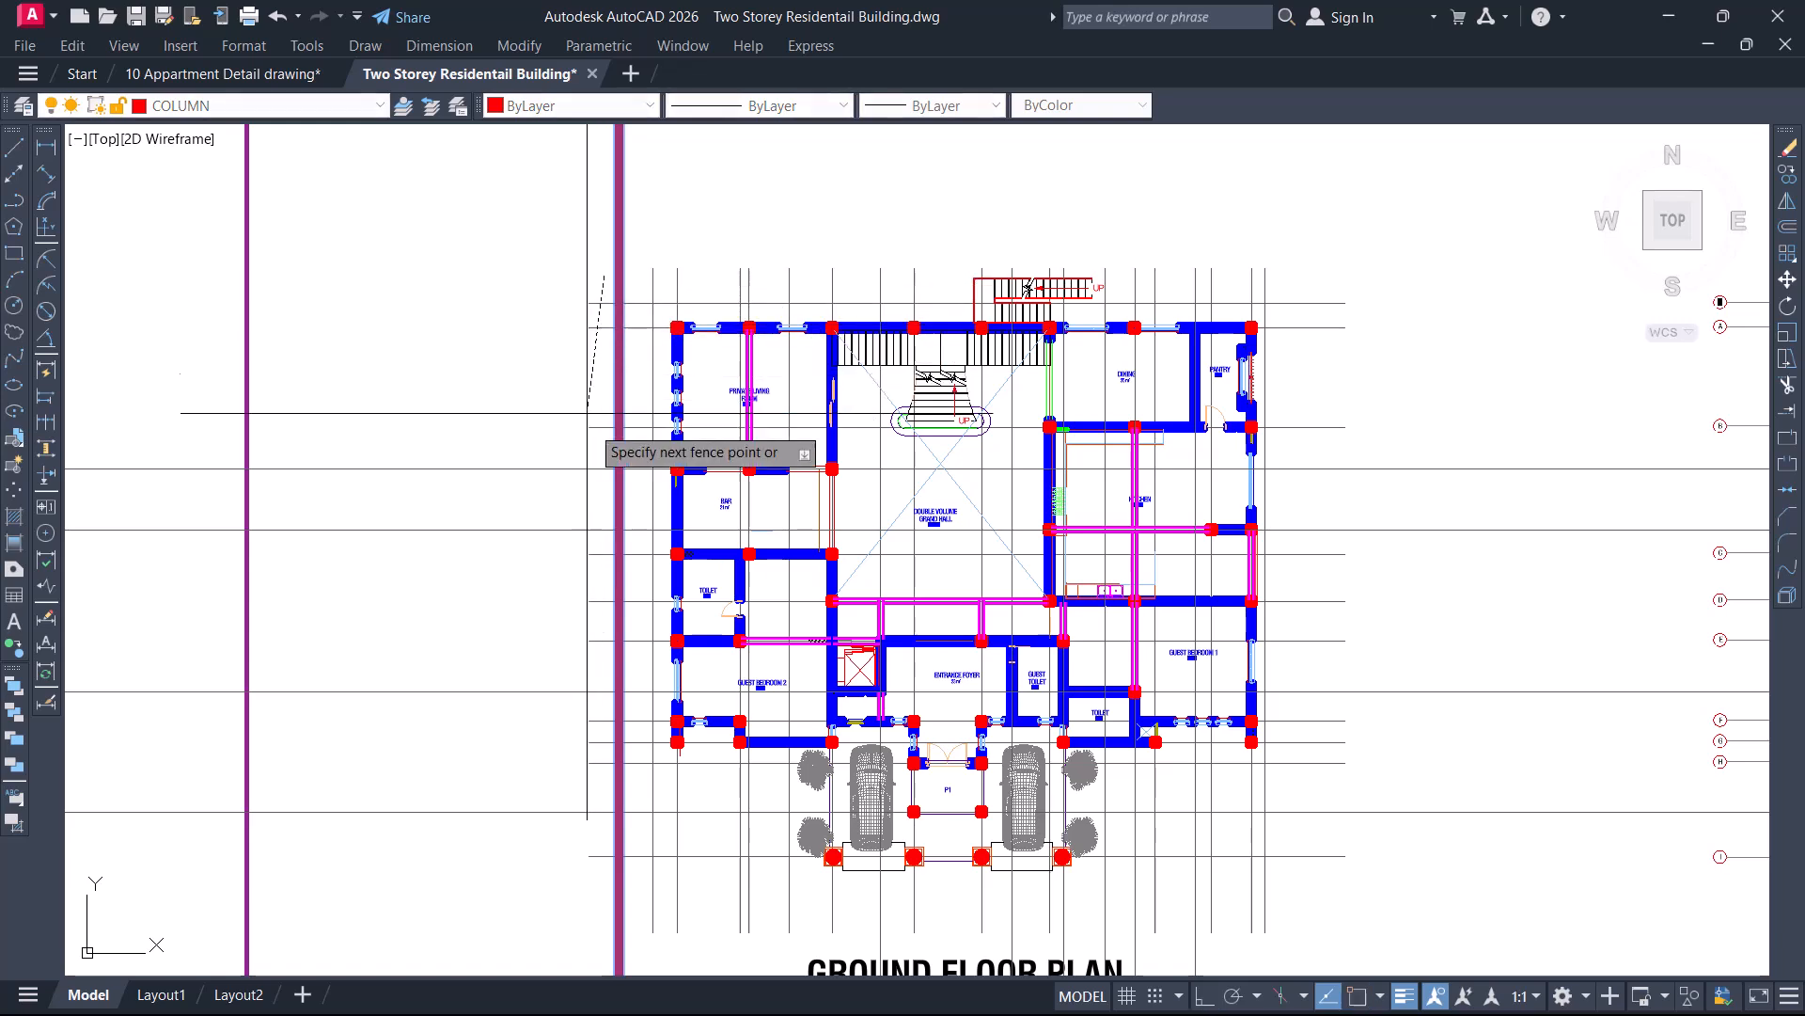
{"action": "left_click", "coordinate": [609, 868]}
{"action": "key", "text": "Escape"}
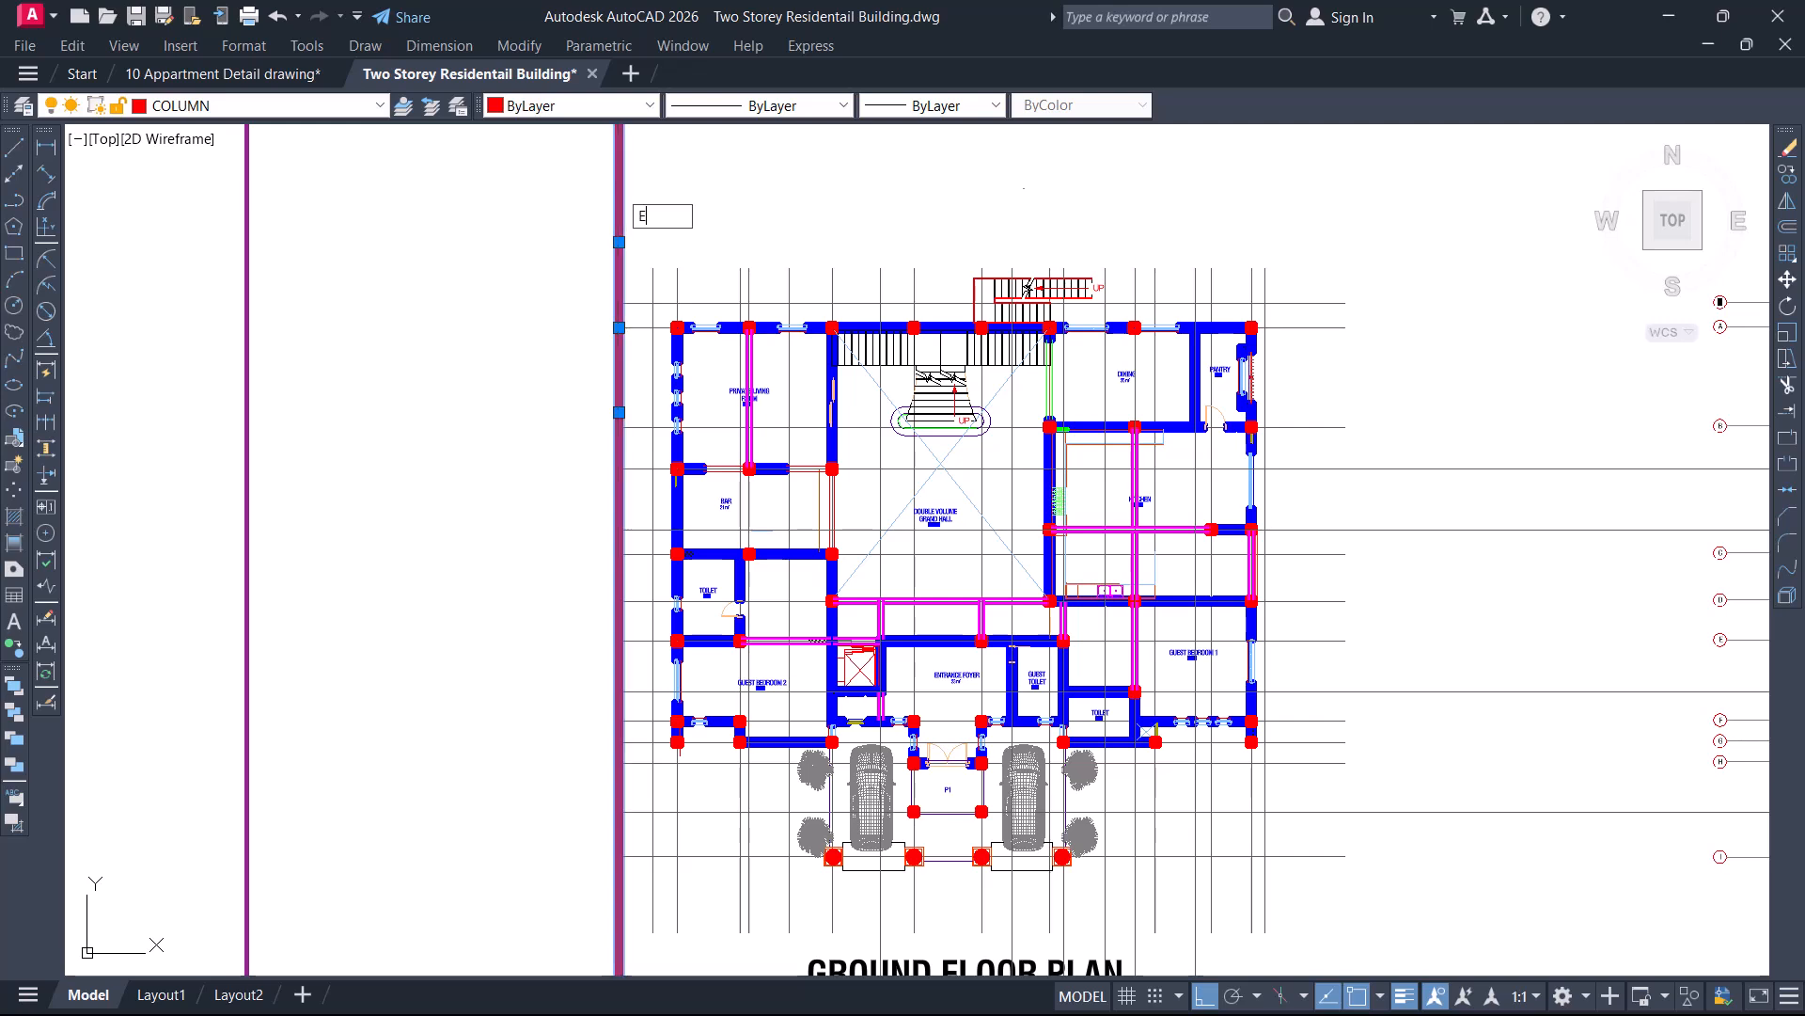
{"action": "key", "text": "Return"}
Place a vertical construction line just outside the ground floor plan on the Pantry side
{"action": "middle_click_drag", "start_coordinate": [1200, 415], "coordinate": [1169, 306]}
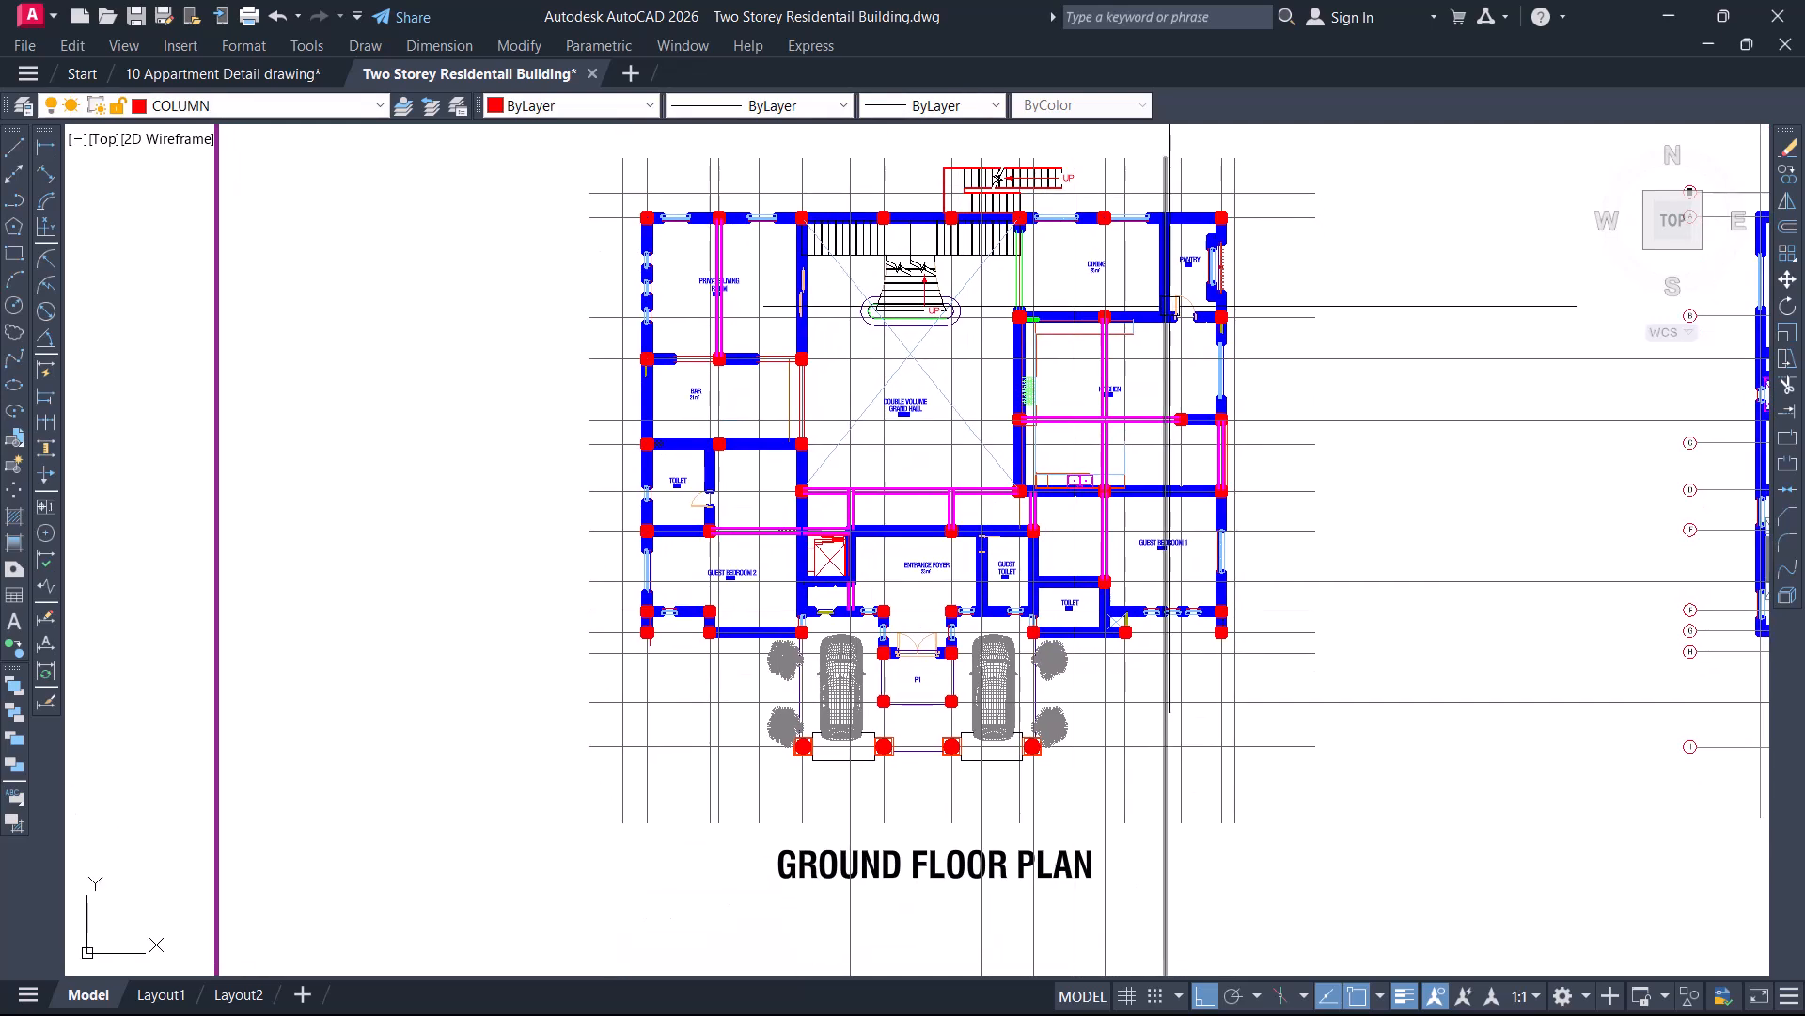
{"action": "key", "text": "Return"}
{"action": "type", "text": "V"}
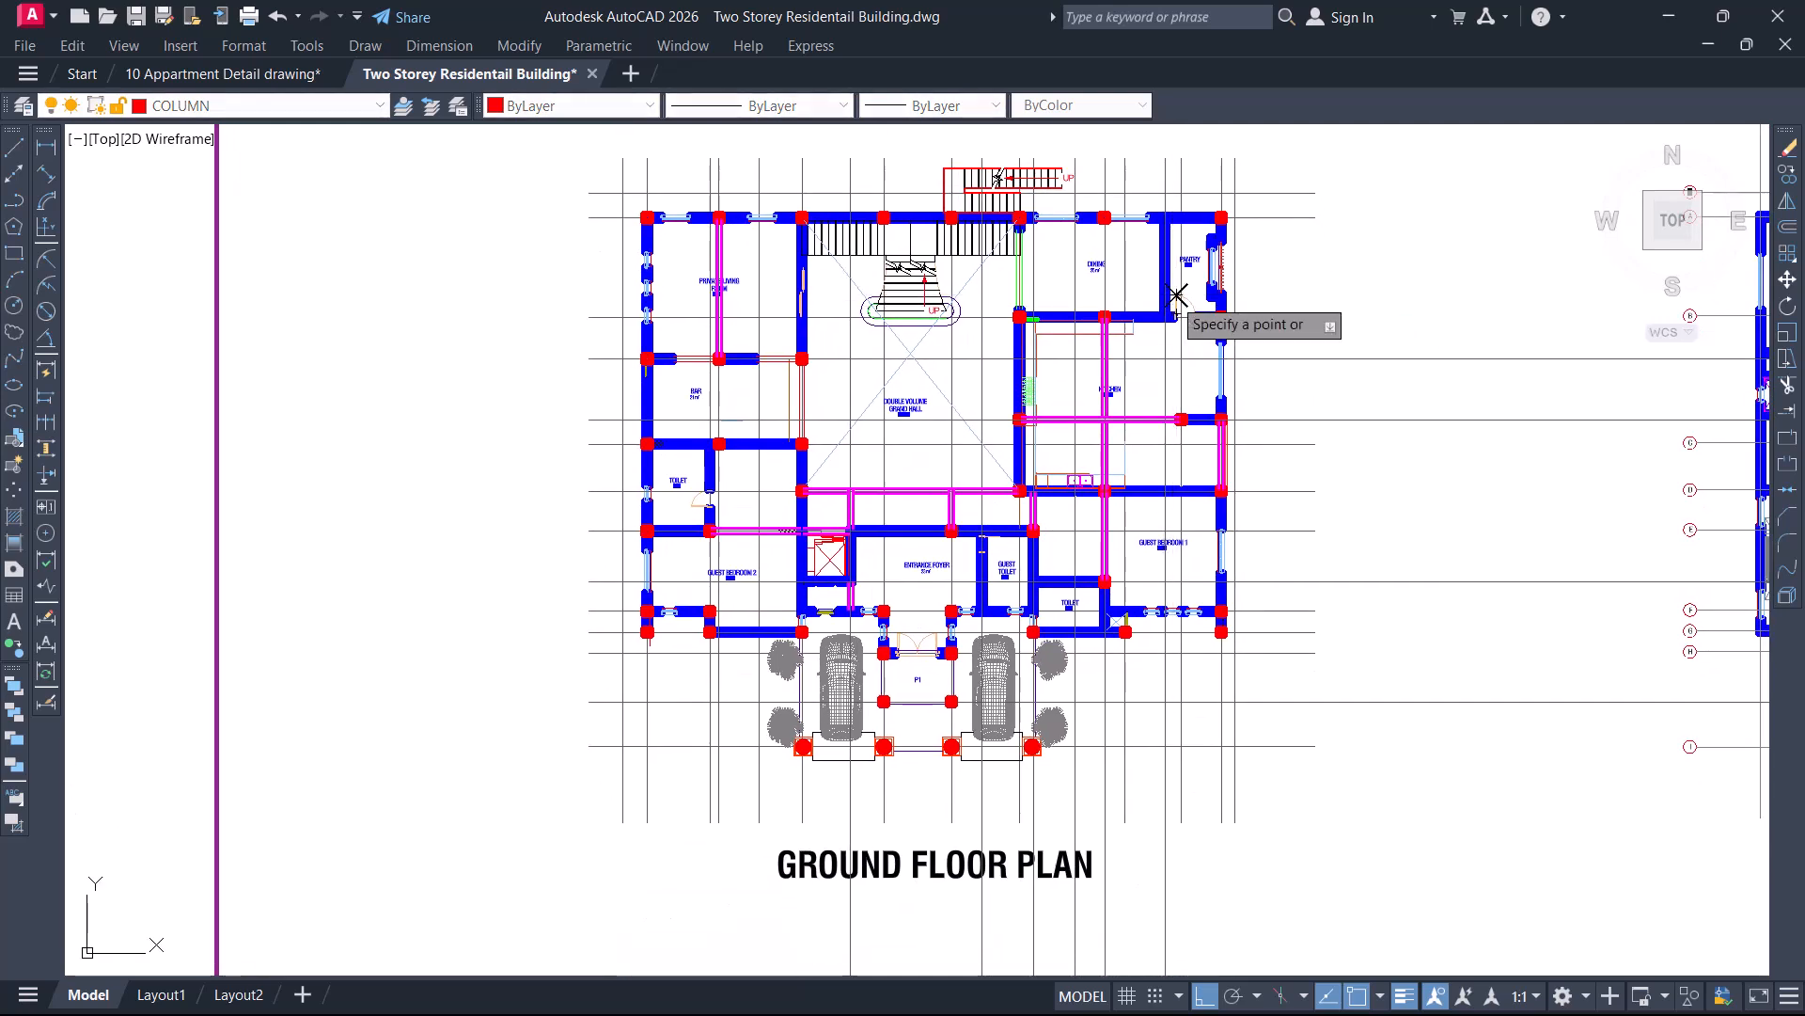
{"action": "key", "text": "Return"}
{"action": "left_click", "coordinate": [1258, 247]}
{"action": "key", "text": "Escape"}
Trim the horizontal grid lines extending beyond the Pantry-side construction line and erase that construction line
{"action": "left_click", "coordinate": [1258, 276]}
{"action": "type", "text": "tr"}
{"action": "key", "text": "Return"}
{"action": "left_click", "coordinate": [1288, 175]}
{"action": "left_click", "coordinate": [1307, 731]}
{"action": "key", "text": "Return"}
{"action": "key", "text": "Escape"}
{"action": "left_click", "coordinate": [1263, 804]}
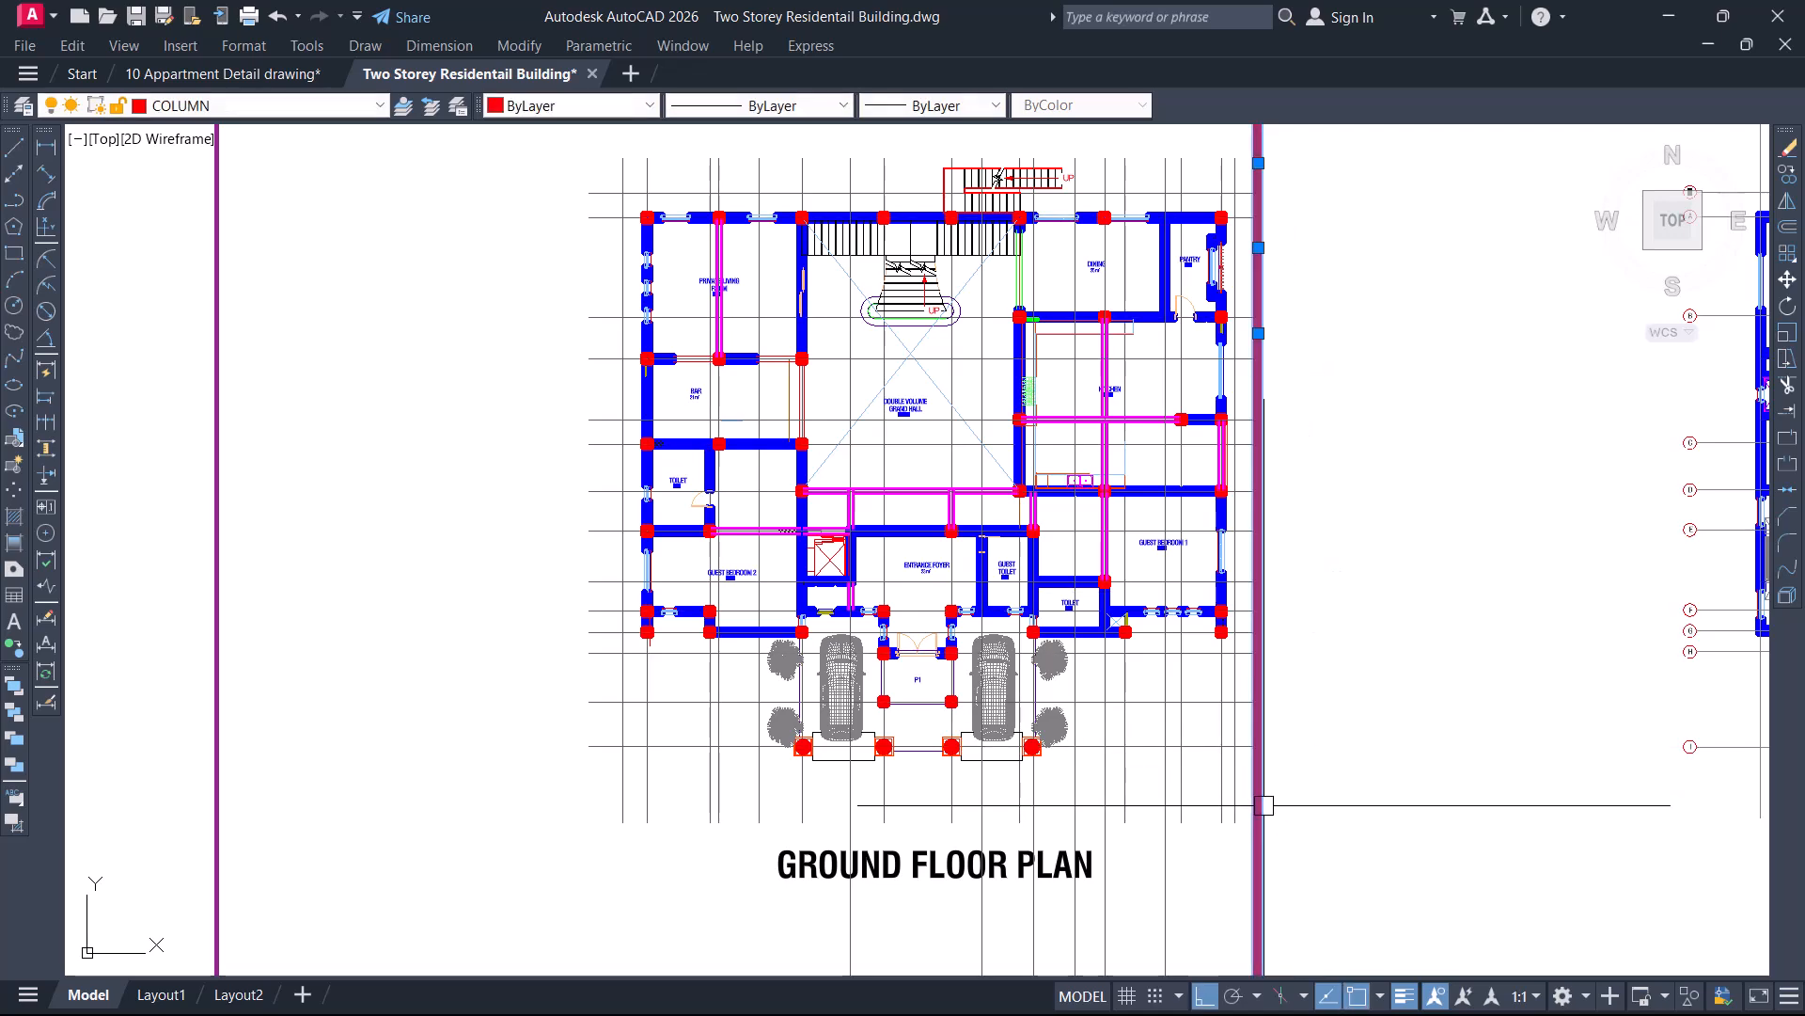
{"action": "key", "text": "Delete"}
Place a horizontal construction line between the front round columns and the ground floor plan title
{"action": "scroll", "coordinate": [1171, 776], "scroll_direction": "up", "scroll_amount": 2}
{"action": "type", "text": "xl"}
{"action": "key", "text": "Return"}
{"action": "type", "text": "h"}
{"action": "key", "text": "Return"}
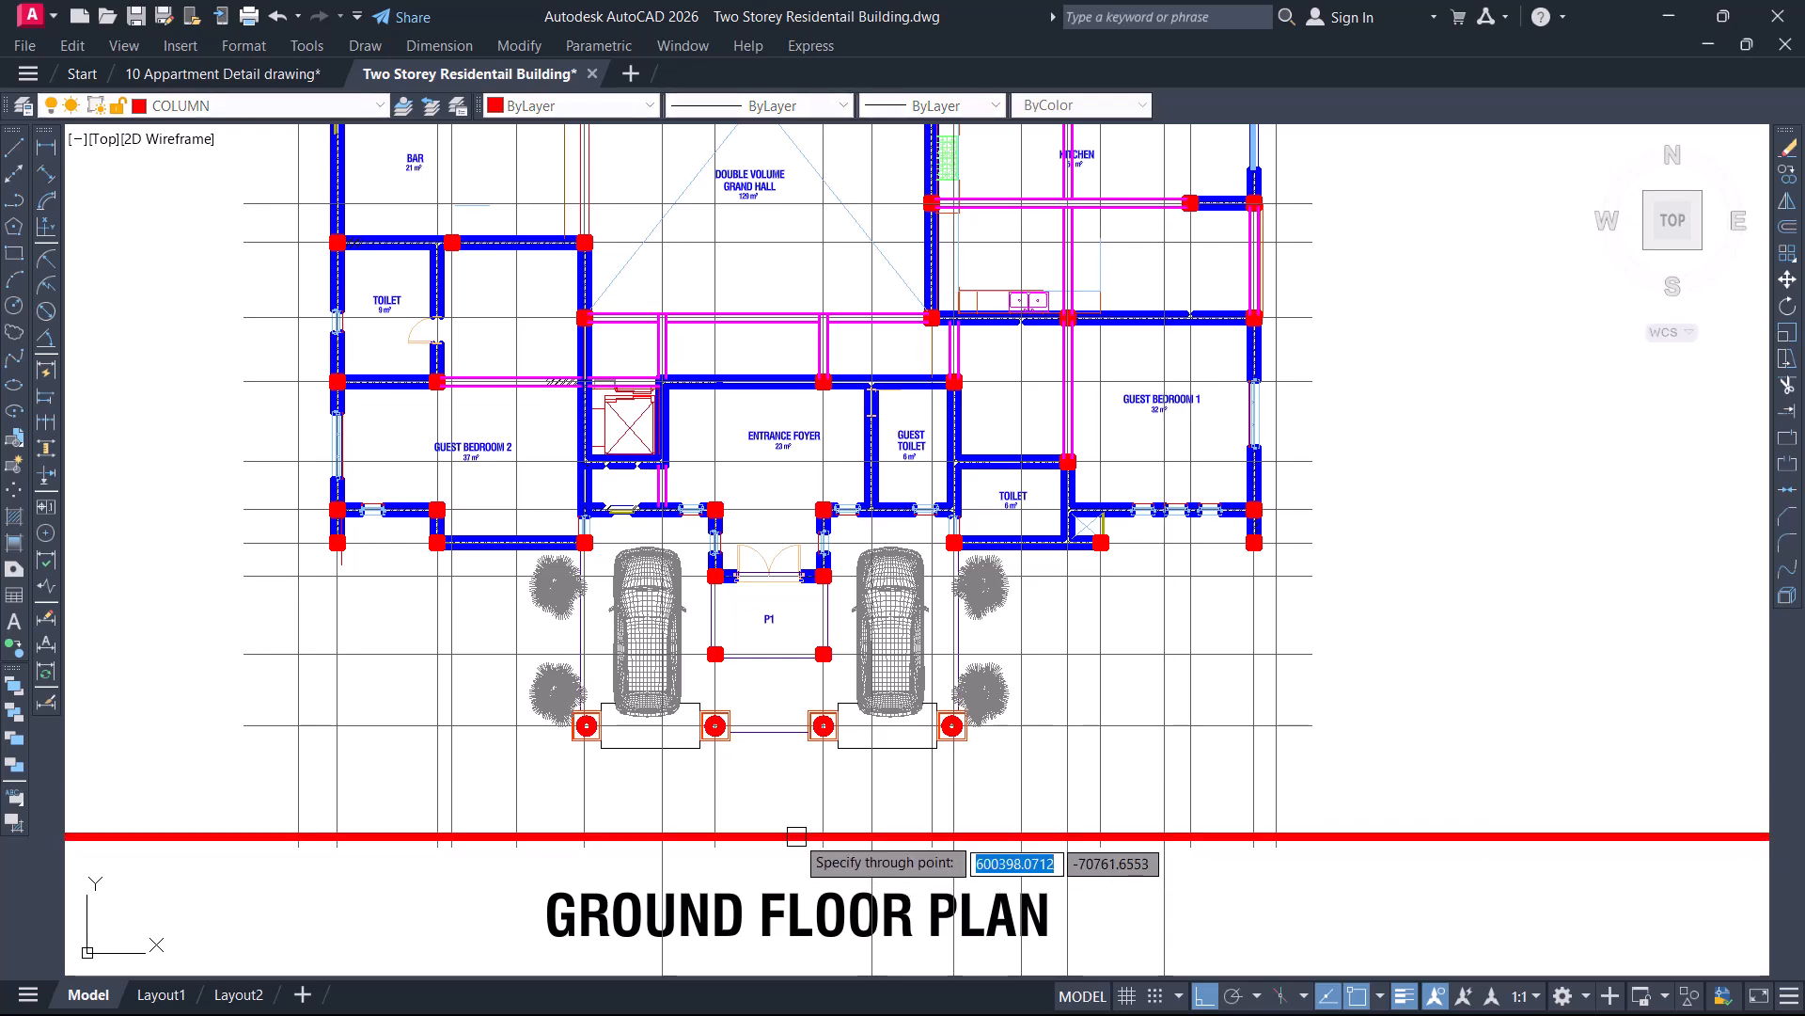
{"action": "scroll", "coordinate": [779, 804], "scroll_direction": "up", "scroll_amount": 2}
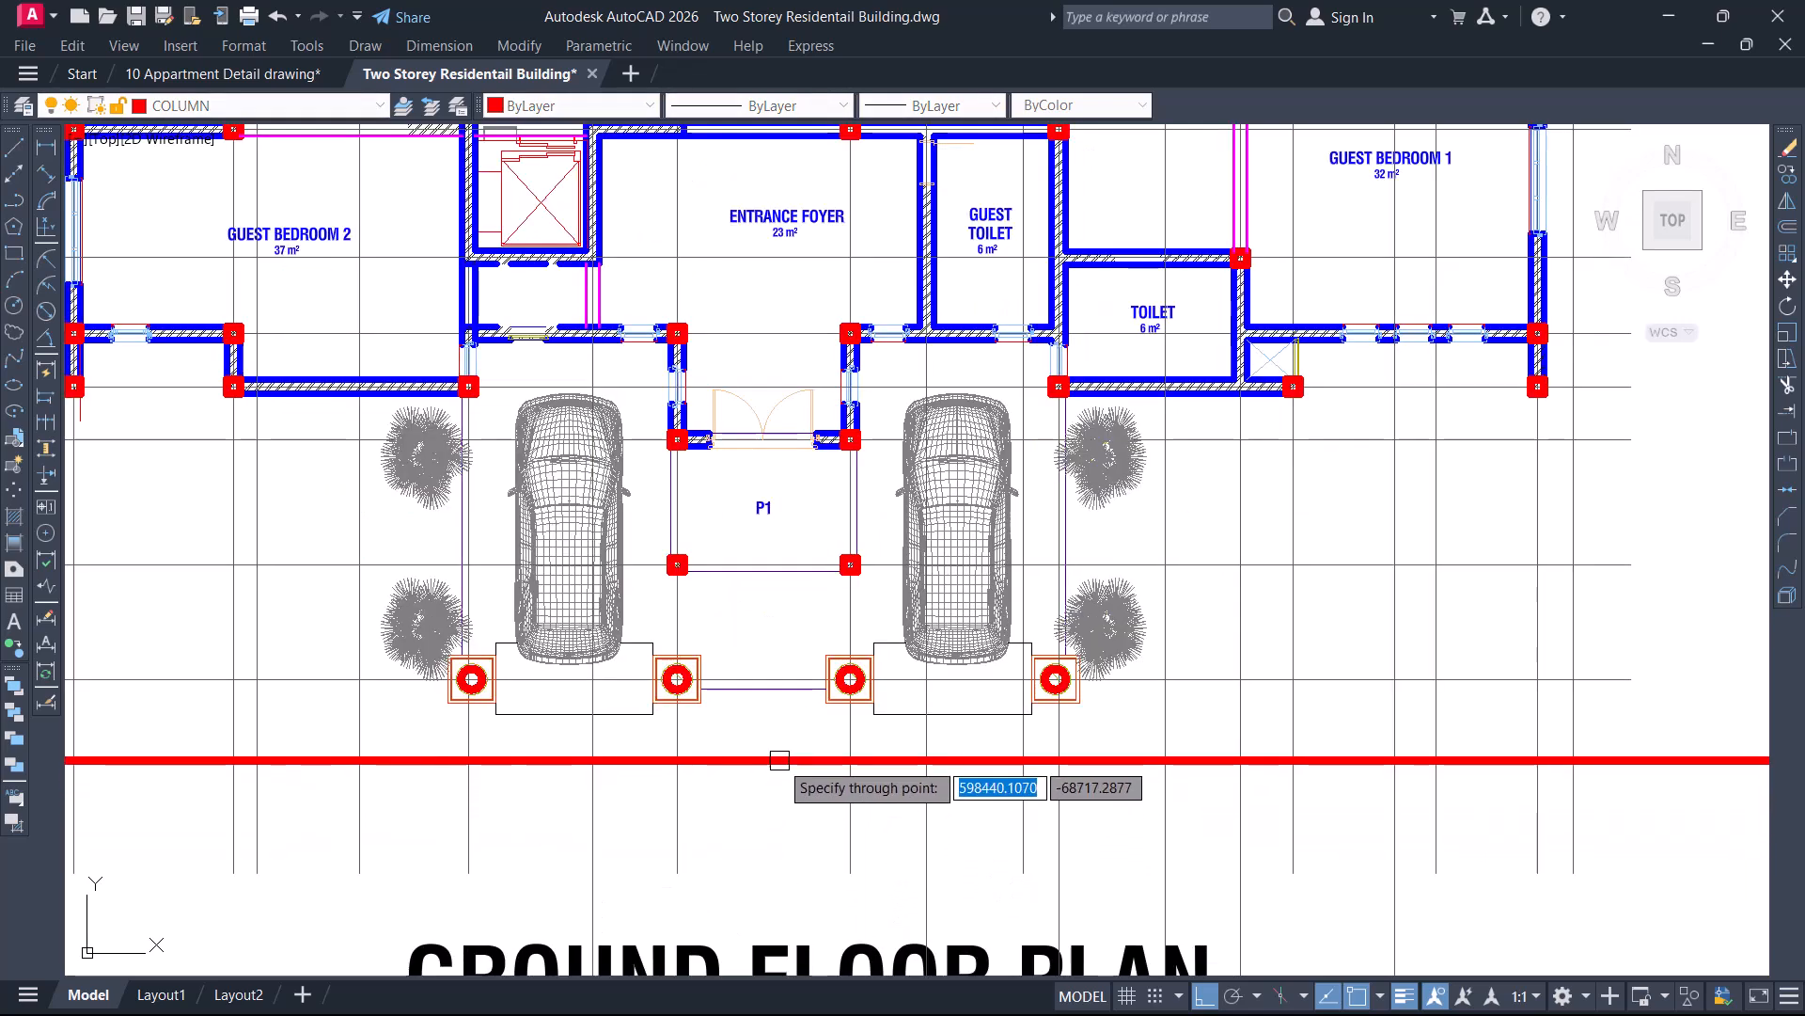
{"action": "left_click", "coordinate": [780, 759]}
{"action": "key", "text": "Return"}
Trim the vertical grid lines extending below the horizontal construction line near the ground floor plan title and erase that construction line
{"action": "left_click", "coordinate": [780, 759]}
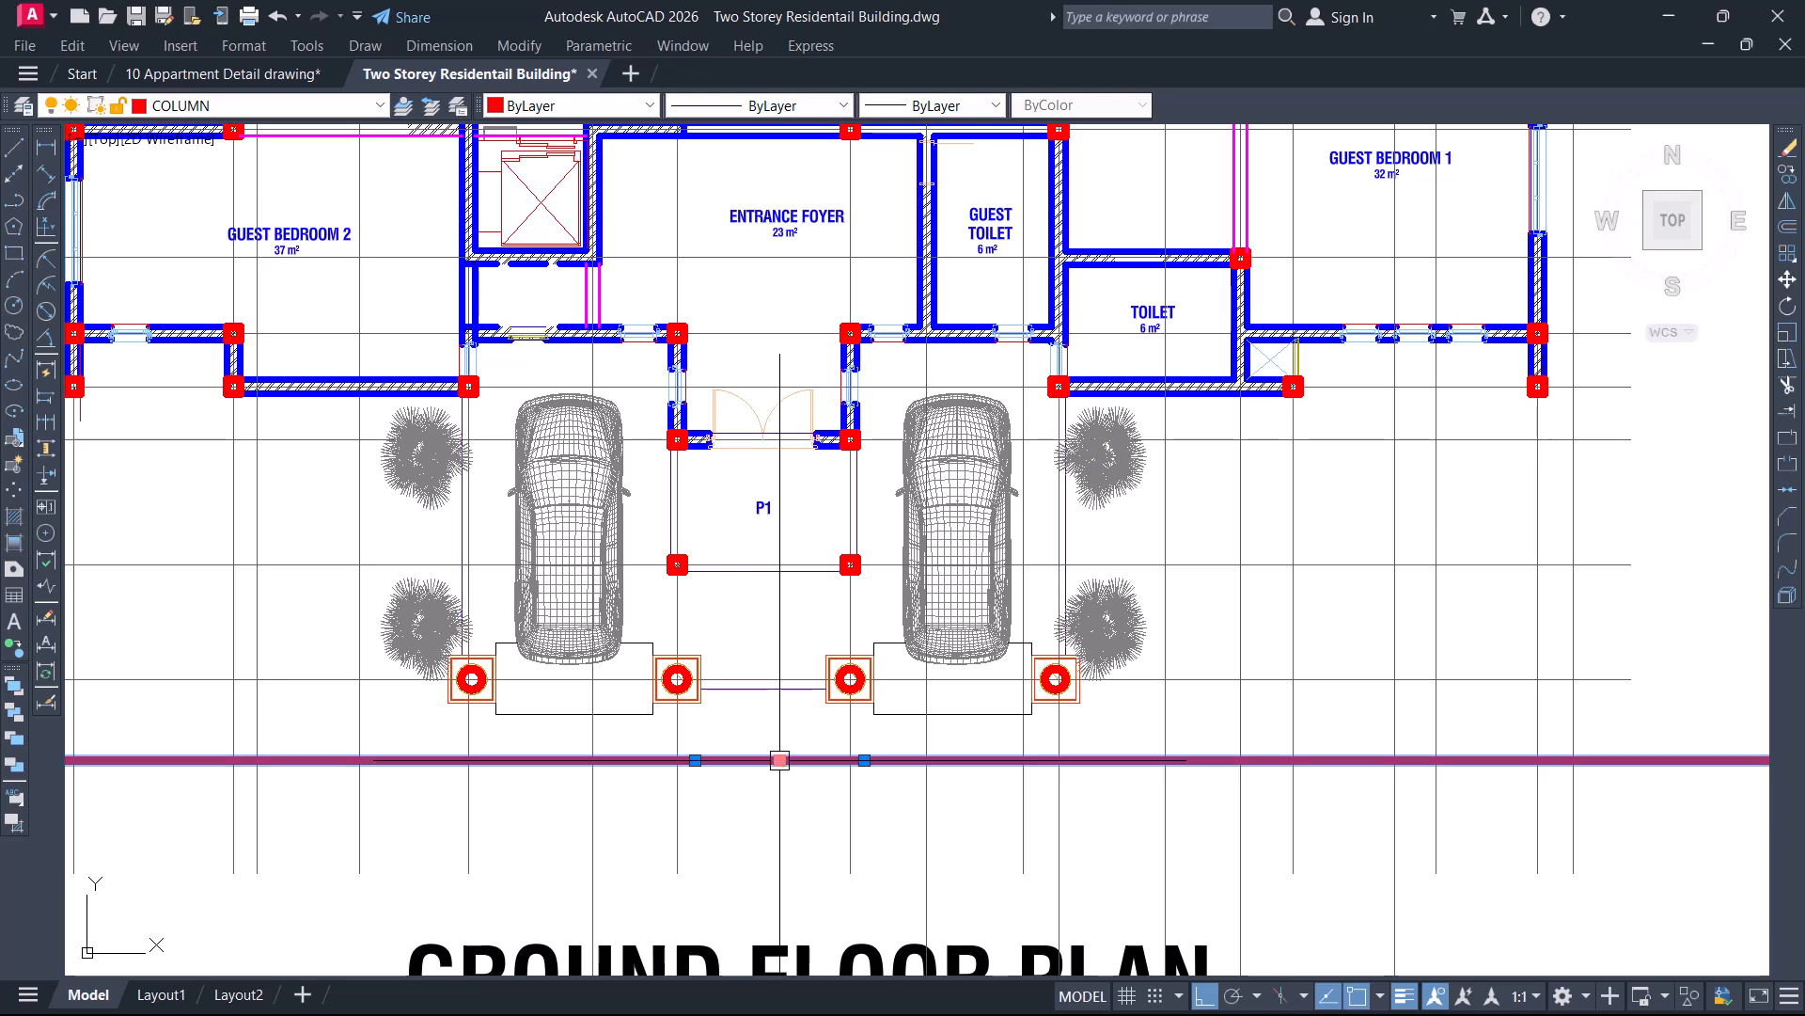
{"action": "key", "text": "Return"}
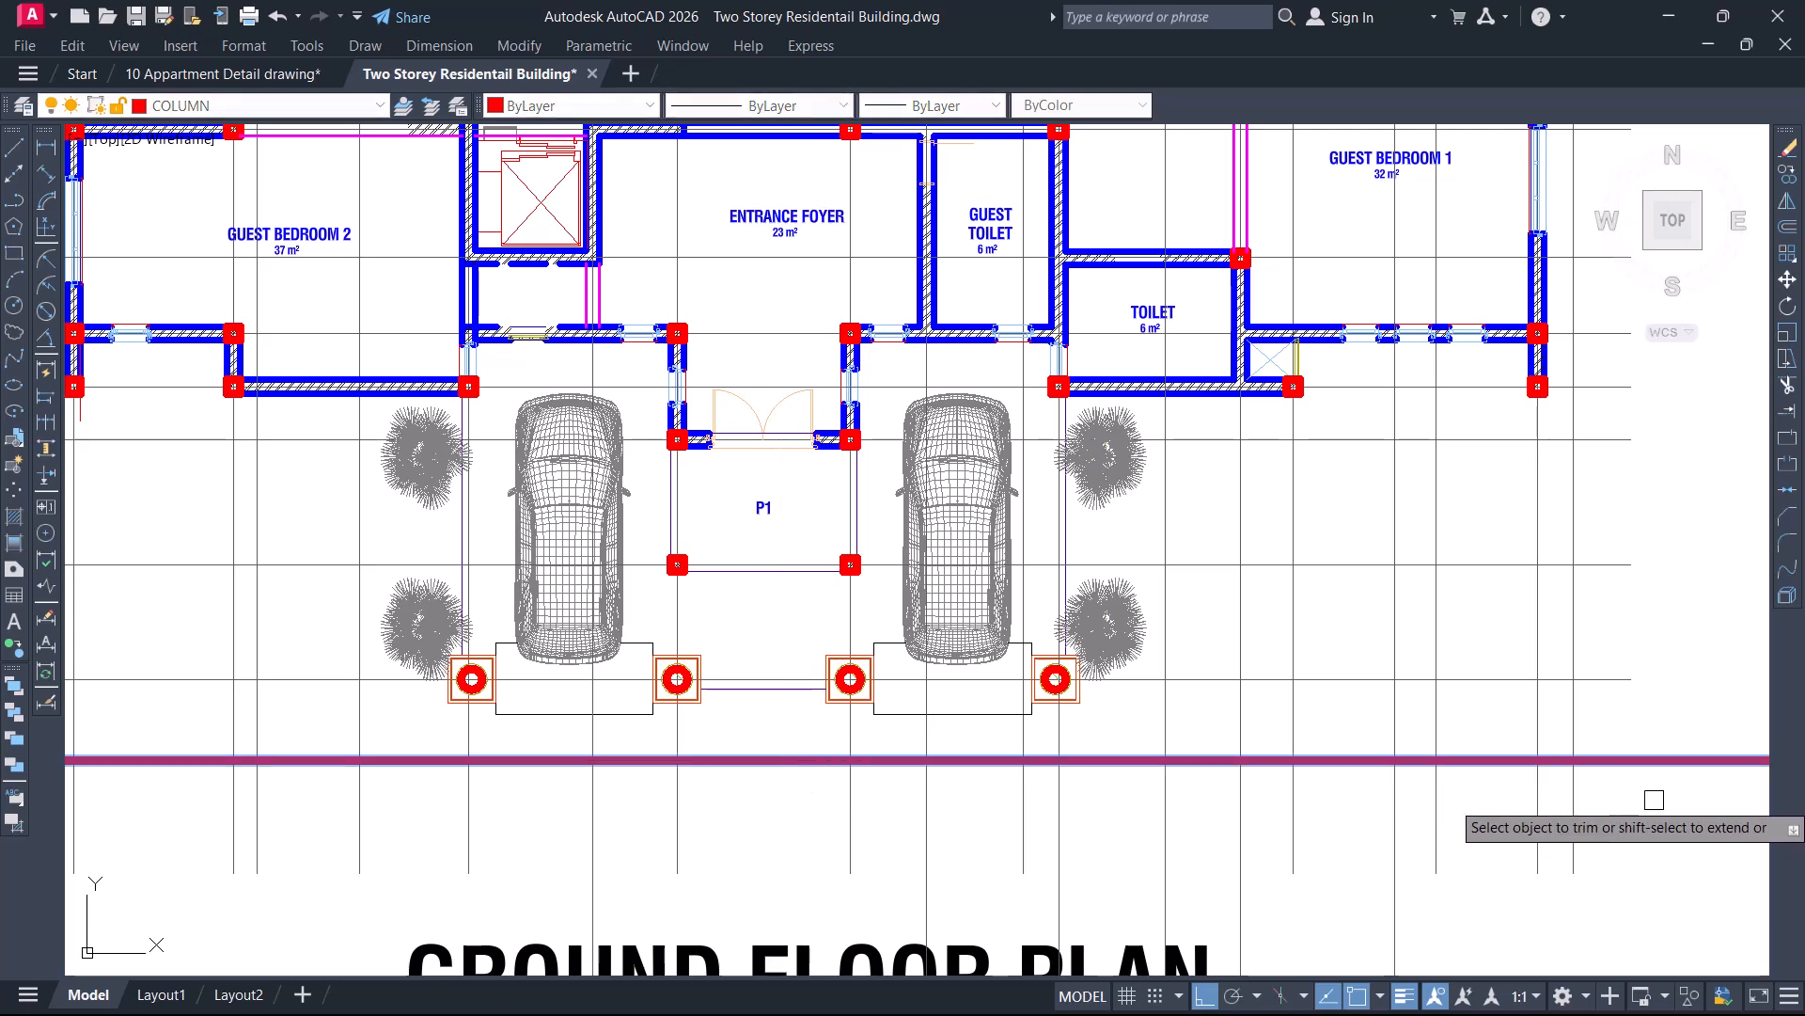
{"action": "left_click", "coordinate": [1359, 852]}
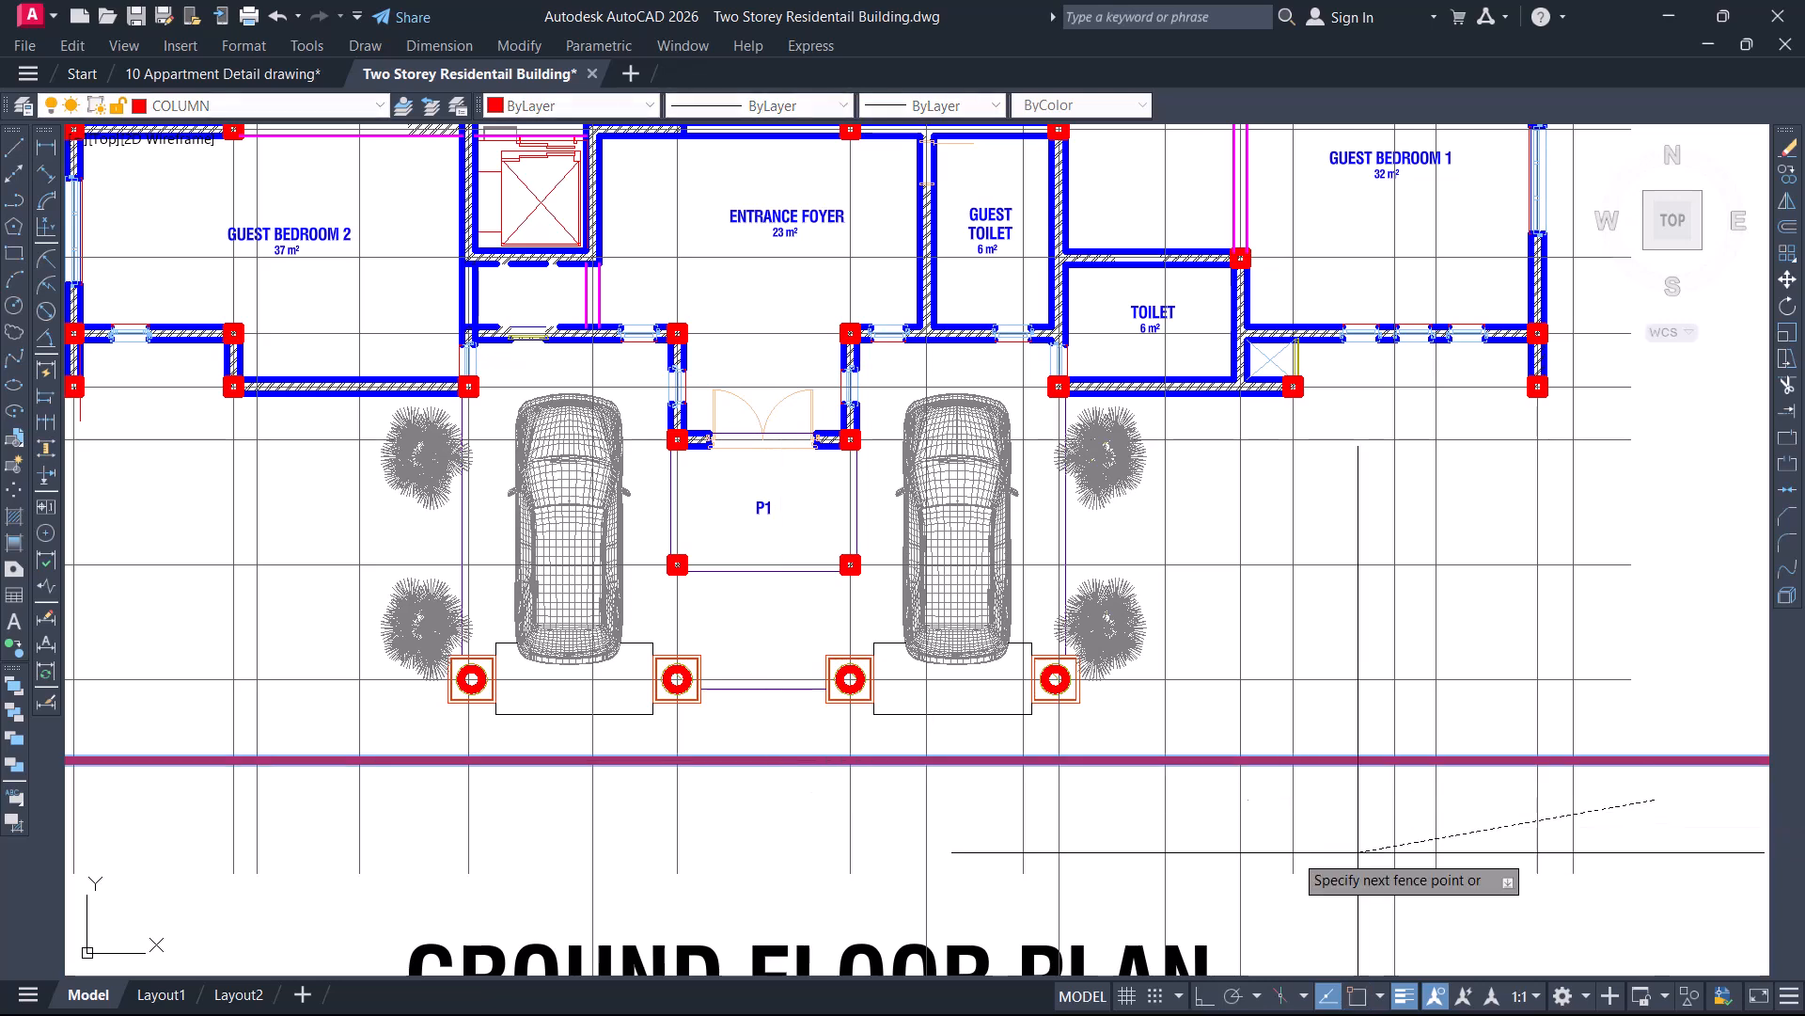
{"action": "left_click", "coordinate": [184, 812]}
{"action": "middle_click_drag", "start_coordinate": [220, 806], "coordinate": [715, 810]}
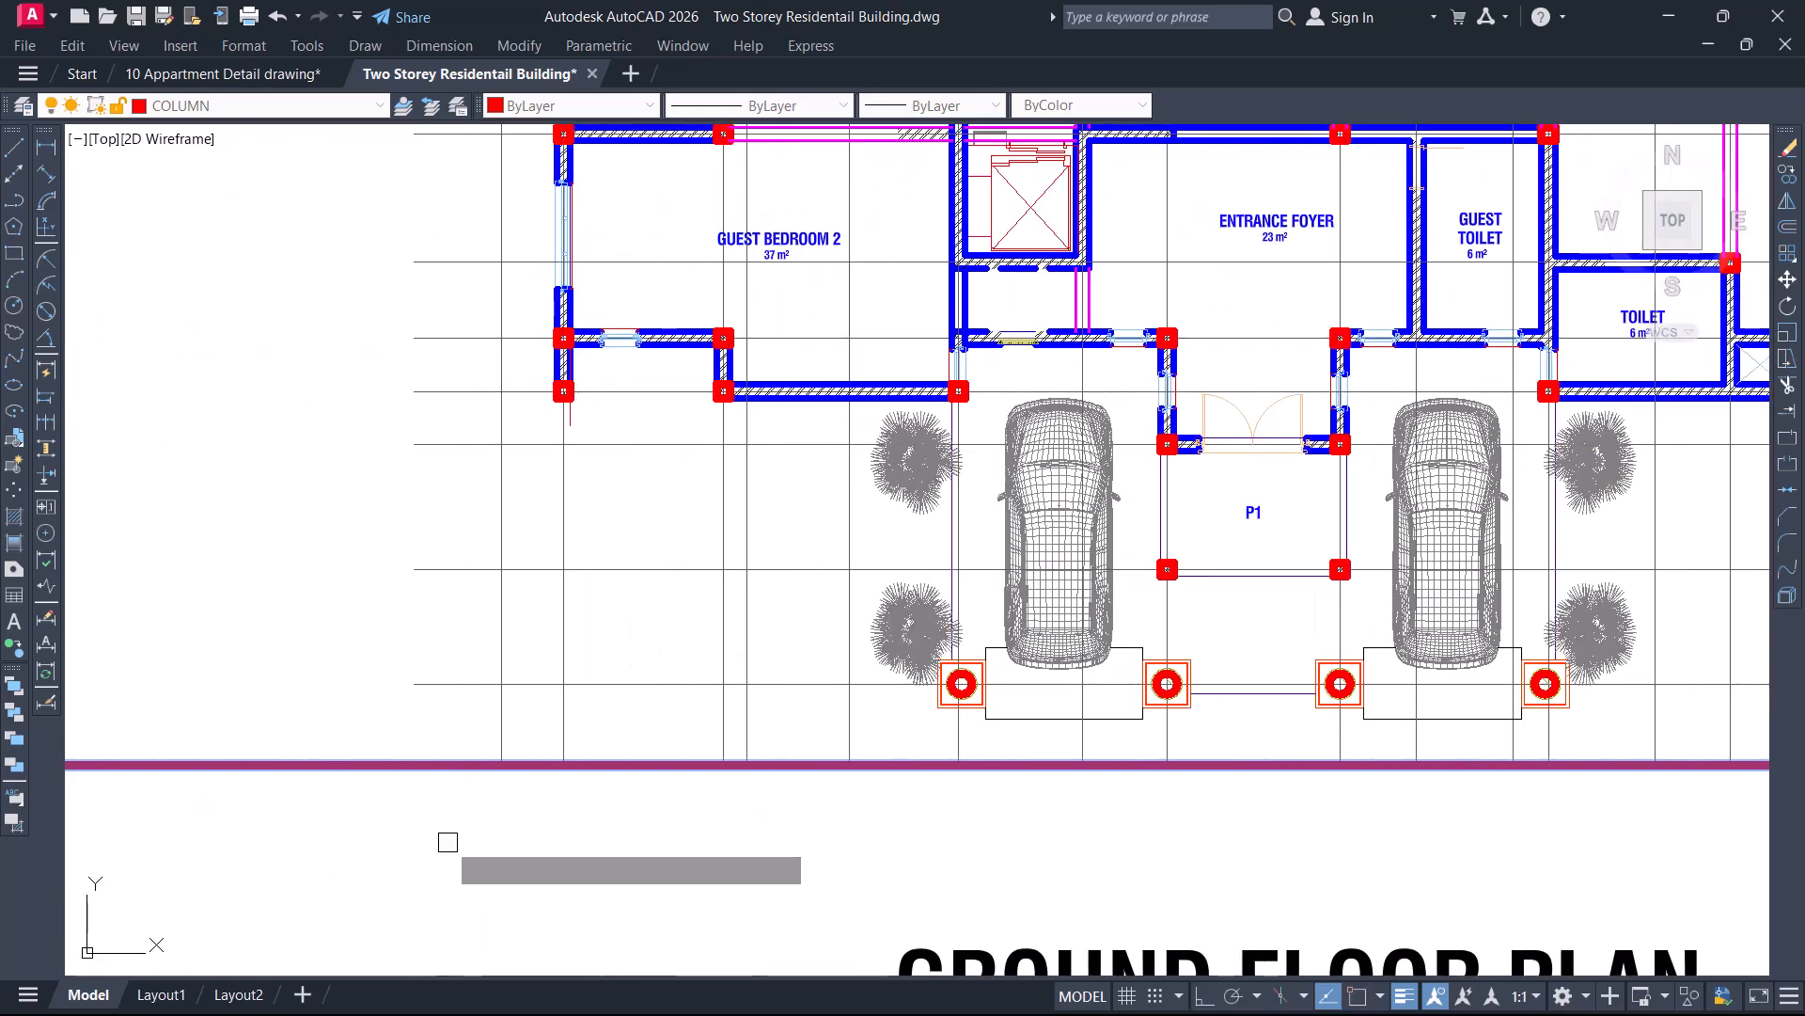
{"action": "scroll", "coordinate": [555, 775], "scroll_direction": "down", "scroll_amount": 3}
{"action": "key", "text": "Escape"}
{"action": "left_click", "coordinate": [1238, 774]}
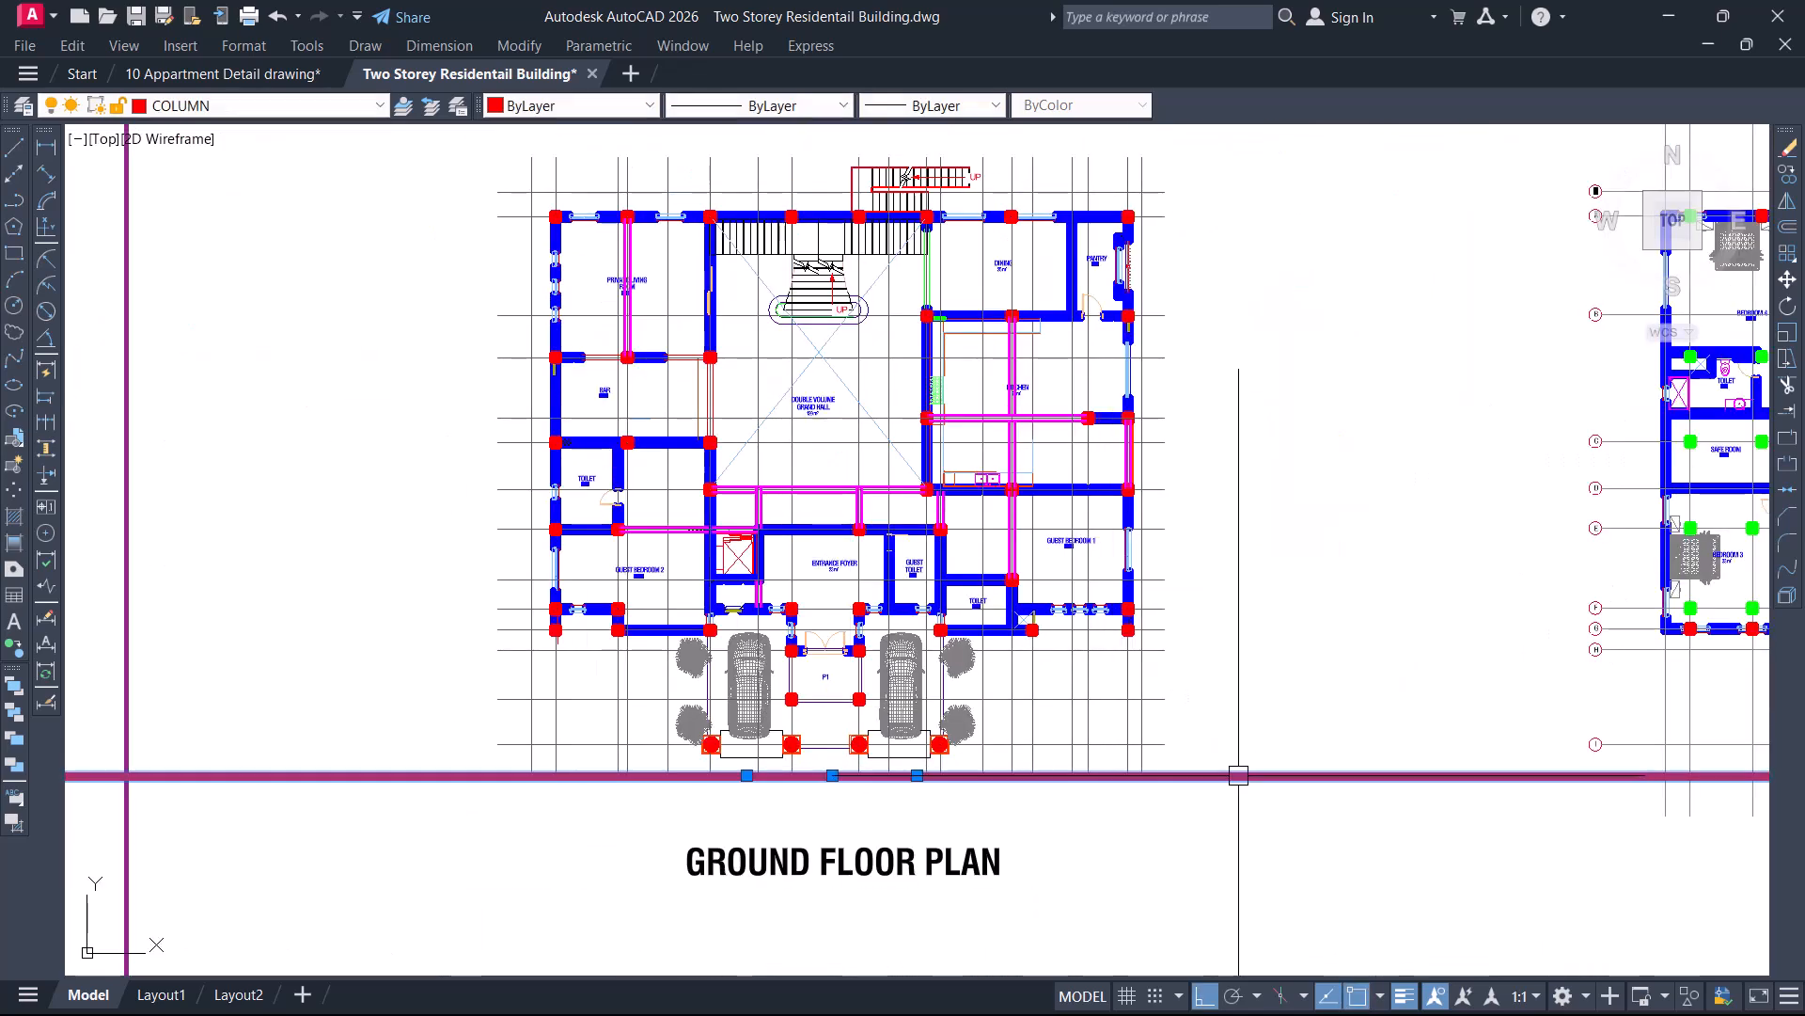
{"action": "key", "text": "Delete"}
Examine the ground floor grid extents and compare the column positions and grid lines on the first floor and pent floor plans
{"action": "middle_click_drag", "start_coordinate": [851, 320], "coordinate": [793, 408]}
{"action": "scroll", "coordinate": [832, 365], "scroll_direction": "up", "scroll_amount": 2}
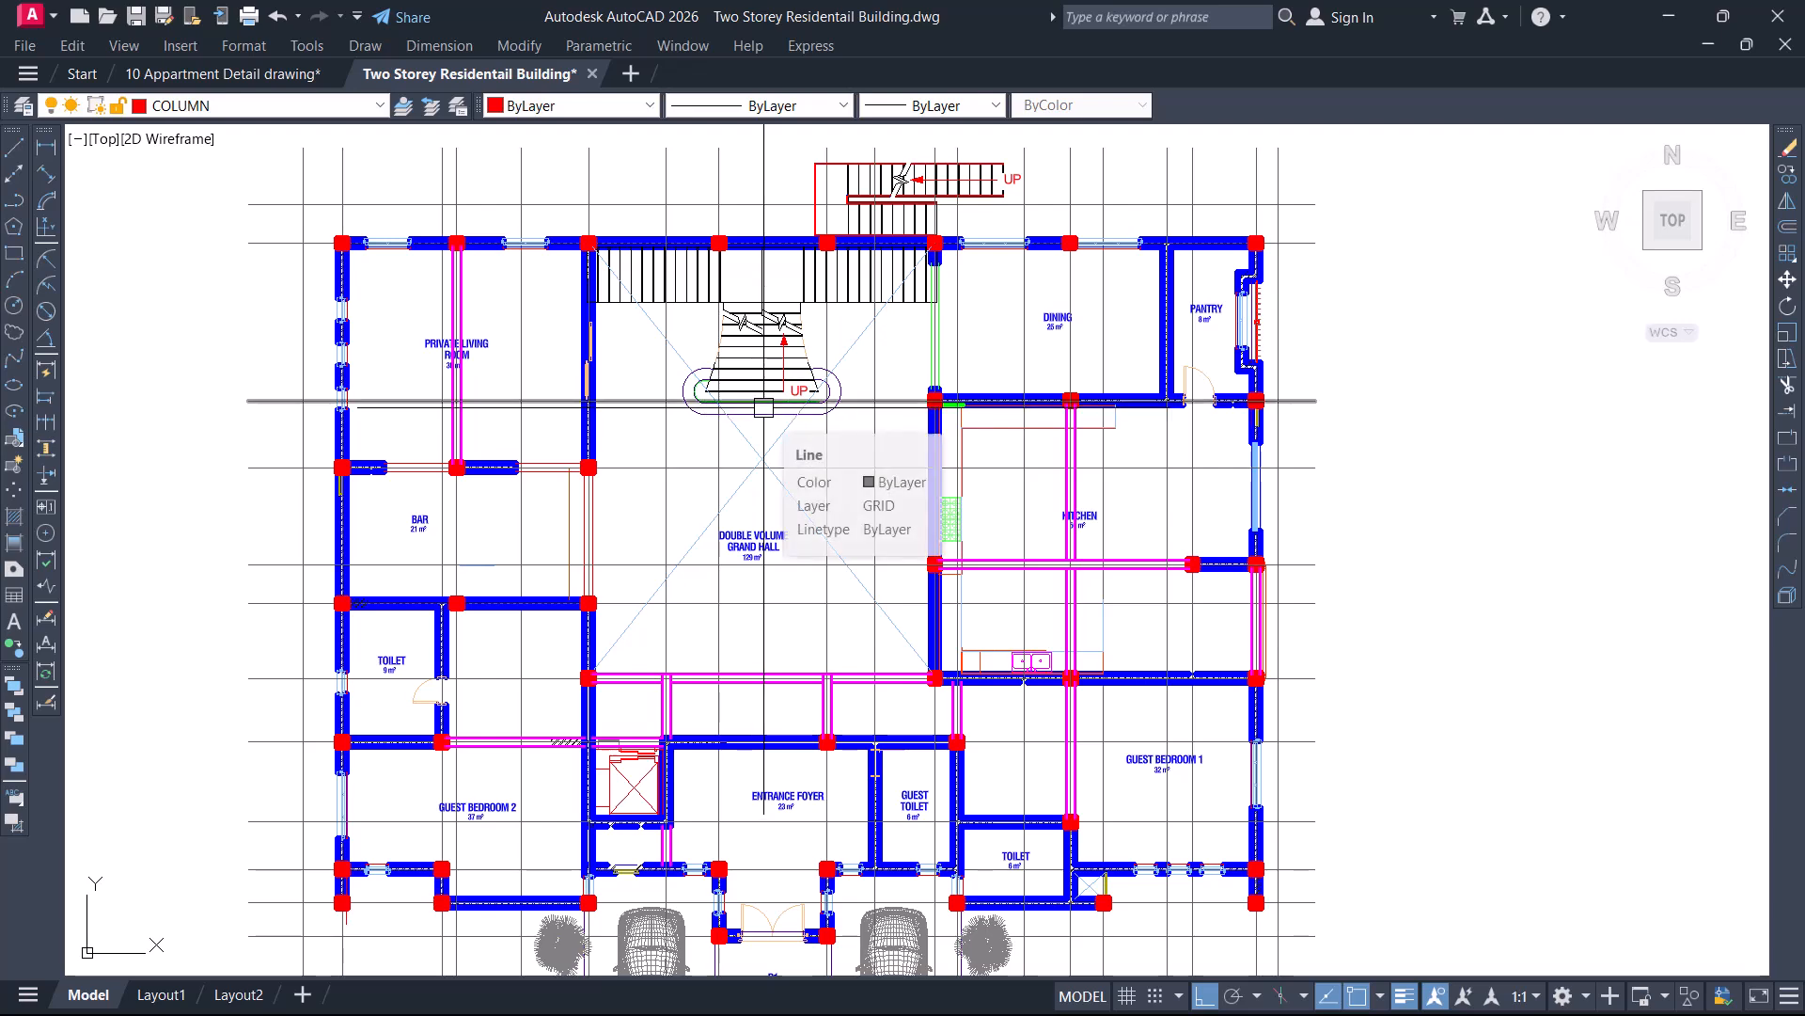
{"action": "scroll", "coordinate": [776, 385], "scroll_direction": "down", "scroll_amount": 2}
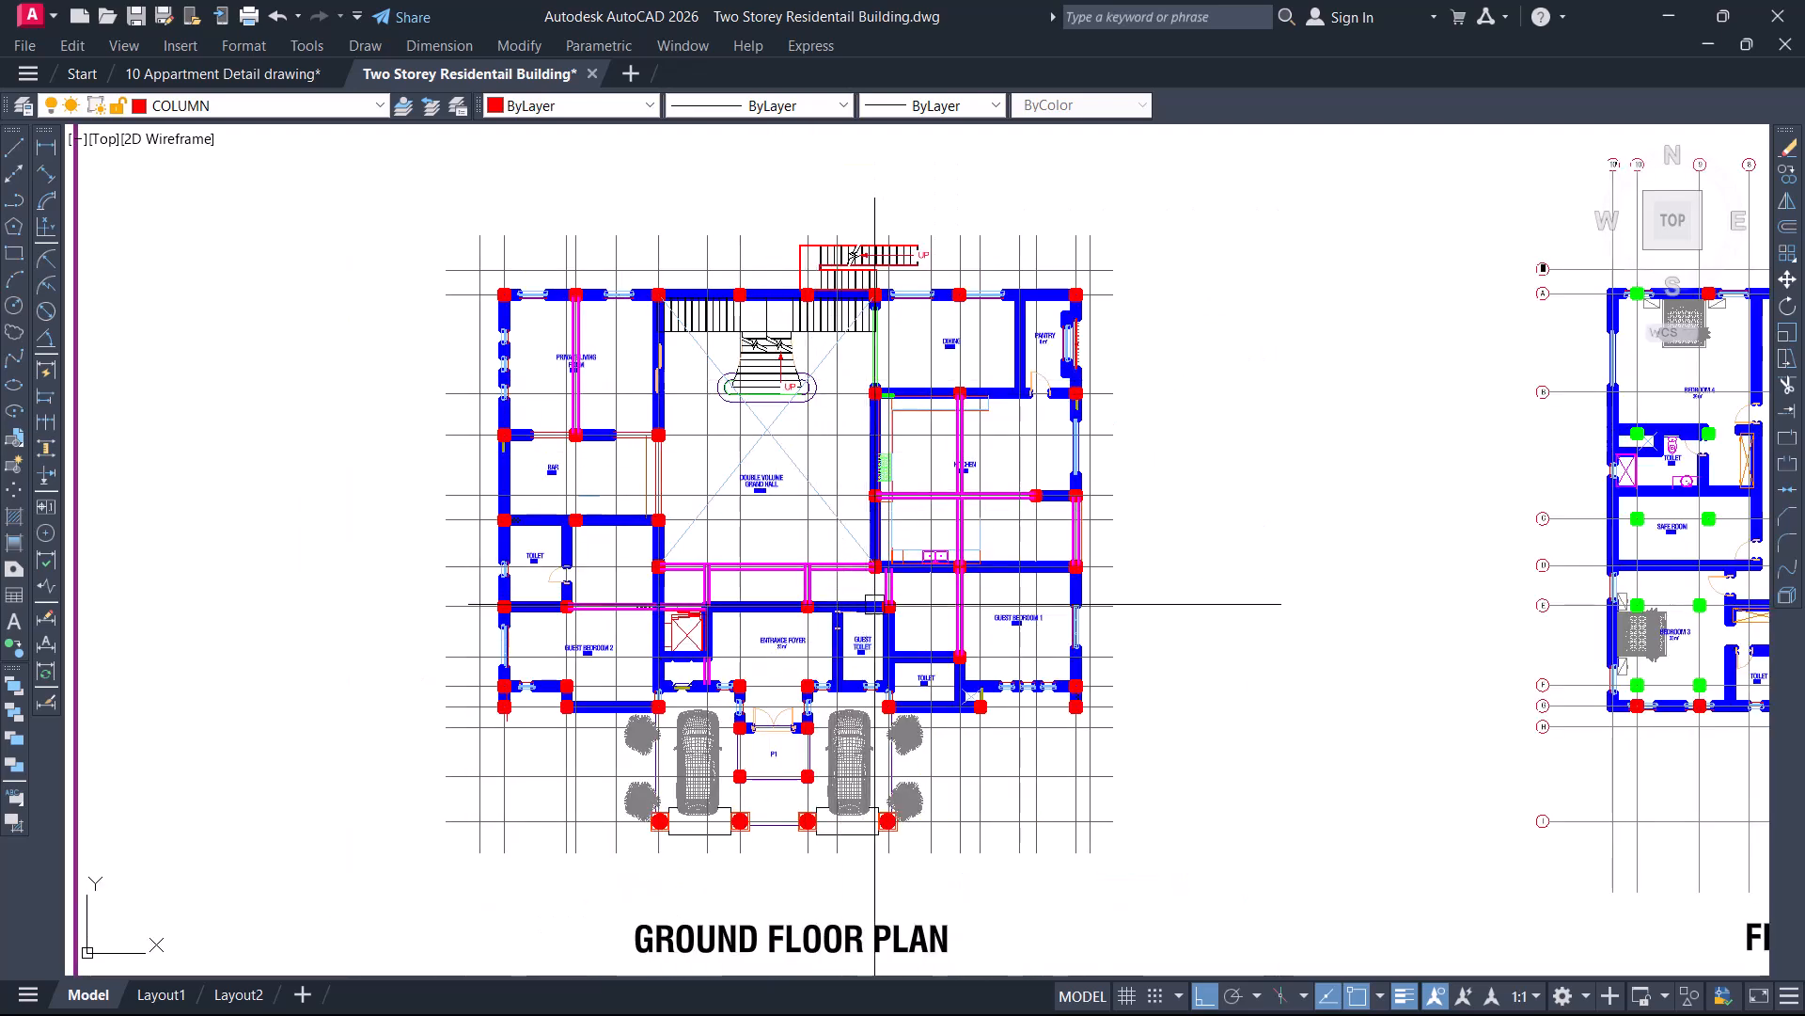
{"action": "scroll", "coordinate": [874, 495], "scroll_direction": "up", "scroll_amount": 2}
{"action": "scroll", "coordinate": [874, 491], "scroll_direction": "down", "scroll_amount": 3}
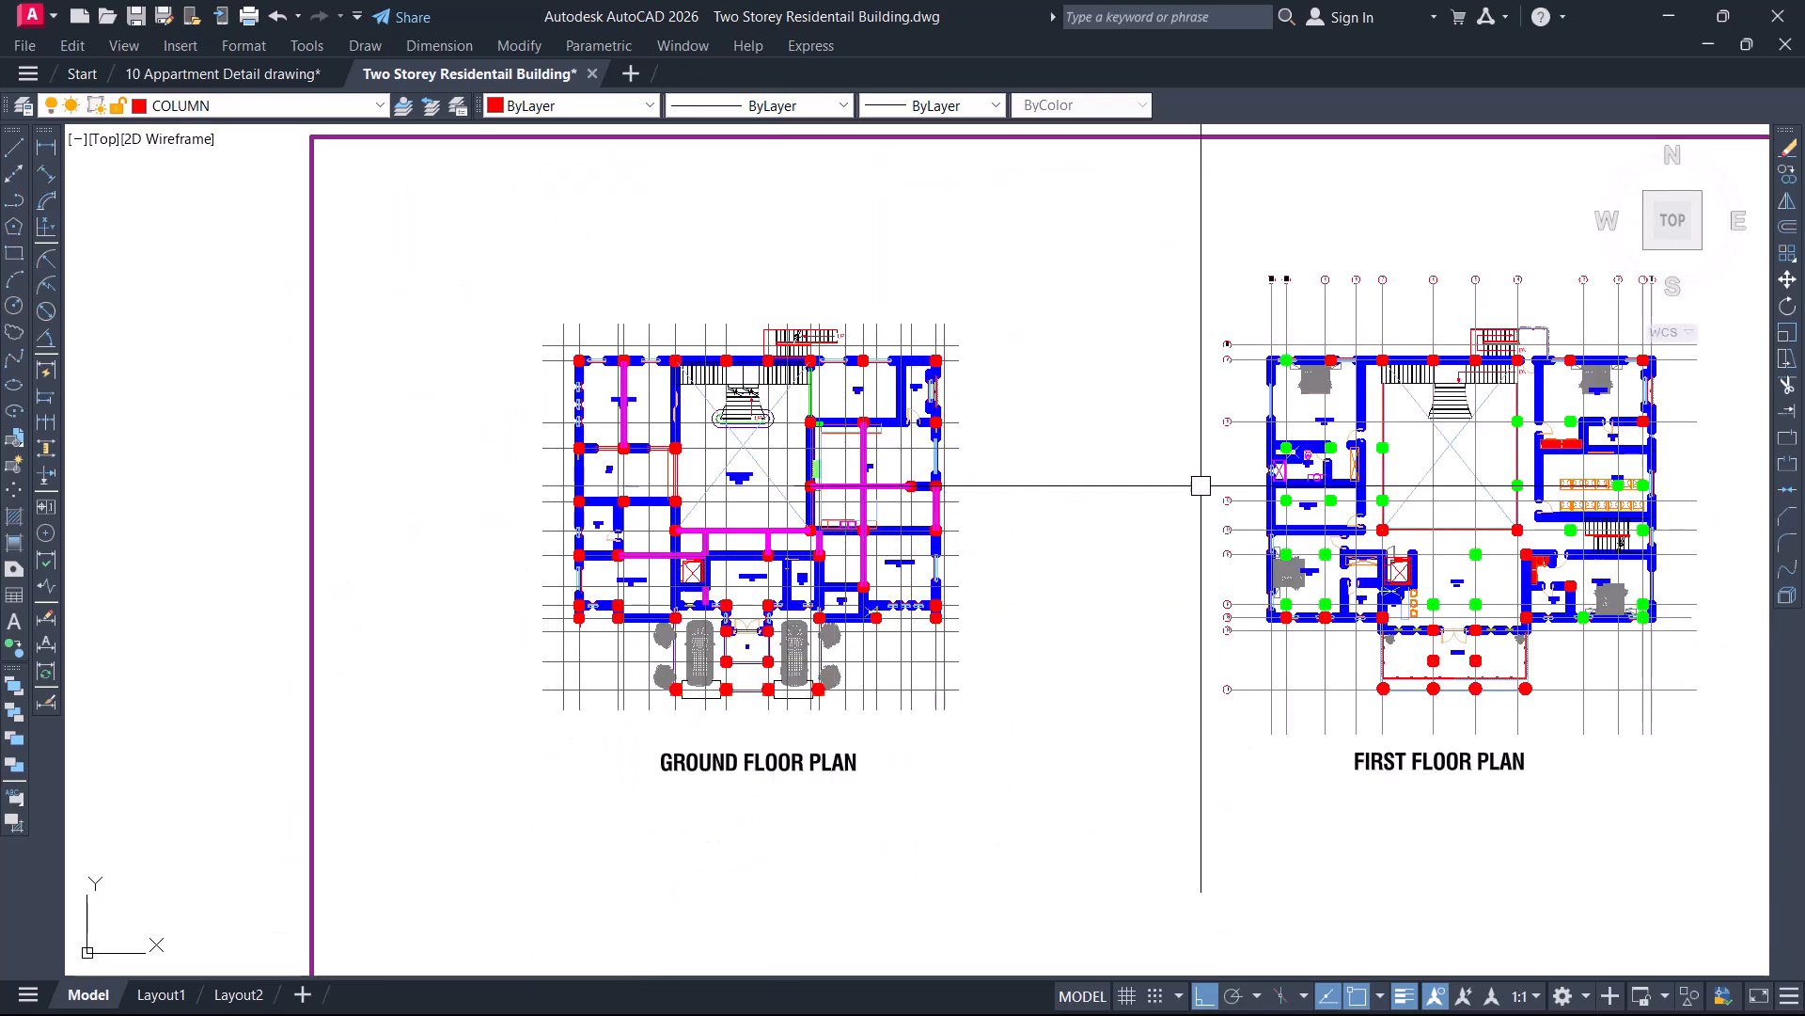
{"action": "middle_click_drag", "start_coordinate": [1197, 484], "coordinate": [734, 484]}
{"action": "scroll", "coordinate": [975, 459], "scroll_direction": "up", "scroll_amount": 3}
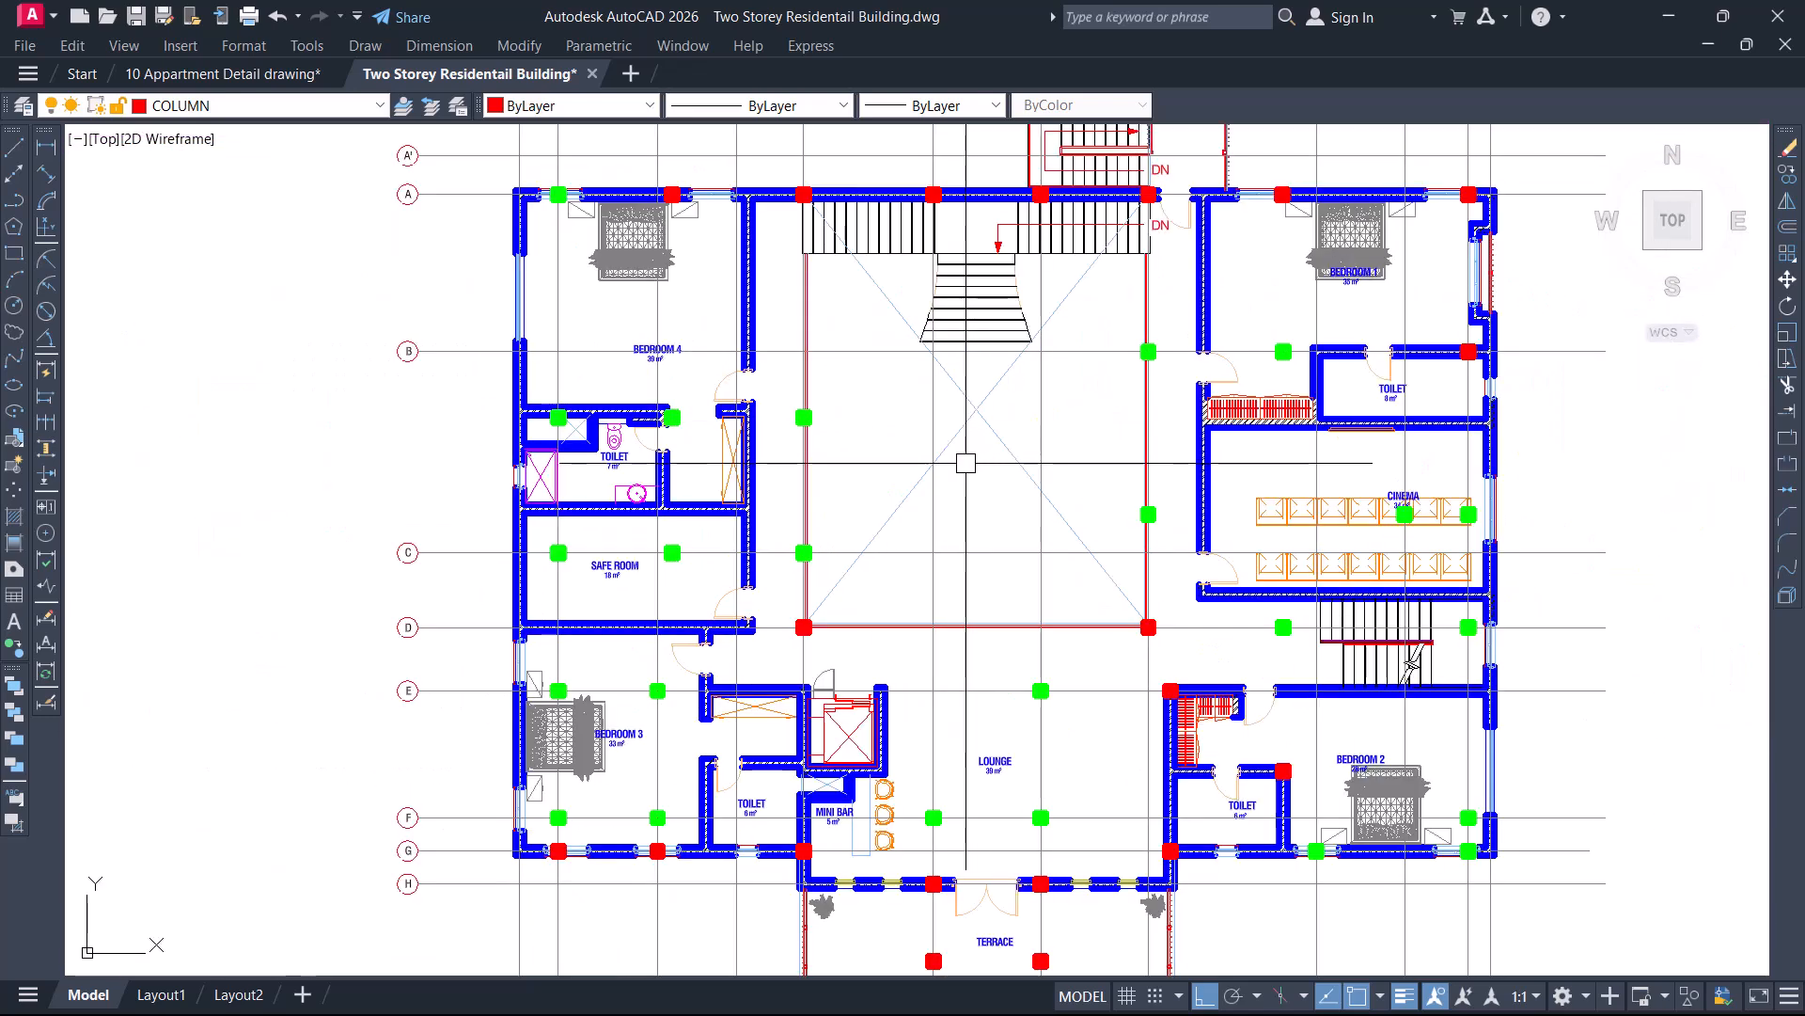
{"action": "scroll", "coordinate": [928, 401], "scroll_direction": "down", "scroll_amount": 2}
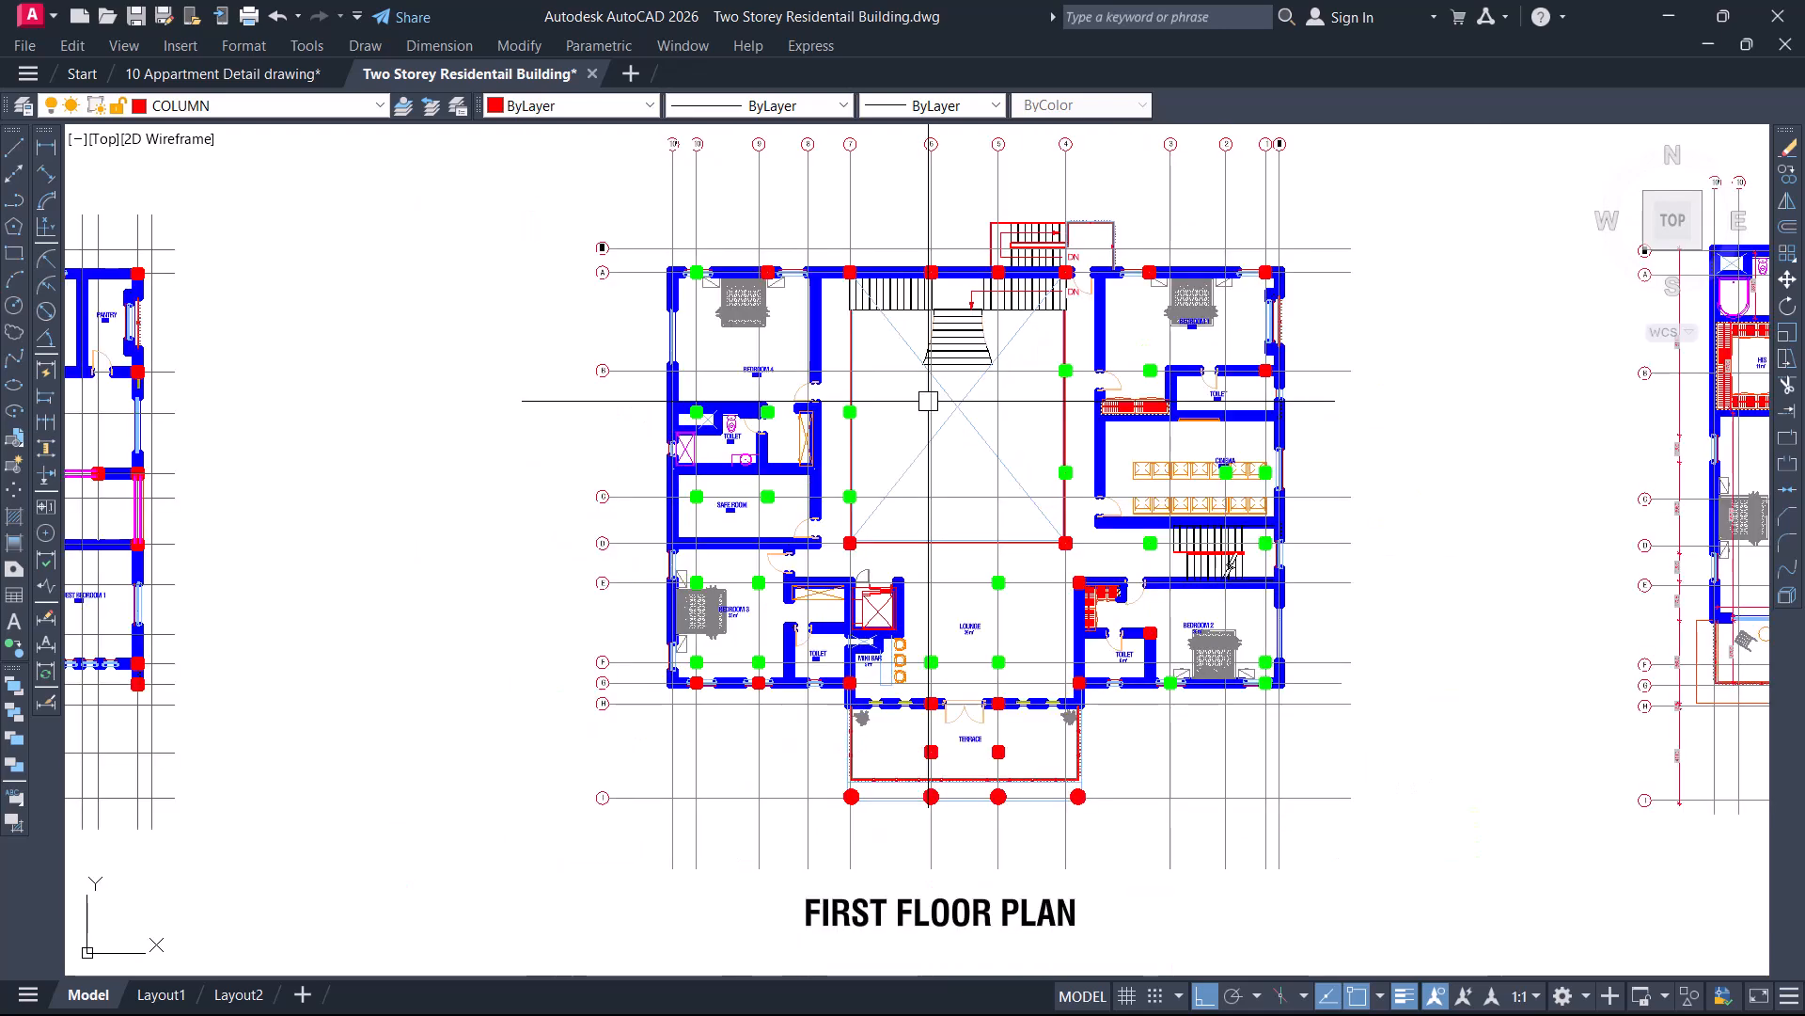
{"action": "middle_click_drag", "start_coordinate": [1529, 456], "coordinate": [872, 433]}
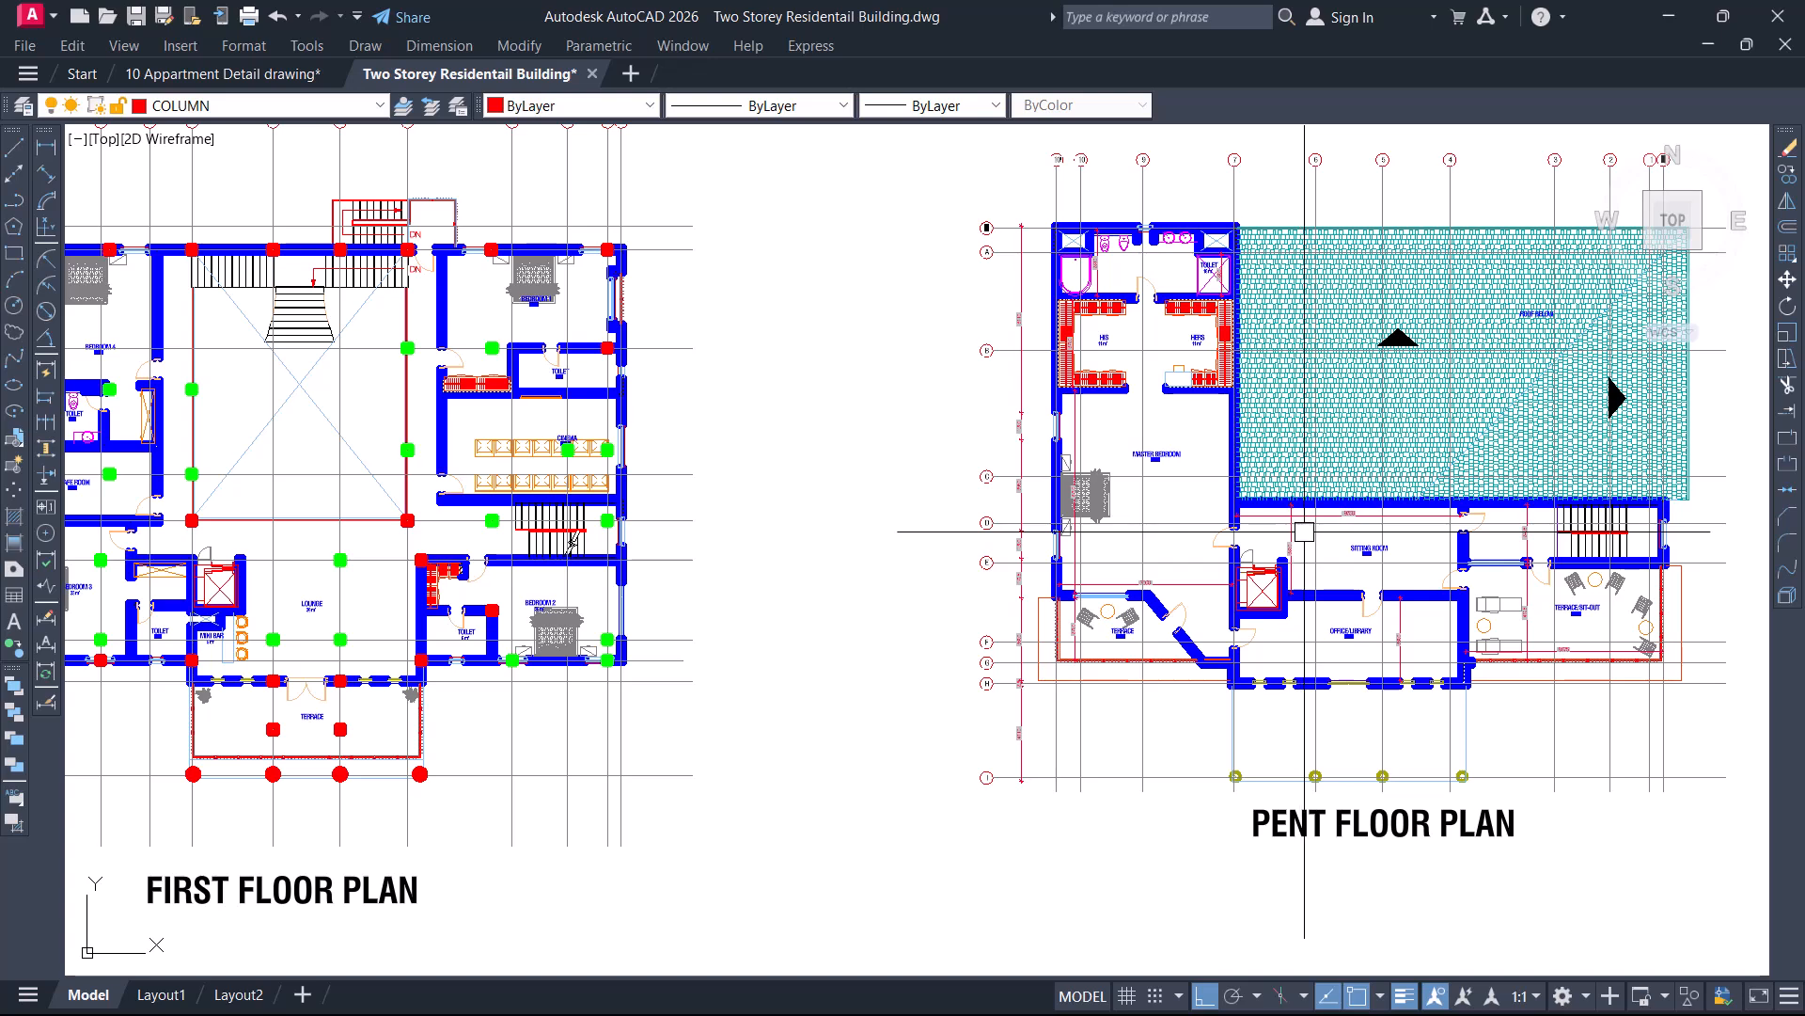
{"action": "middle_click_drag", "start_coordinate": [749, 484], "coordinate": [1205, 503]}
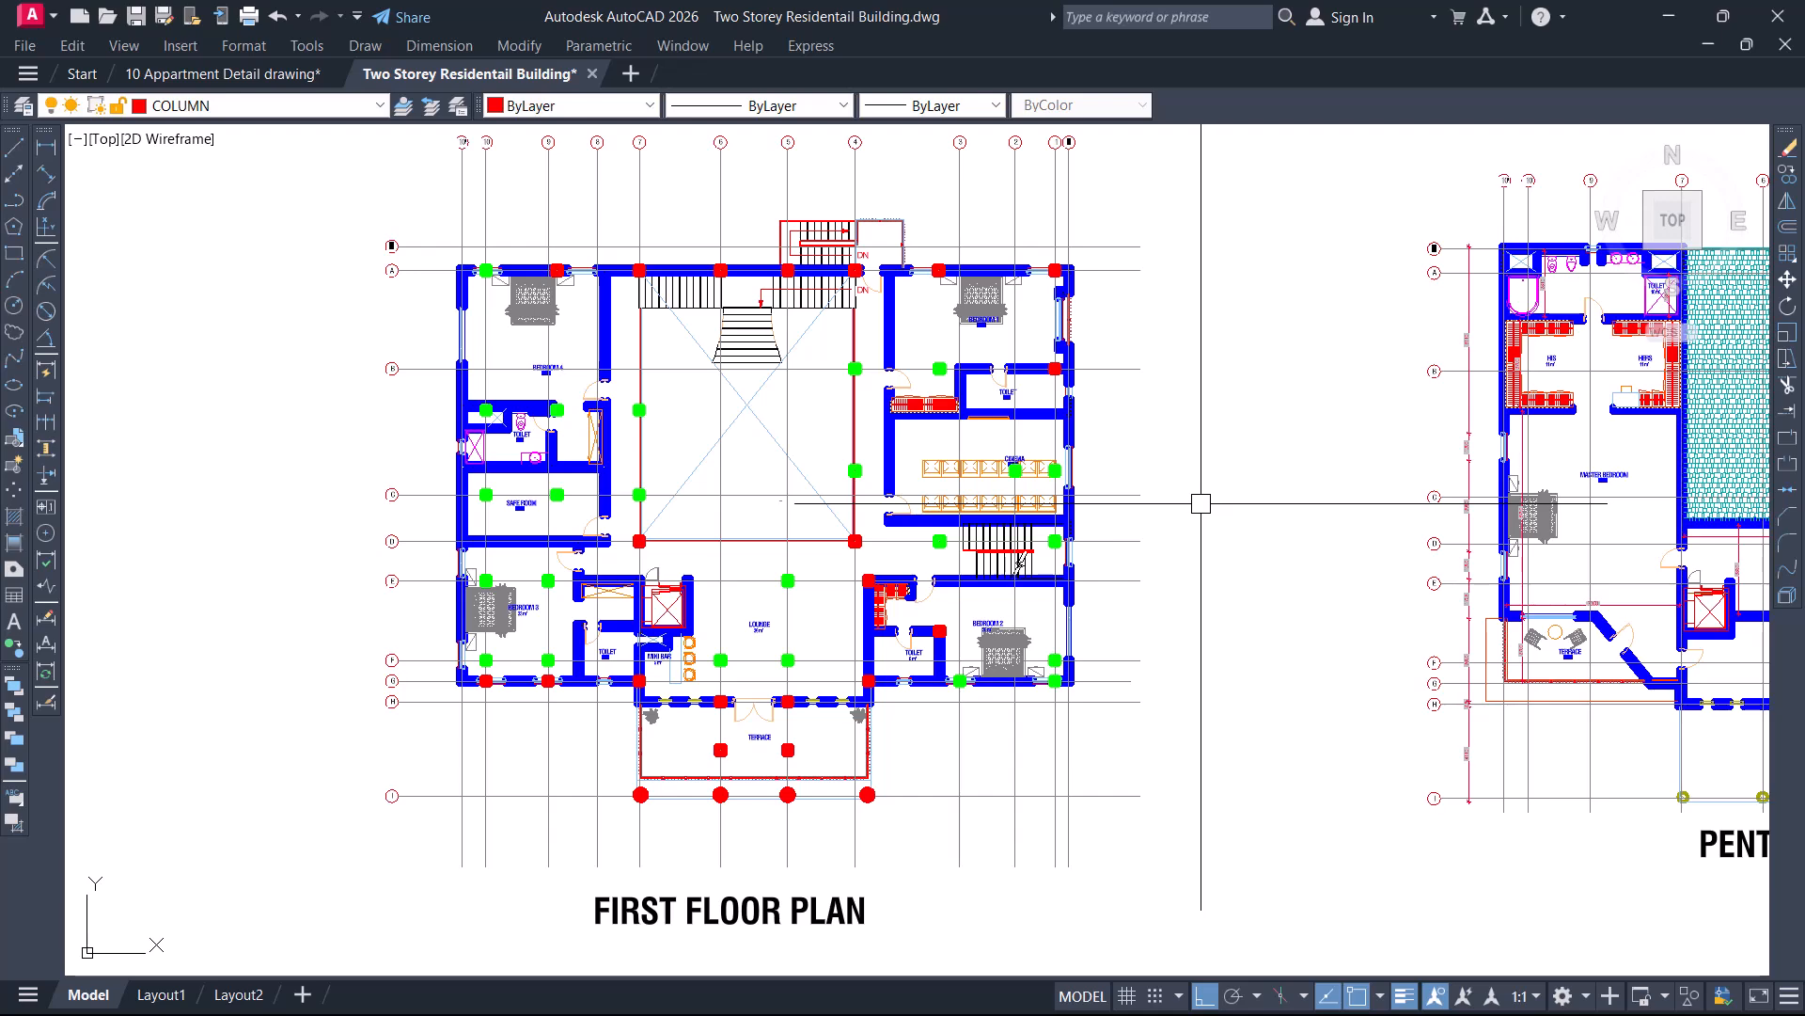
{"action": "middle_click_drag", "start_coordinate": [972, 463], "coordinate": [1004, 512]}
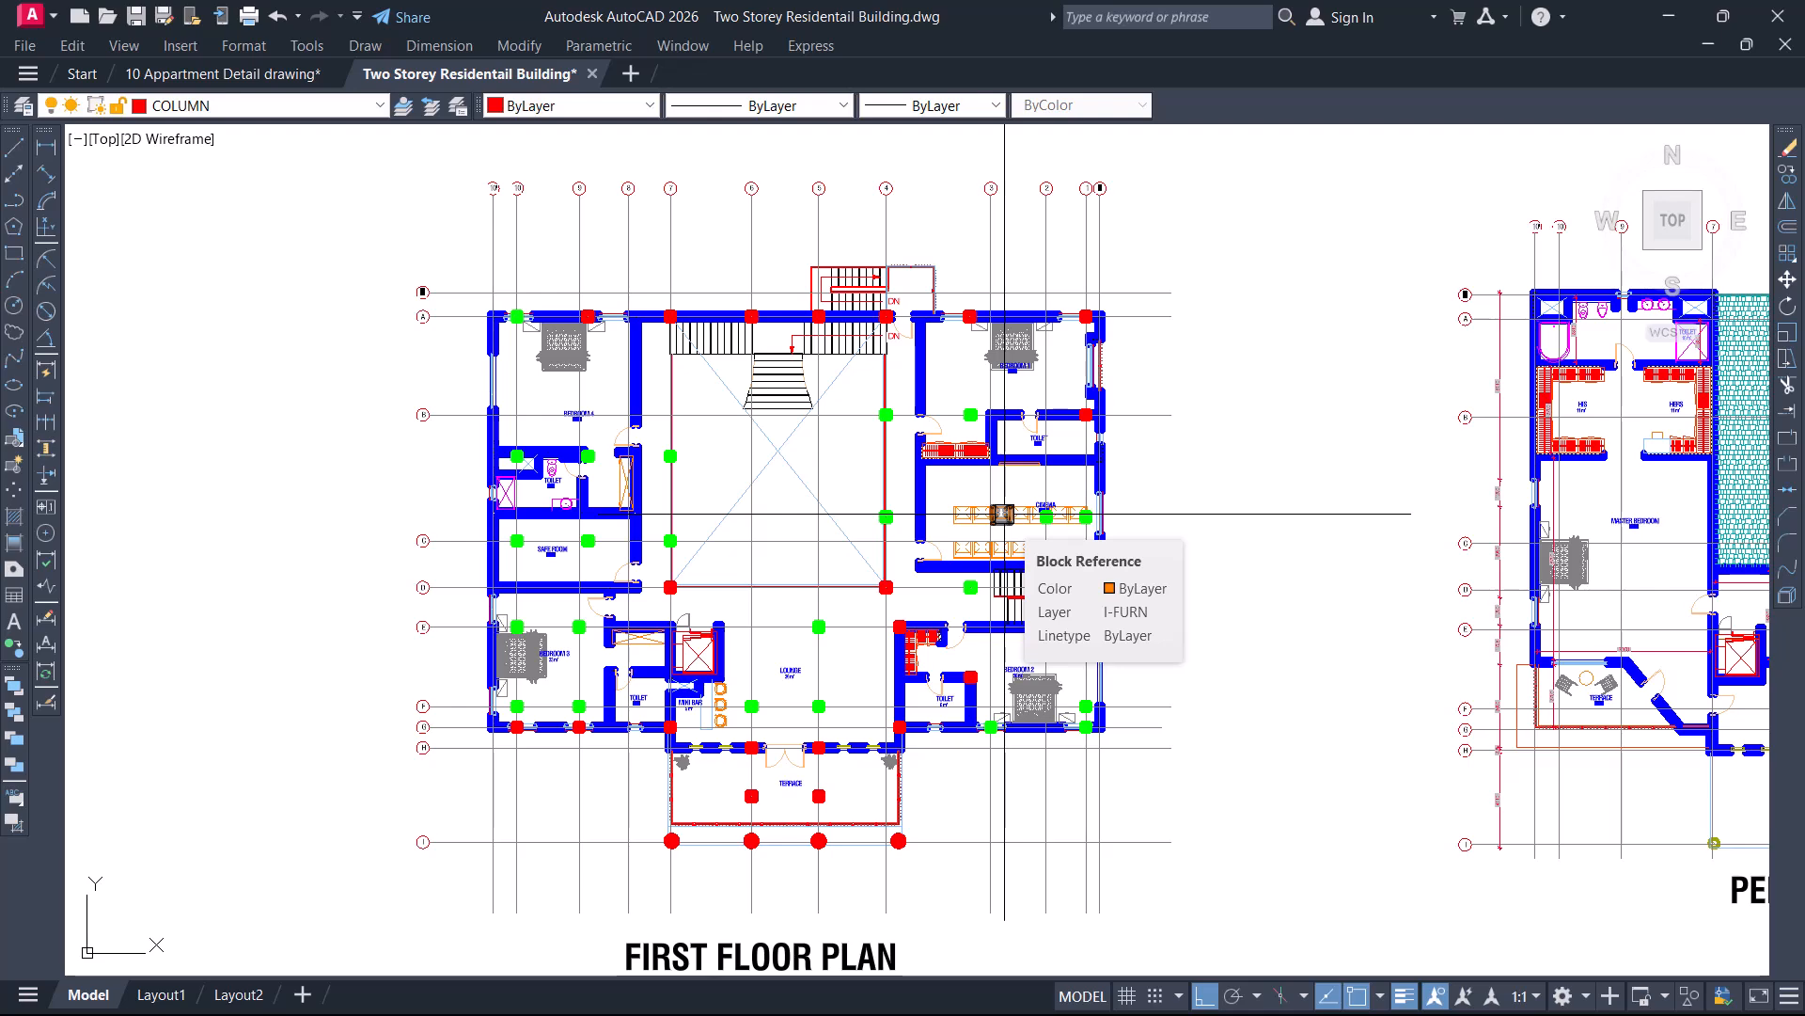
{"action": "middle_click_drag", "start_coordinate": [1086, 472], "coordinate": [875, 438]}
{"action": "middle_click_drag", "start_coordinate": [1135, 452], "coordinate": [1024, 464]}
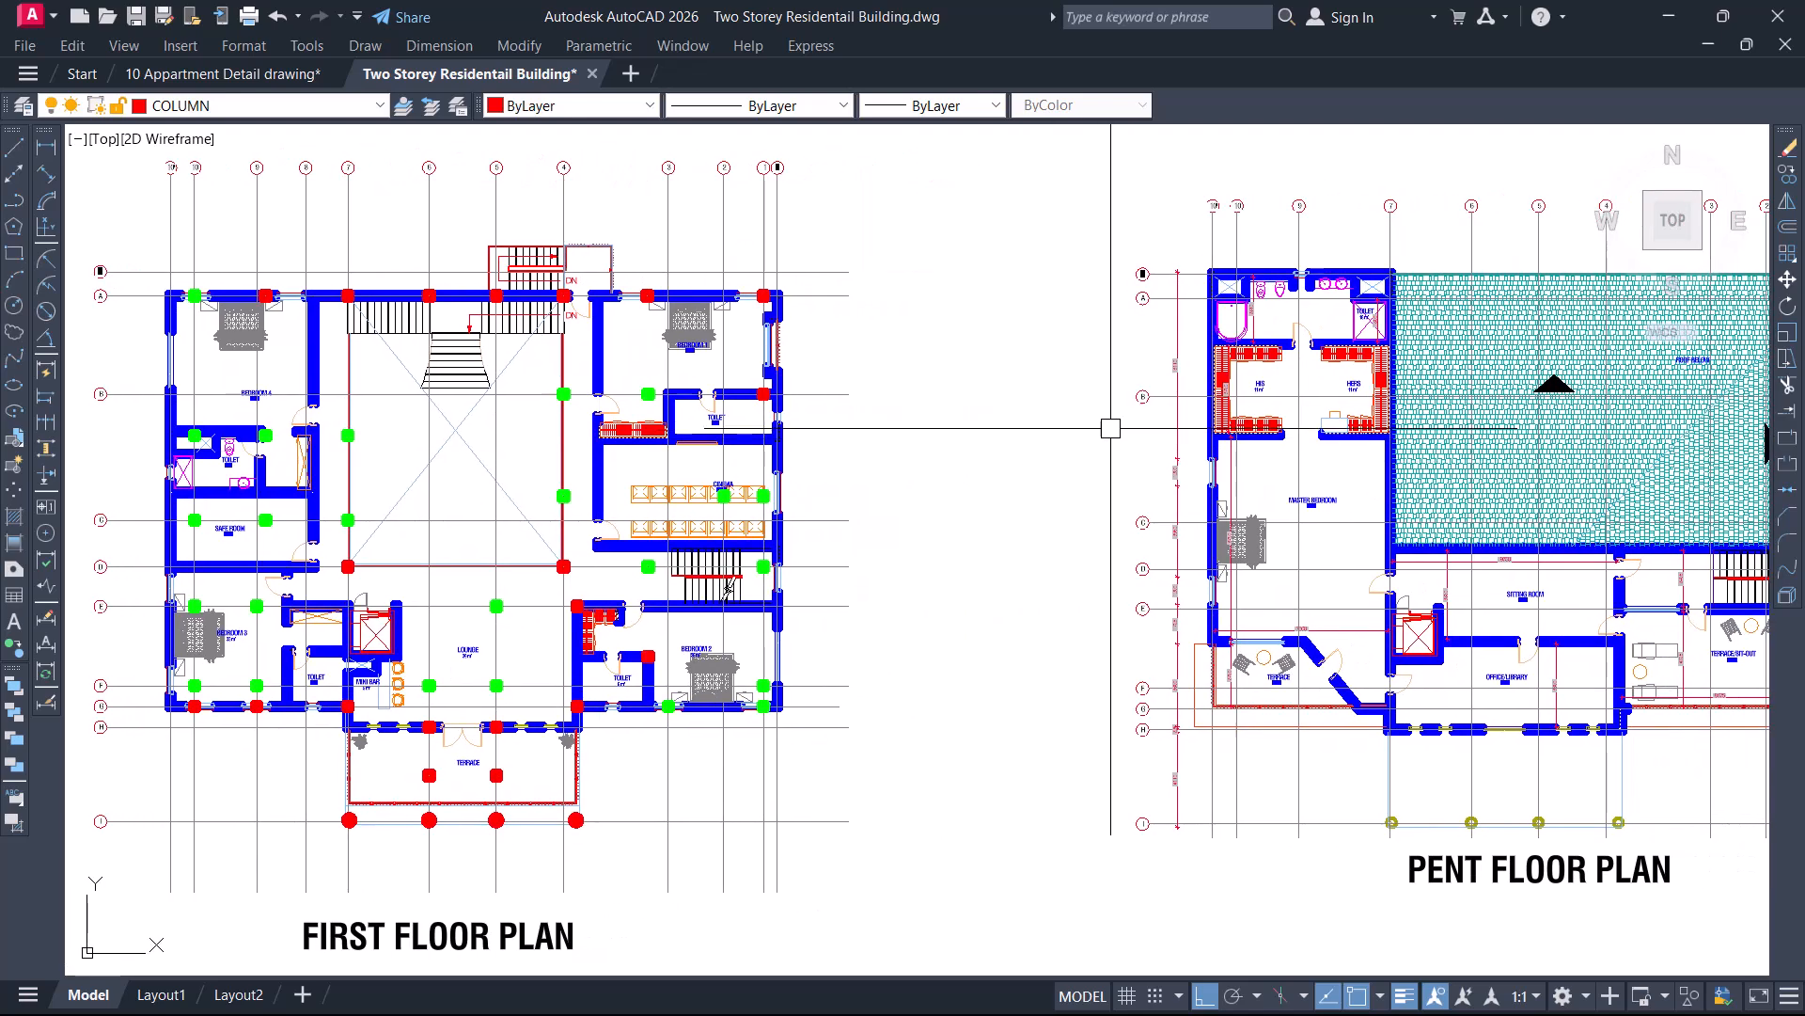
{"action": "middle_click_drag", "start_coordinate": [319, 310], "coordinate": [666, 317]}
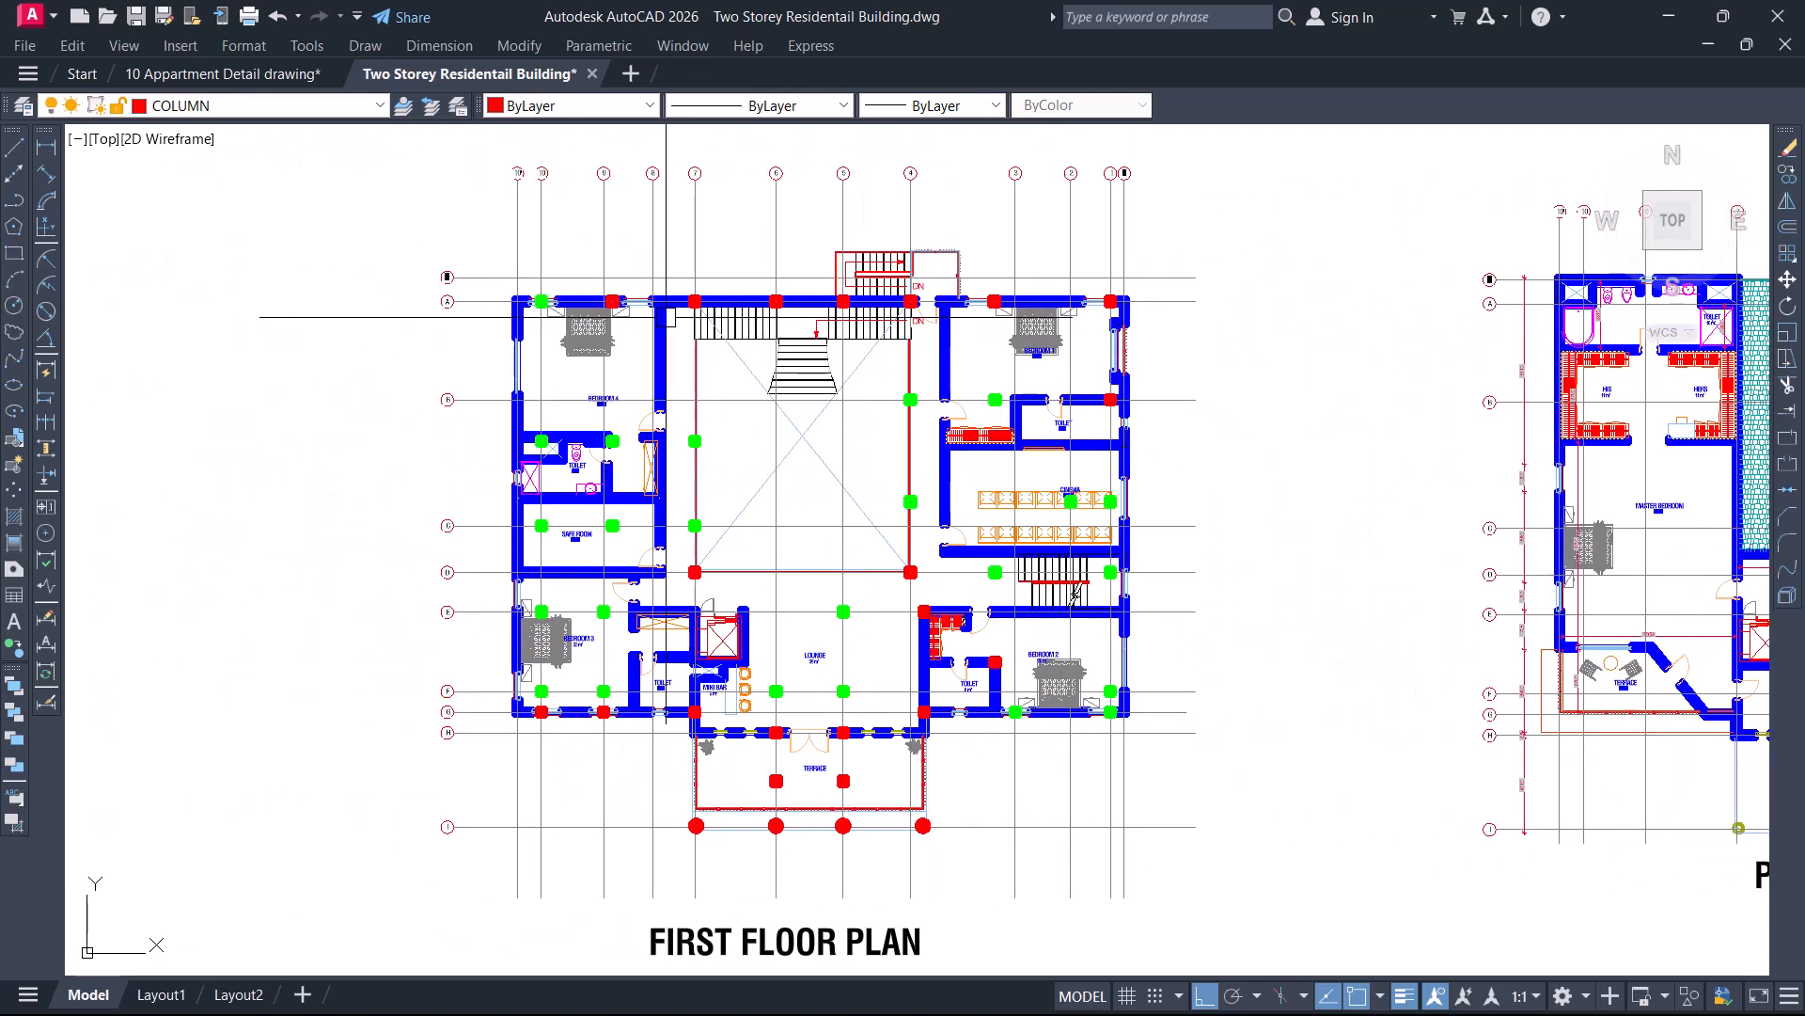
{"action": "scroll", "coordinate": [680, 290], "scroll_direction": "down", "scroll_amount": 2}
{"action": "scroll", "coordinate": [597, 284], "scroll_direction": "up", "scroll_amount": 6}
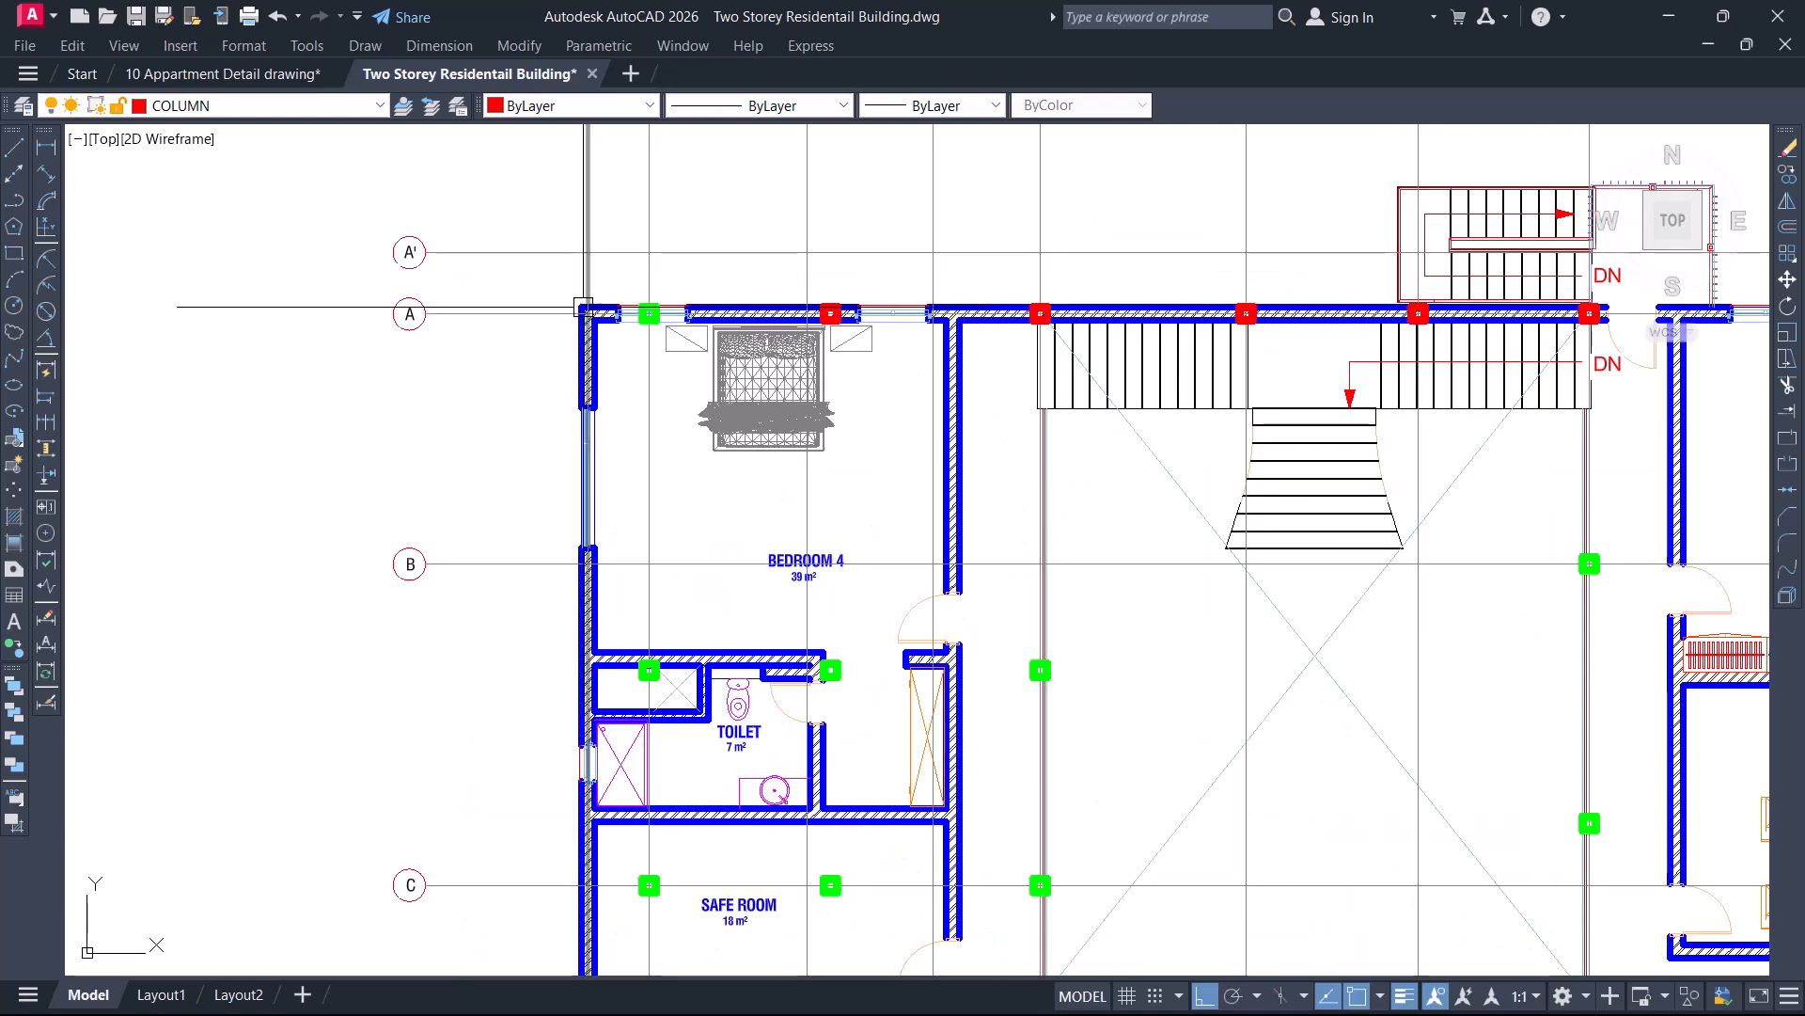
{"action": "scroll", "coordinate": [583, 307], "scroll_direction": "down", "scroll_amount": 4}
{"action": "middle_click_drag", "start_coordinate": [1143, 458], "coordinate": [561, 445]}
{"action": "mouse_move", "coordinate": [1215, 459]}
{"action": "middle_mouse_down"}
{"action": "mouse_move", "coordinate": [1190, 462]}
{"action": "mouse_move", "coordinate": [1169, 428]}
{"action": "middle_mouse_up"}
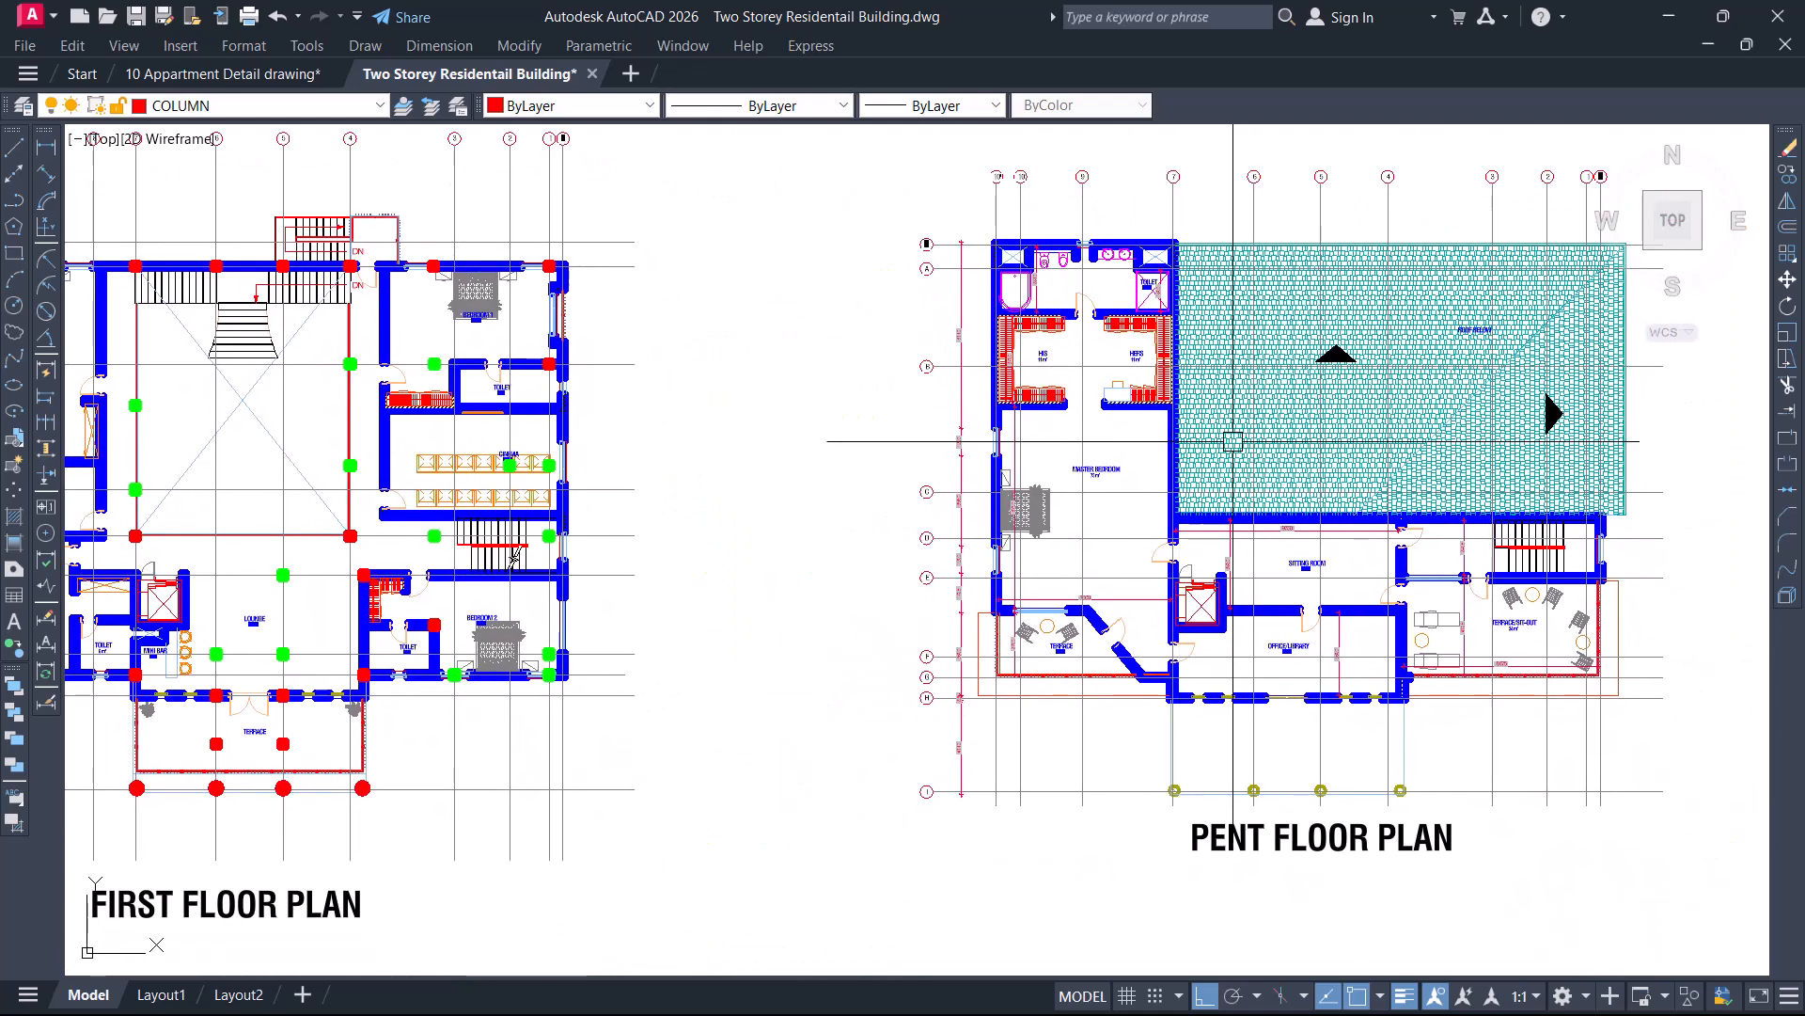
{"action": "middle_click_drag", "start_coordinate": [742, 437], "coordinate": [1239, 467]}
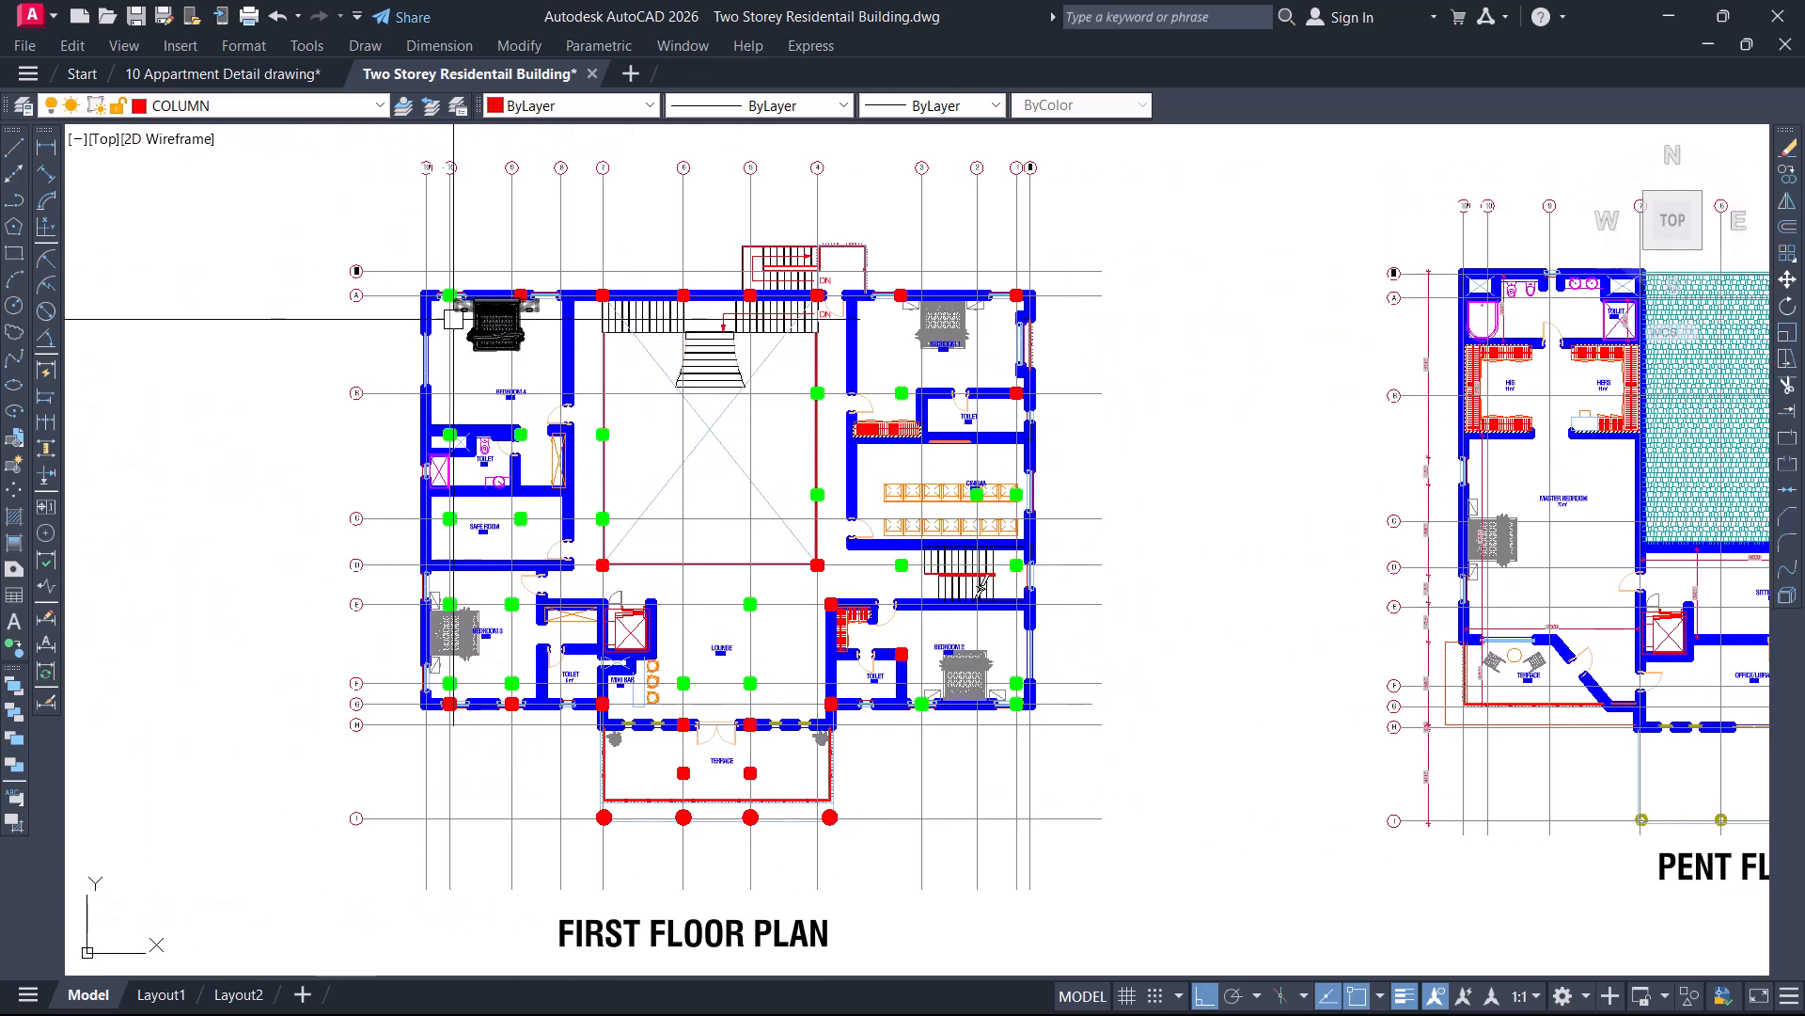
{"action": "scroll", "coordinate": [457, 322], "scroll_direction": "up", "scroll_amount": 4}
{"action": "scroll", "coordinate": [441, 301], "scroll_direction": "down", "scroll_amount": 2}
{"action": "mouse_move", "coordinate": [1305, 533]}
{"action": "middle_mouse_down"}
{"action": "mouse_move", "coordinate": [799, 520]}
{"action": "mouse_move", "coordinate": [1055, 523]}
{"action": "middle_mouse_up"}
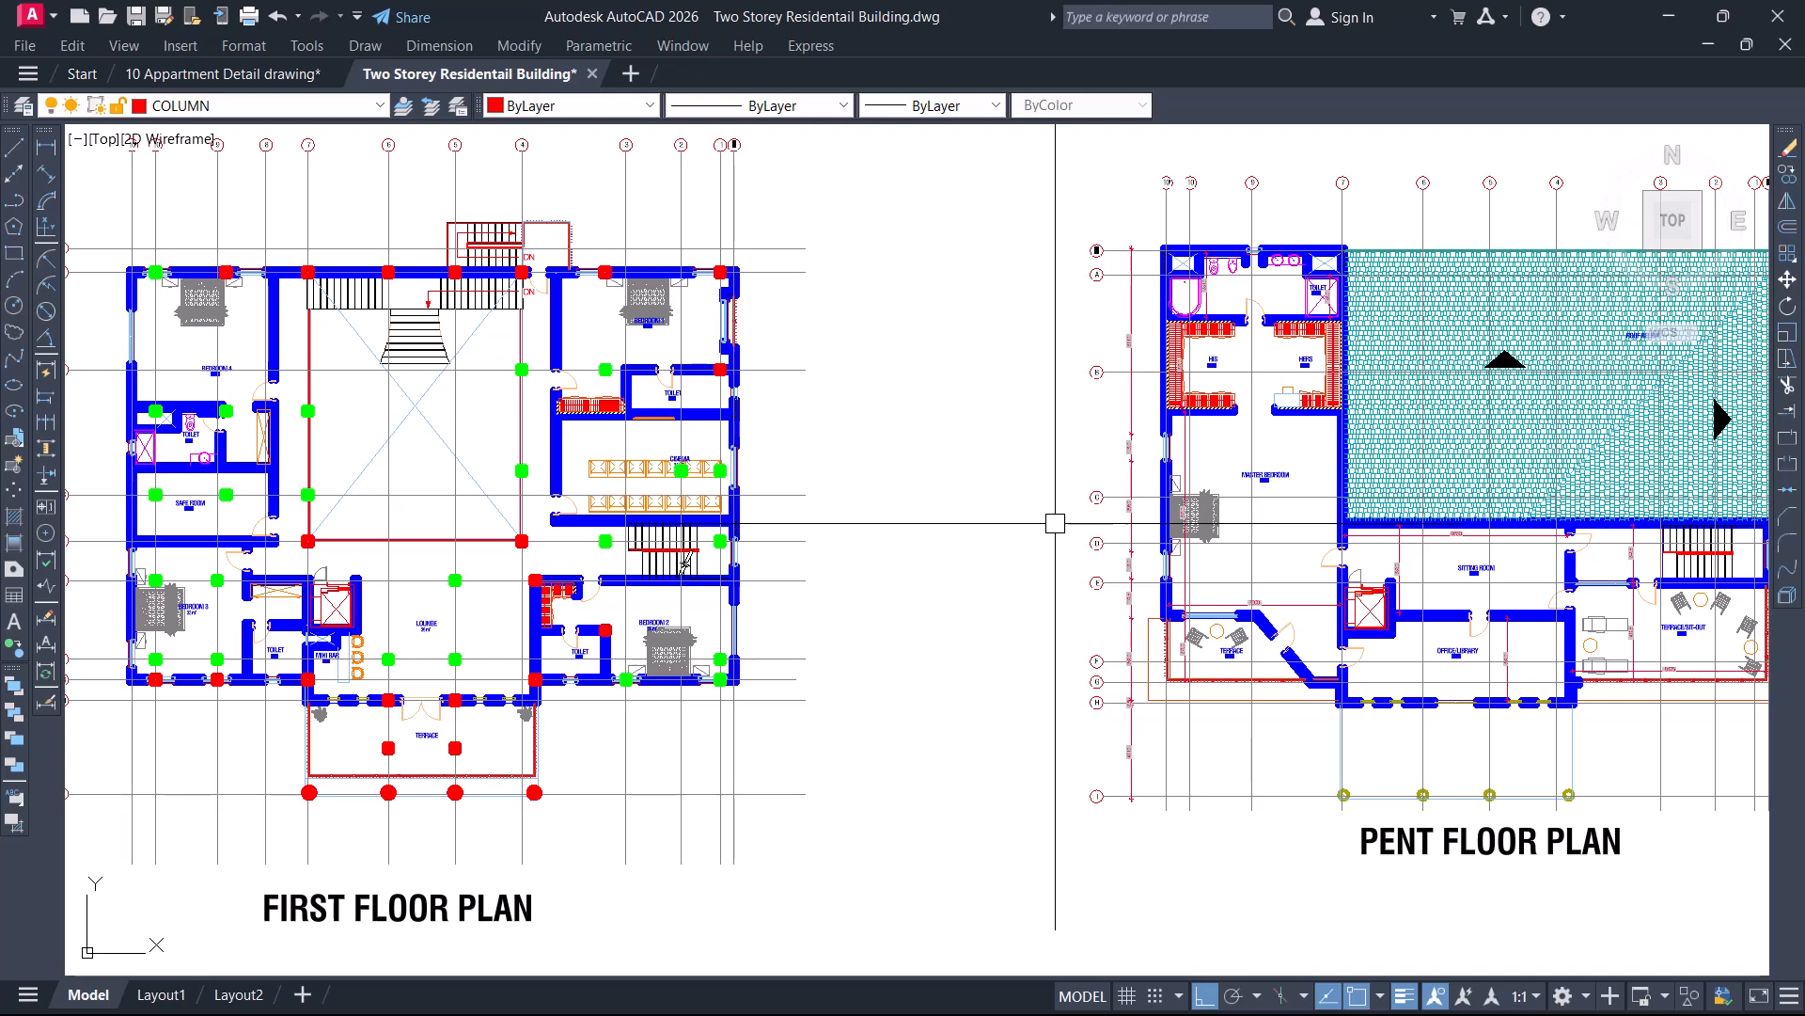
{"action": "middle_click_drag", "start_coordinate": [842, 504], "coordinate": [1166, 514]}
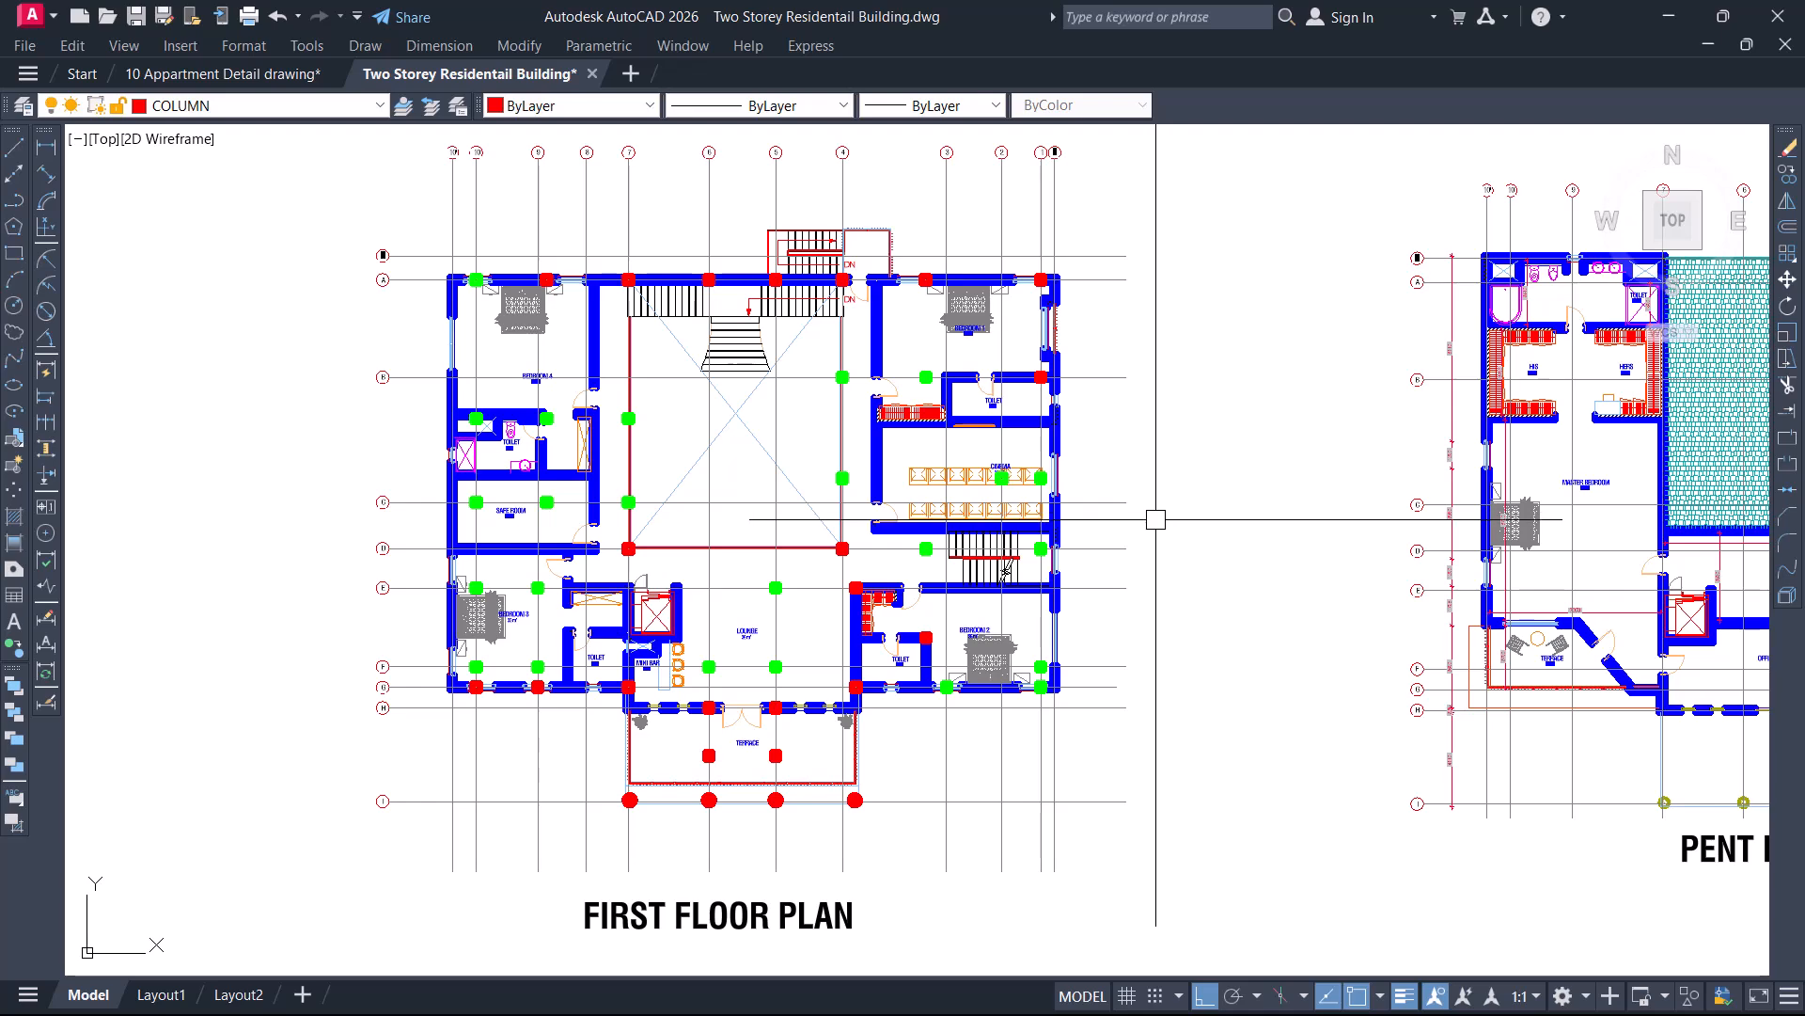
{"action": "middle_click_drag", "start_coordinate": [822, 523], "coordinate": [906, 568]}
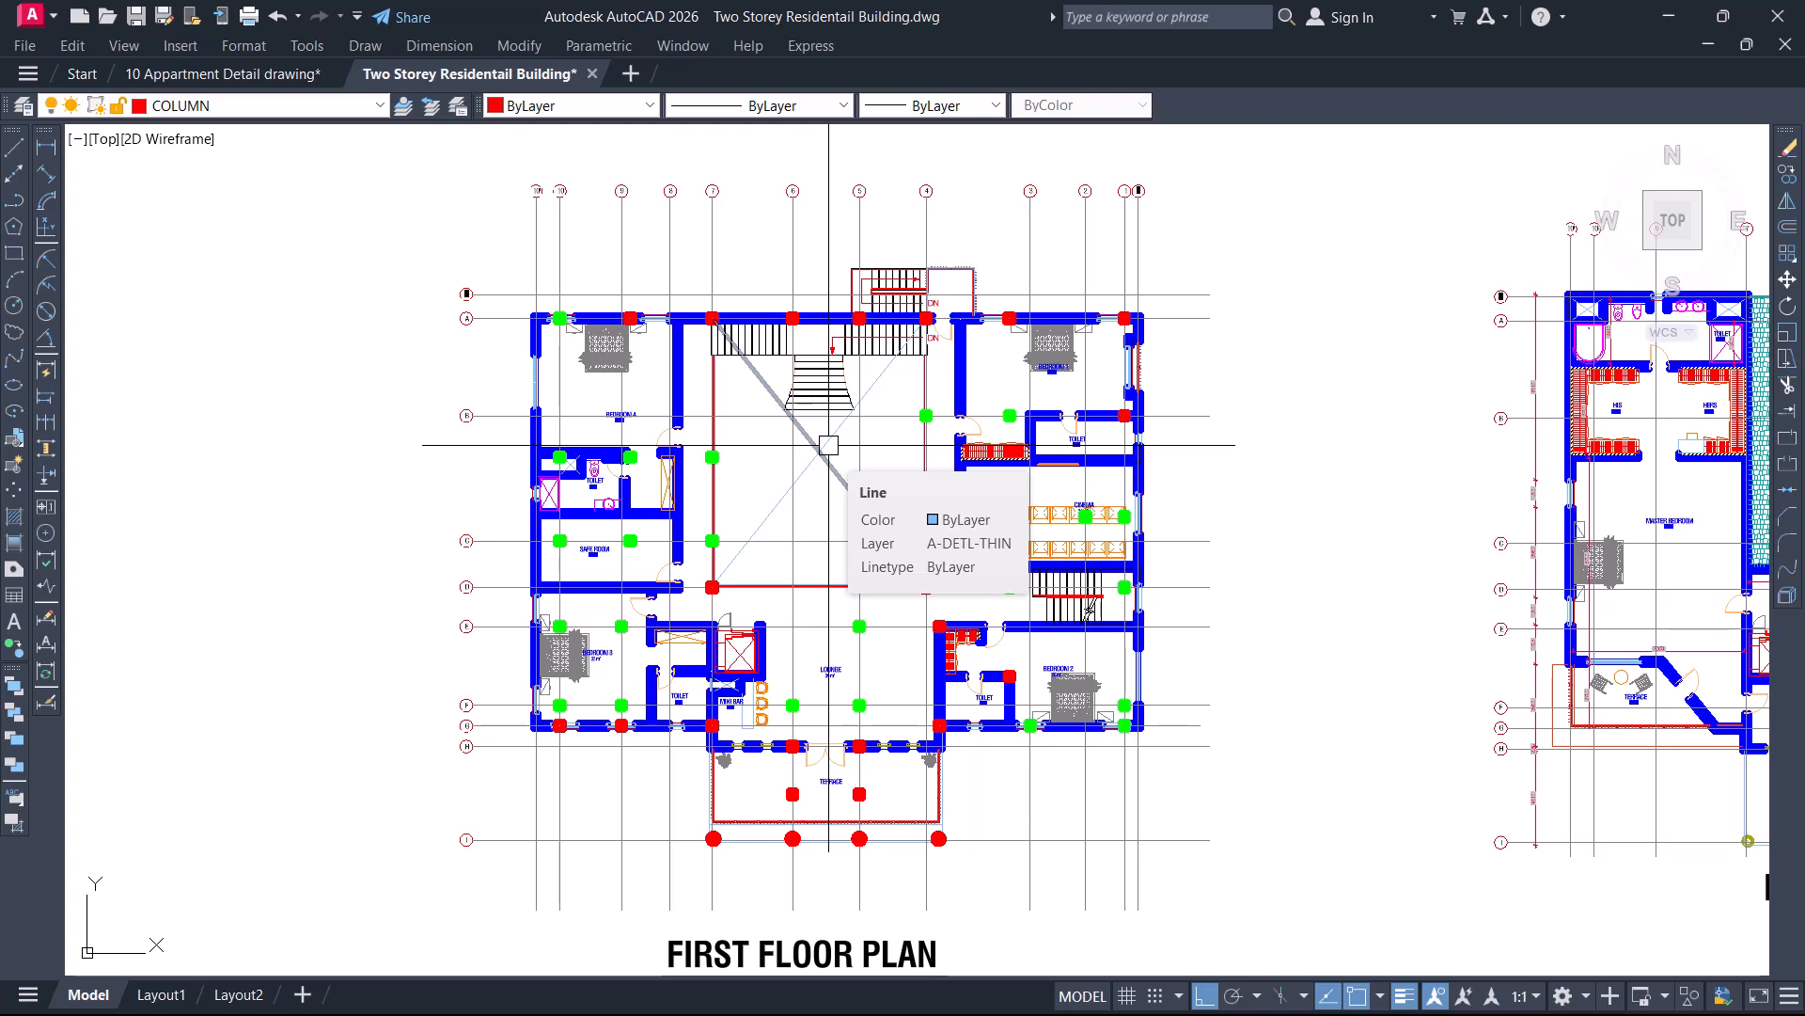
{"action": "scroll", "coordinate": [893, 363], "scroll_direction": "down", "scroll_amount": 2}
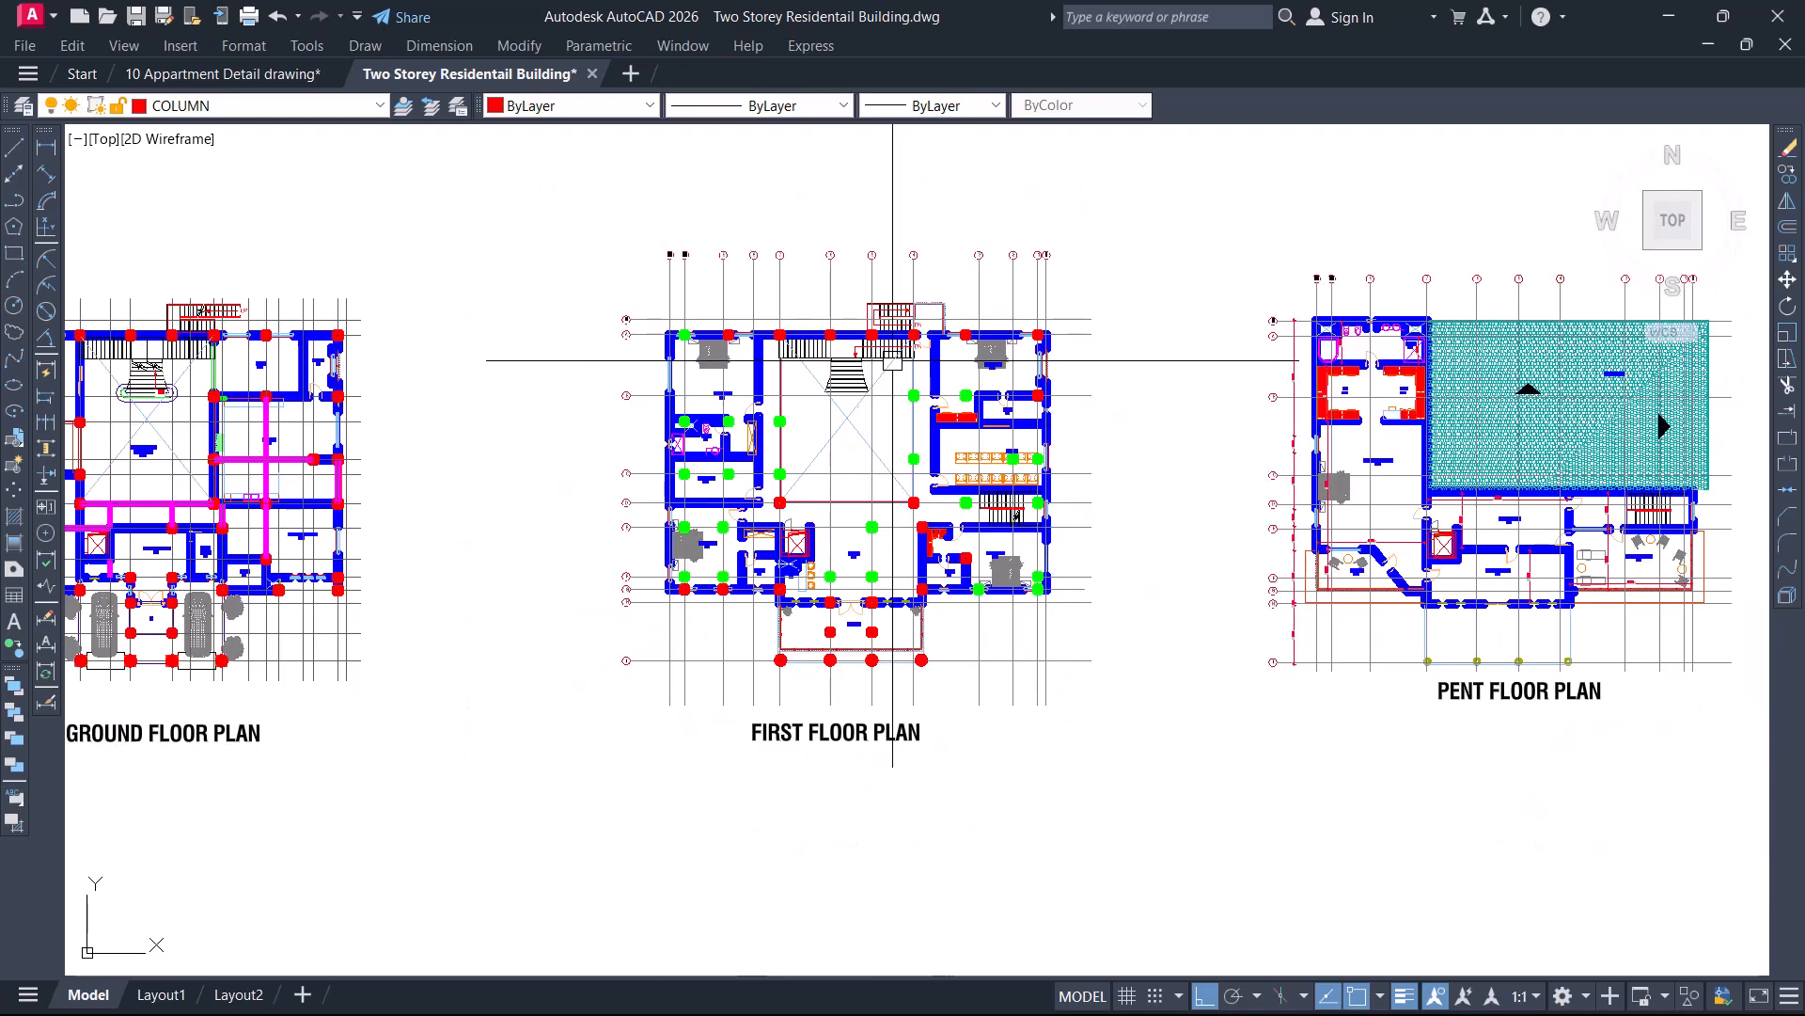
{"action": "middle_click_drag", "start_coordinate": [1155, 441], "coordinate": [1079, 461]}
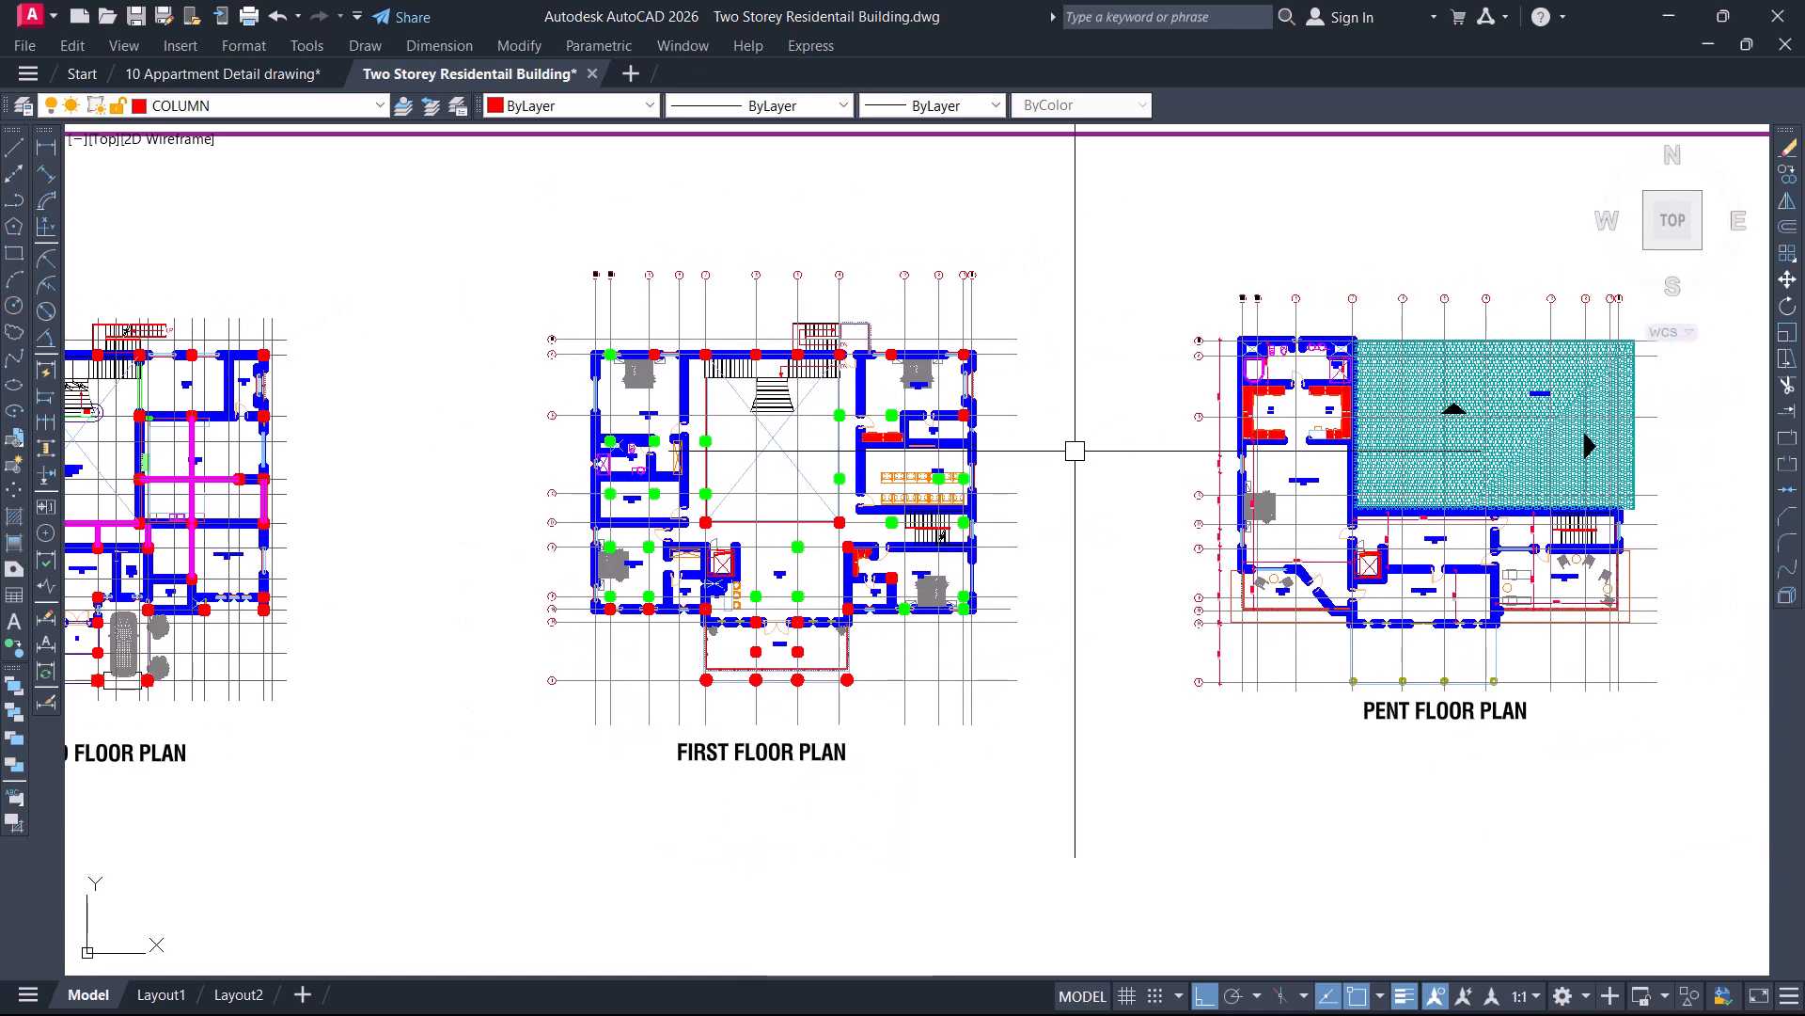